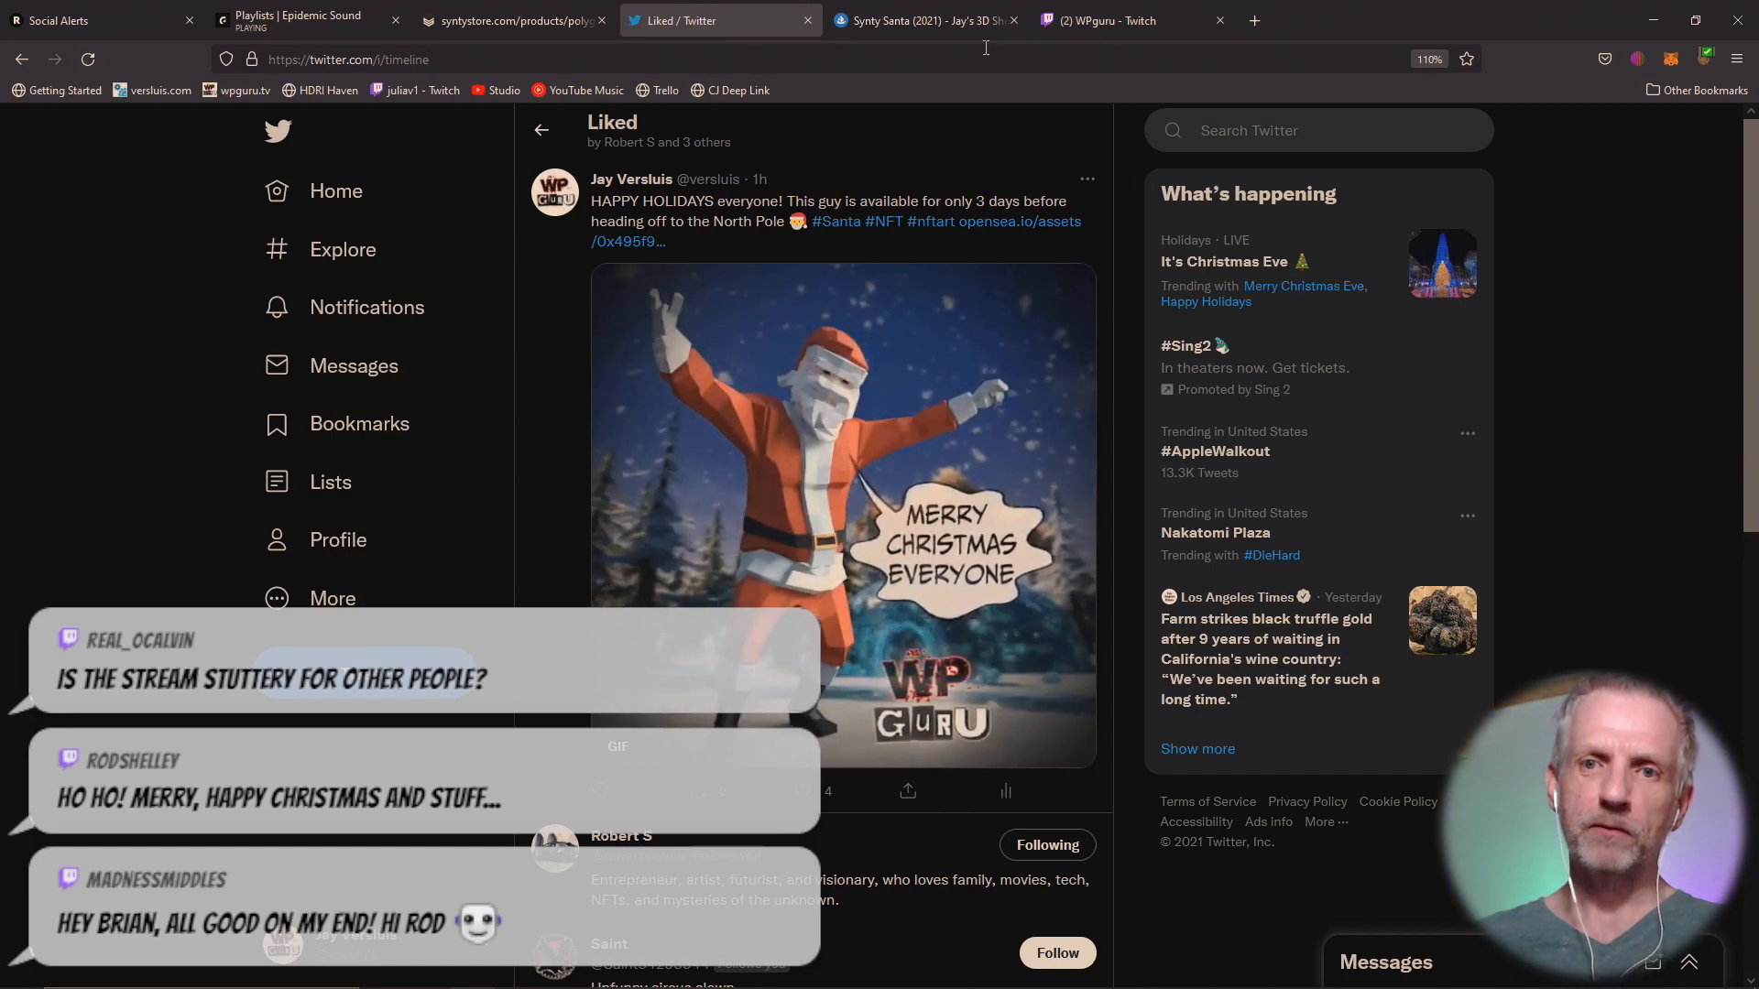
# View the Synty Santa (2021) listing on OpenSea with the page enlarged to 120%.
pyautogui.click(923, 13)
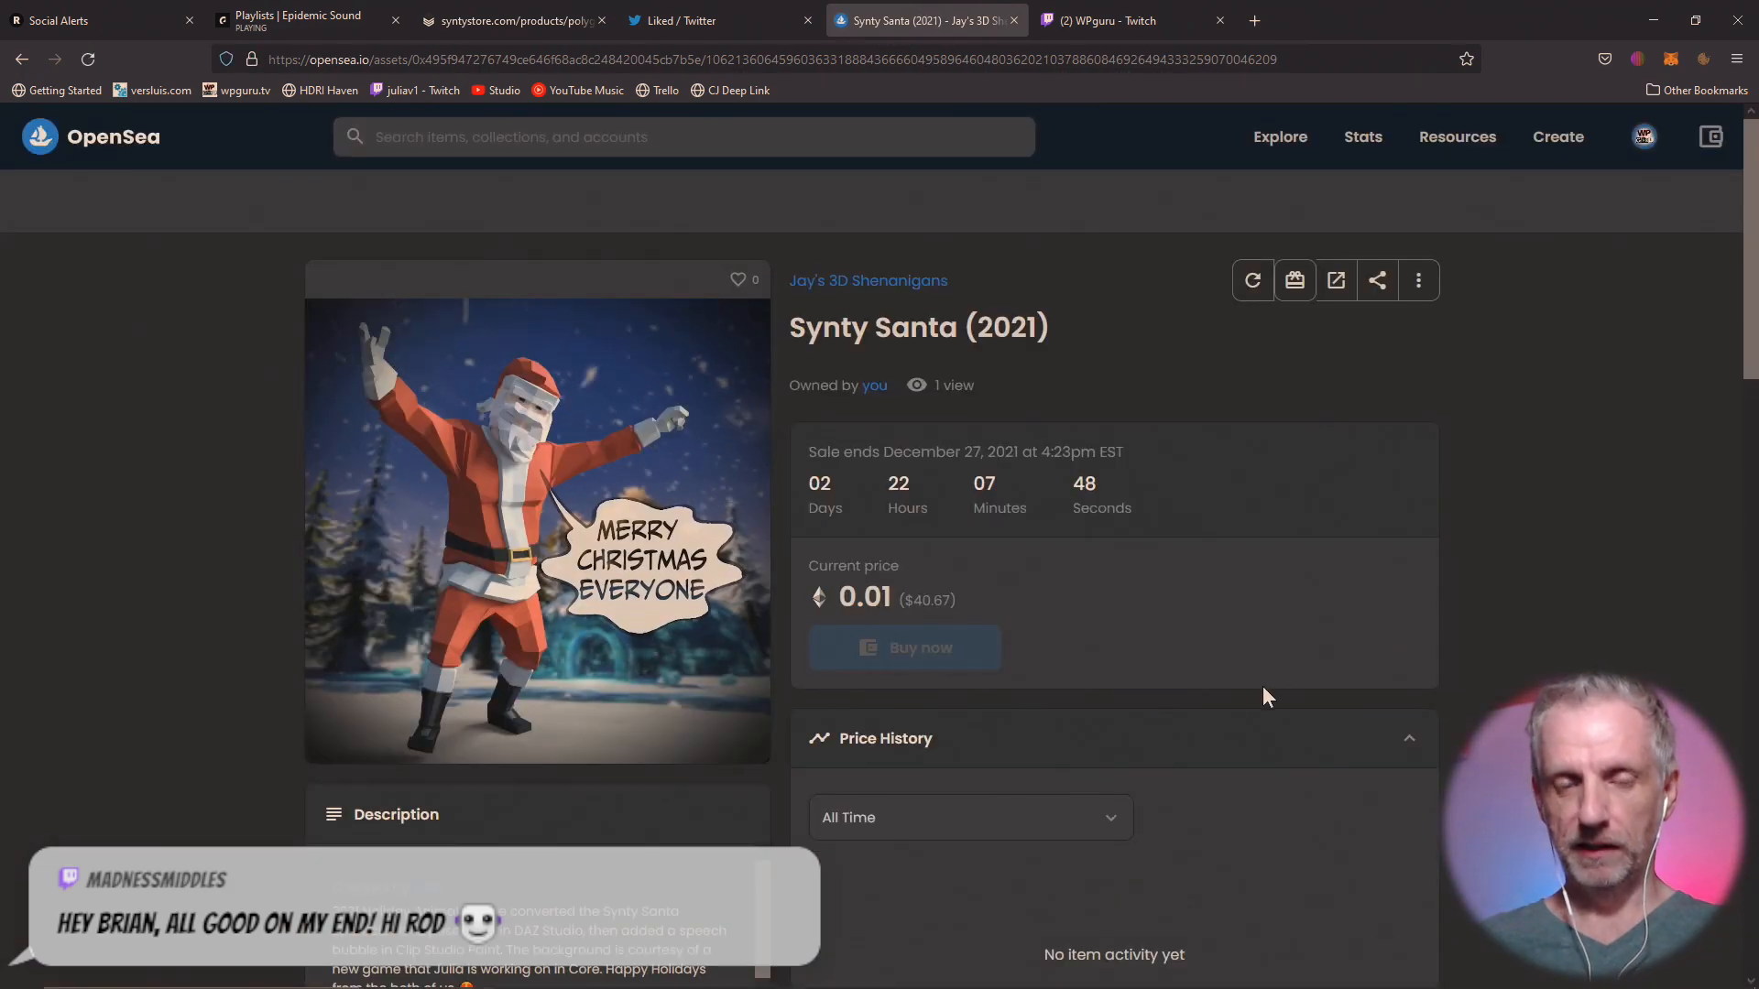
pyautogui.scroll(2, 1108, 677)
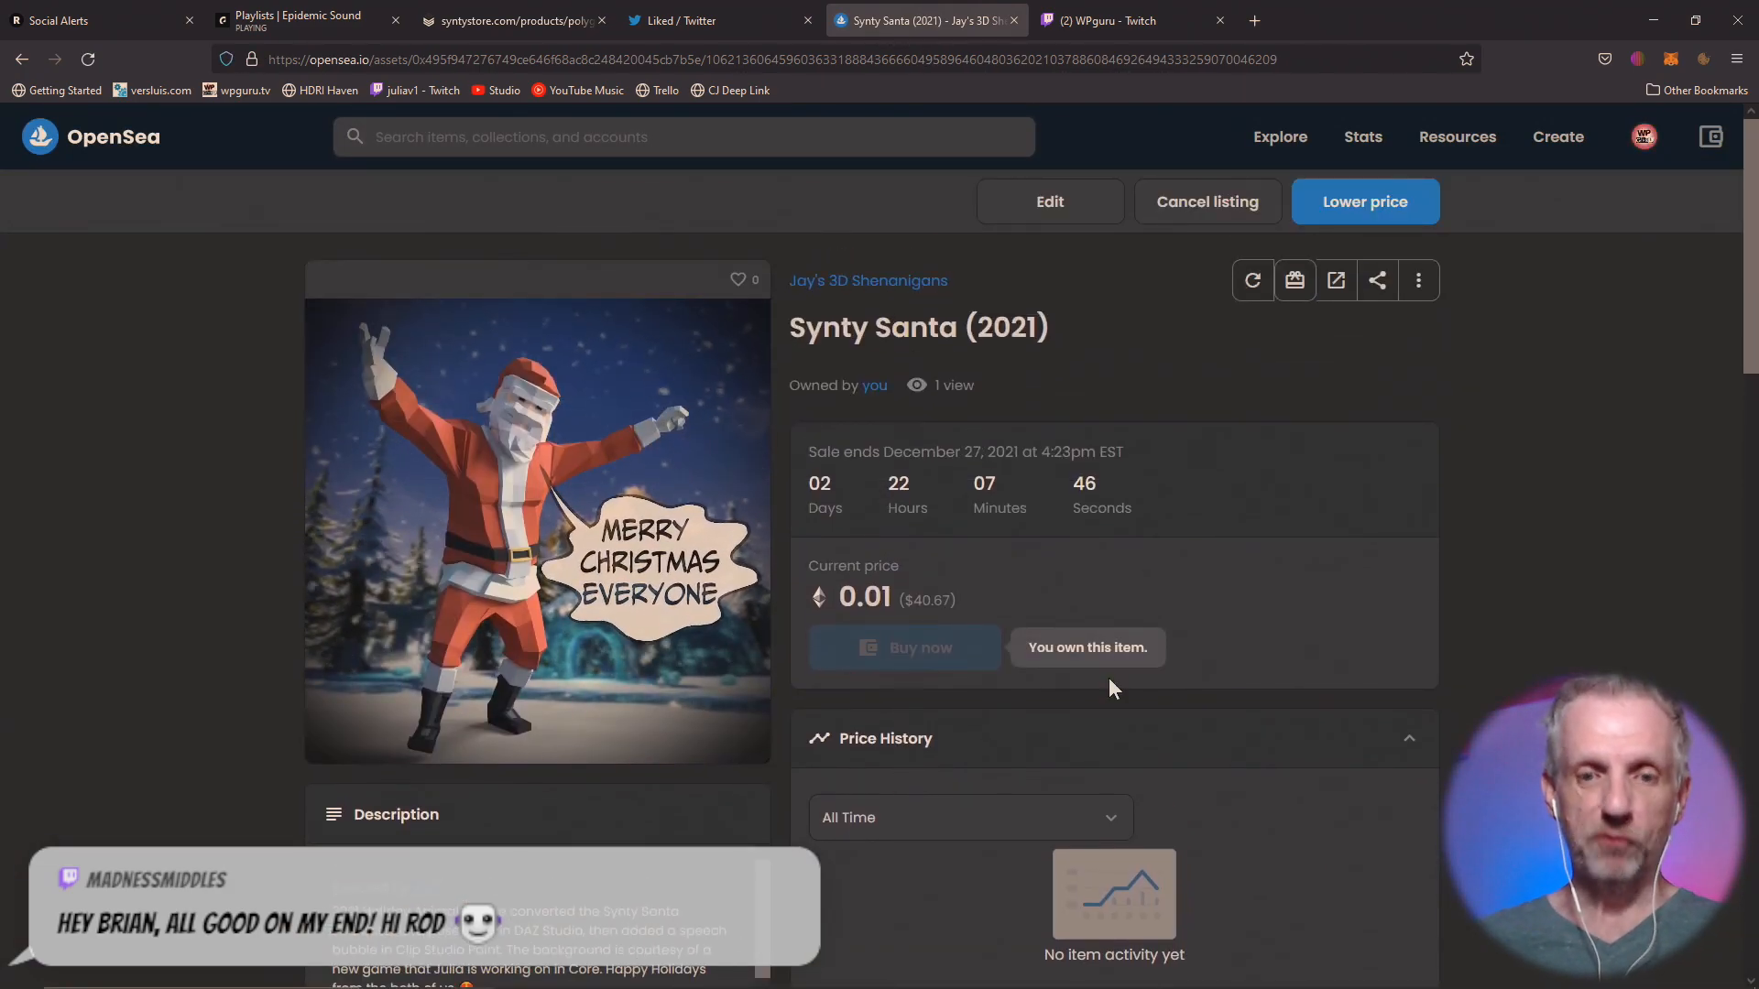
pyautogui.keyDown('ctrl'); pyautogui.scroll(2, 1108, 678); pyautogui.keyUp('ctrl')
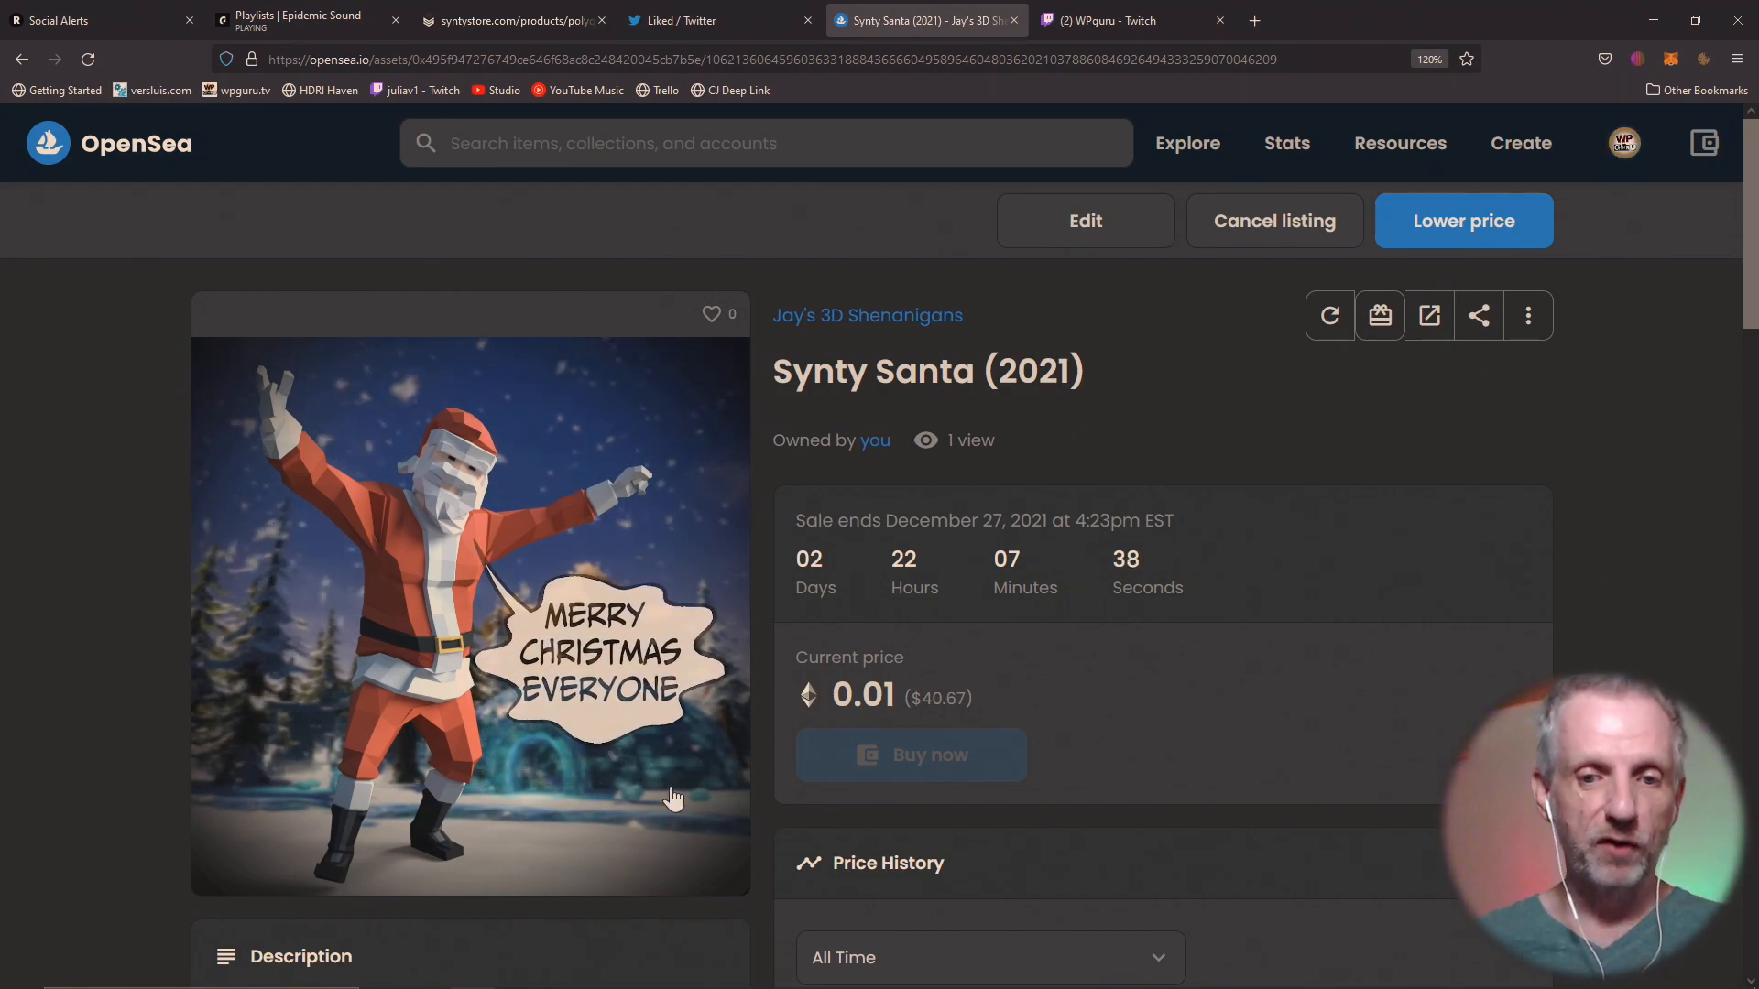
pyautogui.moveTo(608, 873)
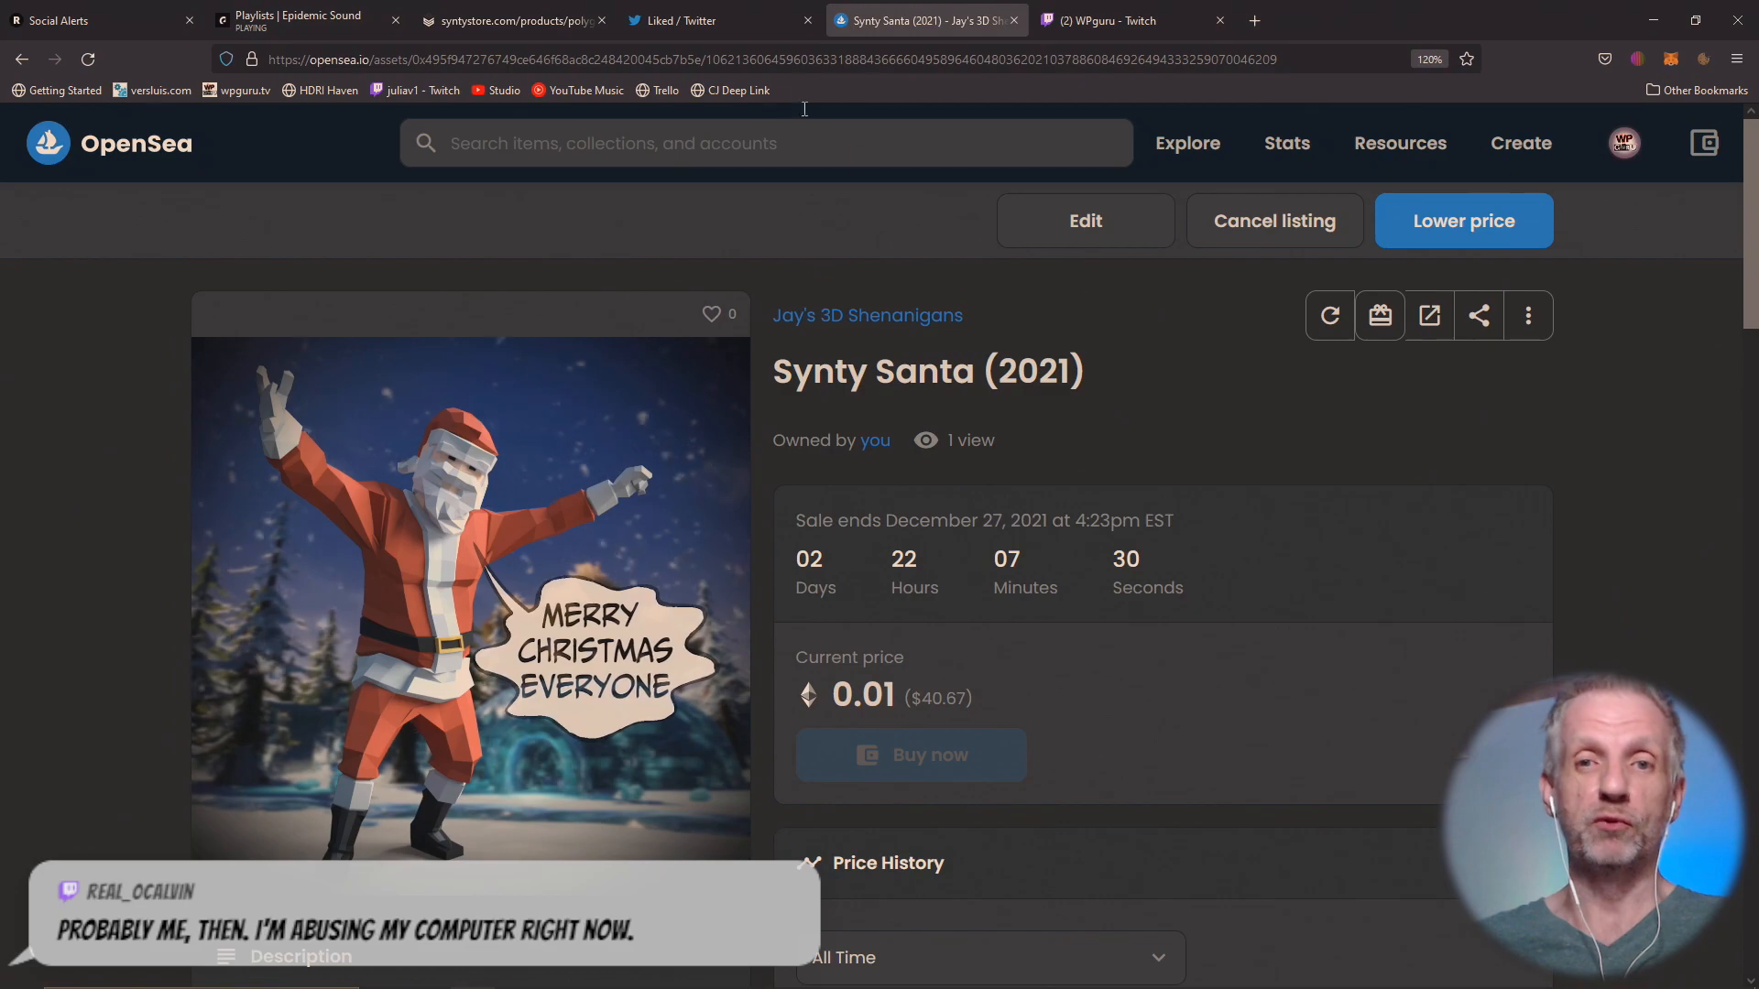
# Copy the Synty Santa listing's web address, post it in the WPguru Twitch chat and return to the listing.
pyautogui.click(893, 50)
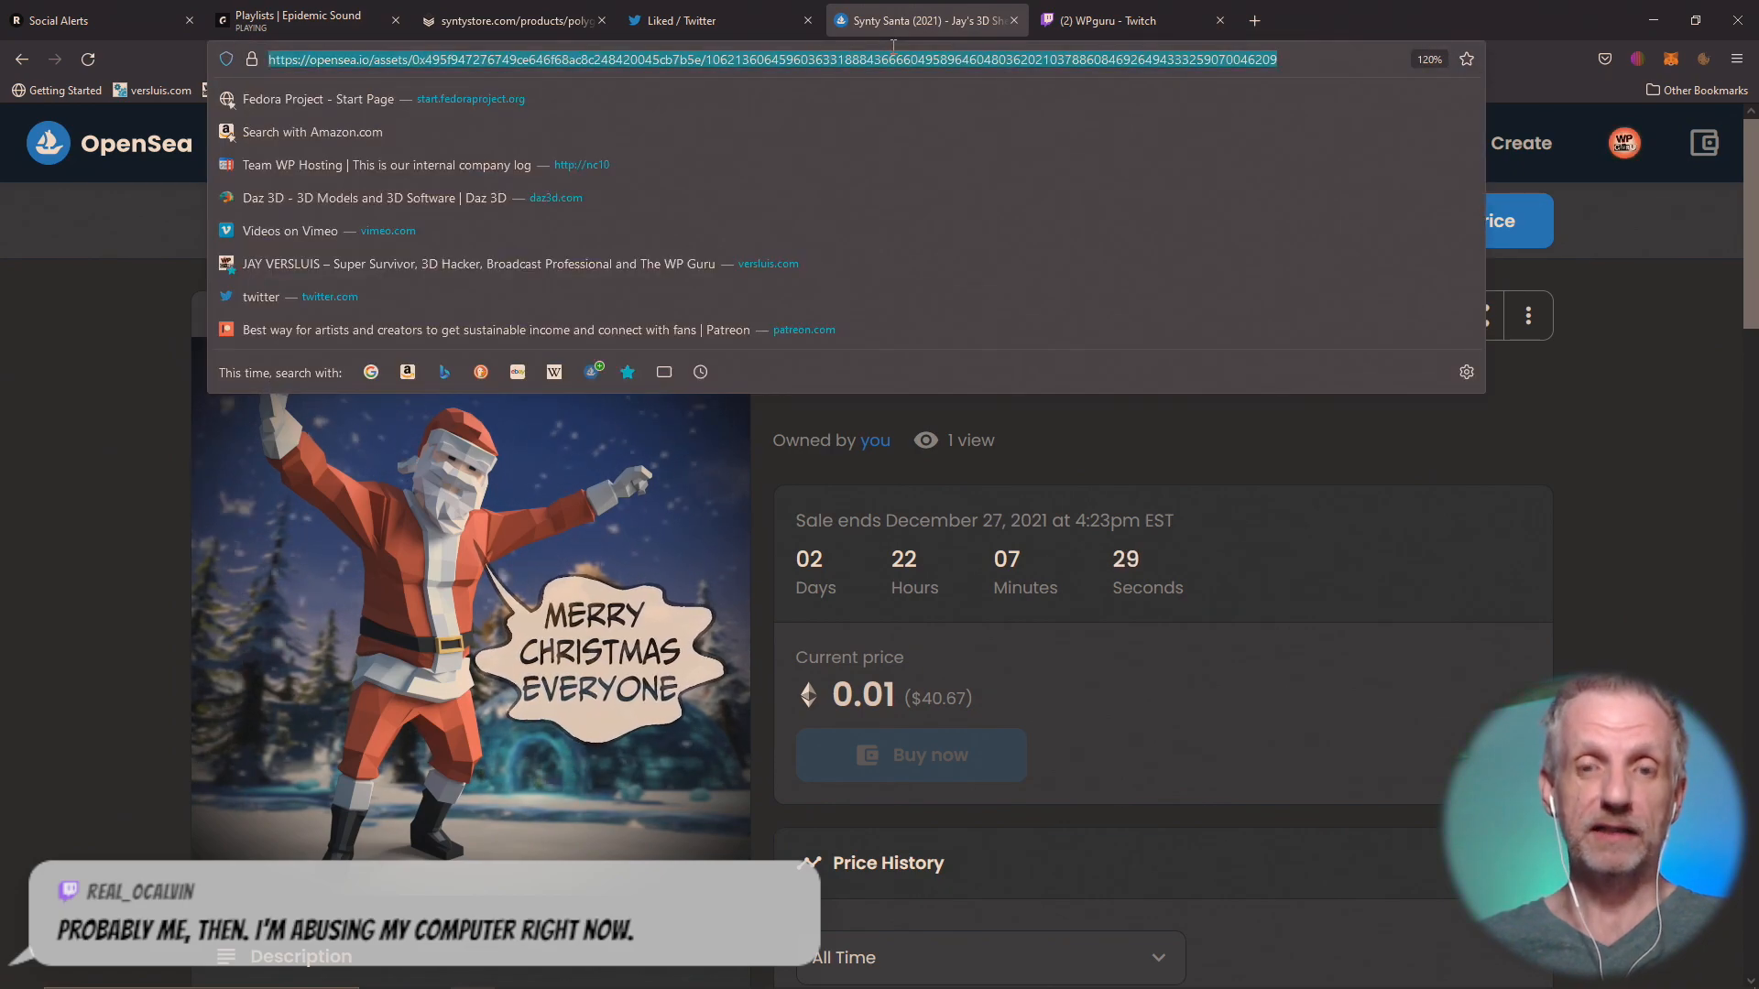
pyautogui.click(1069, 26)
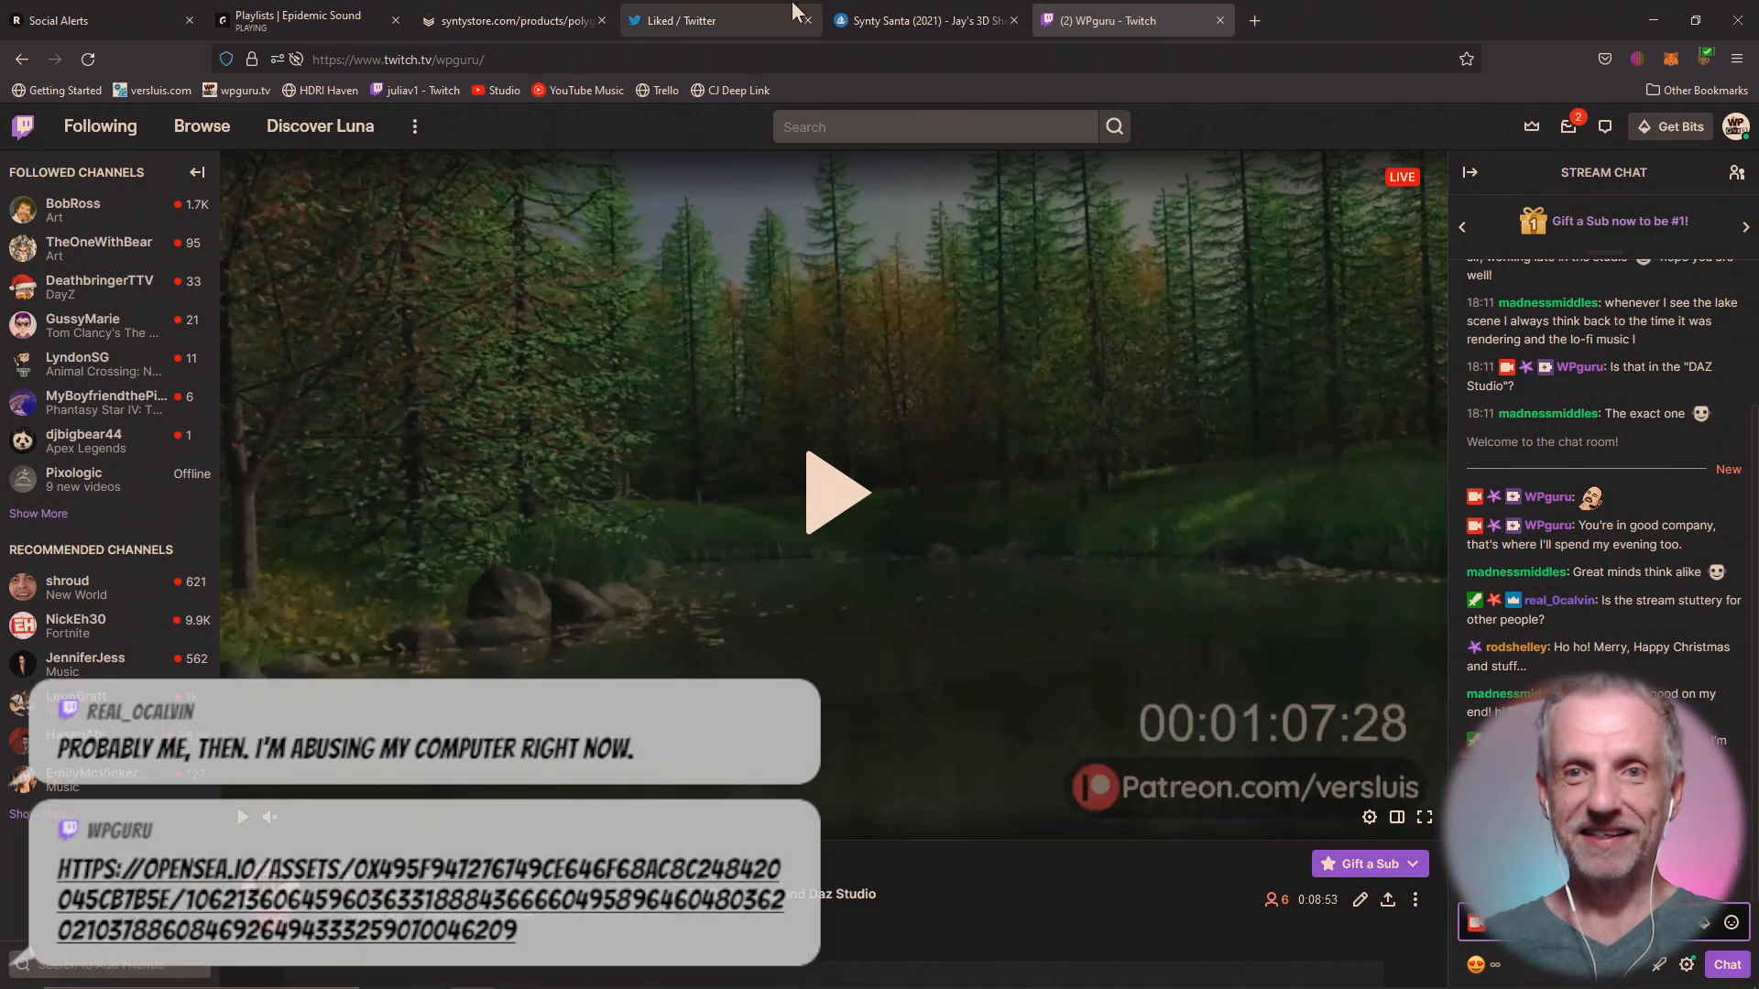
pyautogui.click(893, 9)
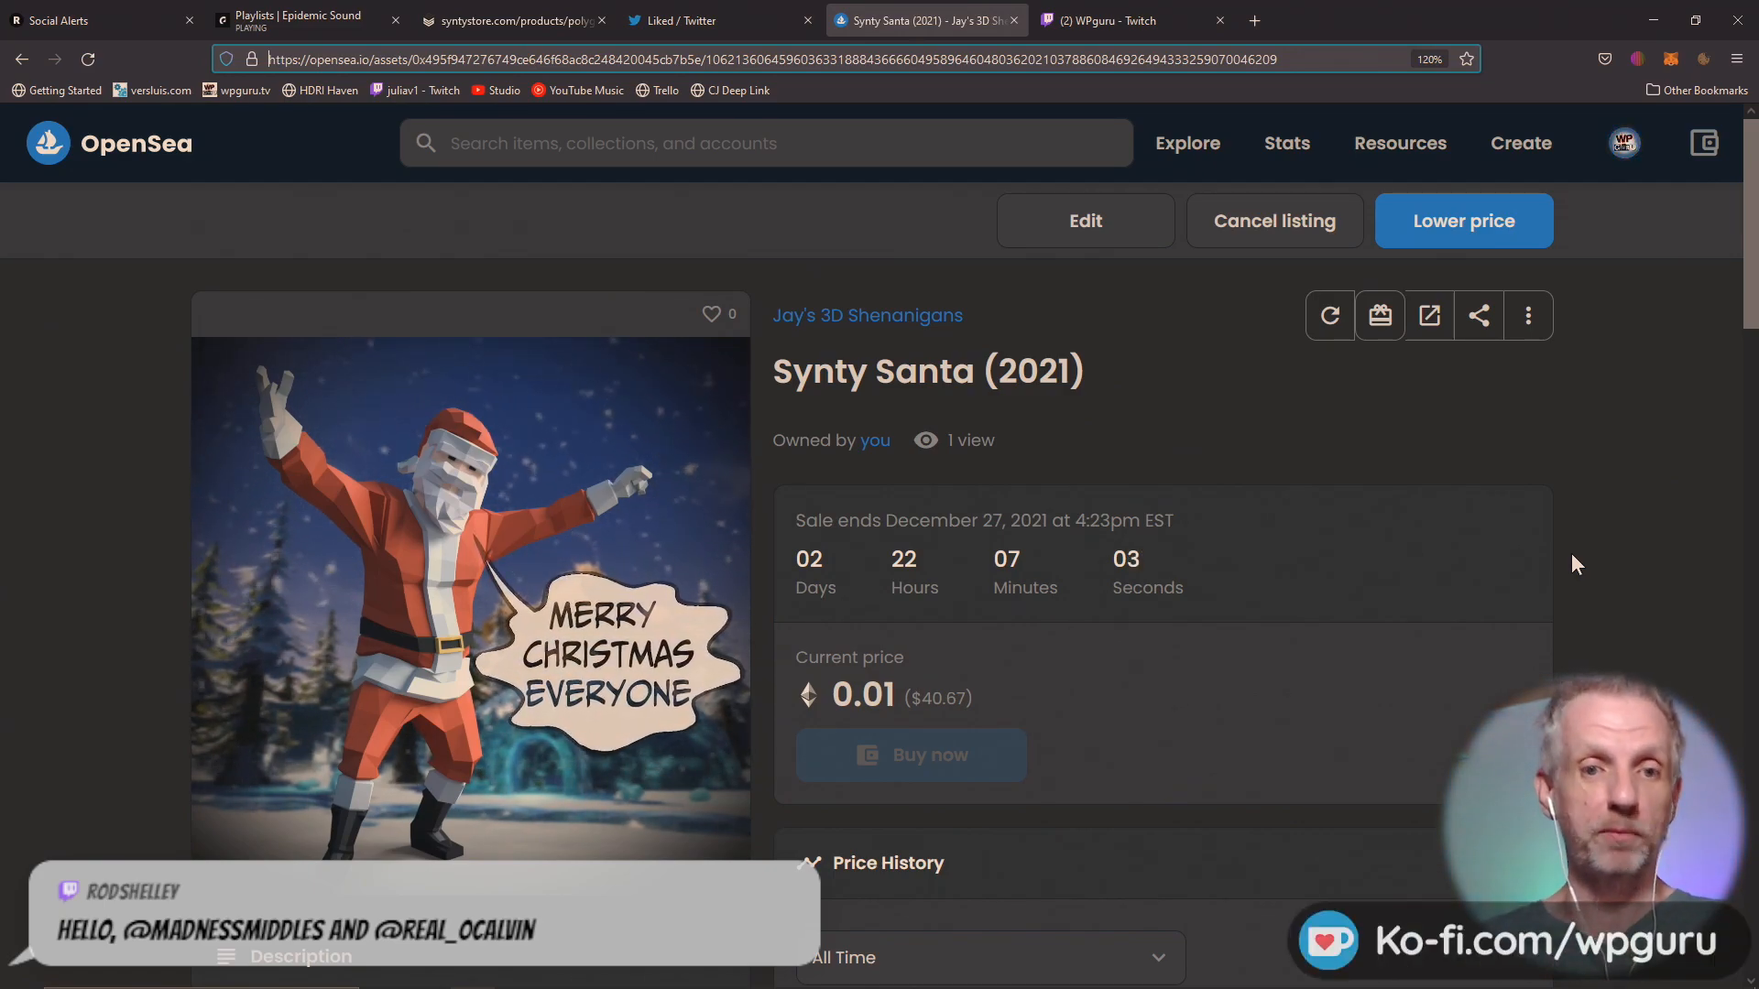
# Go to the Synty Store home page and open the POLYGON - Shops Pack product page.
pyautogui.click(509, 21)
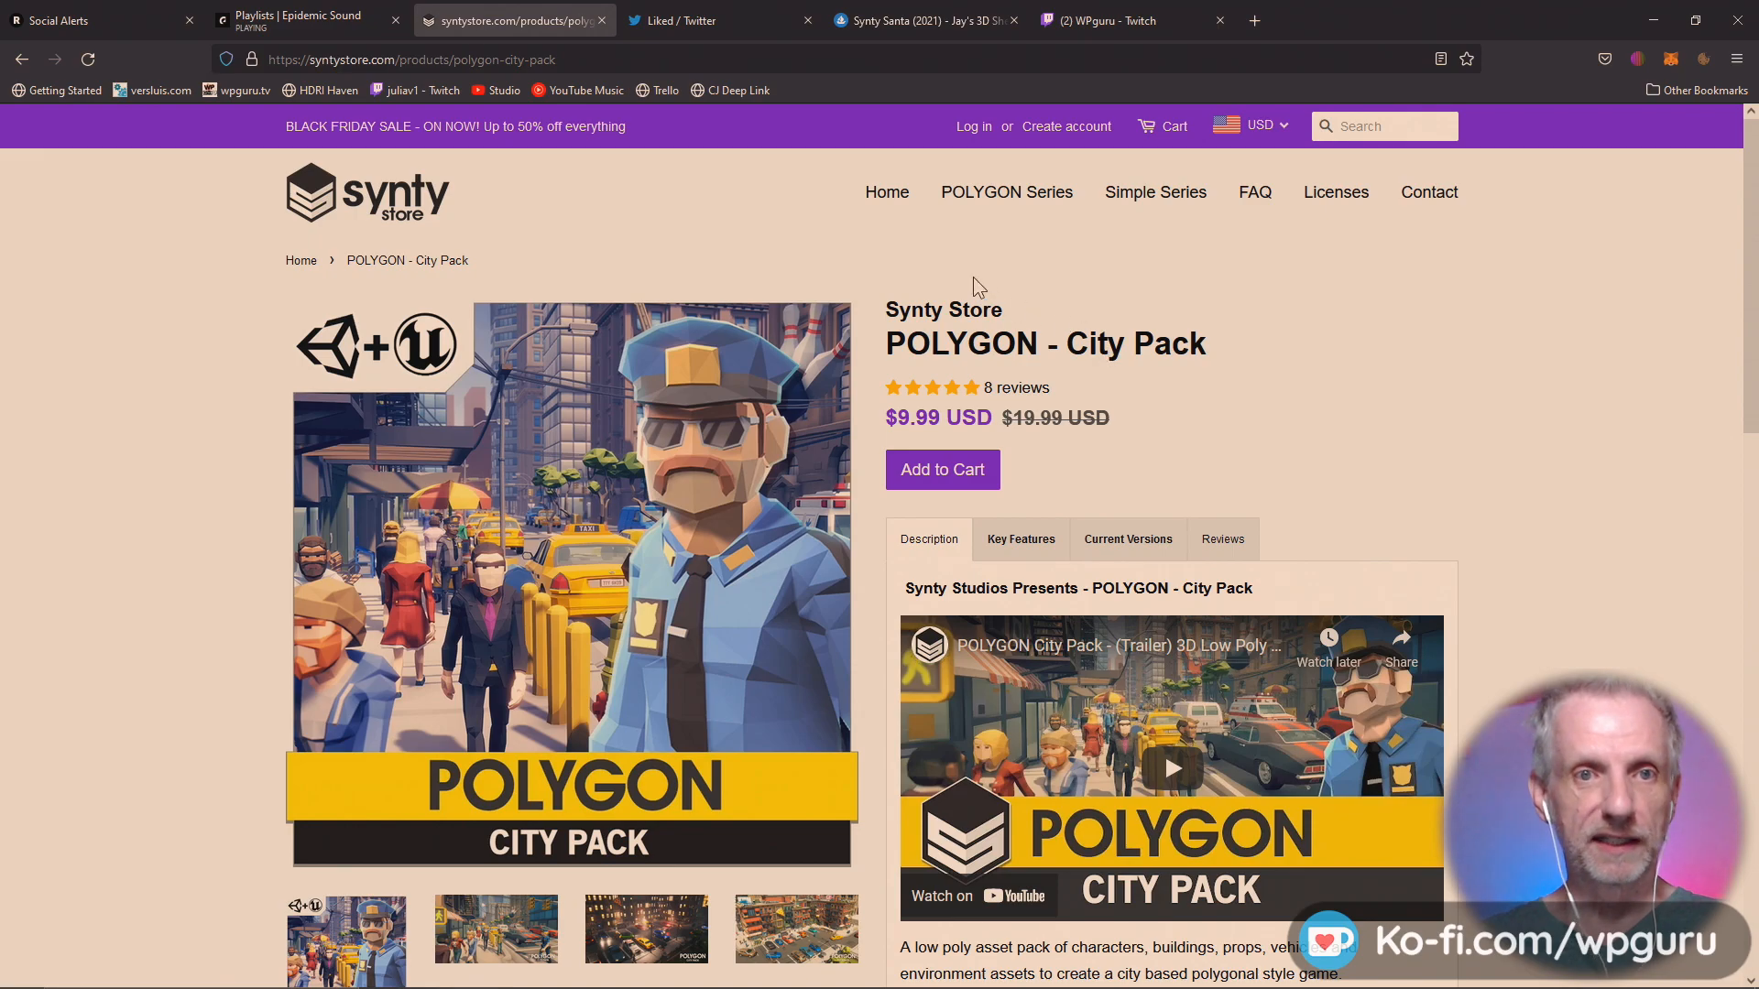
pyautogui.click(355, 221)
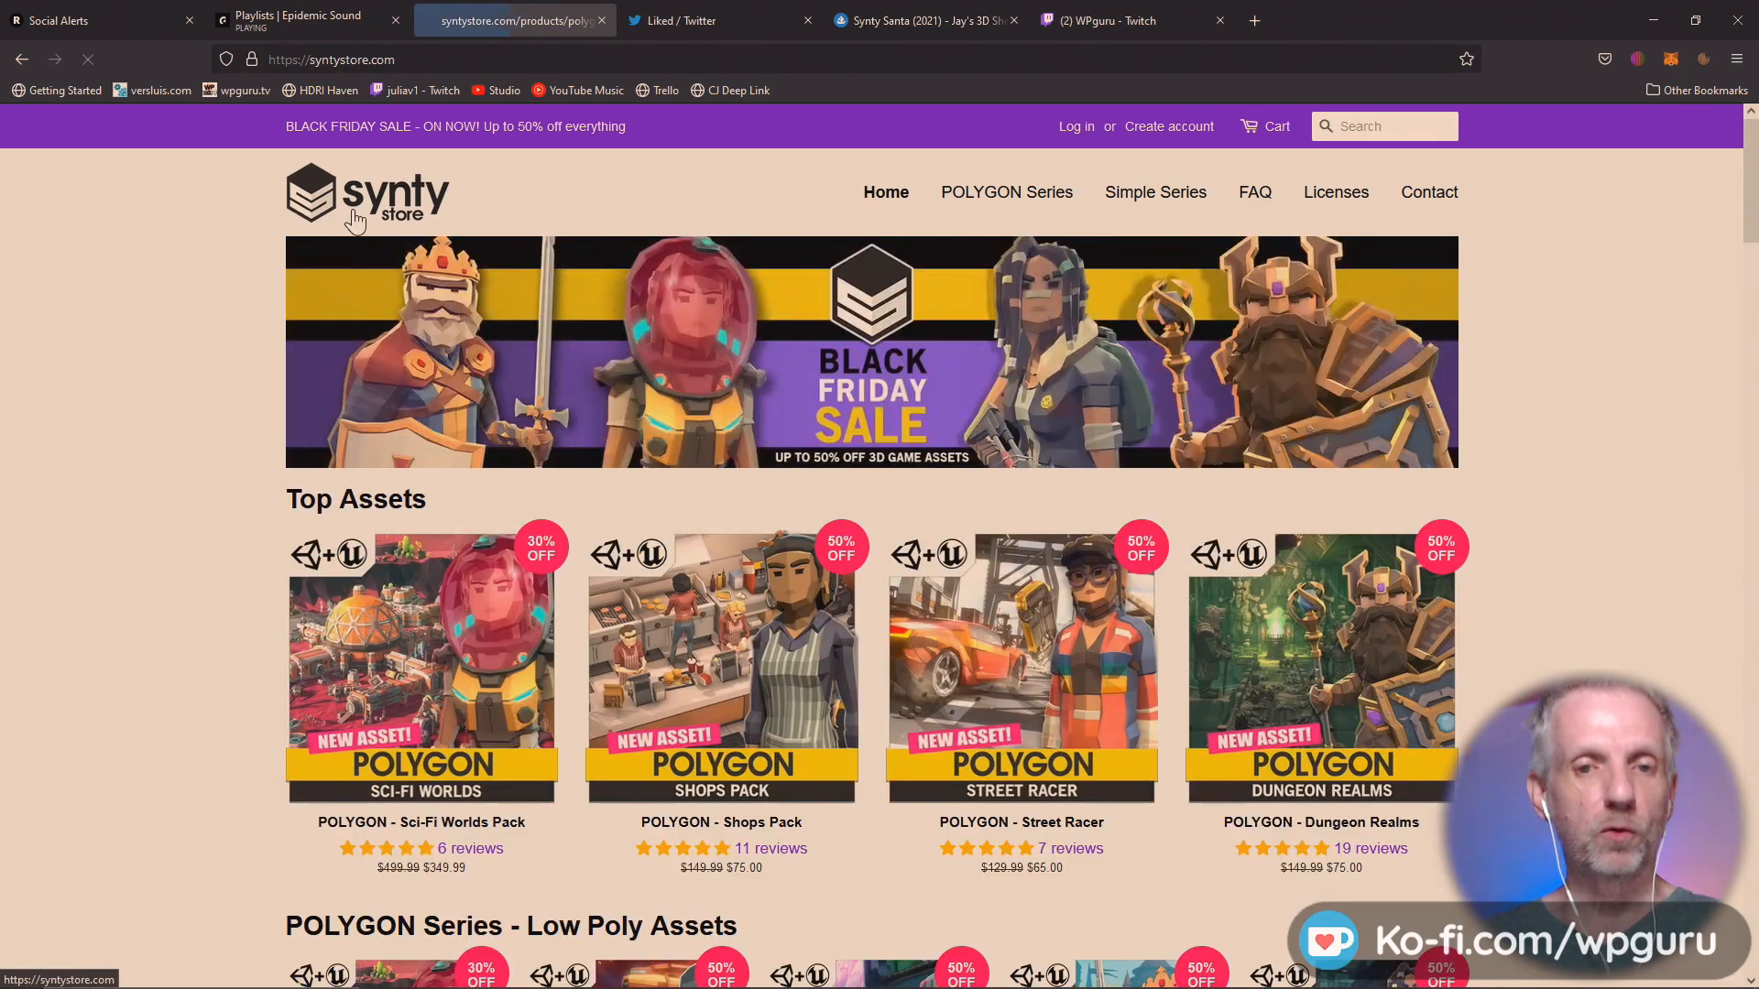
pyautogui.scroll(-2, 227, 438)
pyautogui.scroll(-2, 227, 438)
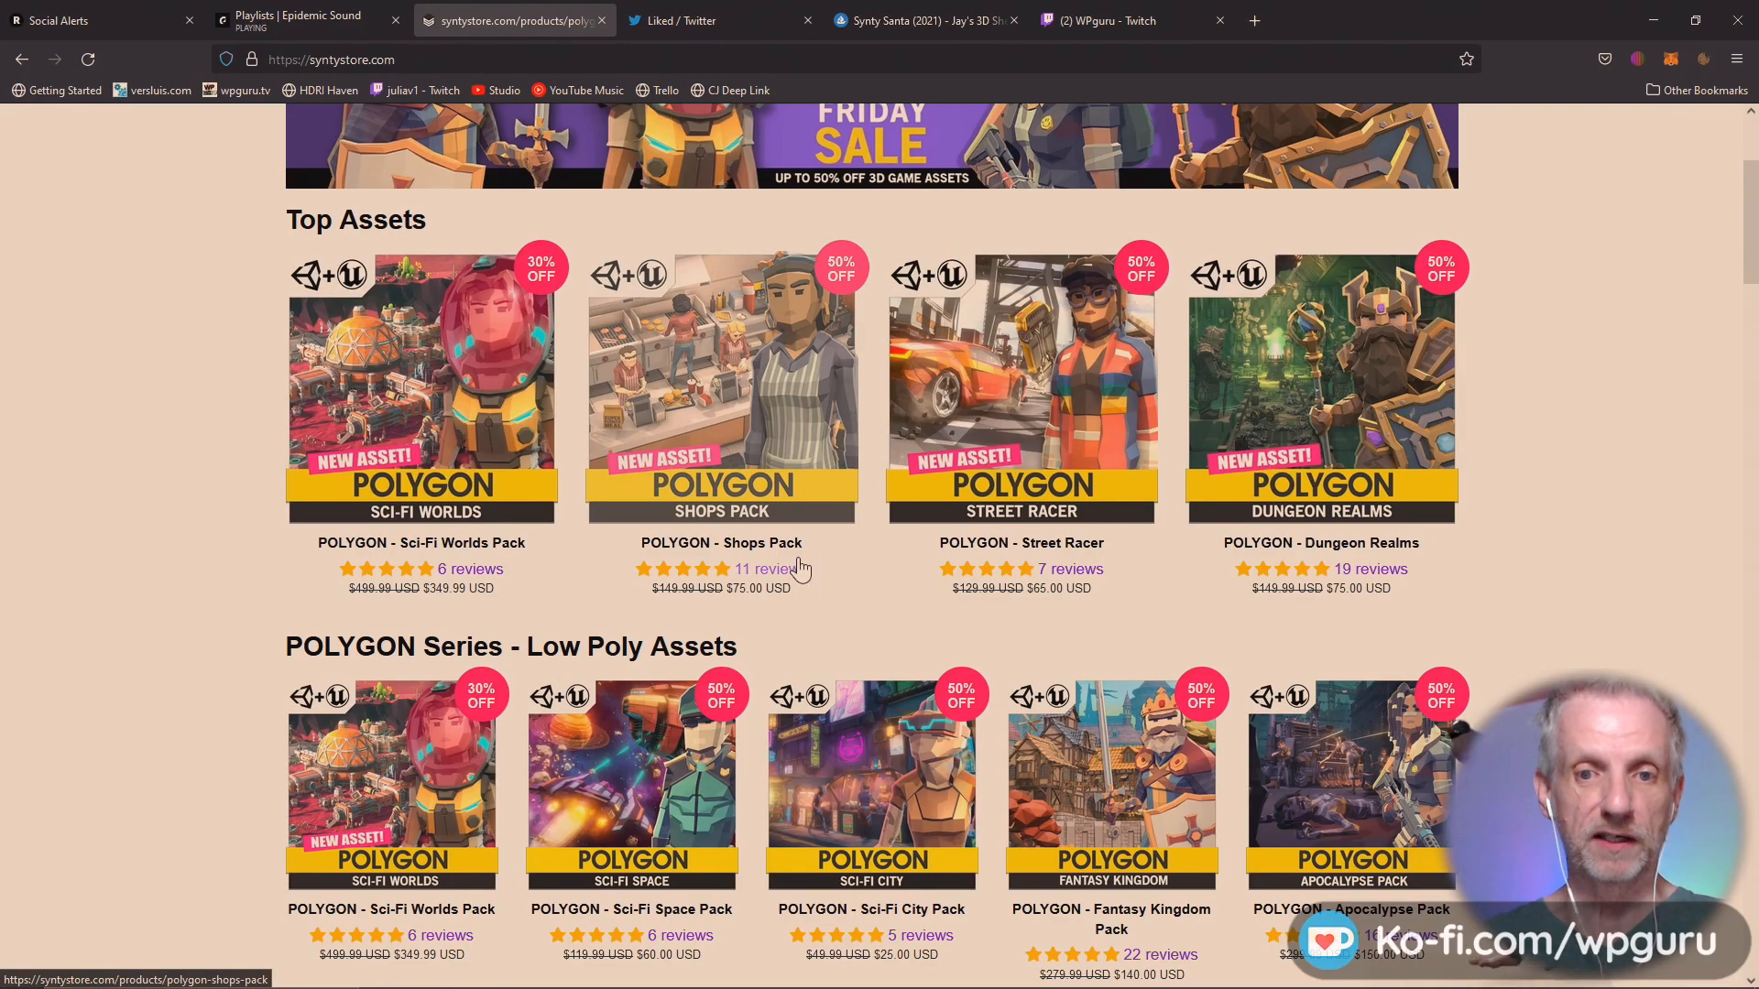
pyautogui.click(758, 447)
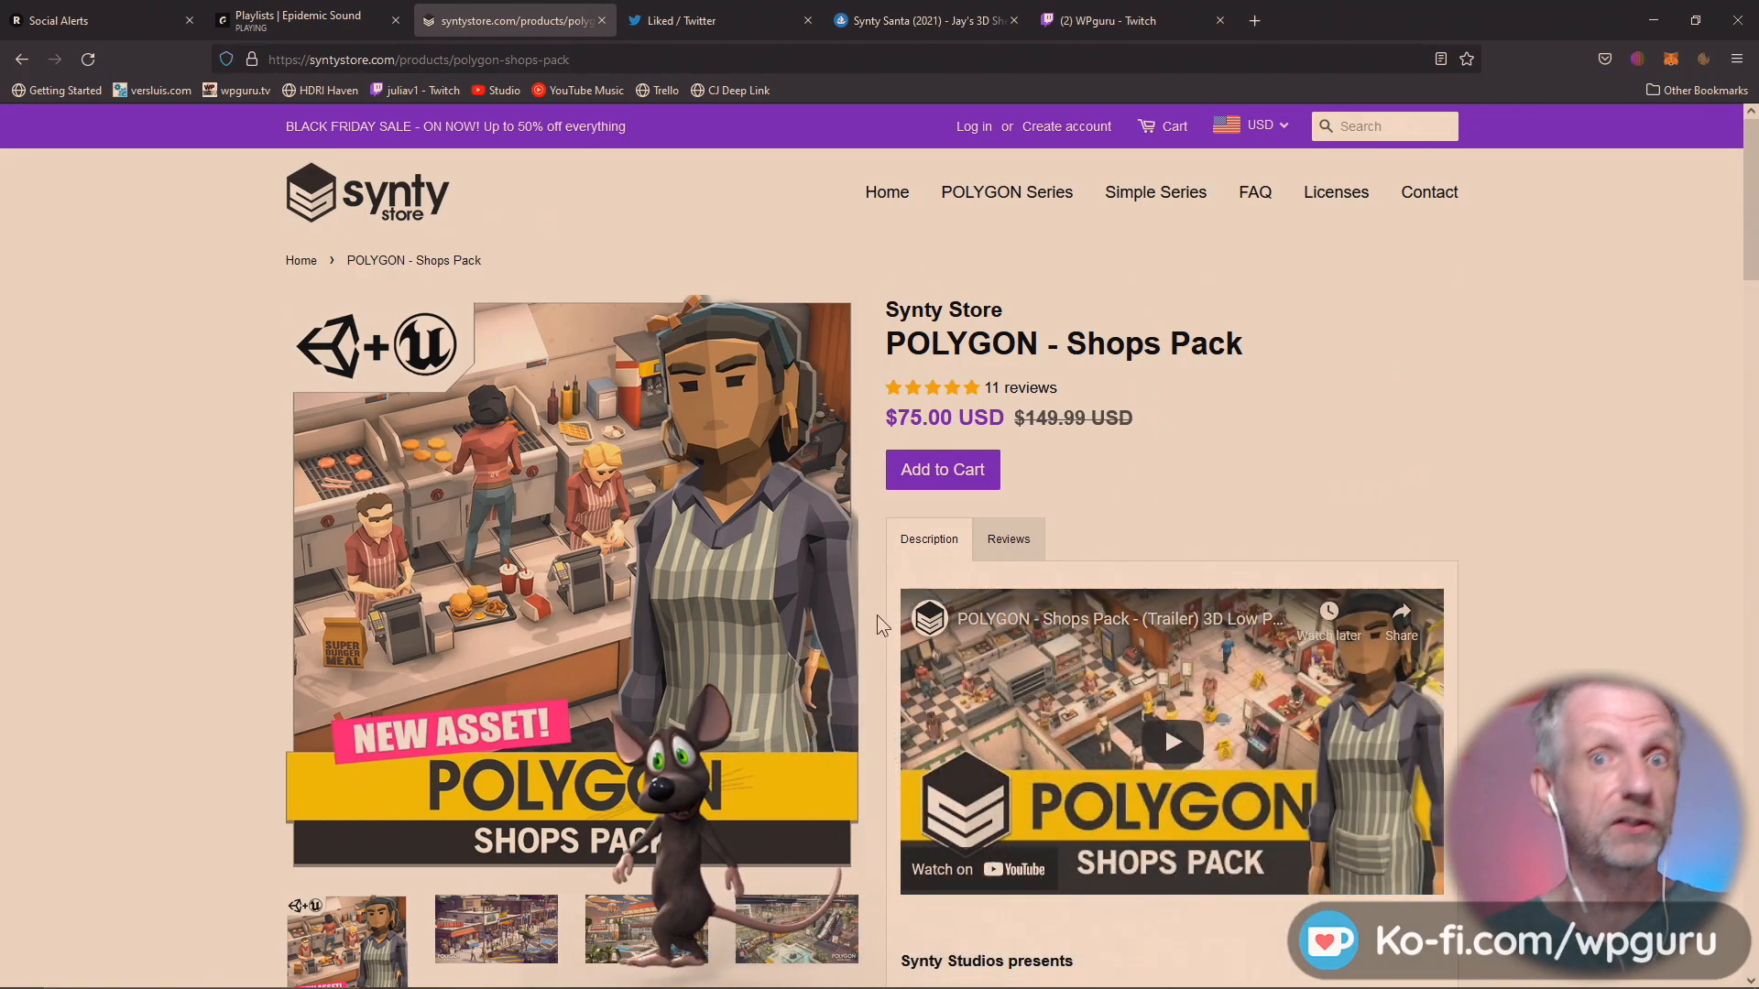
# Examine the Shops Pack description and its character preview image with Santa, and compare it with the Synty Santa listing on OpenSea.
pyautogui.scroll(-3, 877, 615)
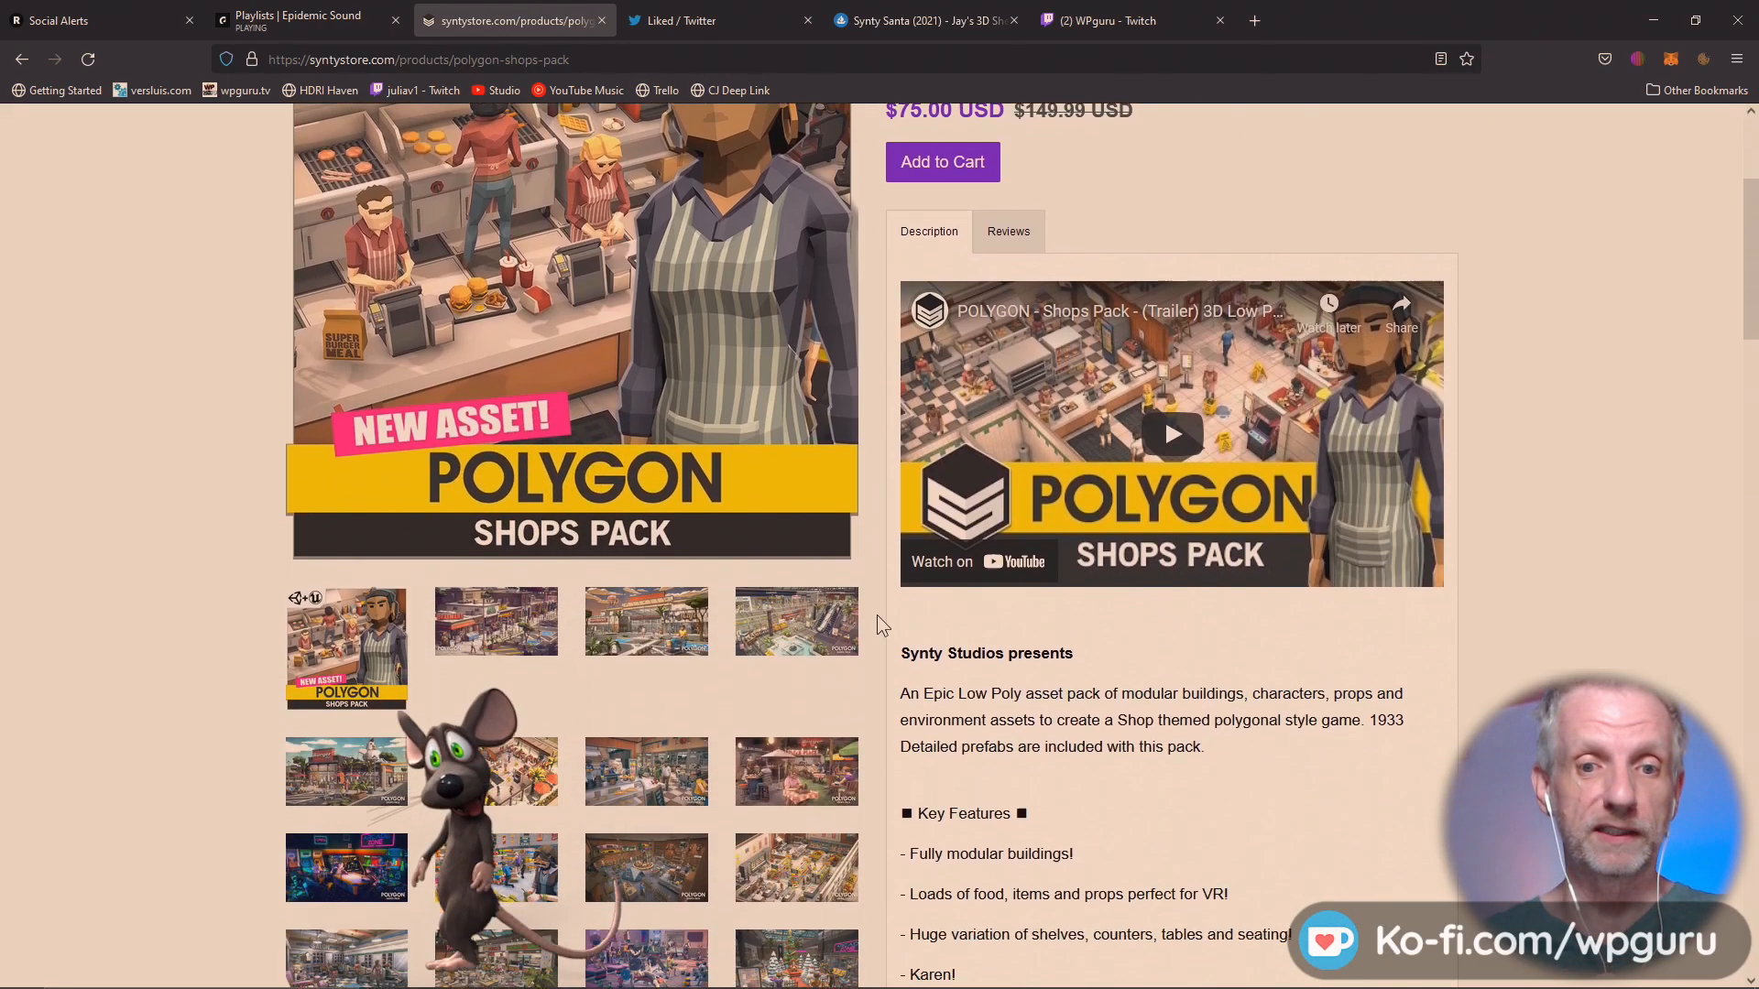
pyautogui.scroll(-1, 877, 614)
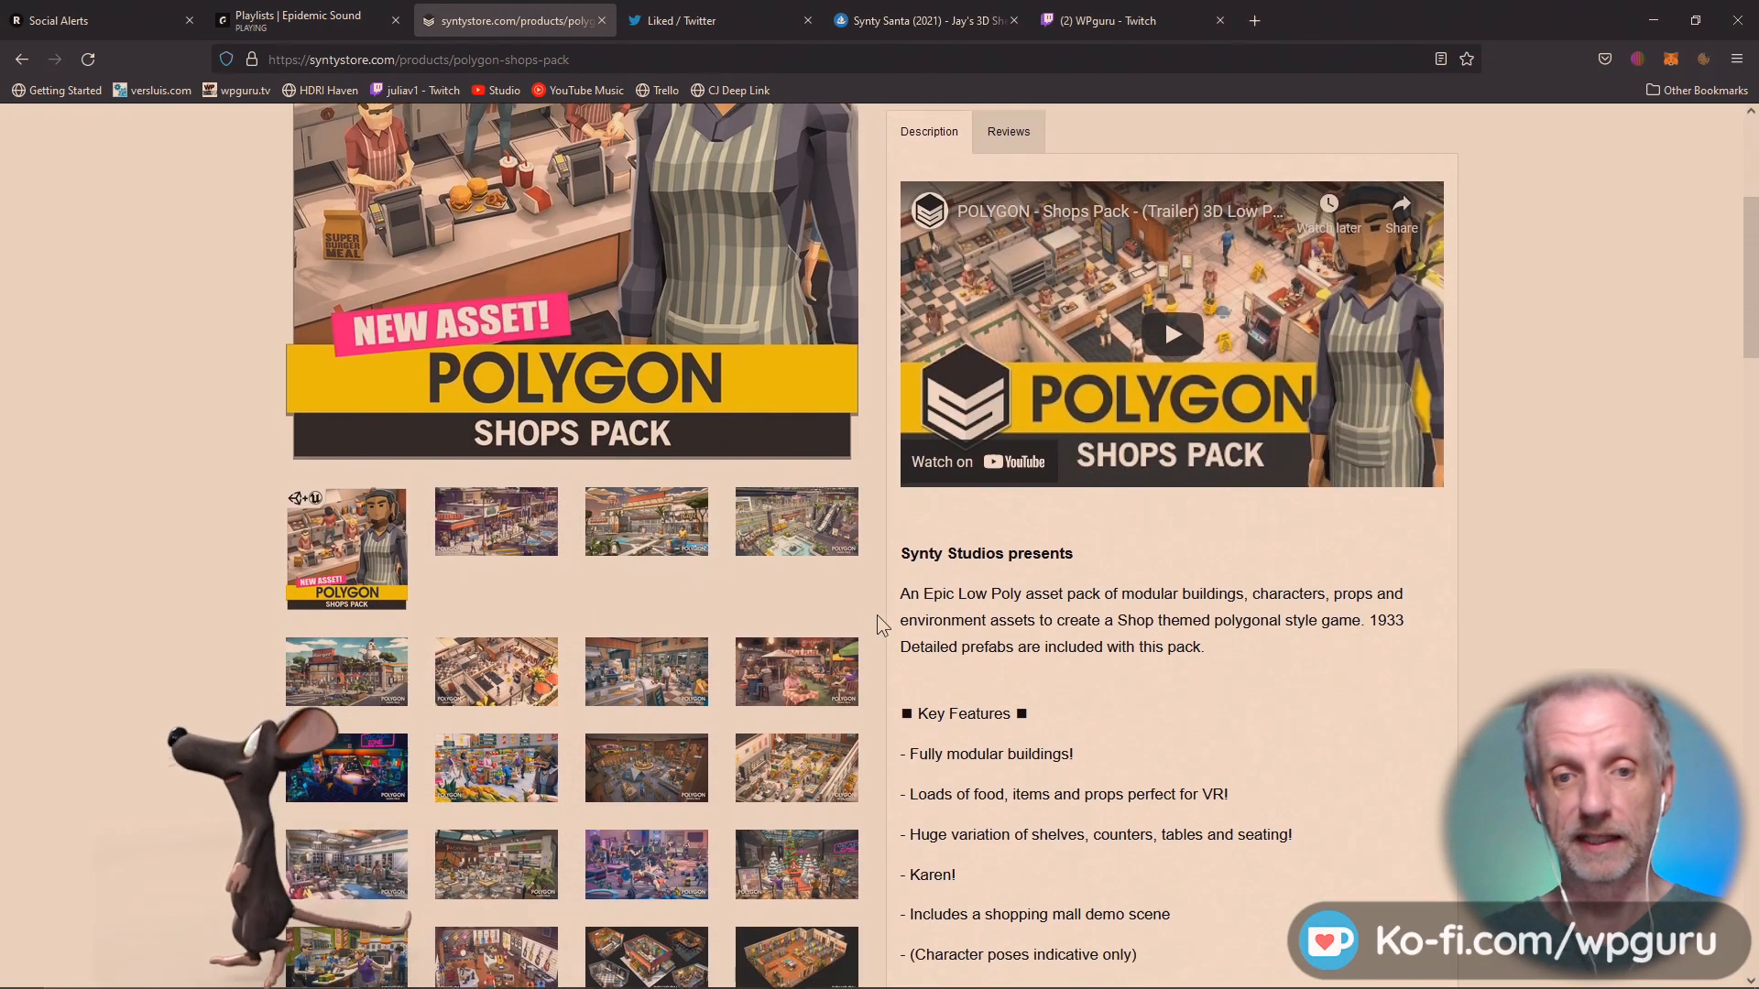
pyautogui.scroll(-2, 877, 614)
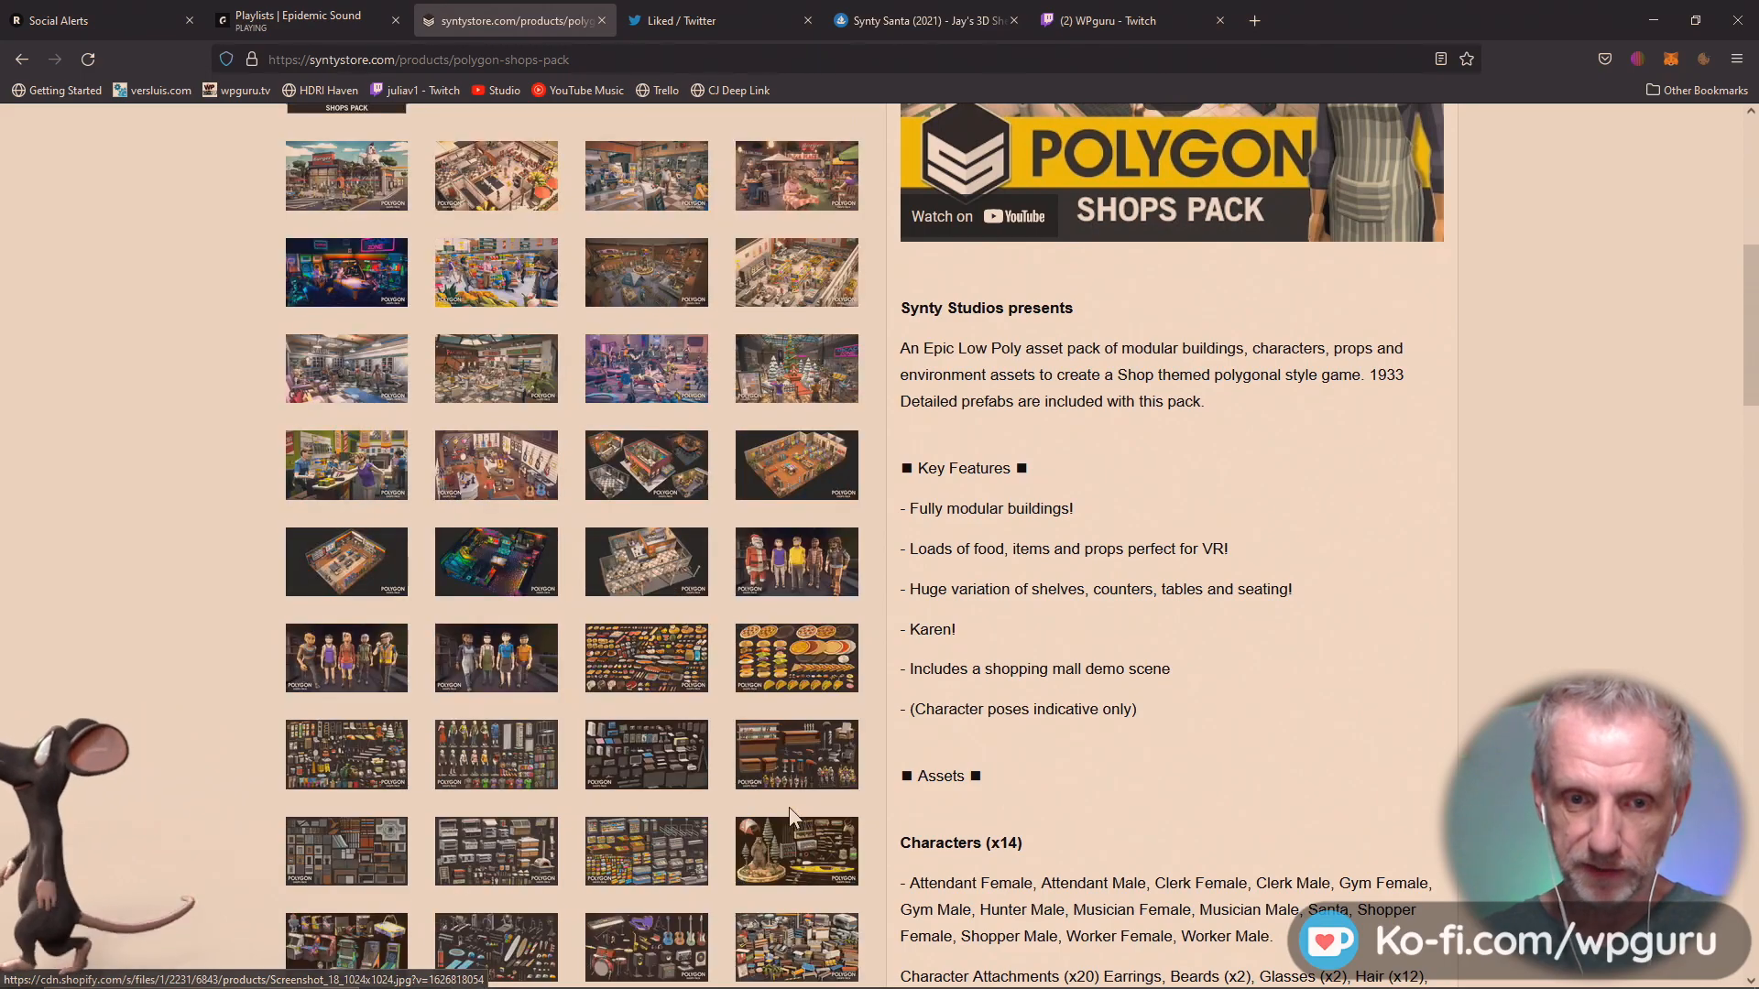
pyautogui.scroll(7, 789, 810)
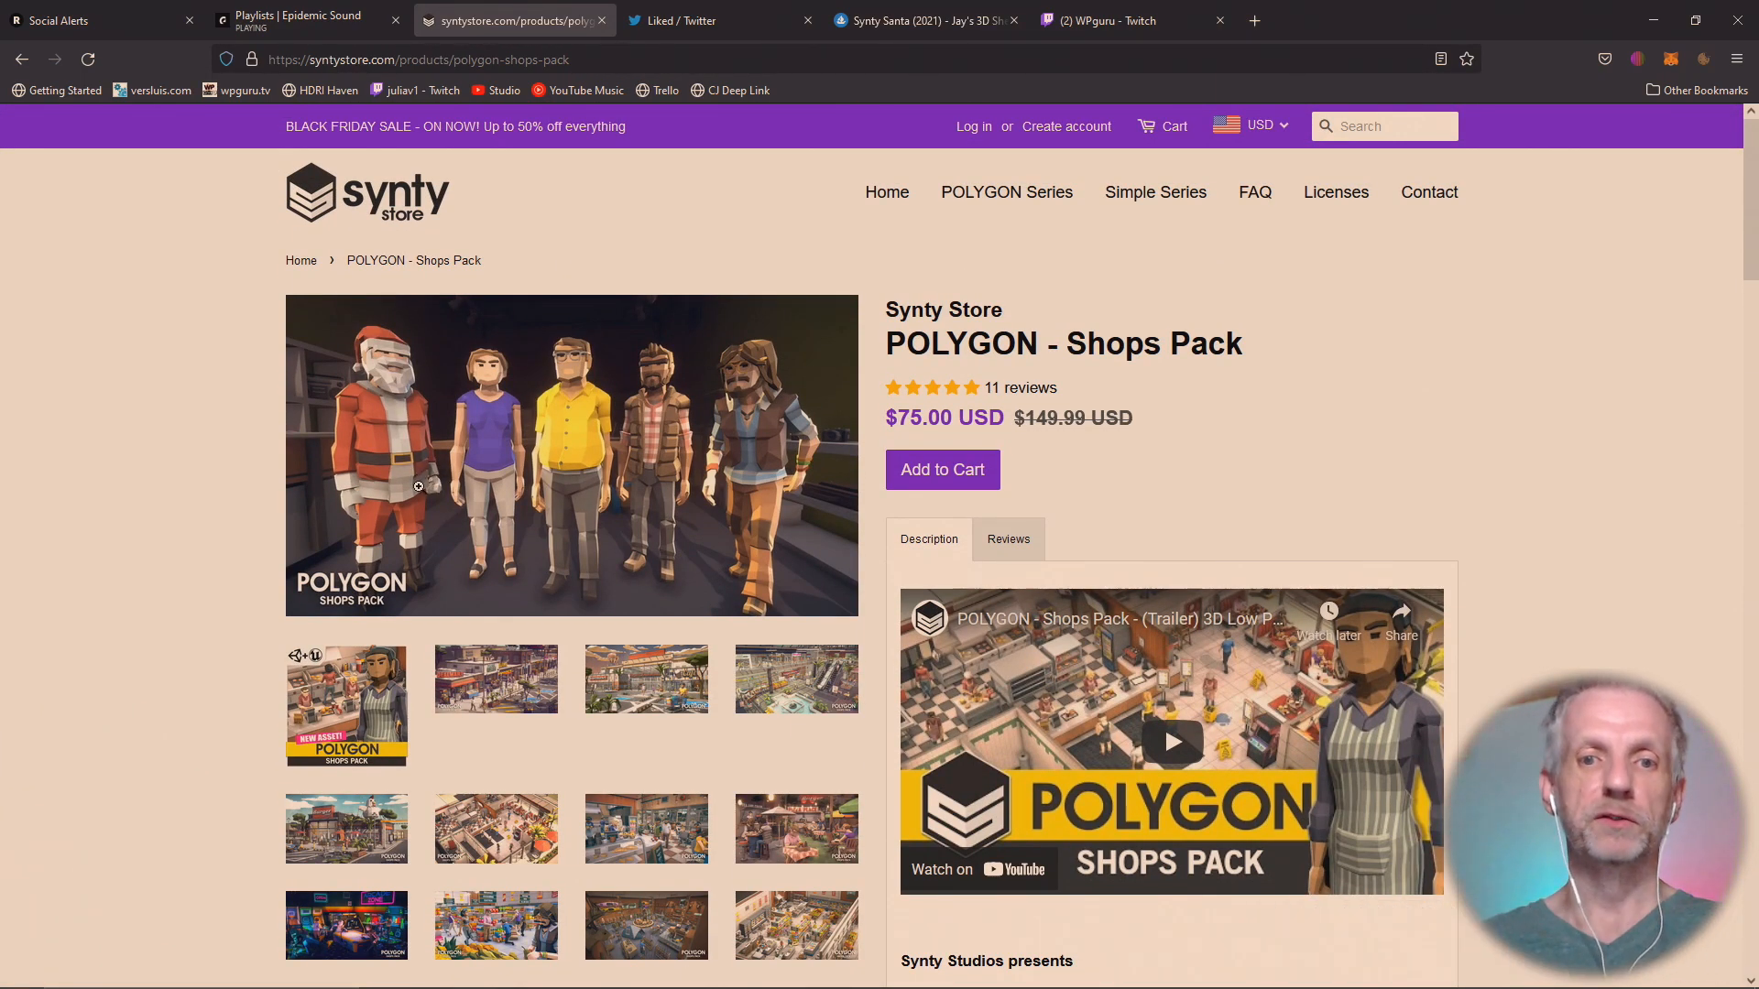
pyautogui.click(921, 21)
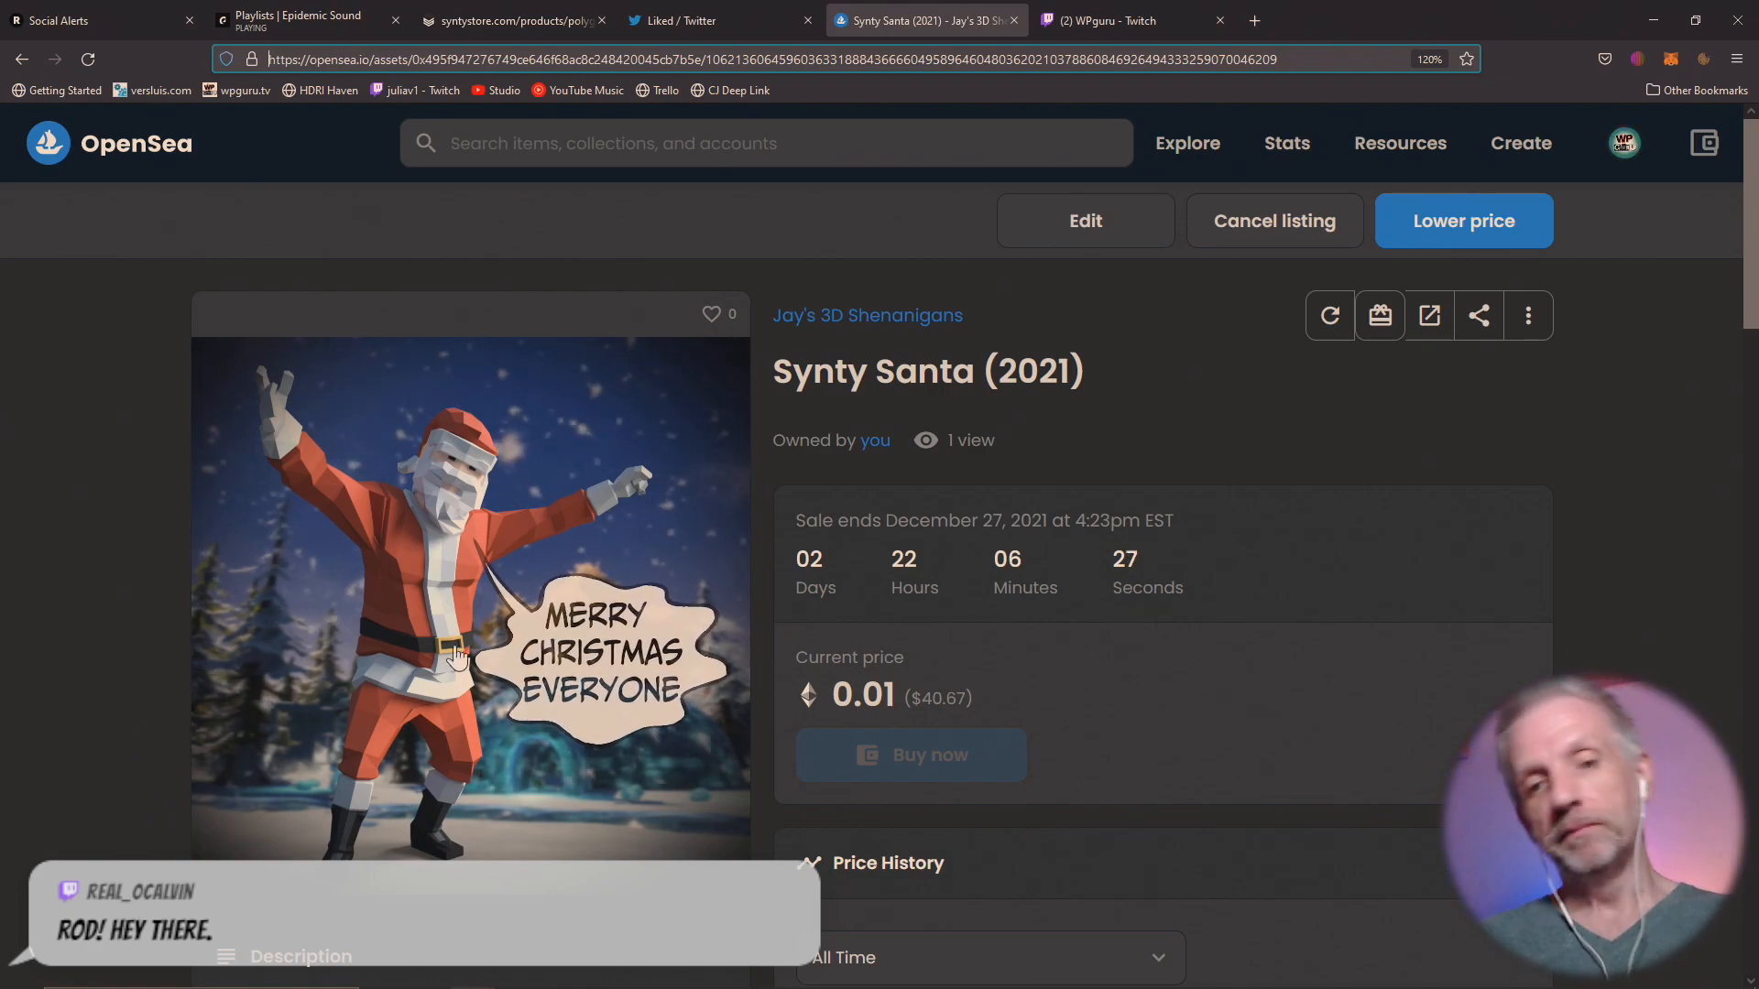
pyautogui.moveTo(396, 627)
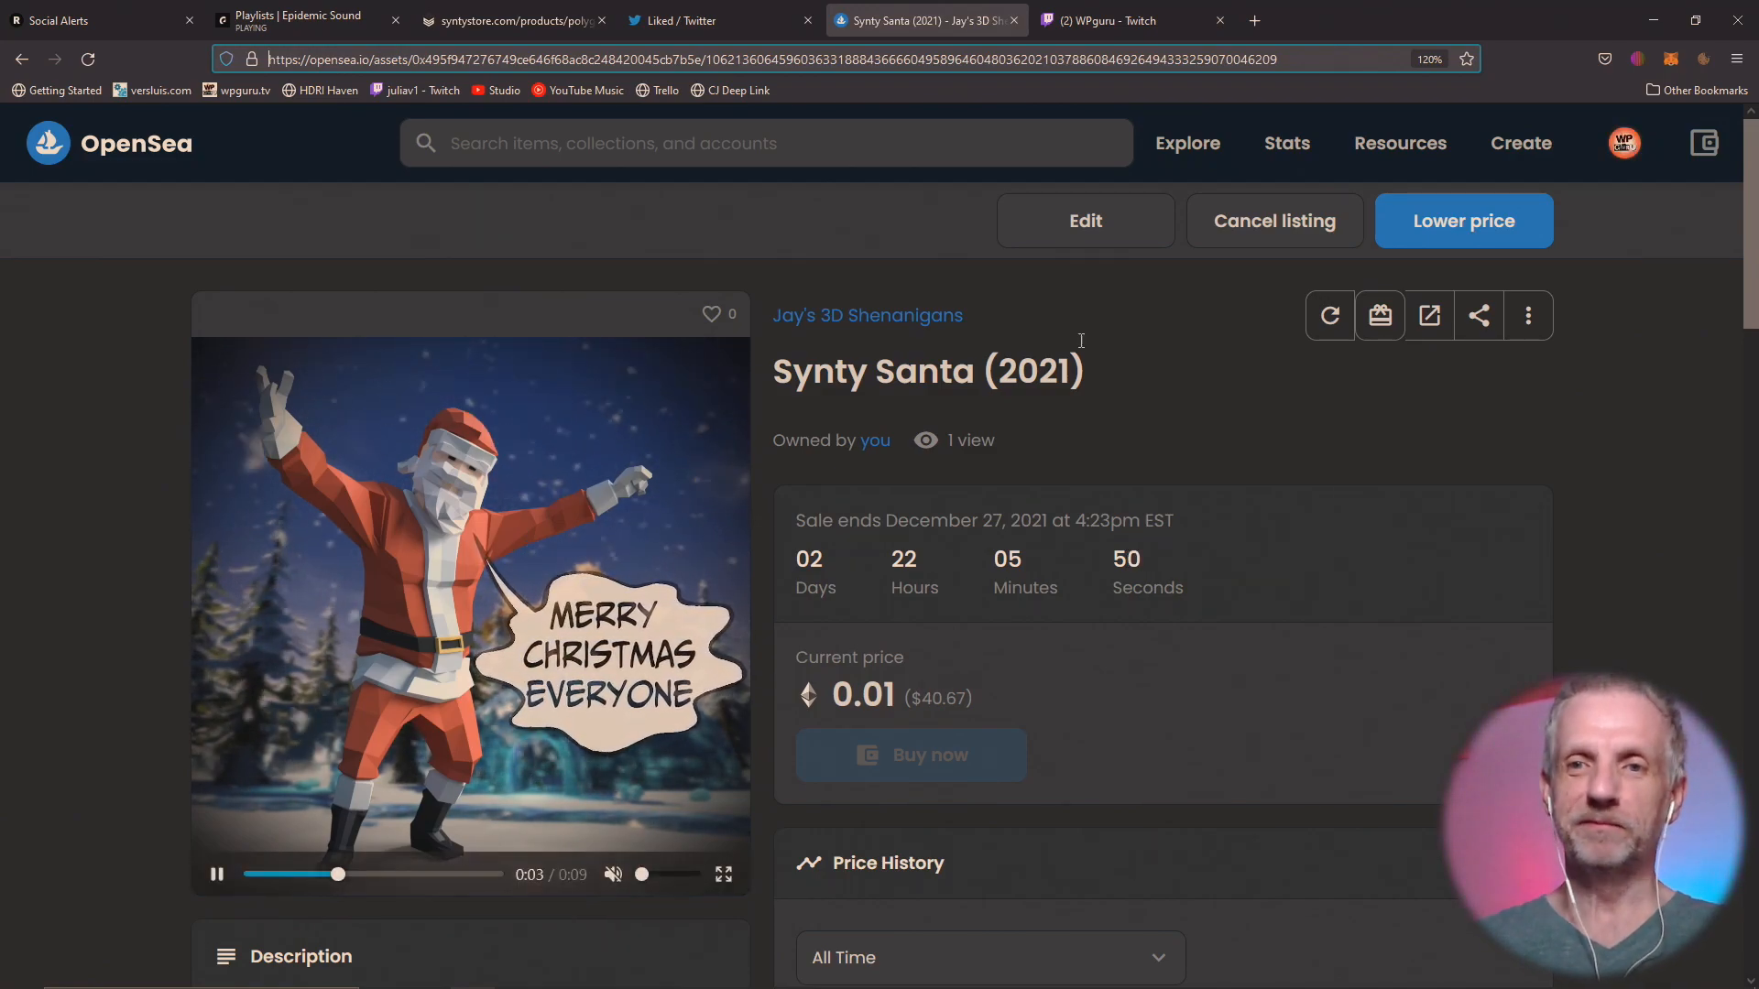
# Minimize the browser and launch Blender 3.0.
pyautogui.click(1675, 7)
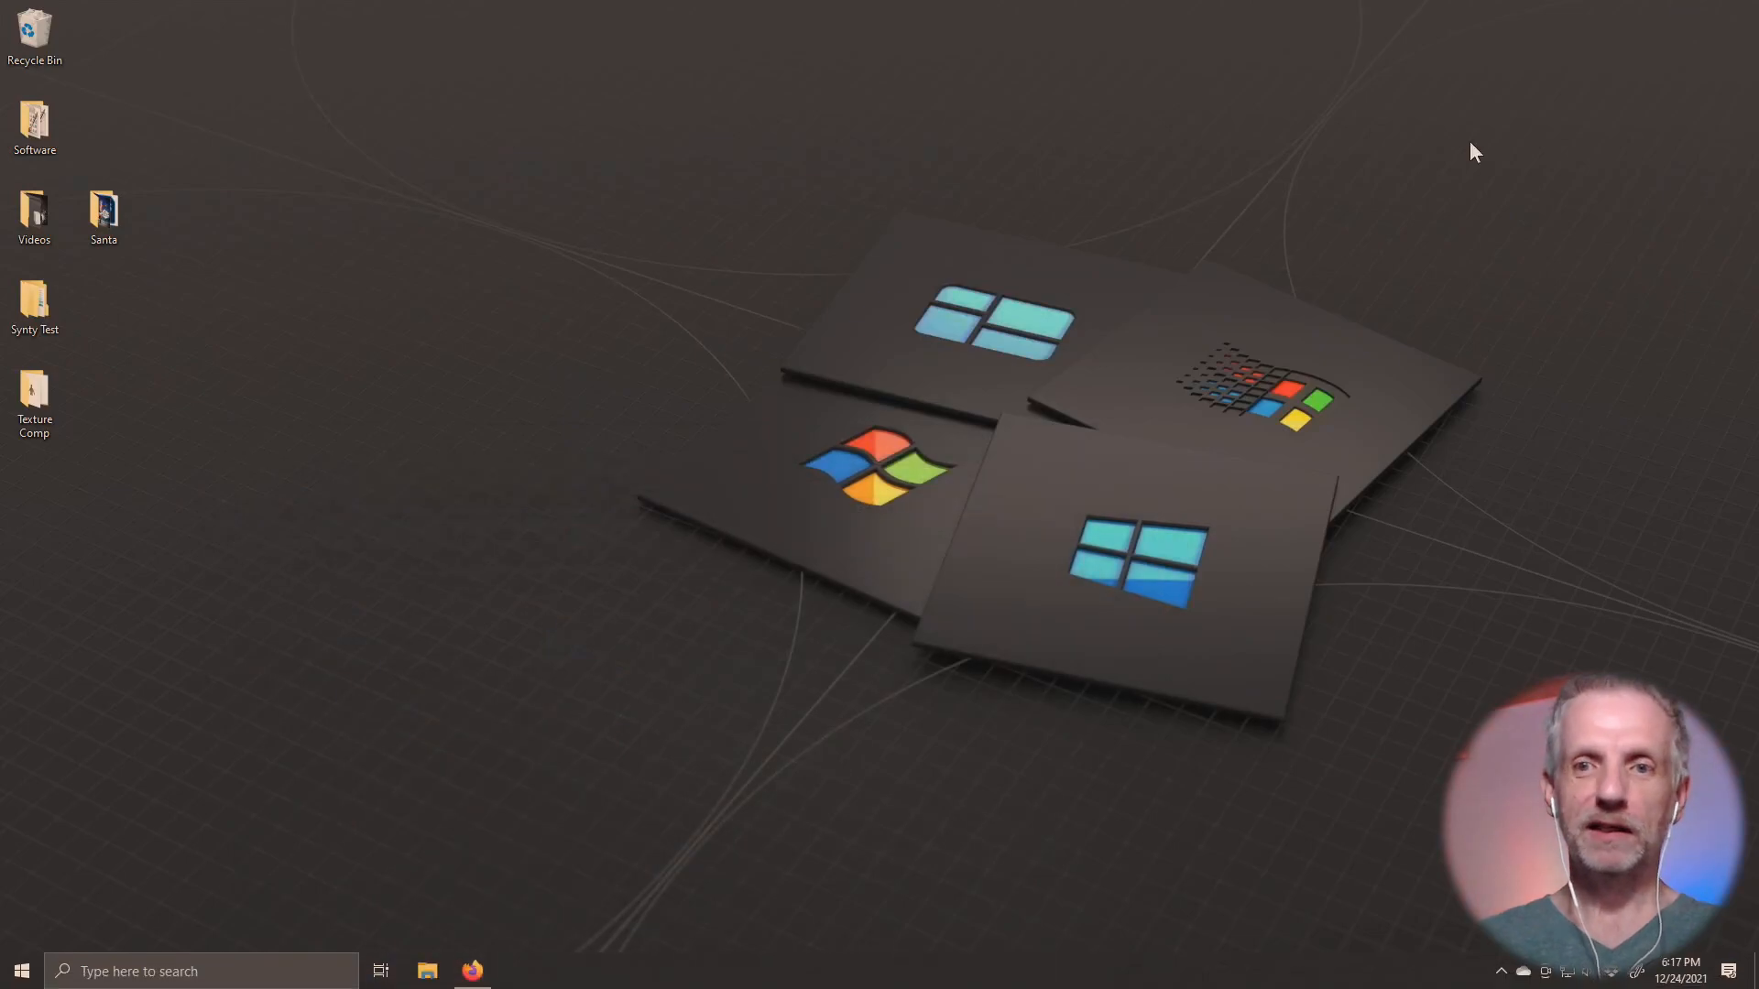
pyautogui.click(11, 978)
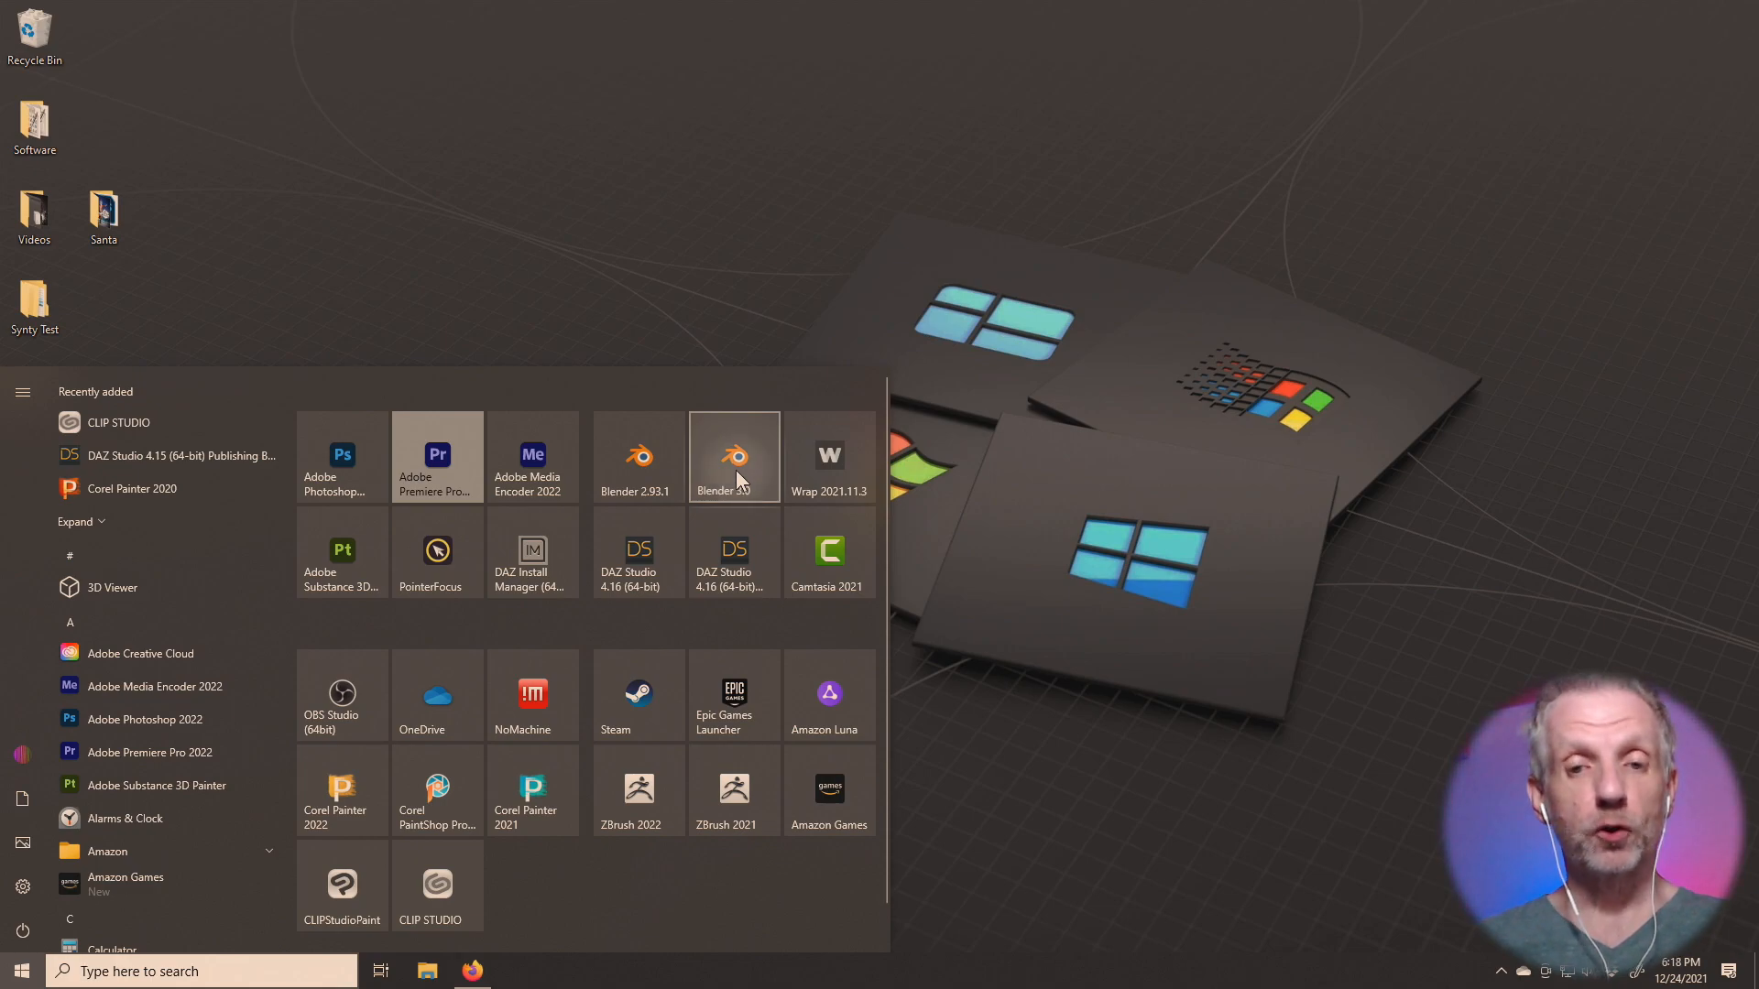
pyautogui.click(734, 470)
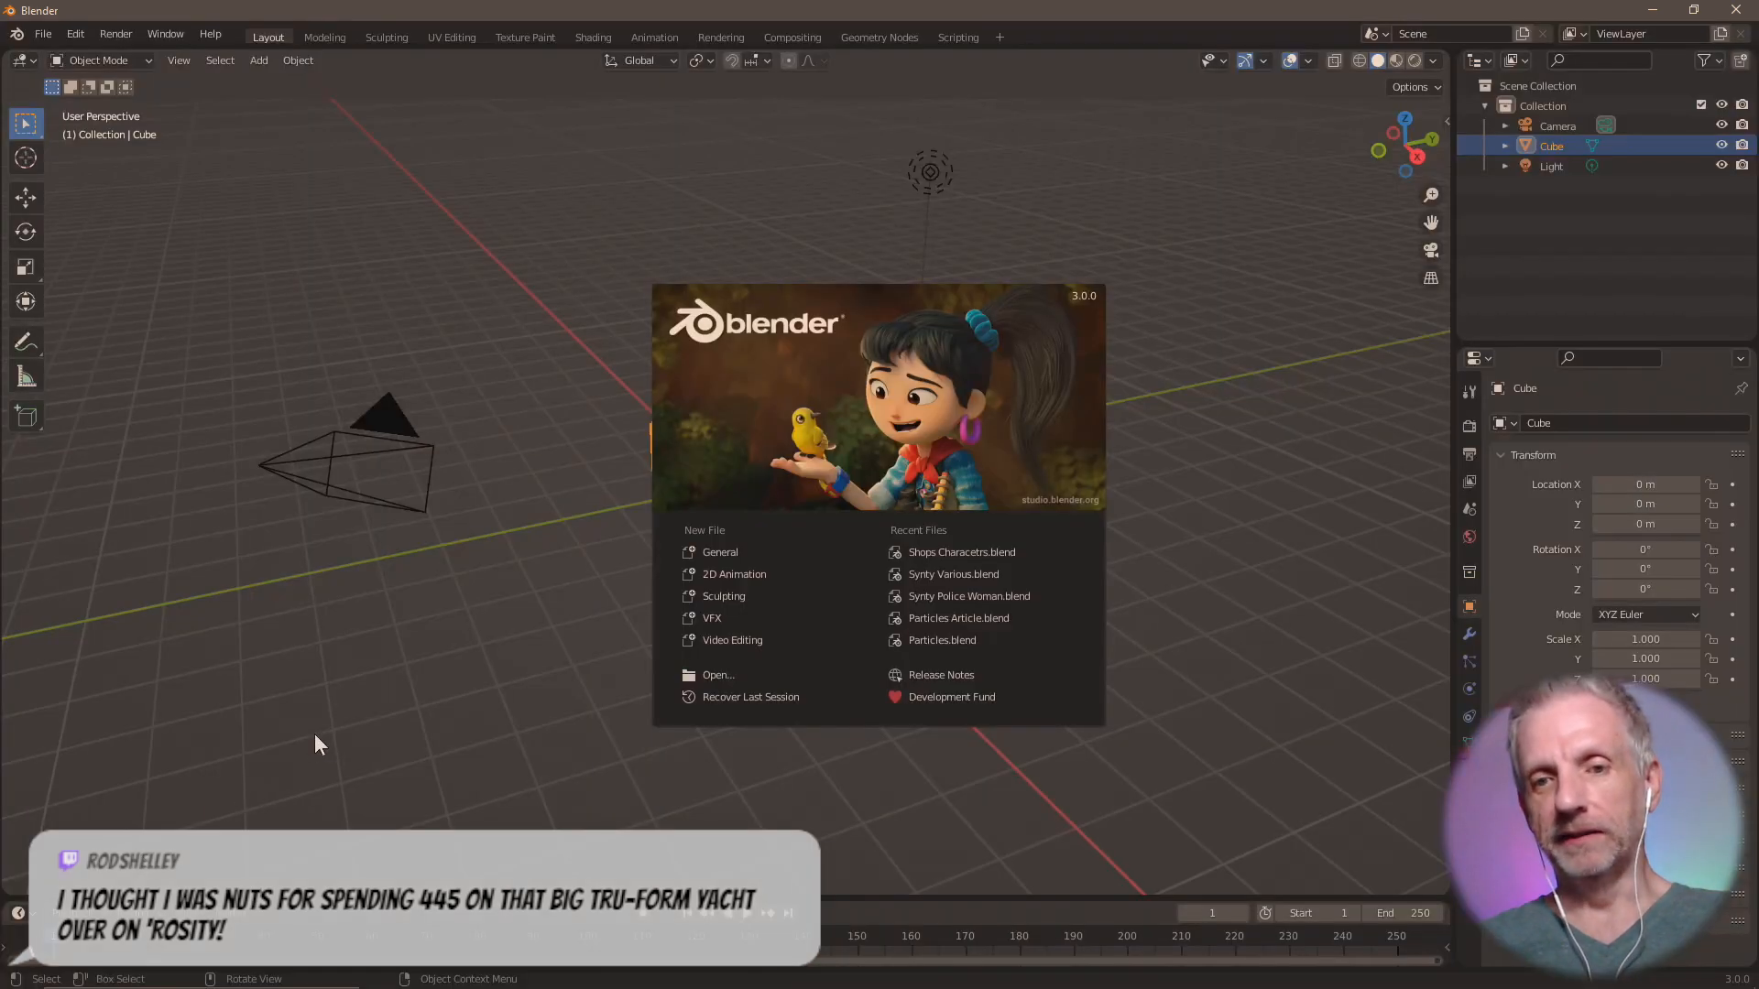
# Launch PointerFocus, turn on its pointer highlight and dismiss Blender's splash screen.
pyautogui.press('super')
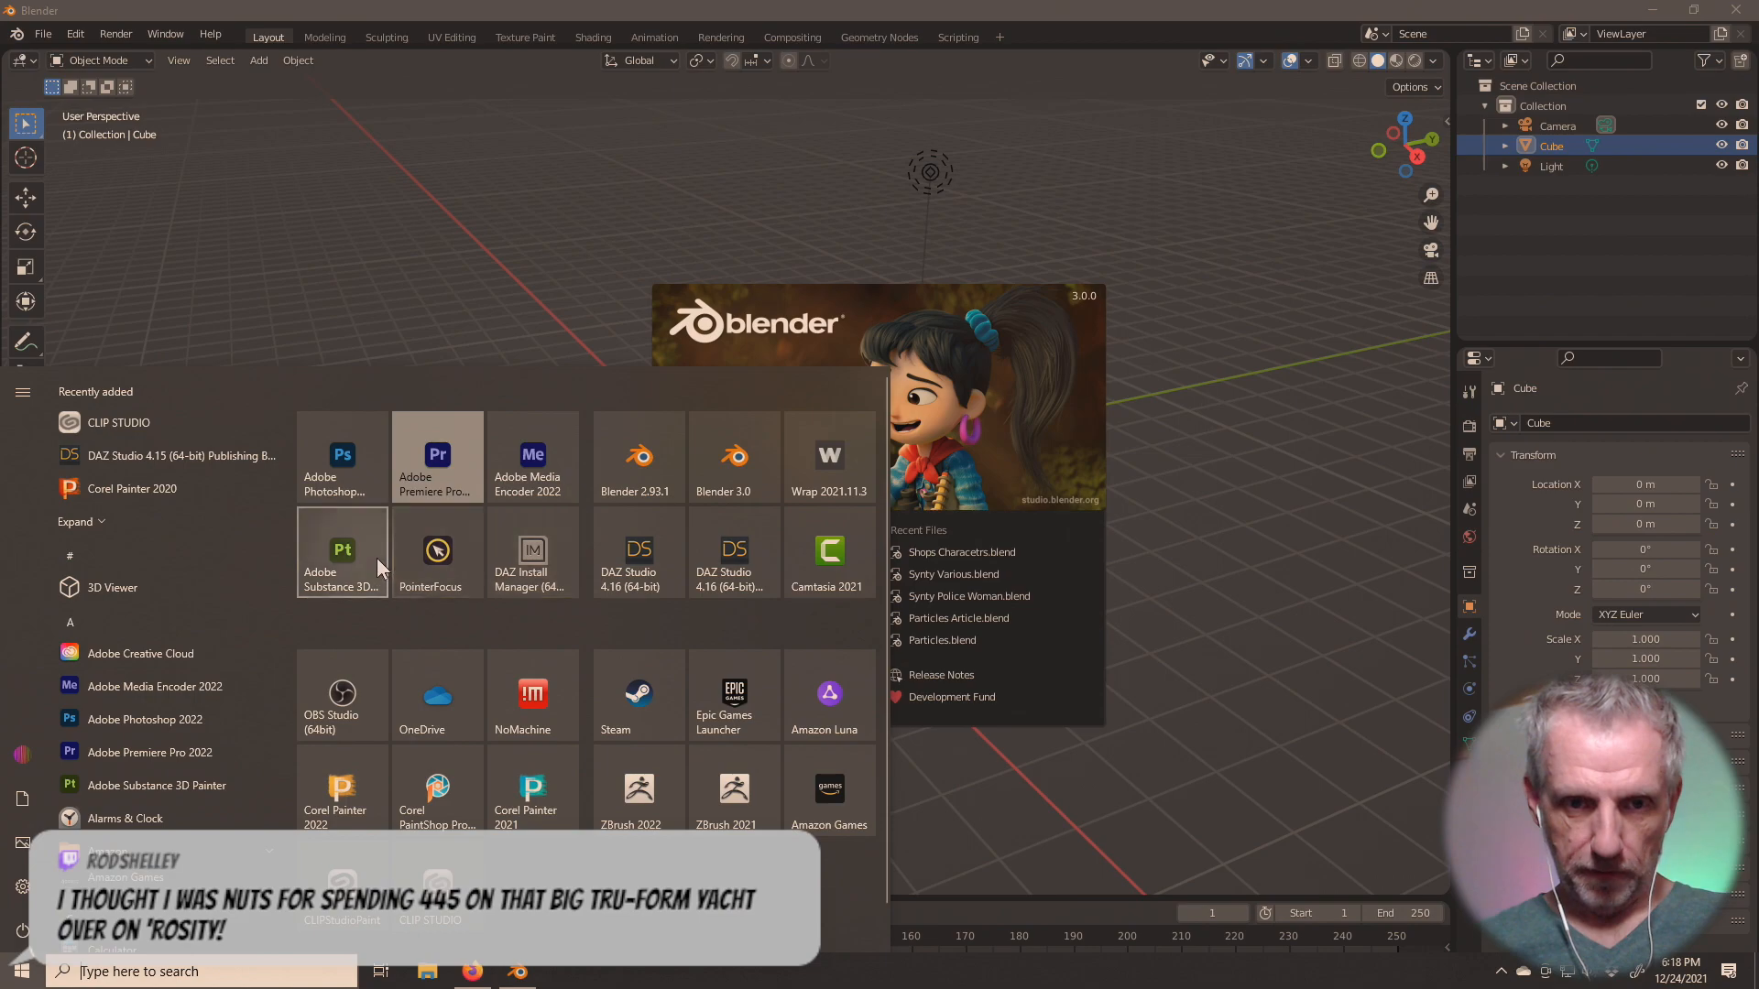
pyautogui.click(449, 563)
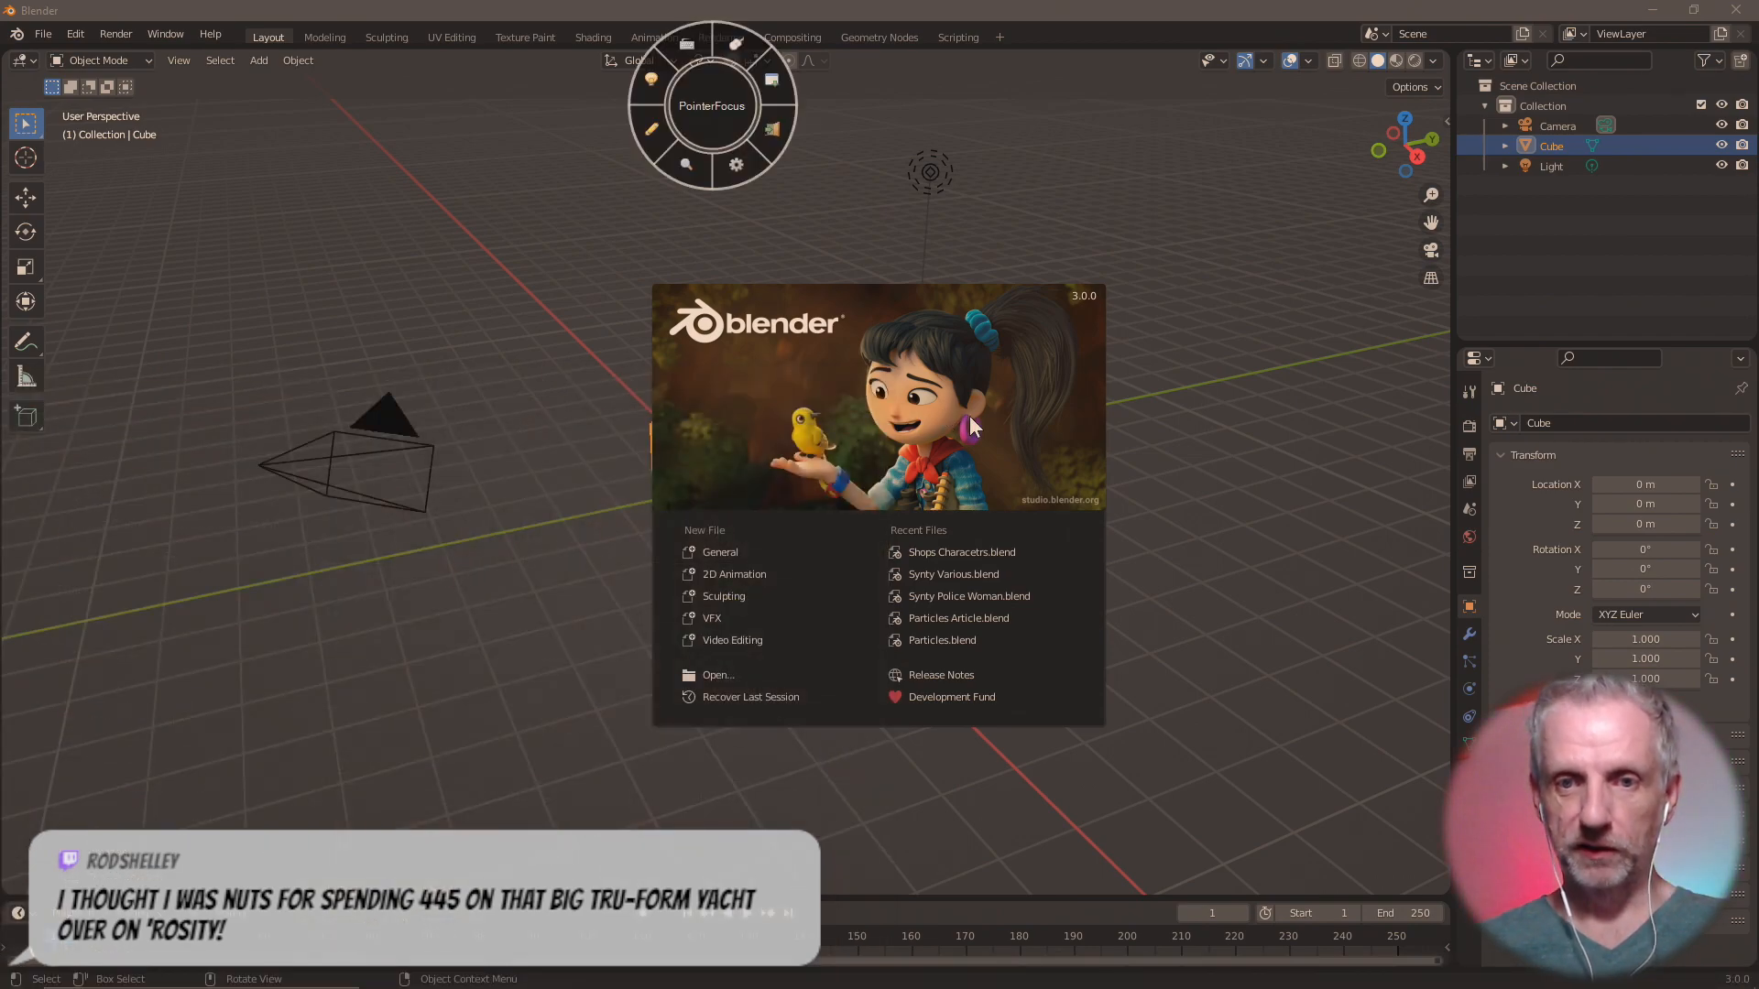
pyautogui.click(772, 83)
pyautogui.click(988, 426)
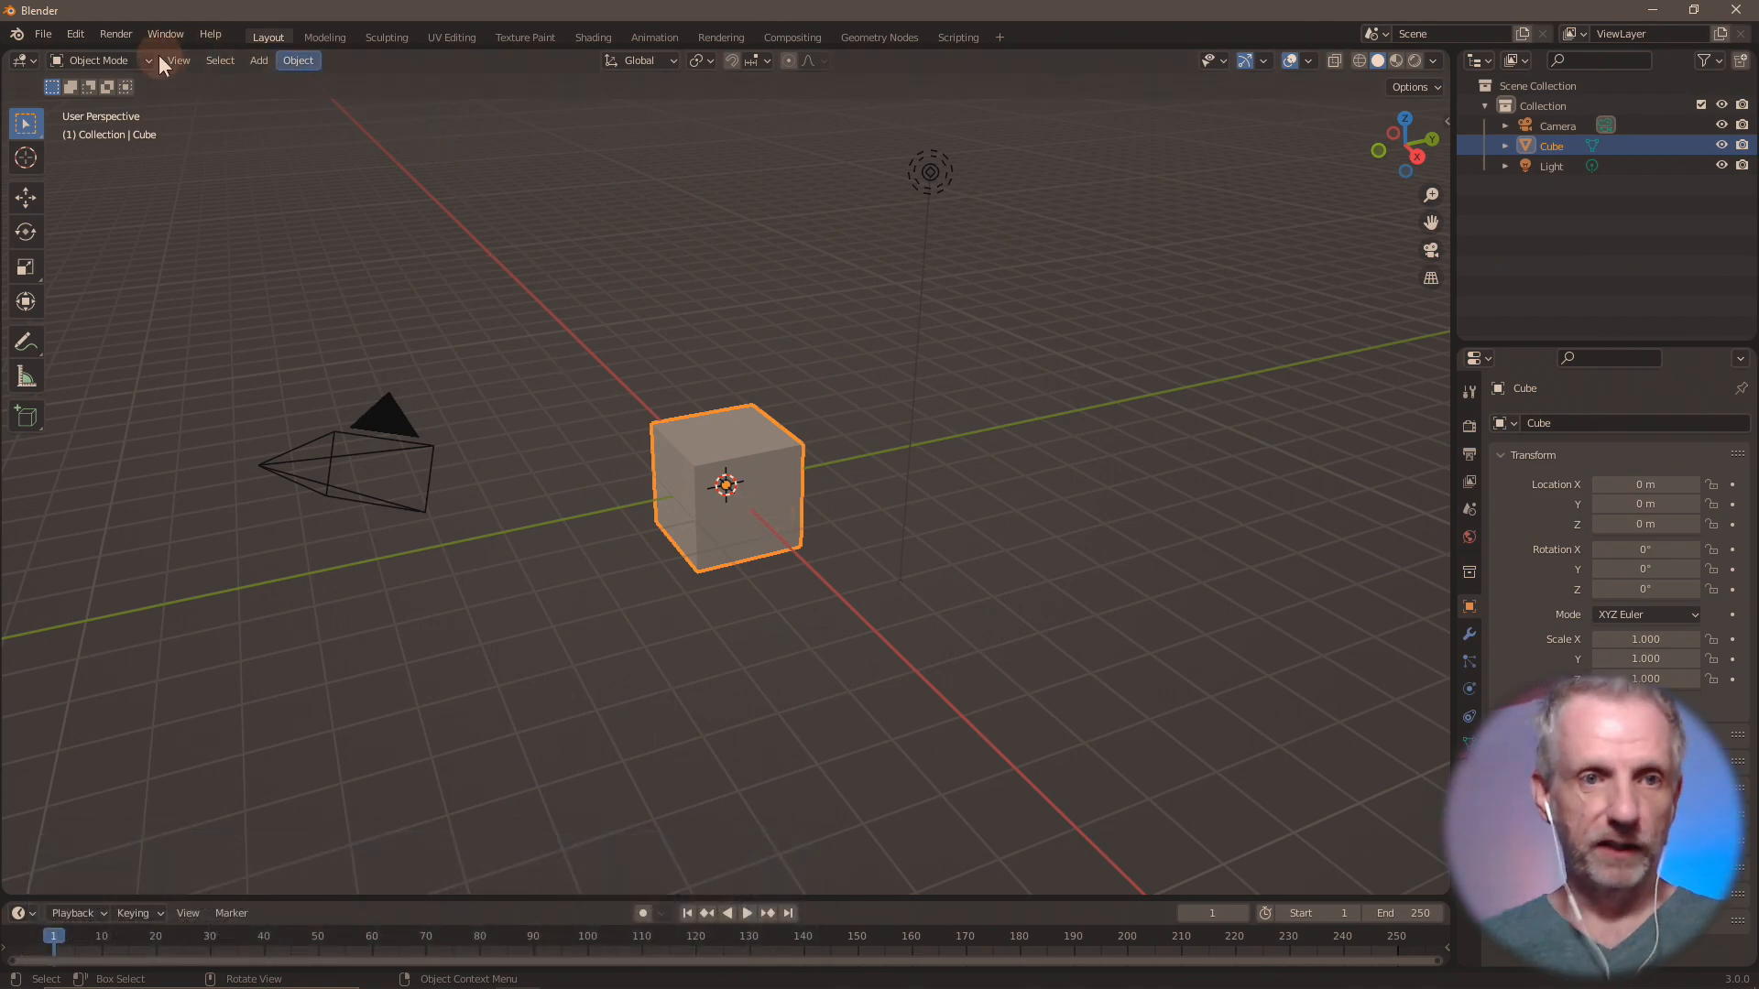
# Open the recent file Shops Characetrs.blend.
pyautogui.click(40, 34)
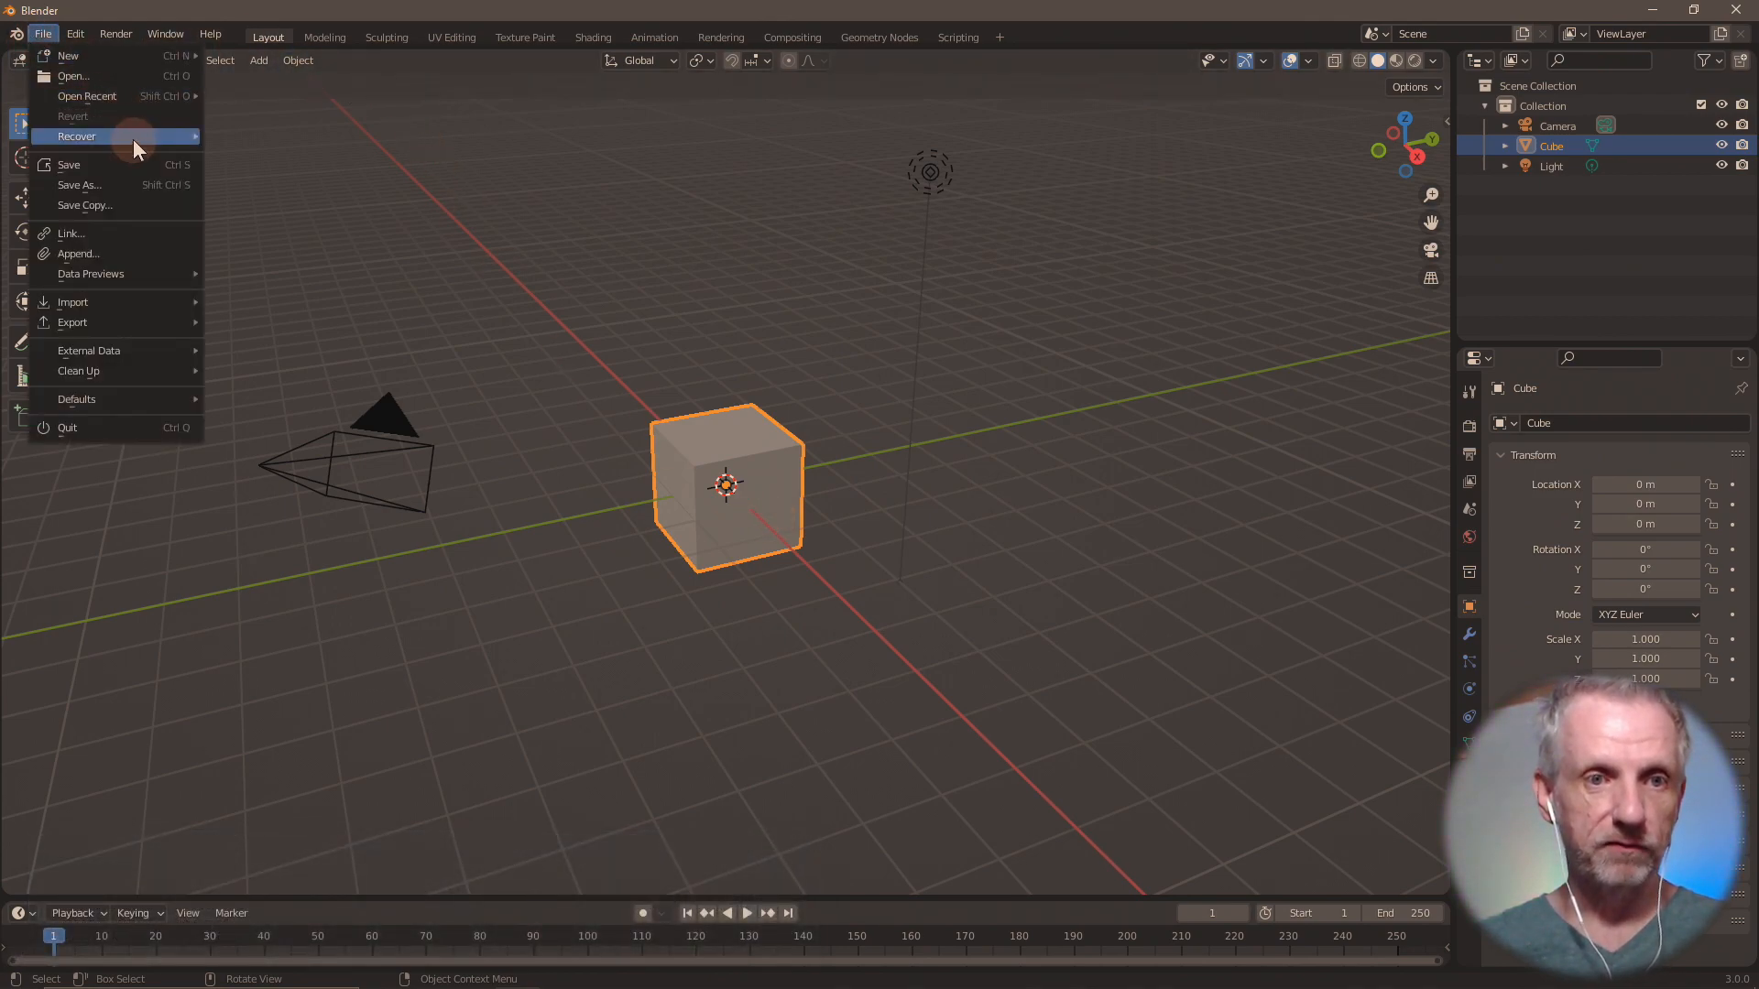
pyautogui.moveTo(174, 97)
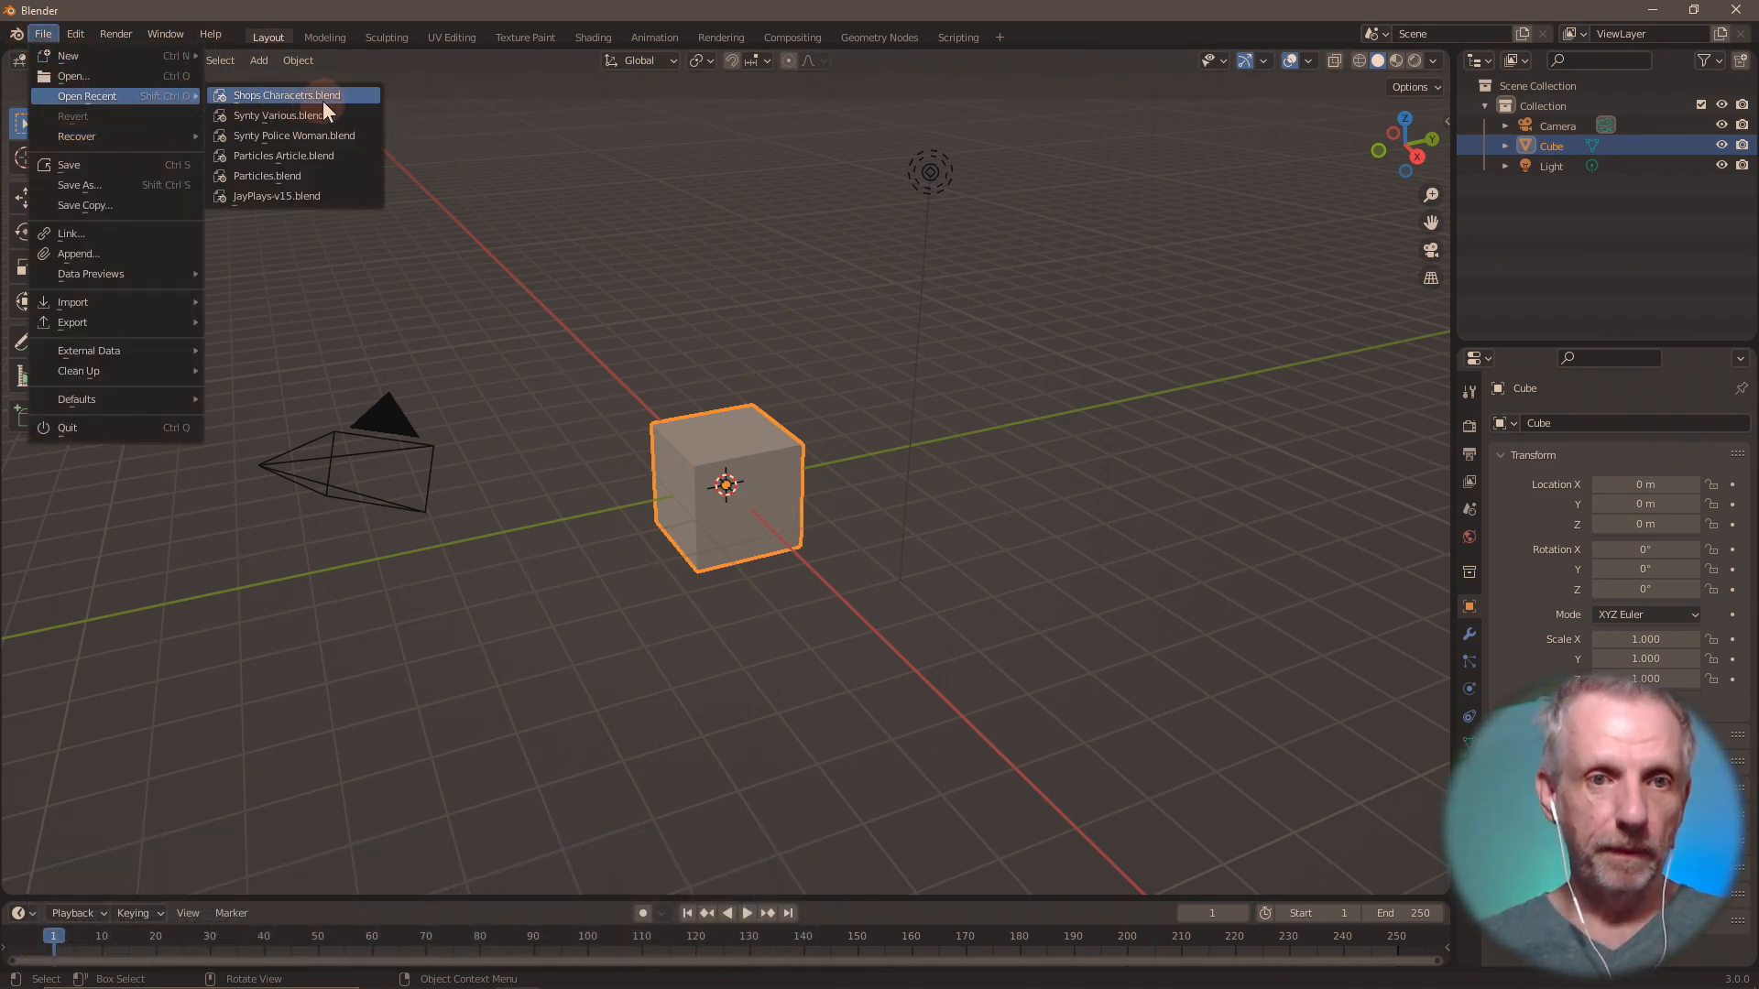
pyautogui.click(357, 97)
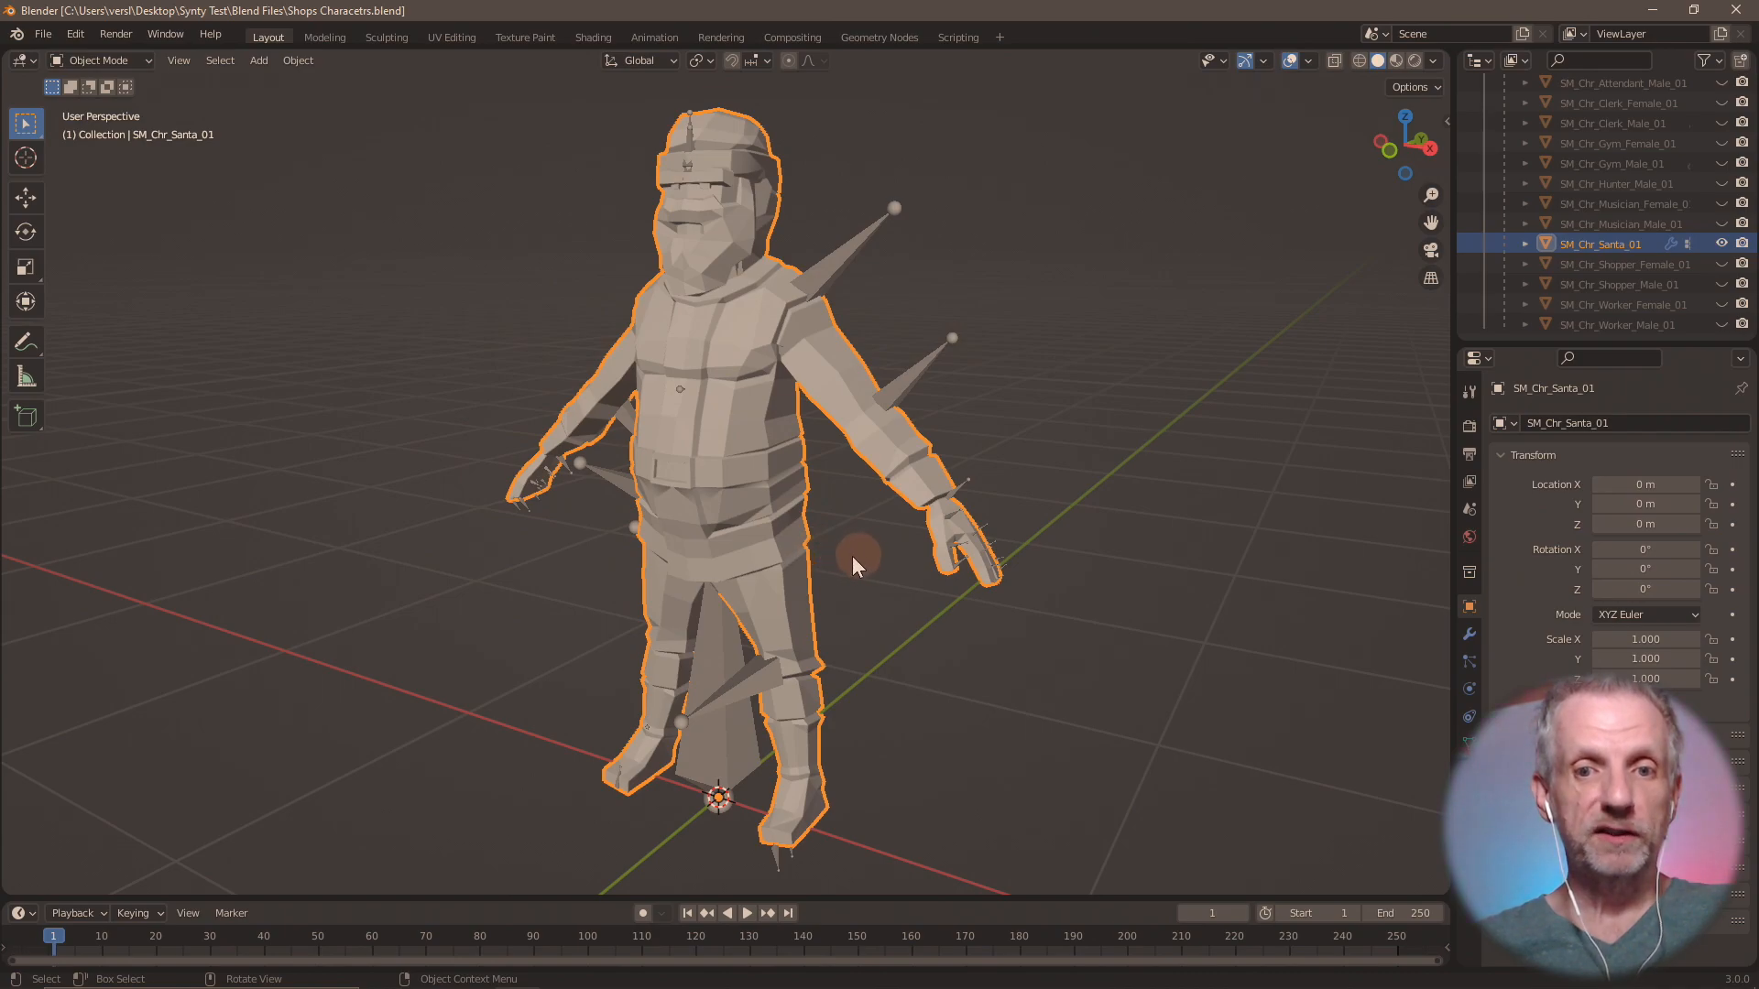
# Inspect the Santa model and the character meshes grouped under the Armature in the outliner.
pyautogui.moveTo(852, 557)
pyautogui.mouseDown(button='middle')
pyautogui.moveTo(766, 564)
pyautogui.moveTo(851, 557)
pyautogui.mouseUp(button='middle')
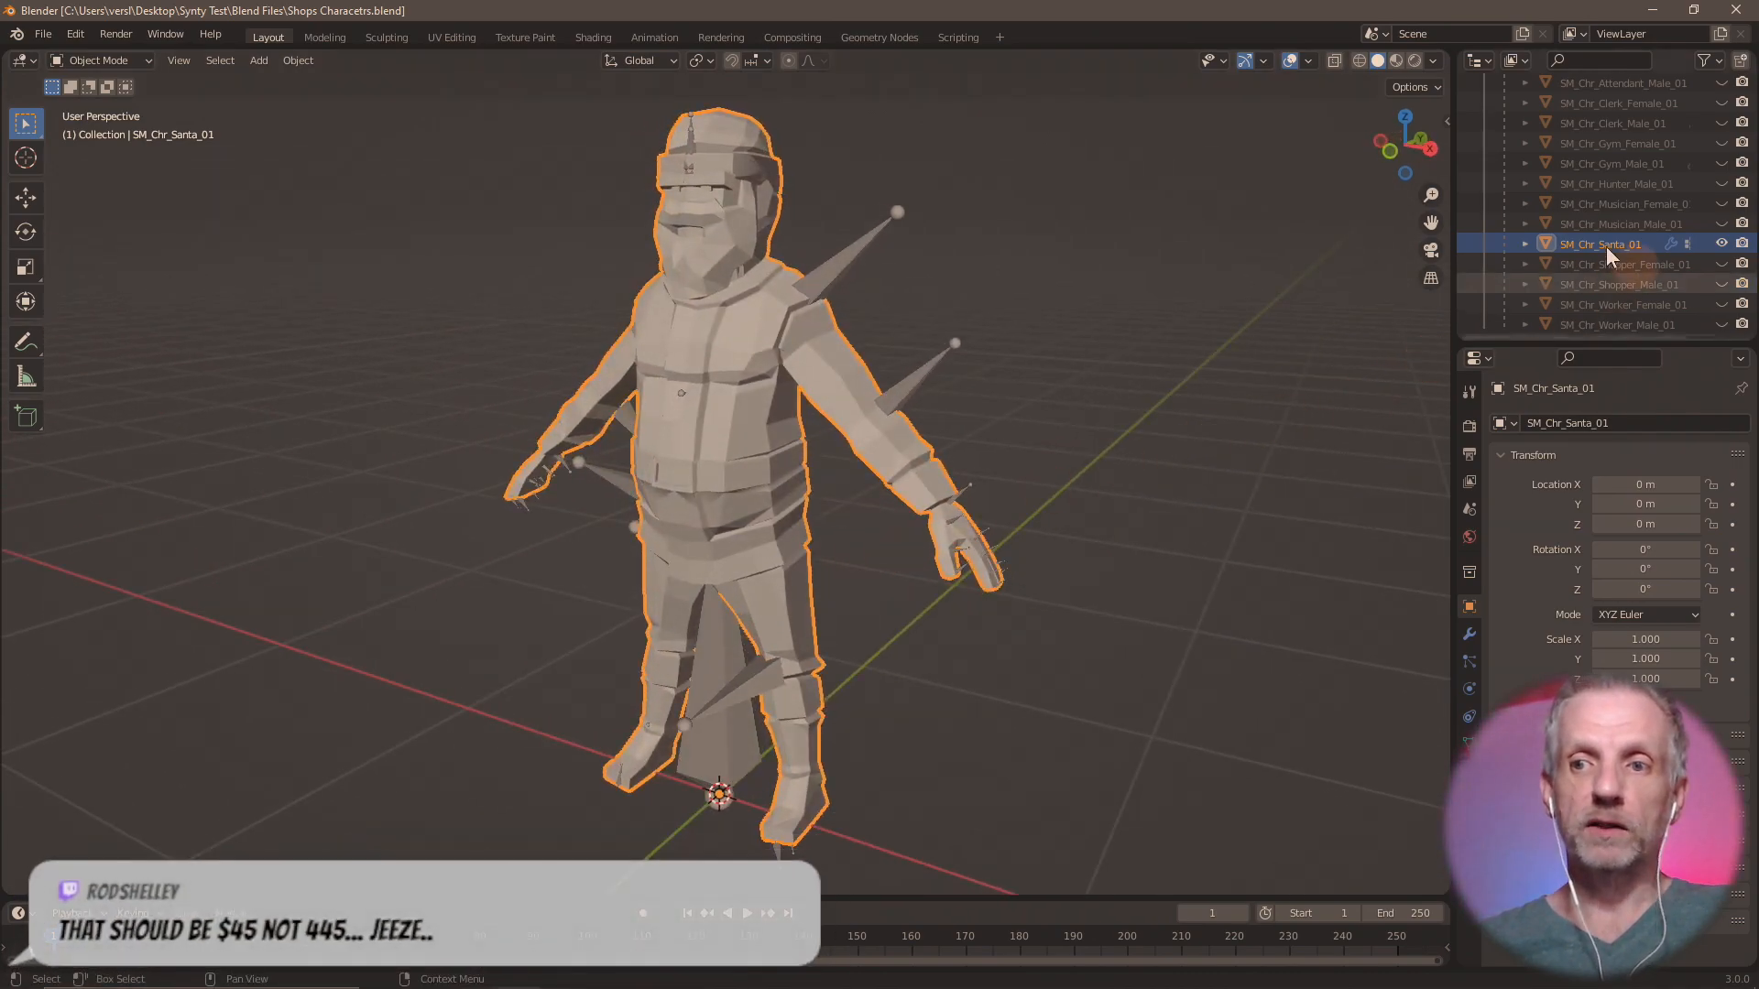
pyautogui.scroll(3, 1587, 249)
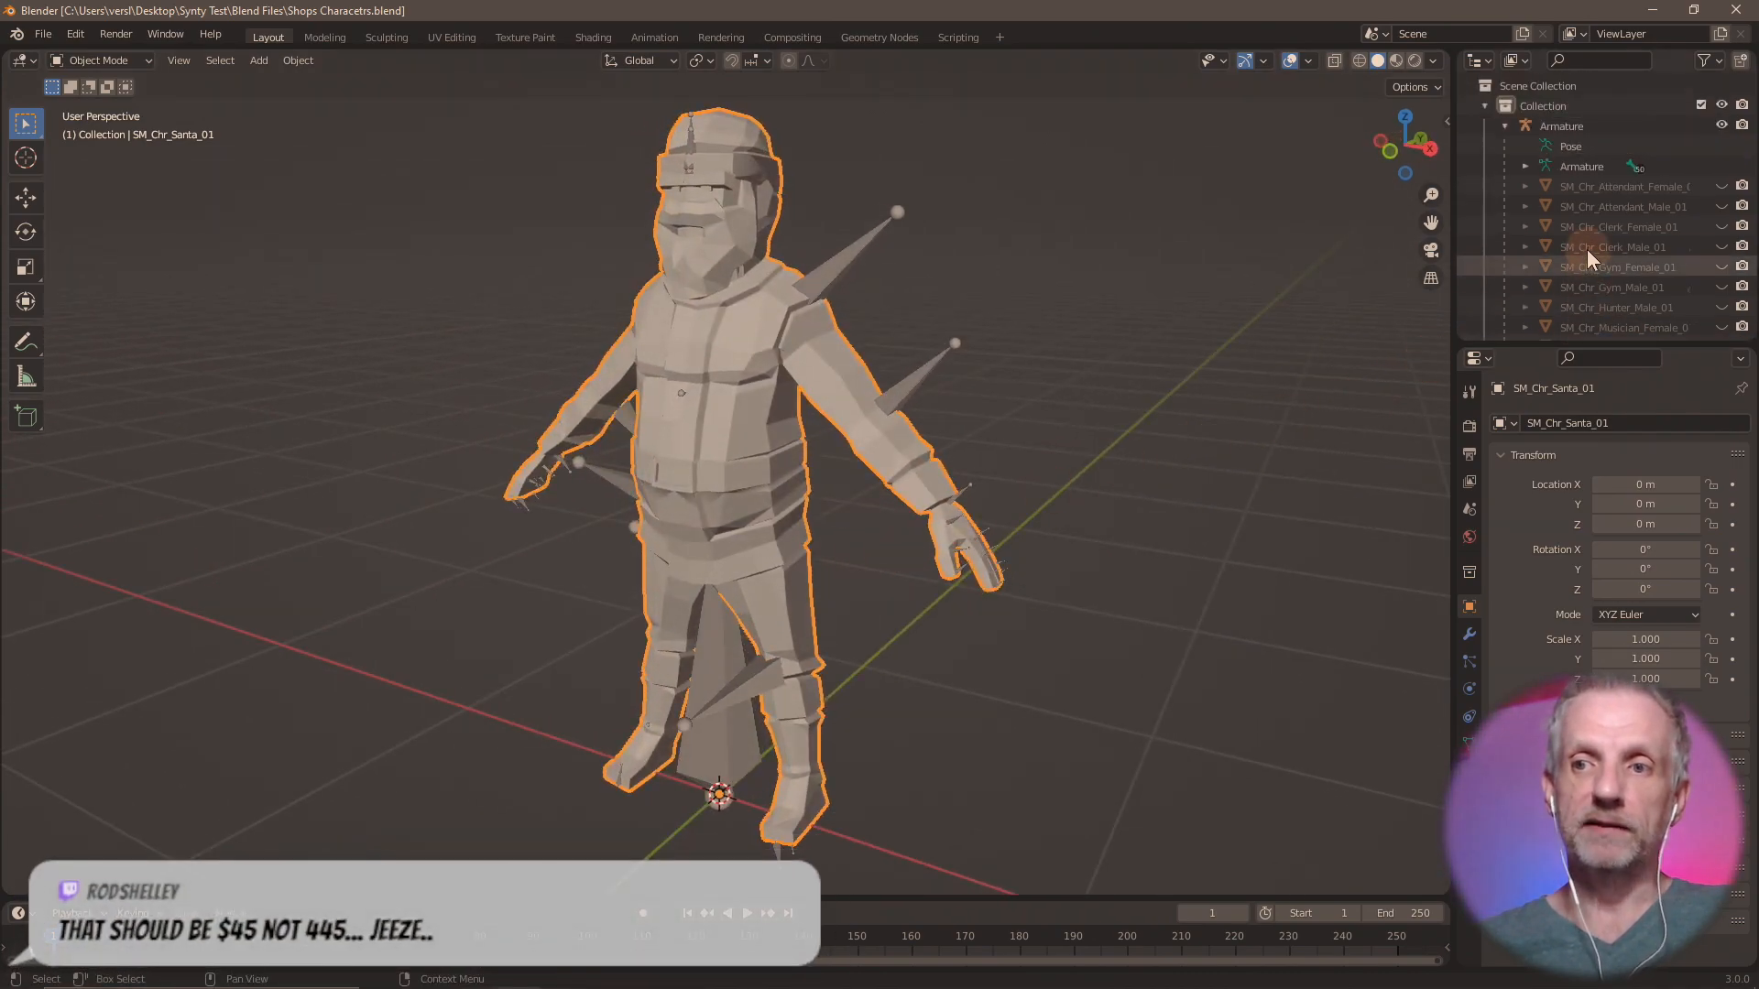
pyautogui.click(1505, 125)
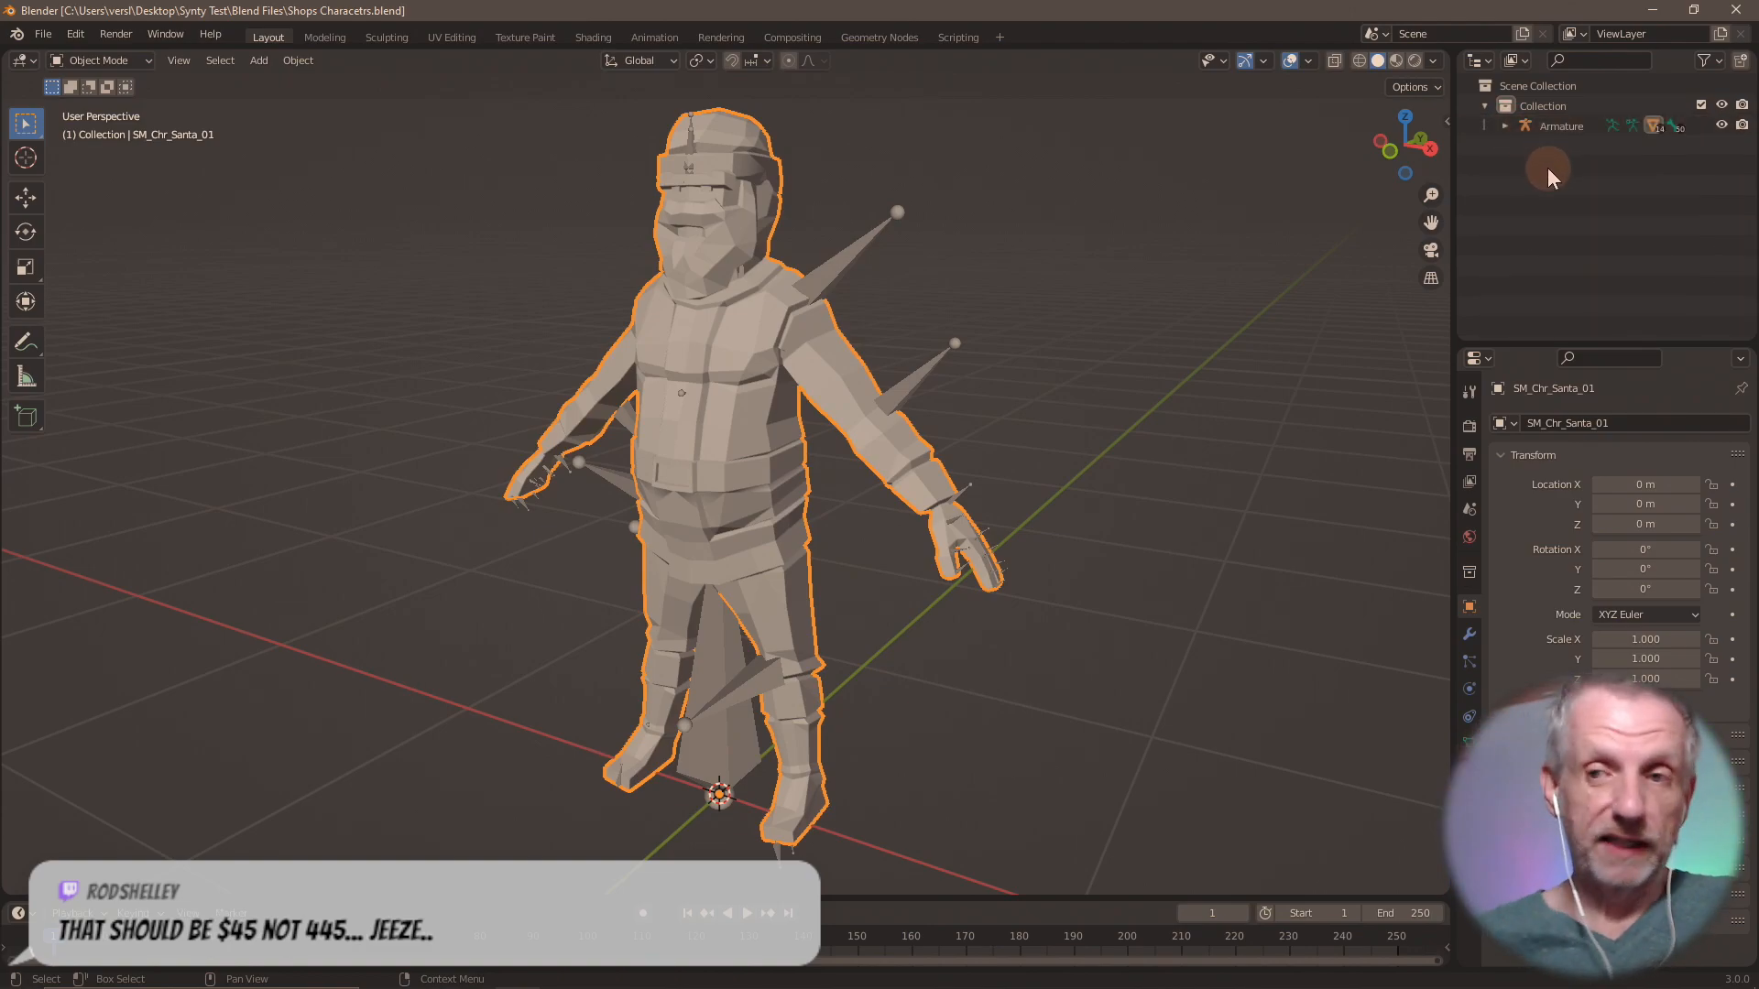
pyautogui.click(1505, 125)
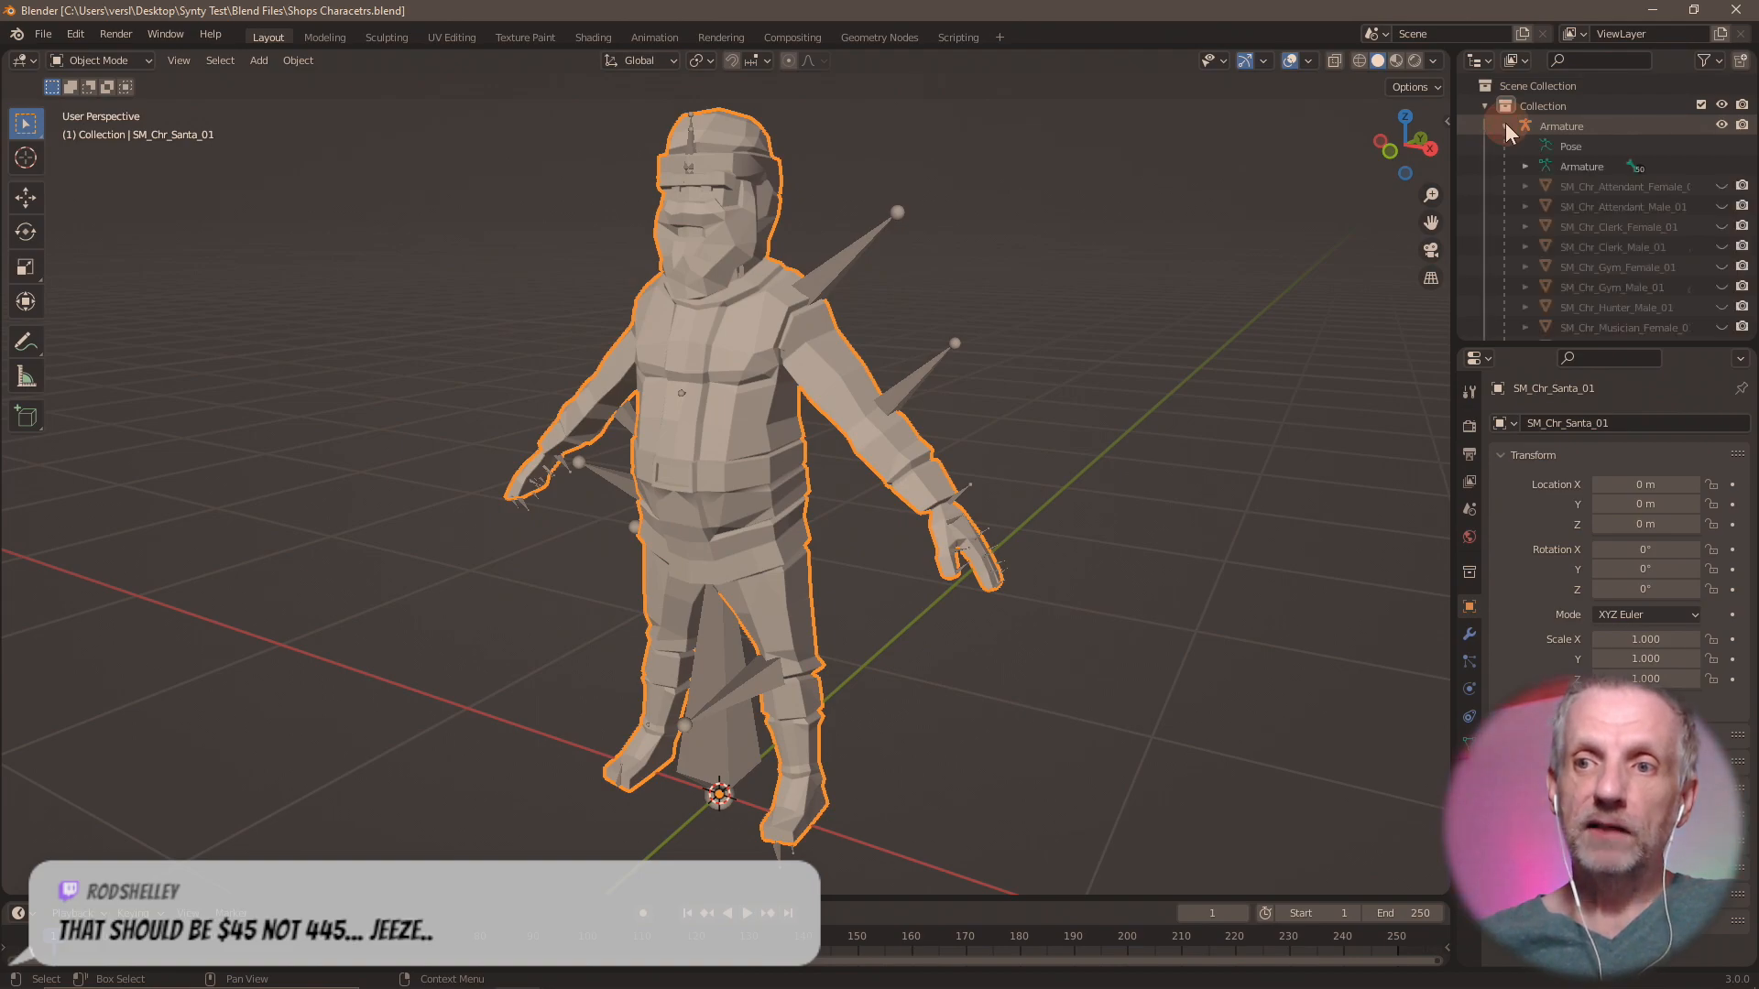
pyautogui.scroll(-3, 1588, 165)
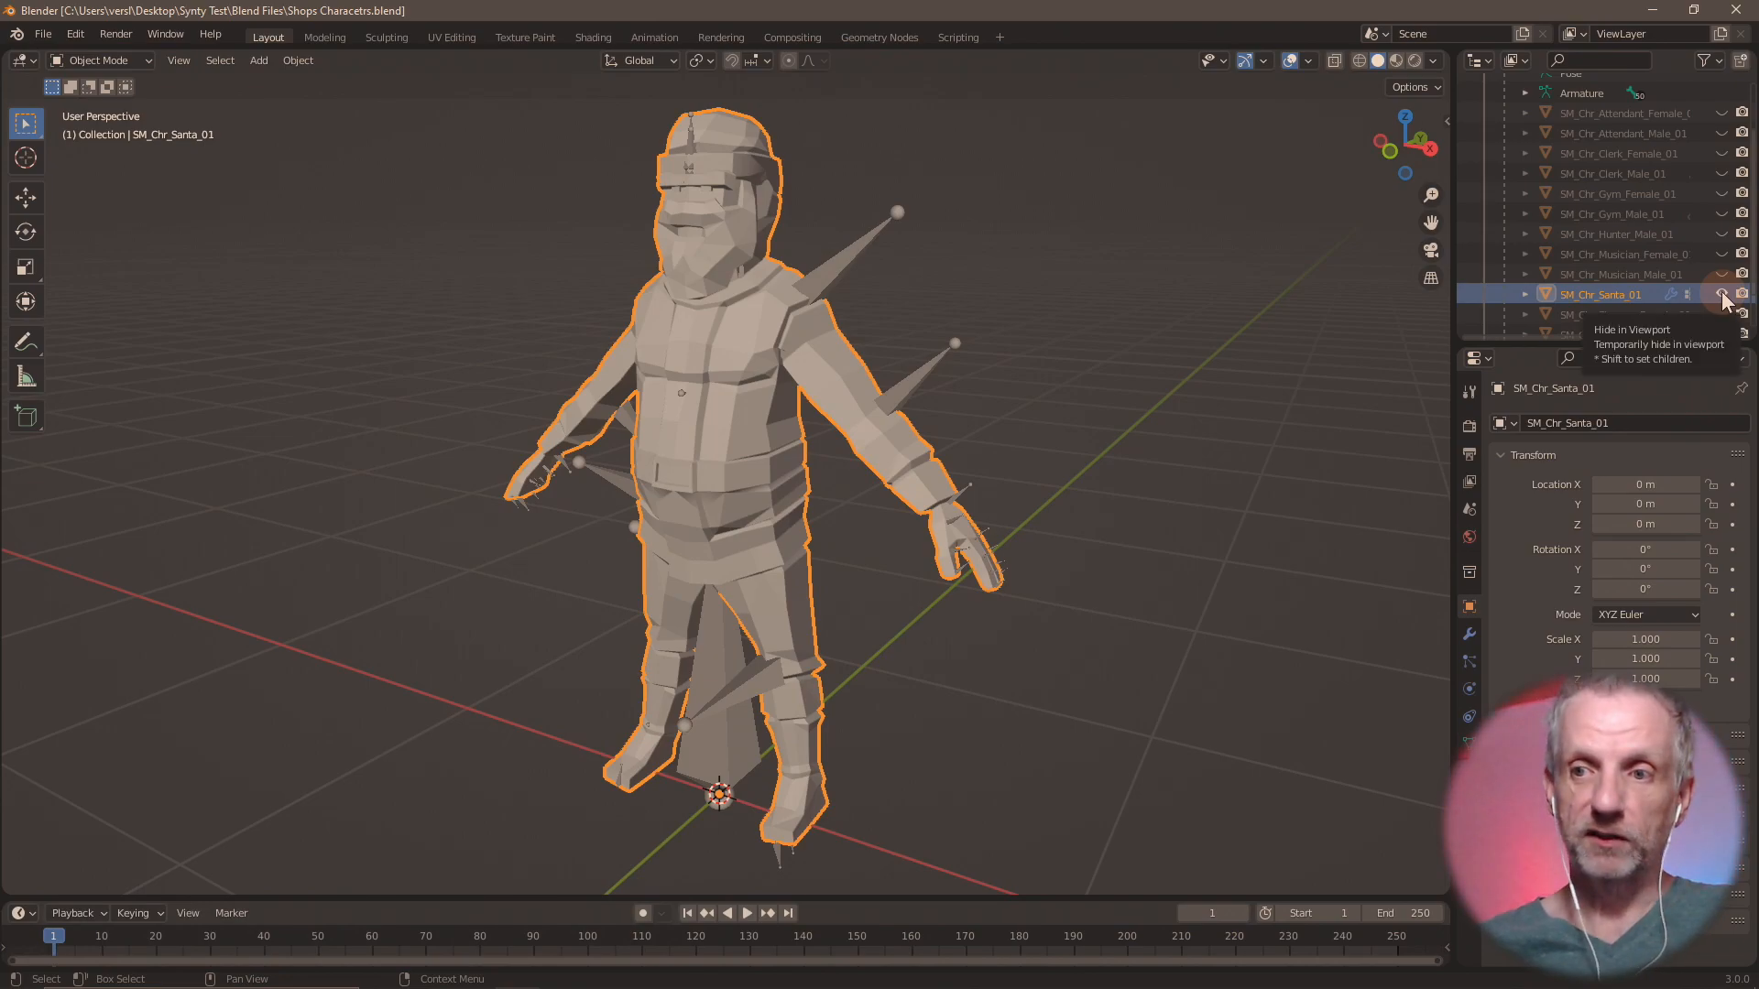
# Hide SM_Chr_Santa_01, show SM_Chr_Musician_Male_01 briefly in its place, and replace it with the female musician mesh.
pyautogui.click(1722, 295)
pyautogui.click(1721, 275)
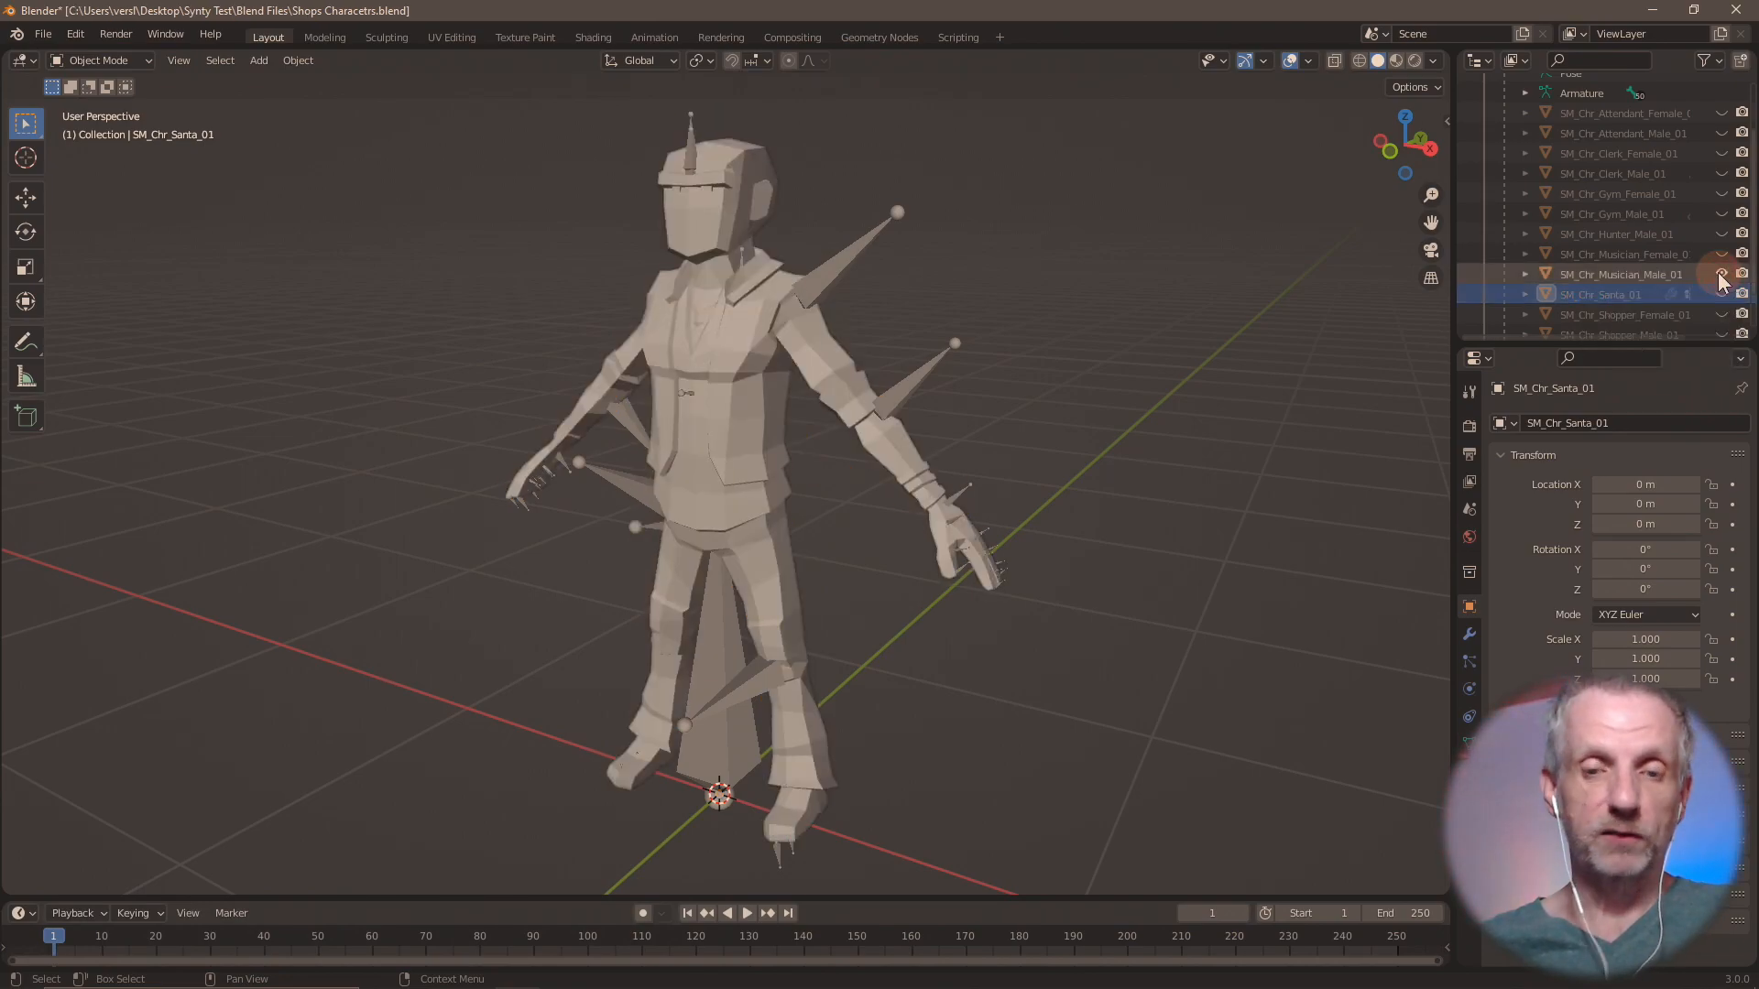
pyautogui.click(1674, 274)
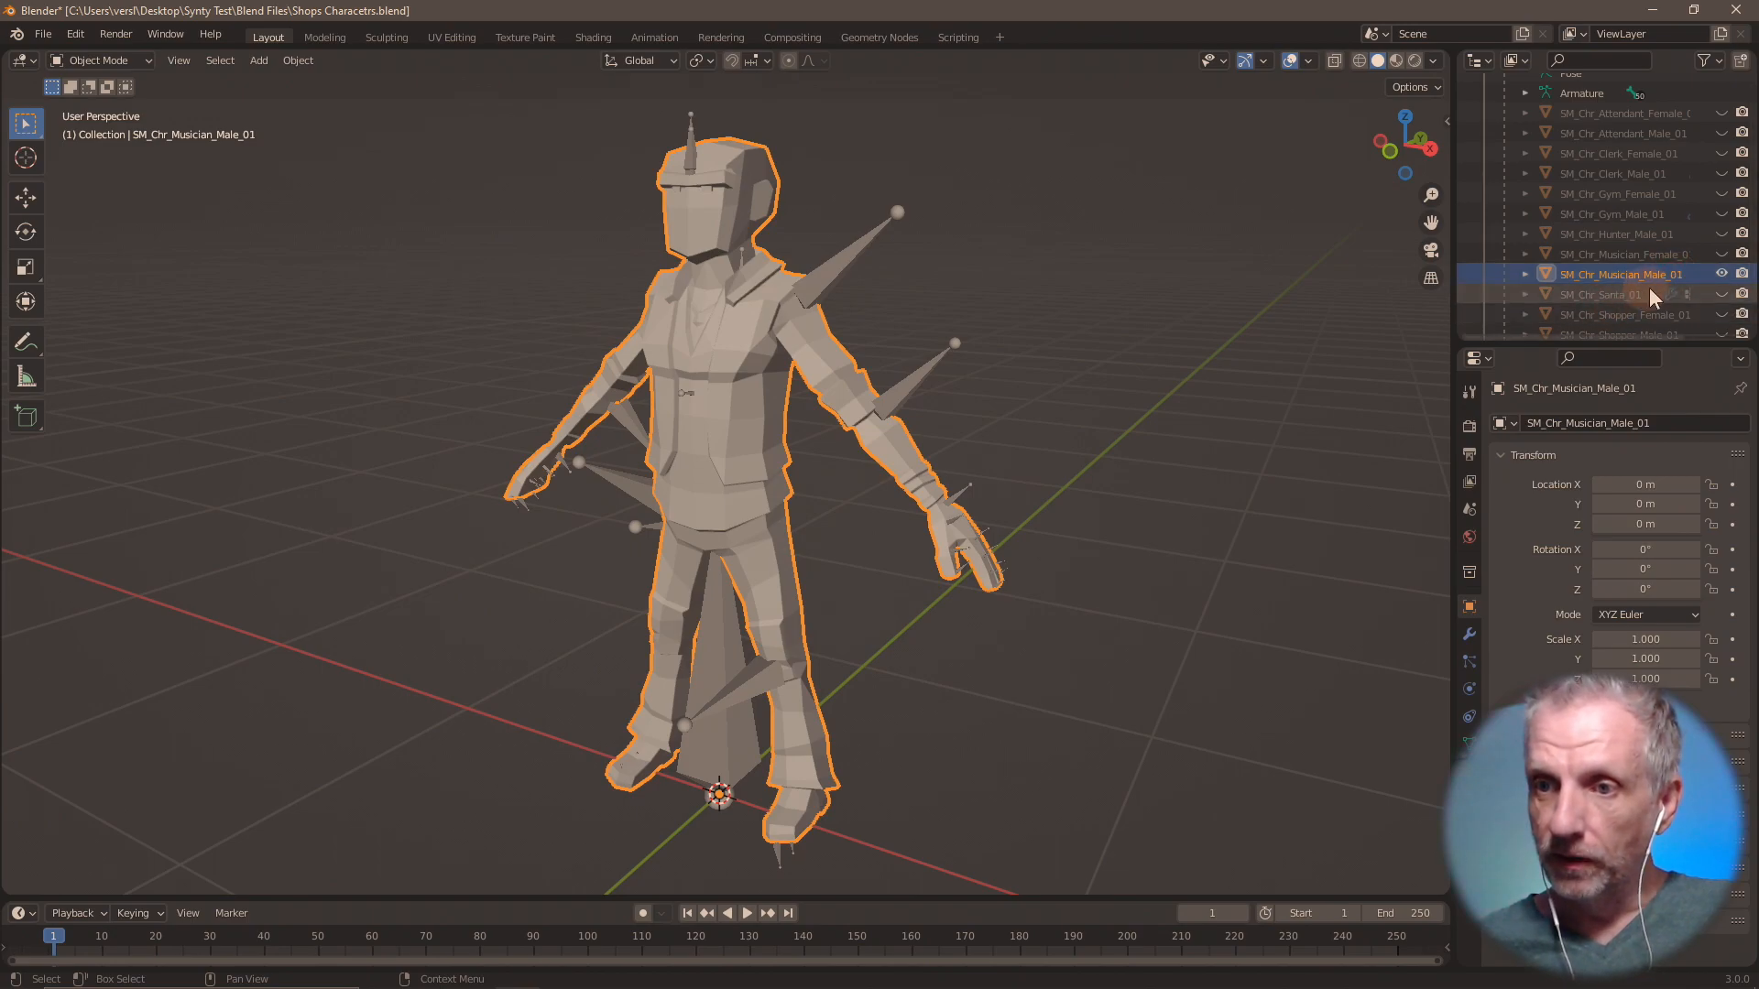
pyautogui.click(1721, 274)
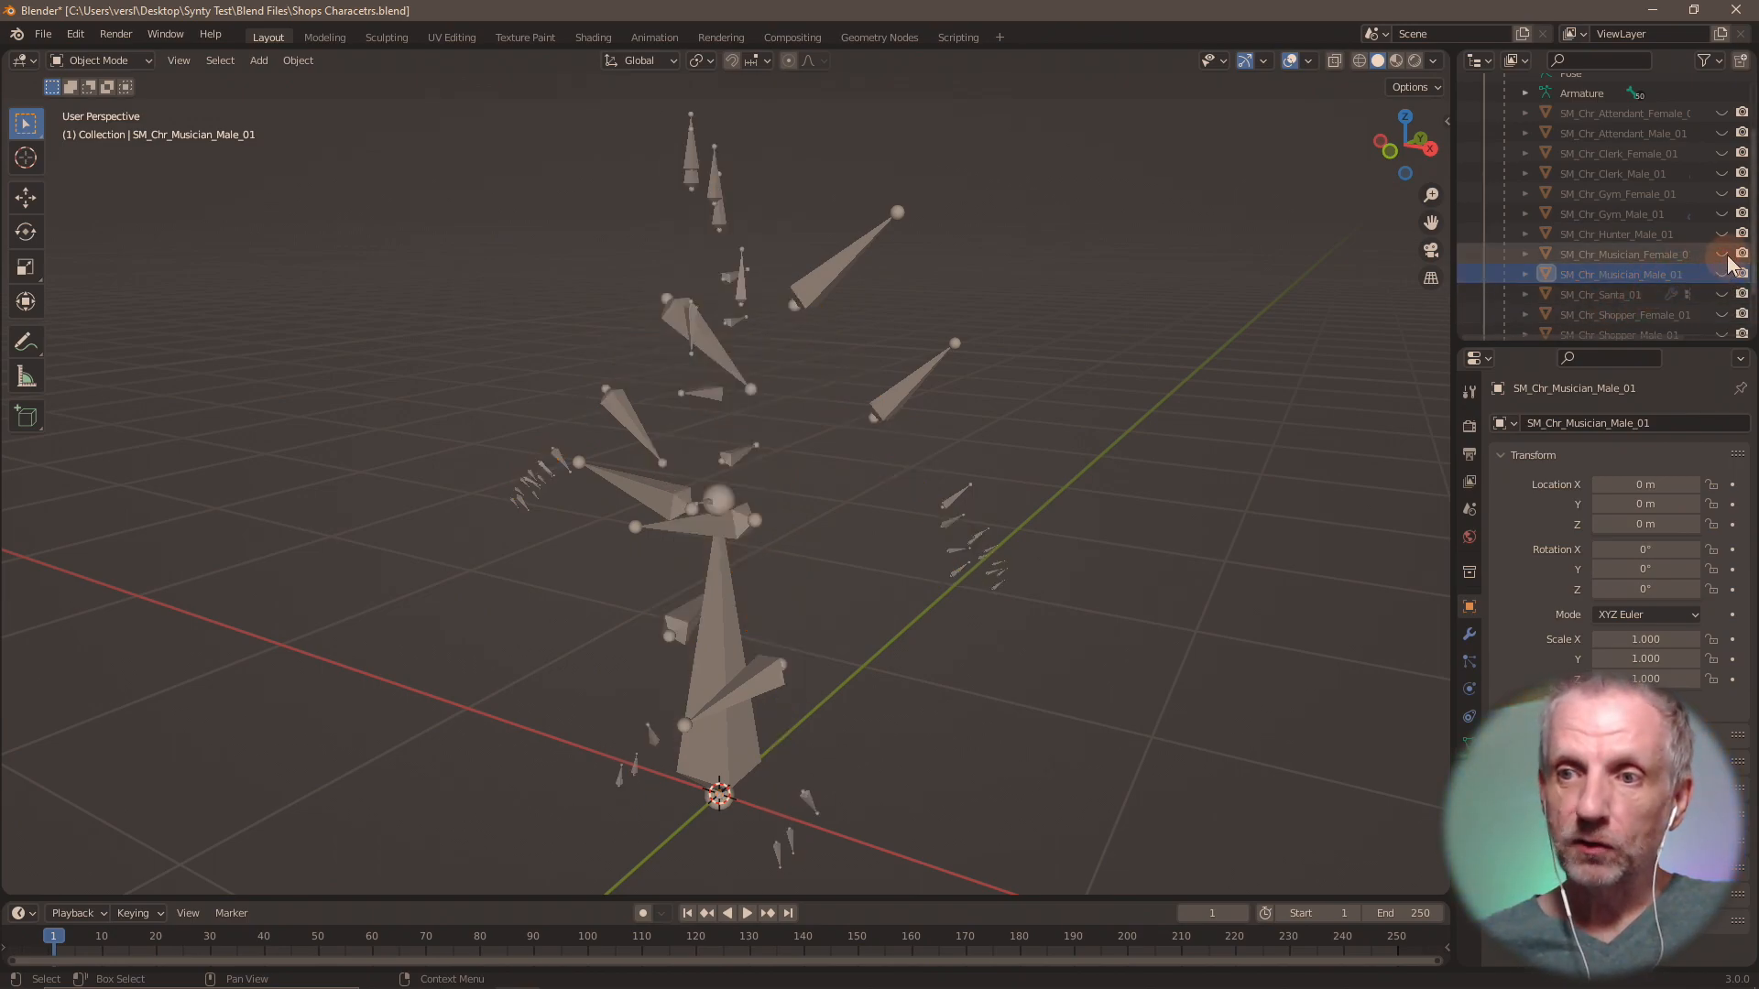
pyautogui.click(1722, 254)
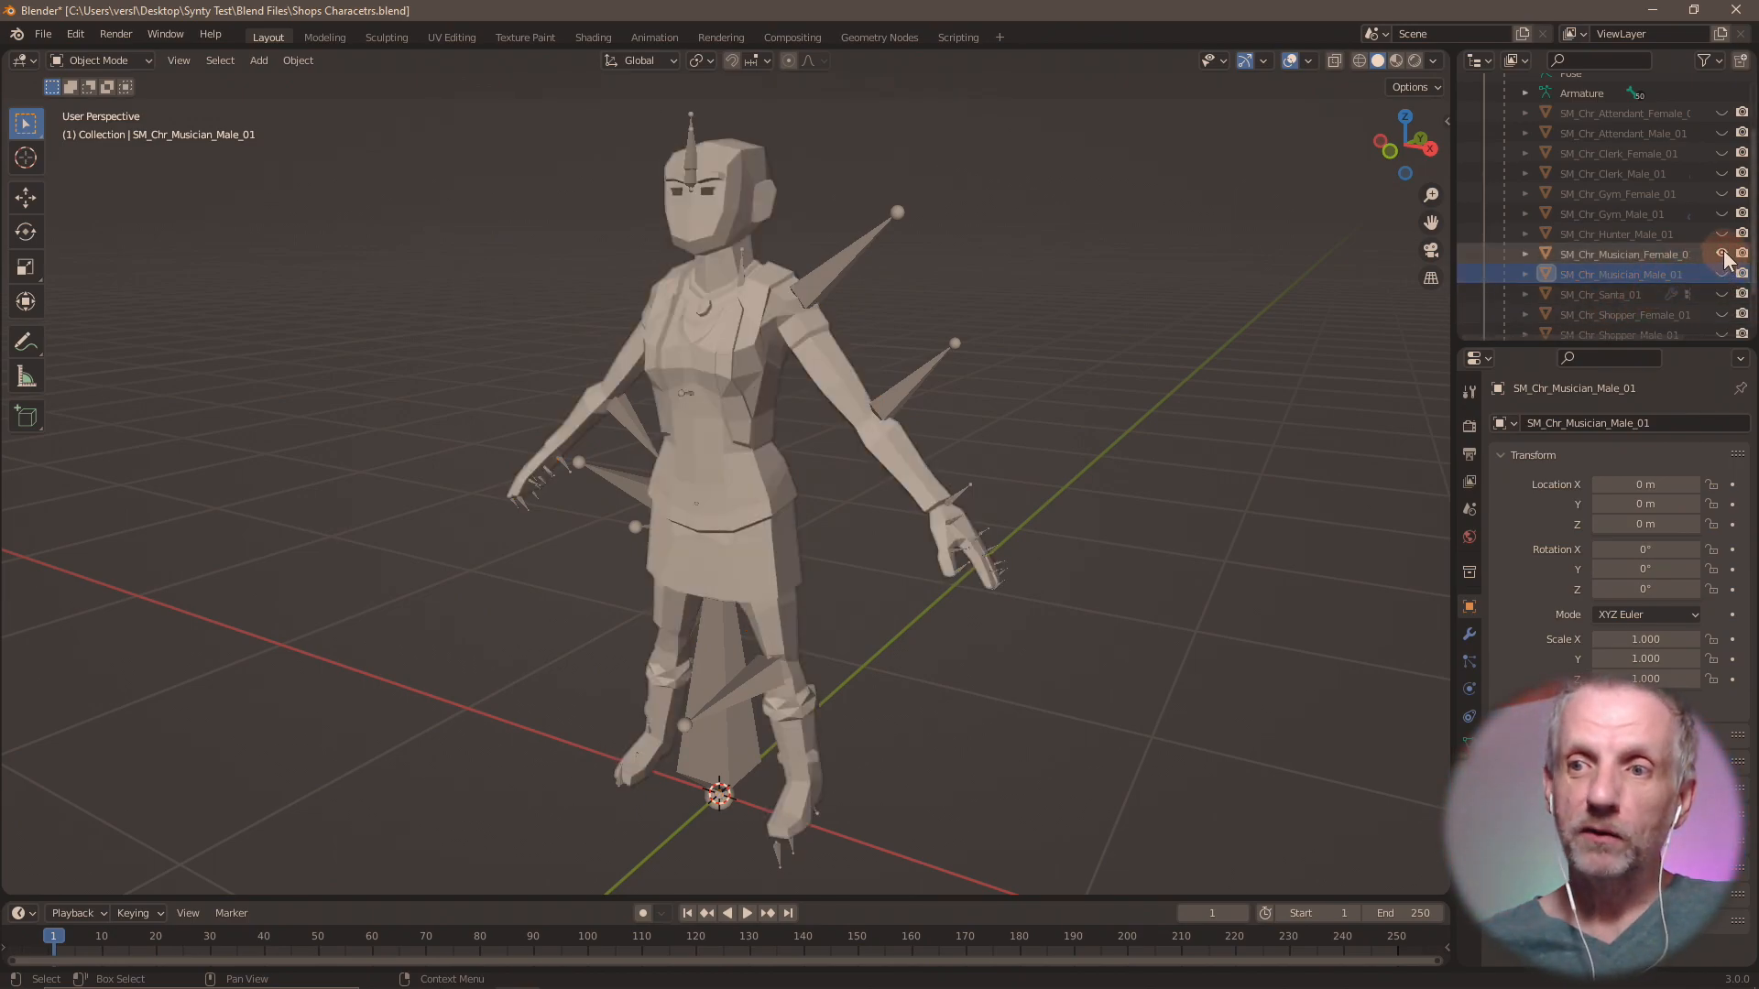
# Hide the female musician mesh, show SM_Chr_Hunter_Male_01 briefly, and bring SM_Chr_Santa_01 back as the visible, selected mesh.
pyautogui.click(1722, 253)
pyautogui.click(1721, 234)
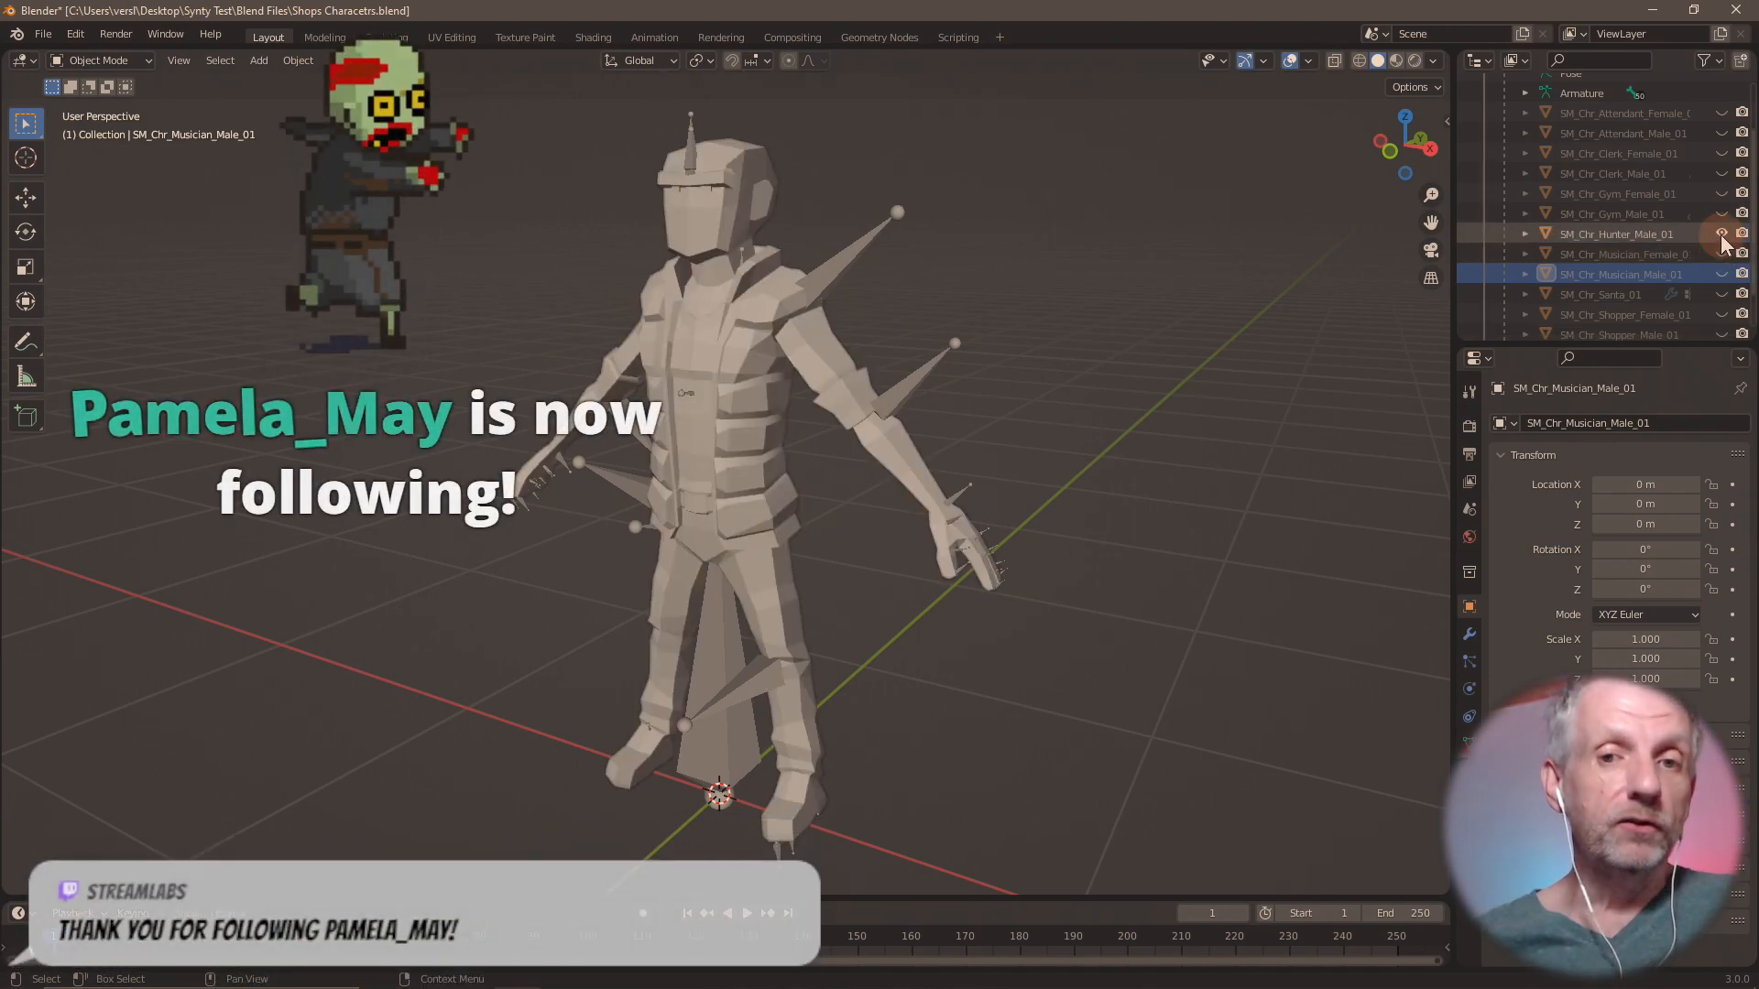
pyautogui.click(1722, 234)
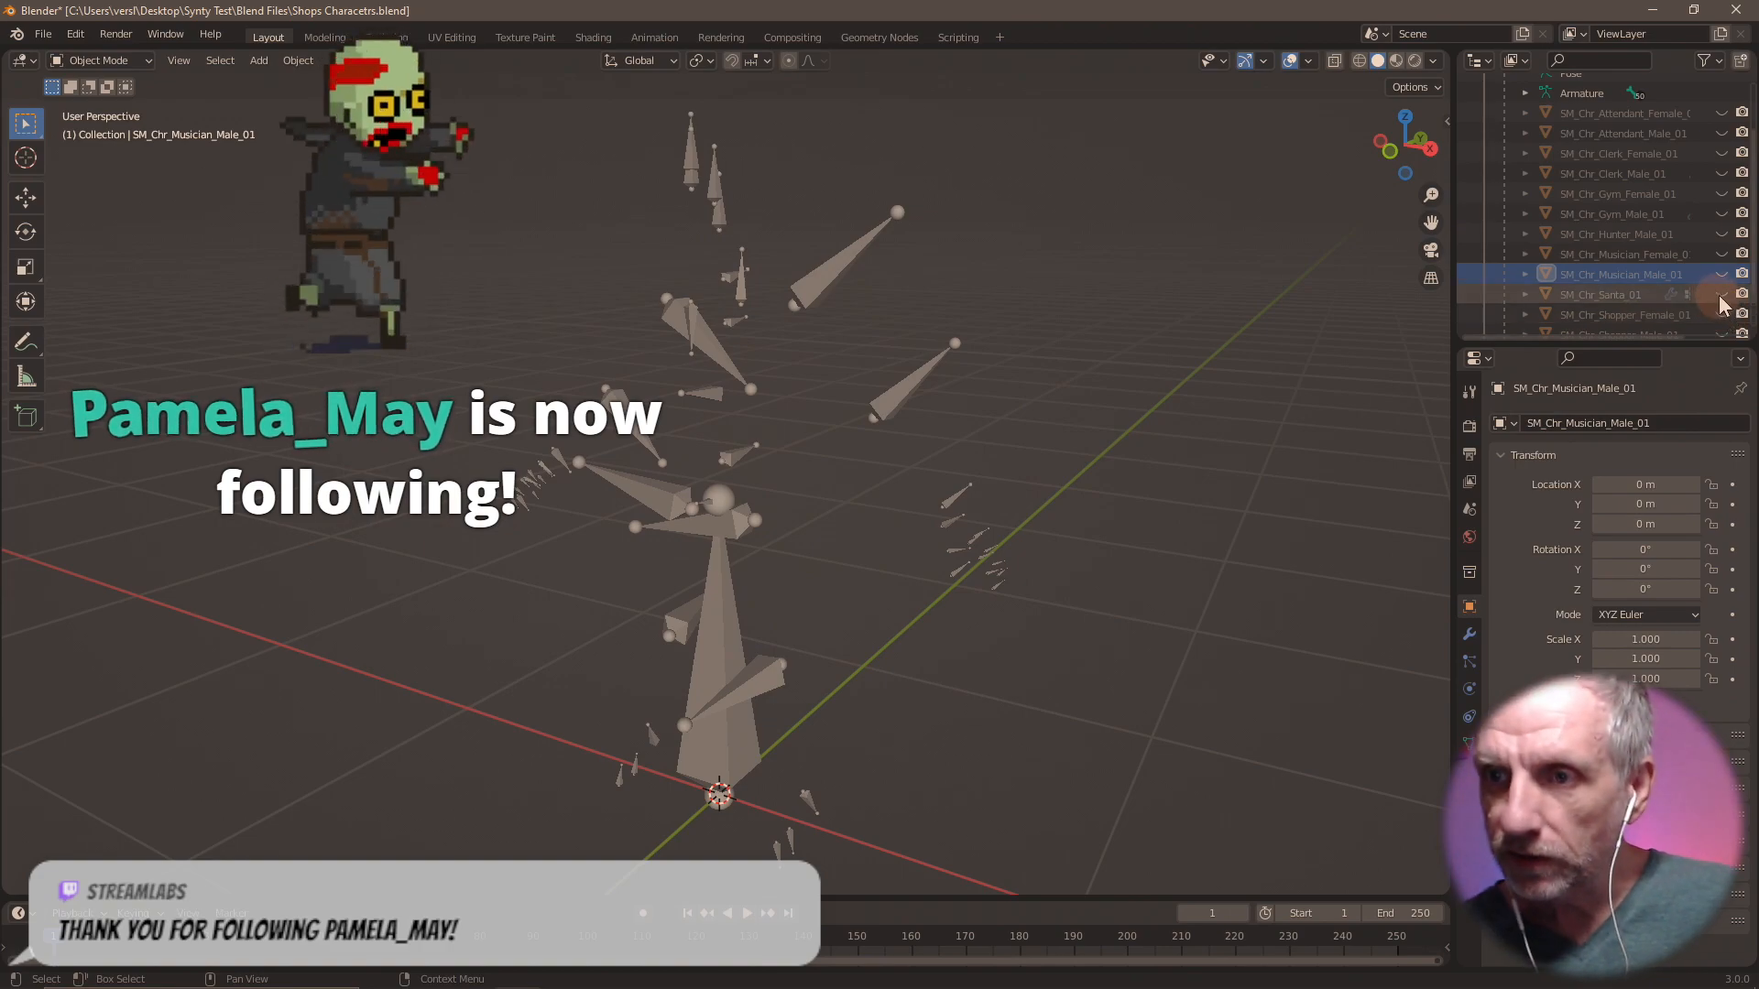
pyautogui.click(1721, 294)
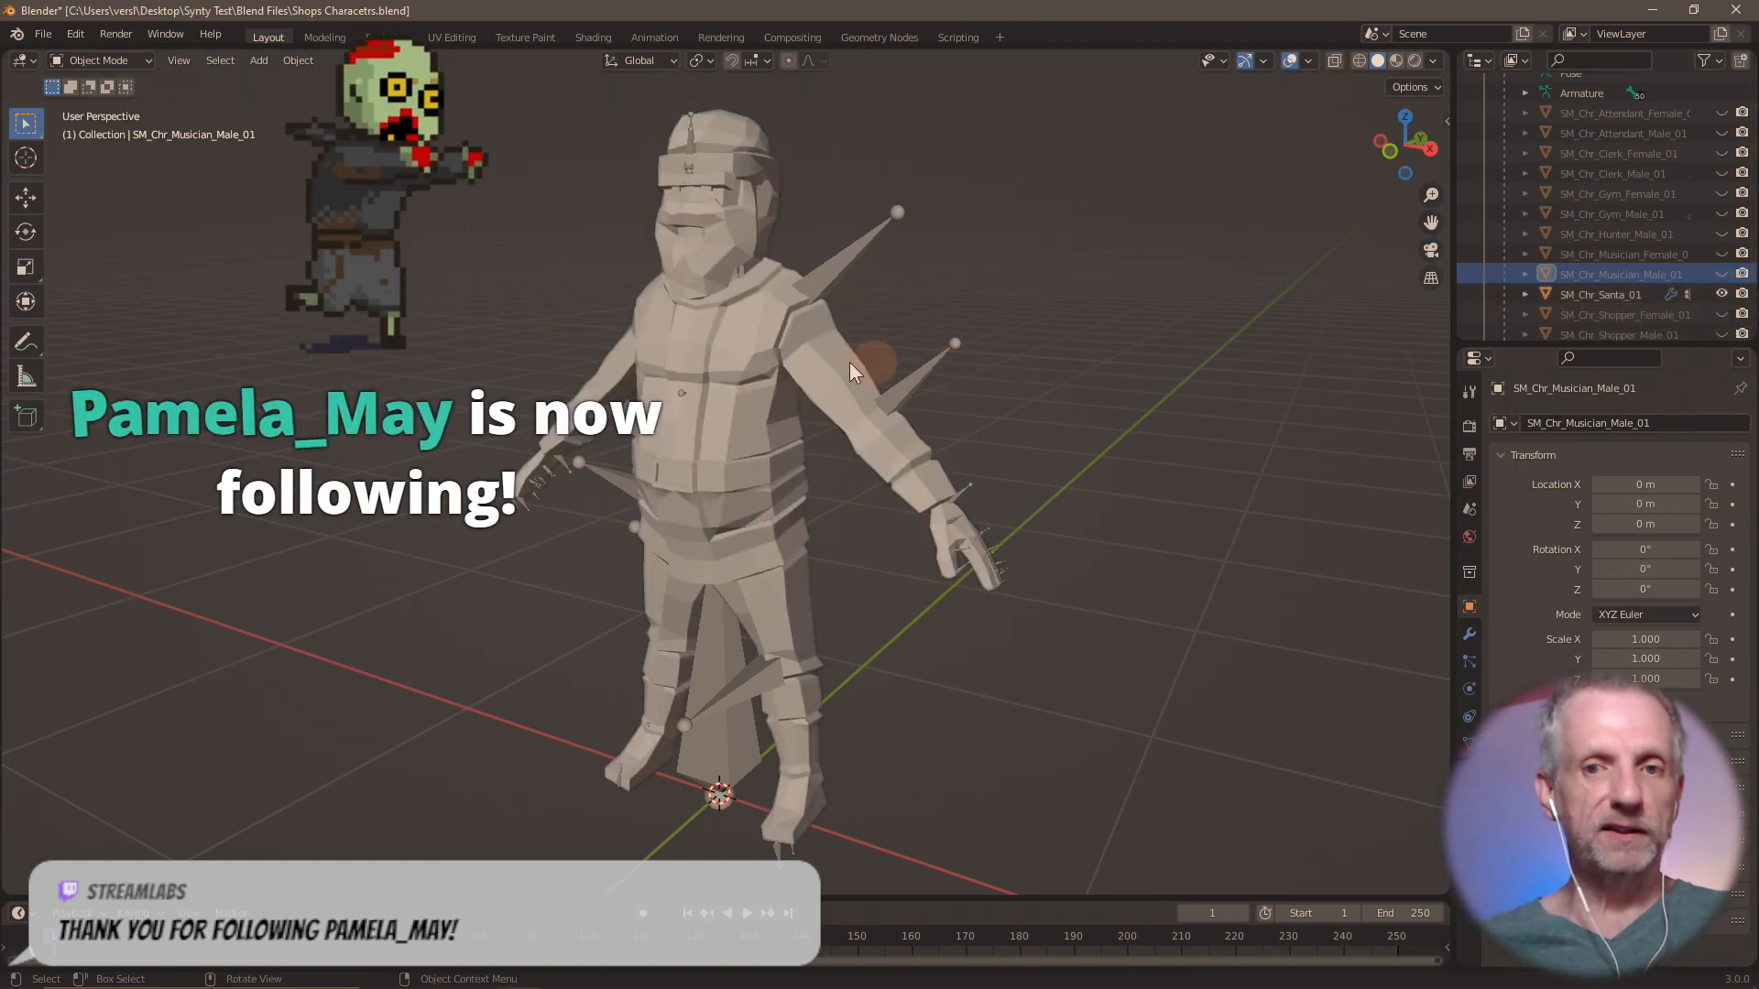
pyautogui.click(827, 366)
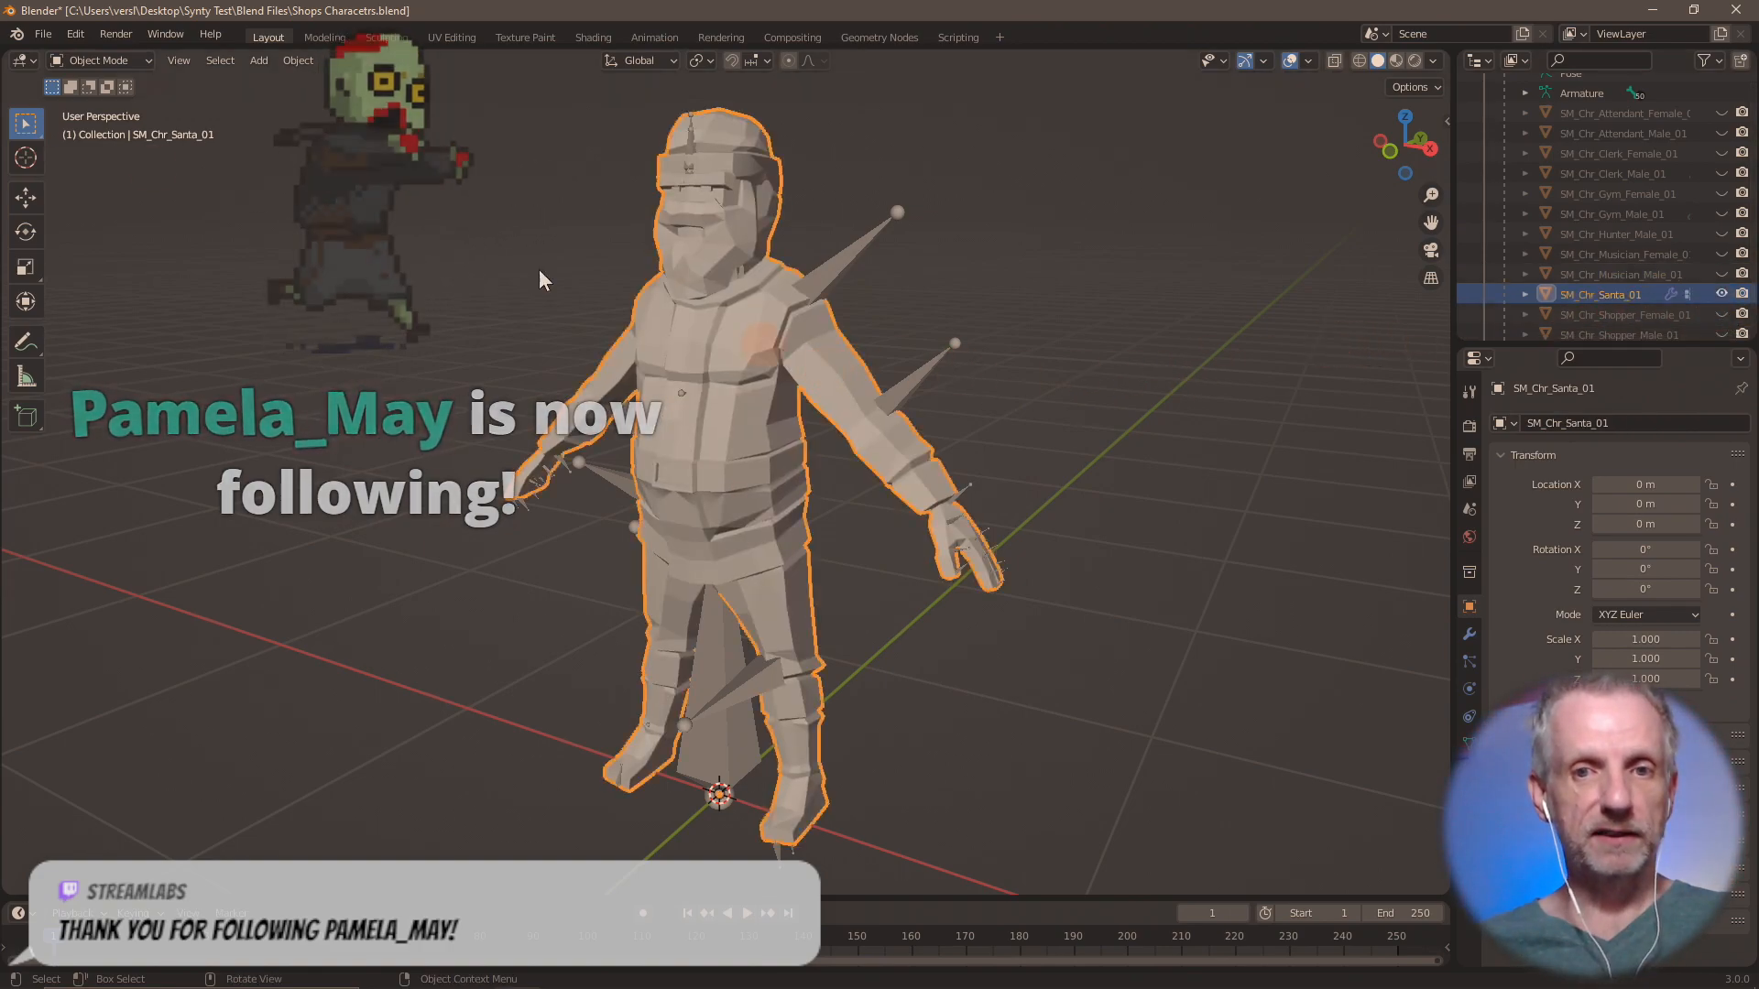
# Review the Wavefront OBJ export settings for the Santa mesh, including the Selection Only limit, and cancel without exporting.
pyautogui.click(43, 34)
pyautogui.moveTo(146, 321)
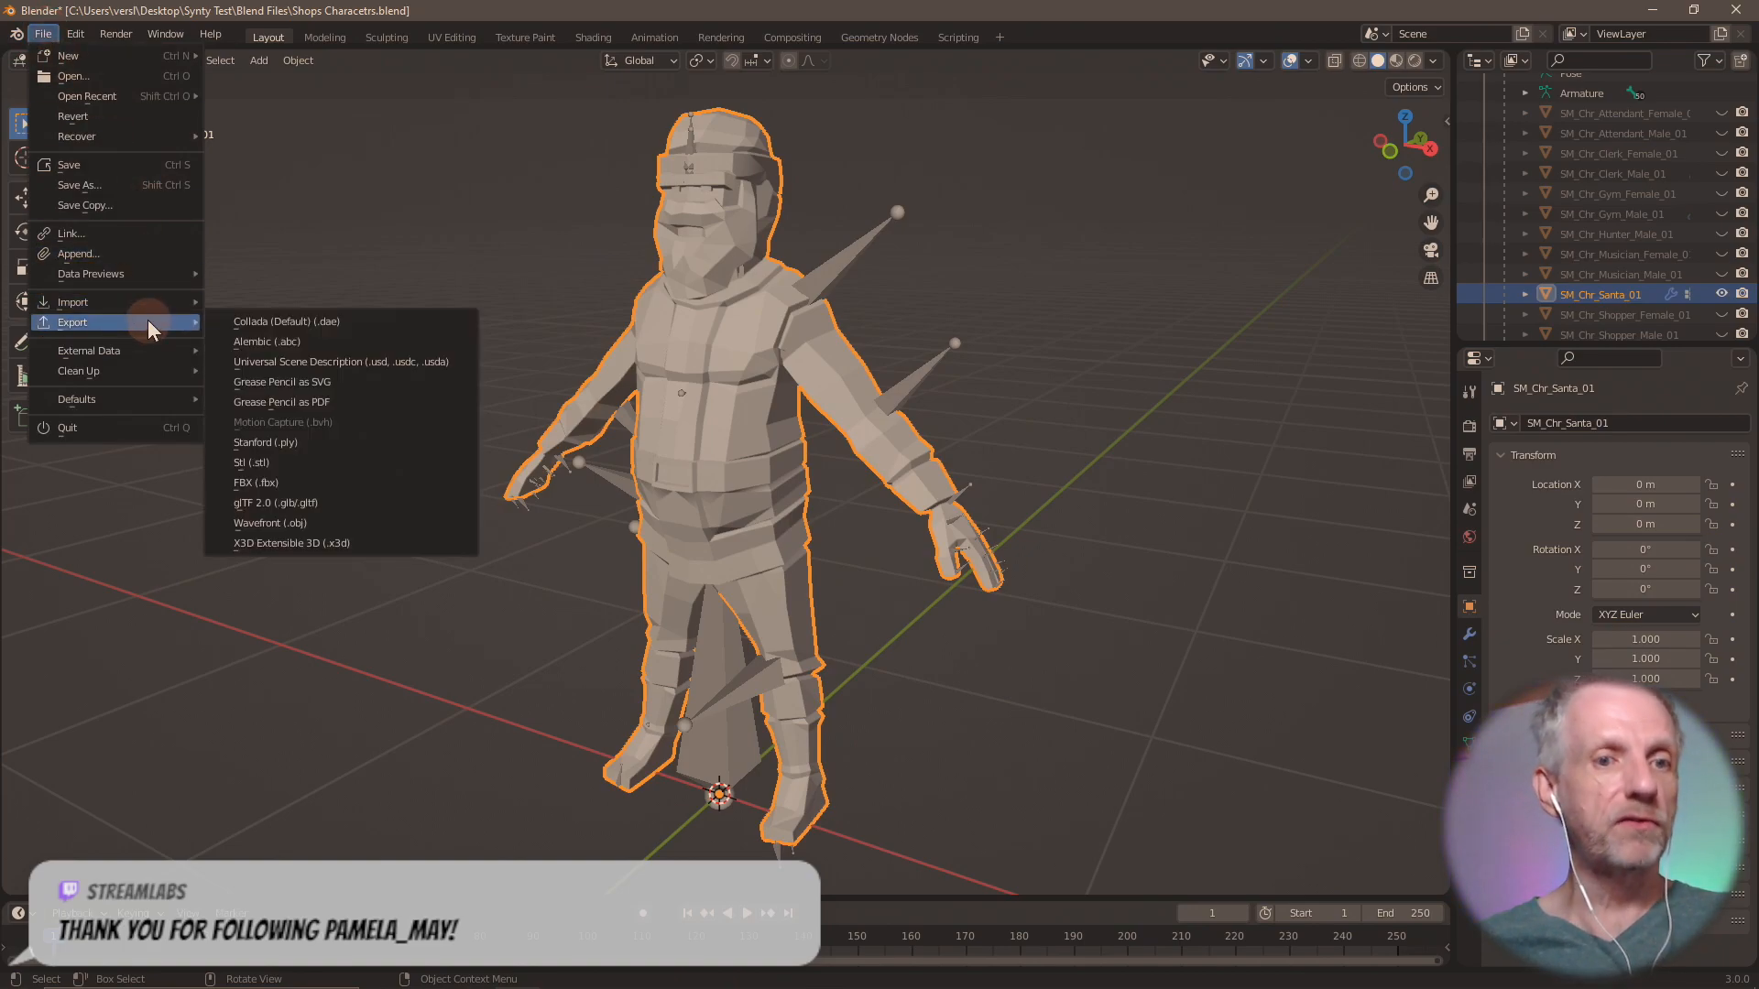
pyautogui.click(325, 524)
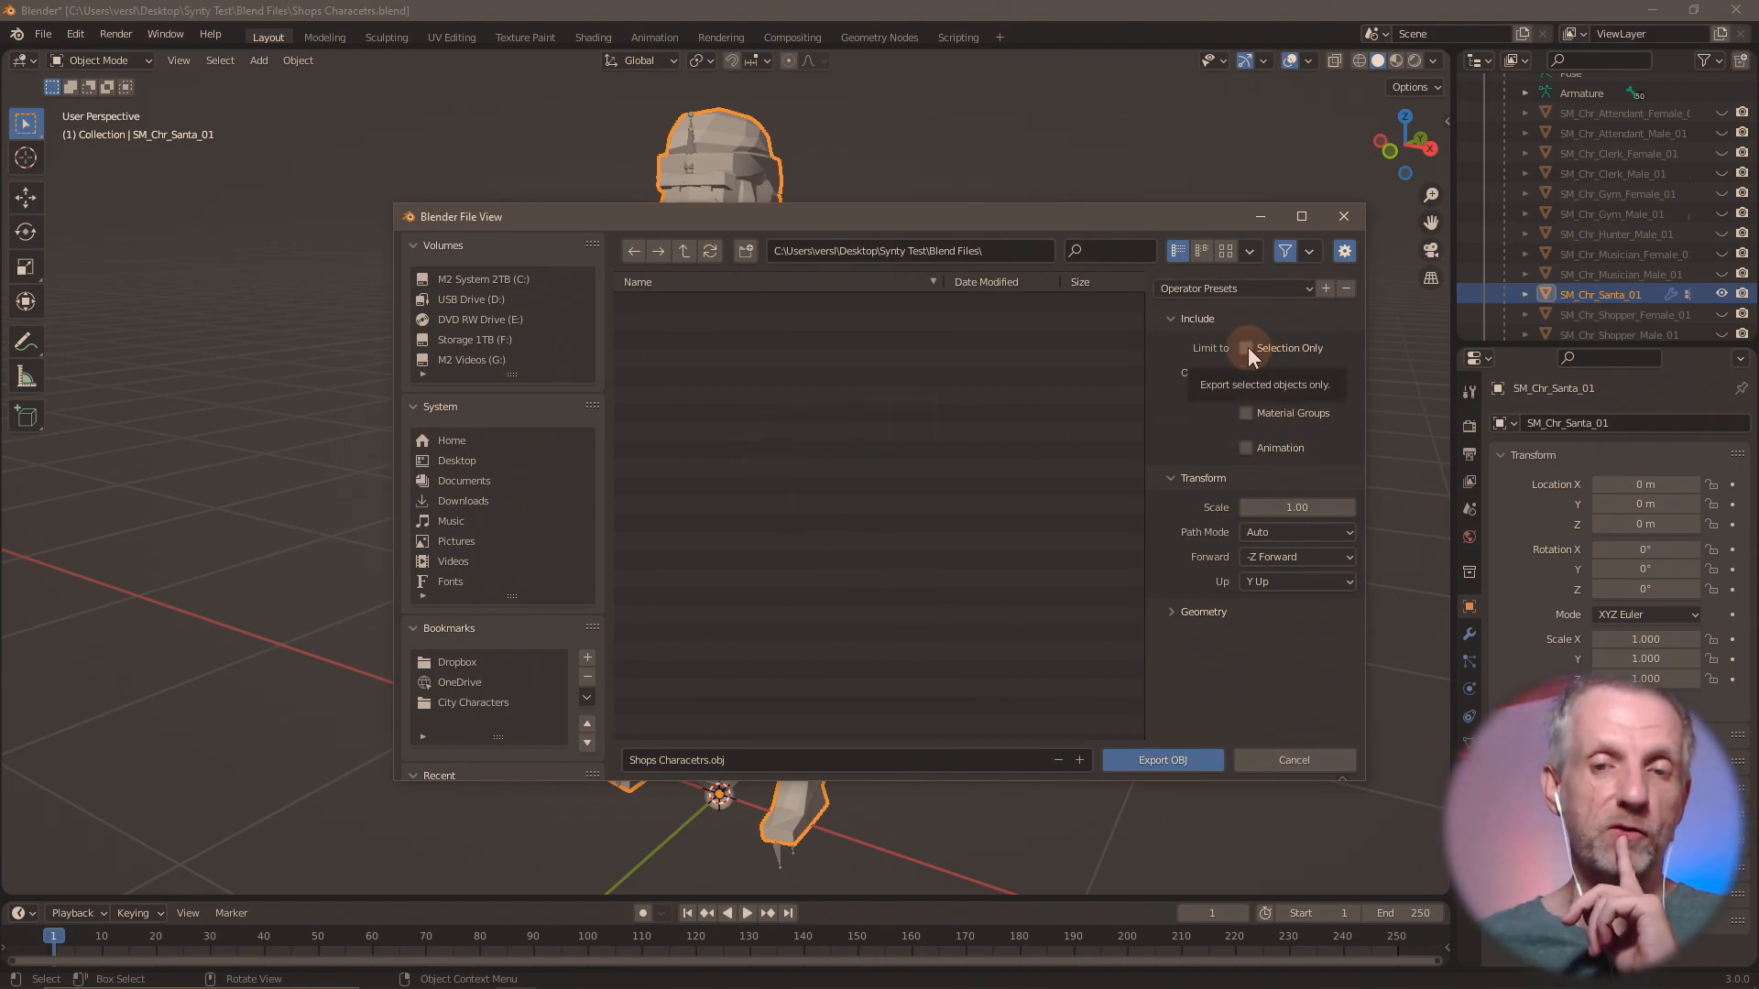
pyautogui.click(1295, 756)
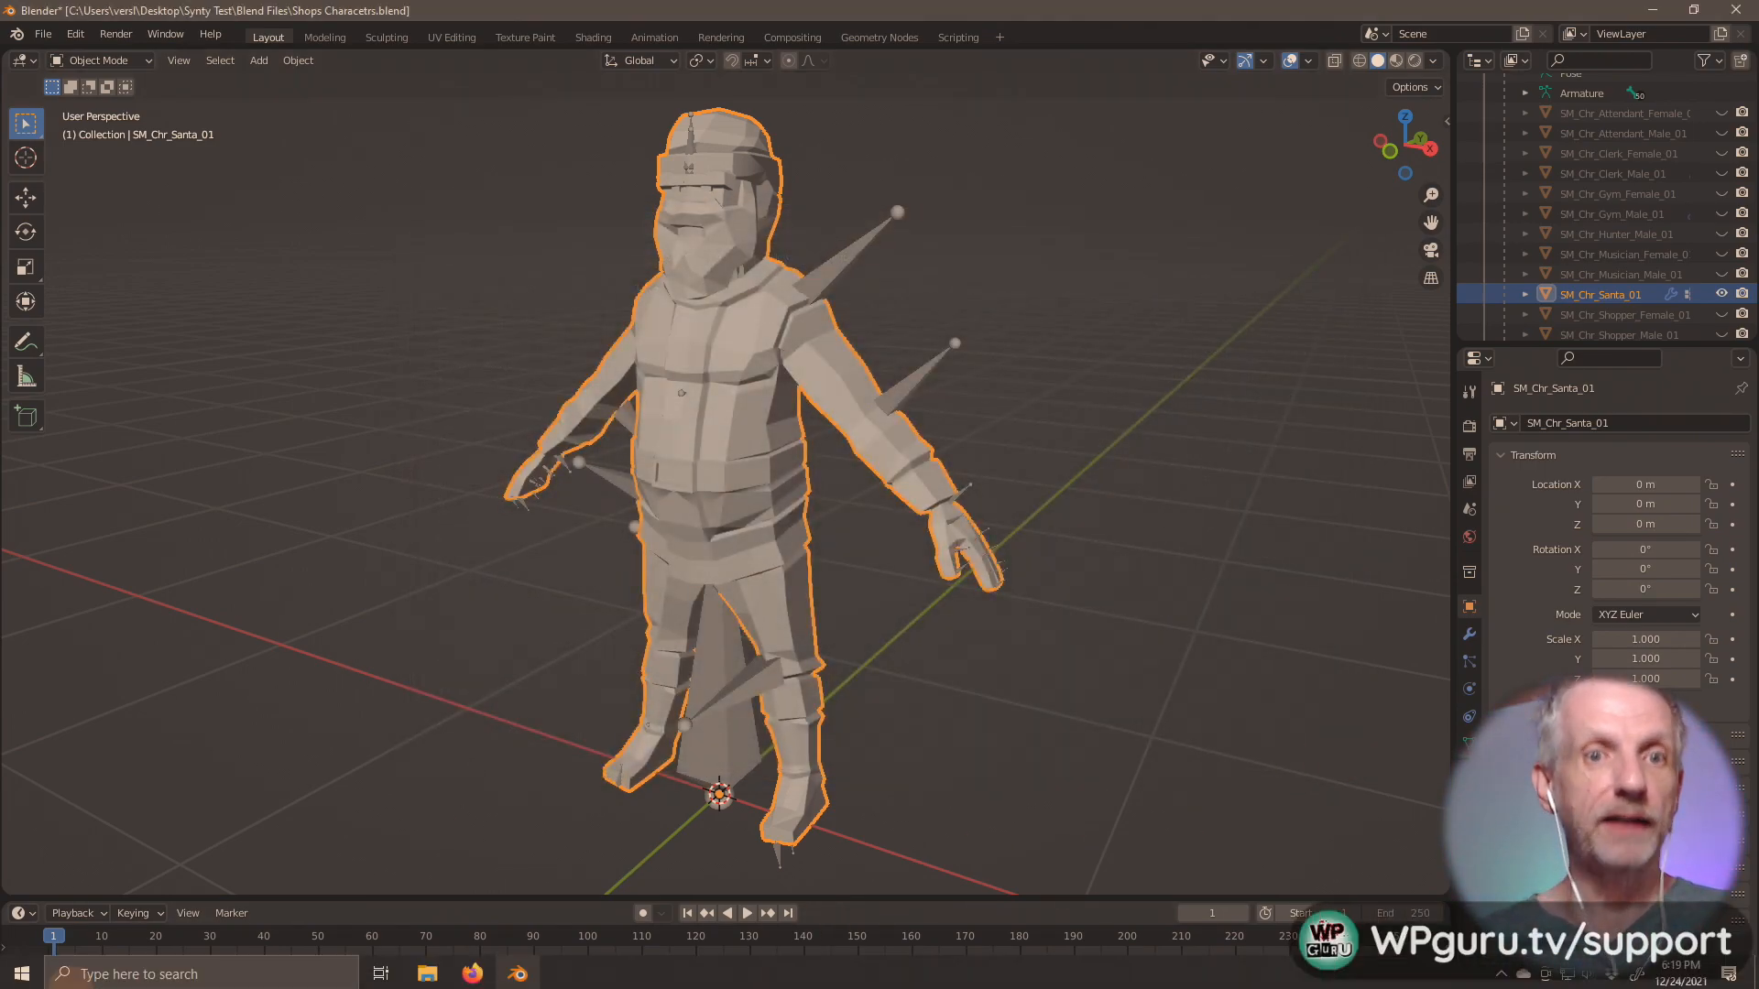
# Launch Wrap and open the recent project Santa.wrap.
pyautogui.click(22, 973)
pyautogui.click(828, 492)
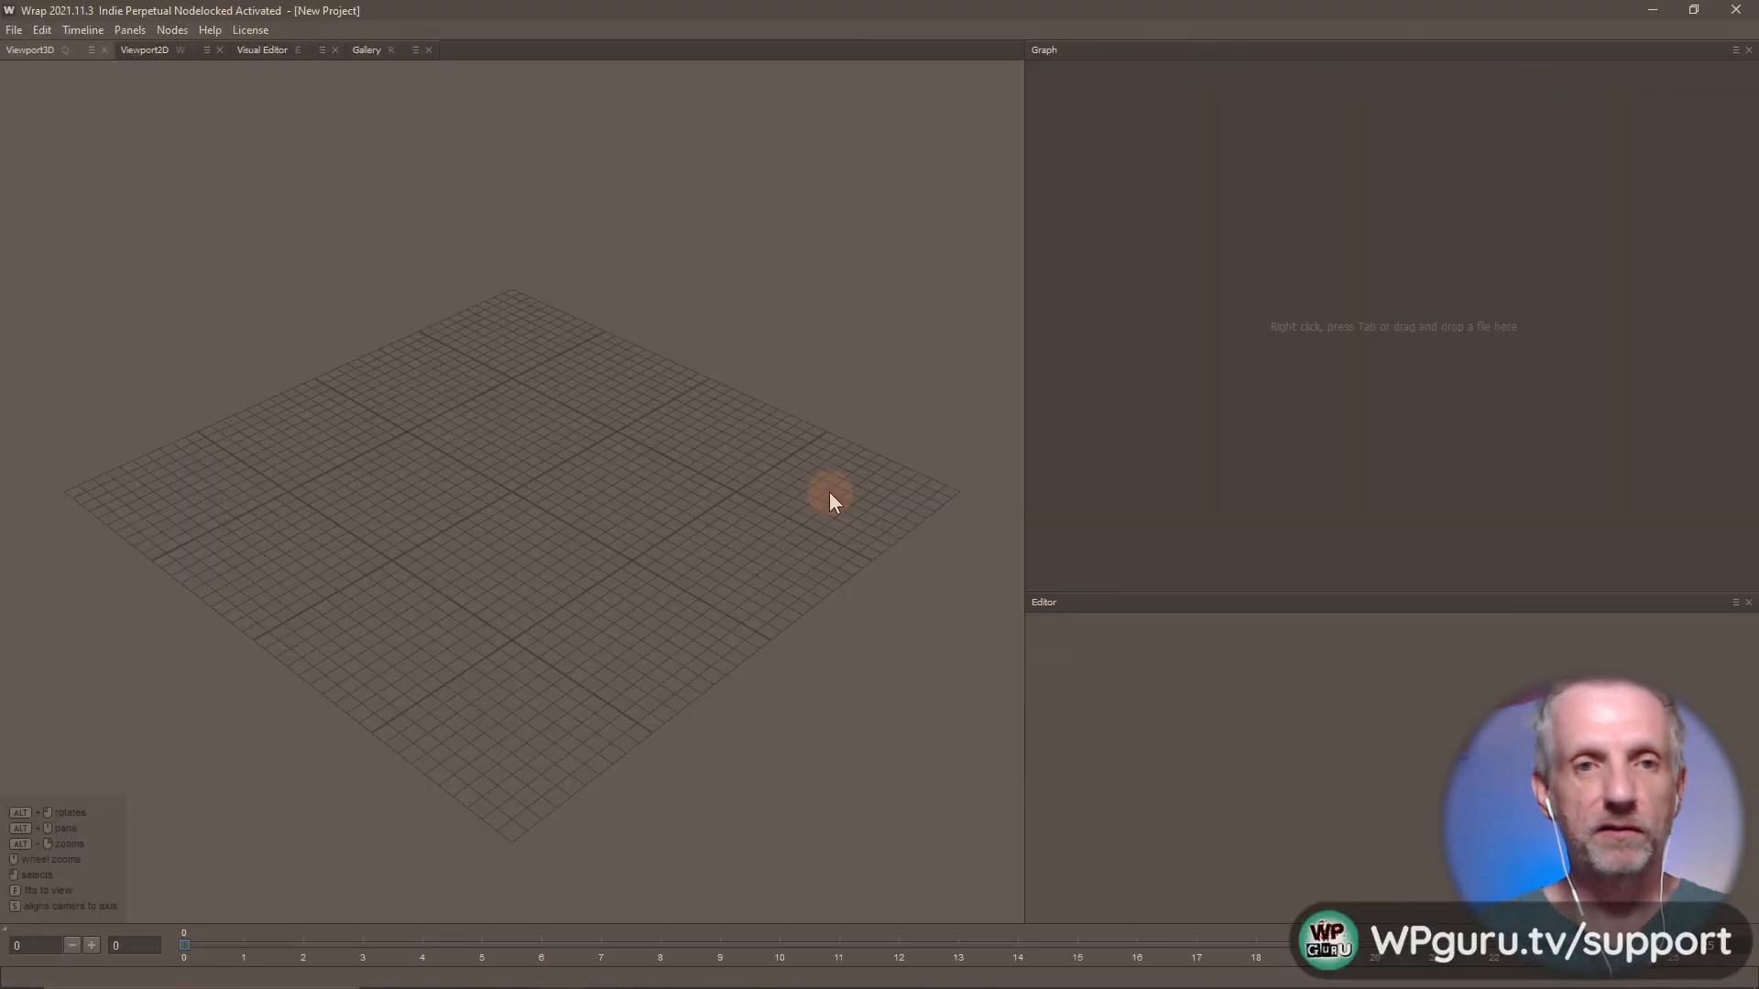
pyautogui.click(14, 29)
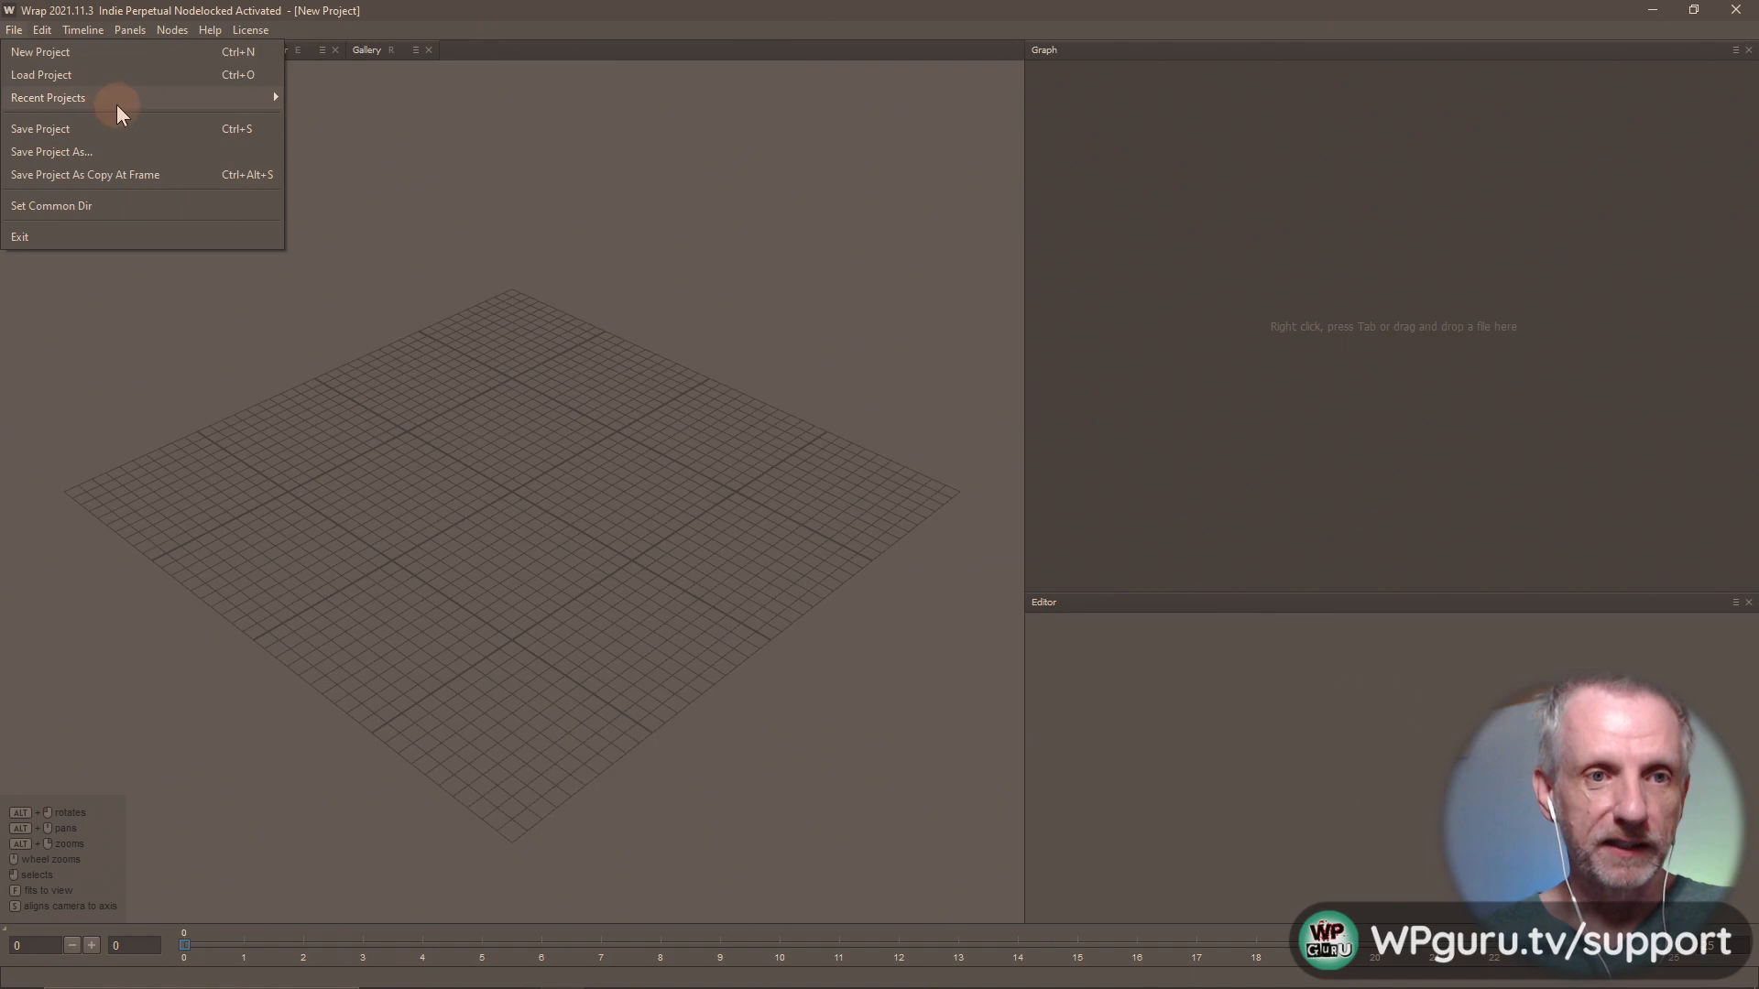
pyautogui.moveTo(122, 107)
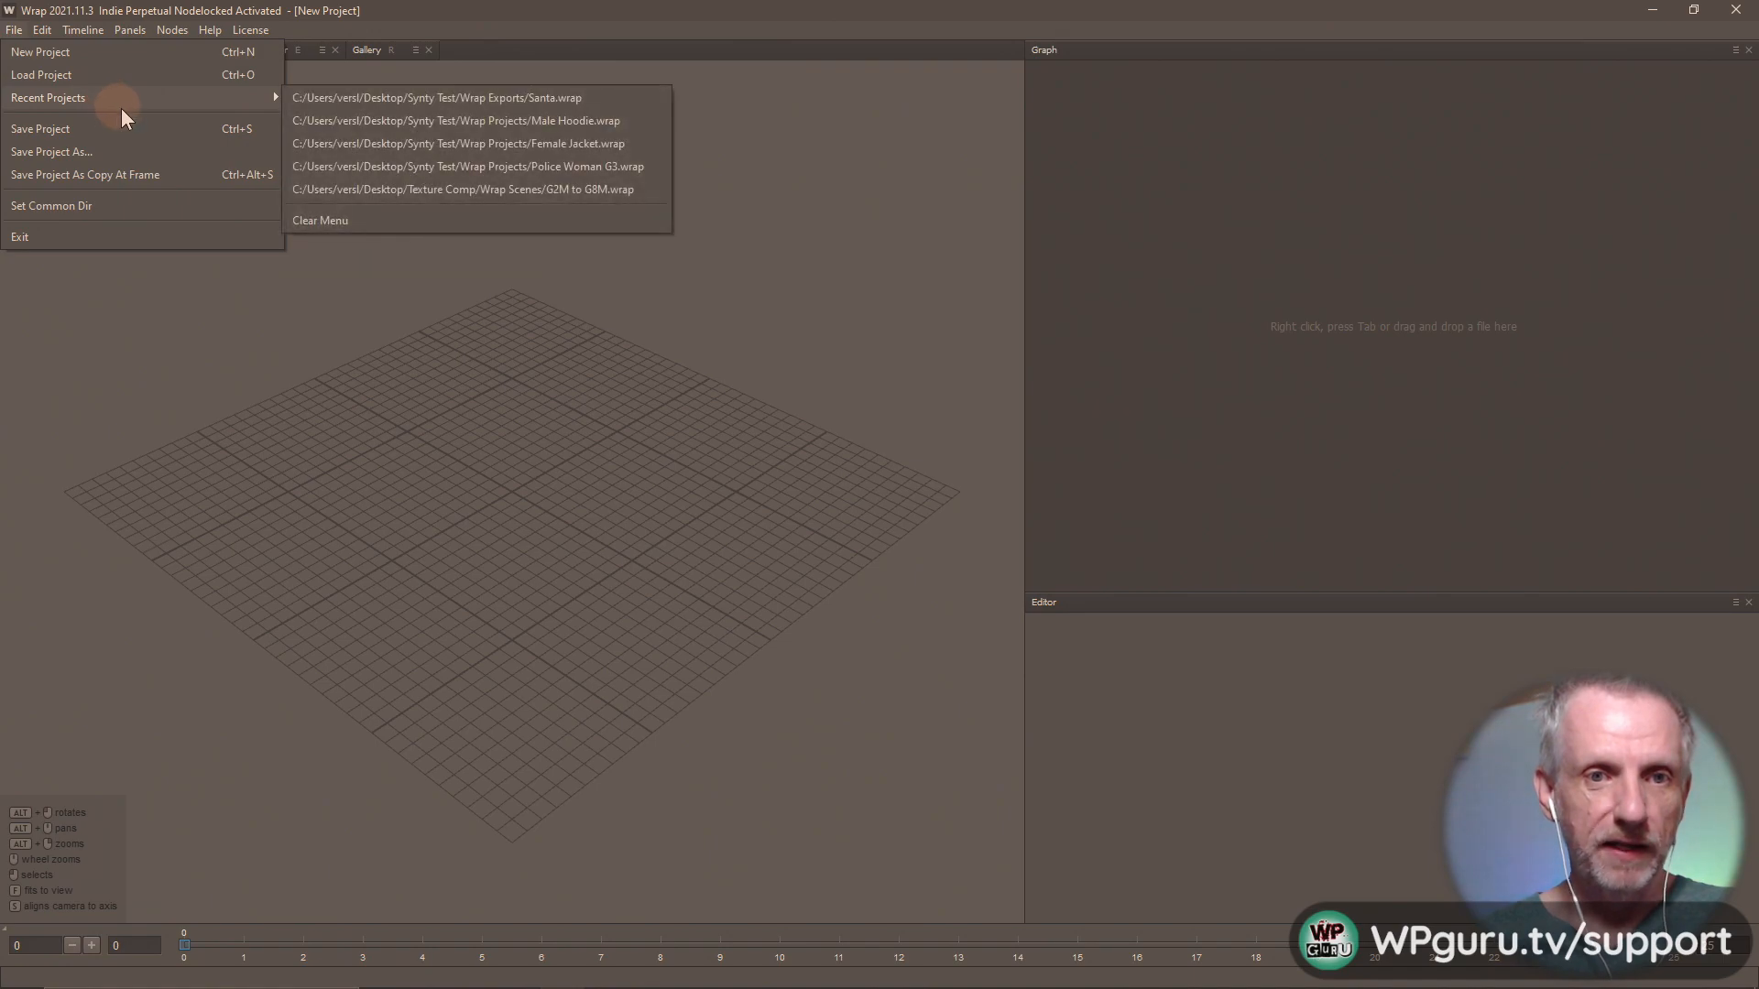
pyautogui.click(484, 97)
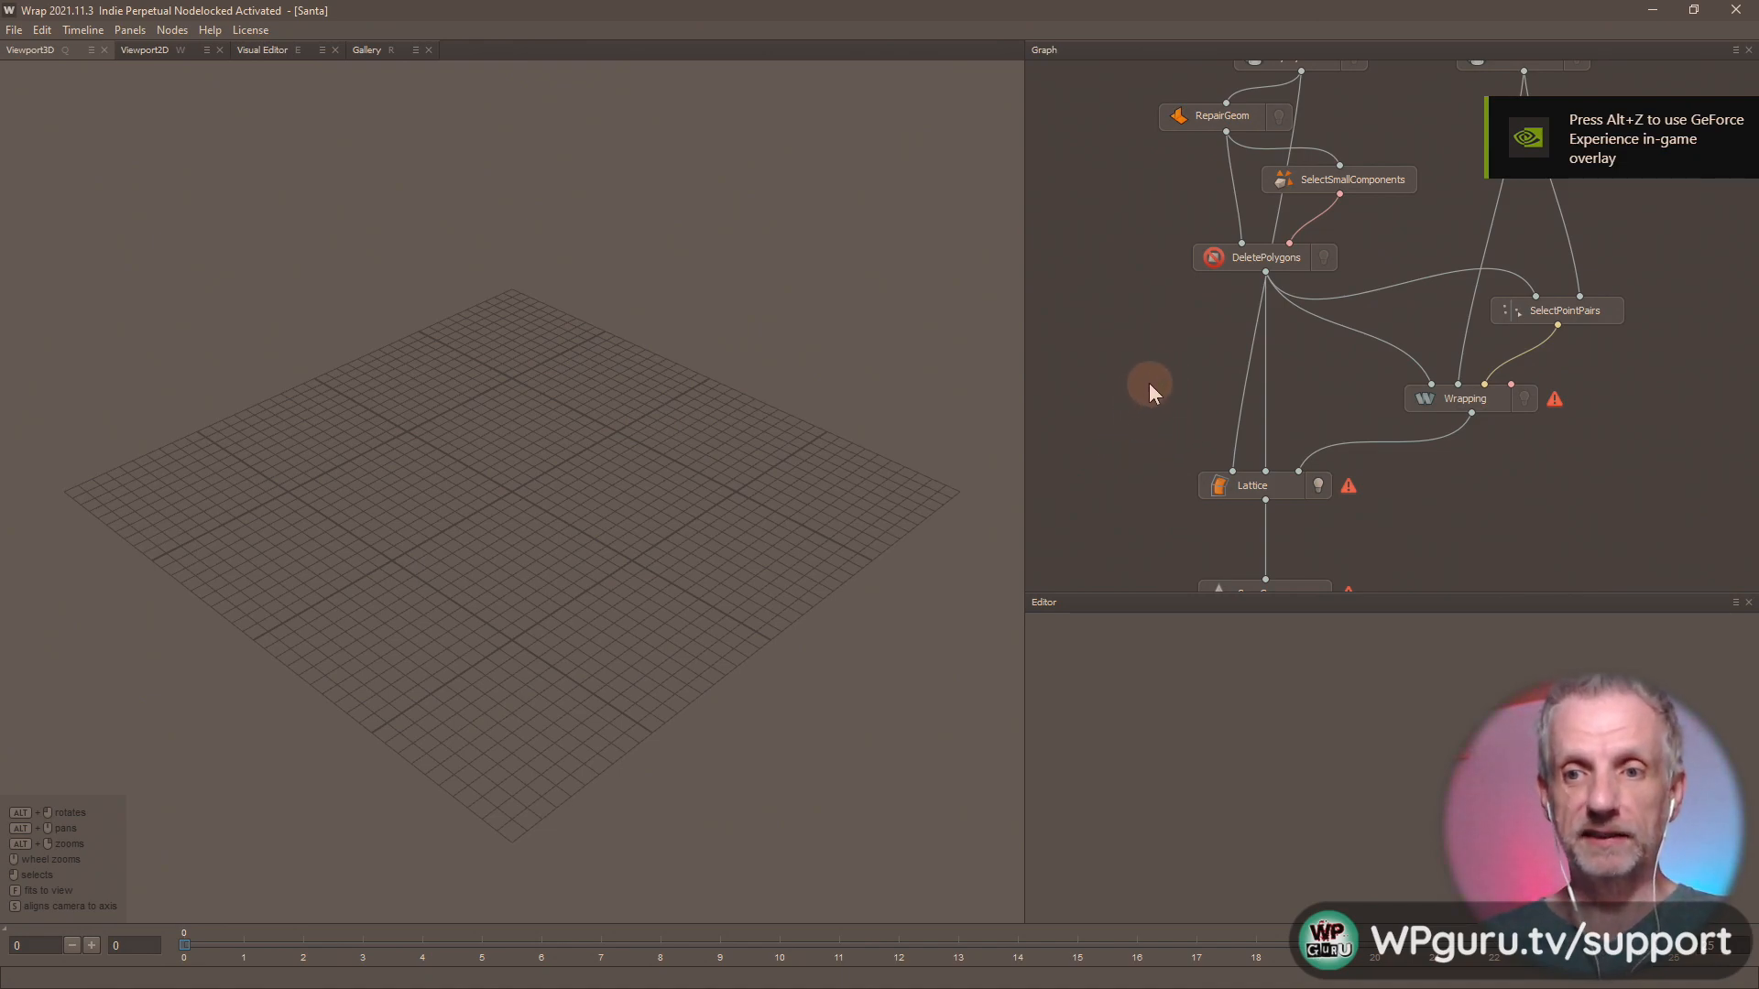
# Examine the Santa project's node graph from the Synty and Genesis inputs through to SaveGeom, and select the Wrapping node to evaluate it.
pyautogui.moveTo(1149, 383)
pyautogui.mouseDown(button='middle')
pyautogui.moveTo(1154, 549)
pyautogui.moveTo(1174, 491)
pyautogui.moveTo(1150, 377)
pyautogui.mouseUp(button='middle')
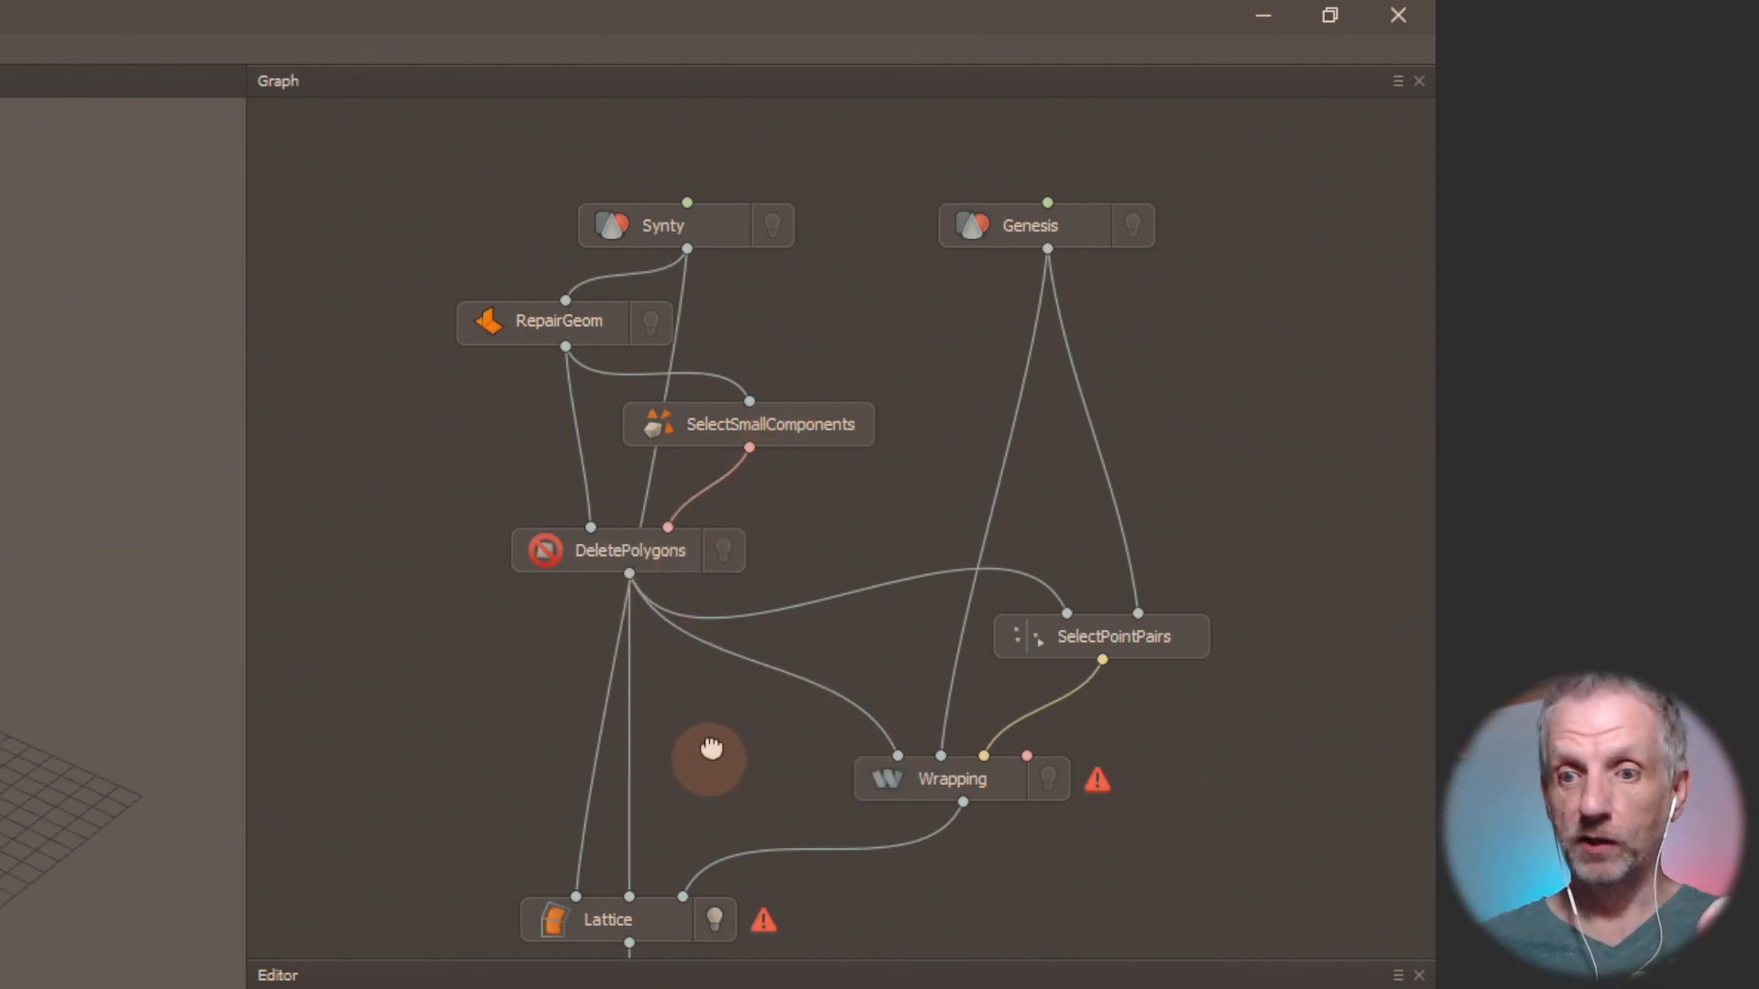
pyautogui.moveTo(716, 746); pyautogui.dragTo(747, 500, button='middle')
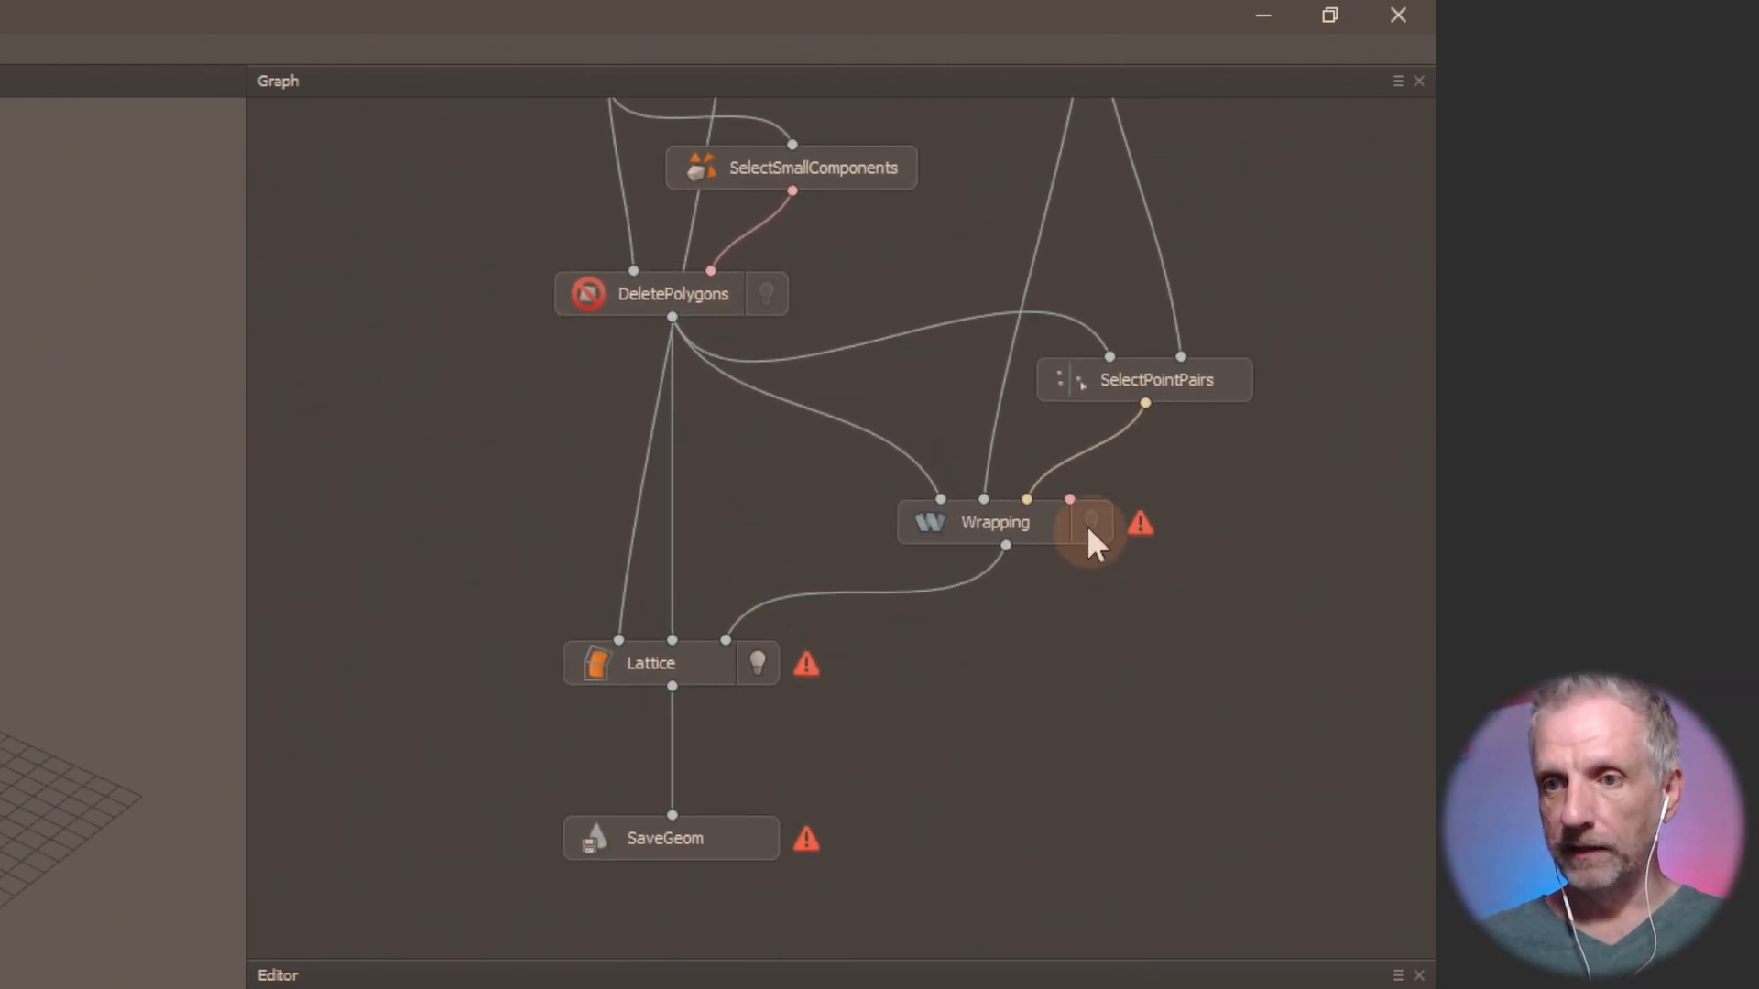
pyautogui.click(1033, 524)
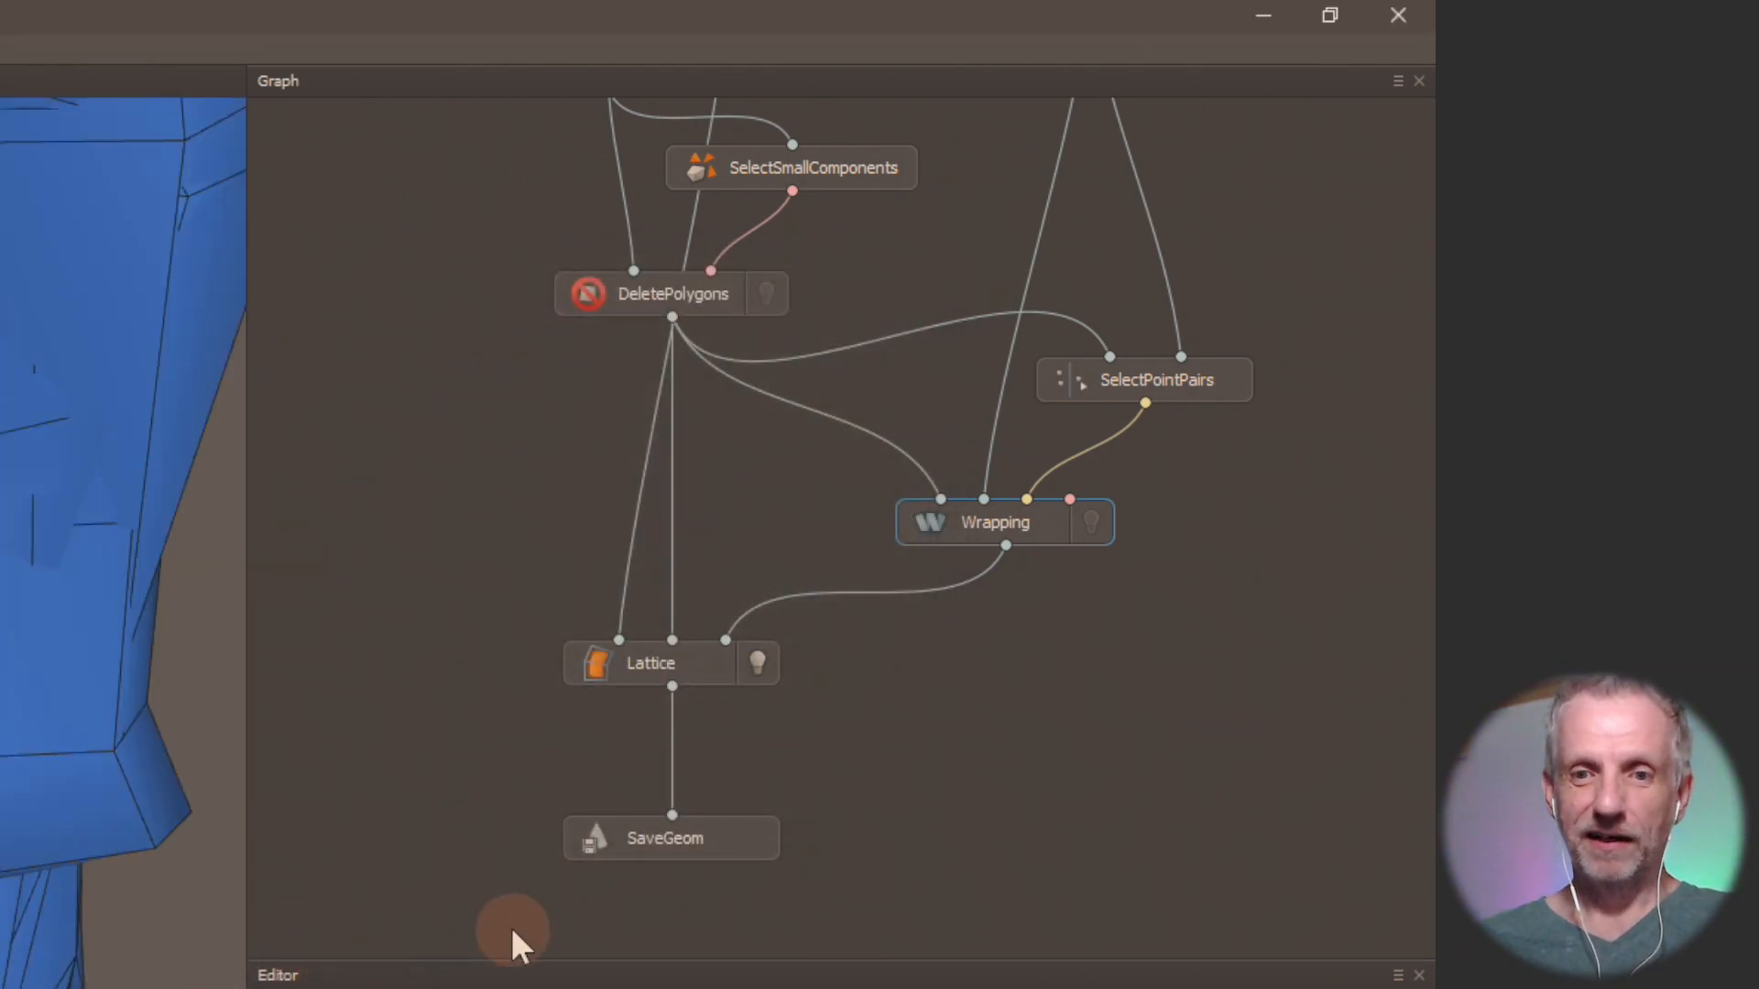
pyautogui.scroll(5, 124, 540)
pyautogui.moveTo(18, 495); pyautogui.dragTo(37, 549)
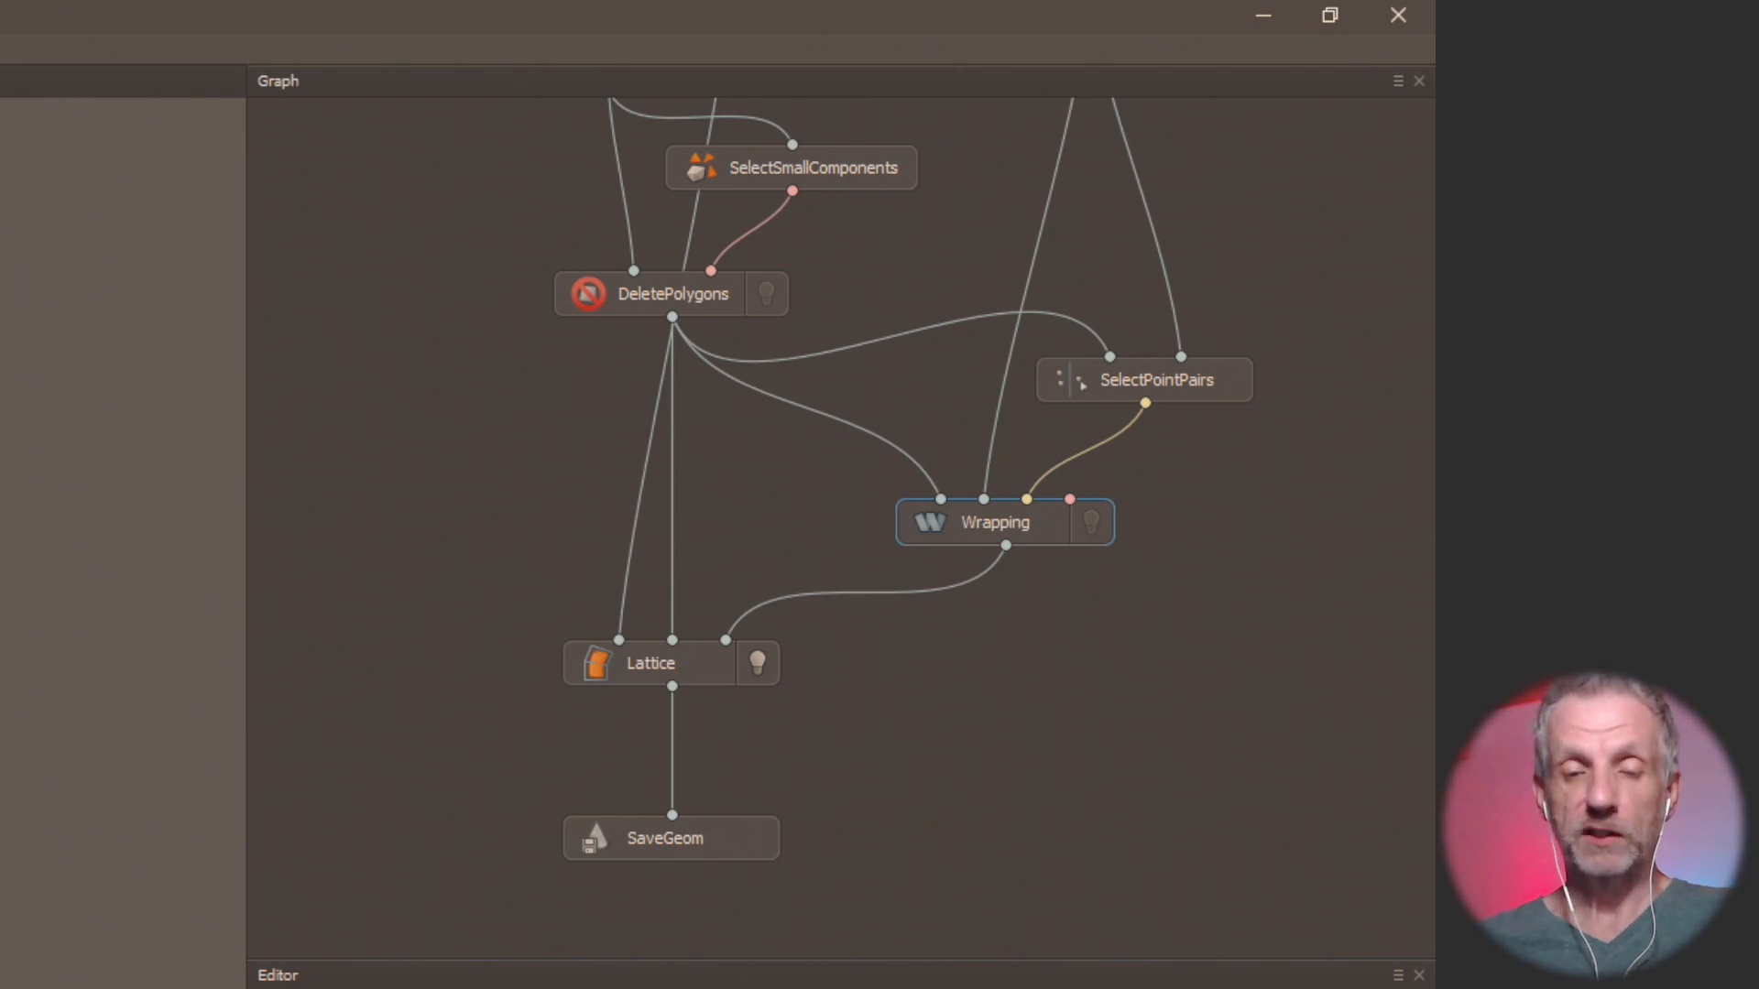
# Switch to DAZ Studio and view the Genesis 8 Male figure.
pyautogui.hotkey('alt', 'Tab')
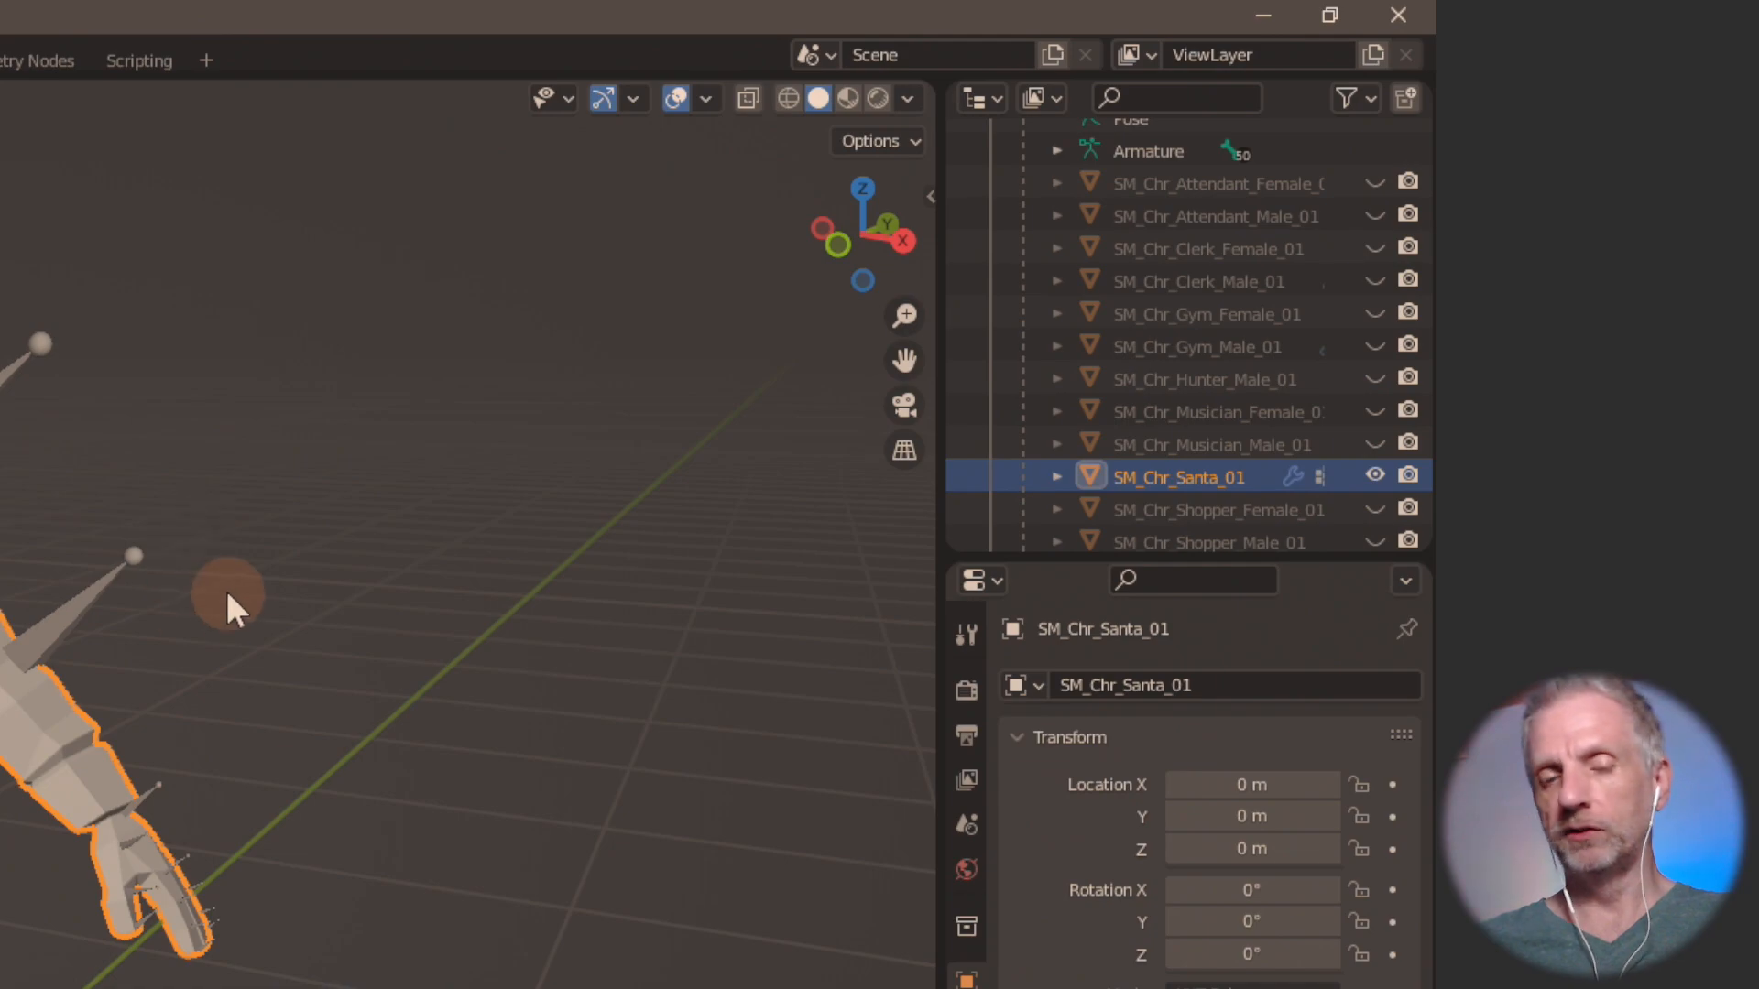
pyautogui.hotkey('alt', 'Tab')
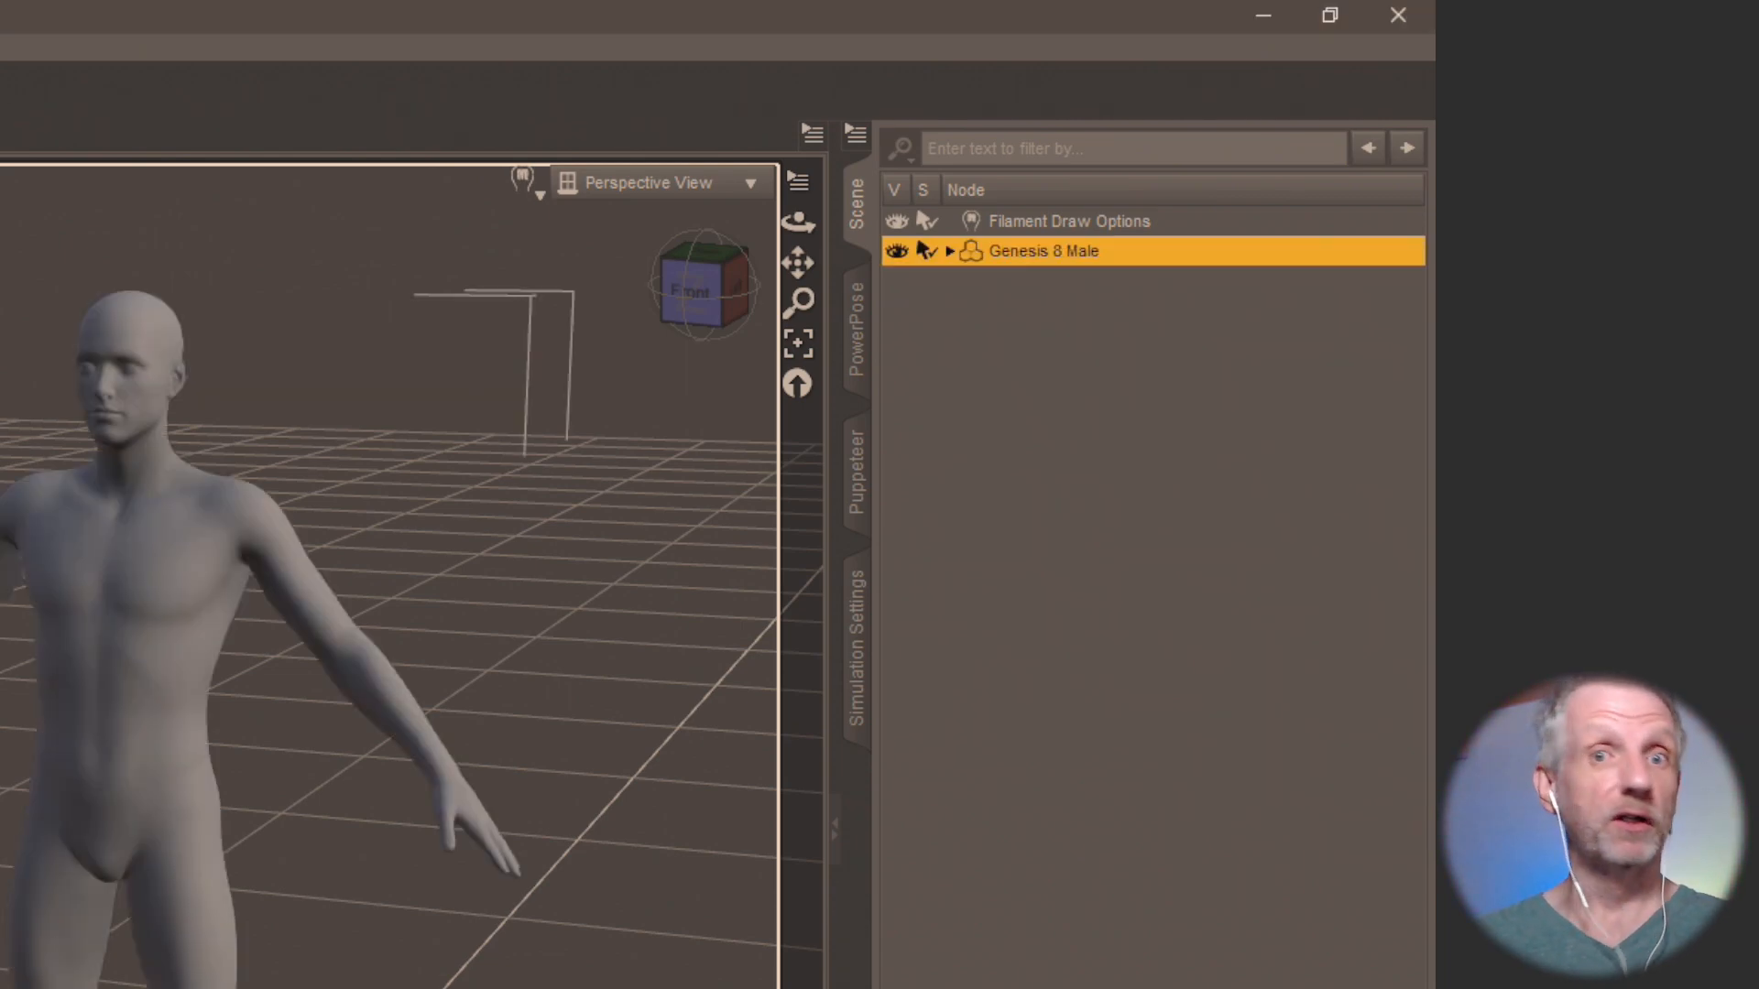
pyautogui.moveTo(798, 222); pyautogui.dragTo(773, 165)
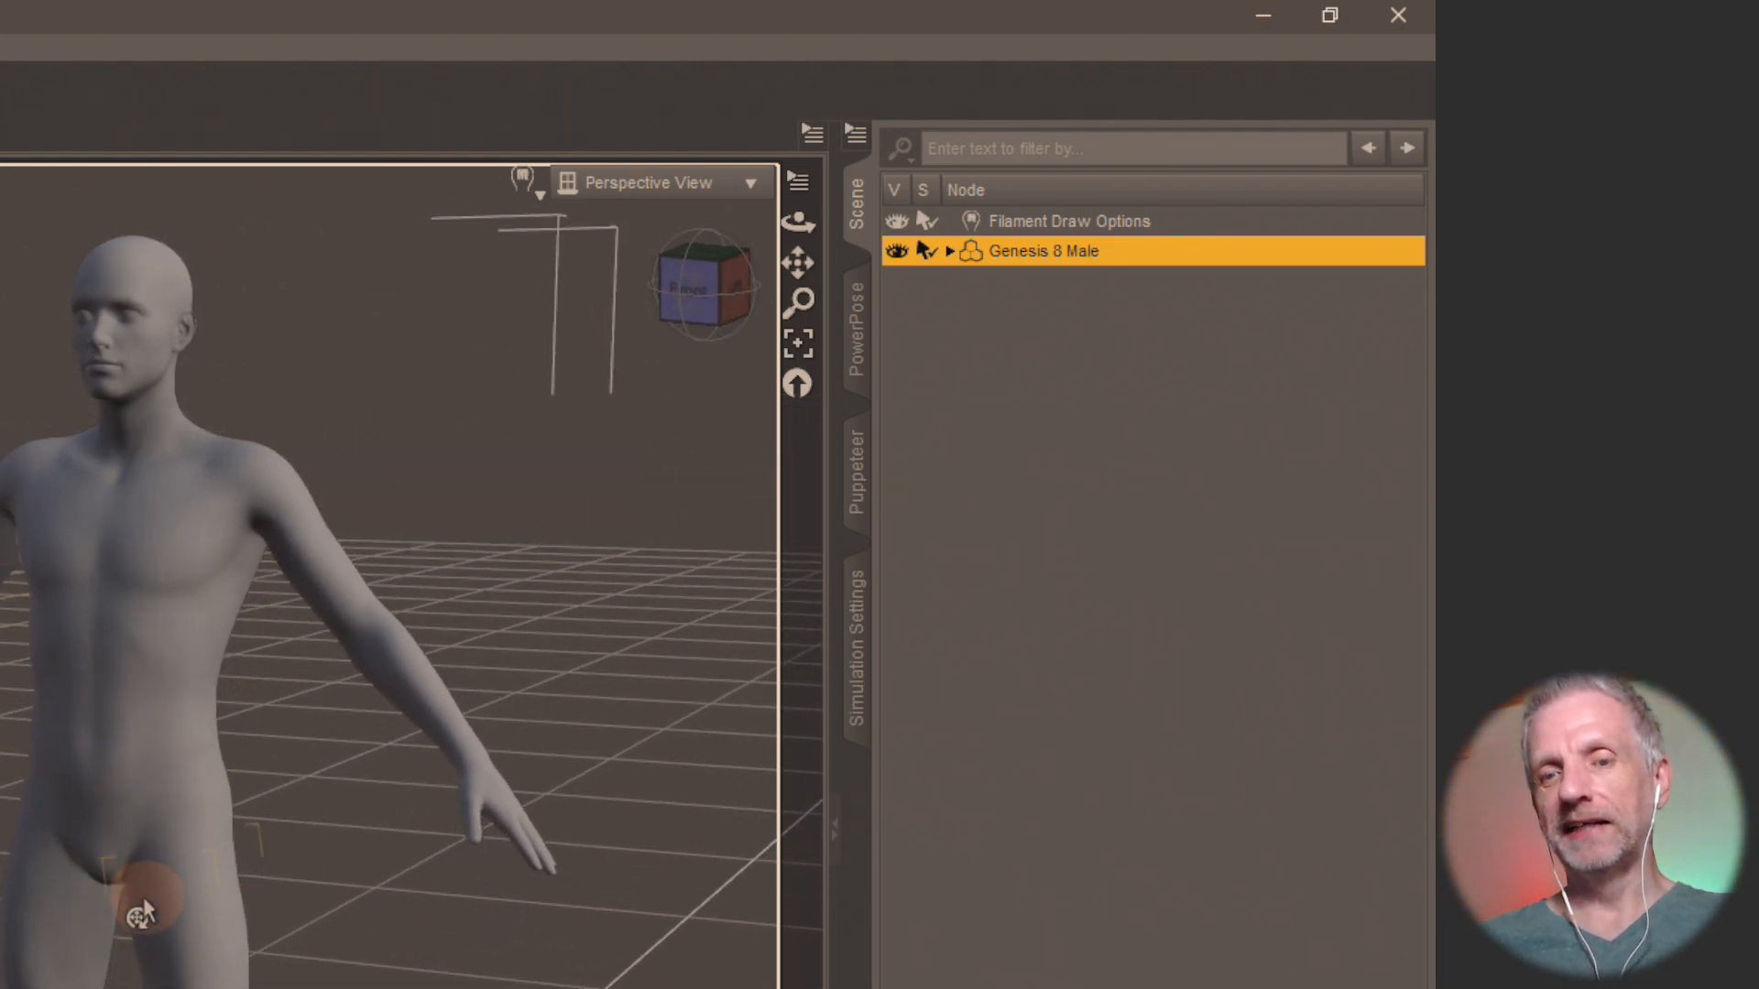
# Hide the Genesis 8 Male figure, import the wrapped Santa OBJ model at the offered import settings, and select it.
pyautogui.click(896, 250)
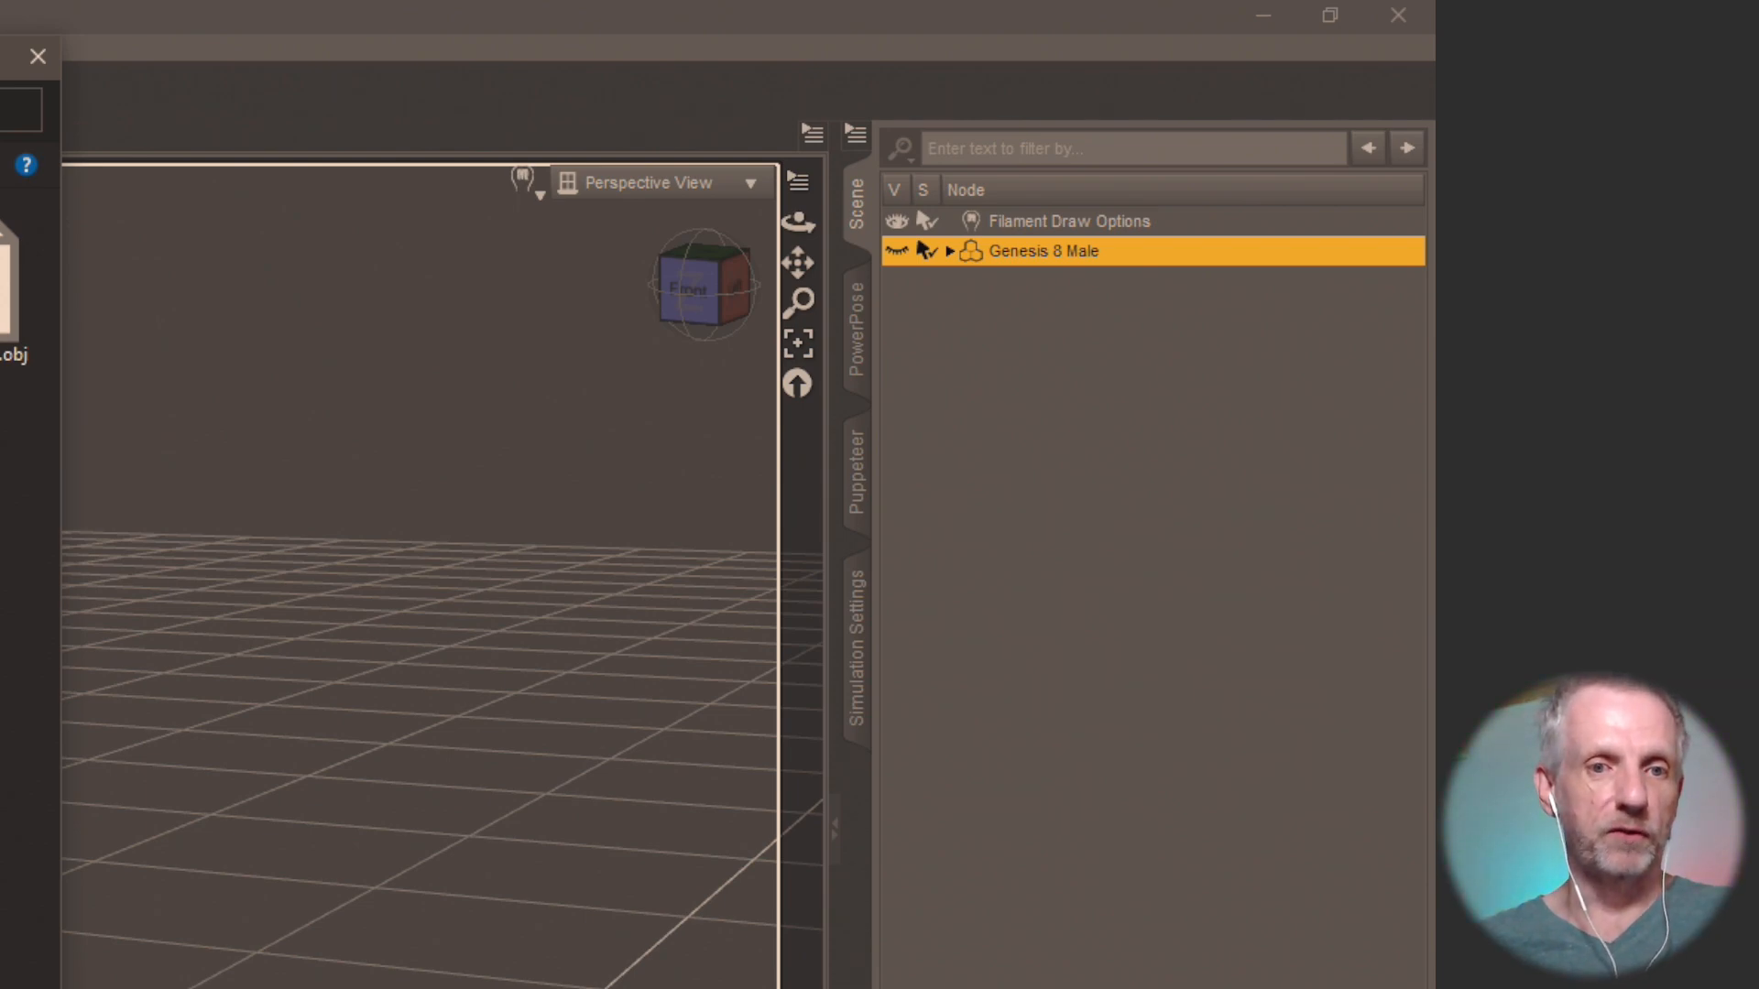
pyautogui.press('Return')
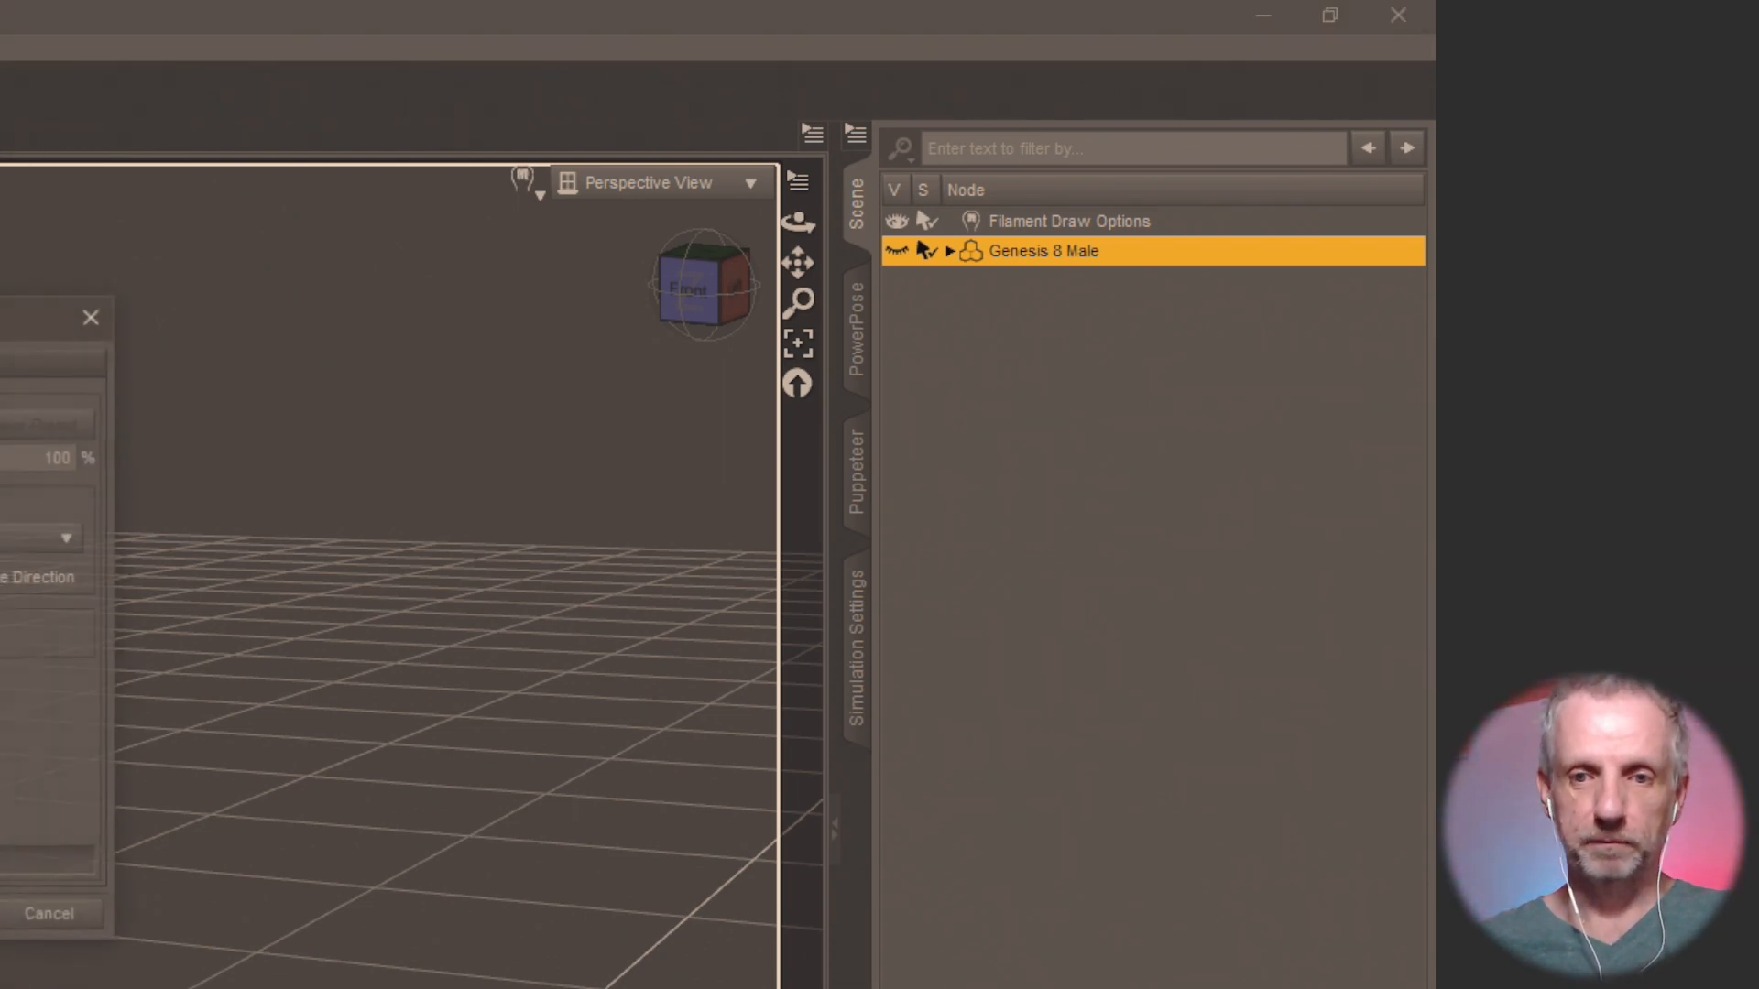
pyautogui.press('Return')
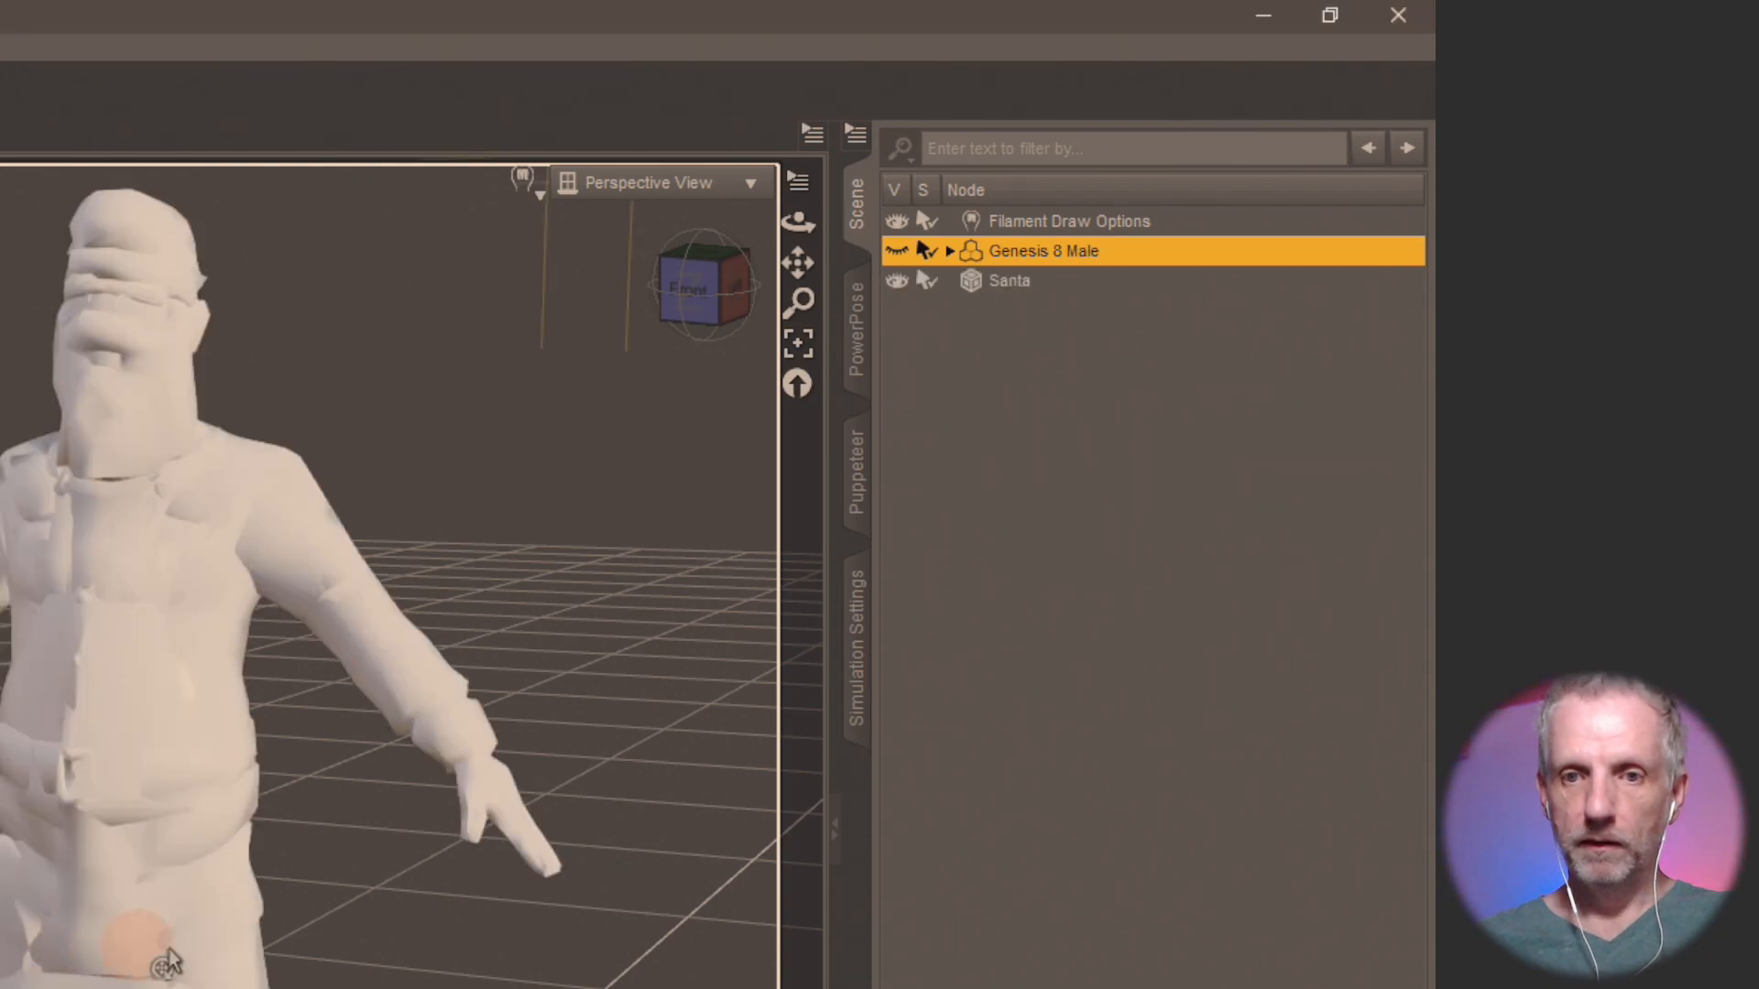
pyautogui.moveTo(224, 944)
pyautogui.mouseDown()
pyautogui.moveTo(254, 942)
pyautogui.moveTo(222, 927)
pyautogui.moveTo(458, 806)
pyautogui.mouseUp()
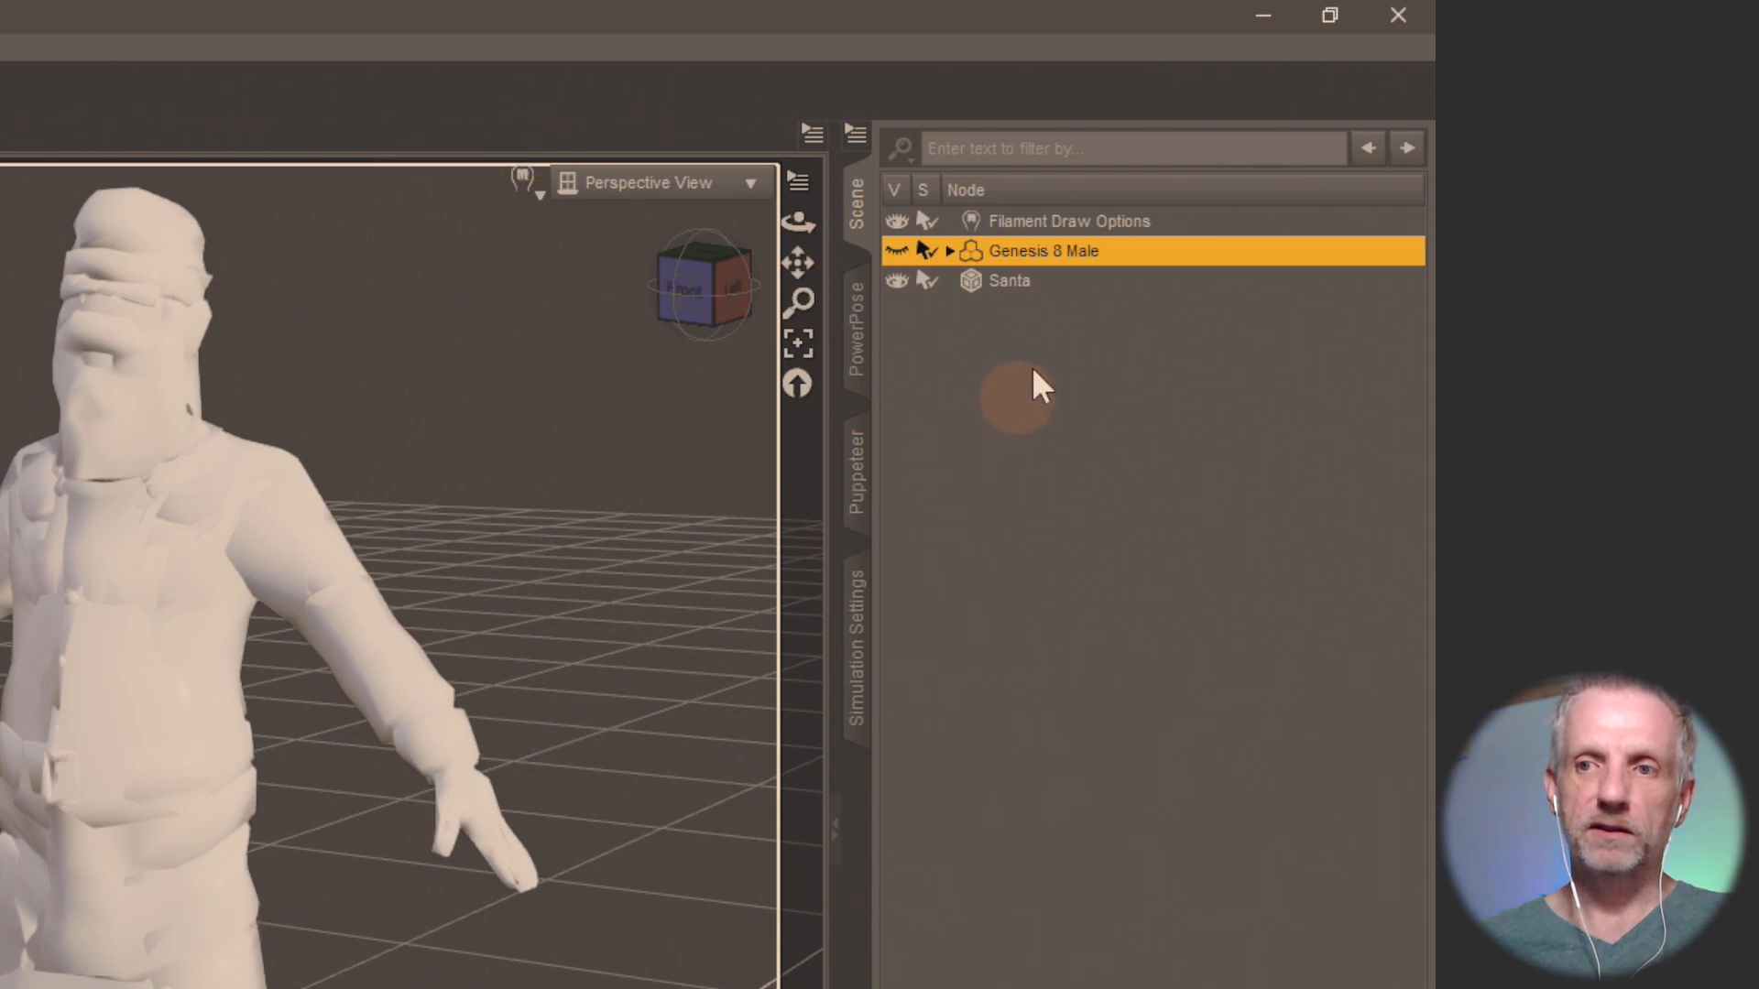
pyautogui.click(1032, 282)
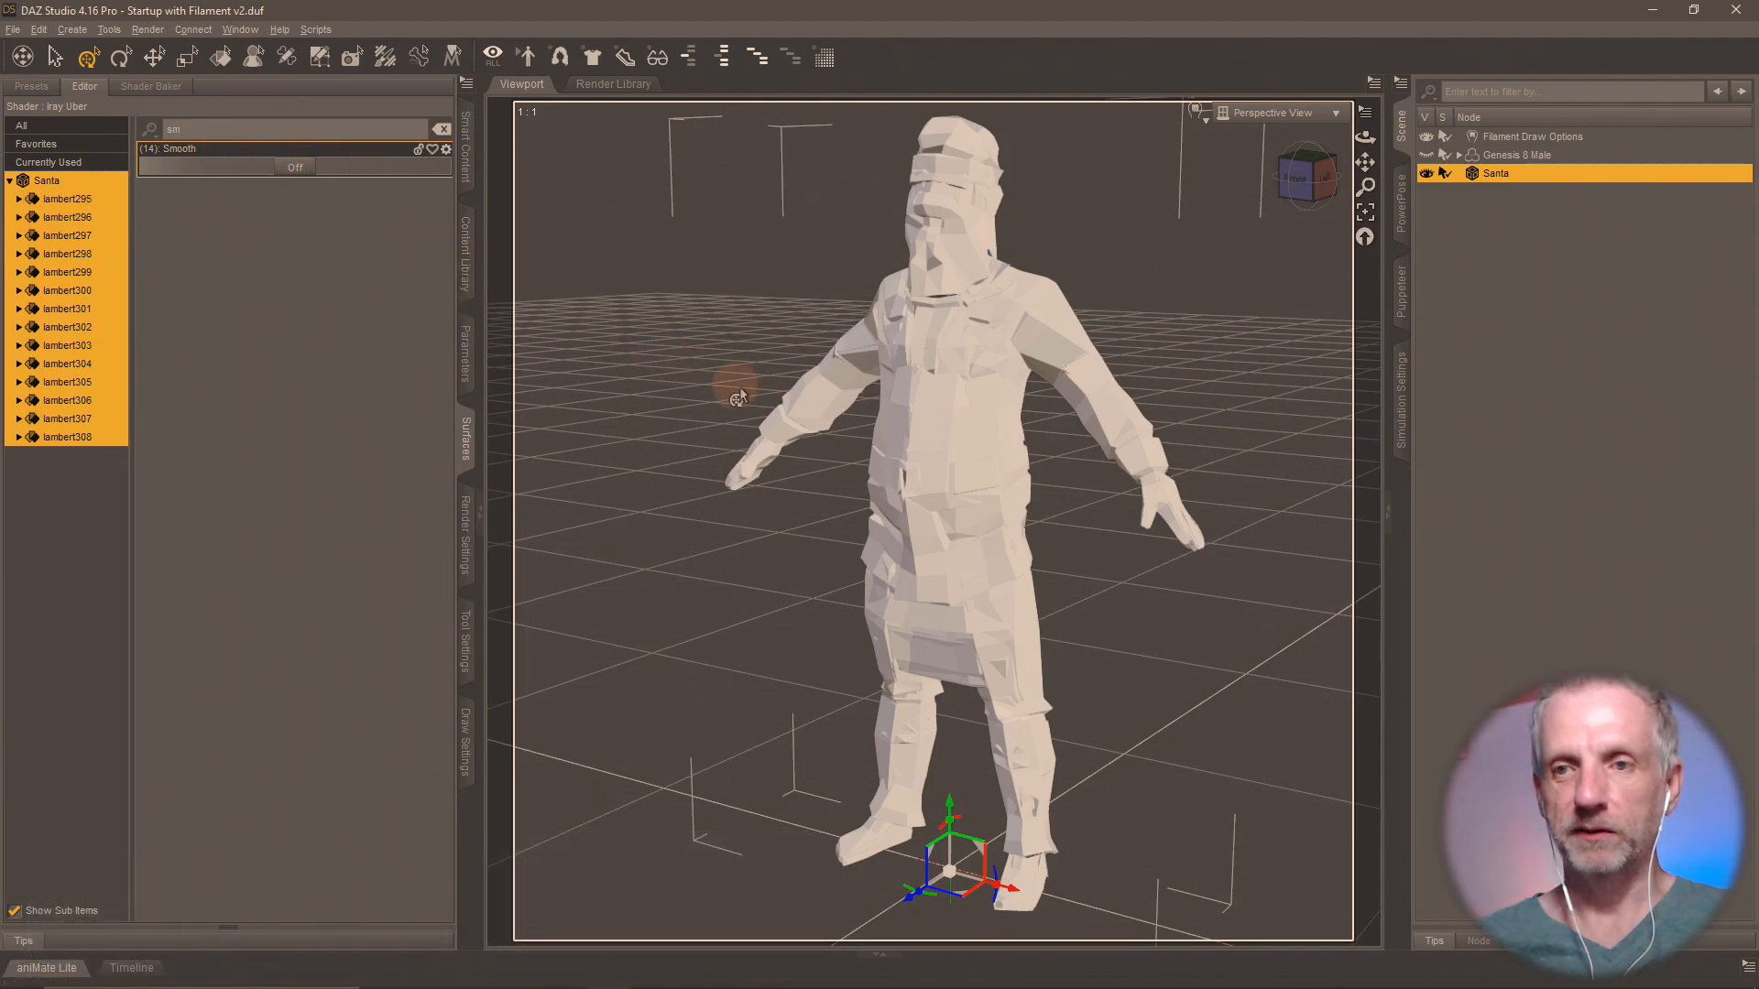
# Open the Transfer Utility with its full options and set Genesis 8 Male as the source and Santa as the target.
pyautogui.click(1405, 90)
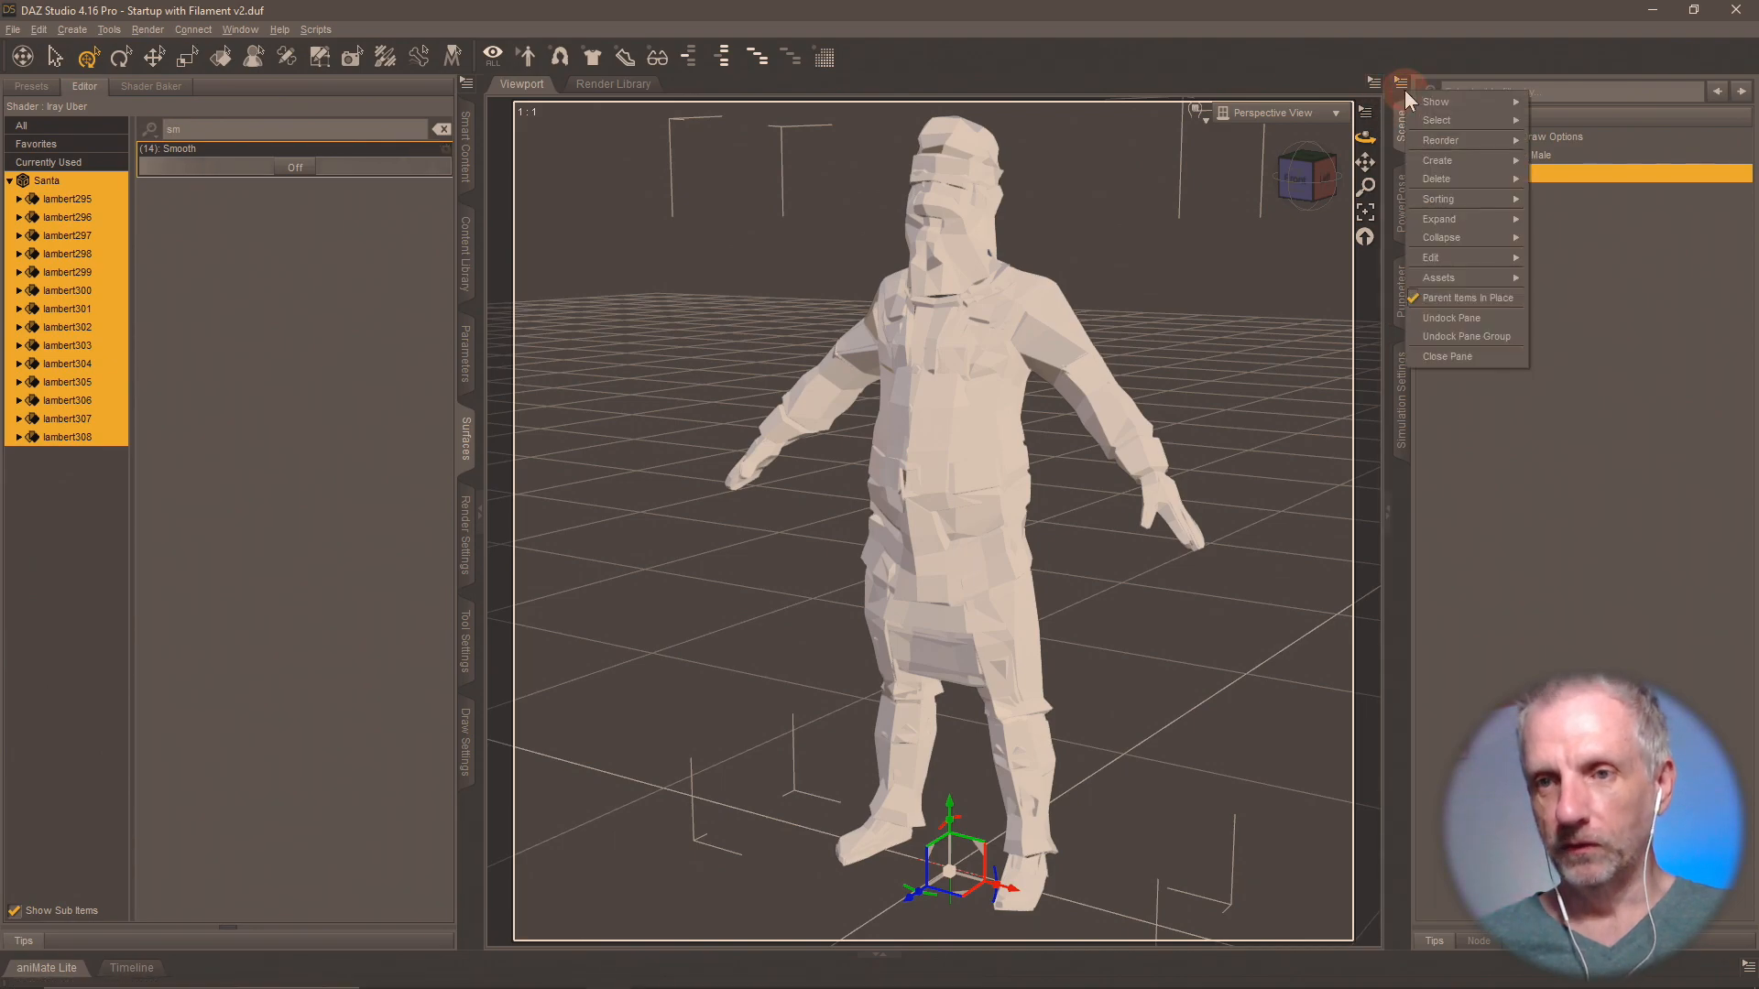
pyautogui.moveTo(1477, 218)
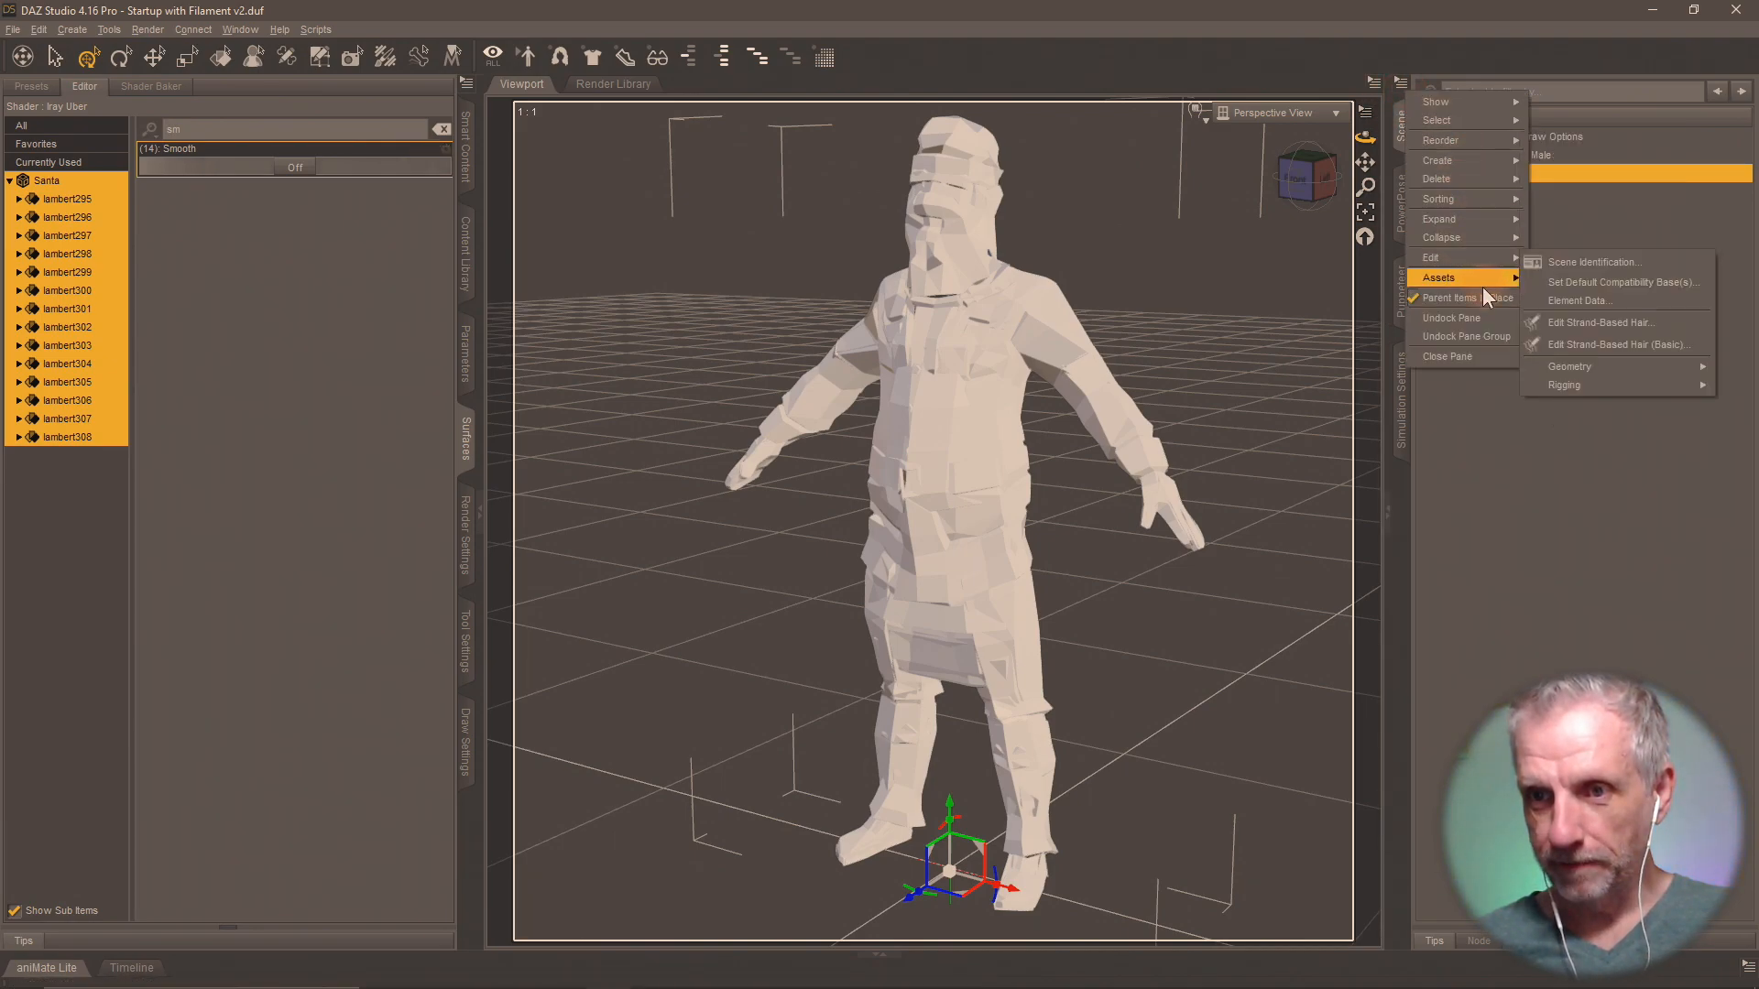
pyautogui.moveTo(1482, 278)
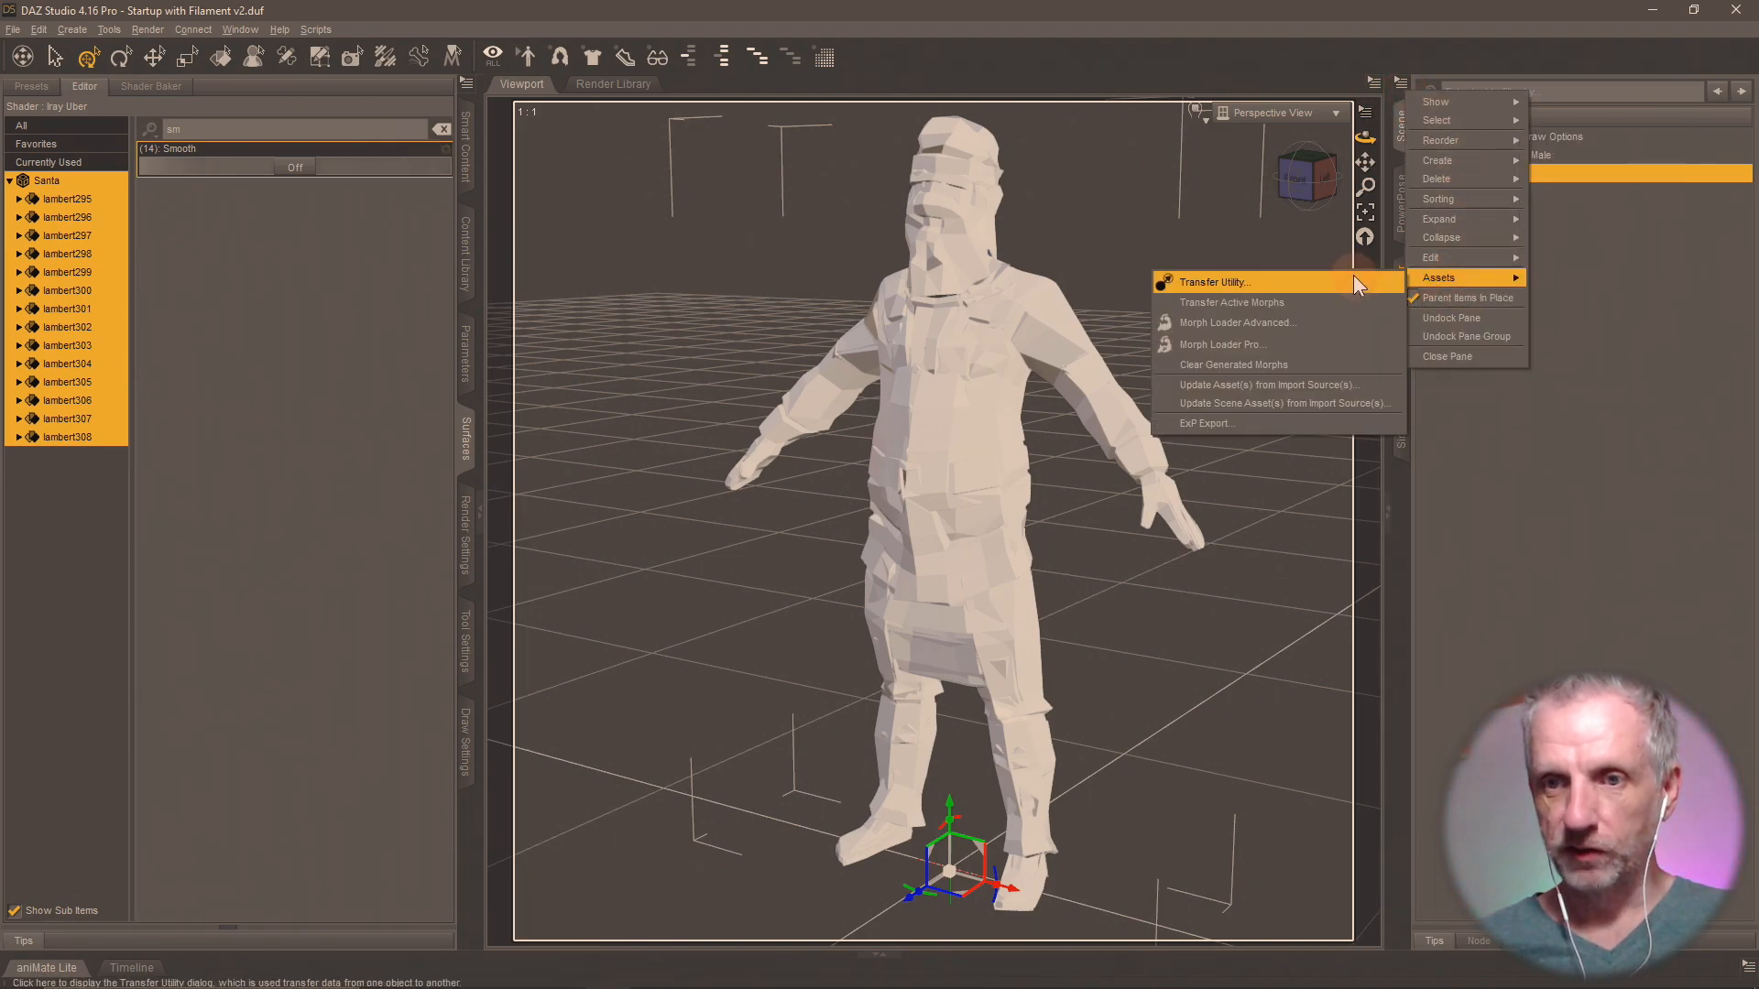
pyautogui.click(1350, 275)
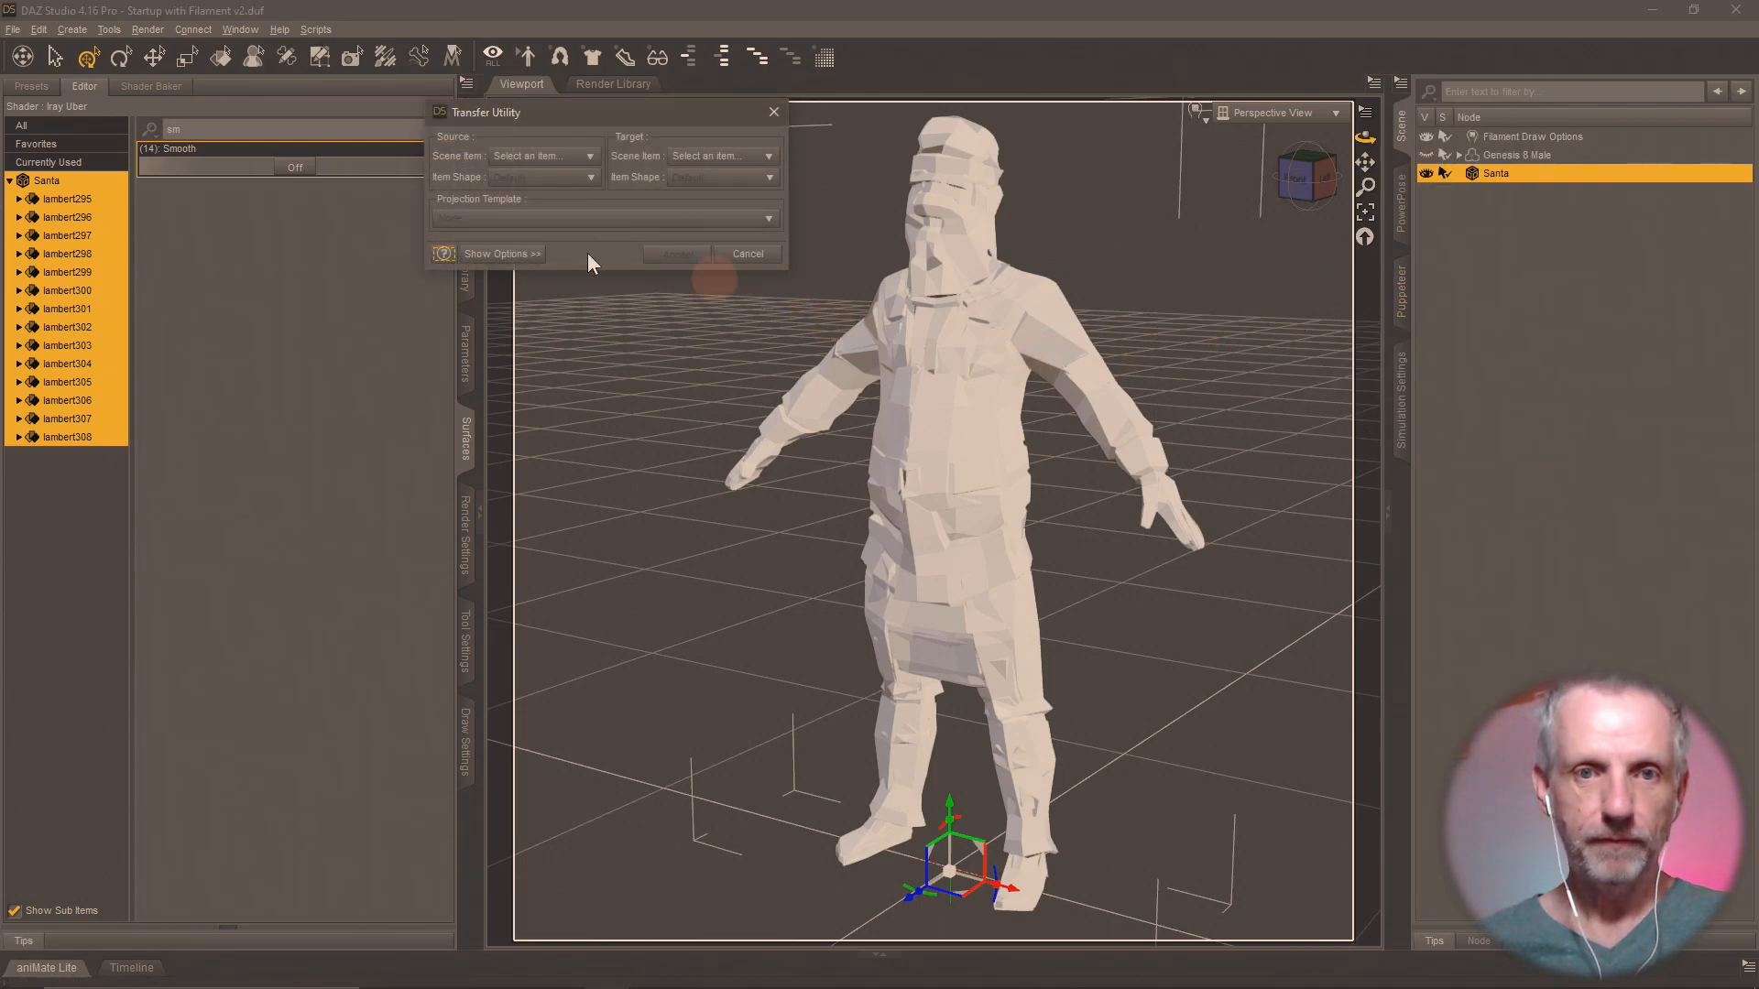
pyautogui.click(502, 255)
pyautogui.click(602, 158)
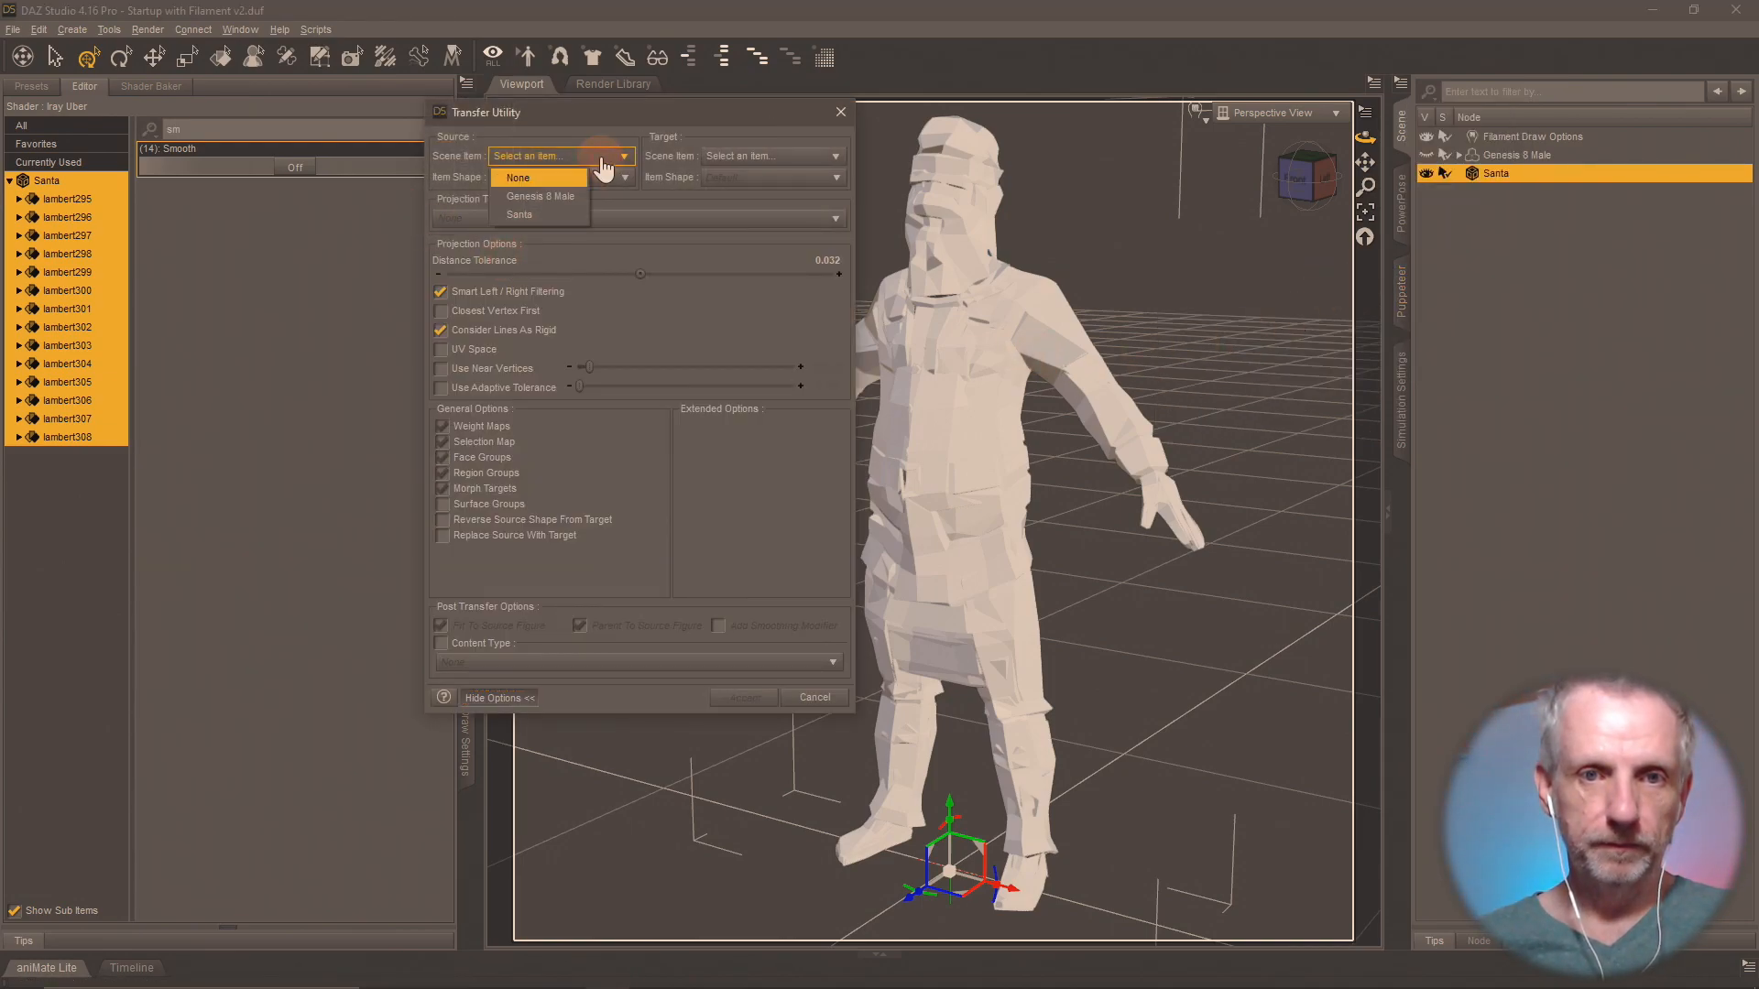
pyautogui.click(553, 200)
pyautogui.click(765, 158)
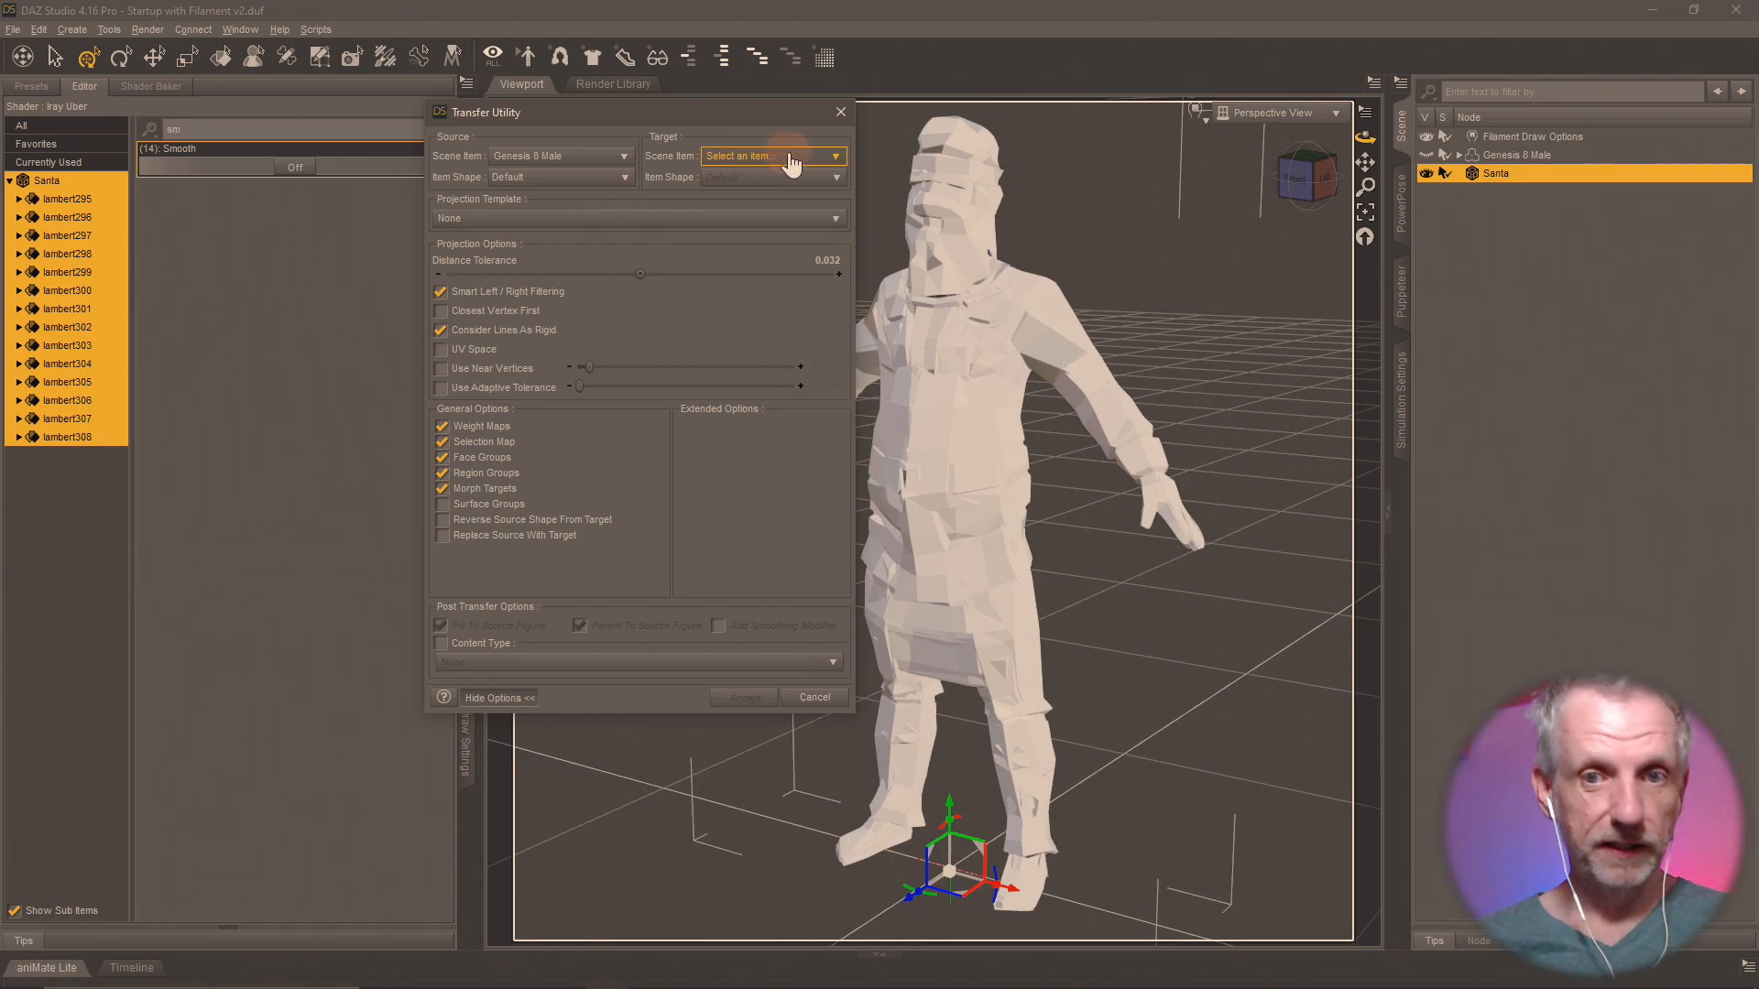
pyautogui.click(771, 211)
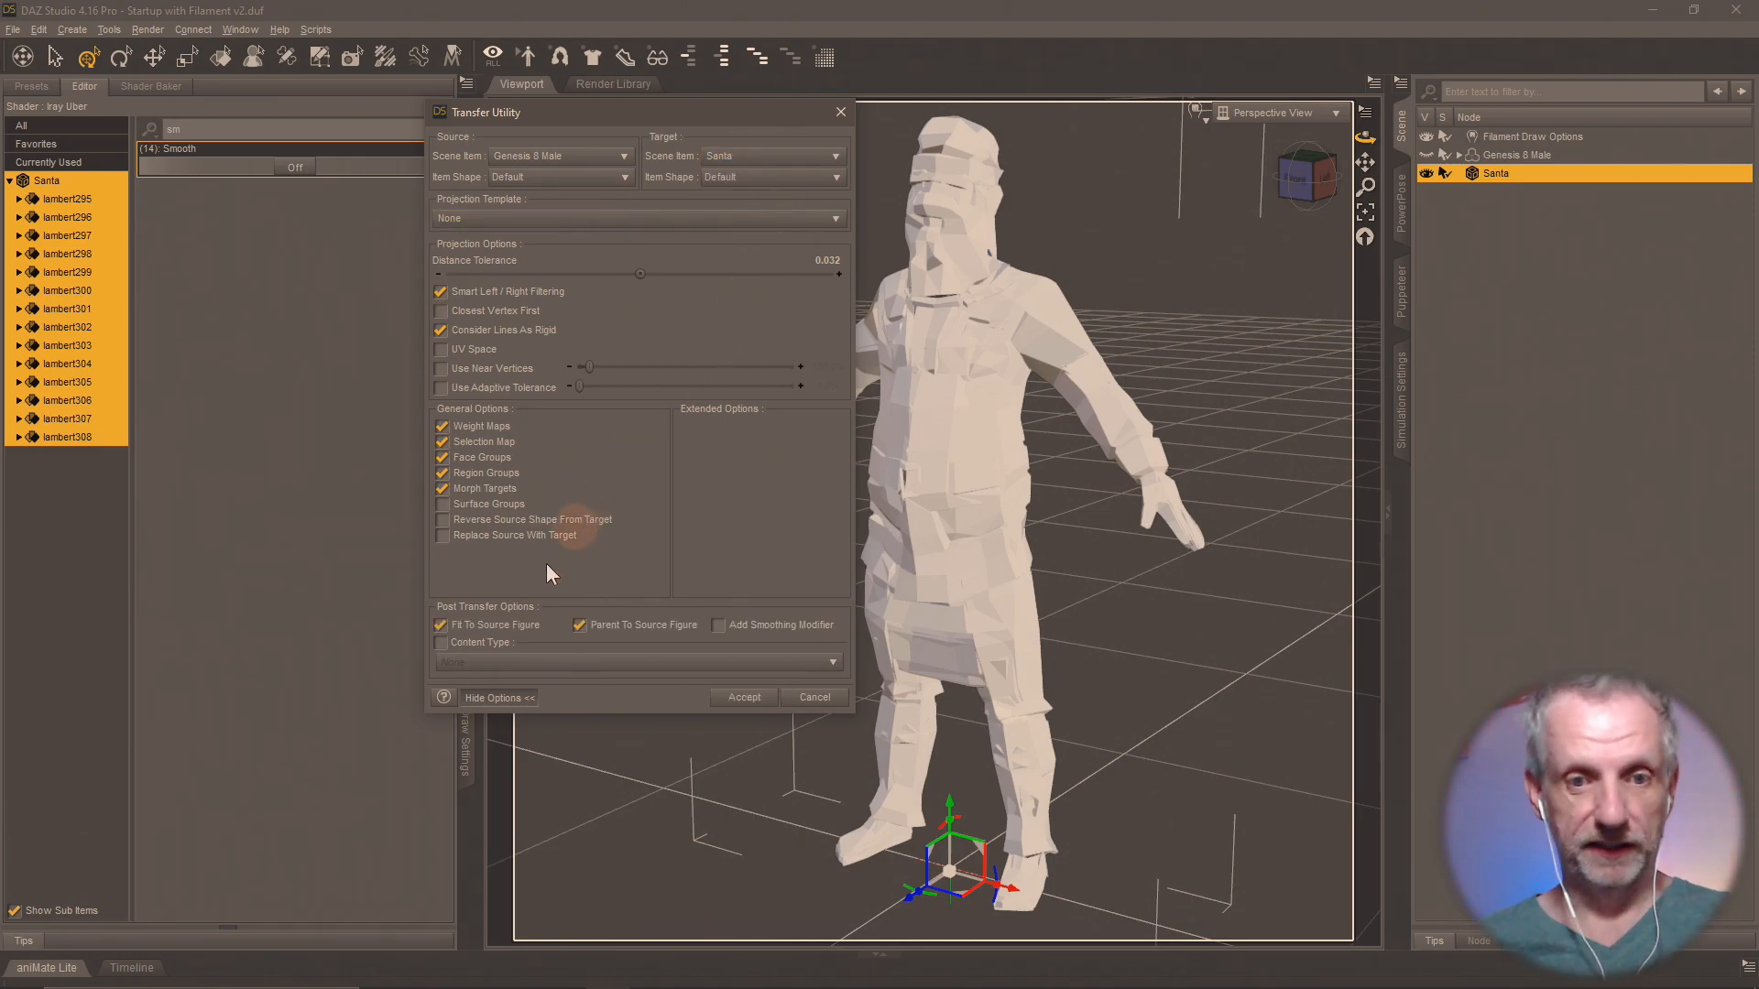
# Disable Fit To Source Figure and Parent To Source Figure, and run the transfer onto Santa.
pyautogui.click(440, 625)
pyautogui.click(632, 625)
pyautogui.click(744, 697)
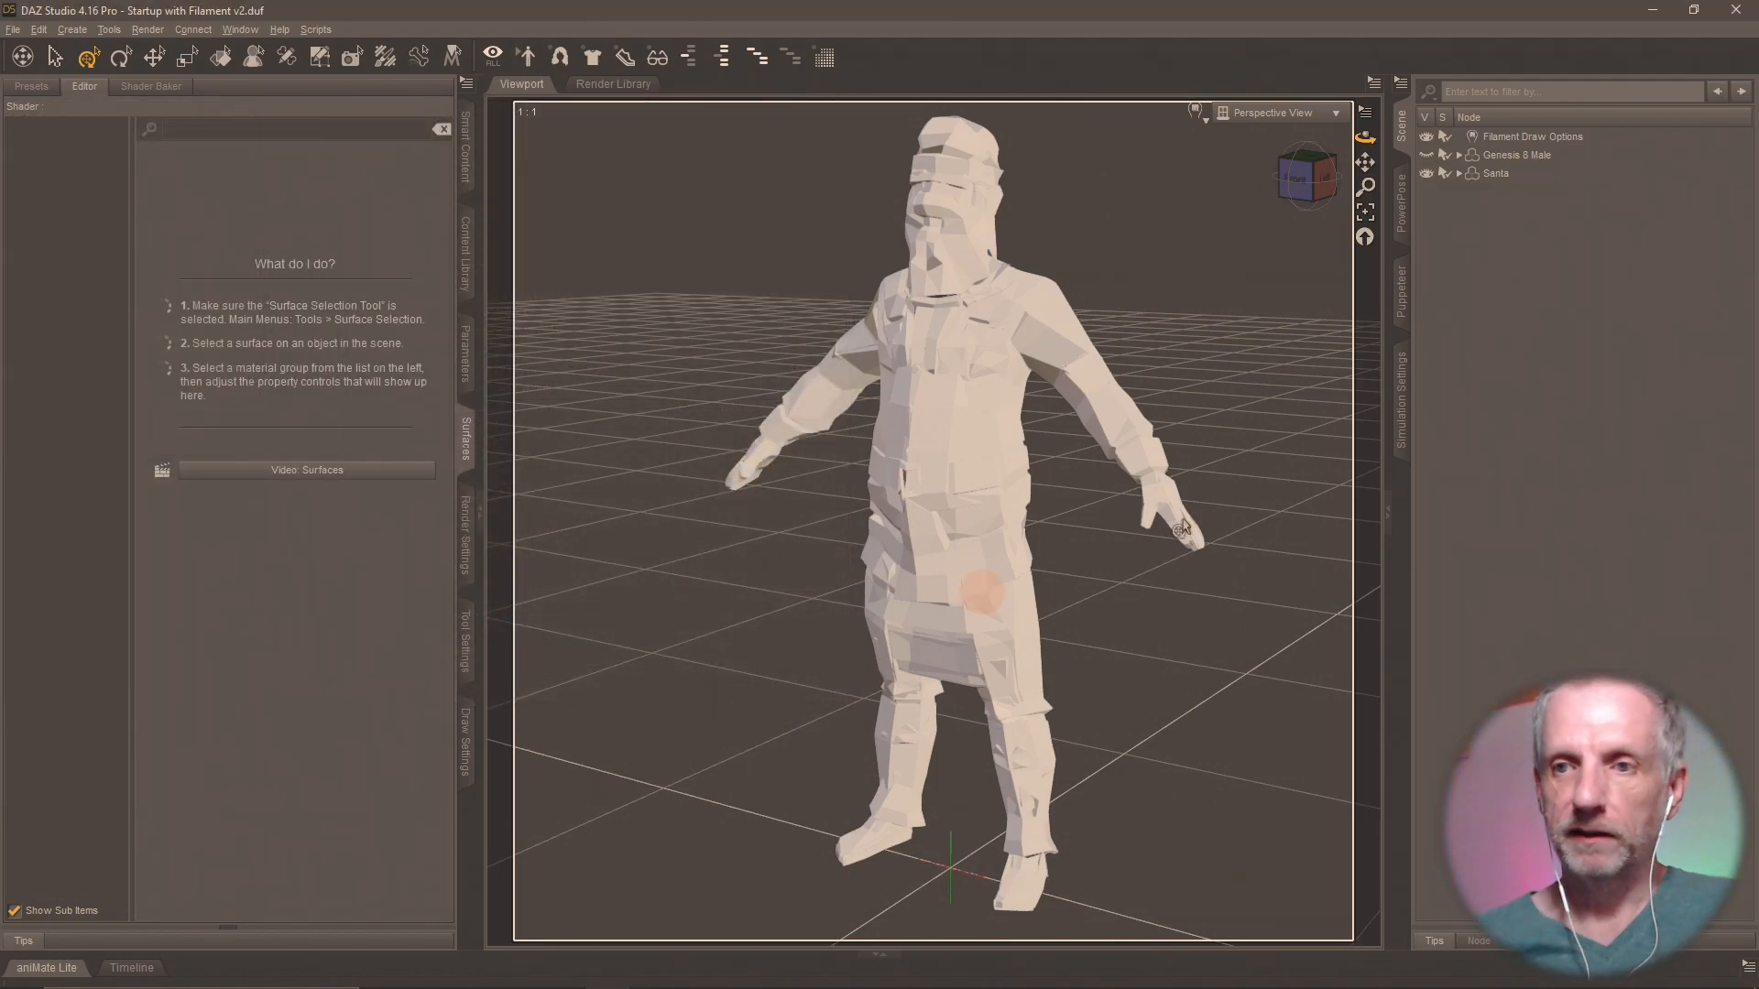
# Select the Santa figure and load Santa.obj from the OBJ Characters folder as a morph with Morph Loader Pro.
pyautogui.click(1516, 174)
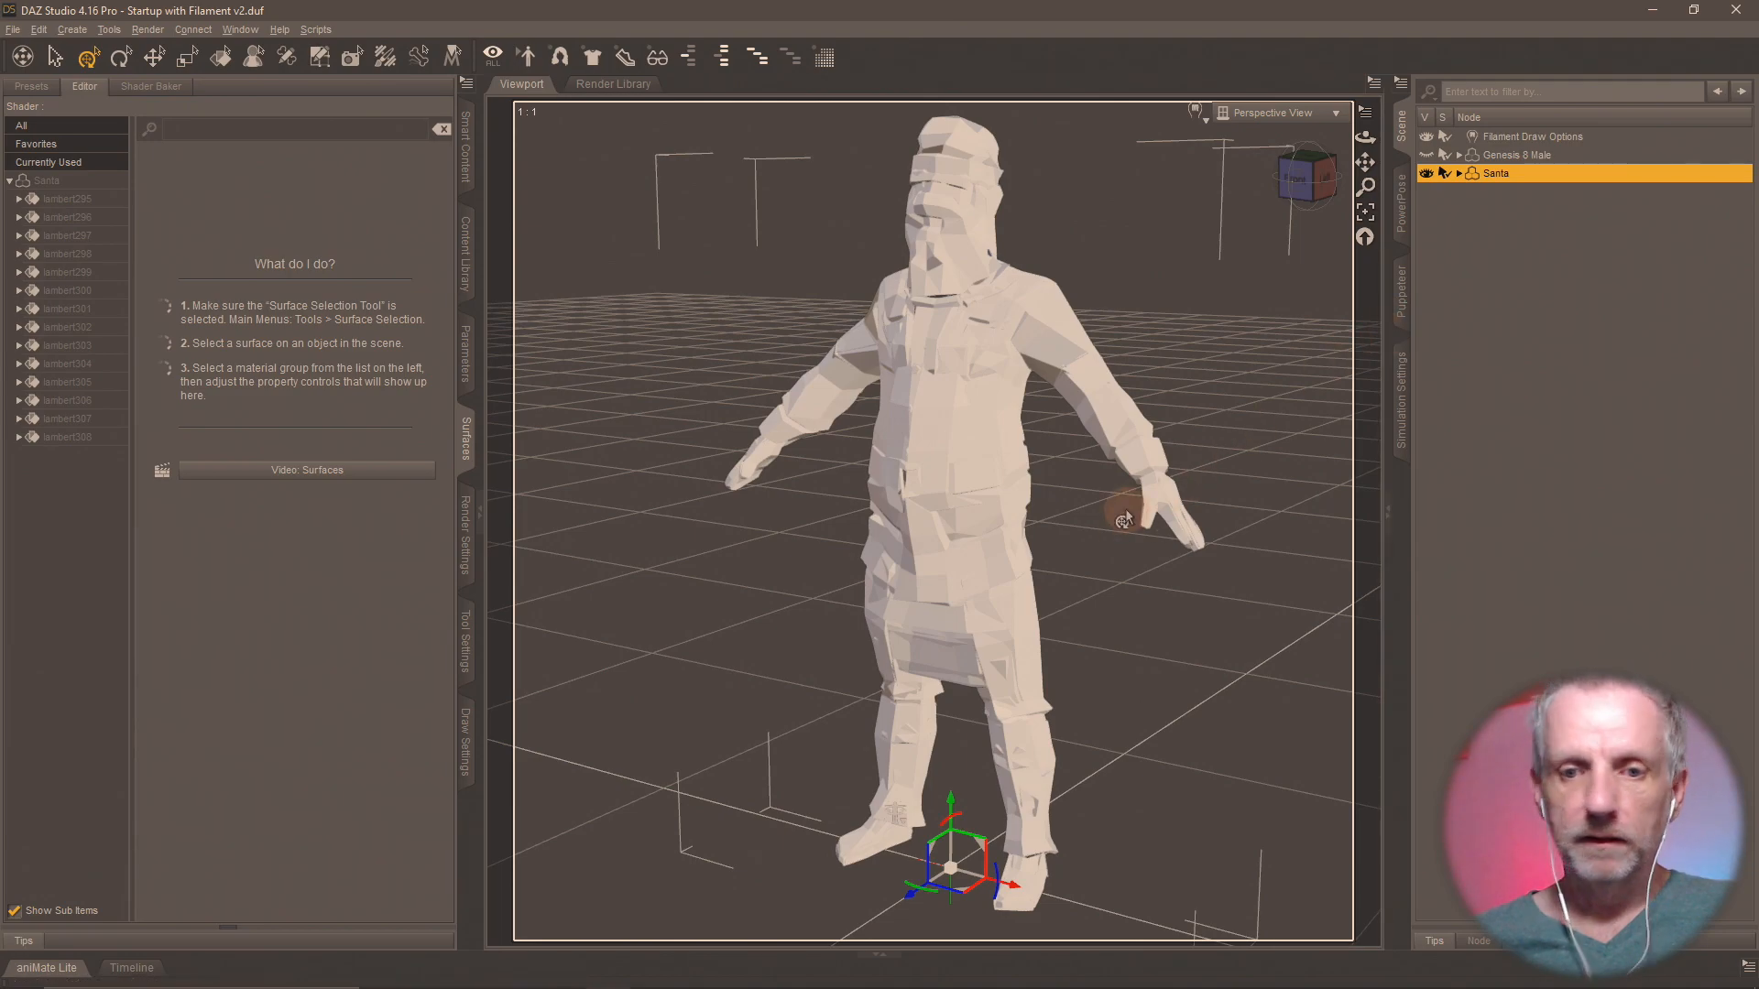
pyautogui.moveTo(1122, 511)
pyautogui.mouseDown(button='middle')
pyautogui.moveTo(1048, 514)
pyautogui.moveTo(1123, 512)
pyautogui.mouseUp(button='middle')
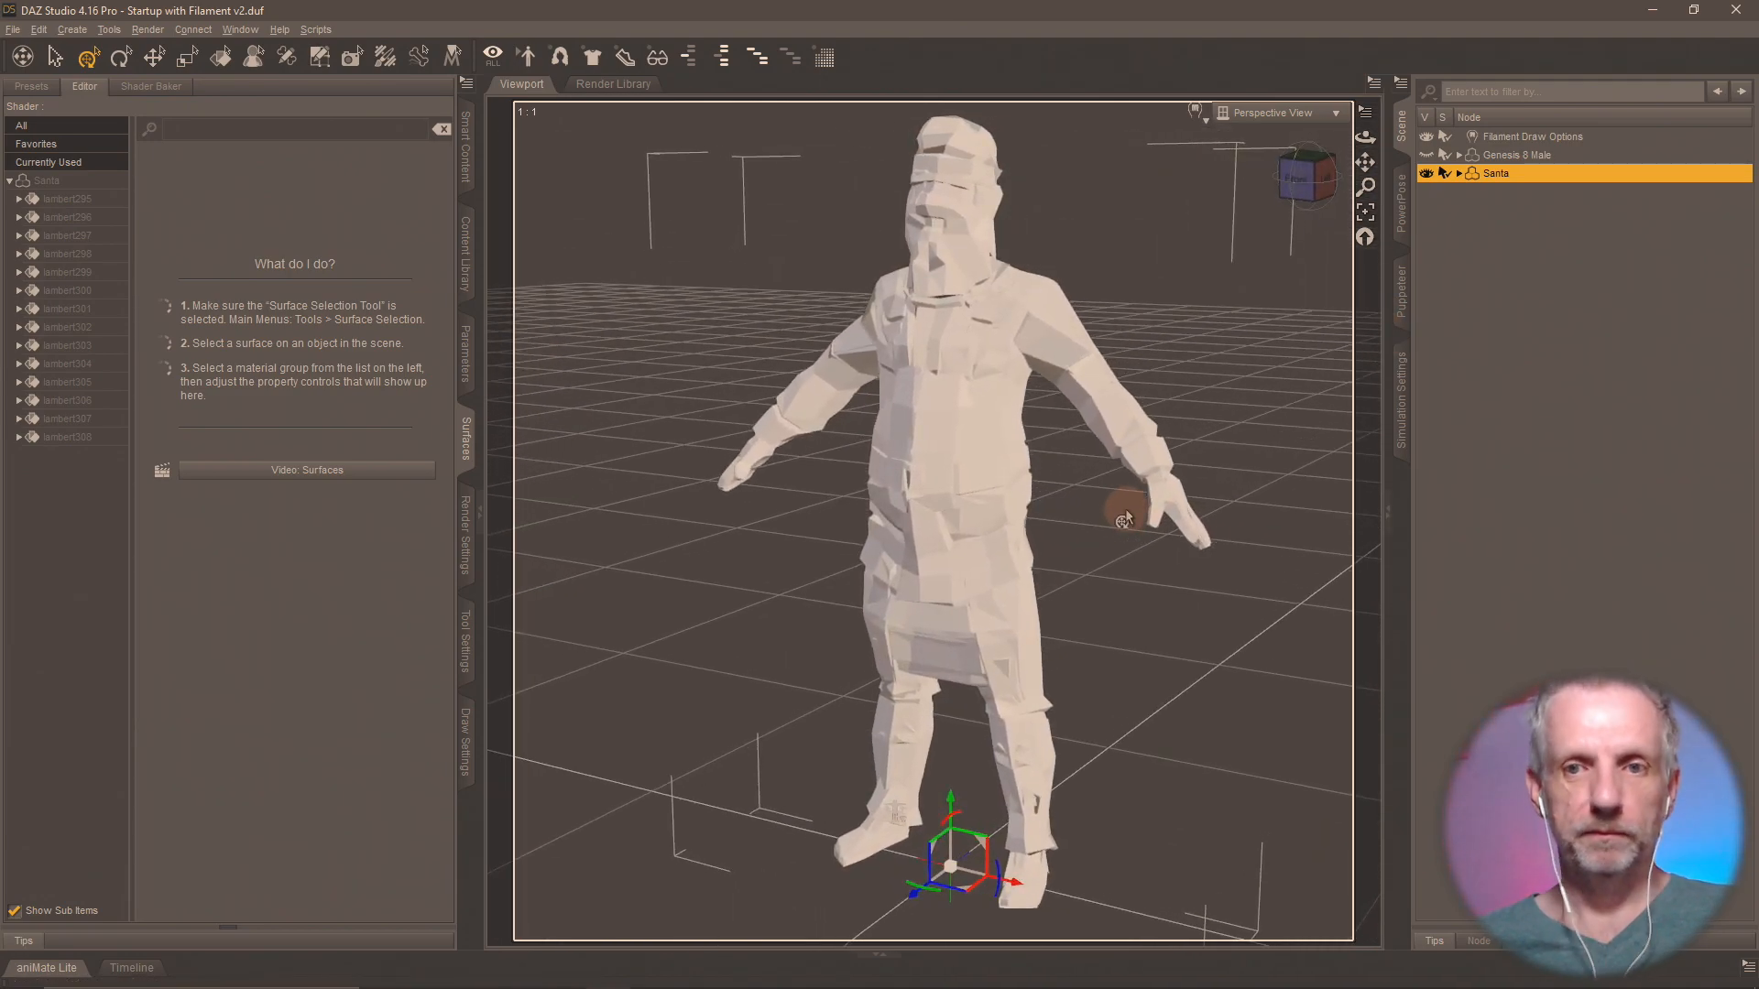
pyautogui.click(39, 29)
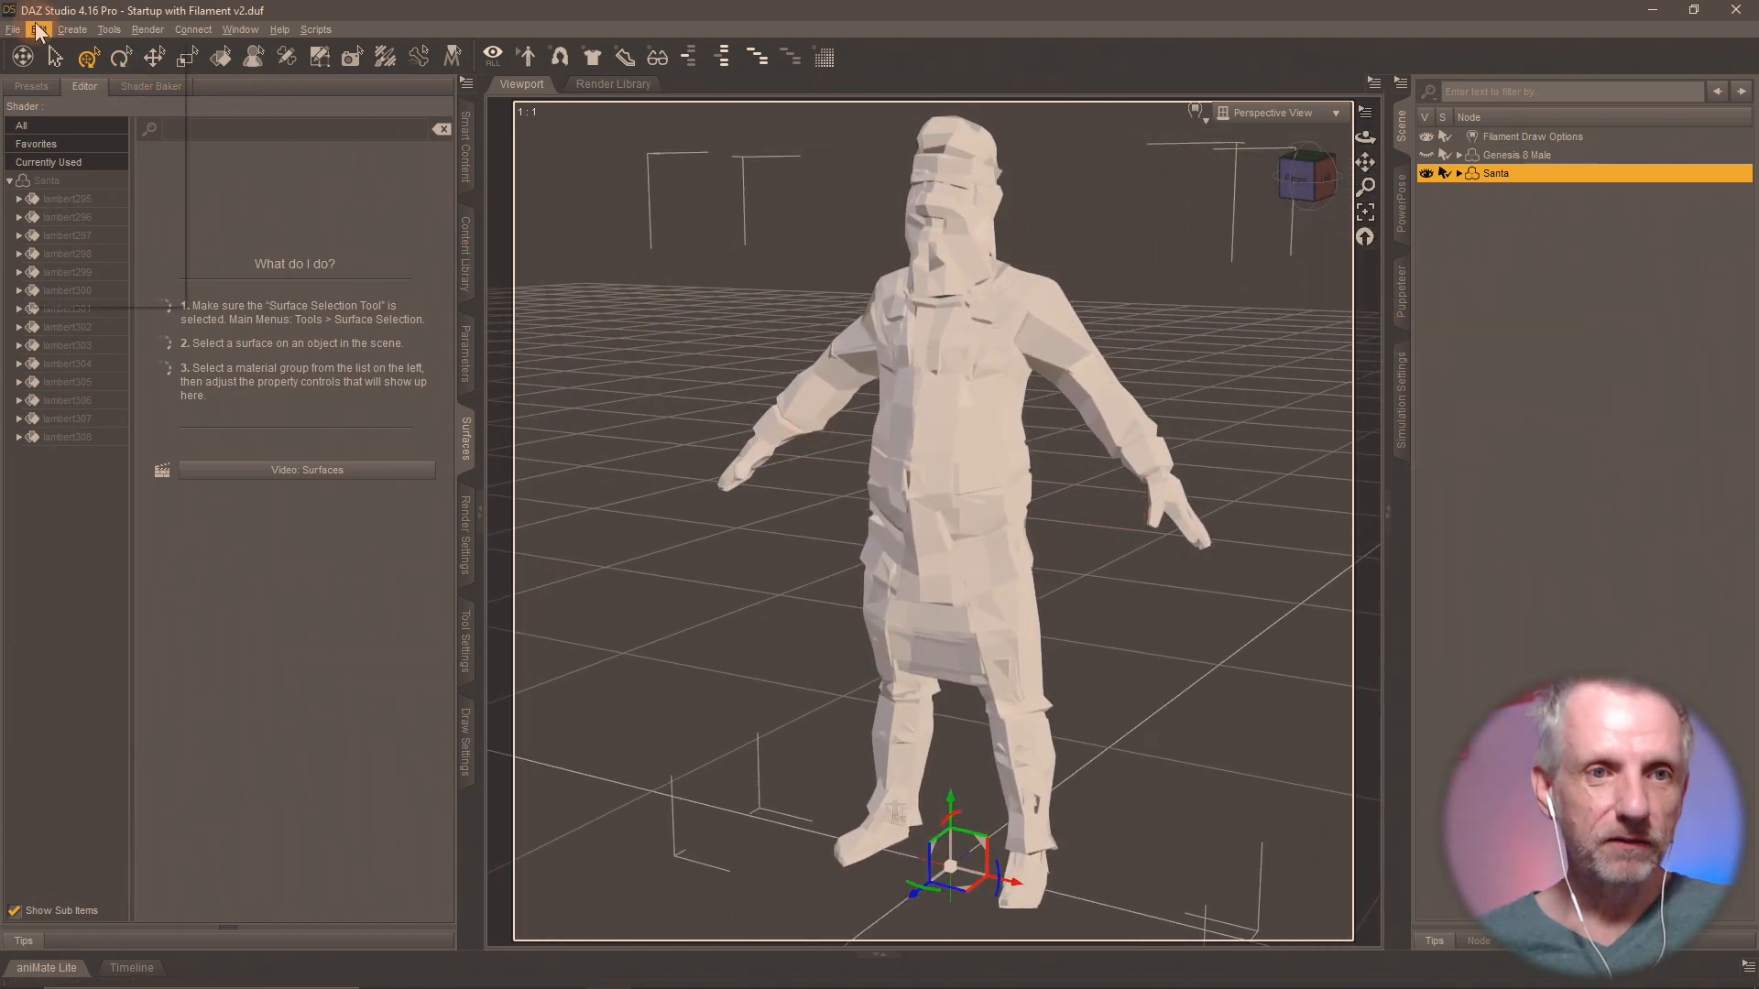
pyautogui.moveTo(117, 172)
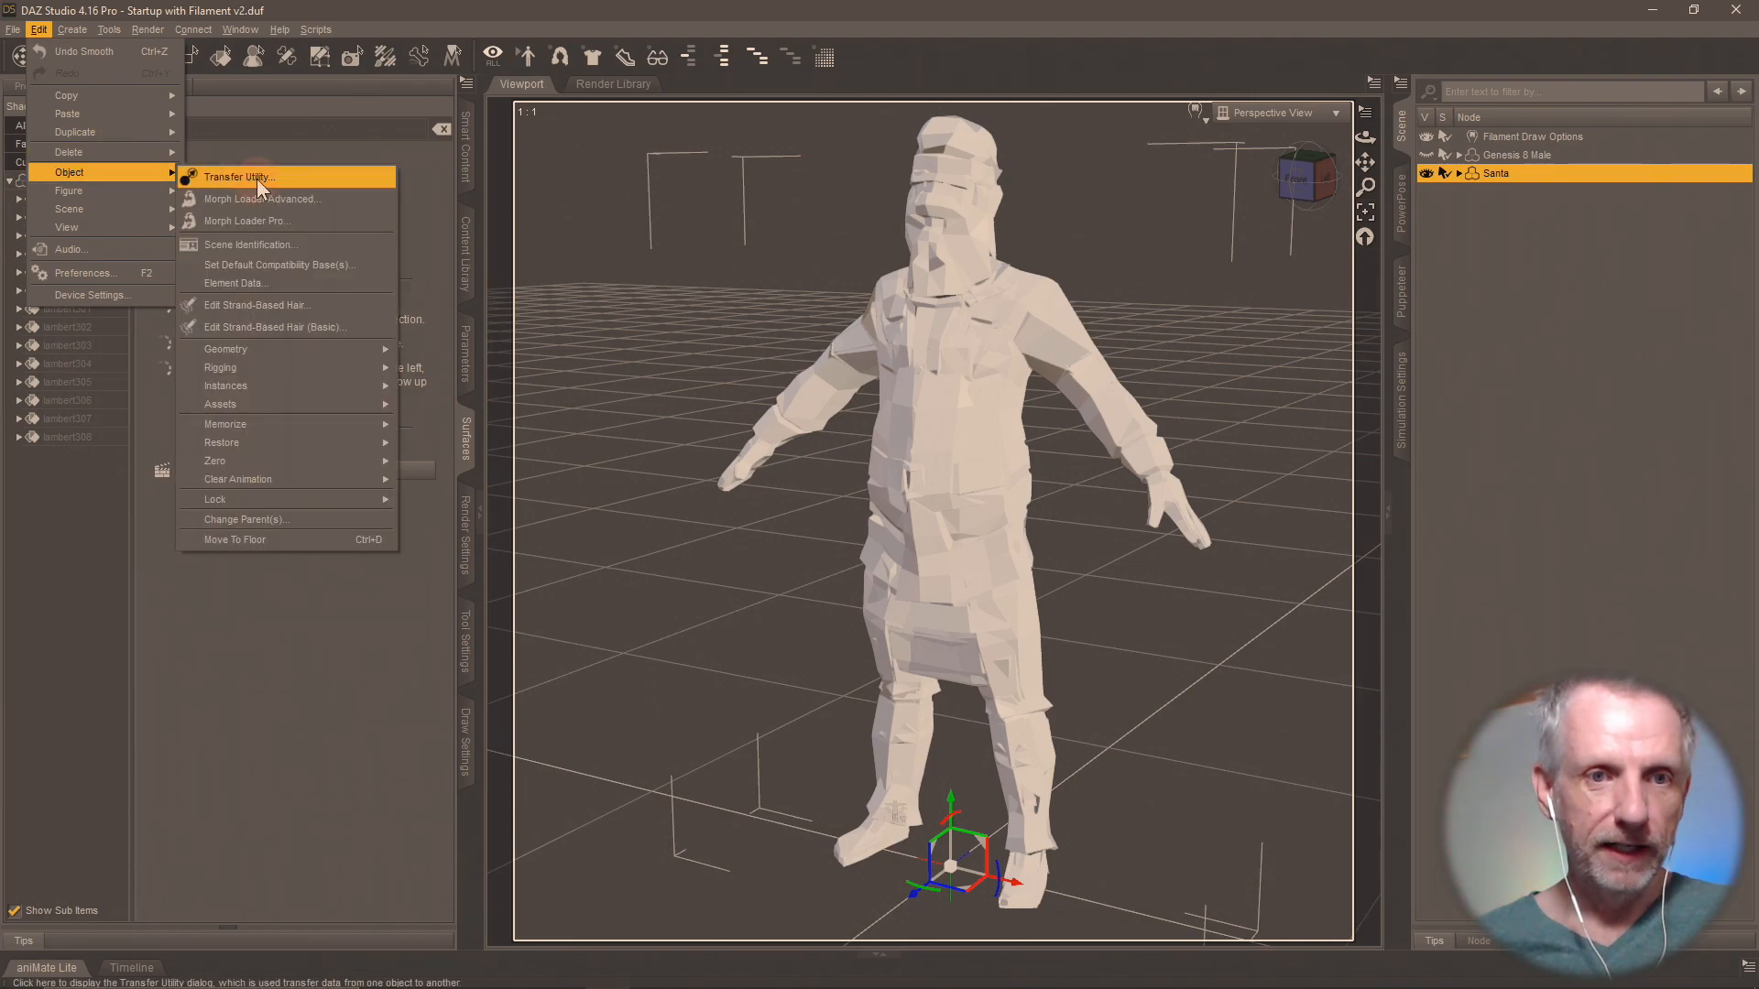
pyautogui.click(299, 223)
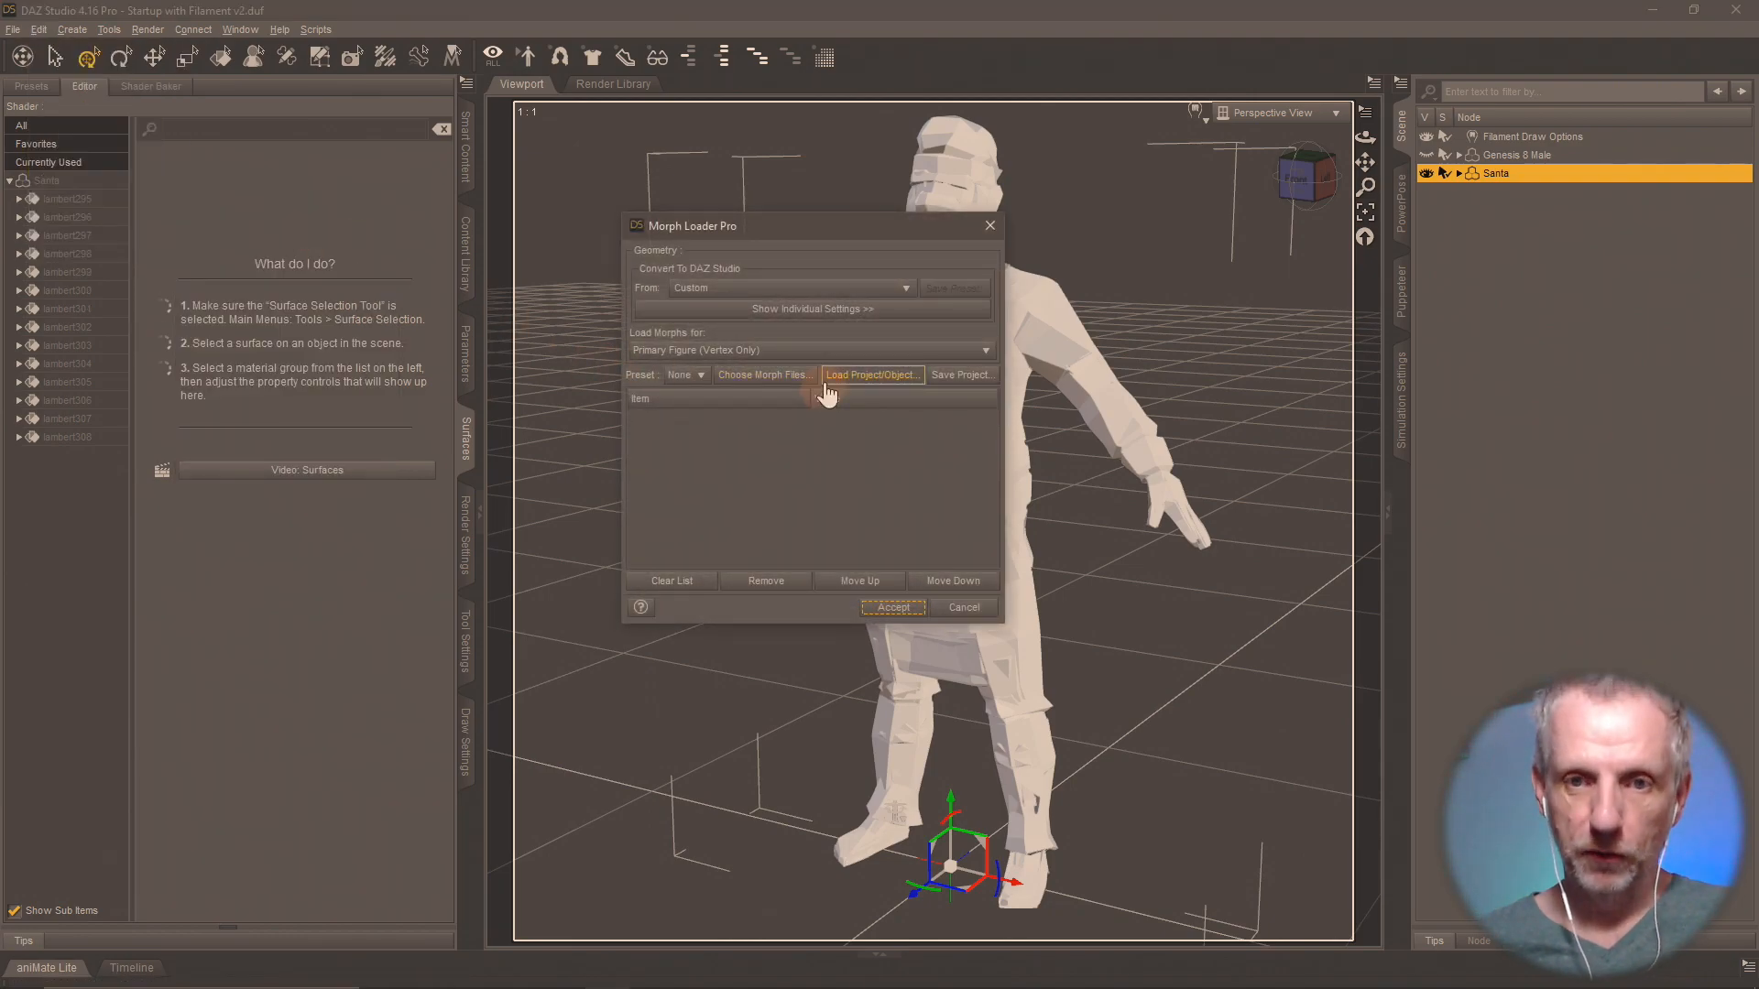
pyautogui.click(794, 377)
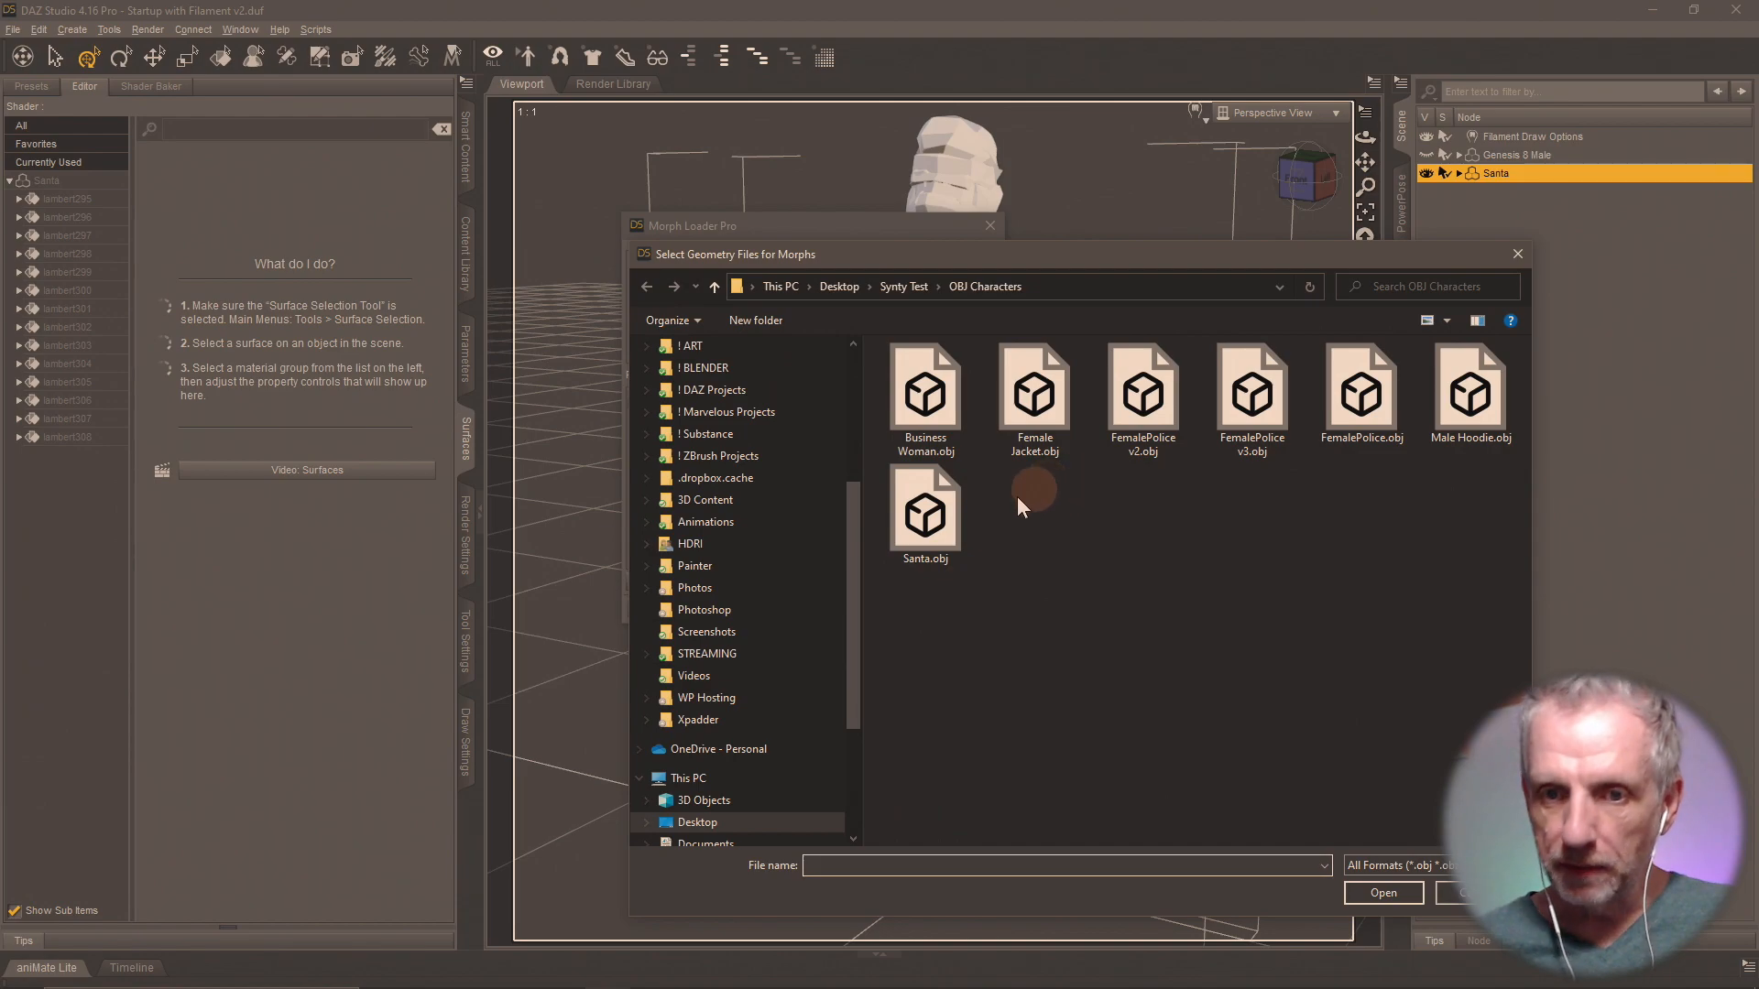
pyautogui.click(960, 510)
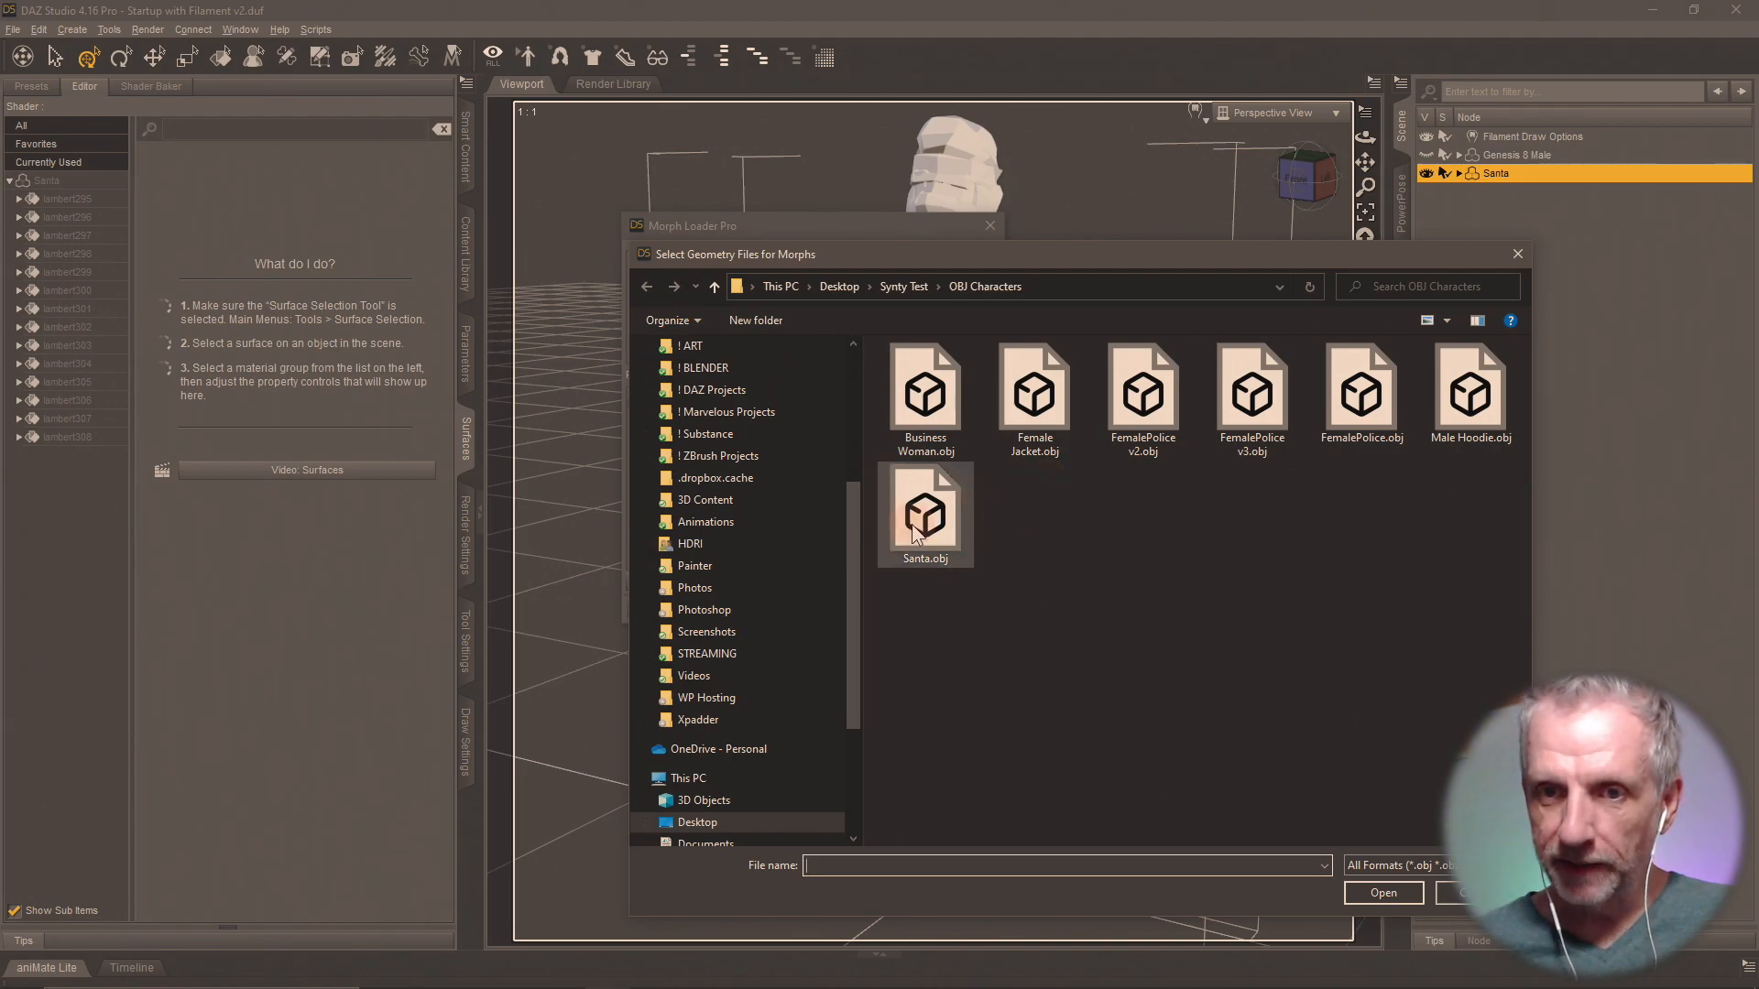
pyautogui.click(1392, 896)
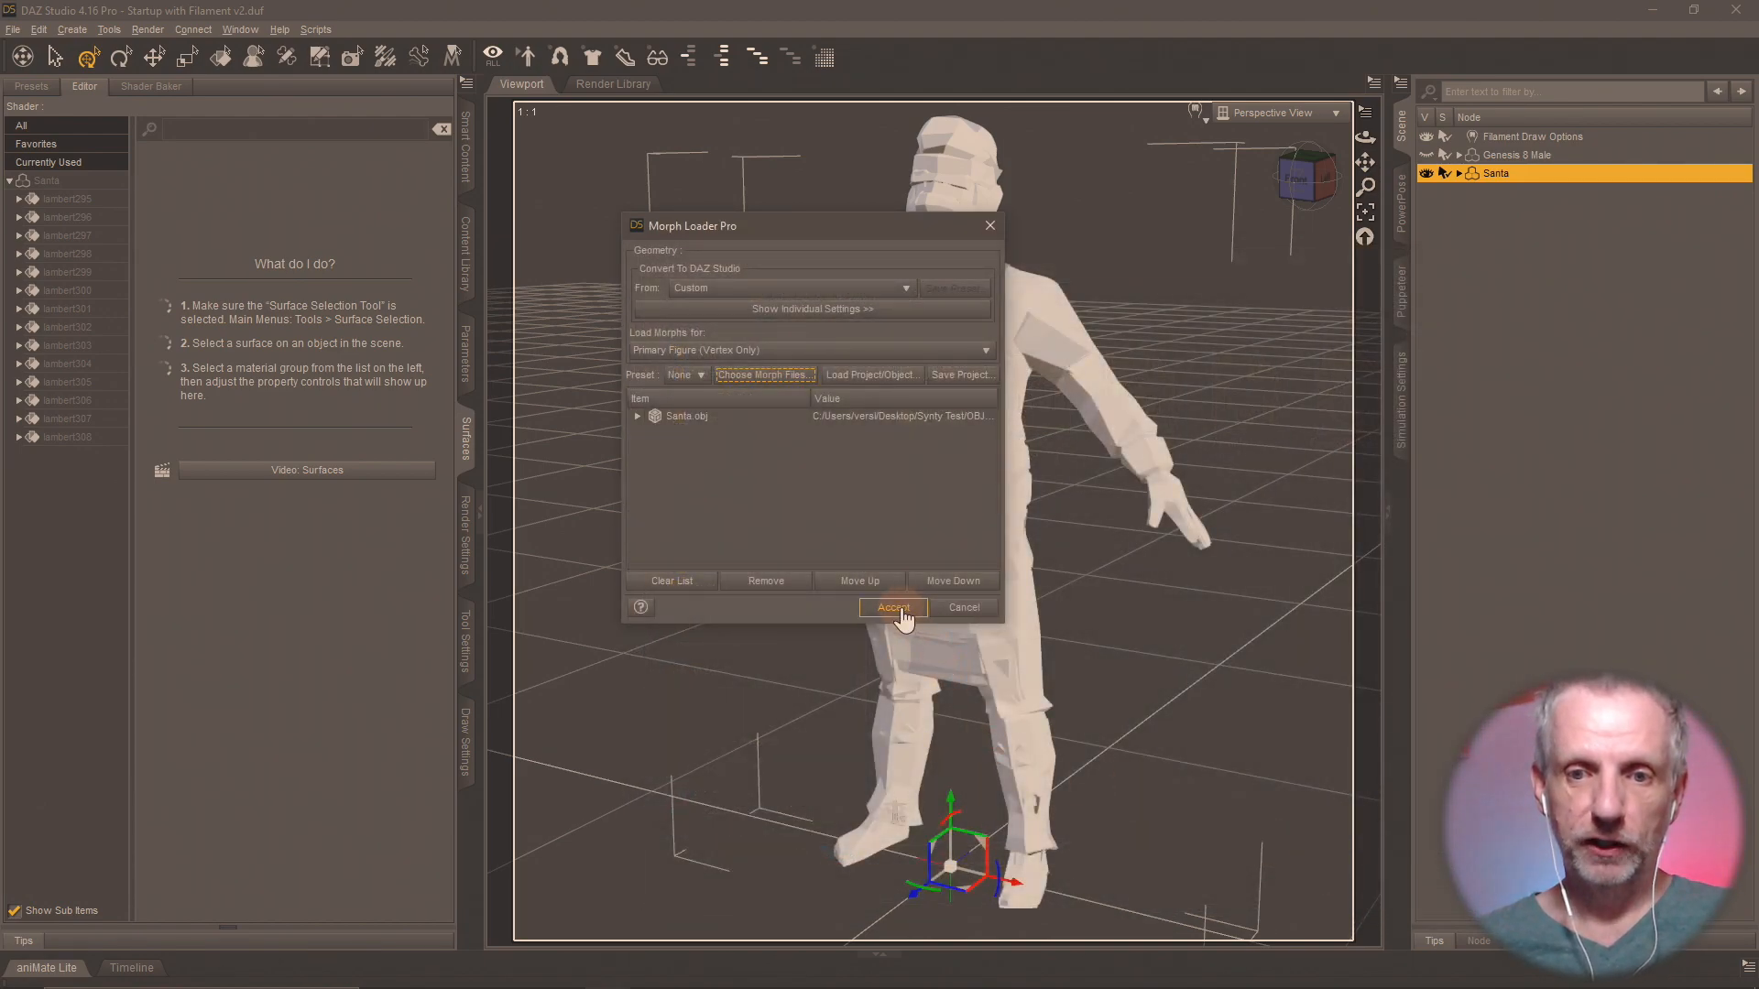
pyautogui.click(893, 608)
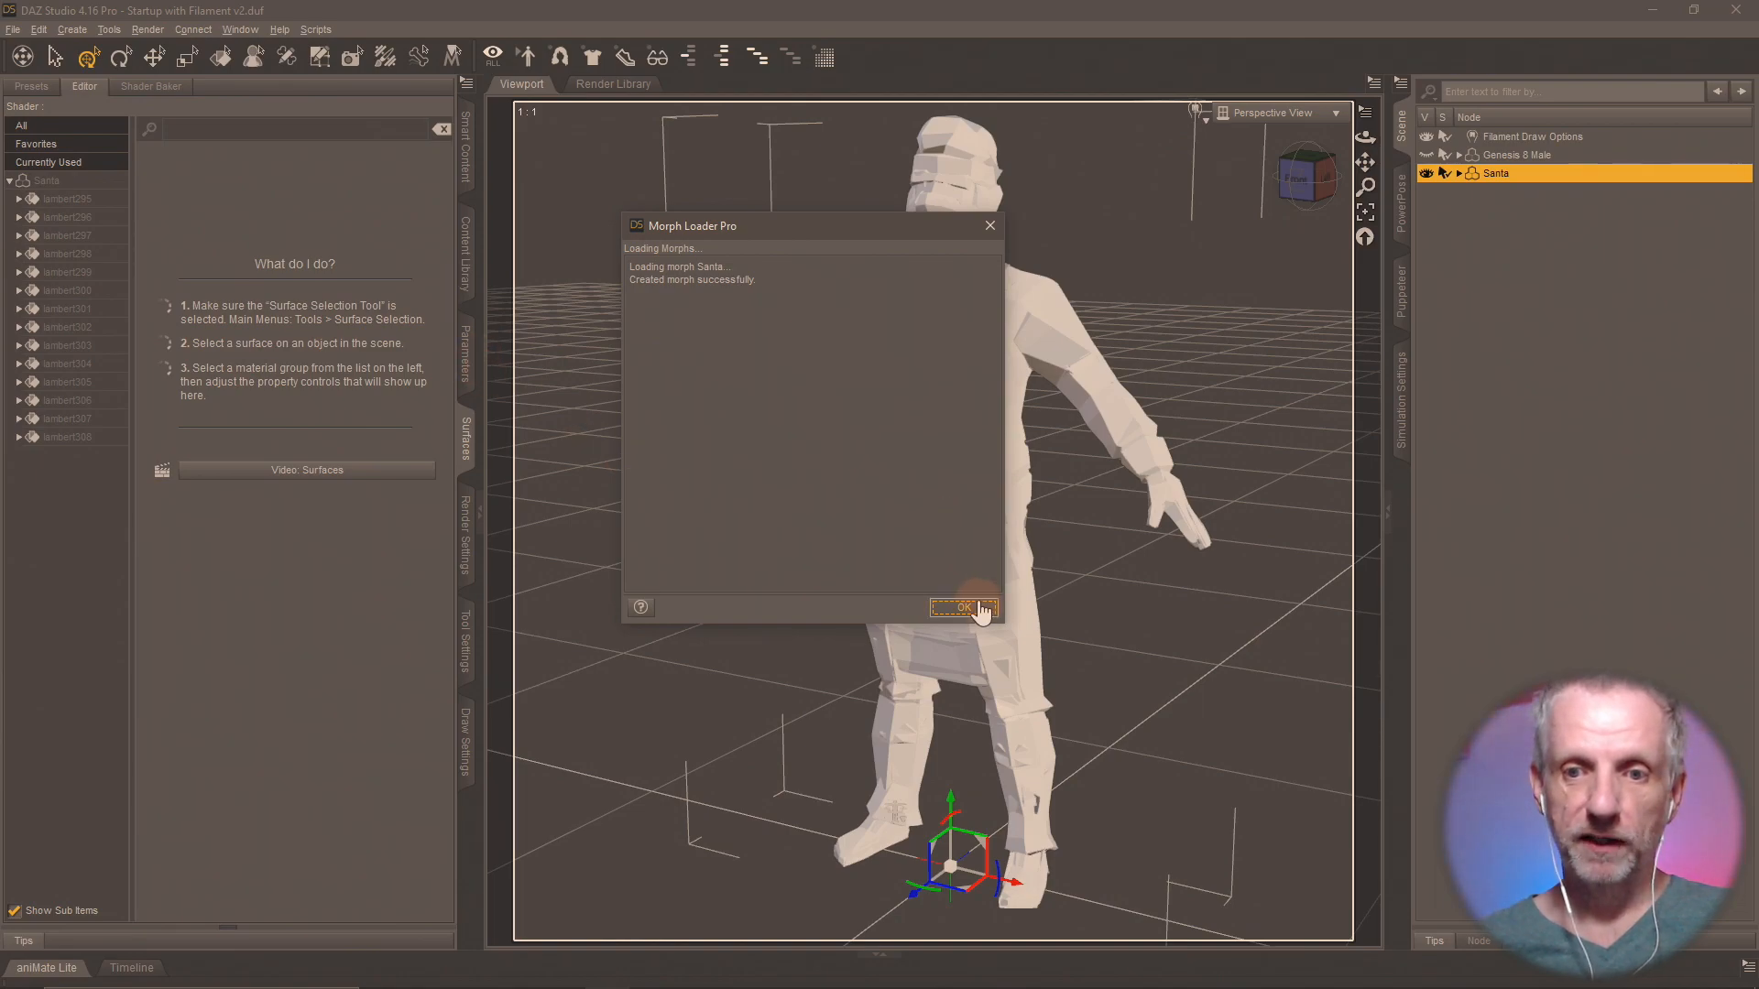
pyautogui.click(978, 608)
# Set the Santa morph's minimum limit to 0 and dial the morph to 100%.
pyautogui.click(466, 353)
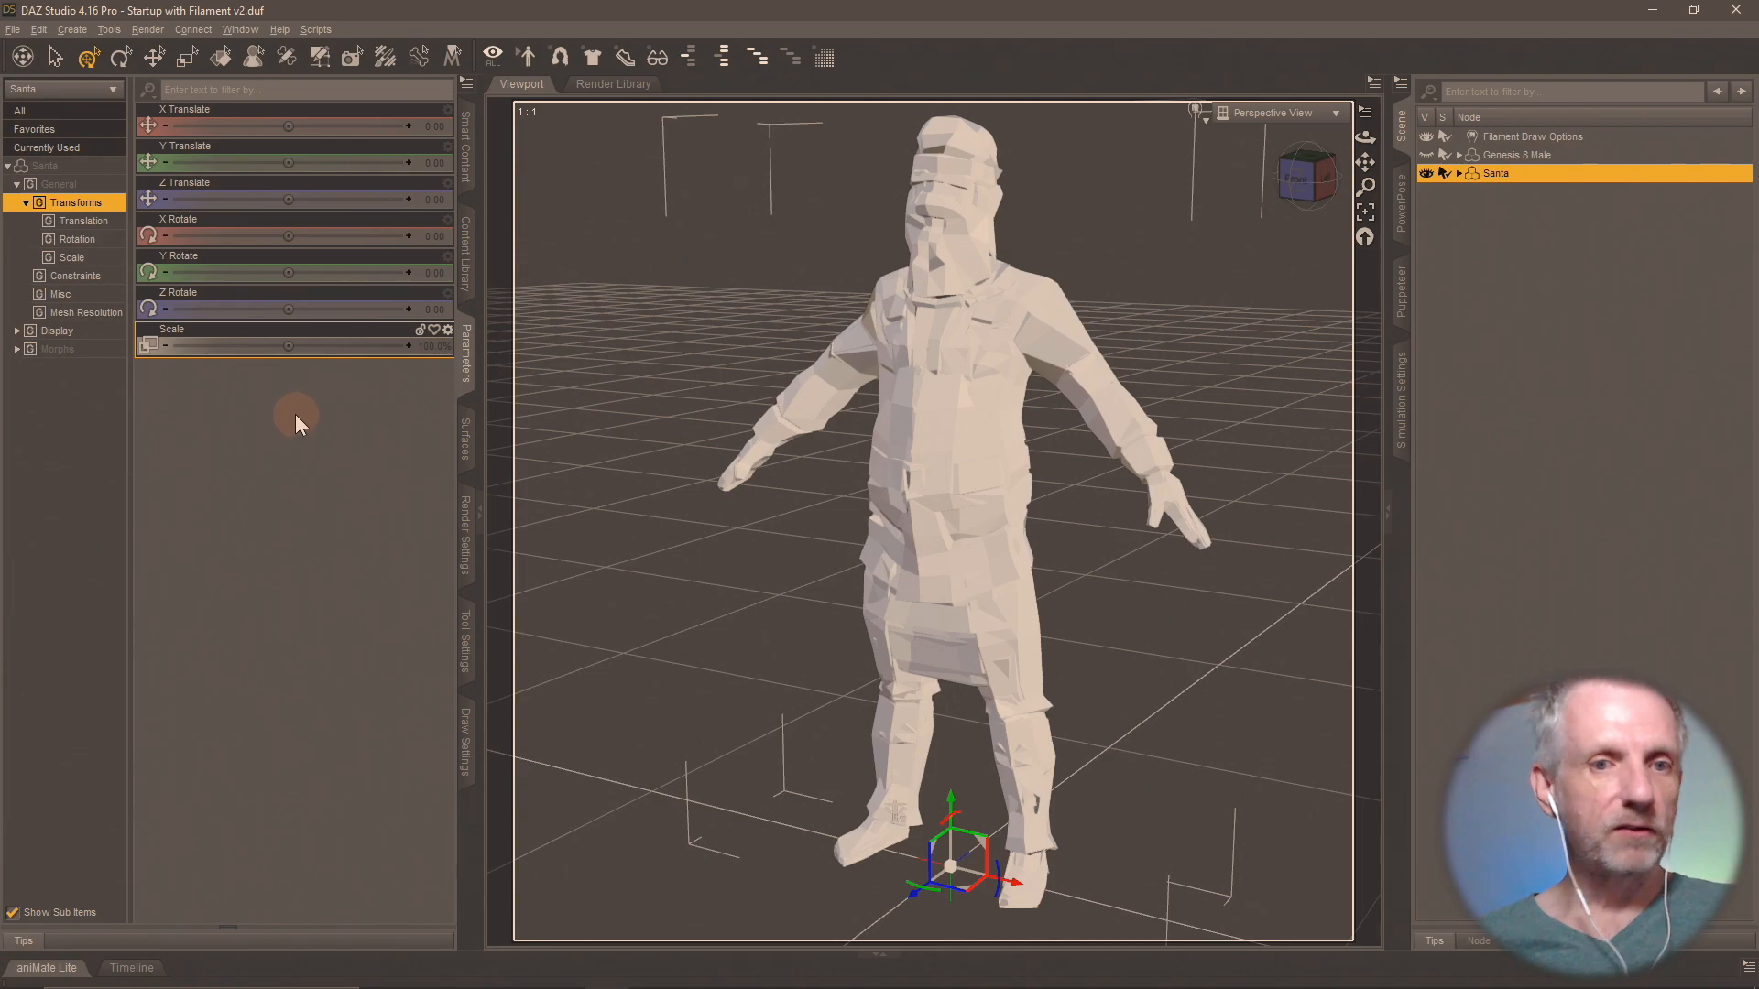
pyautogui.click(55, 349)
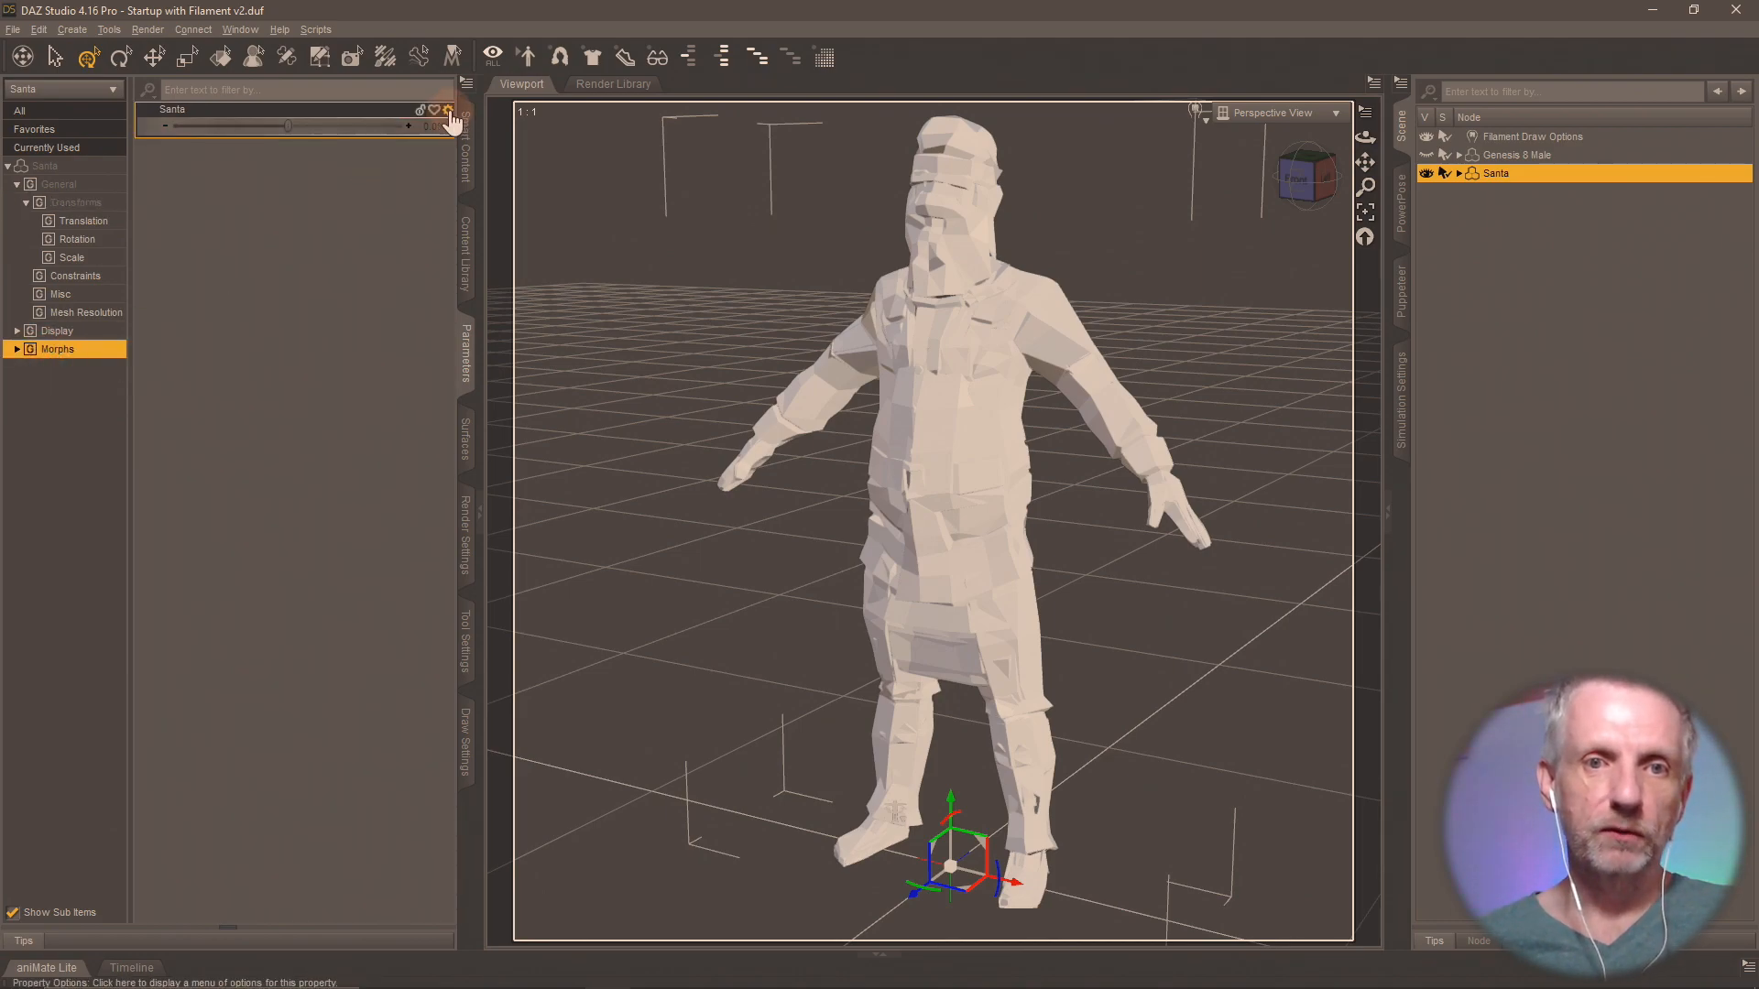
pyautogui.click(448, 109)
pyautogui.click(500, 126)
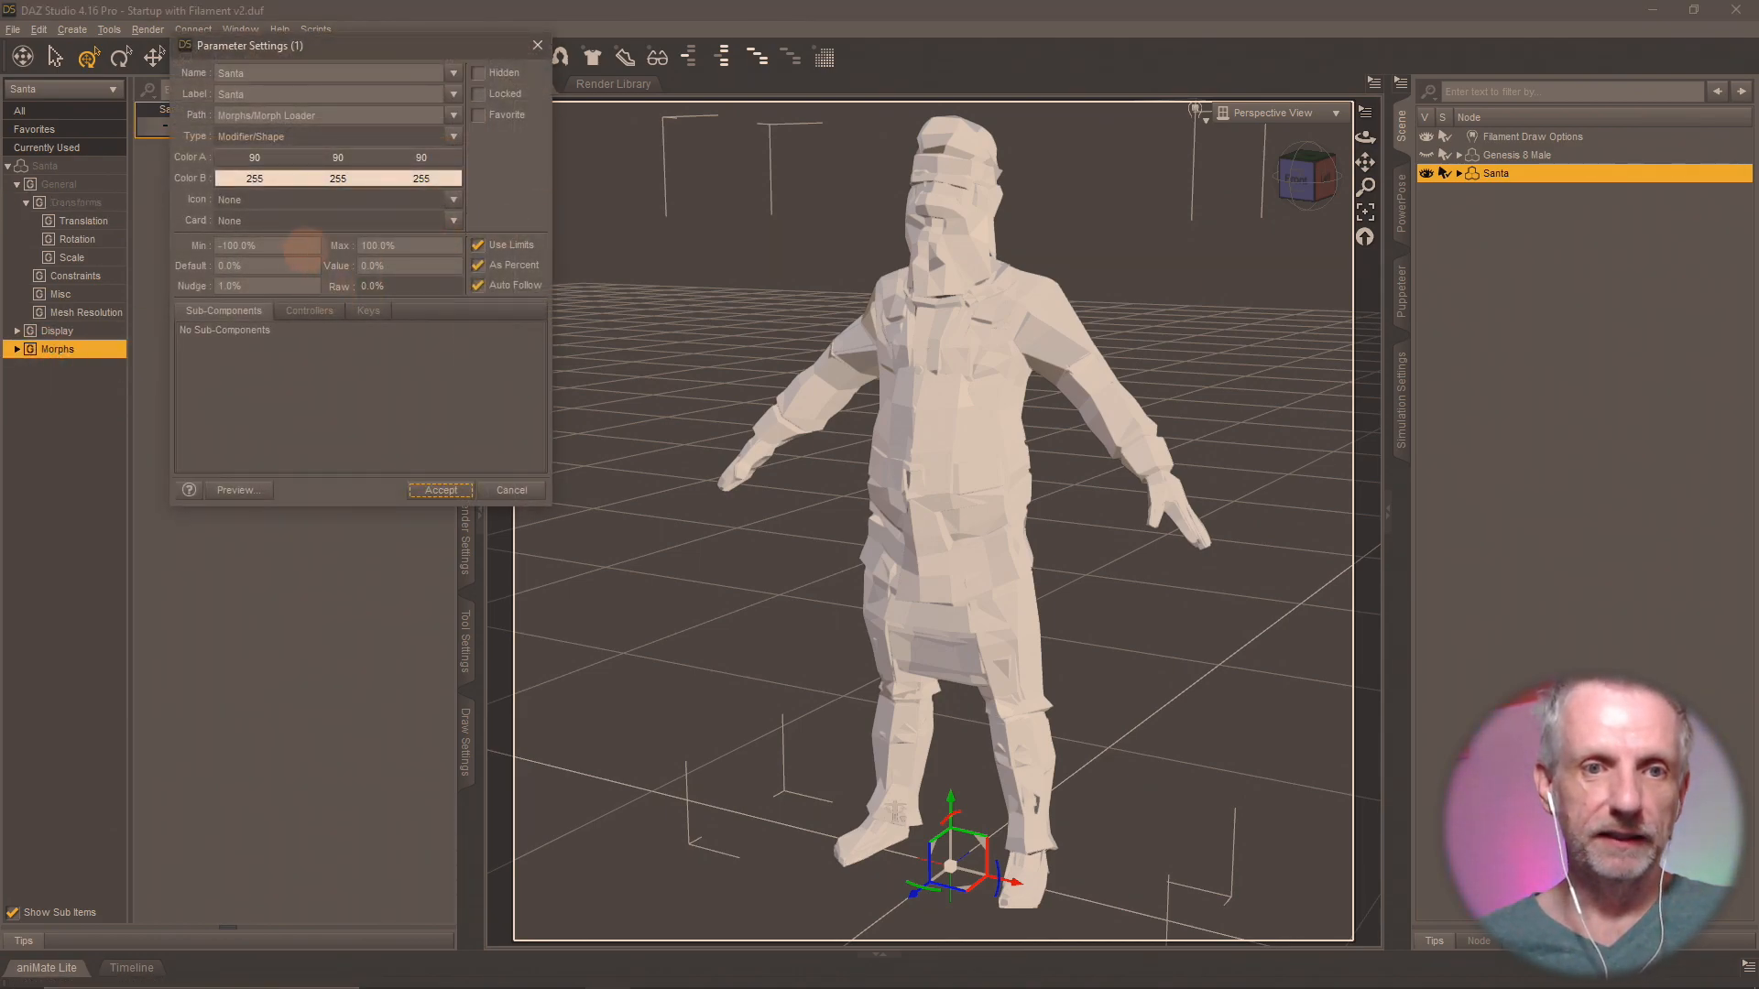
pyautogui.write('0')
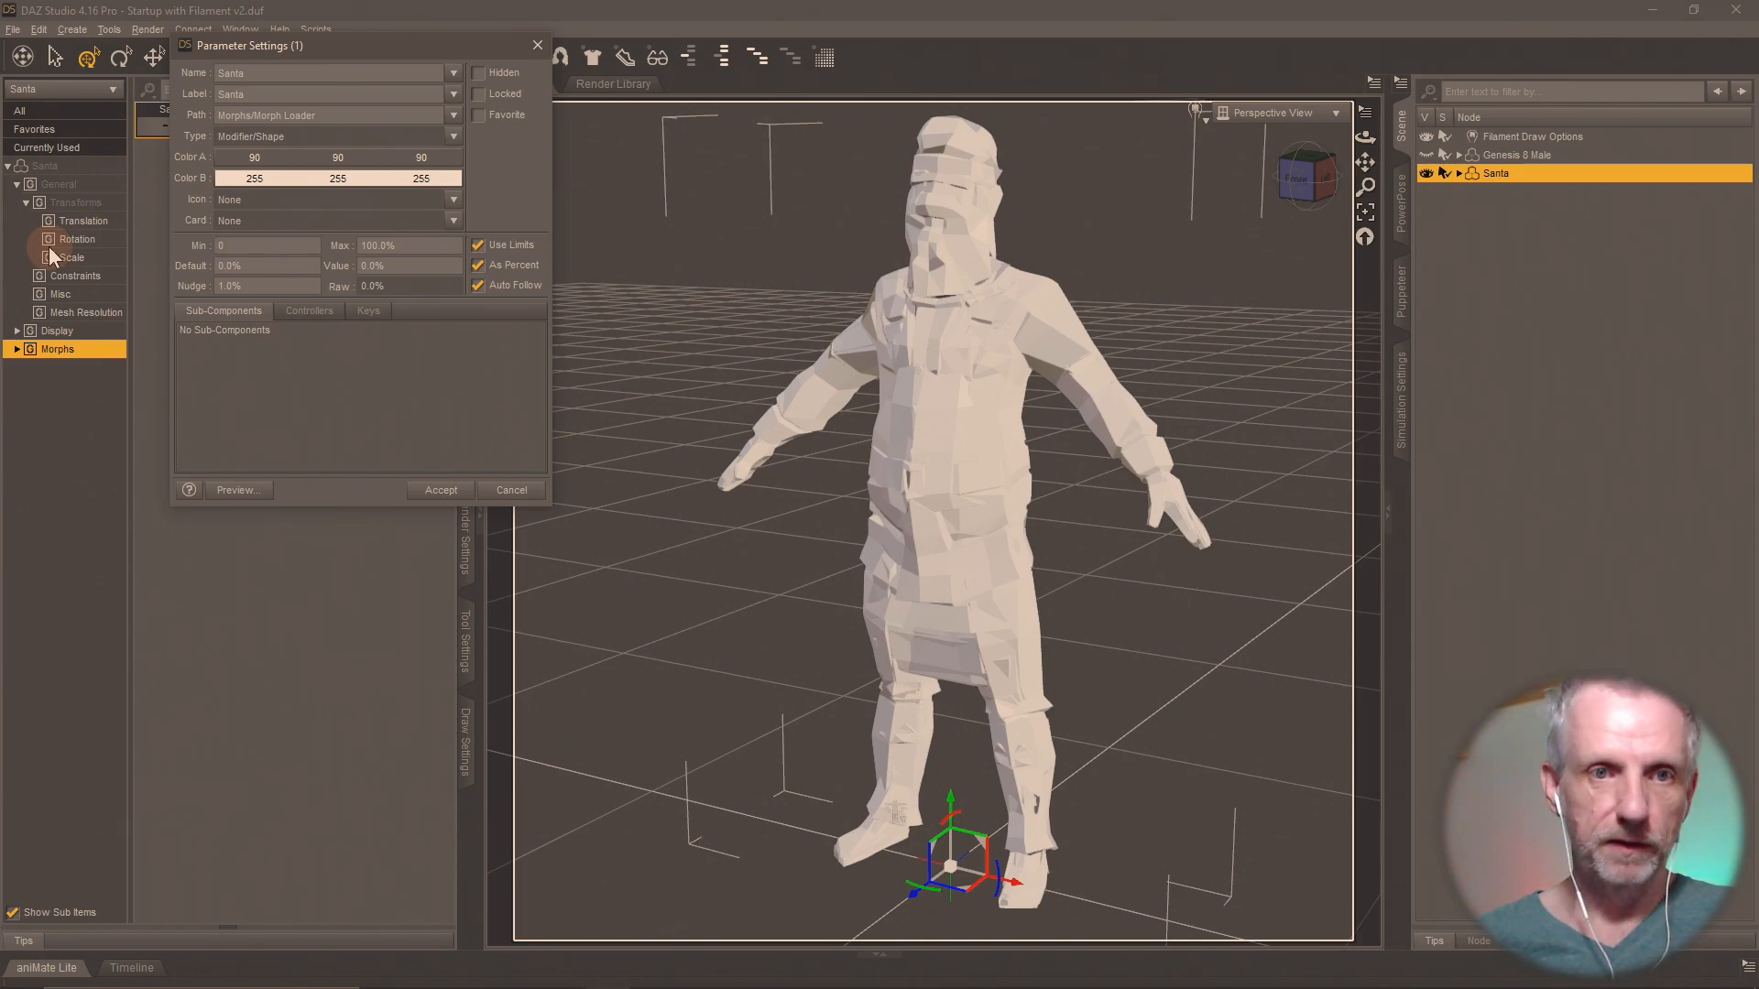
pyautogui.press('Return')
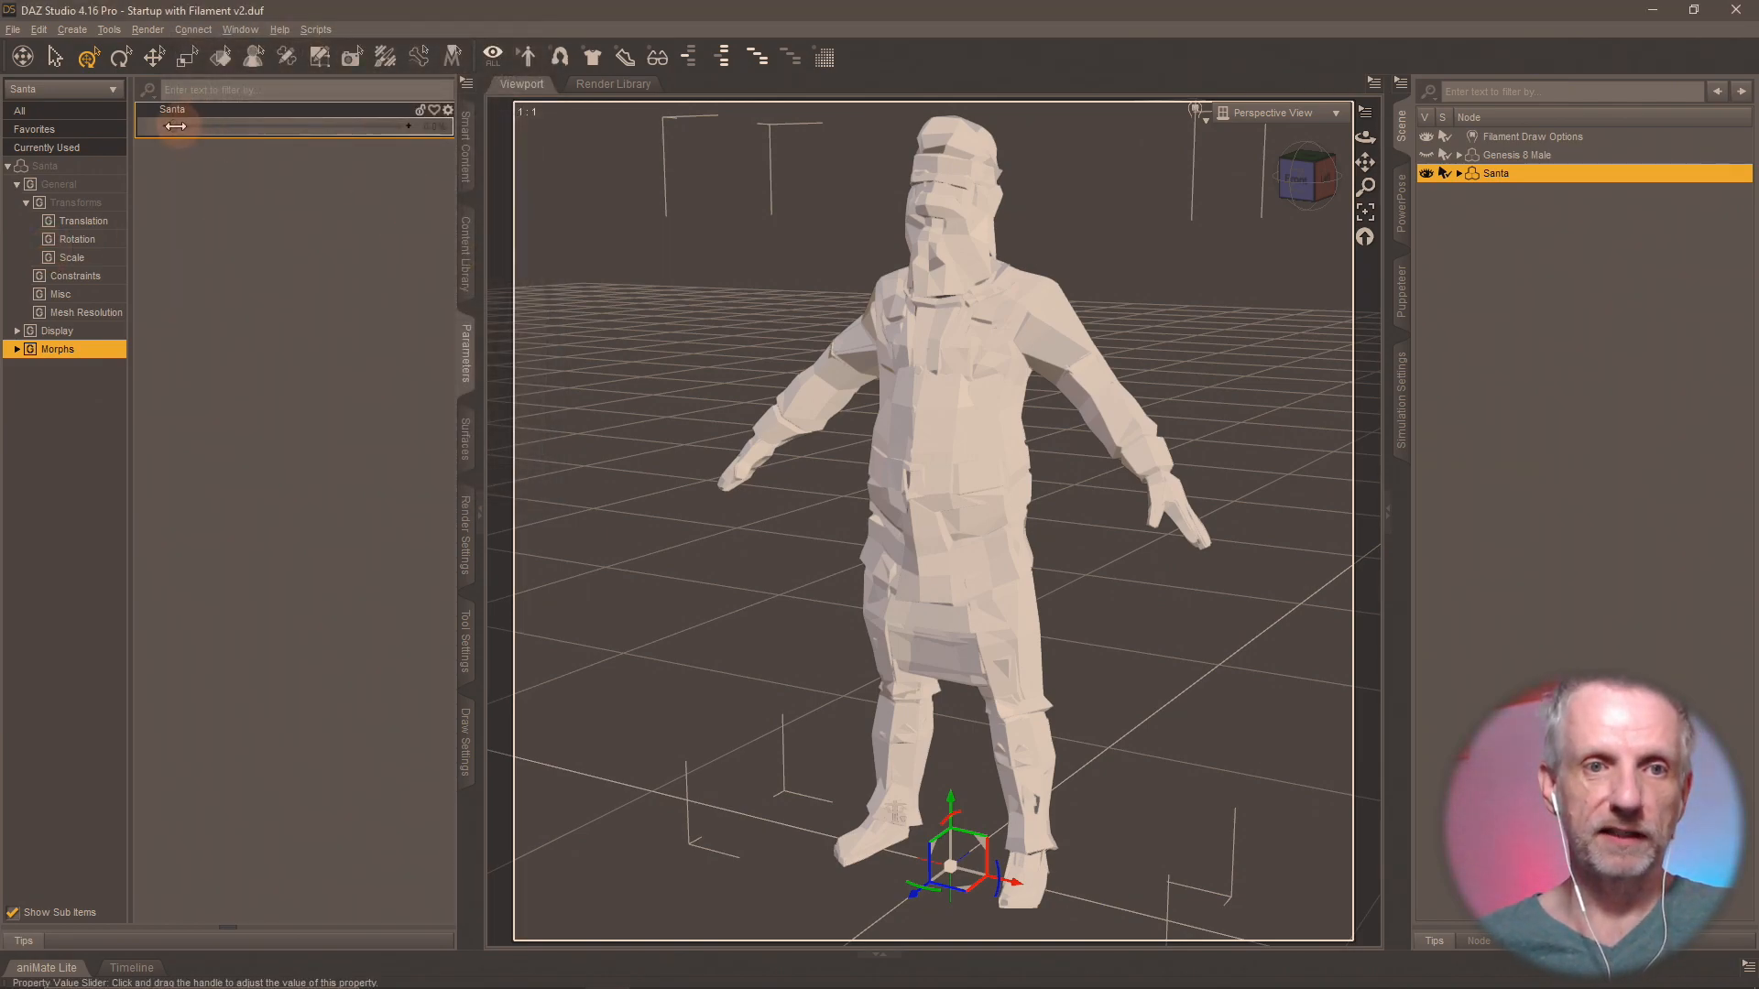
pyautogui.moveTo(182, 128); pyautogui.dragTo(447, 126)
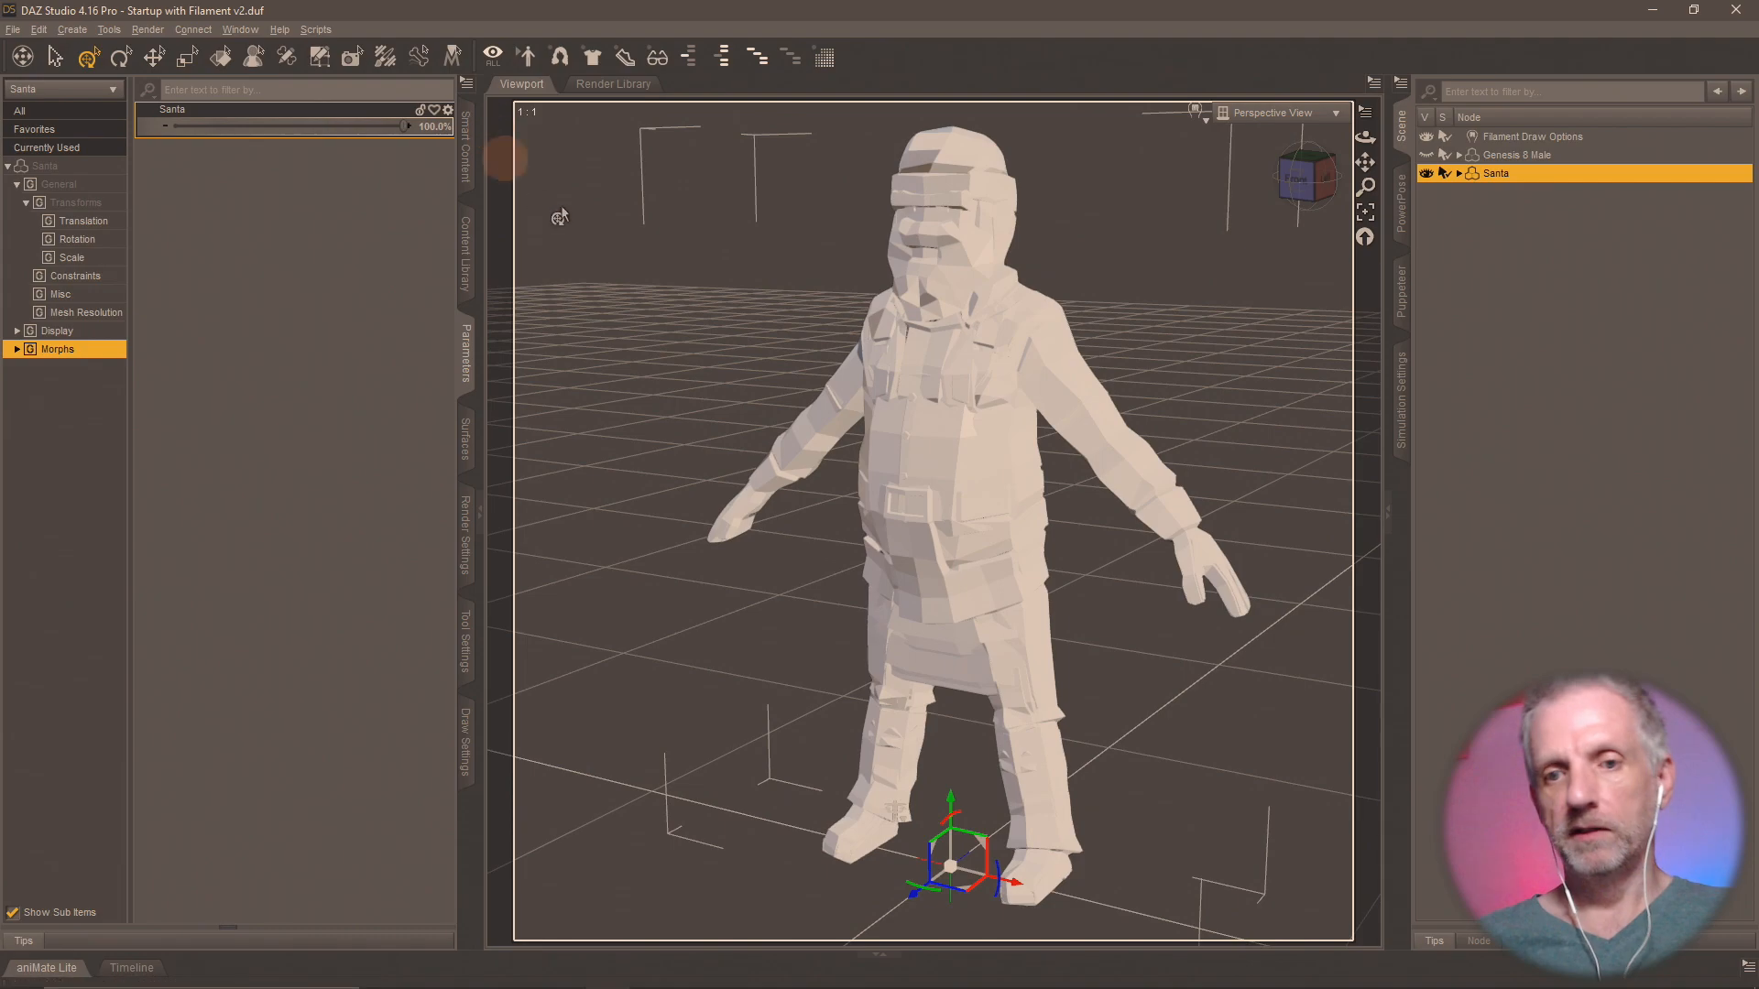
pyautogui.keyDown('alt'); pyautogui.moveTo(780, 399); pyautogui.dragTo(816, 423); pyautogui.keyUp('alt')
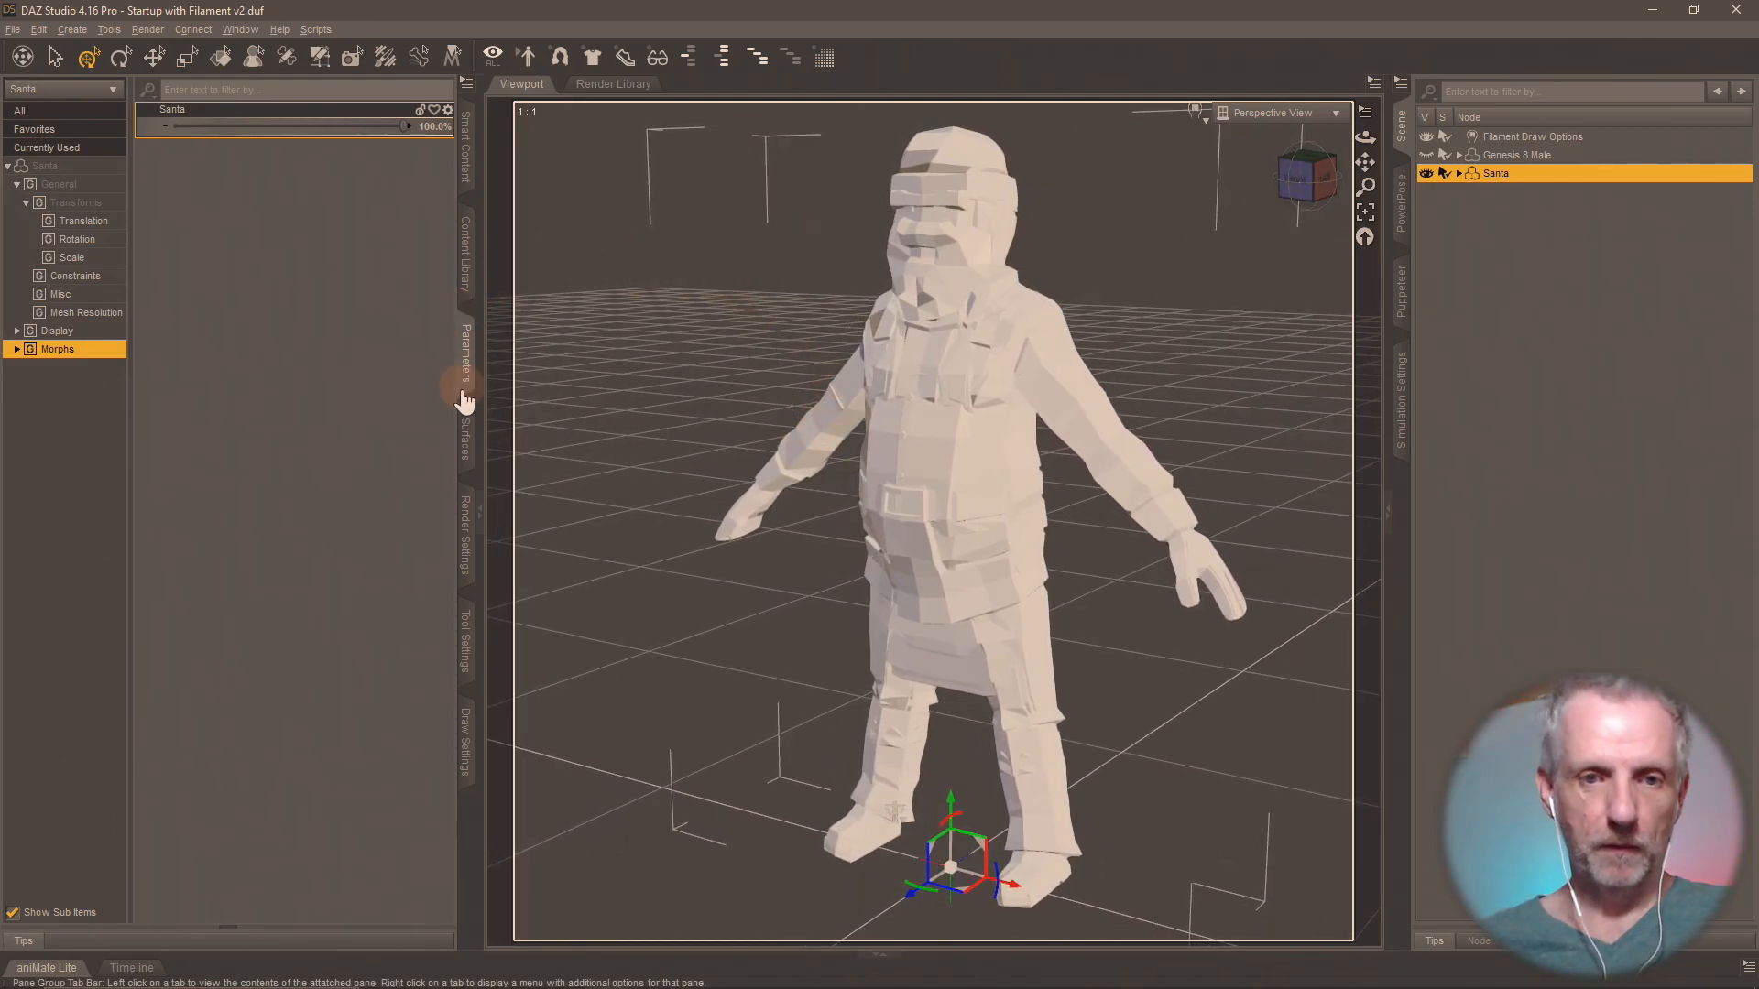
# Assign PolygonShops_Texture_01_A.png as the Base Color map of Santa's lambert295 surface.
pyautogui.click(465, 445)
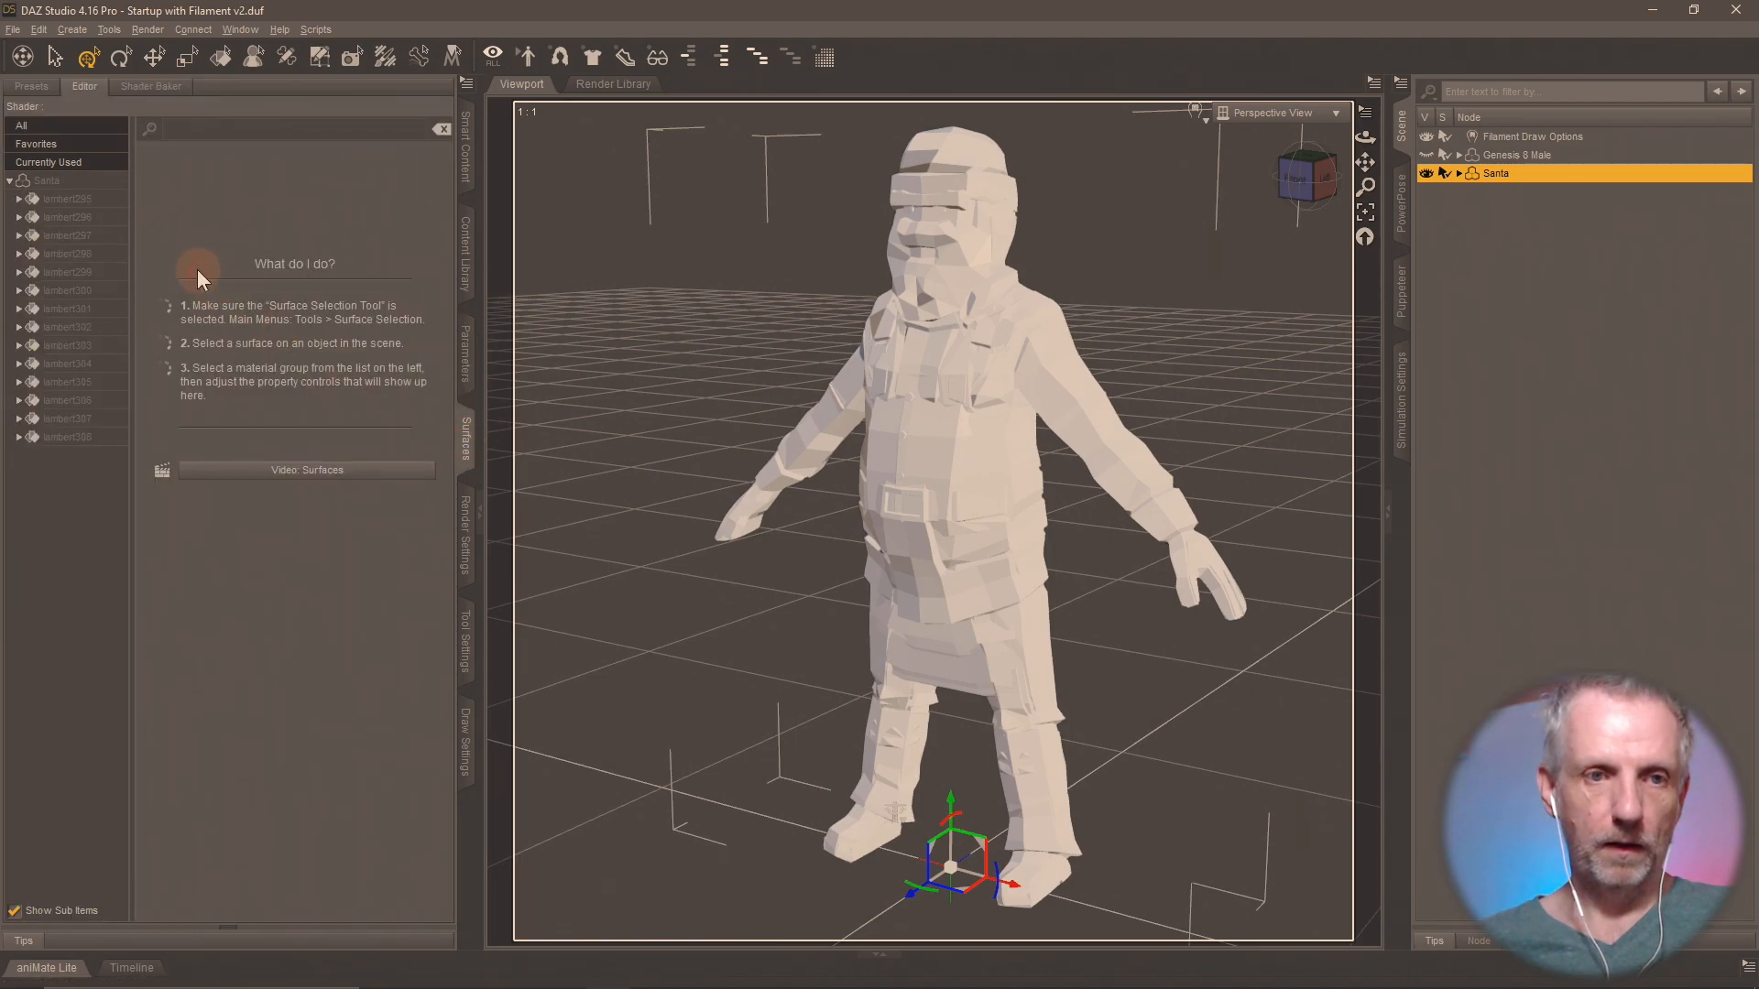
pyautogui.click(84, 204)
pyautogui.click(18, 199)
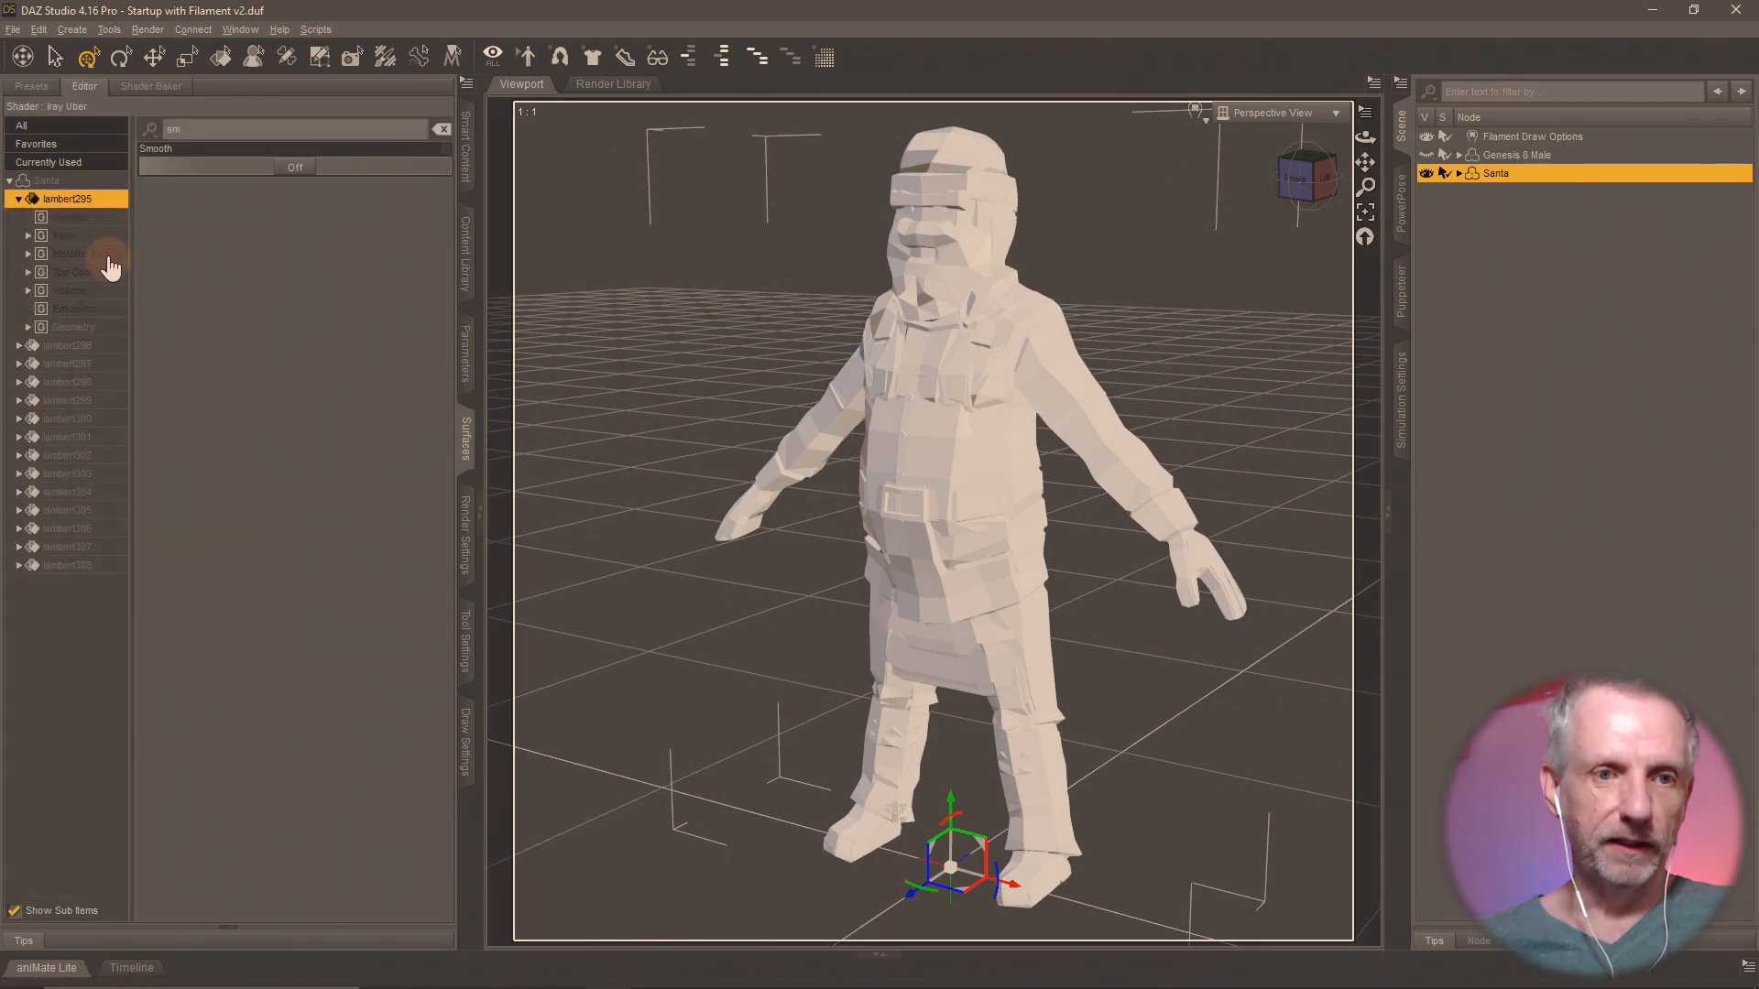
pyautogui.click(442, 129)
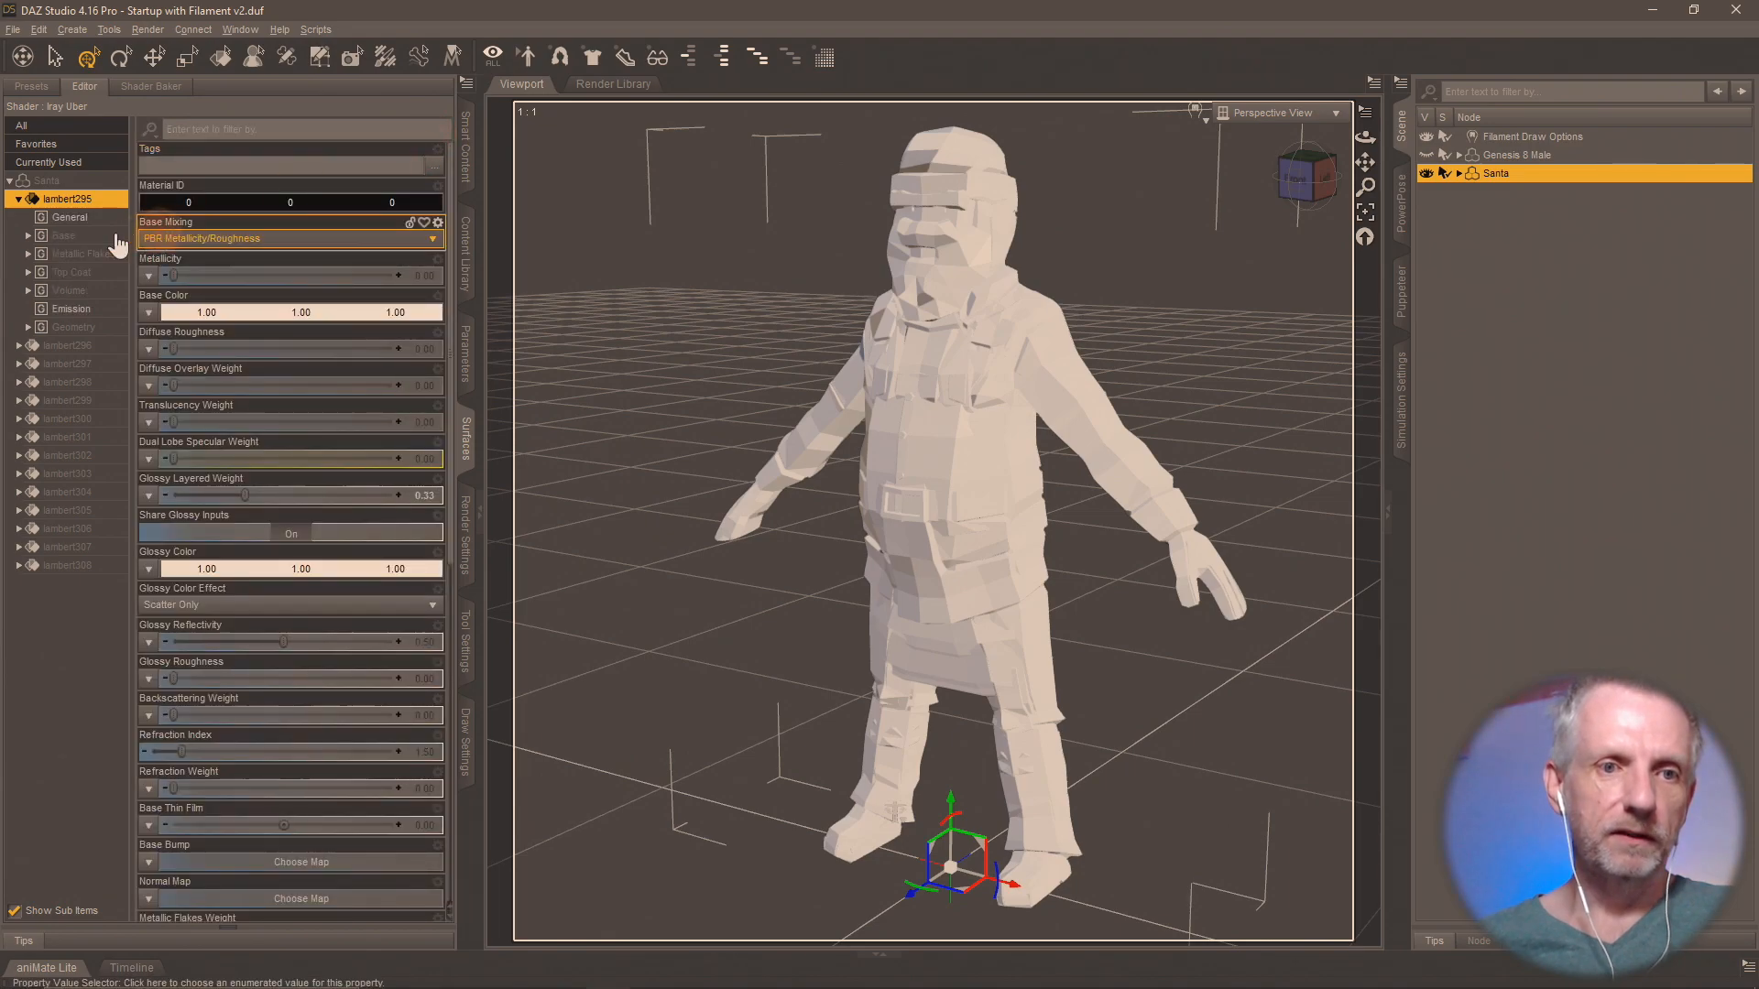
pyautogui.doubleClick(86, 237)
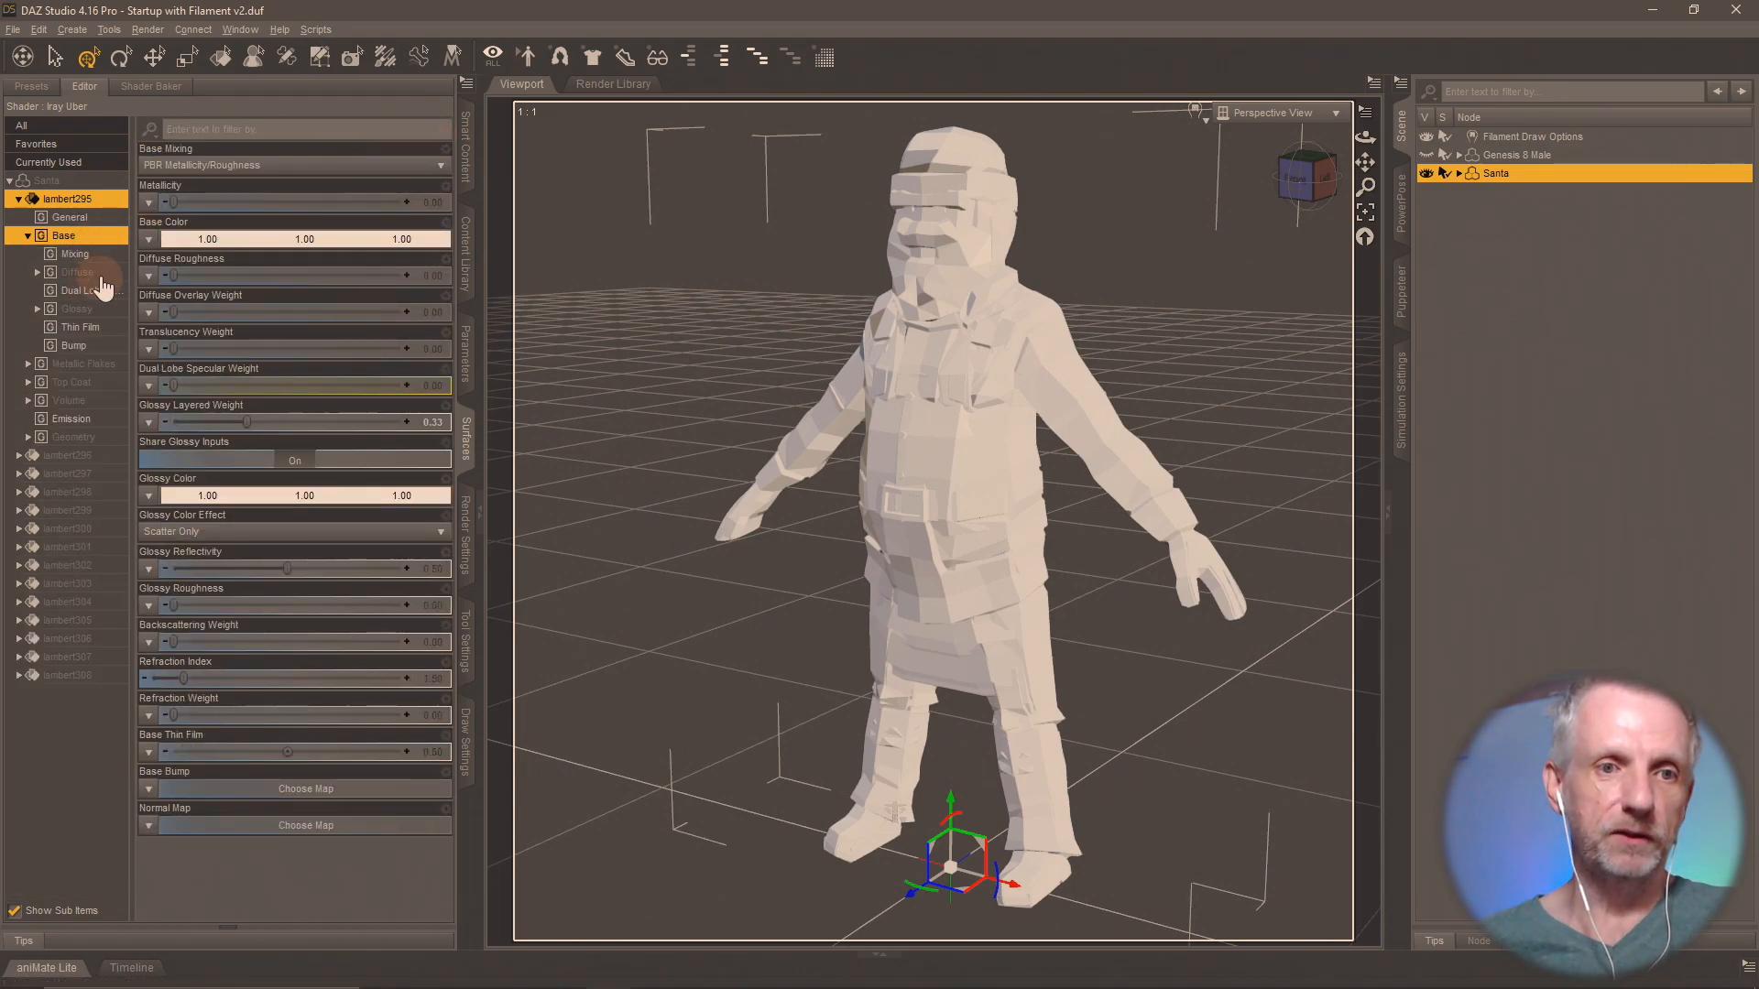
pyautogui.click(105, 275)
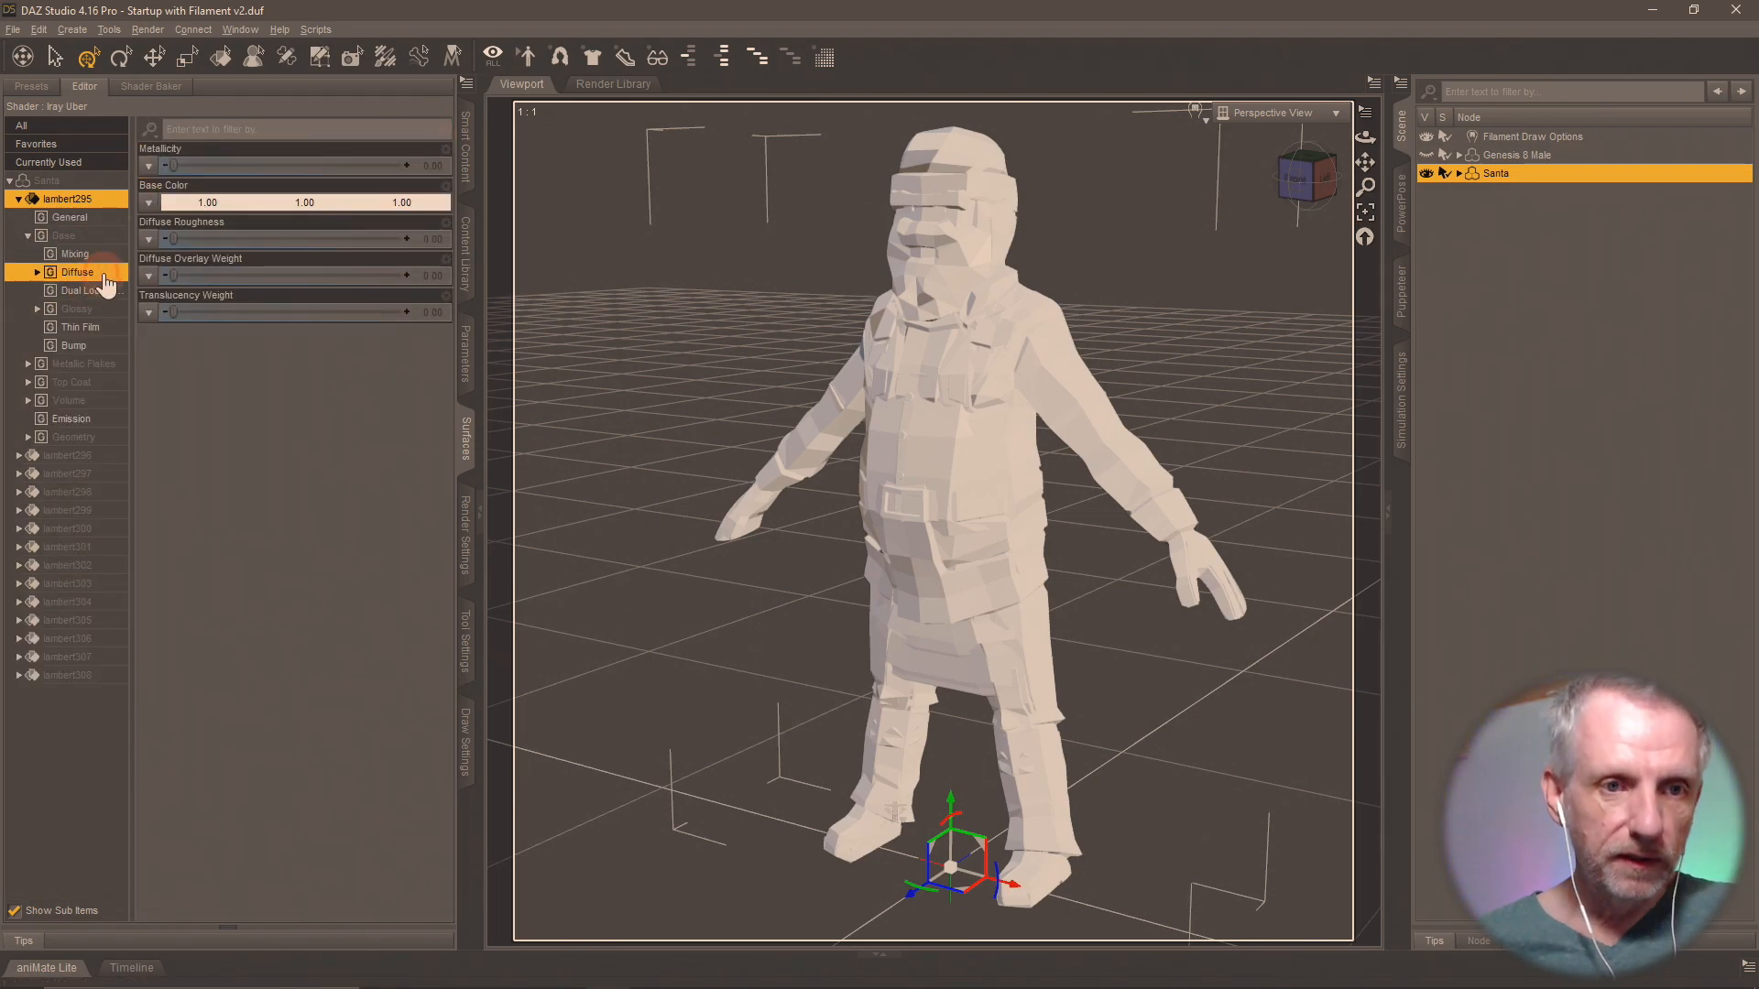
pyautogui.click(149, 203)
pyautogui.click(192, 225)
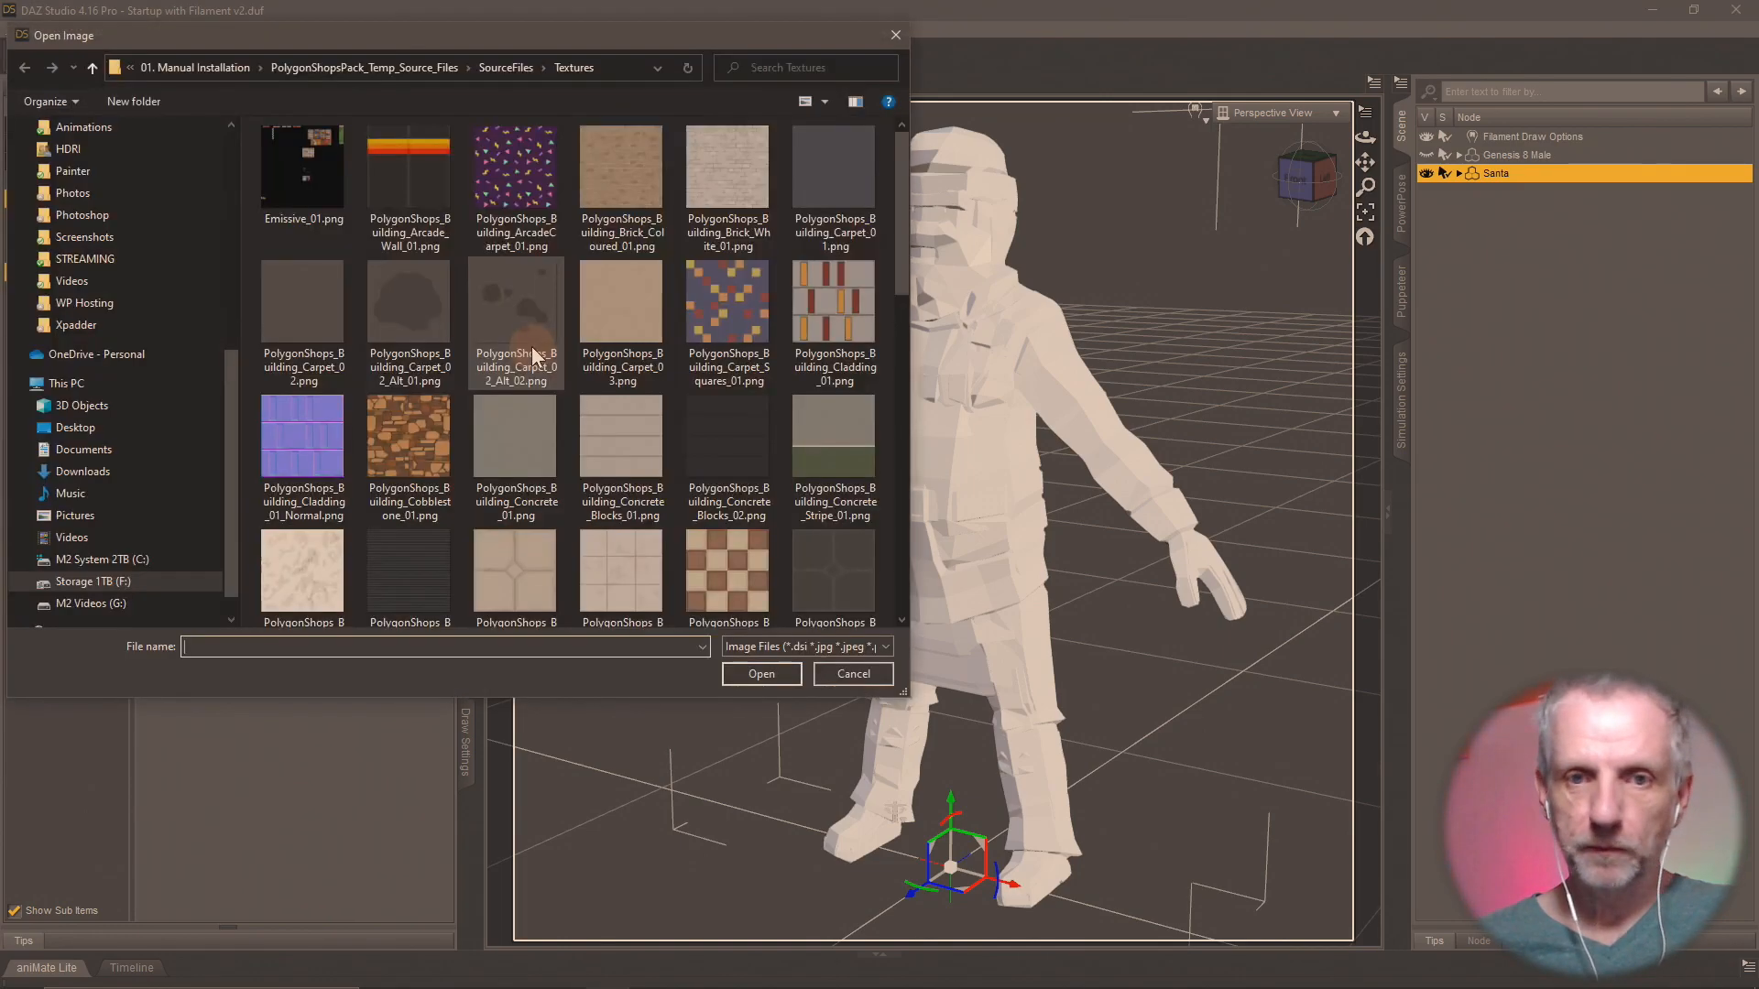
pyautogui.scroll(-5, 658, 255)
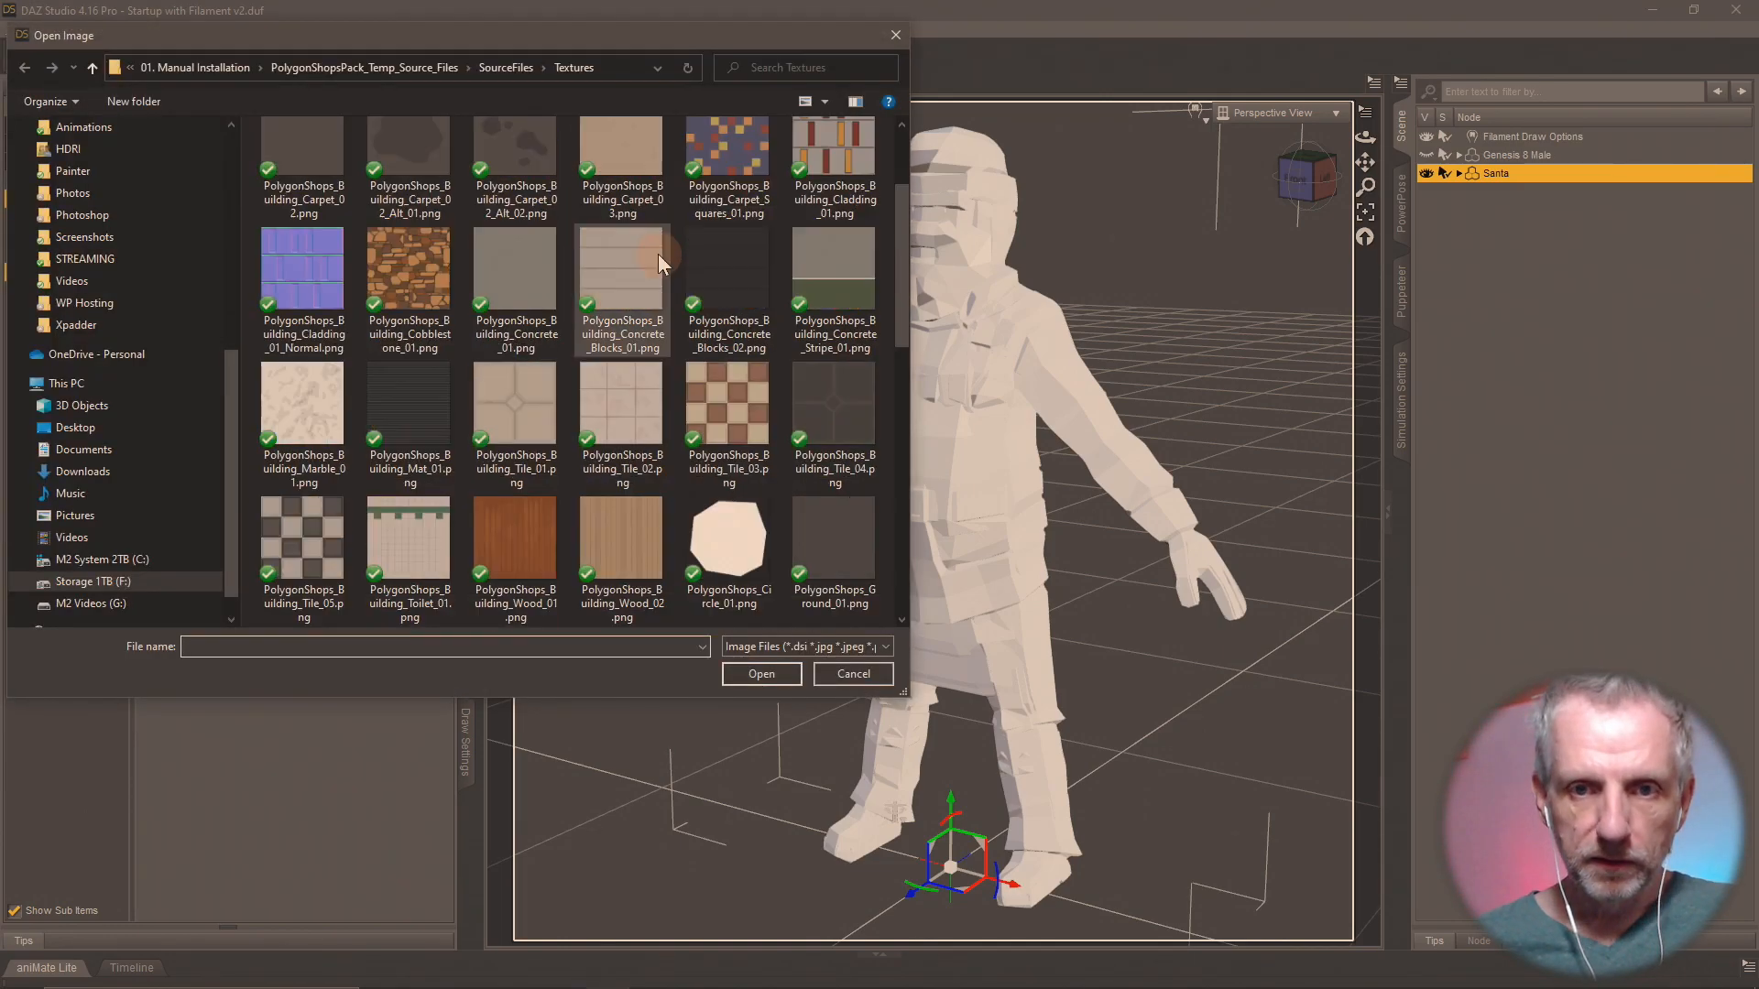
pyautogui.scroll(-3, 658, 254)
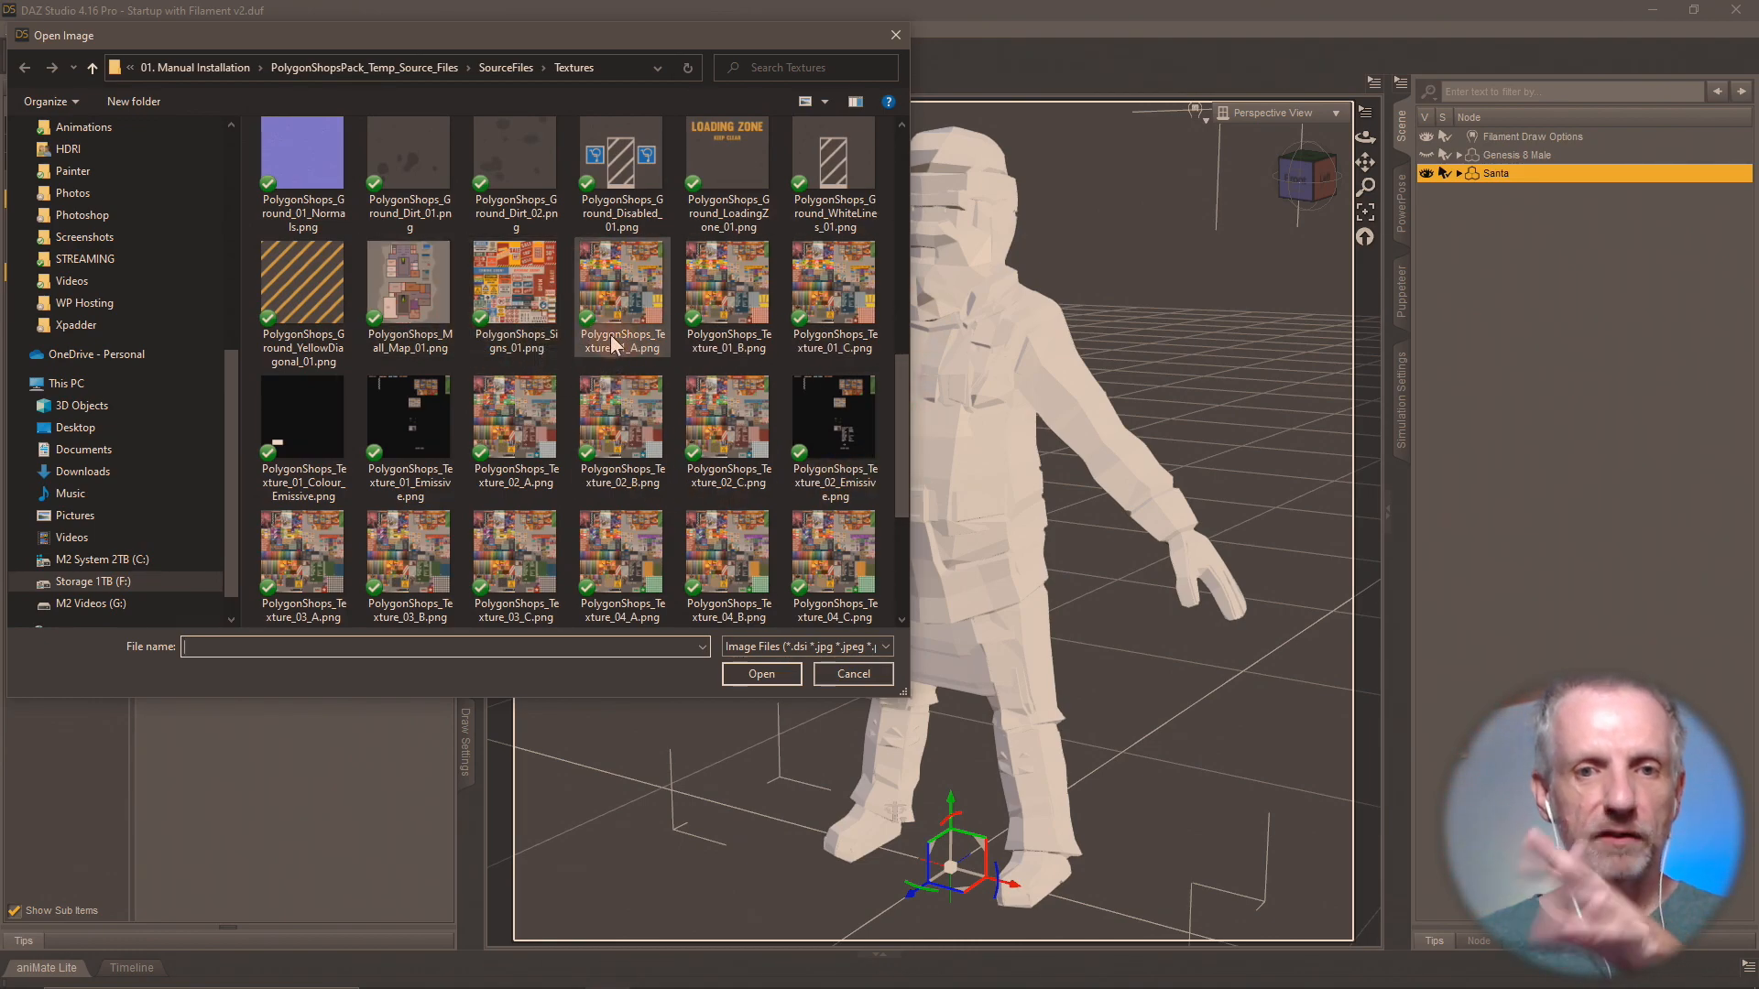
pyautogui.click(628, 269)
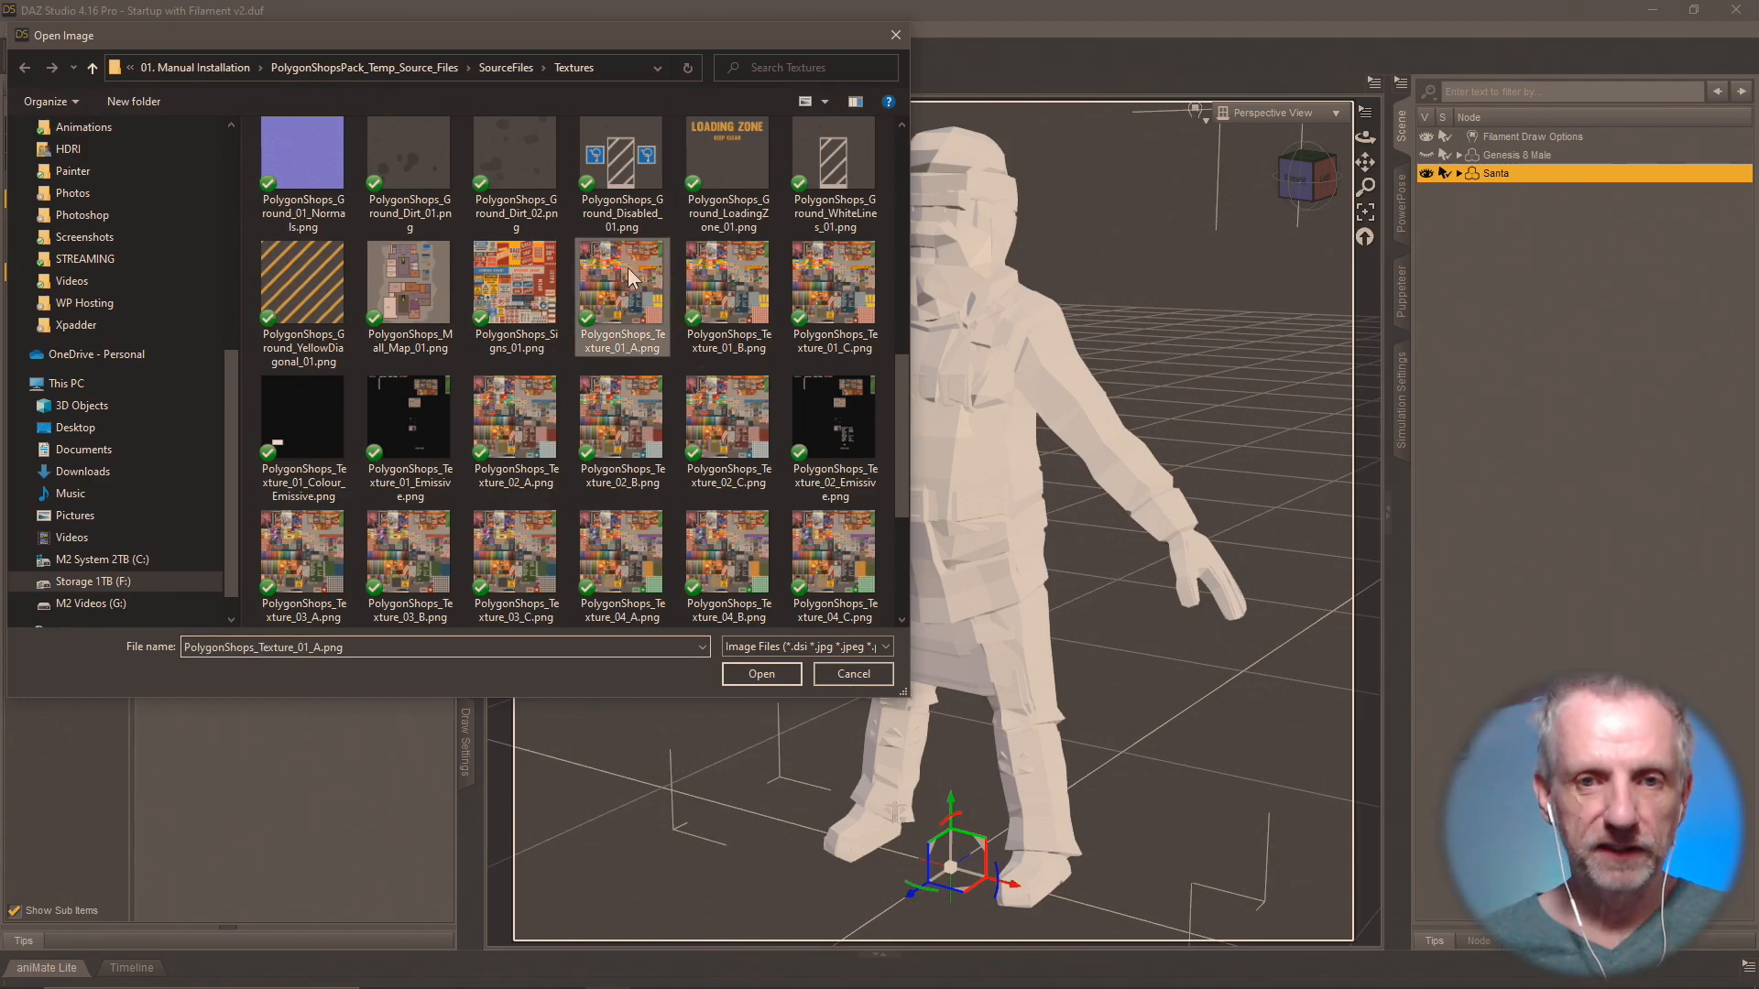
pyautogui.click(766, 674)
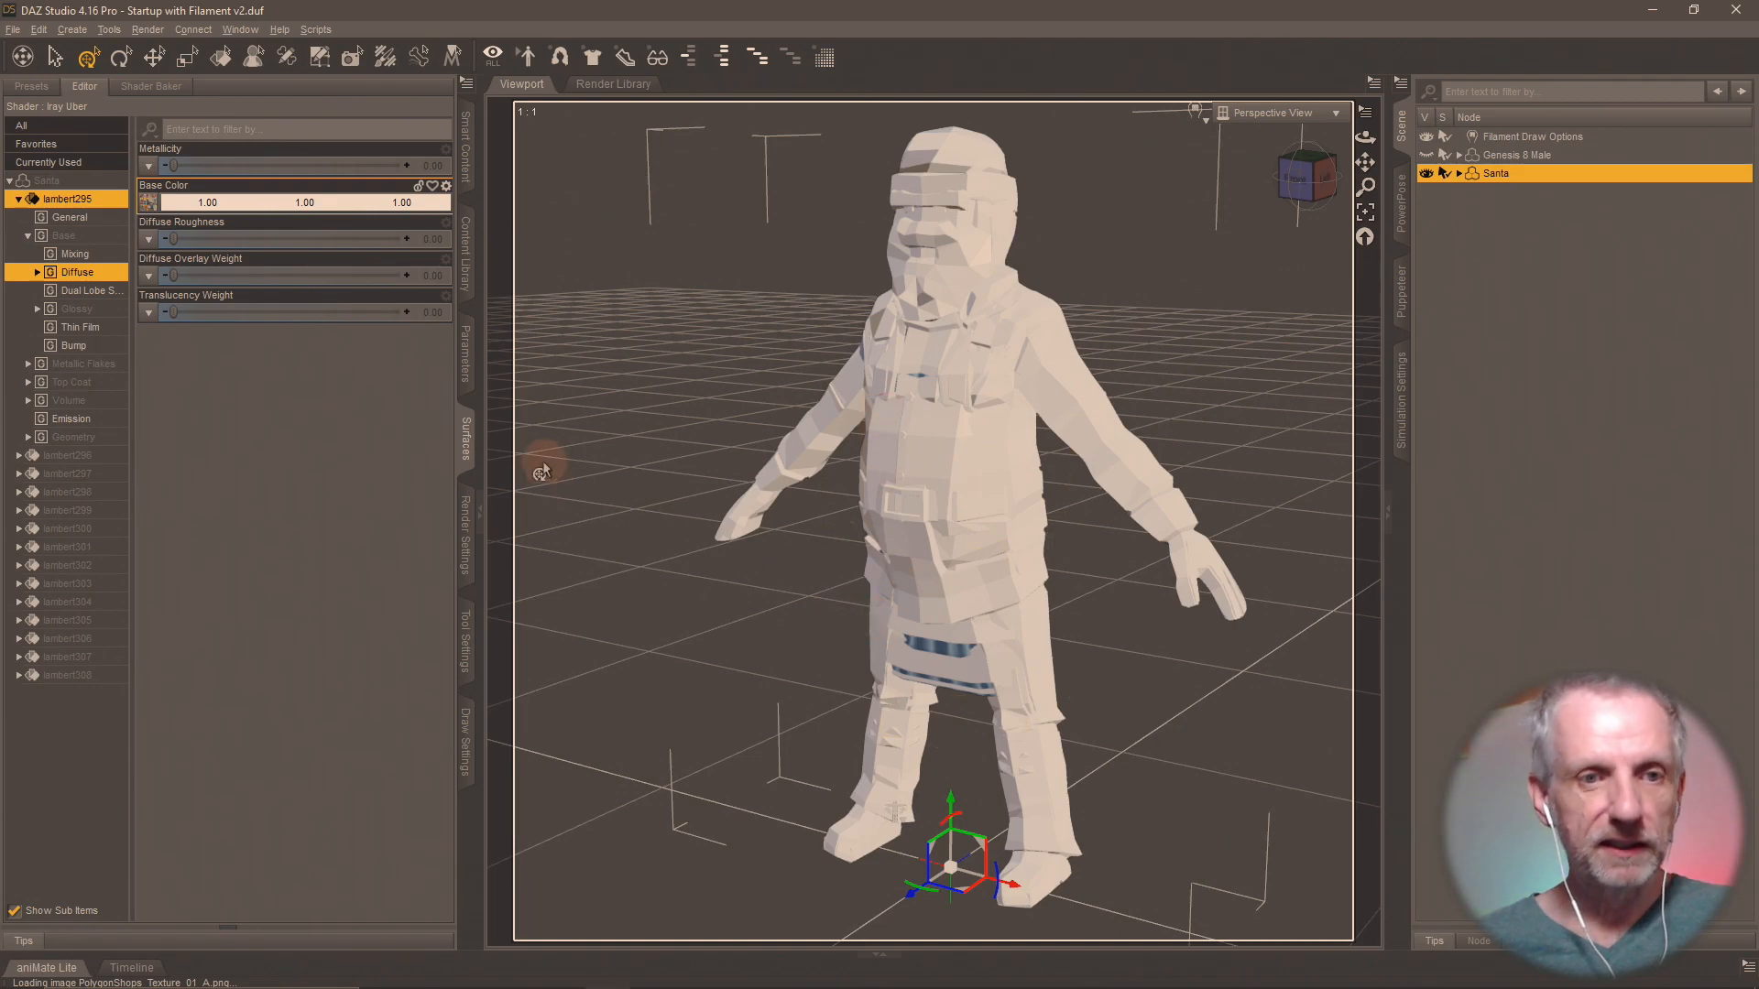
# Set the Glossy Roughness of the lambert295 surface to 0.75.
pyautogui.click(102, 312)
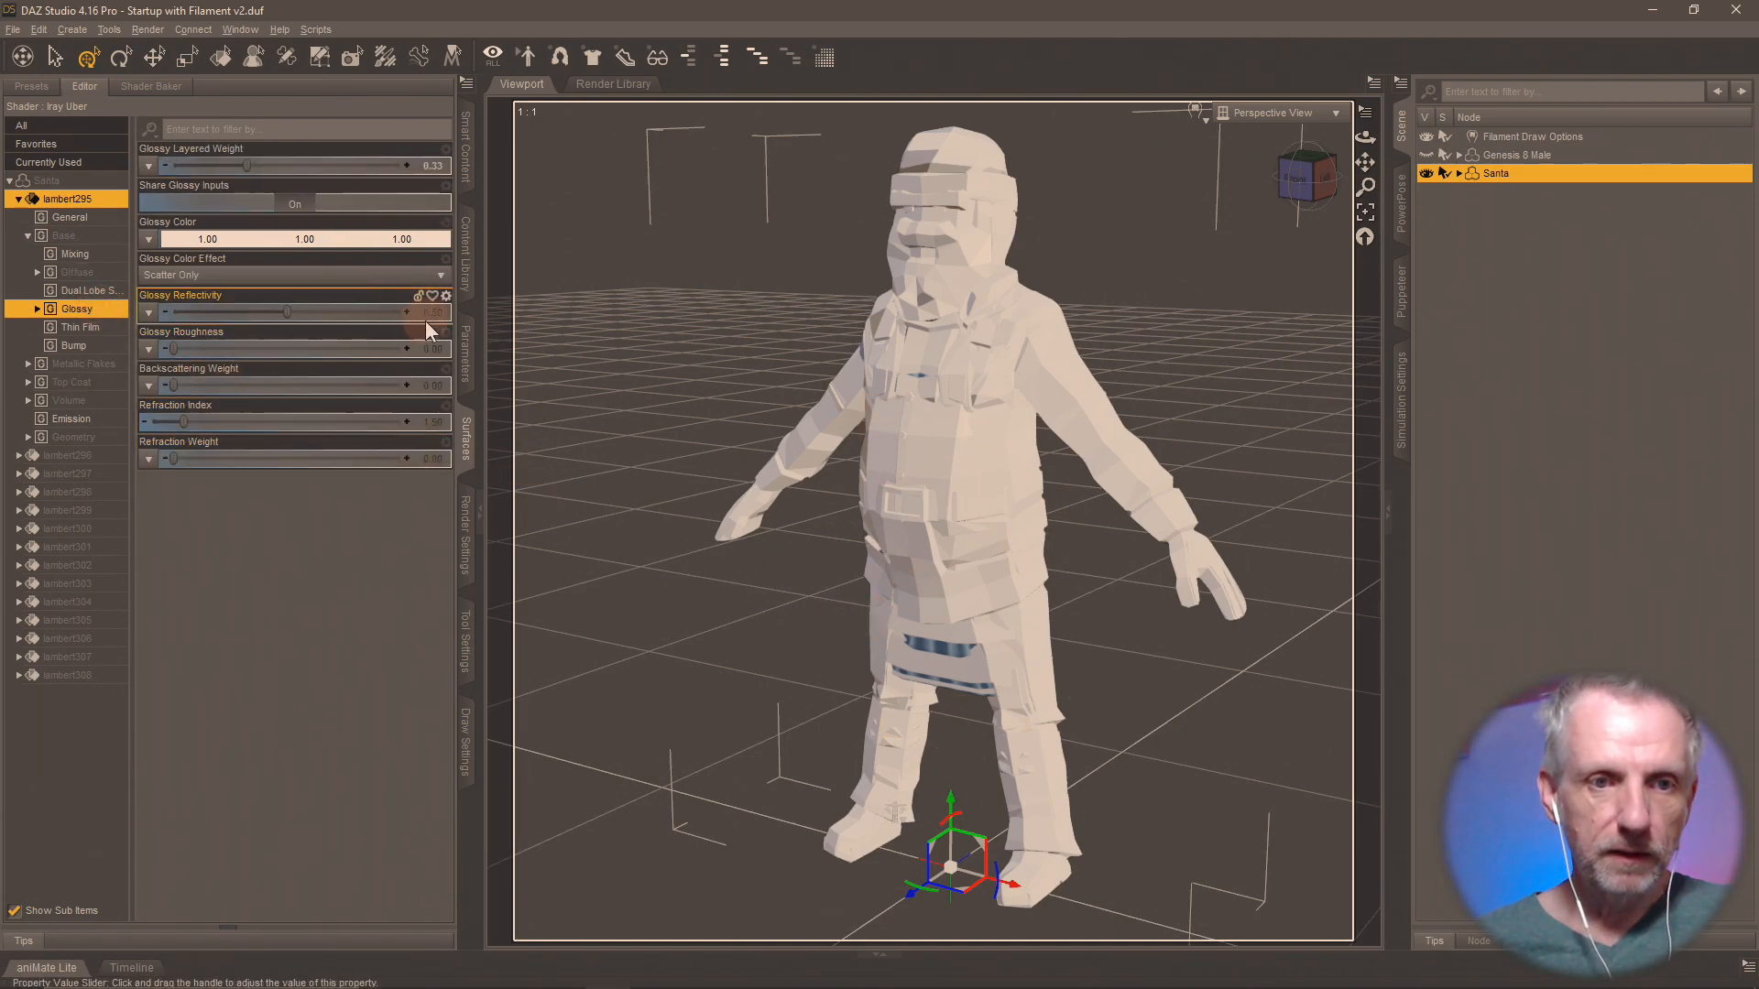
pyautogui.click(440, 349)
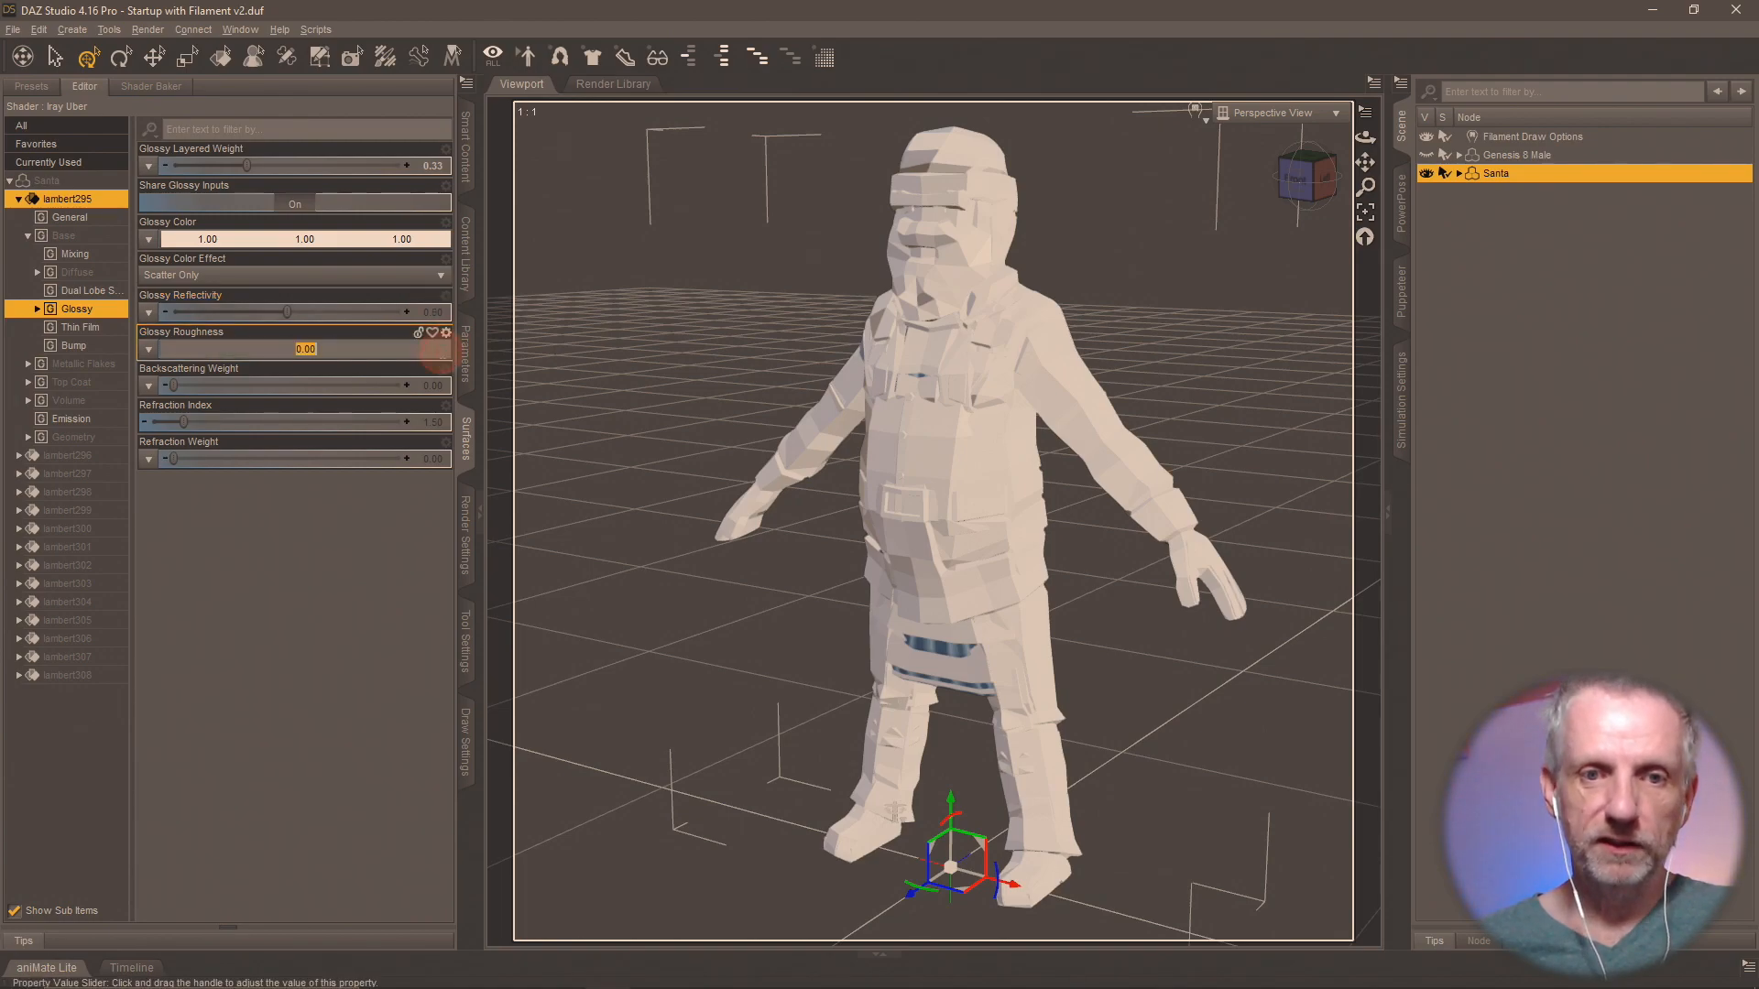
pyautogui.write('.75')
pyautogui.press('Return')
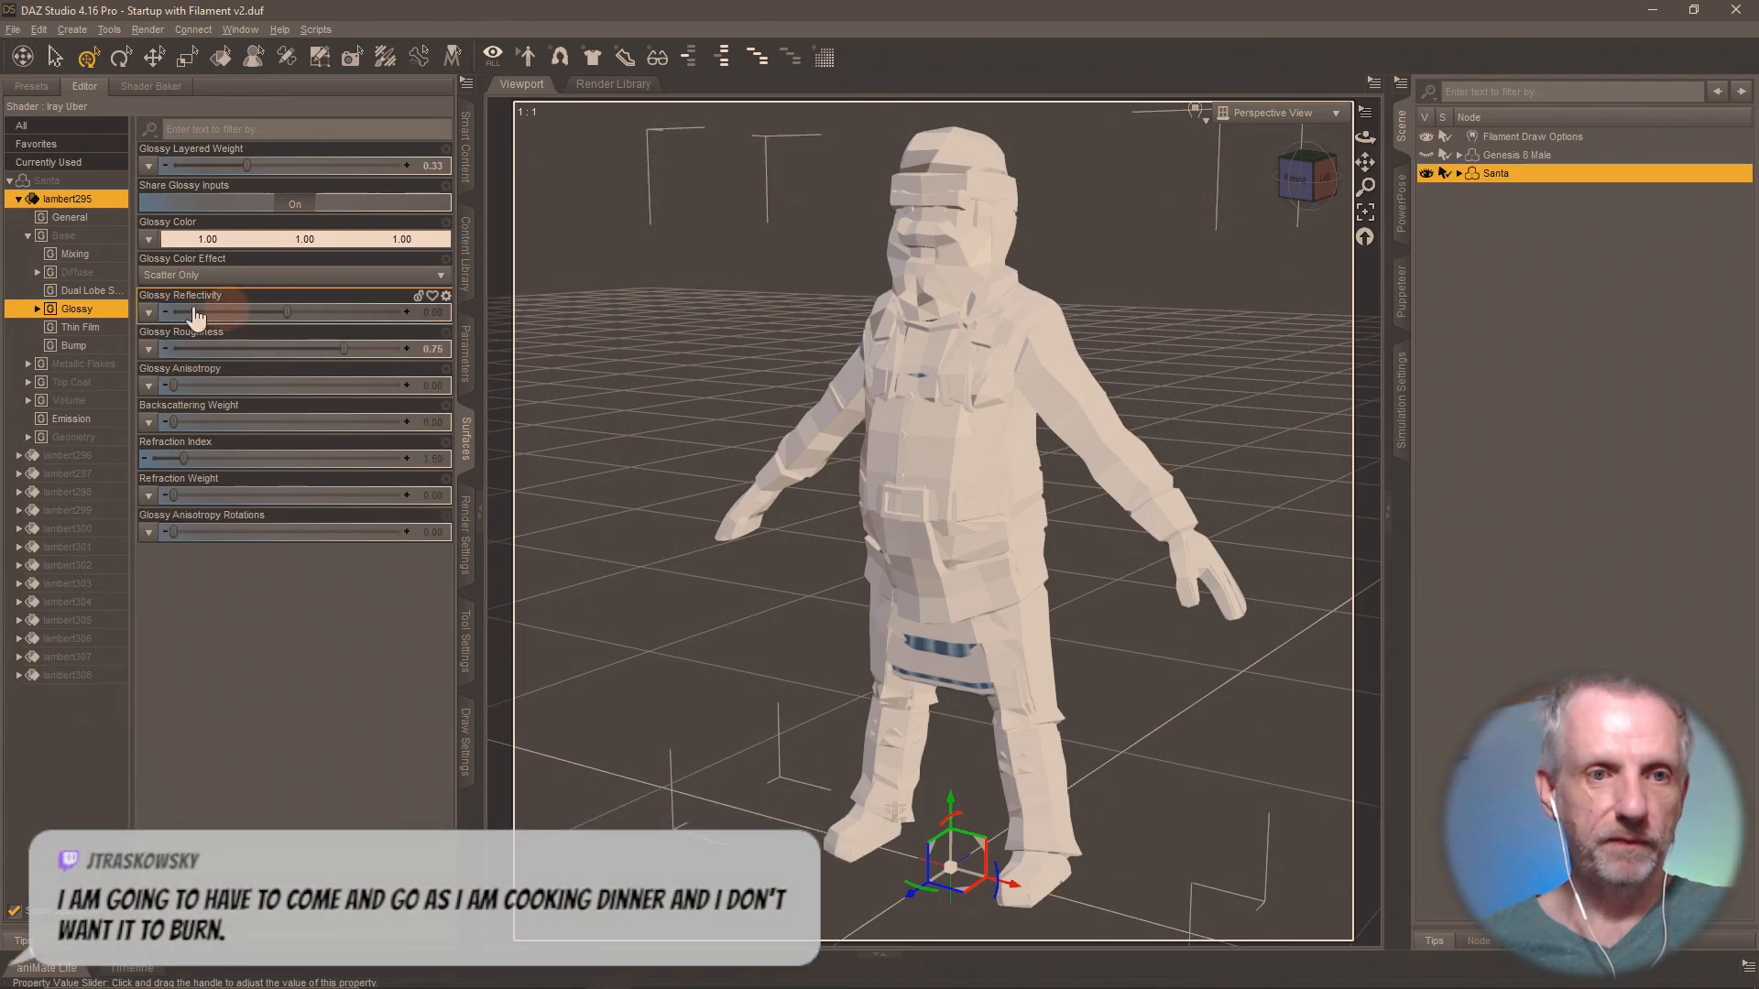
# Copy the lambert295 surface settings and paste them onto surfaces lambert296 through lambert308.
pyautogui.rightClick(108, 197)
pyautogui.click(162, 207)
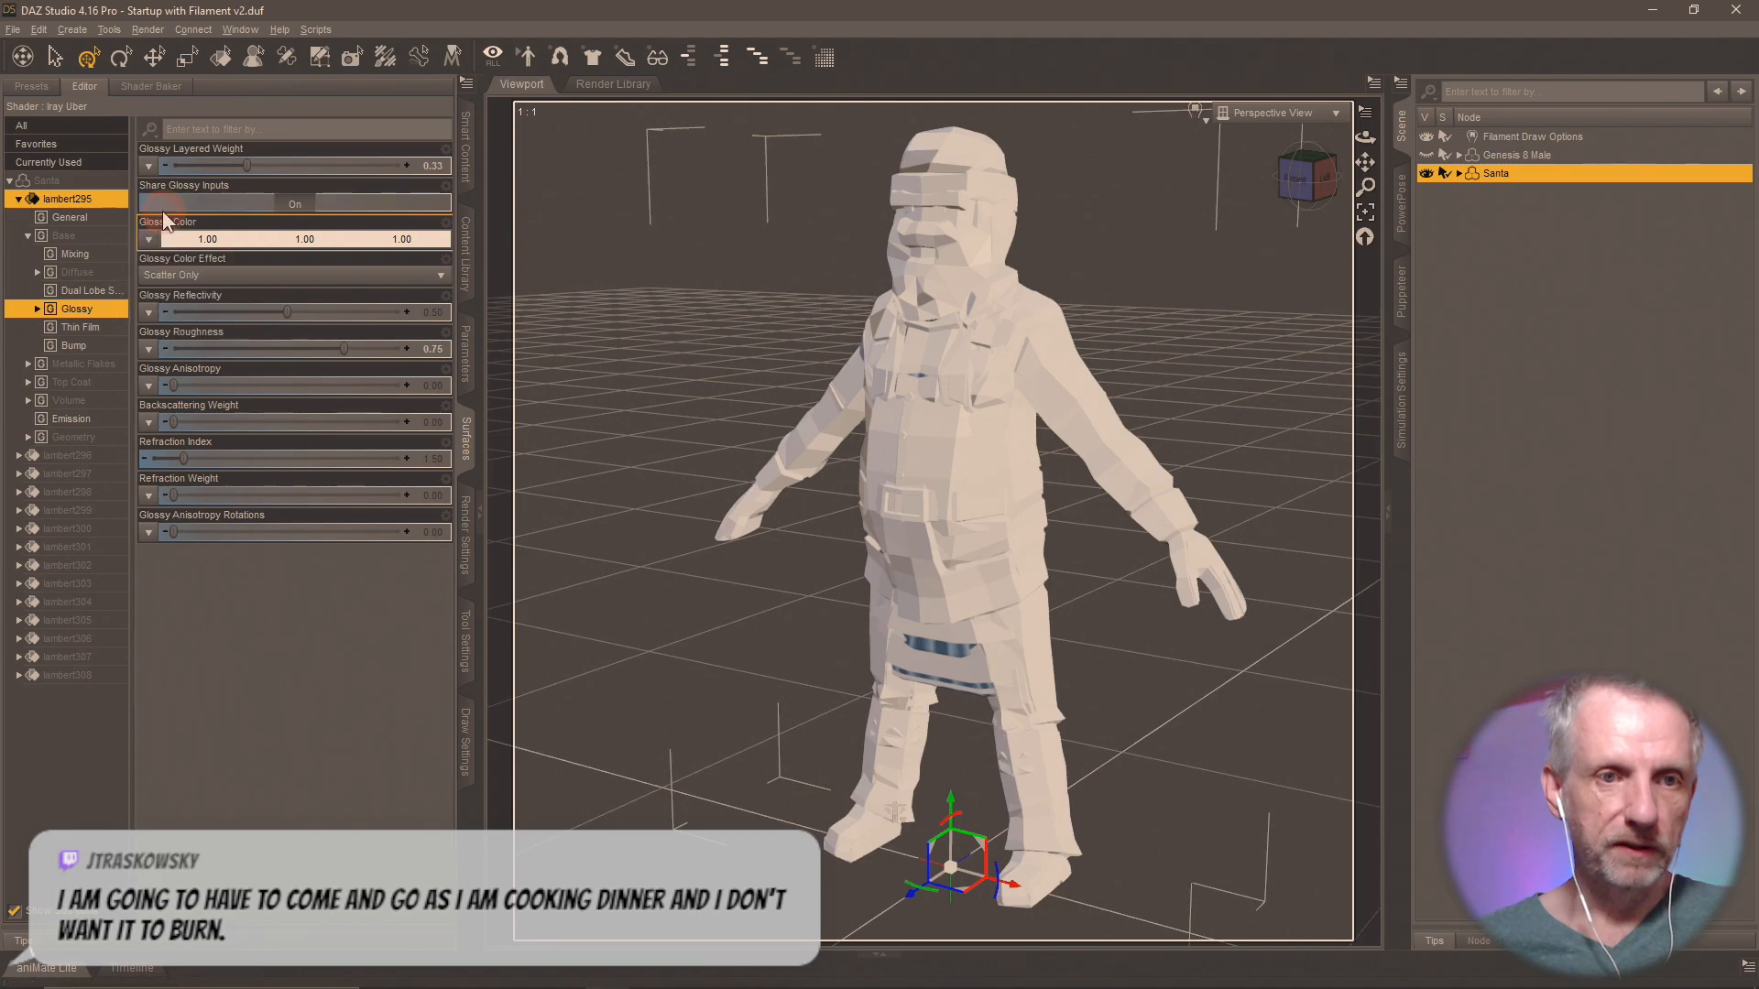
pyautogui.click(18, 199)
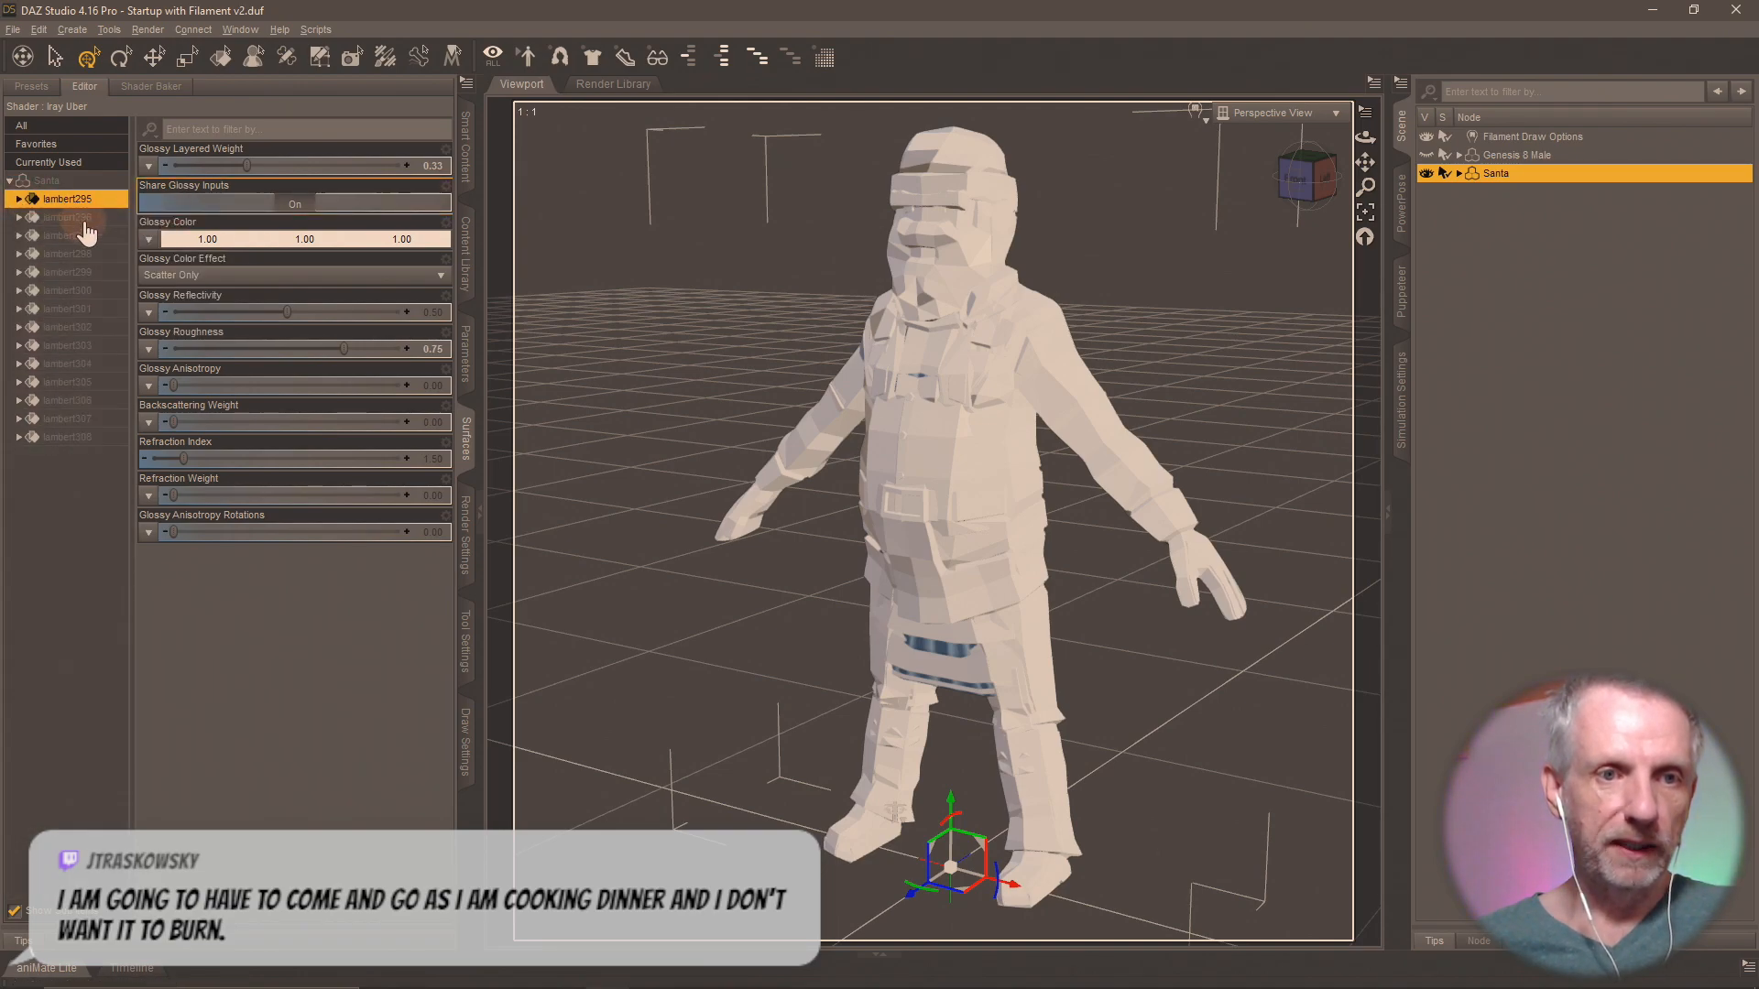
pyautogui.click(81, 220)
pyautogui.keyDown('shift'); pyautogui.click(97, 436); pyautogui.keyUp('shift')
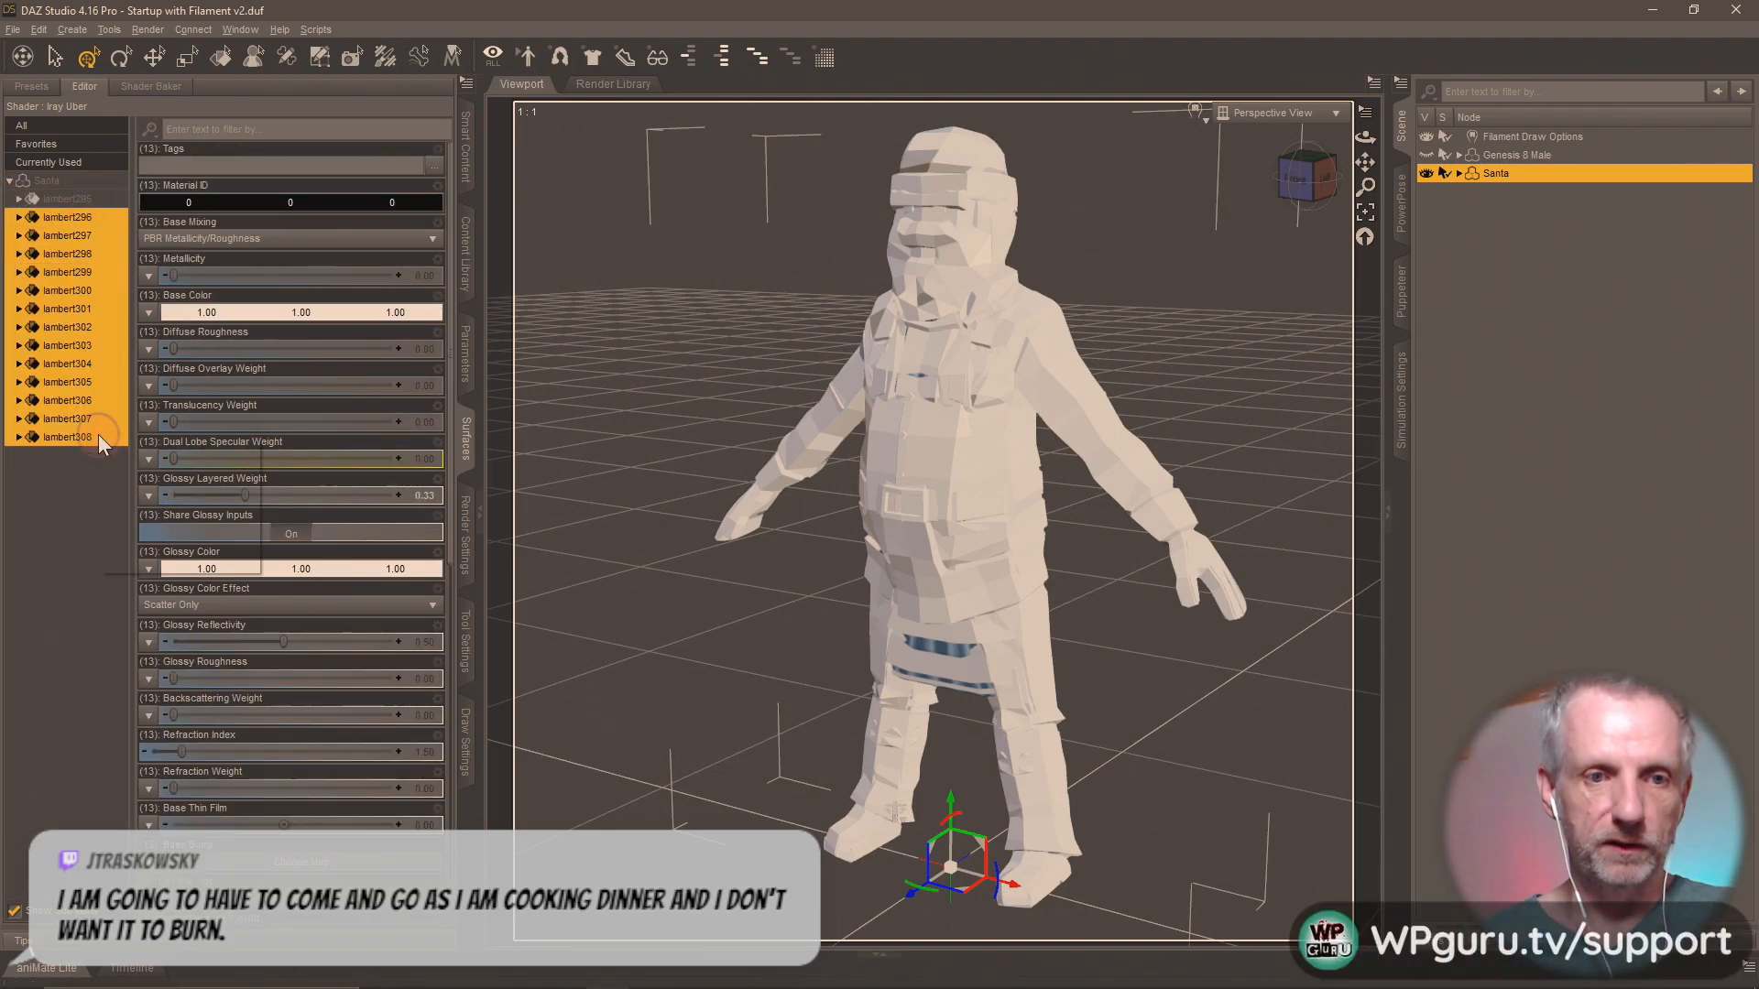
pyautogui.rightClick(97, 435)
pyautogui.click(147, 465)
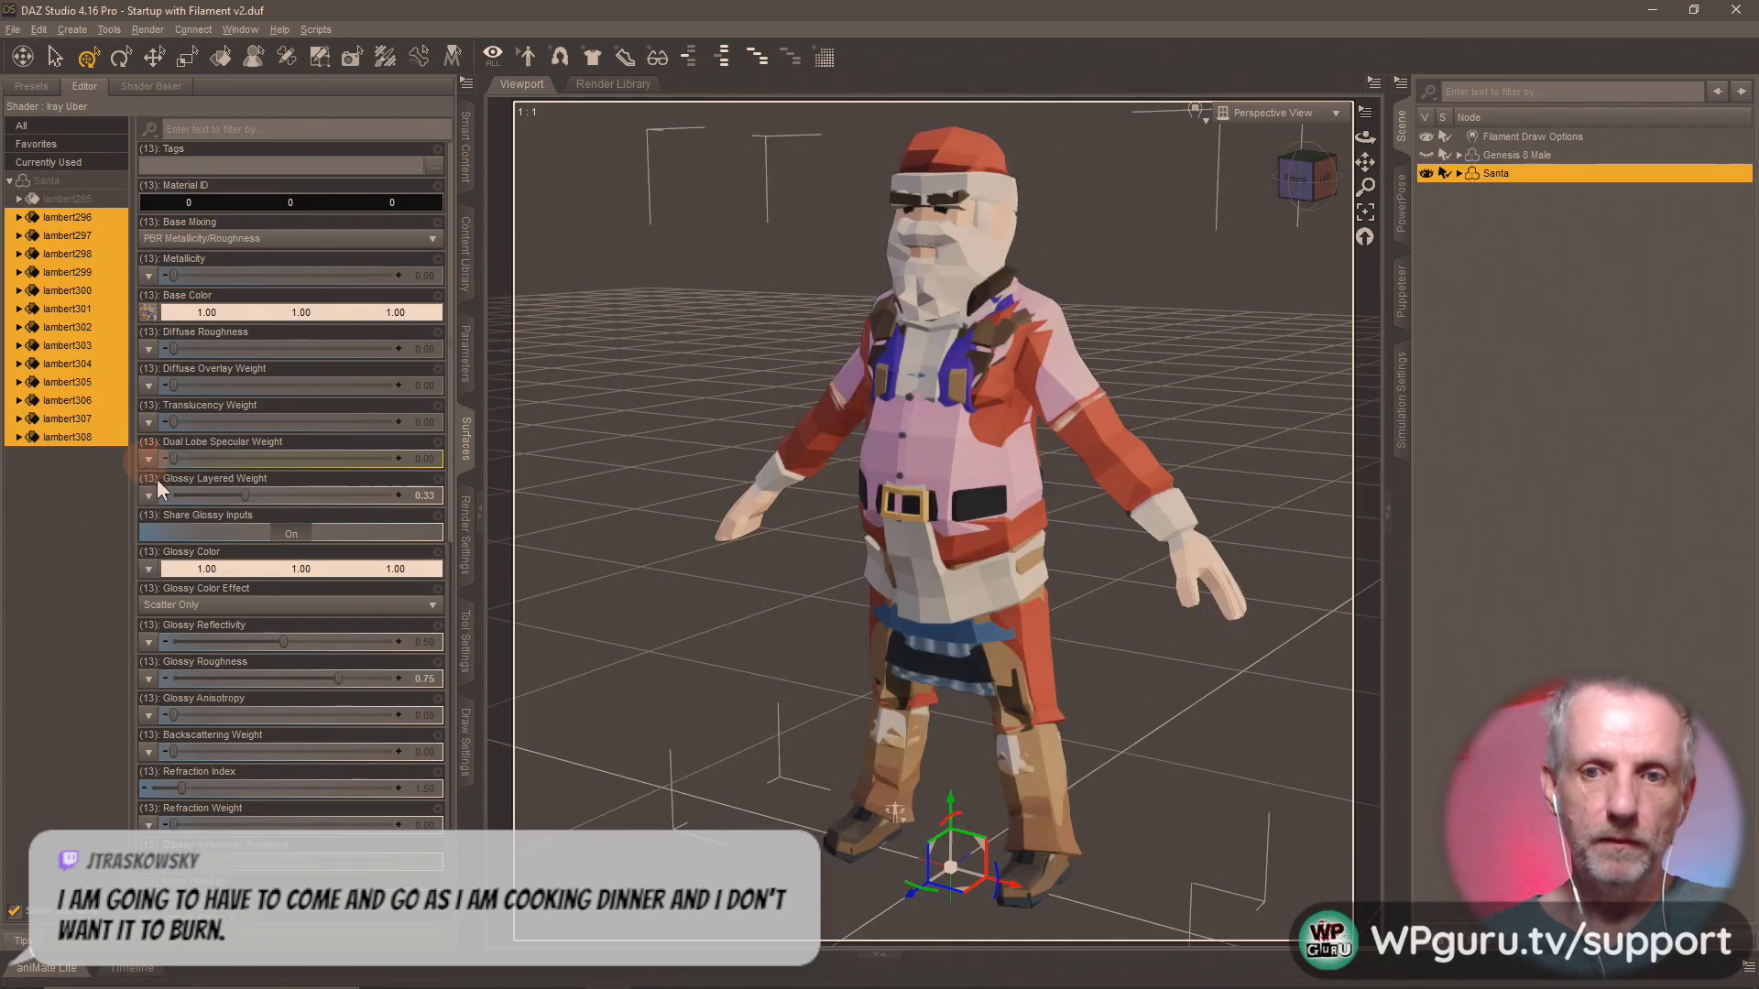
pyautogui.moveTo(738, 619)
pyautogui.mouseDown()
pyautogui.moveTo(707, 616)
pyautogui.moveTo(747, 619)
pyautogui.mouseUp()
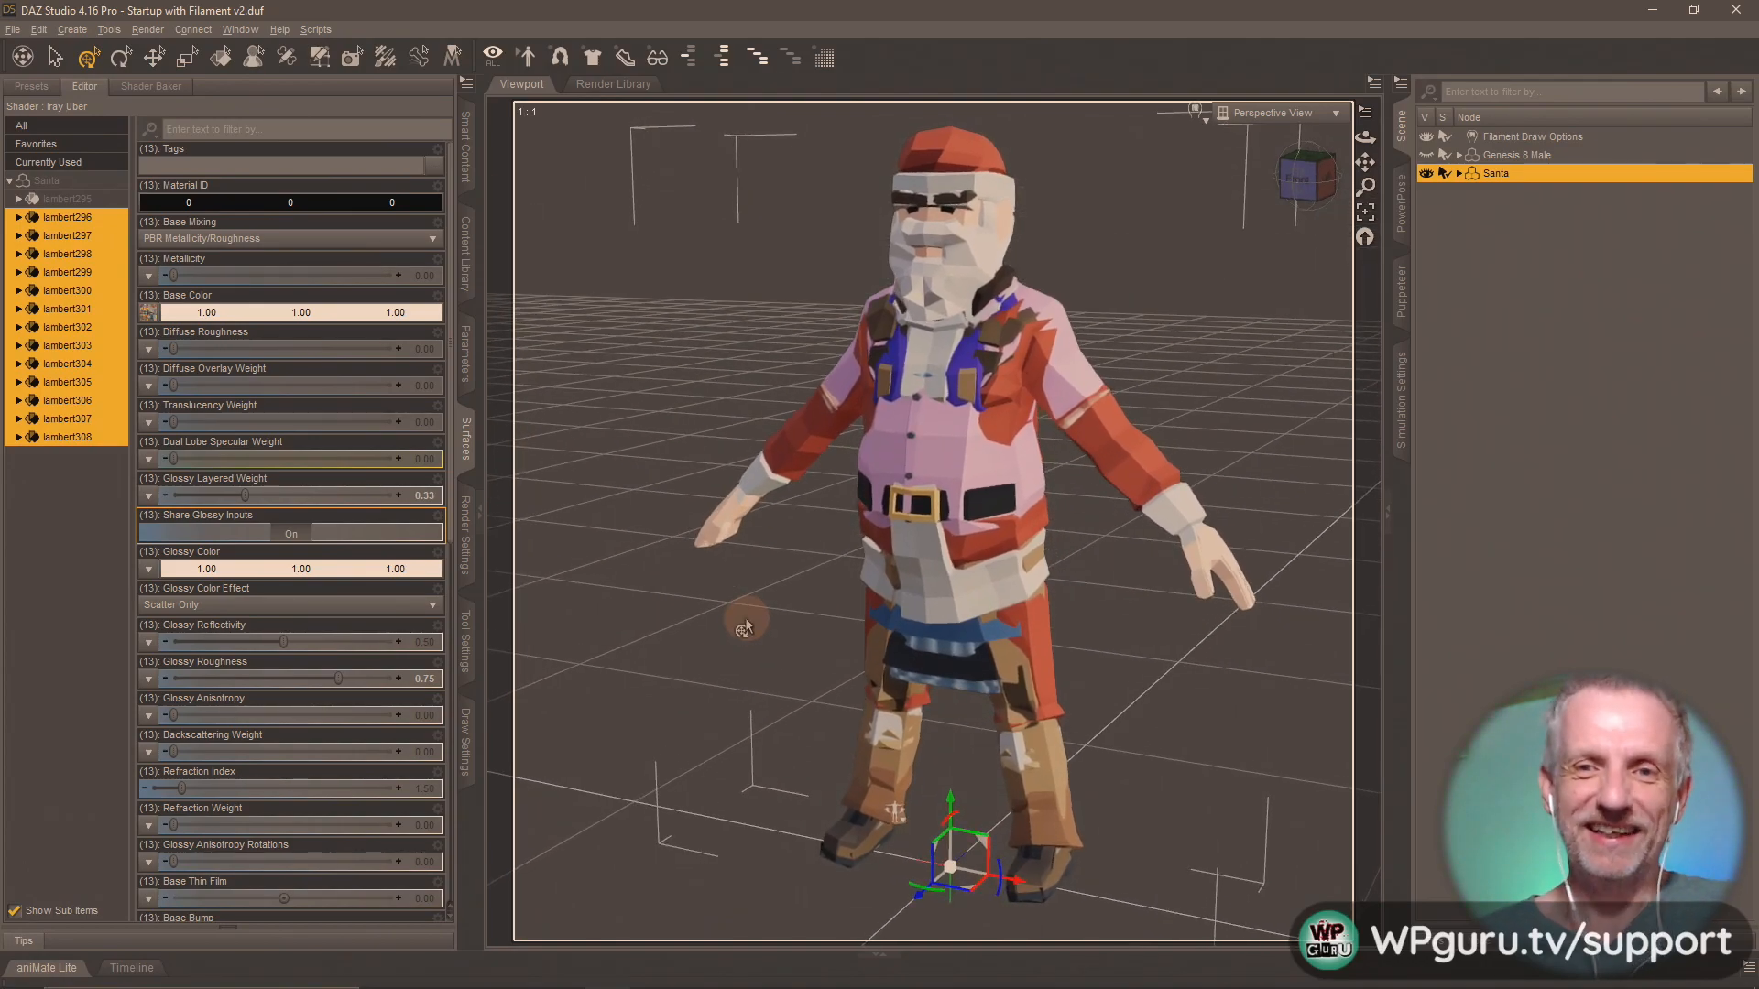
# Show Santa's morph parameters and enable Edit Mode for them.
pyautogui.click(467, 353)
pyautogui.rightClick(335, 106)
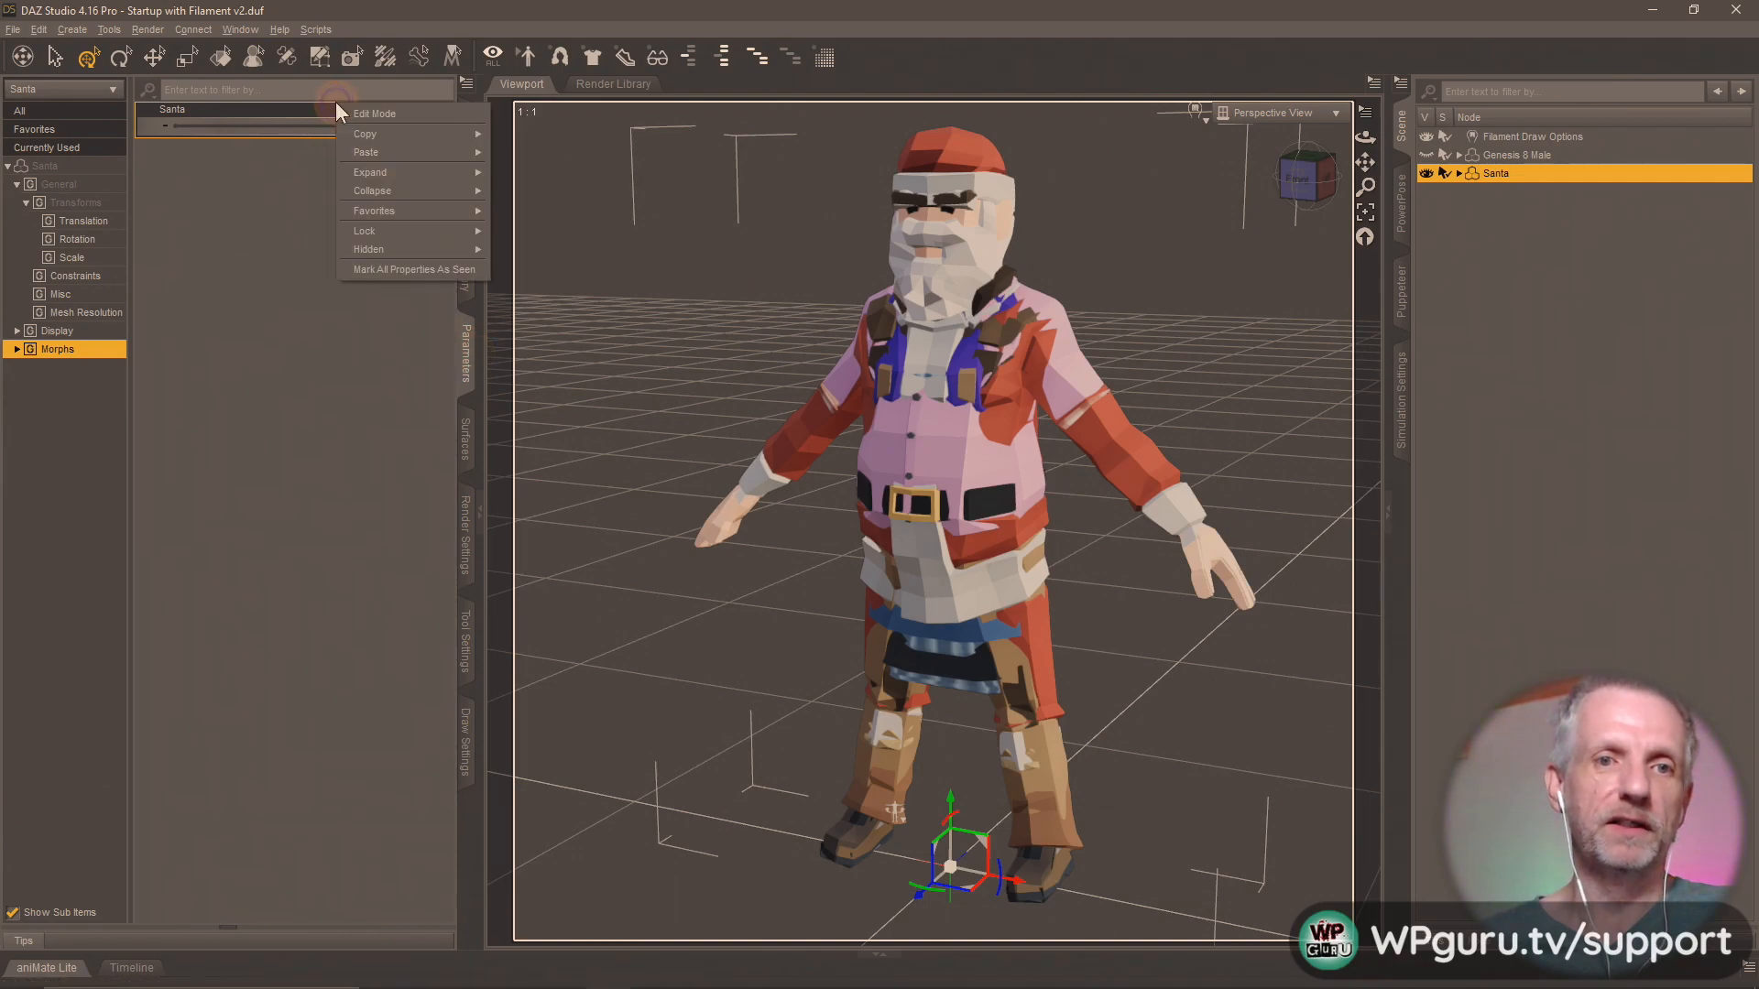
pyautogui.click(365, 111)
pyautogui.rightClick(322, 113)
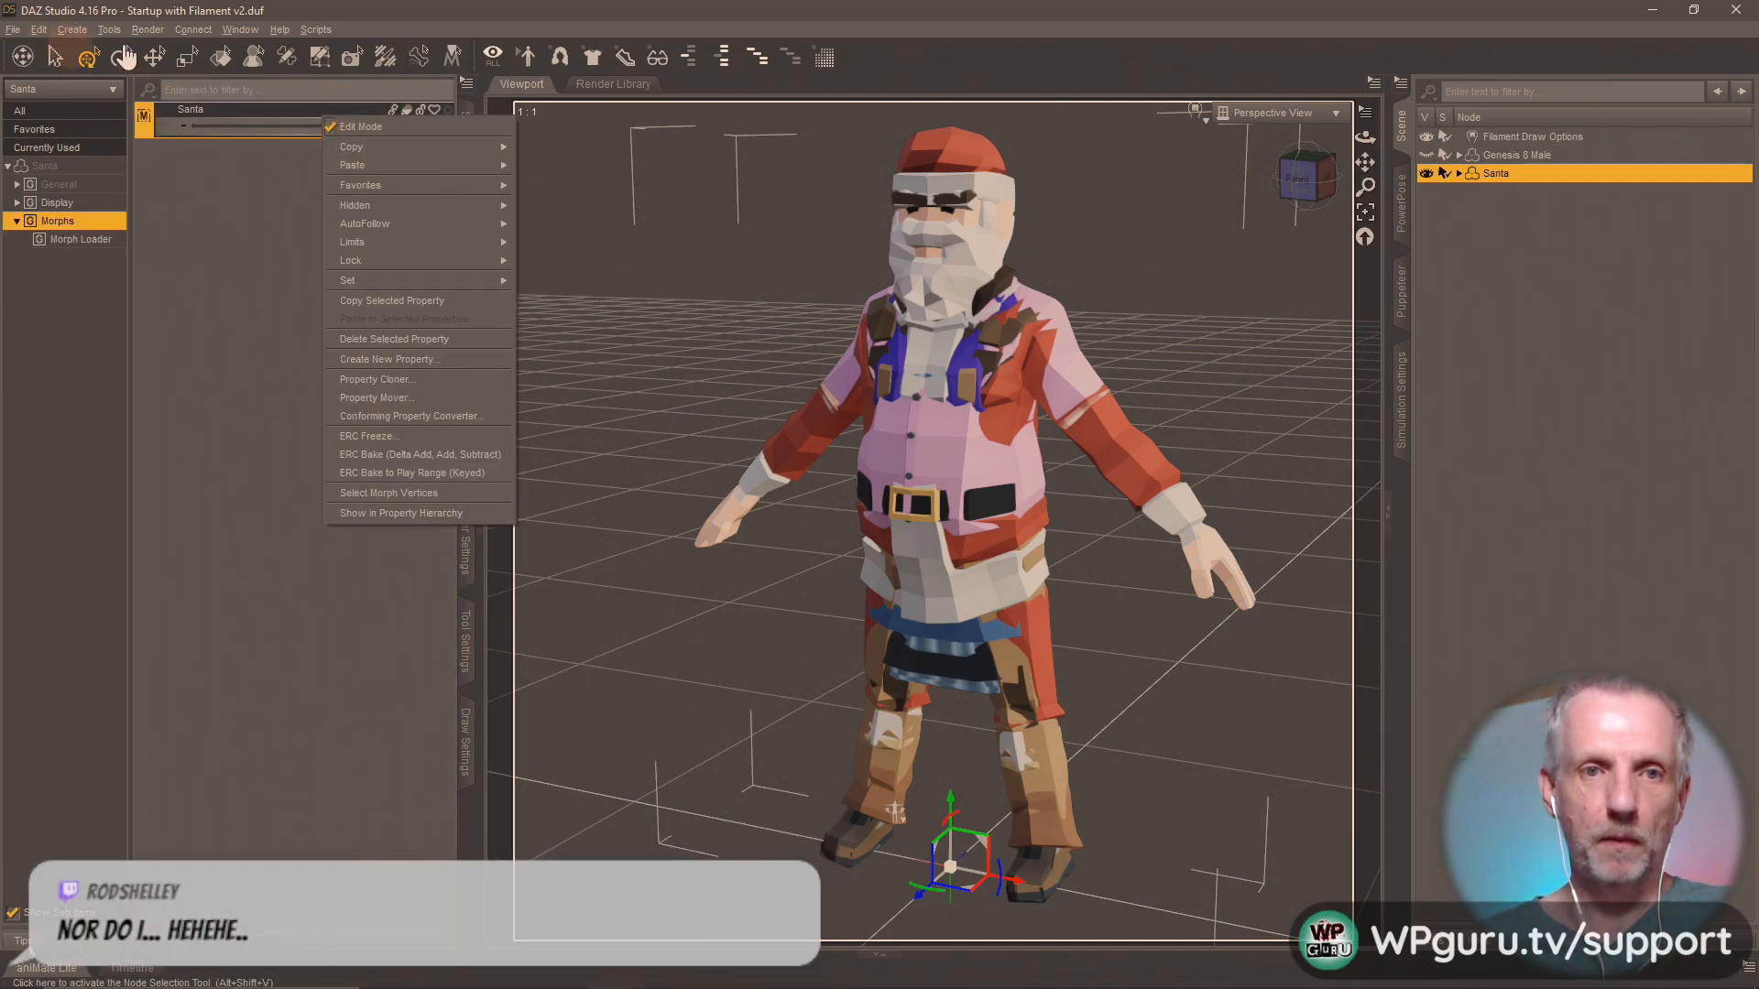
# With the Joint Editor, adjust Santa's rigging to the morphed shape for all bones, including center points and end points.
pyautogui.click(286, 57)
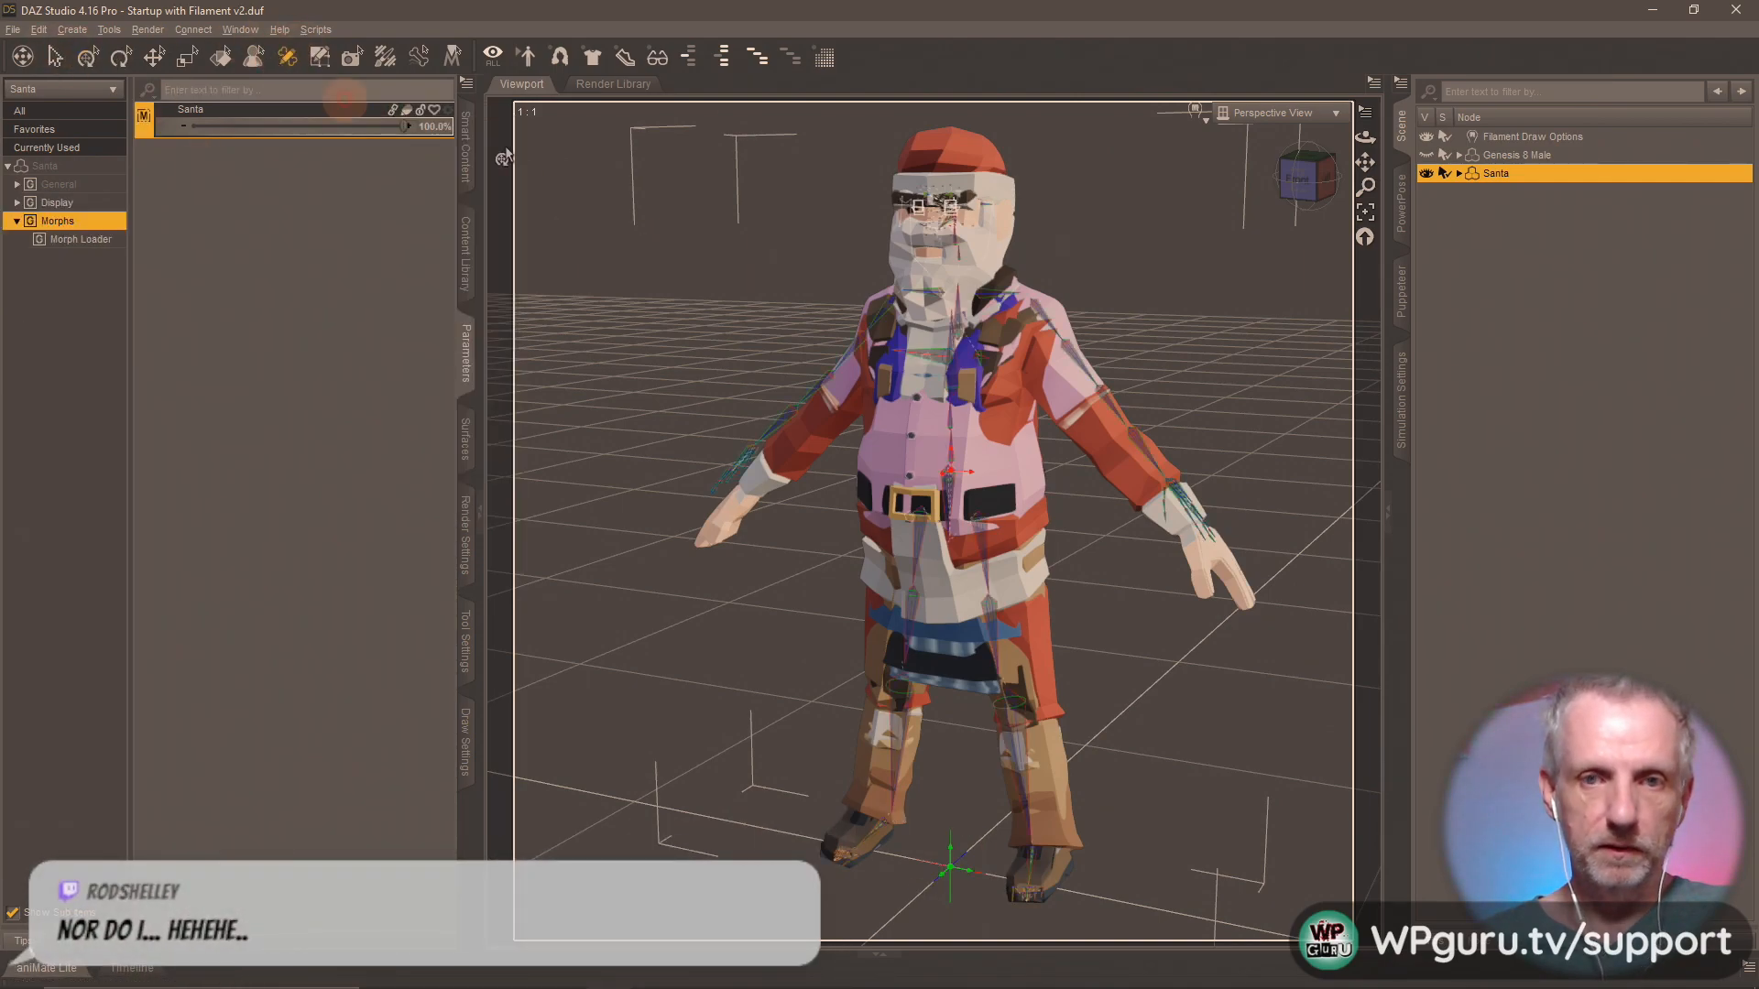
pyautogui.rightClick(932, 392)
pyautogui.moveTo(1055, 524)
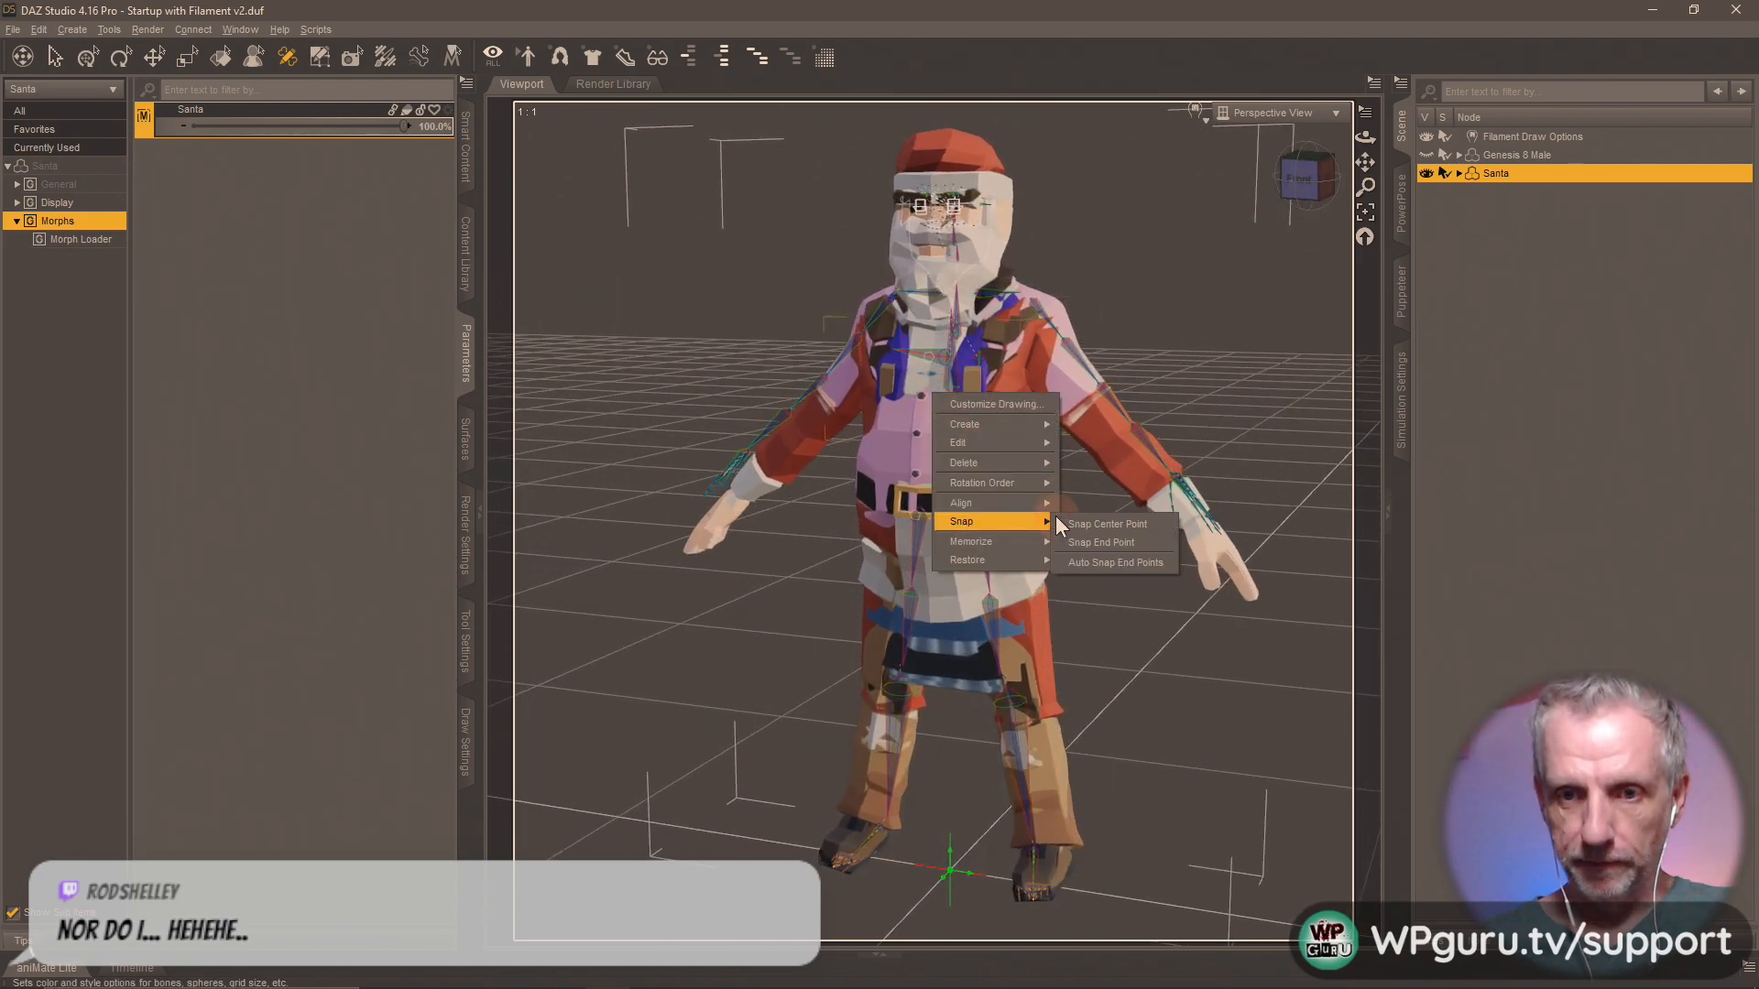
pyautogui.moveTo(1028, 444)
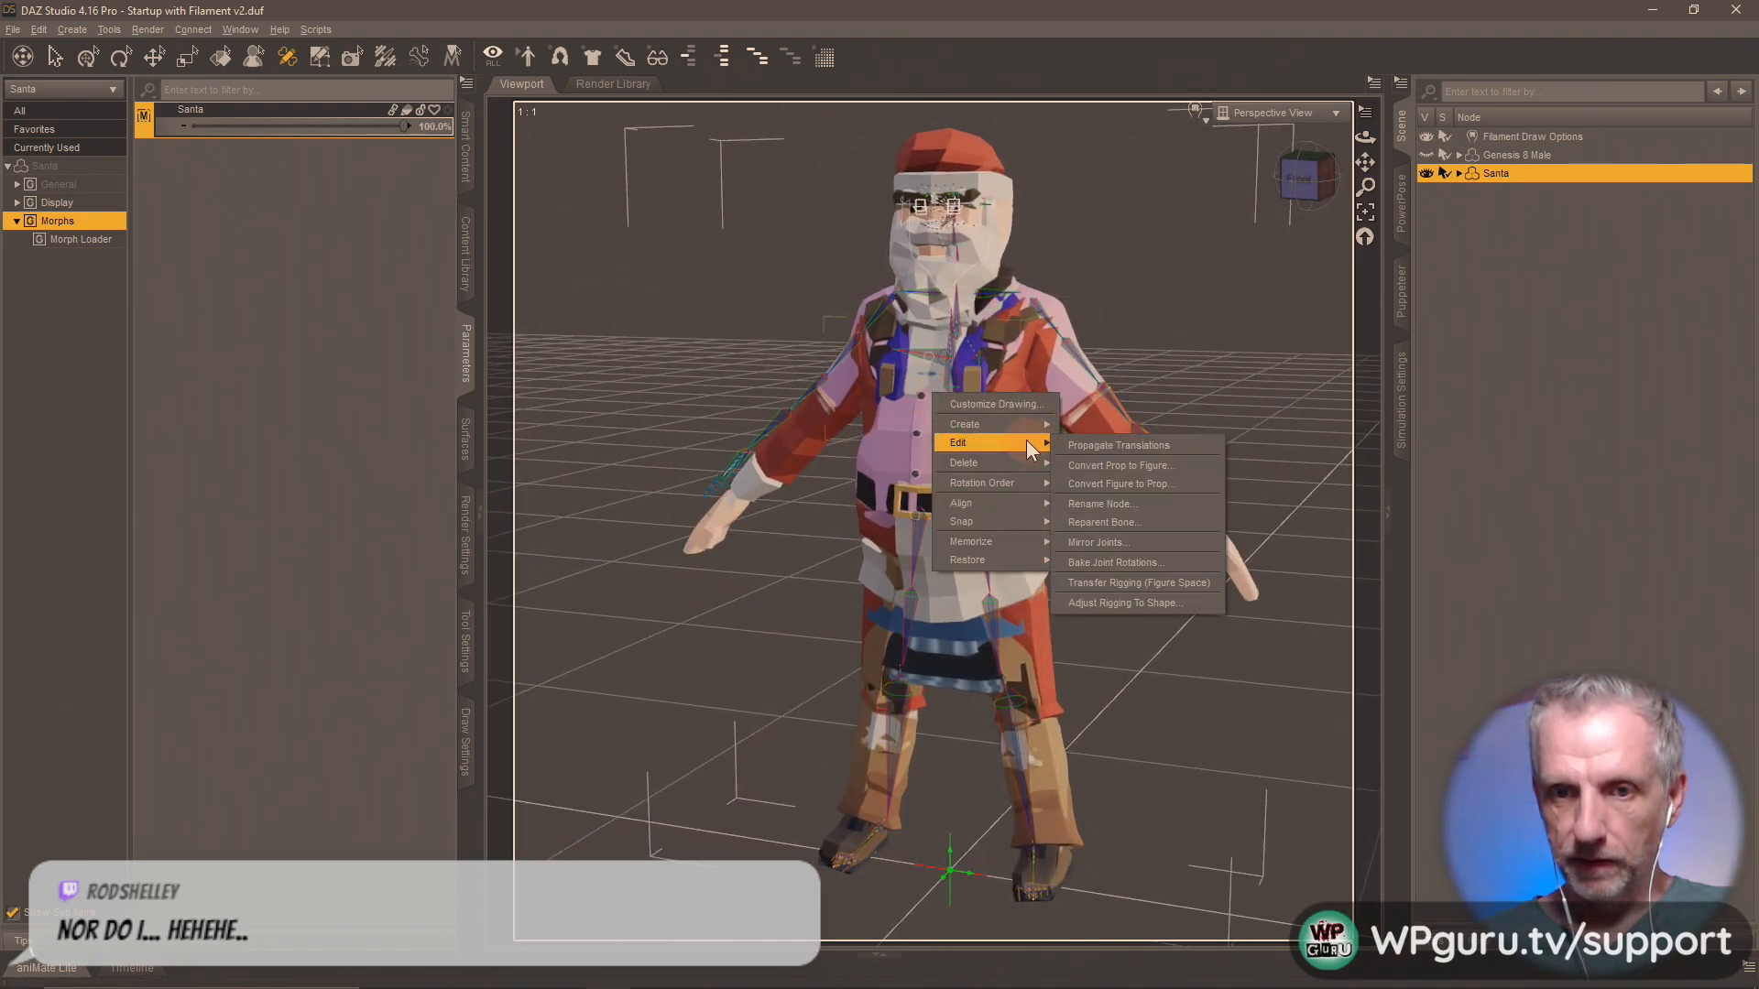
pyautogui.click(1186, 602)
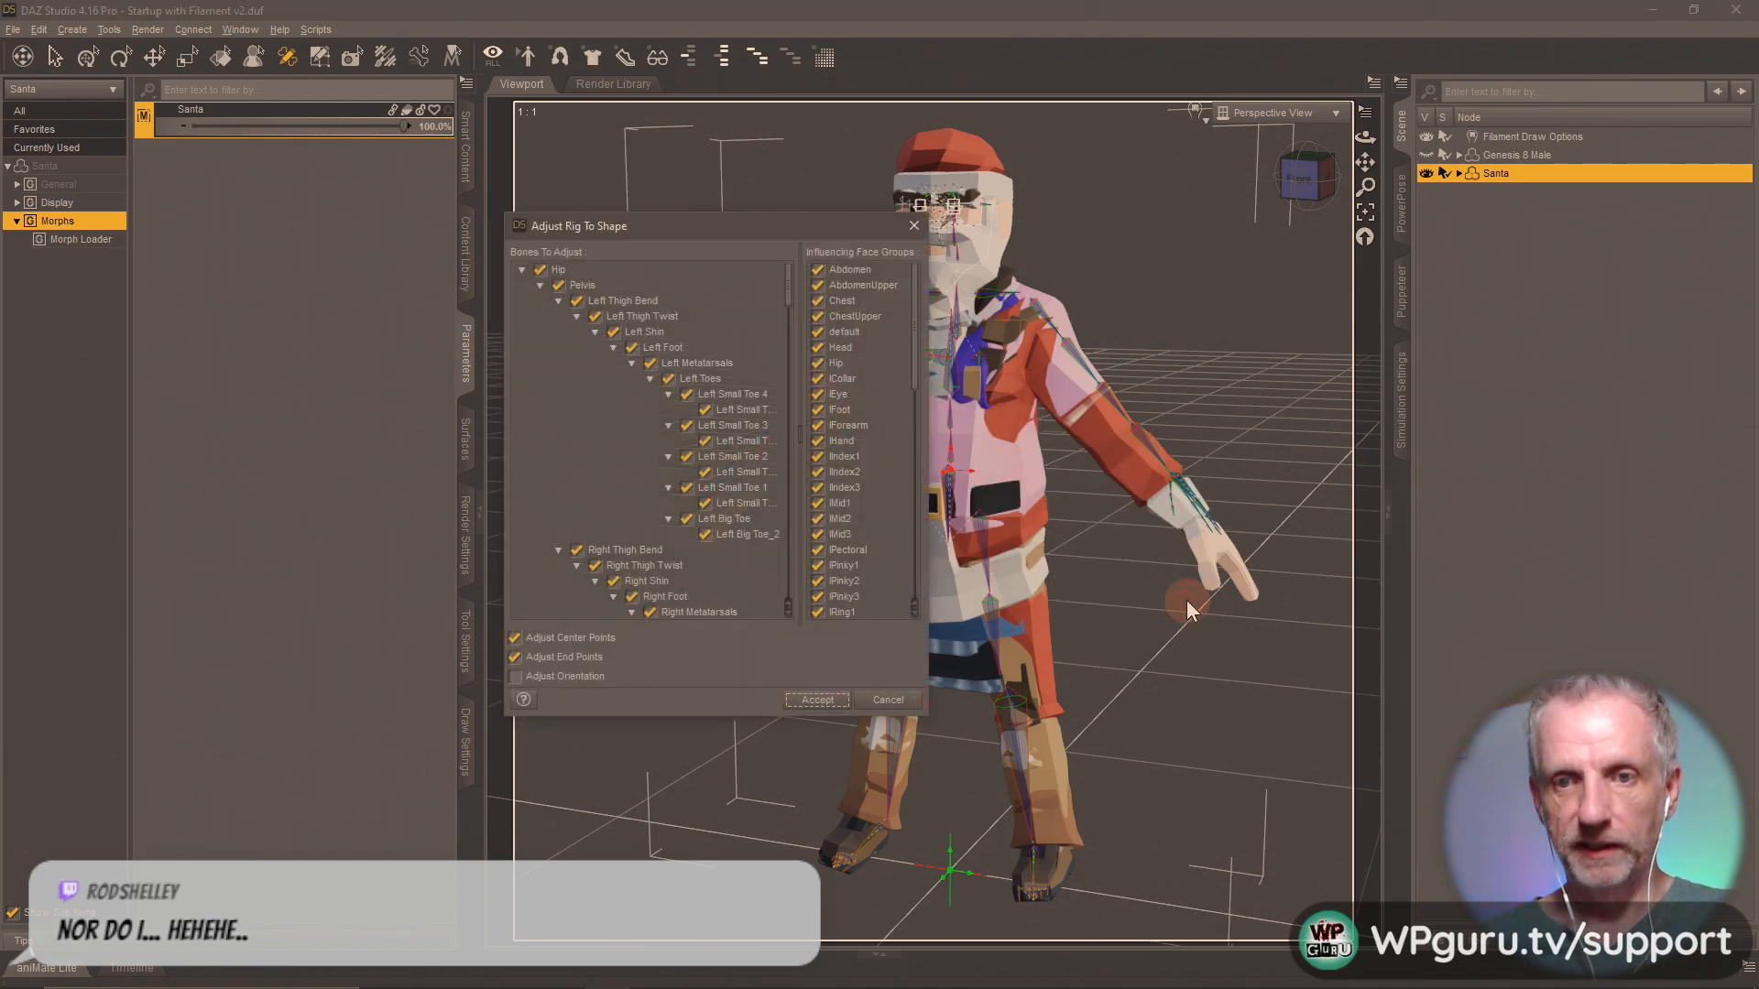
pyautogui.click(823, 700)
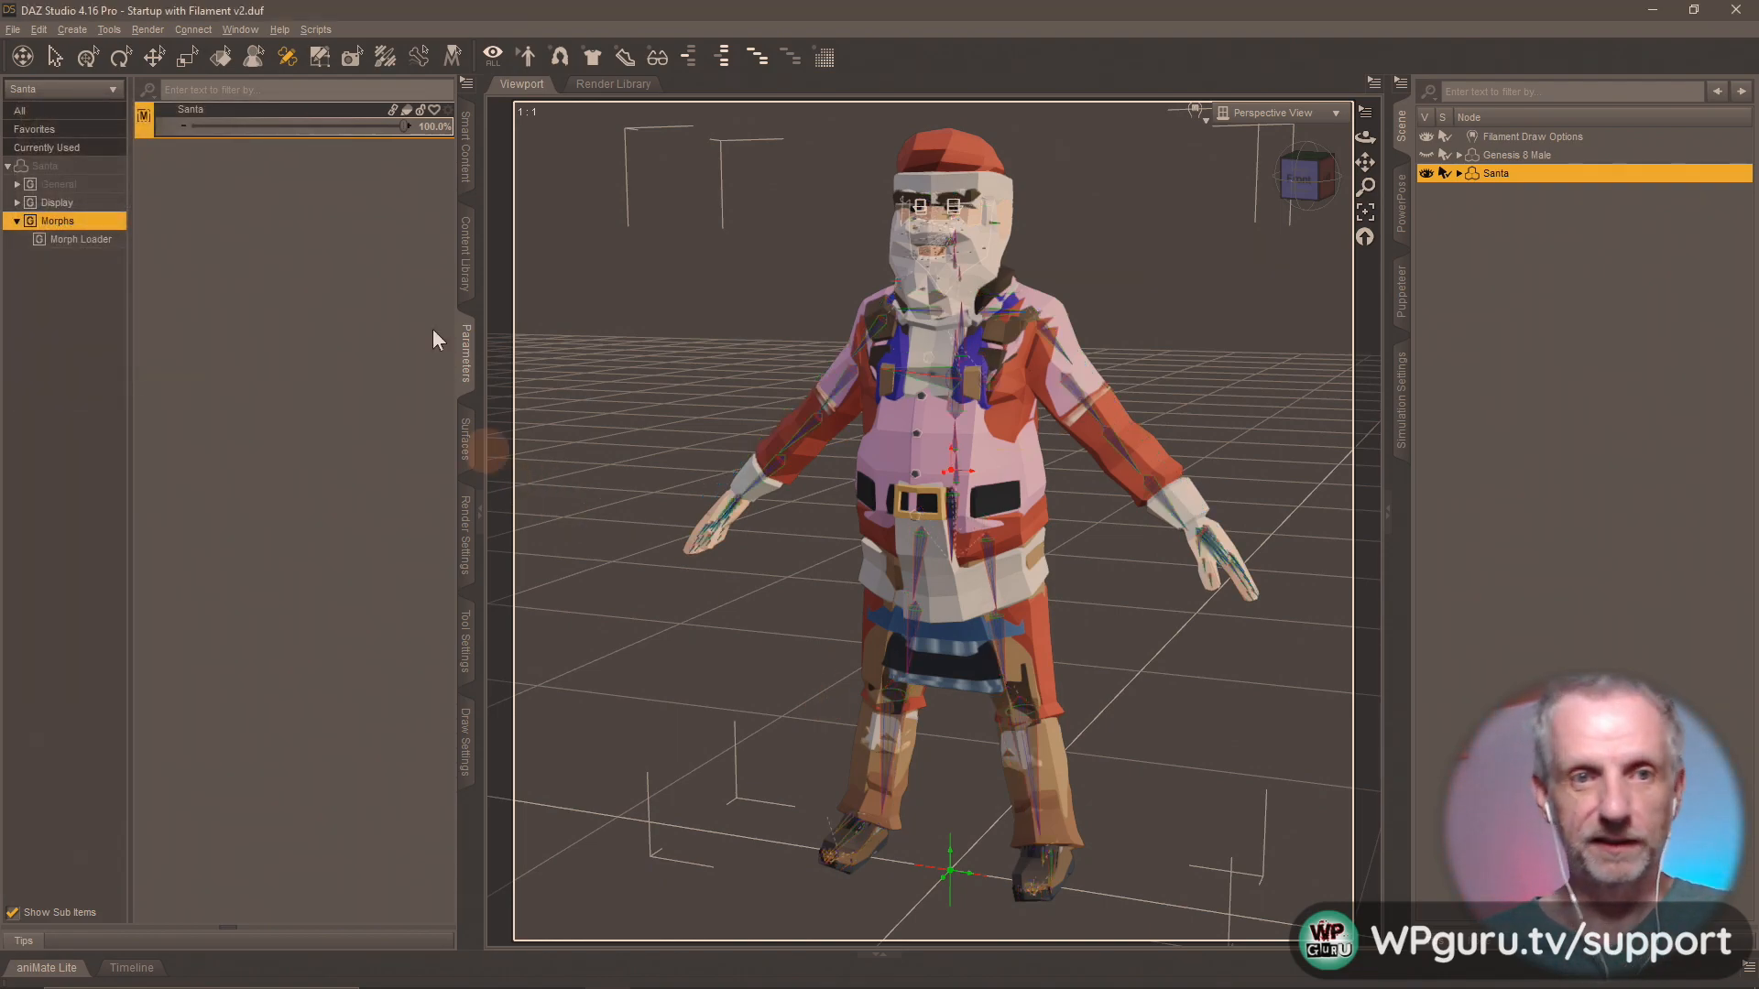
# Run ERC Freeze on the Santa morph with the offered options and turn off Edit Mode.
pyautogui.rightClick(327, 110)
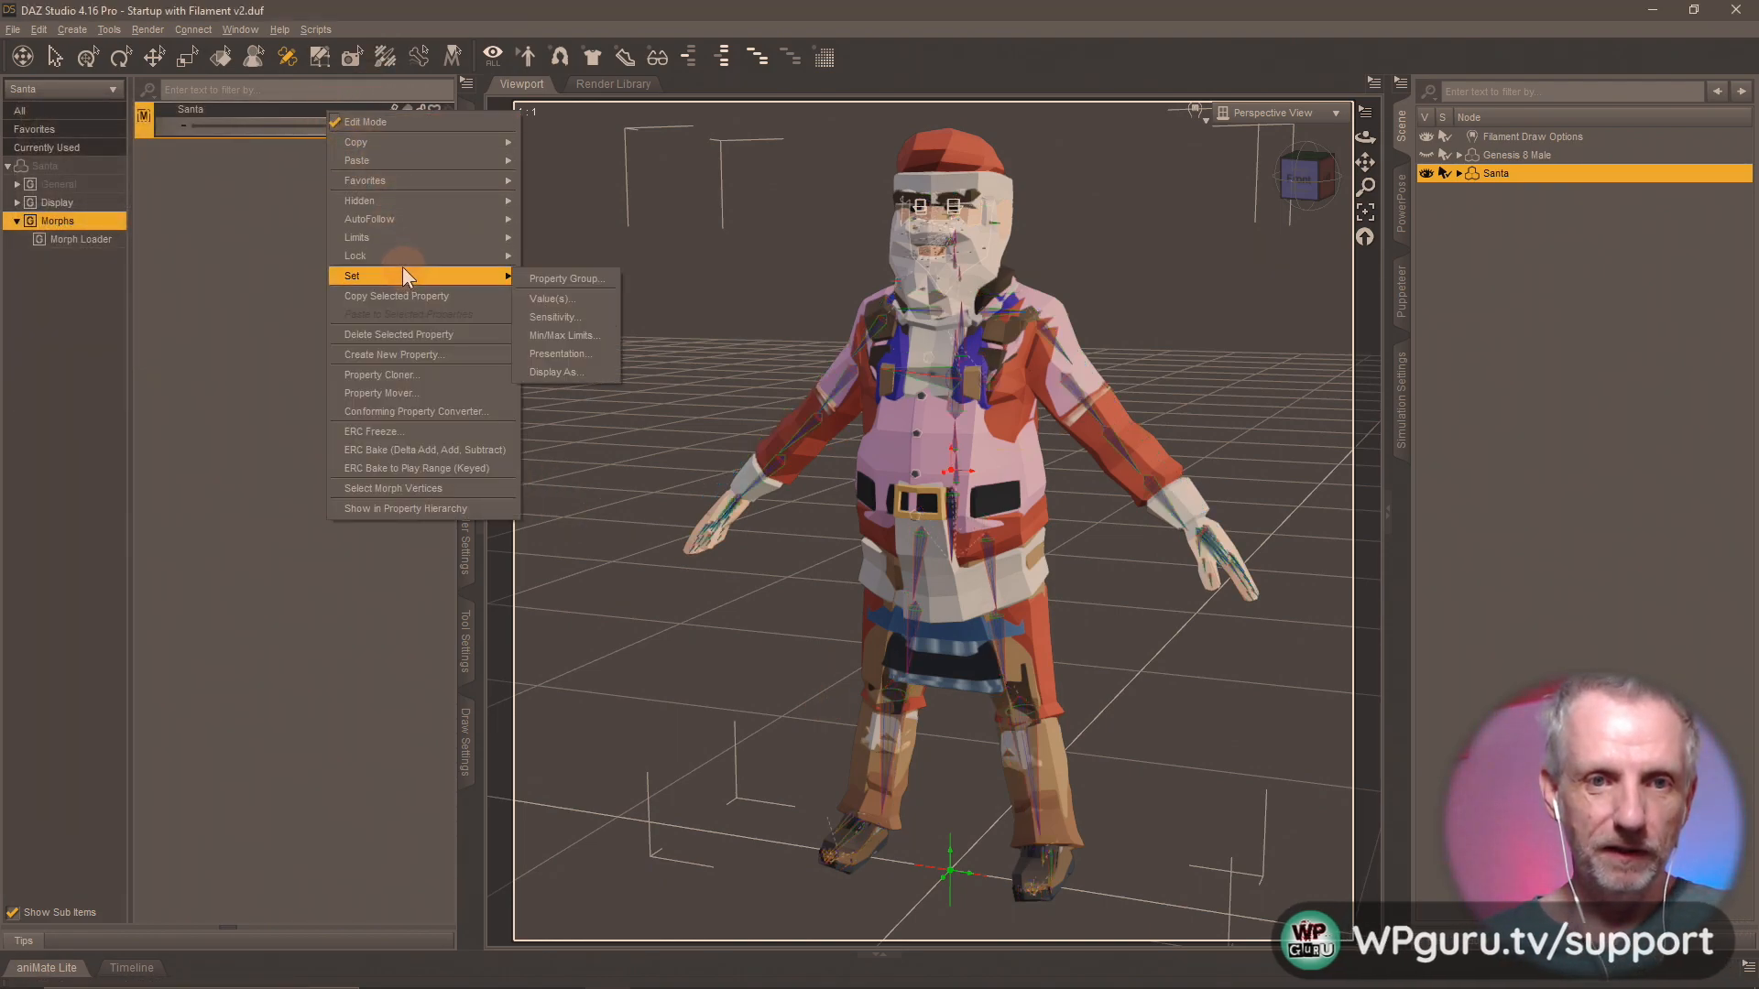
pyautogui.moveTo(422, 169)
pyautogui.click(447, 434)
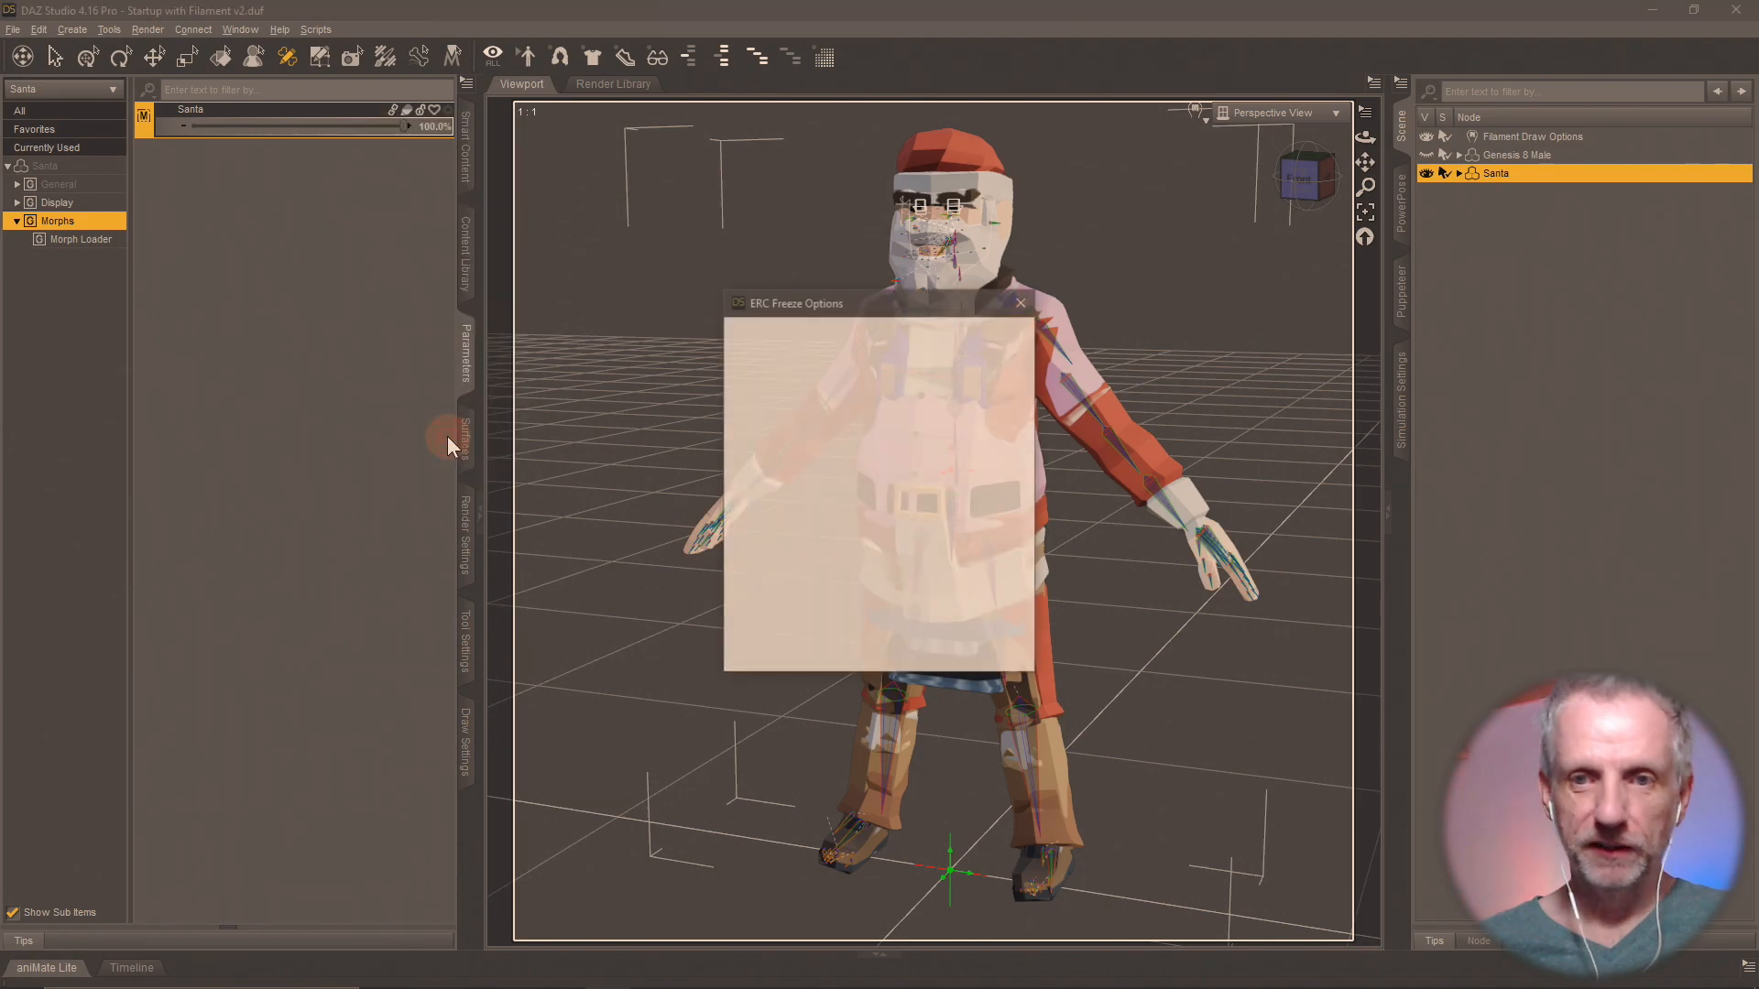
pyautogui.click(921, 657)
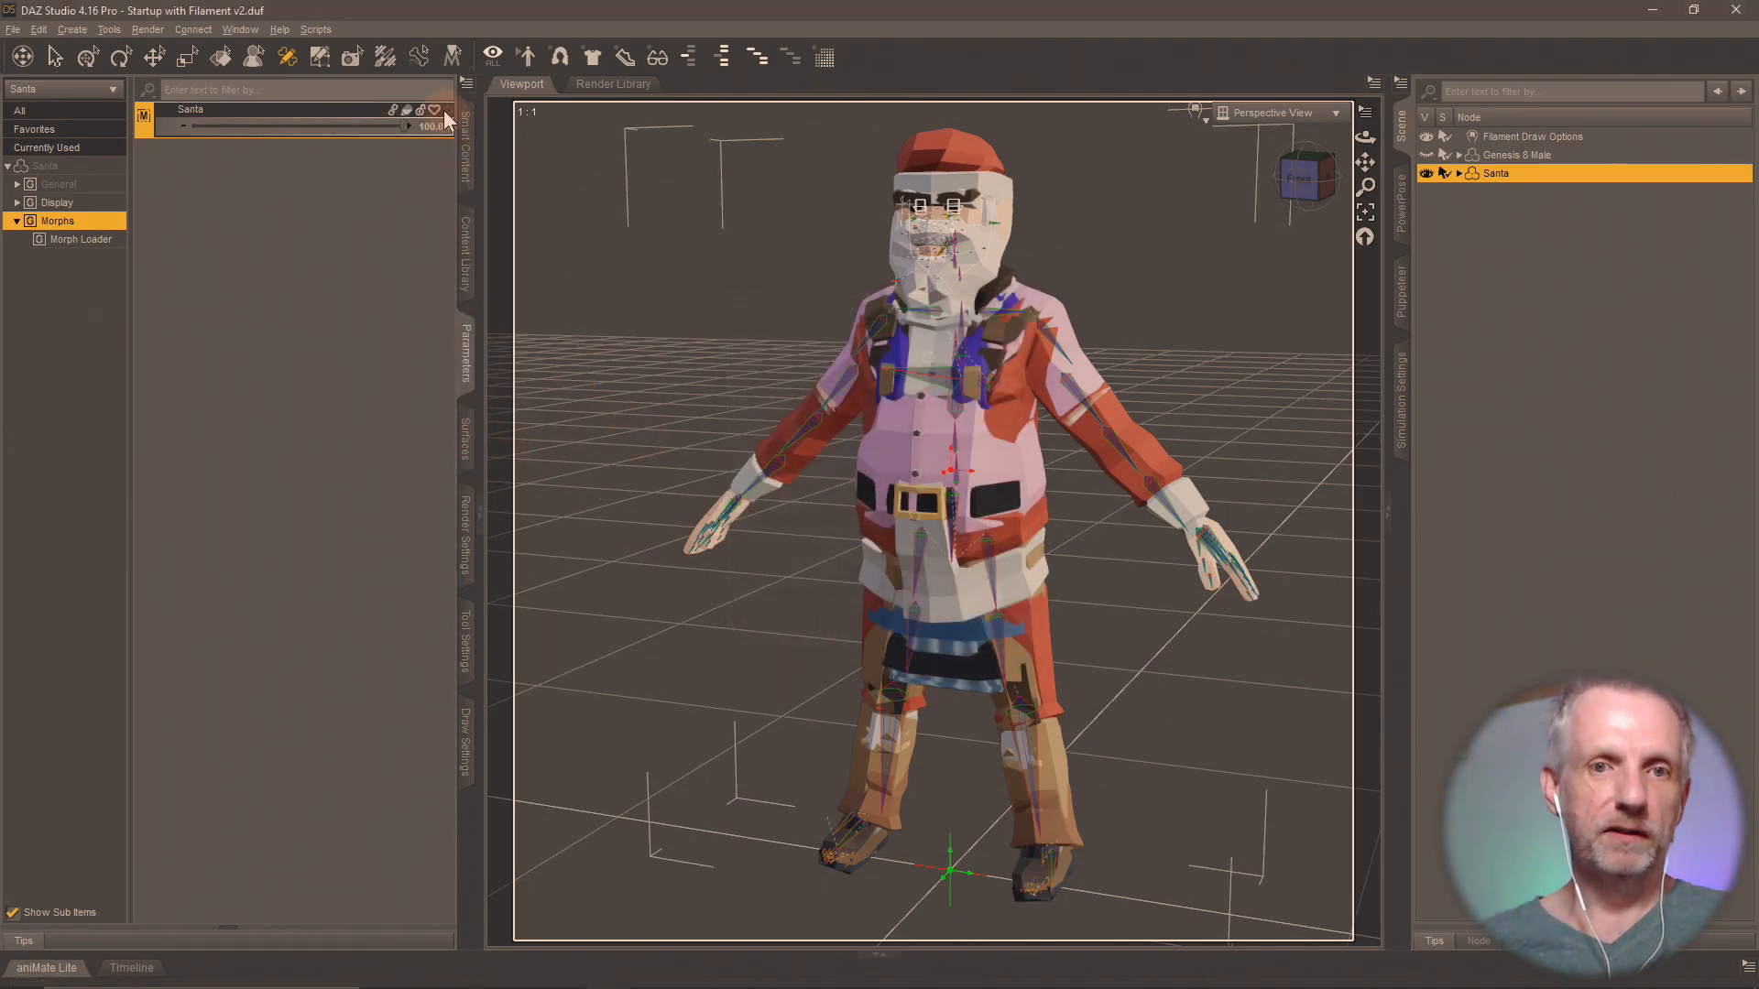
pyautogui.rightClick(337, 121)
pyautogui.click(354, 128)
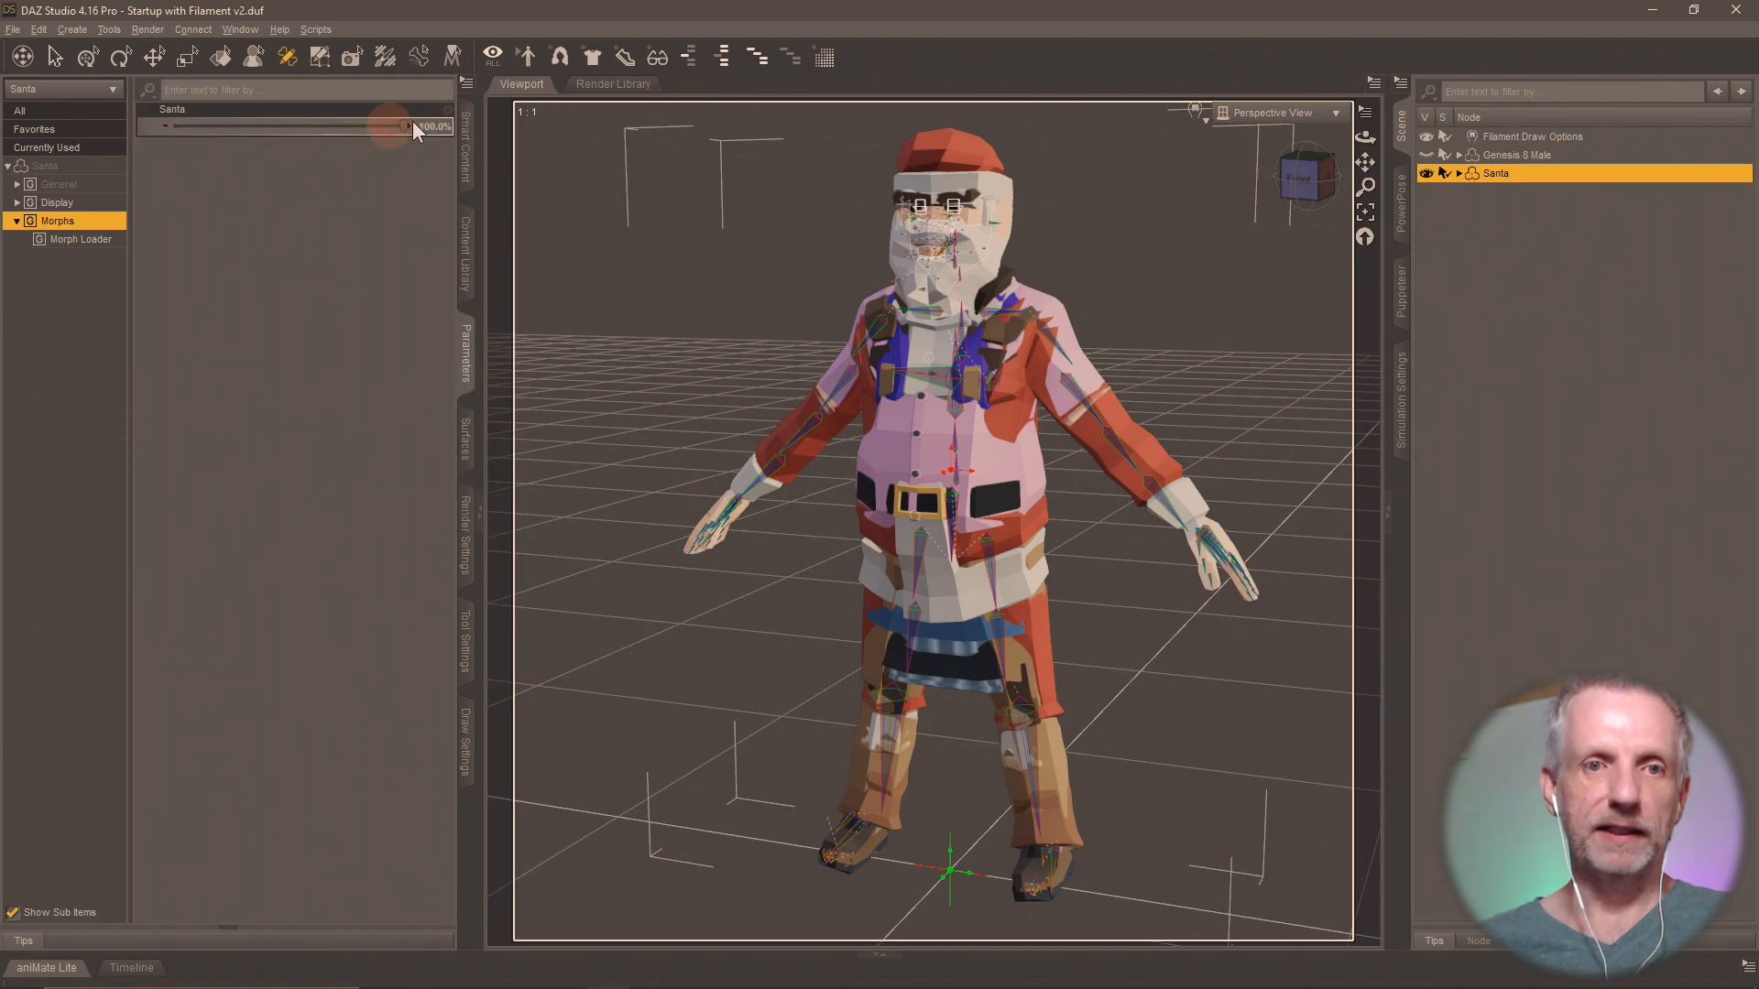
# Rename the Santa morph parameter to "Synty Character" and set its label to "Synty".
pyautogui.click(448, 111)
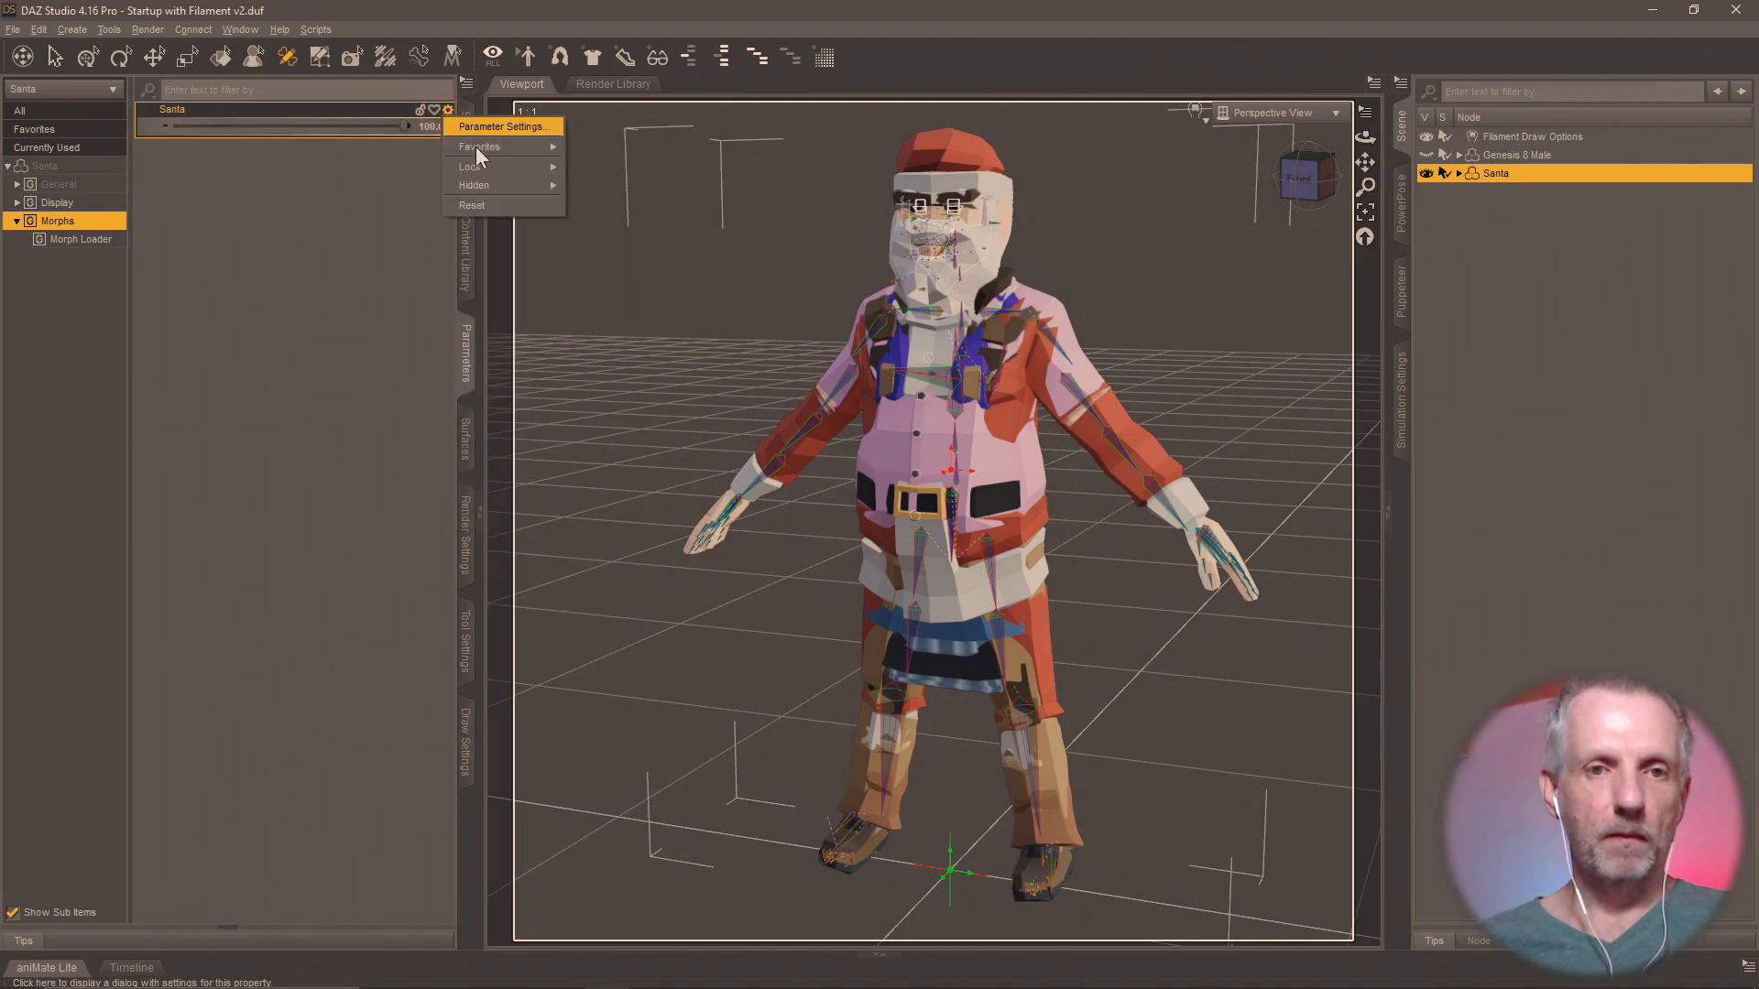
pyautogui.click(542, 124)
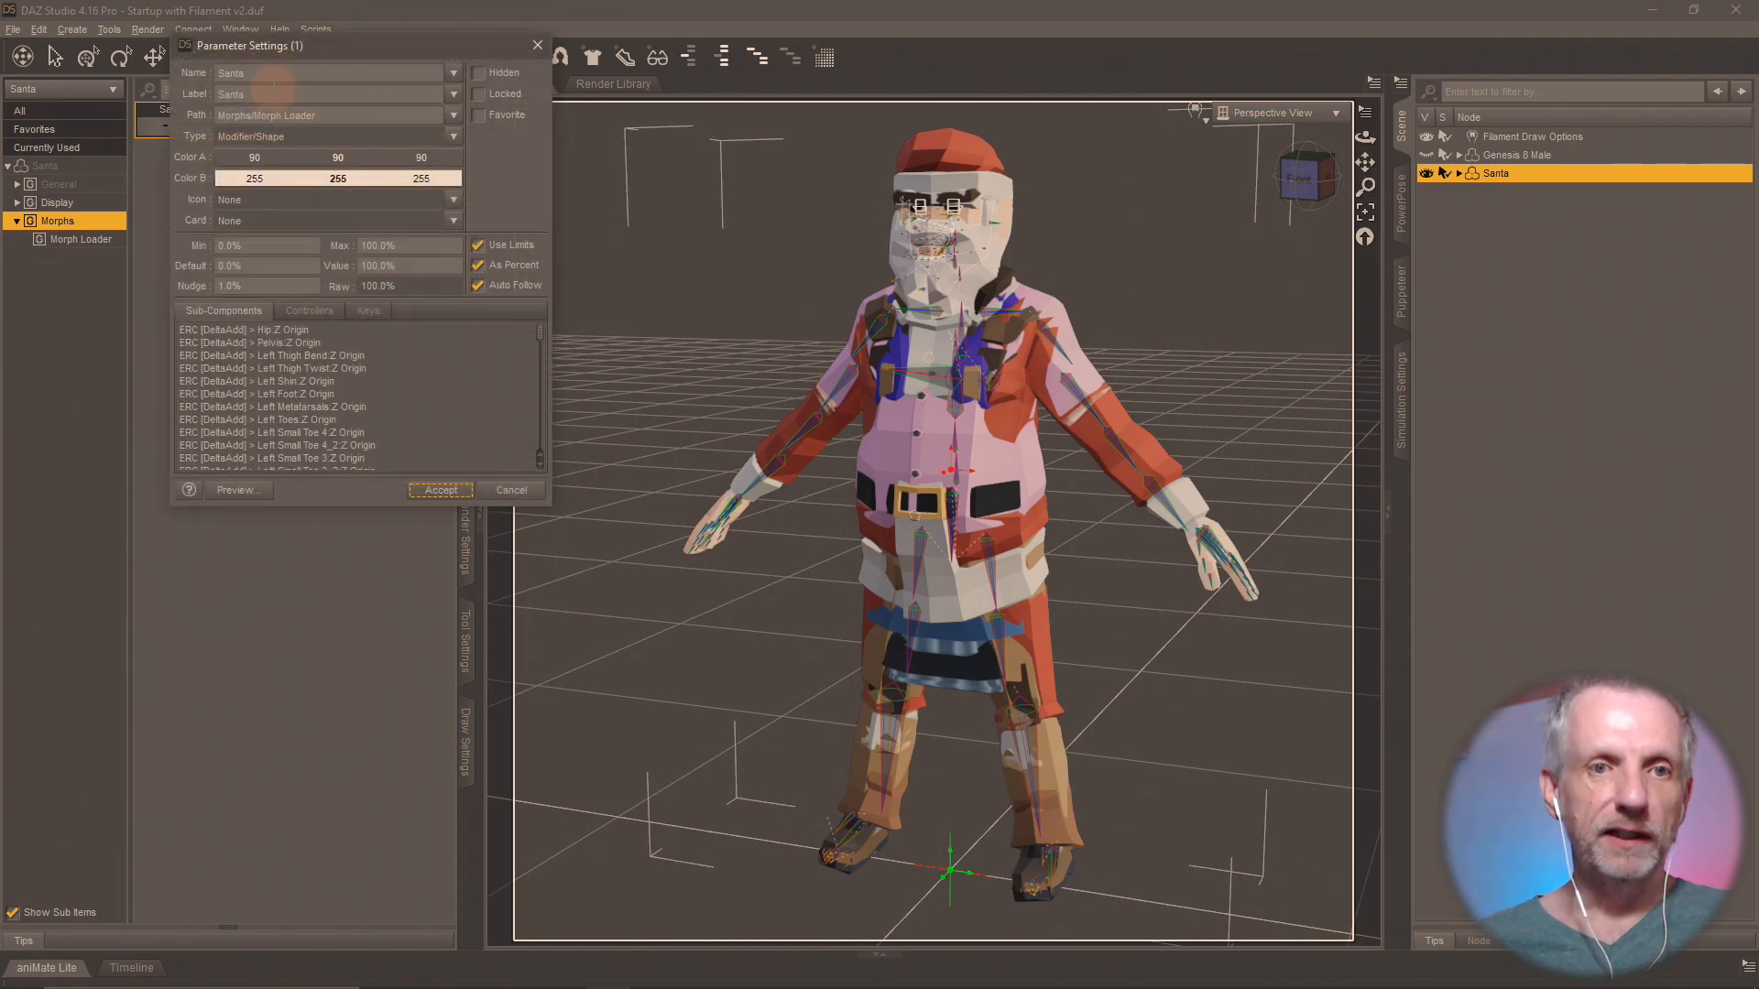
pyautogui.doubleClick(291, 73)
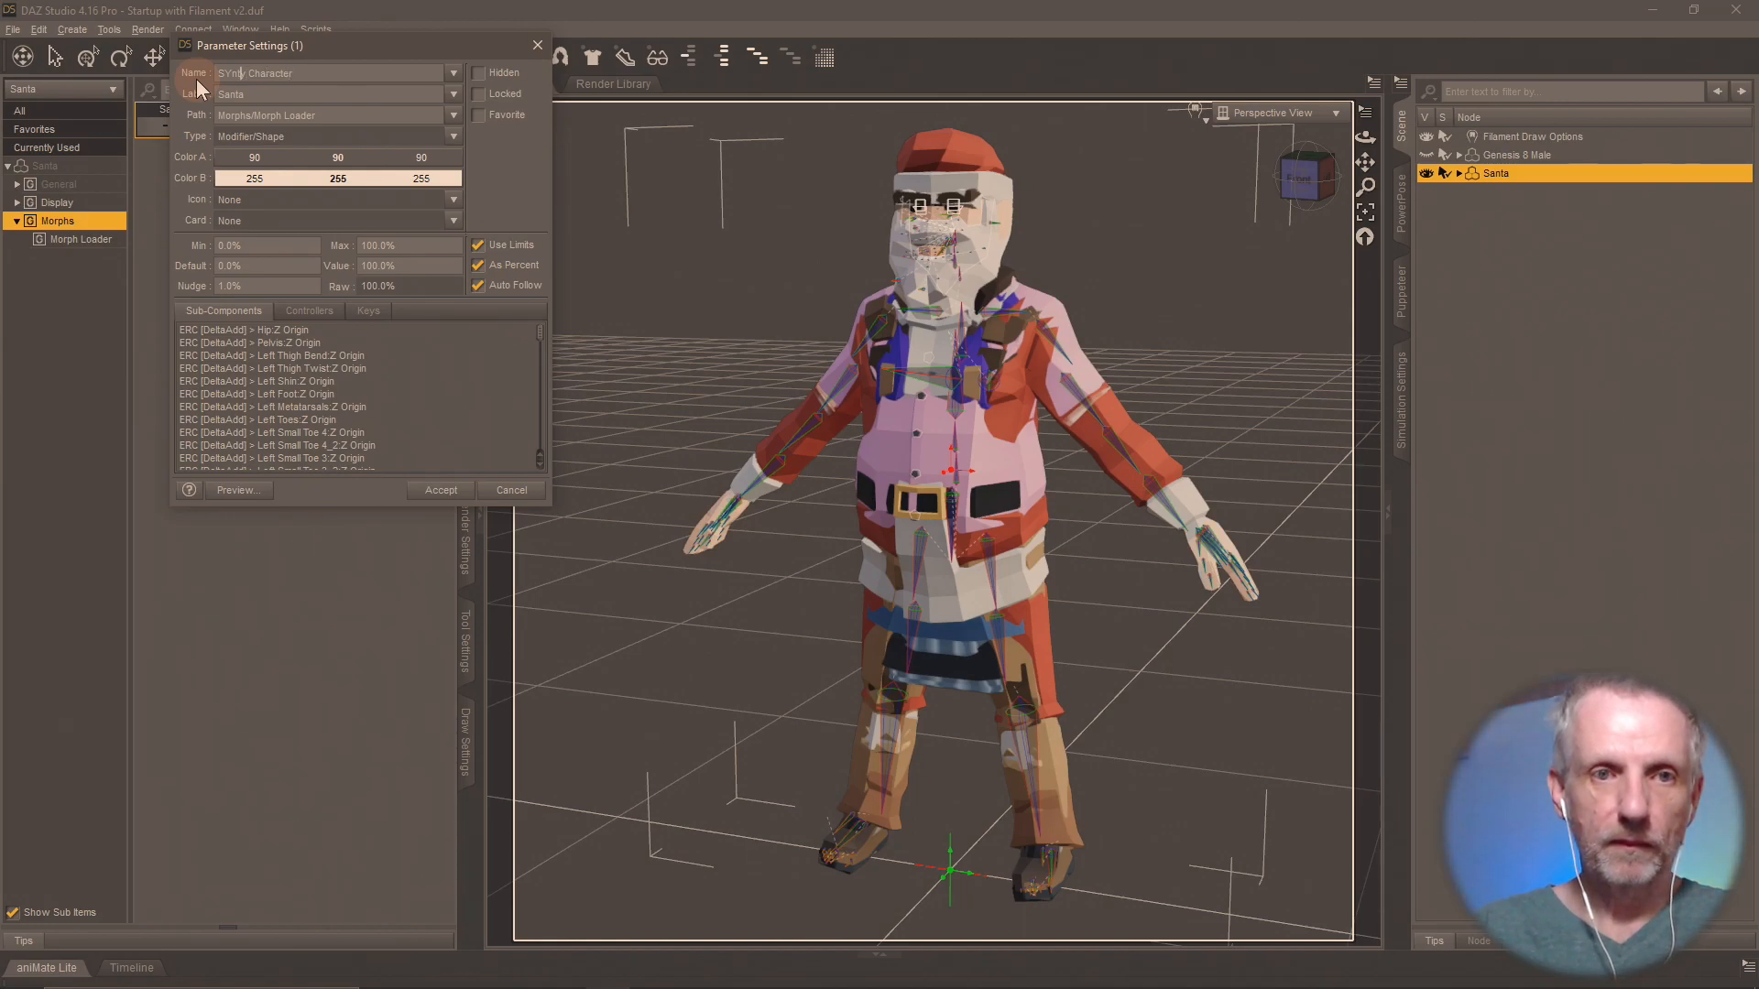
pyautogui.press('BackSpace')
pyautogui.write('y')
pyautogui.press('Tab')
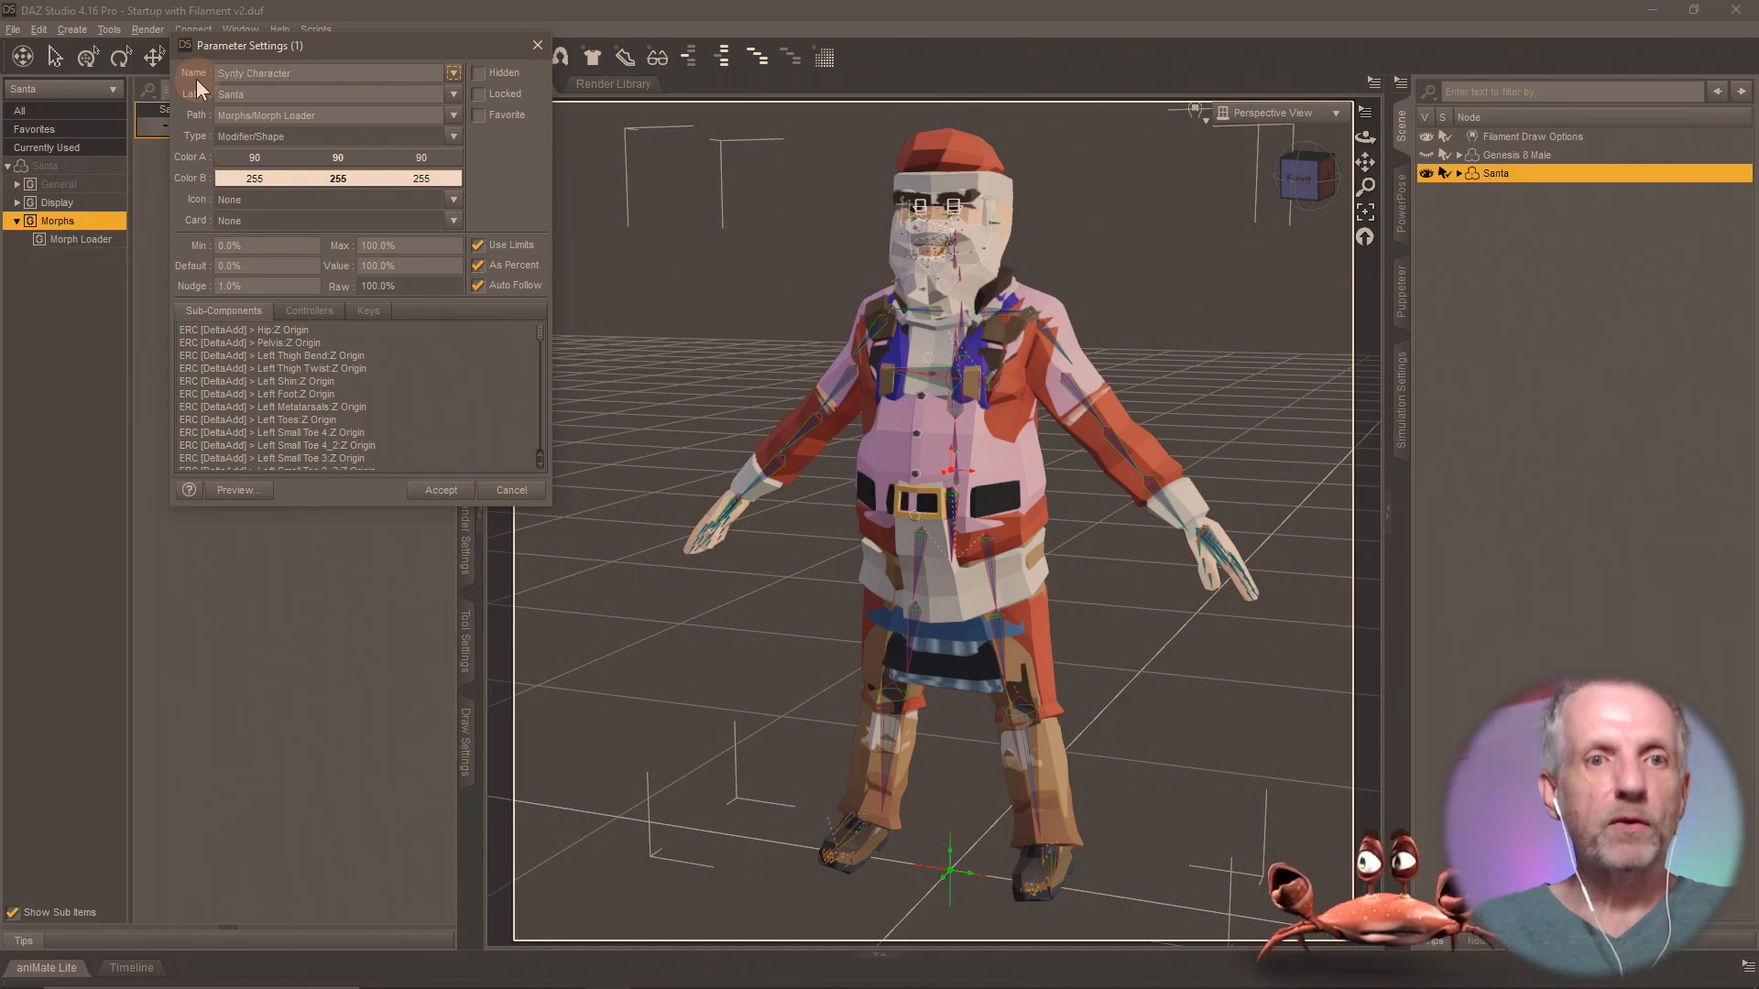
pyautogui.write('Synty')
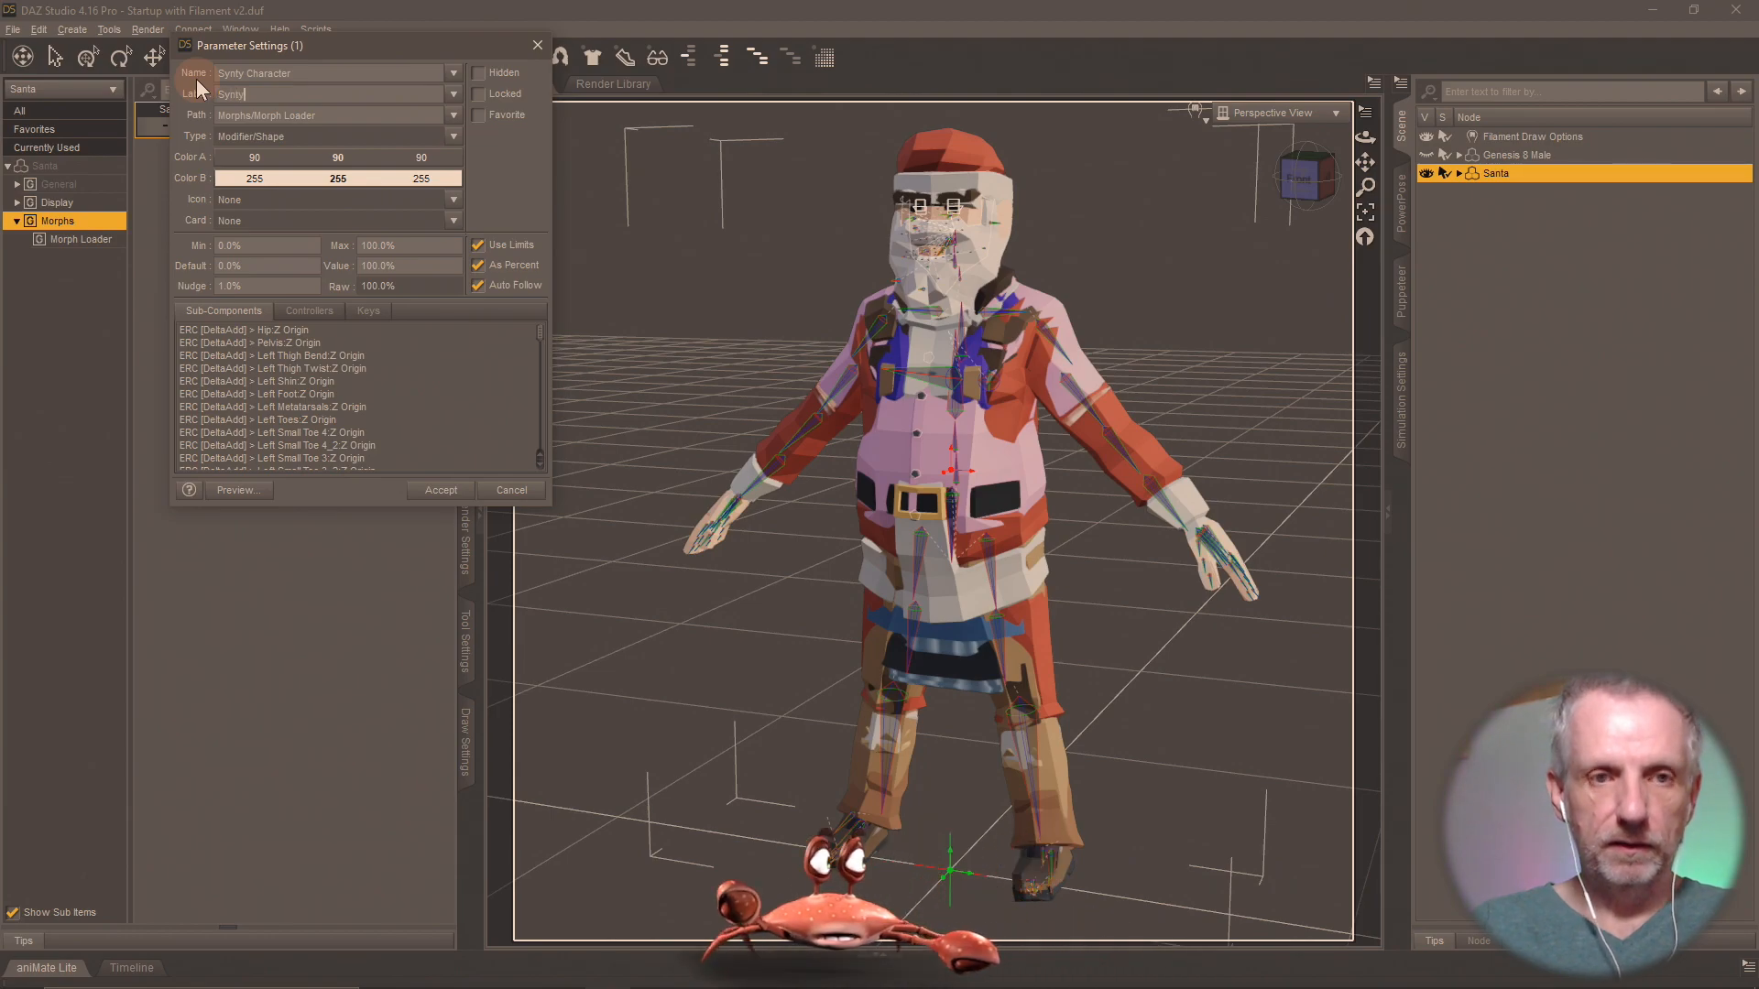
pyautogui.click(441, 488)
pyautogui.moveTo(905, 586)
pyautogui.mouseDown(button='middle')
pyautogui.moveTo(650, 618)
pyautogui.moveTo(623, 646)
pyautogui.moveTo(943, 619)
pyautogui.moveTo(751, 613)
pyautogui.moveTo(903, 579)
pyautogui.mouseUp(button='middle')
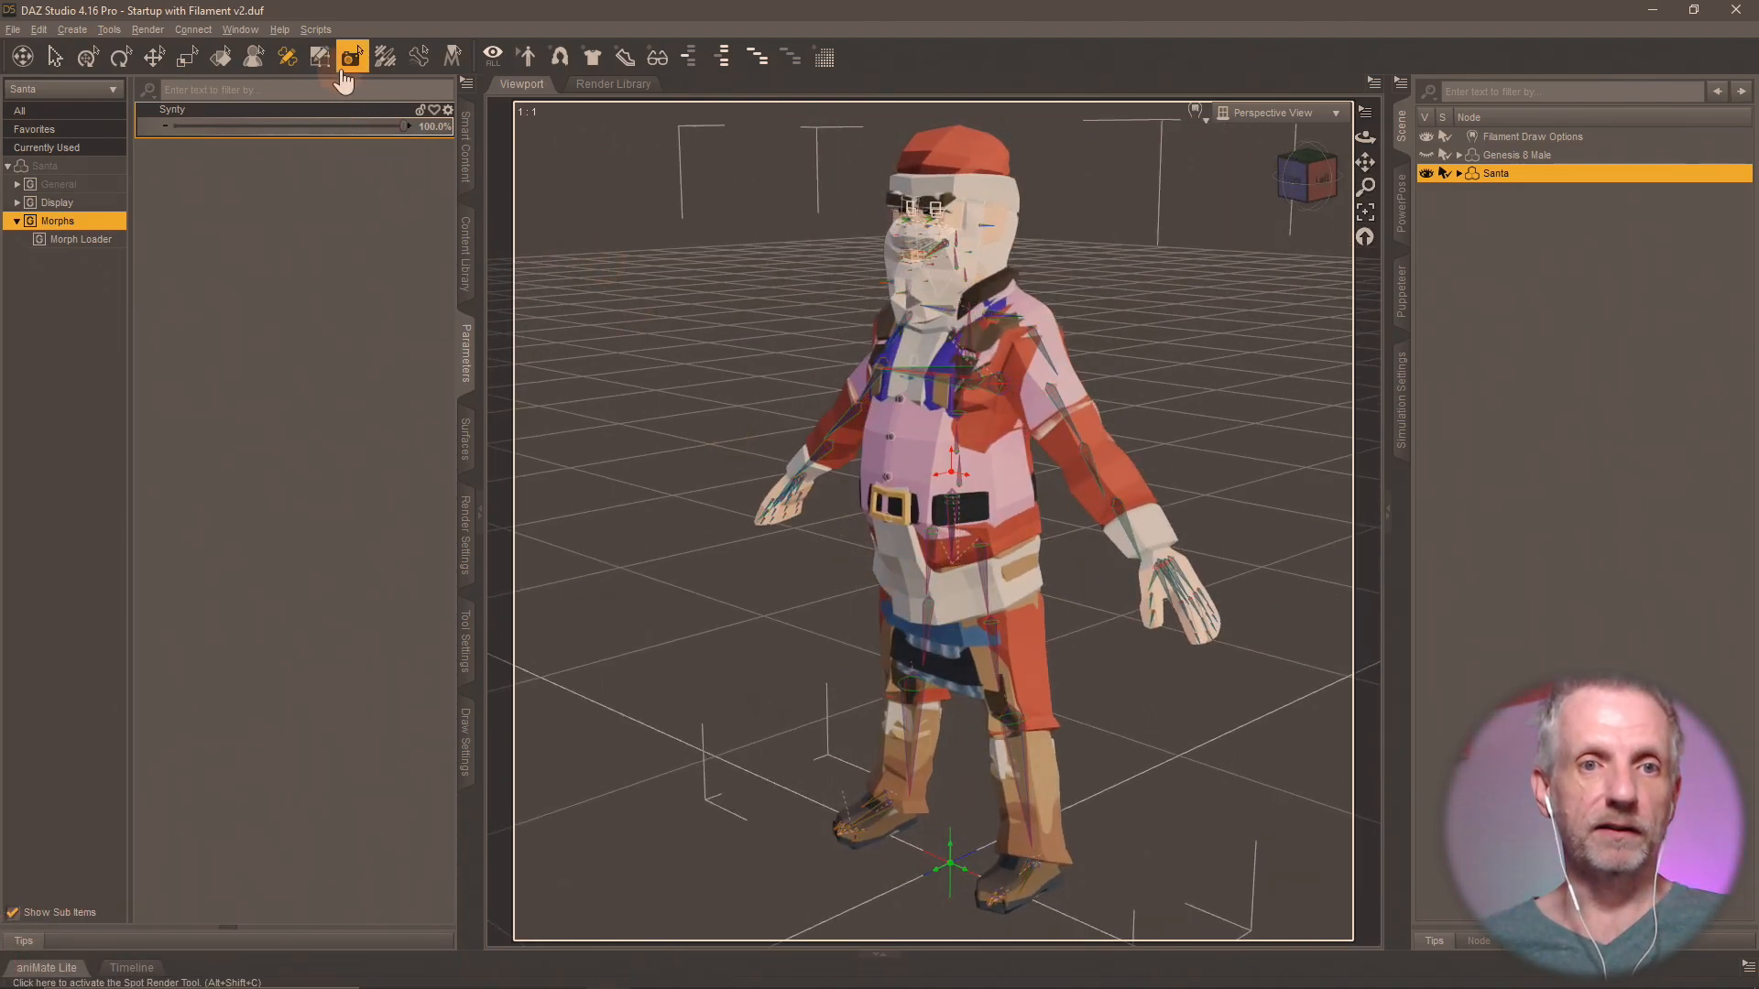
# Activate the Geometry Editor and create a "Shops Pack" sub-folder under DAZ Synty Scenes in the Content Library.
pyautogui.click(319, 56)
pyautogui.click(473, 265)
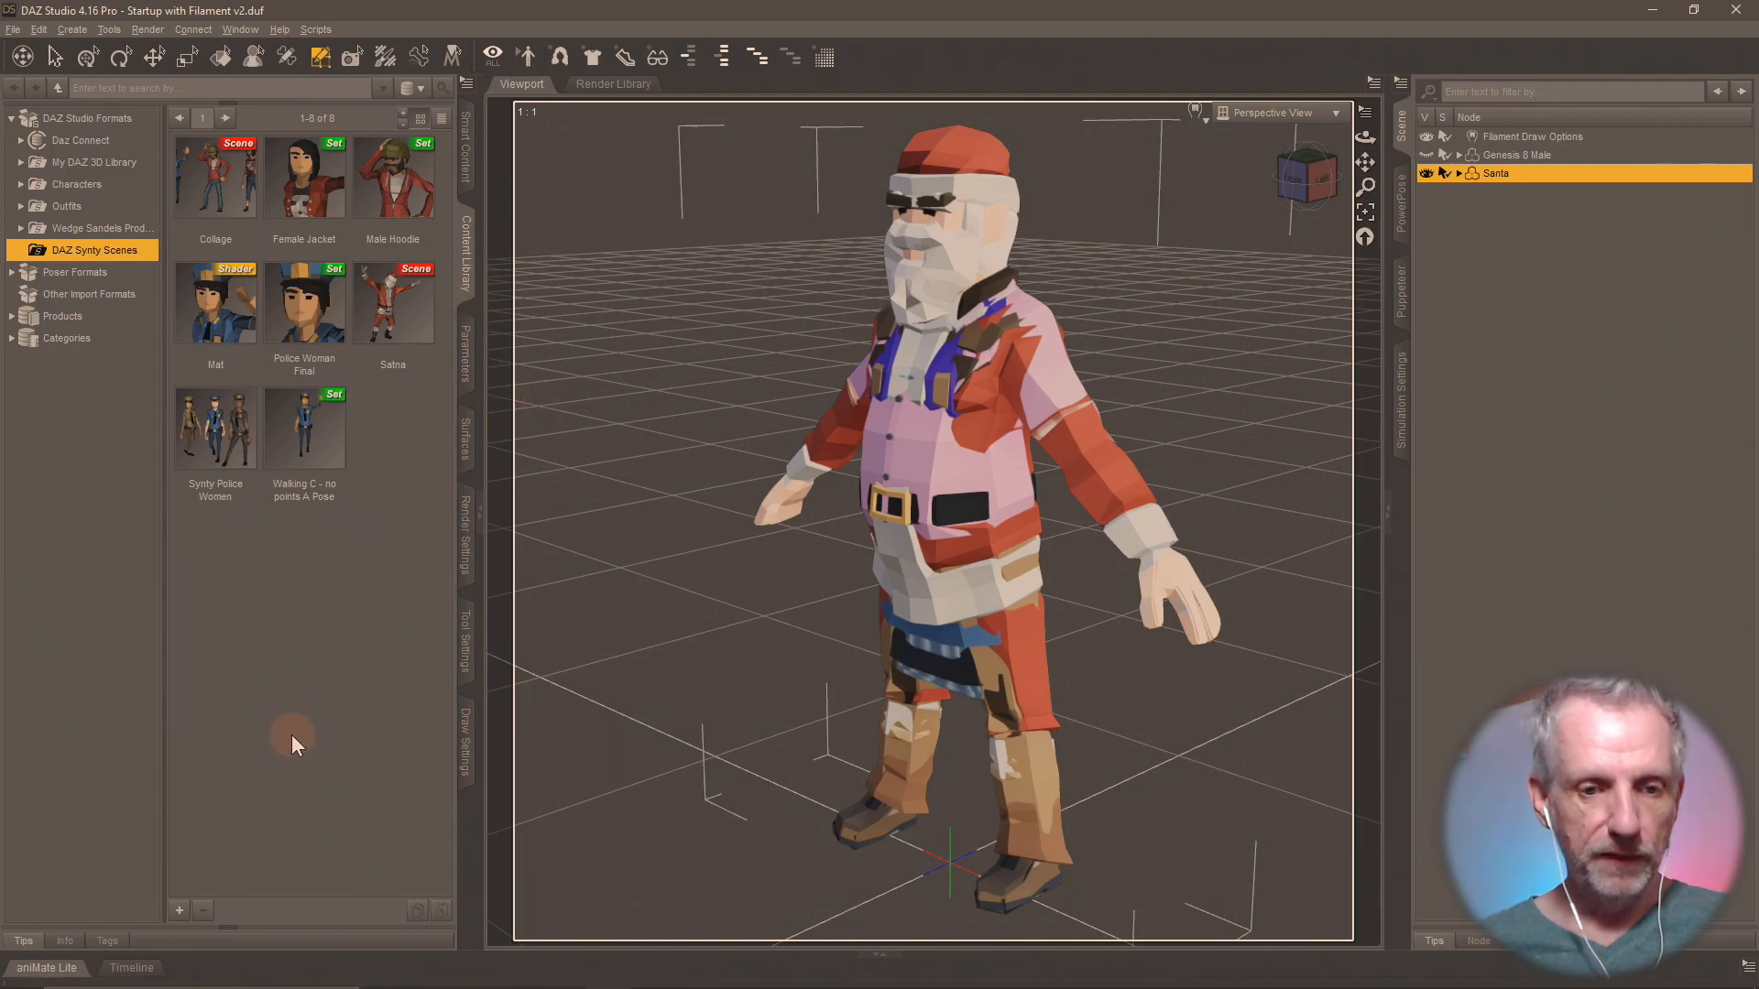
pyautogui.rightClick(118, 255)
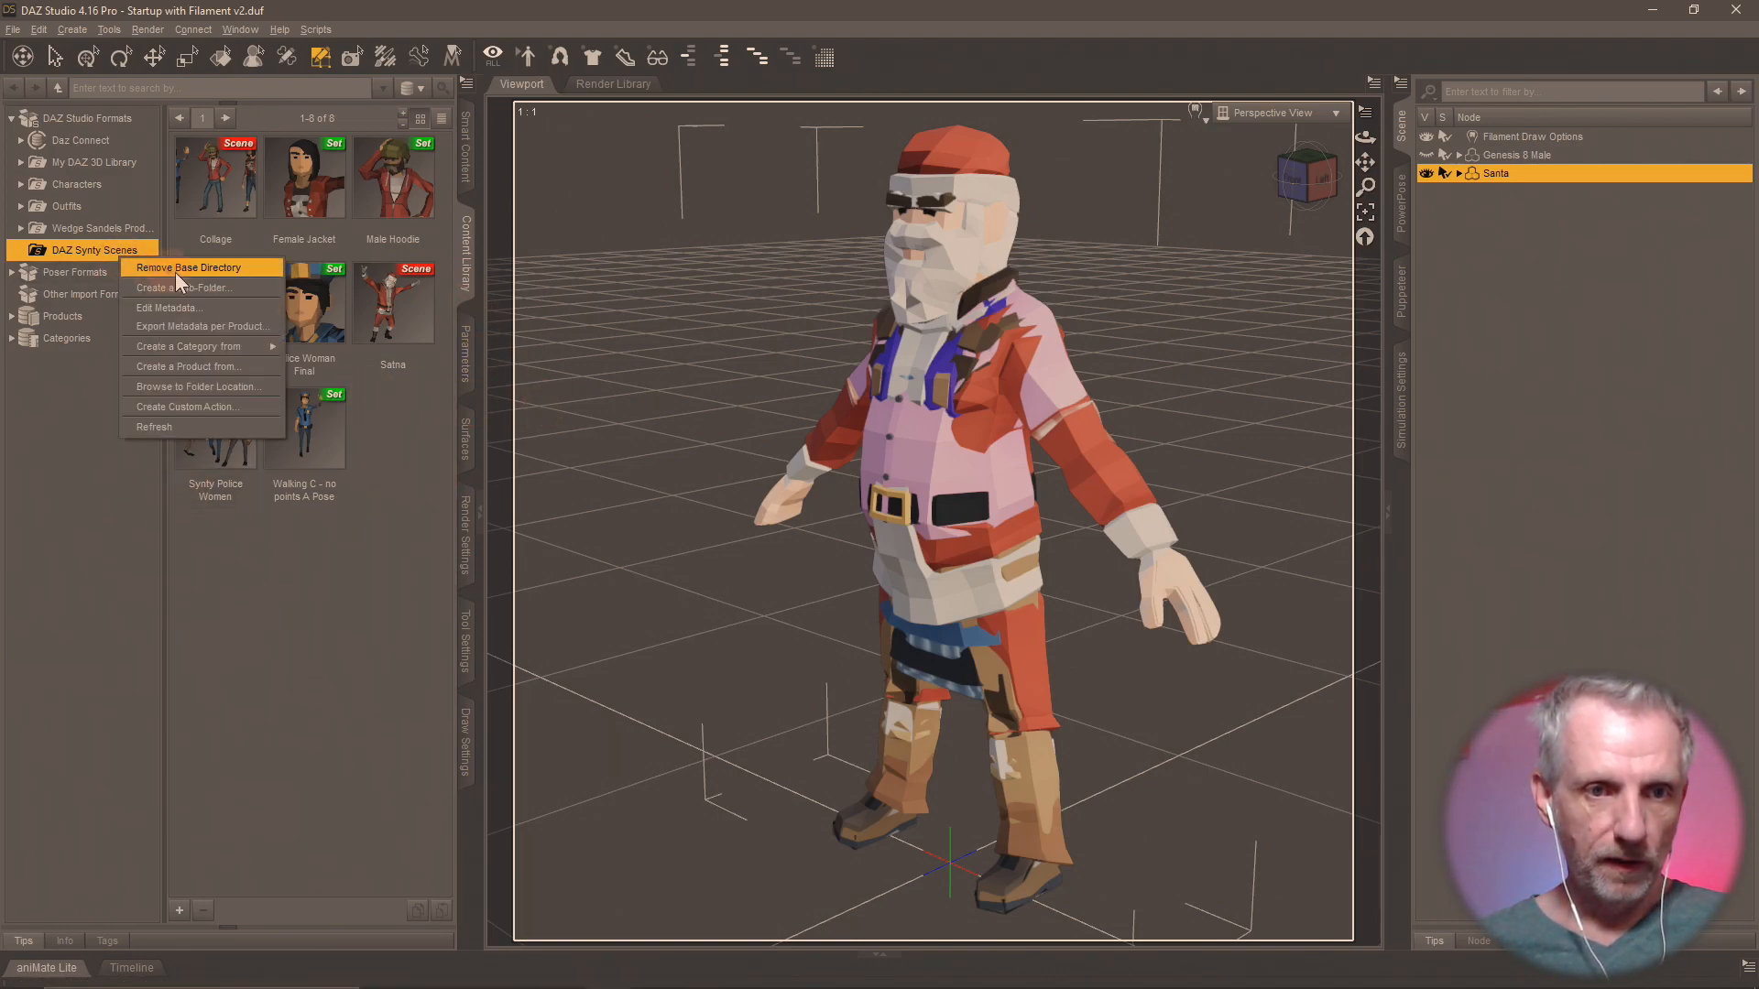
pyautogui.click(245, 289)
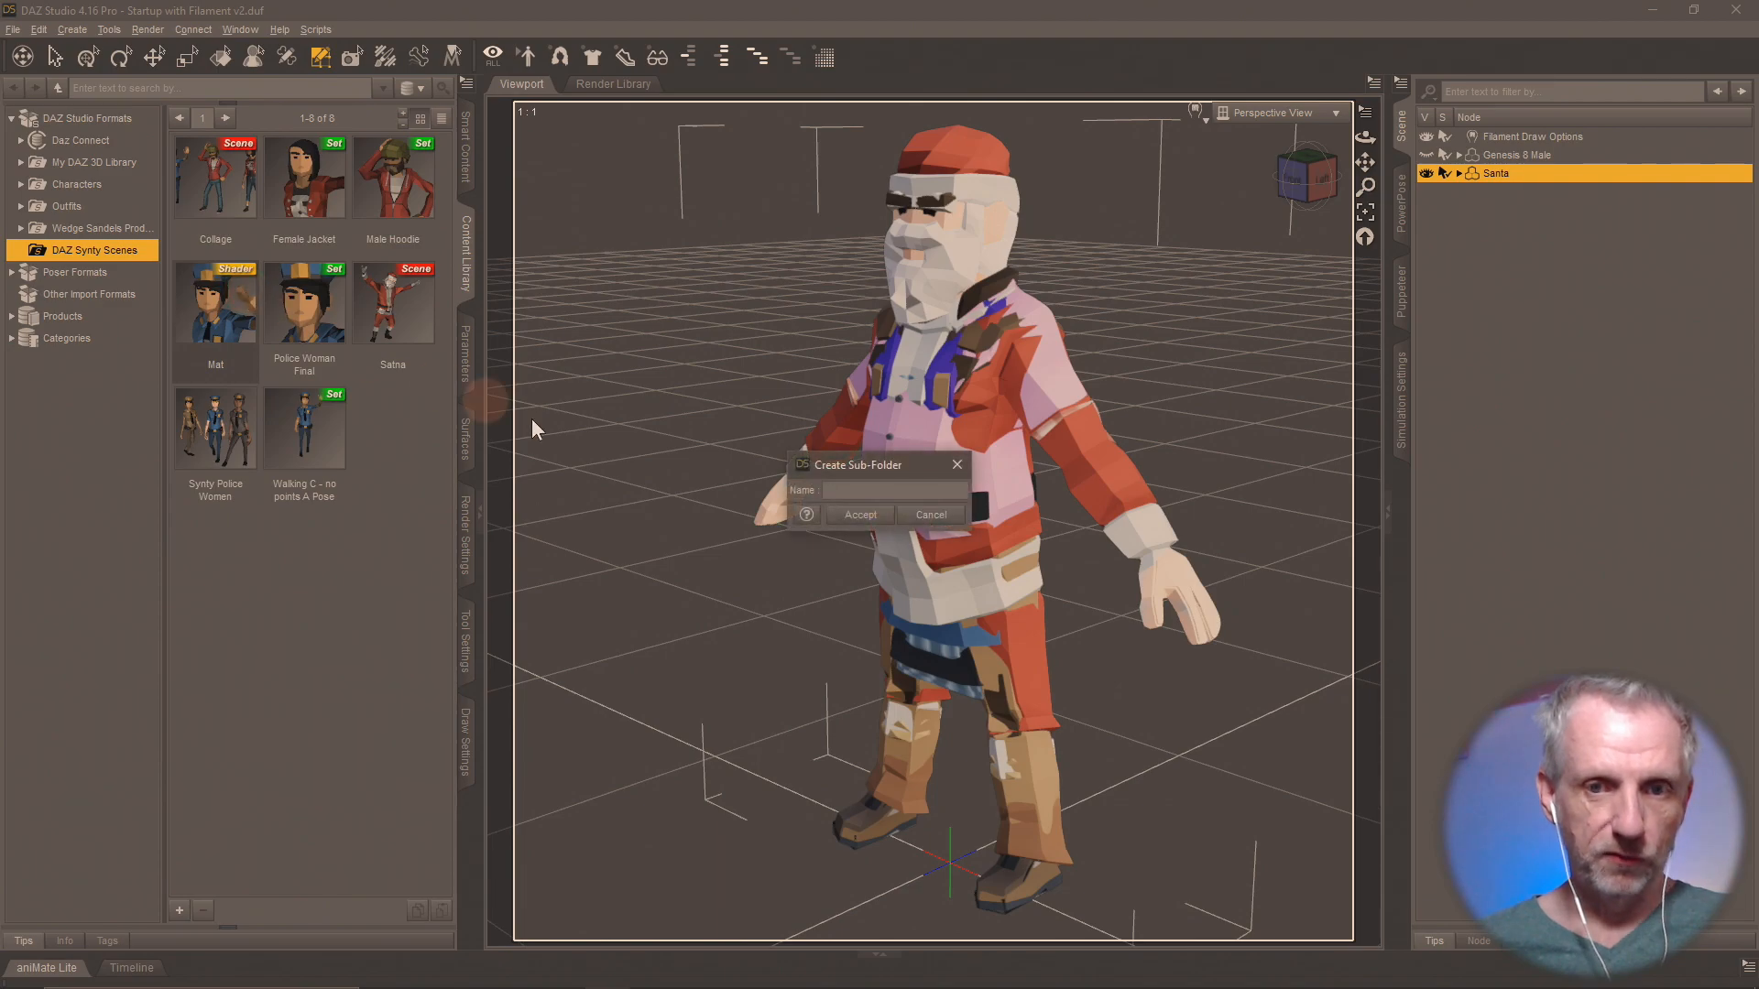
pyautogui.write('Shops Pack')
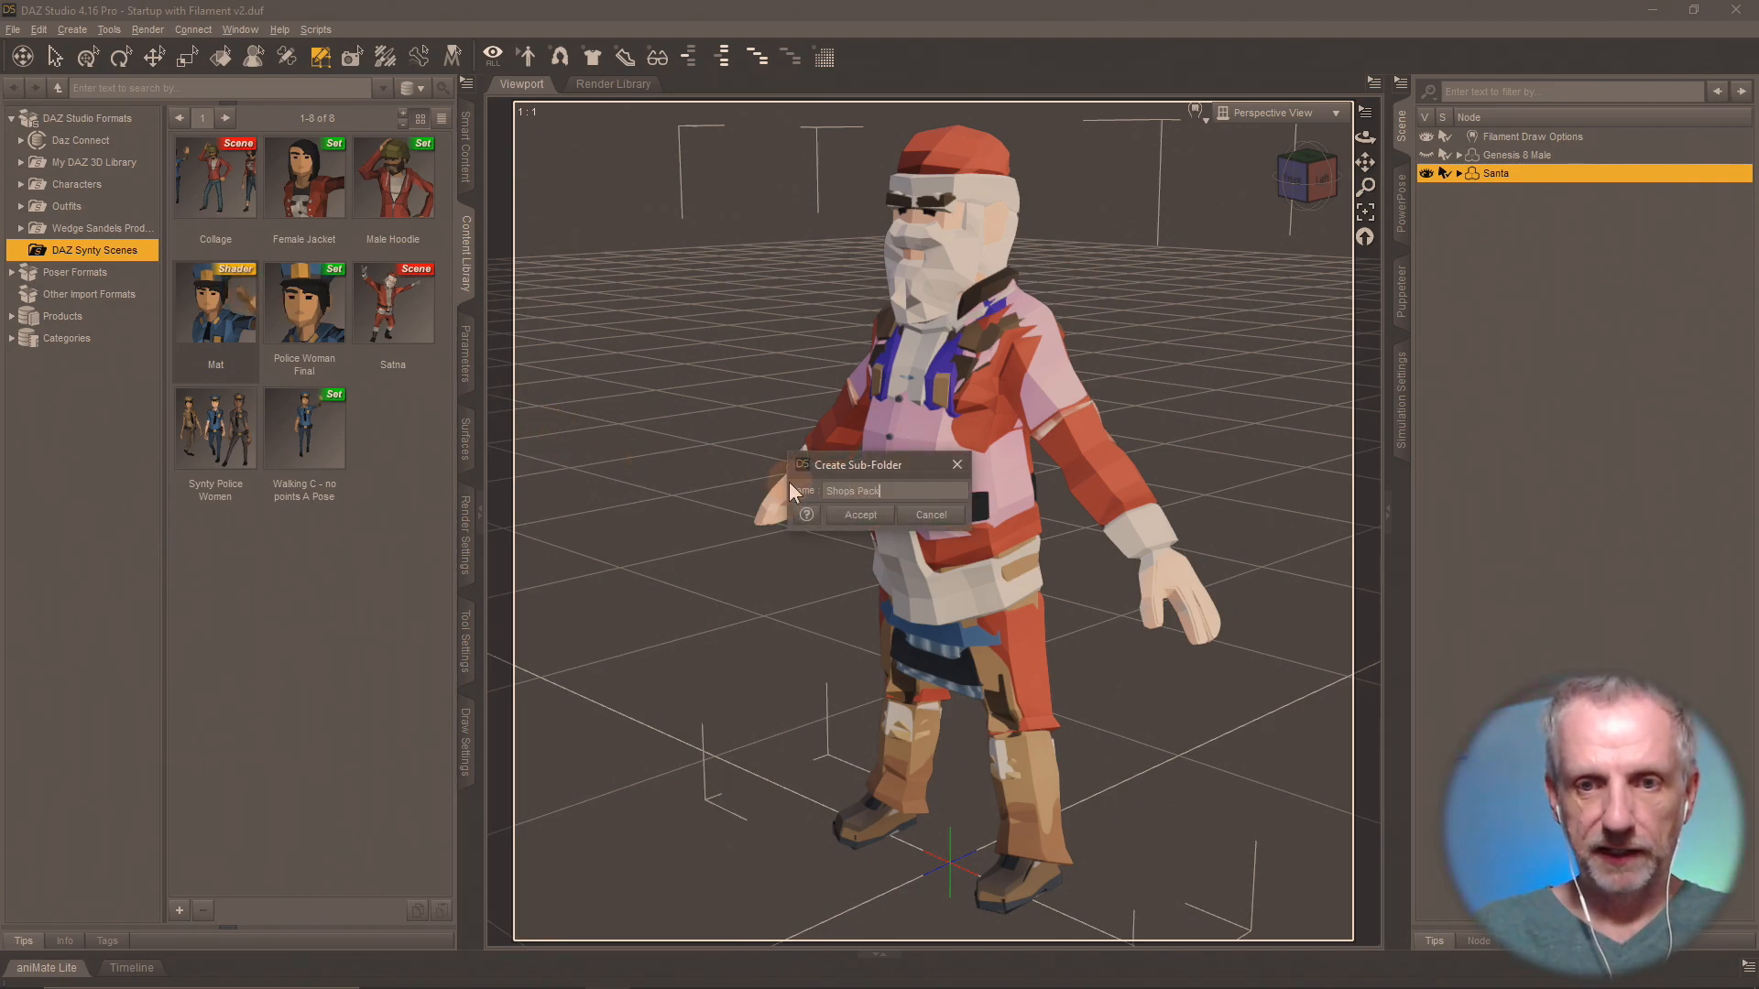
pyautogui.press('Return')
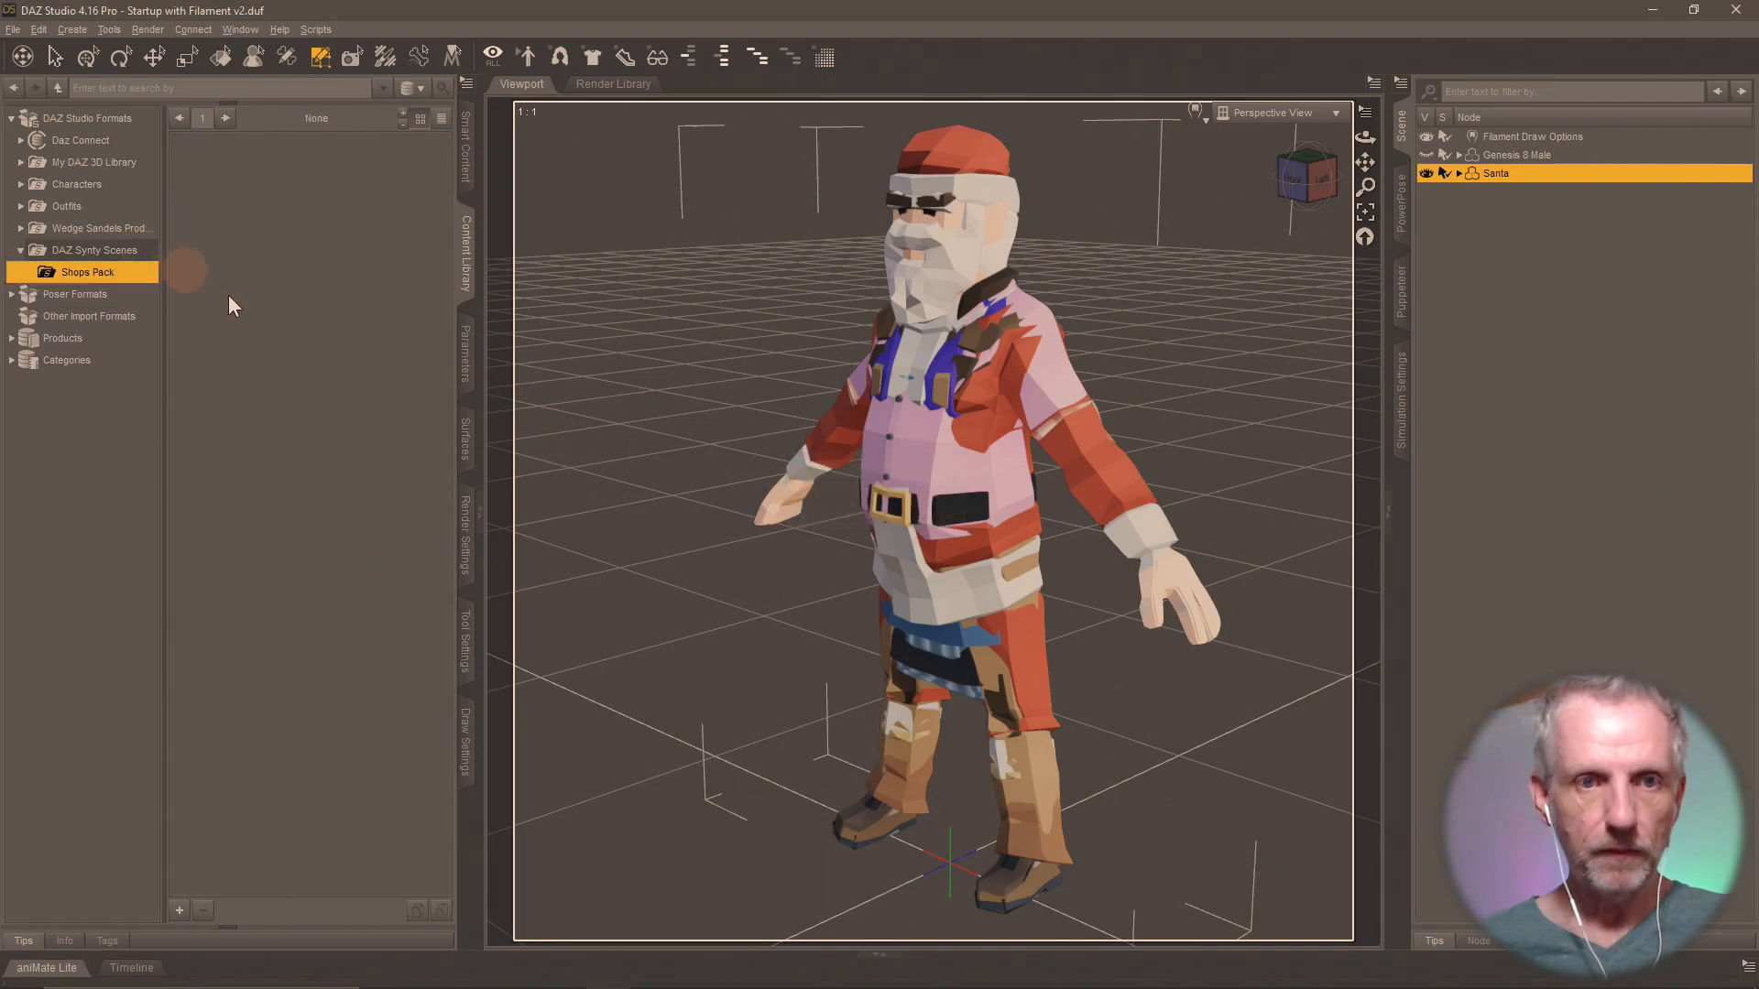
# Save the Santa figure alone as a compressed scene subset named "All Shops Characters" in the Shops Pack folder.
pyautogui.click(179, 909)
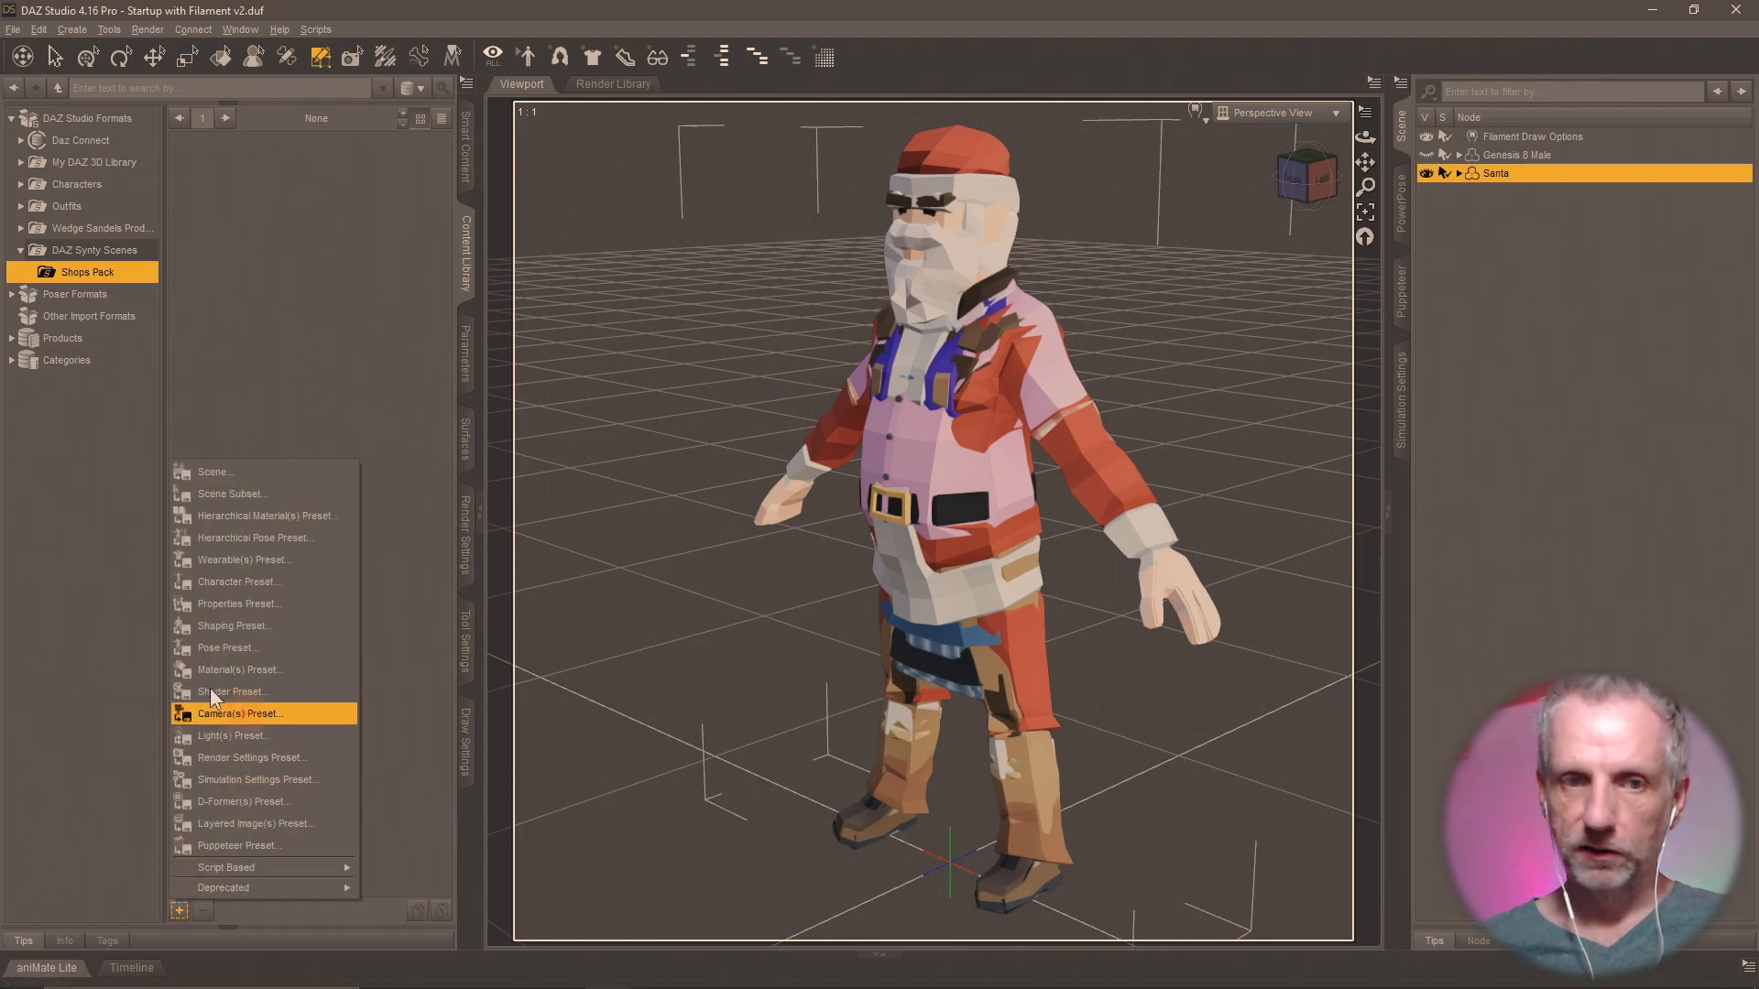
pyautogui.click(282, 495)
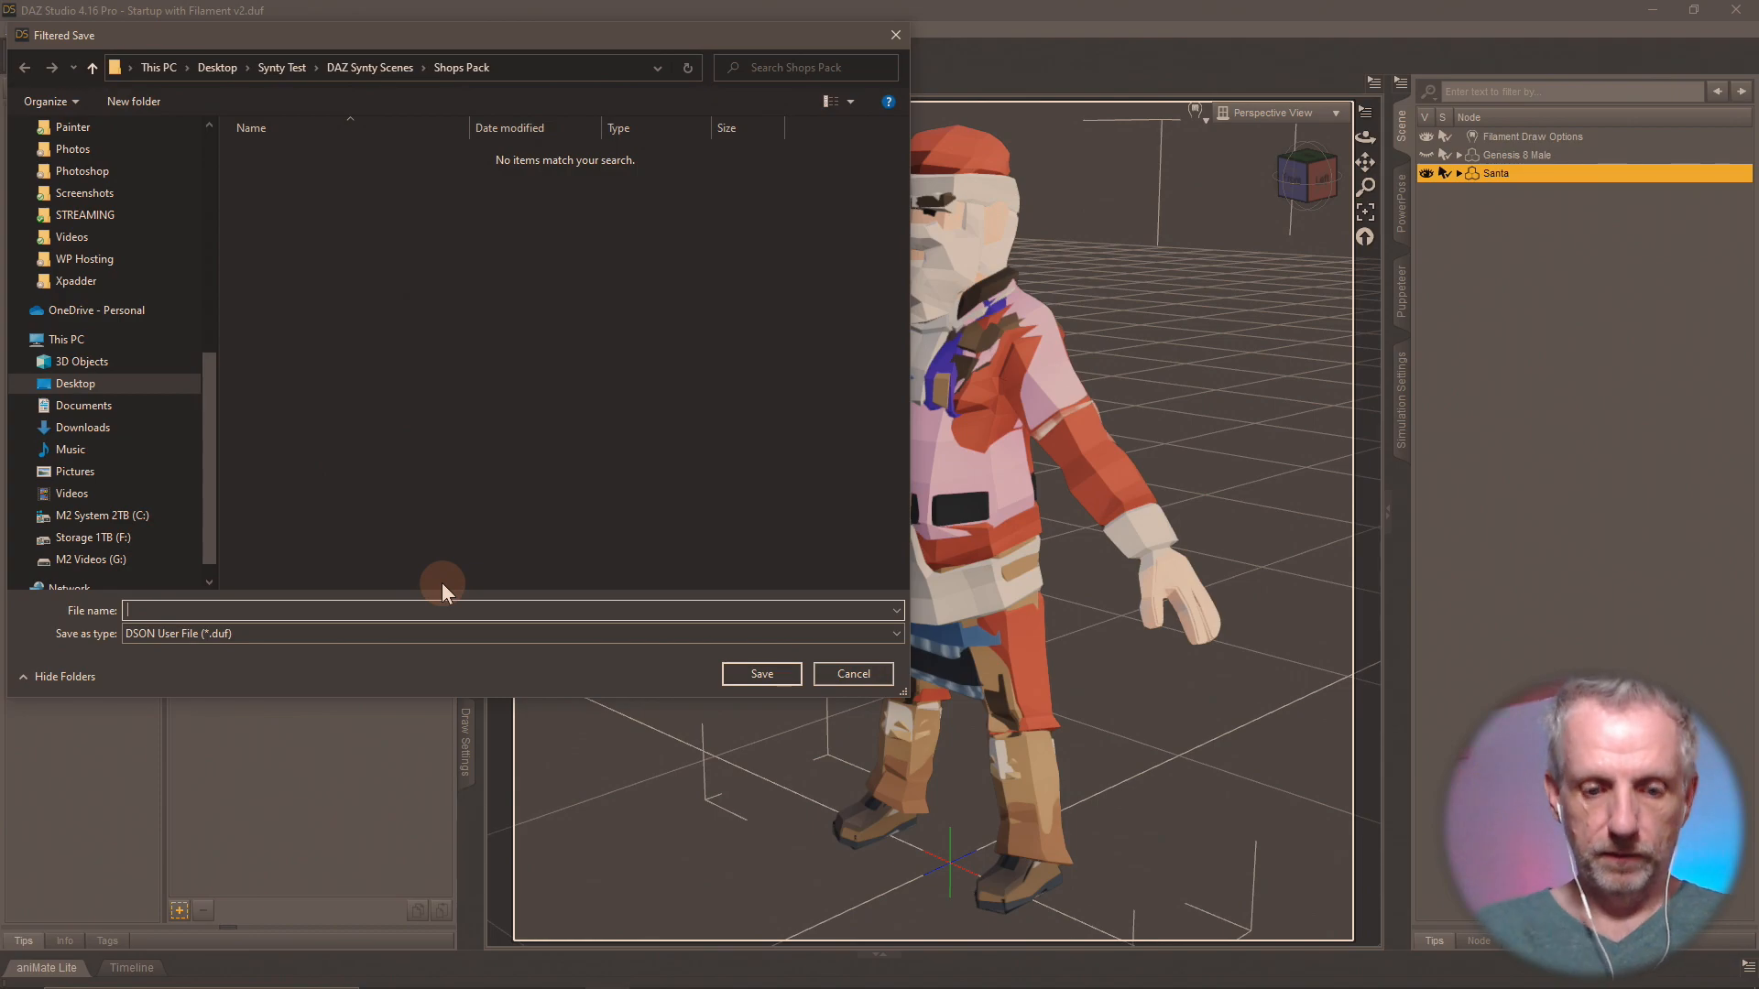
pyautogui.write('All Shop')
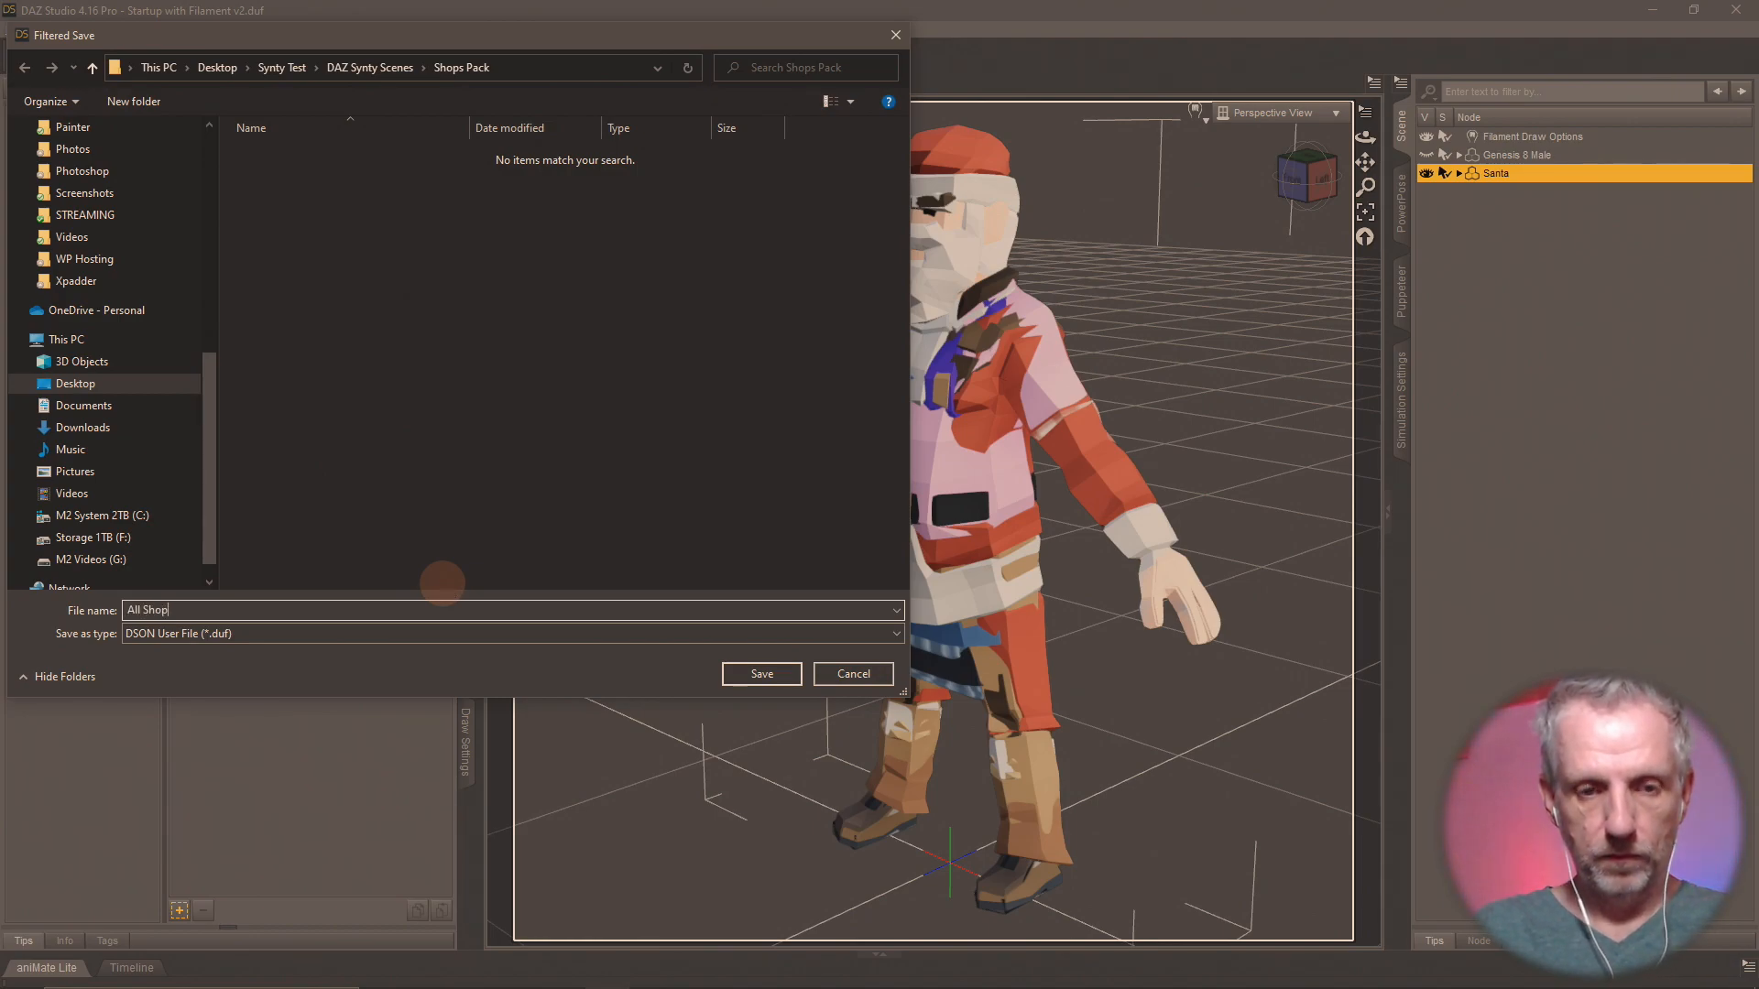
pyautogui.write('s Characters')
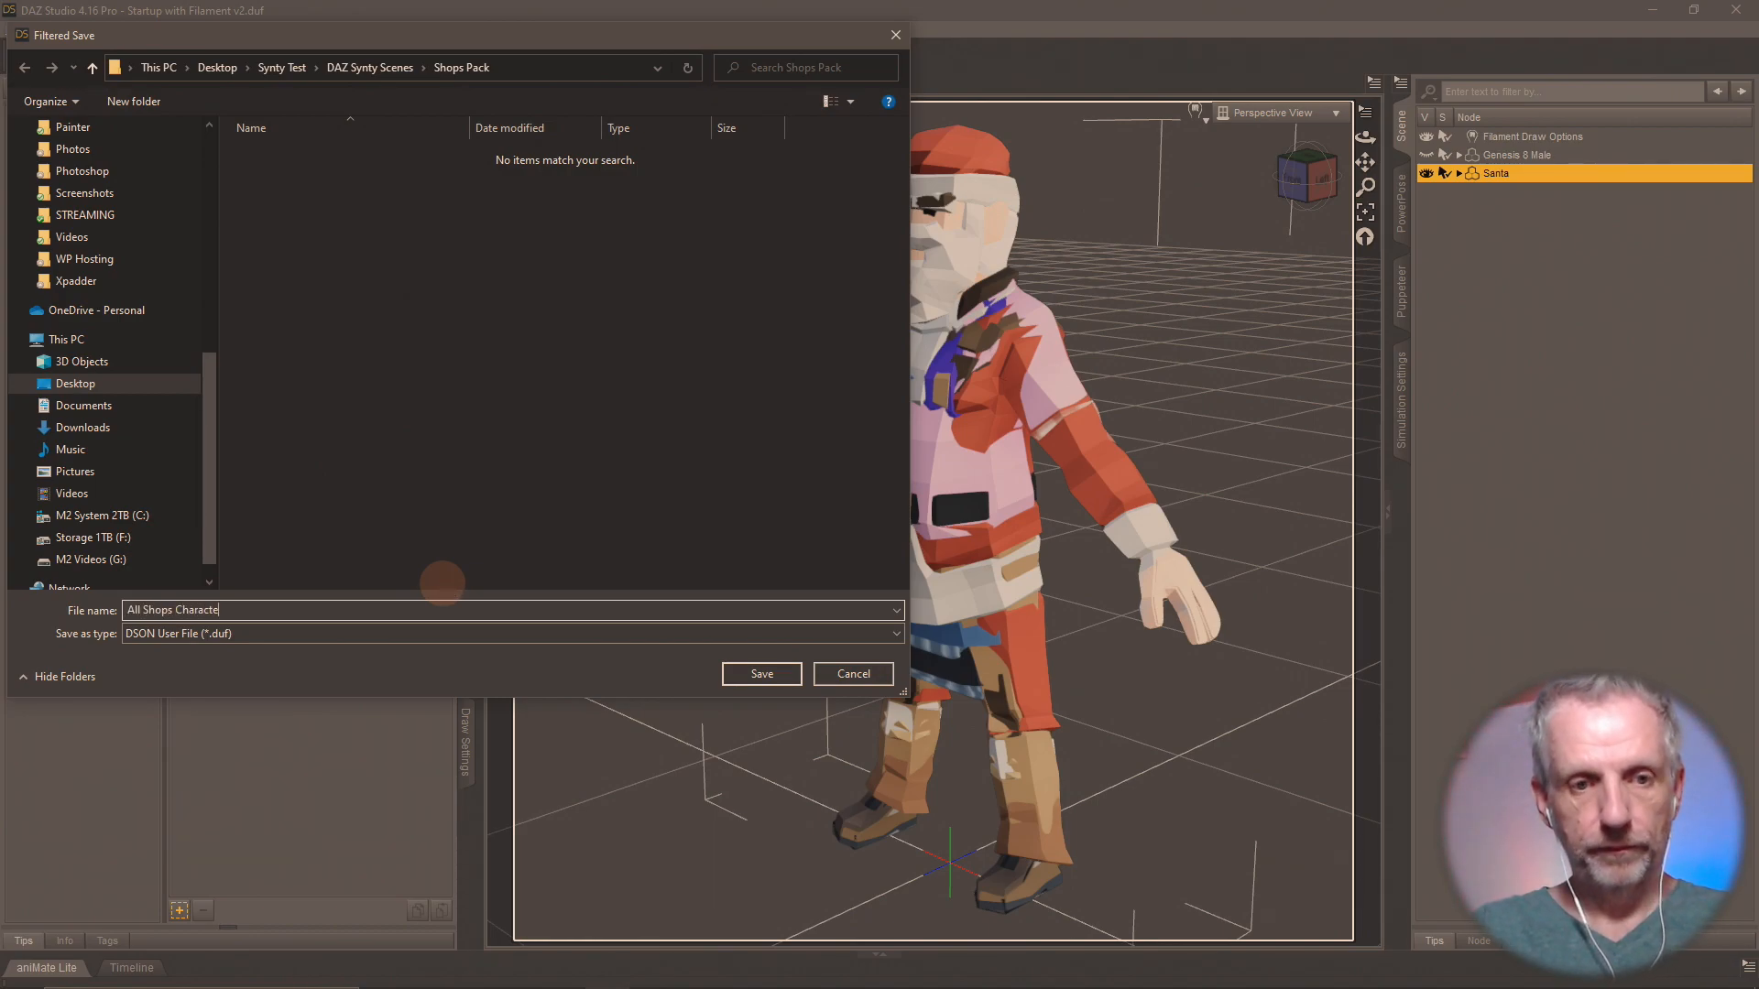
pyautogui.press('Return')
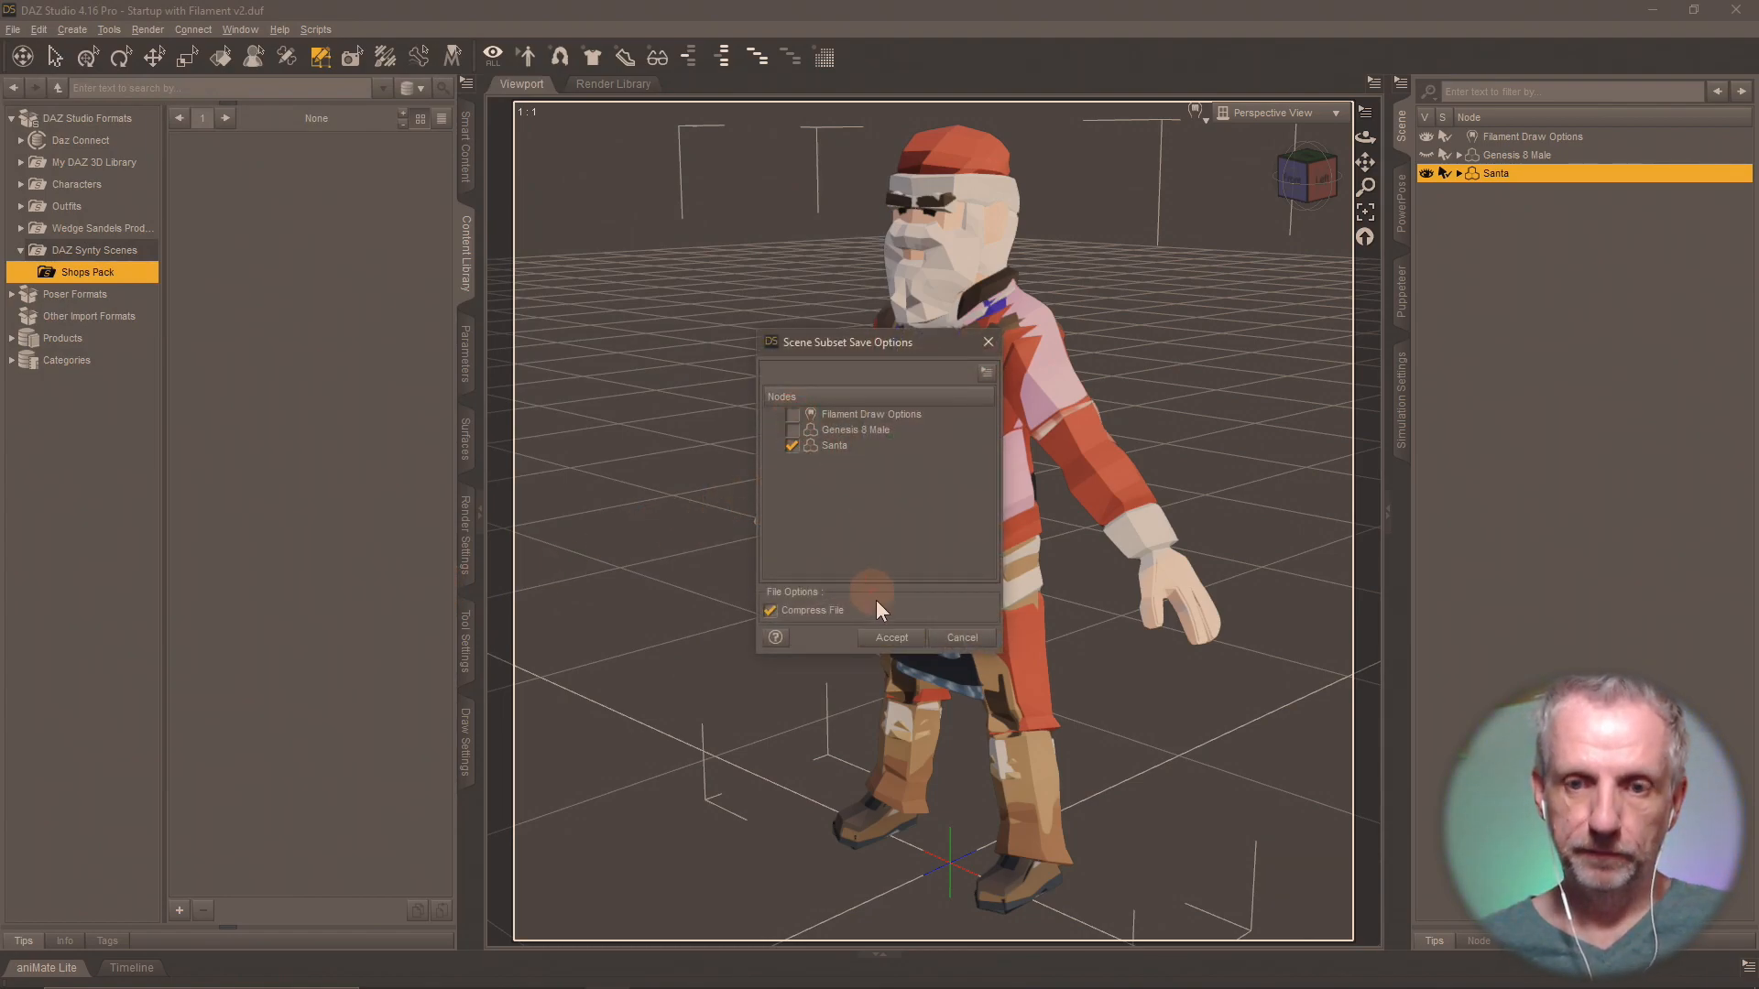
pyautogui.click(890, 638)
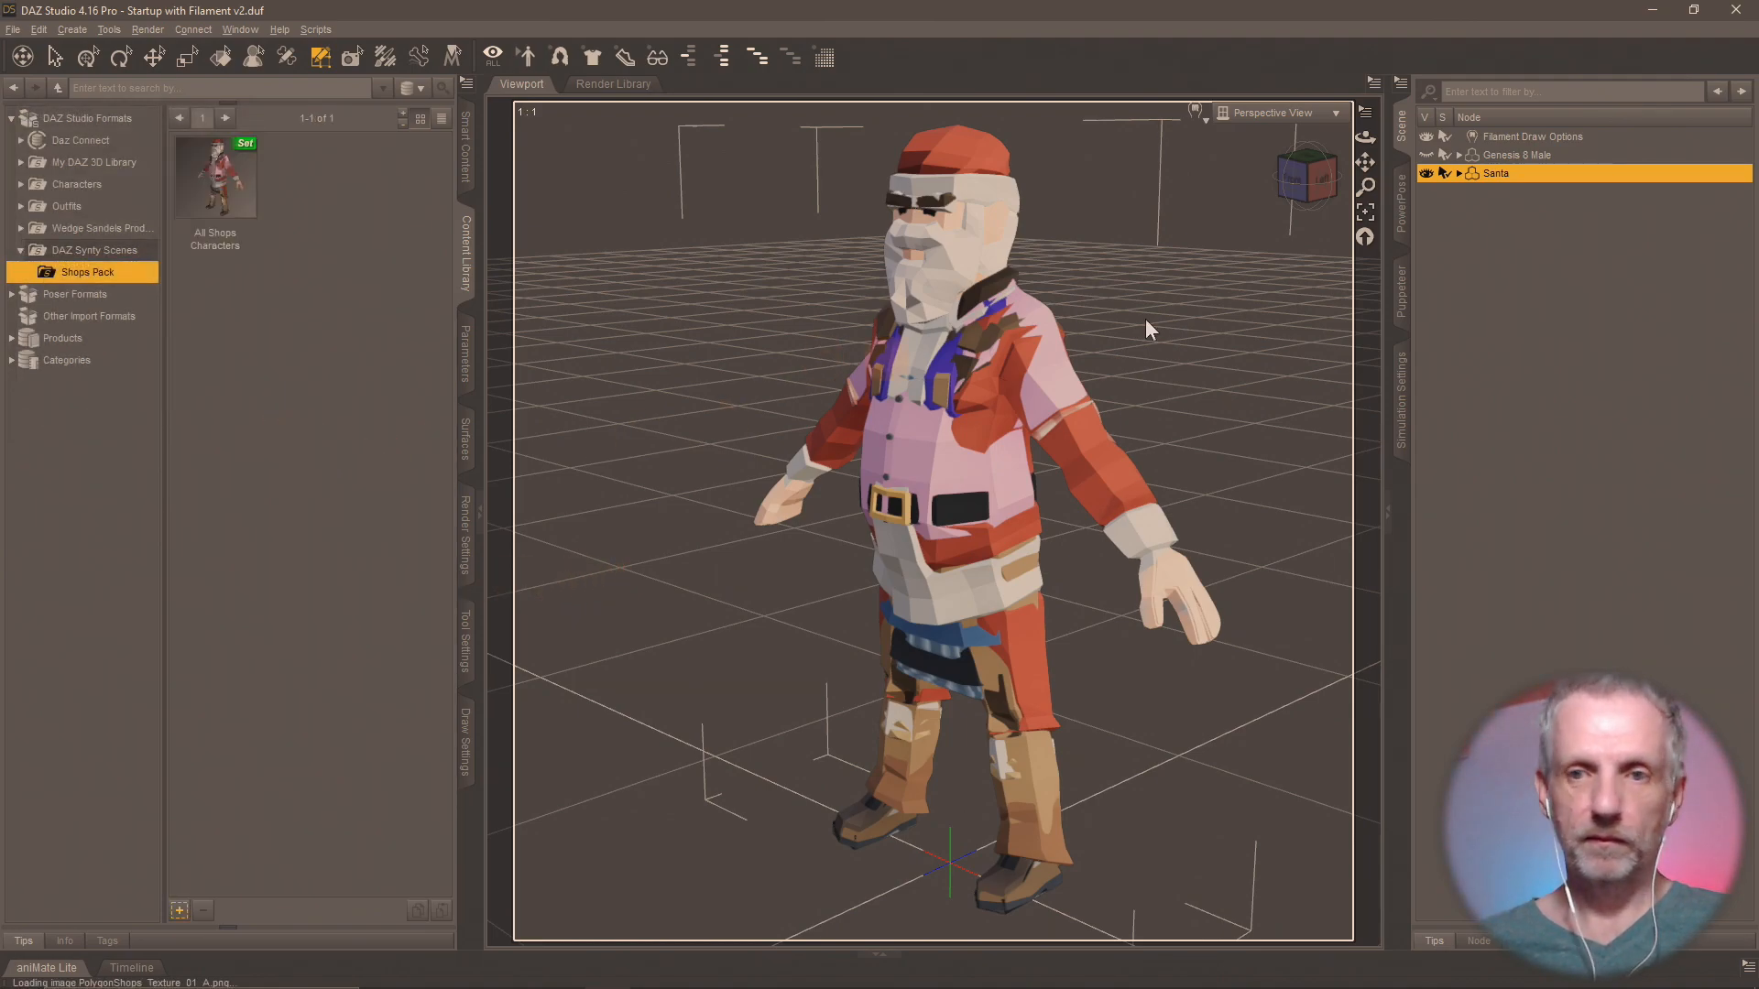
# Delete the Genesis 8 Male figure from the scene.
pyautogui.click(1559, 154)
pyautogui.press('Delete')
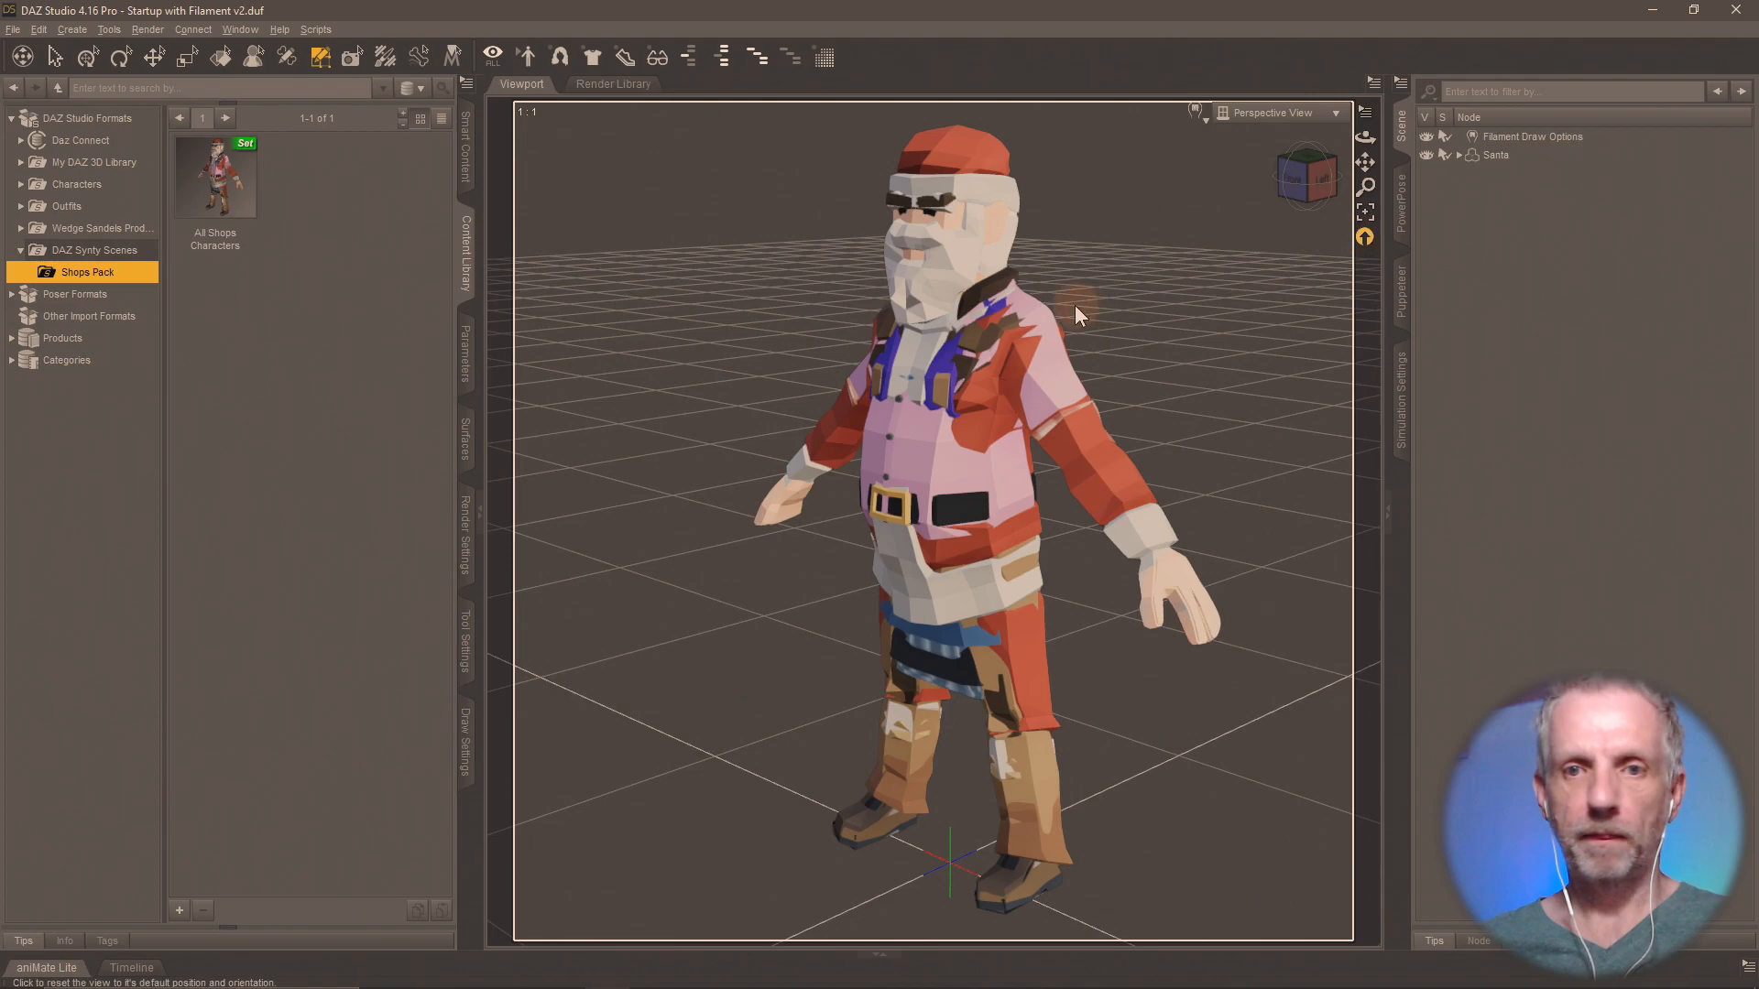
pyautogui.moveTo(798, 506)
pyautogui.mouseDown(button='middle')
pyautogui.moveTo(810, 496)
pyautogui.moveTo(785, 510)
pyautogui.mouseUp(button='middle')
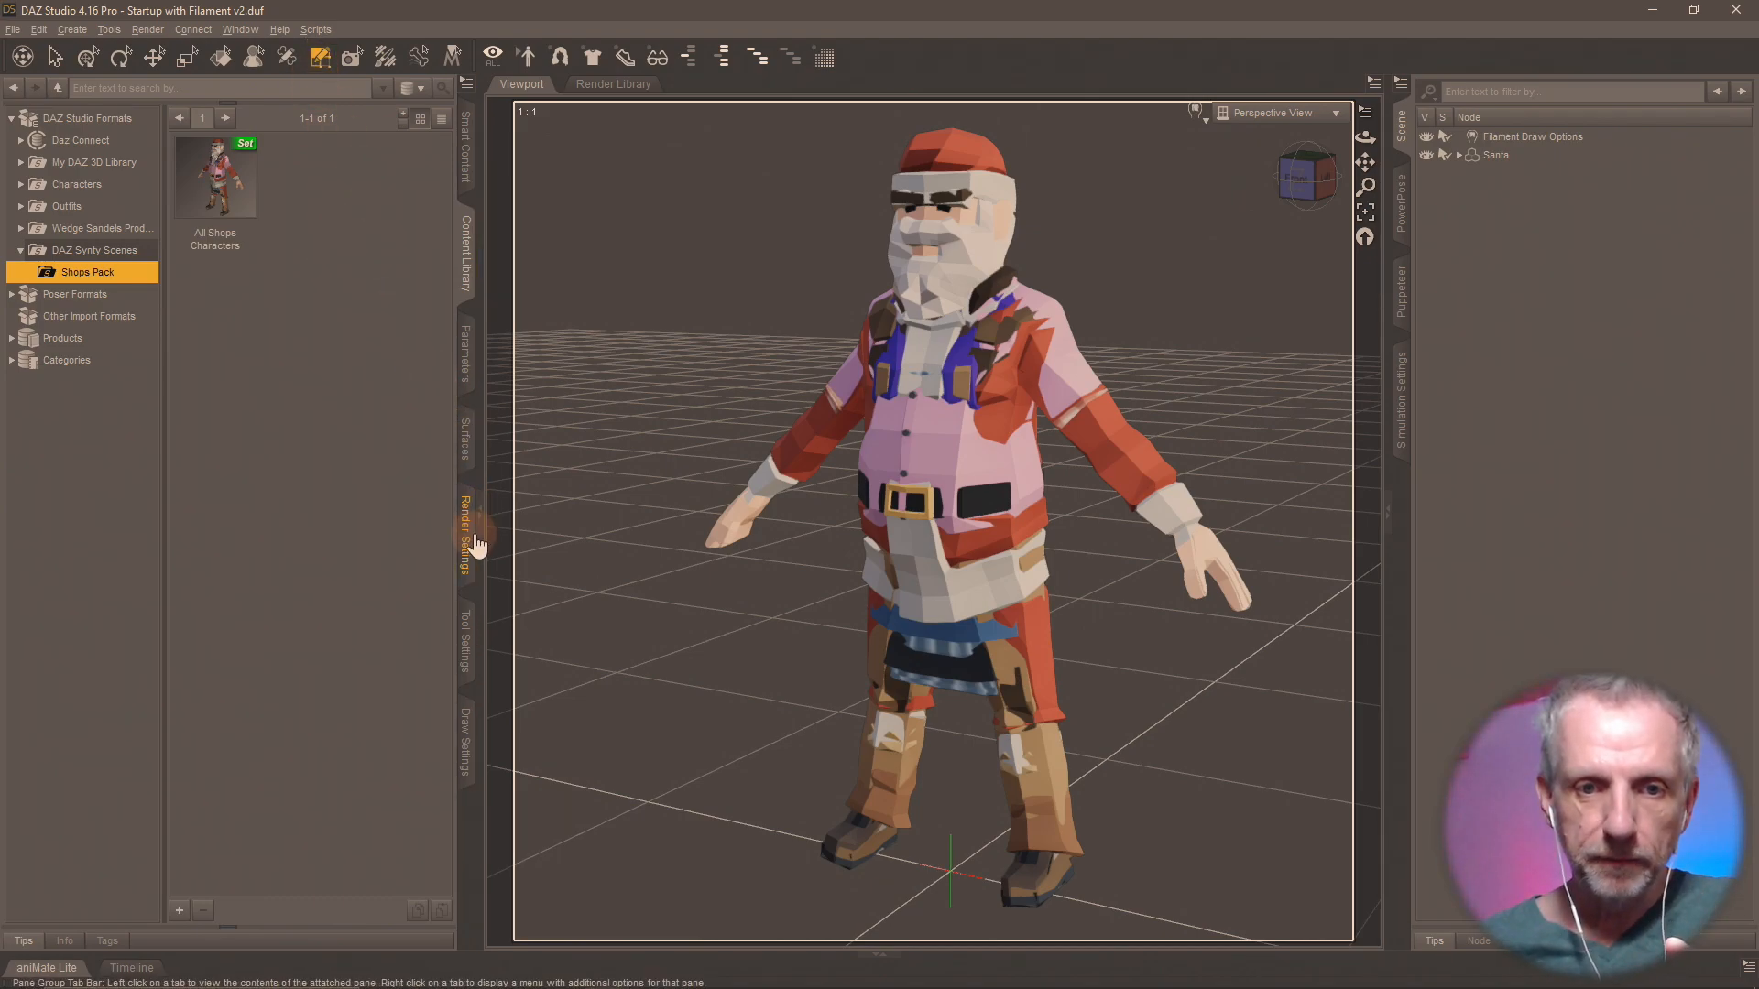
# Display Santa's geometry groups in the Geometry Editor settings, widen the group name column and collapse Face Groups.
pyautogui.click(466, 641)
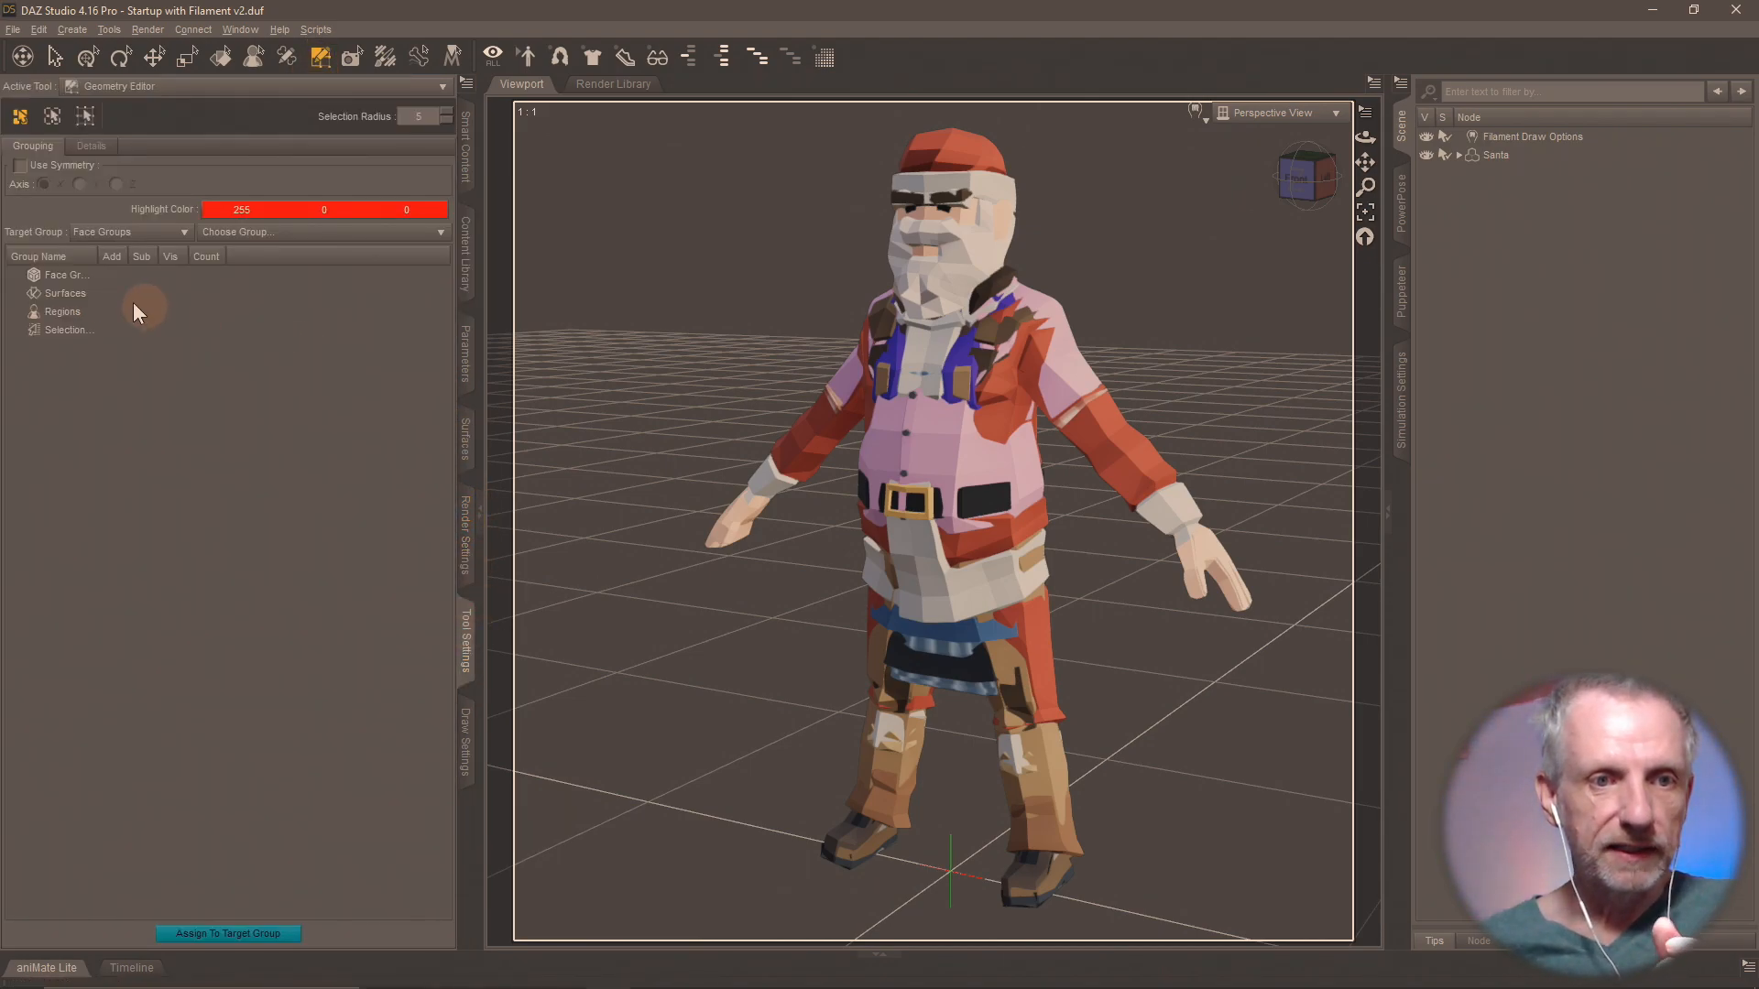
pyautogui.click(1539, 155)
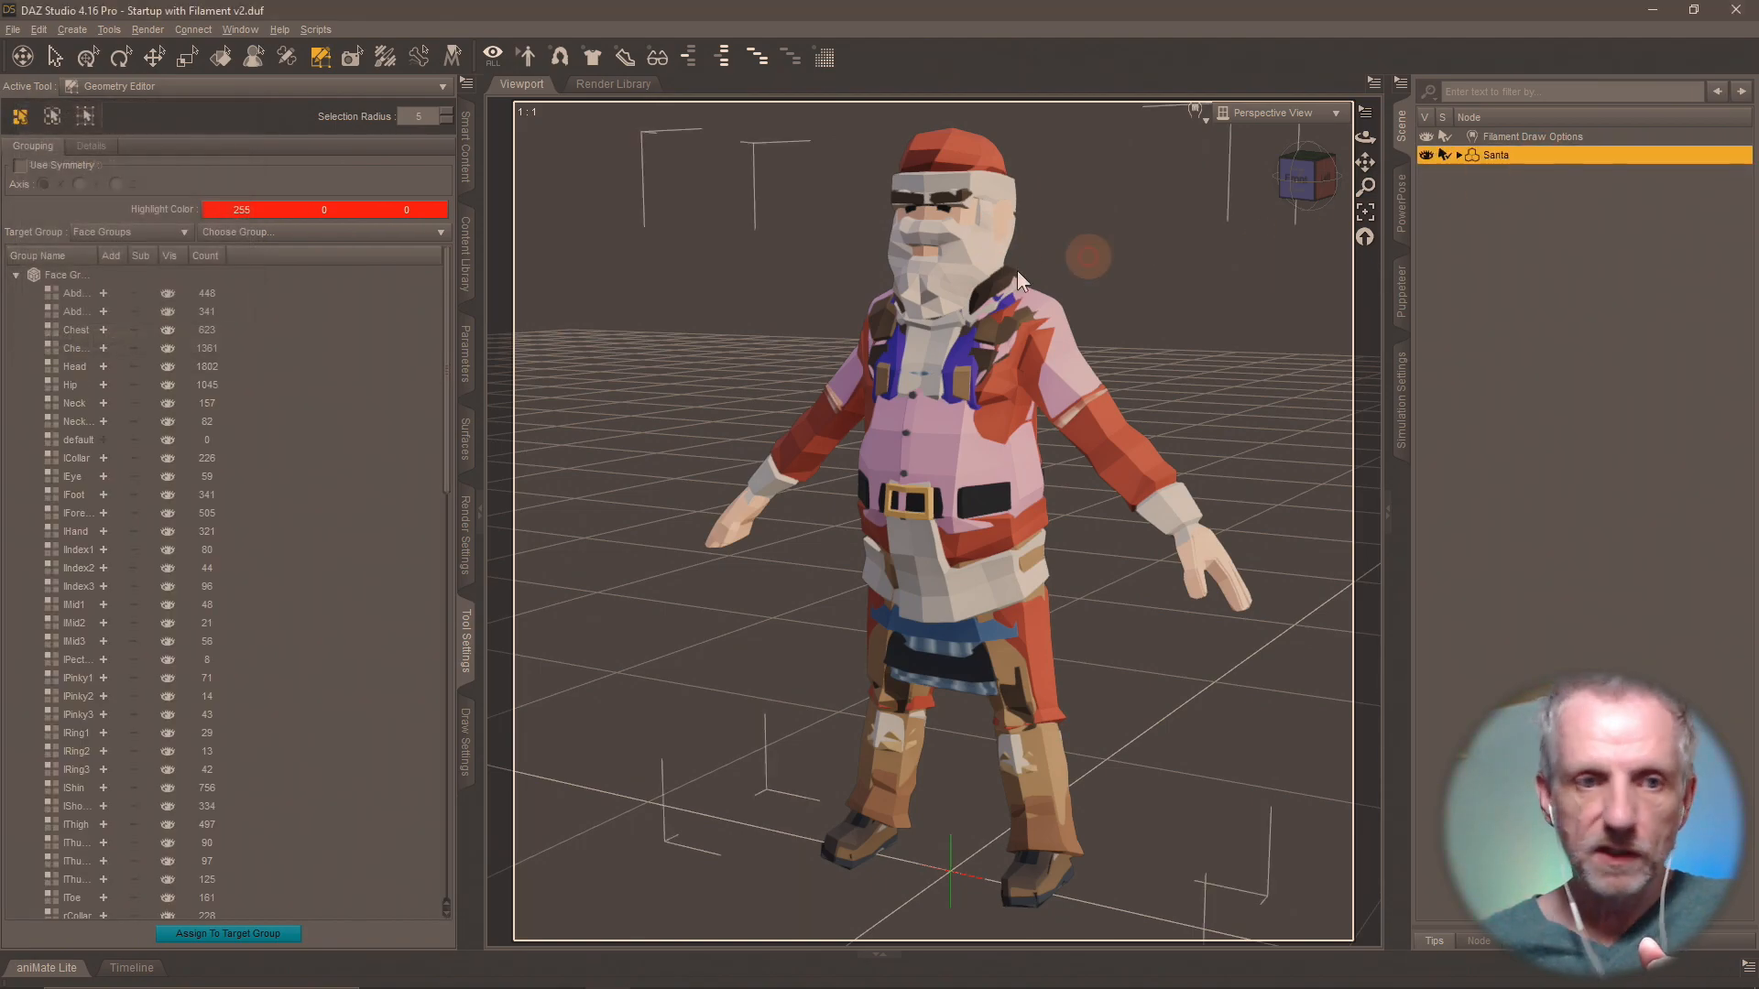
pyautogui.moveTo(96, 256); pyautogui.dragTo(257, 256)
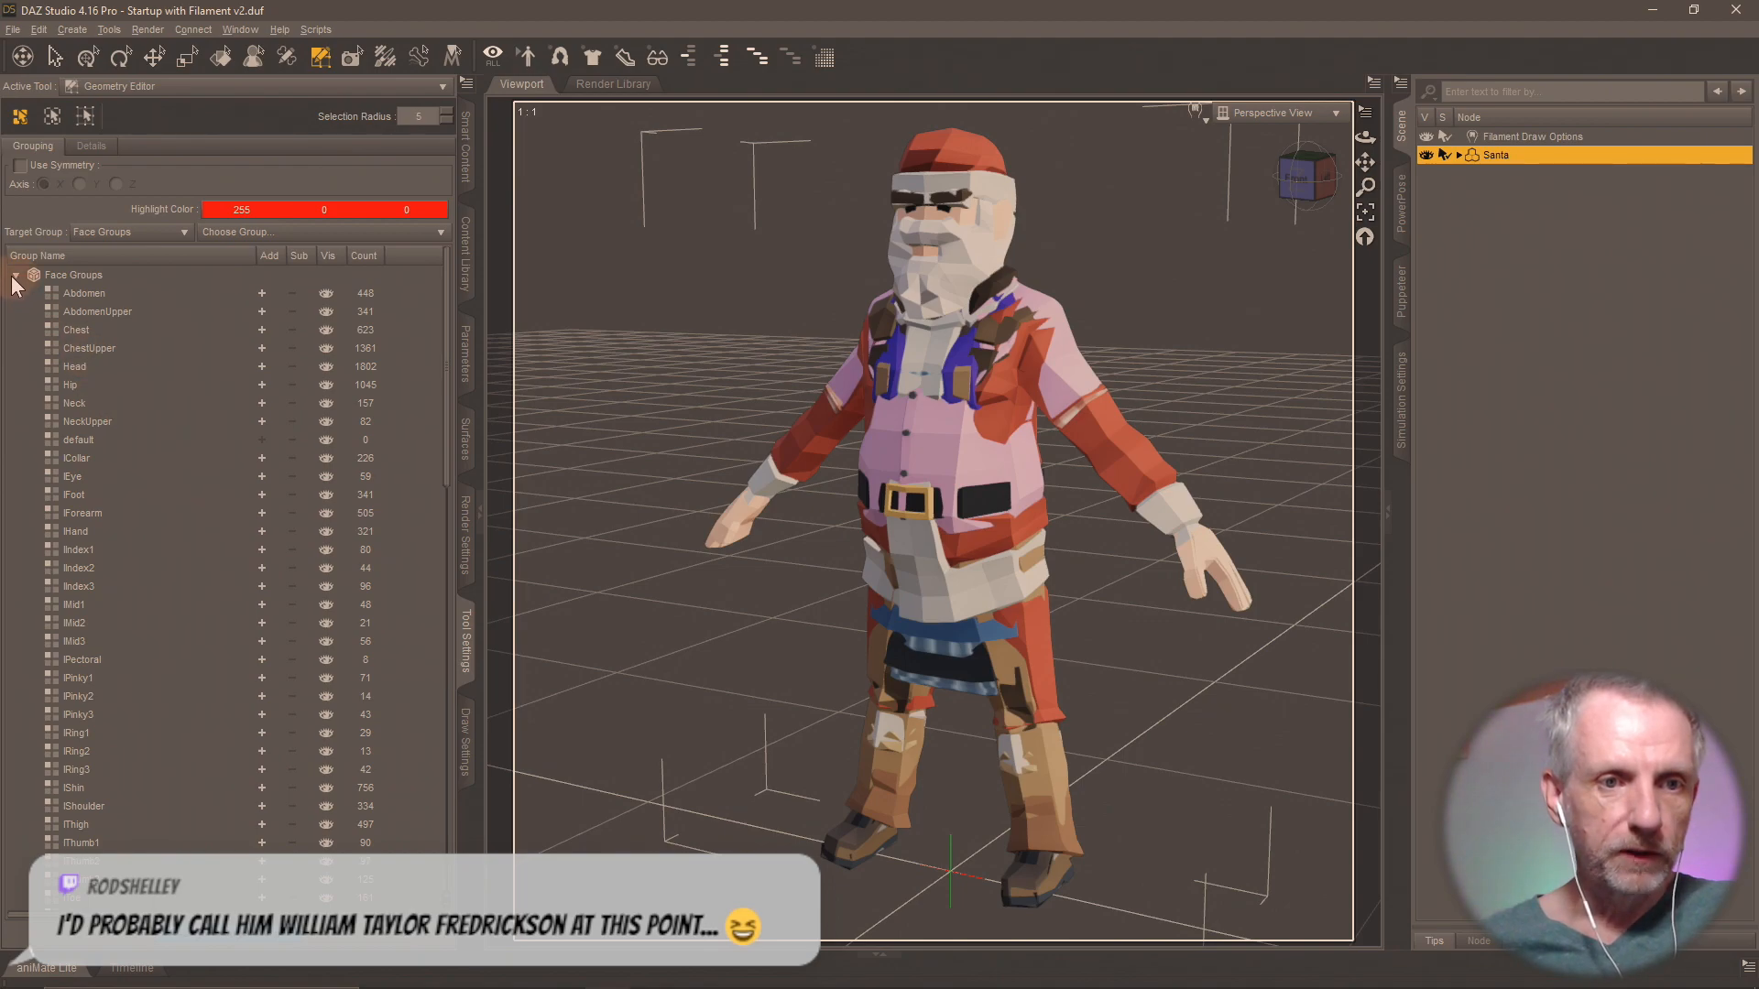
pyautogui.scroll(-8, 130, 475)
pyautogui.scroll(9, 130, 475)
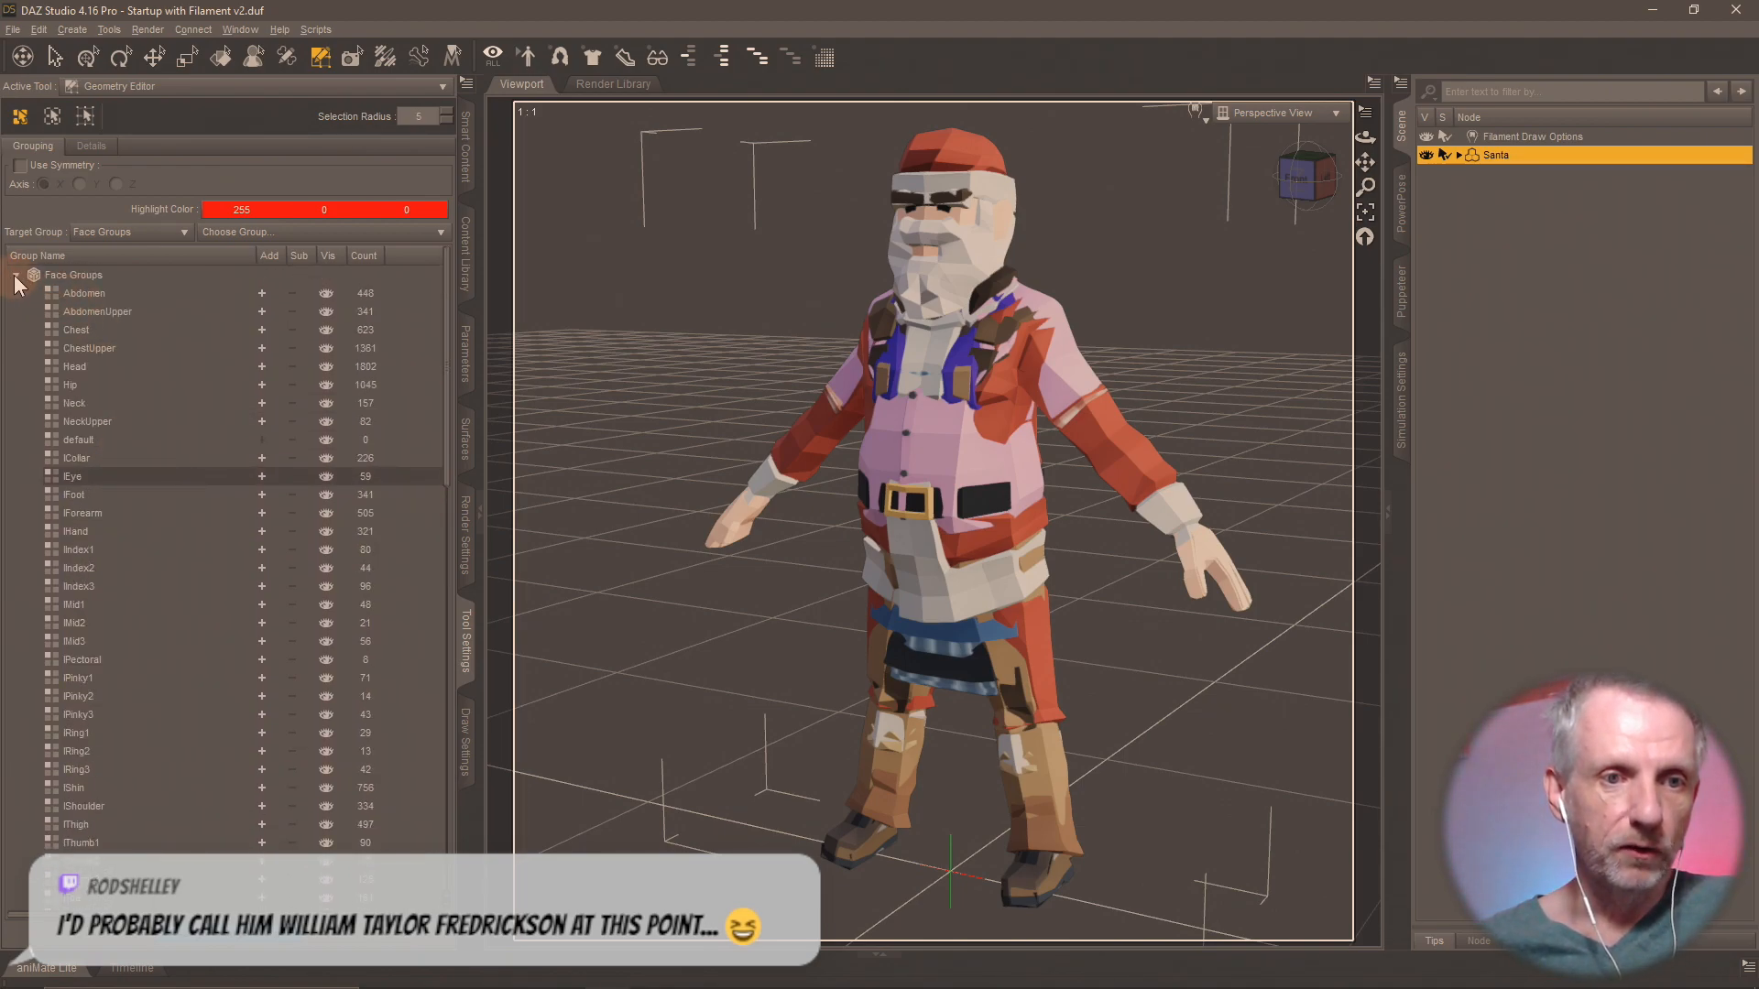
pyautogui.click(16, 275)
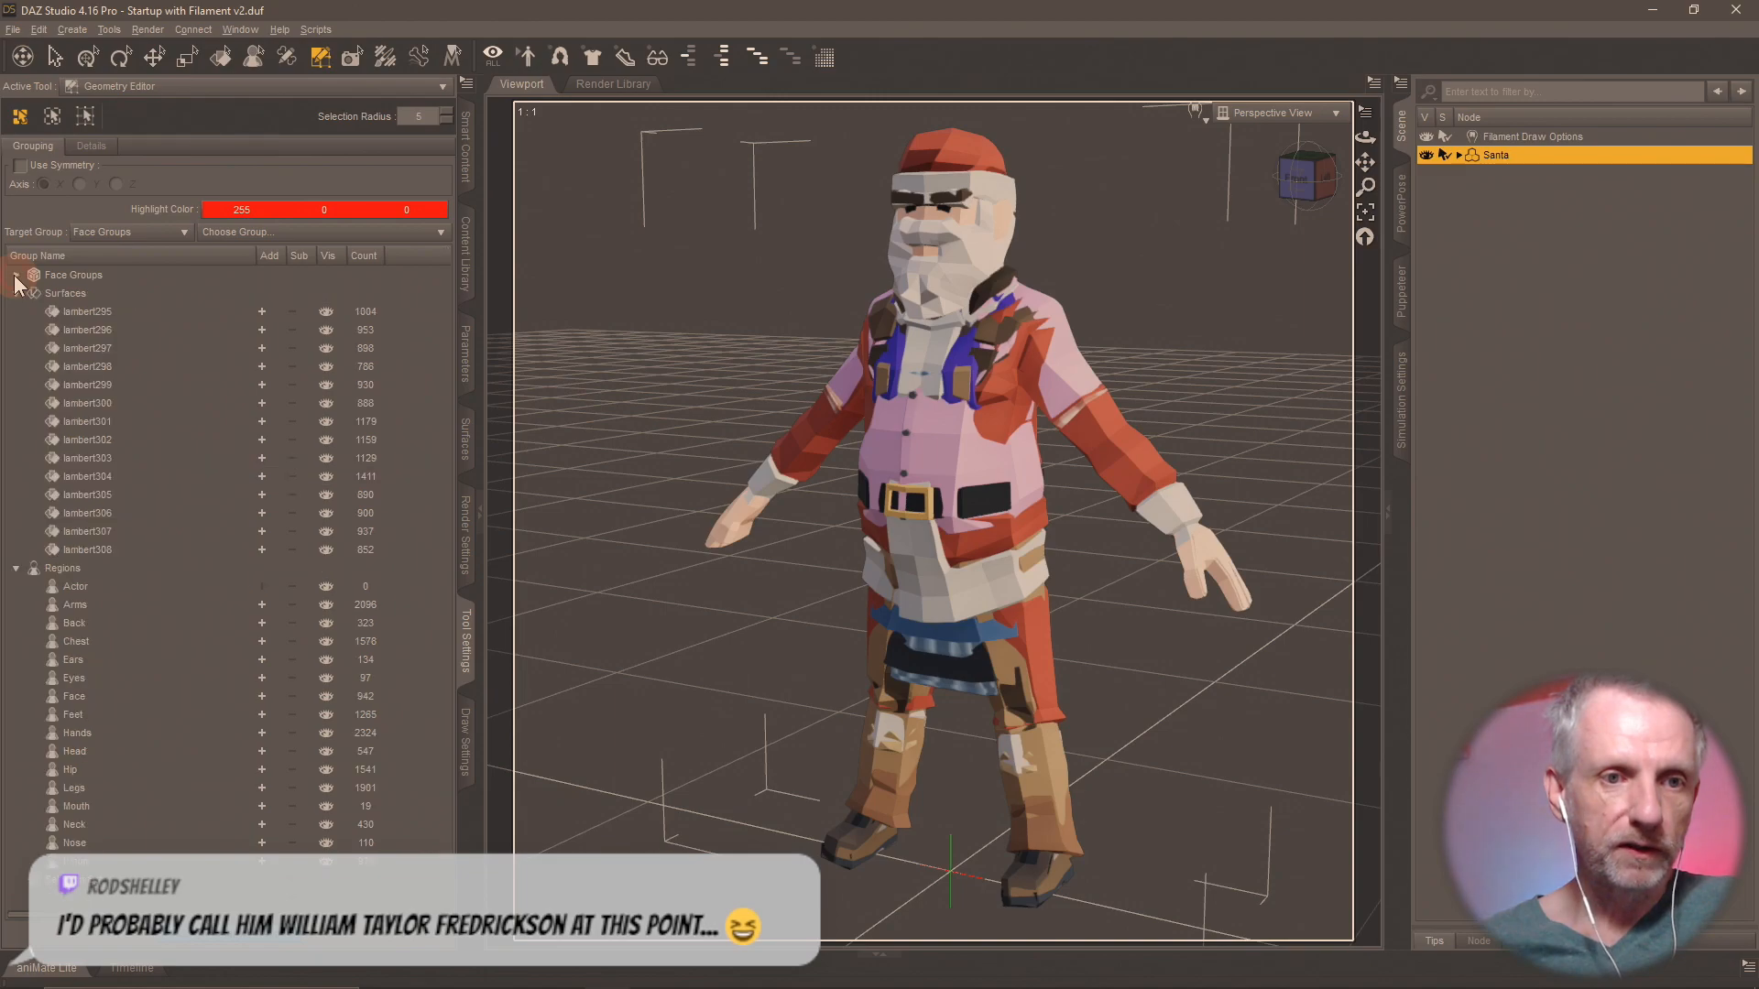
# Collapse the Regions group and hide all surface groups from lambert295 through lambert308.
pyautogui.click(16, 568)
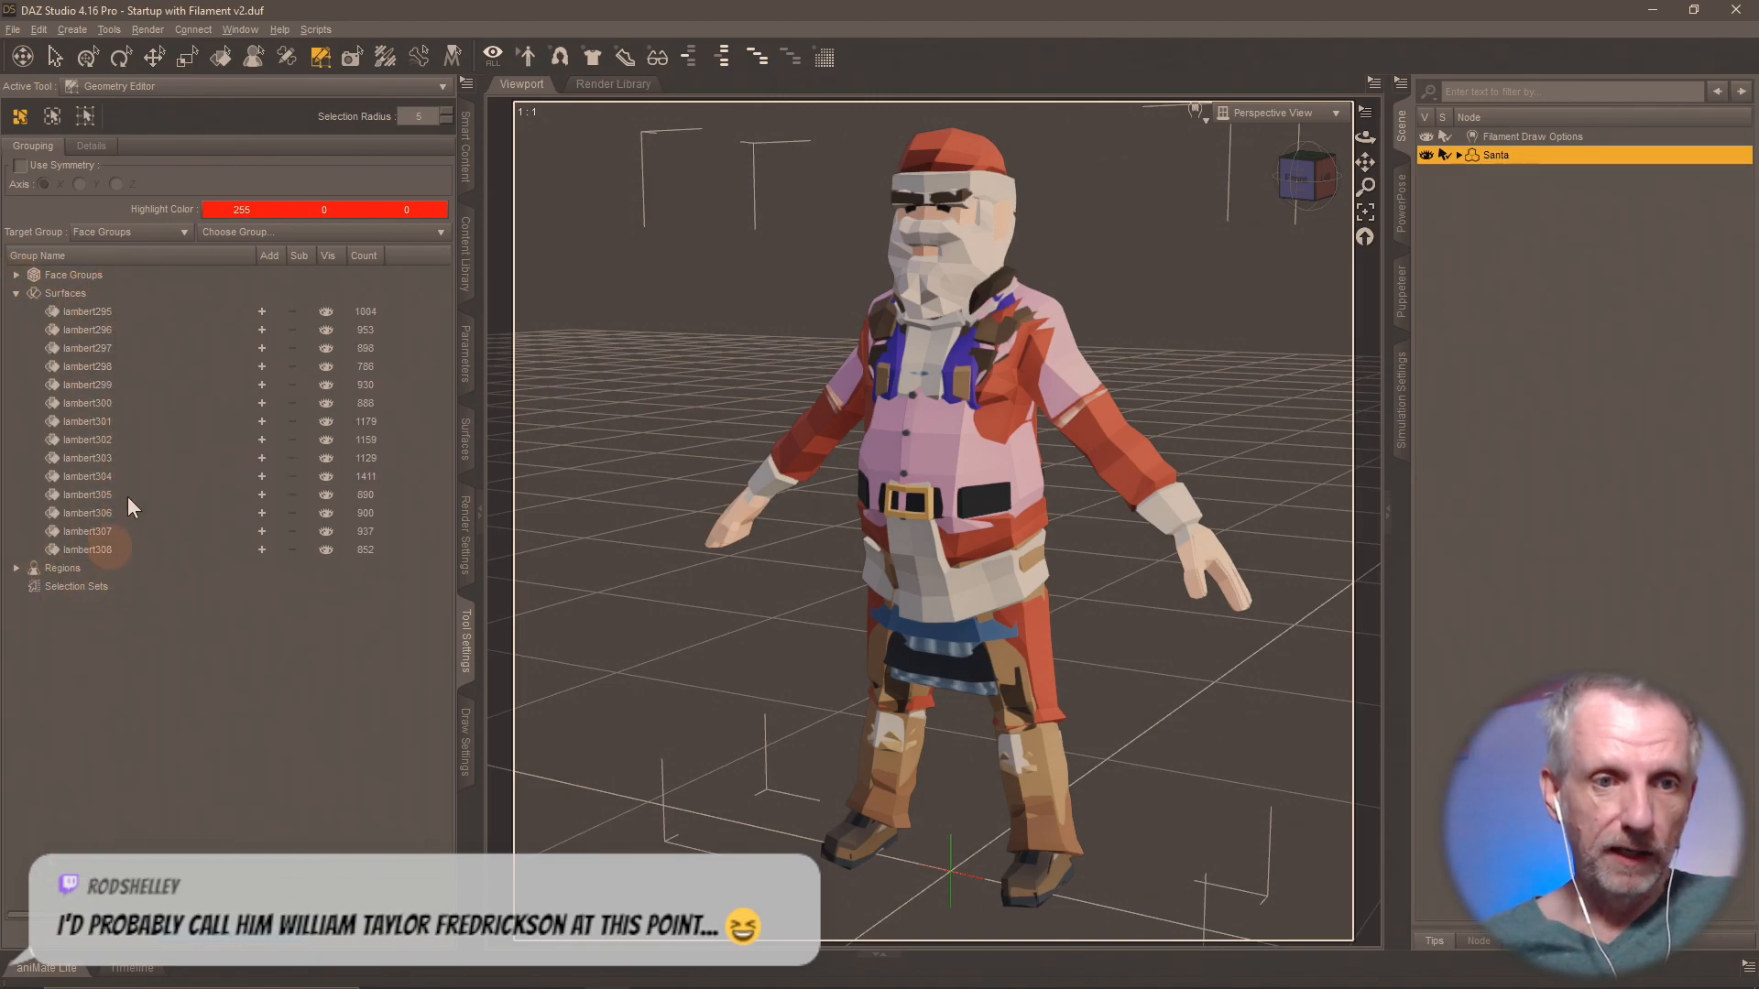
pyautogui.click(101, 313)
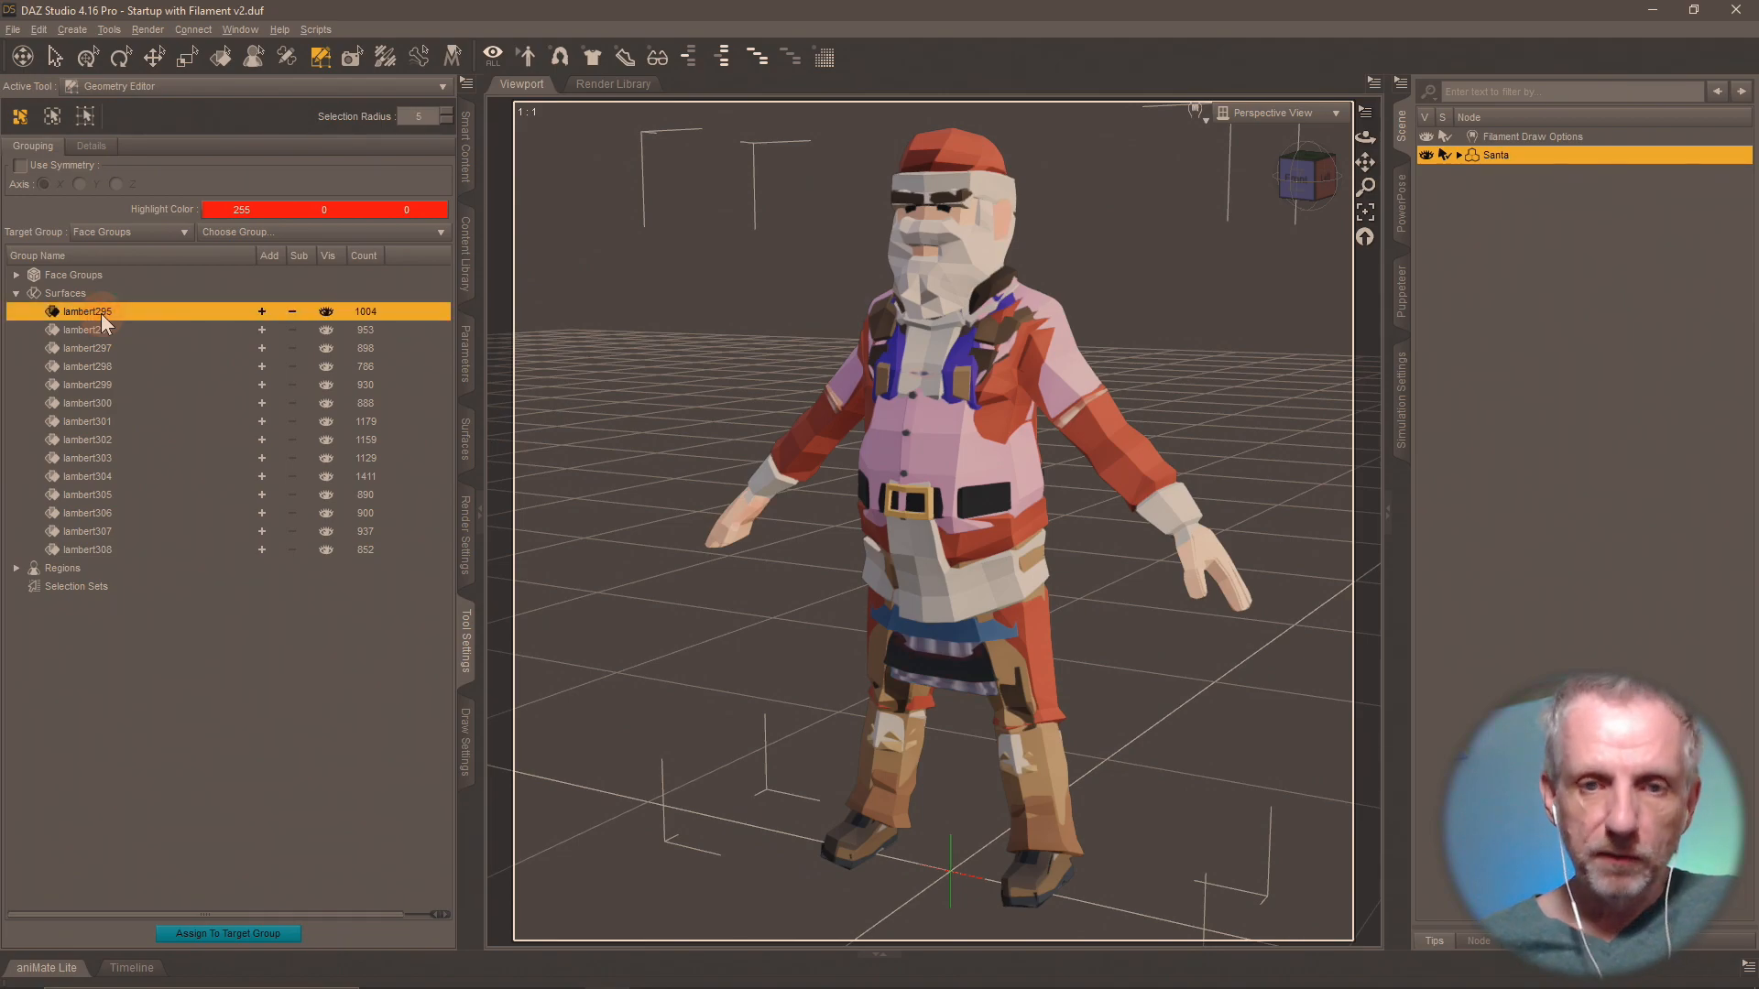
pyautogui.click(327, 330)
pyautogui.click(327, 348)
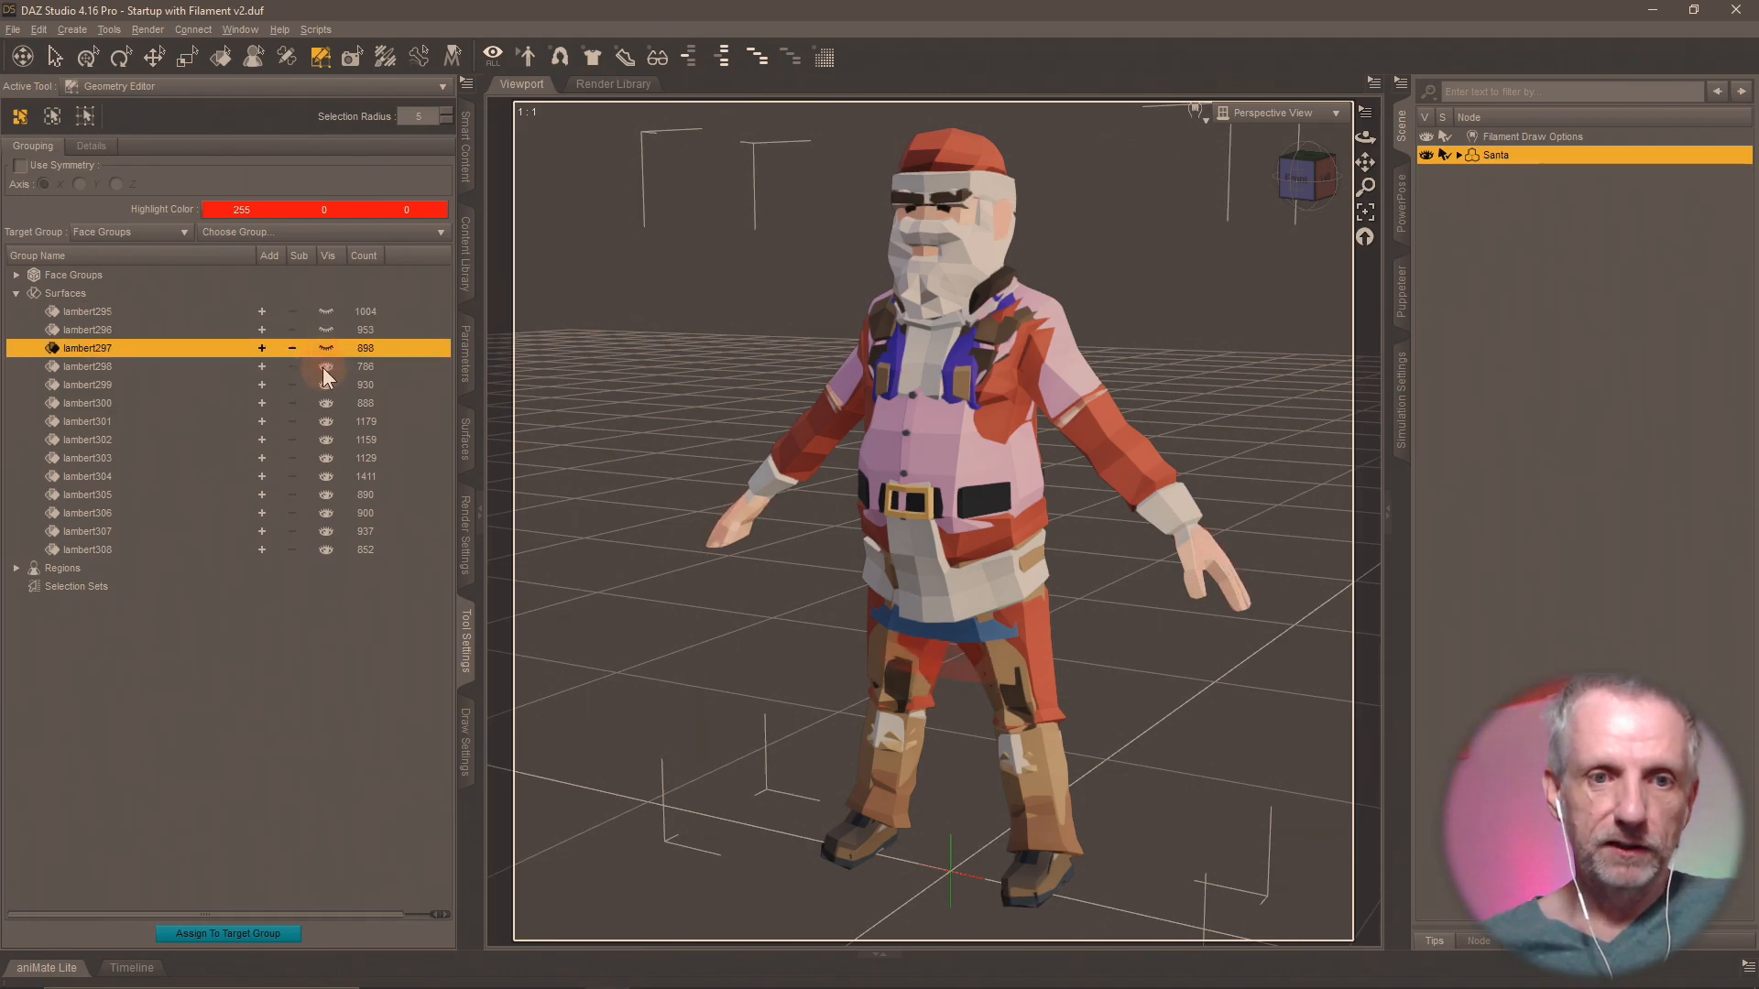
pyautogui.click(327, 366)
pyautogui.click(335, 378)
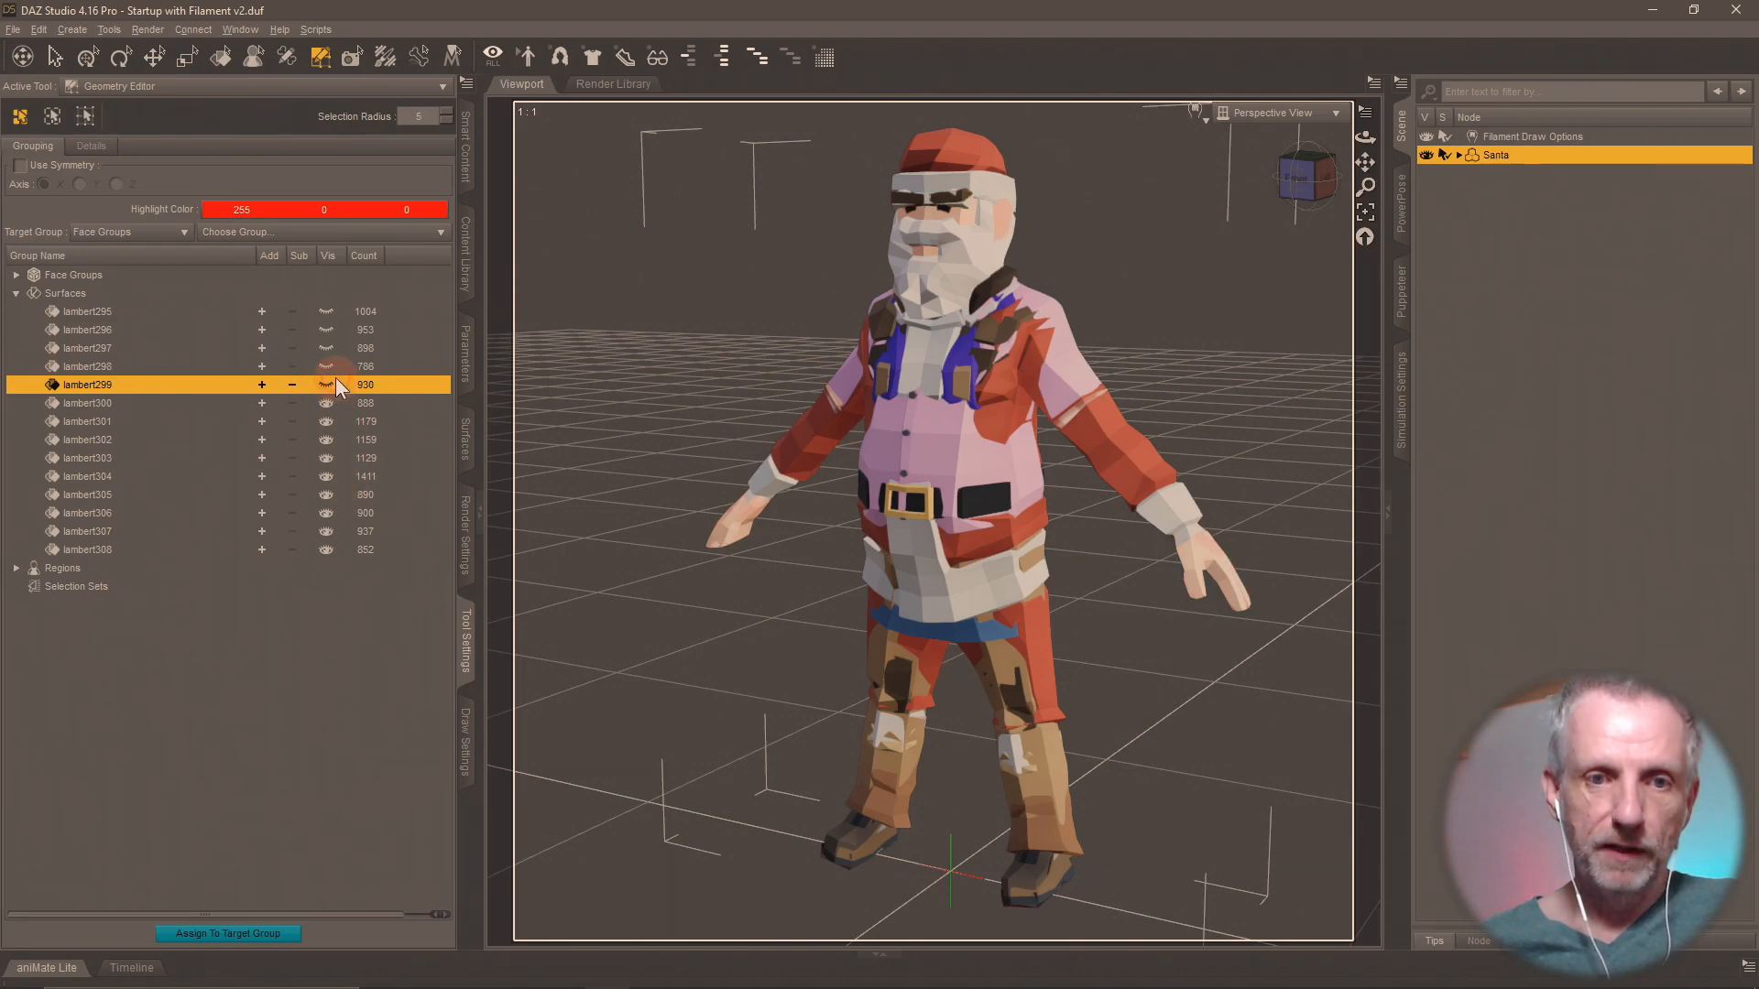
pyautogui.click(328, 408)
pyautogui.click(328, 424)
pyautogui.click(327, 440)
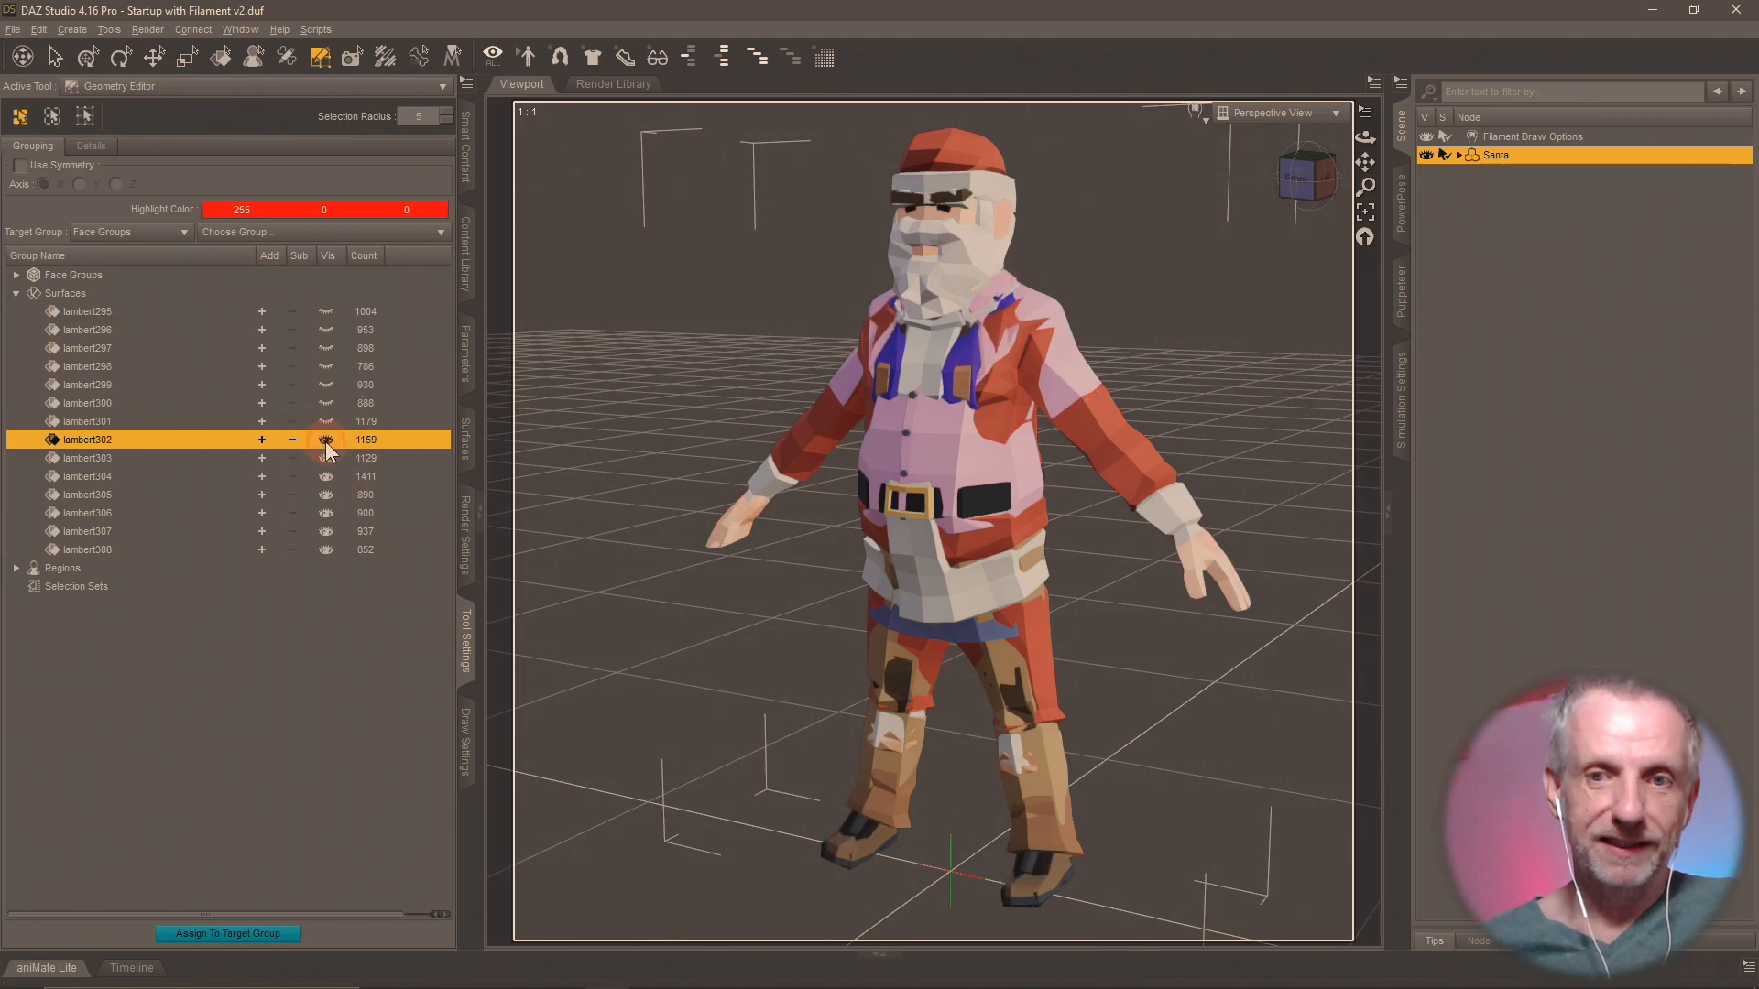
pyautogui.click(325, 460)
pyautogui.click(323, 477)
pyautogui.click(328, 495)
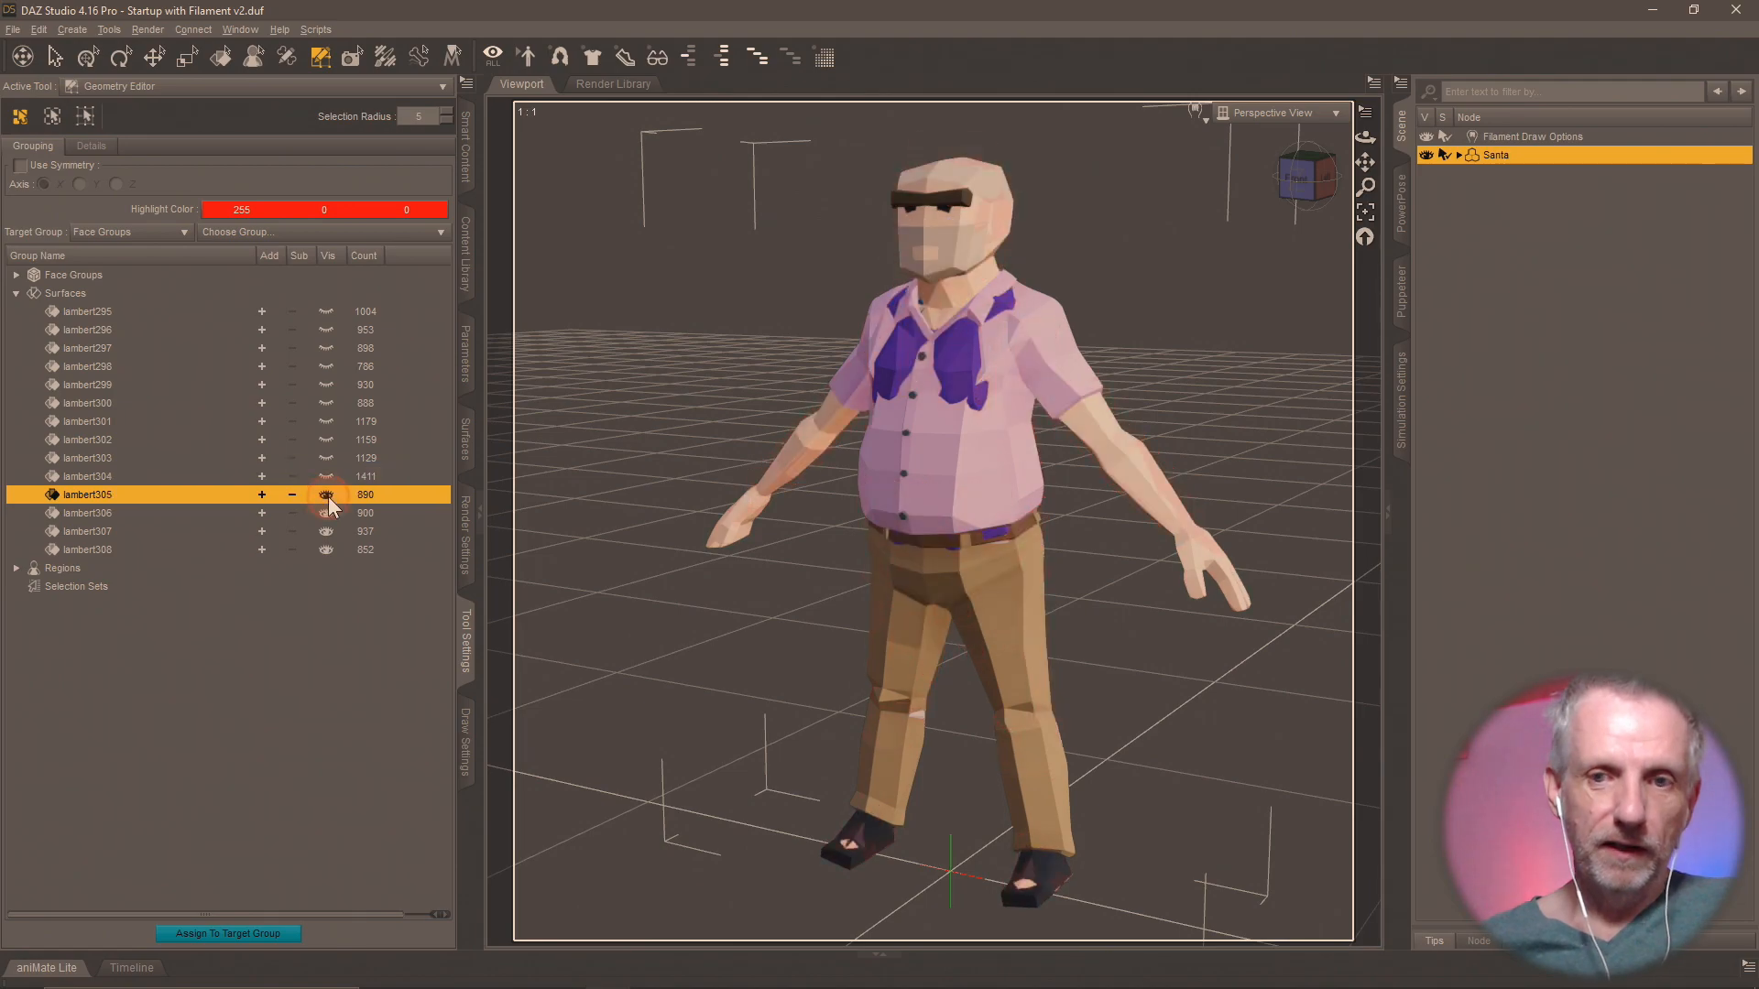
pyautogui.click(326, 513)
pyautogui.click(325, 531)
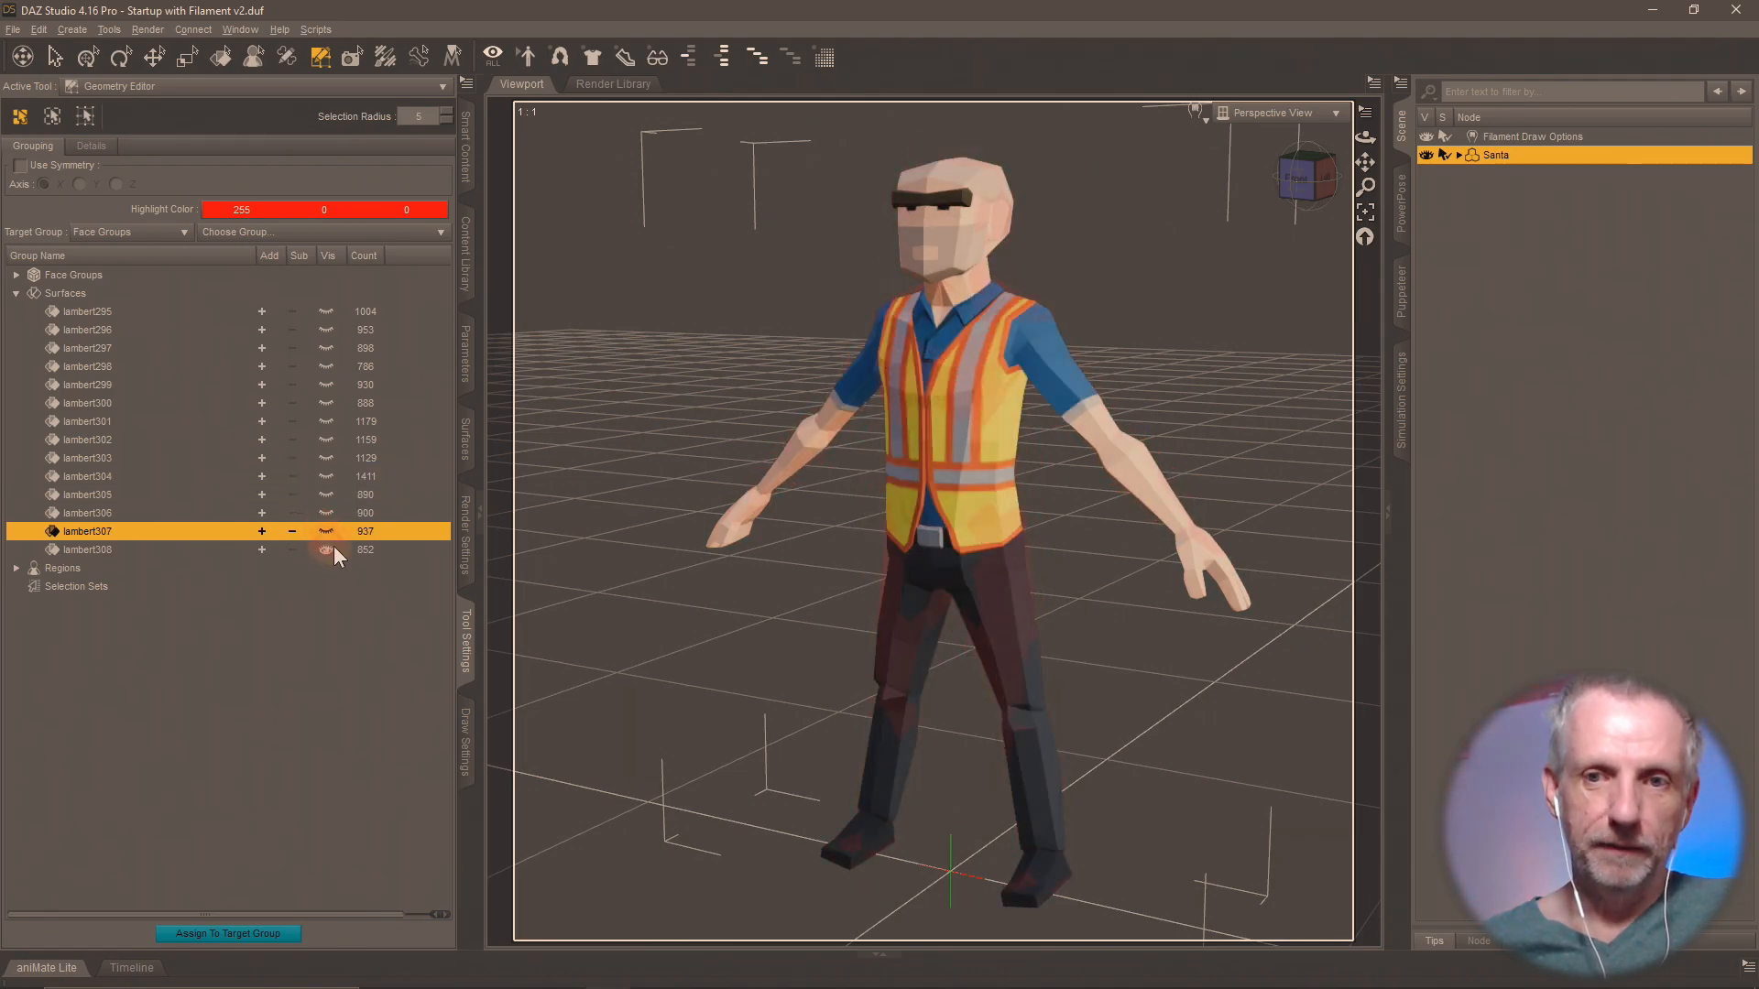
pyautogui.click(327, 550)
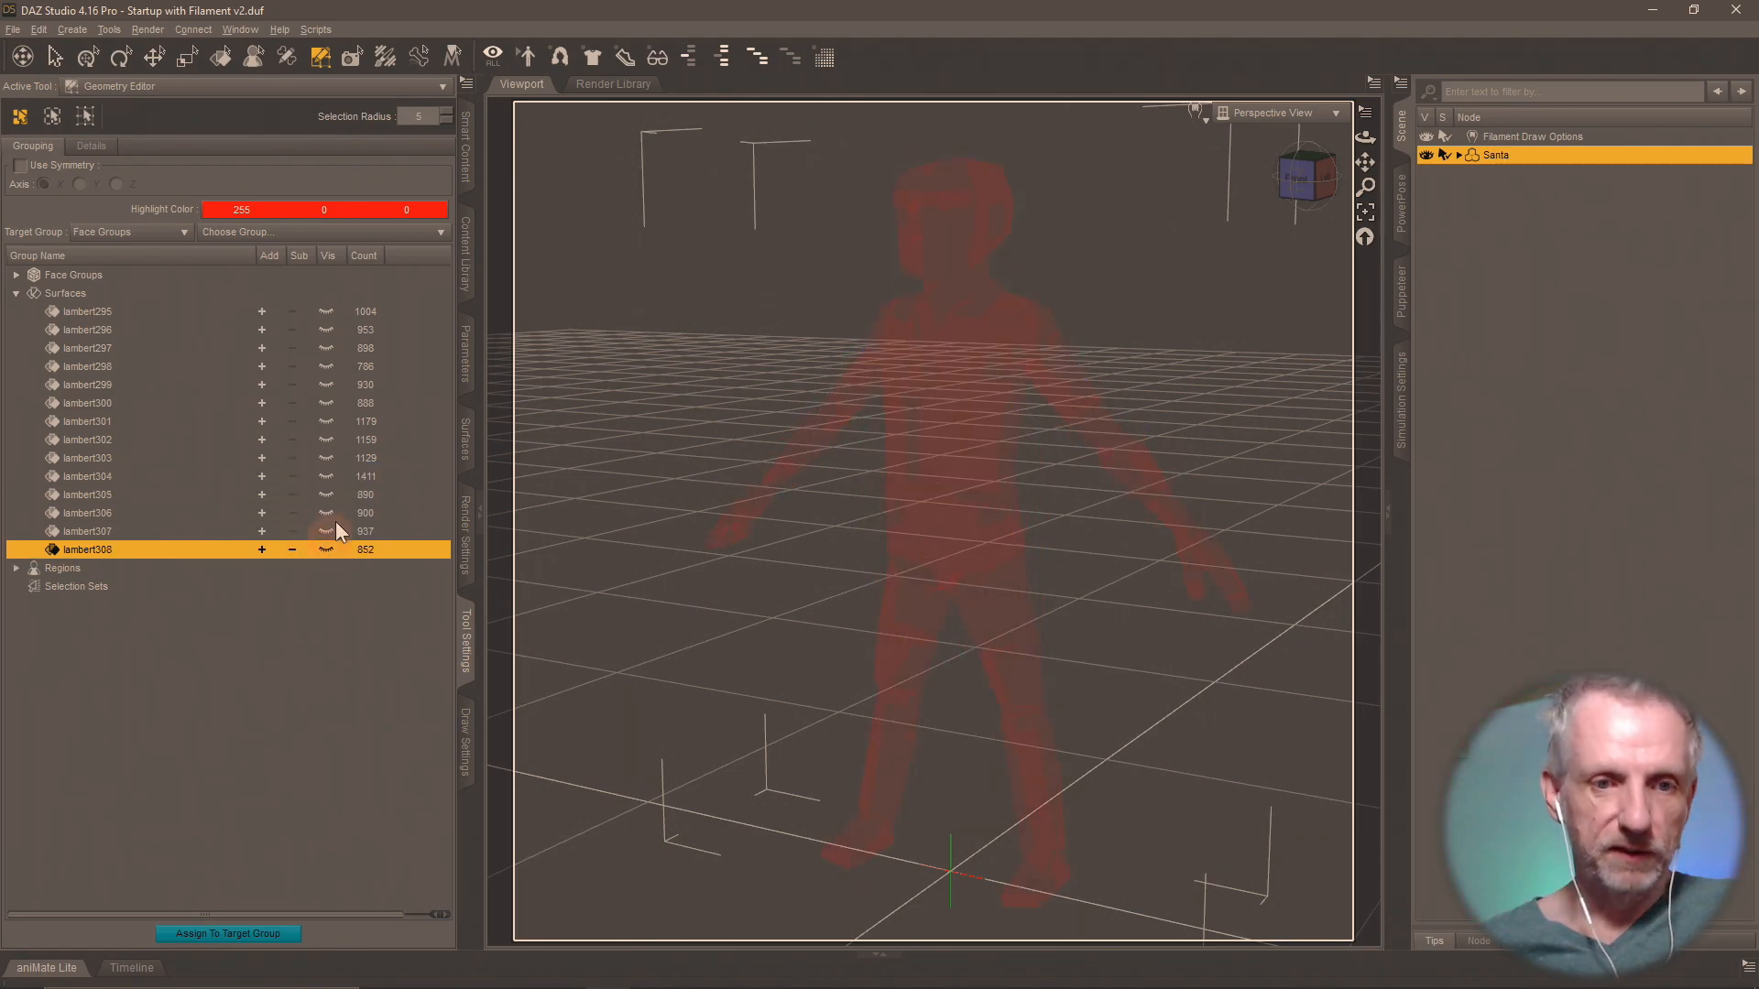
# Show the lambert305, lambert304, lambert303 and lambert302 surface groups one at a time to examine which character each holds.
pyautogui.click(322, 497)
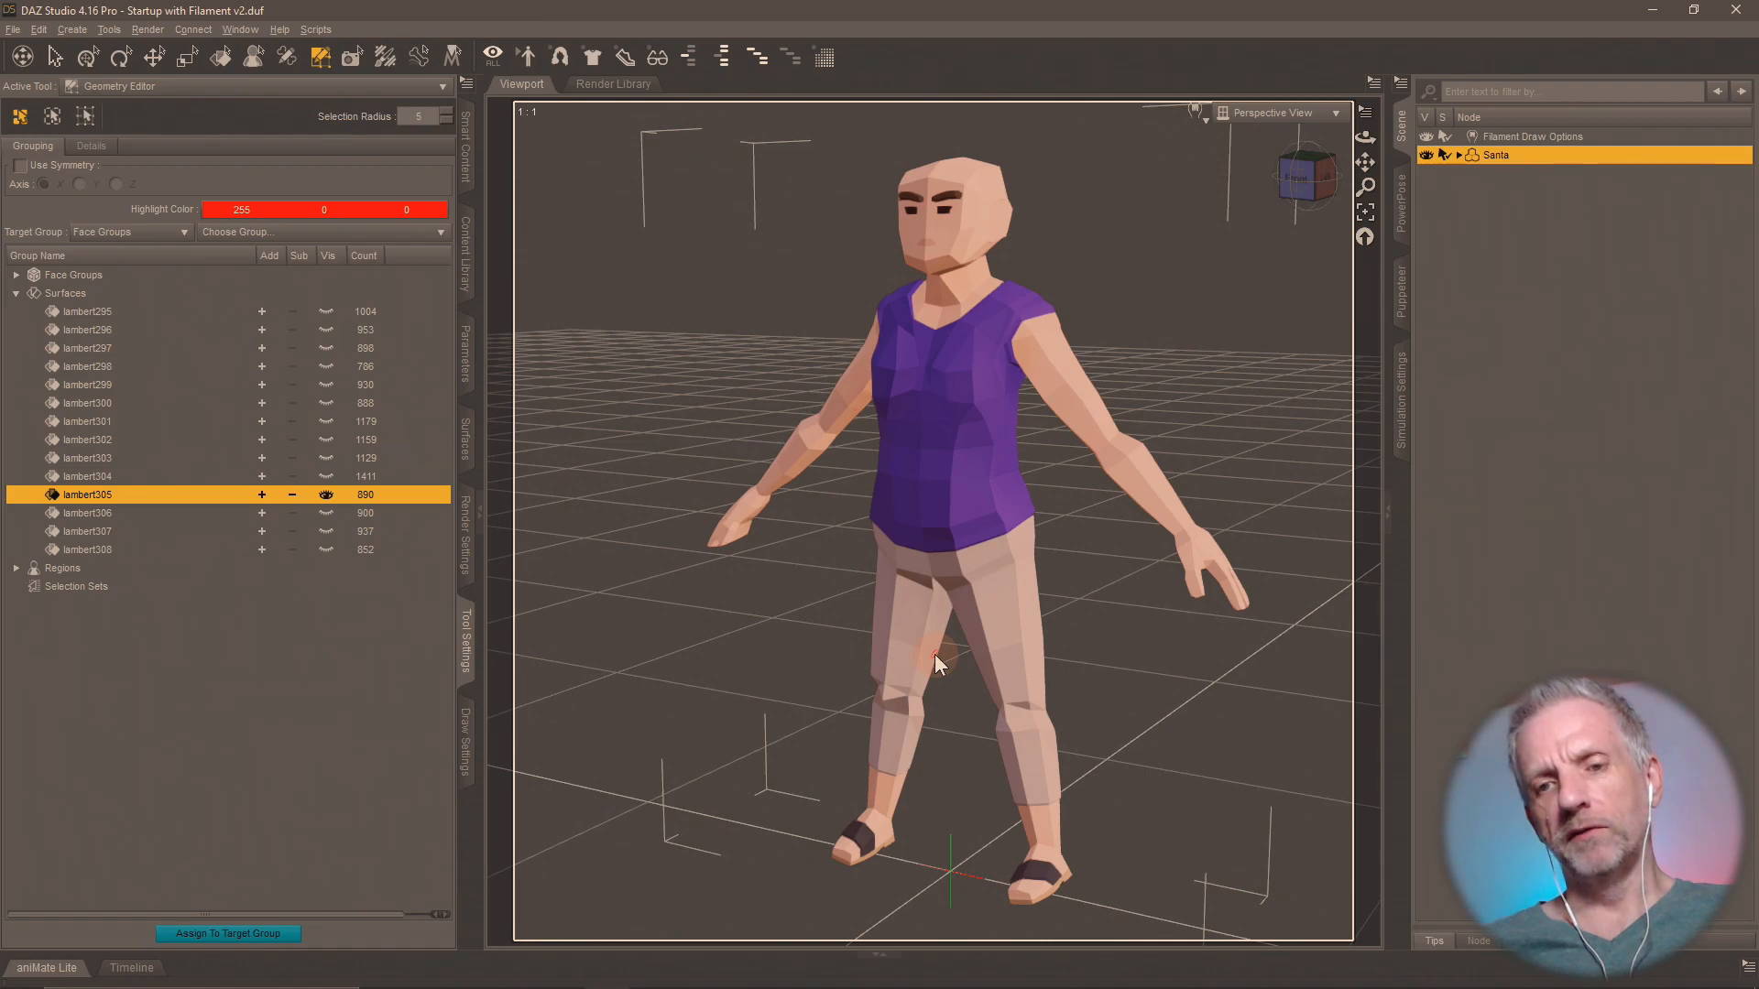
pyautogui.moveTo(934, 654)
pyautogui.mouseDown(button='middle')
pyautogui.moveTo(907, 656)
pyautogui.moveTo(968, 668)
pyautogui.moveTo(938, 668)
pyautogui.mouseUp(button='middle')
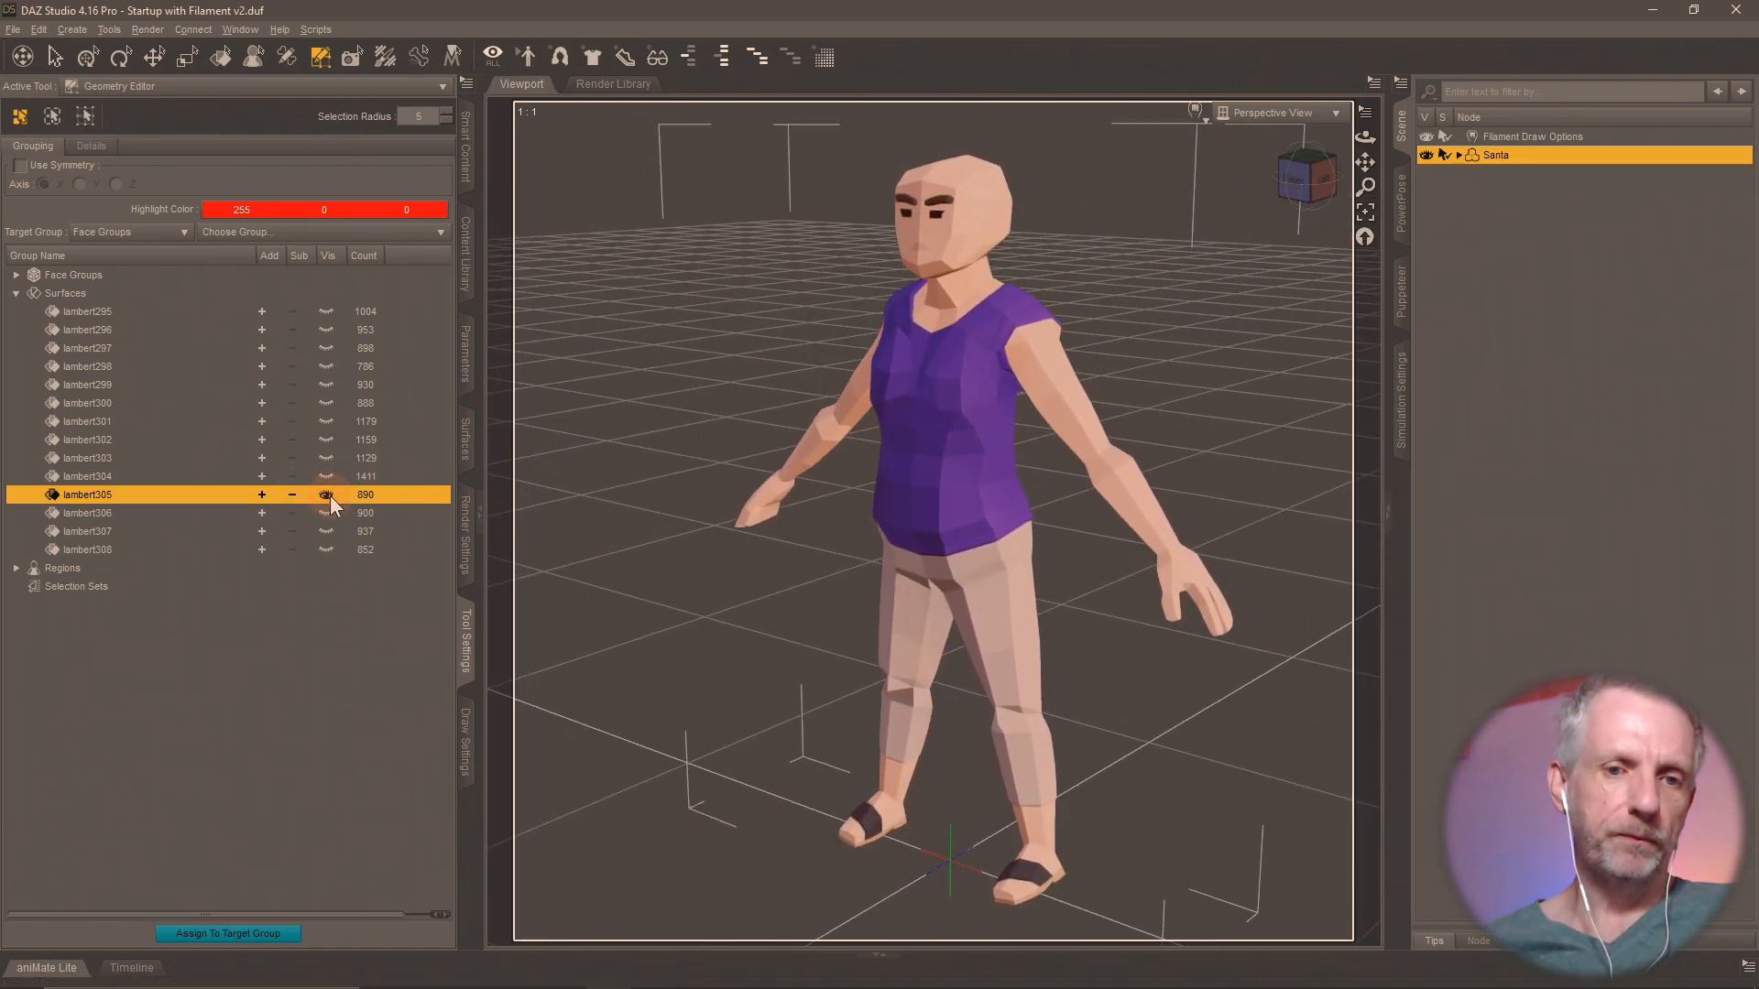
pyautogui.click(330, 475)
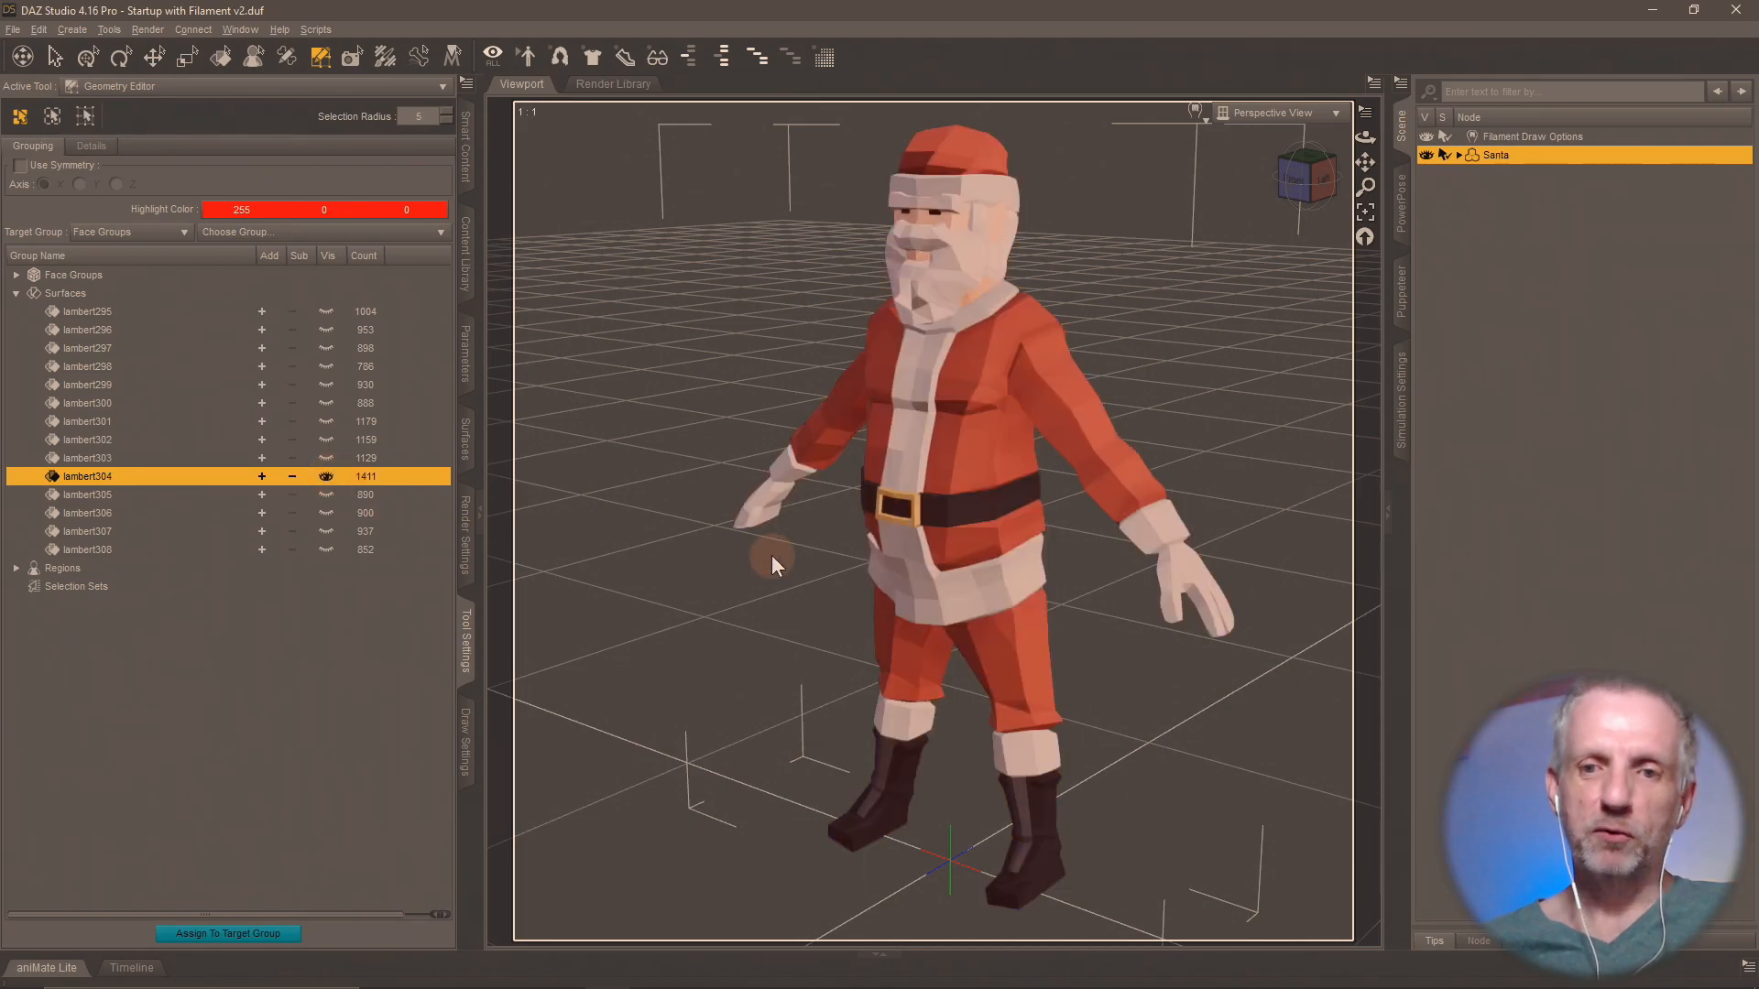
pyautogui.moveTo(841, 573); pyautogui.dragTo(824, 559, button='middle')
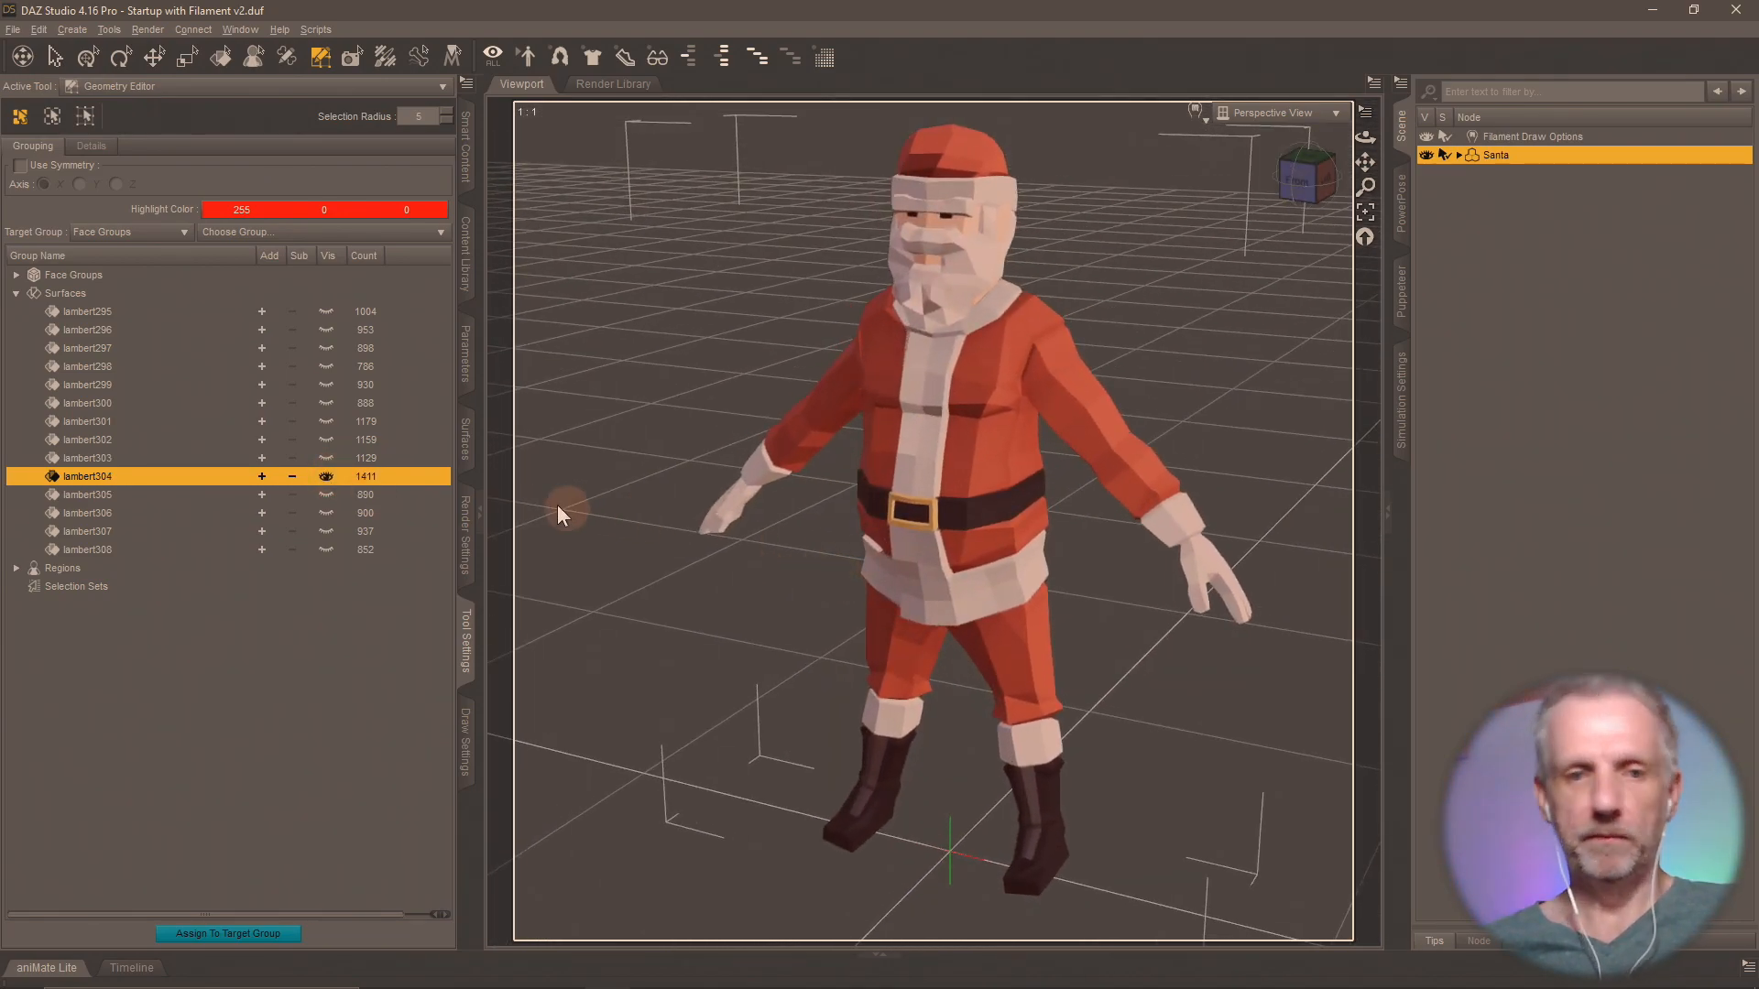
pyautogui.click(325, 458)
pyautogui.moveTo(735, 528); pyautogui.dragTo(732, 534, button='middle')
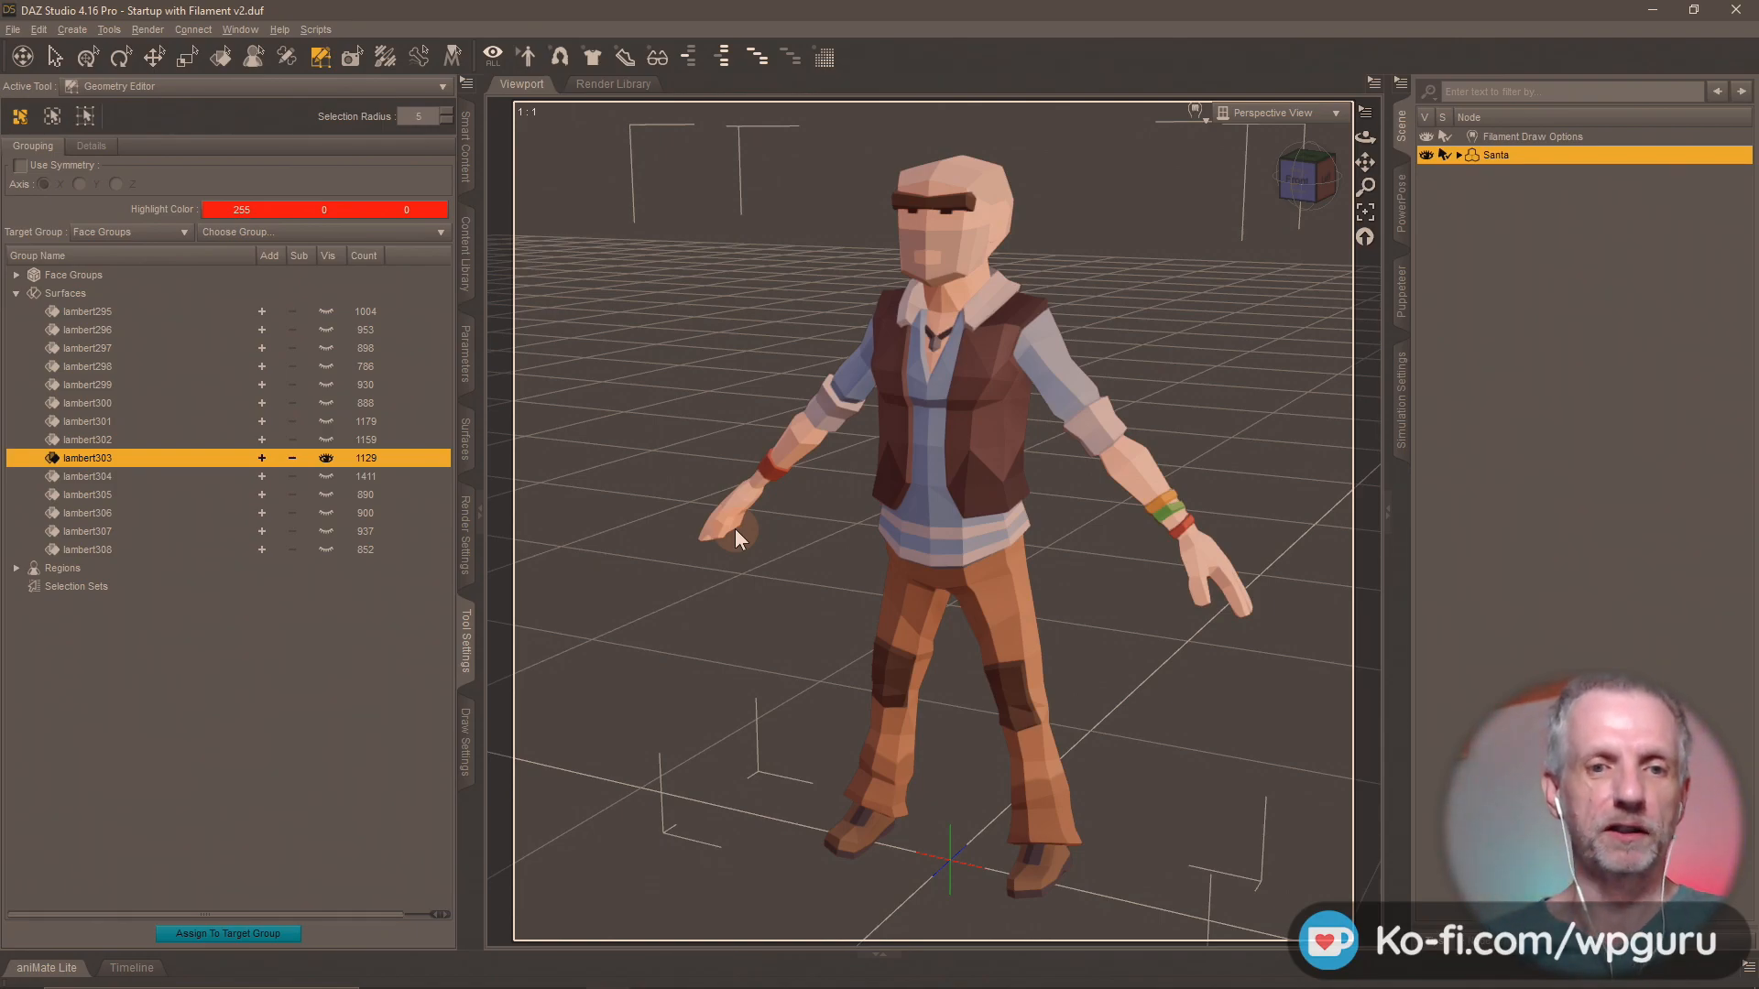
pyautogui.click(326, 441)
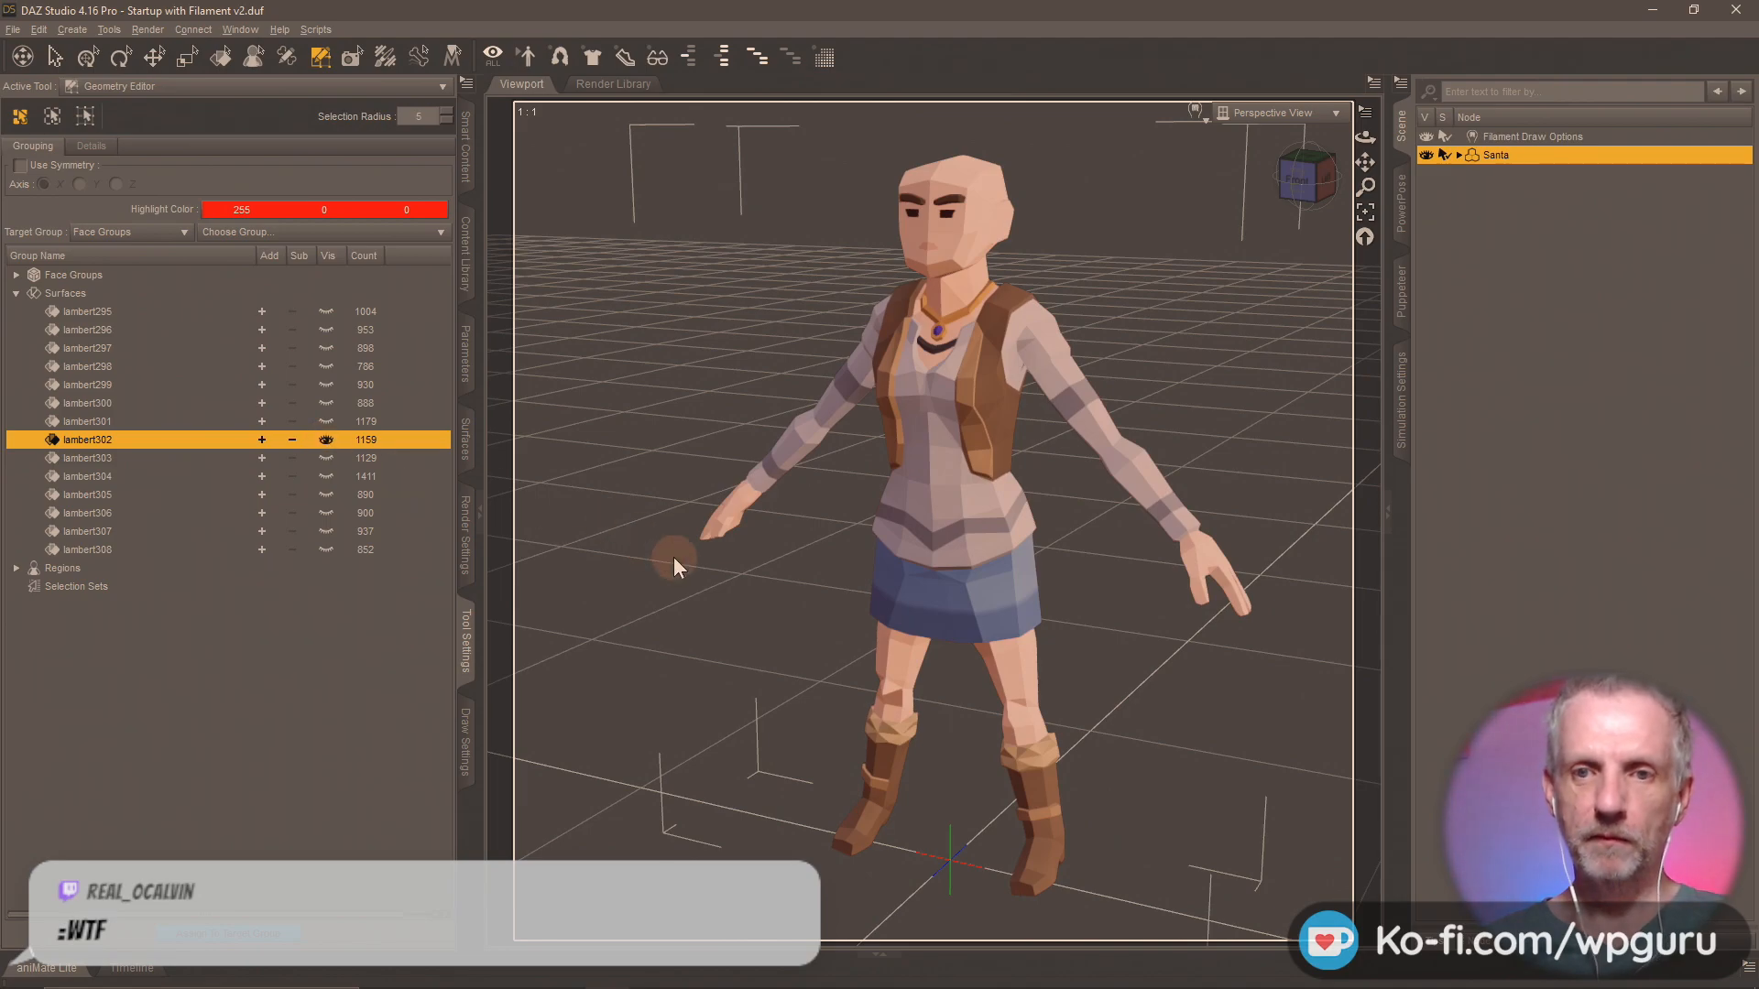
pyautogui.moveTo(750, 595)
pyautogui.mouseDown(button='middle')
pyautogui.moveTo(863, 584)
pyautogui.moveTo(778, 592)
pyautogui.mouseUp(button='middle')
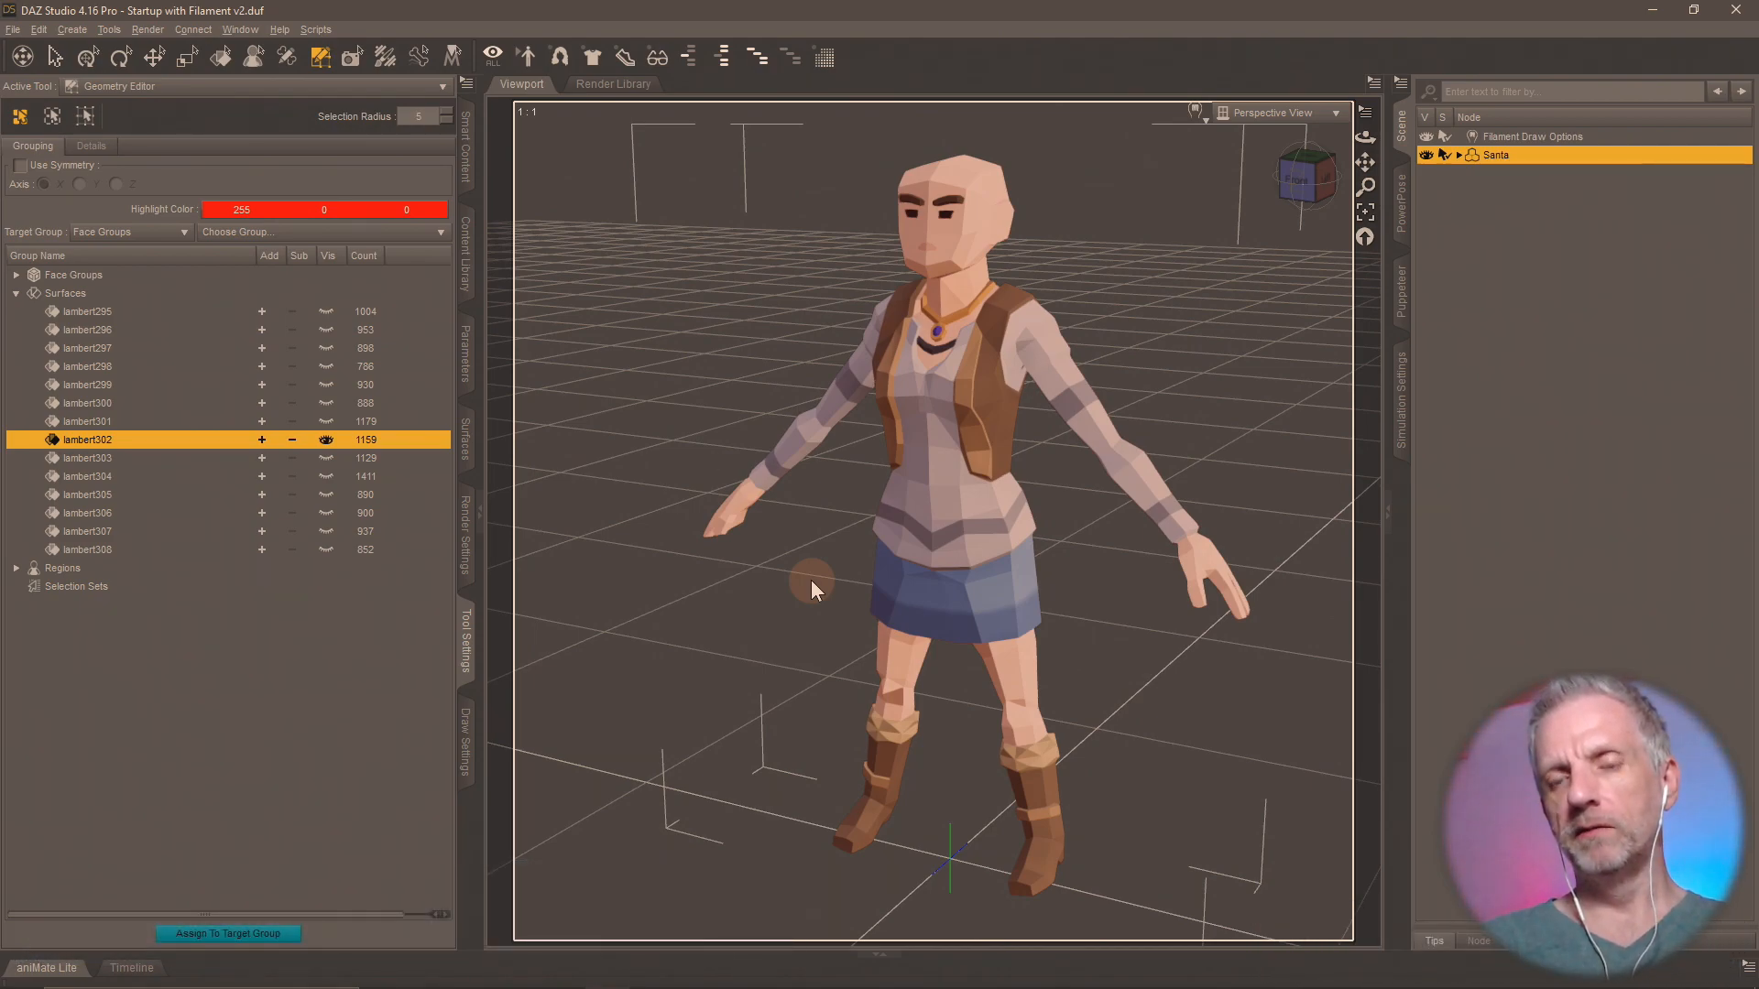
# Switch to Blender and toggle the visibility of the Santa, musician, hunter and gym character meshes one by one to inspect them.
pyautogui.hotkey('alt', 'Tab')
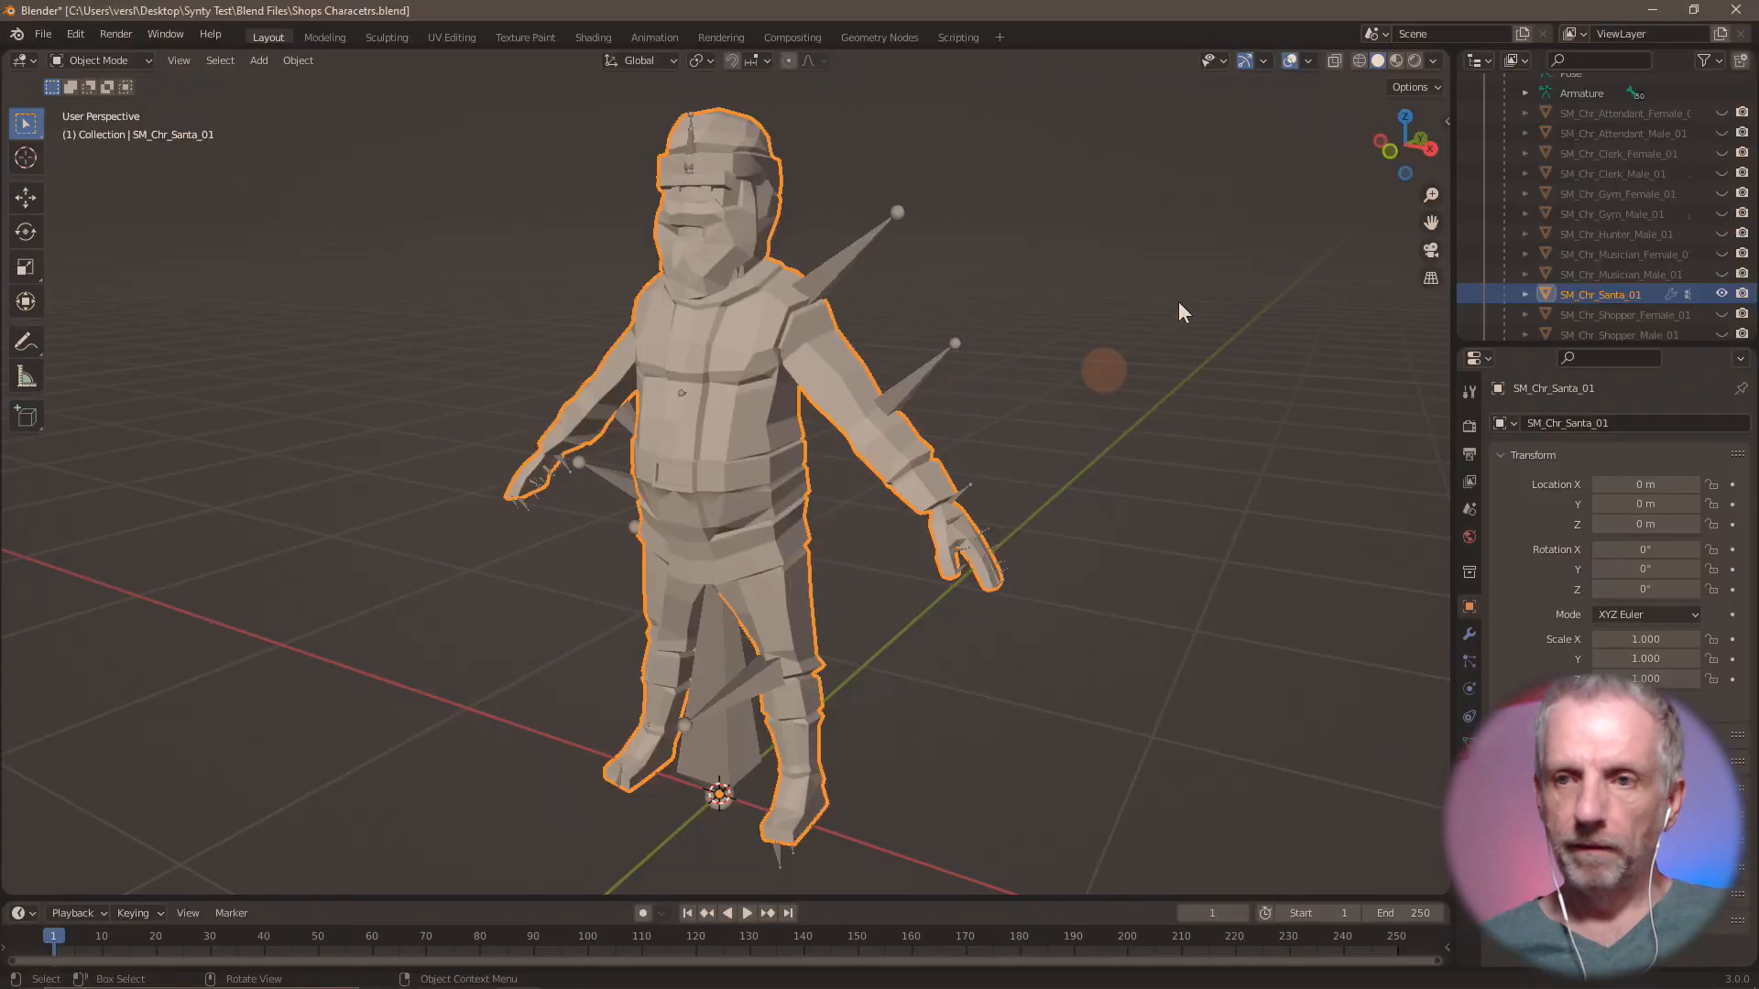
pyautogui.click(1721, 293)
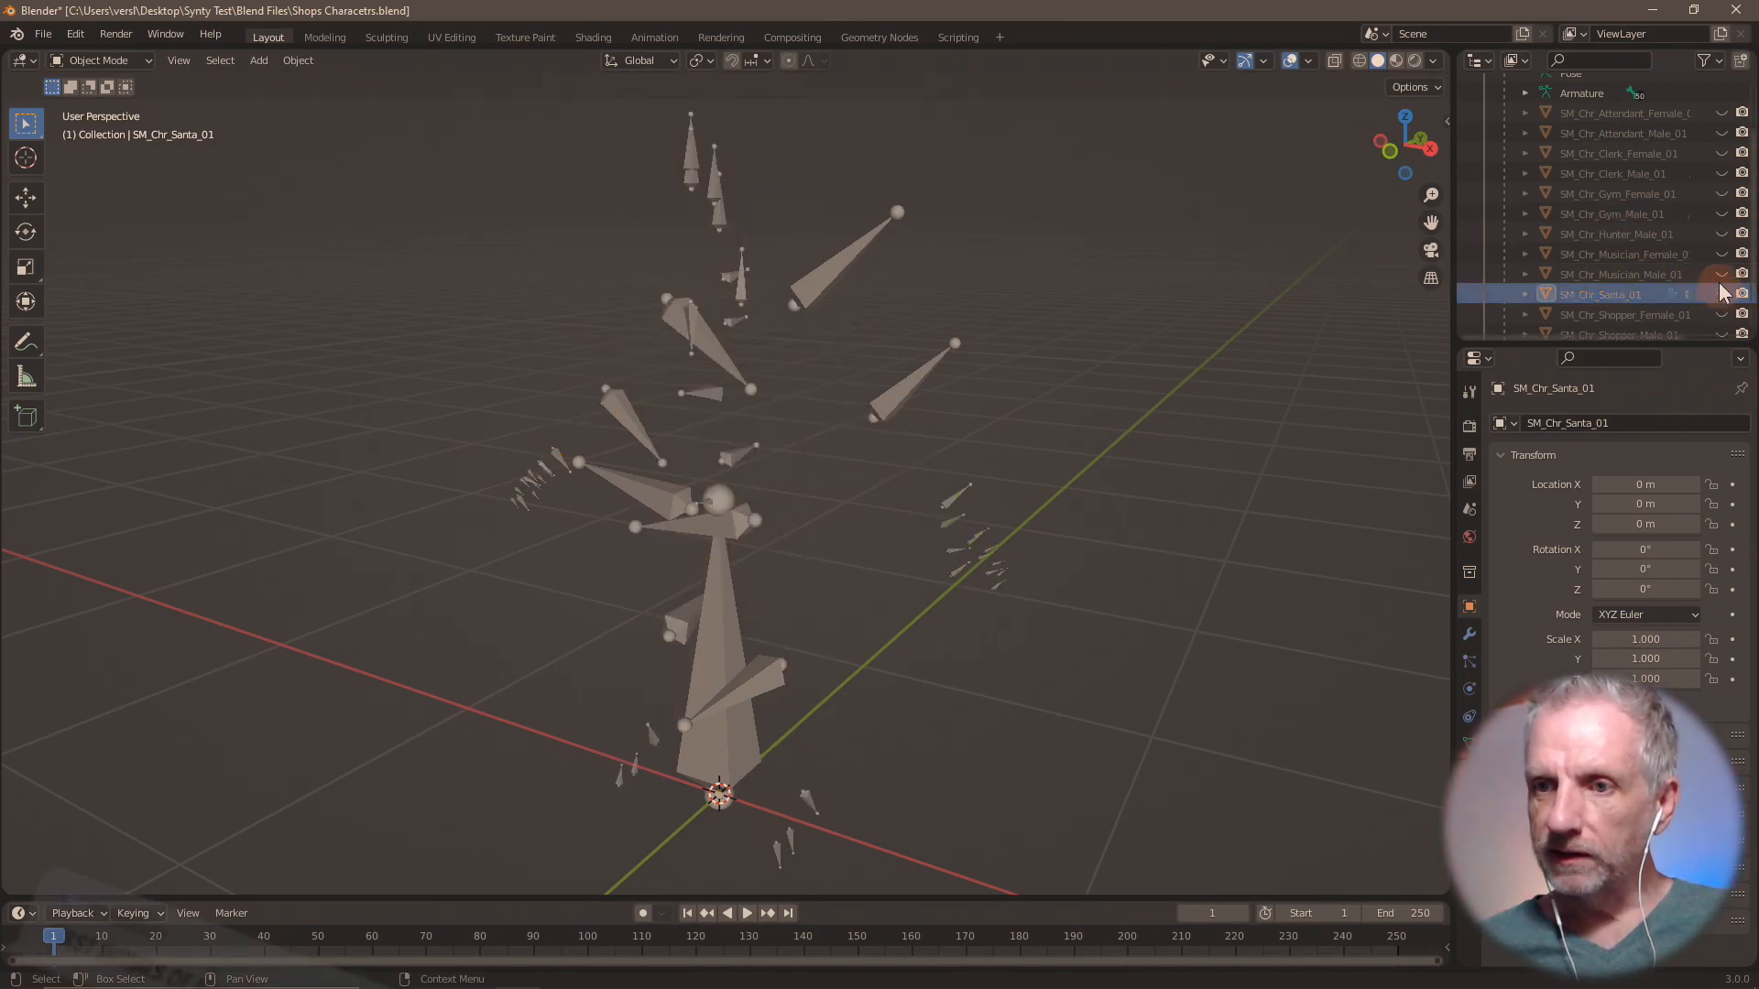
pyautogui.click(1722, 274)
pyautogui.click(1722, 275)
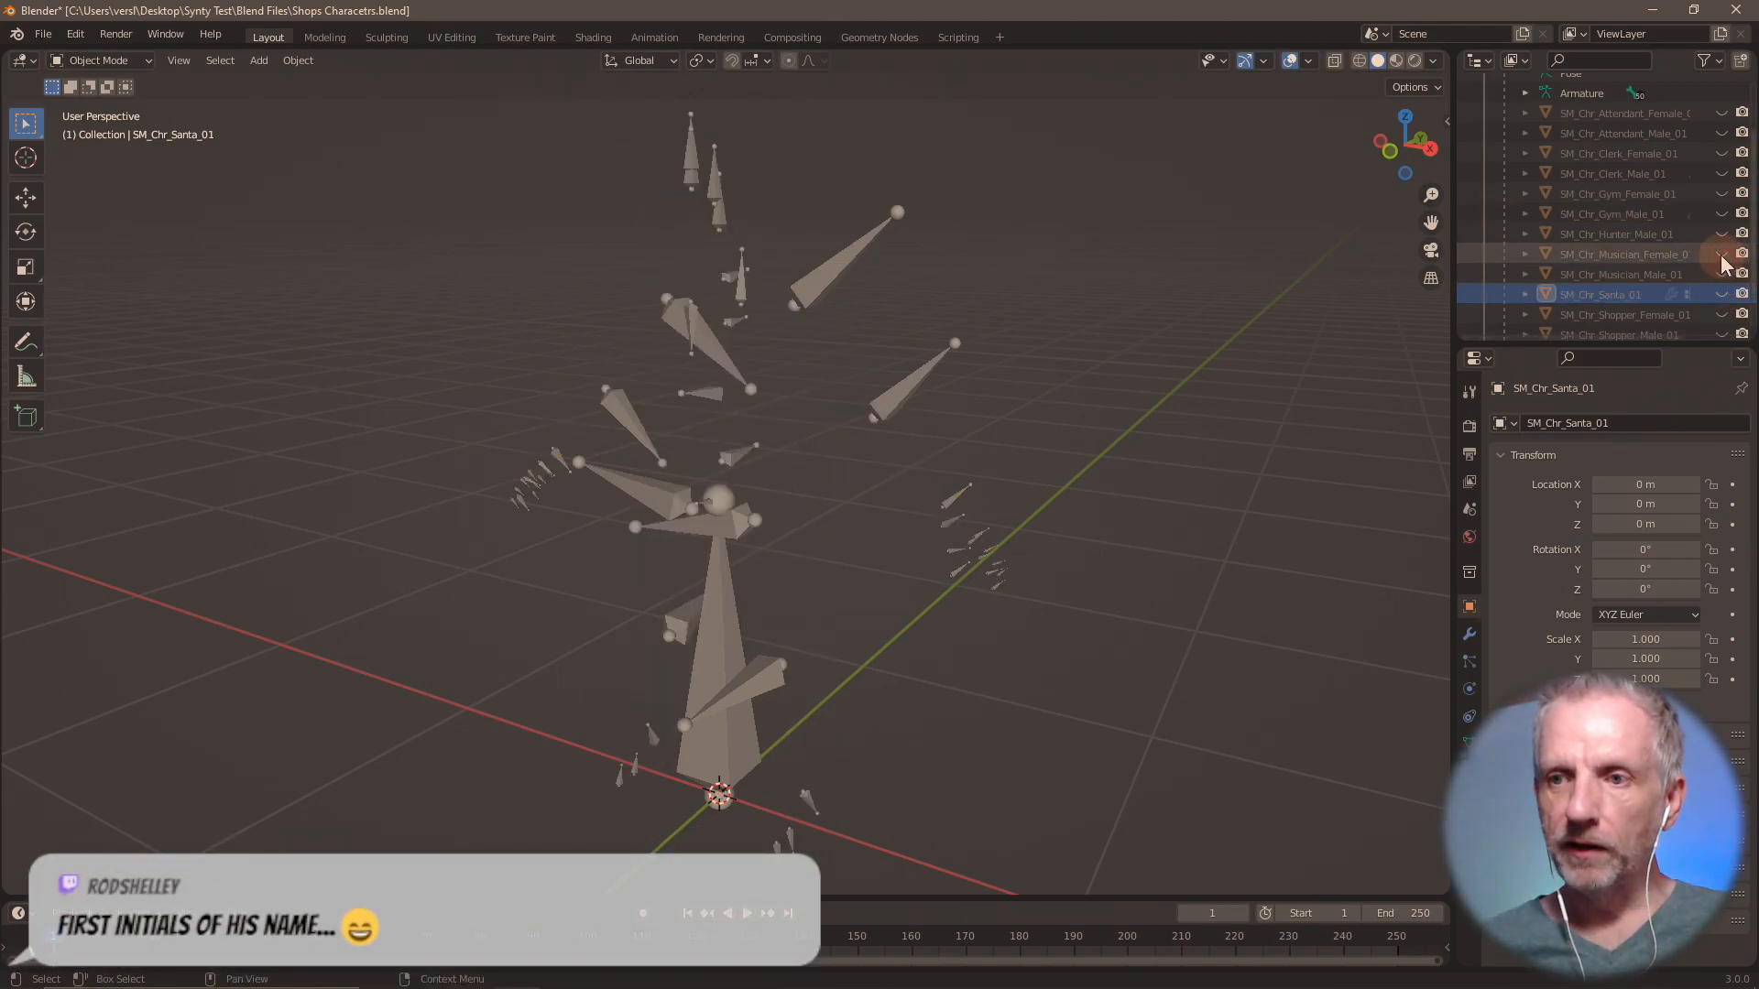
pyautogui.click(1722, 254)
pyautogui.click(1721, 254)
pyautogui.click(1721, 235)
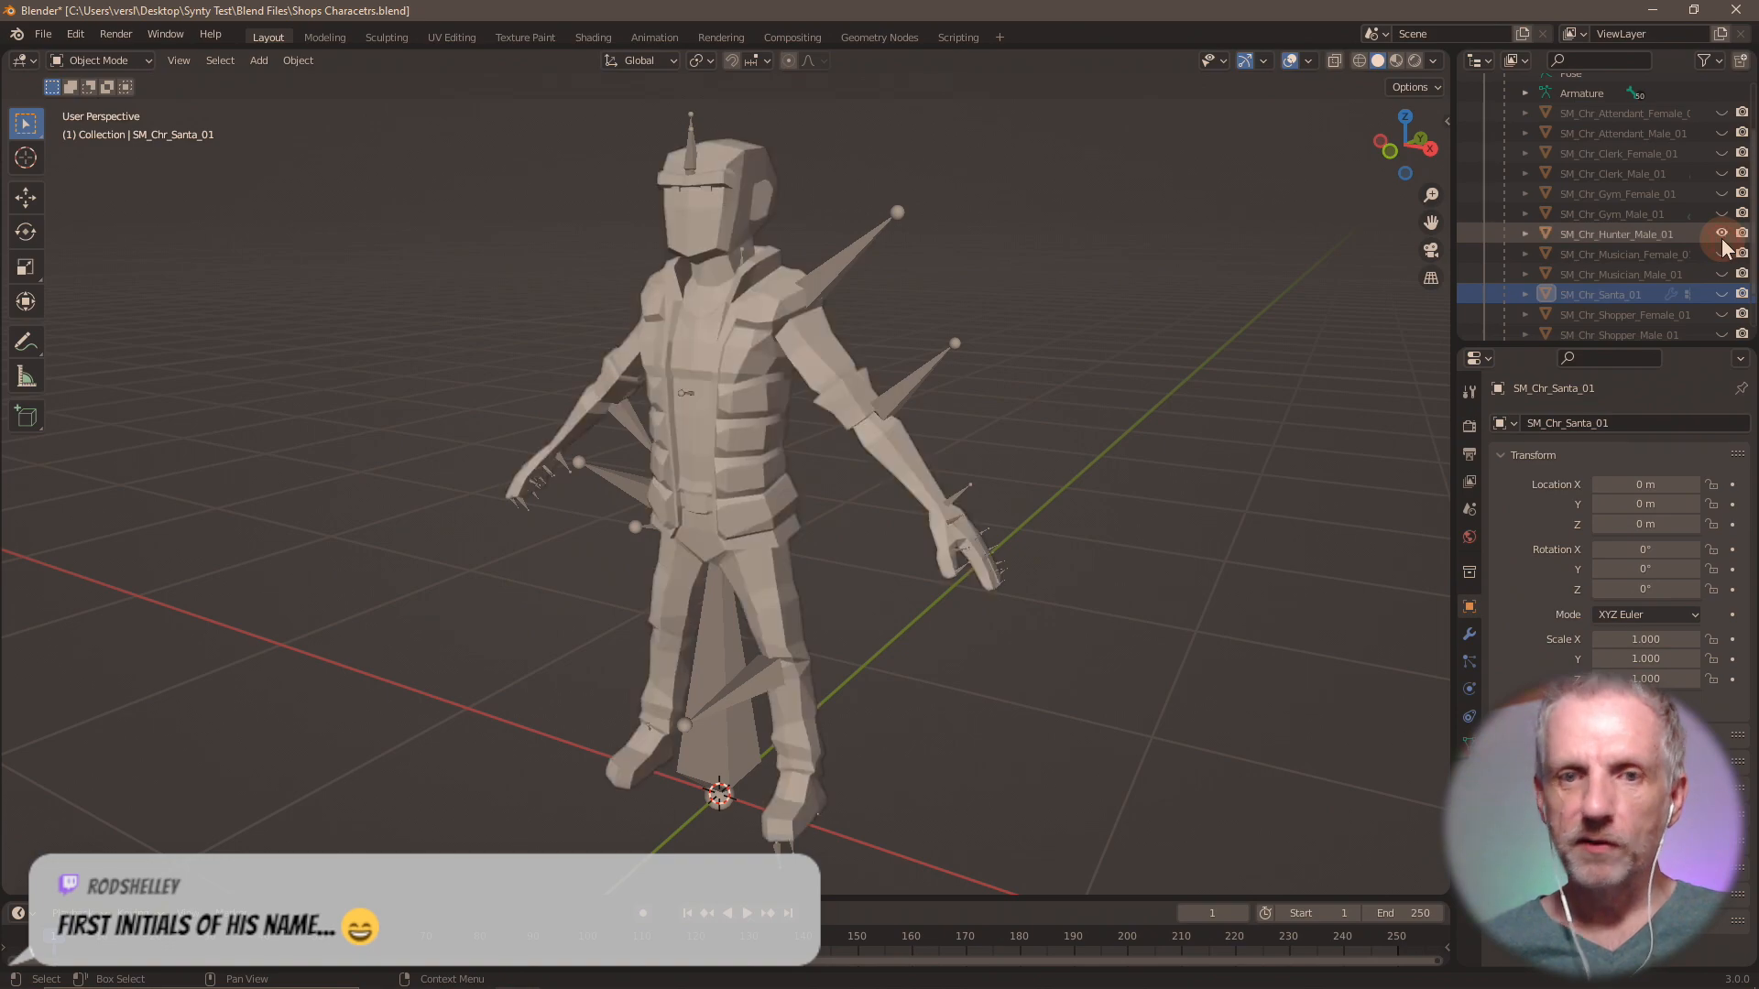
pyautogui.click(1721, 235)
pyautogui.click(1721, 214)
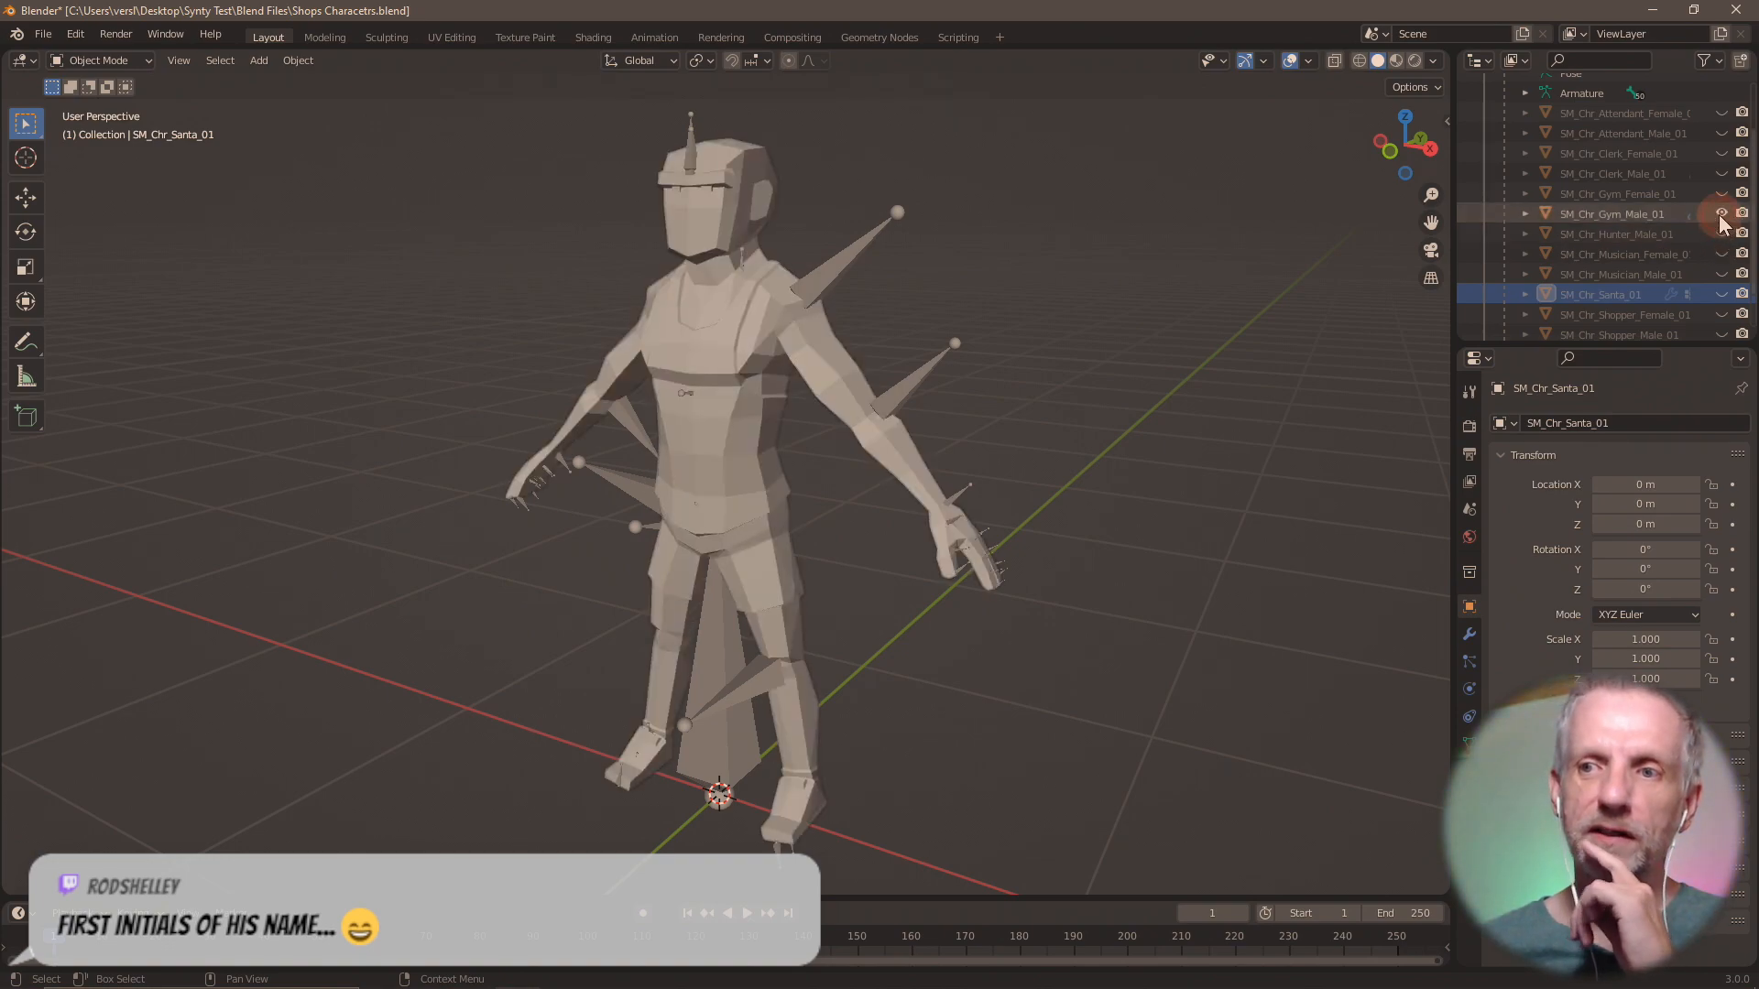
pyautogui.click(1722, 214)
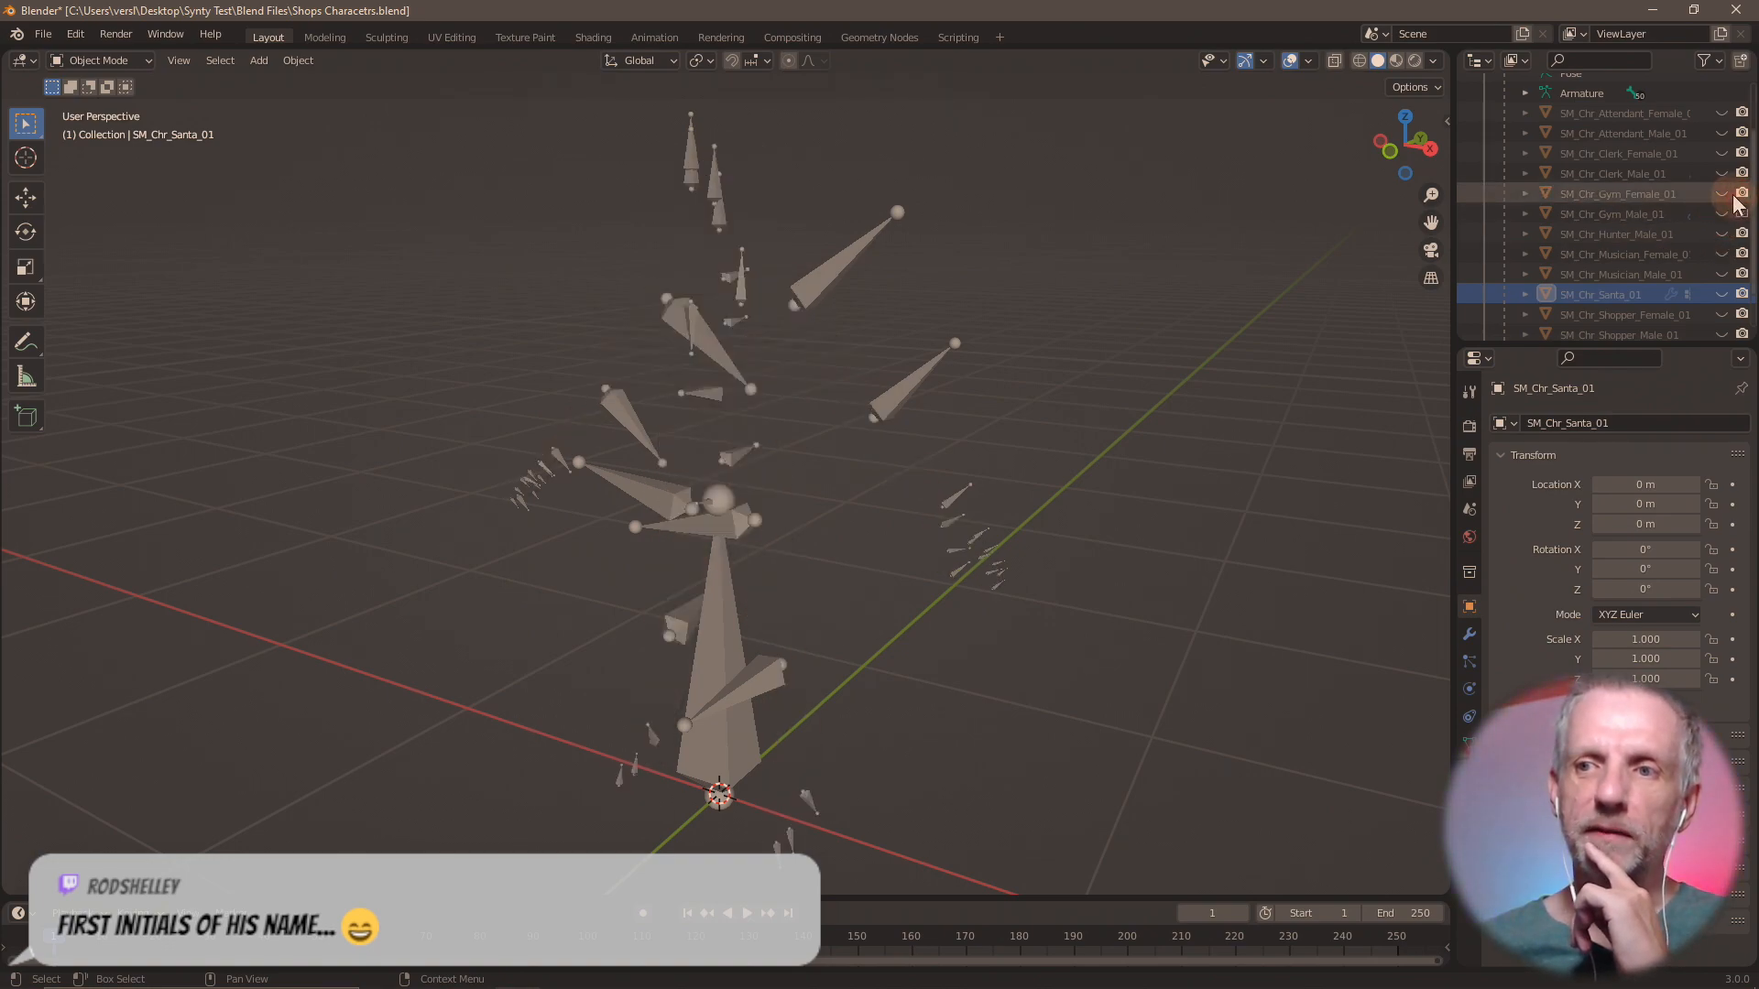
pyautogui.click(1721, 194)
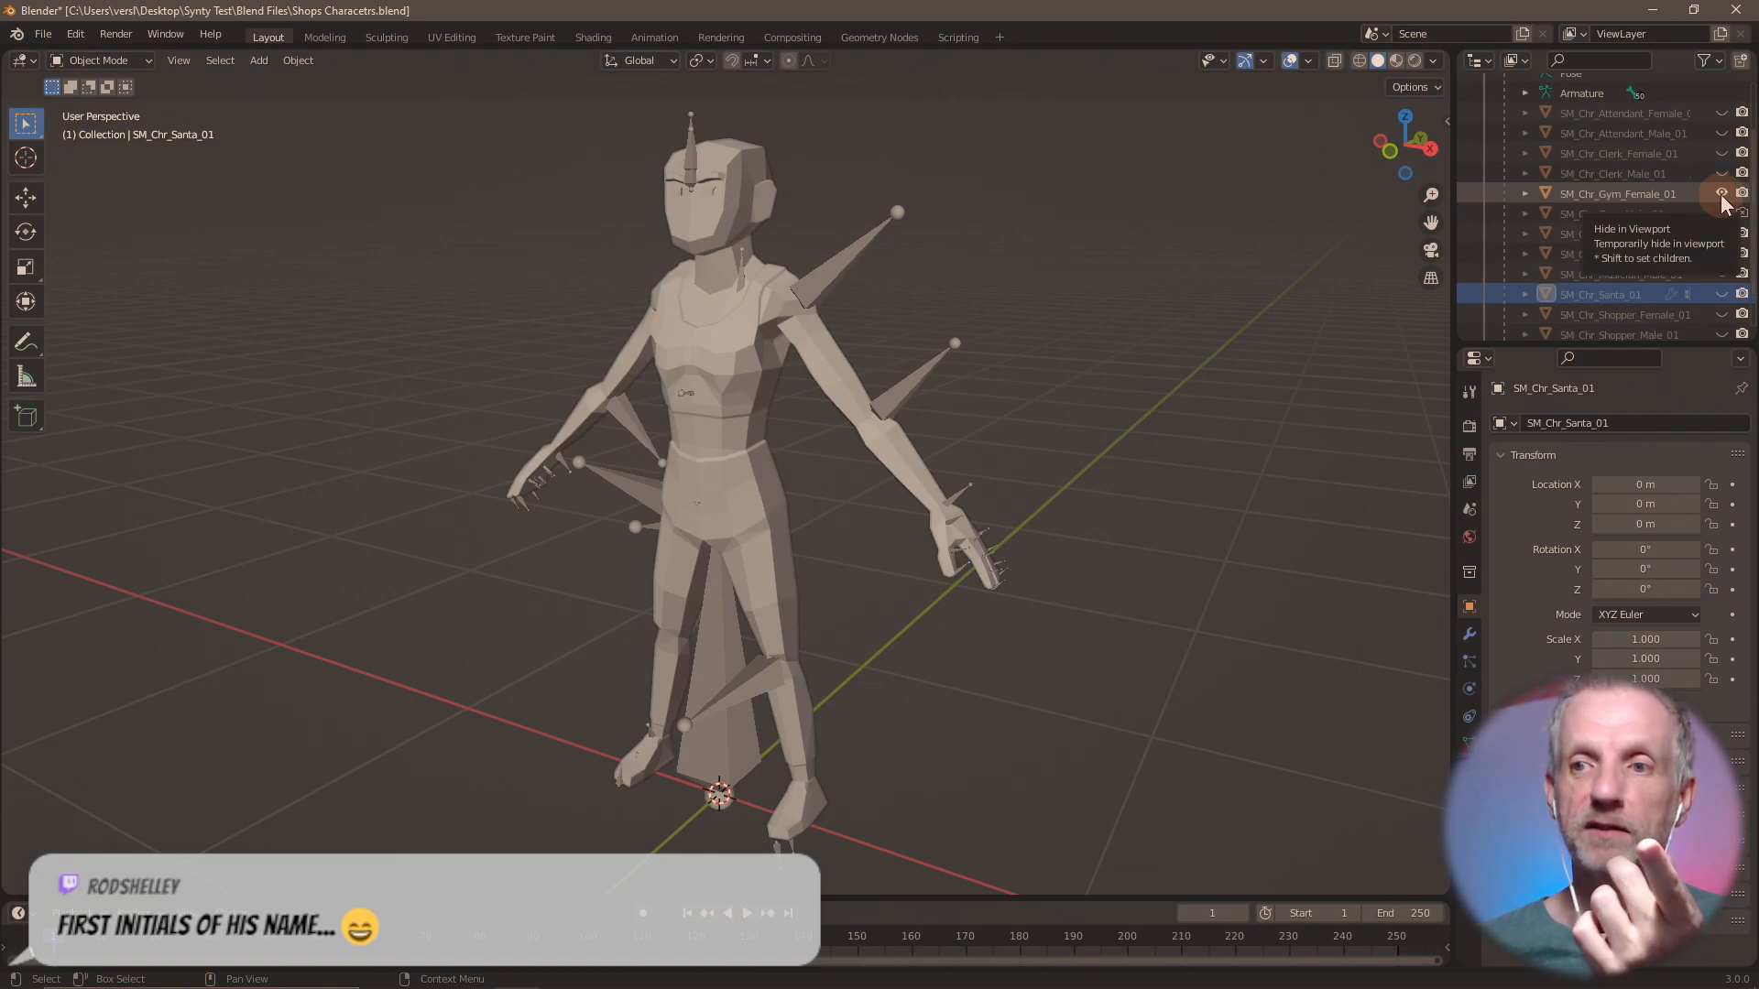
pyautogui.click(1722, 194)
pyautogui.click(1722, 214)
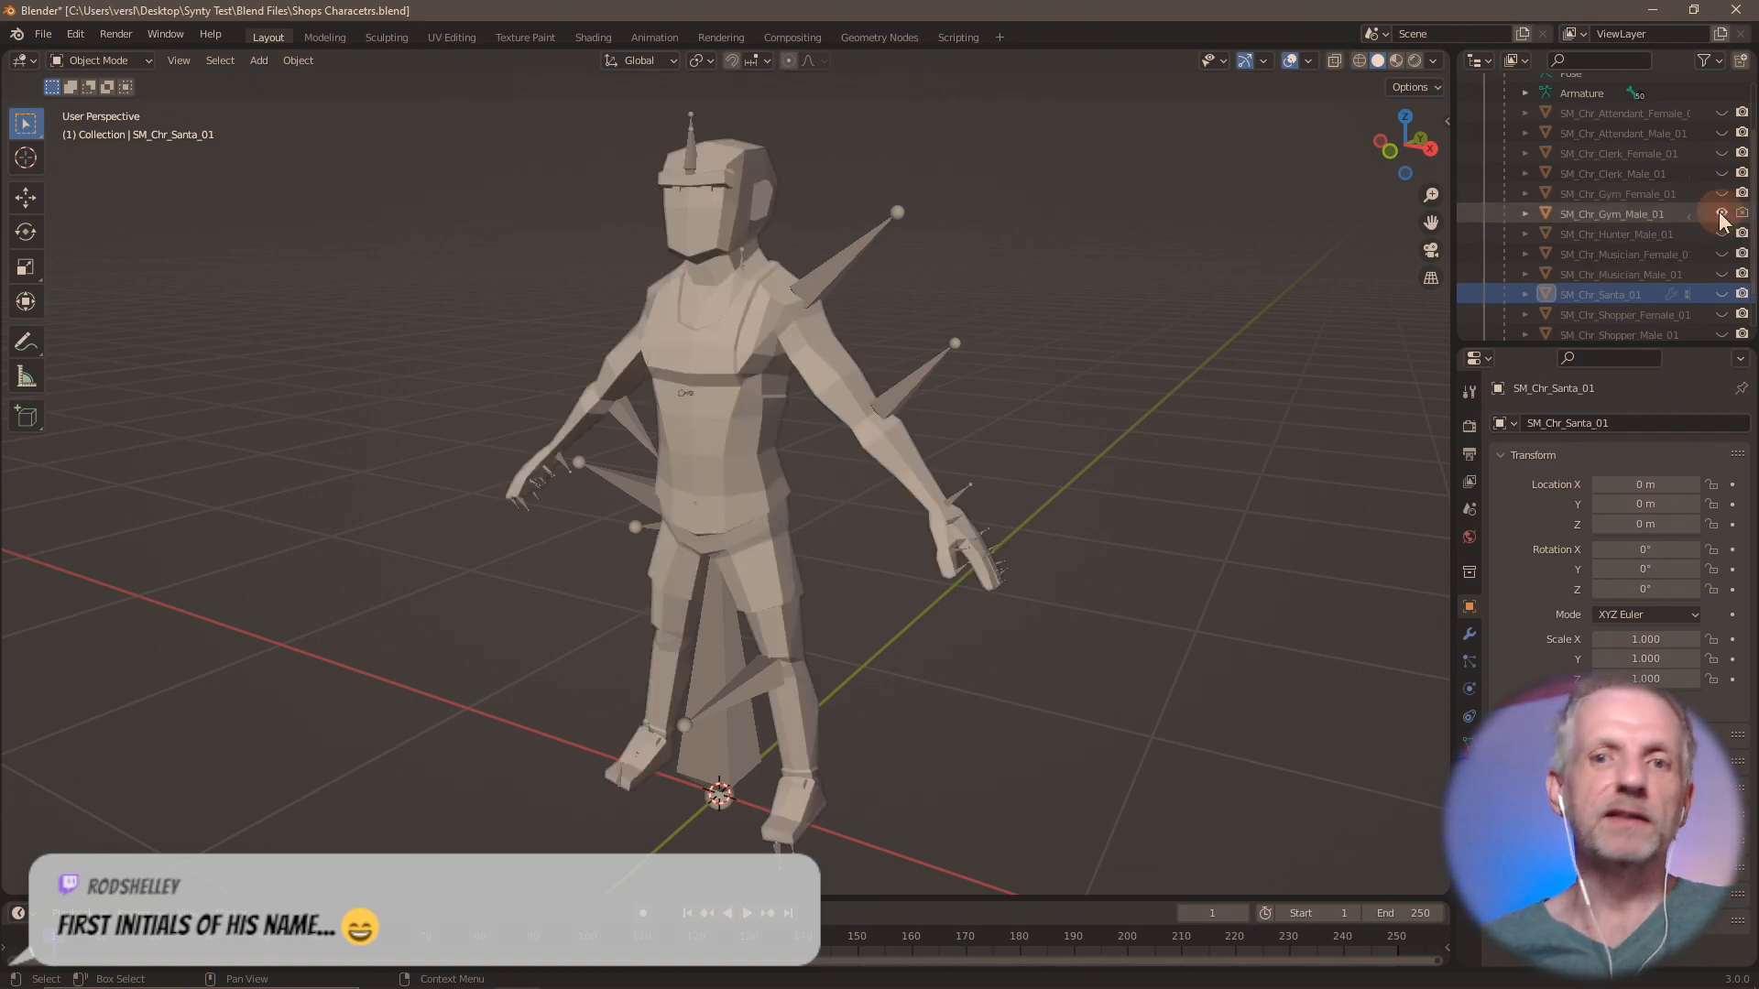
# Switch back to DAZ Studio, hide the lambert302 surface group and show lambert304 instead.
pyautogui.hotkey('alt', 'Tab')
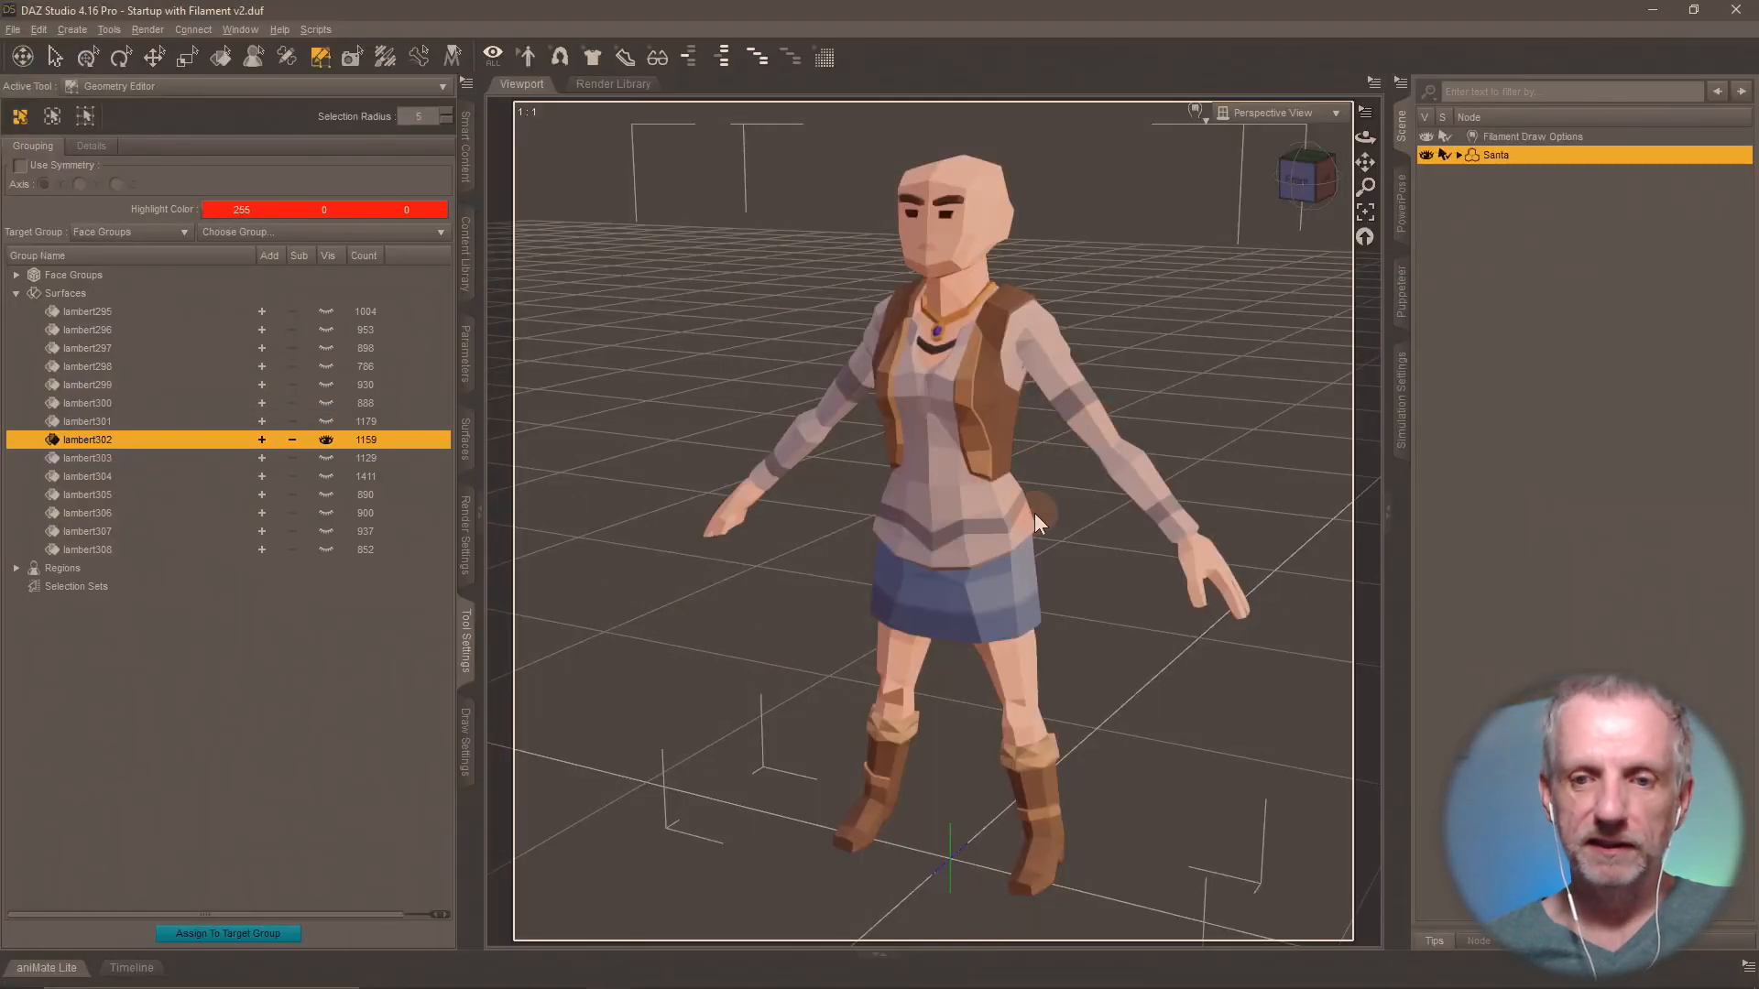
pyautogui.moveTo(1036, 513)
pyautogui.mouseDown(button='middle')
pyautogui.moveTo(1044, 495)
pyautogui.moveTo(1047, 514)
pyautogui.mouseUp(button='middle')
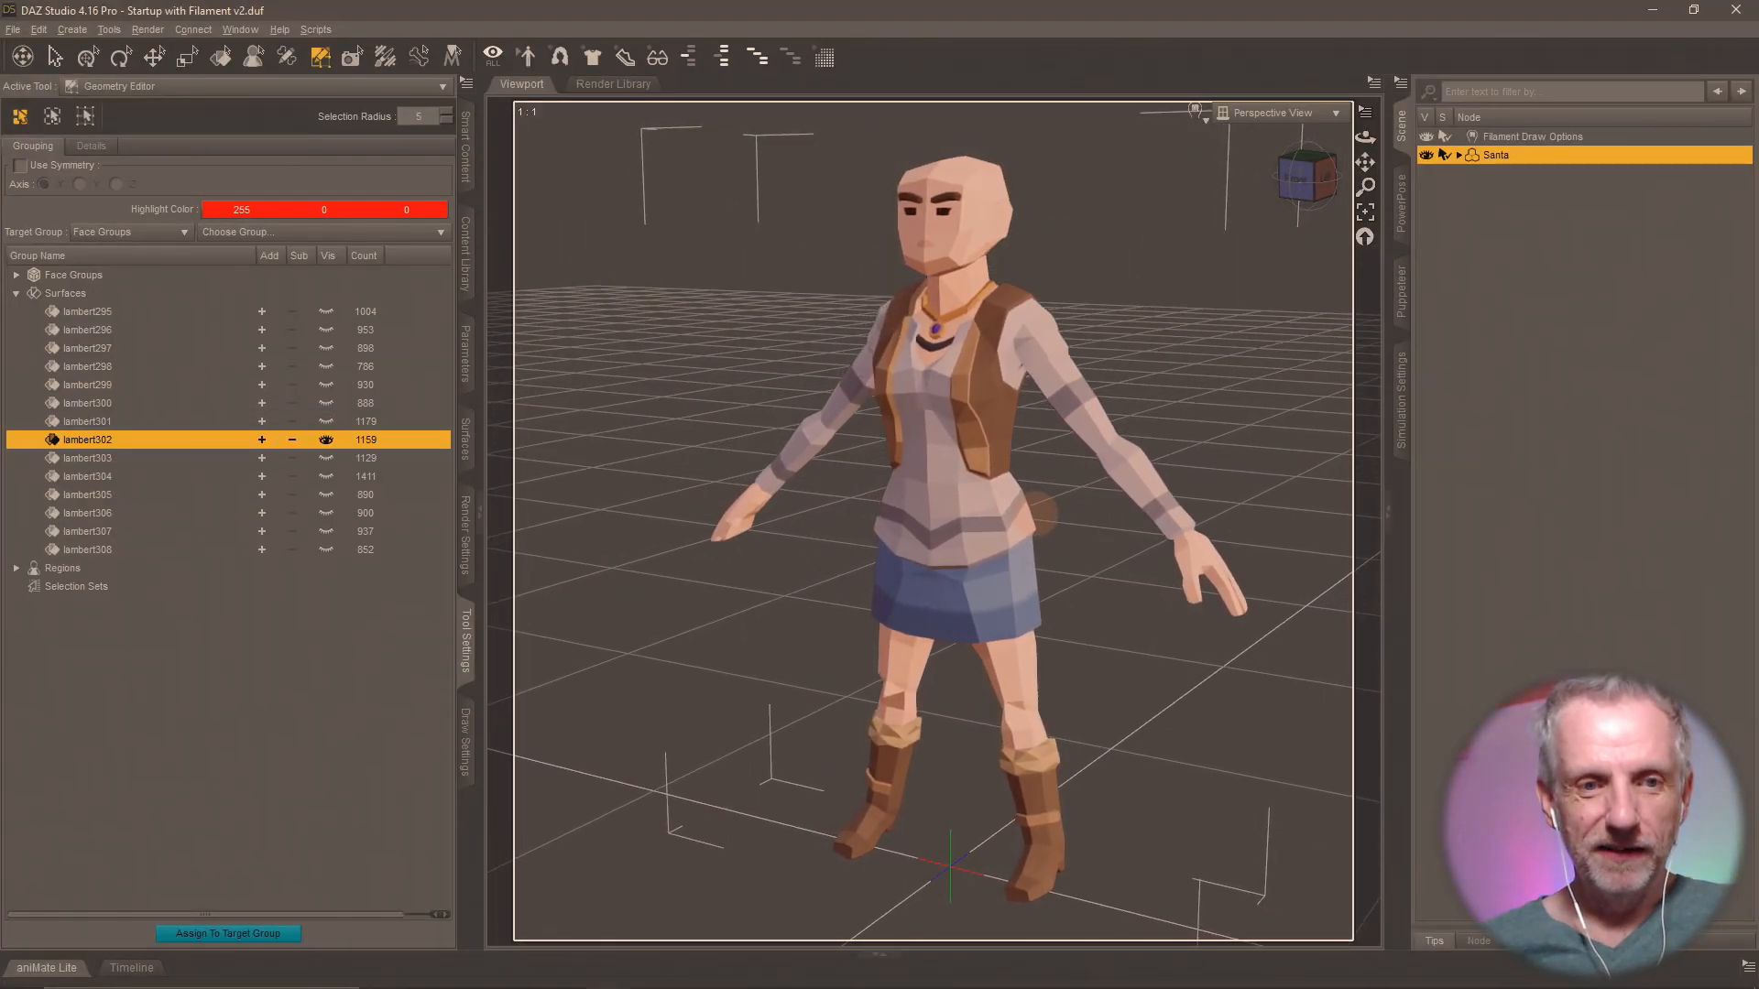
pyautogui.click(321, 440)
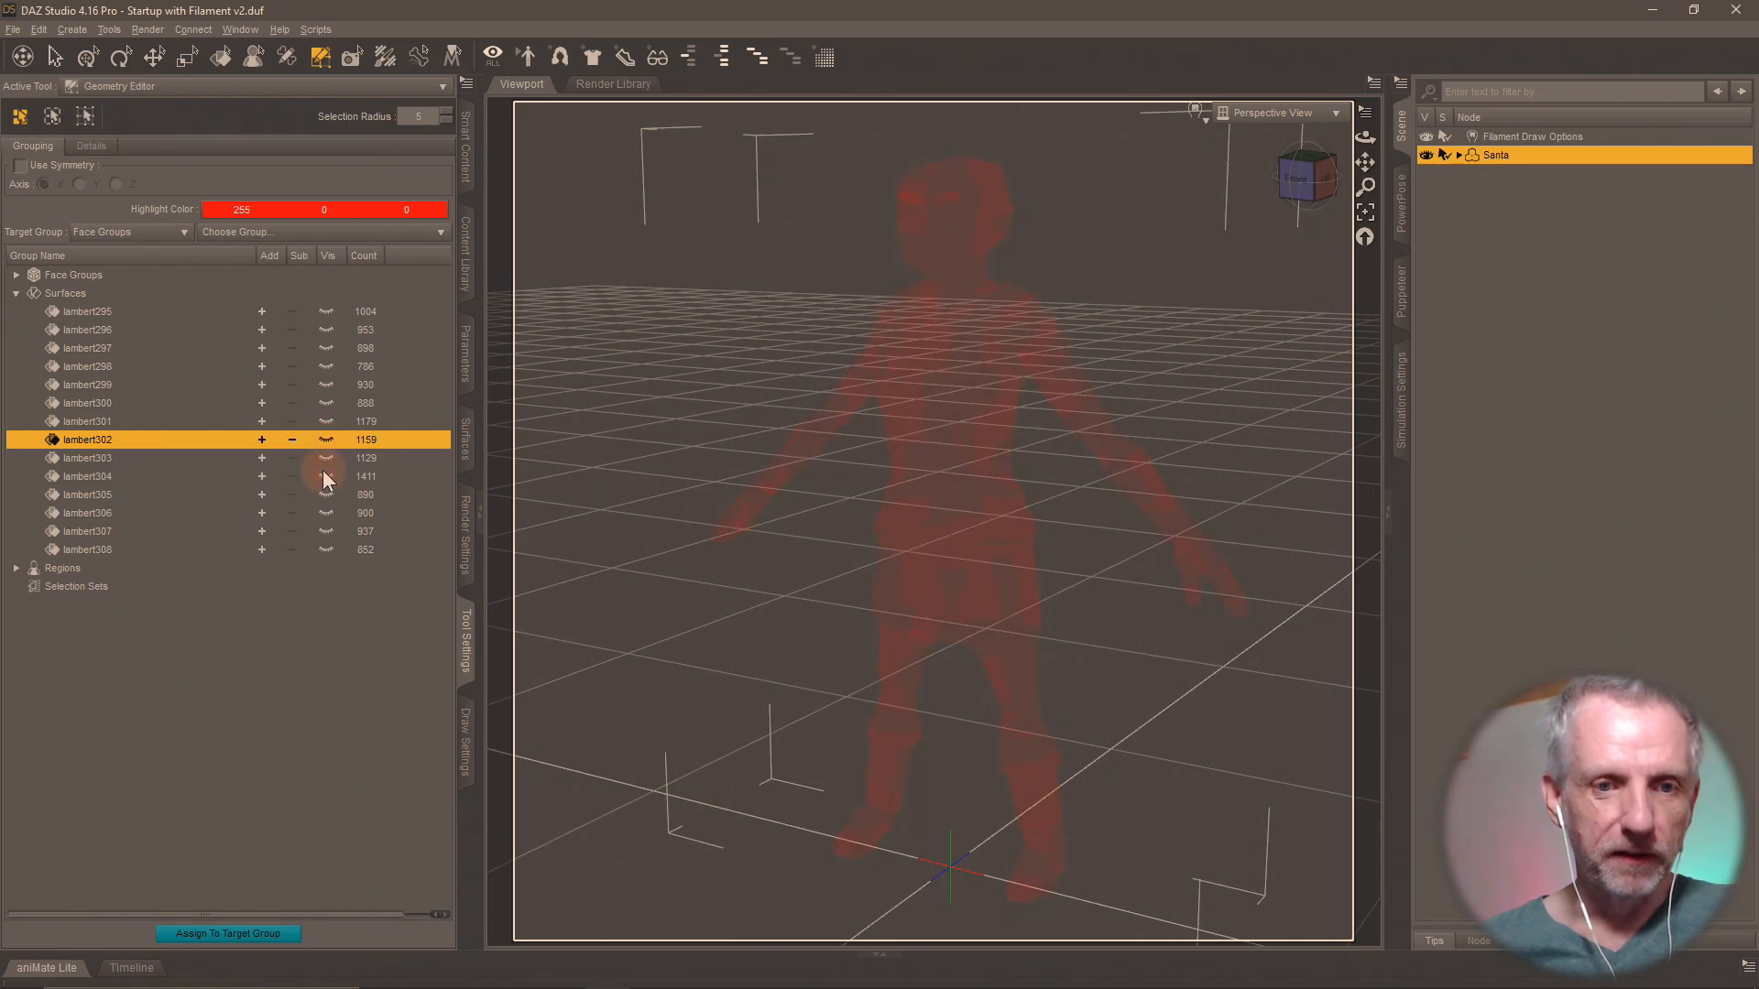
pyautogui.click(325, 479)
# Rename the lambert304 surface group to "Santa".
pyautogui.click(327, 478)
pyautogui.click(326, 478)
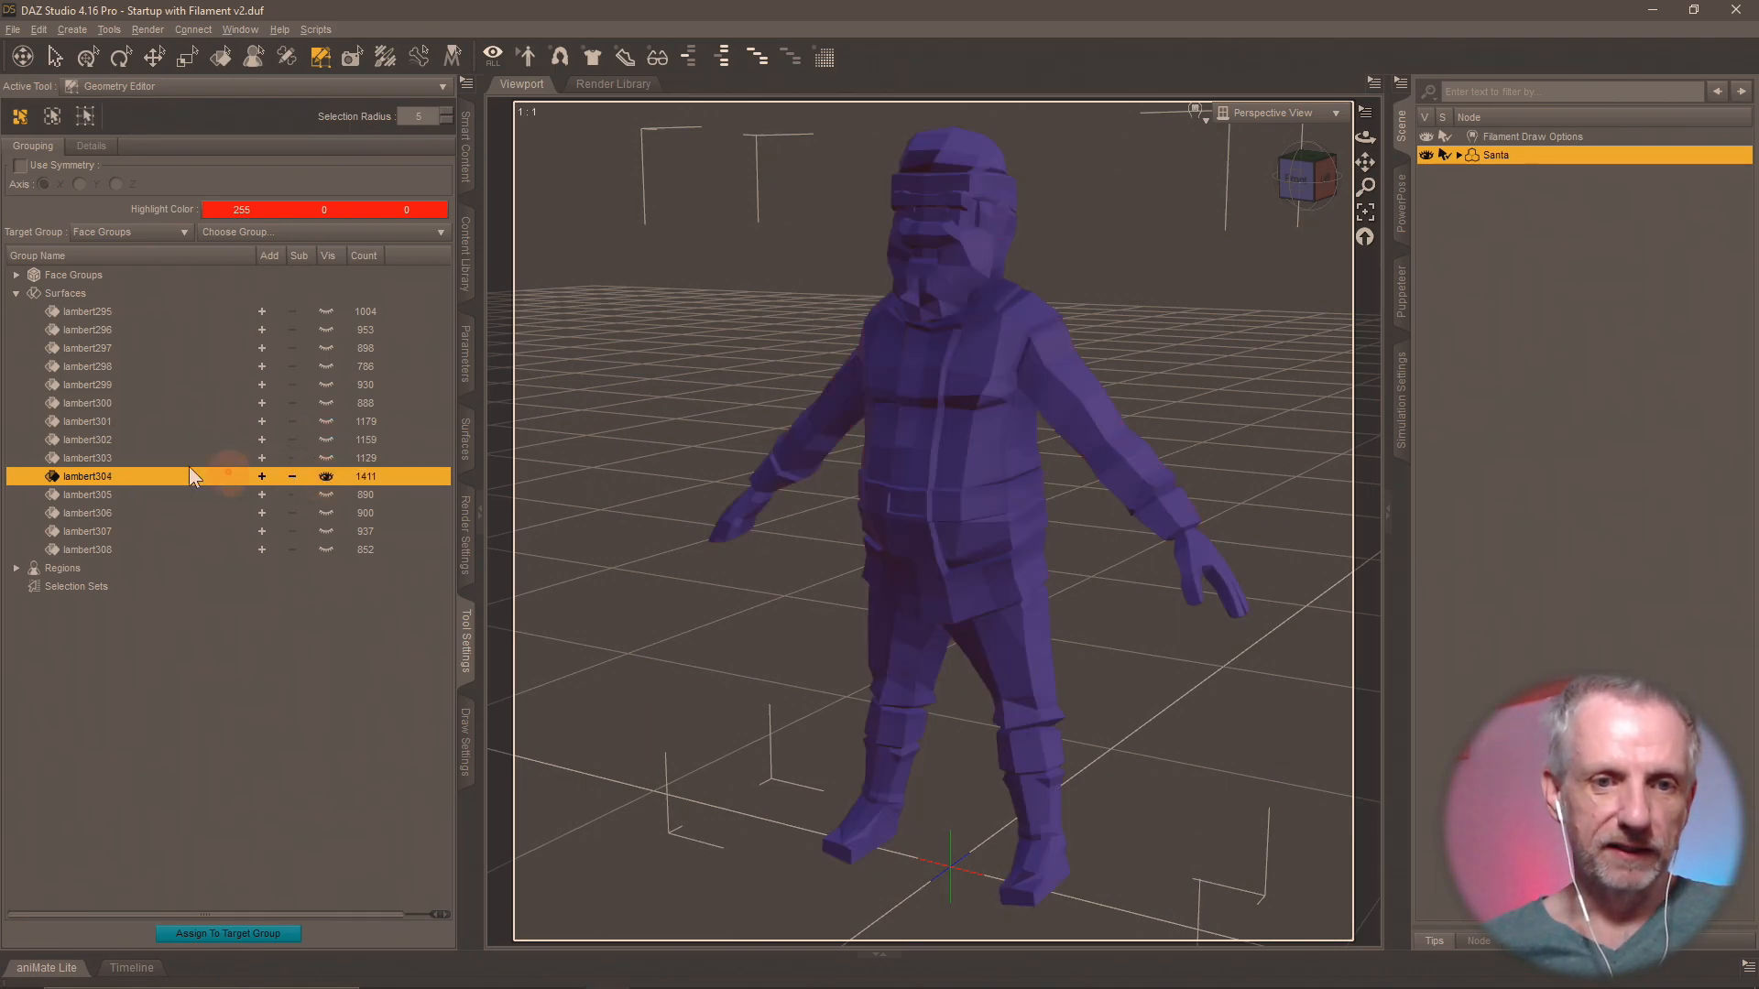
pyautogui.press('Home')
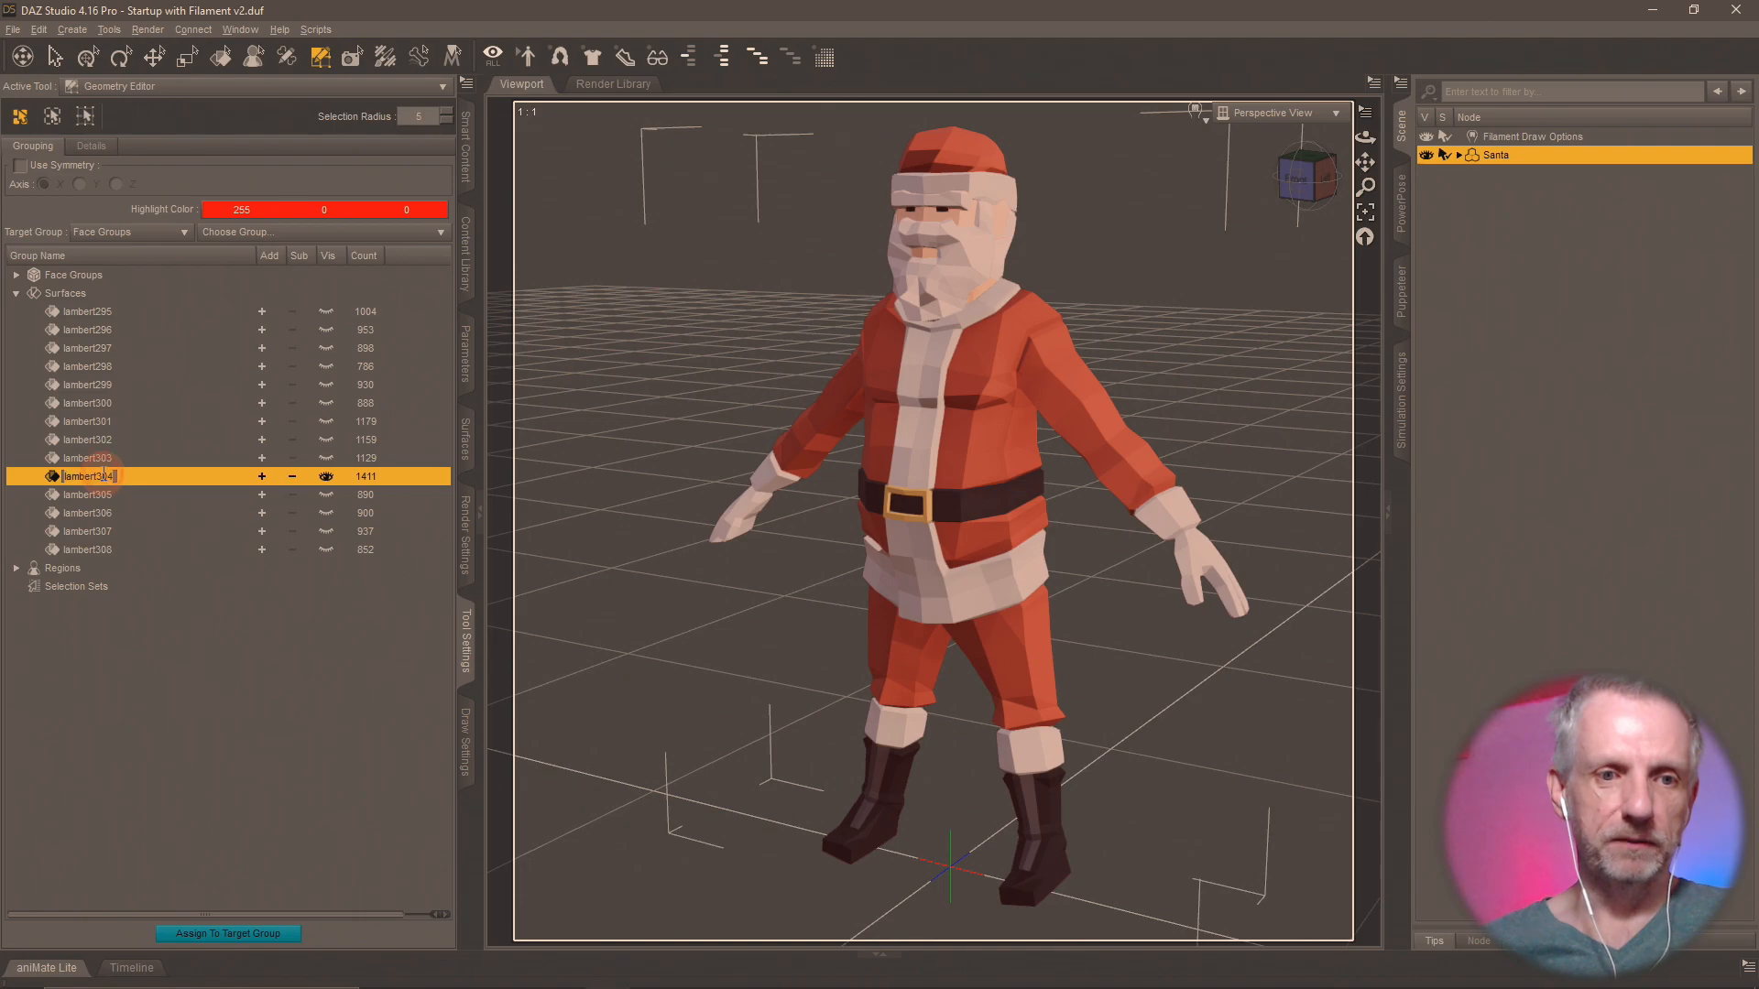
pyautogui.write('Santa')
pyautogui.press('Return')
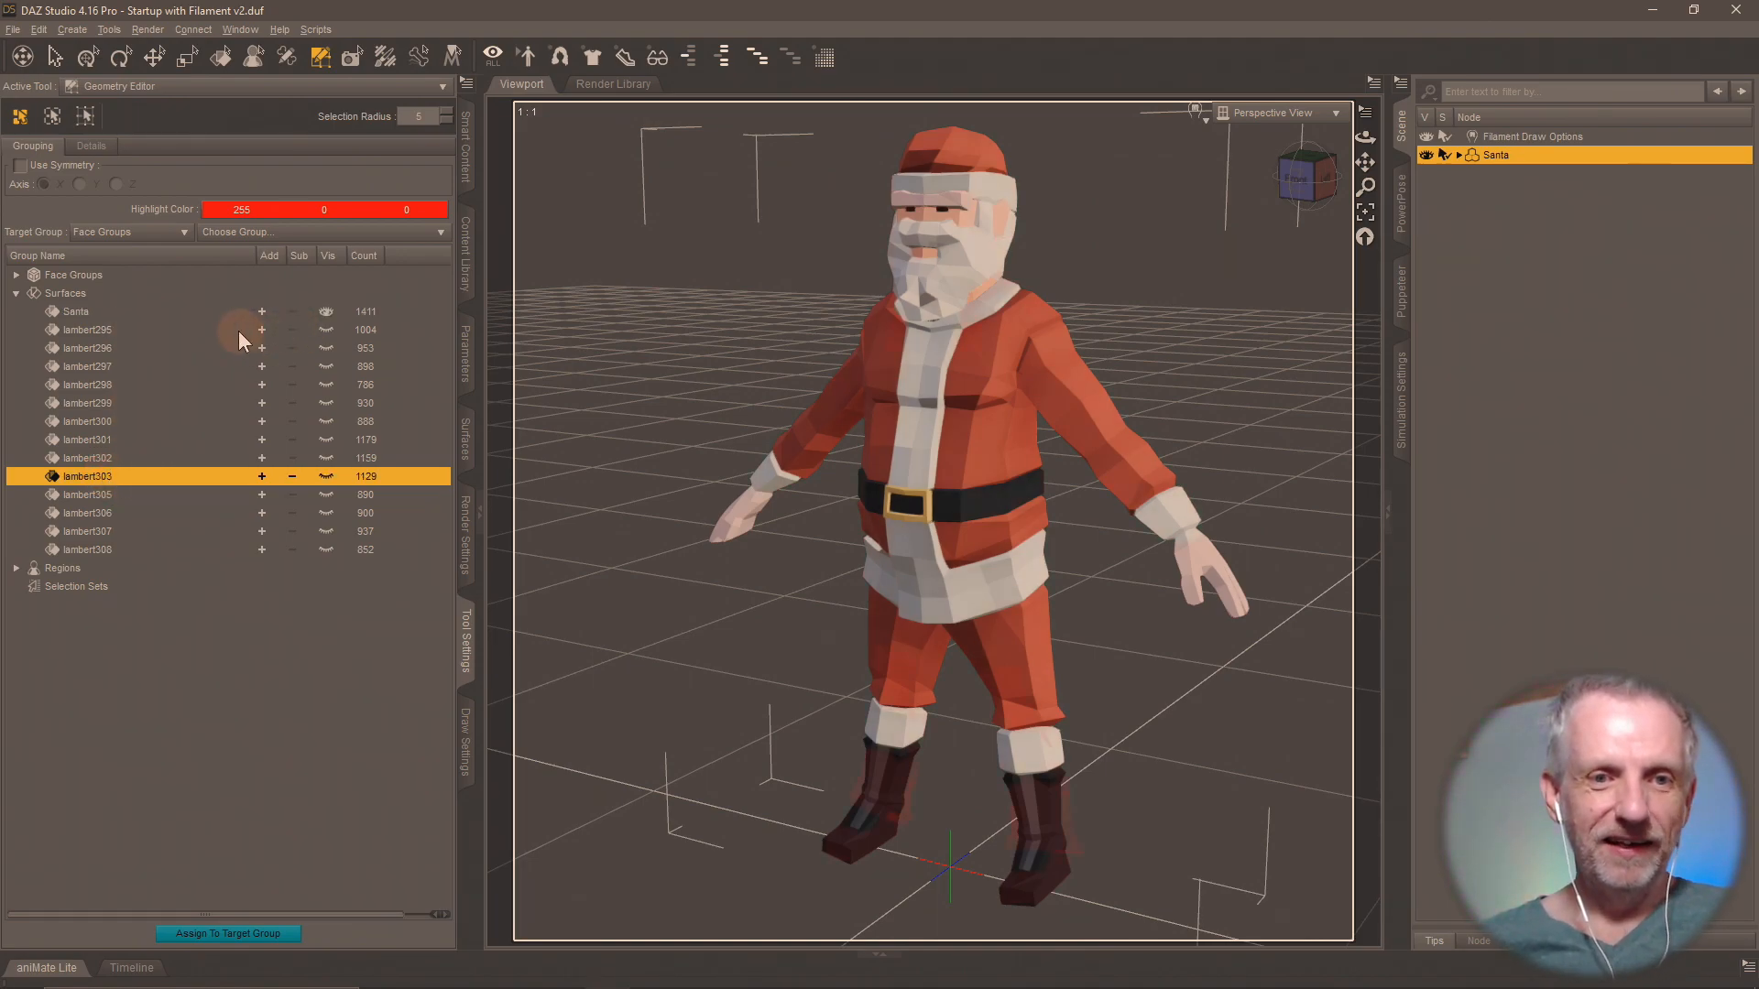
# Hide the Santa surface group and select the lambert295 group.
pyautogui.click(150, 331)
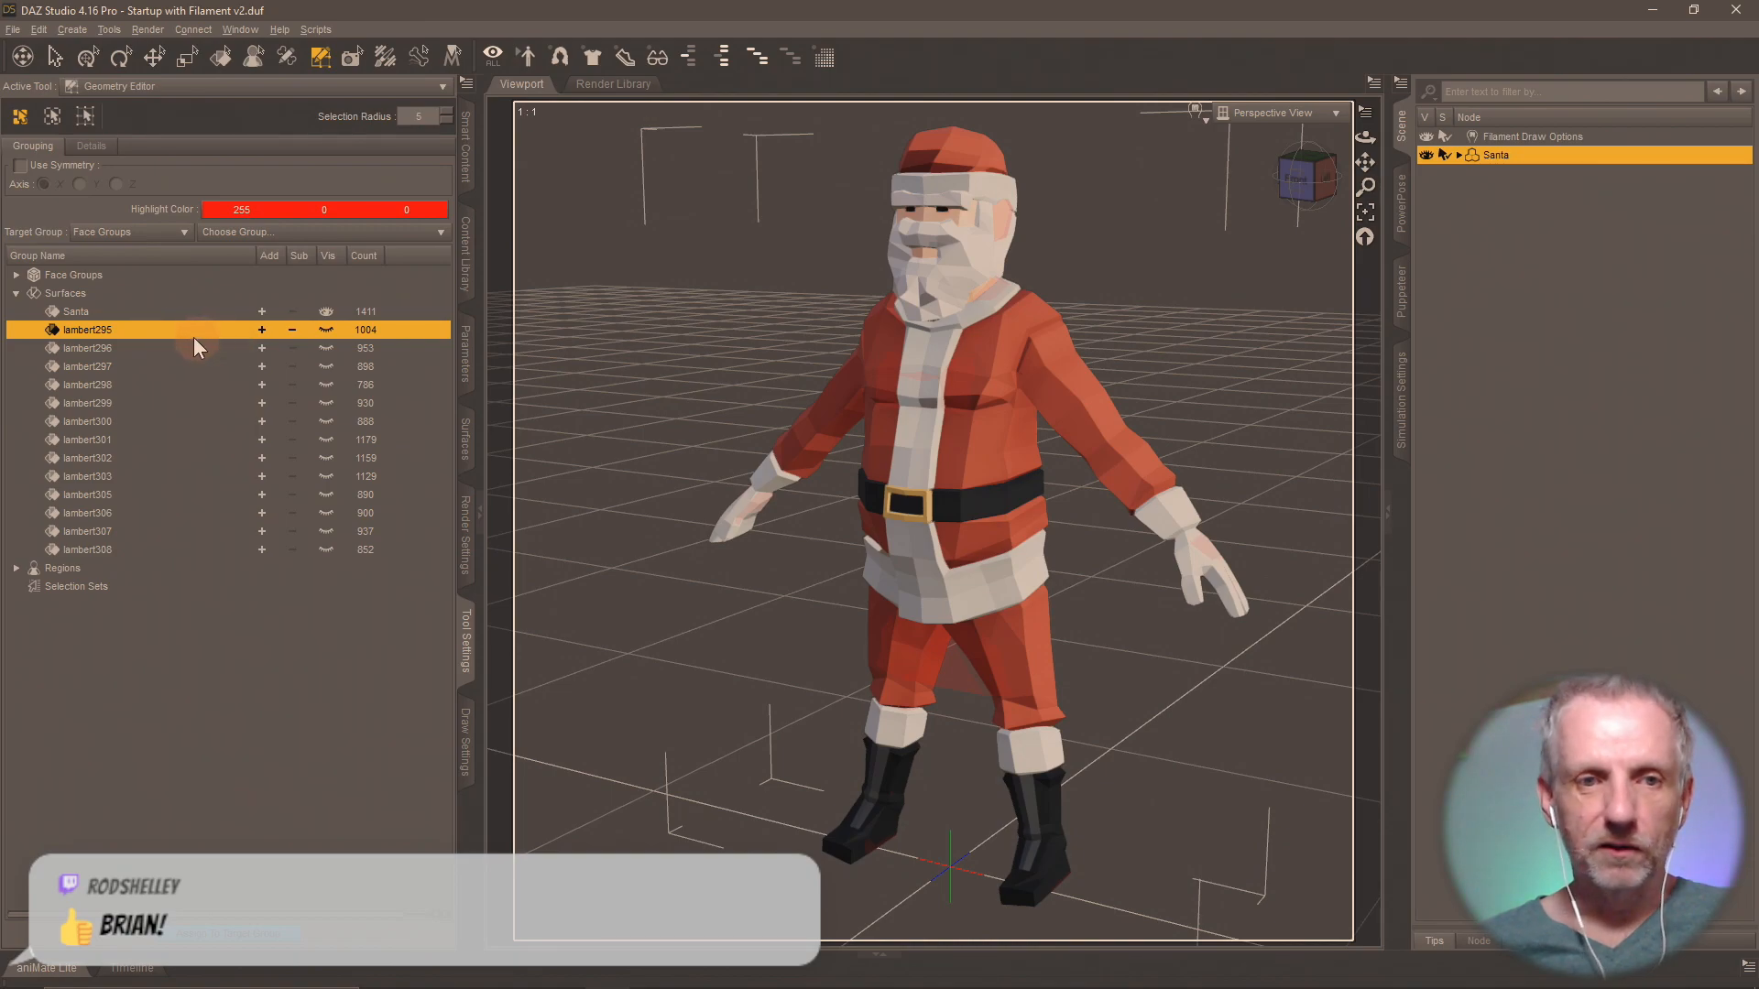
pyautogui.click(324, 312)
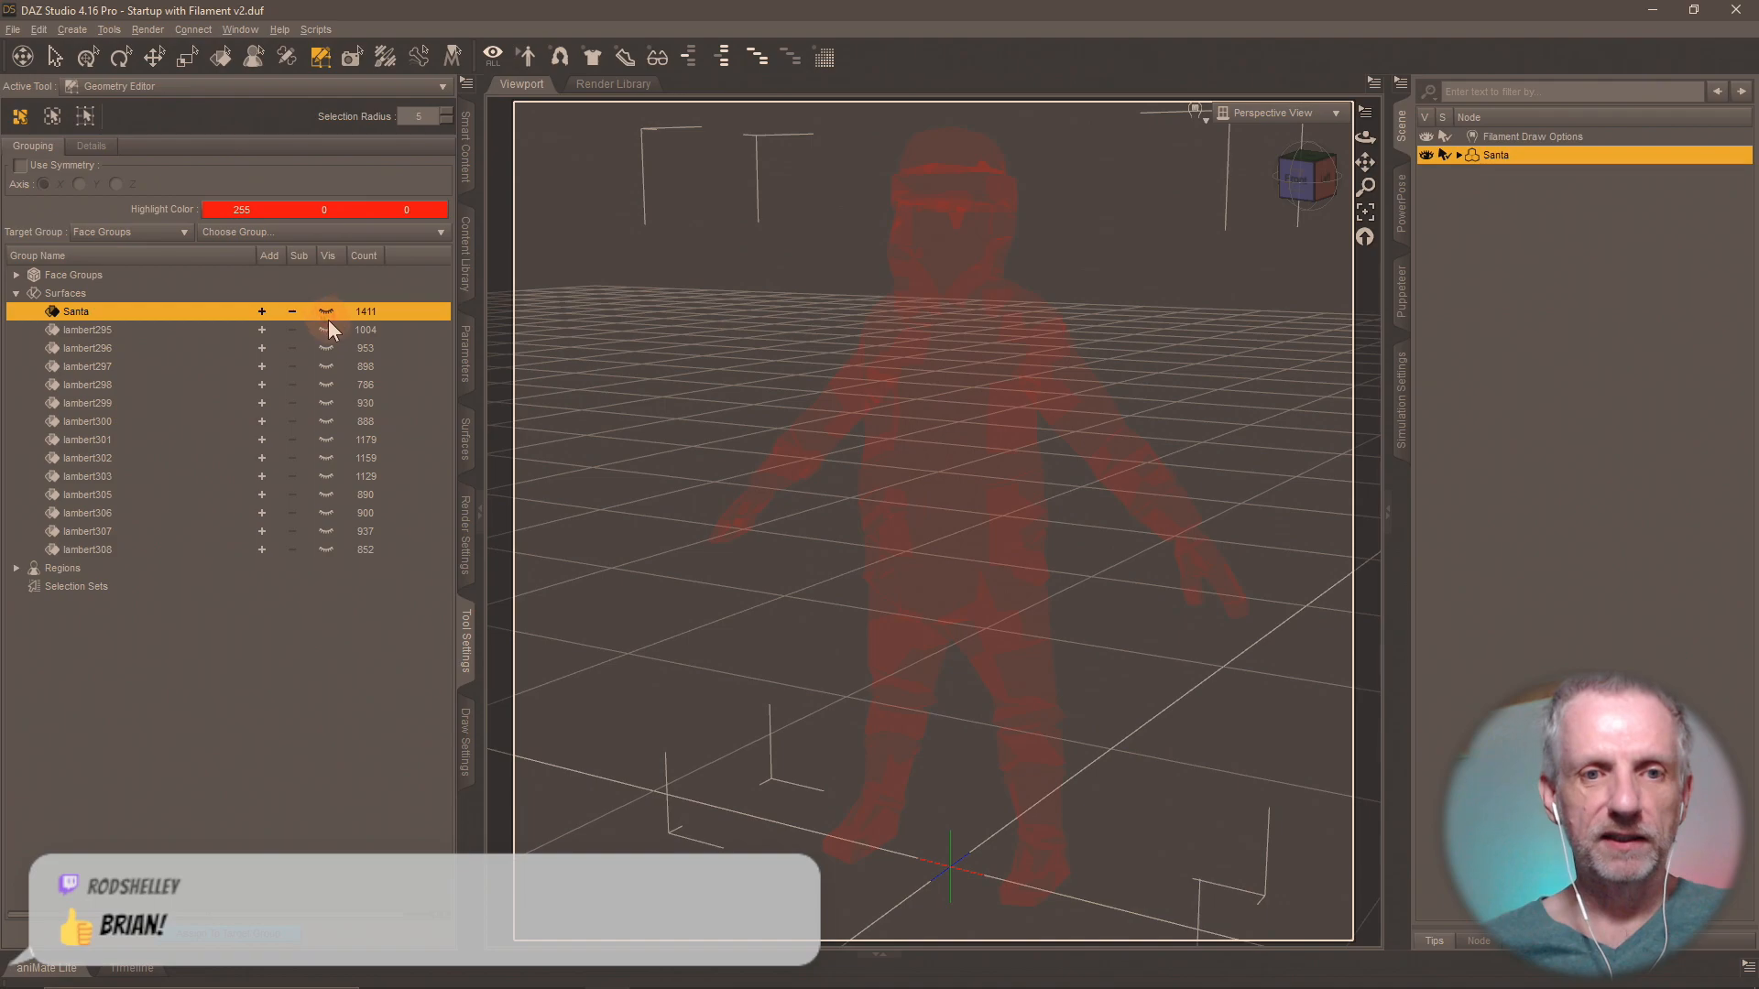
pyautogui.click(266, 332)
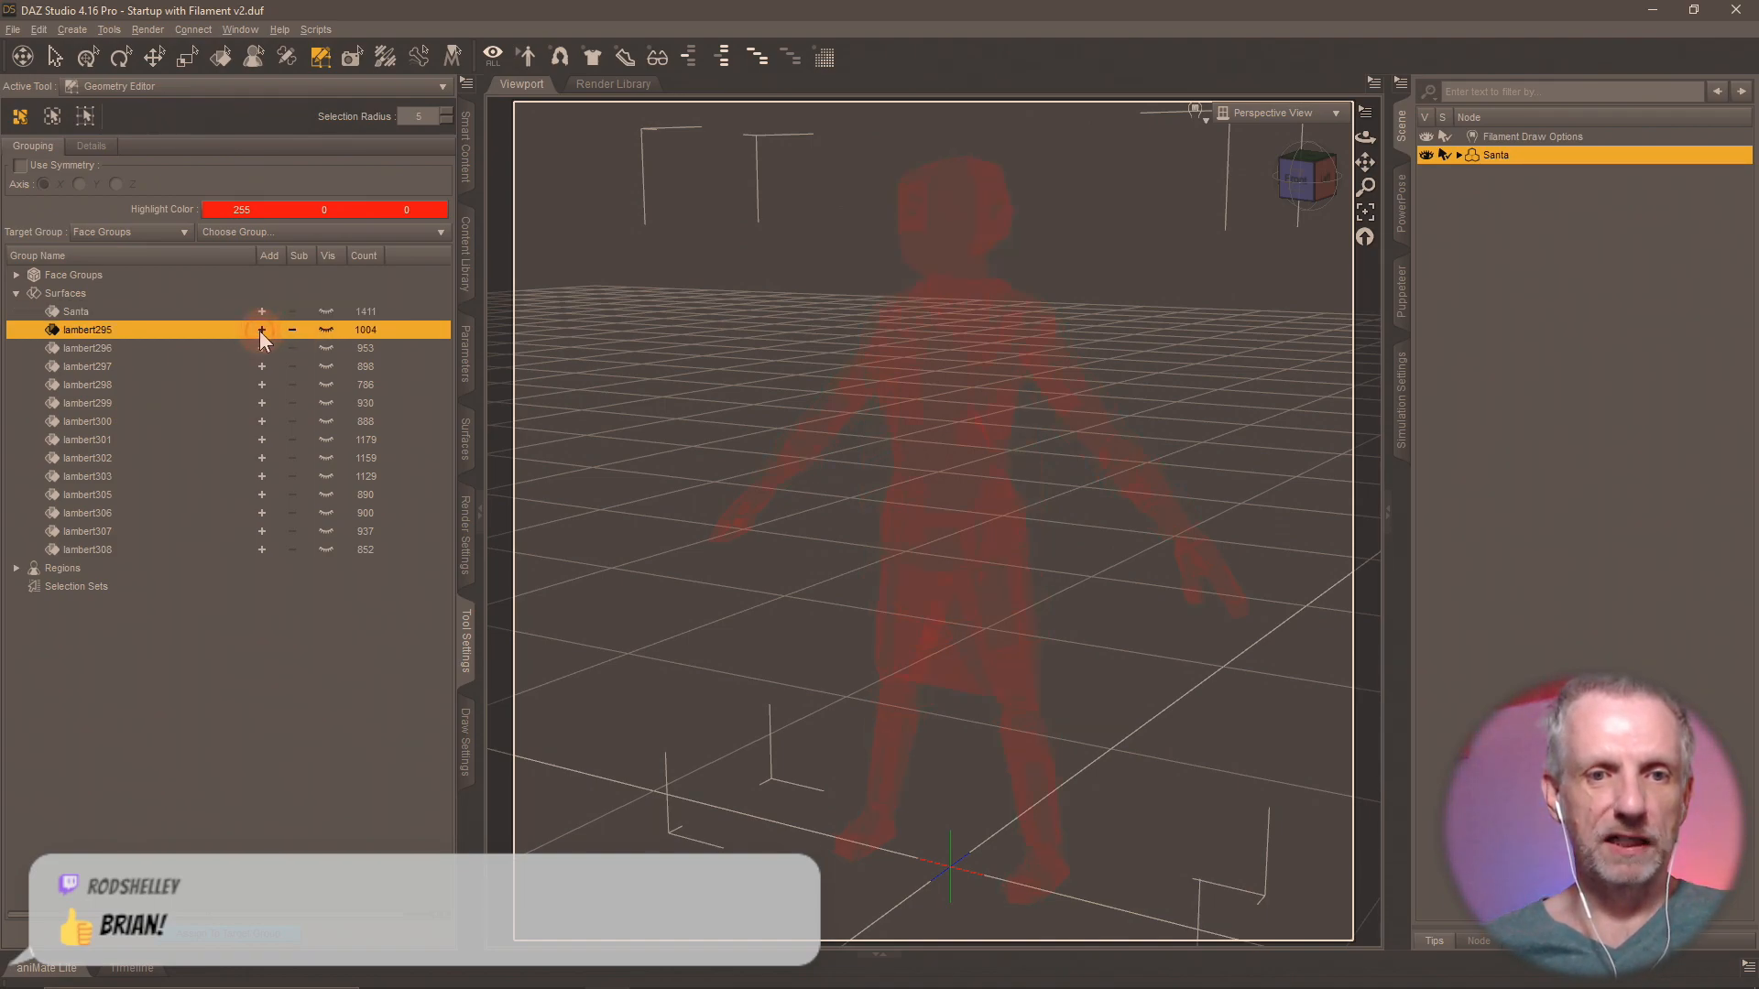
# Make the surface groups lambert295 through lambert303 and lambert305 through lambert308 visible while keeping Santa hidden.
pyautogui.click(326, 330)
pyautogui.click(324, 345)
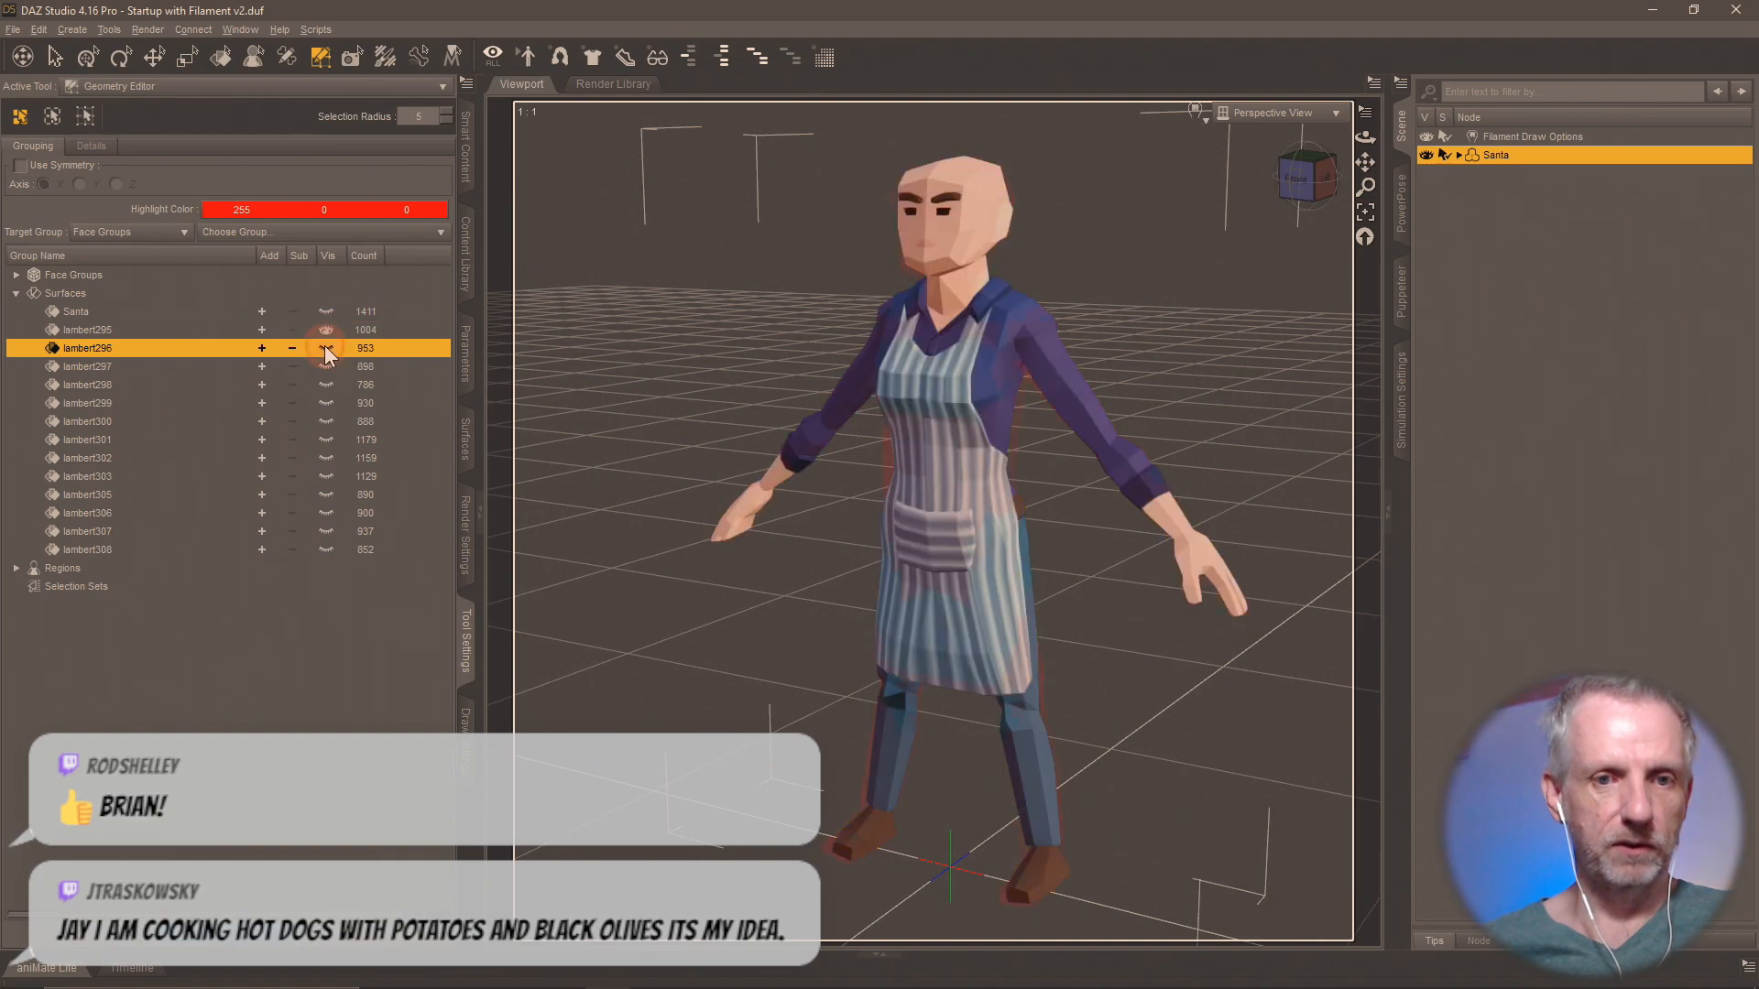
pyautogui.click(325, 347)
pyautogui.click(327, 366)
pyautogui.click(327, 385)
pyautogui.click(326, 403)
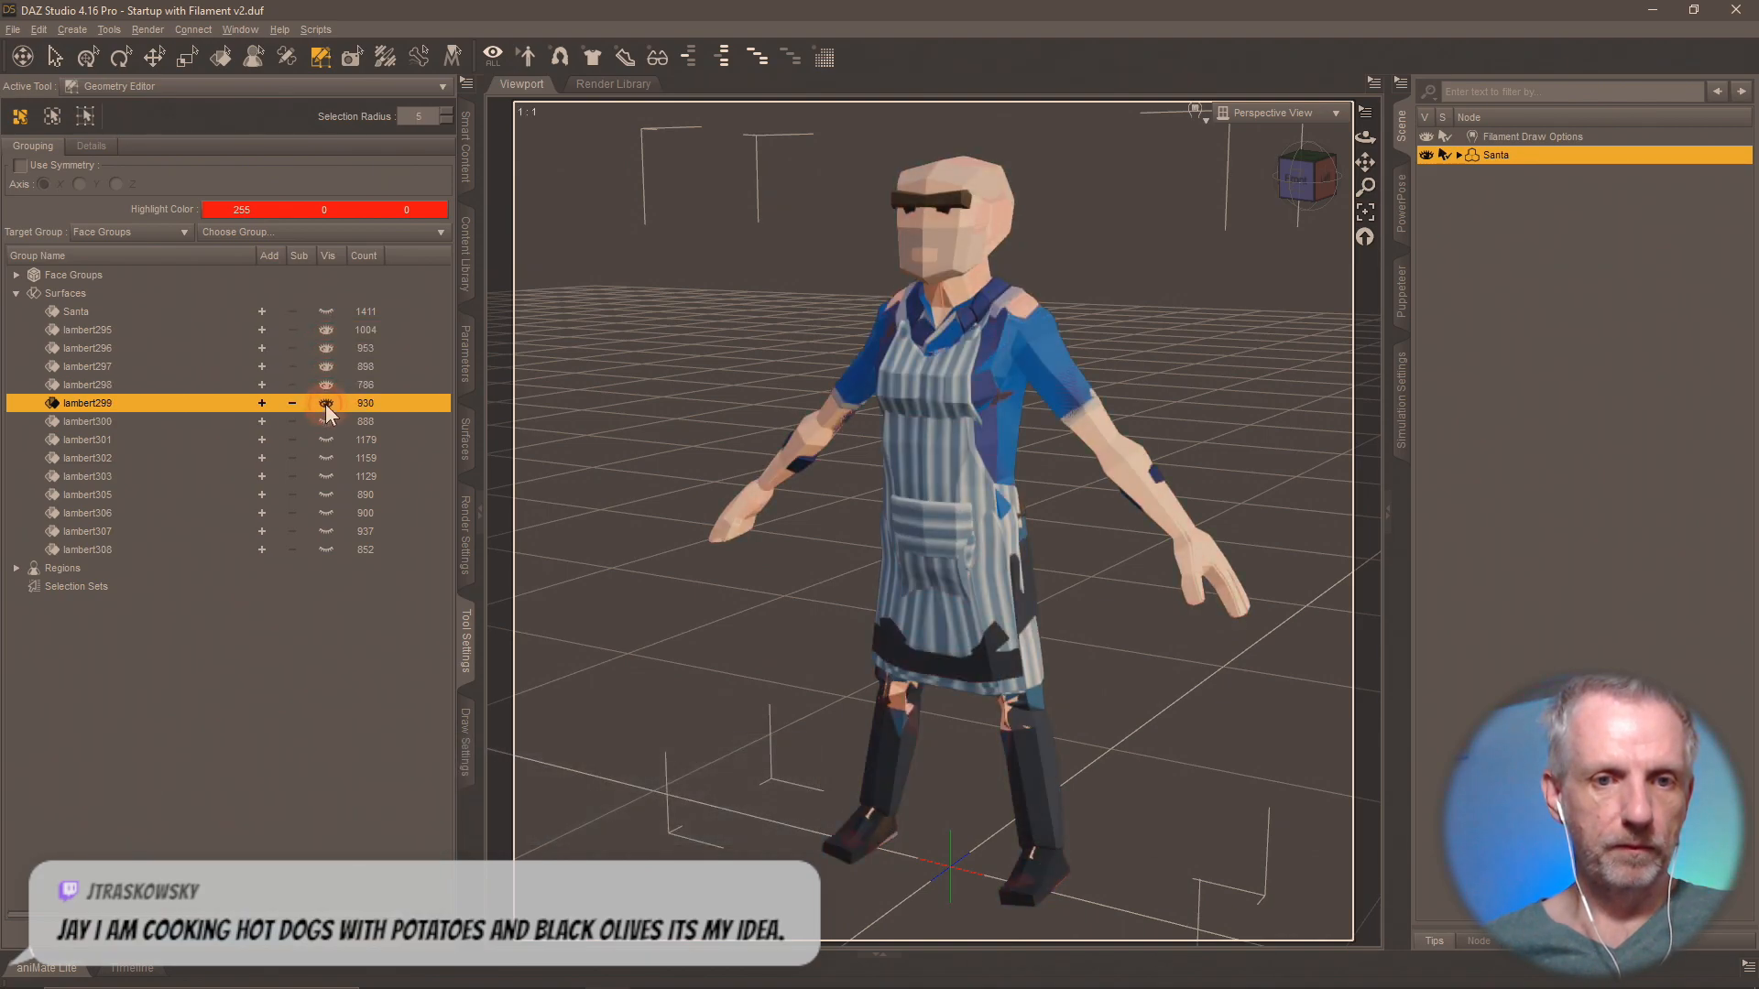
pyautogui.click(326, 421)
pyautogui.click(326, 440)
pyautogui.click(323, 459)
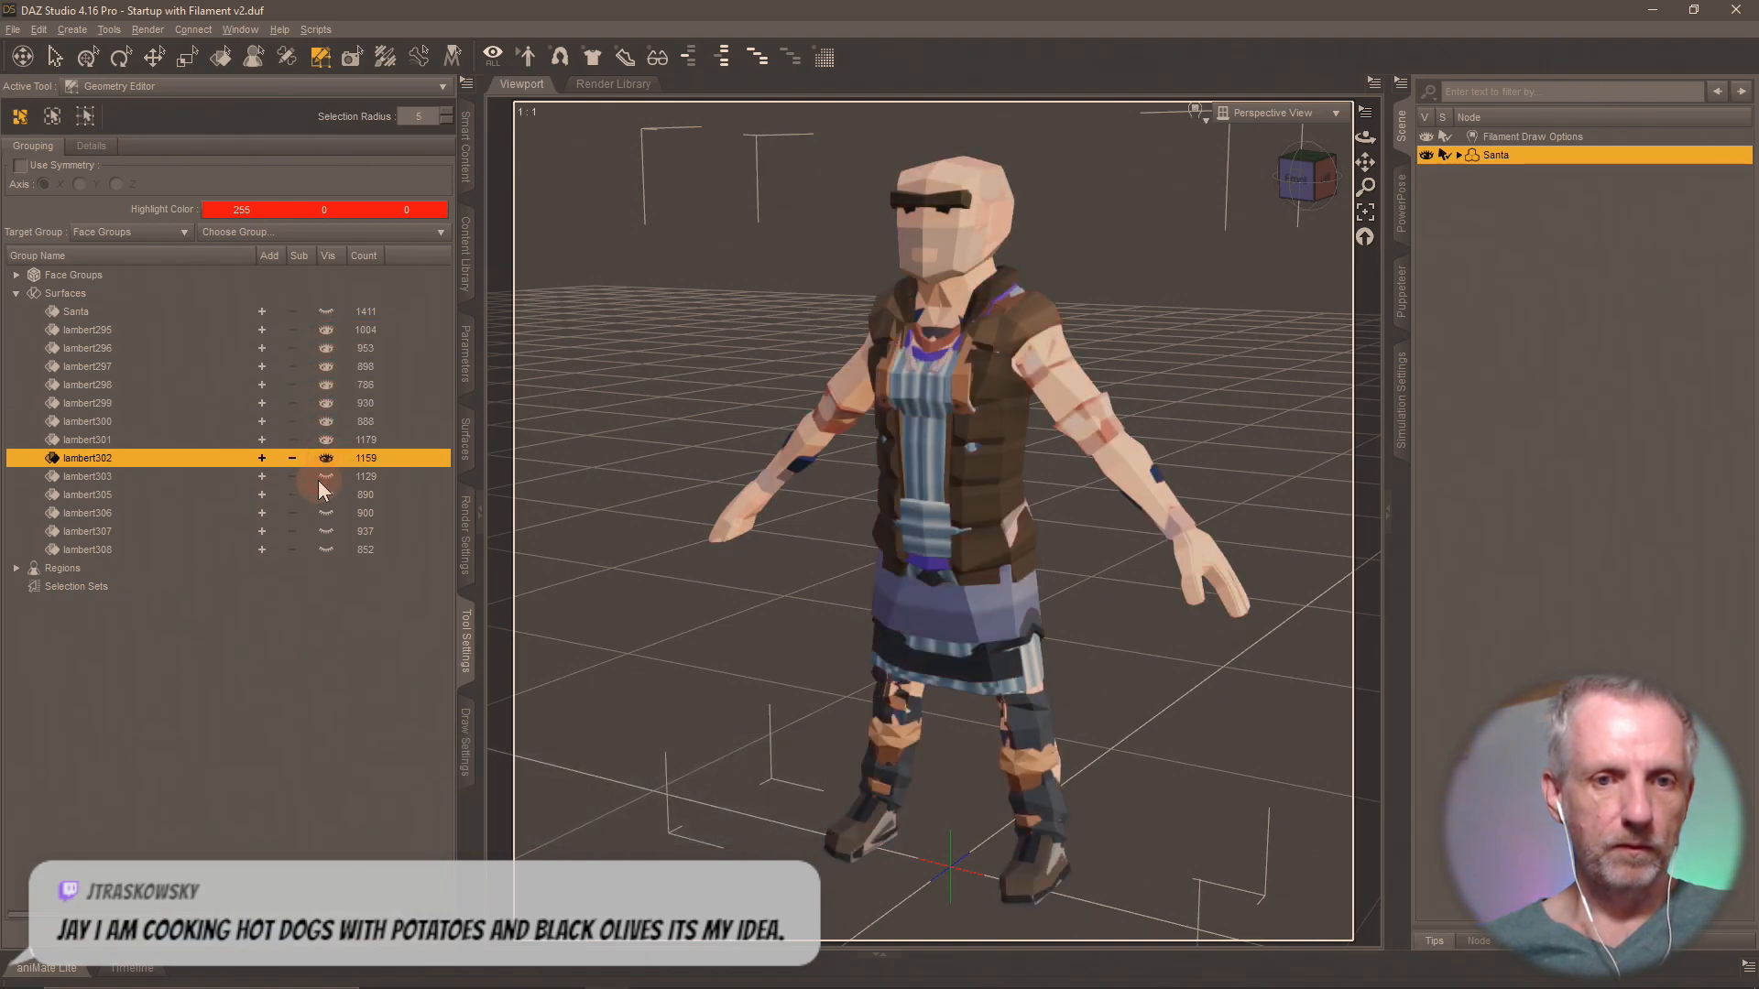
pyautogui.click(322, 477)
pyautogui.click(328, 495)
pyautogui.click(326, 513)
pyautogui.click(327, 531)
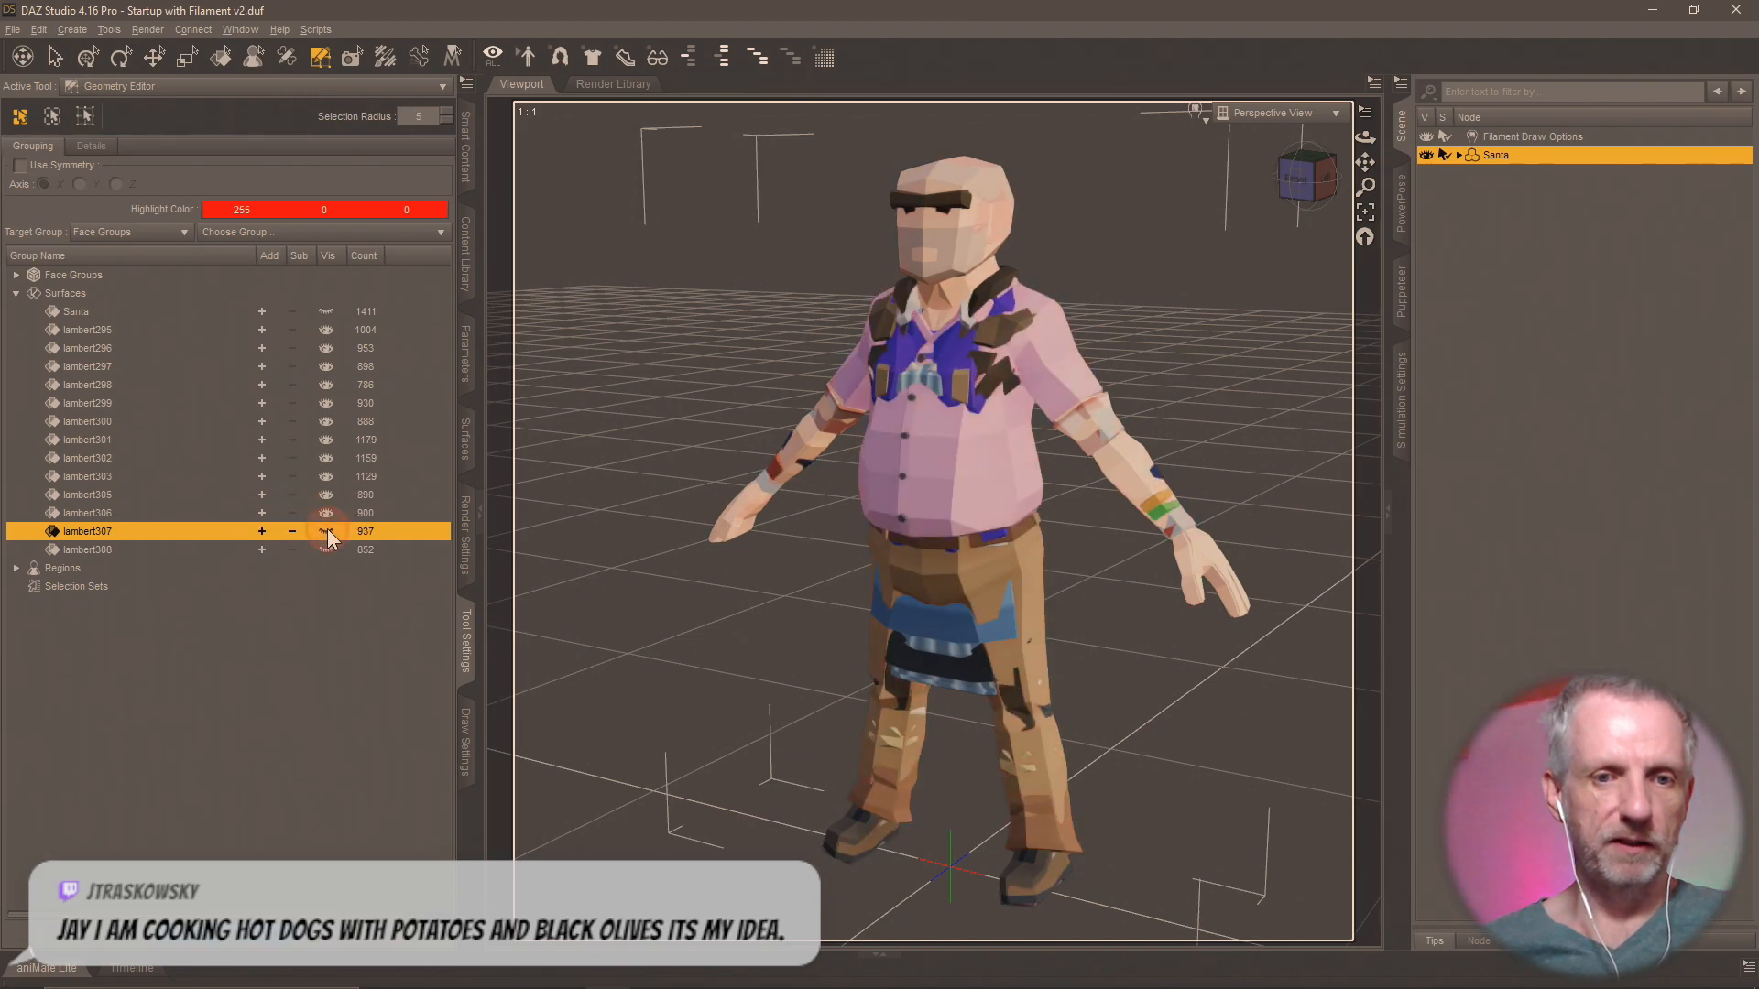
pyautogui.click(327, 550)
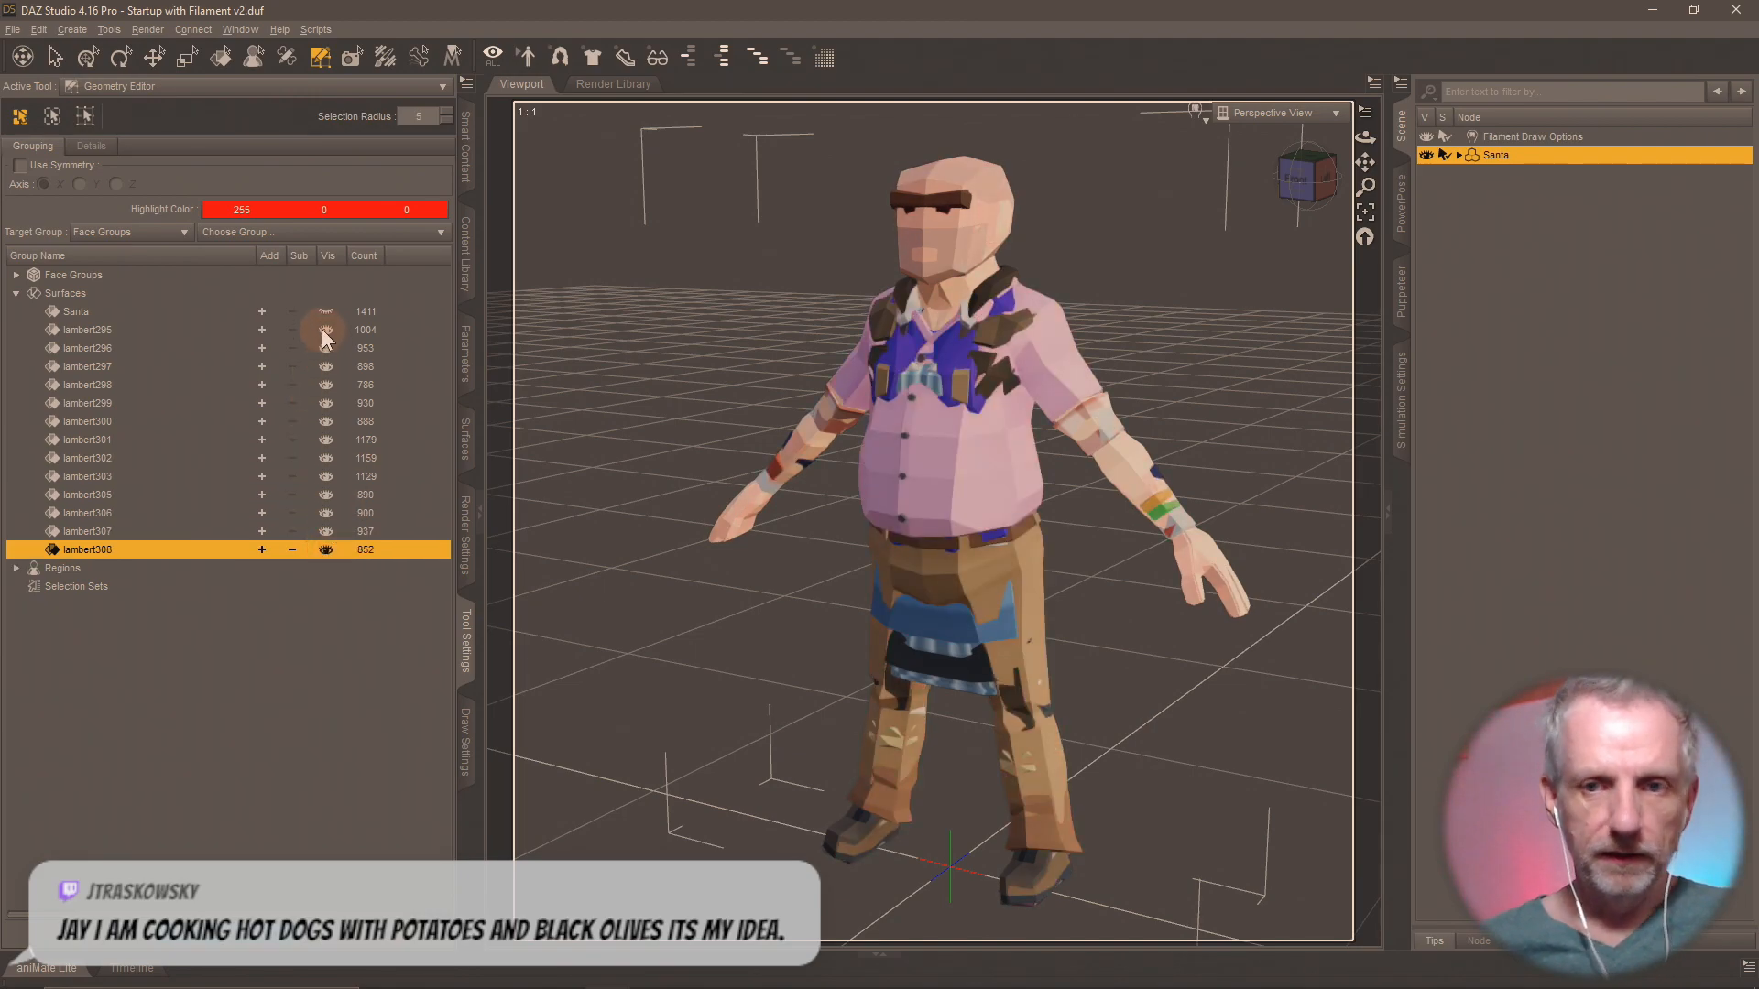
# Select all polygons belonging to the lambert295 surface.
pyautogui.click(106, 332)
pyautogui.rightClick(106, 332)
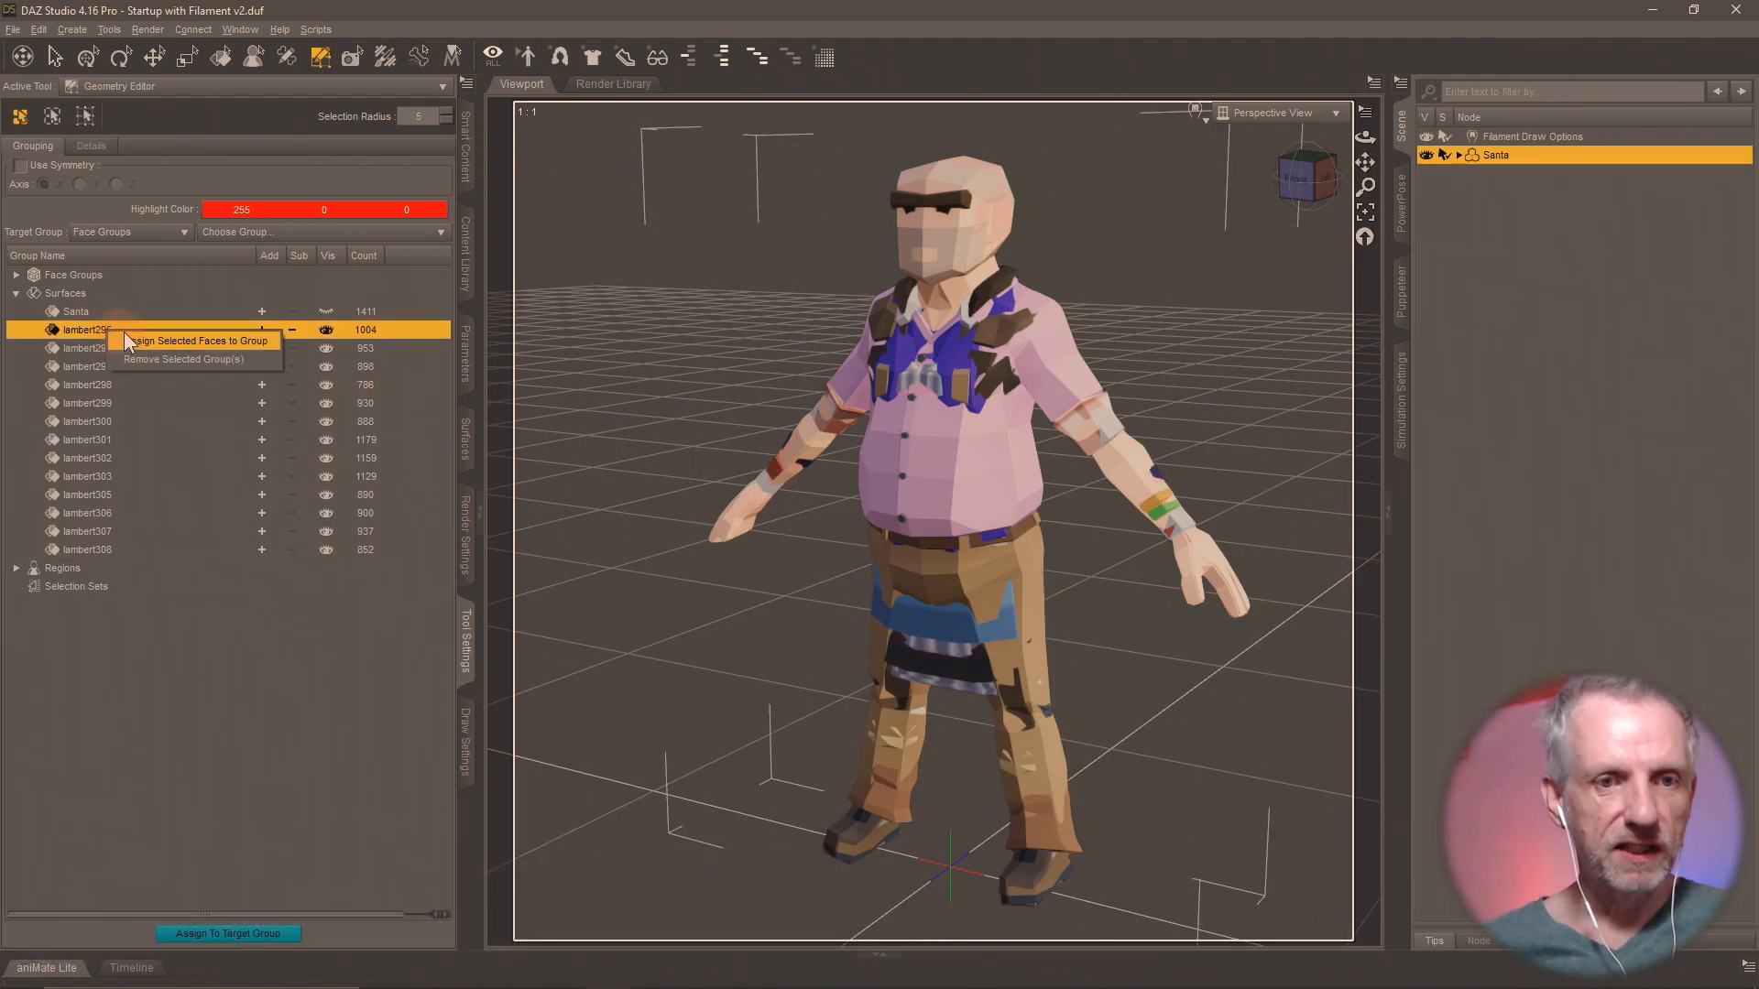
pyautogui.rightClick(993, 388)
pyautogui.rightClick(993, 388)
pyautogui.moveTo(1087, 439)
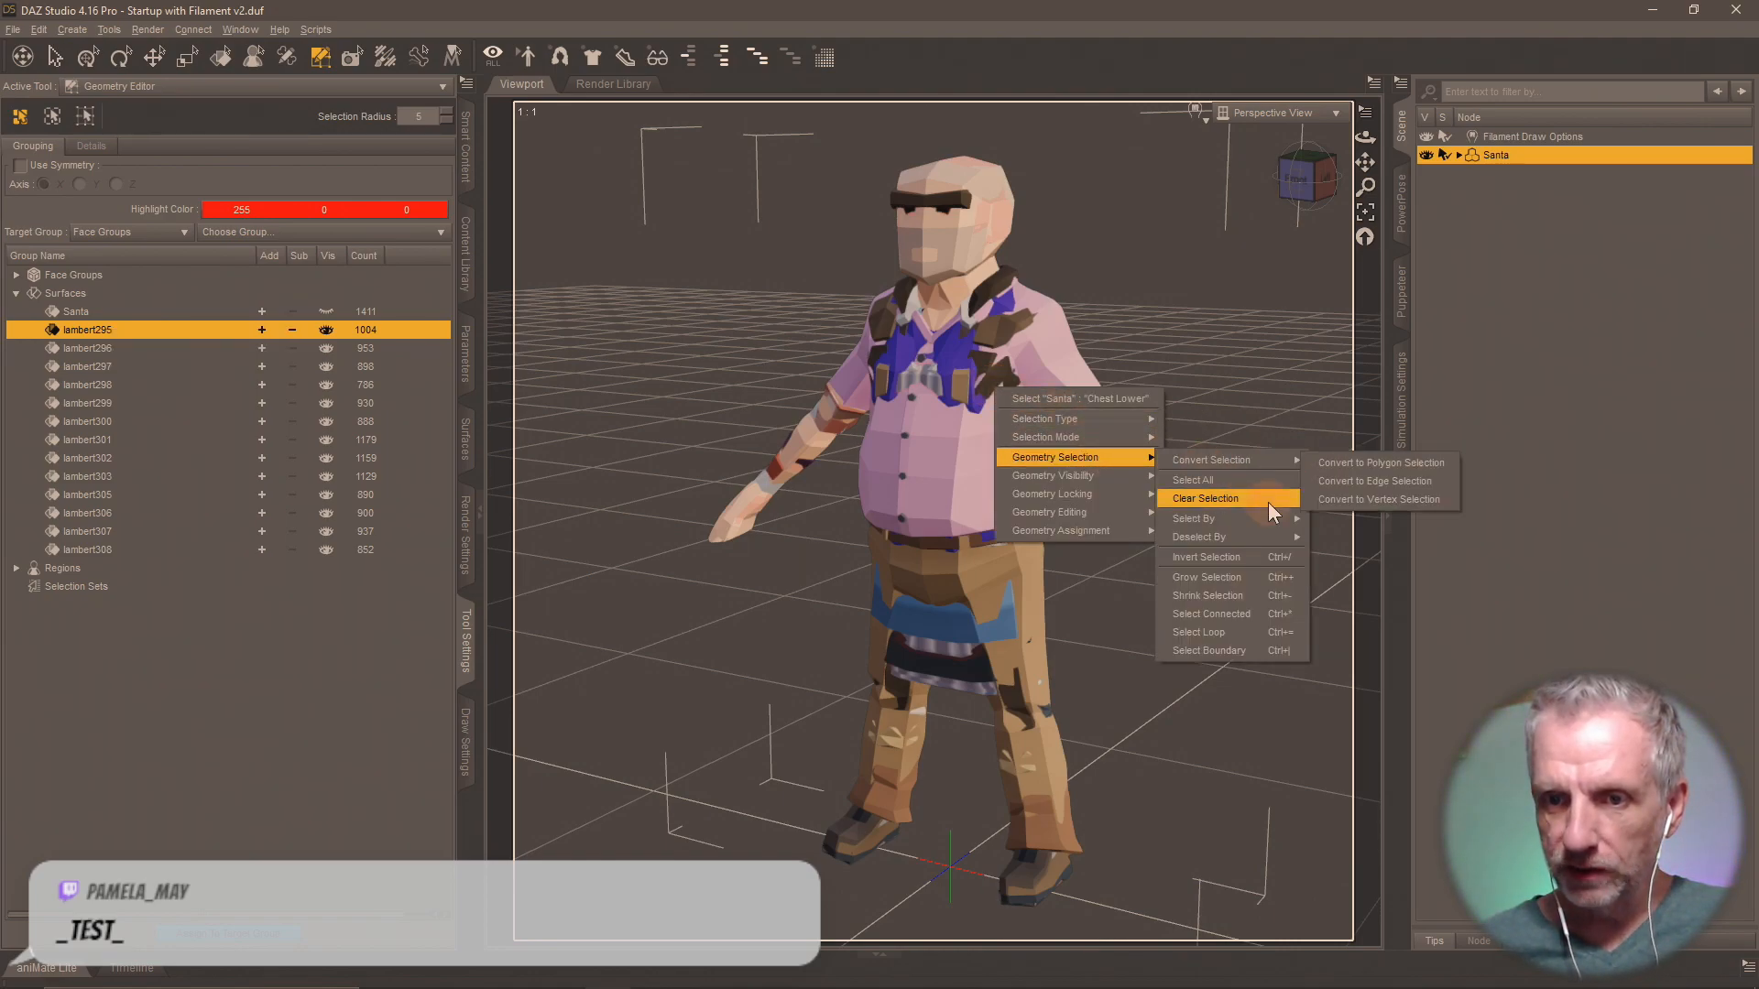
pyautogui.moveTo(1271, 521)
pyautogui.moveTo(1362, 527)
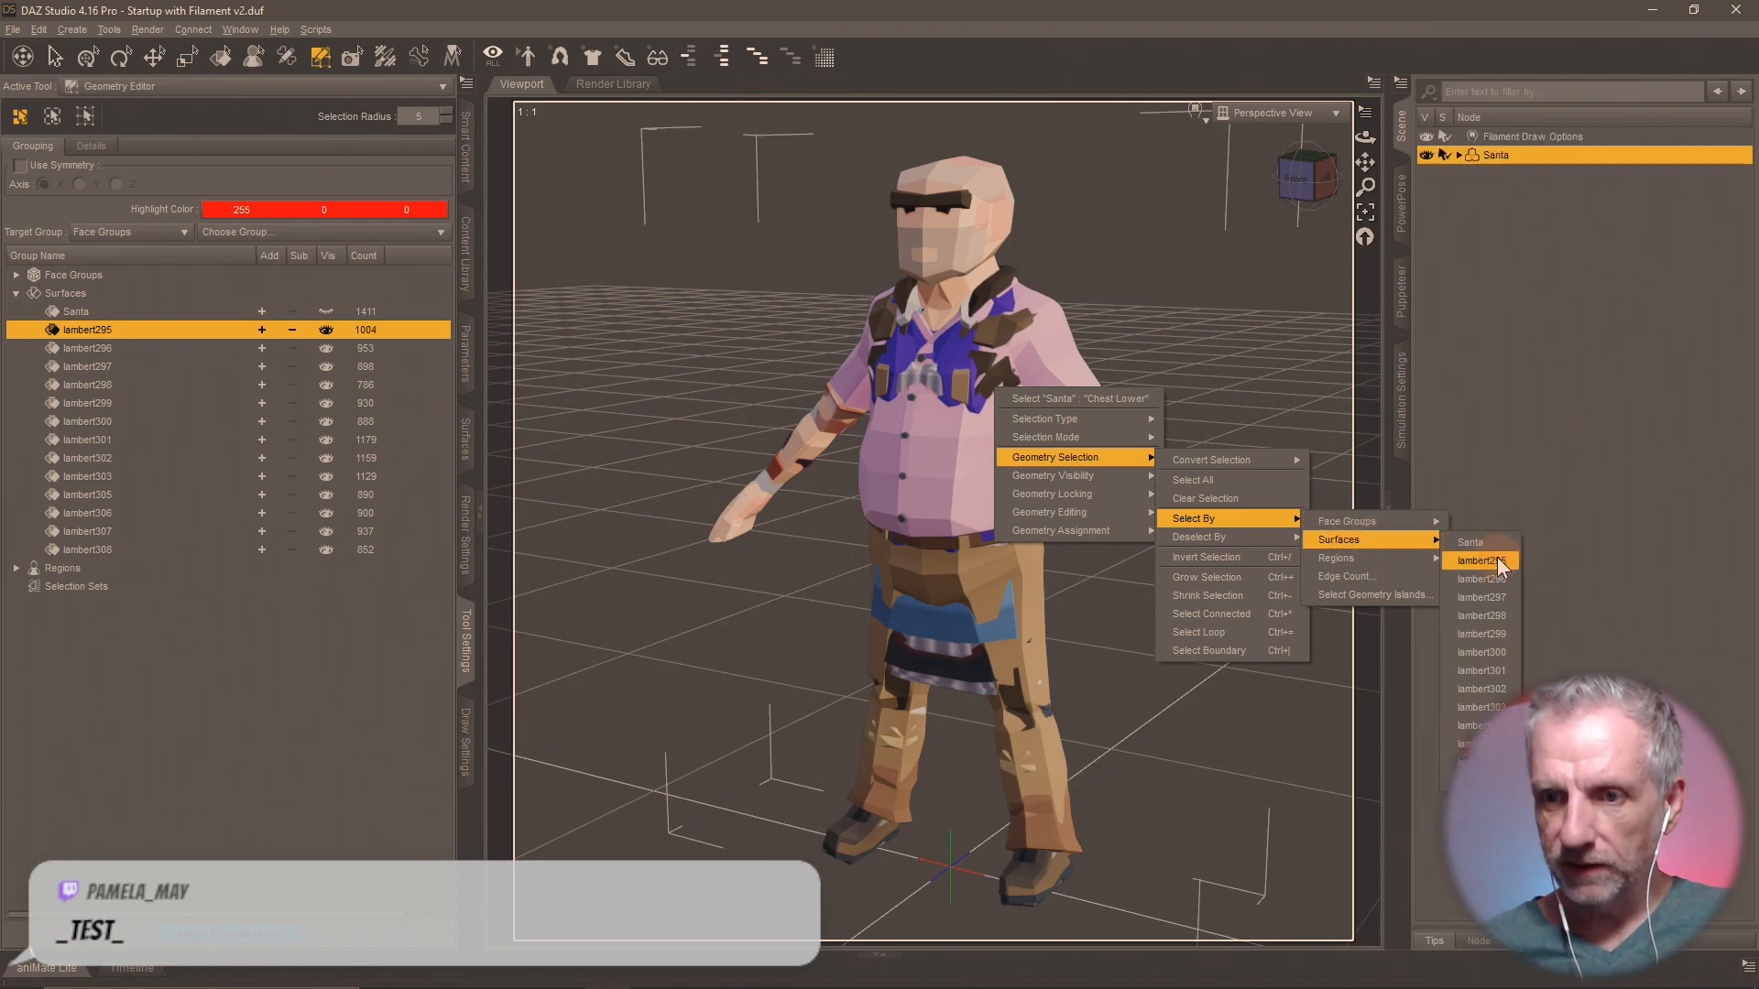
pyautogui.click(1495, 557)
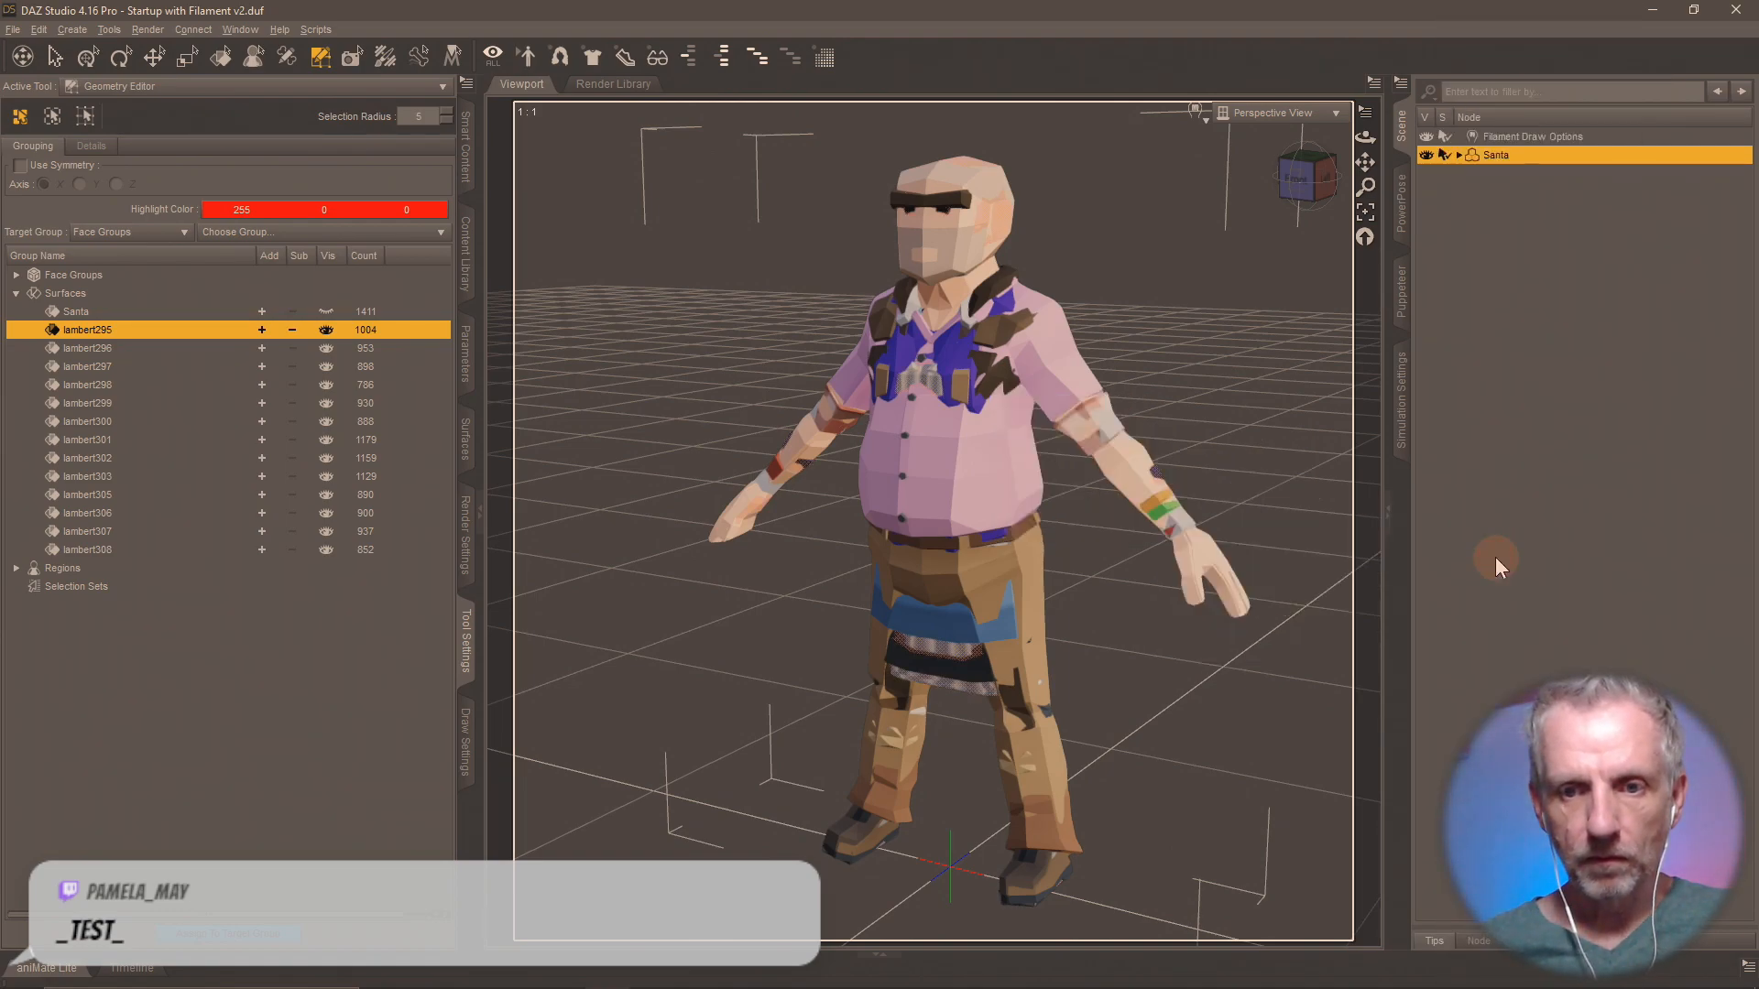
# Add the faces of surface groups lambert296 through lambert303 and lambert305 through lambert308 to the polygon selection.
pyautogui.rightClick(1011, 443)
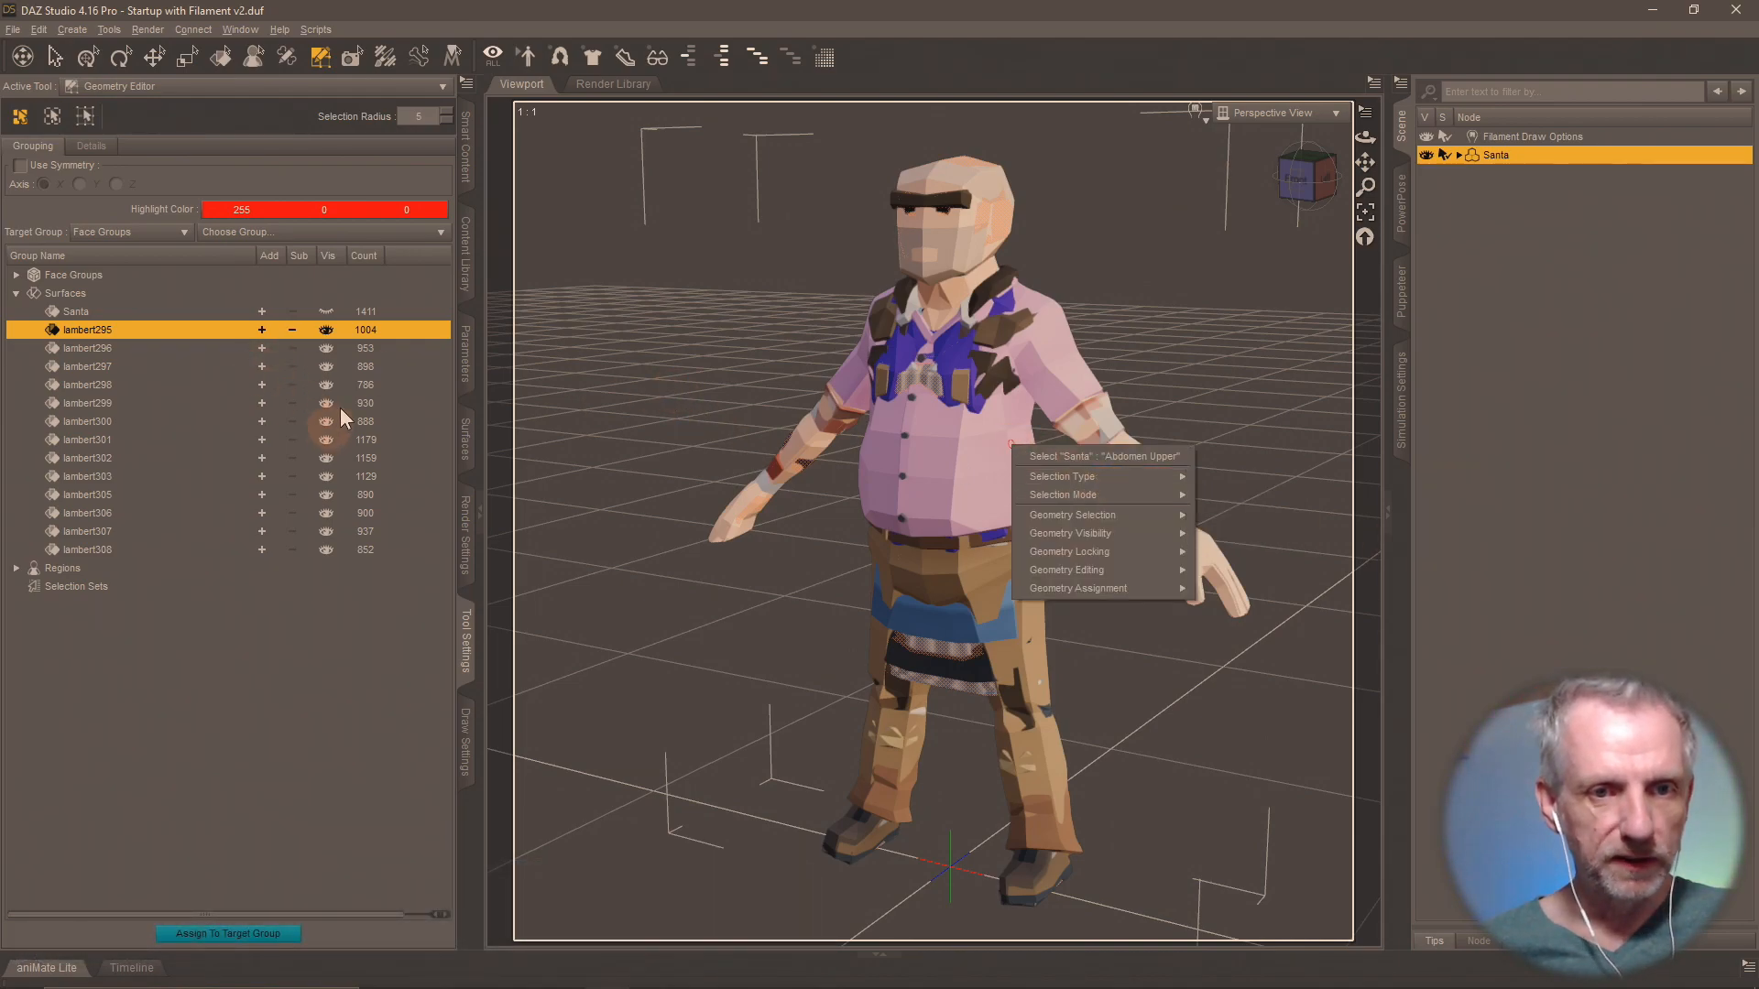
pyautogui.click(99, 348)
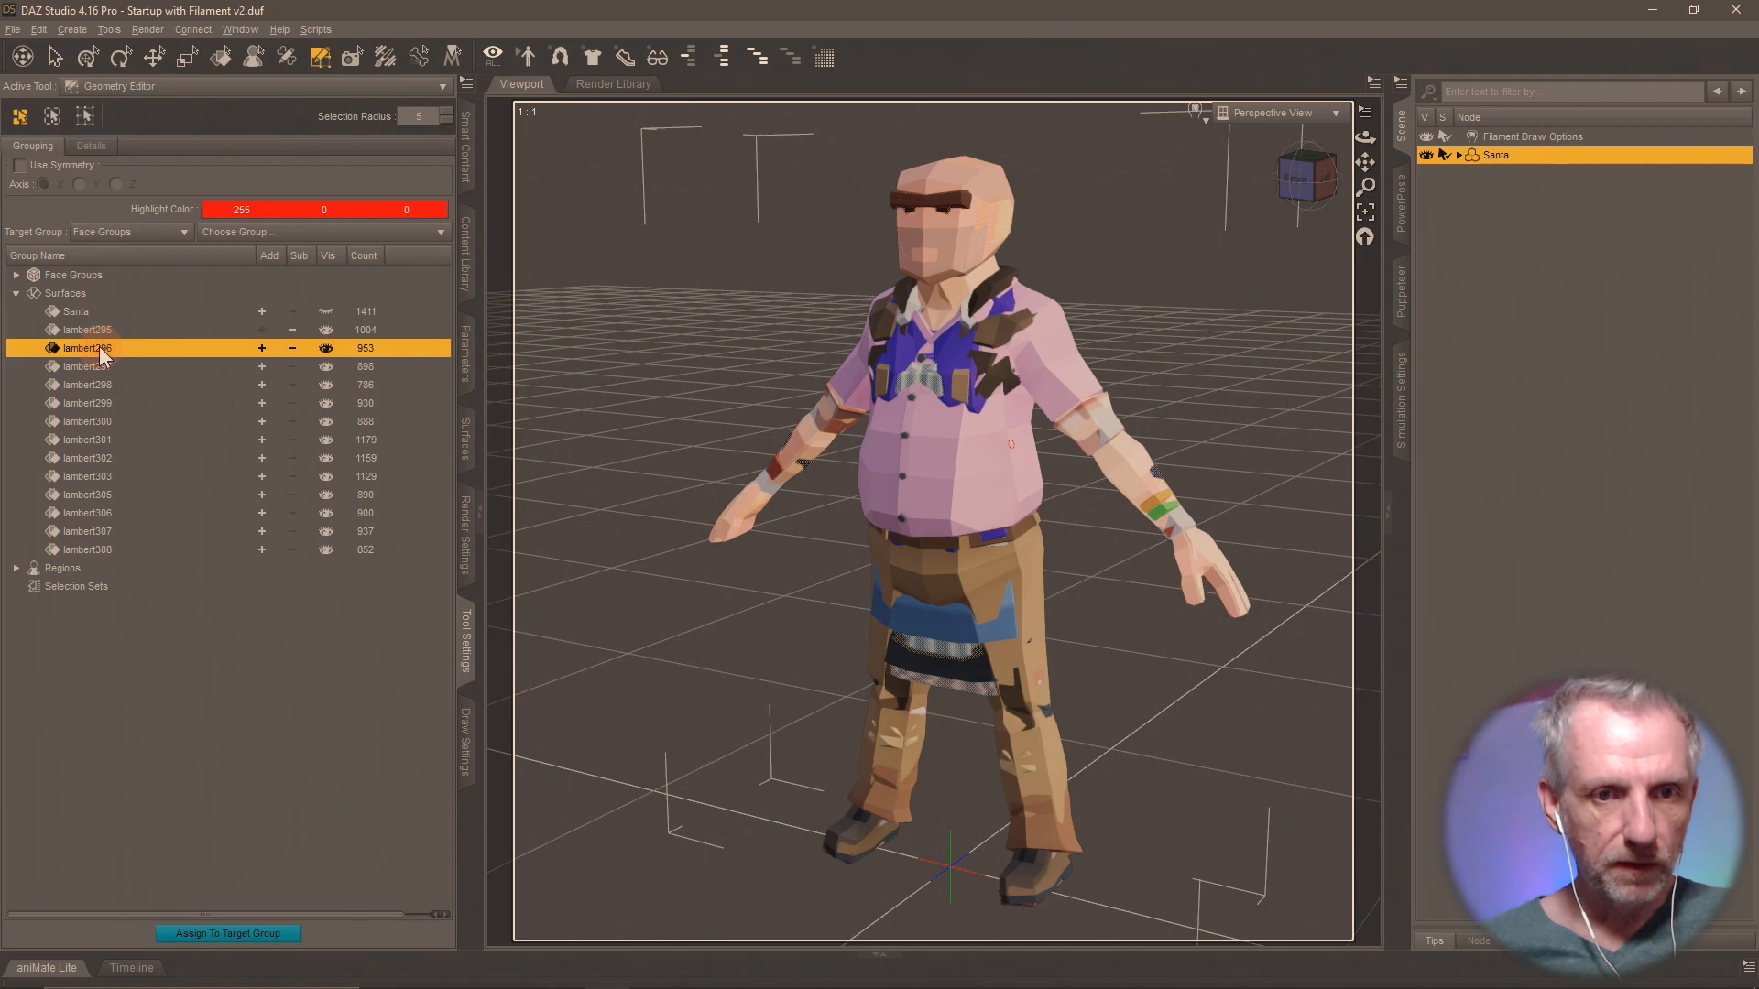
pyautogui.click(262, 349)
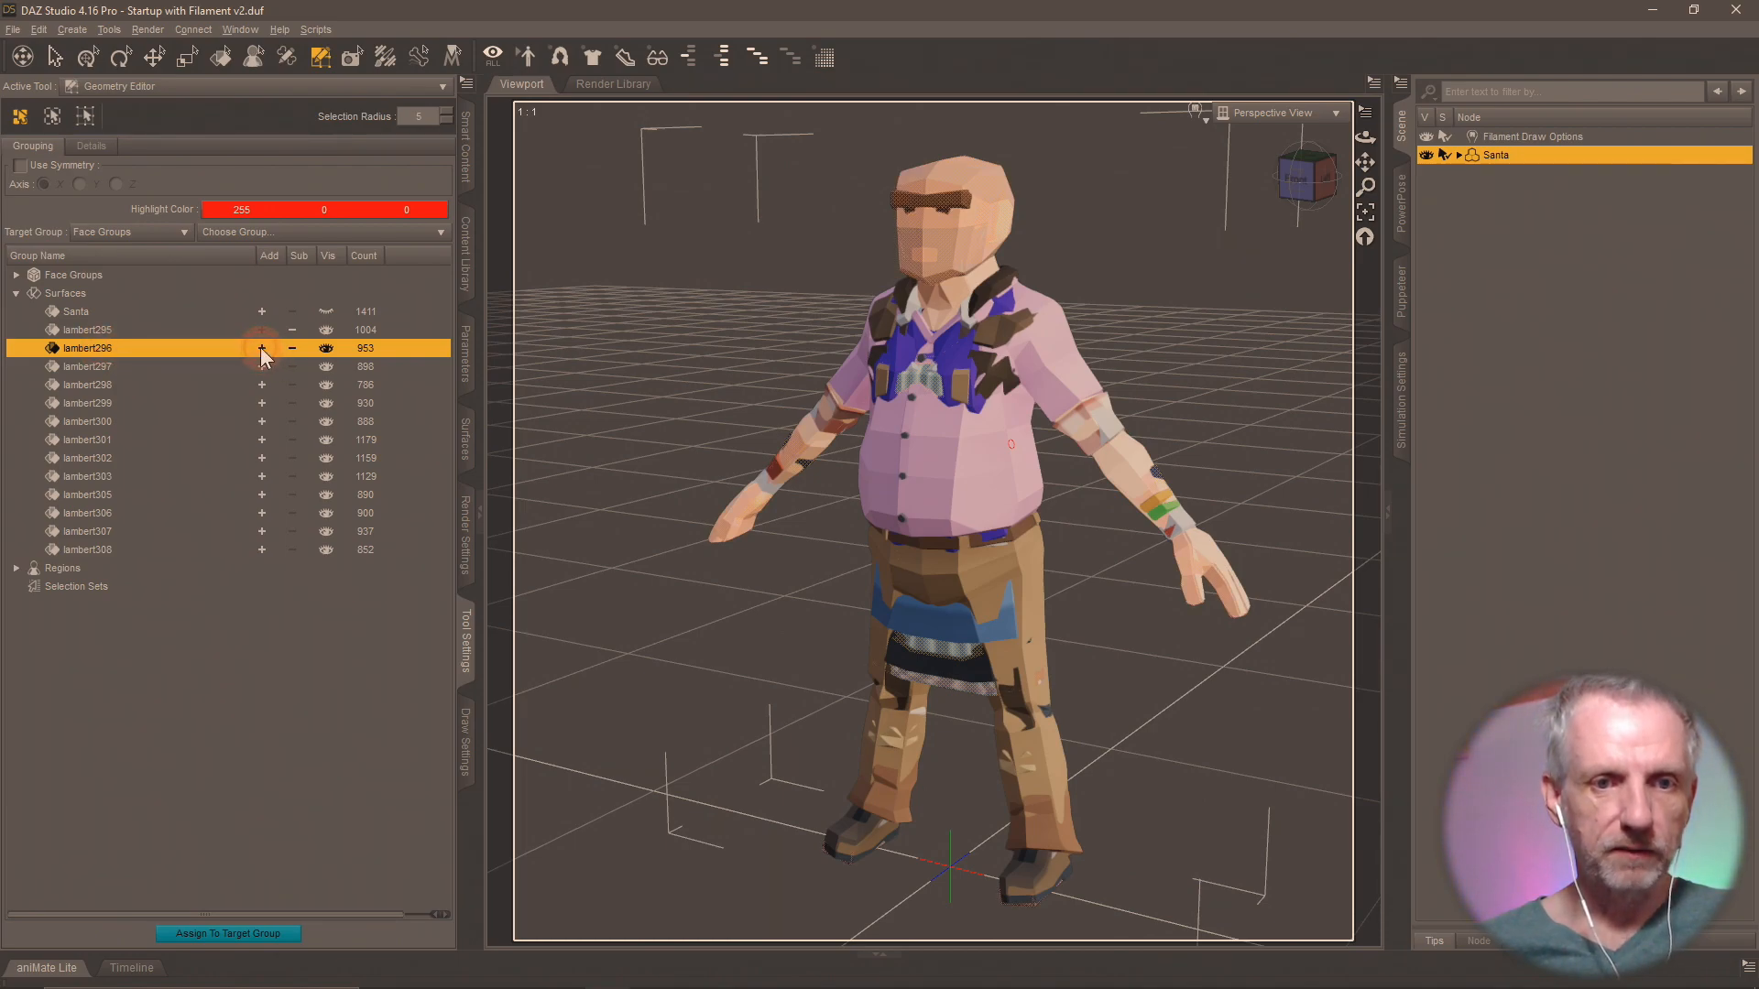
pyautogui.click(261, 365)
pyautogui.click(262, 385)
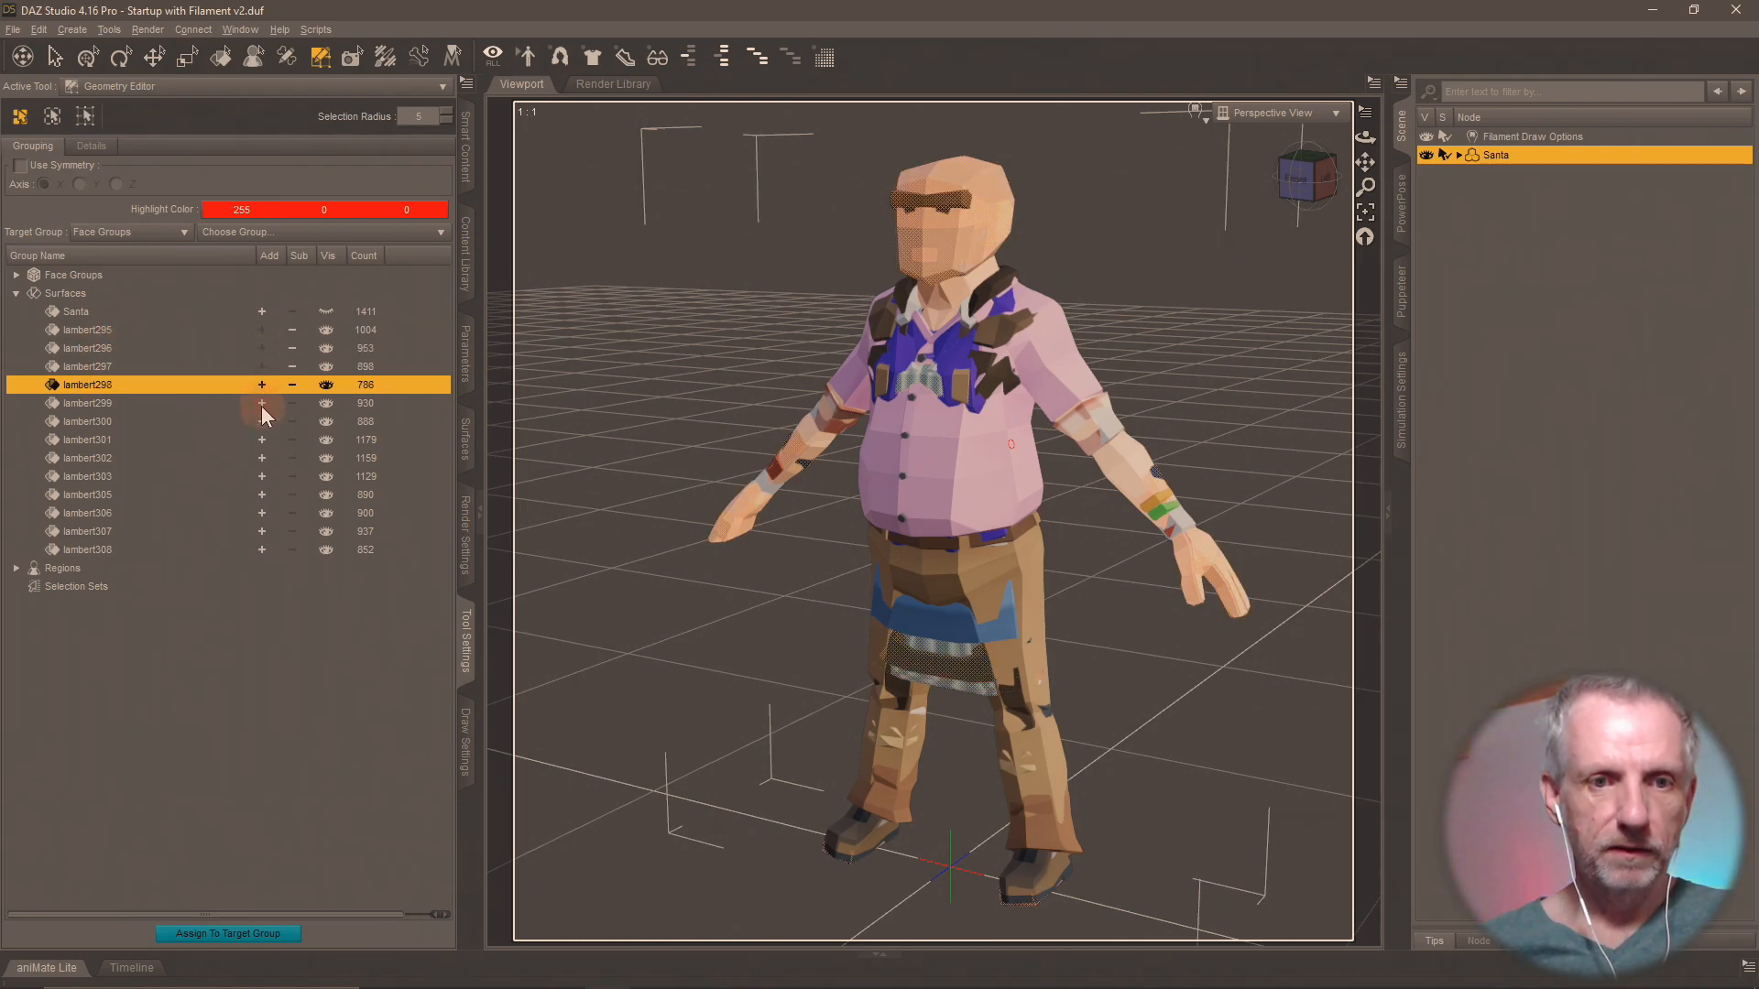
pyautogui.click(262, 404)
pyautogui.click(263, 421)
pyautogui.click(262, 438)
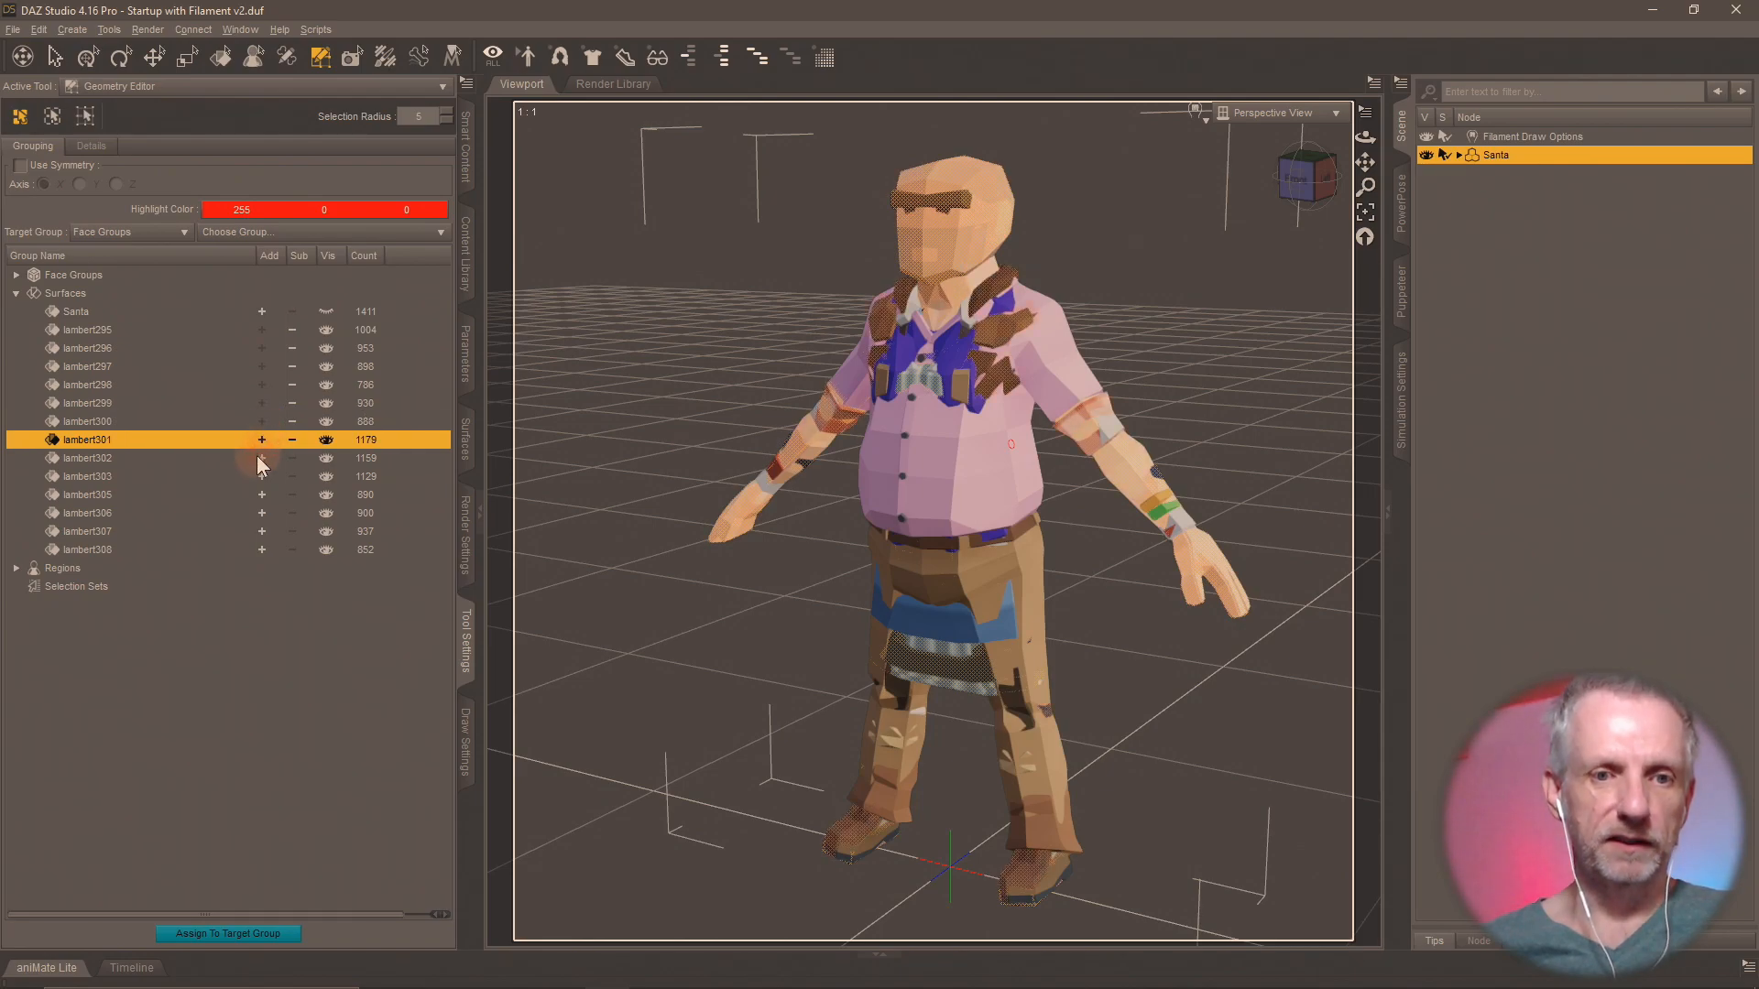
pyautogui.click(260, 458)
pyautogui.click(261, 476)
pyautogui.click(259, 493)
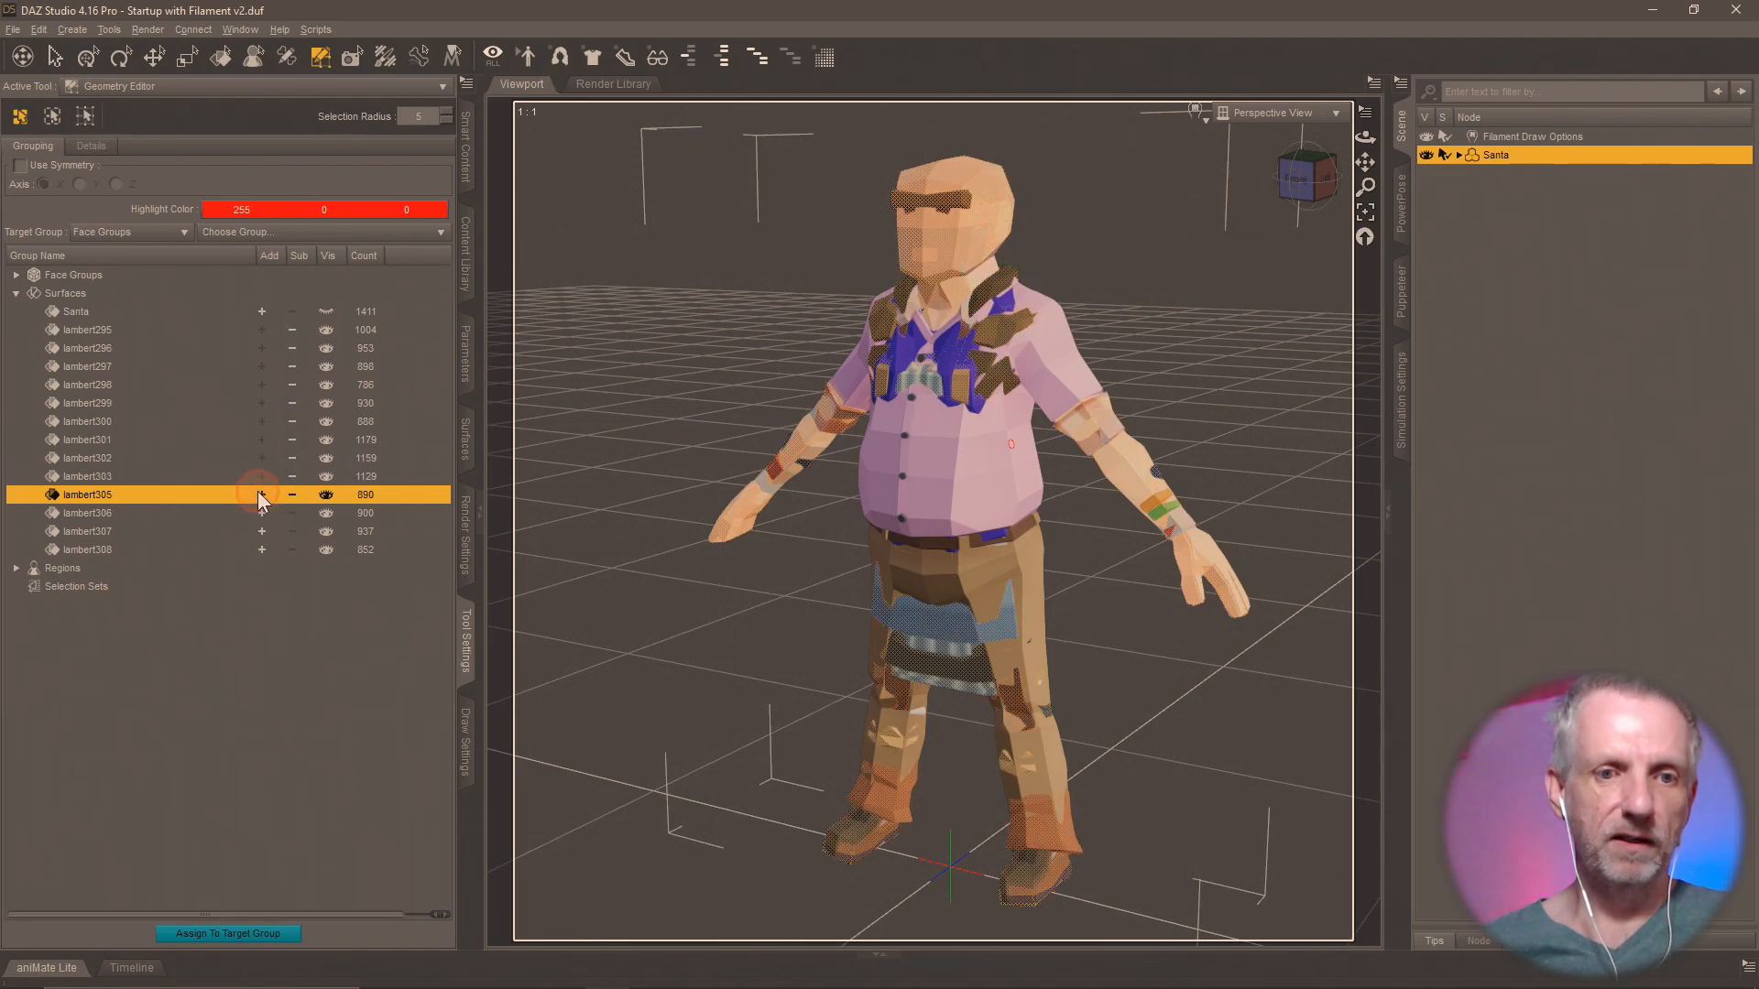
pyautogui.click(262, 513)
pyautogui.click(262, 531)
pyautogui.click(262, 548)
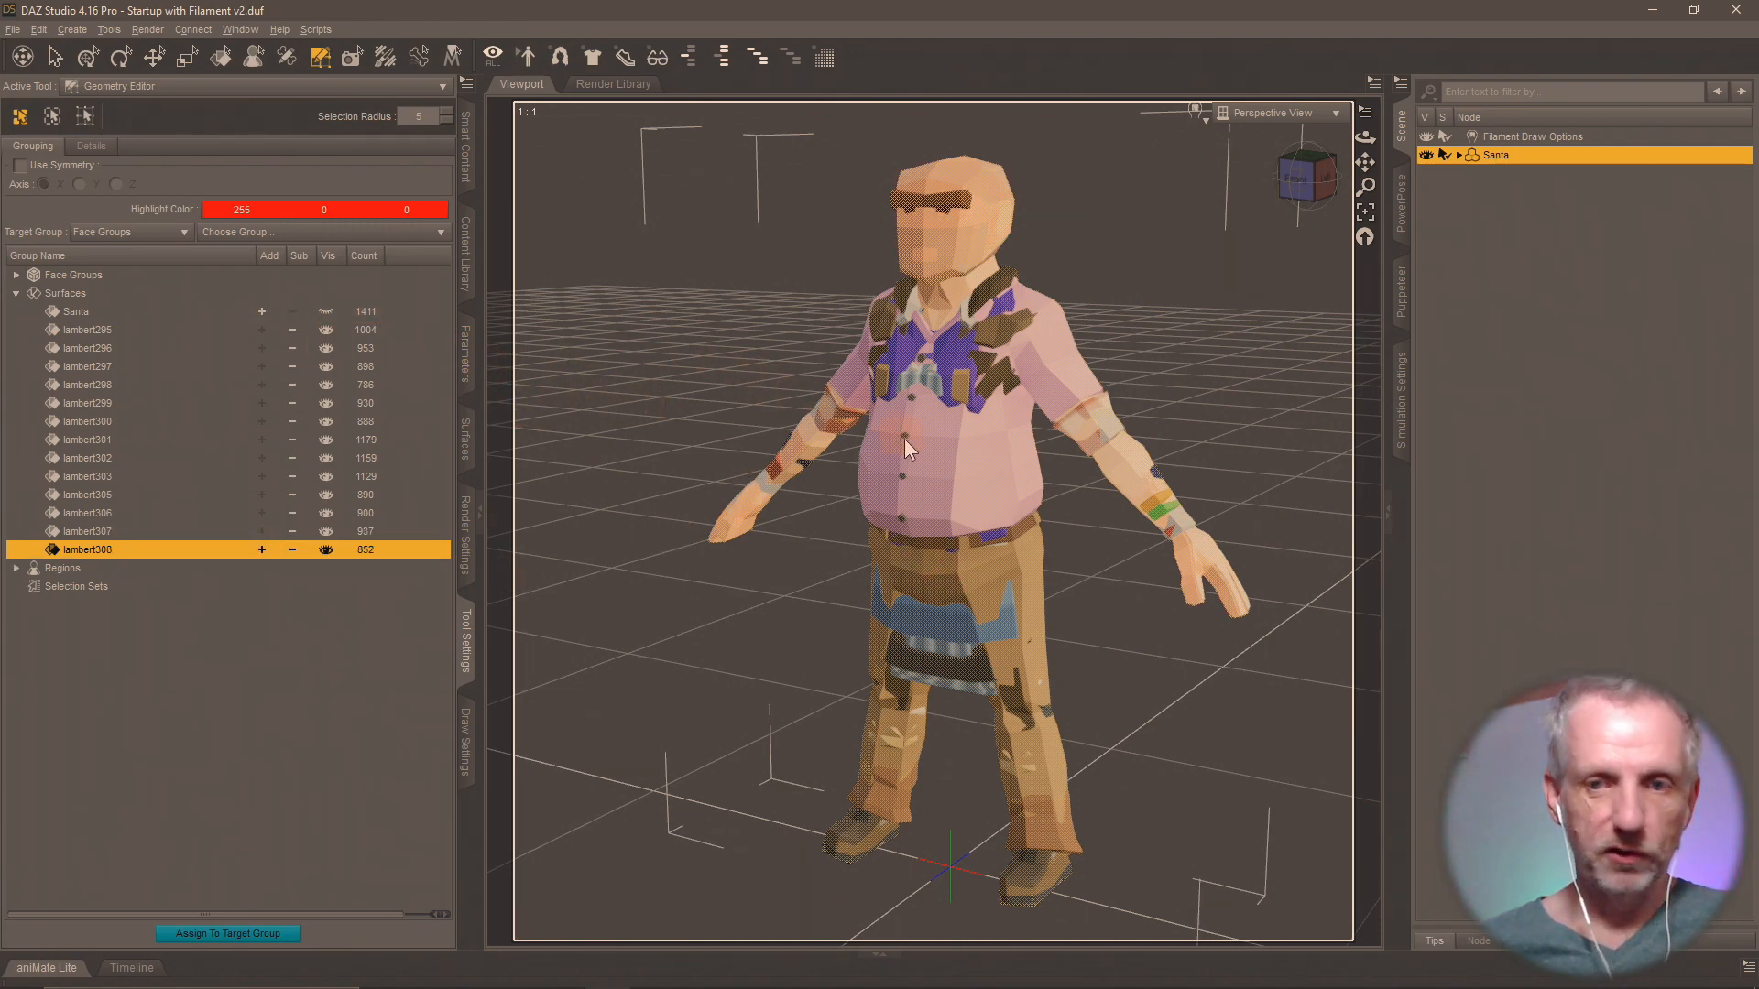
# Delete the selected polygons from the figure, confirm the deletion, and show the Santa surface group again.
pyautogui.rightClick(946, 431)
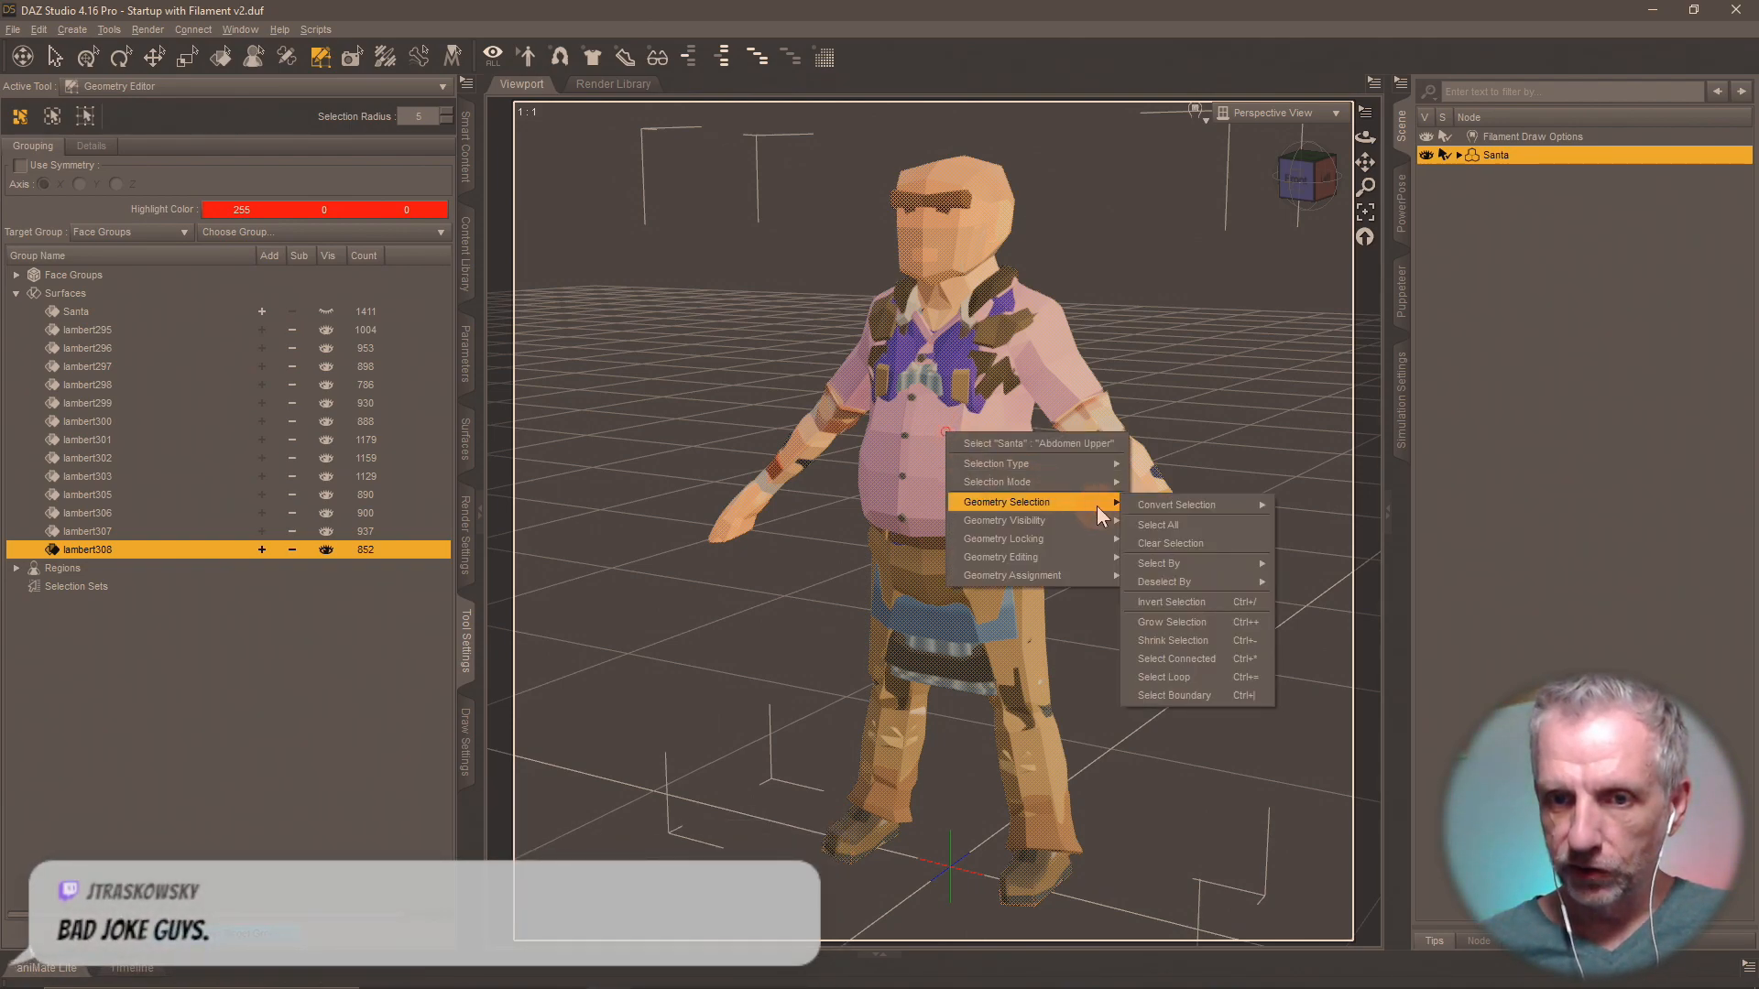
pyautogui.moveTo(1097, 544)
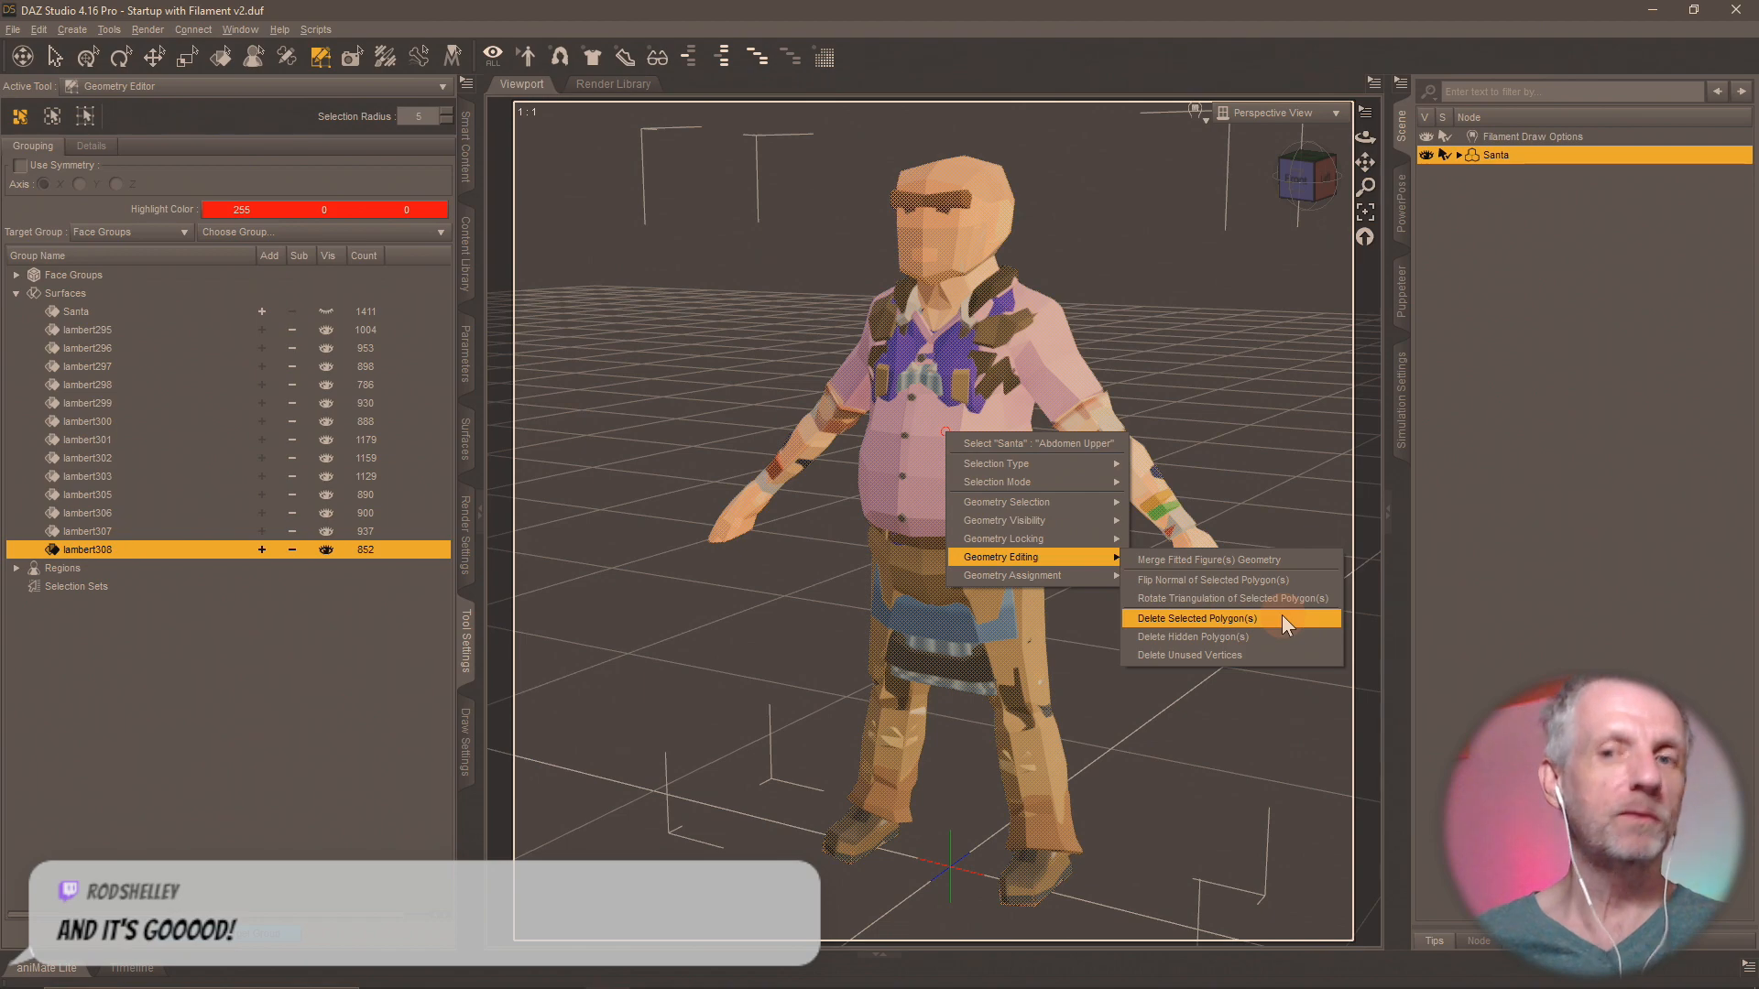
pyautogui.click(1283, 618)
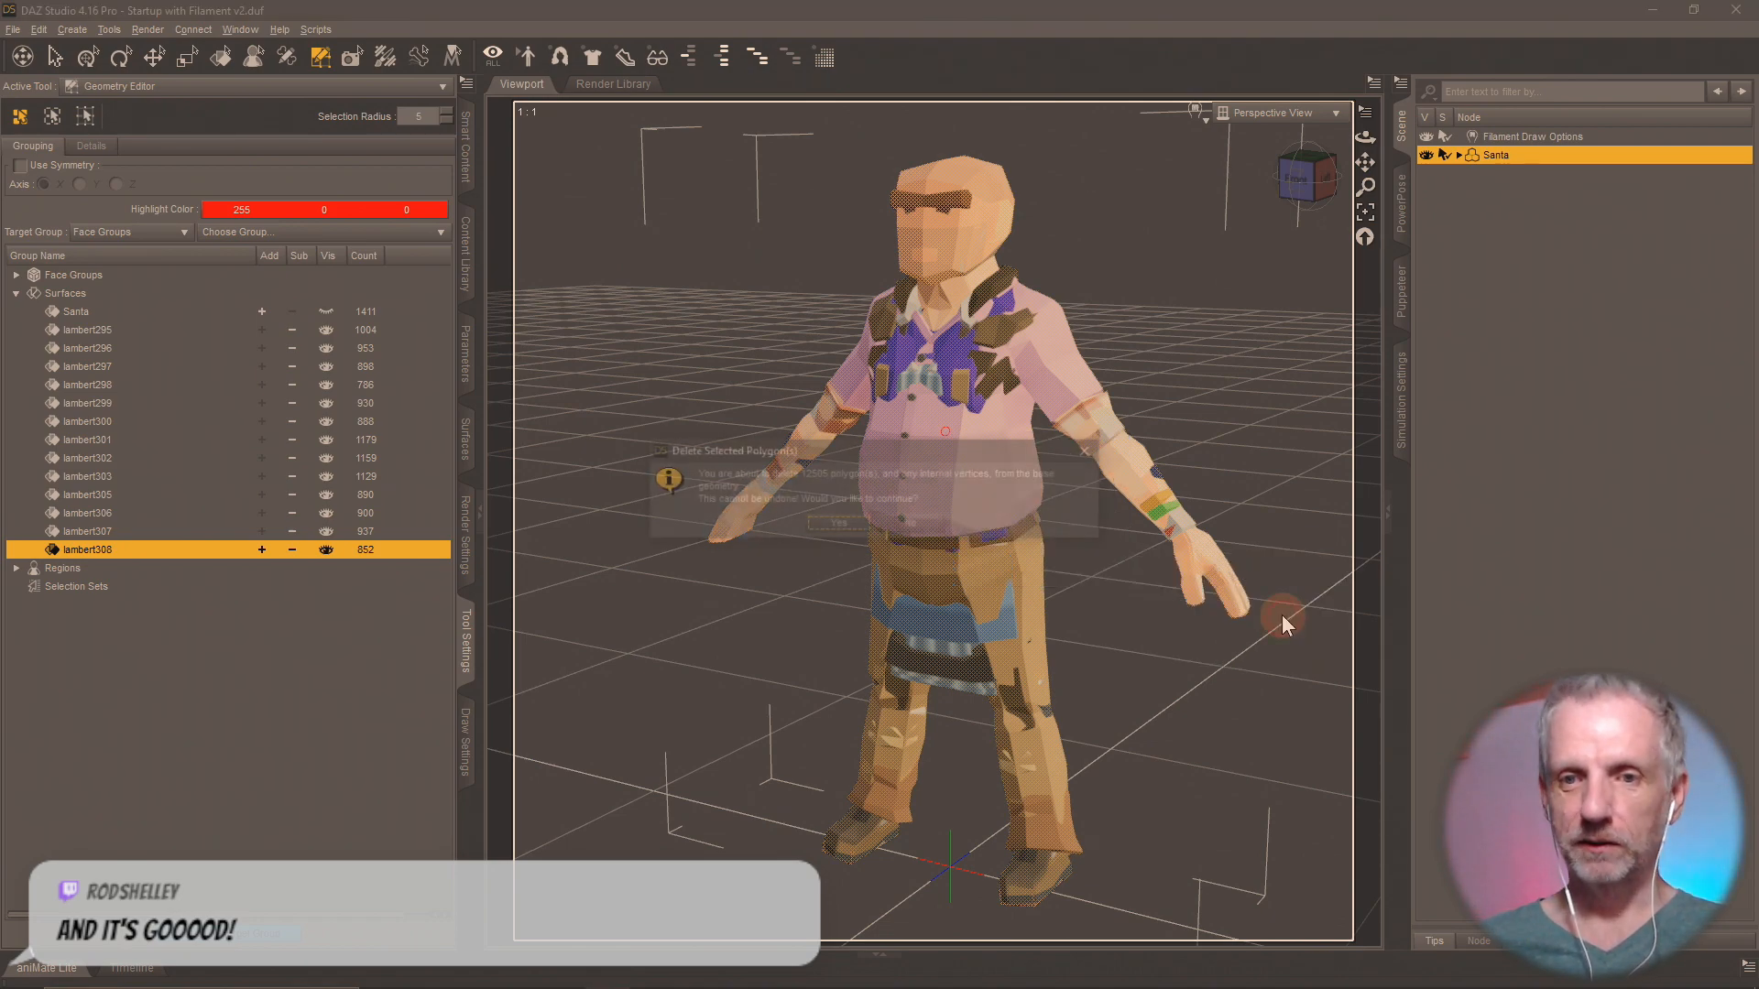
pyautogui.click(839, 525)
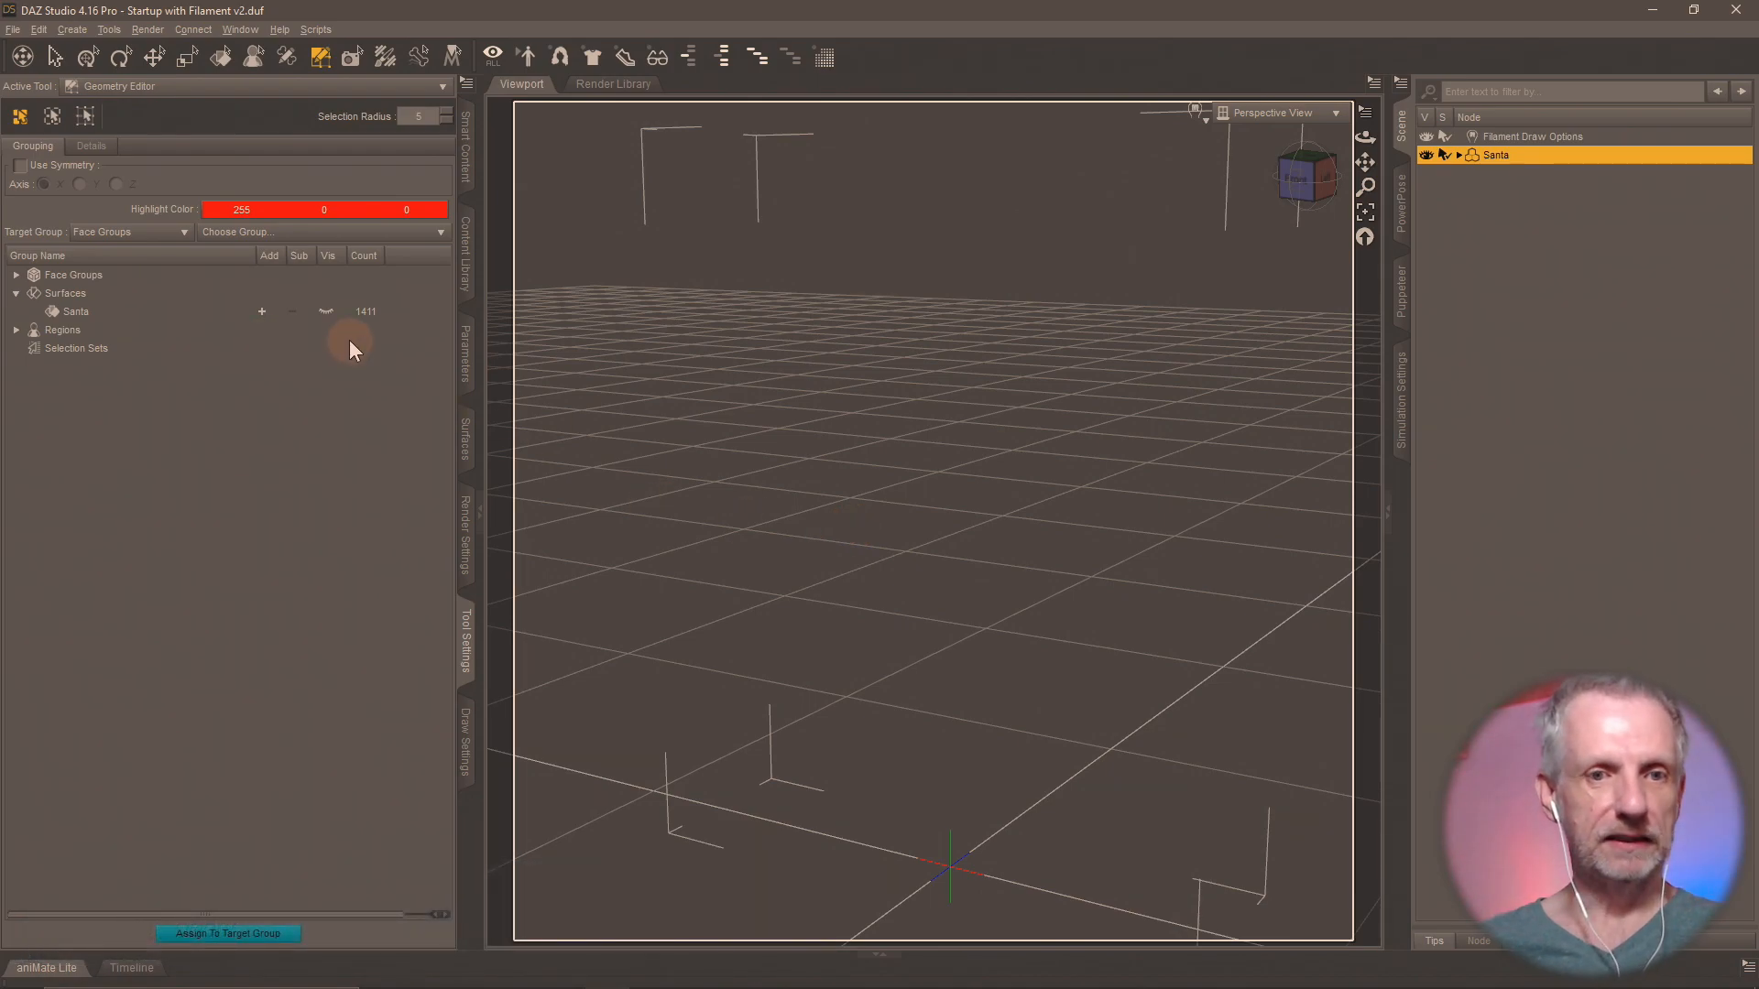
pyautogui.click(324, 312)
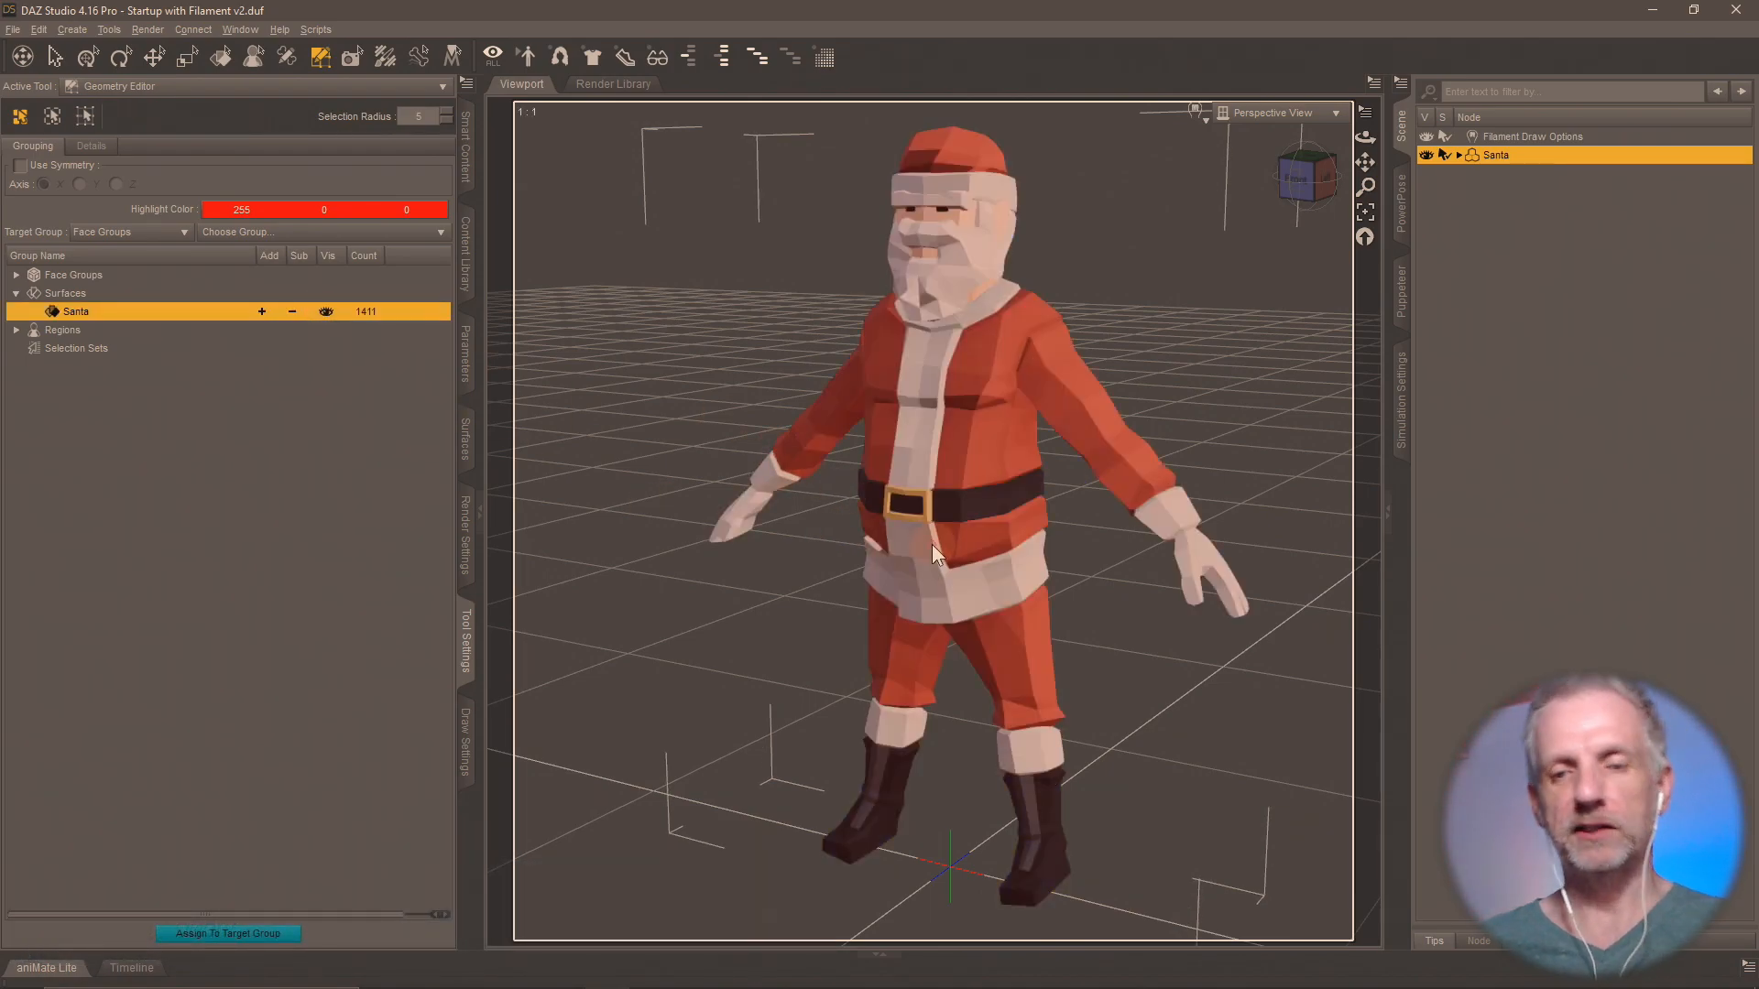
pyautogui.moveTo(931, 544)
pyautogui.mouseDown(button='middle')
pyautogui.moveTo(760, 546)
pyautogui.moveTo(953, 545)
pyautogui.mouseUp(button='middle')
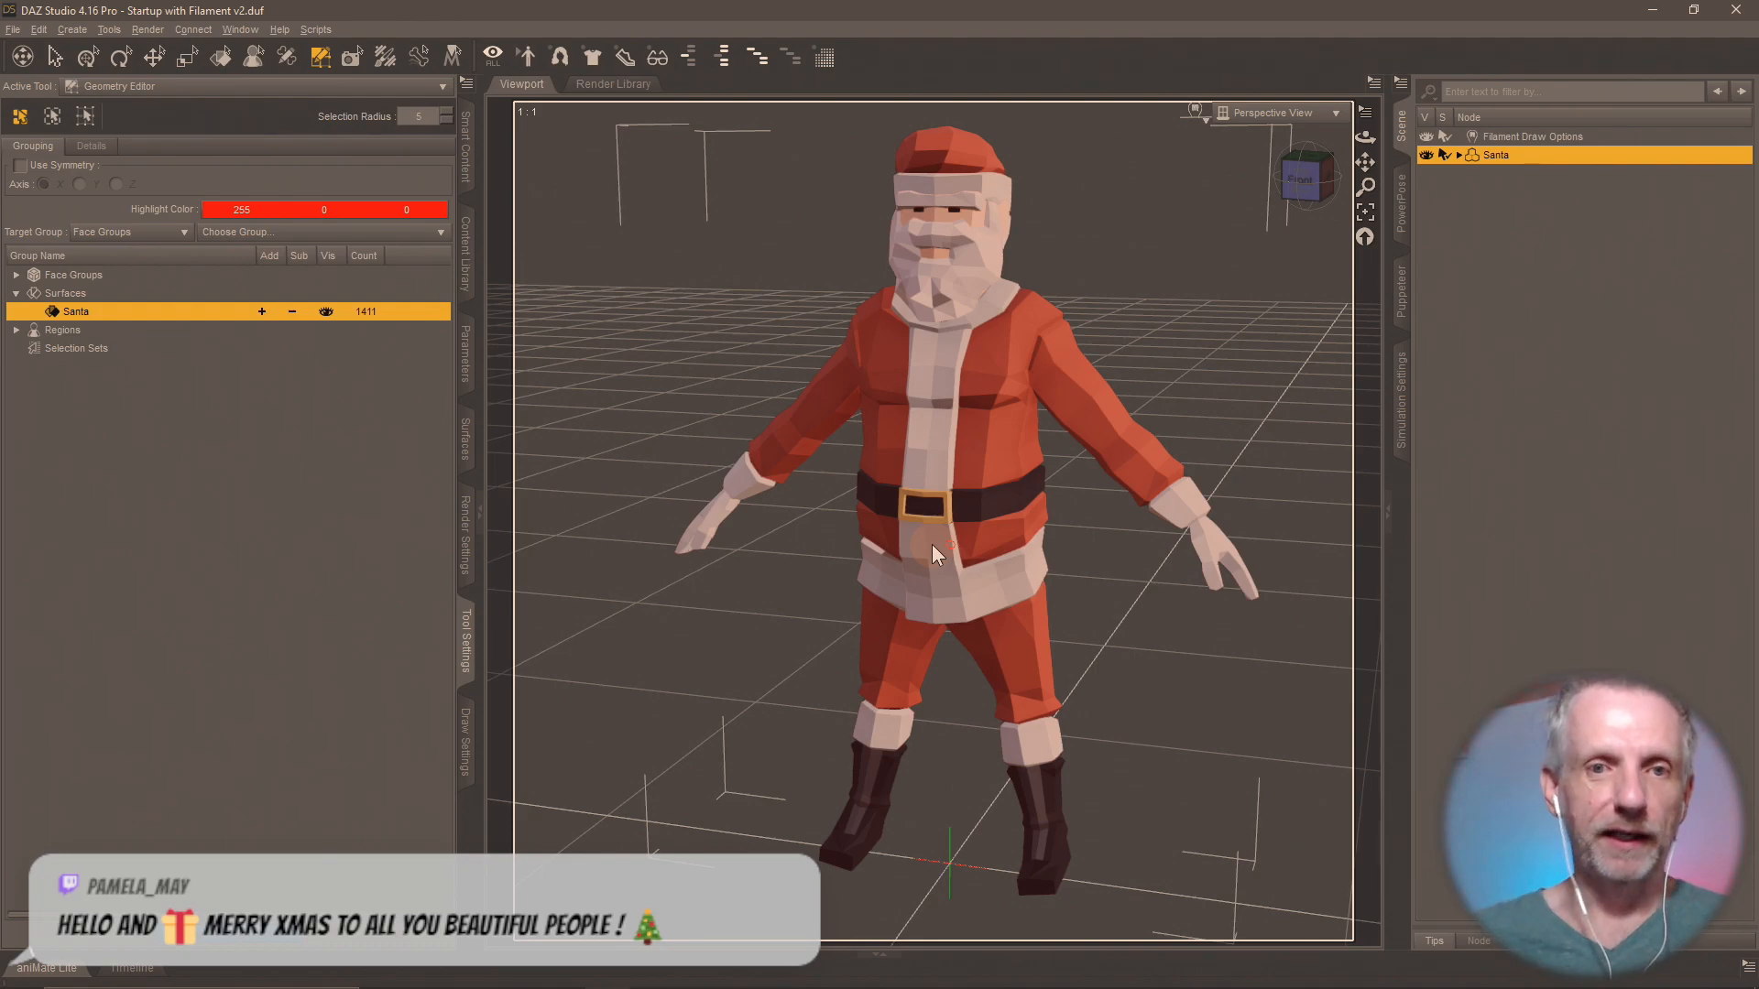
# Save the figure into the Shops Pack folder as a scene subset named "Santa", framed on his head and excluding Filament Draw Options.
pyautogui.click(475, 247)
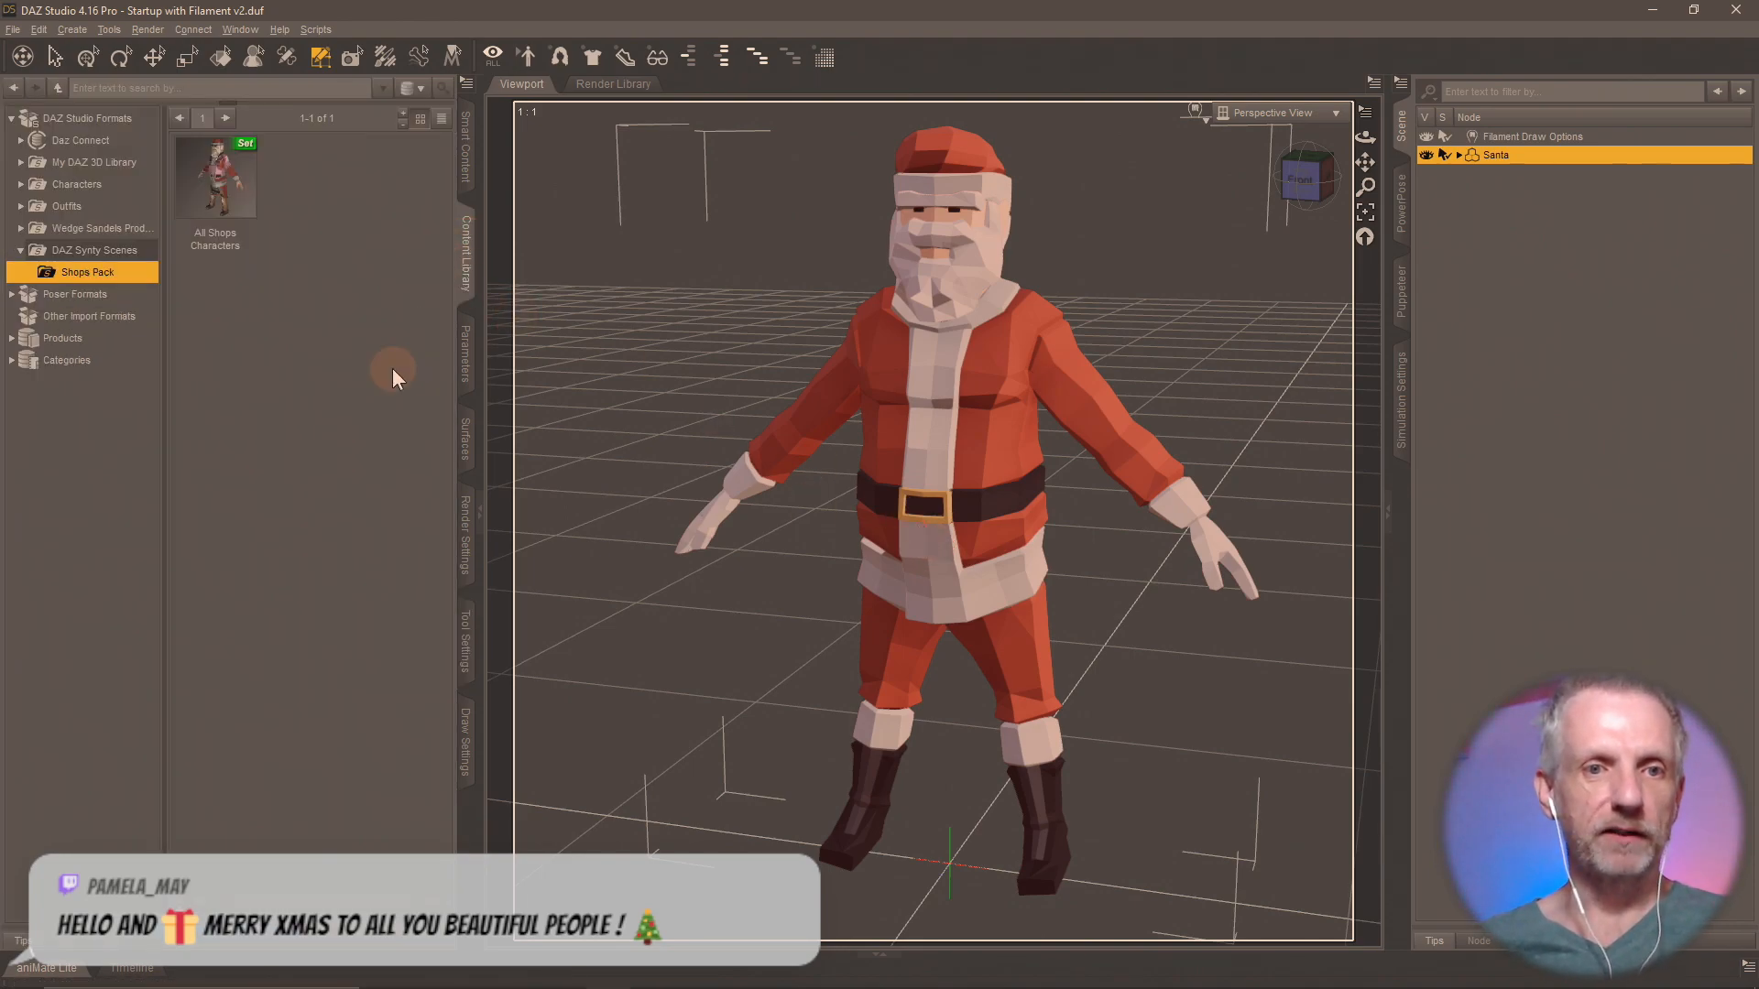
pyautogui.scroll(3, 760, 464)
pyautogui.scroll(3, 761, 464)
pyautogui.moveTo(790, 404); pyautogui.dragTo(875, 550, button='middle')
pyautogui.scroll(5, 785, 409)
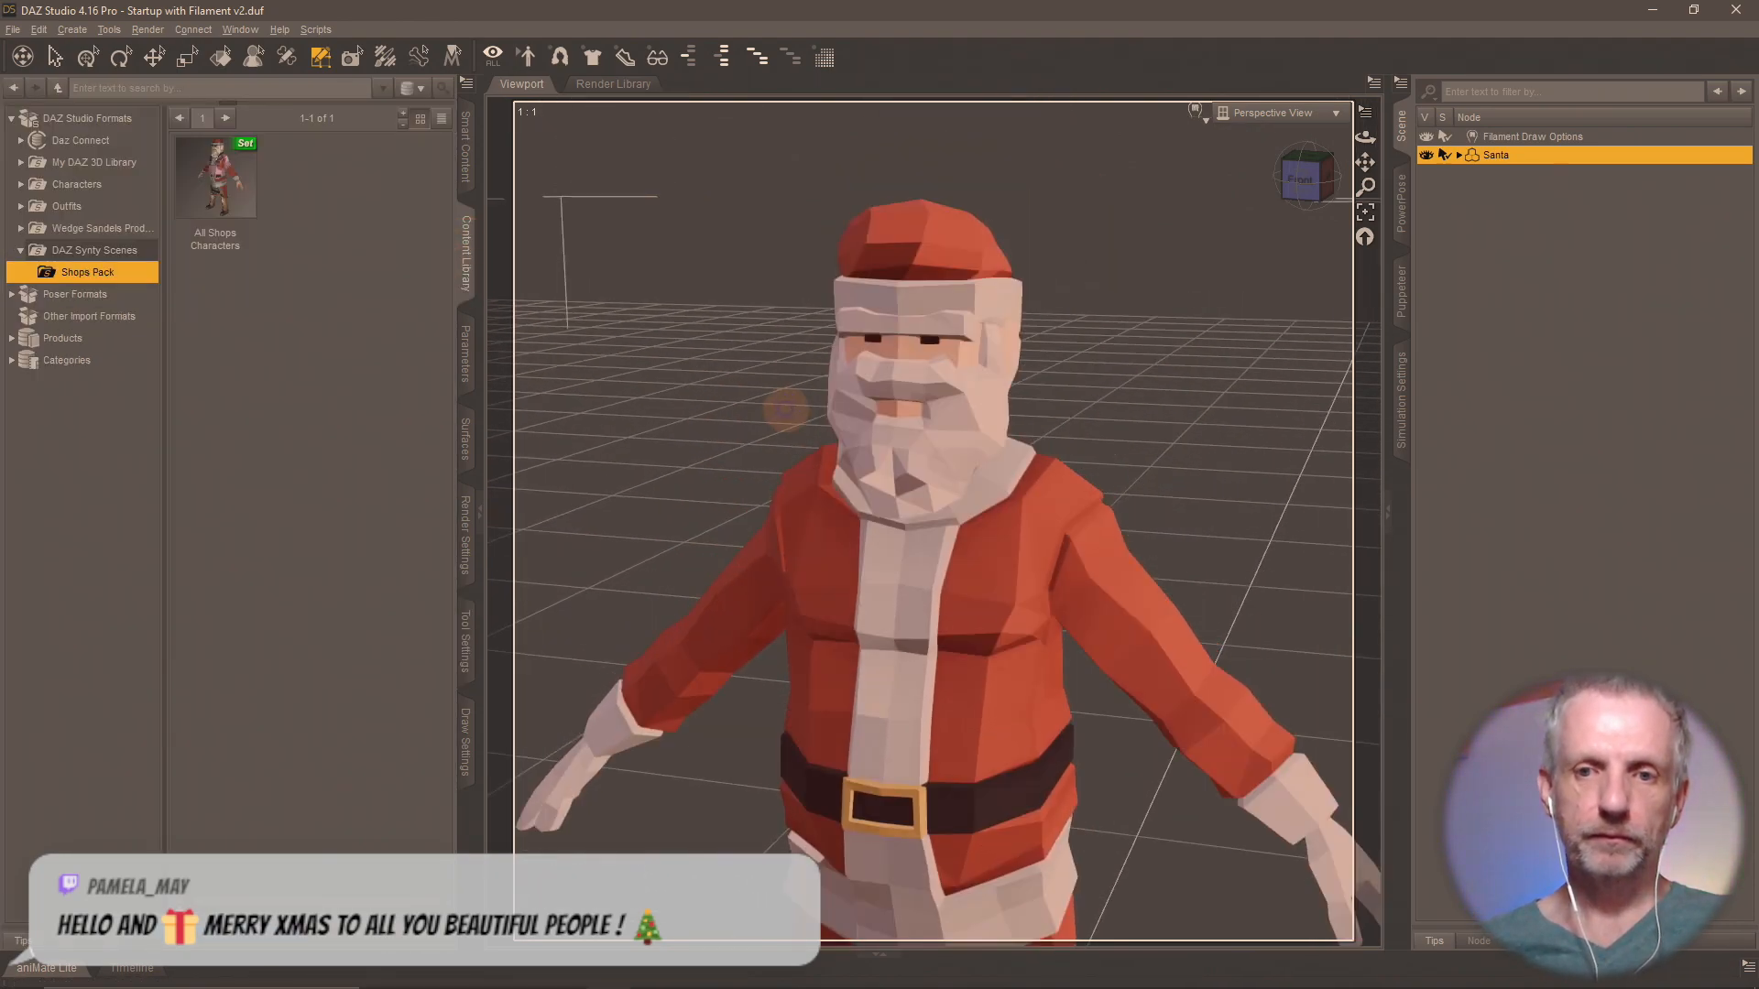
pyautogui.scroll(2, 869, 491)
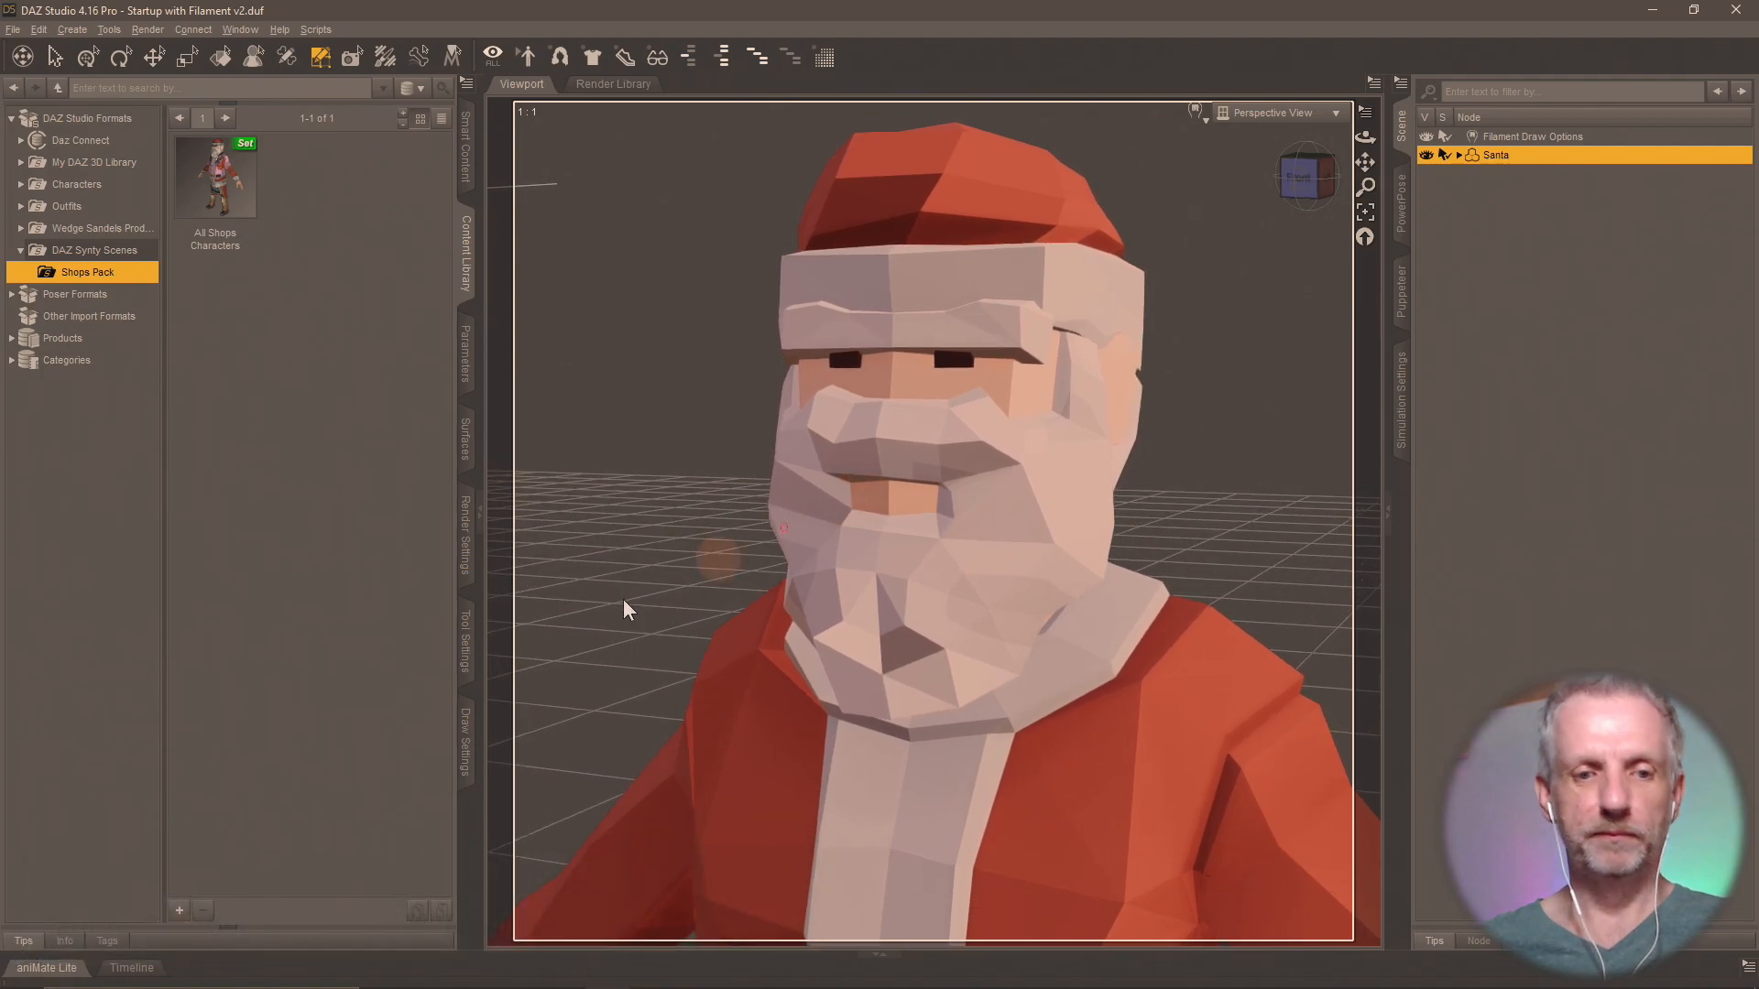
pyautogui.click(180, 909)
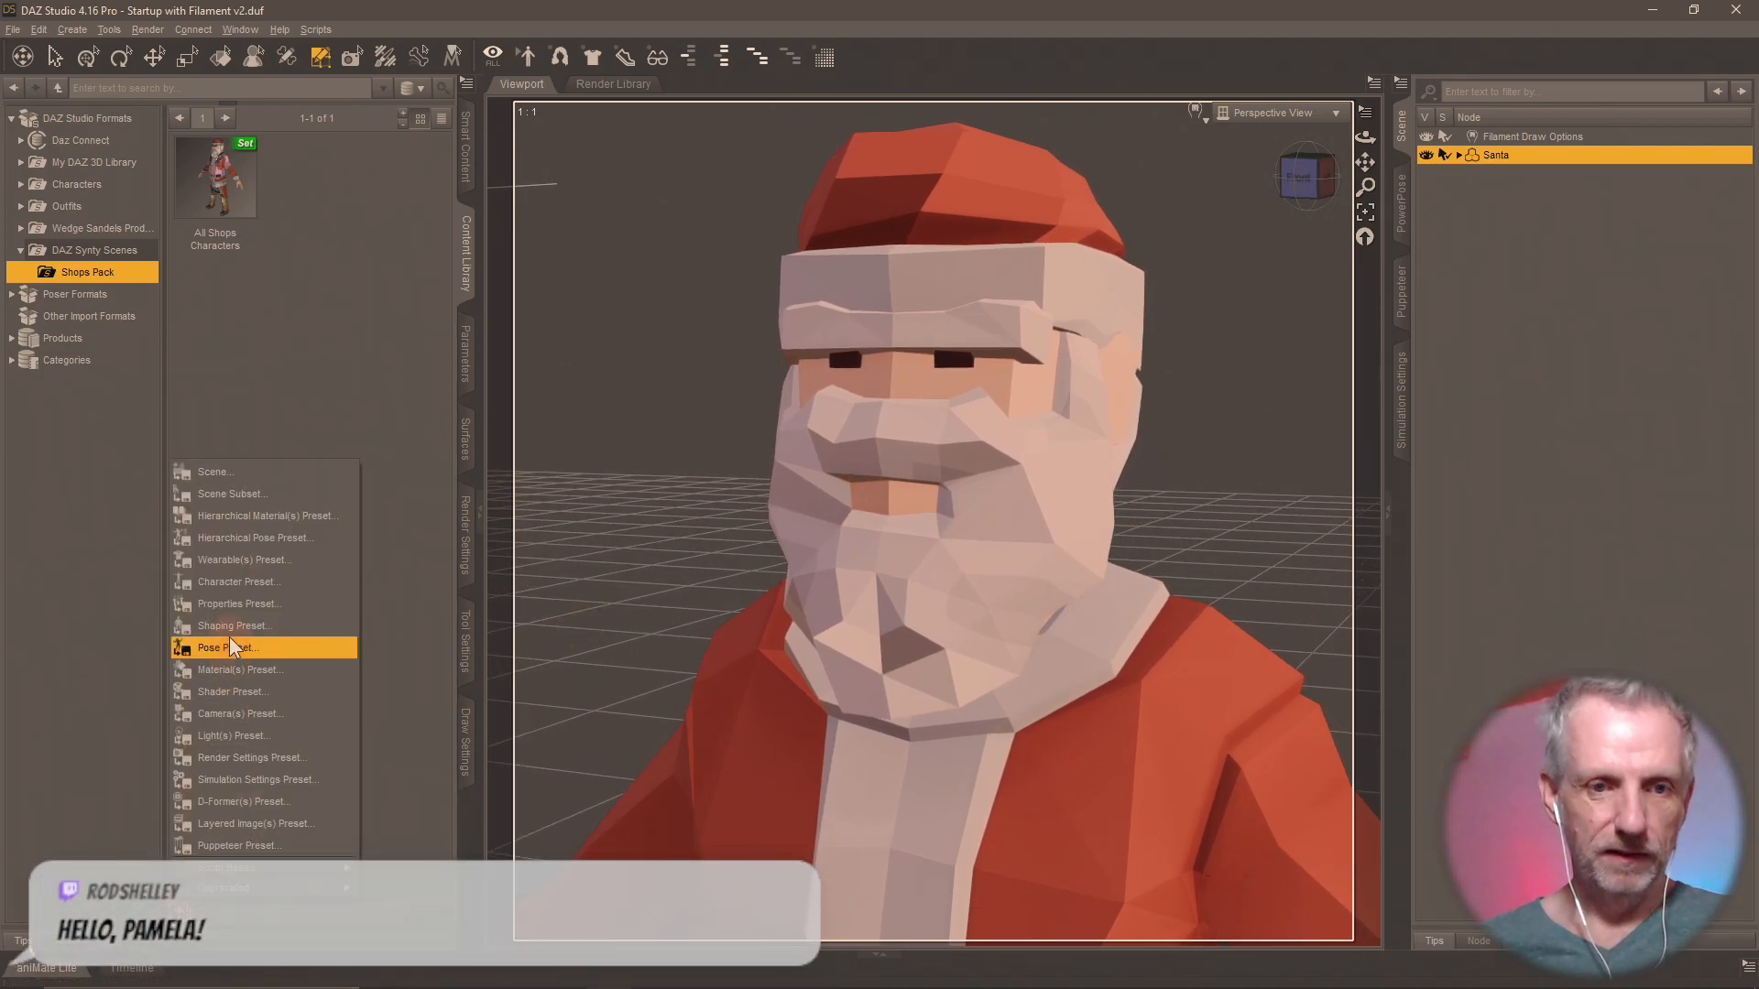
pyautogui.click(267, 494)
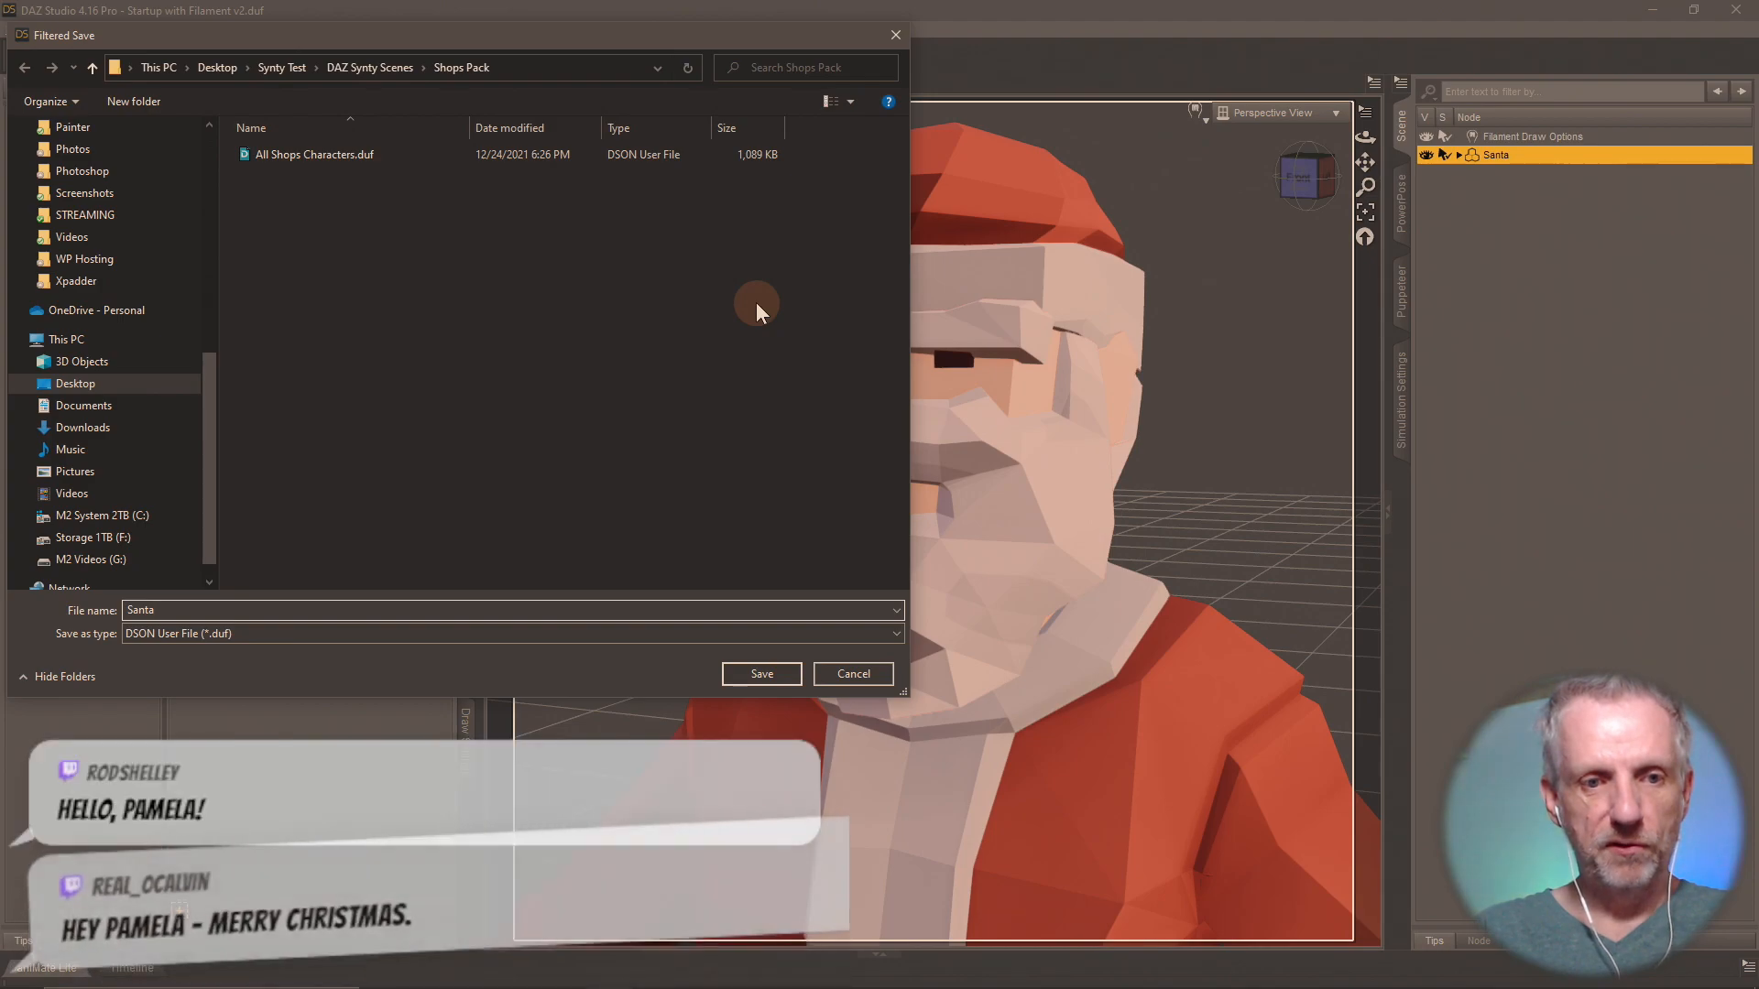
pyautogui.press('Return')
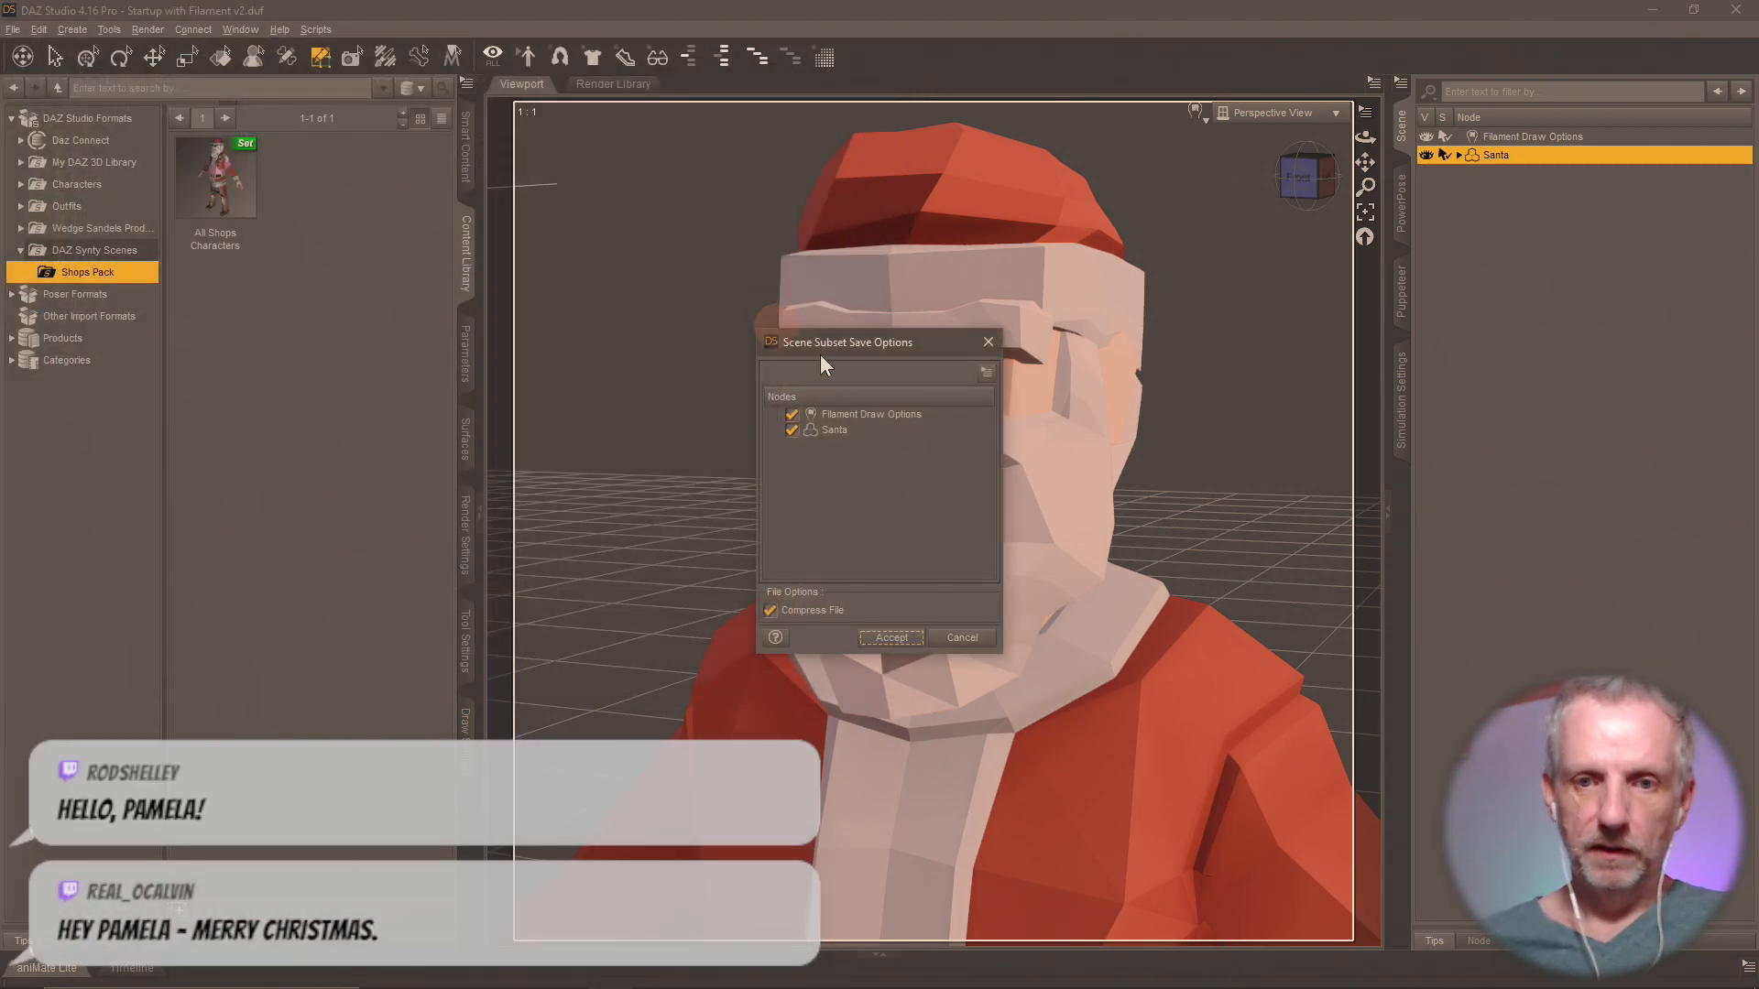
pyautogui.click(793, 414)
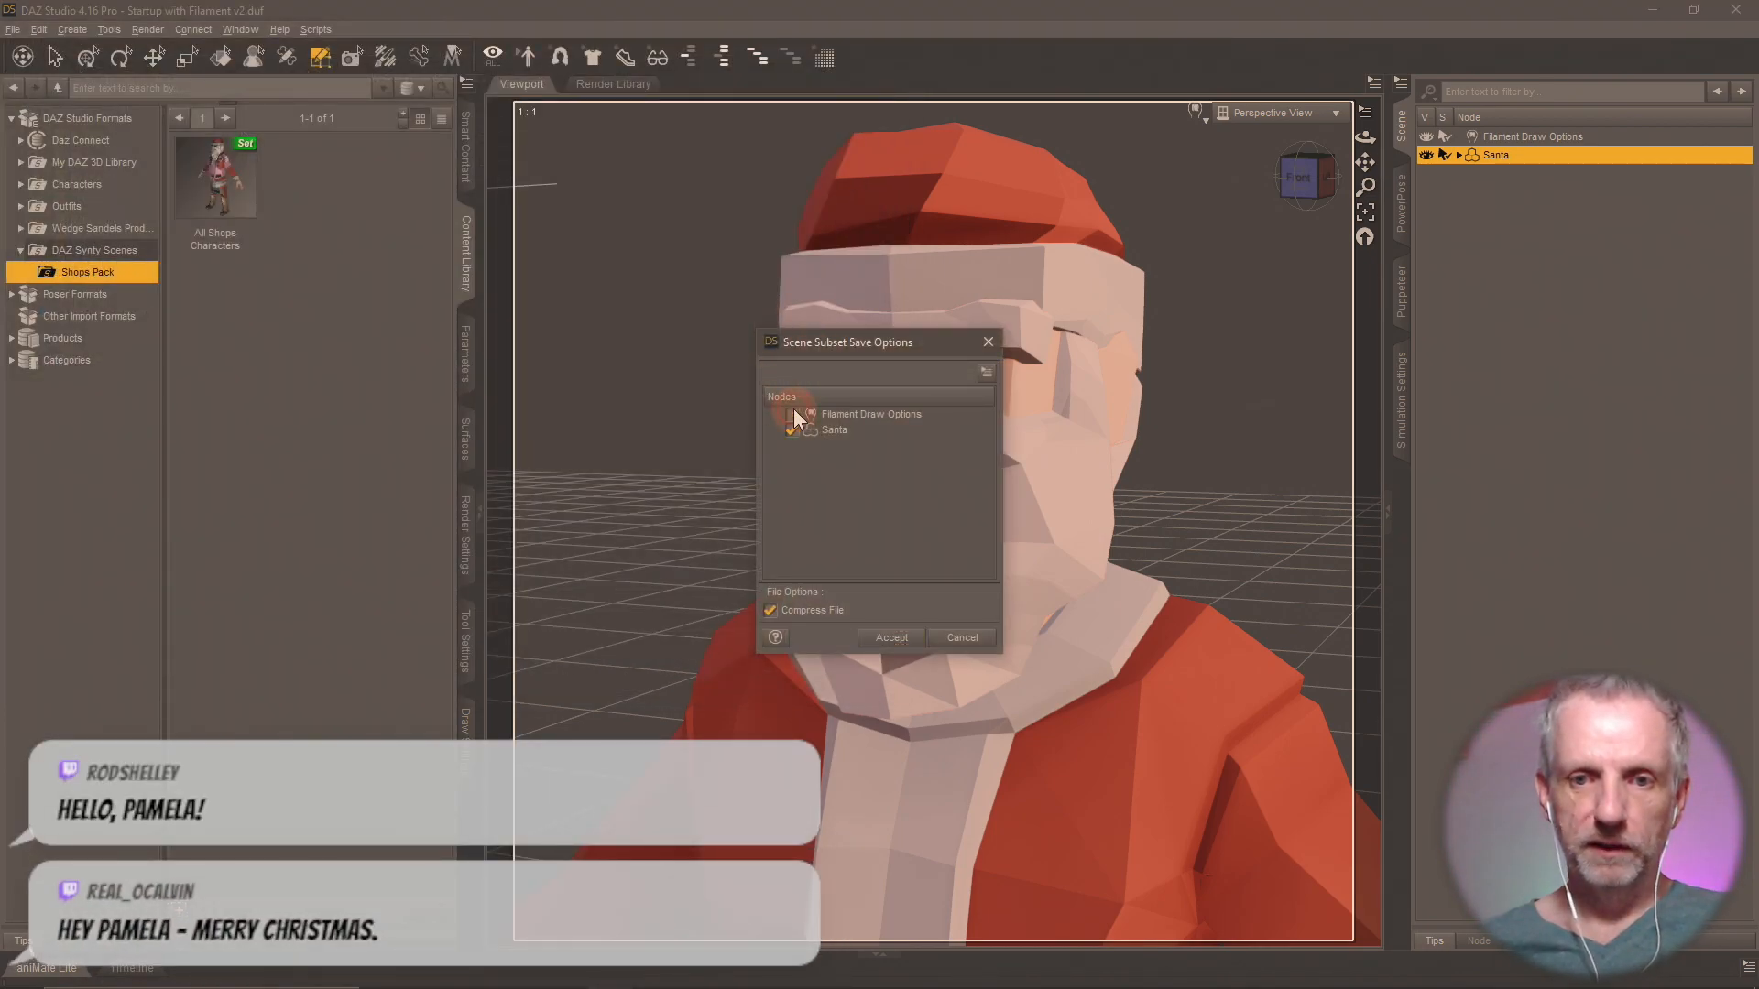
pyautogui.click(893, 641)
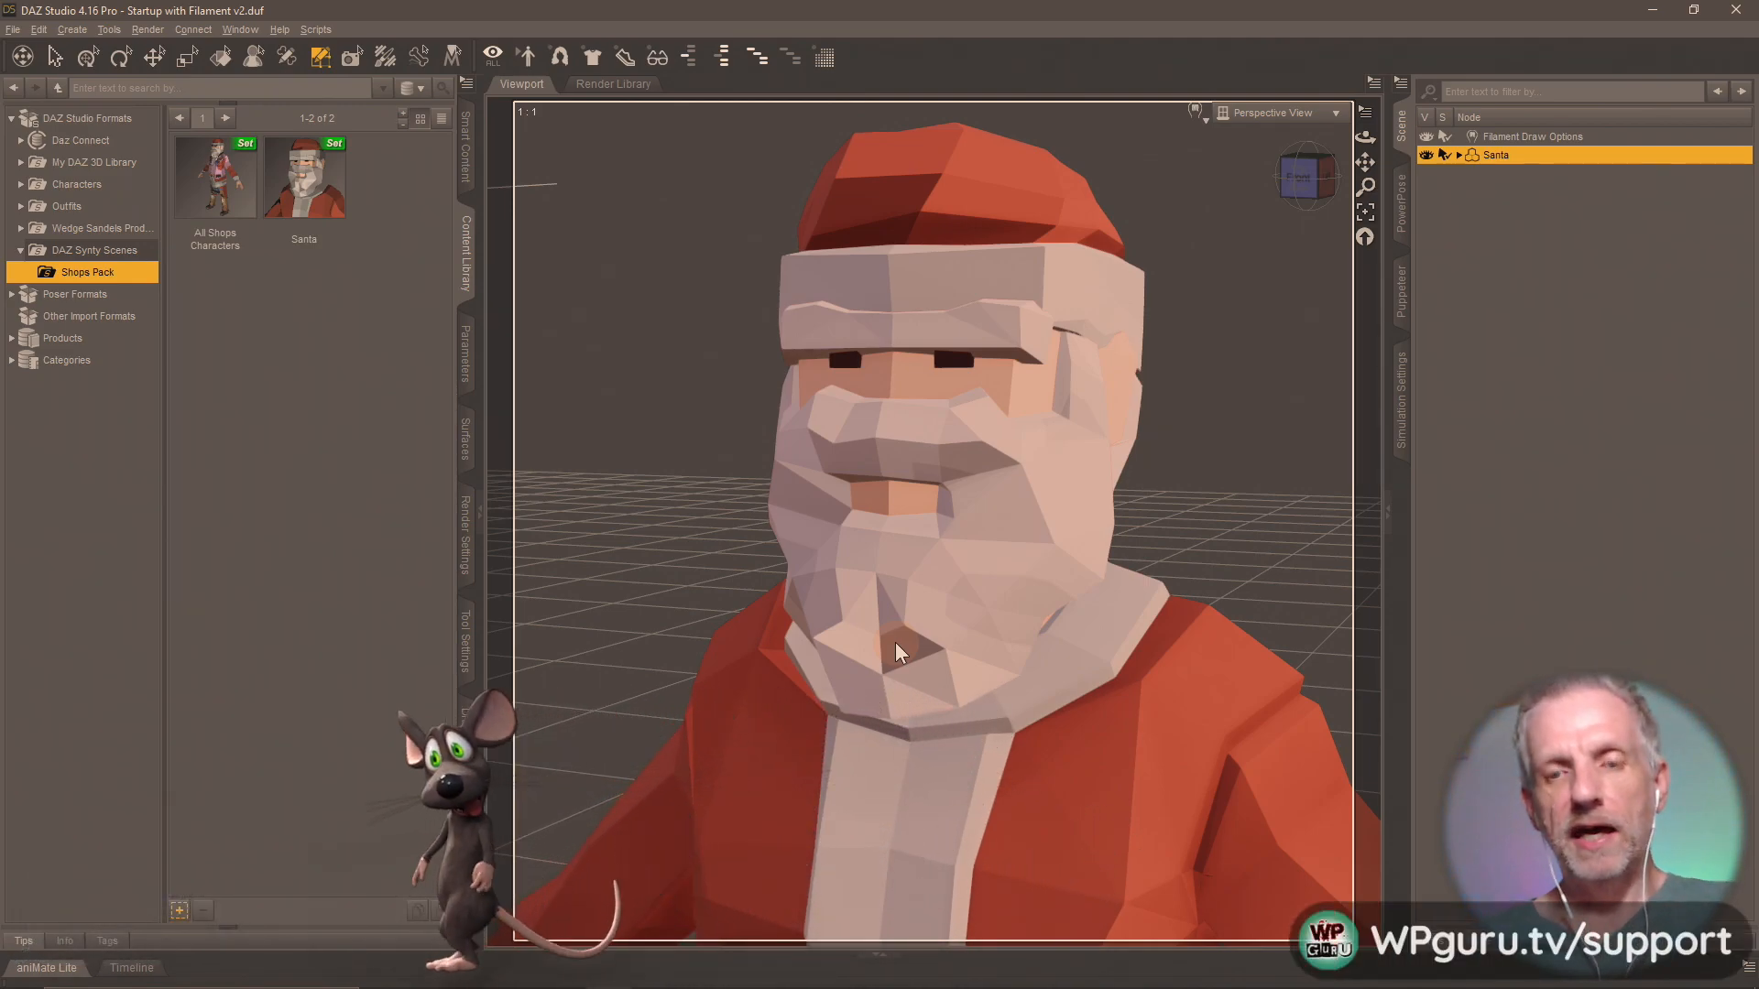
pyautogui.hotkey('alt', 'Tab')
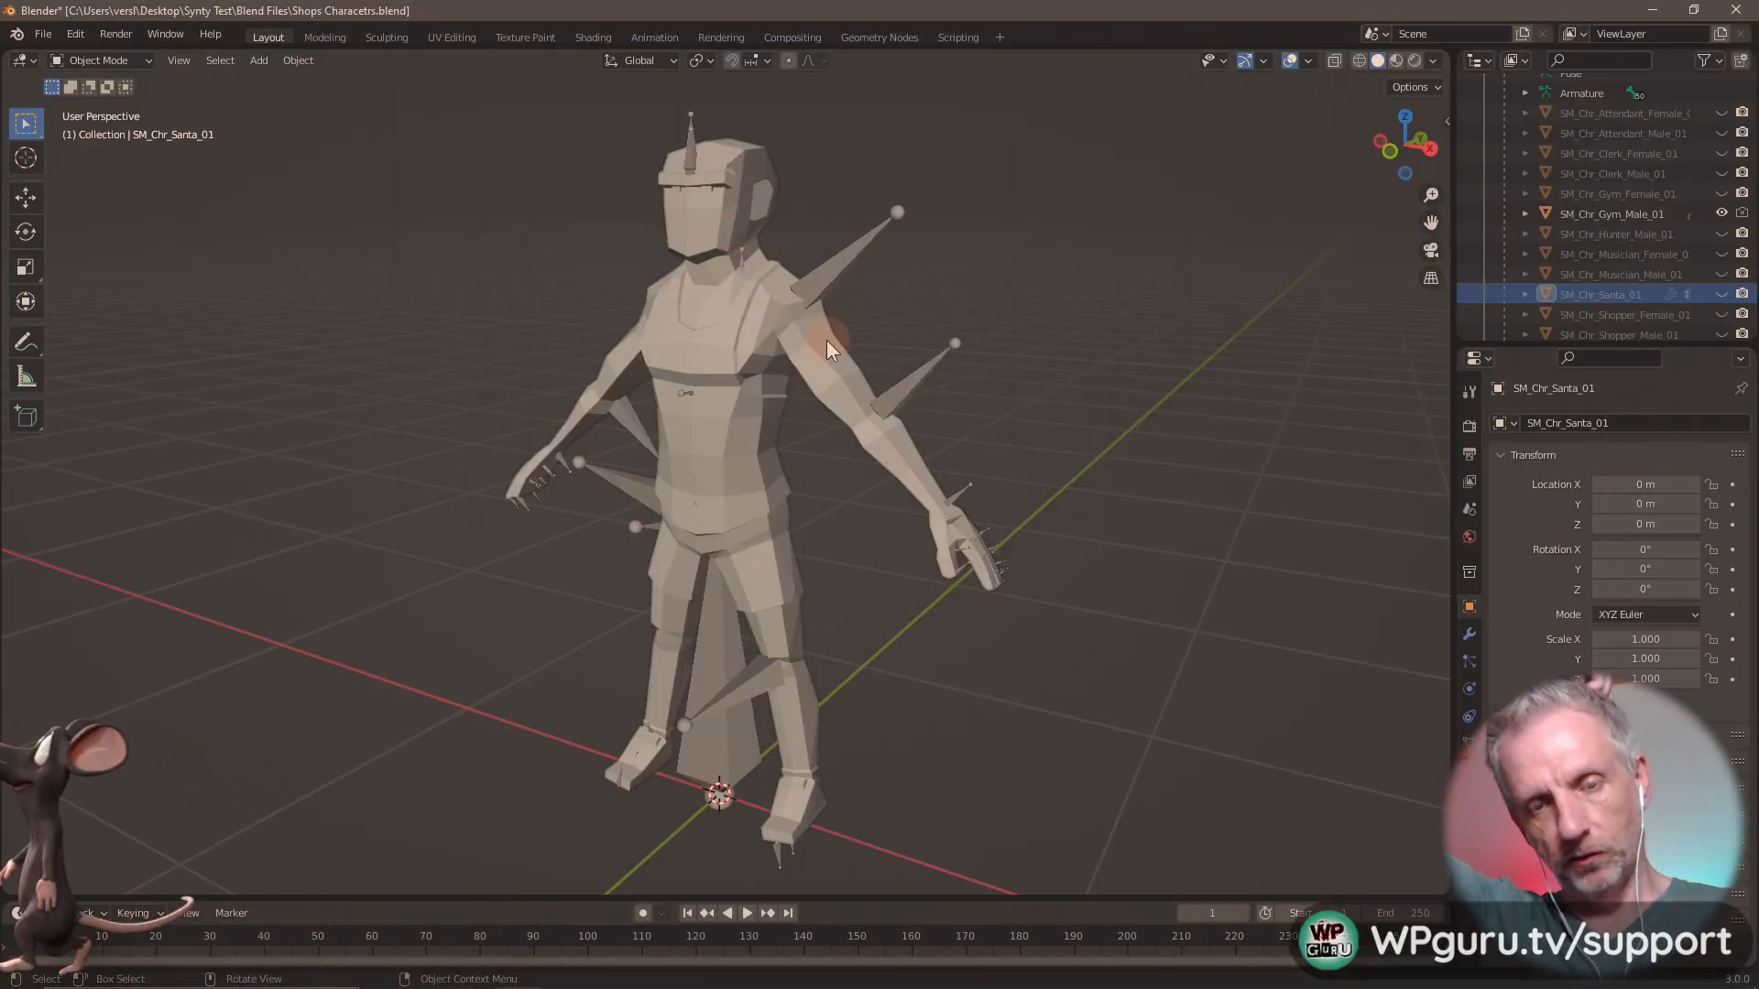
pyautogui.hotkey('alt', 'Tab')
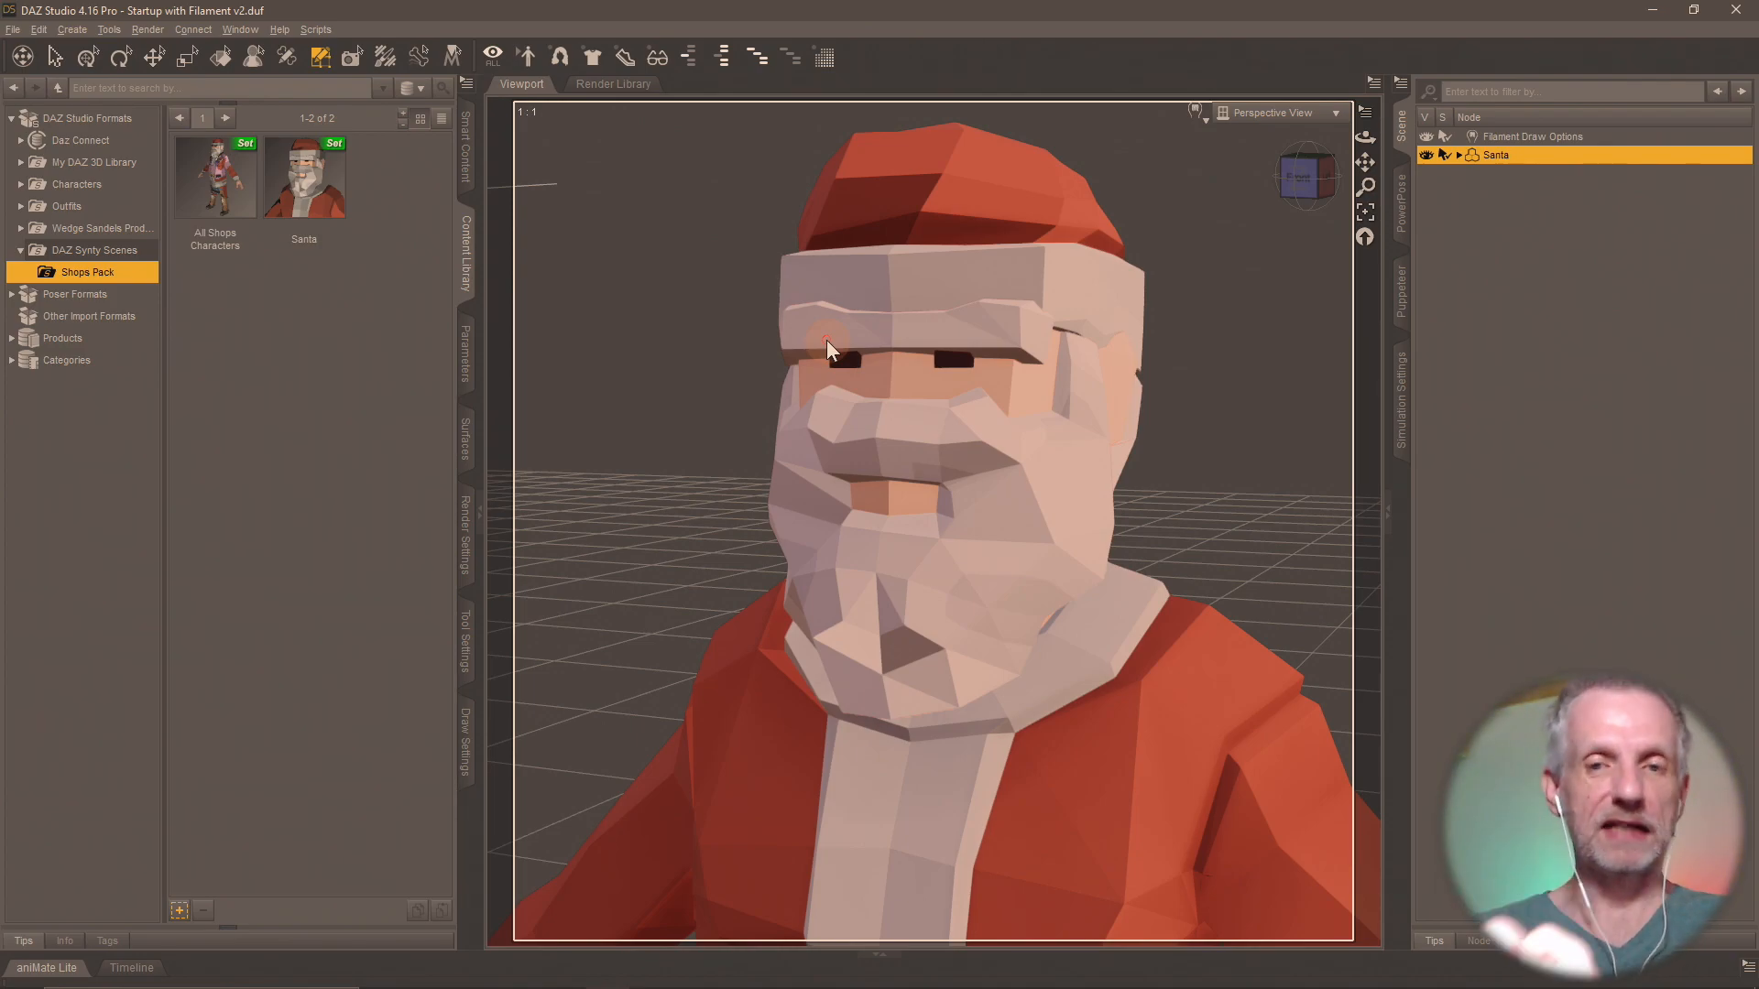
pyautogui.click(1652, 9)
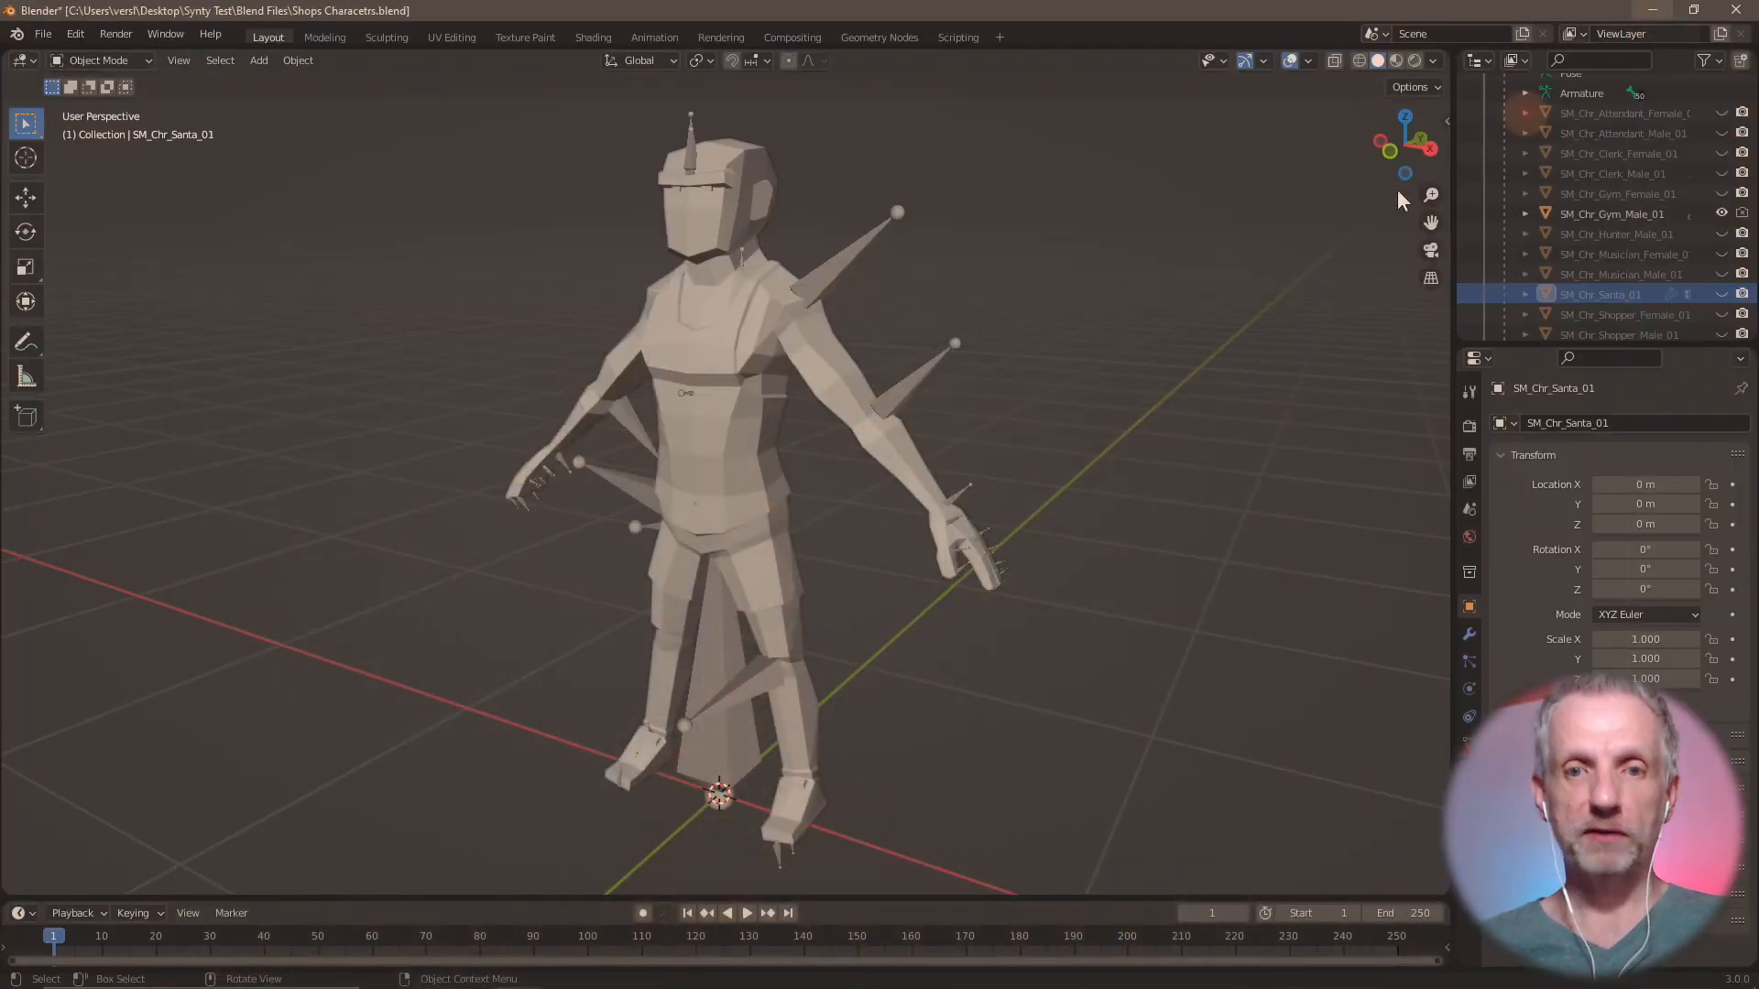
# Switch to Firefox and view the "Synty Santa (2021)" listing on OpenSea.
pyautogui.hotkey('alt', 'Tab')
pyautogui.hotkey('alt', 'Tab')
pyautogui.hotkey('alt', 'Tab')
pyautogui.hotkey('alt', 'Tab')
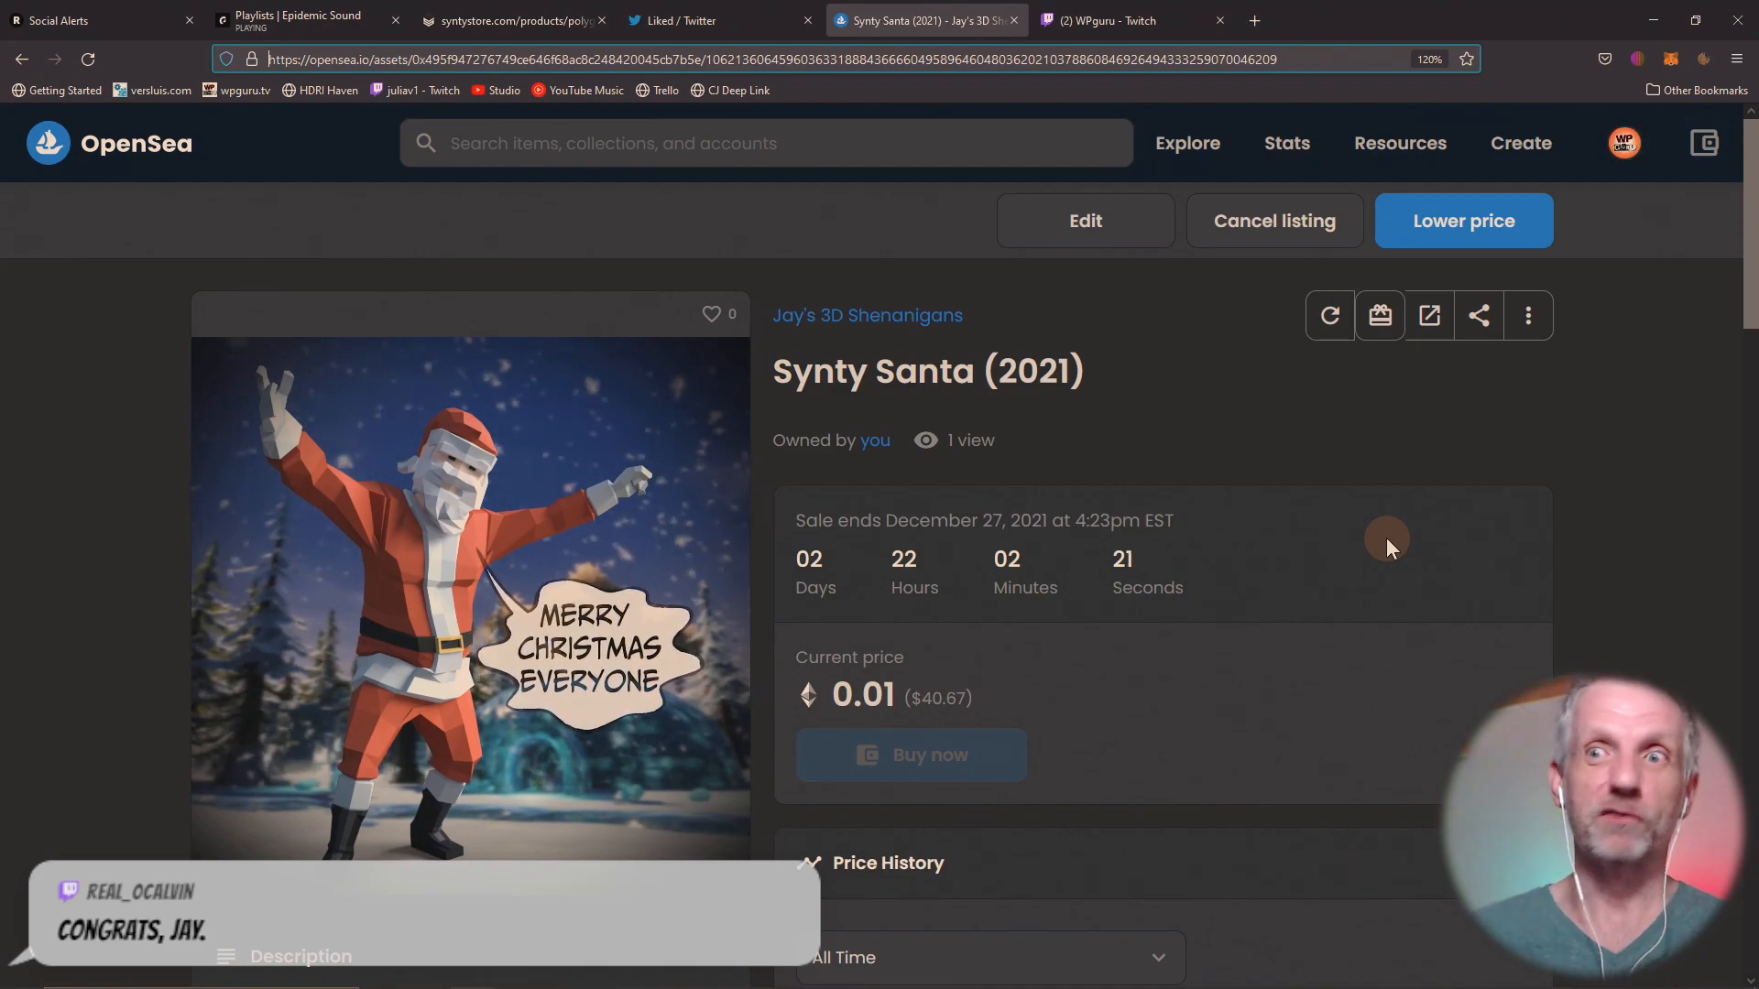
pyautogui.click(1650, 28)
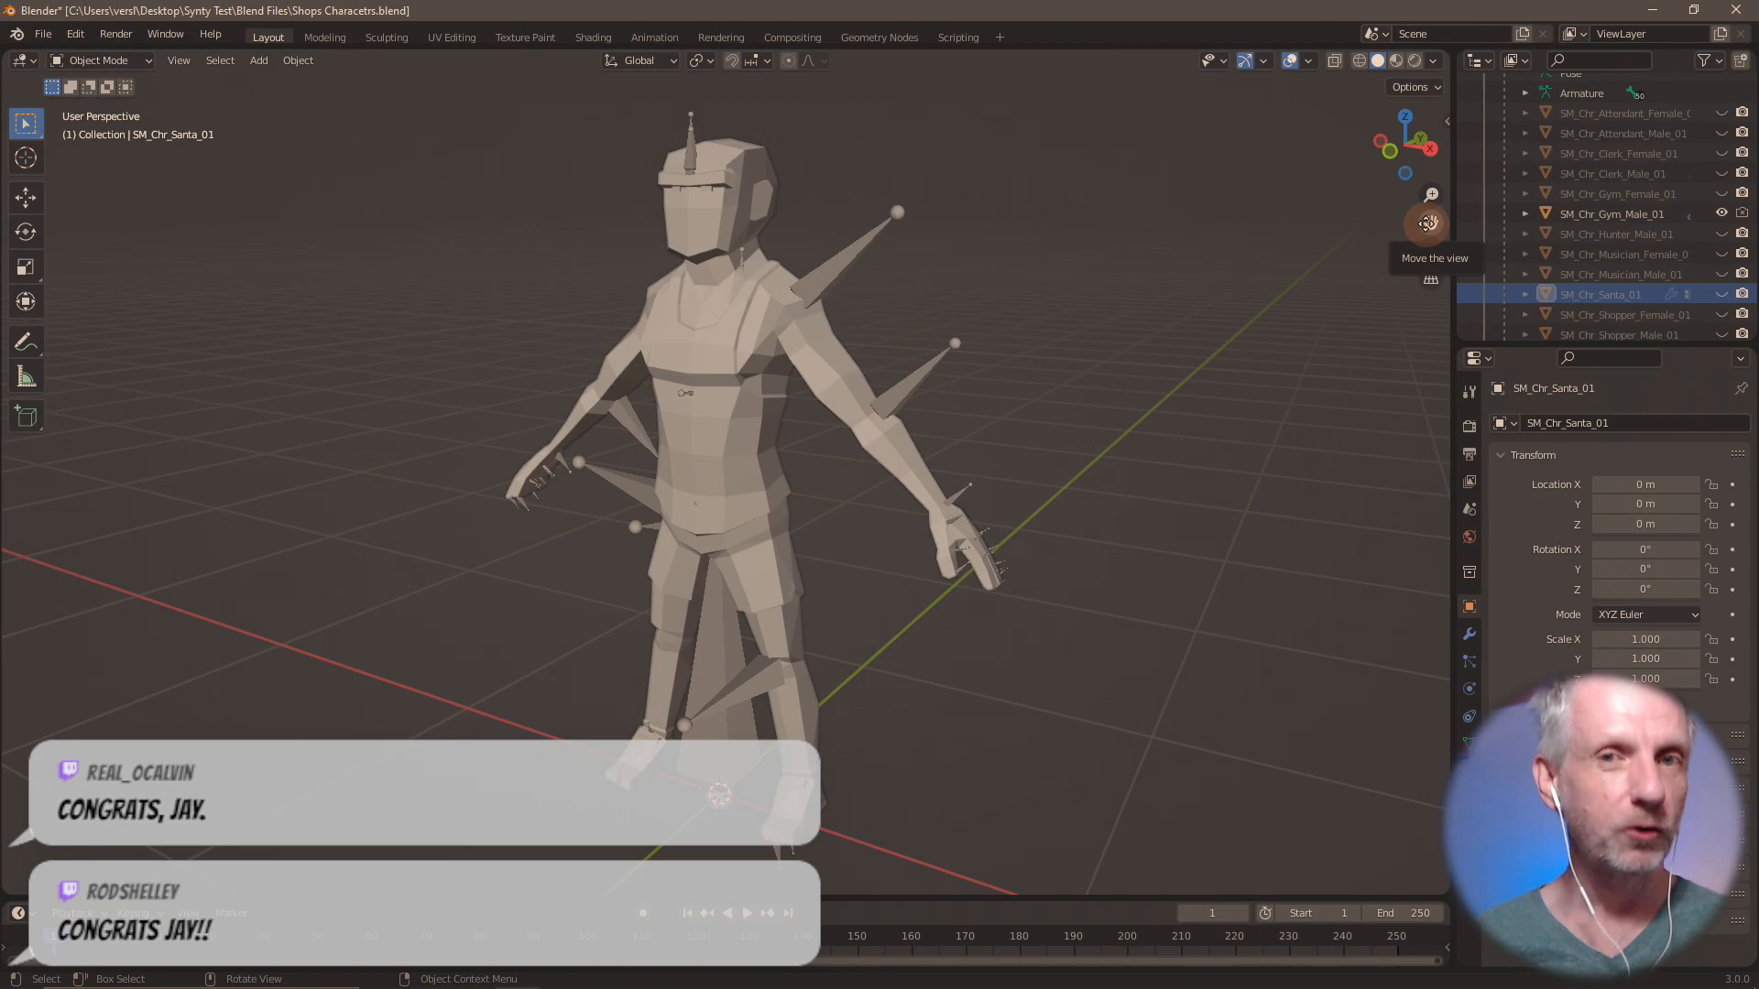
pyautogui.hotkey('alt', 'Tab')
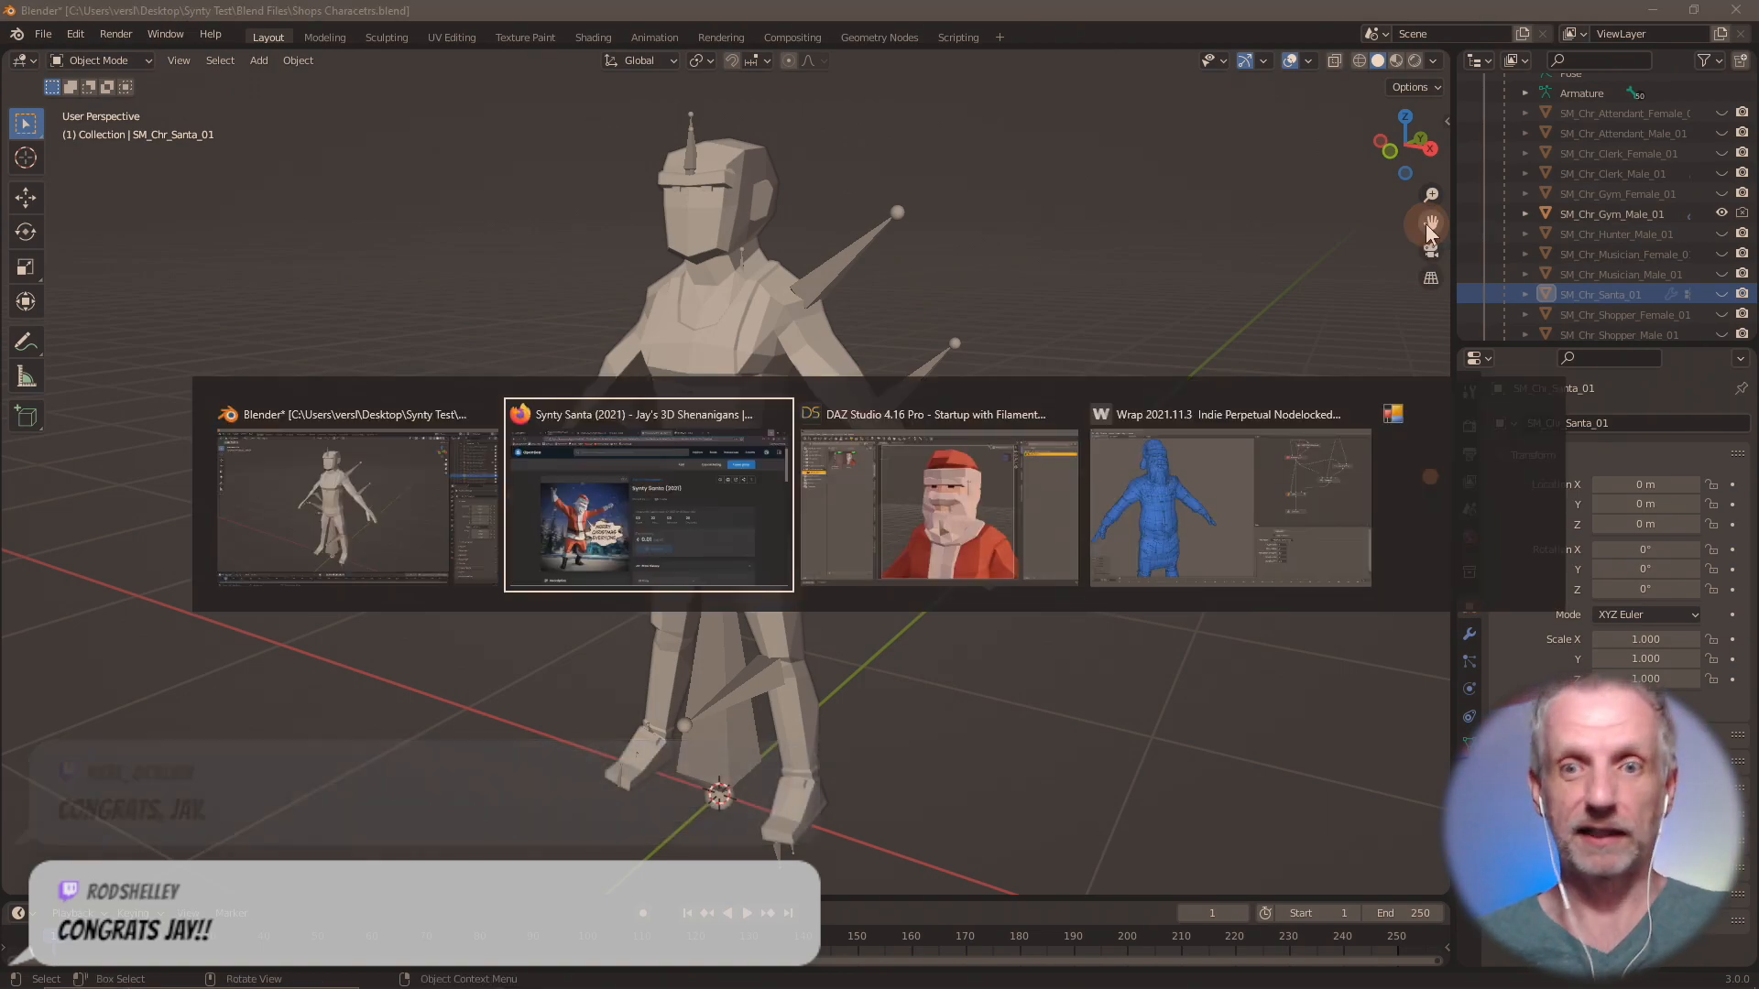
# Switch to DAZ Studio, delete the Santa figure from the scene, and load the "All Shops Characters" scene subset.
pyautogui.hotkey('alt', 'Tab')
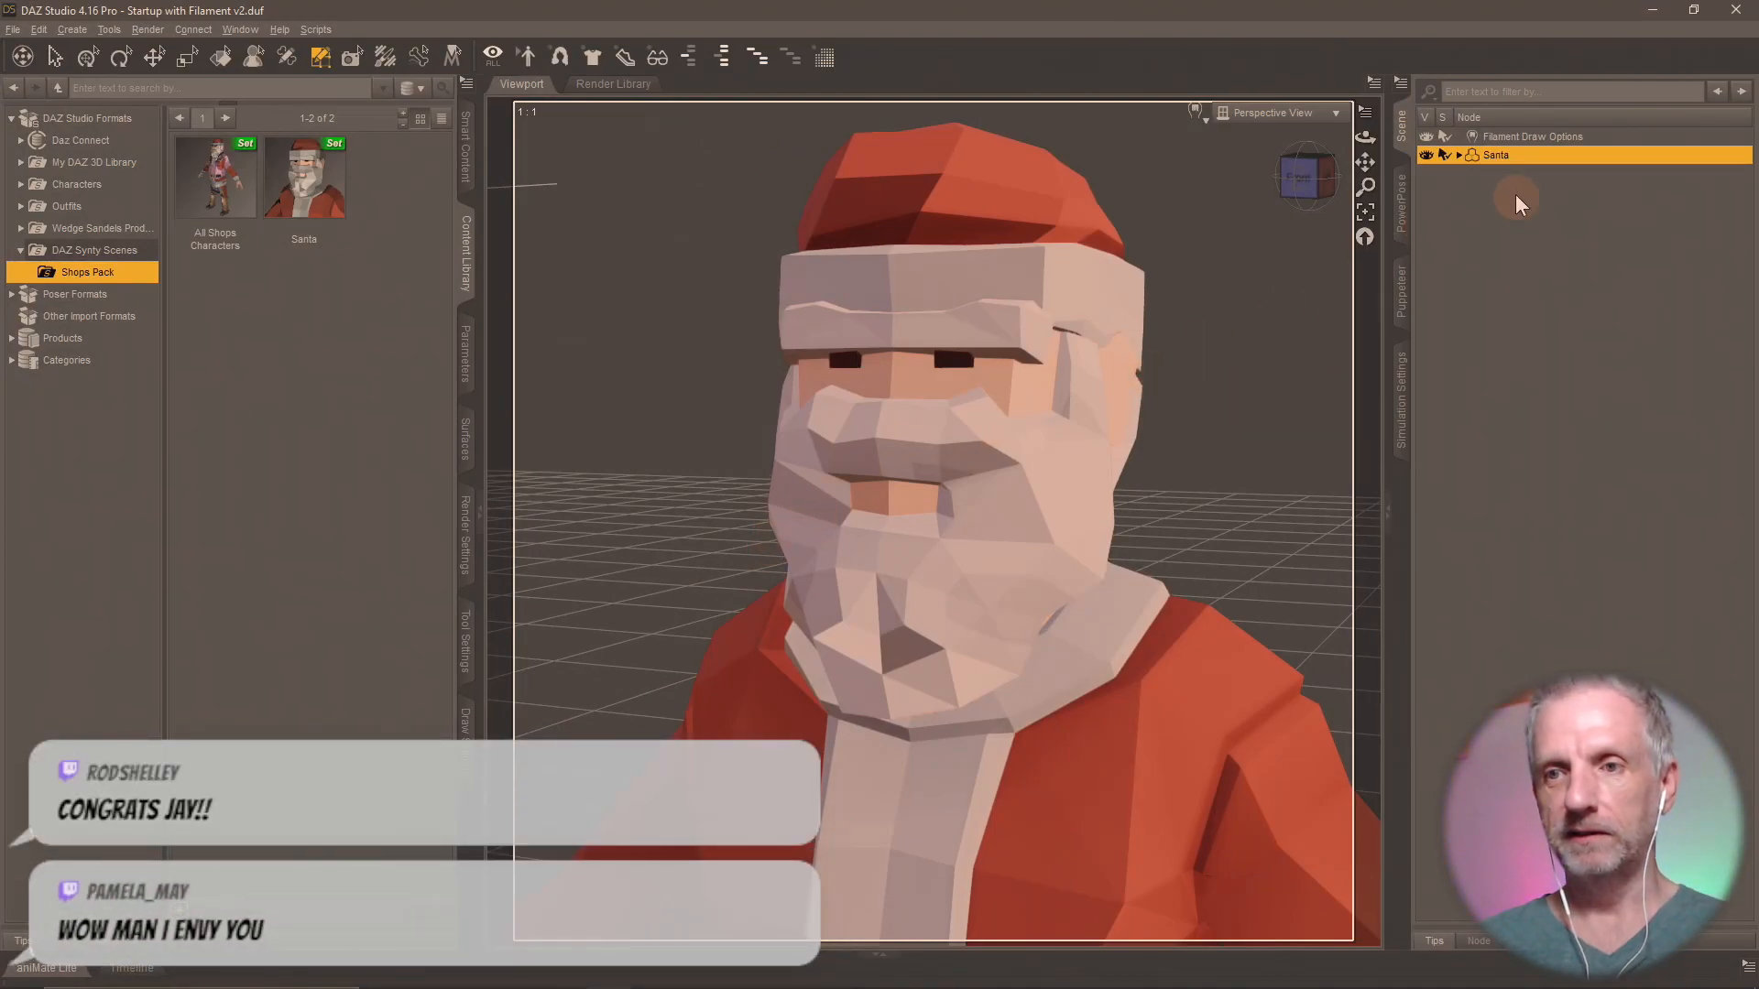
pyautogui.press('Delete')
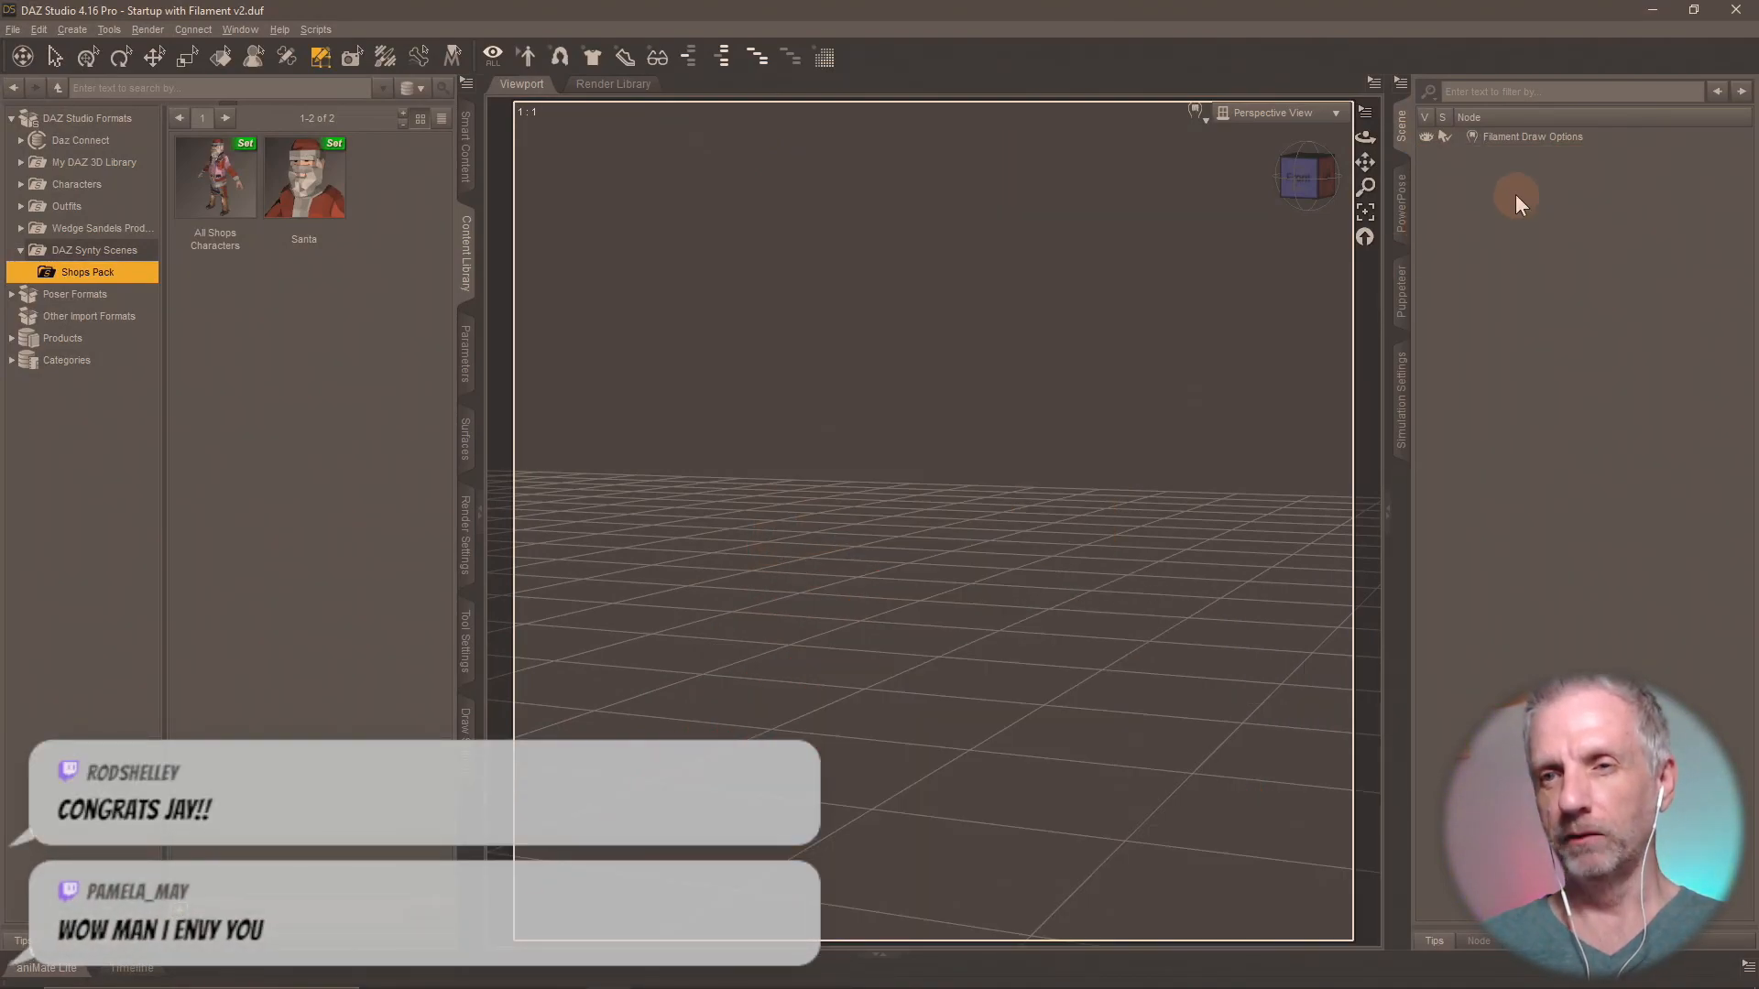
pyautogui.click(226, 200)
pyautogui.doubleClick(227, 199)
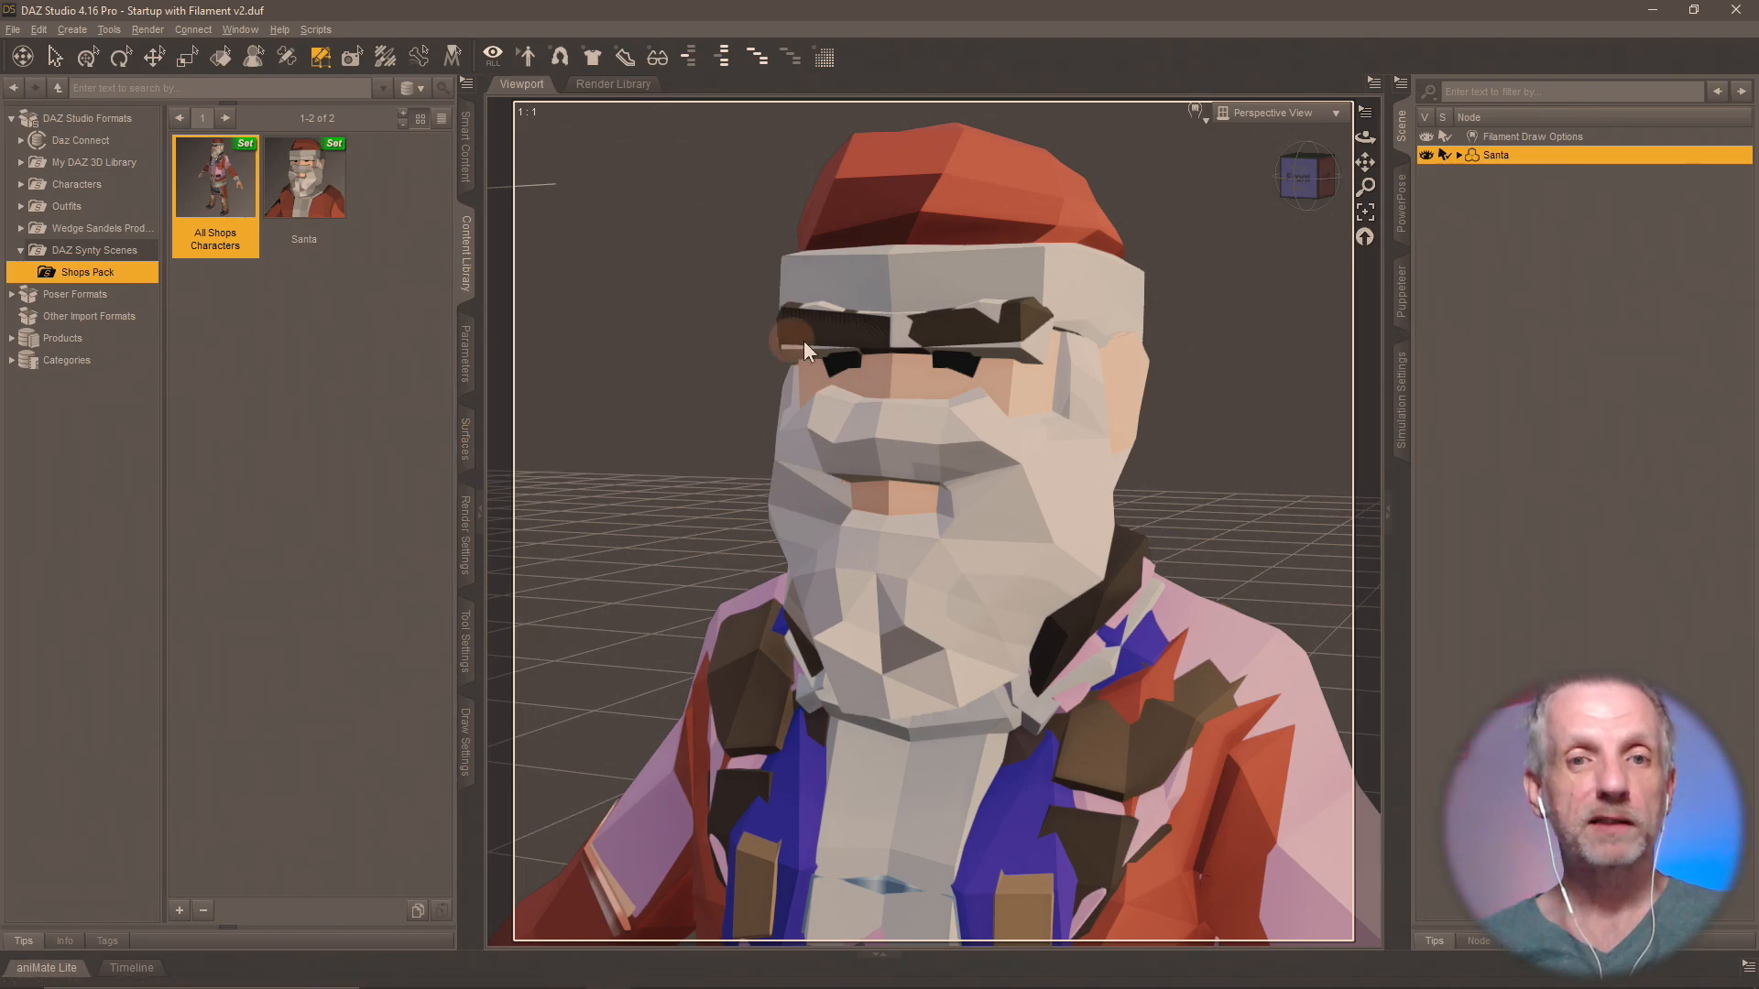
# Switch to Blender, show SM_Chr_Attendant_Female_01 instead of SM_Chr_Gym_Male_01, and widen the Outliner to read the mesh names.
pyautogui.click(467, 440)
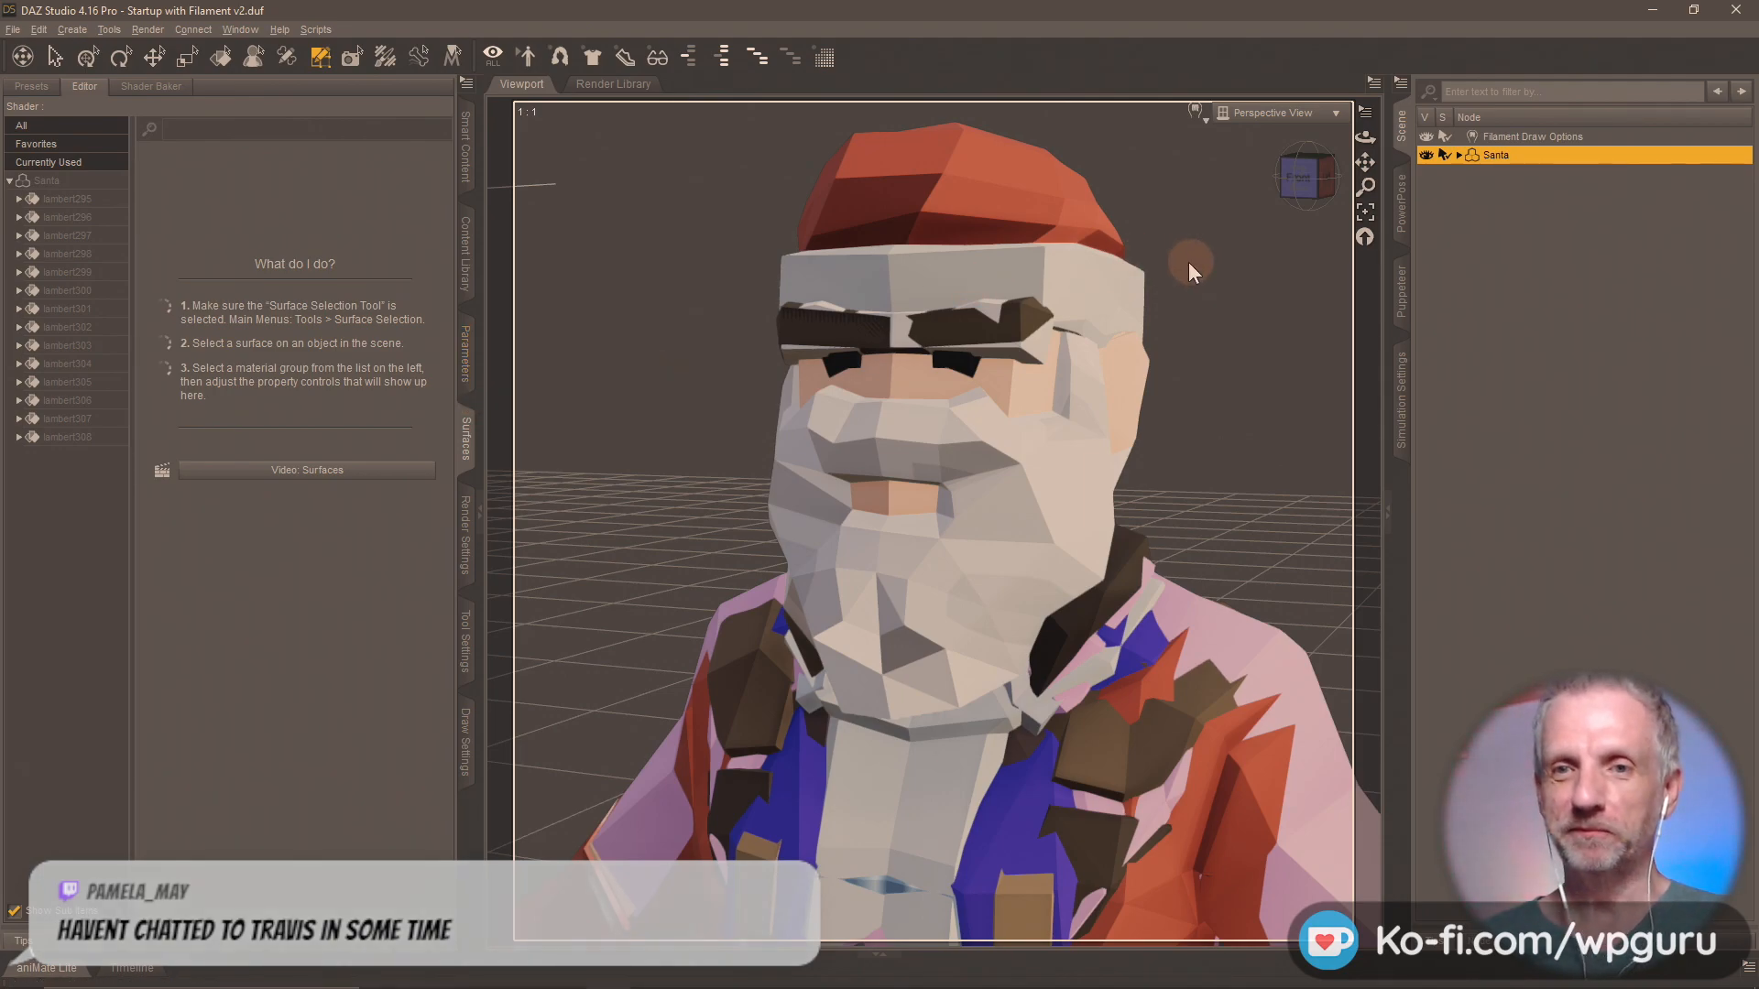
pyautogui.hotkey('alt', 'Tab')
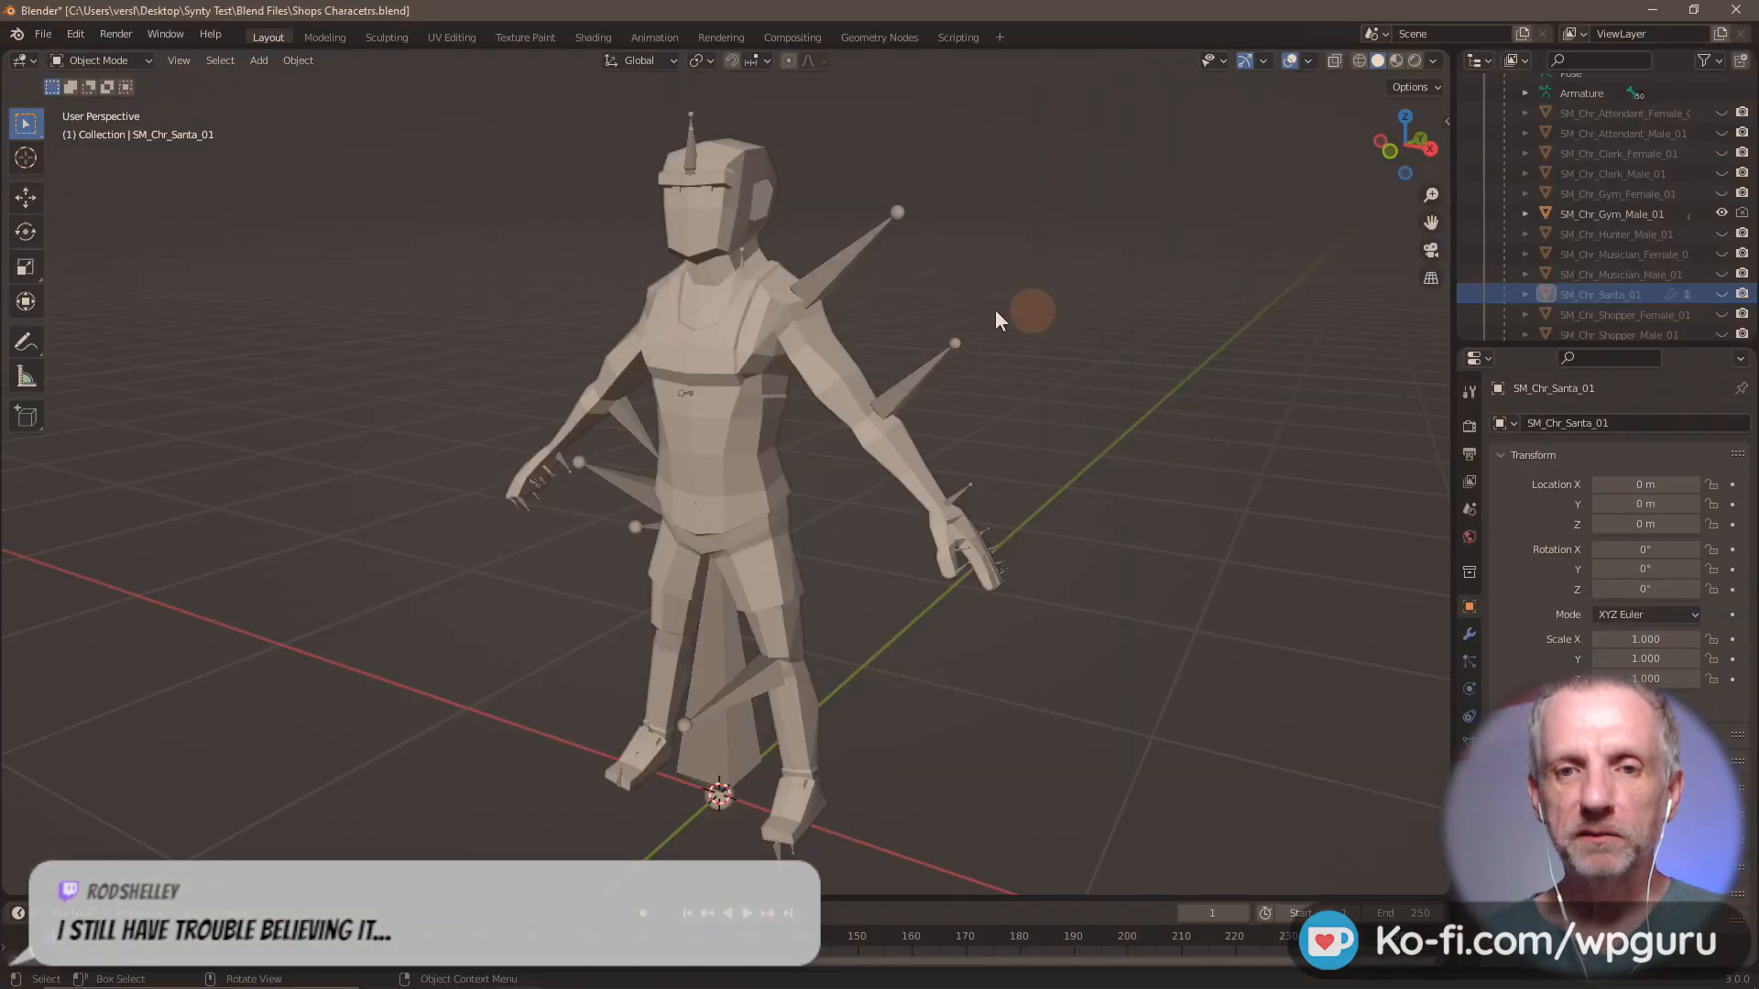
pyautogui.click(1721, 214)
pyautogui.click(1722, 113)
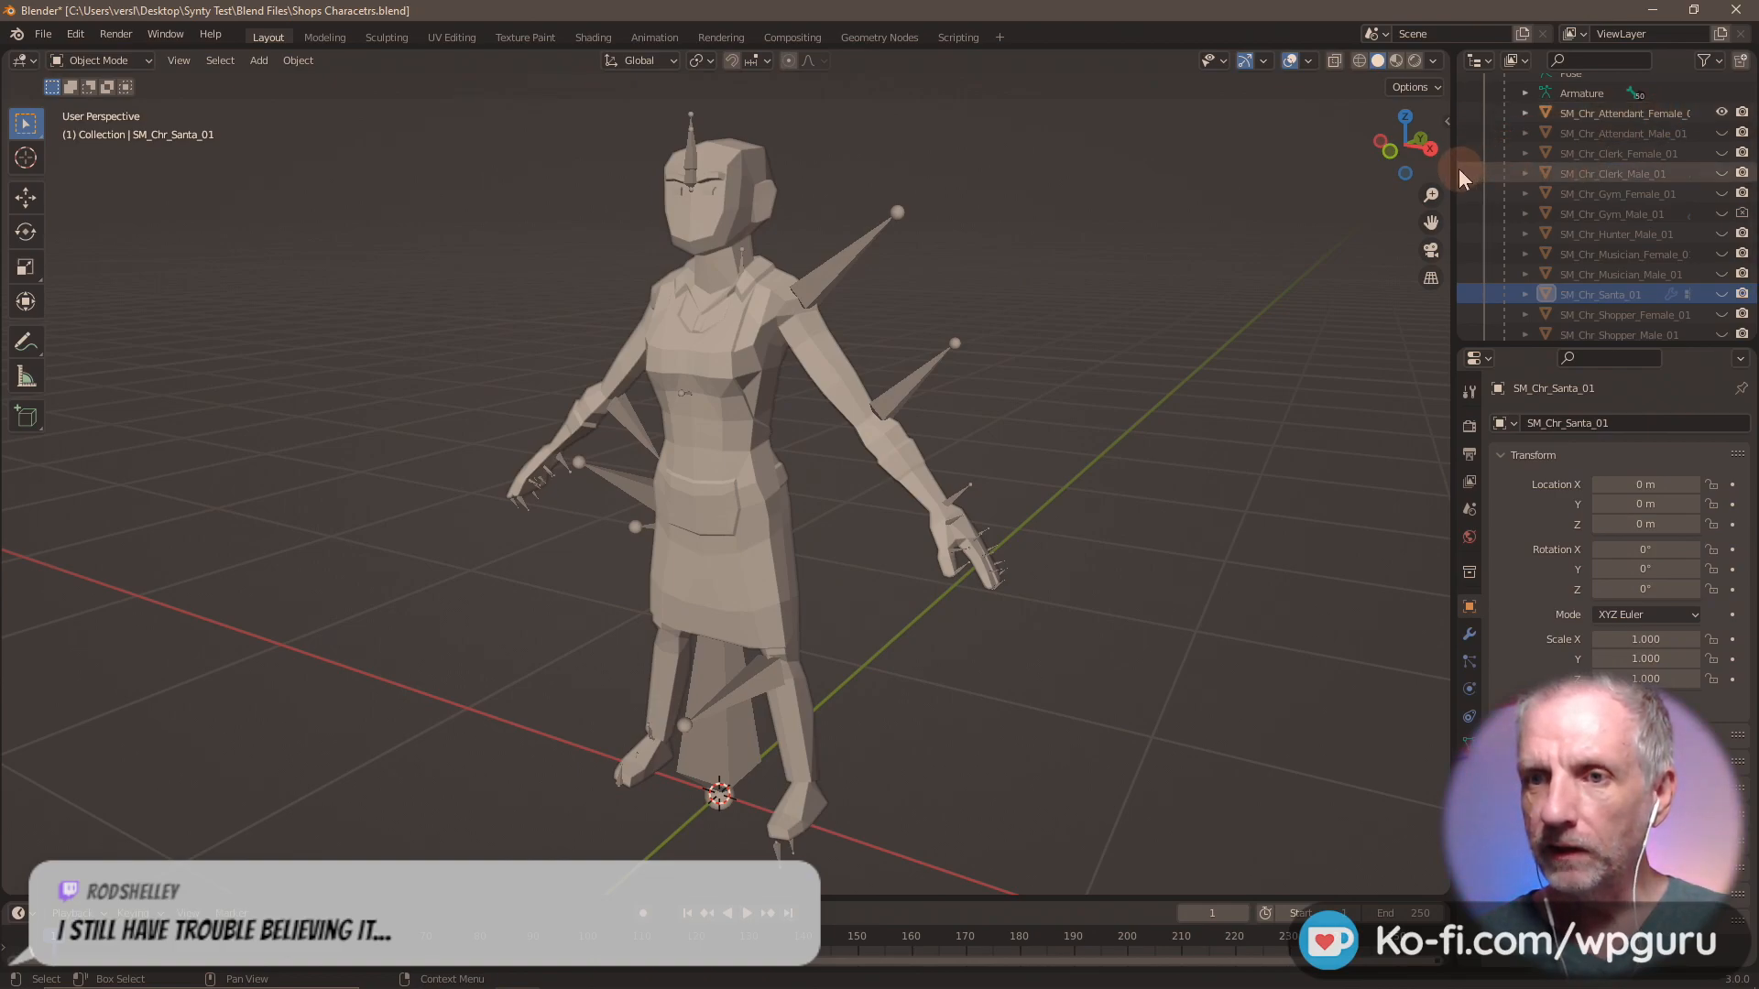
pyautogui.moveTo(1453, 174); pyautogui.dragTo(1372, 189)
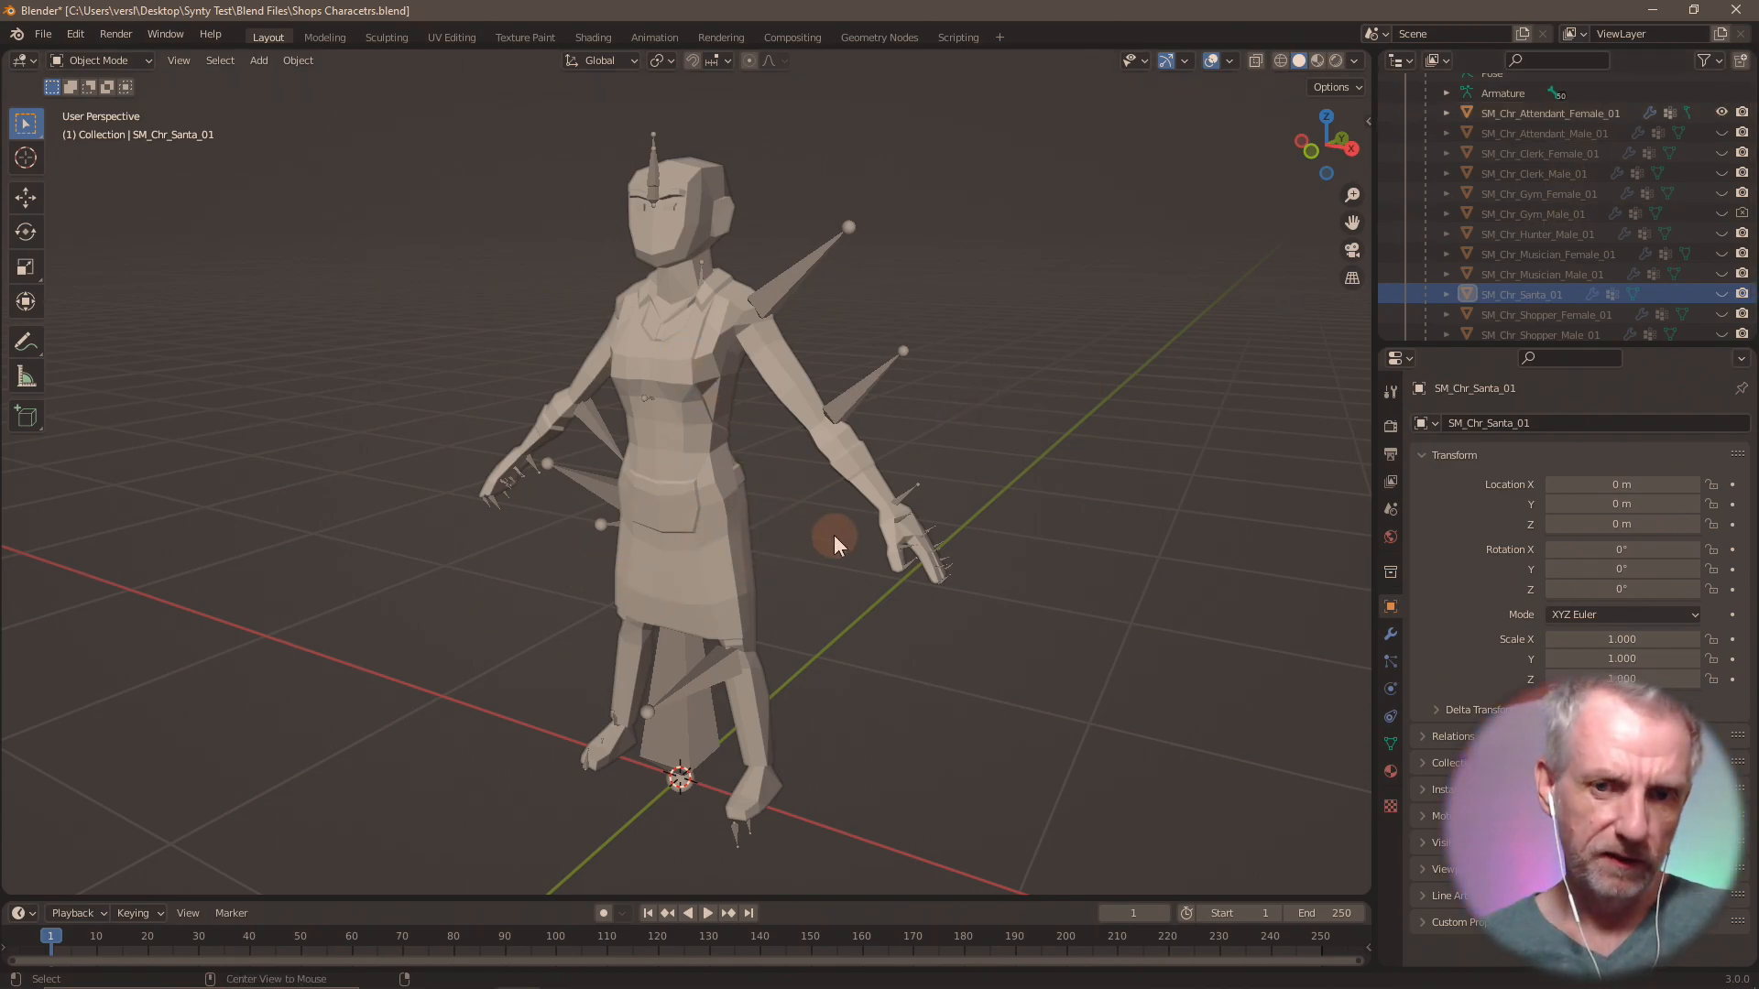
# Switch back to DAZ Studio and hide the surface groups lambert296 through lambert301 with the Geometry Editor.
pyautogui.hotkey('alt', 'Tab')
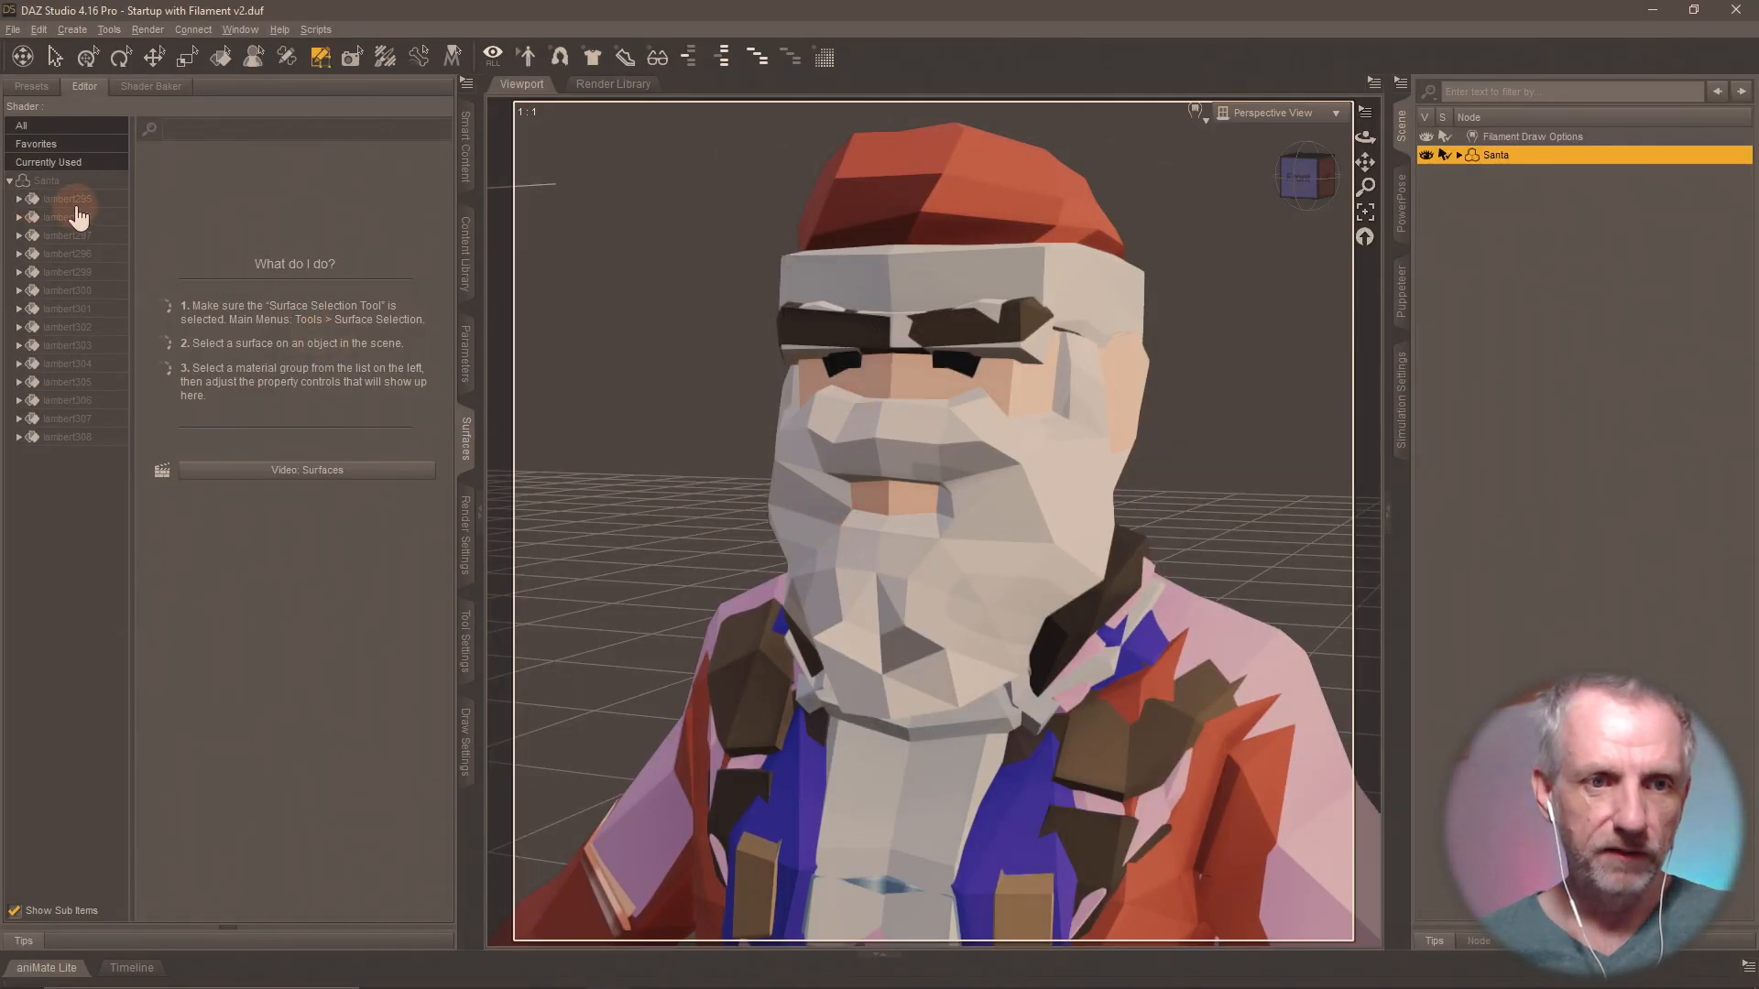
pyautogui.click(466, 652)
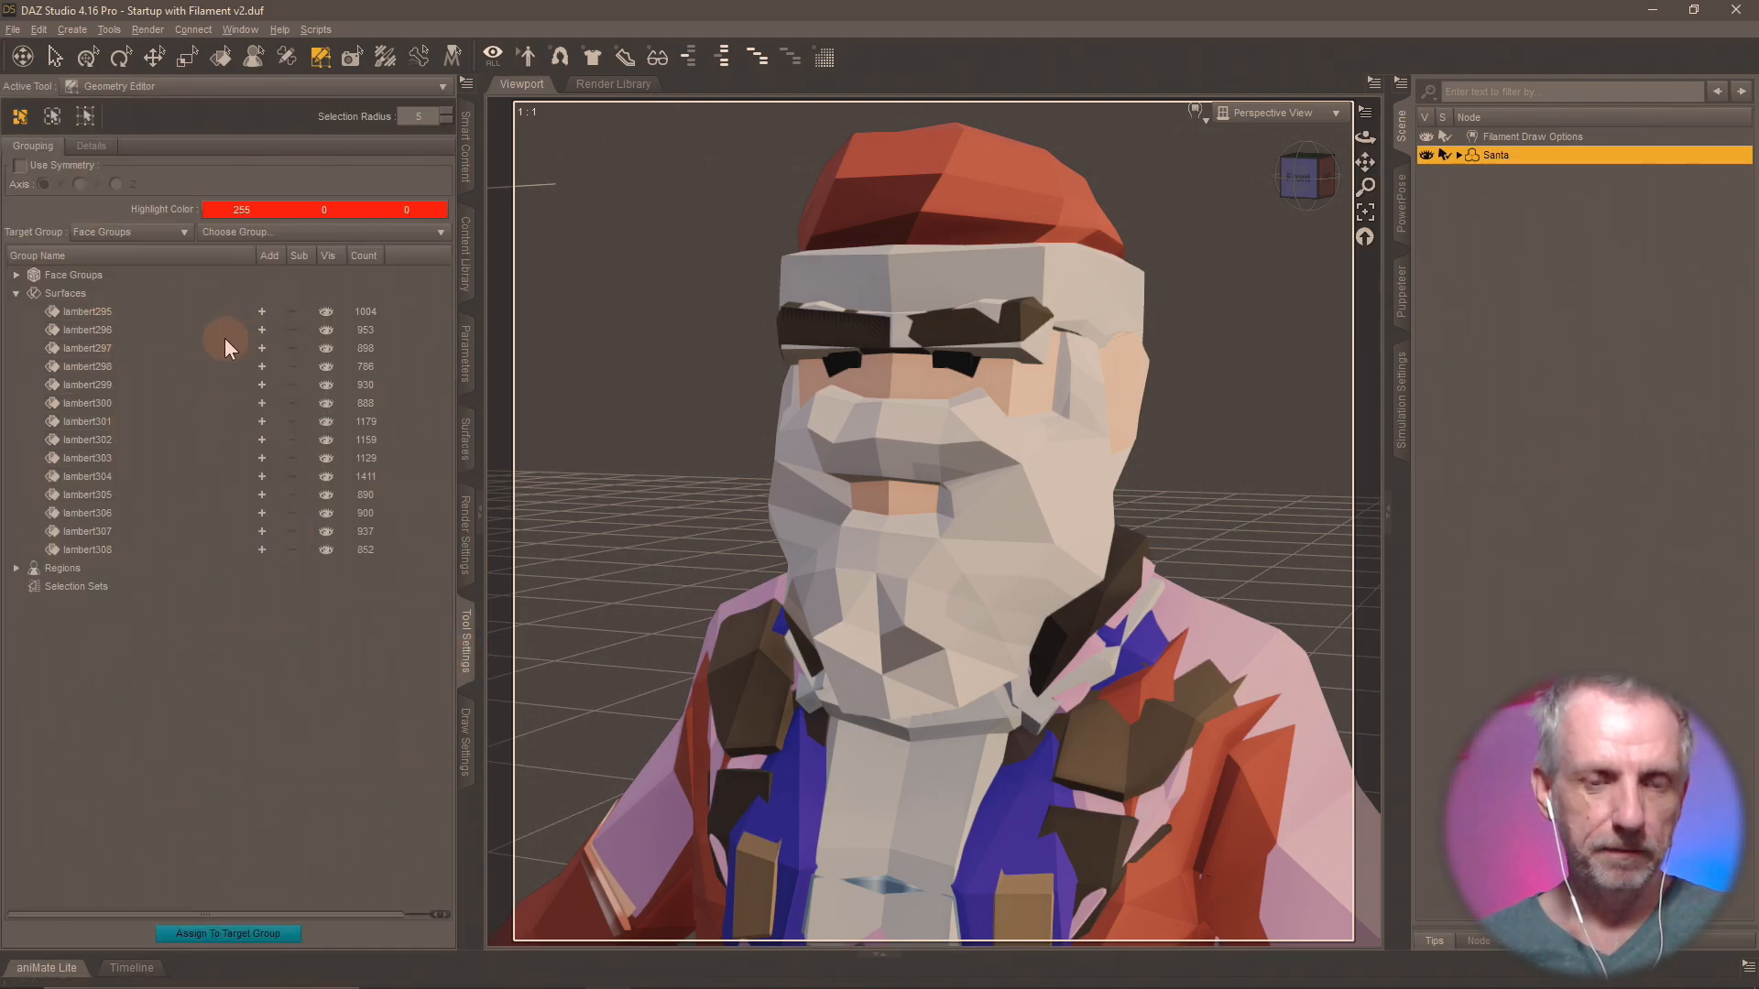
pyautogui.click(327, 332)
pyautogui.click(326, 348)
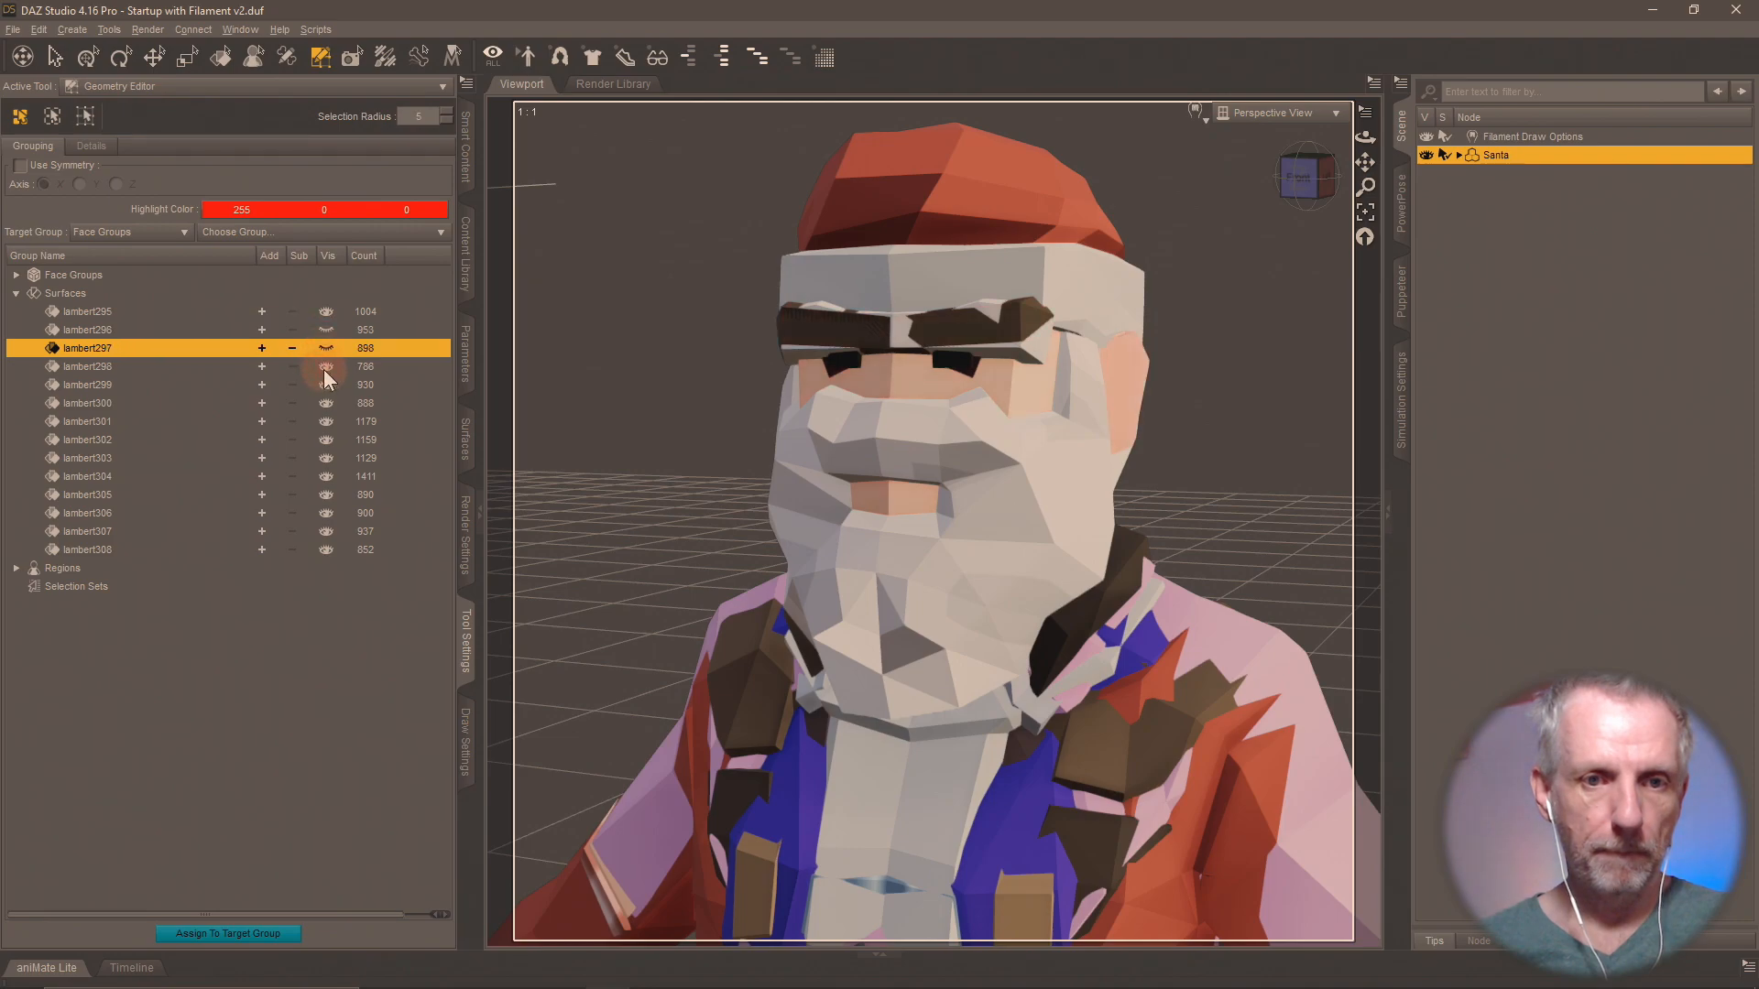
pyautogui.click(325, 366)
pyautogui.click(326, 385)
pyautogui.click(326, 403)
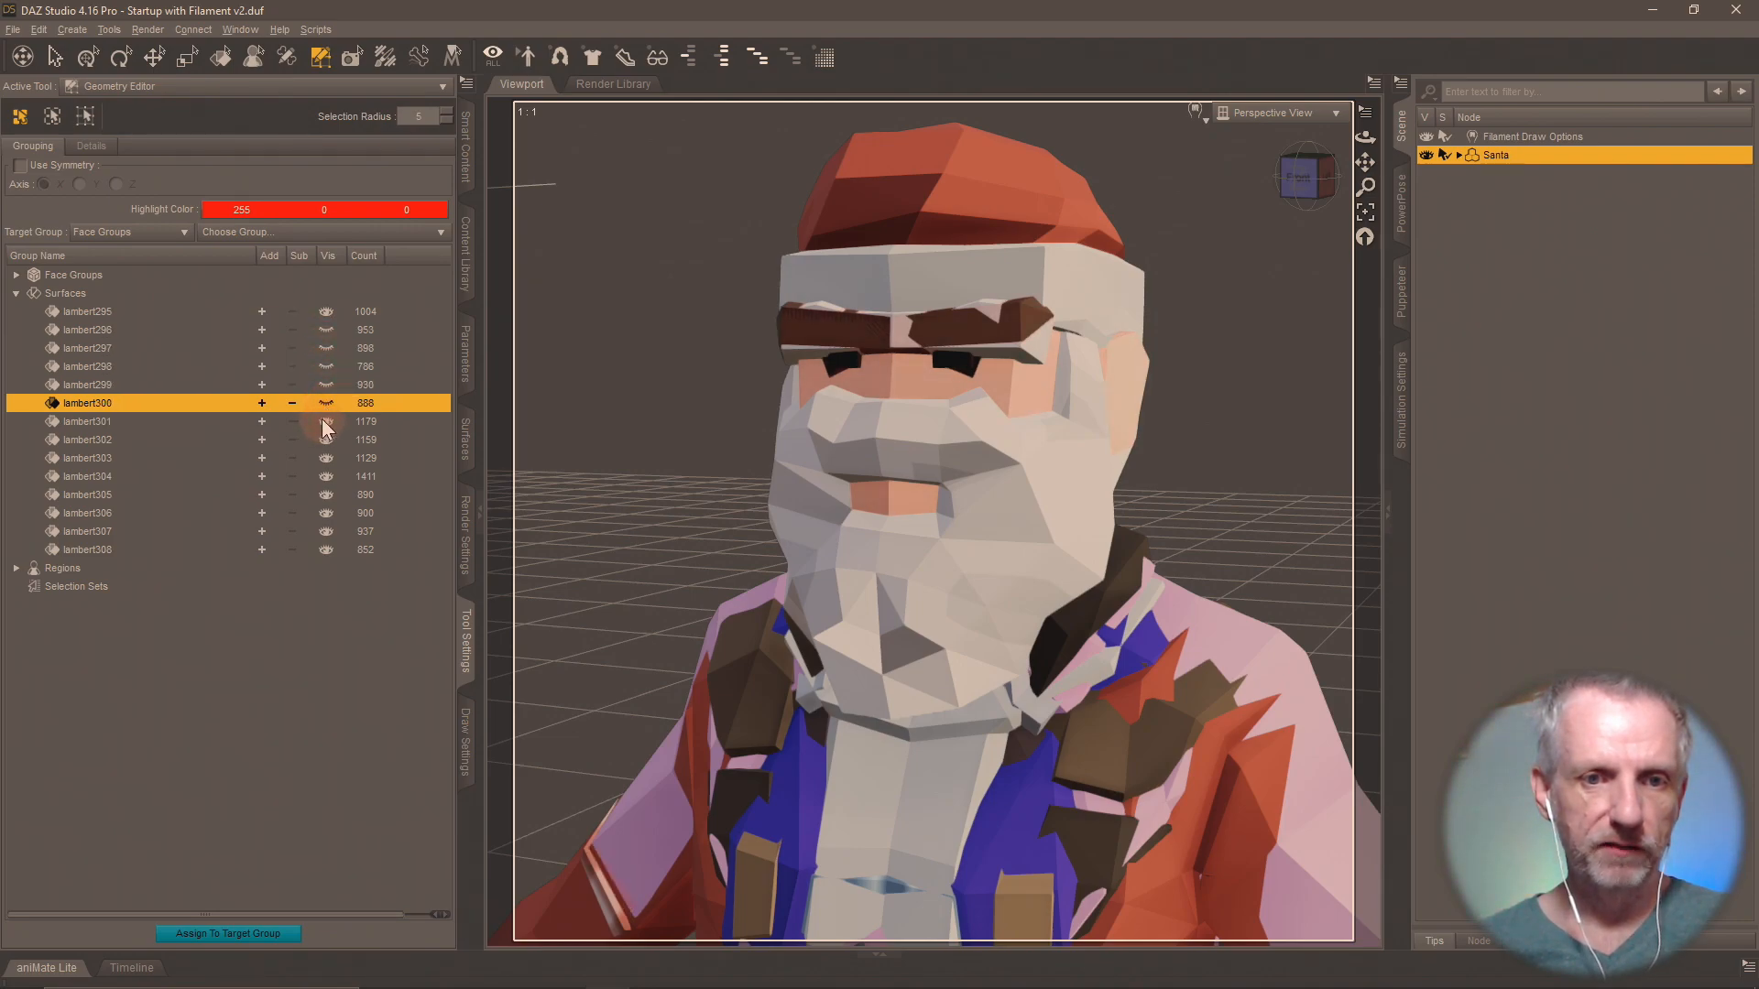
pyautogui.click(326, 421)
# Hide the surface groups lambert302 through lambert308 so that only lambert295 is shown.
pyautogui.rightClick(135, 295)
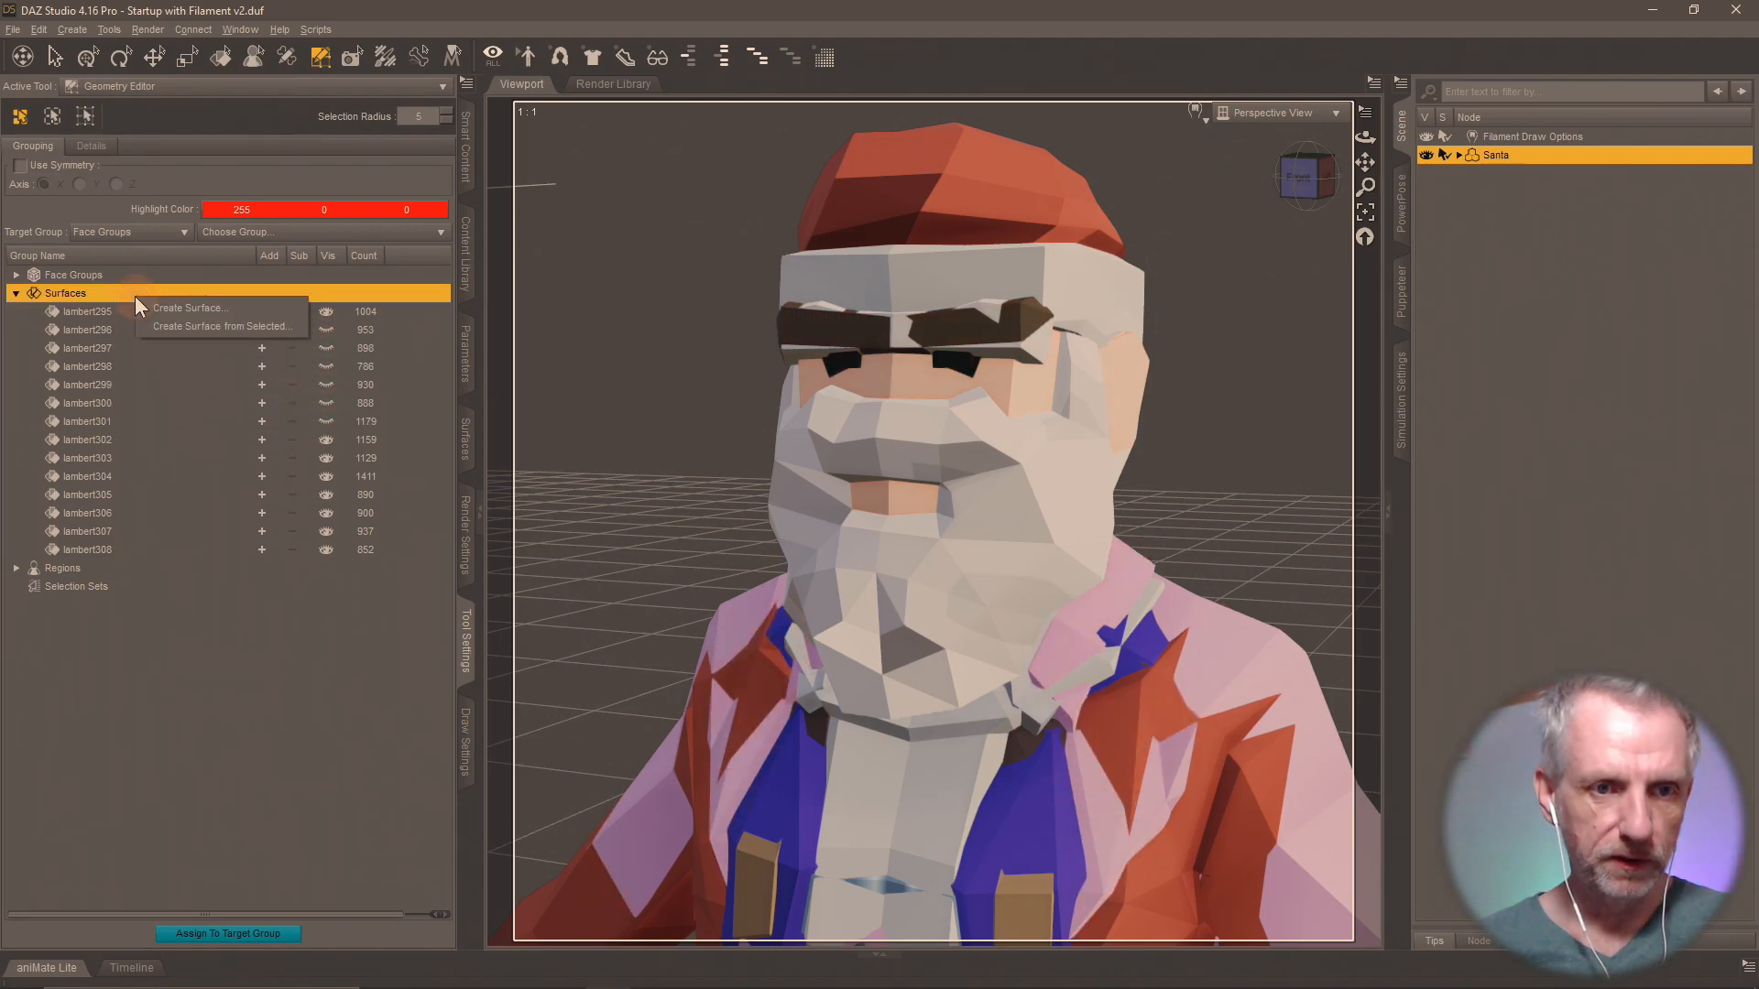
pyautogui.click(345, 382)
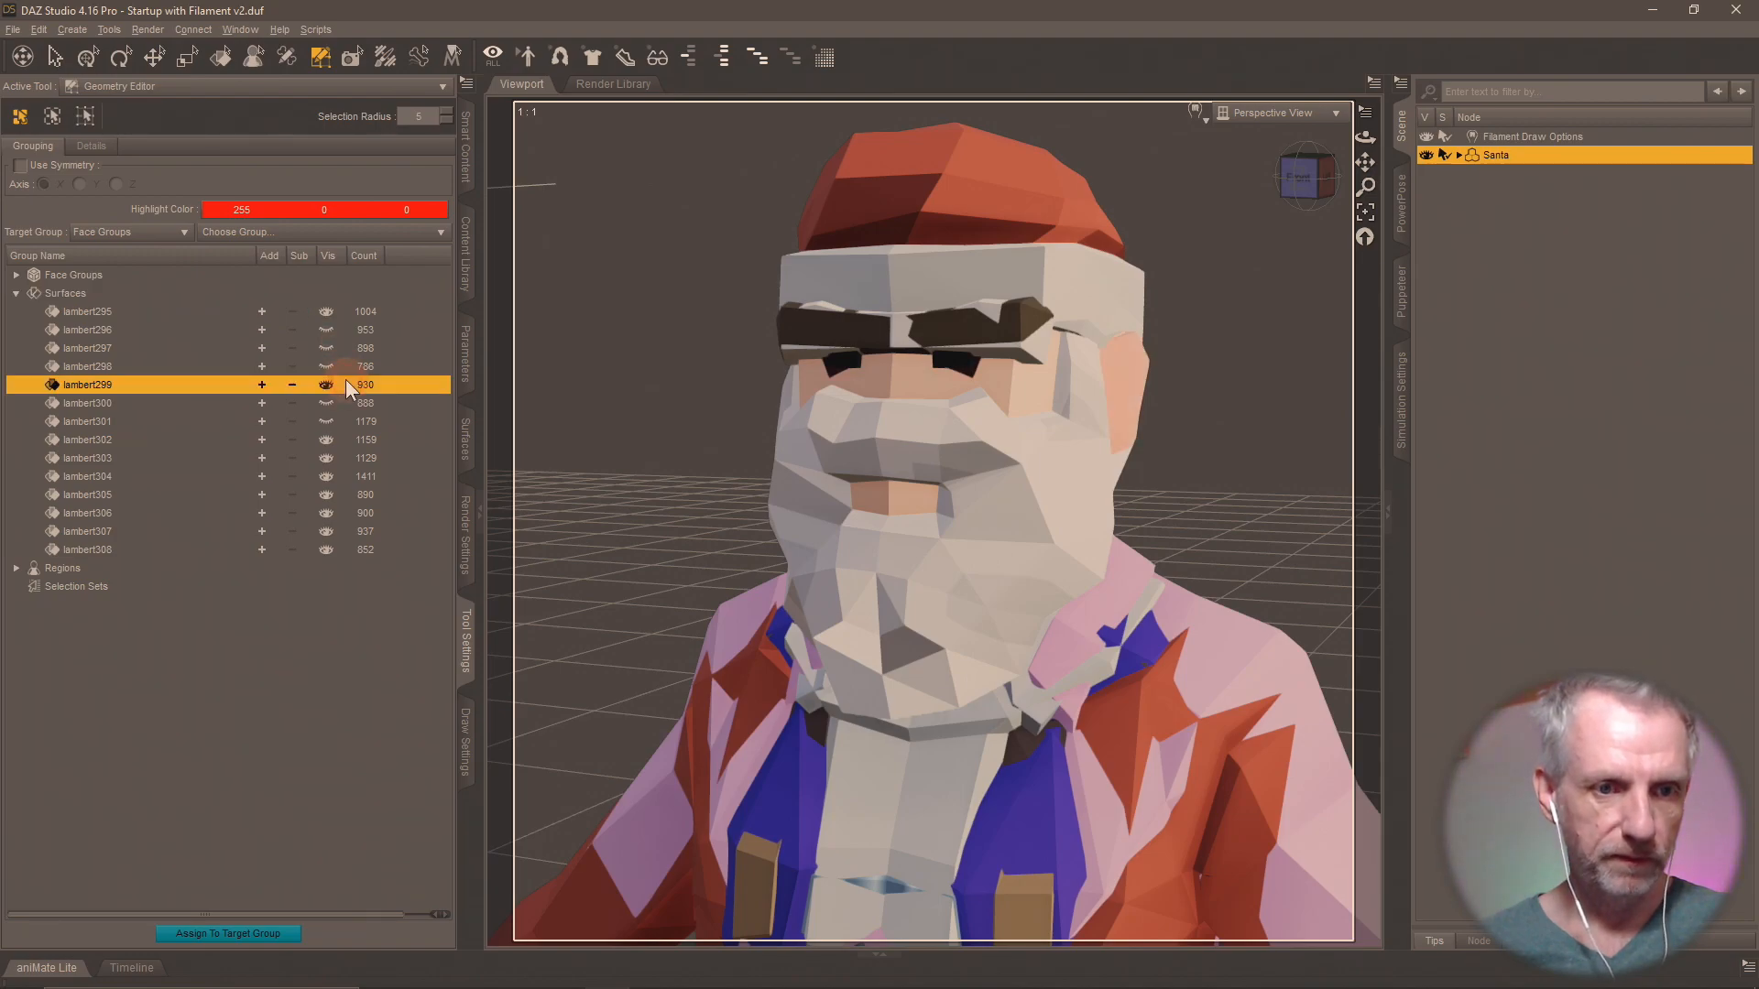
pyautogui.click(326, 440)
pyautogui.click(326, 476)
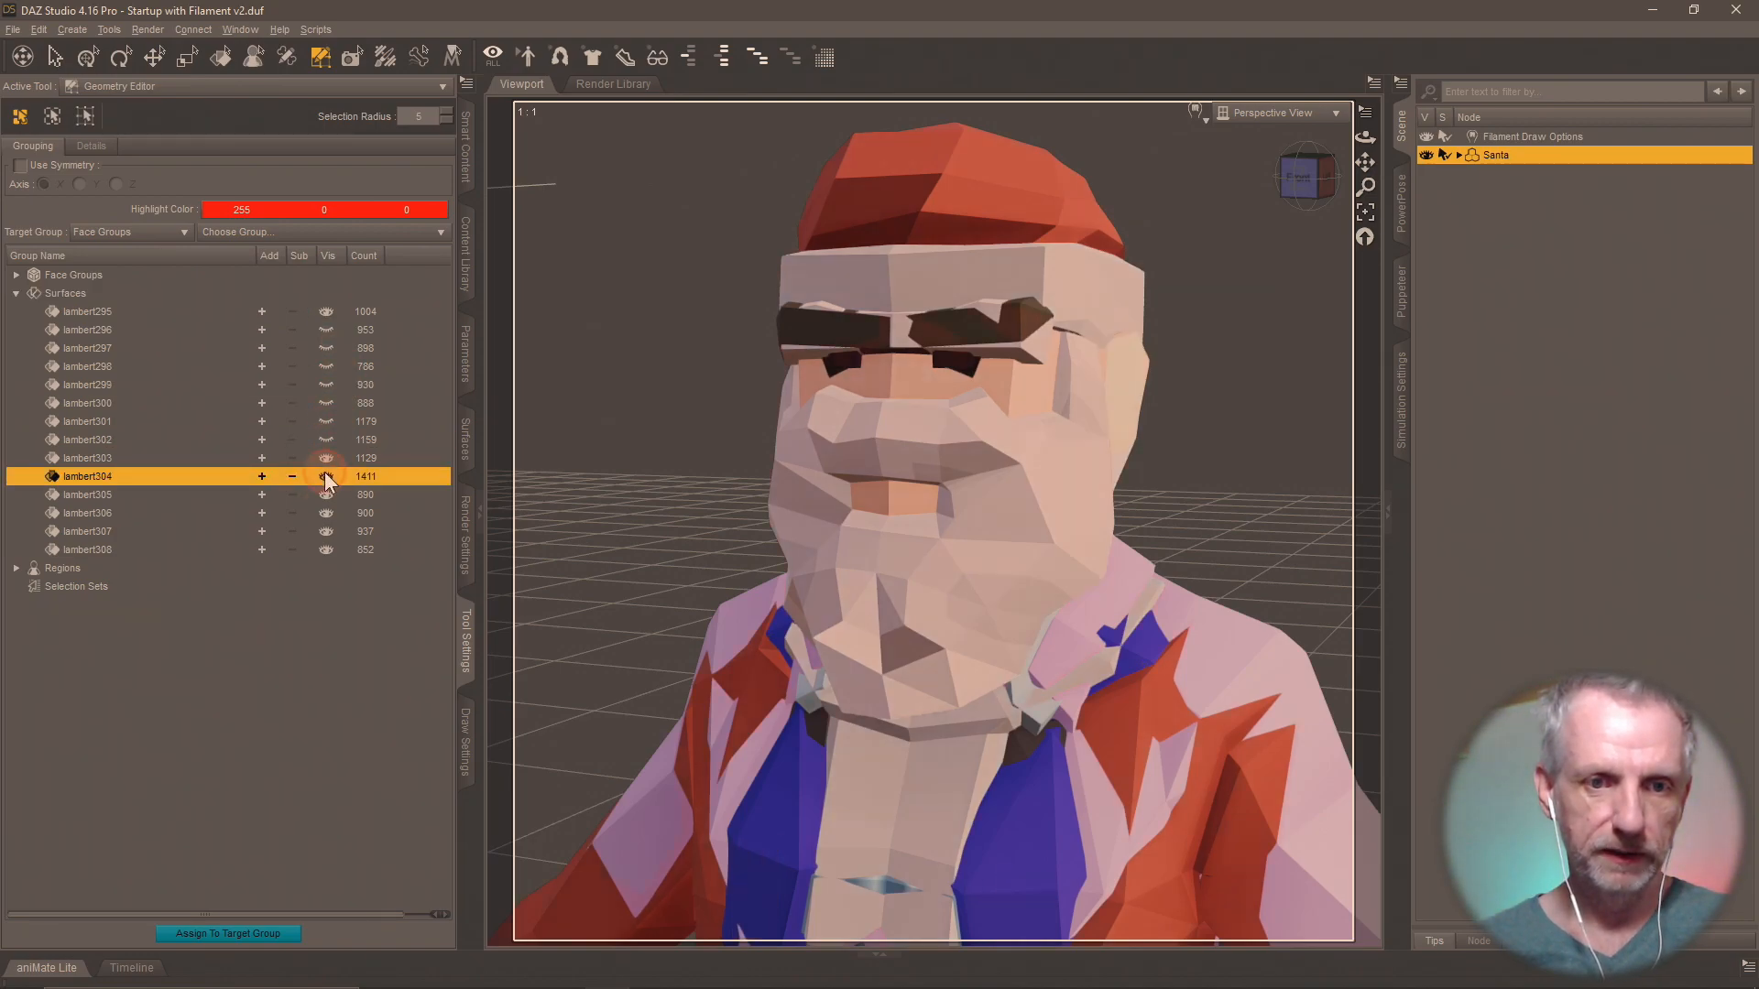
pyautogui.click(326, 495)
pyautogui.click(325, 513)
pyautogui.click(326, 532)
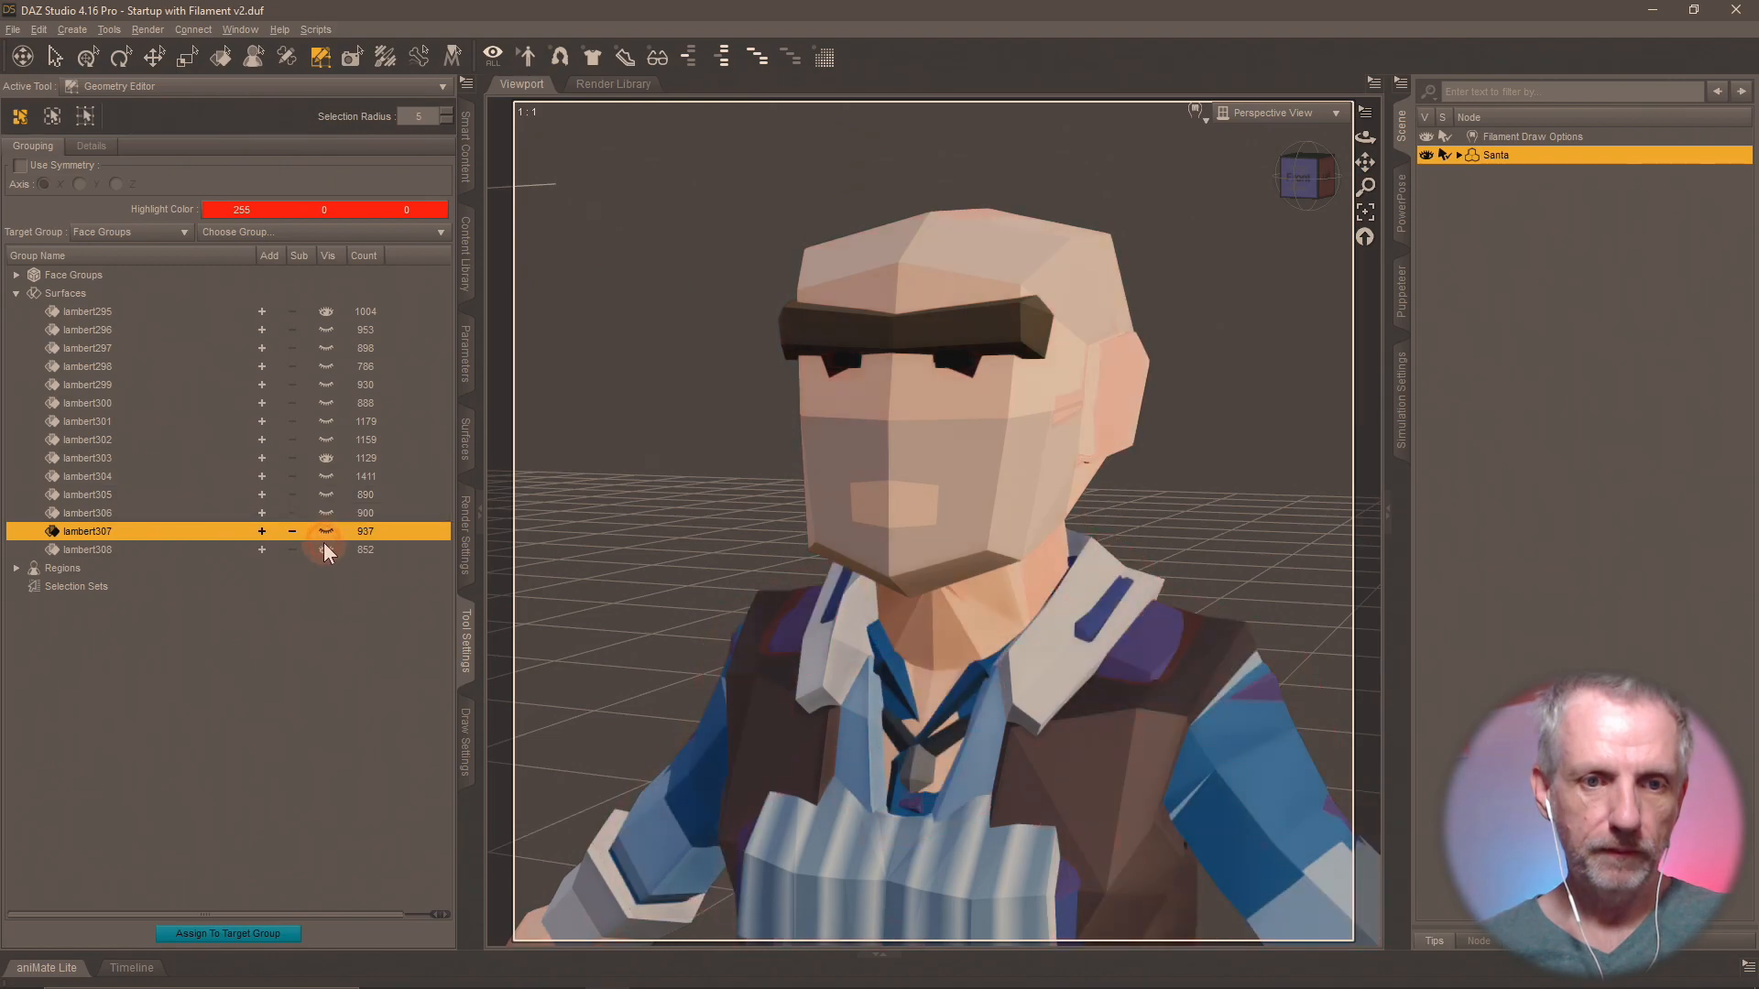
pyautogui.click(327, 550)
pyautogui.click(326, 458)
pyautogui.click(327, 460)
# Examine the body and head of the character in surface group lambert295 to identify who it is.
pyautogui.scroll(5, 652, 455)
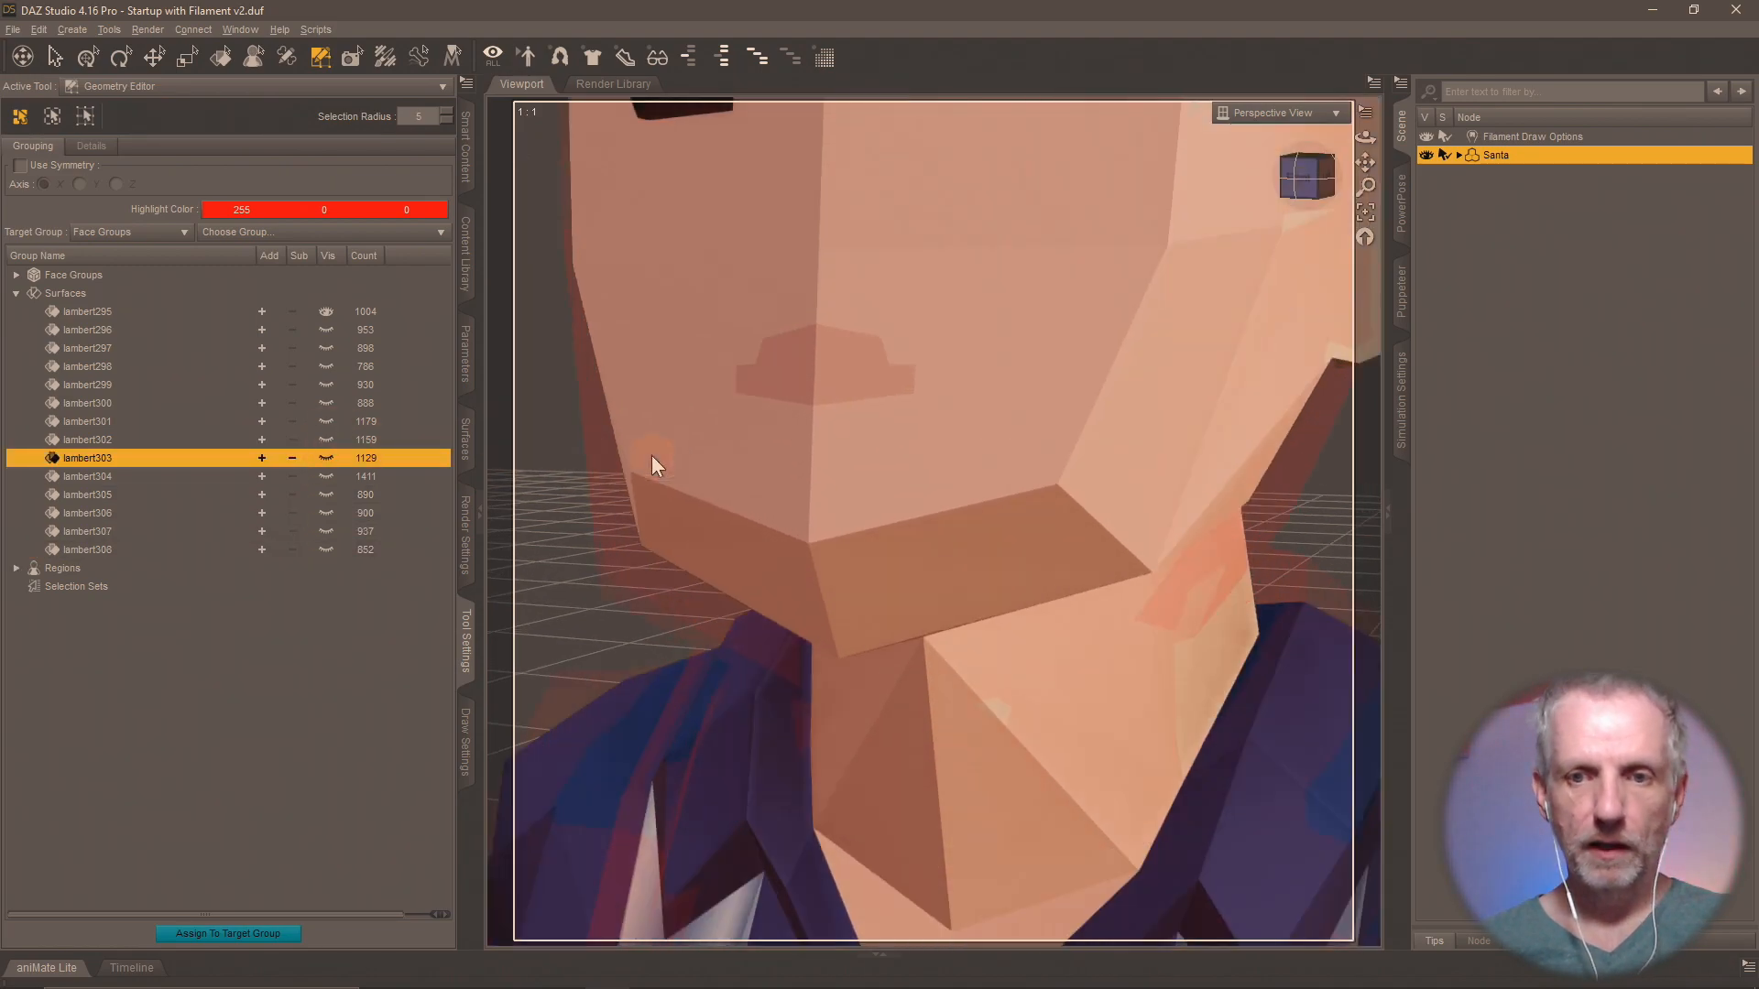
pyautogui.scroll(-6, 652, 455)
pyautogui.scroll(-3, 651, 454)
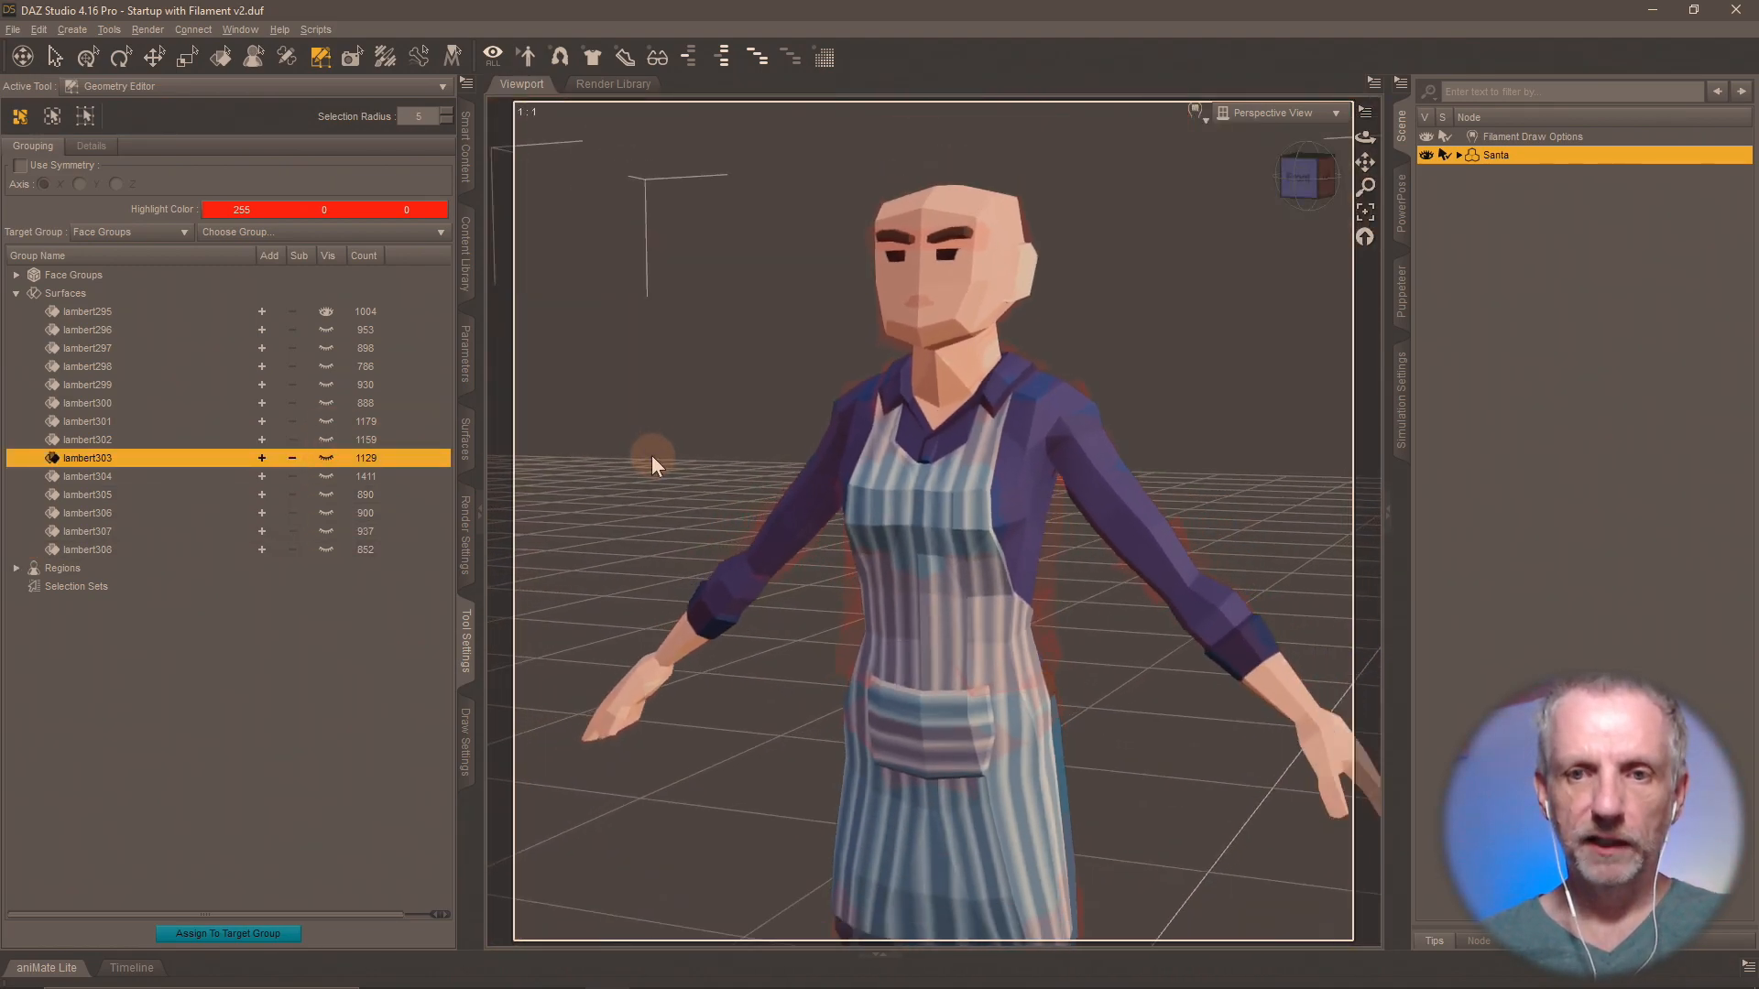
pyautogui.scroll(4, 720, 510)
pyautogui.scroll(4, 701, 464)
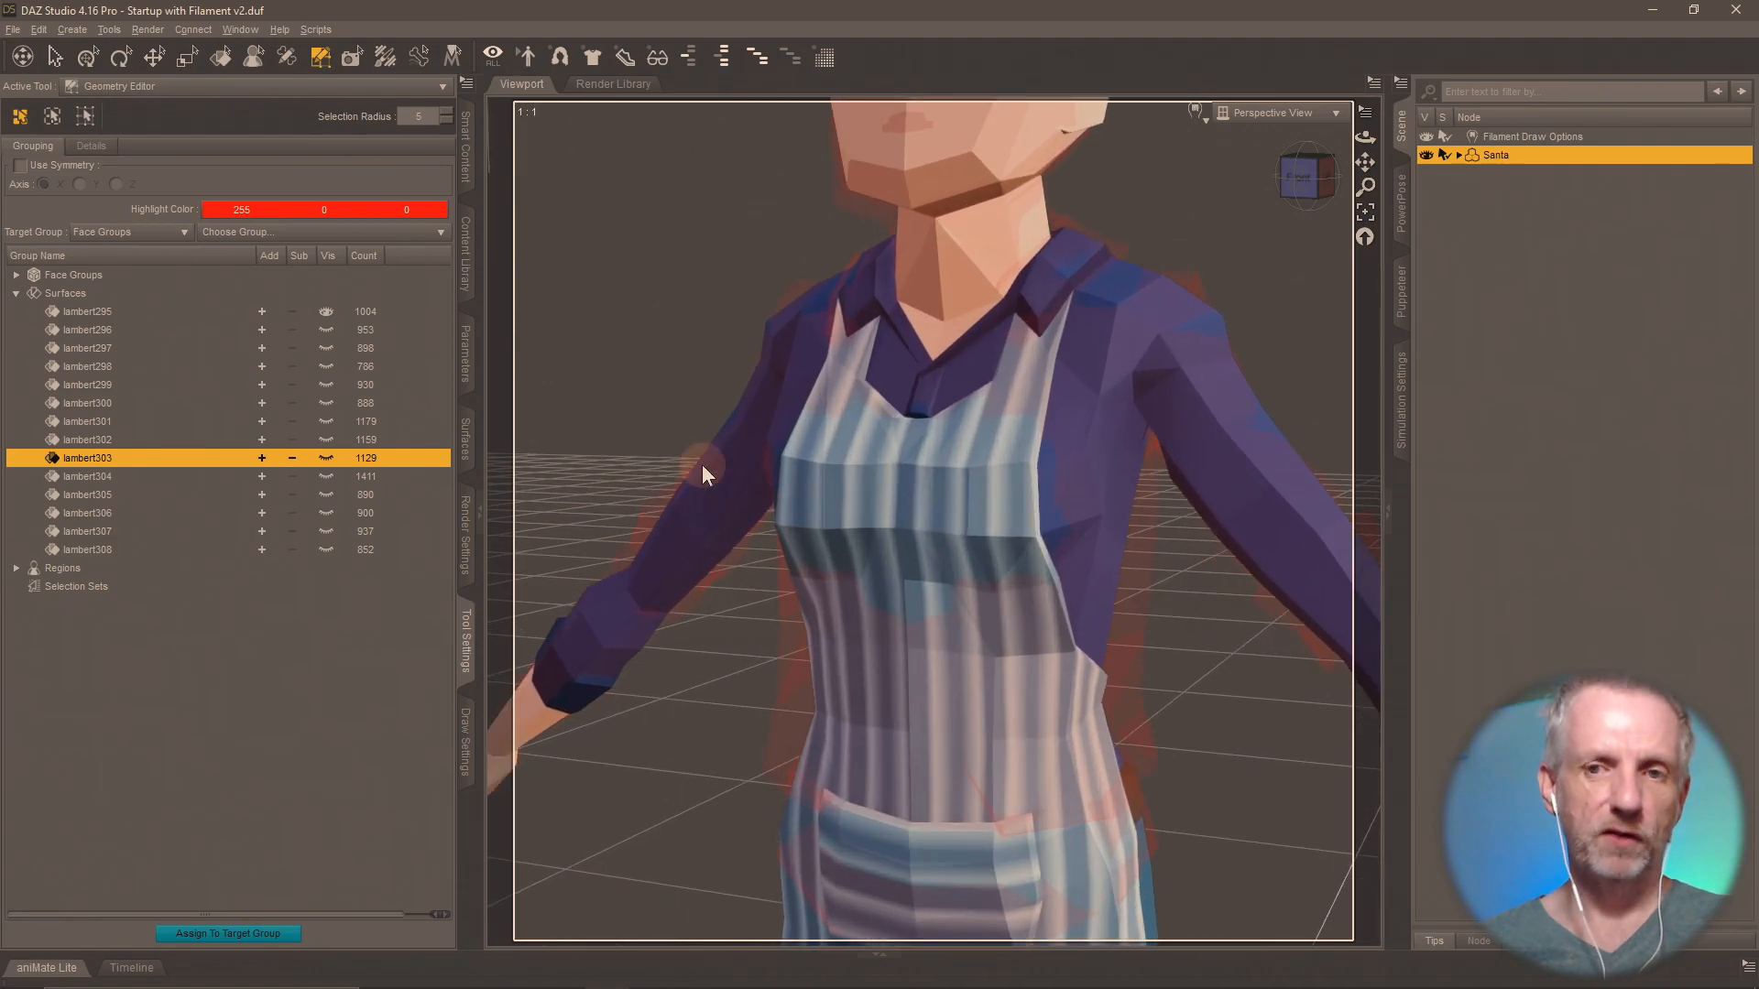
pyautogui.moveTo(702, 464); pyautogui.dragTo(647, 780, button='middle')
pyautogui.scroll(1, 701, 463)
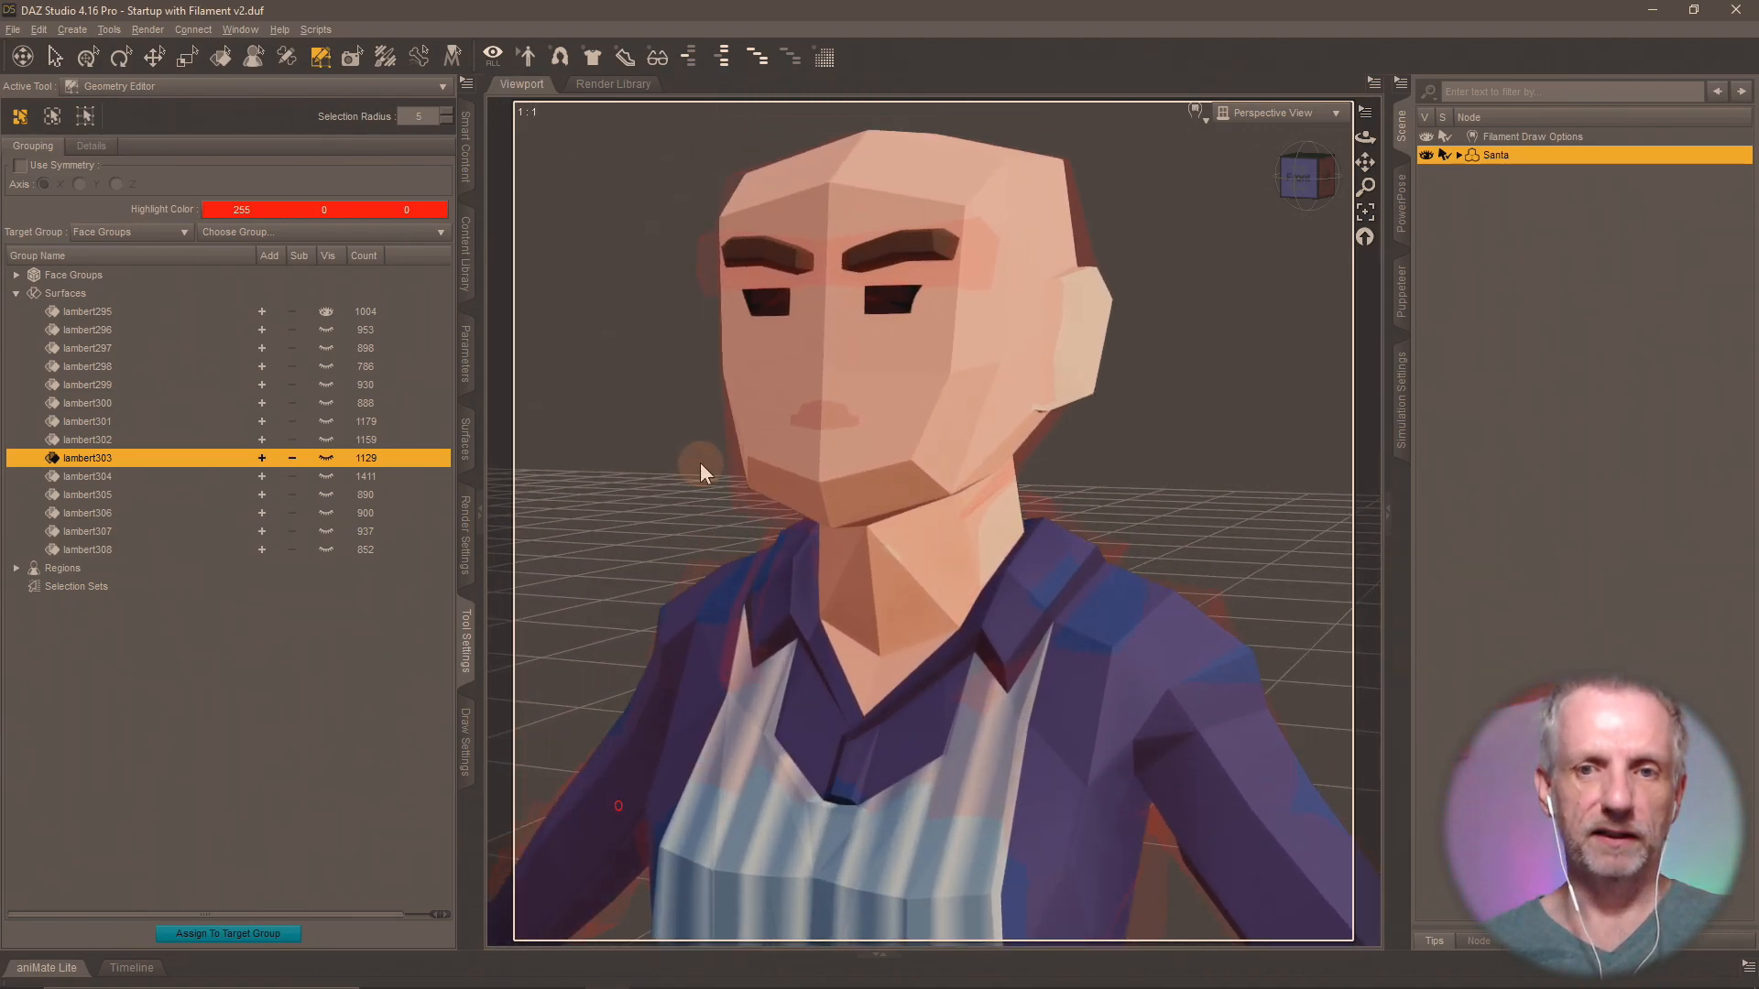
pyautogui.moveTo(699, 462); pyautogui.dragTo(710, 446, button='middle')
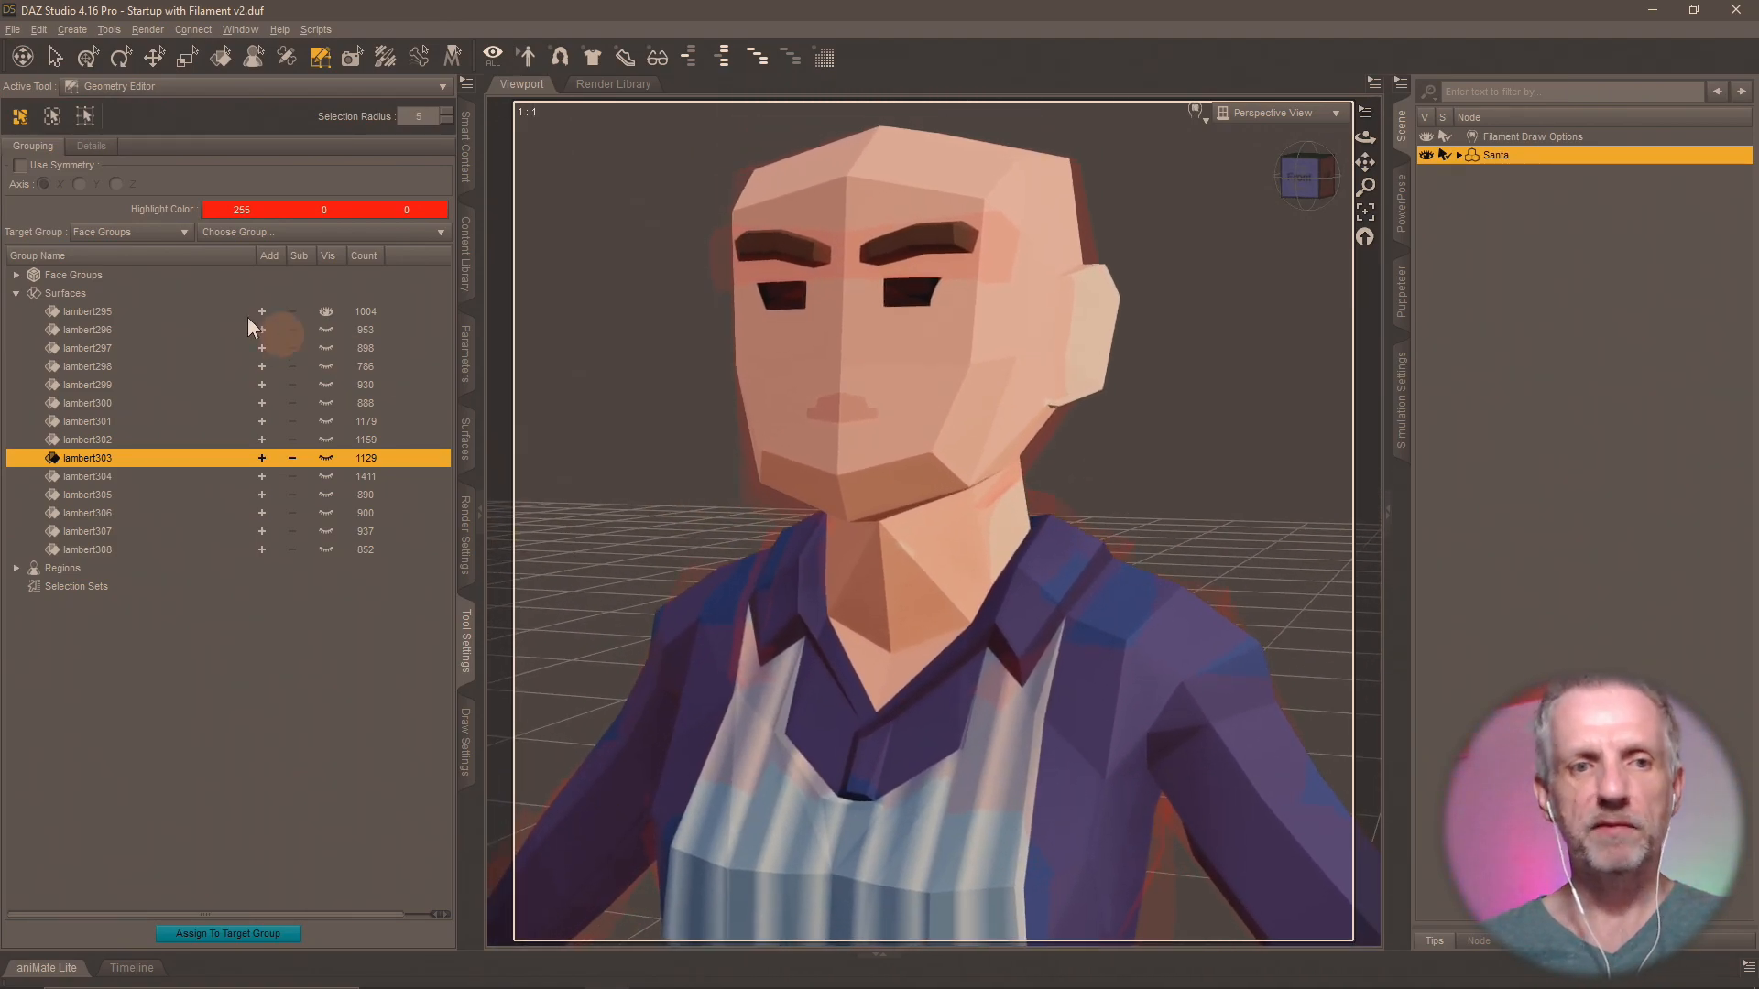
# Rename the surface group lambert295 as "Attendant Female", checking the matching mesh name in Blender.
pyautogui.click(97, 314)
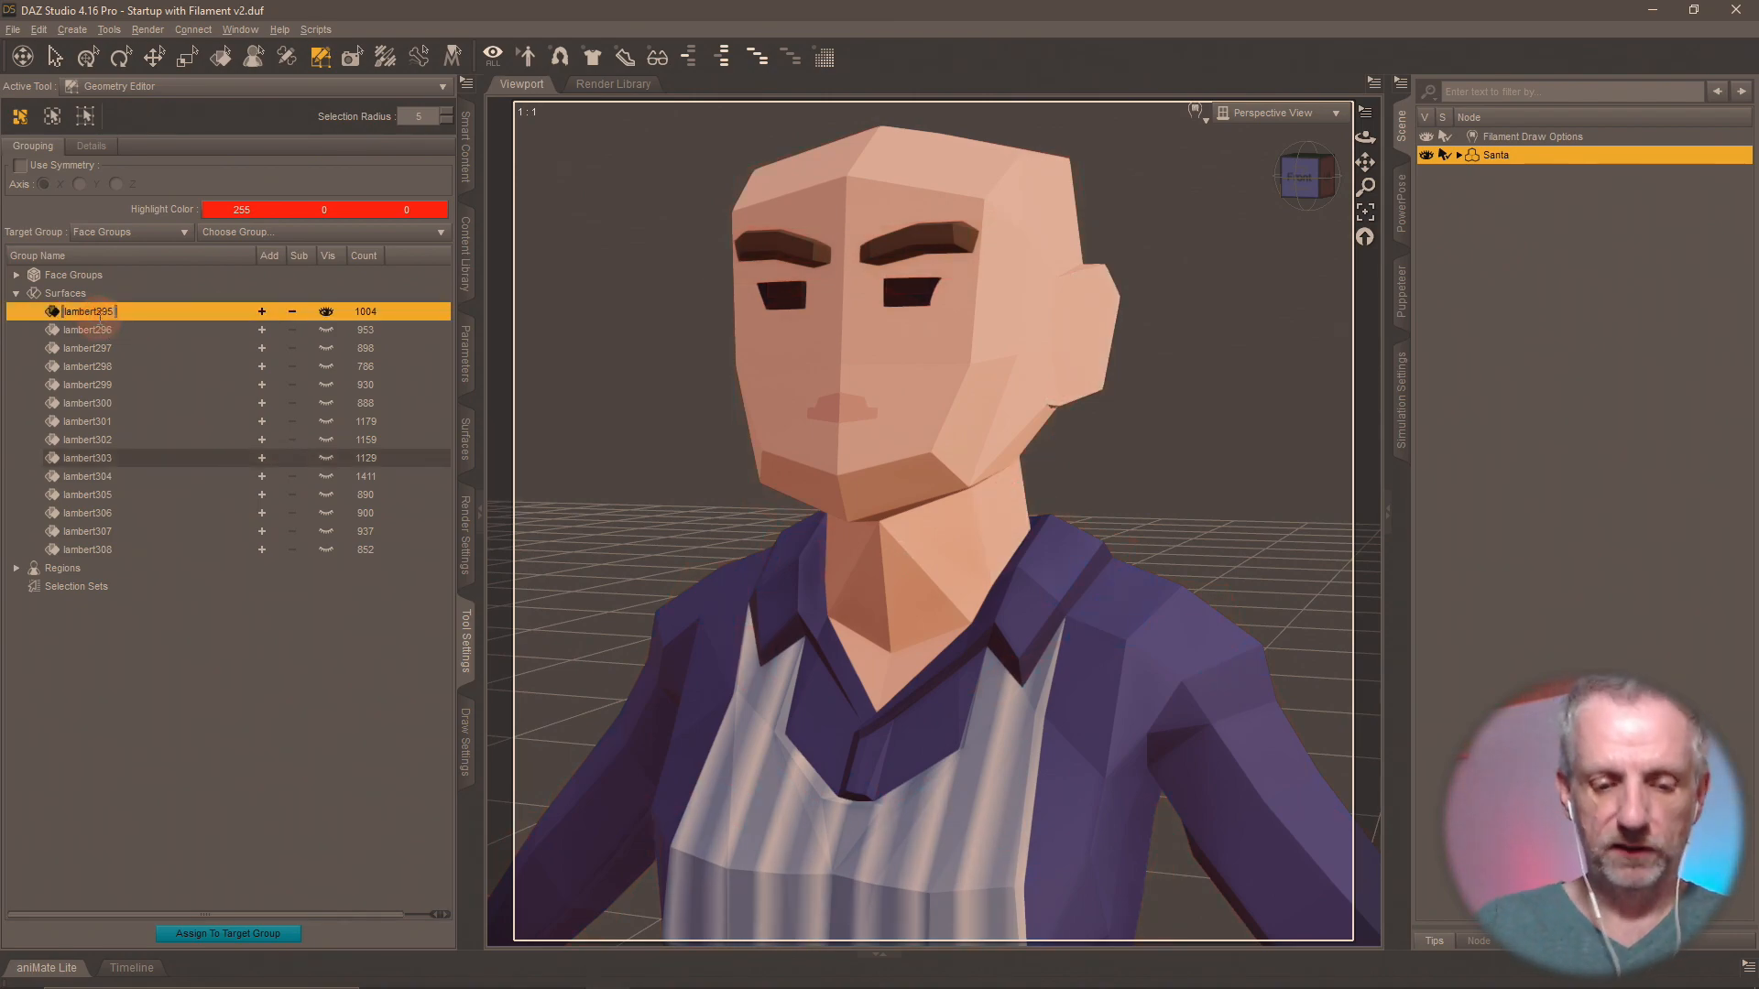
pyautogui.write('A')
pyautogui.hotkey('alt', 'Tab')
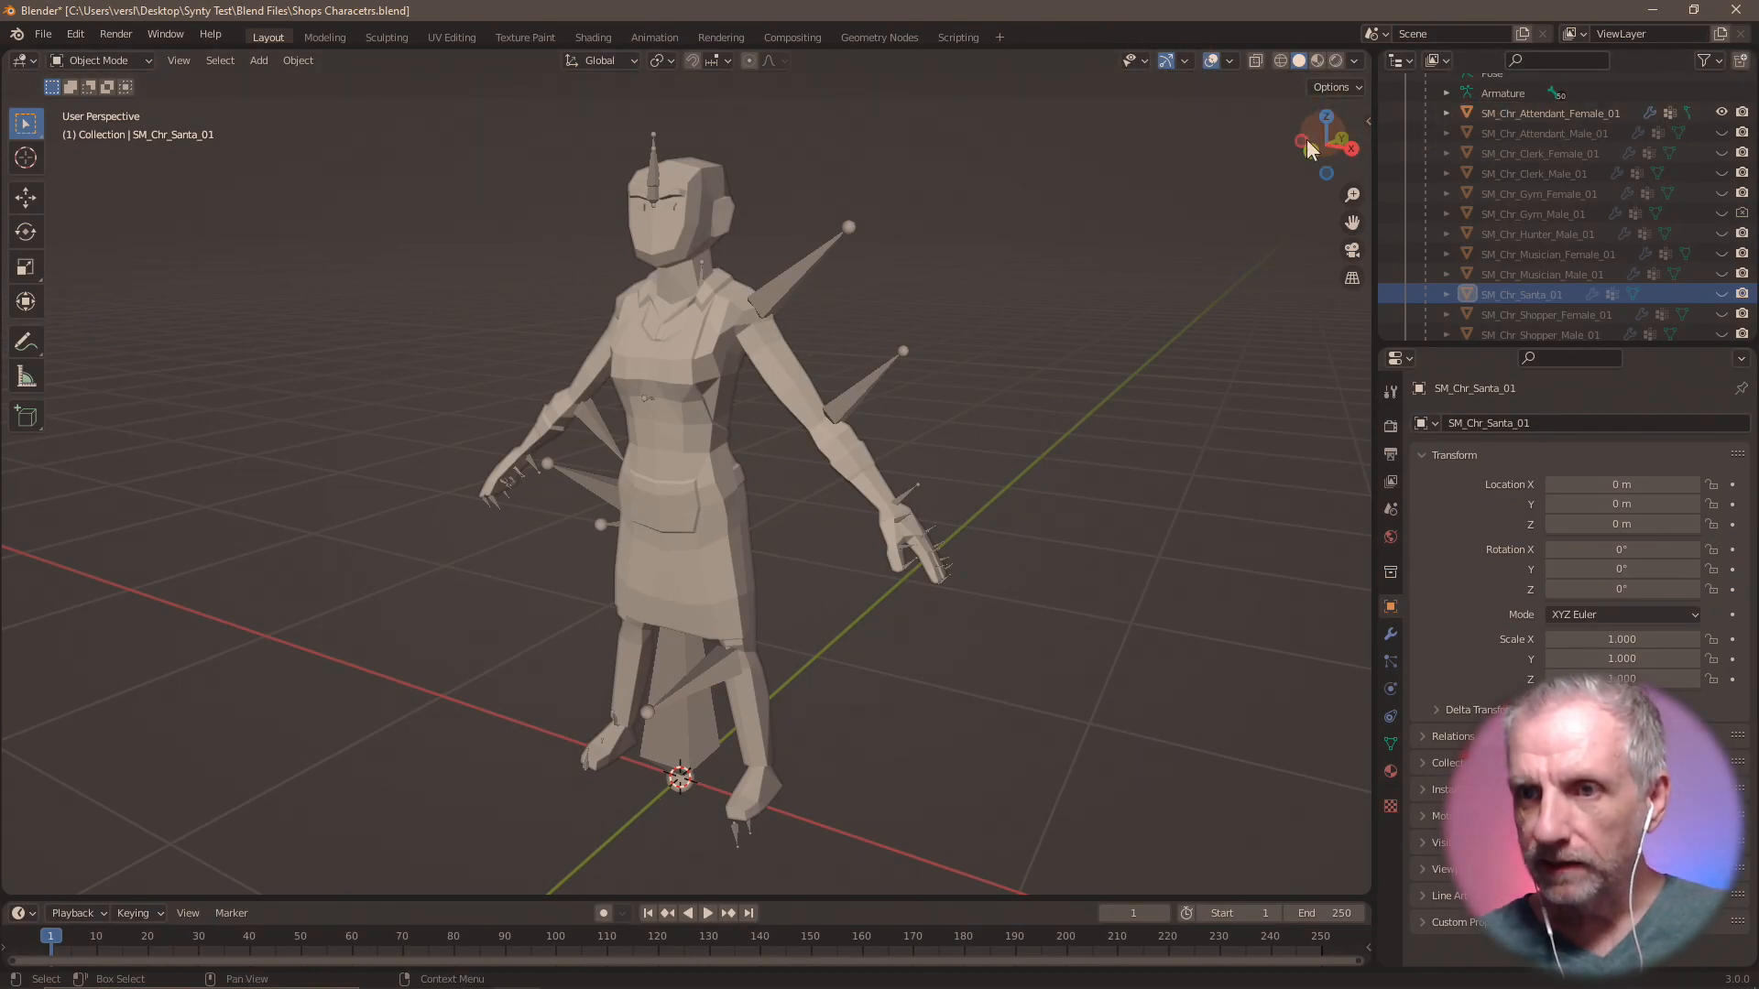
pyautogui.hotkey('alt', 'Tab')
pyautogui.write('t')
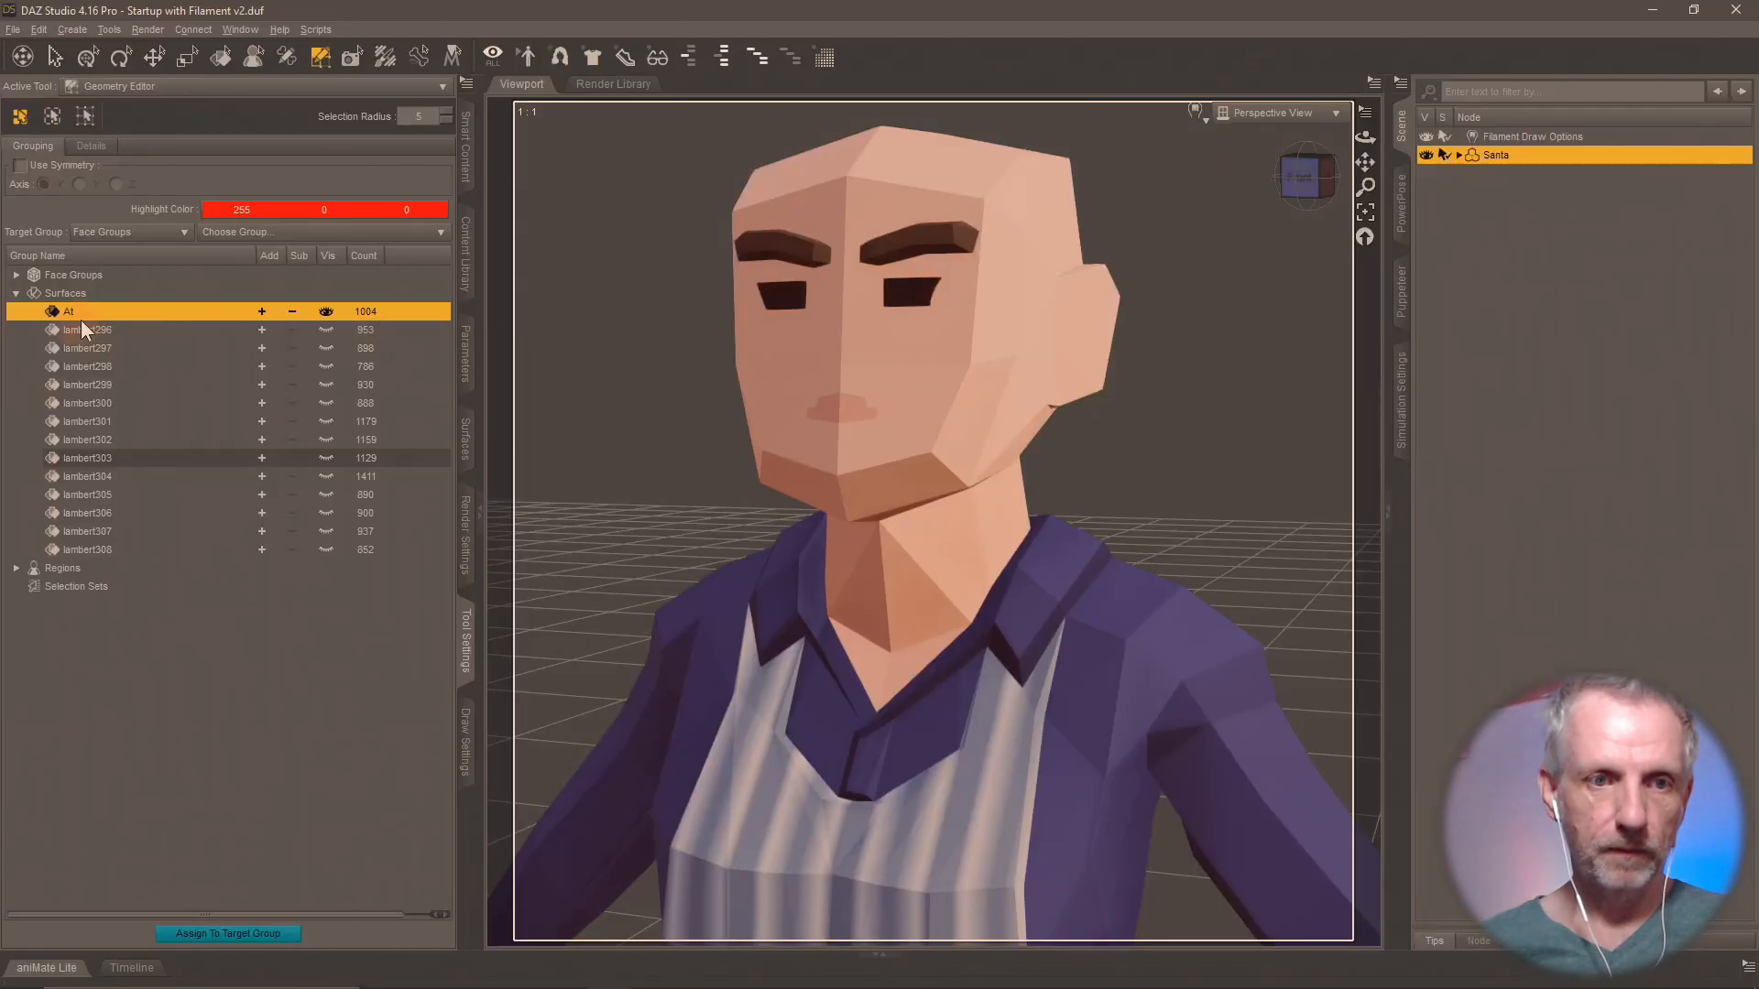
pyautogui.write('tenda')
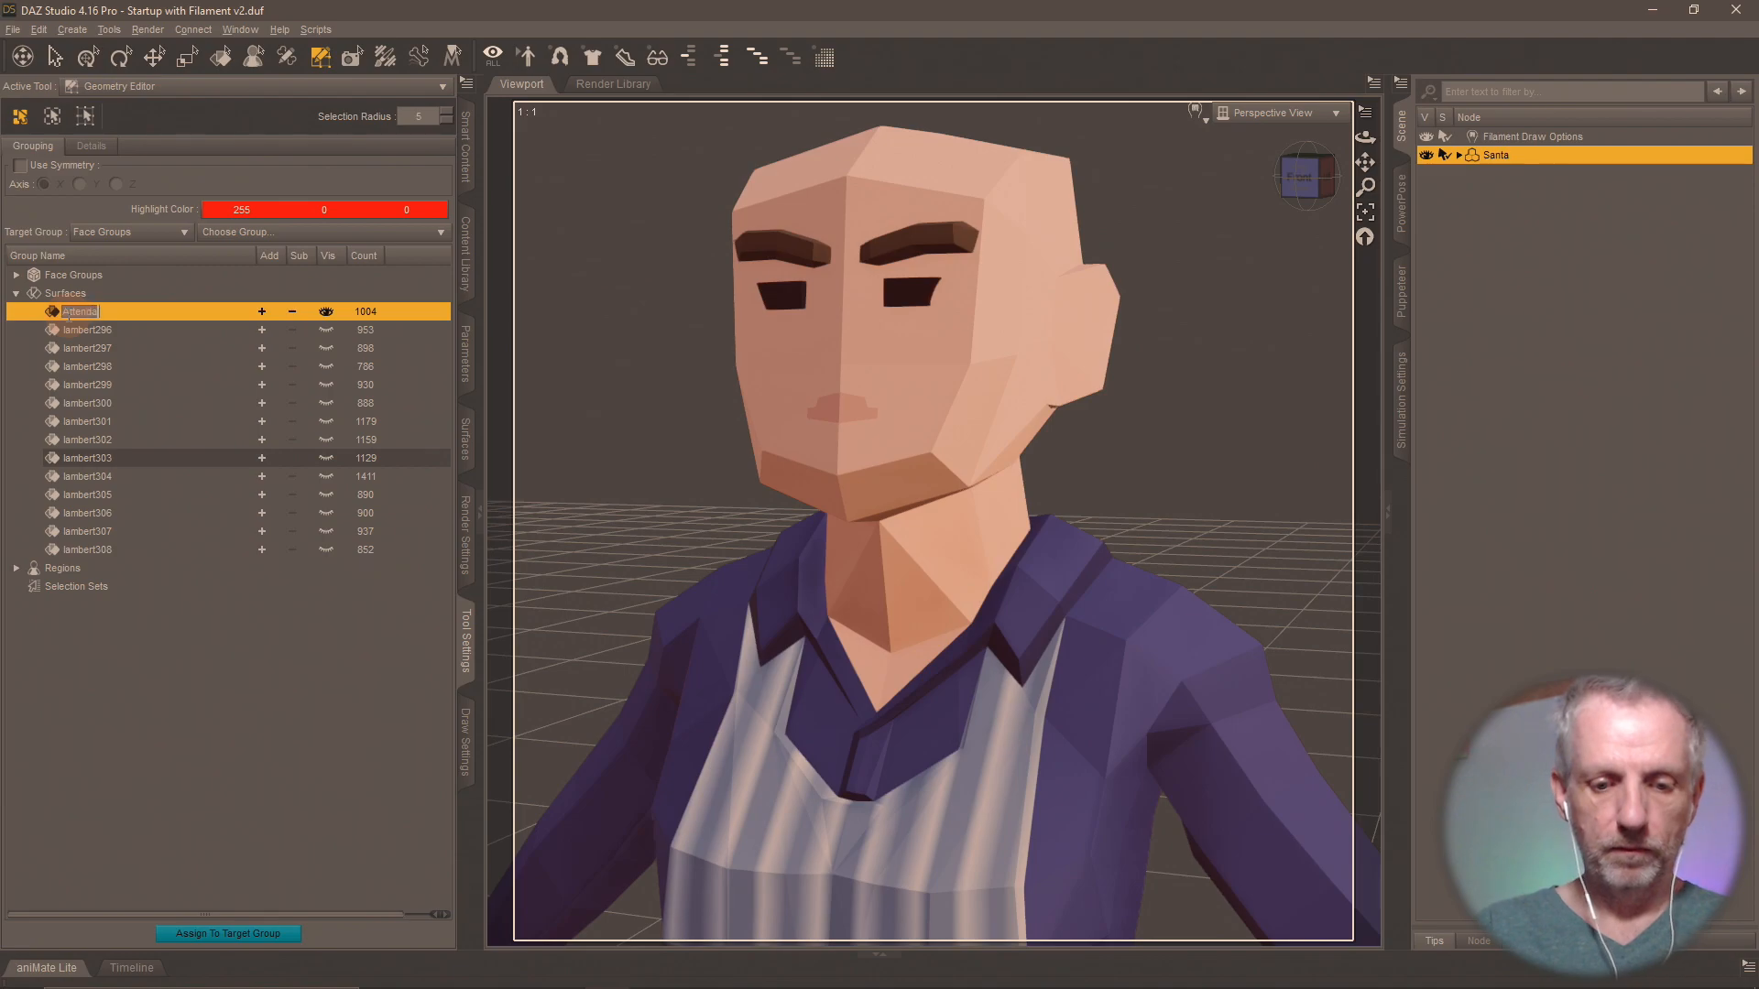
pyautogui.write('nt Female')
pyautogui.press('Return')
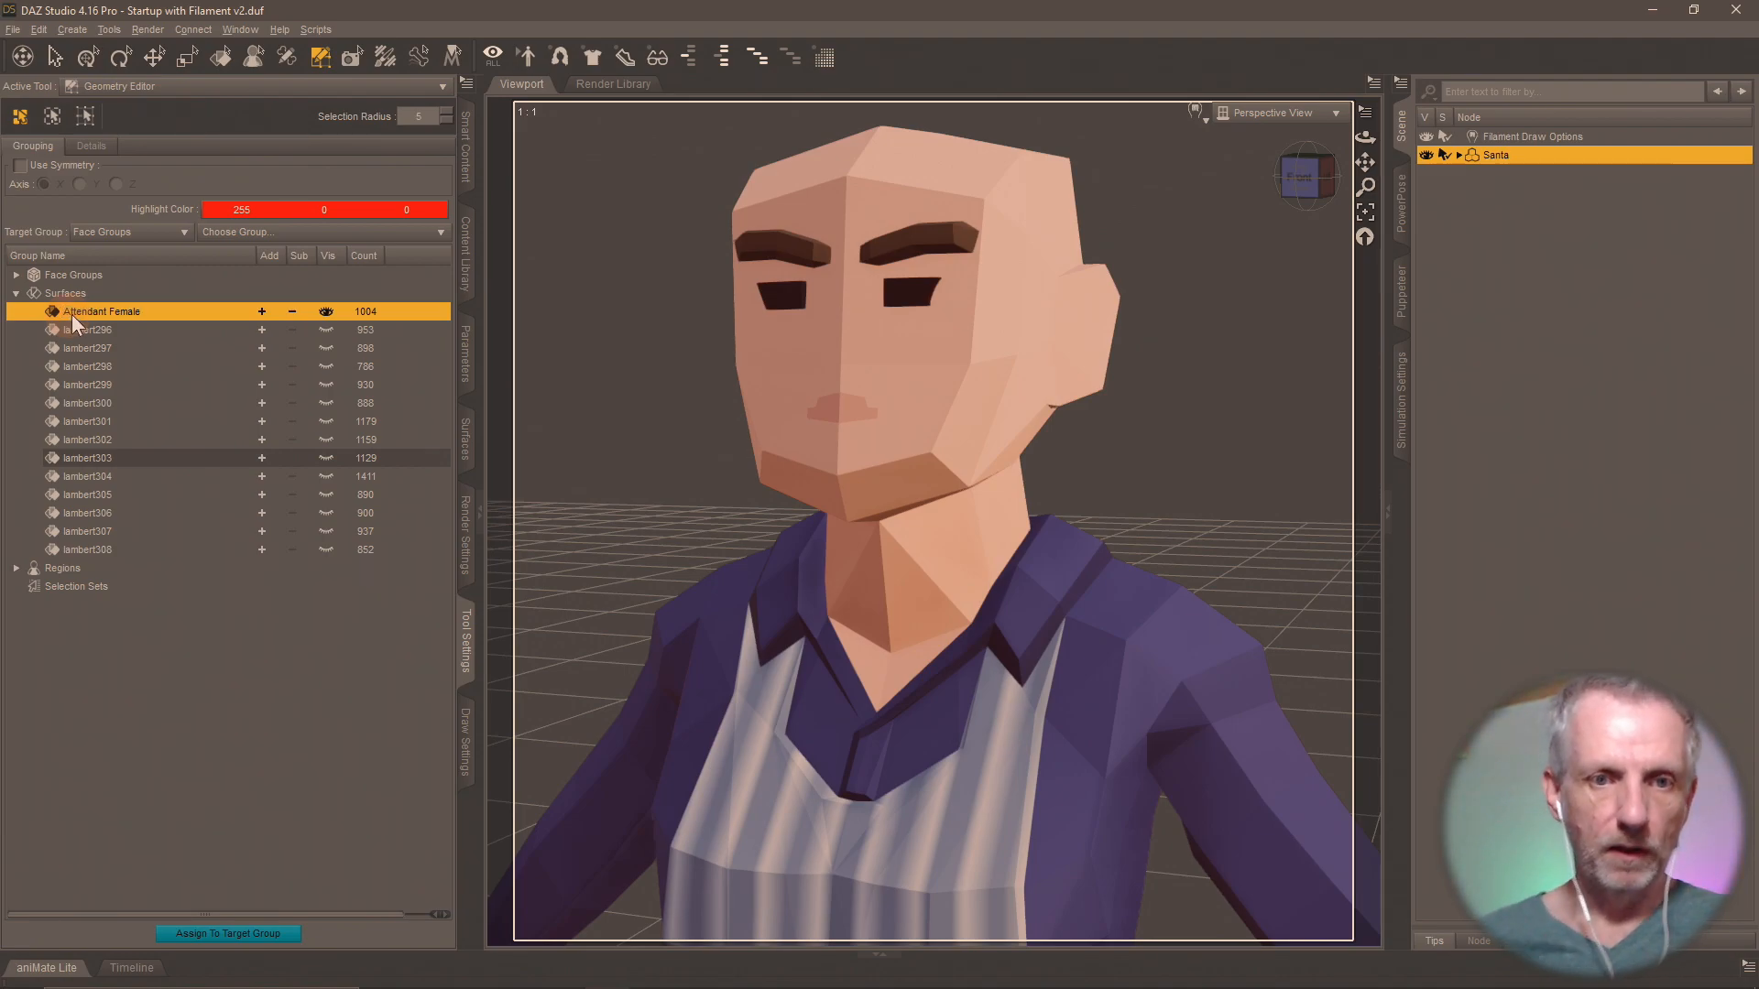
# Show surface group lambert296 in place of Attendant Female and rename it "Attendant Male".
pyautogui.click(326, 333)
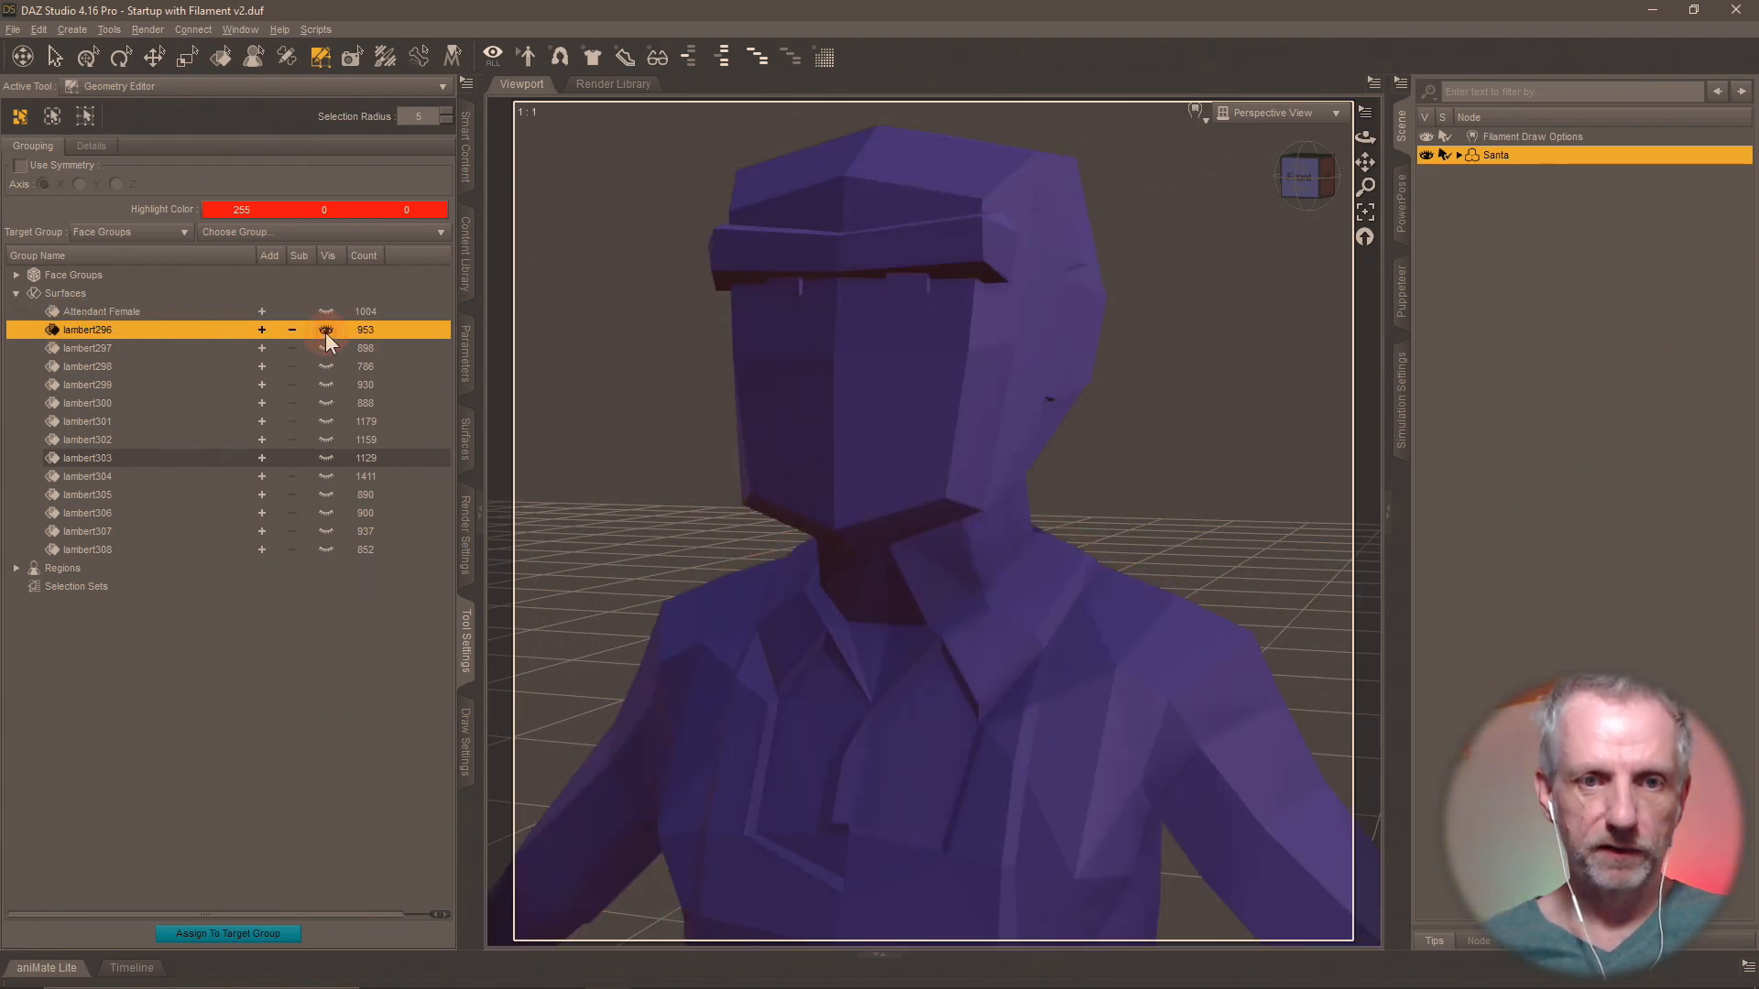
pyautogui.doubleClick(106, 329)
pyautogui.hotkey('ctrl', 'a')
pyautogui.write('Attendant Male')
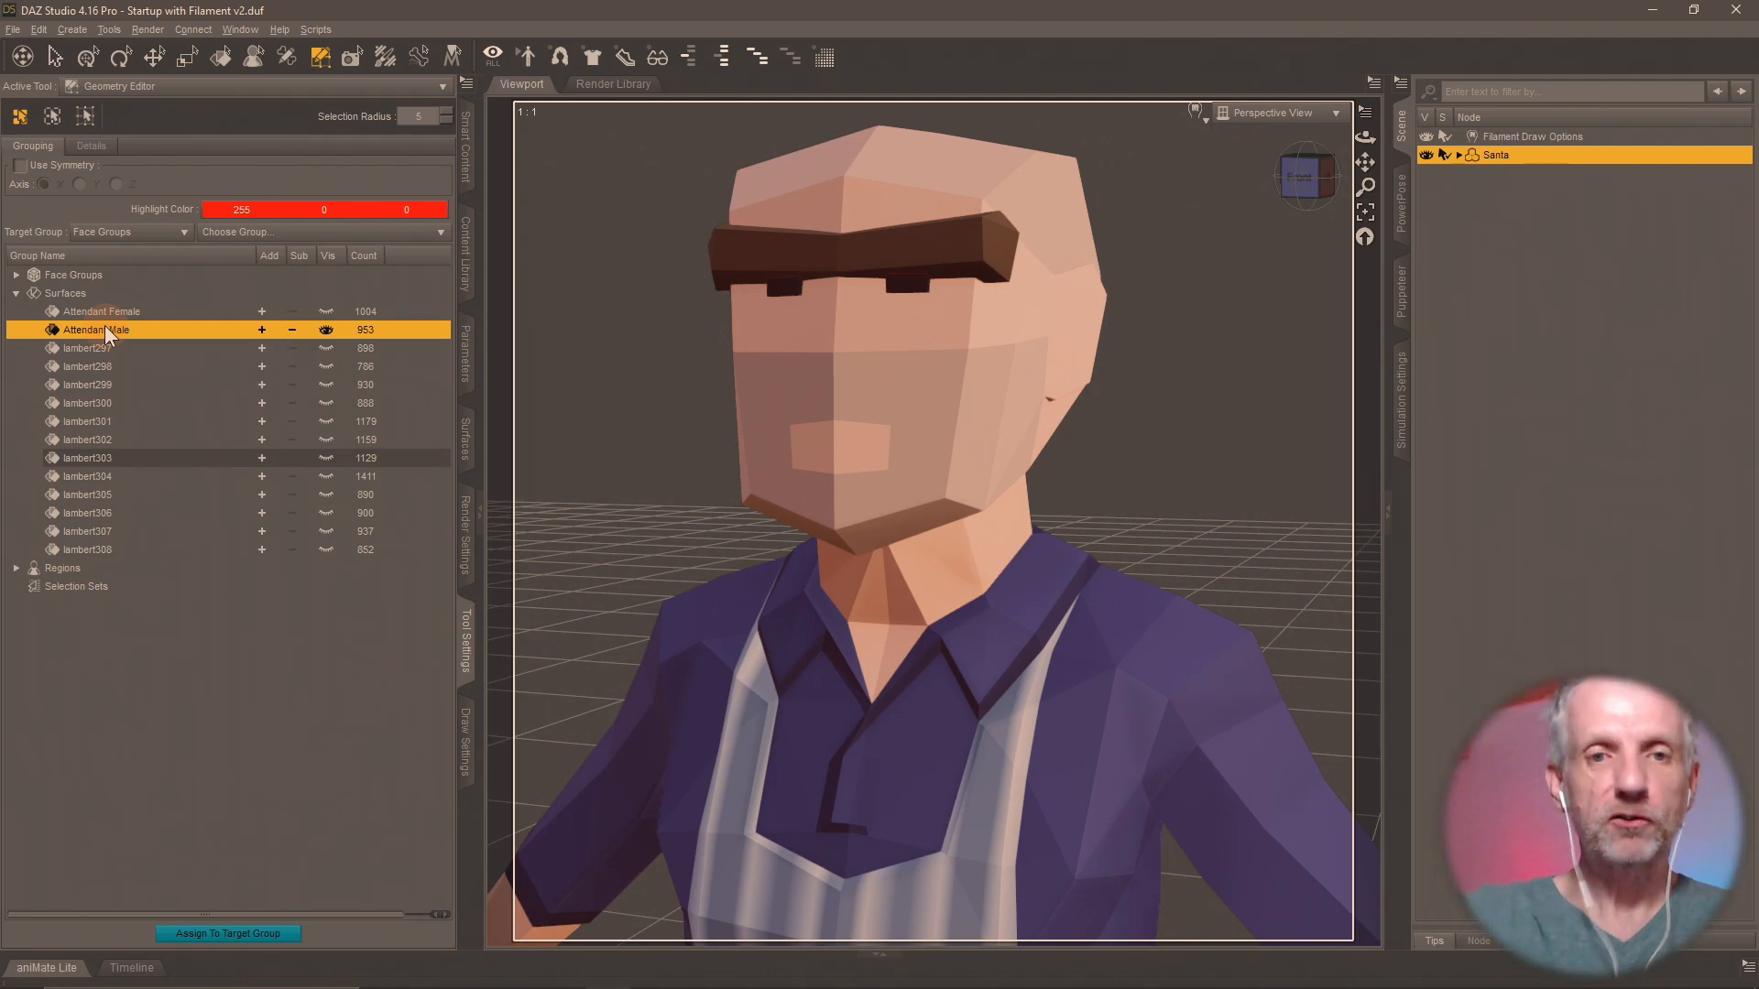
# Switch to Blender and show the male attendant, female clerk and male clerk meshes in turn to compare their looks and names.
pyautogui.hotkey('alt', 'Tab')
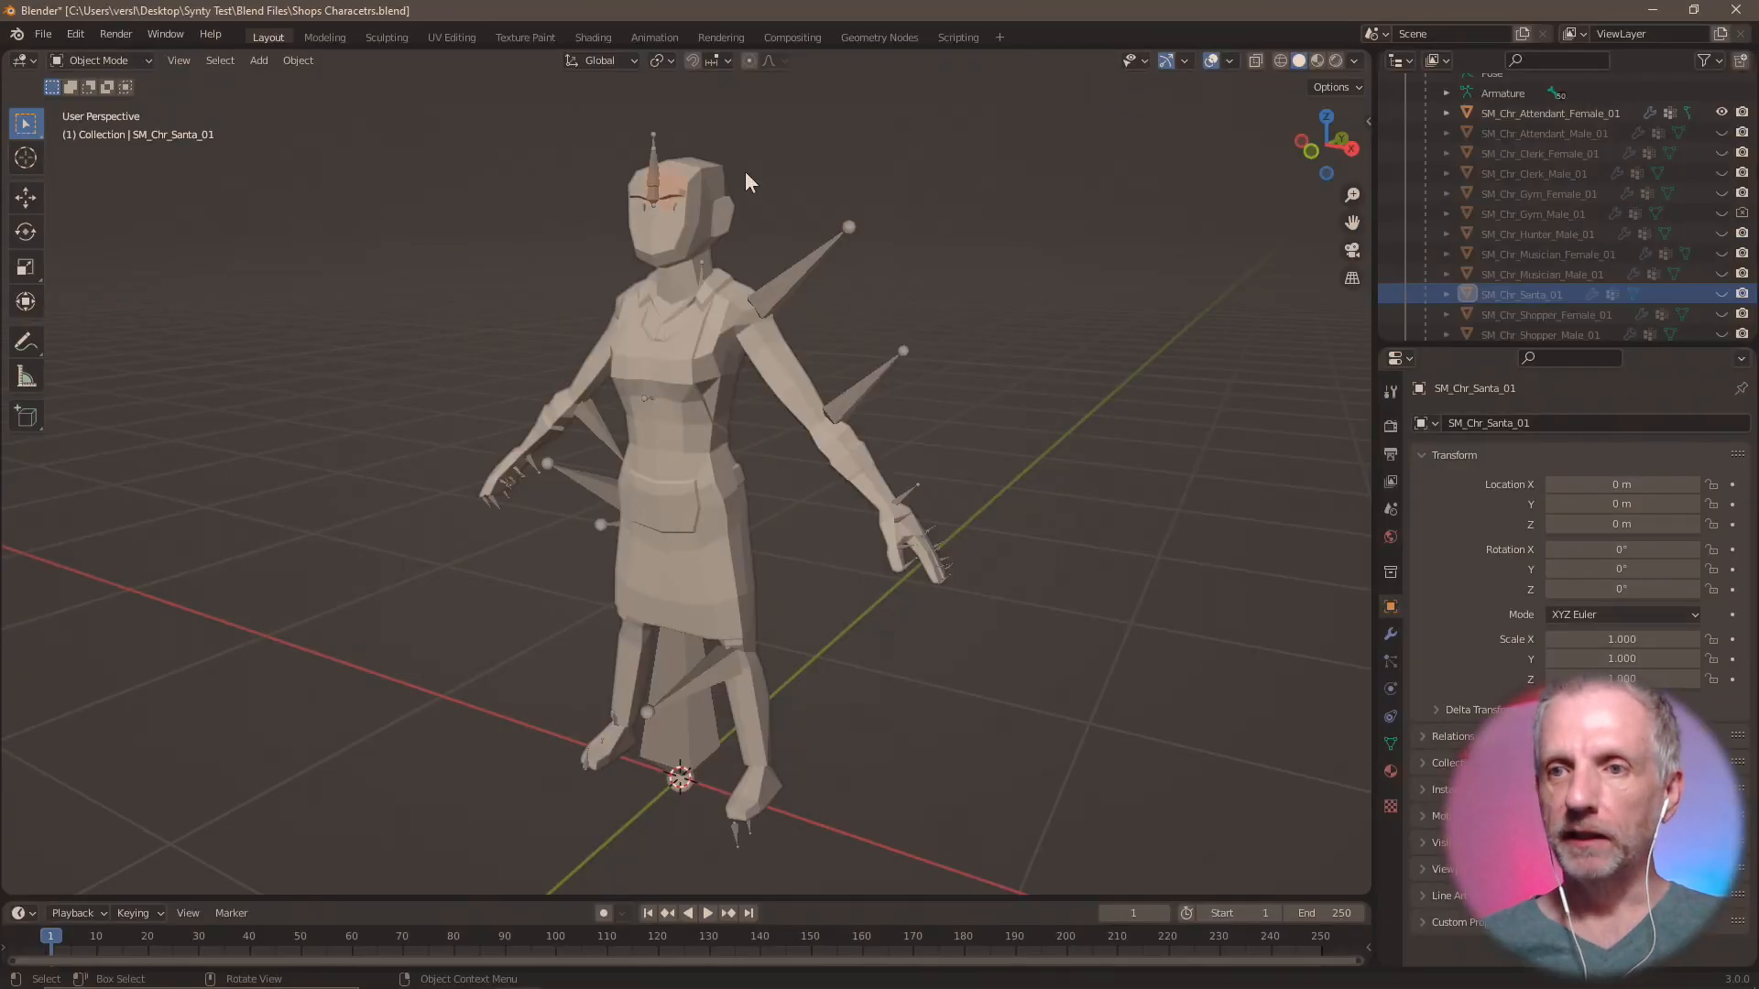
pyautogui.click(1718, 132)
pyautogui.click(1720, 153)
pyautogui.click(1719, 133)
pyautogui.click(1718, 113)
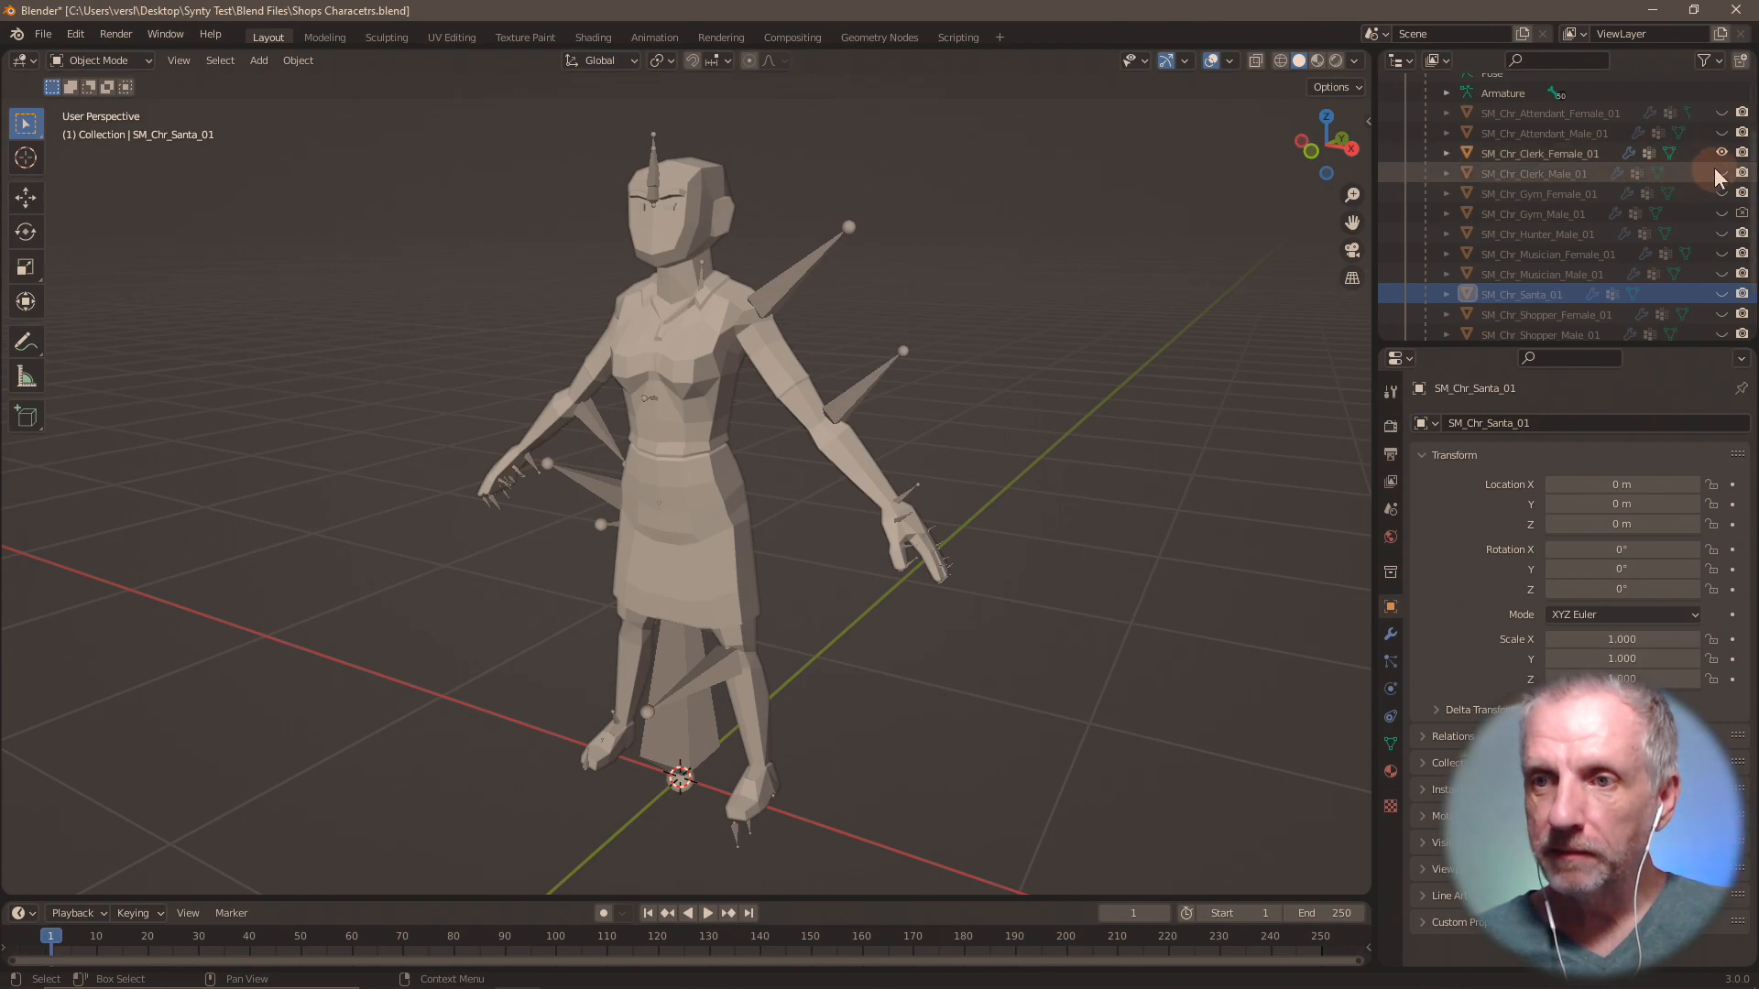
pyautogui.click(1720, 173)
pyautogui.click(1720, 153)
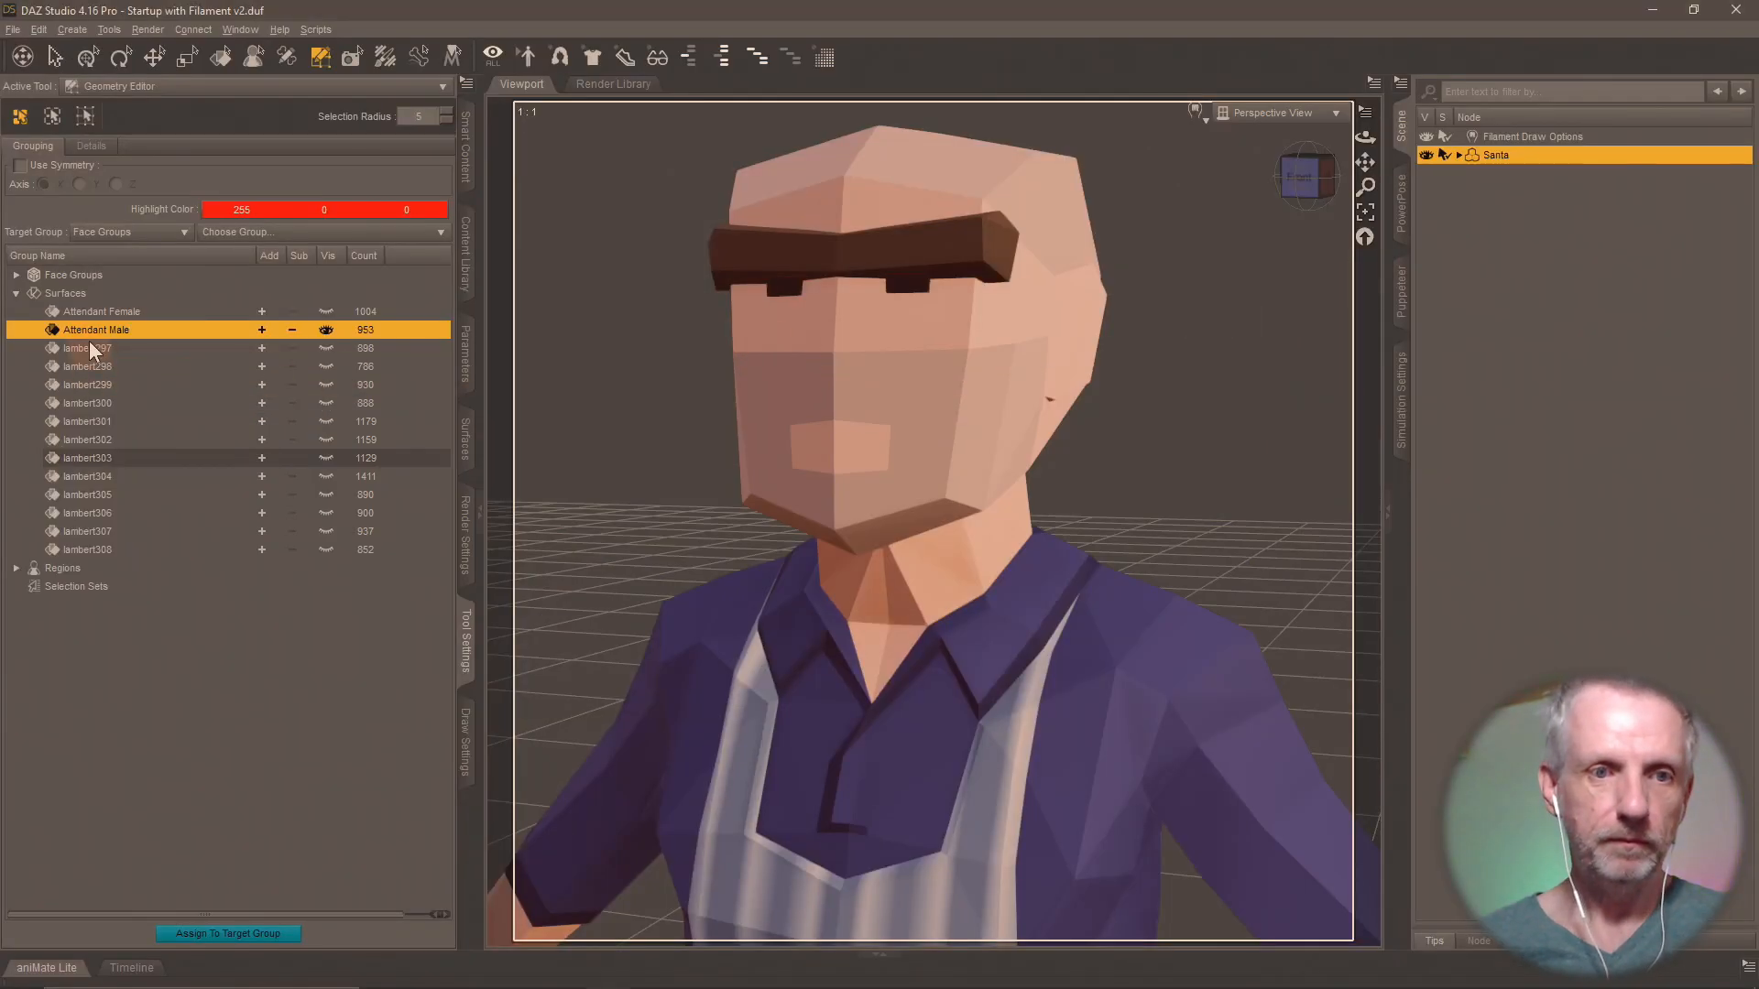
# Back in DAZ Studio, show surface group lambert297 in place of Attendant Male and rename it "CLerk Female".
pyautogui.click(101, 346)
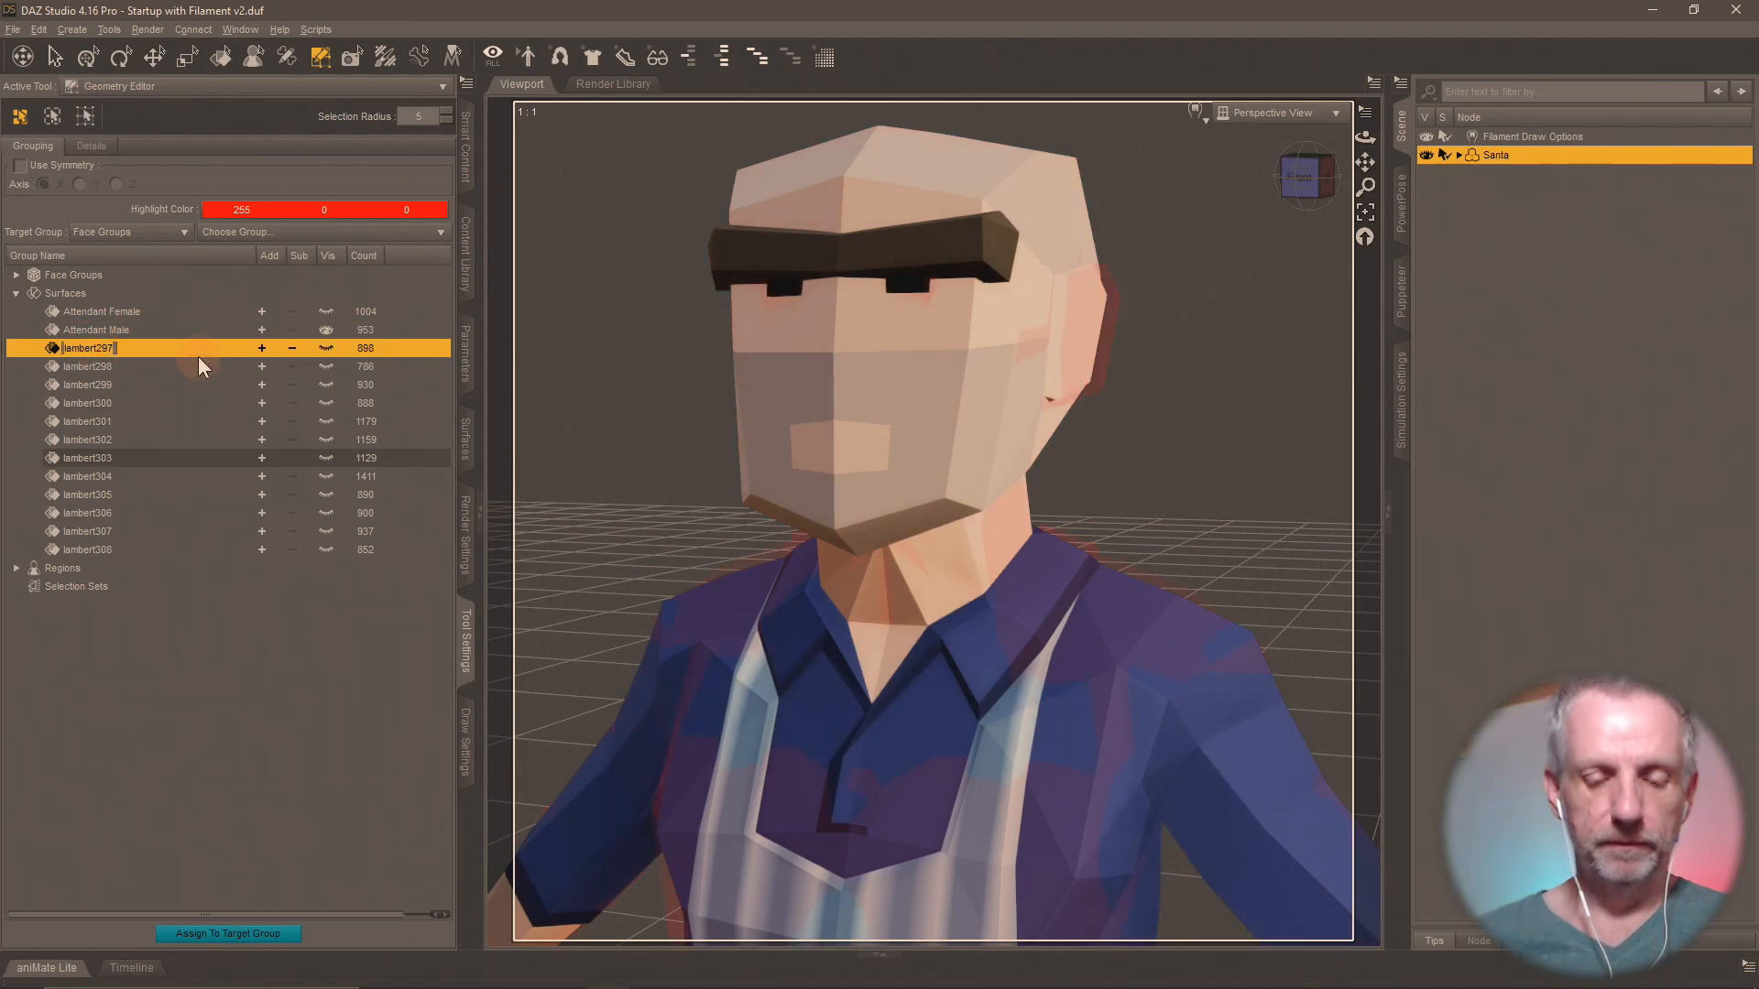
pyautogui.click(323, 348)
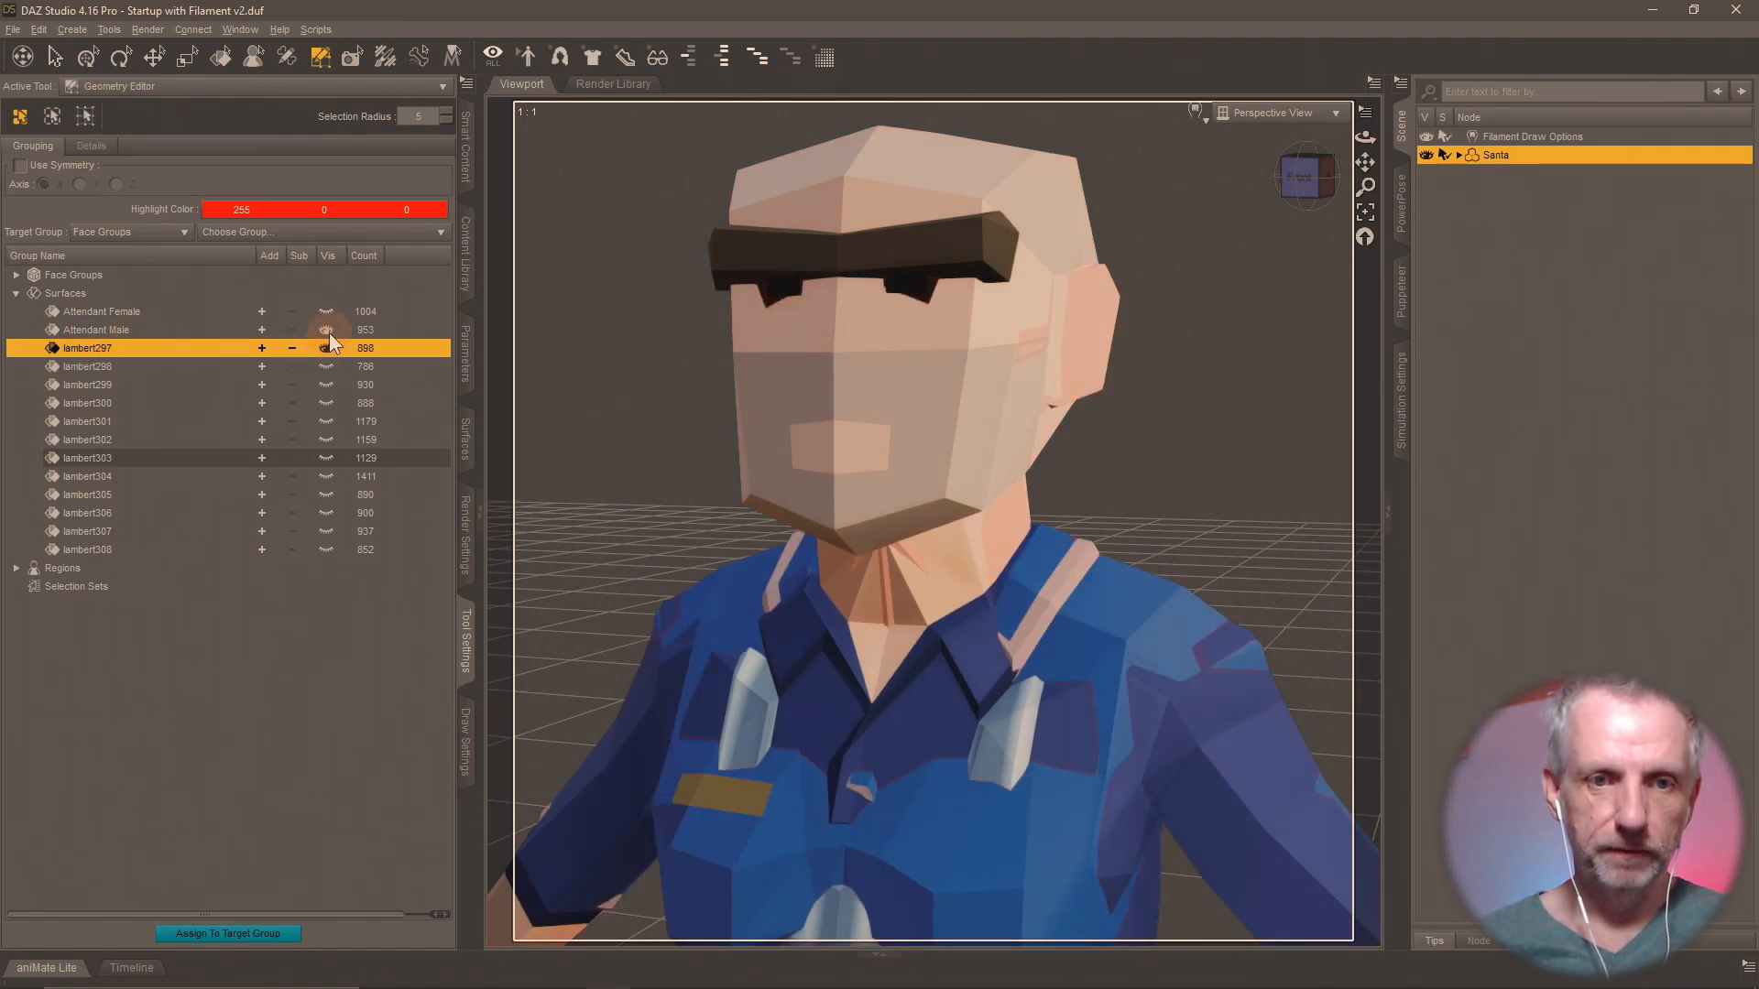
pyautogui.click(327, 330)
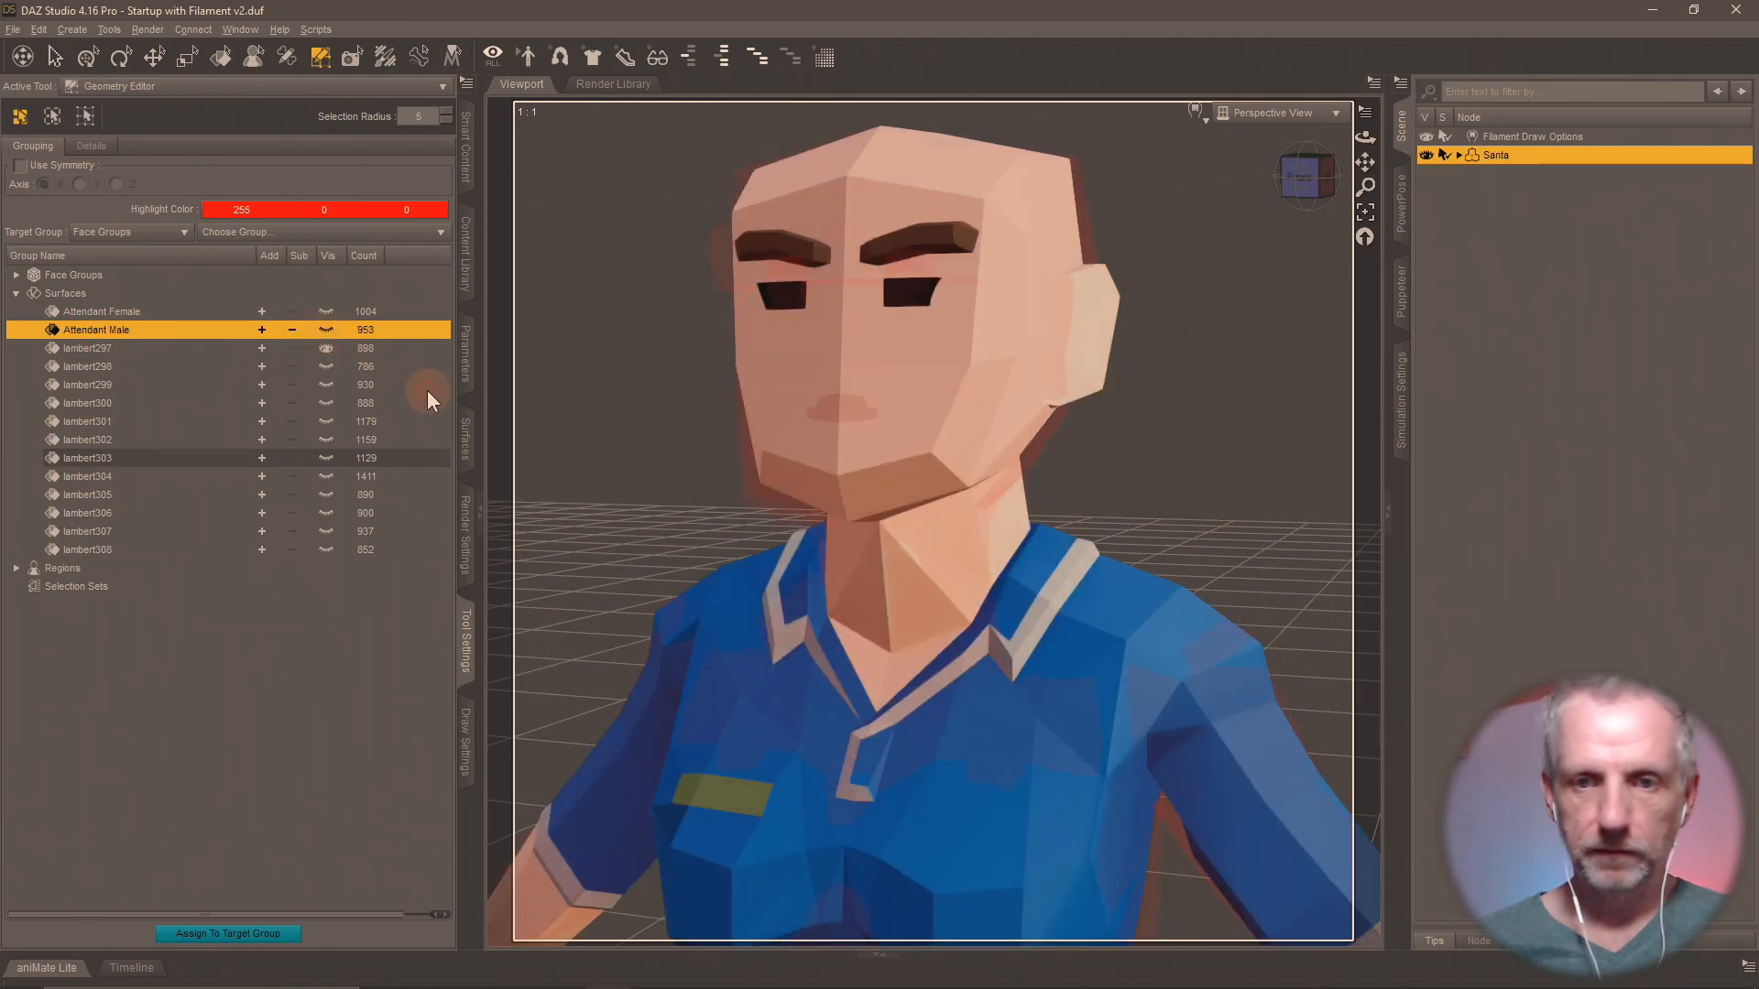
pyautogui.doubleClick(99, 350)
pyautogui.write('CLerk')
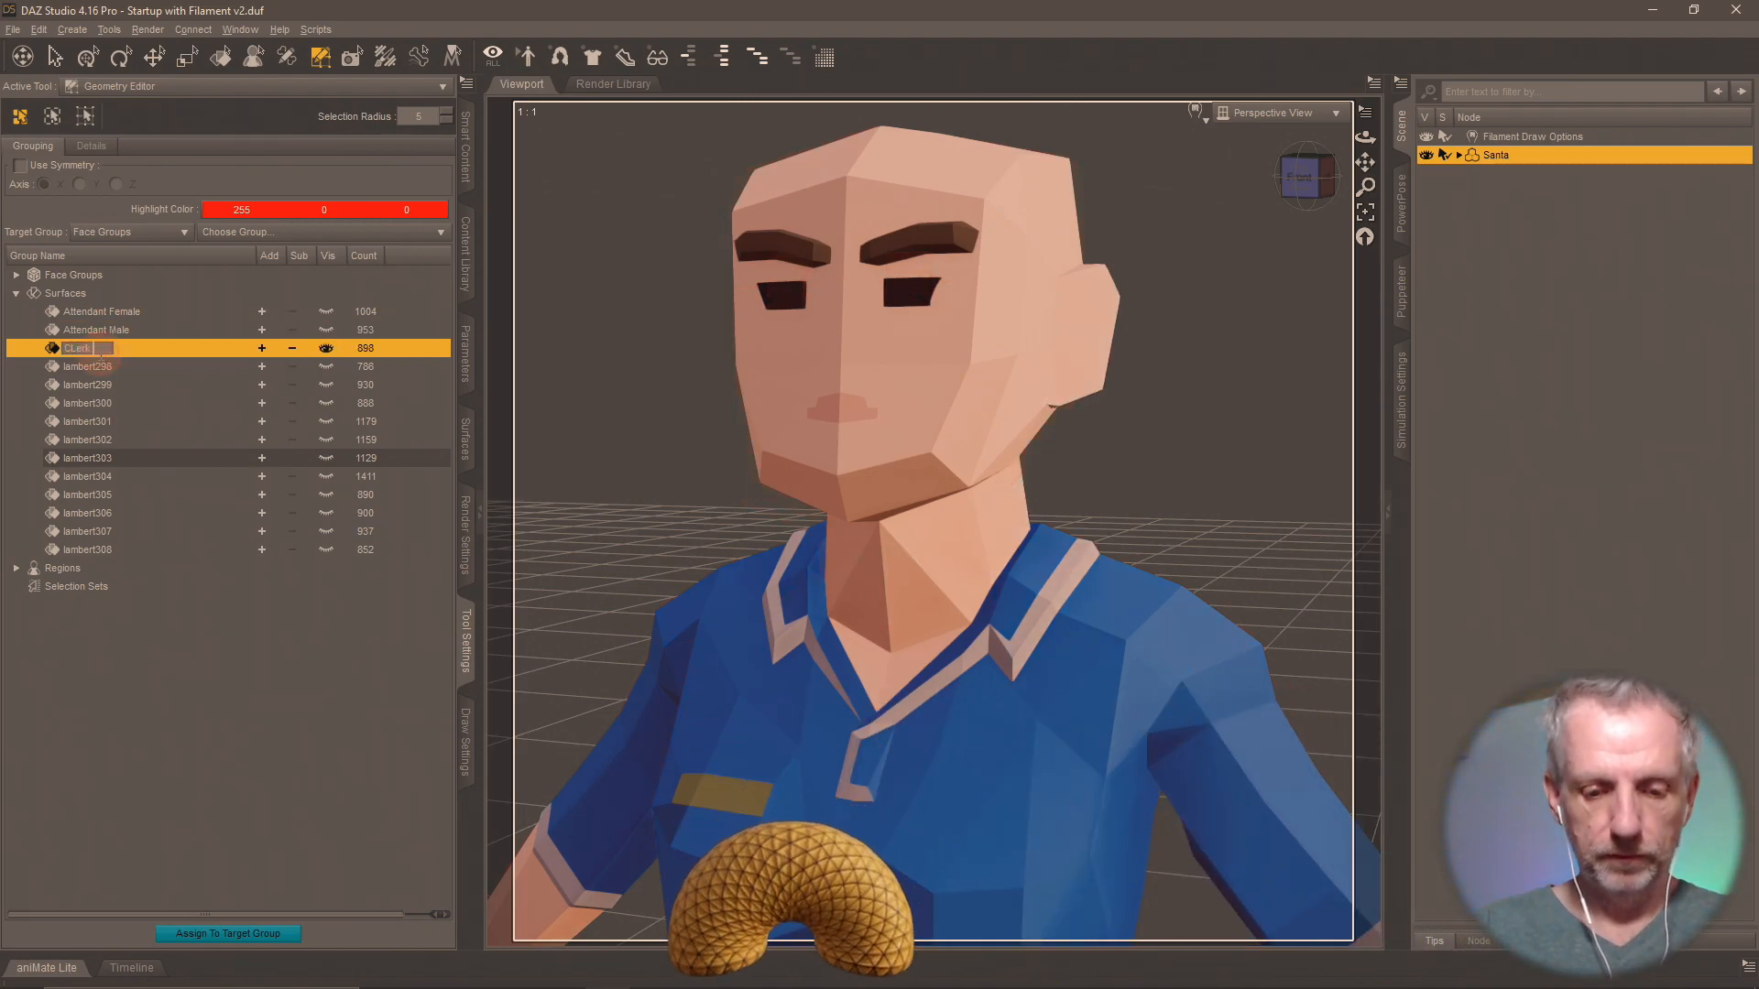
pyautogui.write(' Female')
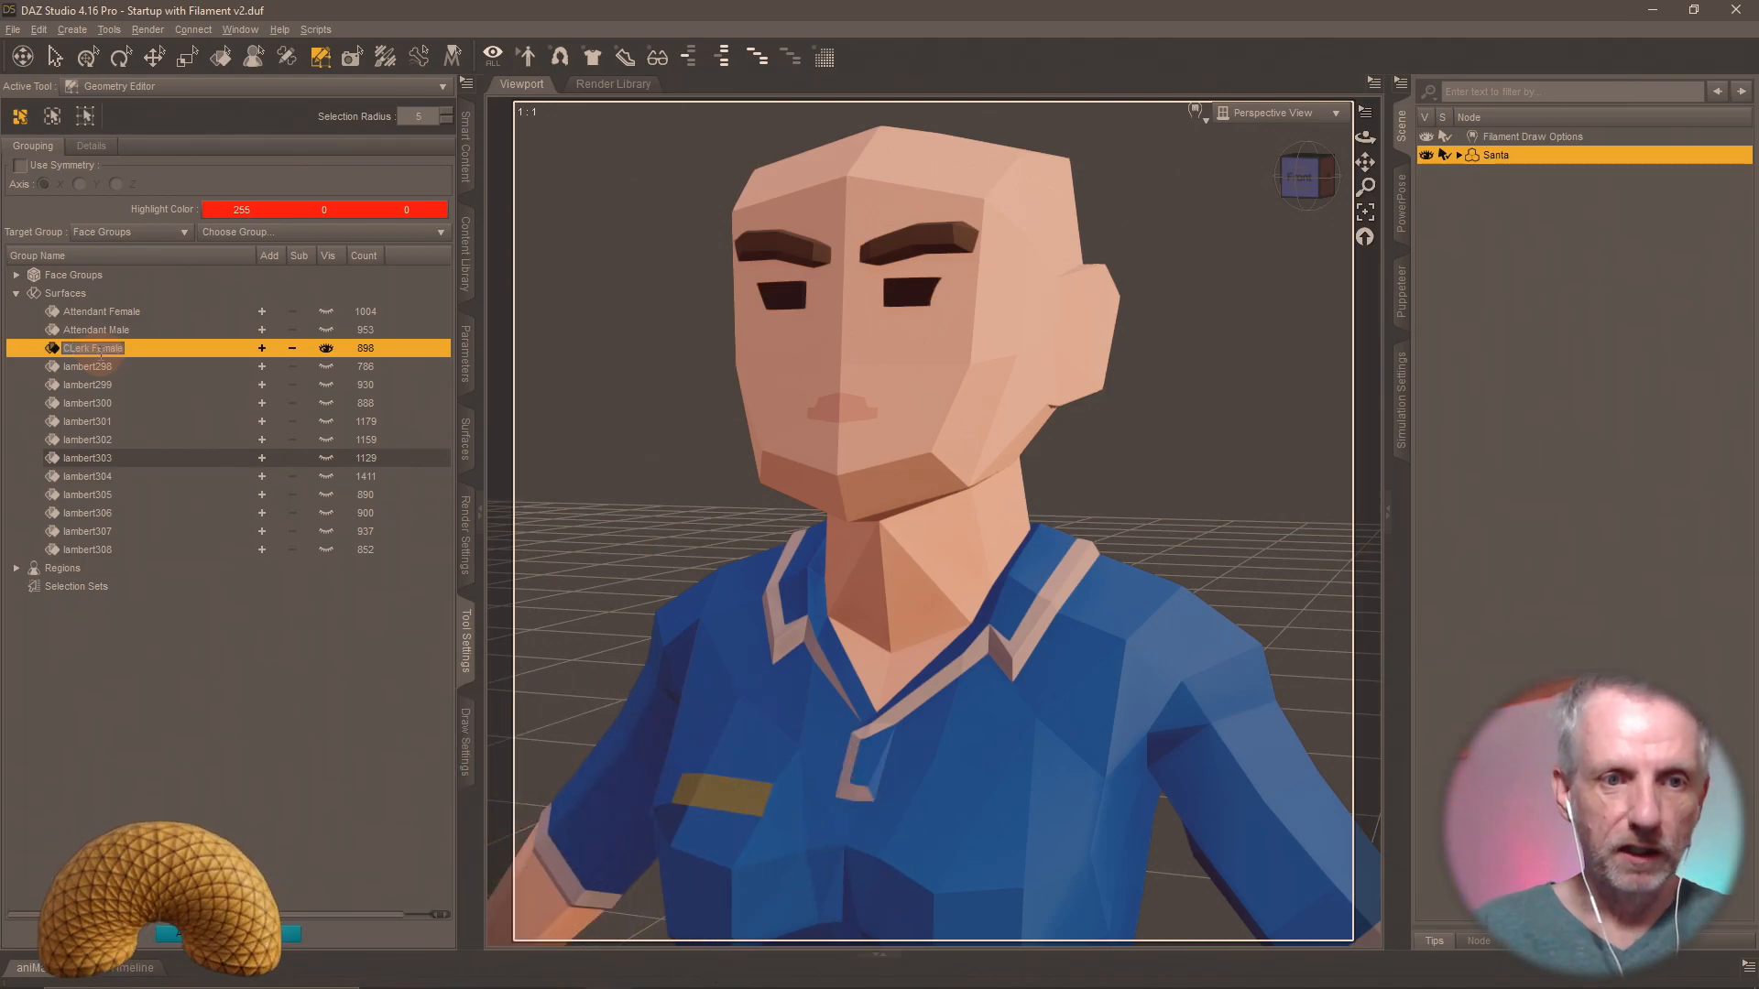
# Finalize the female clerk group's name as "Clerk Female", show surface group lambert298 in its place and rename that one "Clerk Male".
pyautogui.press('Return')
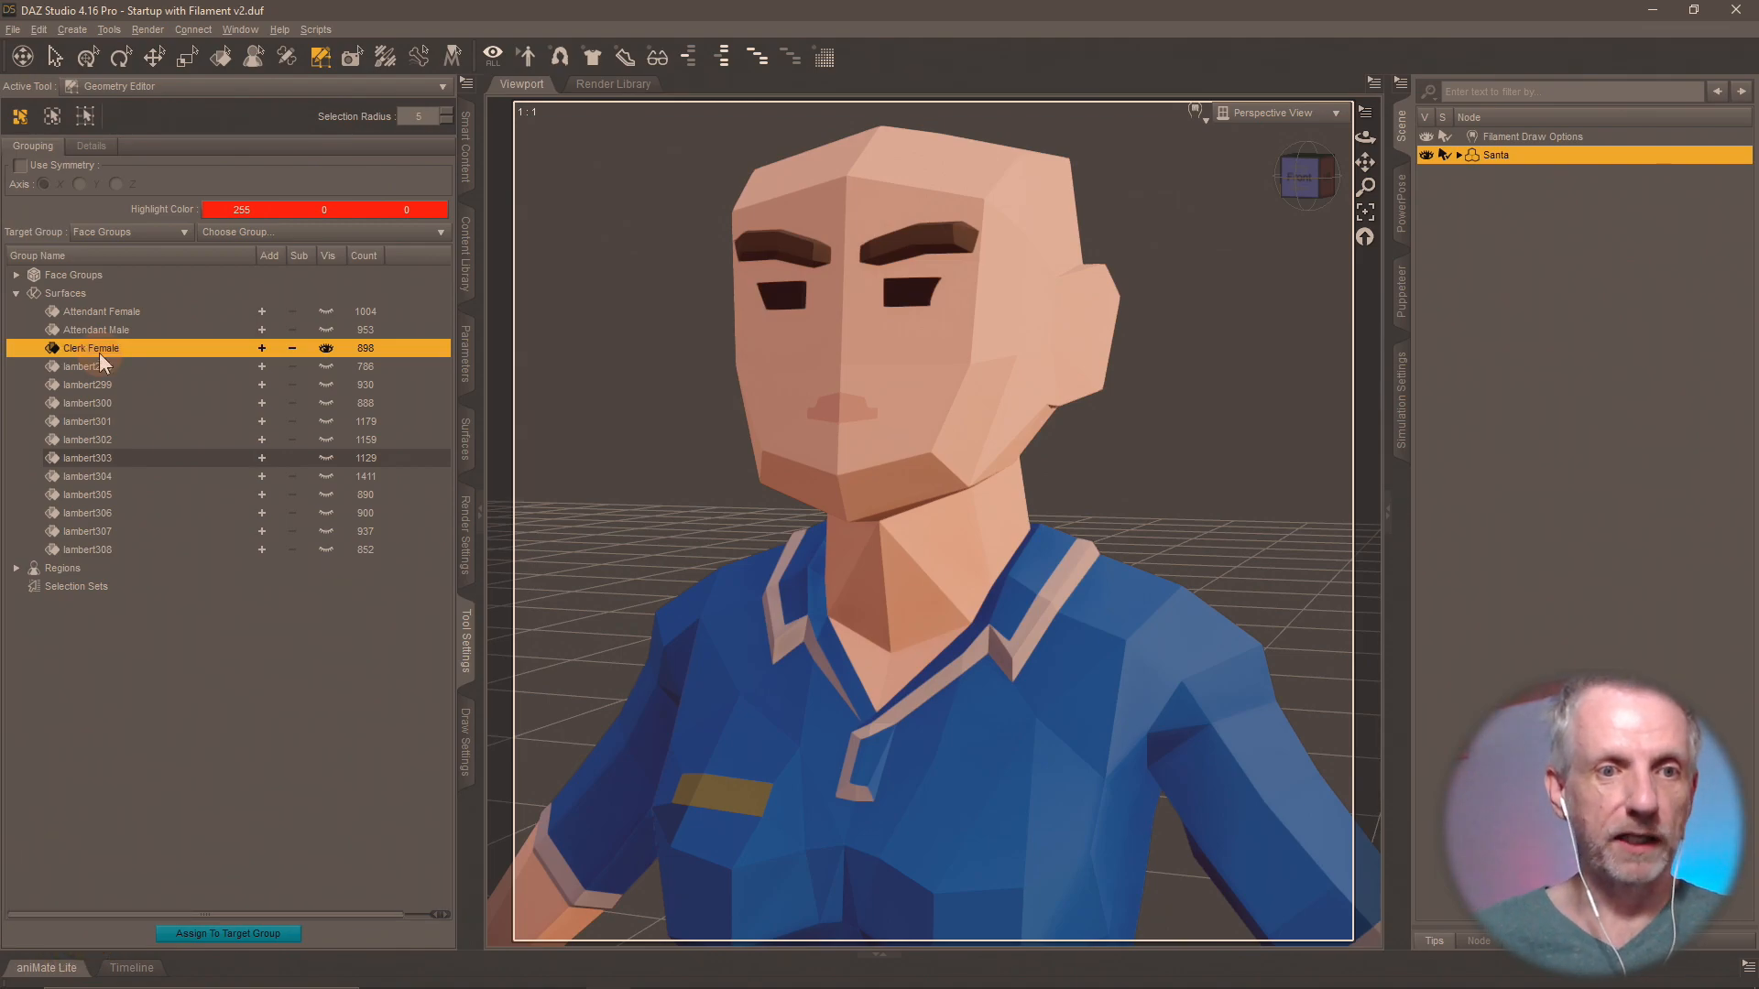
pyautogui.click(326, 363)
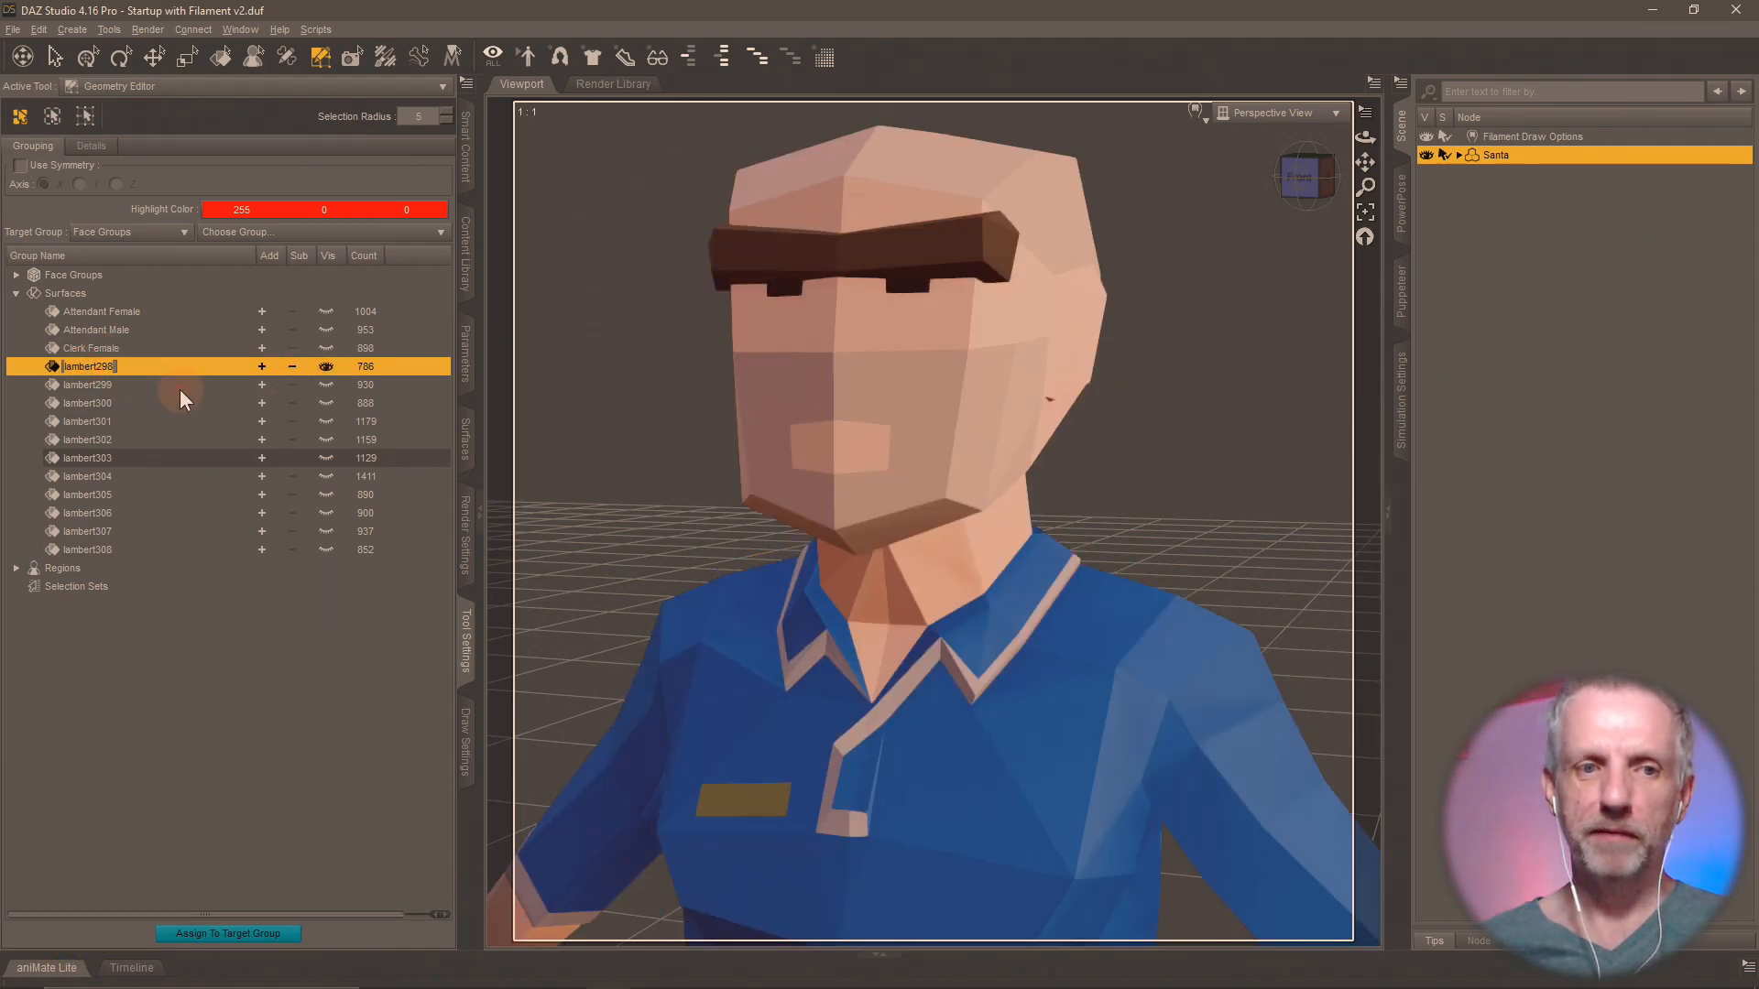
pyautogui.write('Cler')
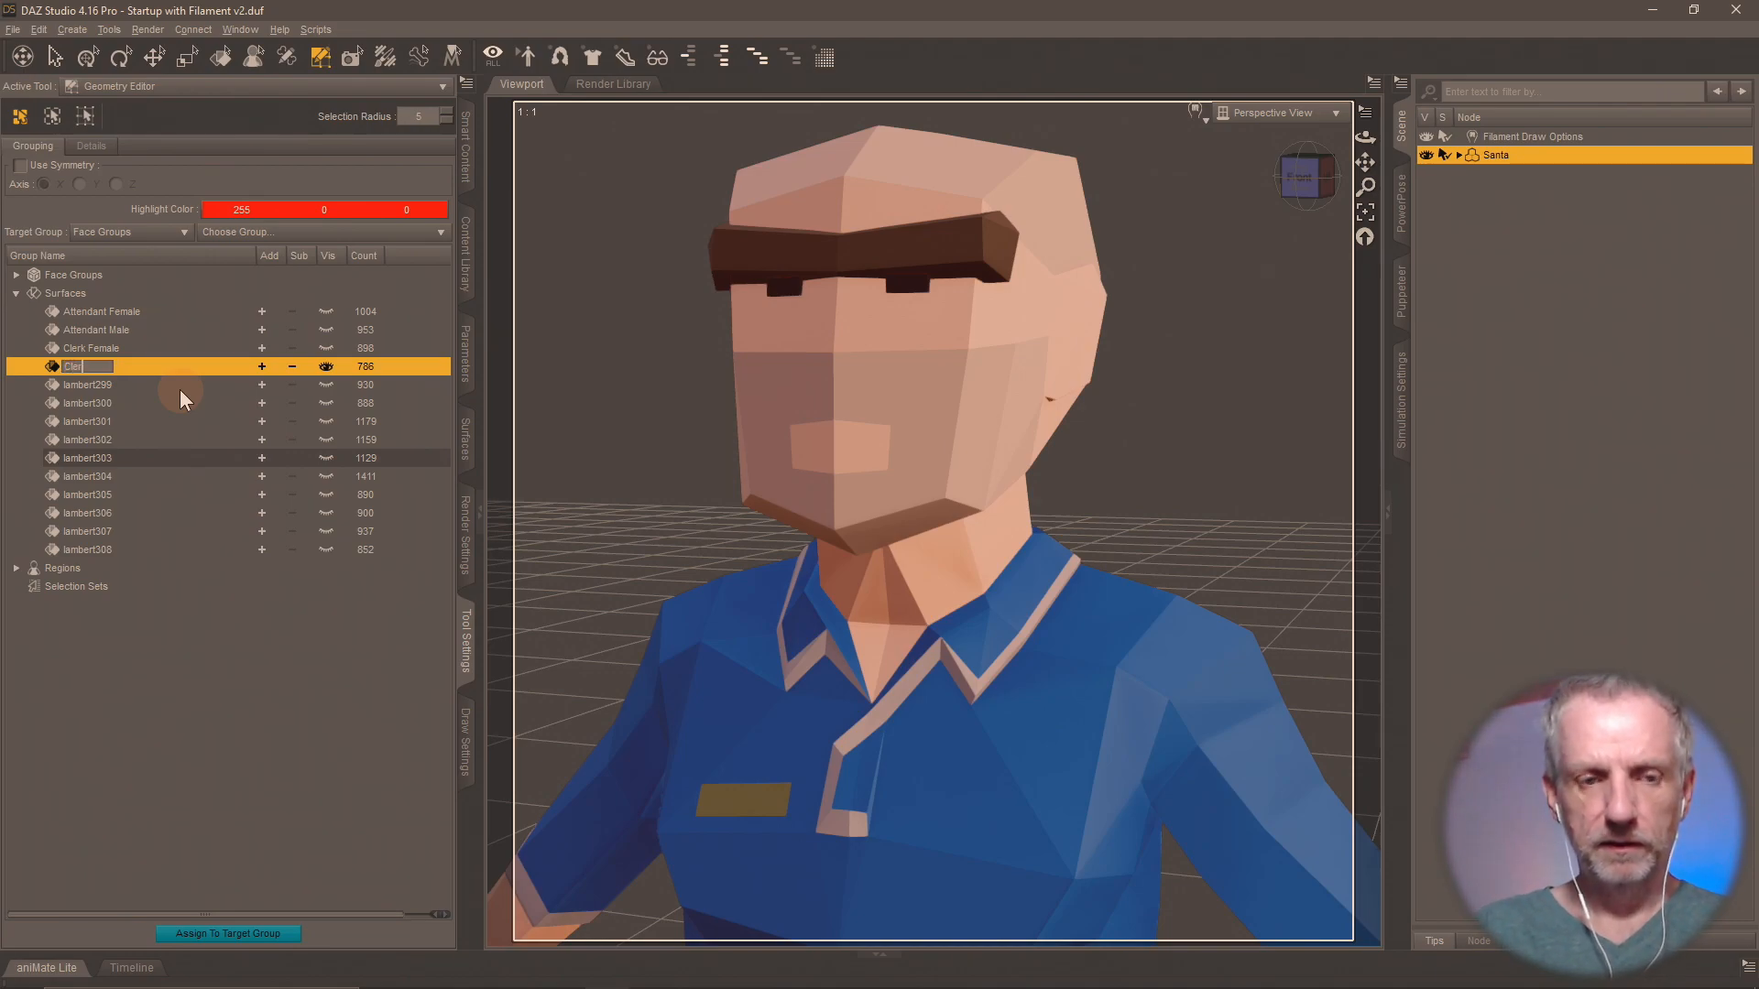
pyautogui.write('k Male')
pyautogui.press('Return')
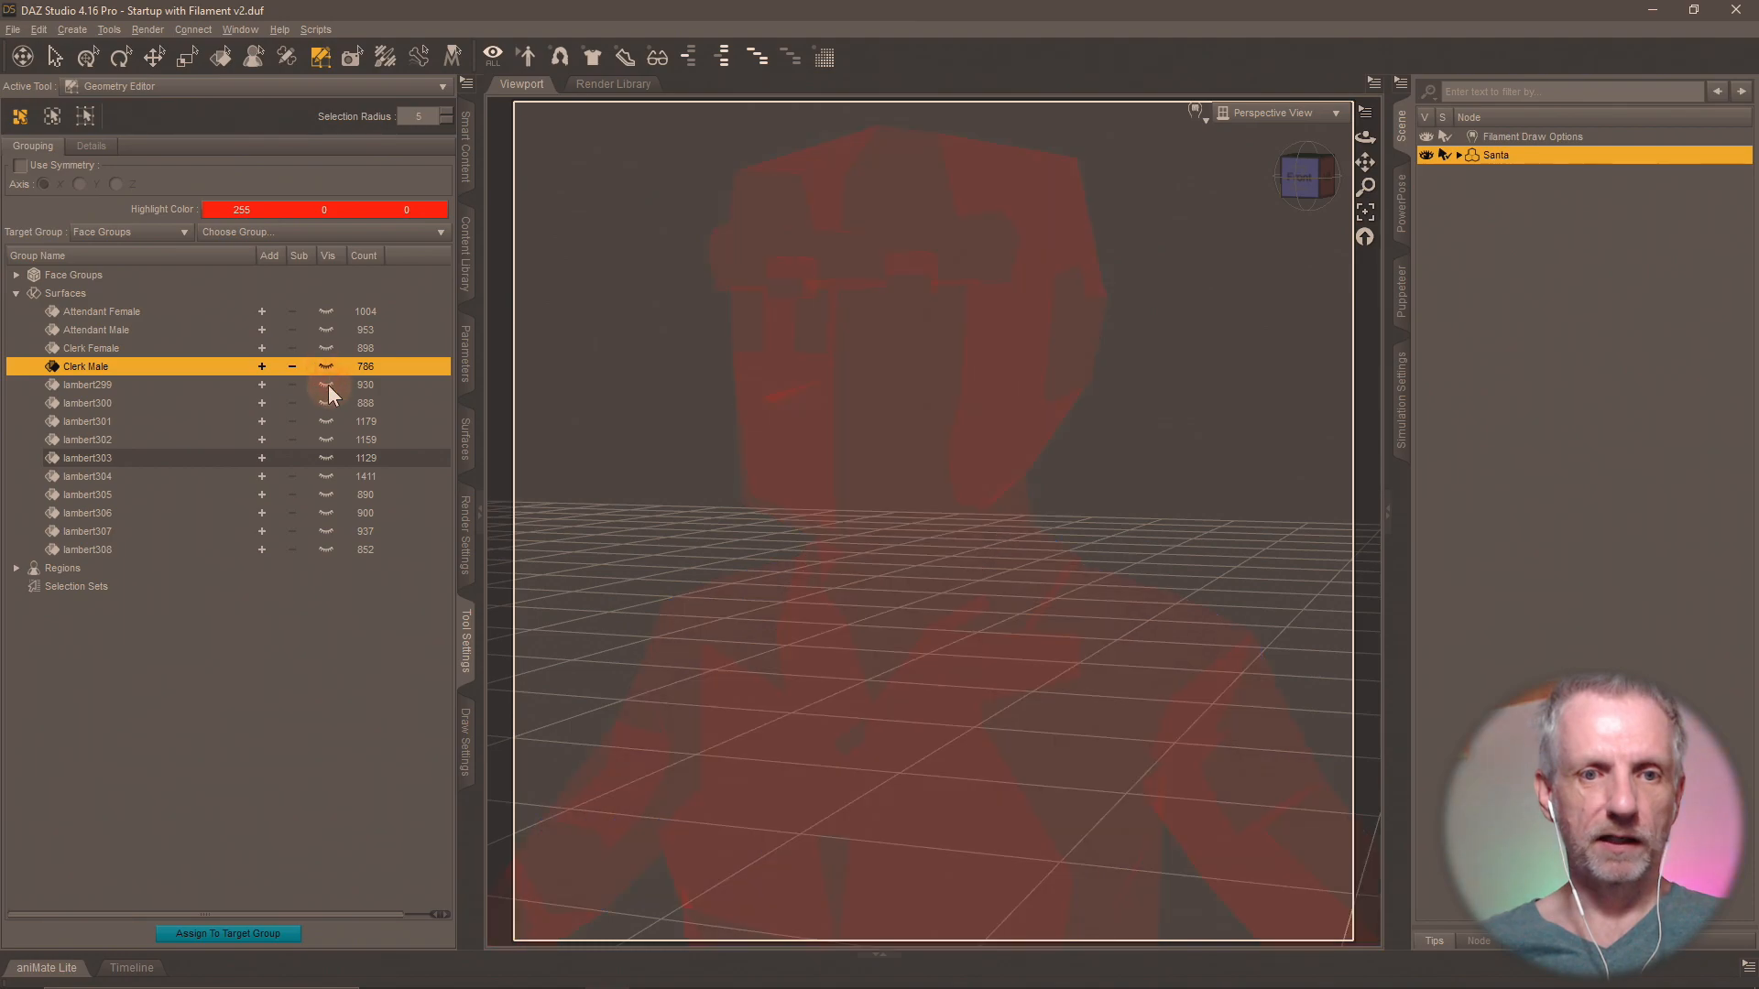
# Show surface group lambert299 in place of Clerk Male and compare it with the female and male gym meshes in Blender.
pyautogui.click(328, 385)
pyautogui.hotkey('alt', 'Tab')
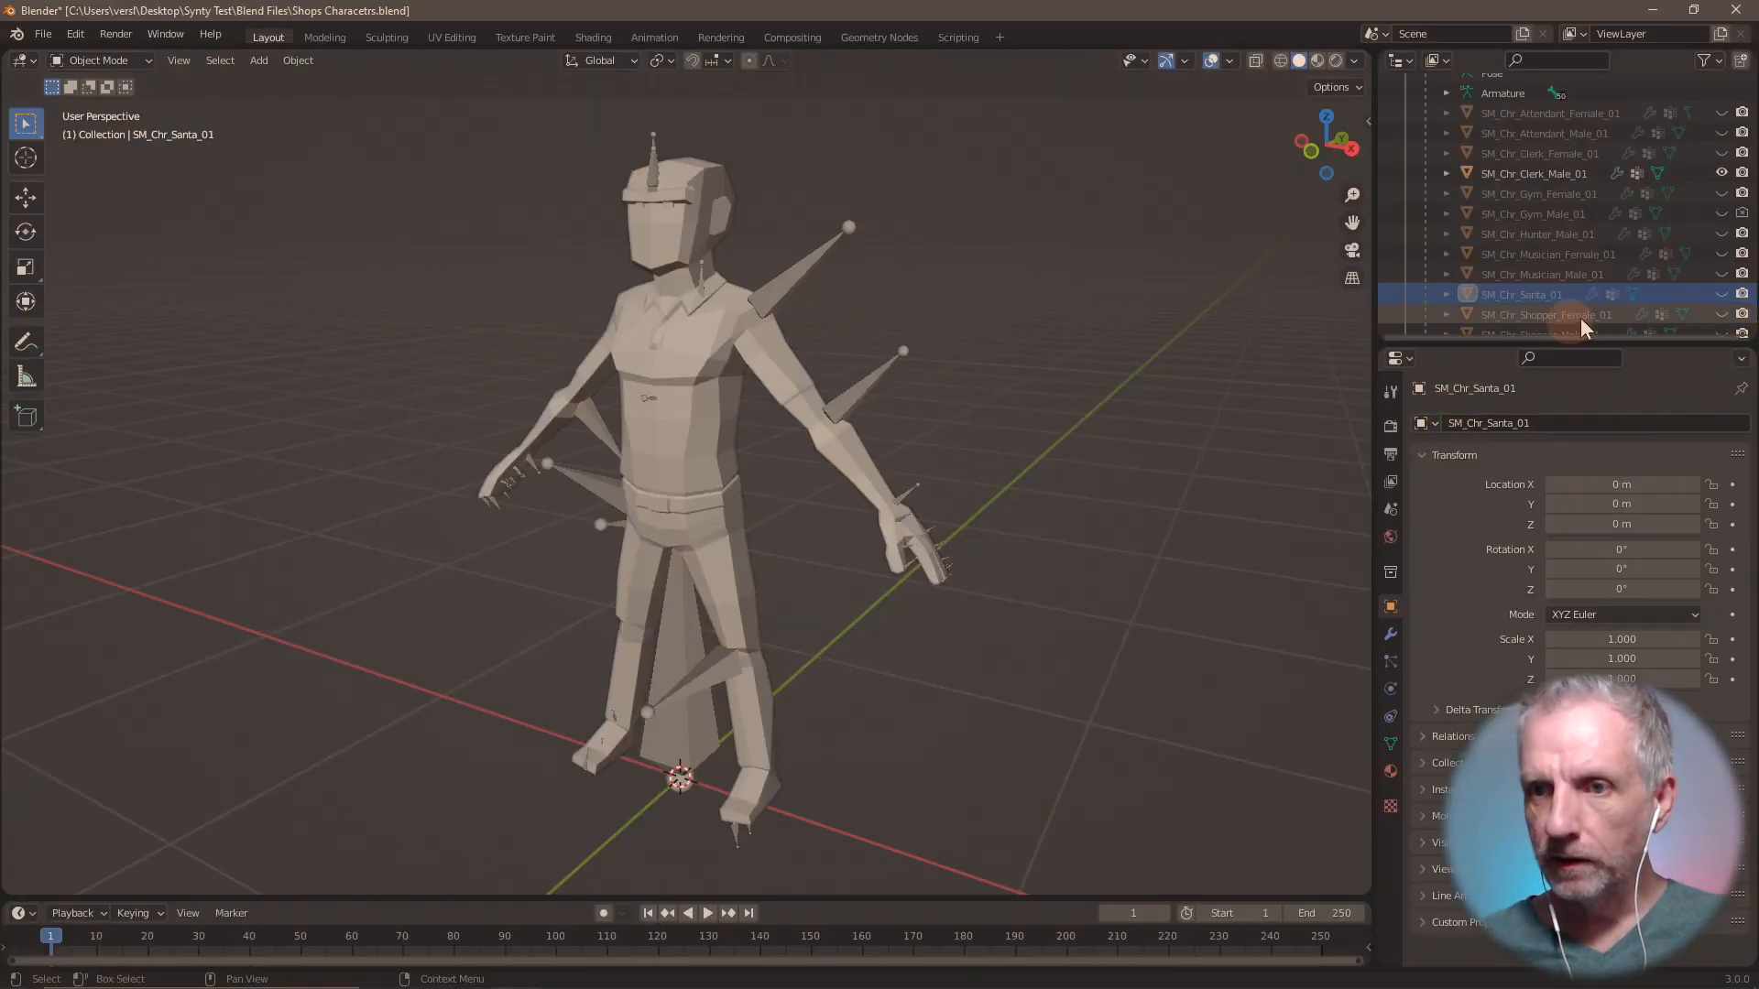
pyautogui.click(1722, 173)
pyautogui.click(1723, 193)
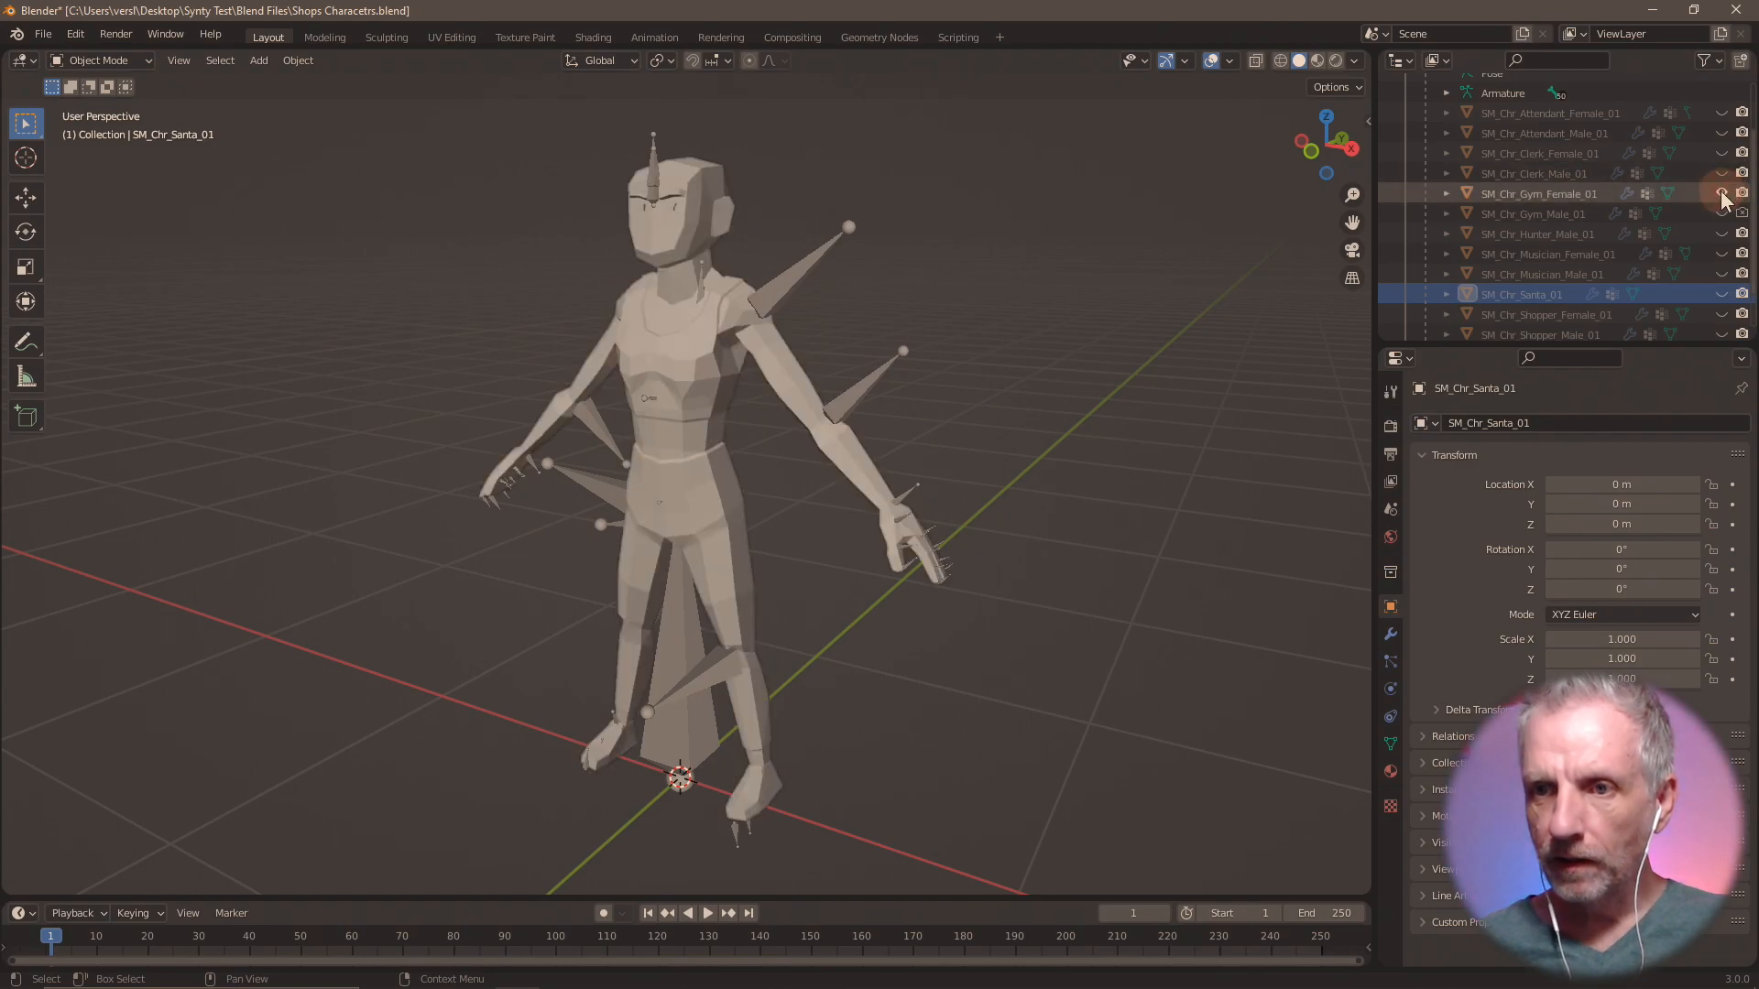
pyautogui.click(1722, 193)
pyautogui.click(1723, 214)
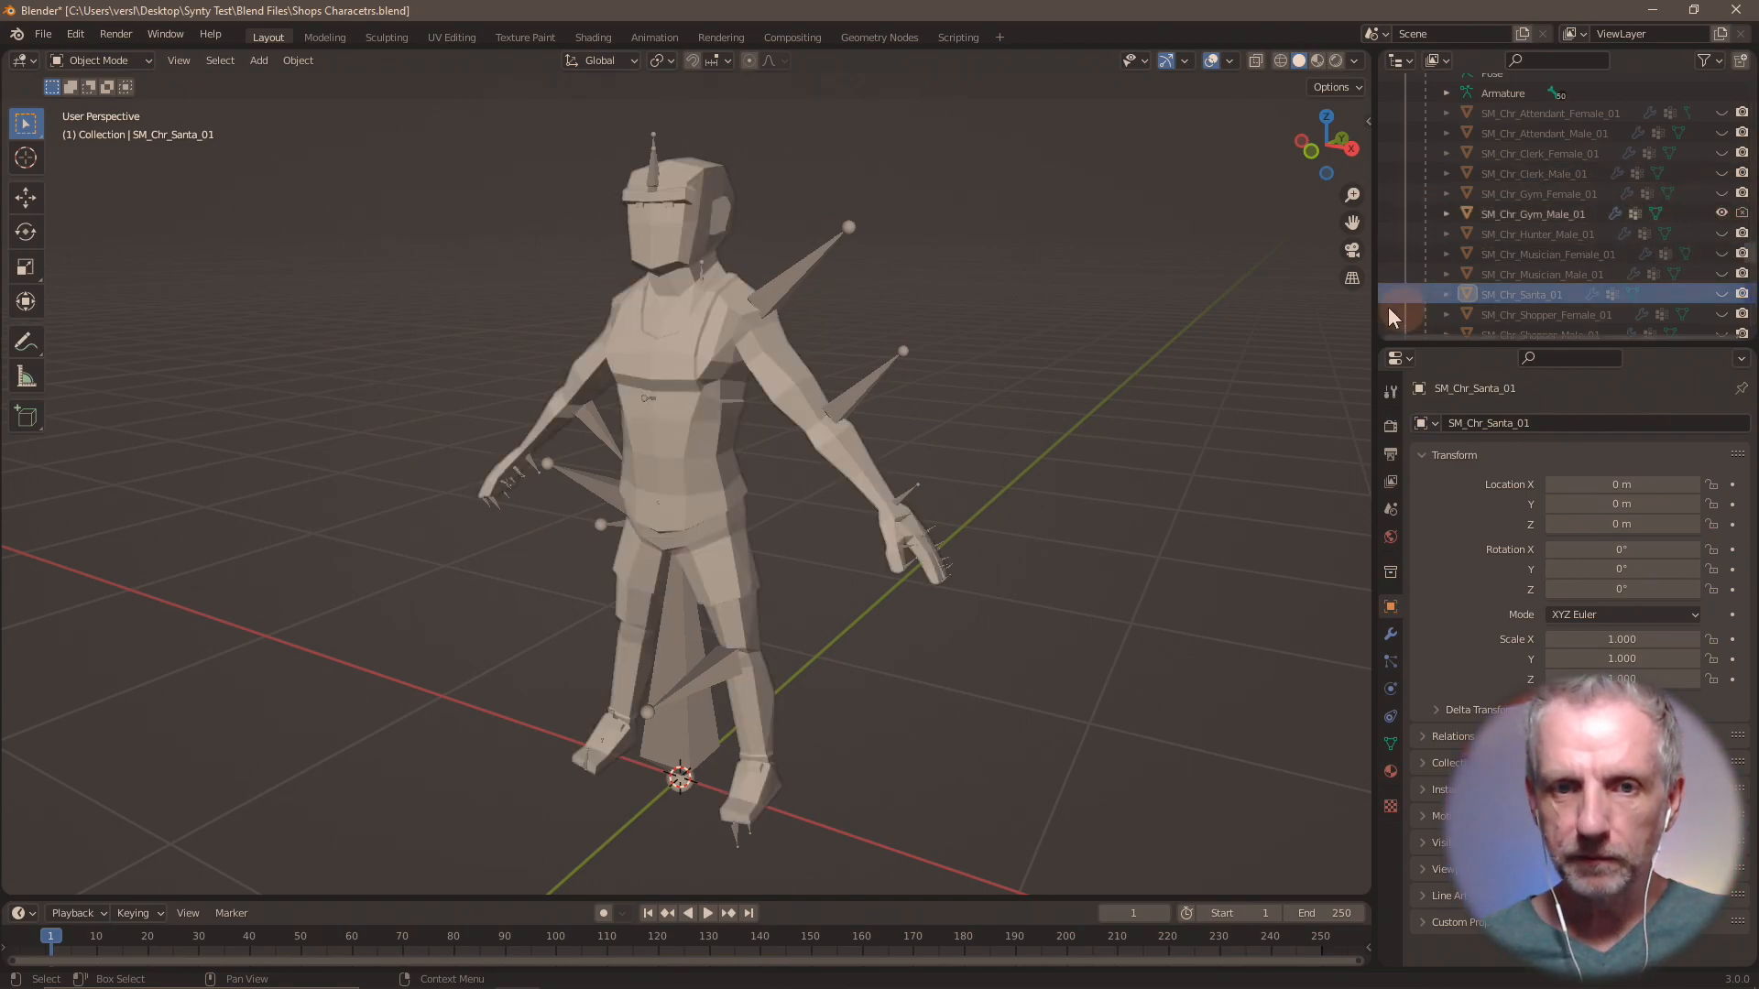
# Back in DAZ Studio, rename surface group lambert299 as "Gym Female".
pyautogui.hotkey('alt', 'Tab')
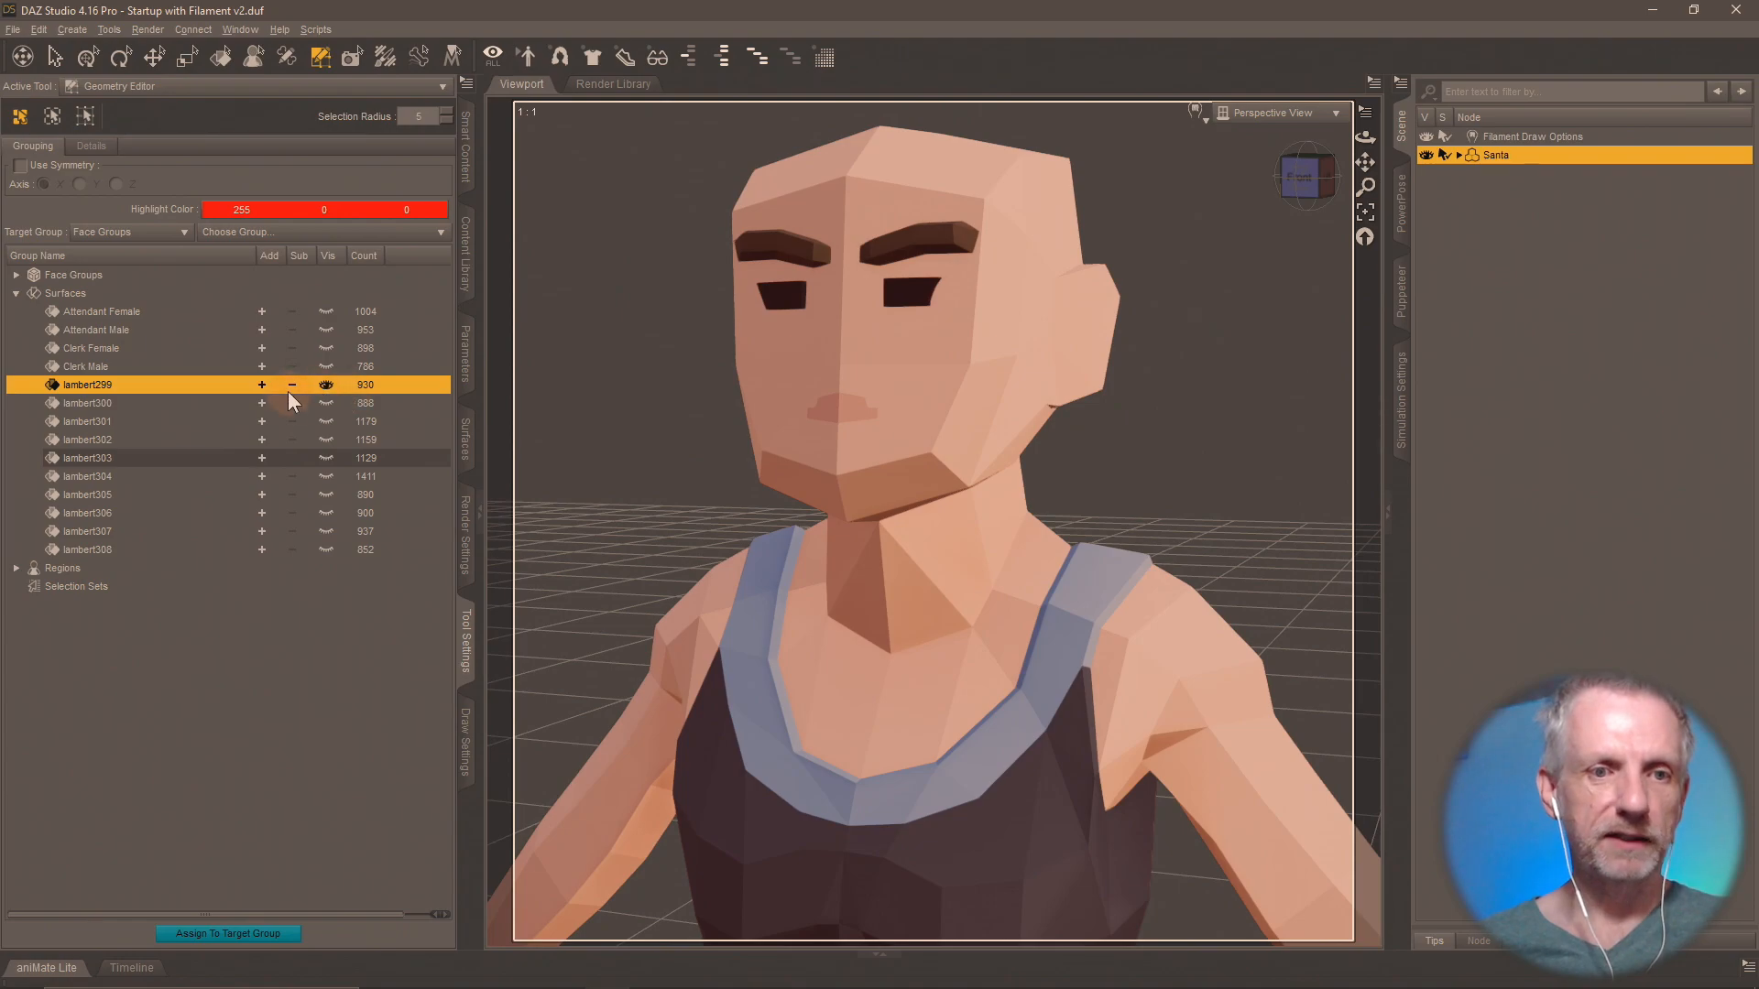
pyautogui.write('Gym')
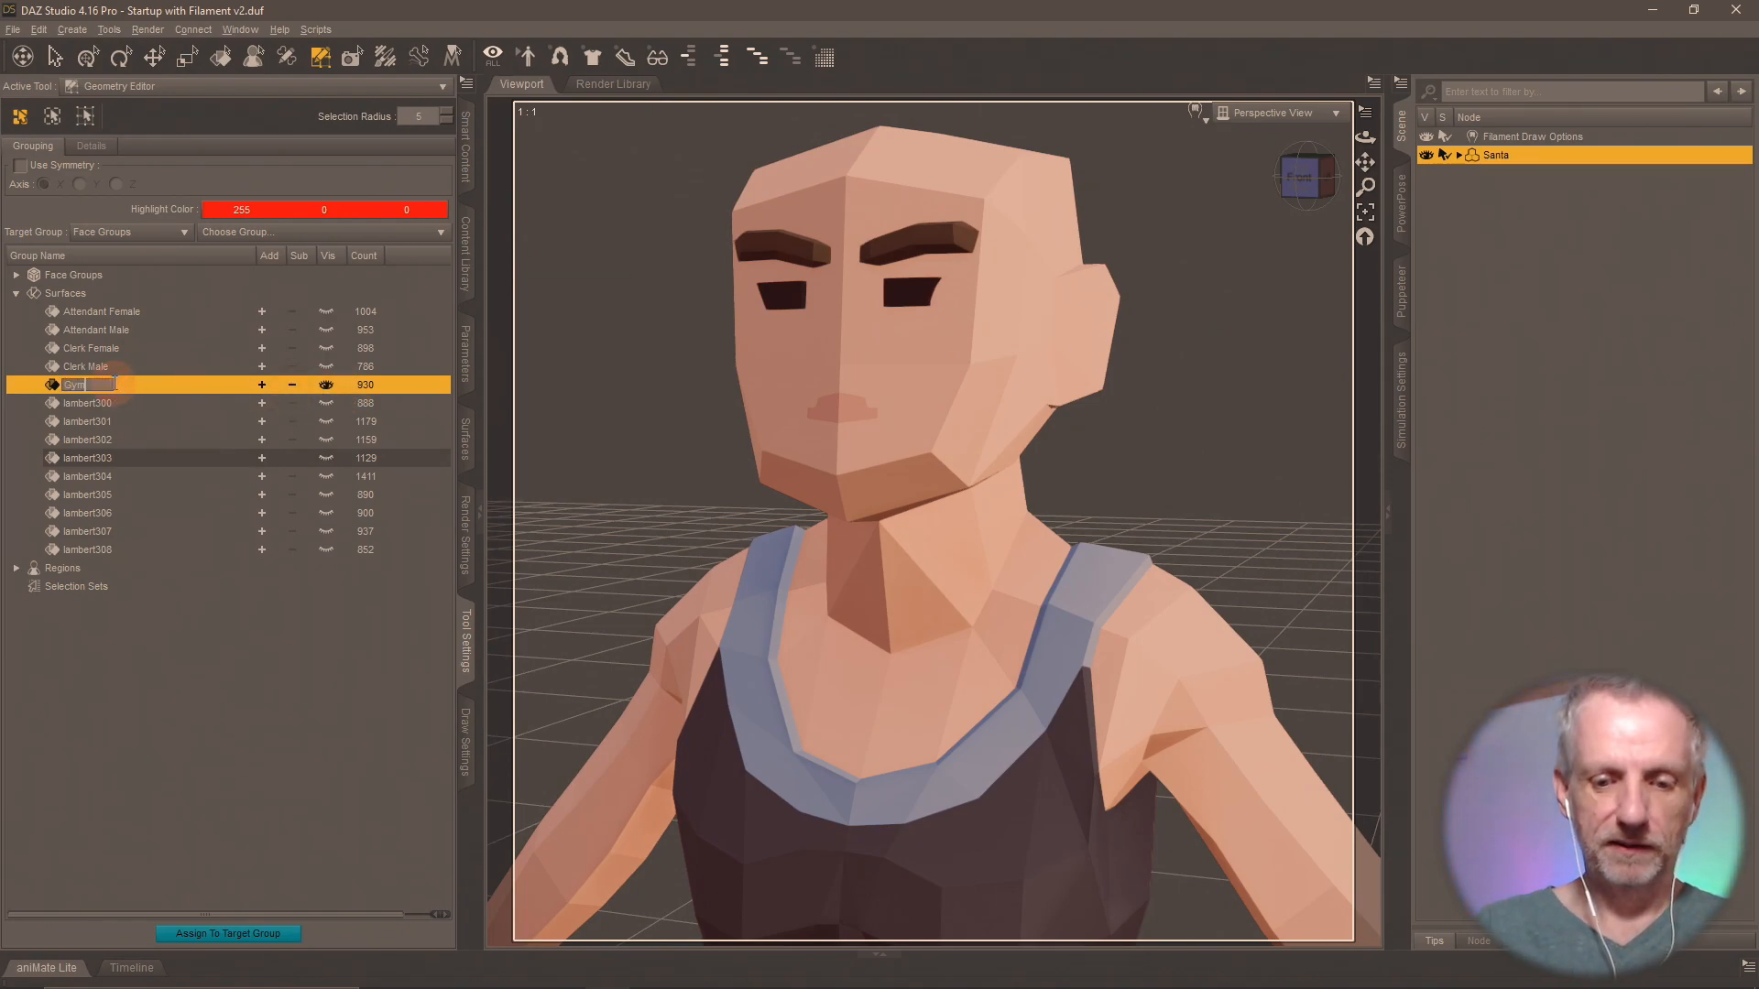
pyautogui.write(' Female')
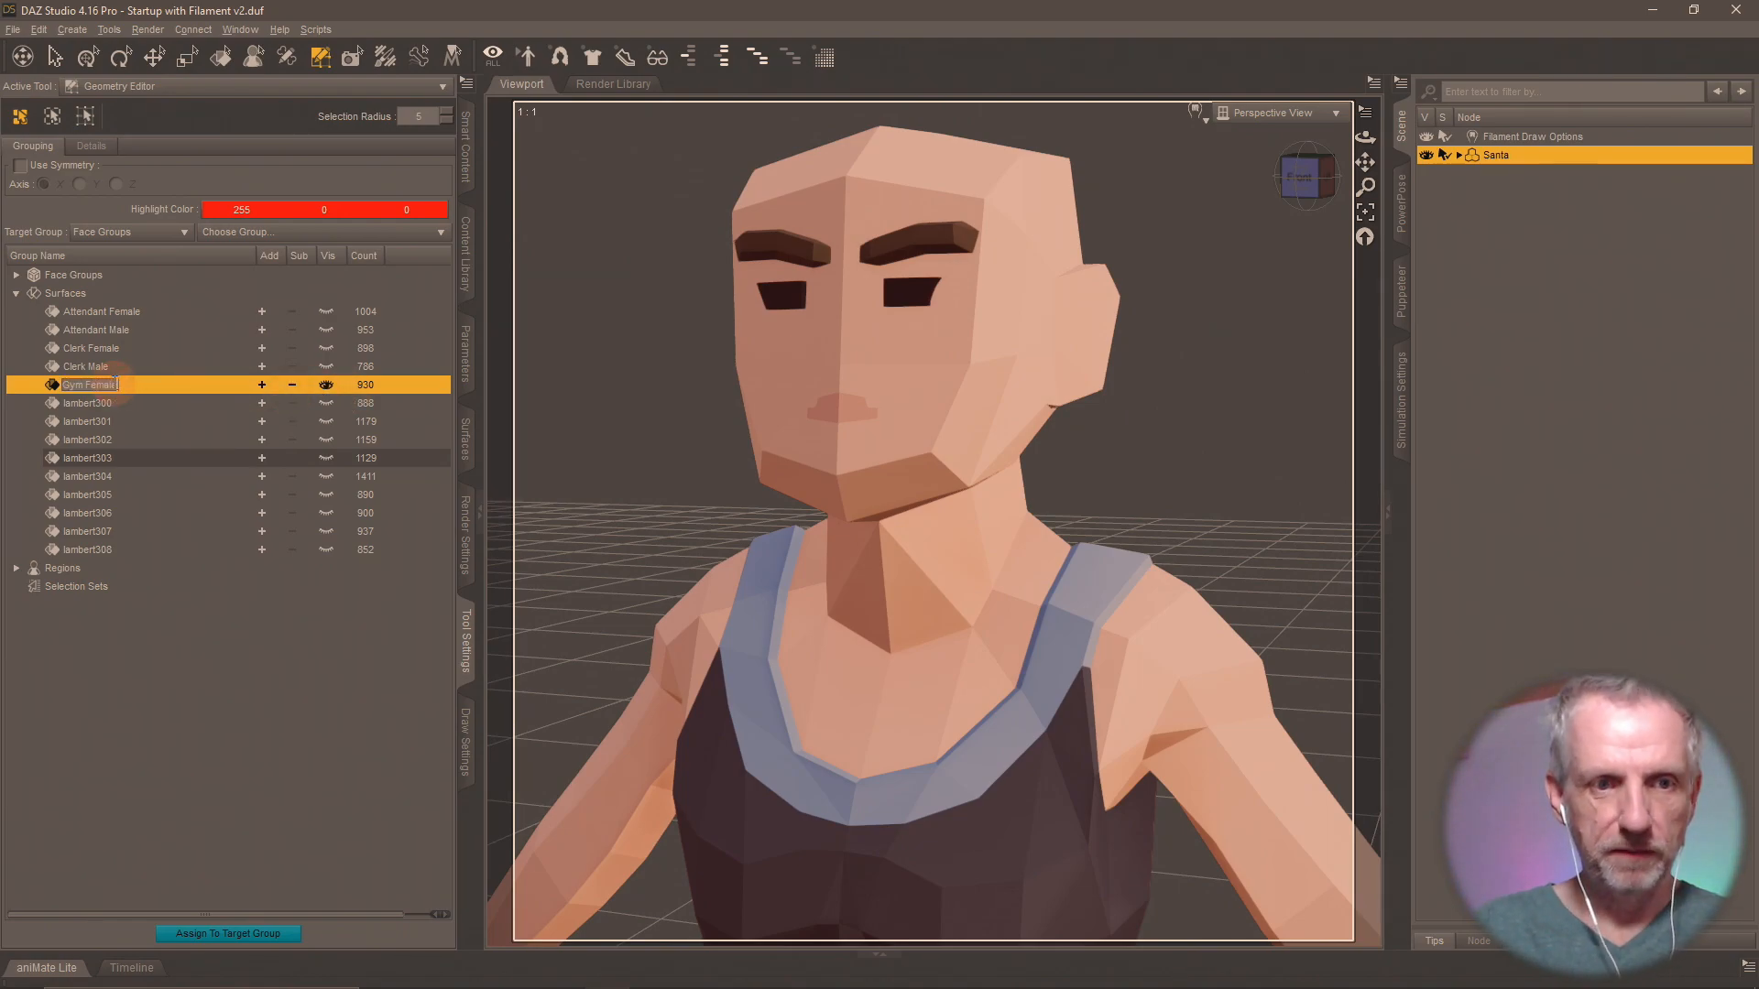
# Rename surface group lambert300 as "Gym Male" and show it in place of Gym Female.
pyautogui.doubleClick(89, 403)
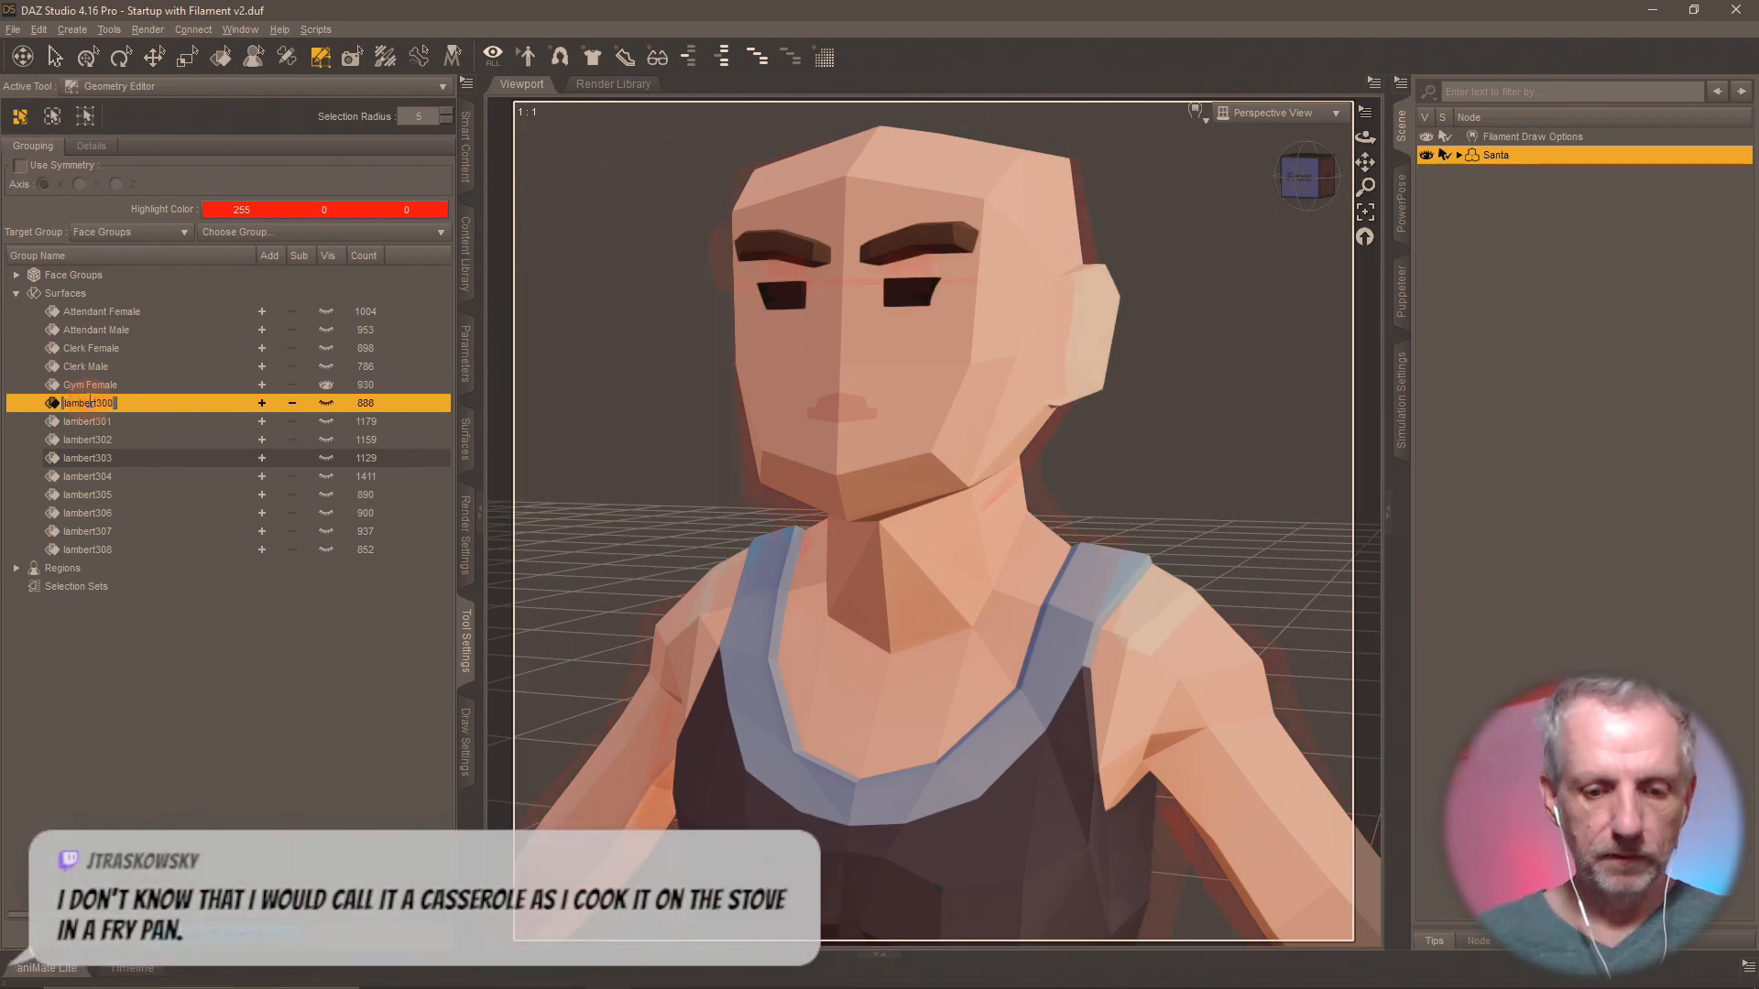
pyautogui.write('Gym Male')
pyautogui.press('Return')
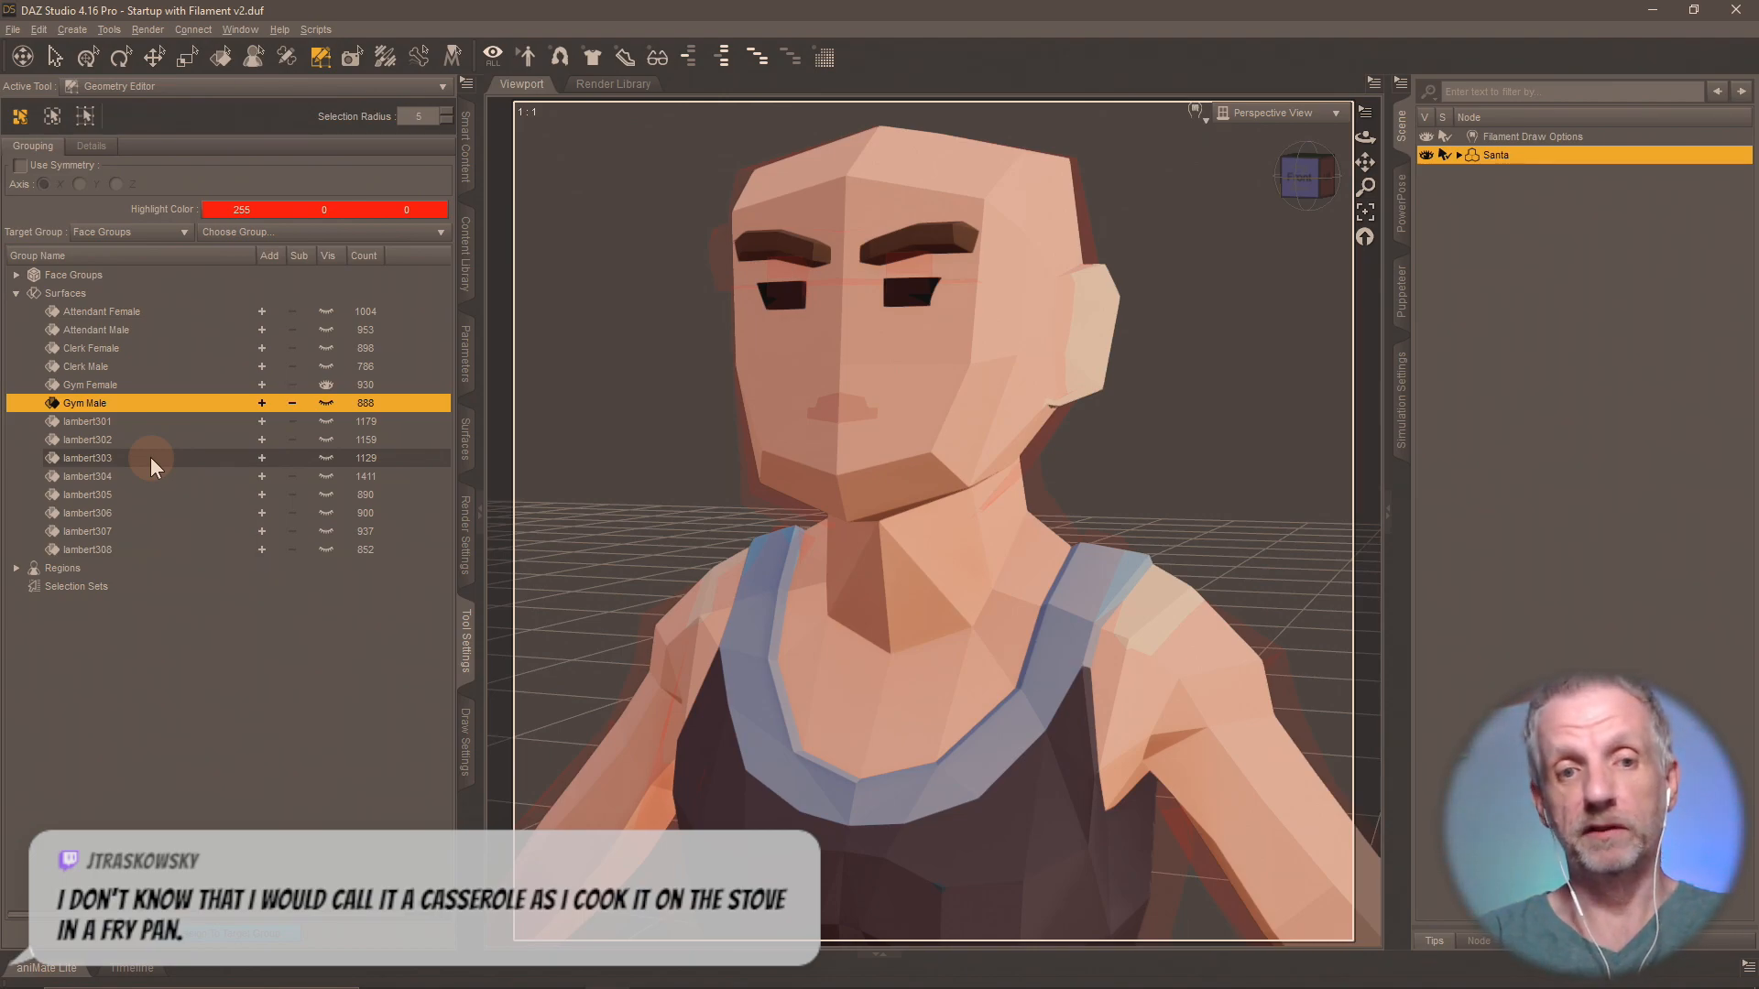
pyautogui.click(327, 403)
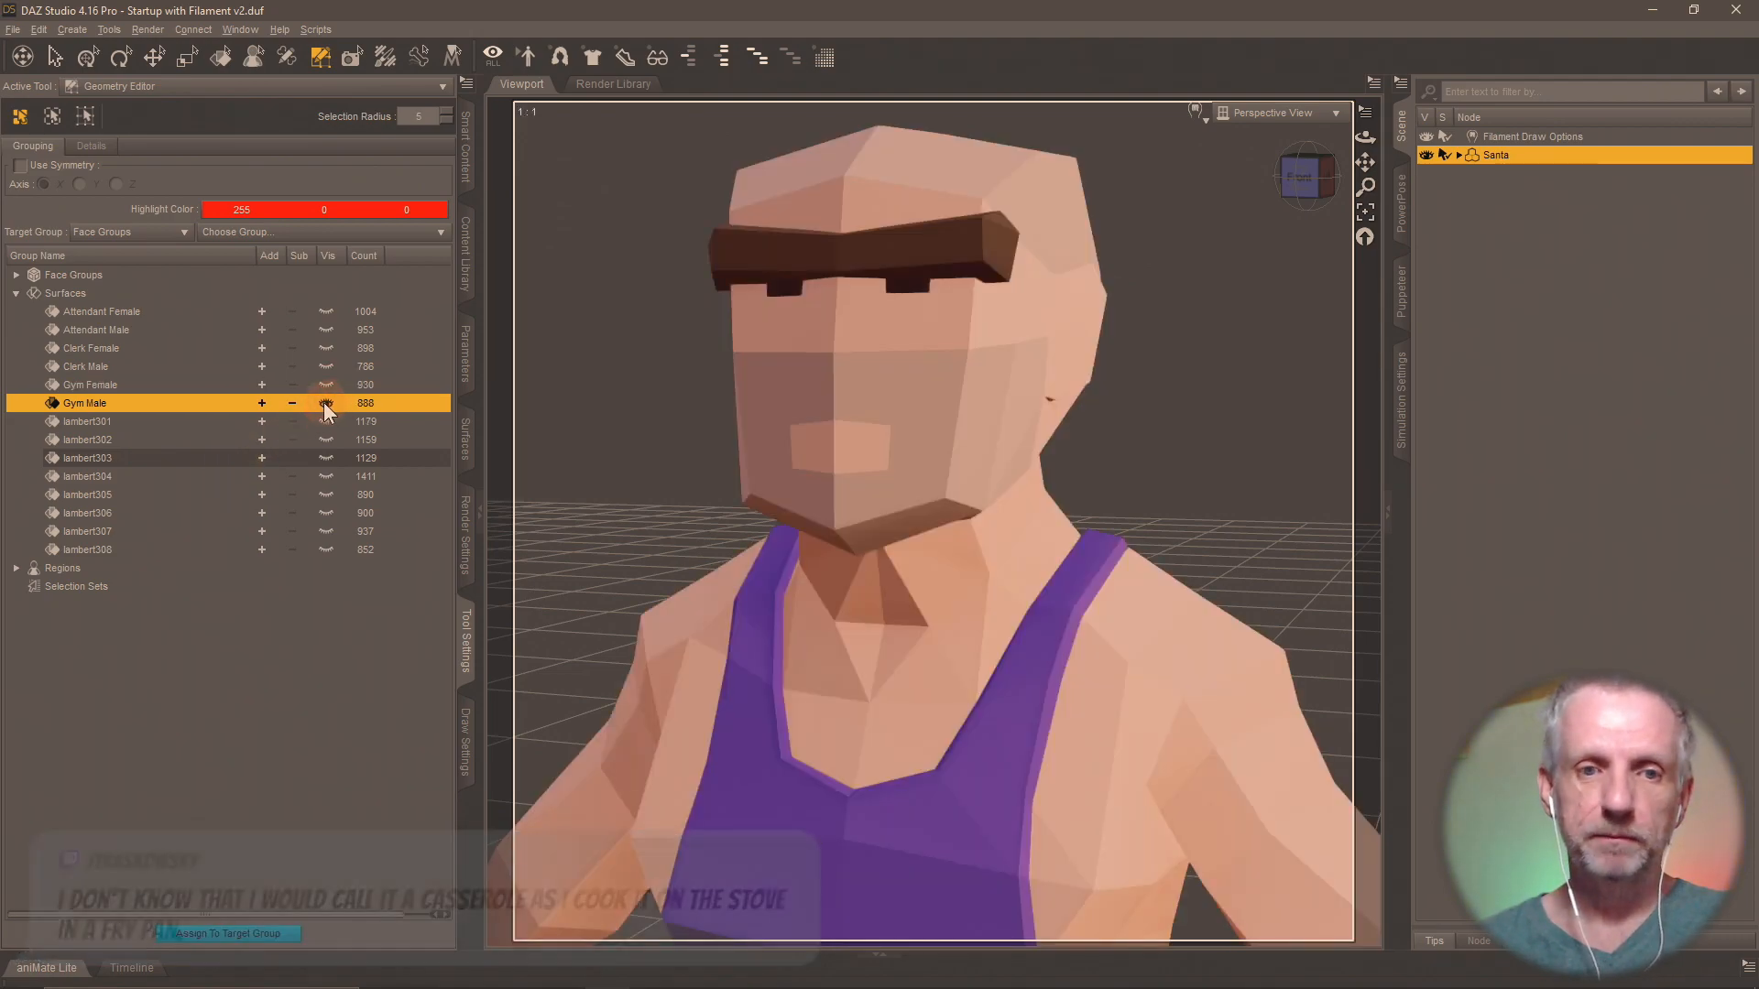
# Show surface group lambert301 in place of Gym Male and compare it with the hunter and musician meshes in Blender.
pyautogui.click(327, 421)
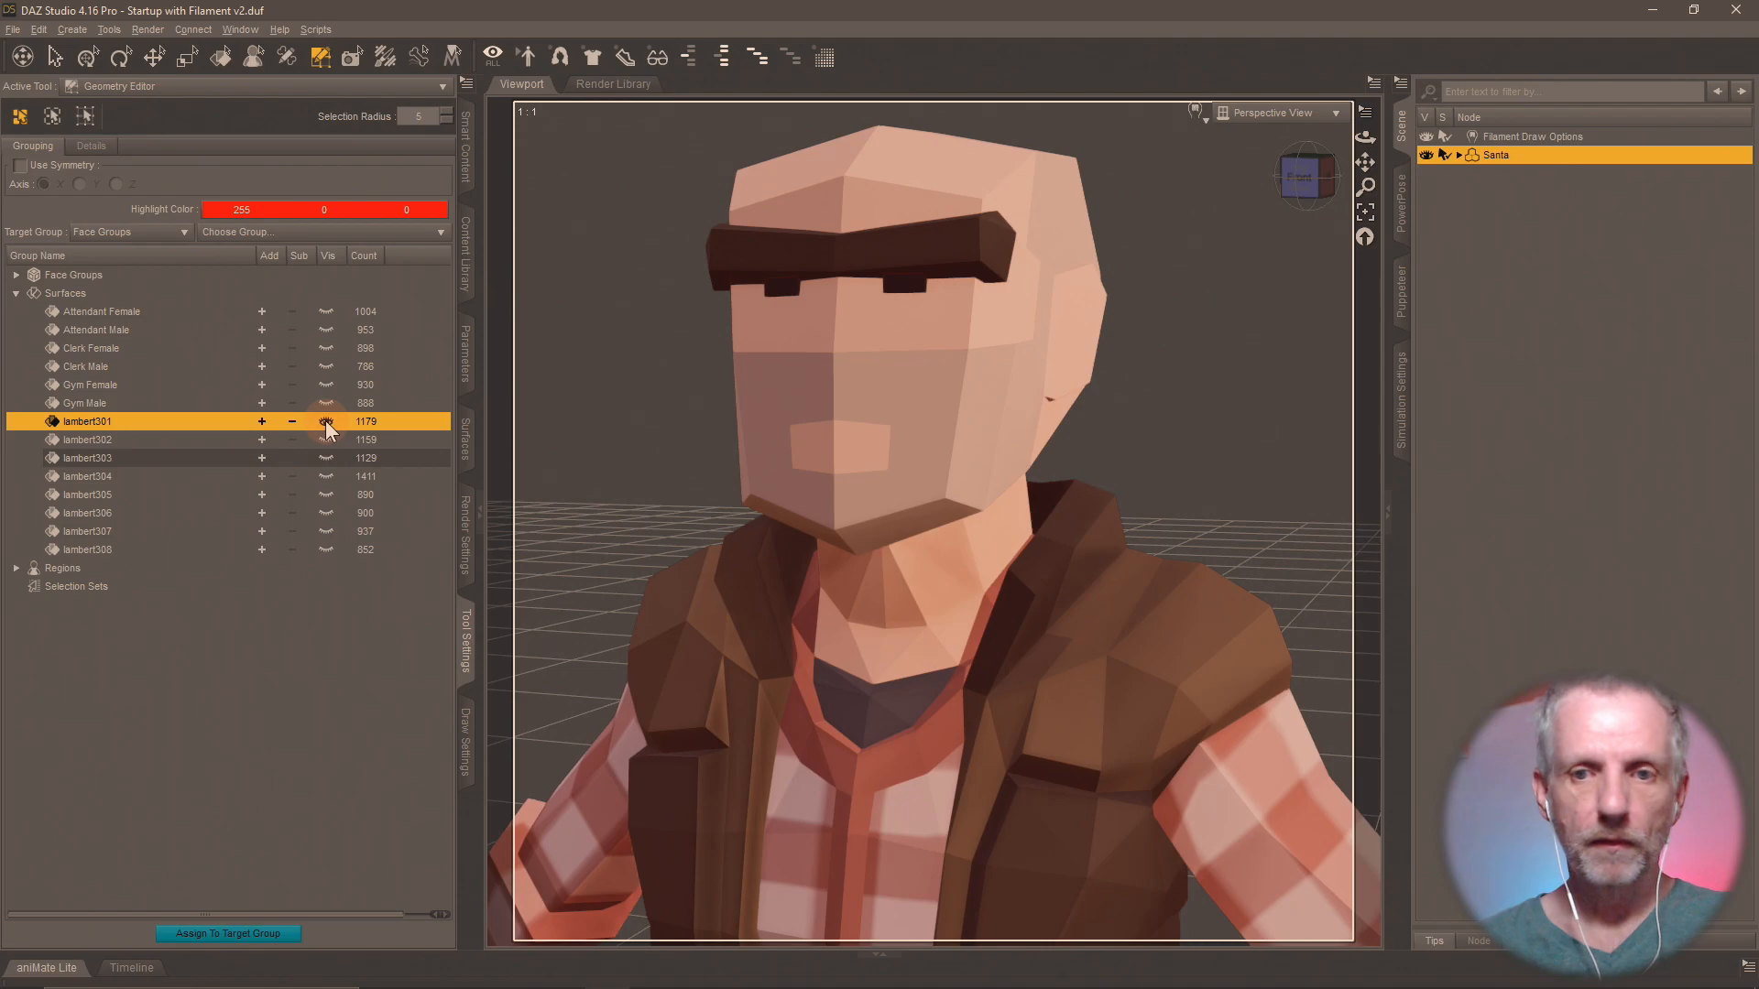
pyautogui.hotkey('alt', 'Tab')
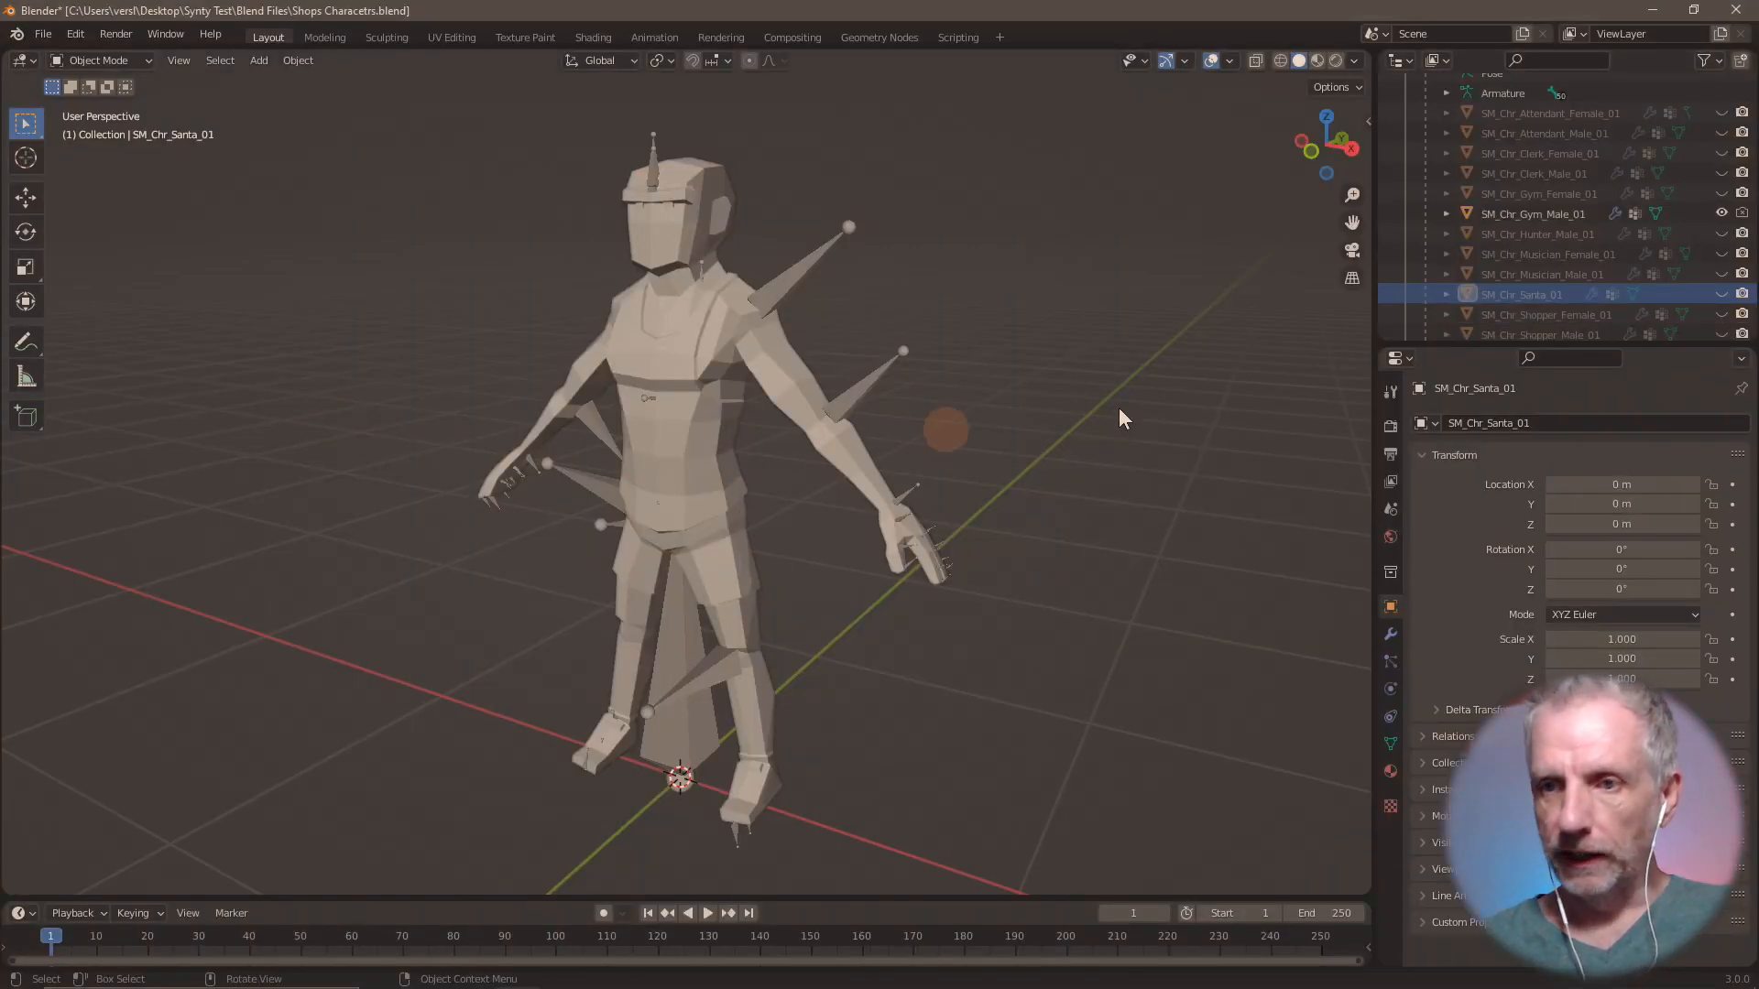
pyautogui.scroll(-2, 1592, 271)
pyautogui.click(1719, 178)
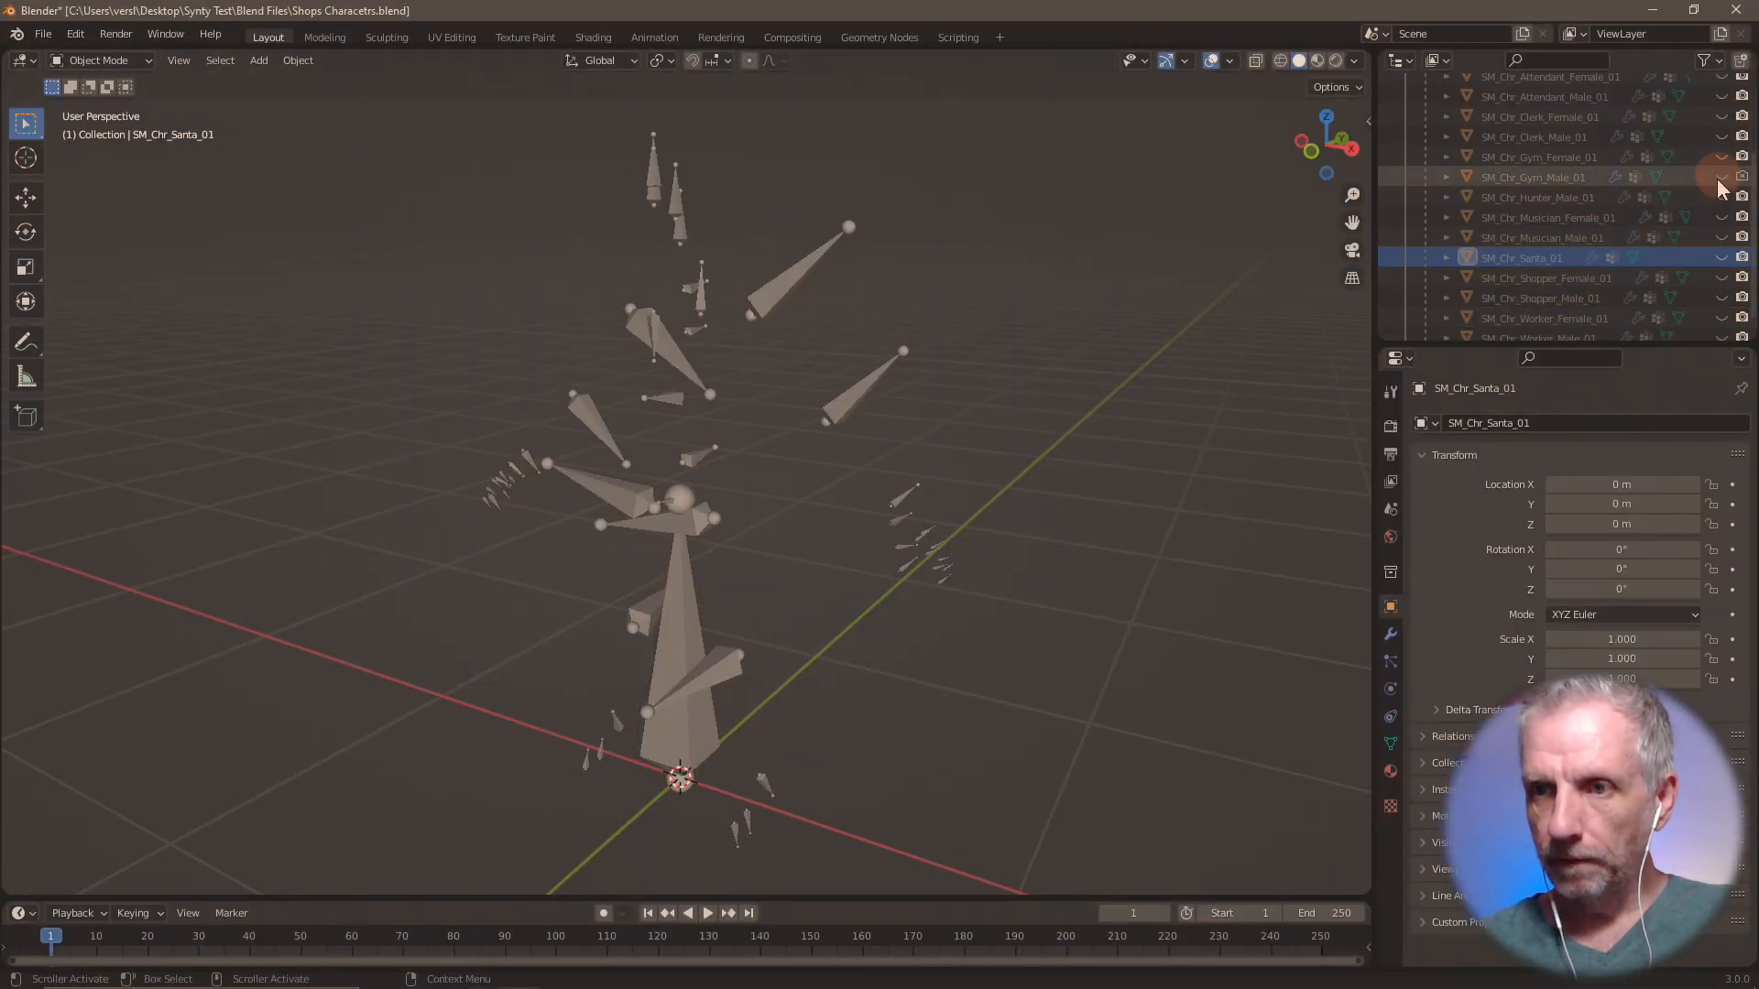
pyautogui.click(1722, 198)
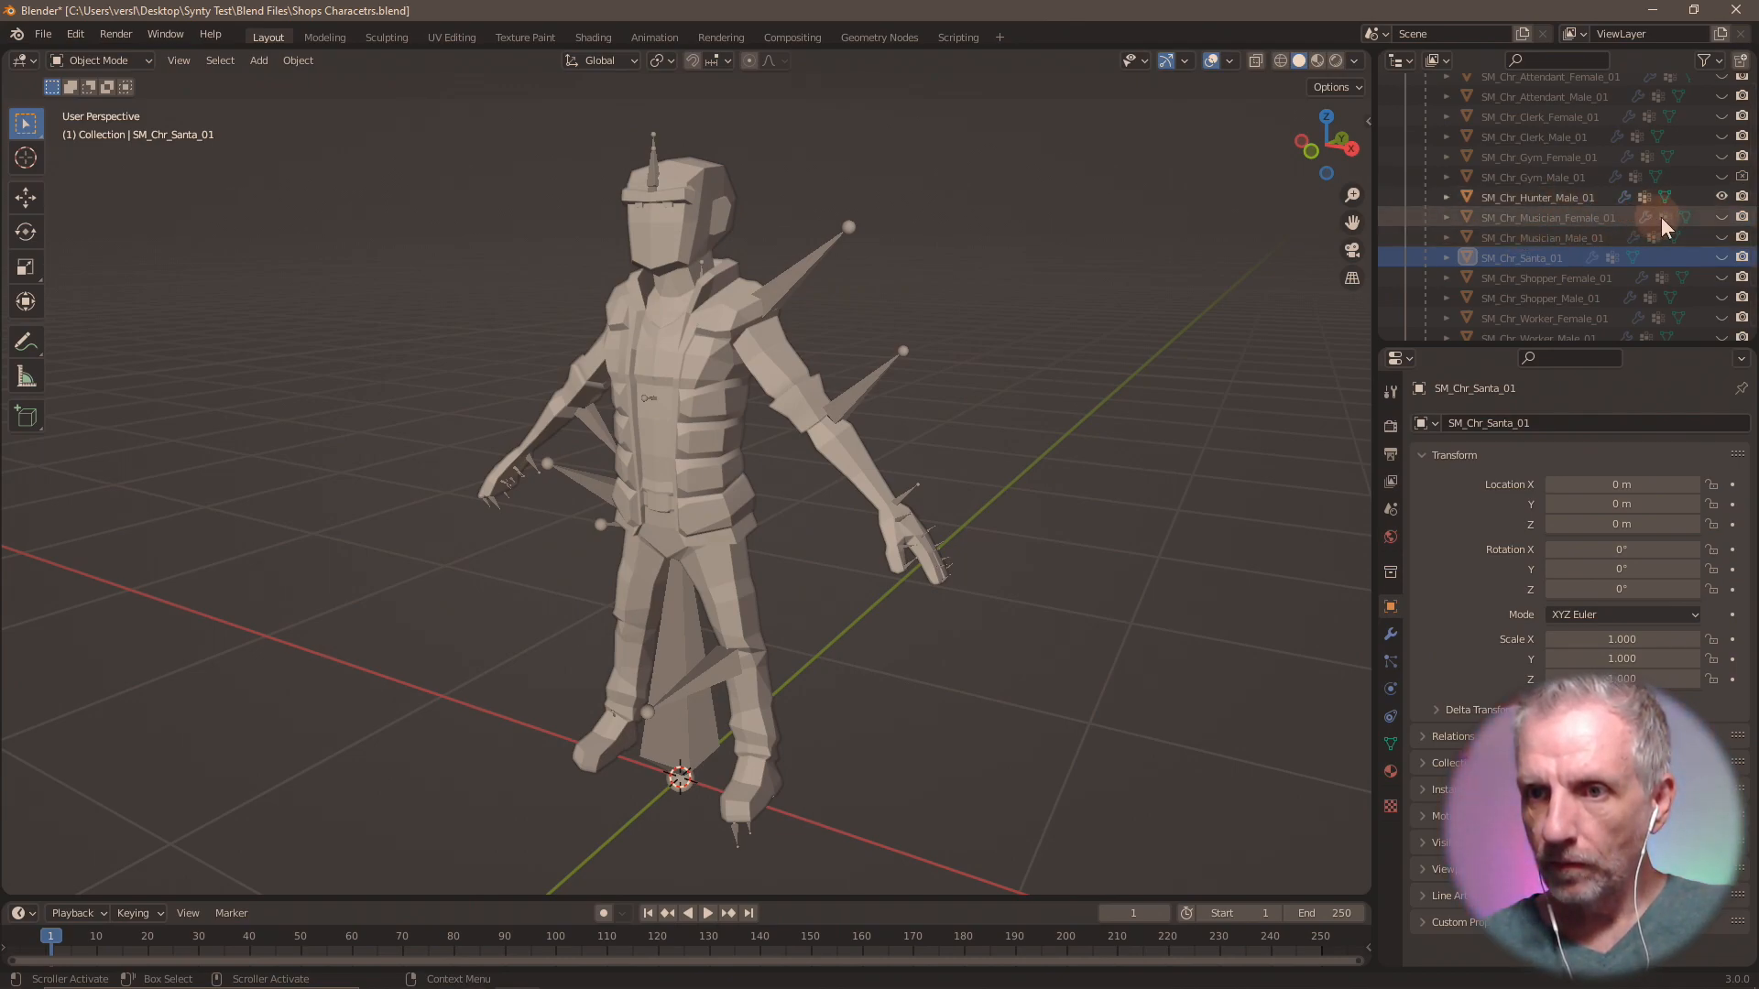
pyautogui.click(1723, 198)
pyautogui.click(1722, 217)
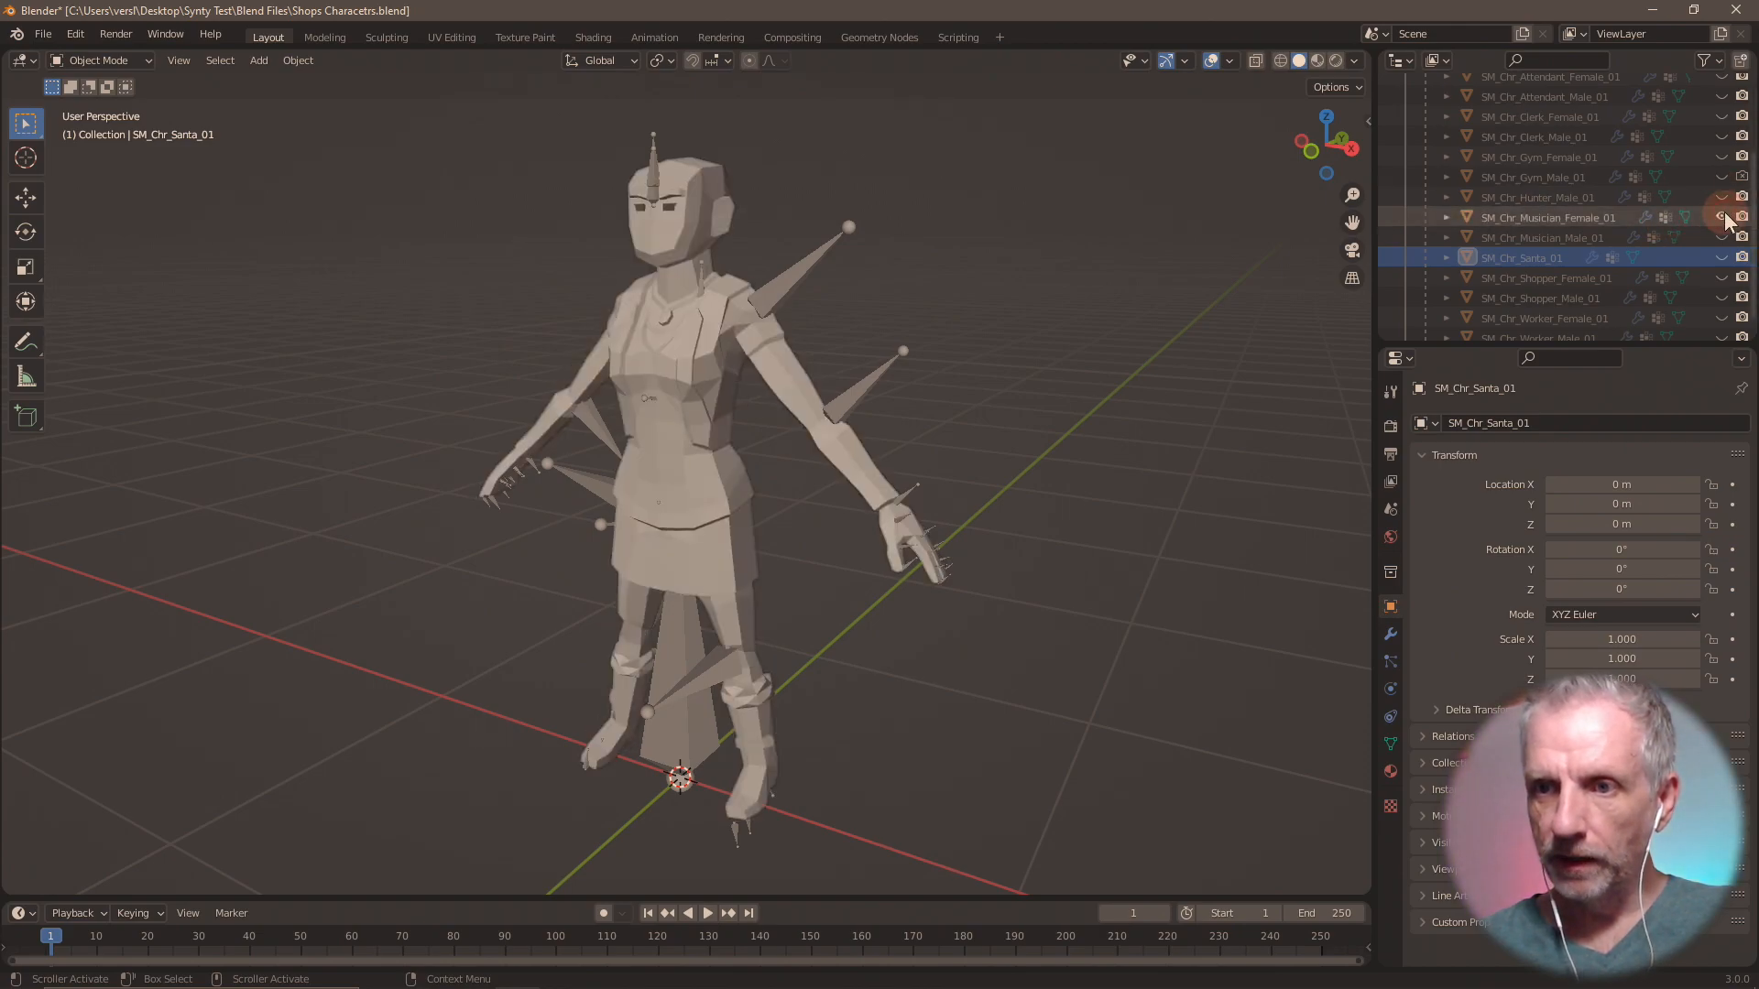
pyautogui.click(1723, 217)
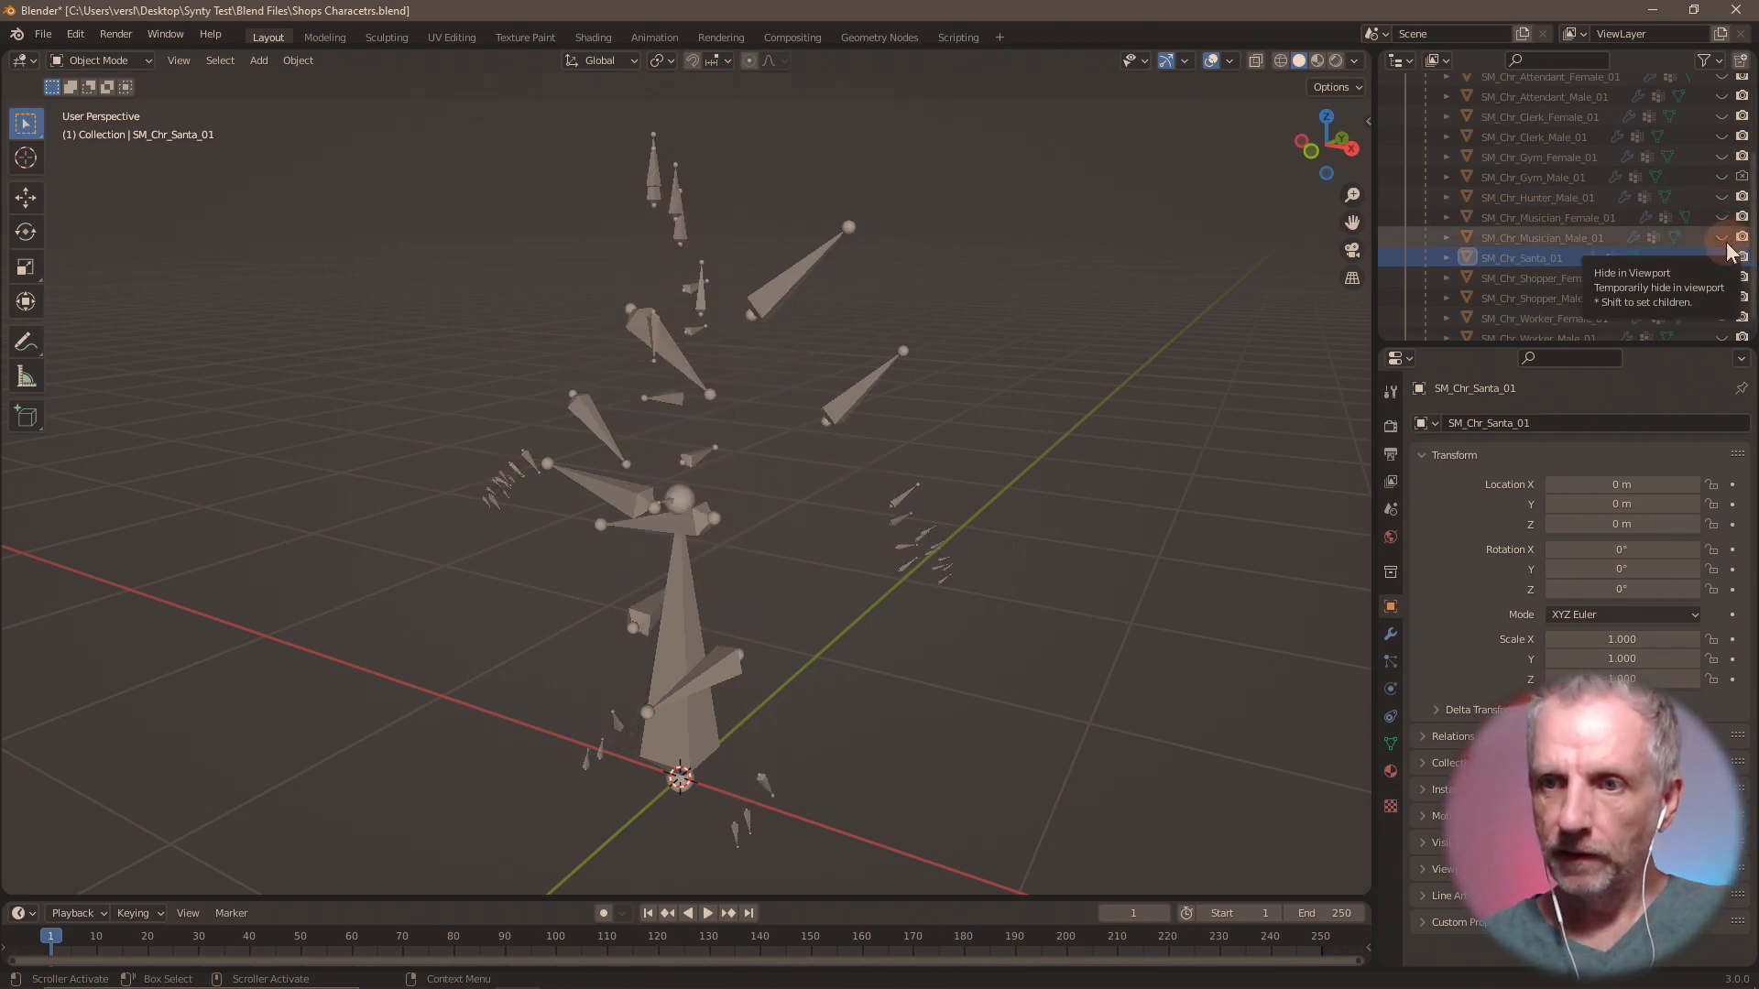
pyautogui.click(1722, 238)
pyautogui.click(1722, 237)
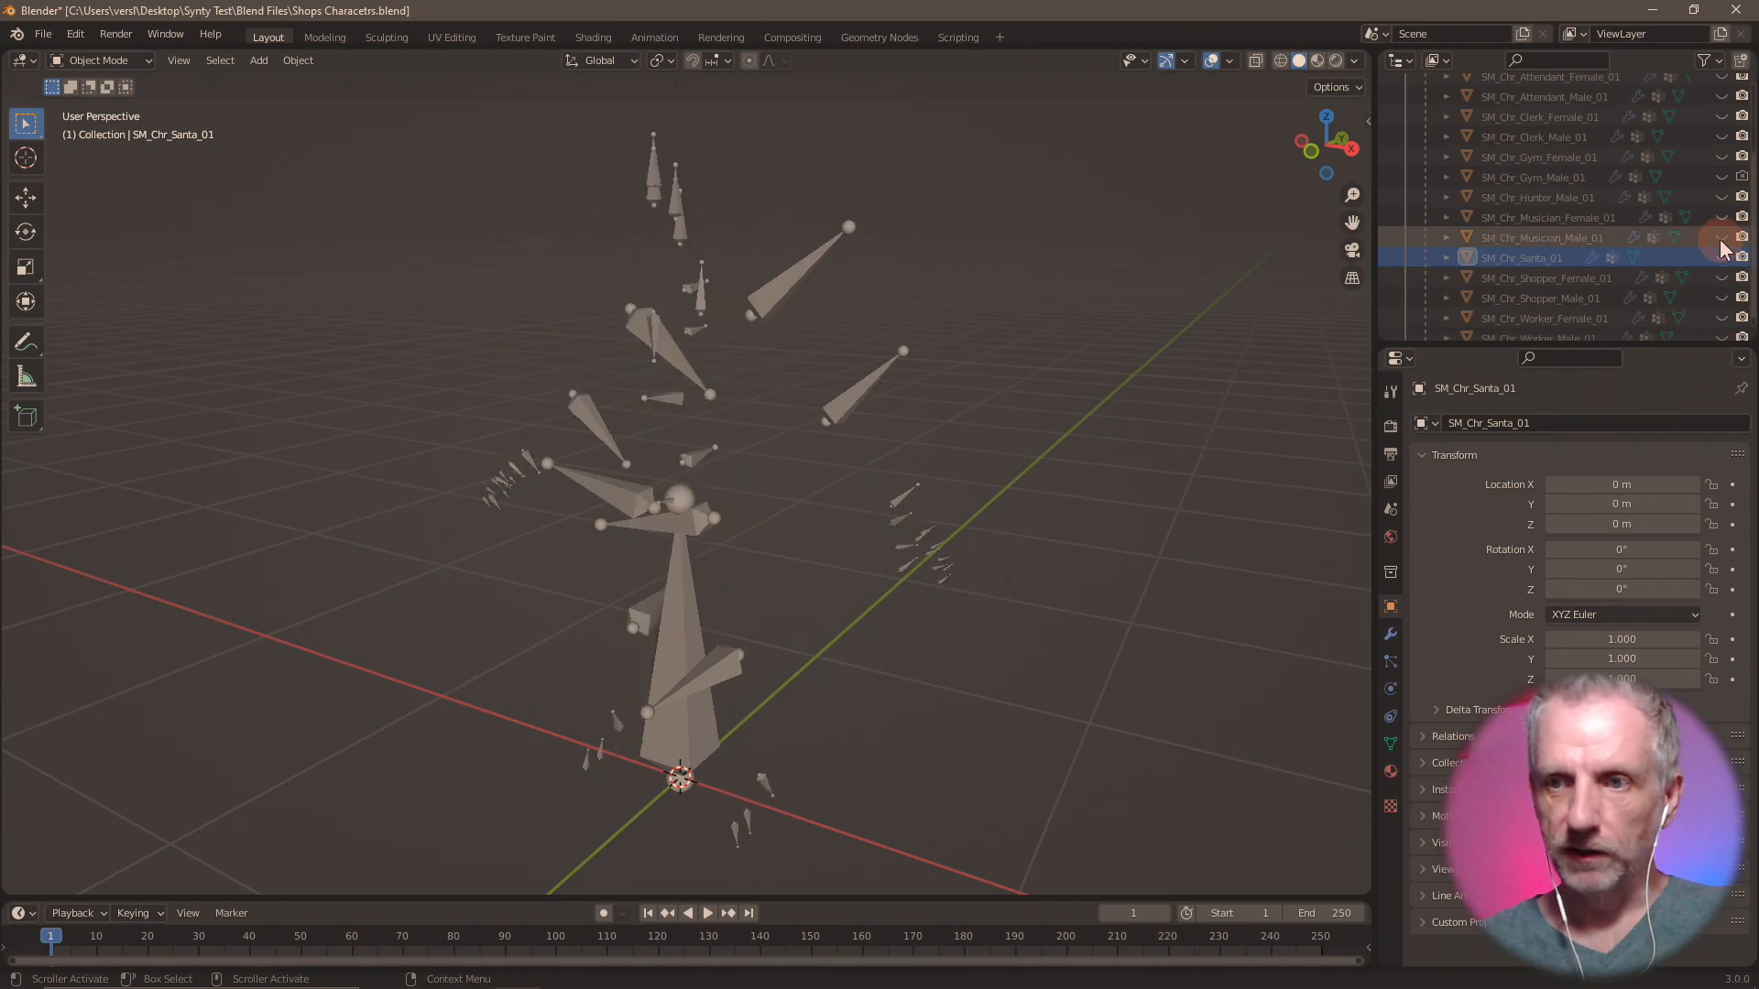
# Back in DAZ Studio, rename surface group lambert301 as "Hunter Male".
pyautogui.hotkey('alt', 'Tab')
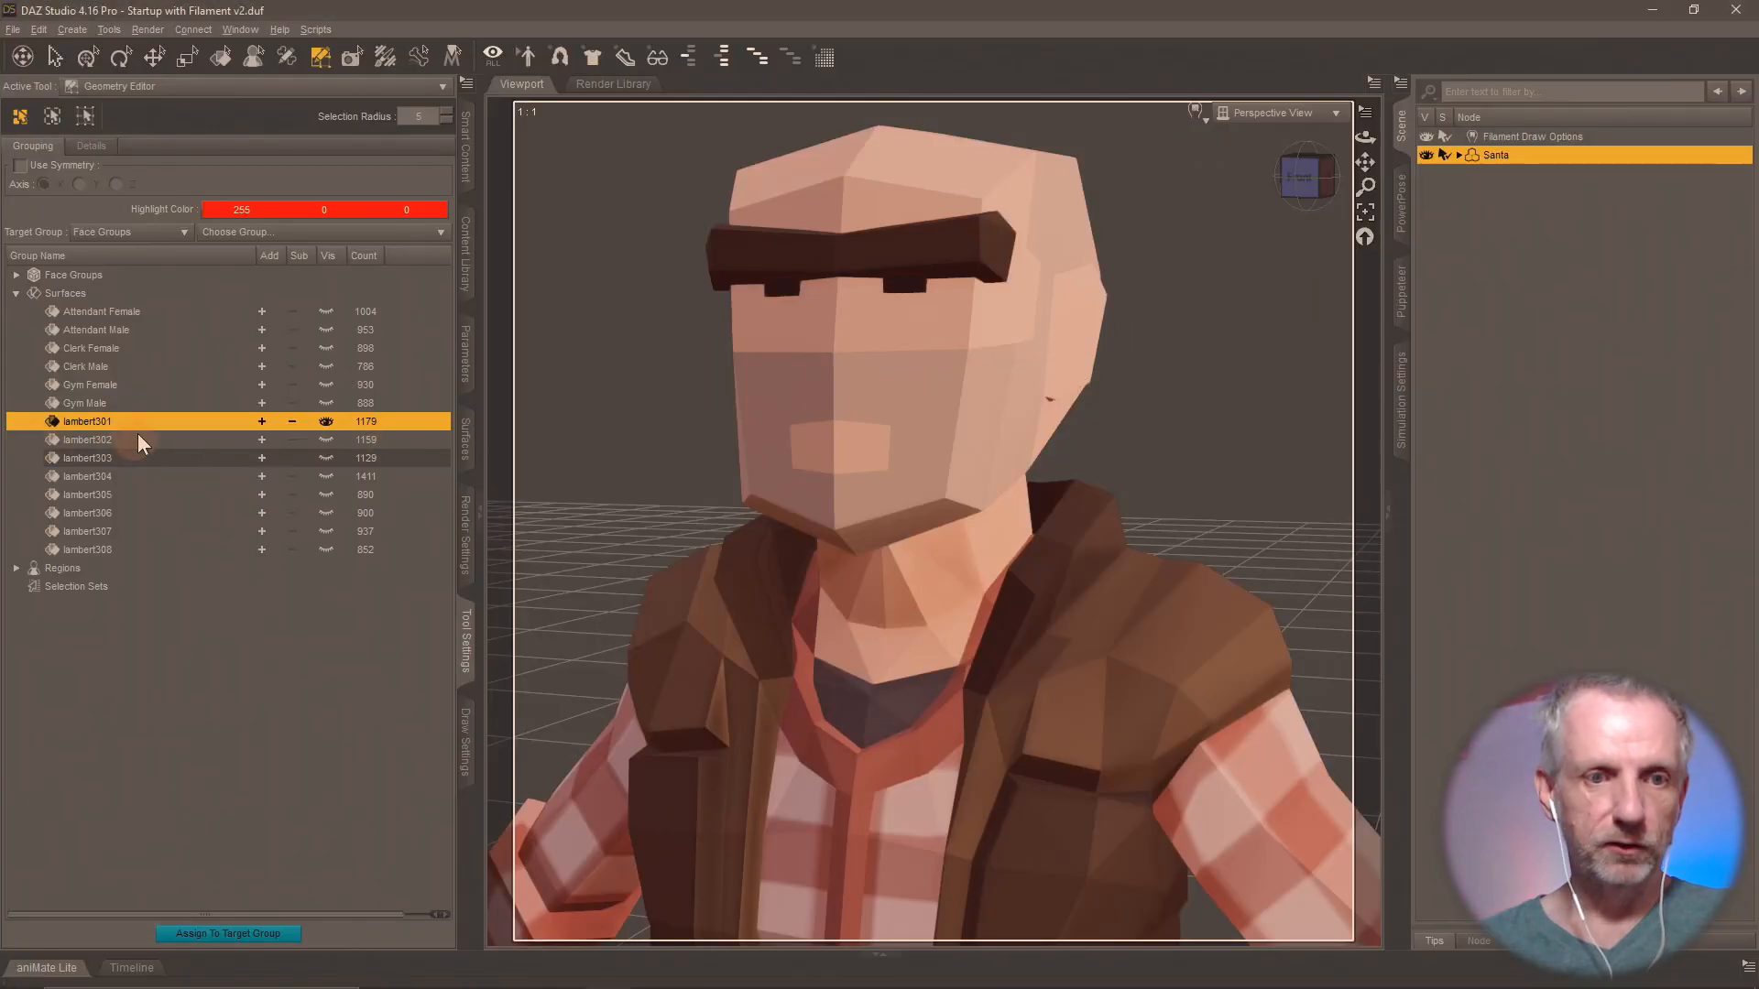
pyautogui.doubleClick(107, 422)
pyautogui.write('Hunter Male')
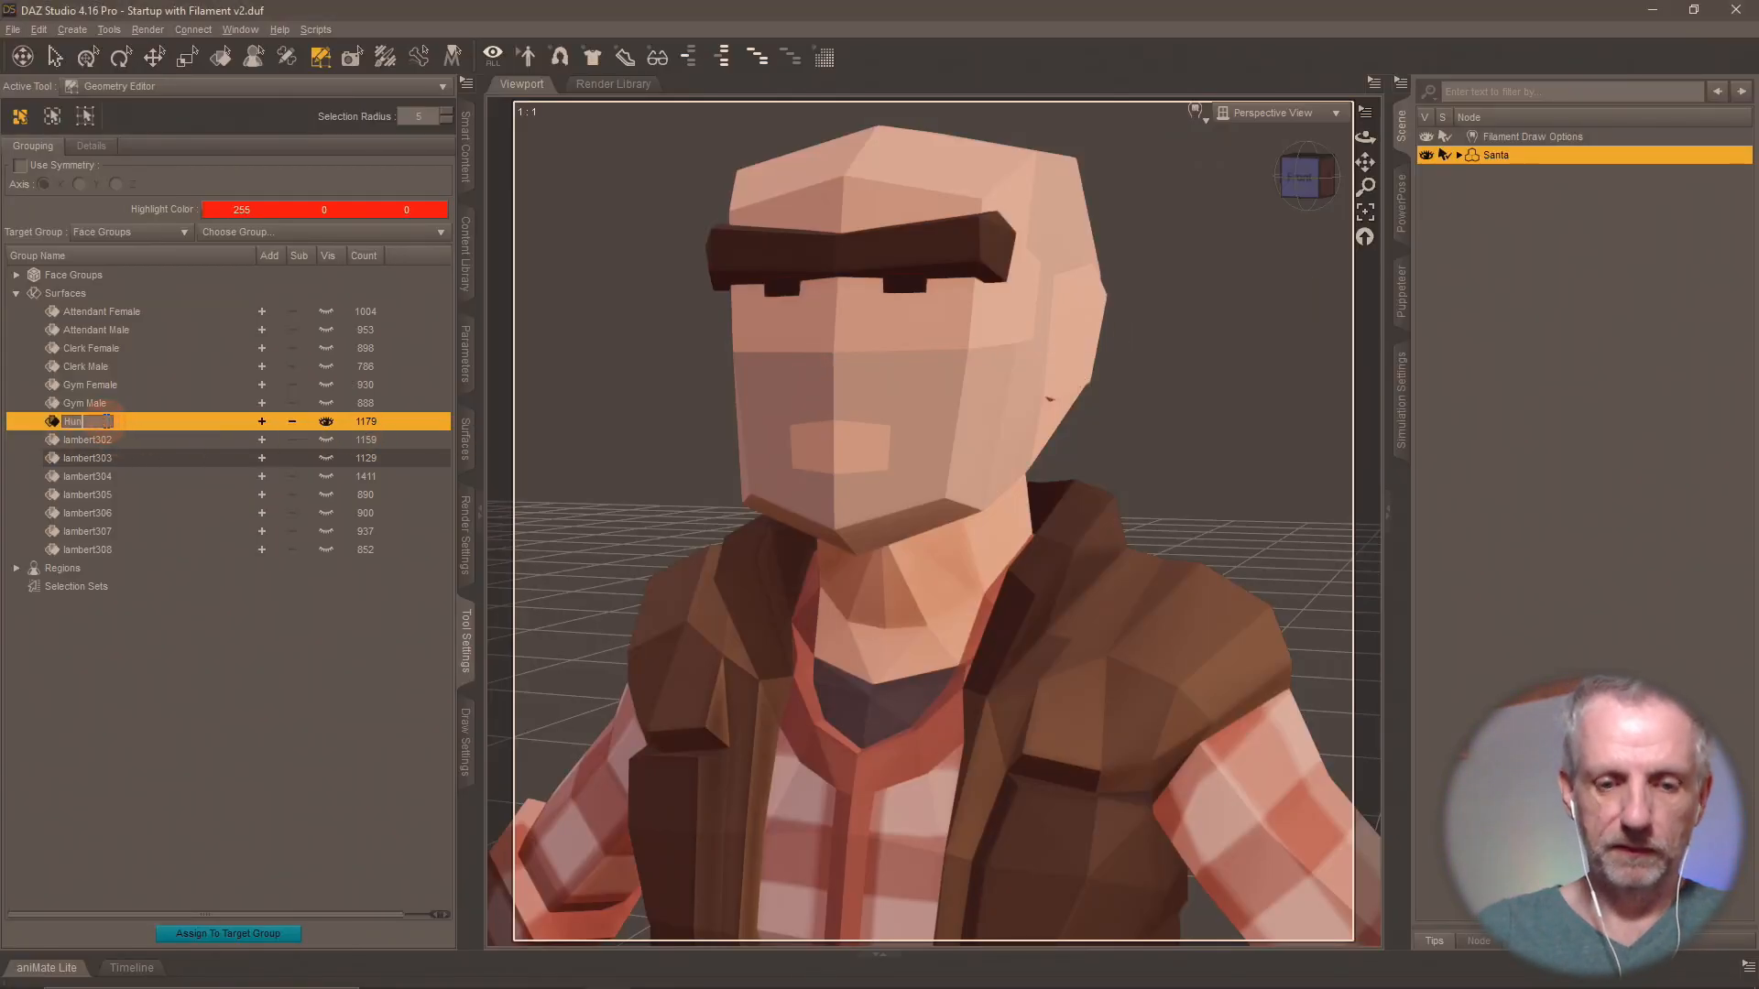
pyautogui.press('Return')
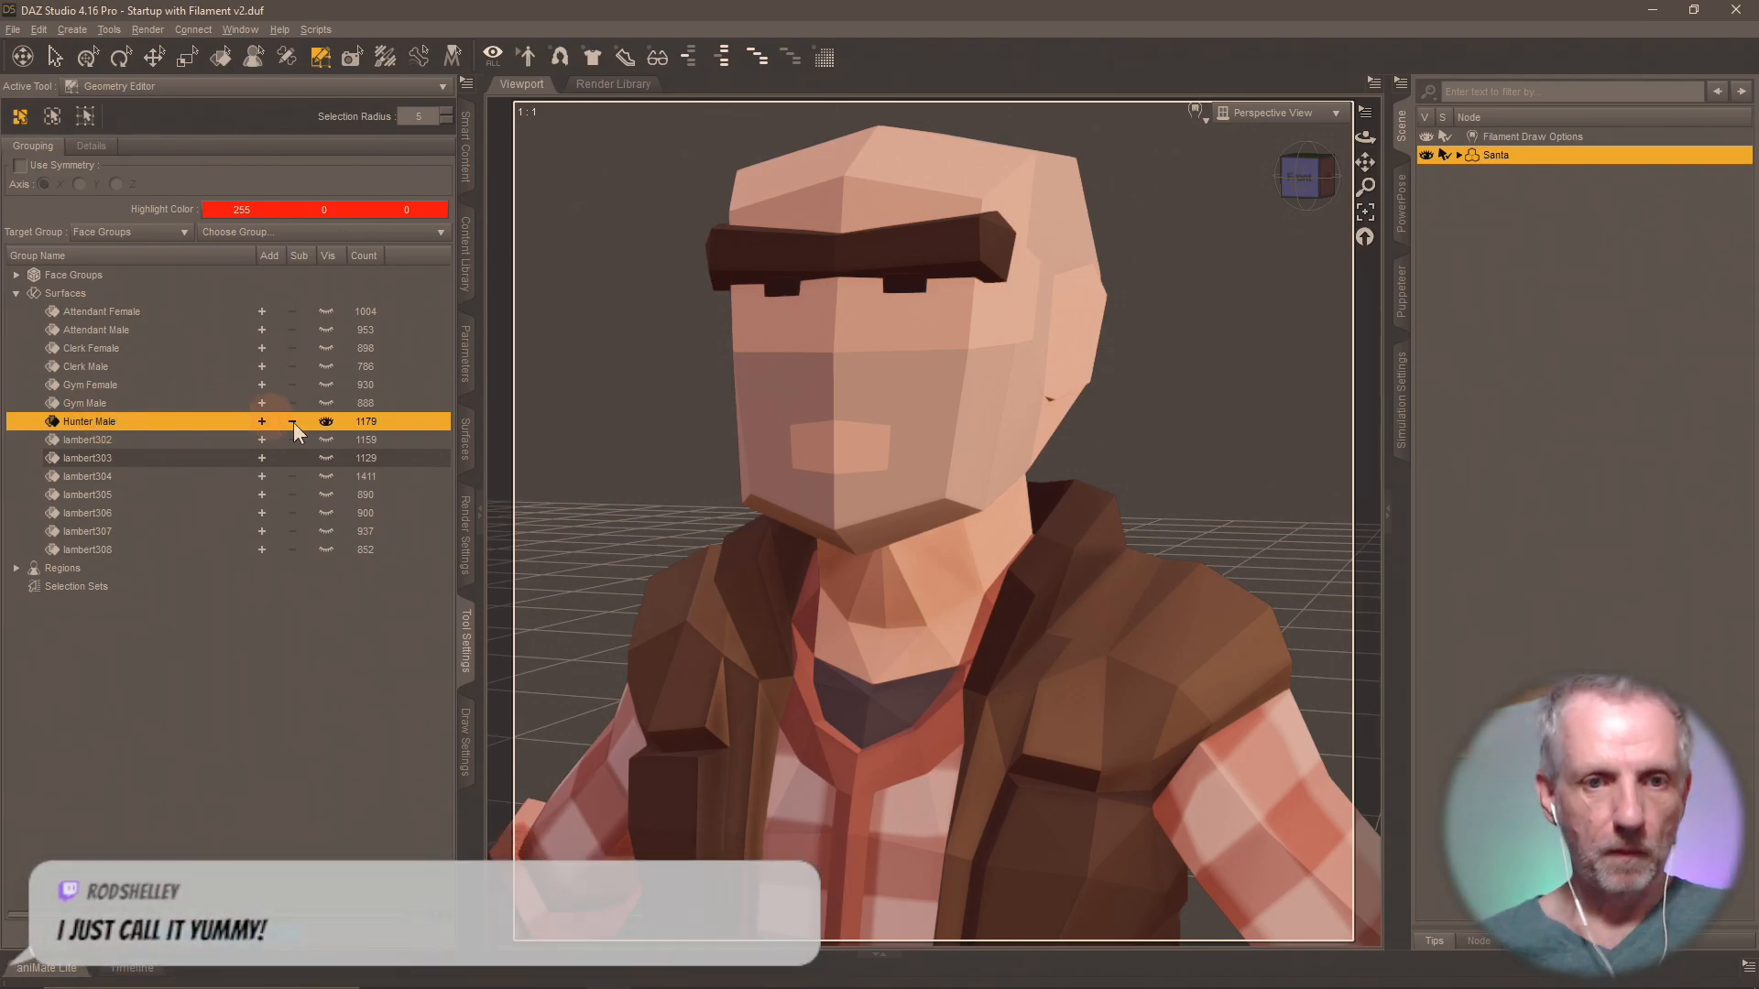
# Show surface group lambert302 in place of Hunter Male and rename it "Musician Female".
pyautogui.click(328, 433)
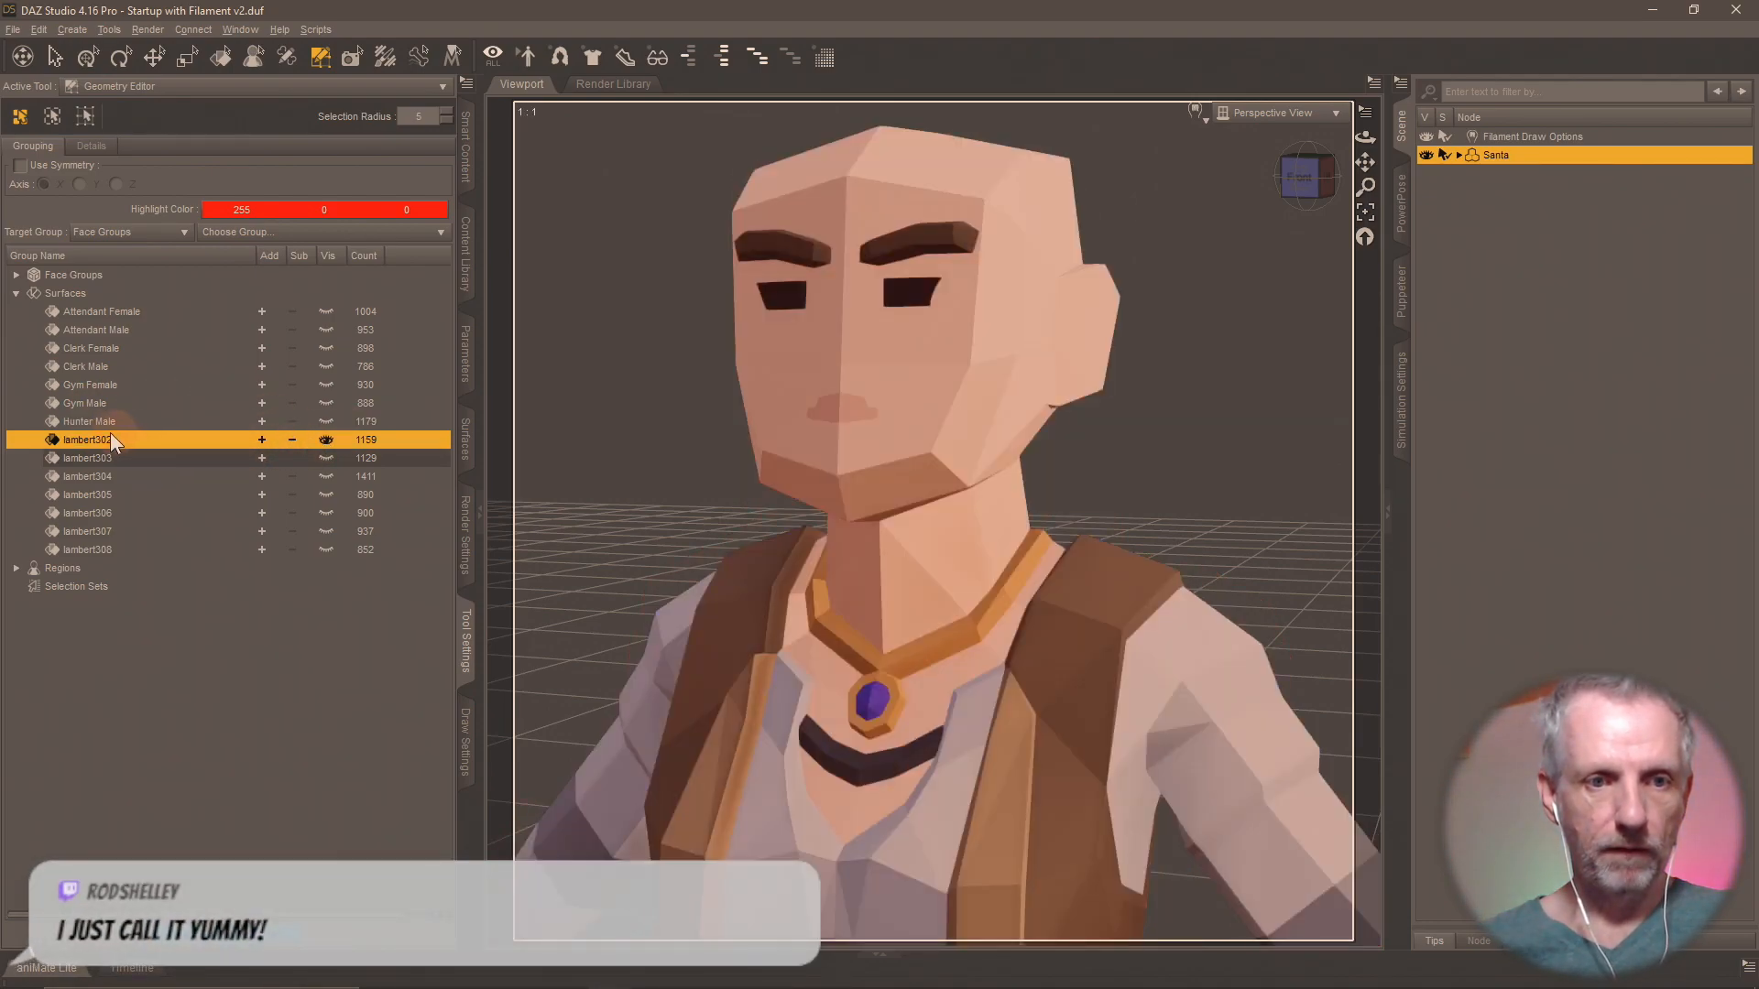
pyautogui.write('Music')
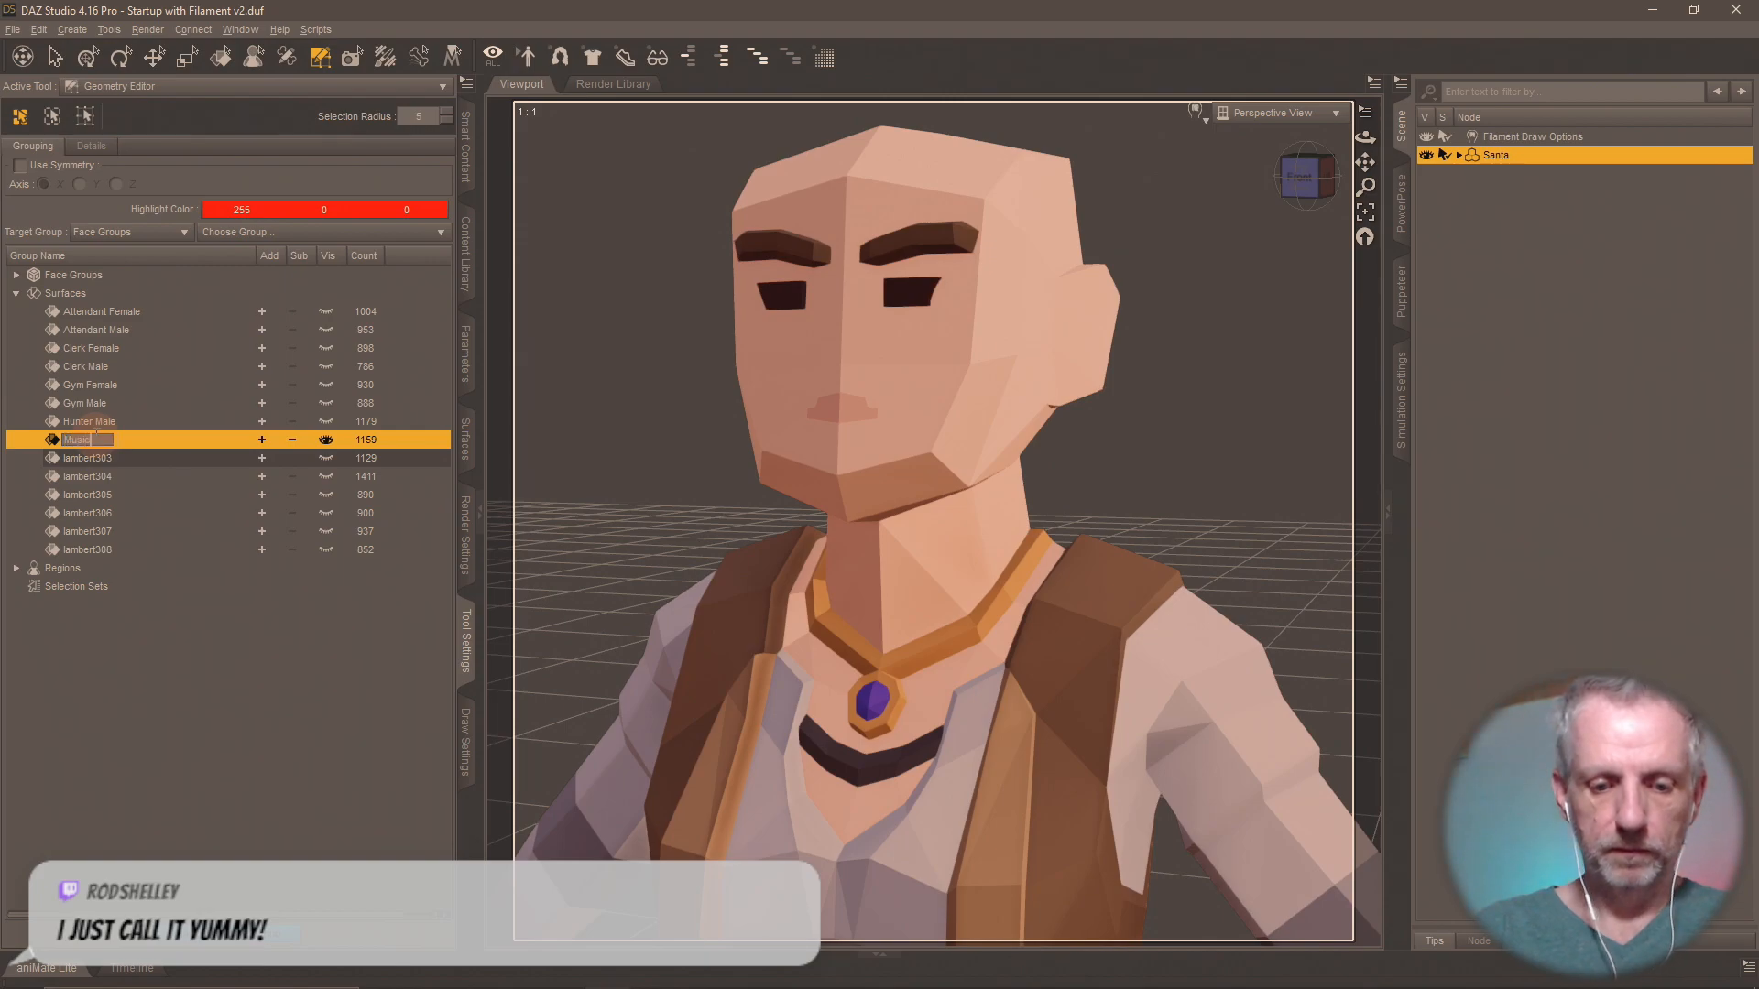
pyautogui.write('ian Female')
pyautogui.press('Return')
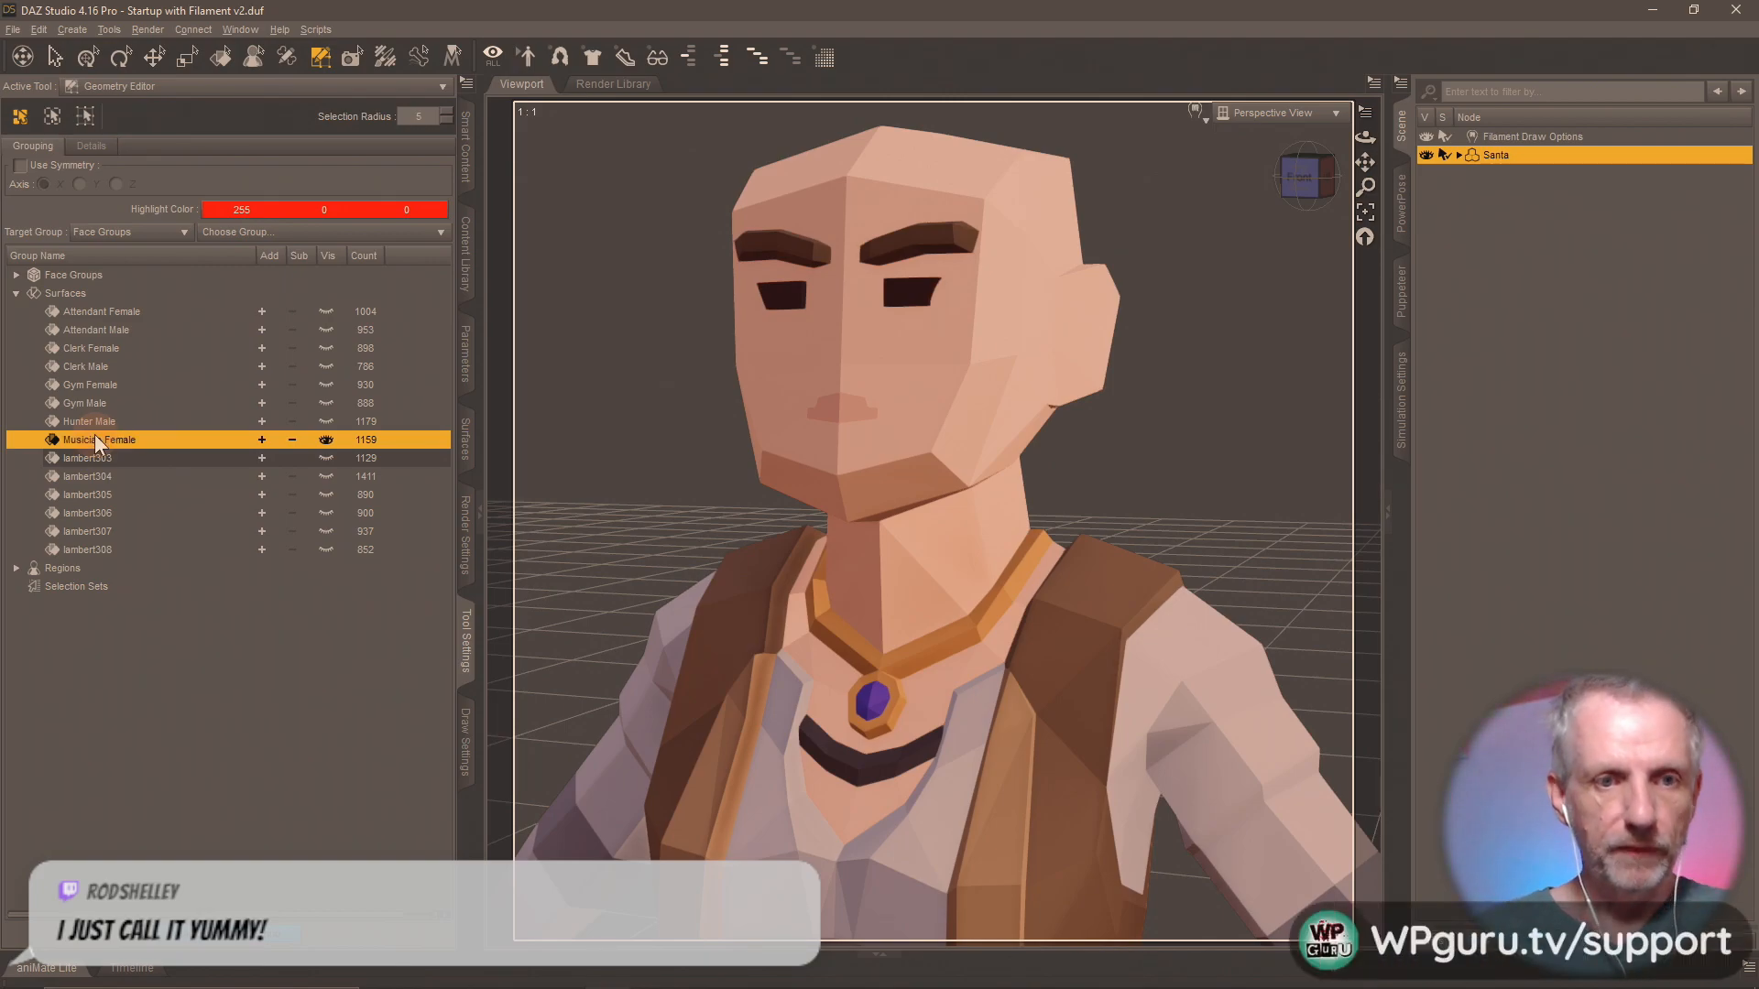
# Show surface group lambert303 in place of Musician Female and rename it "Musician Male".
pyautogui.click(326, 452)
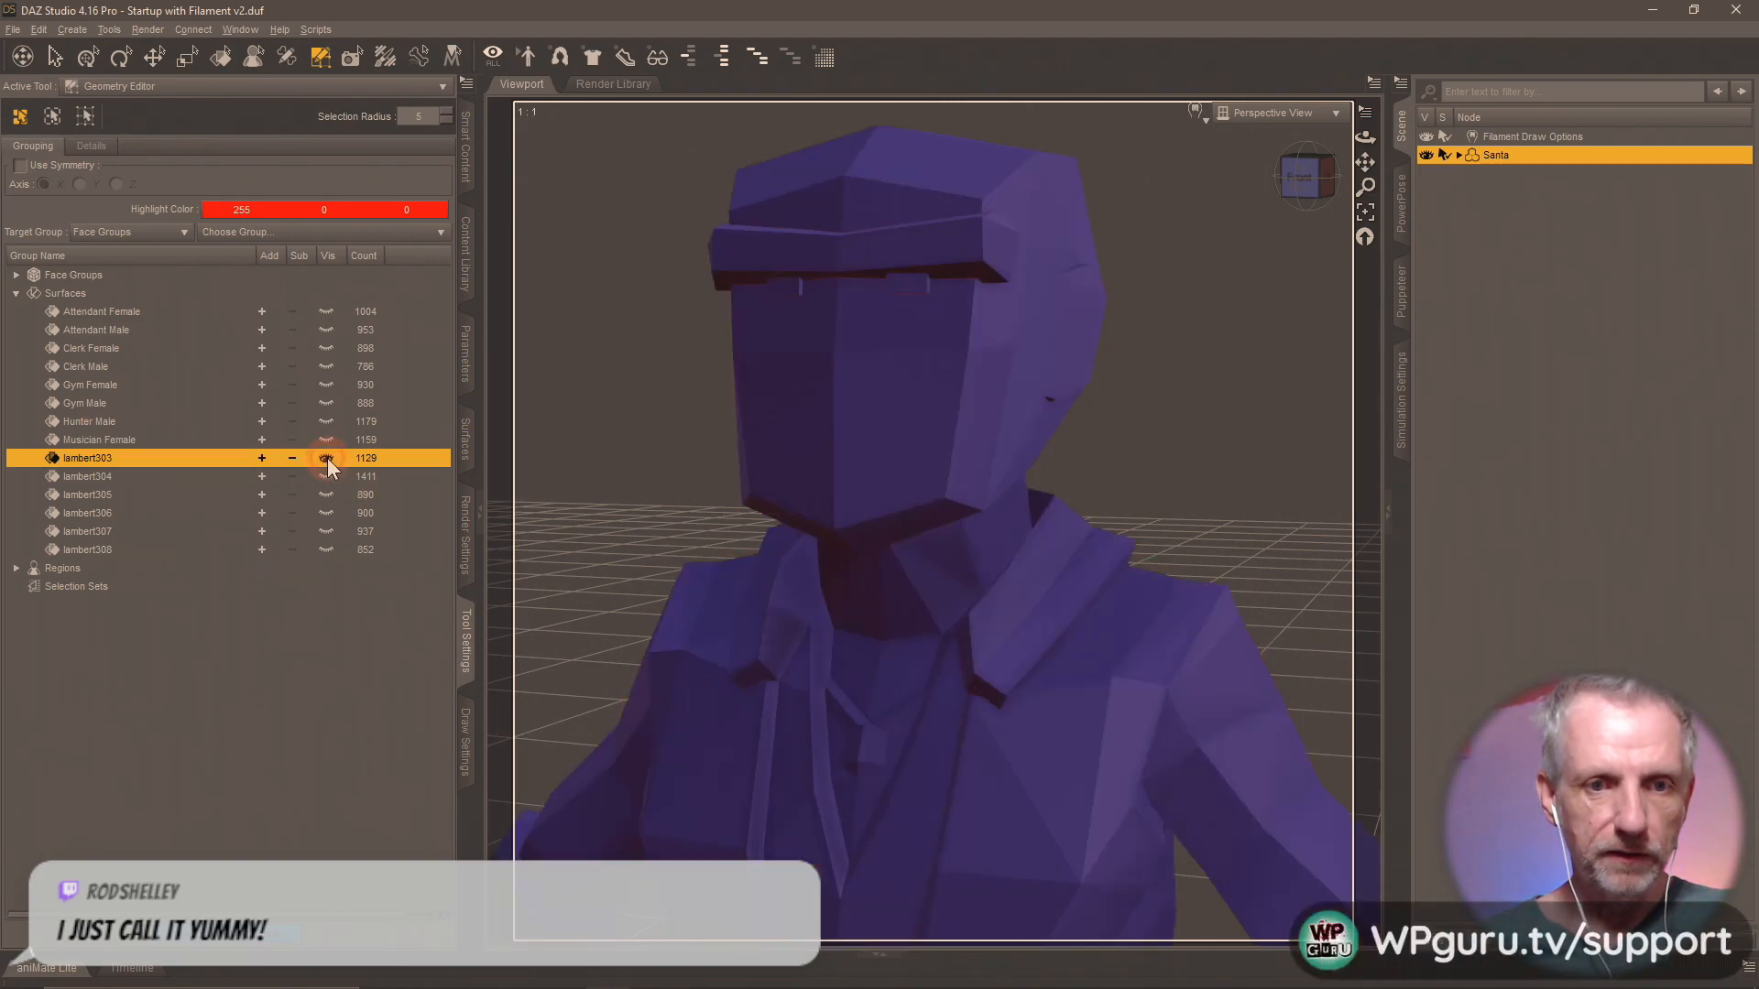
pyautogui.doubleClick(101, 458)
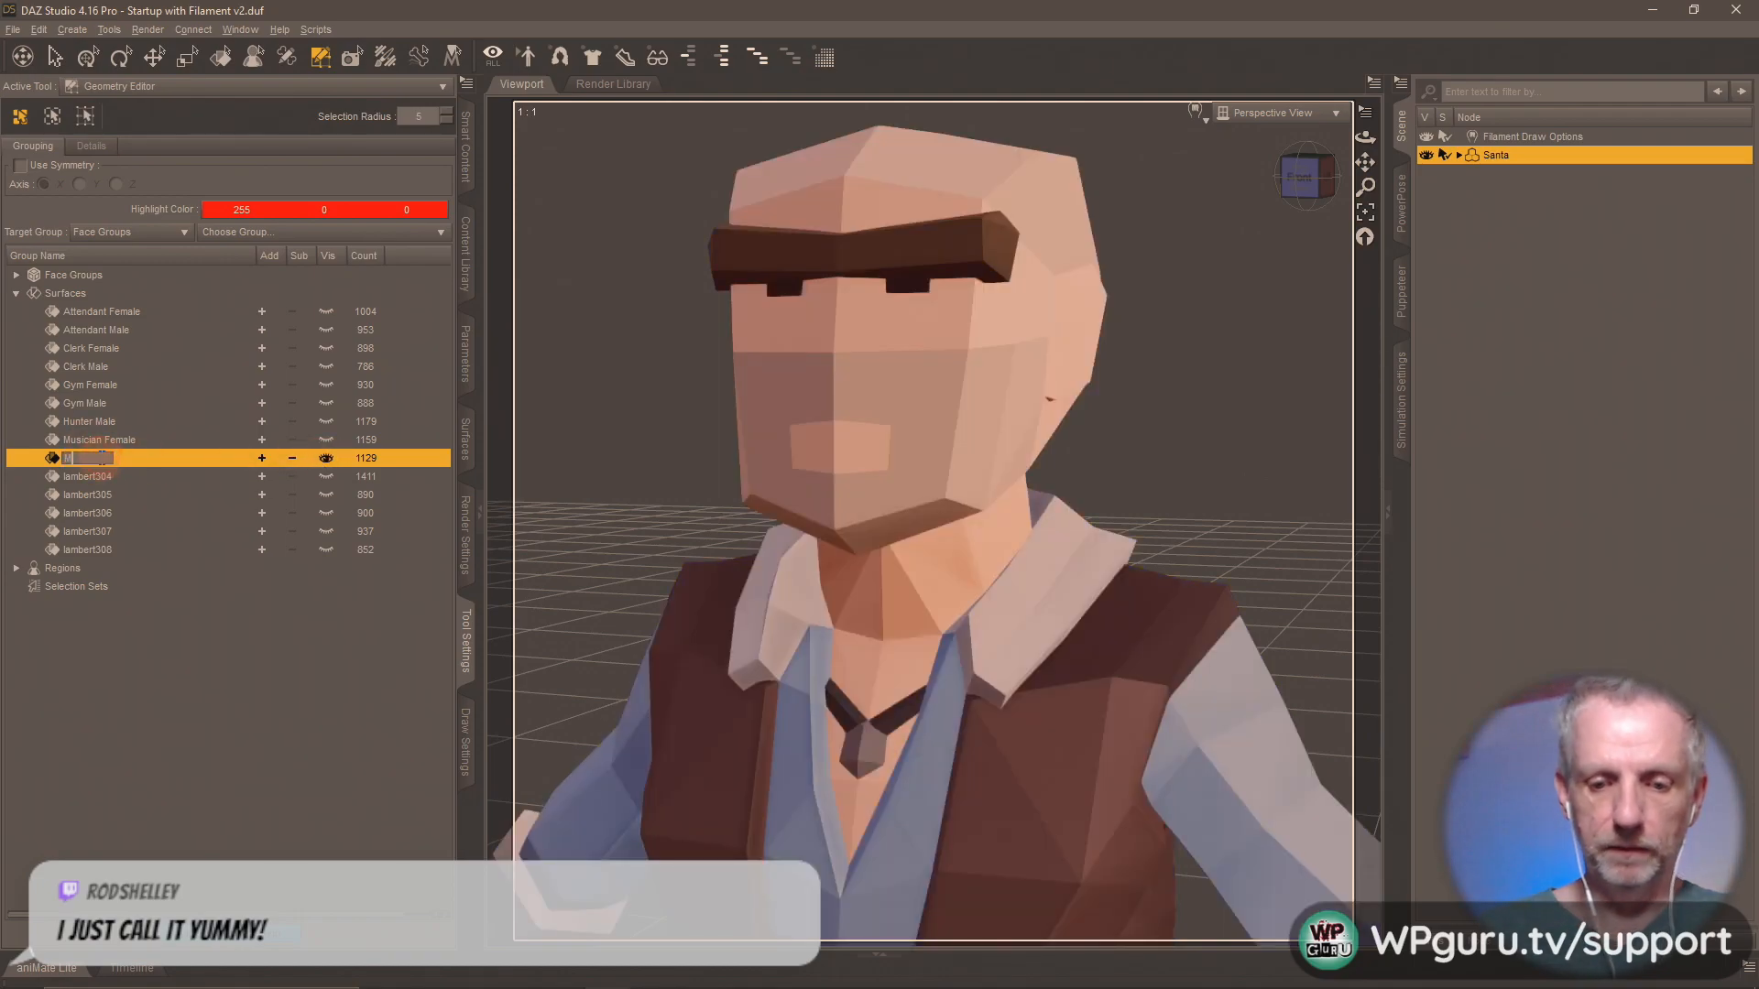
pyautogui.write('Musician Male')
pyautogui.press('Return')
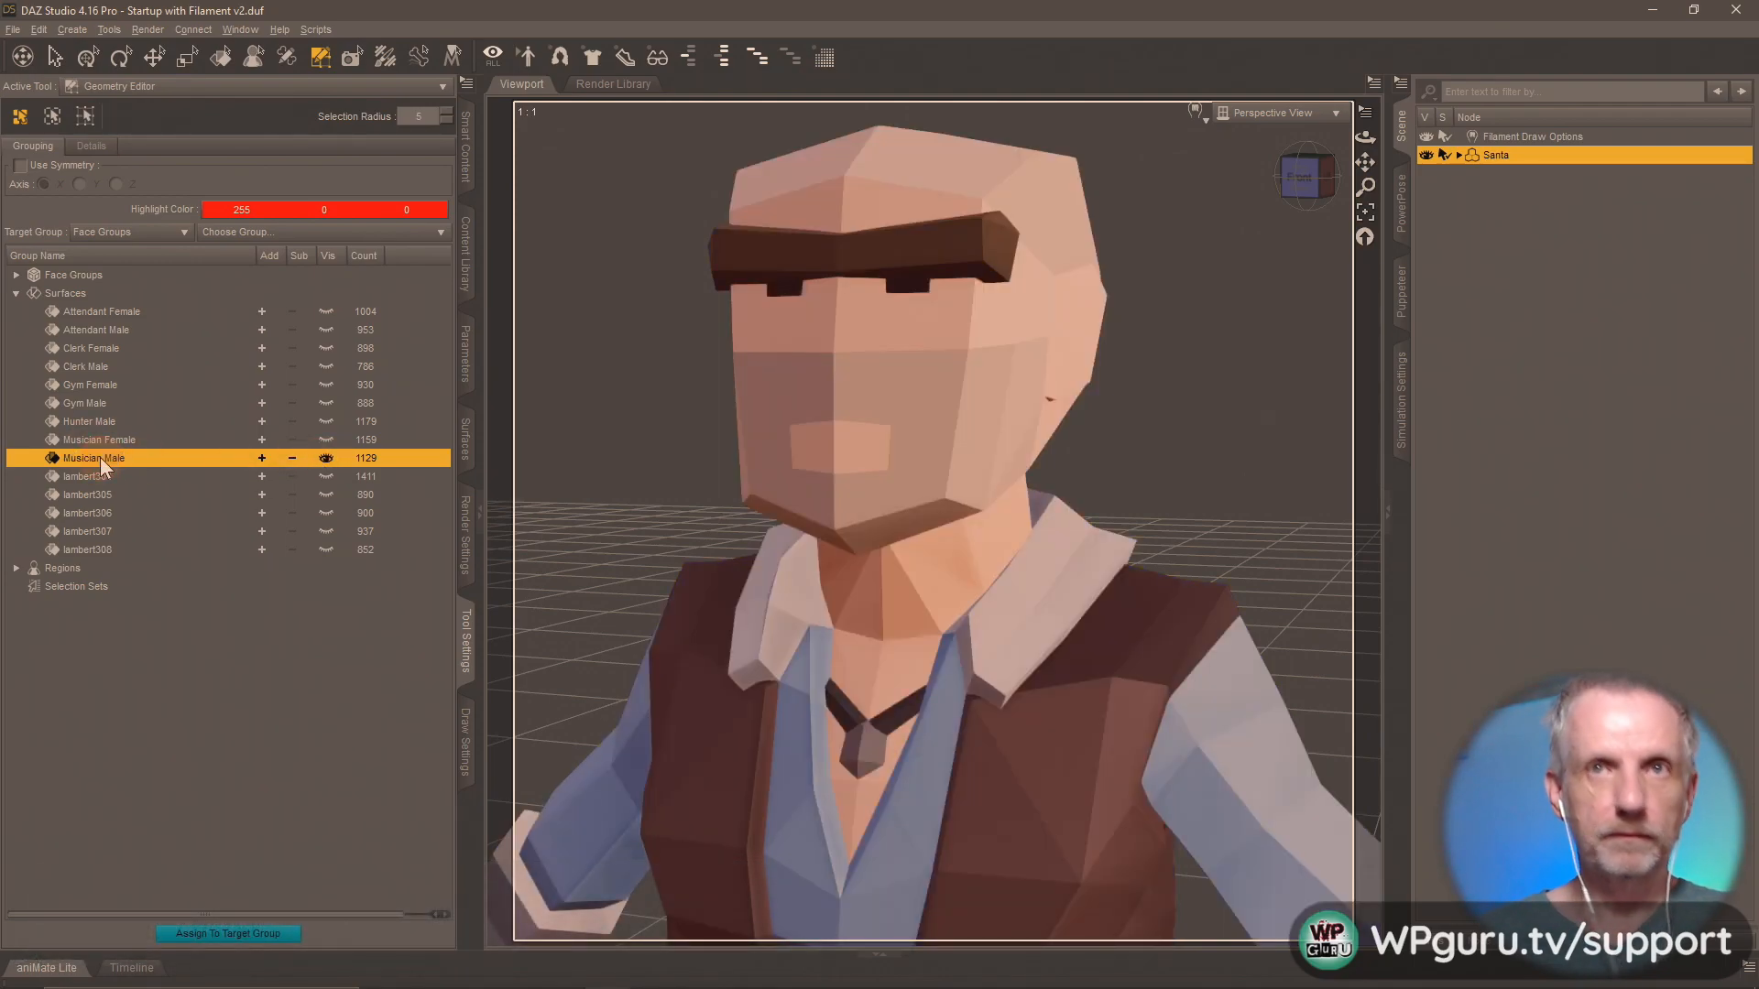
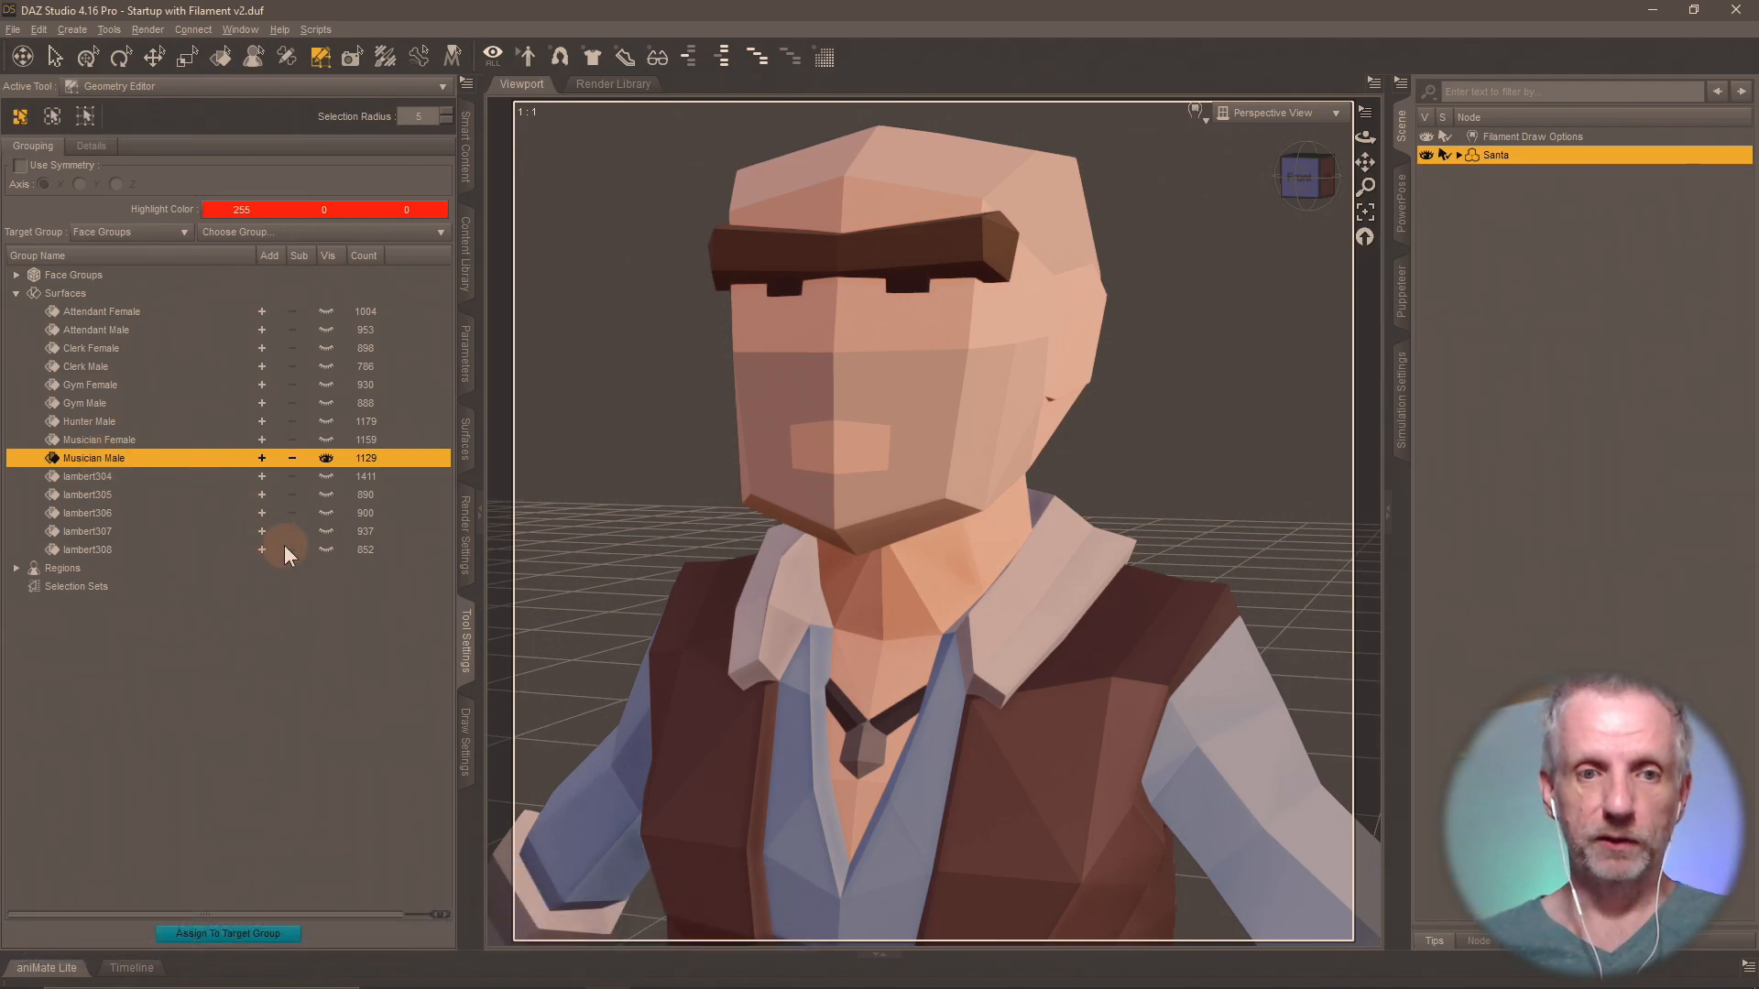
# Show surface group lambert304 in place of Musician Male and rename it "Santa".
pyautogui.click(322, 460)
pyautogui.click(205, 477)
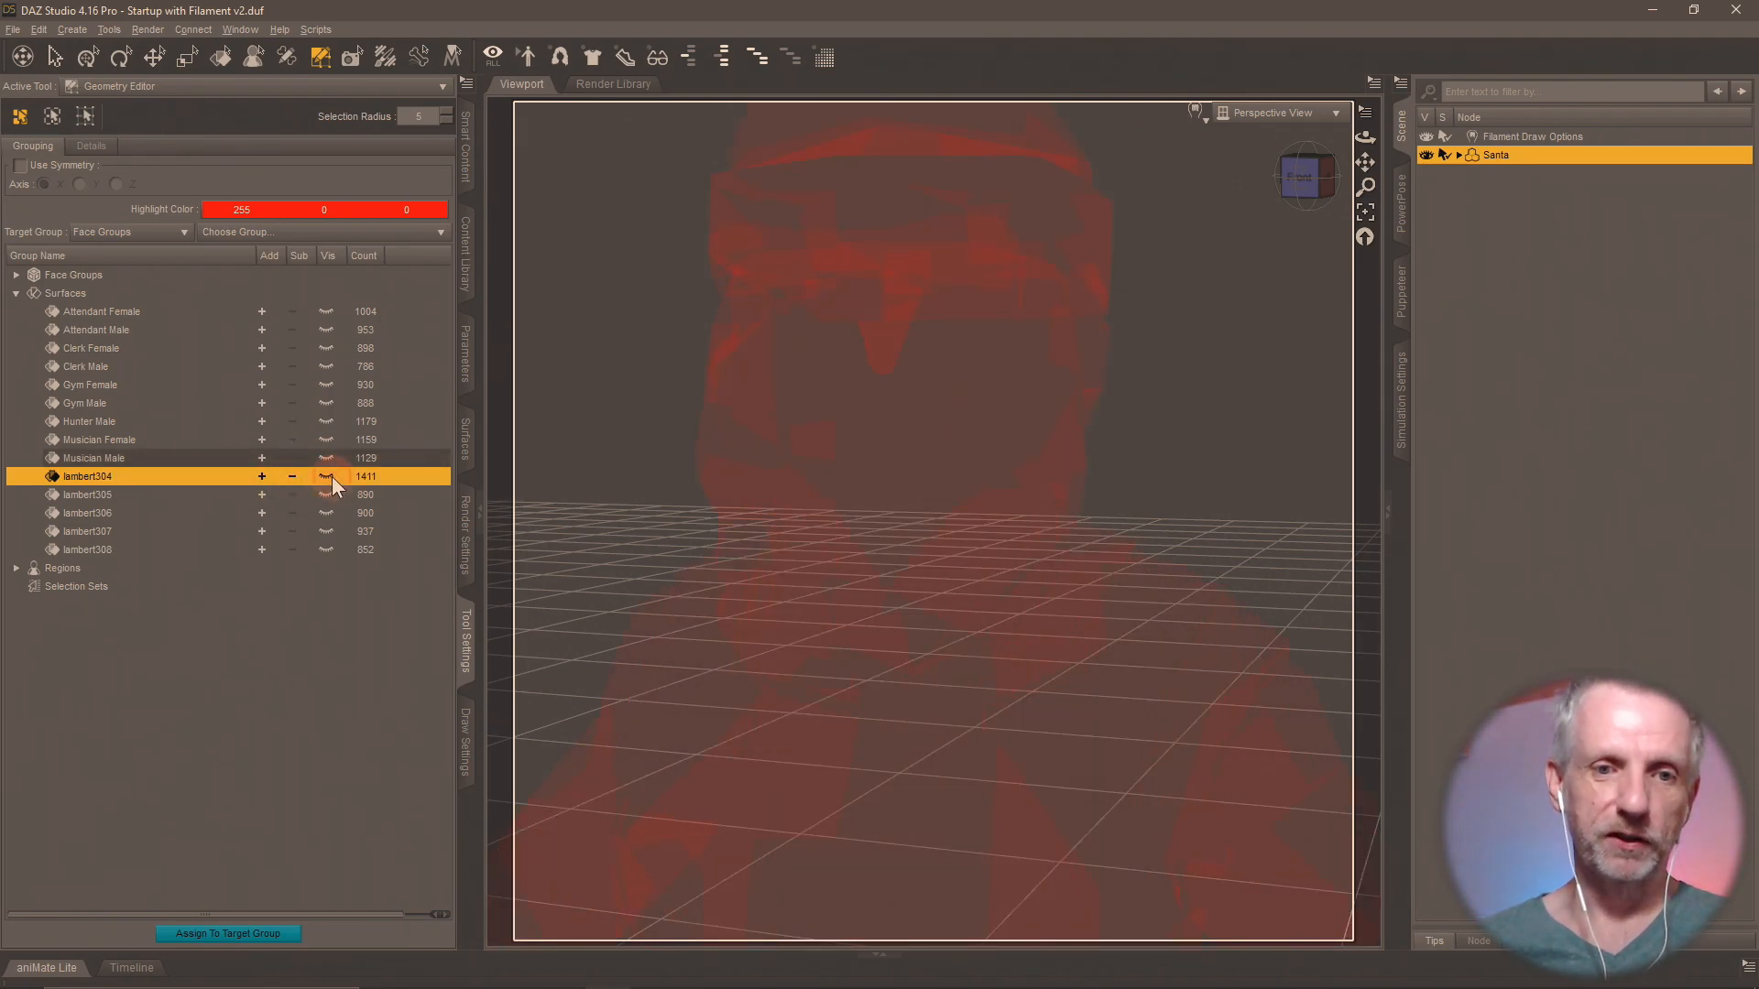
pyautogui.click(326, 476)
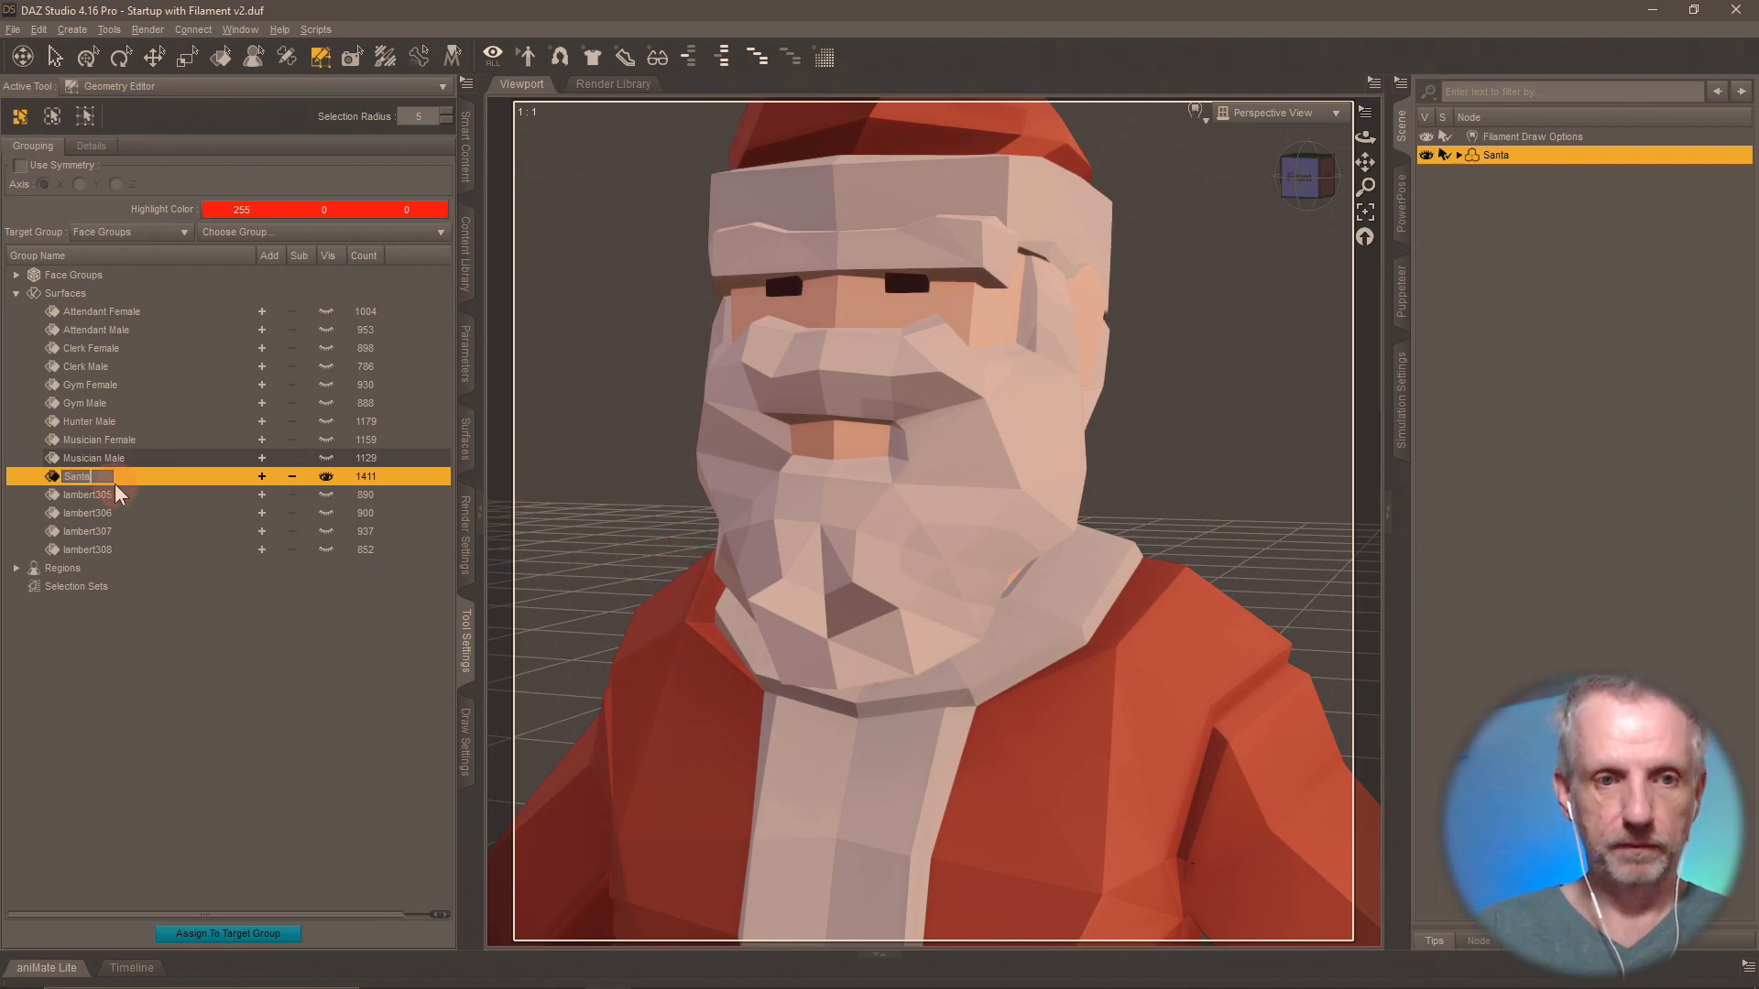
# Show surface group lambert305 in place of Santa and compare it with the Santa and shopper meshes in Blender.
pyautogui.click(322, 478)
pyautogui.click(326, 495)
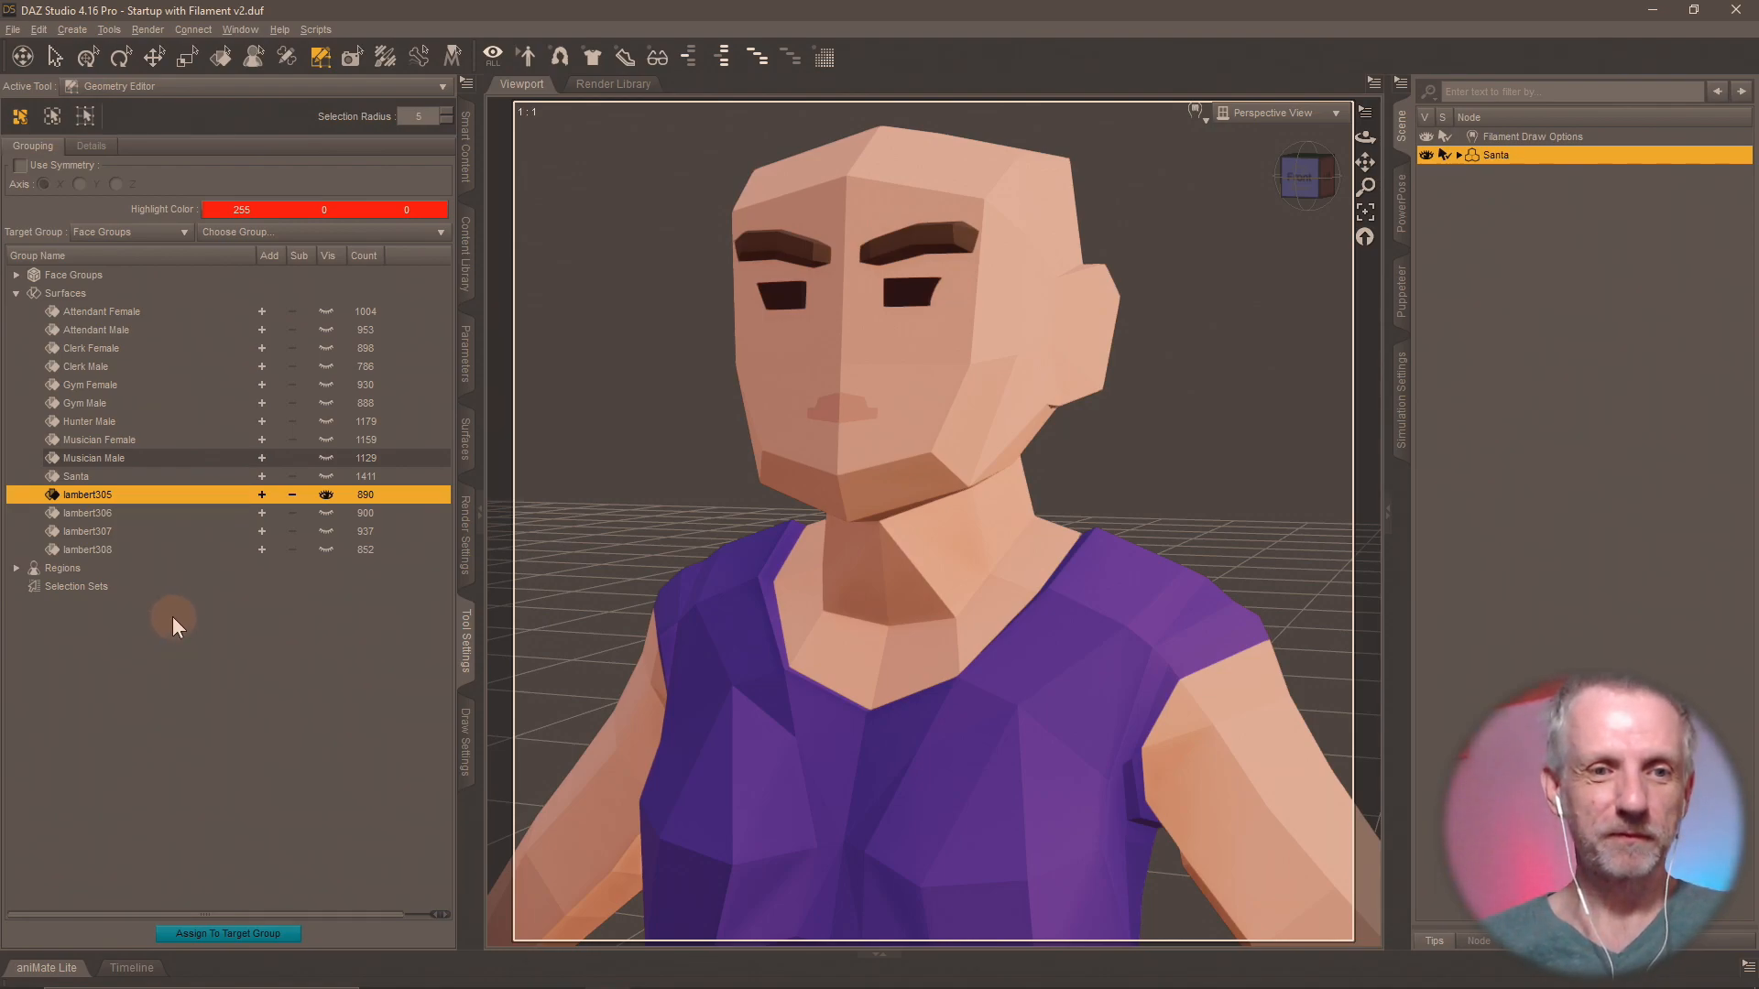
pyautogui.hotkey('alt', 'Tab')
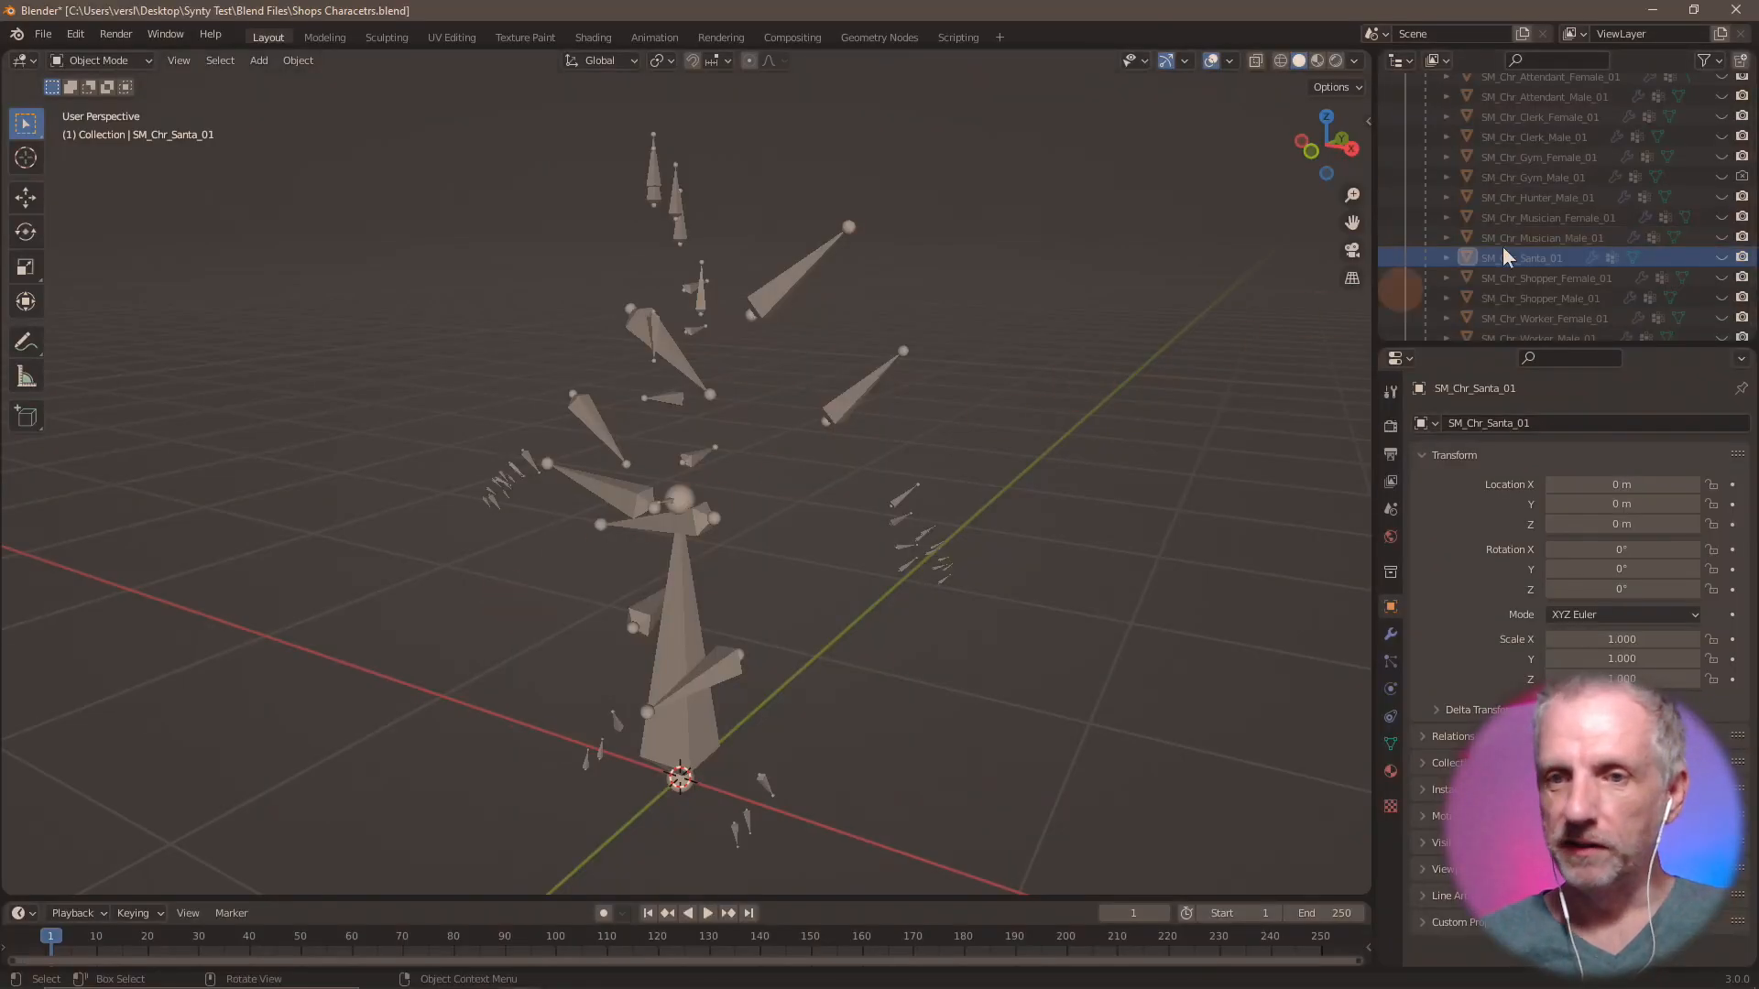
pyautogui.click(1721, 257)
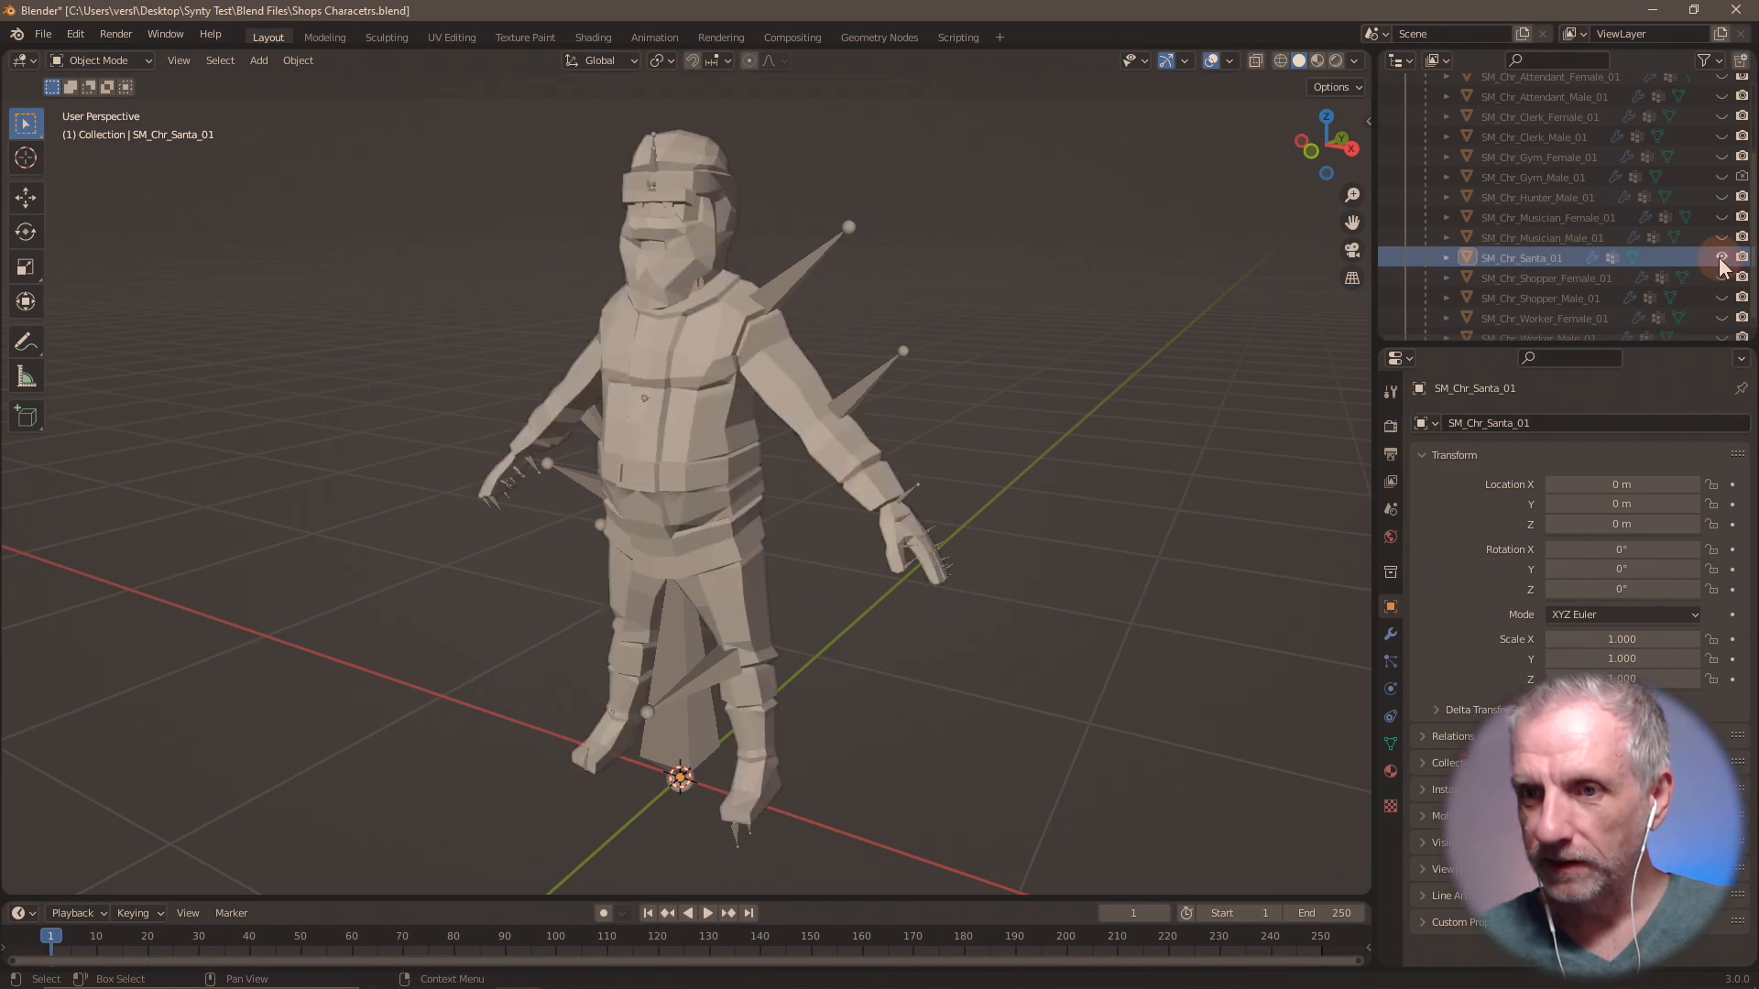
pyautogui.click(1721, 257)
pyautogui.click(1720, 278)
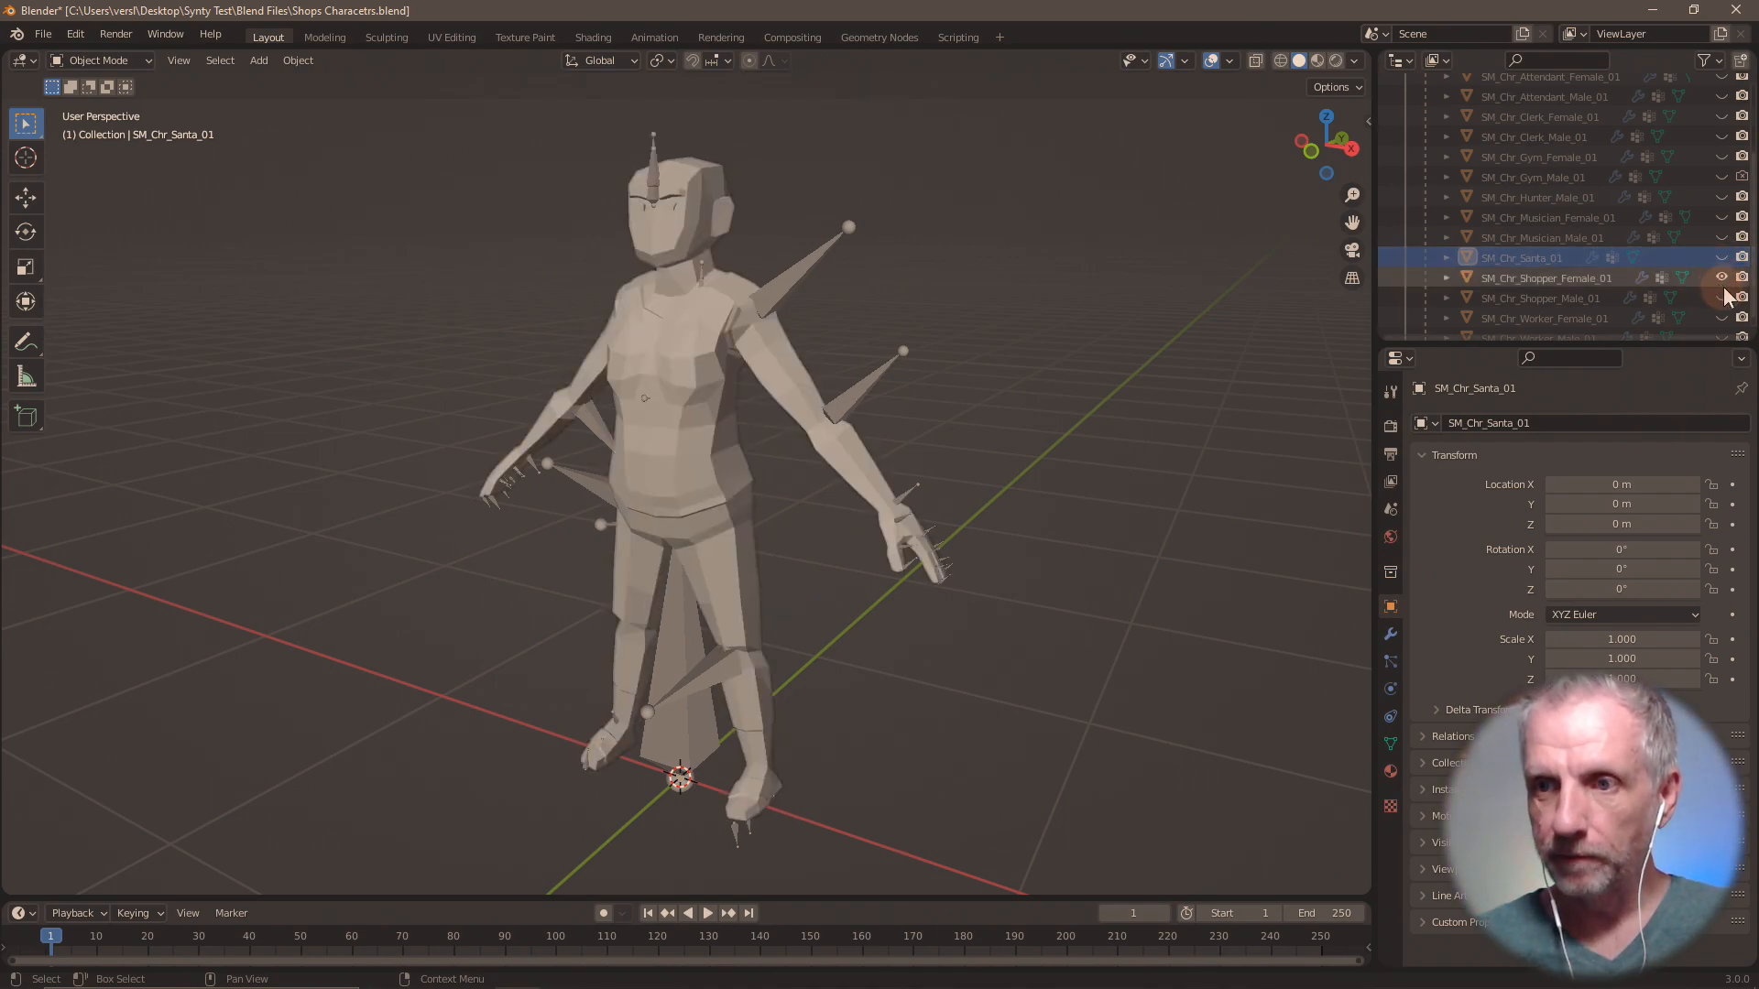
pyautogui.click(1721, 279)
pyautogui.click(1722, 299)
pyautogui.scroll(-1, 1722, 304)
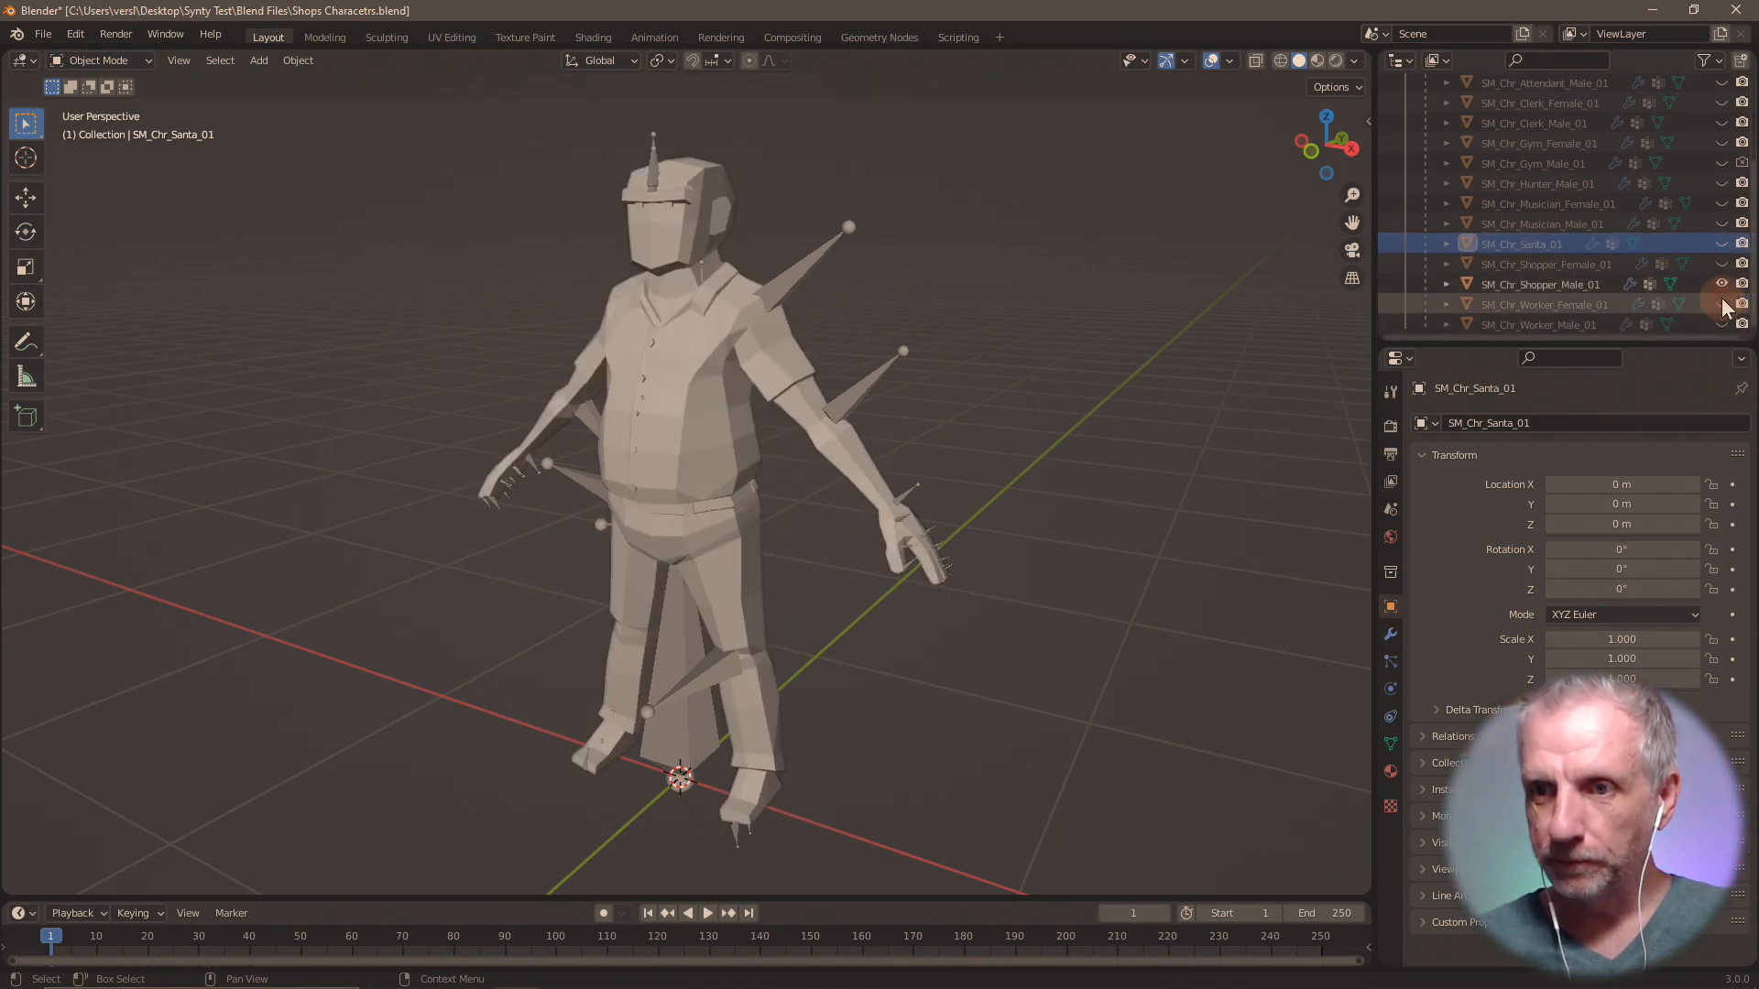
# Back in DAZ Studio, rename surface group lambert305 as "Shopper Female".
pyautogui.hotkey('alt', 'Tab')
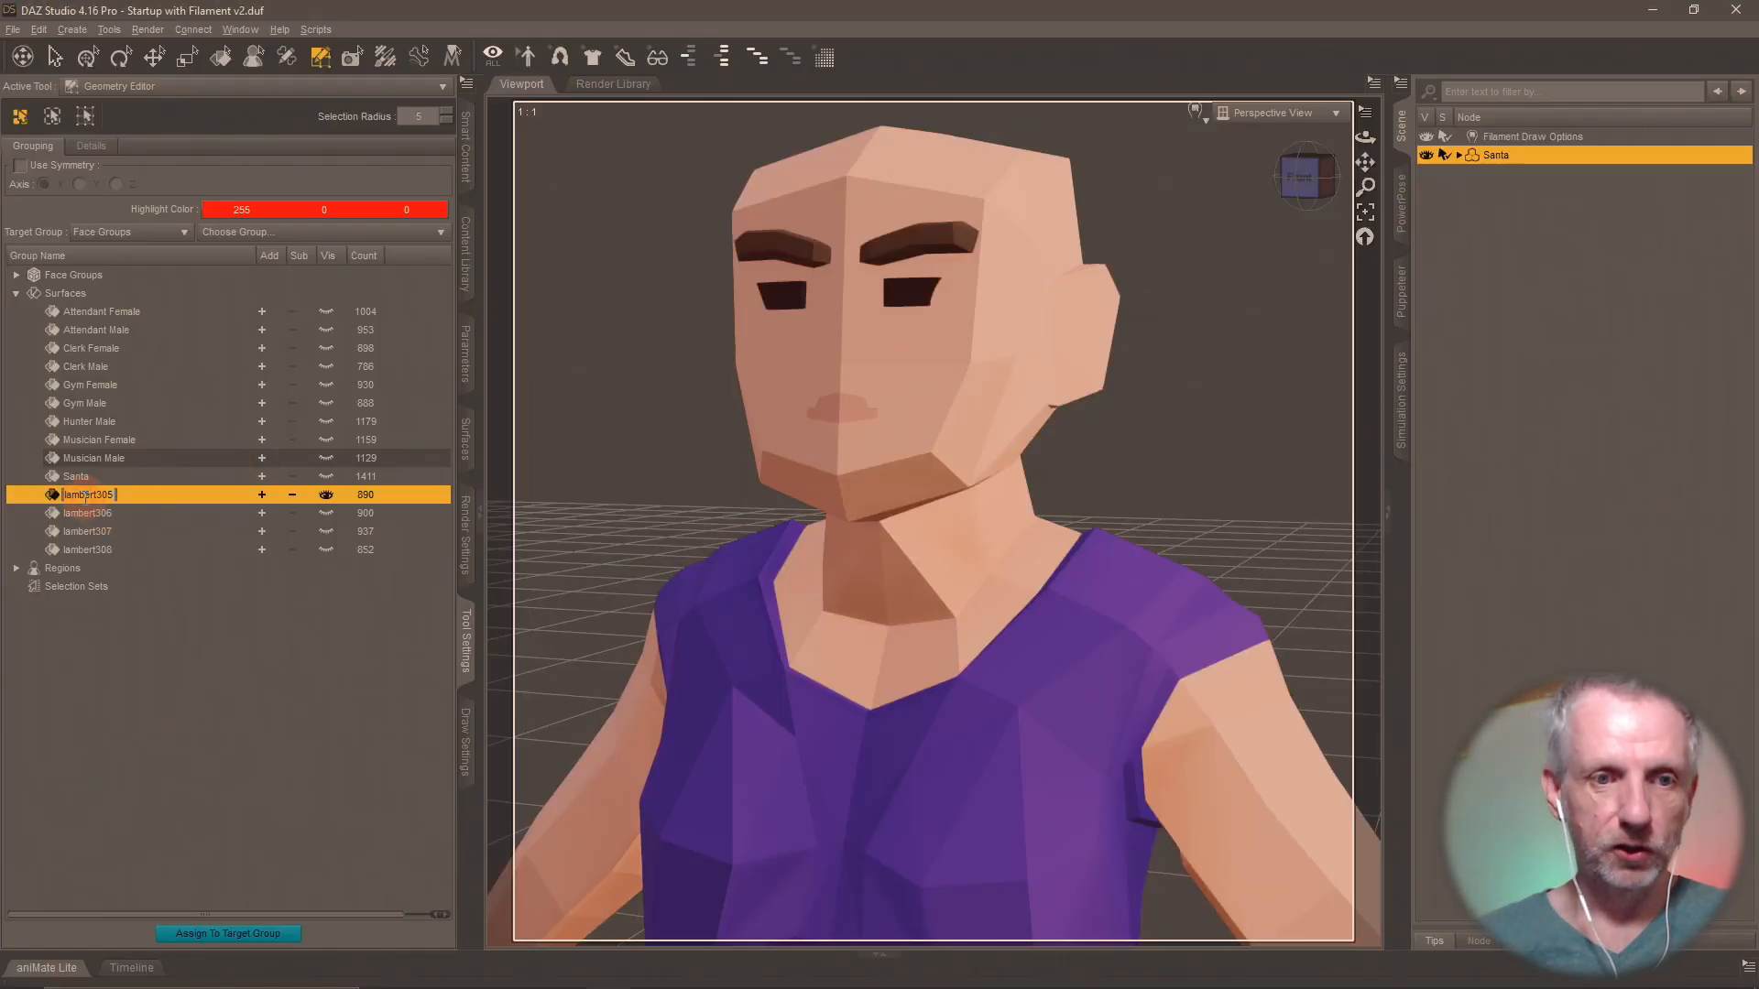
pyautogui.write('Shopper Femal')
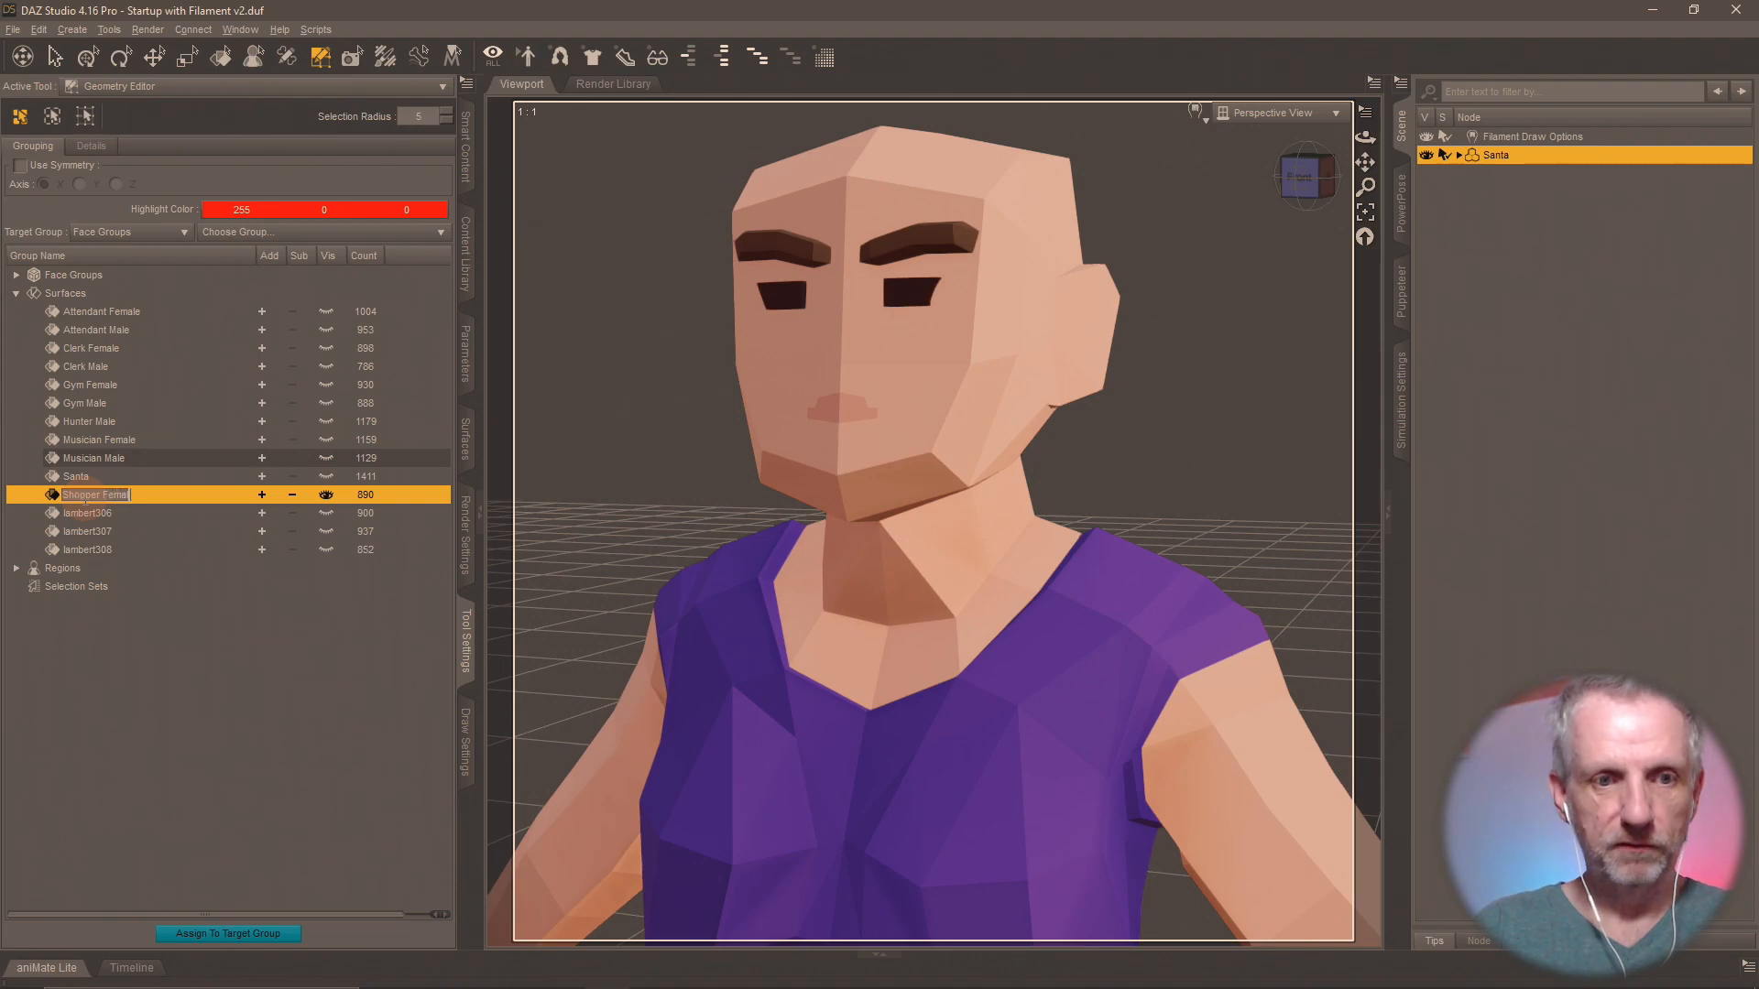
pyautogui.write('e')
pyautogui.press('Return')
# Show surface group lambert306 in place of Shopper Female and rename it "Shopper Male".
pyautogui.click(81, 509)
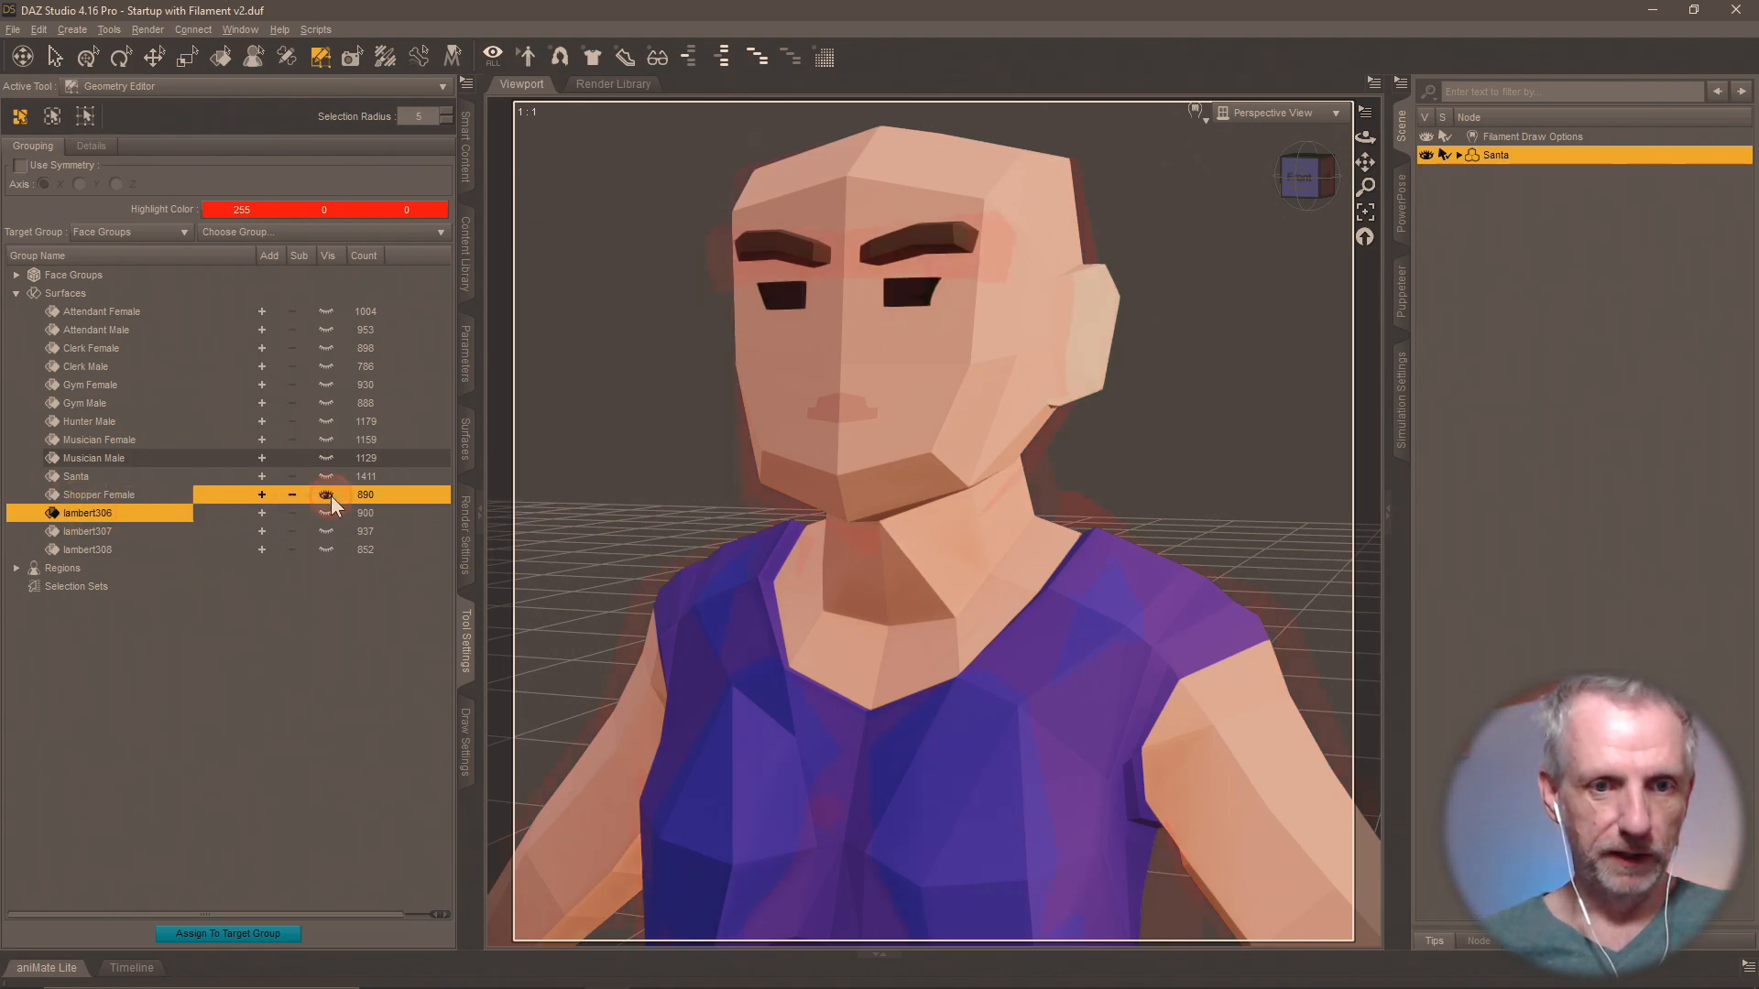
pyautogui.click(106, 514)
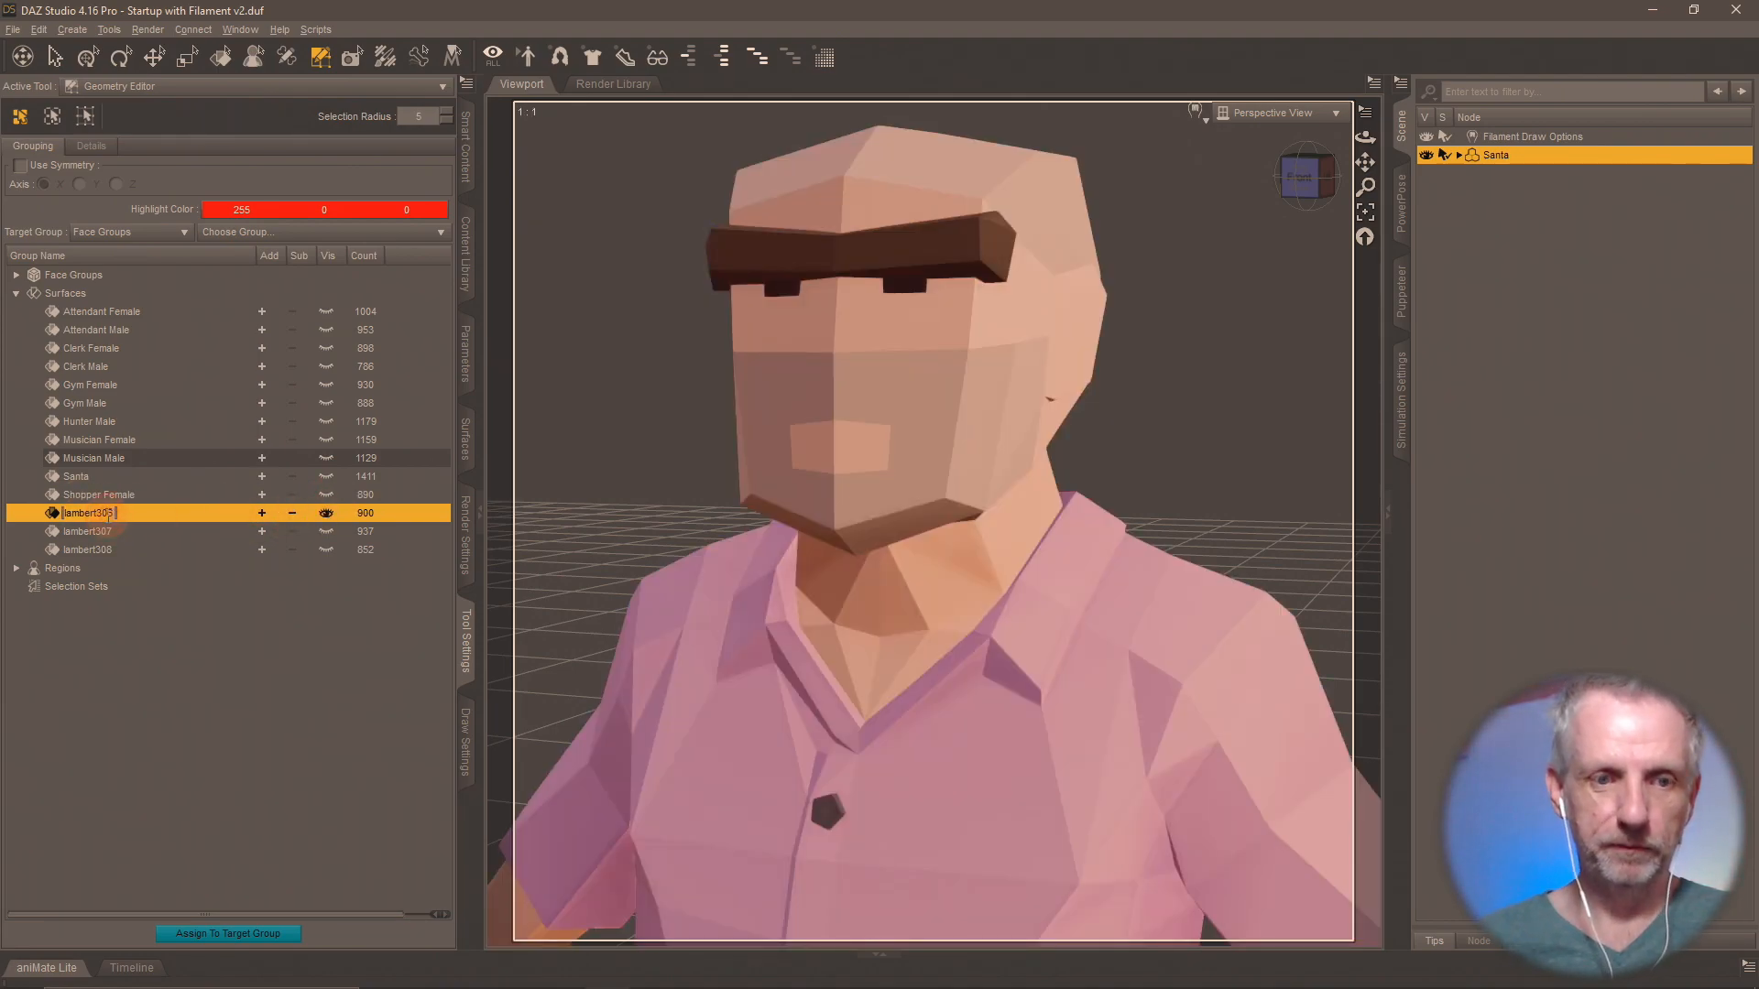
pyautogui.write('Shopper Male')
pyautogui.press('Return')
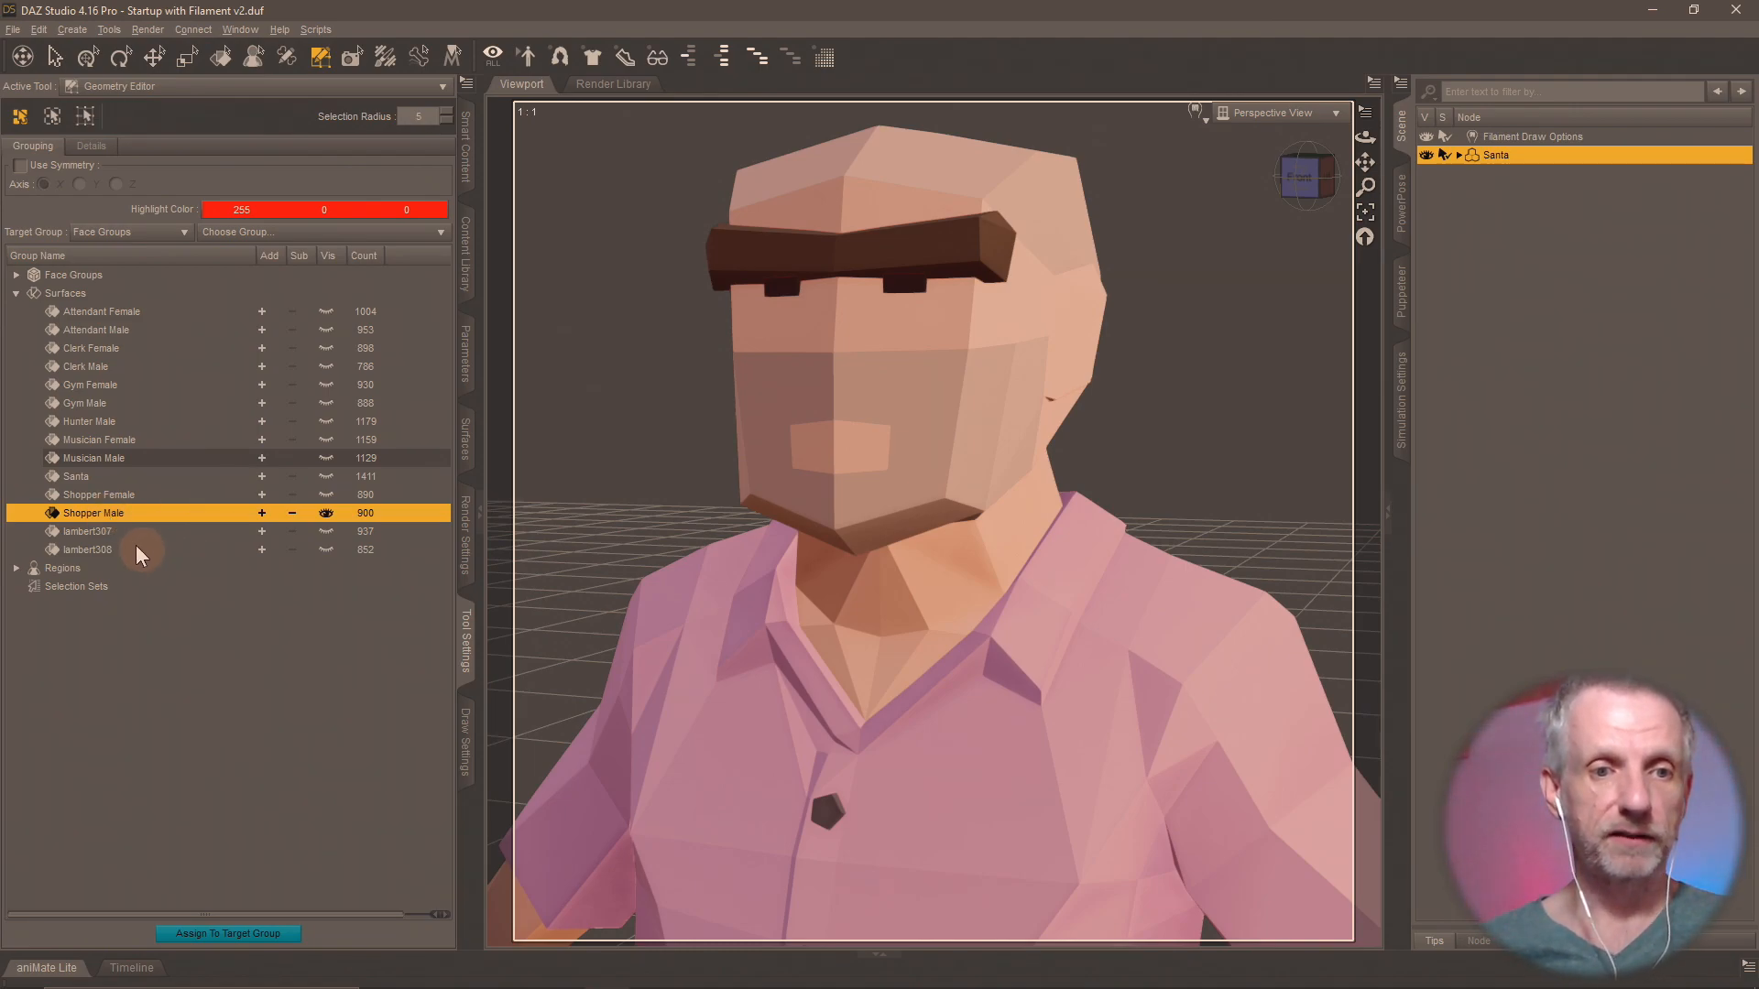
# Show surface group lambert307 in place of Shopper Male and check the worker mesh names in Blender.
pyautogui.click(325, 513)
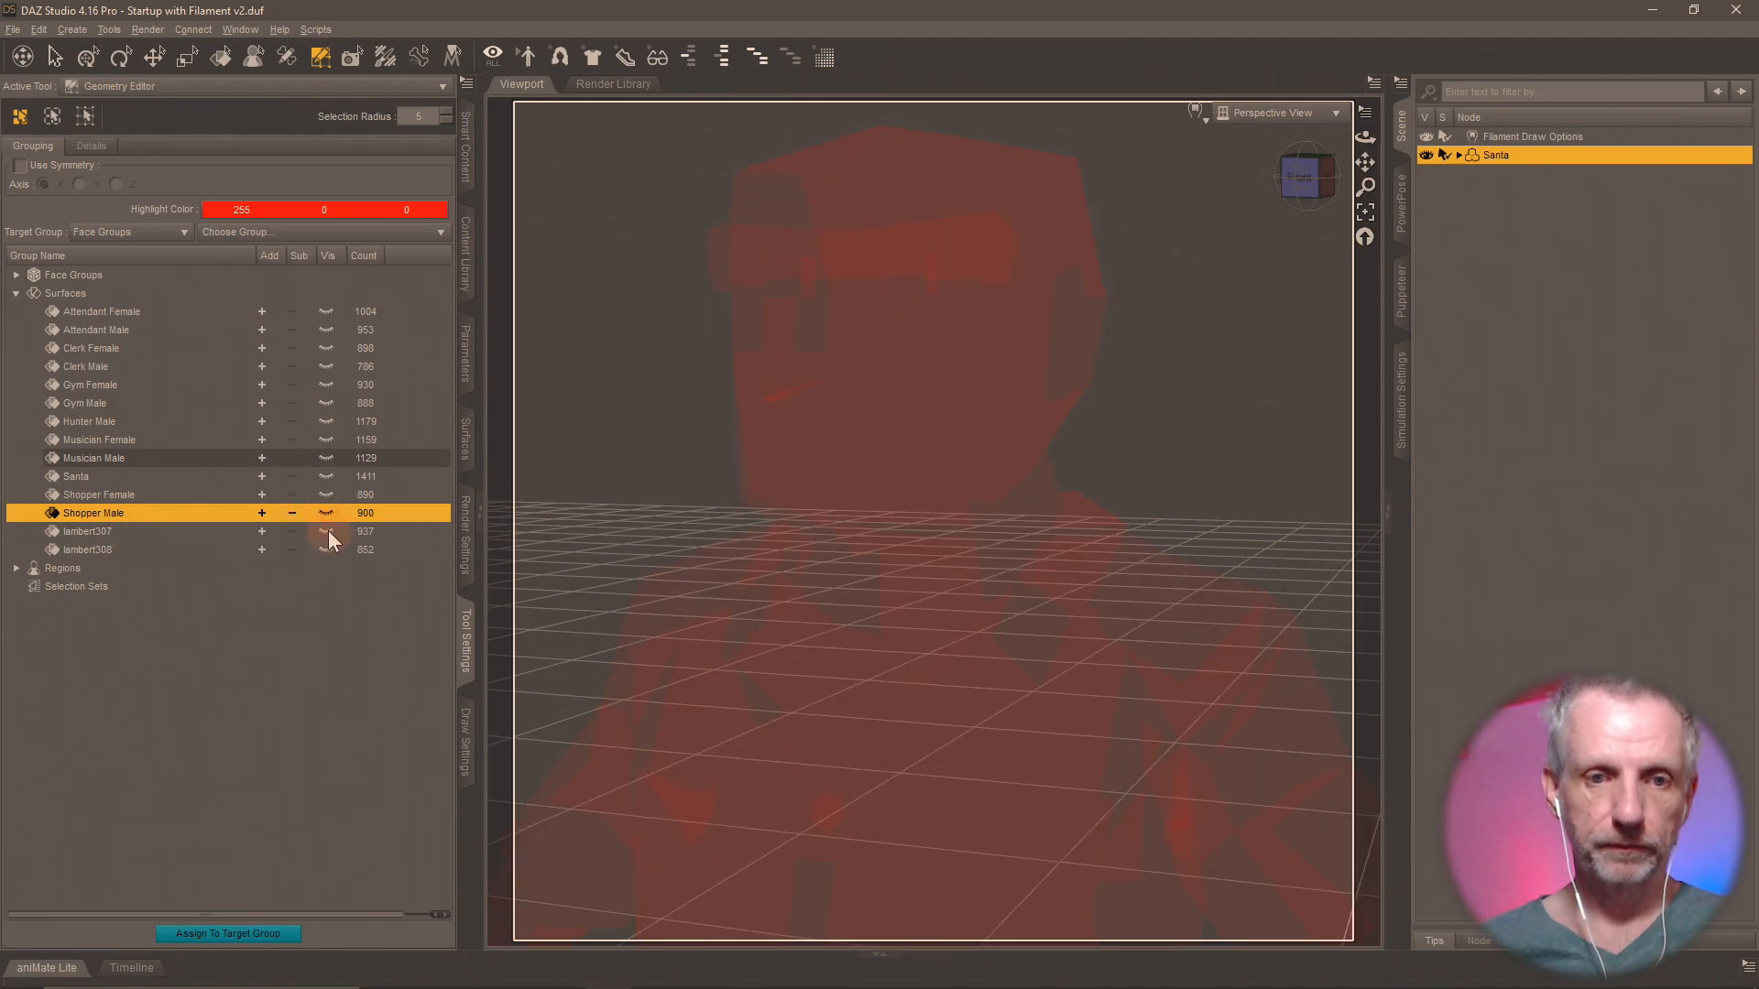
pyautogui.click(327, 531)
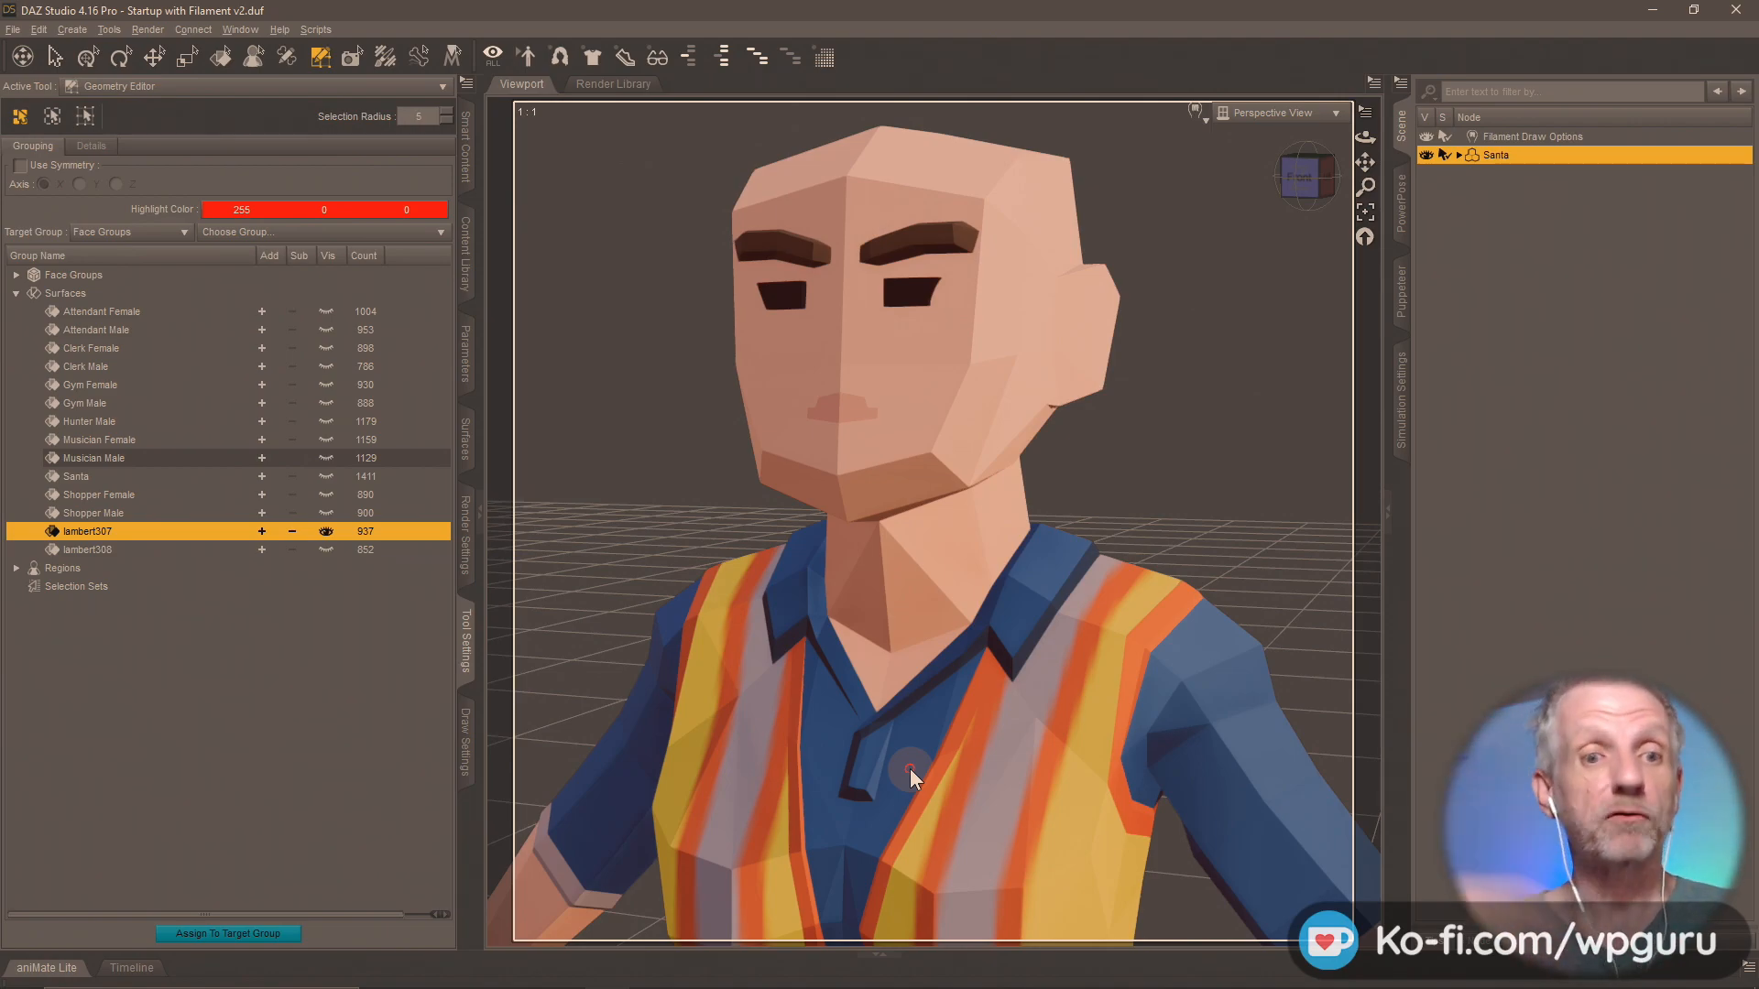
pyautogui.hotkey('alt', 'Tab')
pyautogui.hotkey('alt', 'Tab')
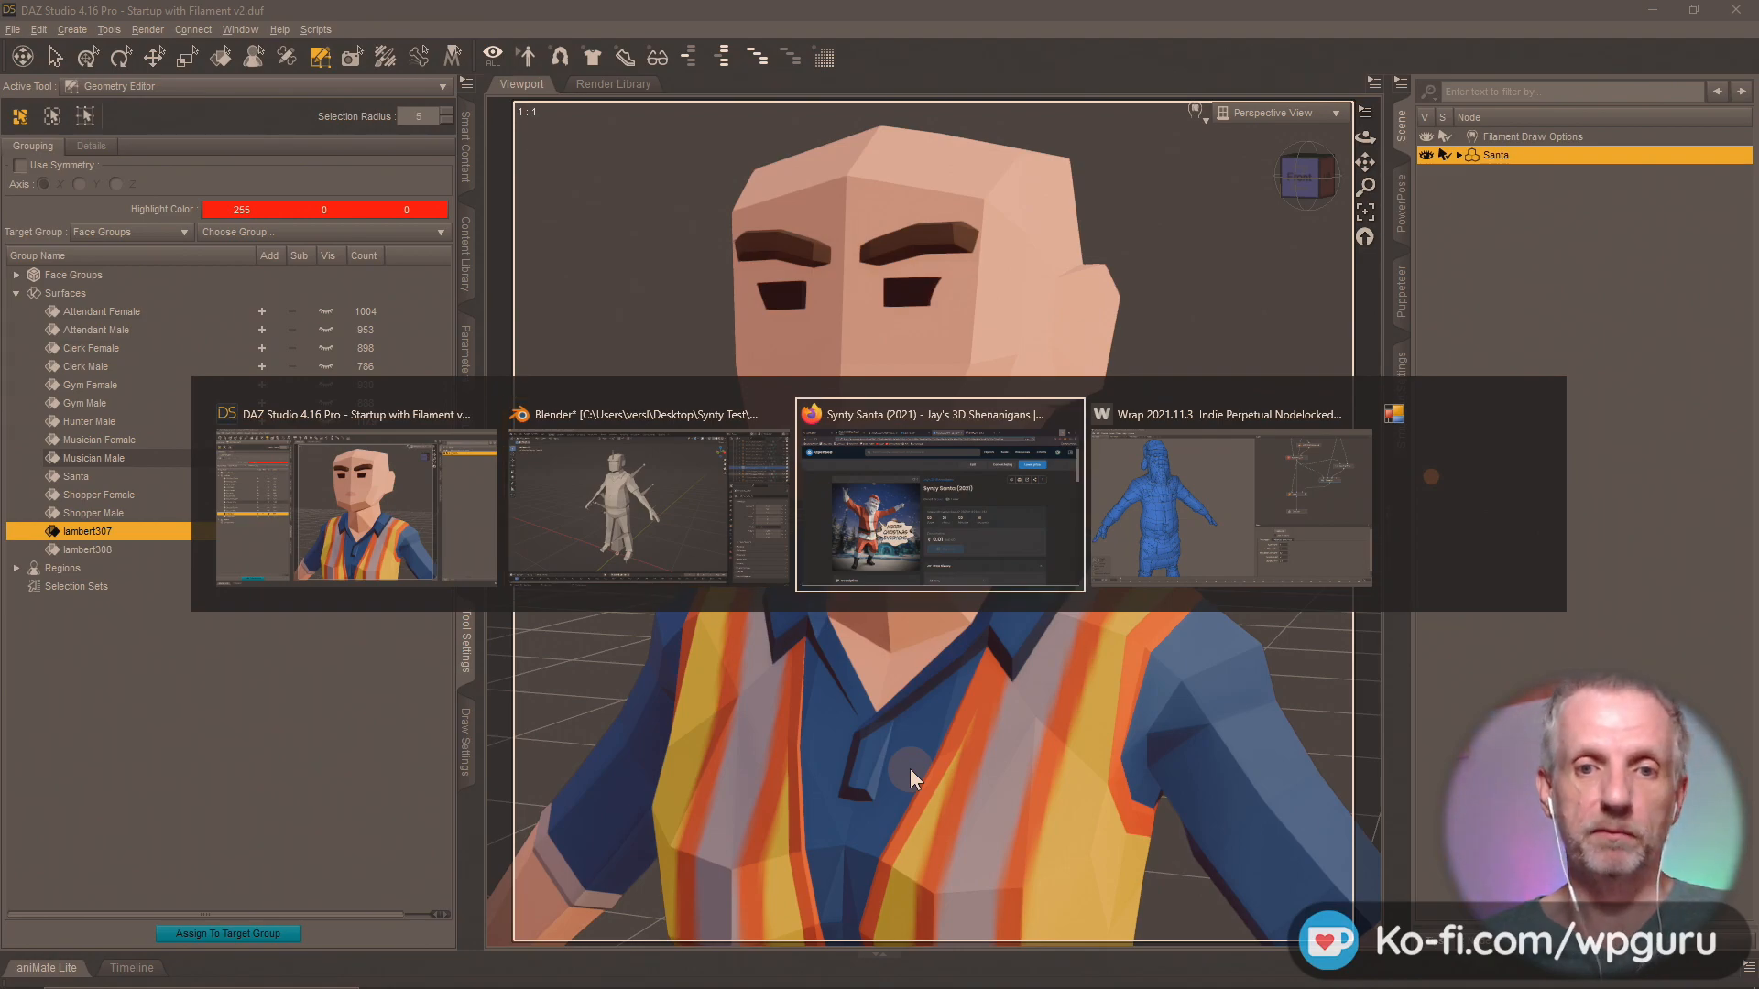
pyautogui.hotkey('alt', 'shift', 'Tab')
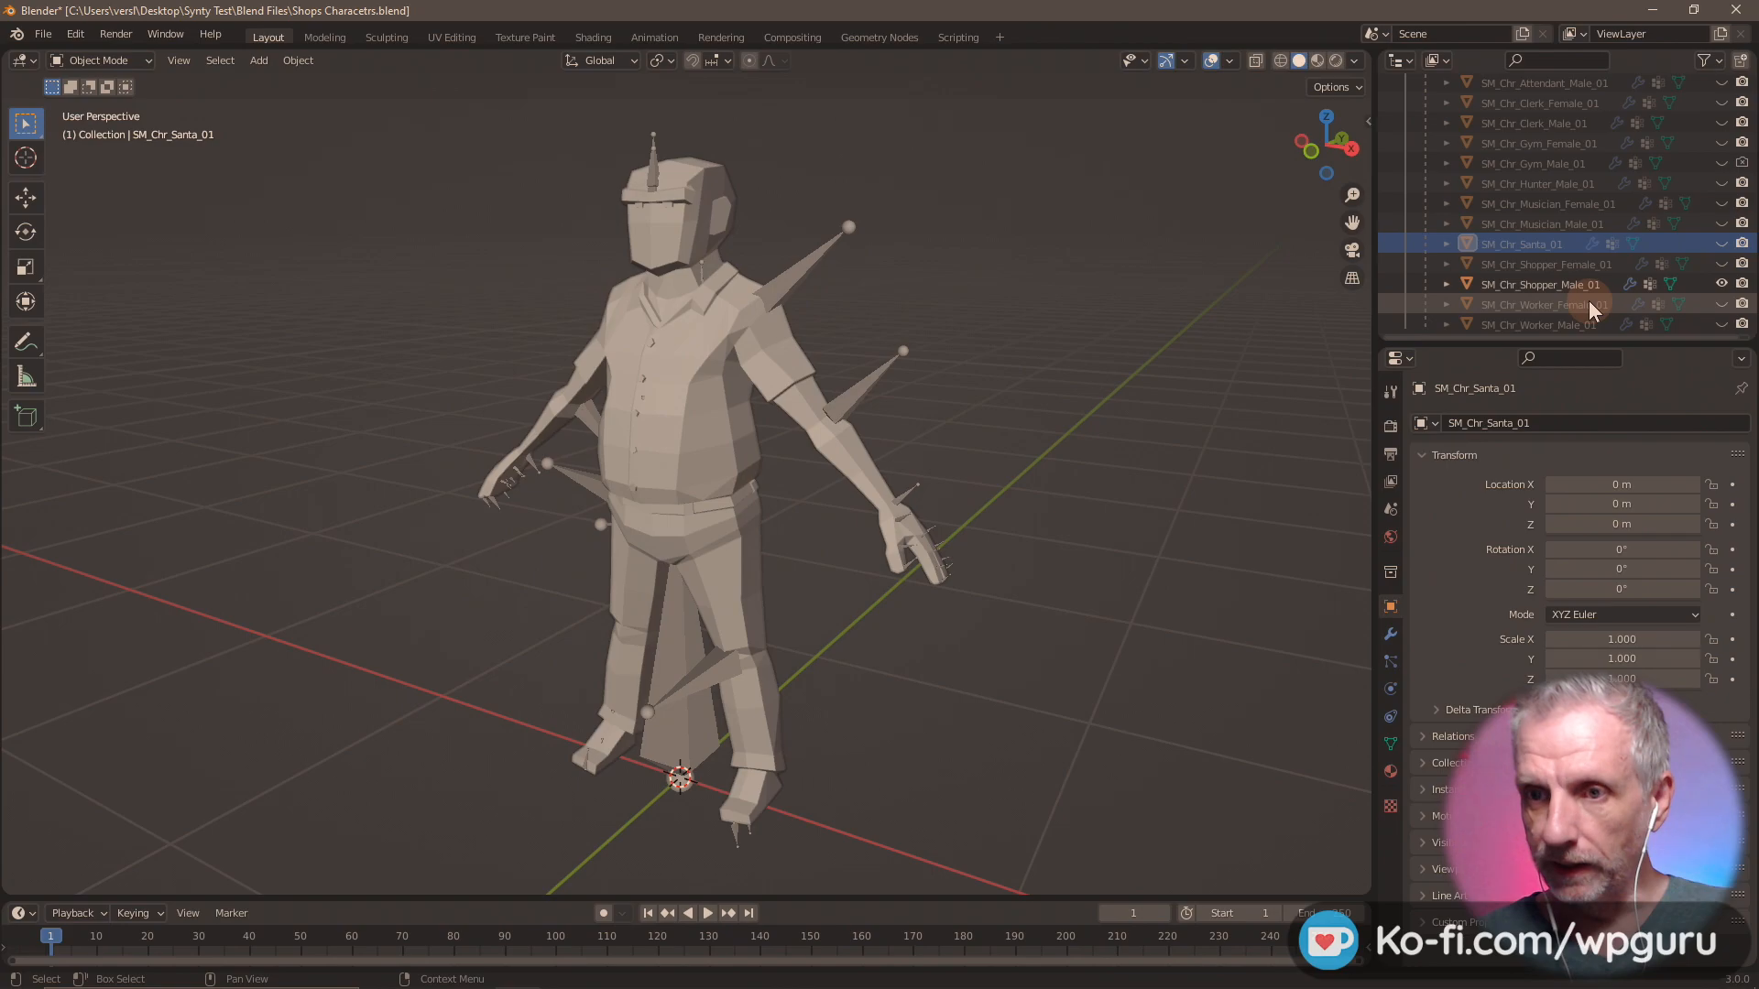
# Back in DAZ Studio, rename surface group lambert307 as "Worker Female" and show lambert308 in its place.
pyautogui.hotkey('alt', 'Tab')
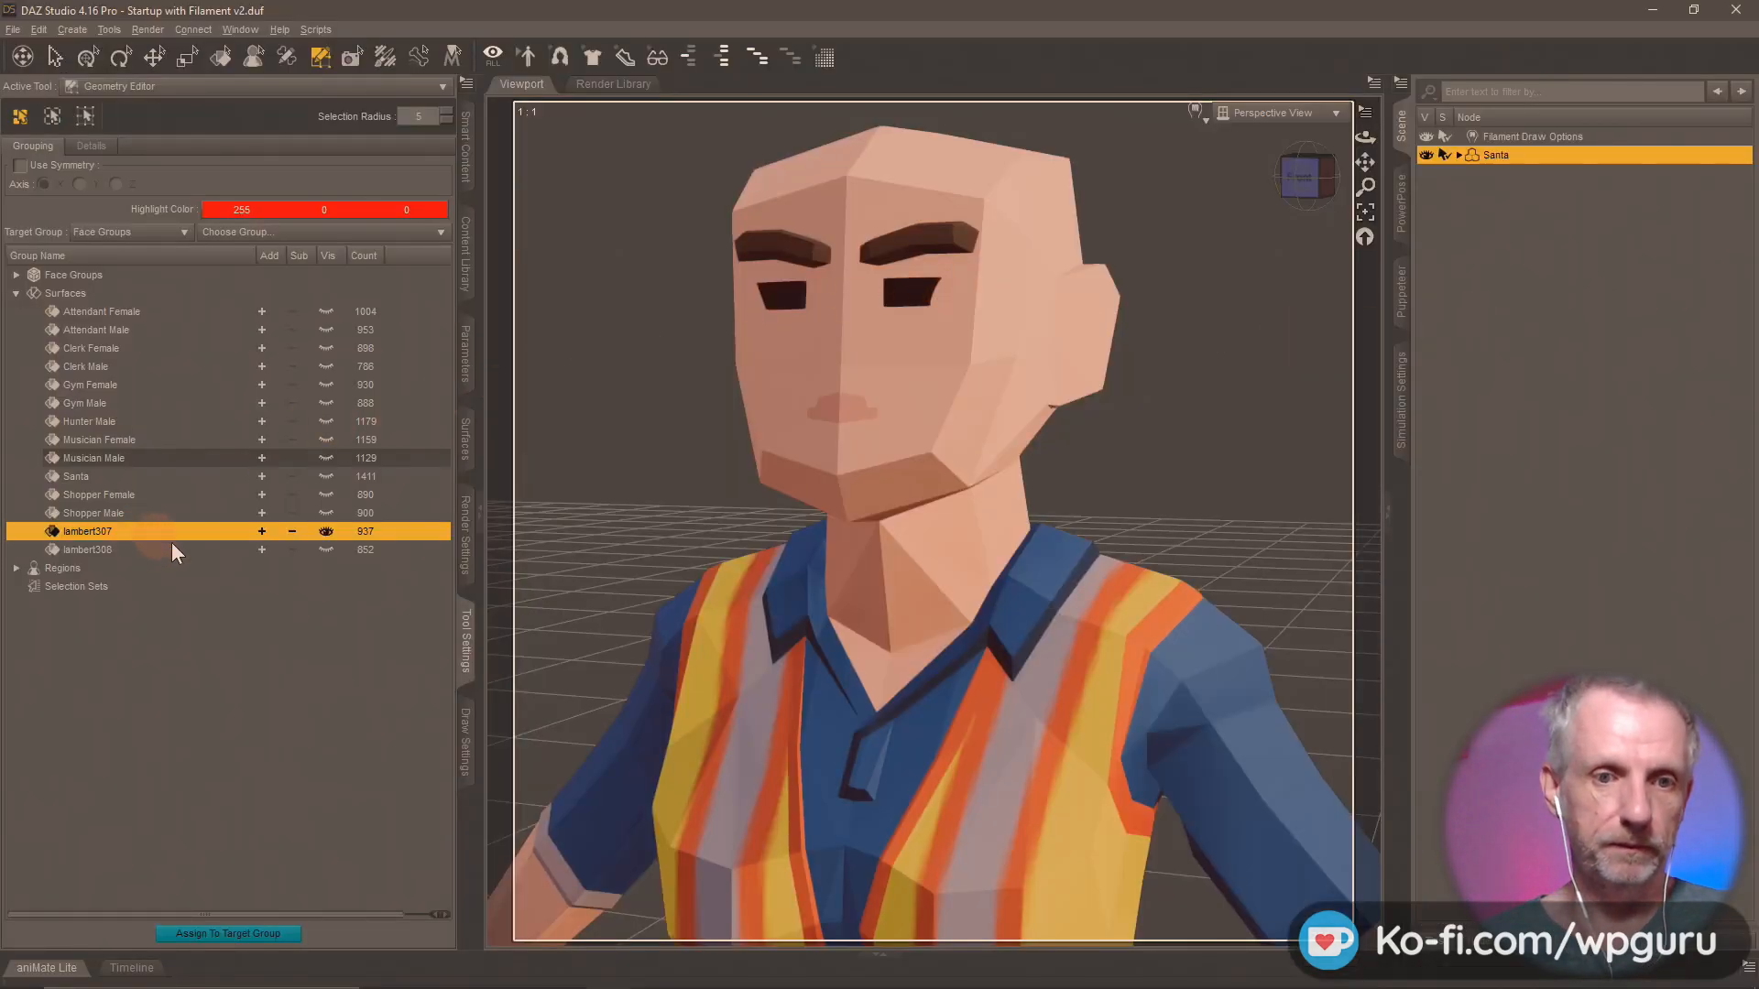
pyautogui.write('Wo')
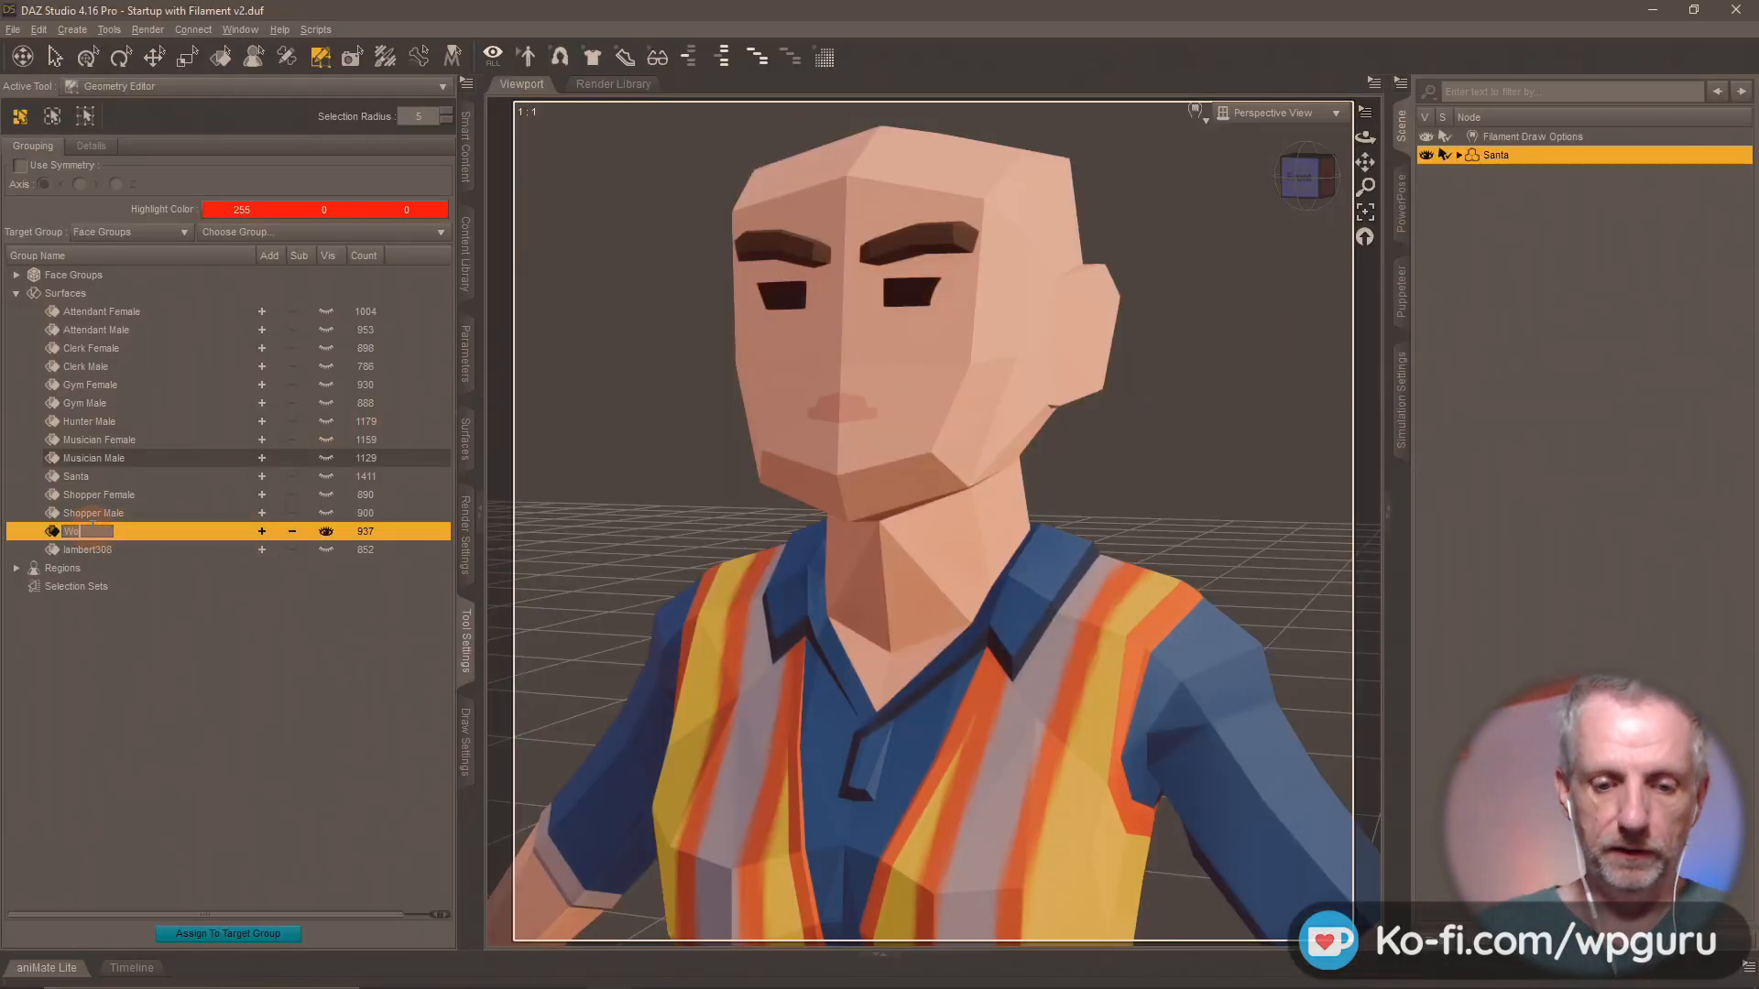
pyautogui.write('rker Female')
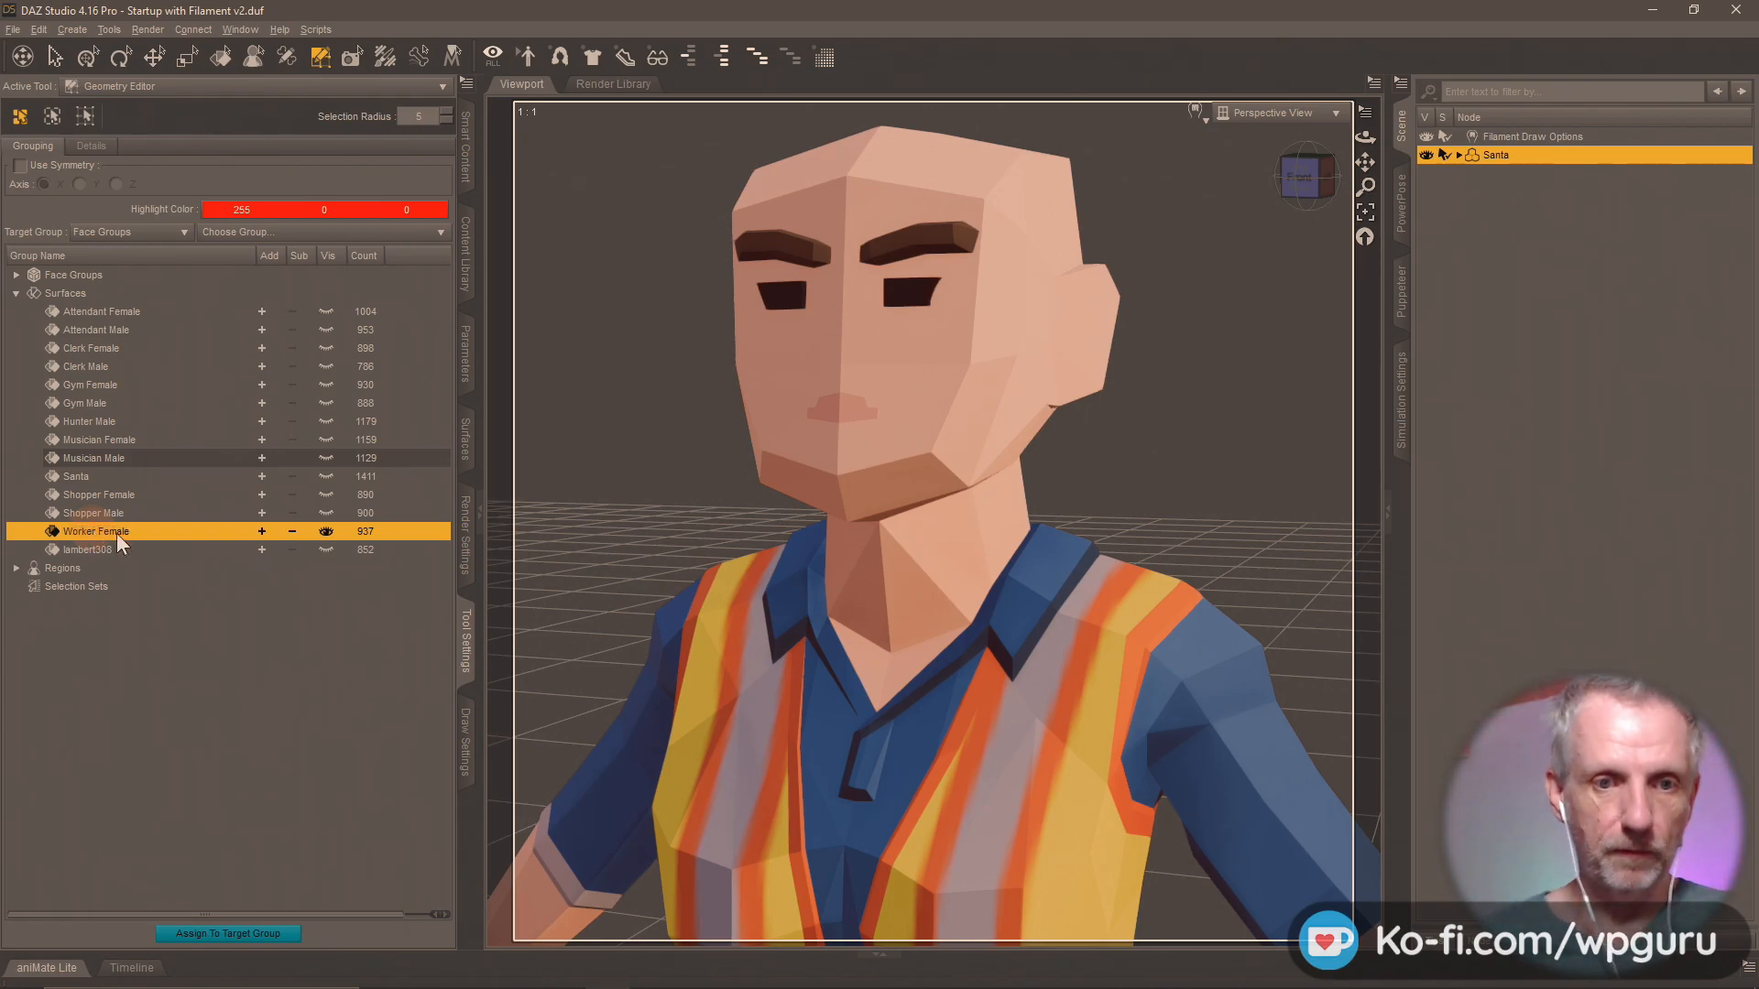
pyautogui.click(322, 547)
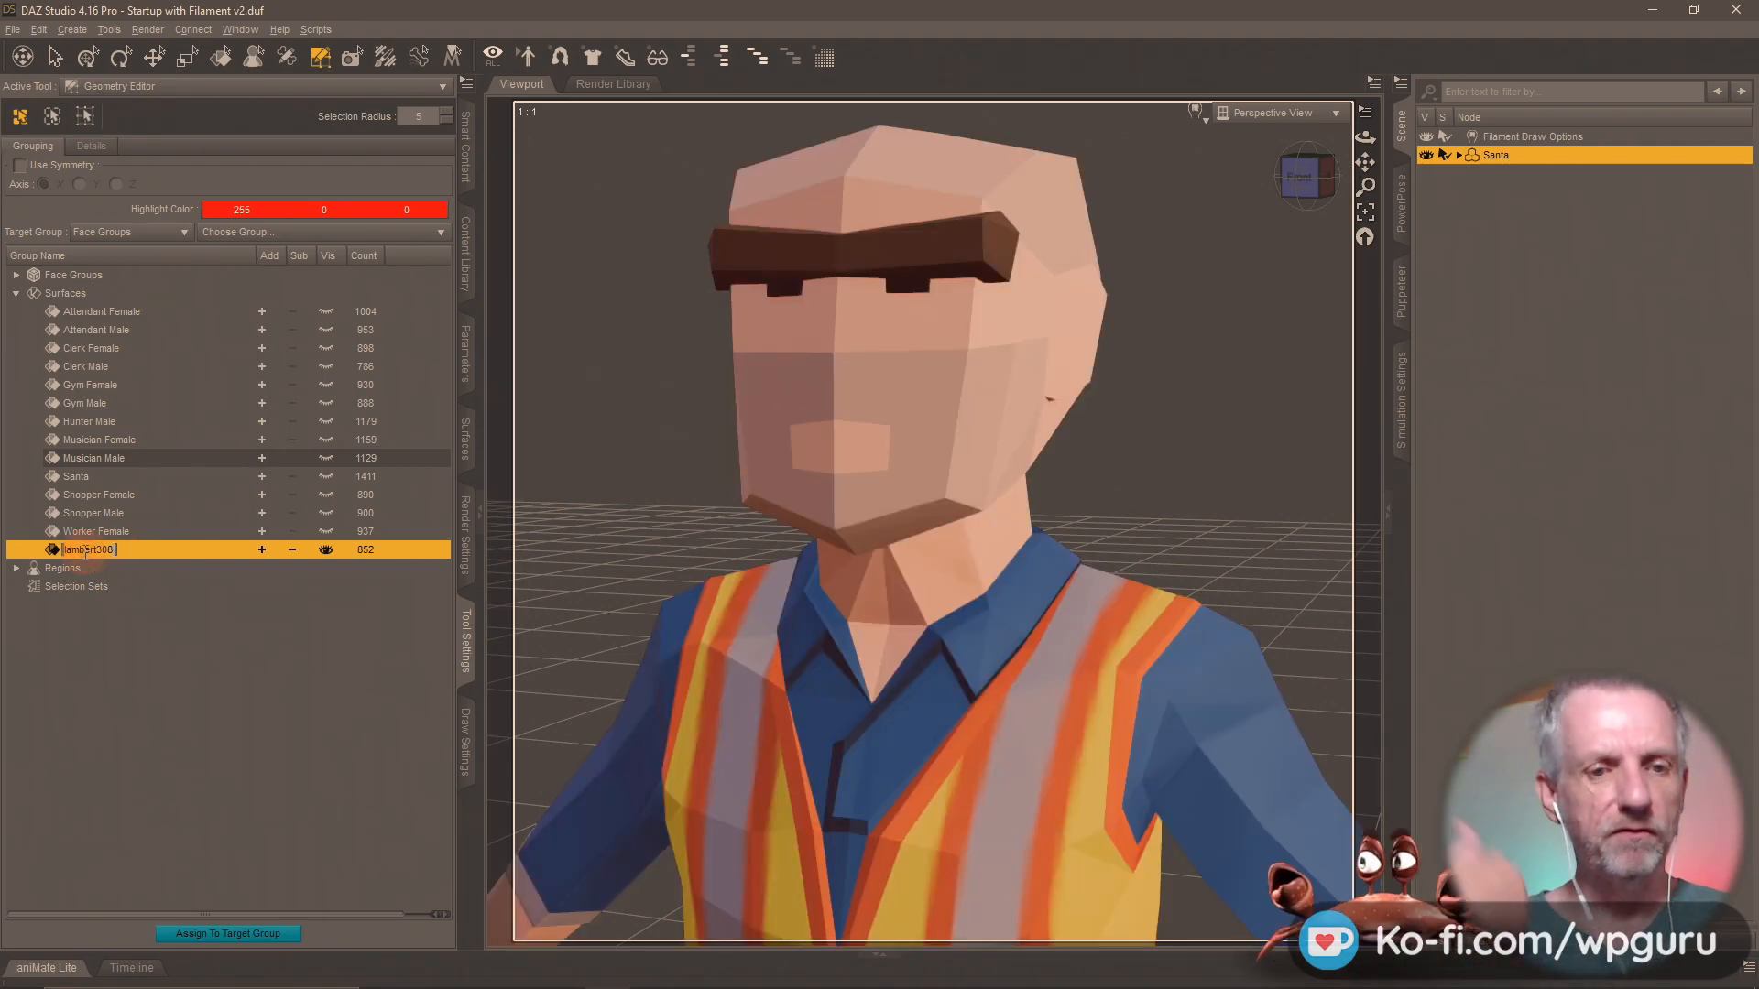
pyautogui.press('Escape')
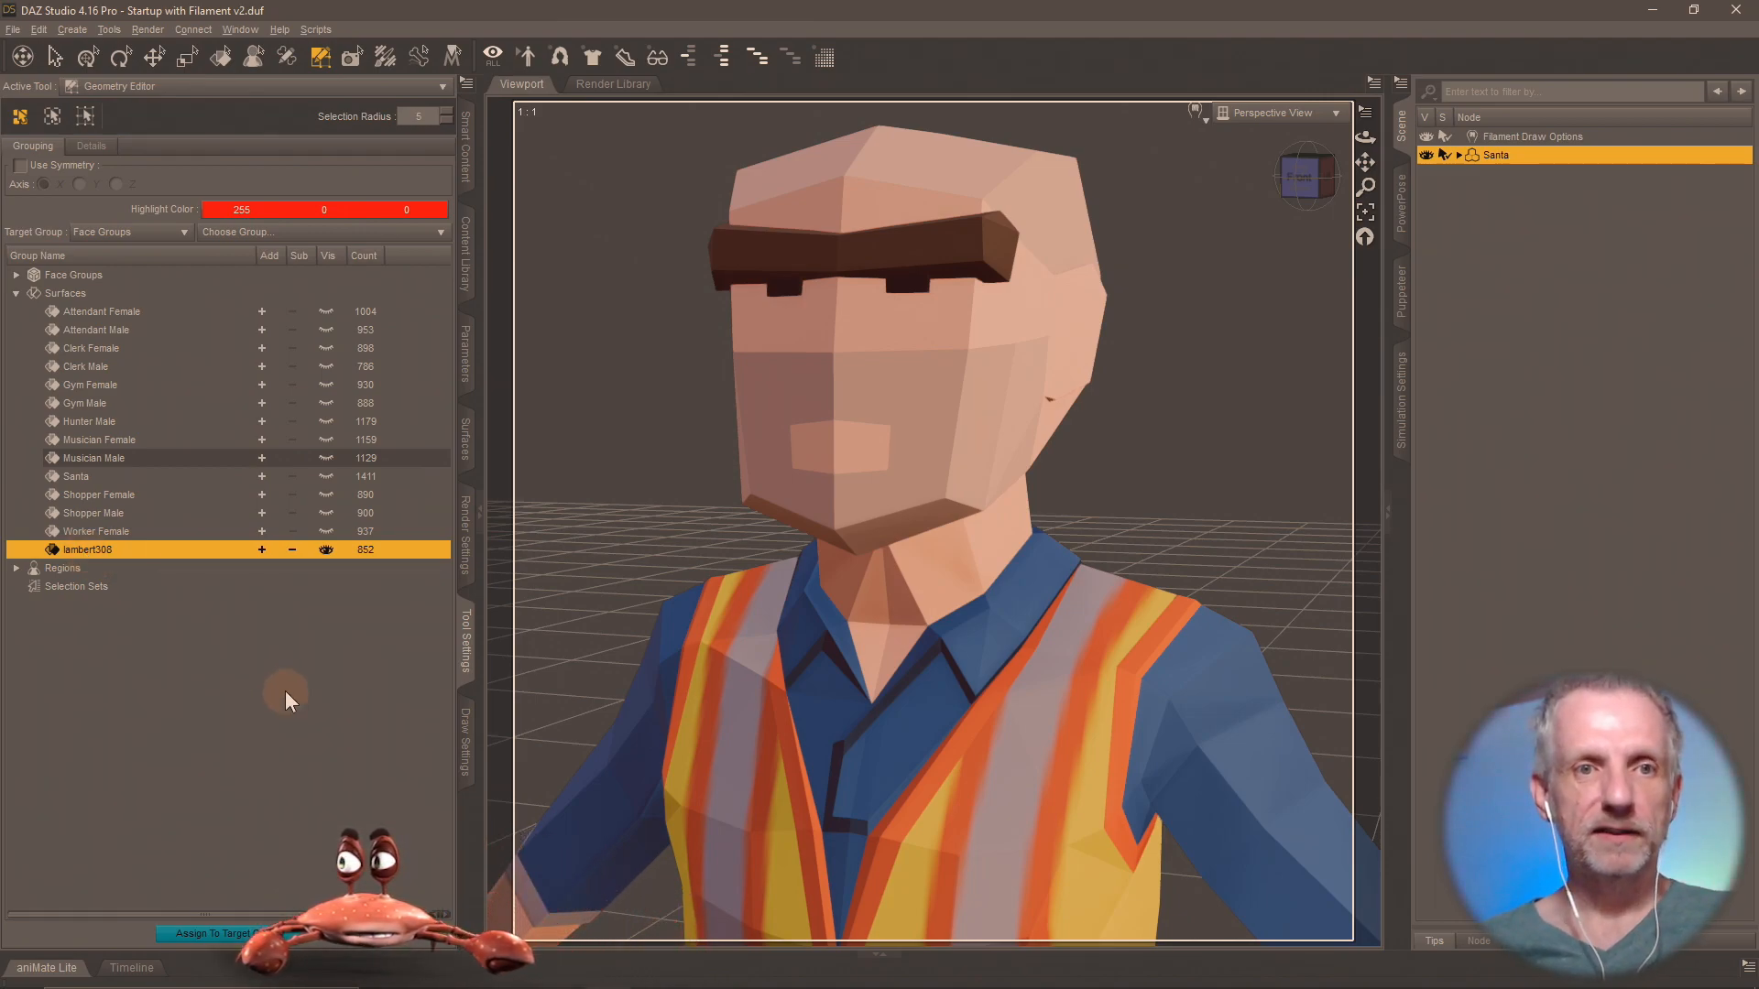
# Save the scene to the Shops Pack folder, replacing the existing All Shops Characters.duf.
pyautogui.click(465, 243)
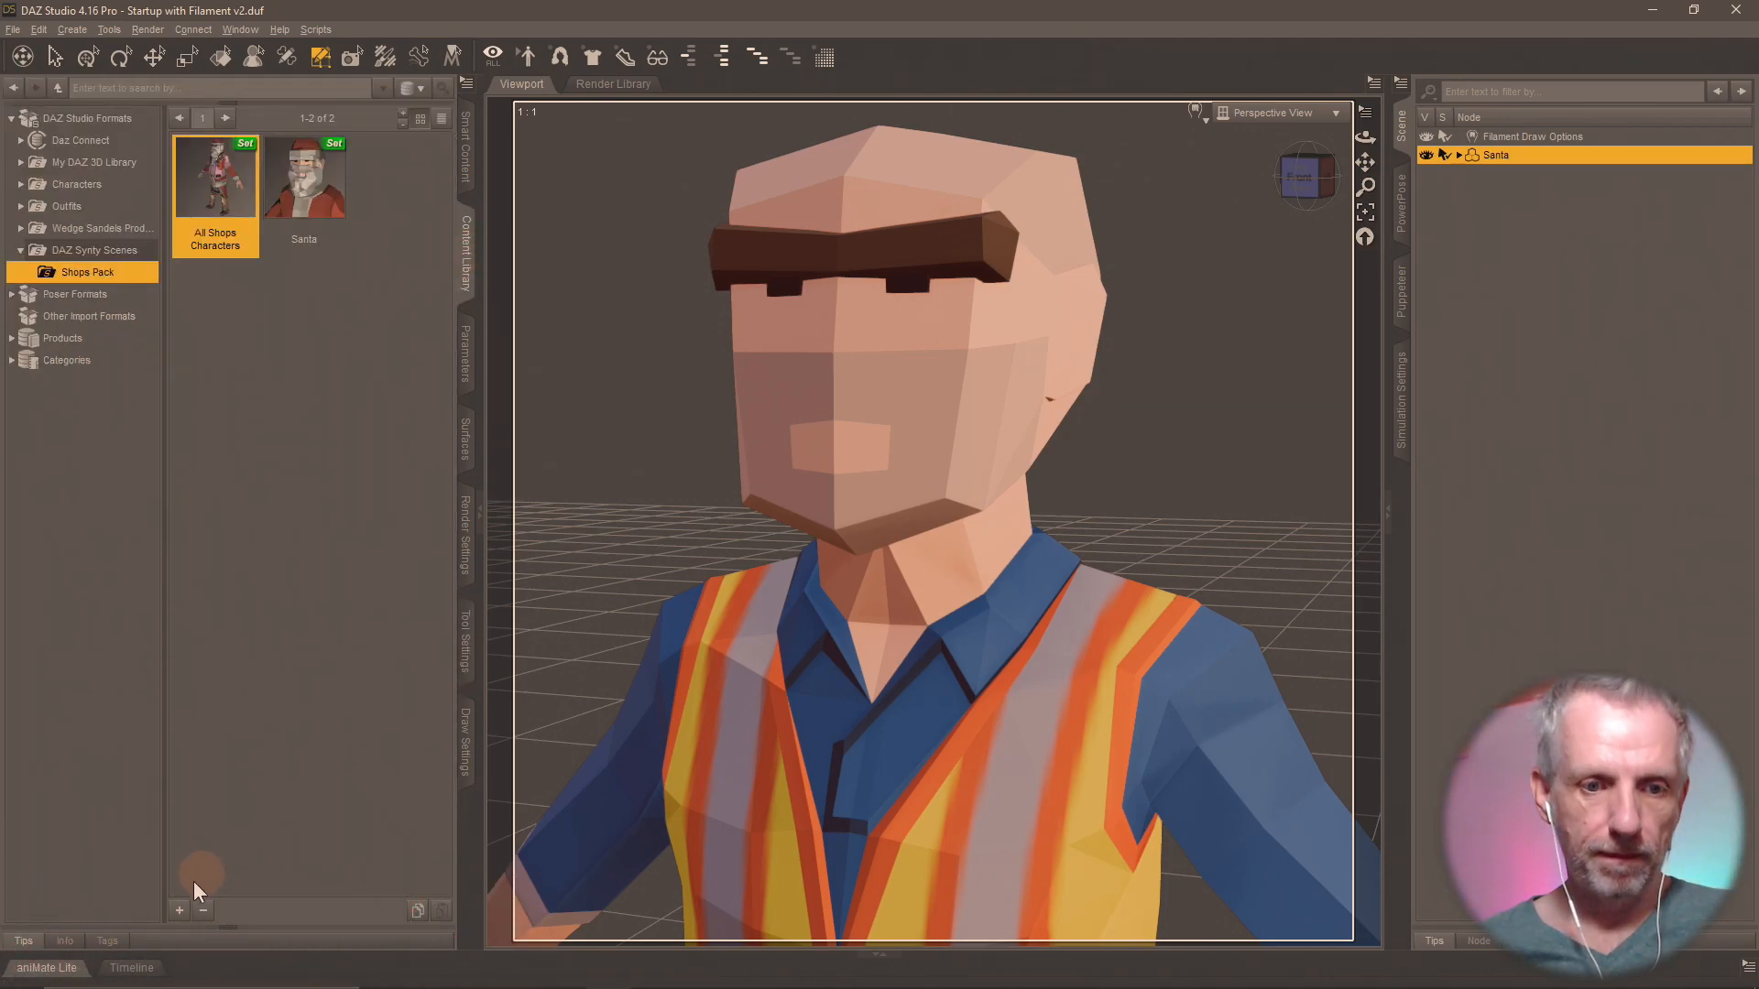
pyautogui.click(178, 912)
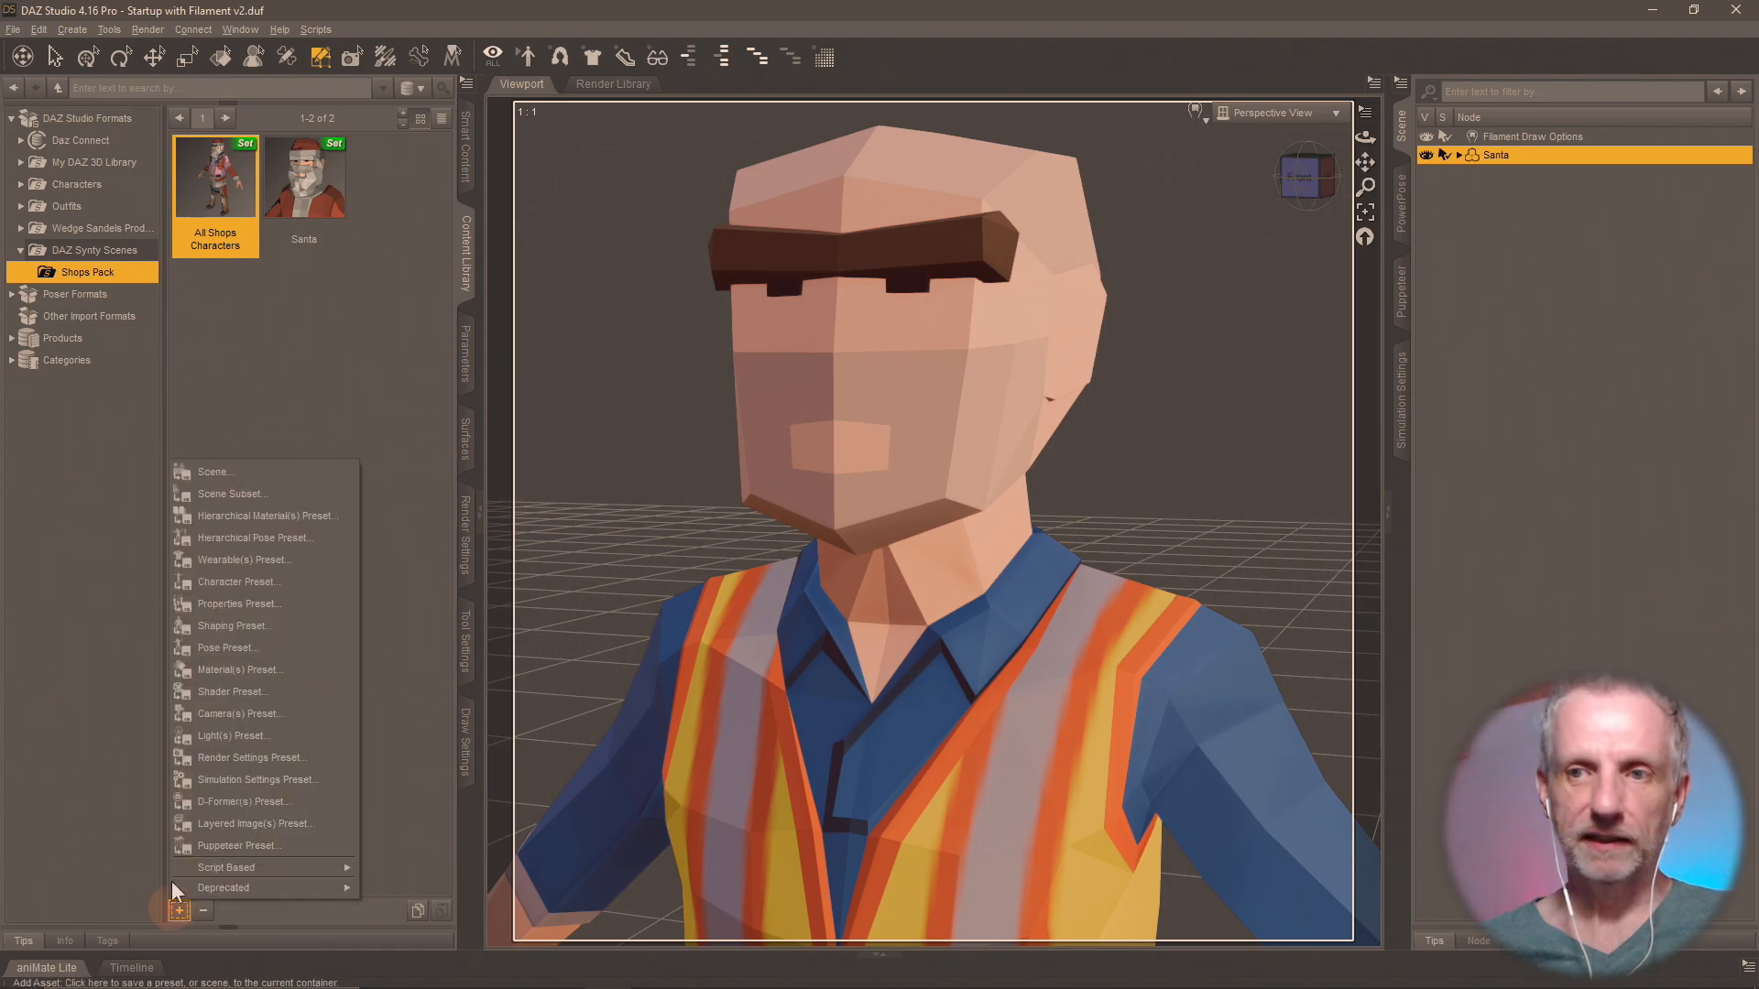
pyautogui.click(268, 473)
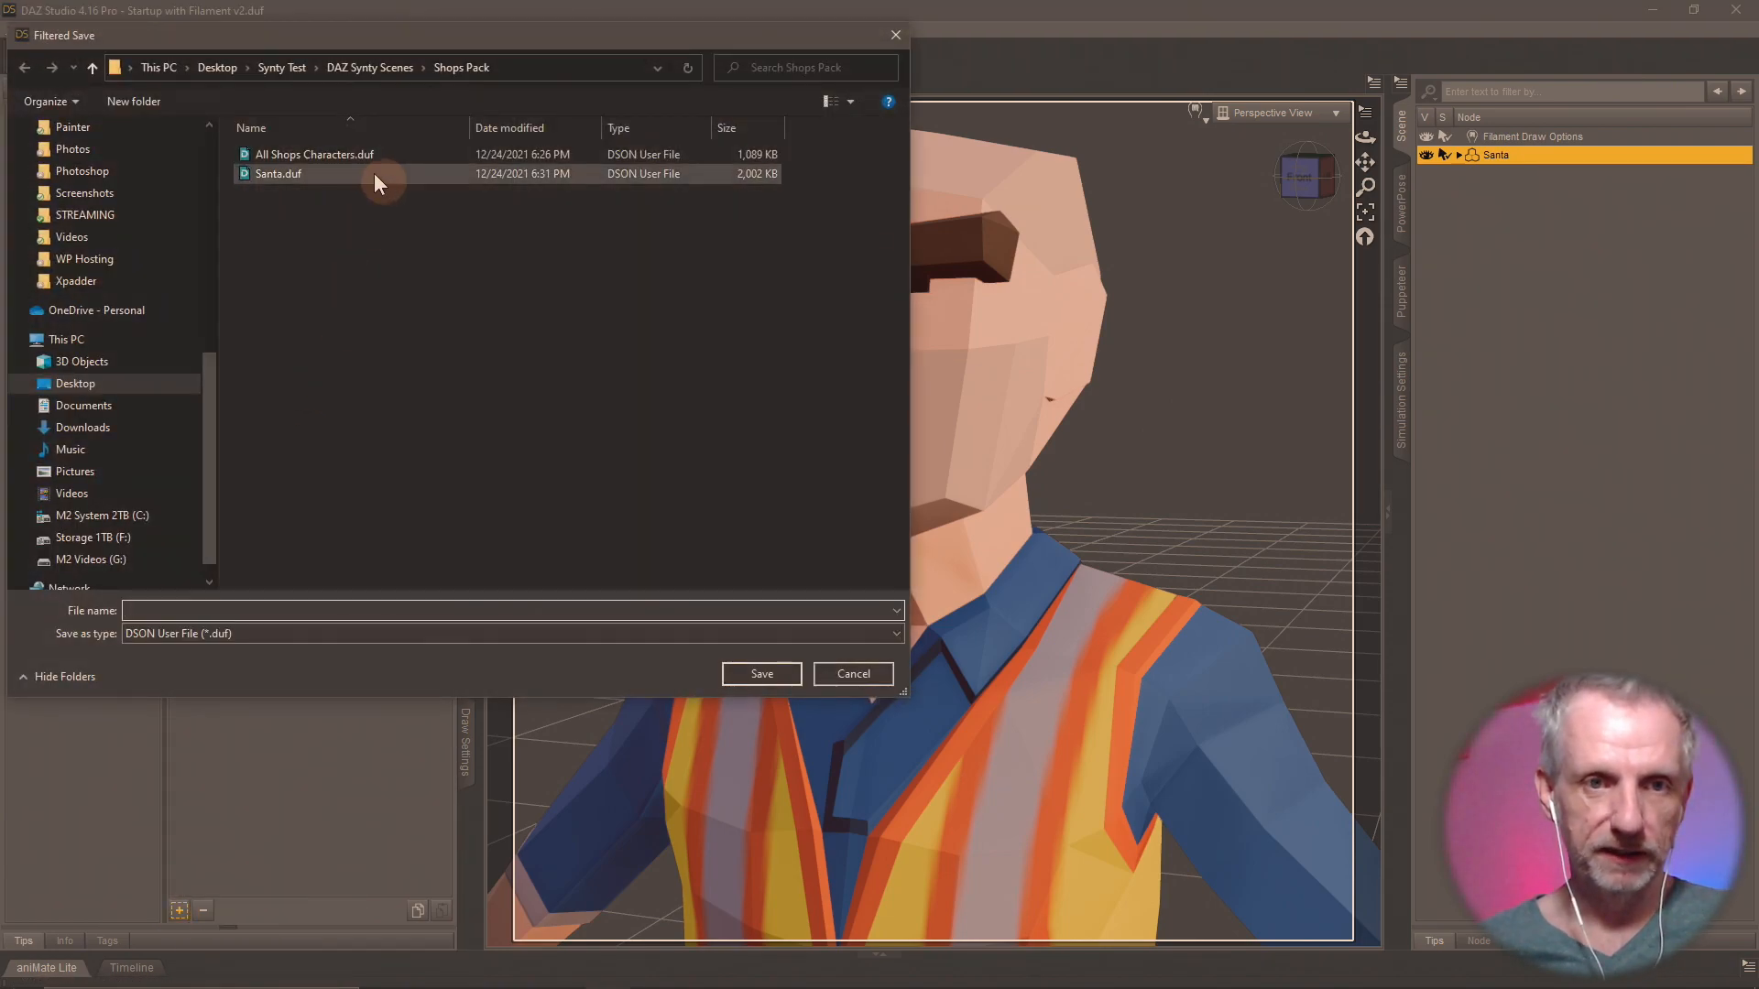
pyautogui.click(311, 154)
pyautogui.click(764, 673)
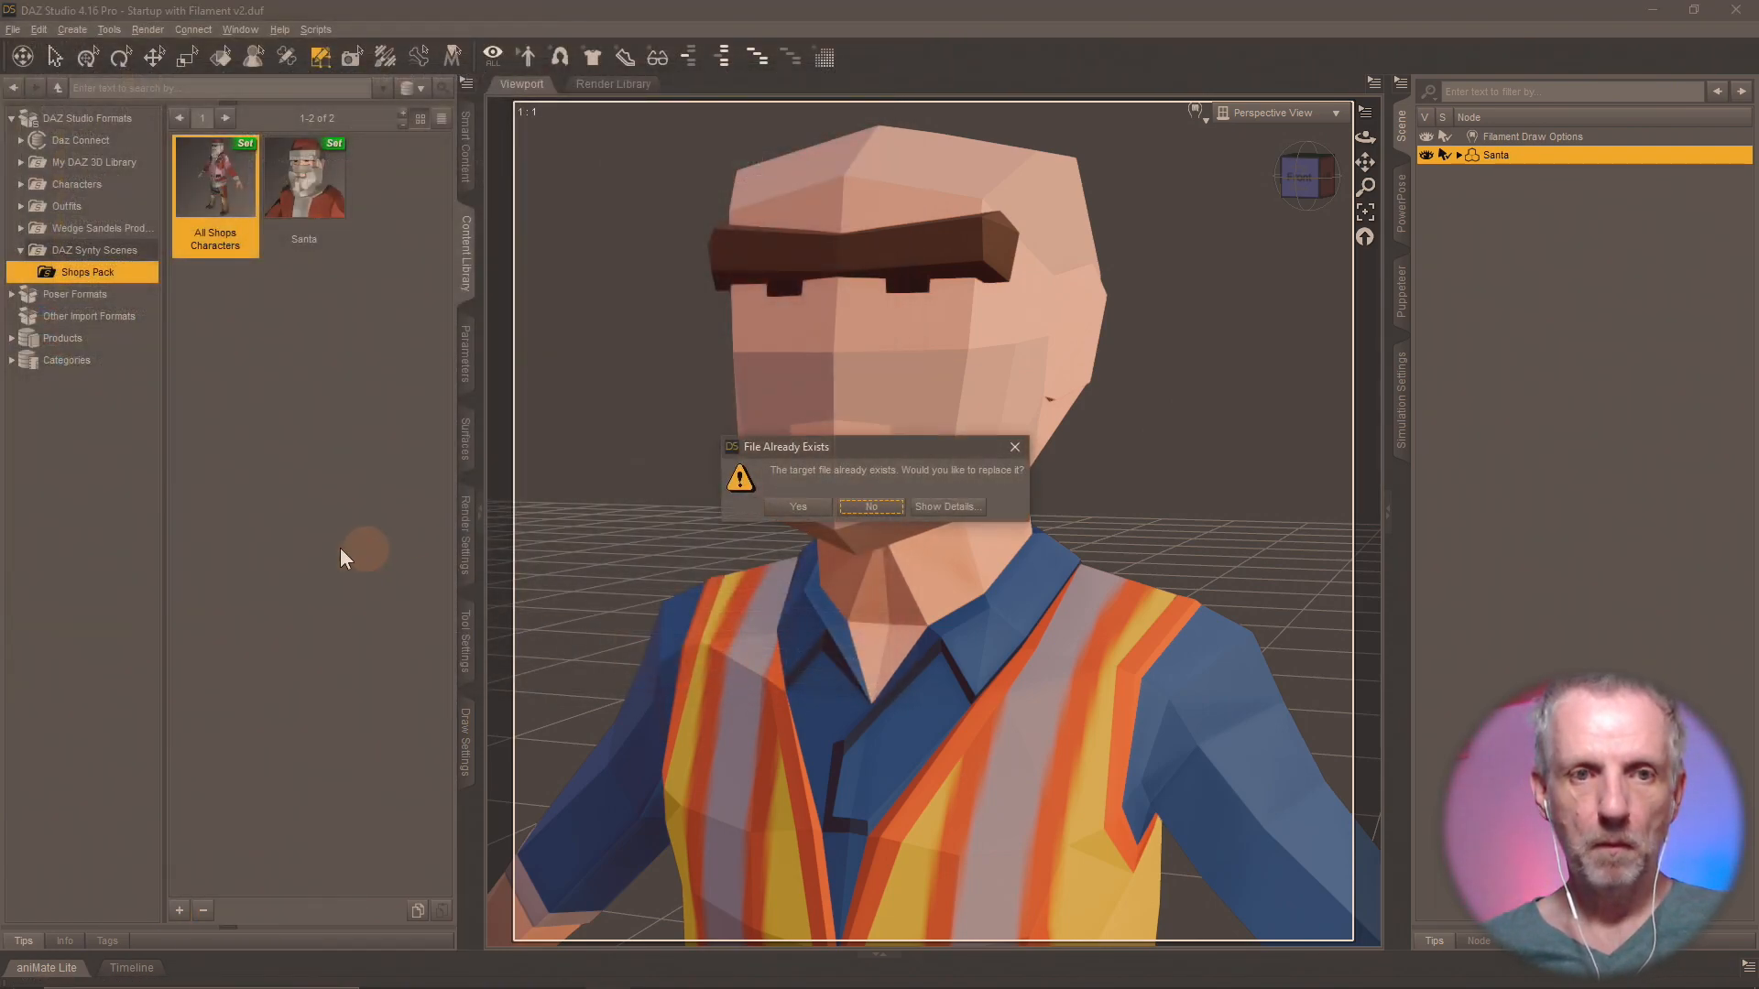
pyautogui.click(790, 506)
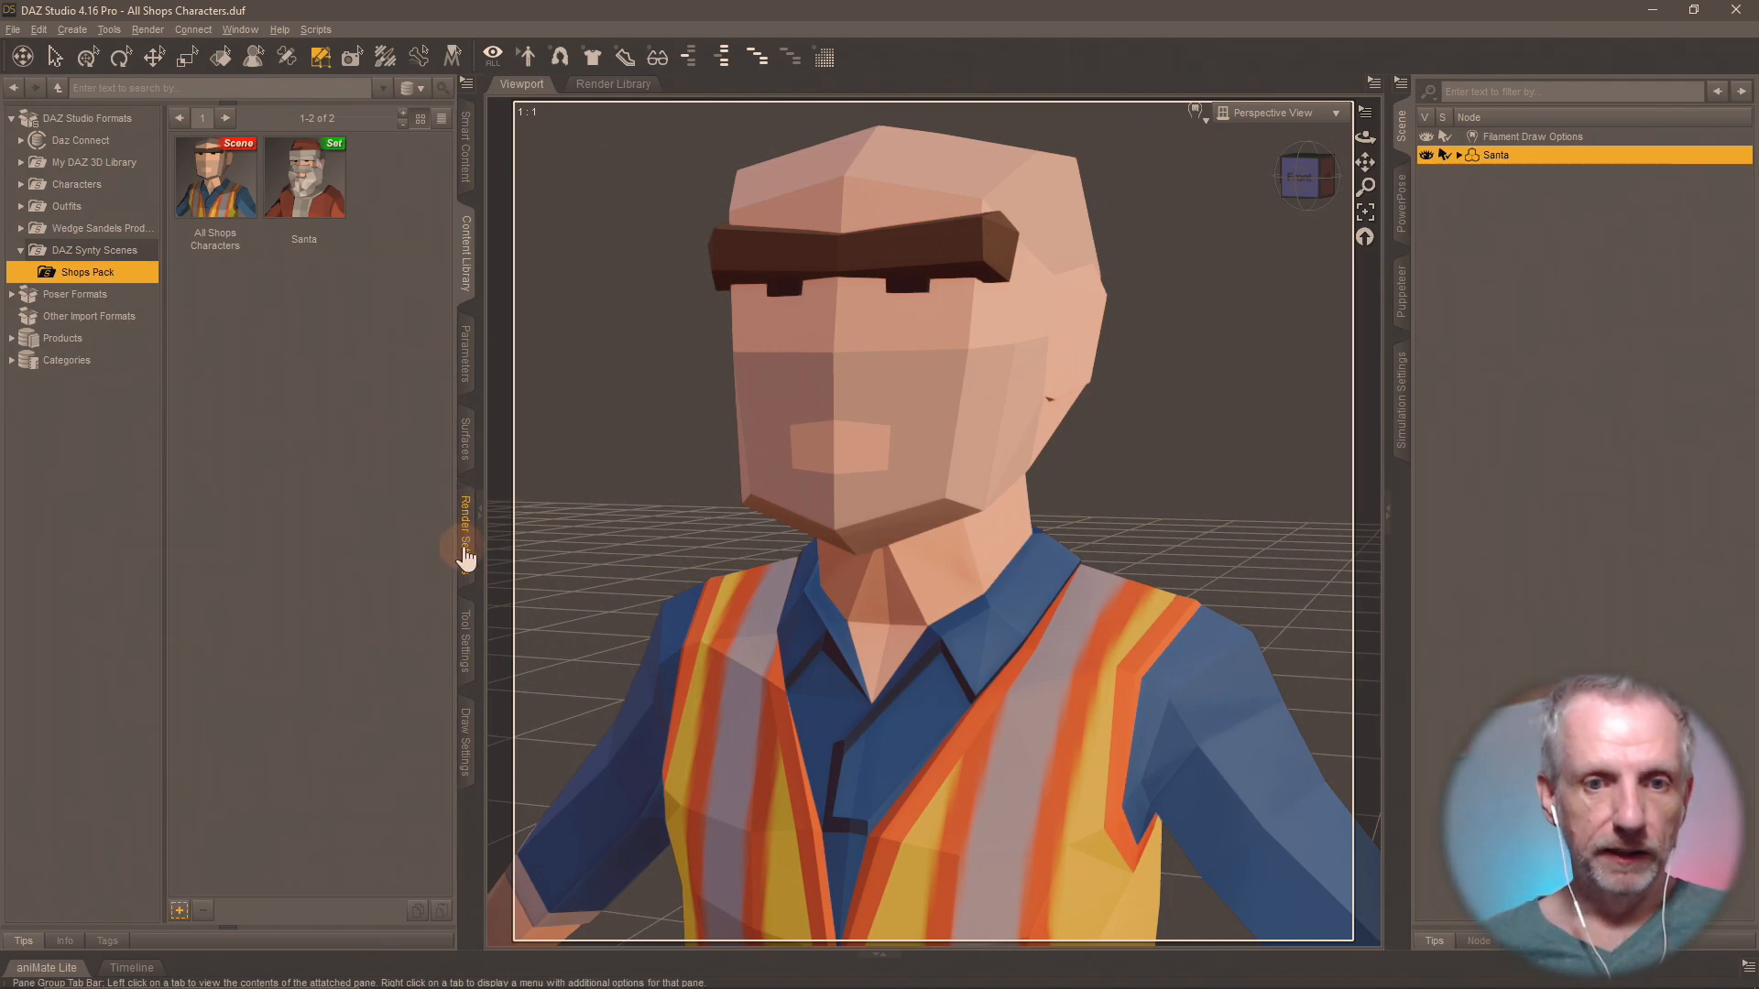
# Return to the Geometry Editor's grouping list and add the faces of every surface group from Attendant Male through lambert308 to the selection.
pyautogui.click(465, 637)
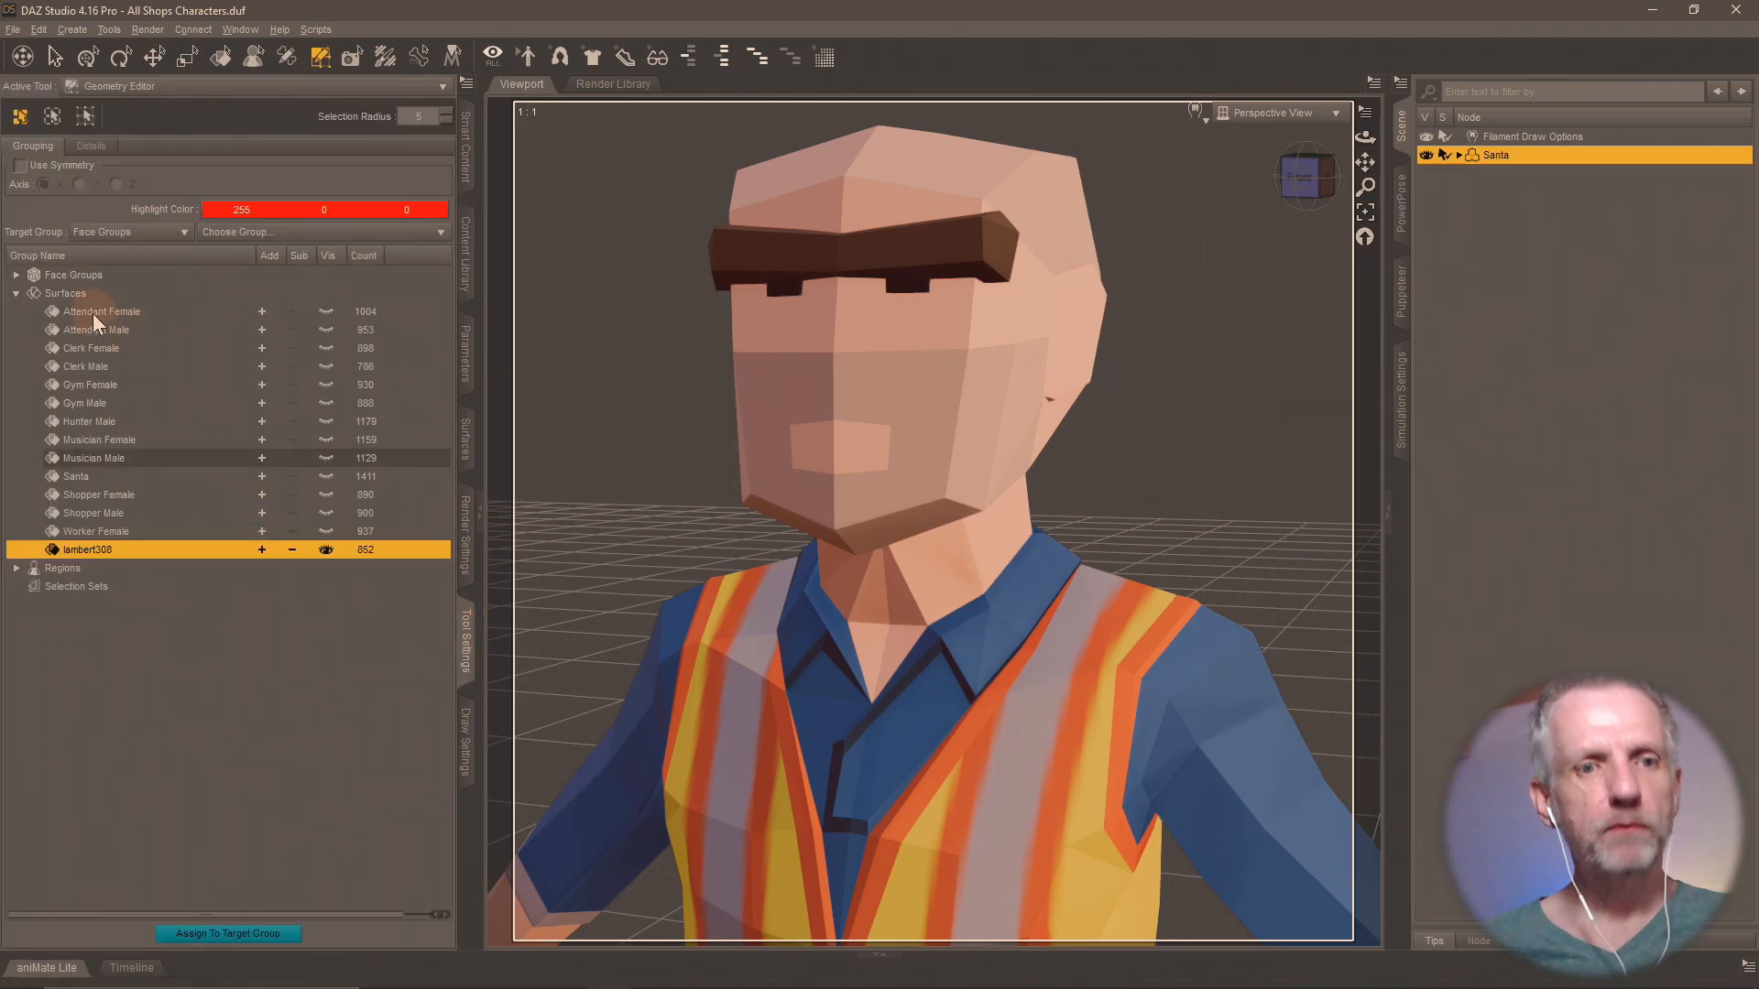
pyautogui.click(258, 328)
pyautogui.click(262, 349)
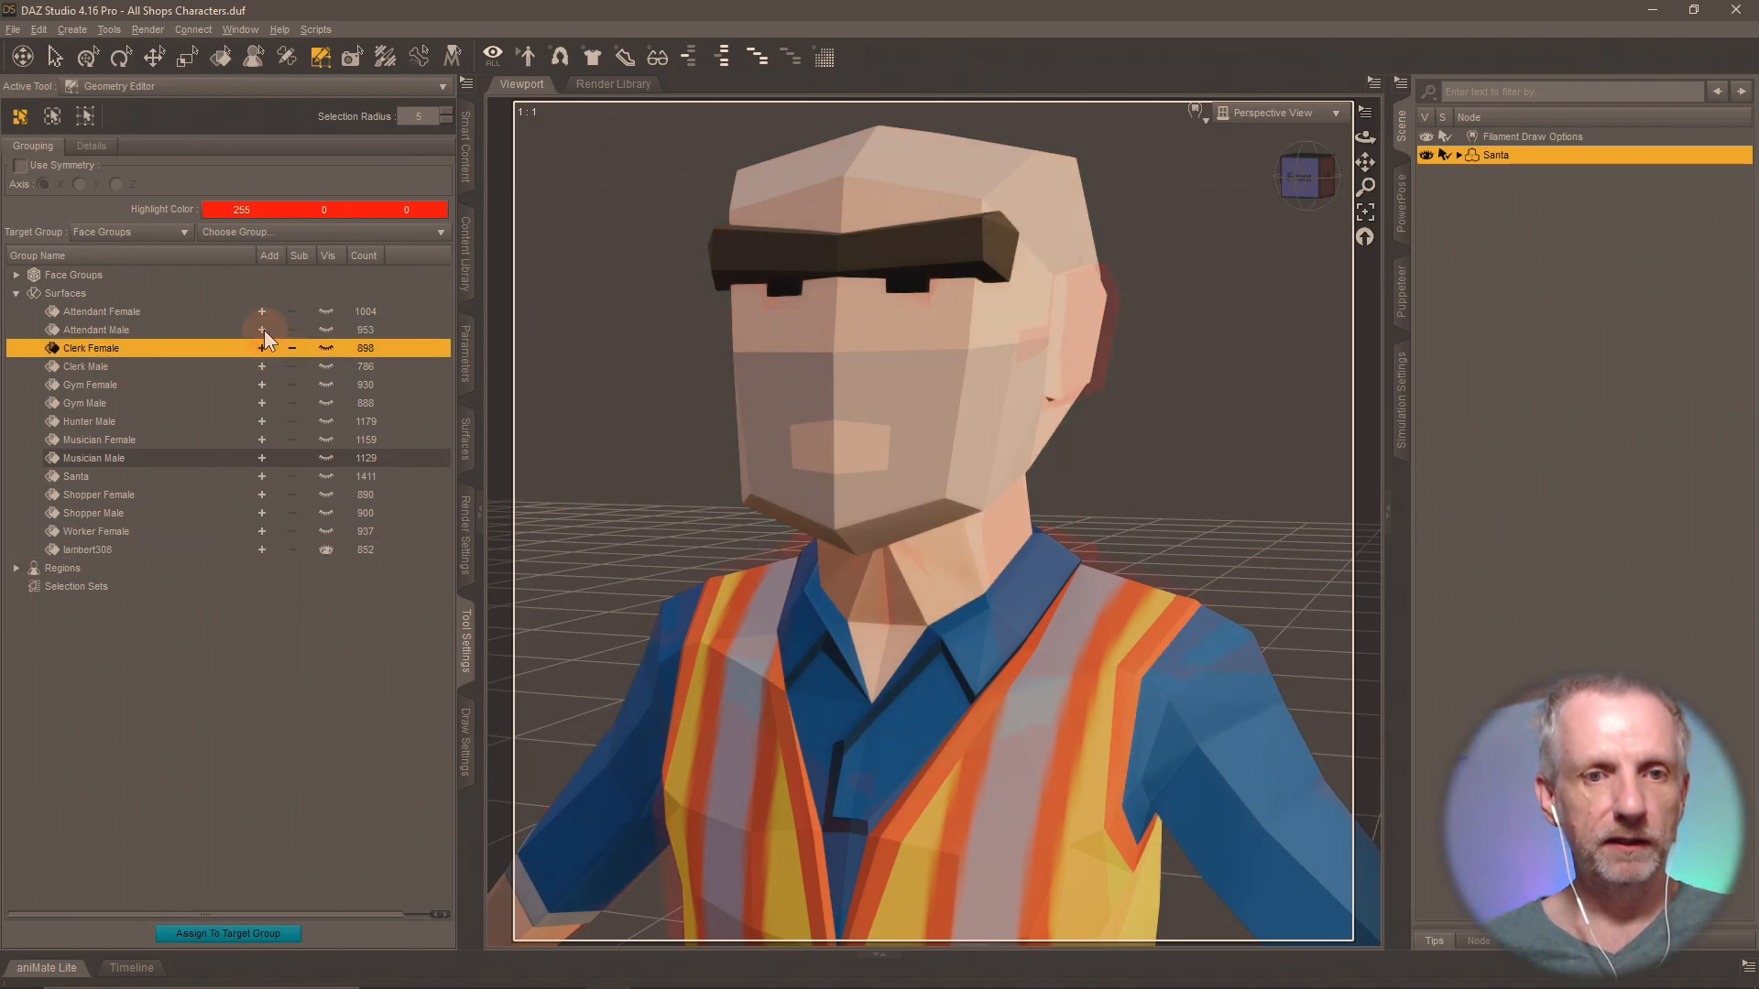
pyautogui.click(261, 348)
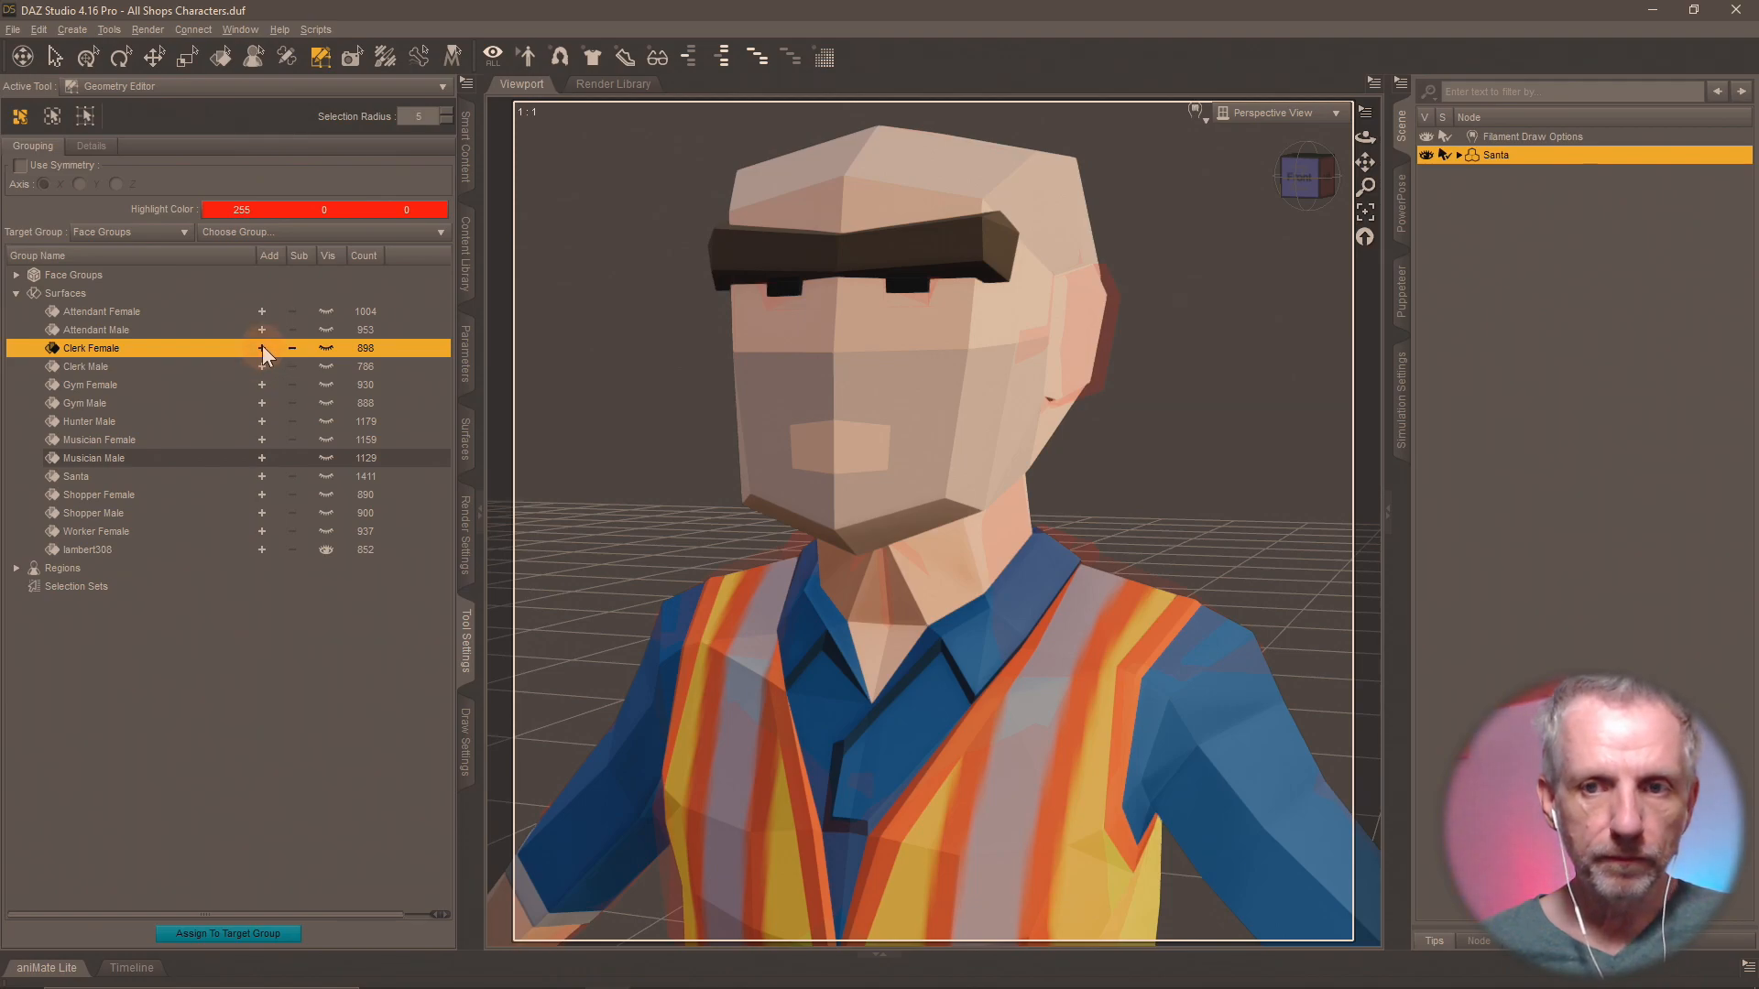
pyautogui.click(262, 330)
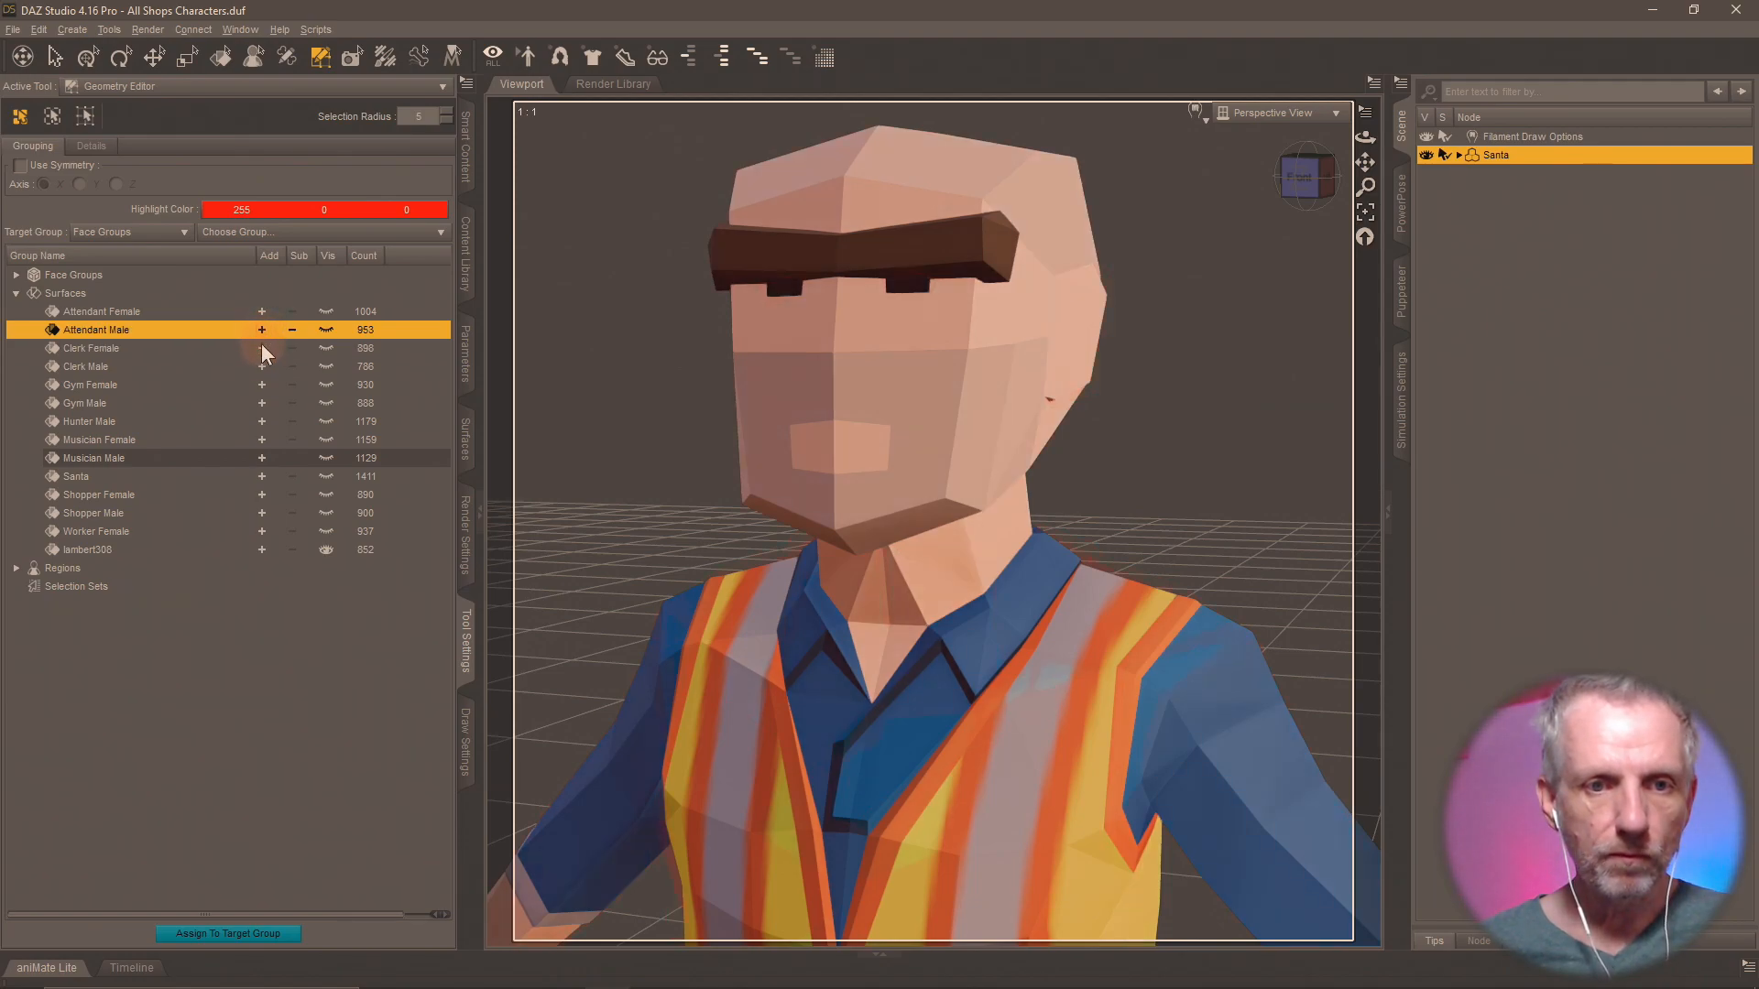
pyautogui.click(261, 348)
pyautogui.click(260, 367)
pyautogui.click(259, 384)
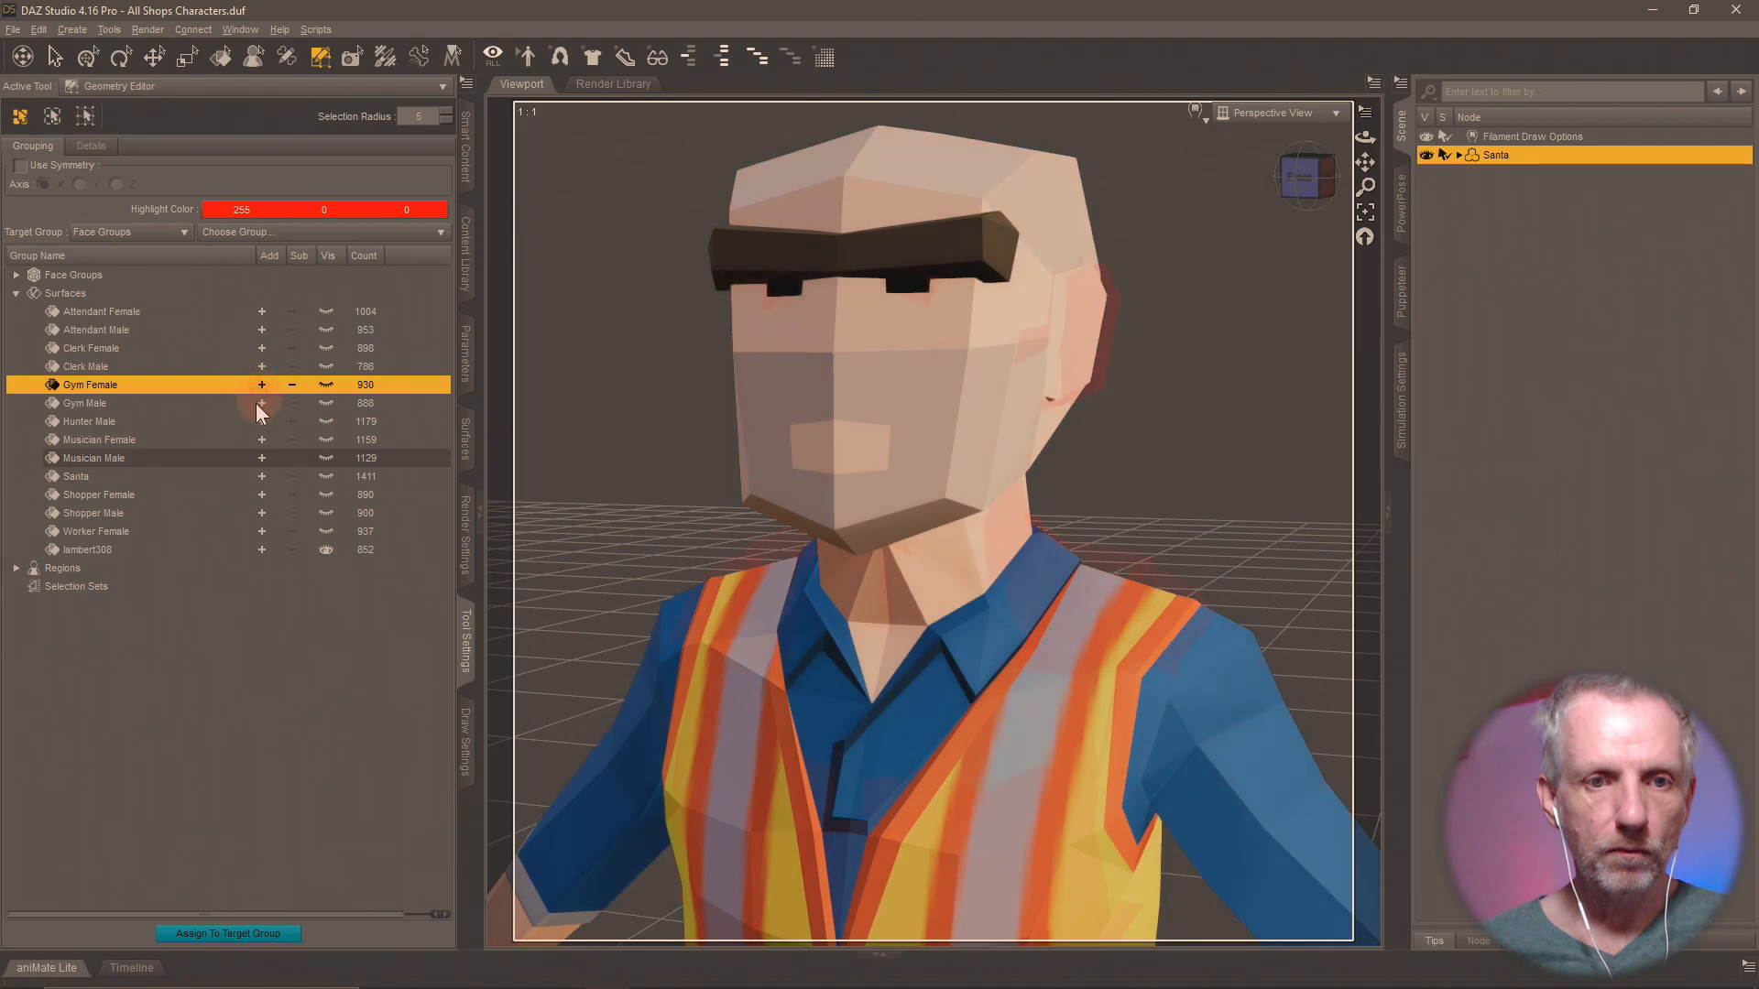
pyautogui.click(258, 403)
pyautogui.click(260, 421)
pyautogui.click(261, 439)
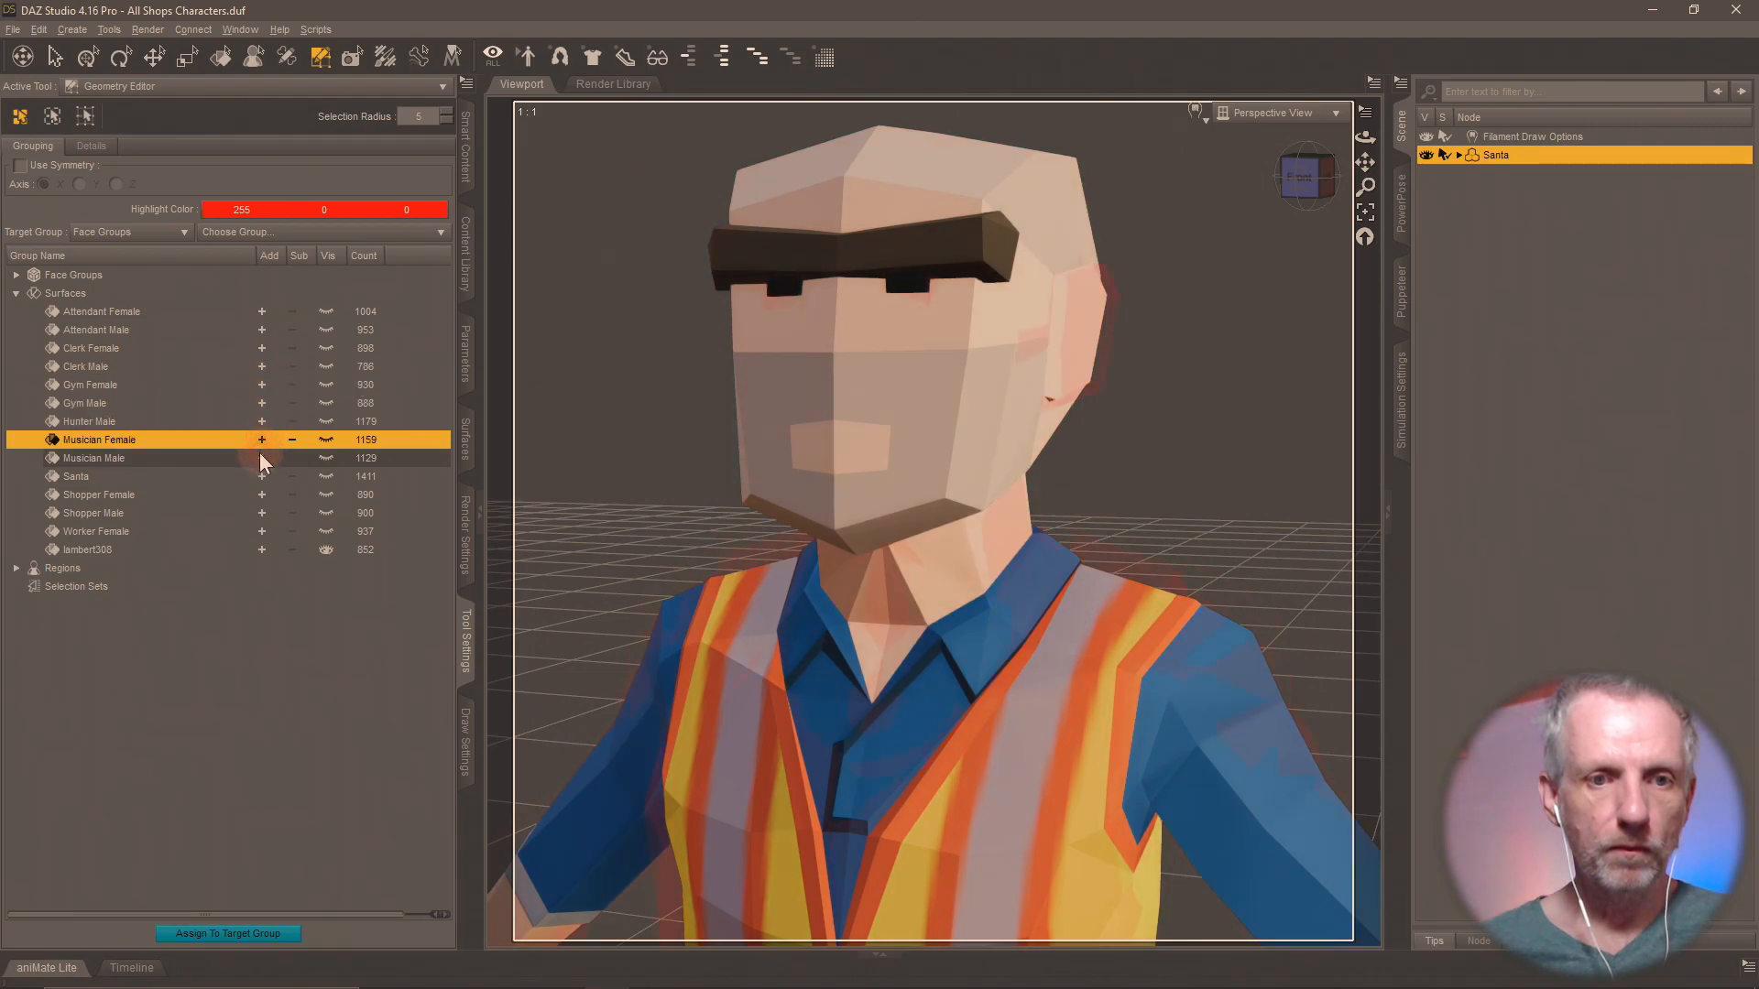
pyautogui.click(261, 458)
pyautogui.click(262, 477)
pyautogui.click(262, 495)
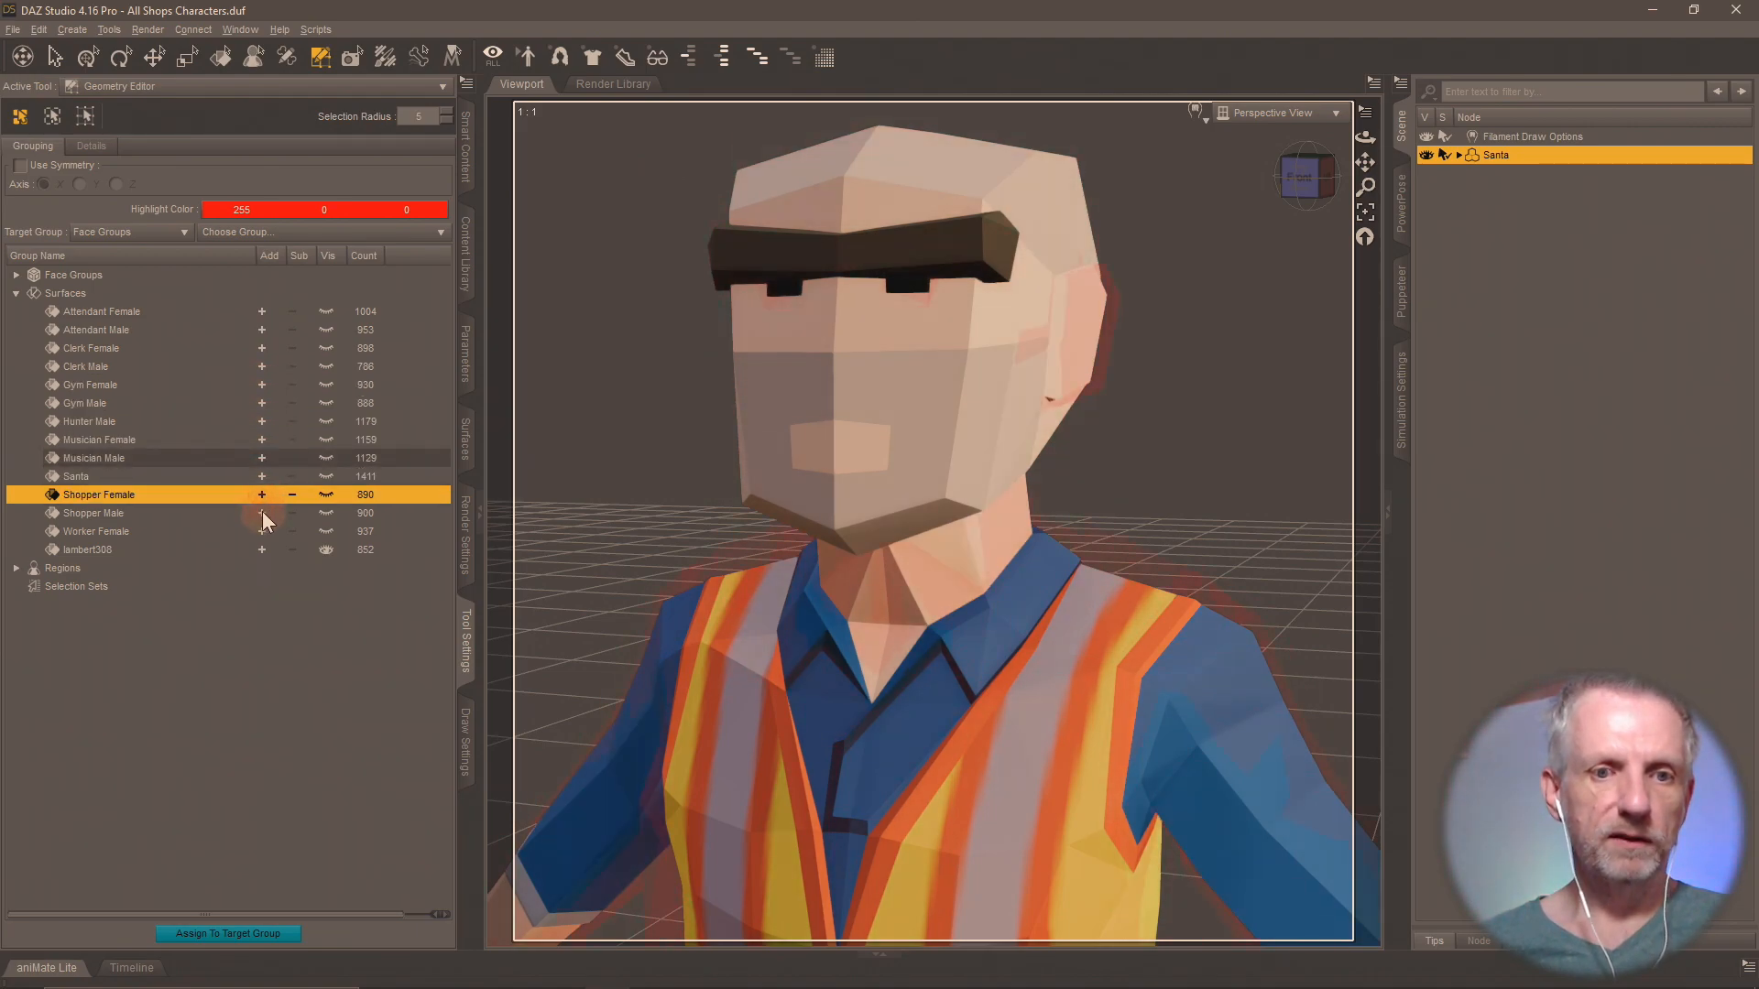
pyautogui.click(262, 513)
pyautogui.click(262, 532)
pyautogui.click(258, 548)
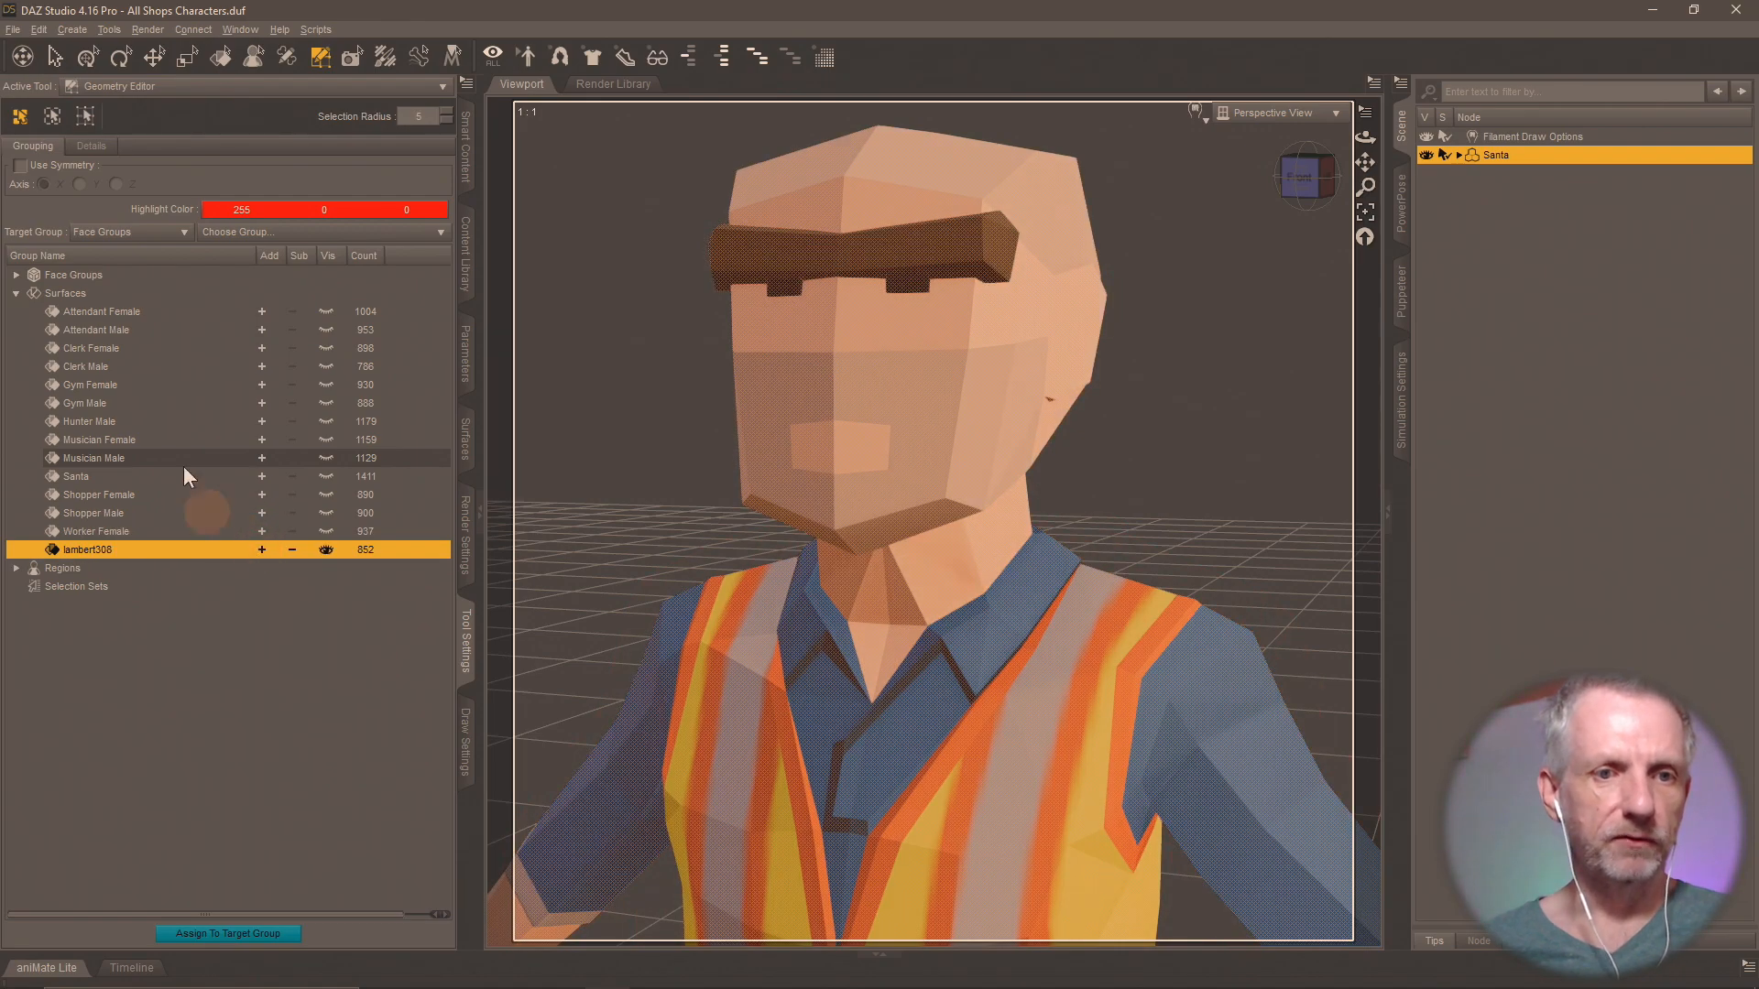
# Rename surface group lambert308 as "Worker Male" and save the scene.
pyautogui.keyDown('shift'); pyautogui.click(140, 332); pyautogui.keyUp('shift')
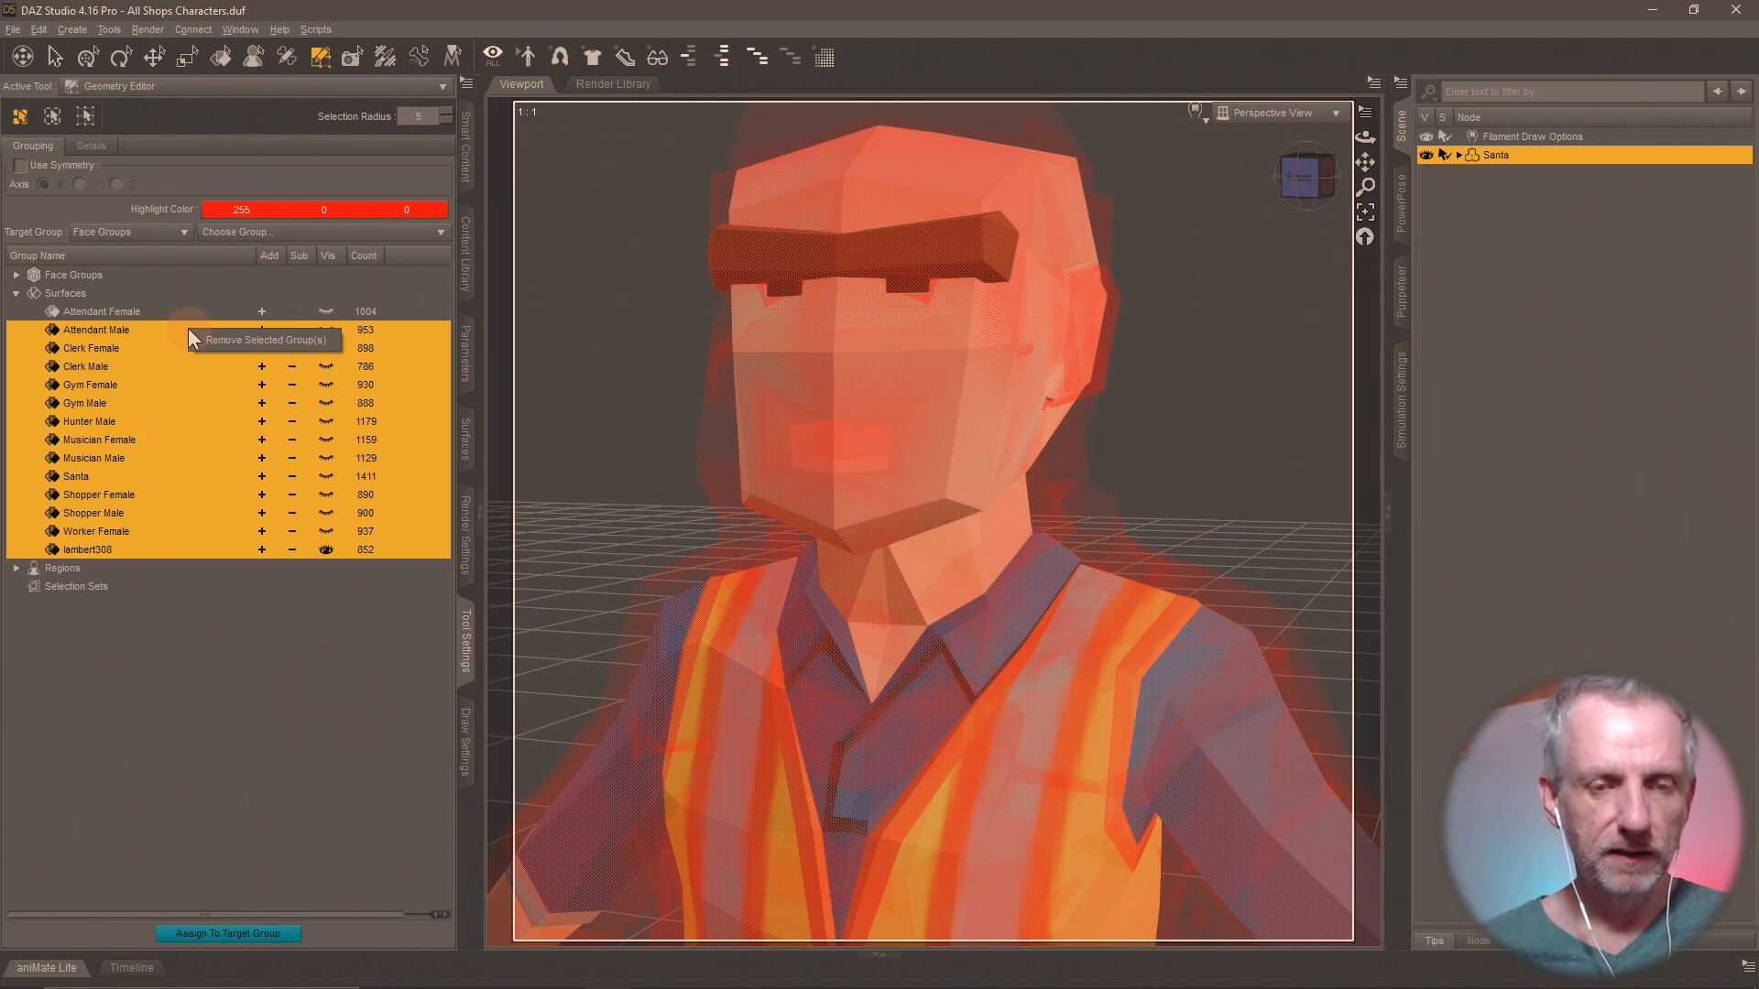
pyautogui.click(386, 689)
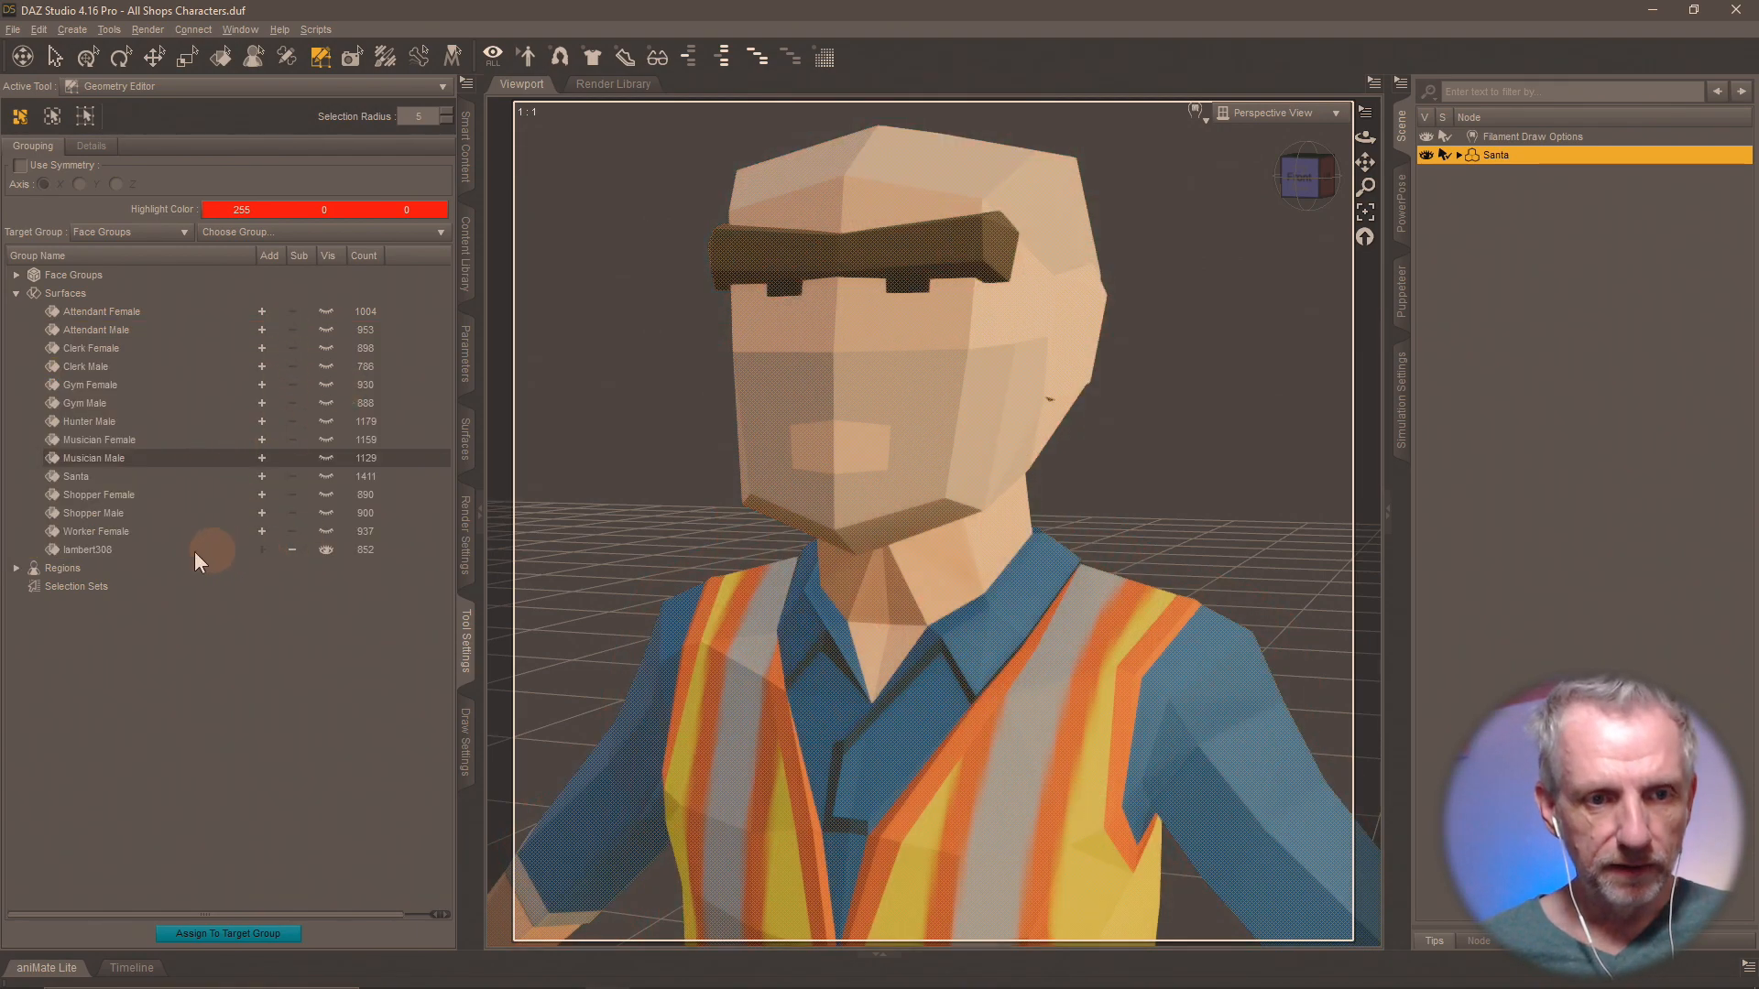
pyautogui.click(152, 547)
pyautogui.doubleClick(85, 551)
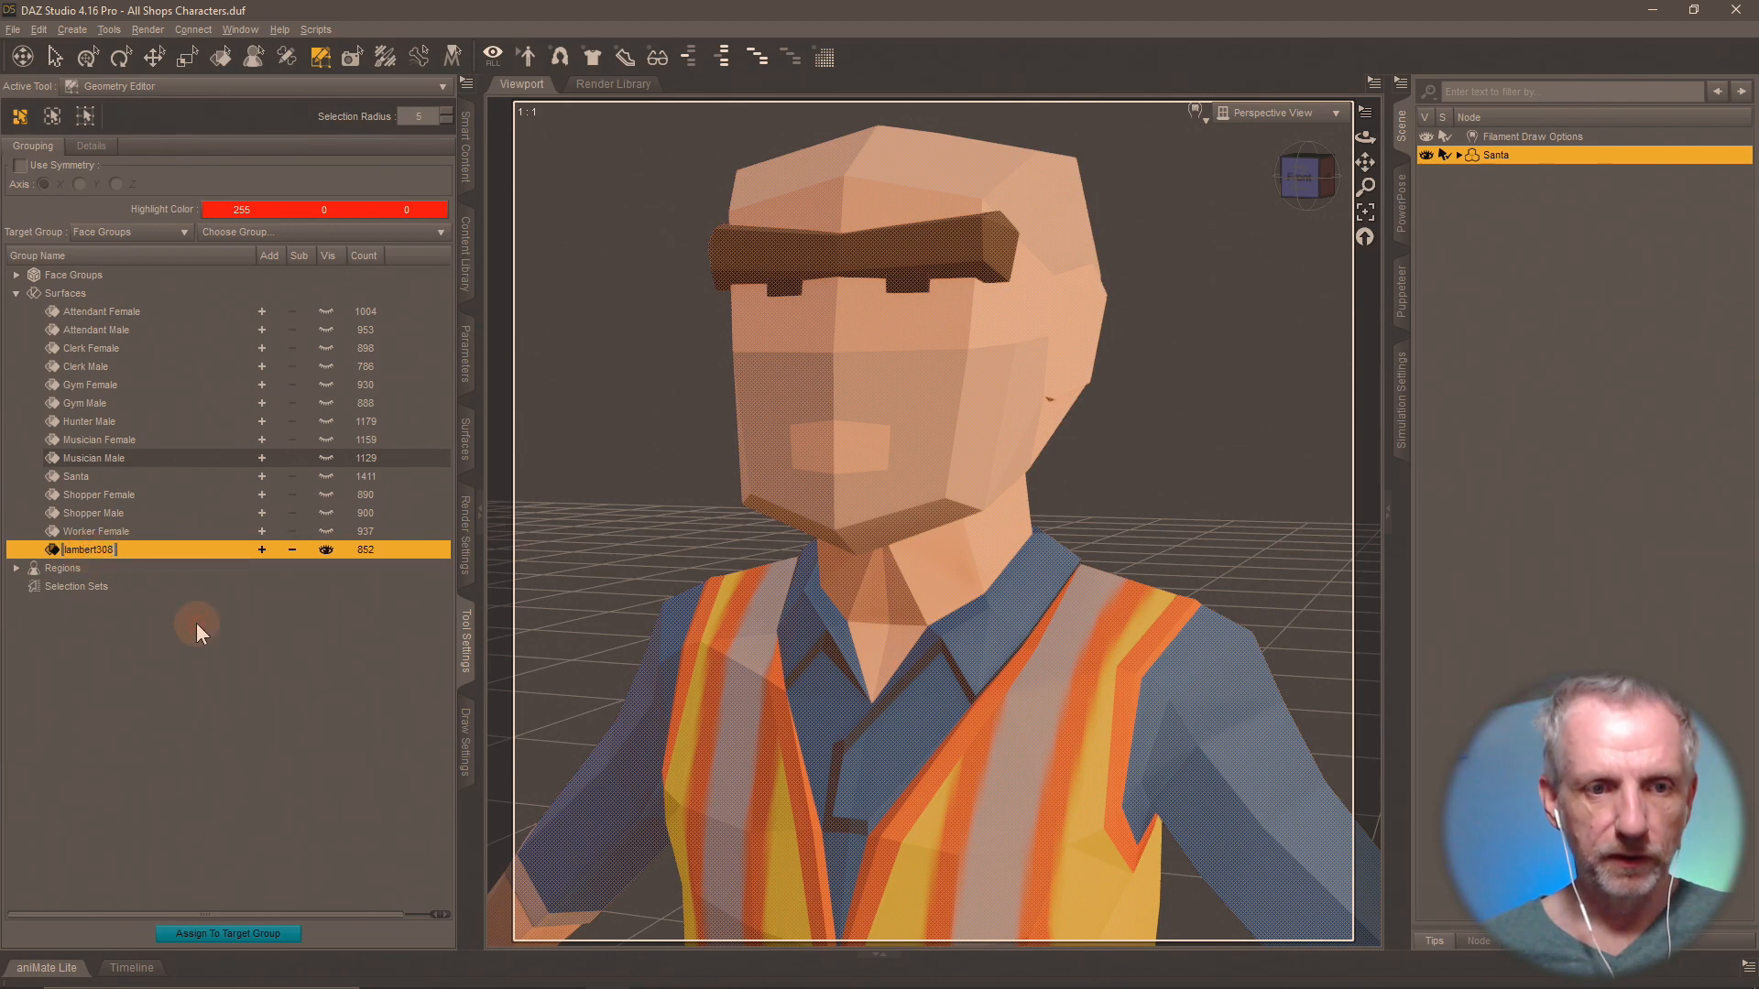
pyautogui.write('Worker ')
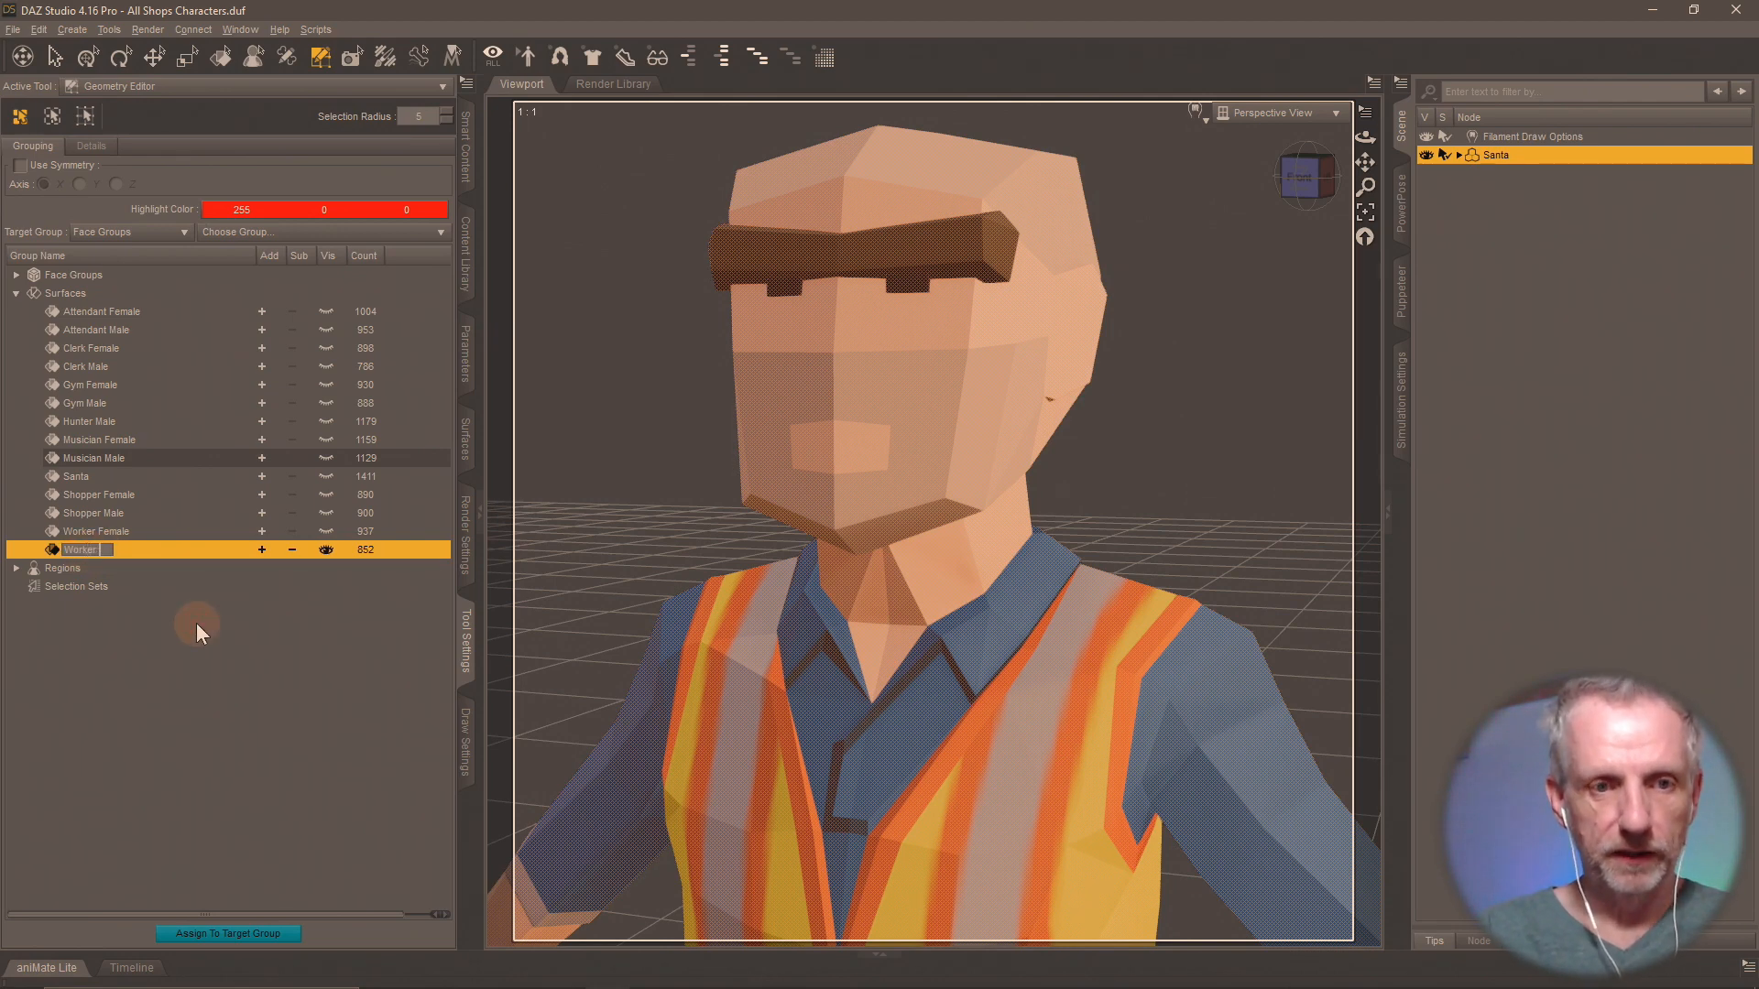
pyautogui.write('Male')
pyautogui.press('Return')
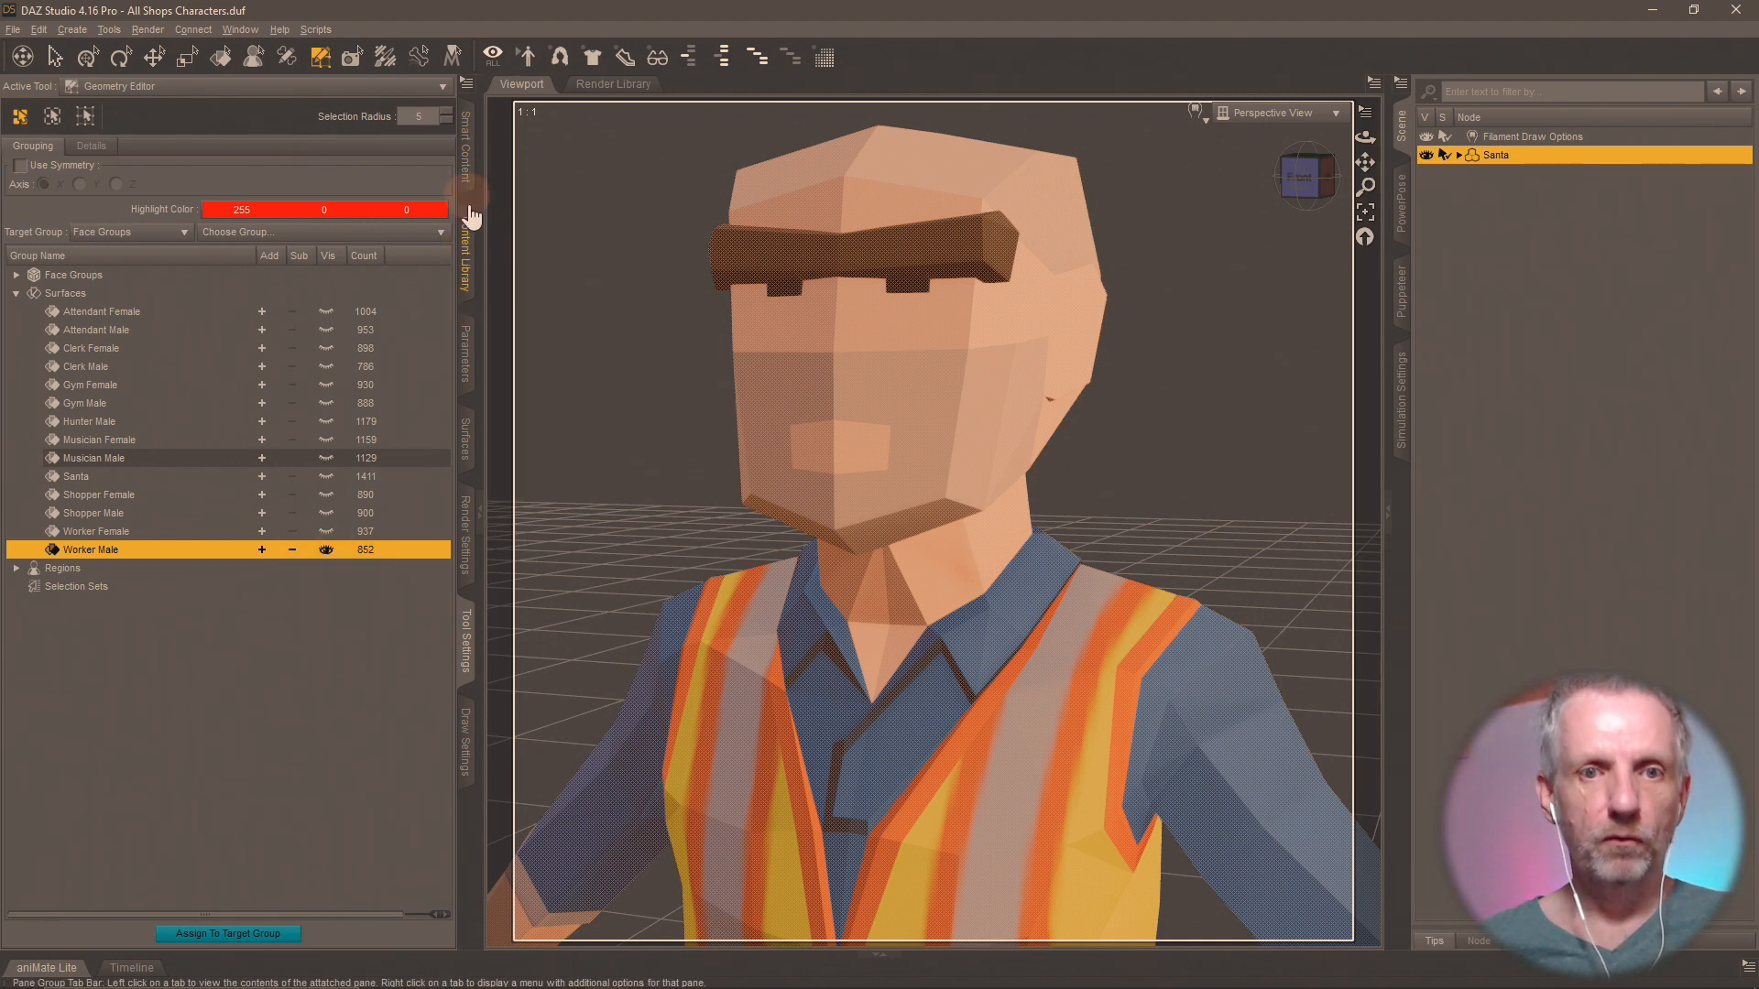
pyautogui.click(467, 249)
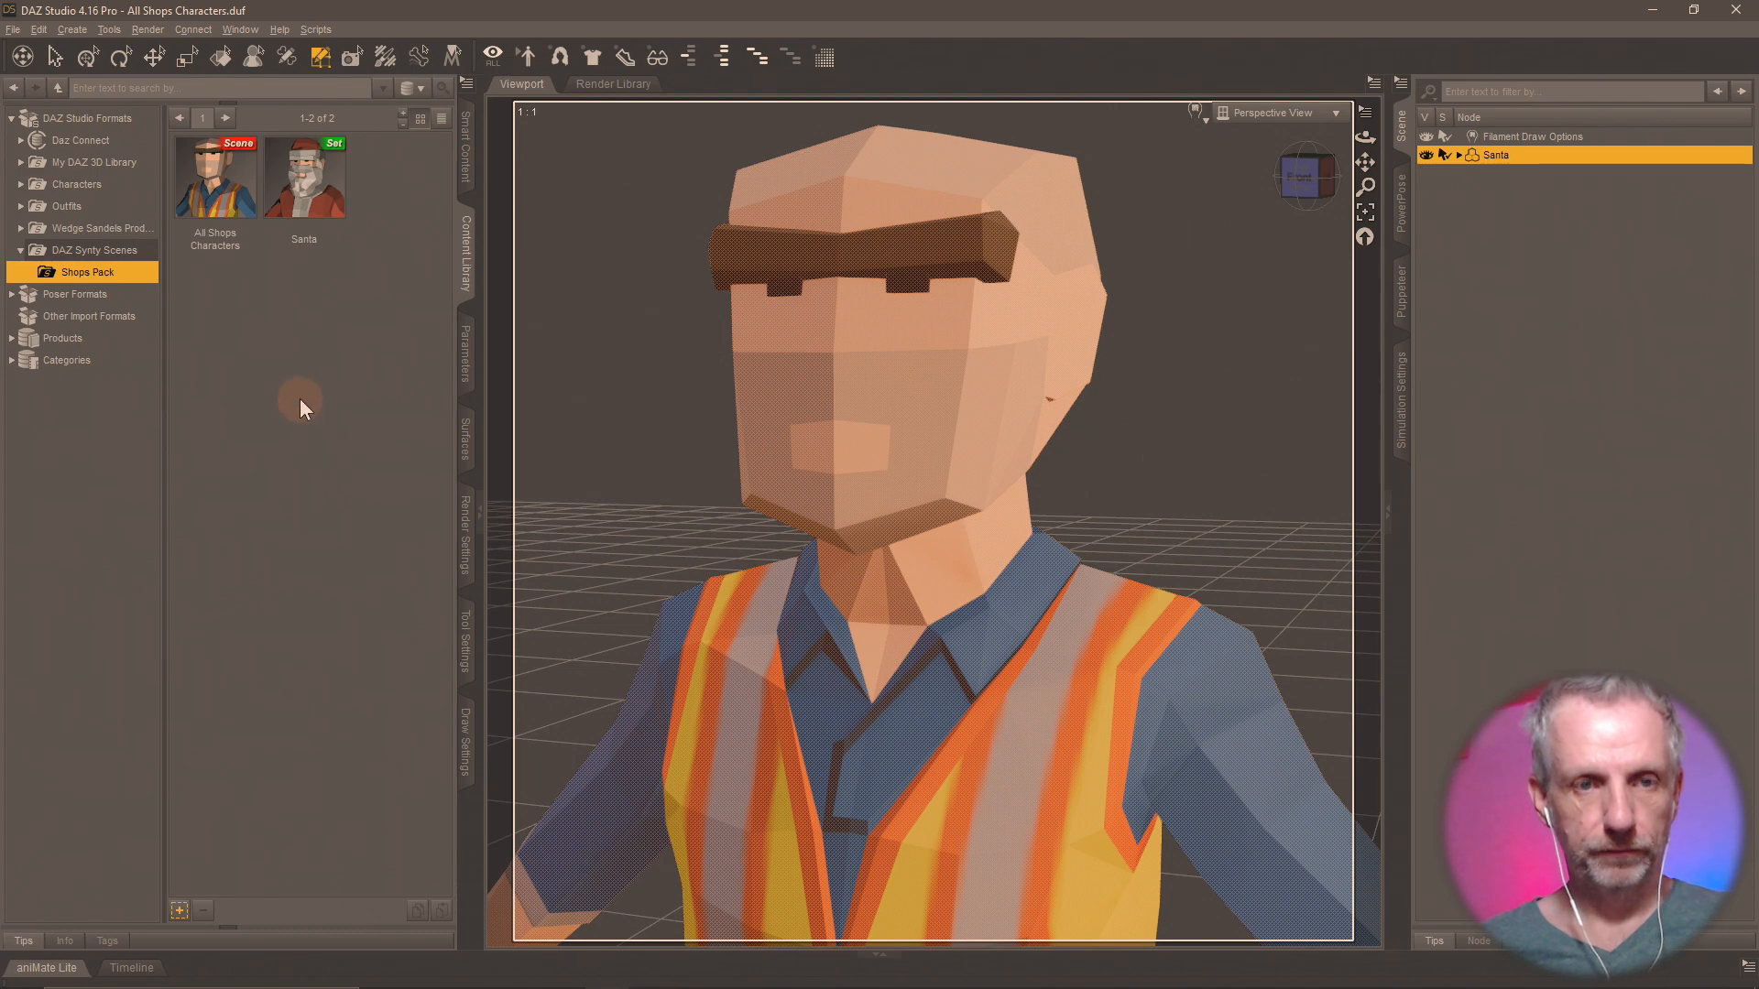
pyautogui.hotkey('ctrl', 's')
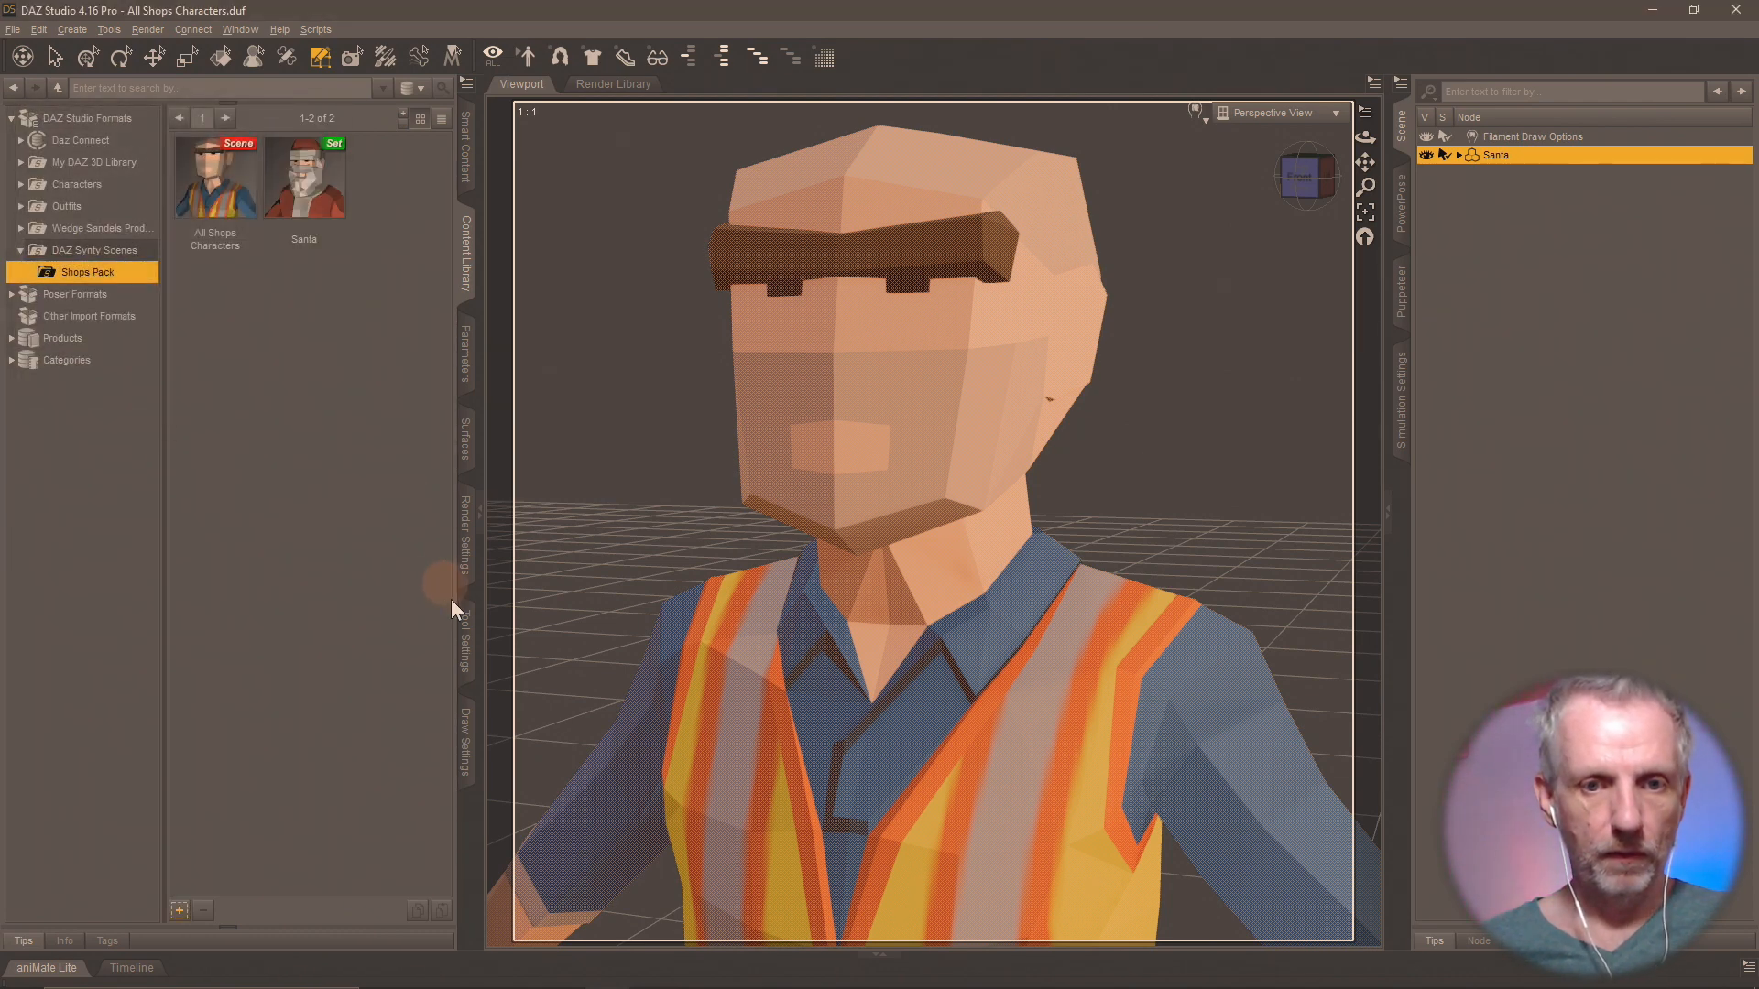
# Delete the selected polygons of the Worker Male surface group from the base geometry.
pyautogui.click(465, 641)
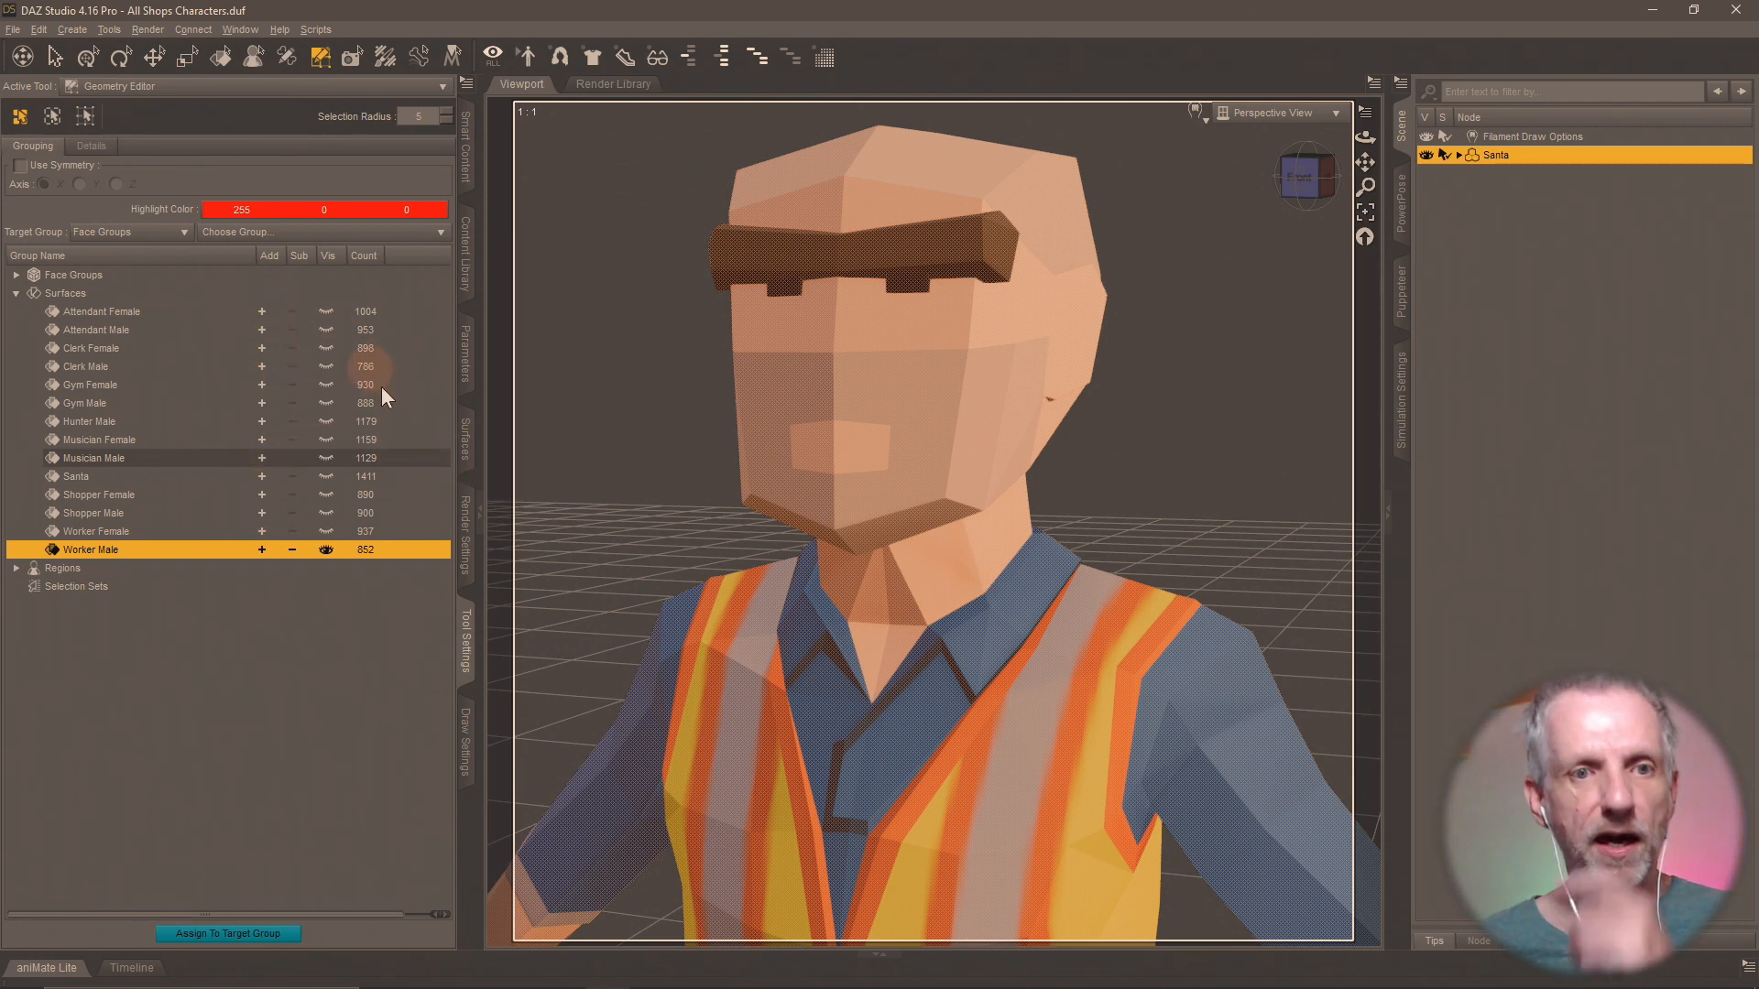
pyautogui.rightClick(870, 442)
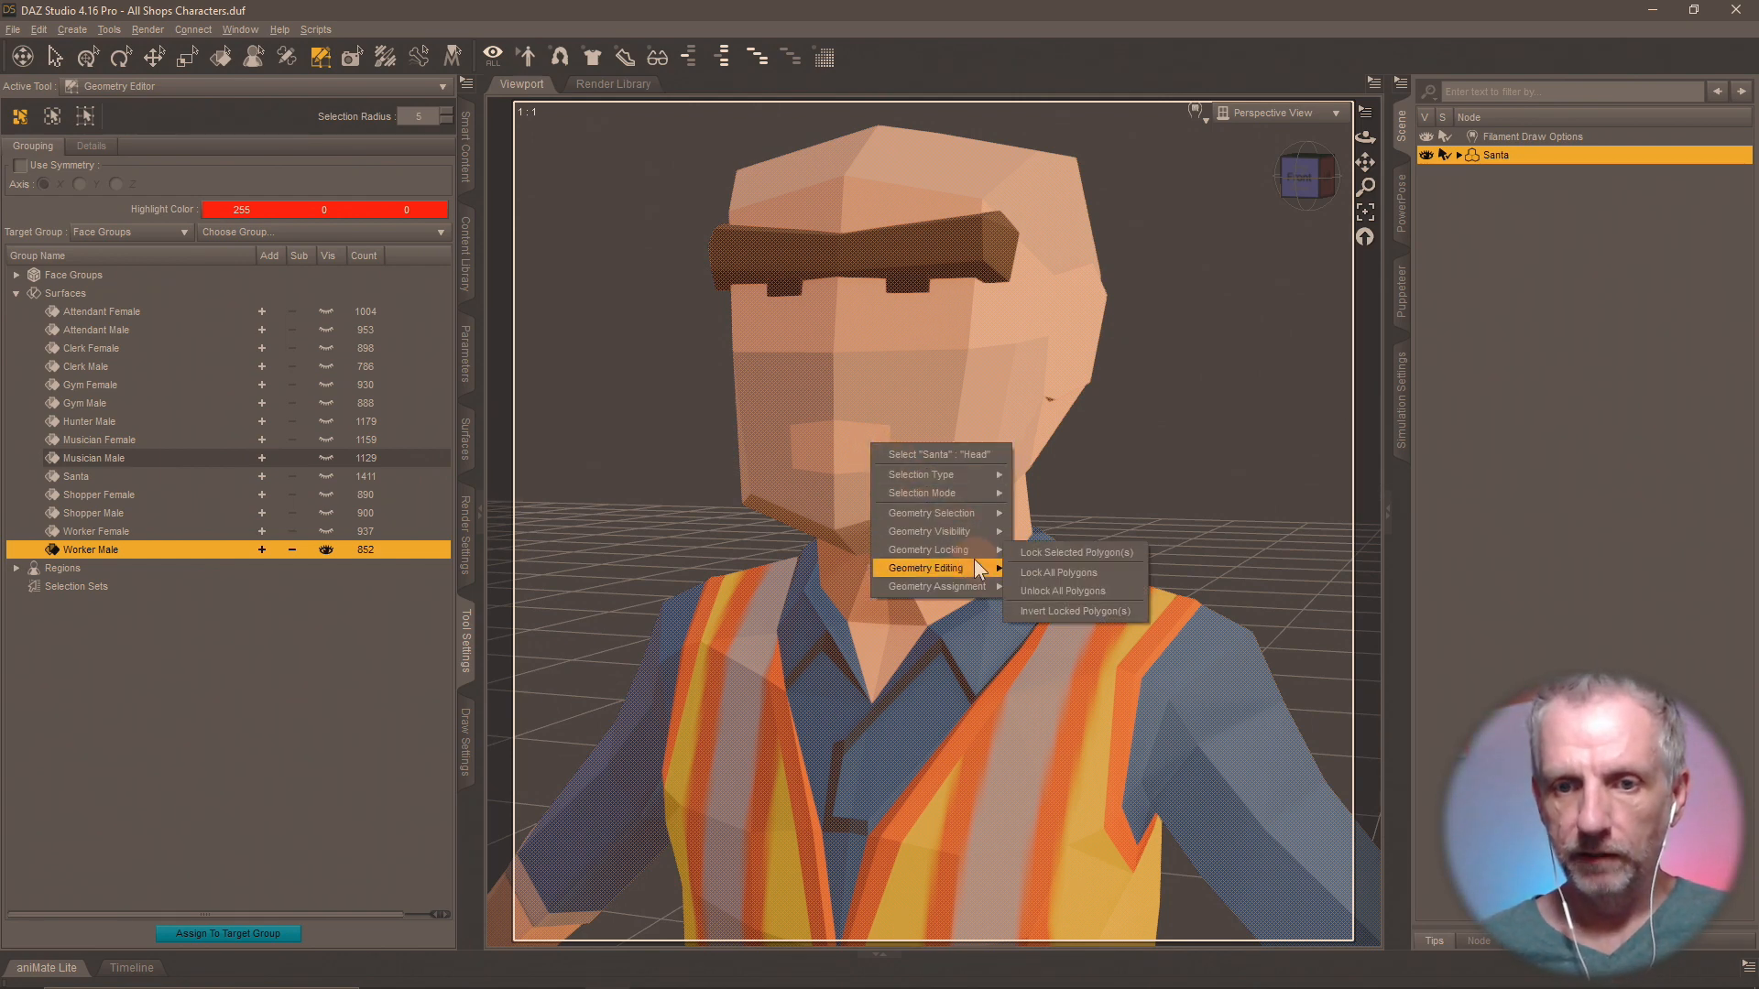
pyautogui.moveTo(976, 561)
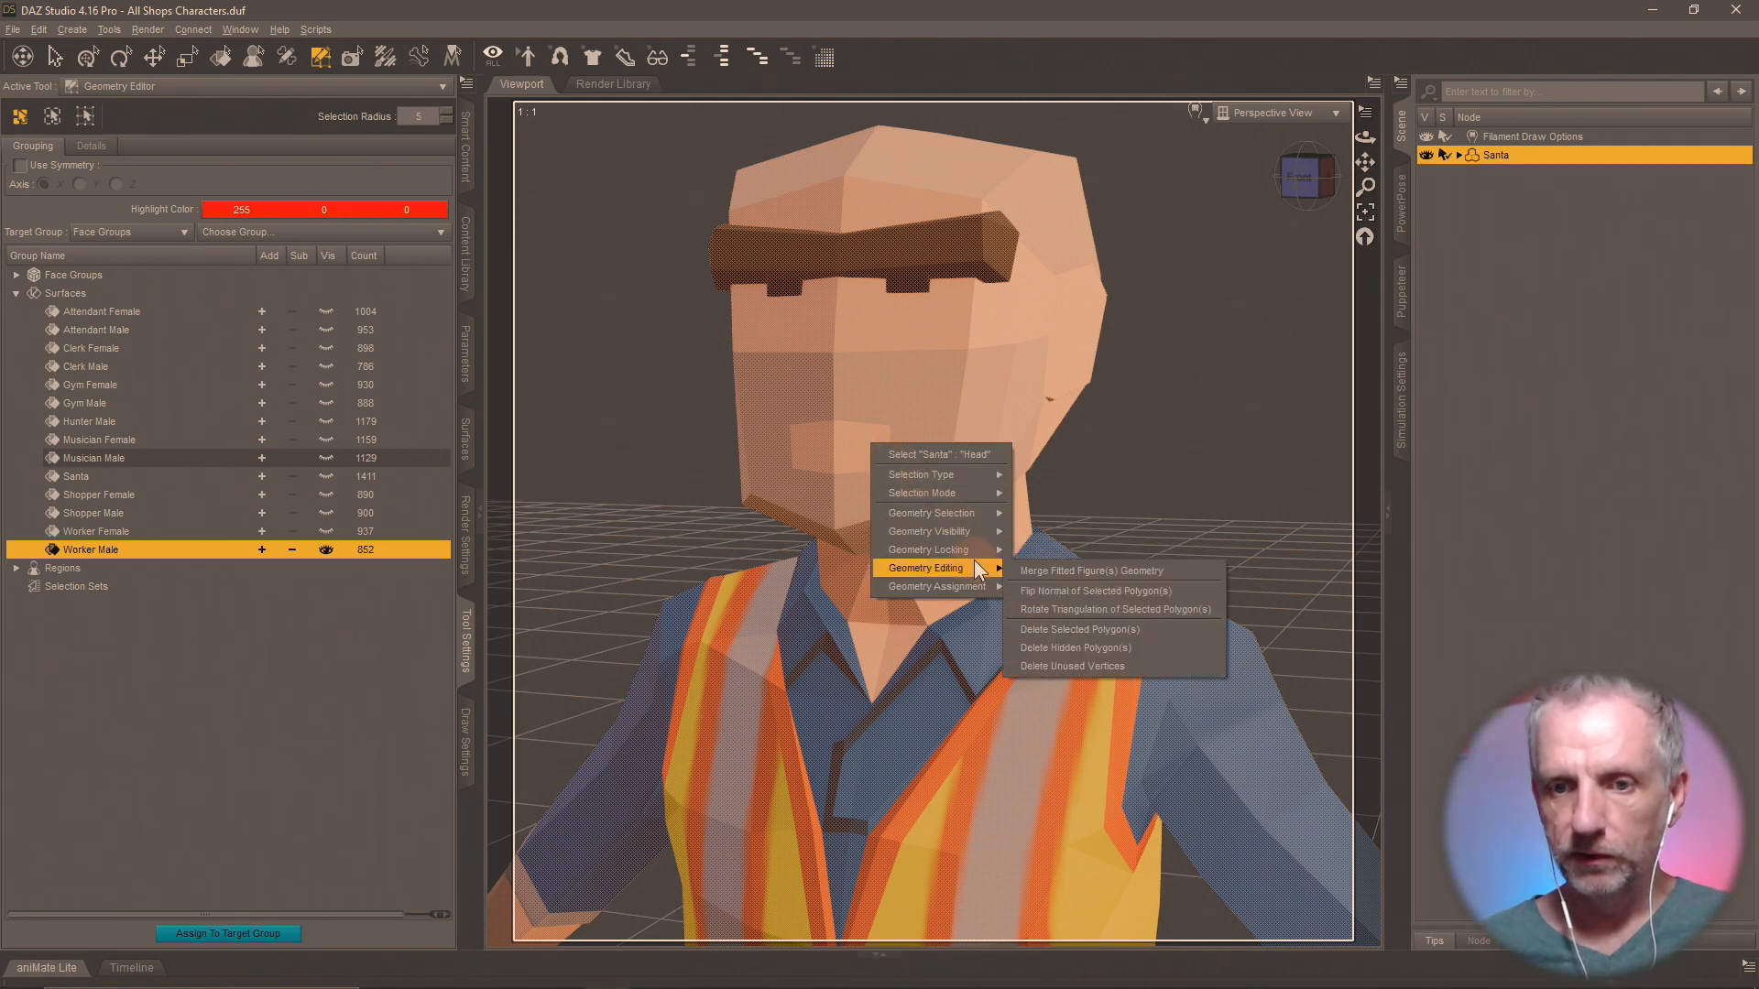
pyautogui.click(1158, 626)
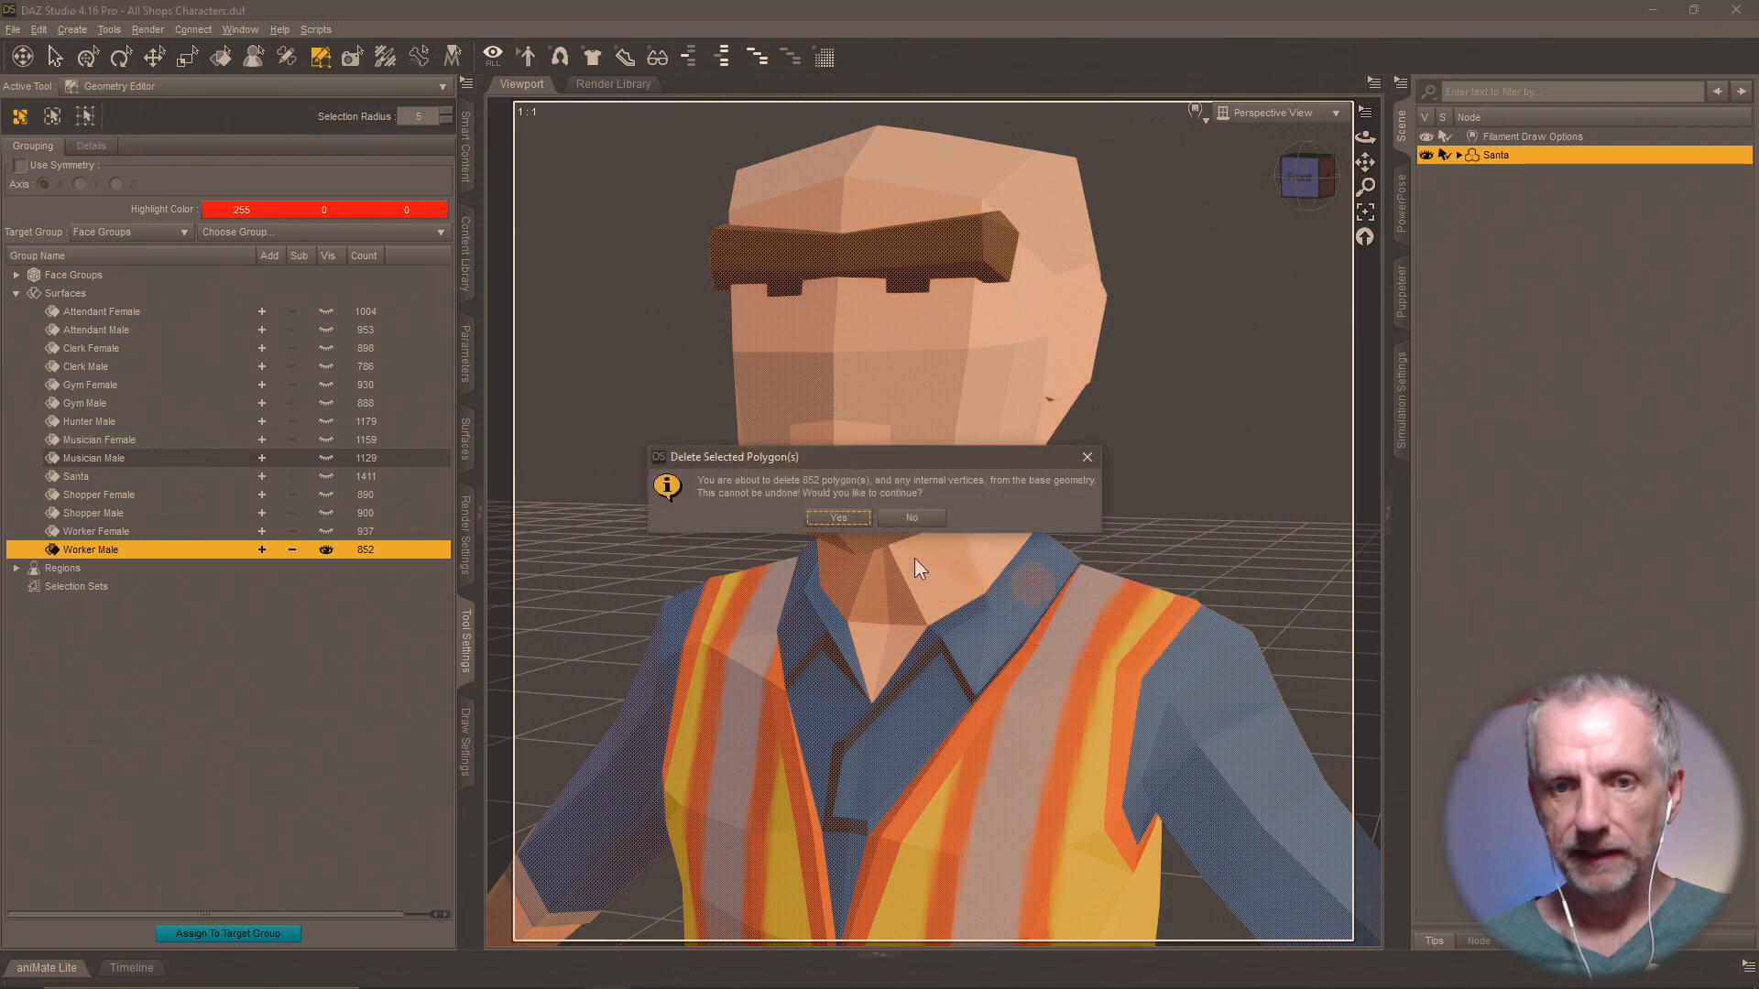
pyautogui.click(848, 524)
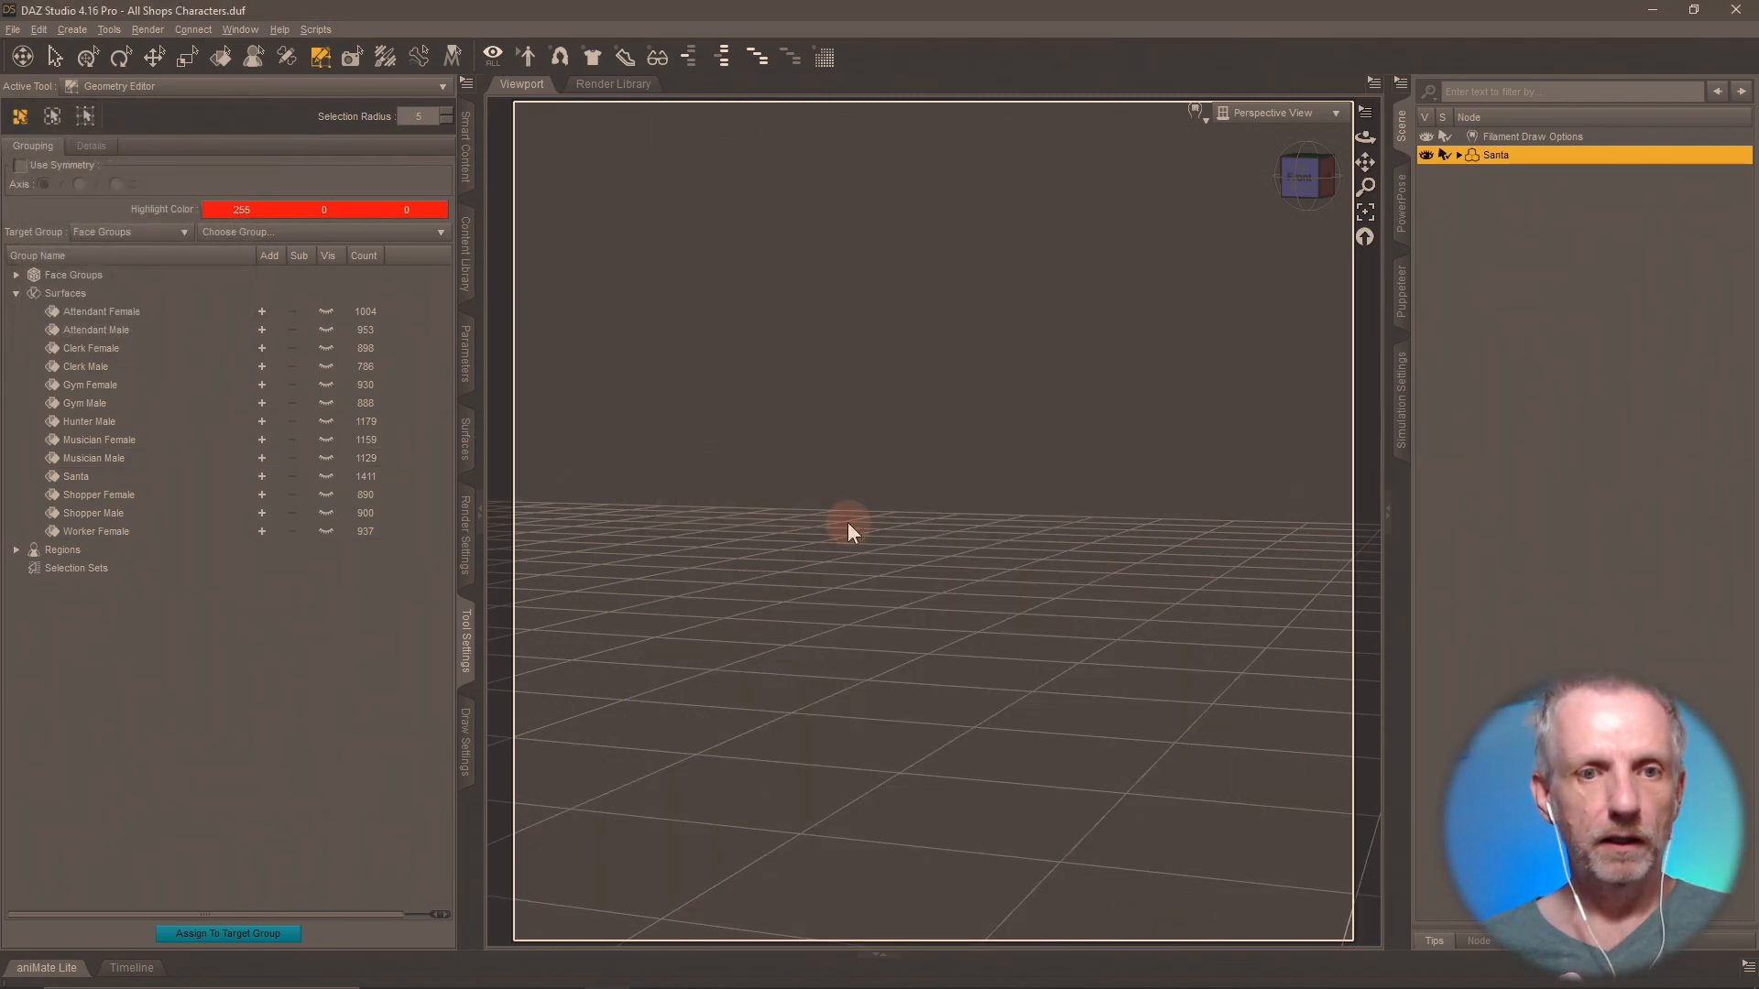
# Remove the surface groups Attendant Male through Worker Female, checking Attendant Female and the leftover <default> faces in the viewport.
pyautogui.click(327, 312)
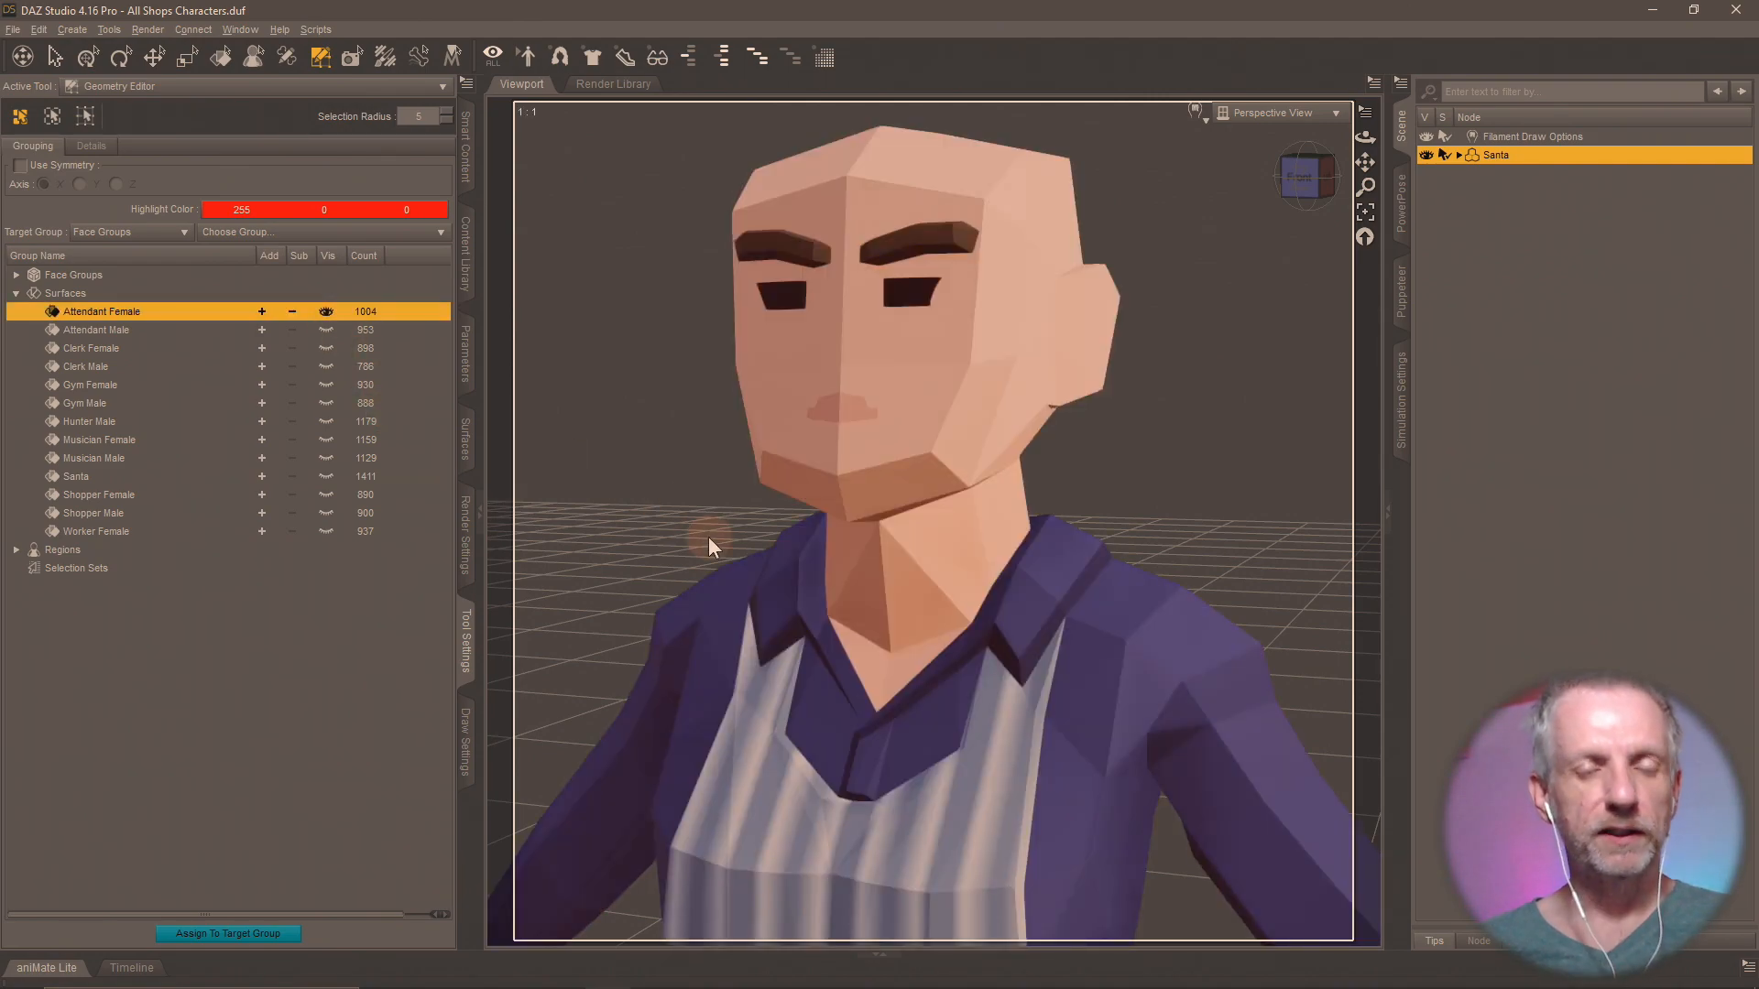
pyautogui.click(134, 333)
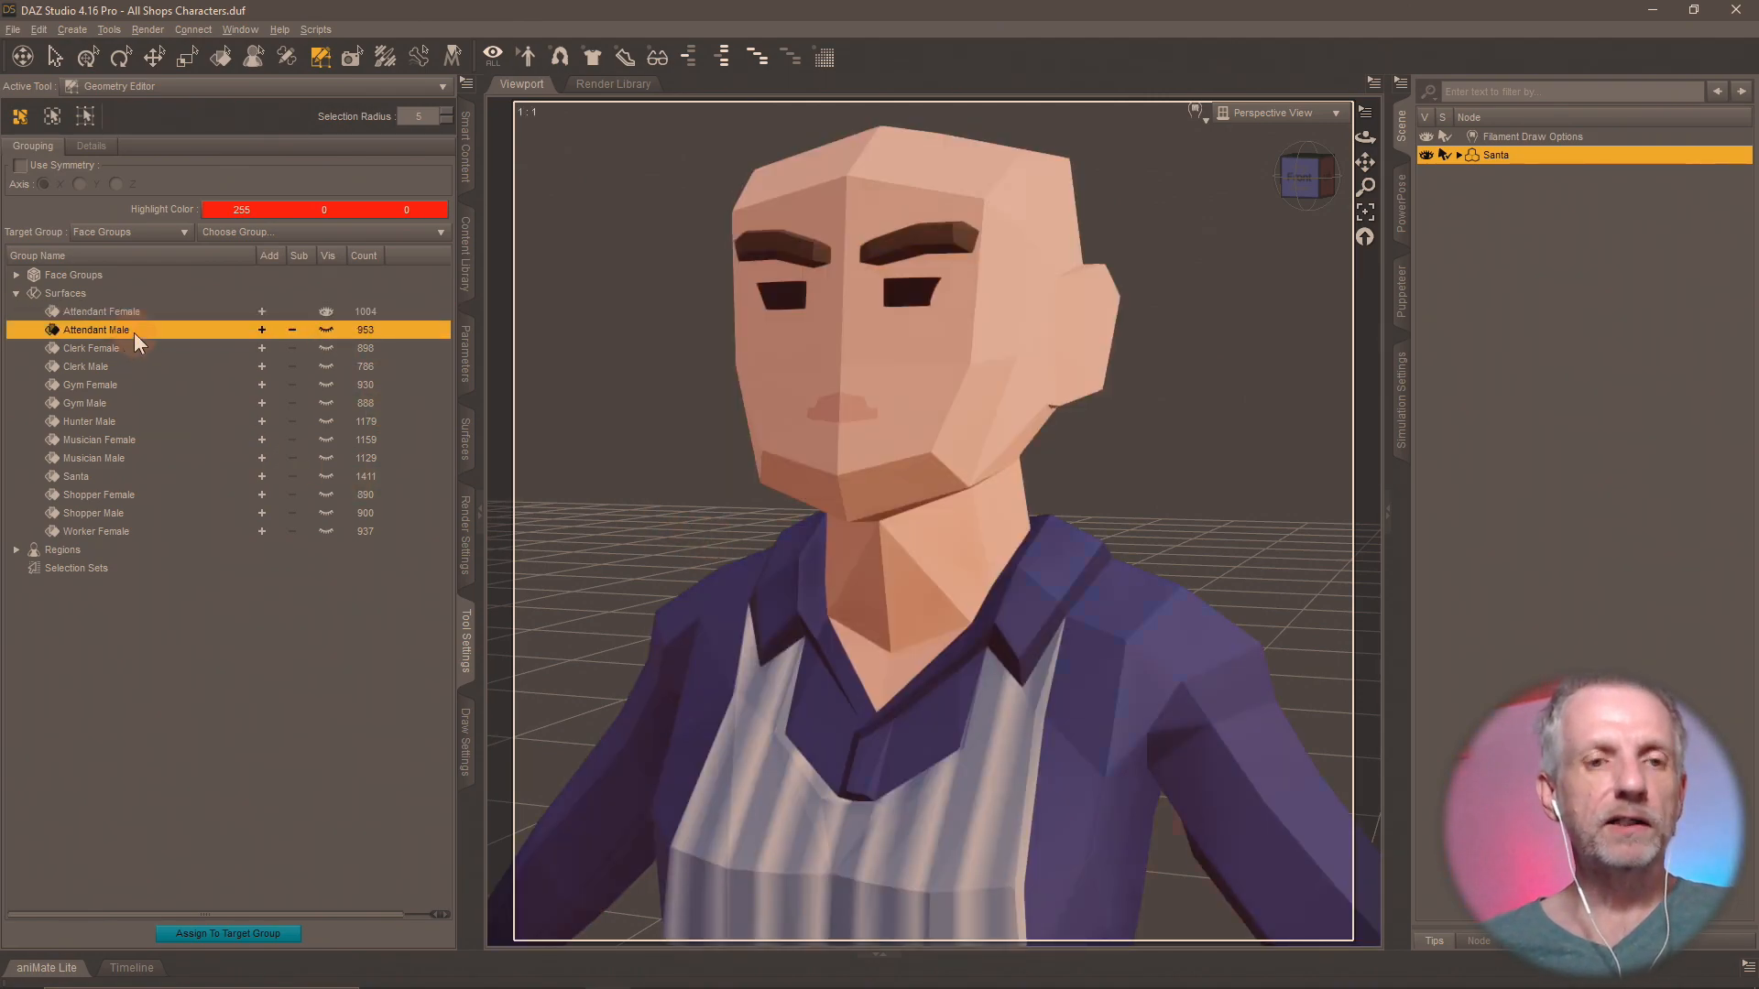
pyautogui.keyDown('shift'); pyautogui.click(119, 536); pyautogui.keyUp('shift')
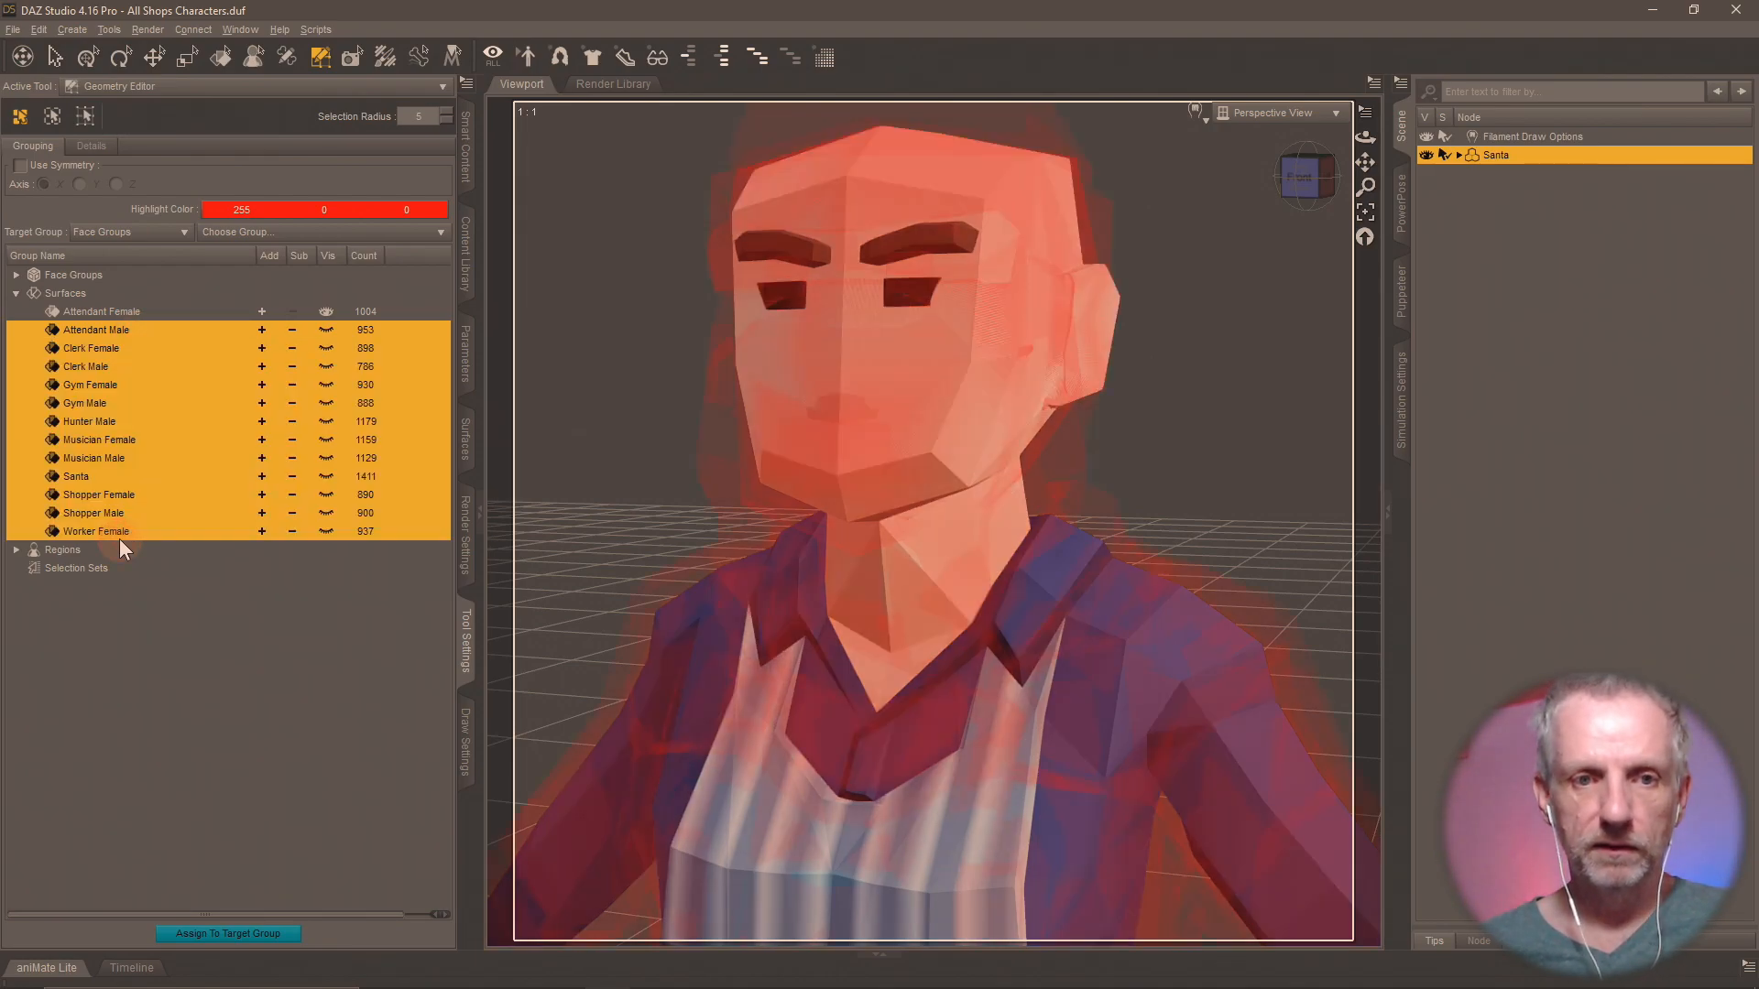
pyautogui.rightClick(124, 539)
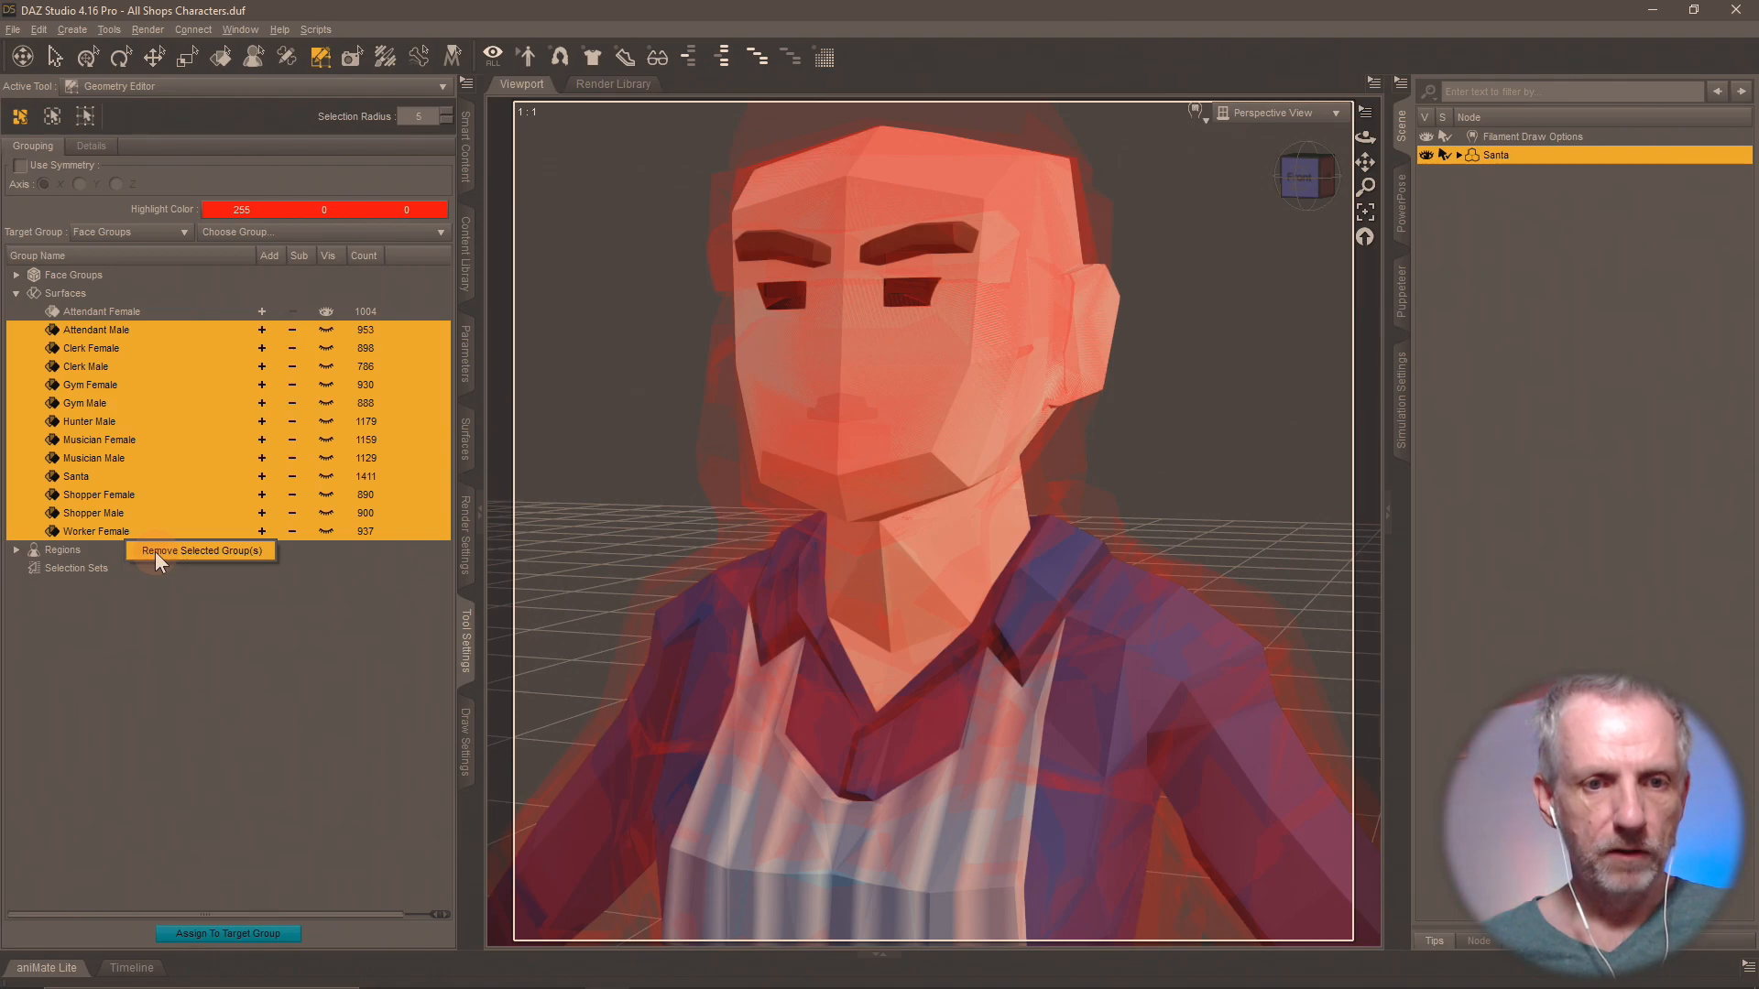
pyautogui.click(155, 552)
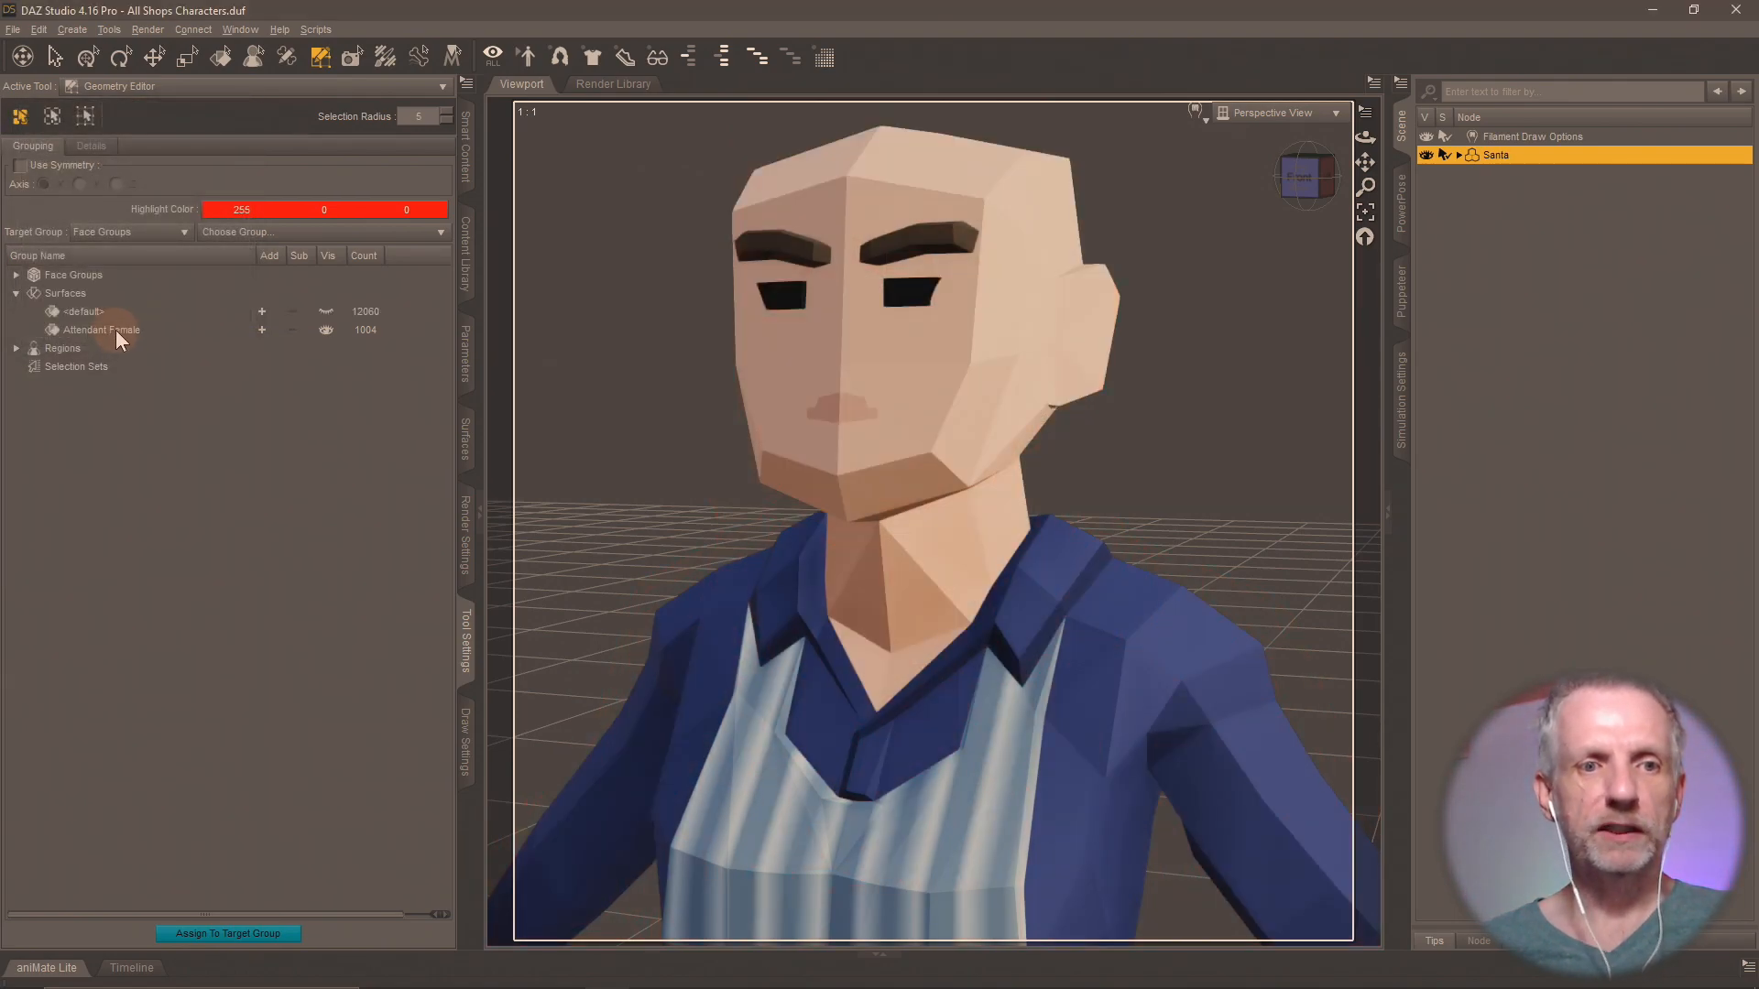
pyautogui.click(100, 311)
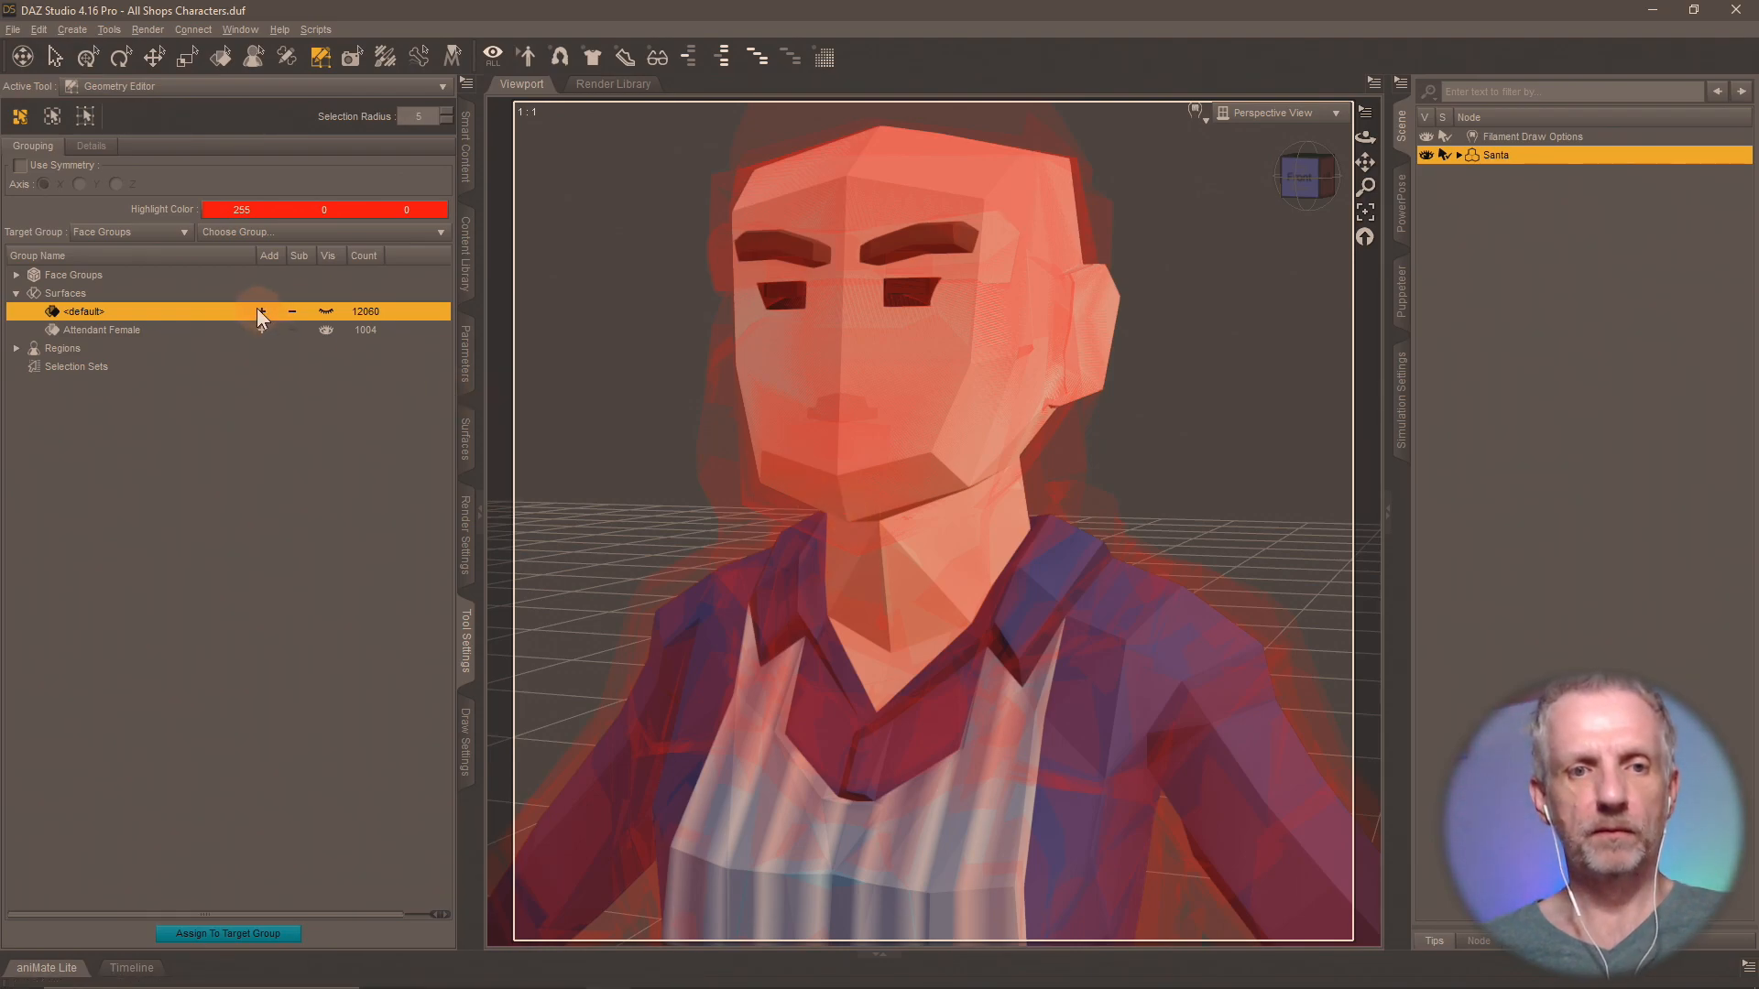
pyautogui.click(323, 311)
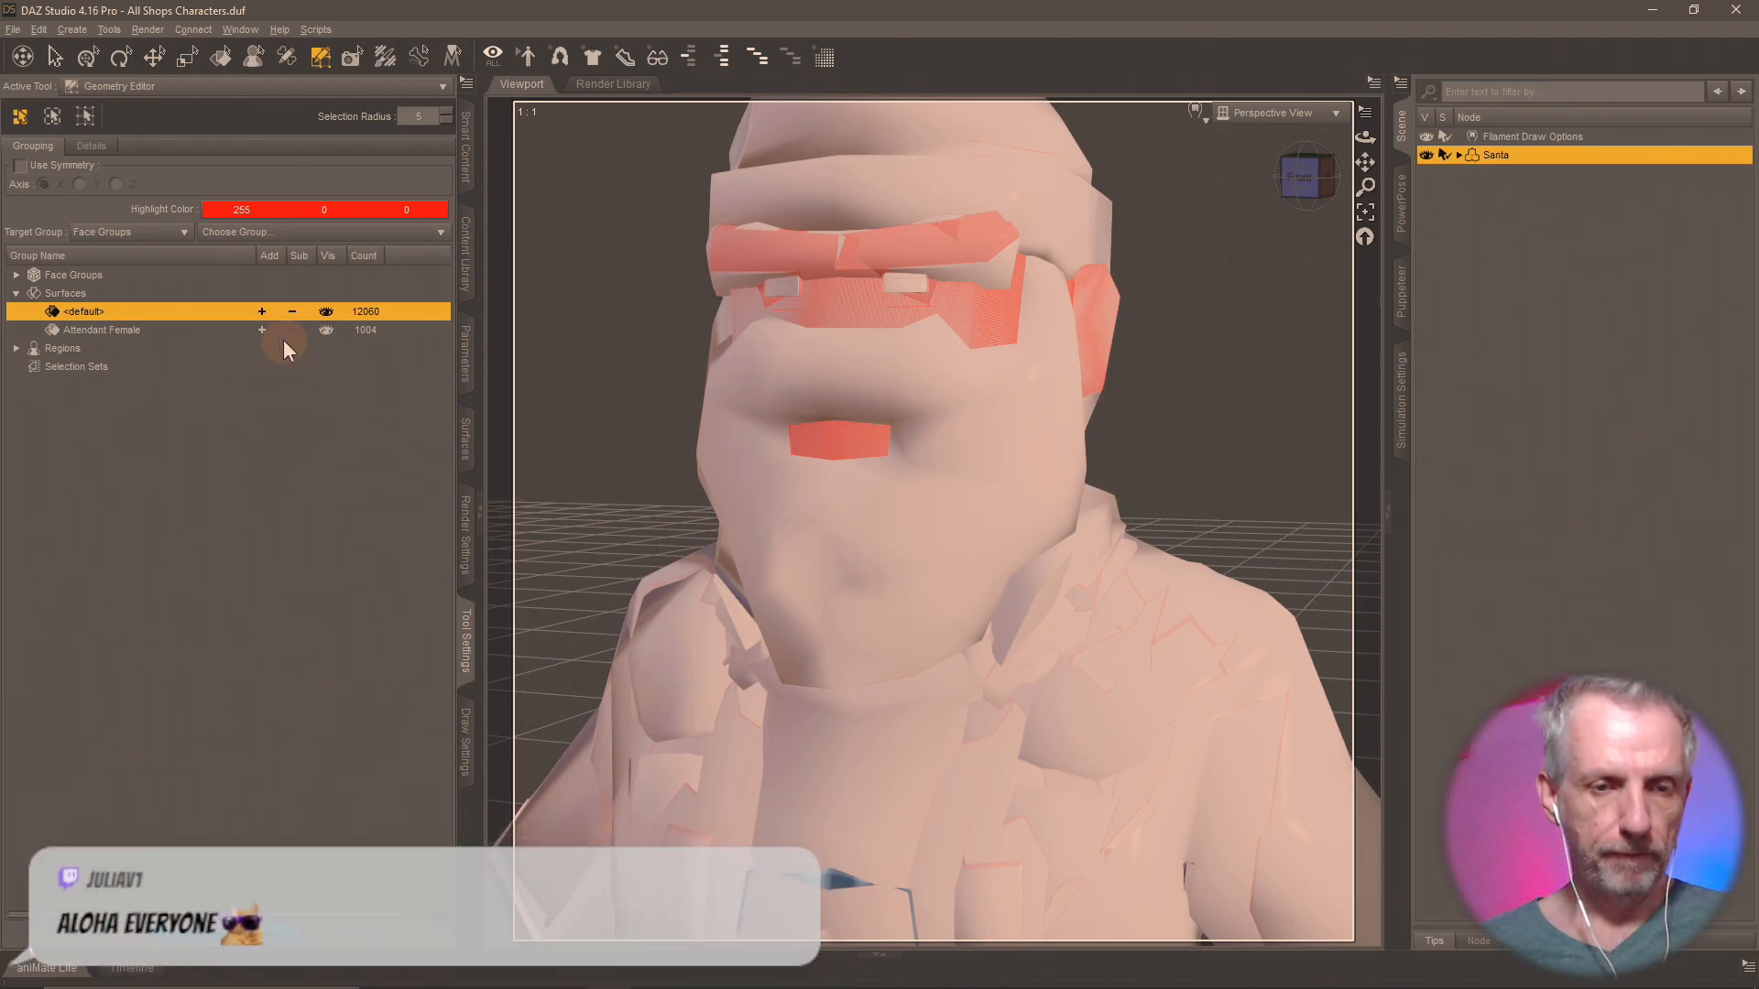
# Reload the All Shops Characters scene from the Shops Pack folder, discarding the current changes.
pyautogui.click(465, 246)
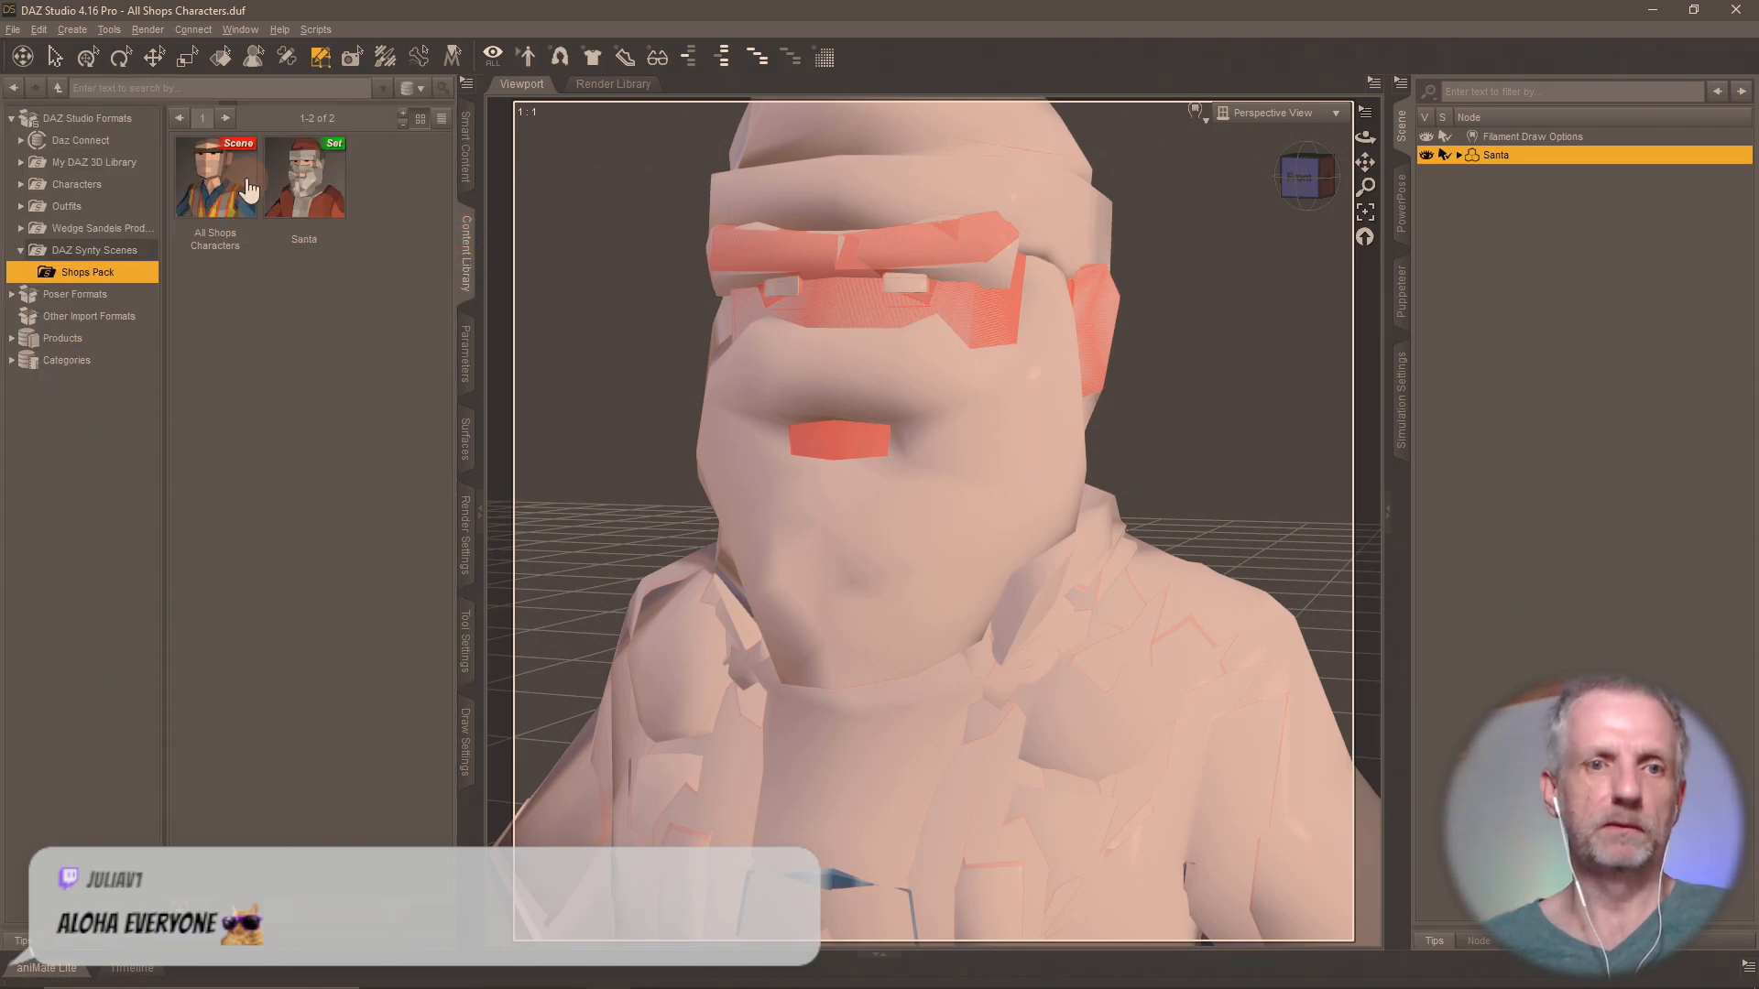
pyautogui.doubleClick(220, 183)
pyautogui.click(867, 513)
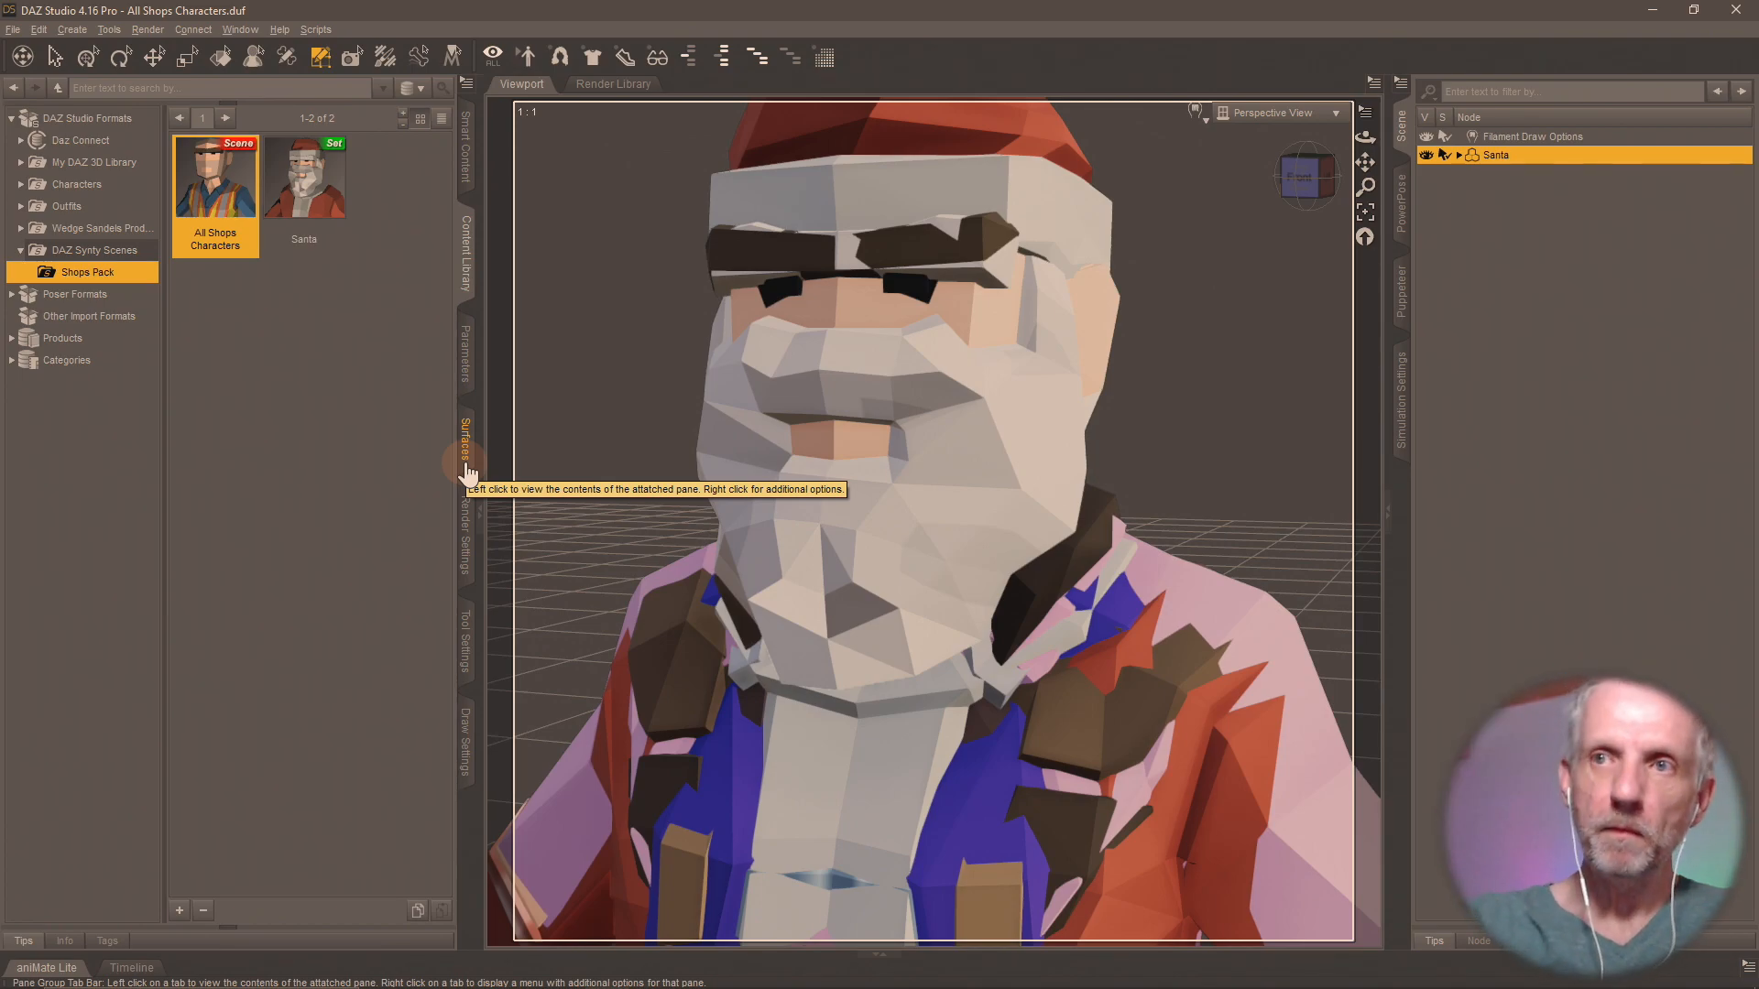
# In the Geometry Editor, add the faces of every surface group from Attendant Male through Worker Male to the selection, leaving out Attendant Female.
pyautogui.click(464, 652)
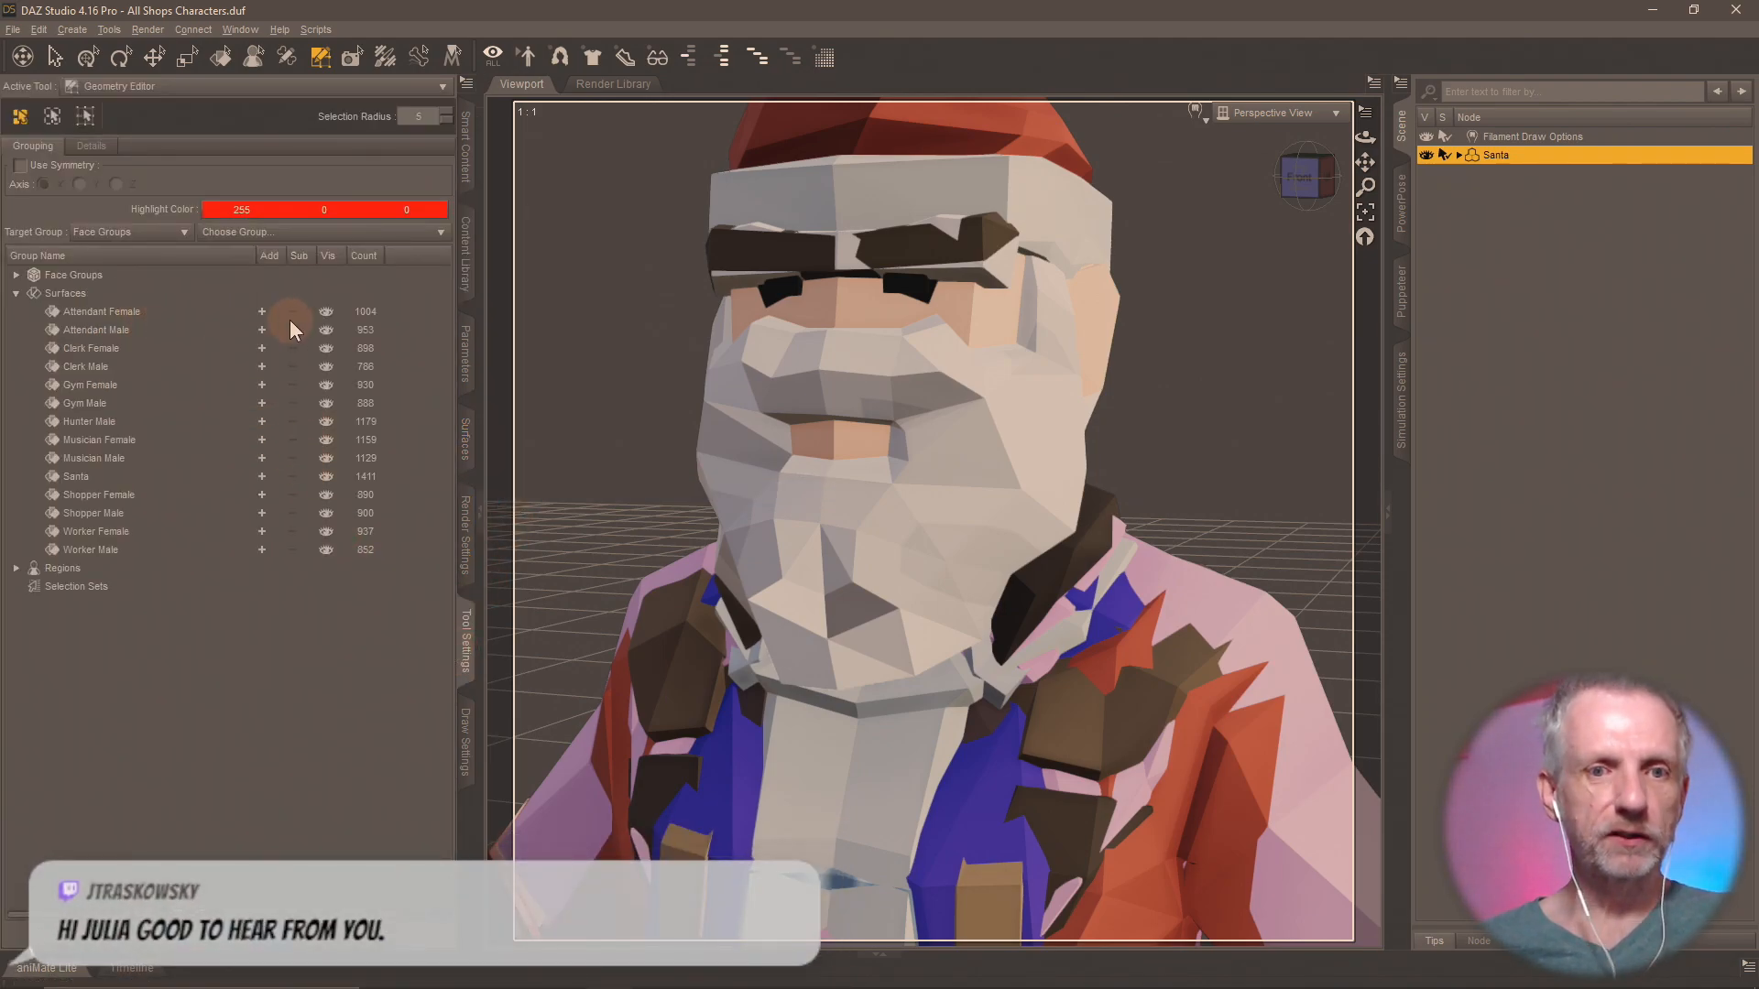
pyautogui.click(258, 331)
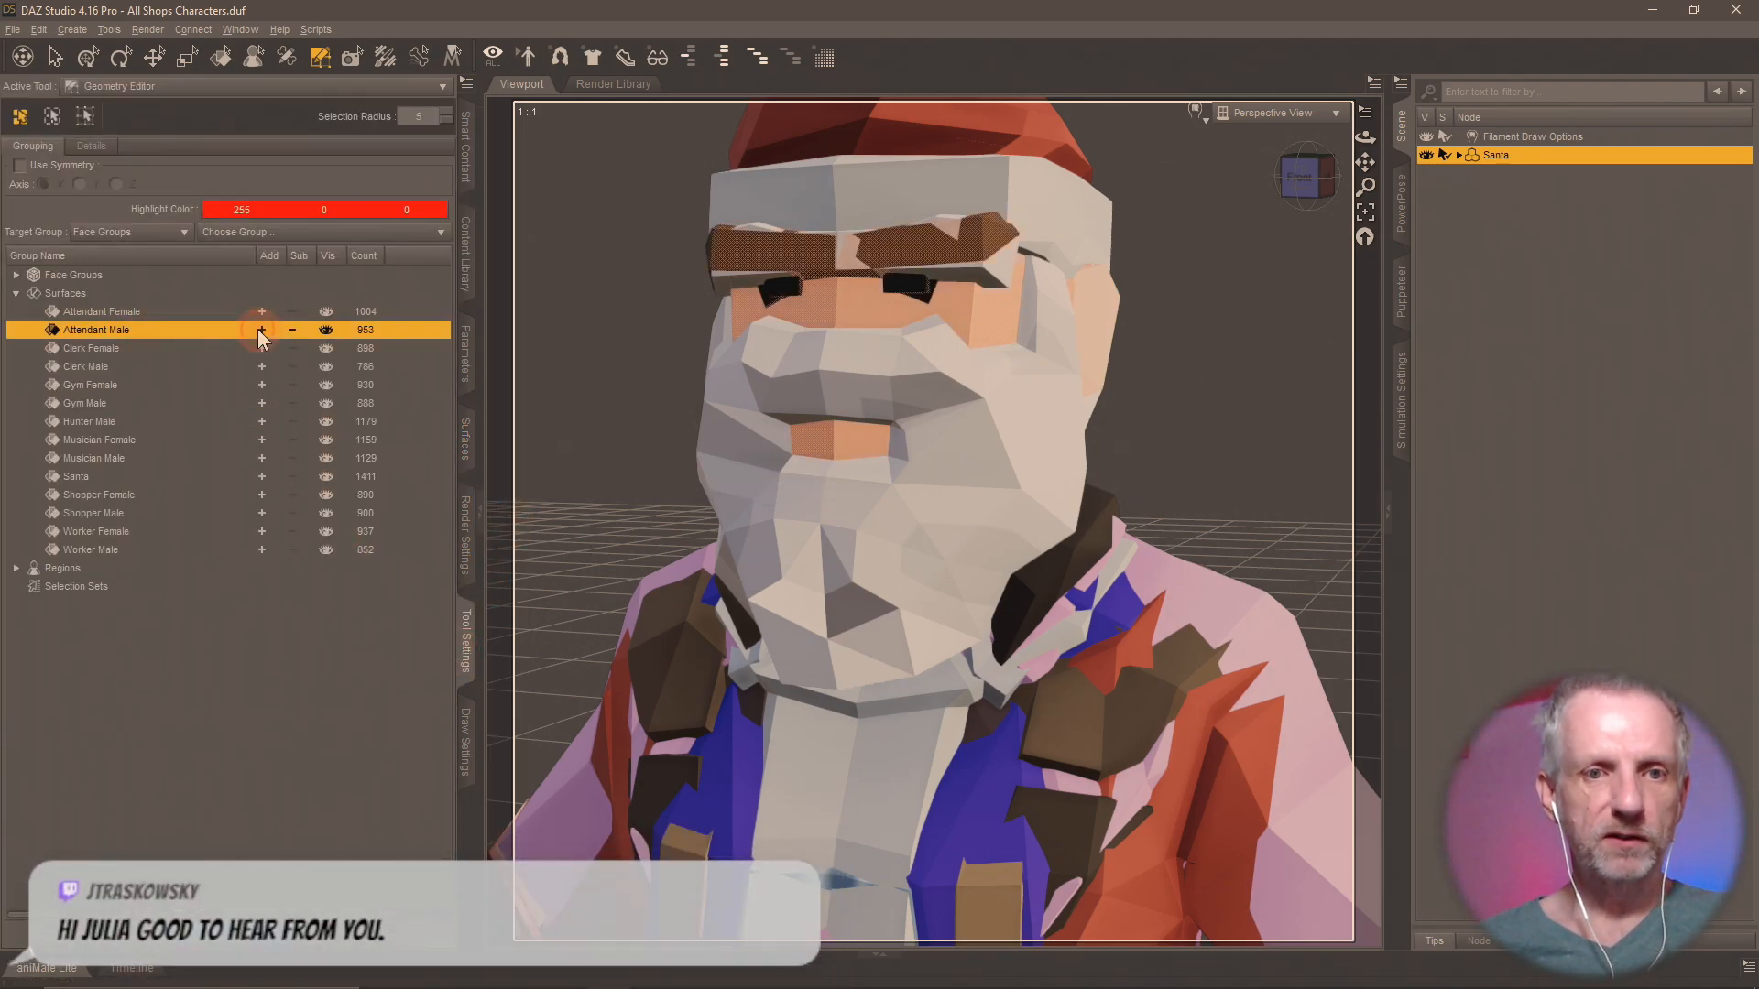
pyautogui.click(263, 349)
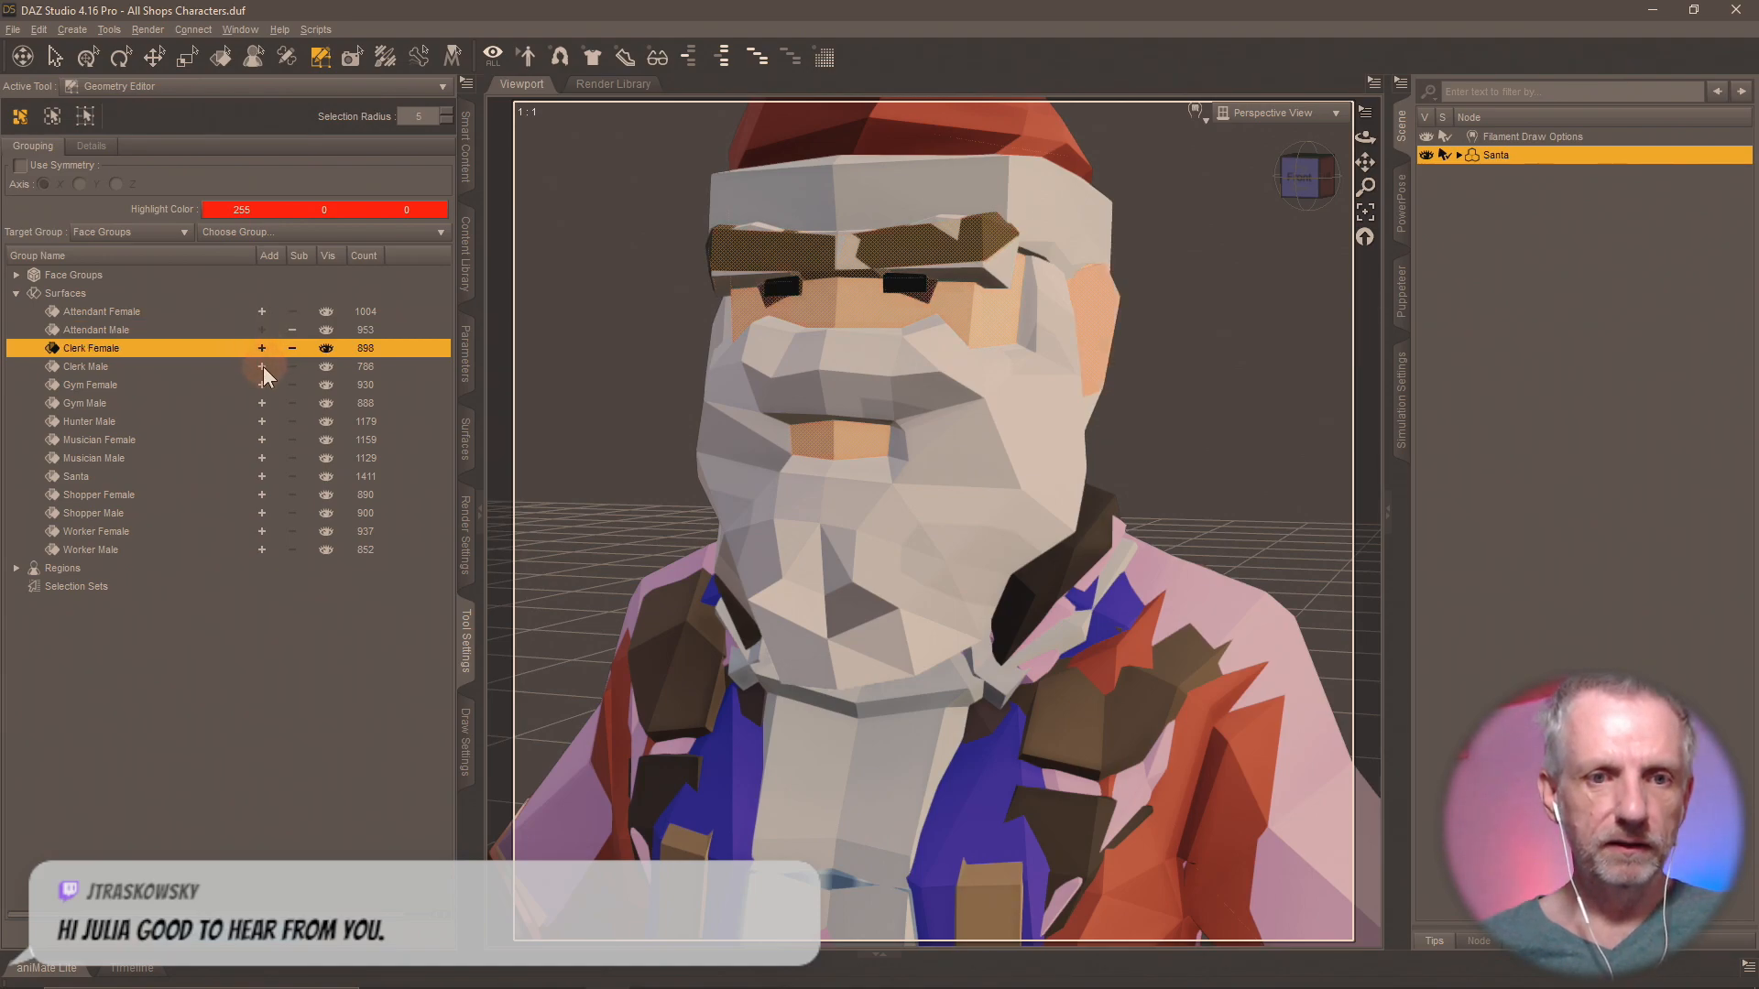
pyautogui.click(262, 367)
pyautogui.click(258, 385)
pyautogui.click(261, 404)
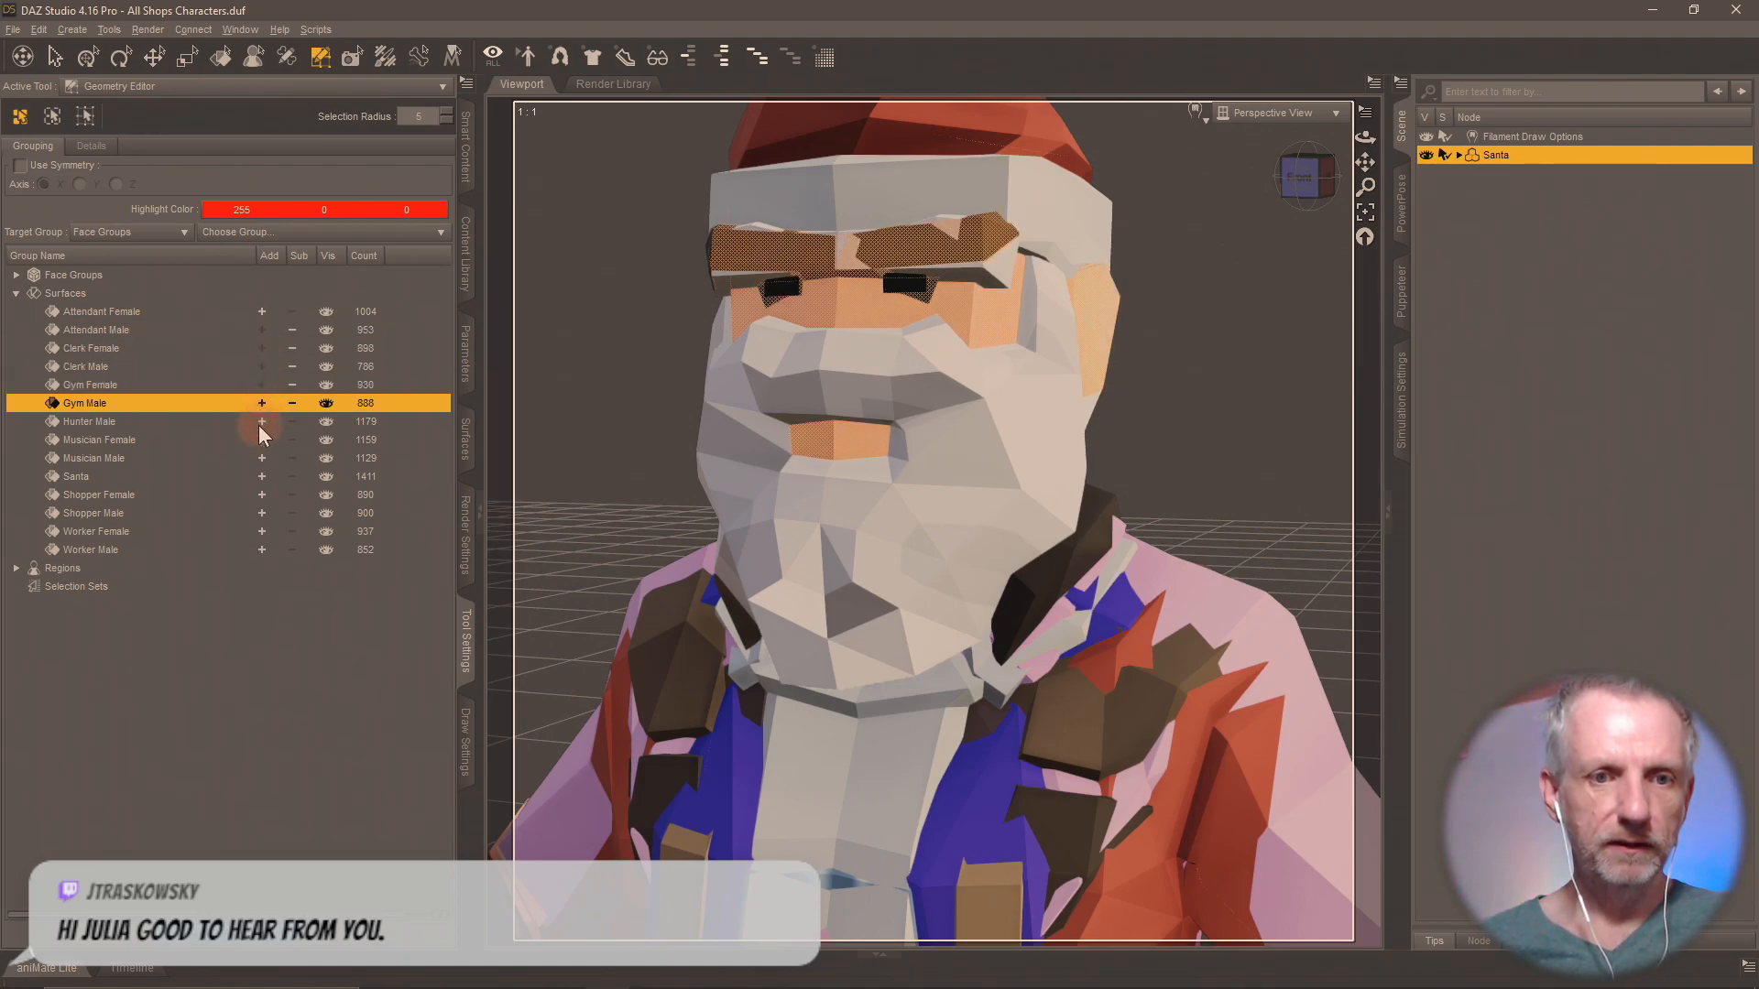
pyautogui.click(260, 423)
pyautogui.click(260, 438)
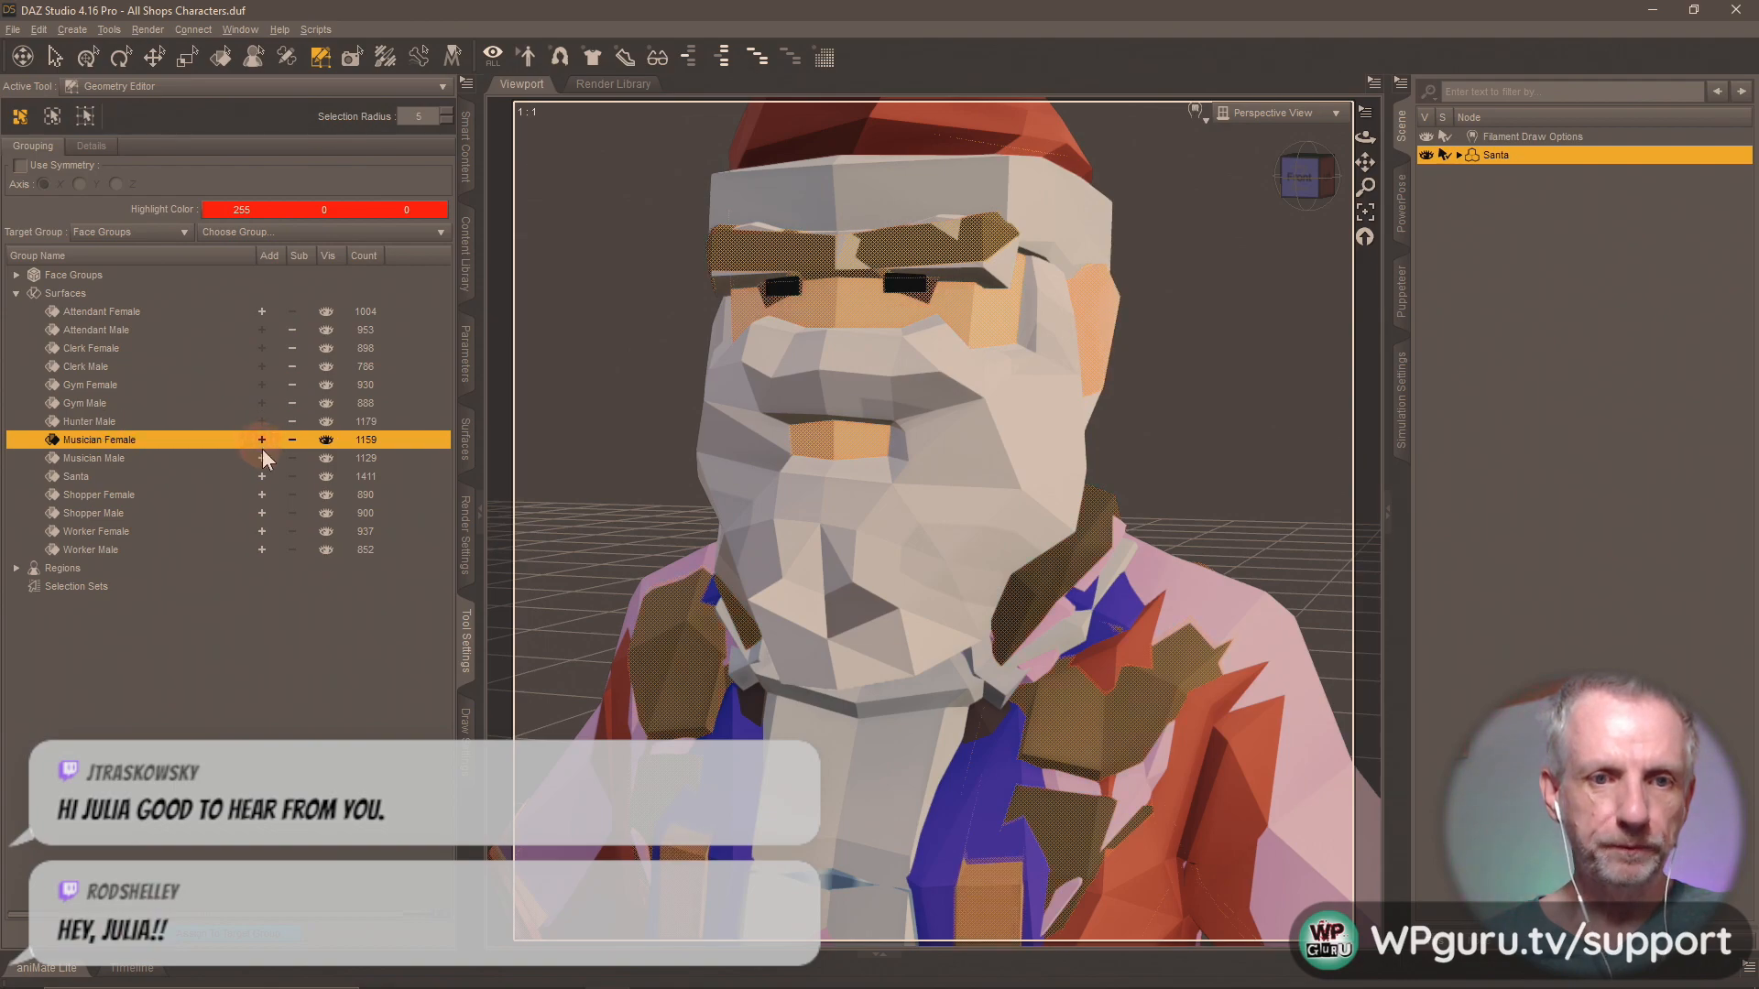
pyautogui.click(261, 458)
pyautogui.click(263, 477)
pyautogui.click(260, 495)
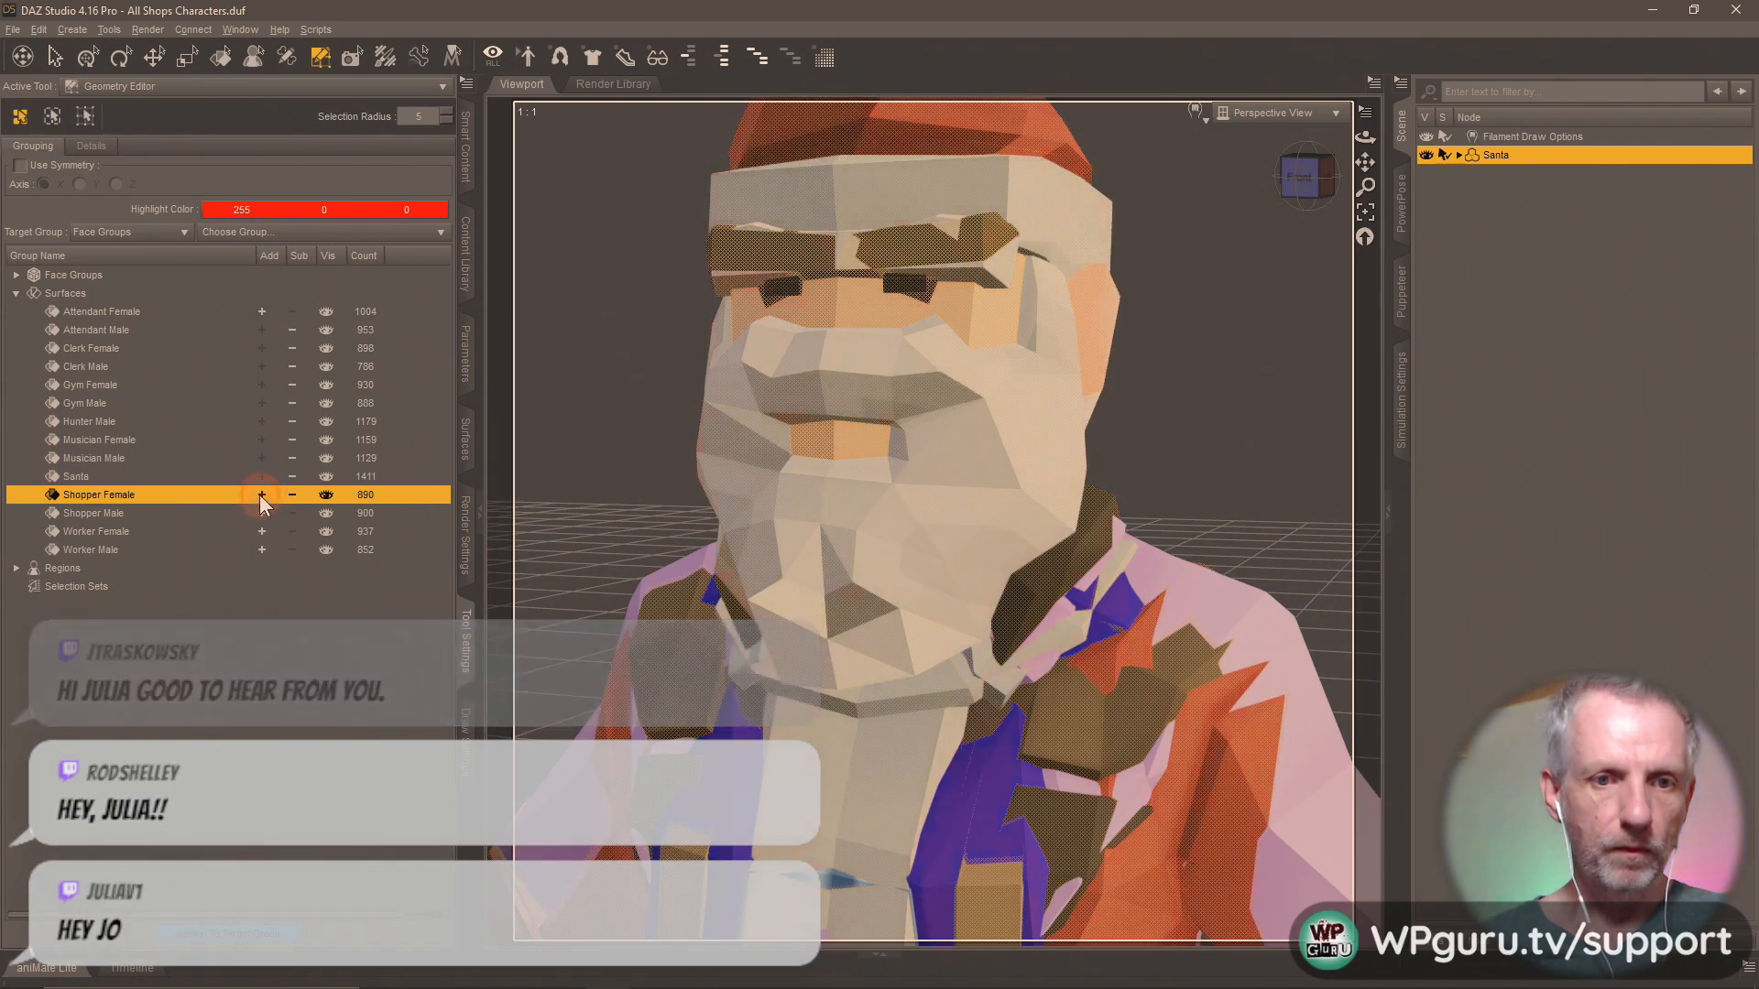
pyautogui.click(262, 513)
pyautogui.click(261, 531)
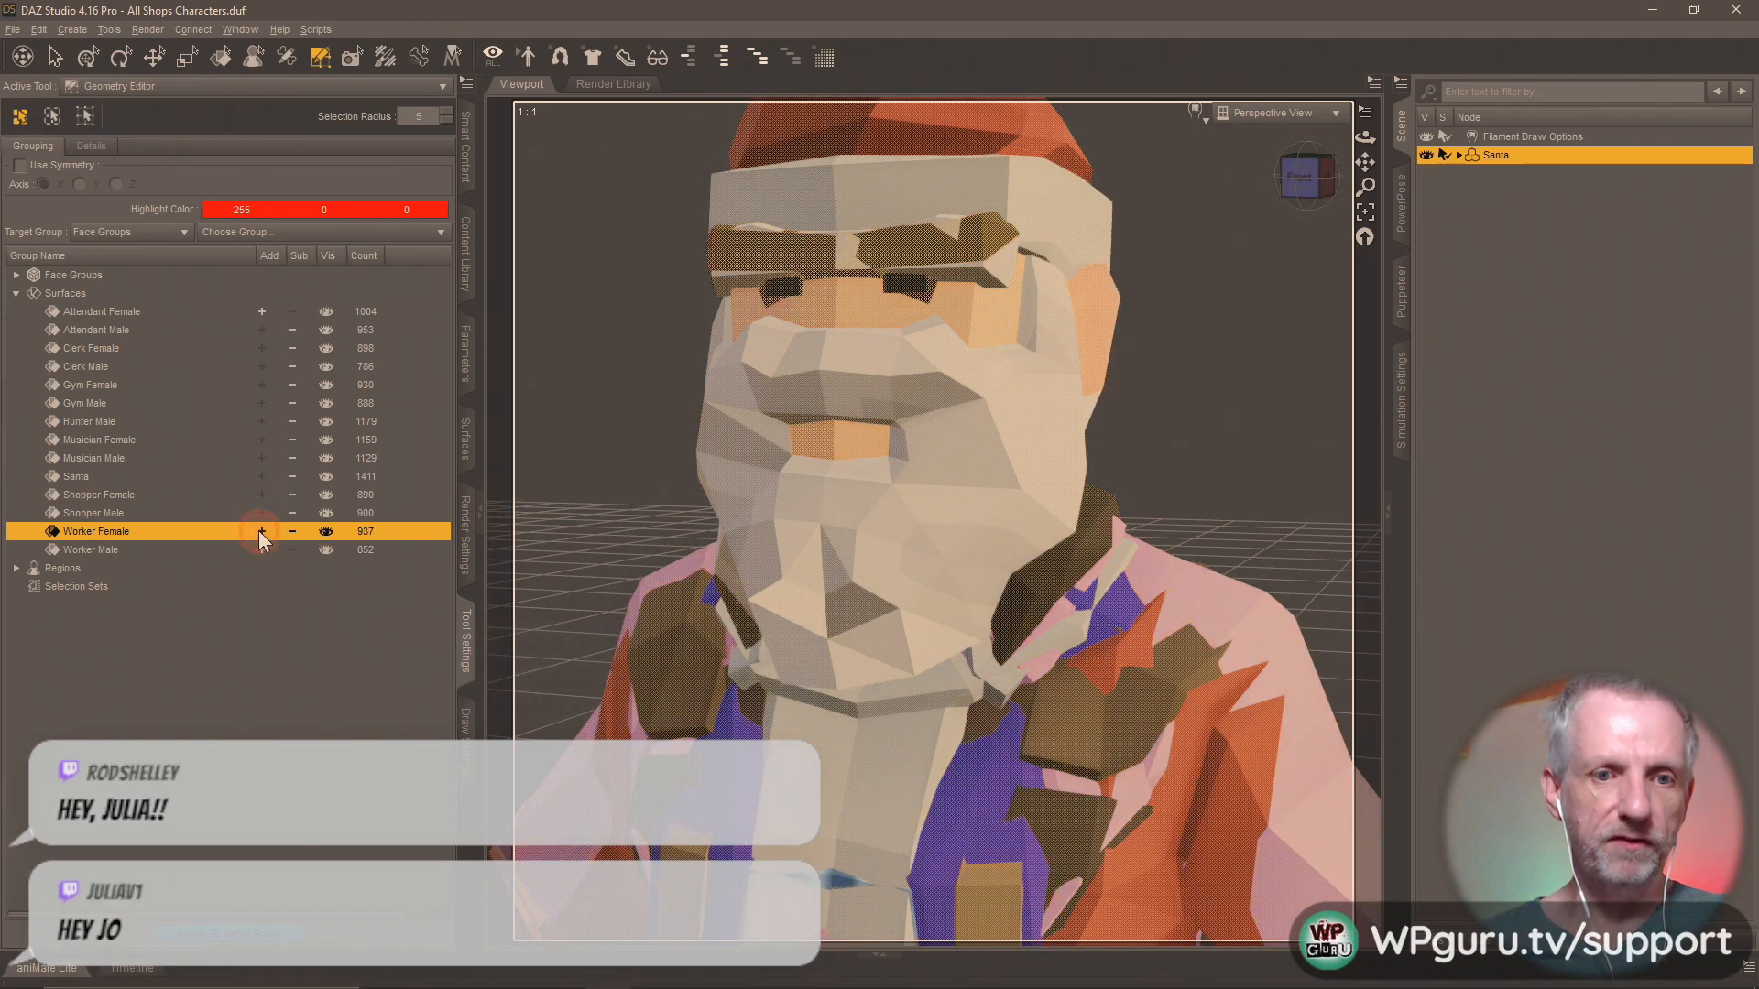
pyautogui.click(261, 548)
# Delete the selected polygons from the base geometry so that only the Attendant Female character remains.
pyautogui.rightClick(927, 540)
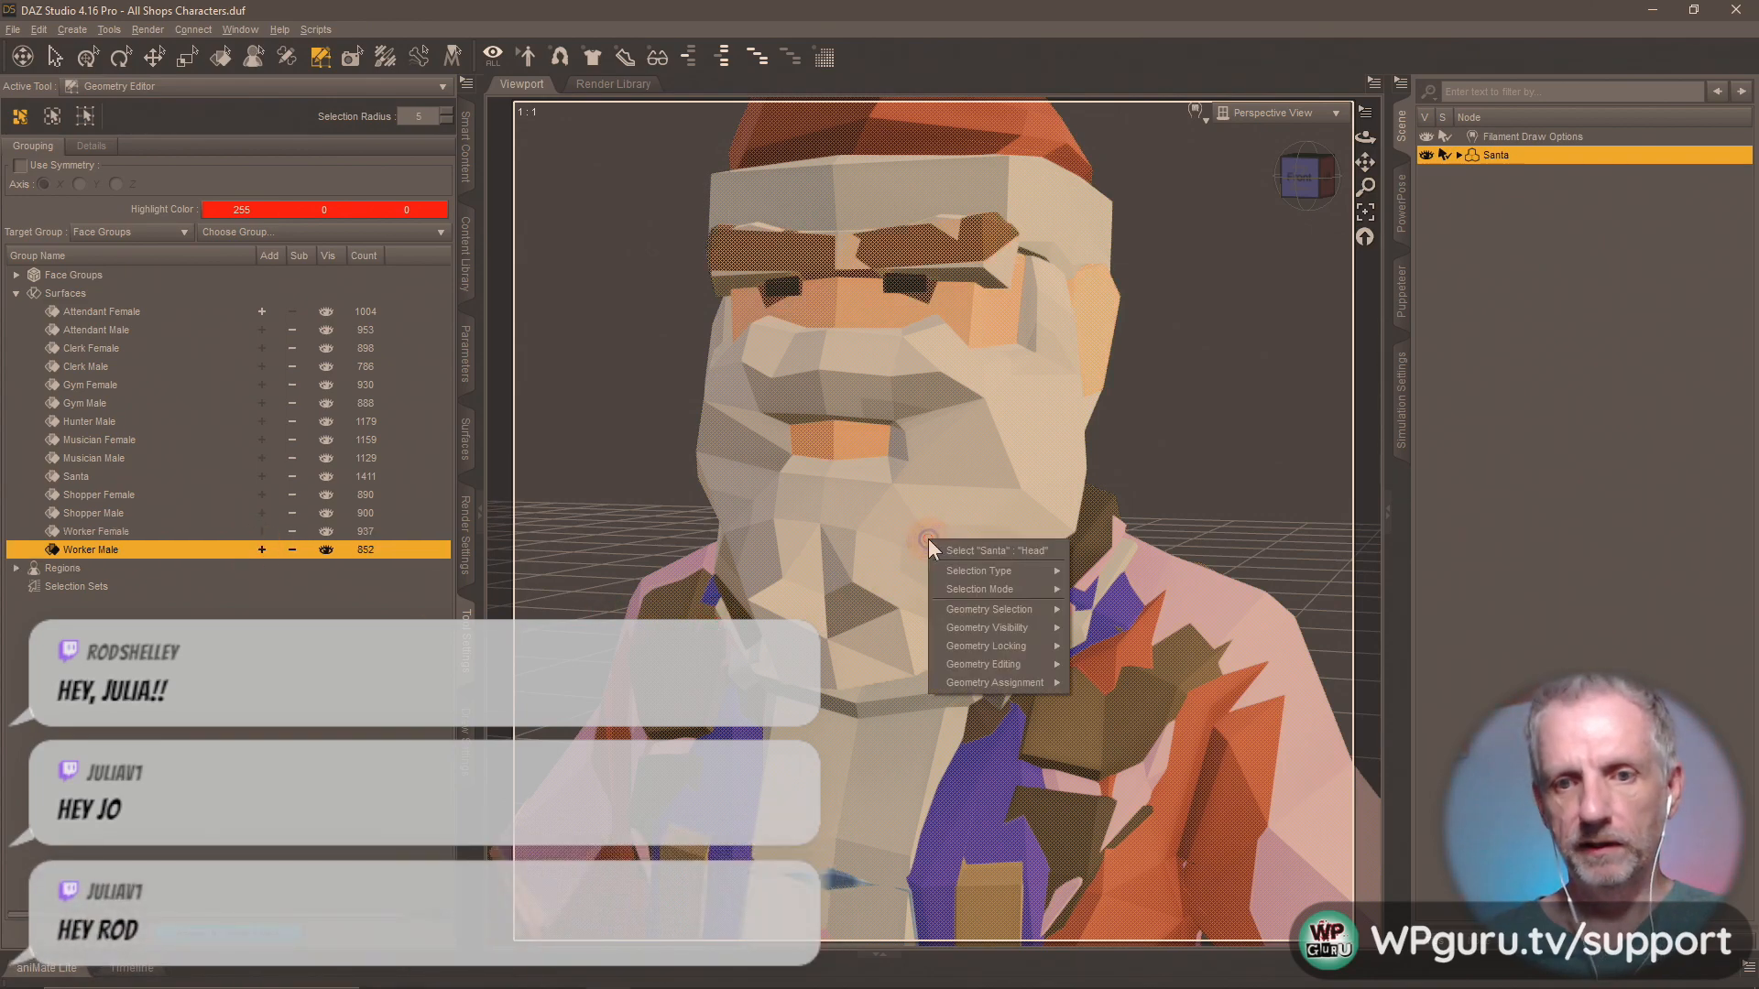
pyautogui.moveTo(1063, 664)
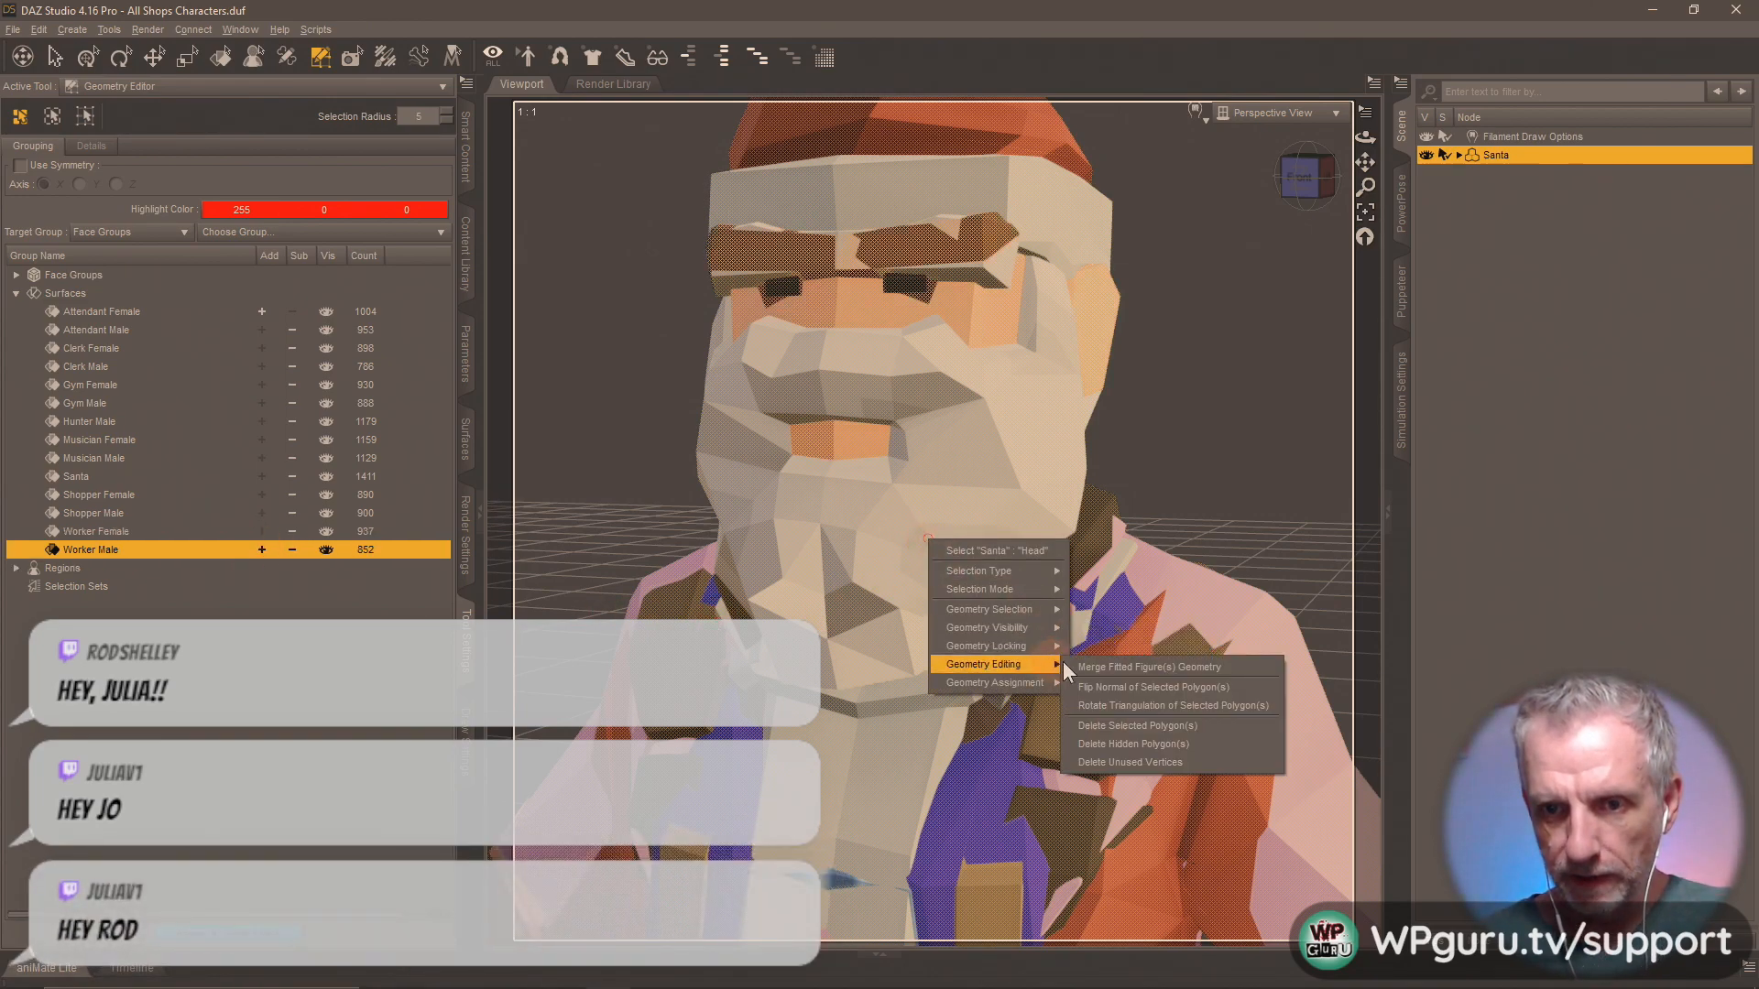
pyautogui.click(1207, 726)
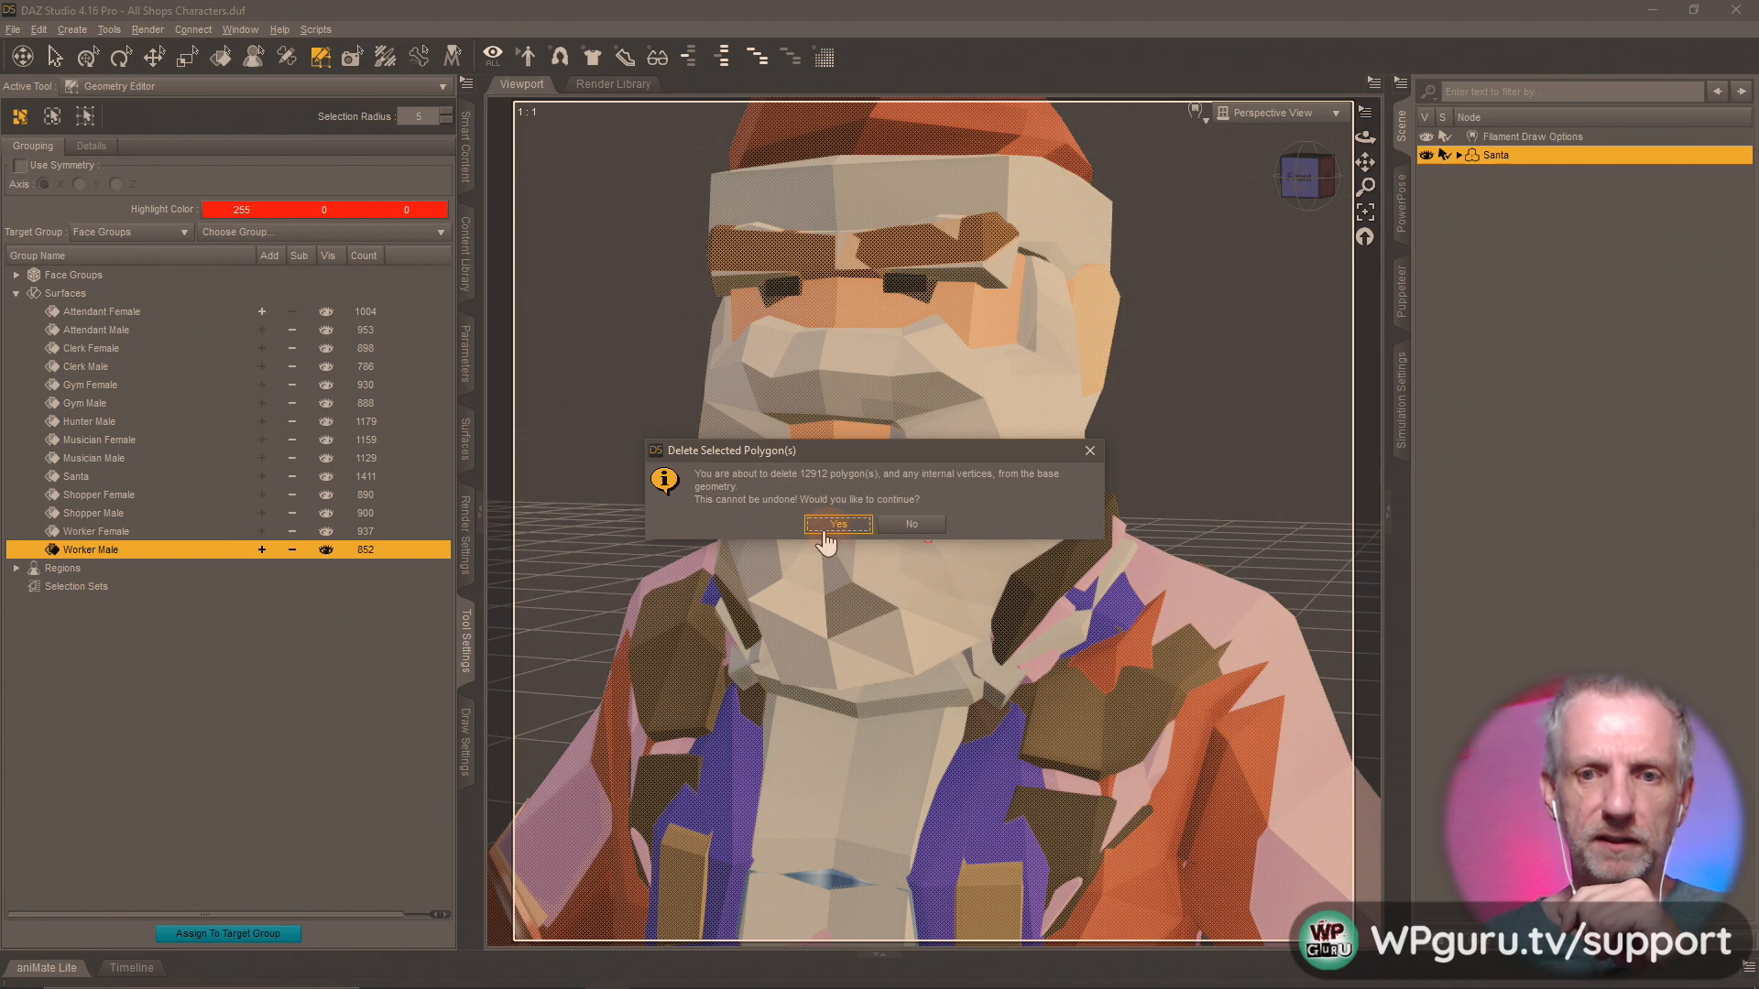
pyautogui.click(823, 531)
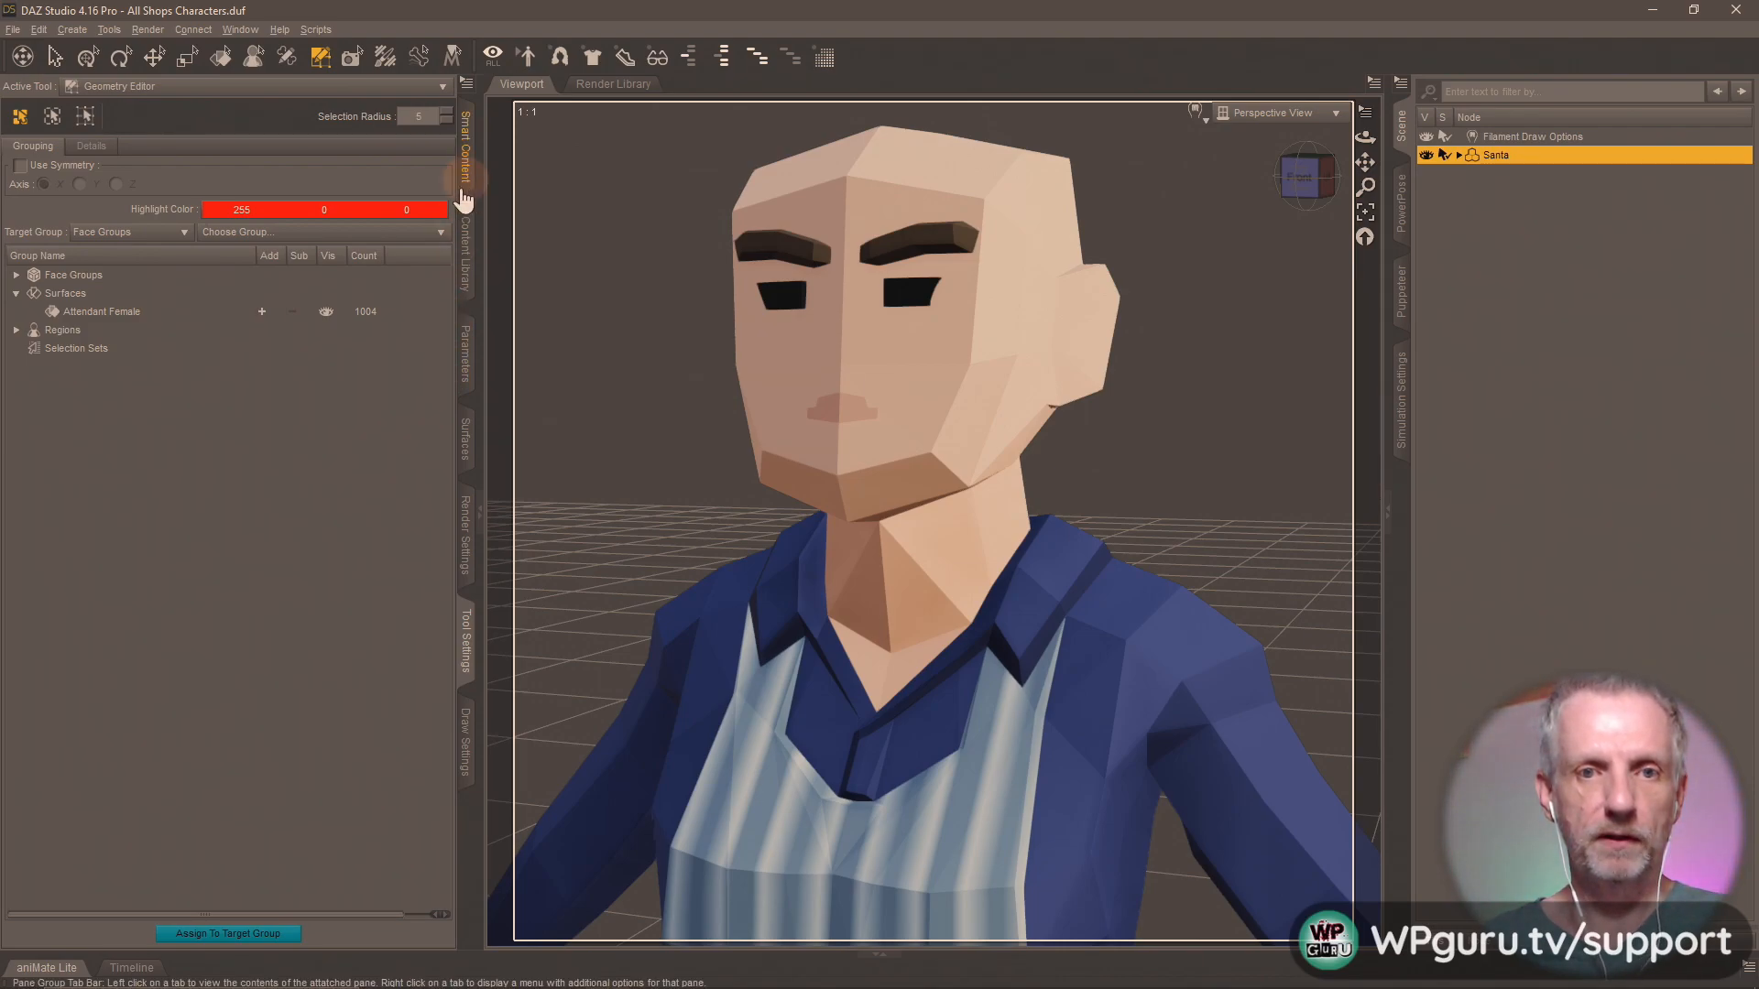
# Save the isolated character as a scene subset named Attendant Female in the Shops Pack folder, excluding the Filament Draw Options node.
pyautogui.click(471, 270)
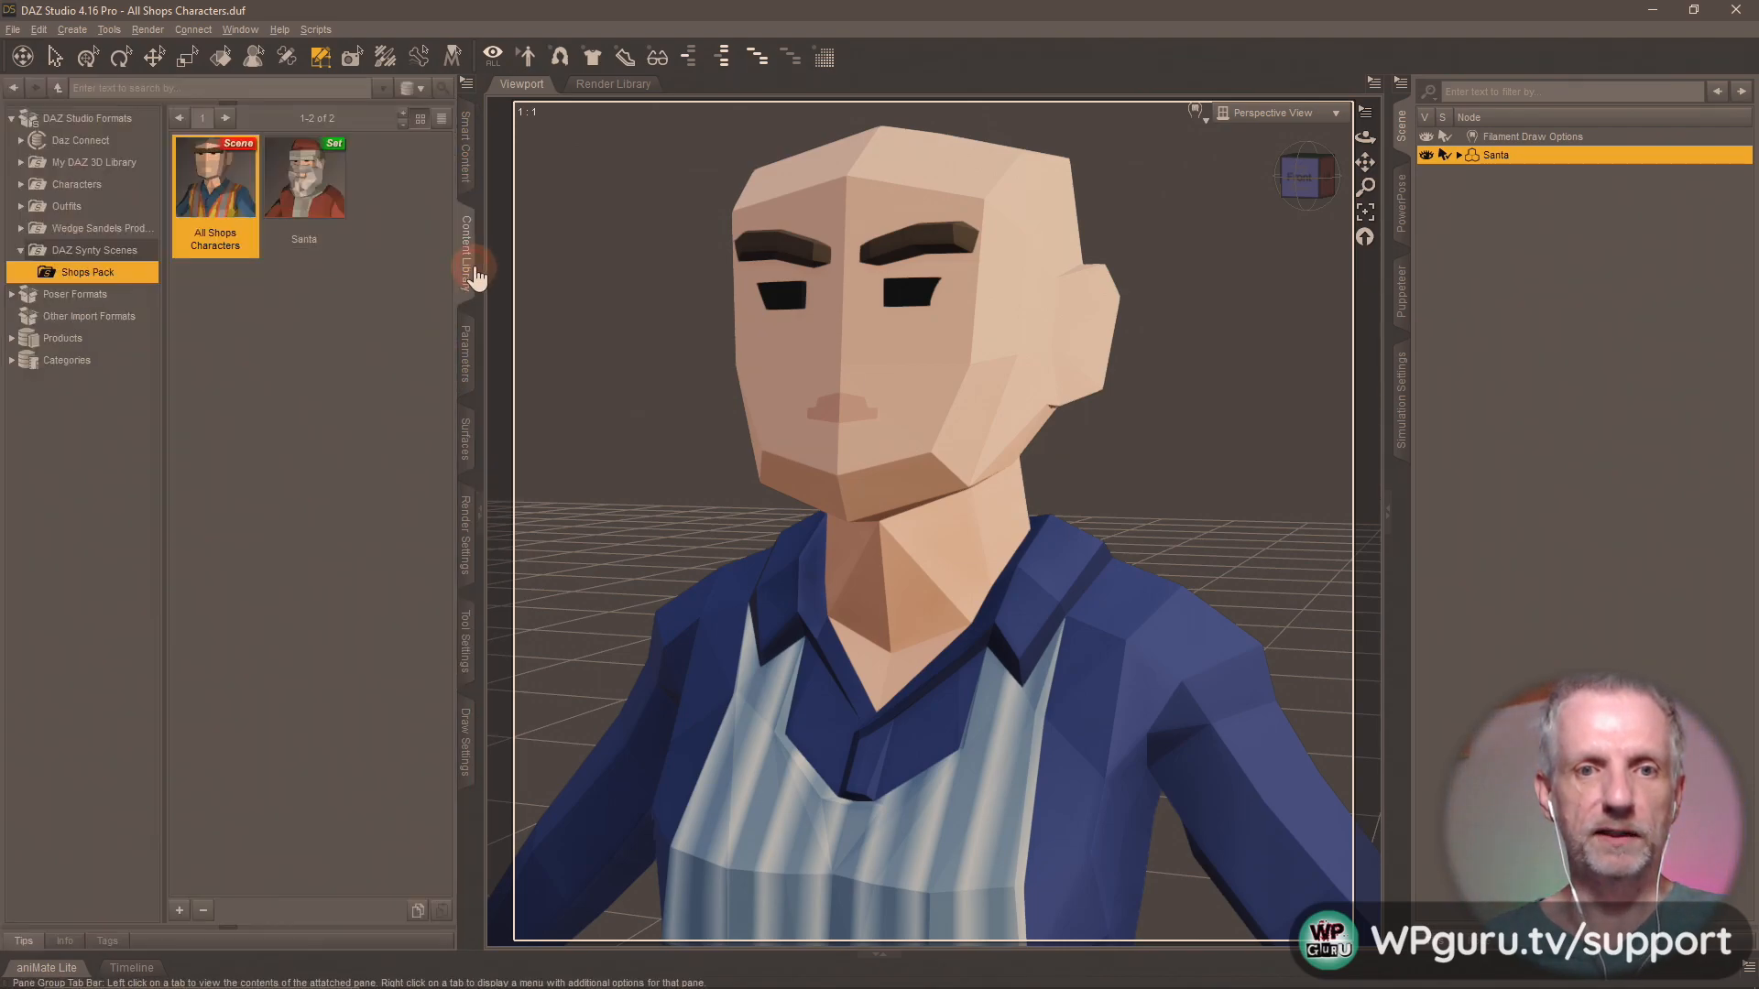
pyautogui.click(180, 910)
pyautogui.click(277, 488)
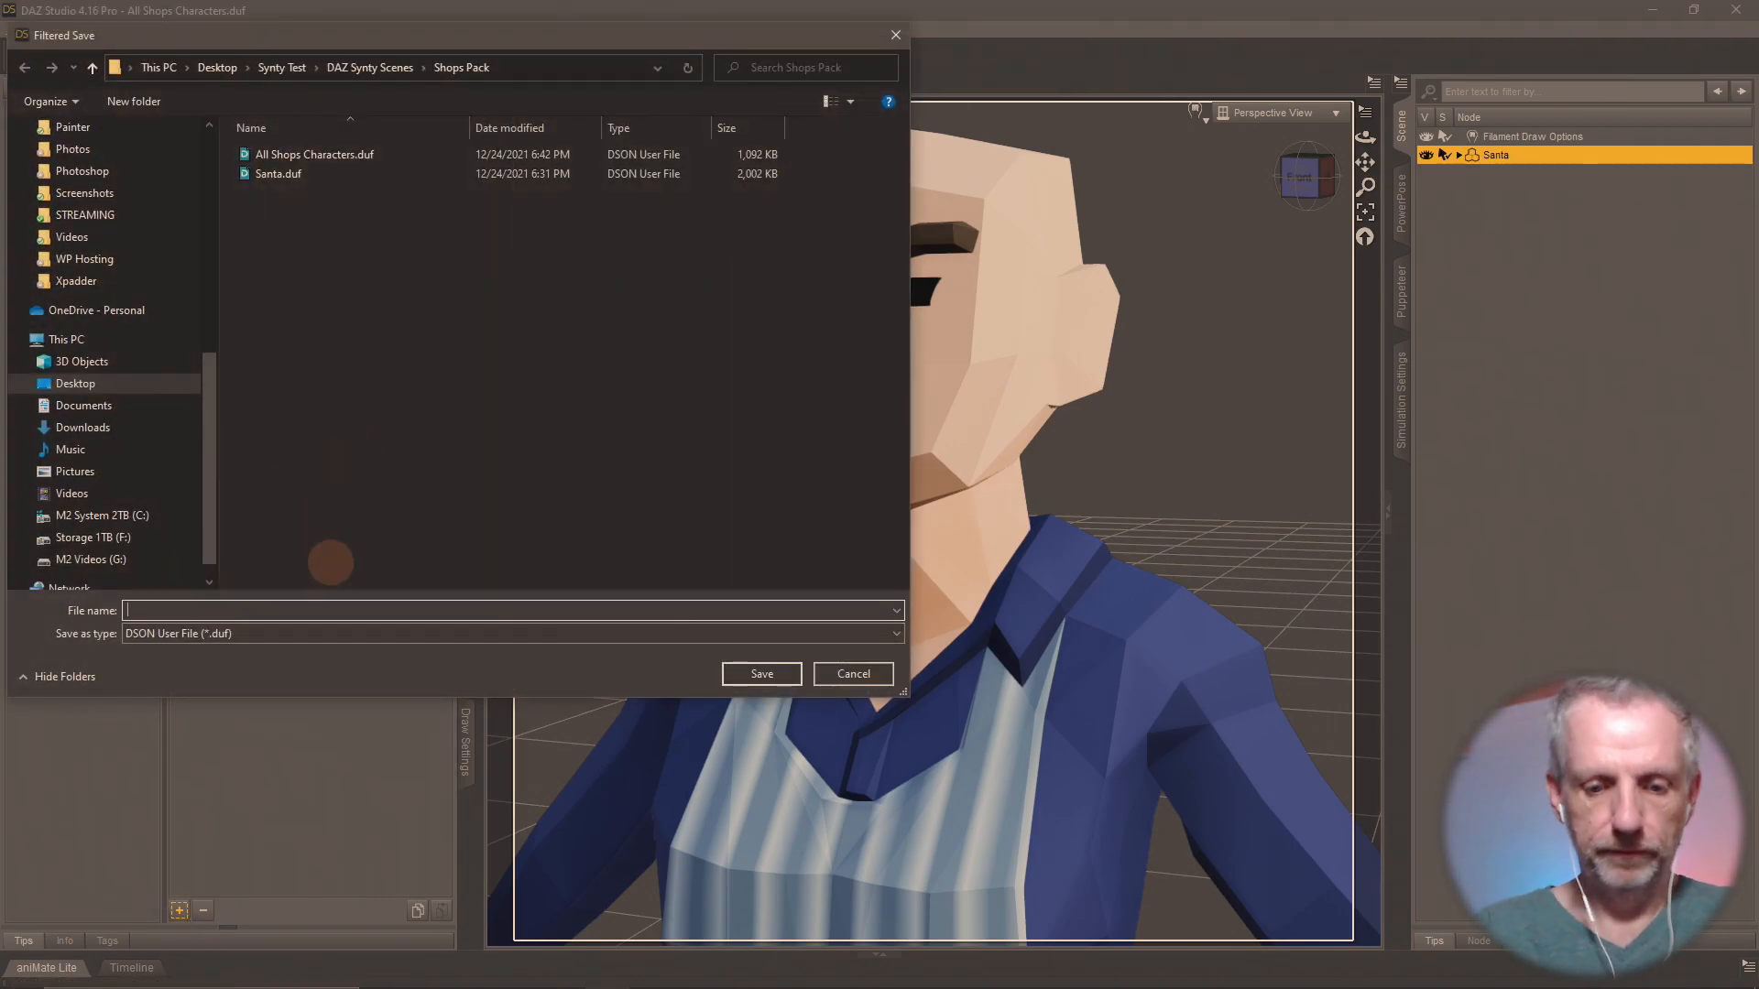
pyautogui.write('Attendant Female')
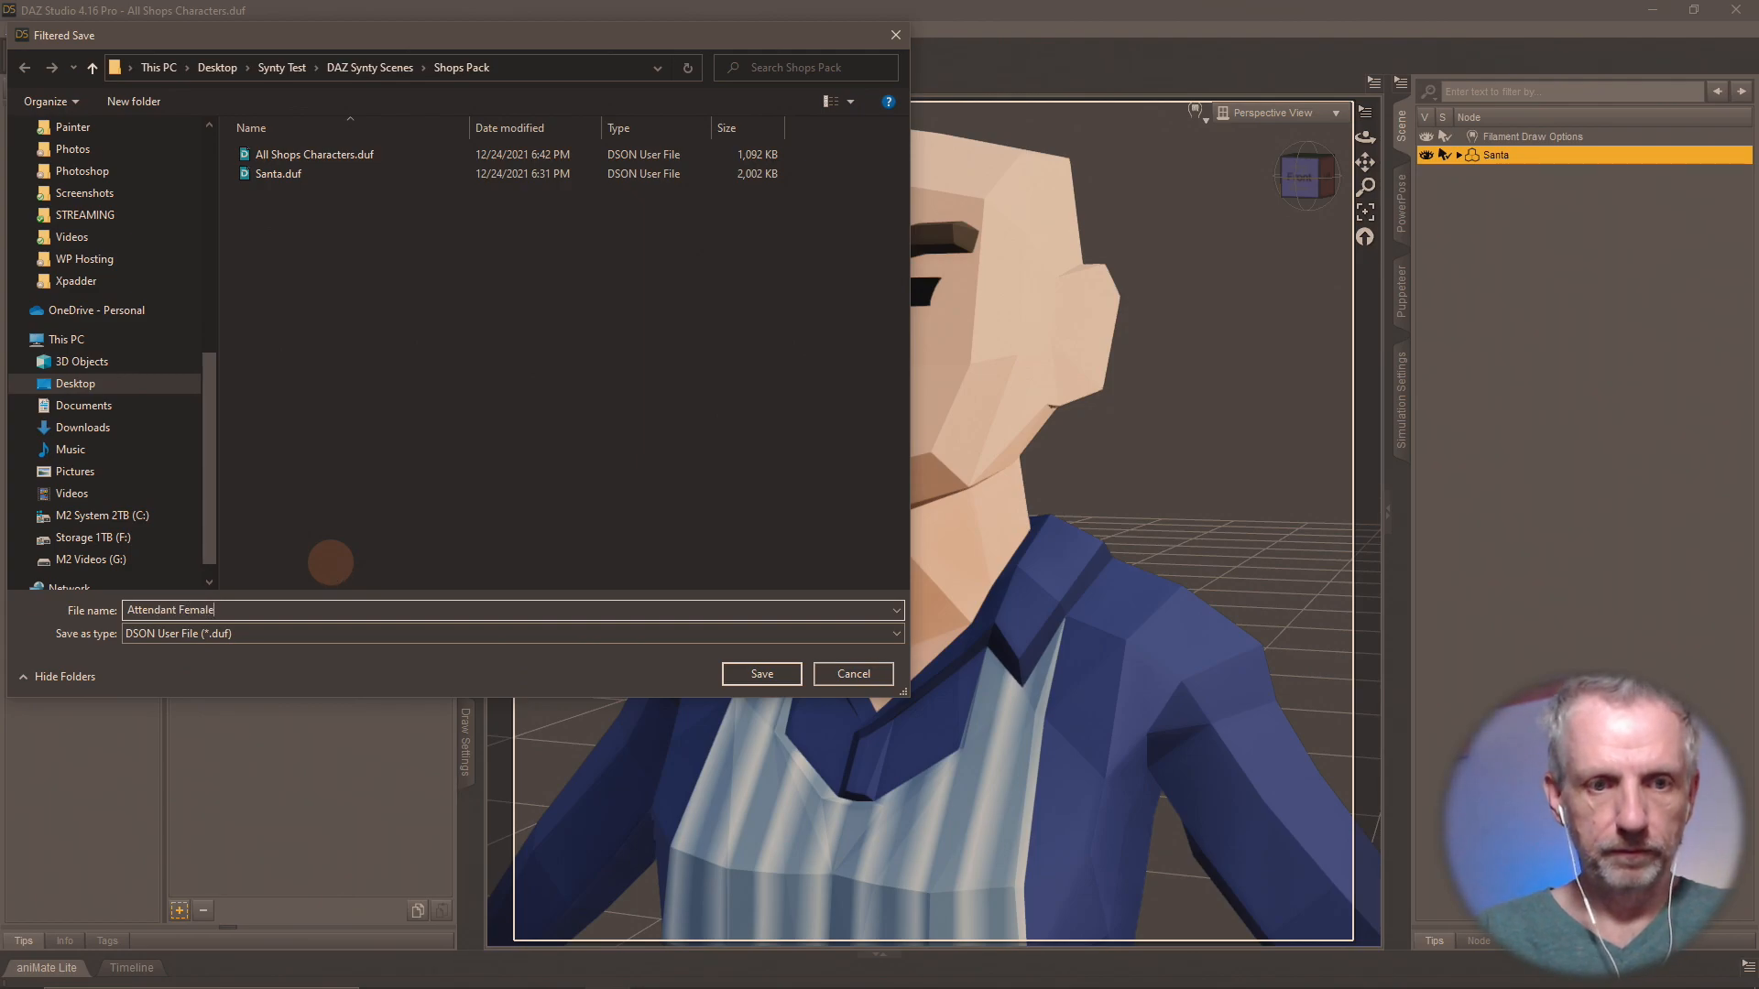
pyautogui.press('Return')
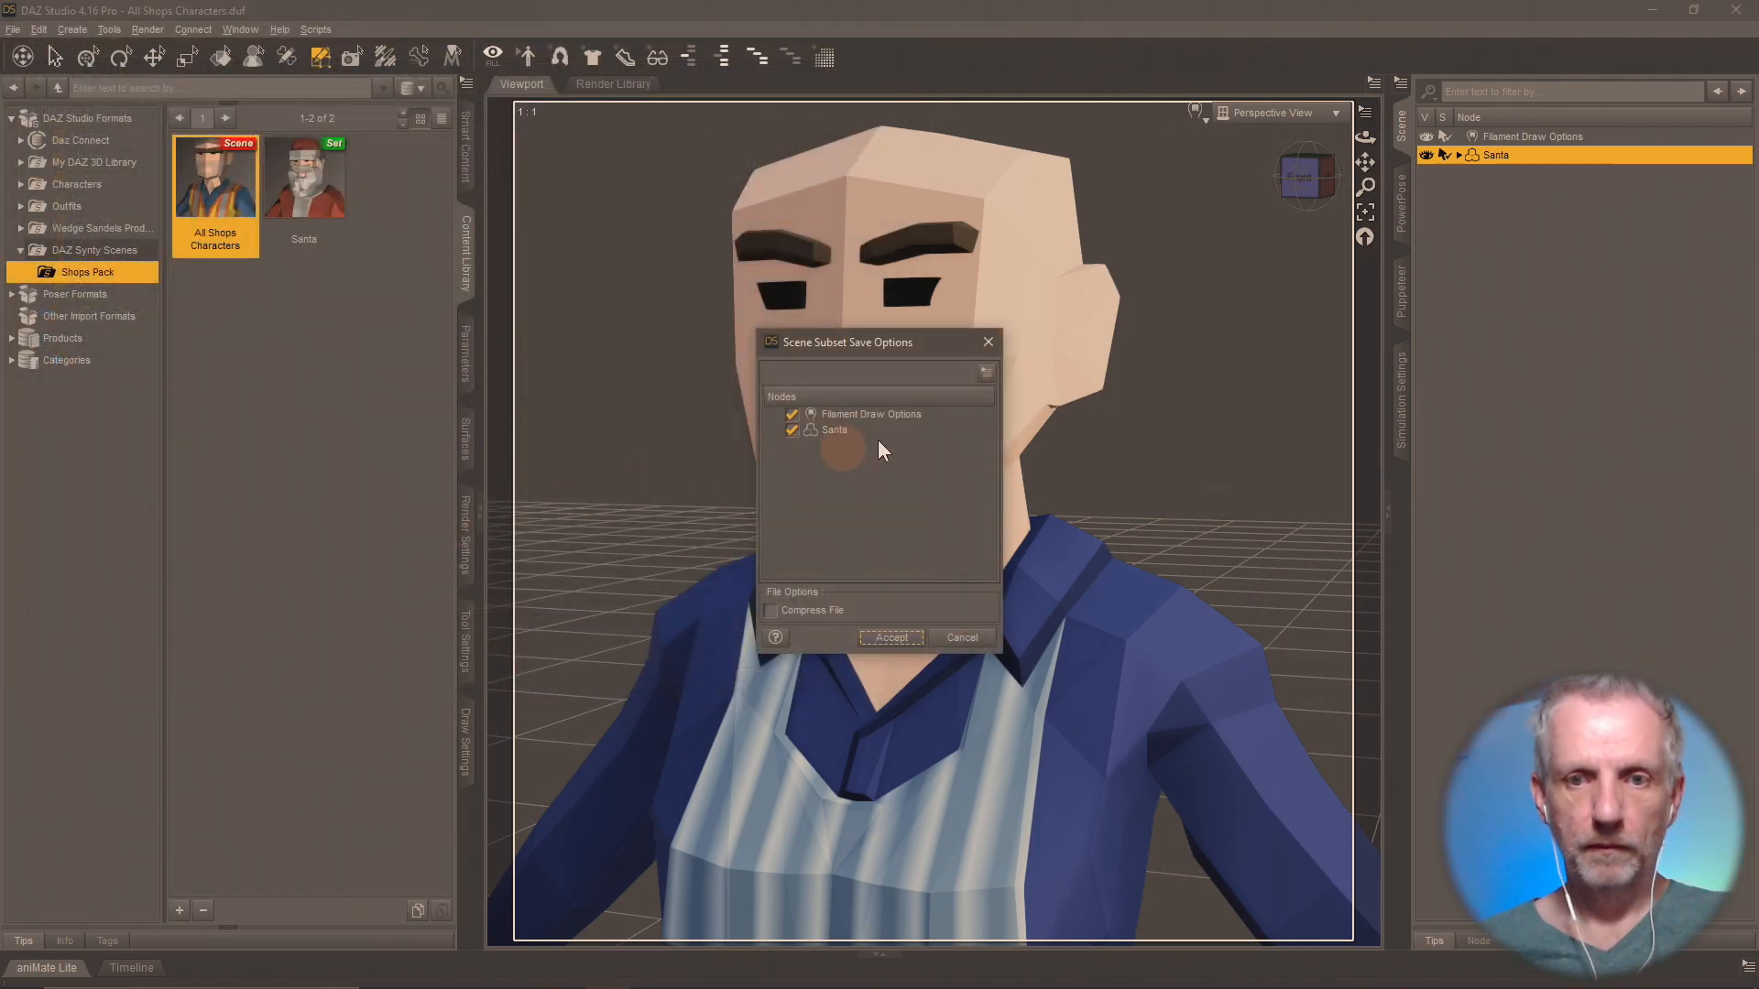
pyautogui.click(789, 413)
pyautogui.click(889, 639)
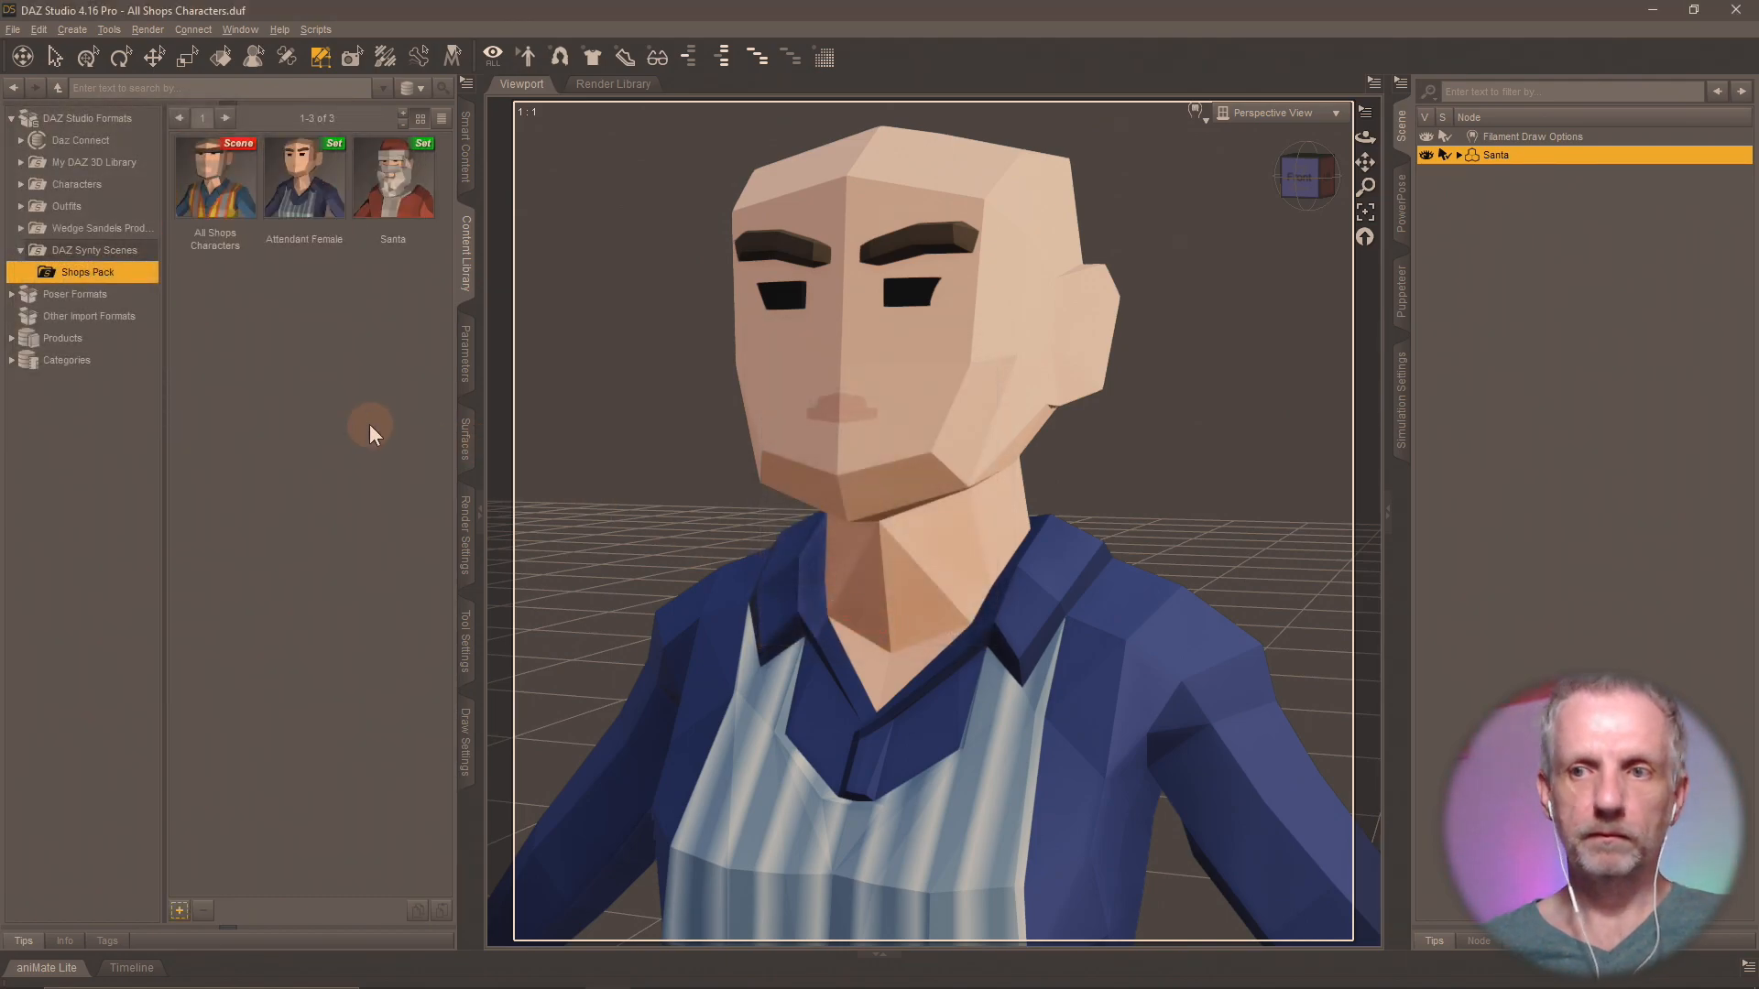
# Reload the All Shops Characters scene without saving the current changes, and bring back the Geometry Editor's surface group list.
pyautogui.doubleClick(236, 197)
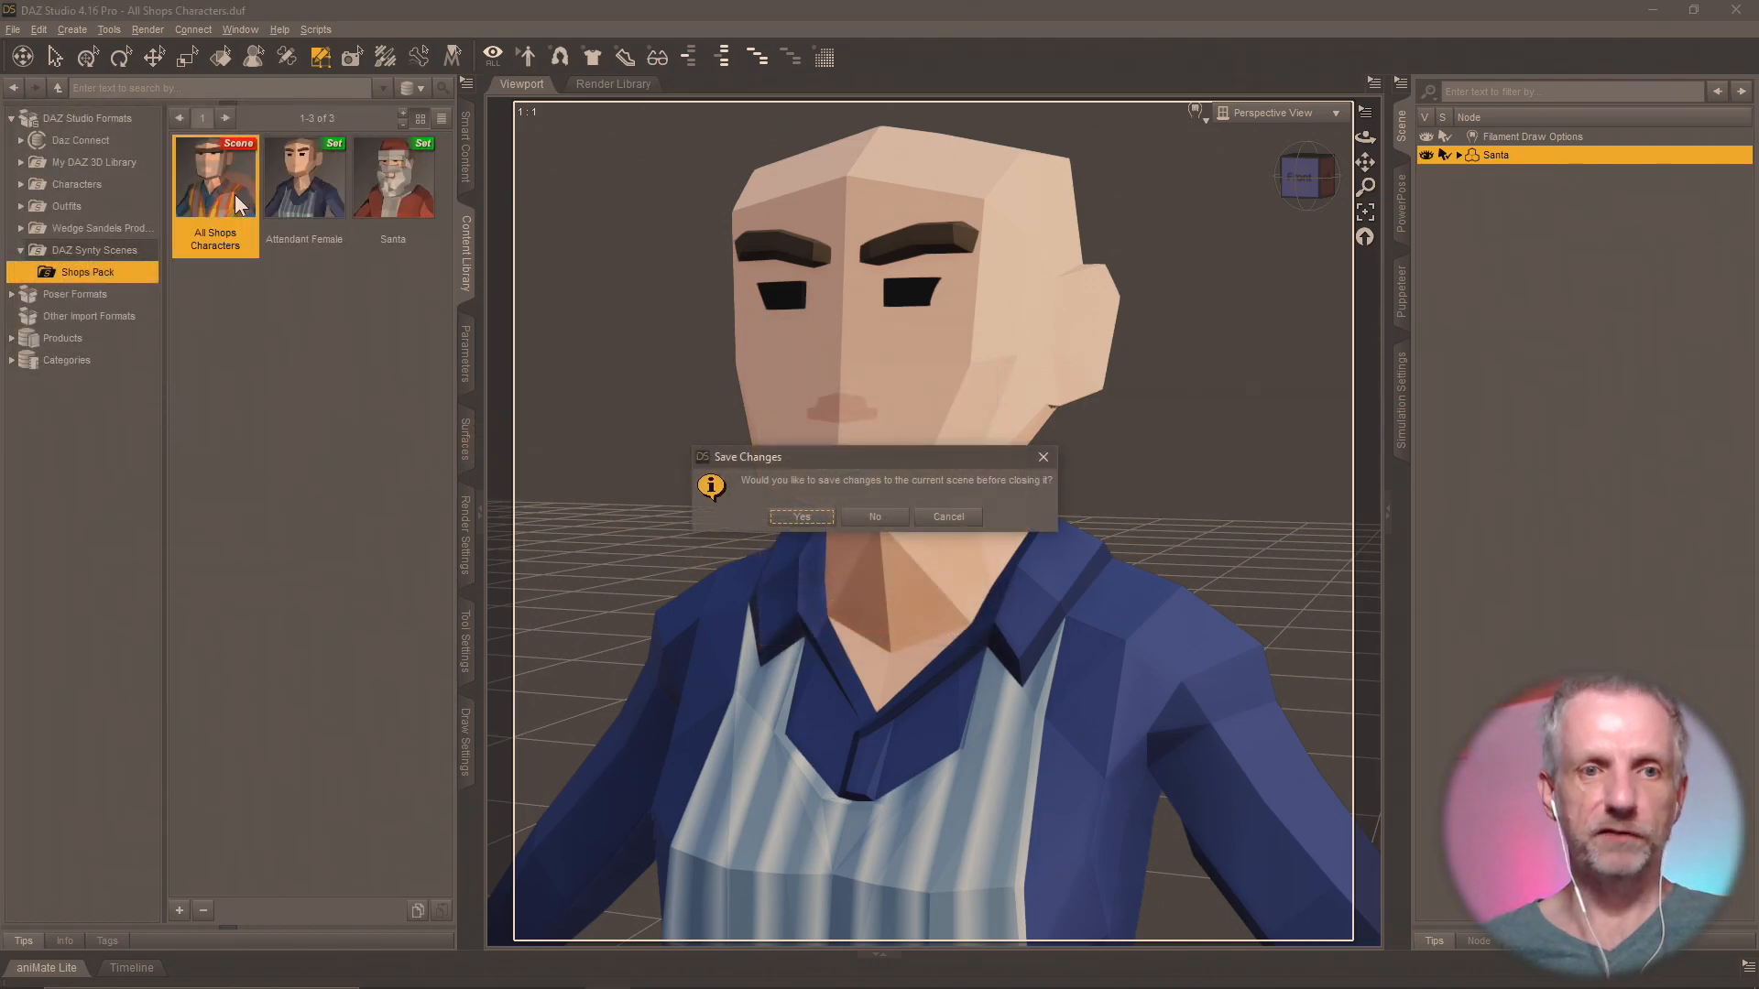
pyautogui.click(874, 515)
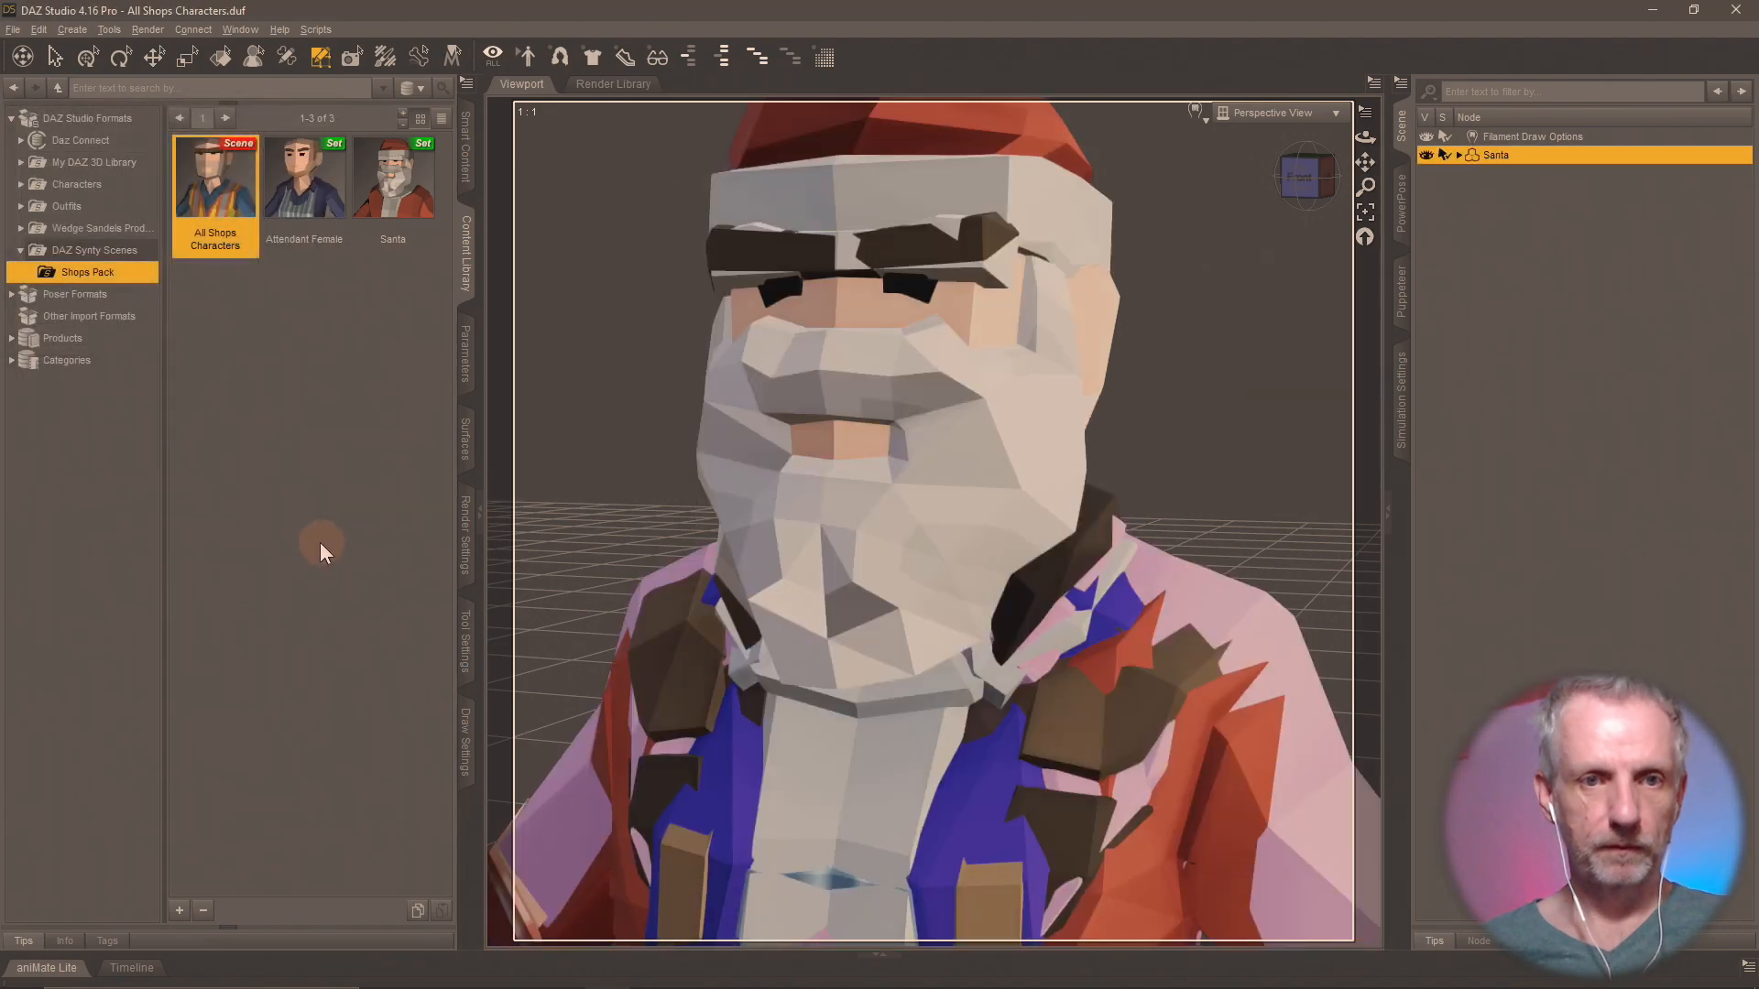
pyautogui.click(464, 632)
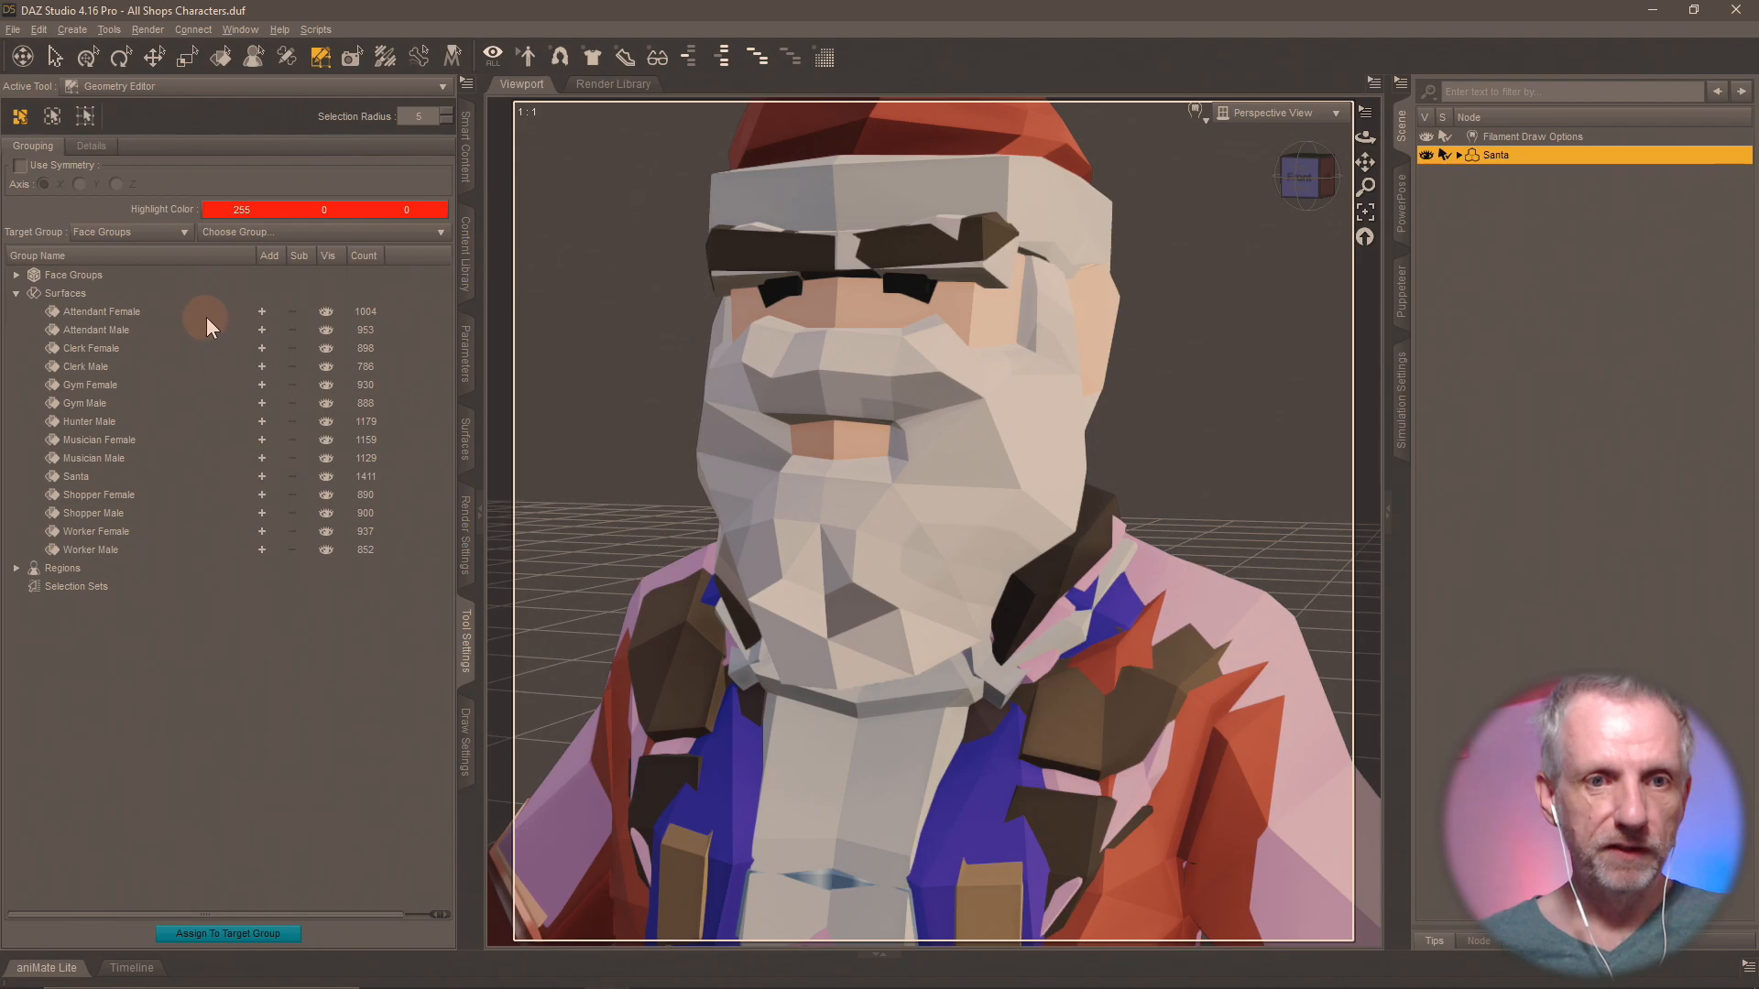
# Add the faces of every surface group from Attendant Female through Worker Male to the selection, leaving out Attendant Male.
pyautogui.click(264, 310)
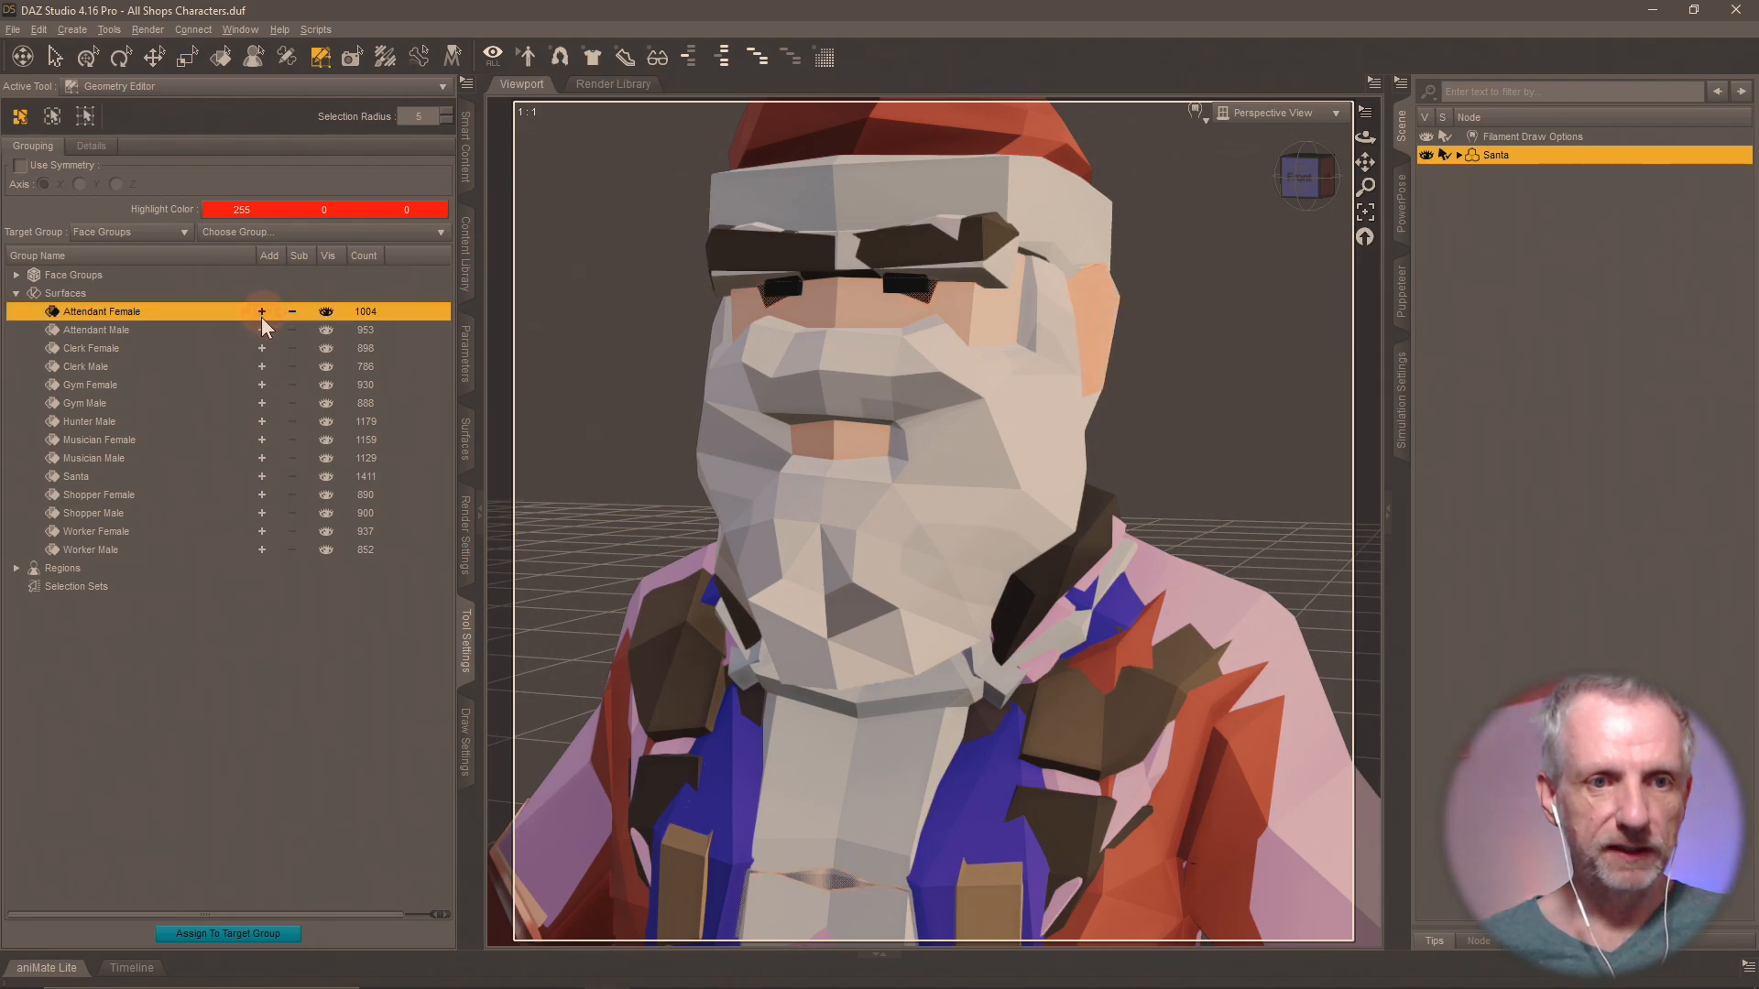
pyautogui.click(265, 348)
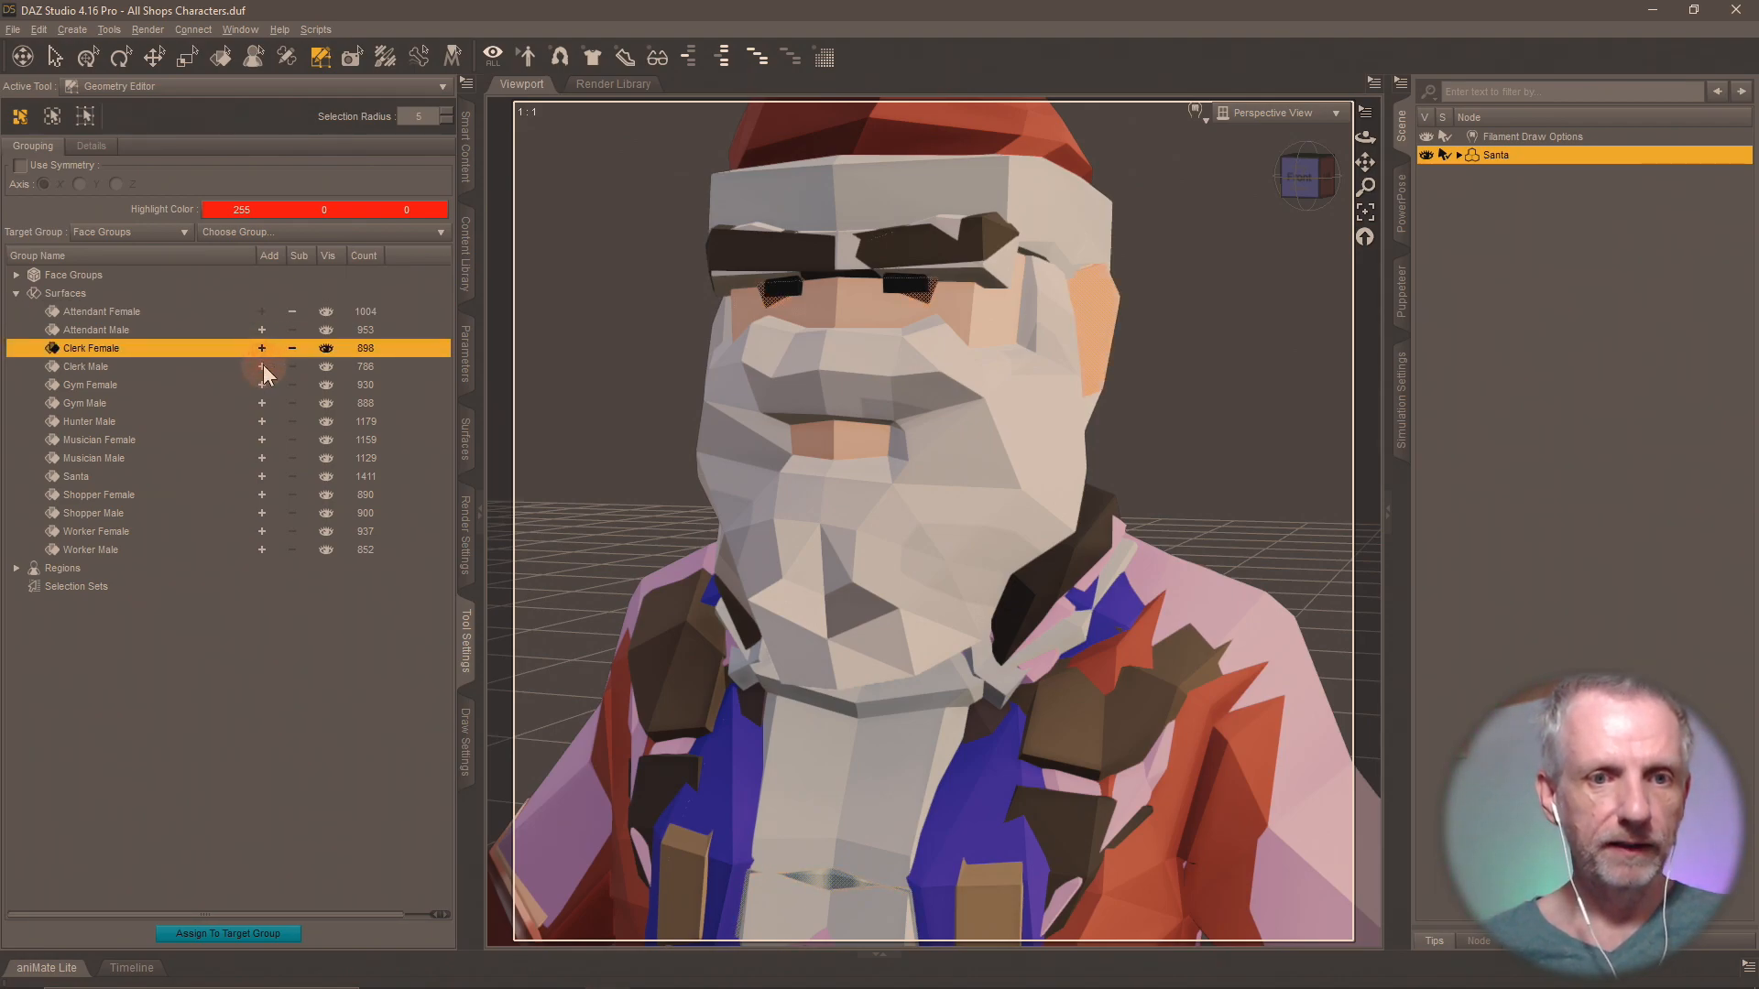
pyautogui.click(262, 365)
pyautogui.click(261, 383)
pyautogui.click(260, 403)
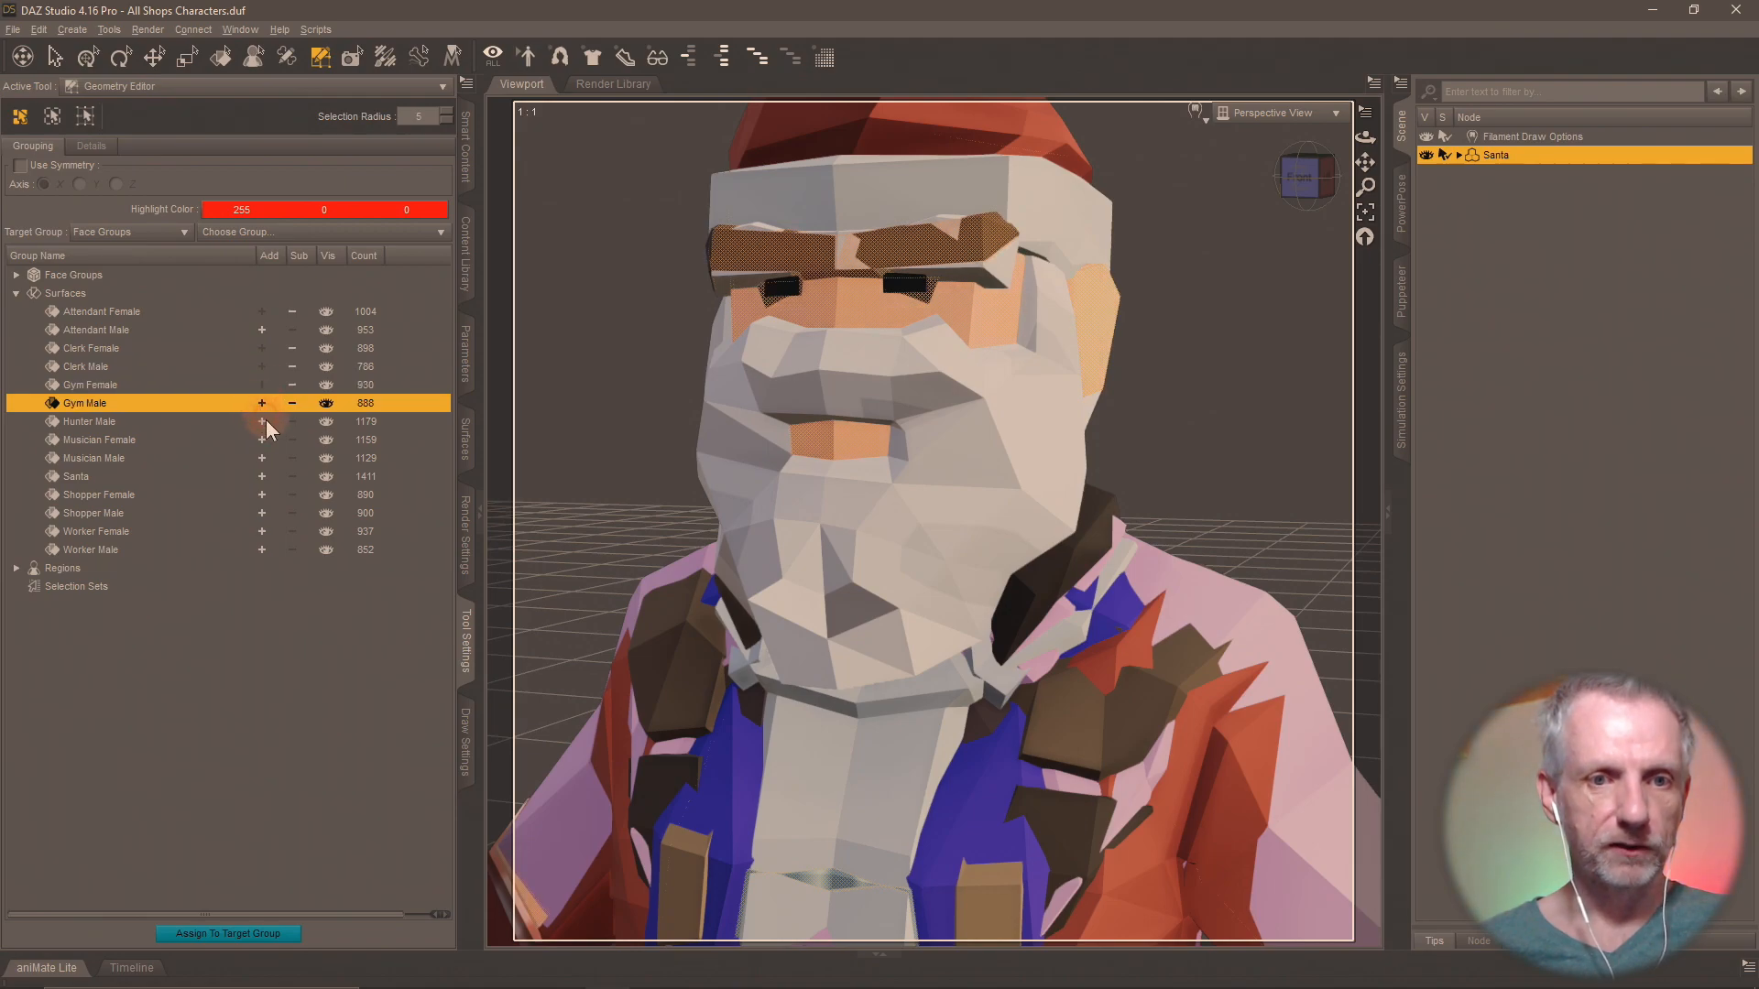
pyautogui.click(262, 420)
pyautogui.click(262, 440)
pyautogui.click(262, 458)
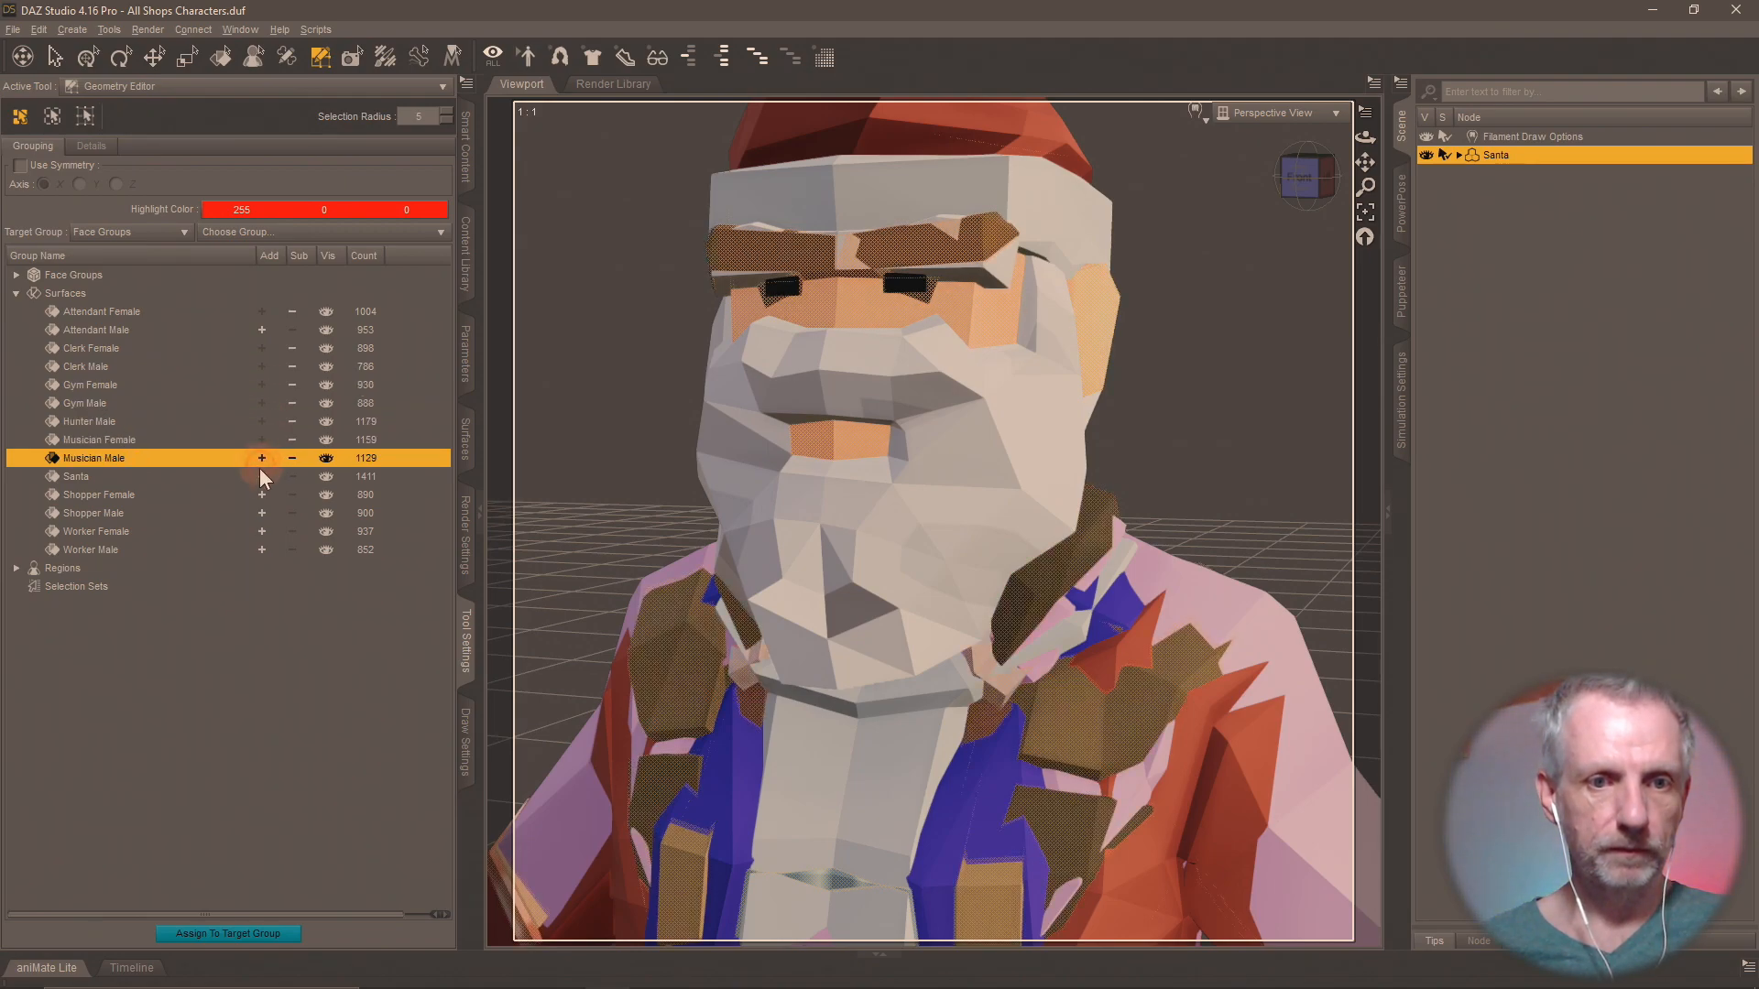
pyautogui.click(261, 476)
pyautogui.click(262, 494)
pyautogui.click(262, 513)
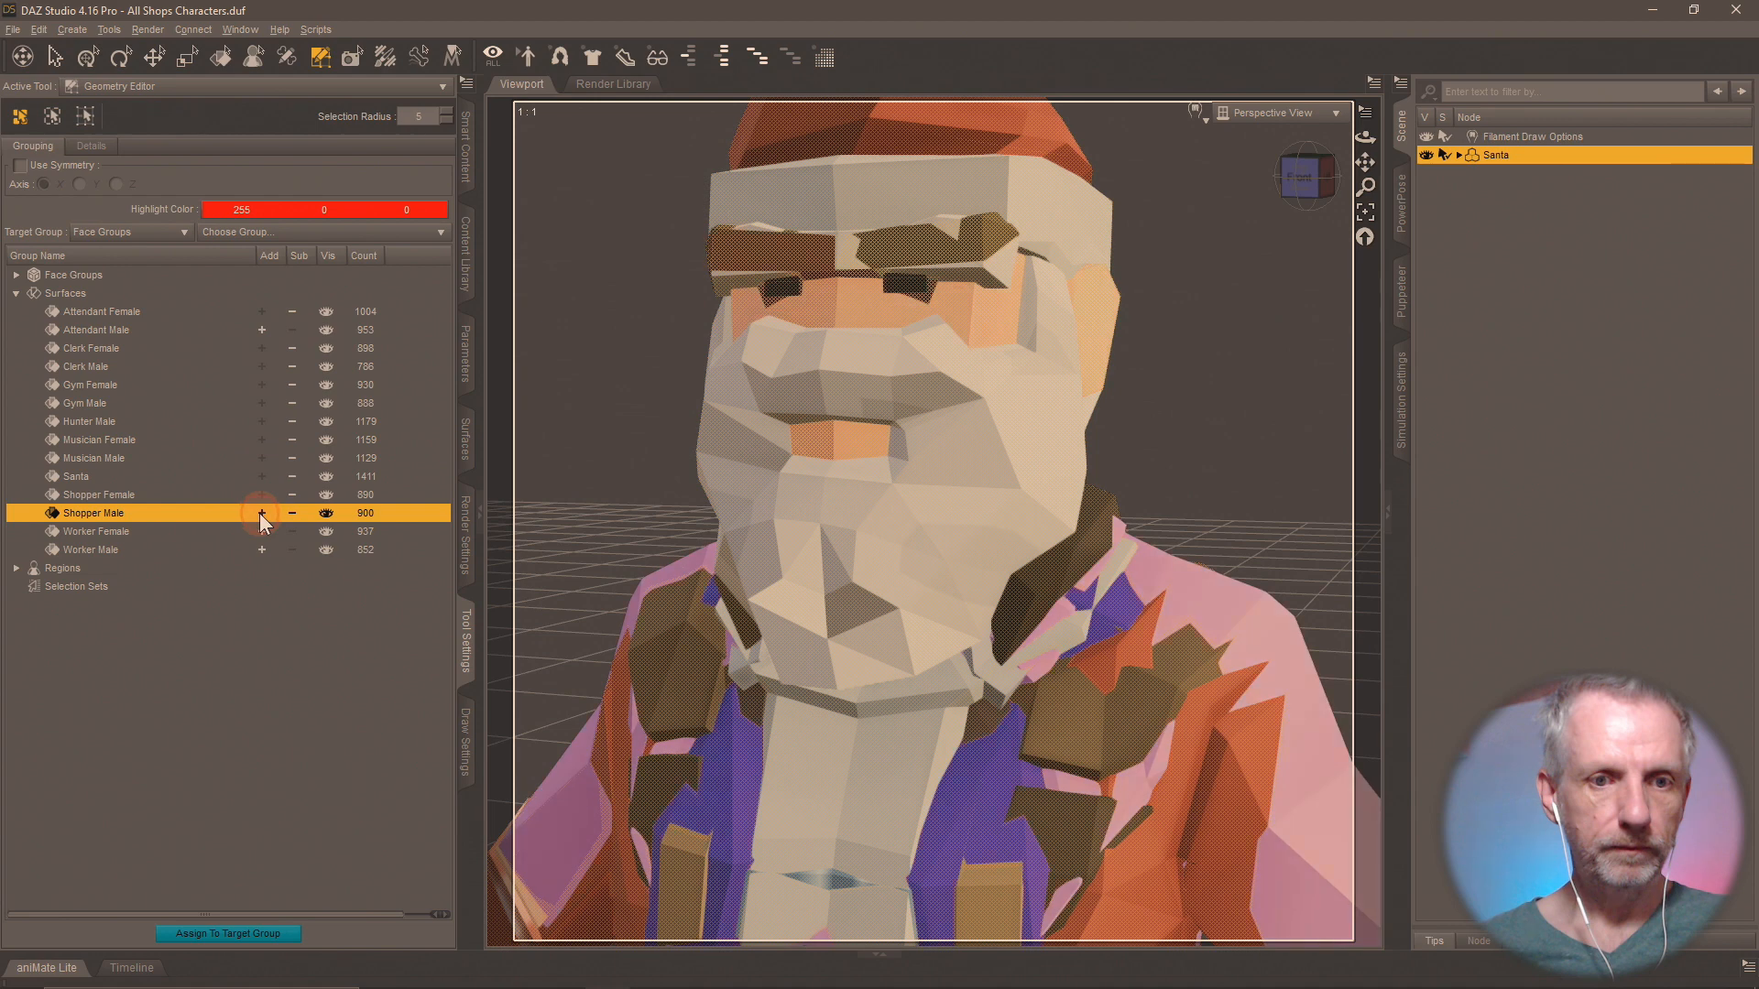
pyautogui.click(262, 531)
pyautogui.click(262, 550)
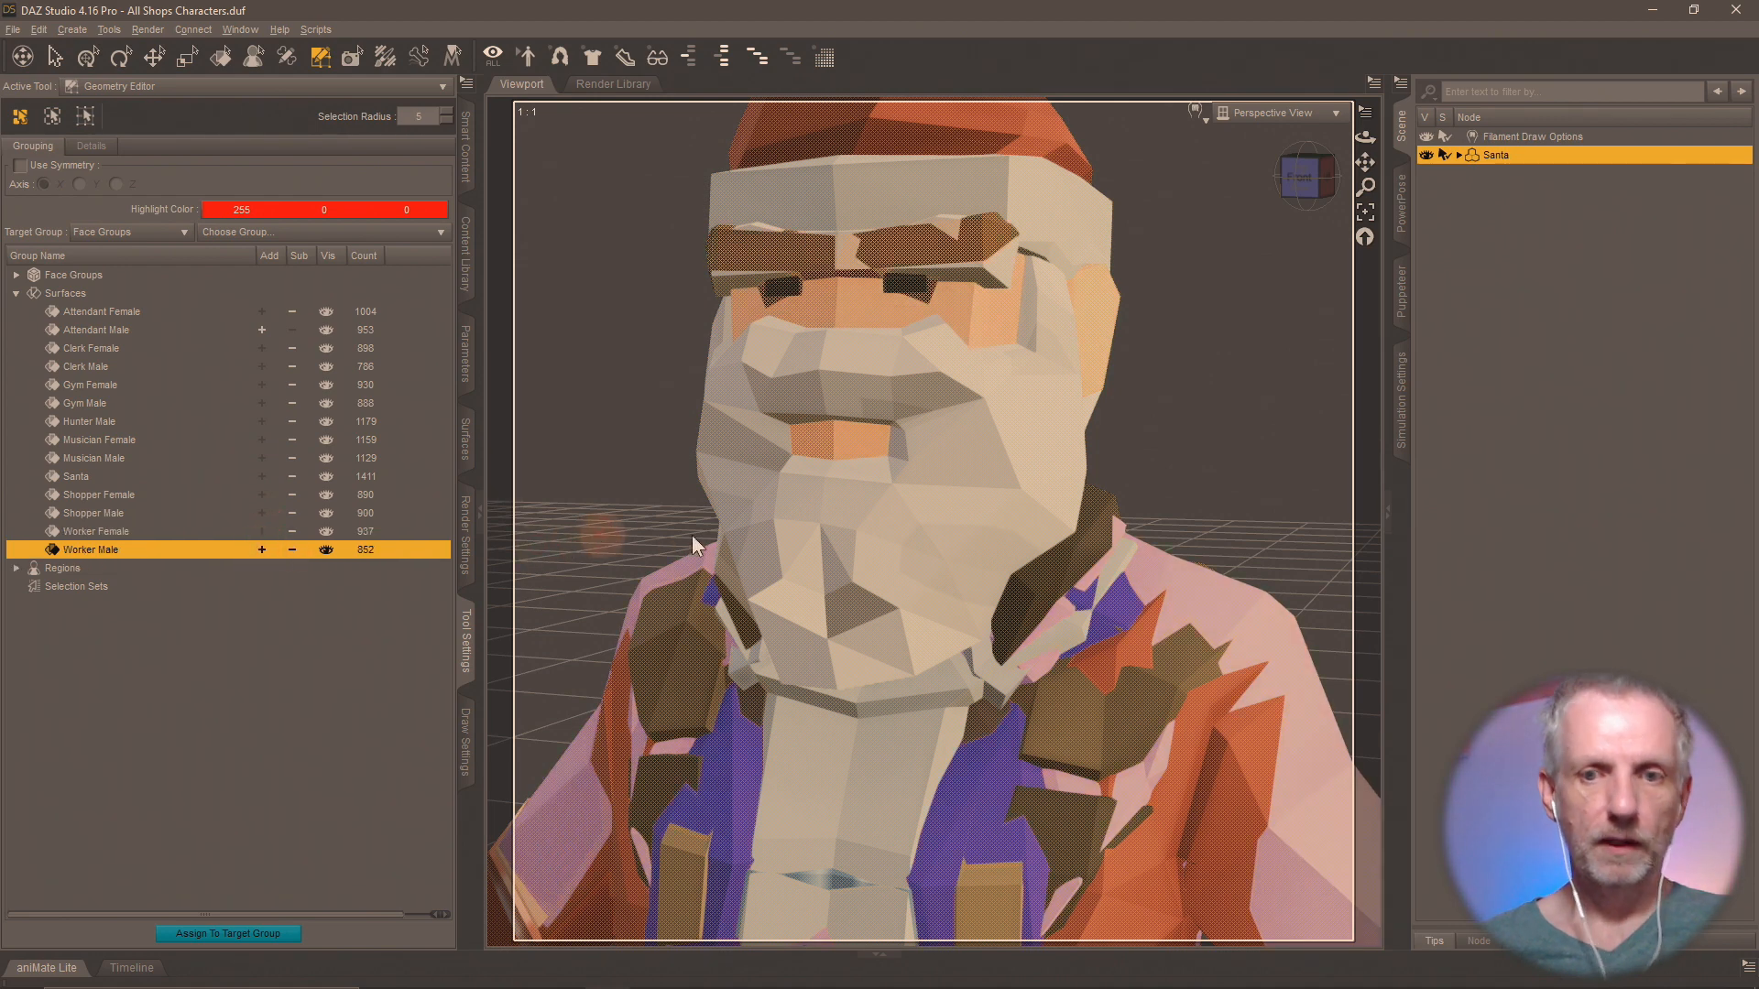
# Delete the selected polygons from the base geometry so that only the Attendant Male character remains.
pyautogui.rightClick(768, 498)
pyautogui.moveTo(872, 625)
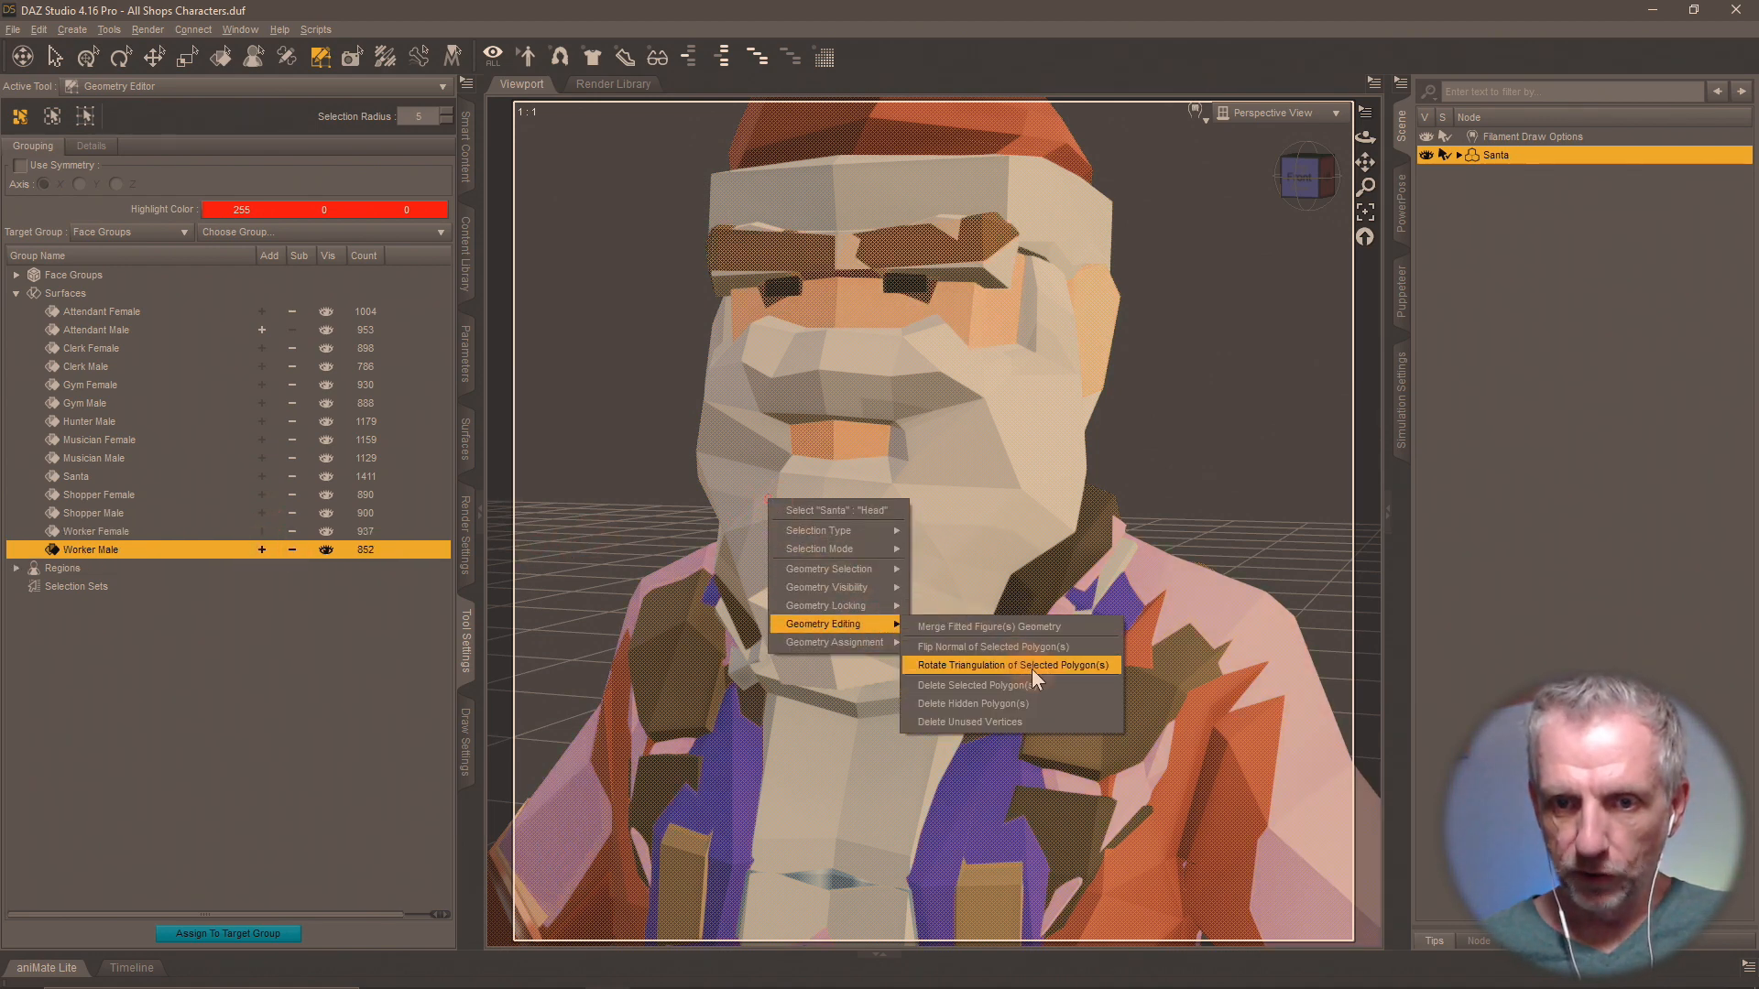
pyautogui.click(1047, 687)
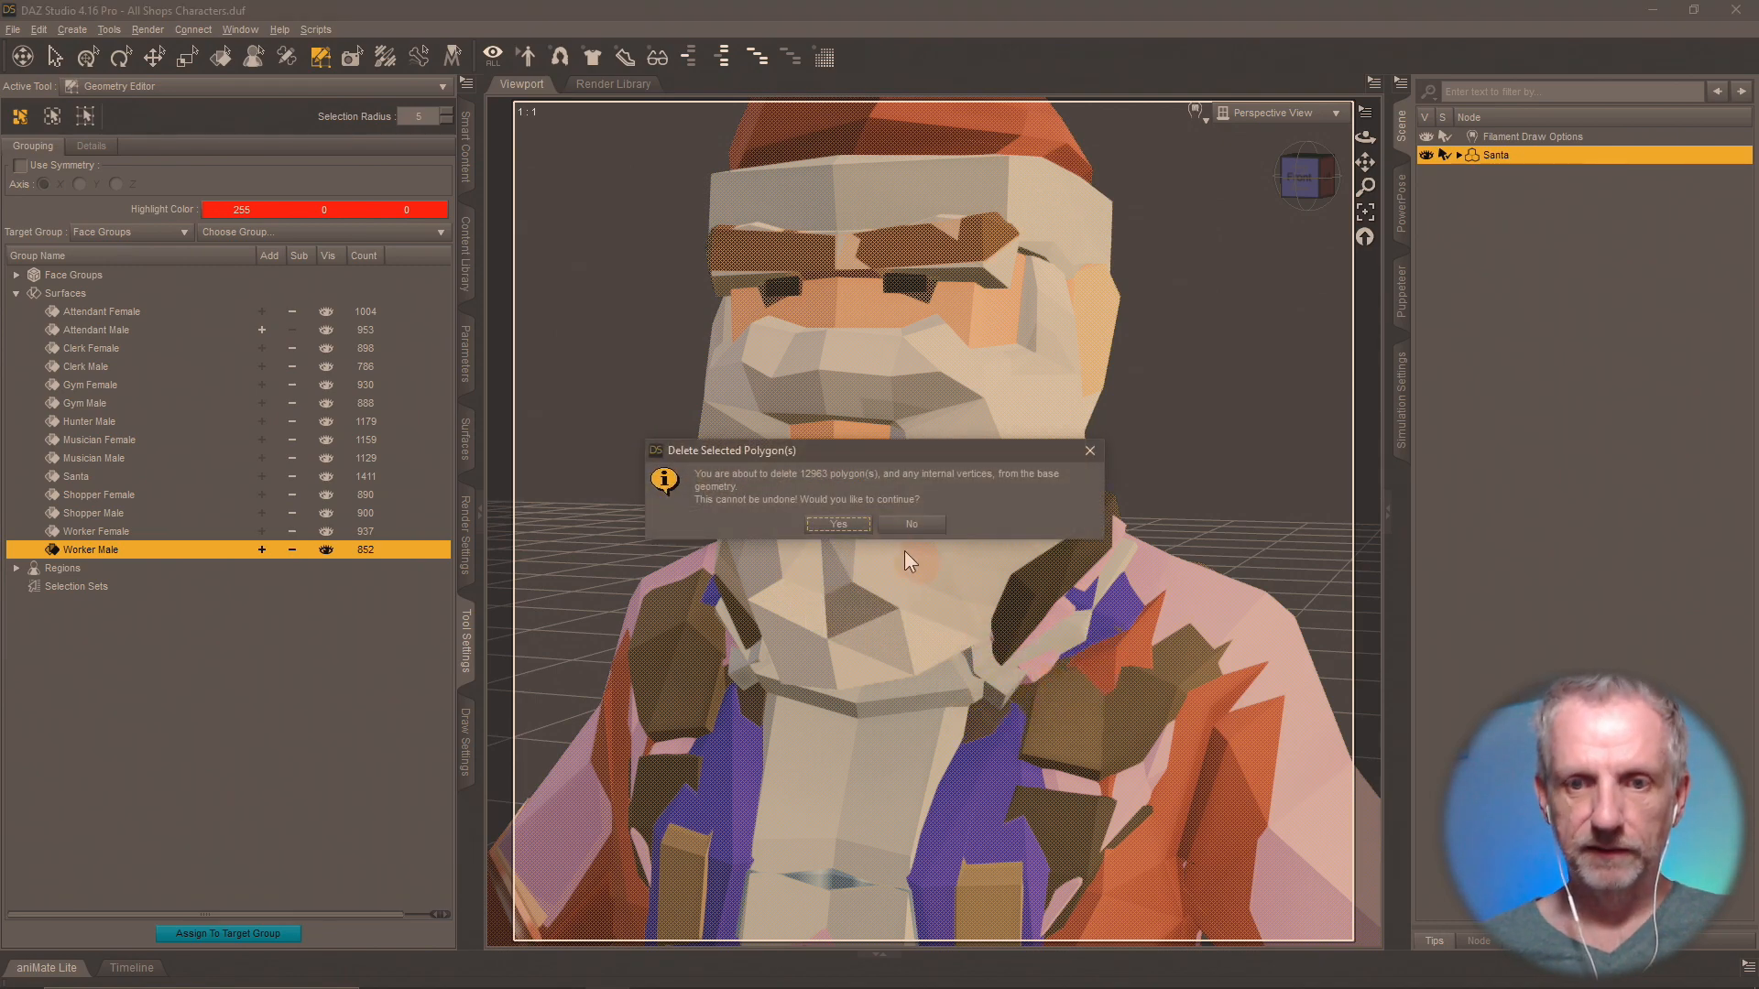
pyautogui.click(844, 523)
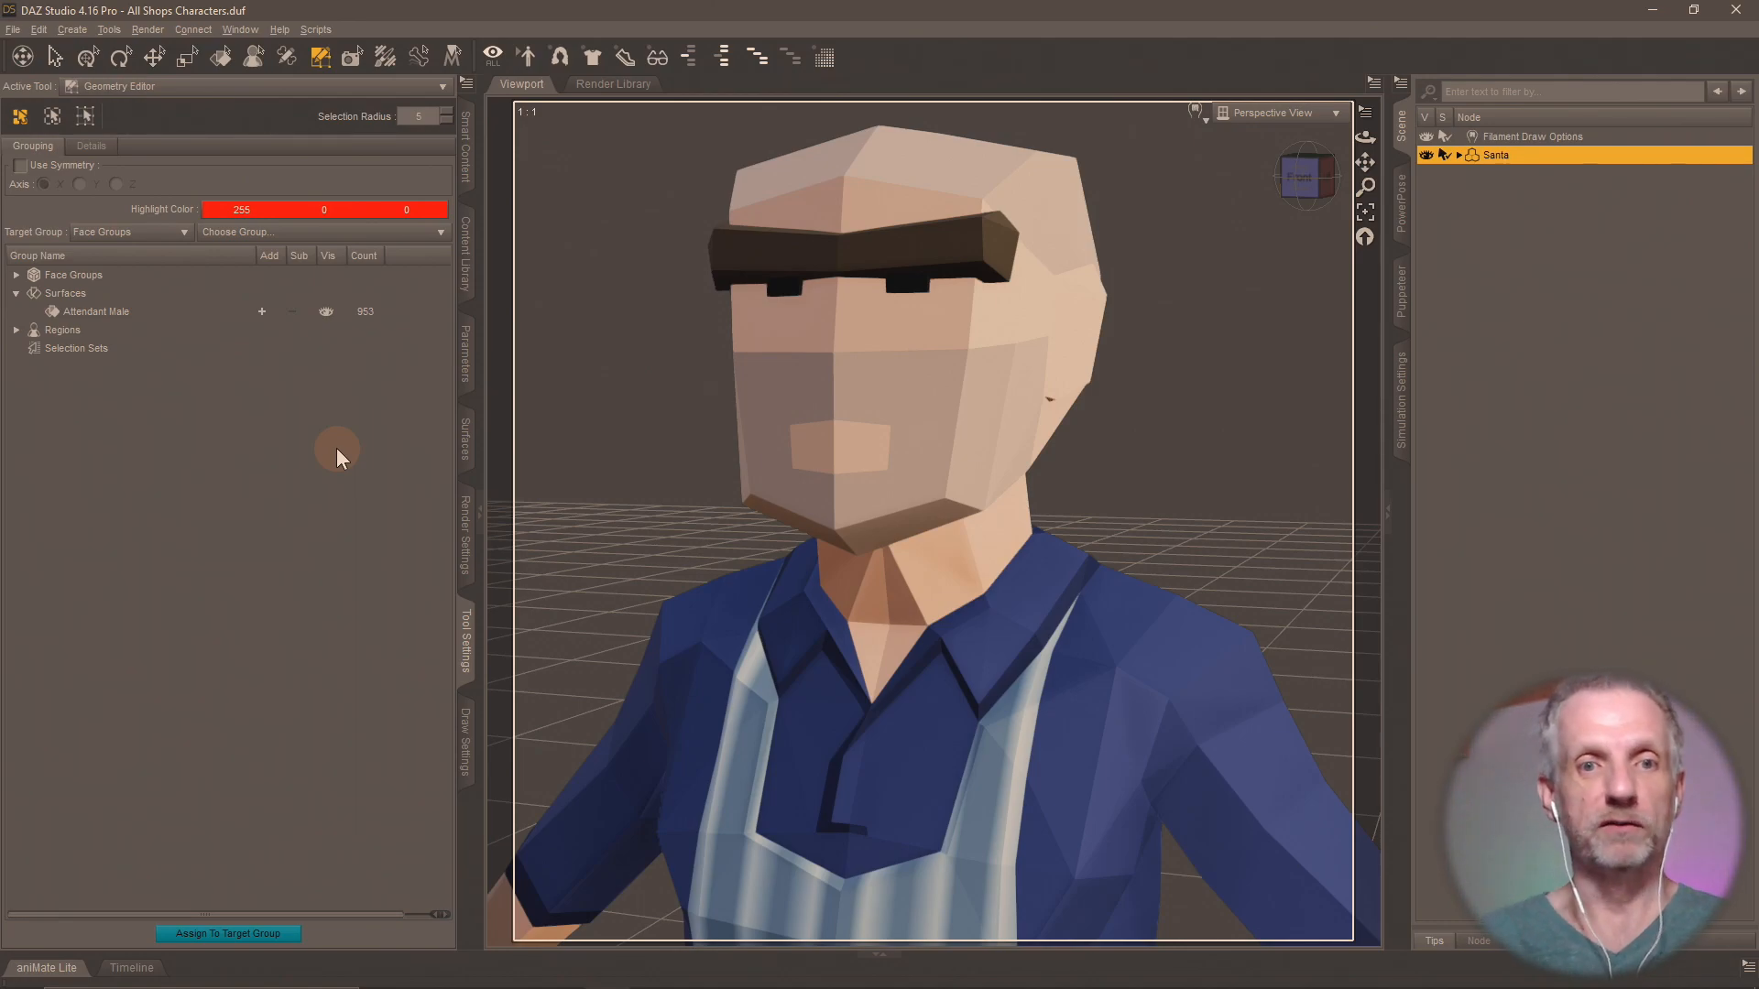
# Save the isolated character as a scene subset named Attendant Male in the Shops Pack folder, excluding the Filament Draw Options node.
pyautogui.click(466, 261)
pyautogui.click(180, 911)
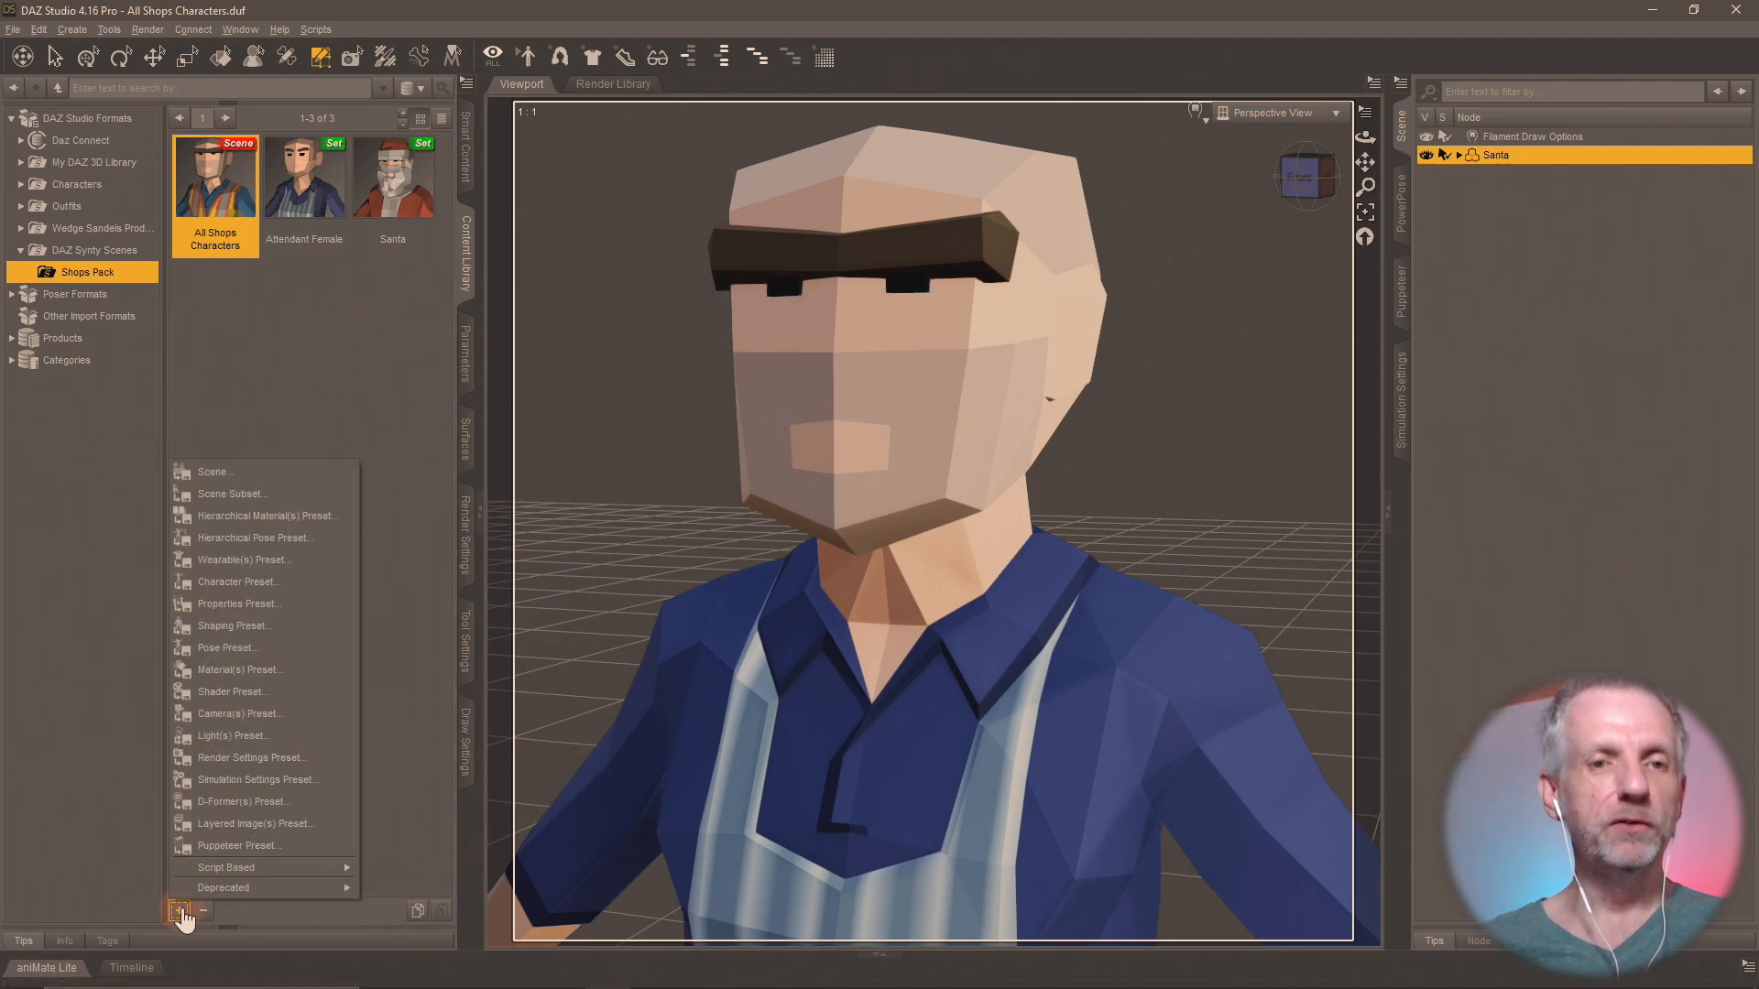
pyautogui.click(243, 503)
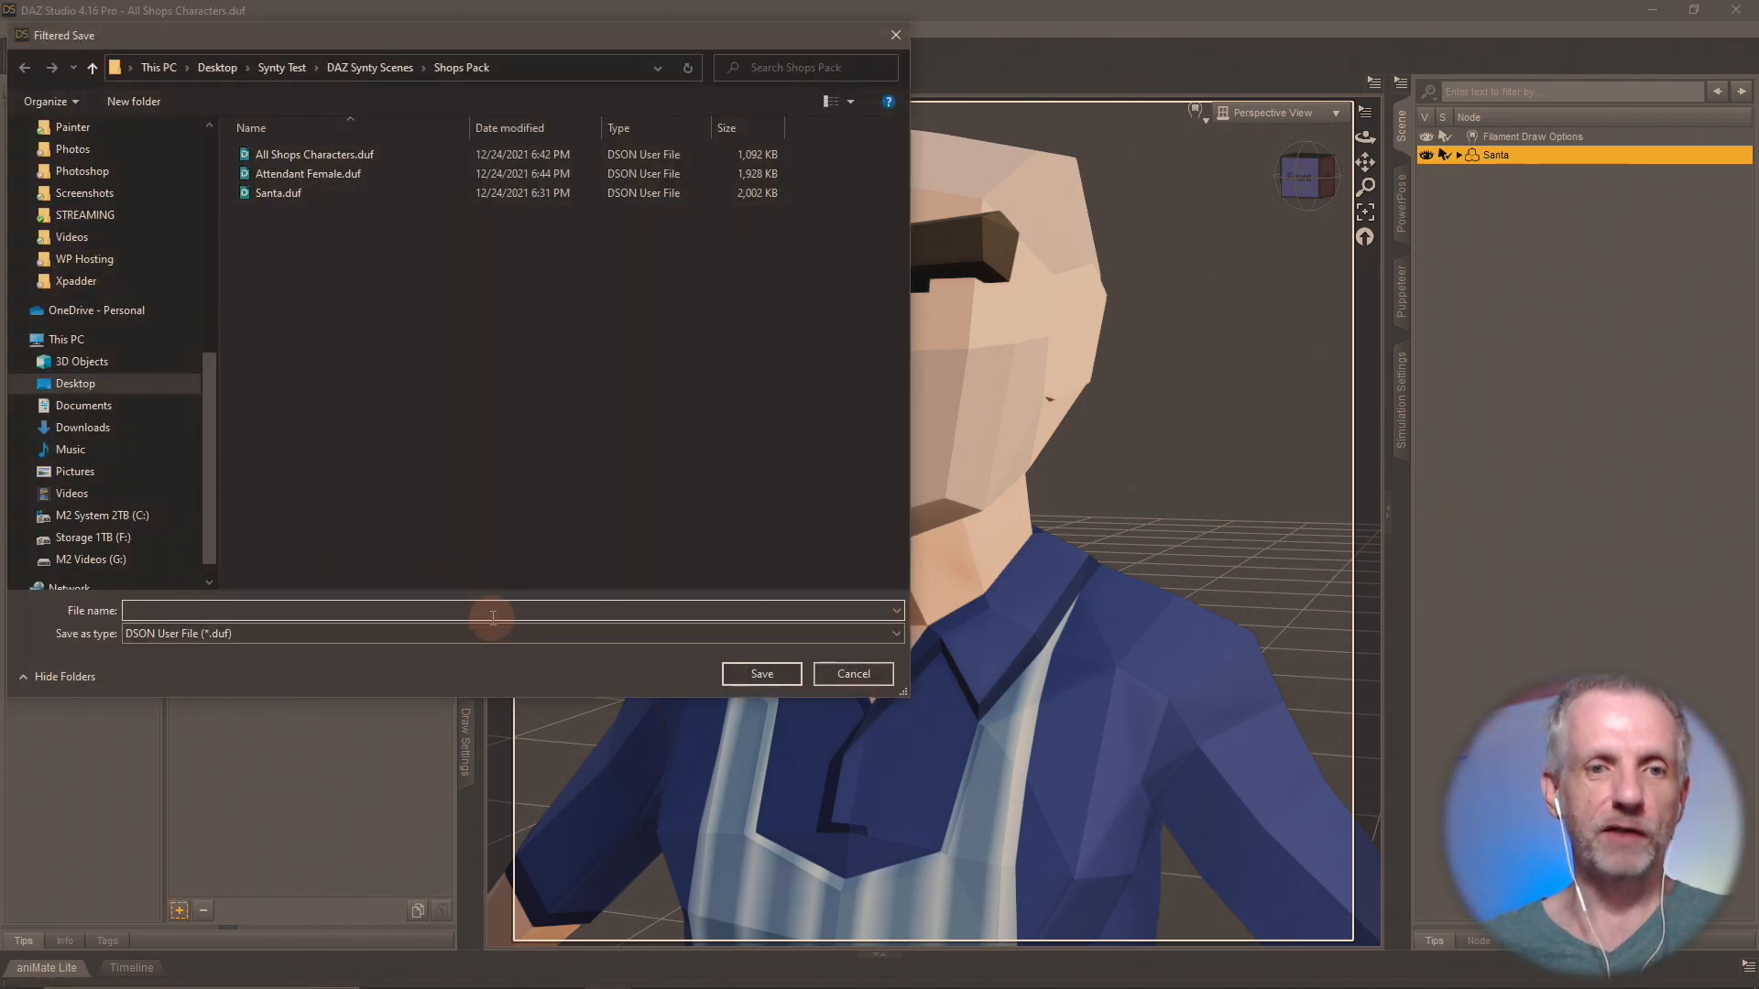
pyautogui.write('Attendant M')
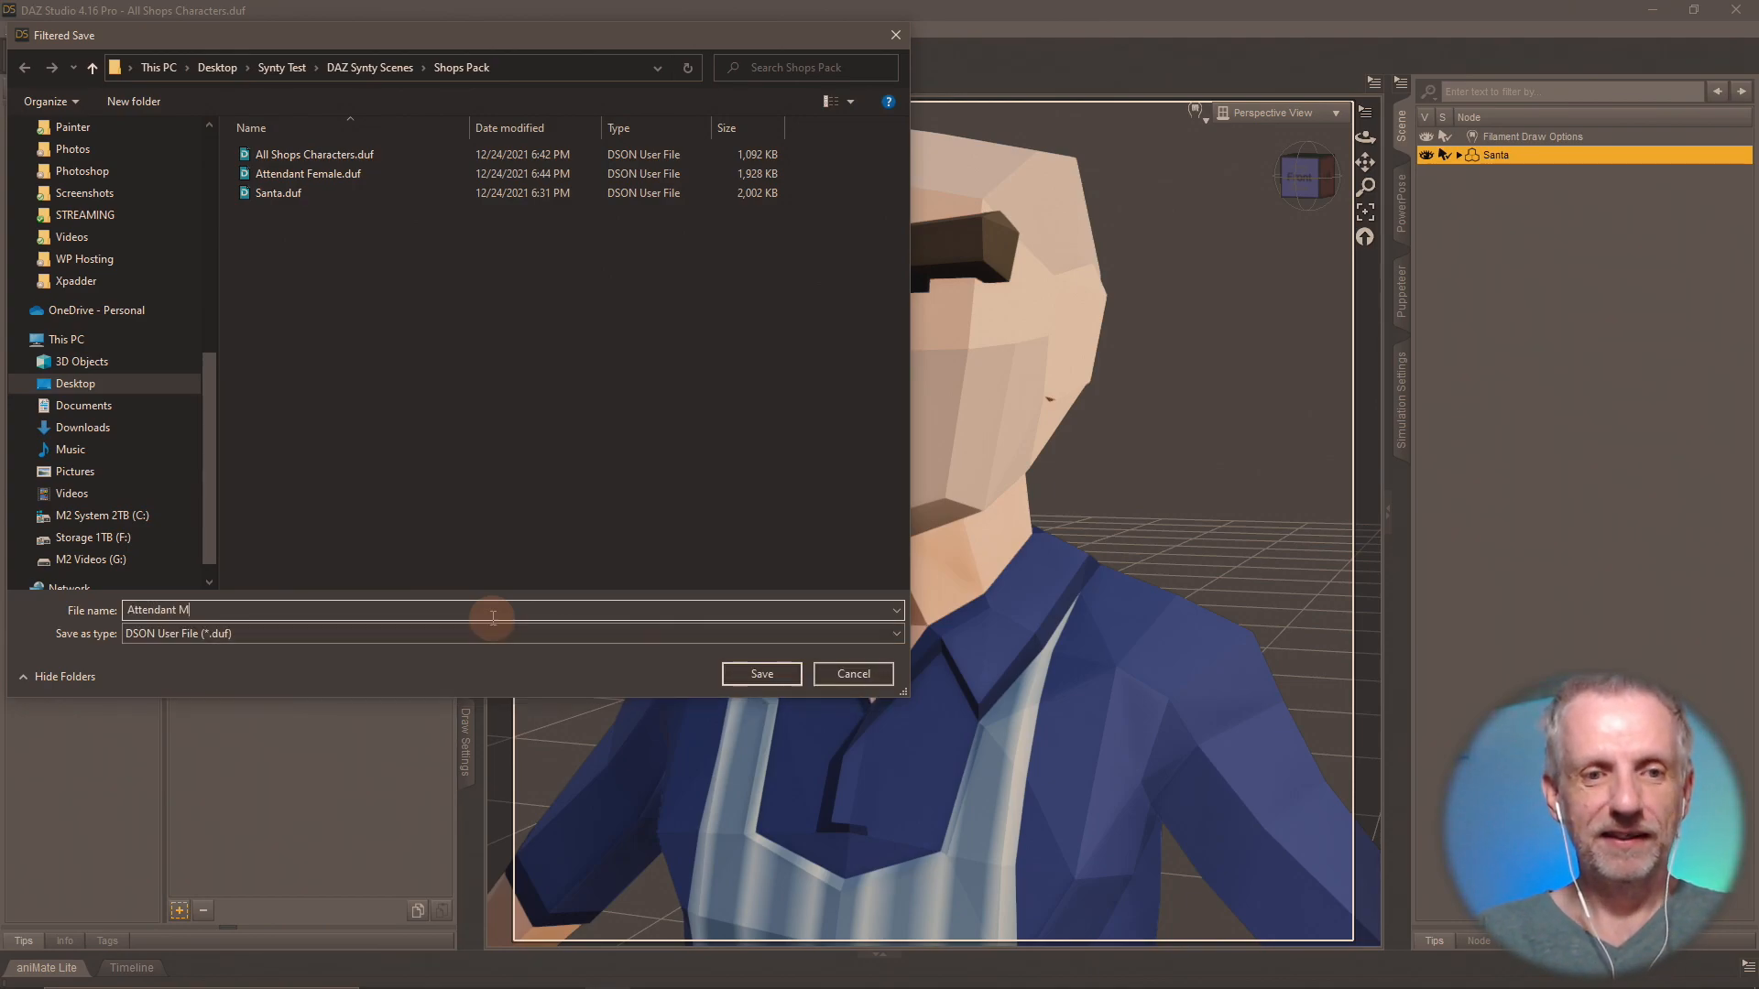
pyautogui.write('ale')
pyautogui.press('Return')
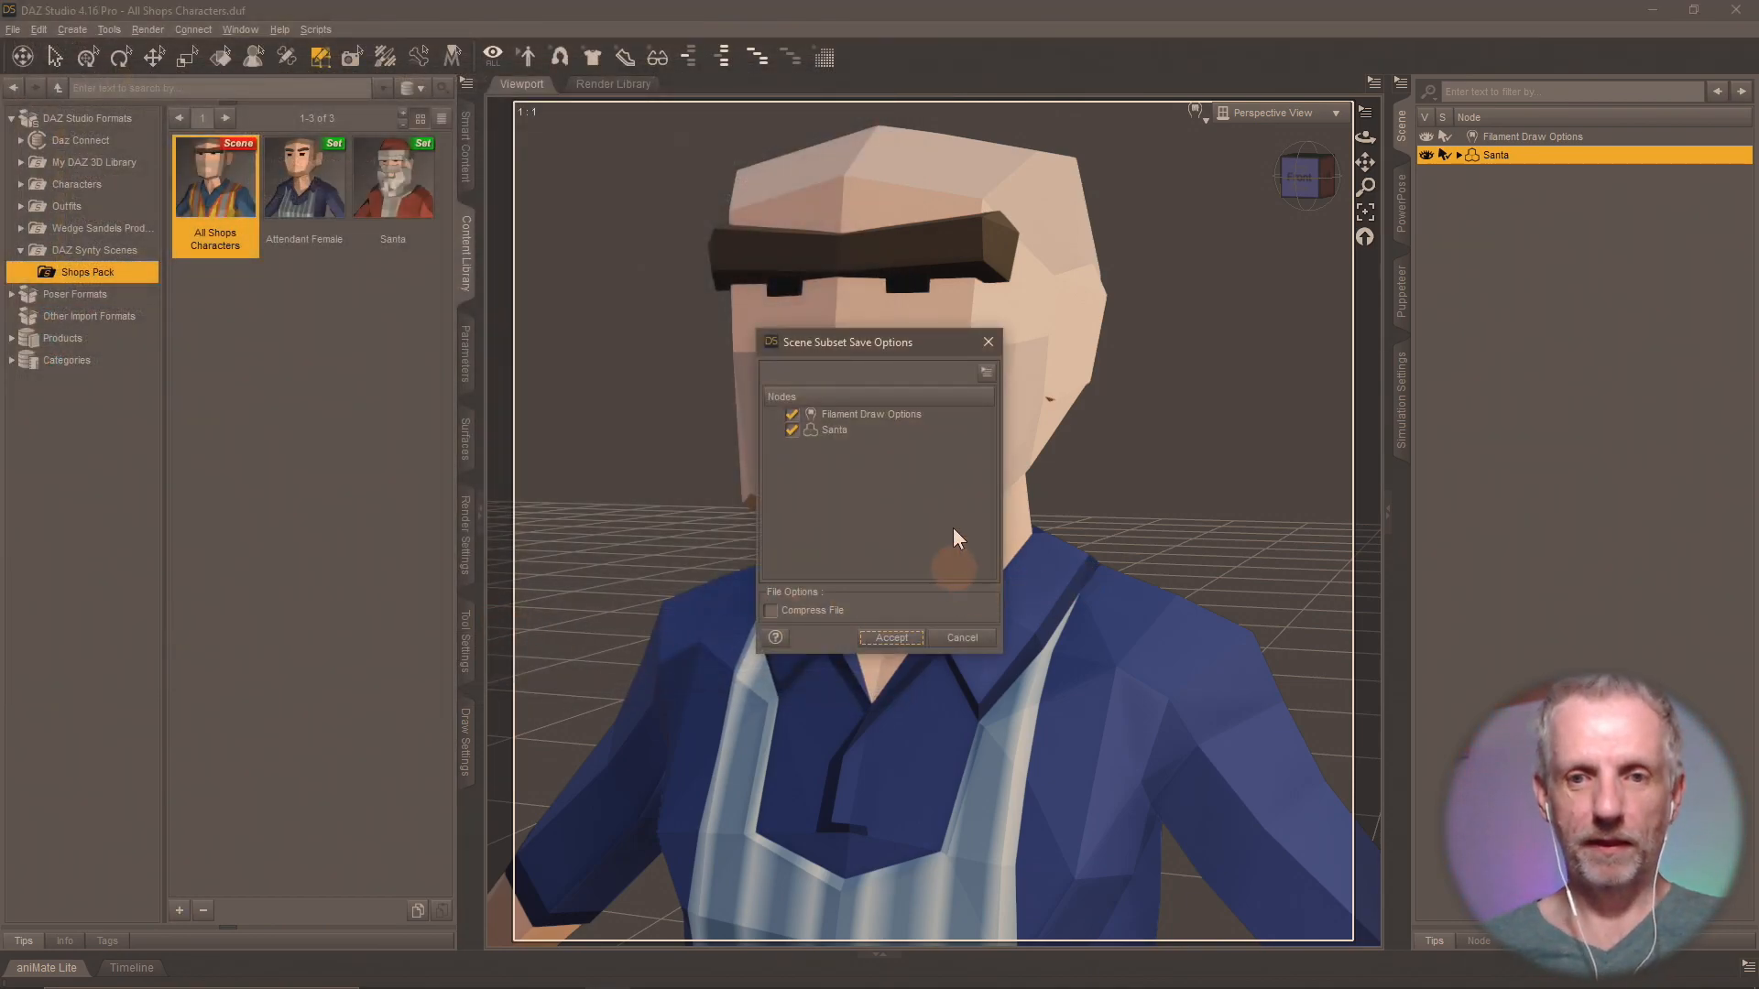
pyautogui.click(792, 415)
pyautogui.click(892, 638)
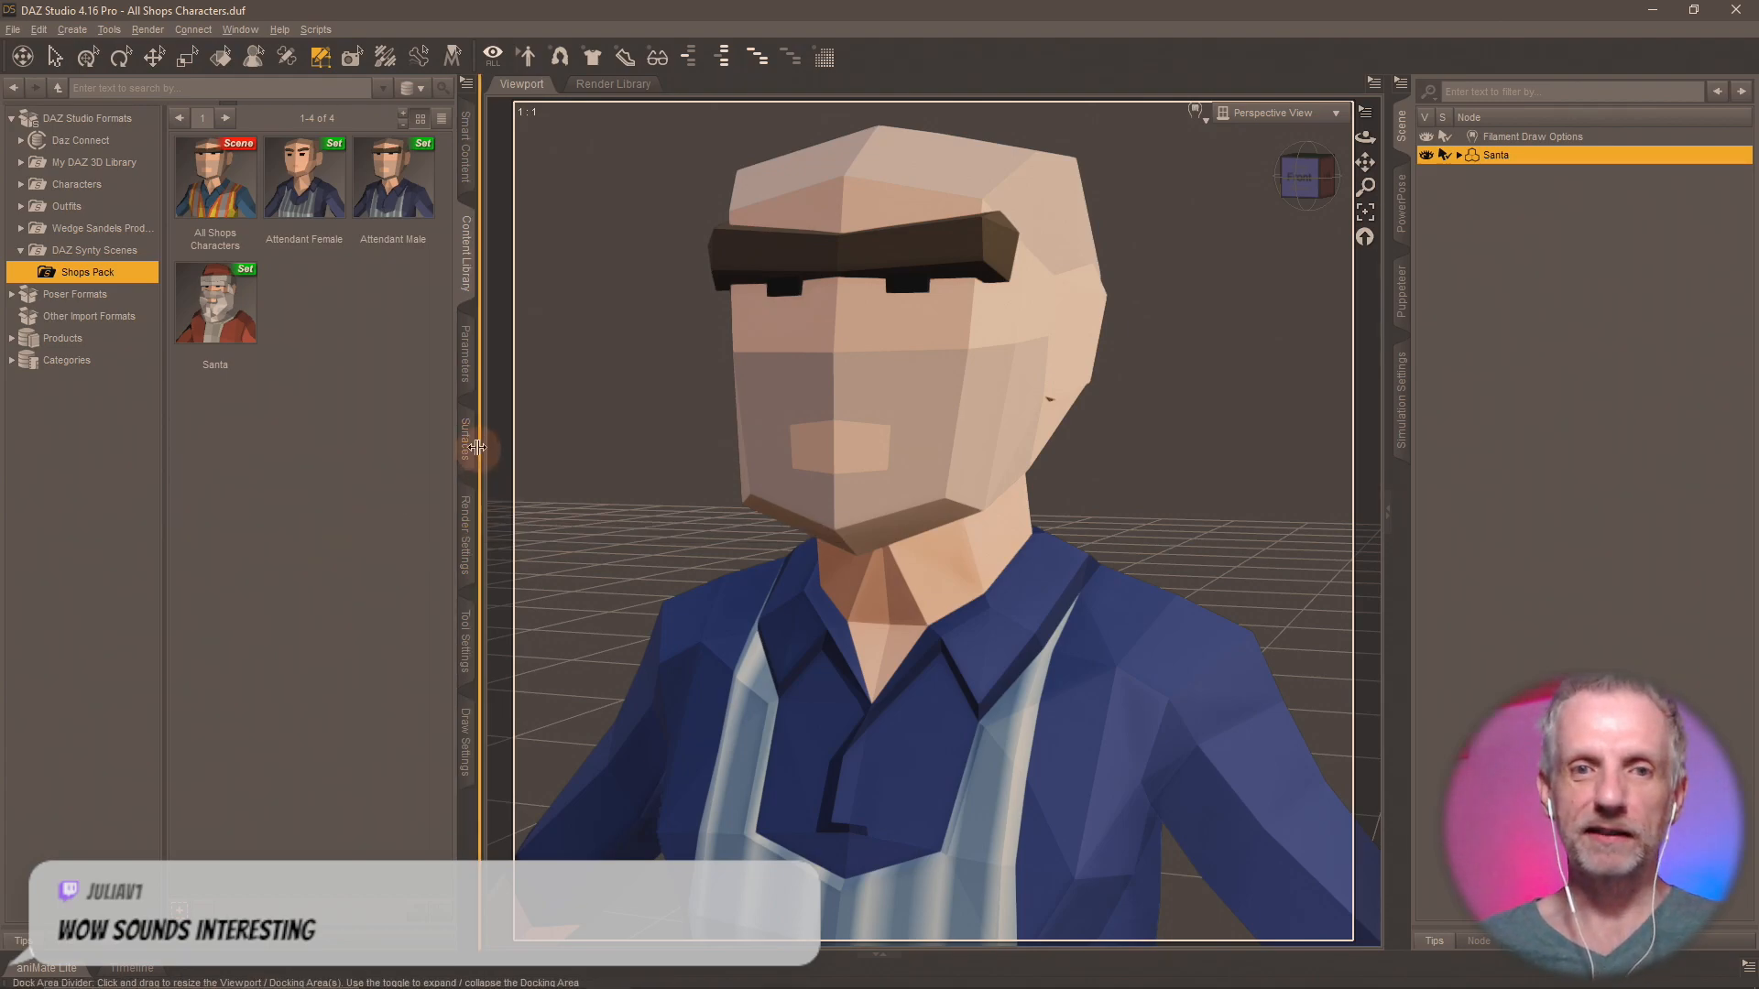
# Reload the All Shops Characters scene, discarding the current changes, and return to the Geometry Editor's surface groups.
pyautogui.doubleClick(235, 213)
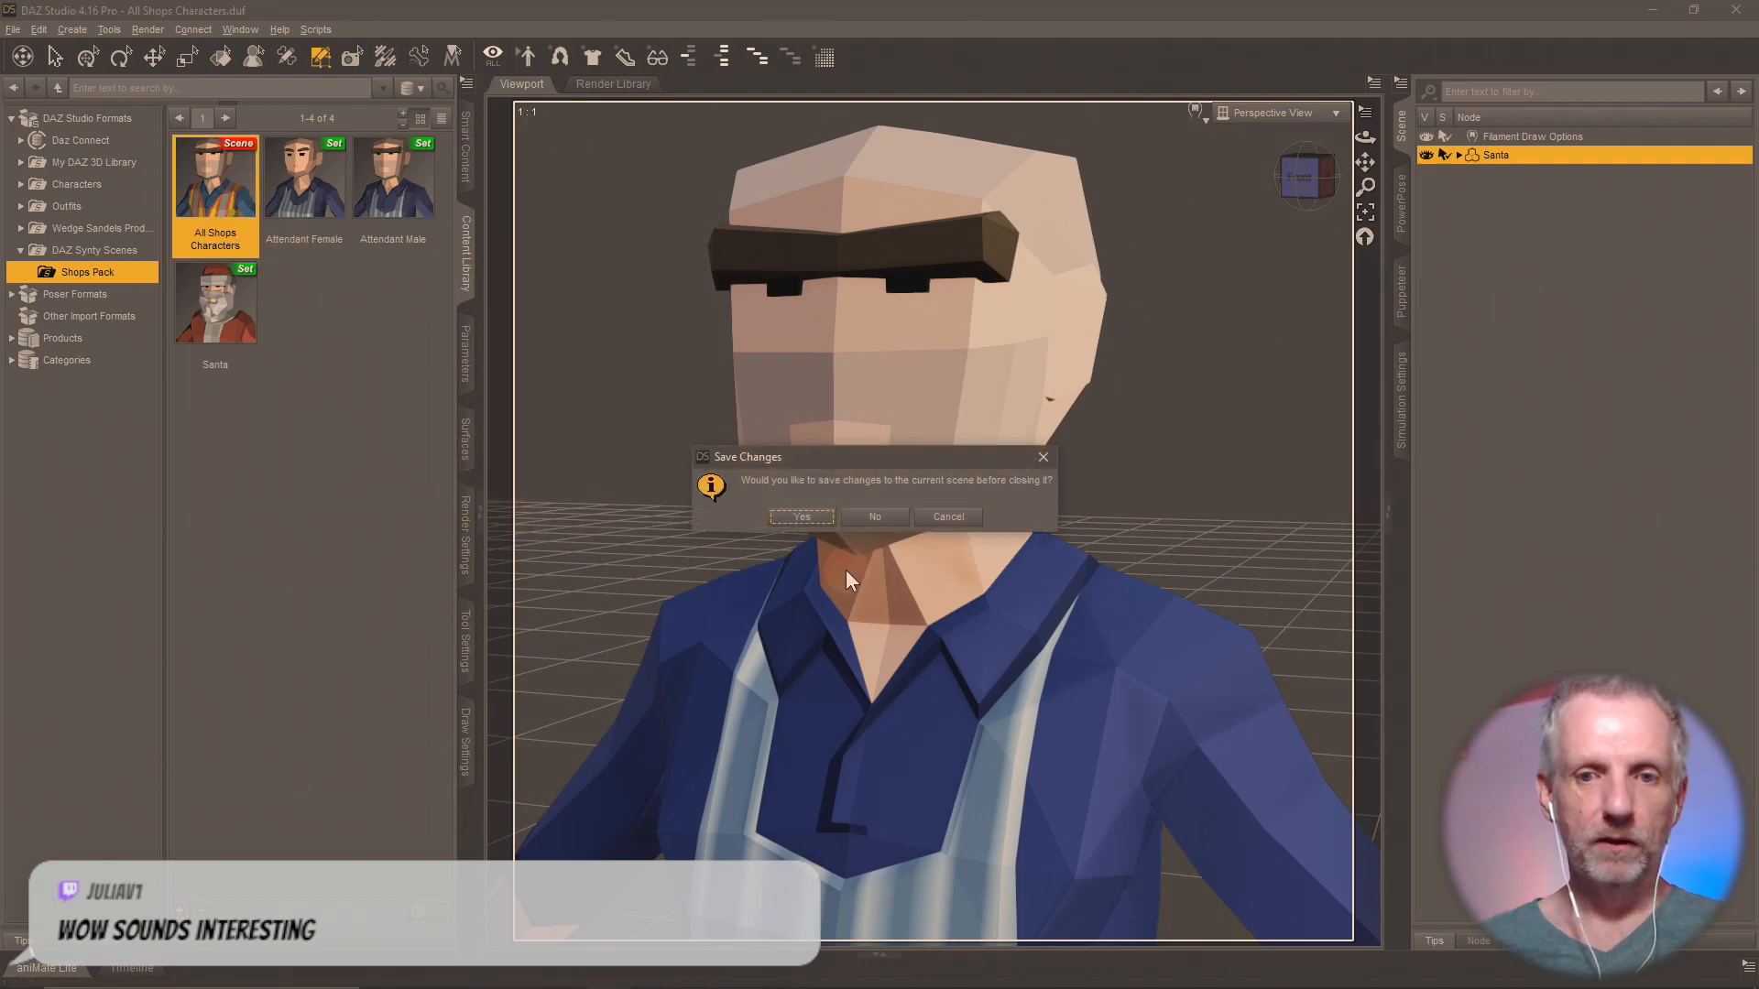
pyautogui.click(870, 516)
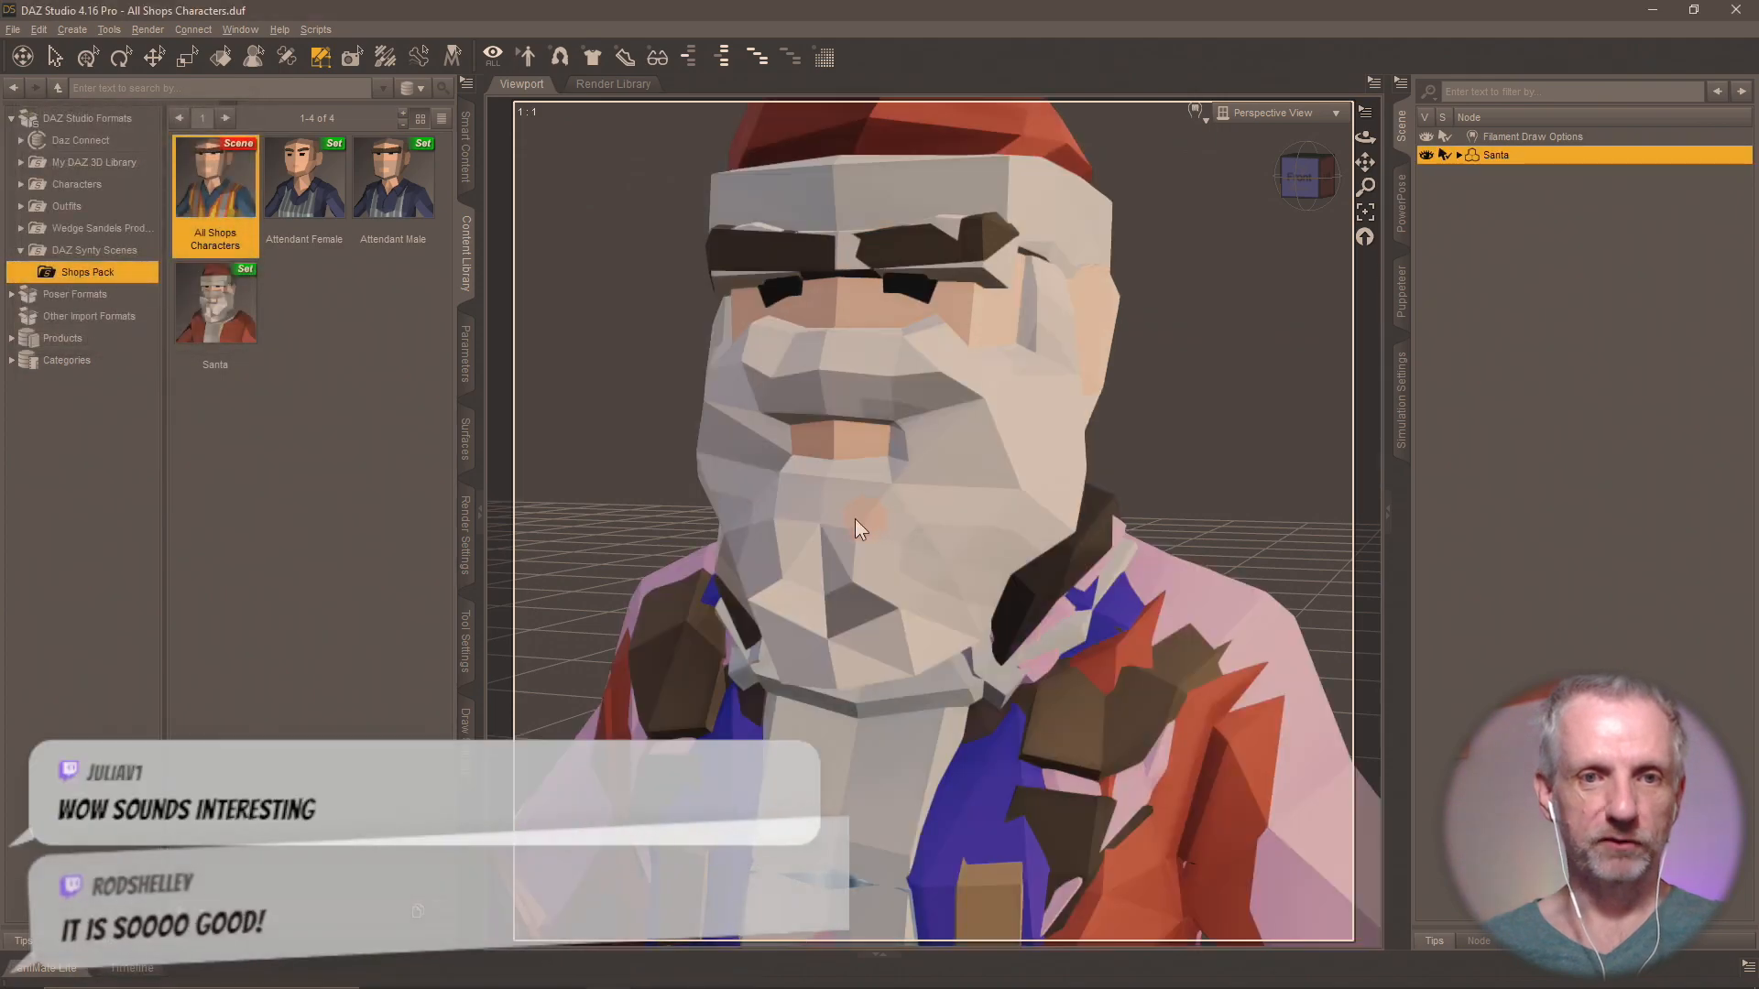
pyautogui.click(464, 633)
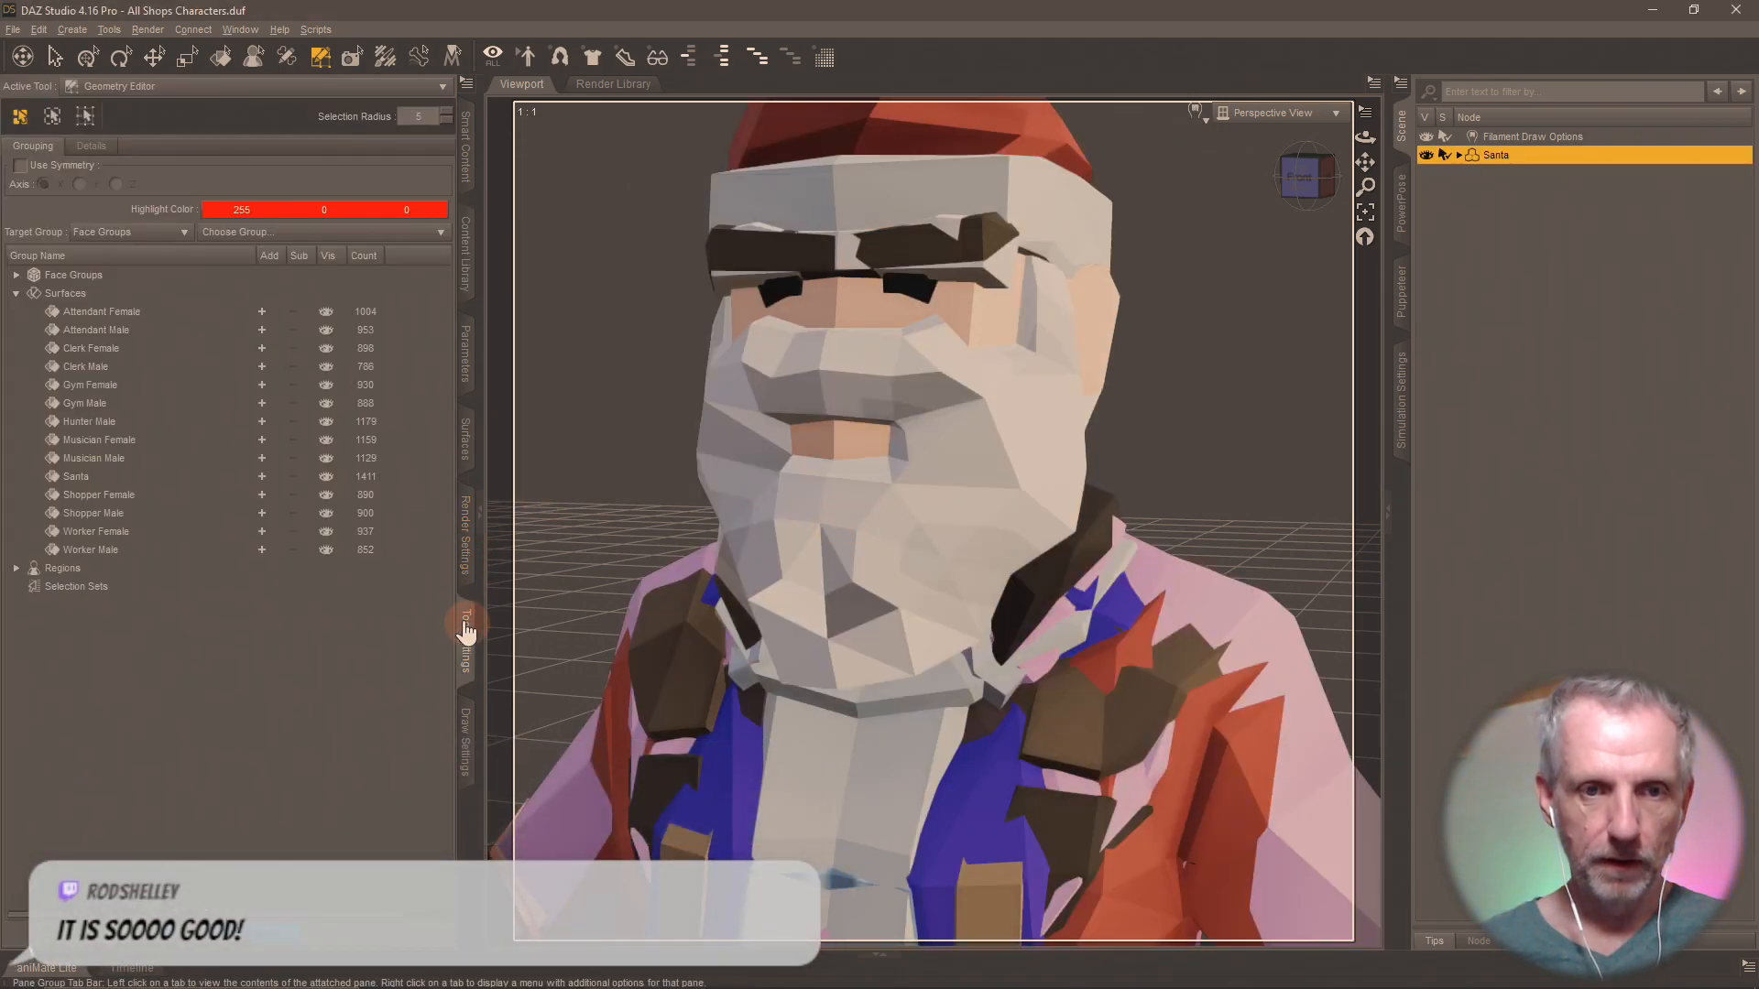
# Add the faces of every surface group from Attendant Female through Worker Male to the selection, leaving out Clerk Female.
pyautogui.click(261, 312)
pyautogui.click(260, 330)
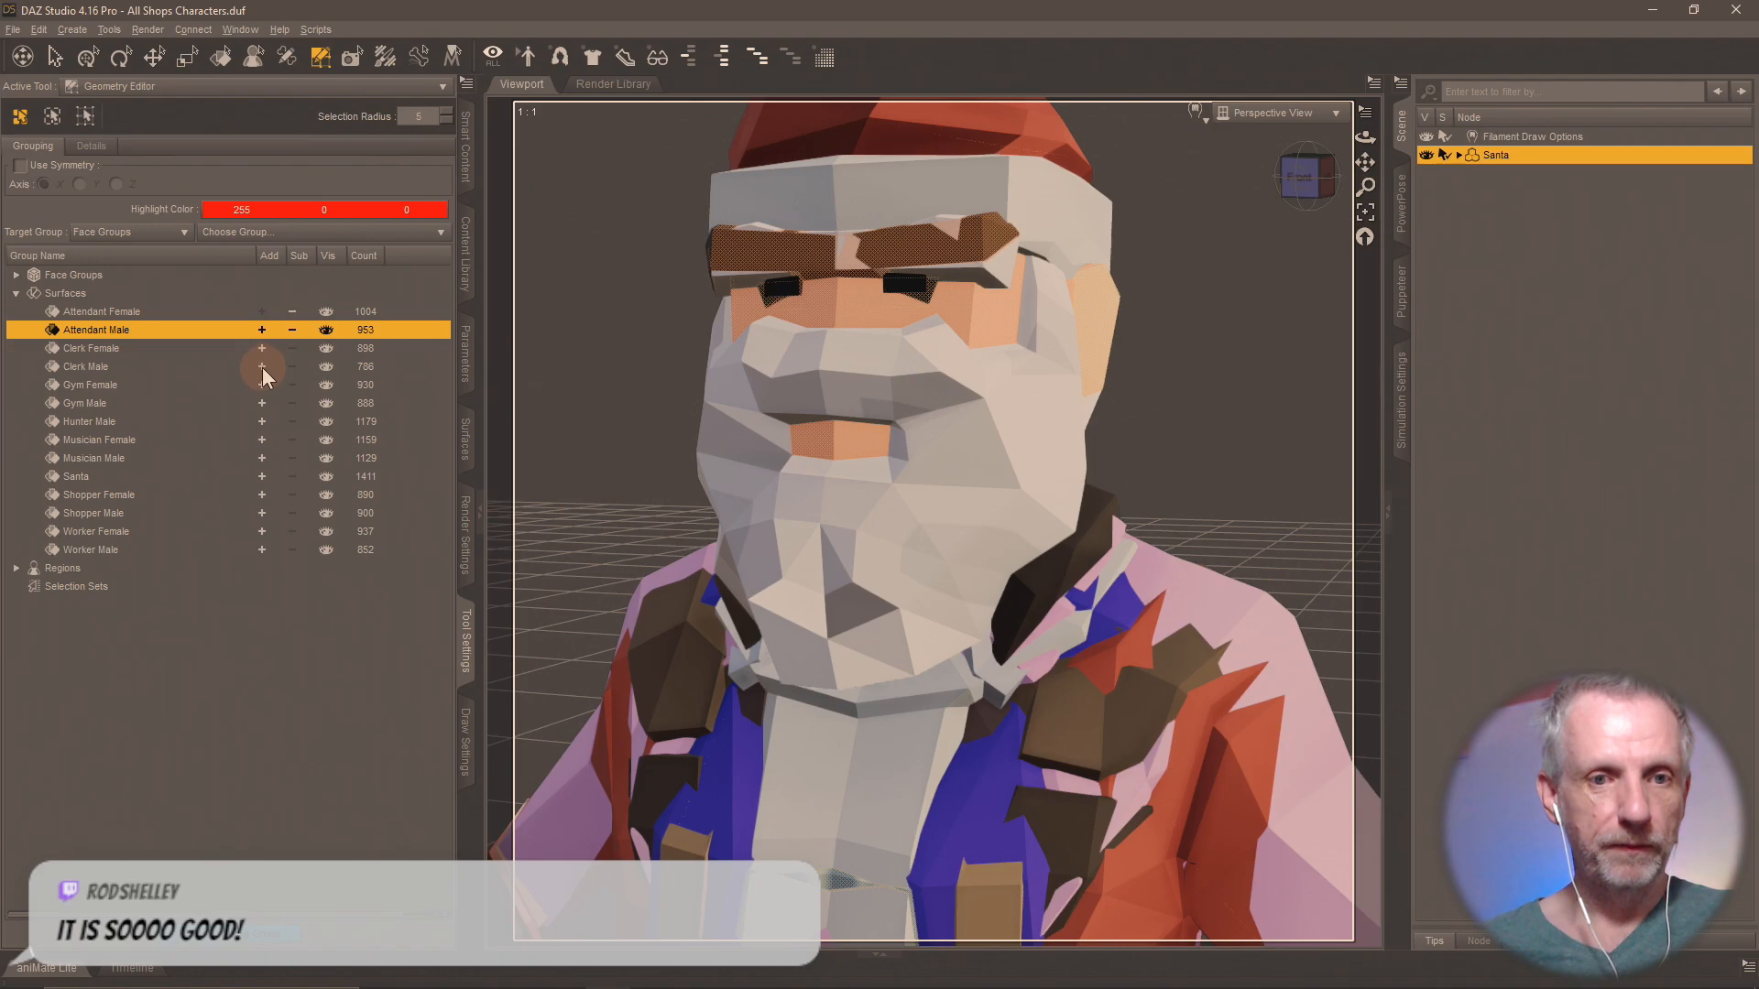
pyautogui.click(262, 366)
pyautogui.click(261, 384)
pyautogui.click(261, 405)
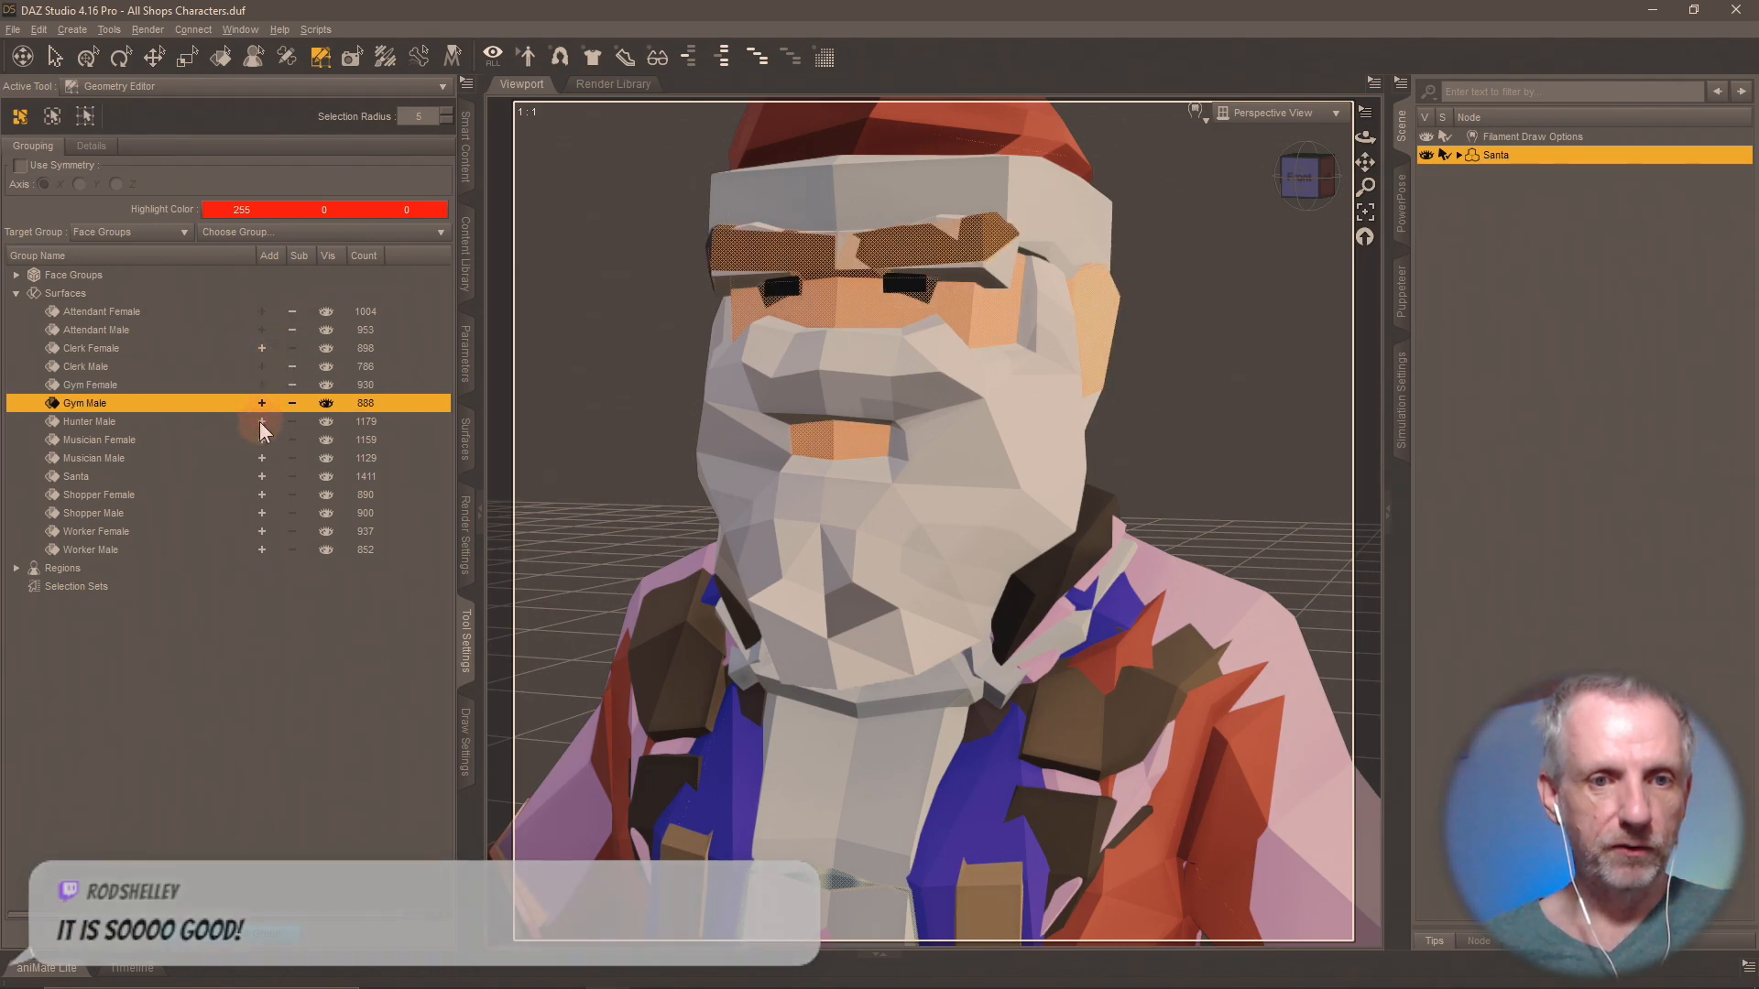
pyautogui.click(260, 422)
pyautogui.click(260, 439)
pyautogui.click(260, 459)
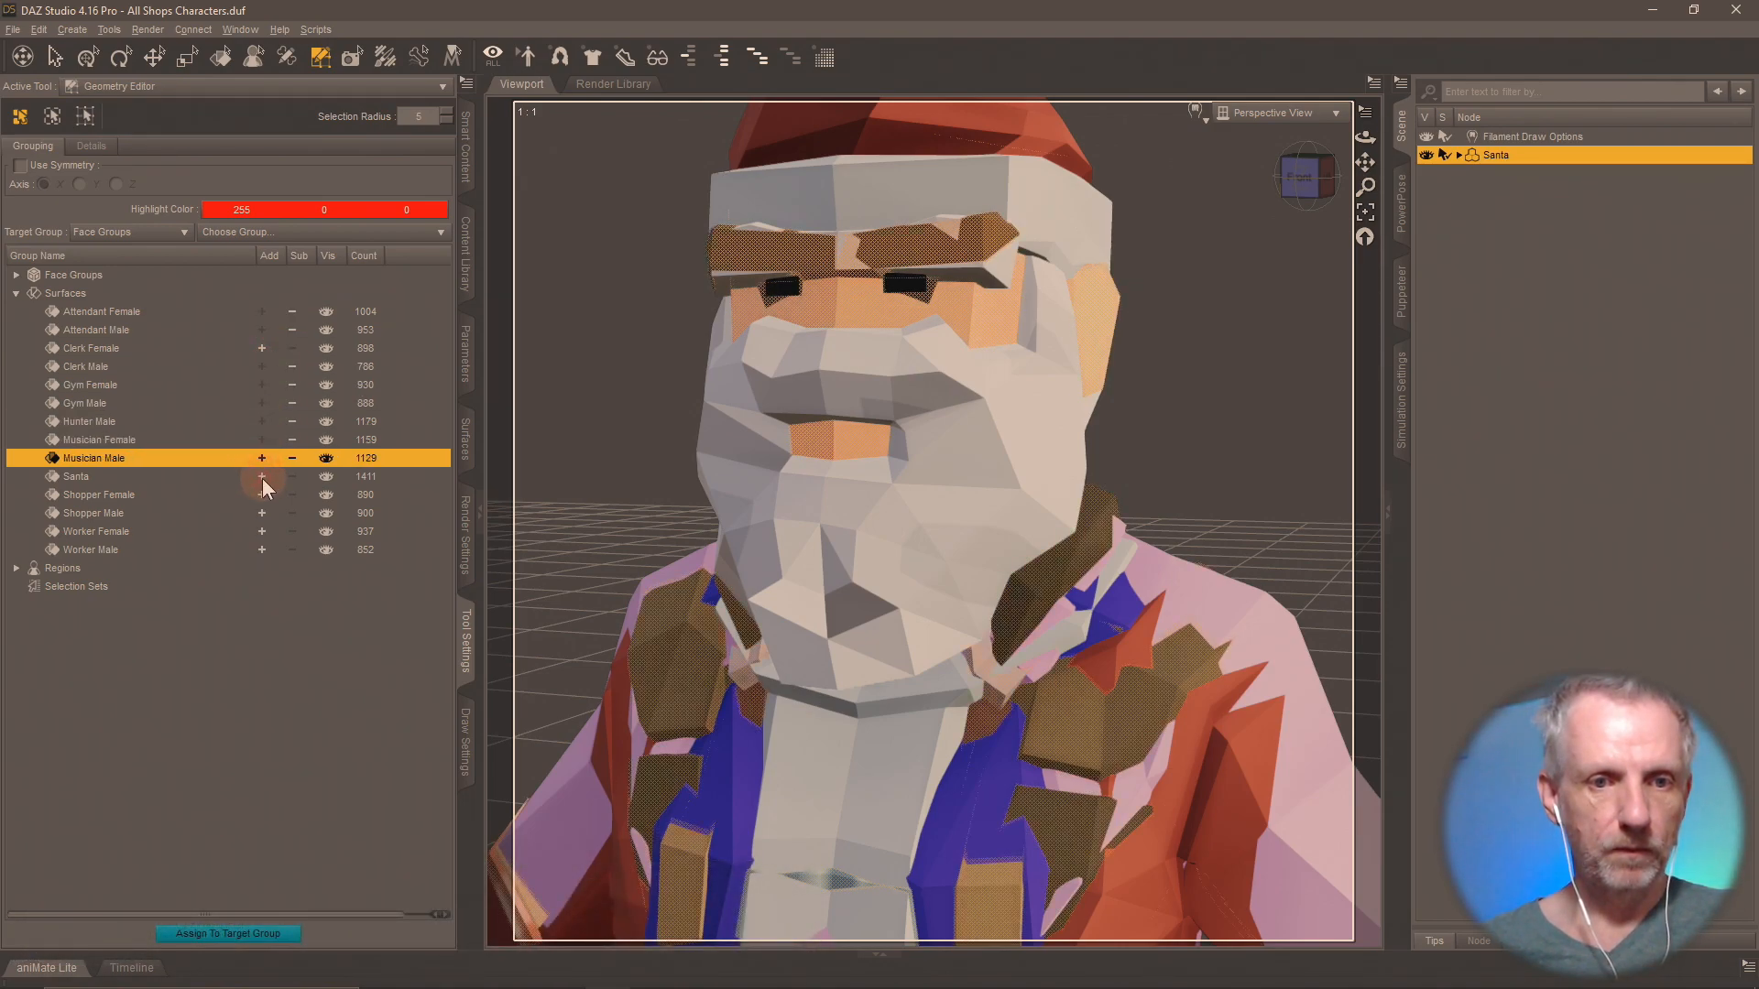
pyautogui.click(262, 476)
pyautogui.click(262, 494)
pyautogui.click(262, 513)
pyautogui.click(262, 532)
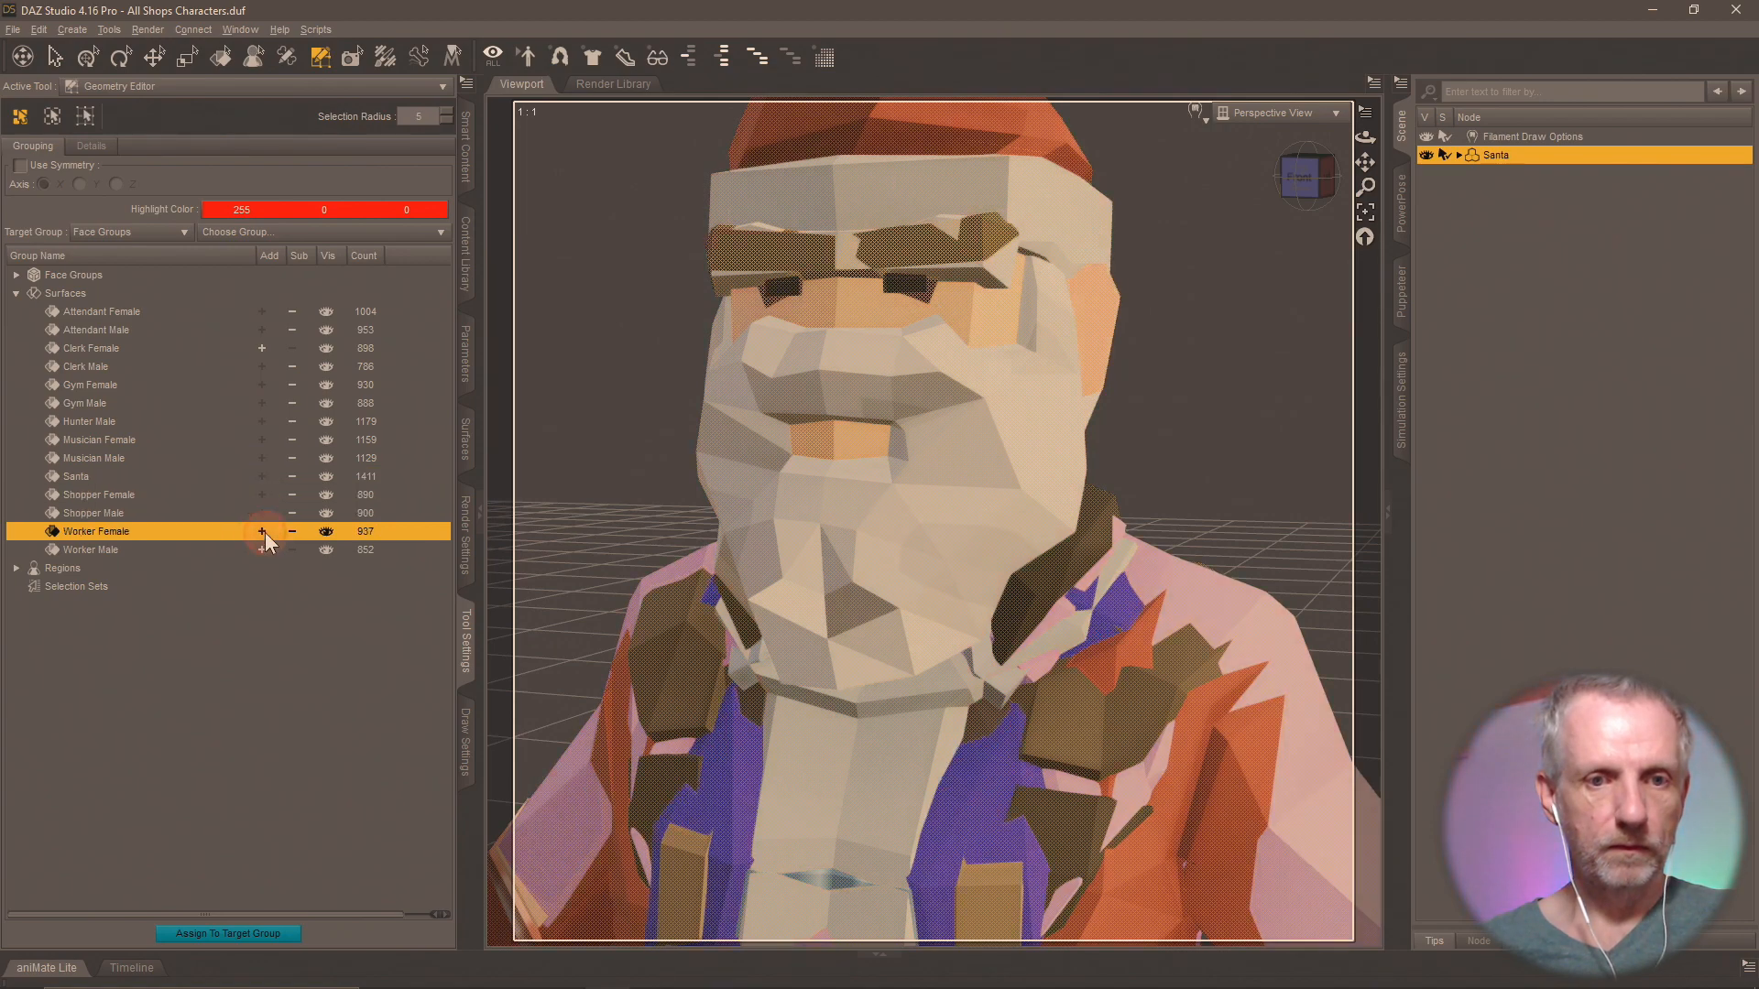
pyautogui.click(261, 550)
# Delete the selected polygons from the base geometry so that only the Clerk Female character remains.
pyautogui.rightClick(808, 438)
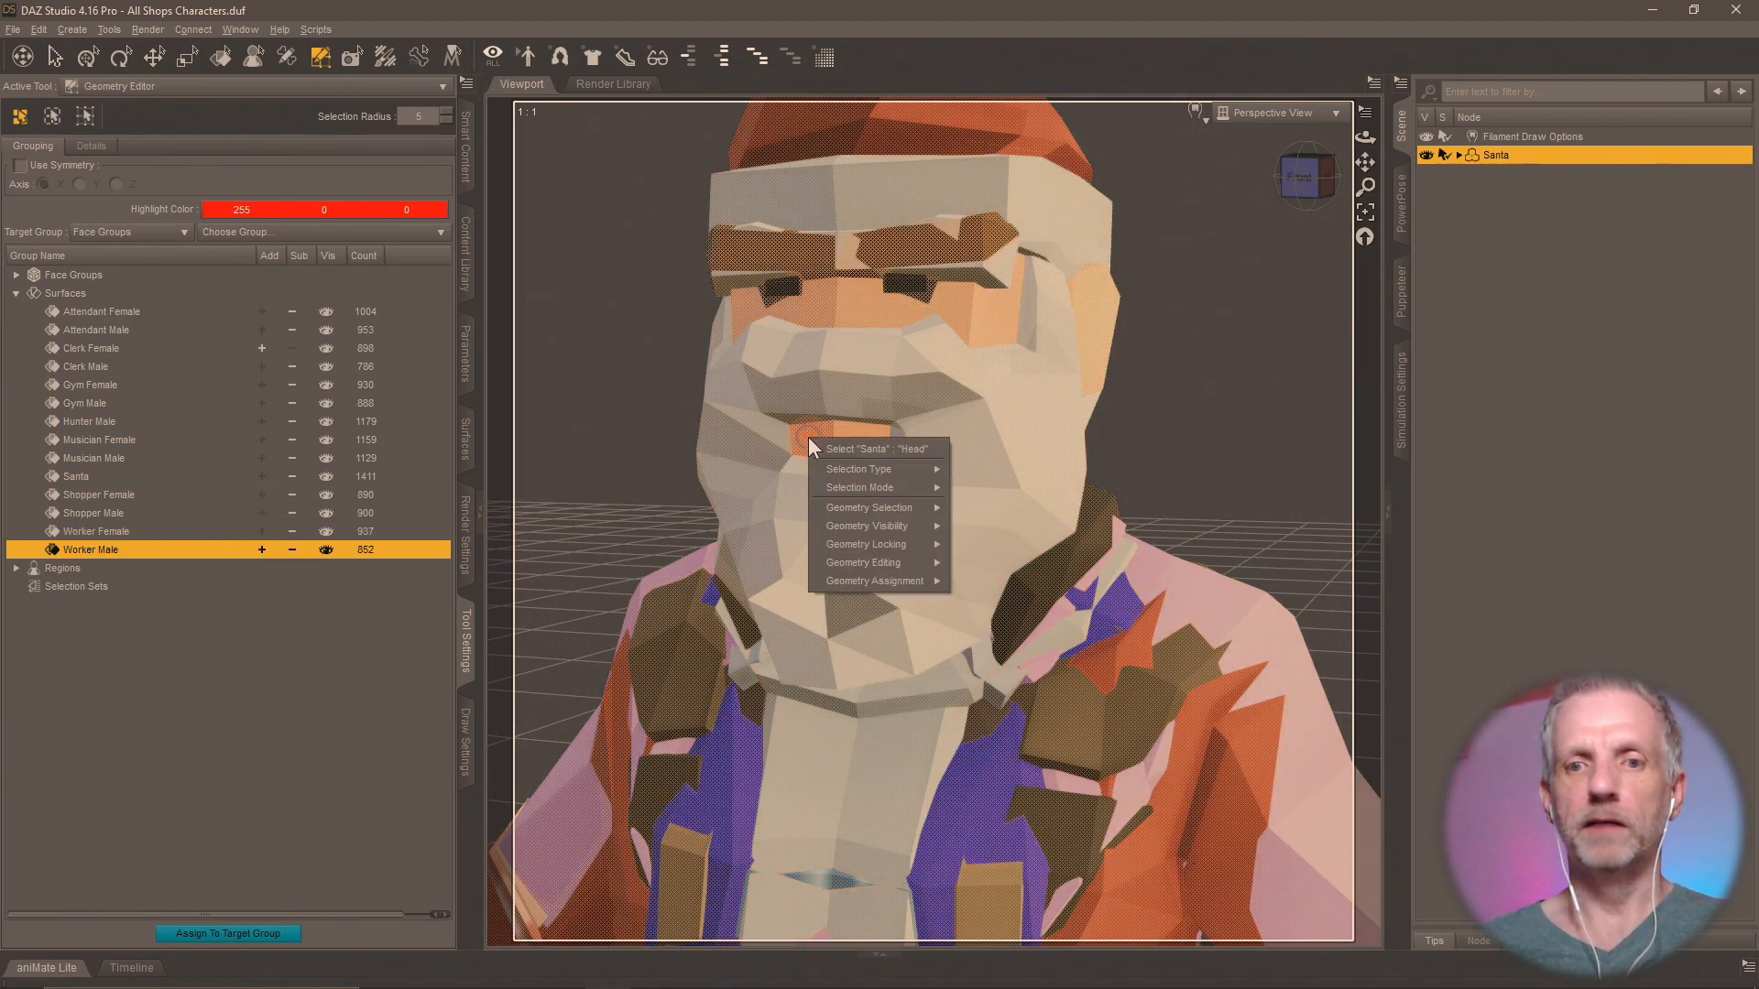
pyautogui.moveTo(927, 564)
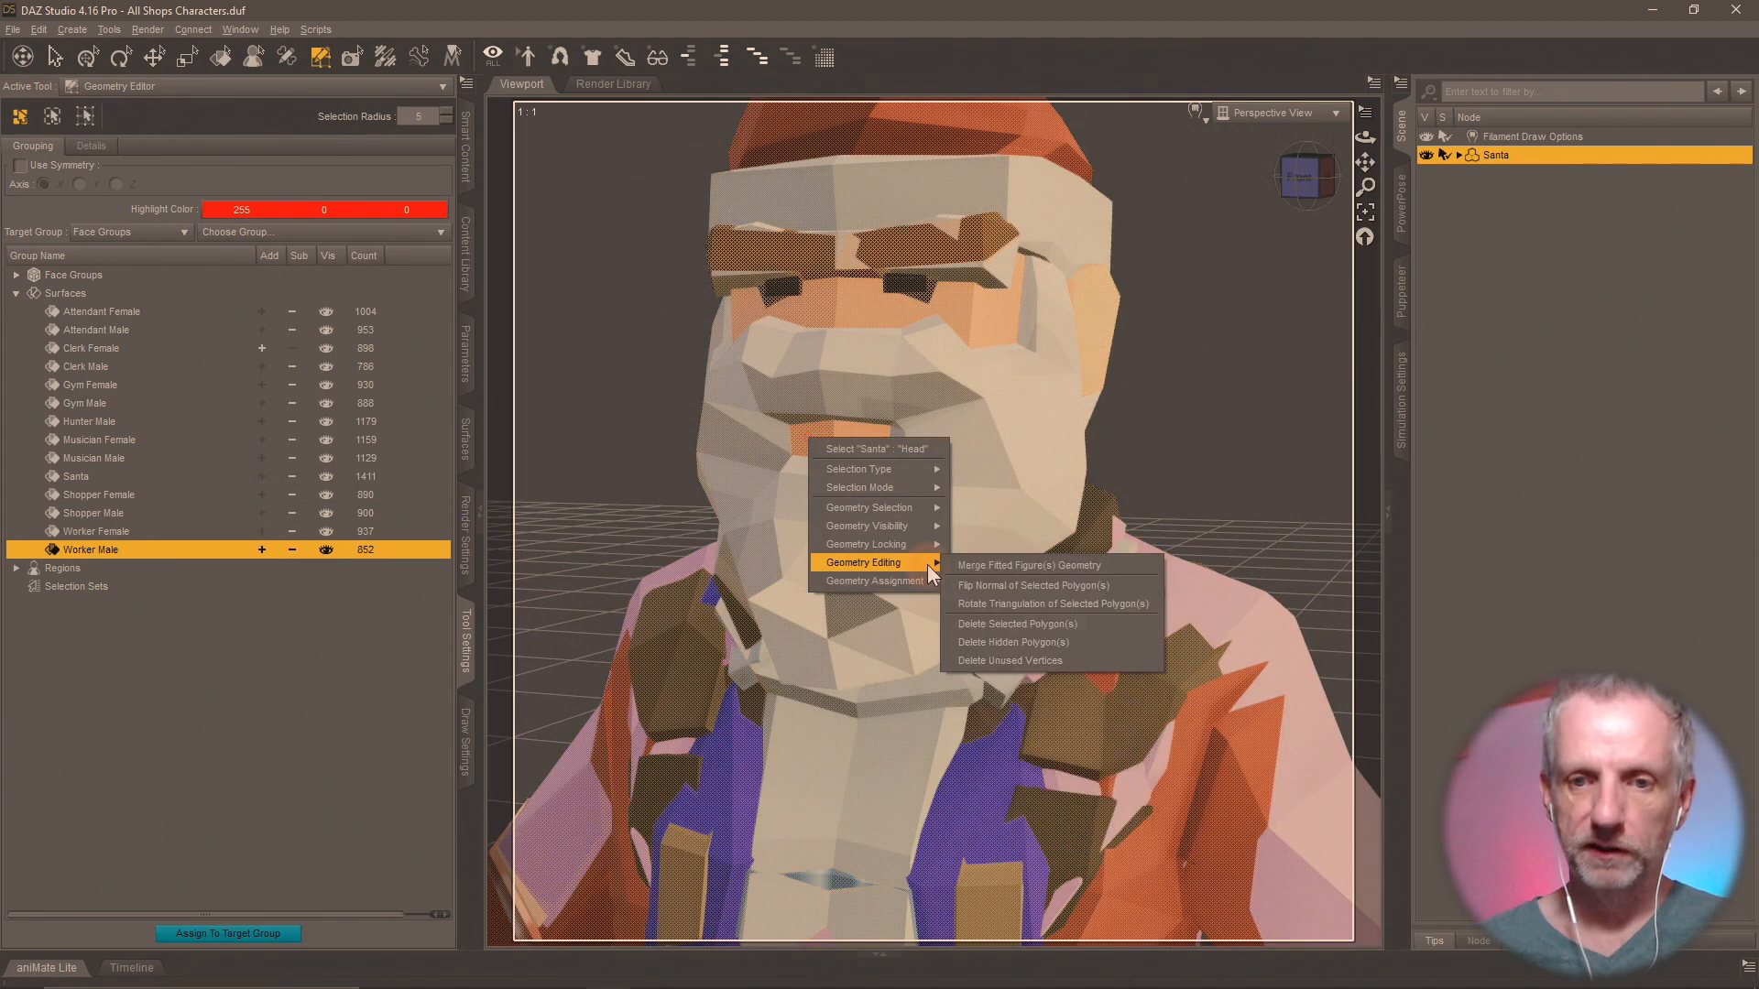
pyautogui.click(1099, 625)
pyautogui.click(835, 524)
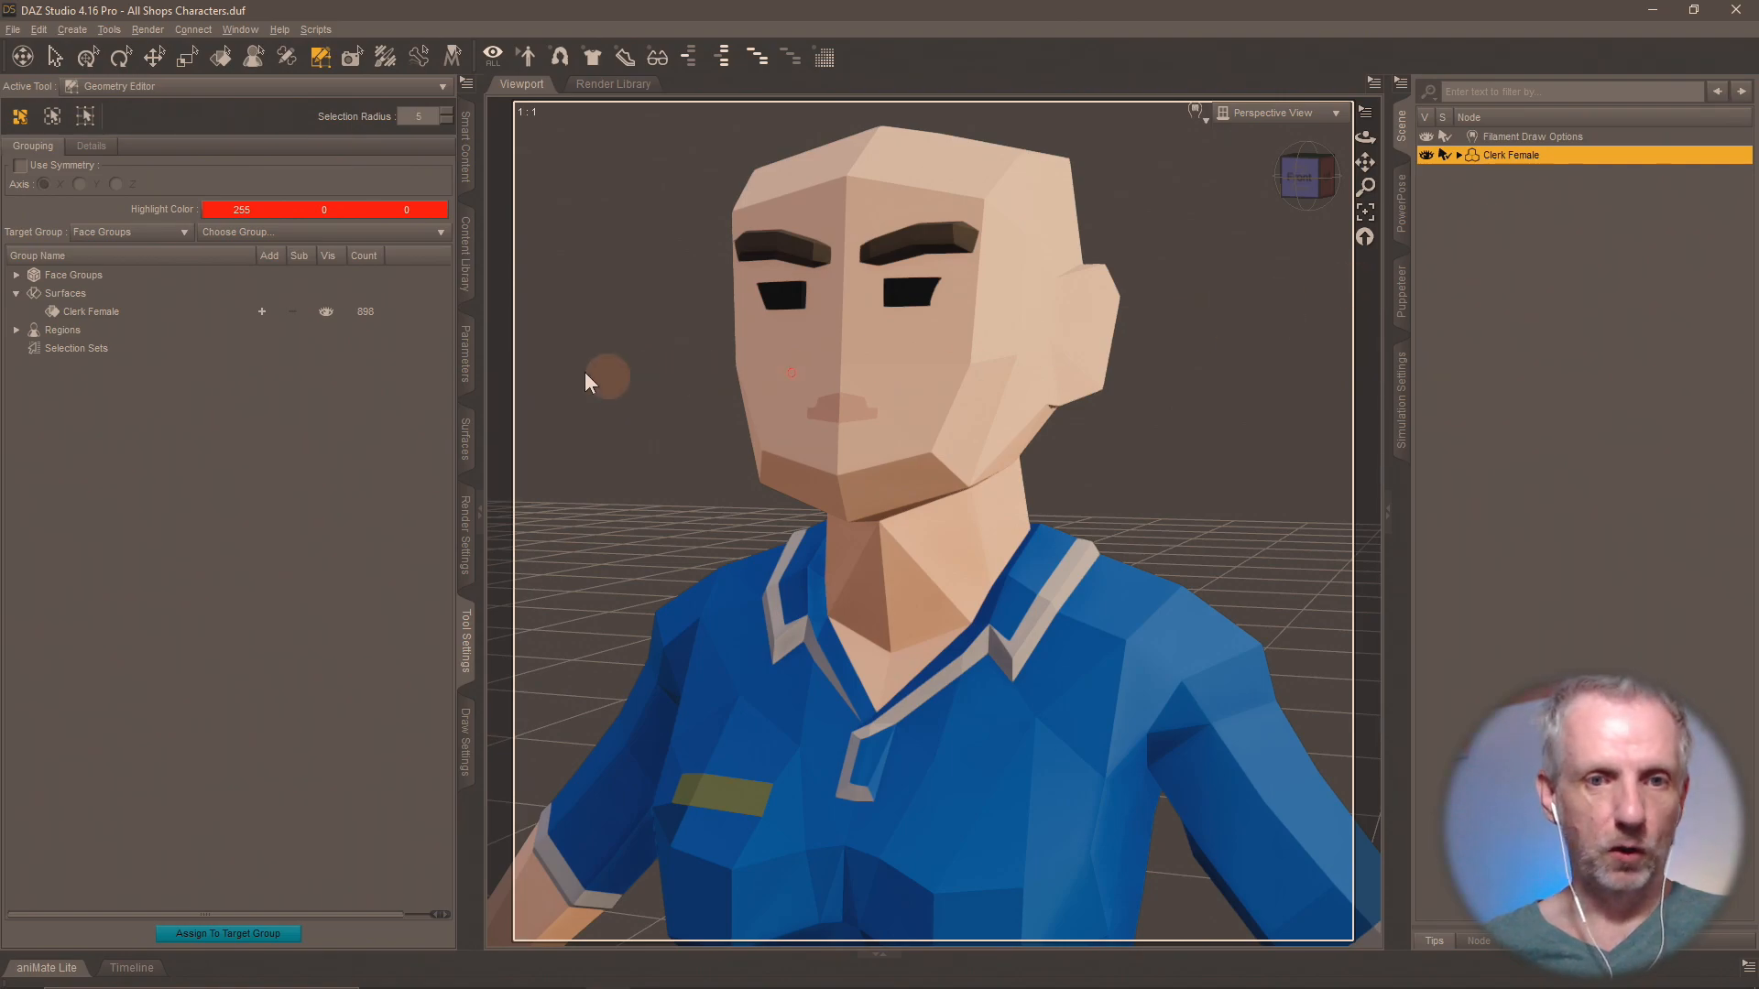
# Save the isolated character as a scene subset named Clerk Female in the Shops Pack folder, excluding the Filament Draw Options node.
pyautogui.click(465, 257)
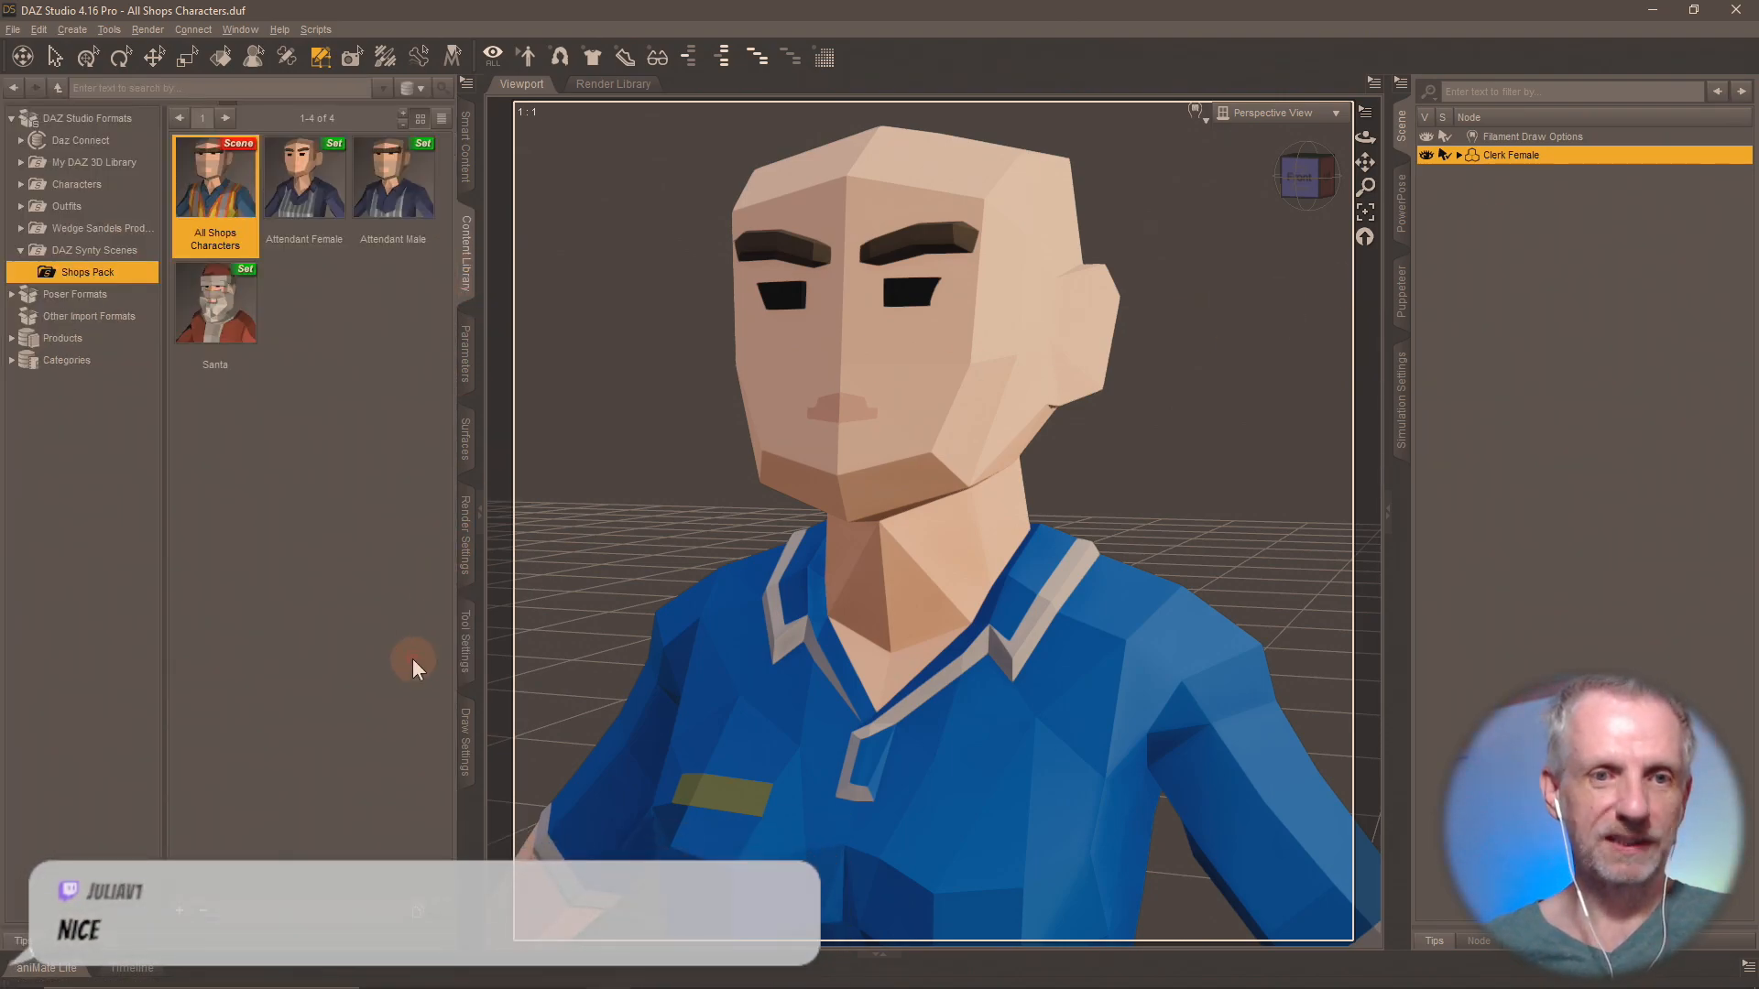
pyautogui.rightClick(178, 916)
pyautogui.click(272, 493)
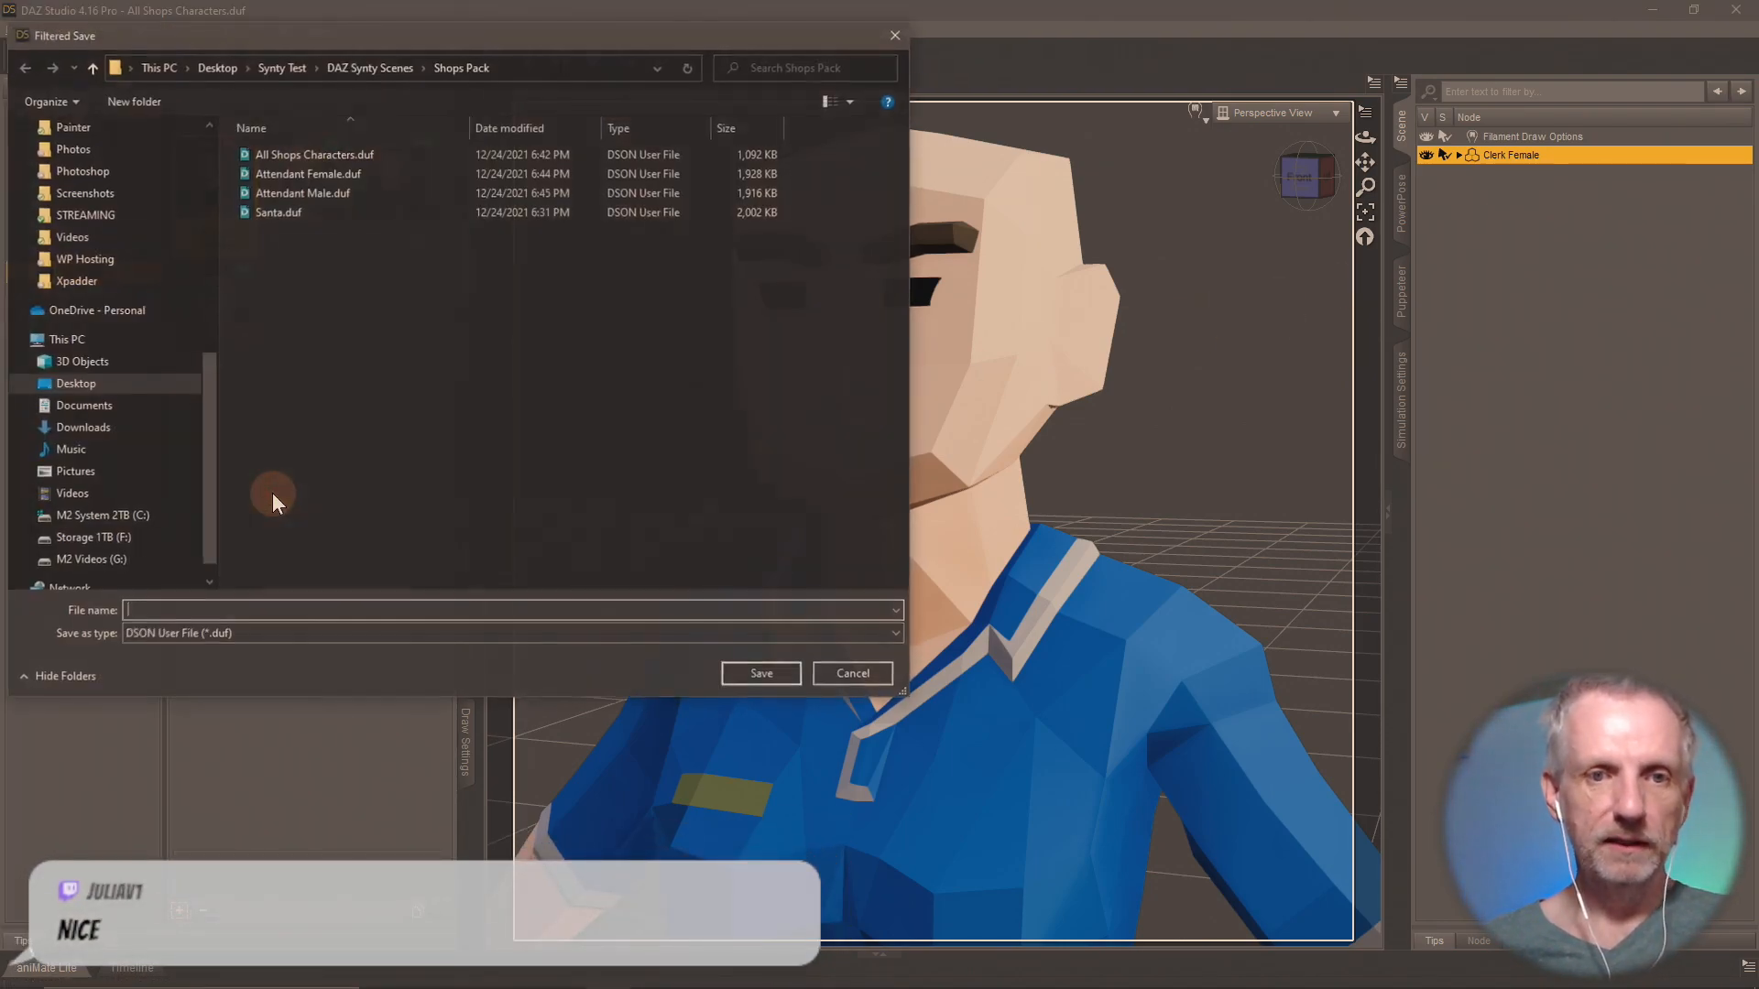
pyautogui.write('Clerk Female')
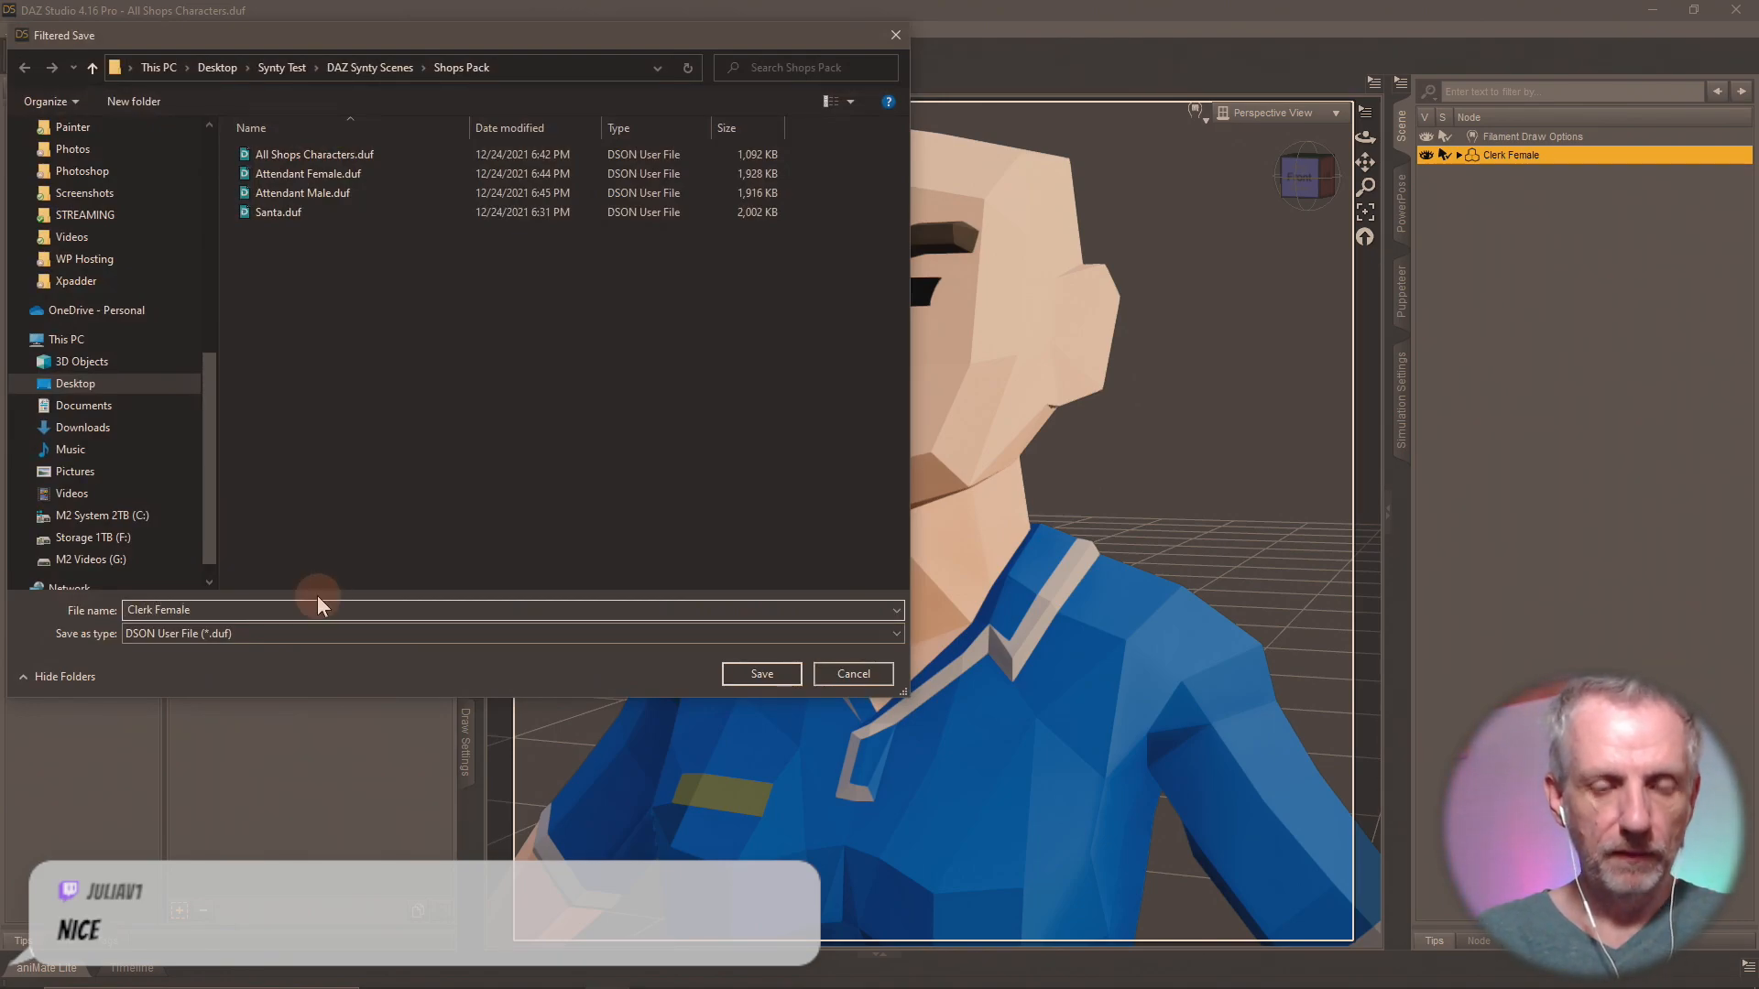
pyautogui.press('Return')
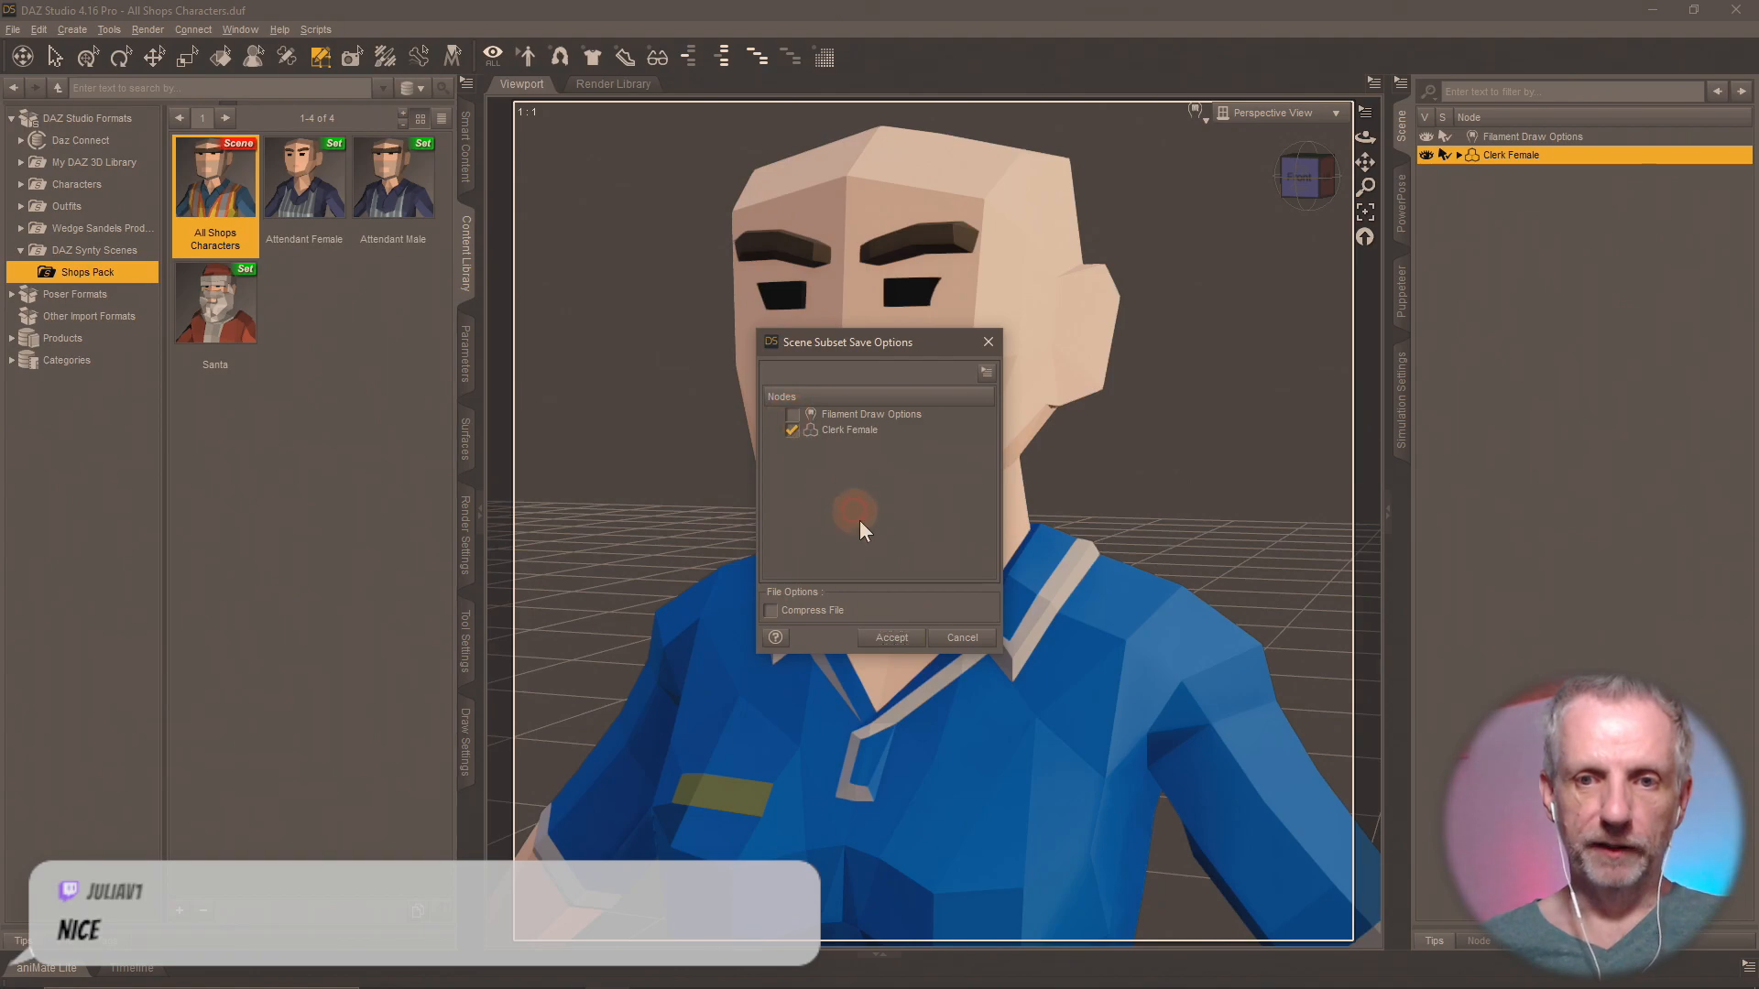
pyautogui.click(892, 637)
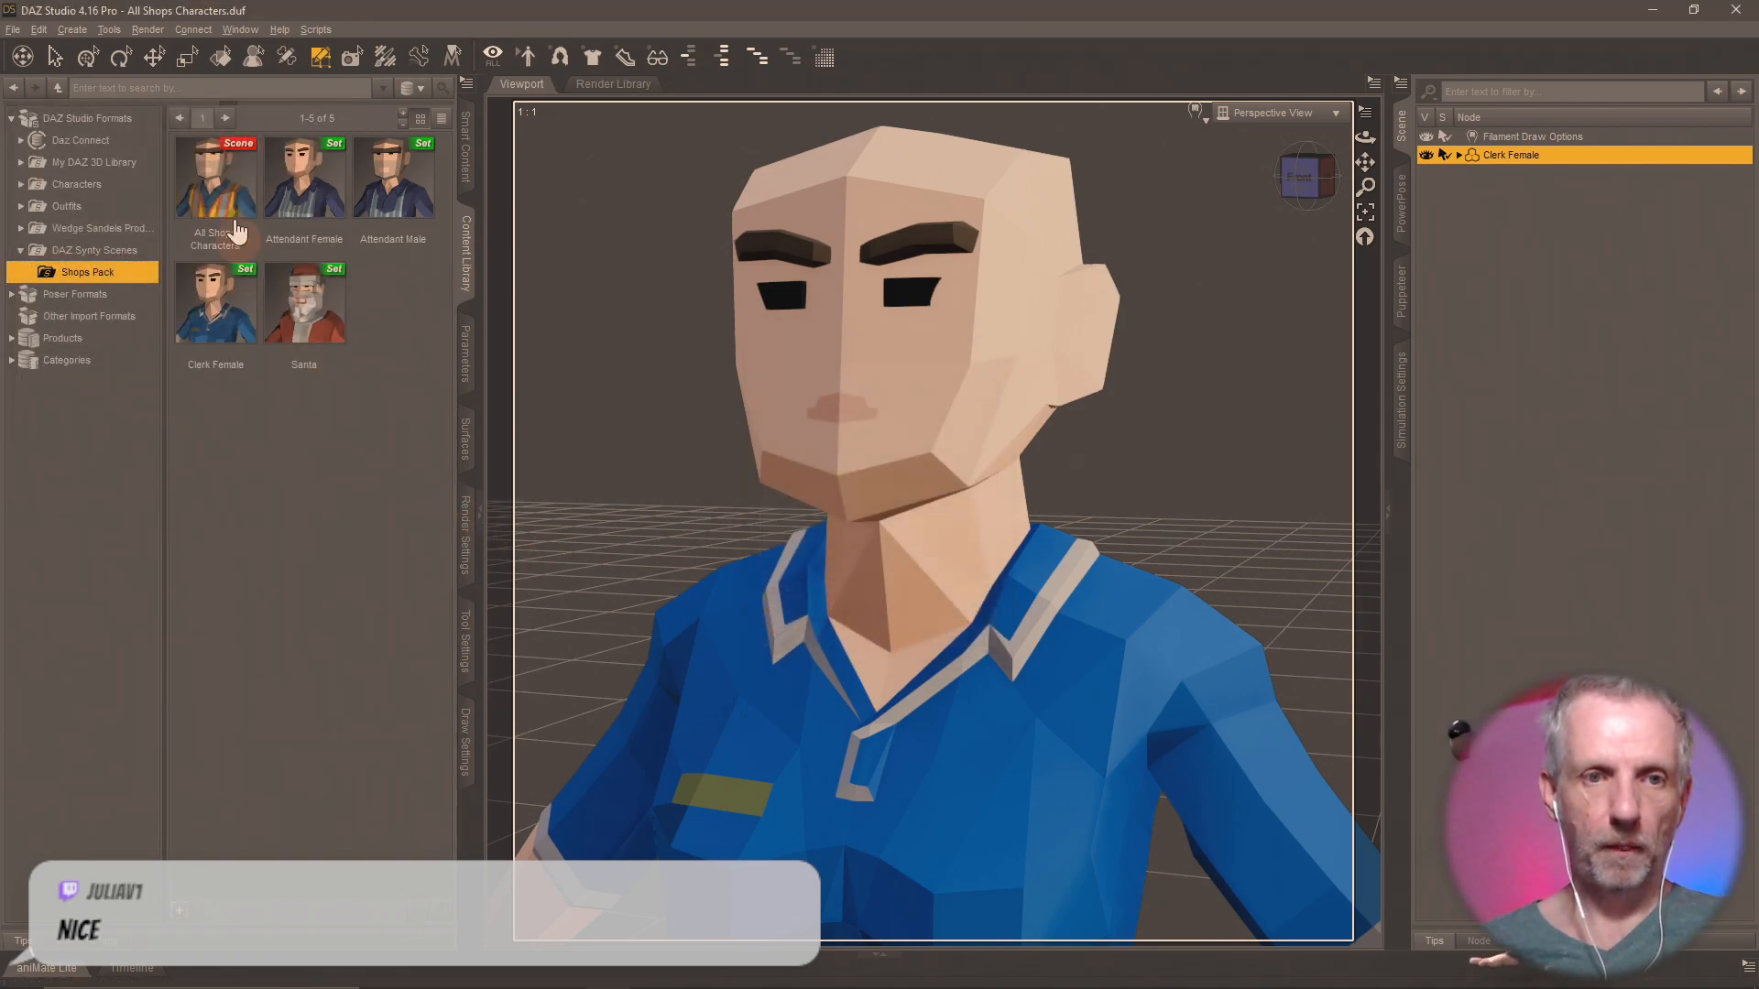
# Load the saved Attendant Female subset into the scene and delete the Clerk Female figure.
pyautogui.doubleClick(222, 177)
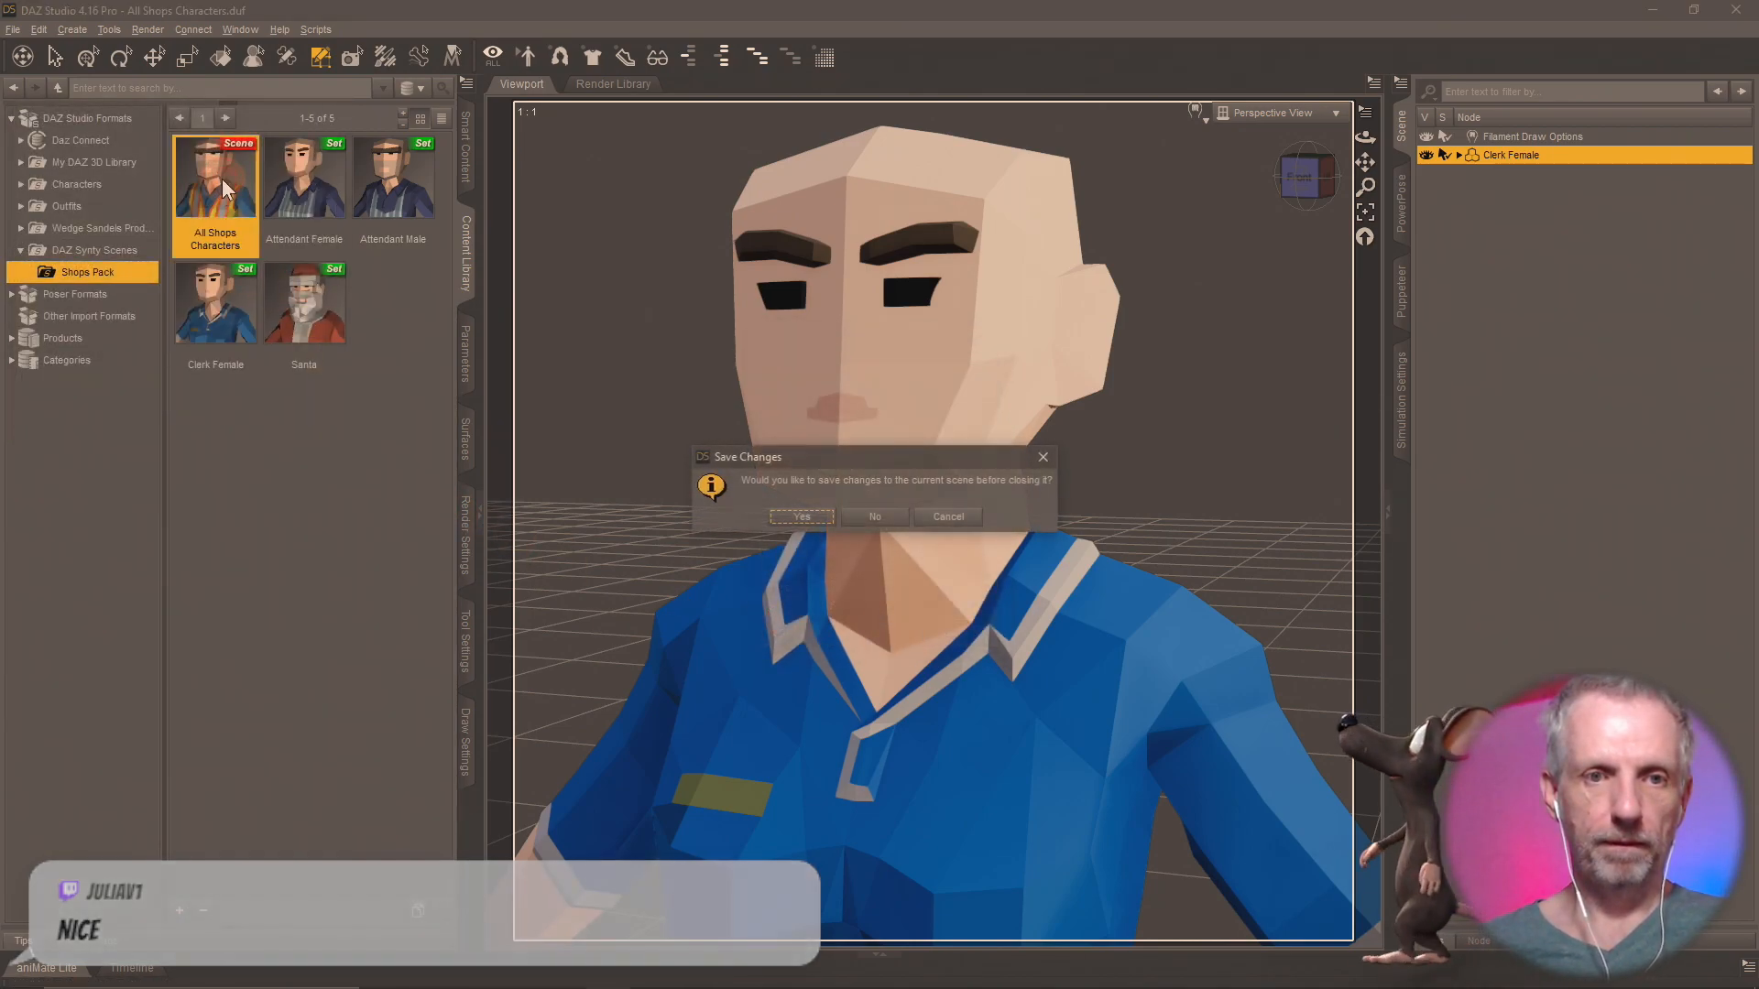
pyautogui.click(948, 517)
pyautogui.doubleClick(279, 210)
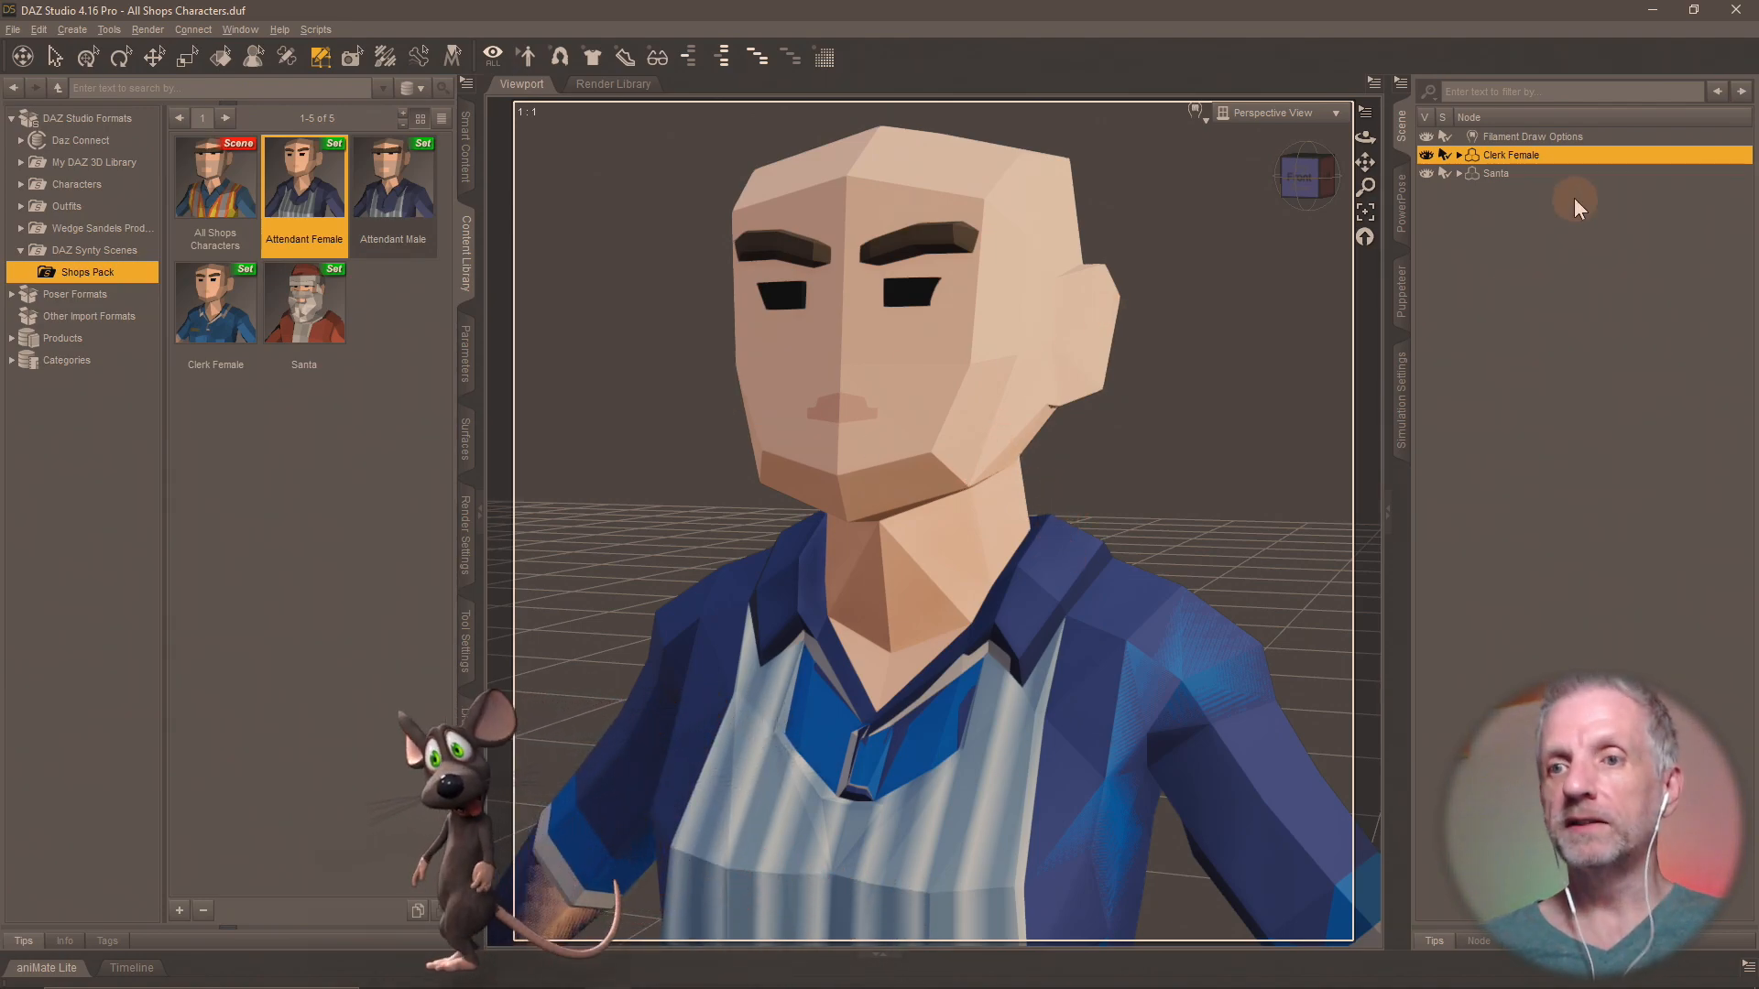
pyautogui.press('Delete')
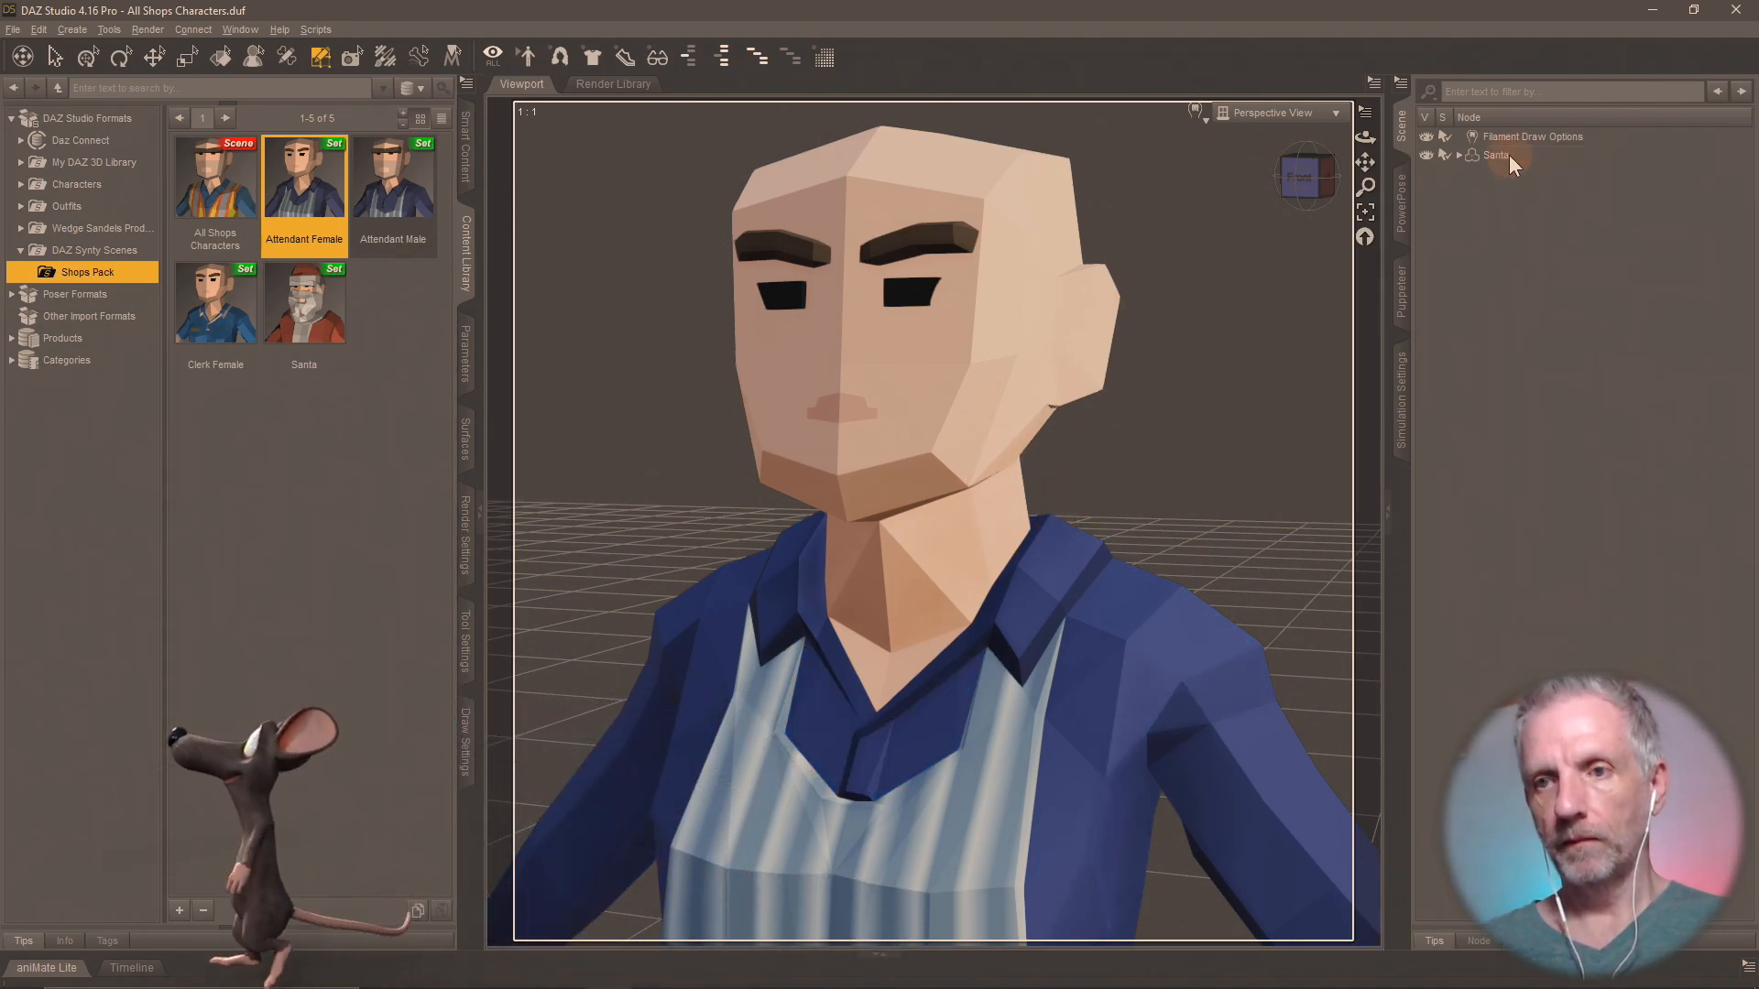
# Rename the loaded Santa node as Attendant Female.
pyautogui.click(1502, 156)
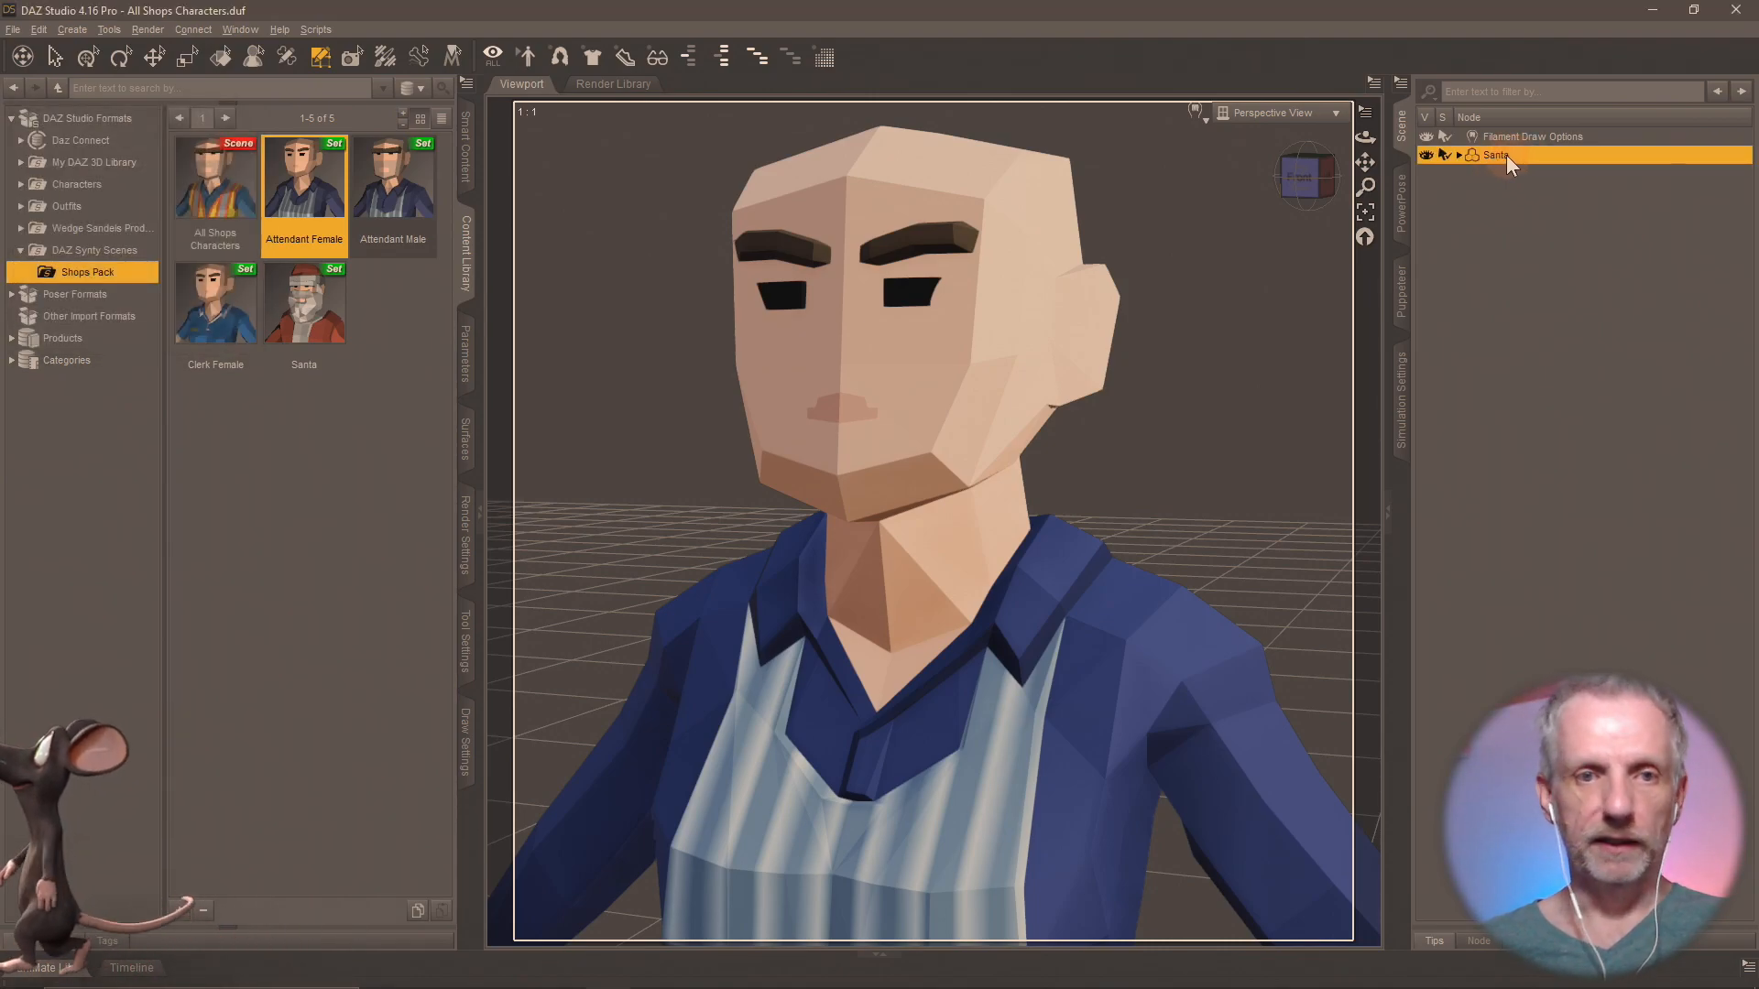
pyautogui.doubleClick(1506, 155)
pyautogui.write('Attend')
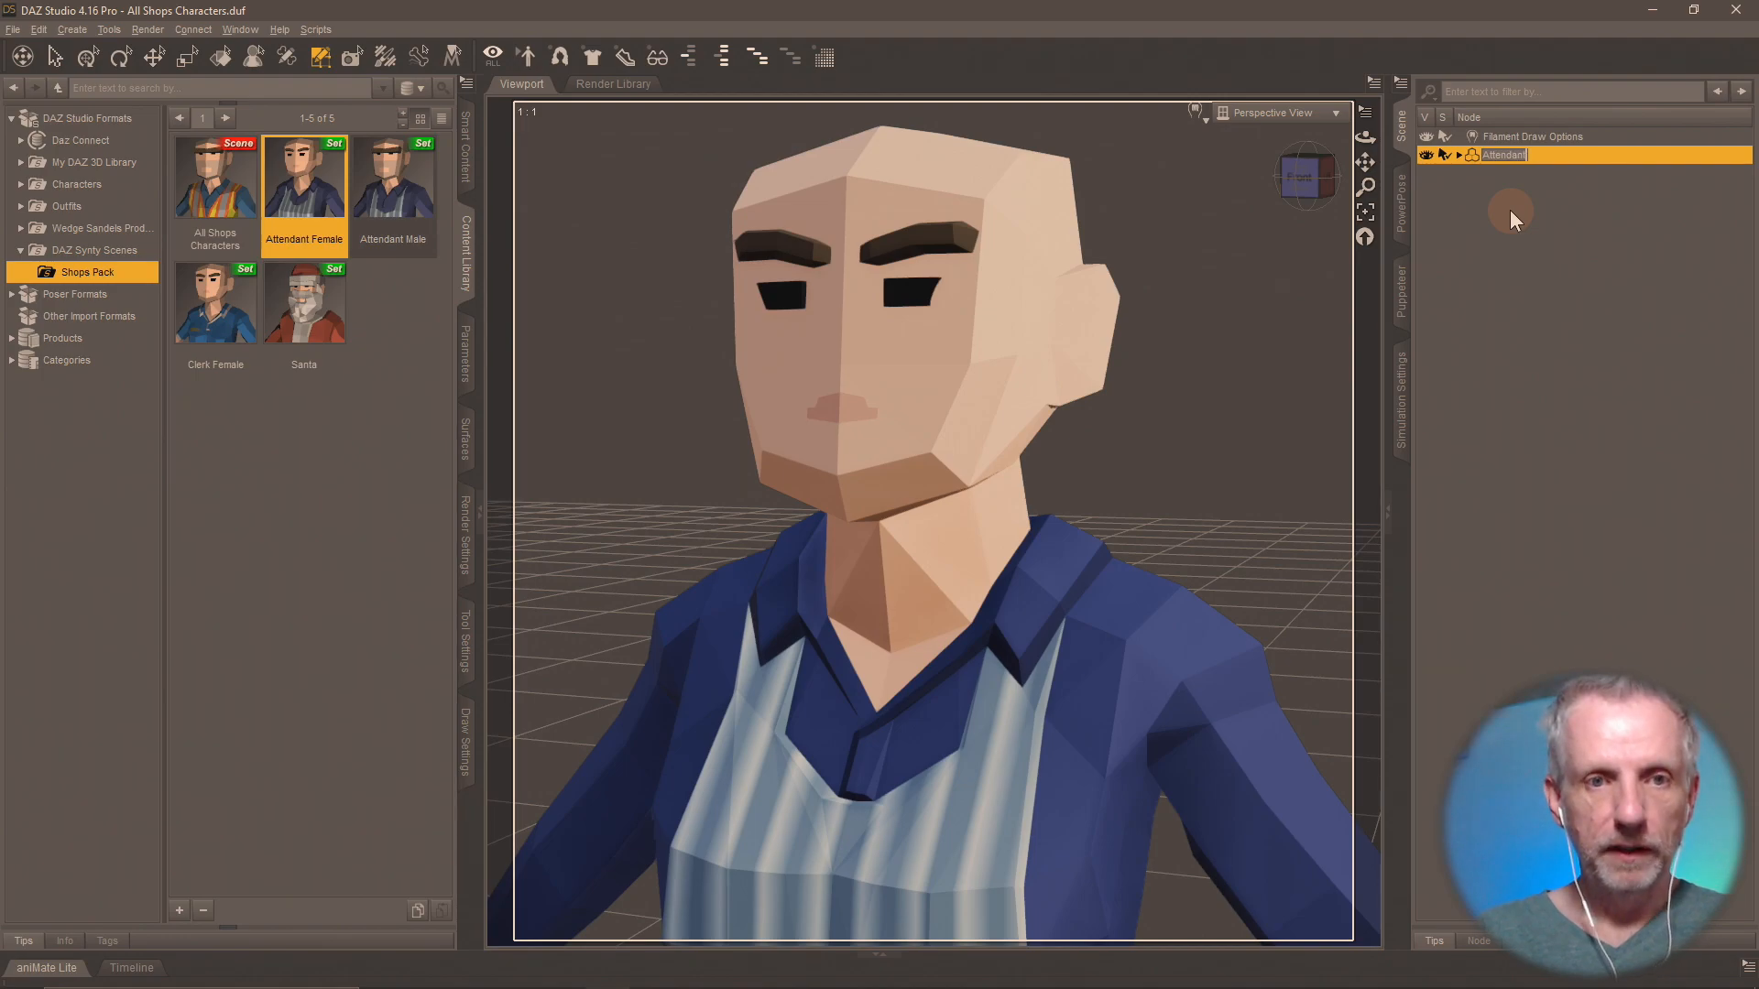
pyautogui.write('ant Female')
pyautogui.press('Return')
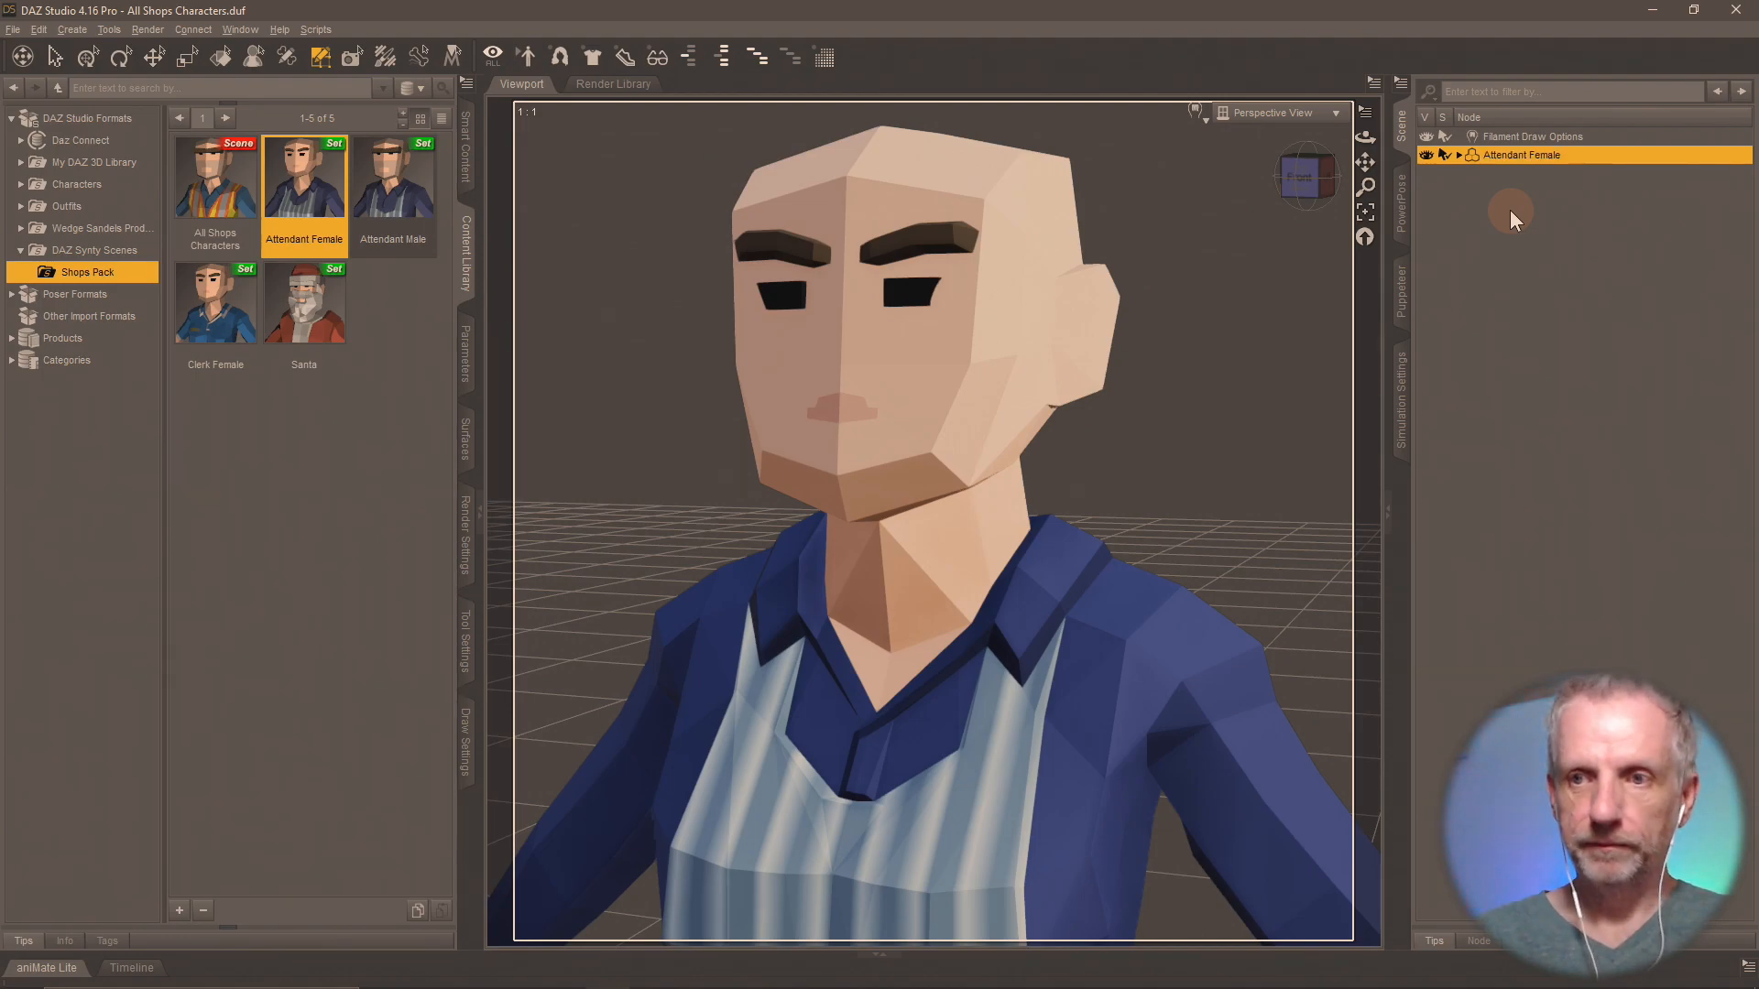
# Save the renamed figure over the existing Attendant Female scene subset, excluding the Filament Draw Options node.
pyautogui.click(178, 907)
pyautogui.click(284, 491)
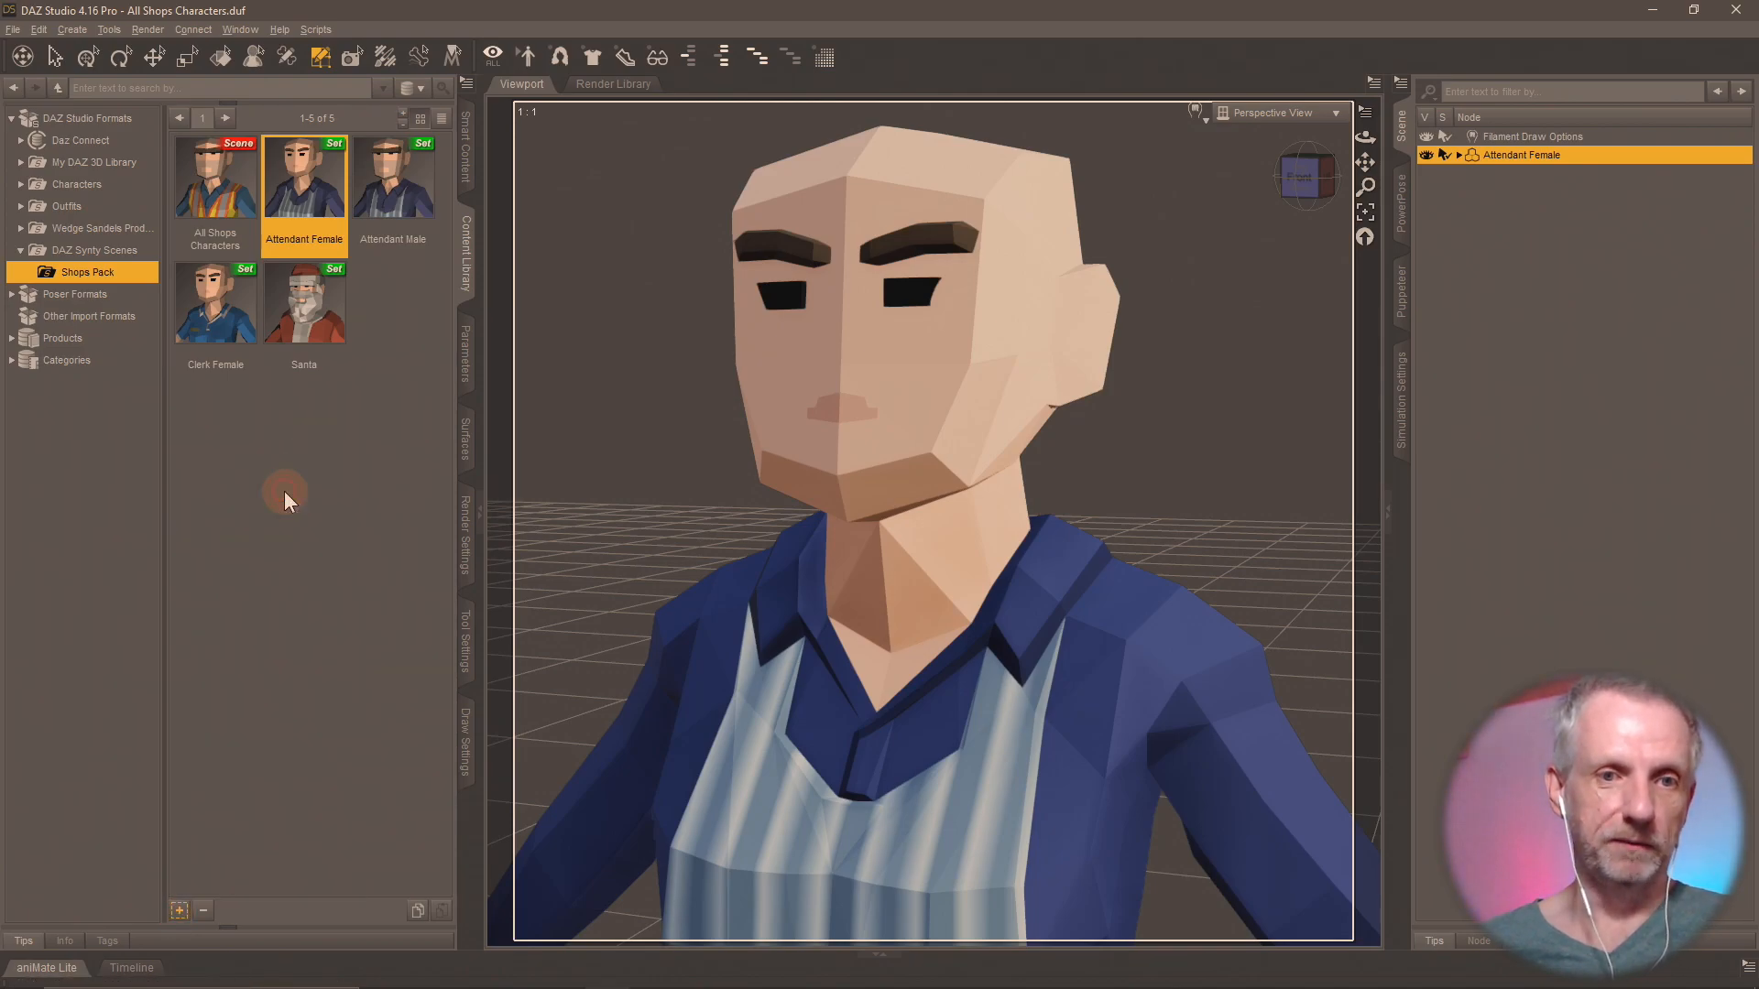
pyautogui.click(341, 174)
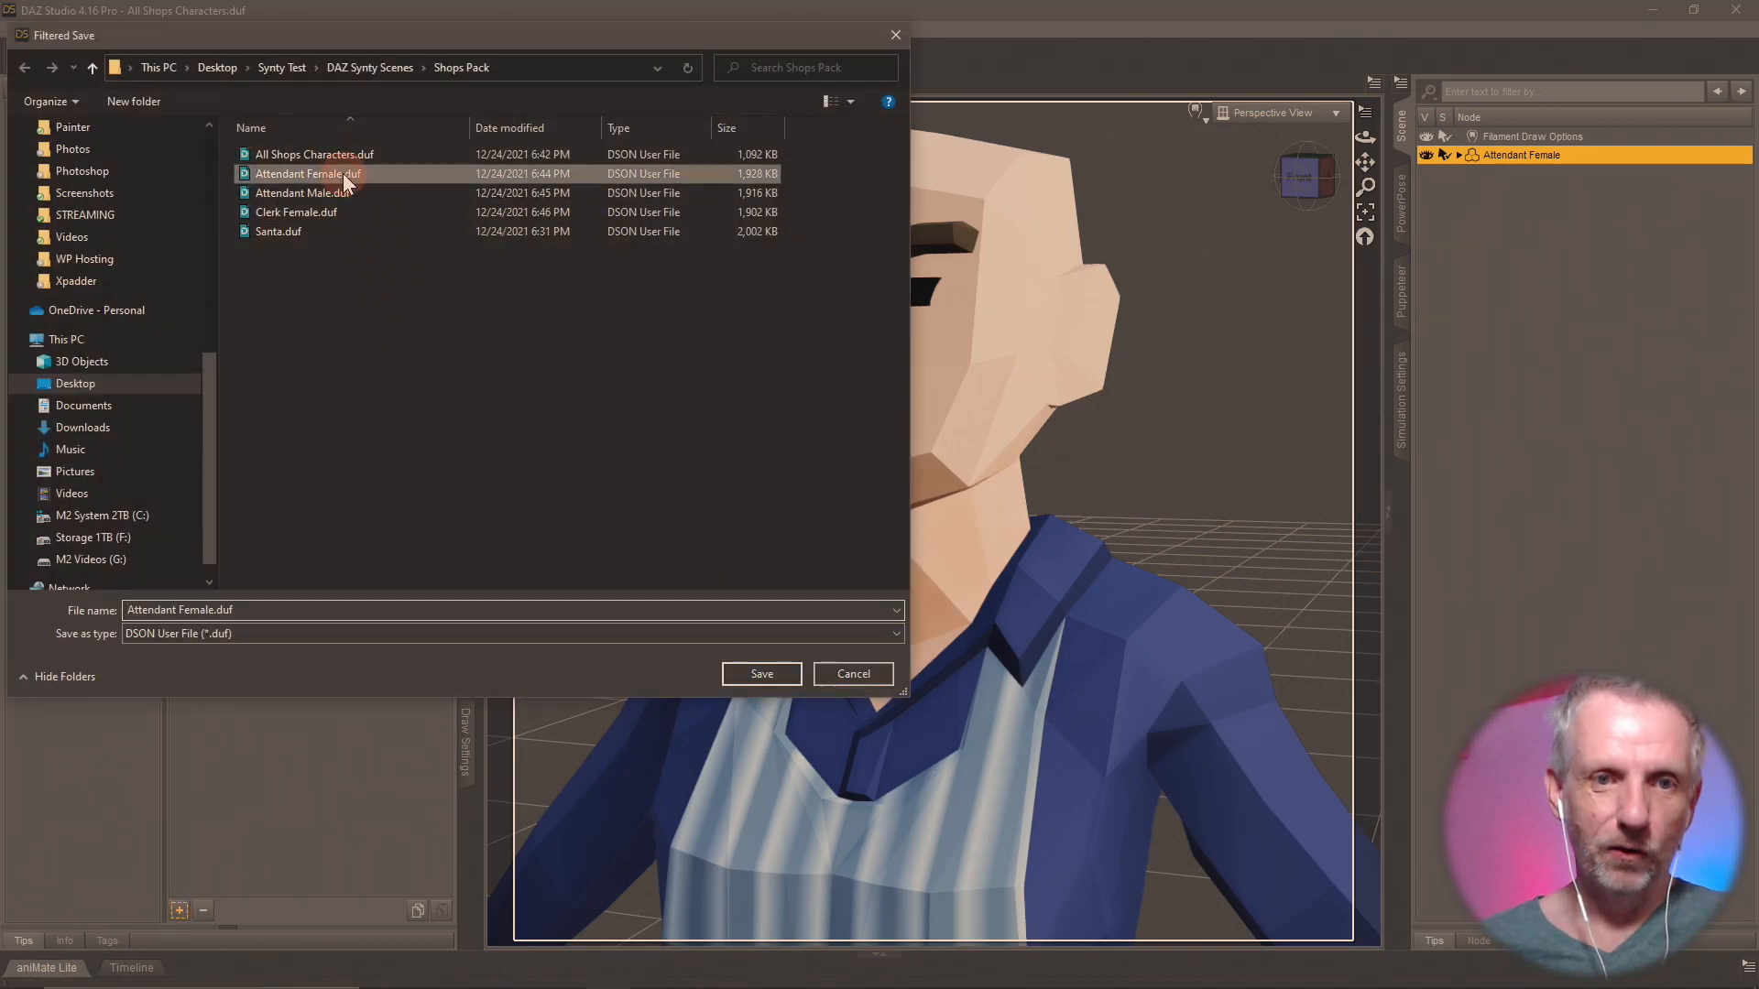
pyautogui.click(761, 674)
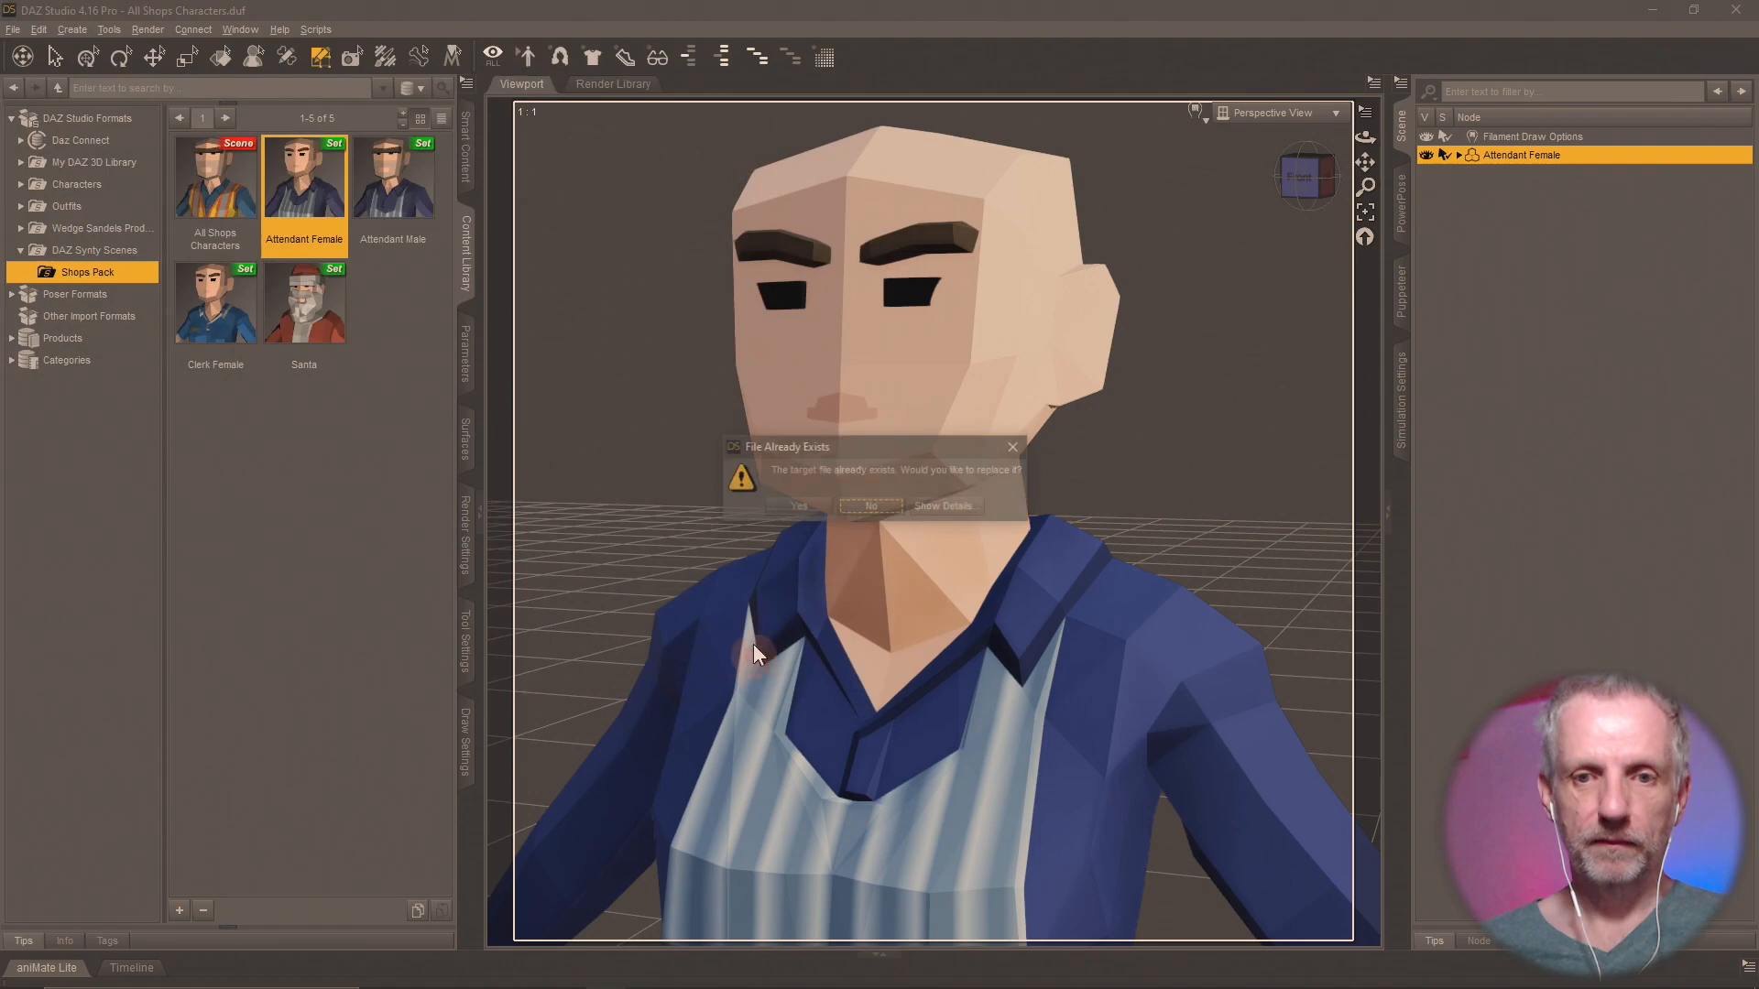
pyautogui.click(836, 506)
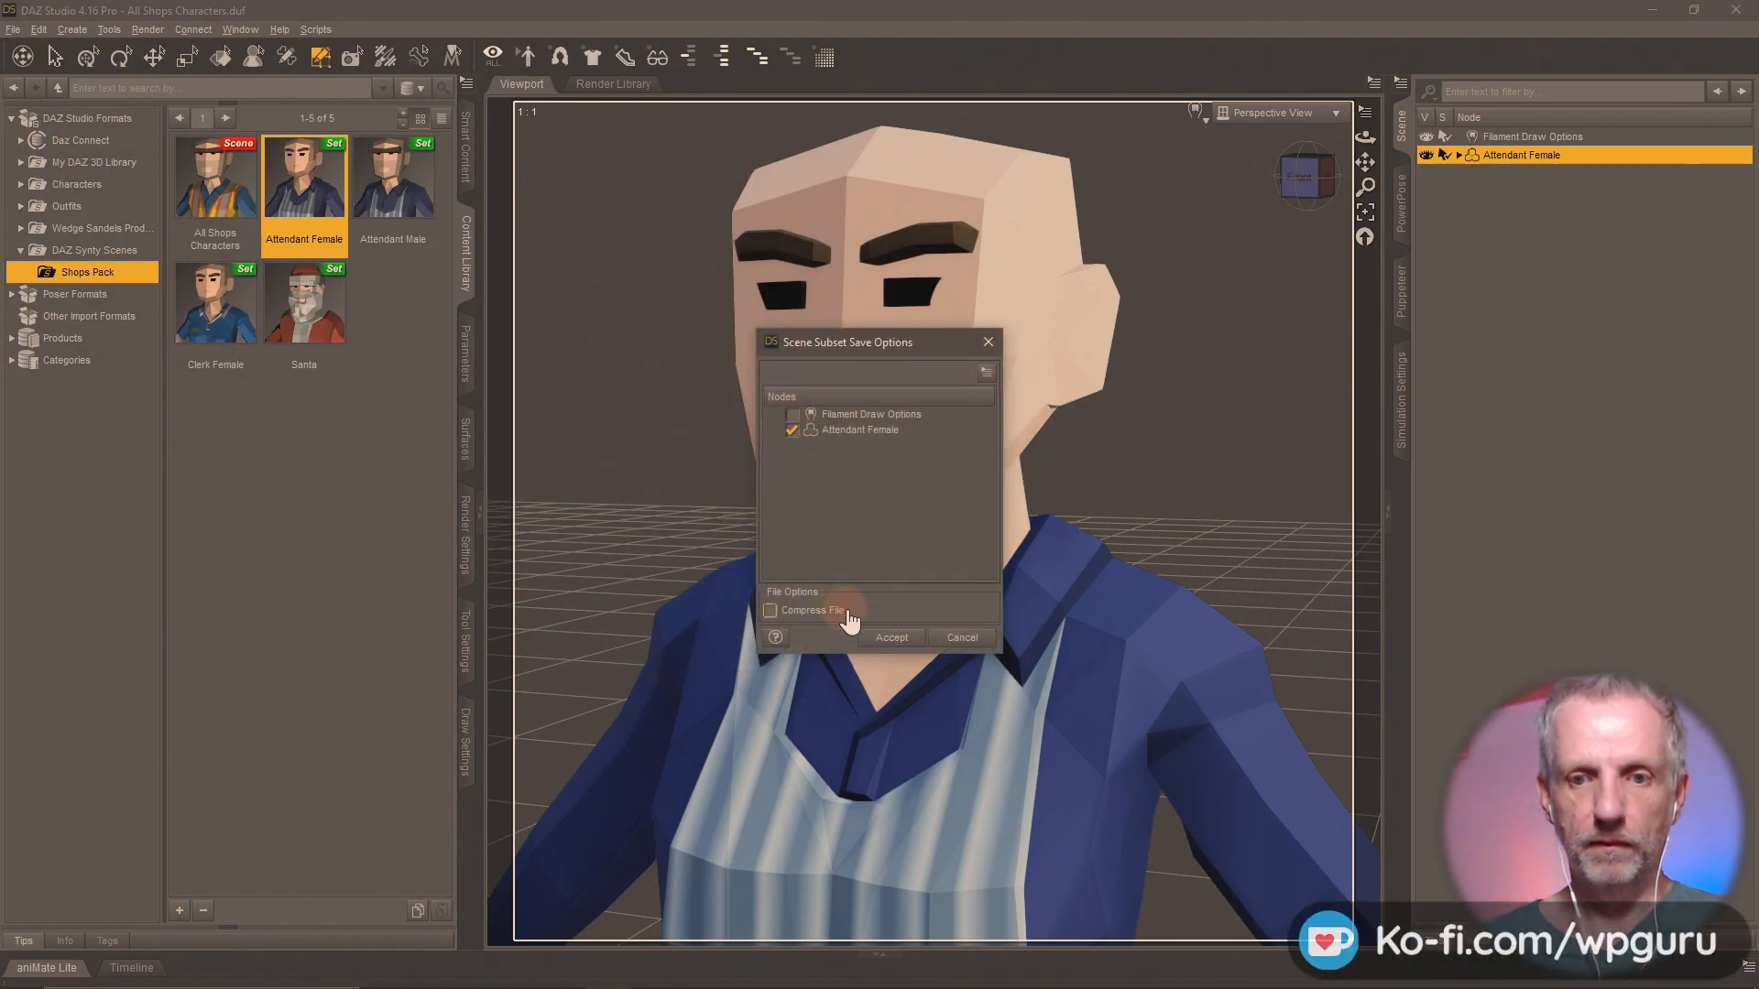
pyautogui.click(892, 638)
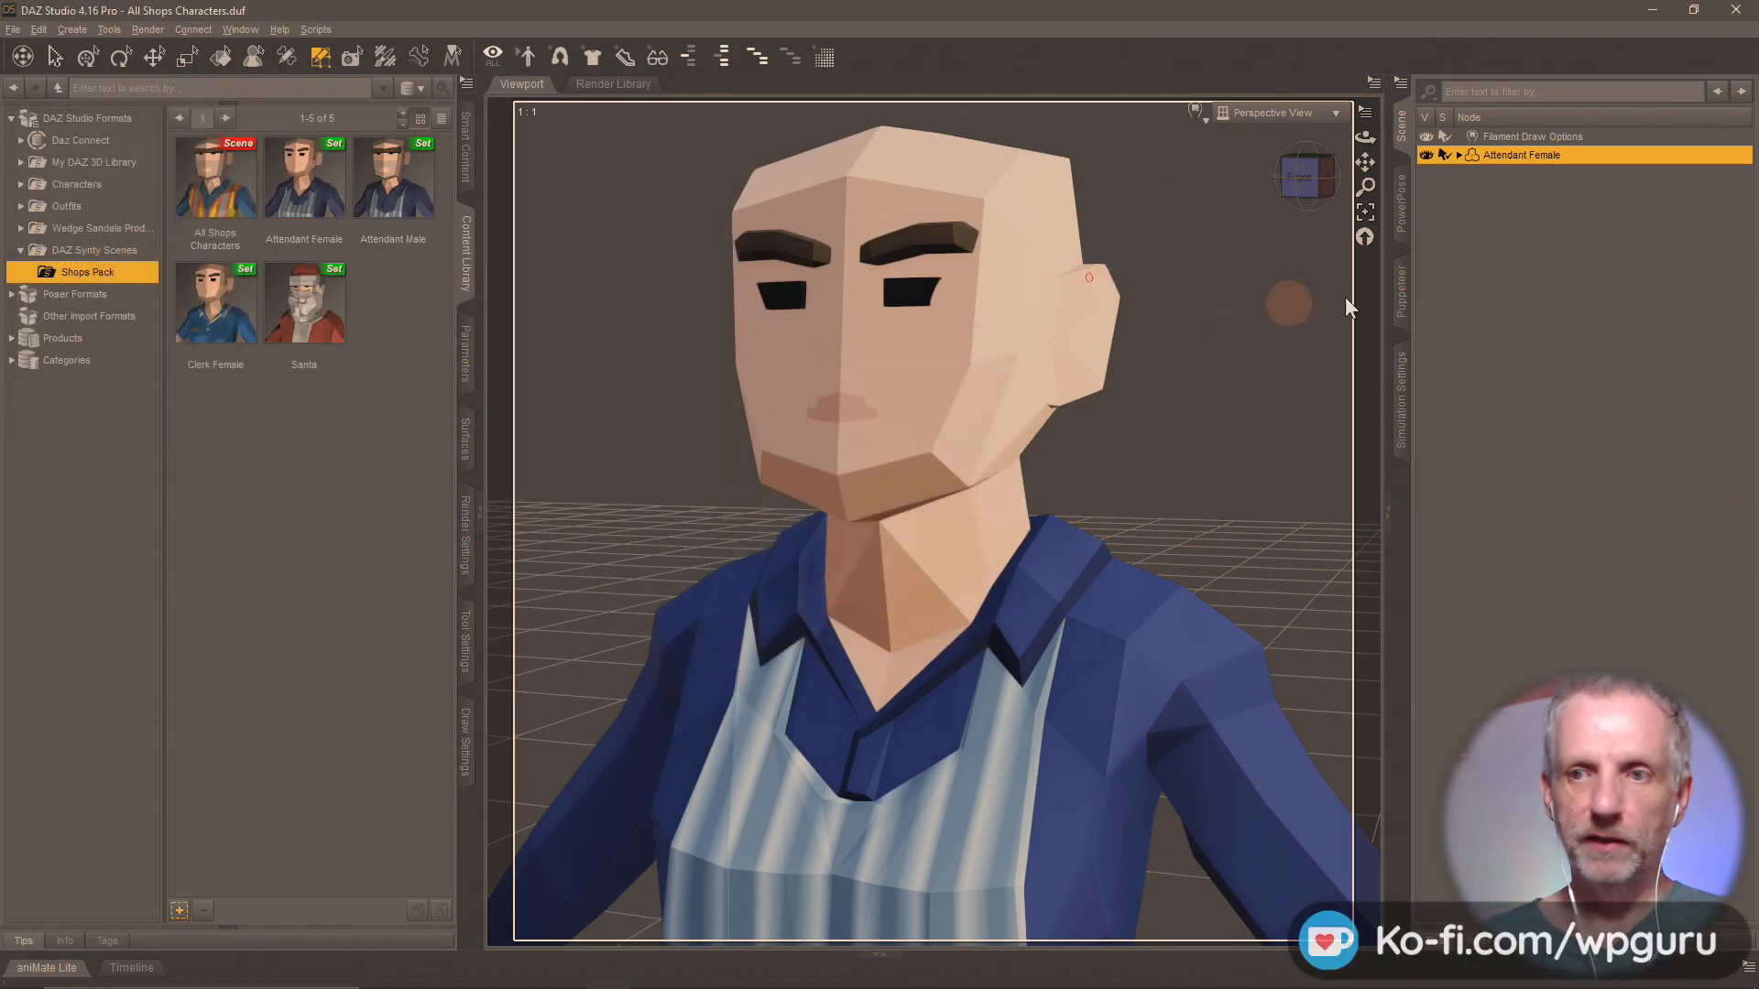
# Replace the figure in the scene with the saved Attendant Male subset and rename its Santa node as Attendant Male.
pyautogui.press('Delete')
pyautogui.doubleClick(393, 183)
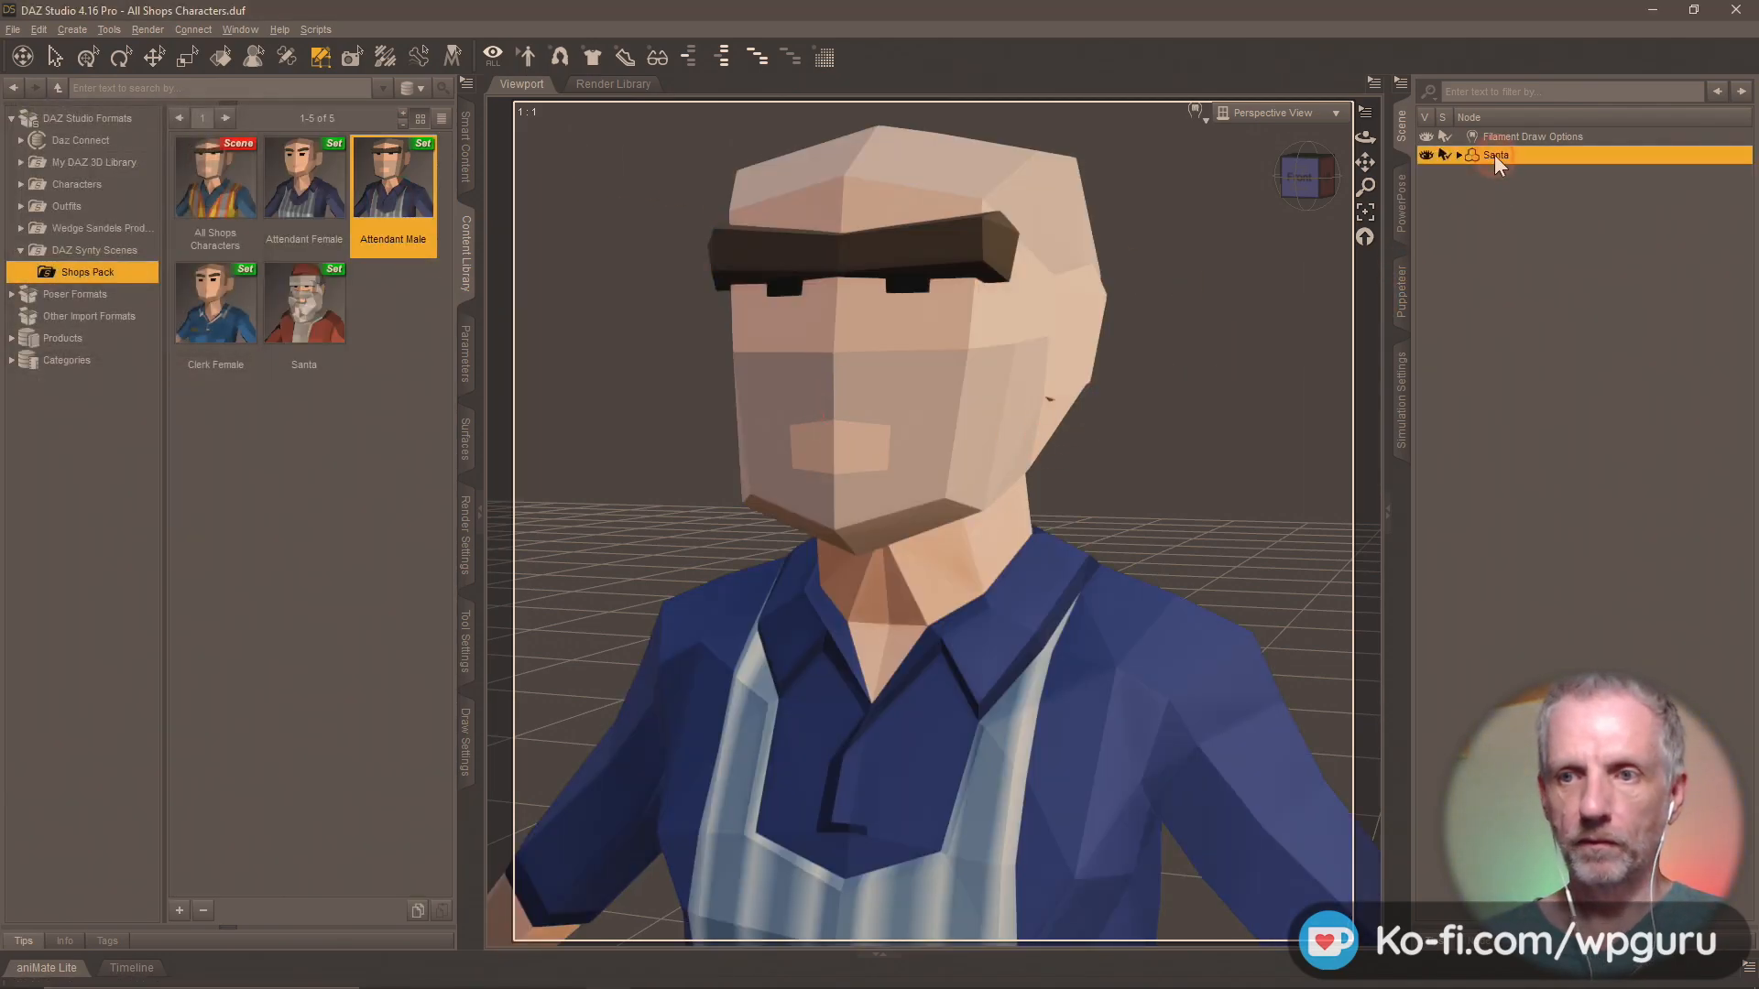
pyautogui.write('Attend')
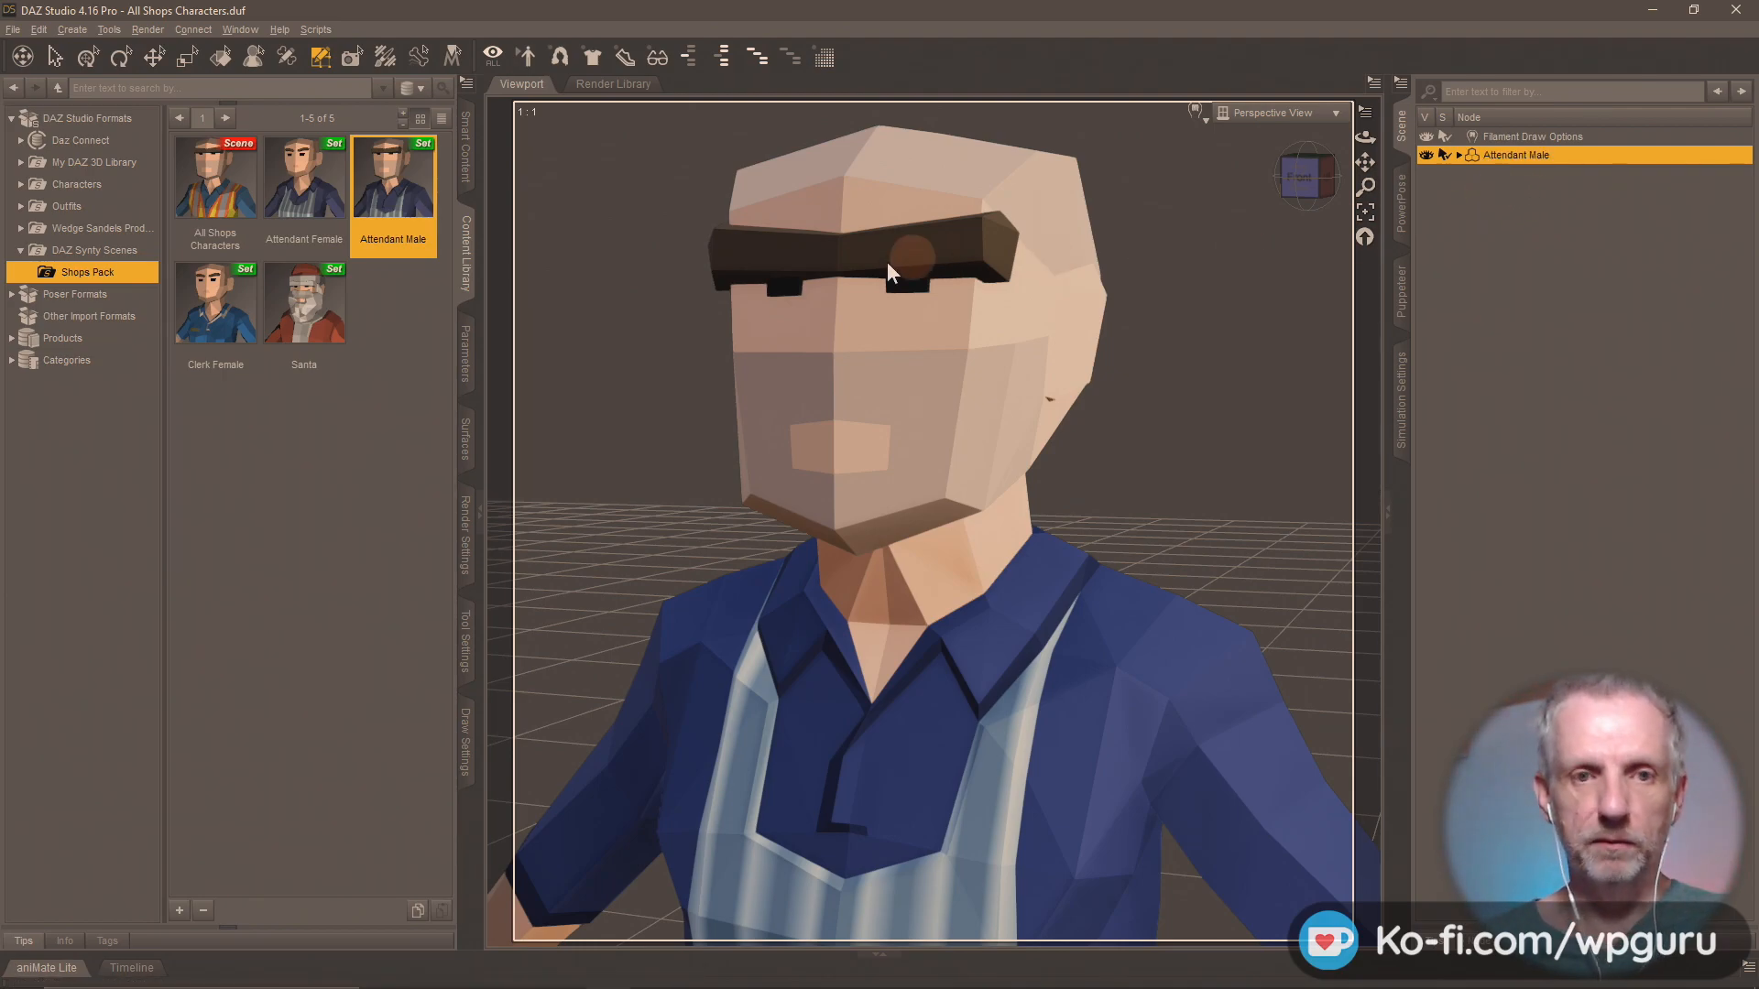
# Save the renamed figure over the existing Attendant Male scene subset in the Shops Pack folder.
pyautogui.click(179, 909)
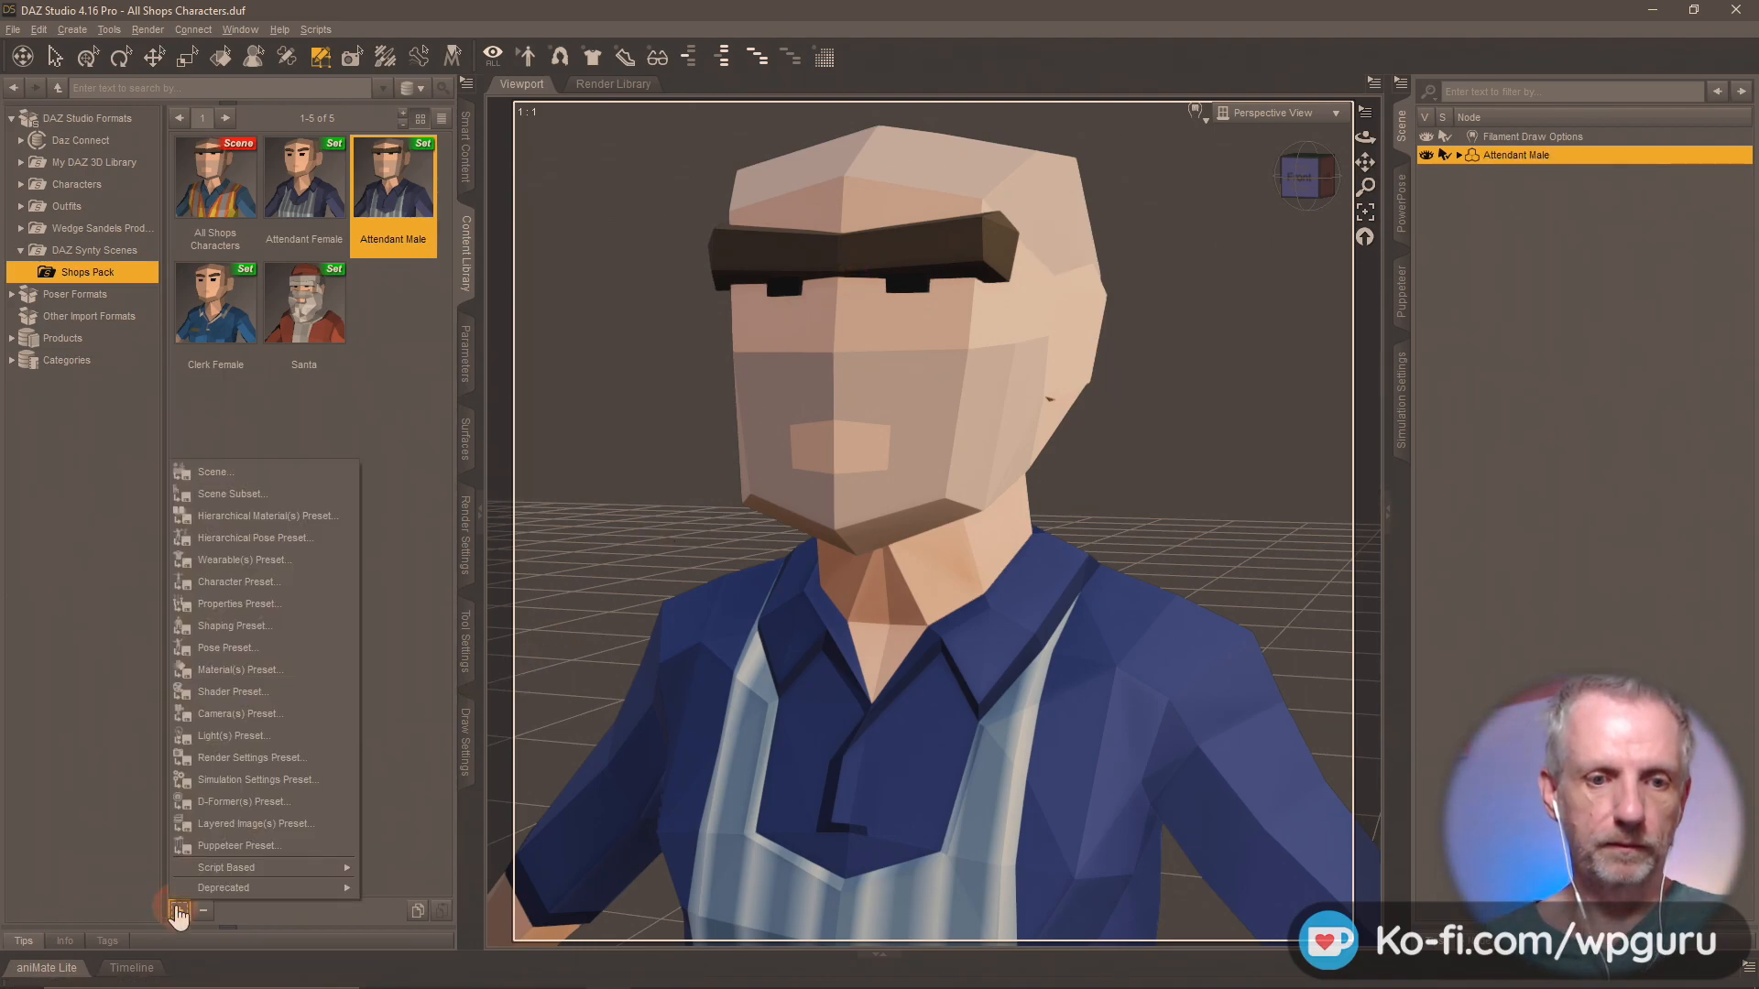
pyautogui.click(328, 492)
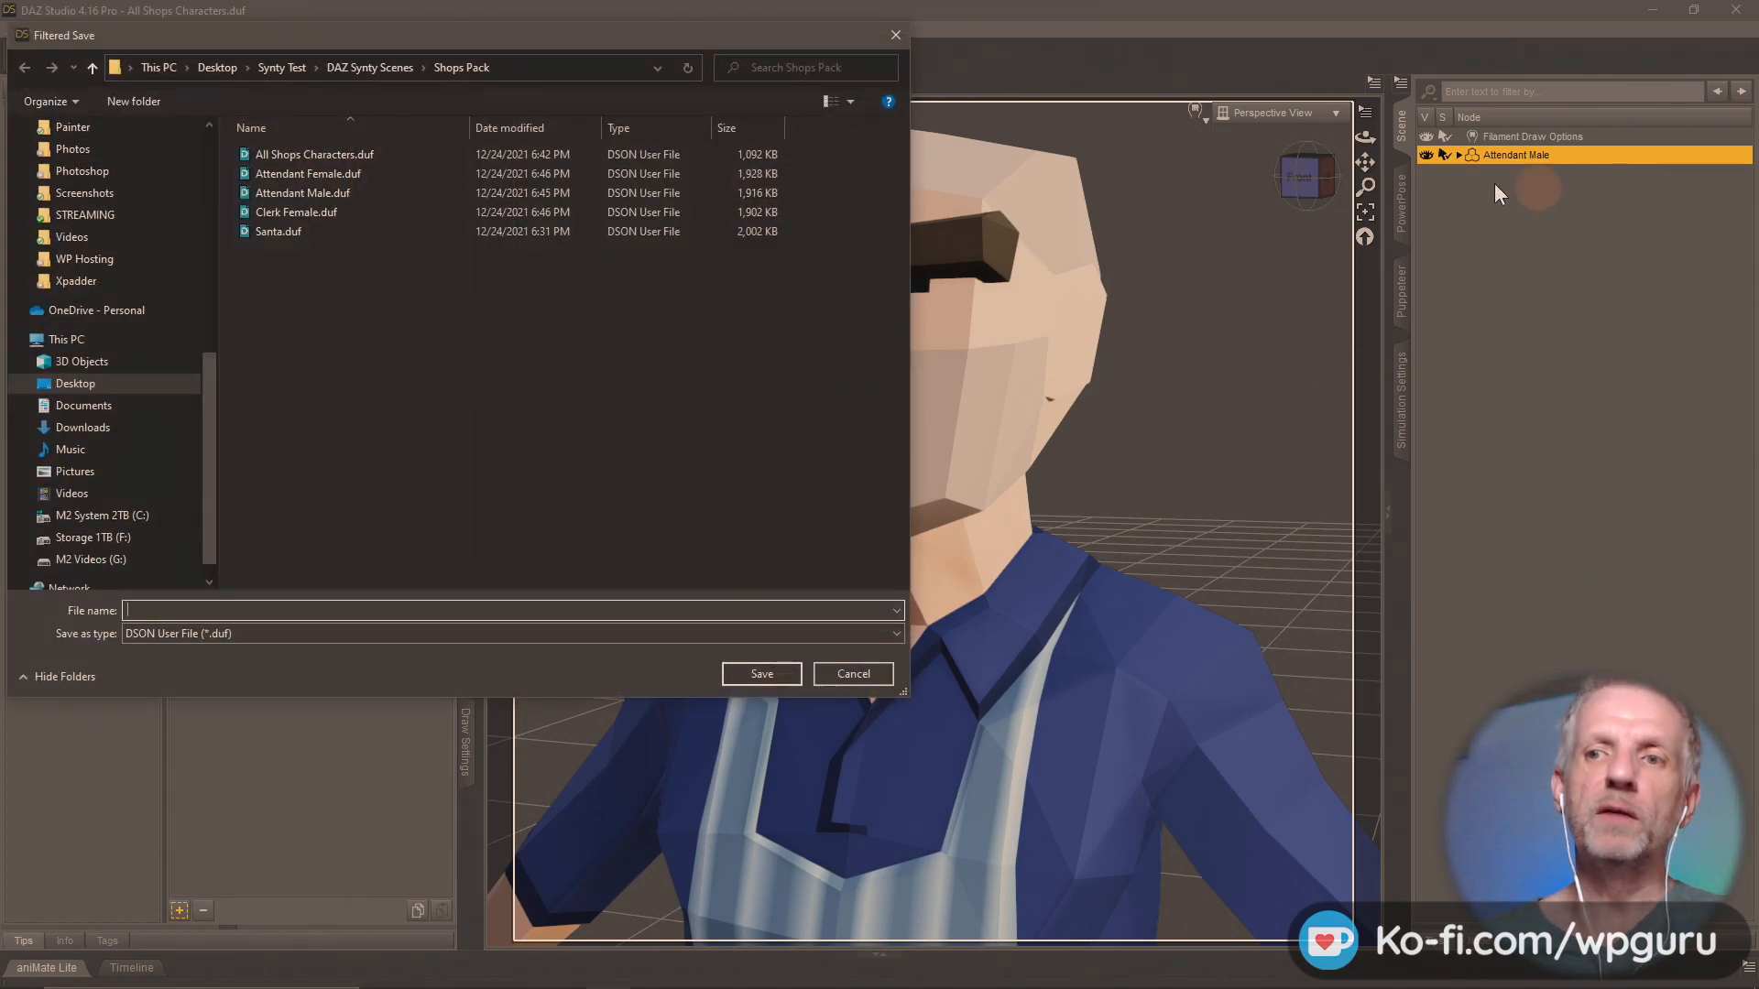
pyautogui.click(355, 197)
pyautogui.click(751, 672)
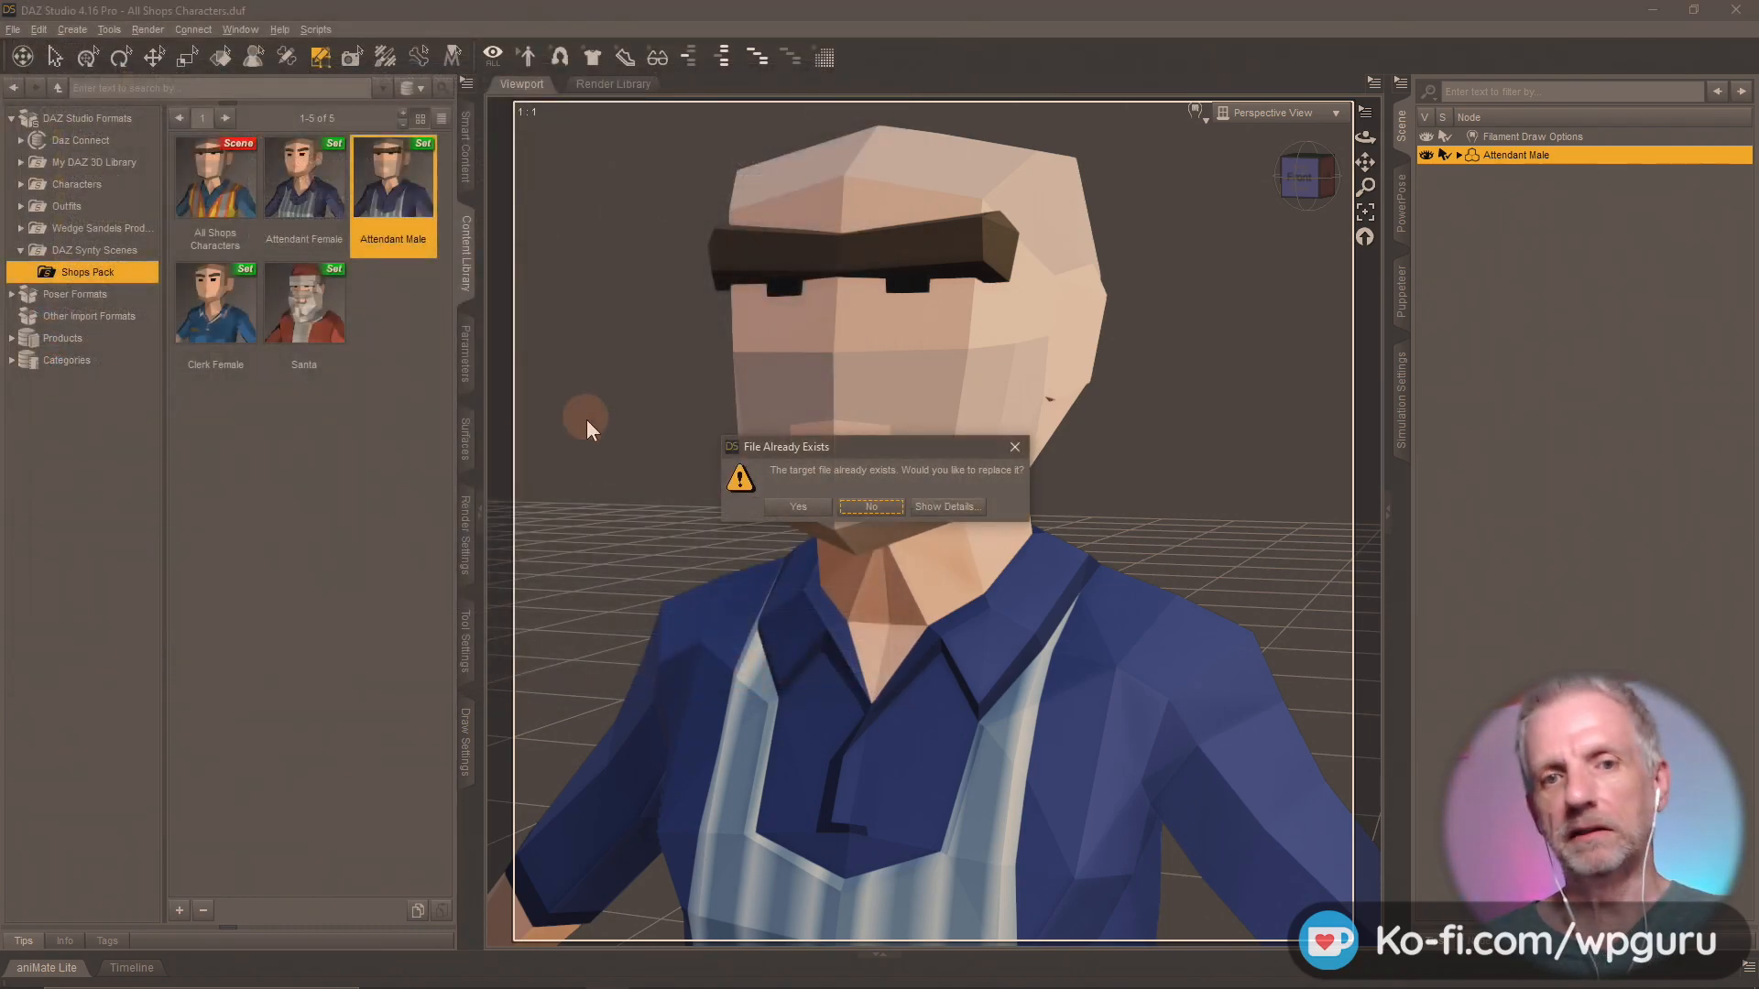
pyautogui.click(803, 511)
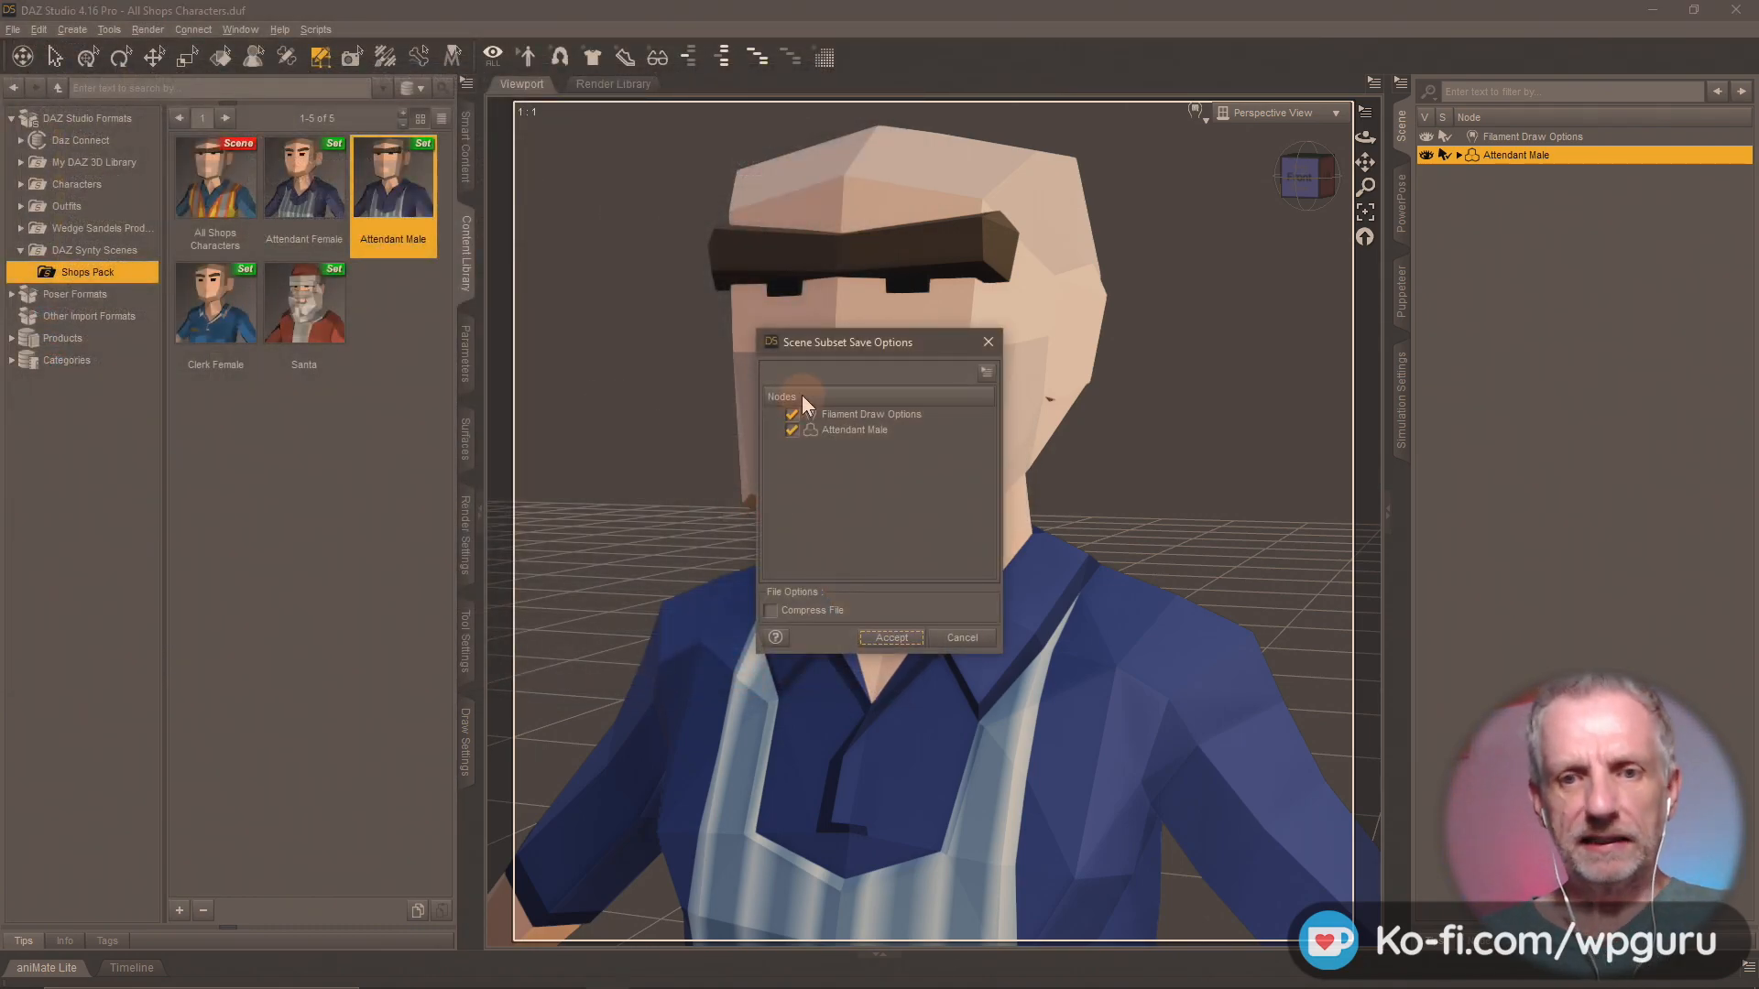
pyautogui.click(891, 638)
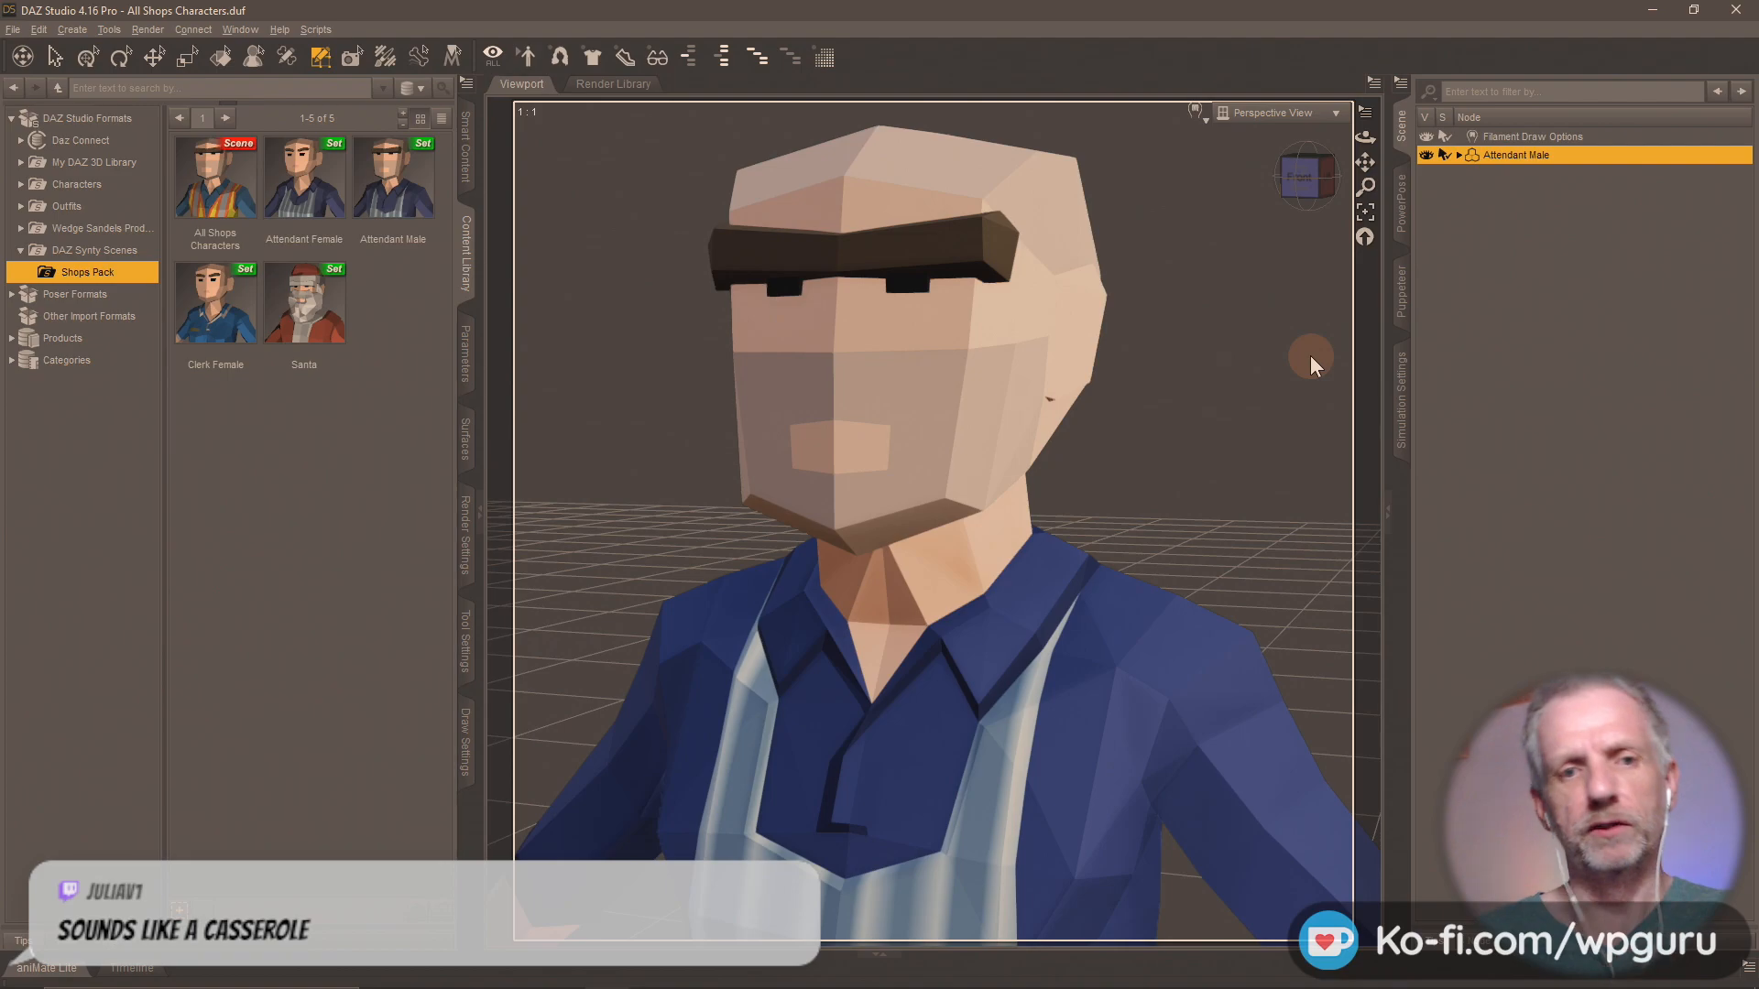
# Reload the All Shops Characters scene, discarding the changes to the current scene.
pyautogui.click(304, 302)
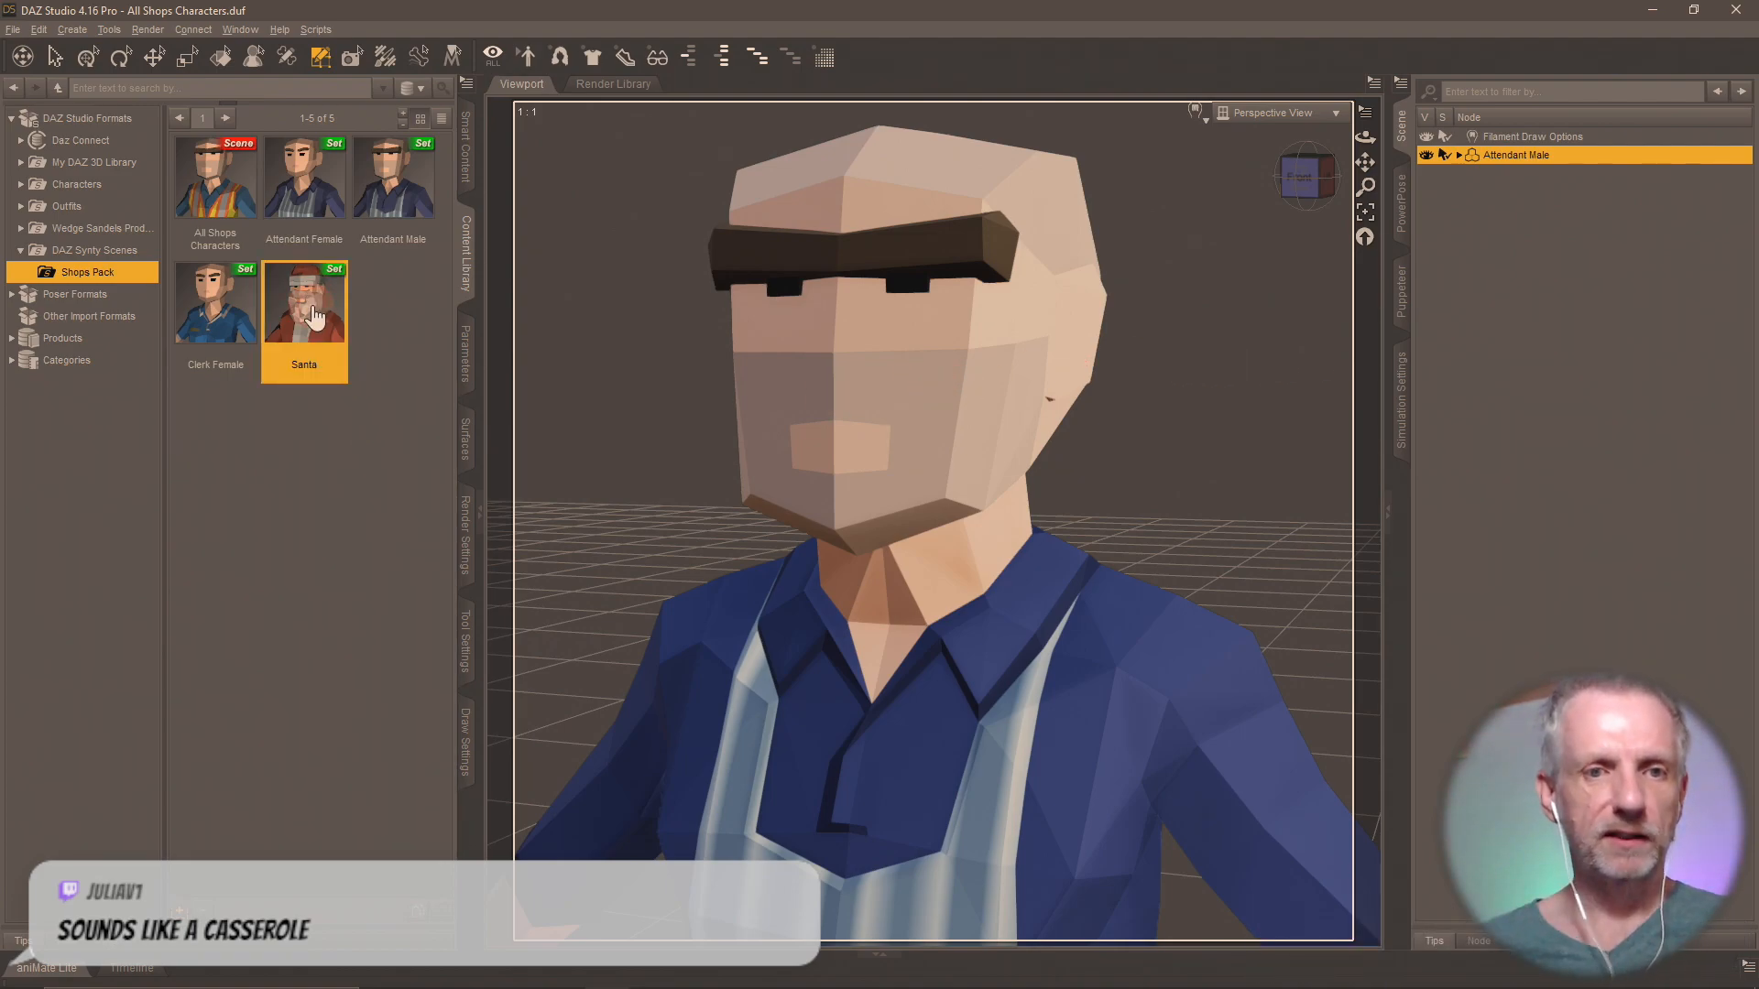
pyautogui.click(240, 213)
pyautogui.doubleClick(240, 212)
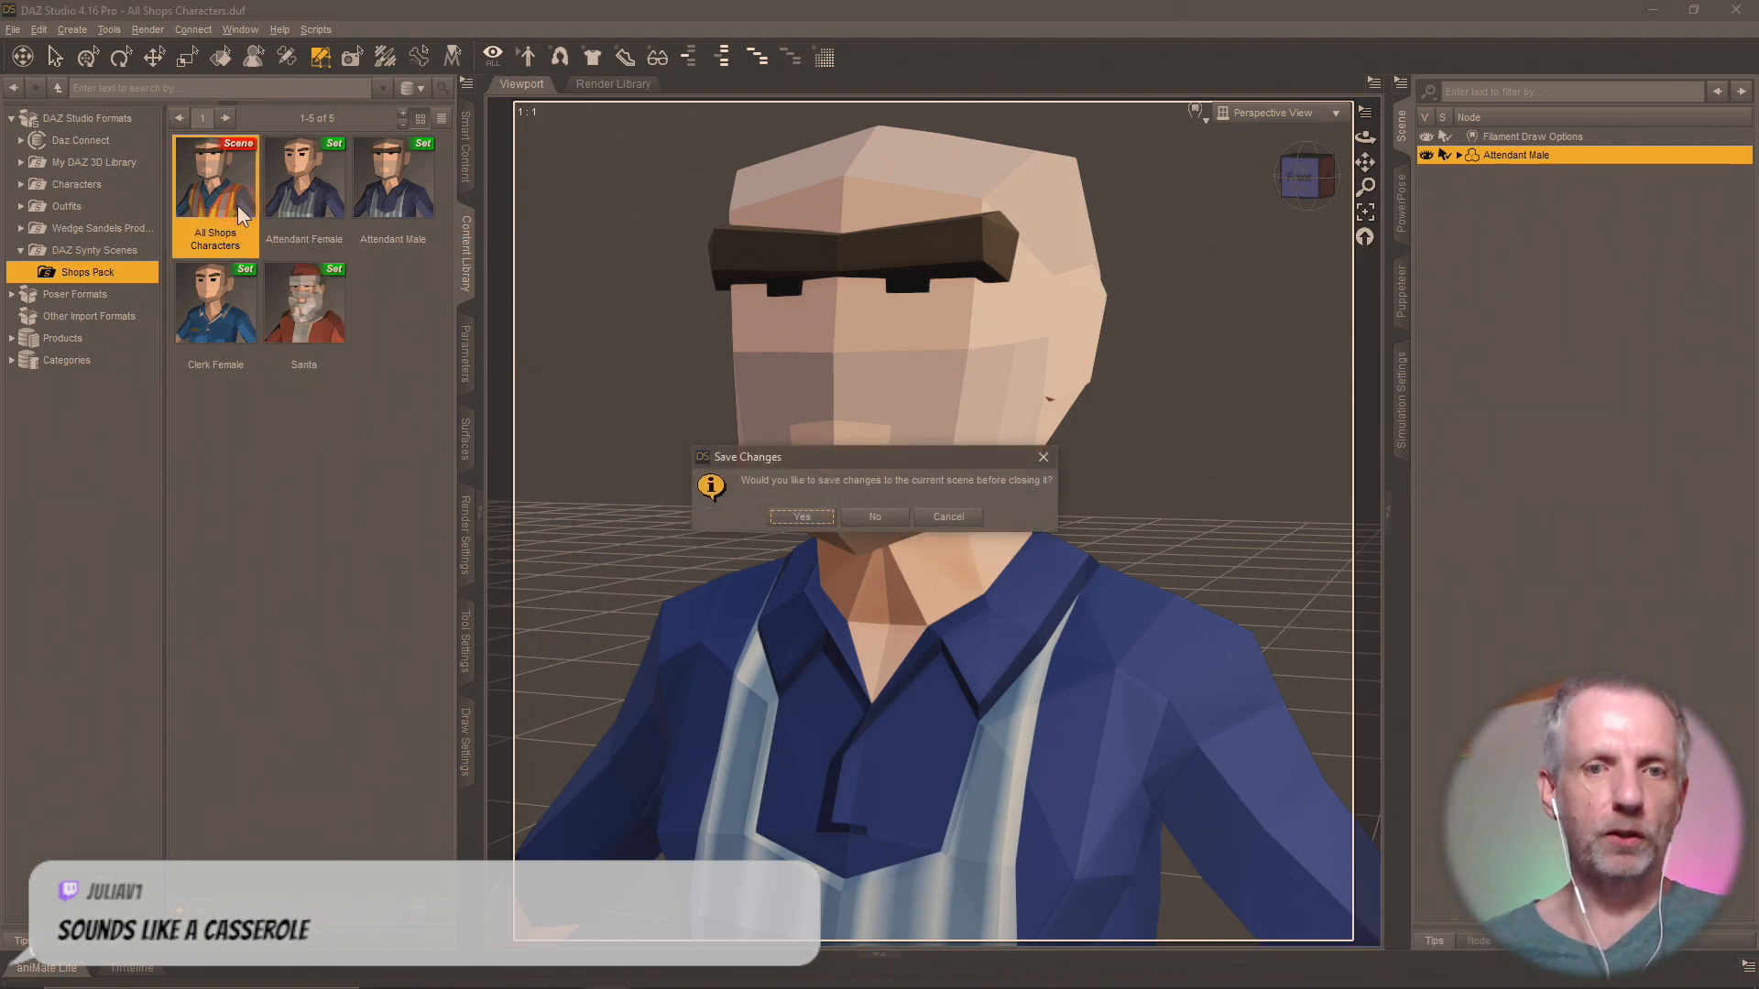
pyautogui.click(865, 519)
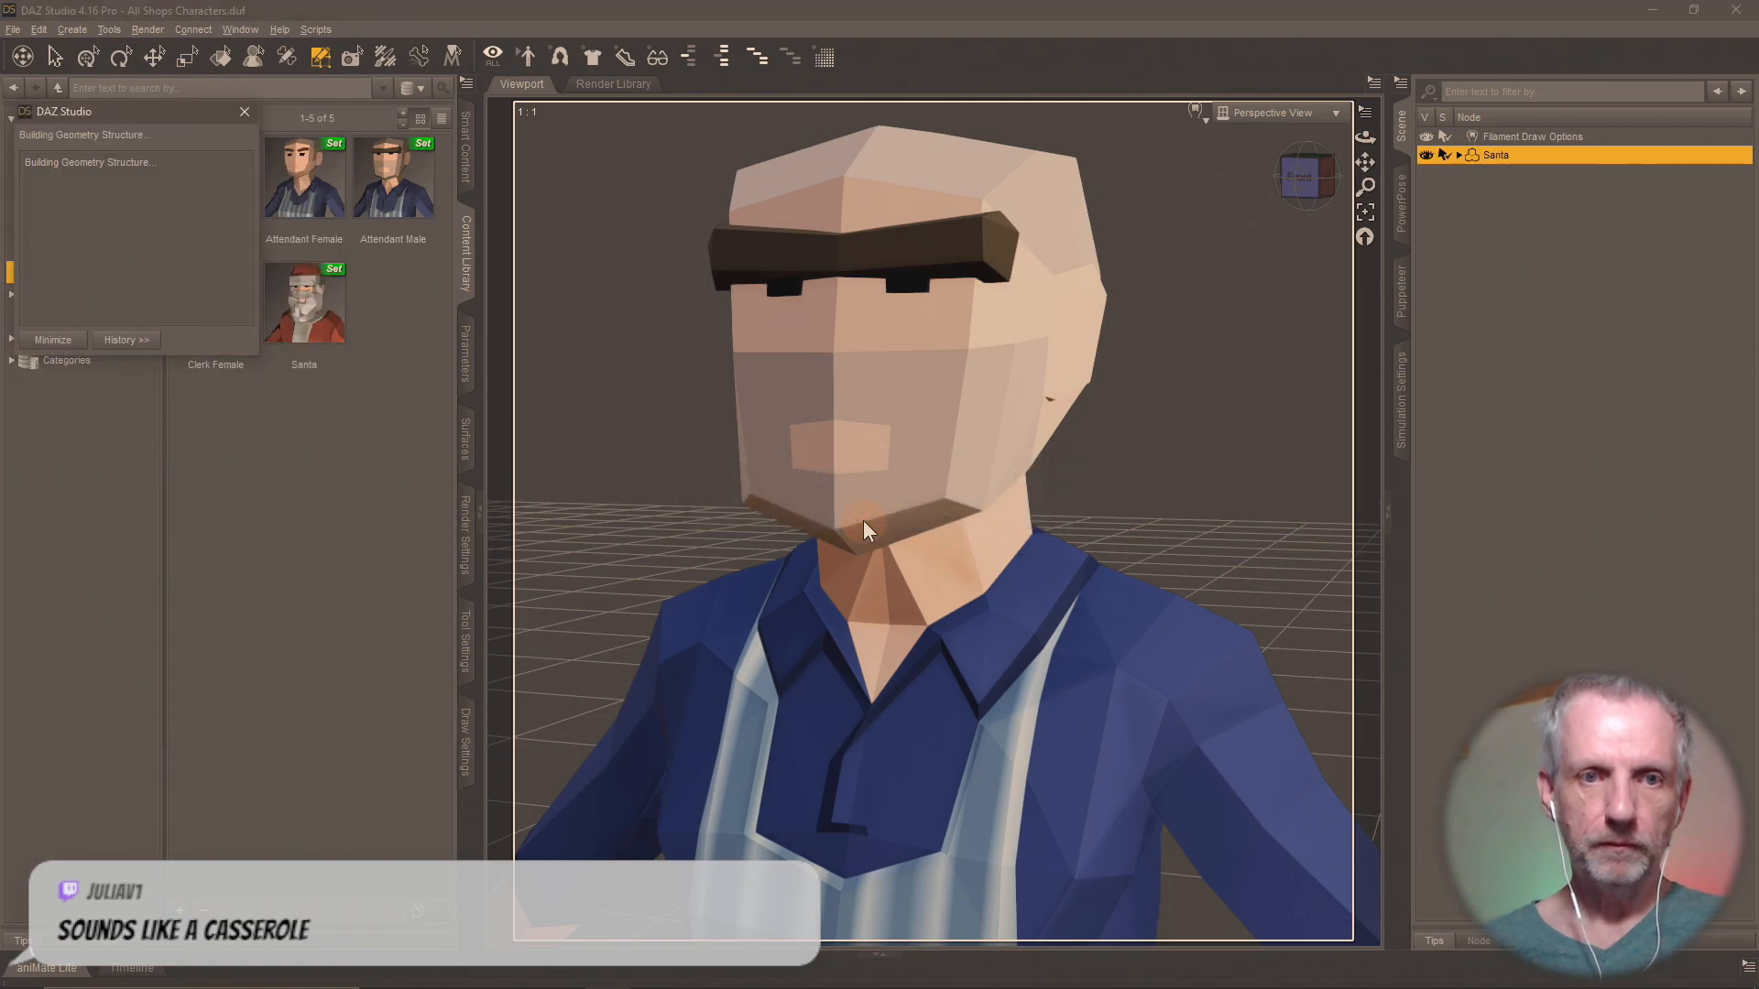
# Rename the reloaded Santa figure as Clerk Male, with its surface groups shown in the Geometry Editor.
pyautogui.doubleClick(1490, 158)
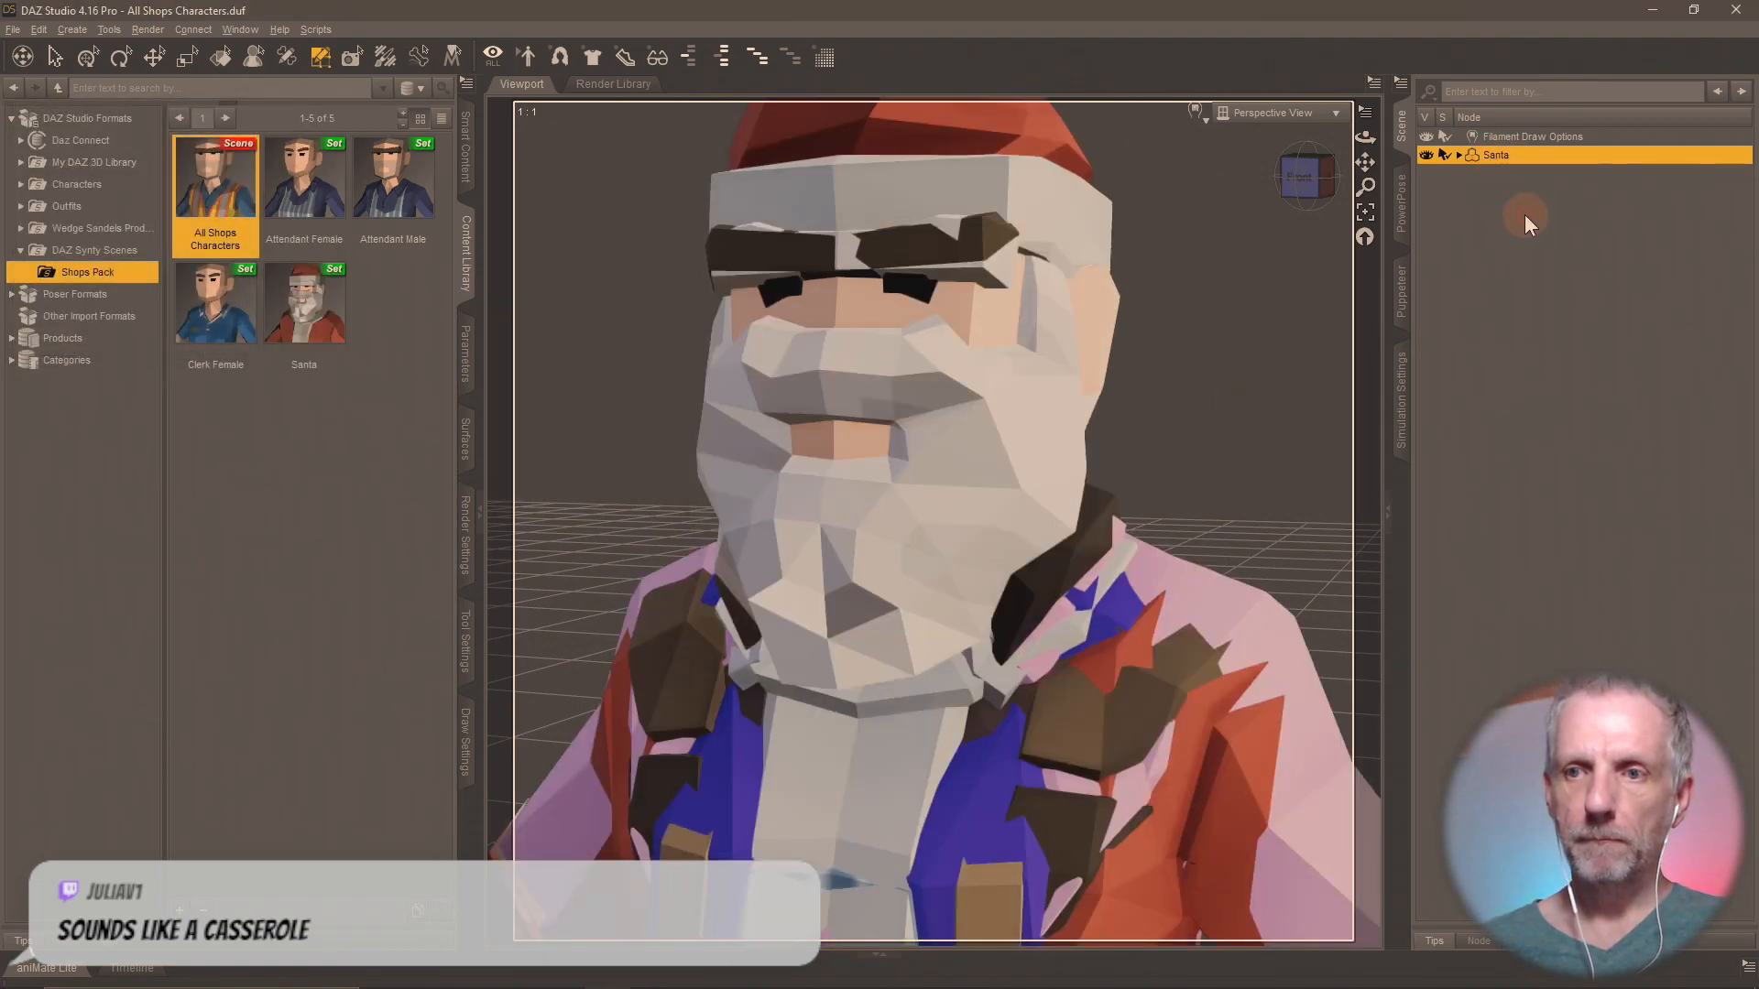
pyautogui.click(1524, 265)
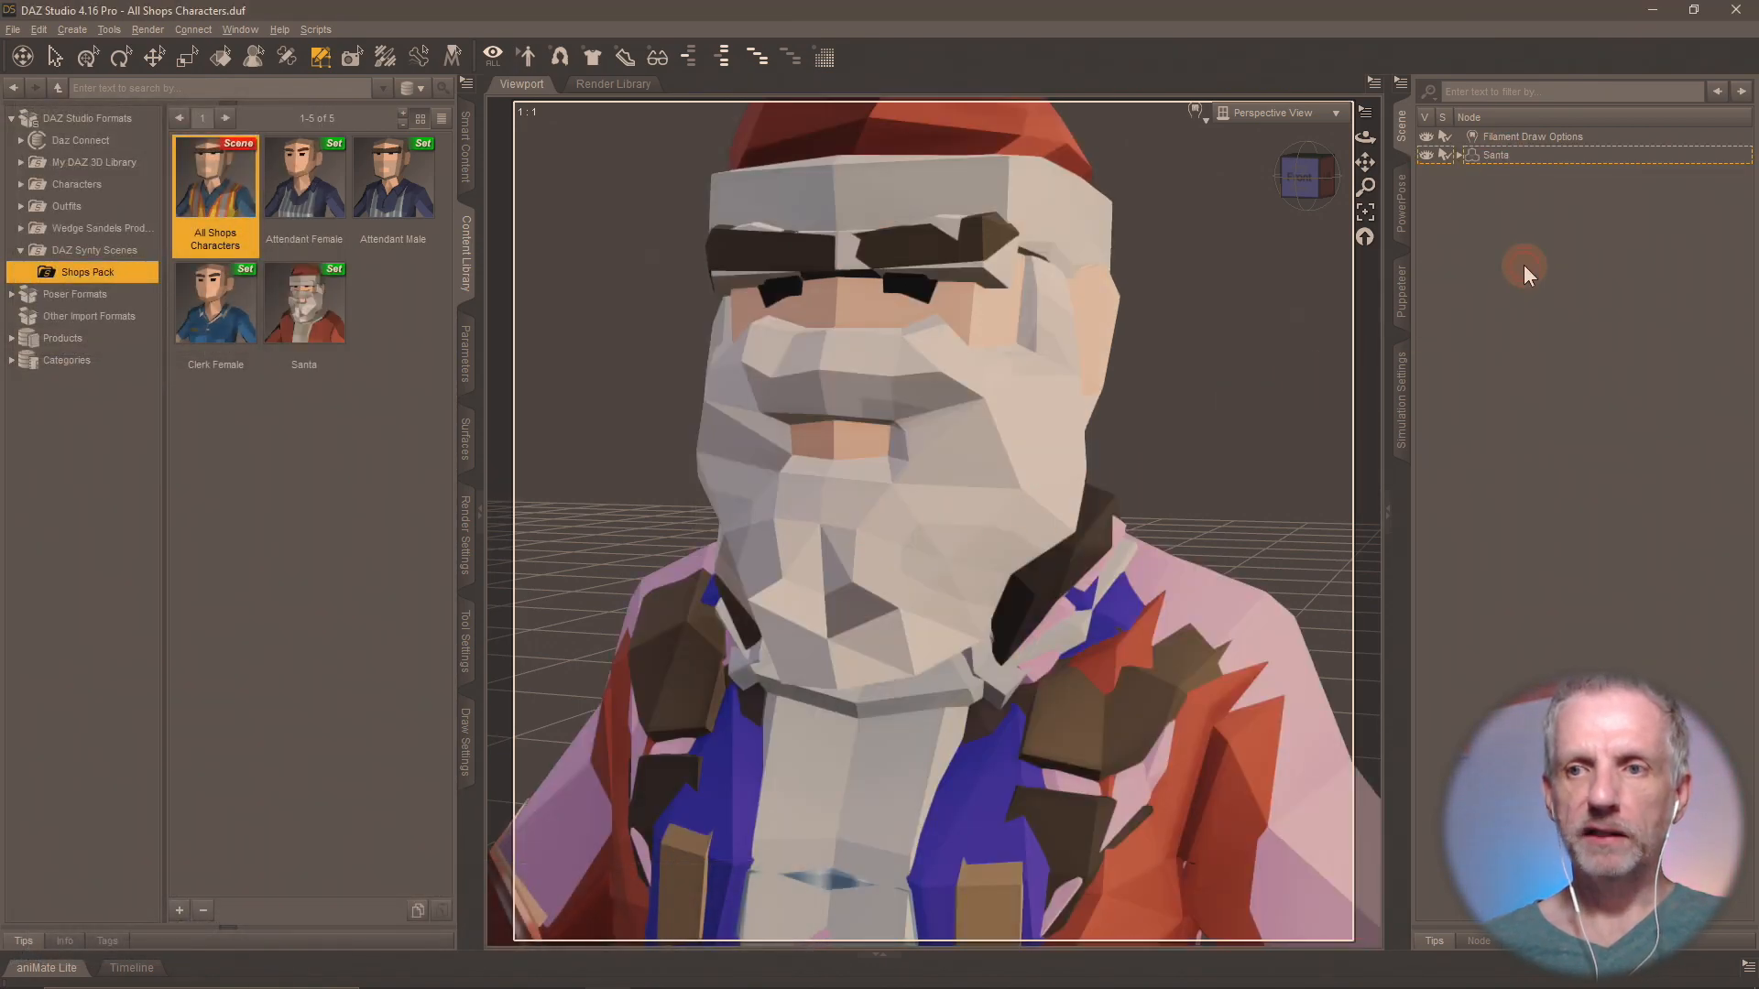
pyautogui.click(466, 652)
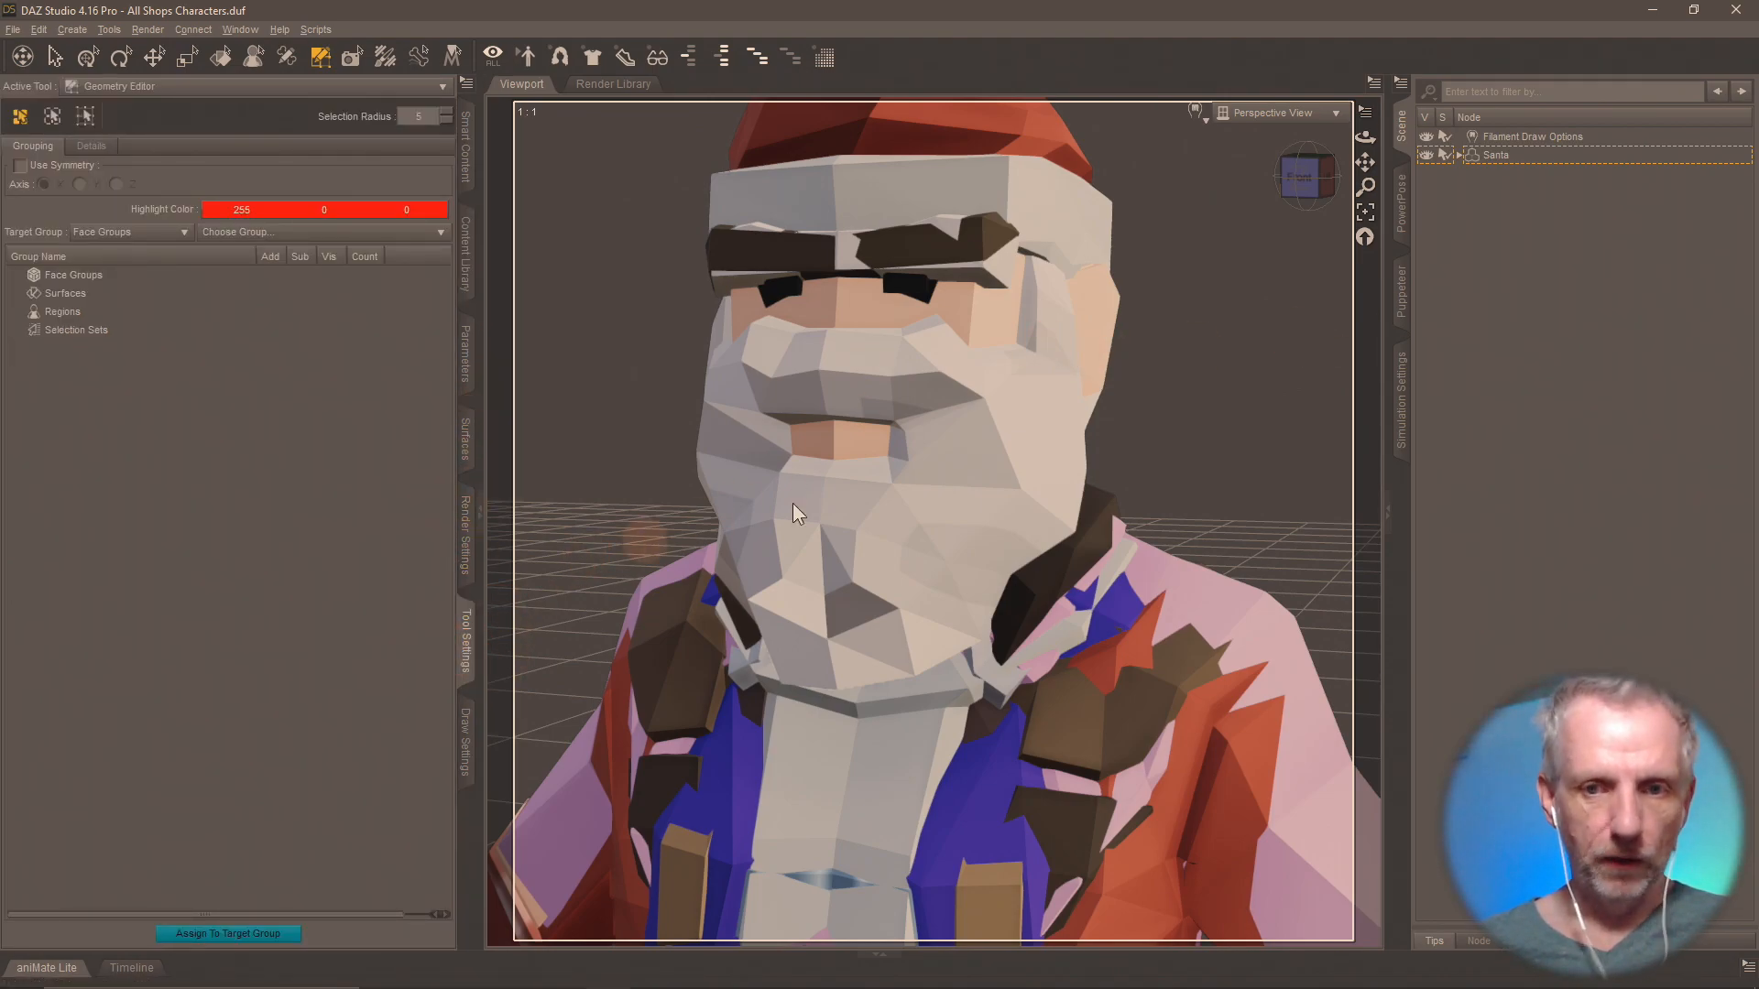
pyautogui.click(1492, 156)
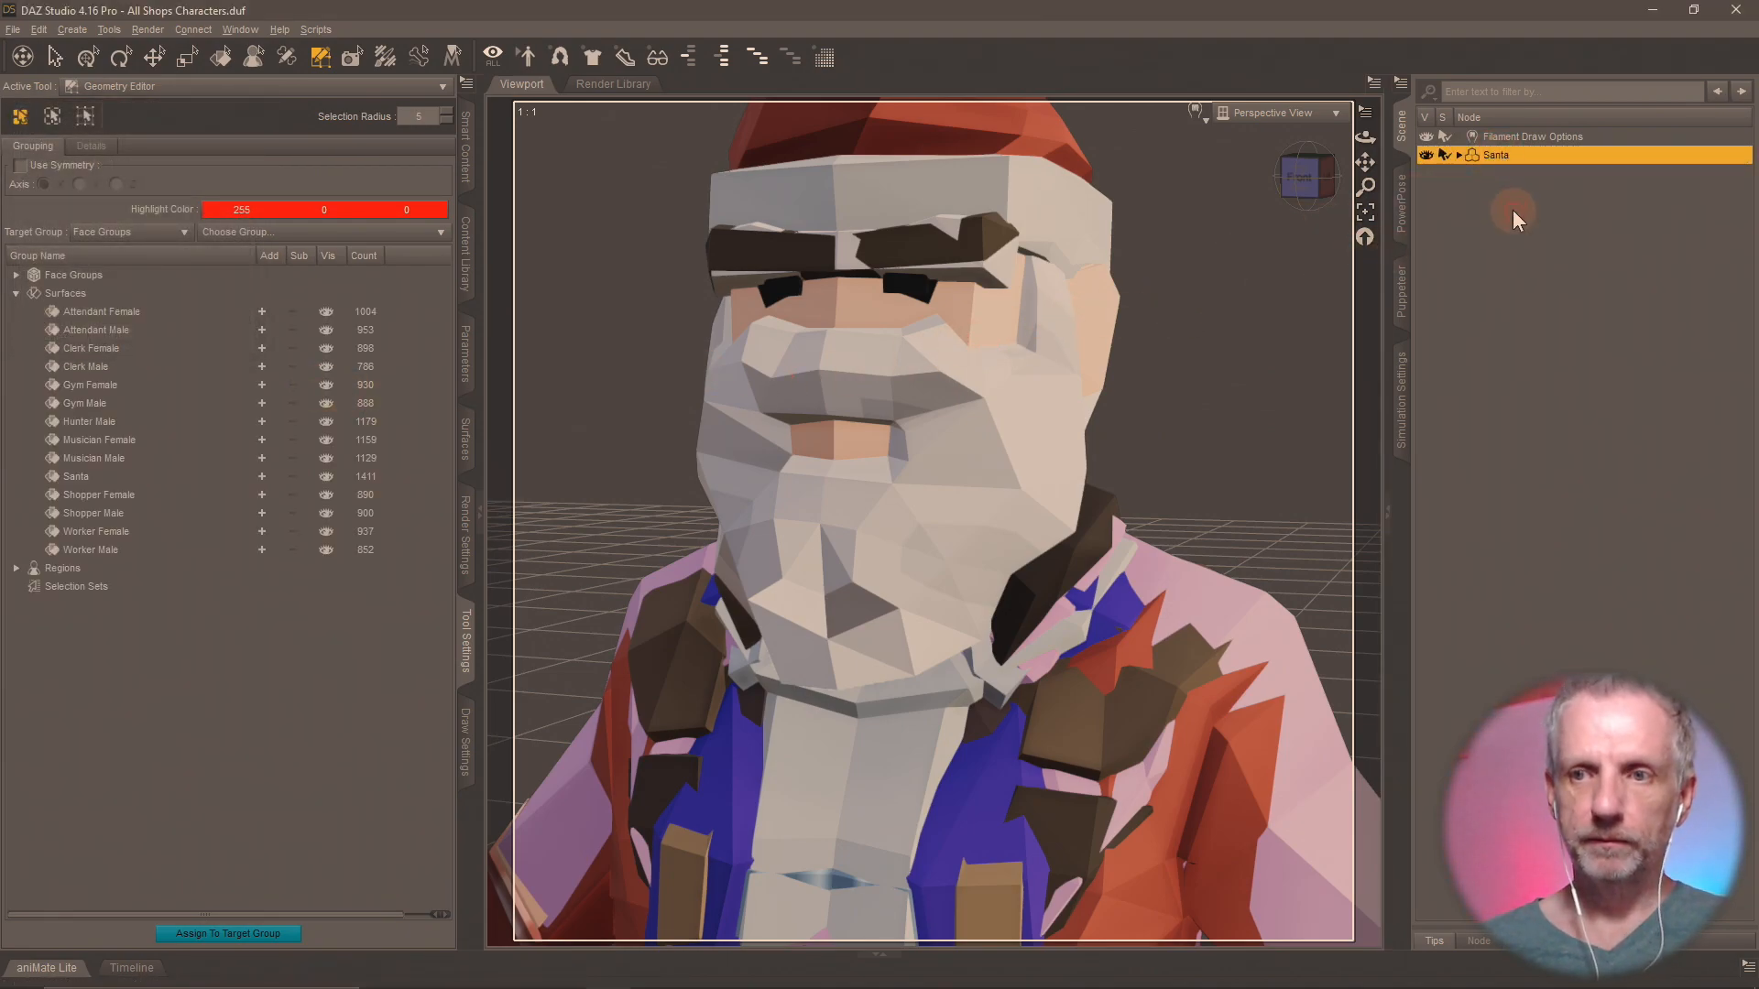
pyautogui.press('F2')
pyautogui.write('Clerk Male')
pyautogui.press('Return')
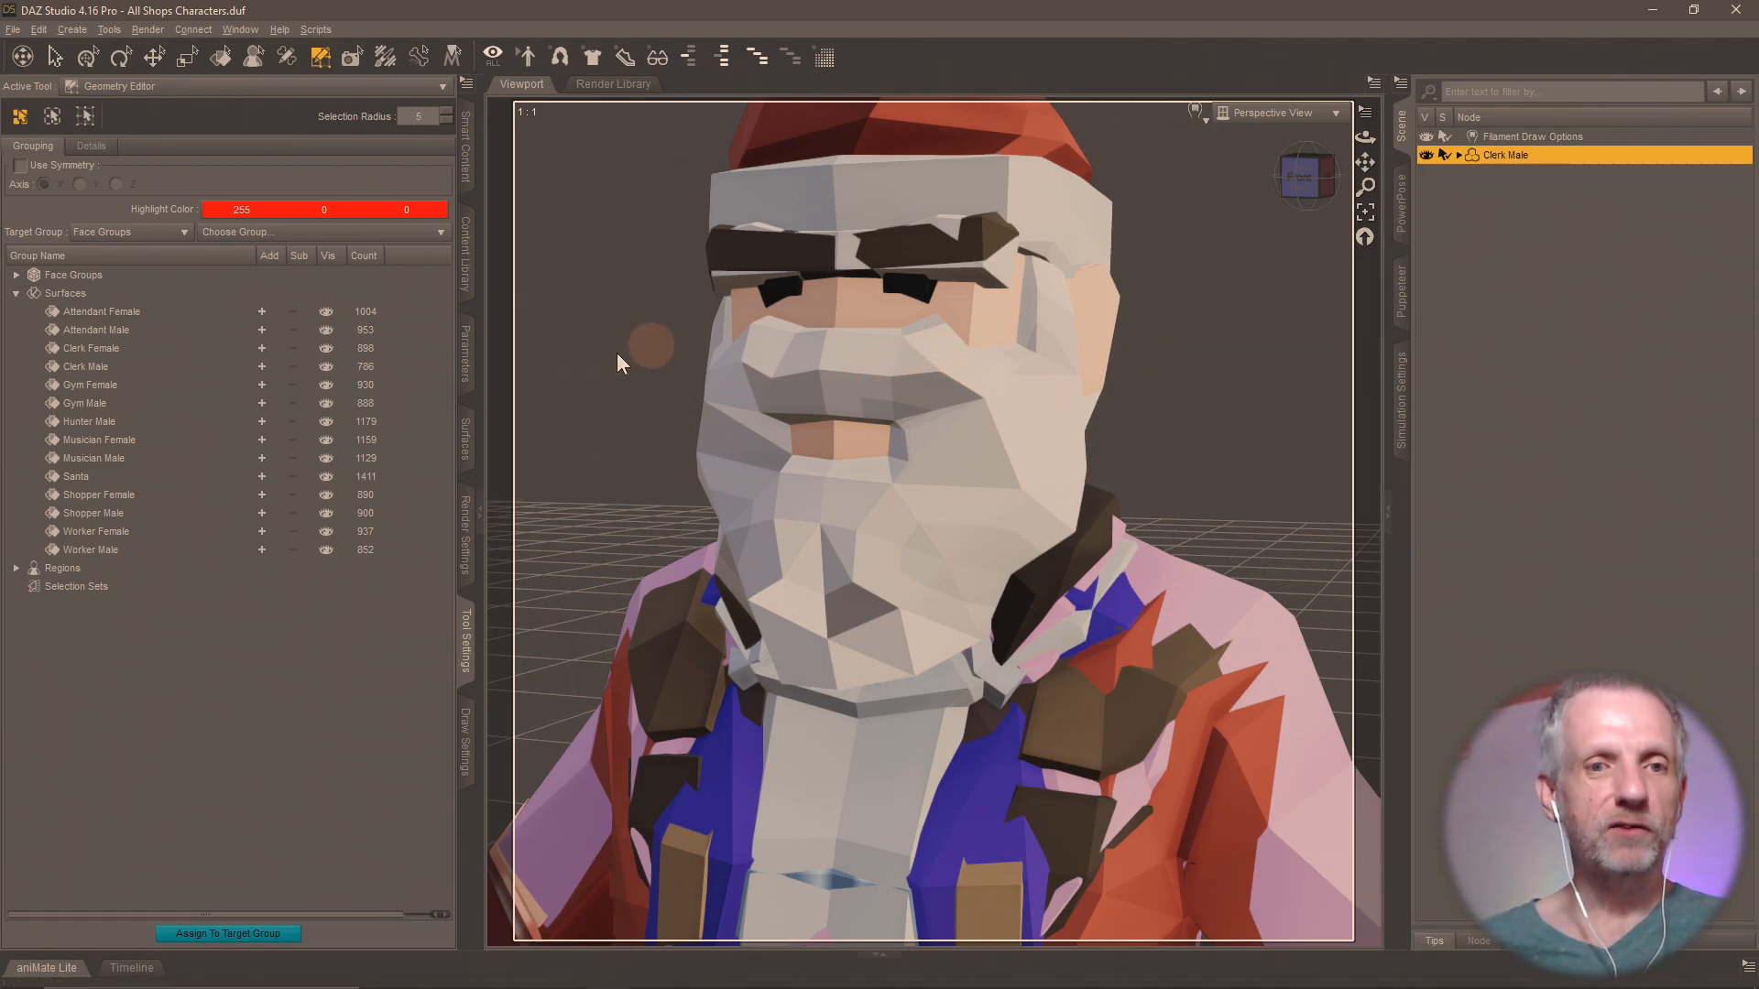
# Select the polygons of every surface group except Clerk Male and delete them from the figure.
pyautogui.click(261, 312)
pyautogui.click(260, 330)
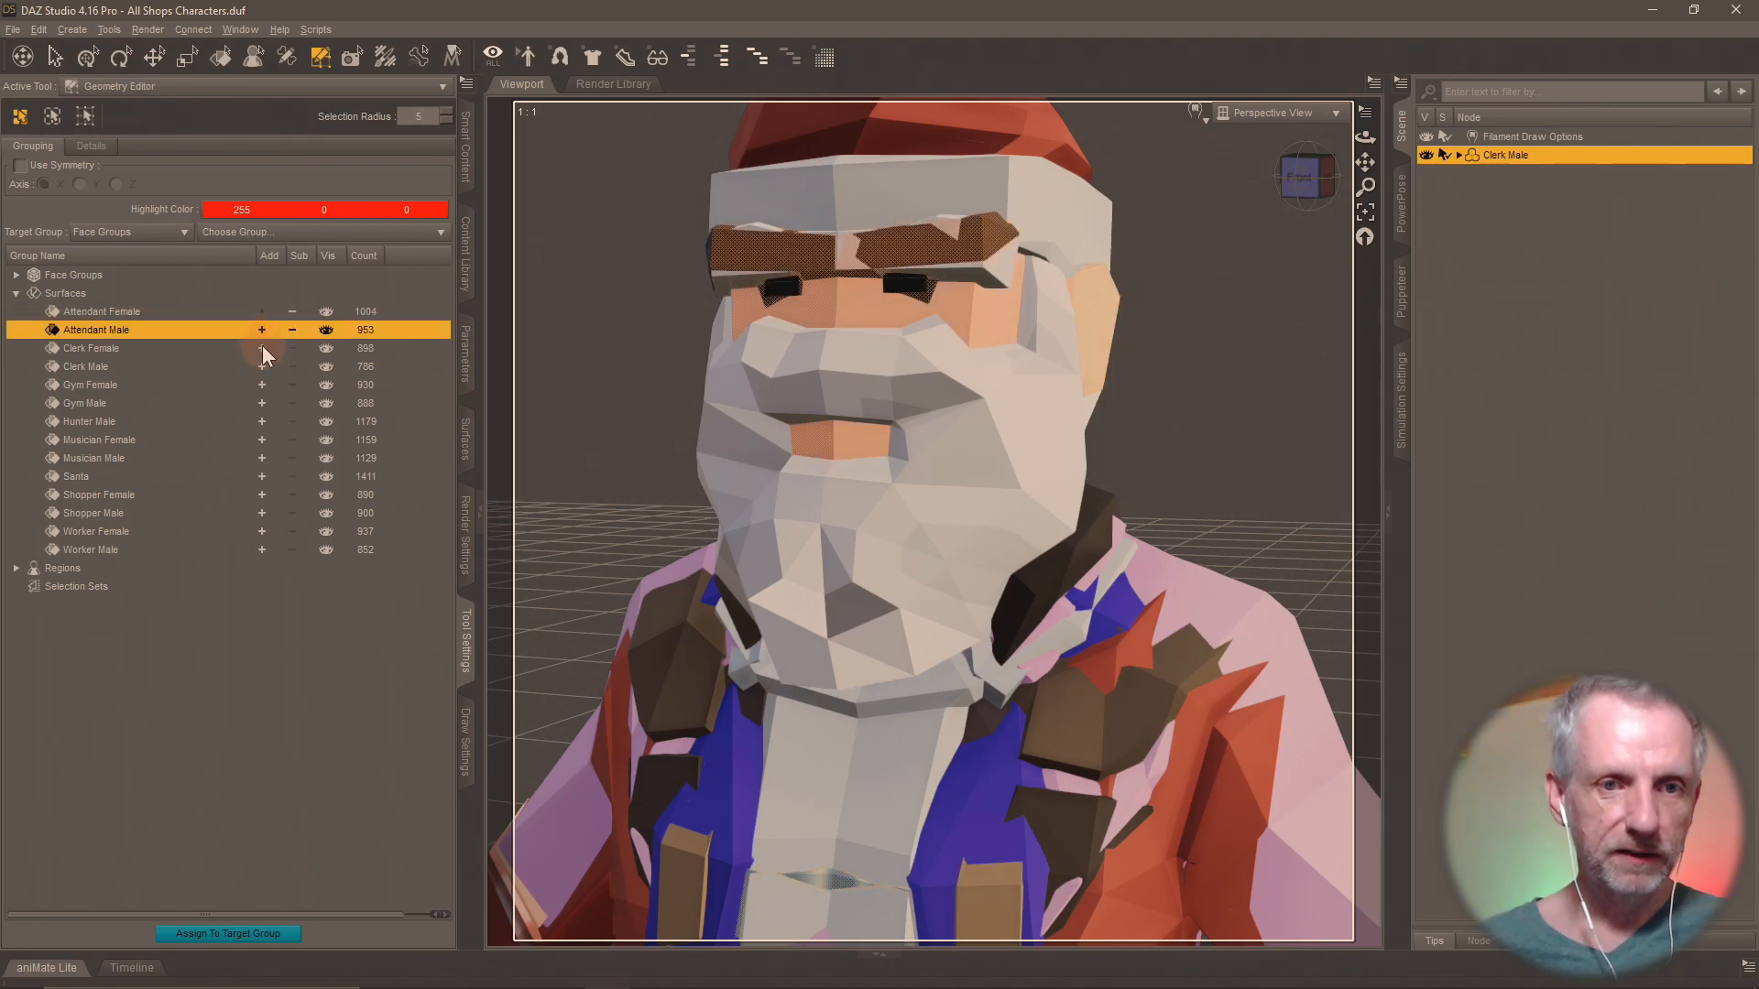
pyautogui.click(262, 348)
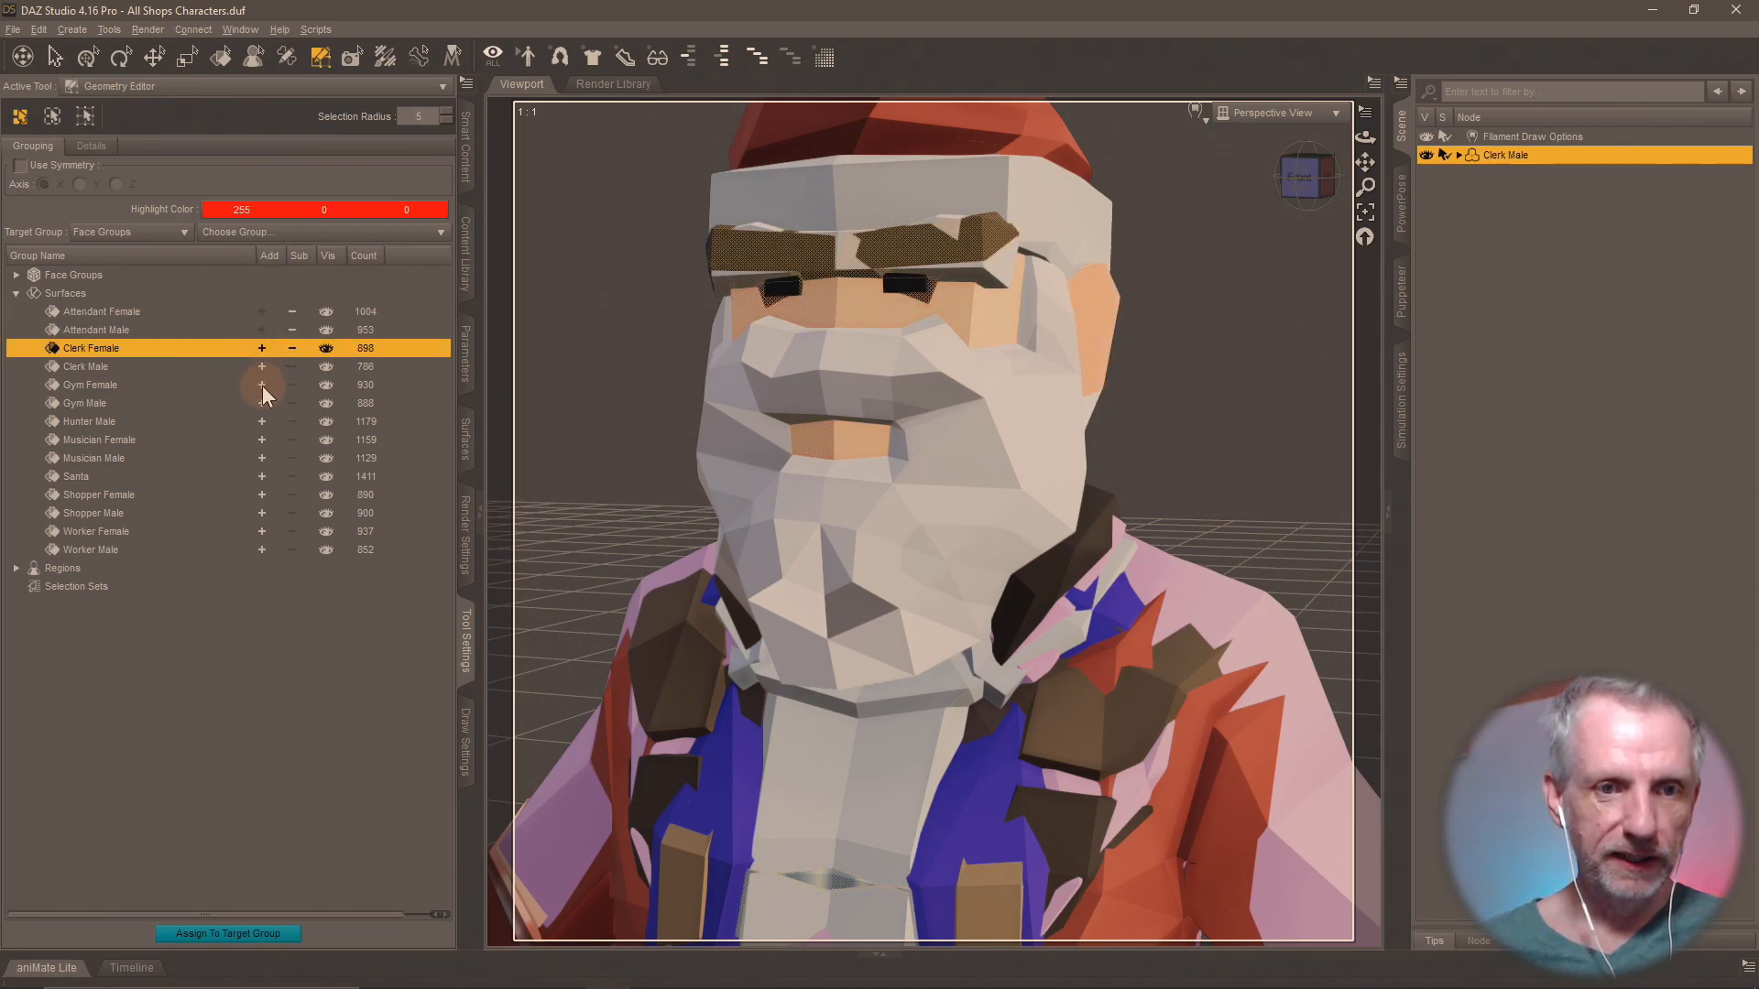
pyautogui.click(262, 385)
pyautogui.click(261, 403)
pyautogui.click(263, 422)
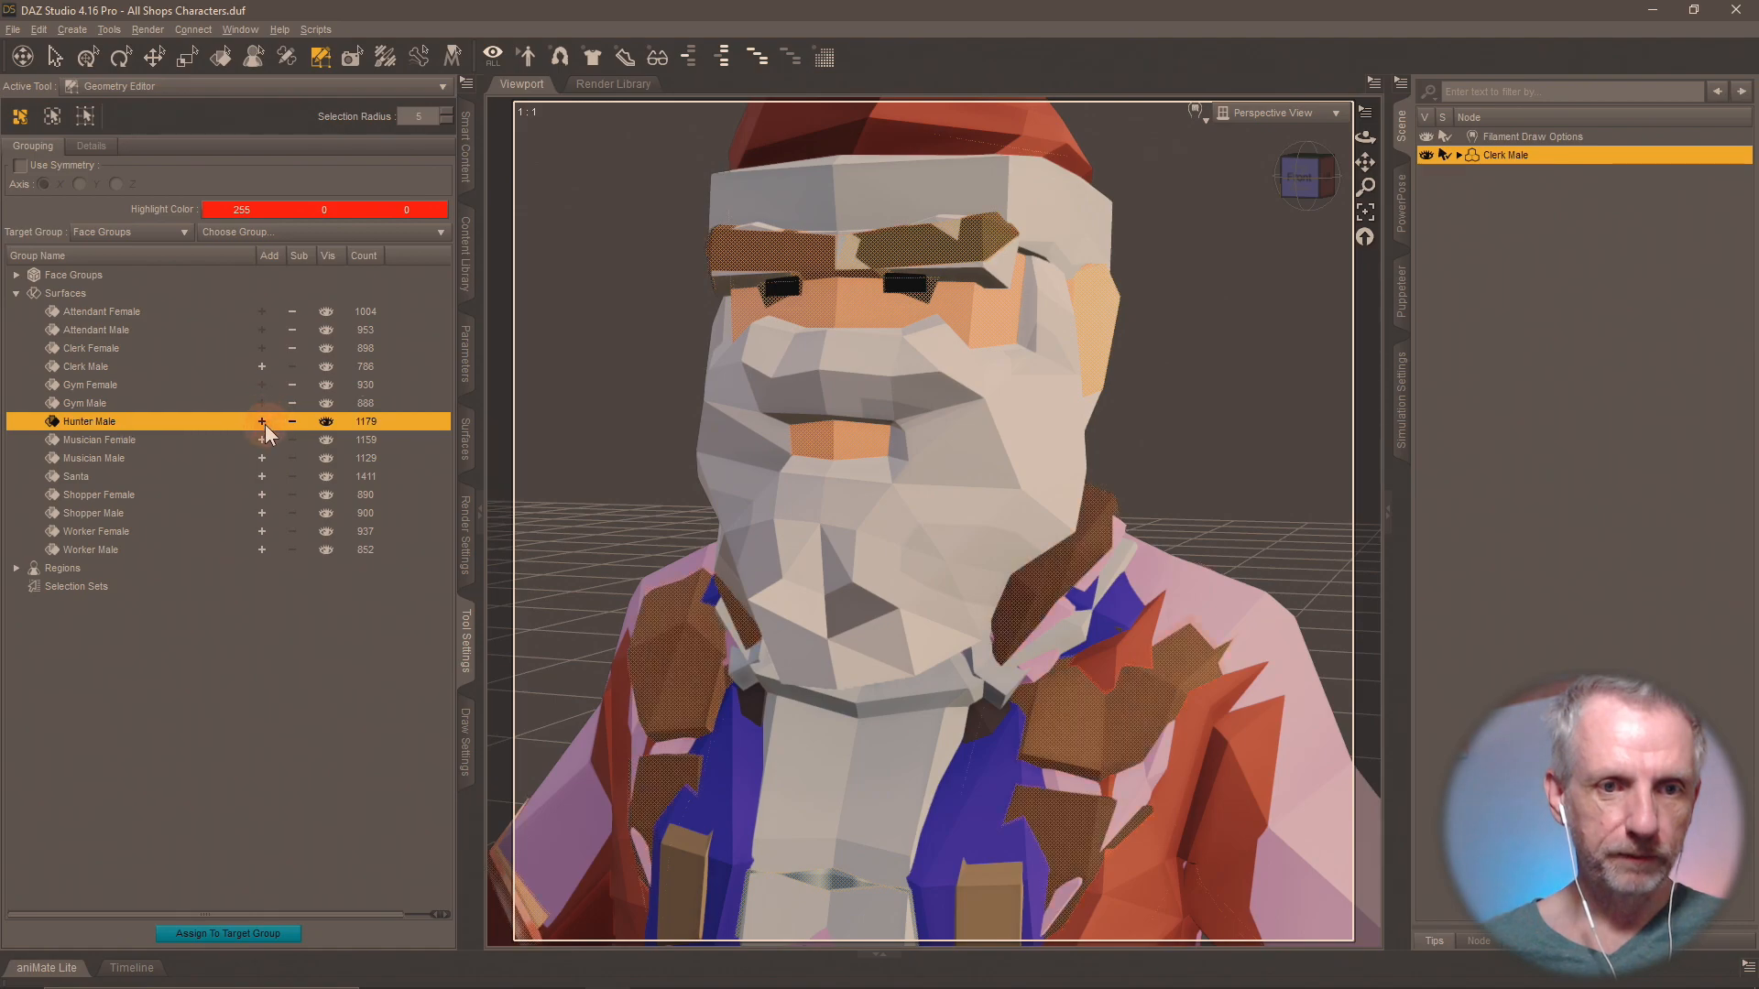
pyautogui.click(262, 440)
pyautogui.click(264, 458)
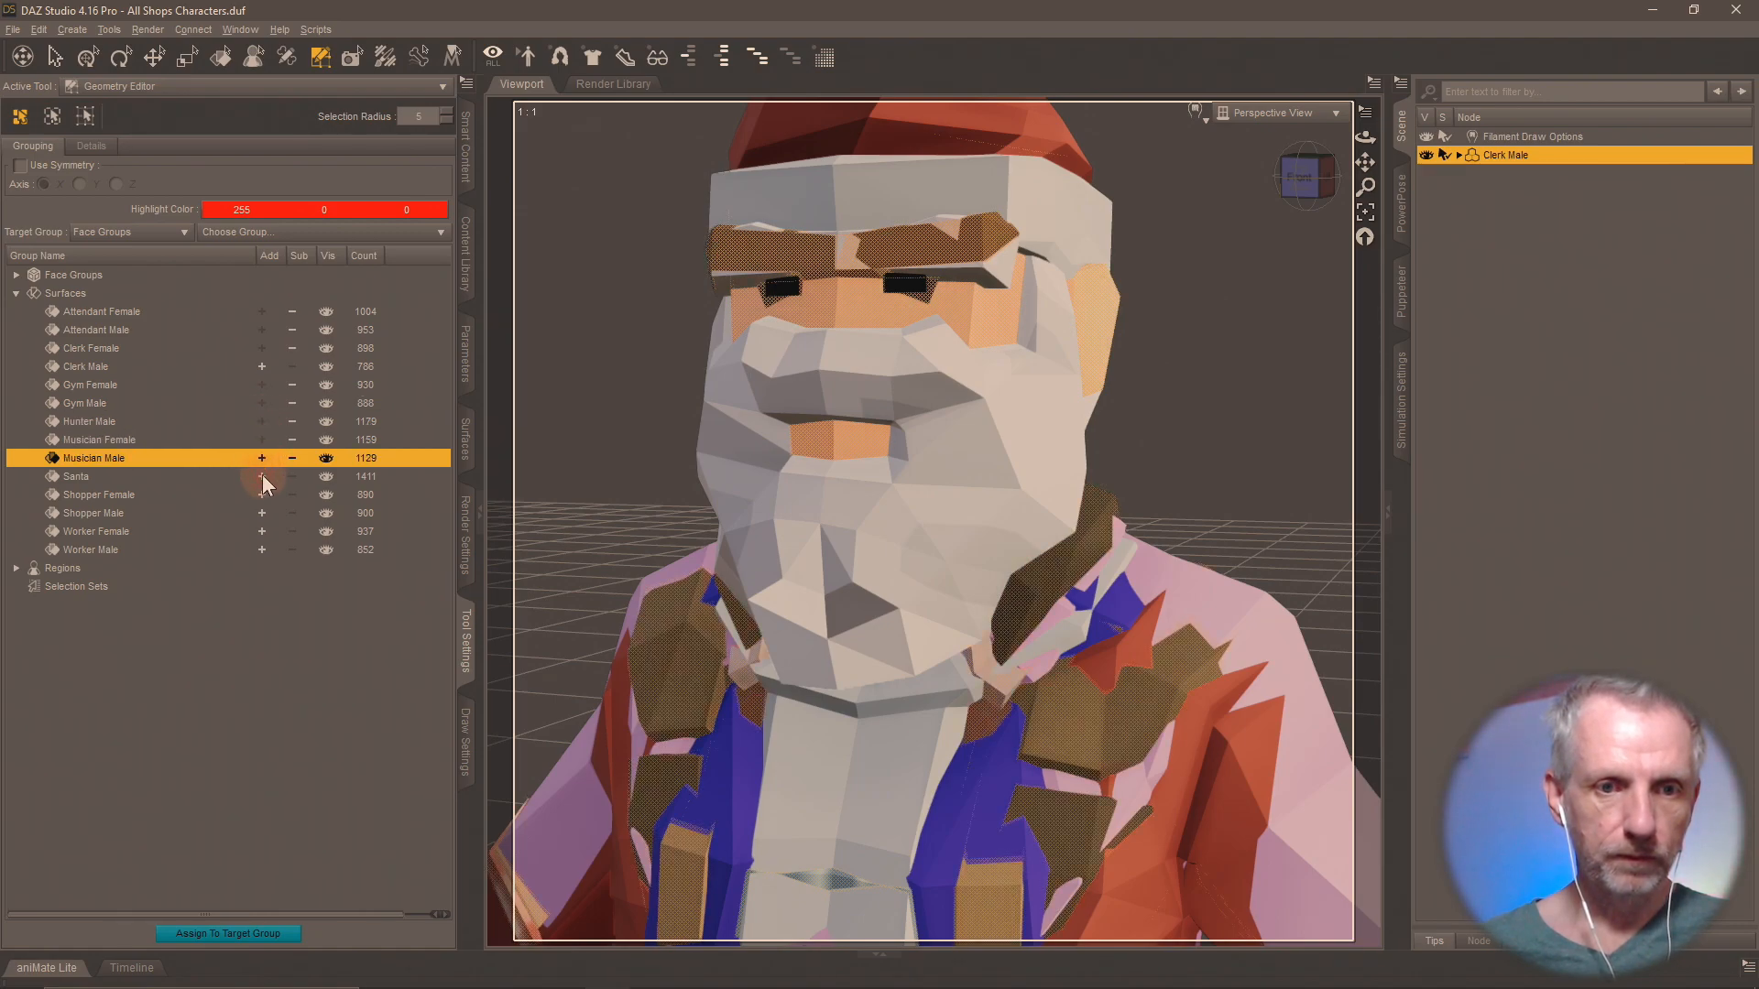
pyautogui.click(262, 476)
pyautogui.click(262, 494)
pyautogui.click(262, 513)
pyautogui.click(262, 531)
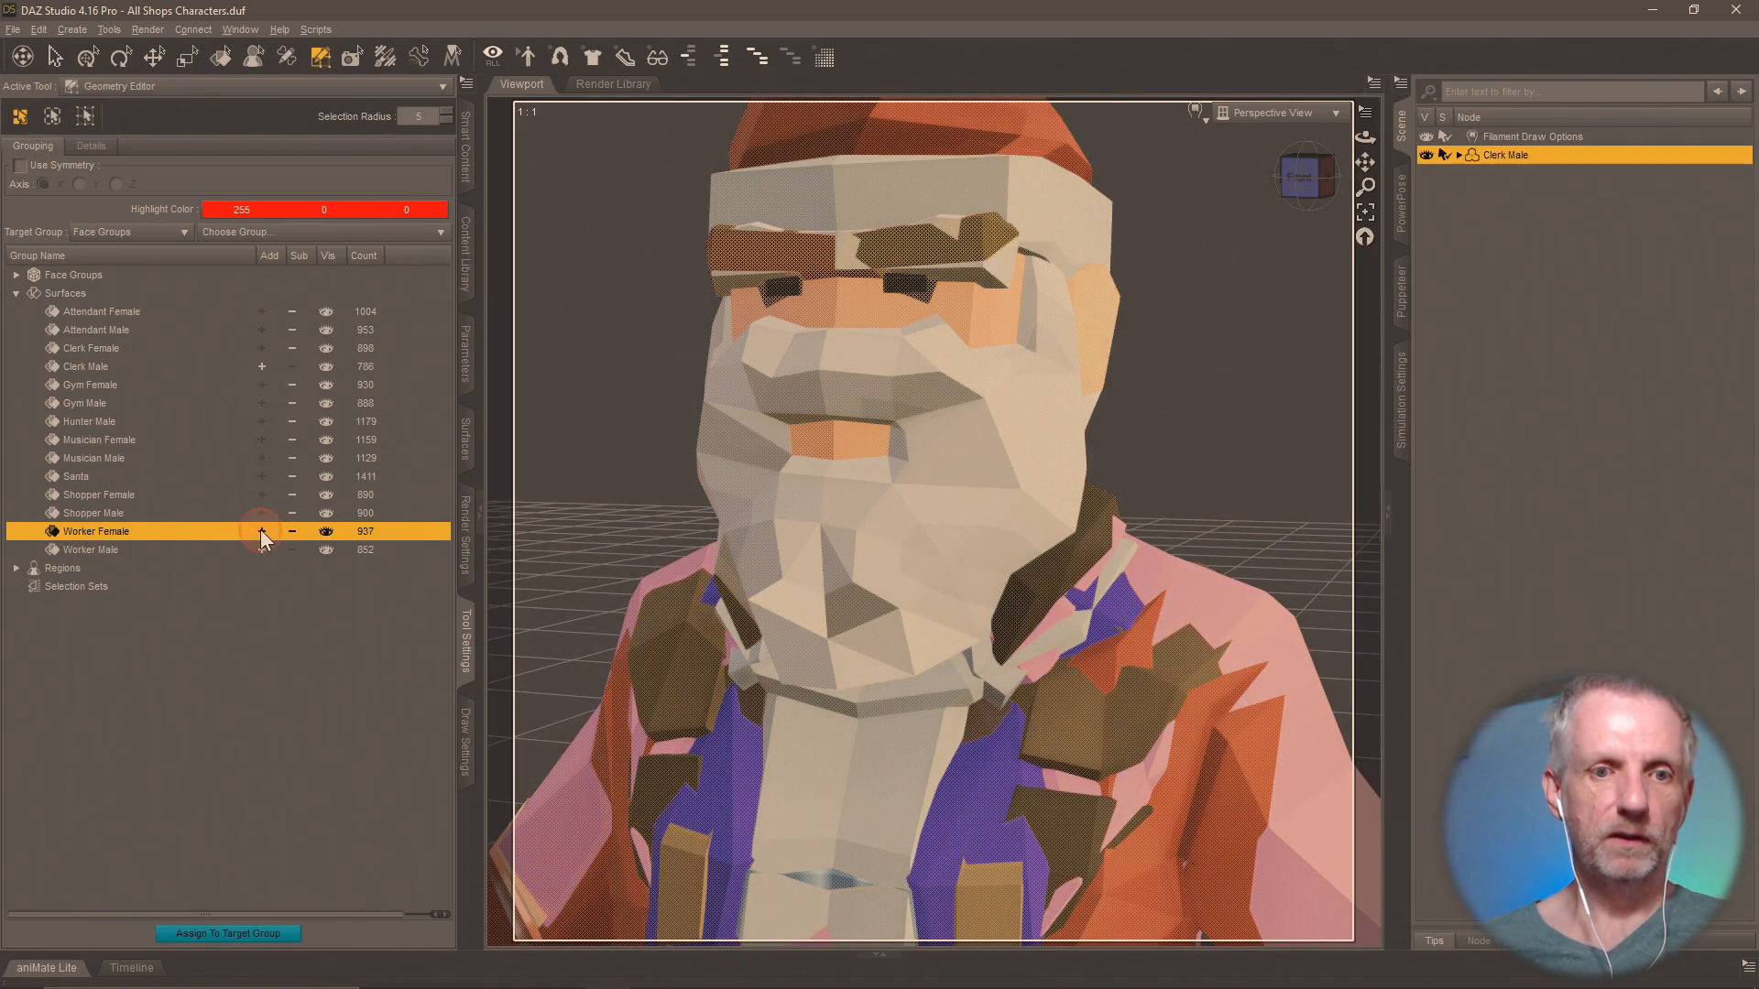
pyautogui.click(262, 549)
pyautogui.rightClick(781, 400)
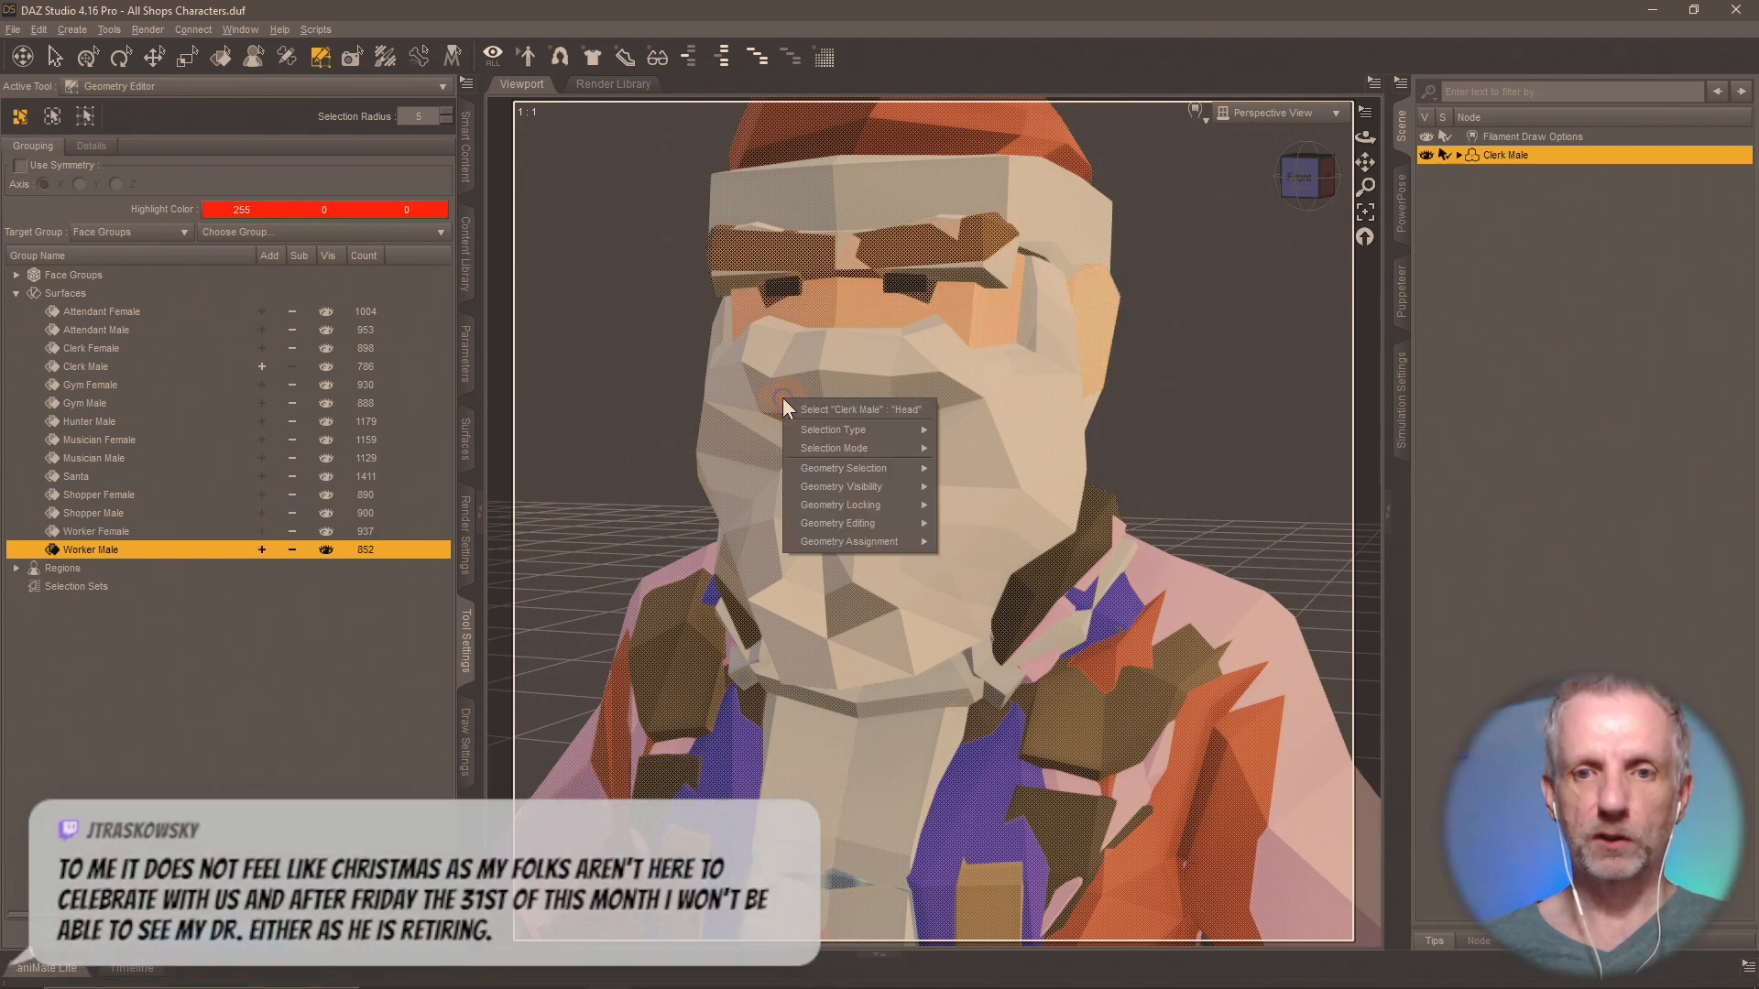
pyautogui.moveTo(857, 504)
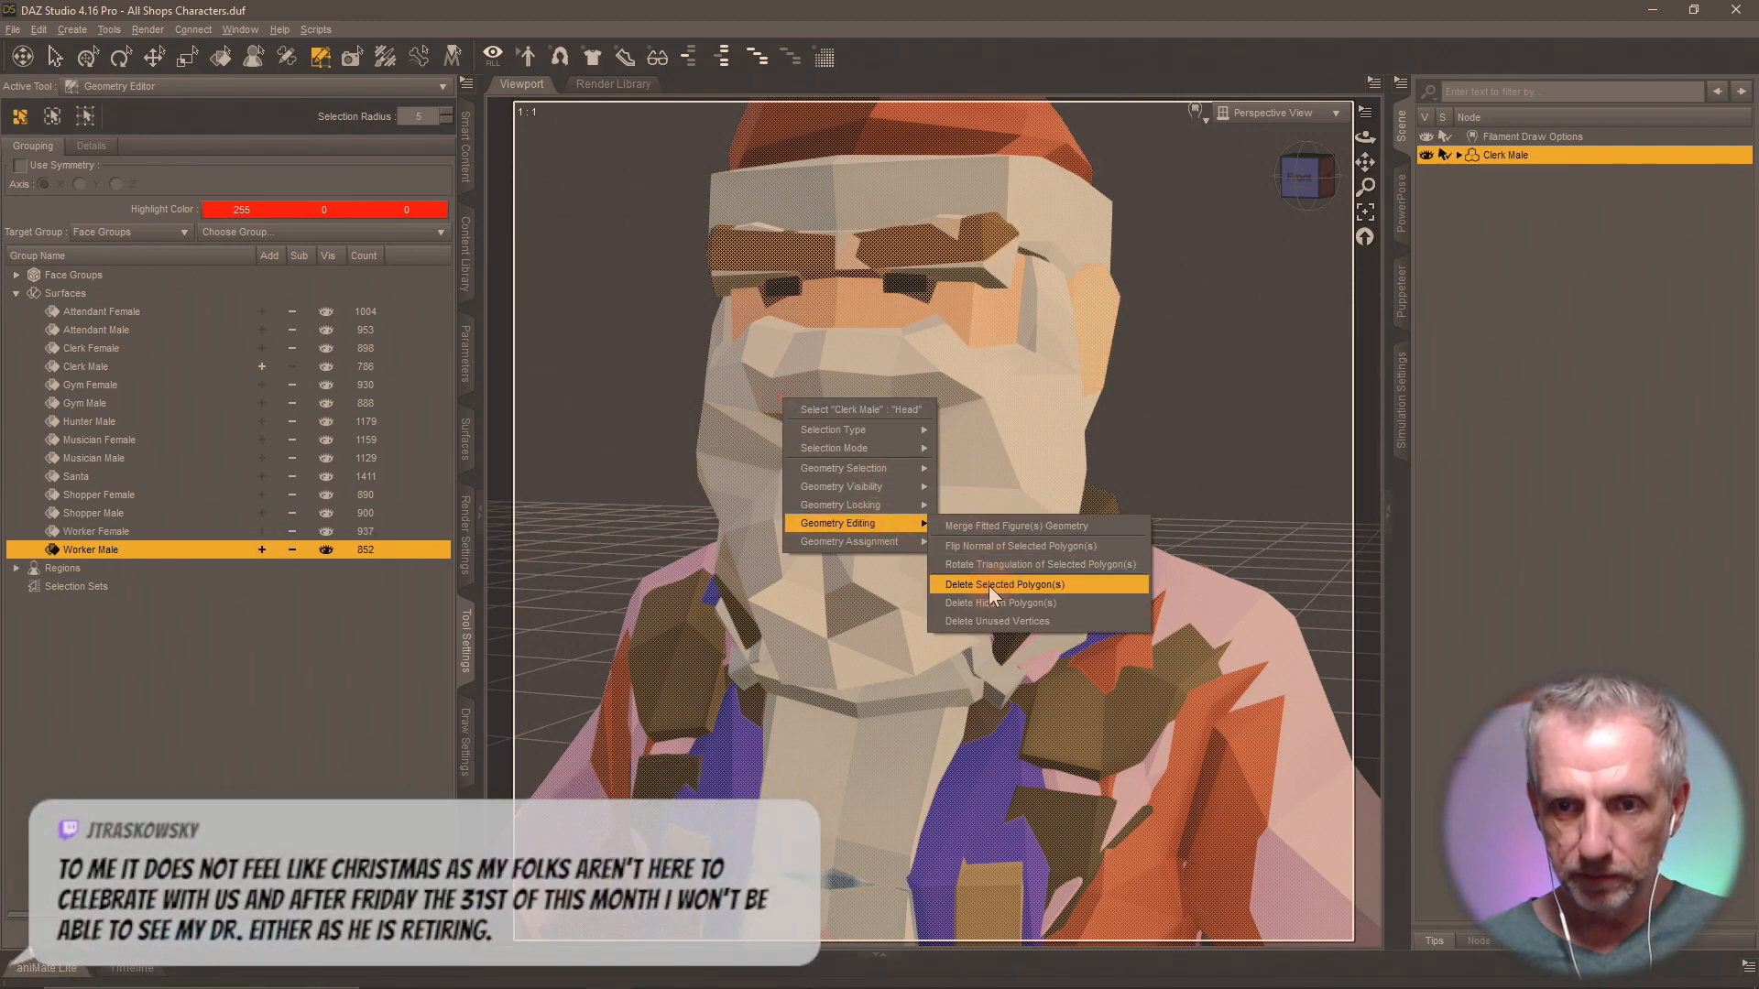
pyautogui.click(1042, 584)
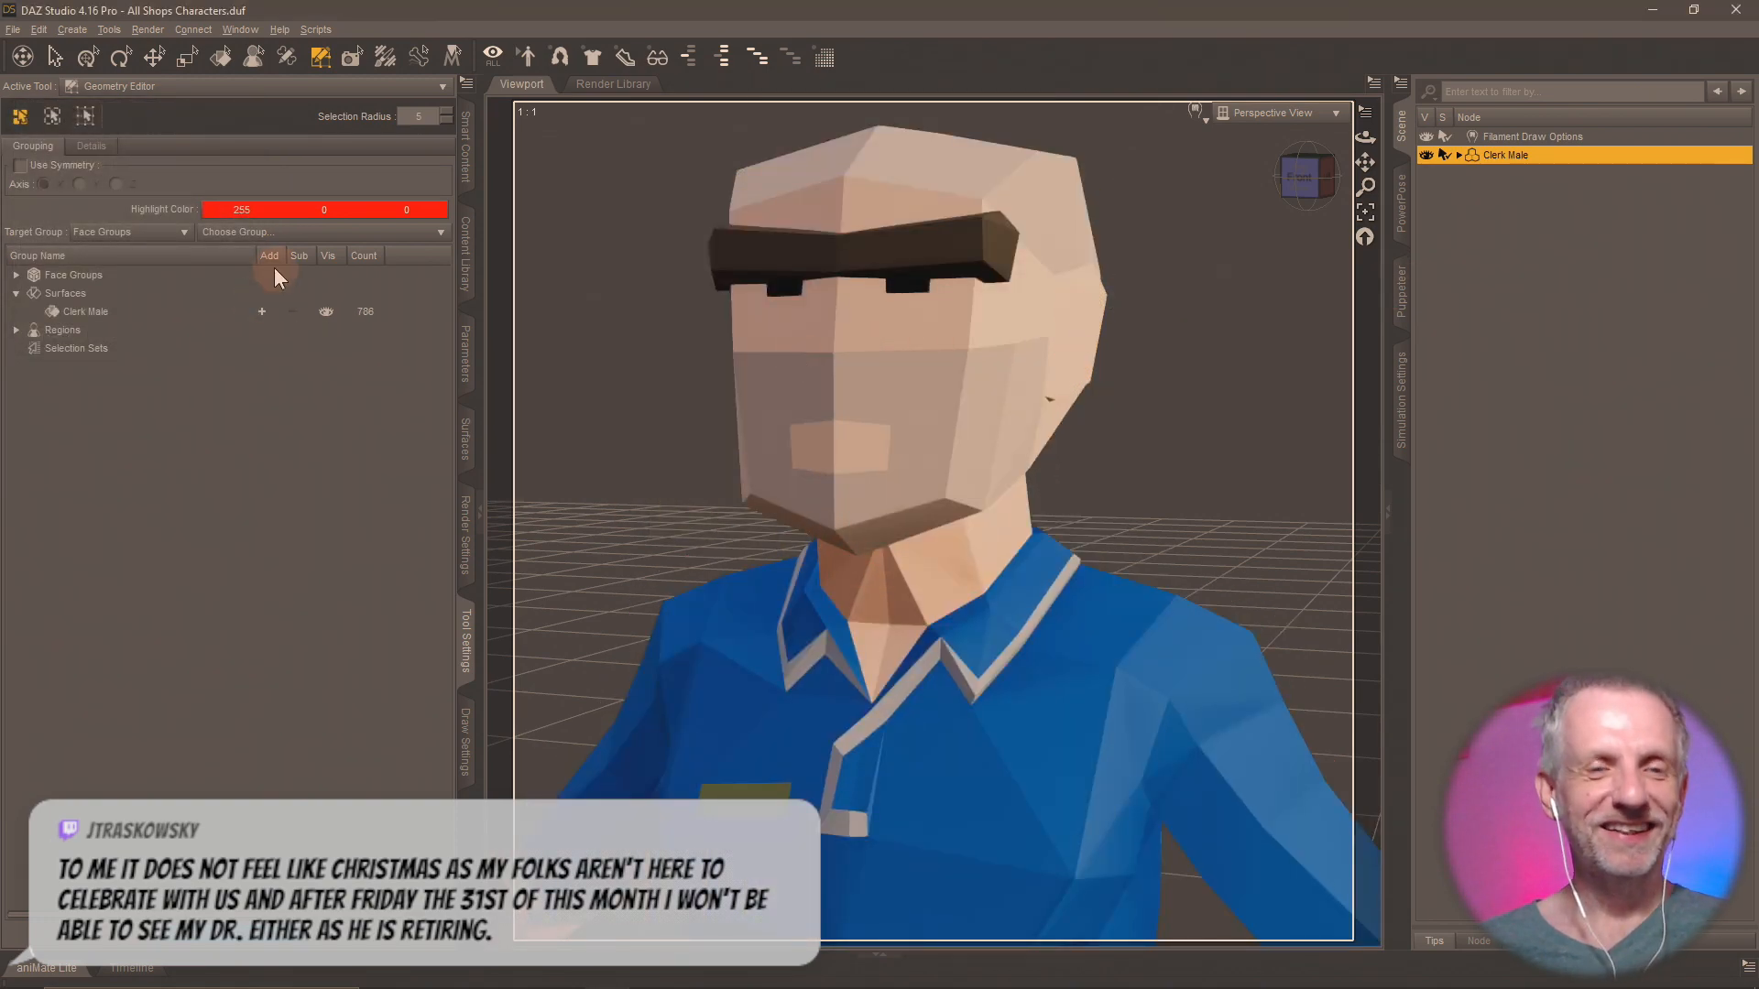
# Save the isolated figure as a scene subset named Clerk Male in the Shops Pack folder.
pyautogui.click(464, 253)
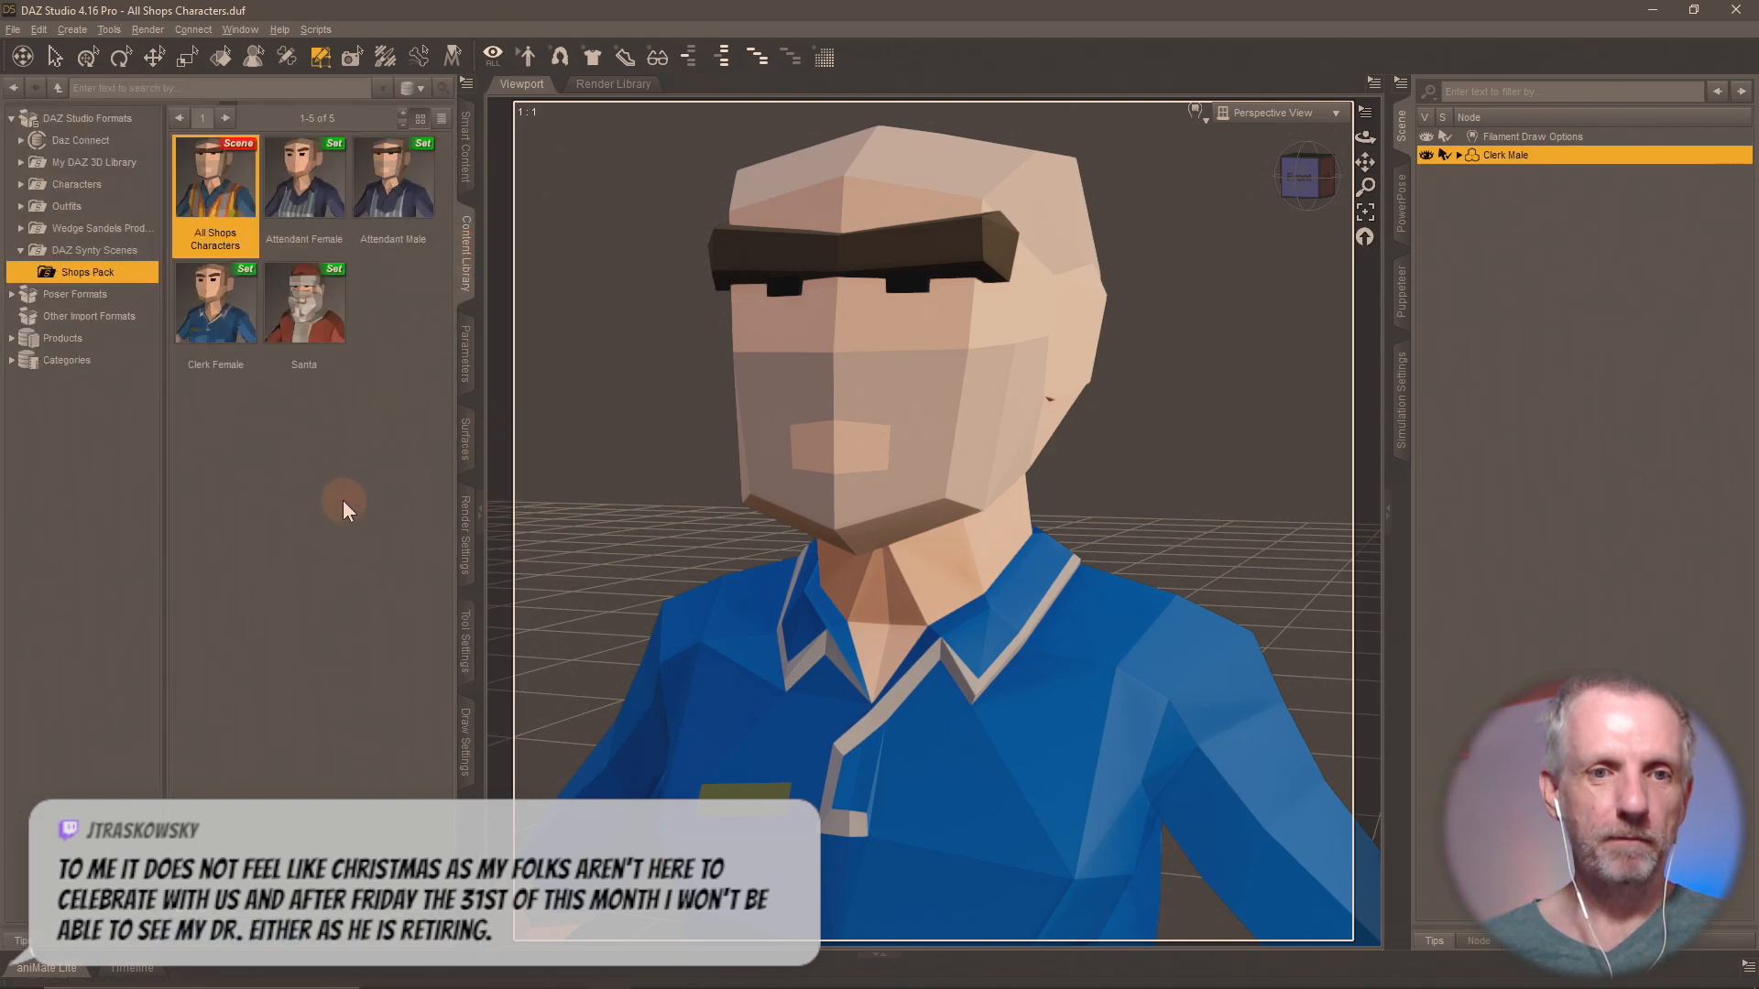
pyautogui.click(179, 911)
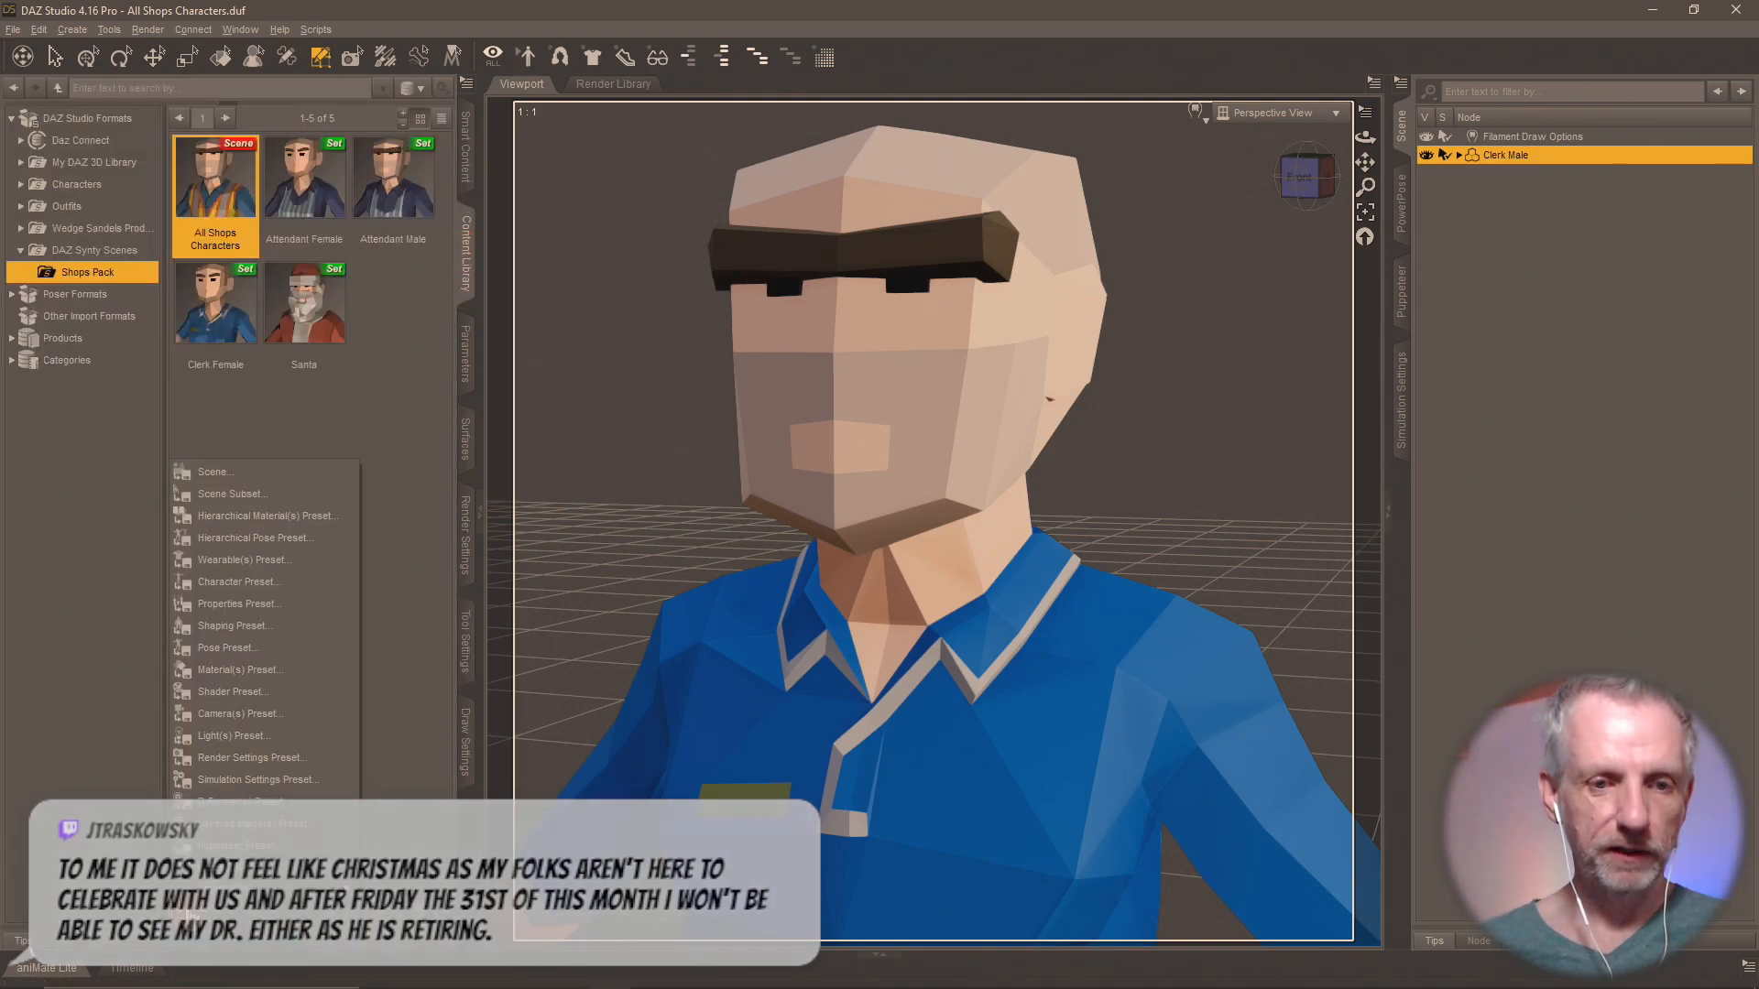
pyautogui.click(293, 492)
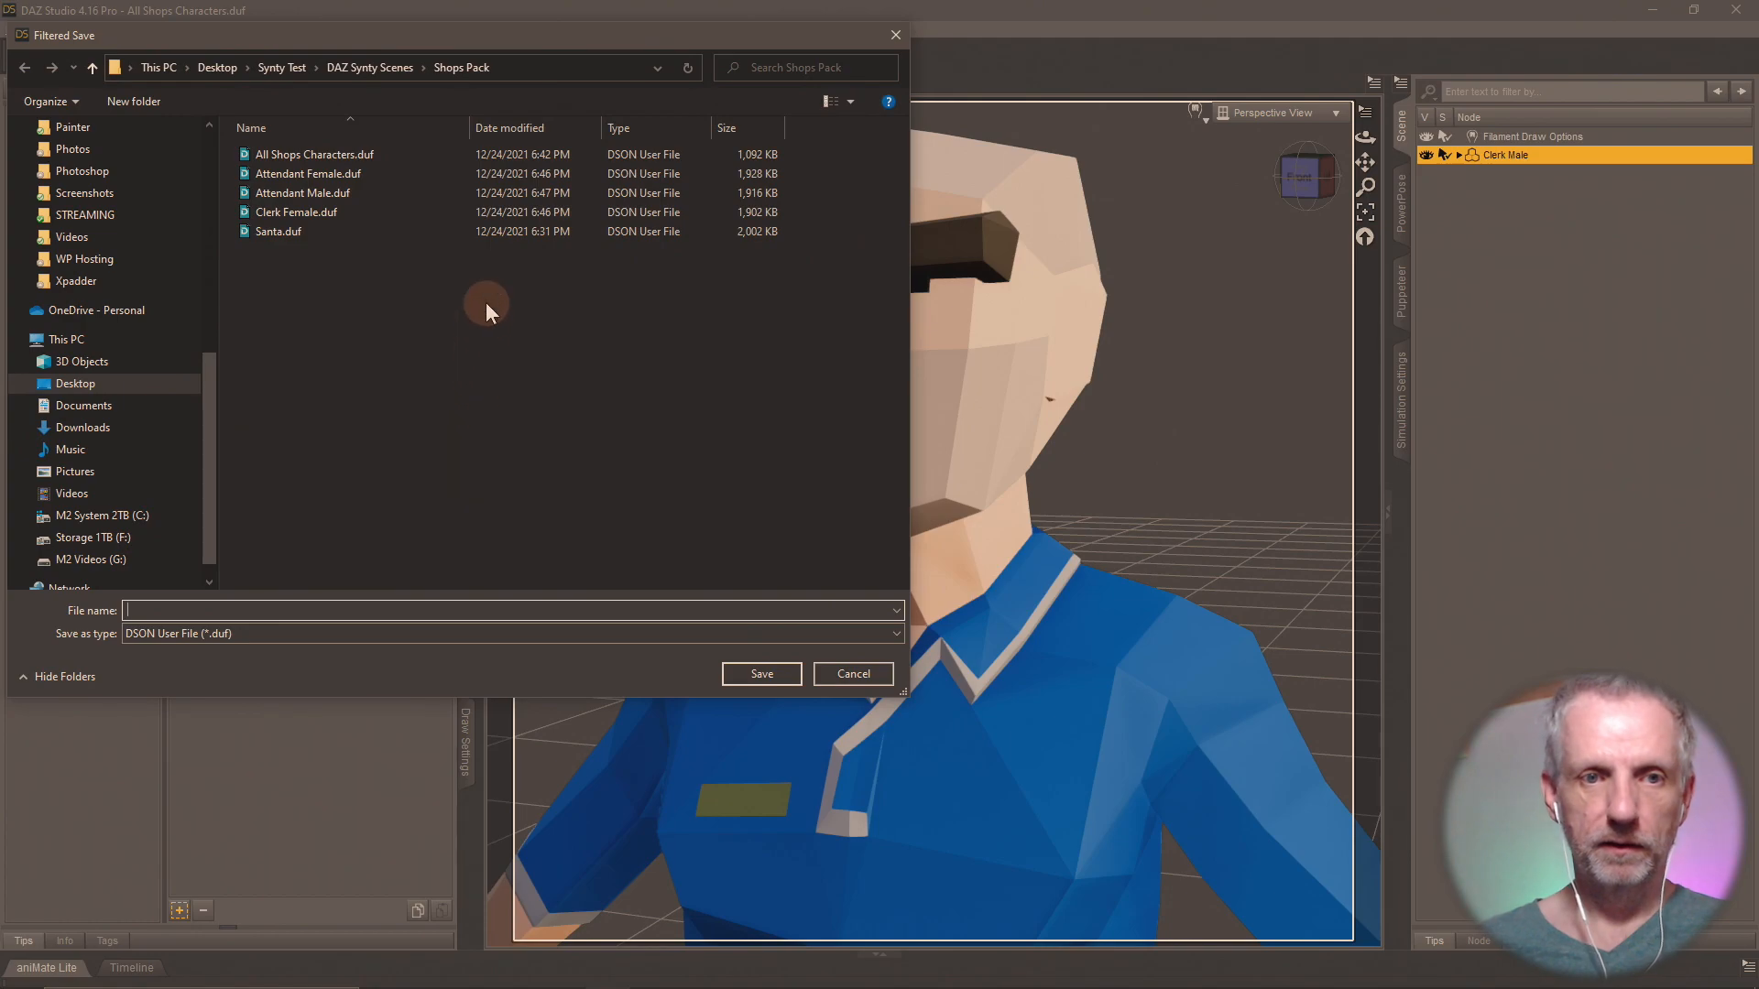
pyautogui.write('Cle')
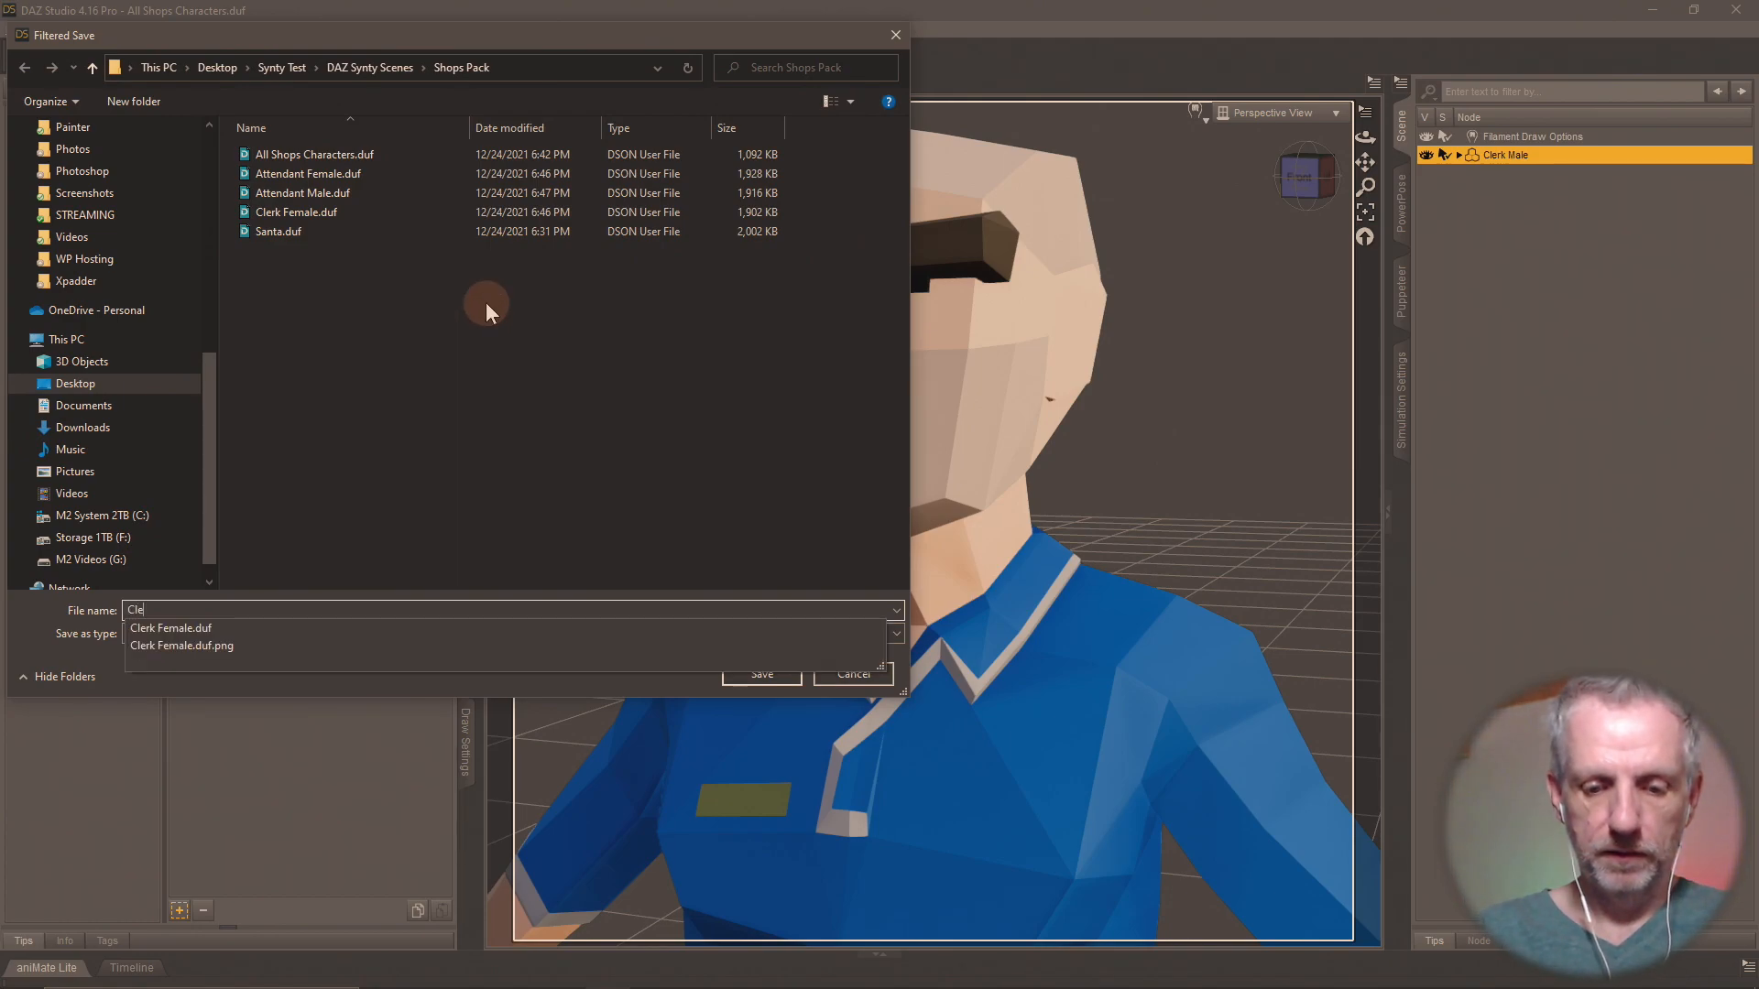
pyautogui.write('rk Male')
pyautogui.press('Return')
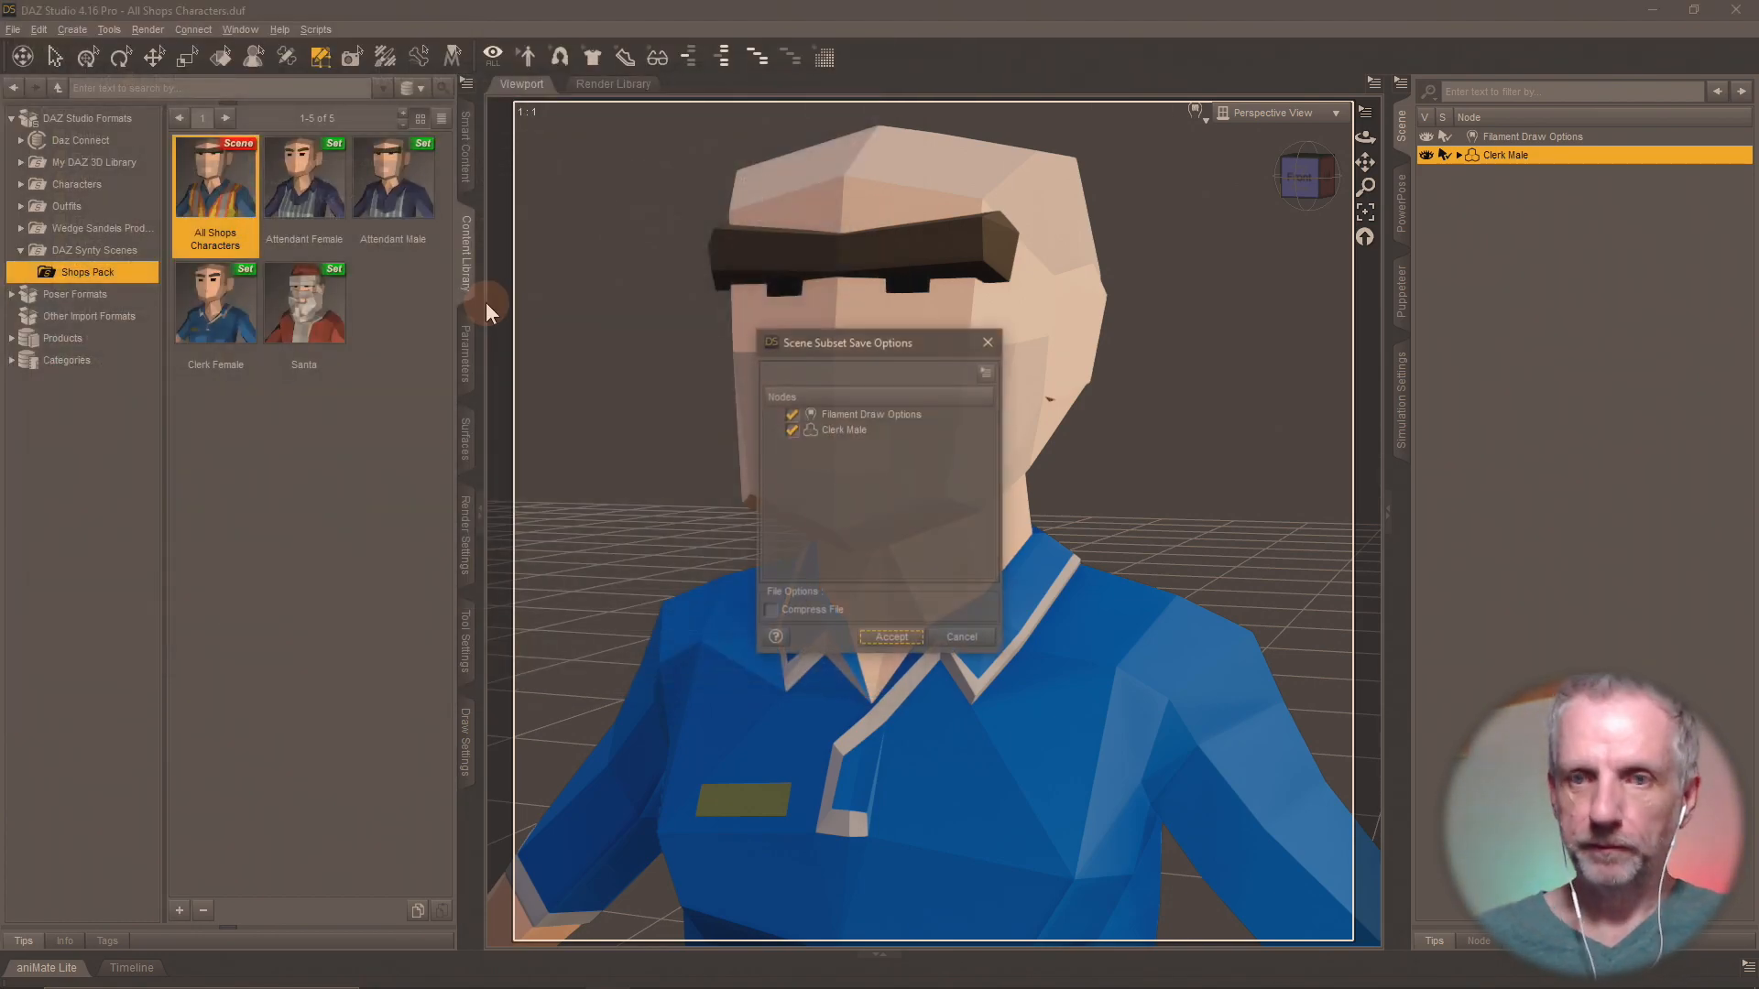
pyautogui.click(892, 638)
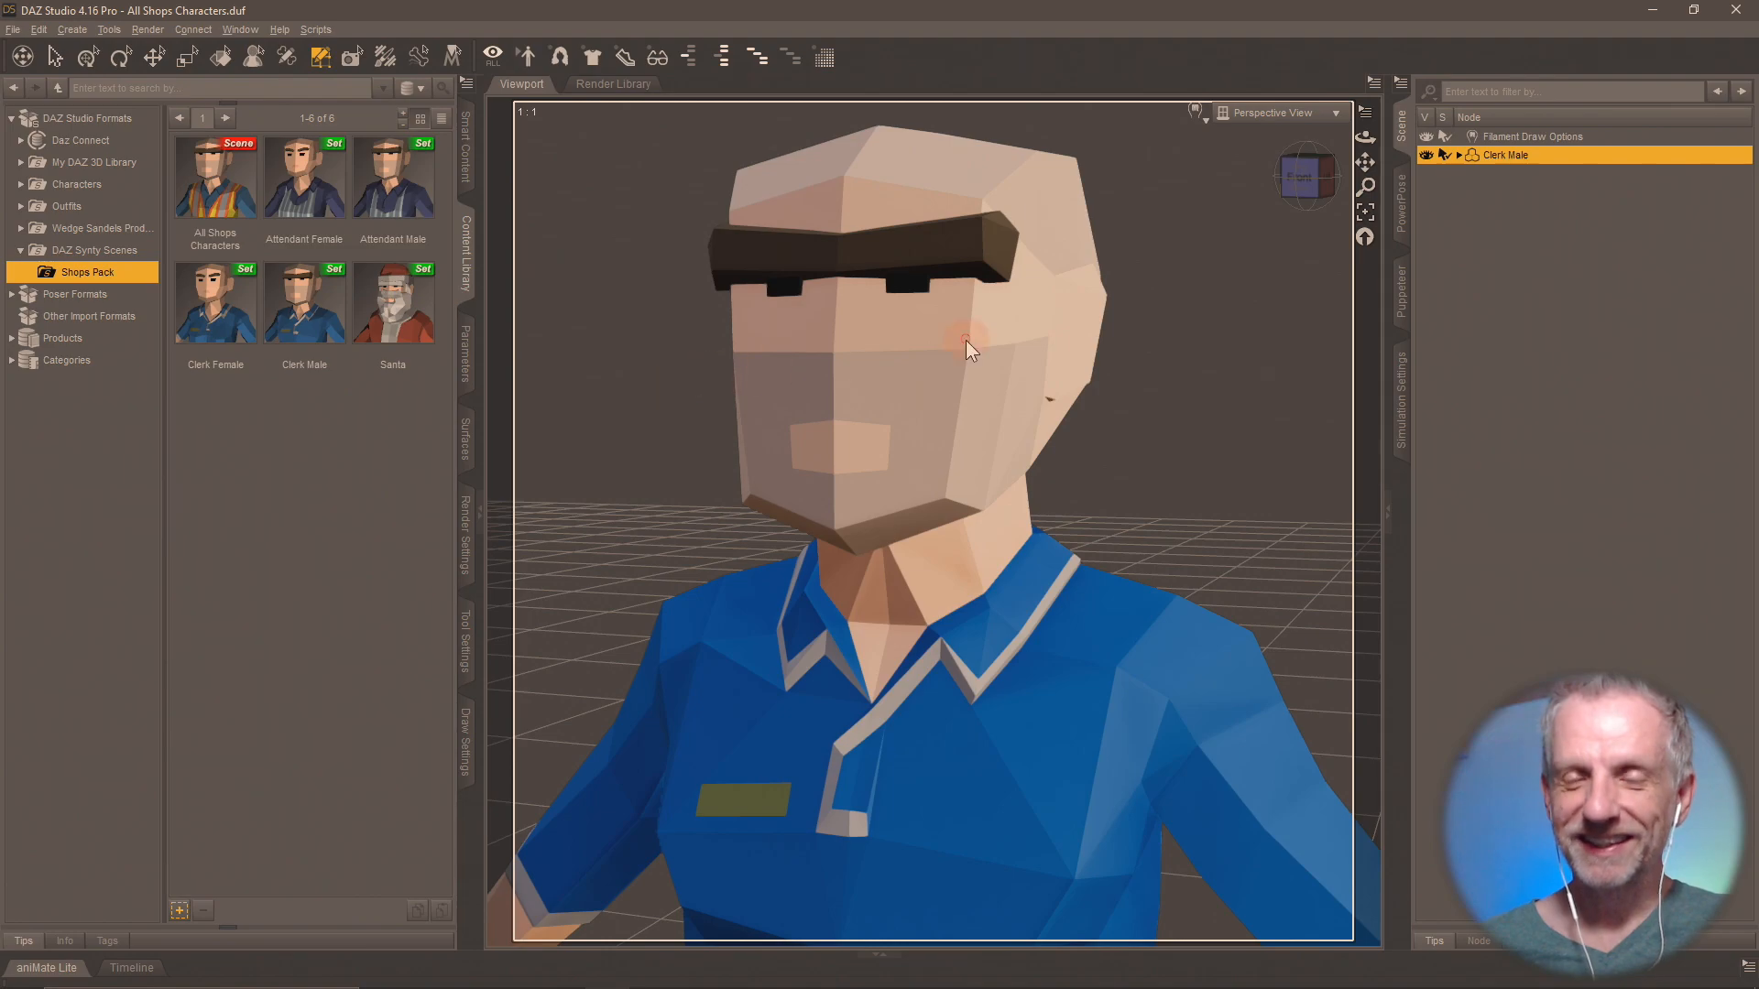
# Reload the All Shops Characters scene without saving the current one, and display its surface groups in the Geometry Editor.
pyautogui.doubleClick(220, 183)
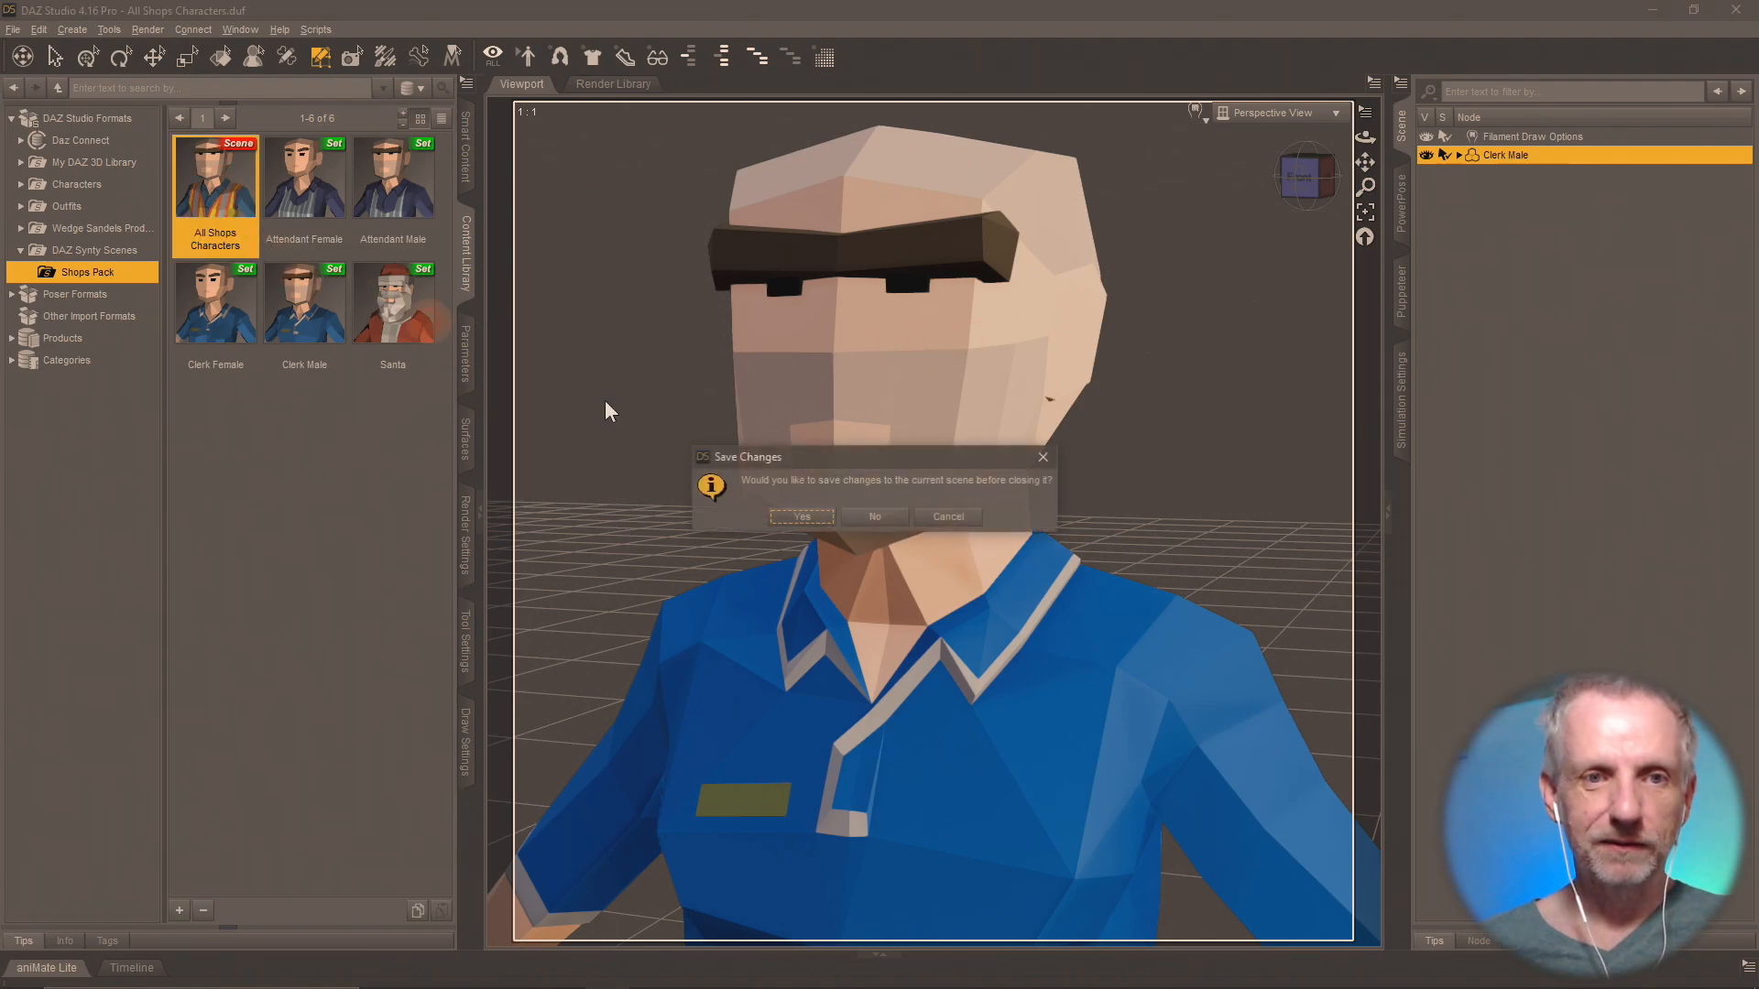
pyautogui.click(875, 517)
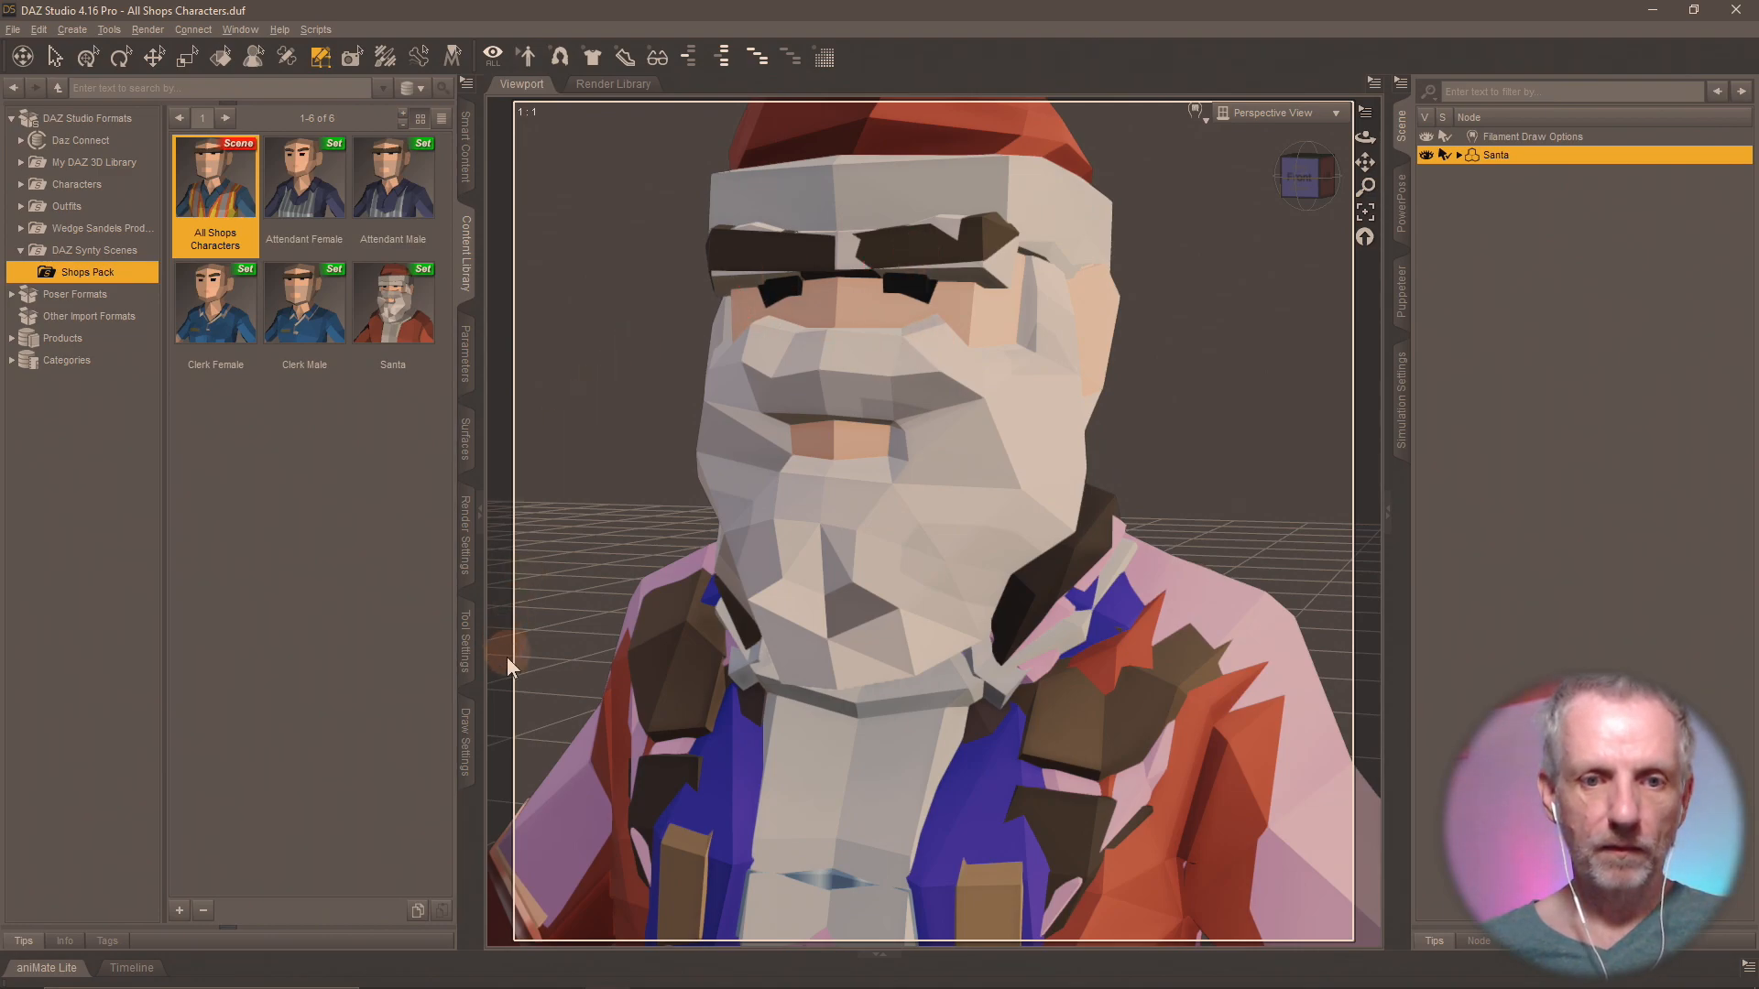
pyautogui.click(464, 641)
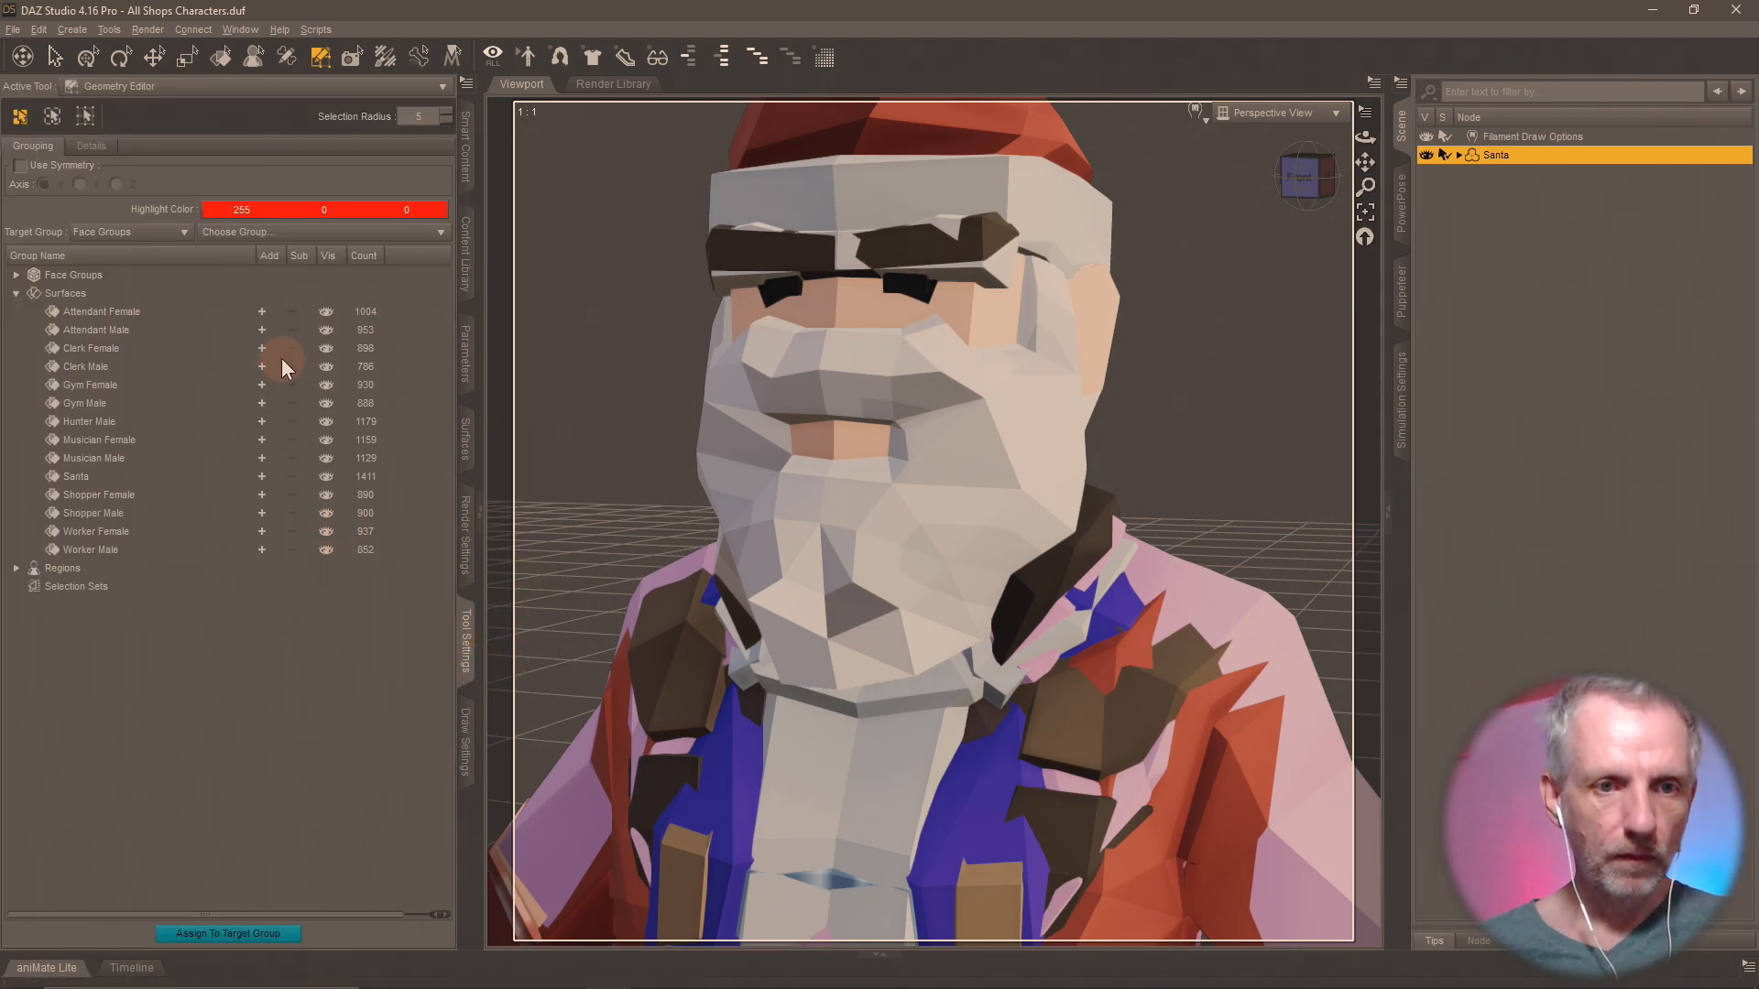
# Select the polygons of every surface group except Gym Female and delete them from the figure.
pyautogui.click(262, 311)
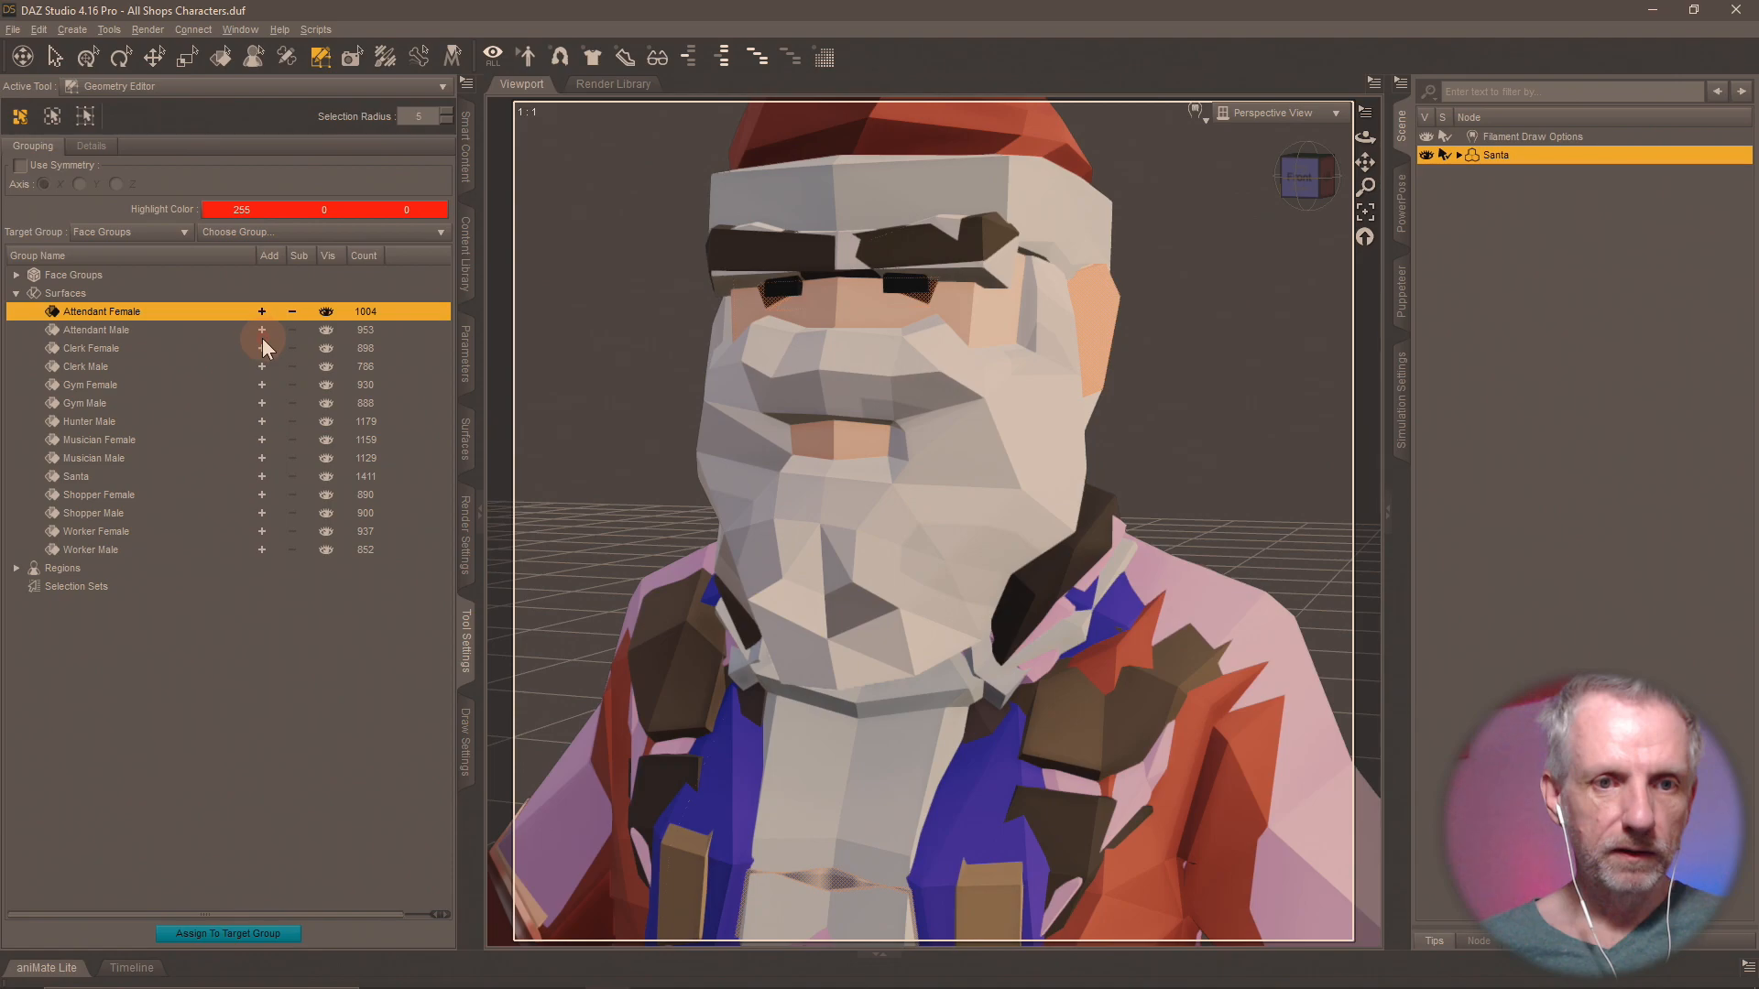
pyautogui.click(264, 331)
pyautogui.click(262, 348)
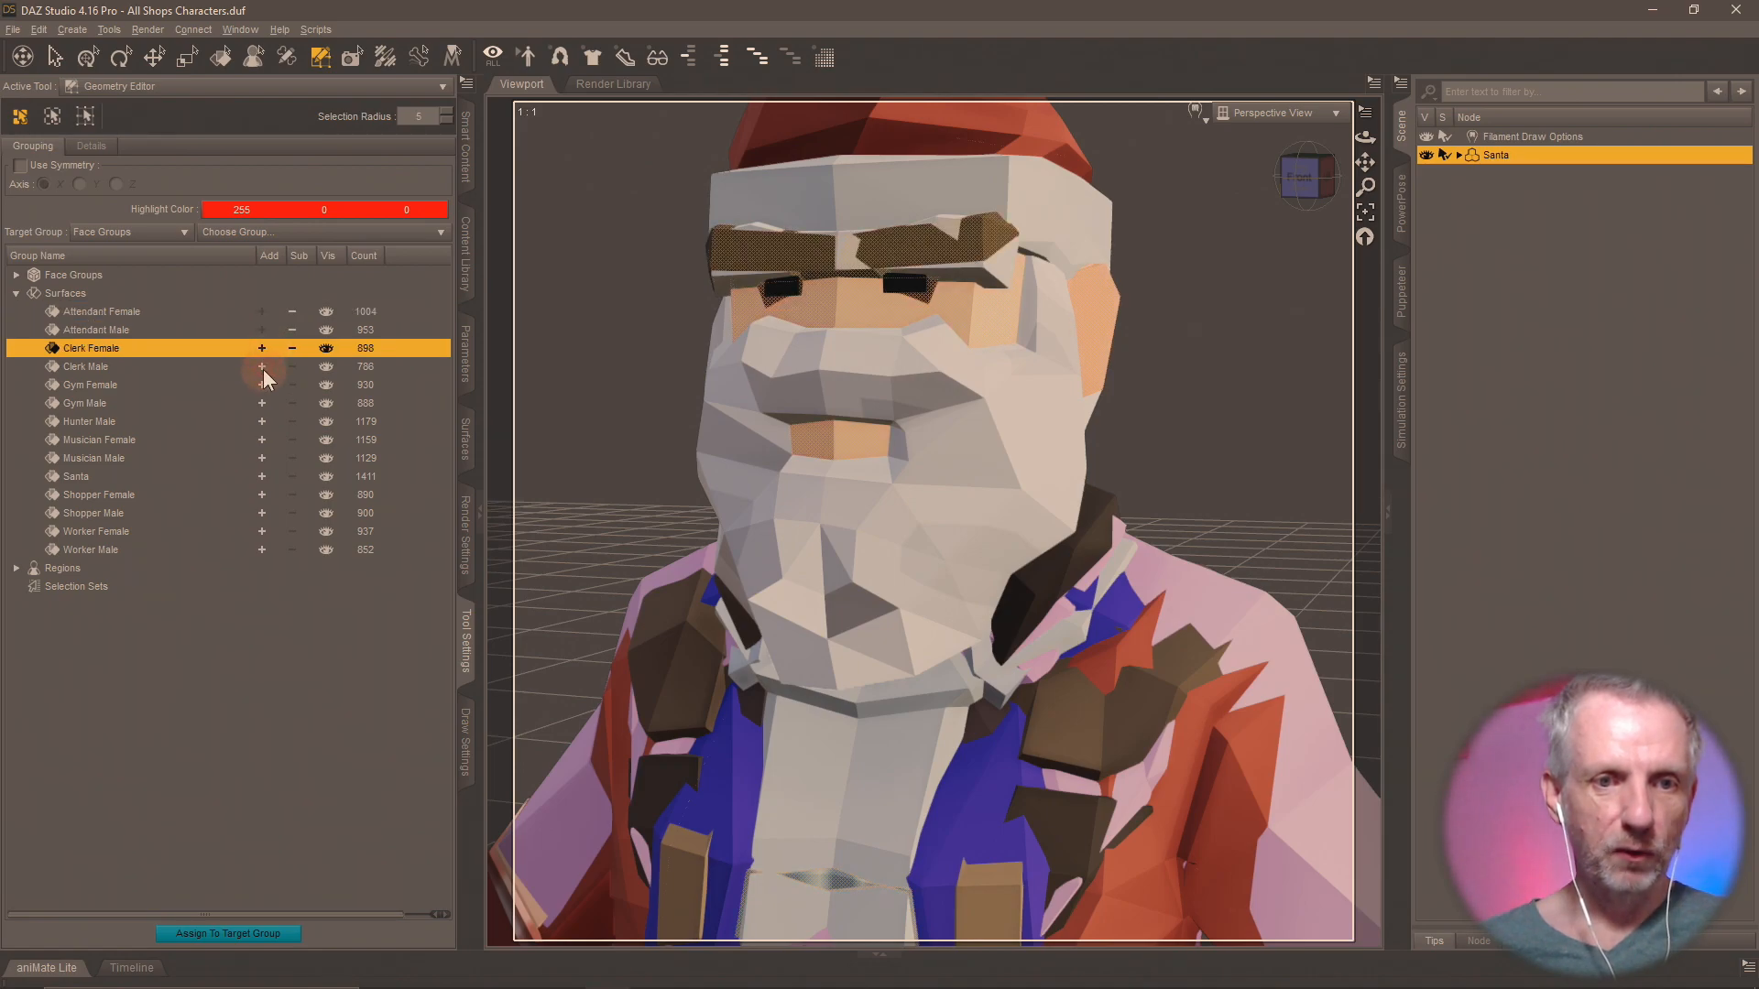
pyautogui.click(262, 368)
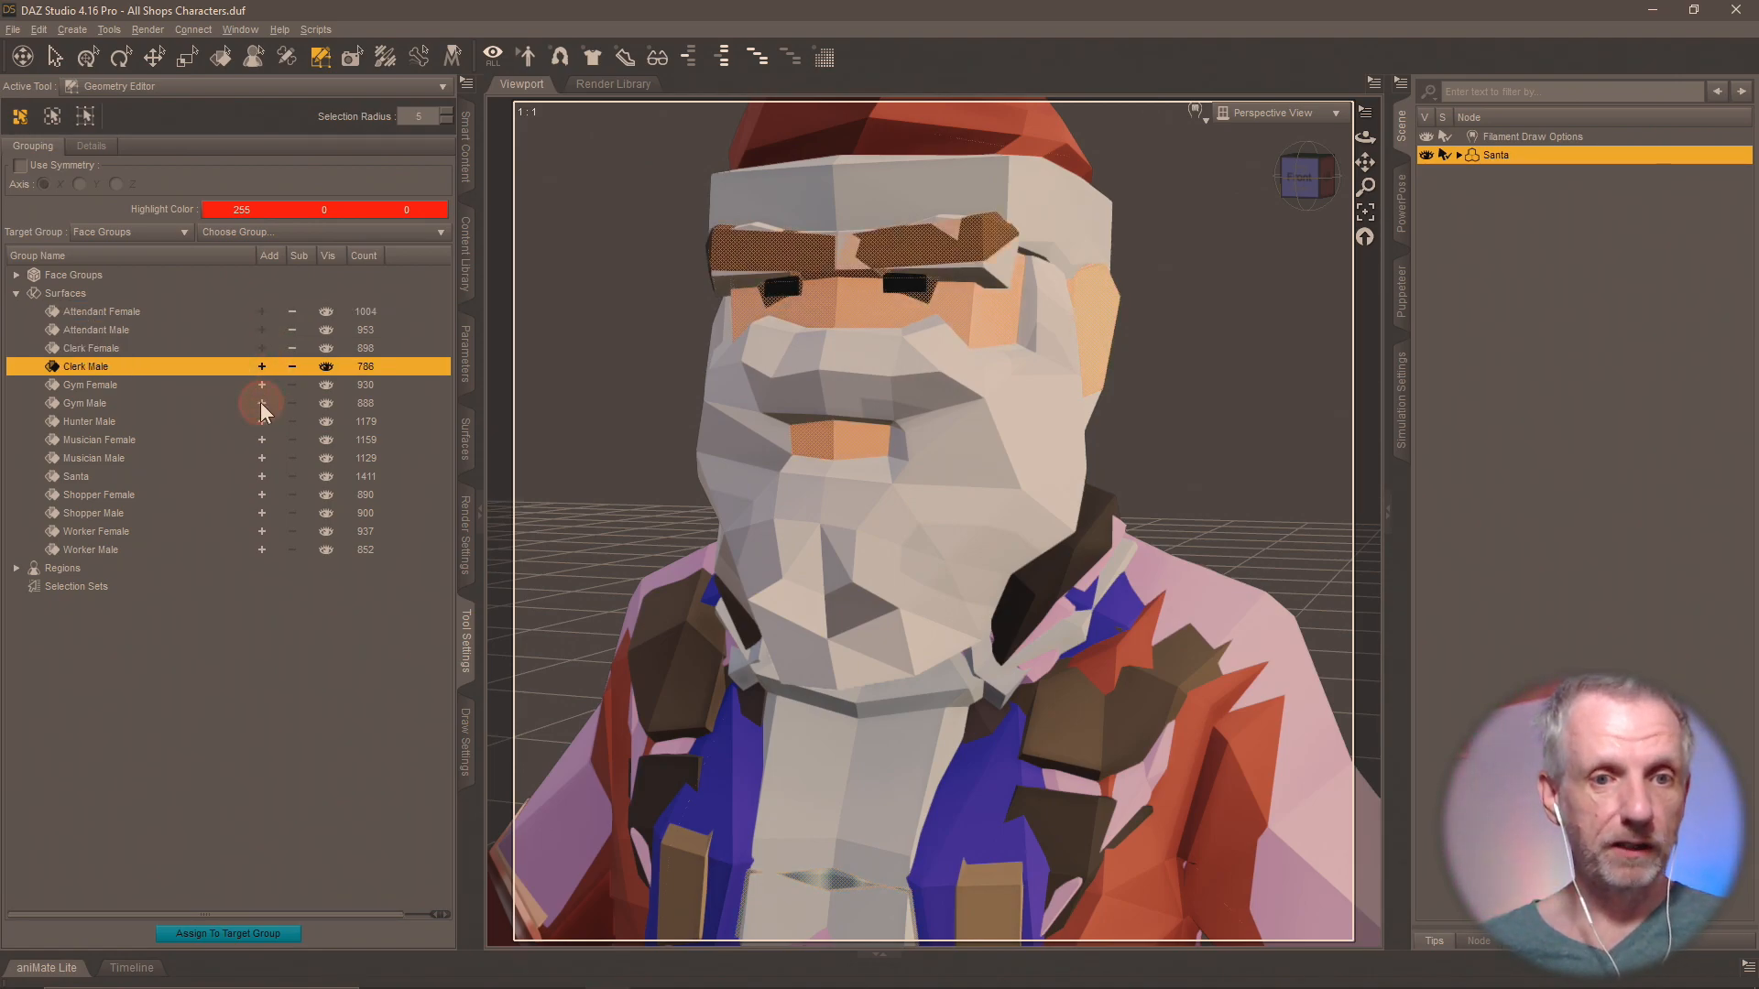
pyautogui.click(262, 403)
pyautogui.click(261, 421)
pyautogui.click(261, 439)
pyautogui.click(261, 458)
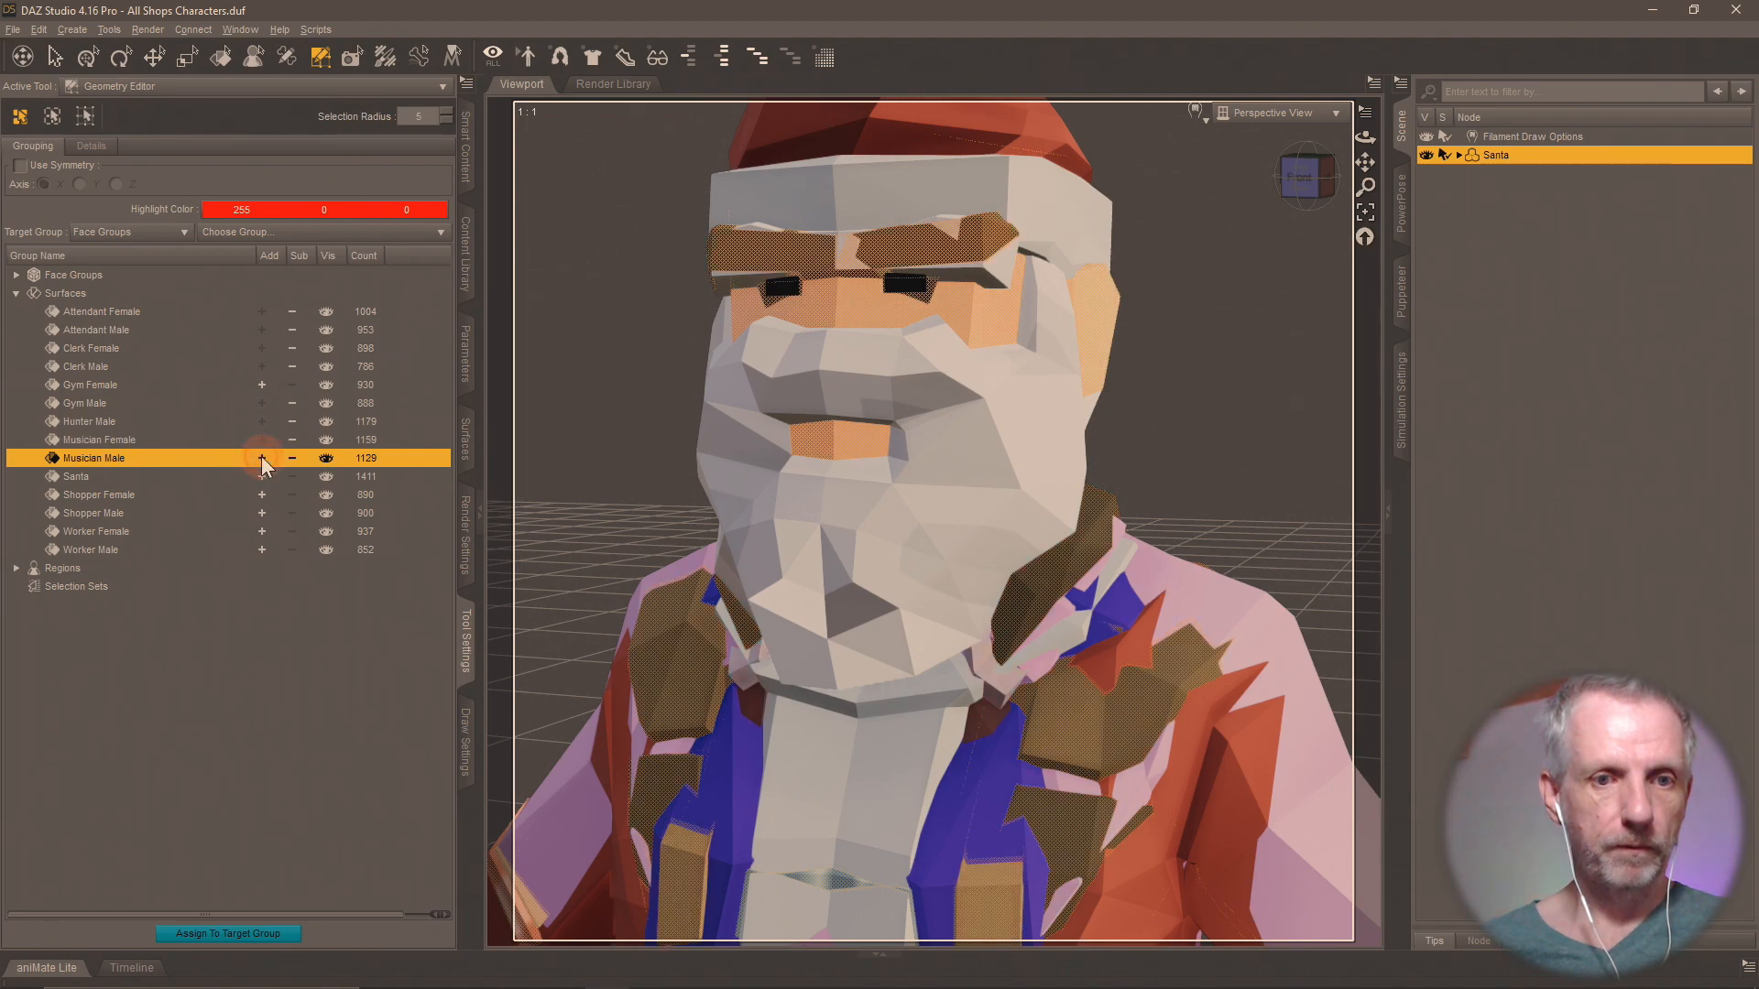
pyautogui.click(262, 476)
pyautogui.click(262, 495)
pyautogui.click(262, 514)
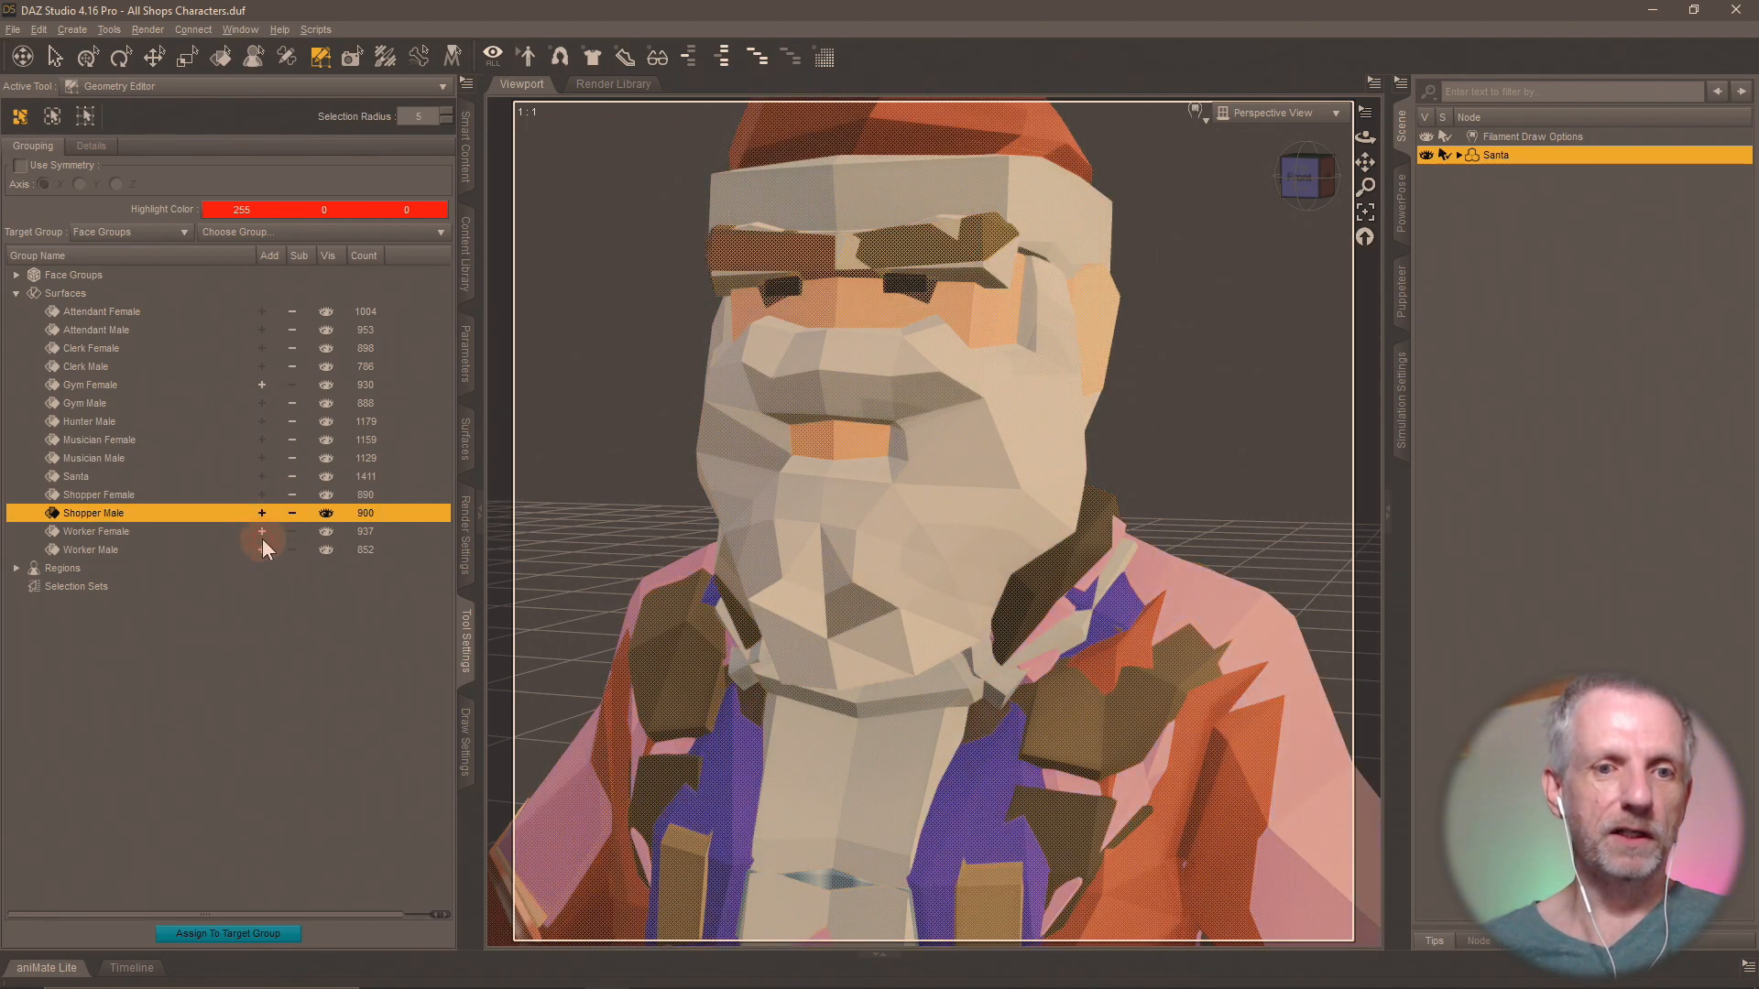
pyautogui.click(262, 531)
pyautogui.click(262, 549)
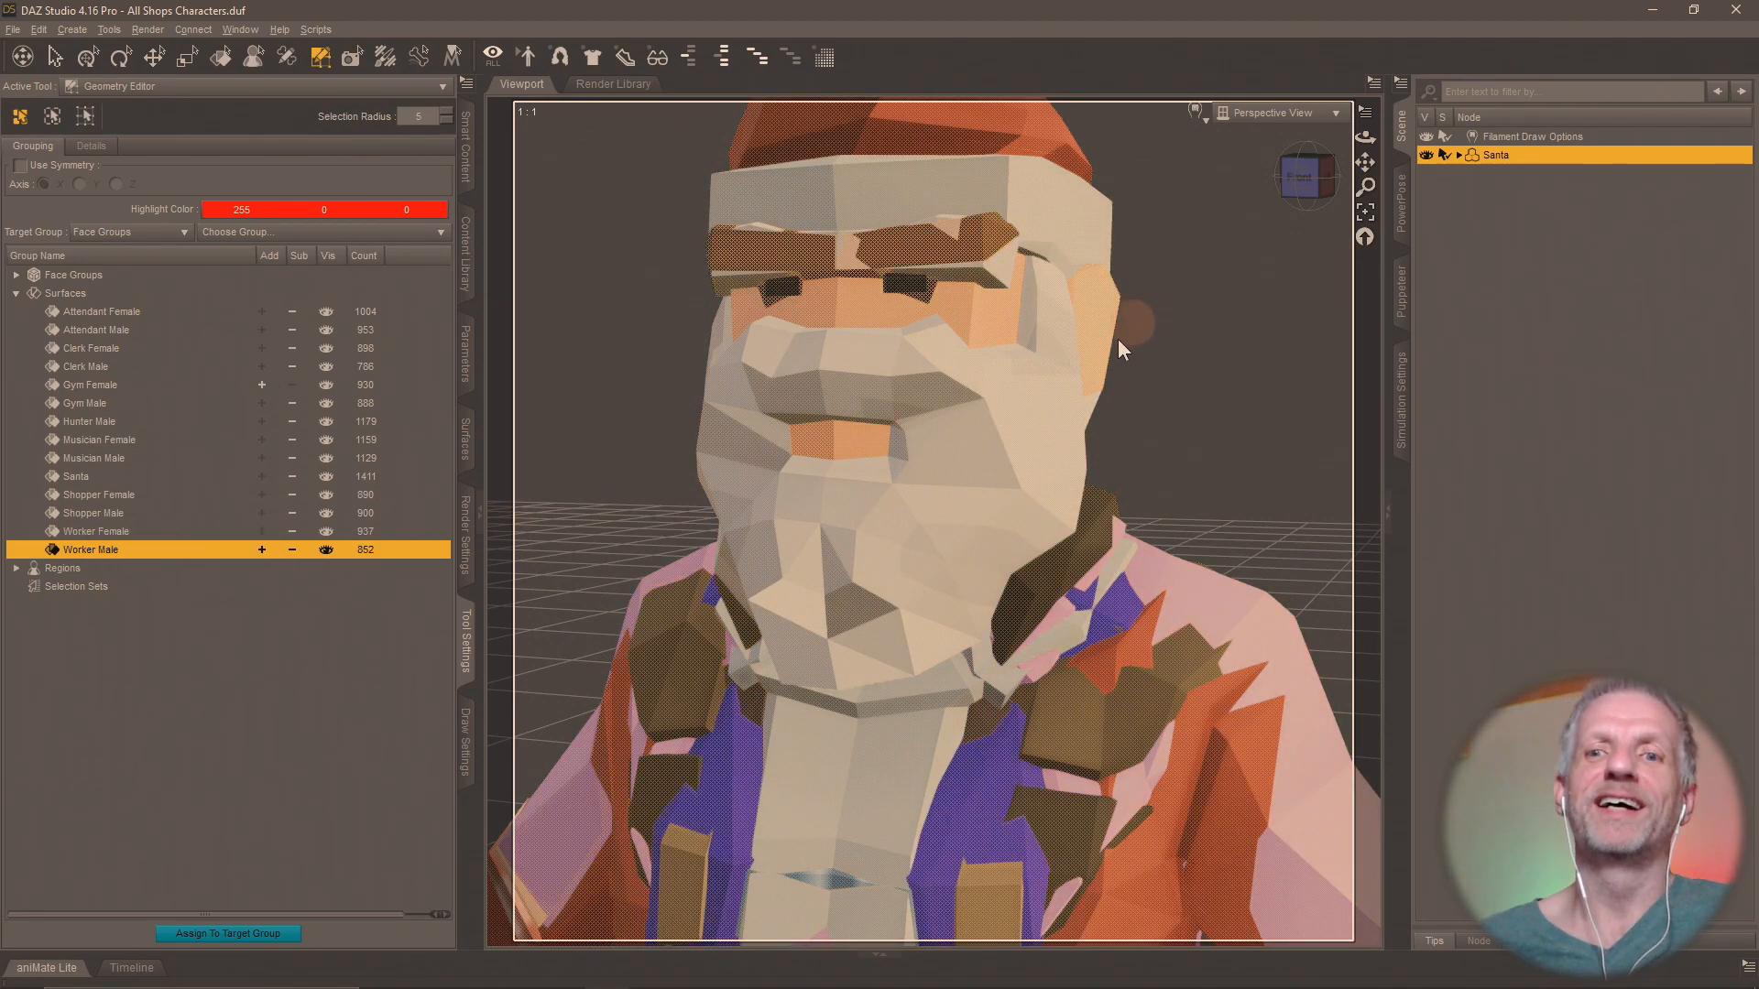
pyautogui.rightClick(1048, 345)
pyautogui.moveTo(1119, 472)
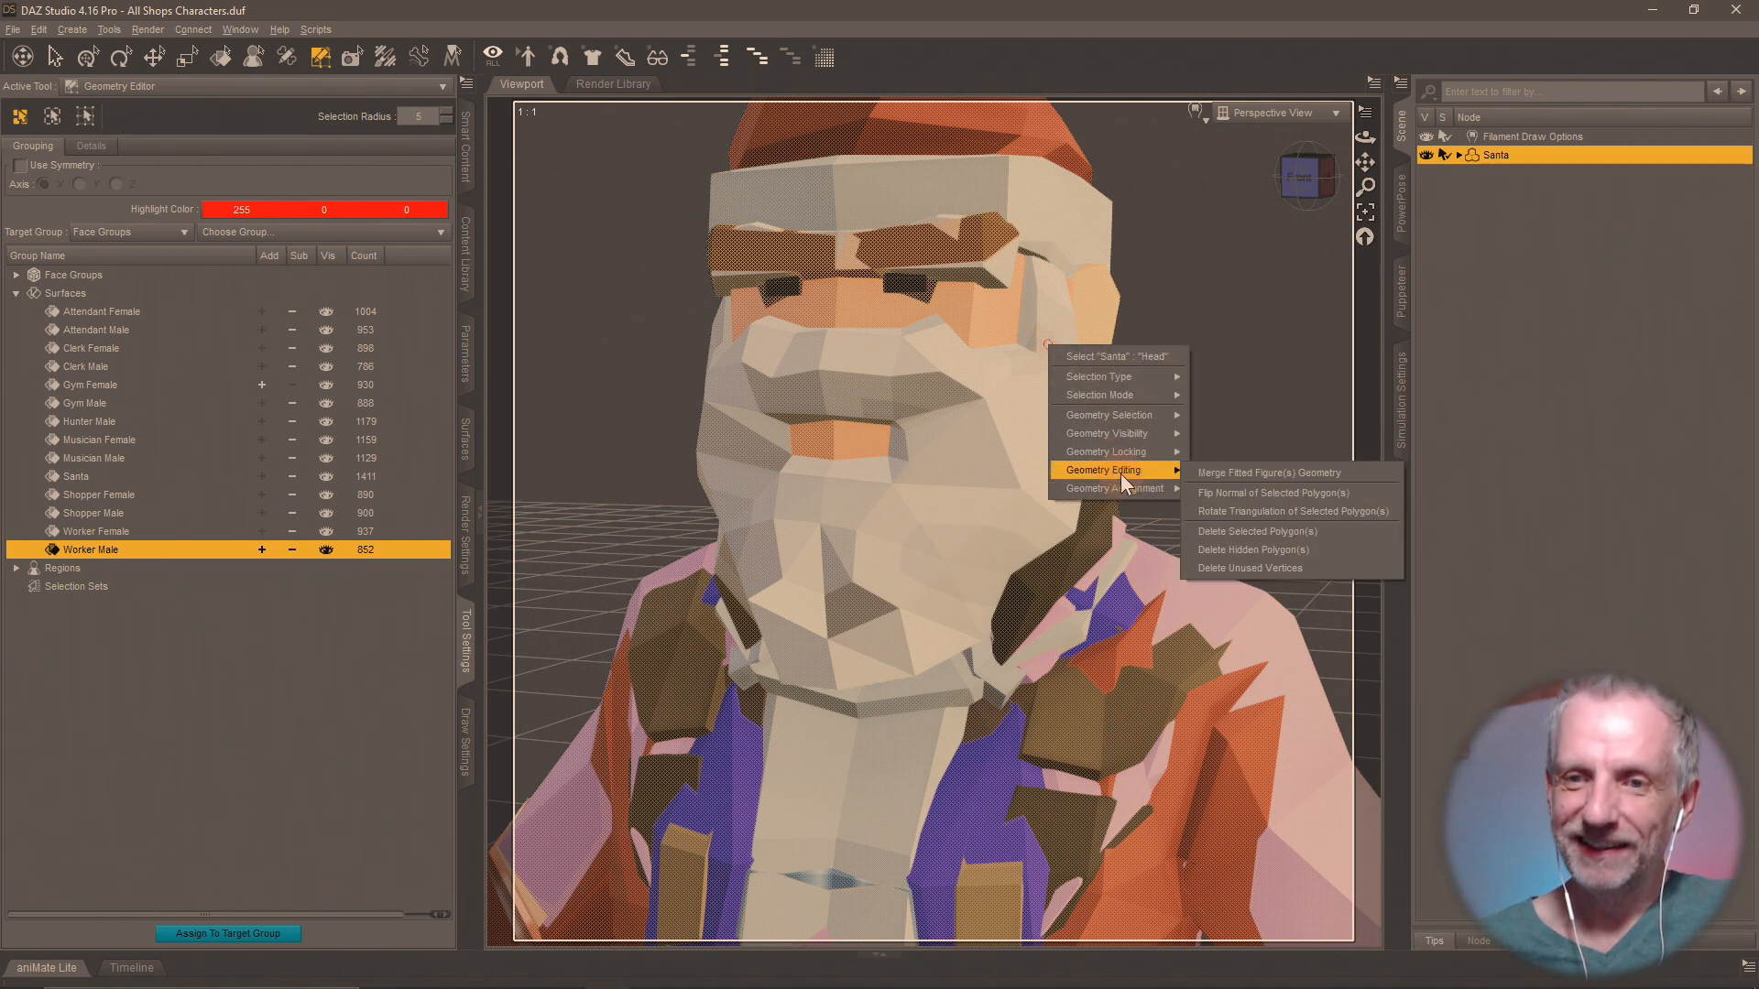
pyautogui.click(1305, 524)
pyautogui.click(829, 531)
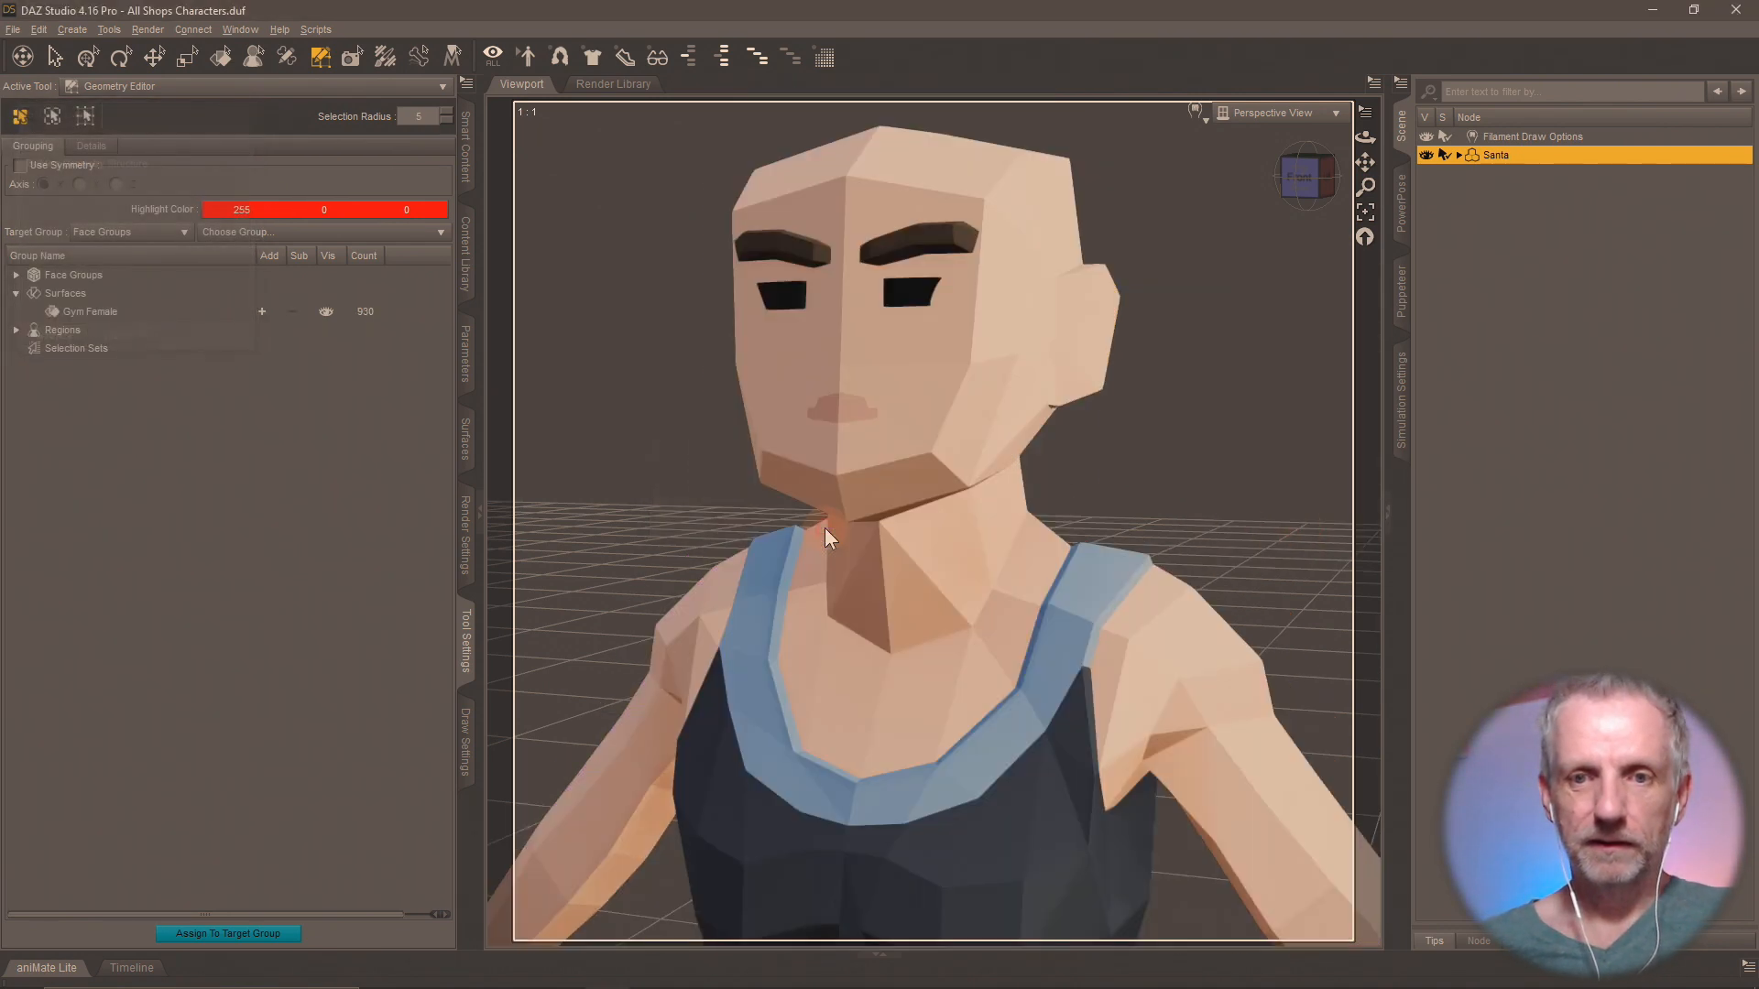
# Rename the Santa figure node in the scene as Gym Female.
pyautogui.doubleClick(1497, 156)
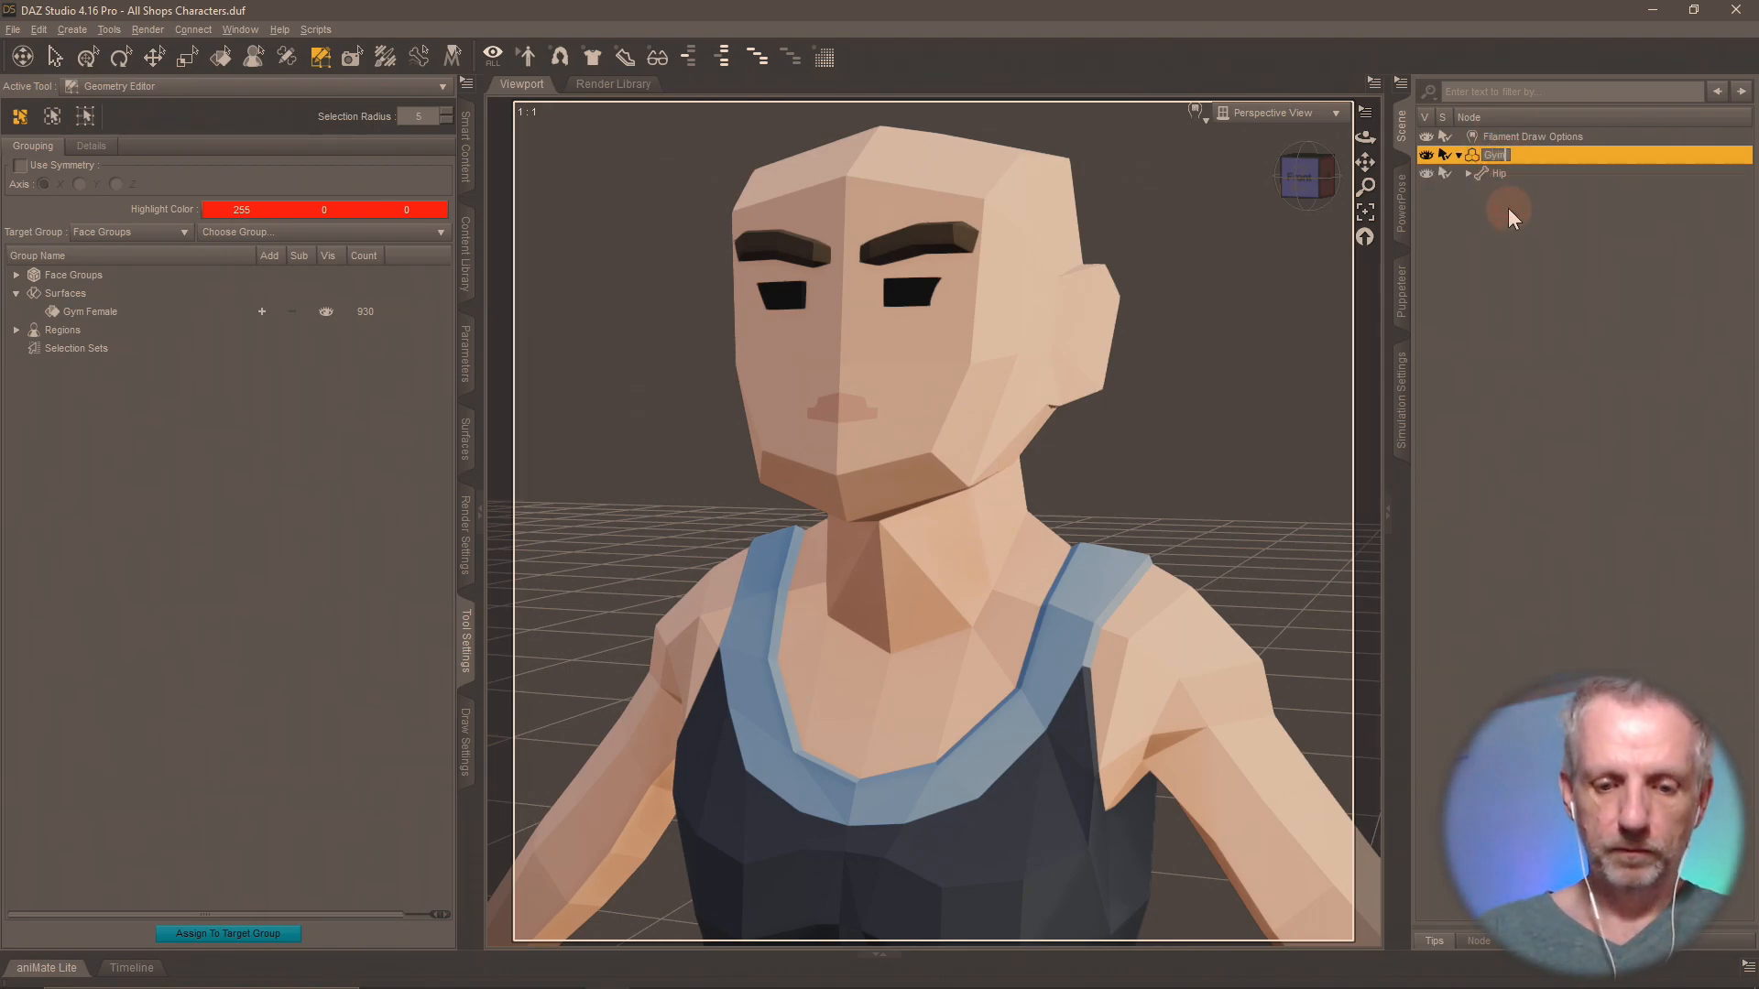
pyautogui.write('Gym Female')
pyautogui.press('Return')
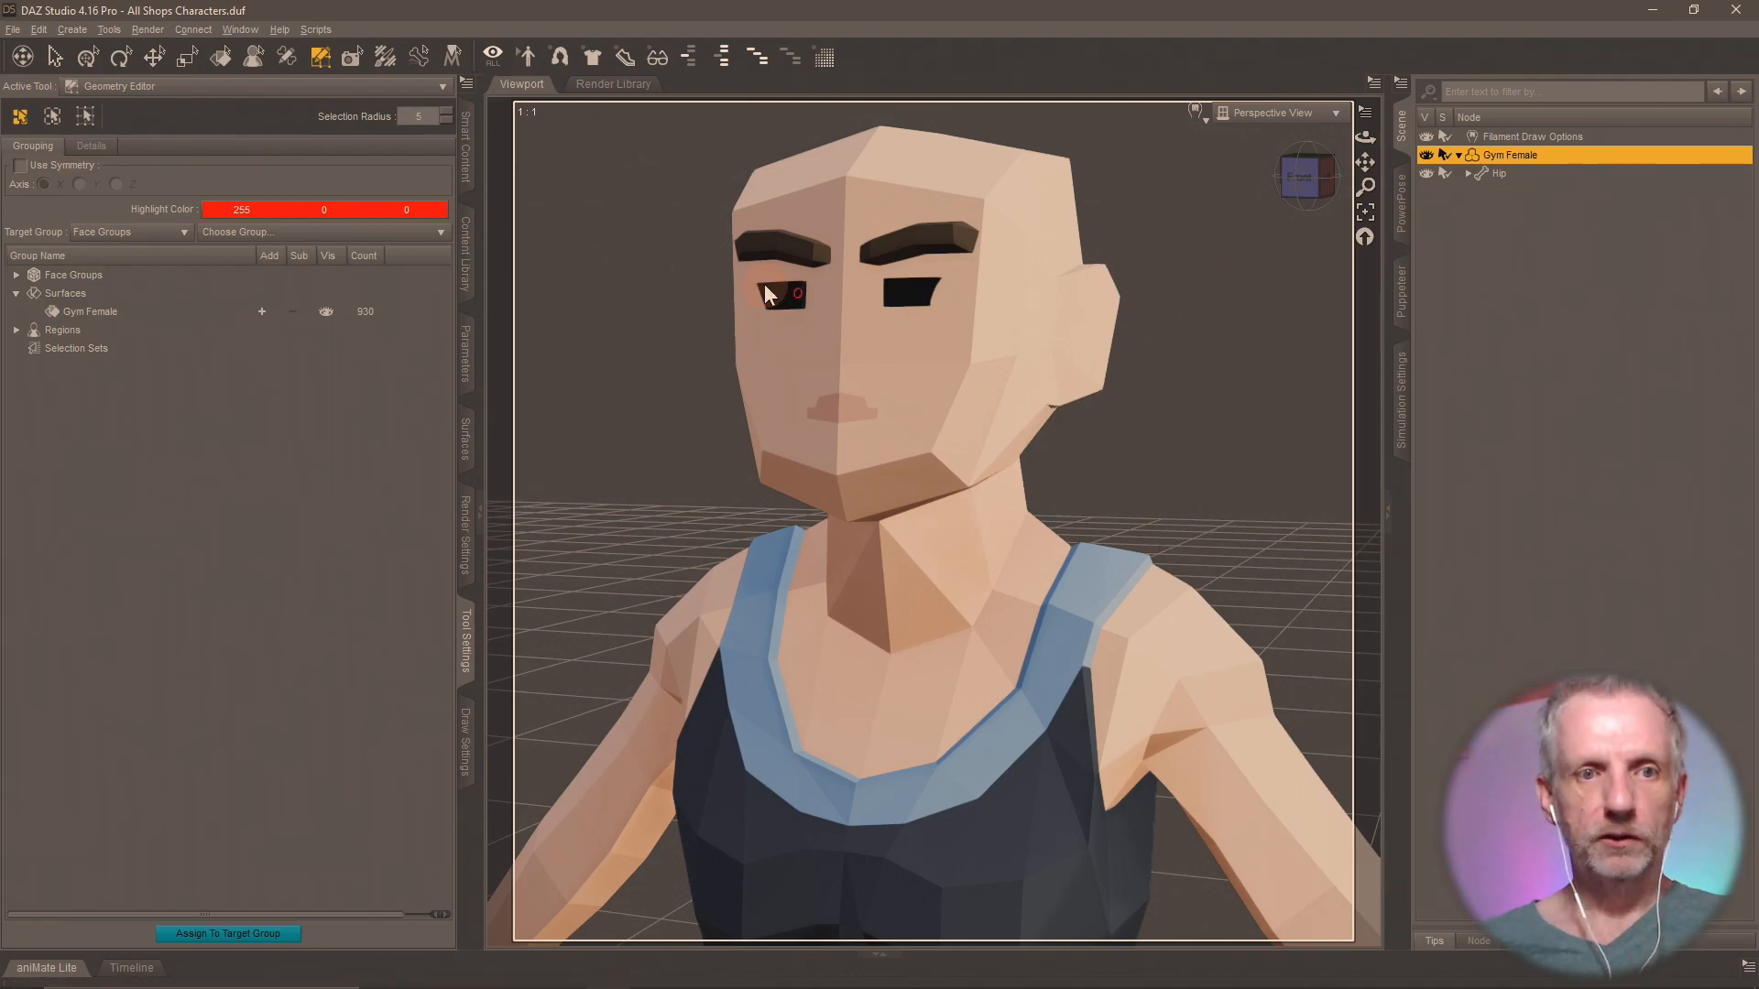
# Save the figure as a scene subset named Gym Female in the Shops Pack folder, including only the Gym Female node.
pyautogui.click(468, 275)
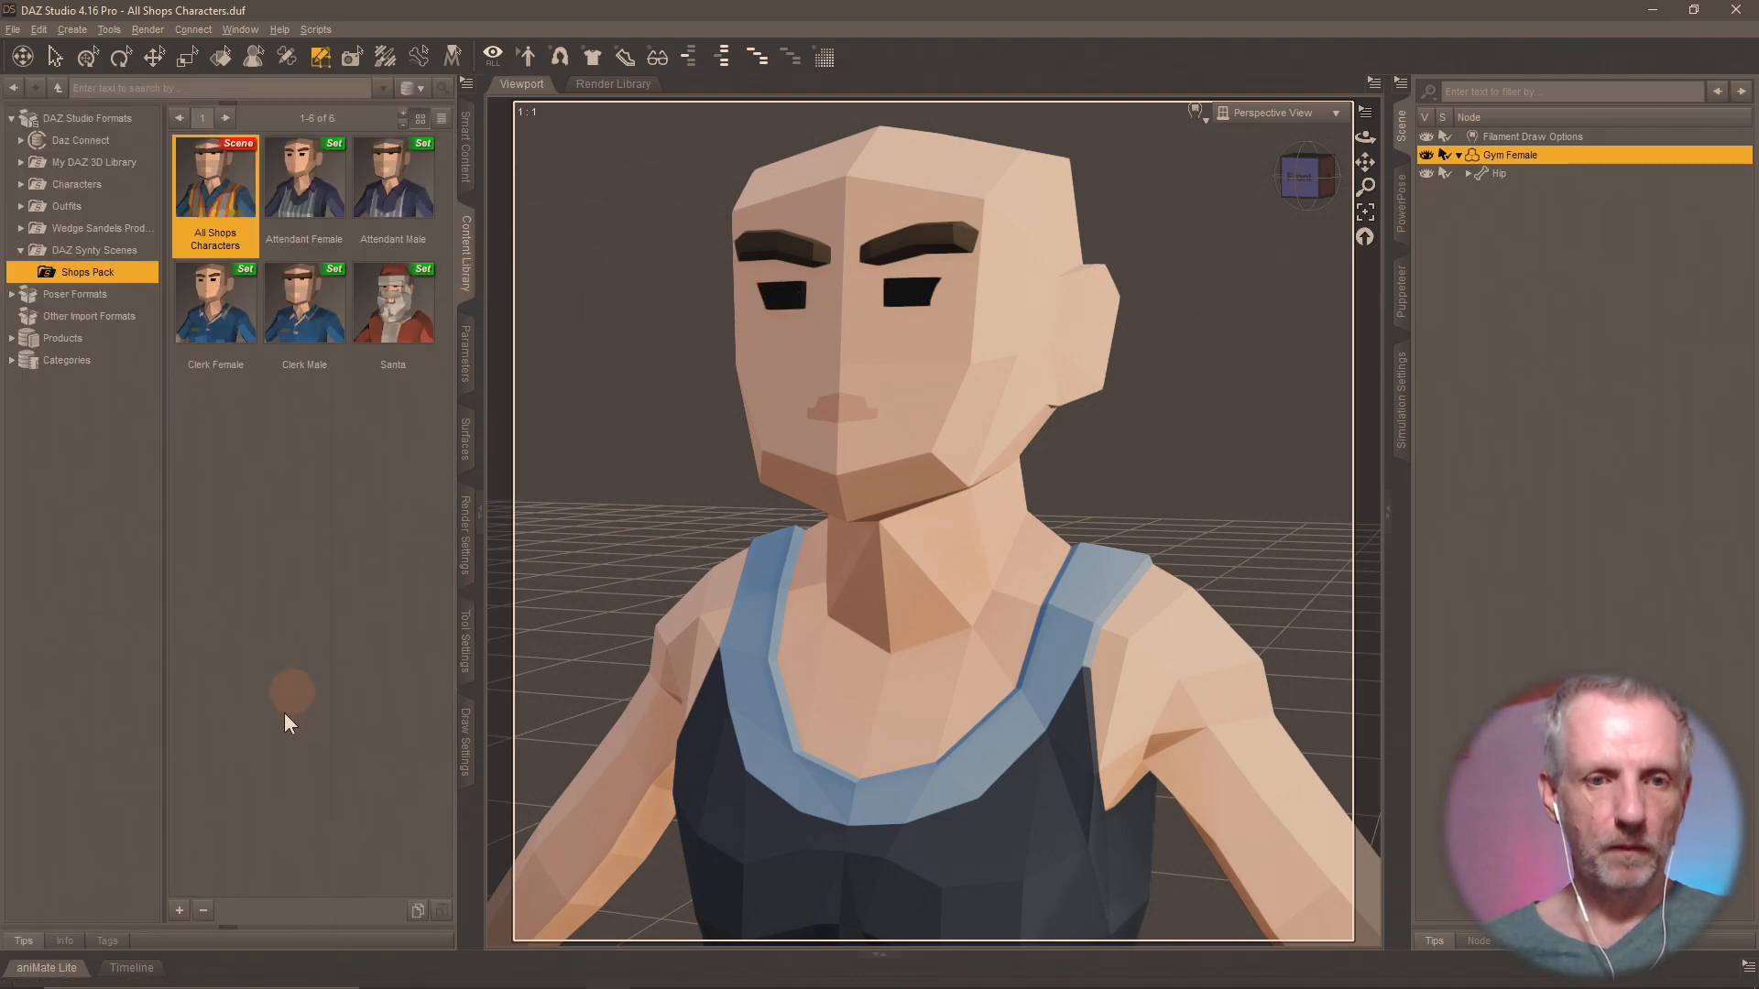
pyautogui.click(180, 916)
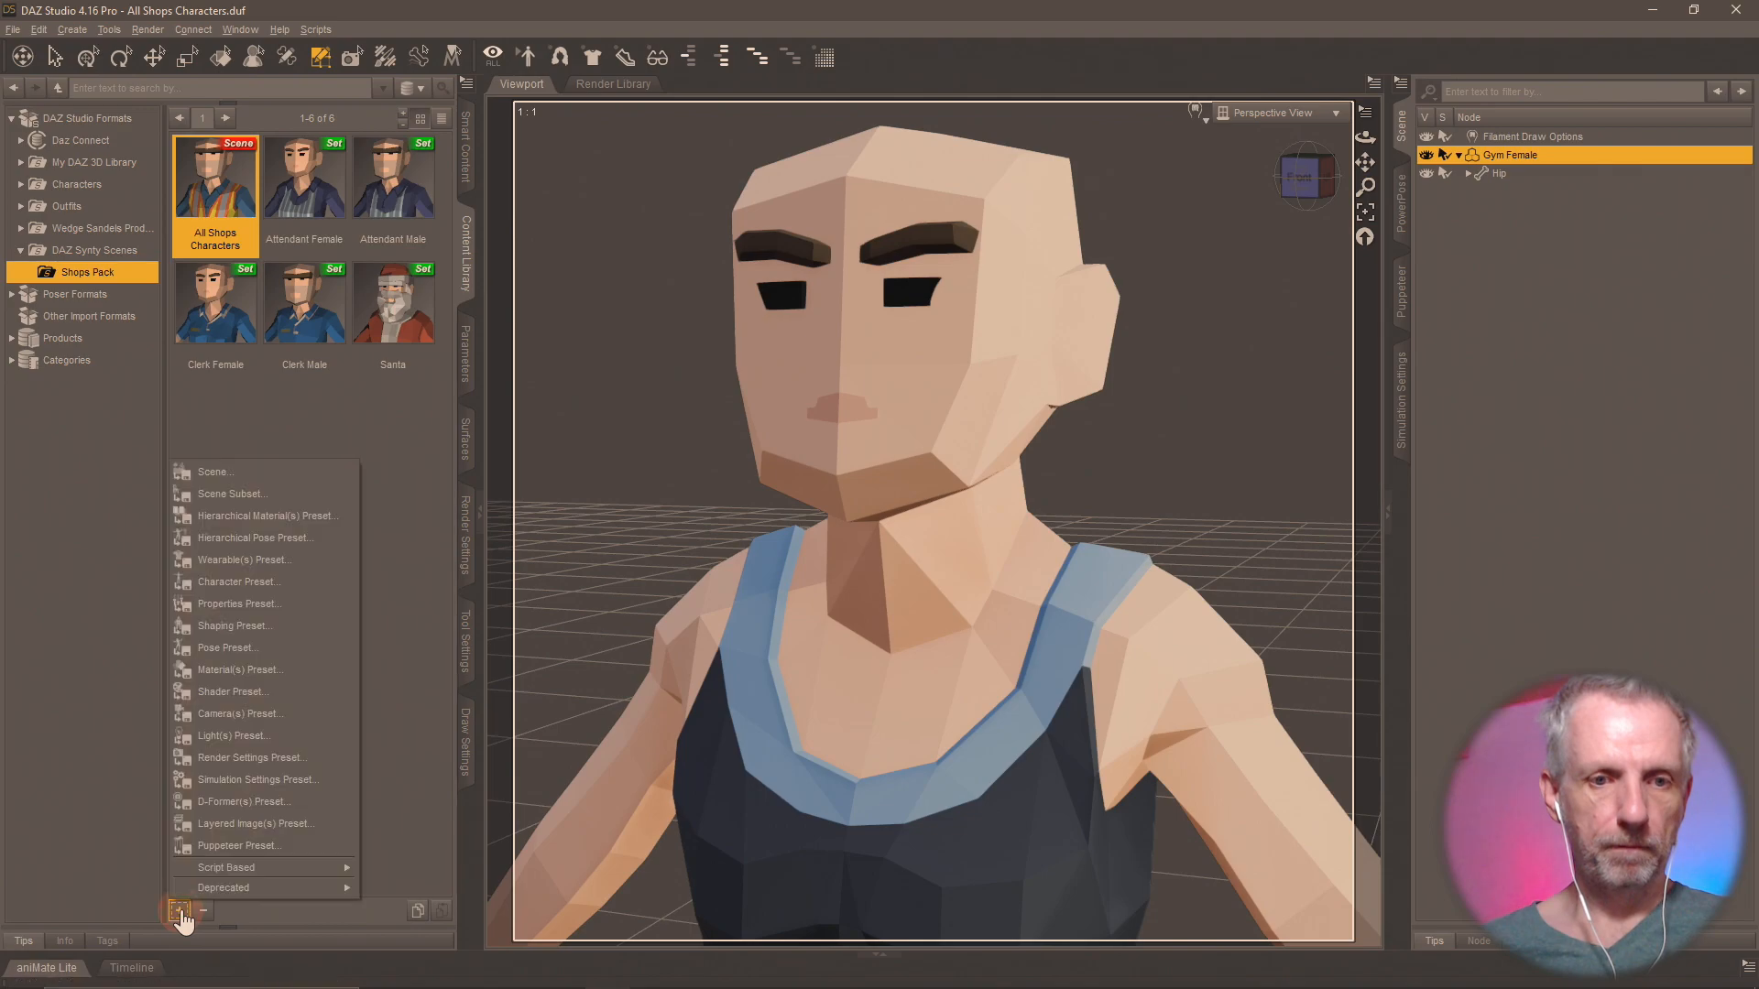
pyautogui.click(278, 494)
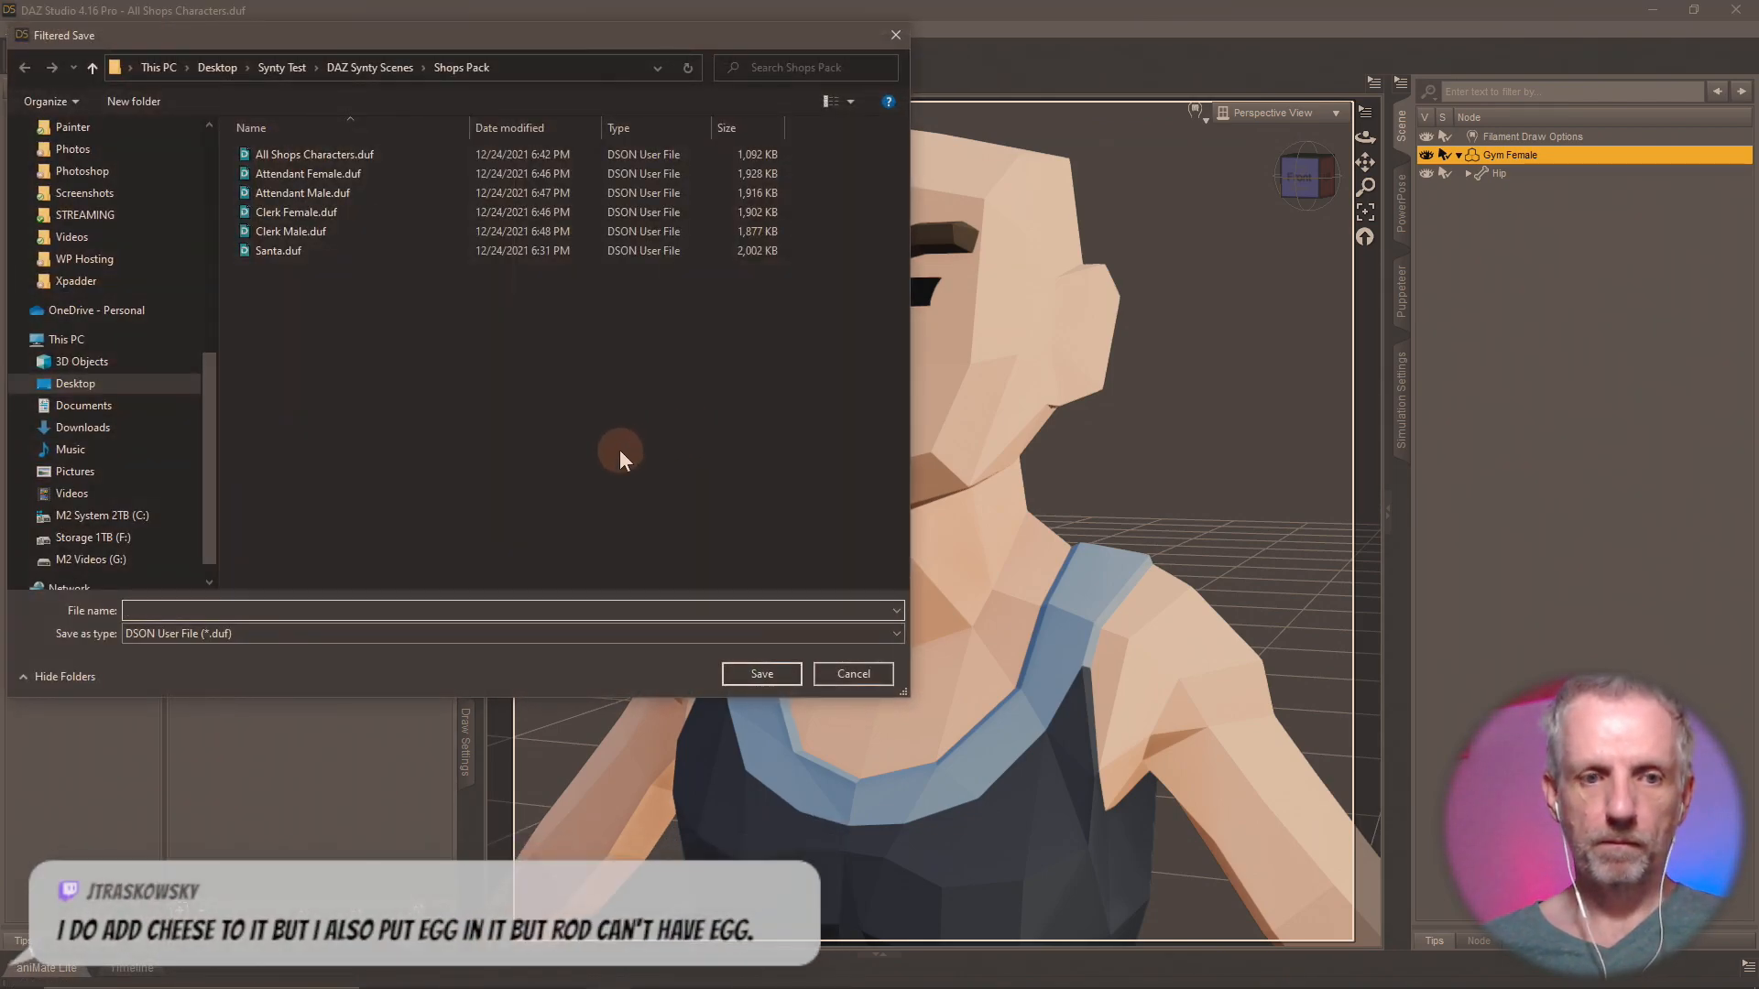
pyautogui.write('Gynm')
pyautogui.press('BackSpace')
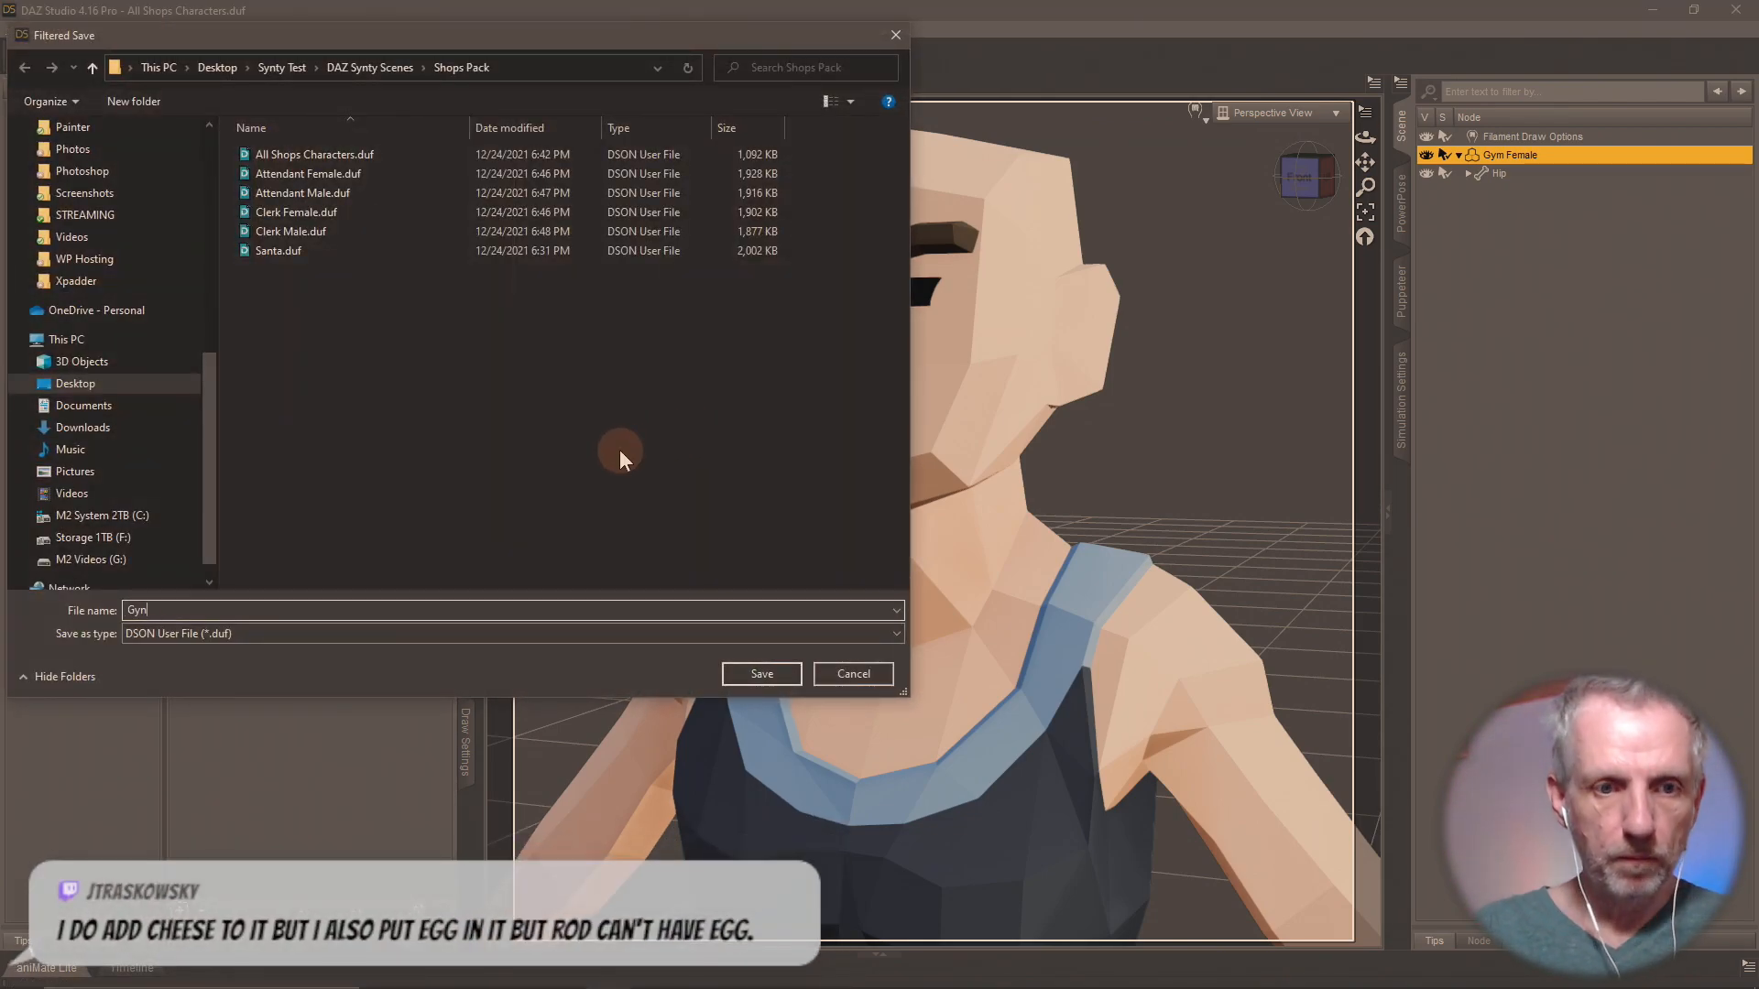
pyautogui.write('m Female')
pyautogui.press('Return')
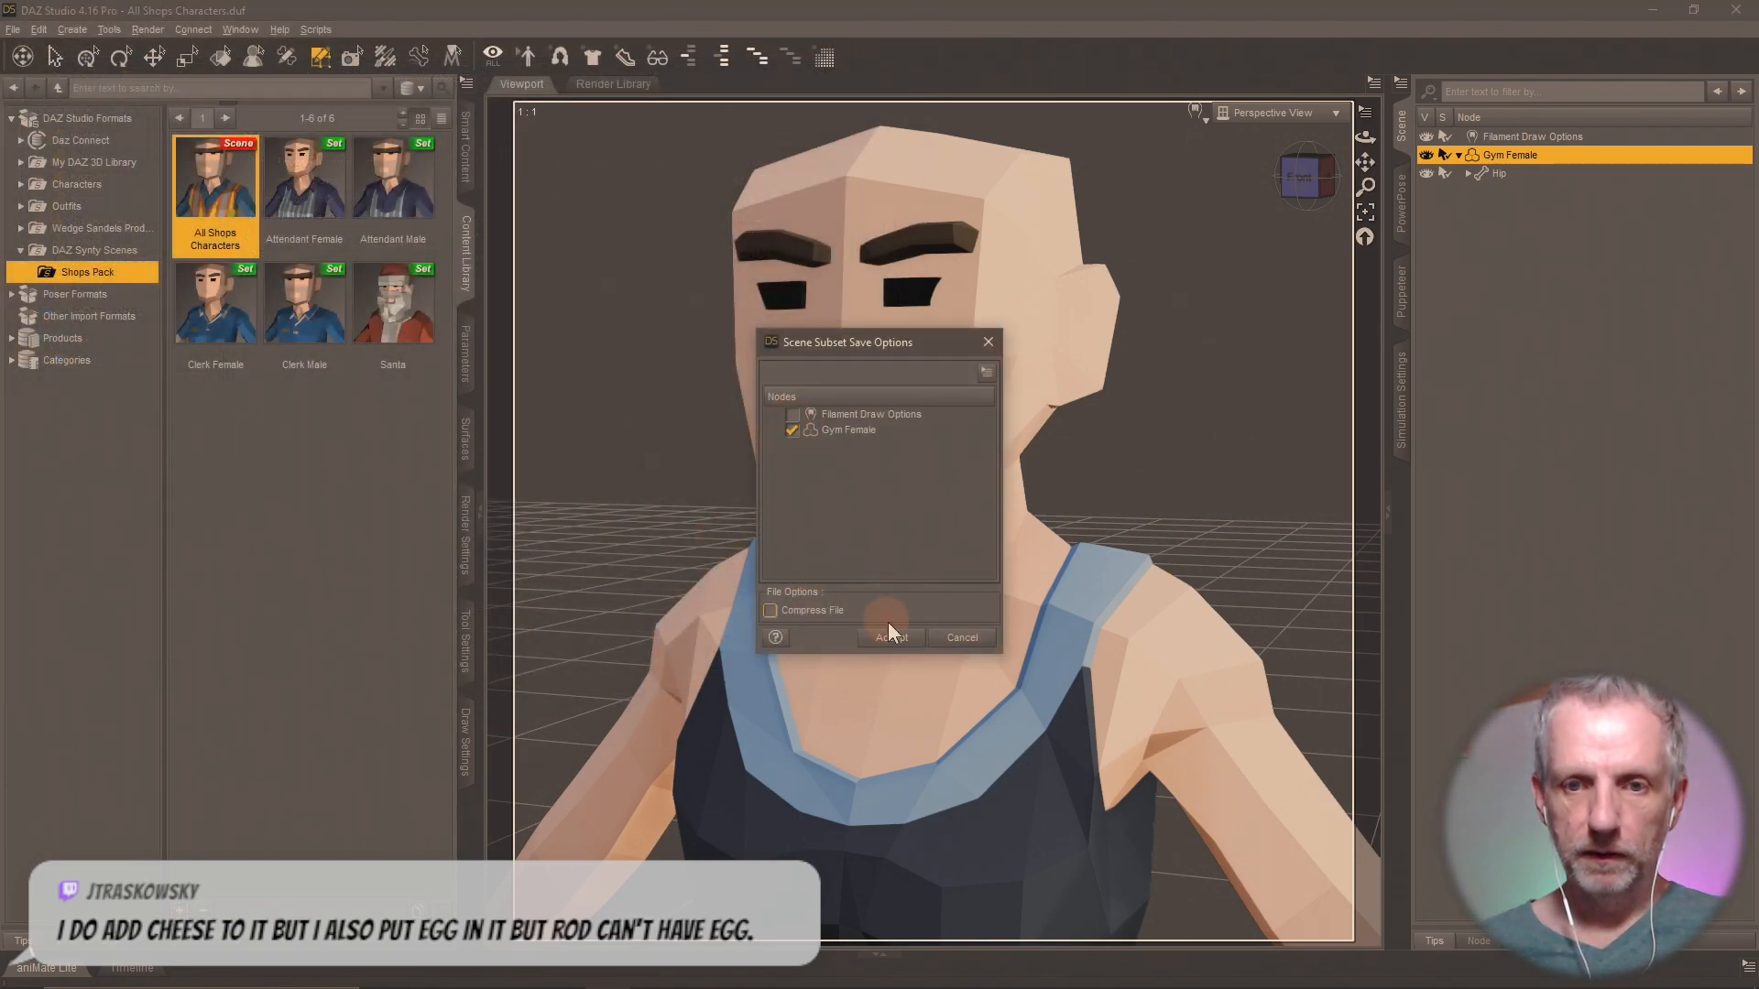
pyautogui.click(892, 638)
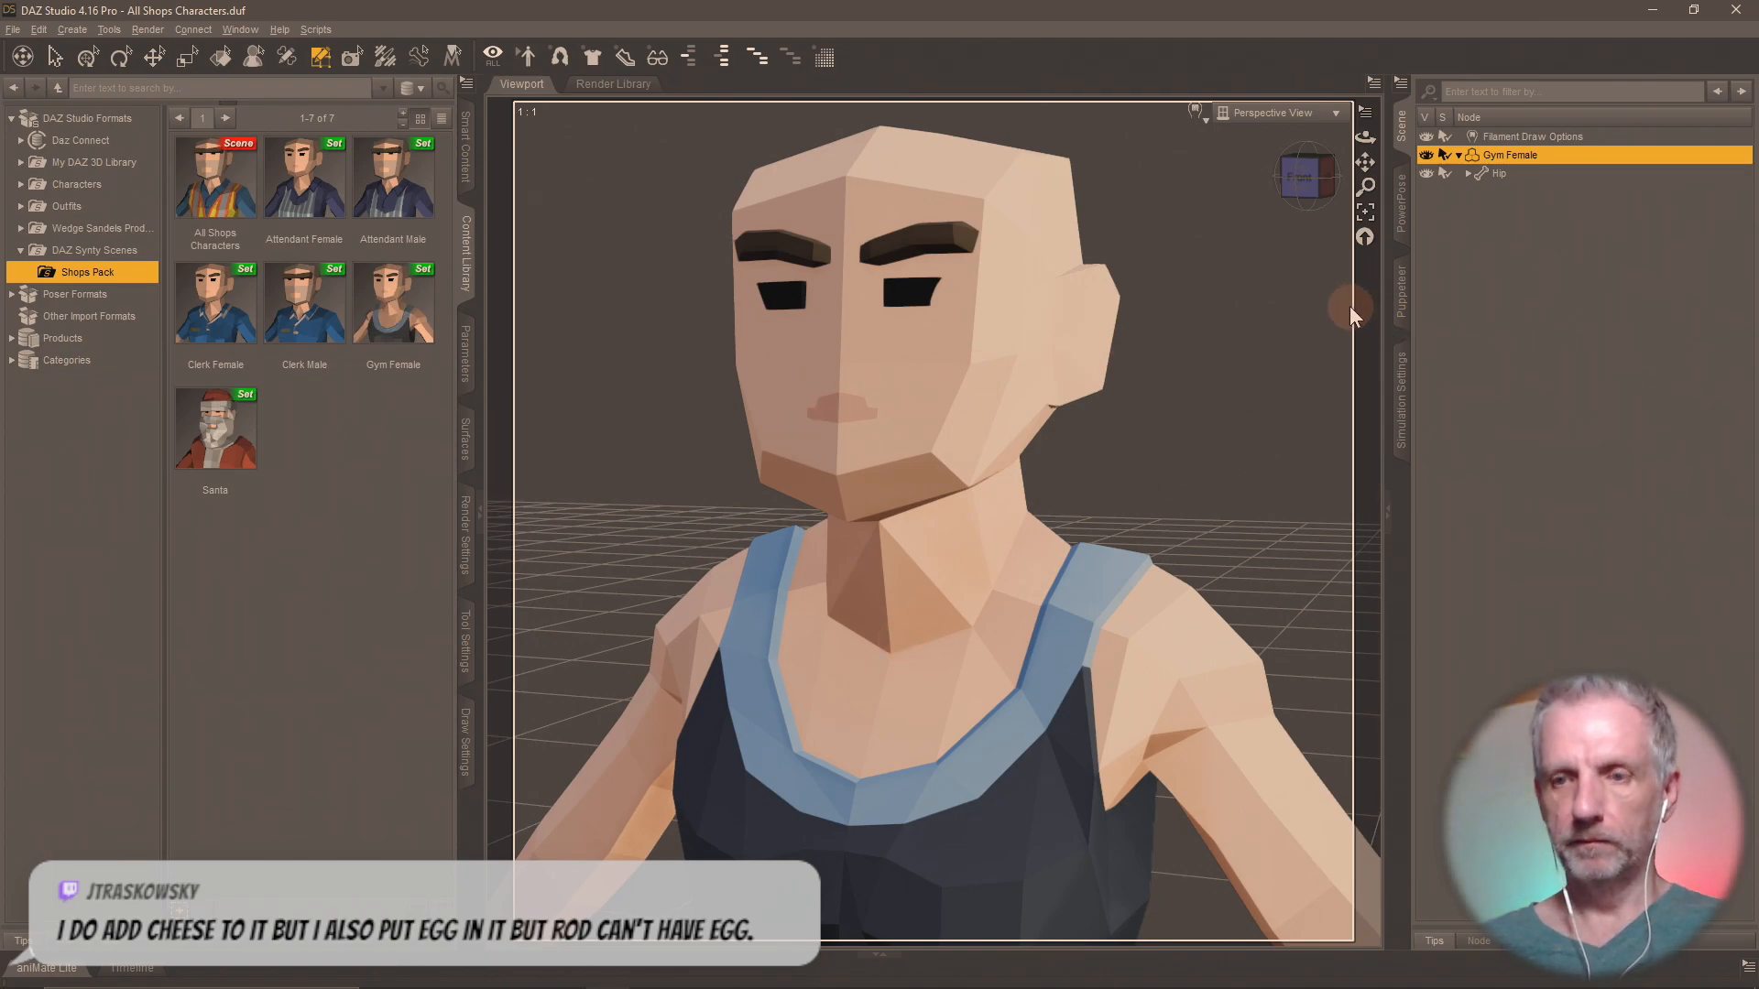
# Reload the All Shops Characters scene, discarding the changes to the current scene.
pyautogui.doubleClick(234, 197)
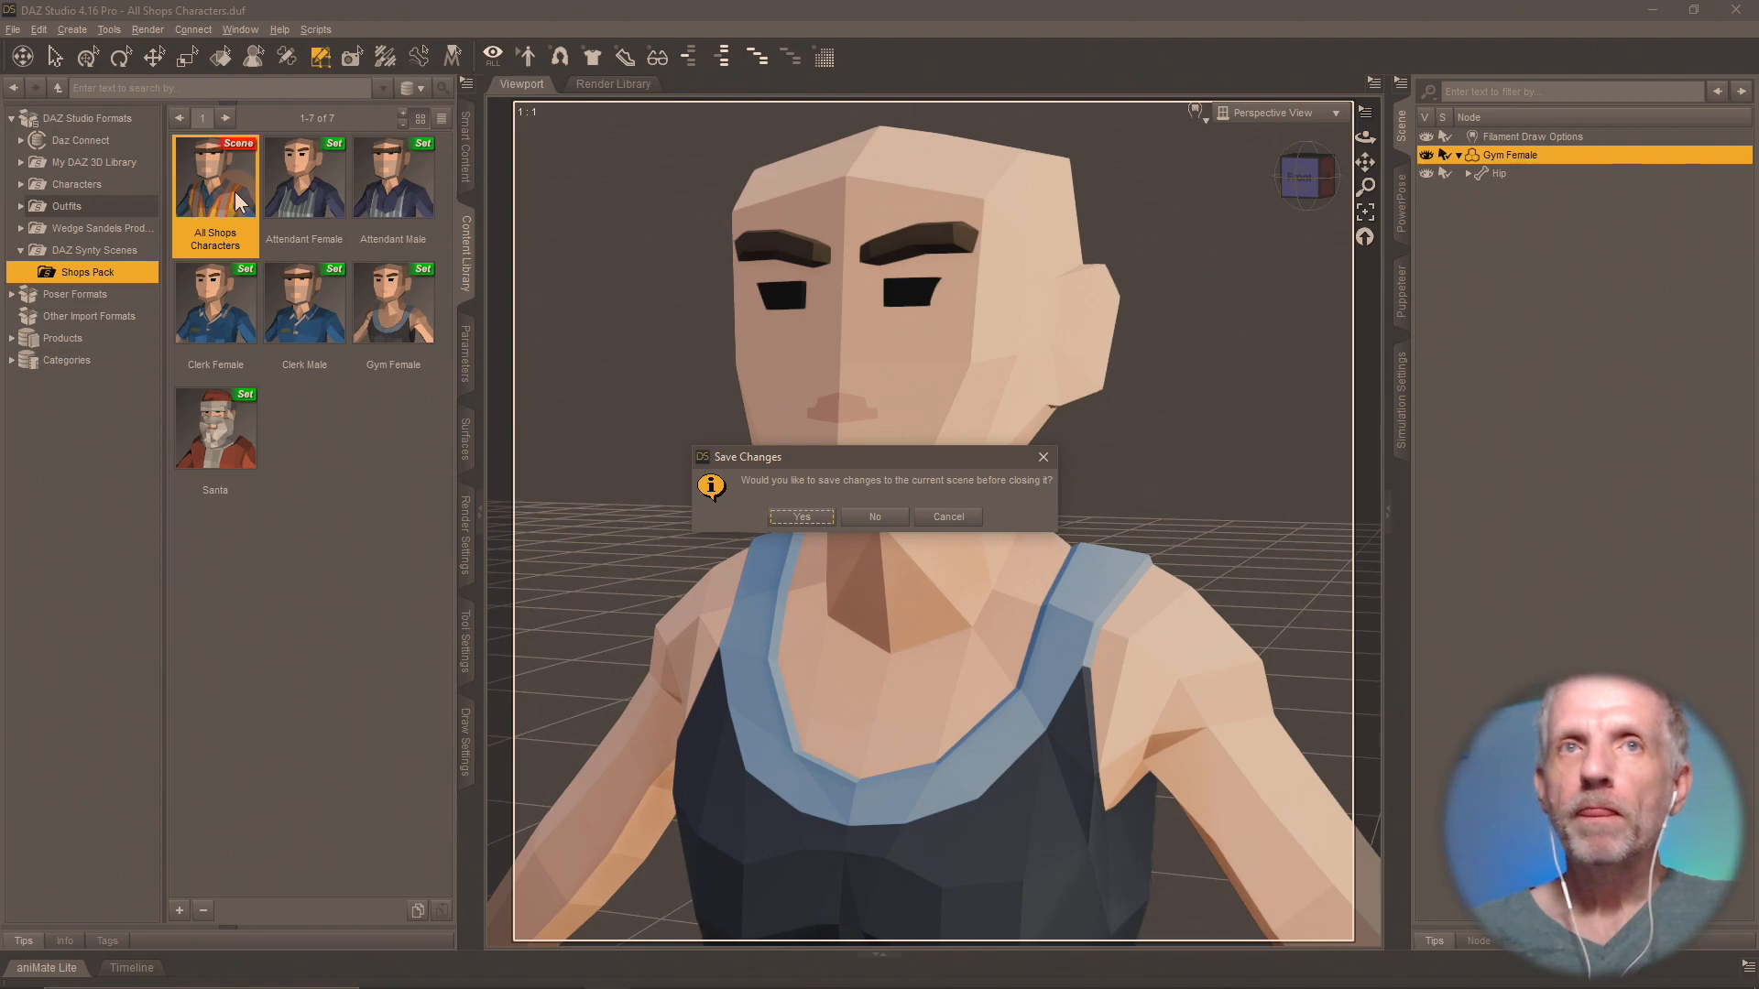
pyautogui.click(875, 516)
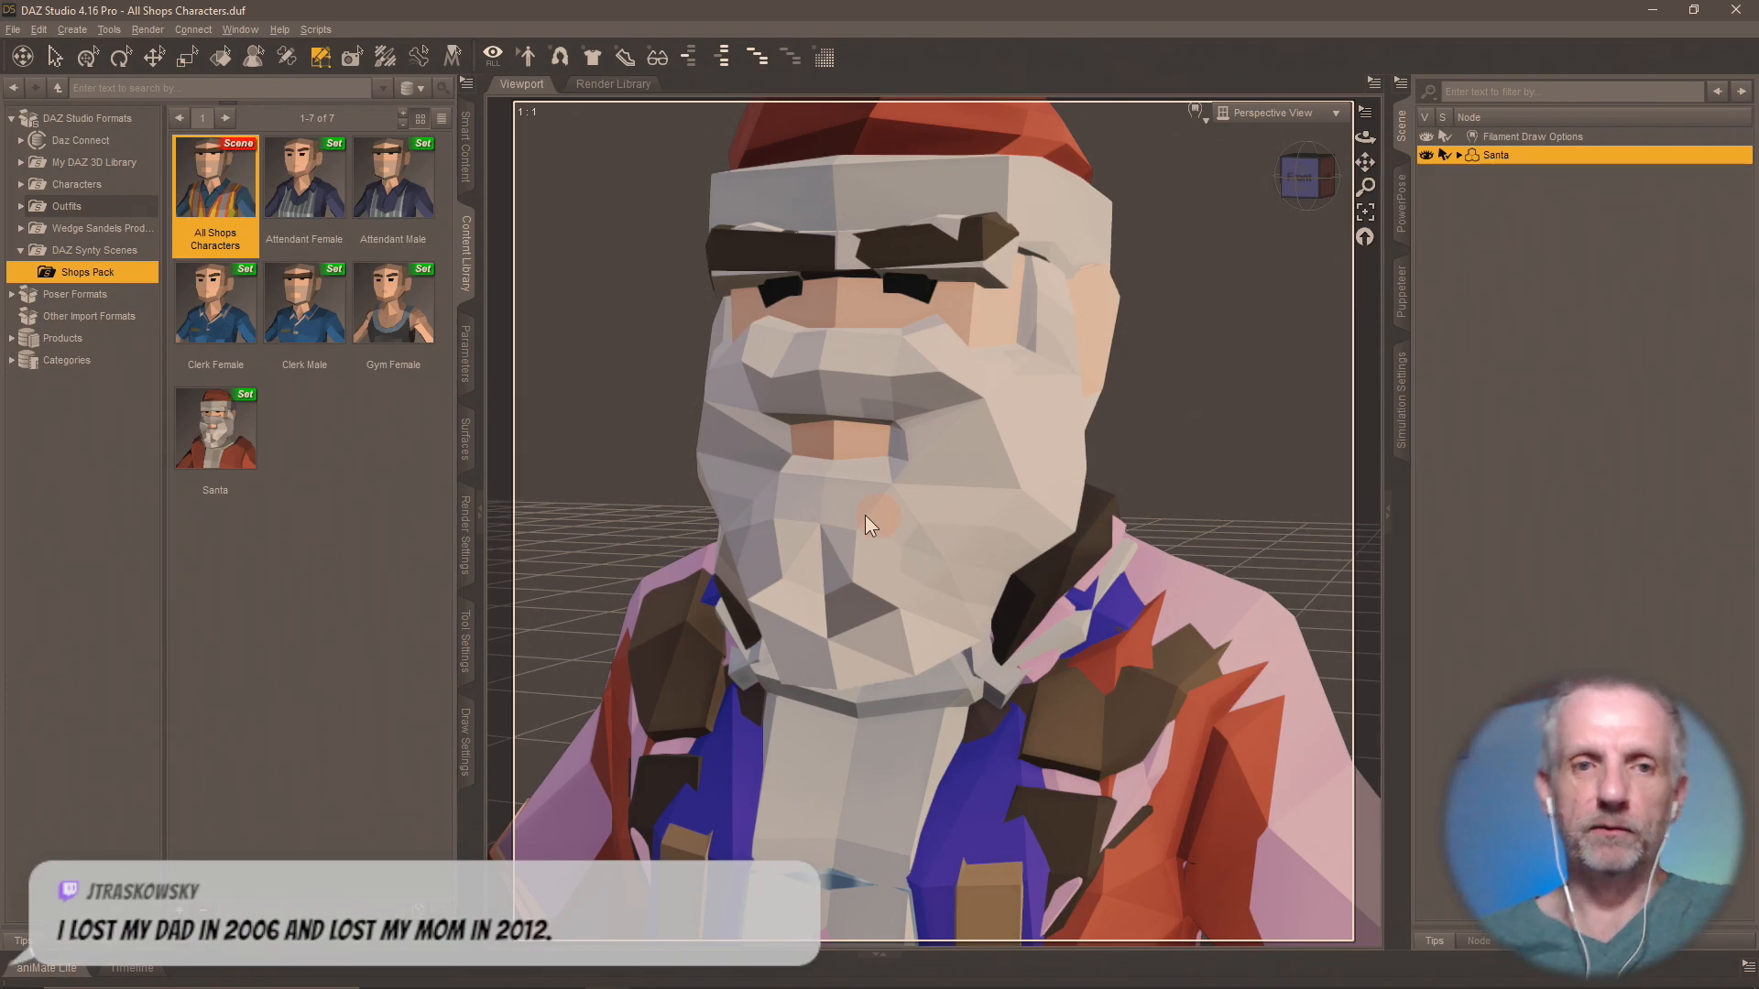
# Select the polygons of every surface group except Gym Male for removal.
pyautogui.click(465, 637)
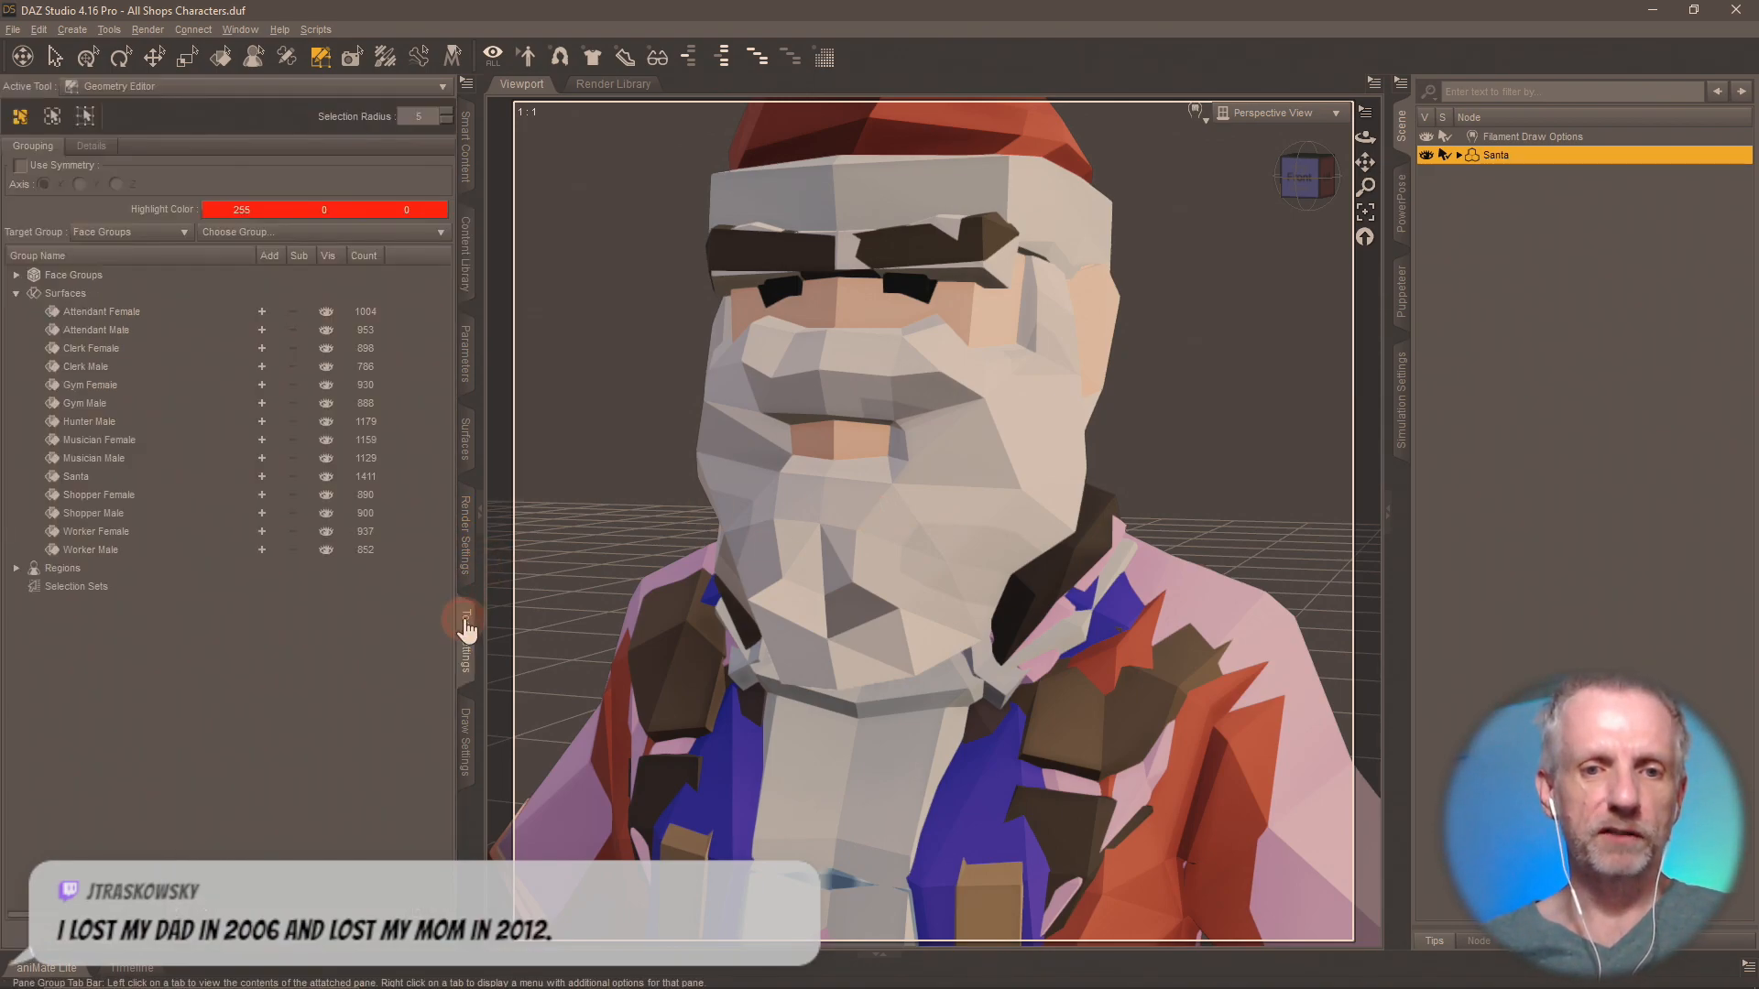
pyautogui.click(262, 313)
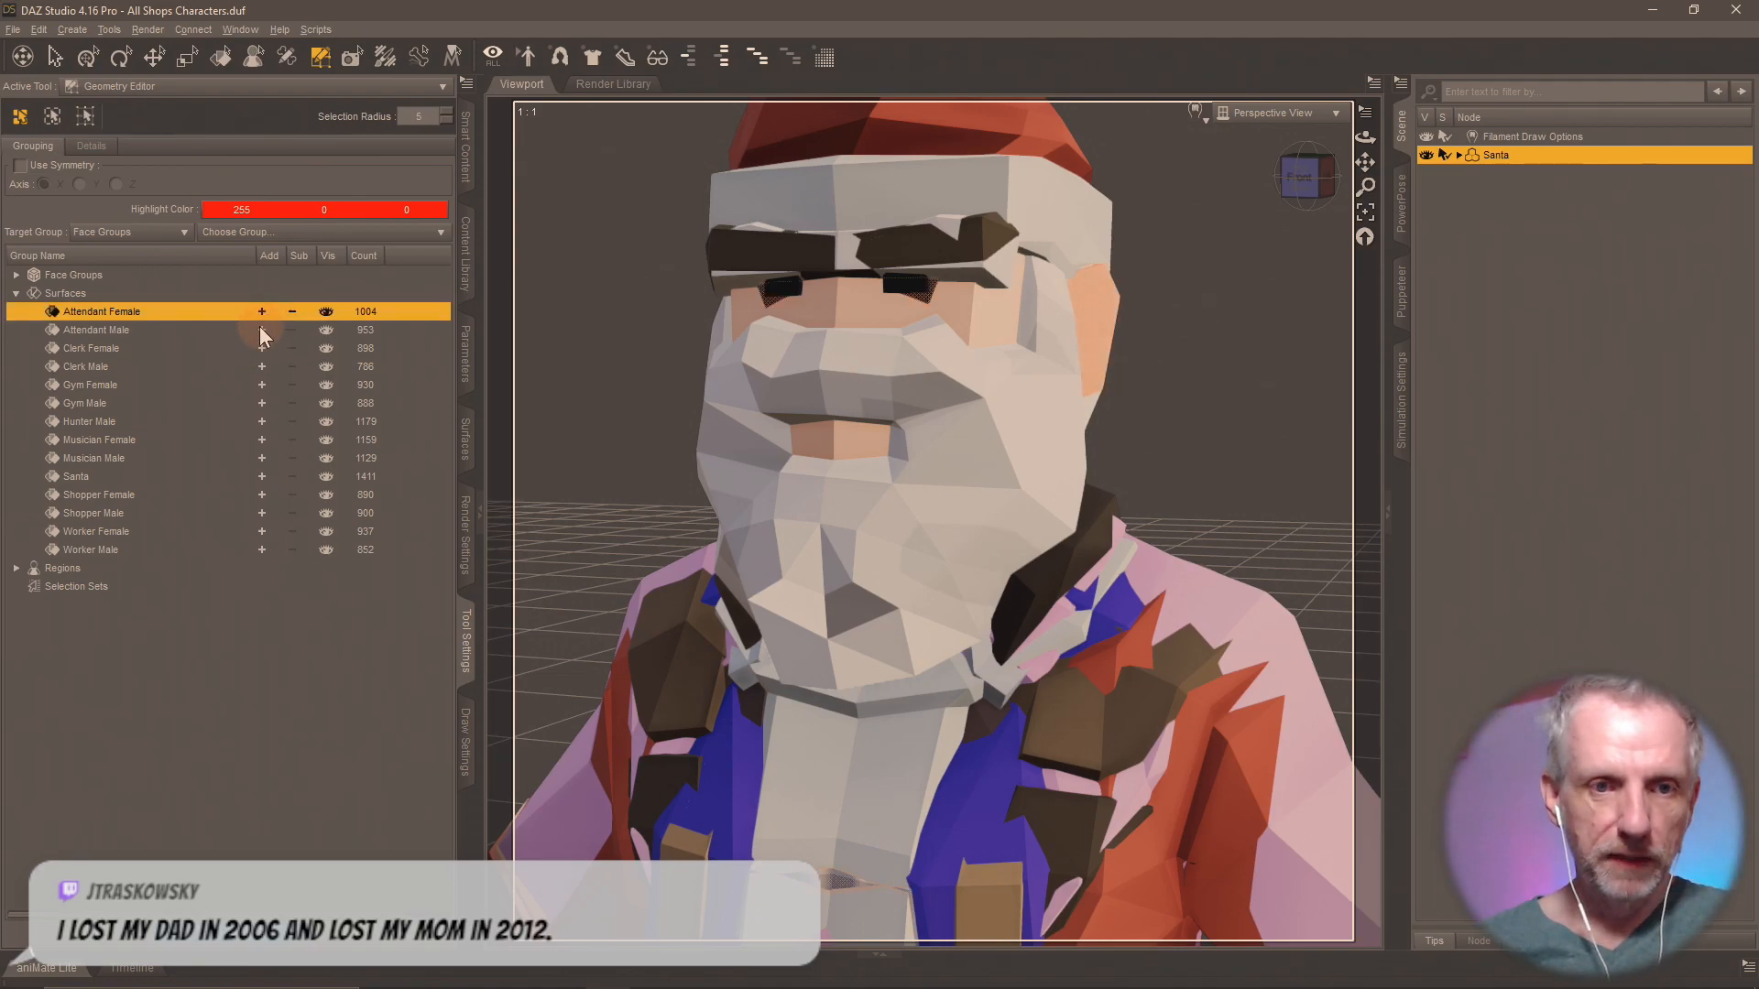
pyautogui.click(261, 329)
pyautogui.click(260, 348)
pyautogui.click(261, 368)
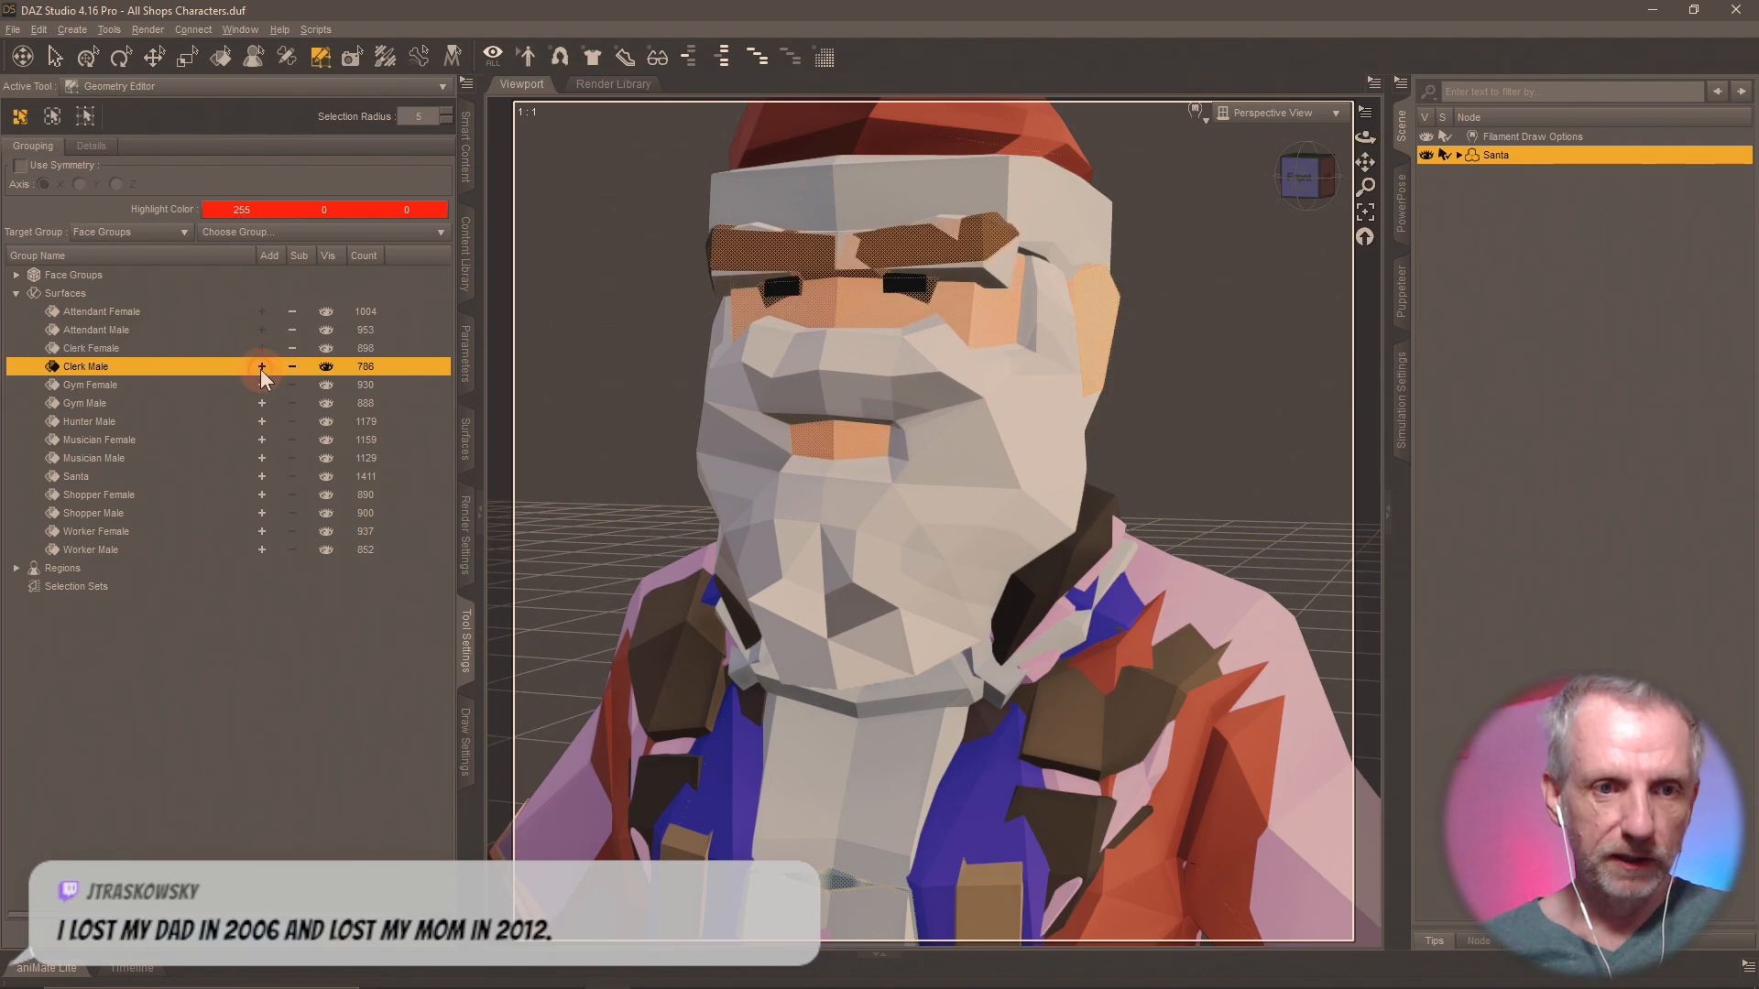
pyautogui.click(262, 387)
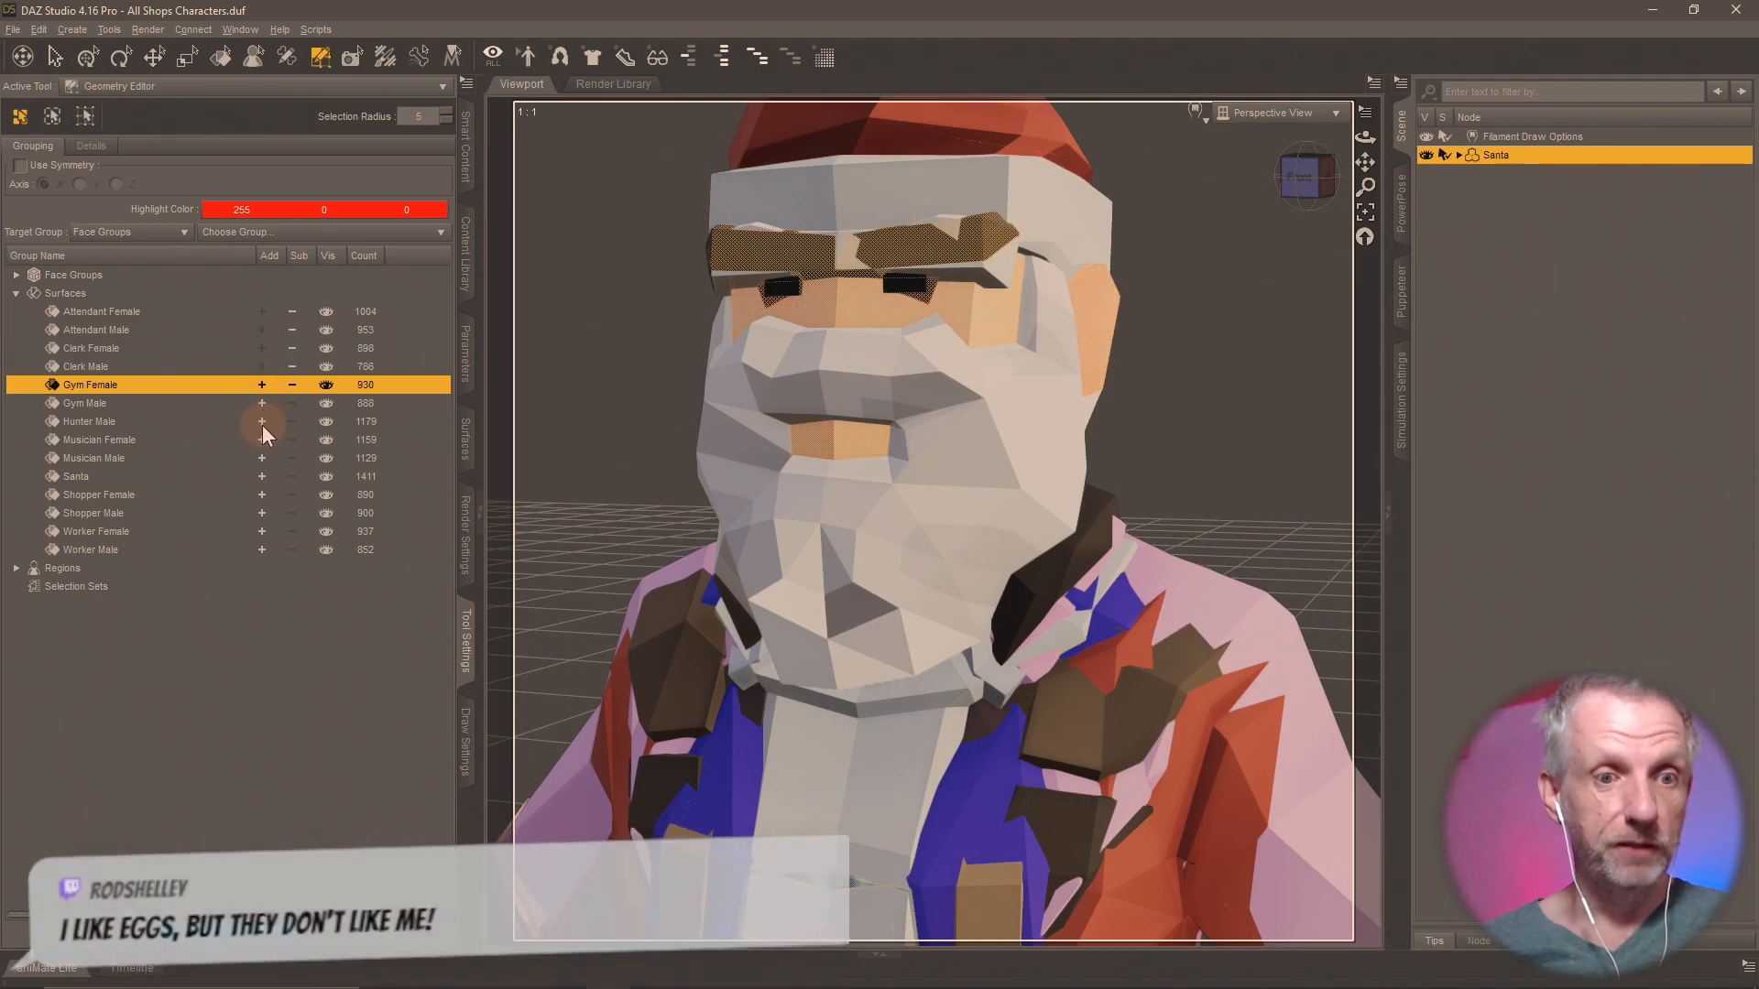
pyautogui.click(262, 421)
pyautogui.click(264, 440)
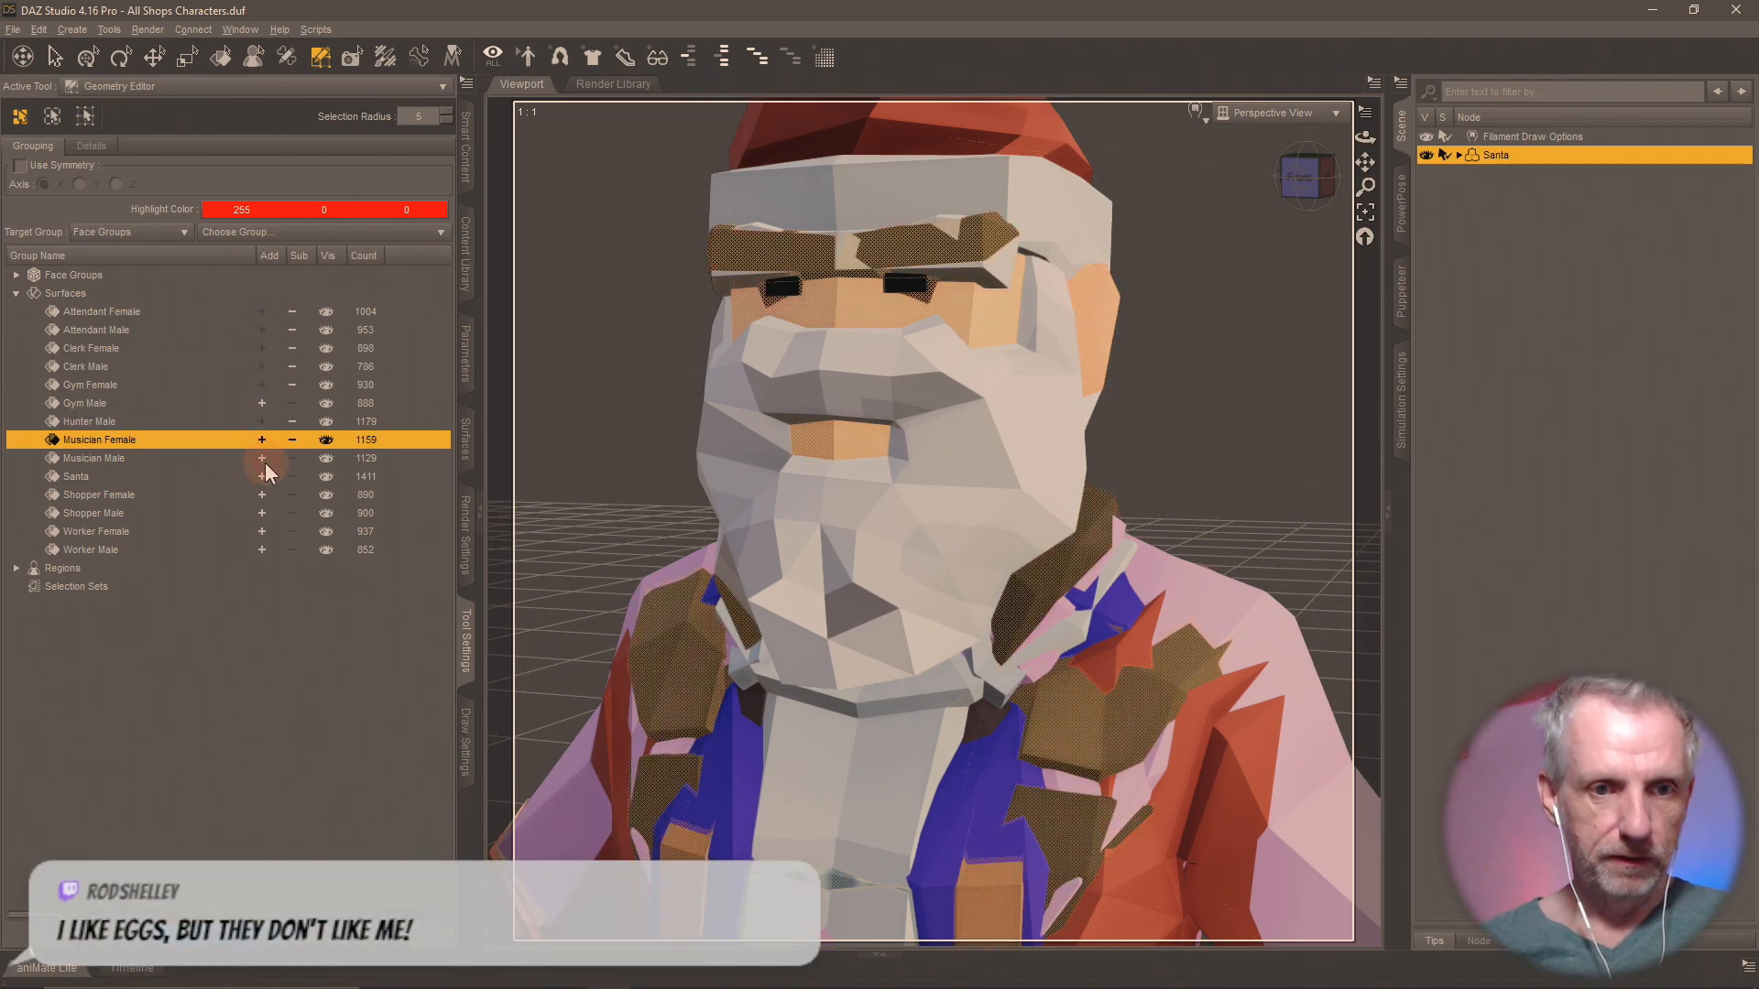
pyautogui.click(263, 459)
pyautogui.click(262, 477)
pyautogui.click(262, 495)
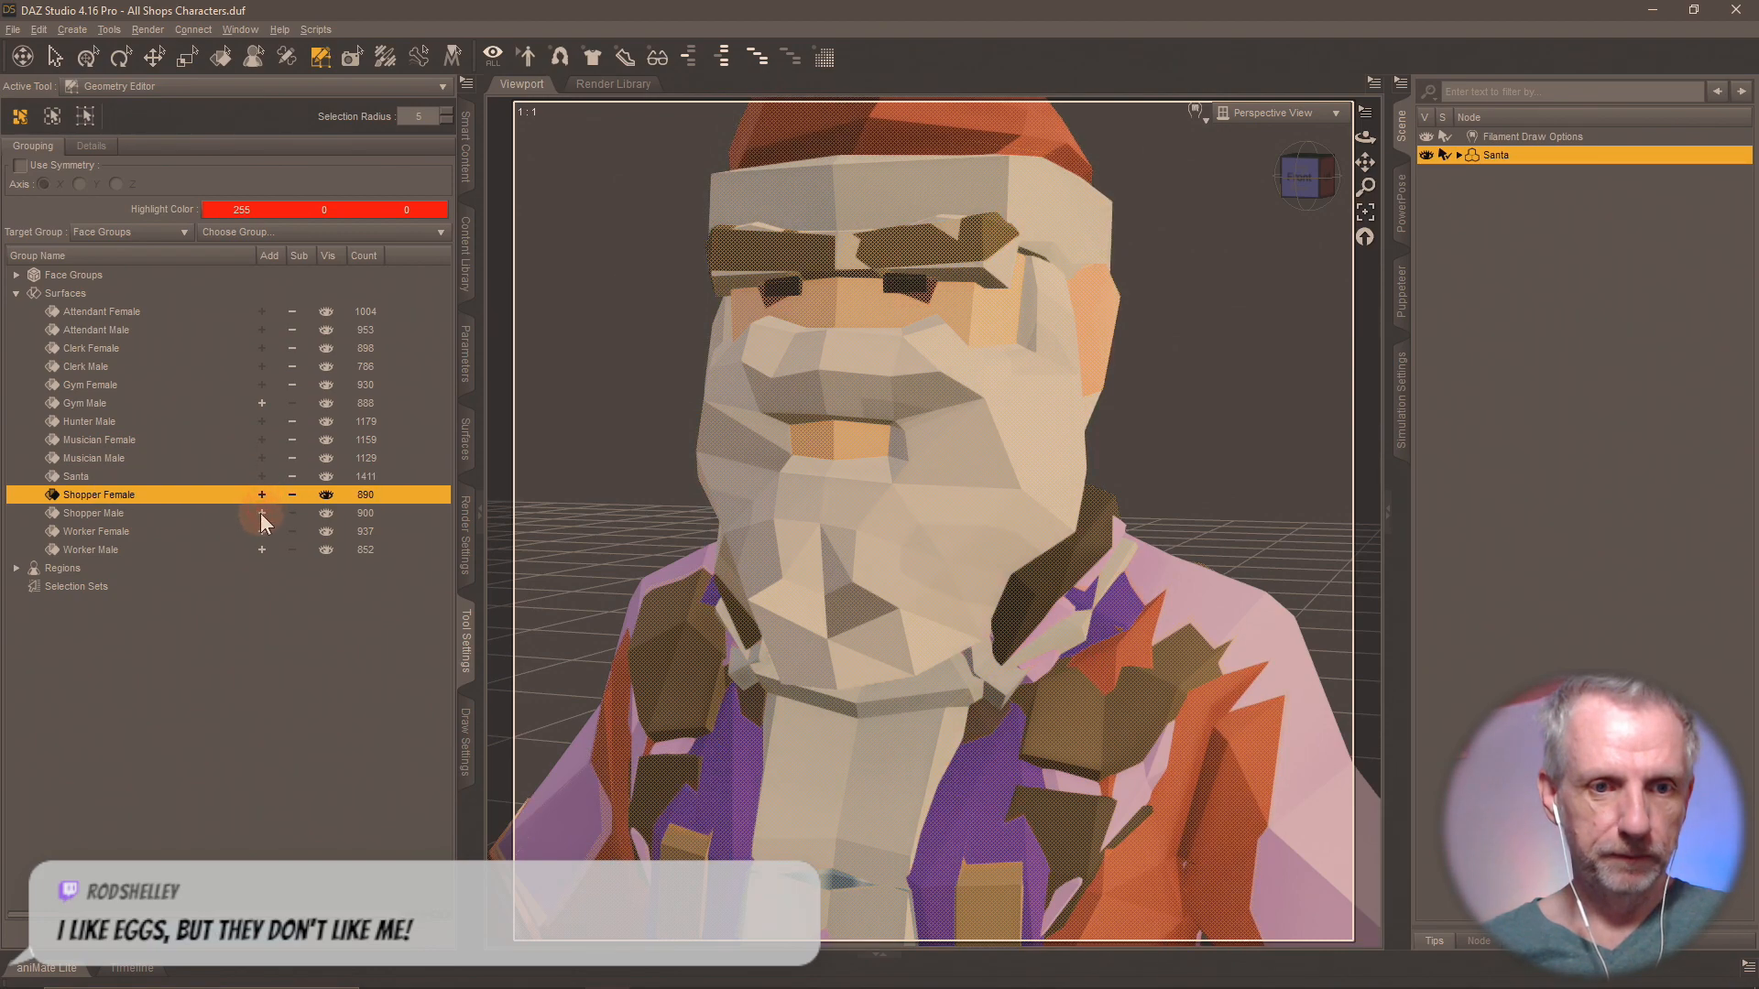
pyautogui.click(261, 513)
pyautogui.click(262, 531)
pyautogui.click(262, 548)
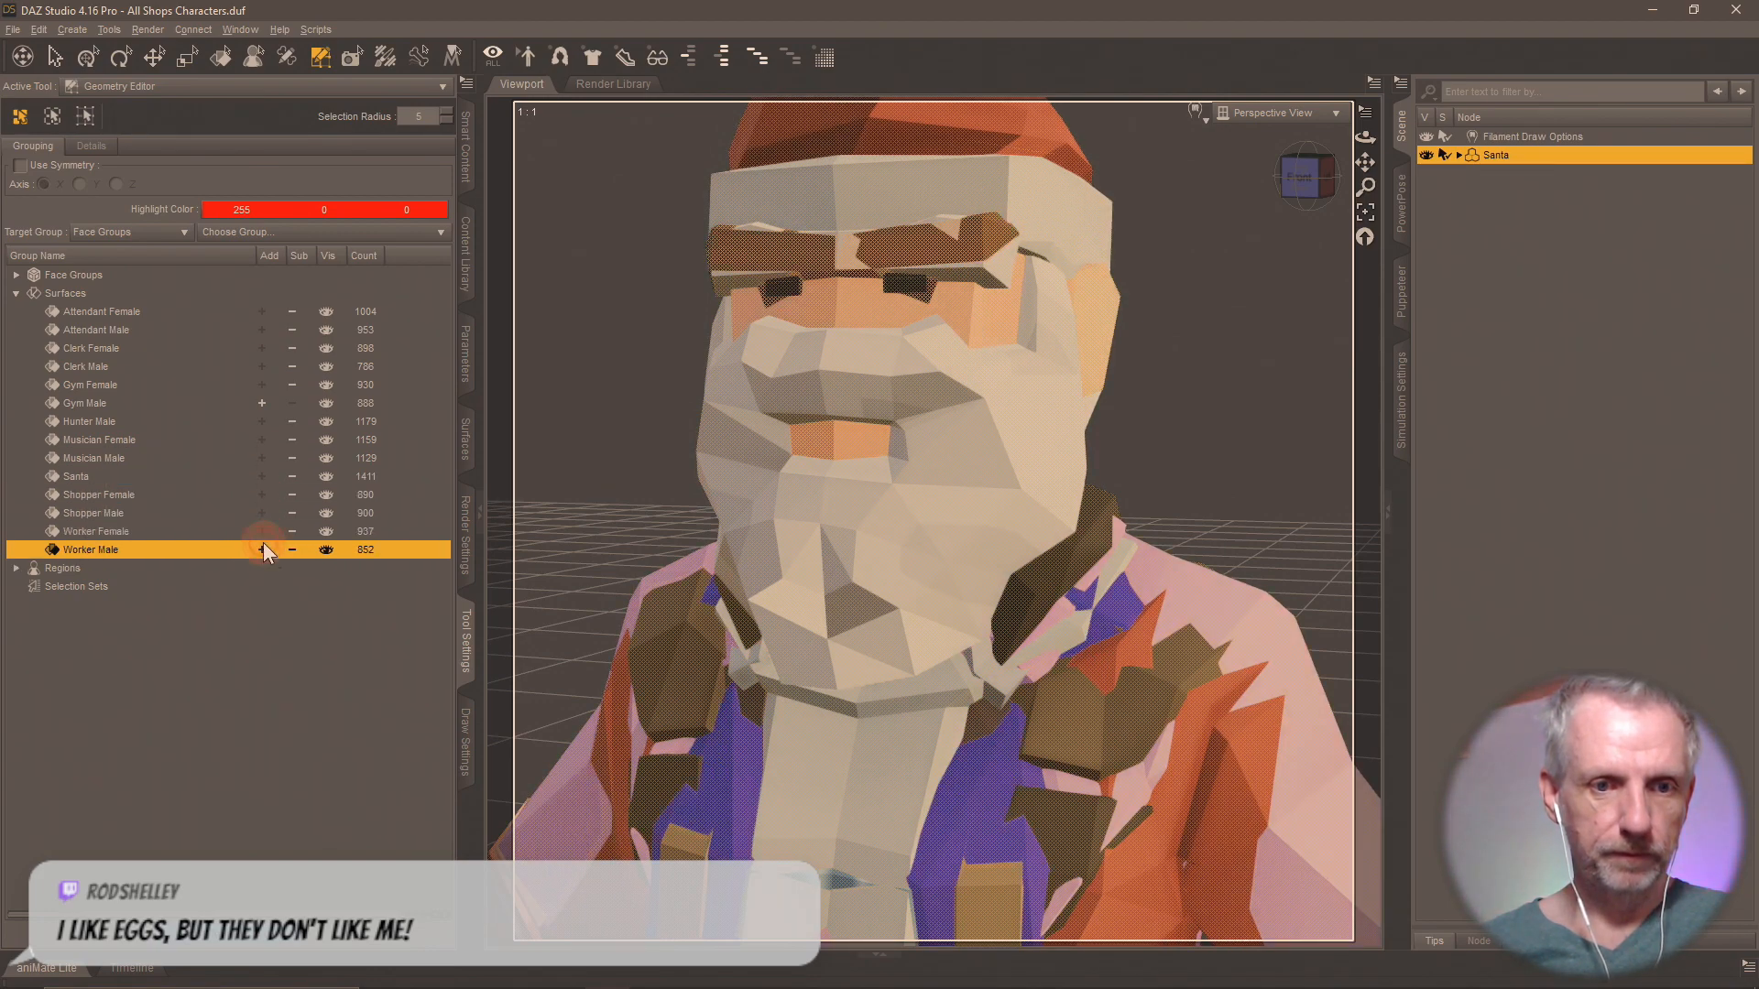
pyautogui.rightClick(1035, 311)
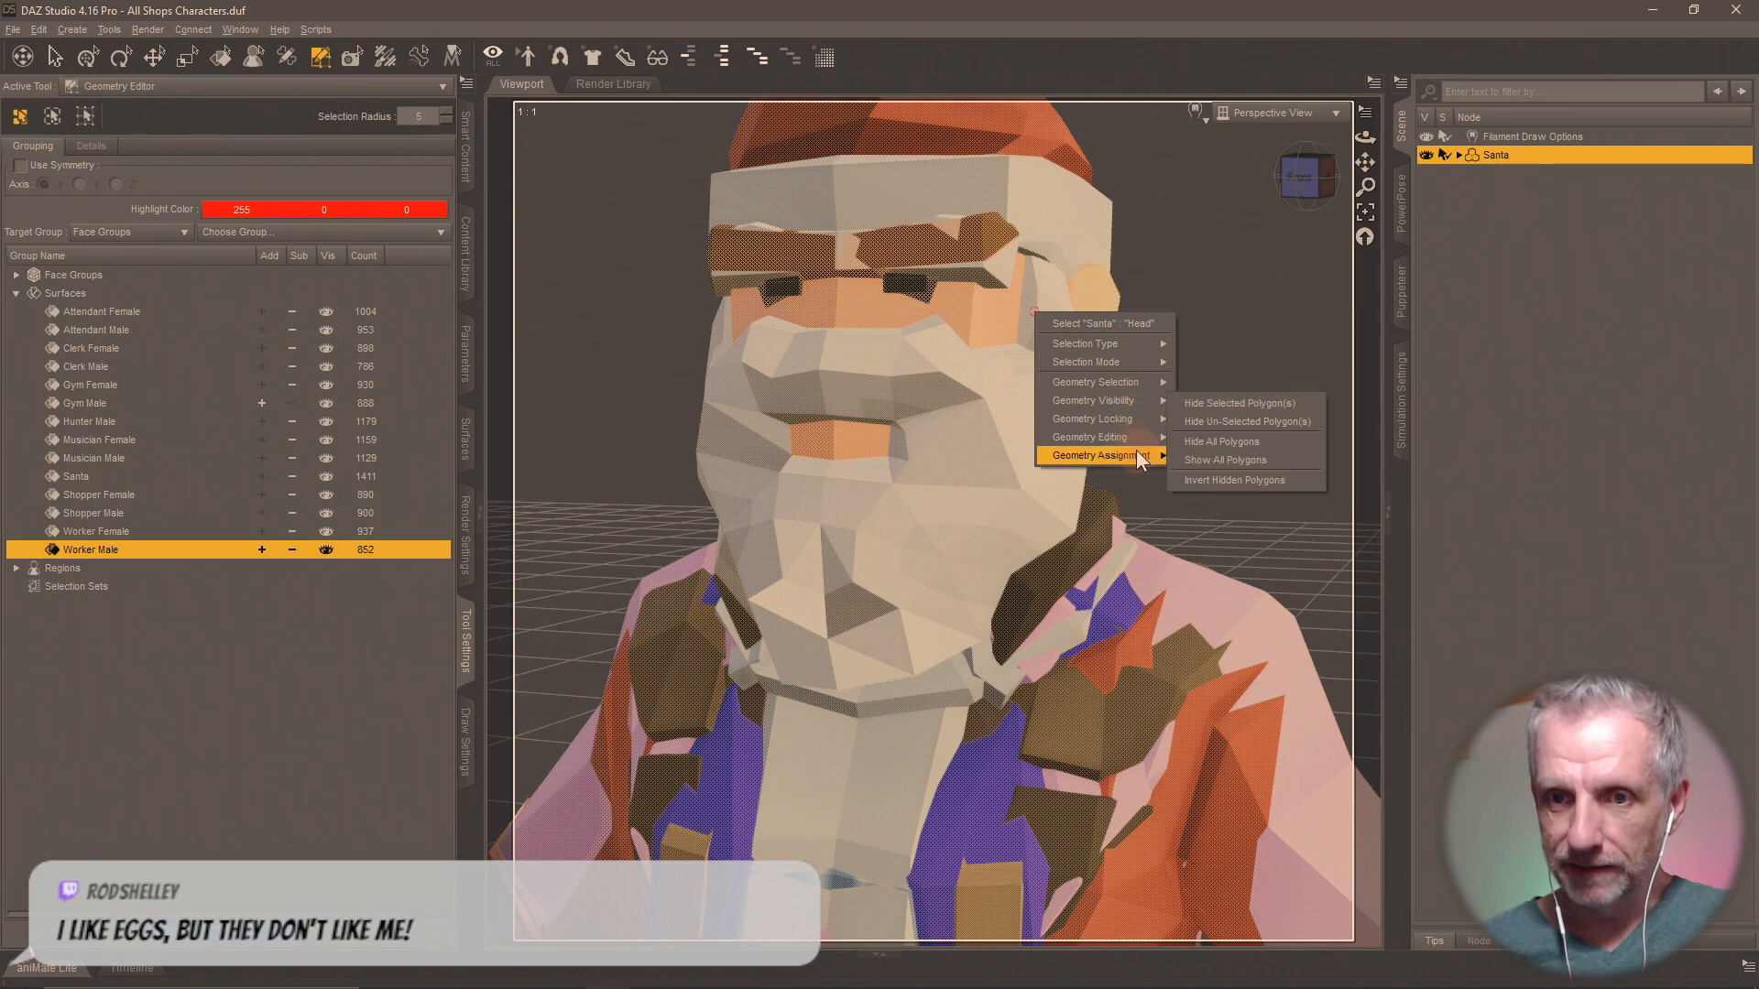
pyautogui.moveTo(1134, 456)
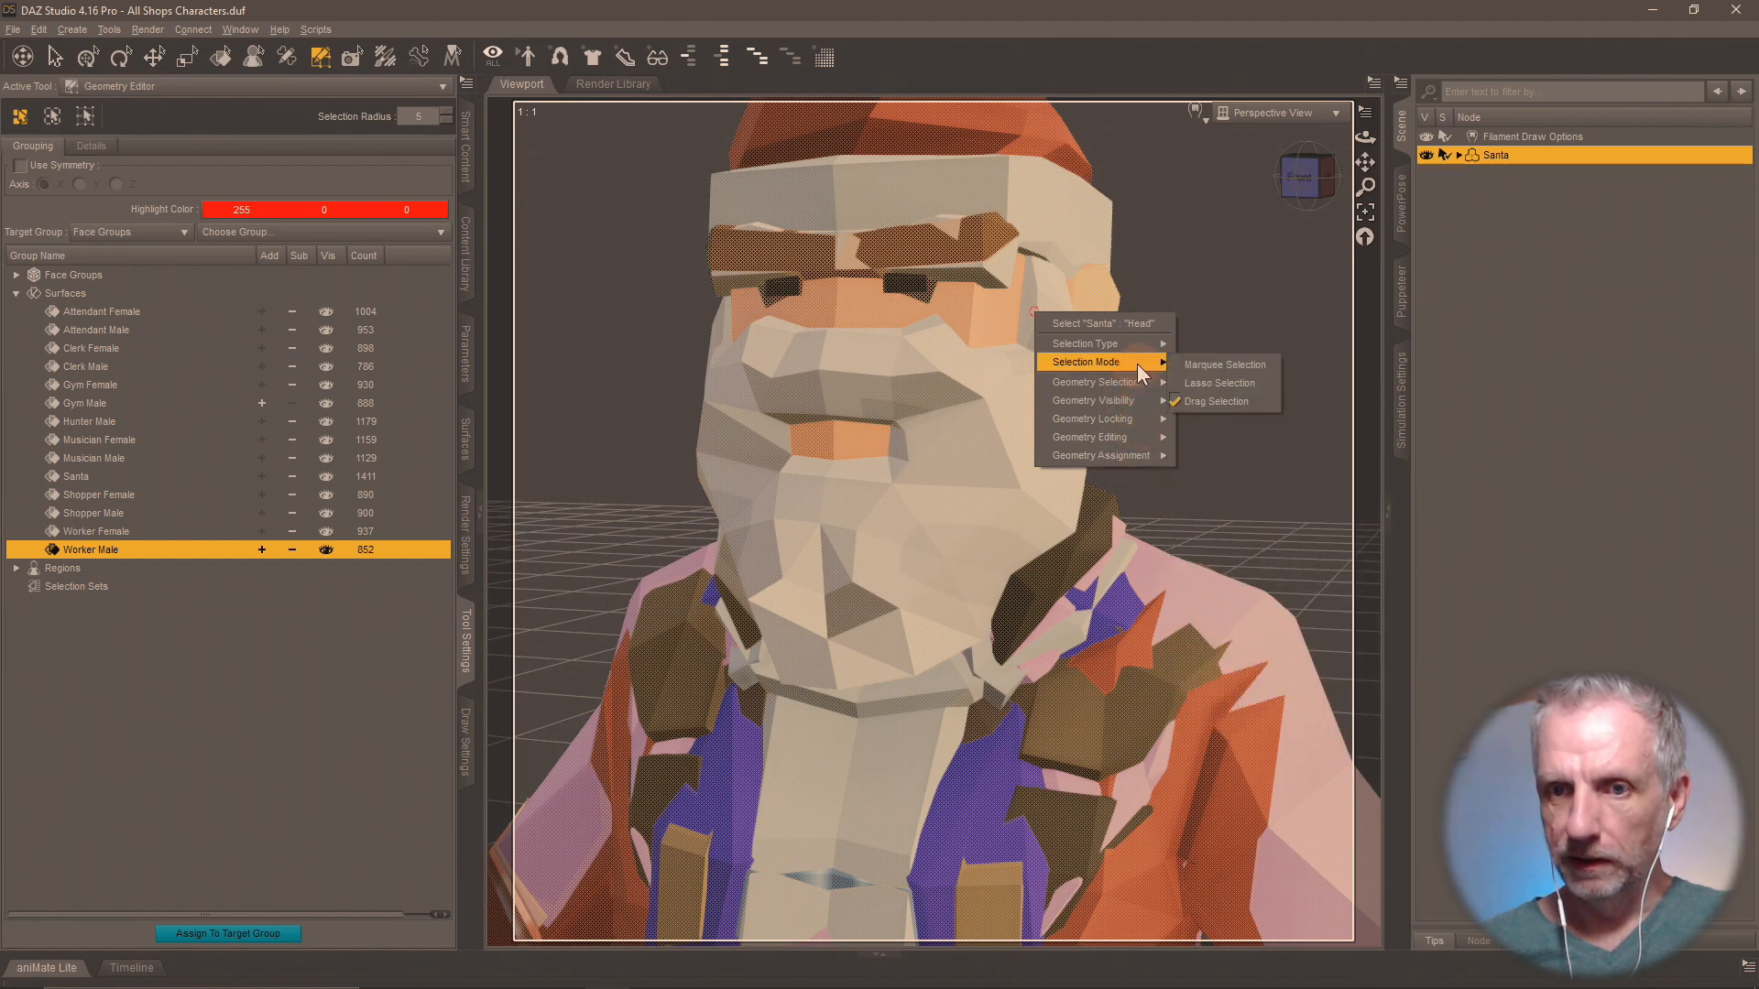
pyautogui.moveTo(1151, 390)
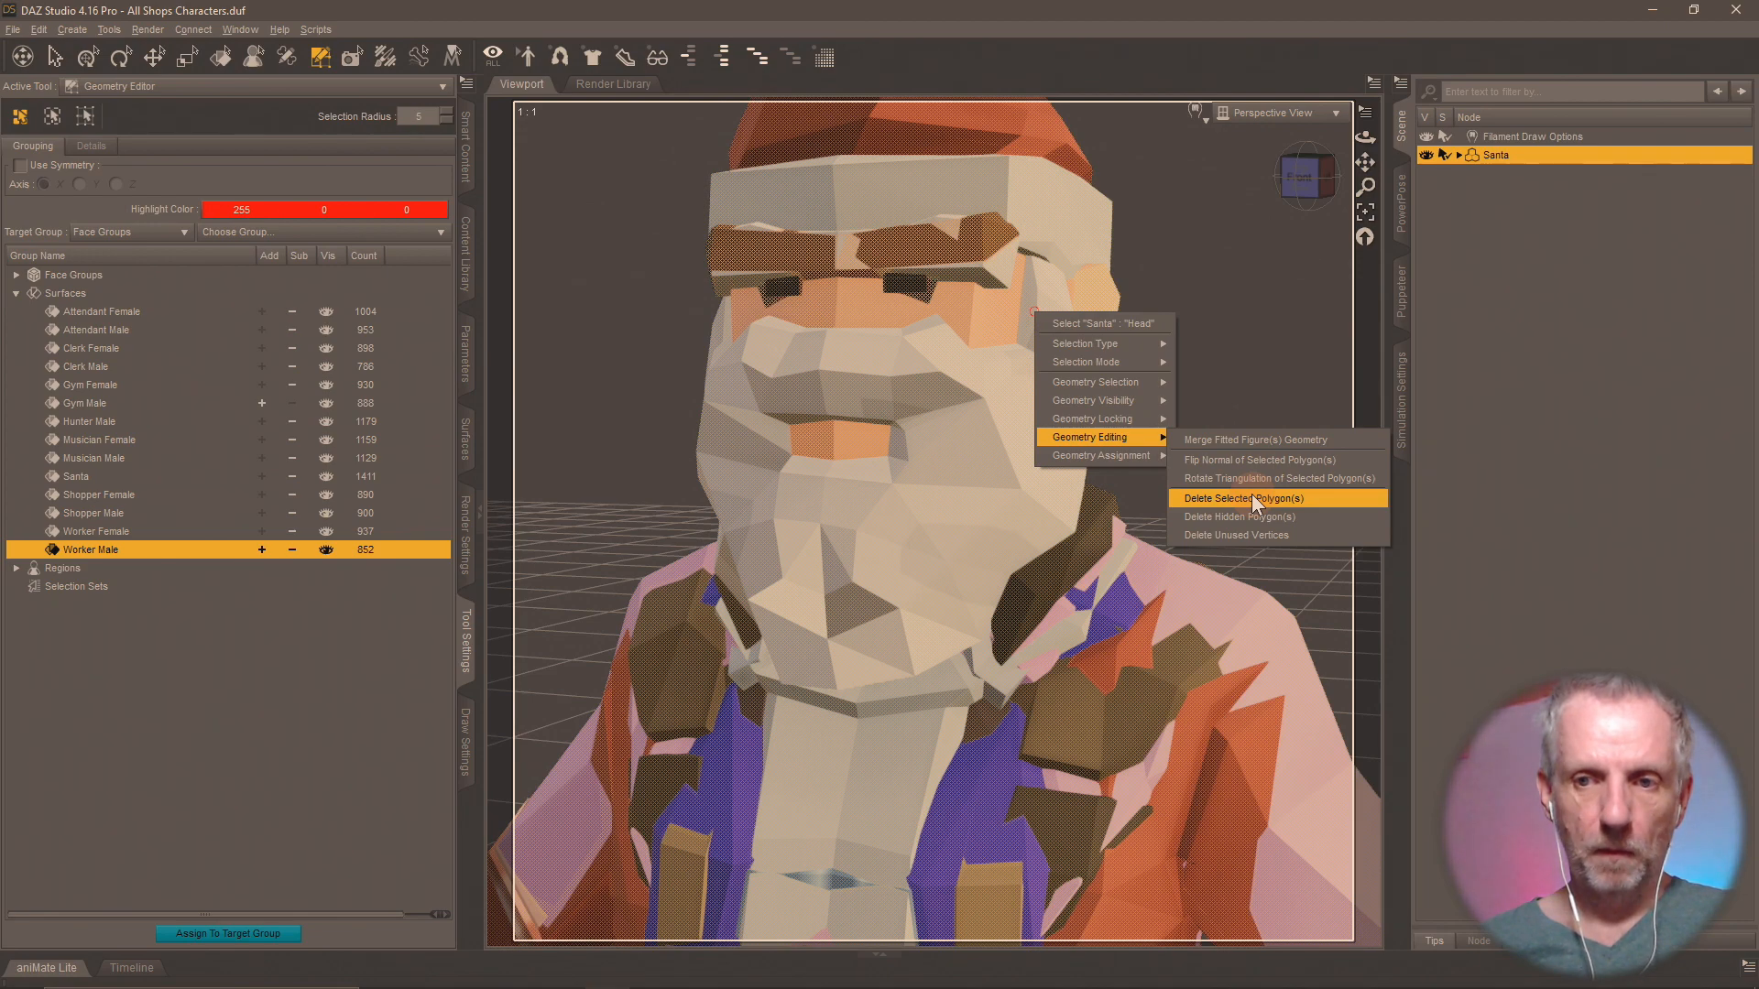
# Open the workspace customization and select the Delete Selected Polygon(s) action in the Geometry Editing group.
pyautogui.click(46, 26)
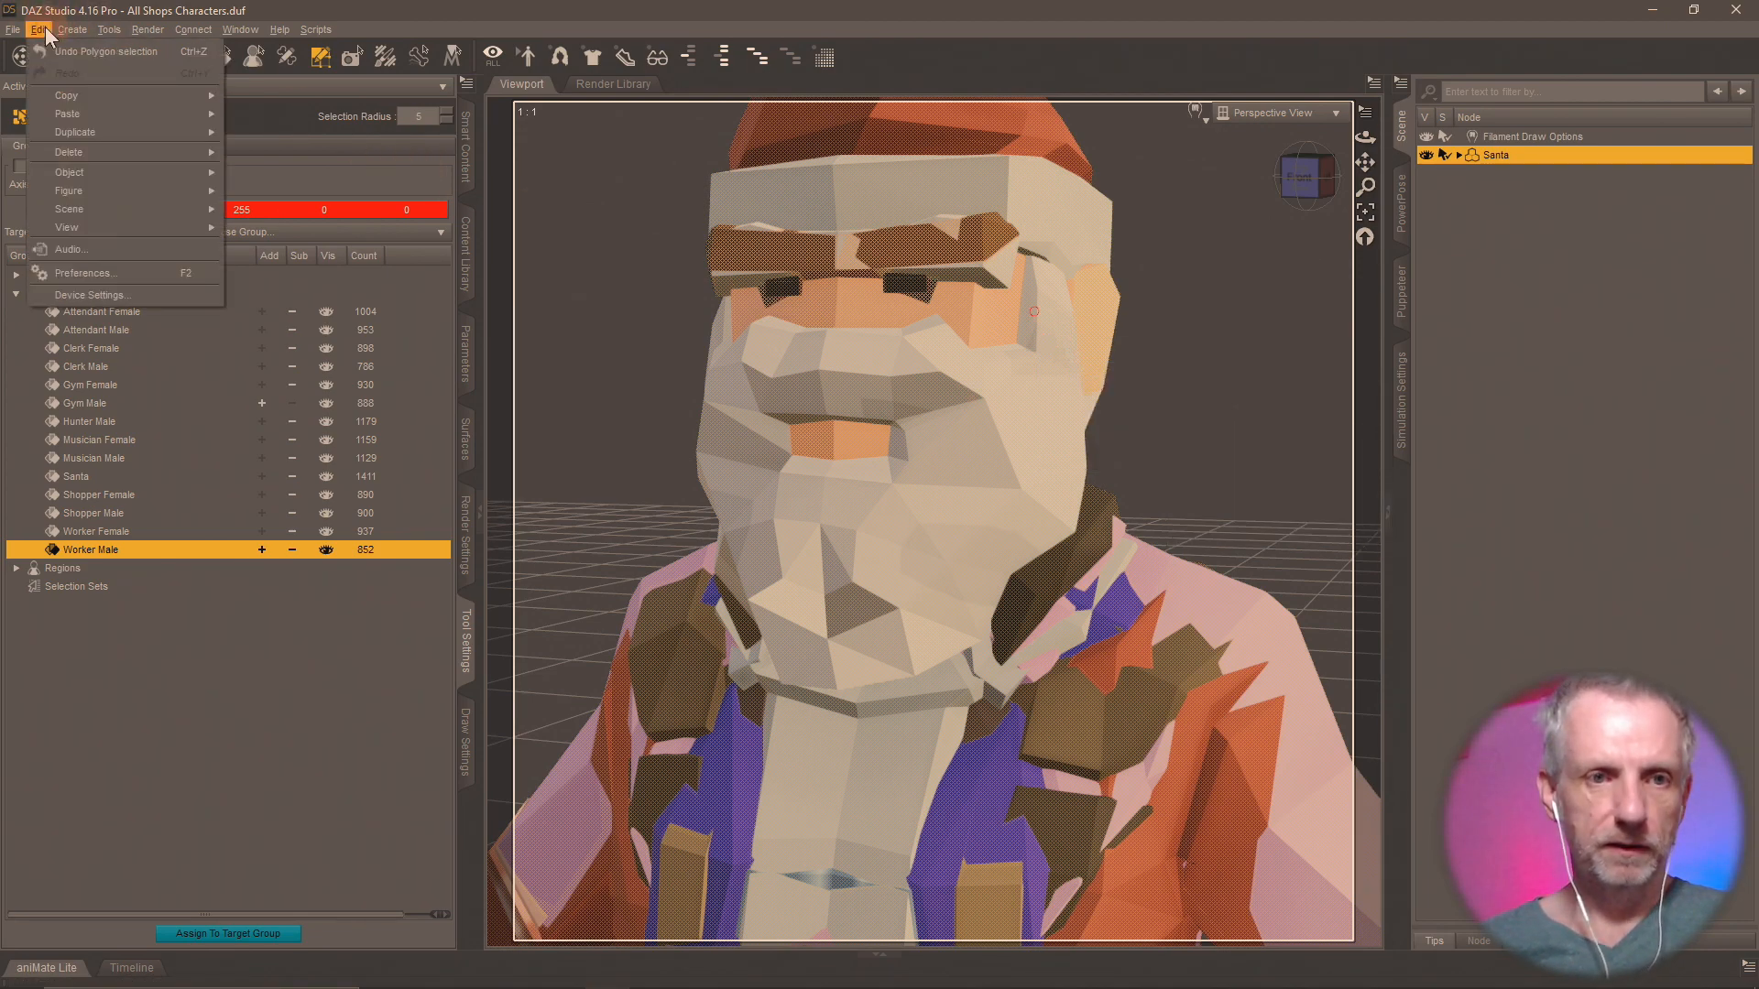
pyautogui.click(240, 29)
pyautogui.moveTo(319, 85)
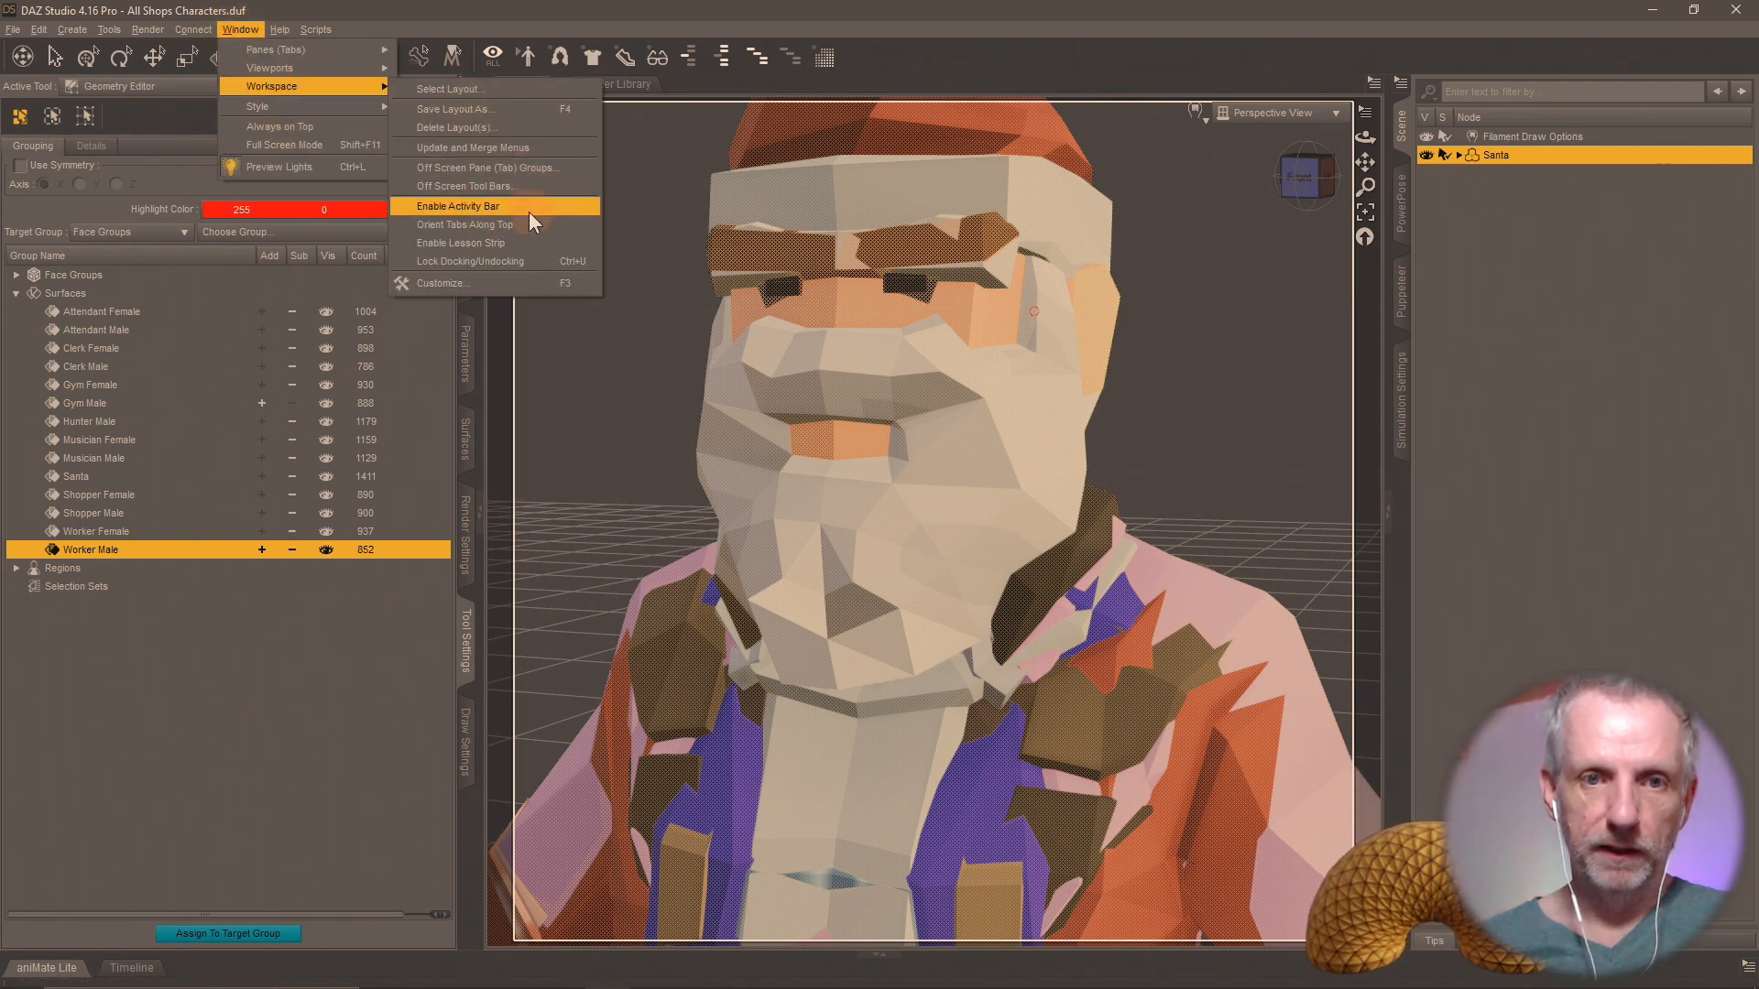
pyautogui.click(500, 281)
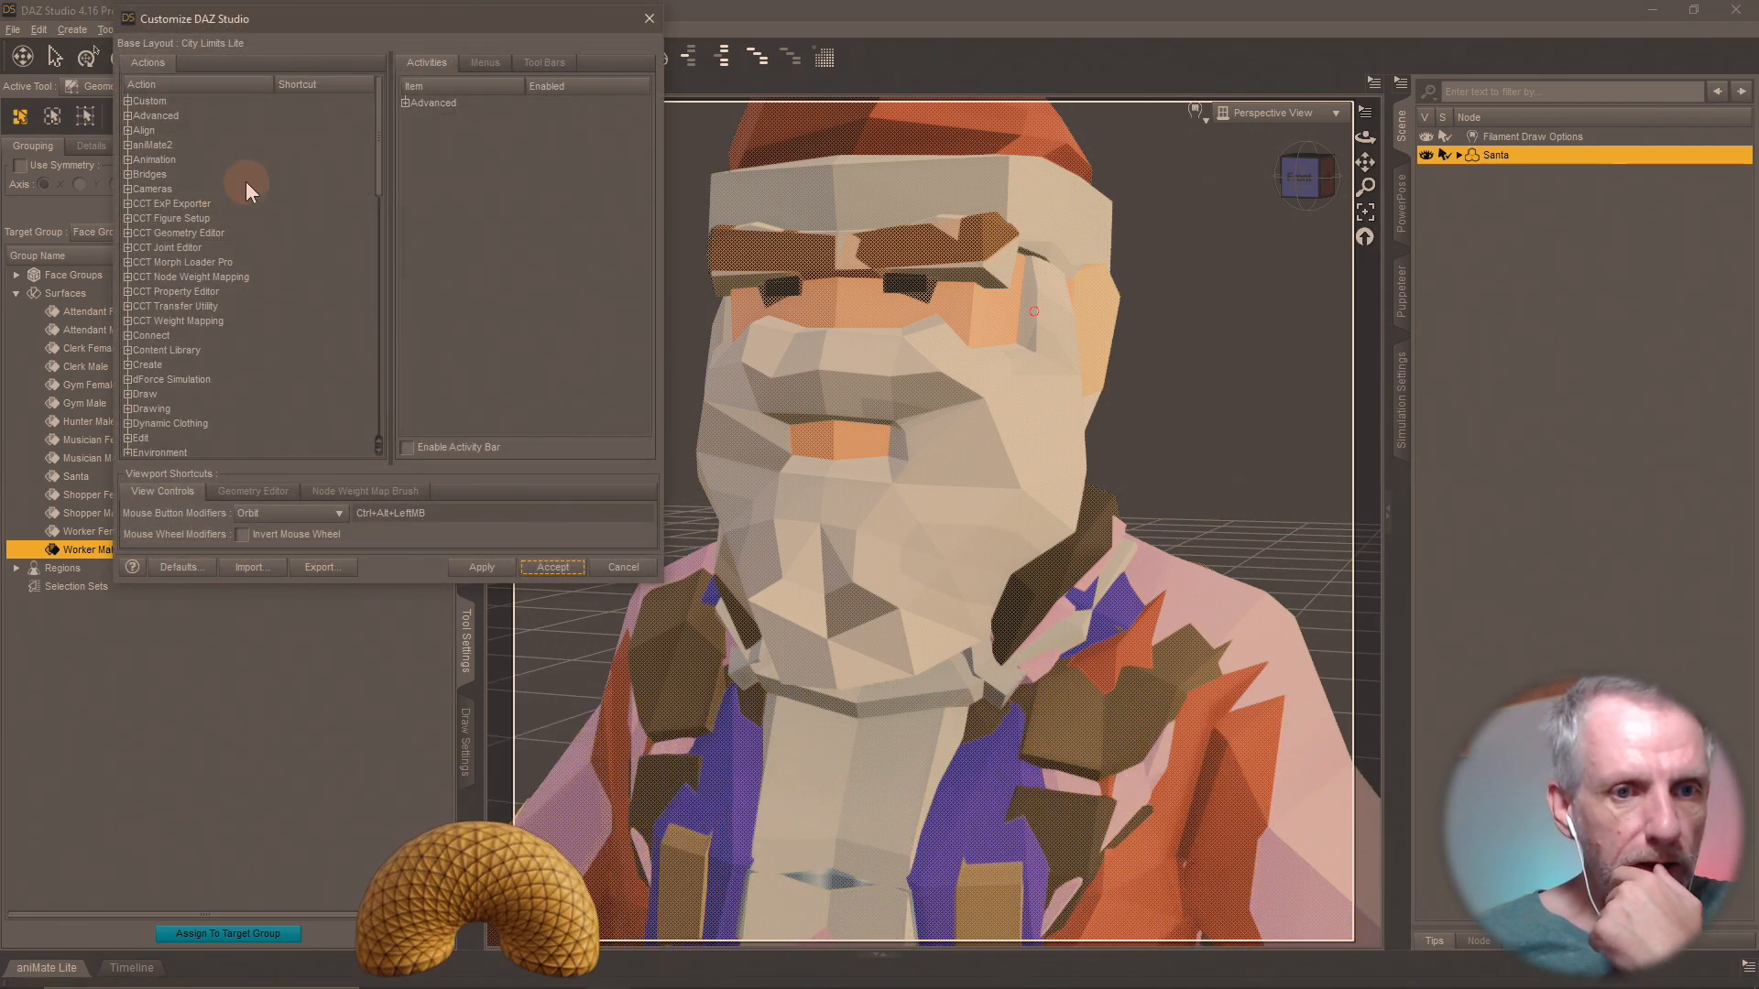
pyautogui.scroll(-2, 237, 202)
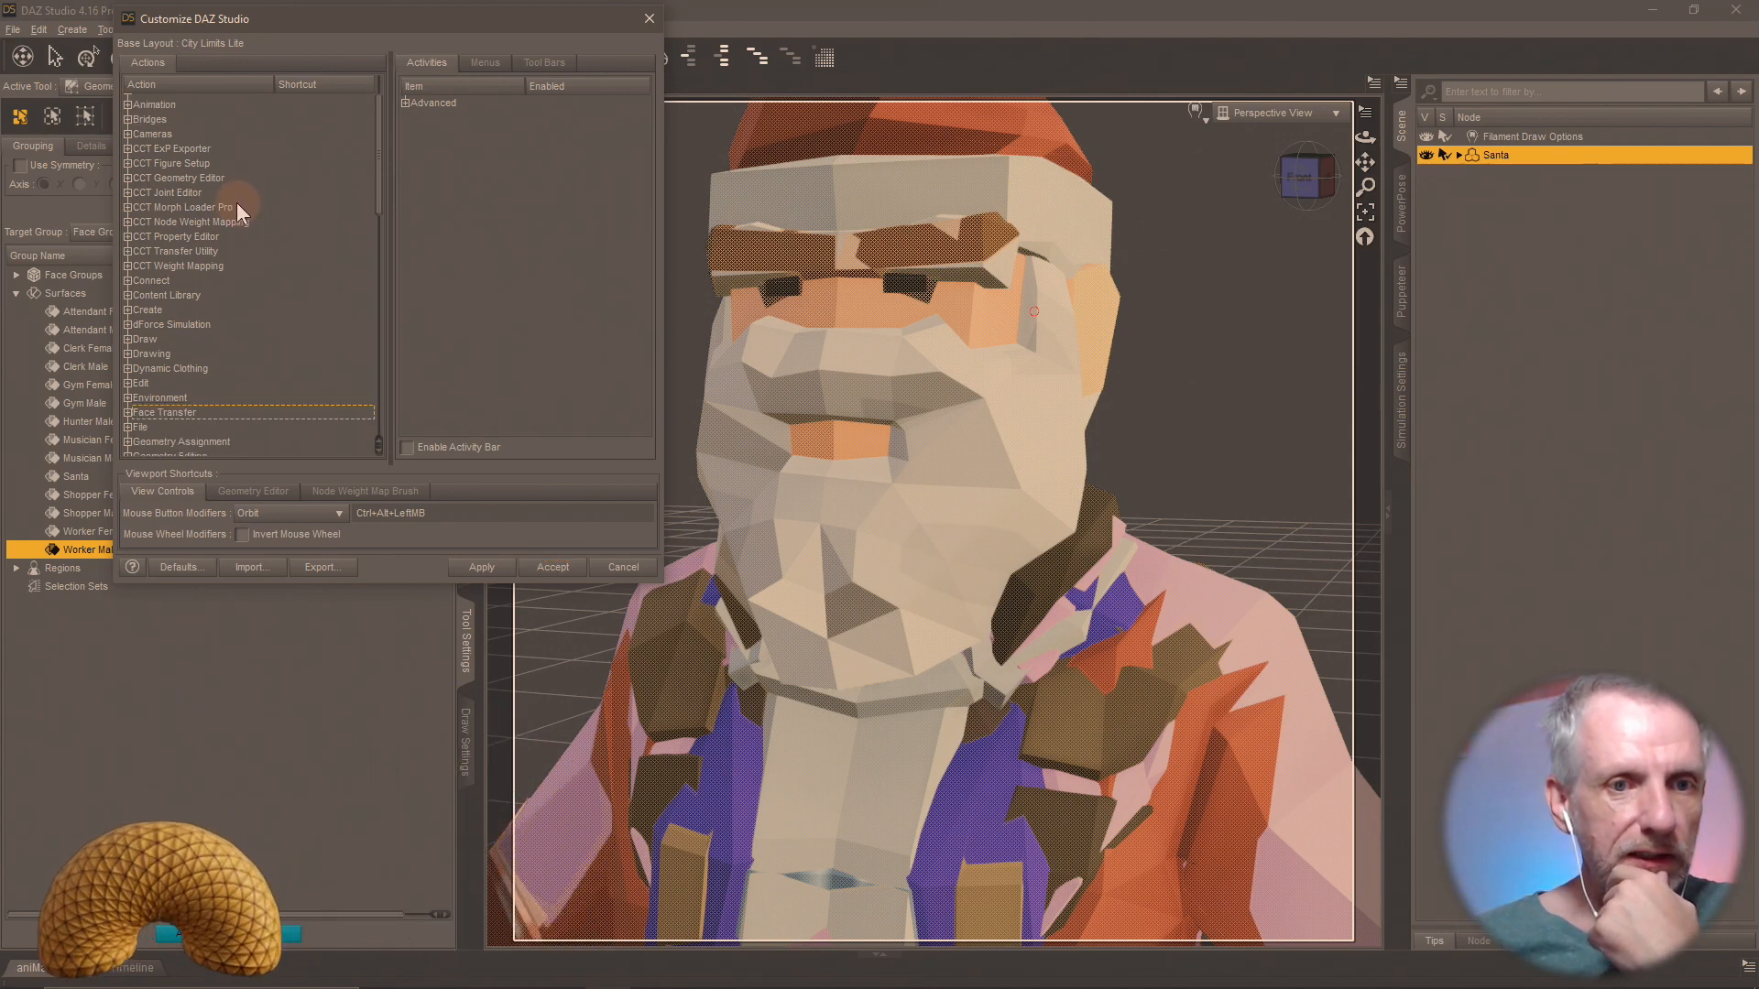
pyautogui.scroll(2, 253, 206)
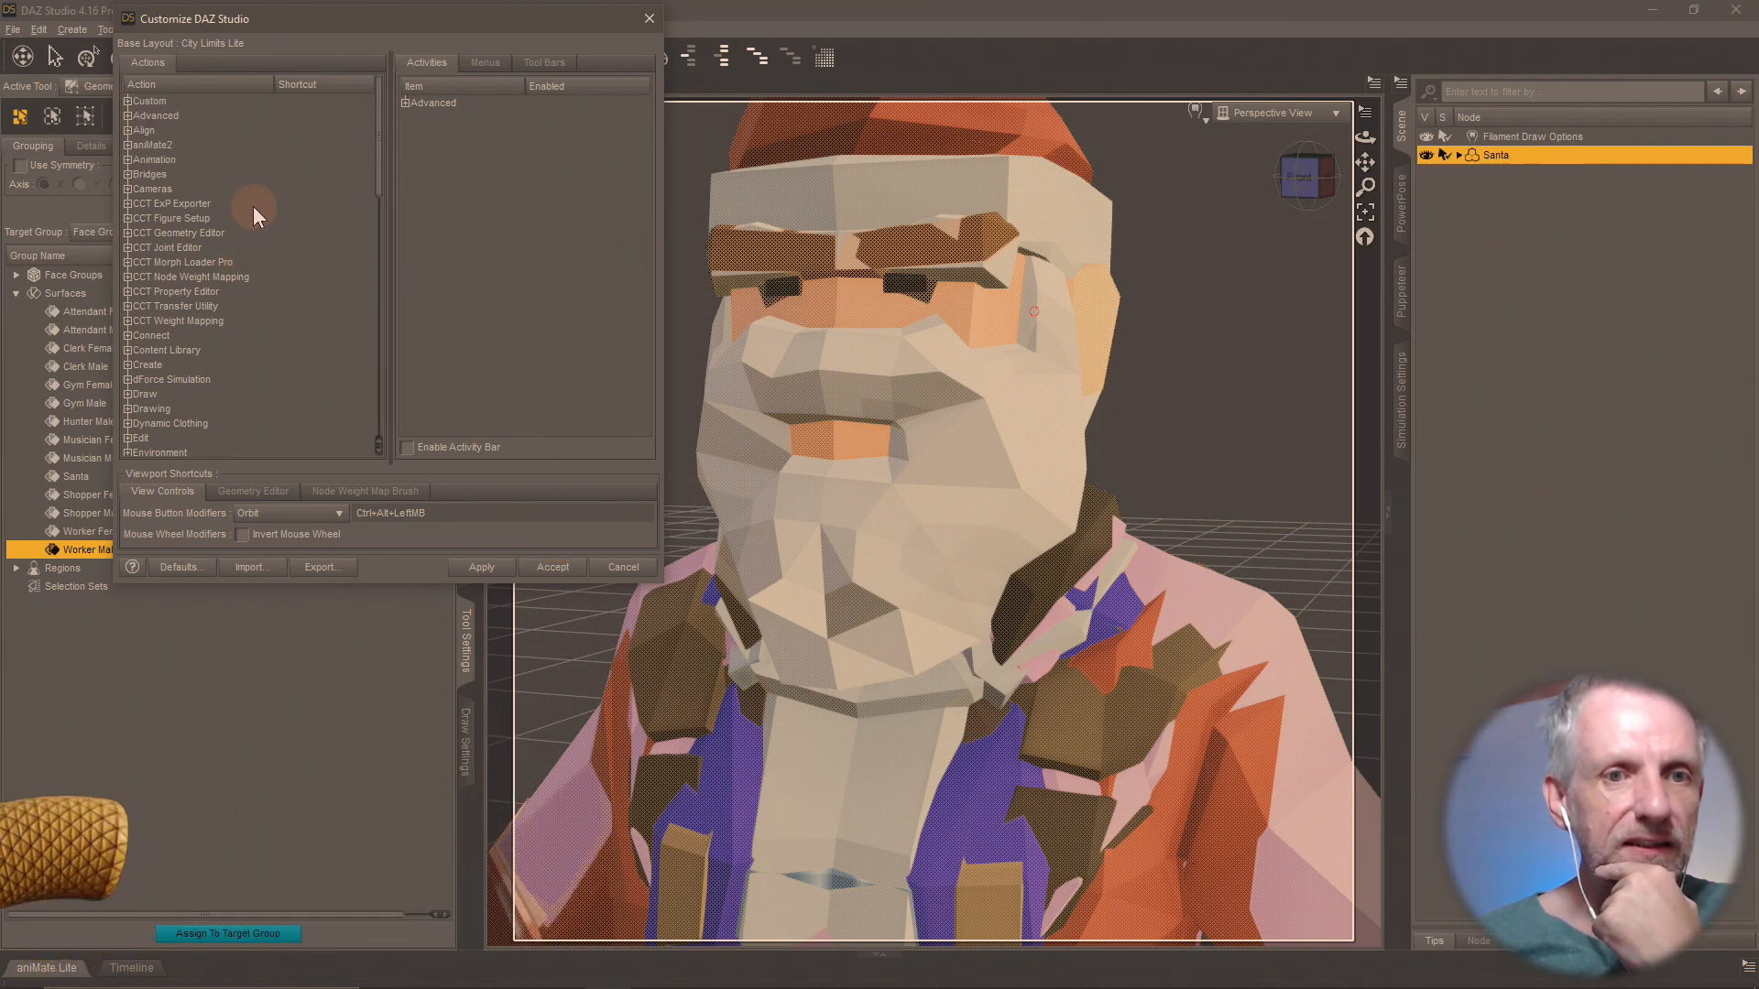
pyautogui.click(128, 218)
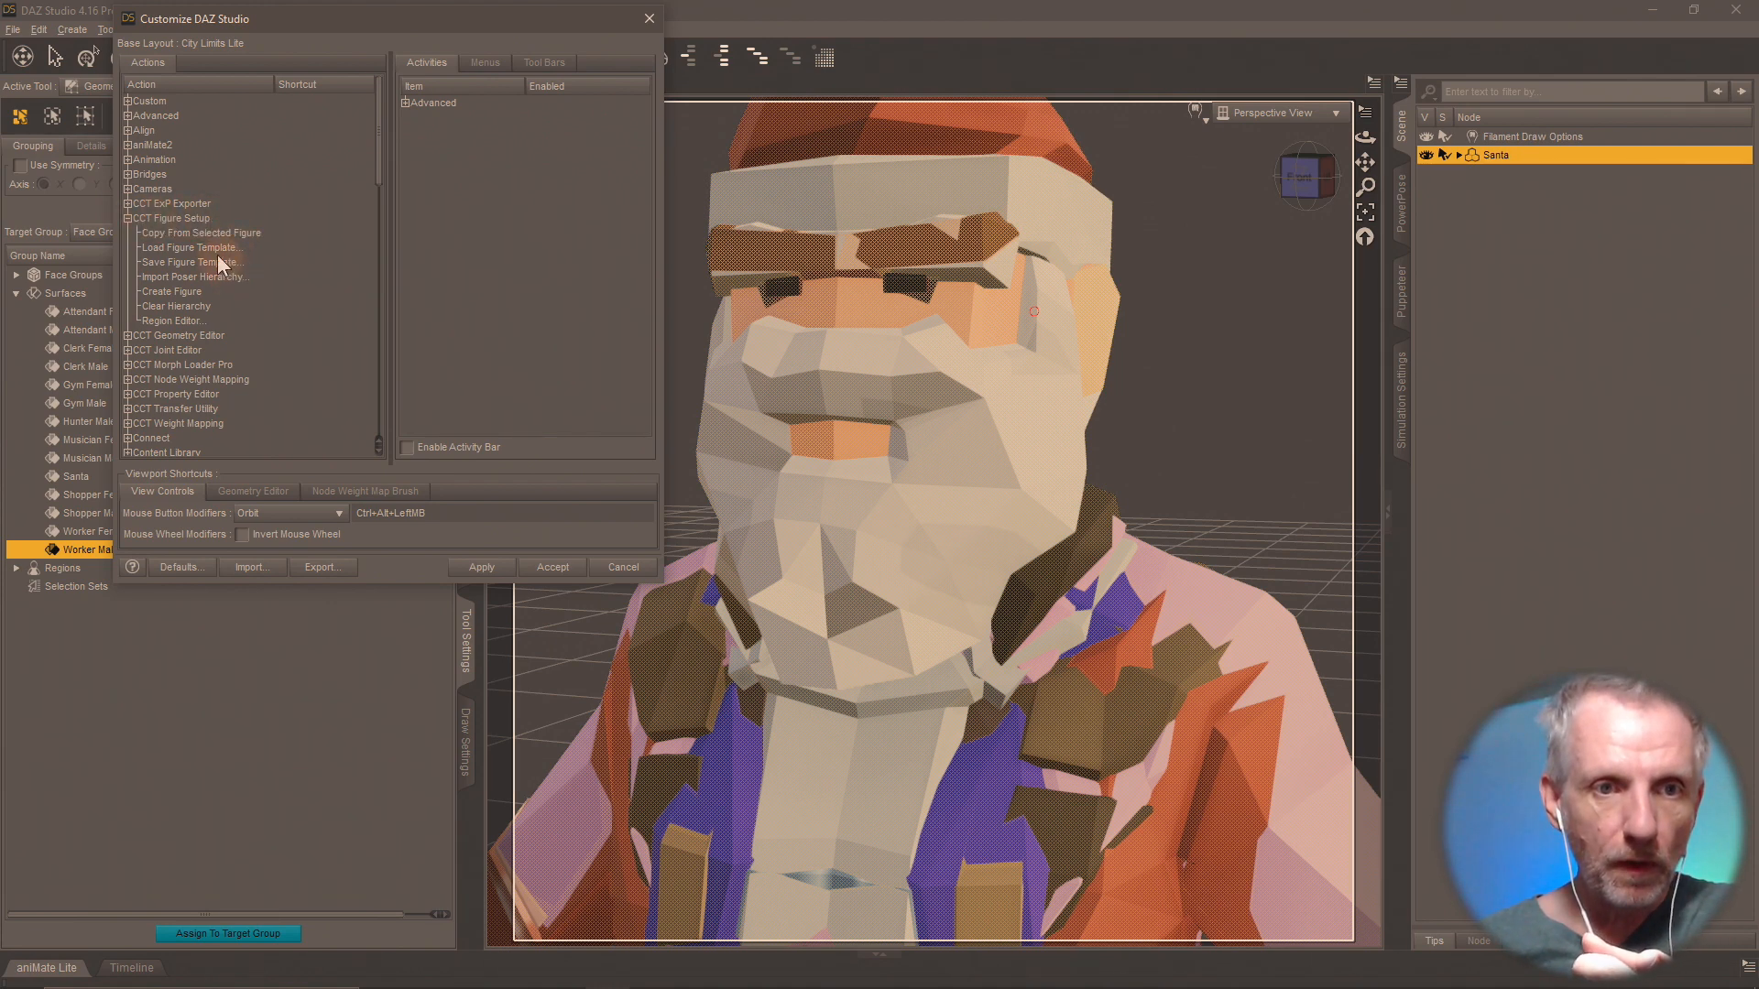
pyautogui.click(129, 218)
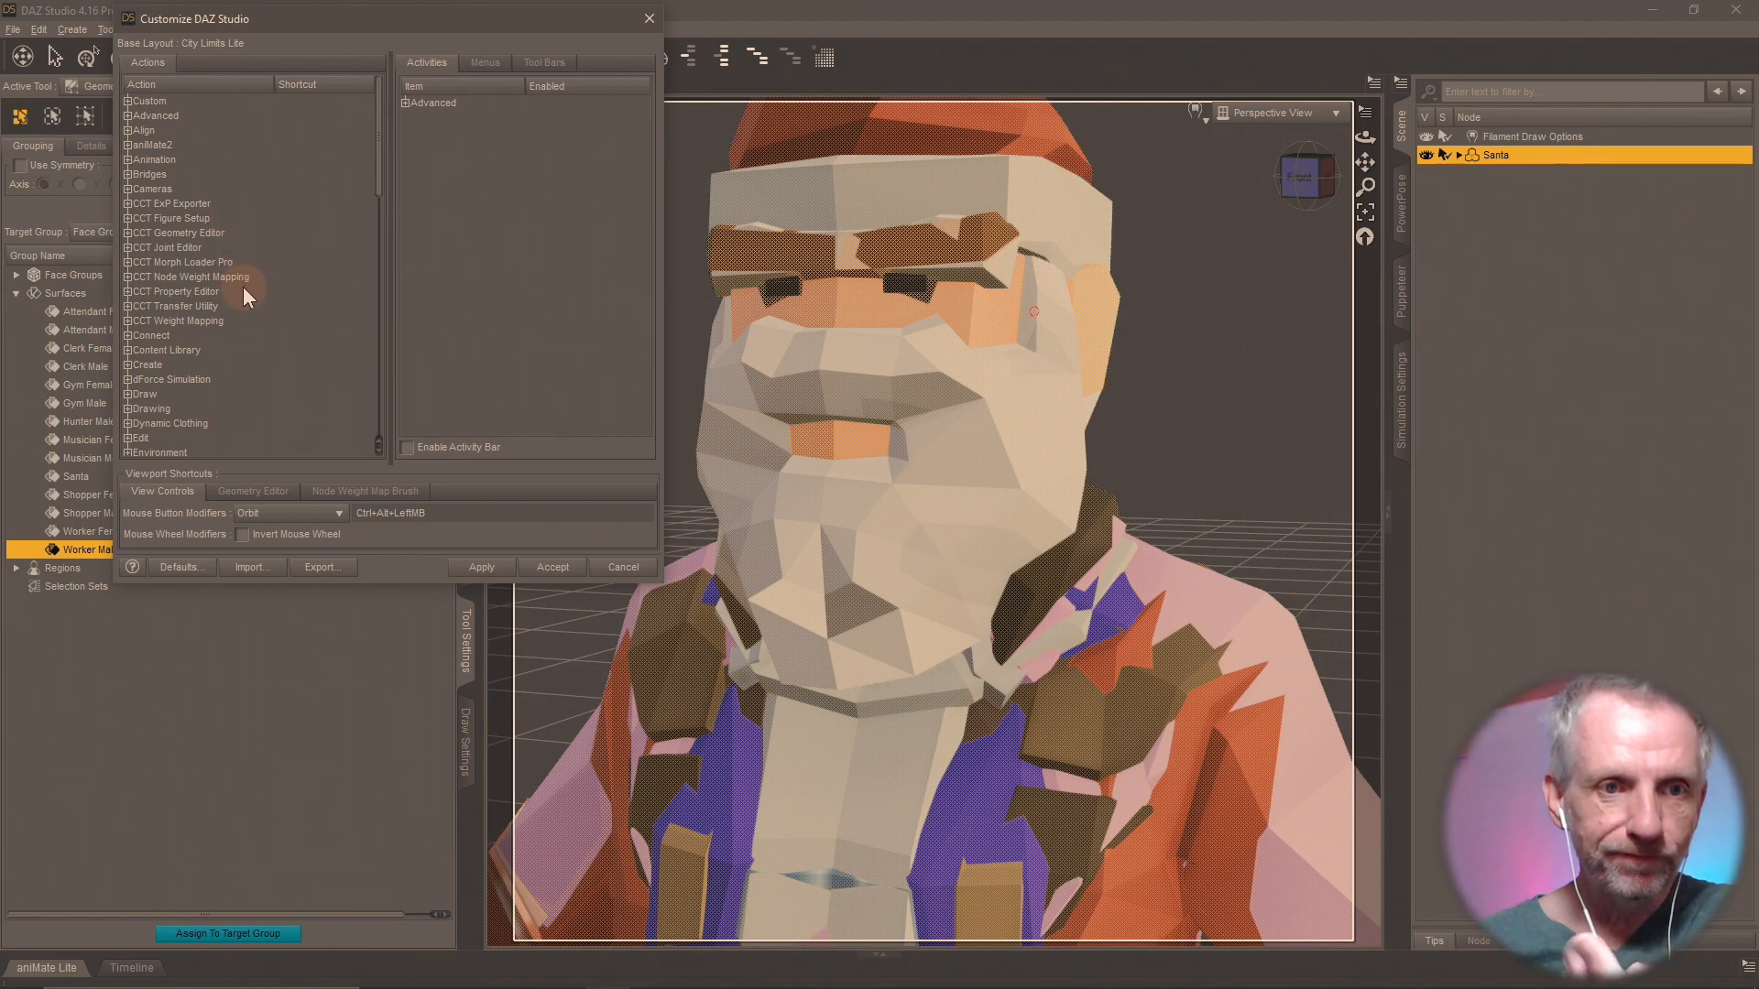
pyautogui.click(129, 232)
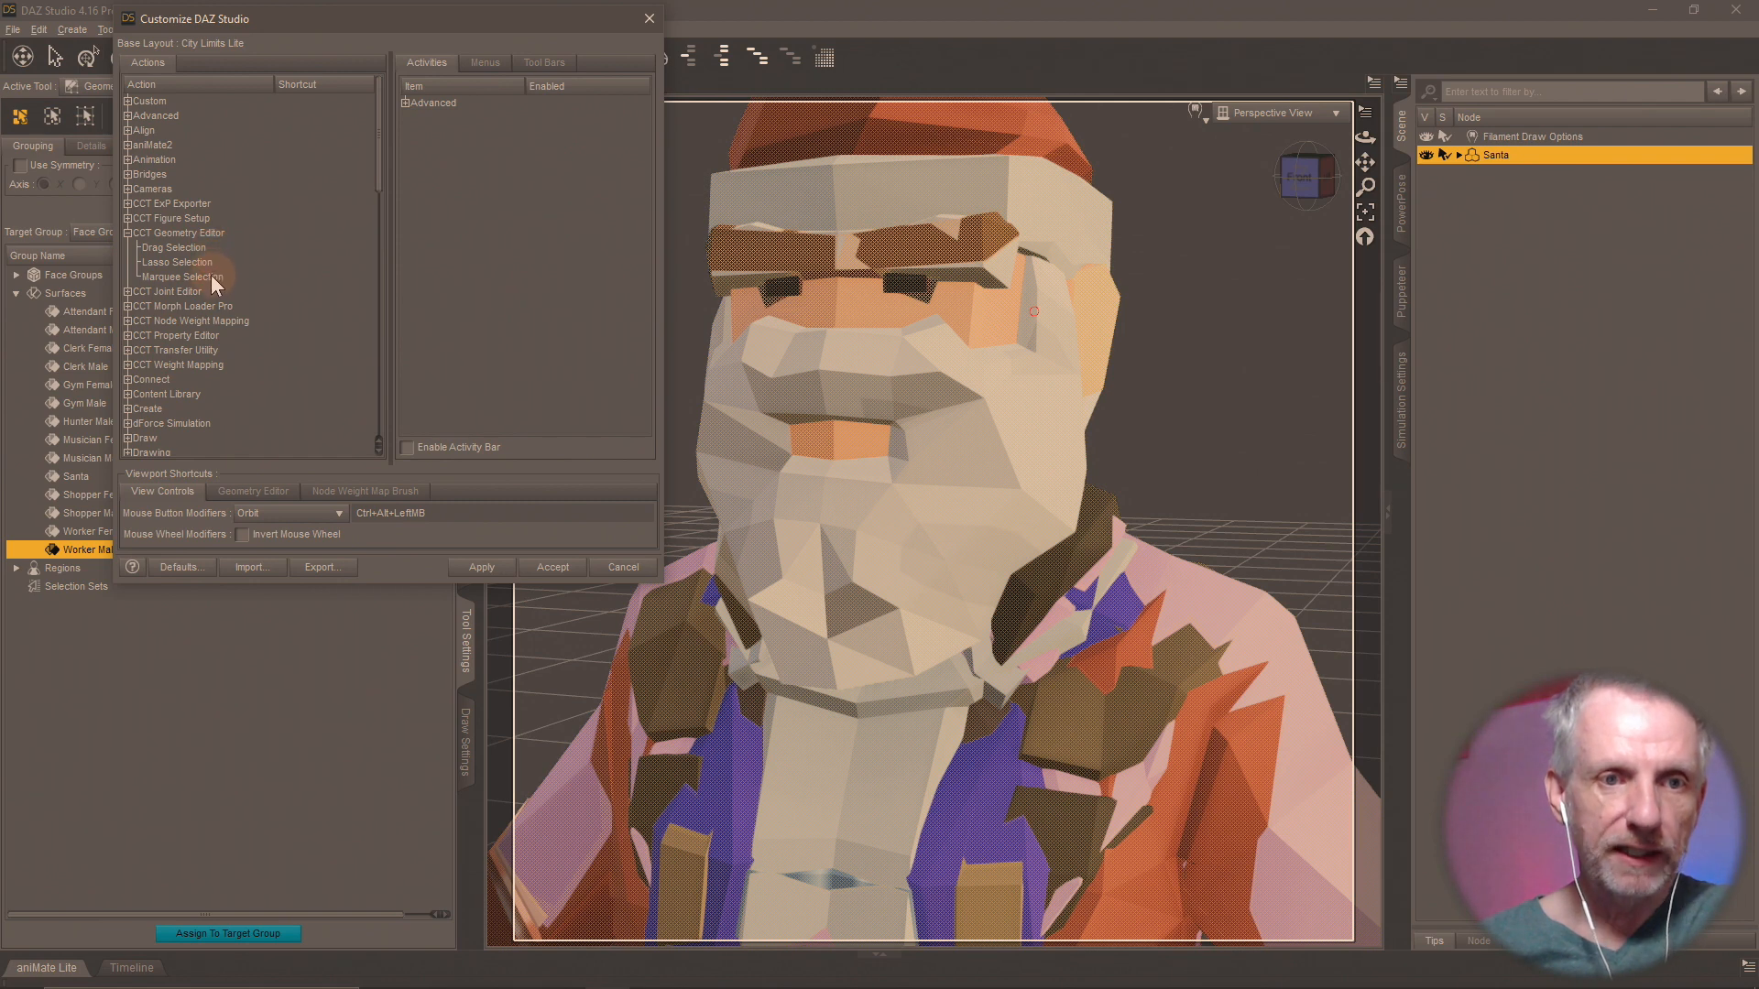
pyautogui.scroll(-7, 224, 288)
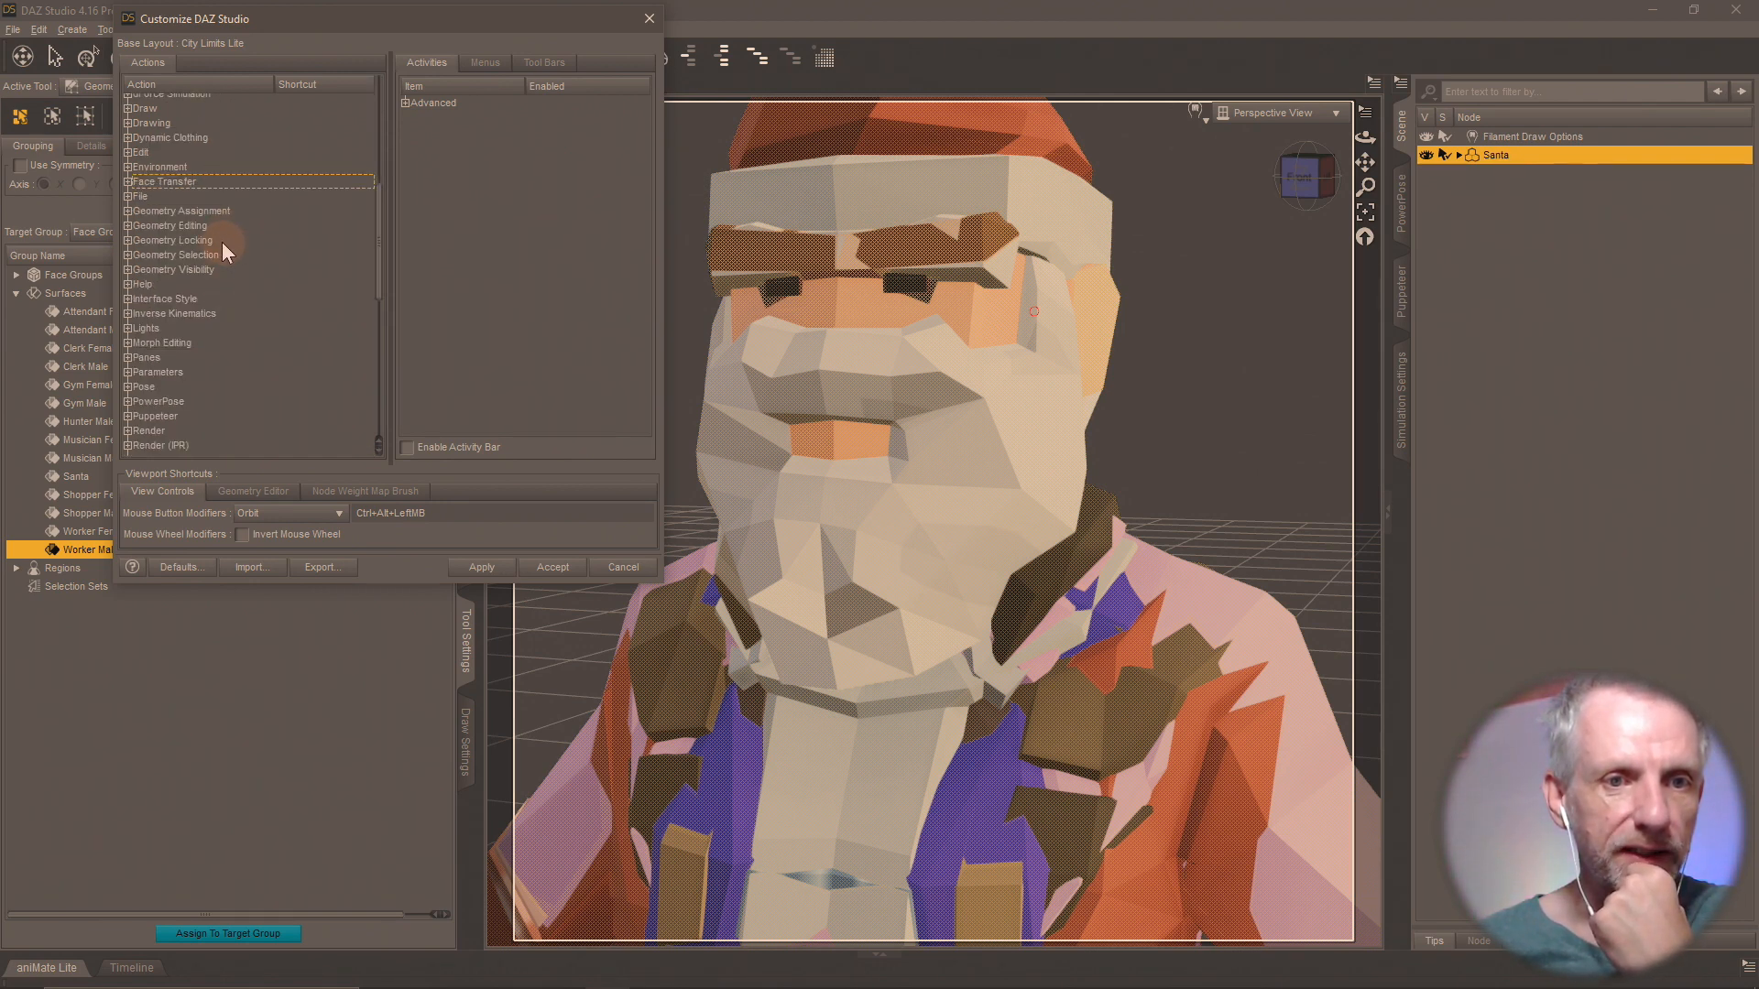
pyautogui.click(128, 226)
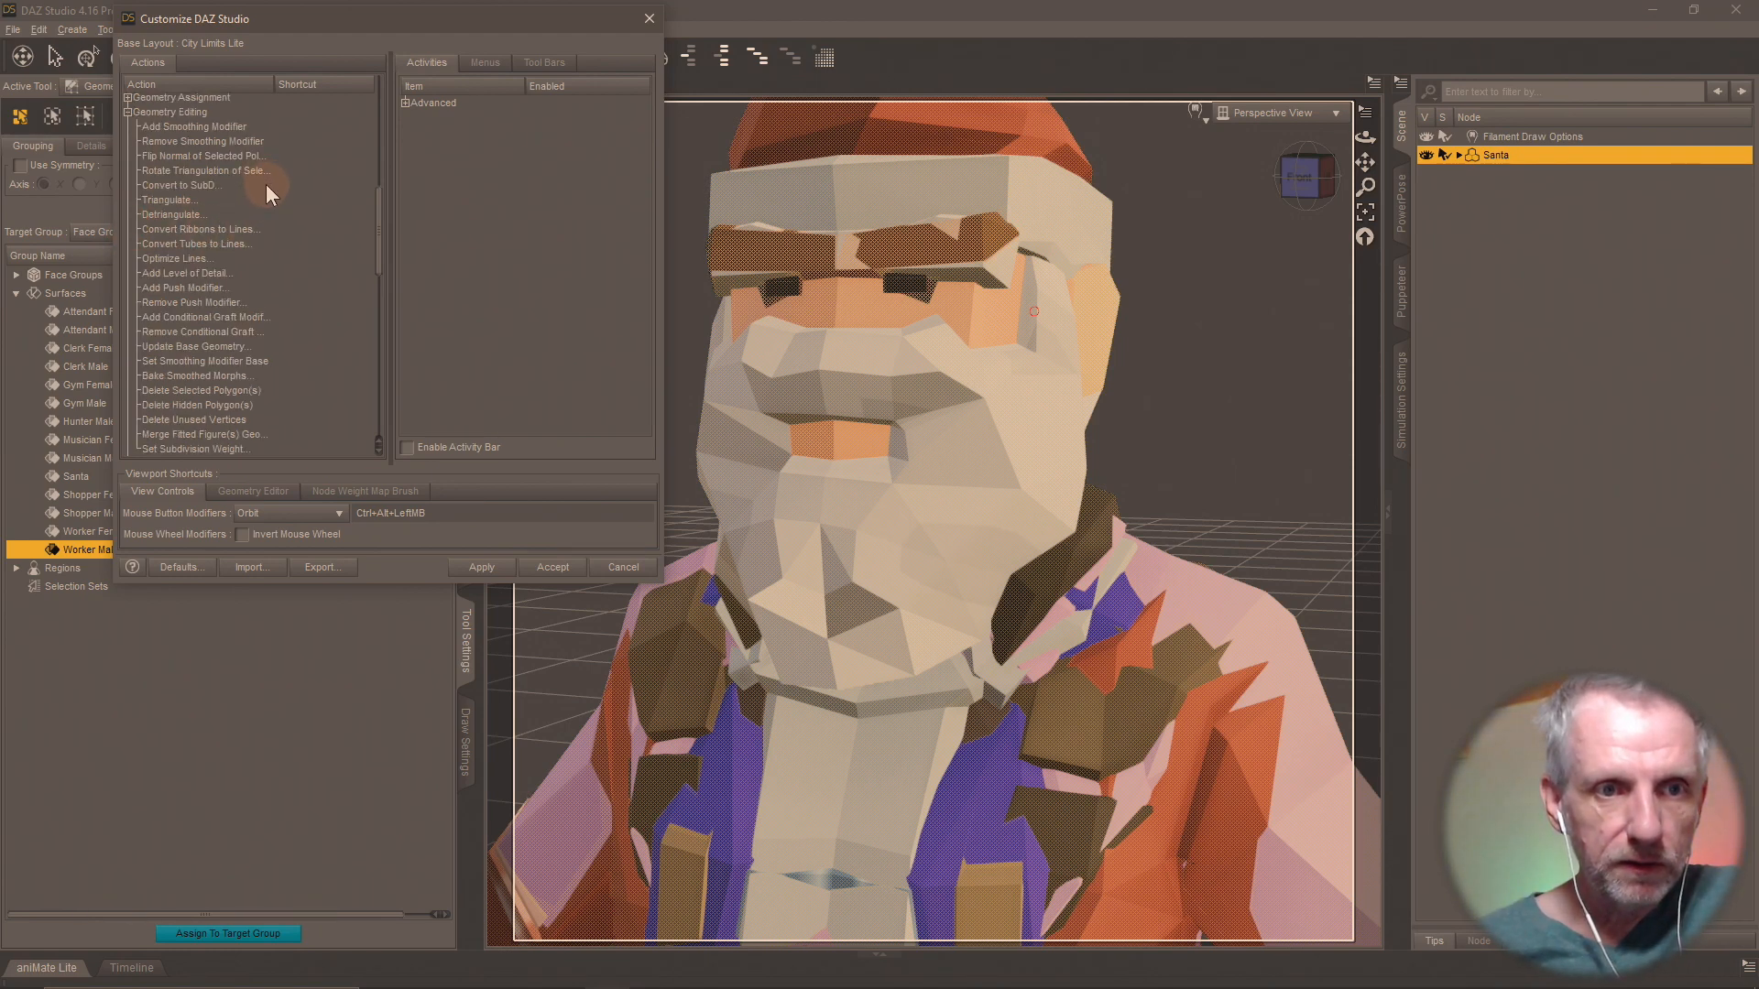
pyautogui.scroll(-2, 266, 184)
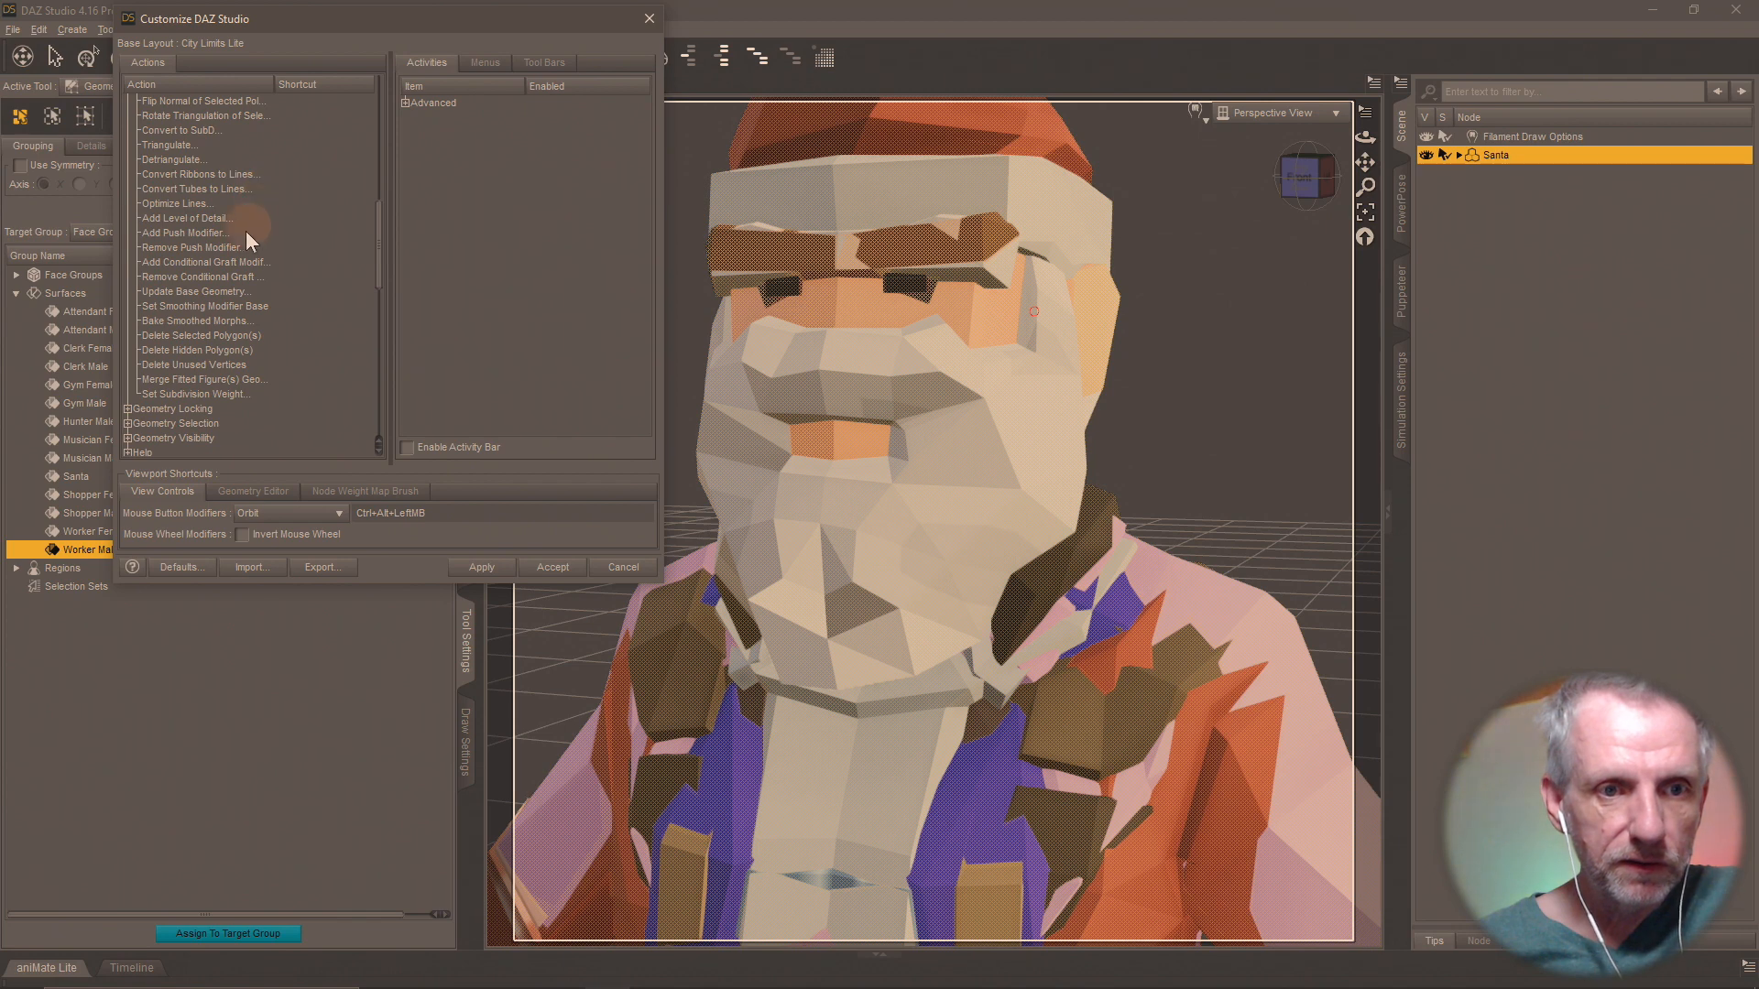
pyautogui.click(234, 336)
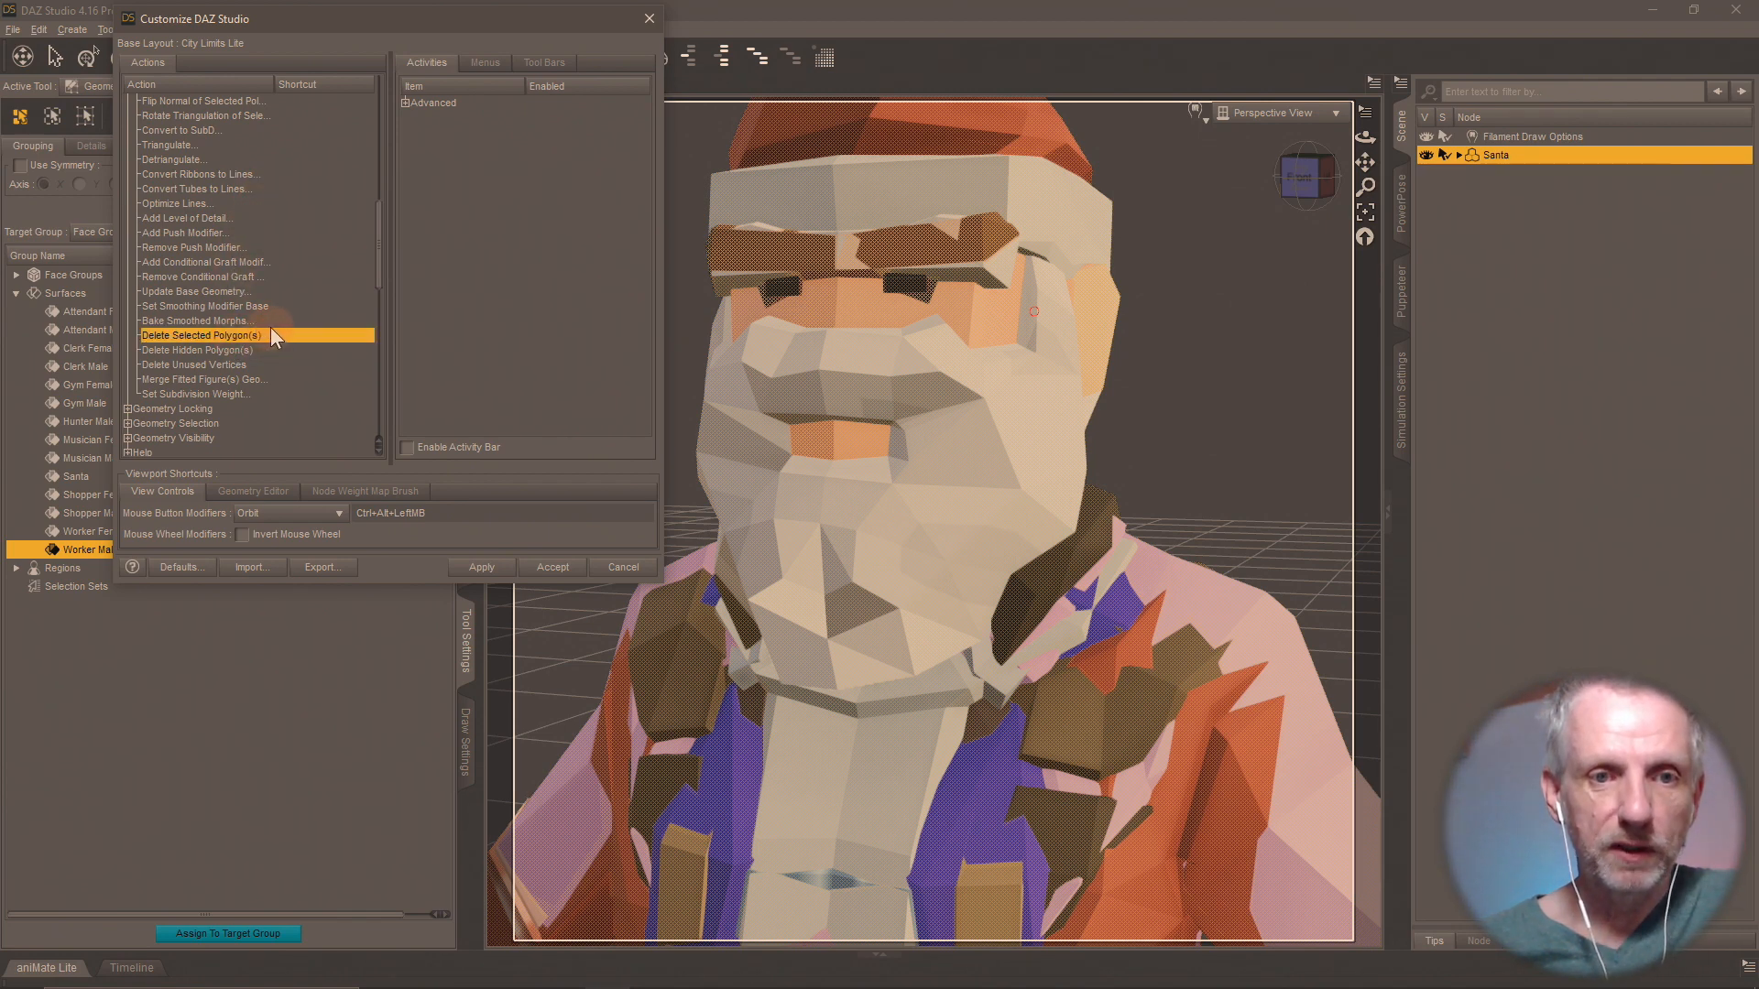
# Try to assign D and Shift+D as the keyboard shortcut for Delete Selected Polygon(s), without taking them over from other actions.
pyautogui.rightClick(294, 335)
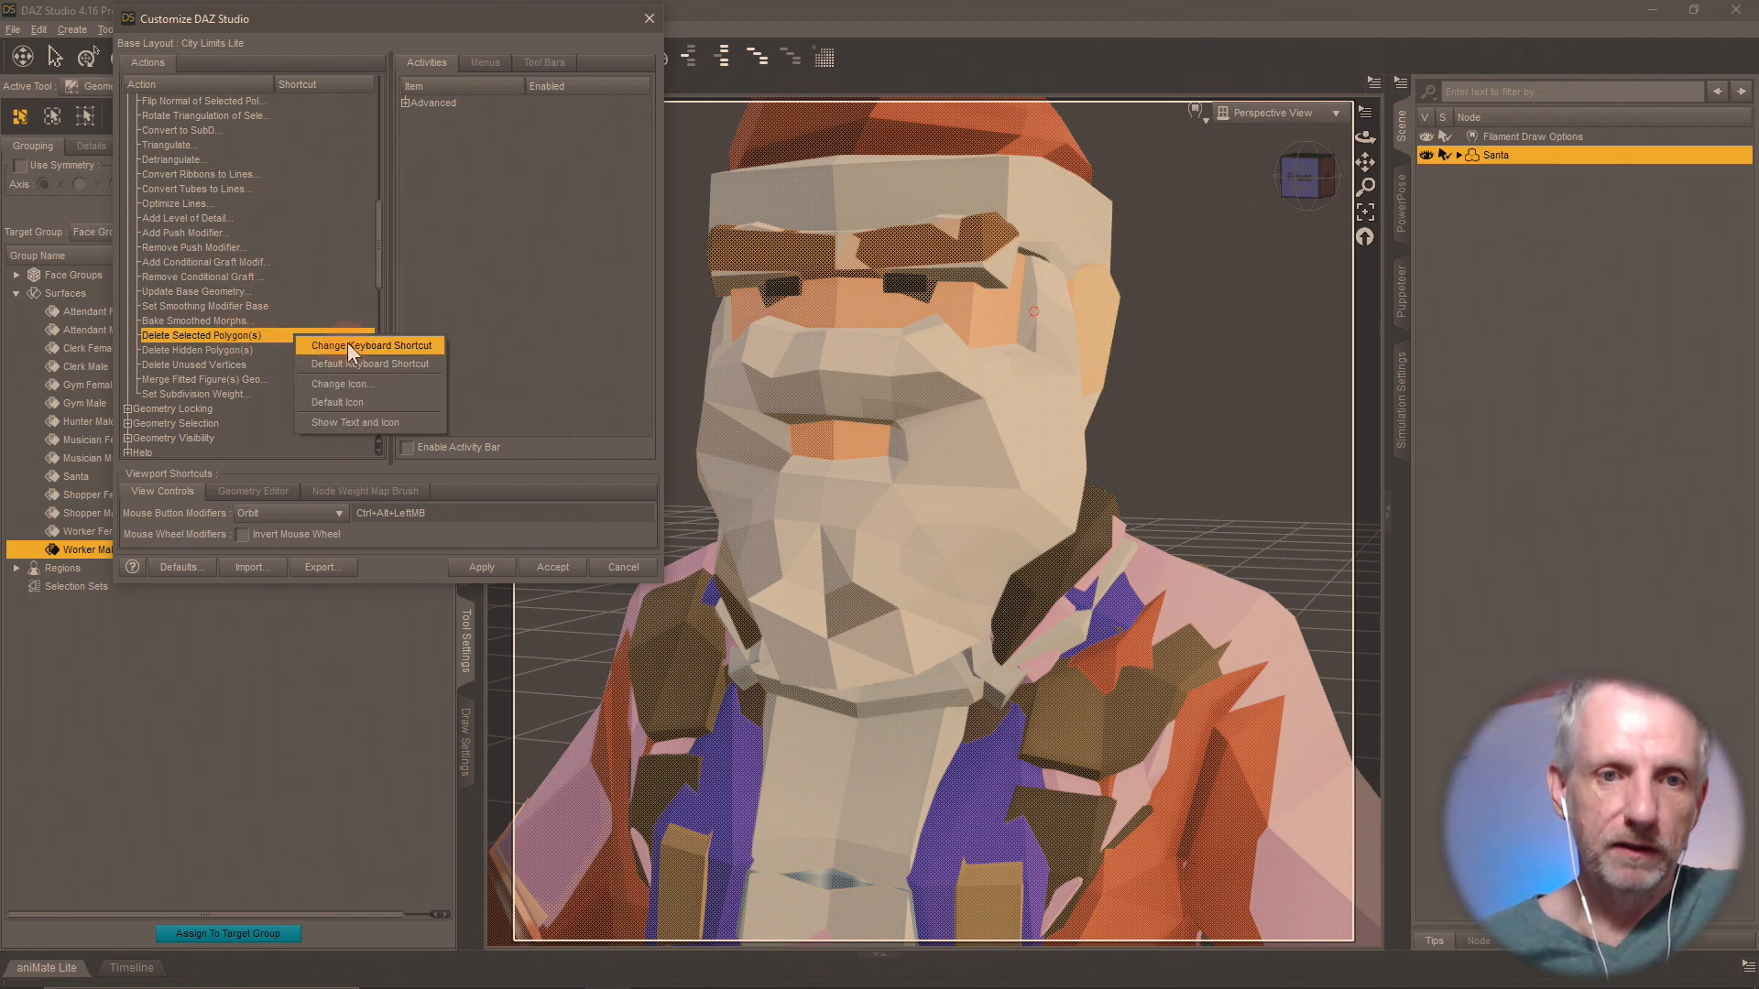
pyautogui.click(374, 346)
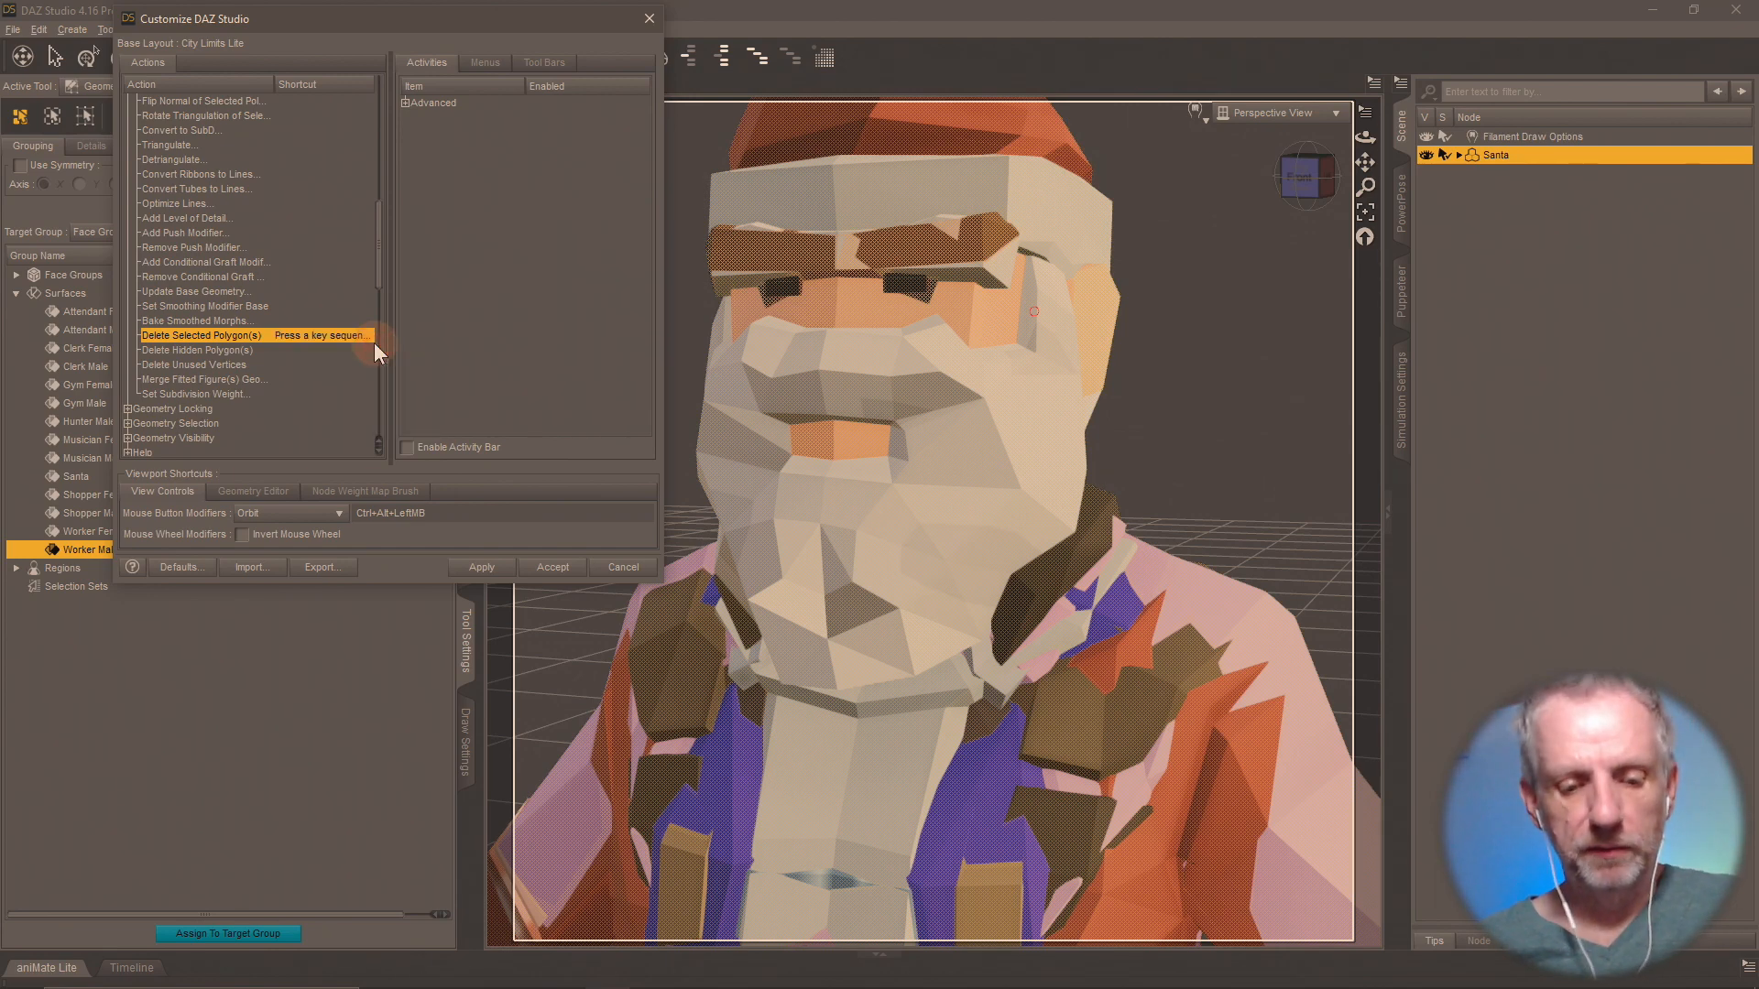
pyautogui.press('d')
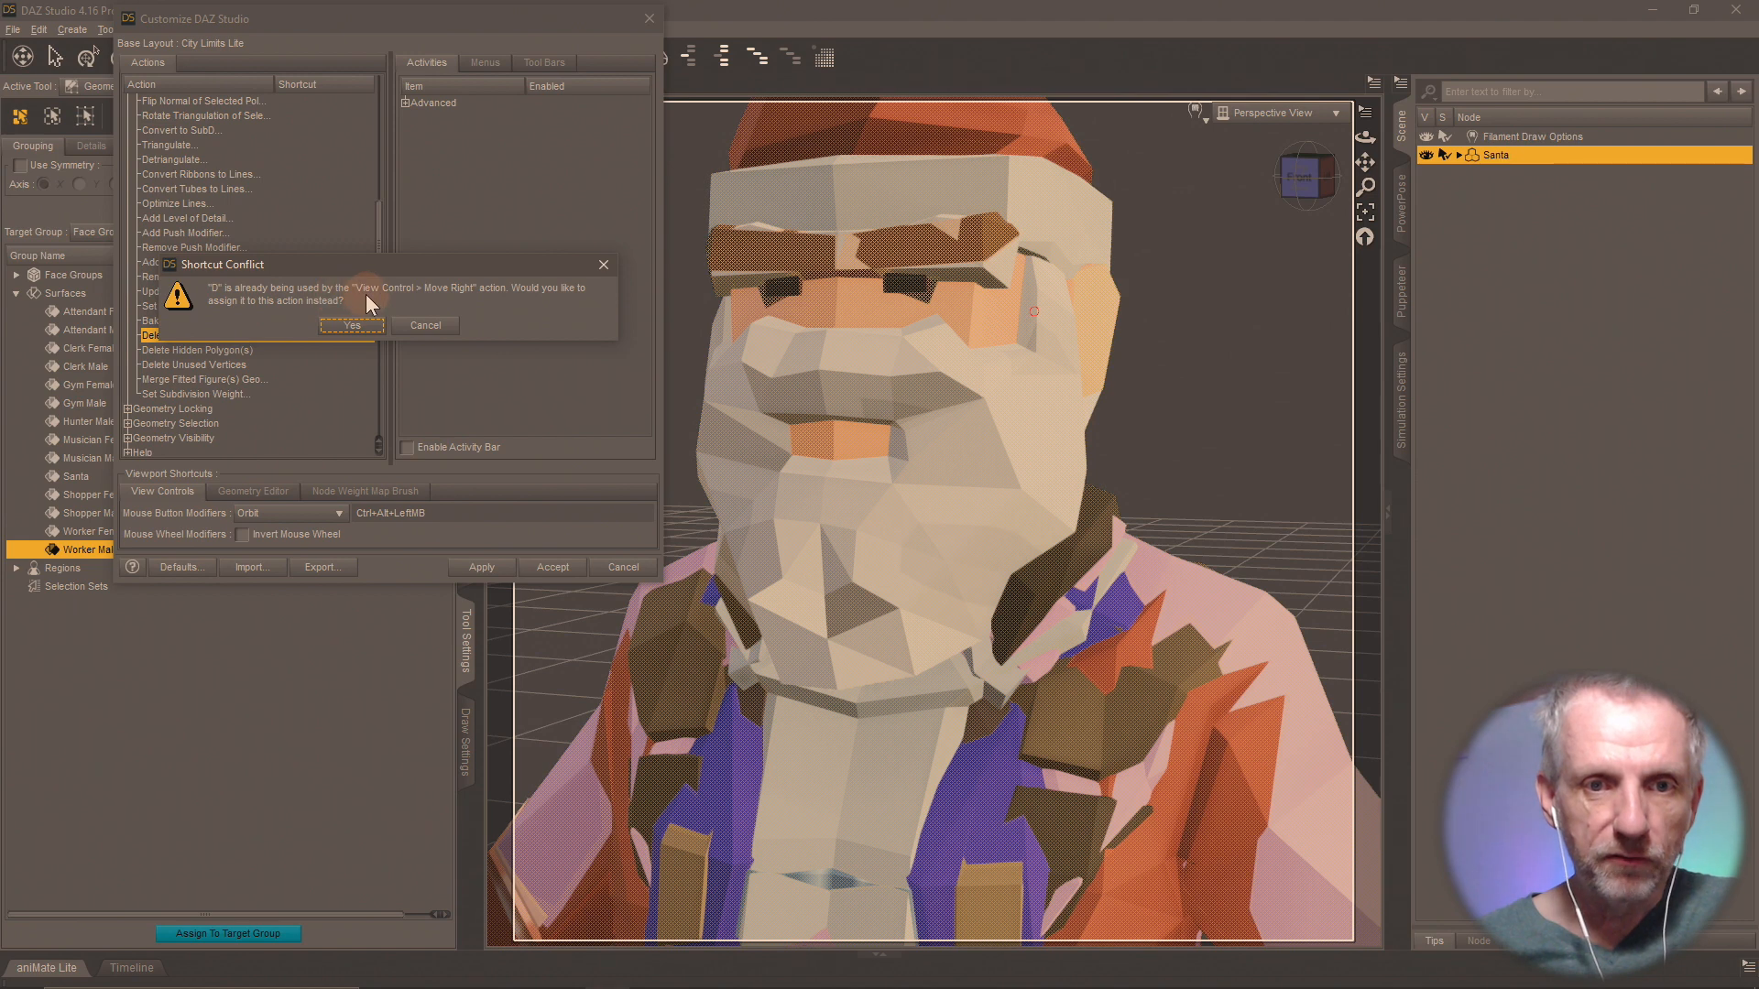
pyautogui.click(440, 326)
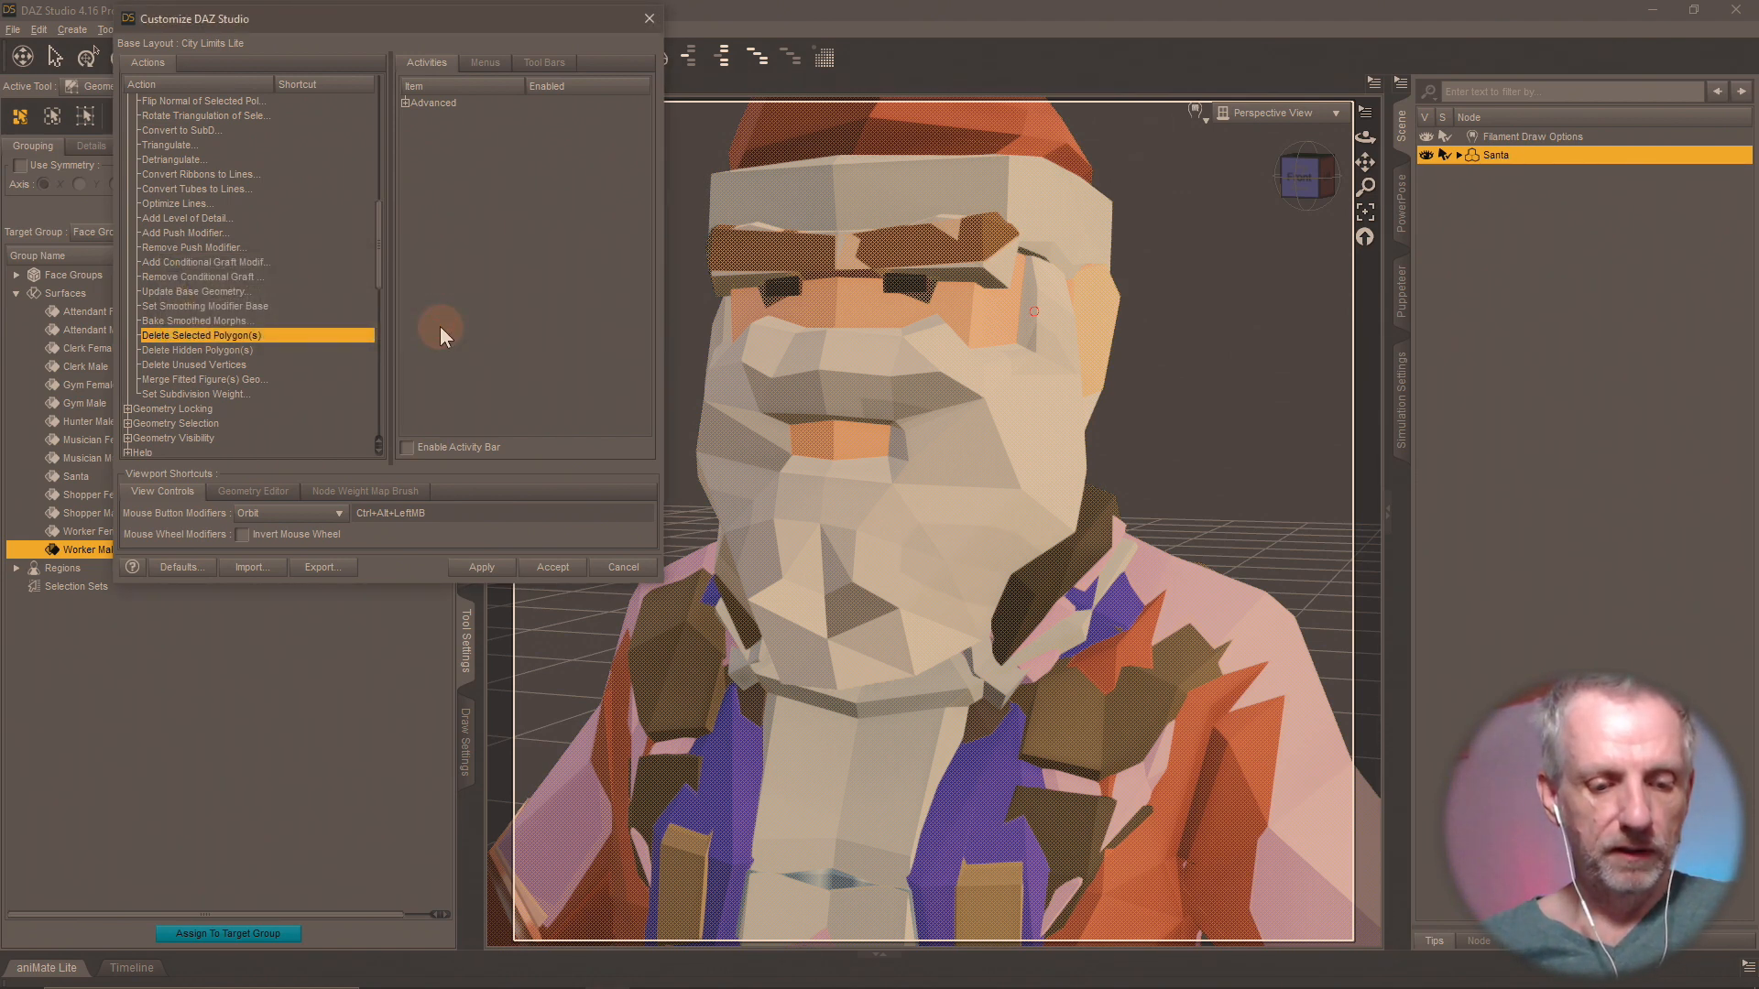
pyautogui.rightClick(315, 337)
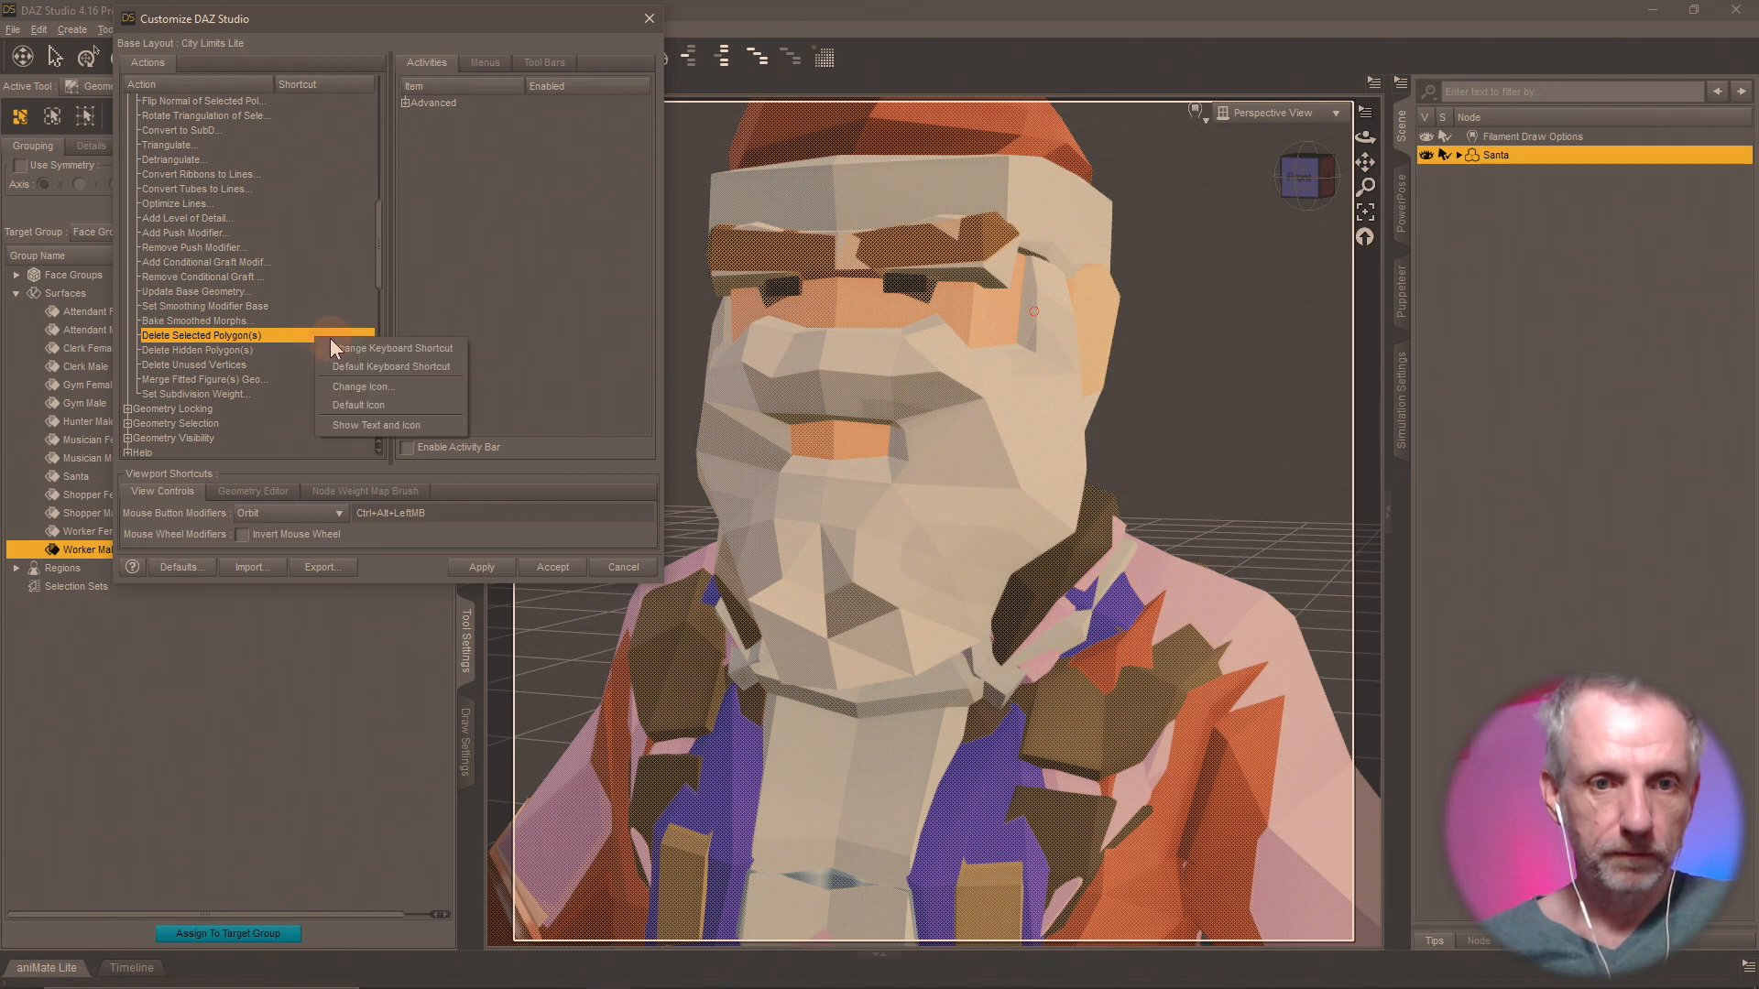
pyautogui.click(339, 349)
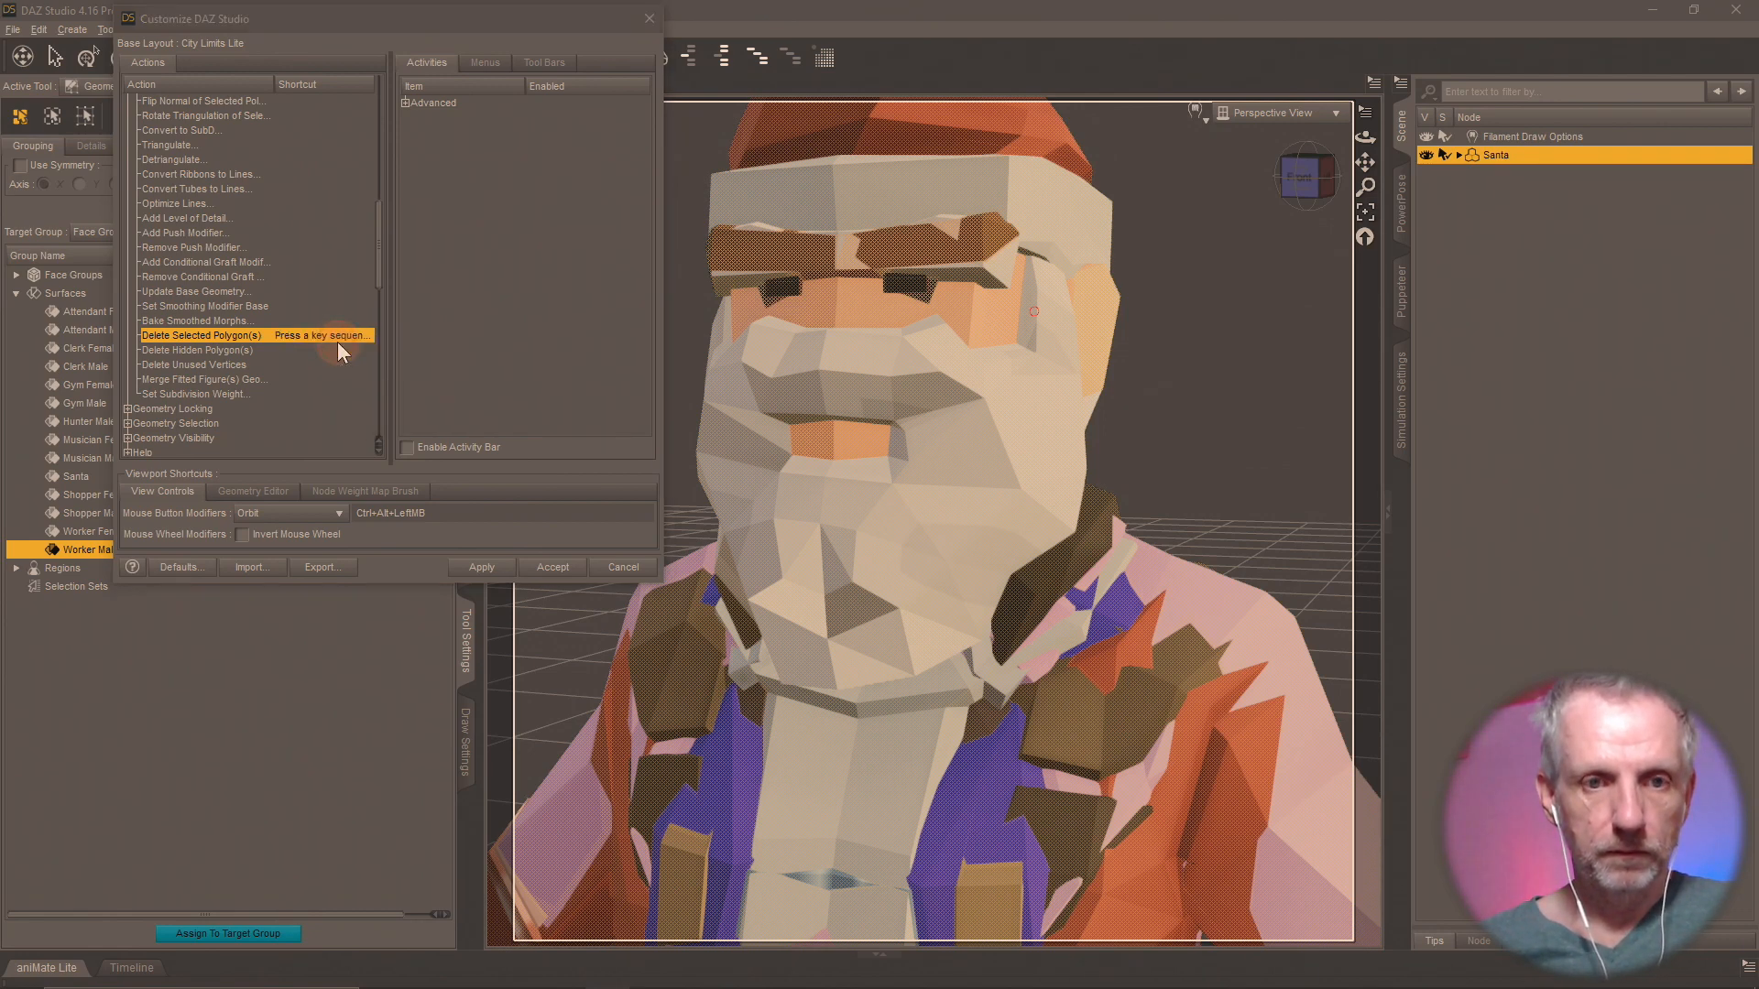
pyautogui.hotkey('shift', 'd')
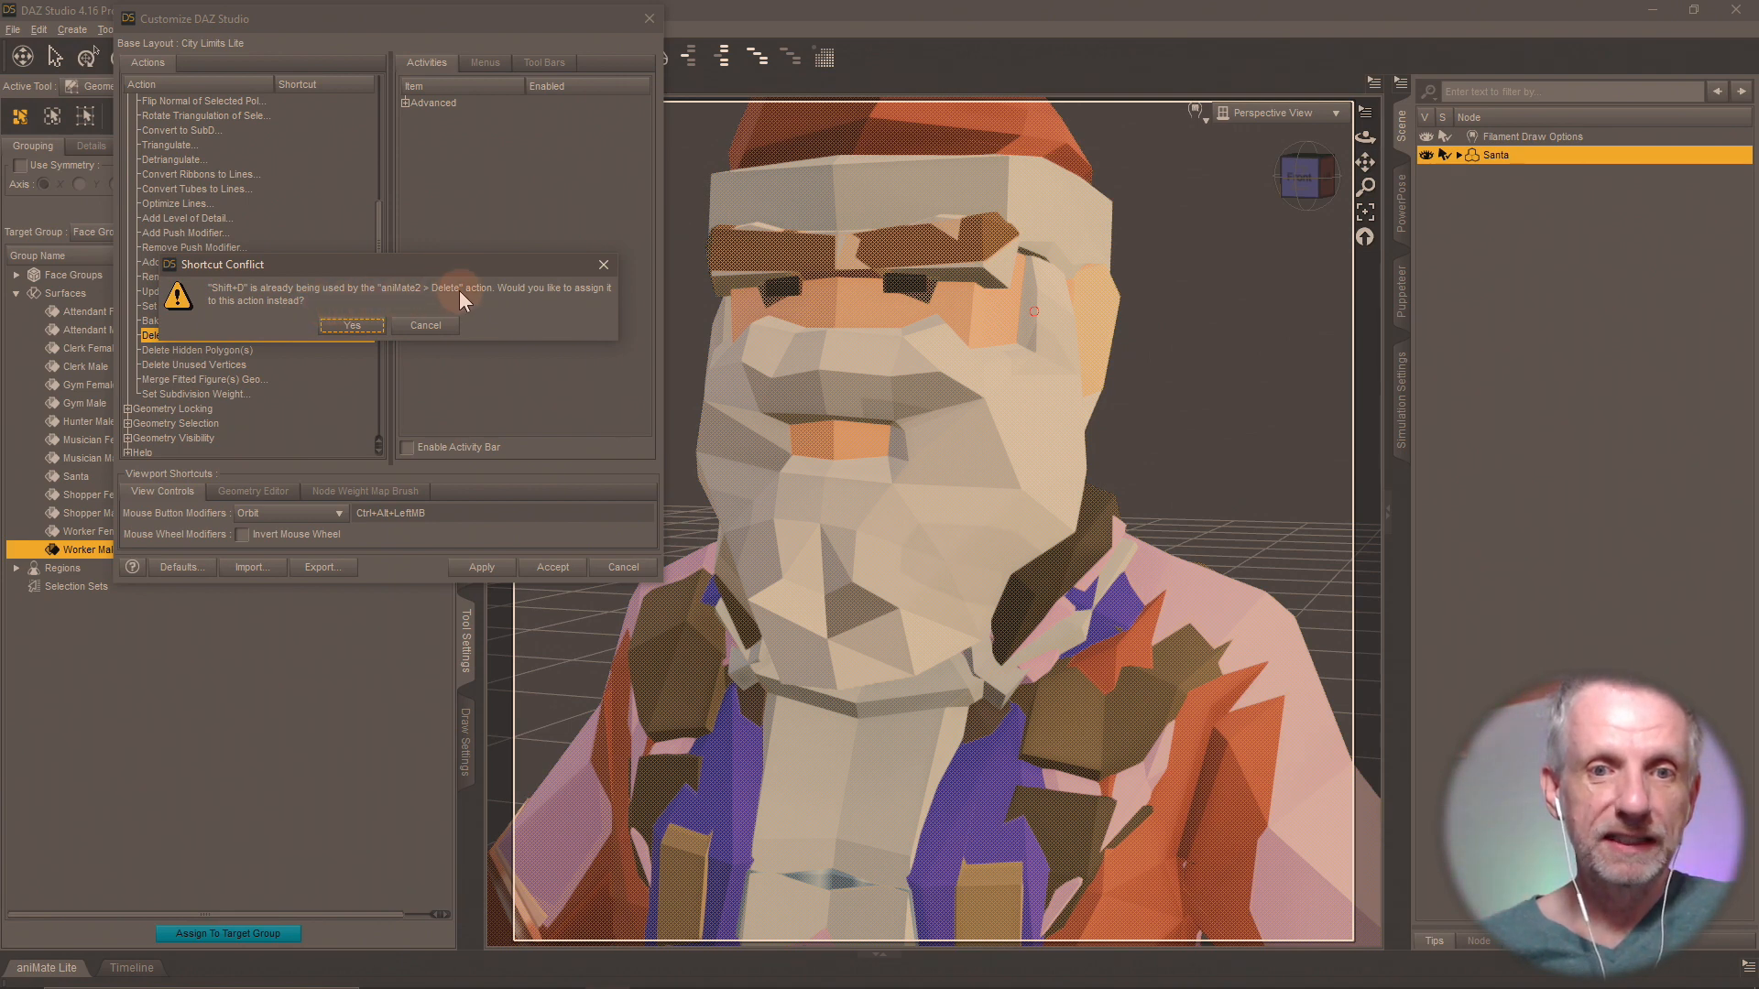
pyautogui.click(426, 326)
# Assign Alt+D as the keyboard shortcut for Delete Selected Polygon(s) and accept the customization.
pyautogui.rightClick(317, 332)
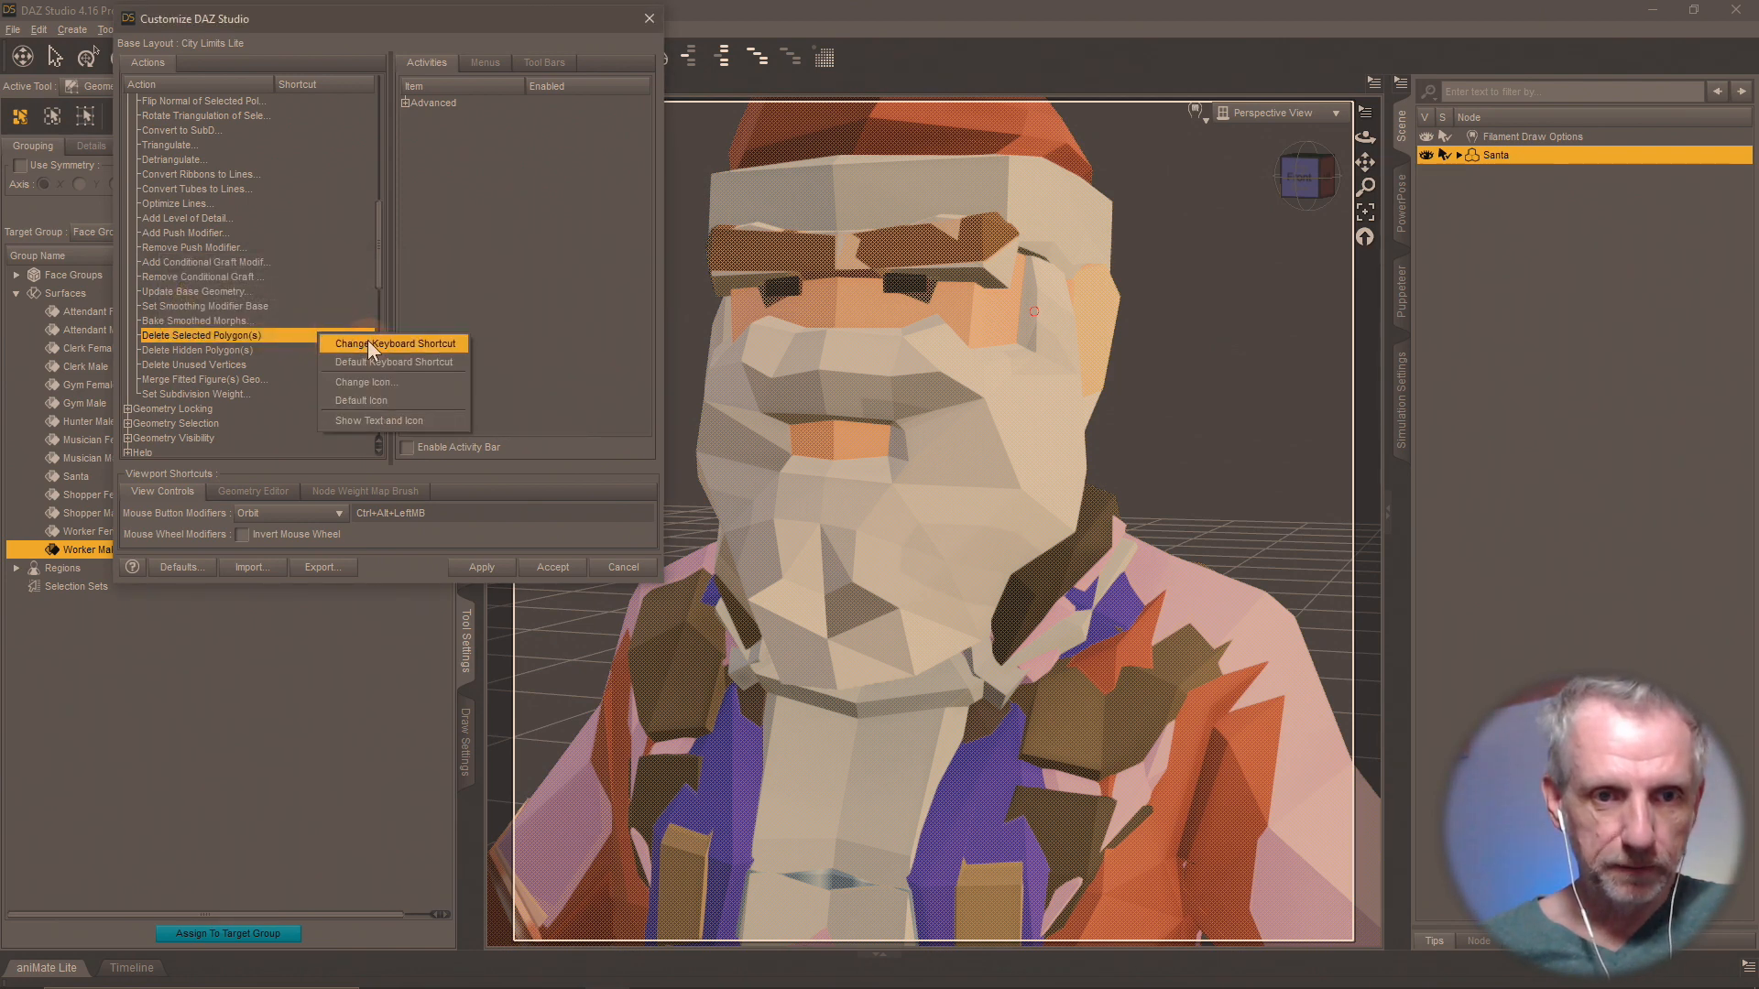
pyautogui.click(367, 339)
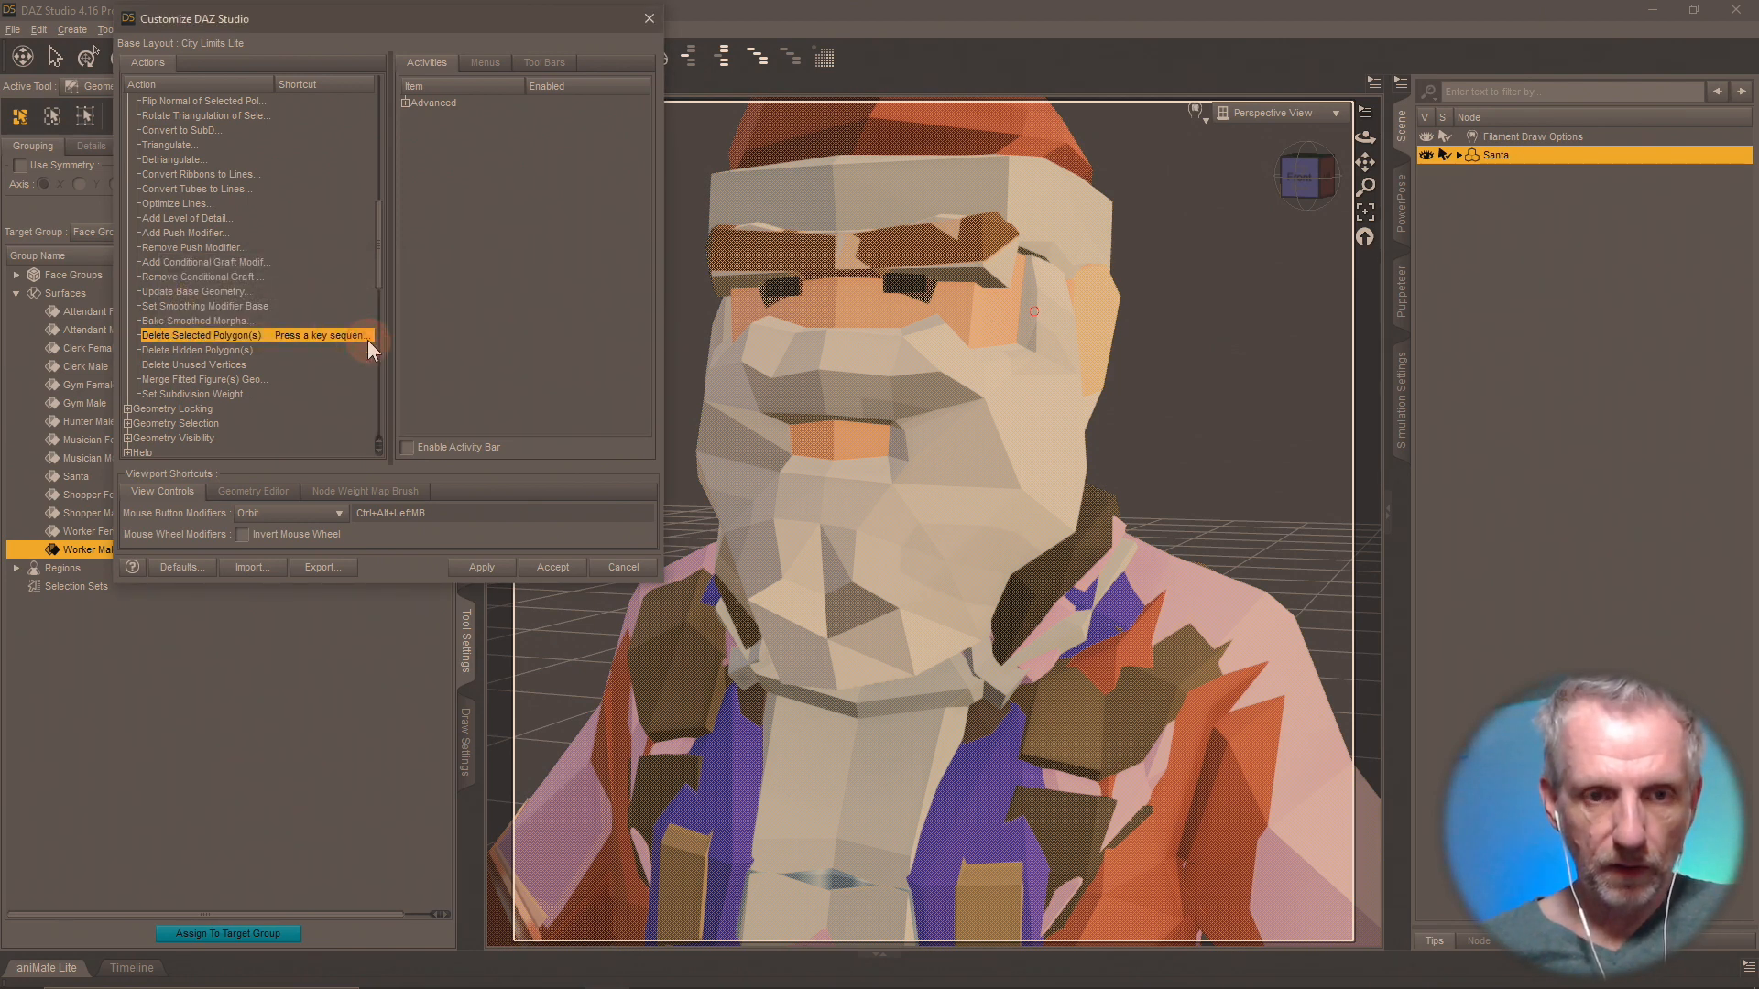
pyautogui.hotkey('alt', 'd')
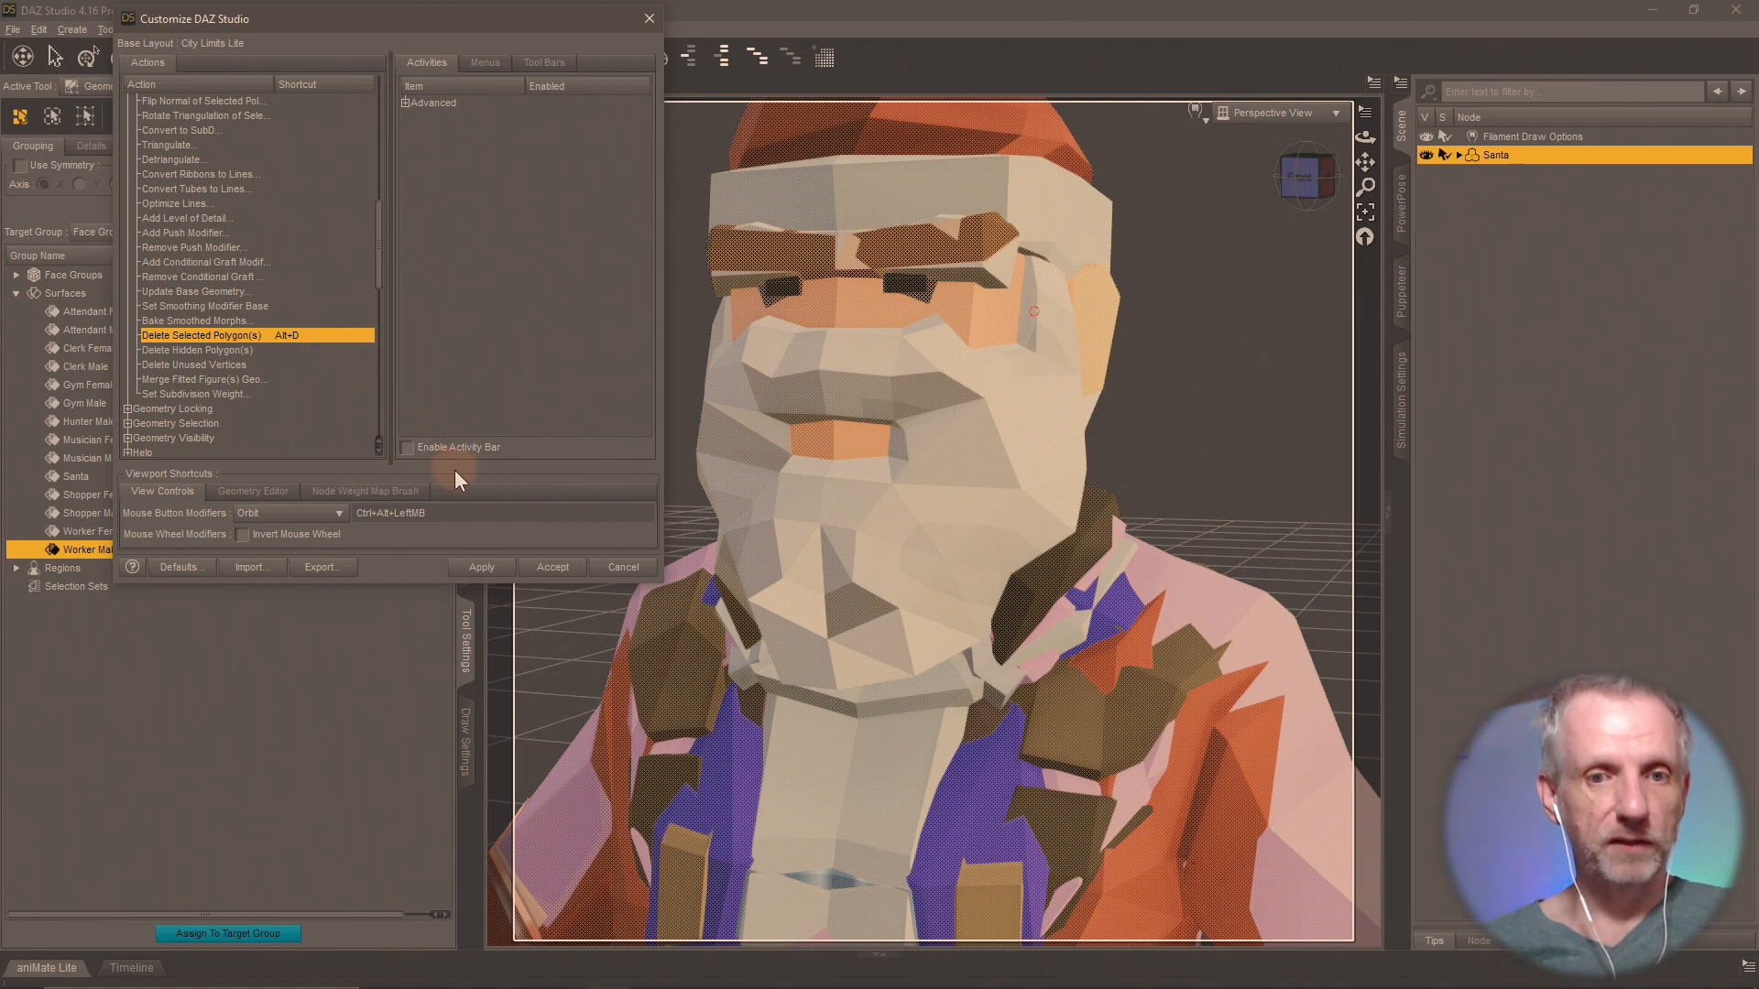
pyautogui.click(483, 568)
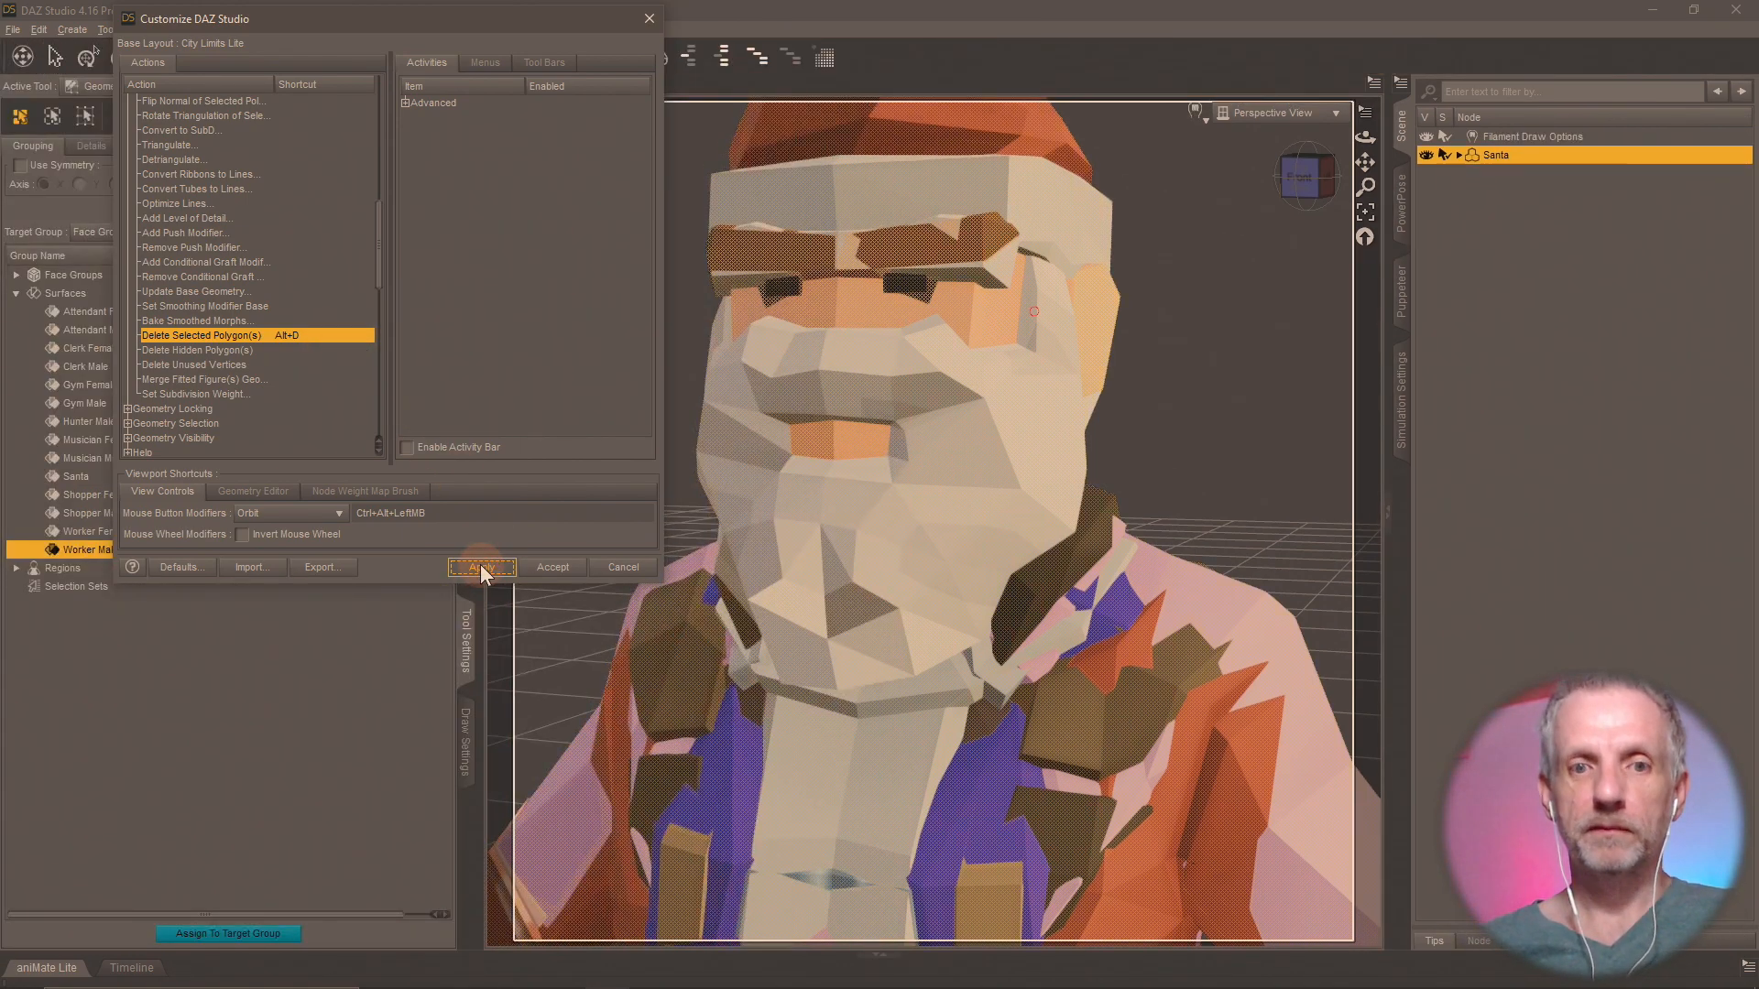
pyautogui.click(554, 568)
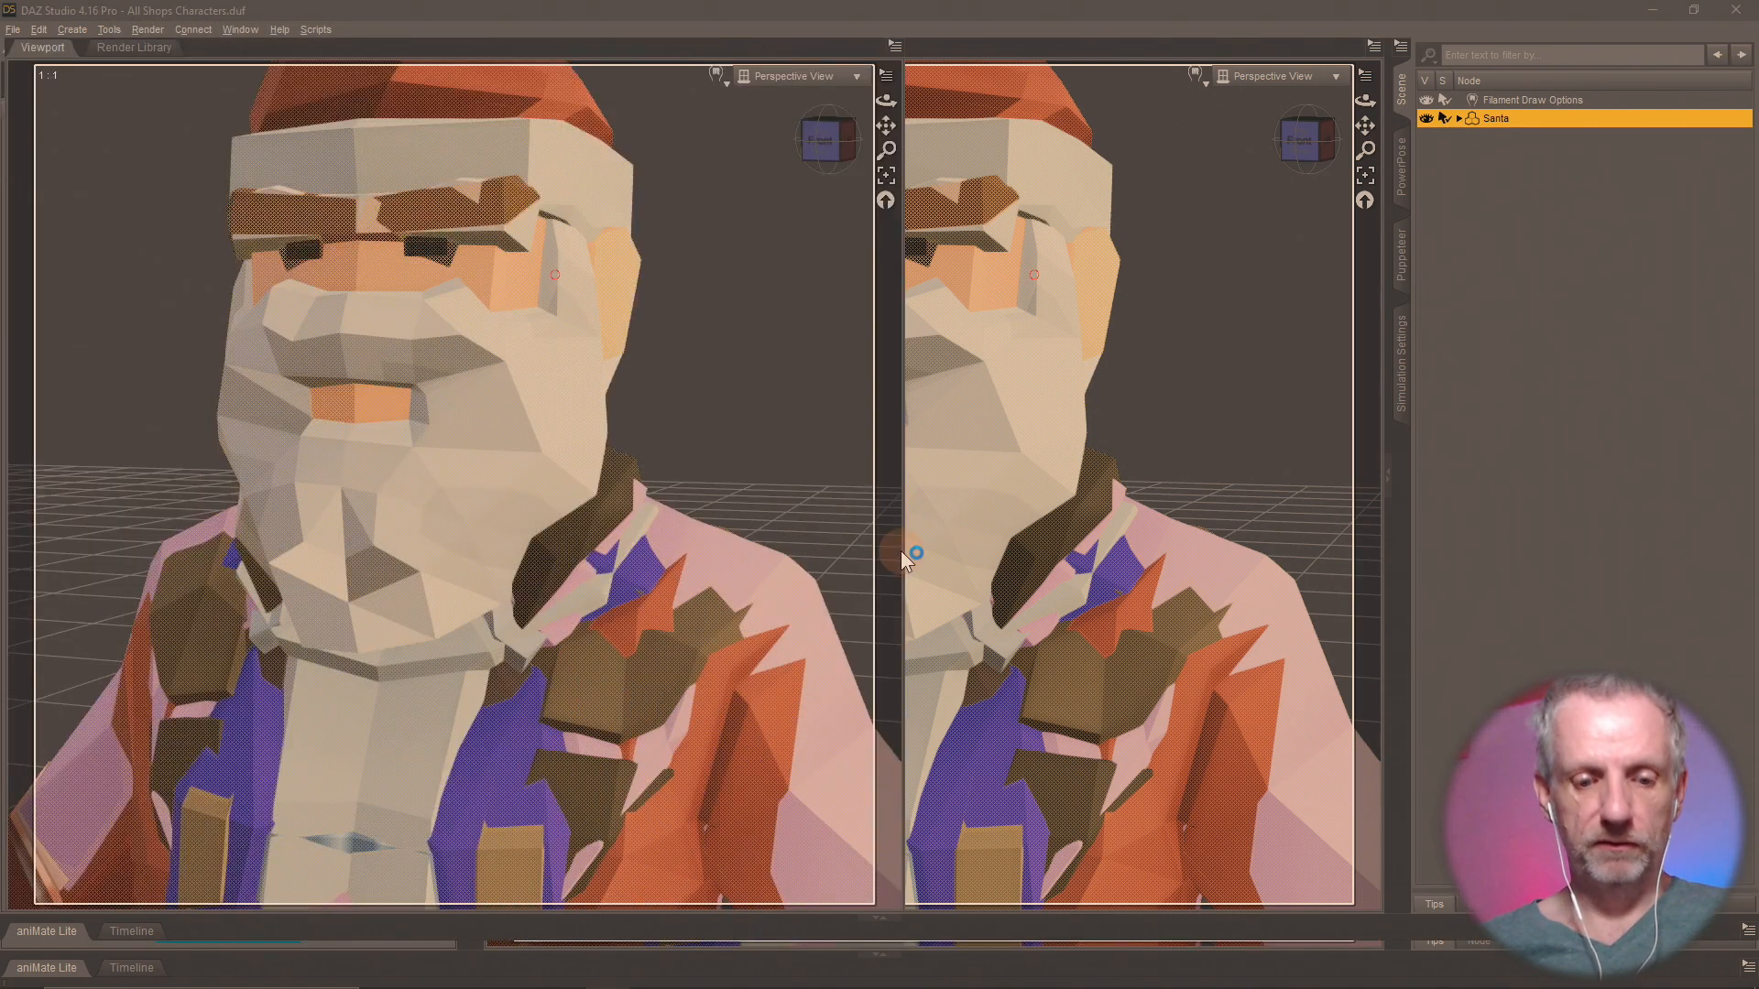
# Delete the selected polygons from the base geometry, keeping only the Gym Male surface, and rename the Santa figure to Gym Male.
pyautogui.press('Delete')
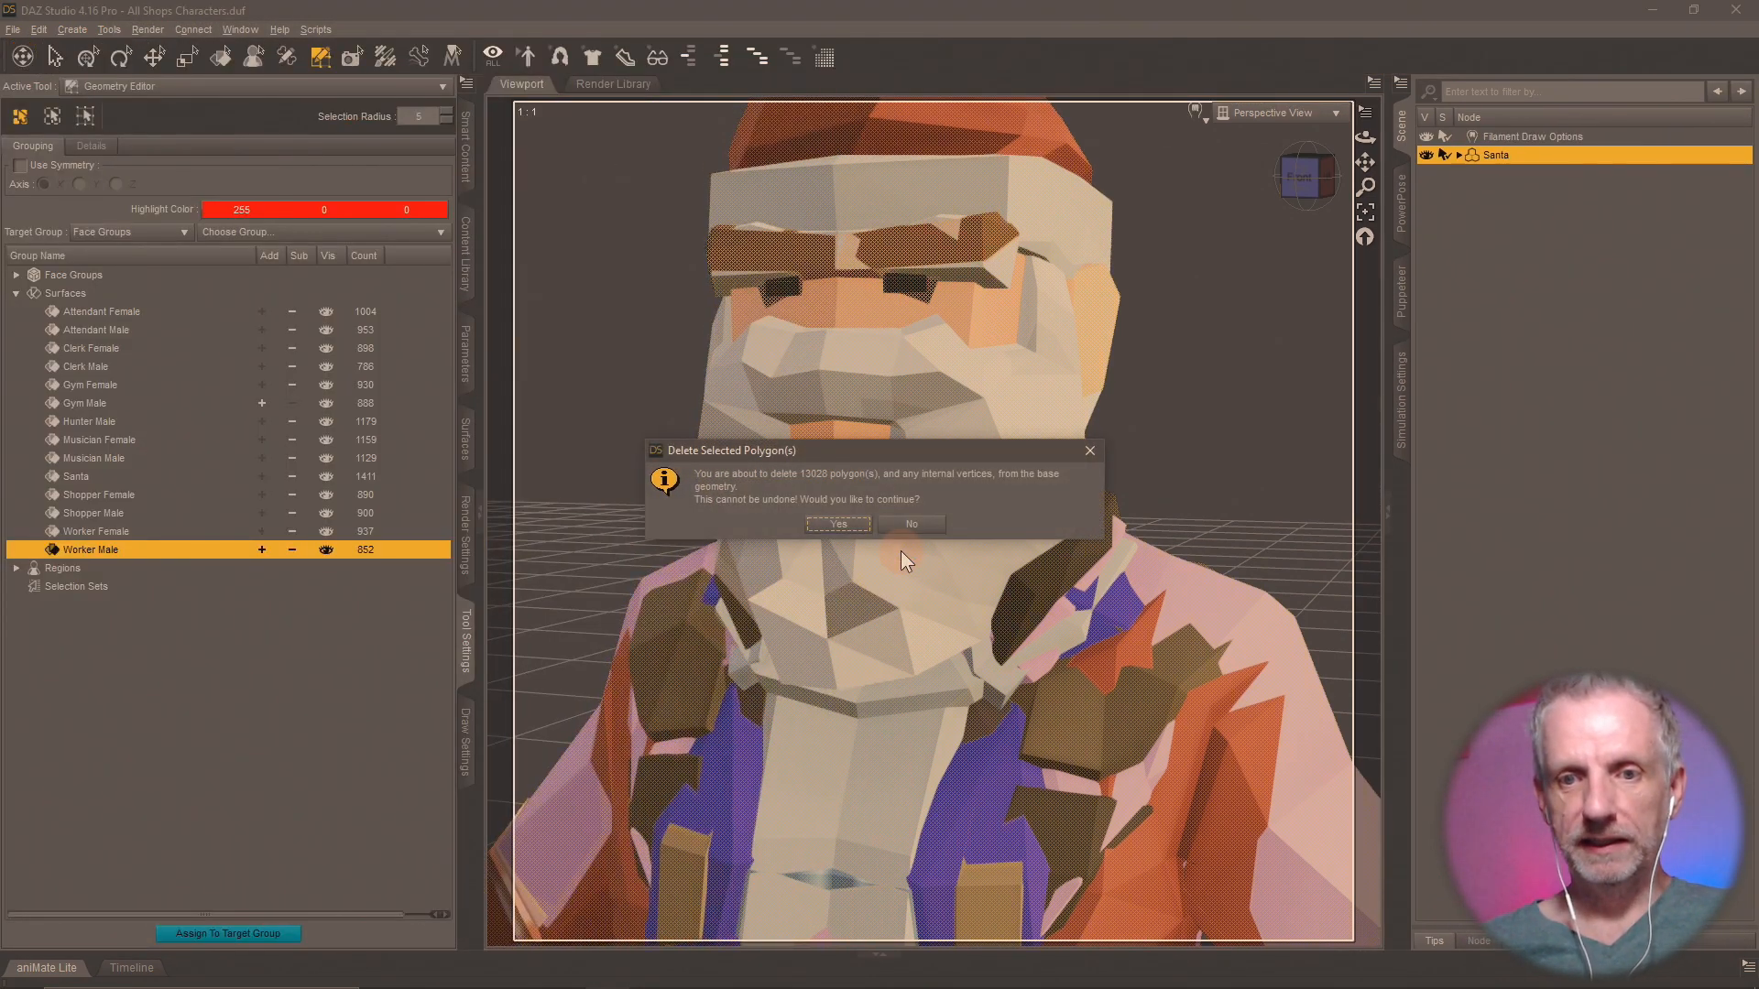
pyautogui.click(838, 523)
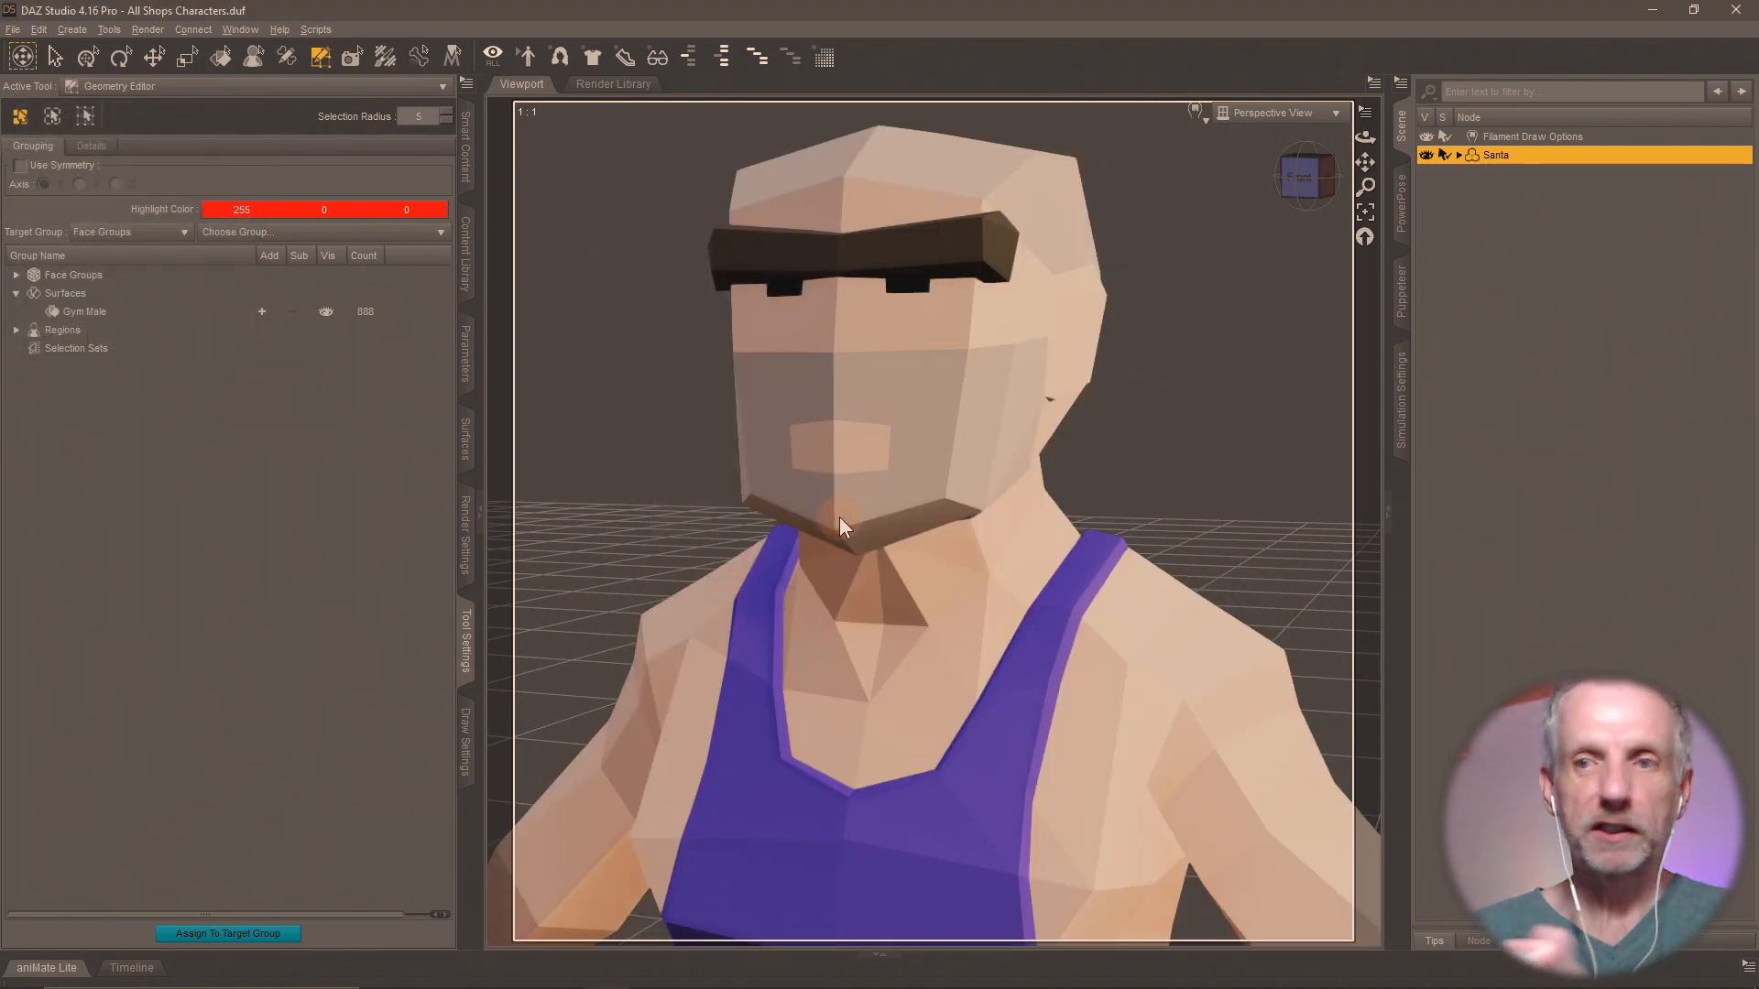
pyautogui.doubleClick(1498, 155)
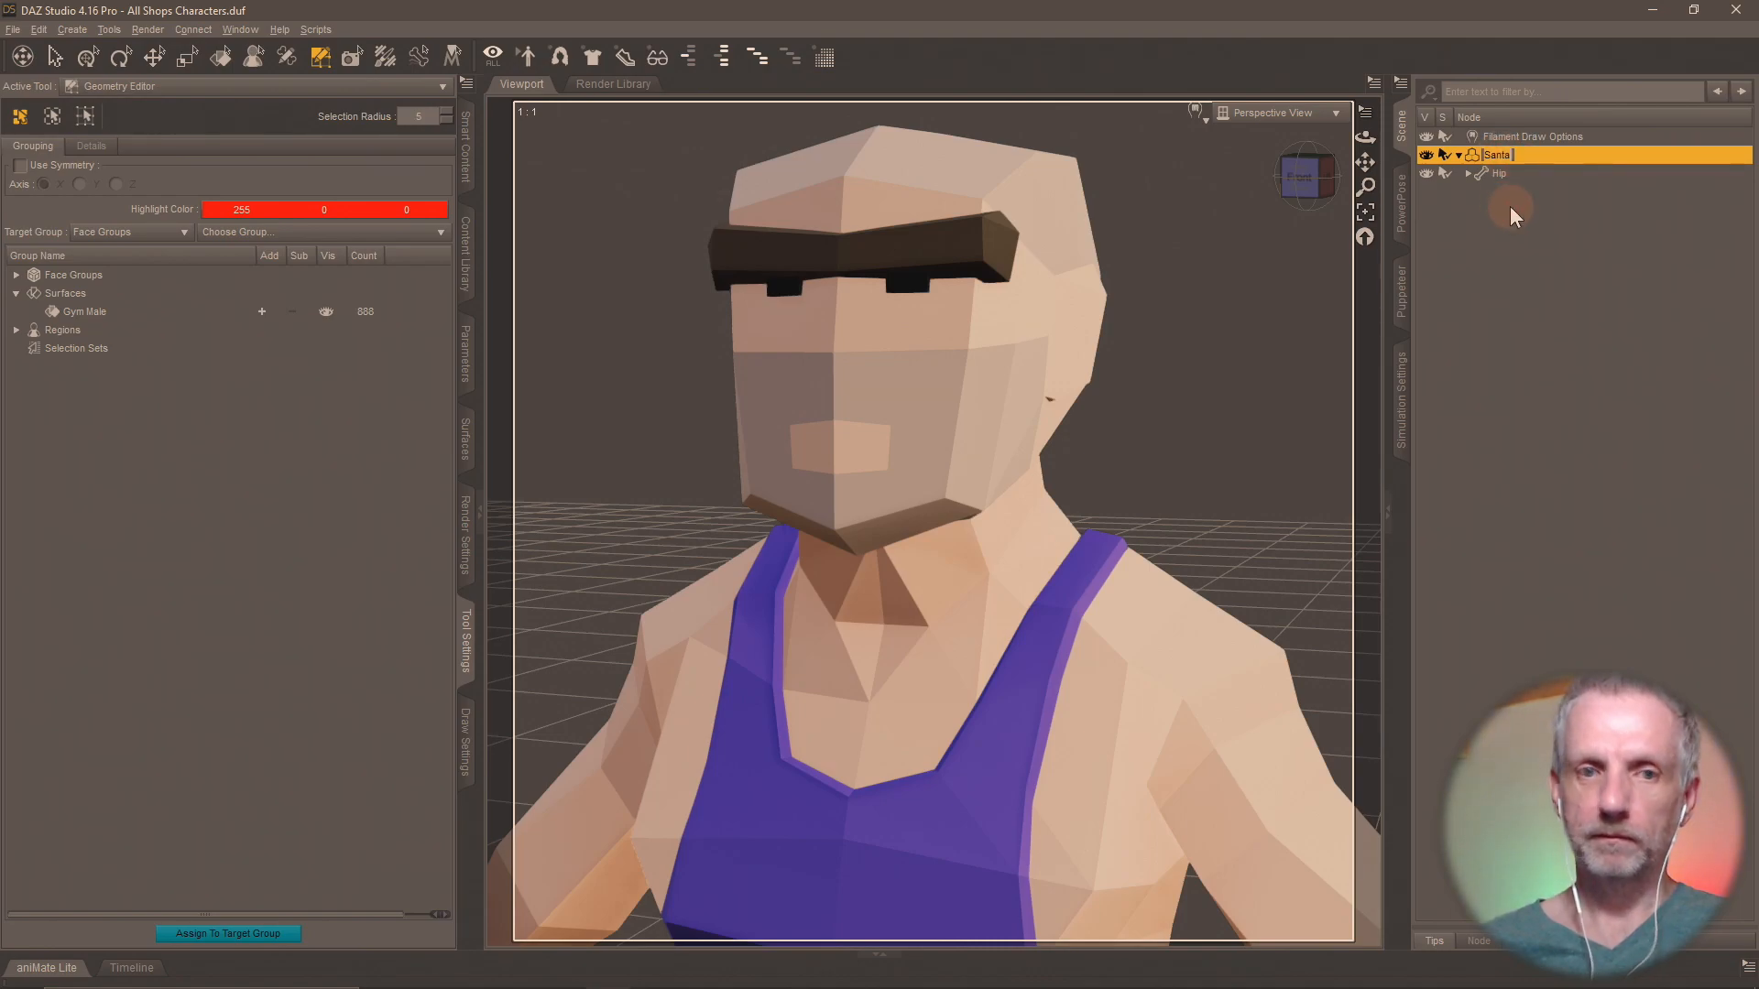
pyautogui.write('Gym M')
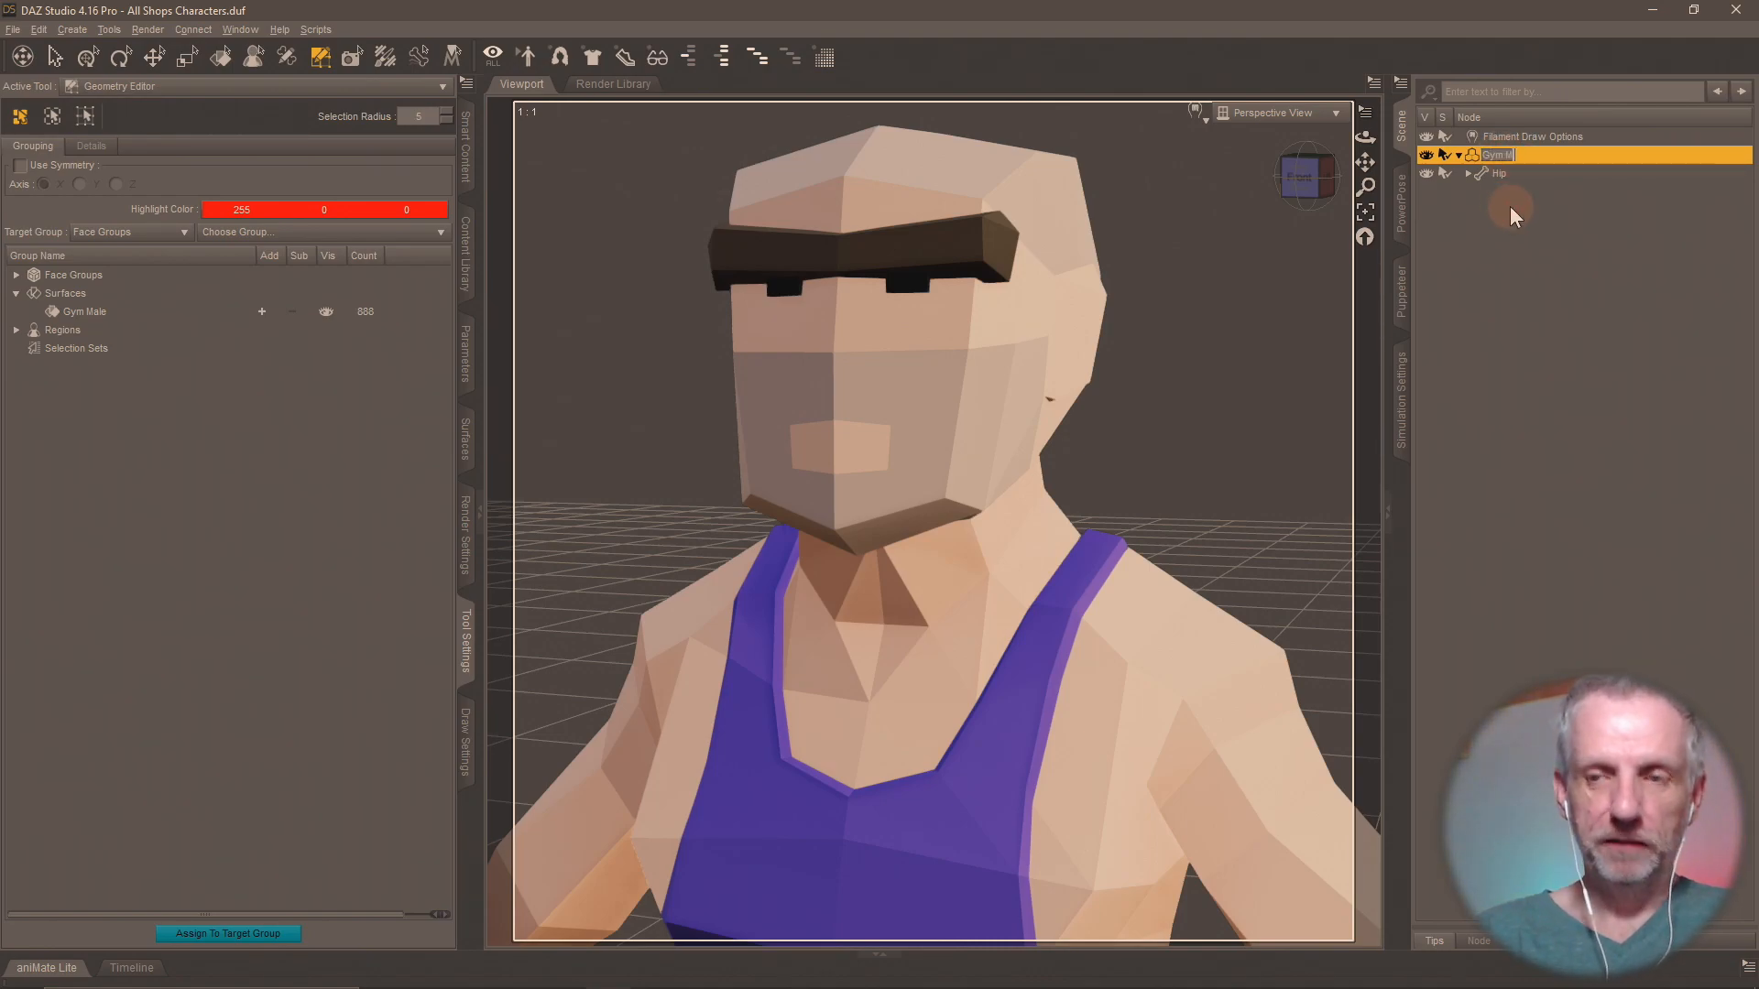
pyautogui.write('alew')
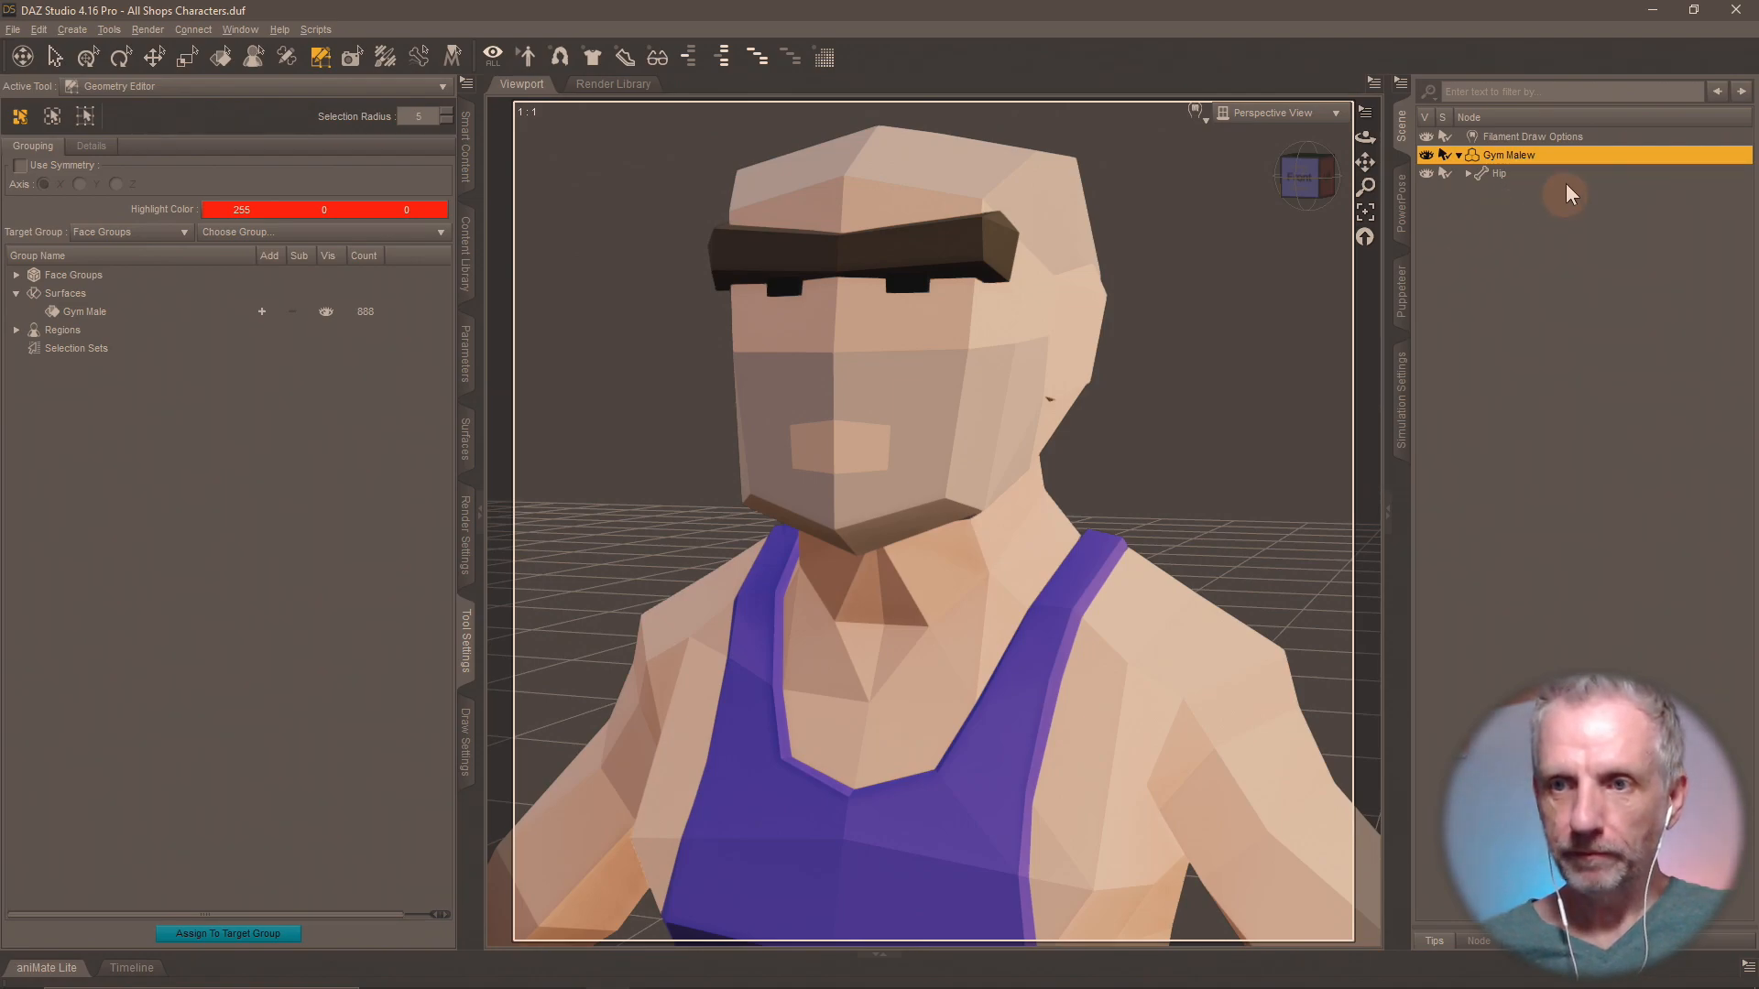
pyautogui.press('BackSpace')
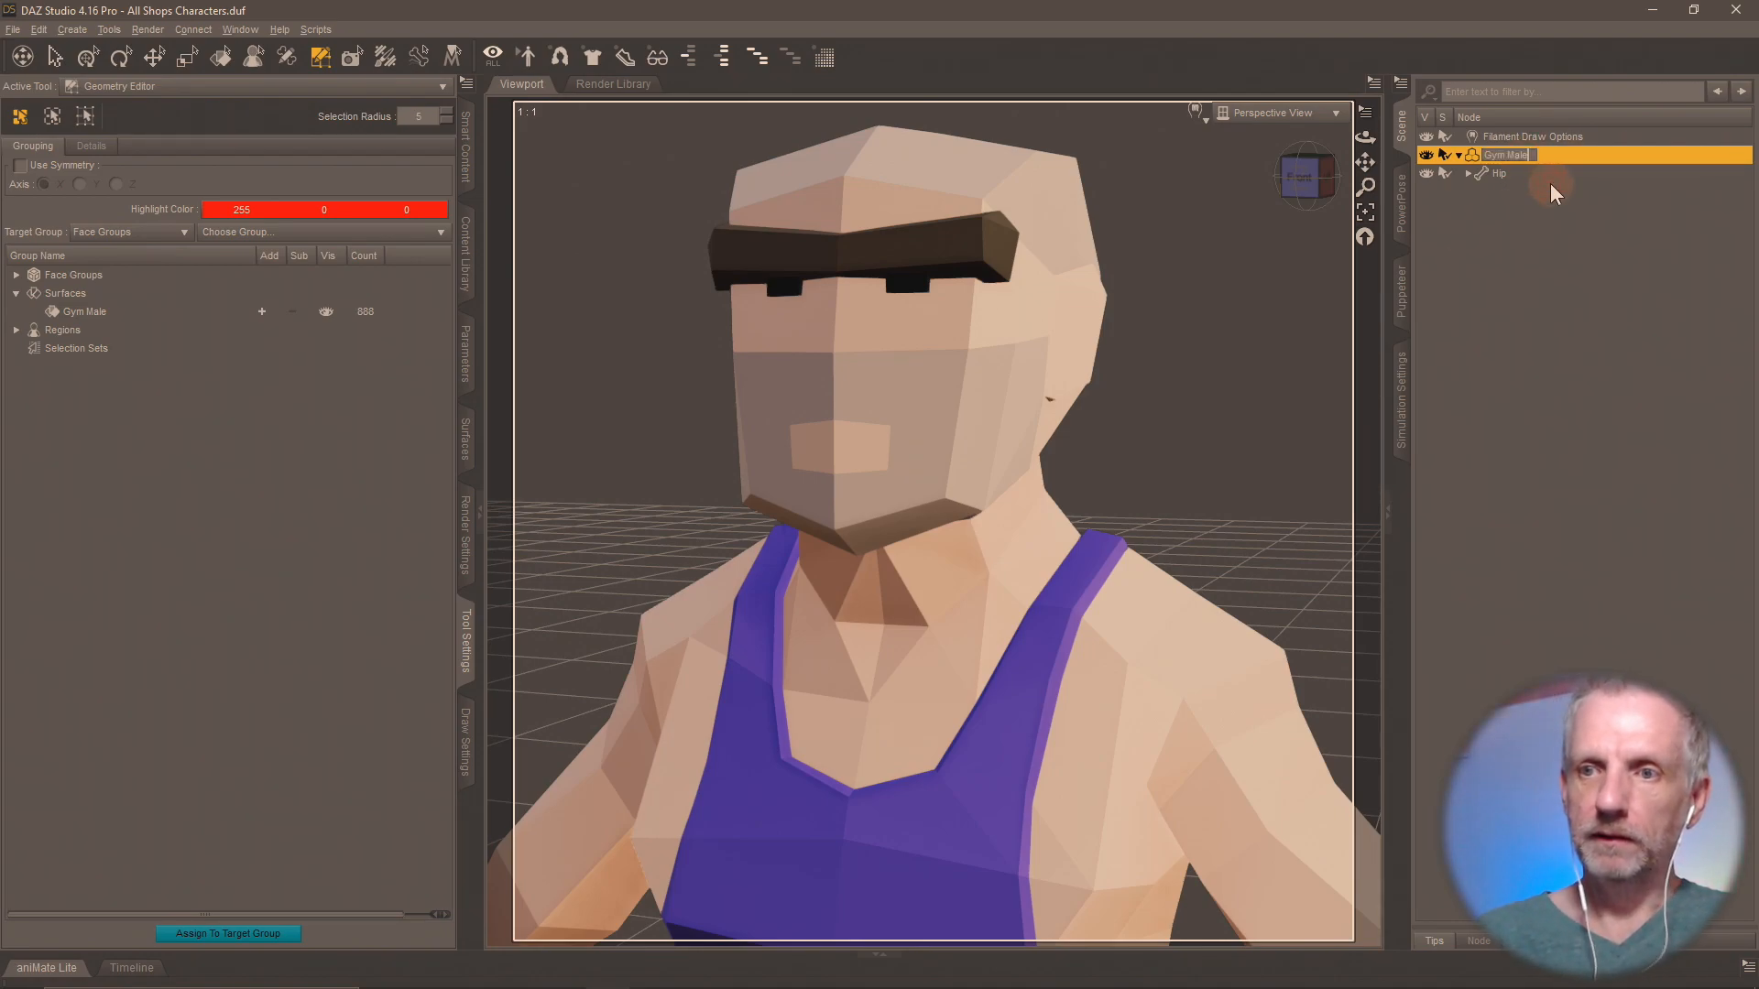
pyautogui.press('Return')
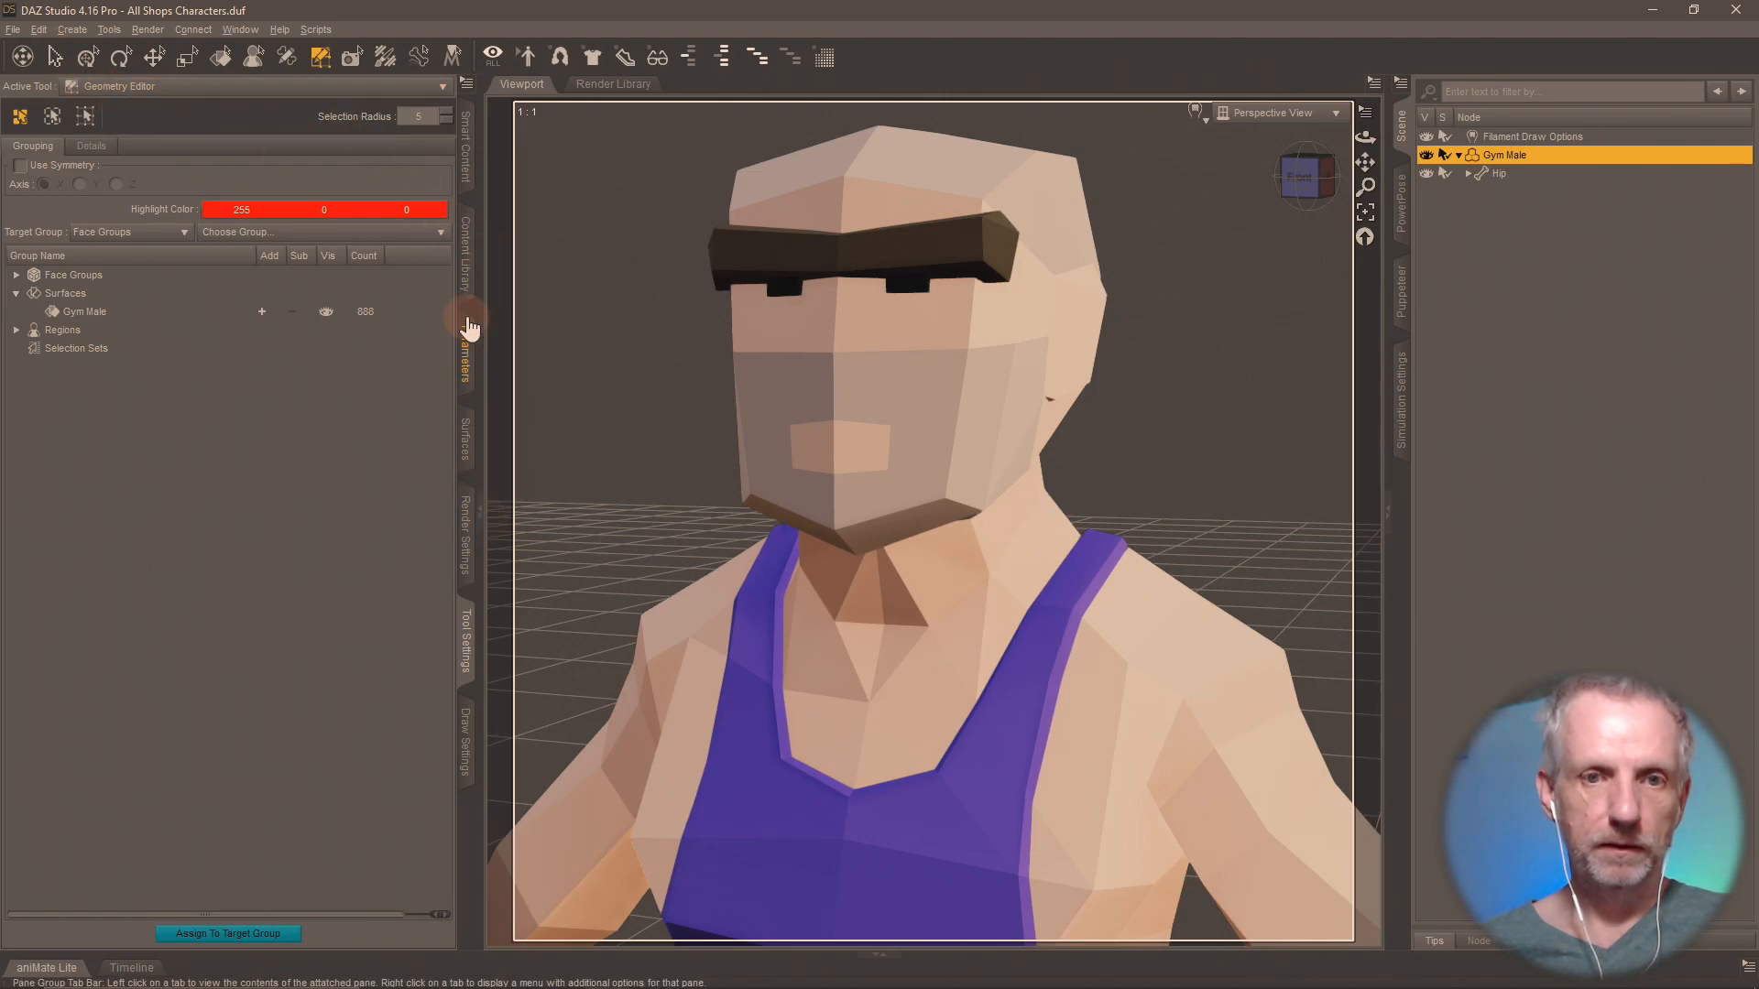
# Save the figure as a scene subset named Gym Male in the Shops Pack folder.
pyautogui.click(469, 282)
pyautogui.click(180, 909)
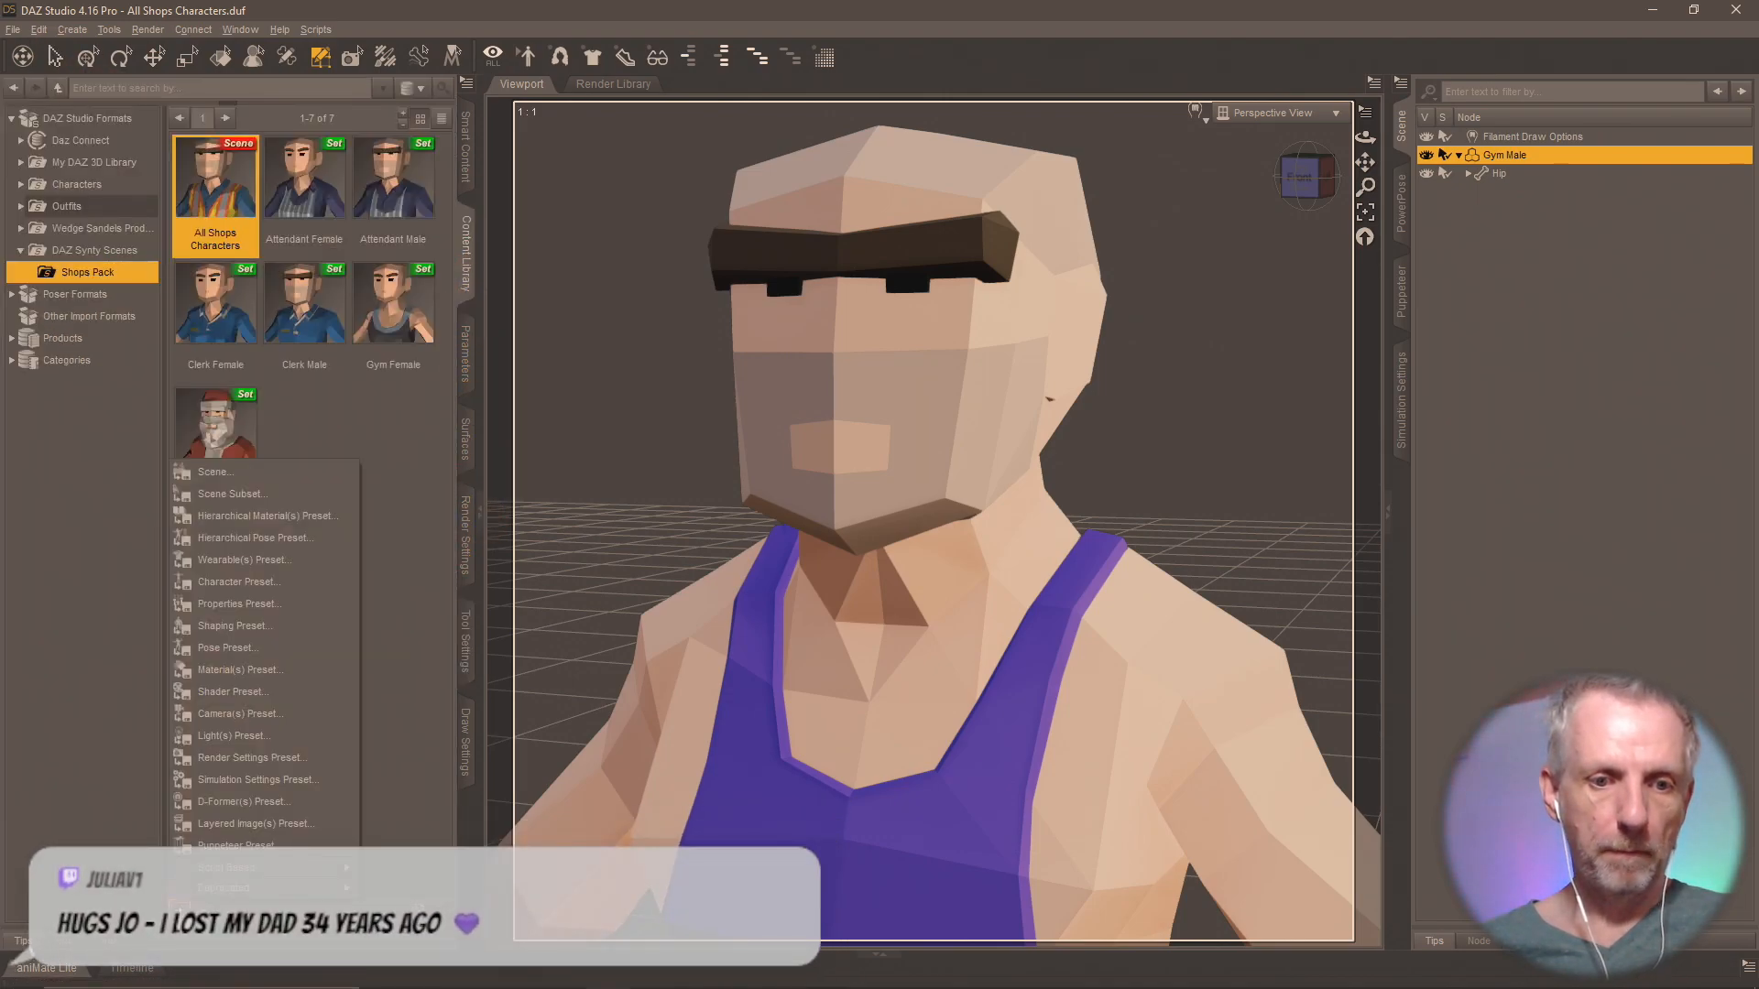
pyautogui.click(260, 493)
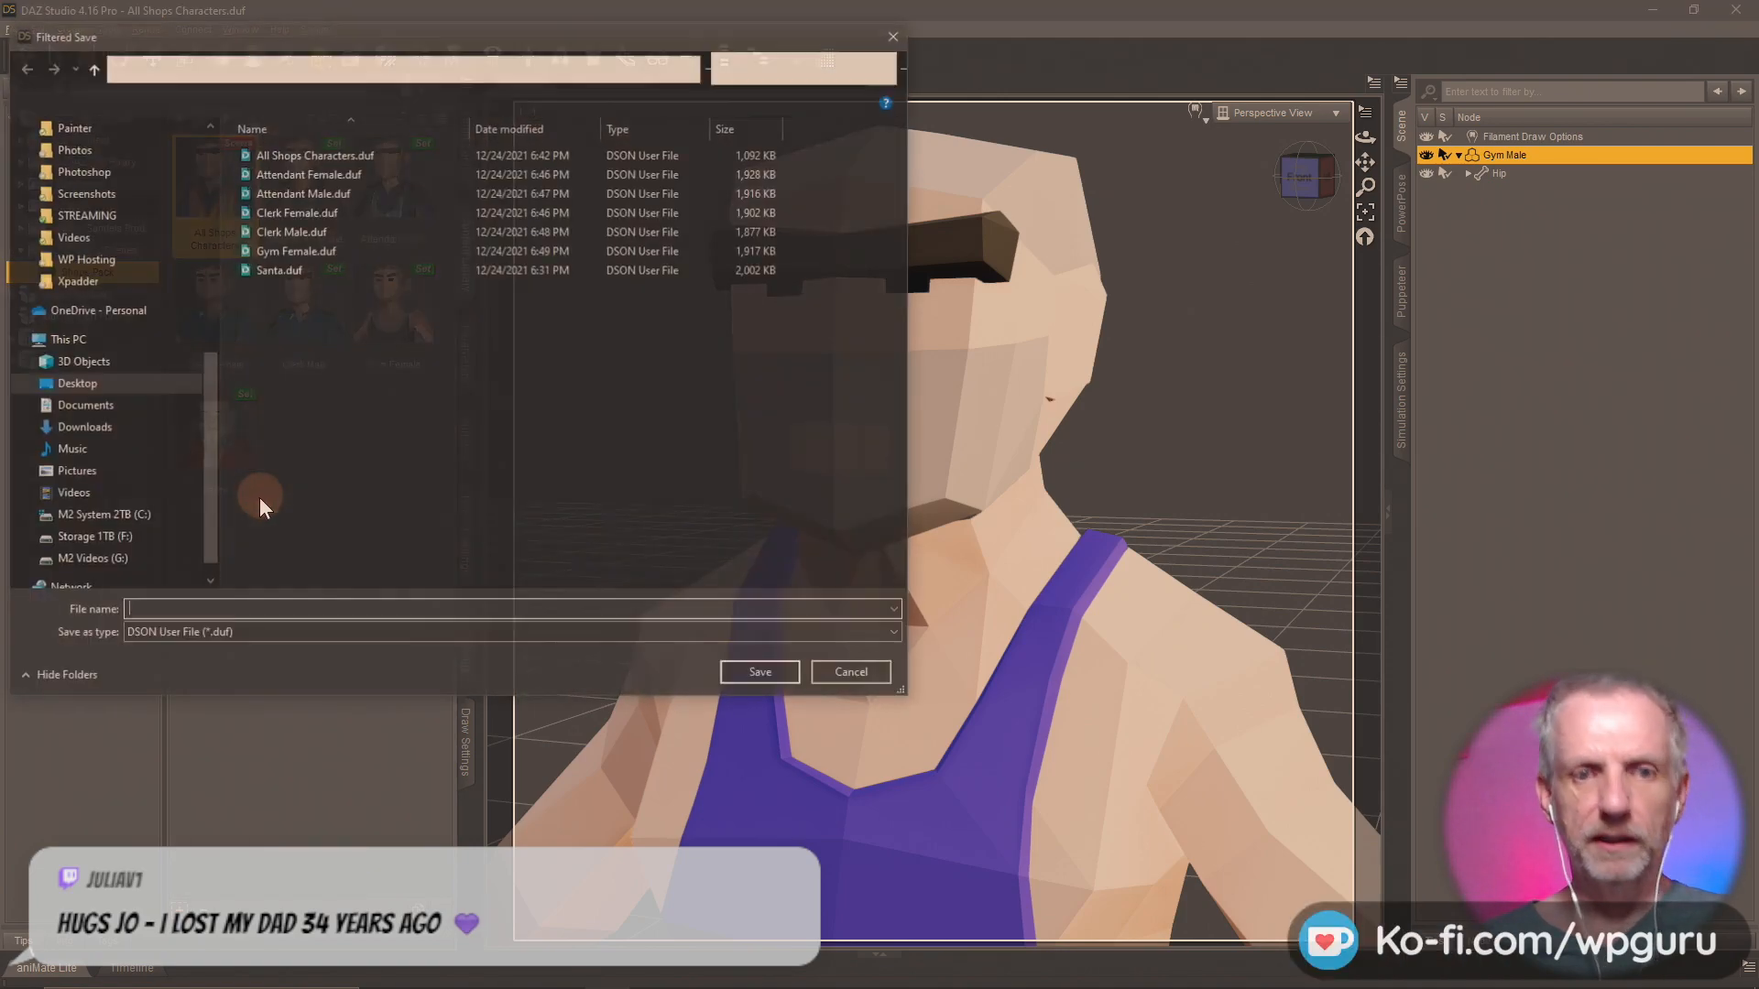
pyautogui.write('Gym Male')
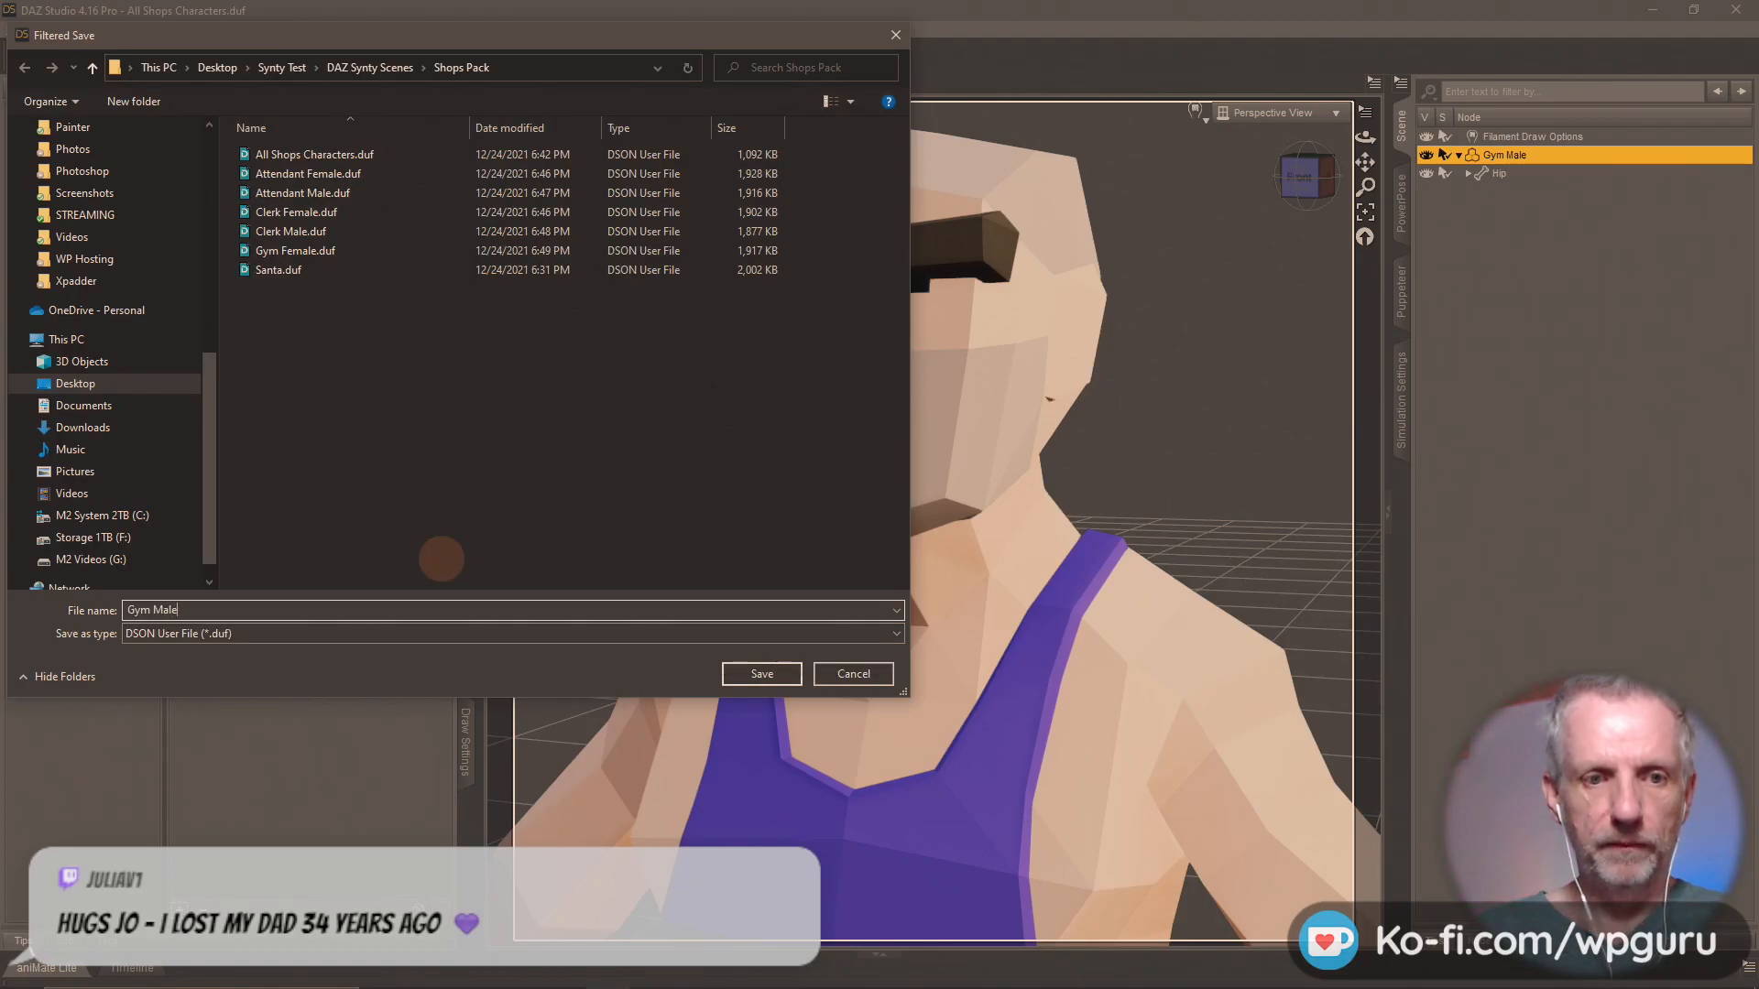
pyautogui.press('Return')
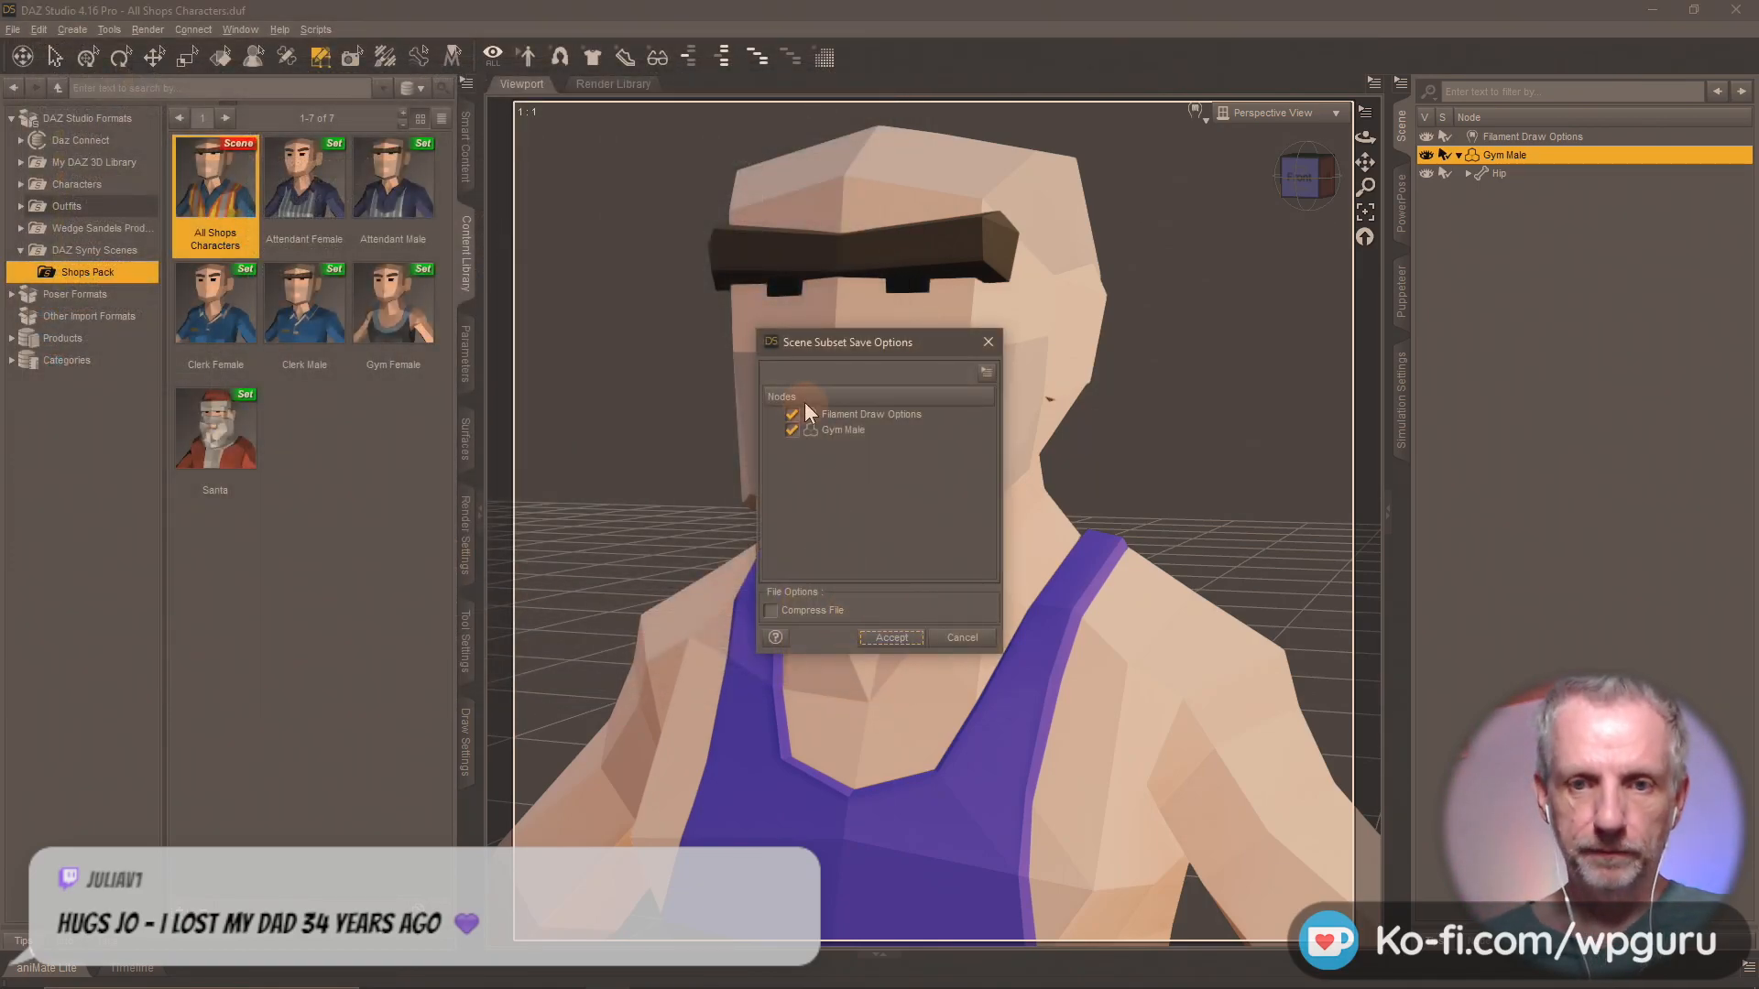
pyautogui.click(893, 637)
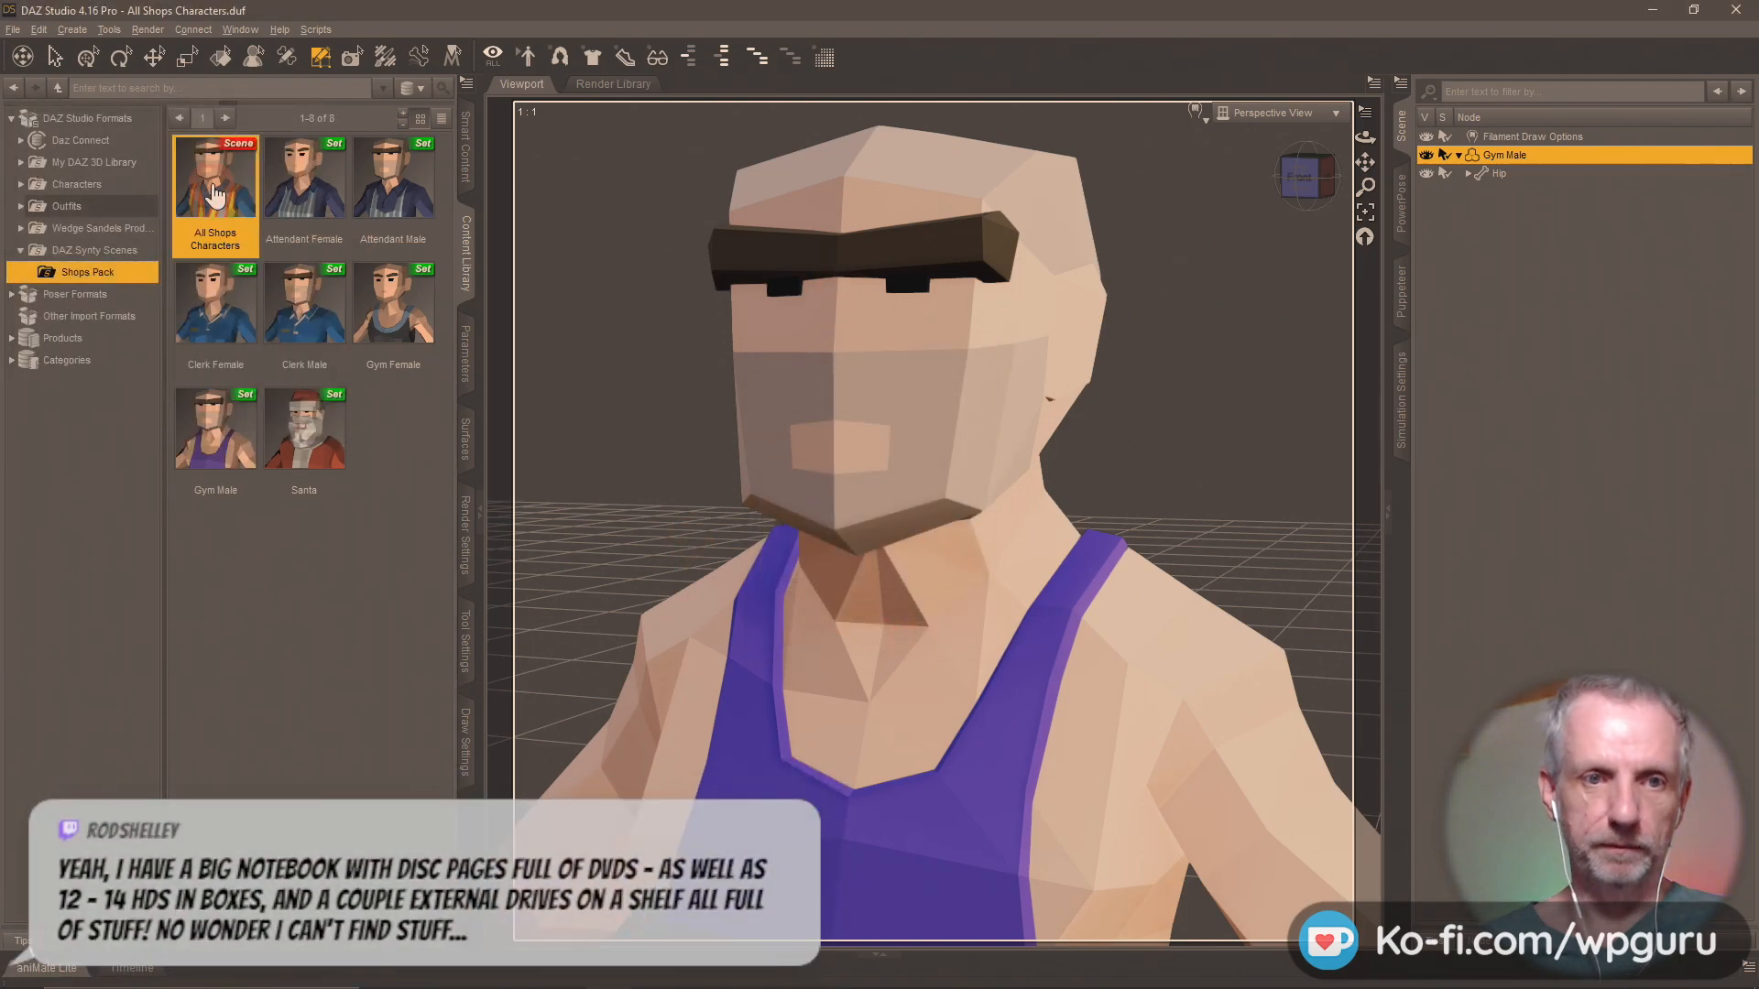
# Reload the All Shops Characters scene without saving changes and select the polygons of every surface group except Hunter Male.
pyautogui.doubleClick(214, 194)
pyautogui.click(888, 521)
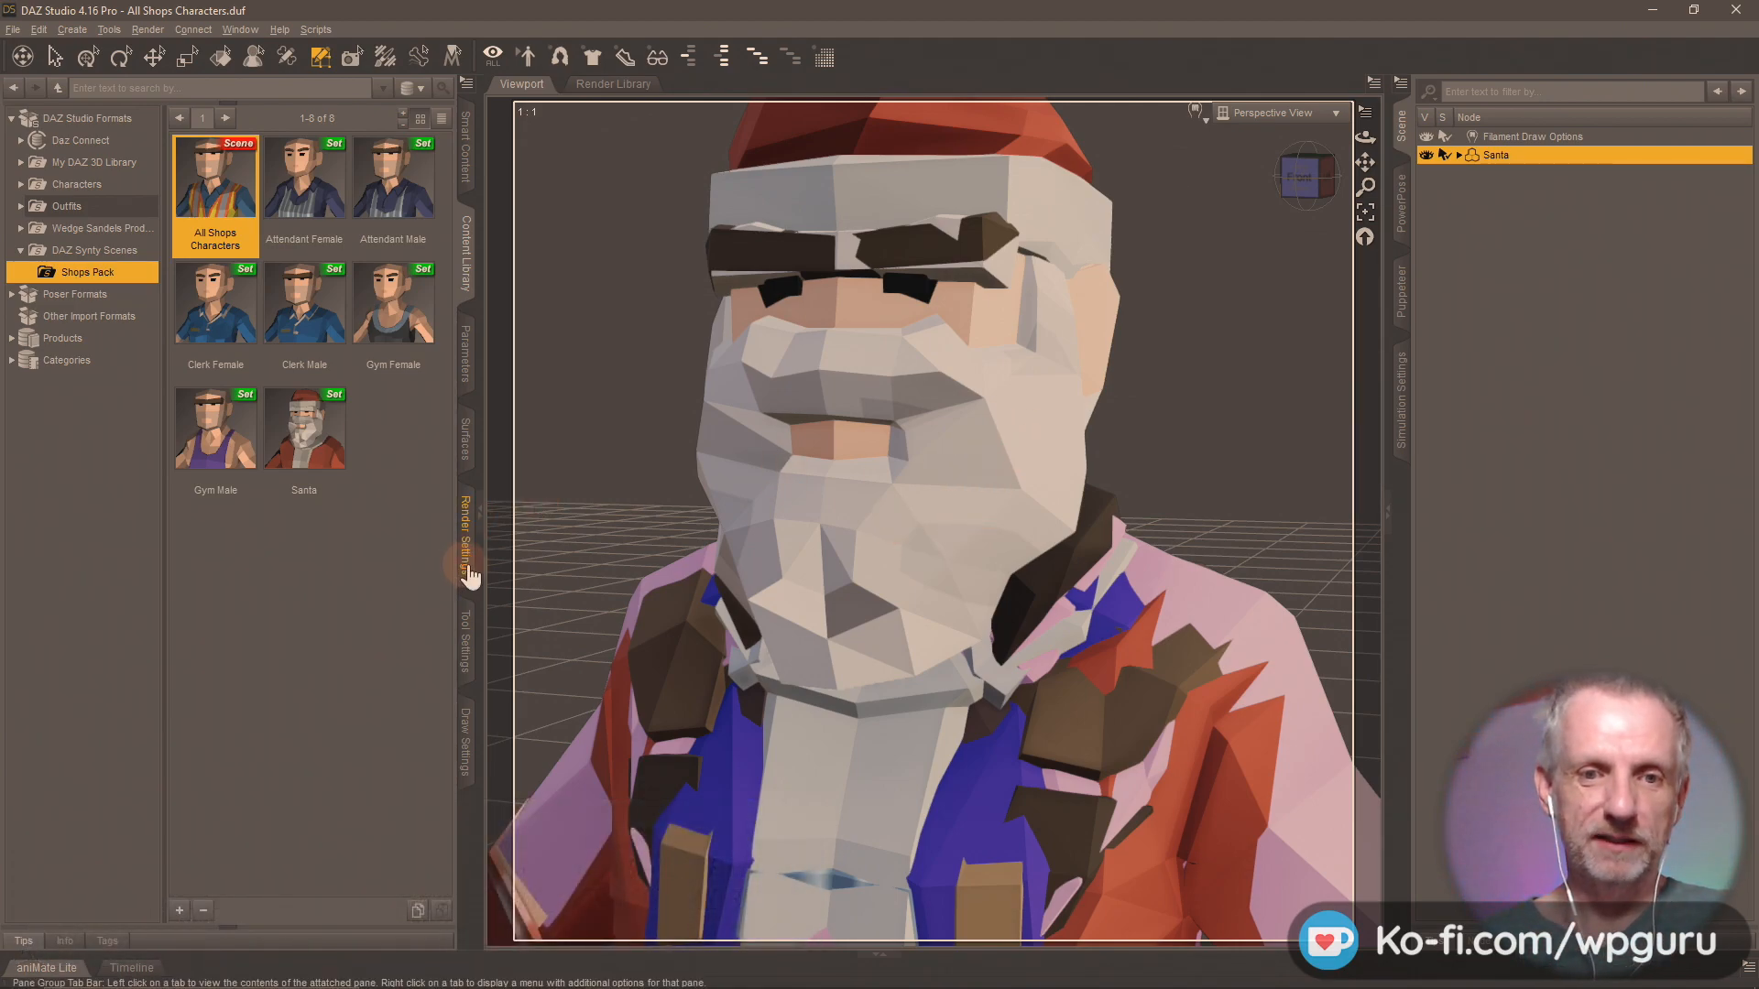
pyautogui.click(466, 637)
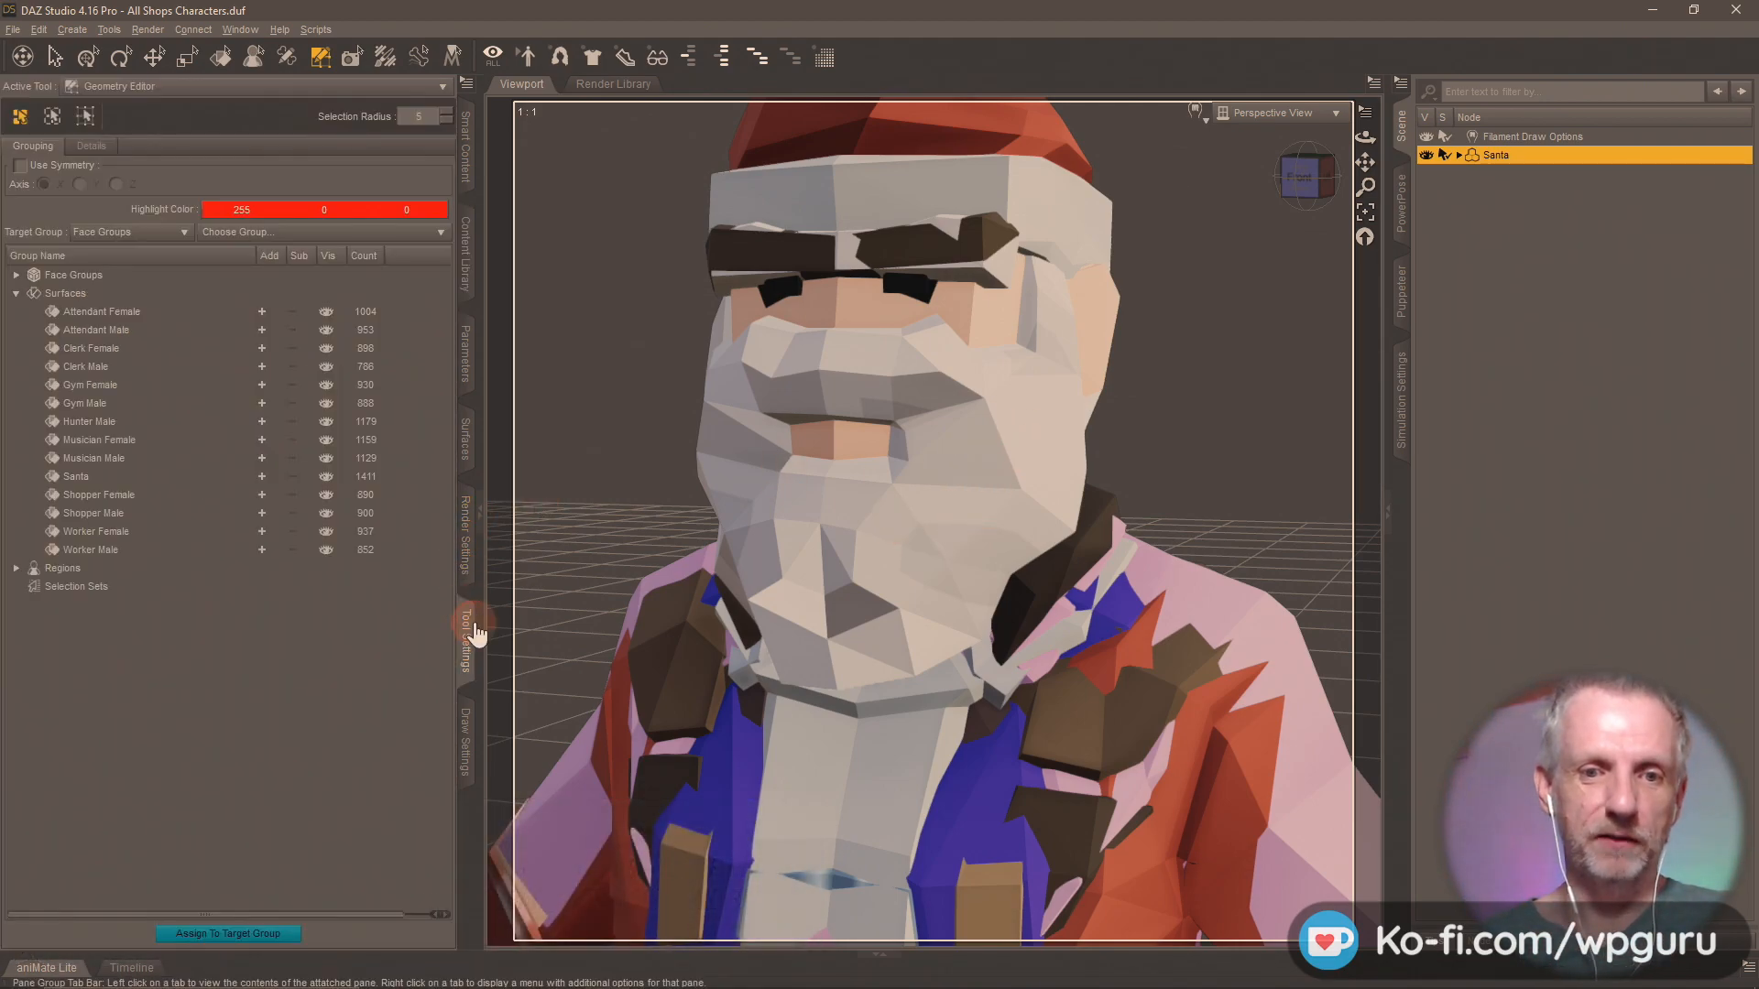
pyautogui.click(261, 311)
pyautogui.click(262, 330)
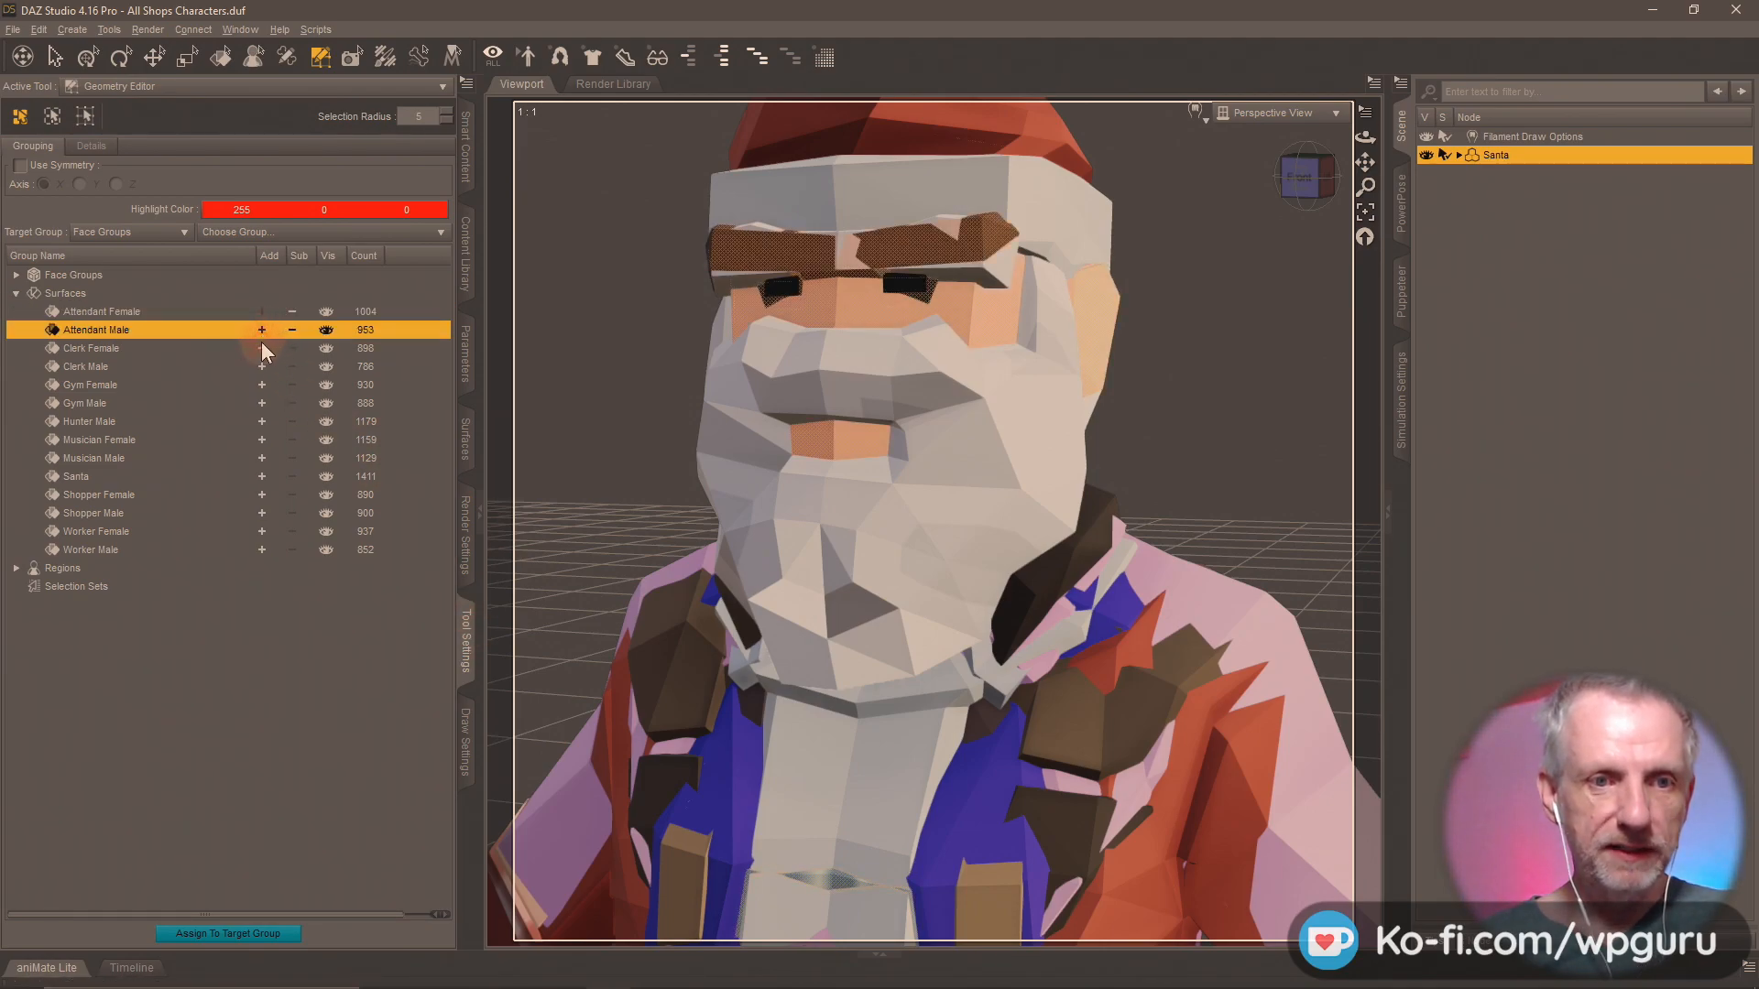
pyautogui.click(262, 349)
pyautogui.click(262, 365)
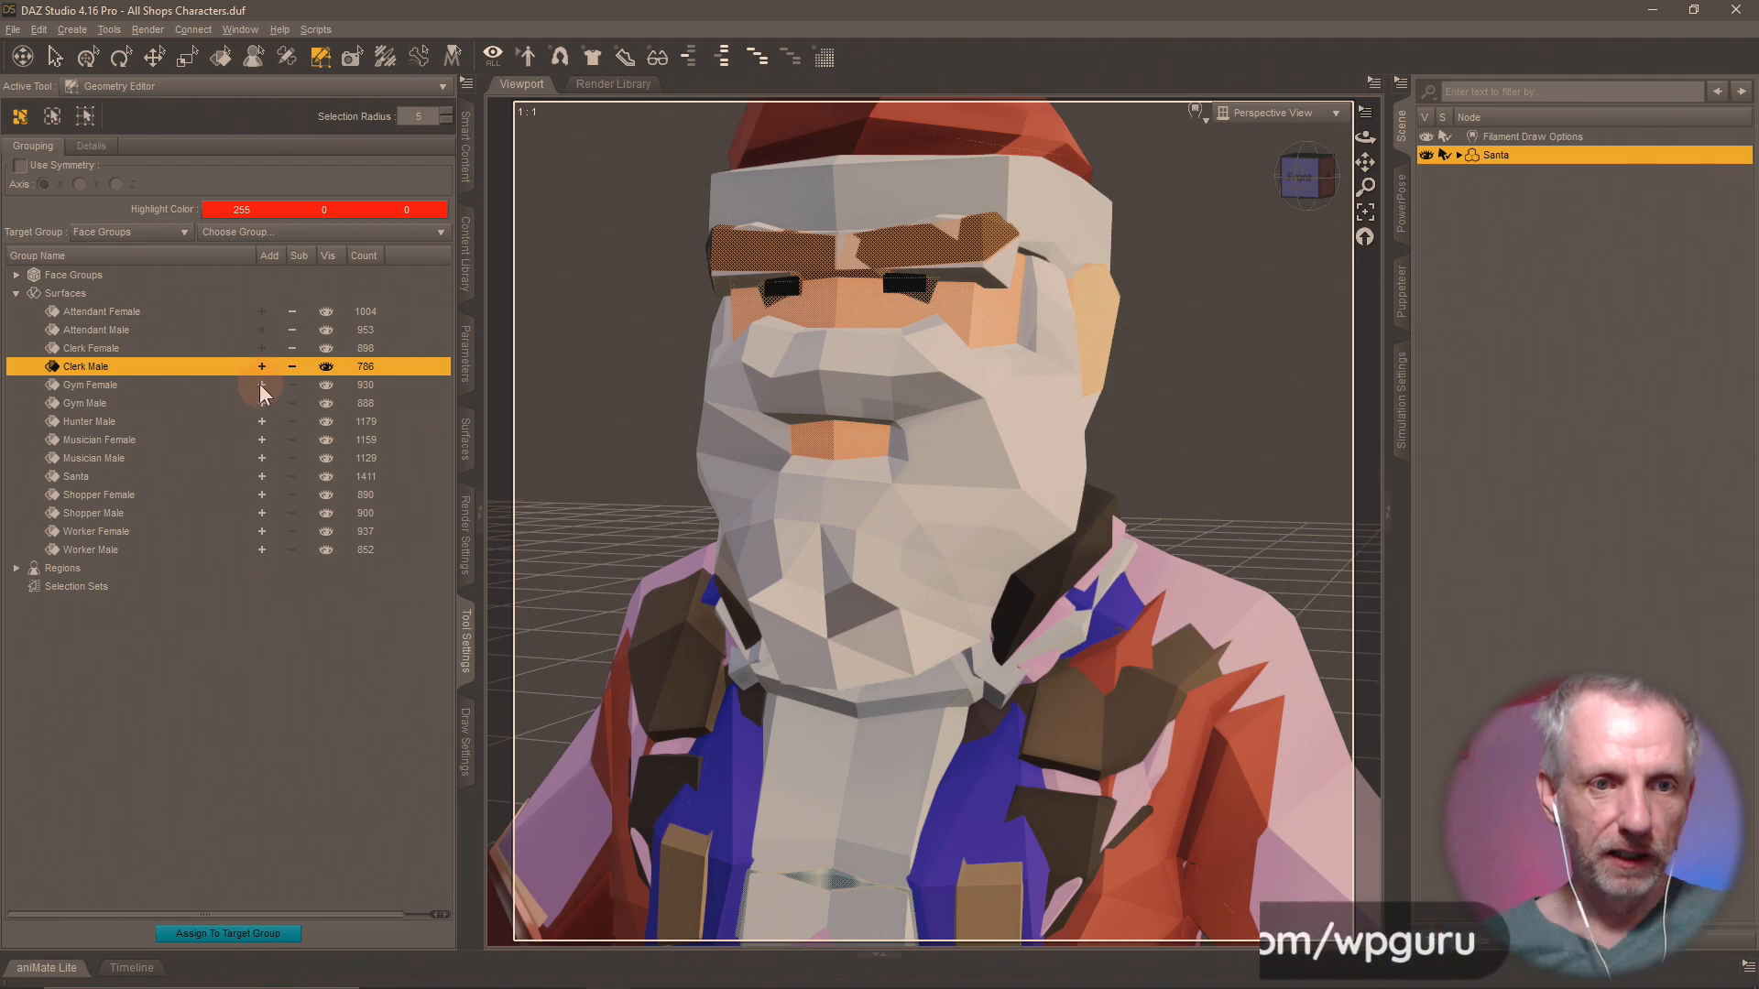
pyautogui.click(262, 385)
pyautogui.click(262, 404)
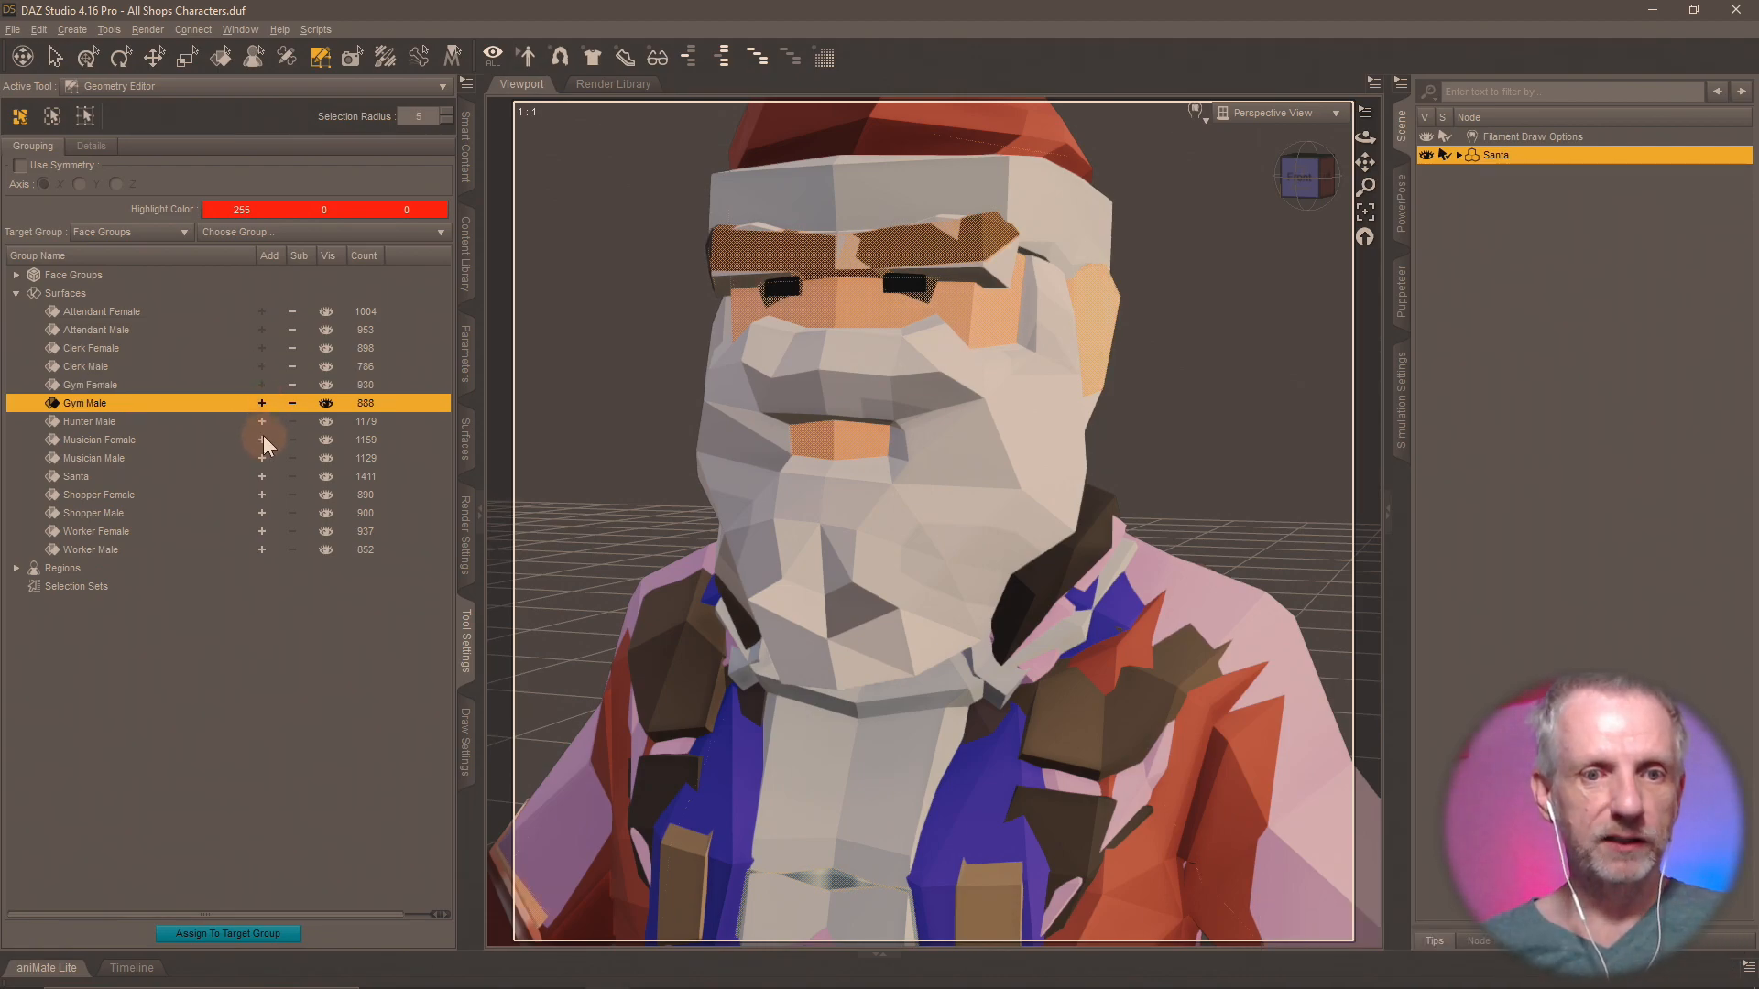
pyautogui.click(262, 440)
pyautogui.click(261, 458)
pyautogui.click(262, 476)
pyautogui.click(262, 495)
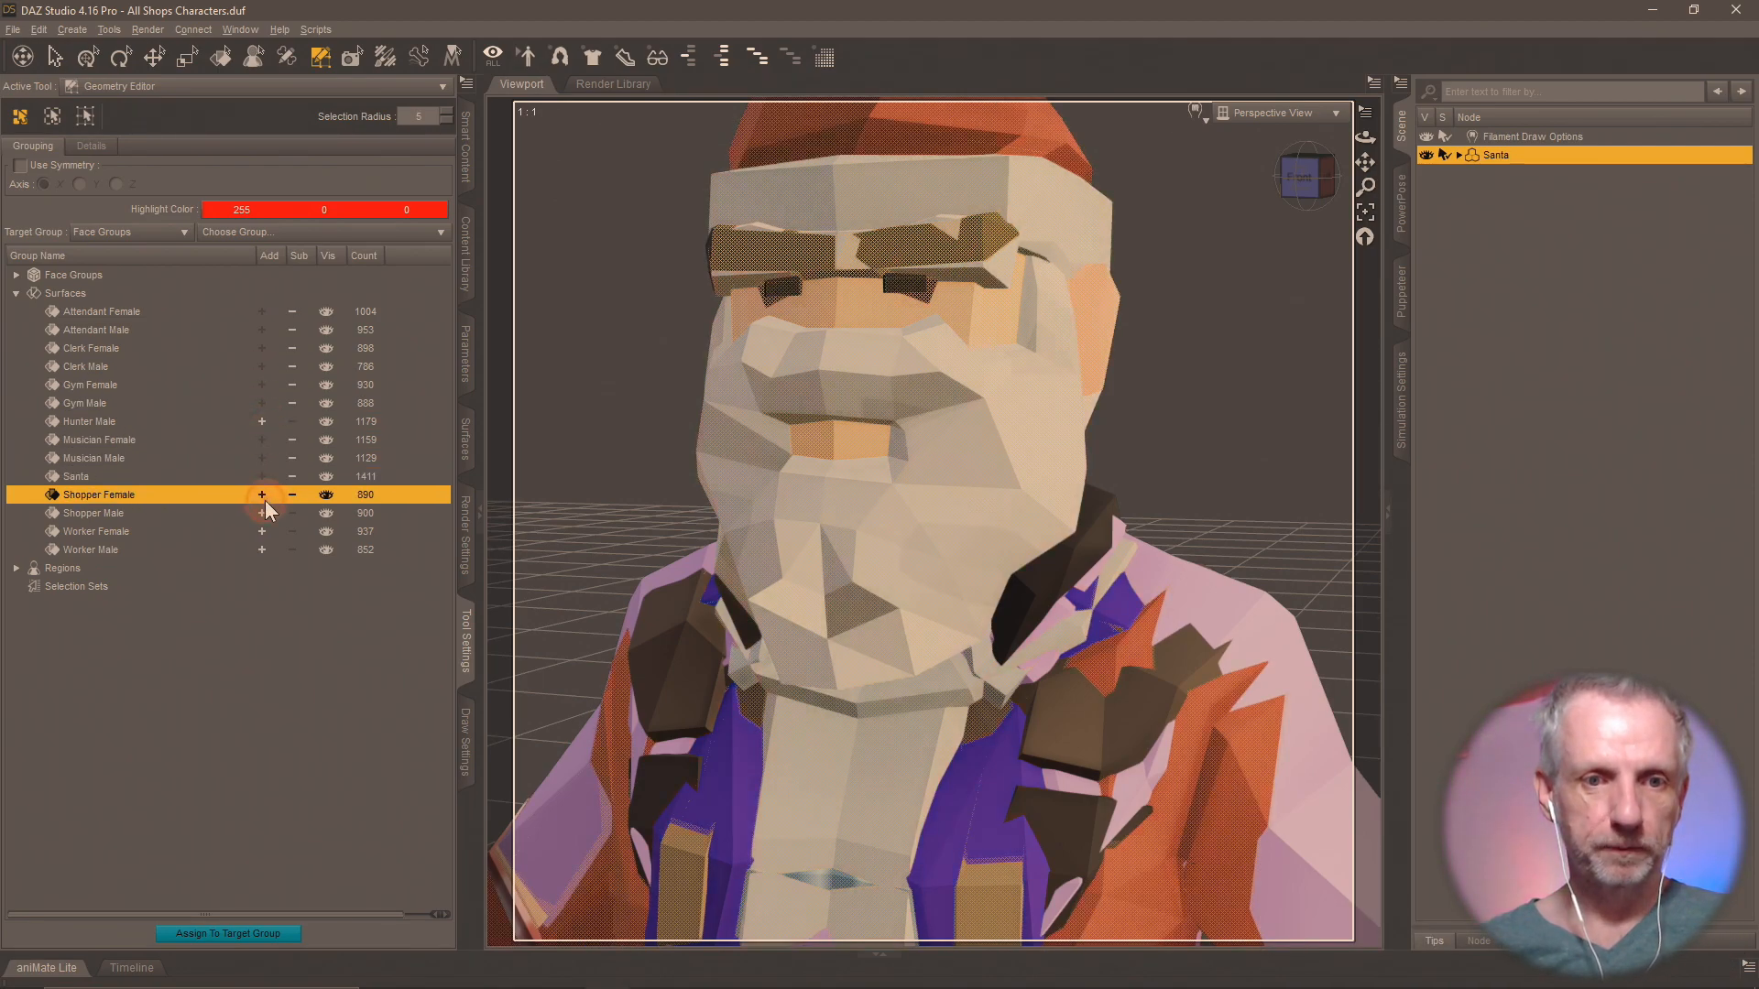
pyautogui.click(262, 513)
pyautogui.click(262, 531)
pyautogui.click(262, 550)
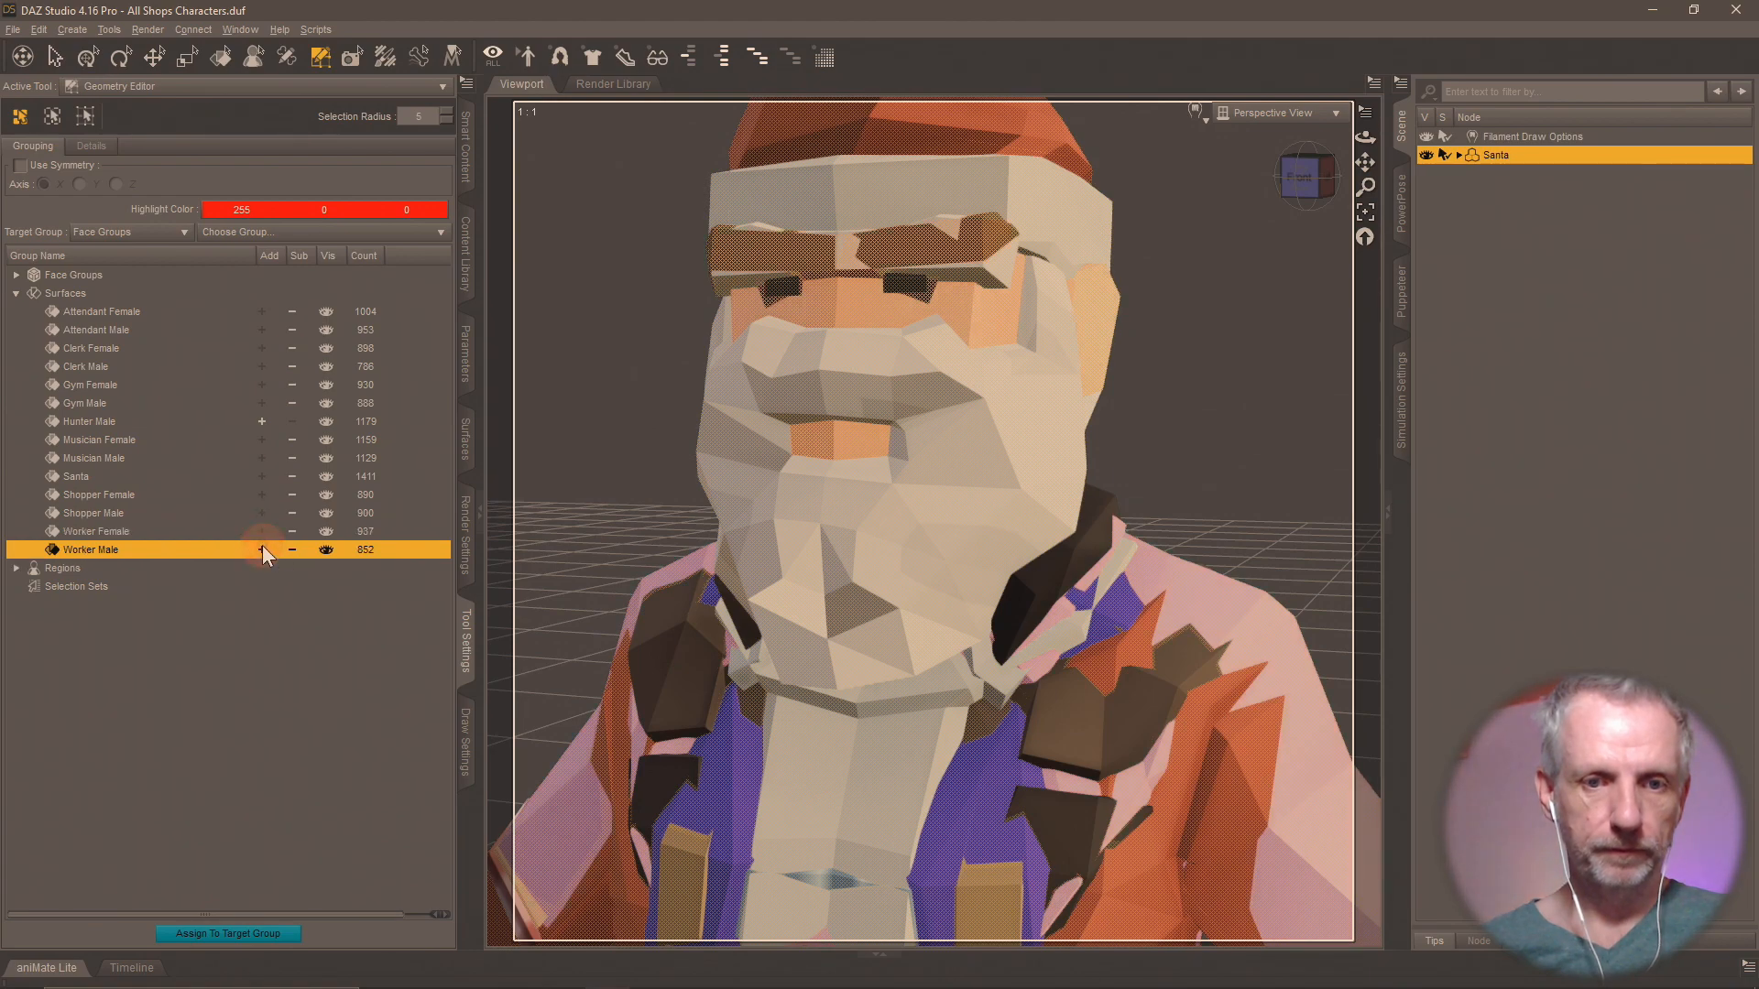
# Delete the selected polygons, keeping only the Hunter Male surface, and rename the Santa figure to Male Hunter.
pyautogui.press('Delete')
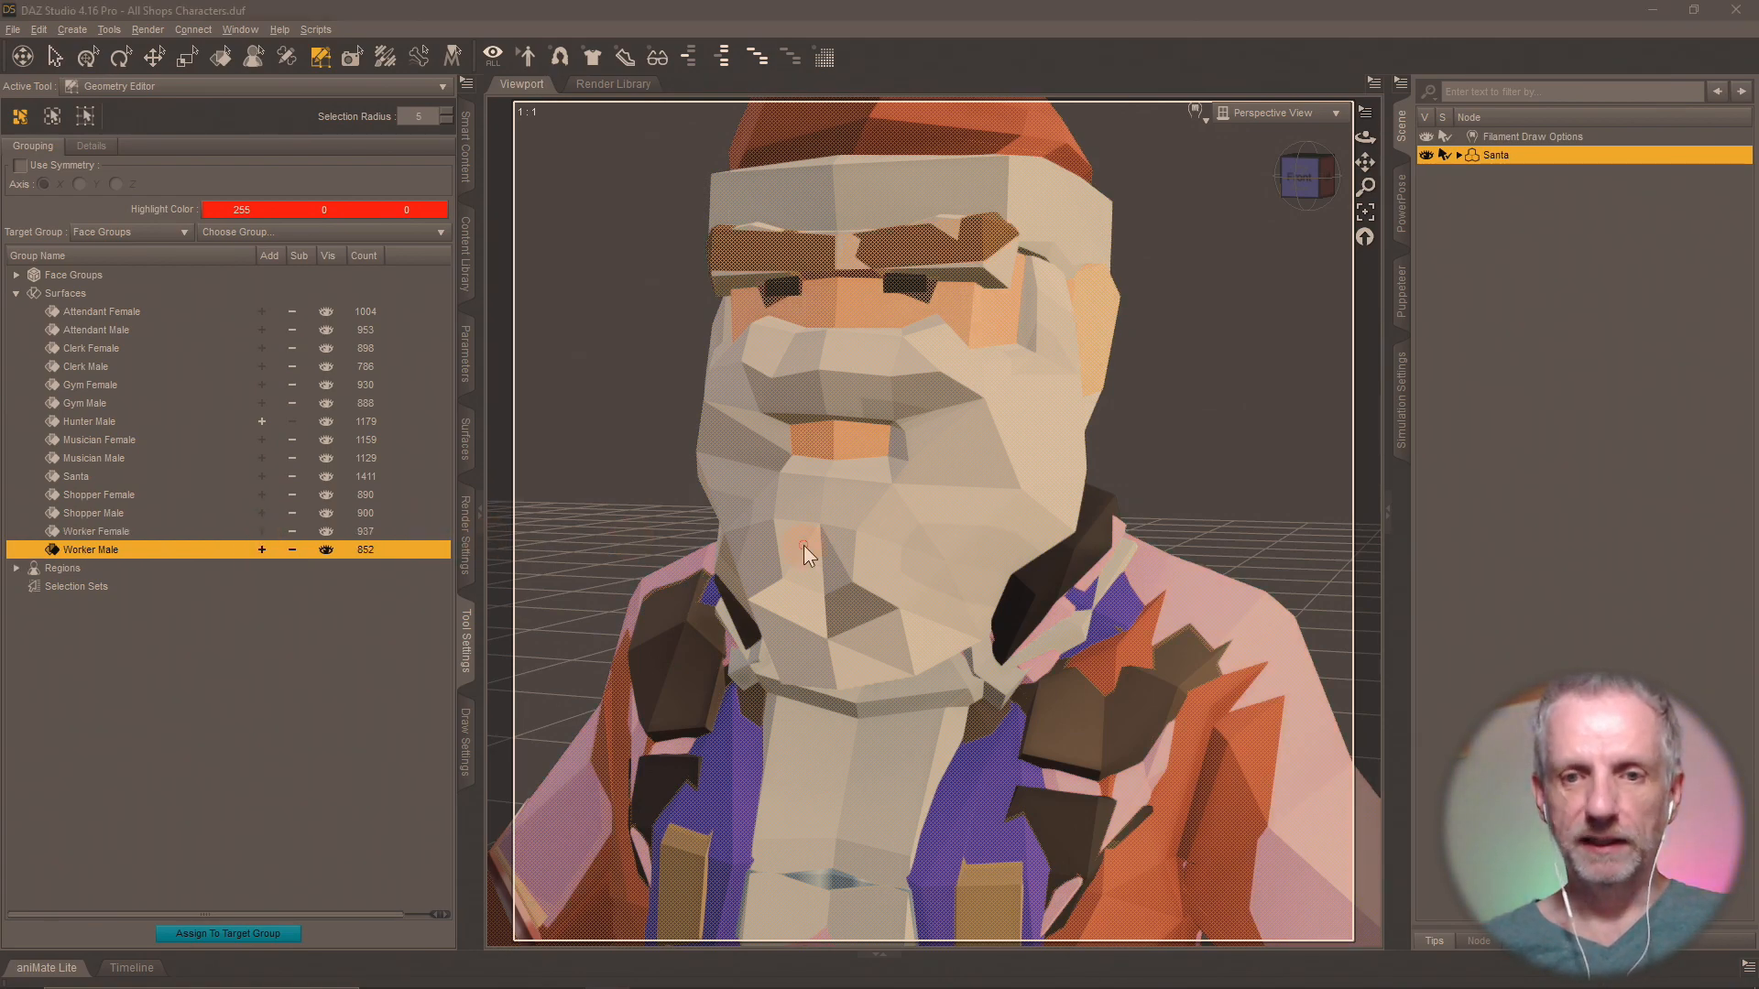
pyautogui.click(853, 521)
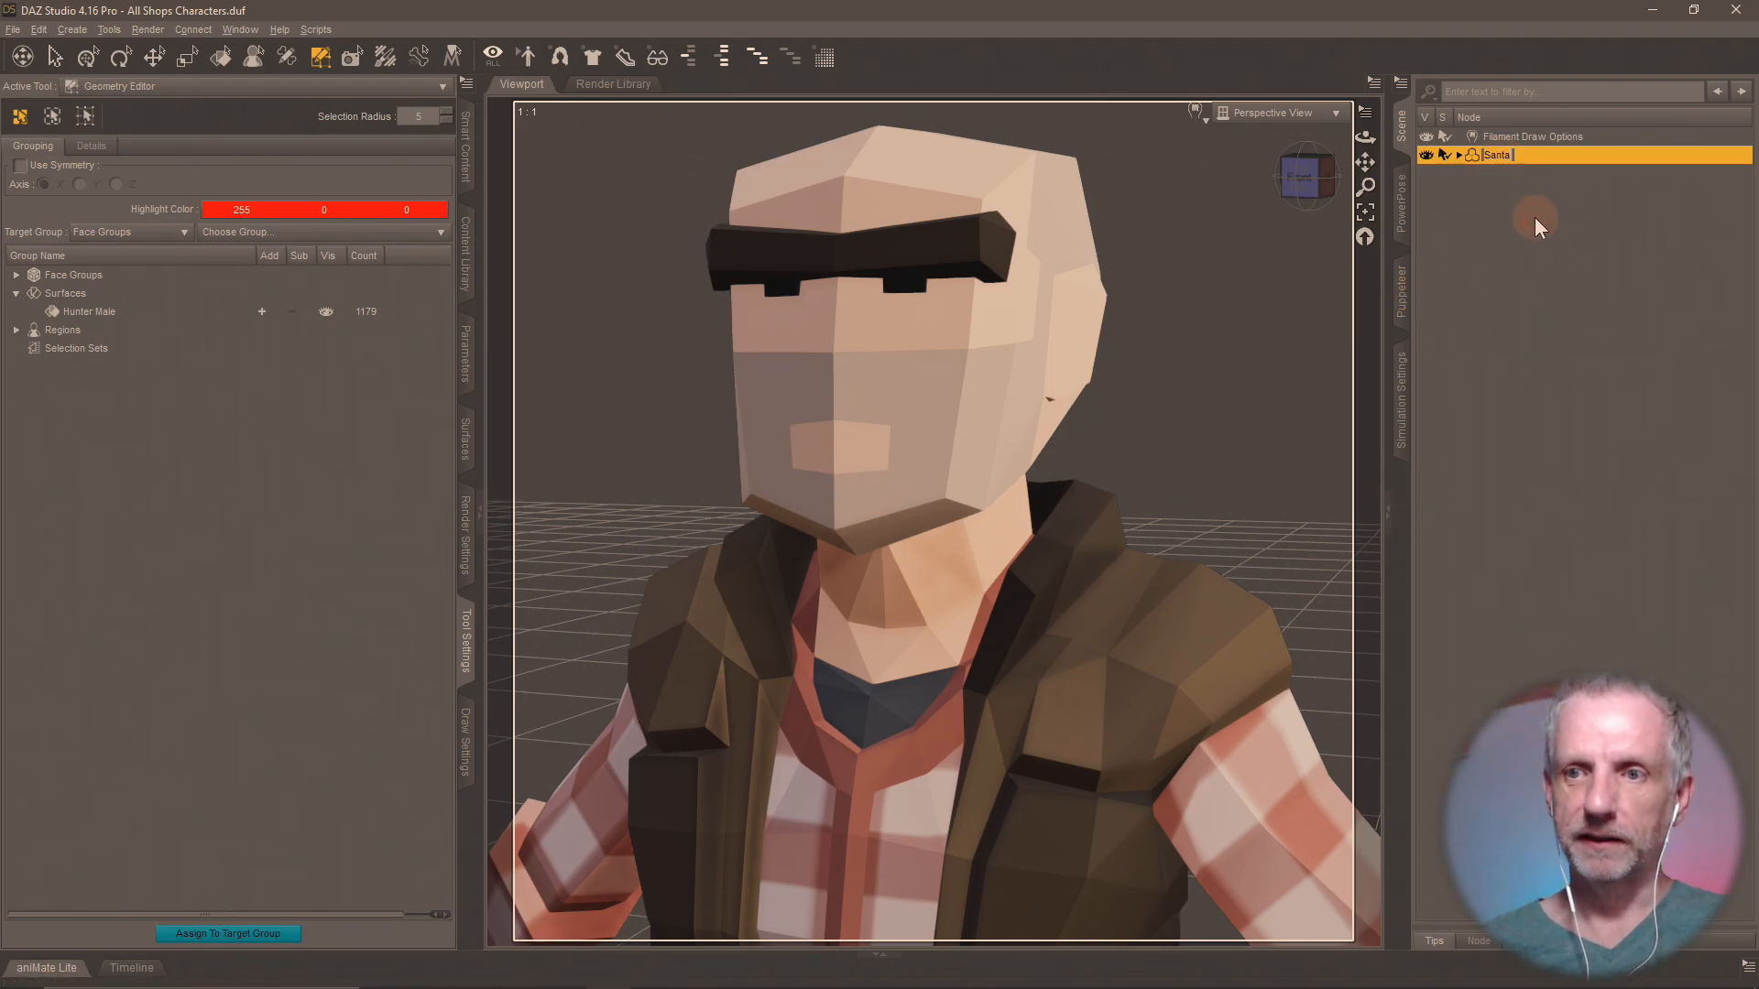
pyautogui.write('Male Hunter')
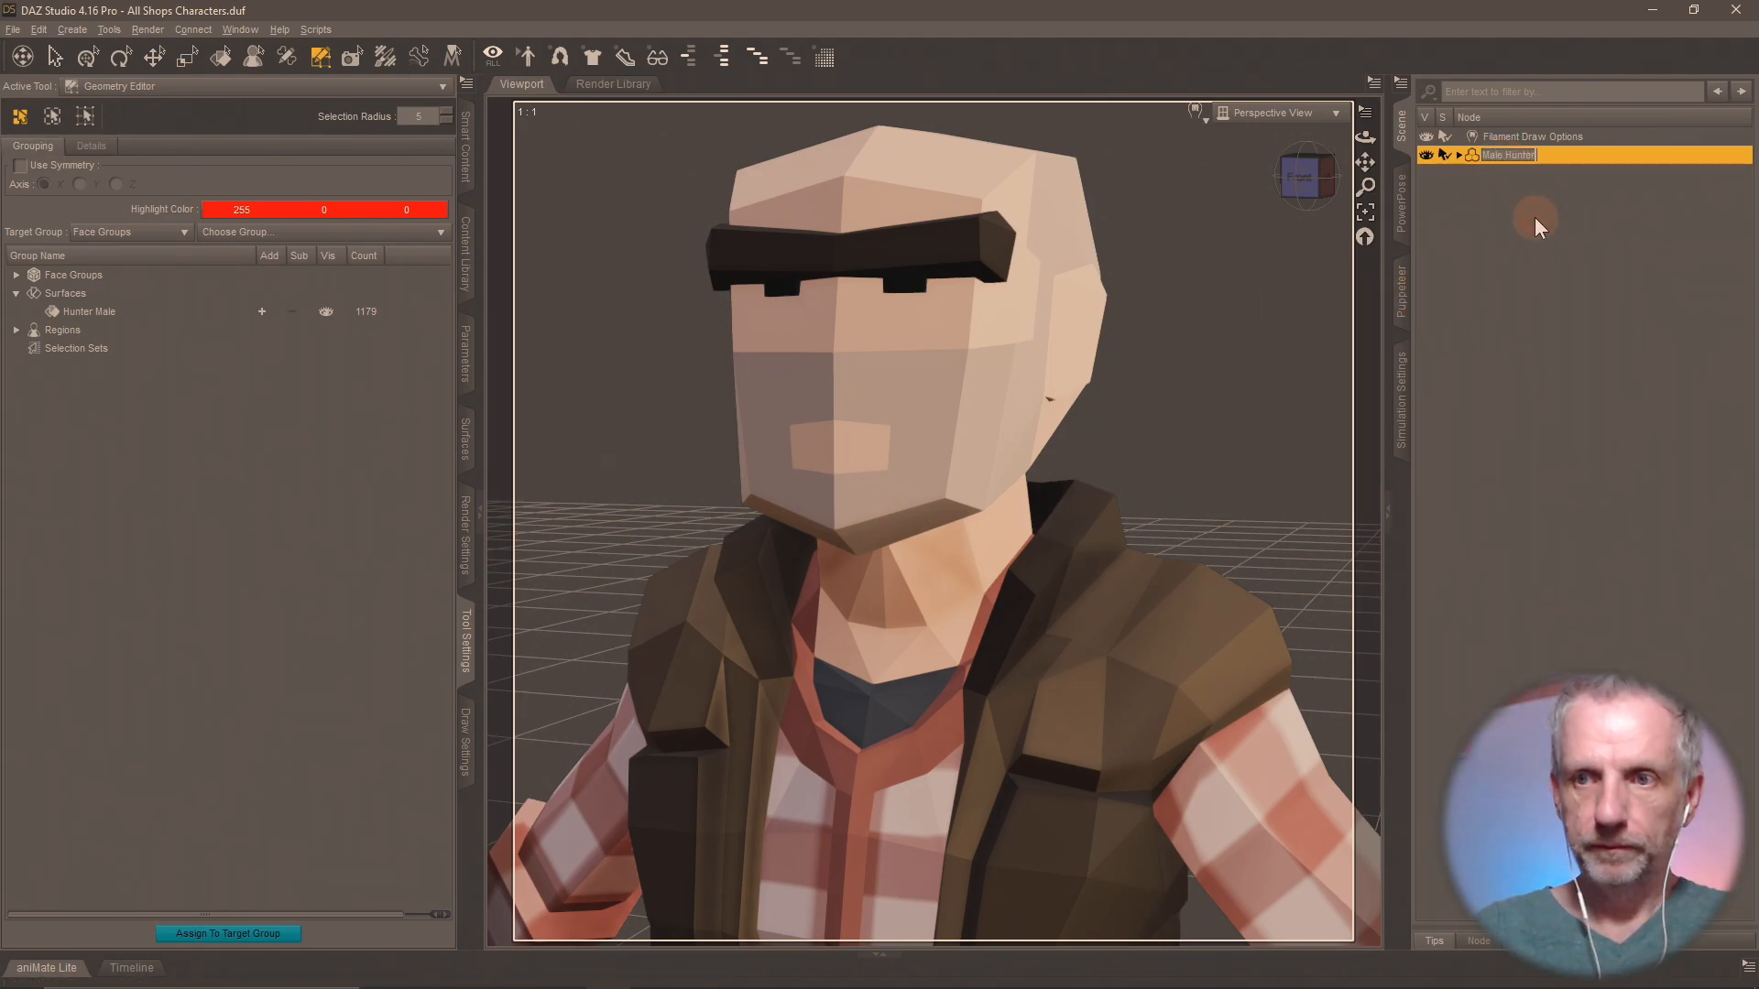
pyautogui.press('Return')
# Save the figure as a scene subset named Male Hunter in the Shops Pack folder, excluding the Filament Draw Options node.
pyautogui.click(476, 266)
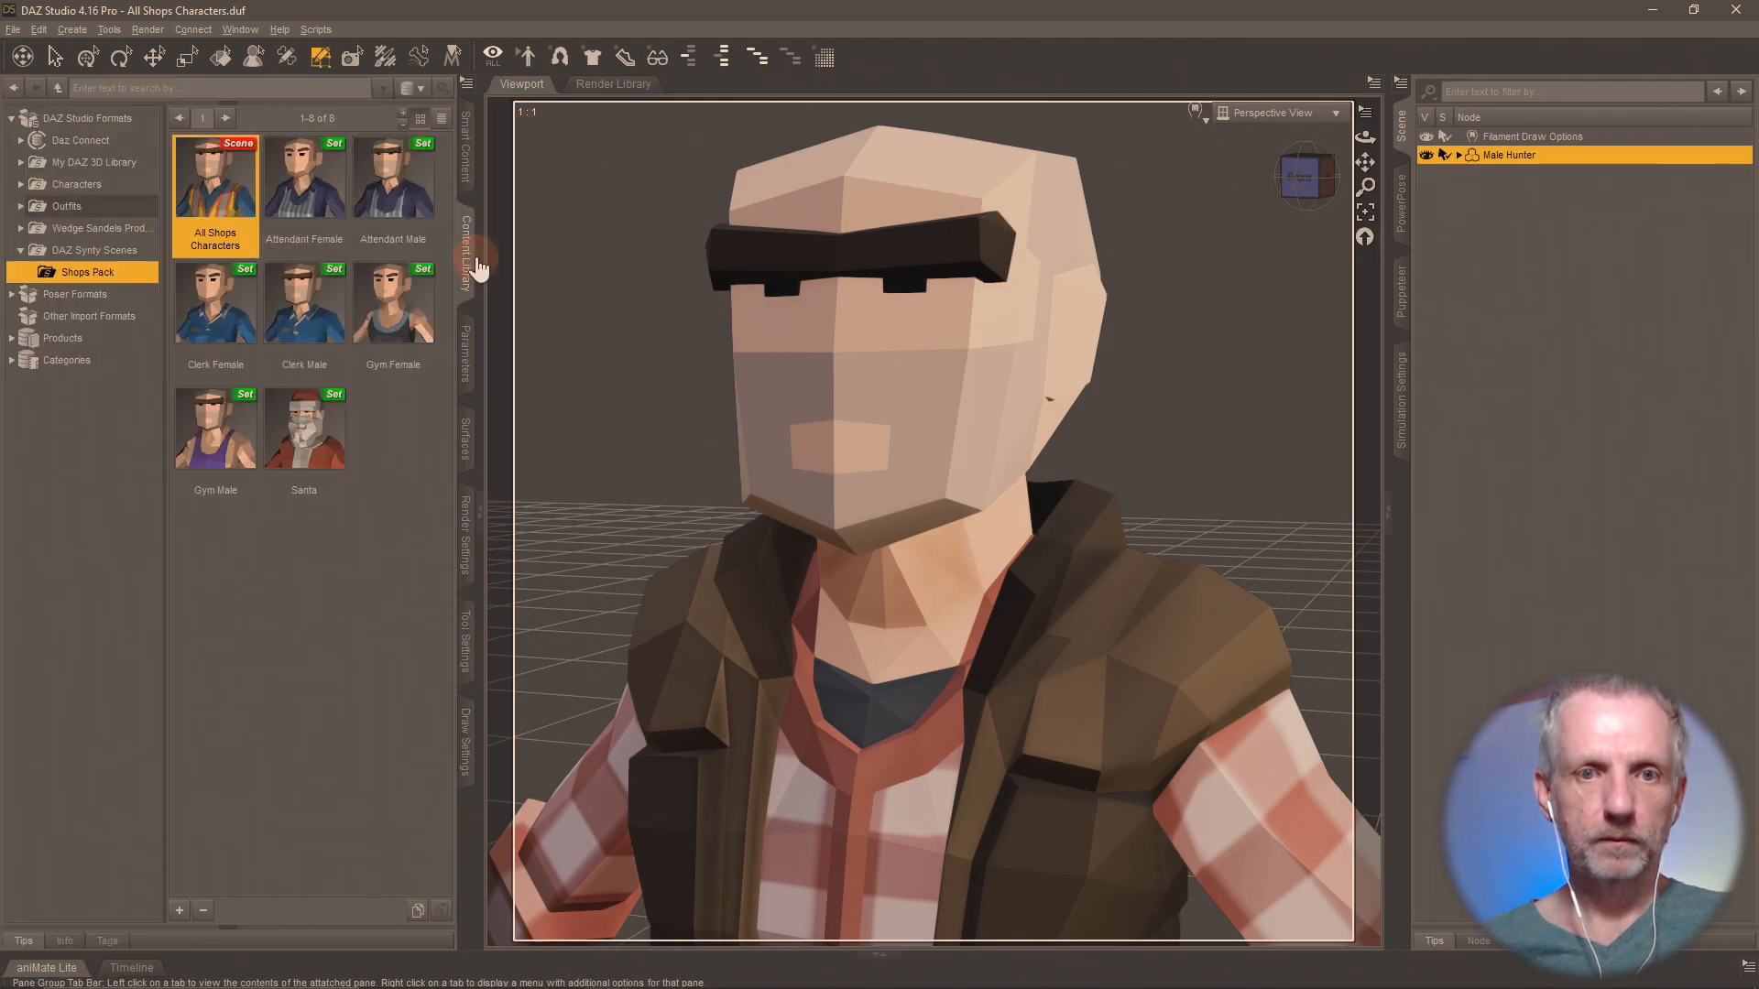
pyautogui.click(180, 910)
pyautogui.click(276, 494)
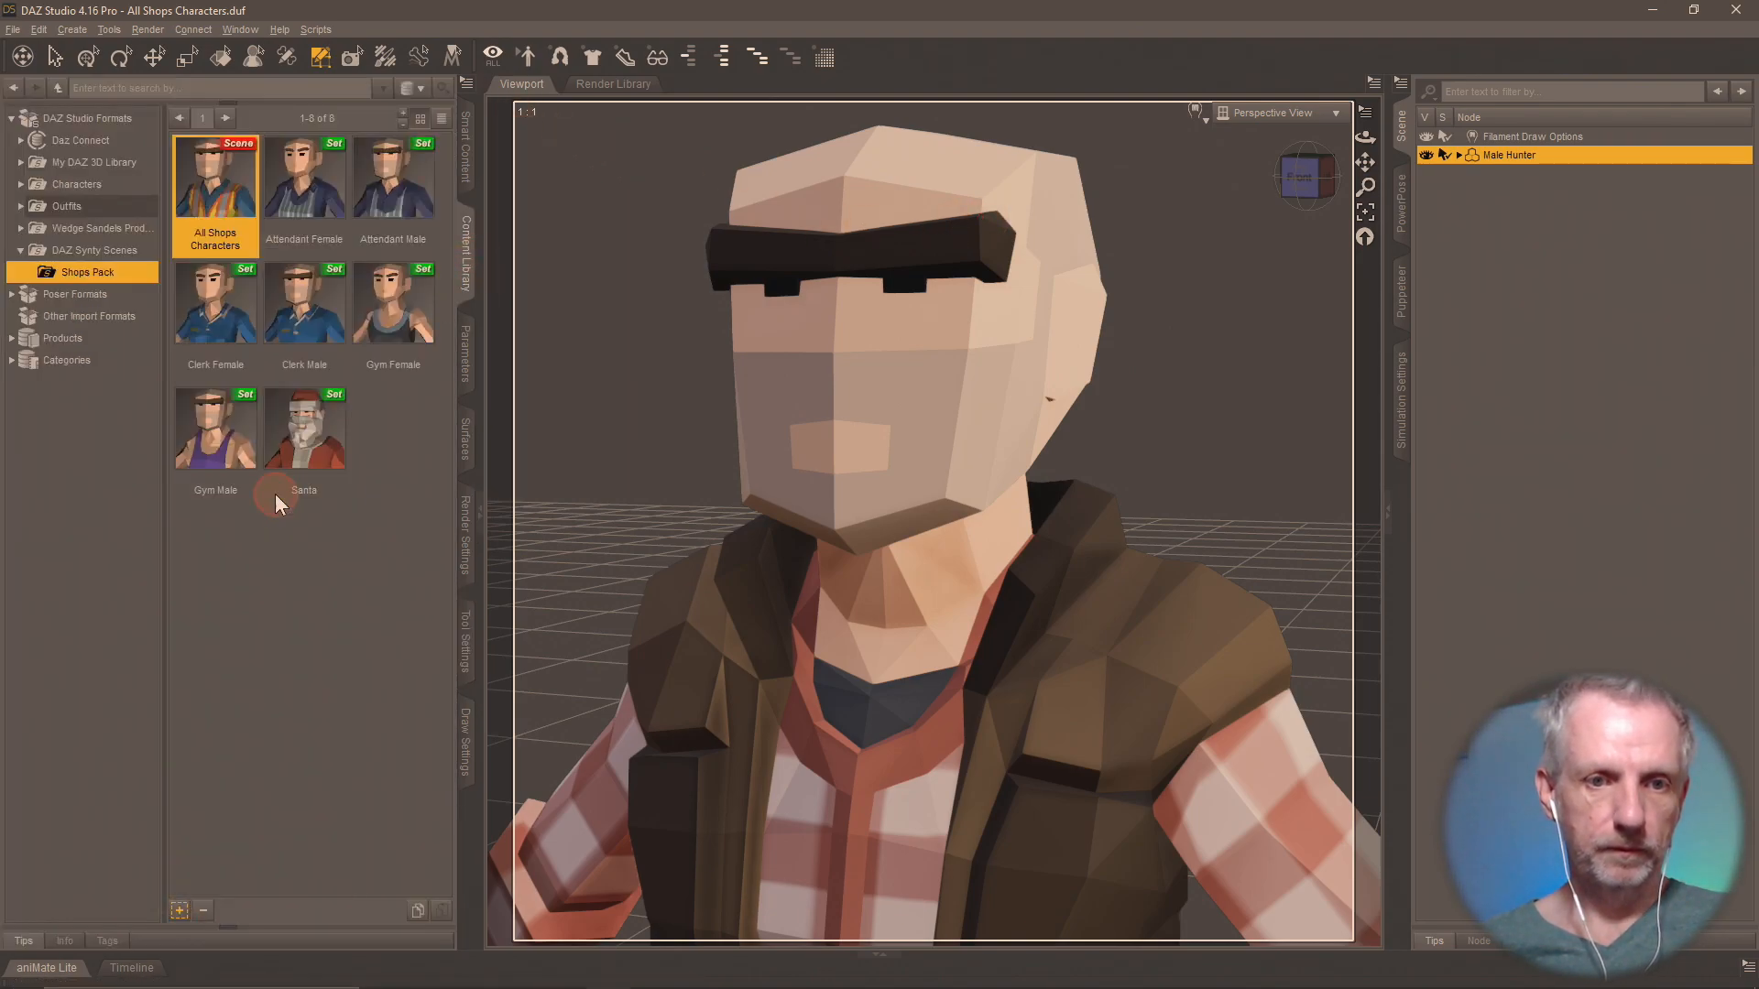
pyautogui.write('Male ')
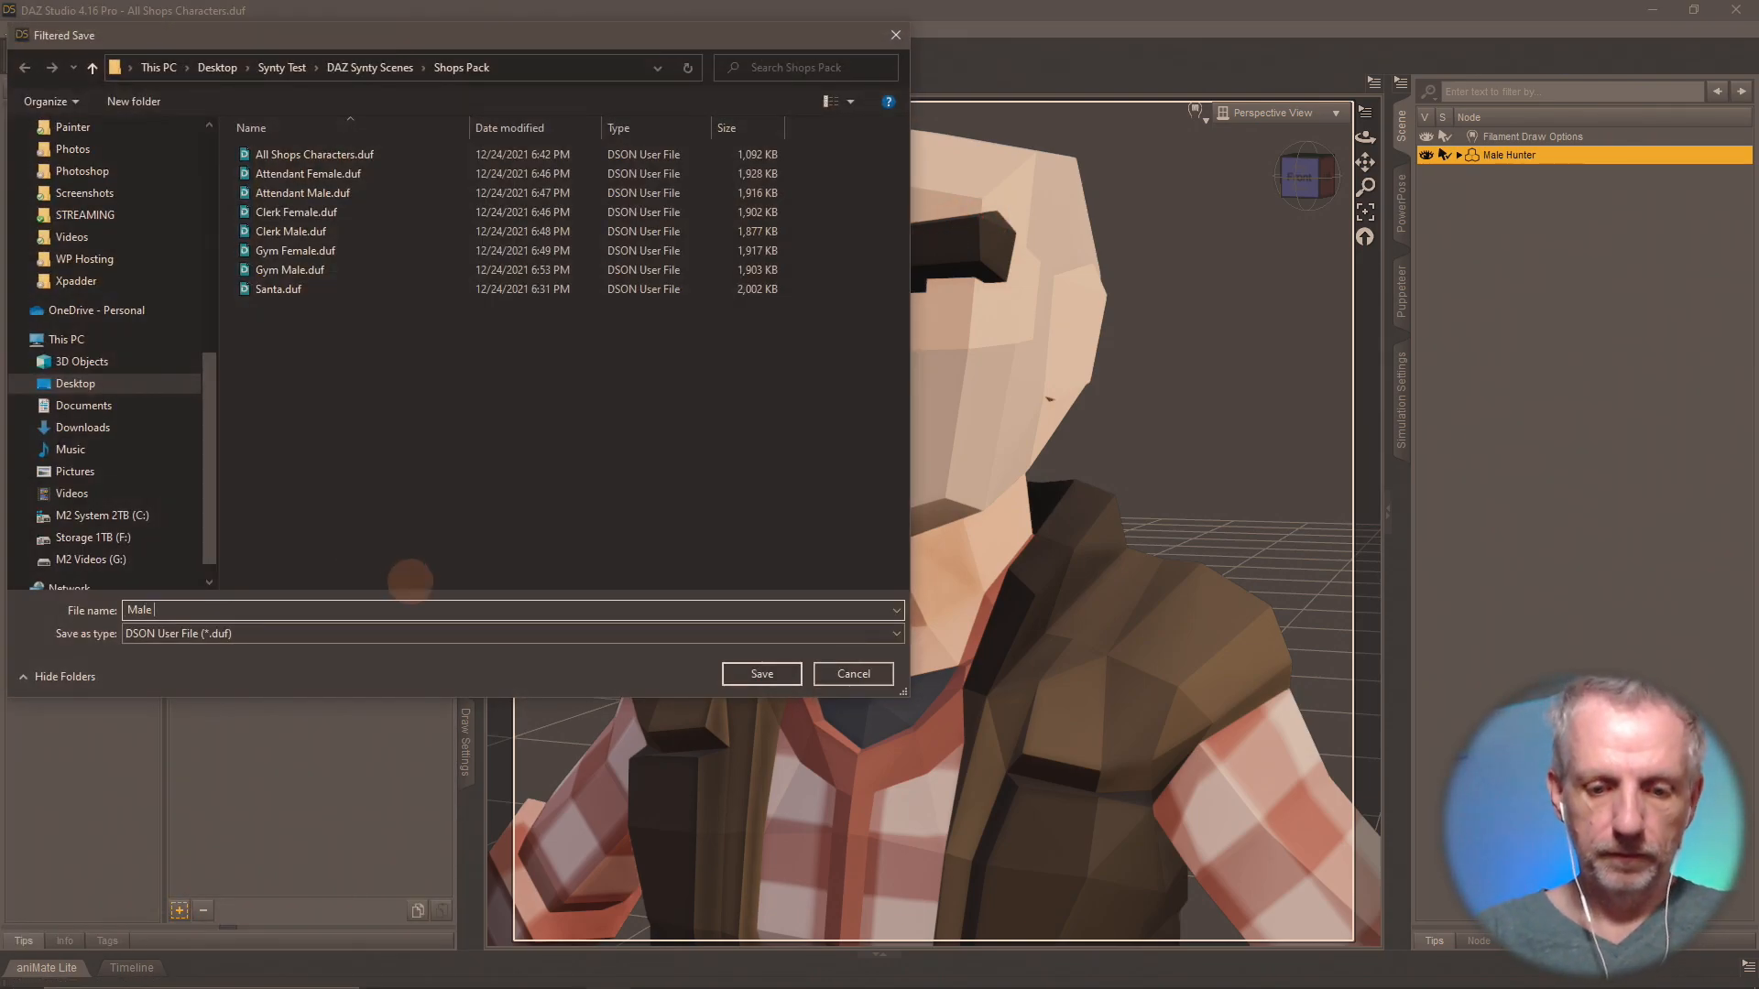
pyautogui.write('Hunter')
pyautogui.press('Return')
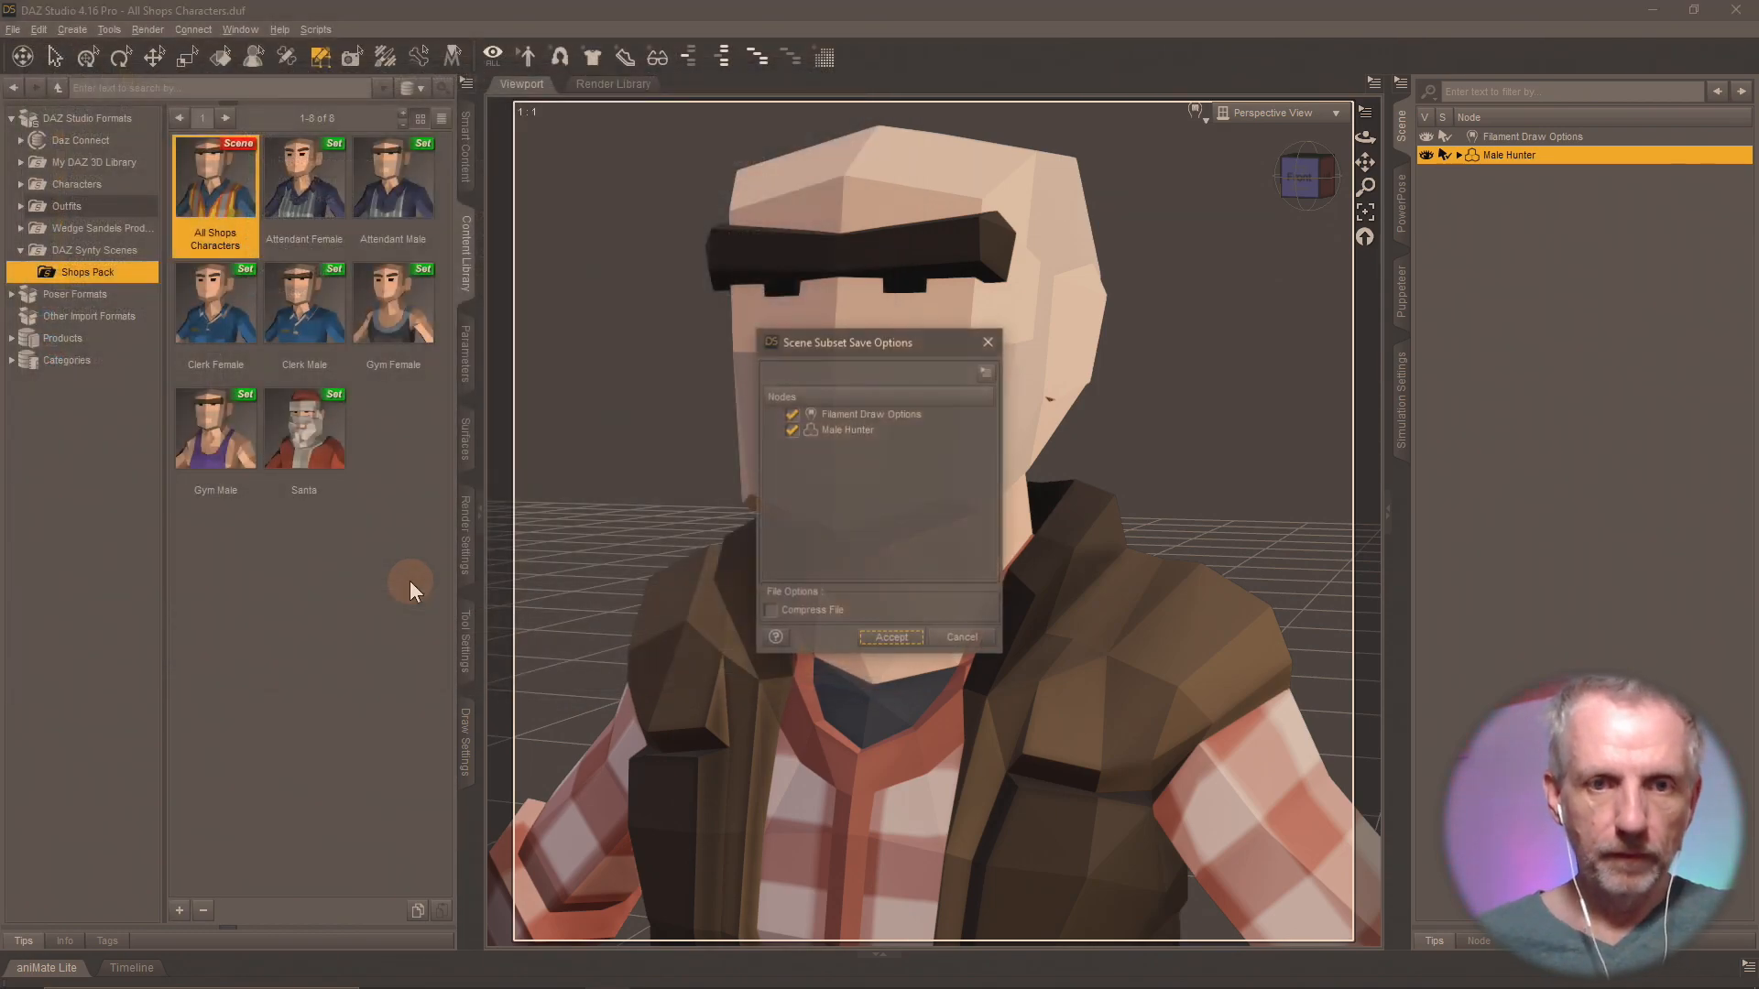
pyautogui.click(793, 415)
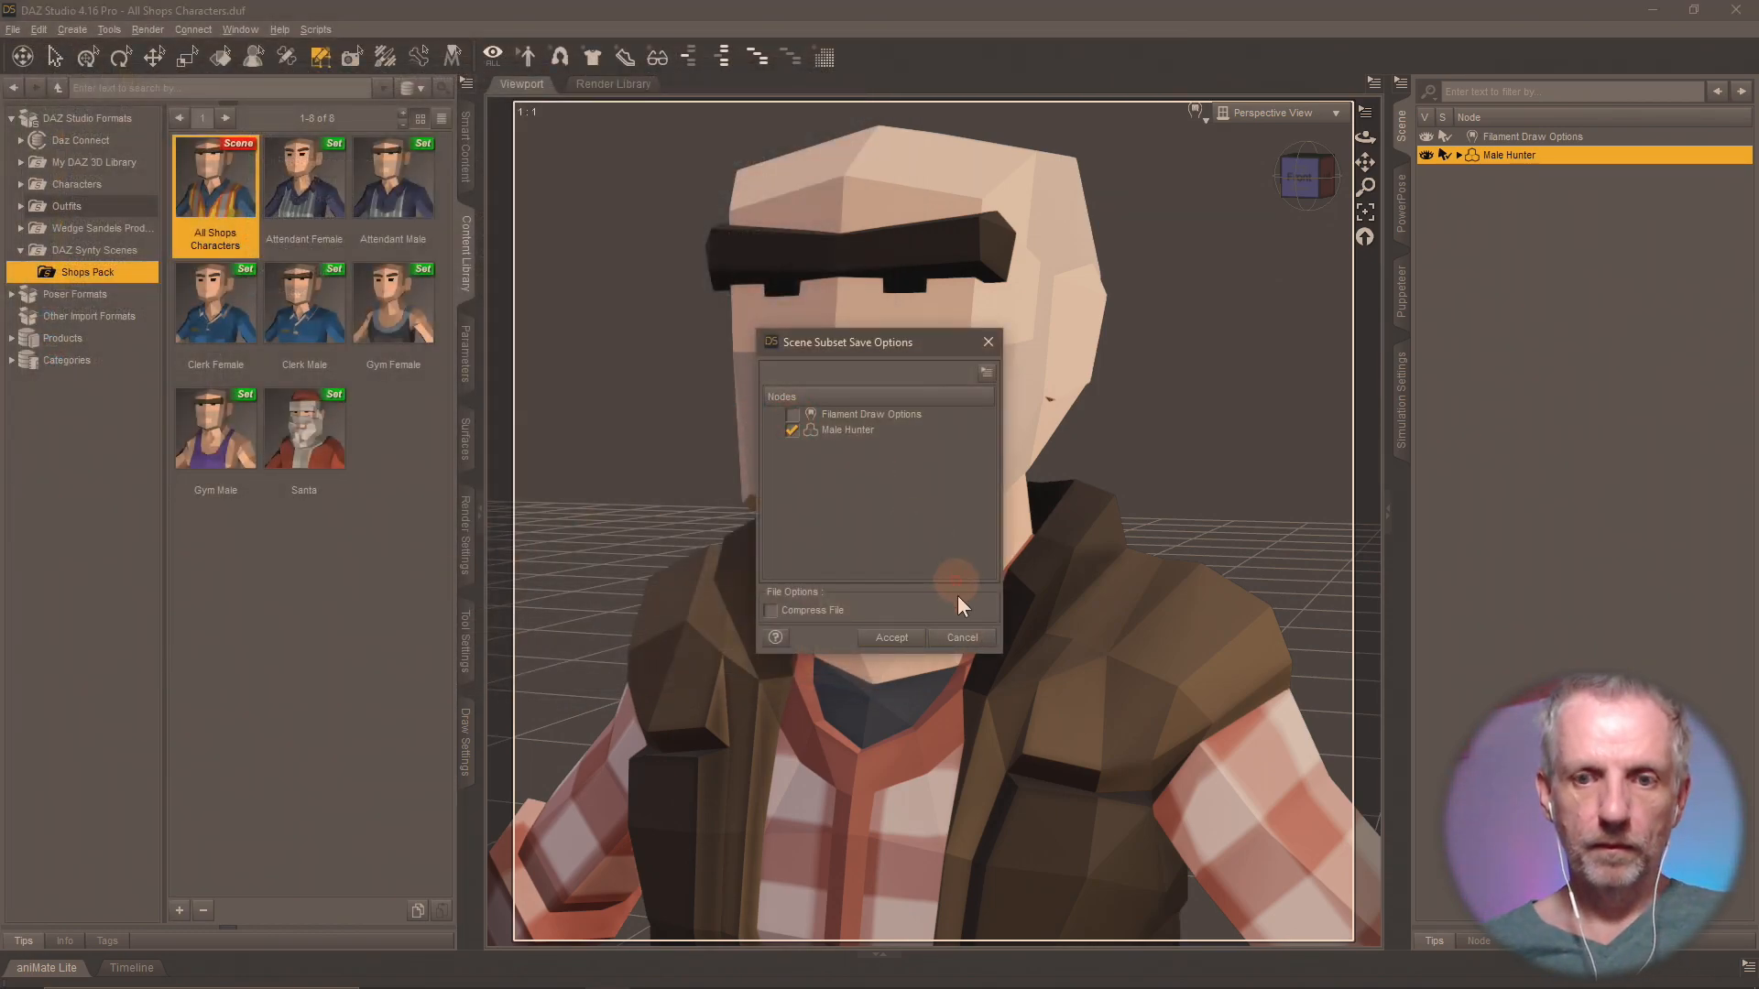
pyautogui.click(890, 639)
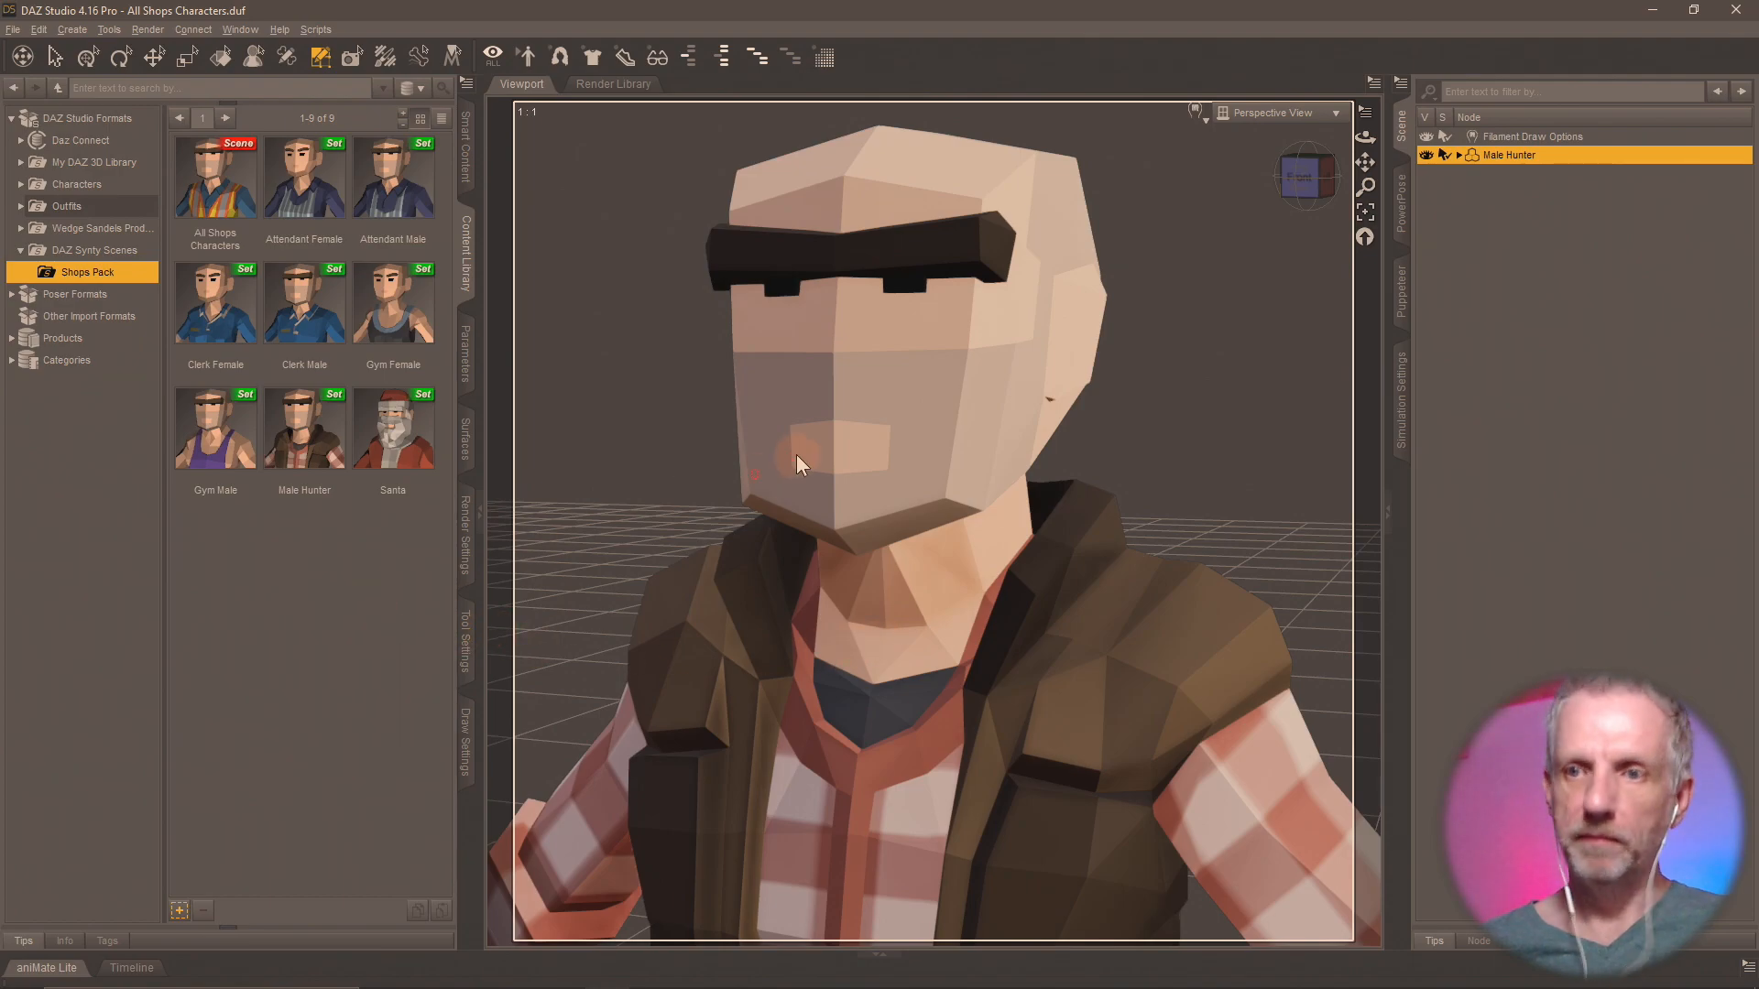
# Reload the All Shops Characters scene without saving changes and delete the polygons of every surface group except Musician Female.
pyautogui.doubleClick(209, 184)
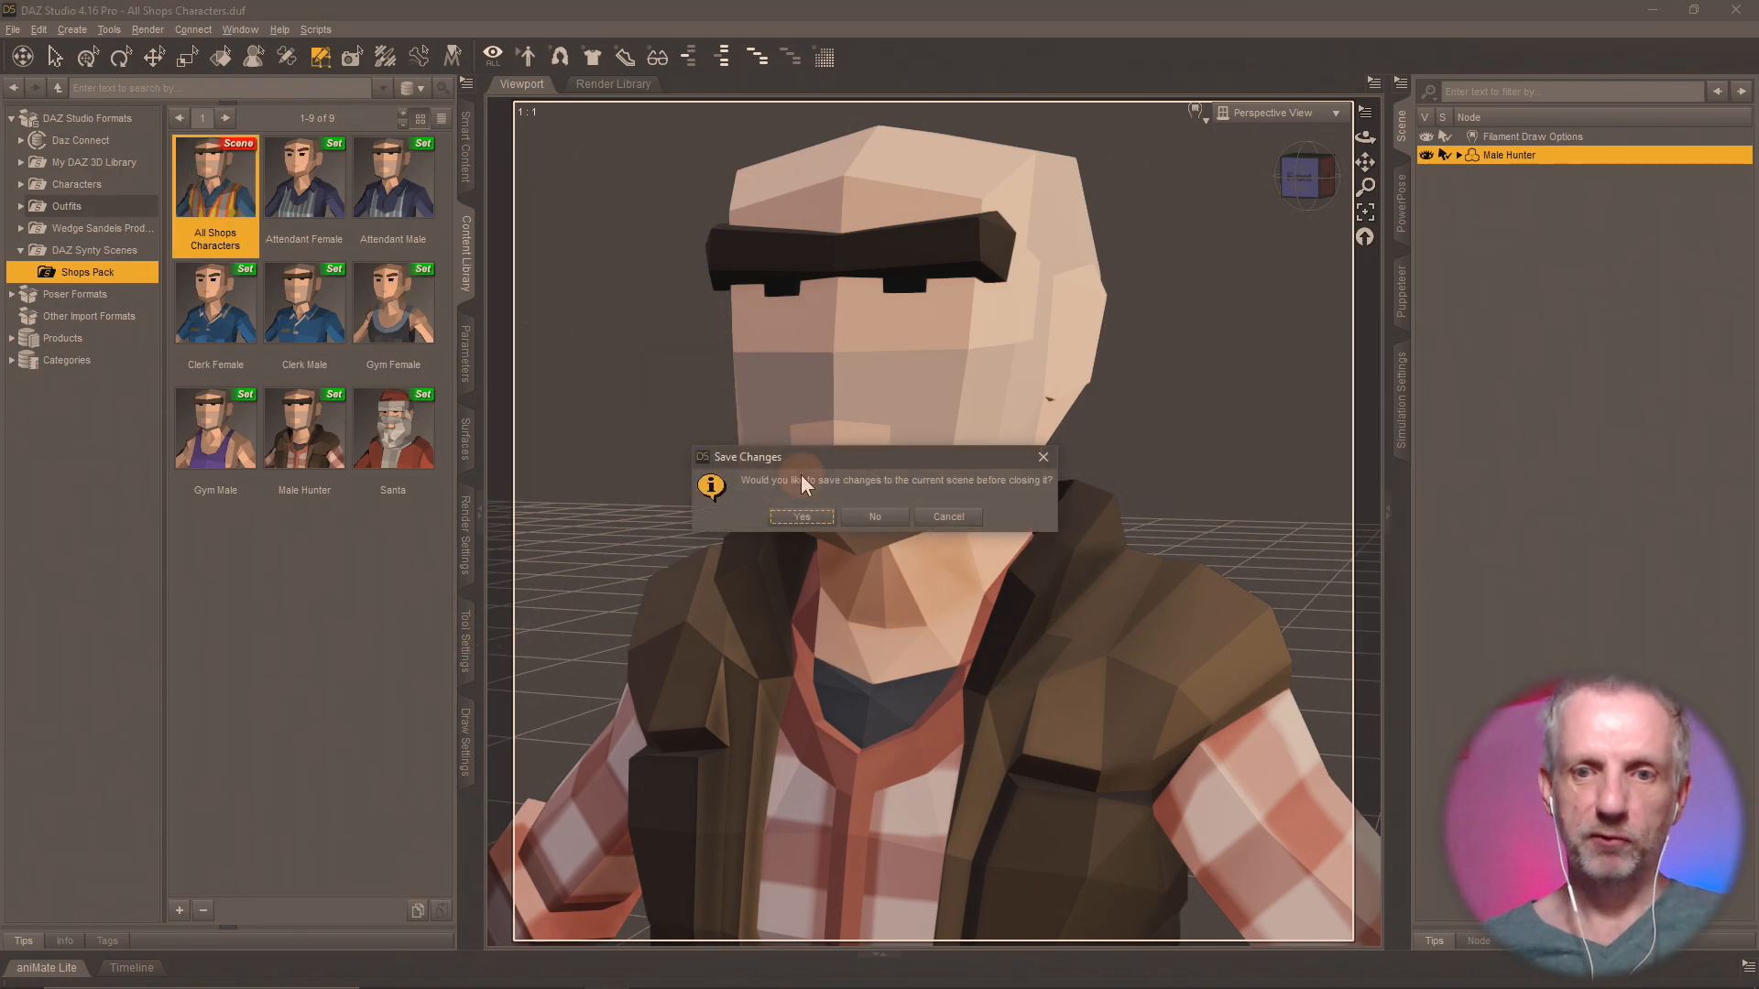
pyautogui.click(856, 515)
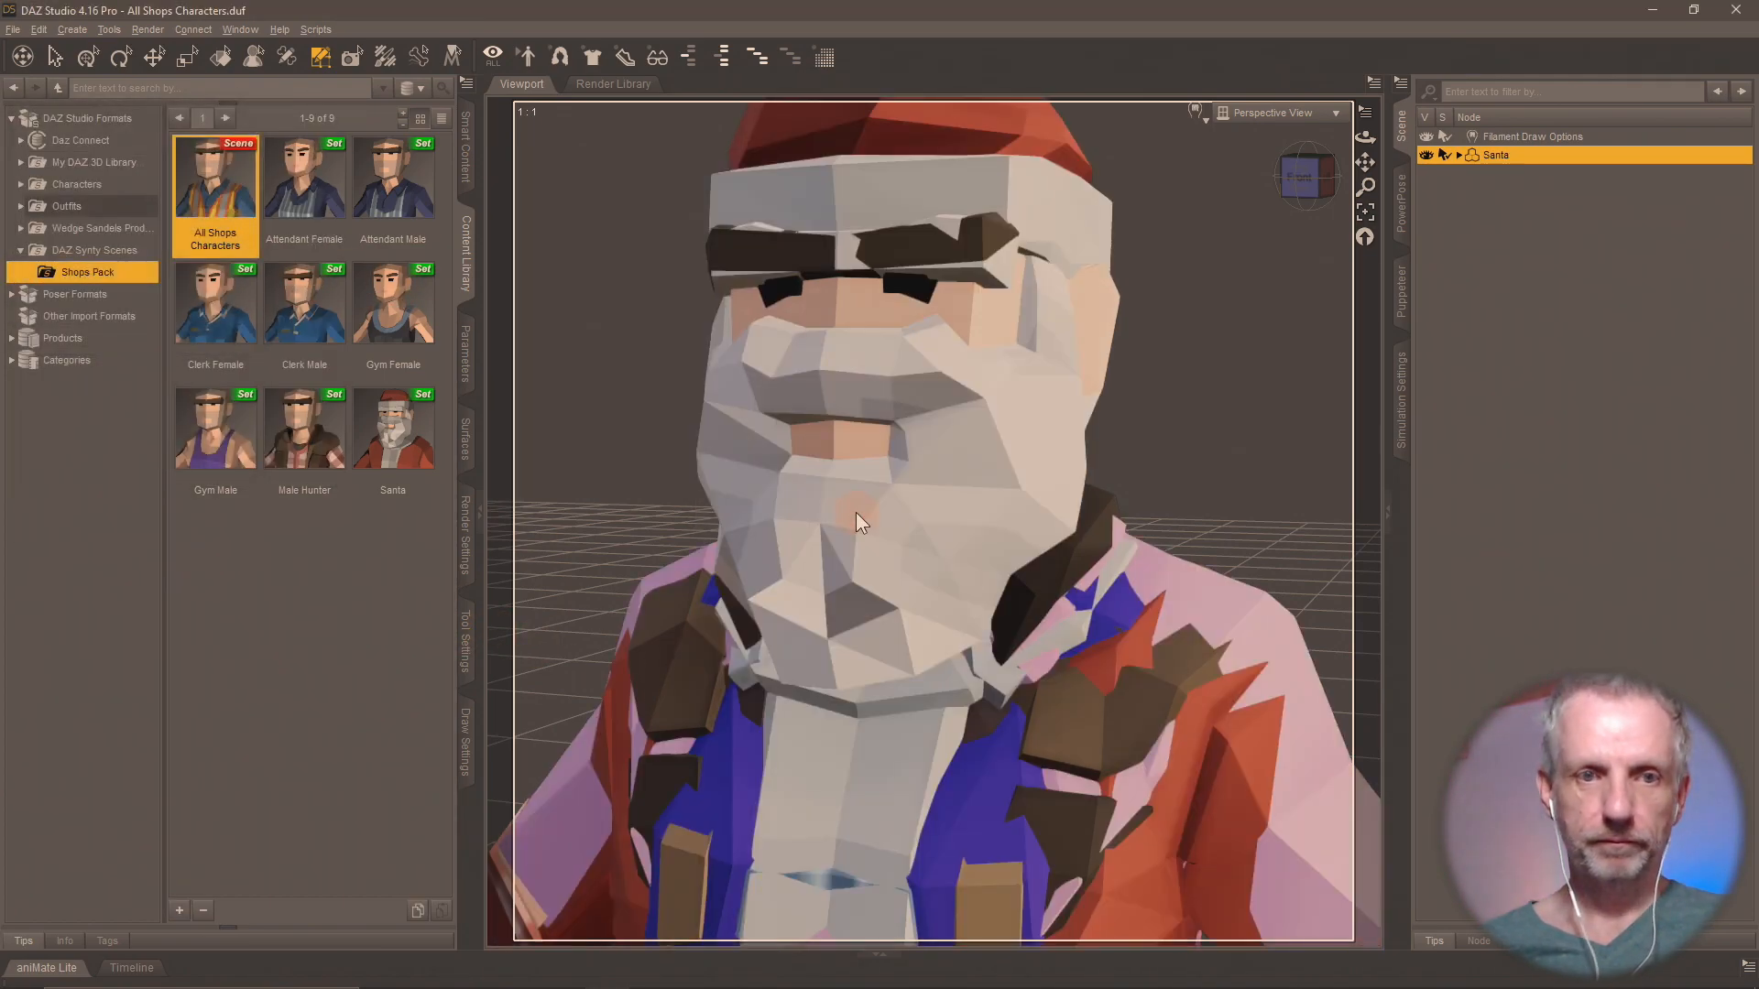
pyautogui.click(464, 641)
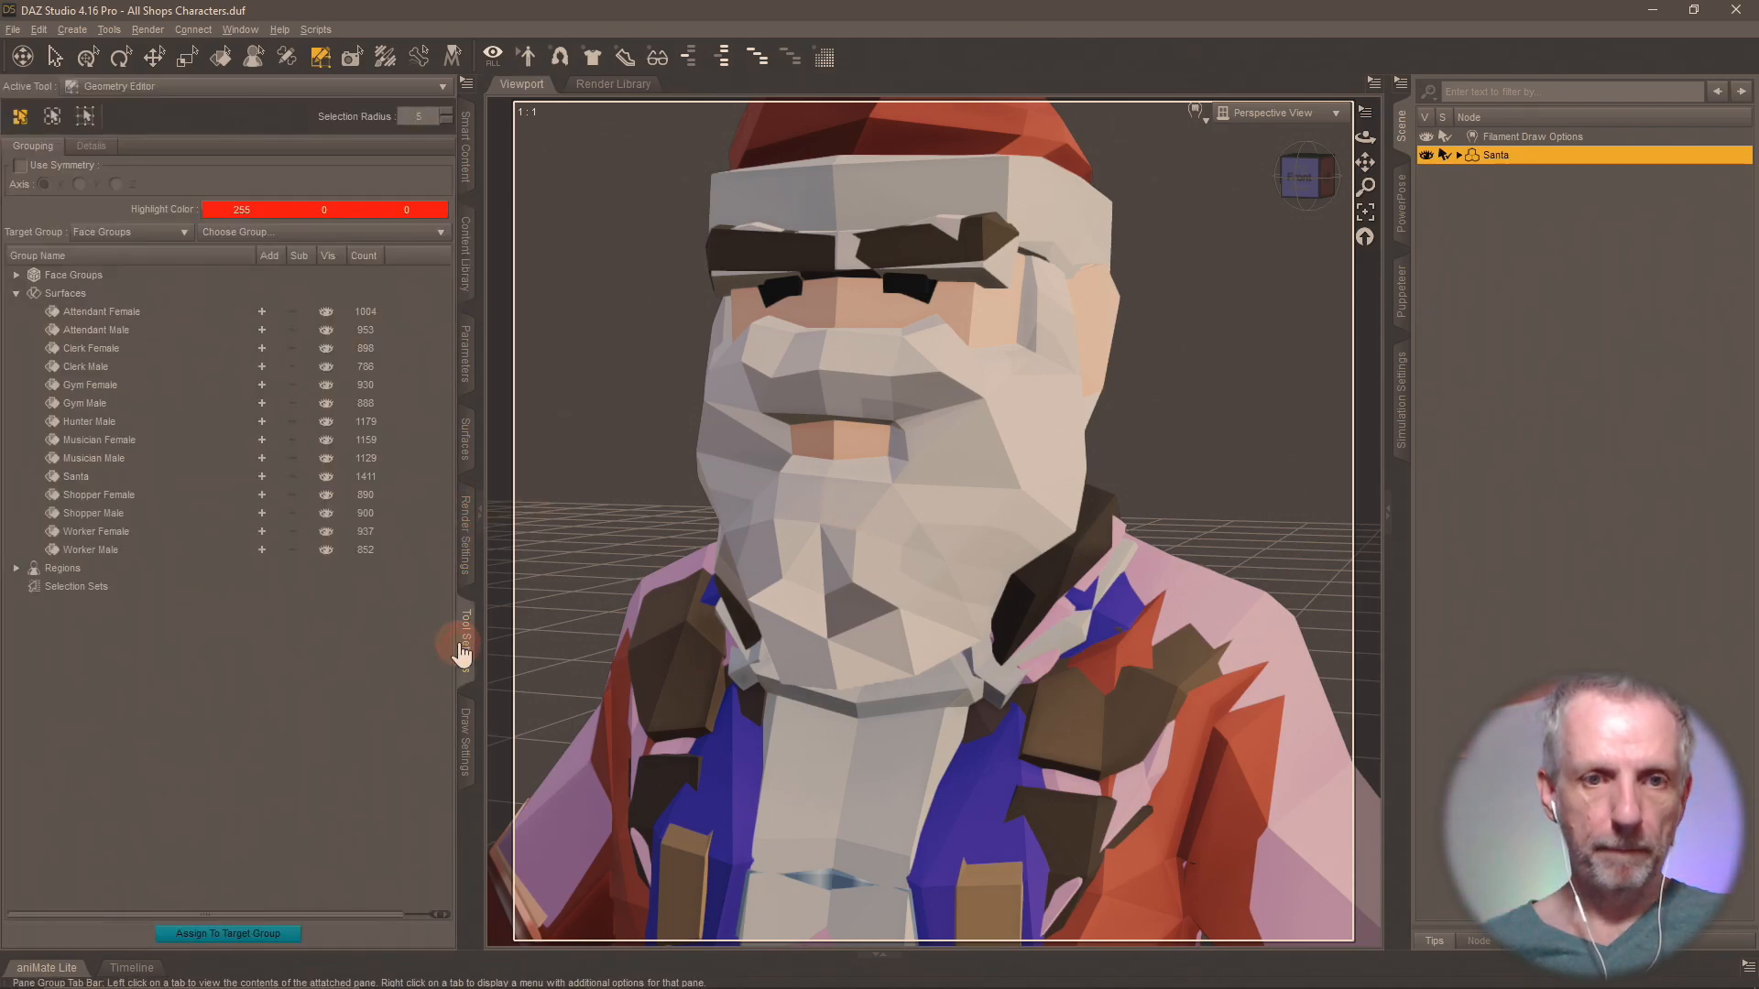
pyautogui.click(263, 311)
pyautogui.click(261, 330)
pyautogui.click(262, 348)
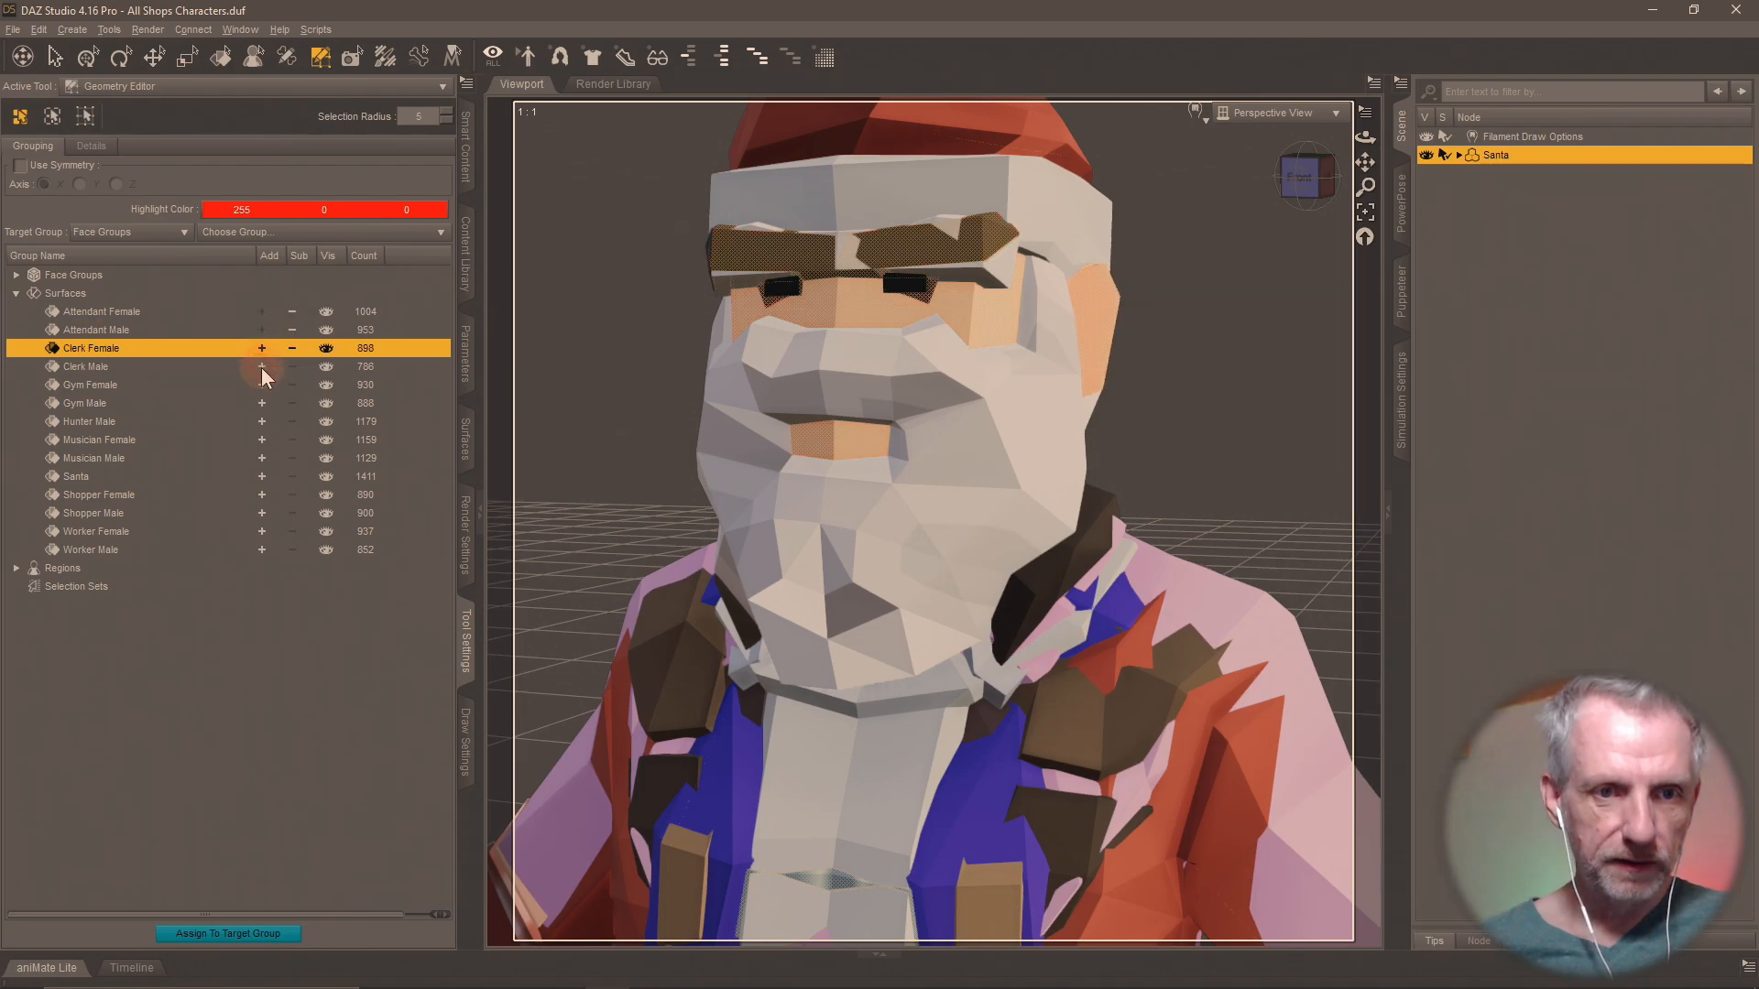
pyautogui.click(261, 366)
pyautogui.click(263, 385)
pyautogui.click(262, 403)
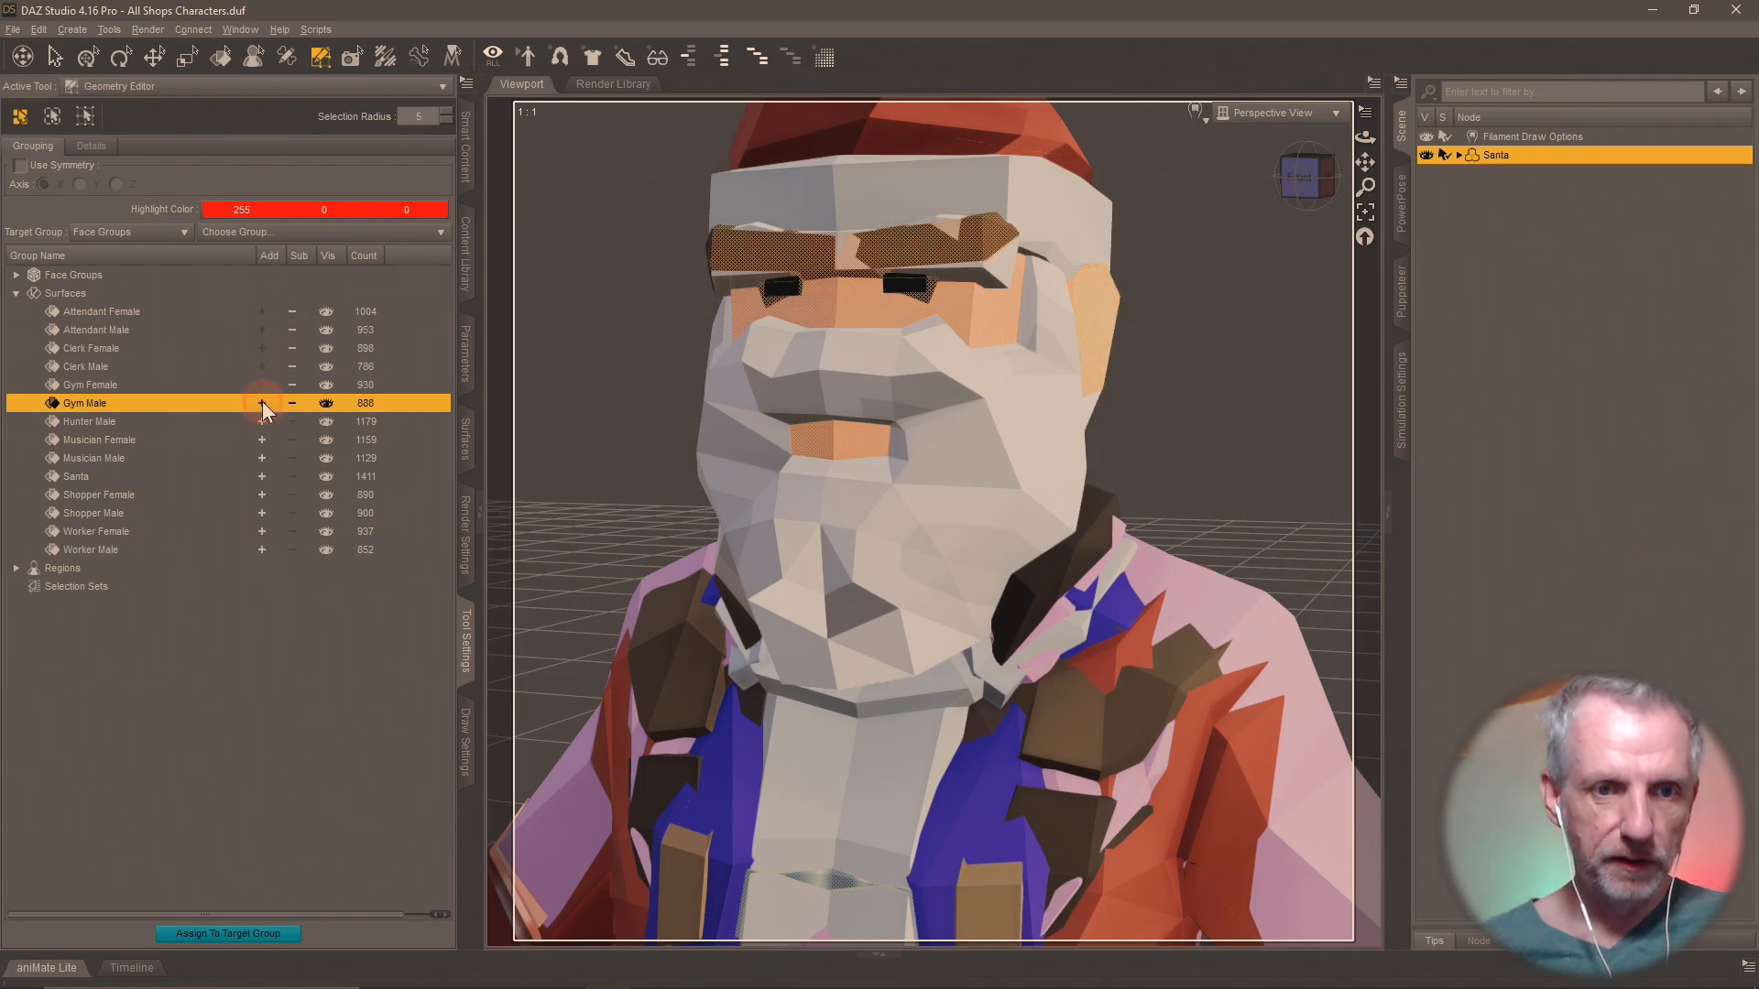
pyautogui.click(262, 422)
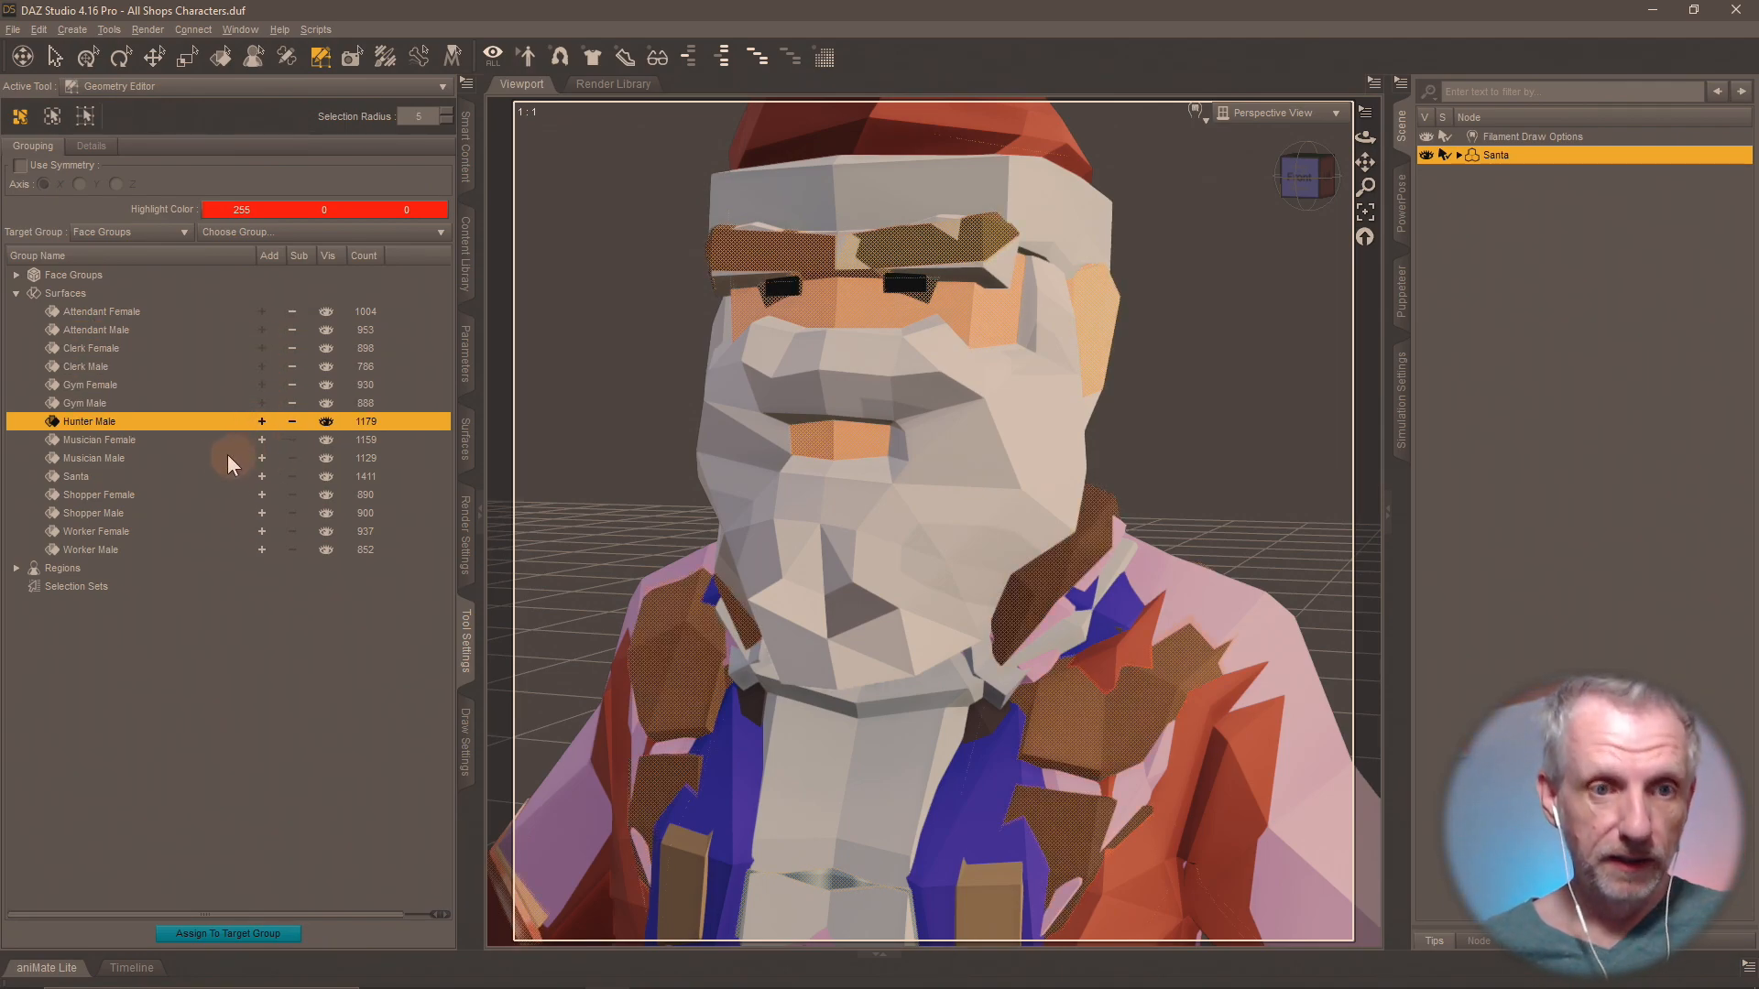
pyautogui.click(262, 458)
pyautogui.click(262, 477)
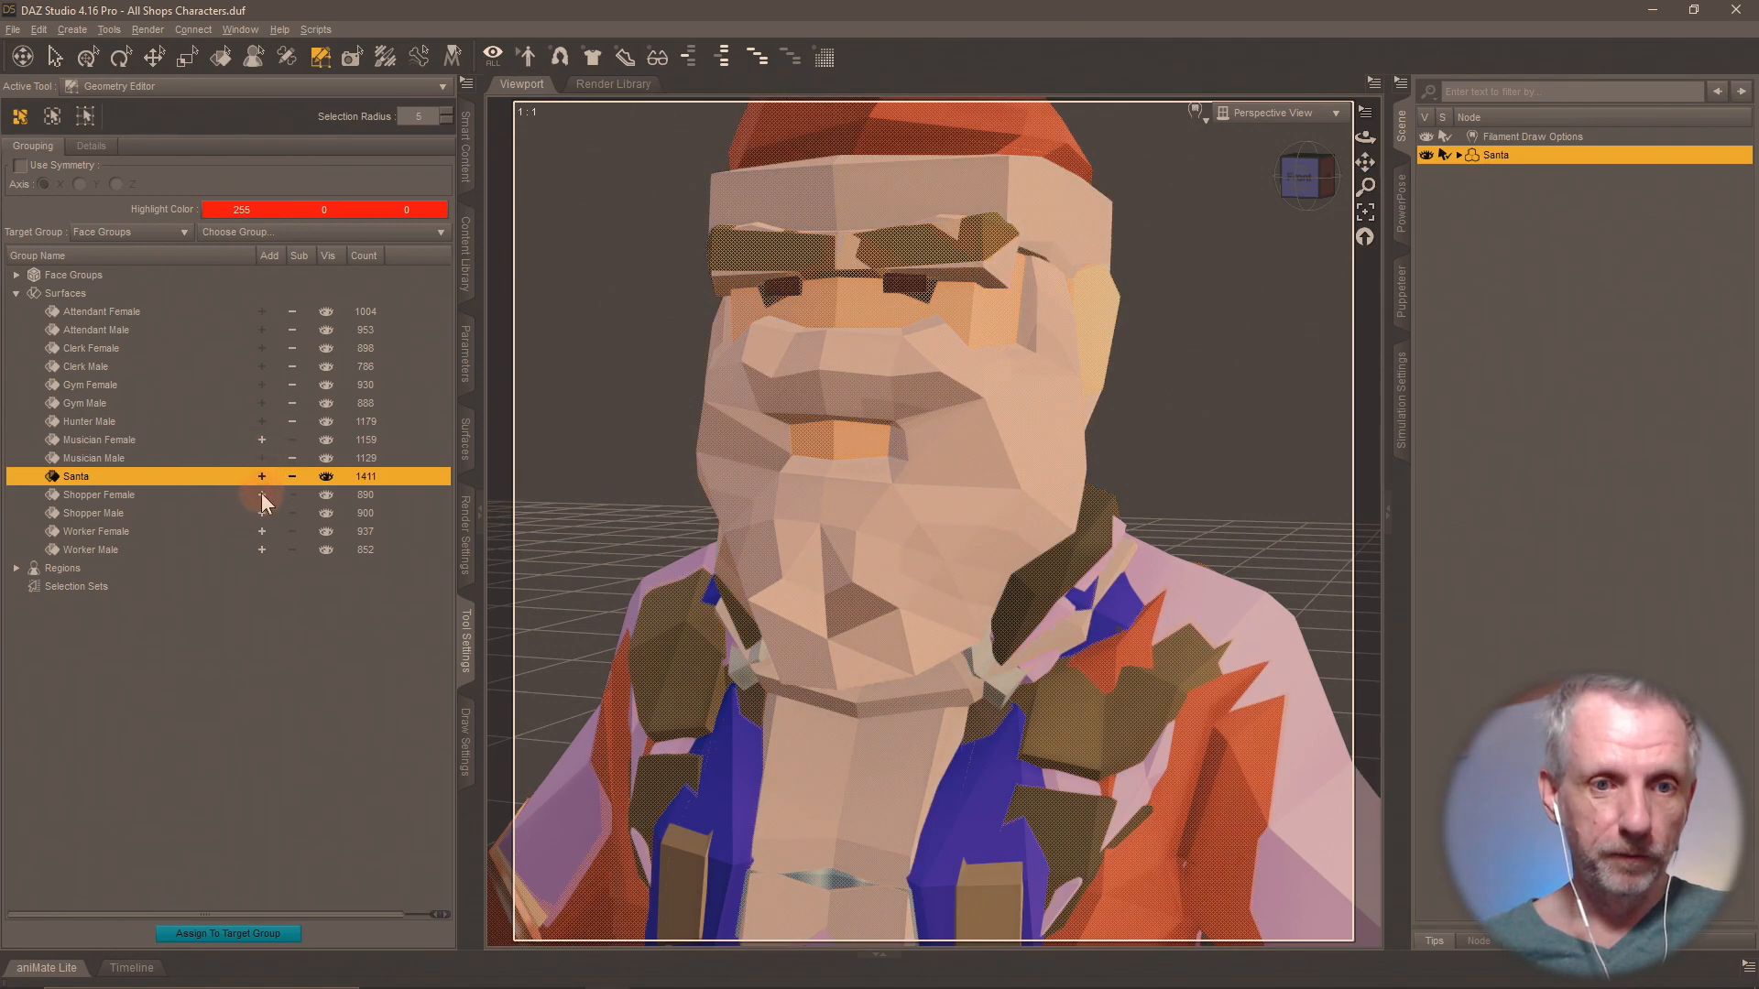
pyautogui.click(262, 495)
pyautogui.click(262, 514)
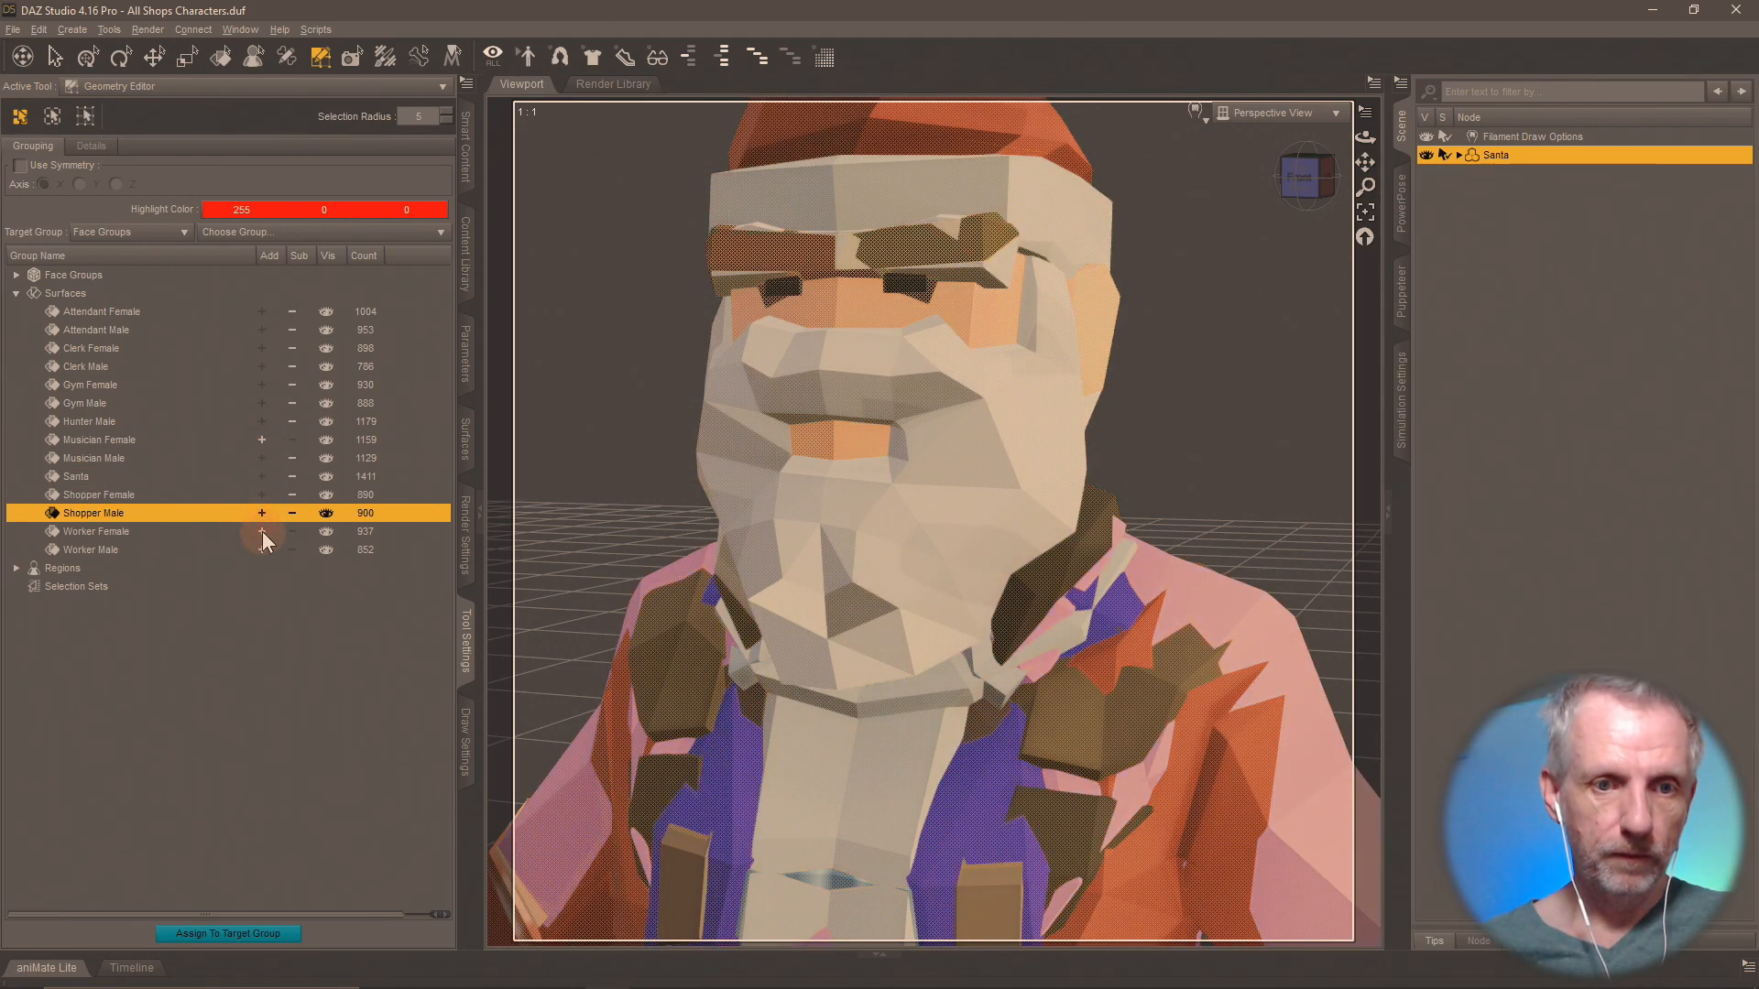
pyautogui.click(262, 531)
pyautogui.click(261, 549)
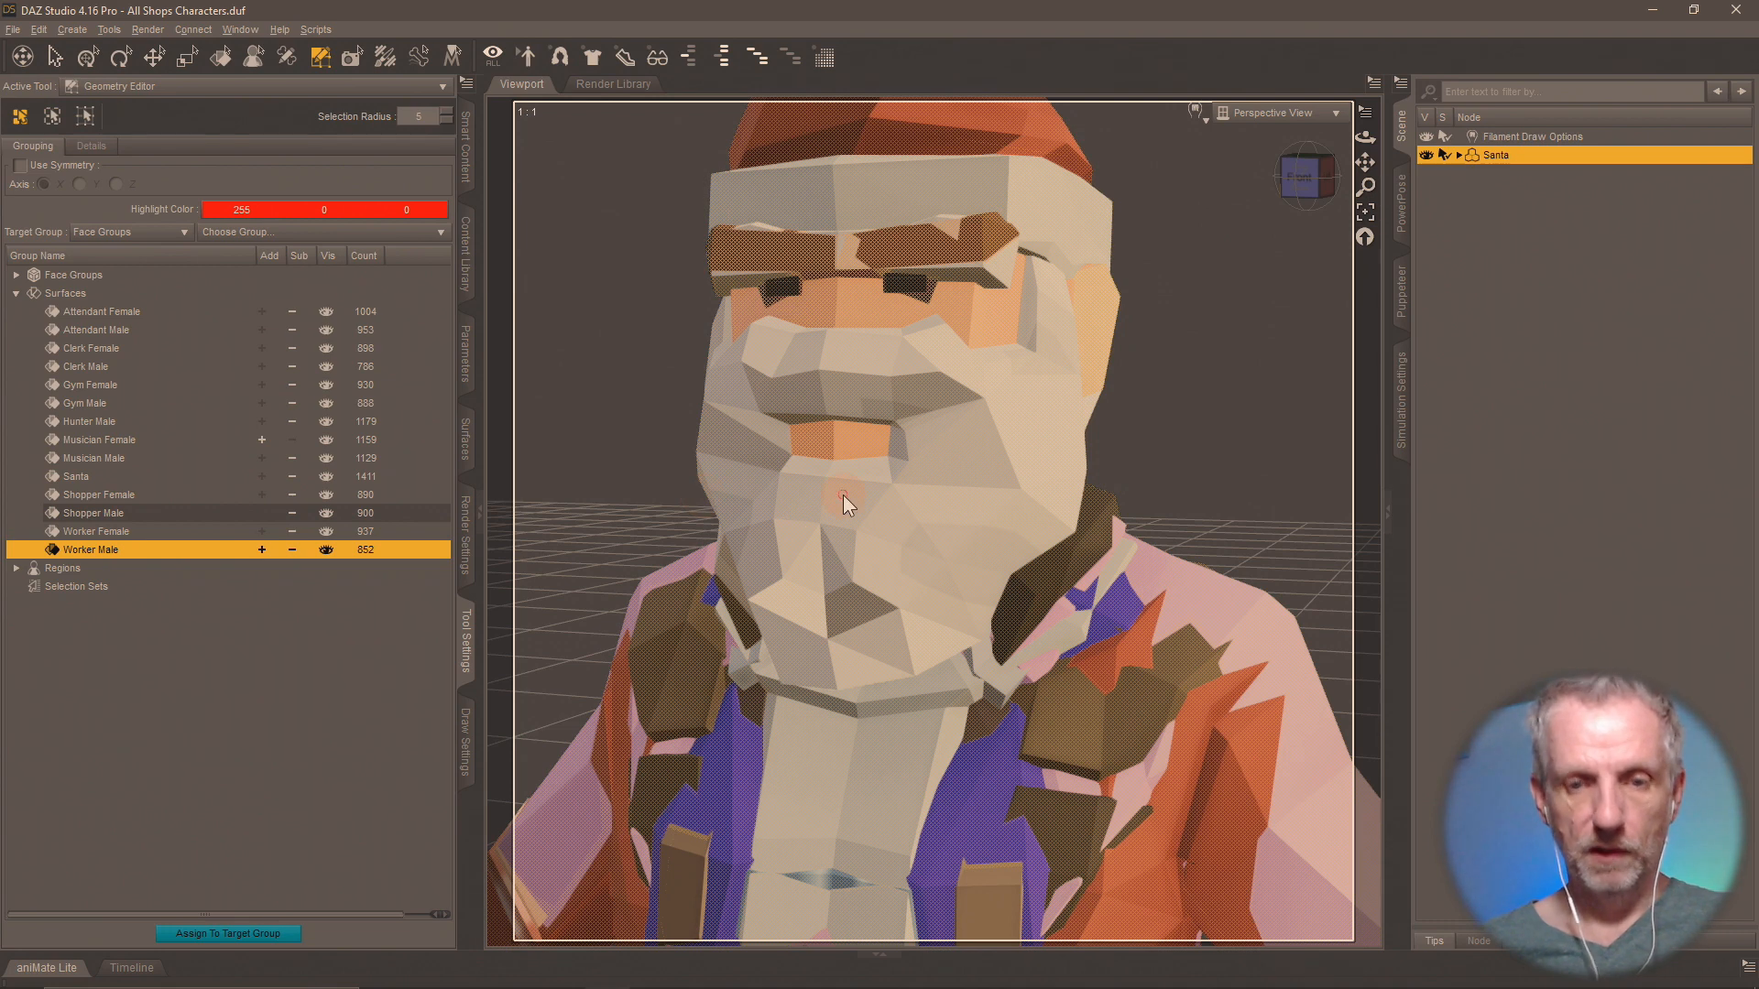
pyautogui.press('Delete')
pyautogui.click(837, 525)
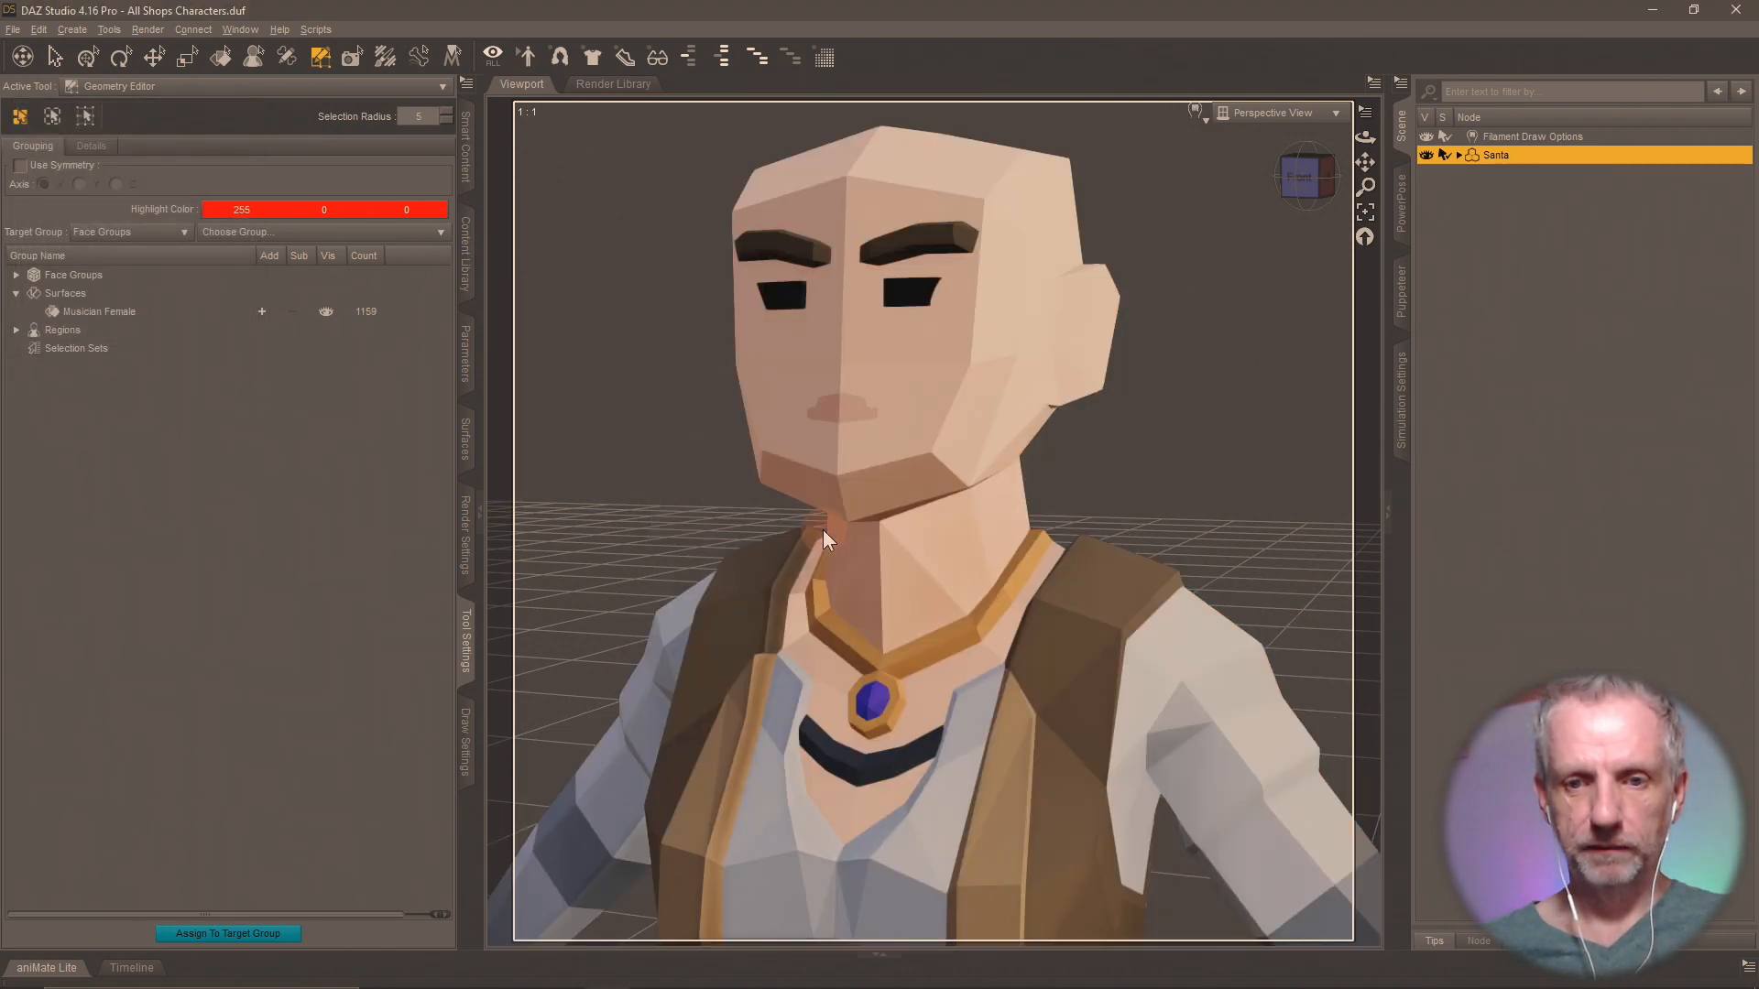
pyautogui.click(464, 289)
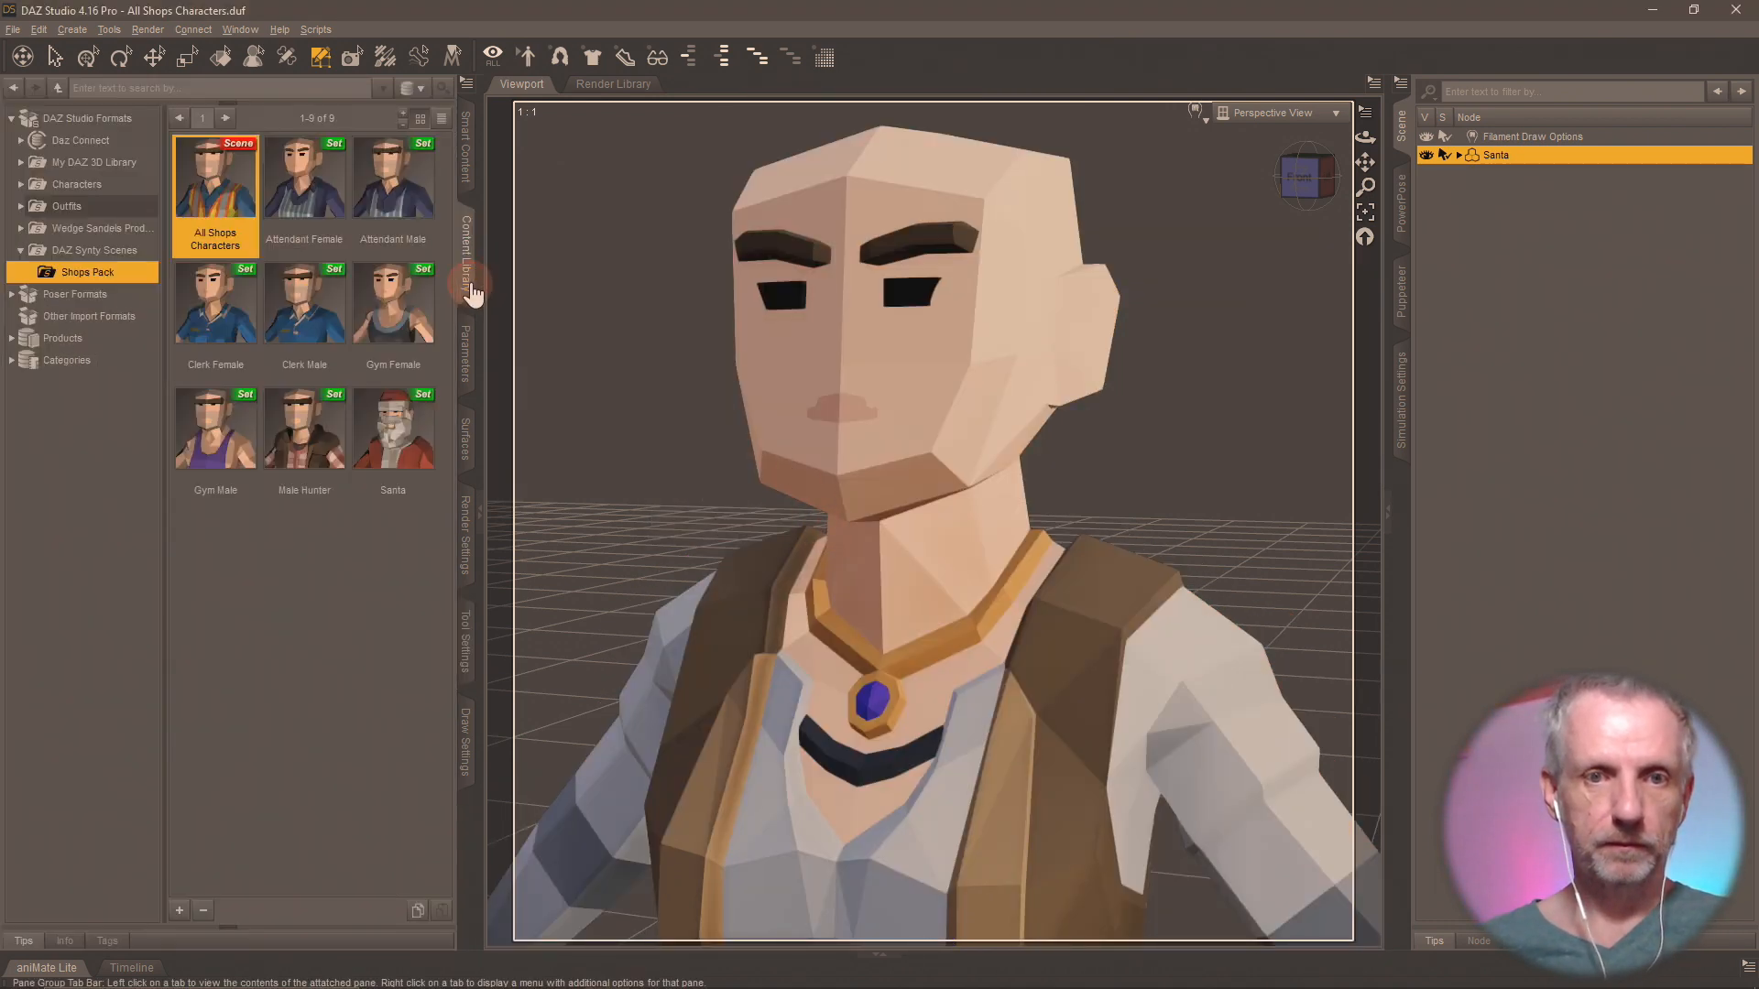
pyautogui.click(181, 911)
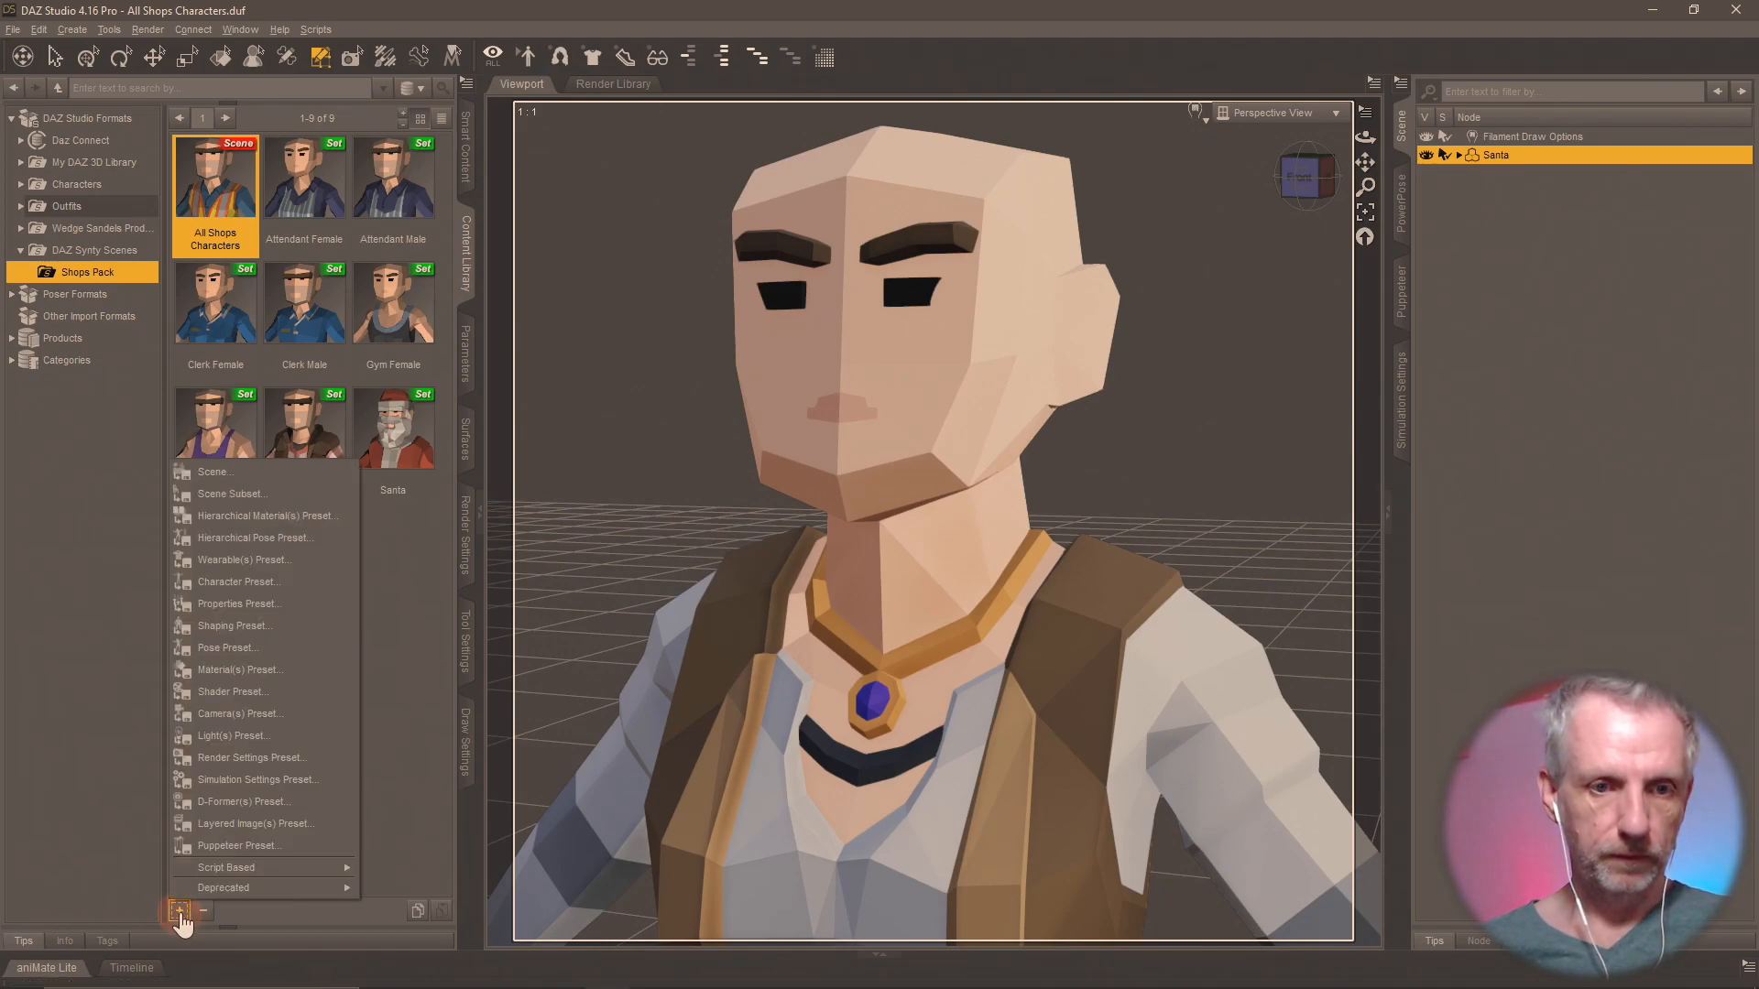
pyautogui.click(231, 503)
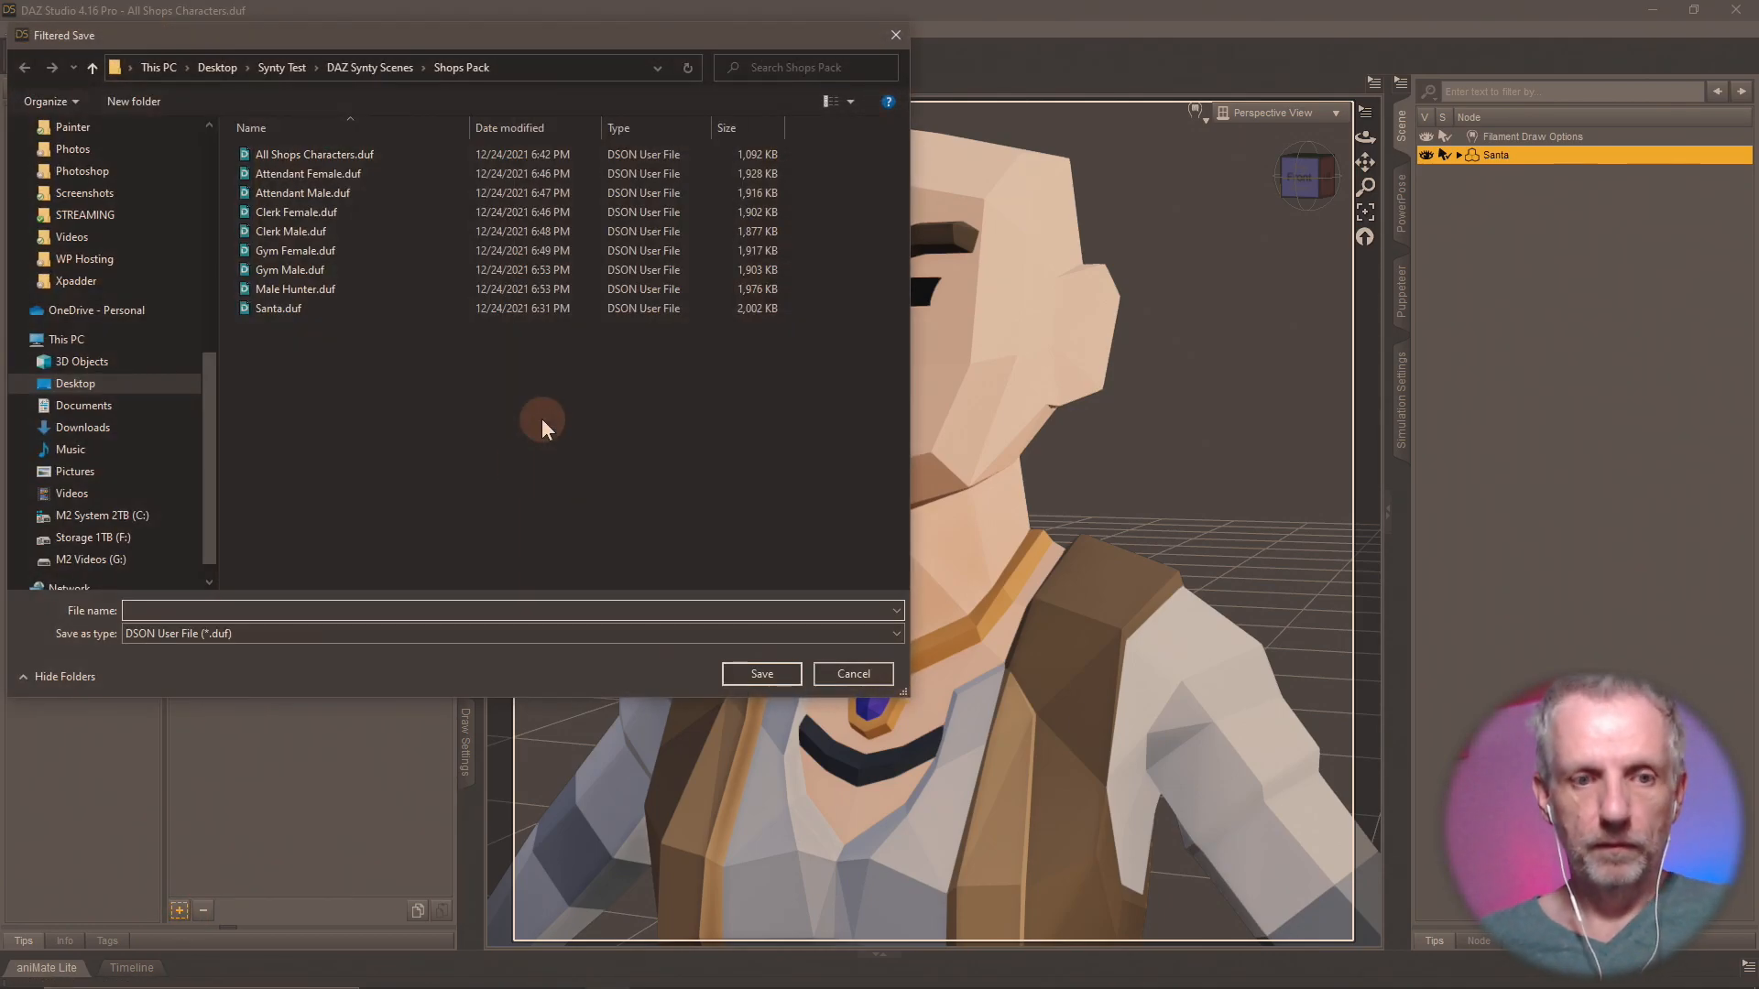
pyautogui.press('Escape')
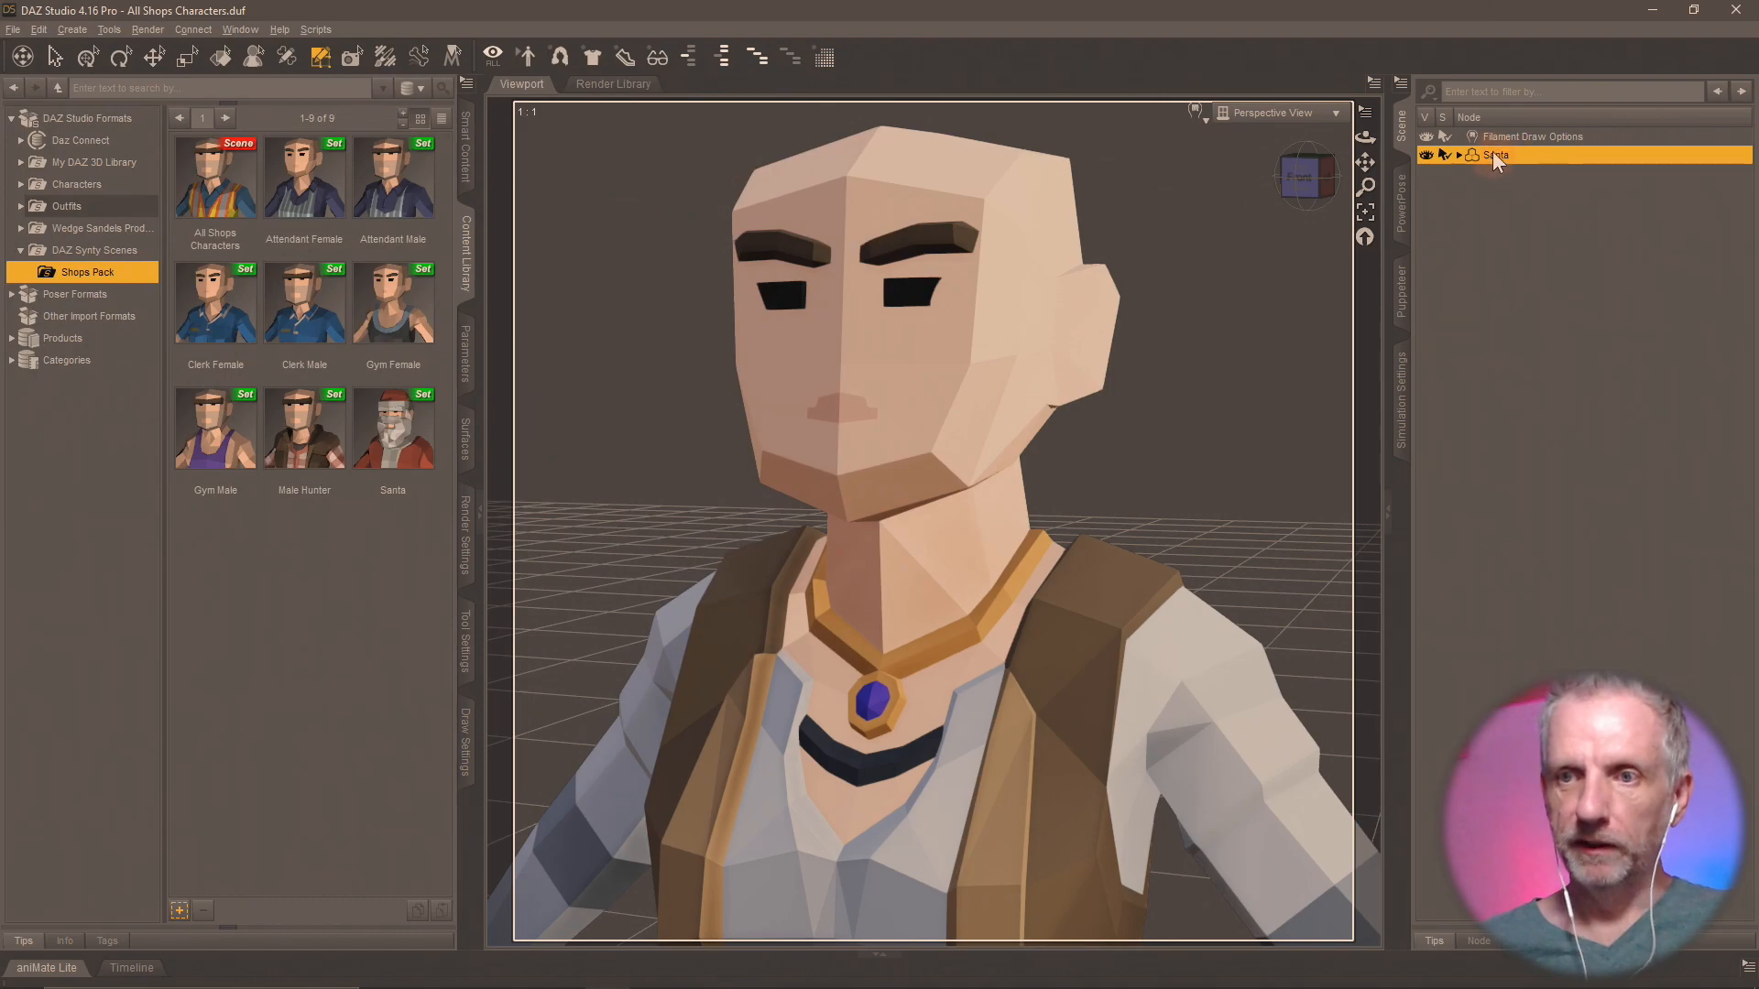
# Rename the Santa figure to Musician Female.
pyautogui.press('F2')
pyautogui.write('Music')
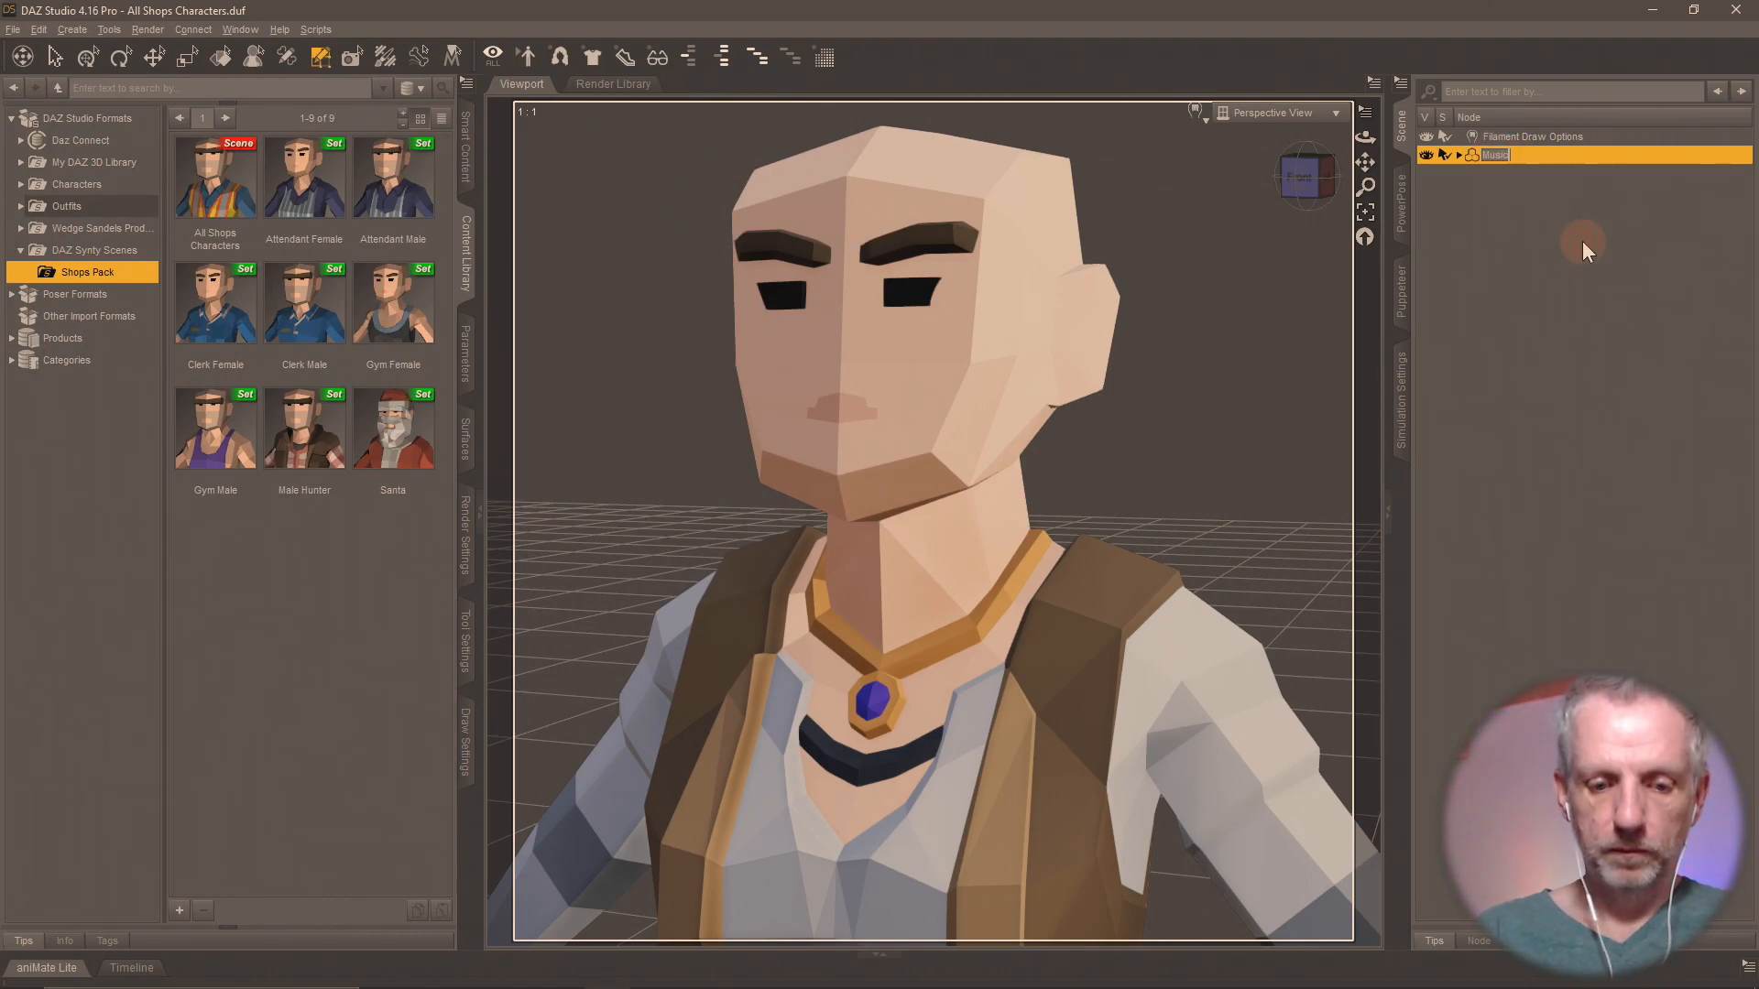
pyautogui.write('ian Female')
pyautogui.press('Return')
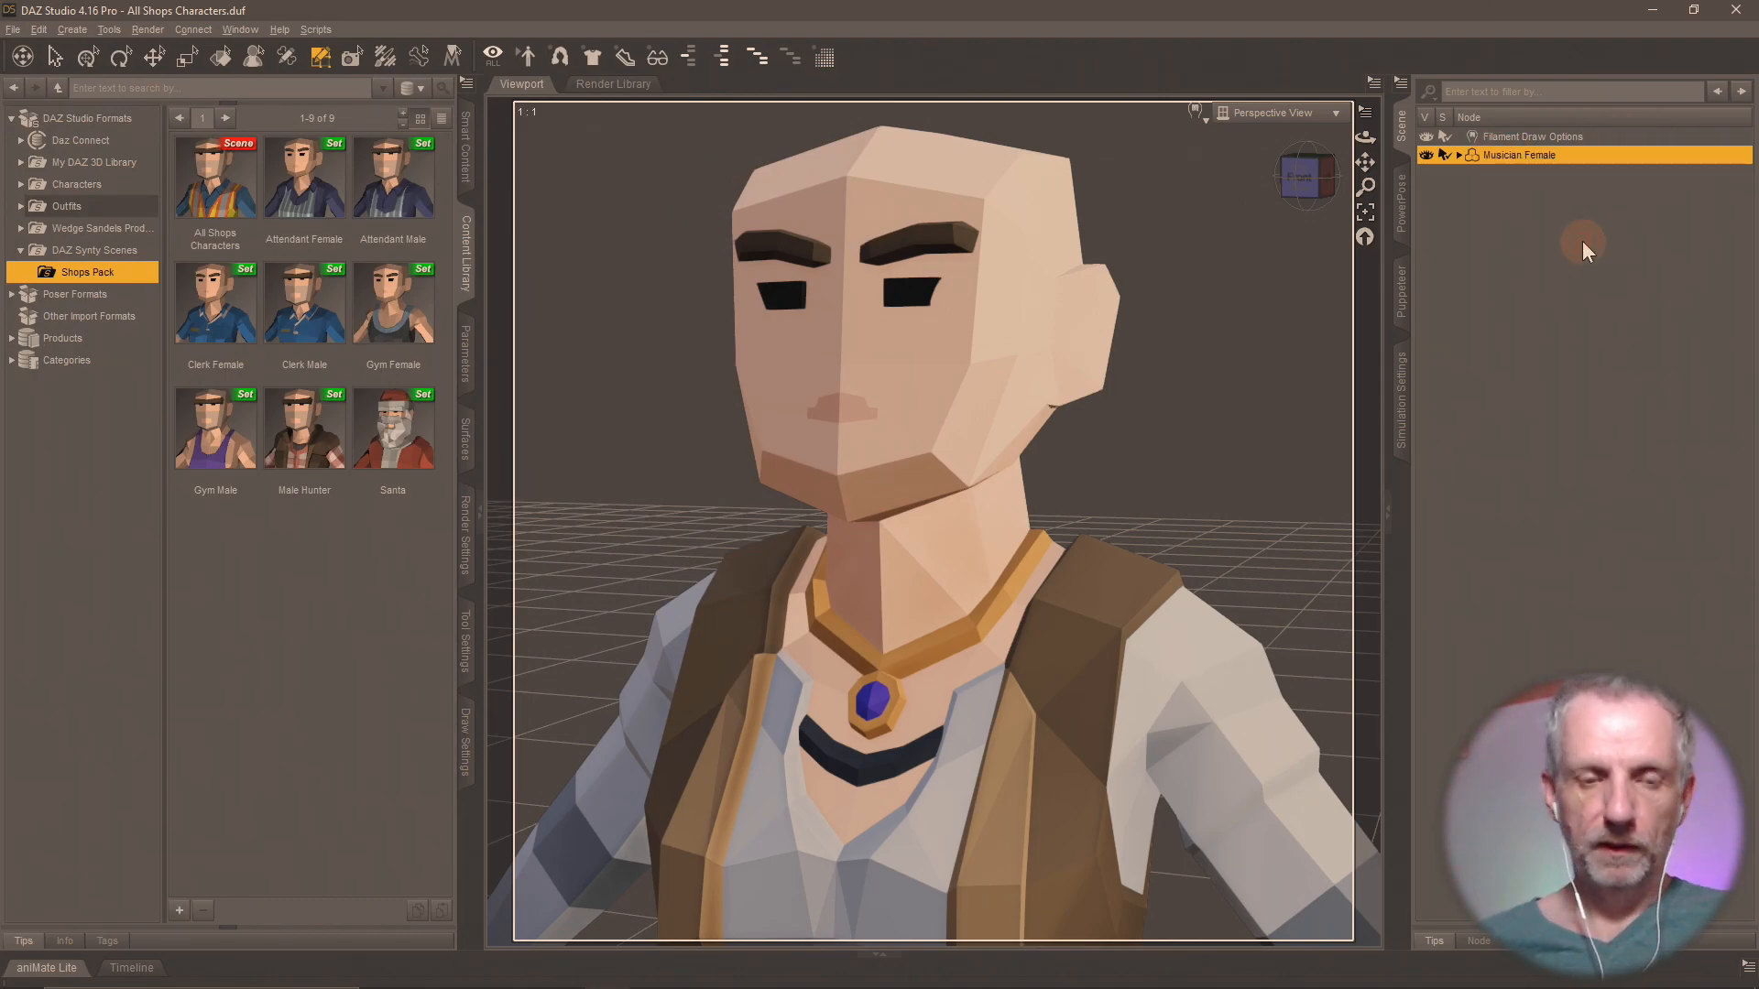
# Save the figure as a scene subset named Musician Female in the Shops Pack folder, excluding the Filament Draw Options node.
pyautogui.click(187, 911)
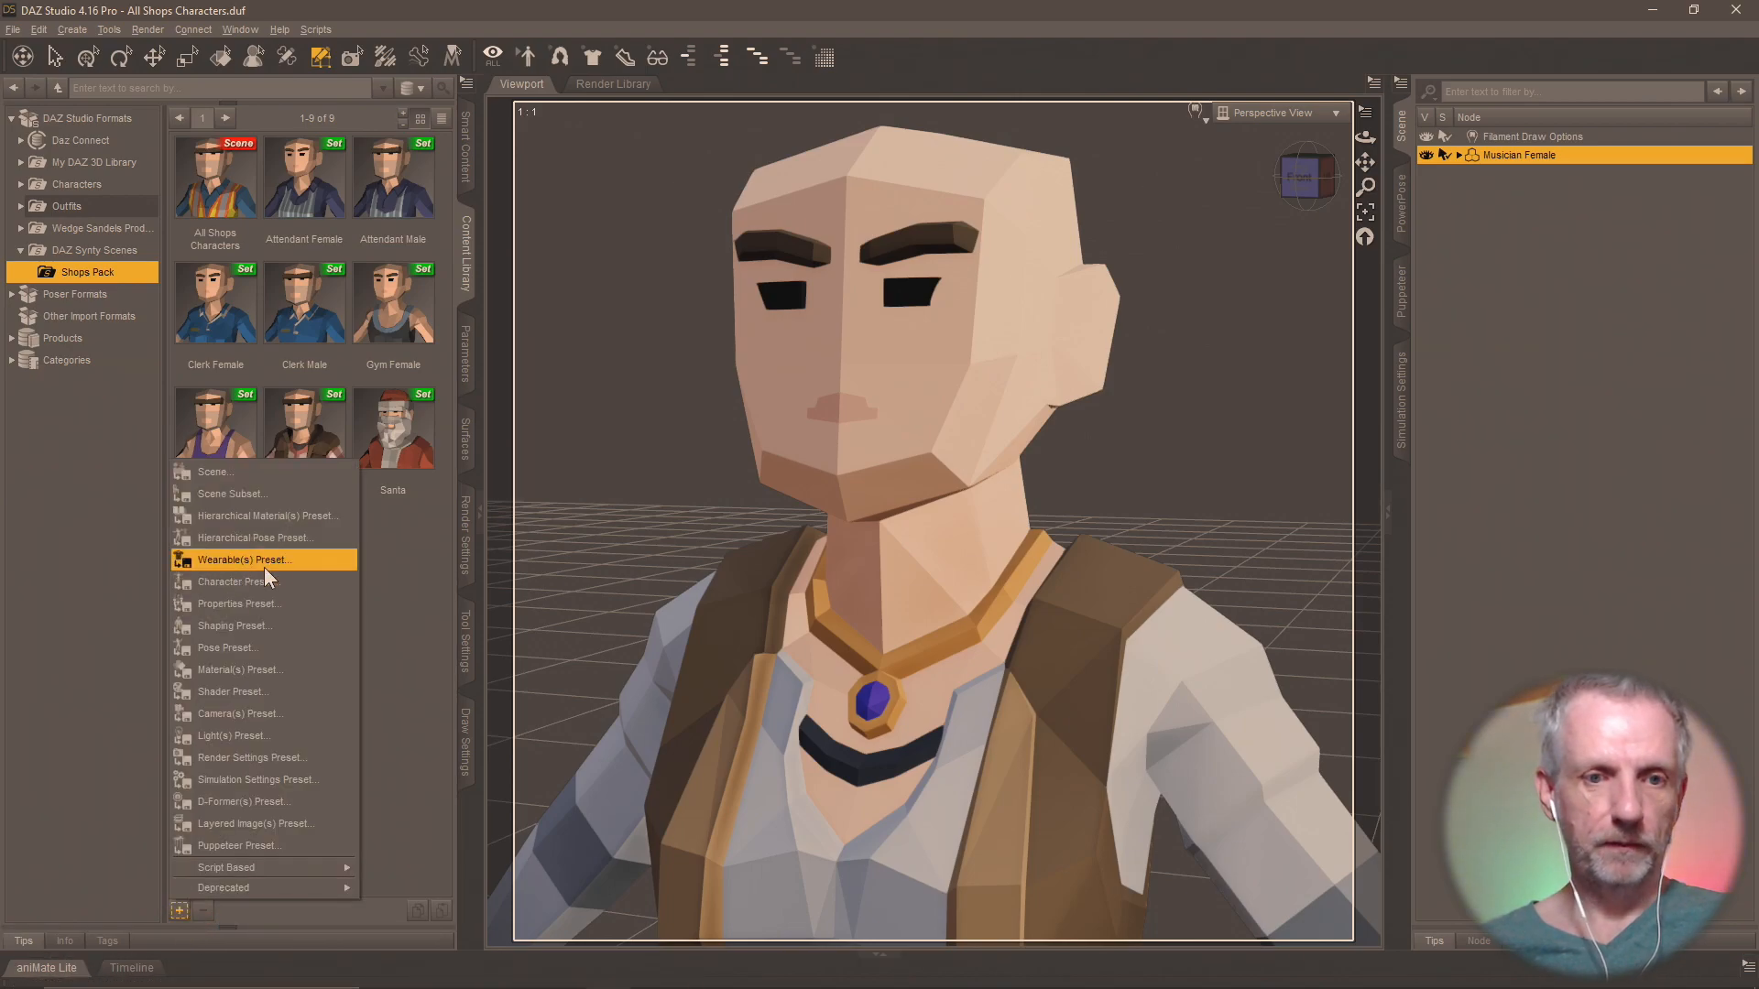
pyautogui.click(273, 495)
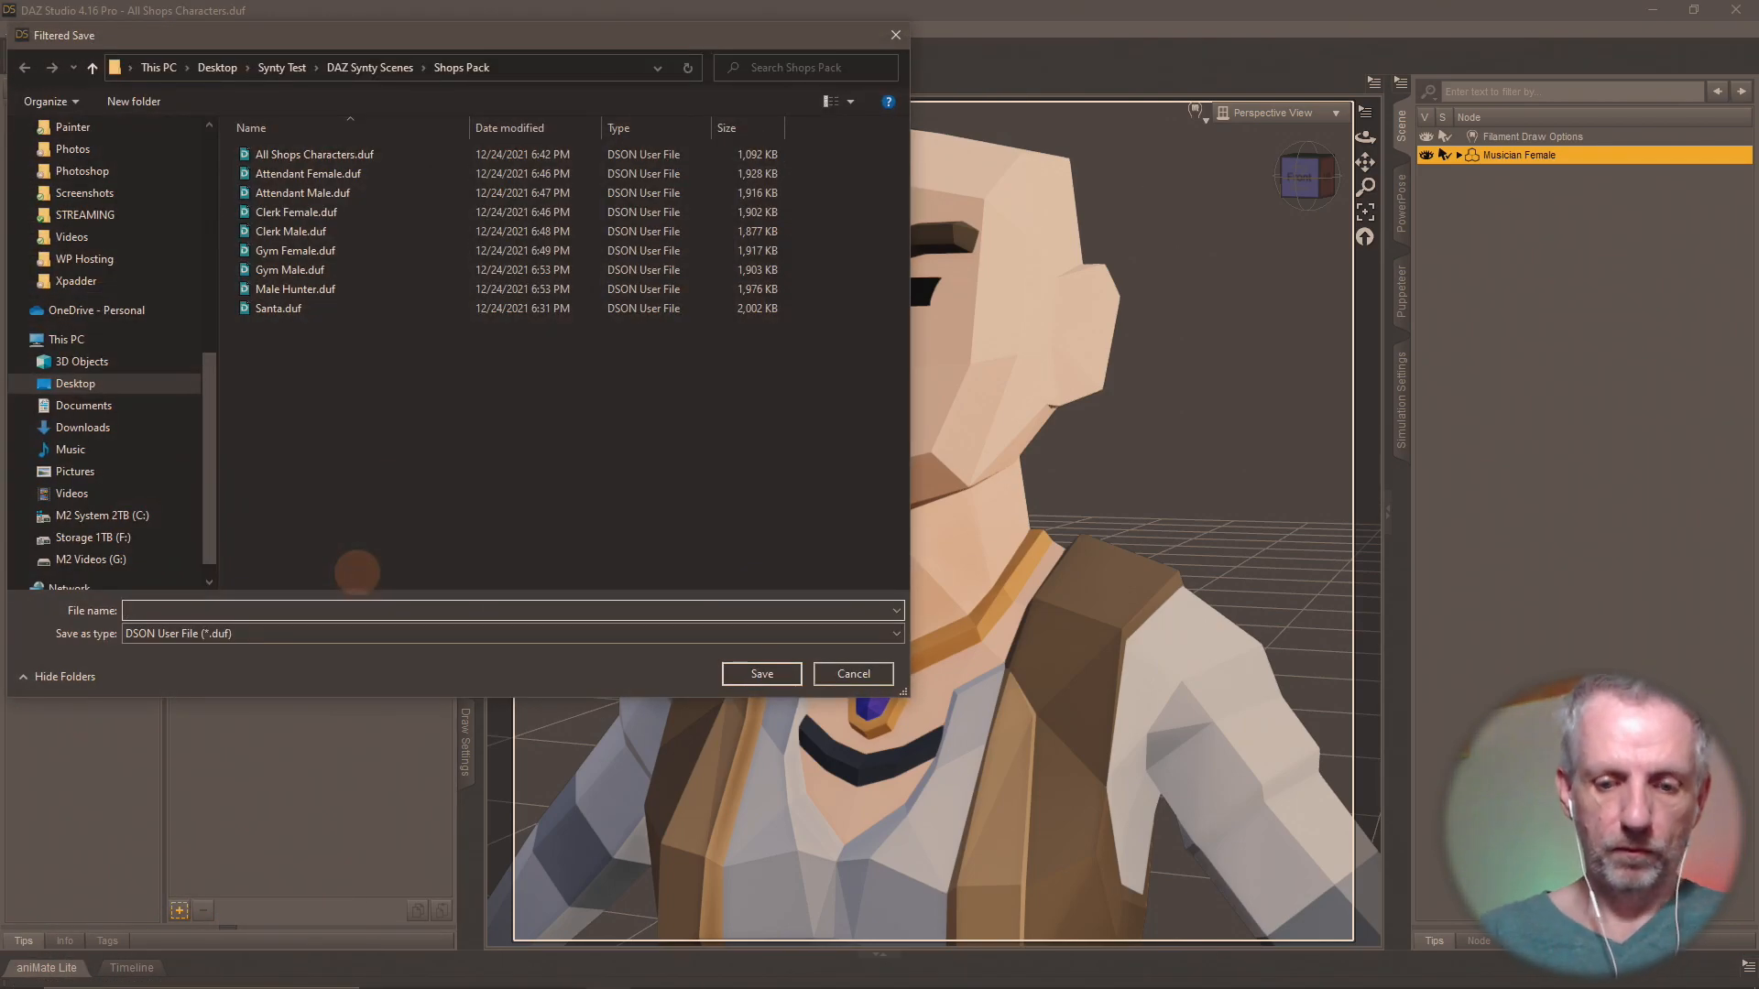
pyautogui.write('Musician Female')
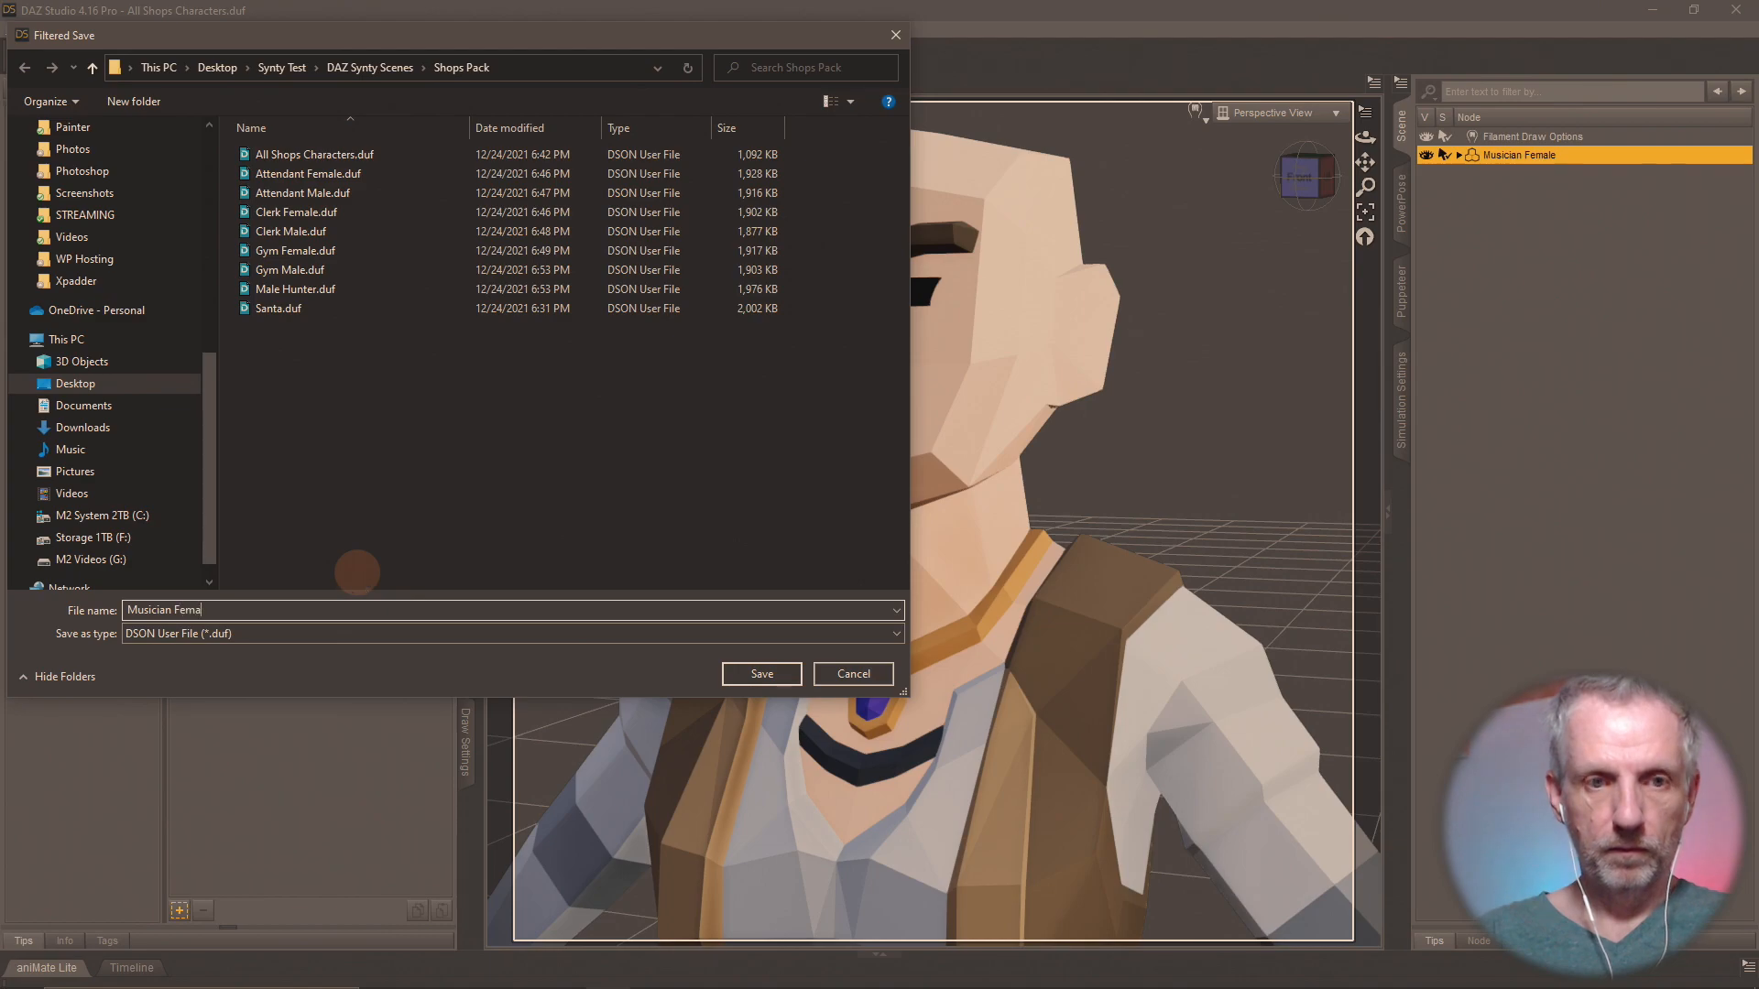
pyautogui.press('Return')
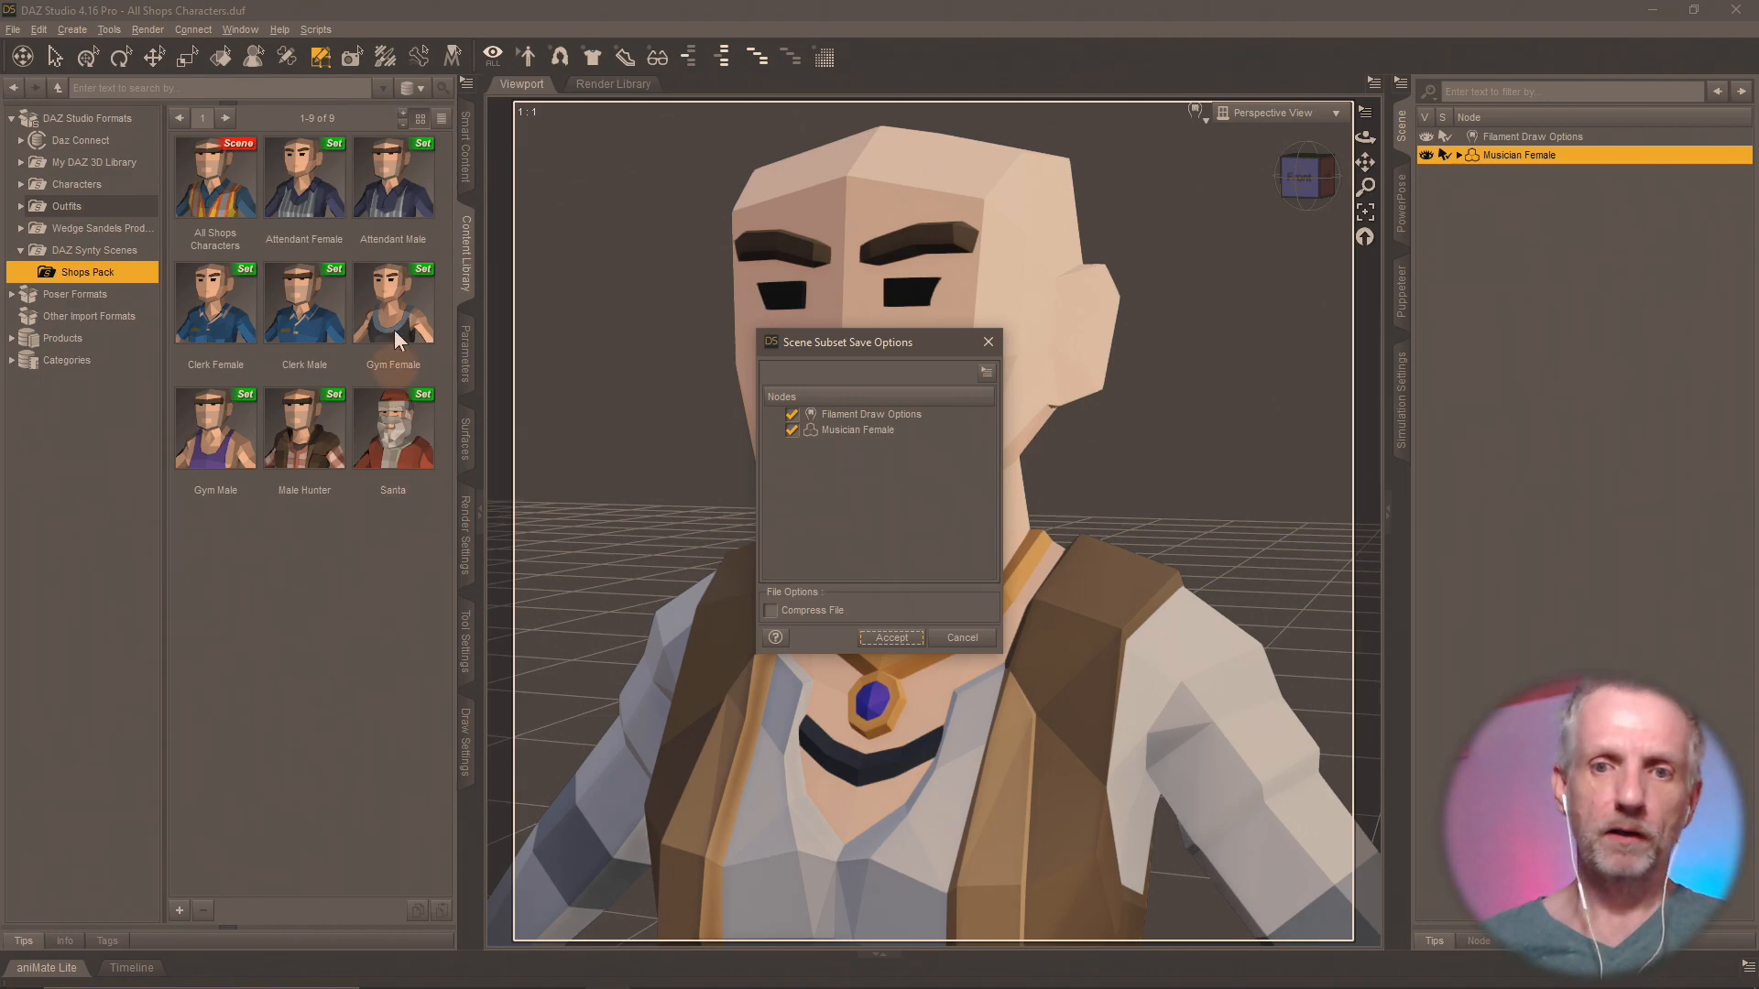
pyautogui.click(790, 416)
pyautogui.click(884, 637)
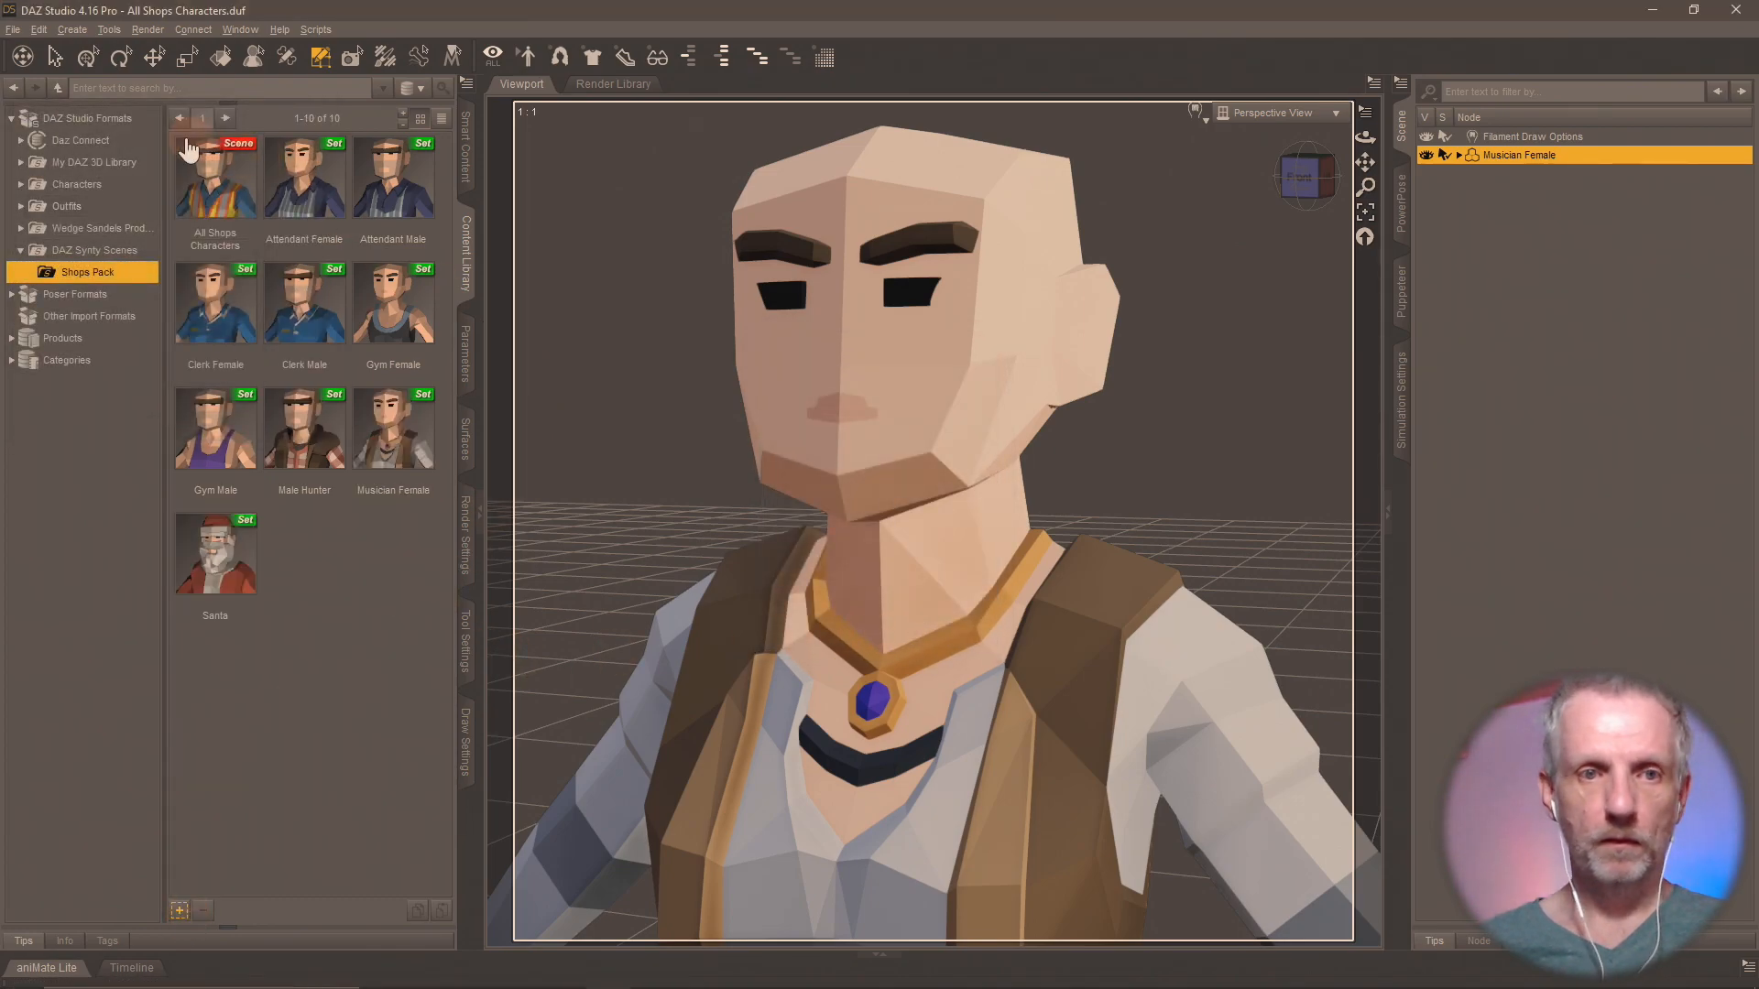
# Reload the All Shops Characters scene without saving changes and delete the polygons of every surface group except Musician Male.
pyautogui.click(188, 170)
pyautogui.doubleClick(188, 169)
pyautogui.click(874, 520)
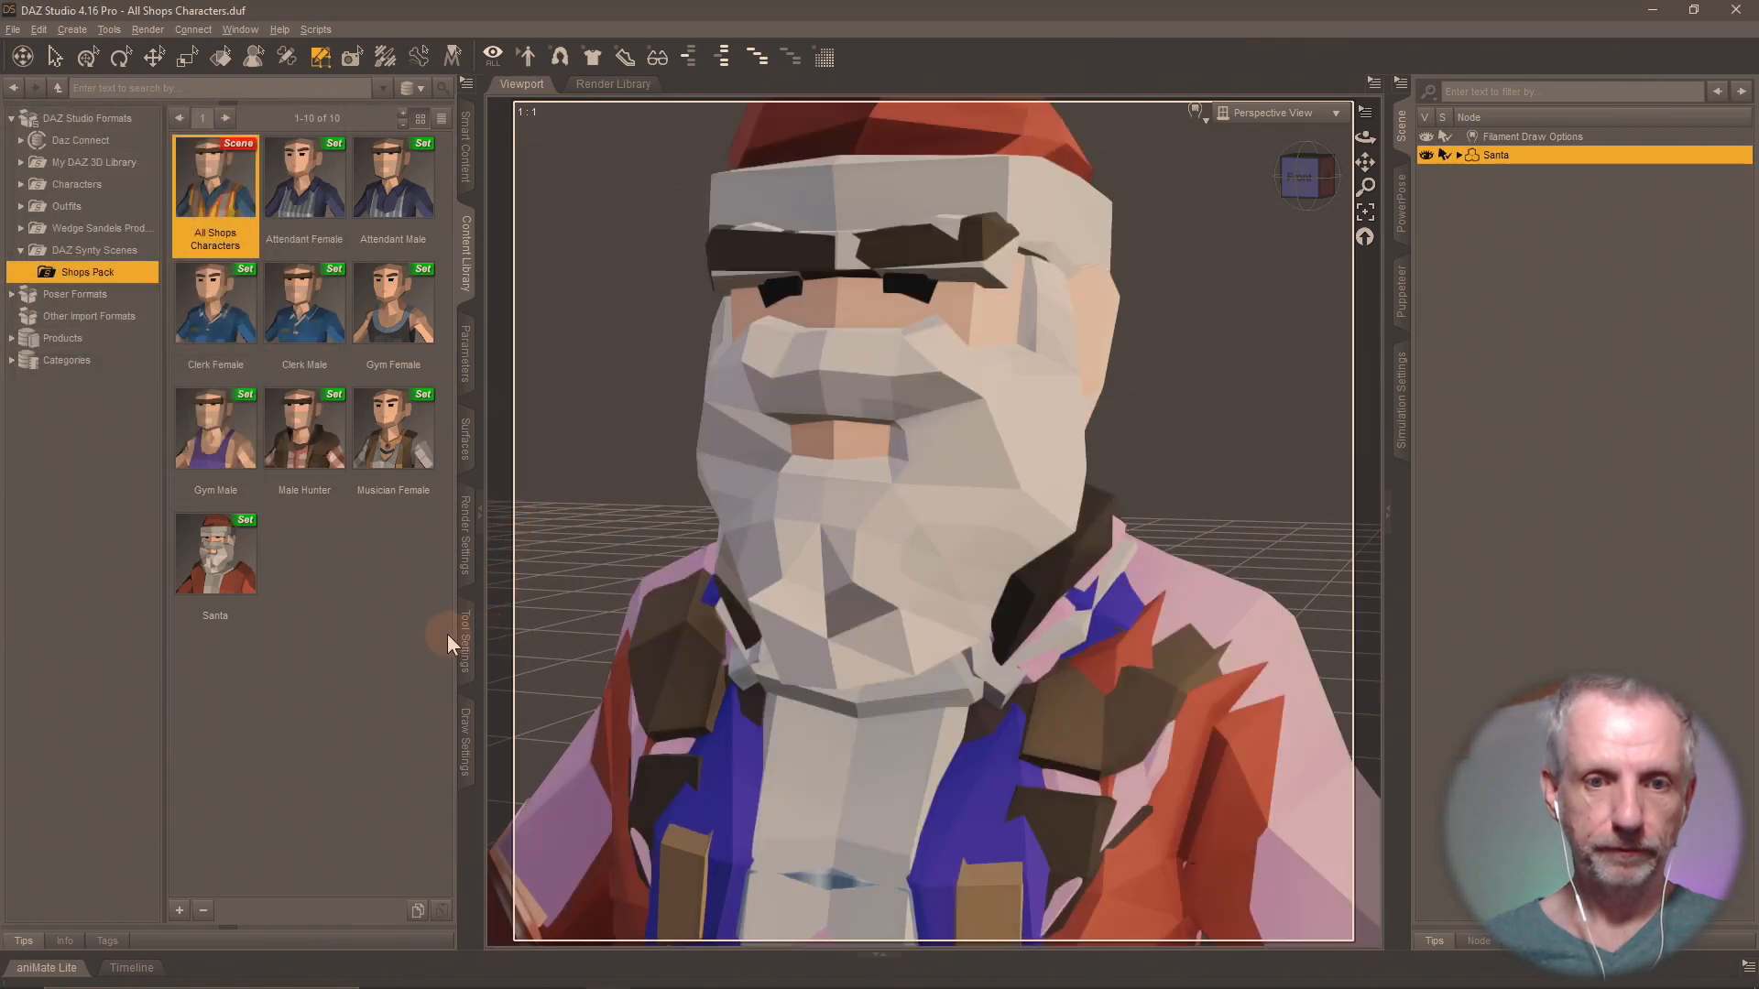
pyautogui.click(465, 640)
pyautogui.click(262, 312)
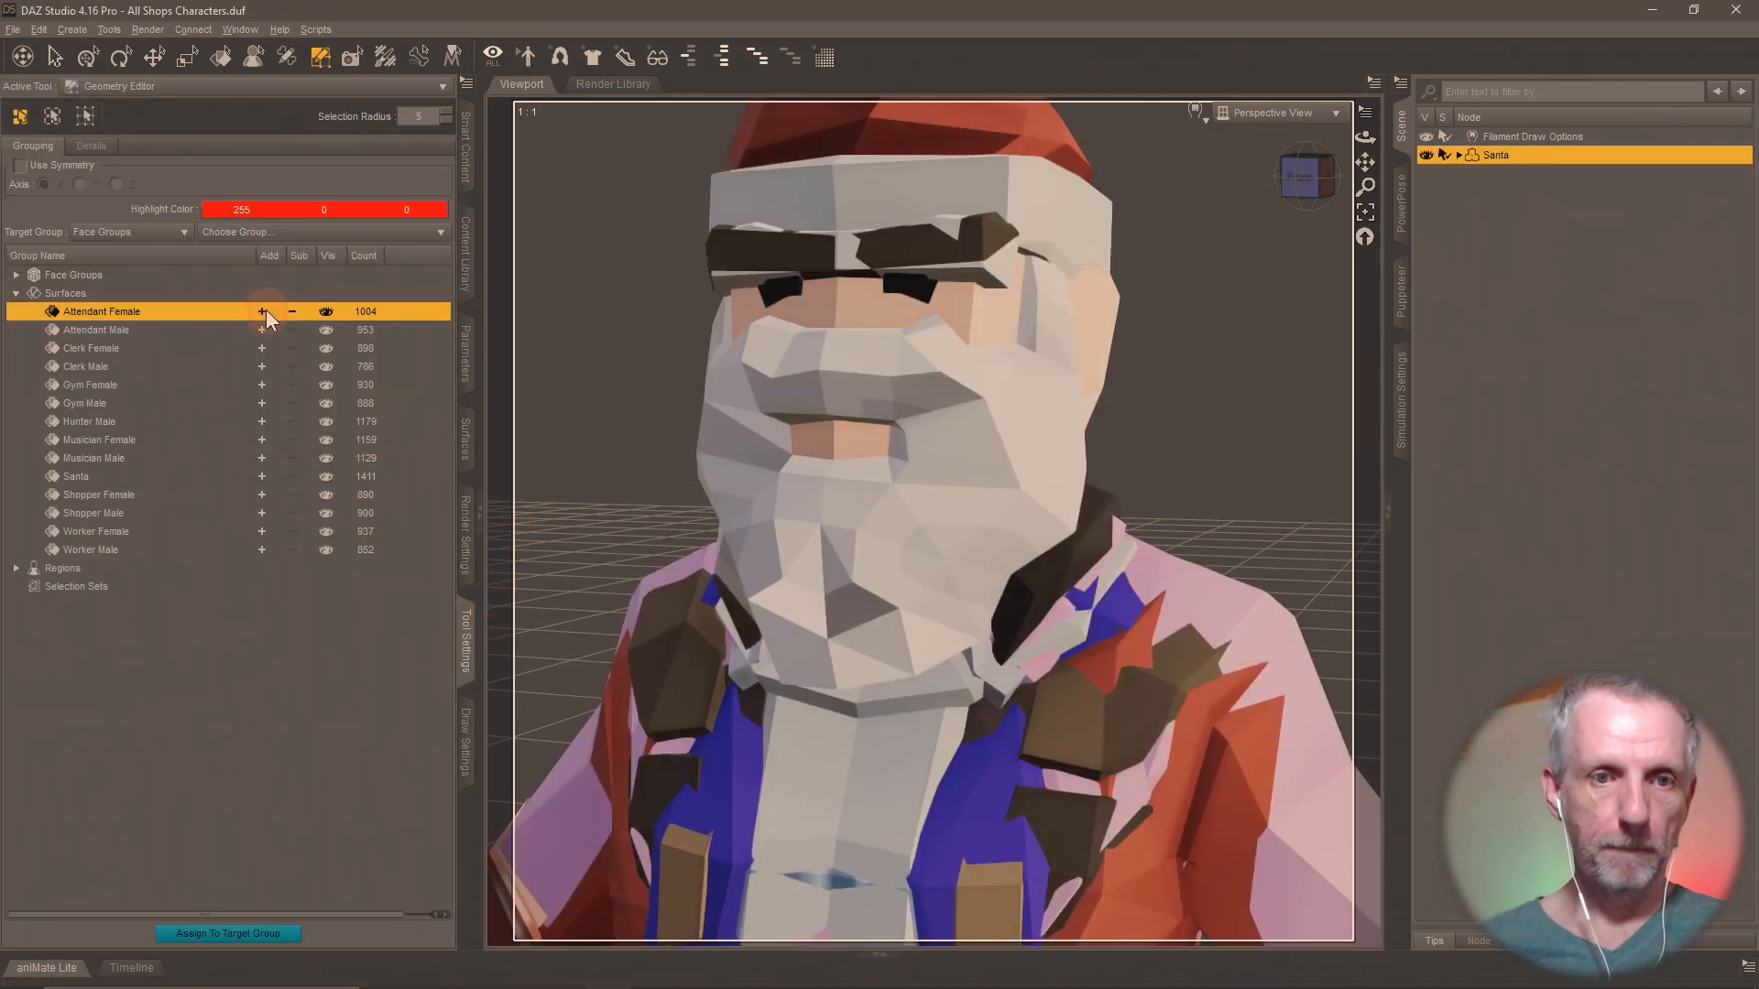
pyautogui.click(262, 330)
pyautogui.click(263, 348)
pyautogui.click(262, 366)
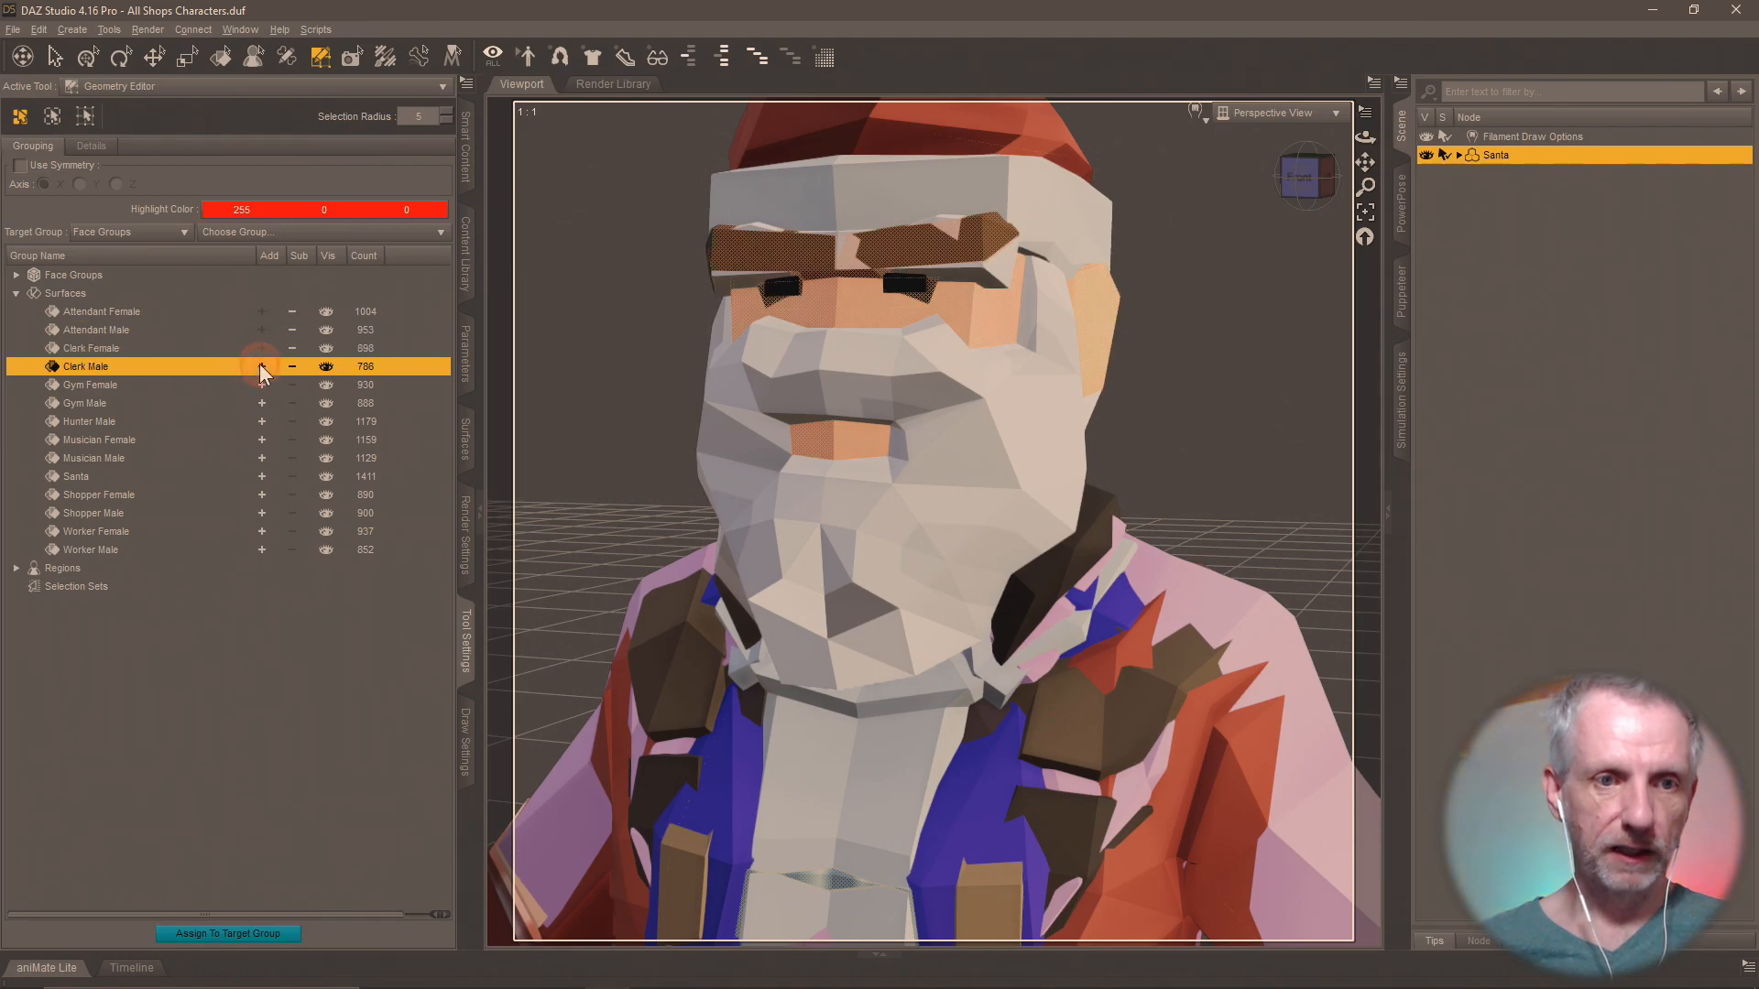
pyautogui.click(262, 385)
pyautogui.click(262, 403)
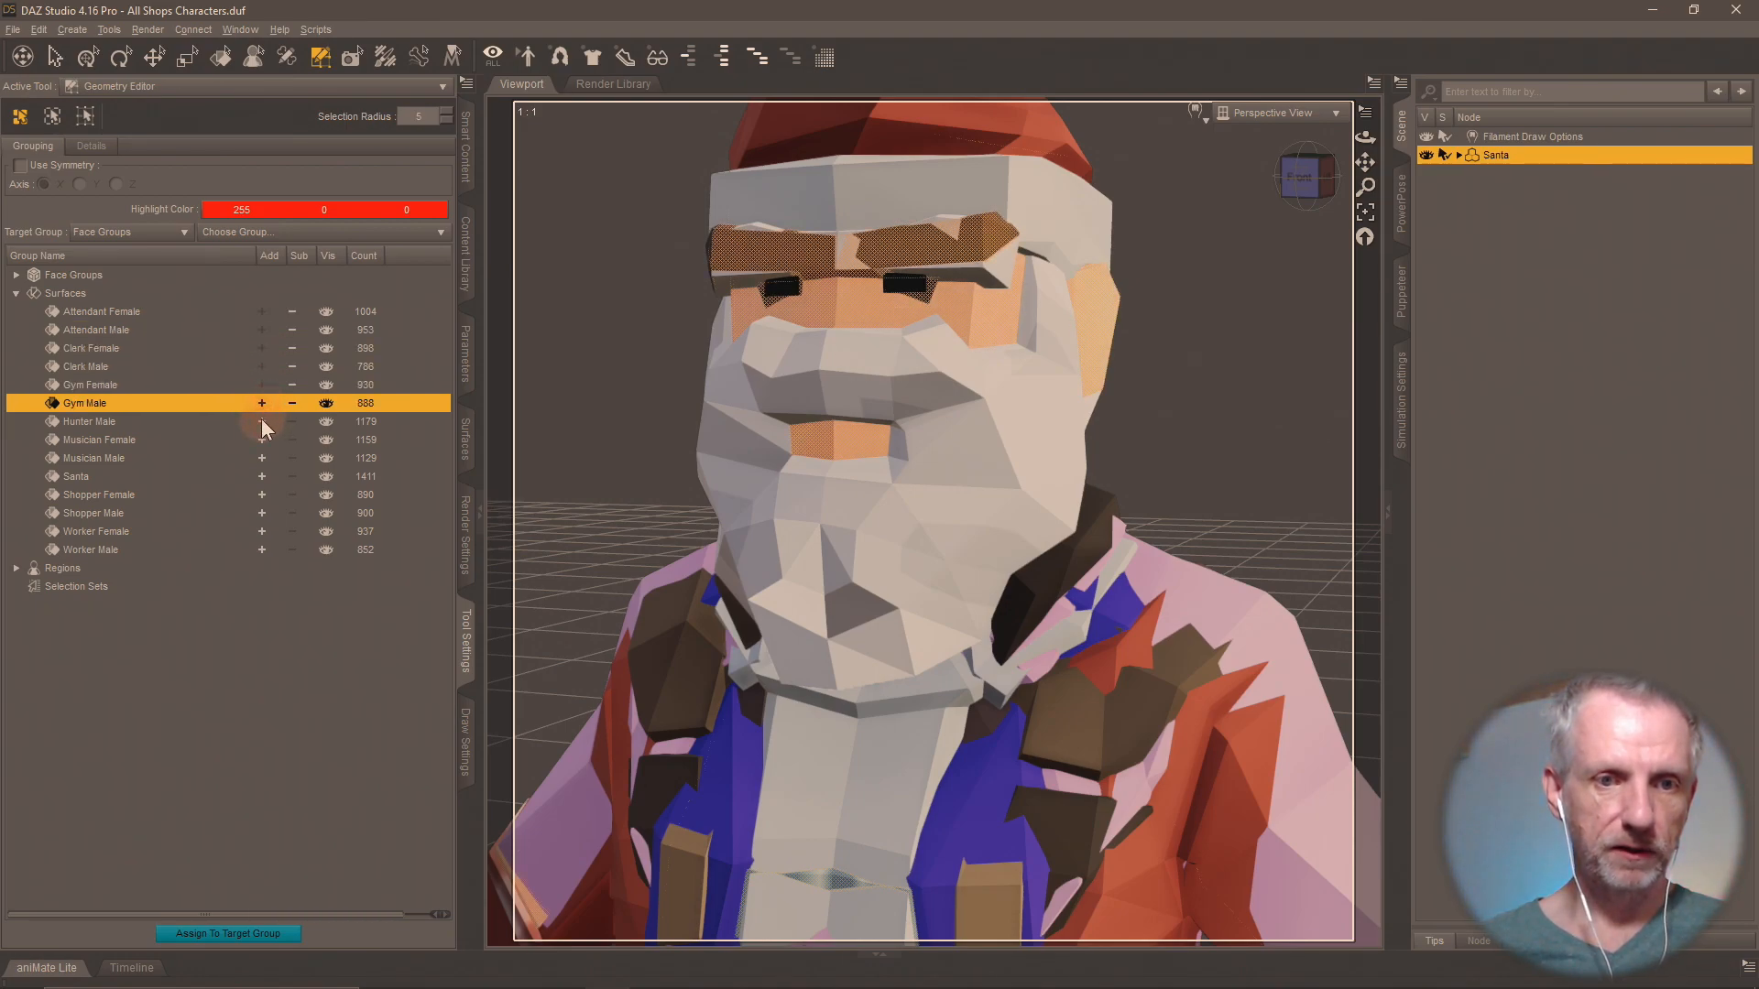
pyautogui.click(262, 421)
pyautogui.click(262, 439)
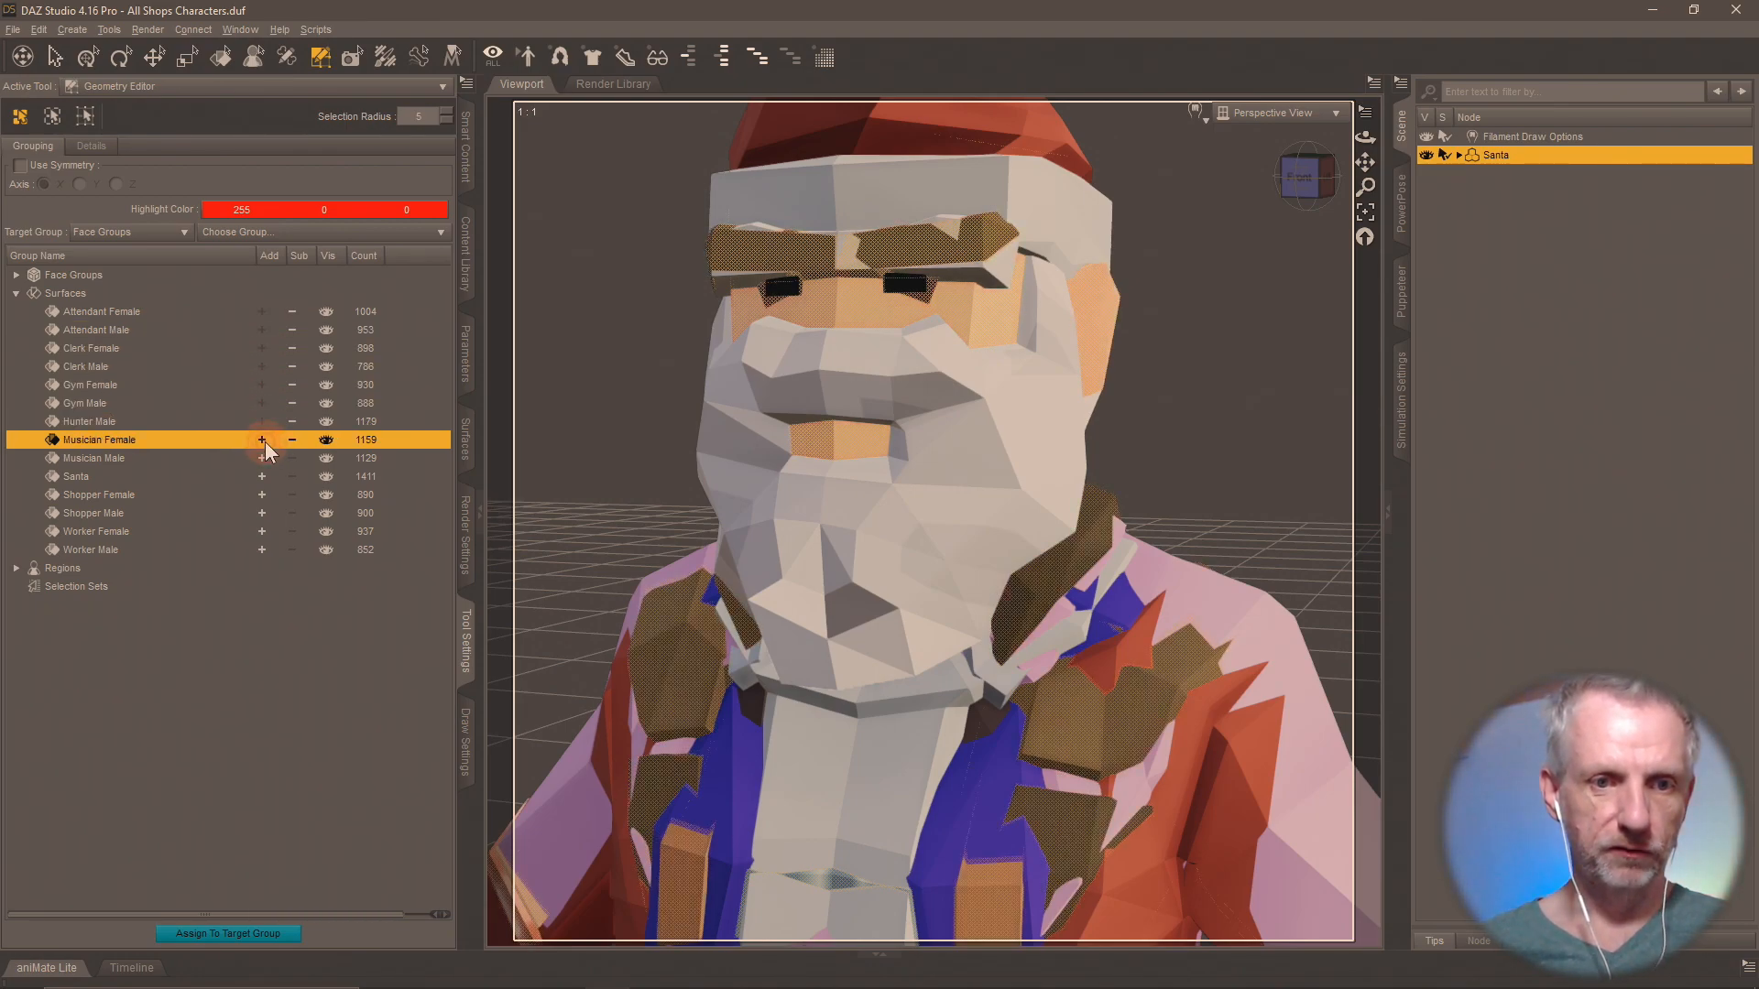
pyautogui.click(262, 477)
pyautogui.click(262, 495)
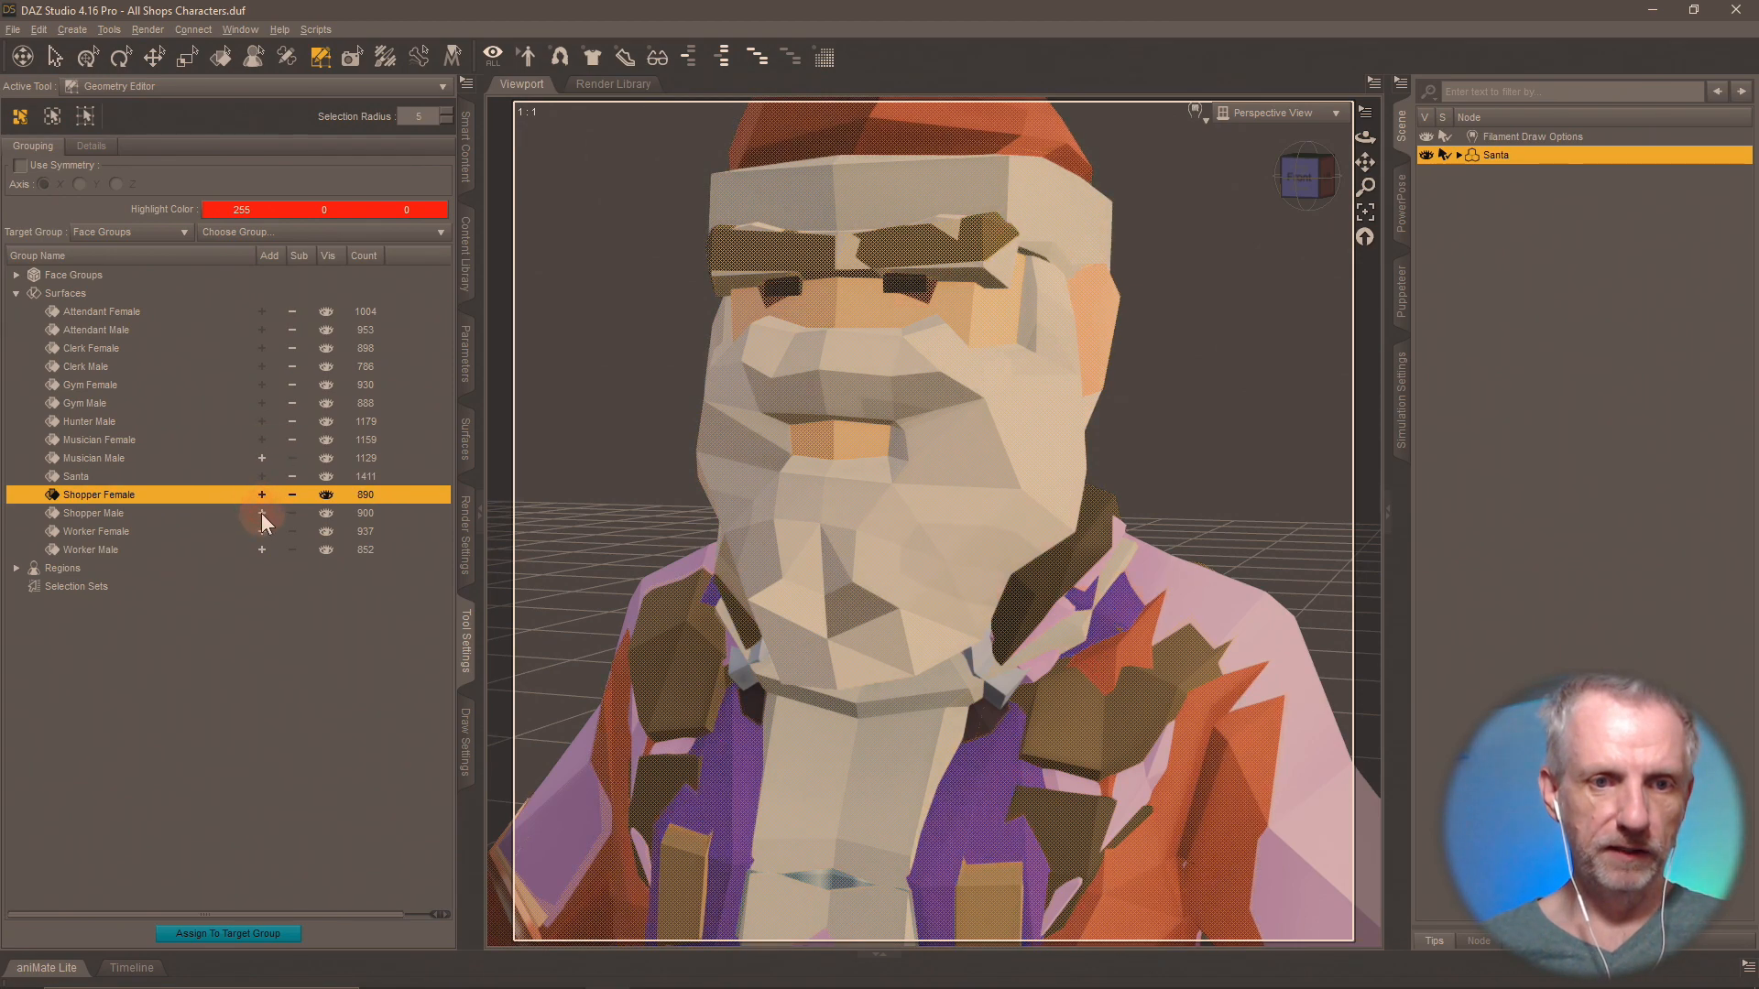
pyautogui.click(262, 513)
pyautogui.click(262, 531)
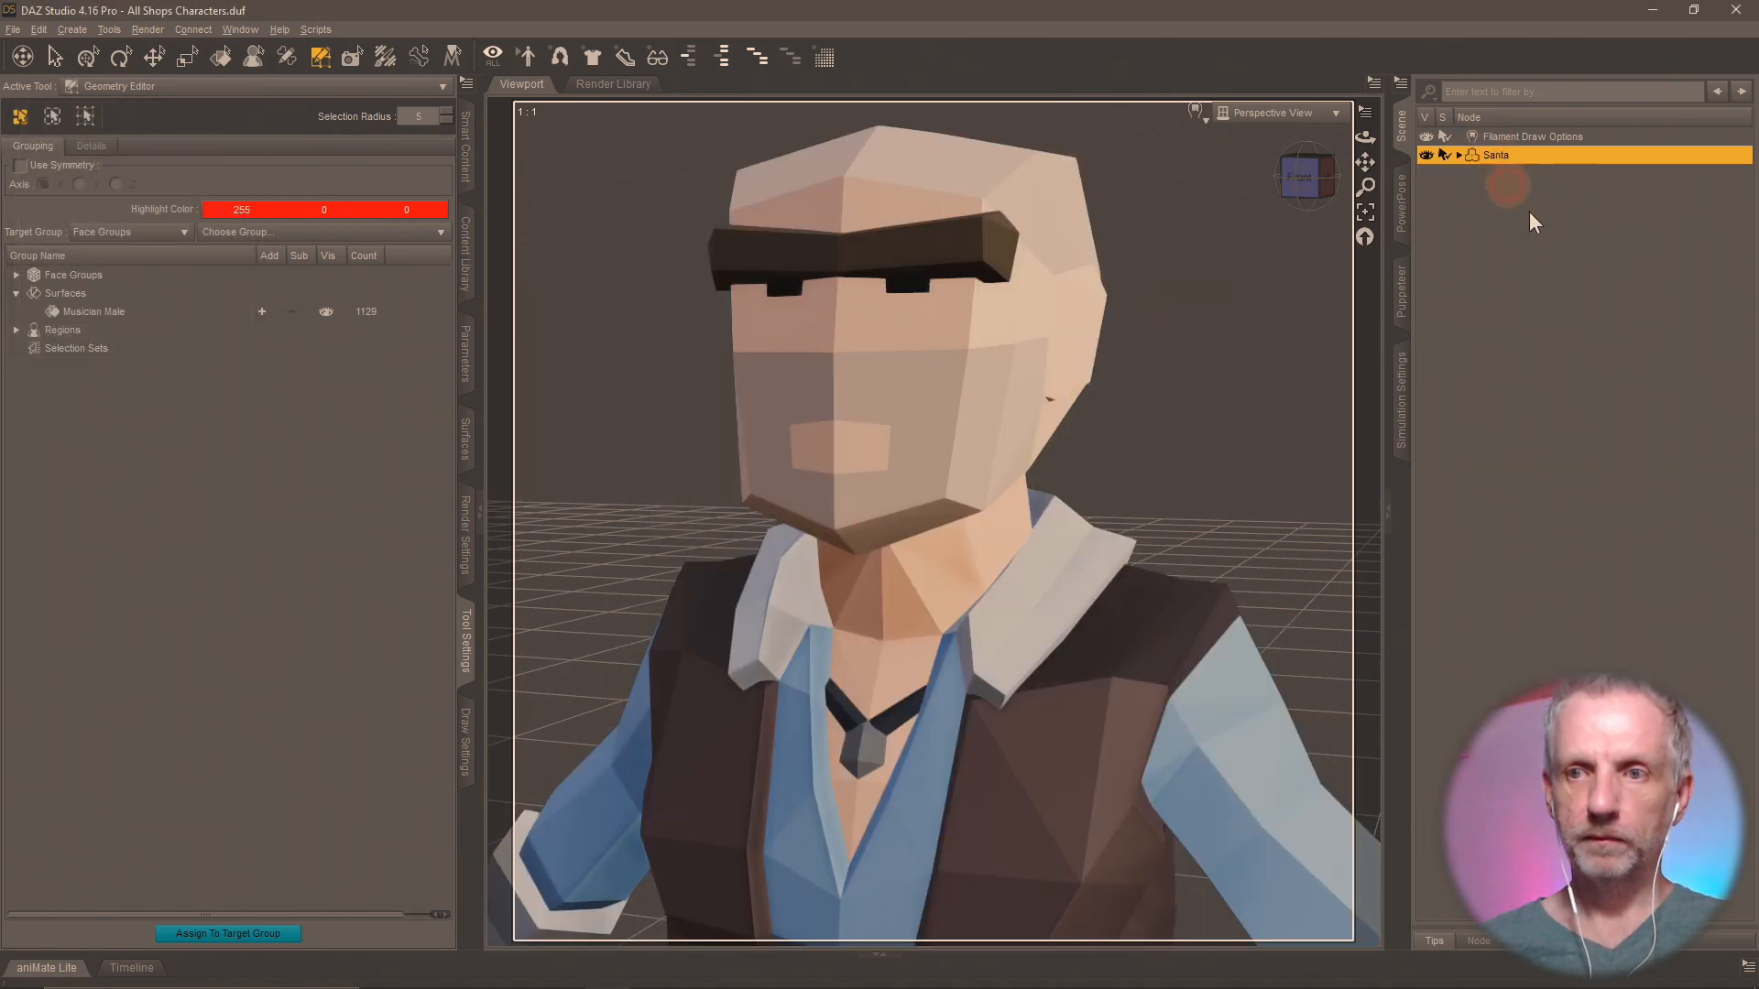
# Rename the Santa figure to Musician Male.
pyautogui.press('F2')
pyautogui.write('Musicia')
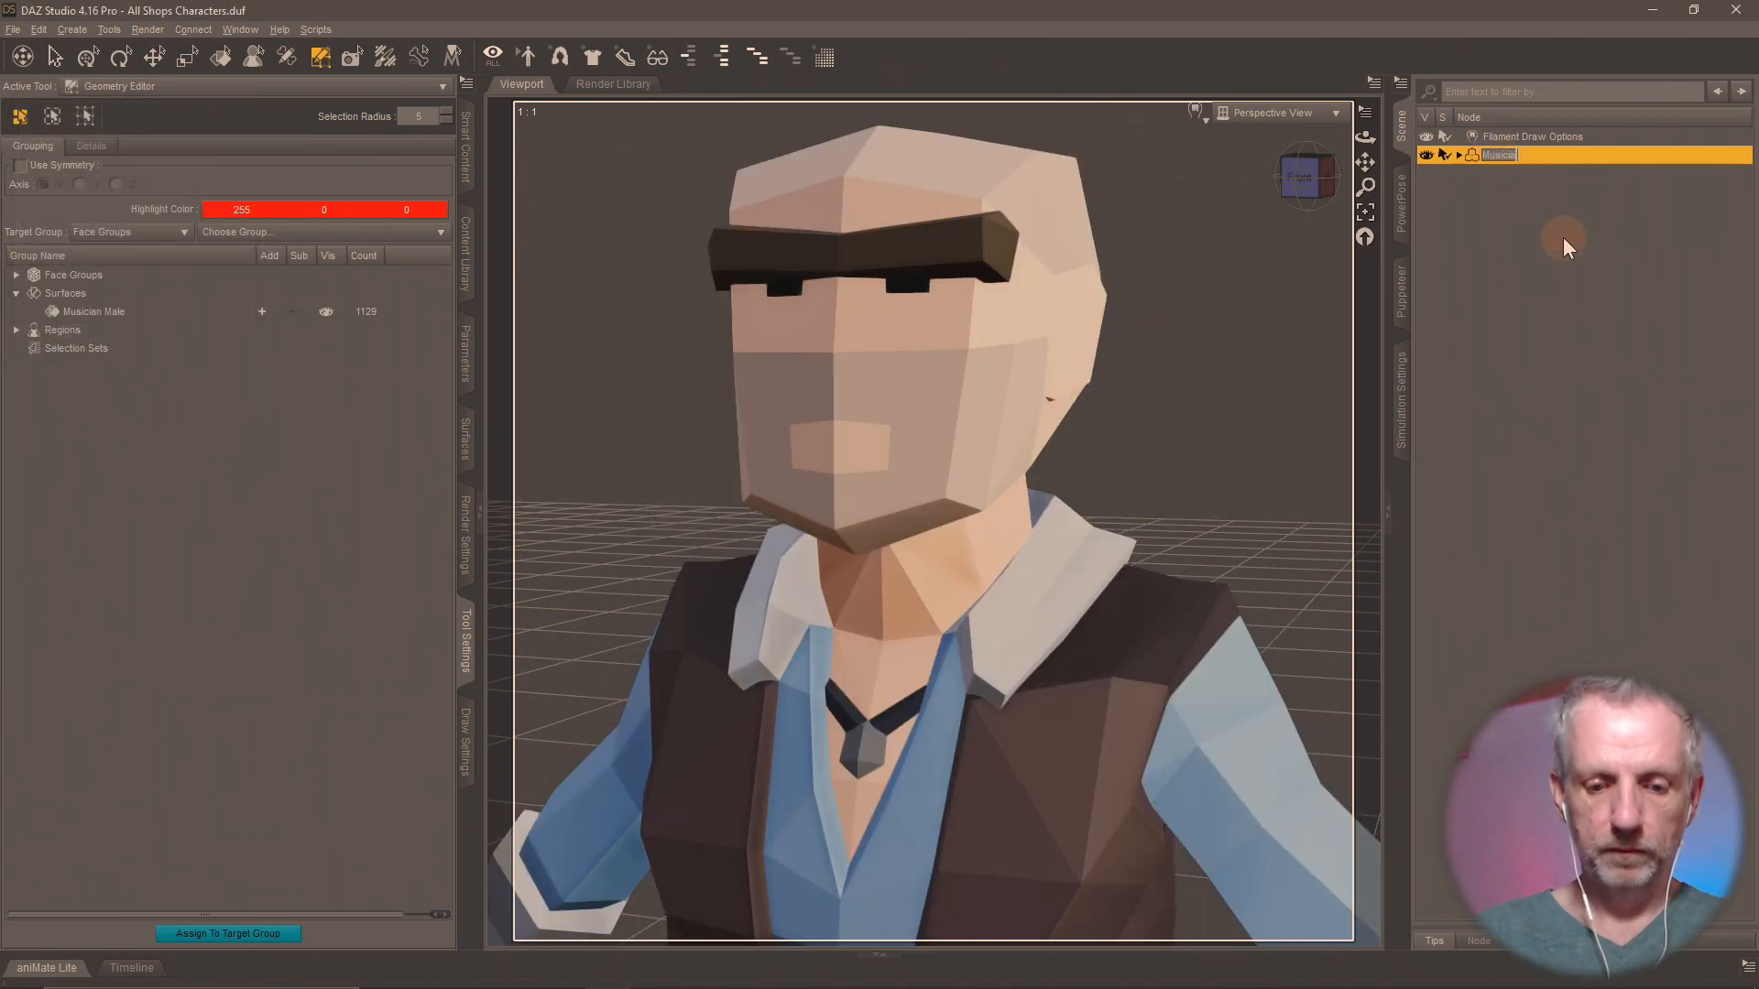
pyautogui.write('n Male')
pyautogui.press('Return')
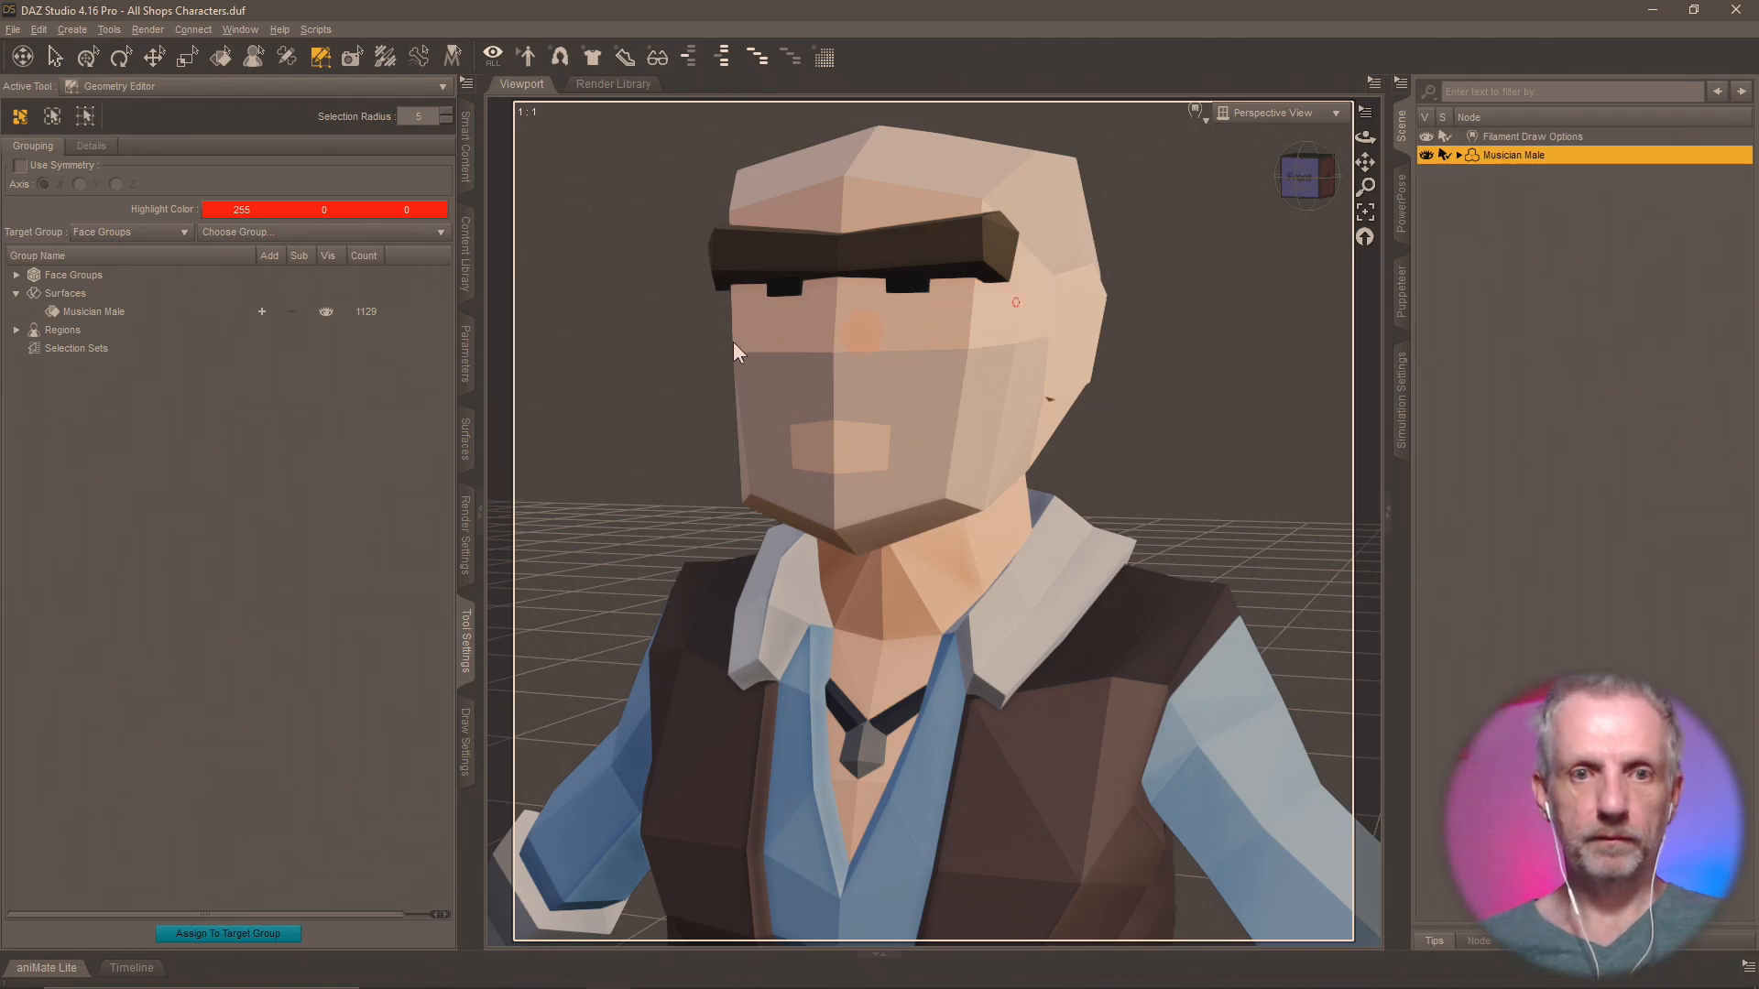
# Save the figure as a scene subset named Musician Male in the Shops Pack folder, excluding the Filament Draw Options node.
pyautogui.click(466, 274)
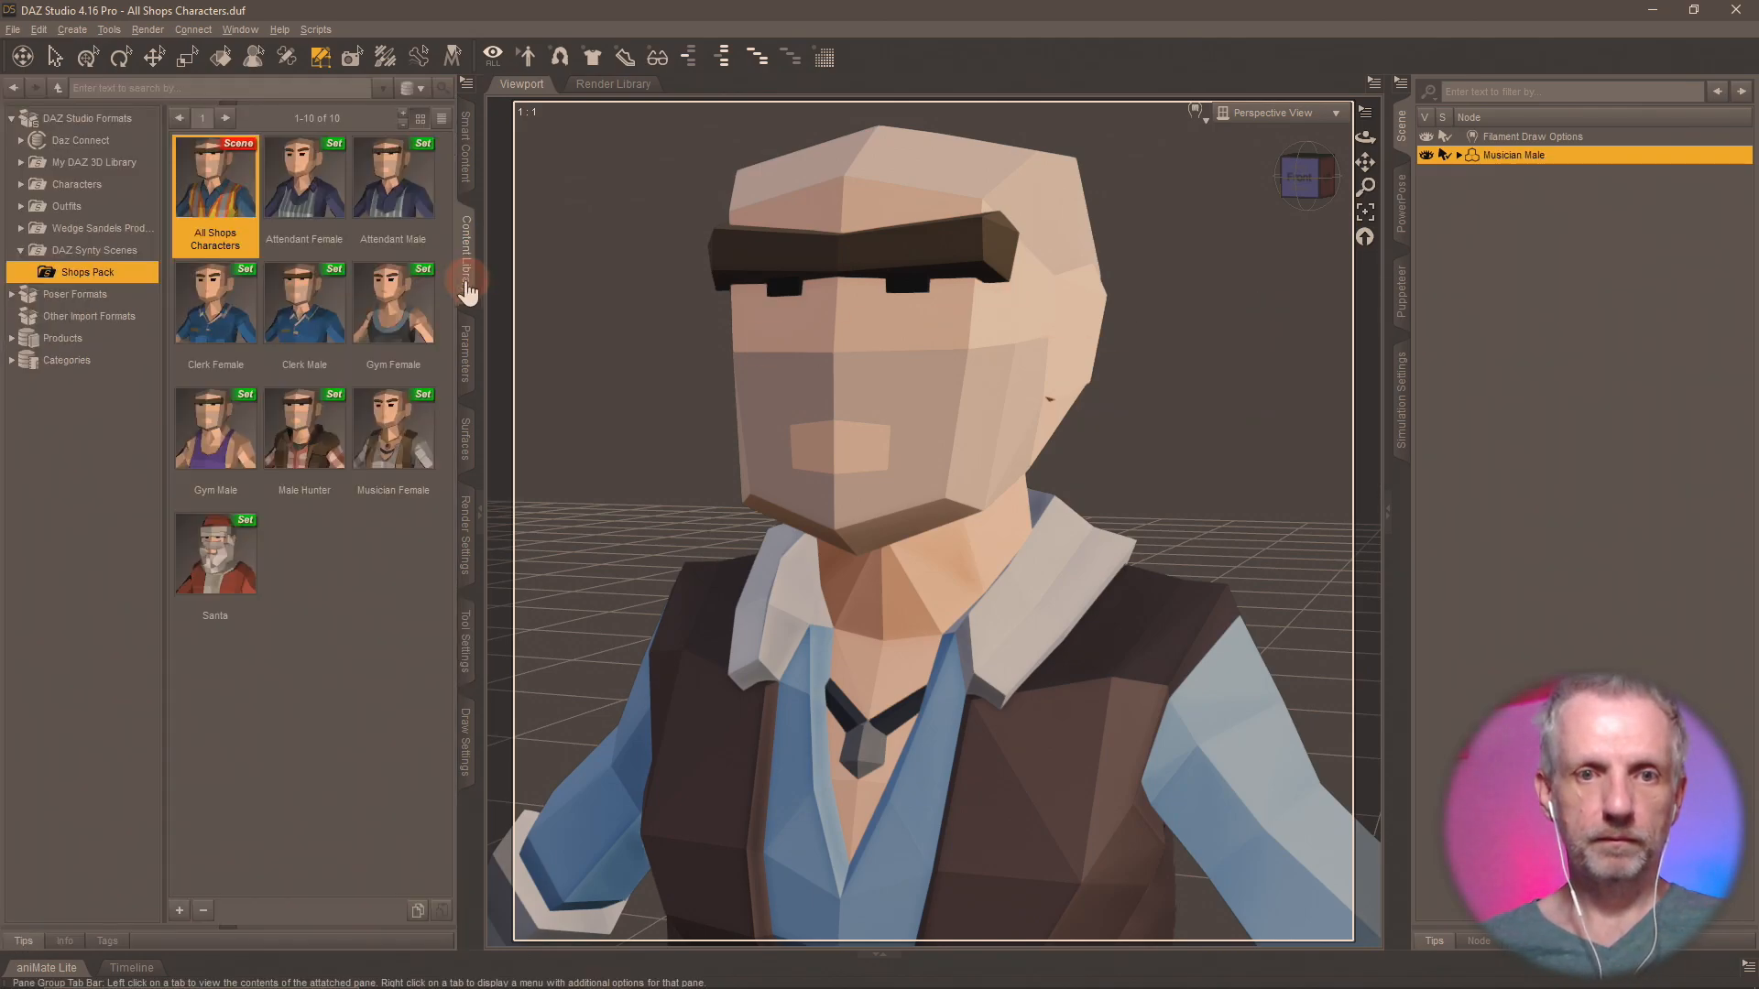
pyautogui.click(179, 910)
pyautogui.click(203, 493)
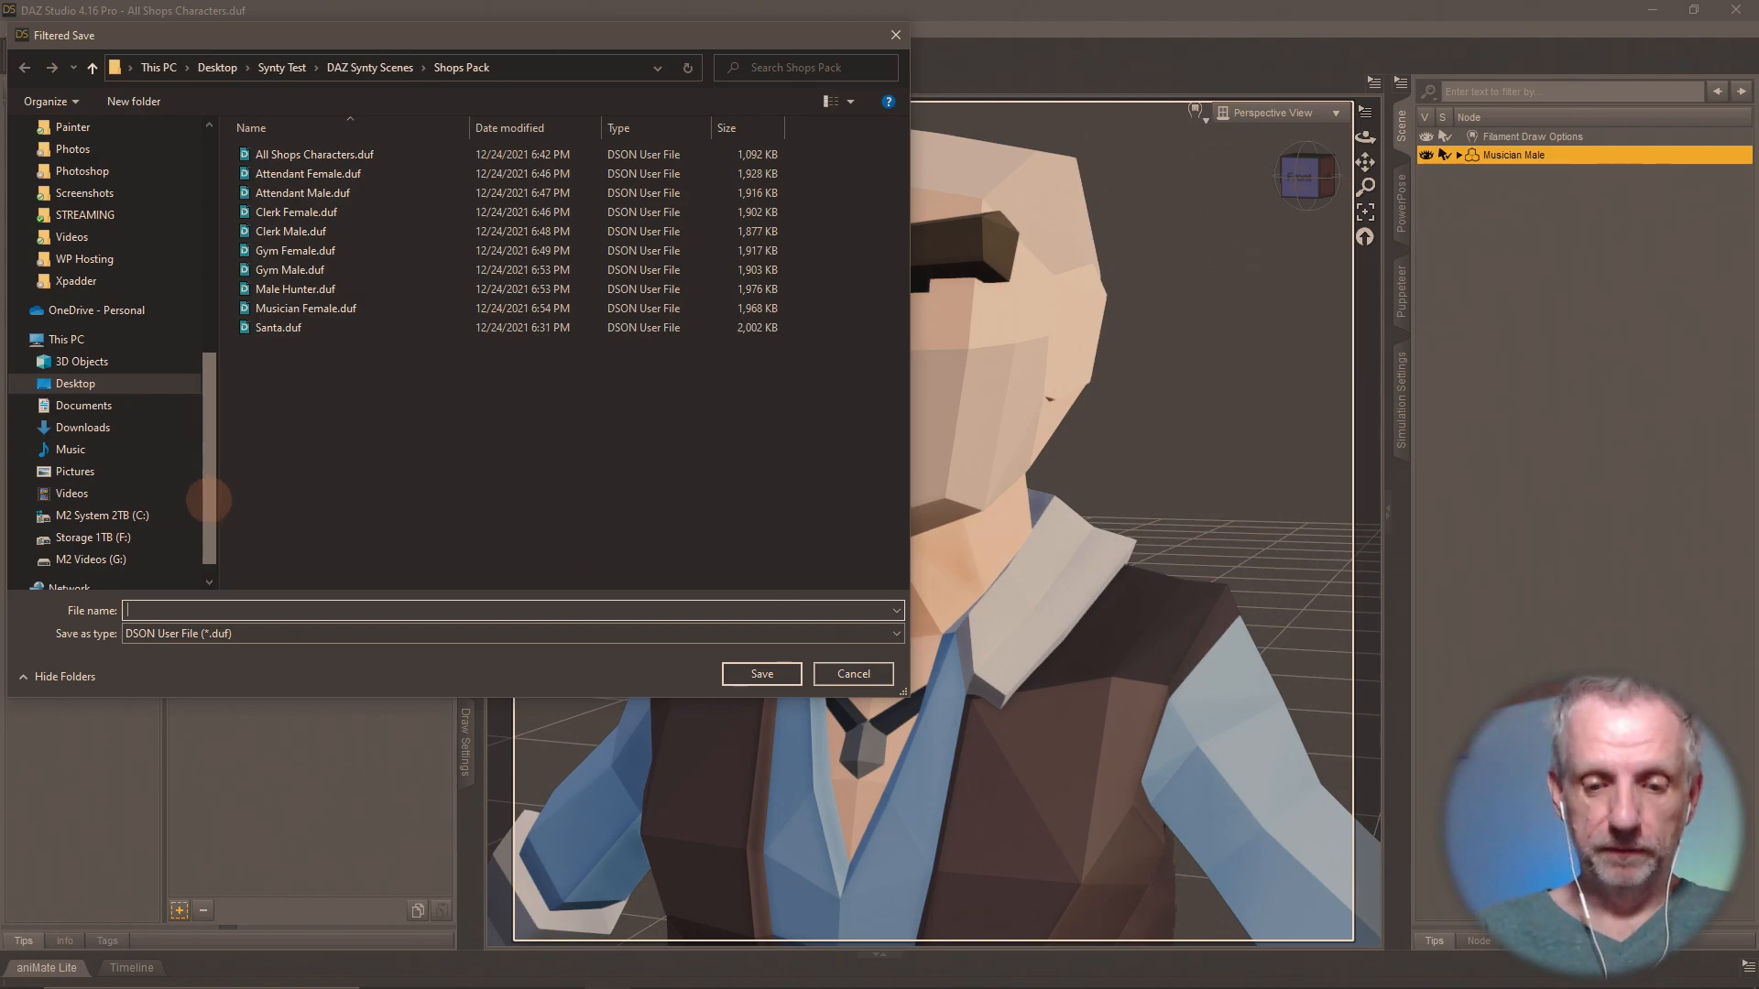
pyautogui.write('Musician M')
pyautogui.press('Return')
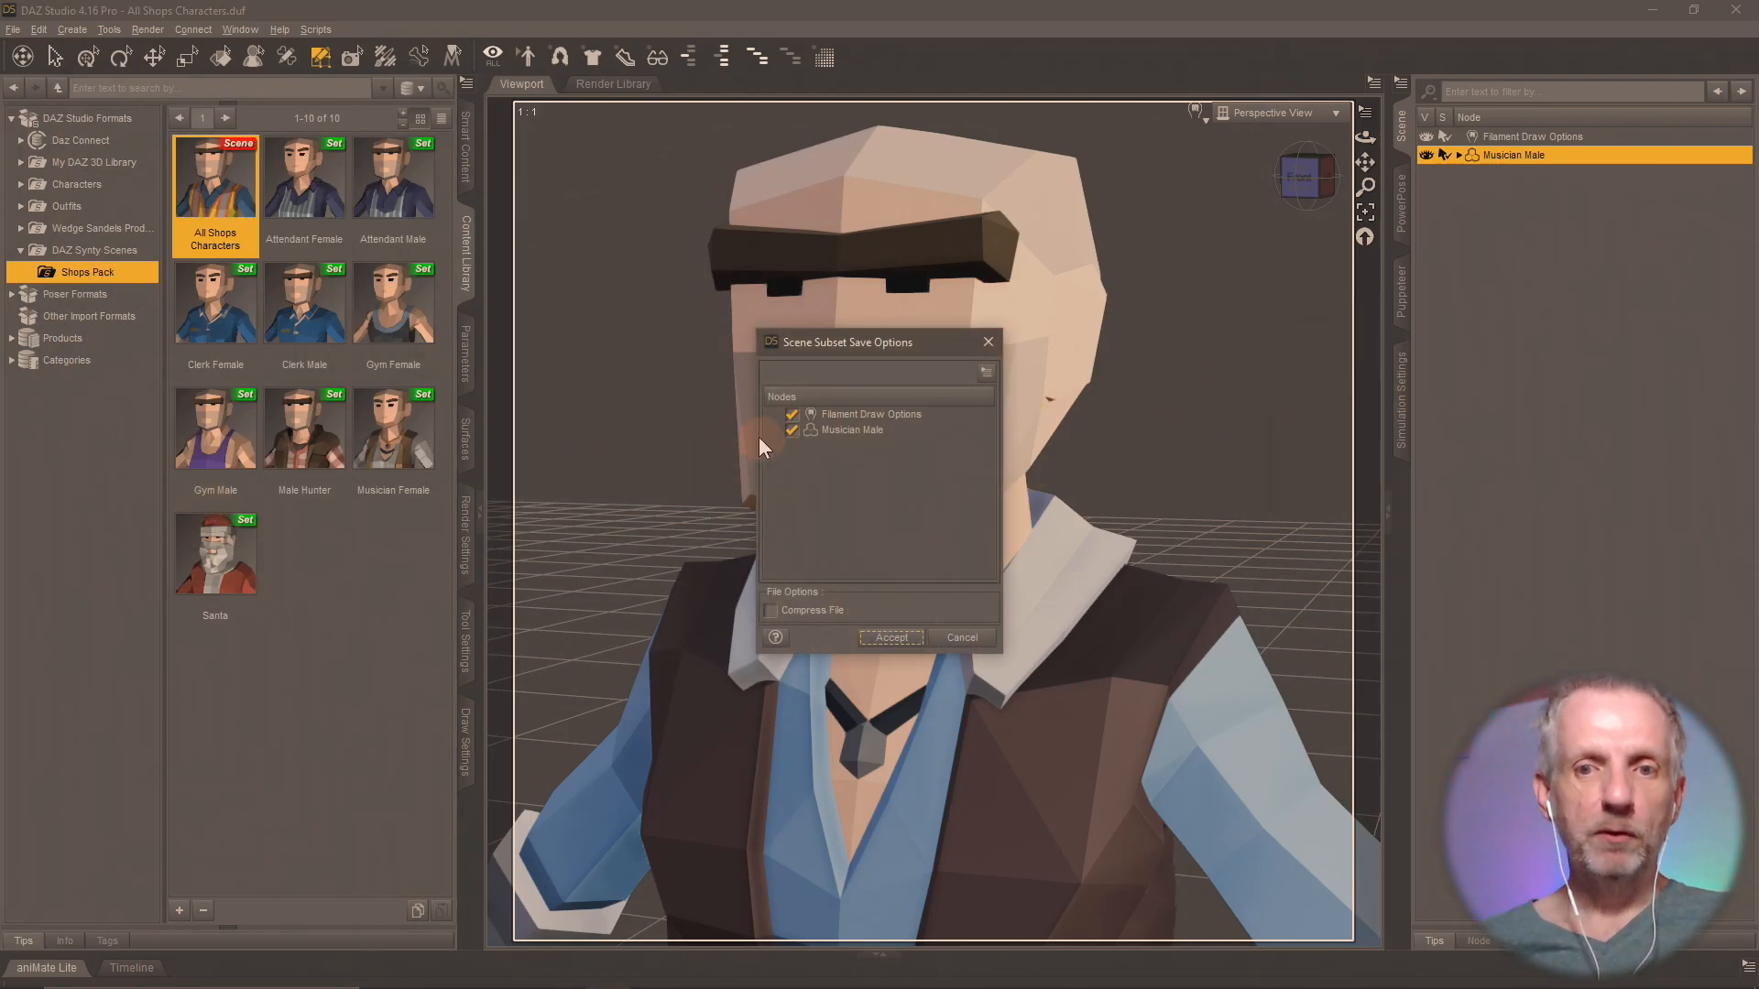
pyautogui.click(791, 414)
pyautogui.click(888, 635)
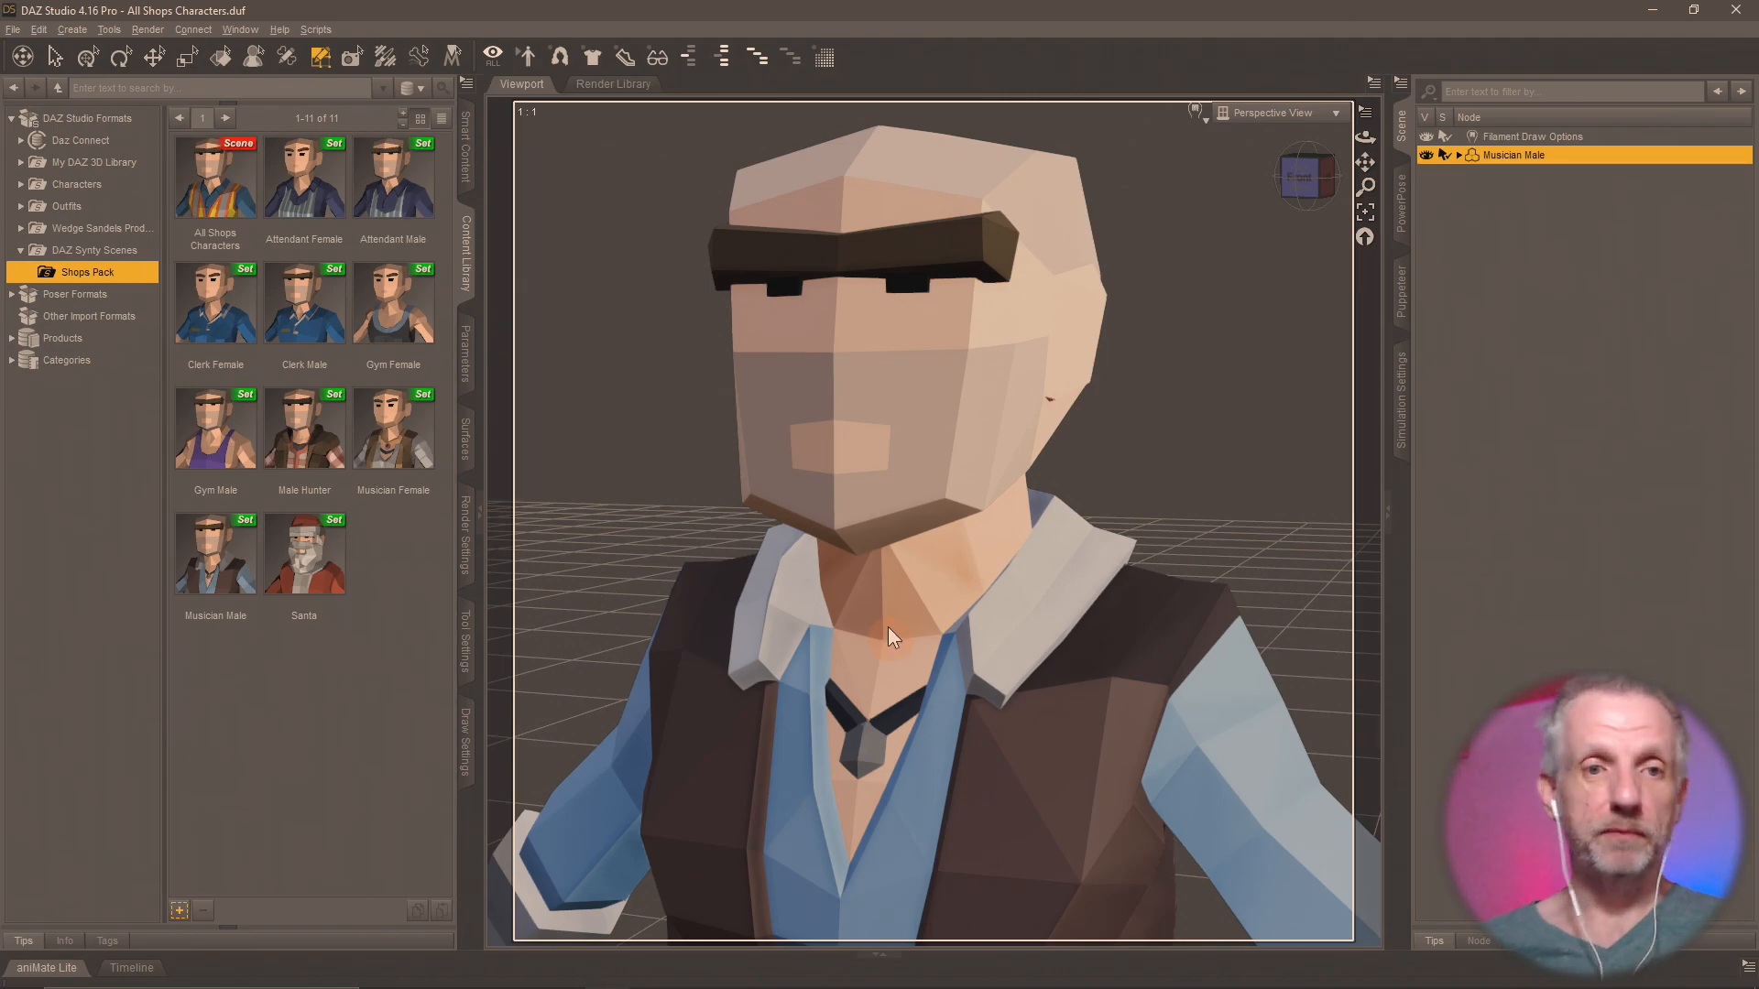
# Reload the All Shops Characters scene without saving the changes to the current scene.
pyautogui.doubleClick(233, 189)
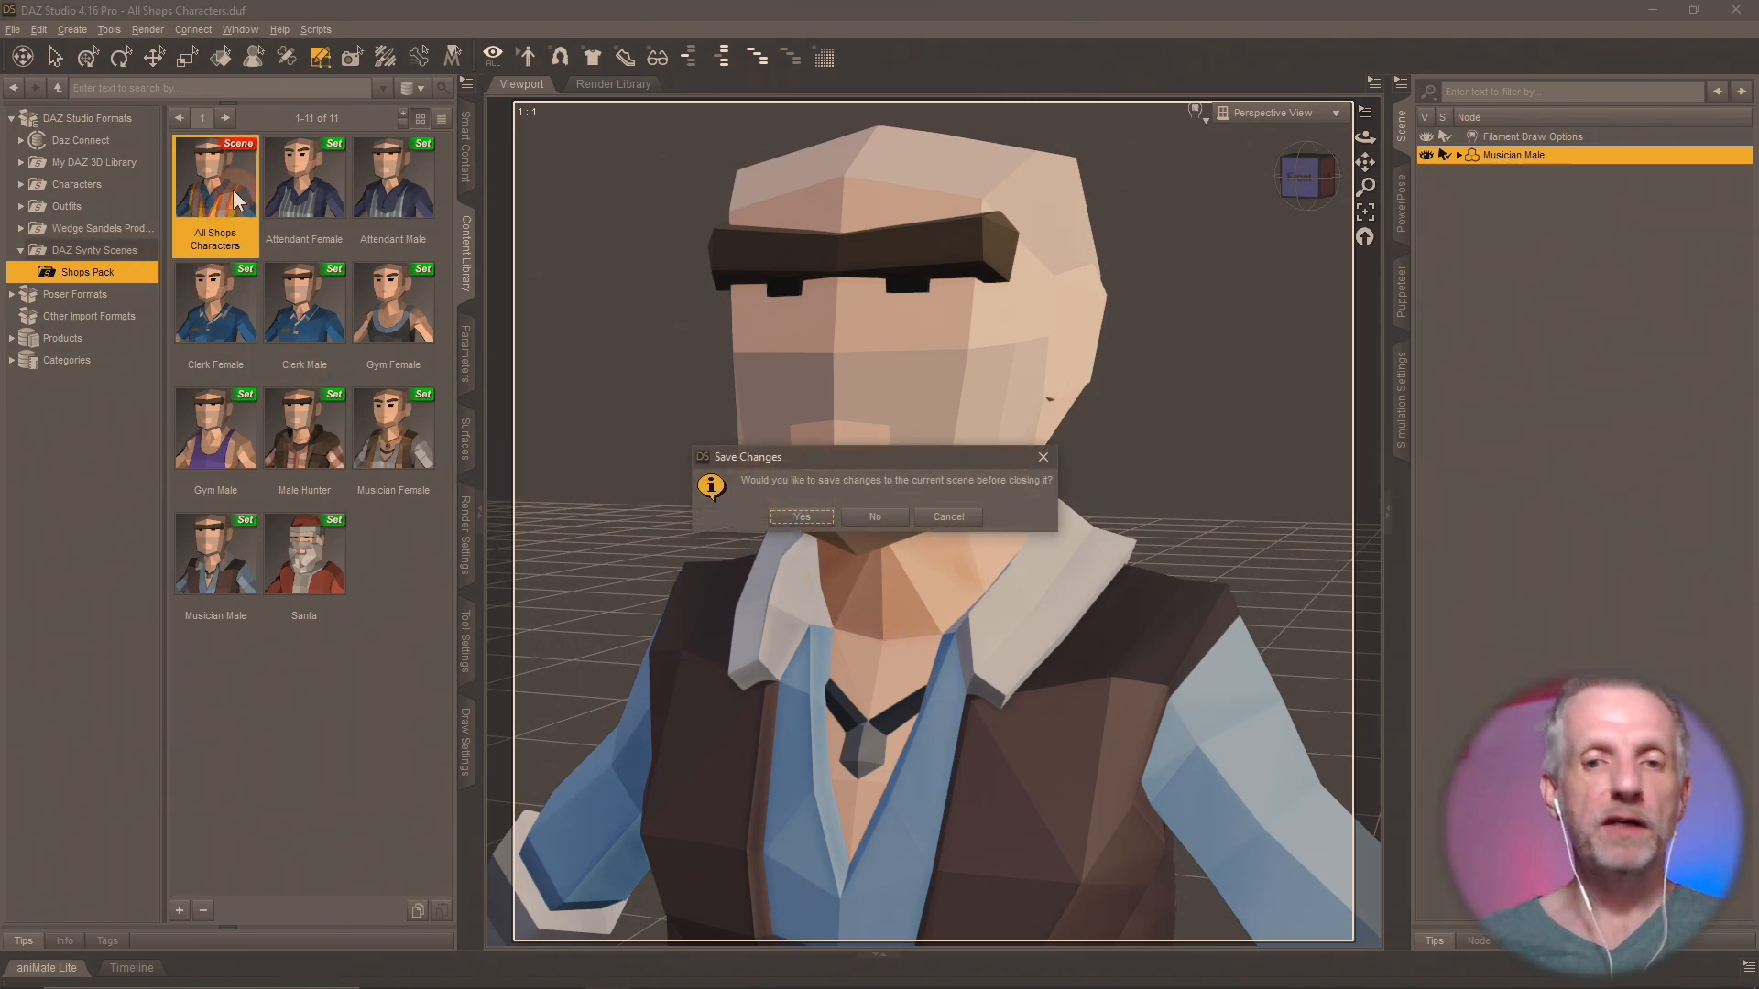
pyautogui.click(878, 517)
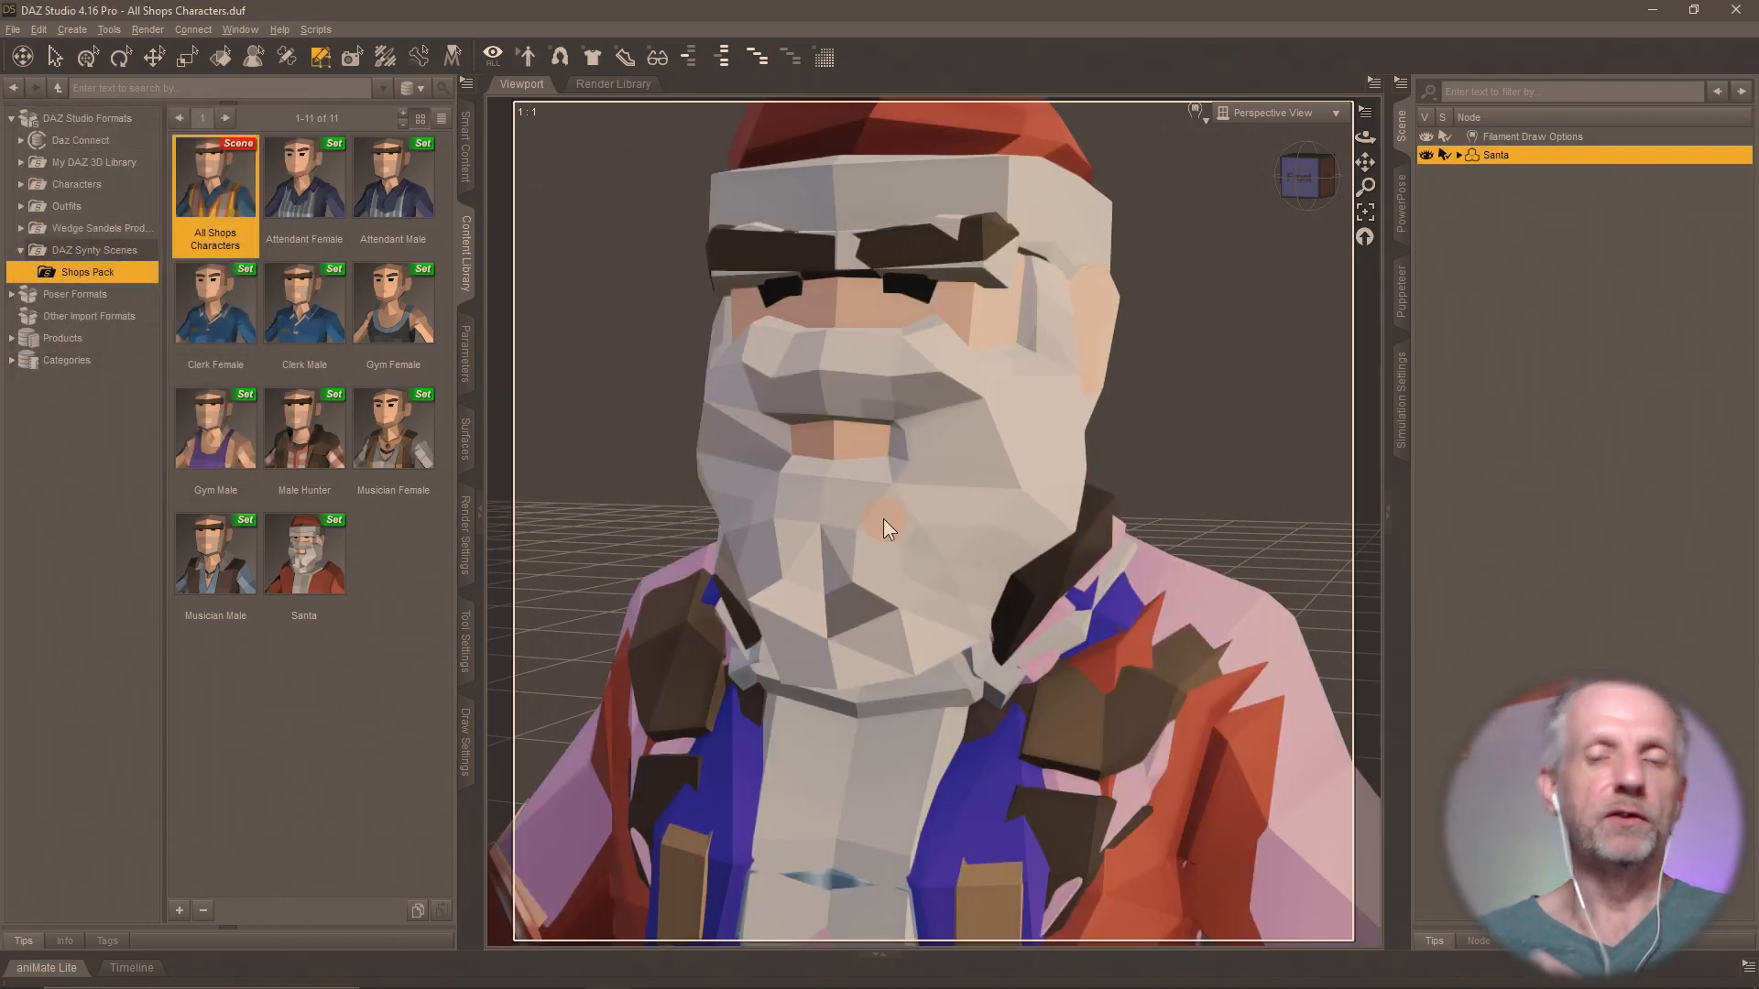
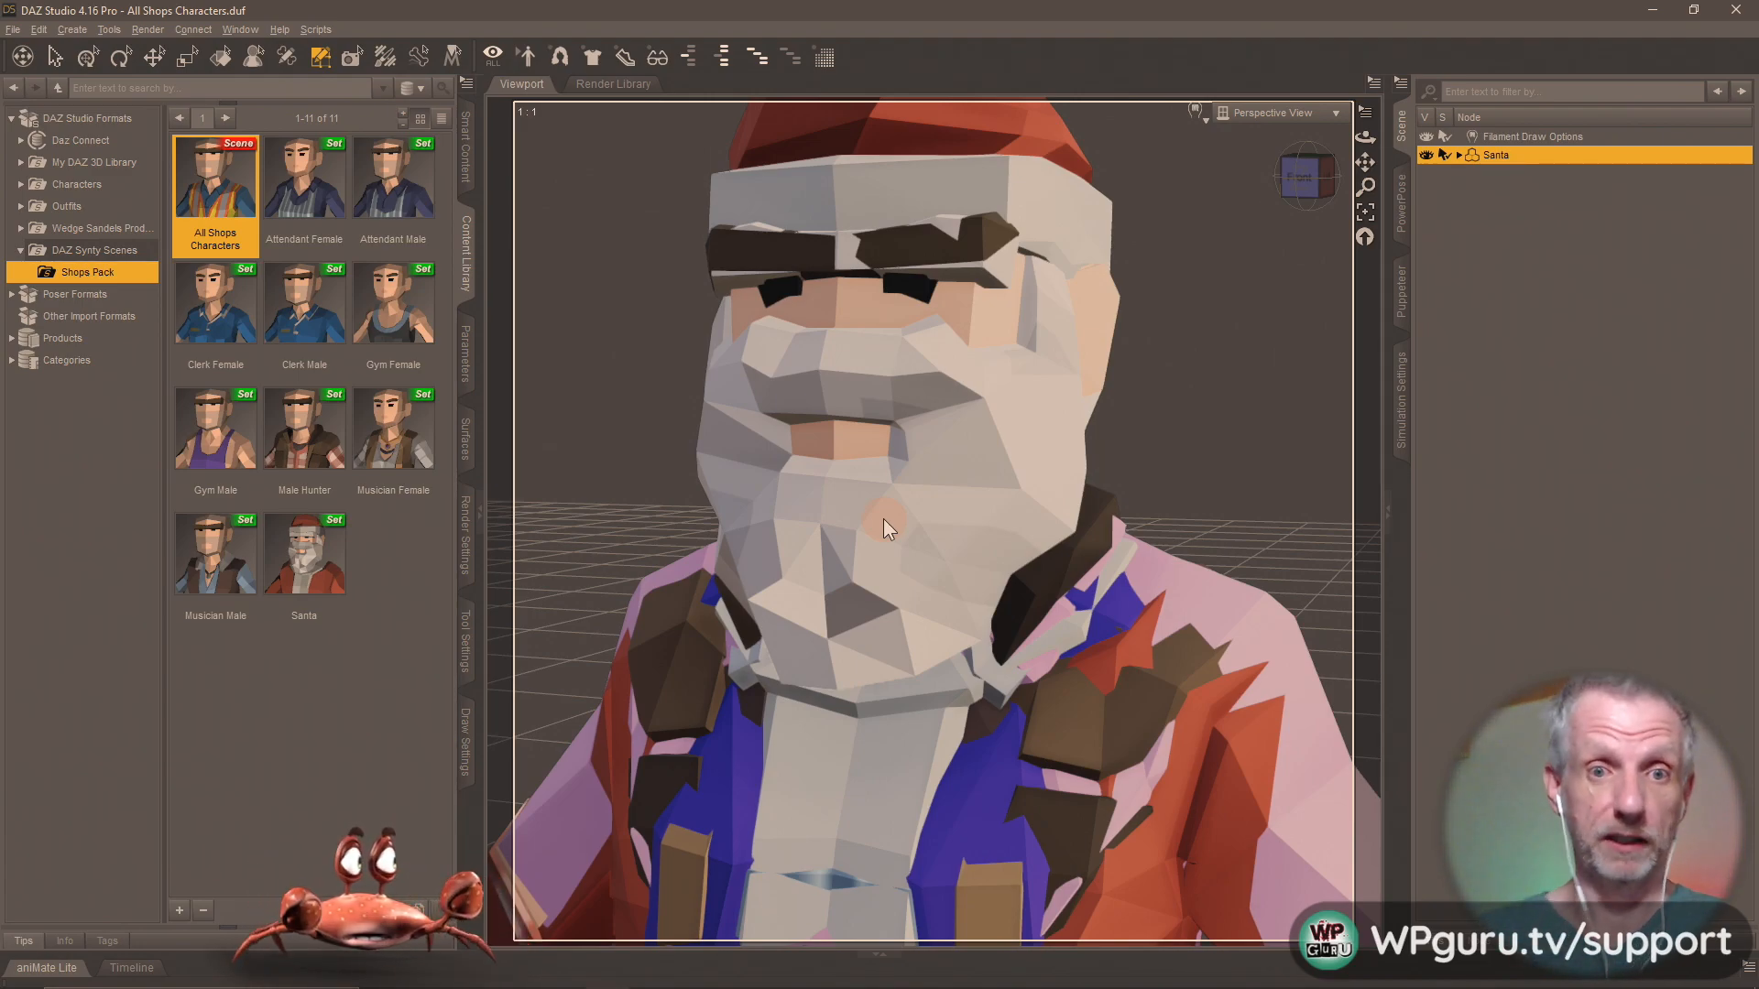
# Delete the polygons of every surface group except Shopper Female from the Santa figure.
pyautogui.click(466, 641)
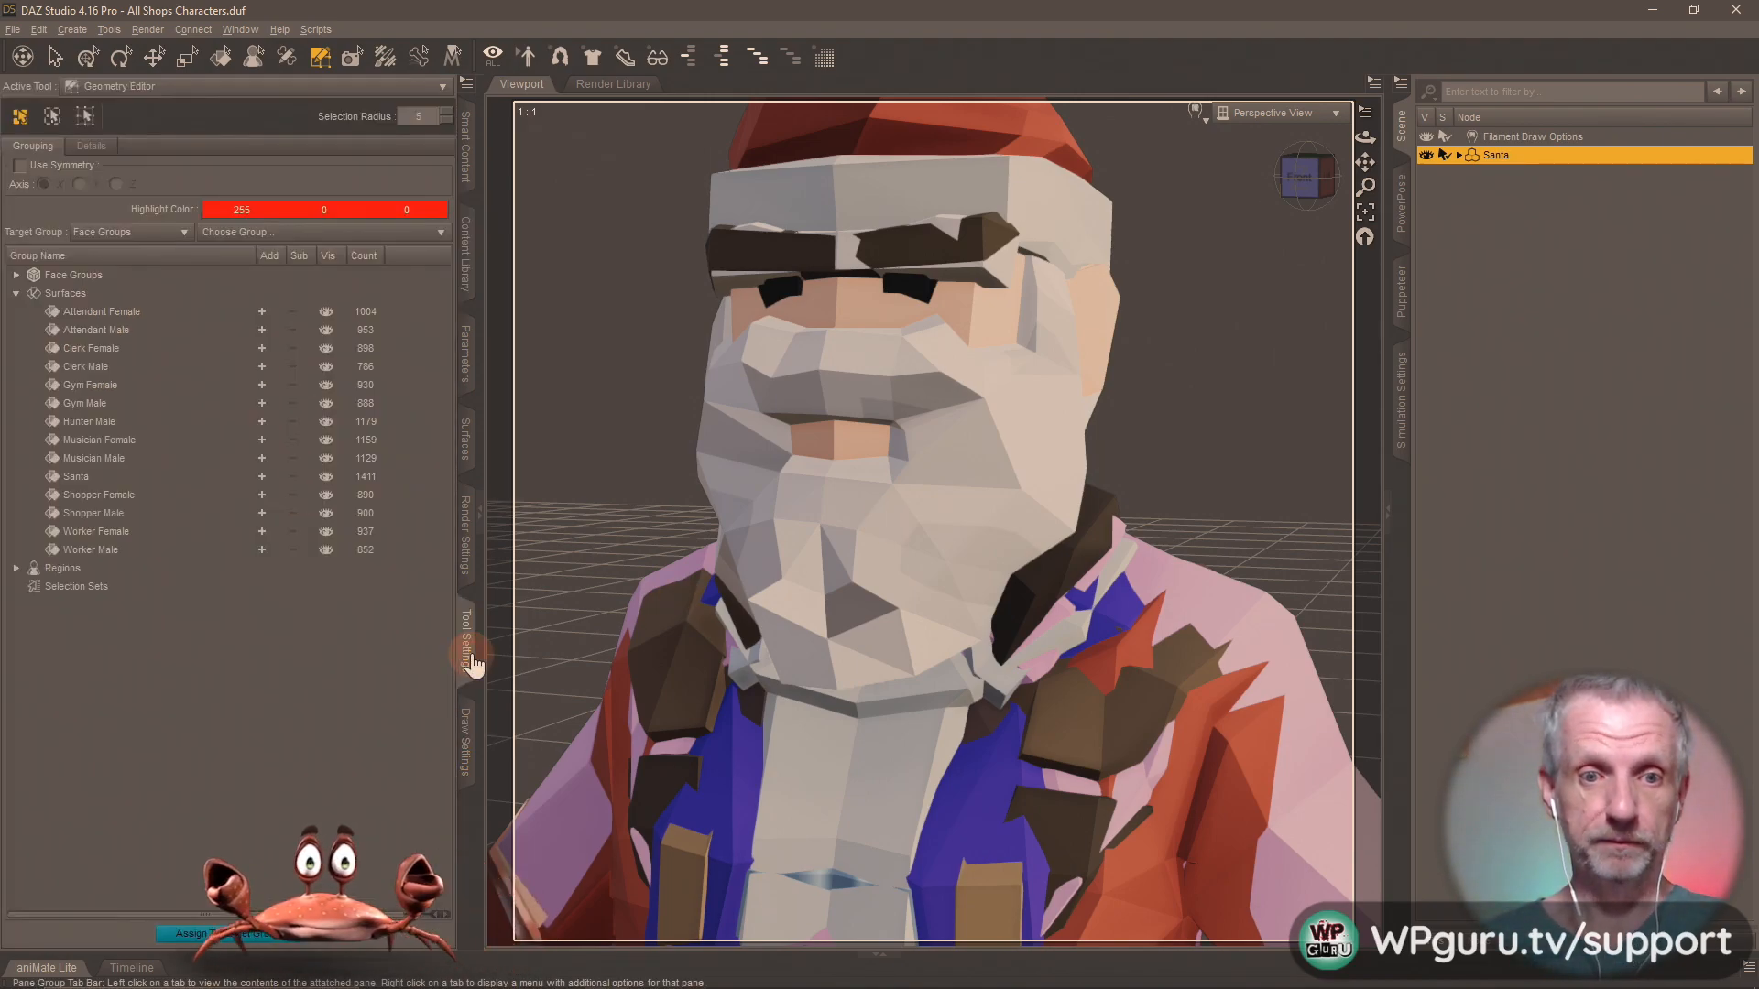
pyautogui.click(261, 311)
pyautogui.click(261, 331)
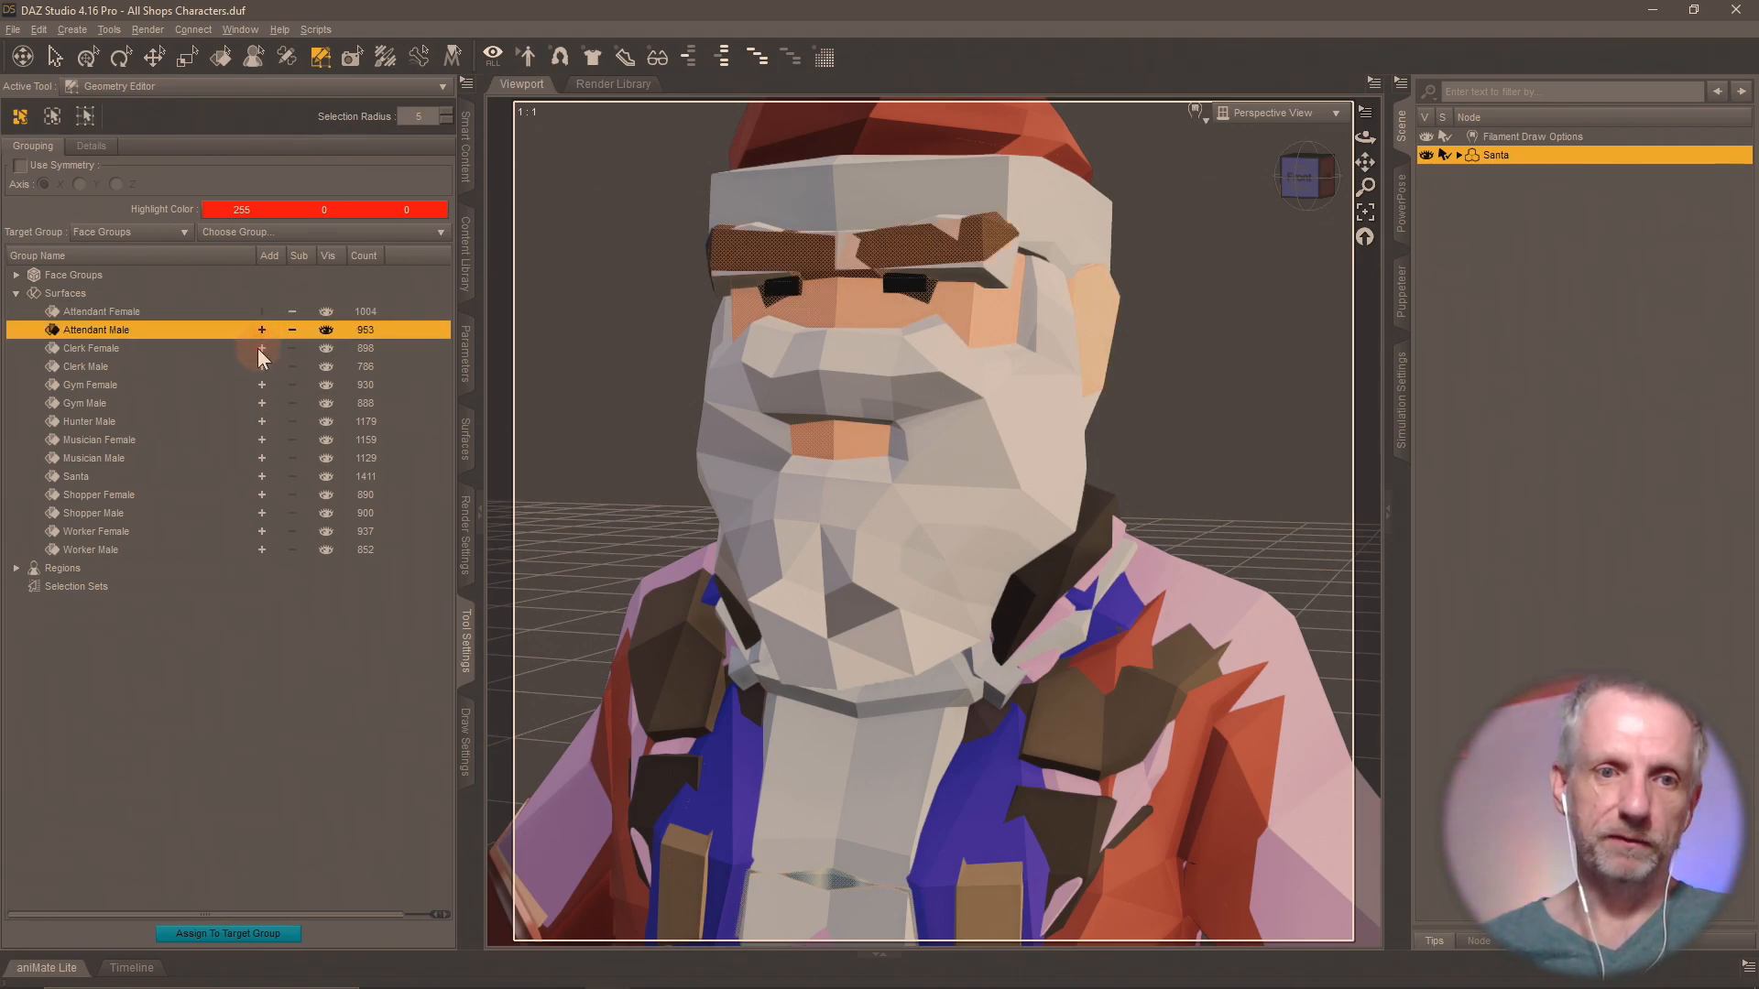
pyautogui.click(258, 348)
pyautogui.click(262, 367)
pyautogui.click(261, 385)
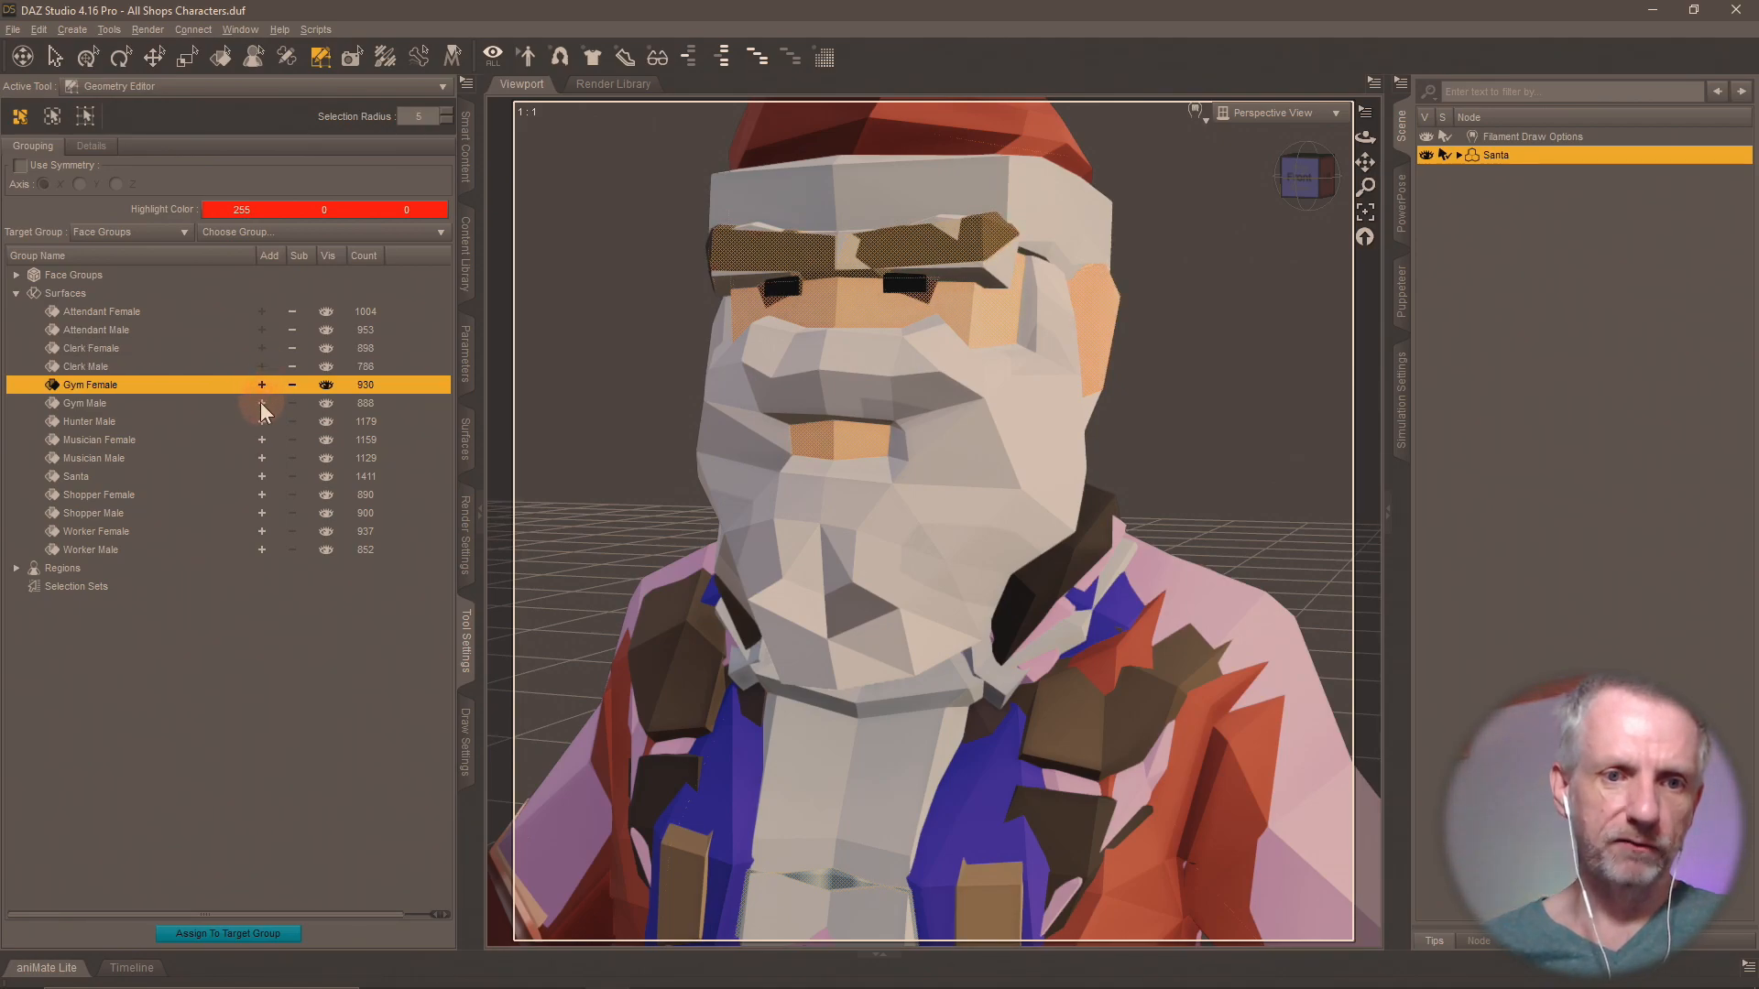
pyautogui.click(261, 403)
pyautogui.click(263, 421)
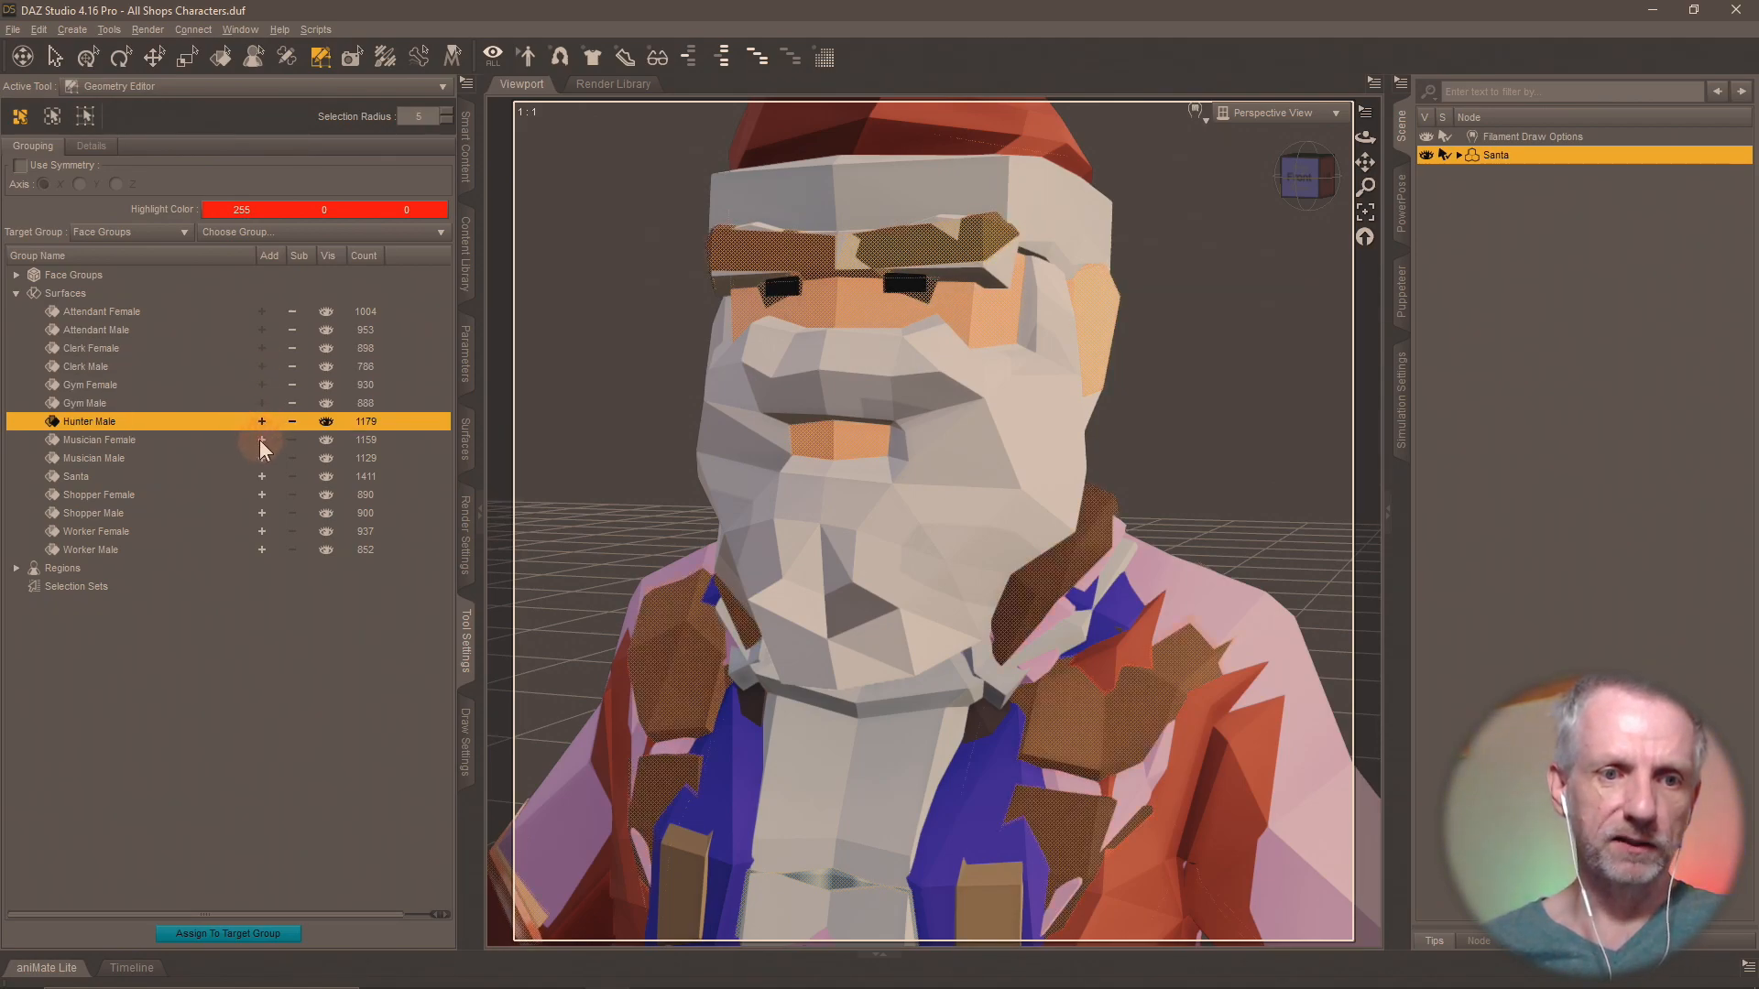
pyautogui.click(261, 440)
pyautogui.click(259, 458)
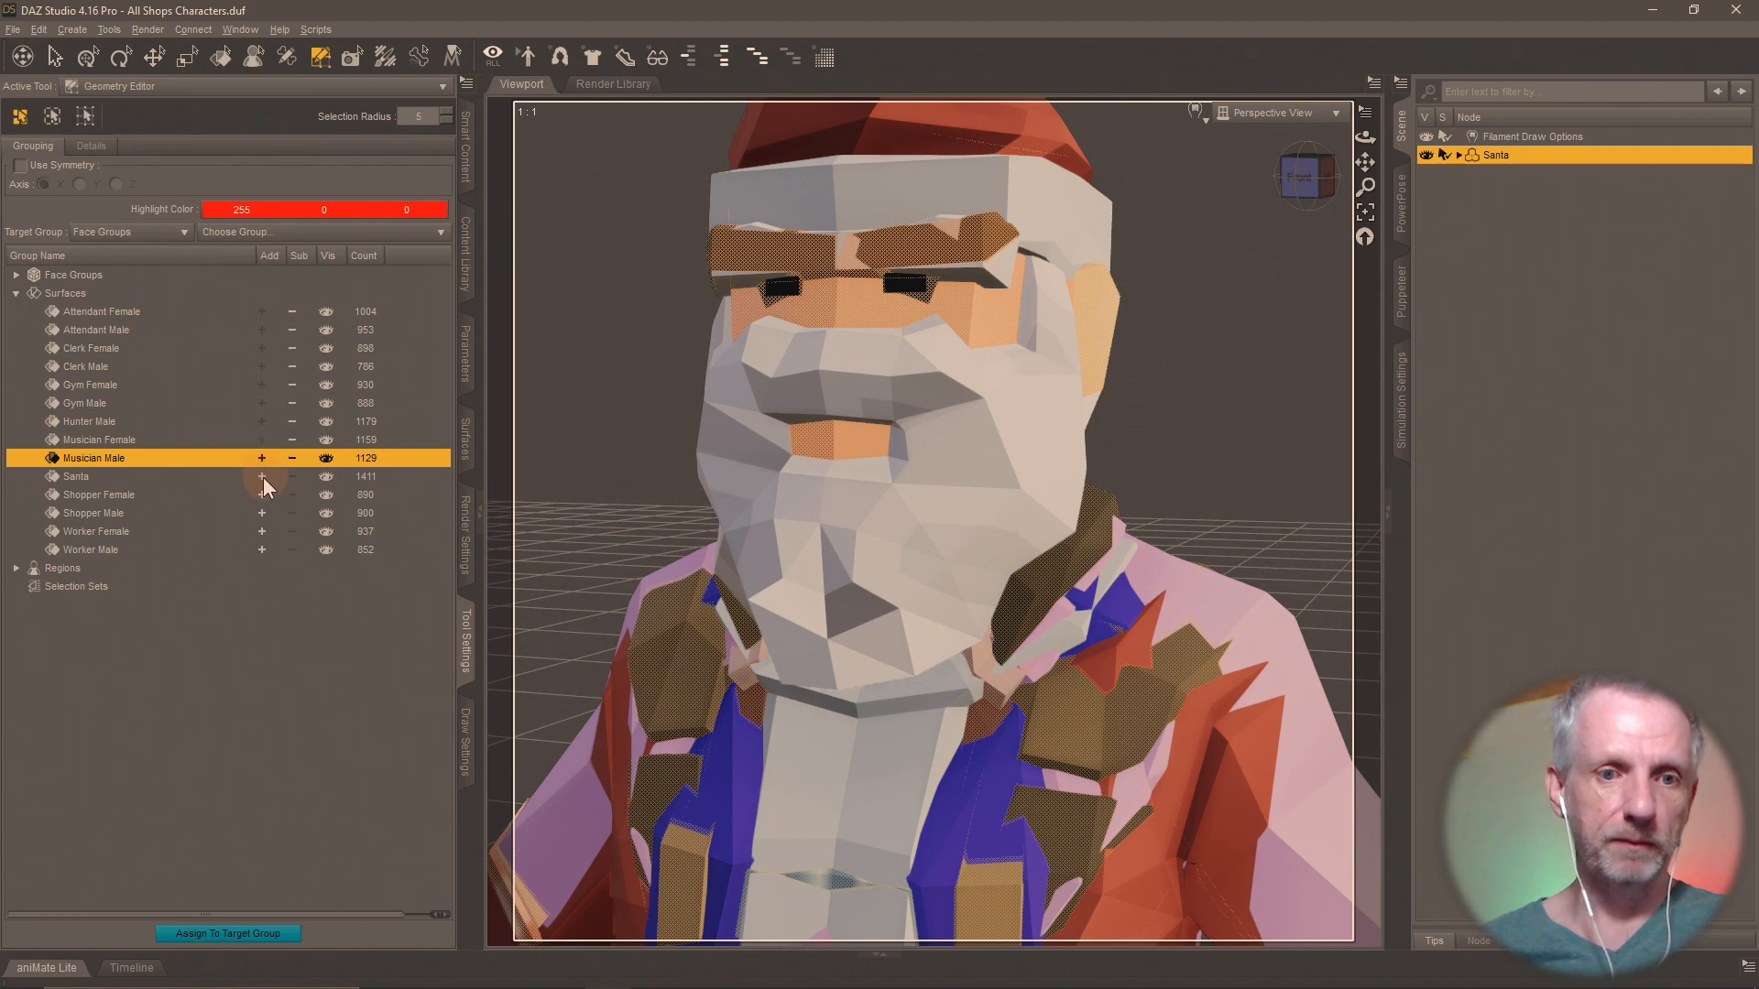
pyautogui.click(261, 477)
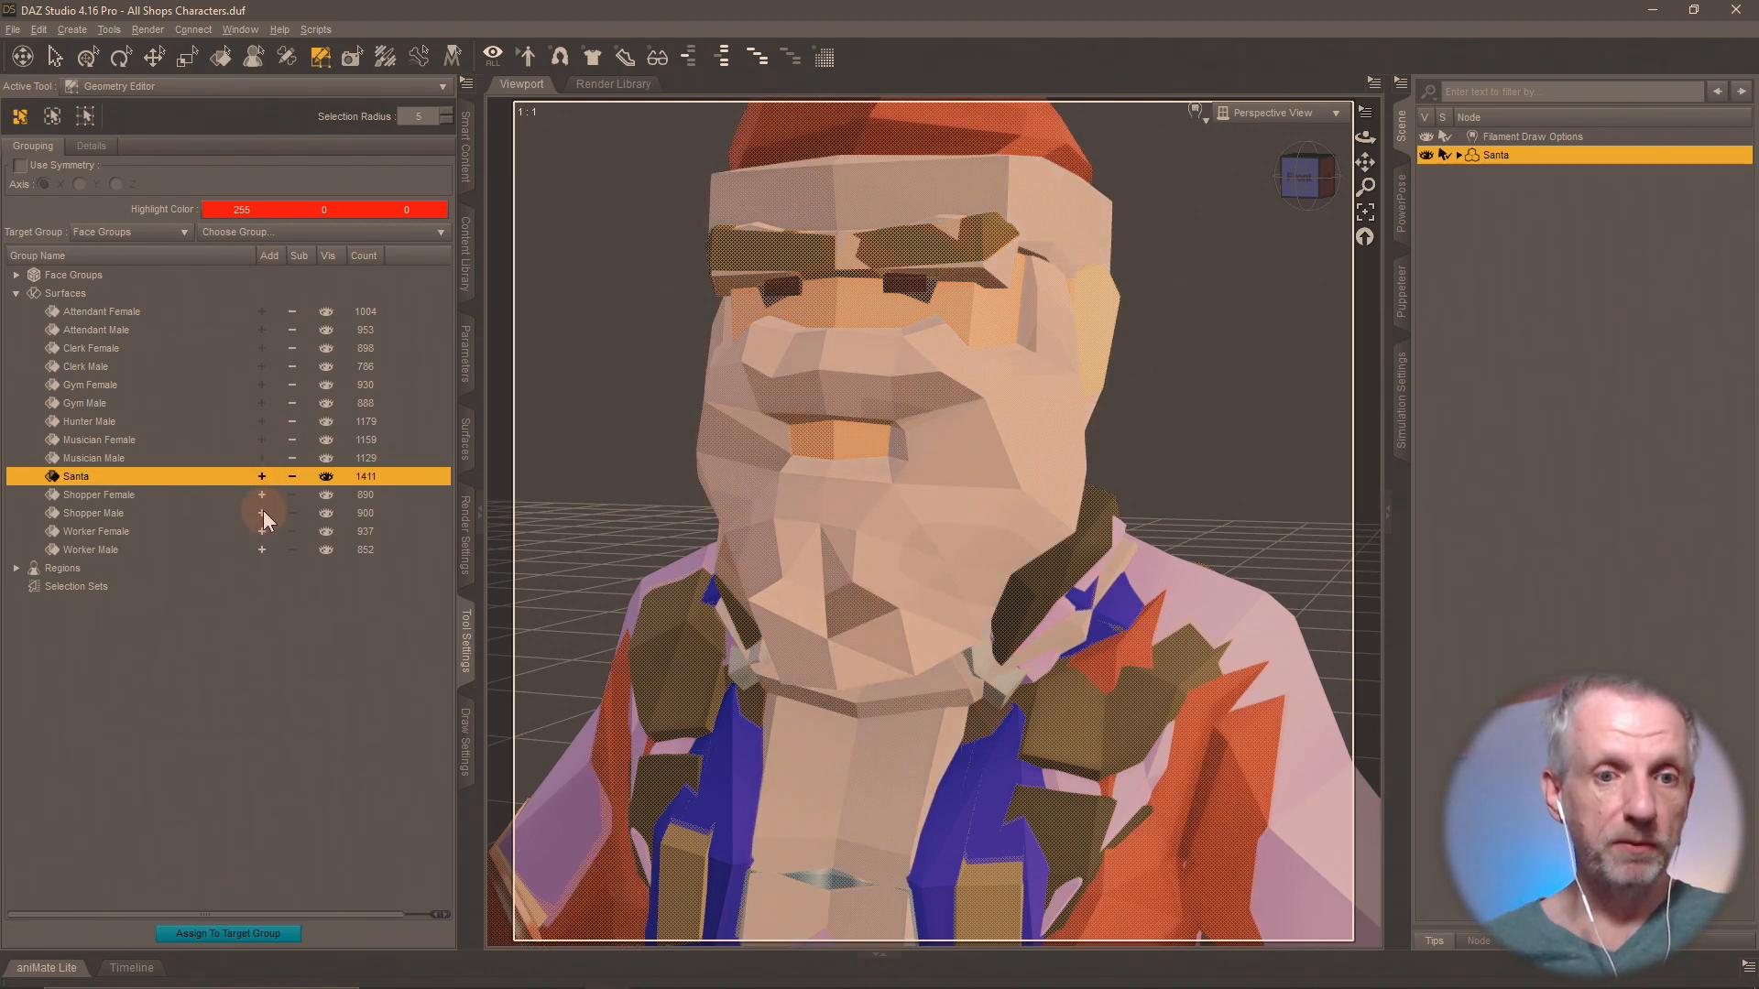
pyautogui.click(260, 513)
pyautogui.click(258, 532)
pyautogui.click(261, 549)
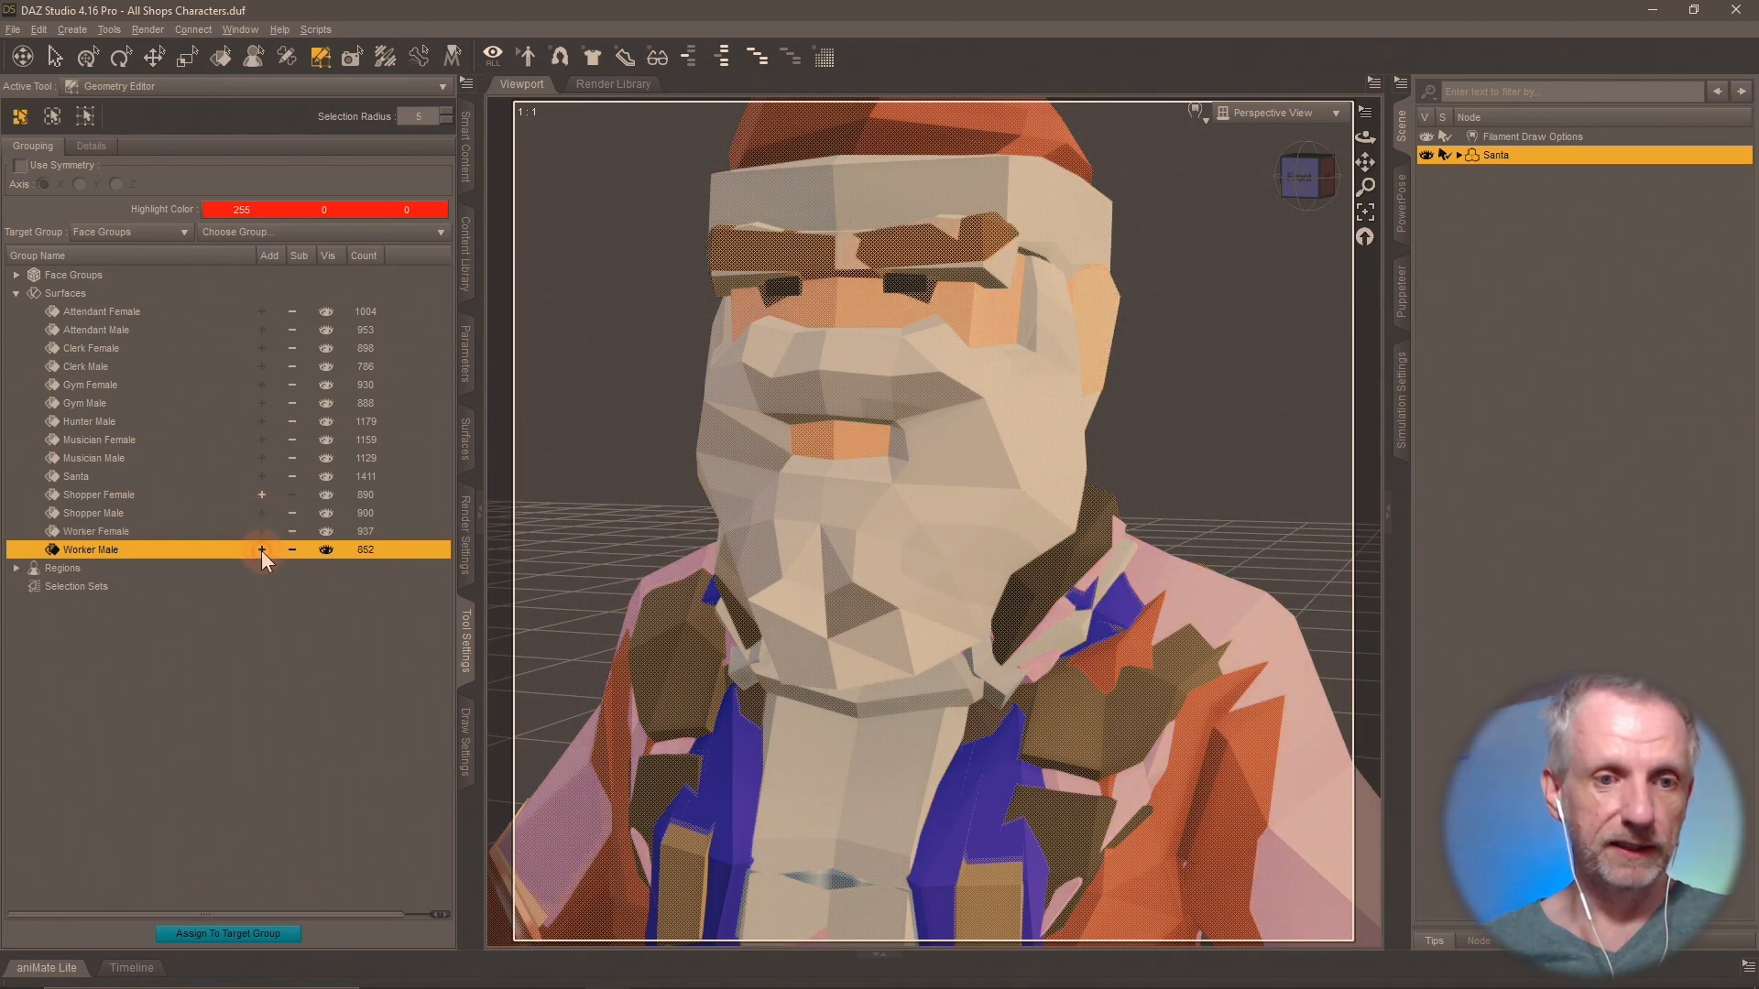
pyautogui.press('Delete')
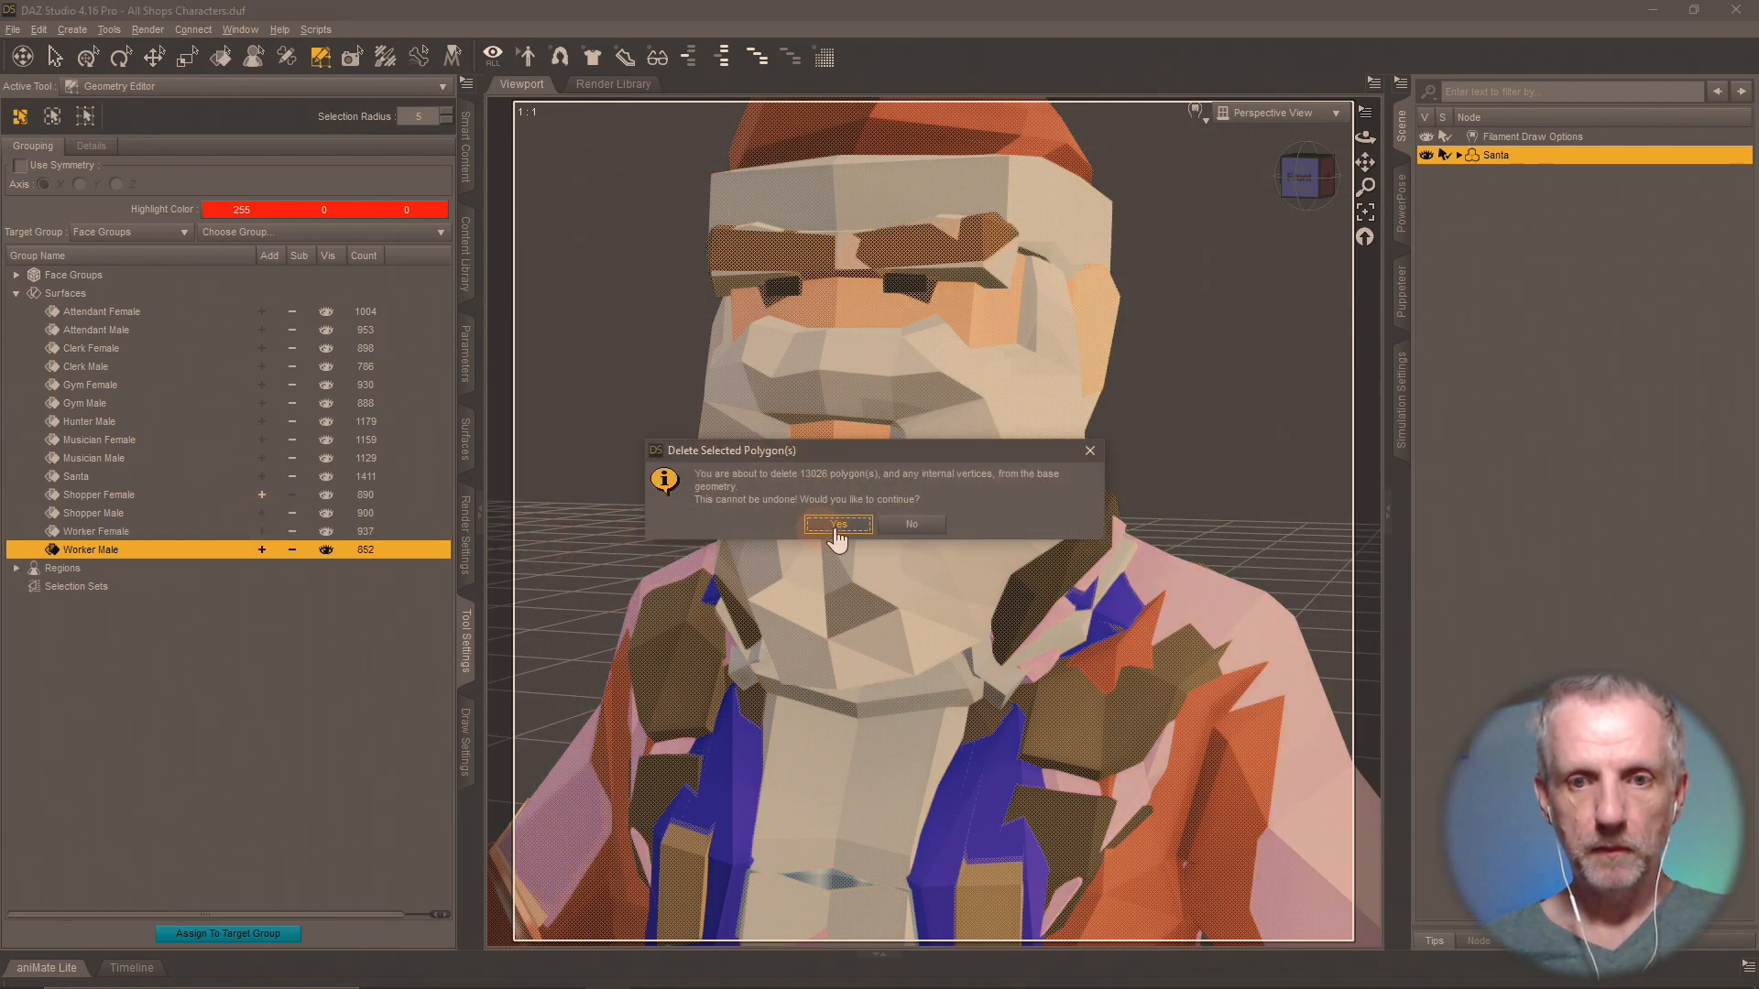
pyautogui.click(848, 519)
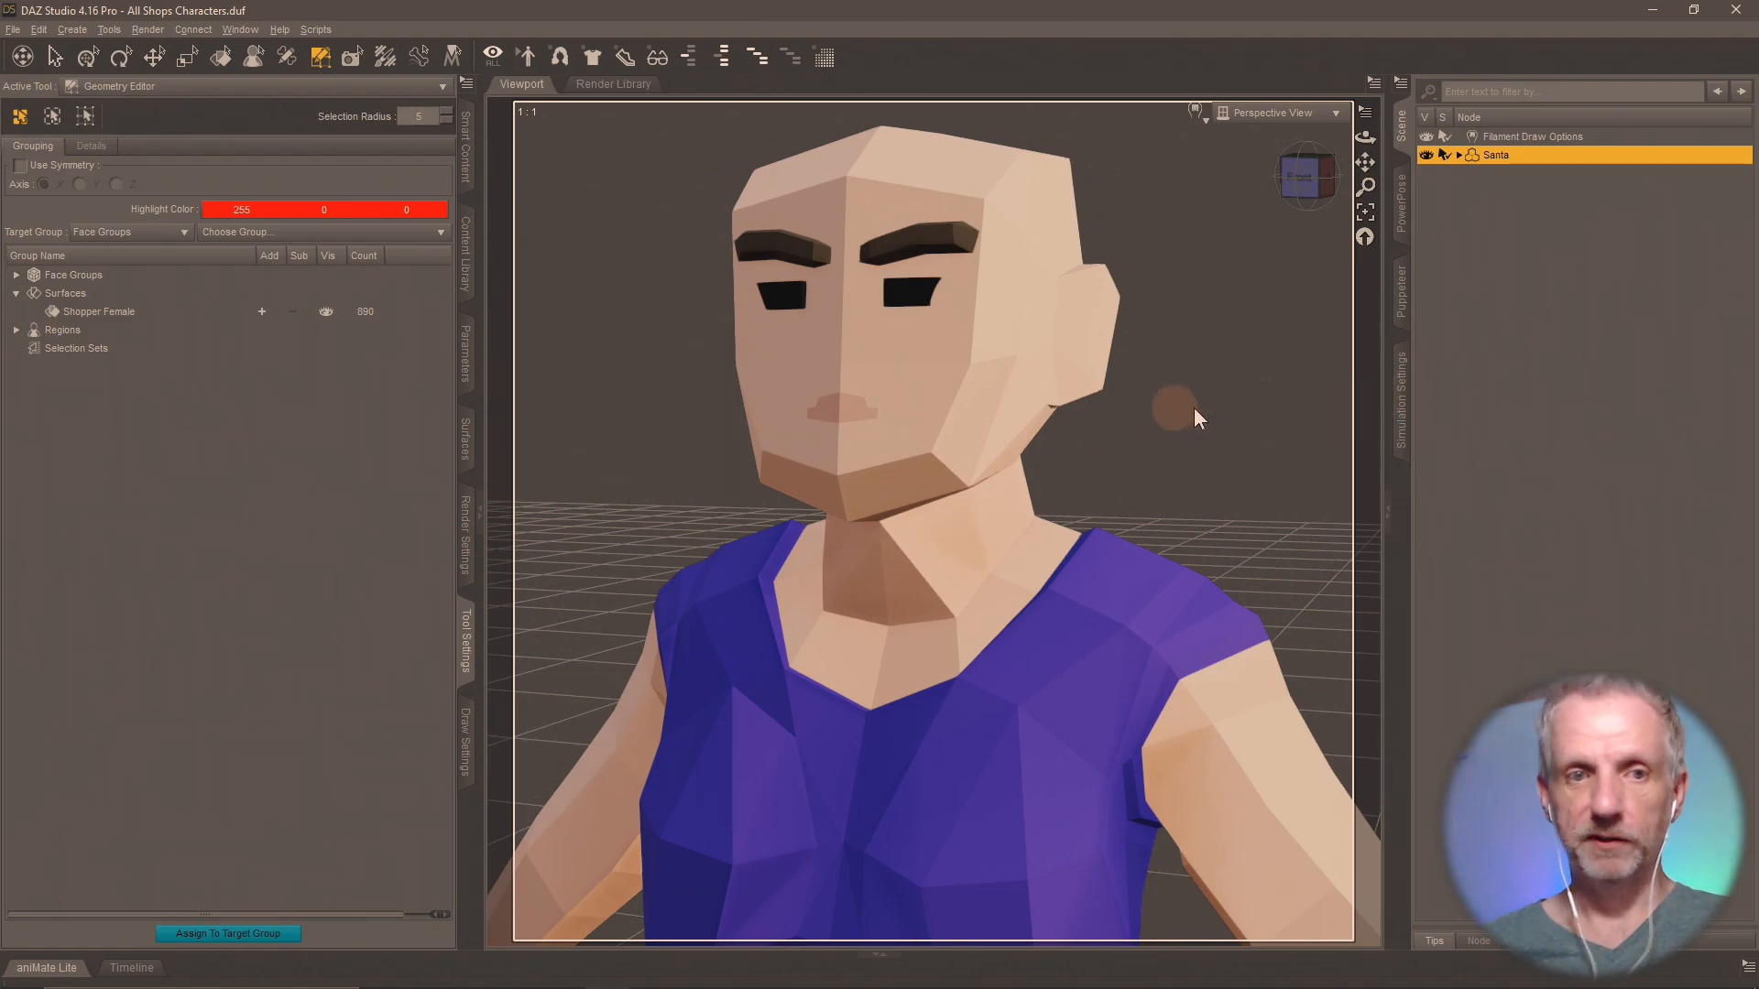
# Rename the Santa figure to Shopper Female.
pyautogui.press('F2')
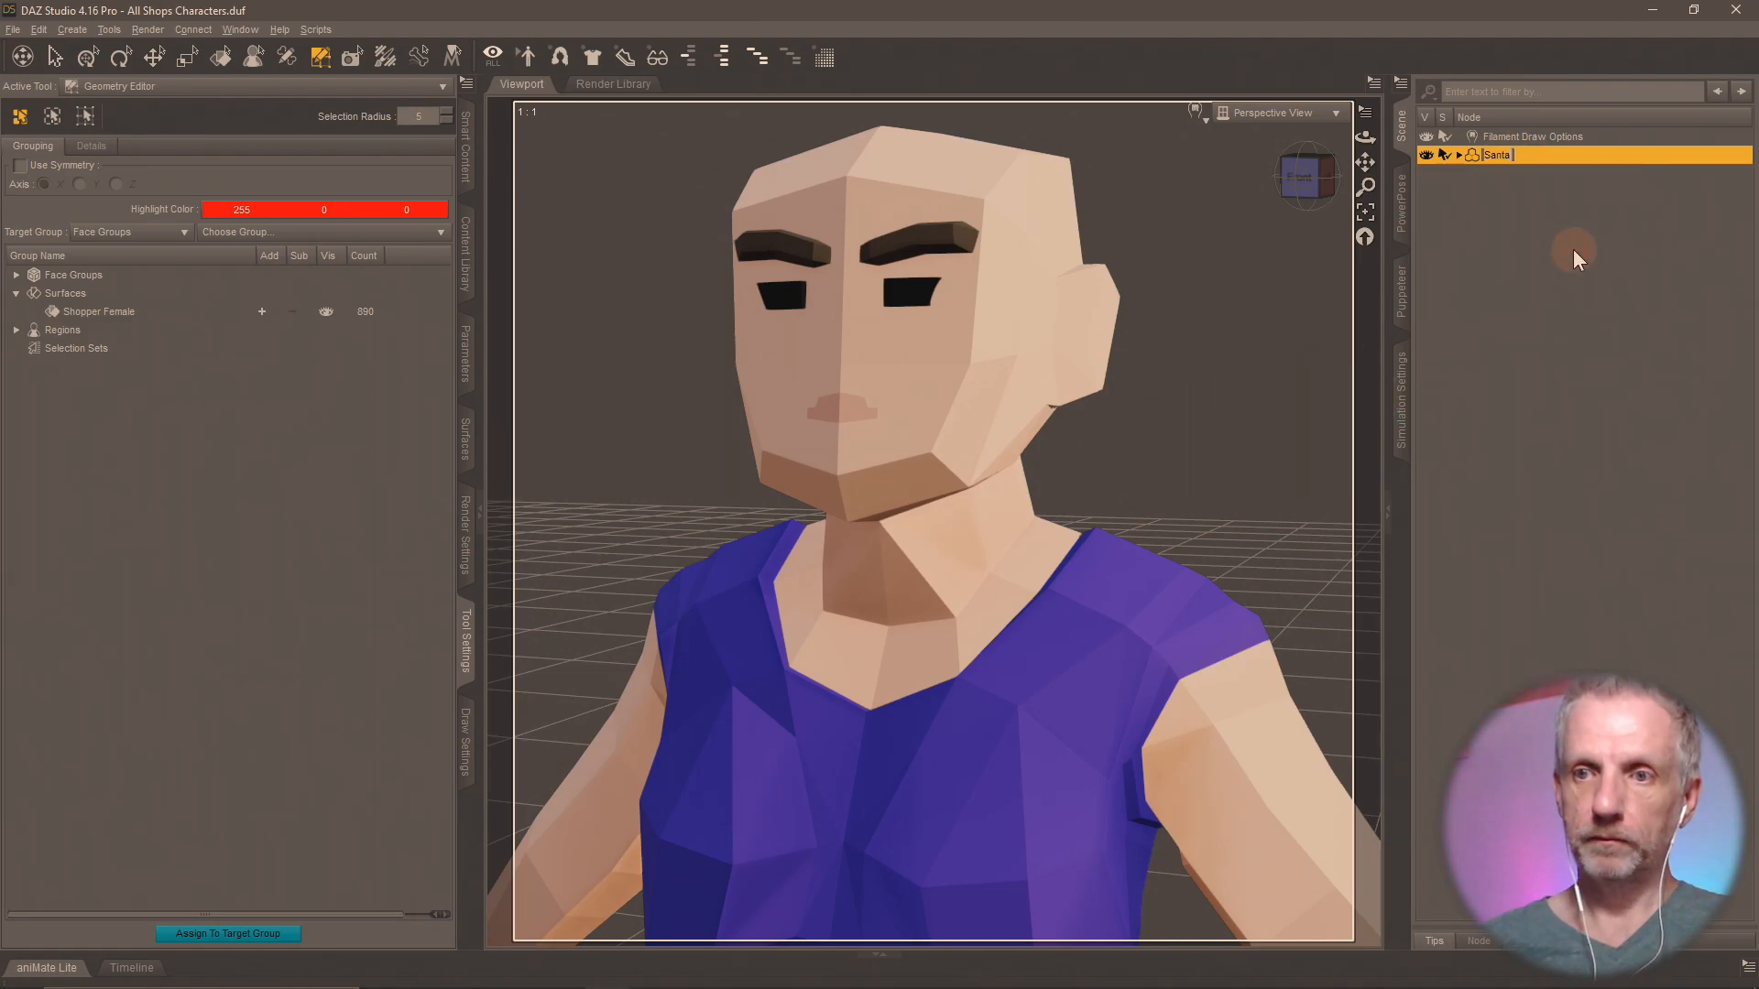
pyautogui.write('Shopper Female')
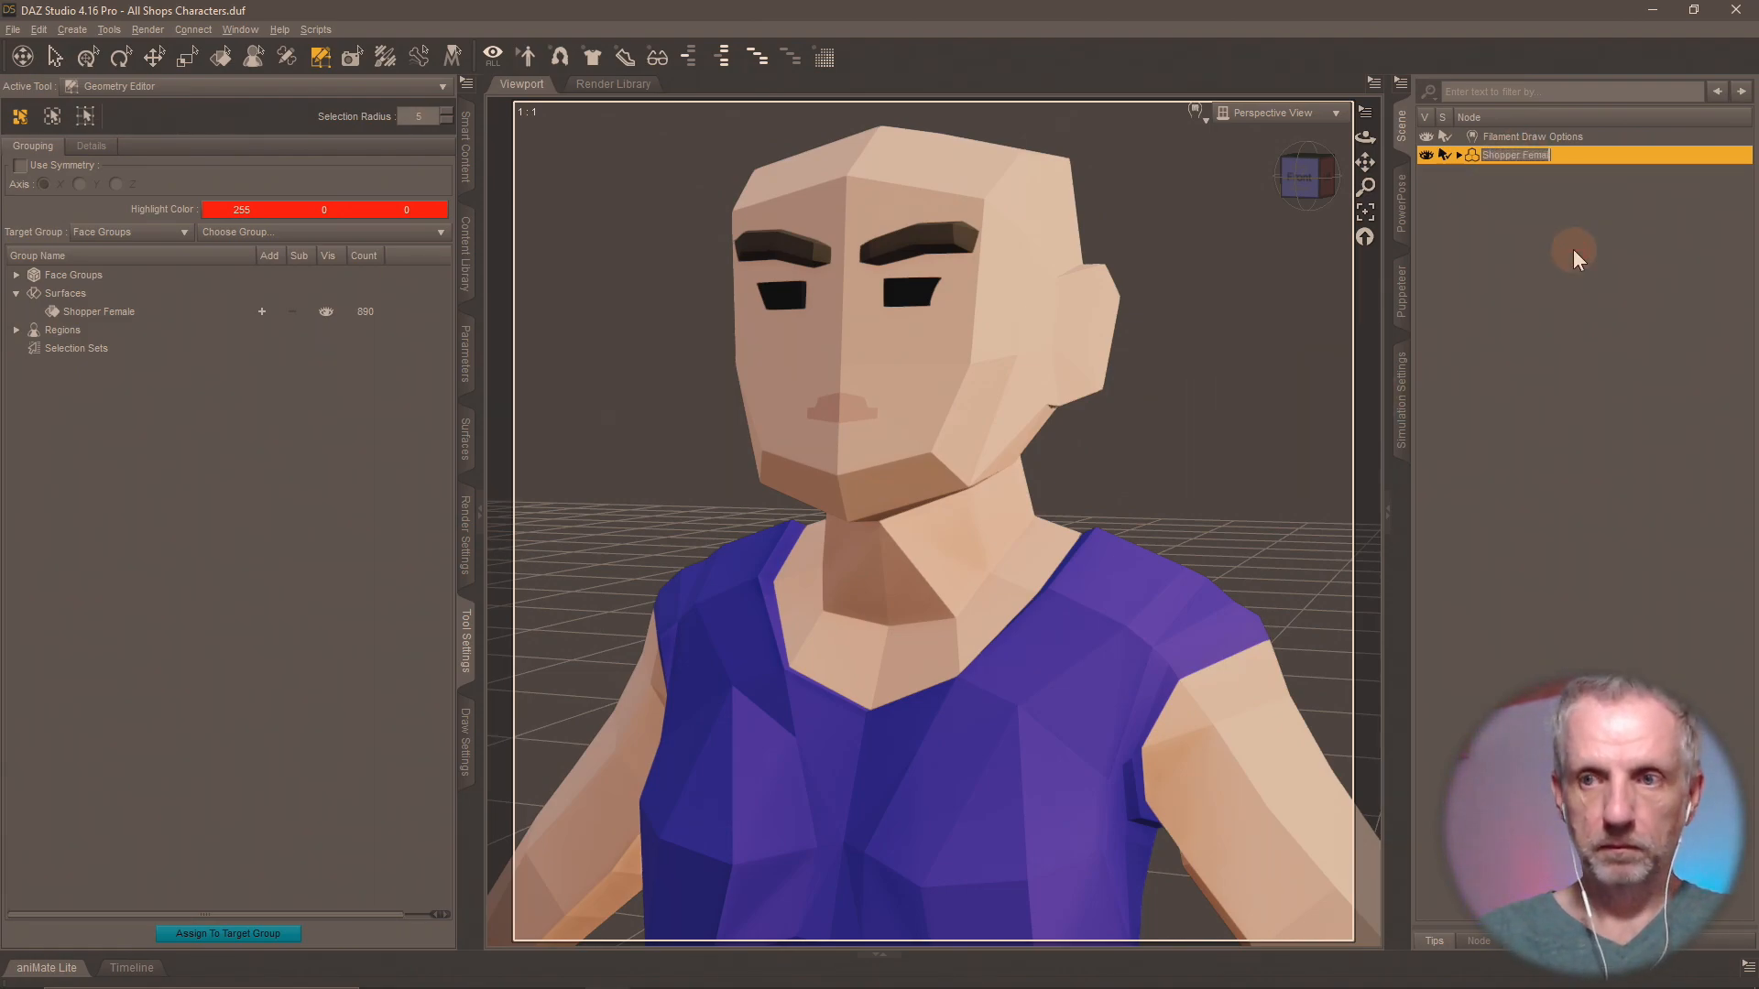
pyautogui.press('Return')
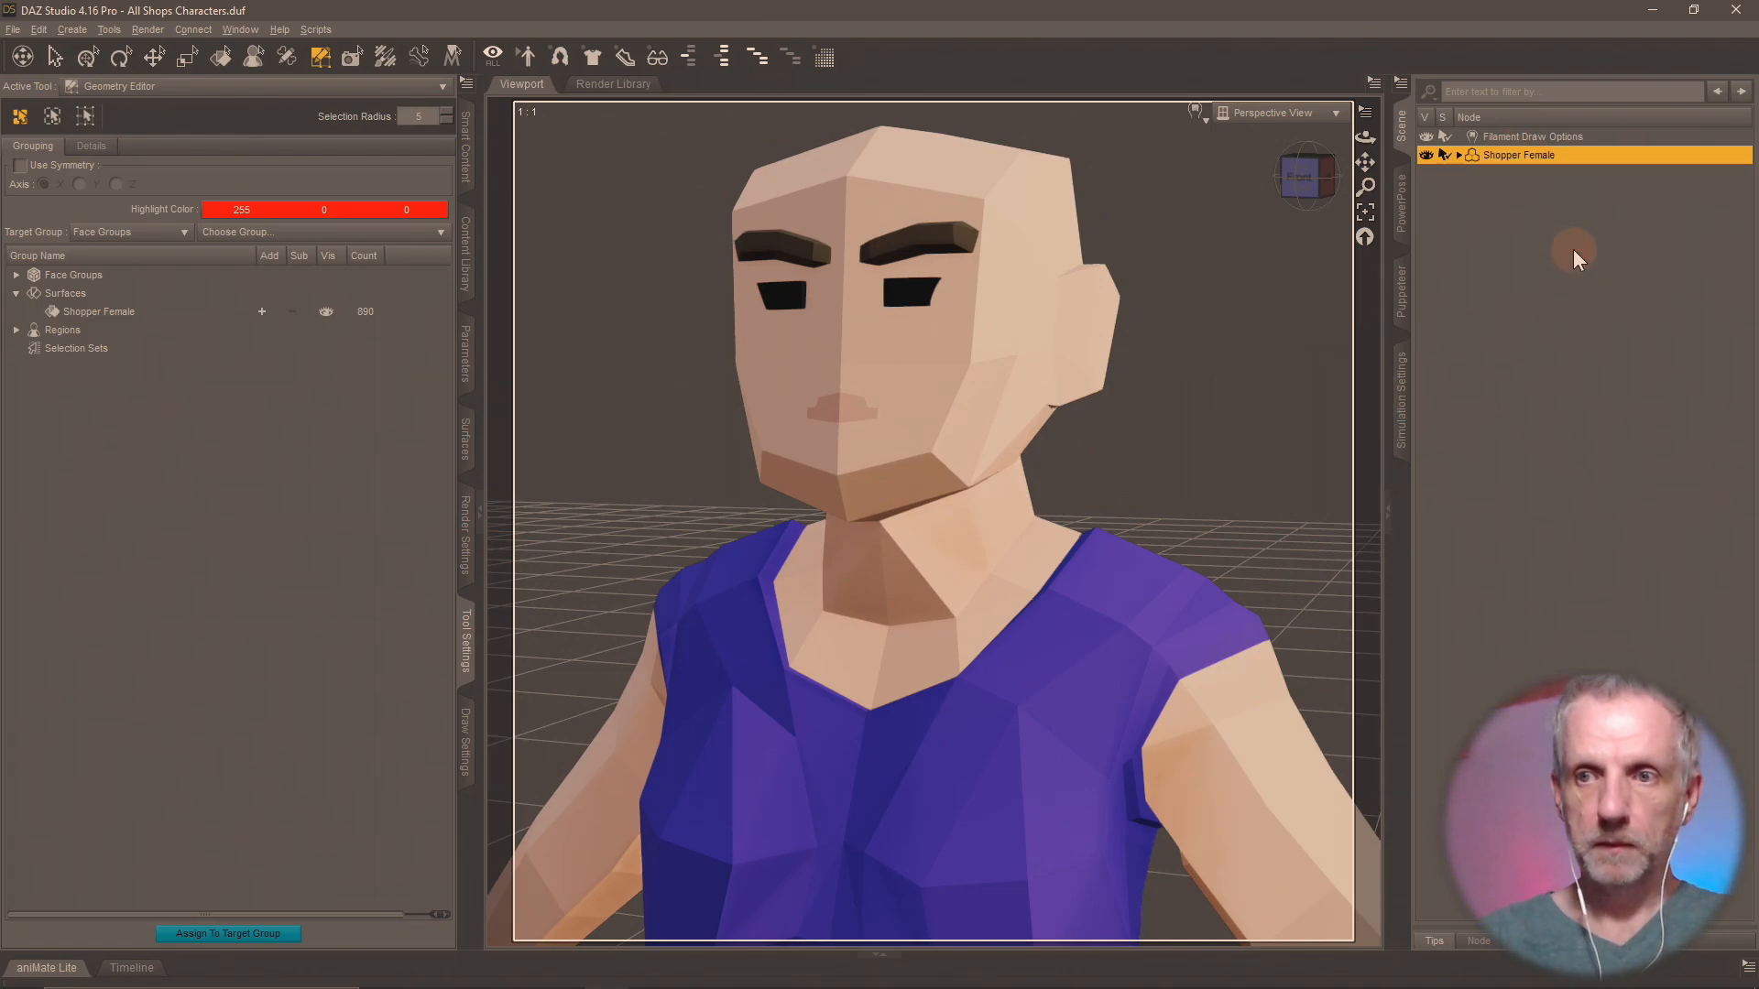
# Save the figure as a scene subset named Shopper Female in the Shops Pack folder.
pyautogui.click(465, 261)
pyautogui.click(182, 913)
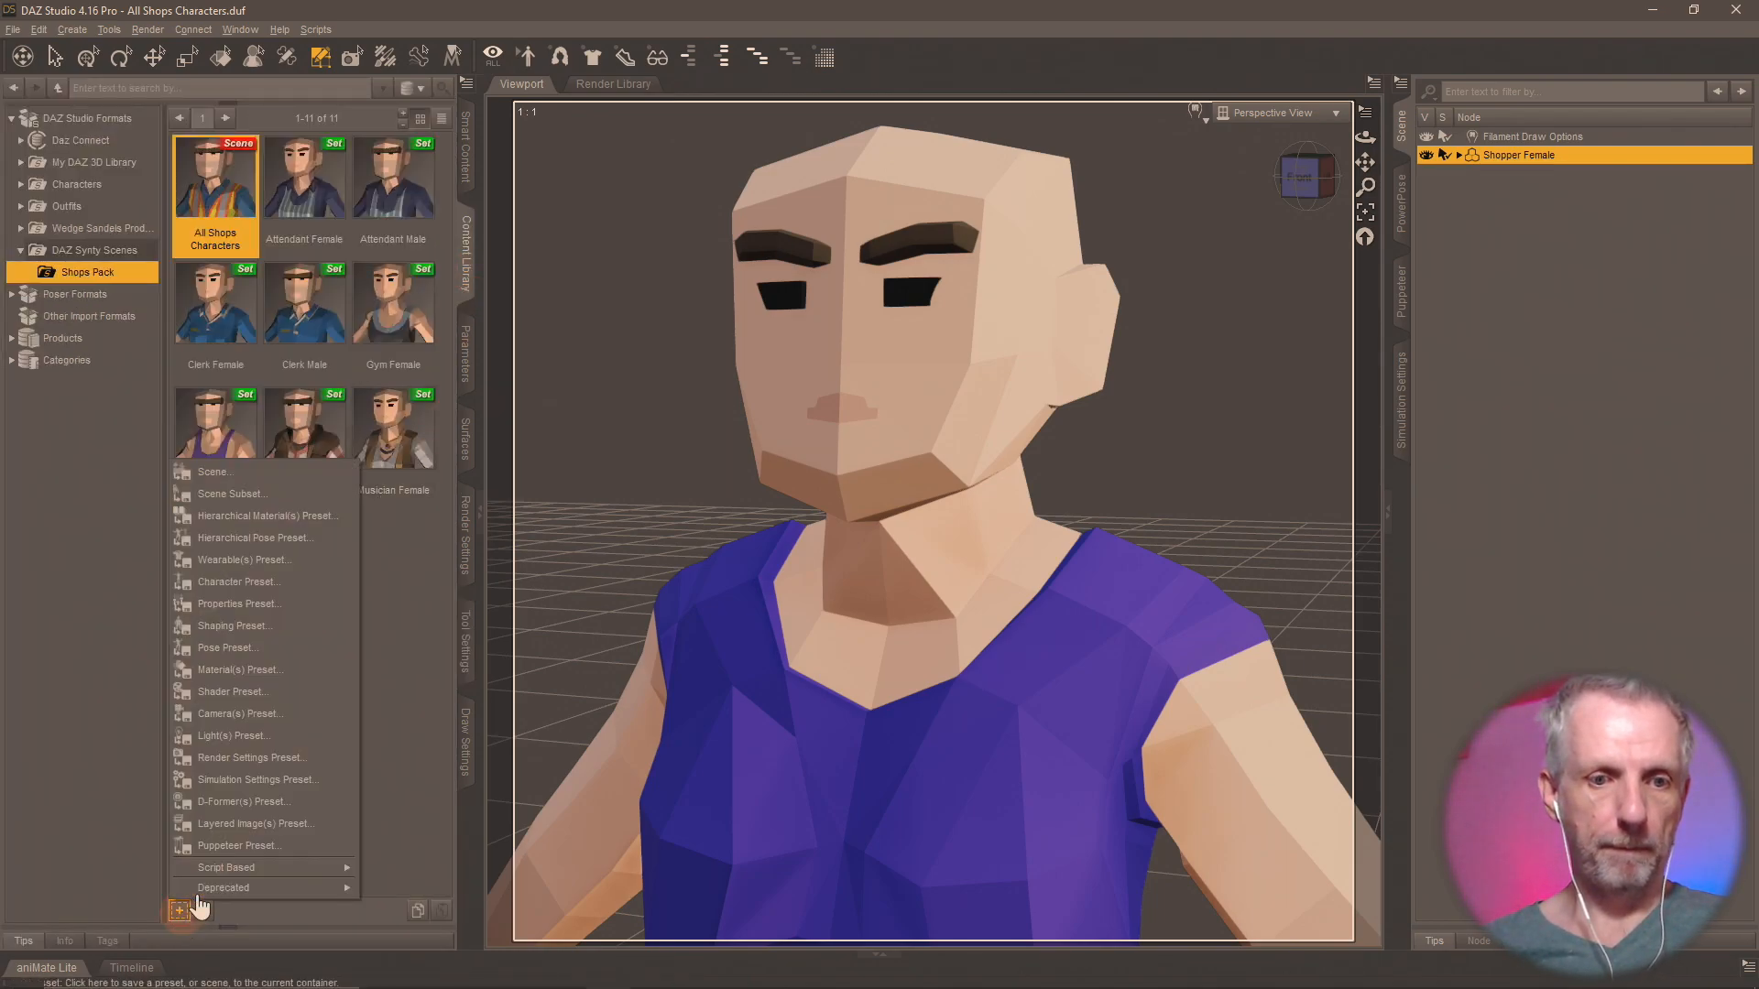
pyautogui.click(247, 492)
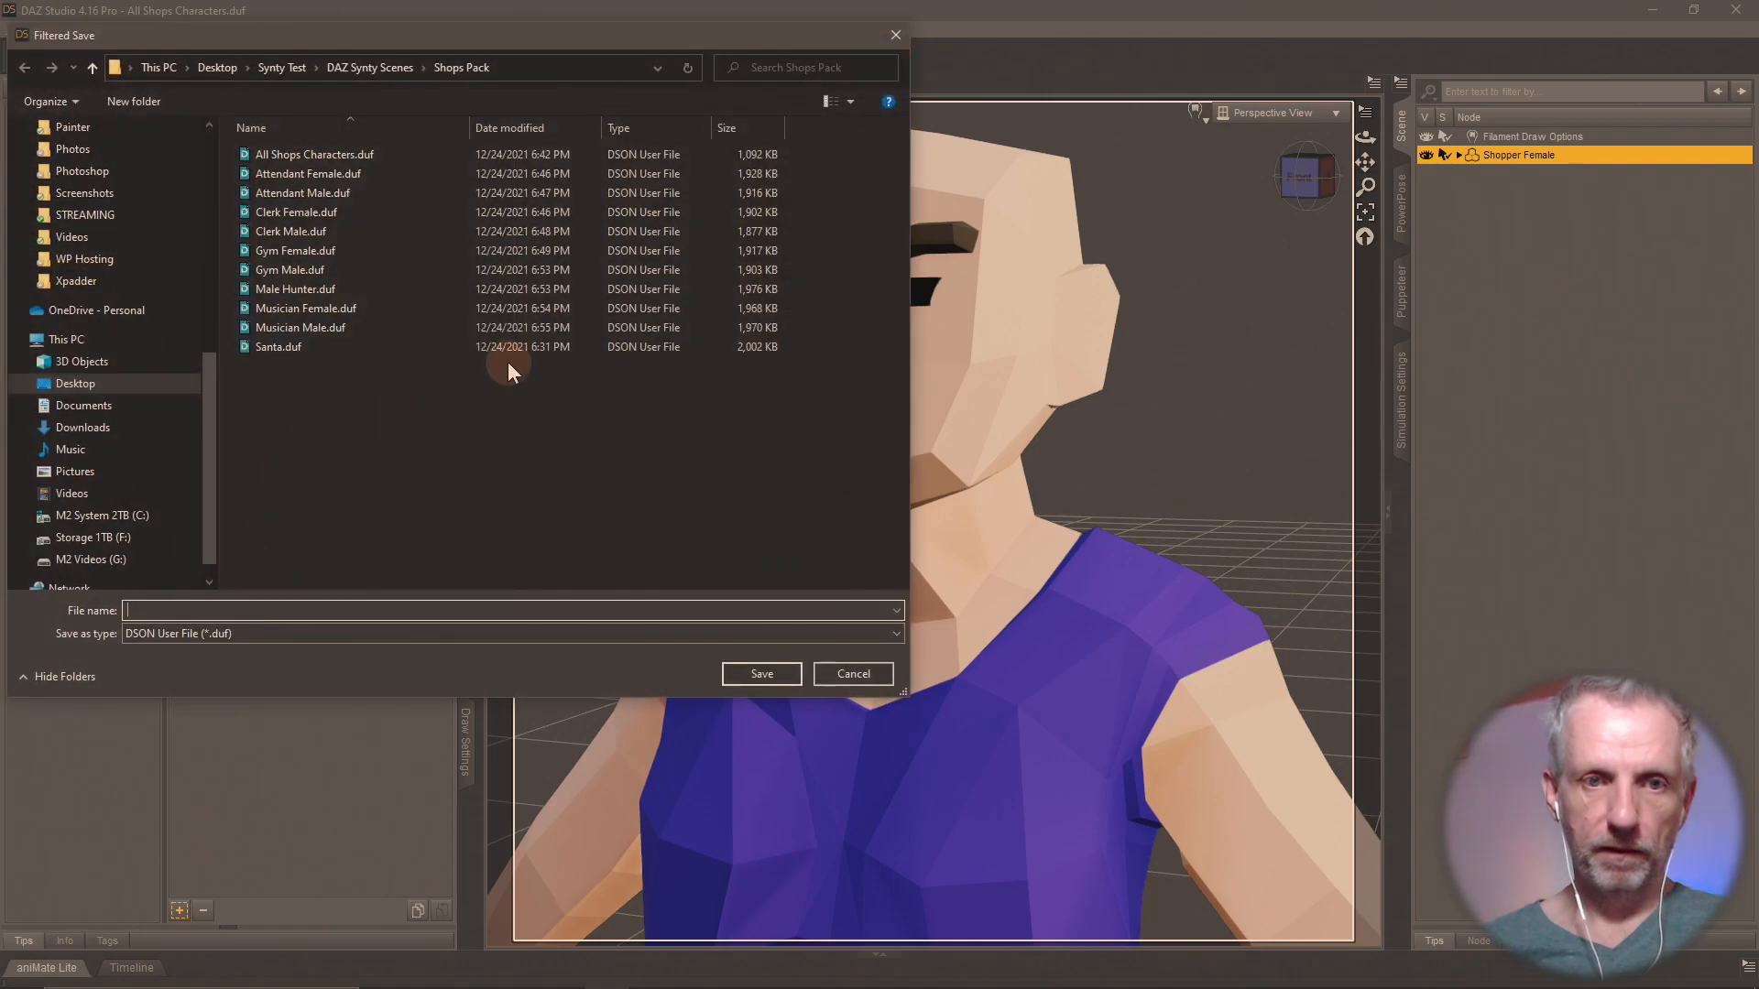
pyautogui.write('Shopper ')
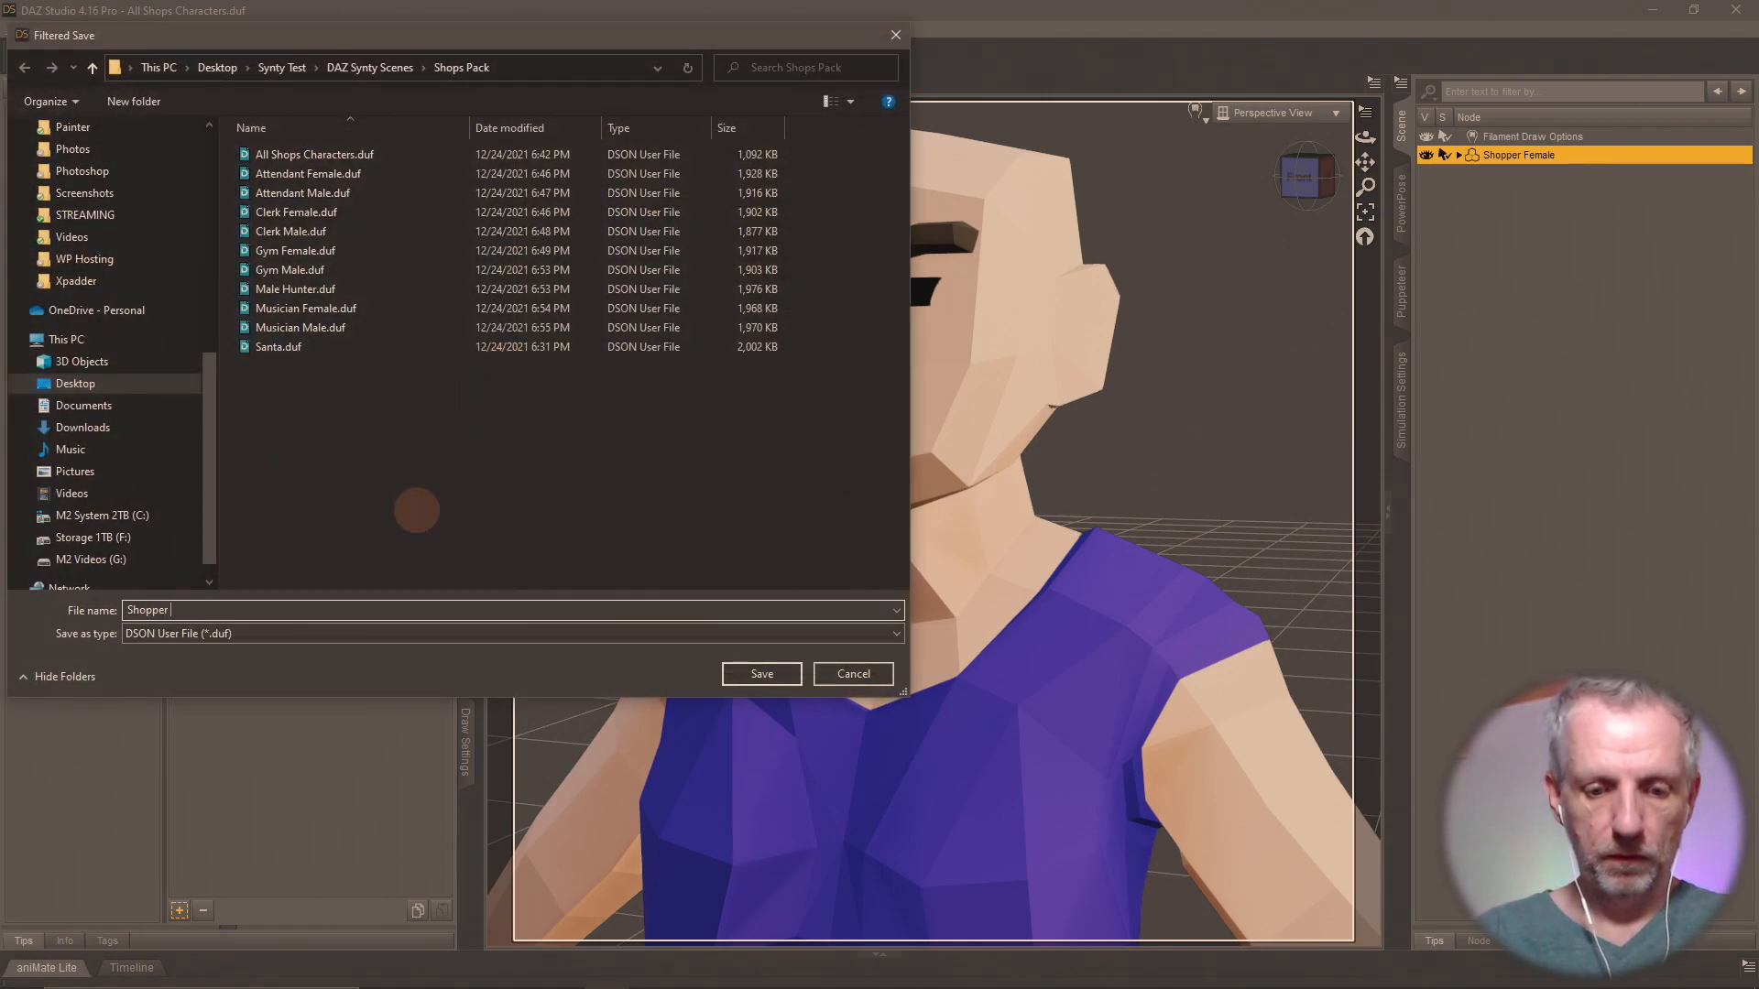
pyautogui.write('Female')
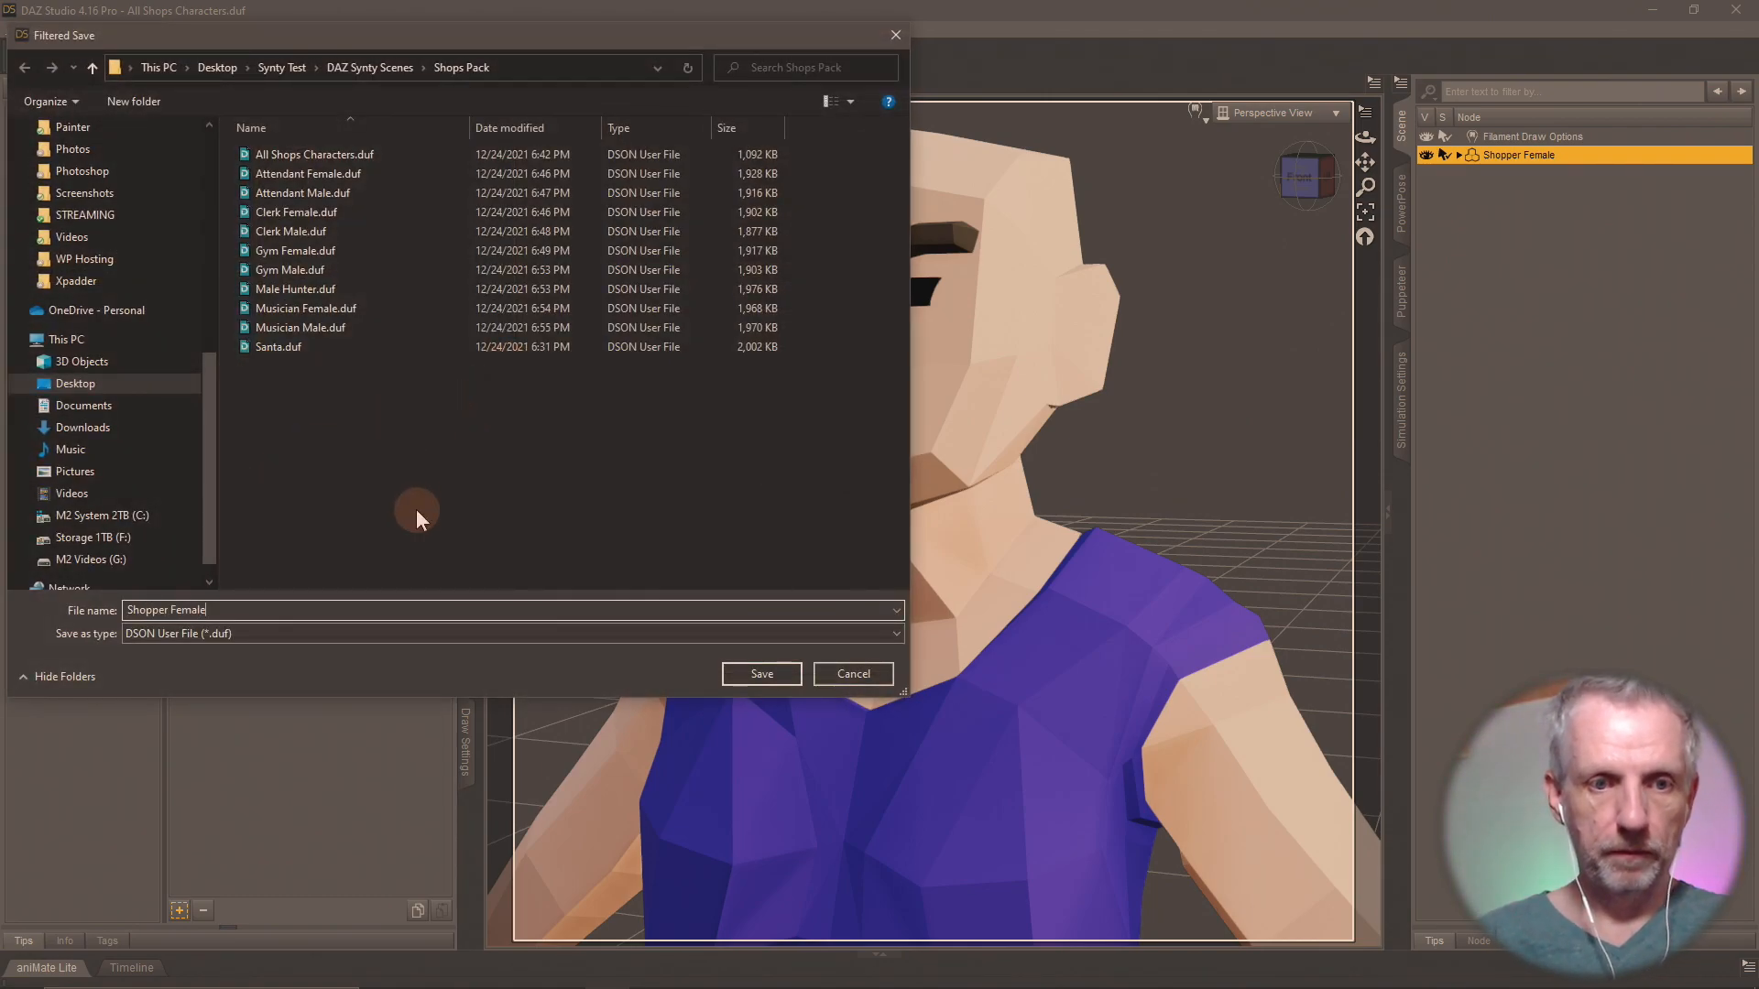
pyautogui.click(762, 674)
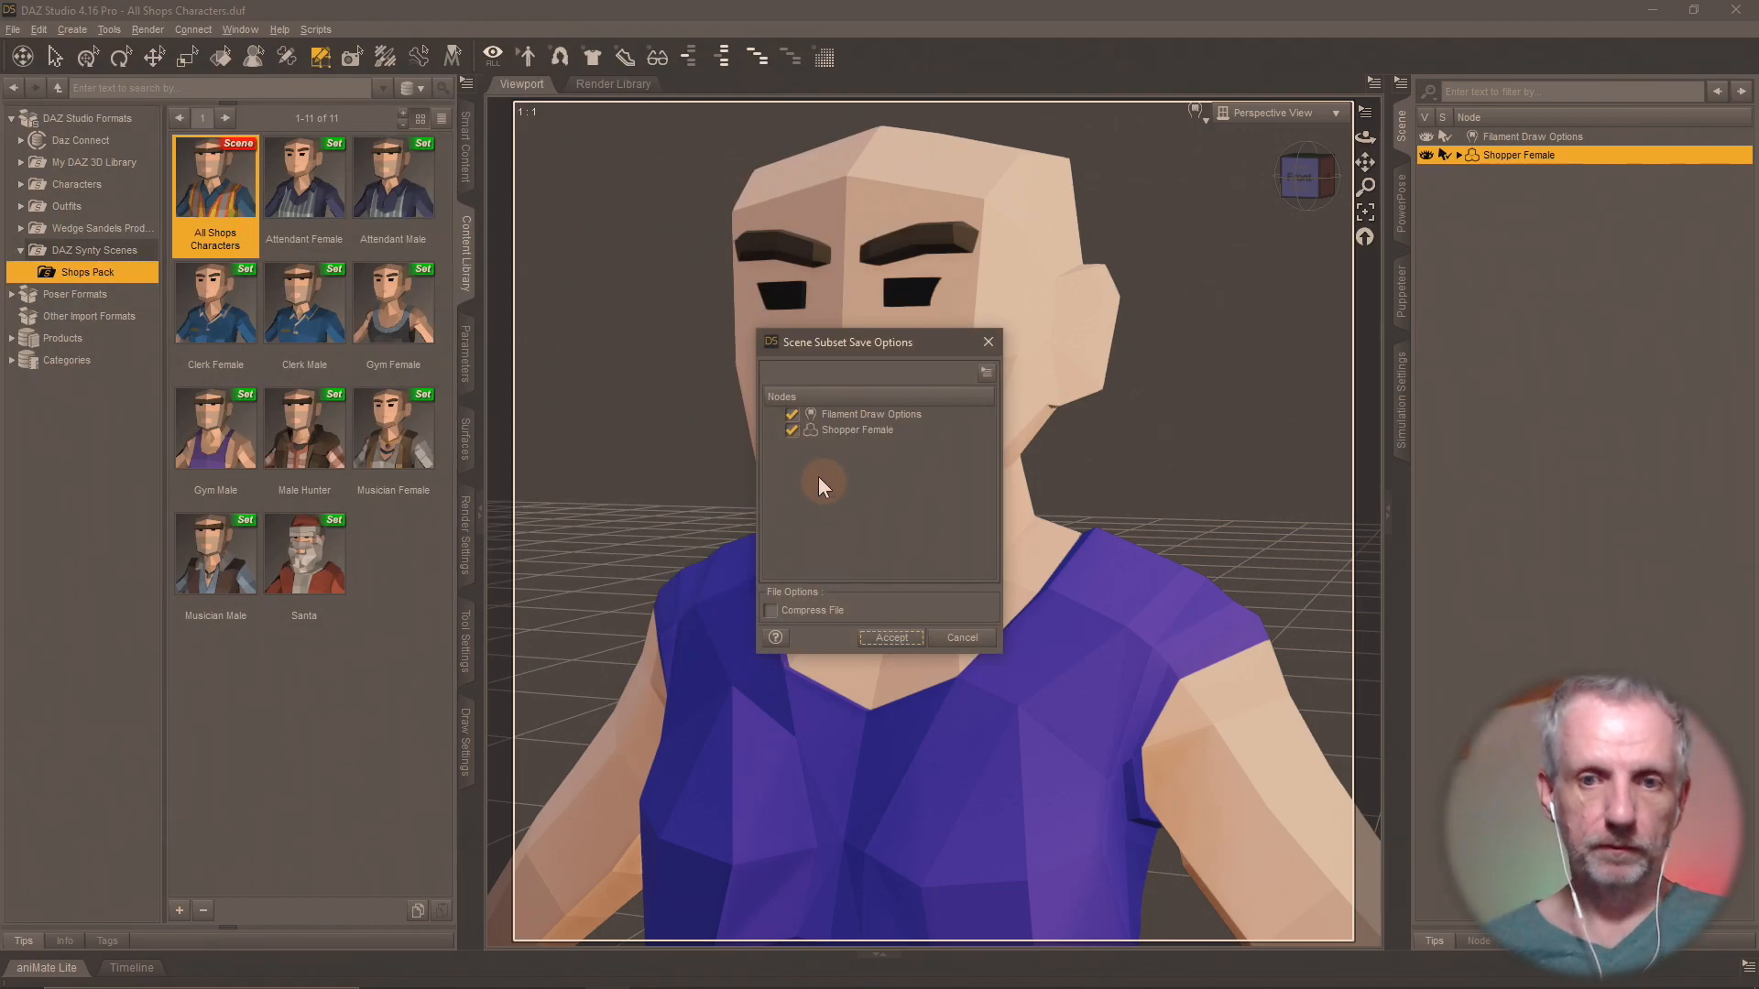
pyautogui.click(891, 637)
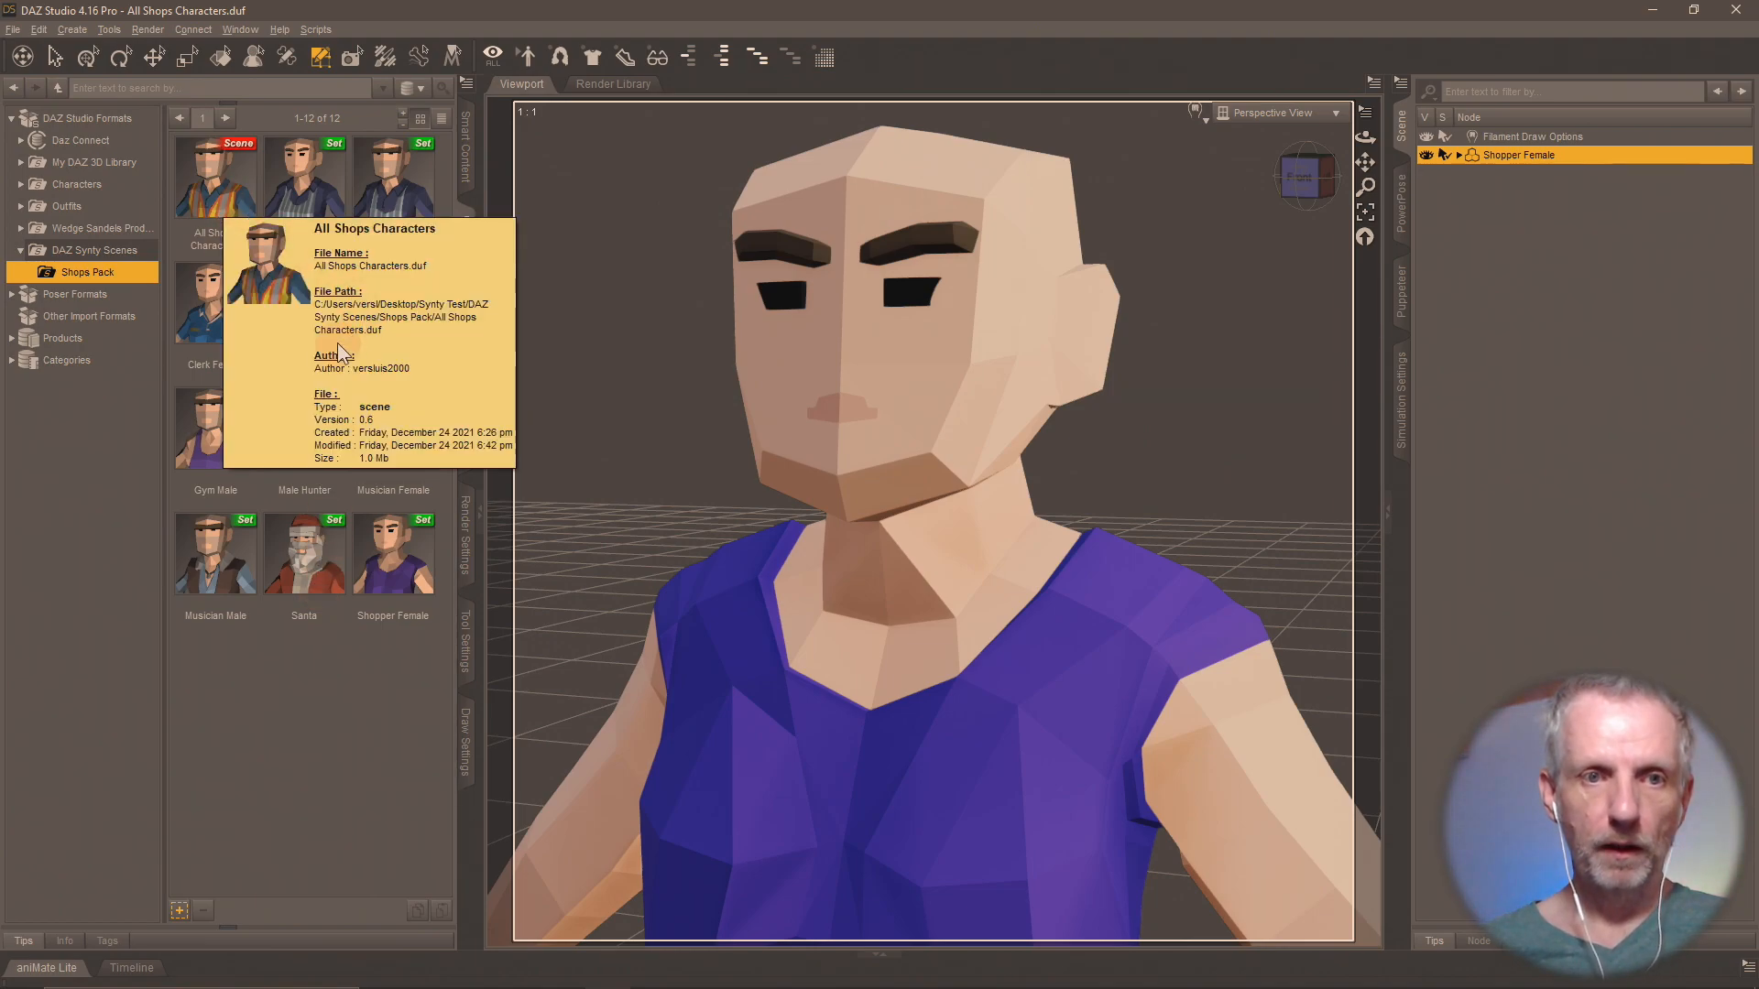
# Reload the All Shops Characters scene without saving the changes made to isolate Shopper Female.
pyautogui.doubleClick(243, 223)
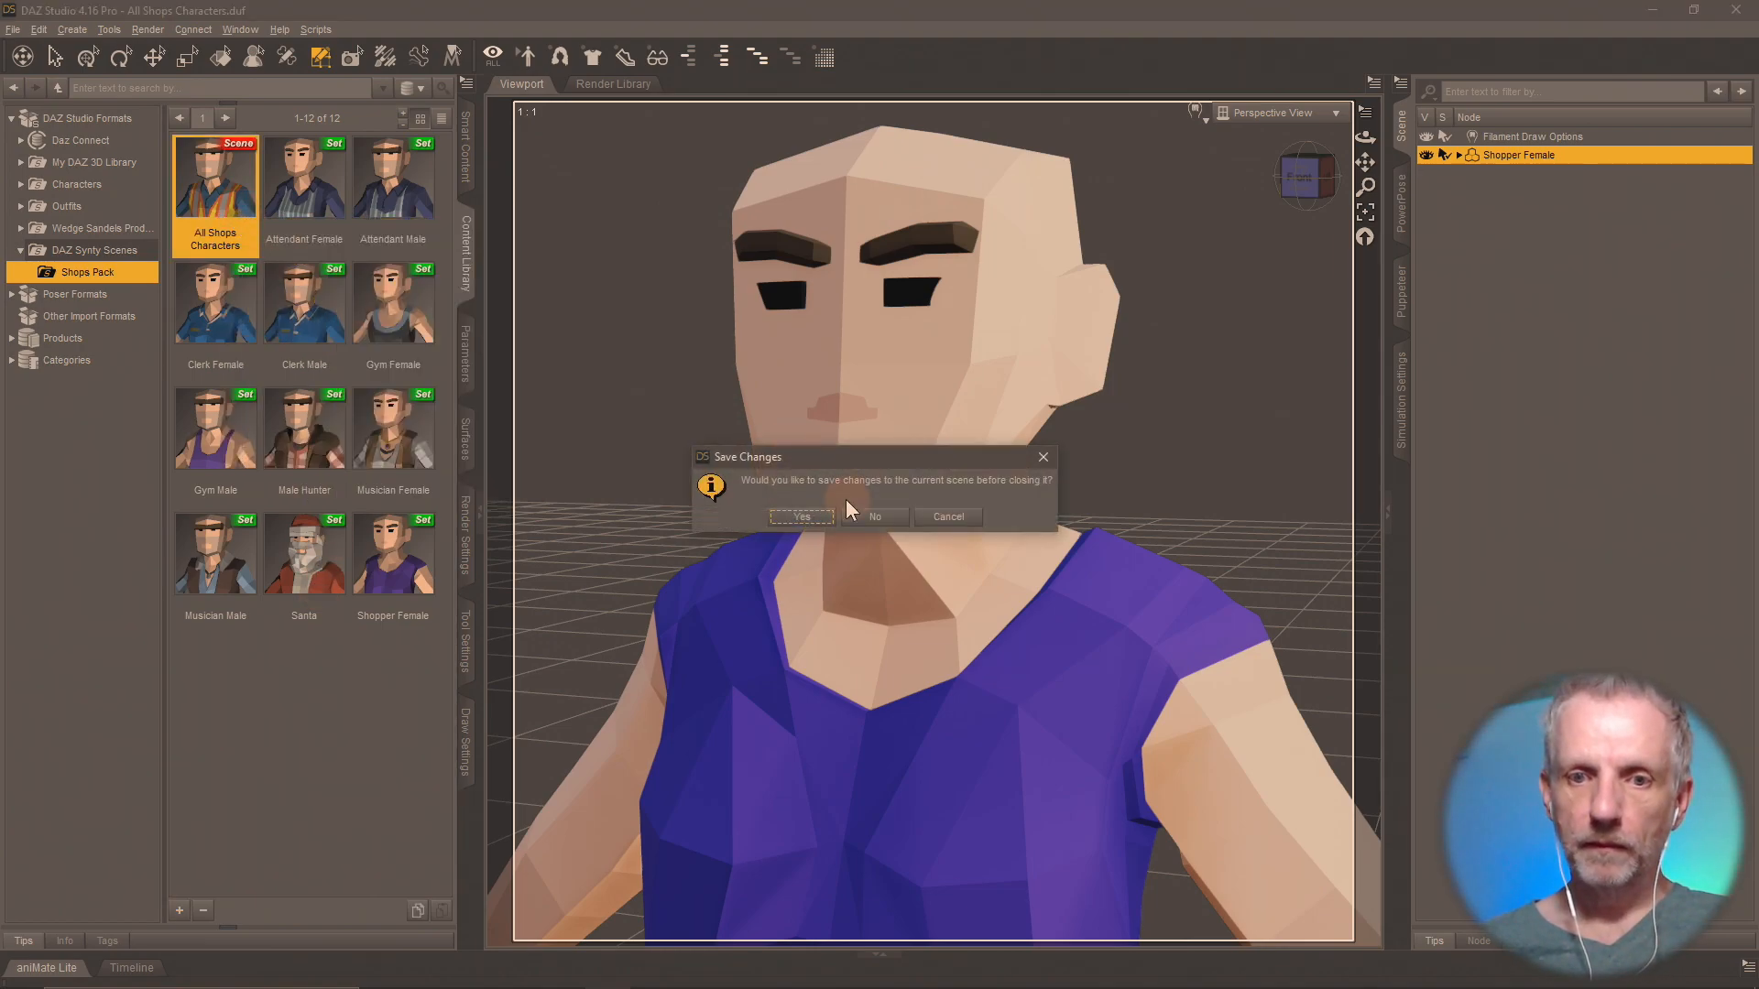
pyautogui.click(876, 518)
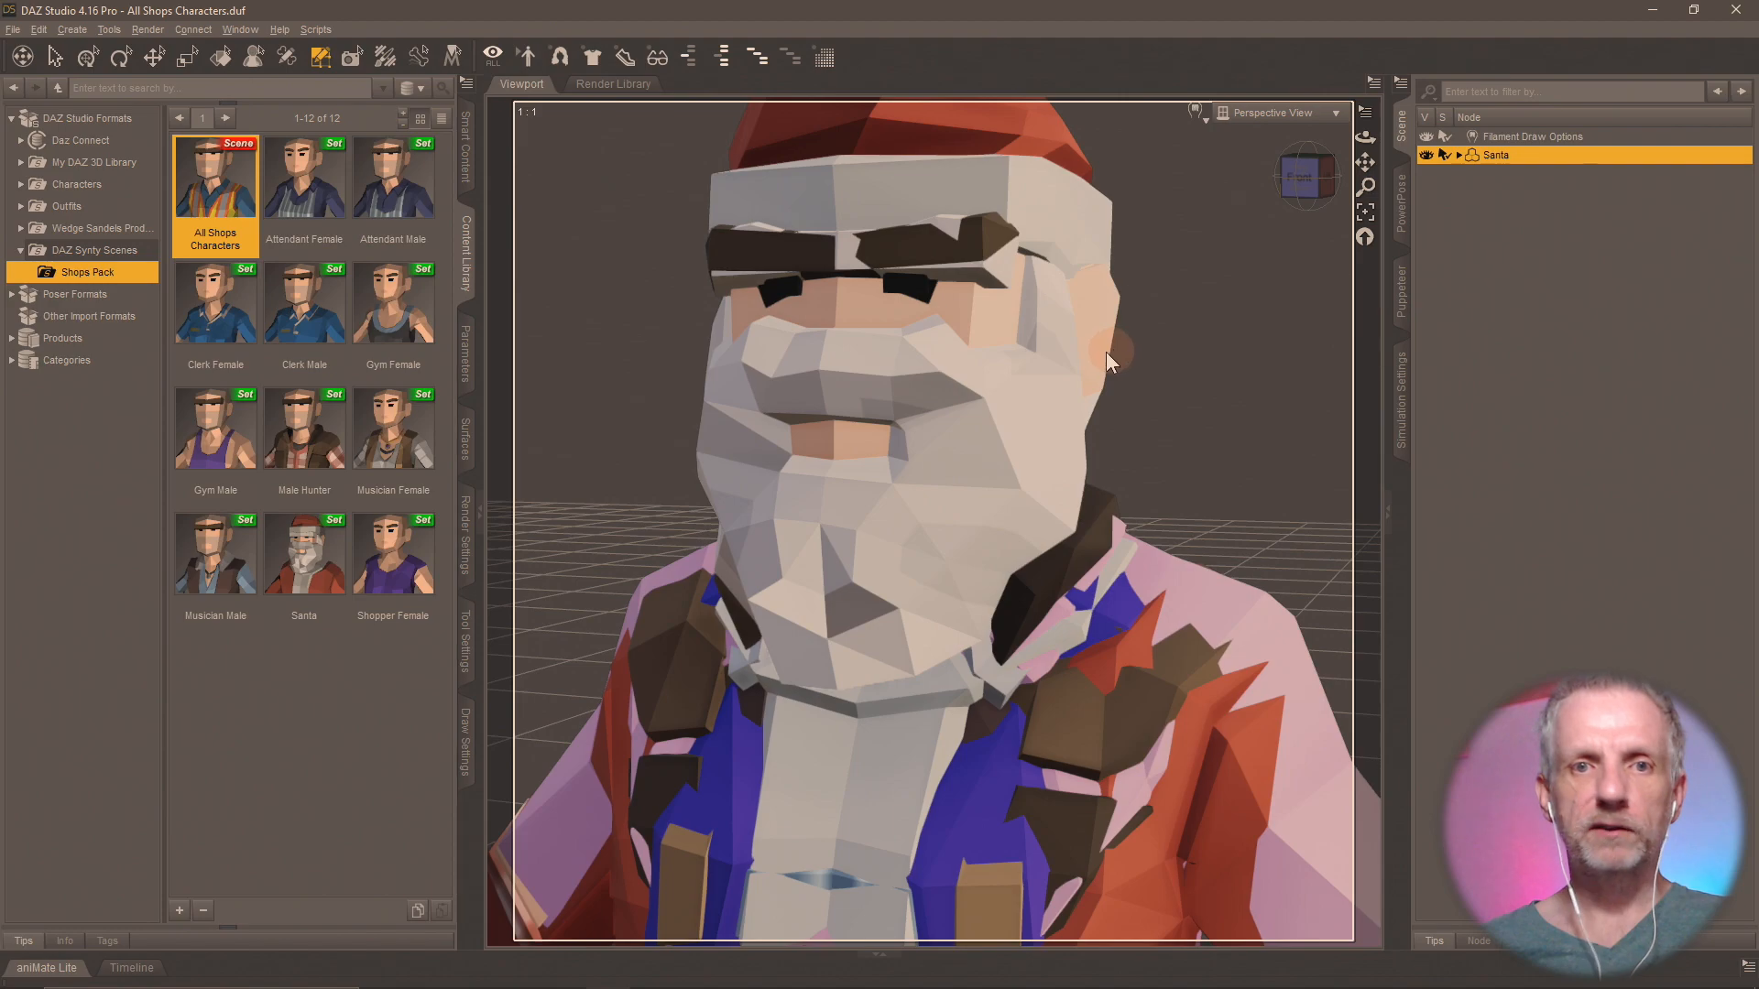
# Add a hidden camera copied from the active perspective view and save the All Shops Characters scene.
pyautogui.click(73, 28)
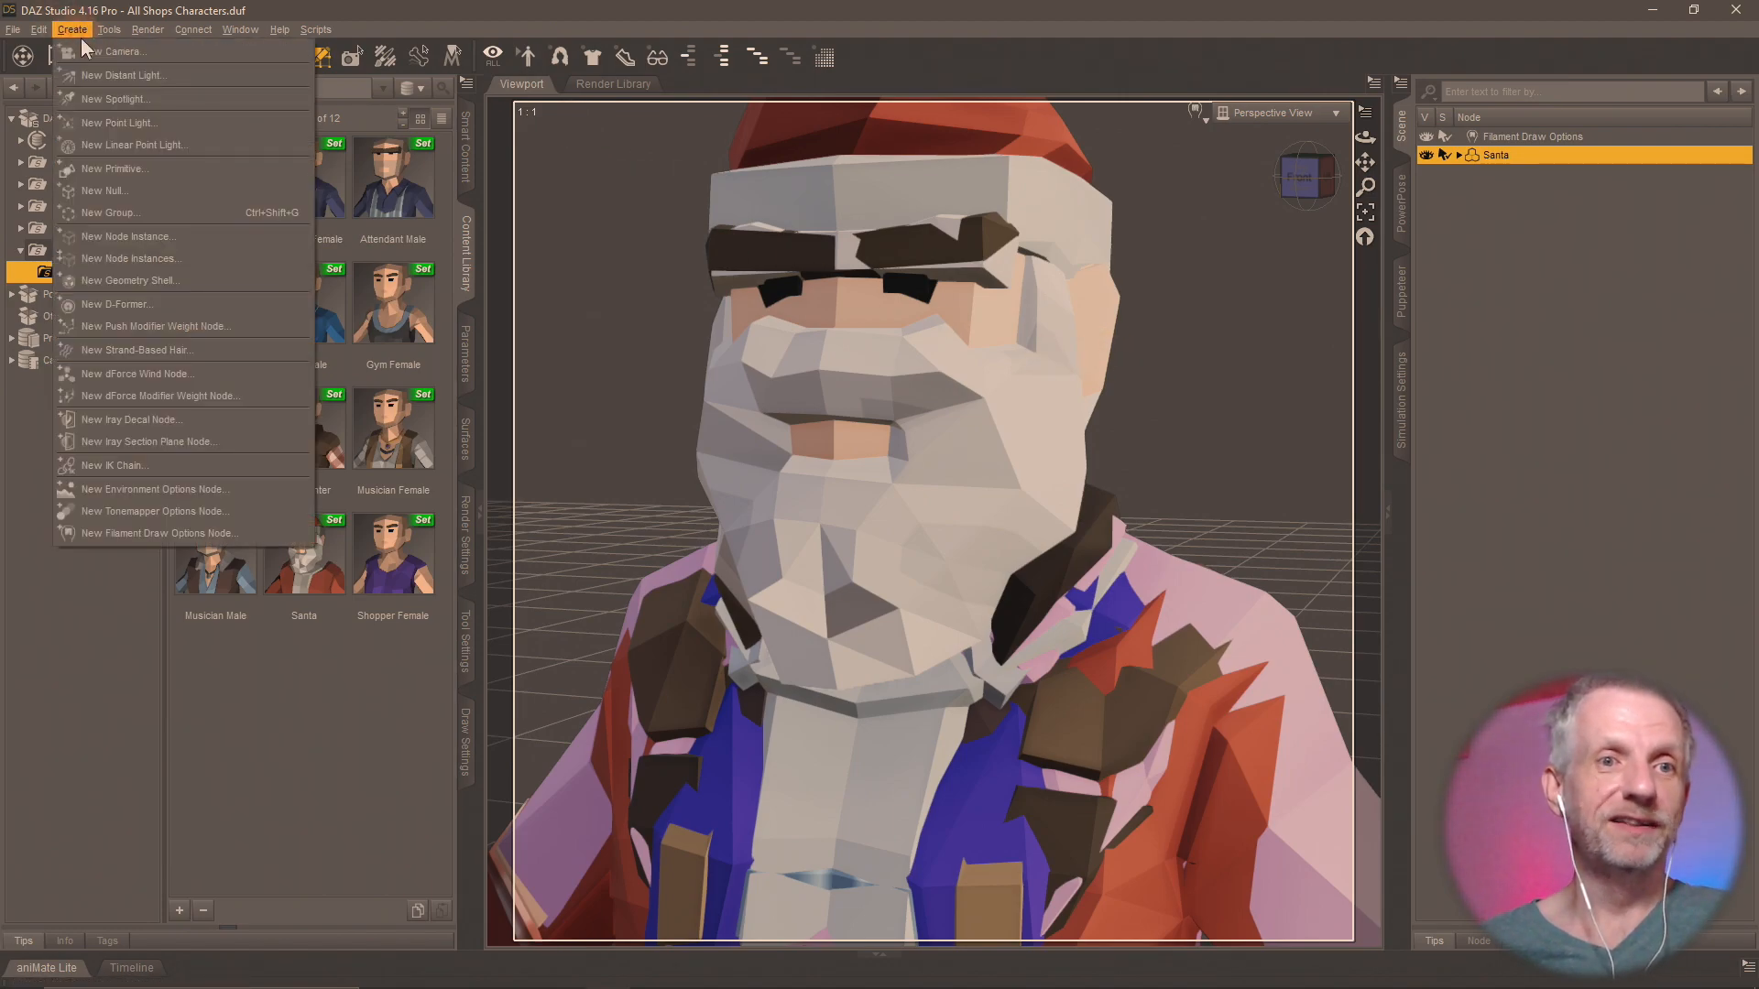
pyautogui.click(97, 52)
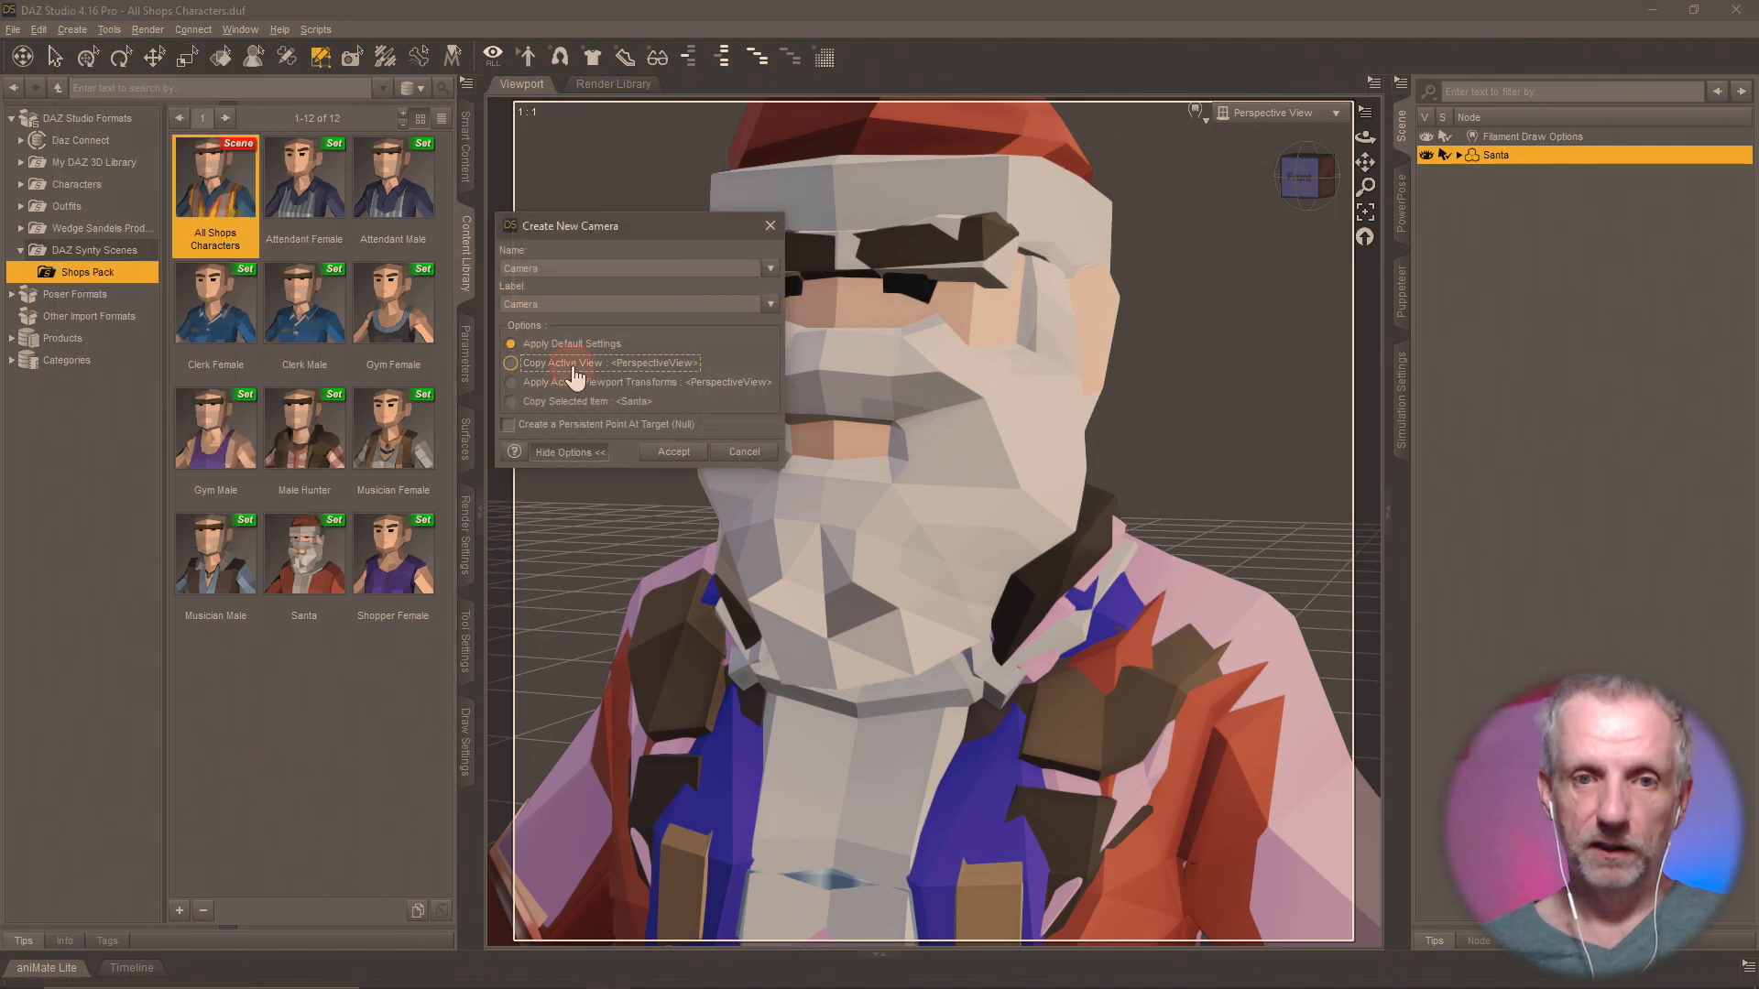
pyautogui.click(673, 451)
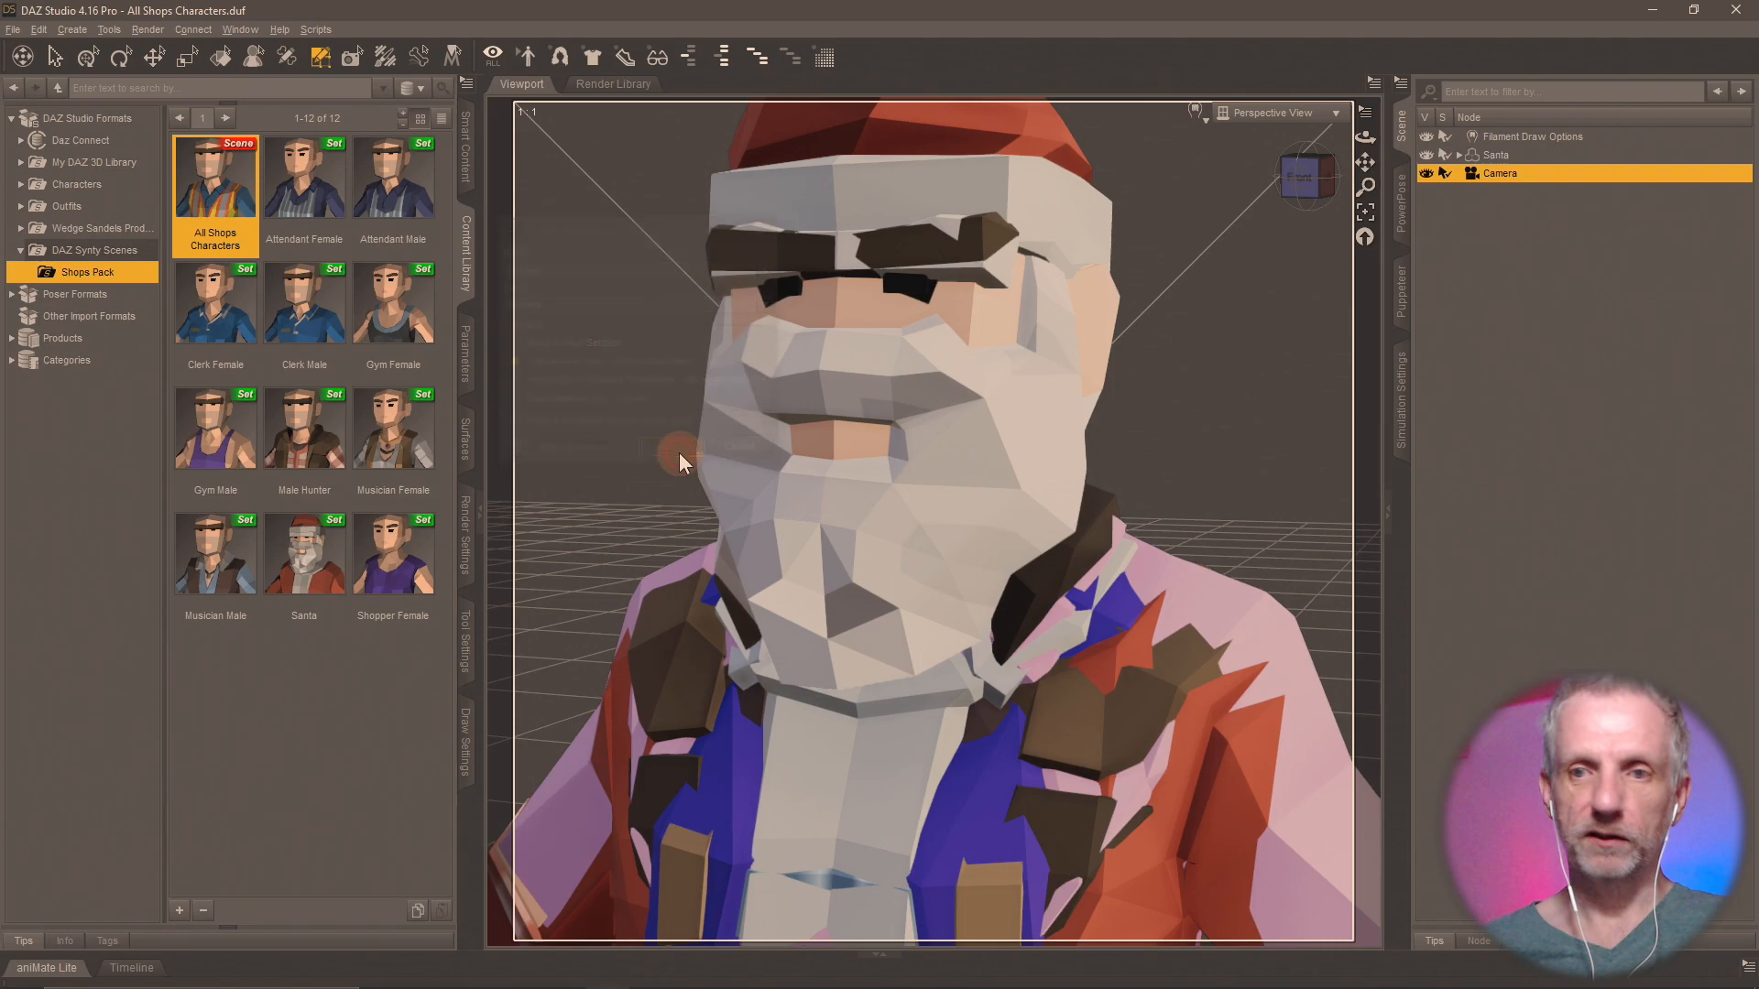
pyautogui.click(1426, 174)
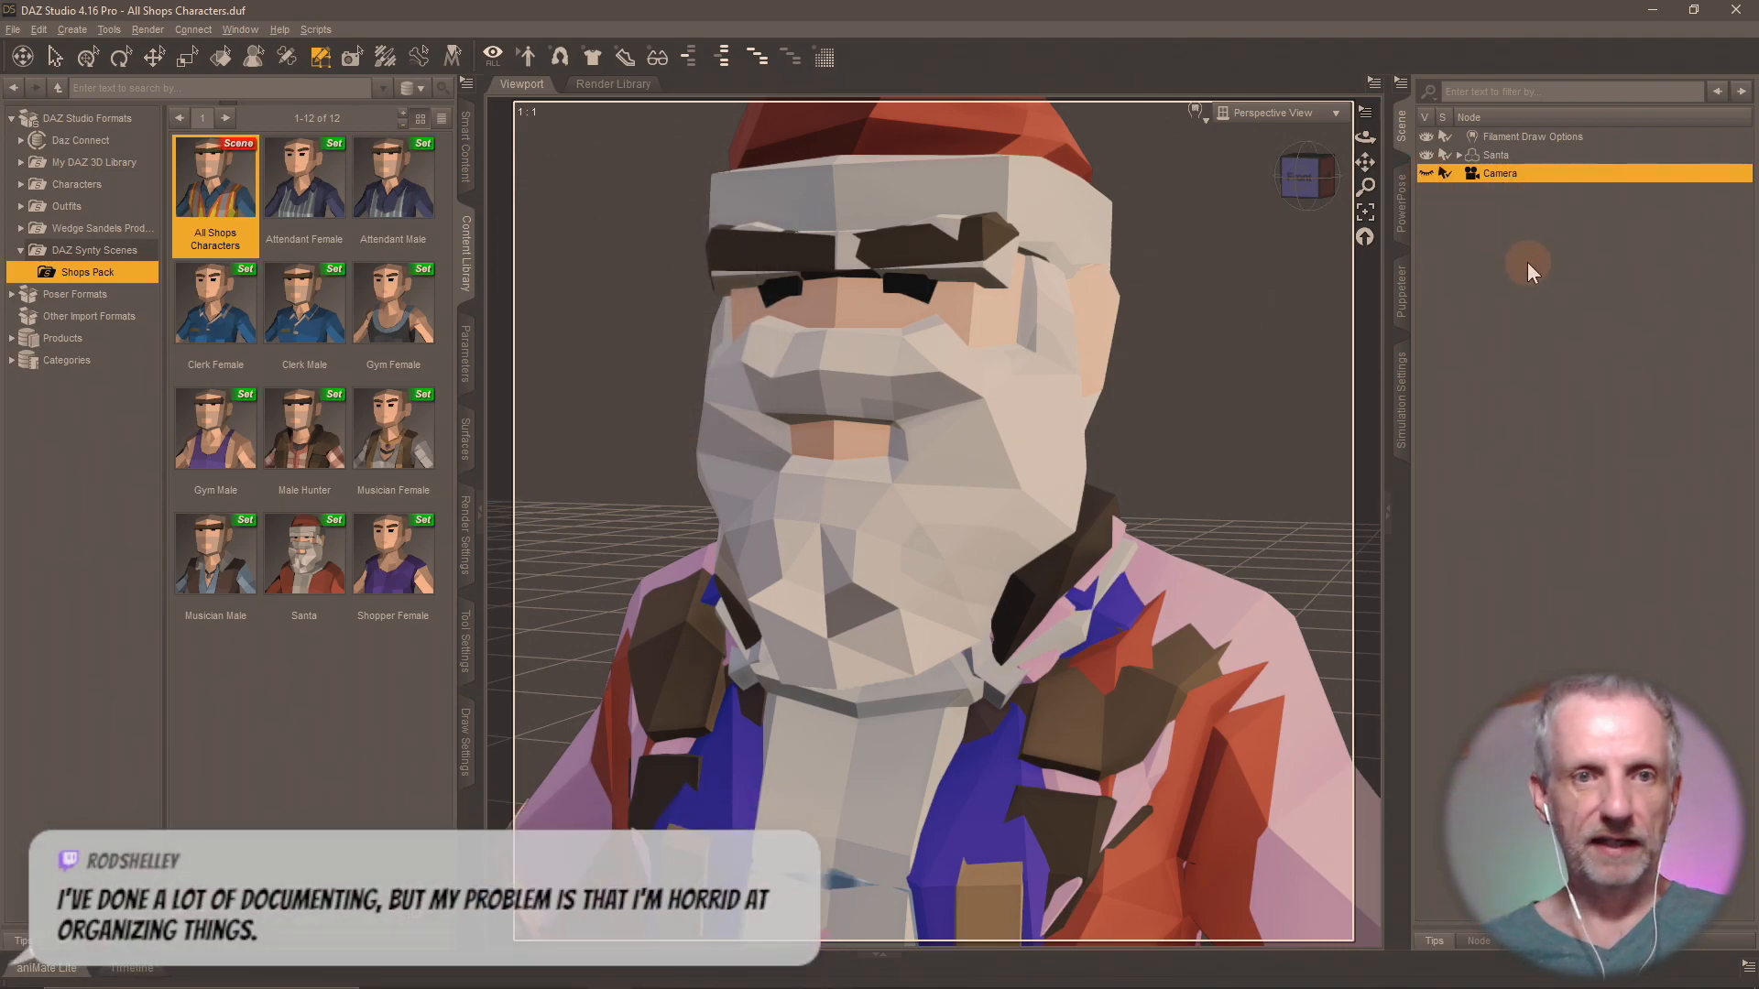
pyautogui.hotkey('ctrl', 's')
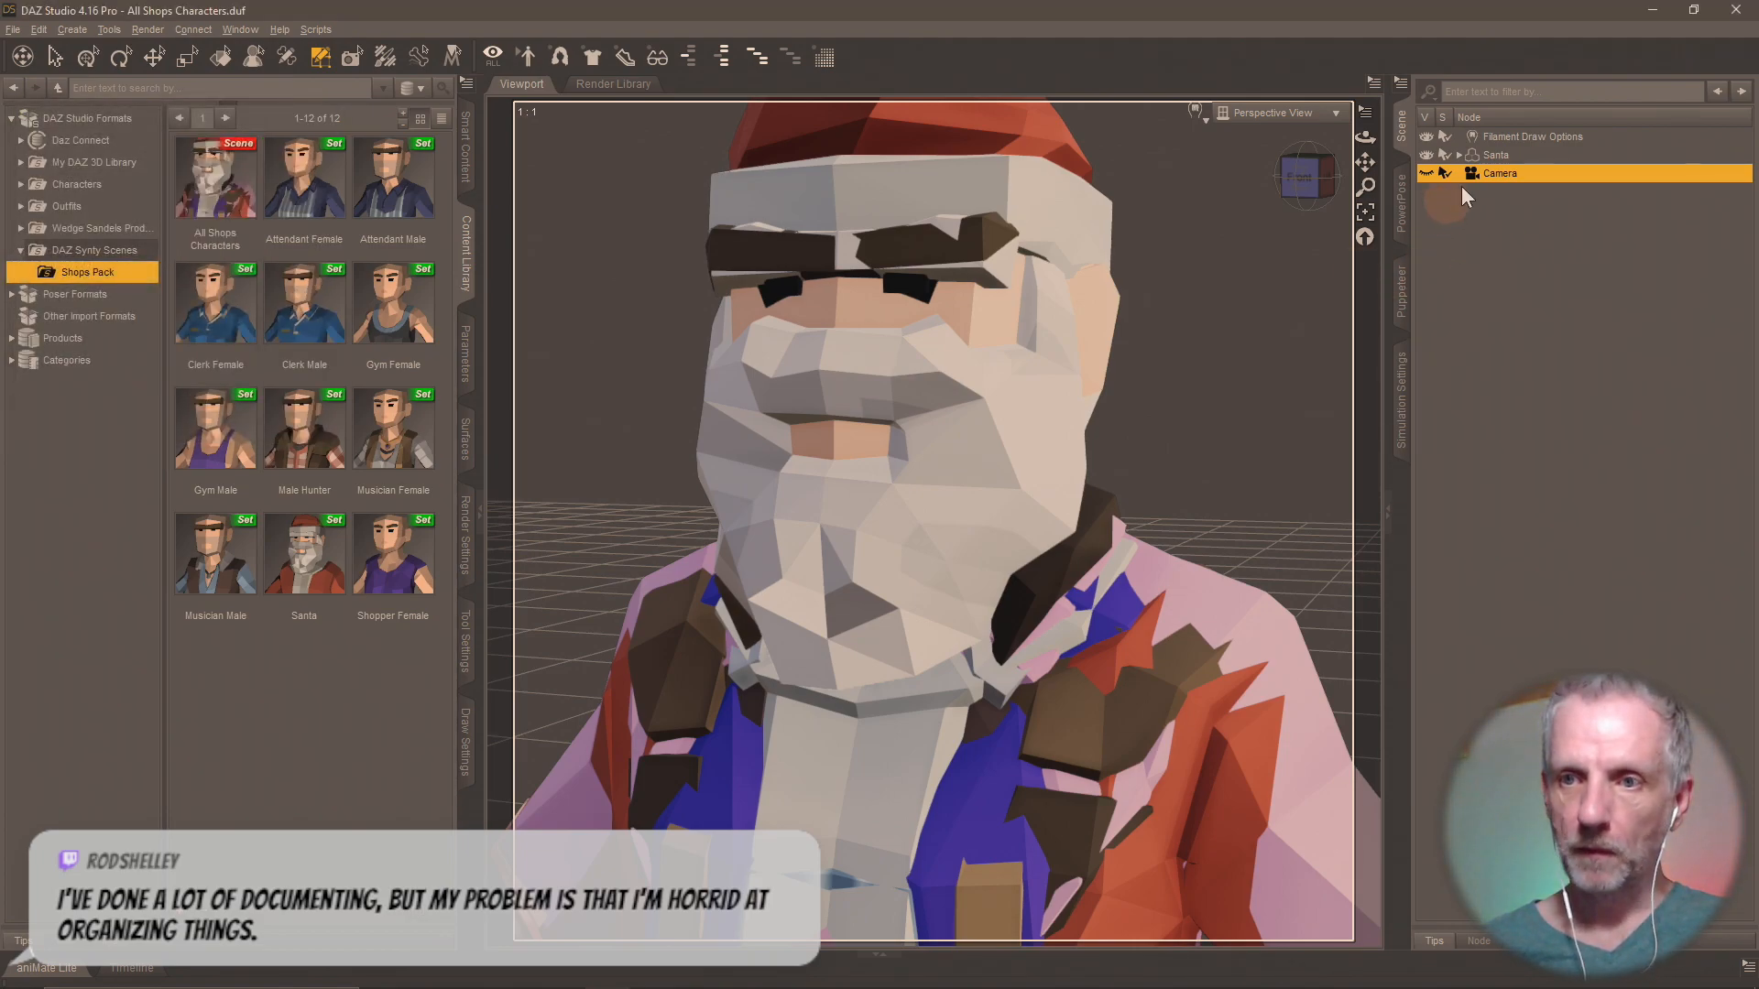
# Select the Santa figure and delete the polygons of every surface group except Shopper Male.
pyautogui.click(1493, 155)
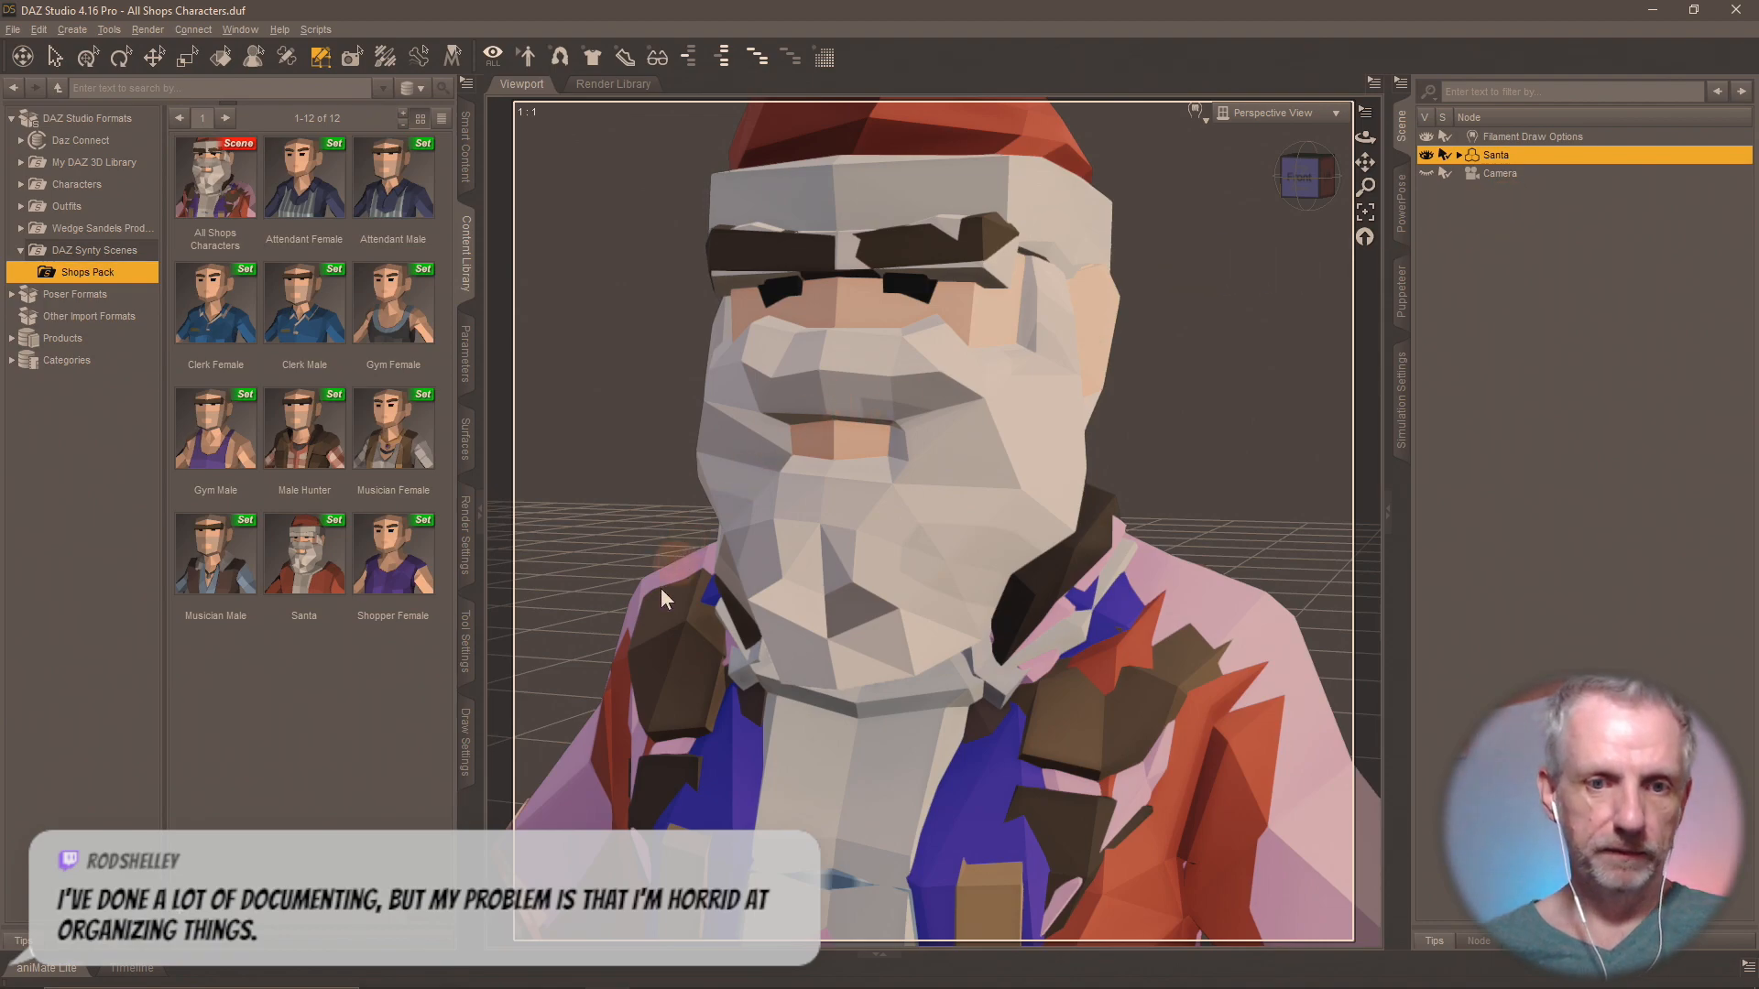
pyautogui.click(466, 644)
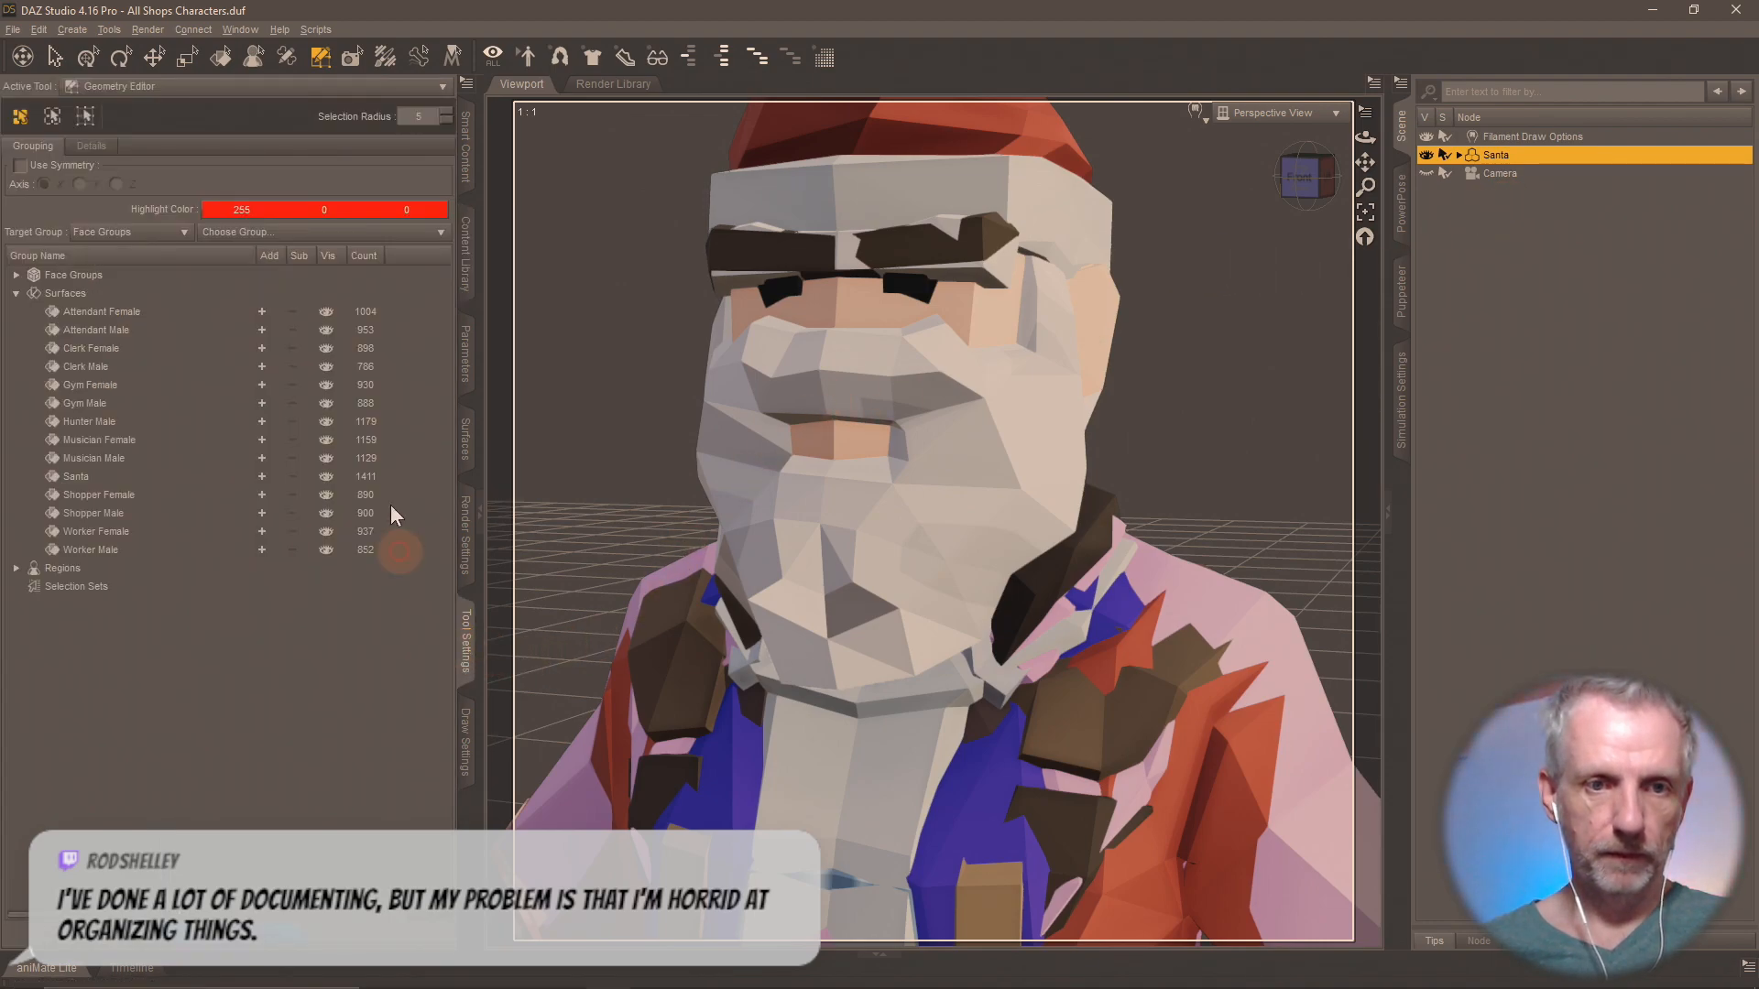
pyautogui.click(258, 310)
pyautogui.click(262, 330)
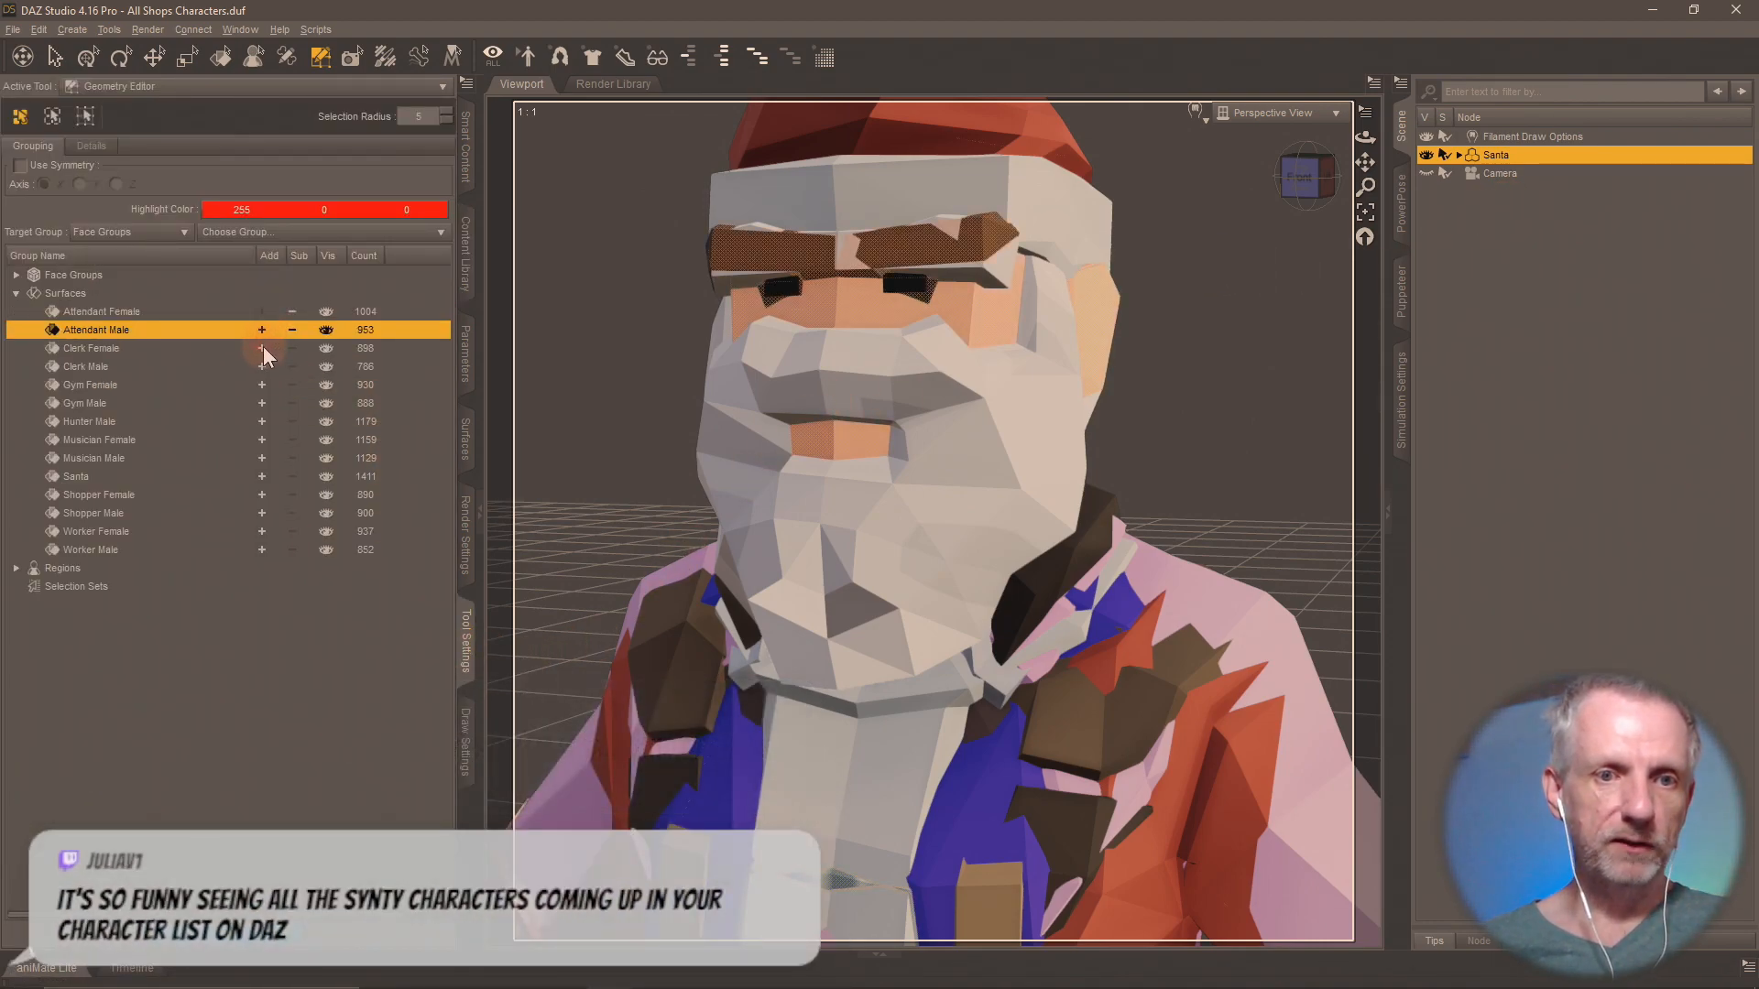
pyautogui.click(262, 347)
pyautogui.click(261, 367)
pyautogui.click(261, 384)
pyautogui.click(262, 403)
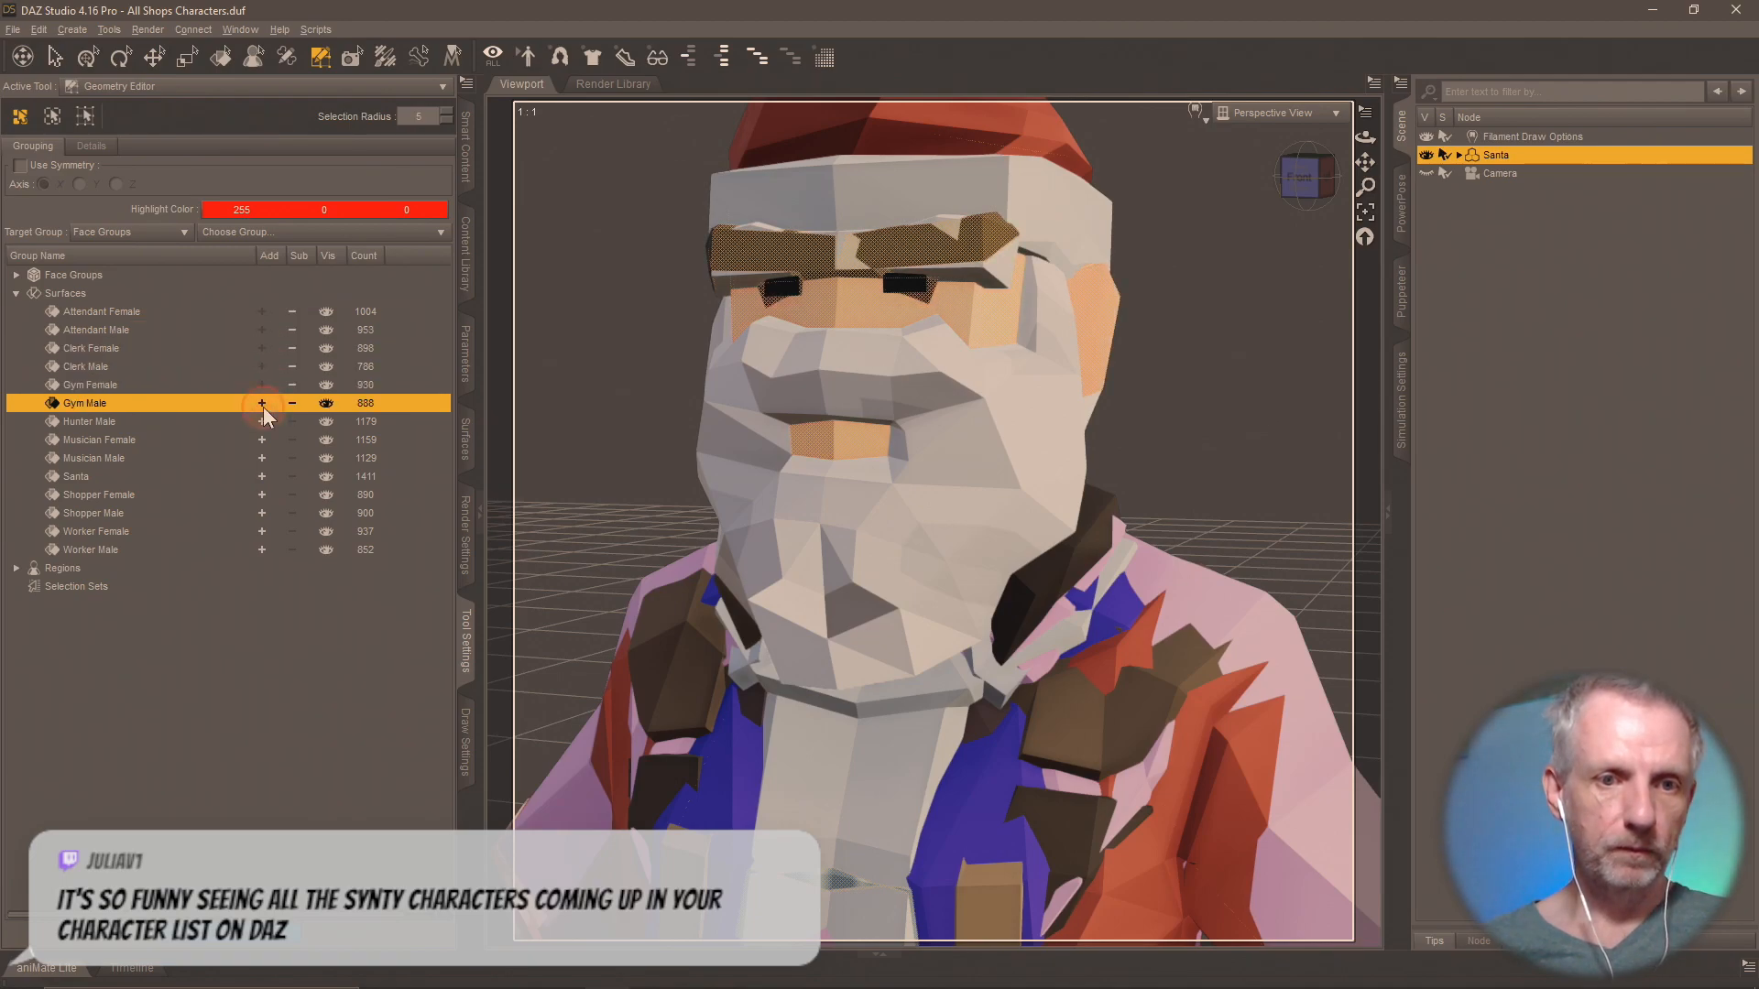
pyautogui.click(261, 422)
pyautogui.click(261, 440)
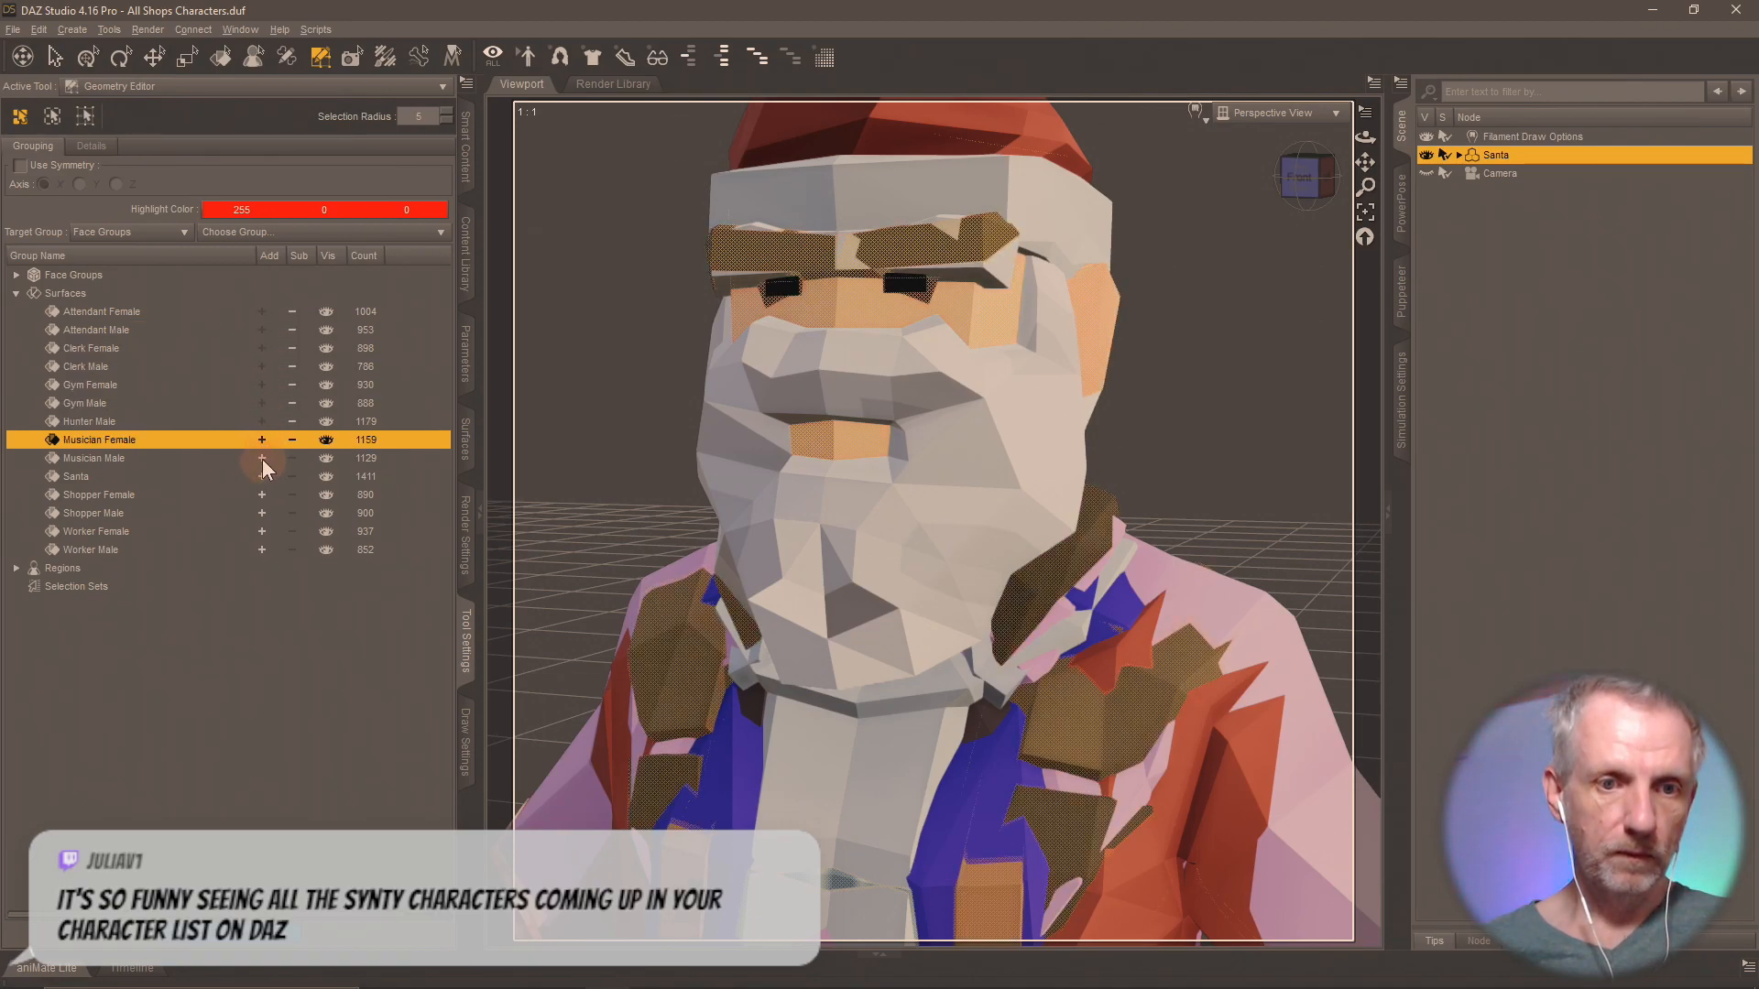
pyautogui.click(262, 458)
pyautogui.click(261, 476)
pyautogui.click(262, 494)
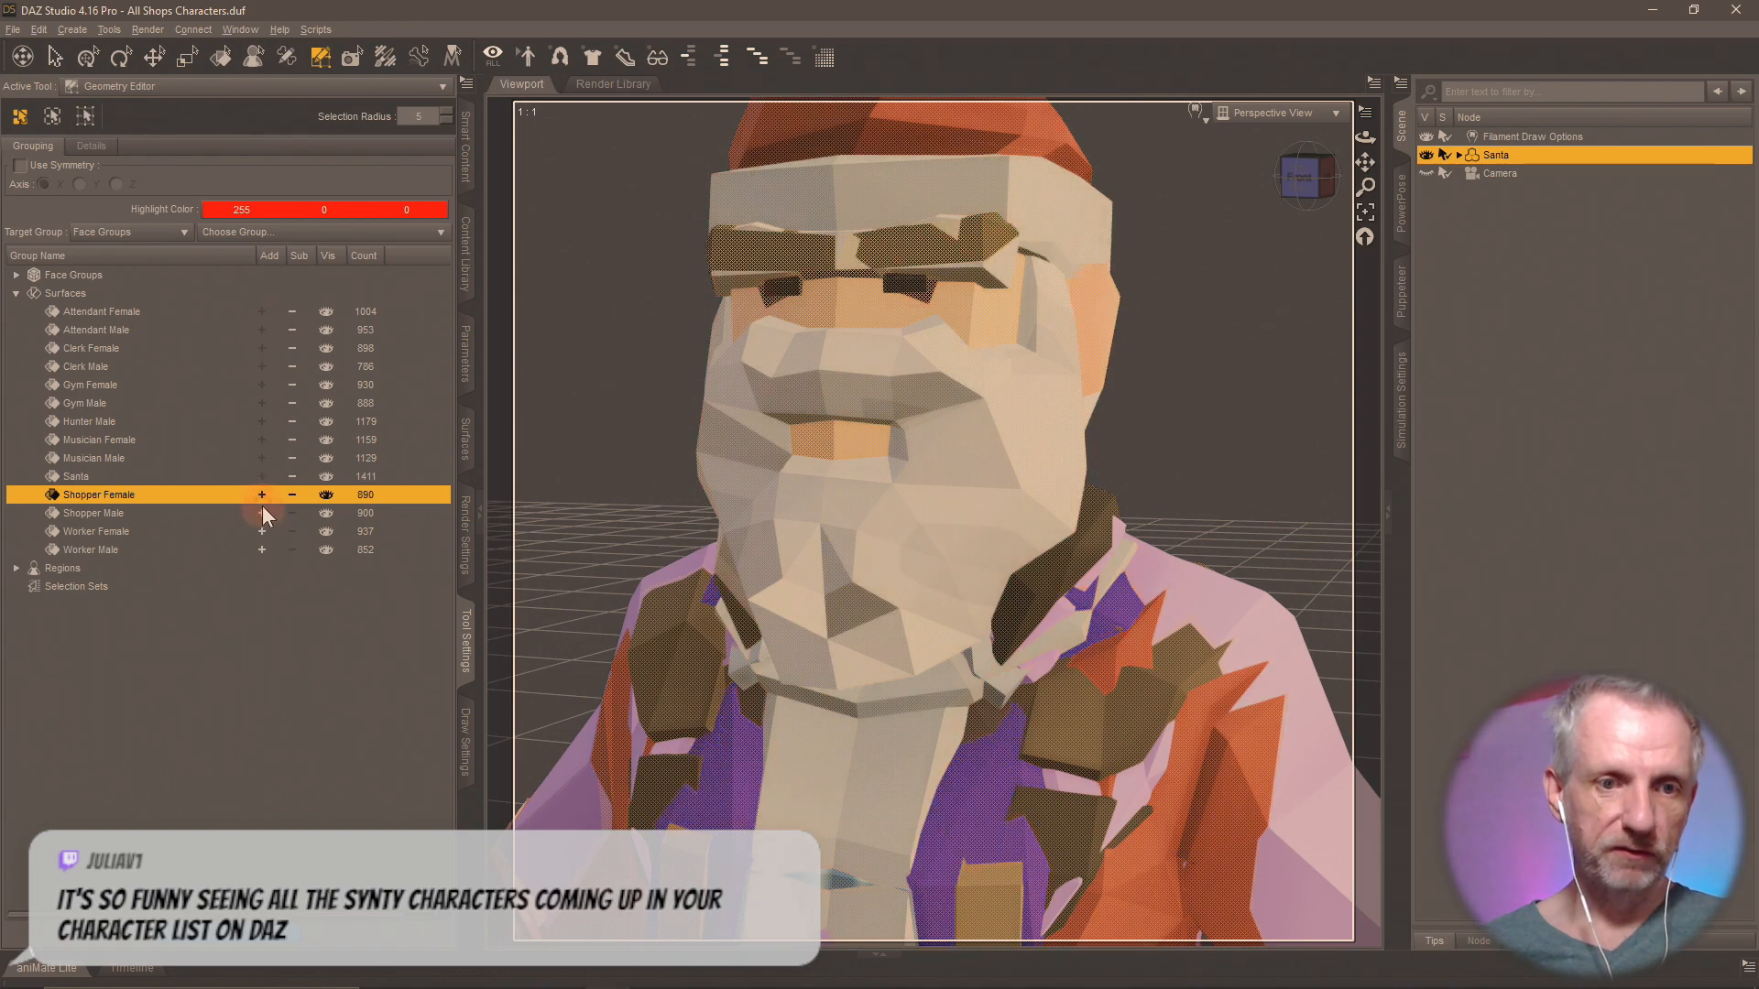
pyautogui.click(262, 531)
pyautogui.click(261, 550)
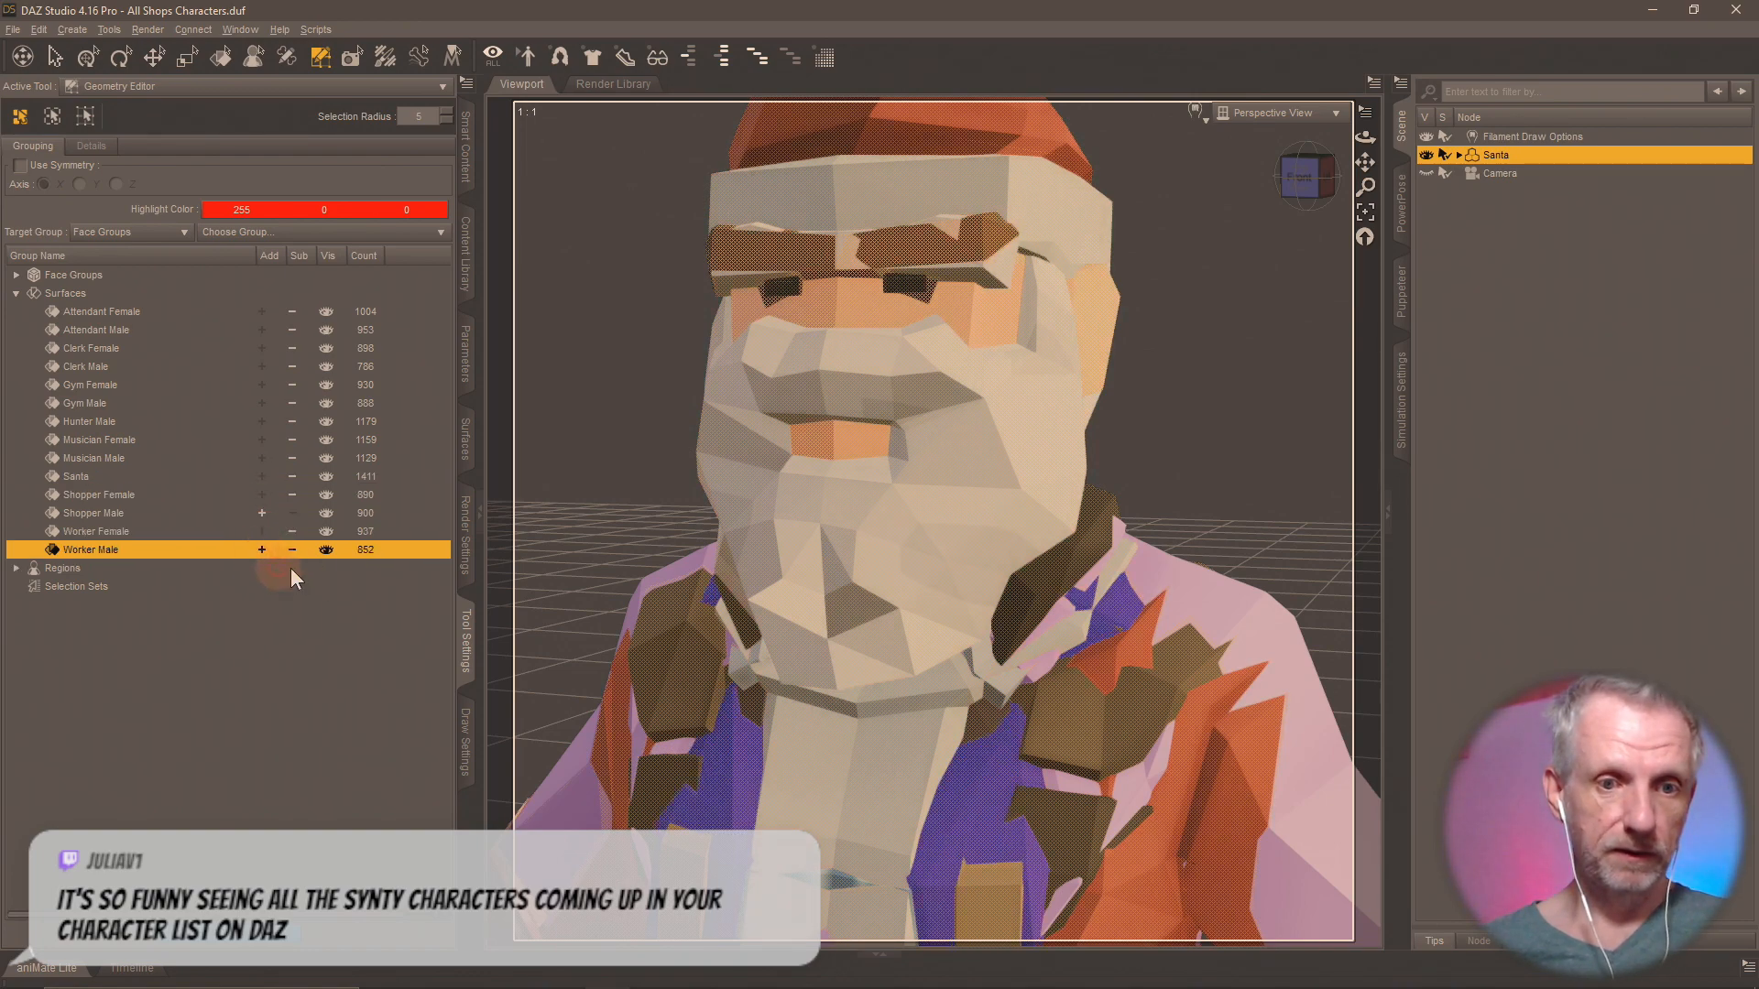
pyautogui.press('Delete')
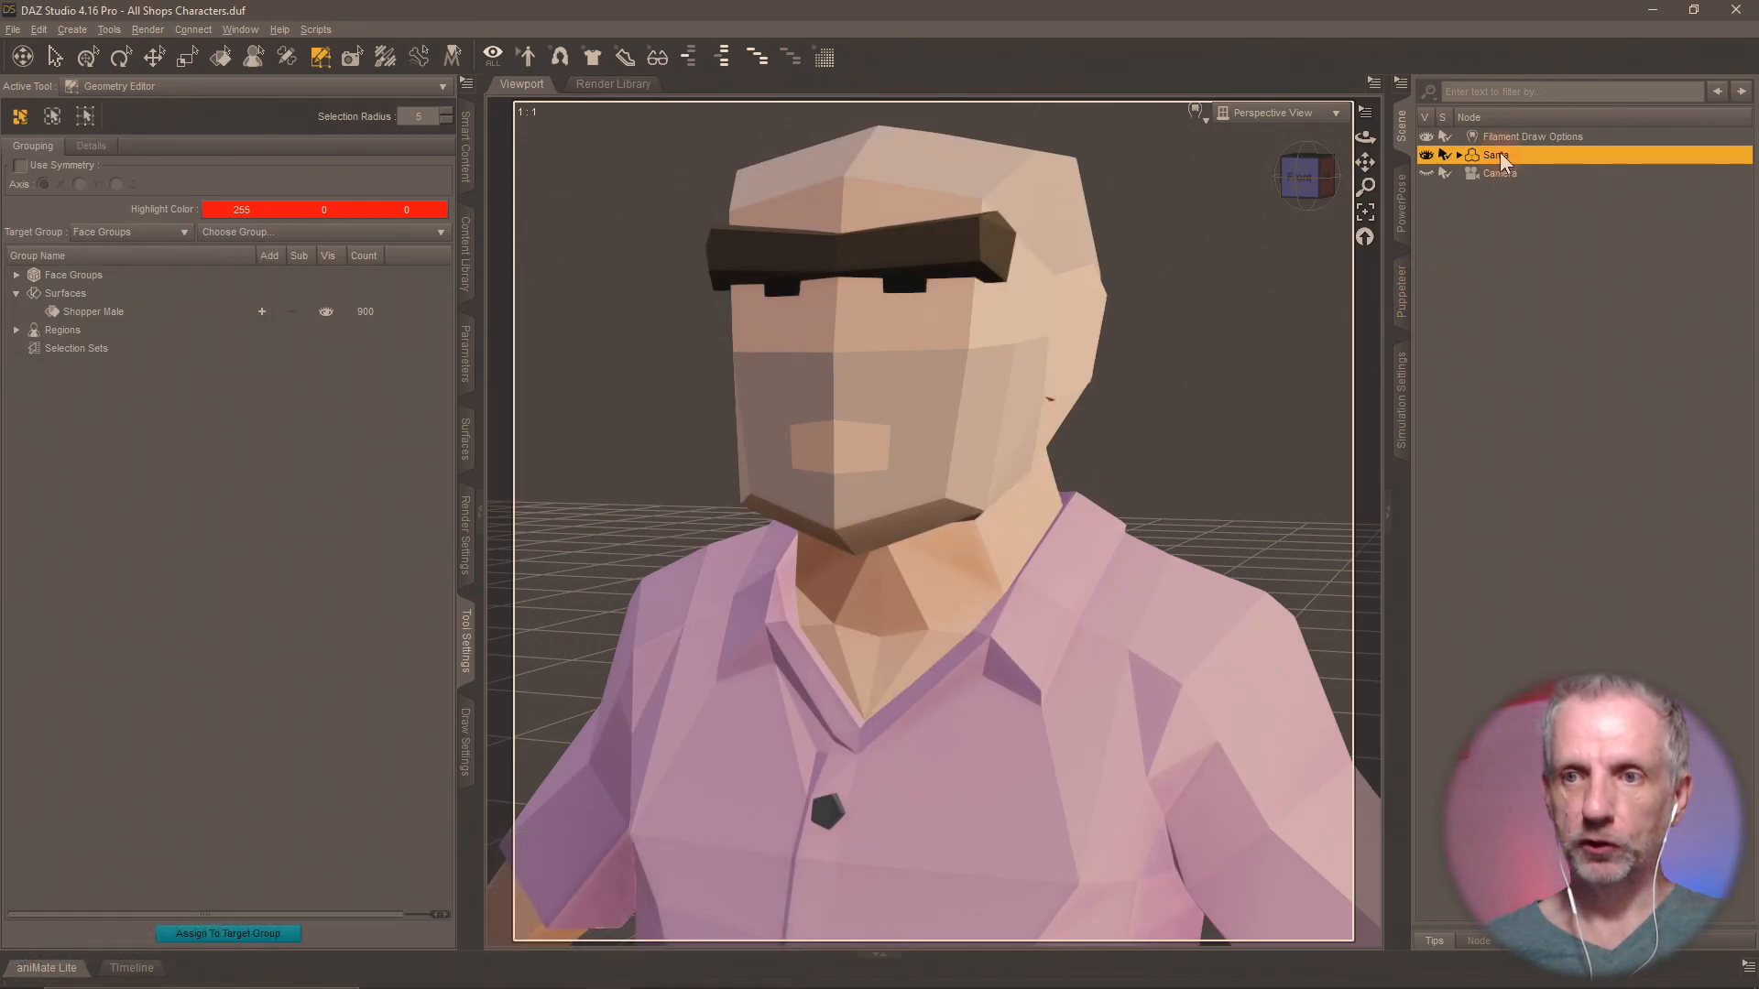
# Rename the Santa figure to Shopper Male.
pyautogui.press('F2')
pyautogui.write('Shoppe')
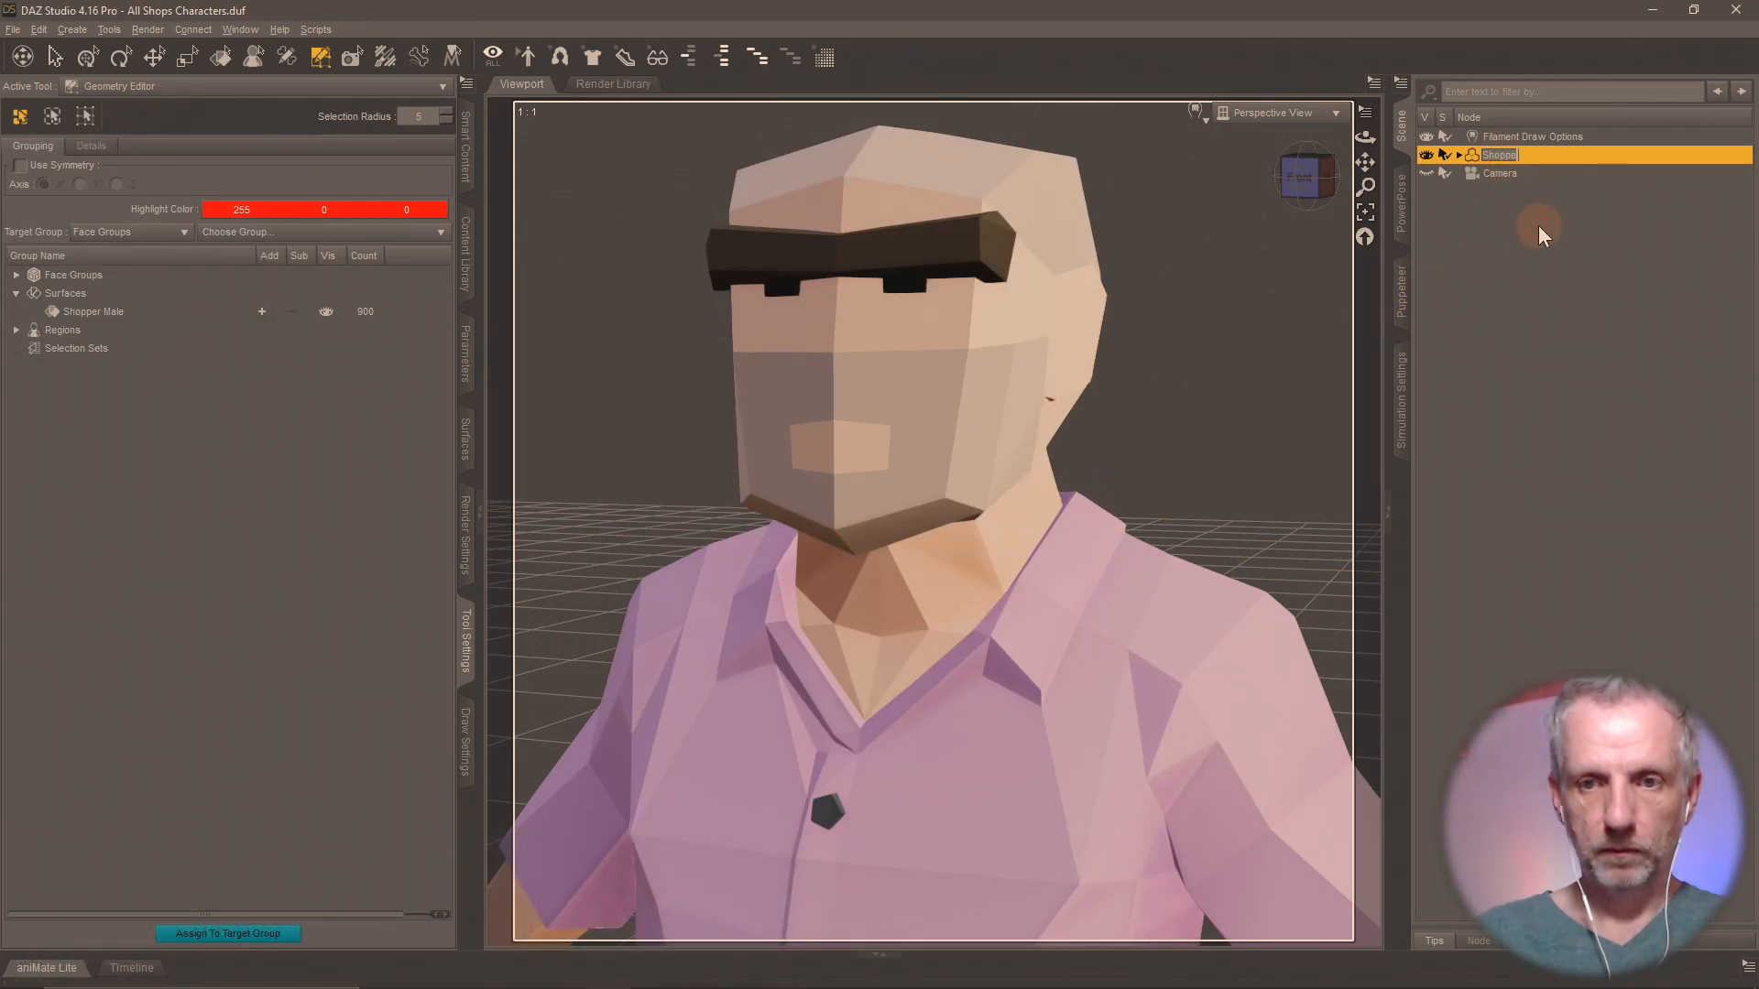
pyautogui.write('r Male')
pyautogui.press('Return')
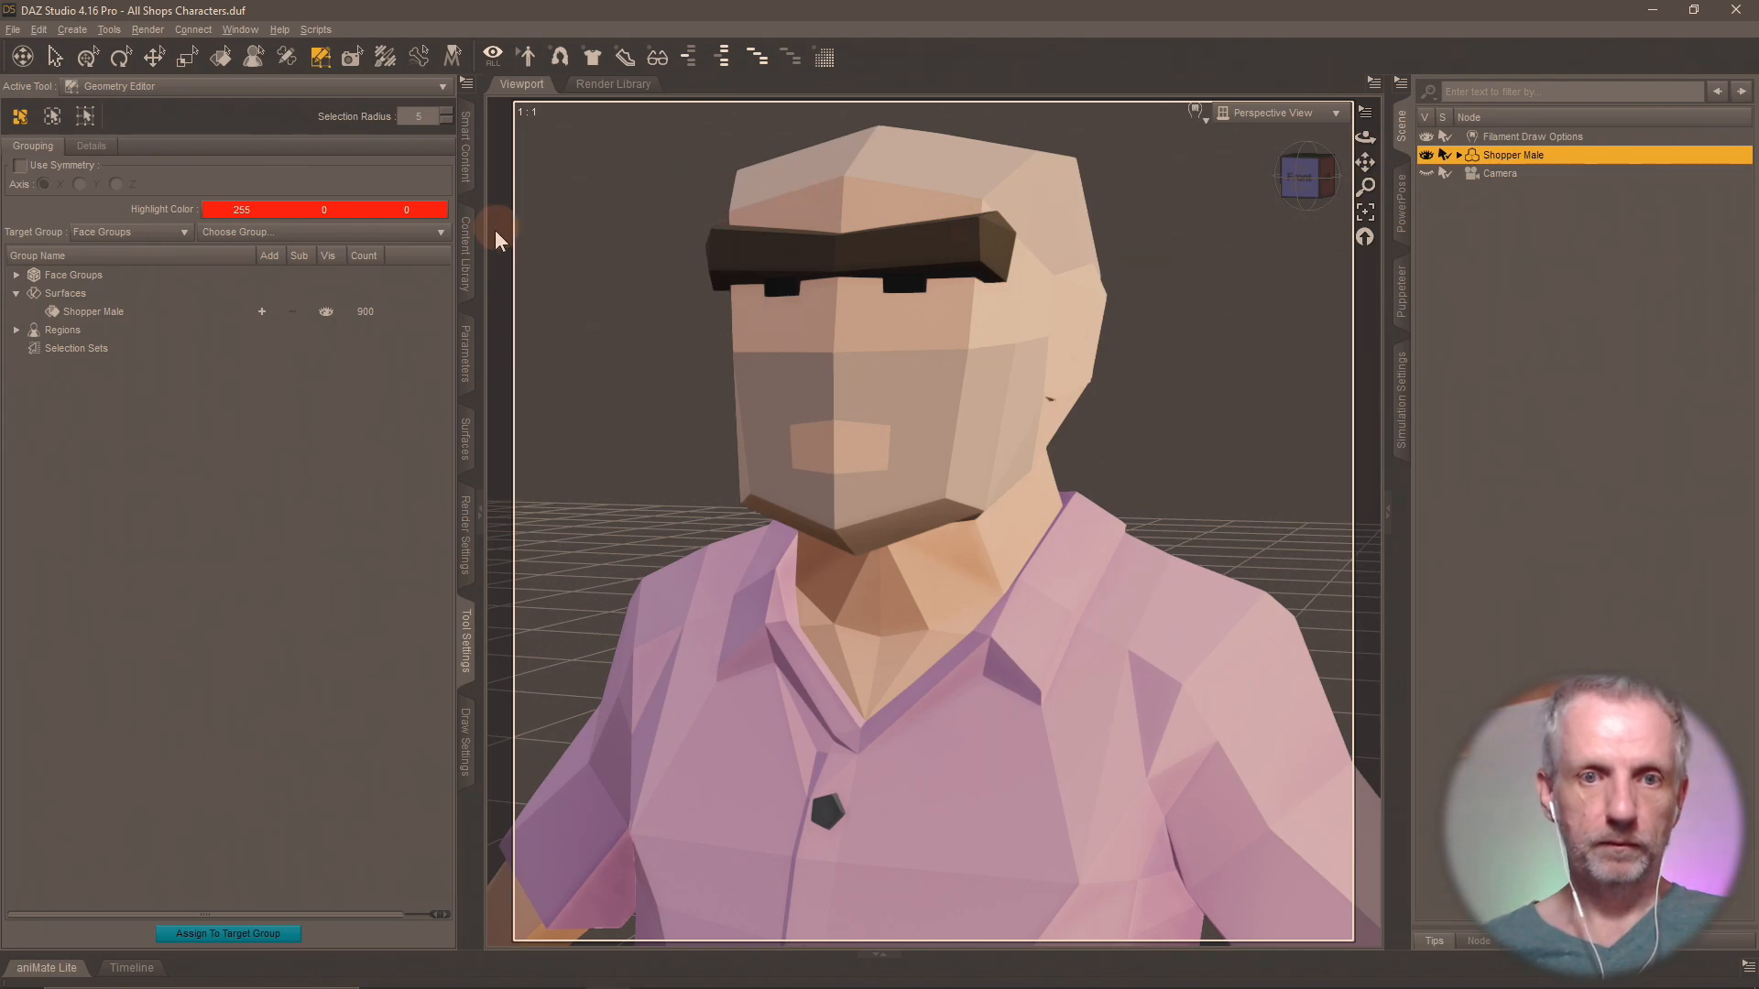
# Save the isolated figure as a scene subset named Shopper Male in the Shops Pack folder, leaving out the camera.
pyautogui.click(478, 252)
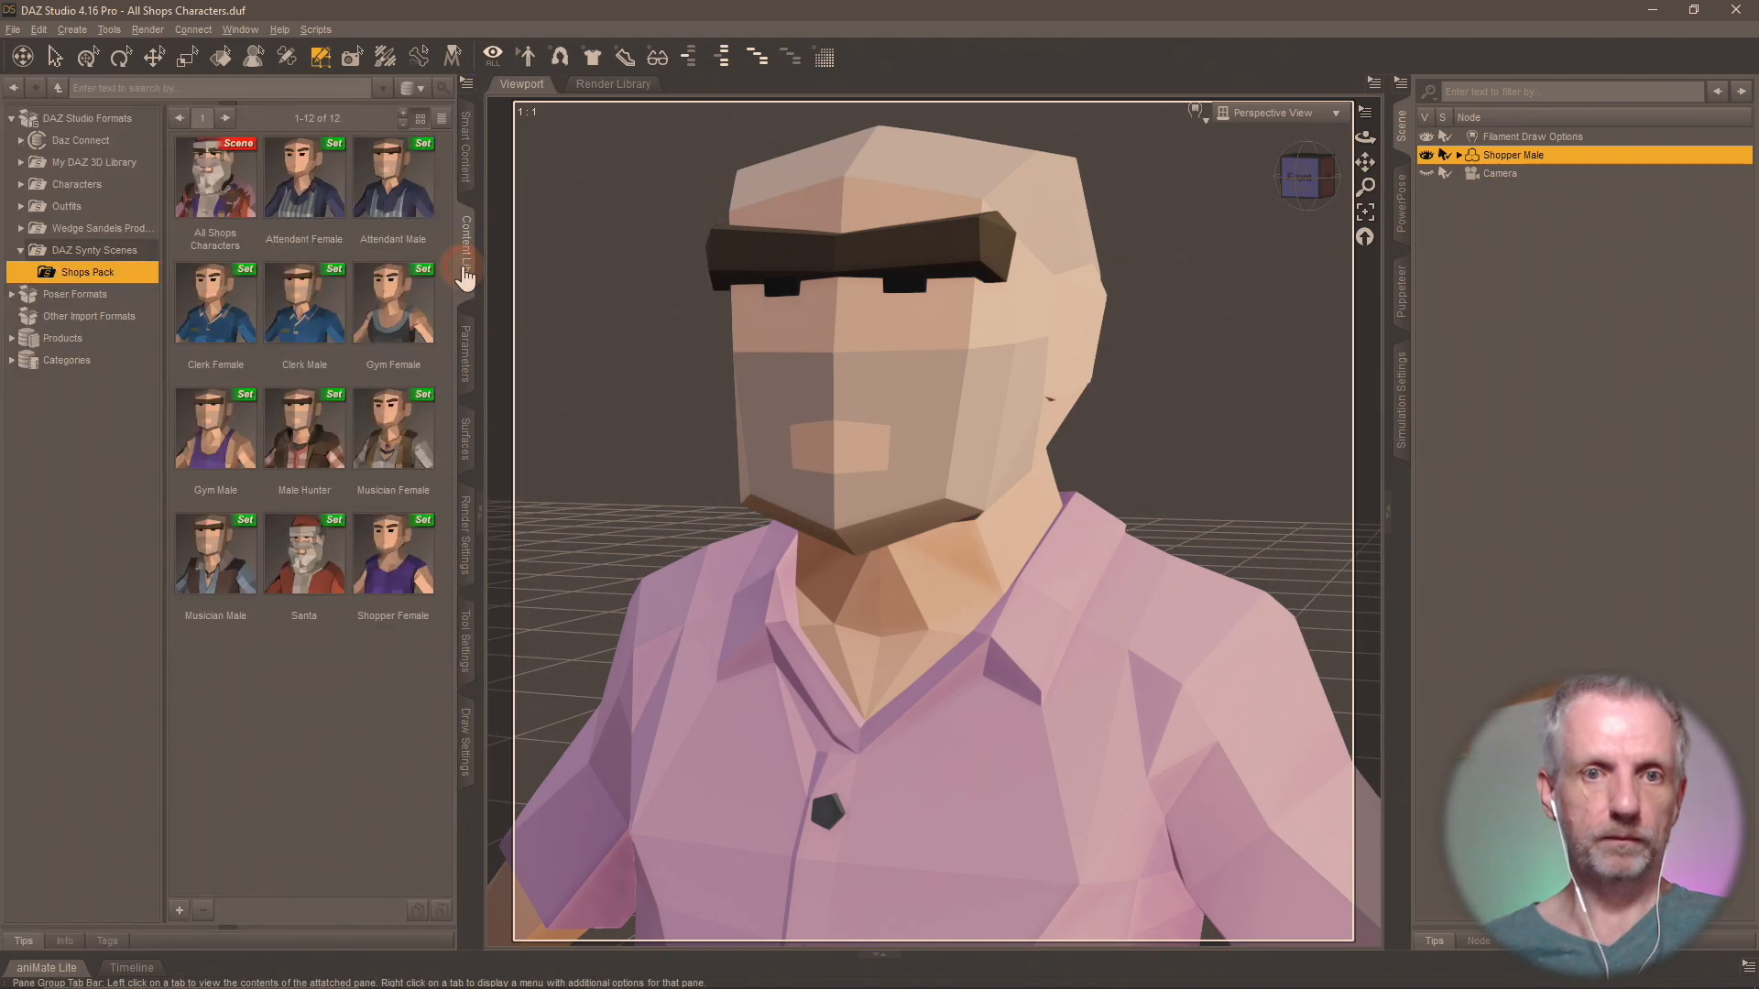
pyautogui.click(179, 911)
pyautogui.click(216, 492)
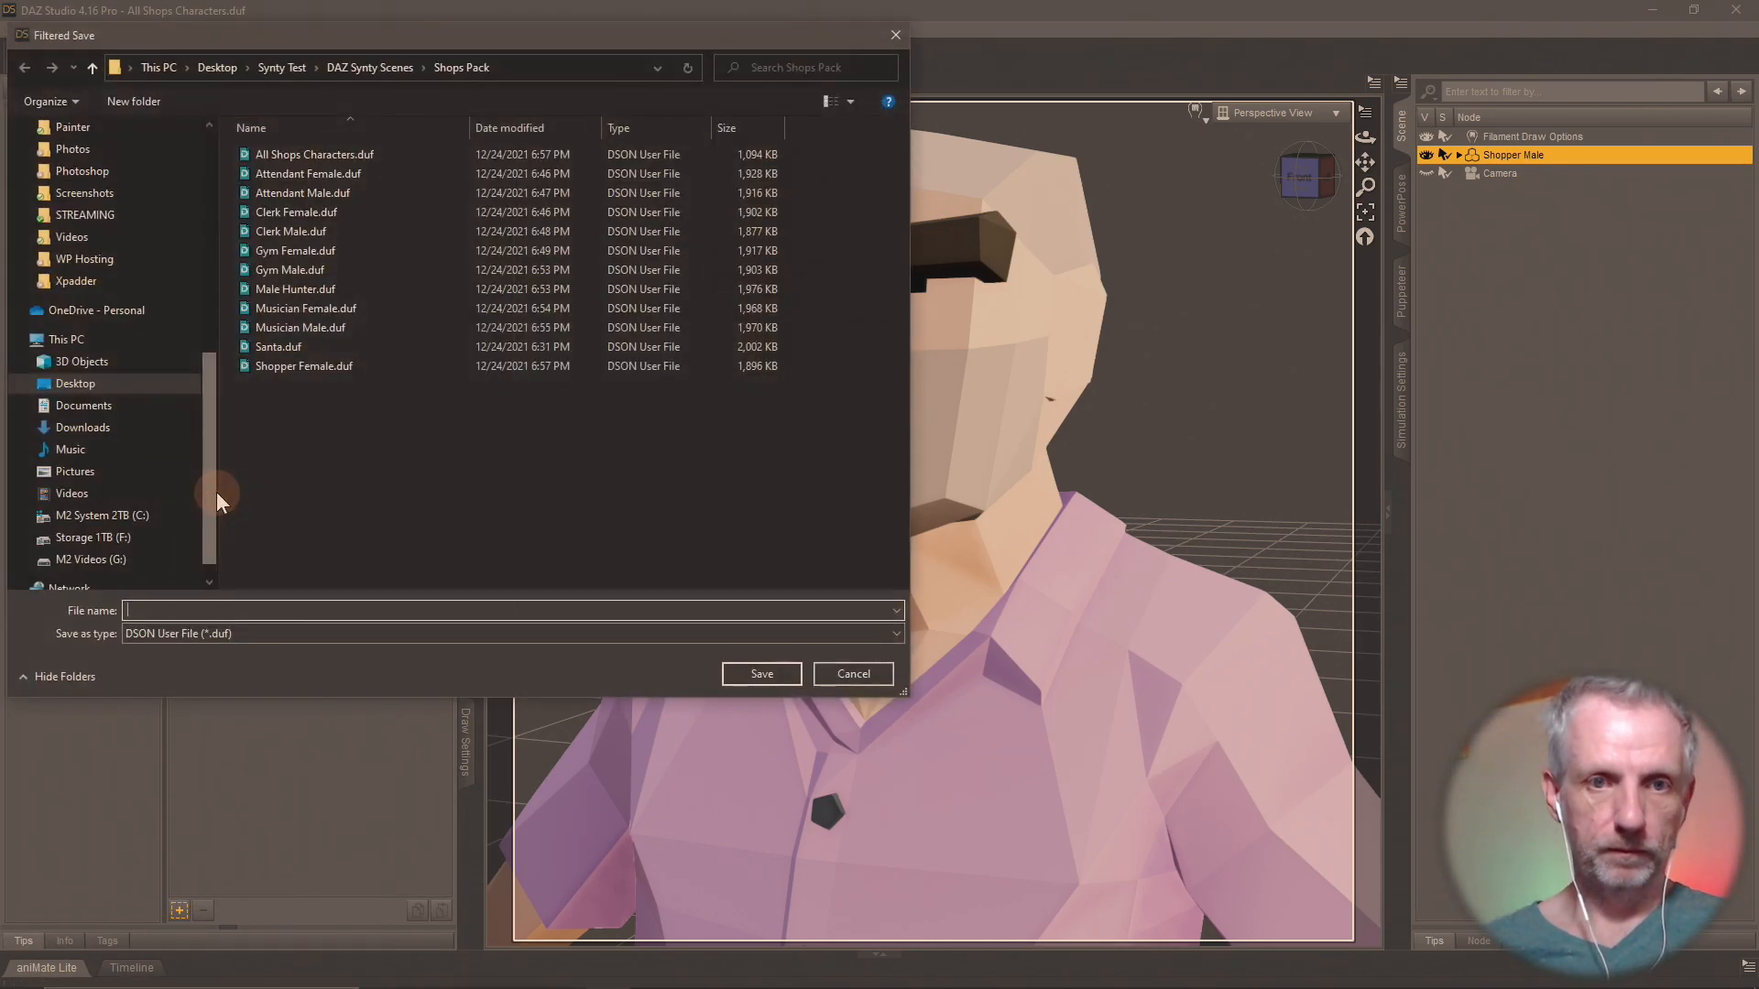
pyautogui.write('Shopper Male')
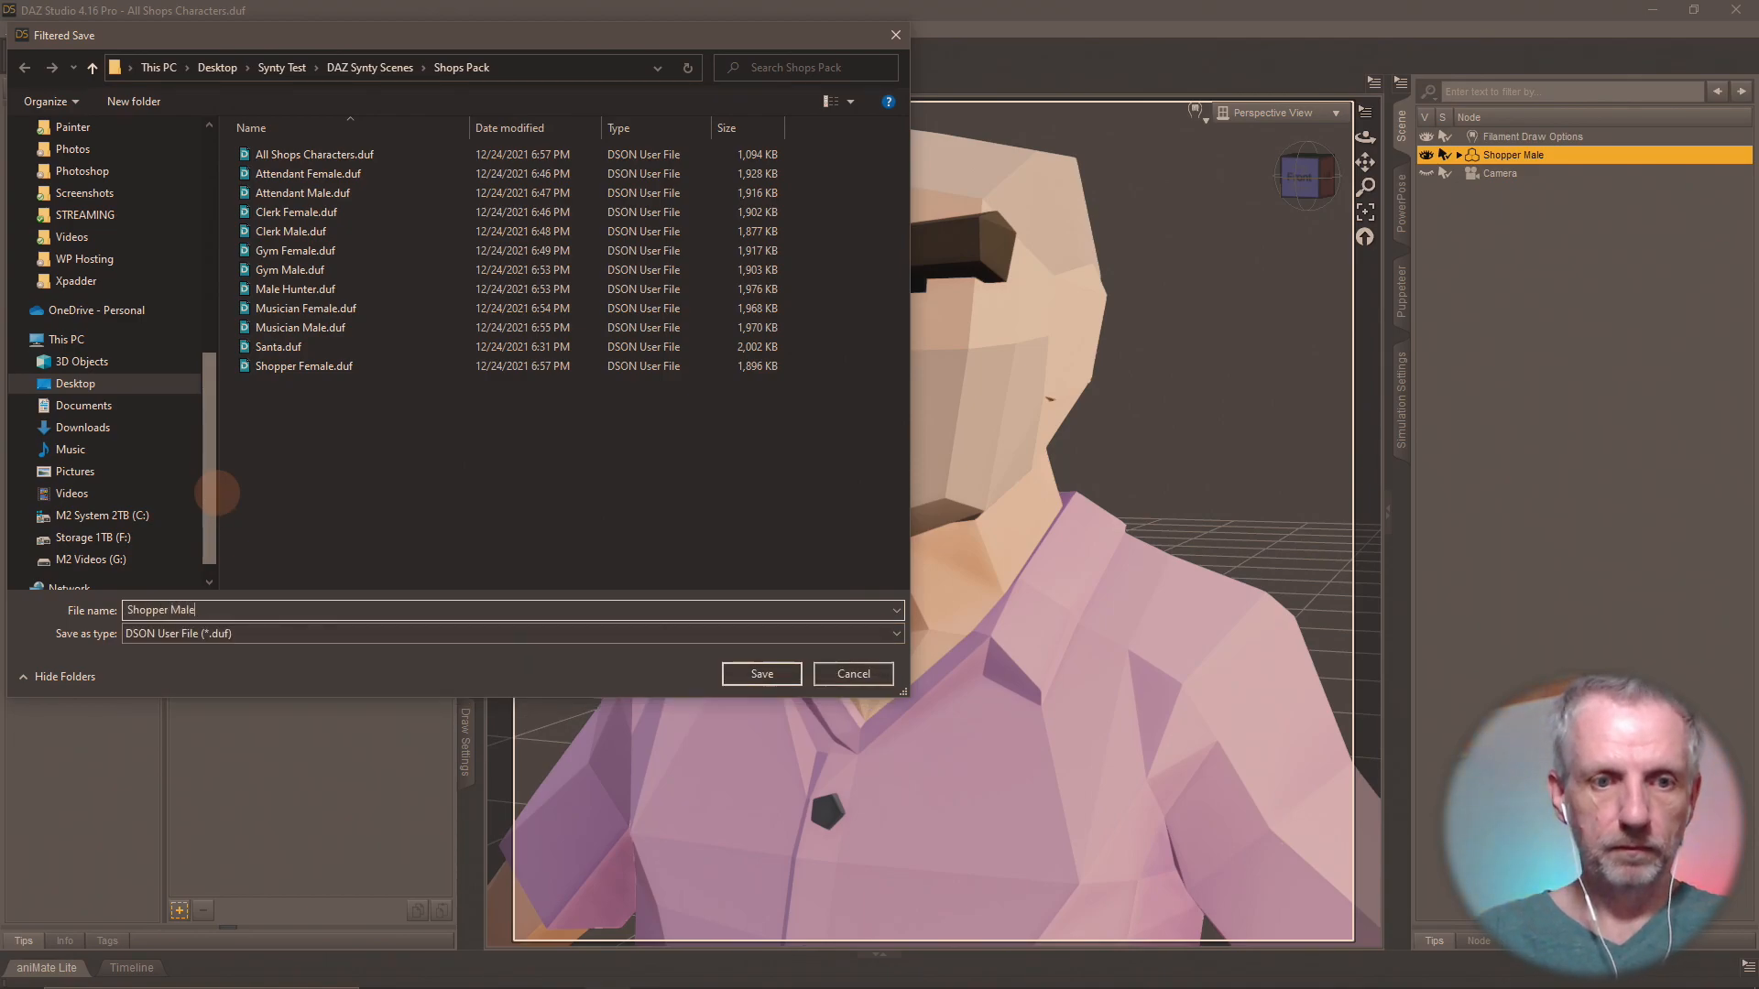
pyautogui.press('Return')
pyautogui.click(792, 447)
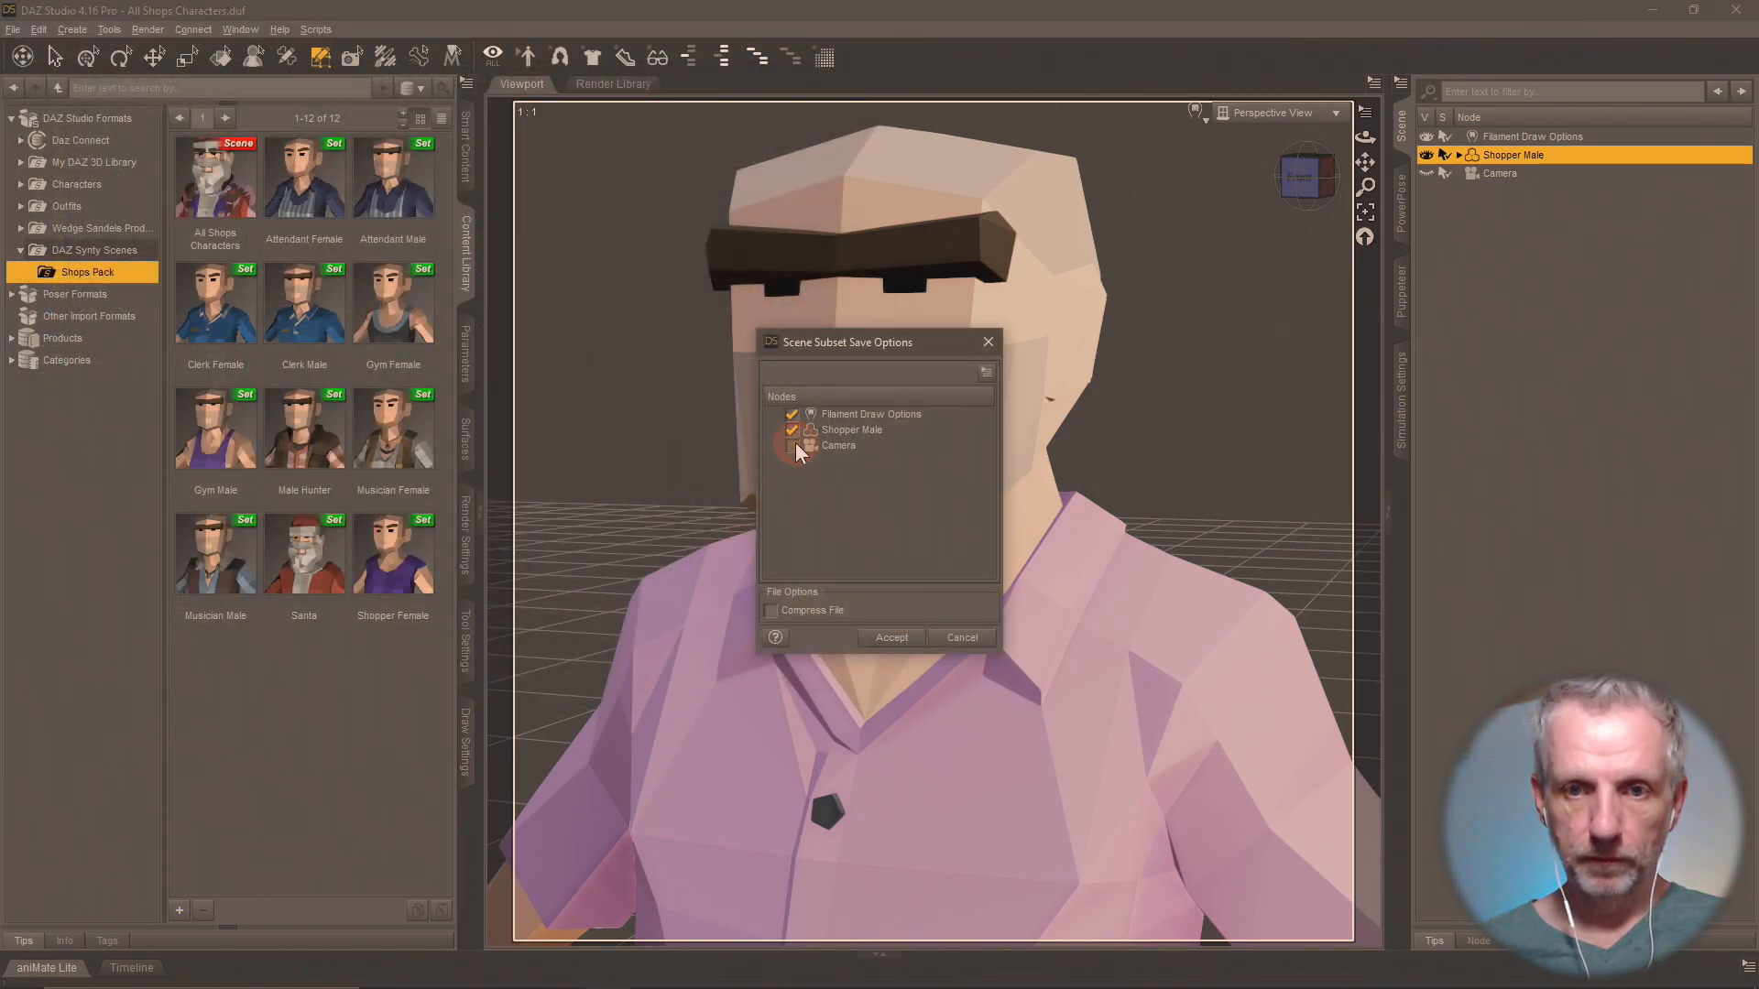
pyautogui.click(907, 638)
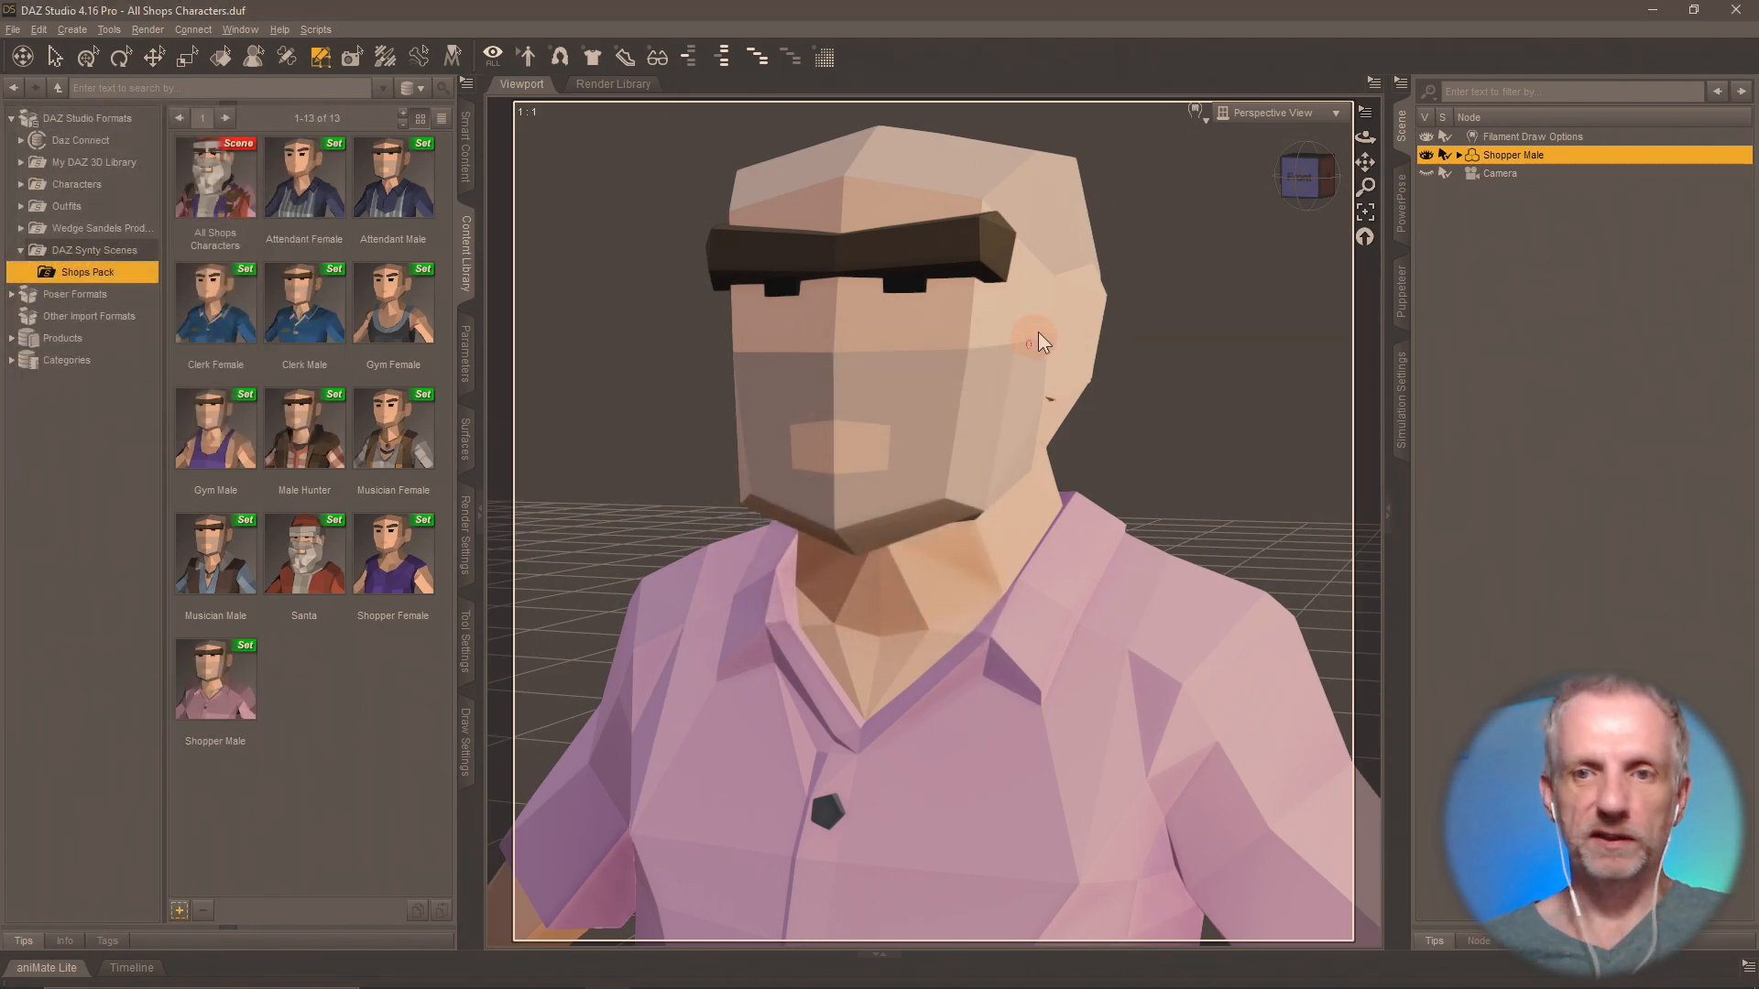
# Reload the All Shops Characters scene without saving the changes made to isolate Shopper Male.
pyautogui.doubleClick(219, 184)
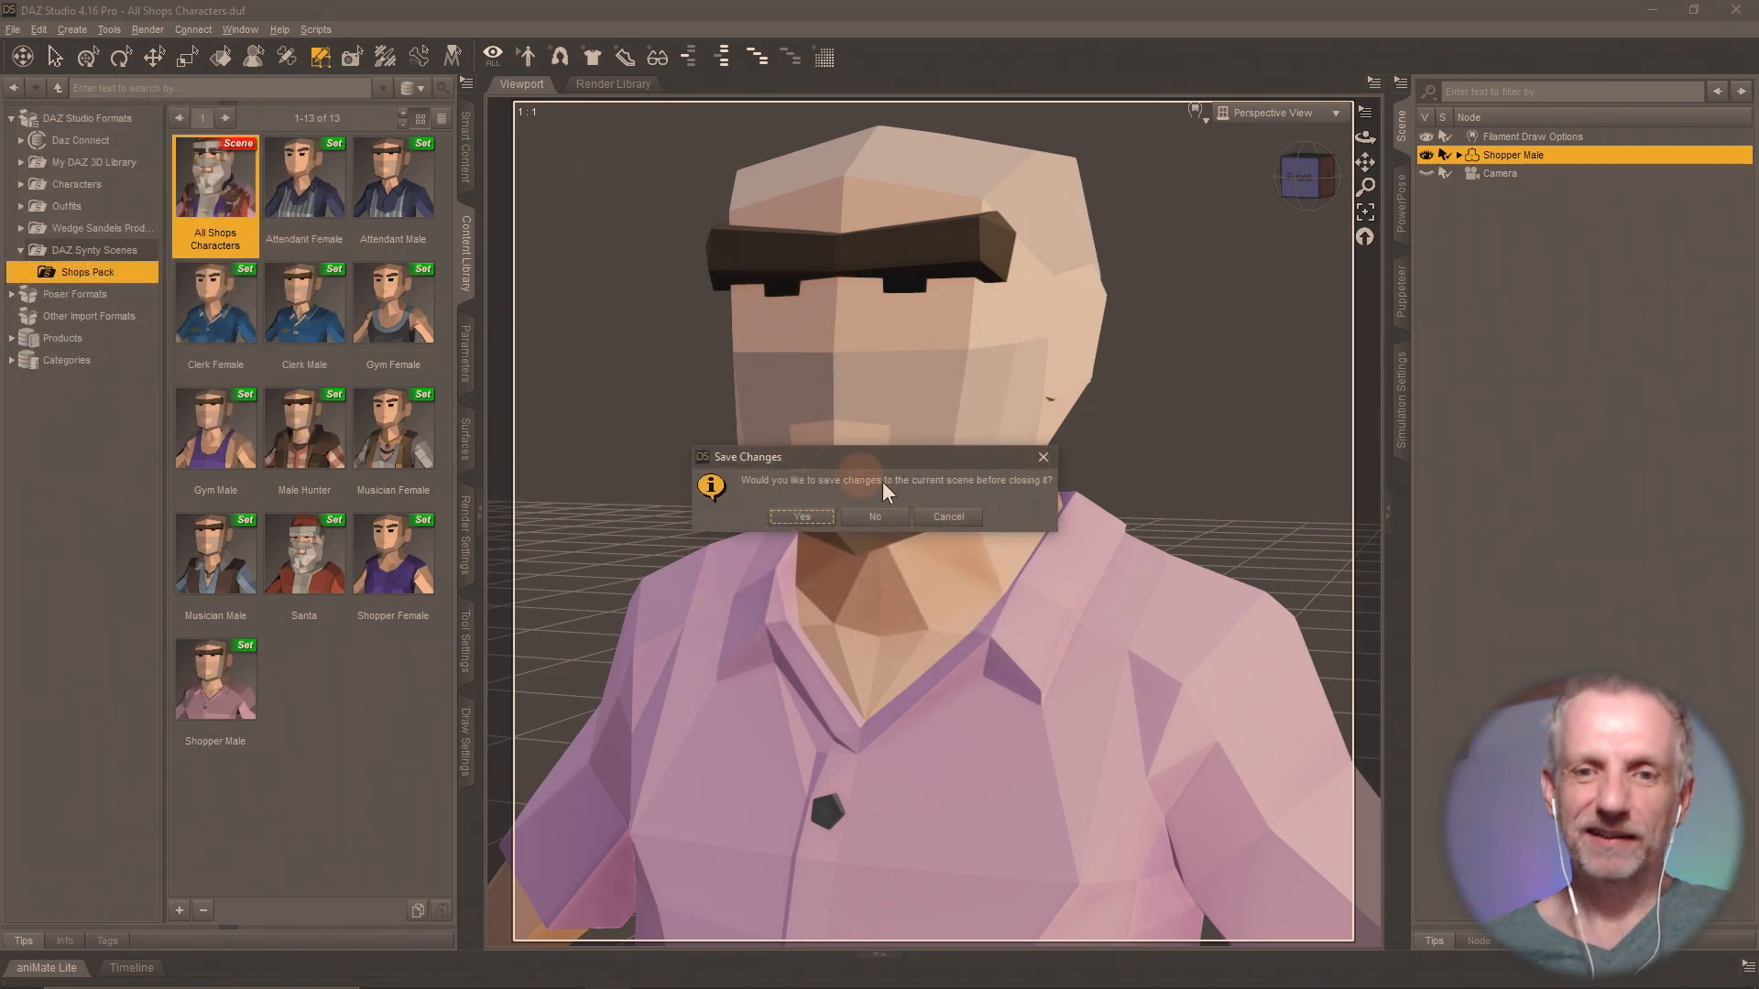
pyautogui.click(867, 518)
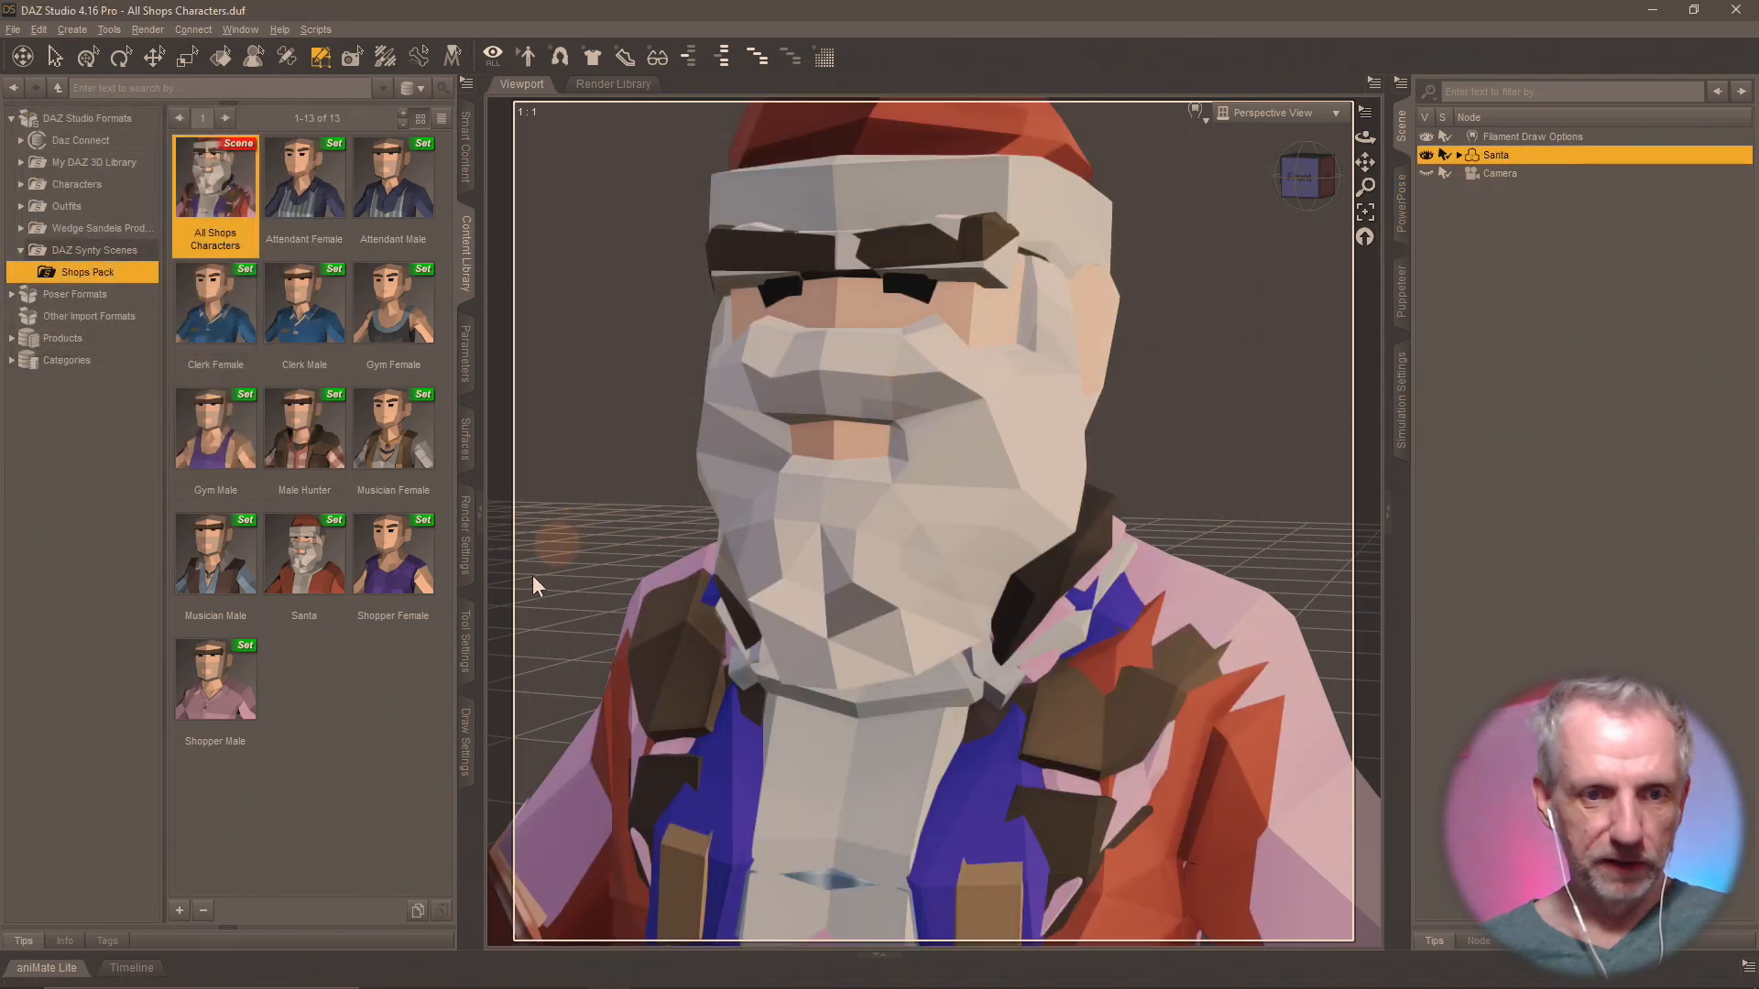
# Select the polygons of every surface group on the Santa figure except Worker Female and delete them.
pyautogui.click(463, 640)
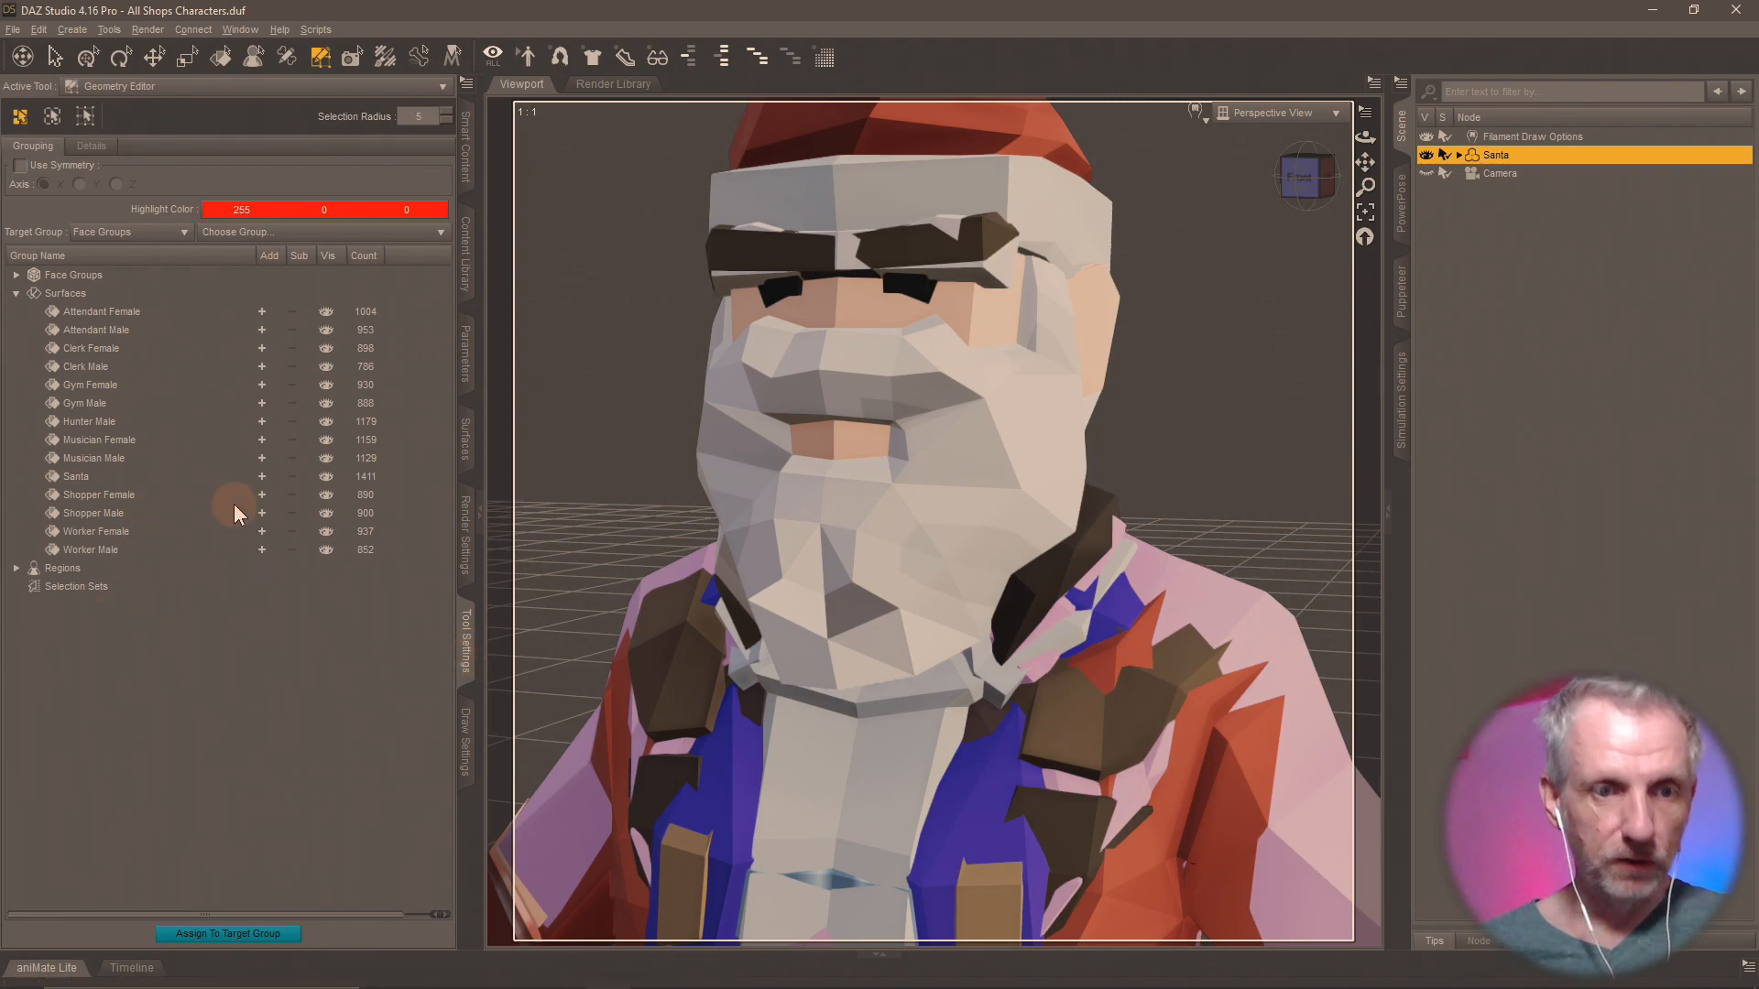
pyautogui.click(262, 314)
pyautogui.click(262, 329)
pyautogui.click(262, 366)
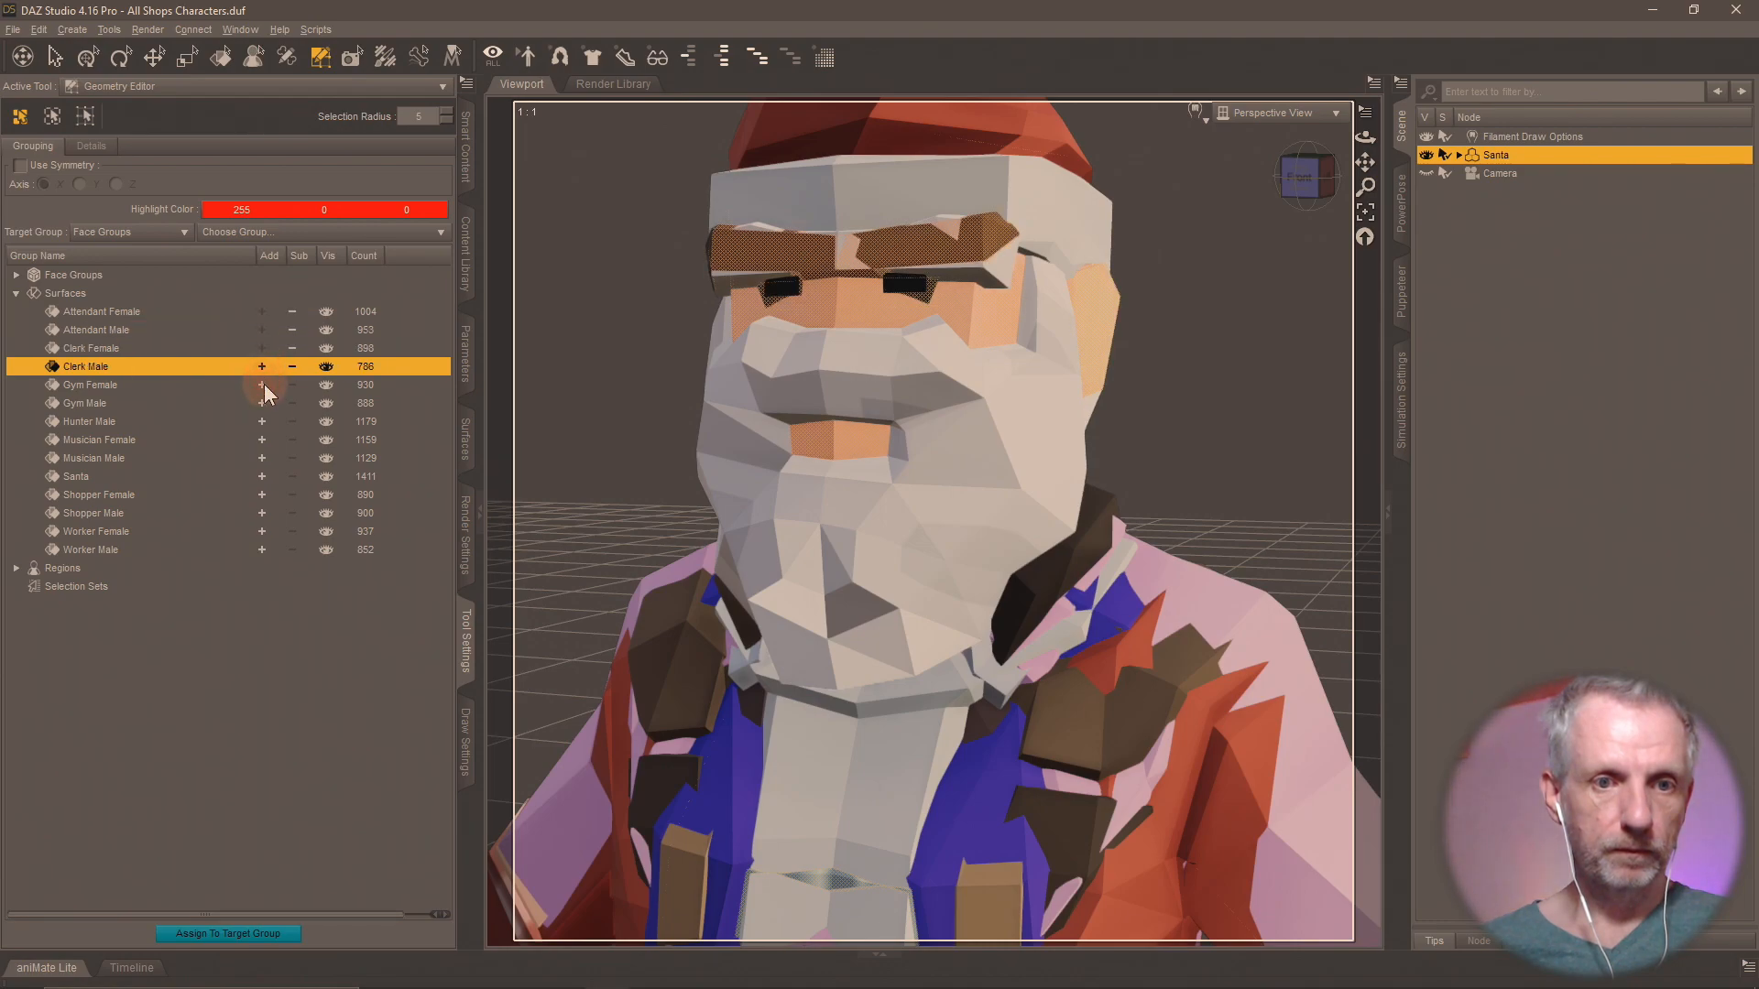
pyautogui.click(264, 385)
pyautogui.click(264, 403)
pyautogui.click(262, 422)
pyautogui.click(262, 440)
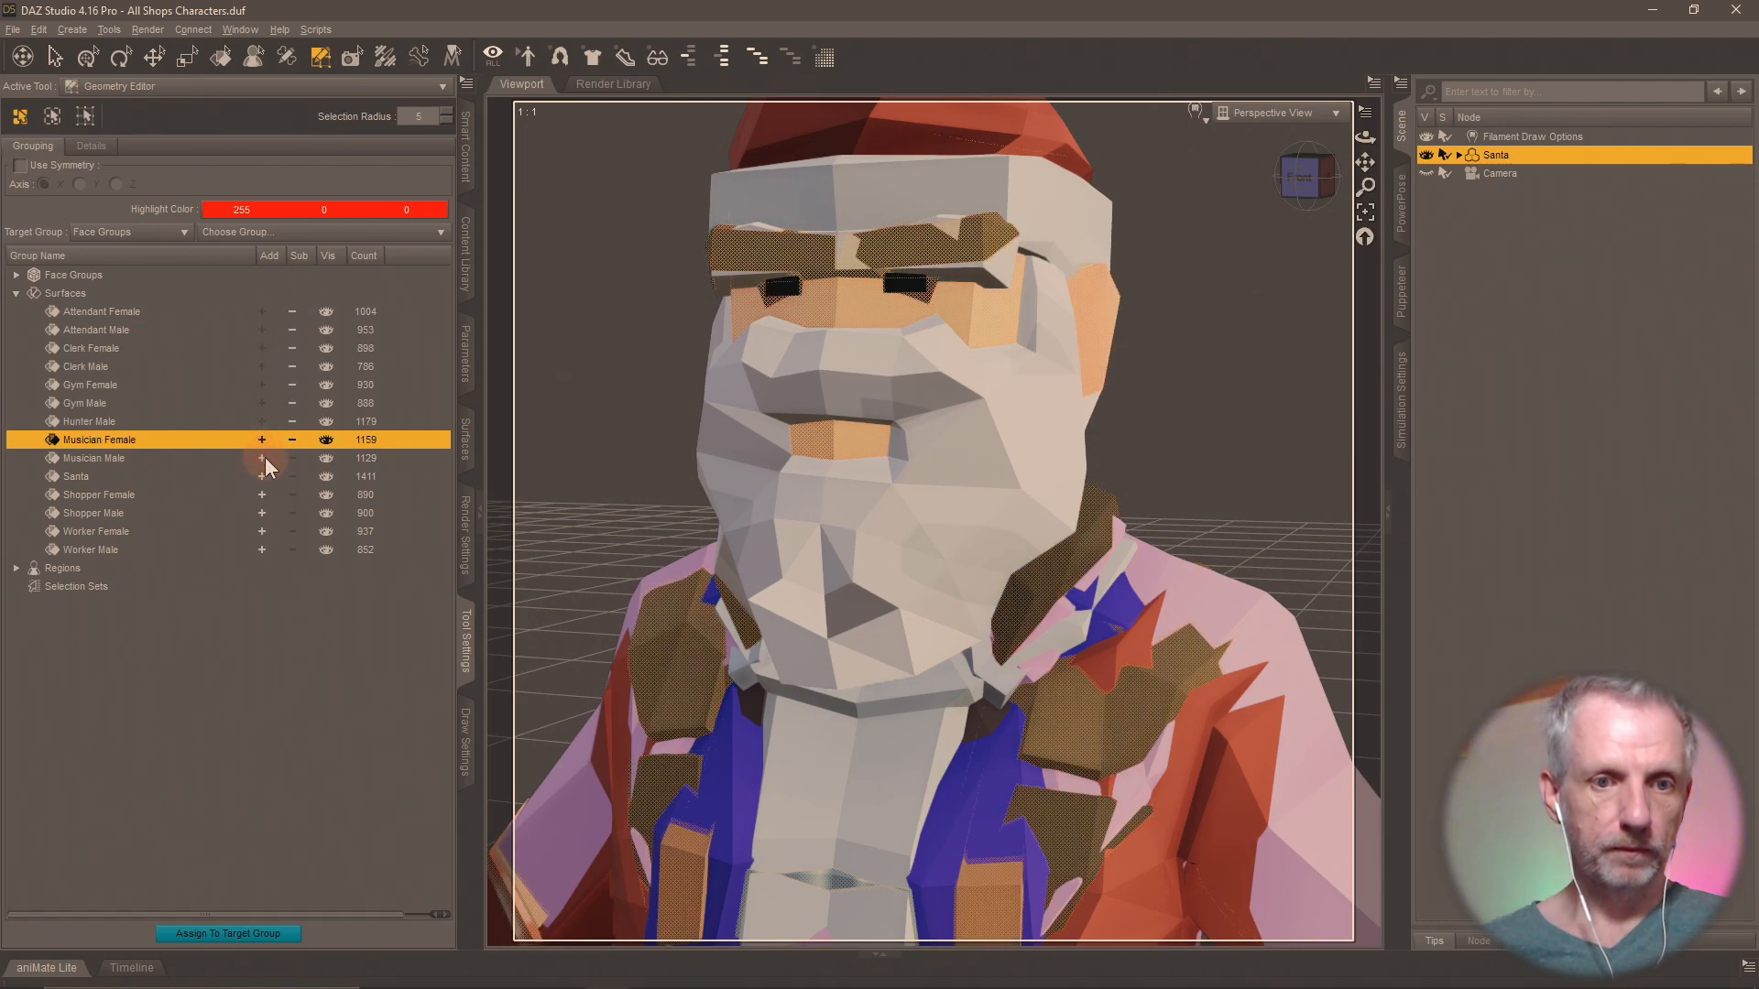
pyautogui.click(264, 458)
pyautogui.click(262, 477)
pyautogui.click(262, 495)
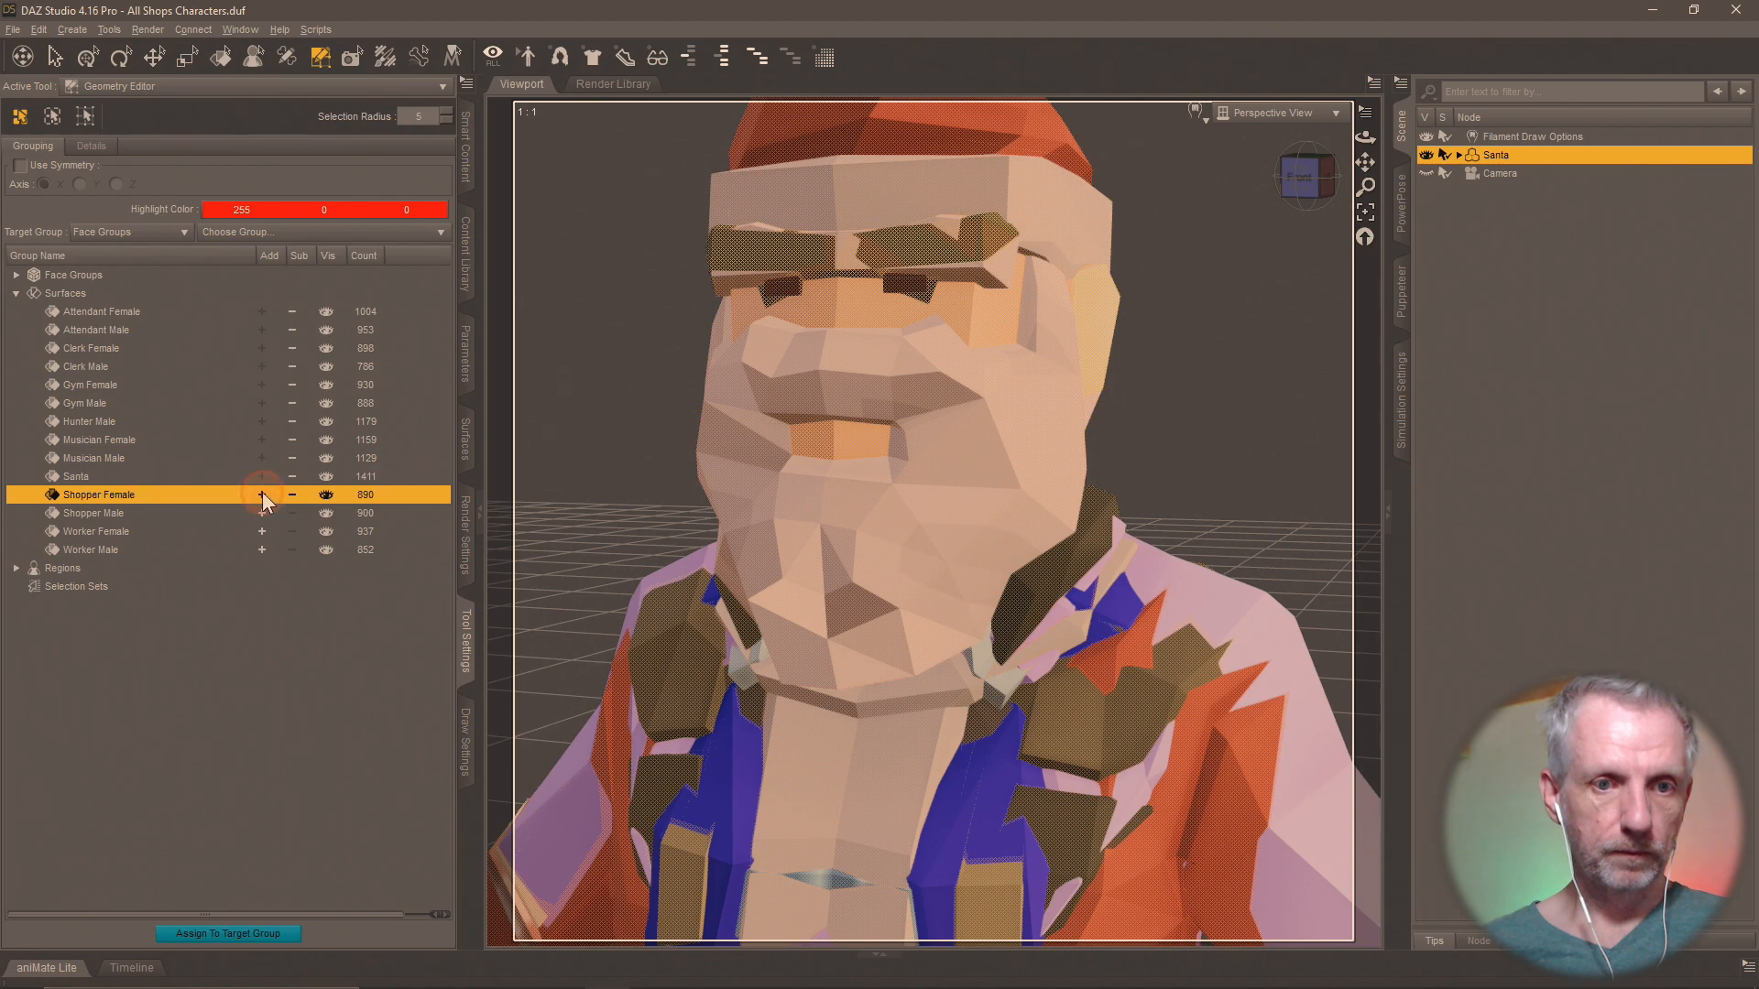
pyautogui.click(262, 513)
pyautogui.click(262, 550)
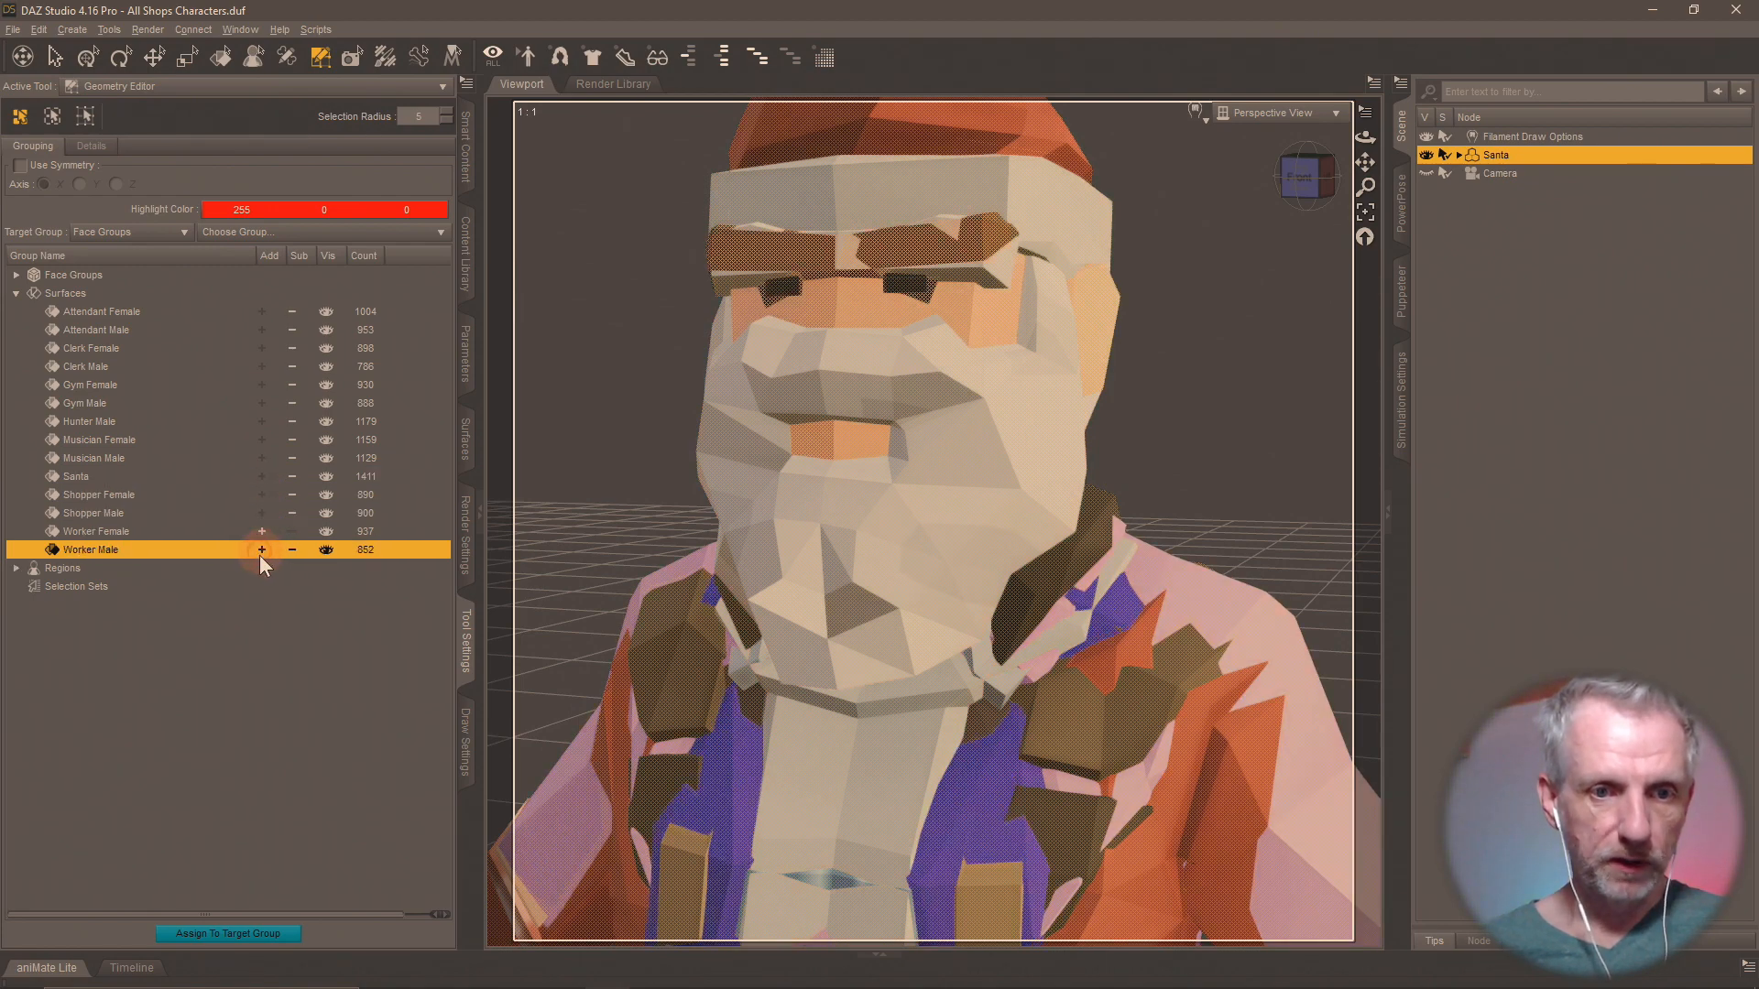
pyautogui.press('Delete')
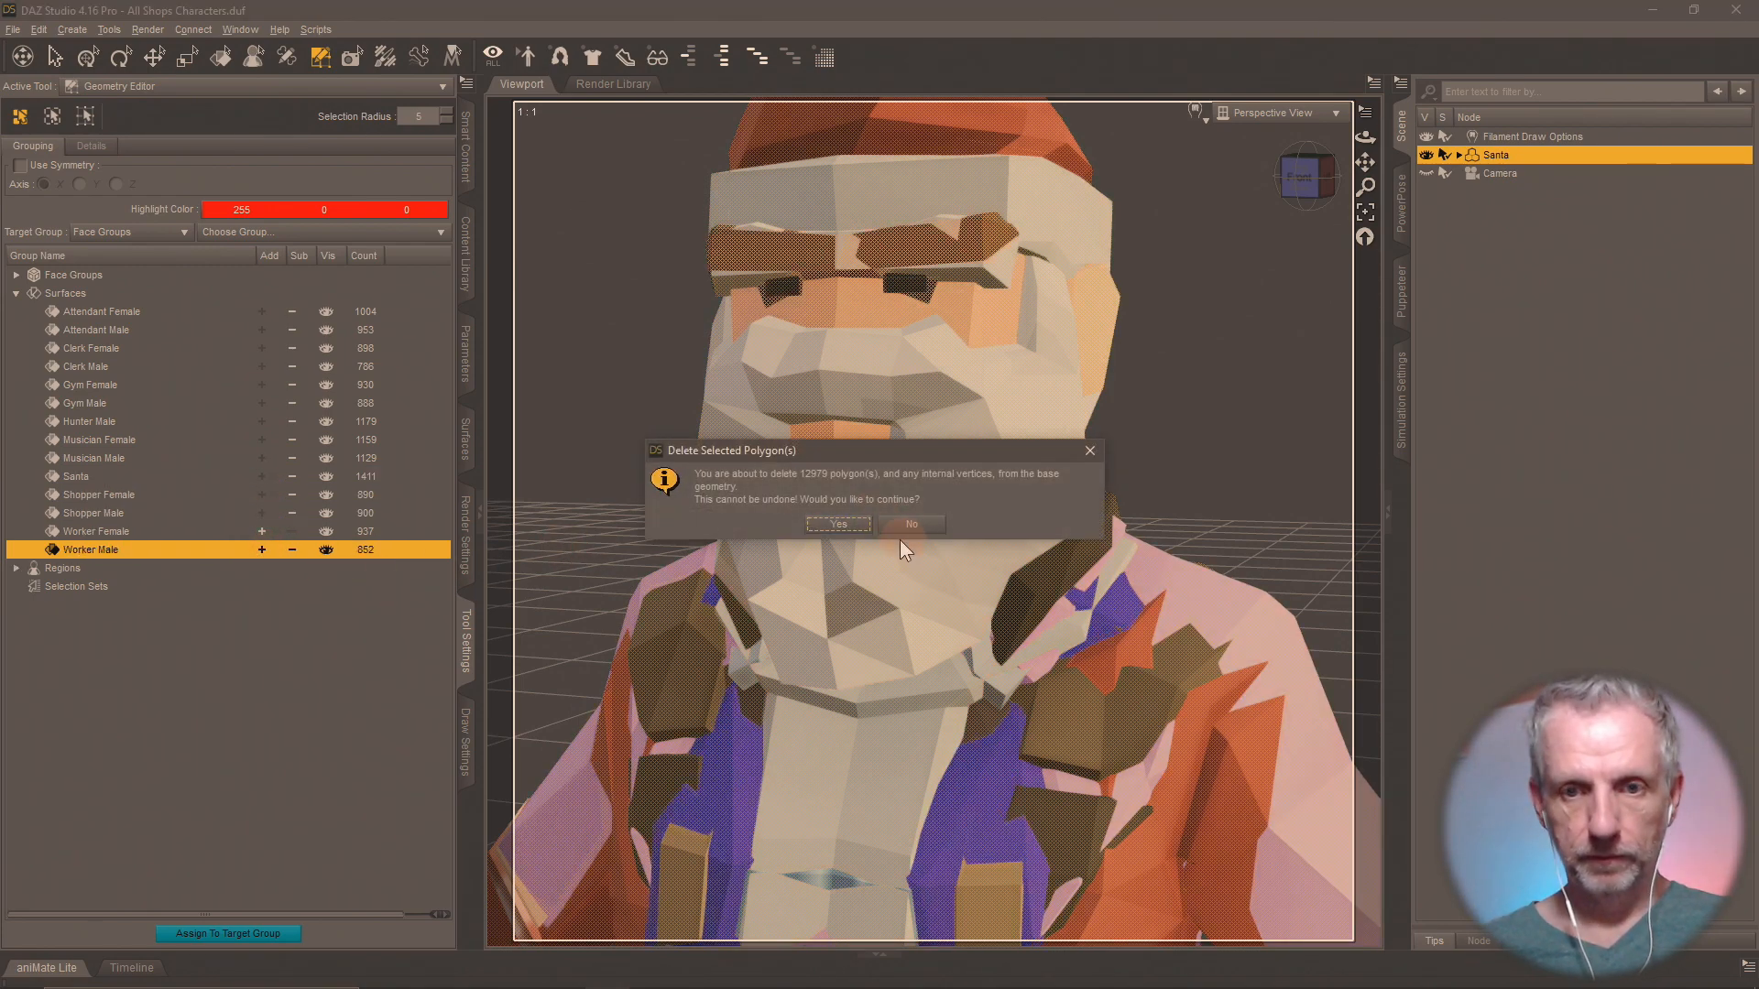
pyautogui.click(844, 526)
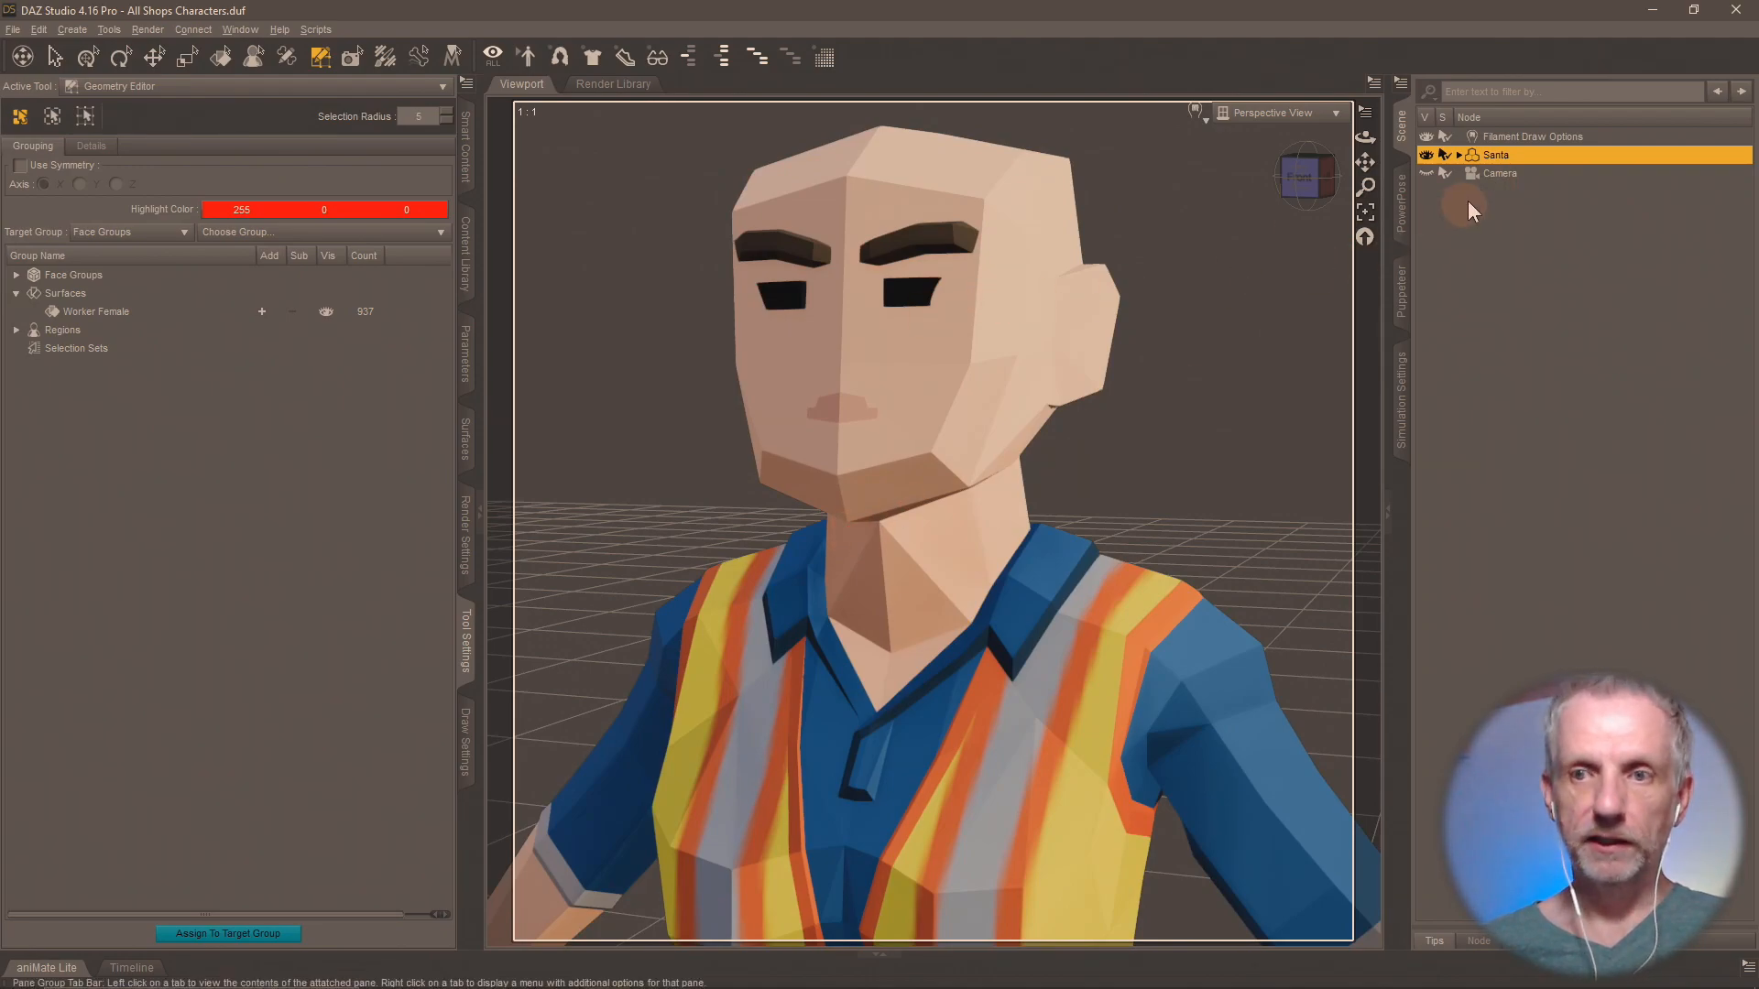
# Rename the Santa figure to Worker Female.
pyautogui.press('F2')
pyautogui.write('Wo')
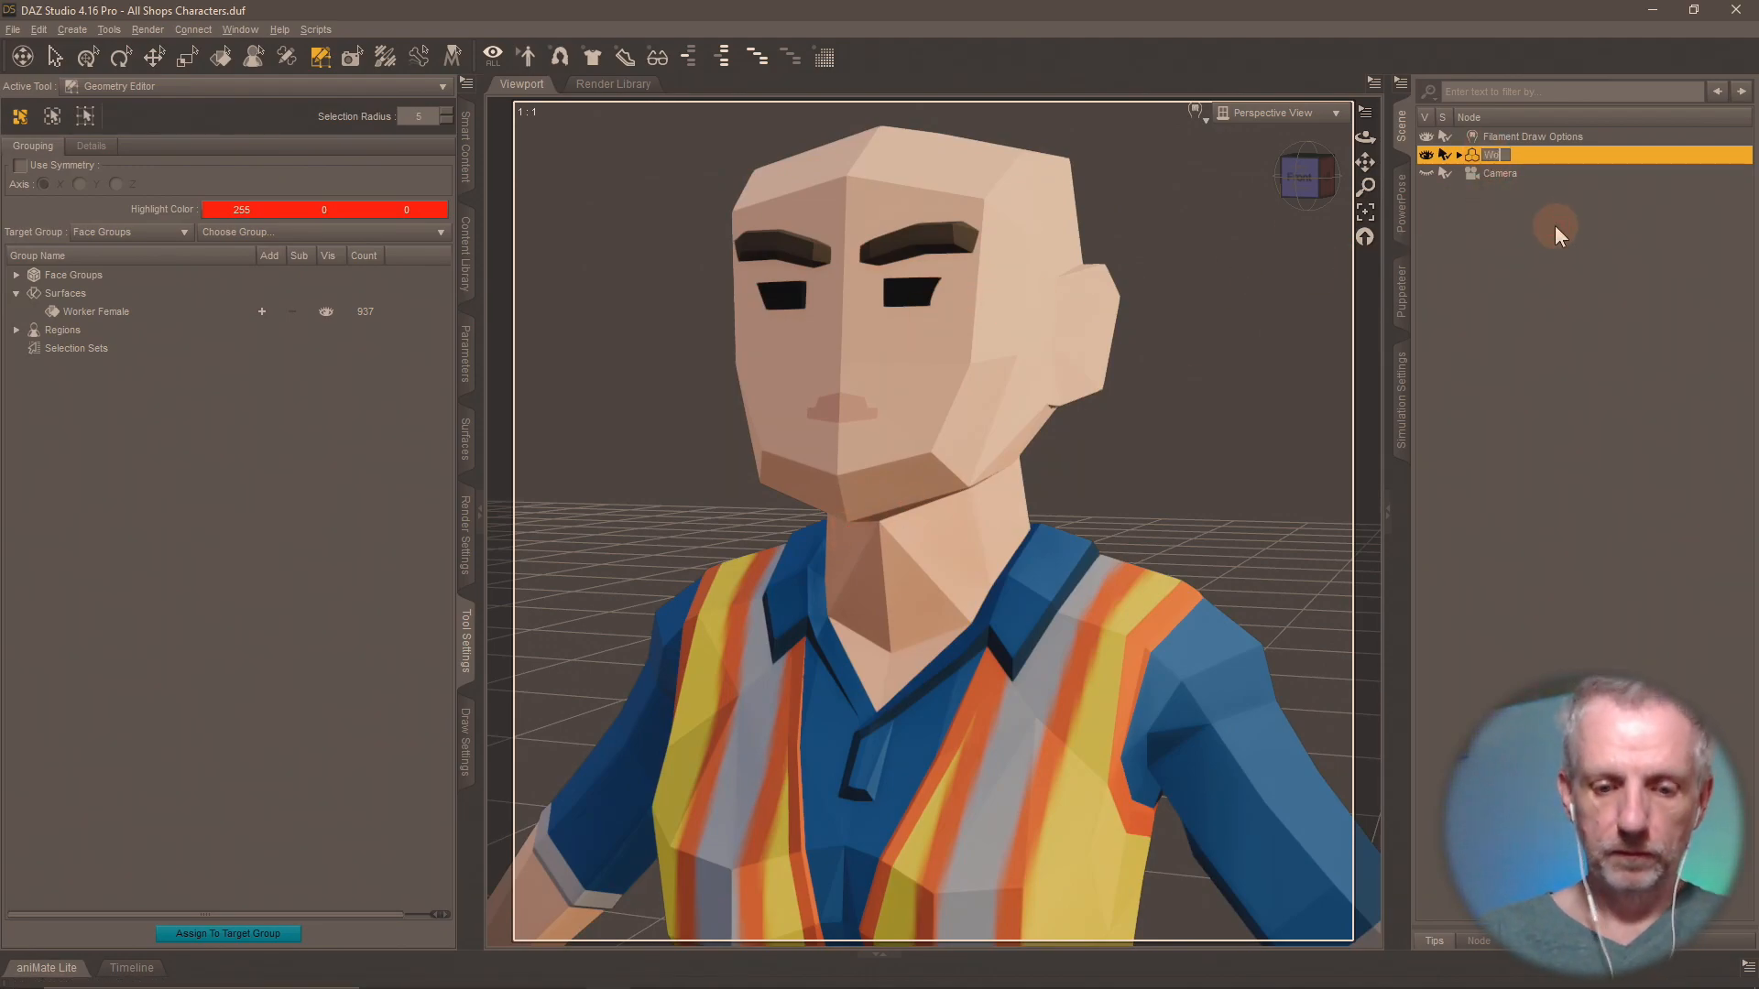
pyautogui.write('rker Female')
pyautogui.press('Return')
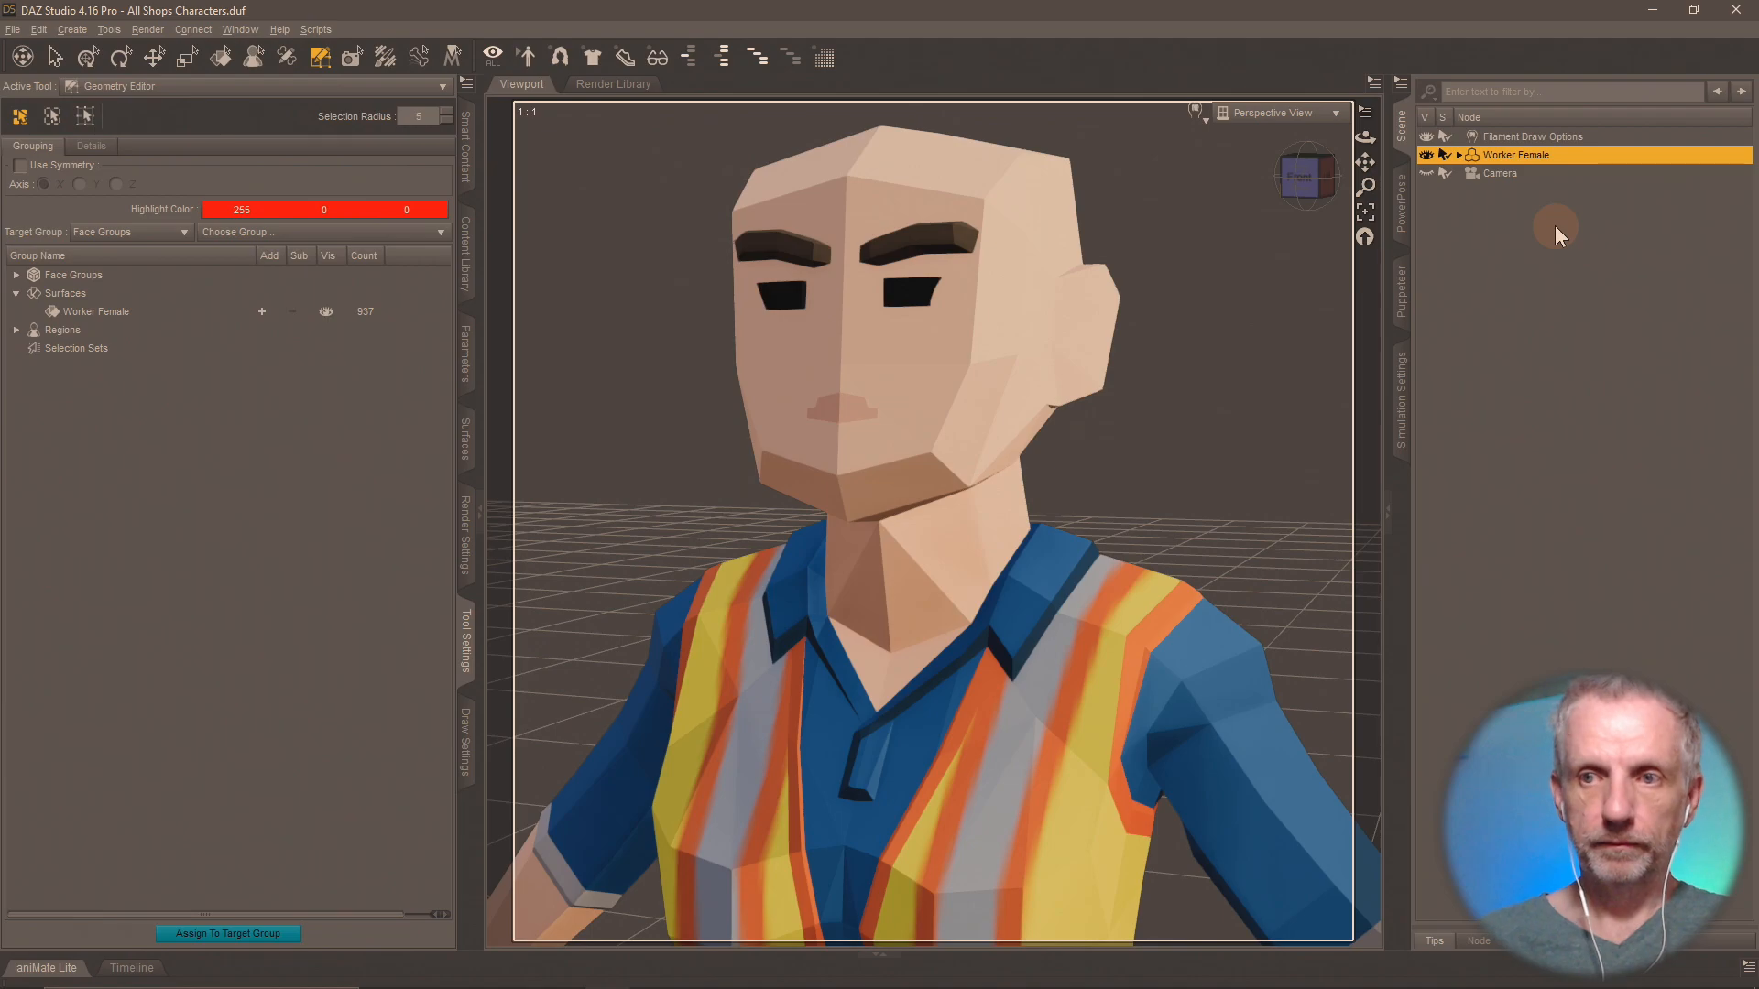
# Save a scene subset named Worker Female in the Shops Pack folder, including only the Worker Female node.
pyautogui.click(476, 299)
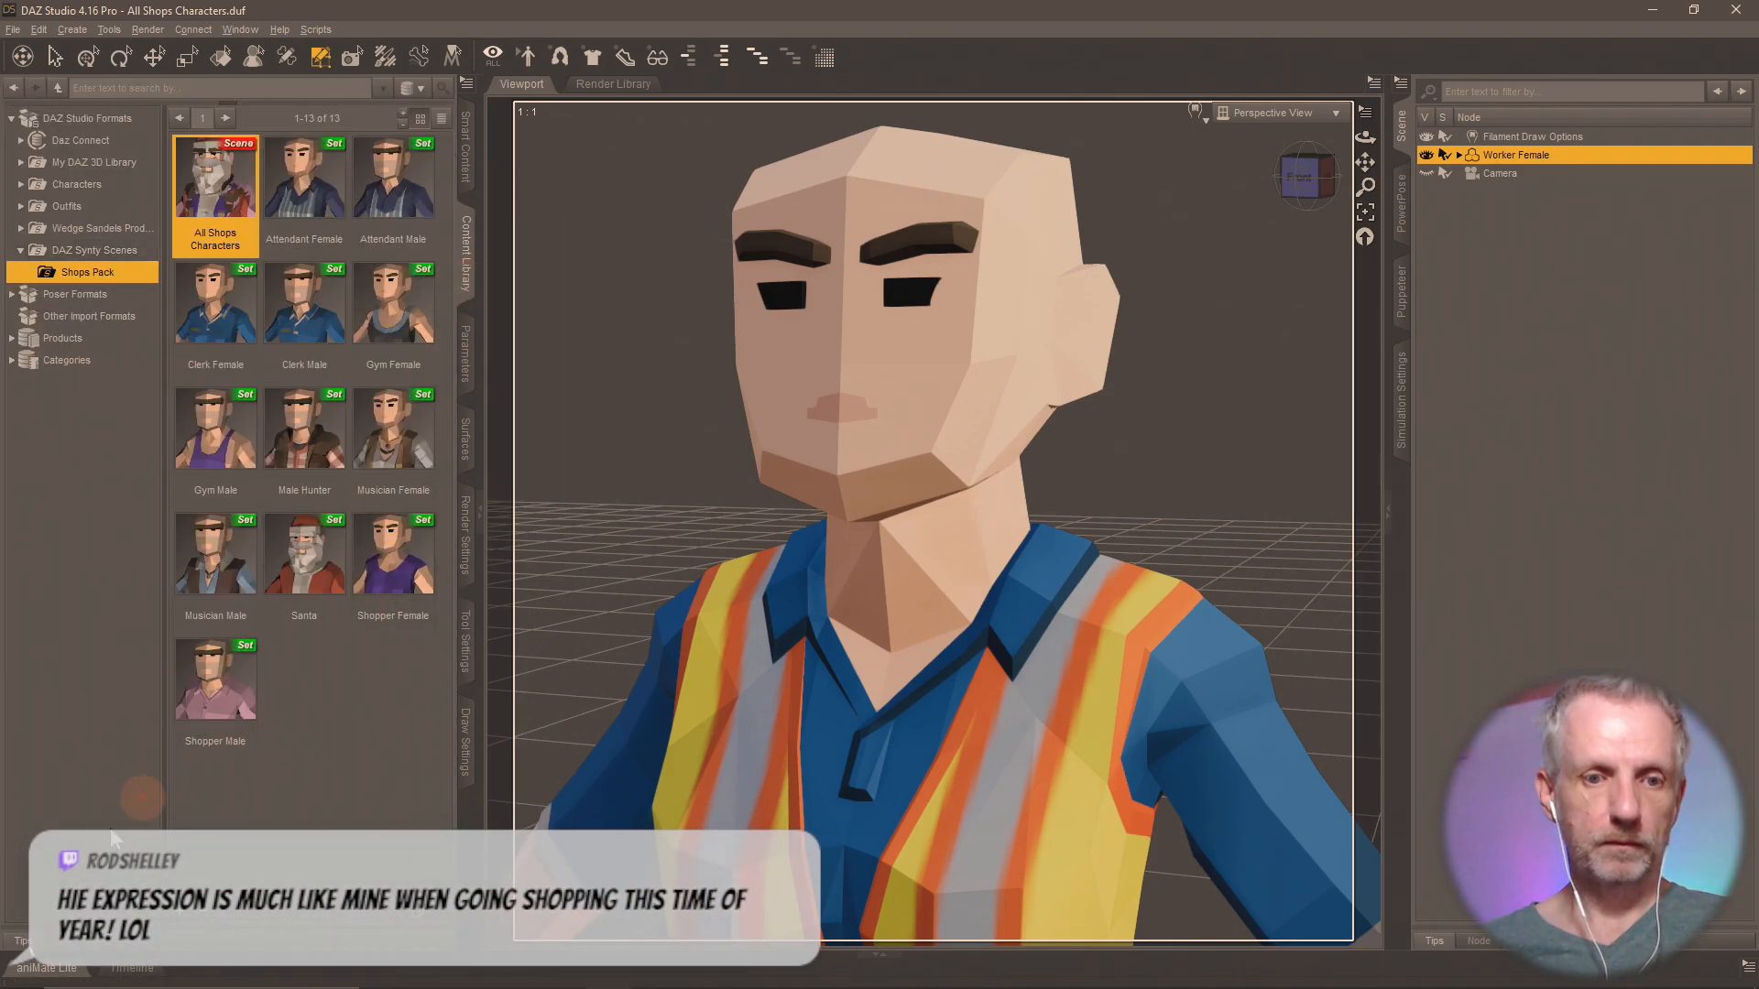
pyautogui.click(178, 914)
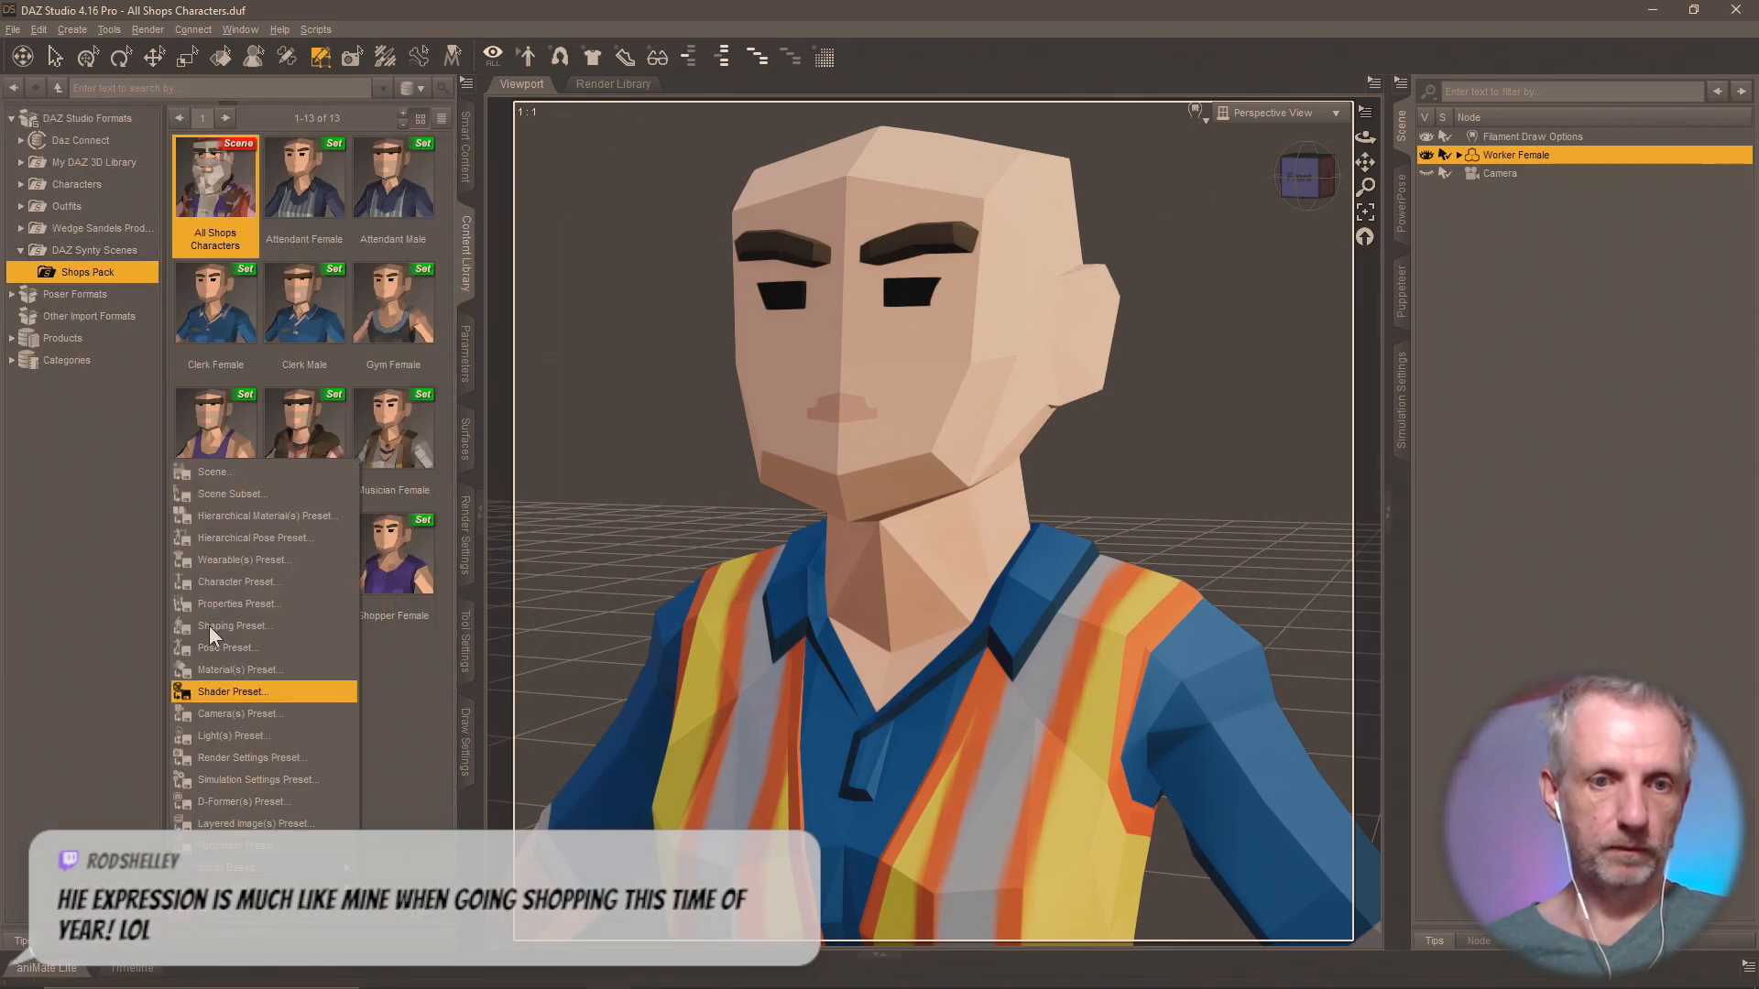
pyautogui.click(244, 494)
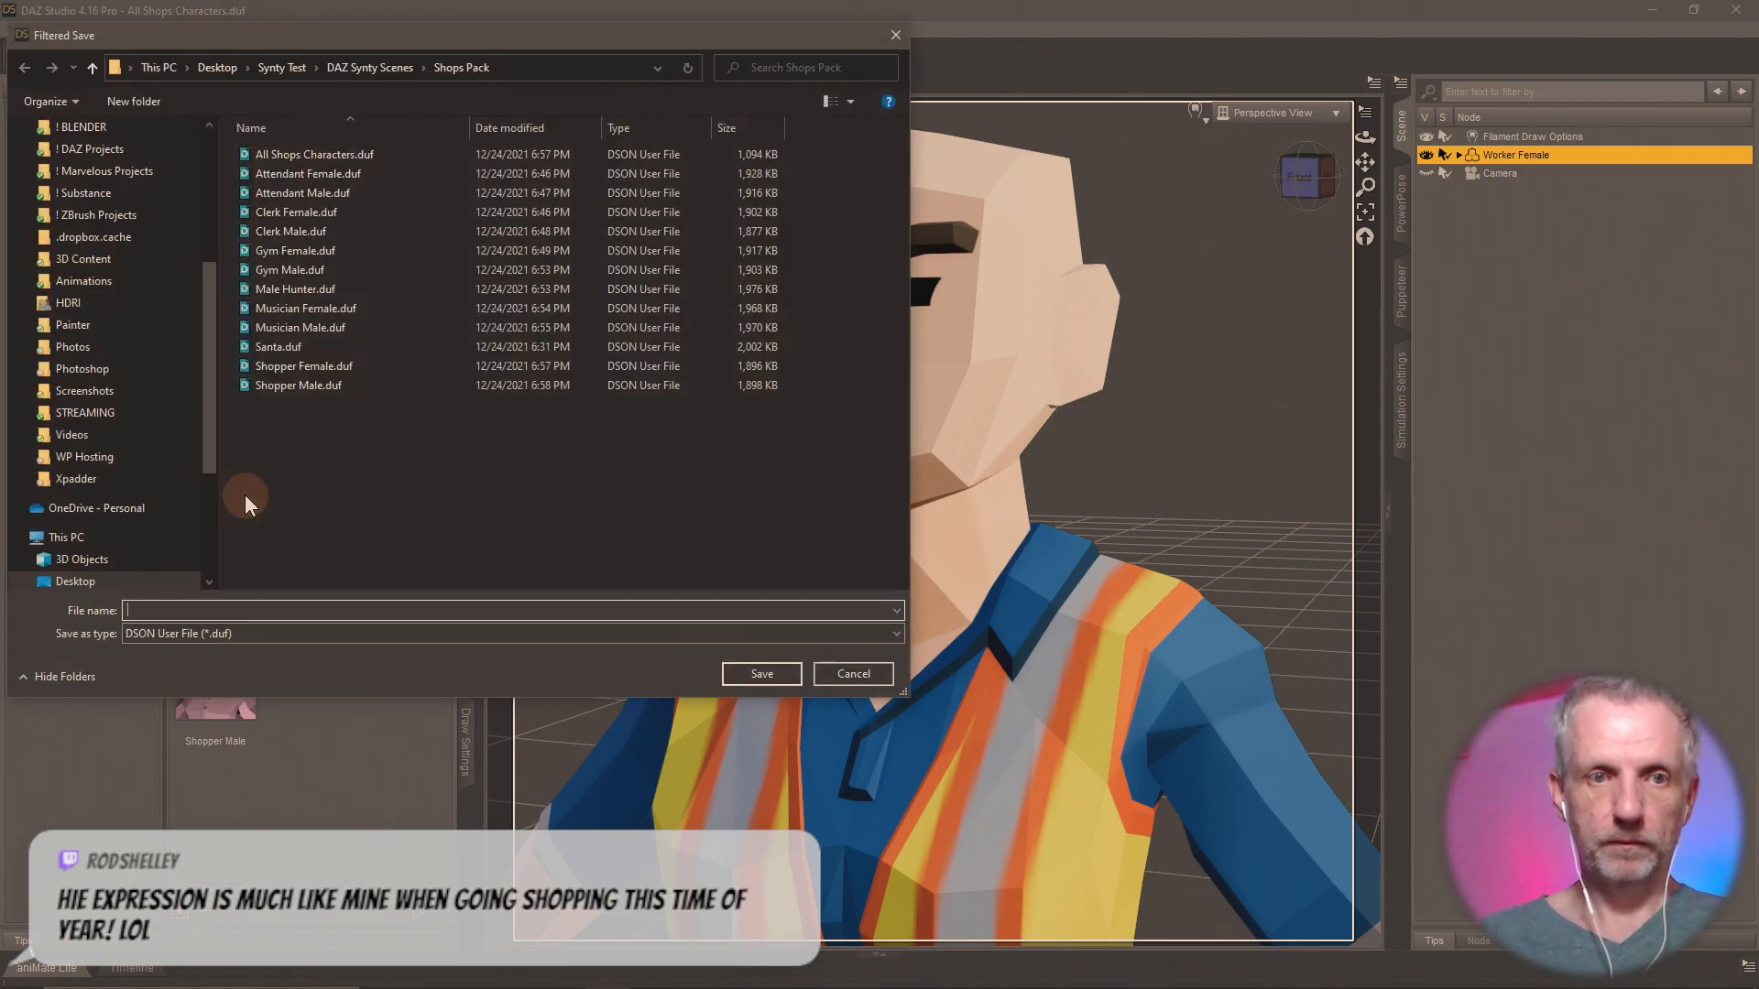
pyautogui.write('Worker')
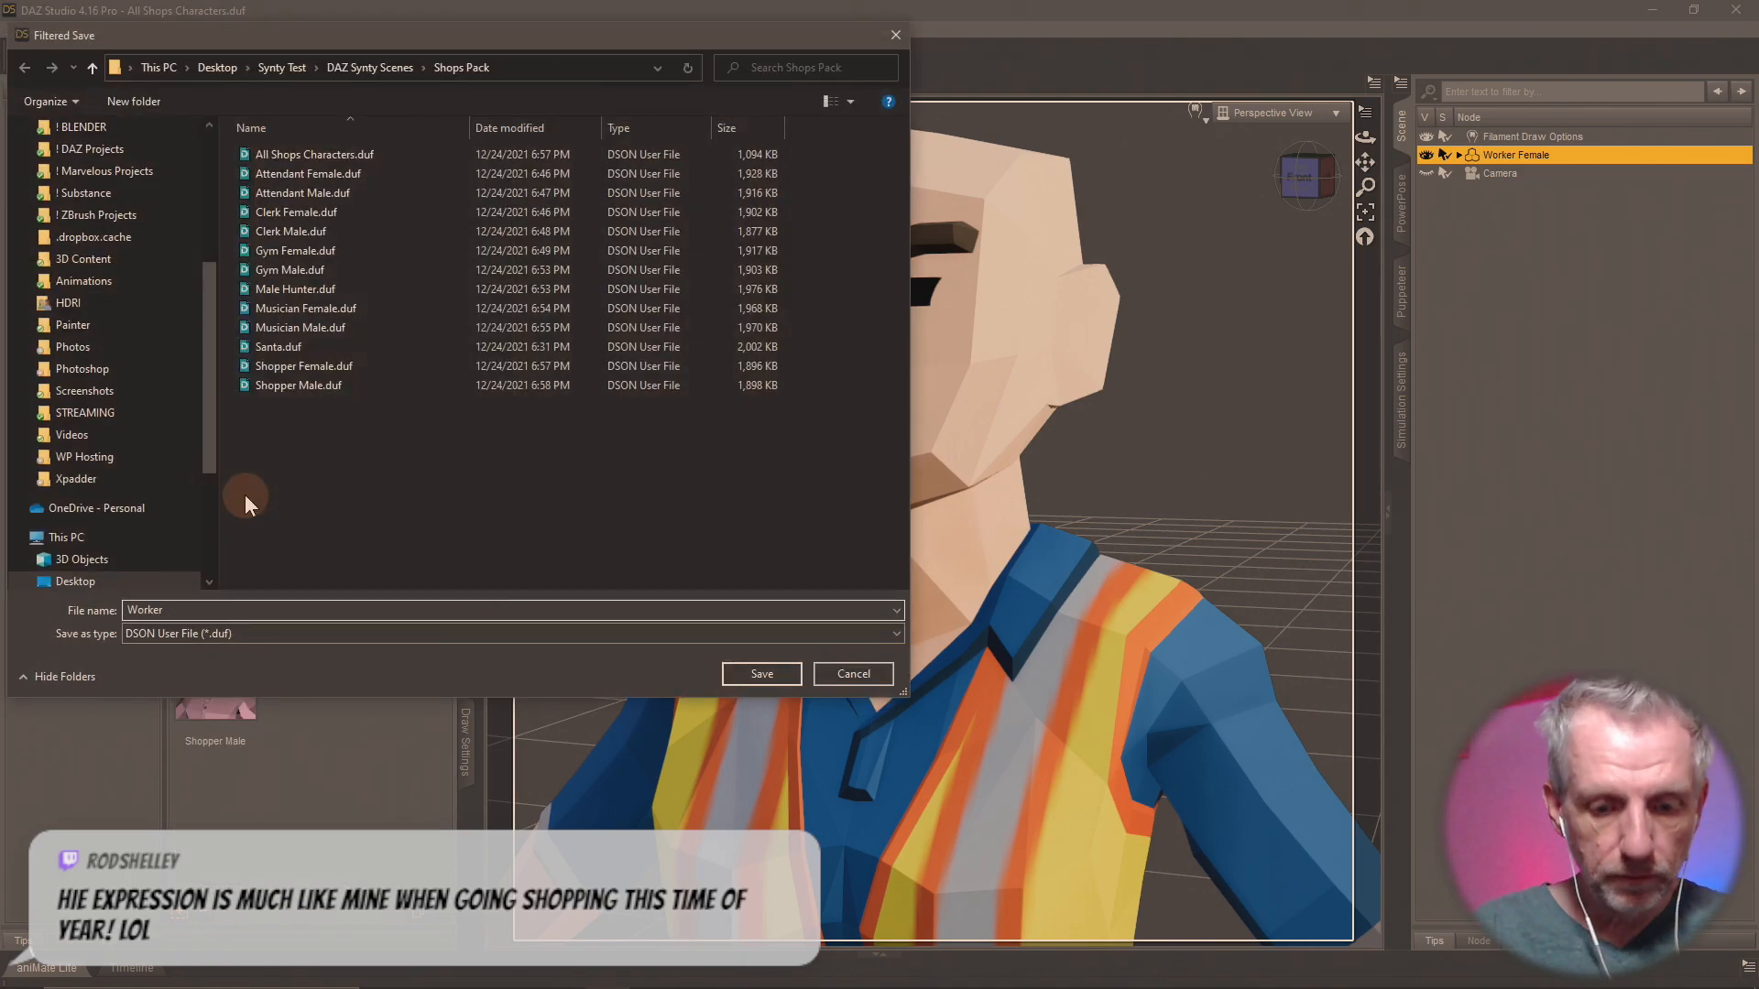
pyautogui.write(' Female')
pyautogui.press('Return')
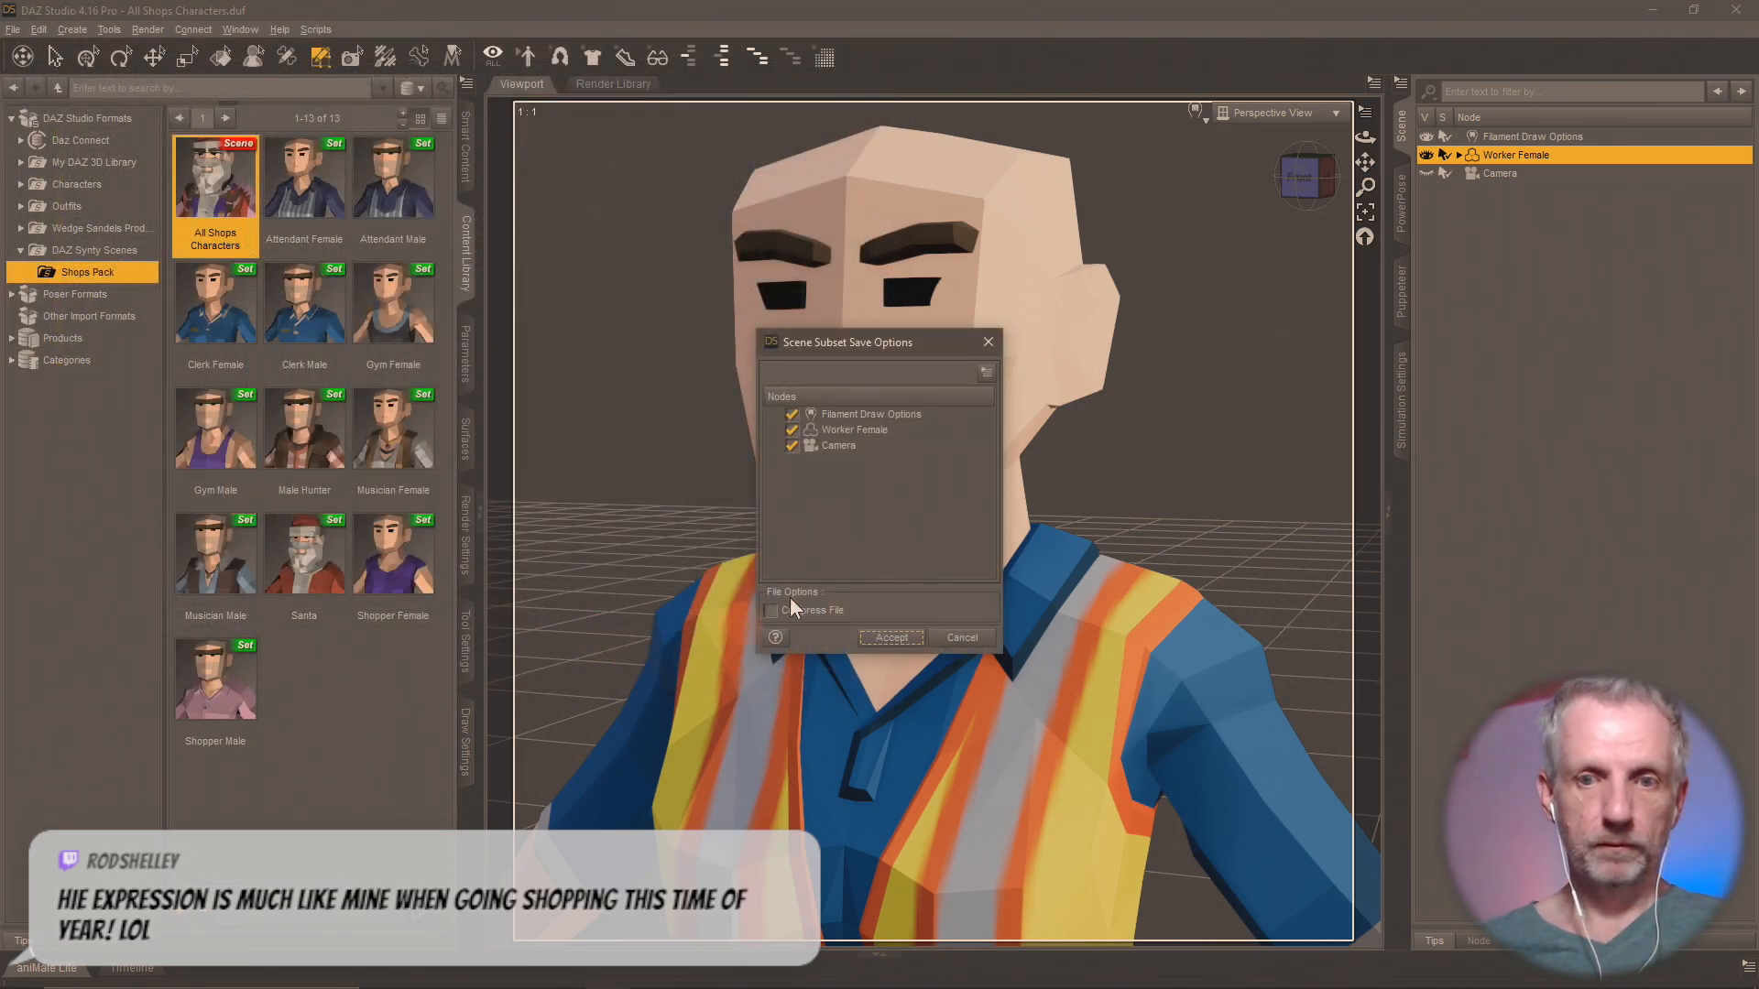
pyautogui.click(792, 446)
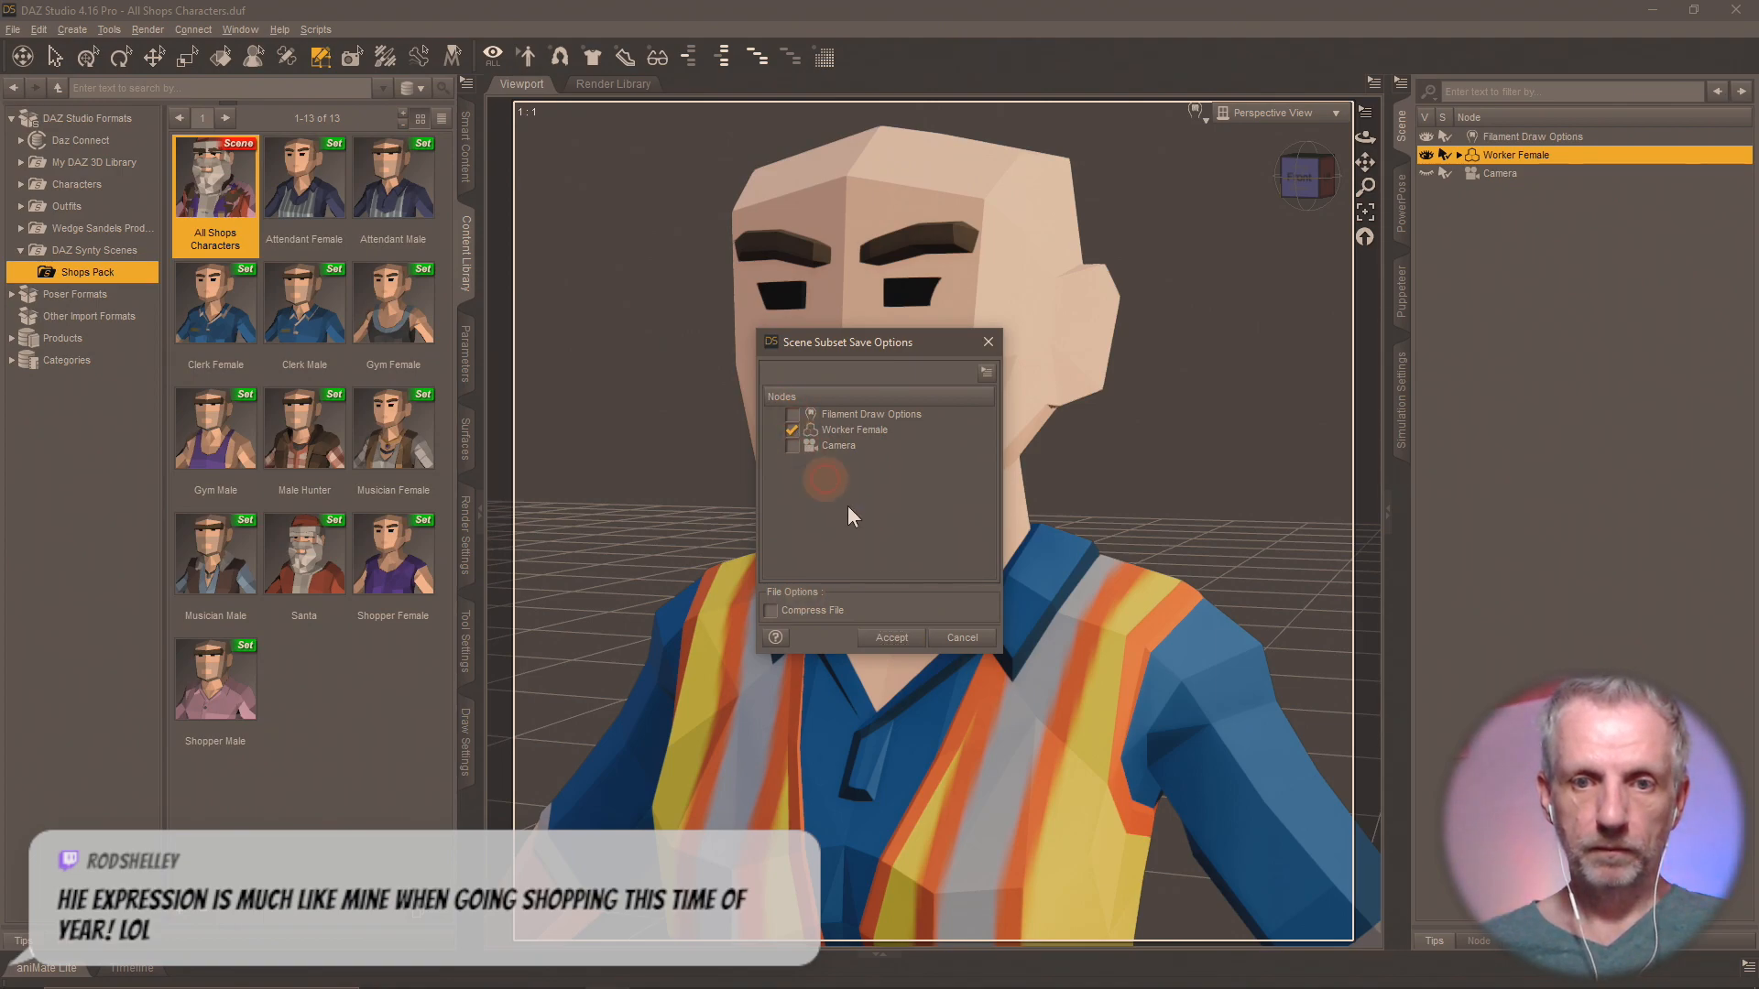
pyautogui.click(898, 639)
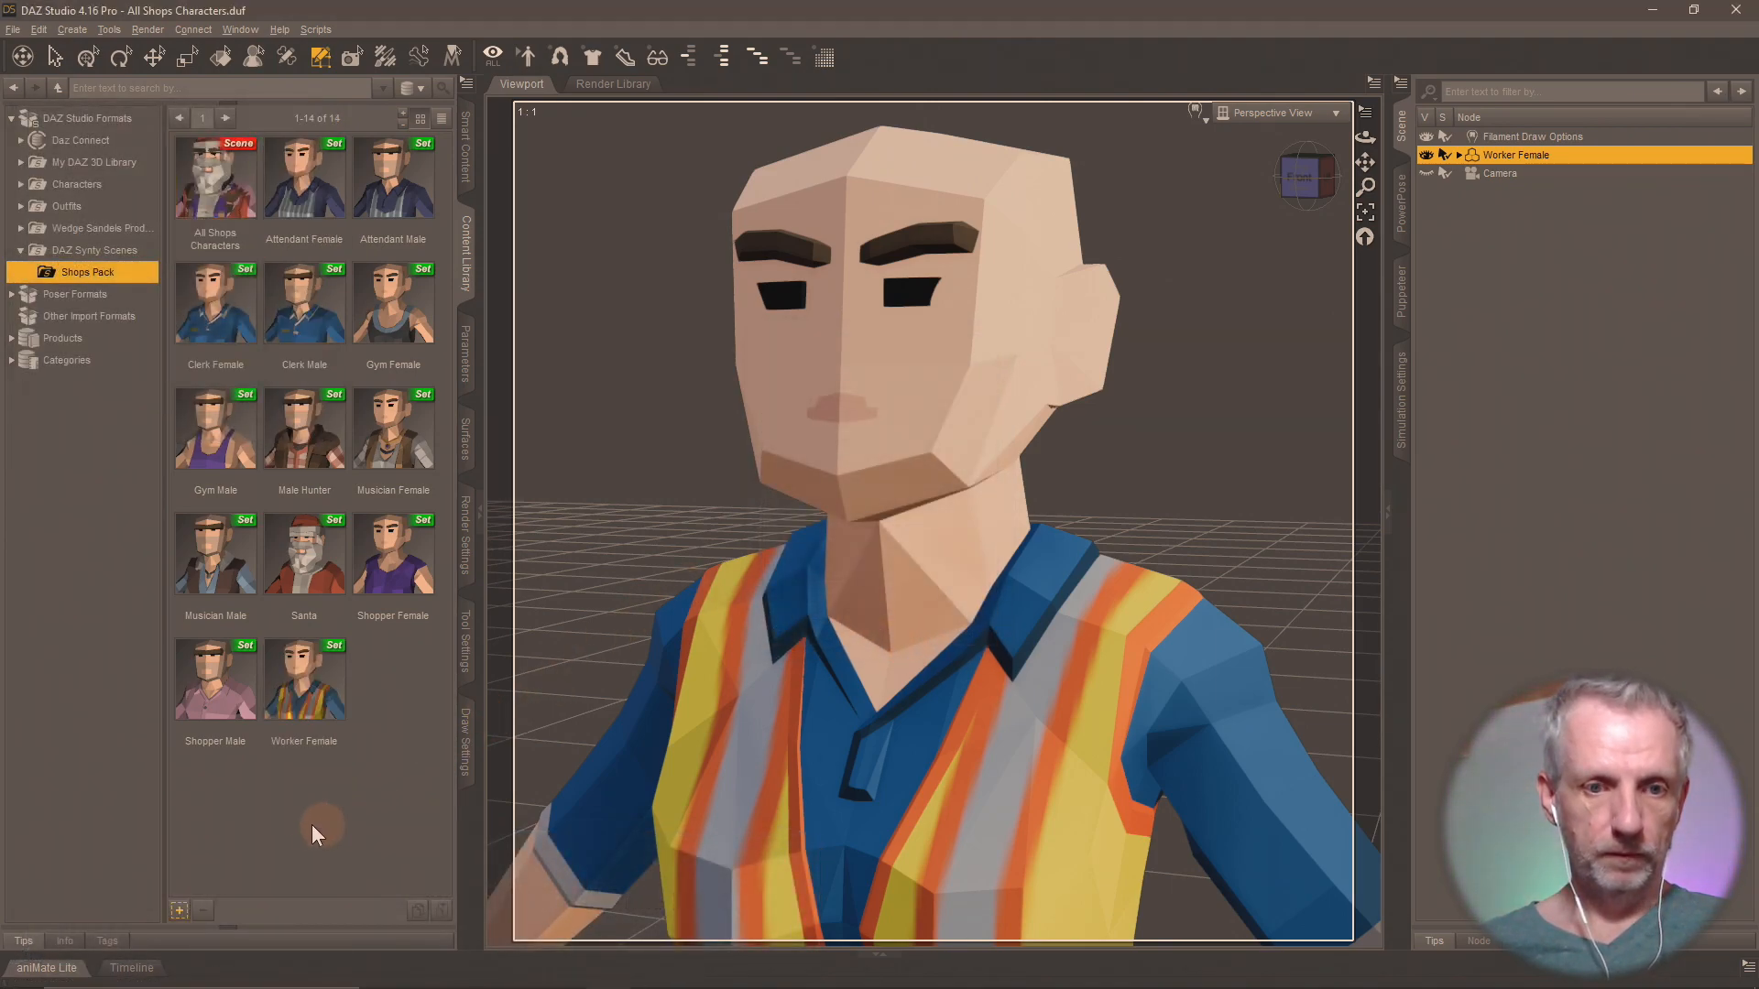
# Reload the All Shops Characters scene without saving the changes made to isolate Worker Female.
pyautogui.doubleClick(203, 200)
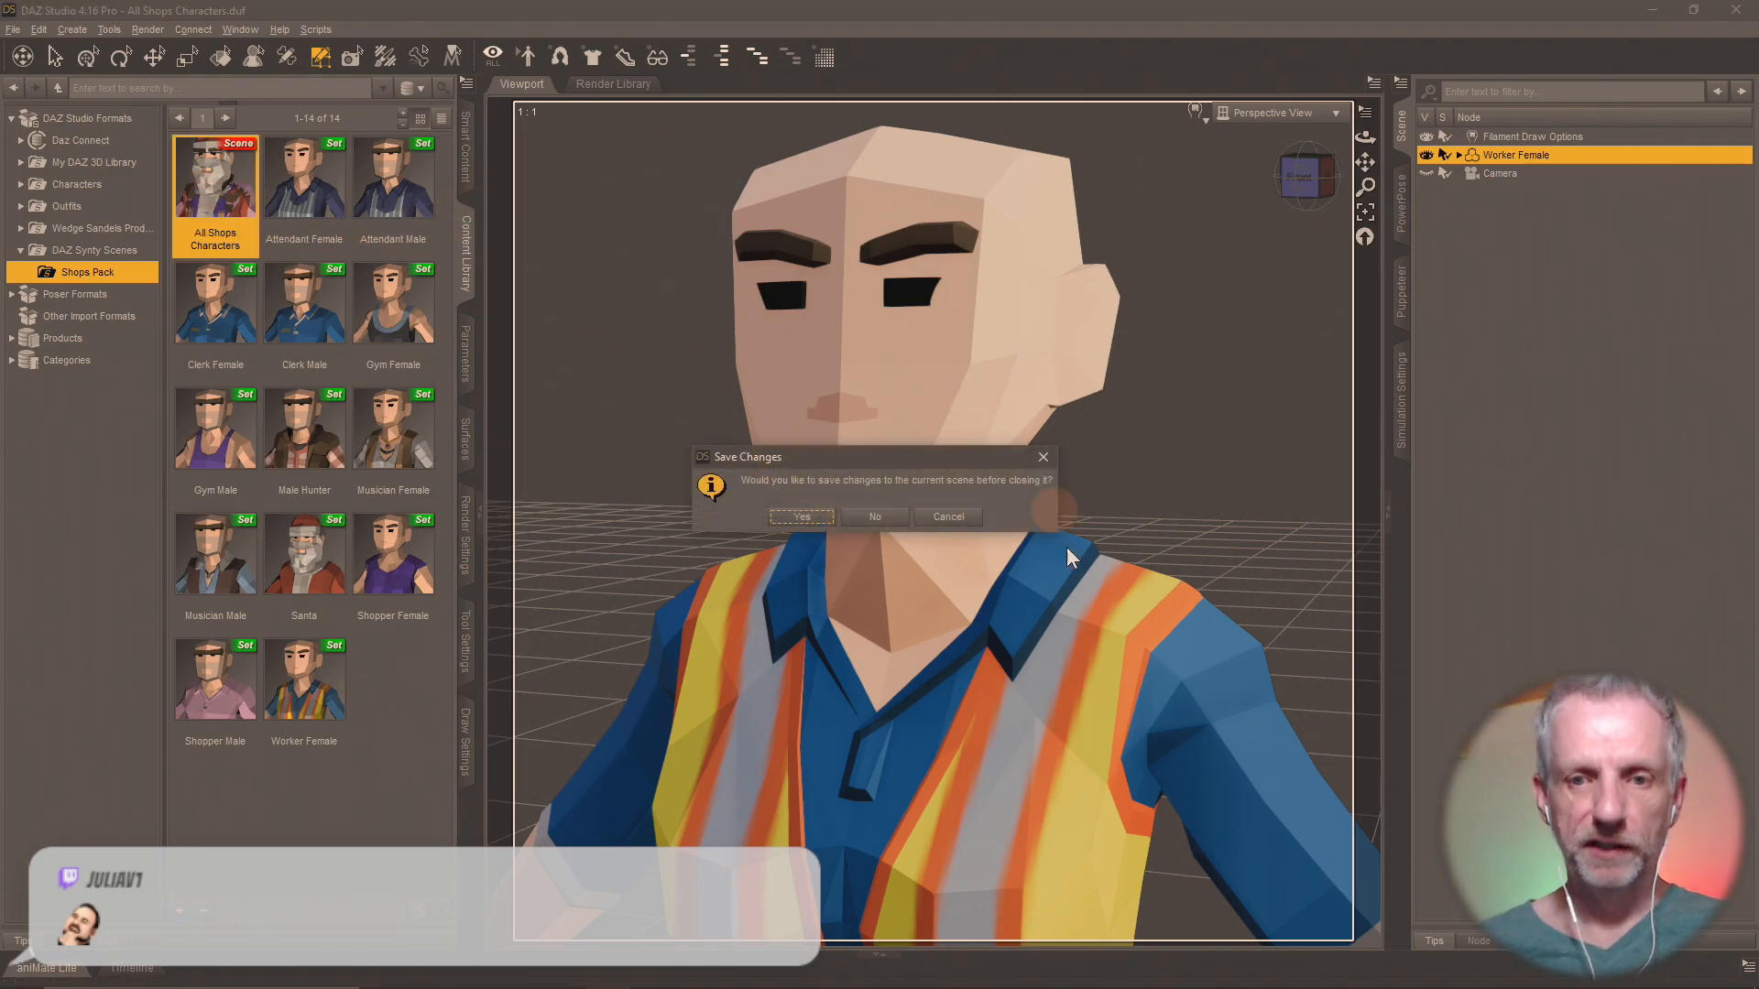
pyautogui.click(905, 516)
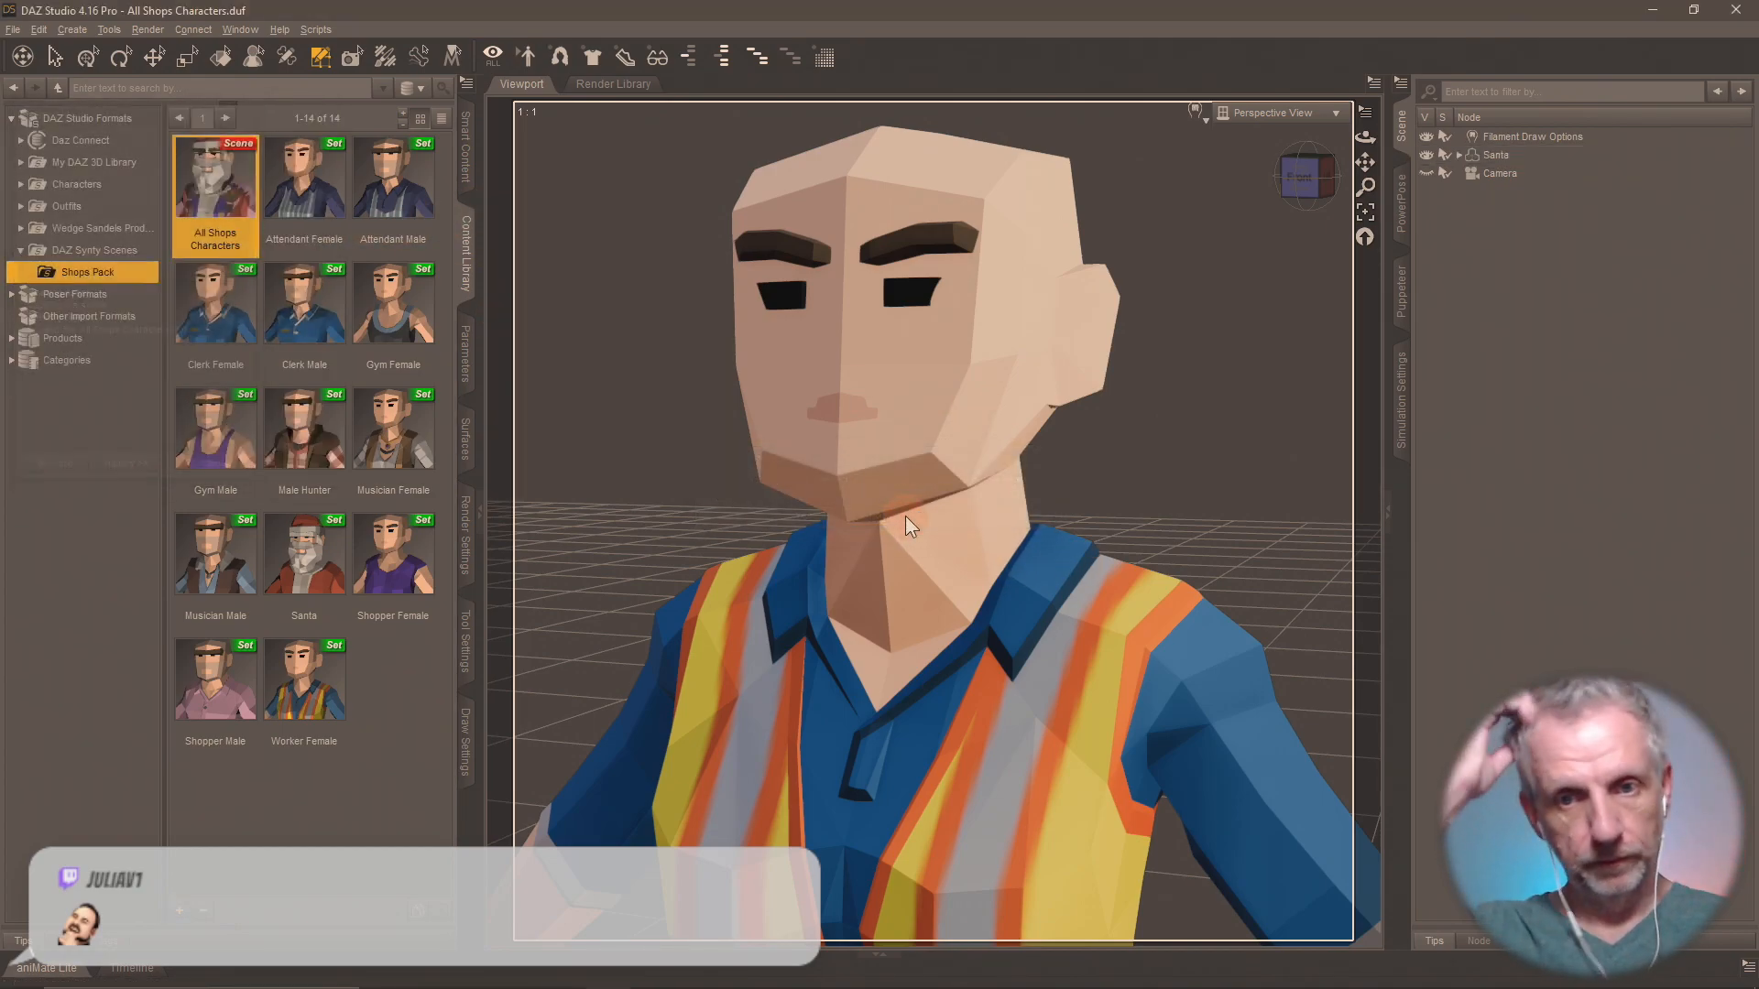
# Select the polygons of every surface group on the Santa figure except Worker Male and delete them.
pyautogui.click(464, 646)
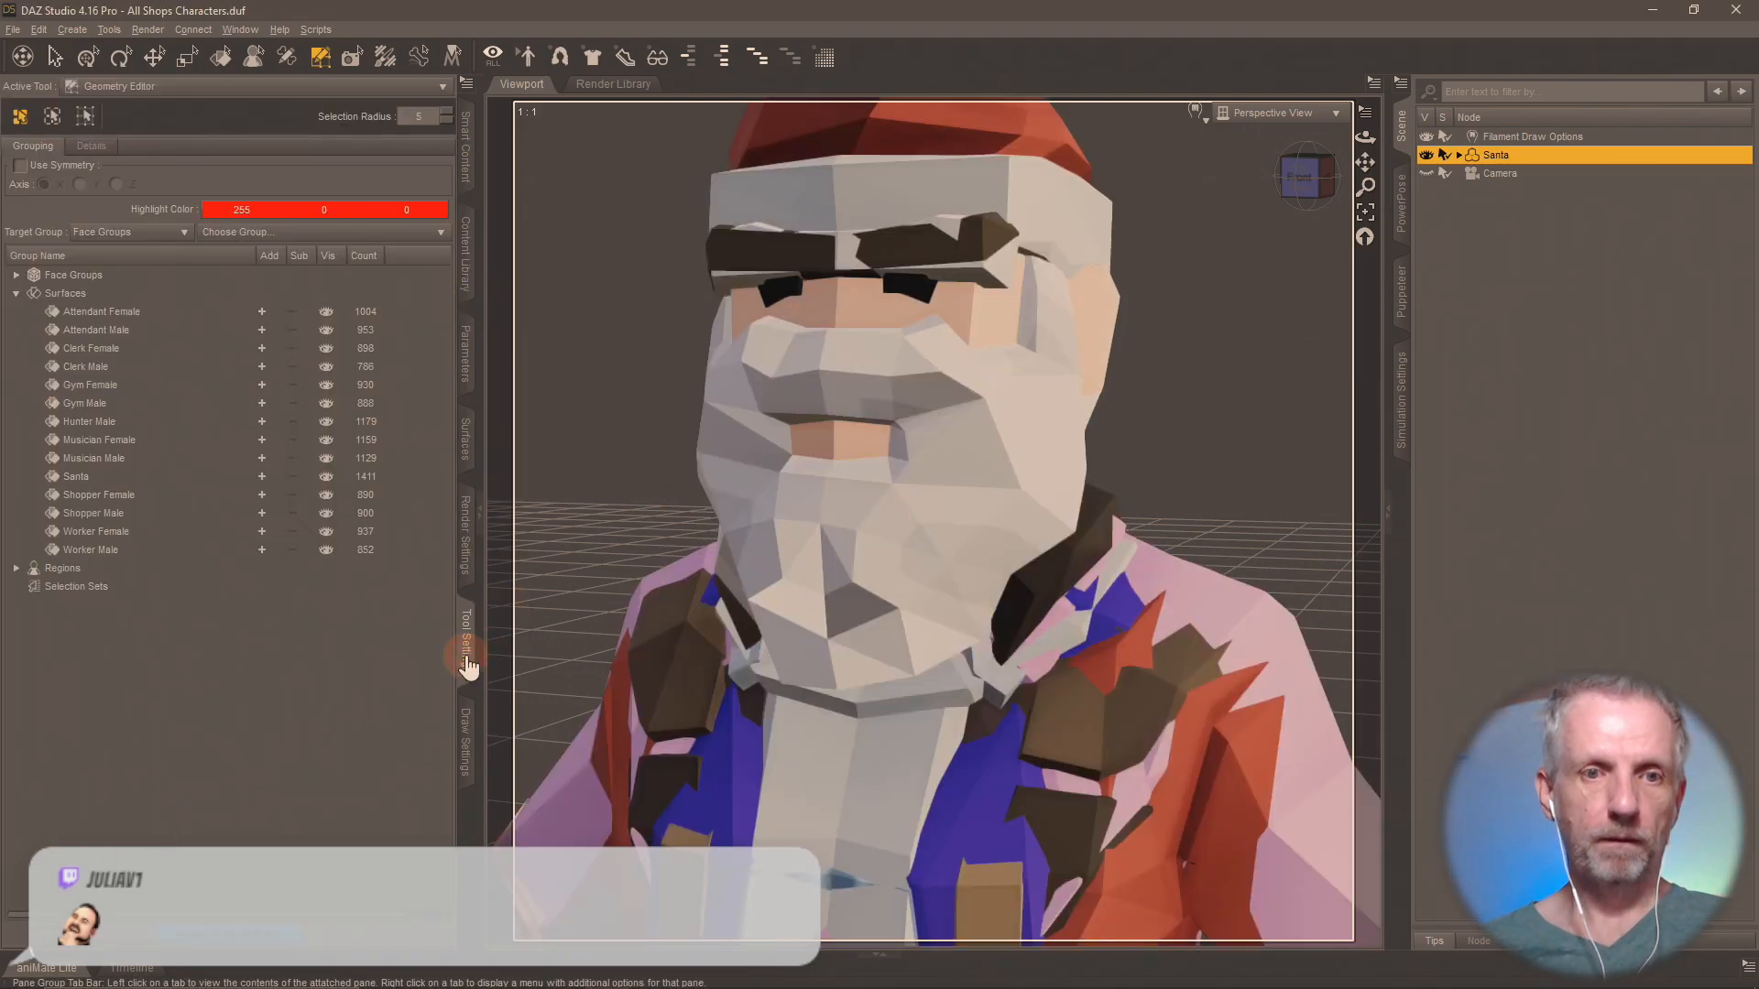
pyautogui.click(261, 311)
pyautogui.click(262, 330)
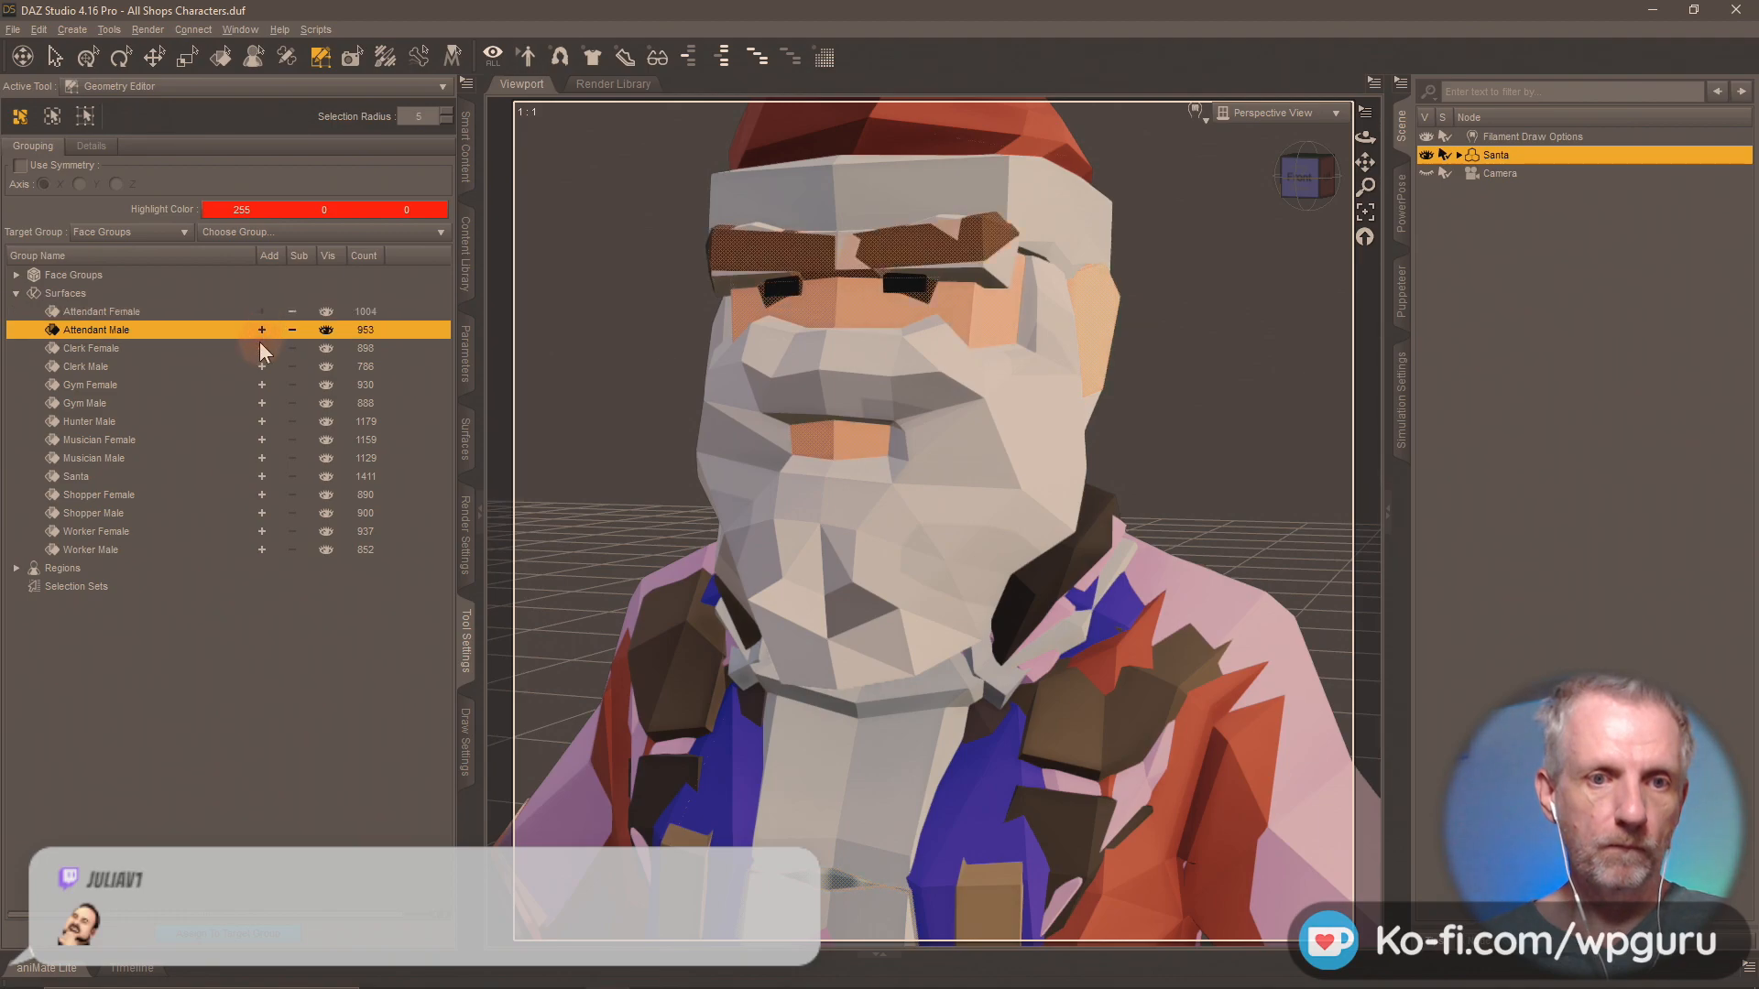
pyautogui.click(261, 348)
pyautogui.click(261, 367)
pyautogui.click(261, 385)
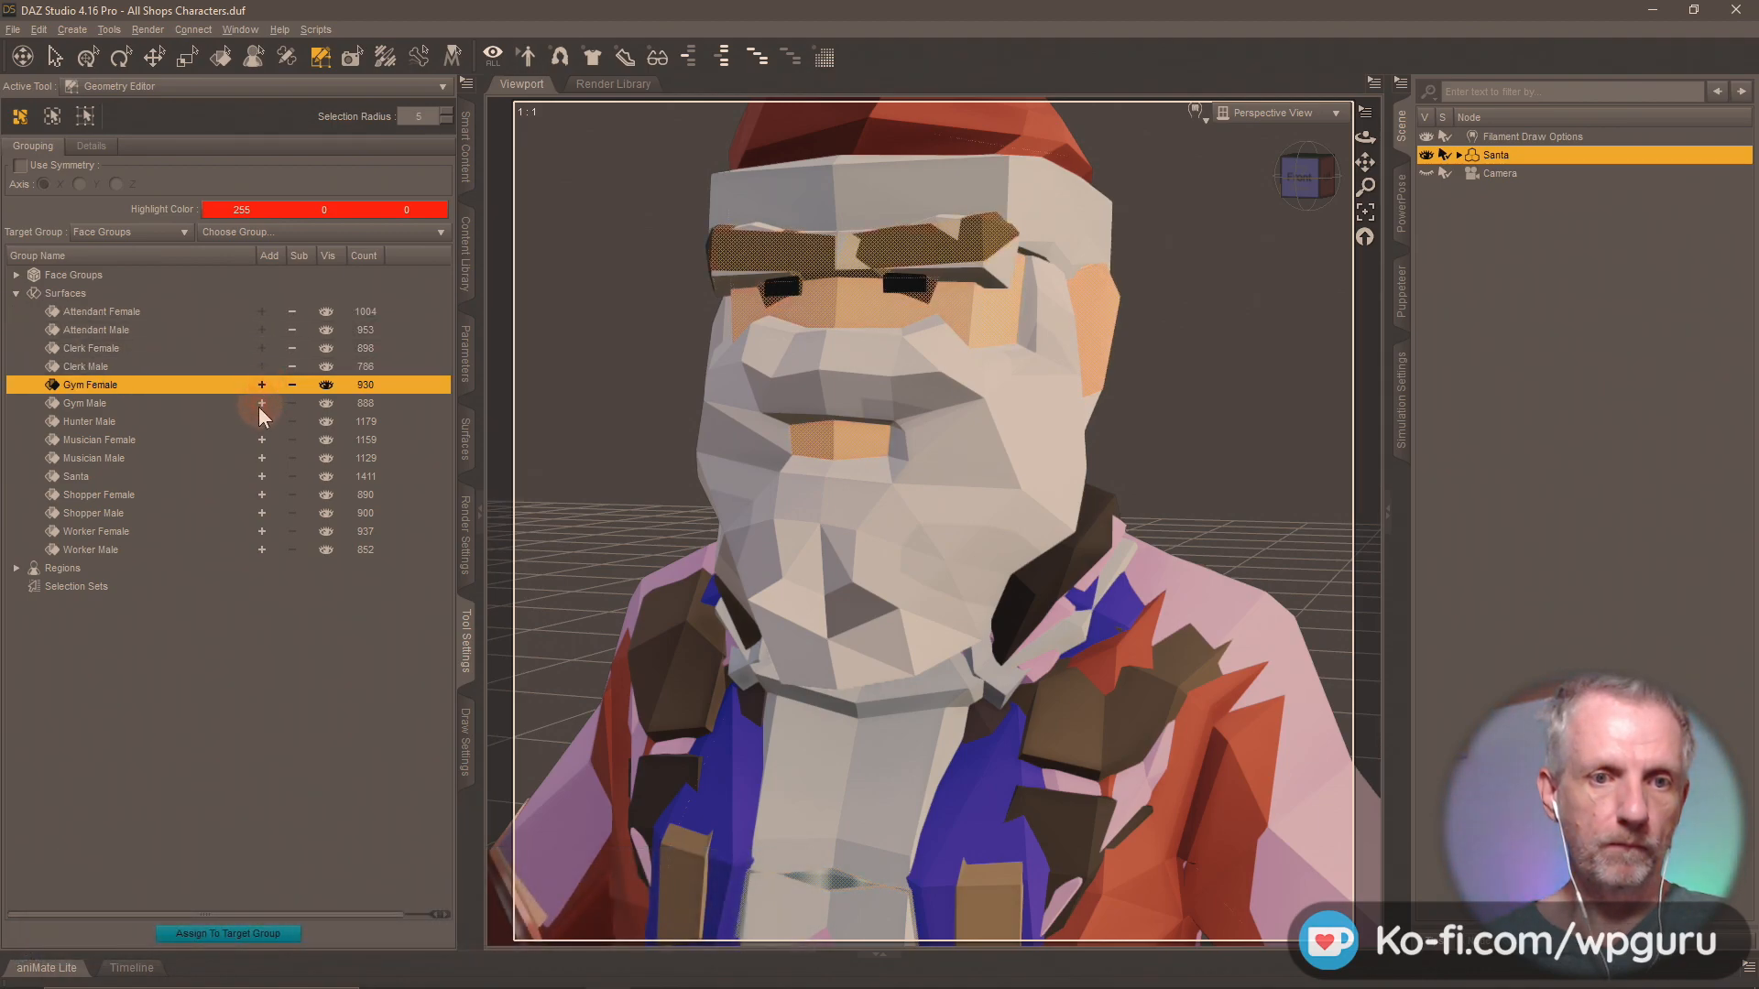
pyautogui.click(261, 403)
pyautogui.click(262, 422)
pyautogui.click(262, 439)
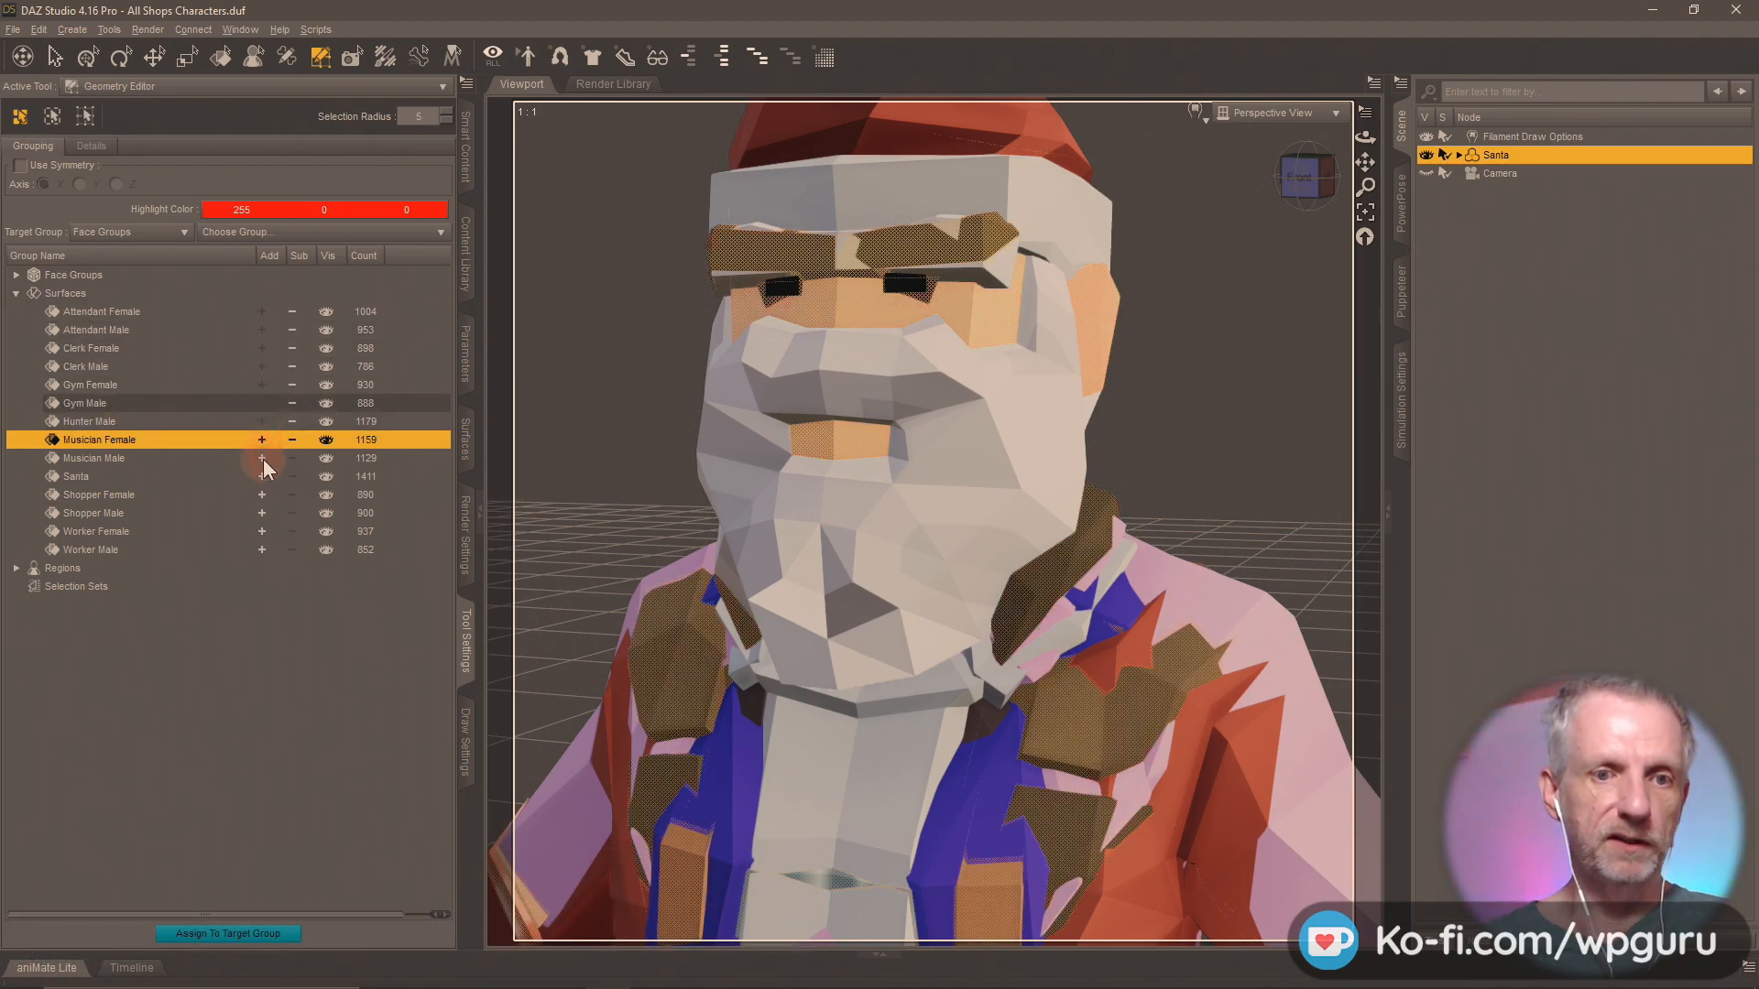
pyautogui.click(262, 458)
pyautogui.click(262, 476)
pyautogui.click(262, 495)
pyautogui.click(262, 513)
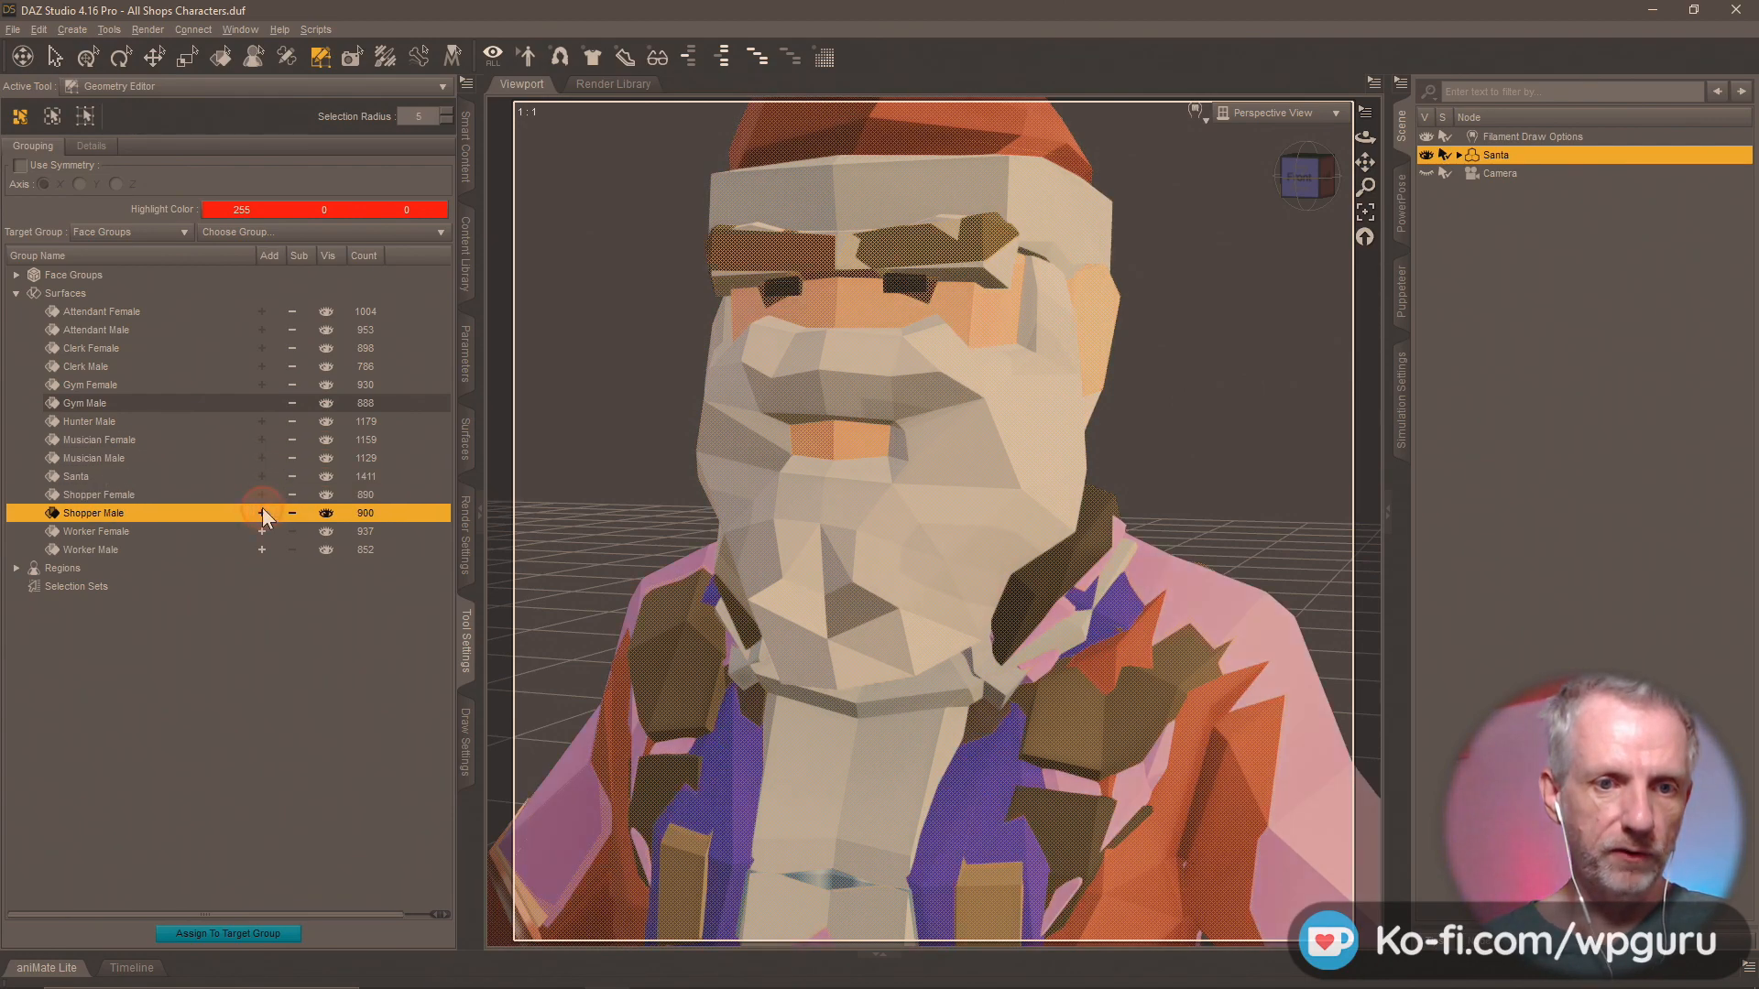
pyautogui.click(262, 531)
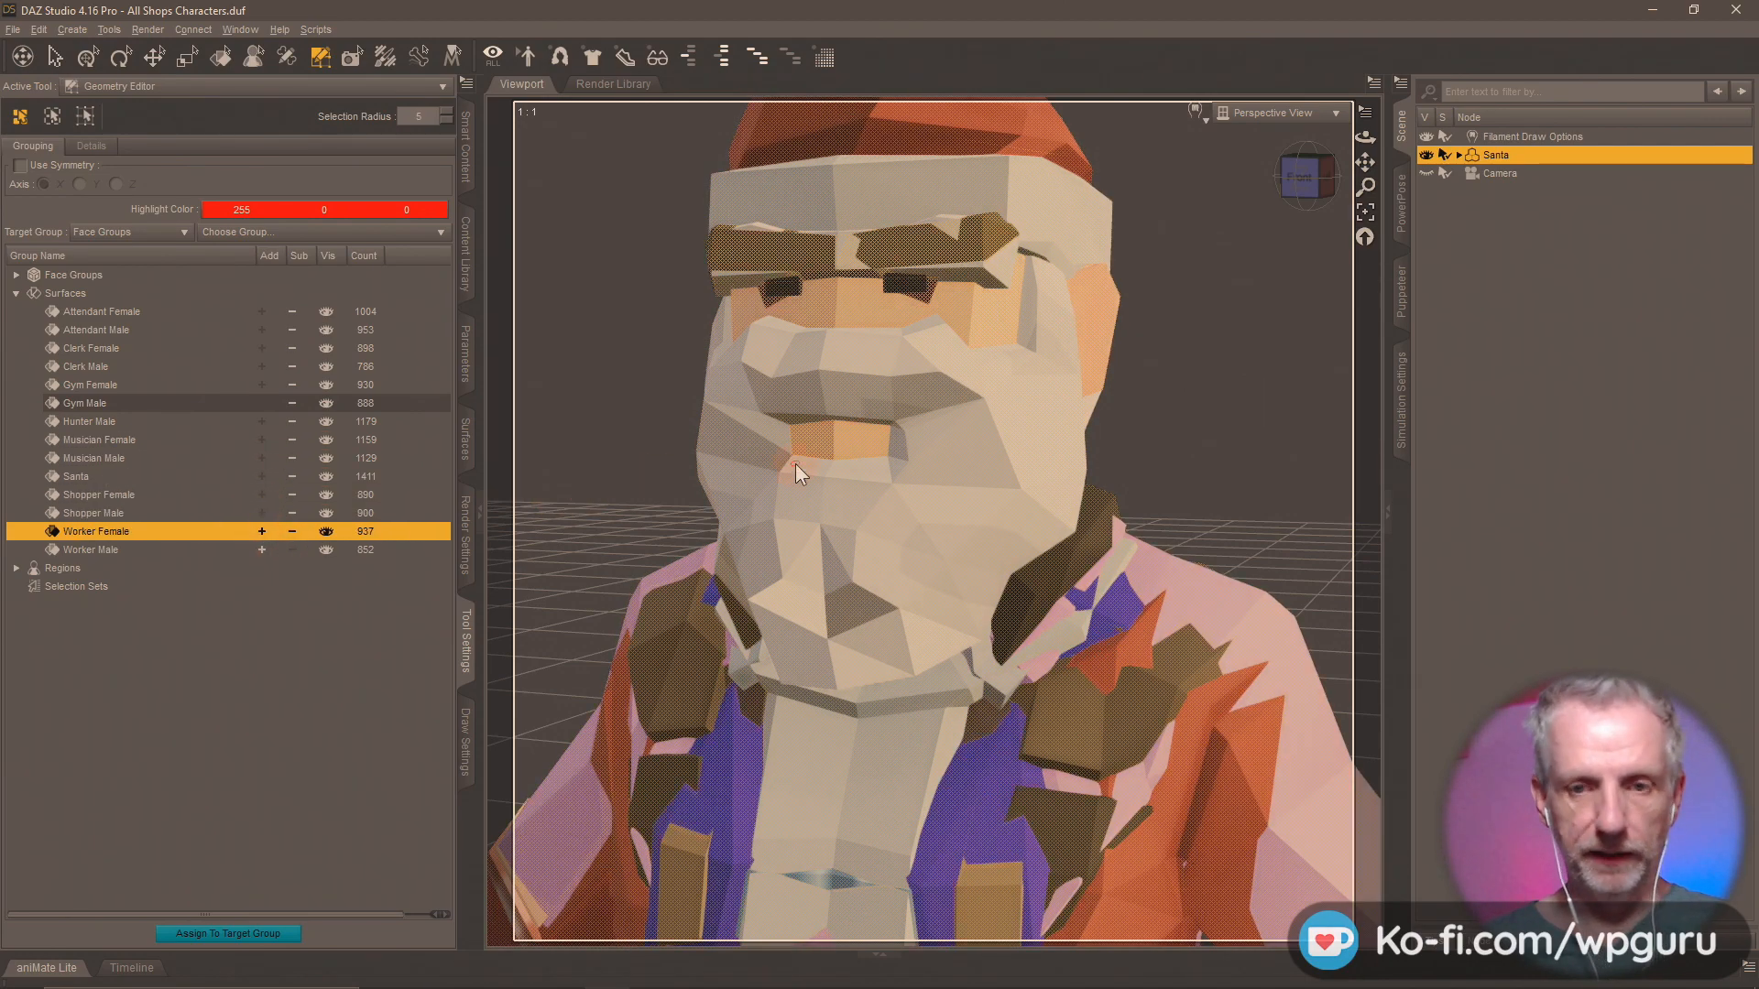
pyautogui.press('Delete')
pyautogui.click(830, 518)
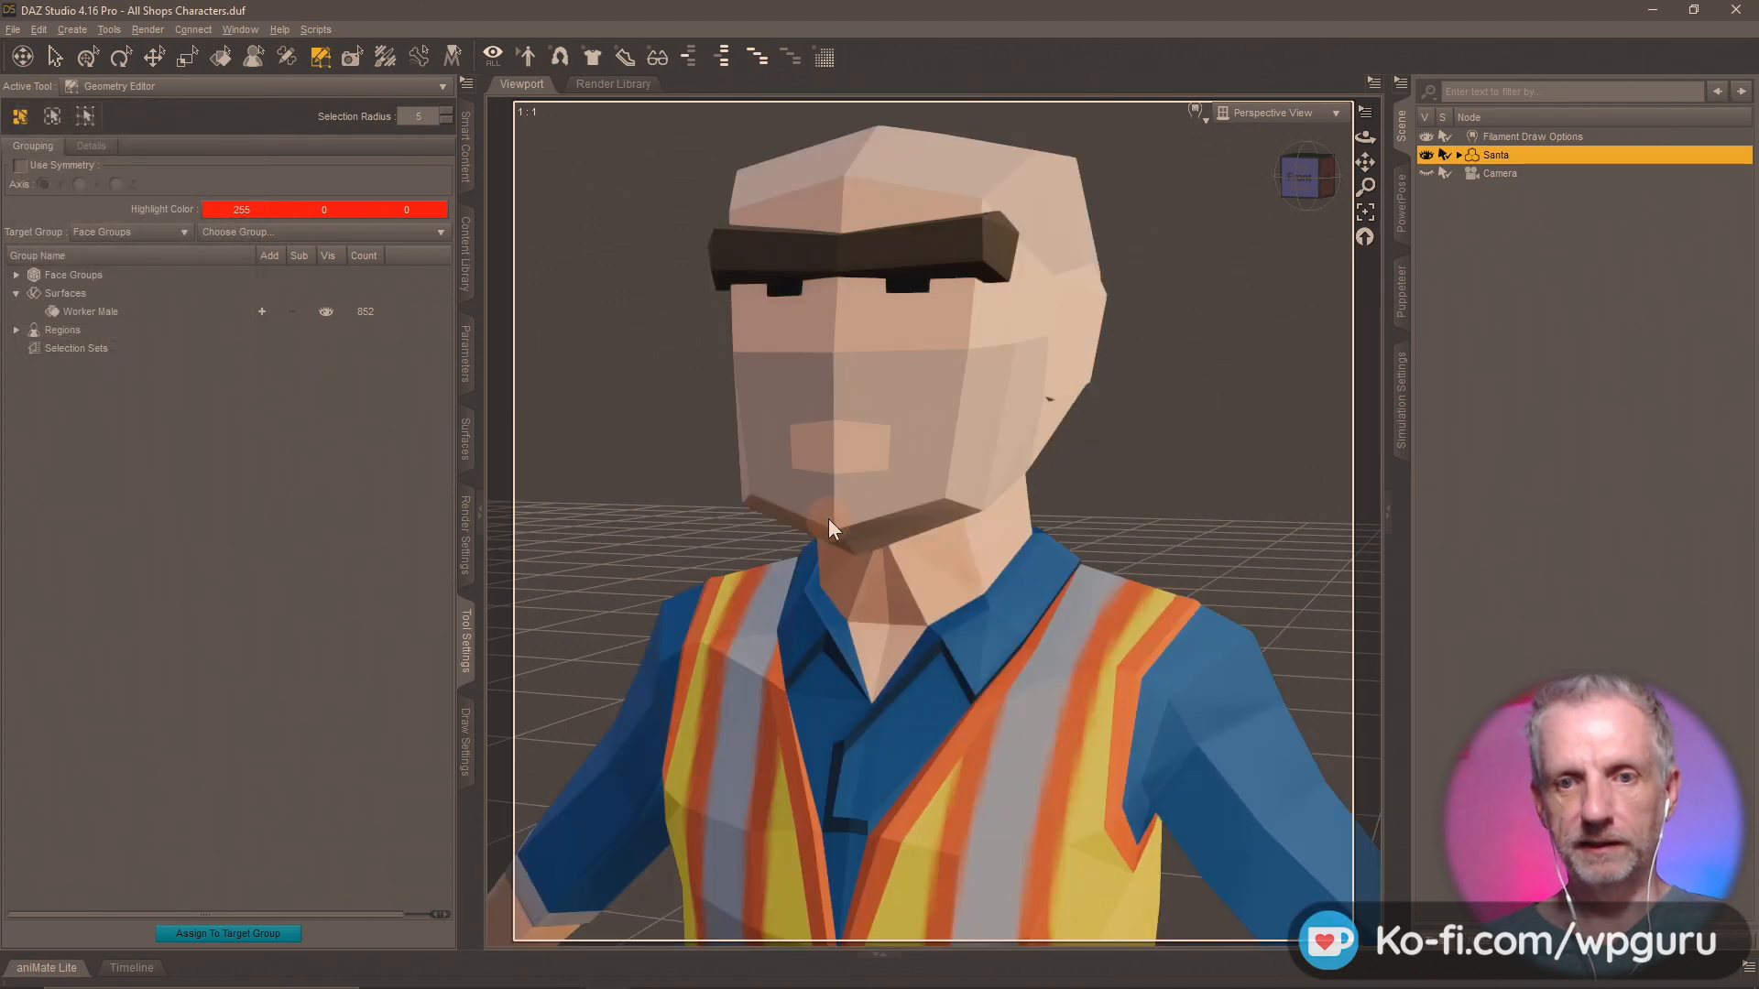
# Rename the Santa figure to Worker Male.
pyautogui.doubleClick(1497, 156)
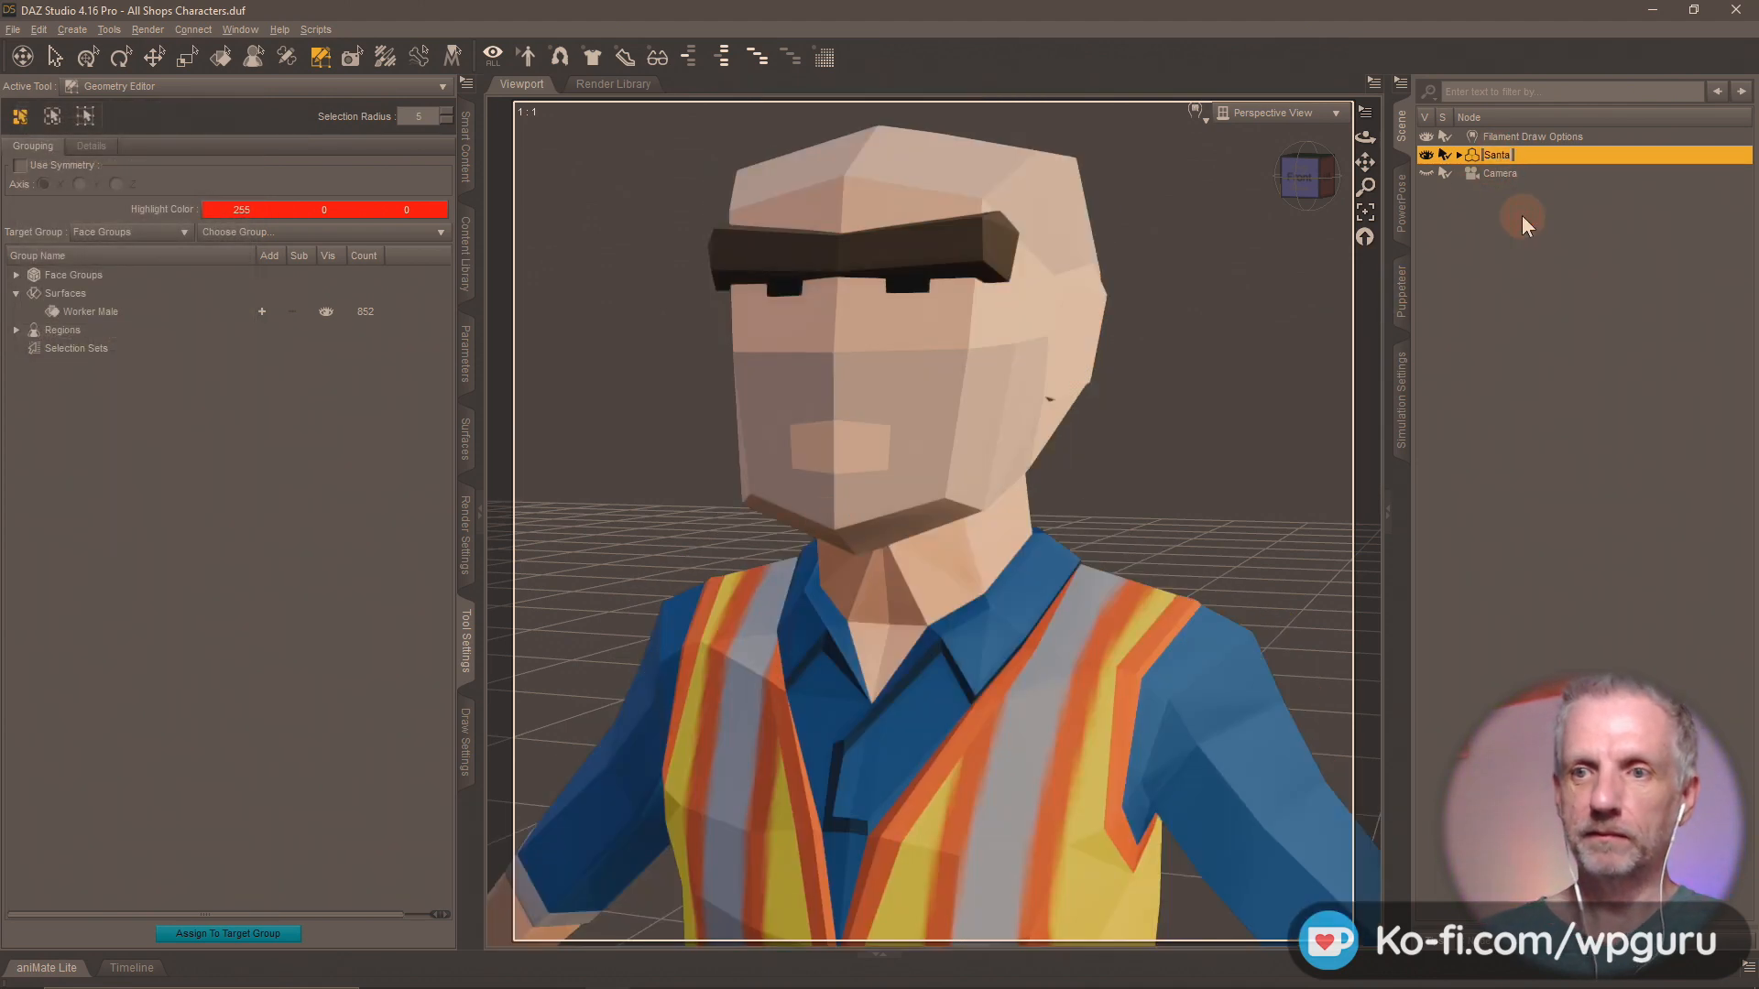
pyautogui.write('Worker Male')
pyautogui.press('Return')
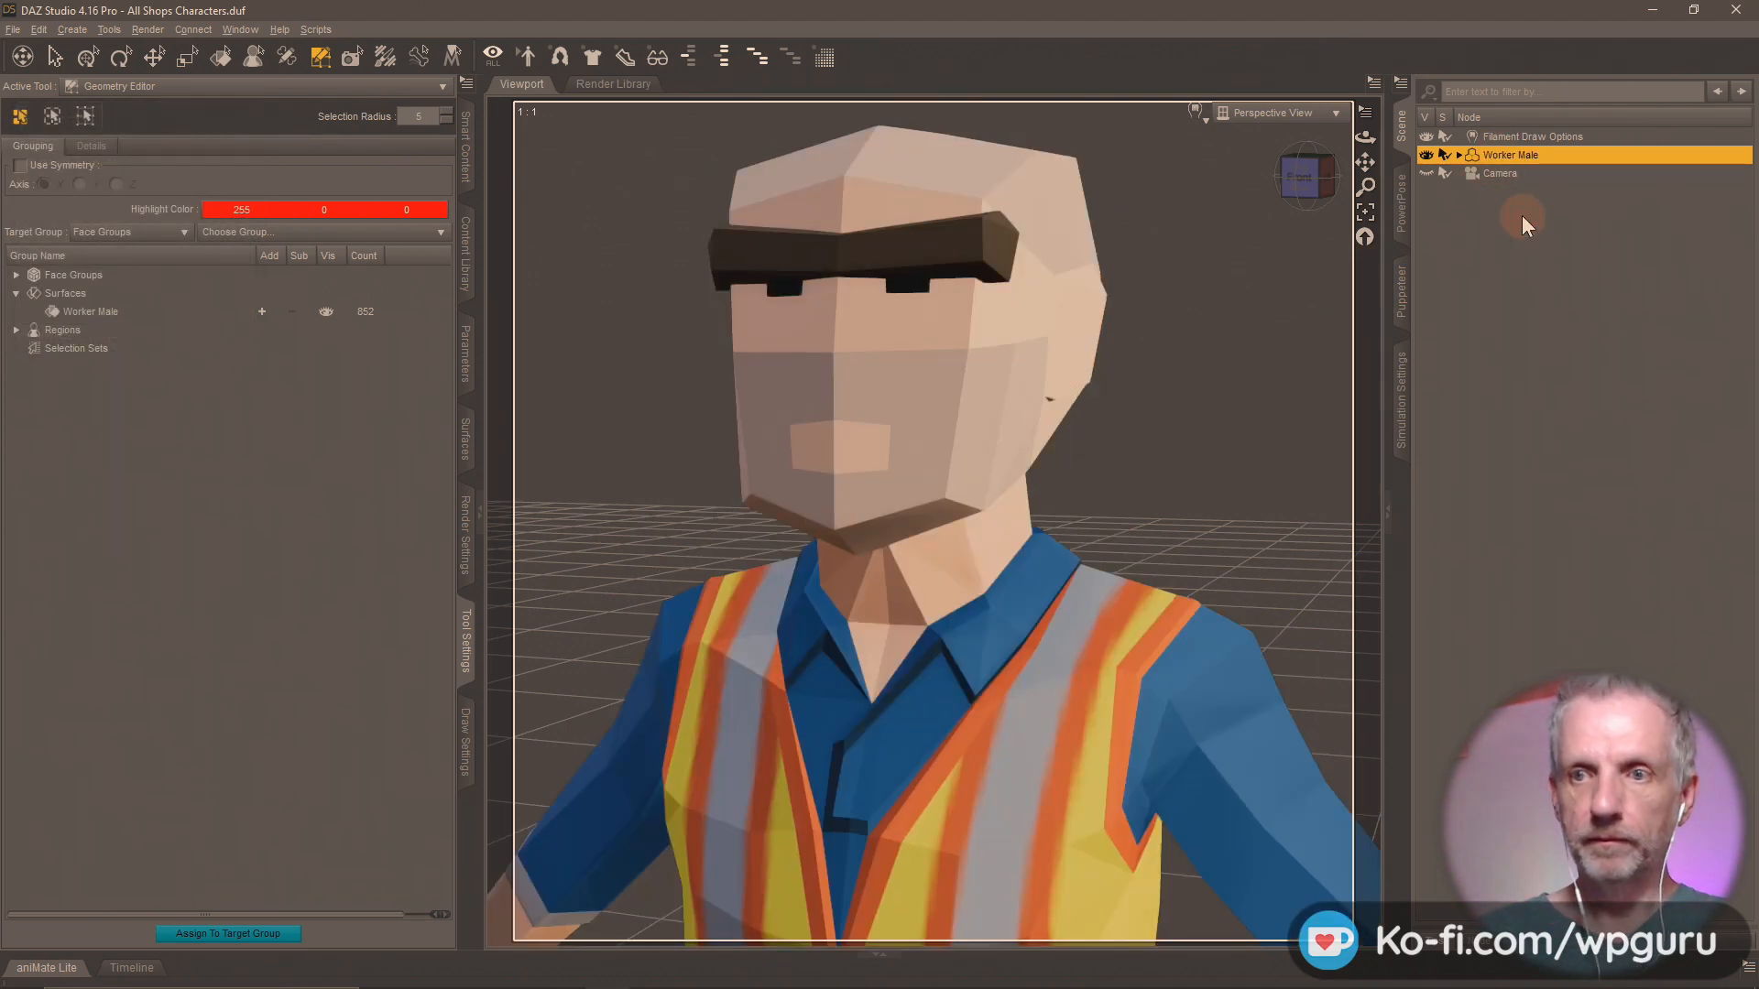
# Save a scene subset named Worker Male in the Shops Pack folder, excluding the Camera and Filament Draw Options nodes.
pyautogui.click(475, 259)
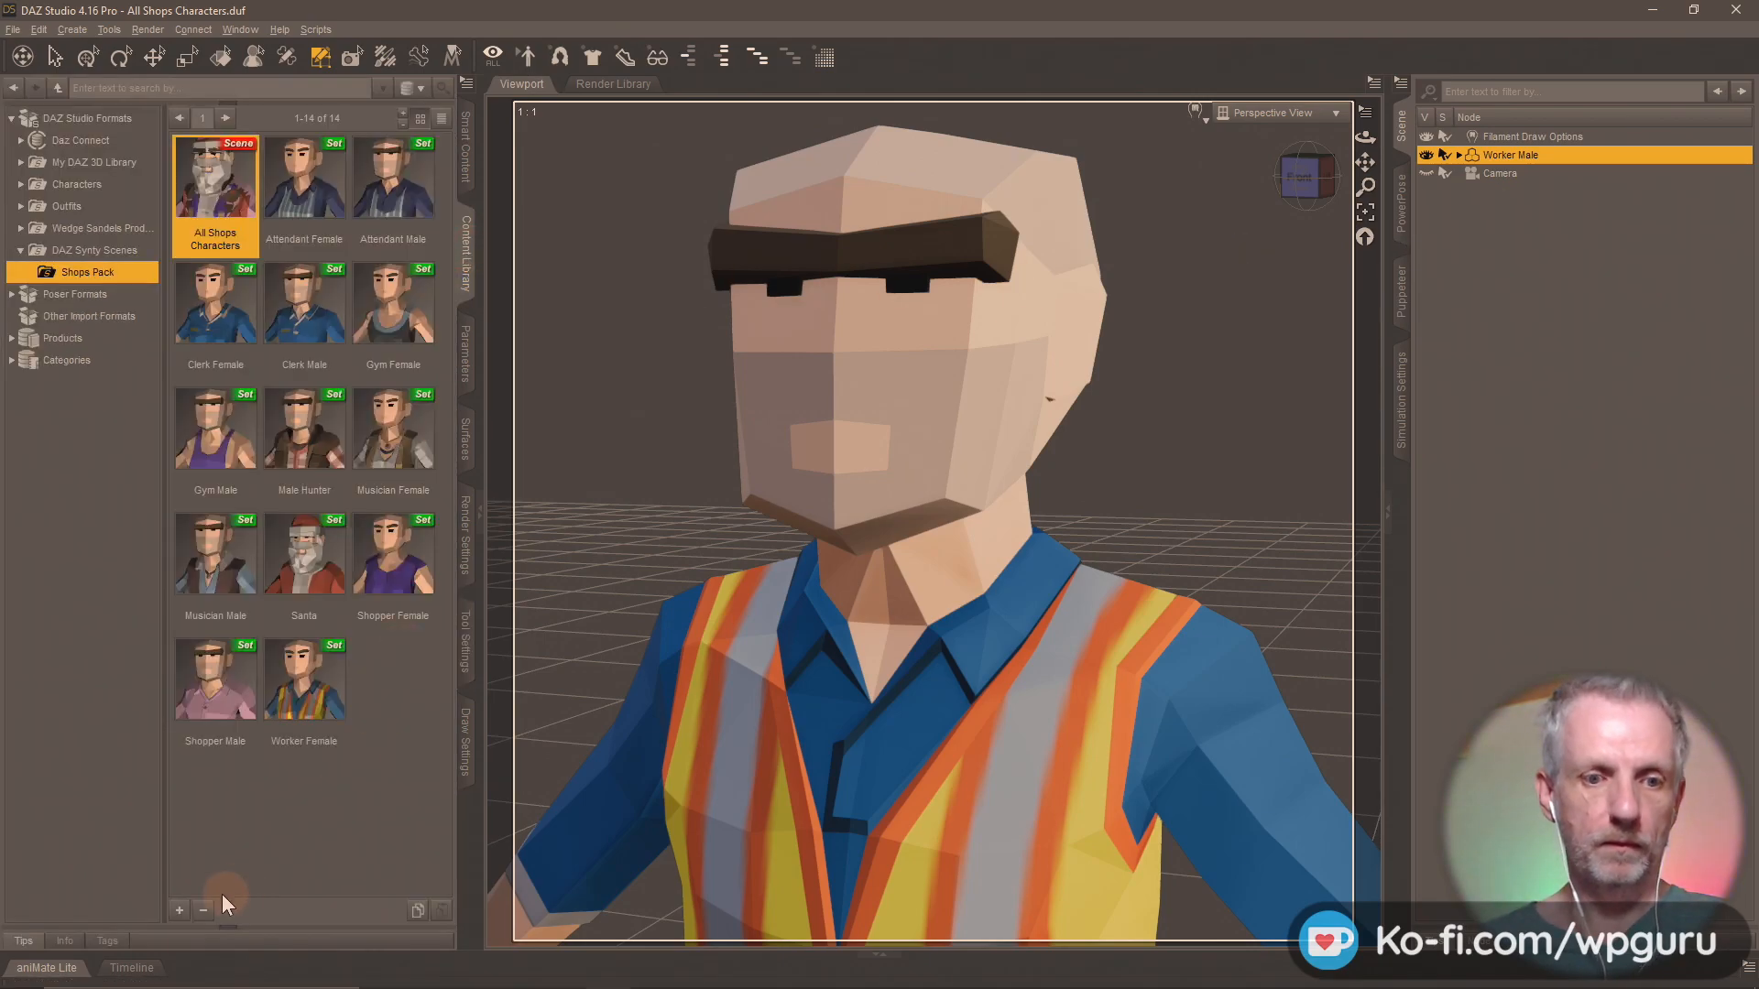
pyautogui.click(179, 911)
pyautogui.click(264, 497)
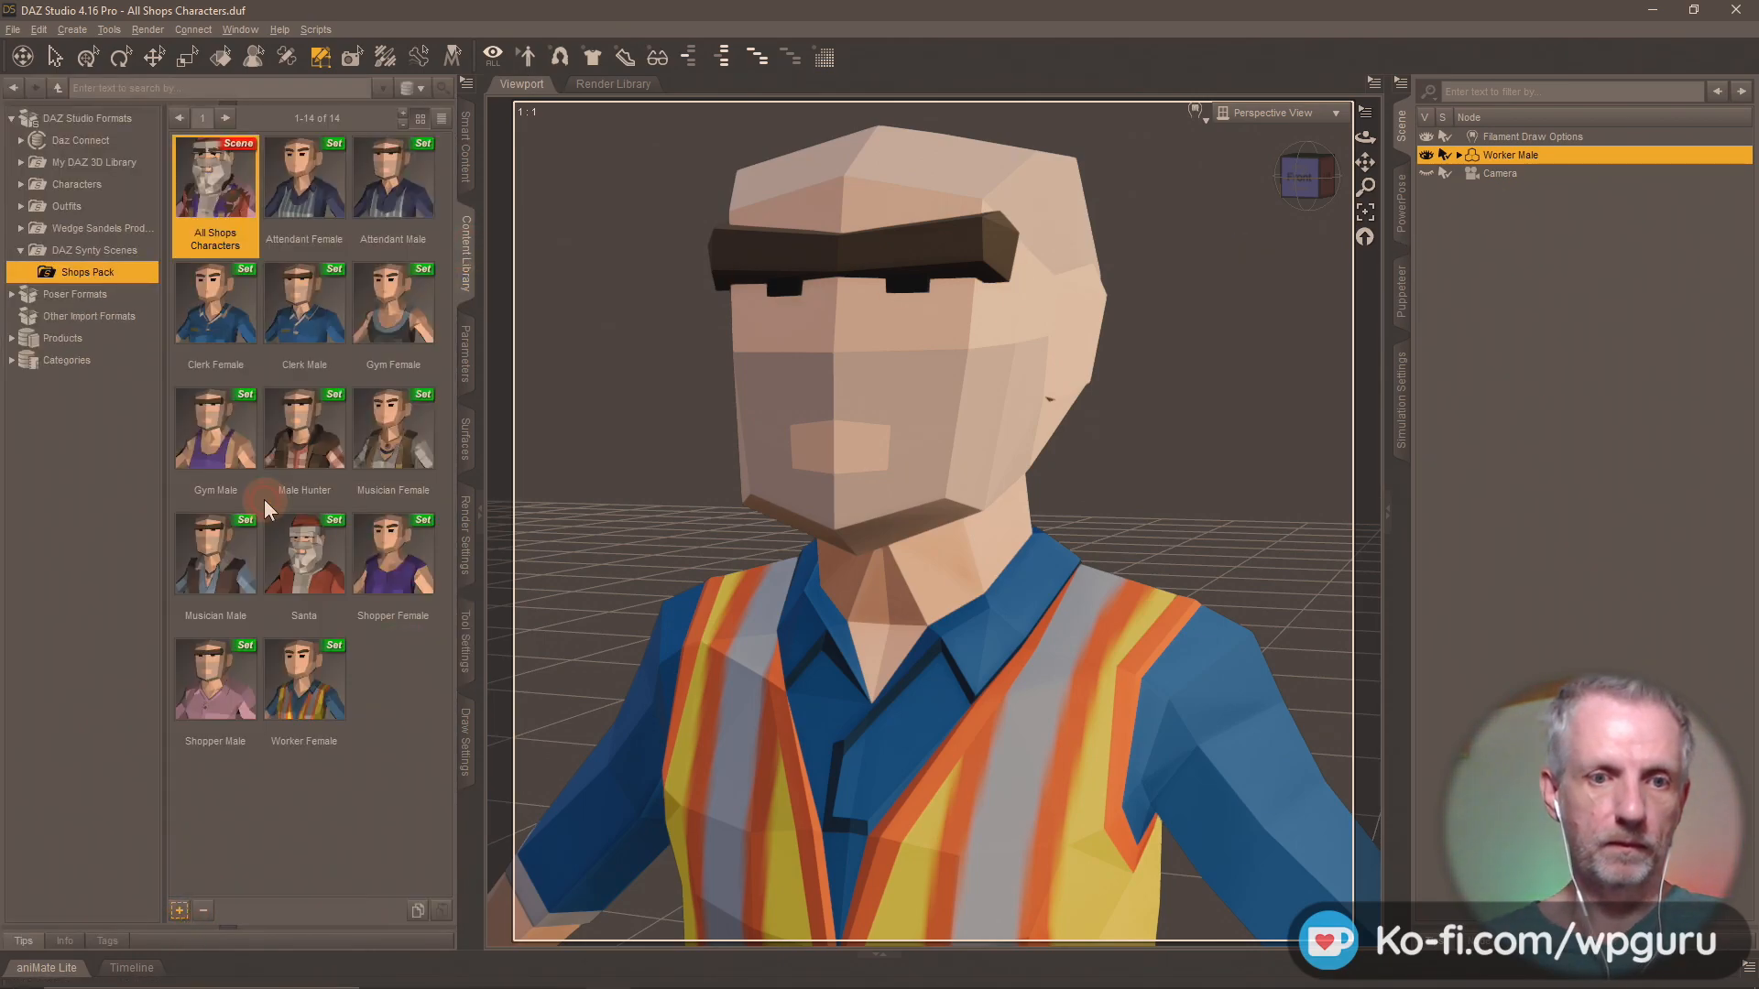
pyautogui.write('Worker Male')
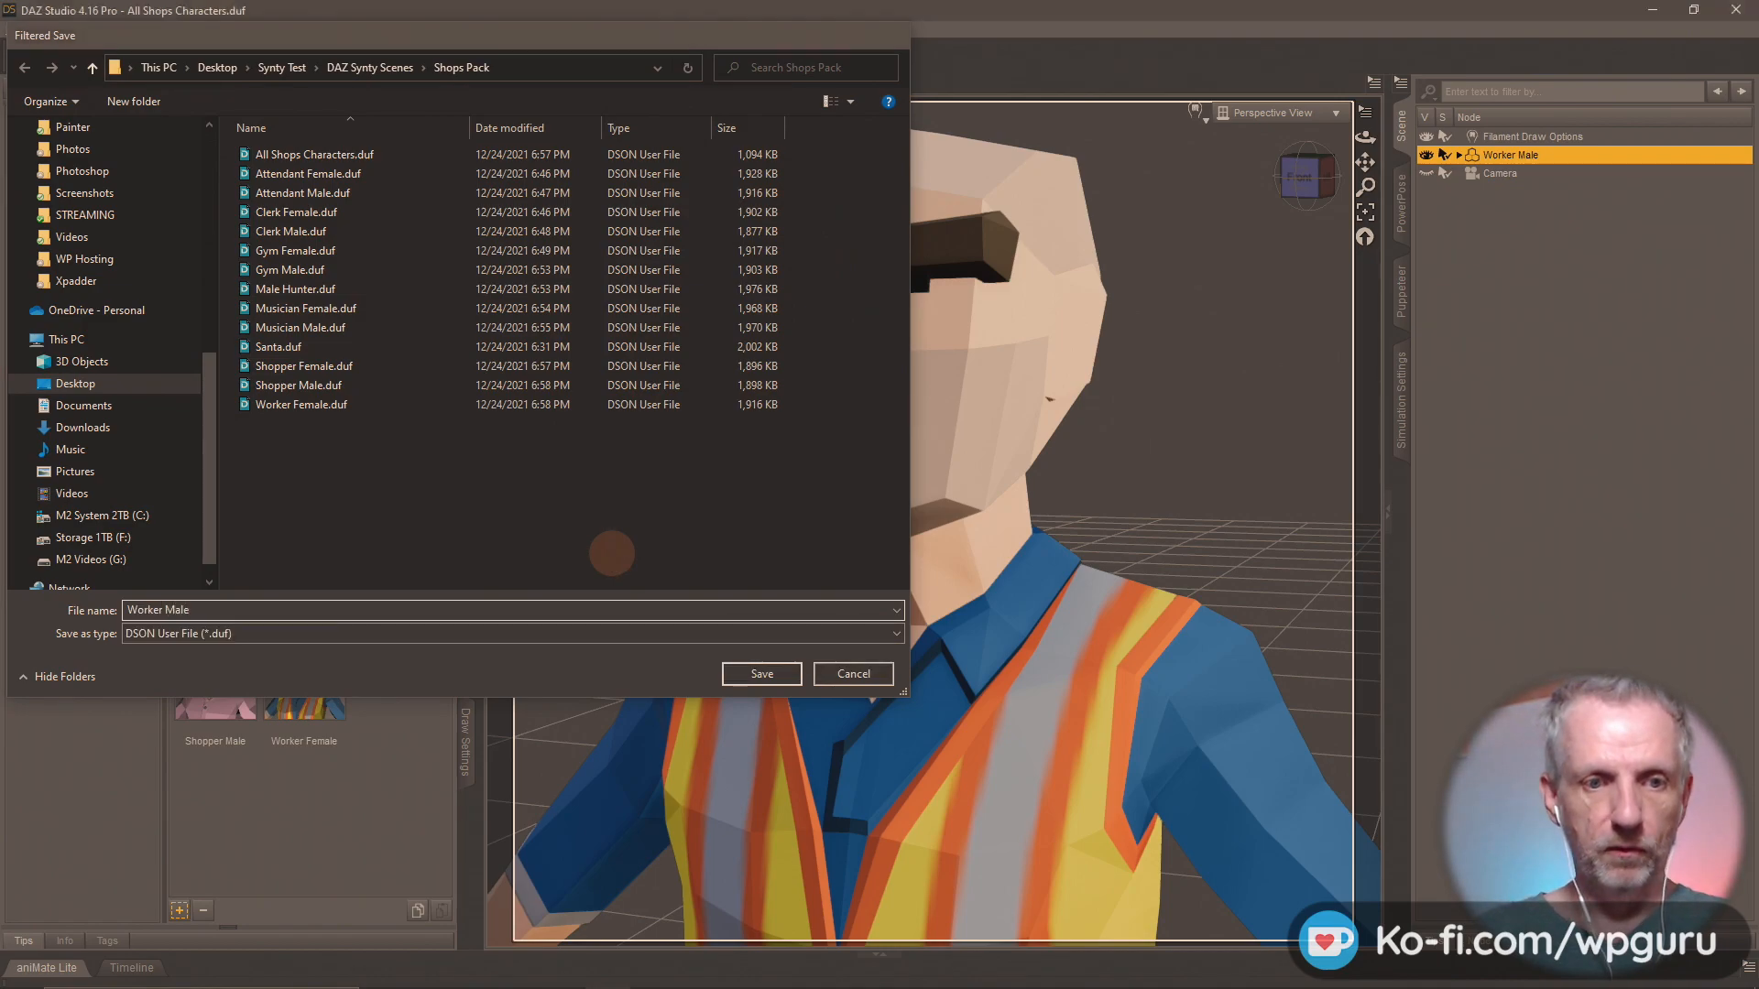
pyautogui.press('Return')
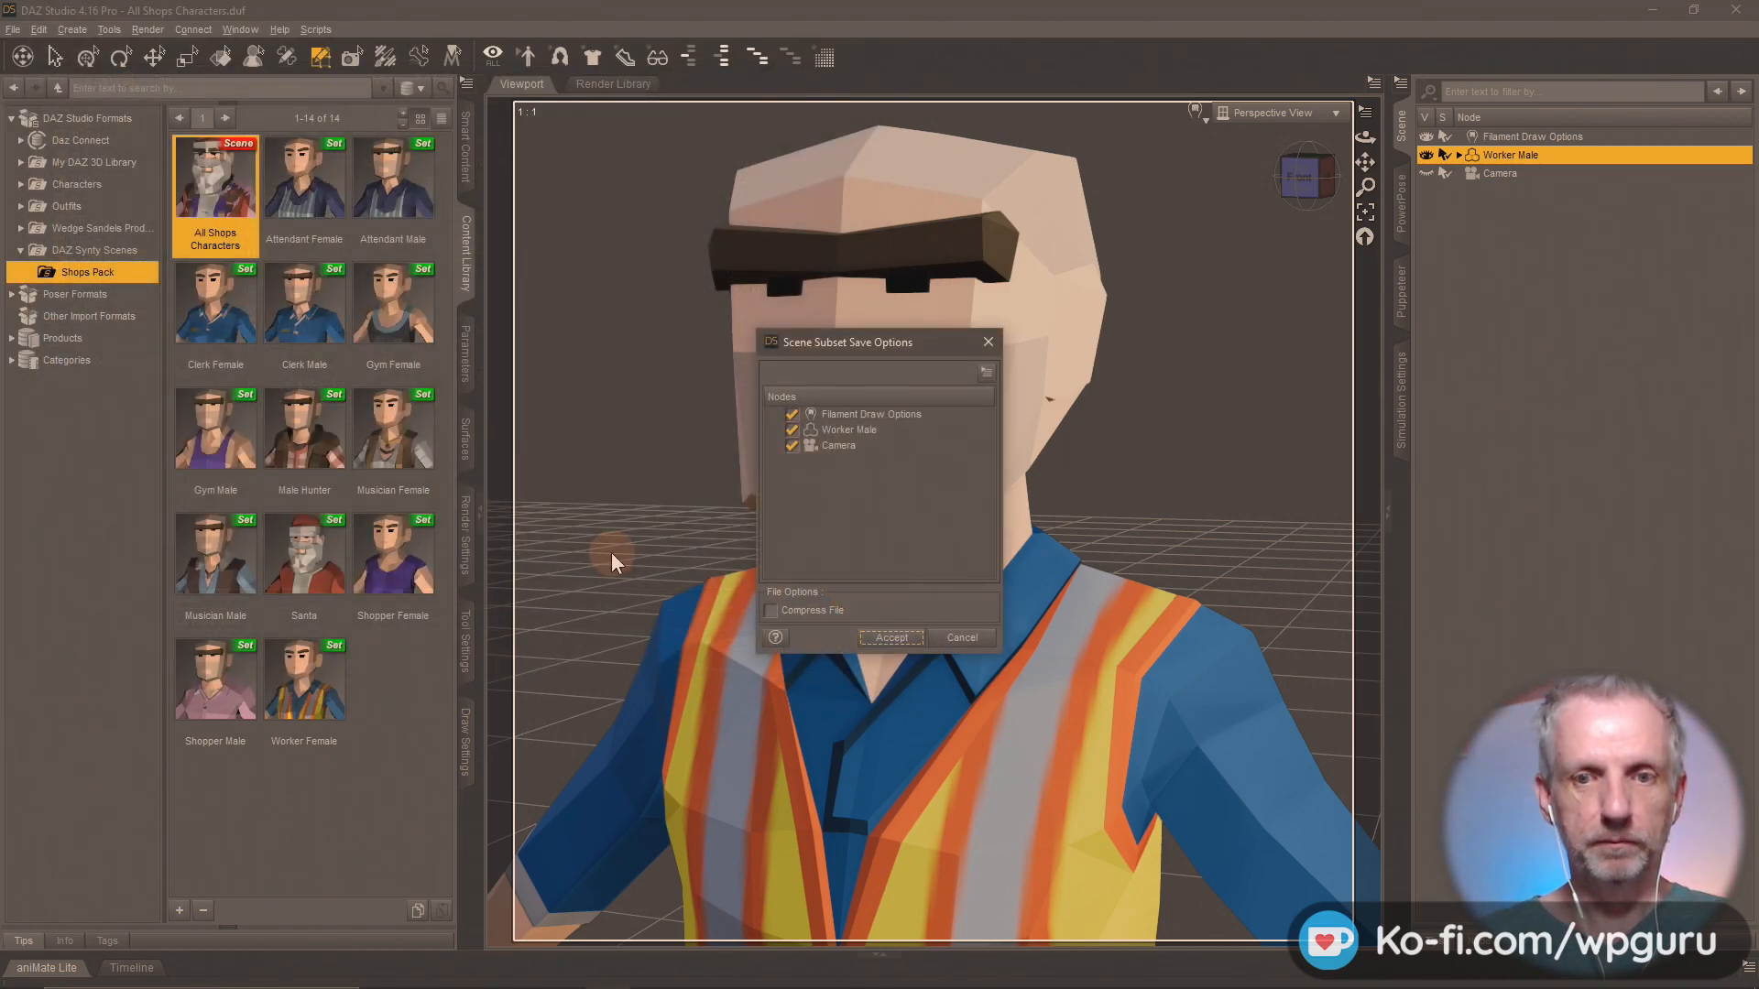
pyautogui.click(791, 446)
pyautogui.click(793, 414)
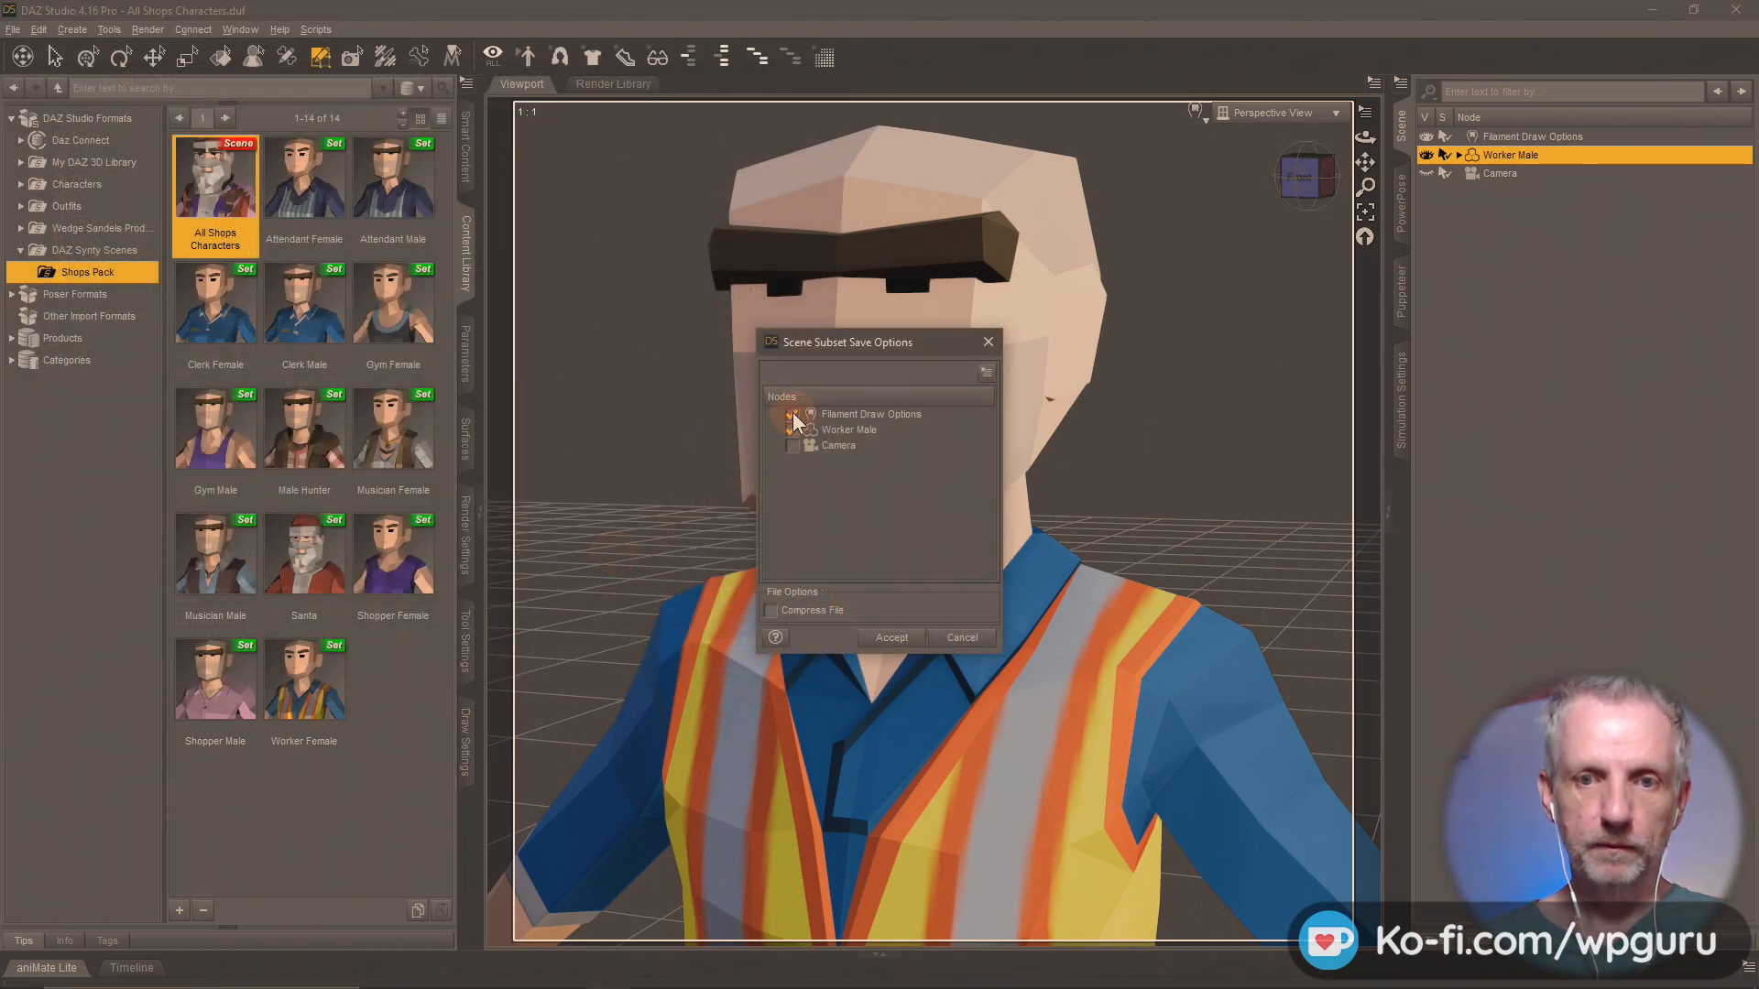
pyautogui.click(891, 637)
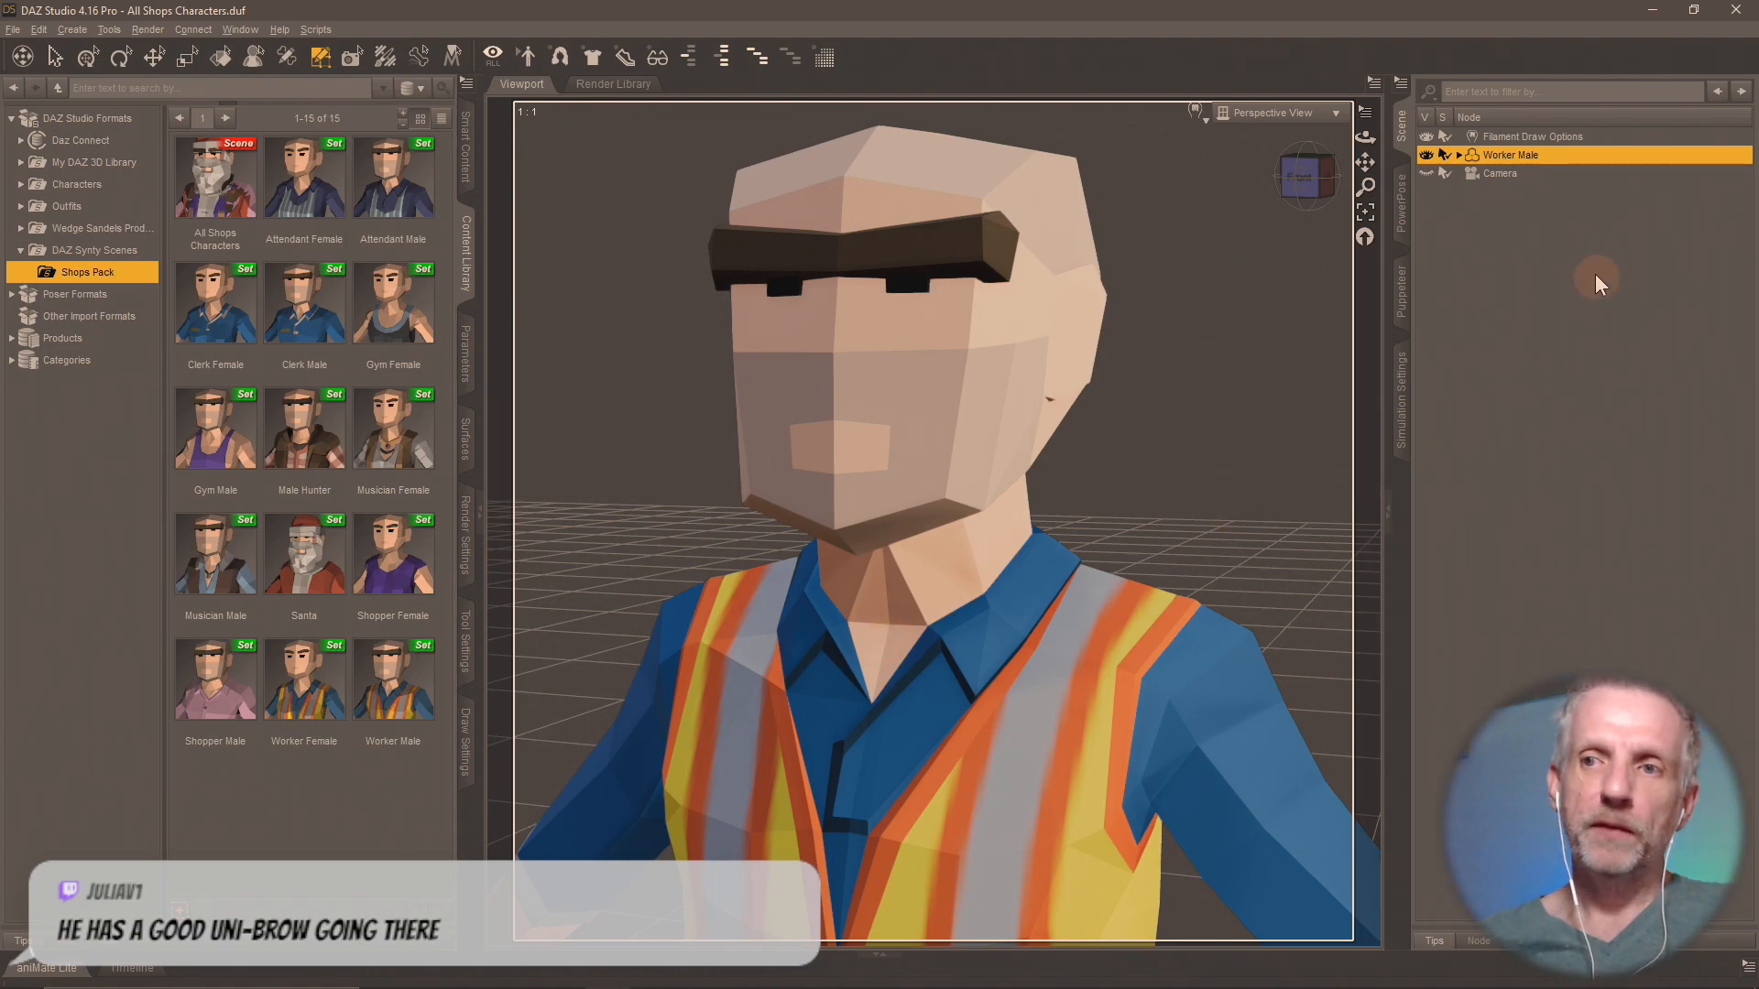
# Minimise the open windows, review the project folders inside Synty Test on the desktop, and close the folder.
pyautogui.click(1655, 7)
pyautogui.click(1655, 7)
pyautogui.click(1654, 8)
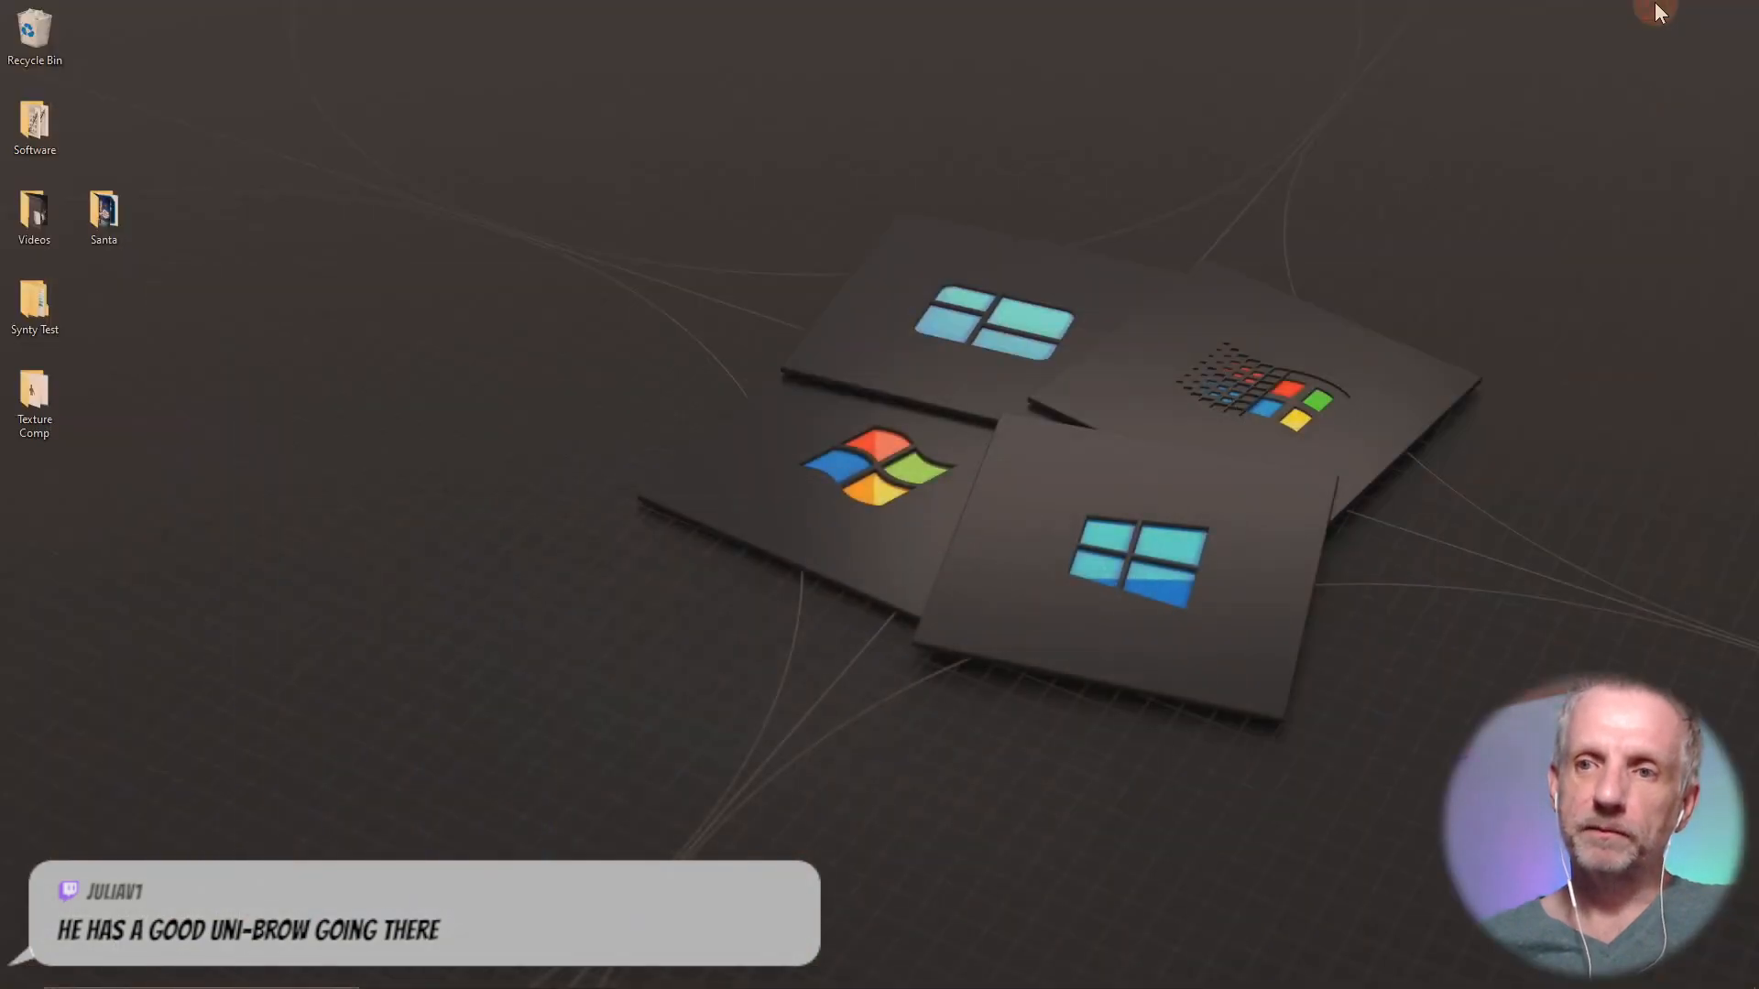
pyautogui.click(46, 333)
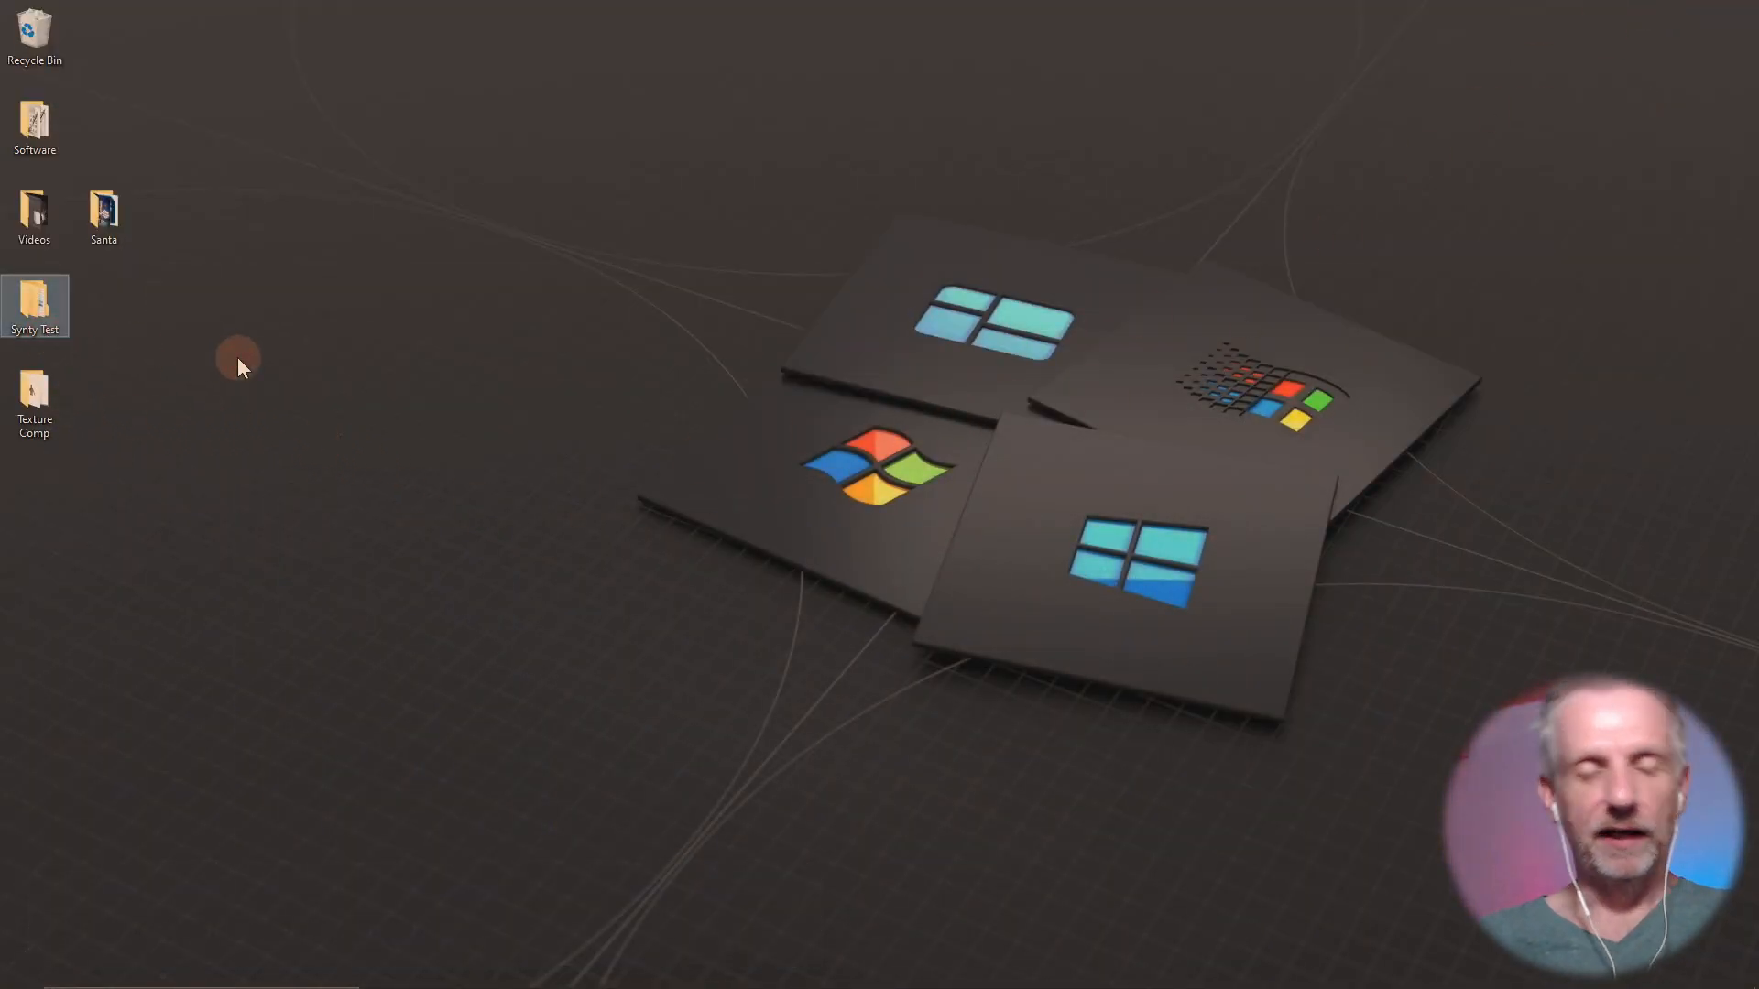
pyautogui.doubleClick(20, 312)
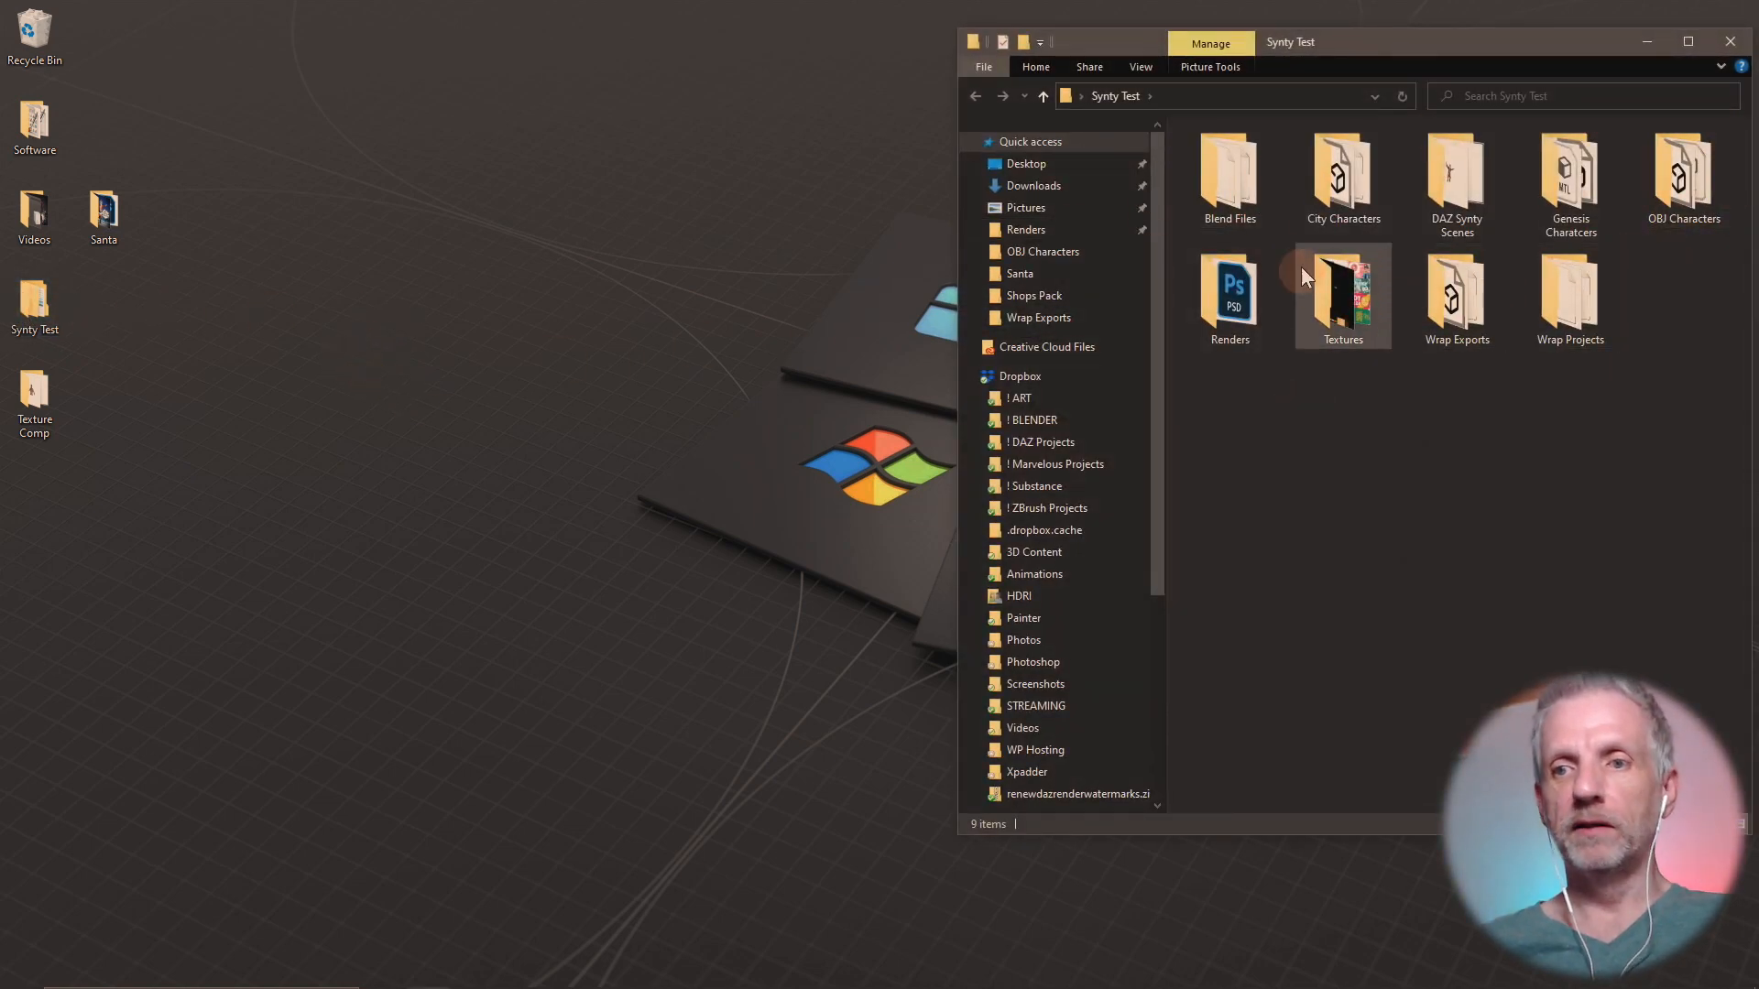
pyautogui.click(1732, 42)
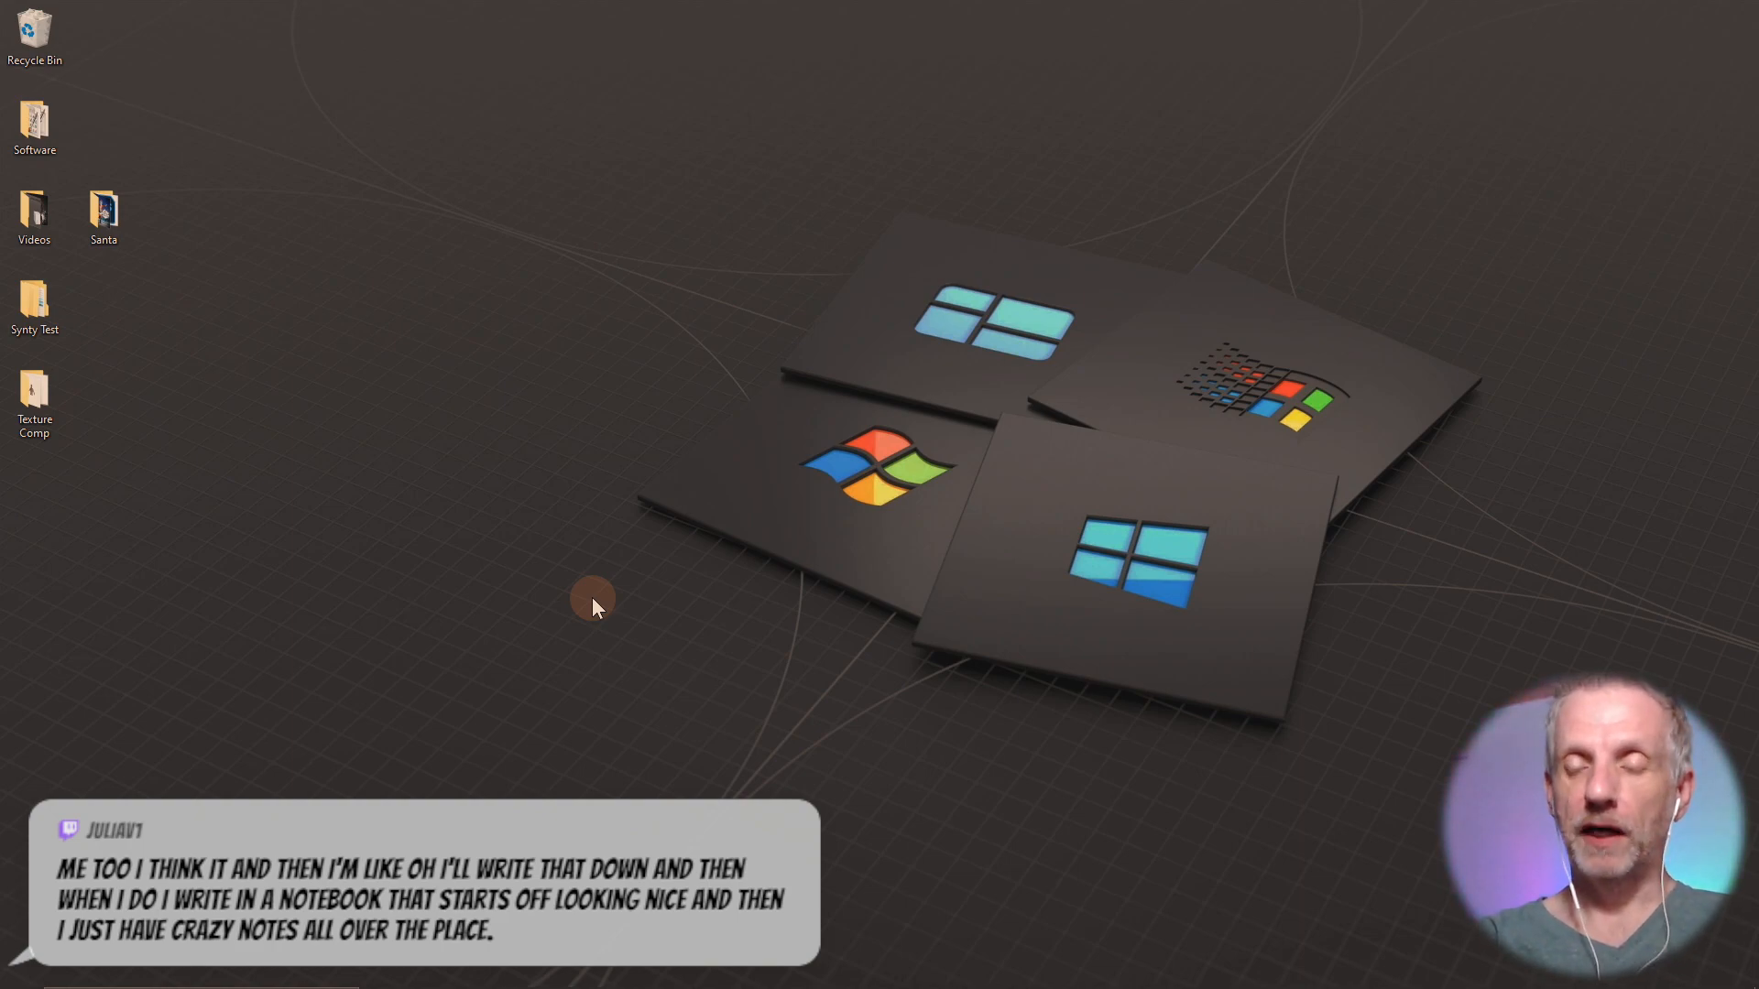
# Switch to Wrap, close its Santa project without saving changes, and return to DAZ Studio.
pyautogui.hotkey('alt', 'Tab')
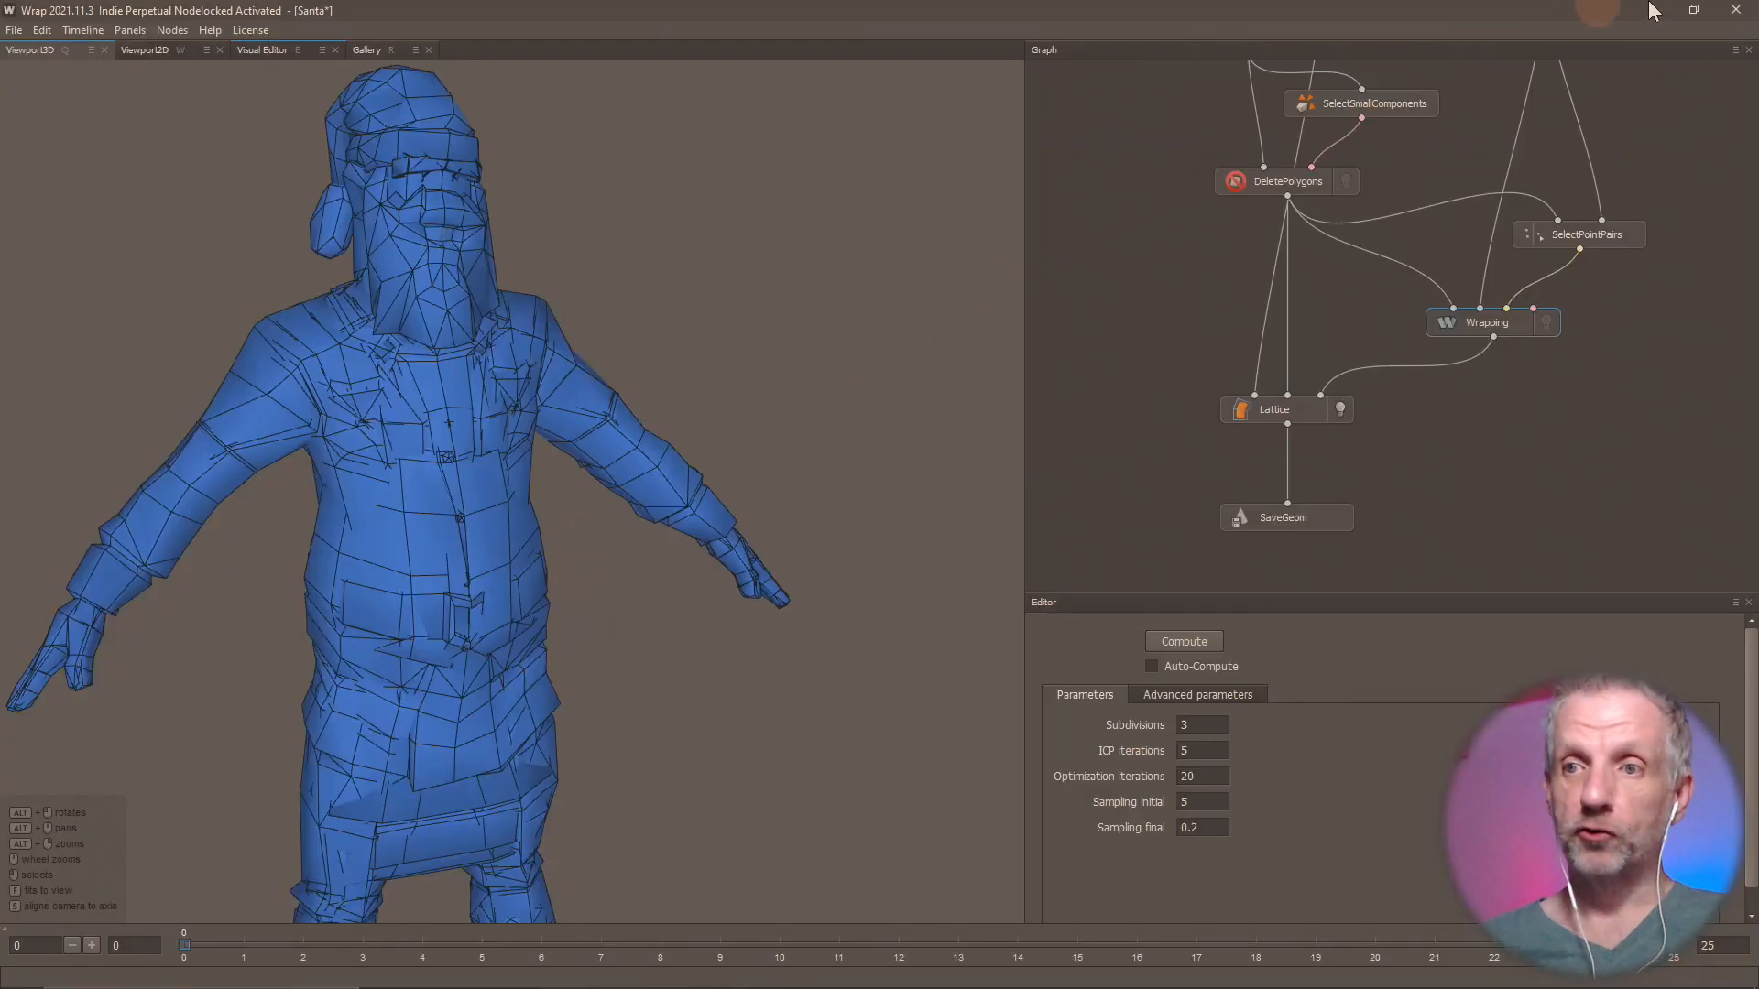
pyautogui.click(1737, 10)
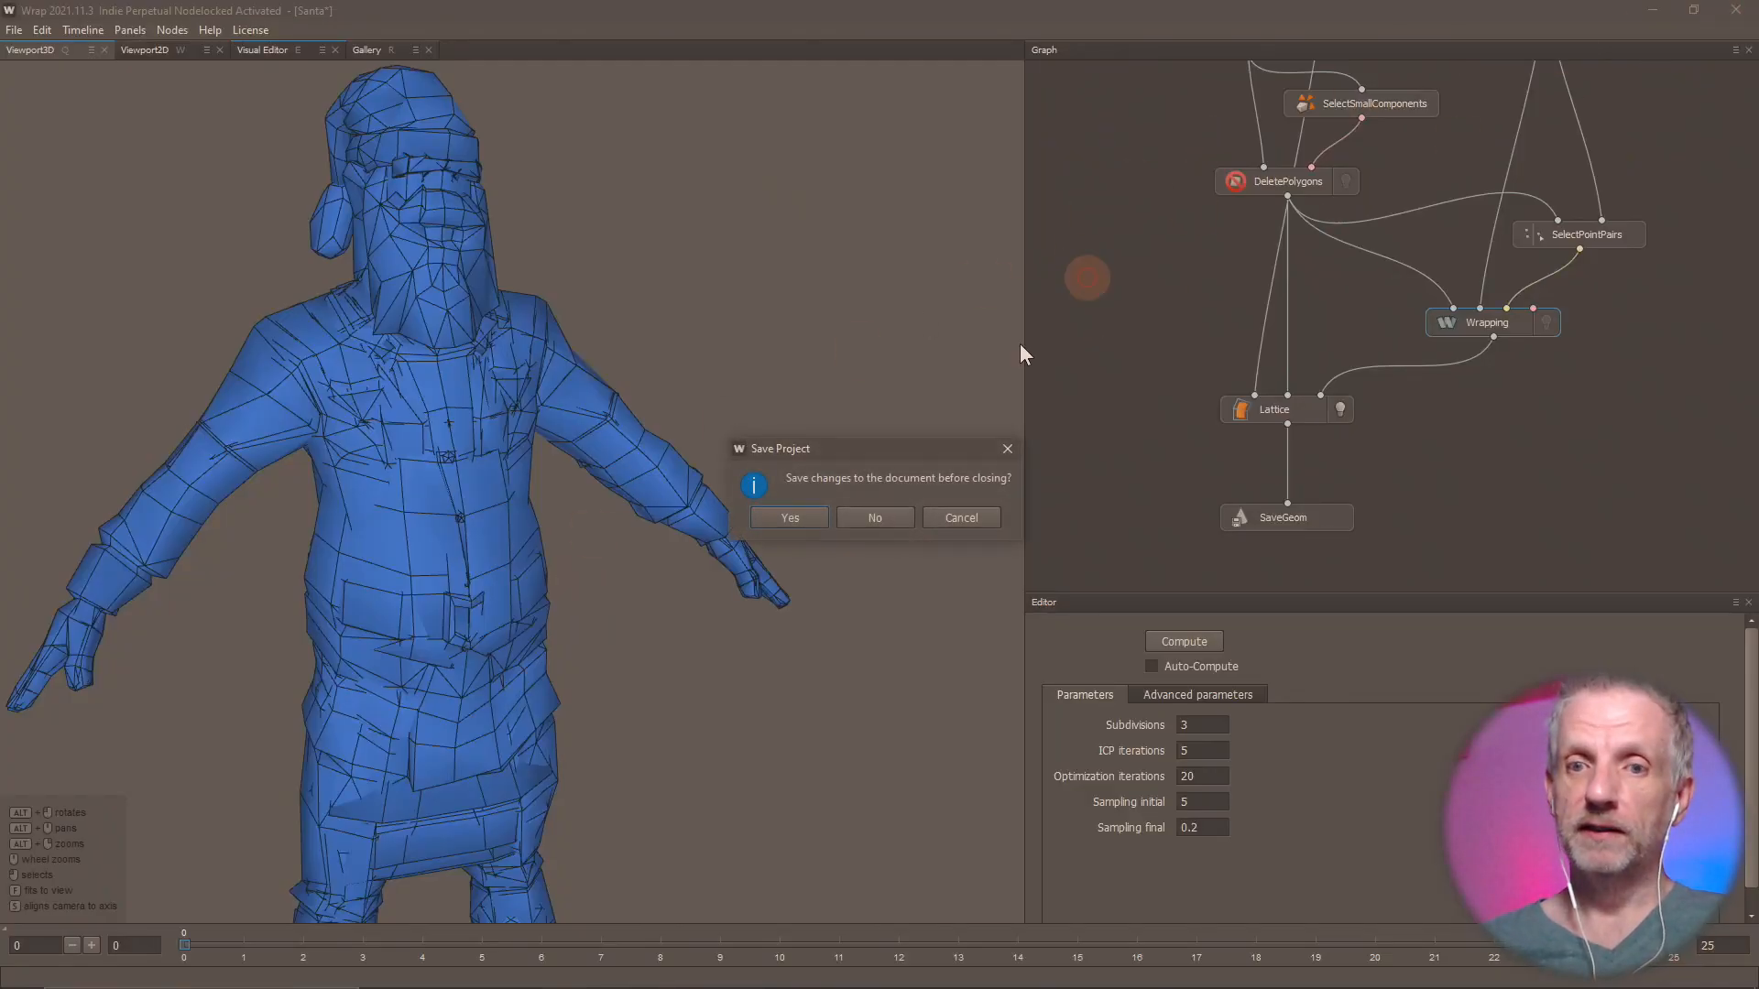
pyautogui.click(888, 519)
pyautogui.hotkey('alt', 'Tab')
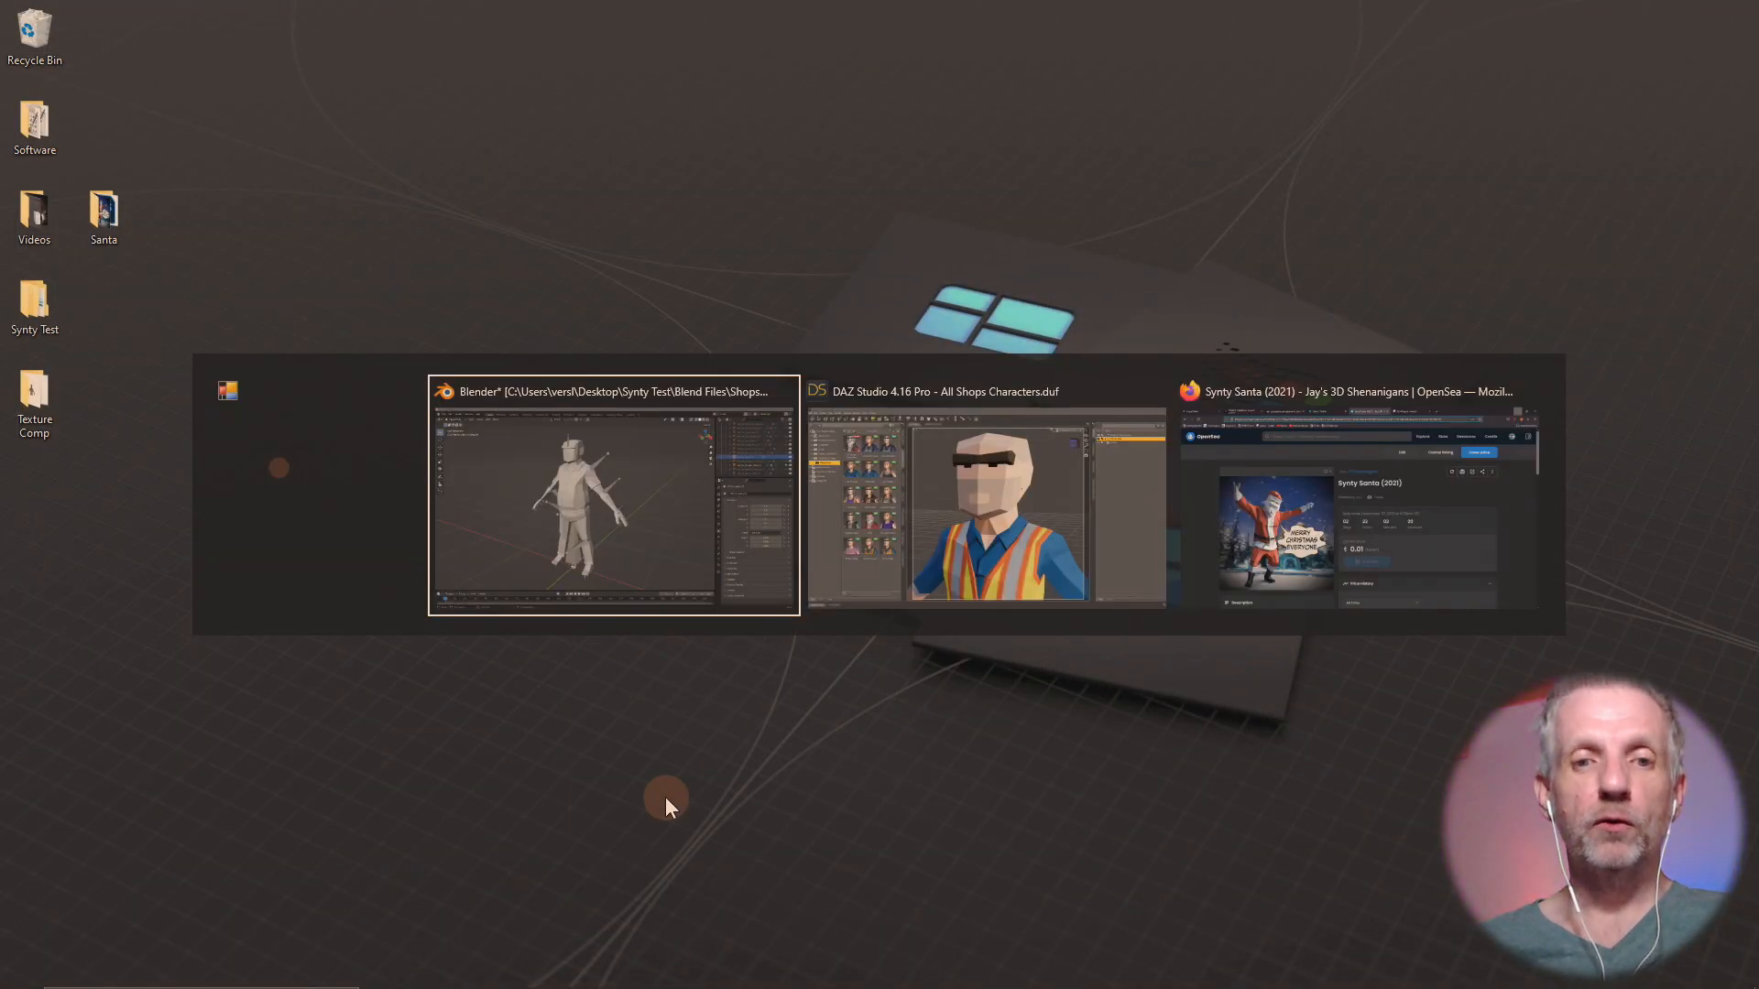
pyautogui.hotkey('alt', 'Tab')
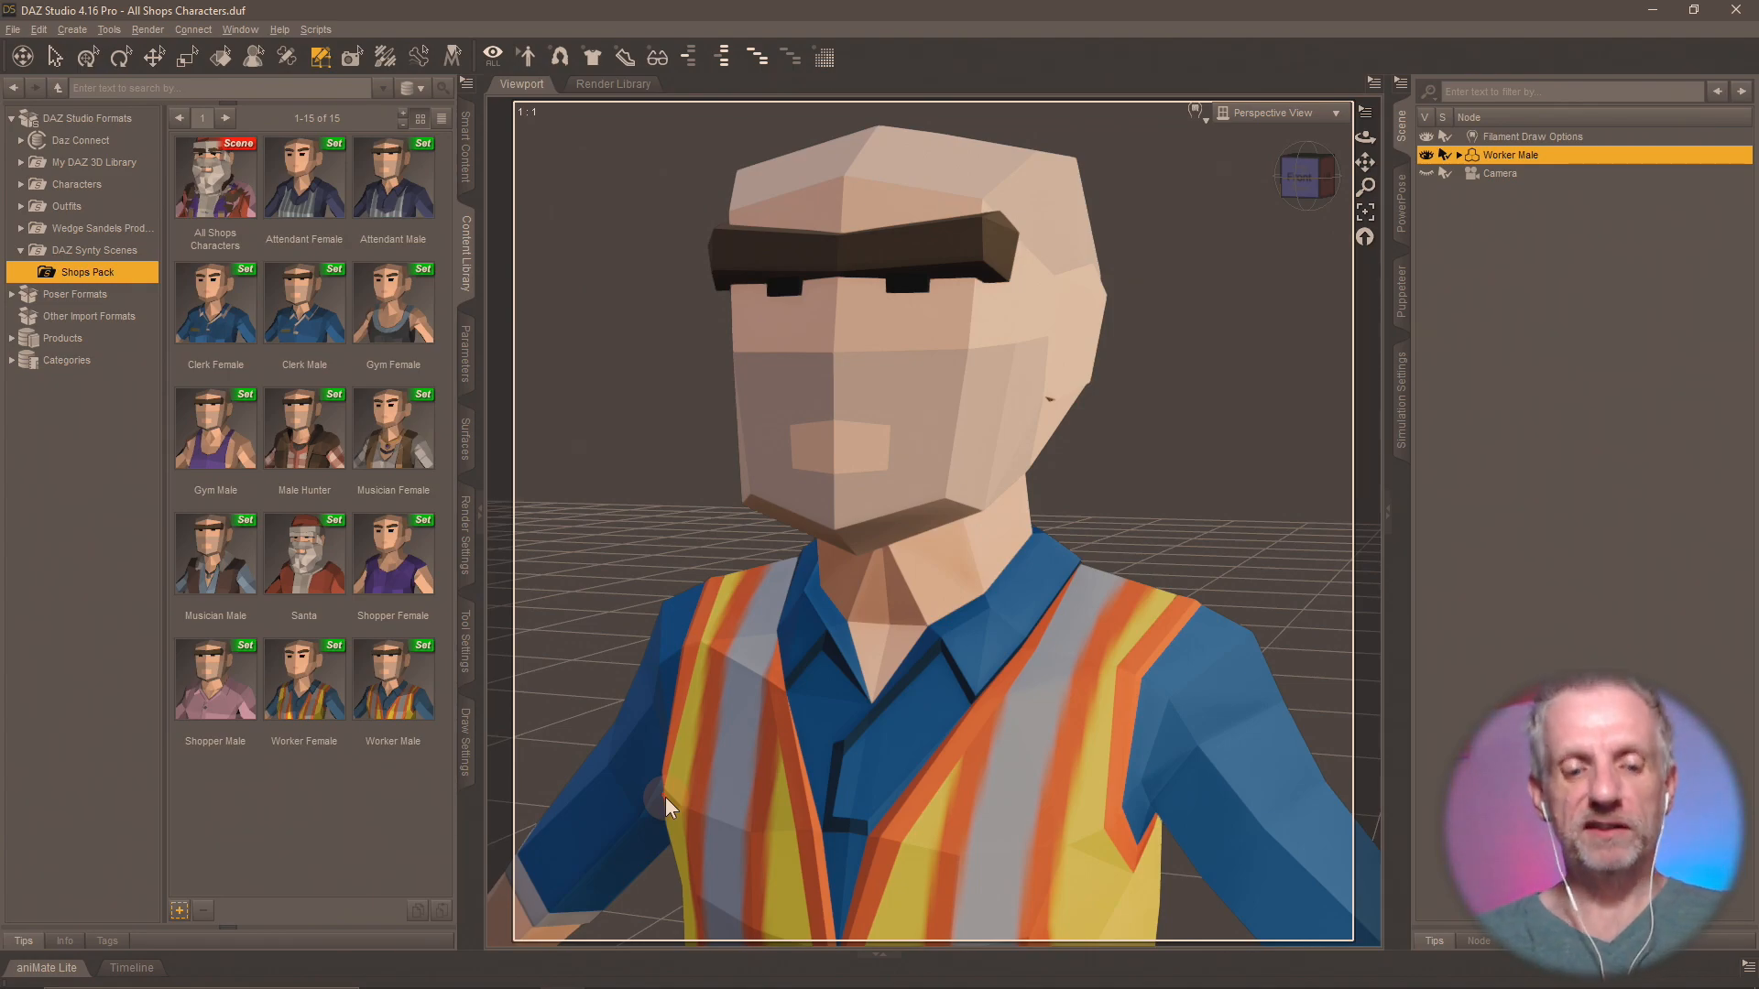
# Switch to Firefox, open assets.wpguru.co.uk in a new tab and browse its list of all assets.
pyautogui.press('super')
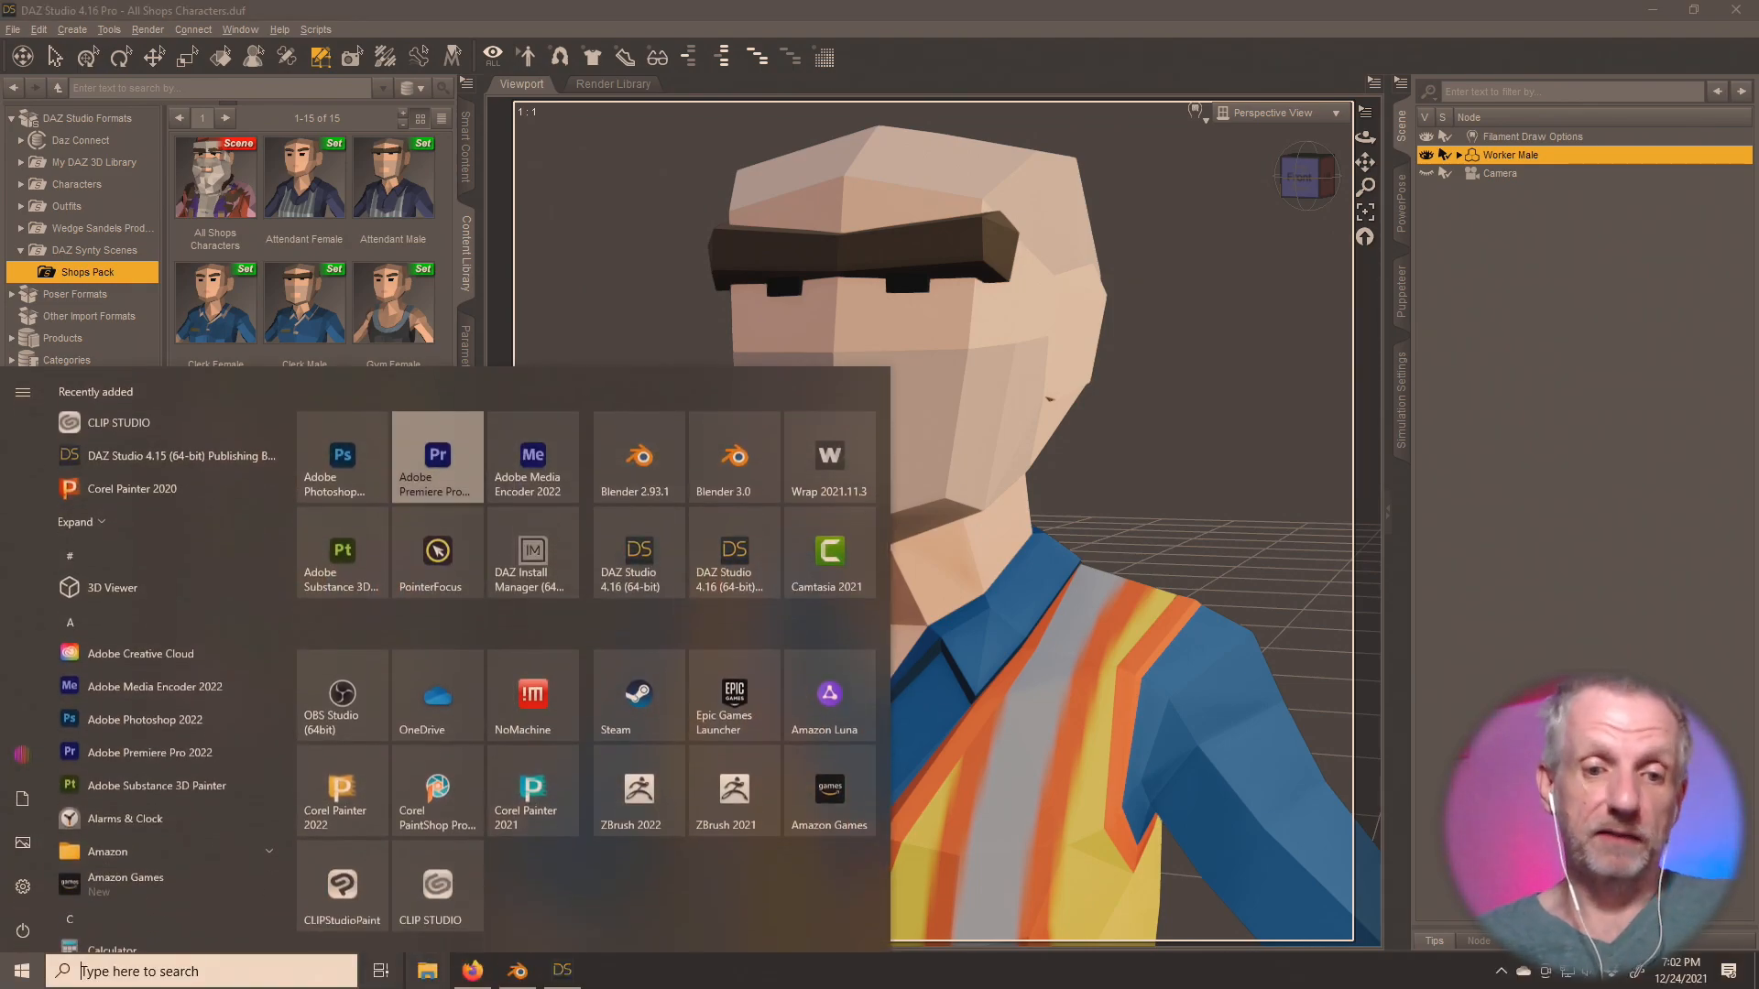
pyautogui.click(472, 971)
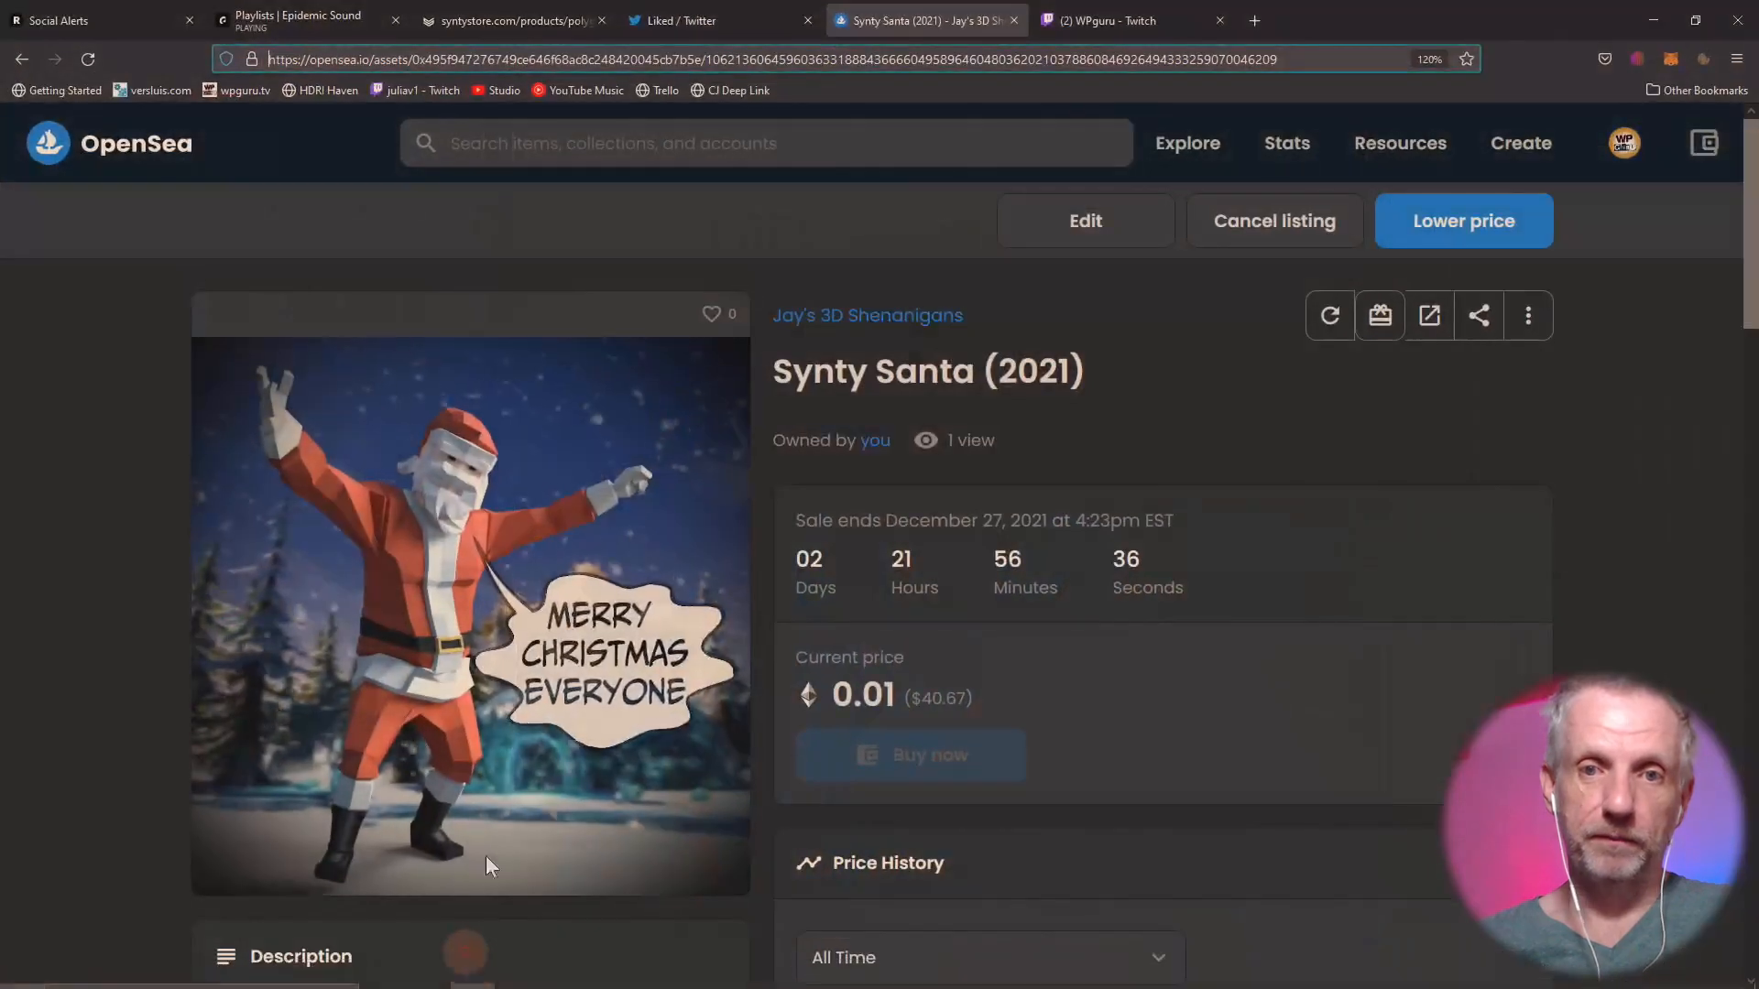
pyautogui.click(1254, 20)
pyautogui.write('assets.wpguru.co.uk/')
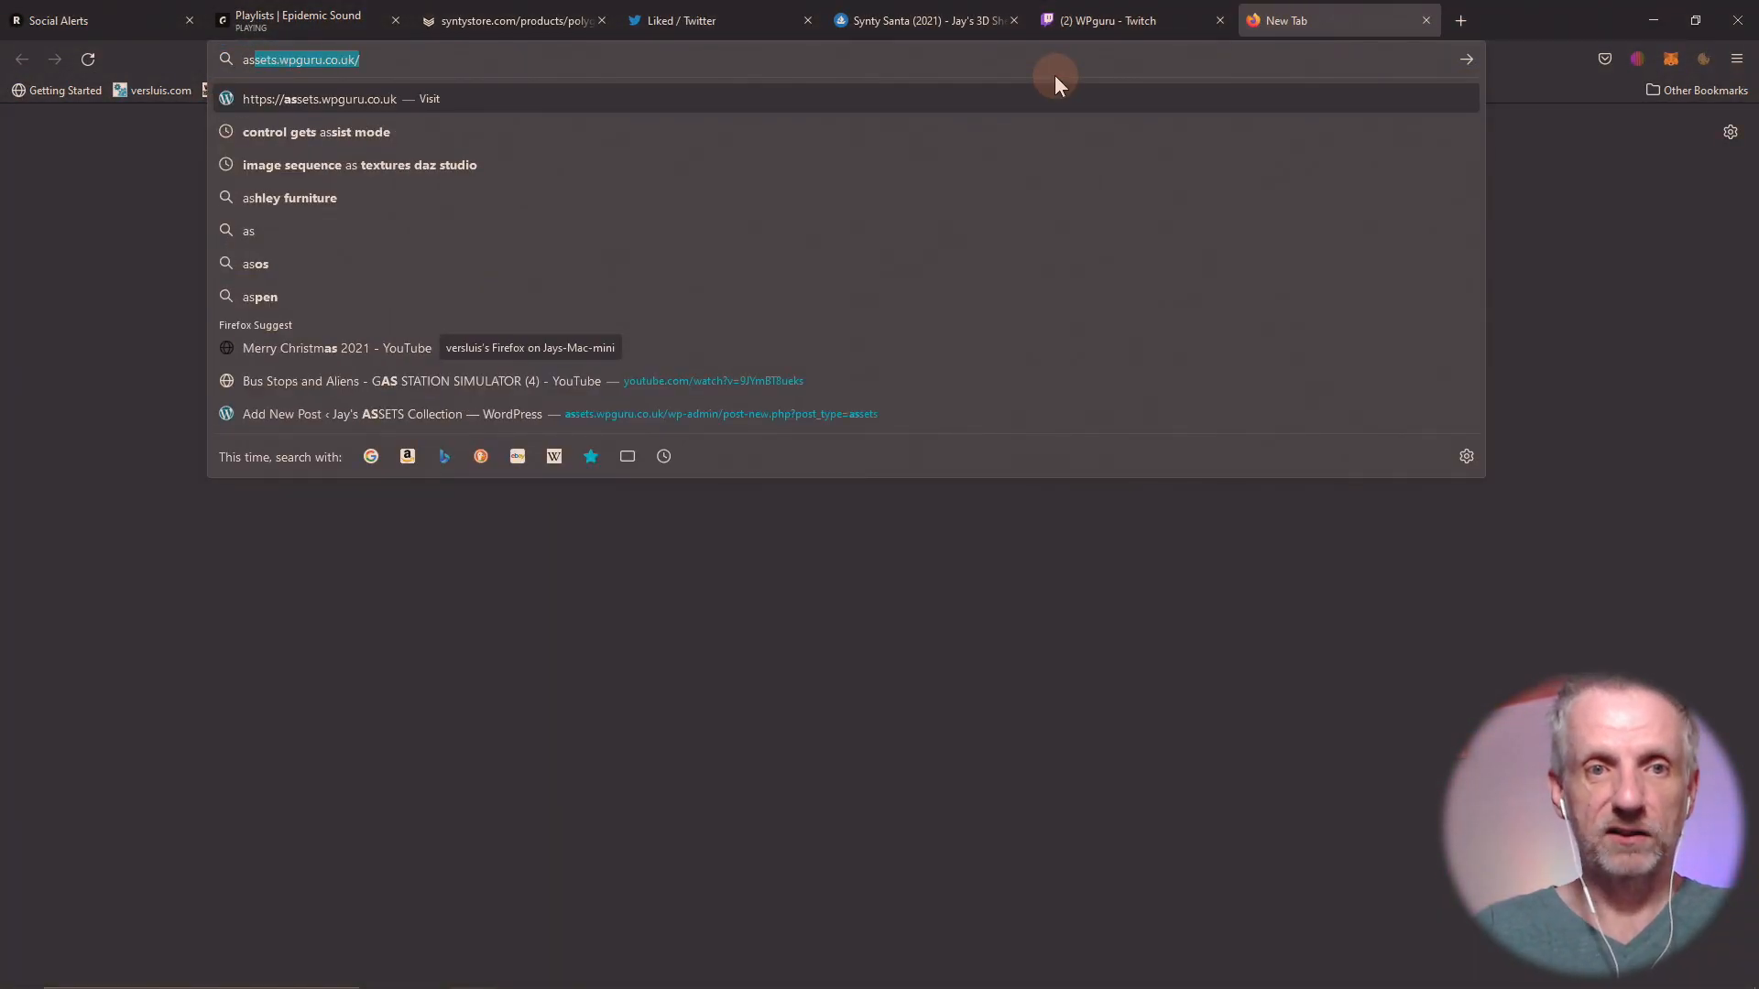
pyautogui.press('Return')
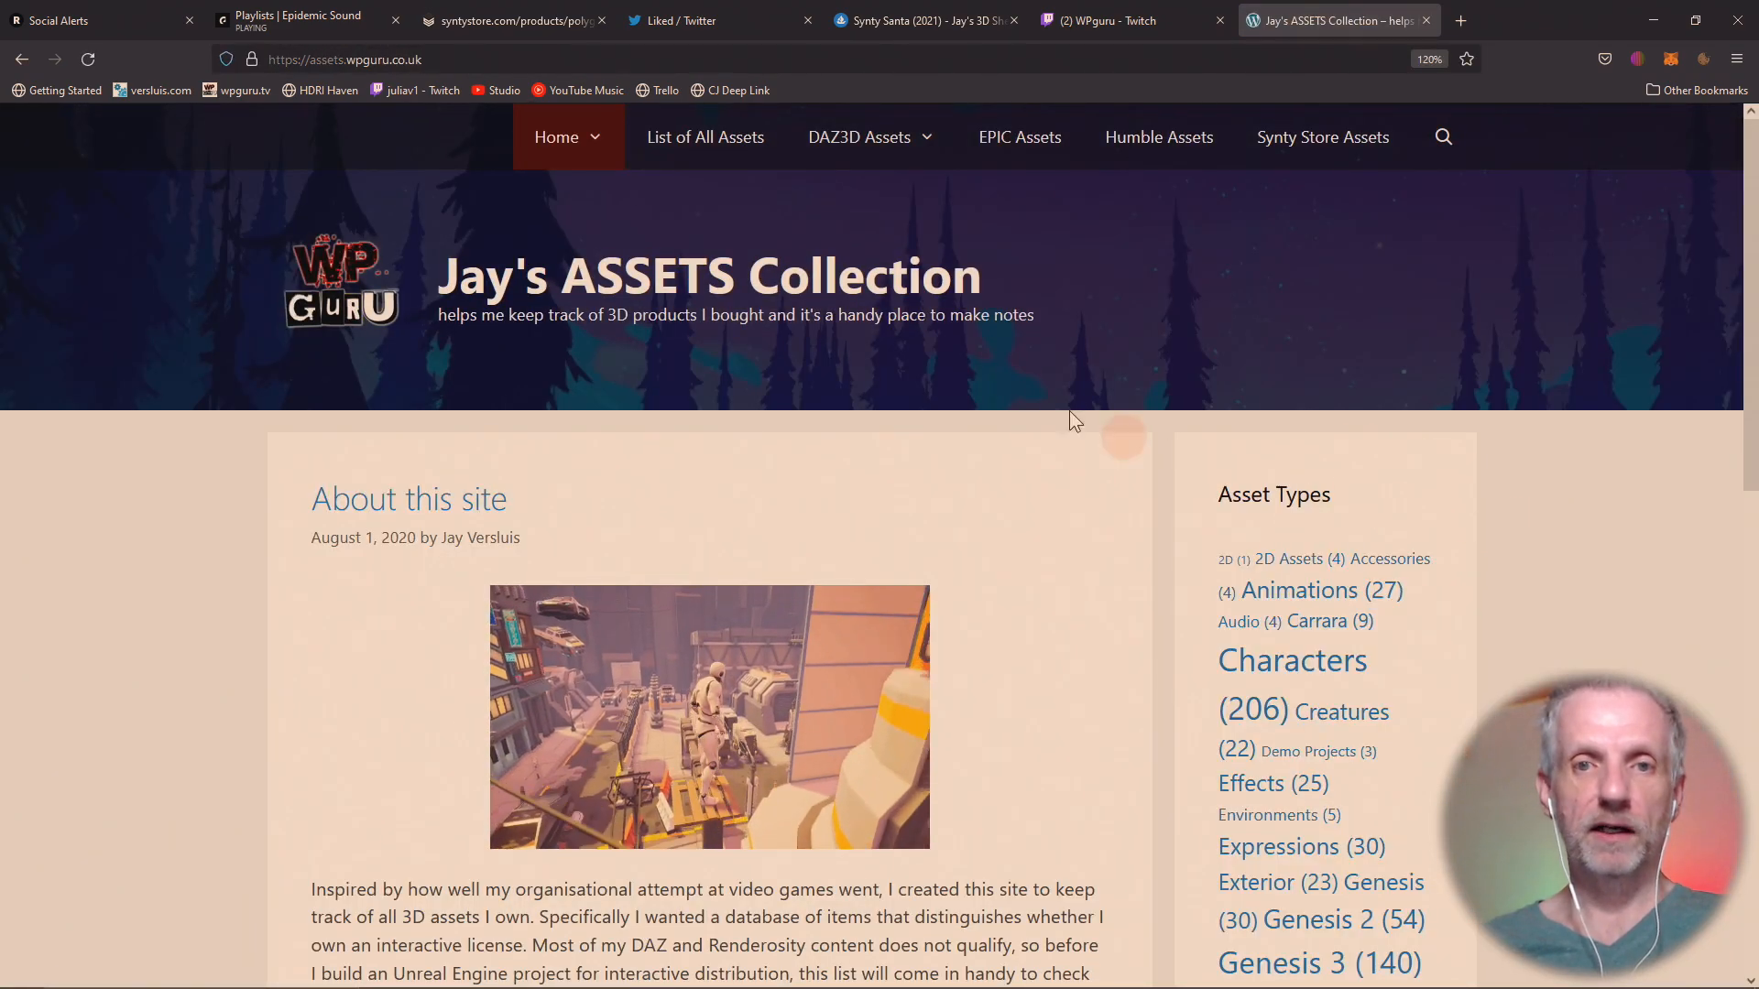
pyautogui.click(722, 149)
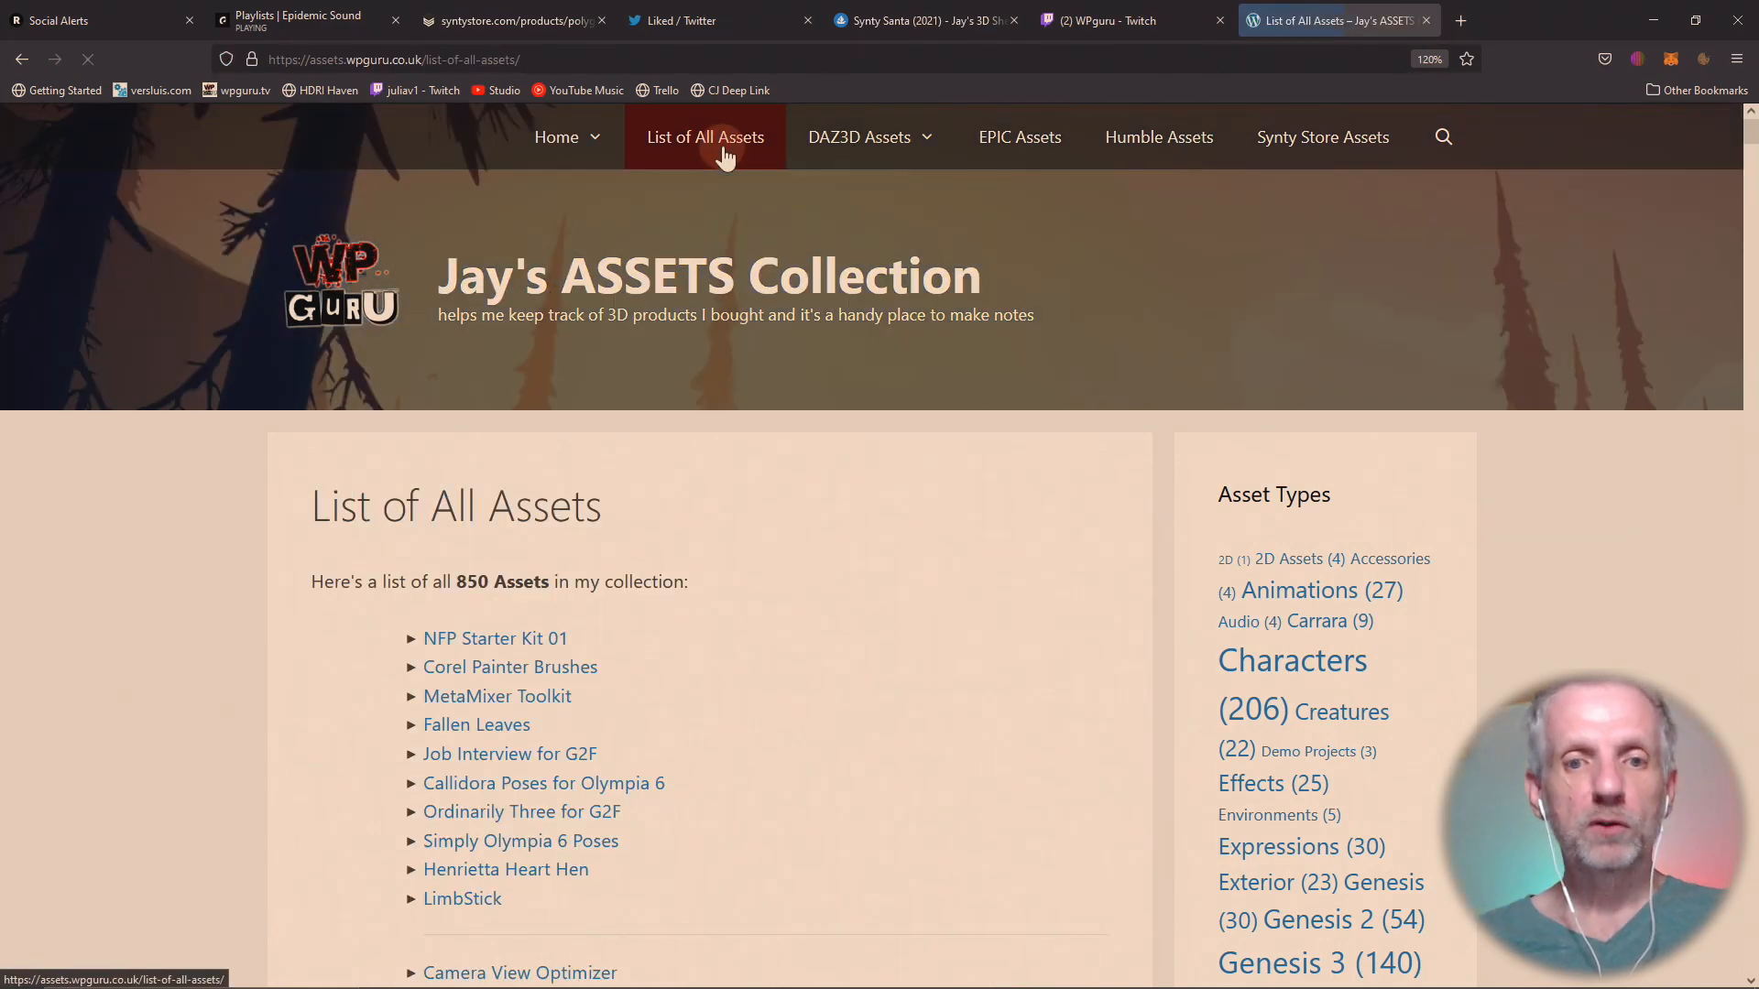
pyautogui.scroll(-2, 847, 552)
pyautogui.scroll(-2, 847, 552)
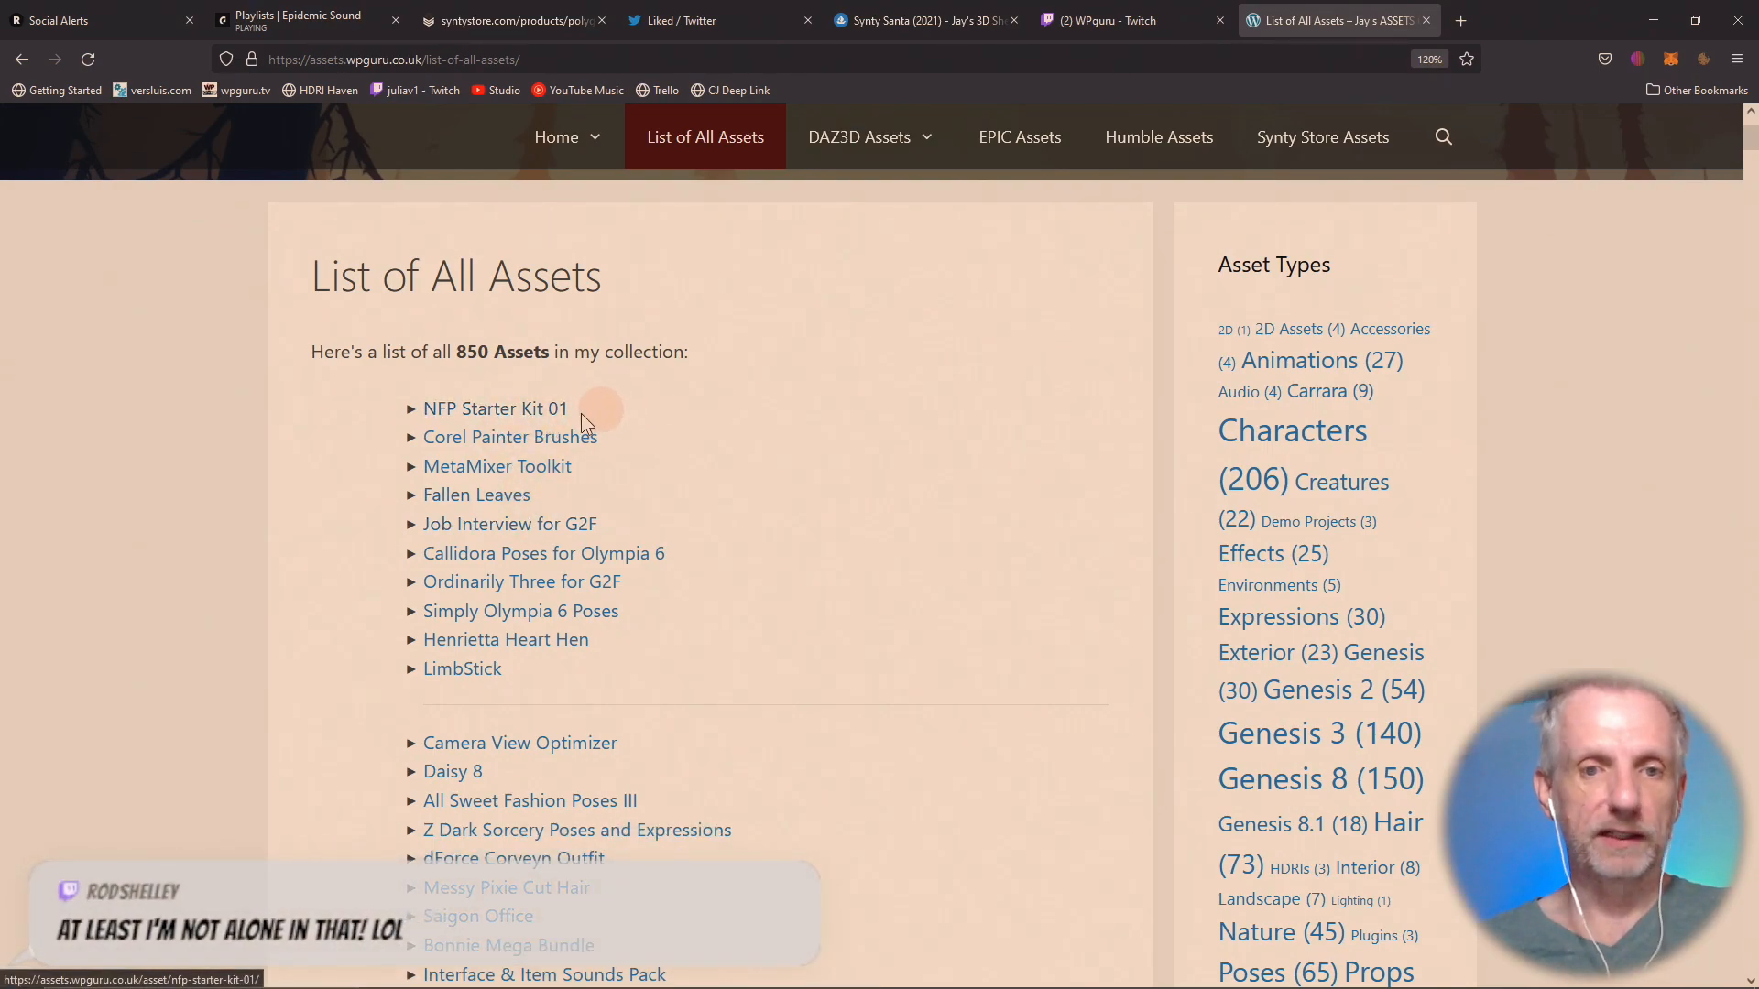
# Open the NFP Starter Kit 01 entry and review its contents, product details and asset types.
pyautogui.click(515, 413)
pyautogui.scroll(-3, 771, 552)
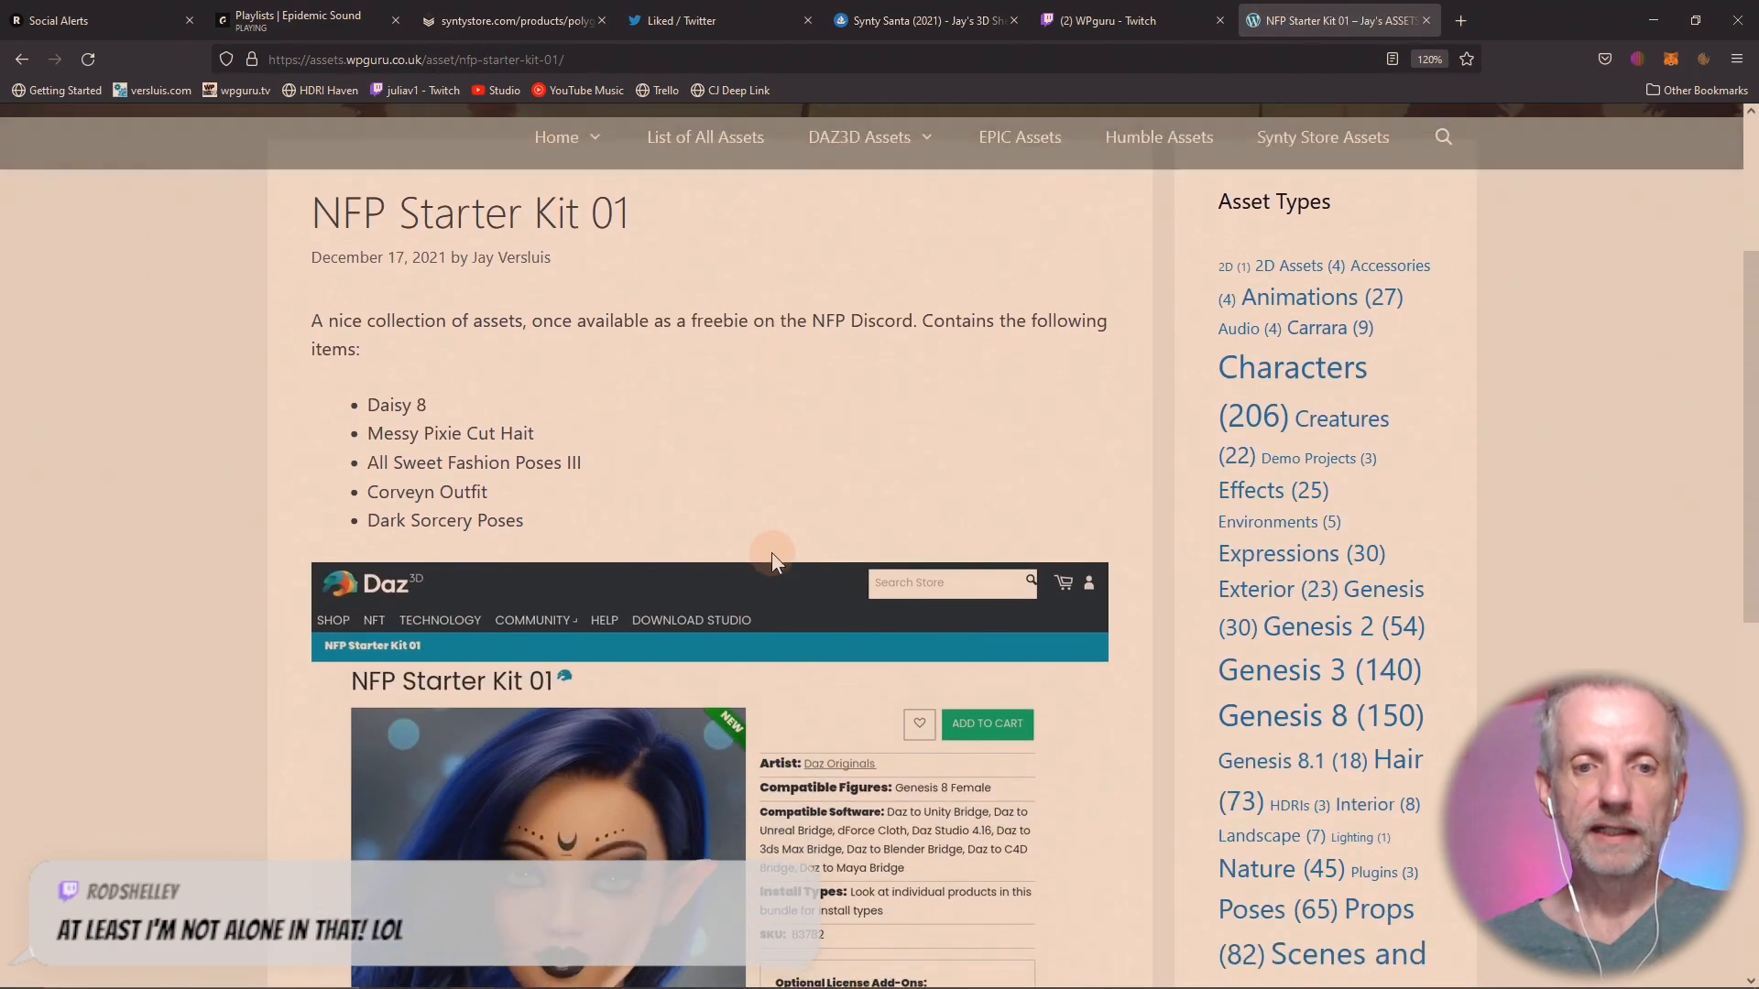
pyautogui.scroll(-1, 771, 552)
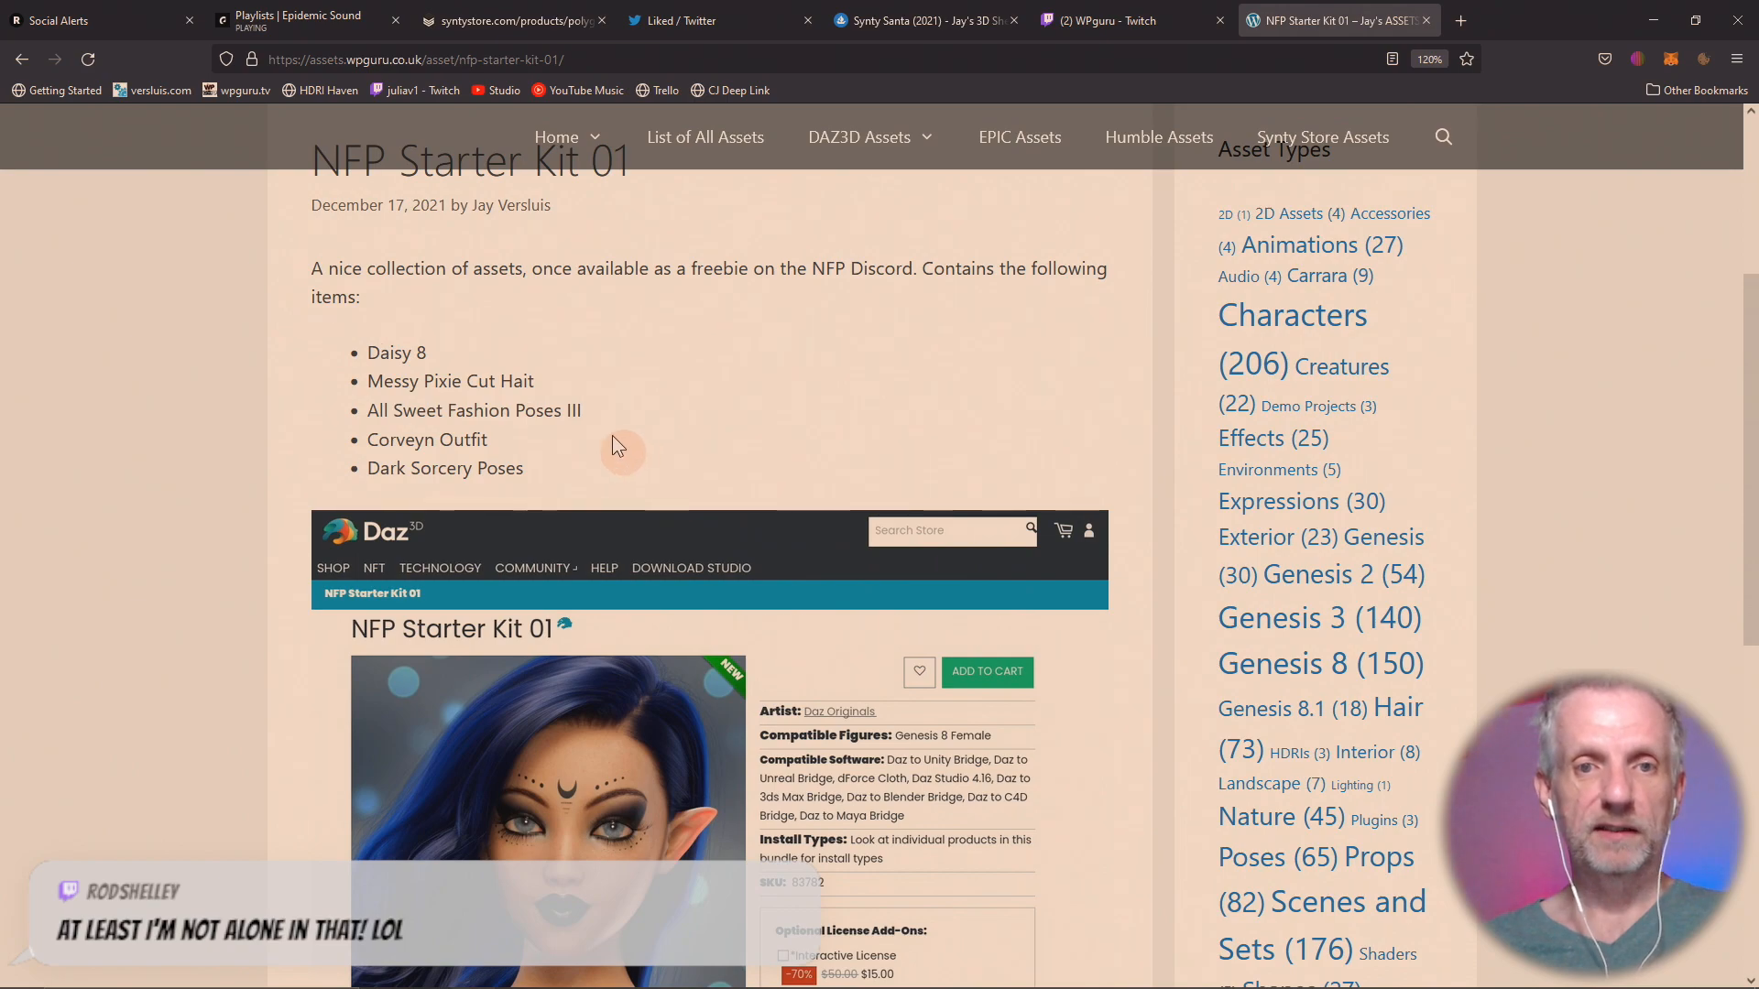
pyautogui.scroll(6, 628, 413)
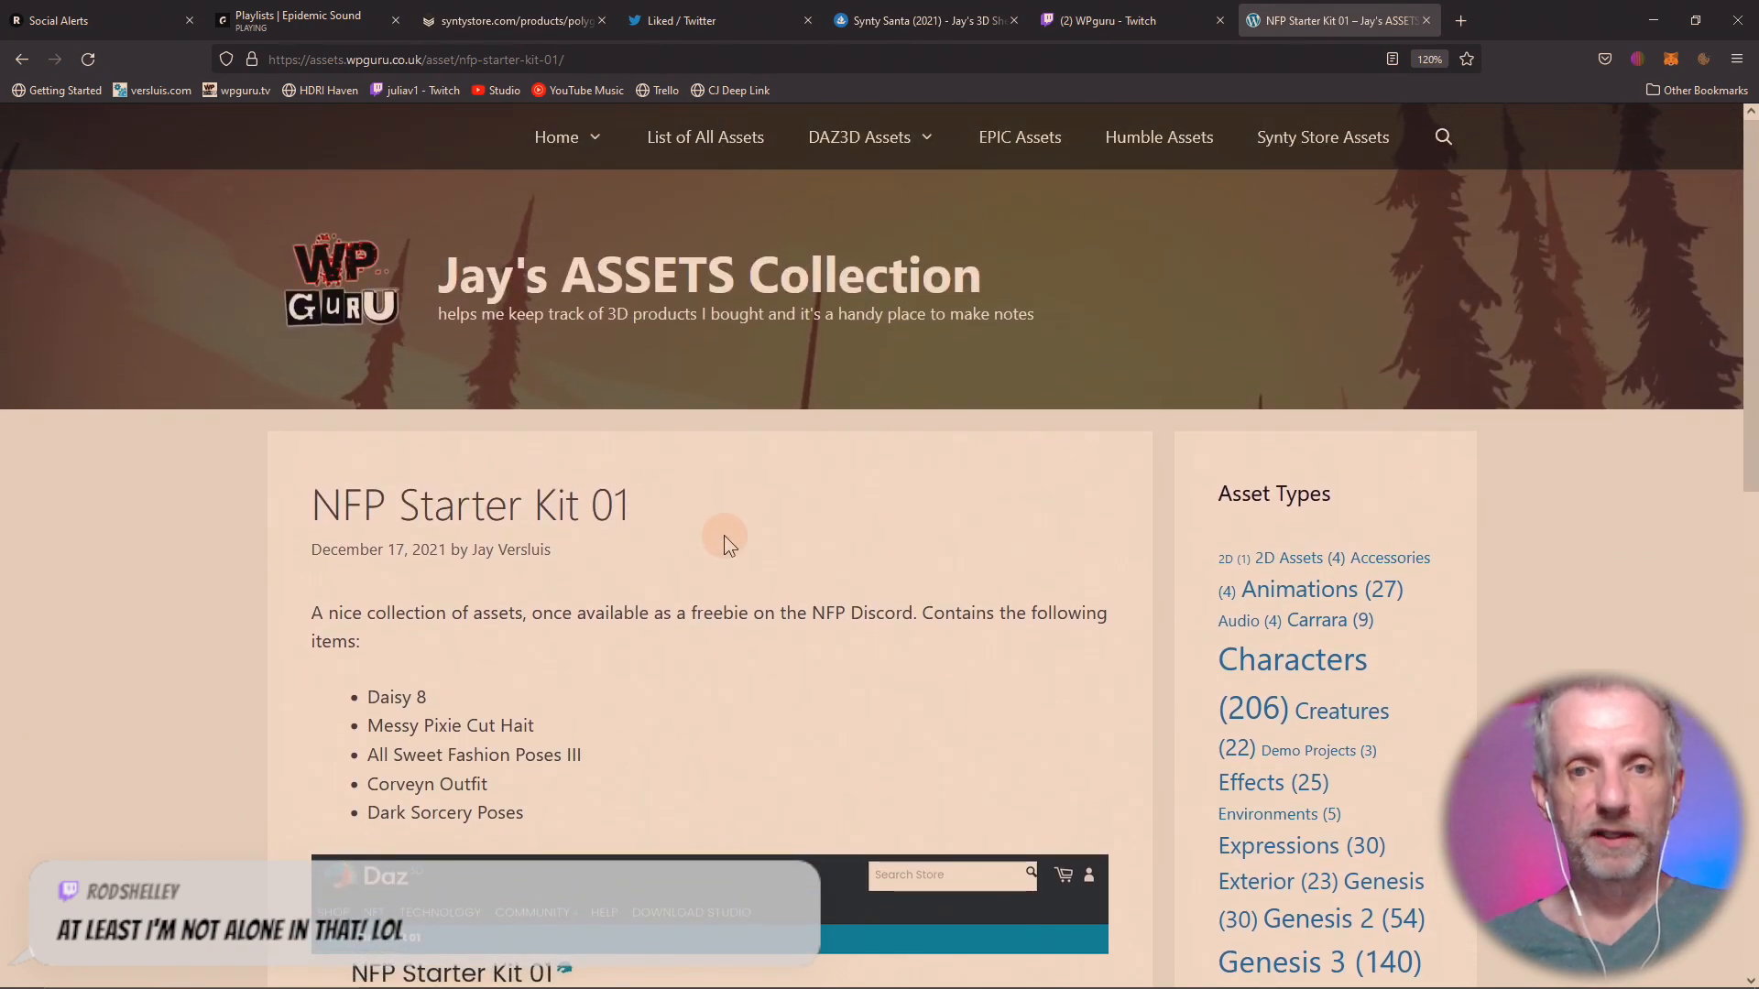
pyautogui.scroll(-14, 724, 535)
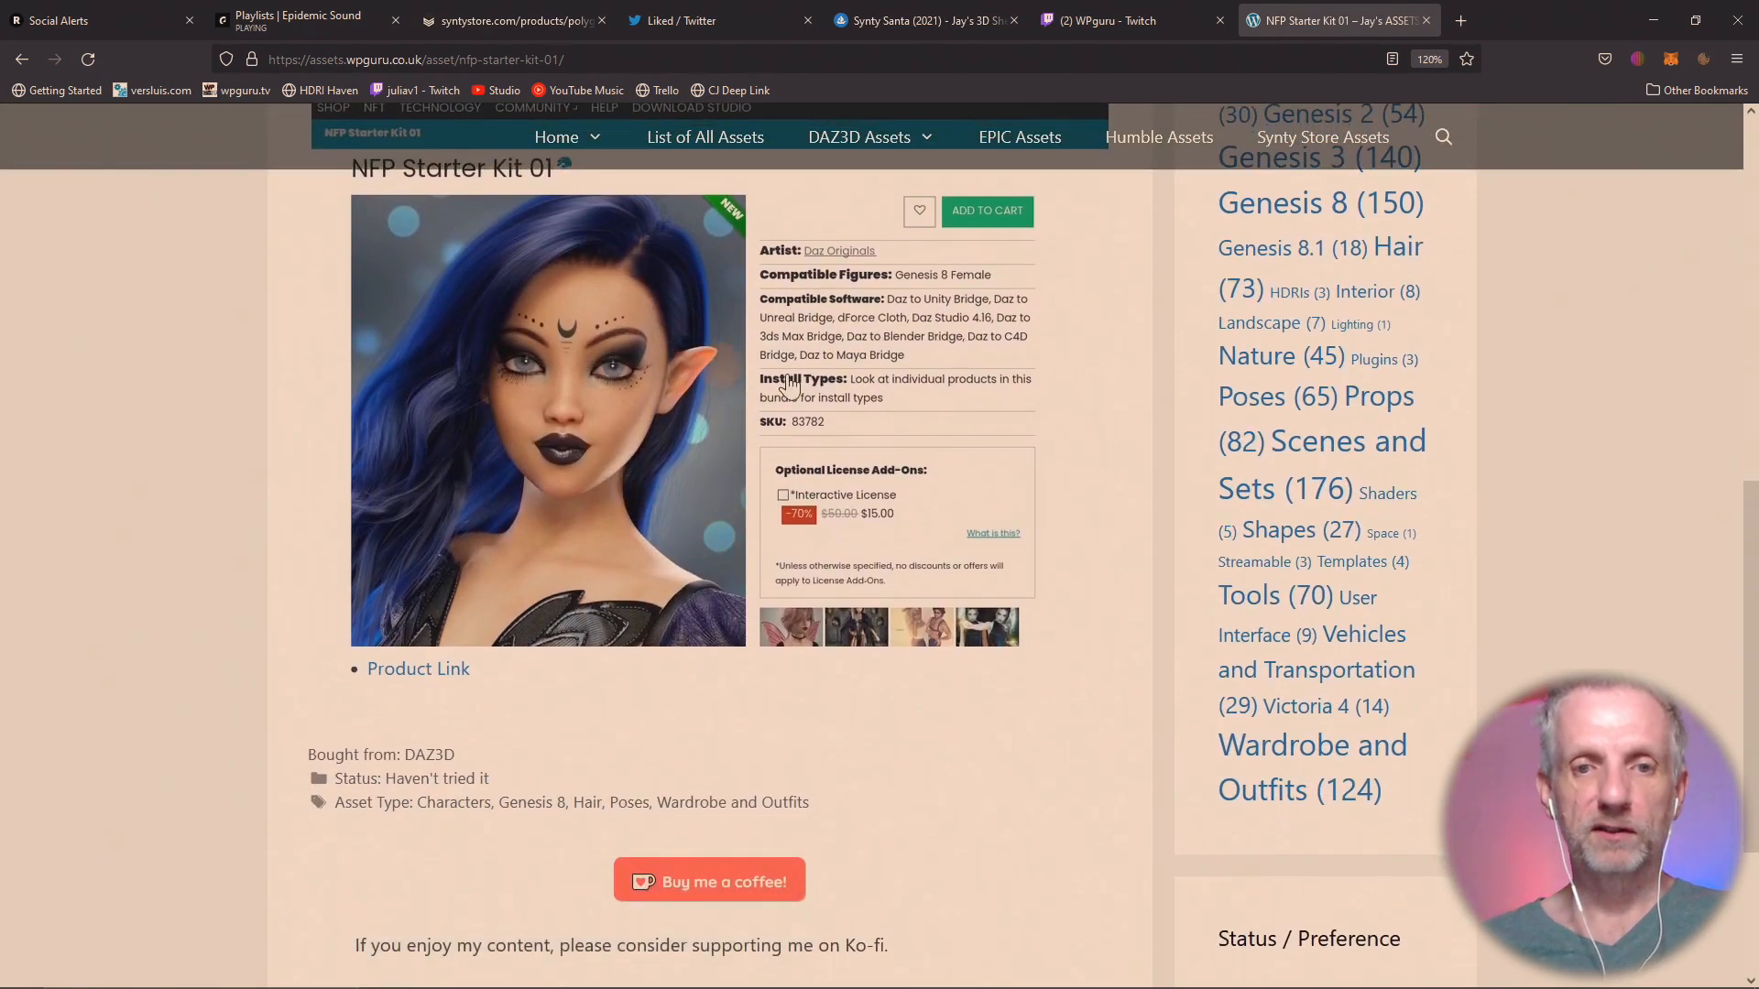
pyautogui.scroll(2, 714, 532)
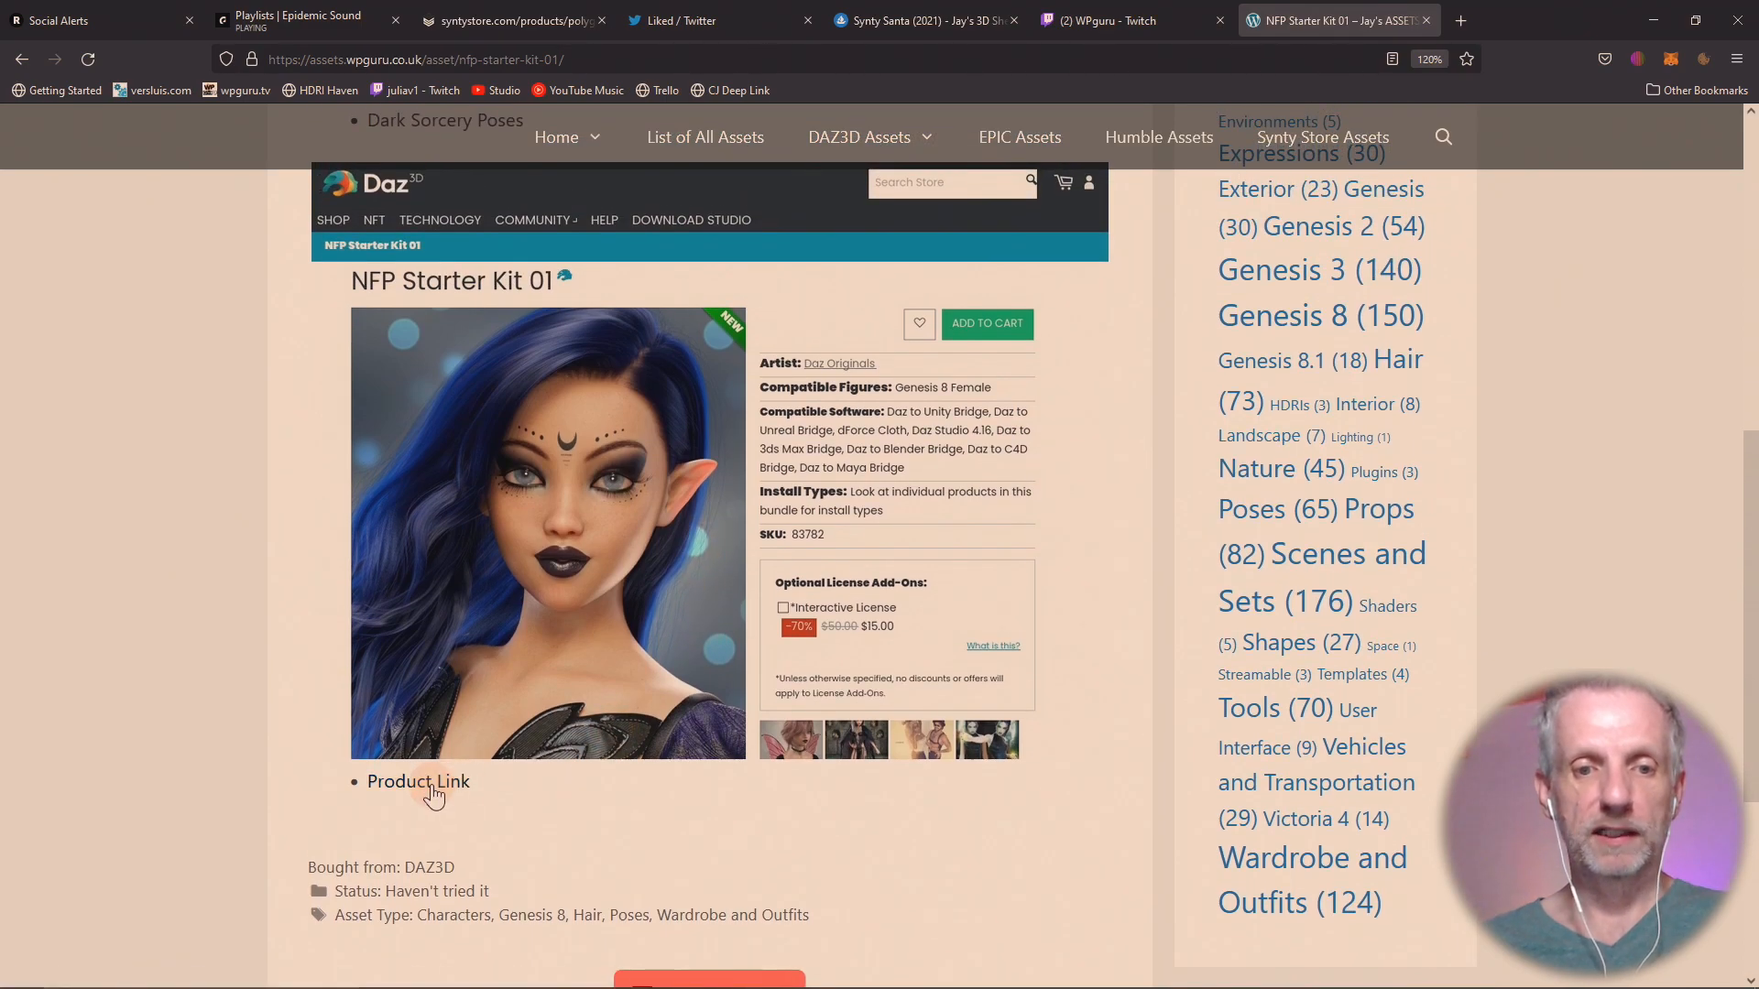
# Follow the entry's product link to the Daz 3D store, examine the included products, and close the store page.
pyautogui.click(432, 784)
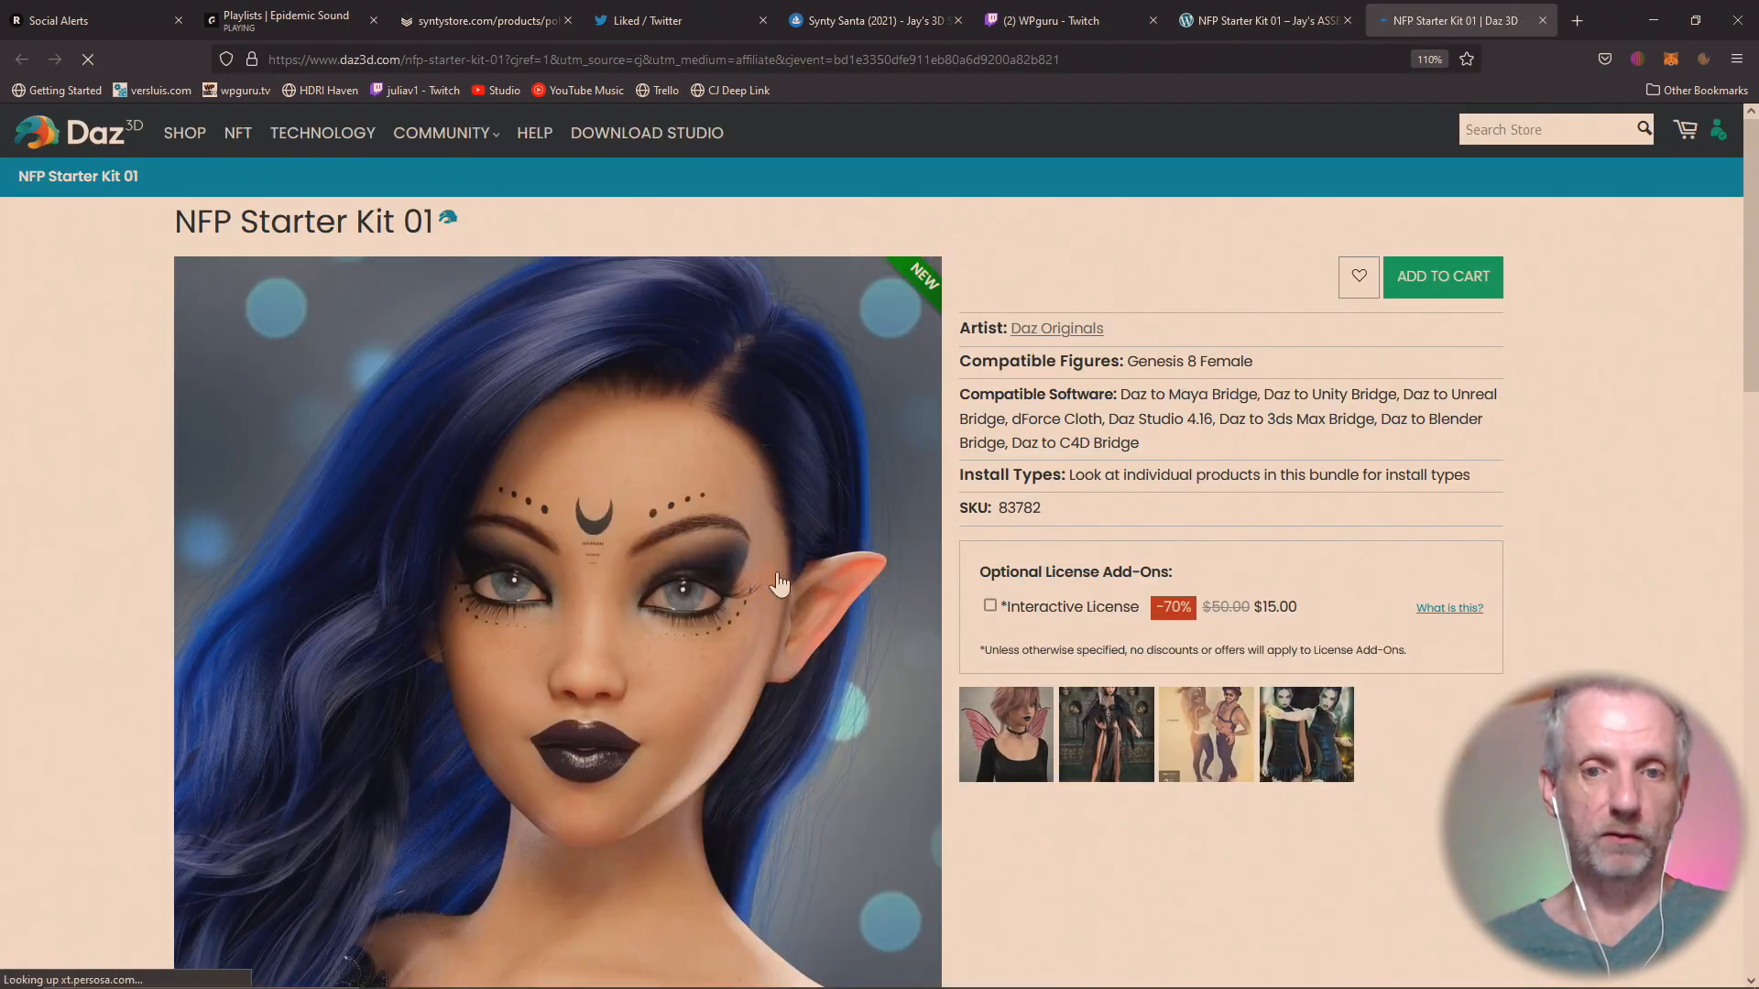
pyautogui.scroll(-5, 919, 518)
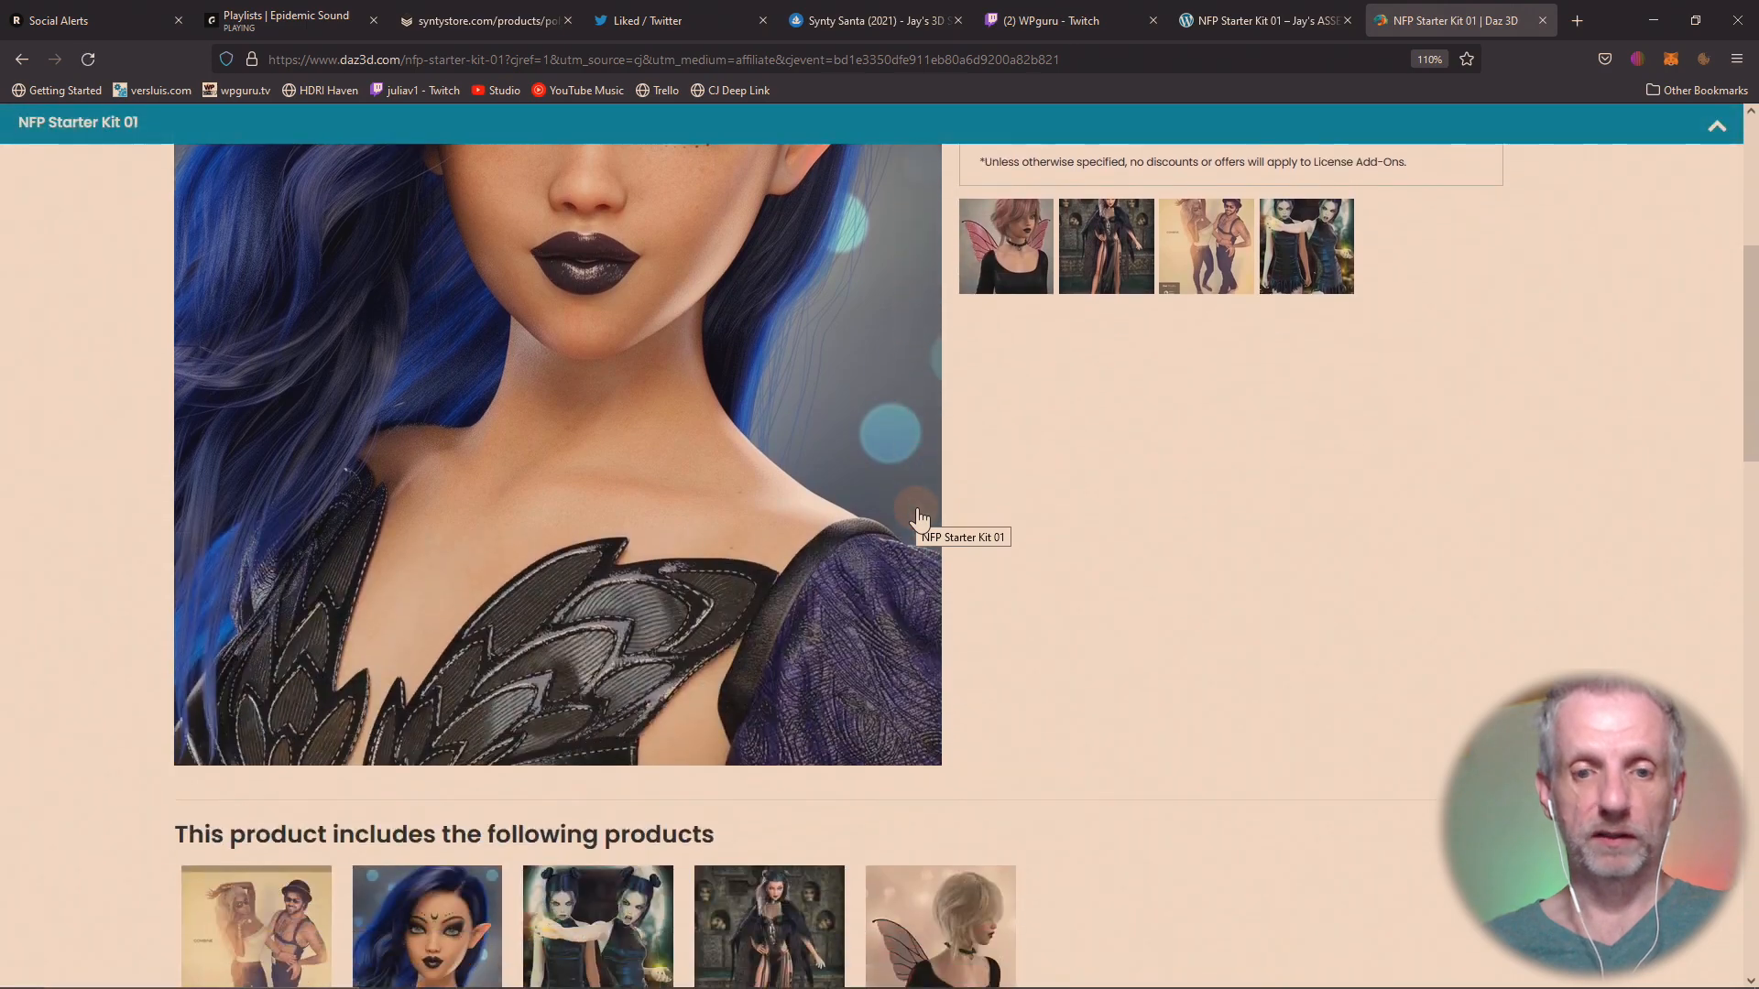
pyautogui.scroll(-5, 919, 518)
pyautogui.scroll(7, 919, 518)
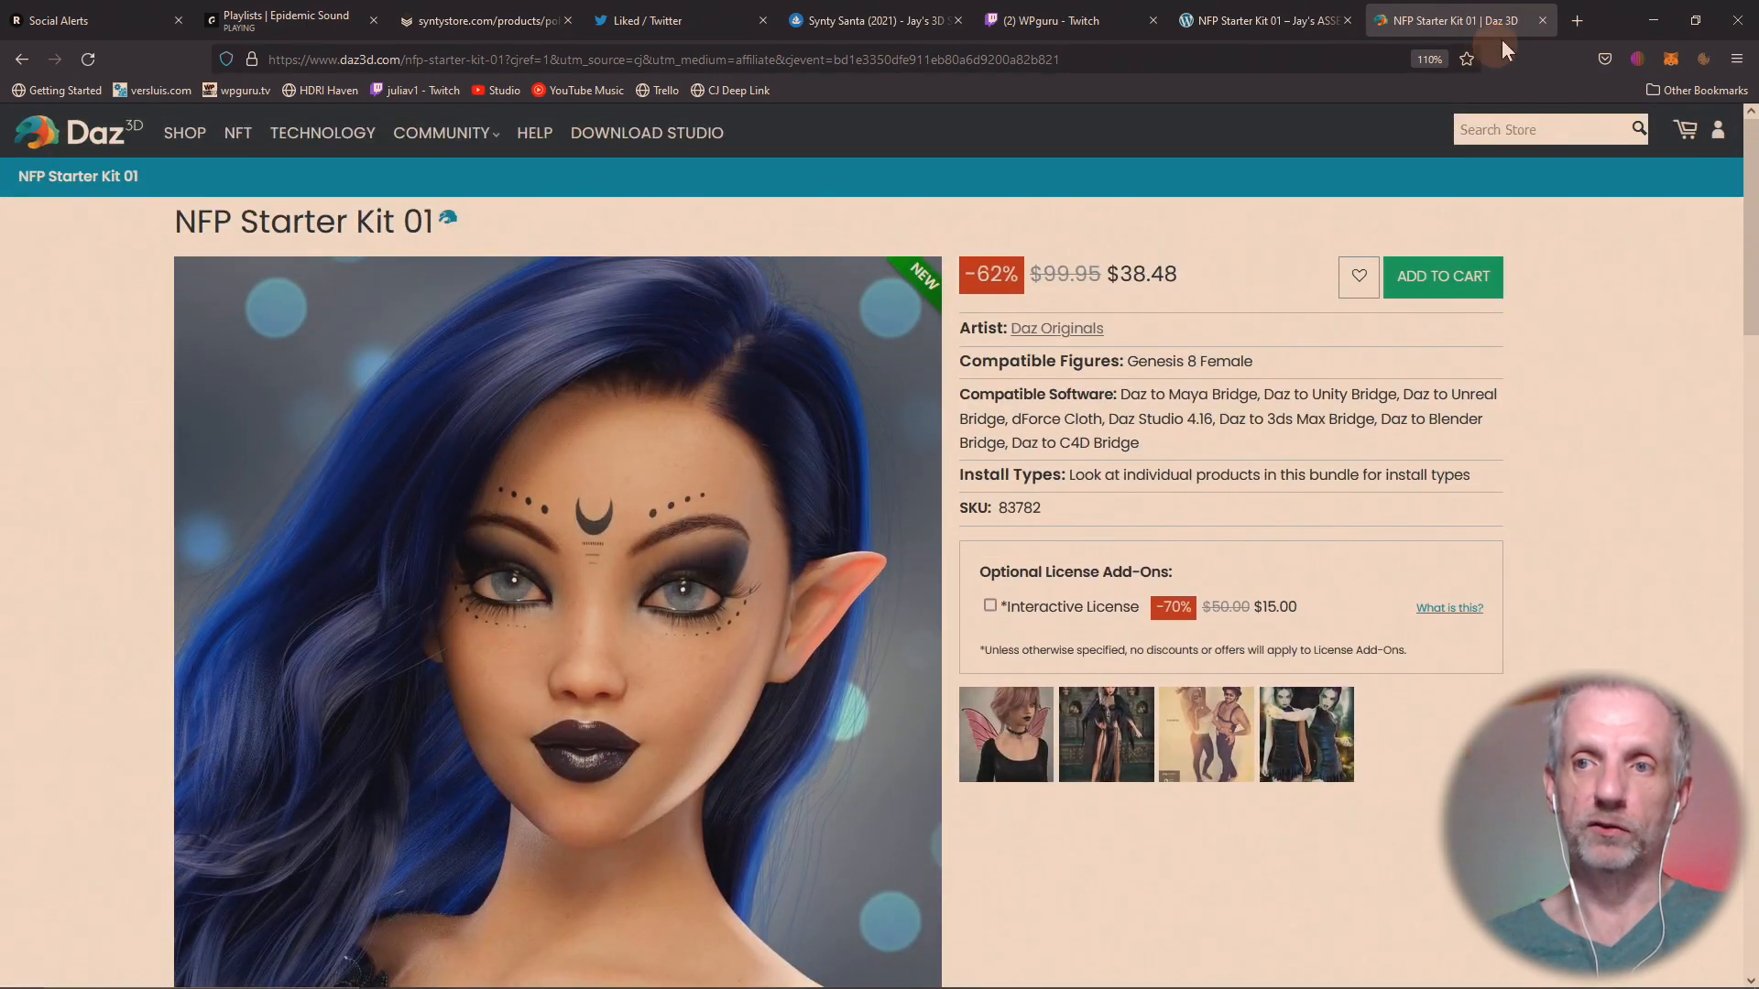
pyautogui.click(1542, 20)
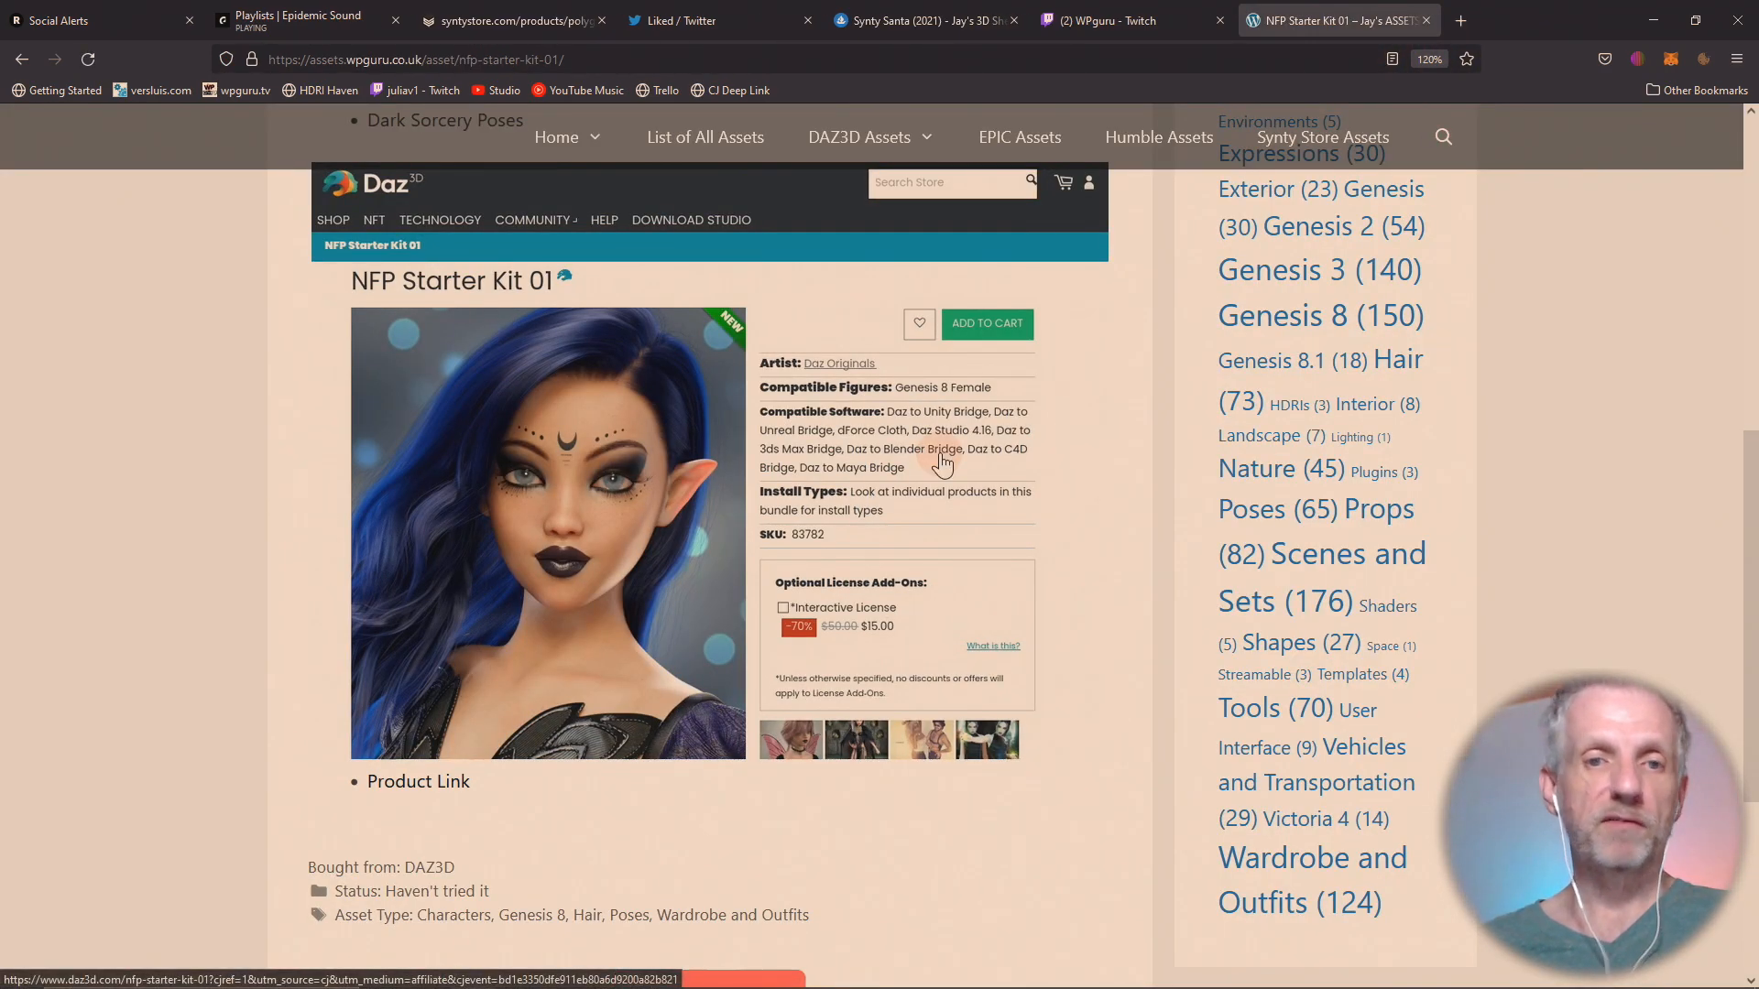
# Search the asset collection site for "chair" and look through the matching assets.
pyautogui.scroll(6, 941, 462)
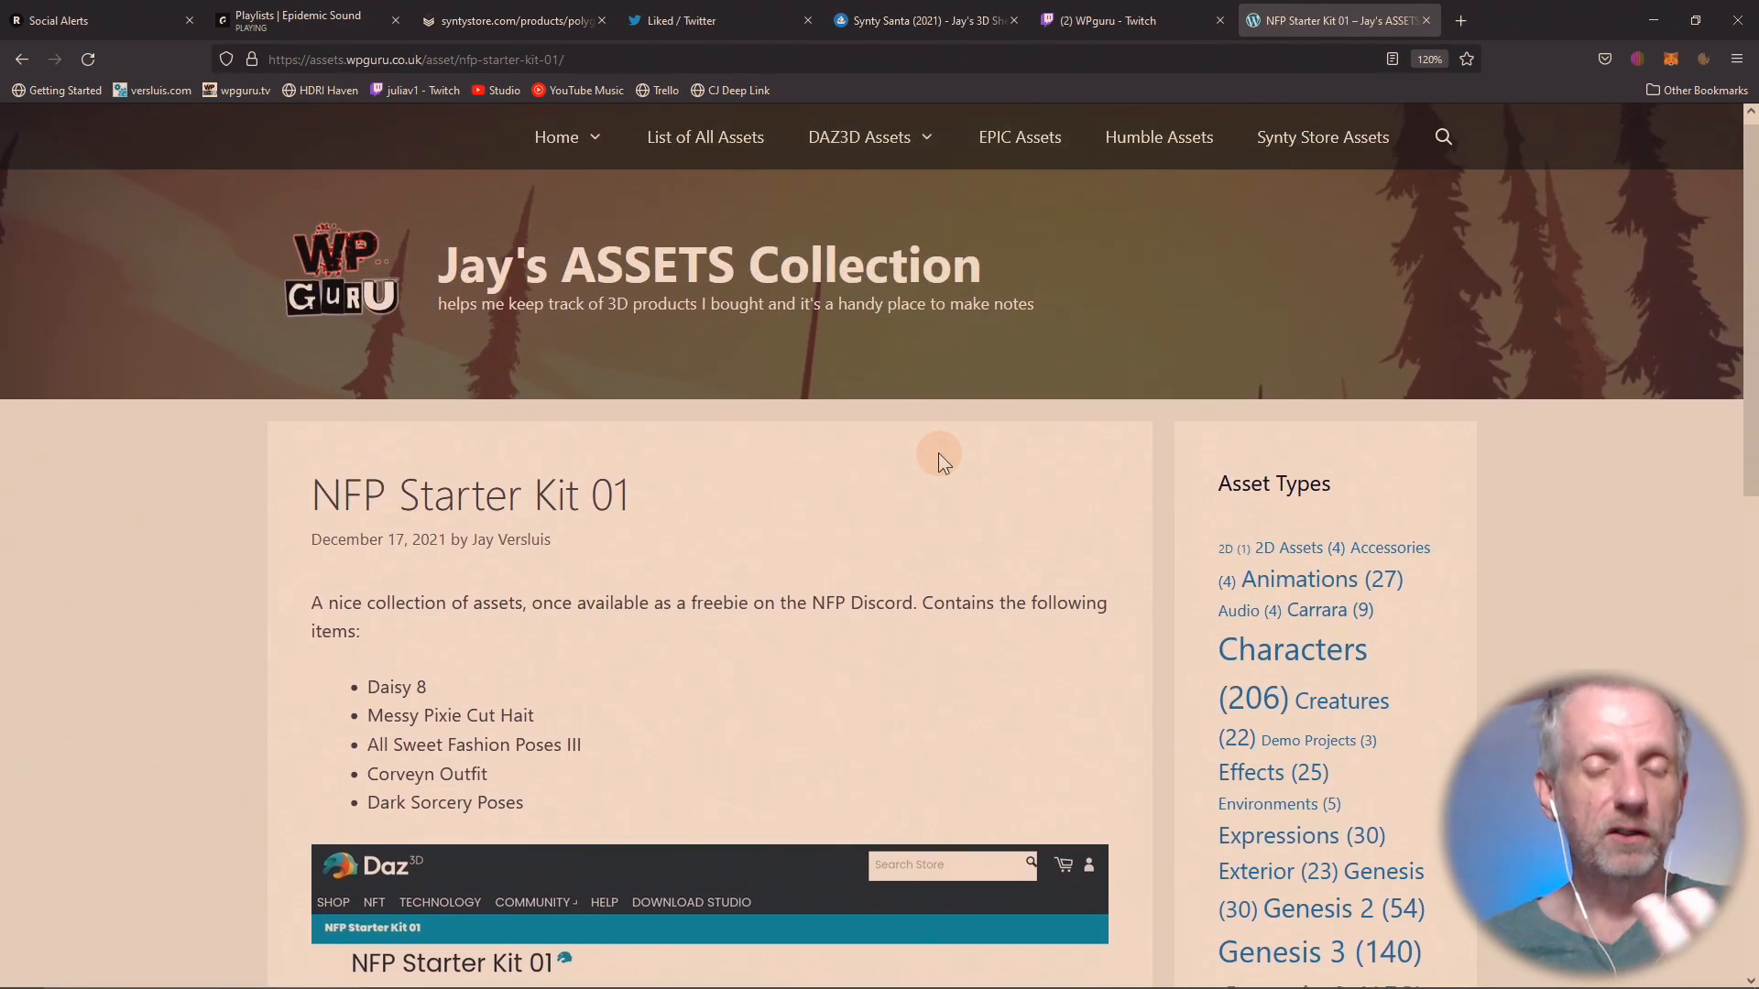
pyautogui.scroll(-5, 938, 452)
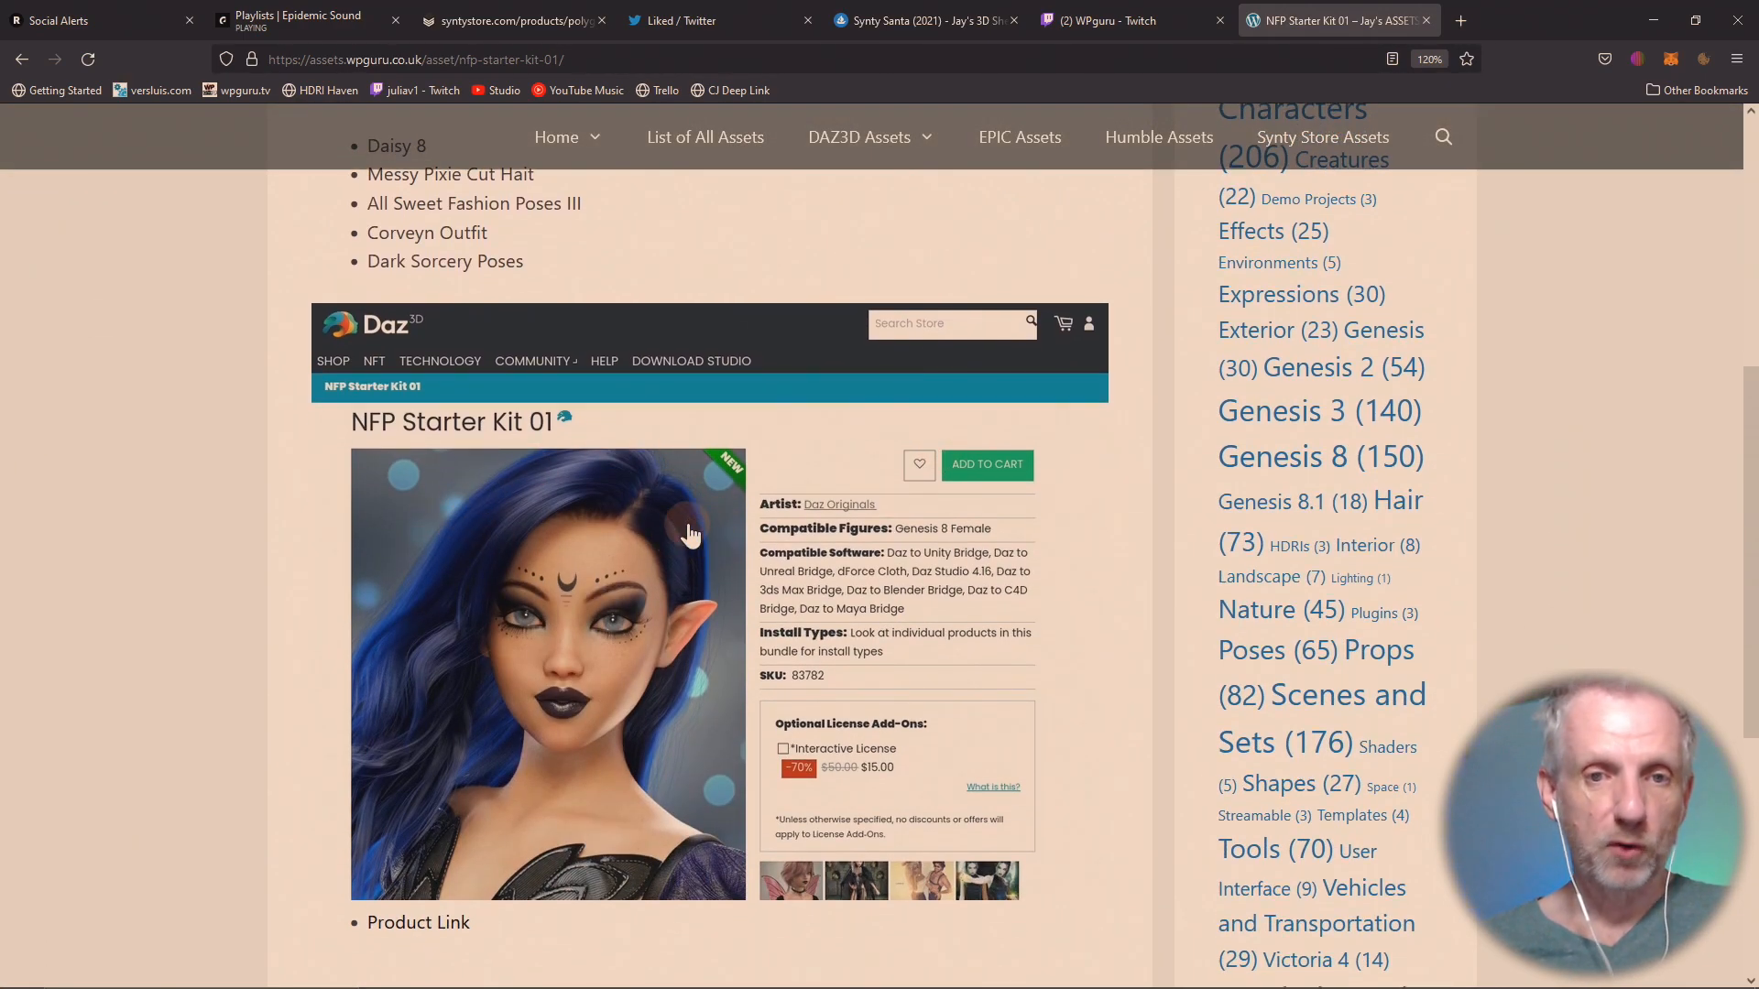
pyautogui.scroll(5, 687, 530)
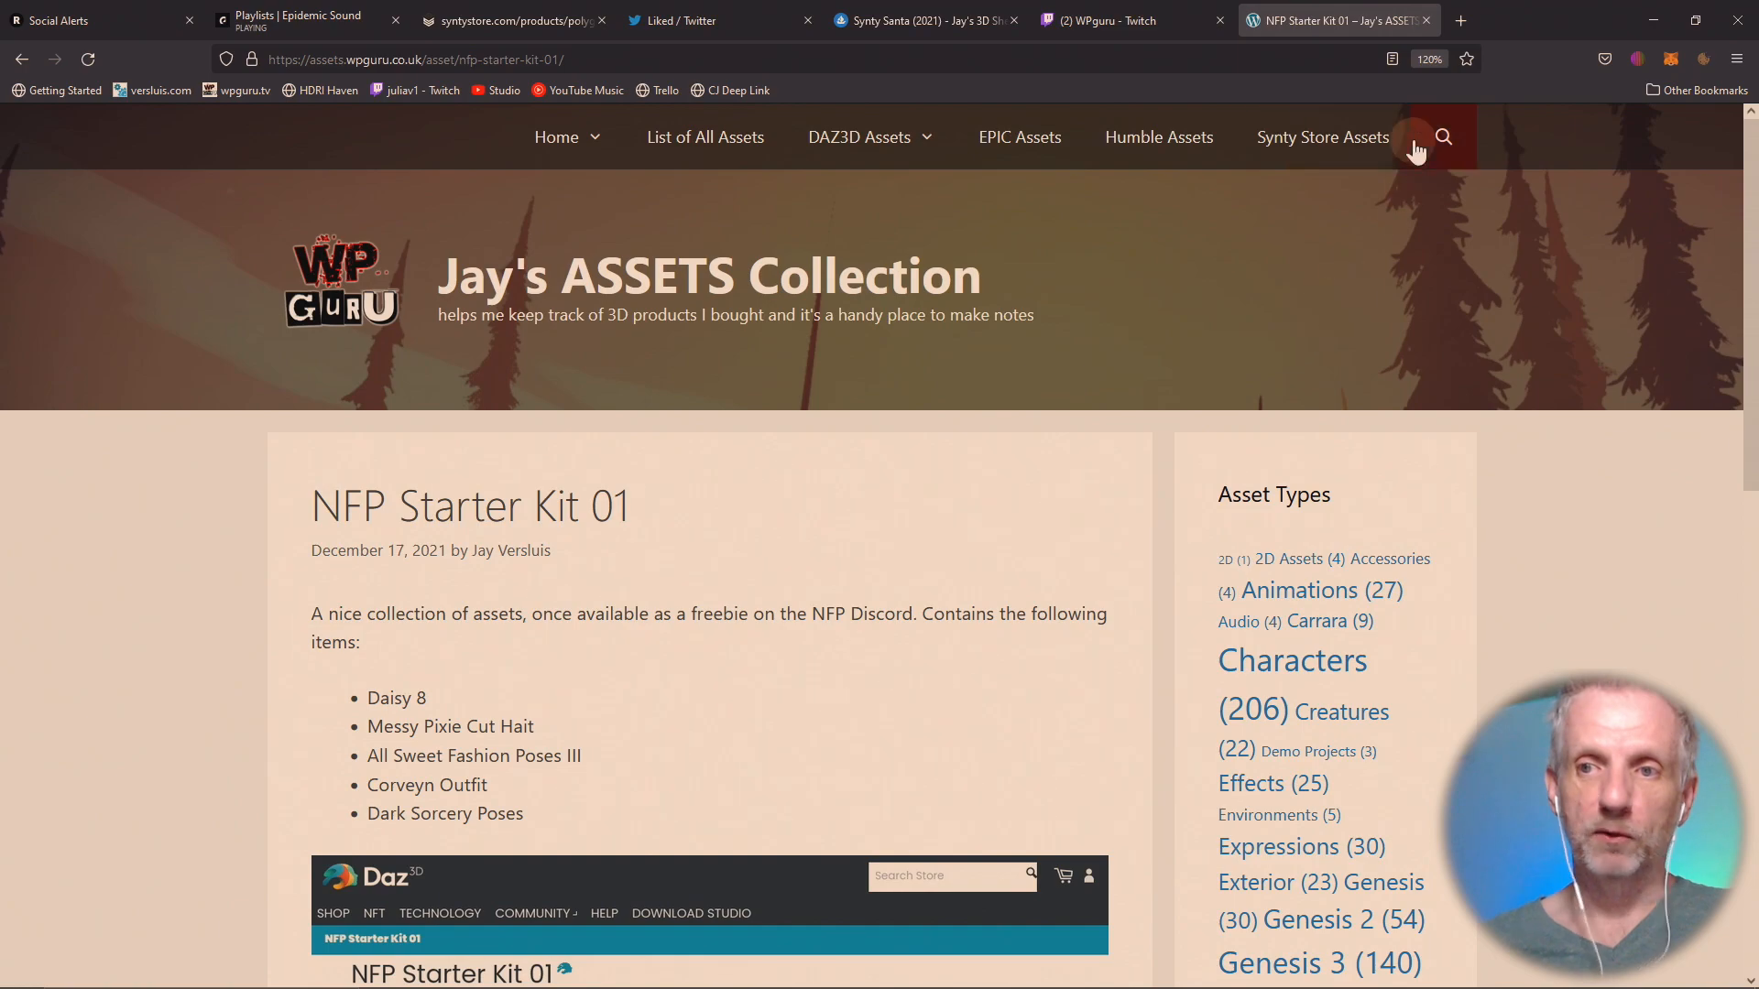
pyautogui.click(1443, 137)
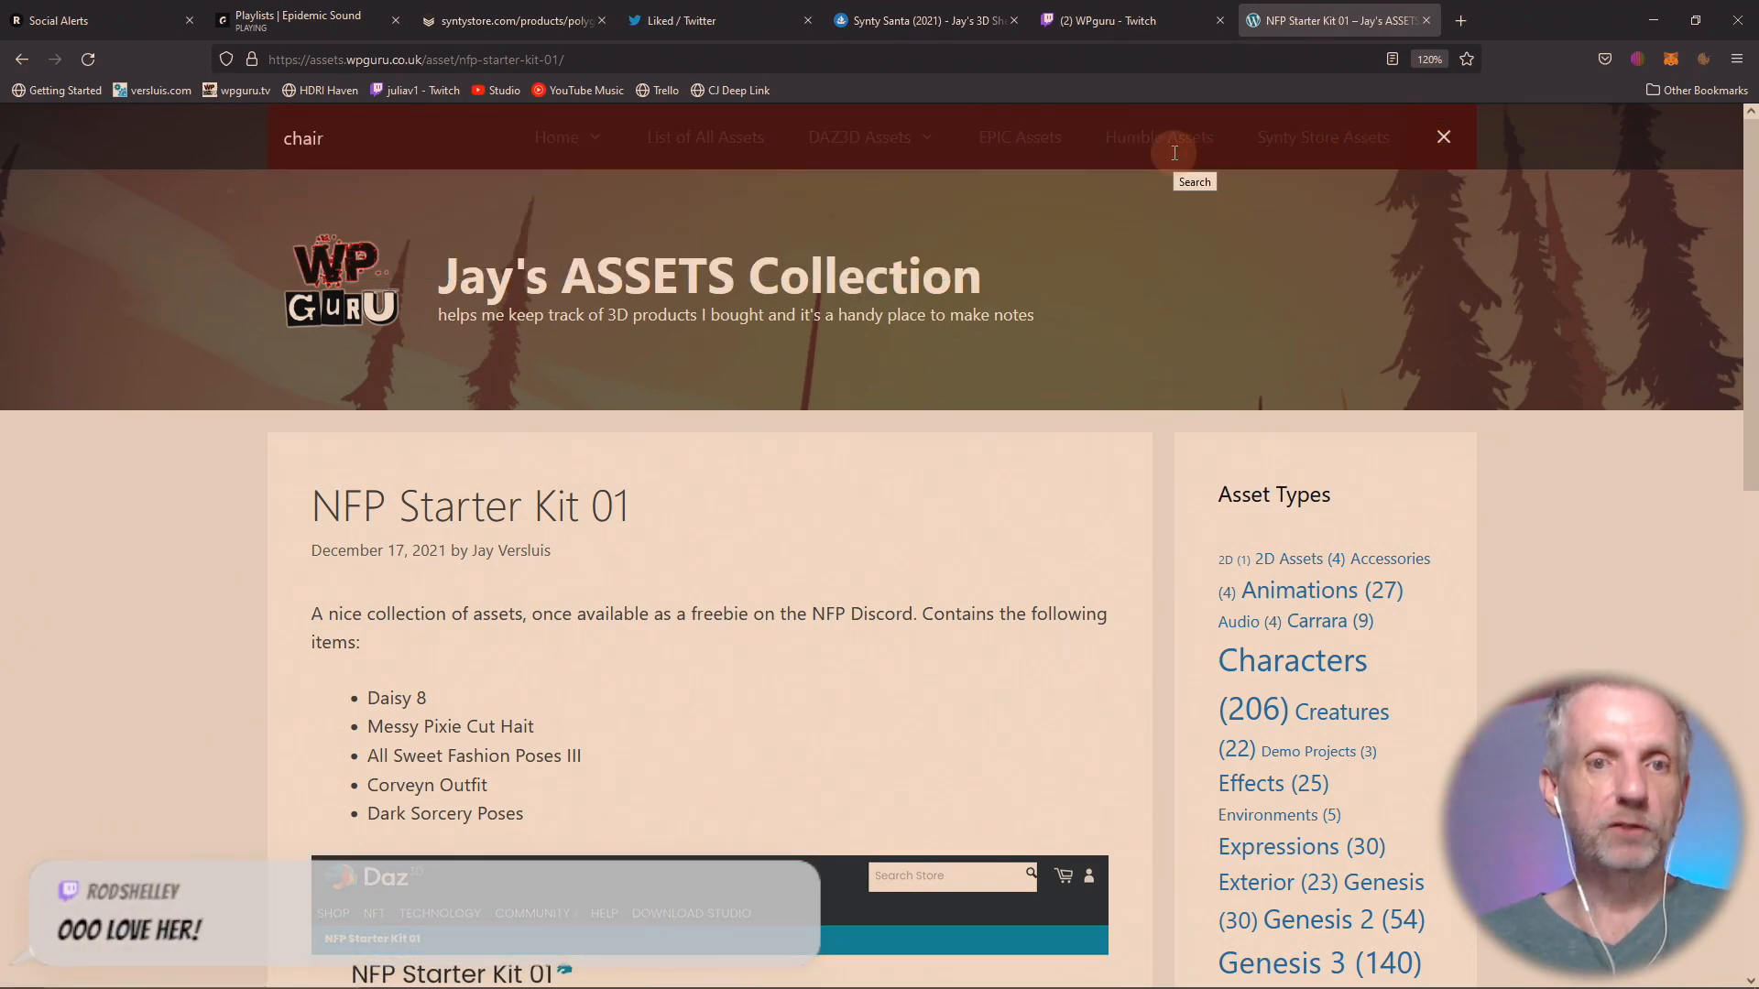
pyautogui.press('Return')
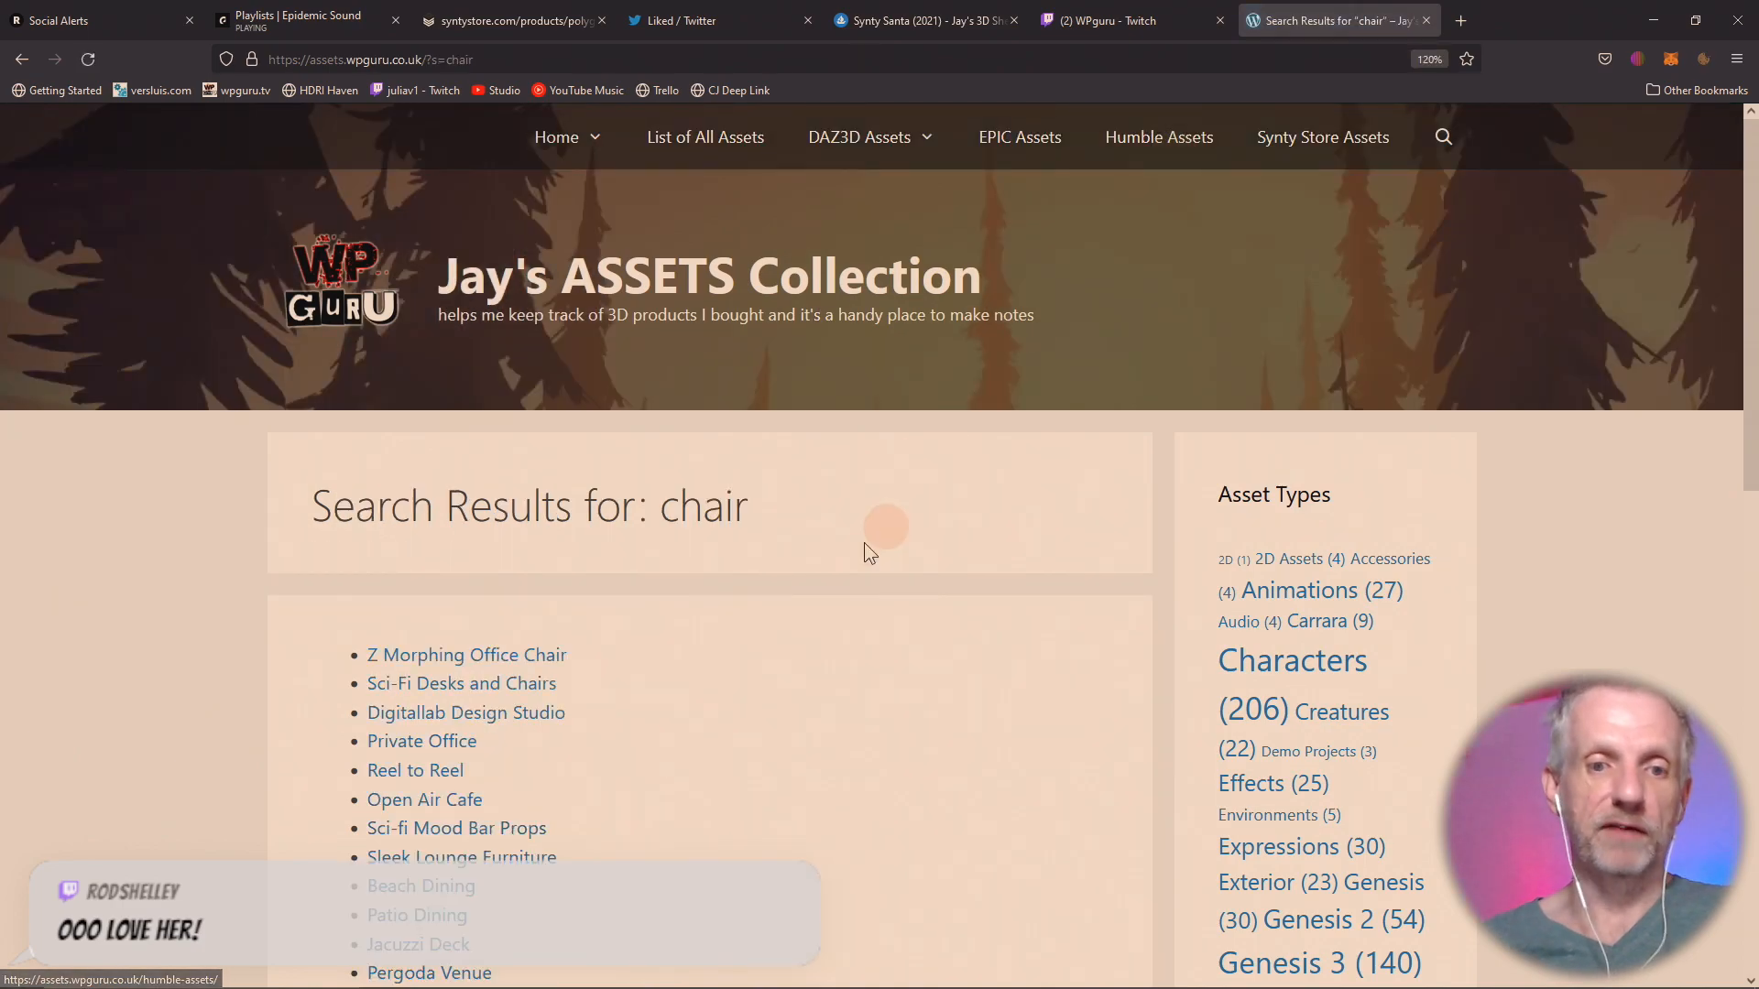
pyautogui.scroll(-1, 847, 561)
pyautogui.scroll(-2, 845, 557)
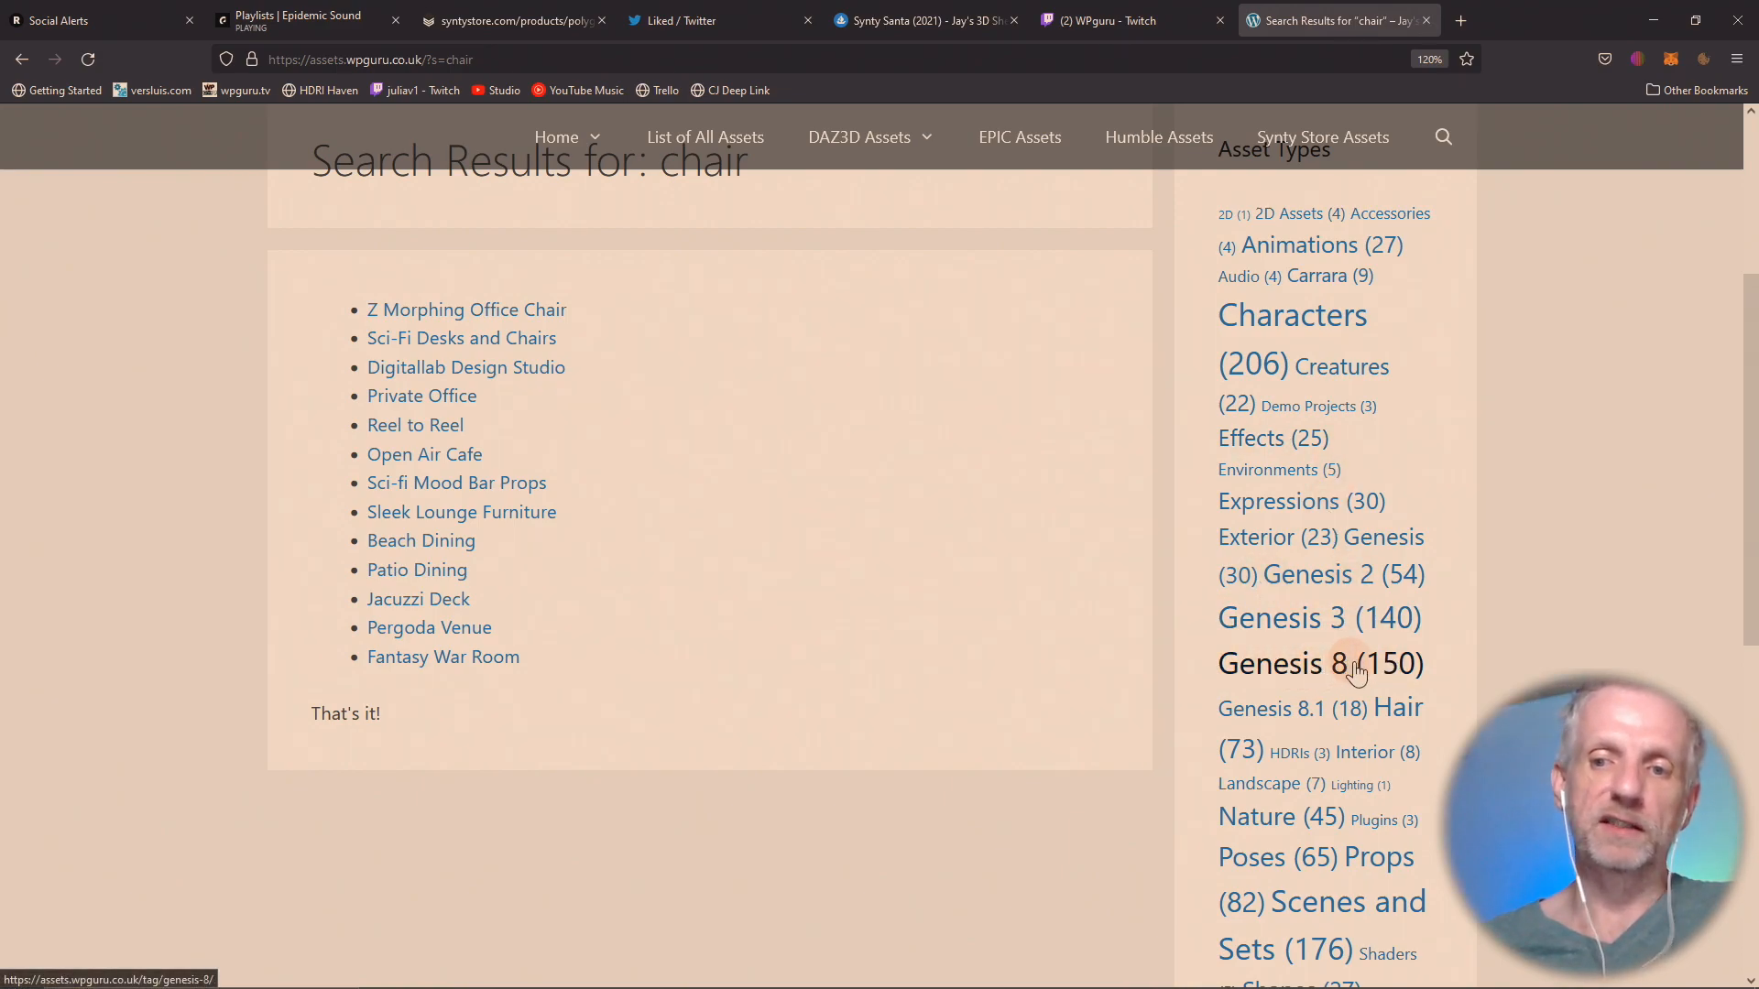
# List the collection's Hair assets and open the Vicky Hair for G8F and Toon Comb Over Hair for G3M entries in separate tabs.
pyautogui.click(1396, 709)
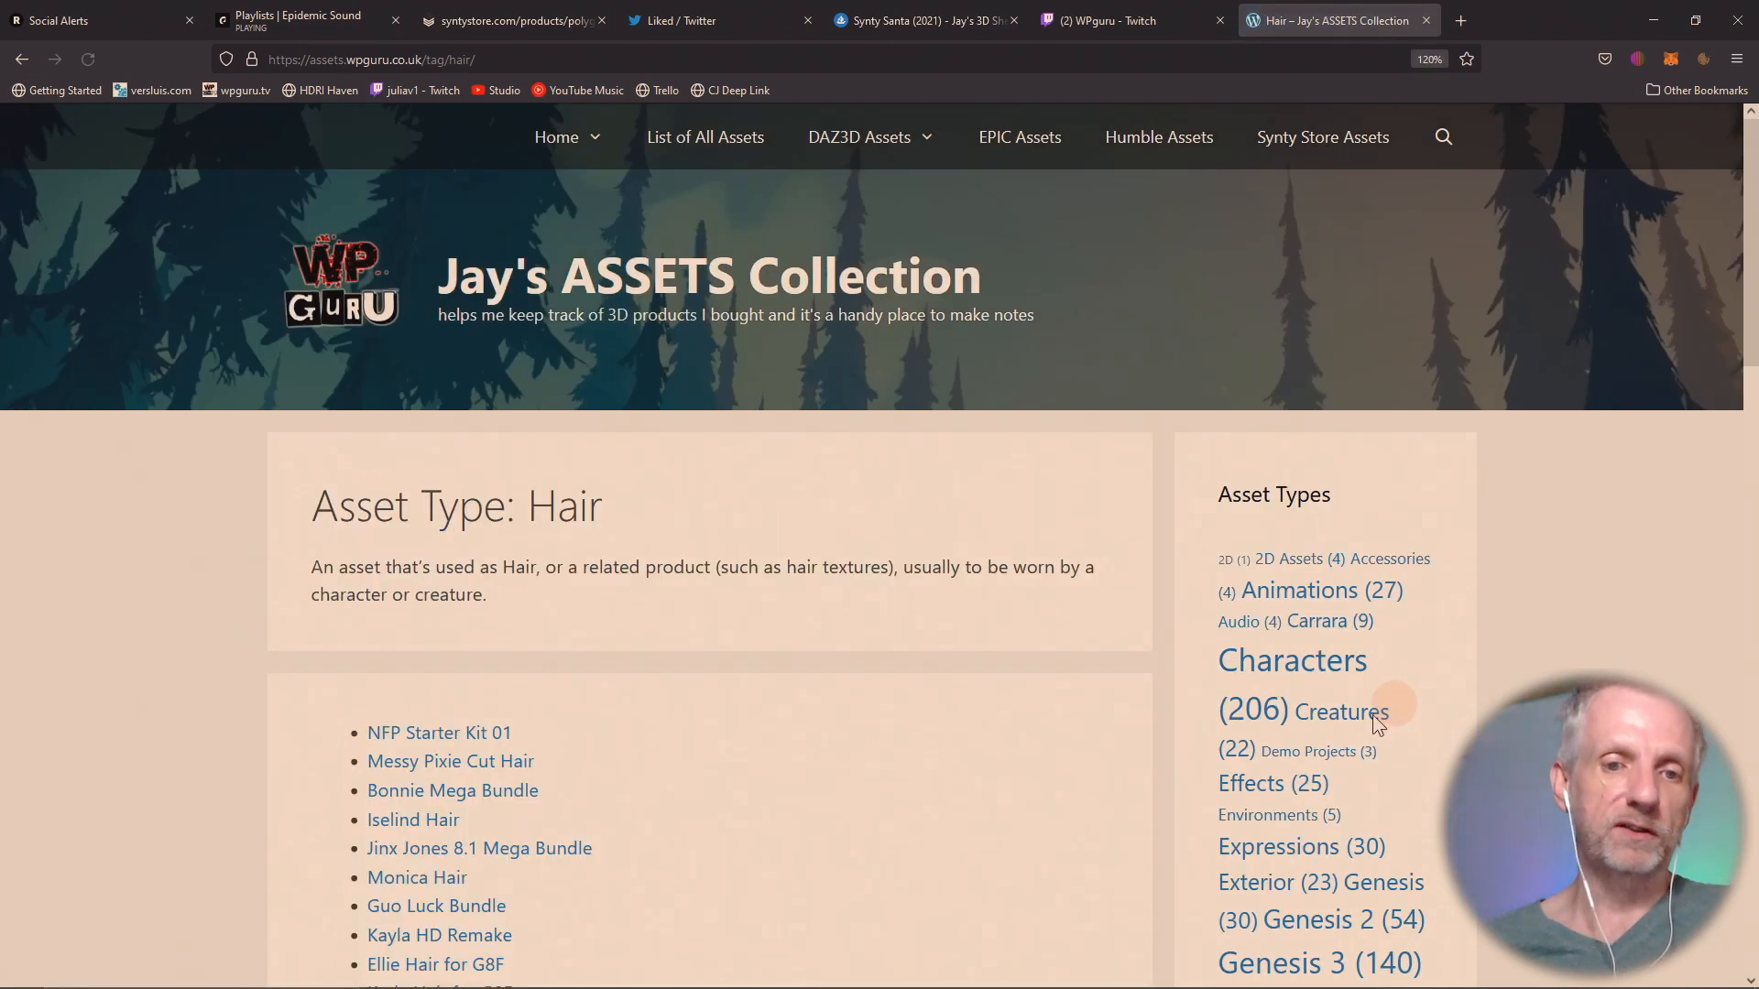
pyautogui.scroll(-6, 971, 671)
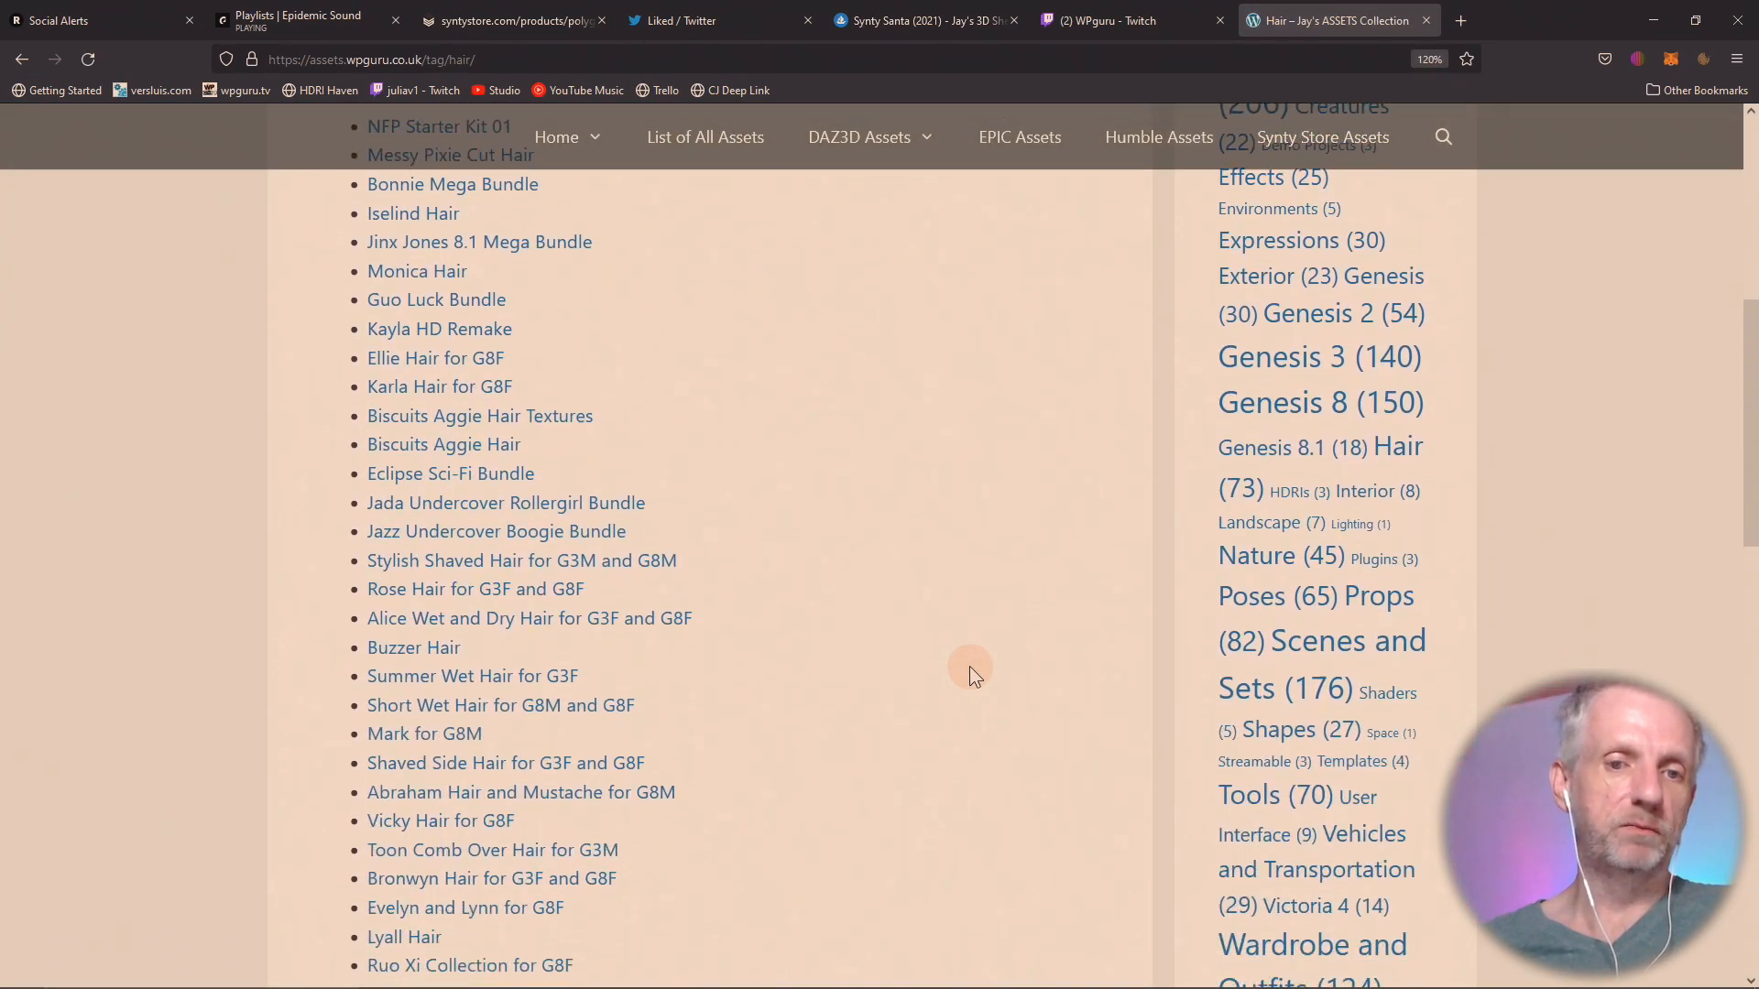
pyautogui.scroll(-2, 970, 667)
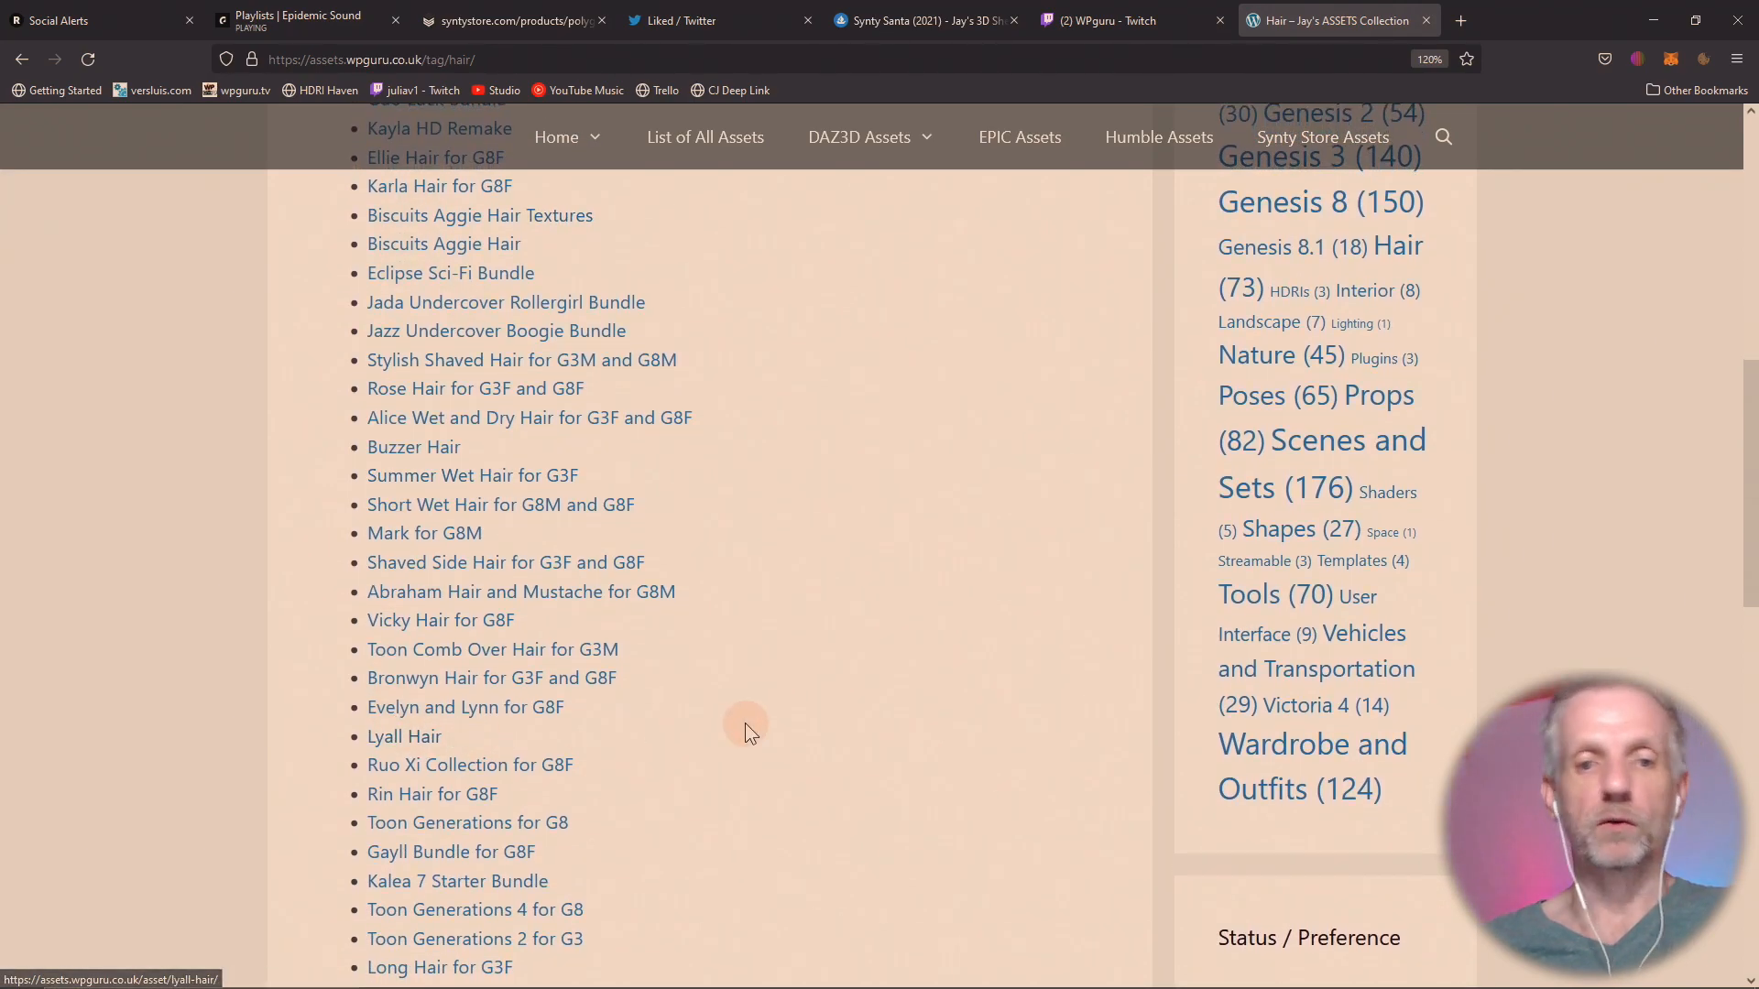
pyautogui.middleClick(473, 623)
pyautogui.middleClick(581, 648)
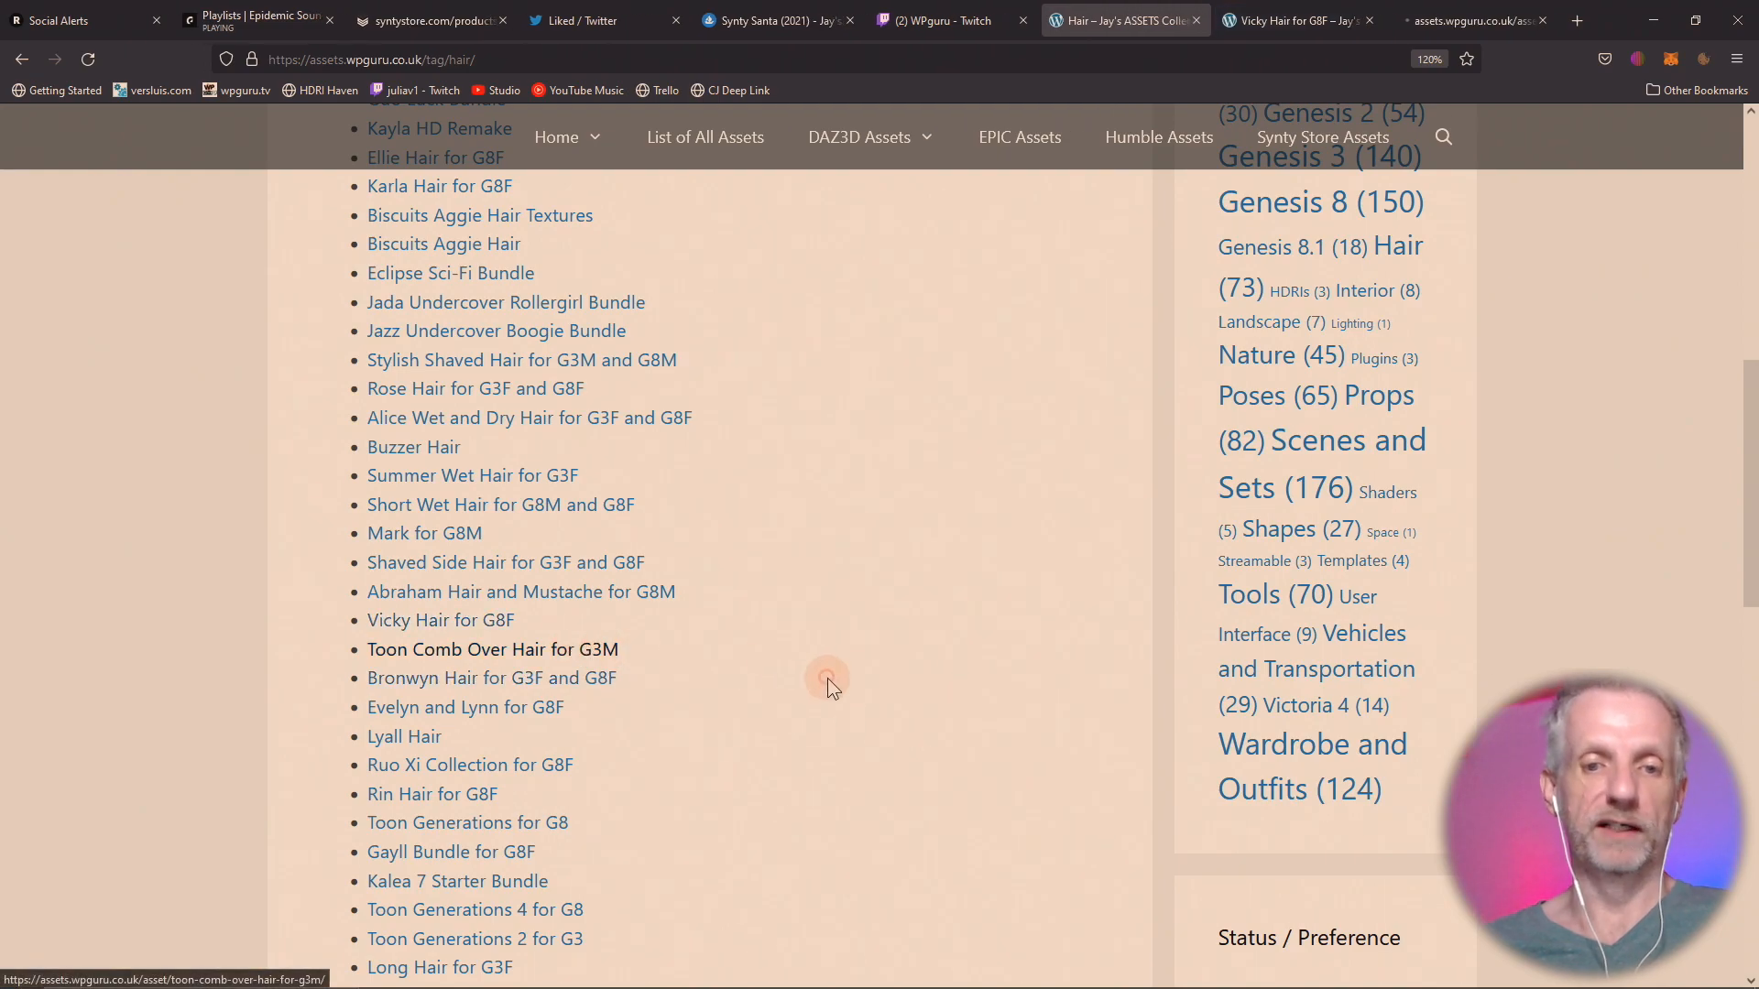
# Review the product details and asset types on the Vicky Hair for G8F and Toon Comb Over Hair for G3M pages.
pyautogui.click(1292, 20)
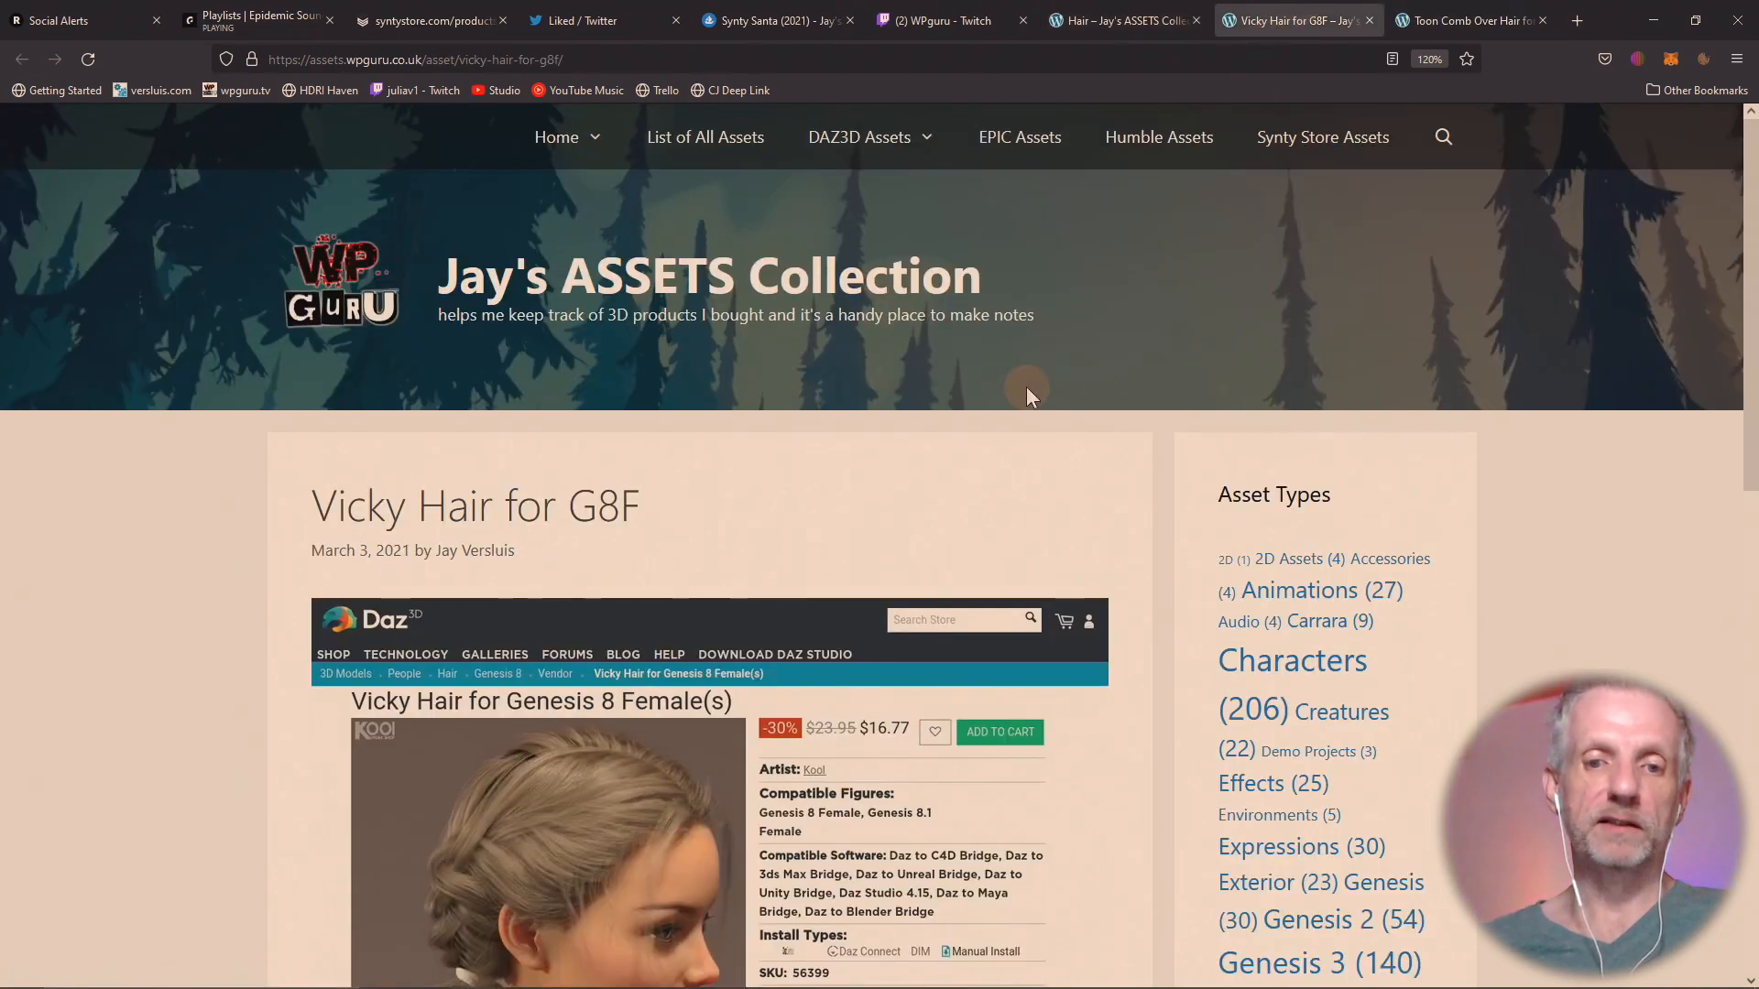
pyautogui.scroll(-5, 1026, 386)
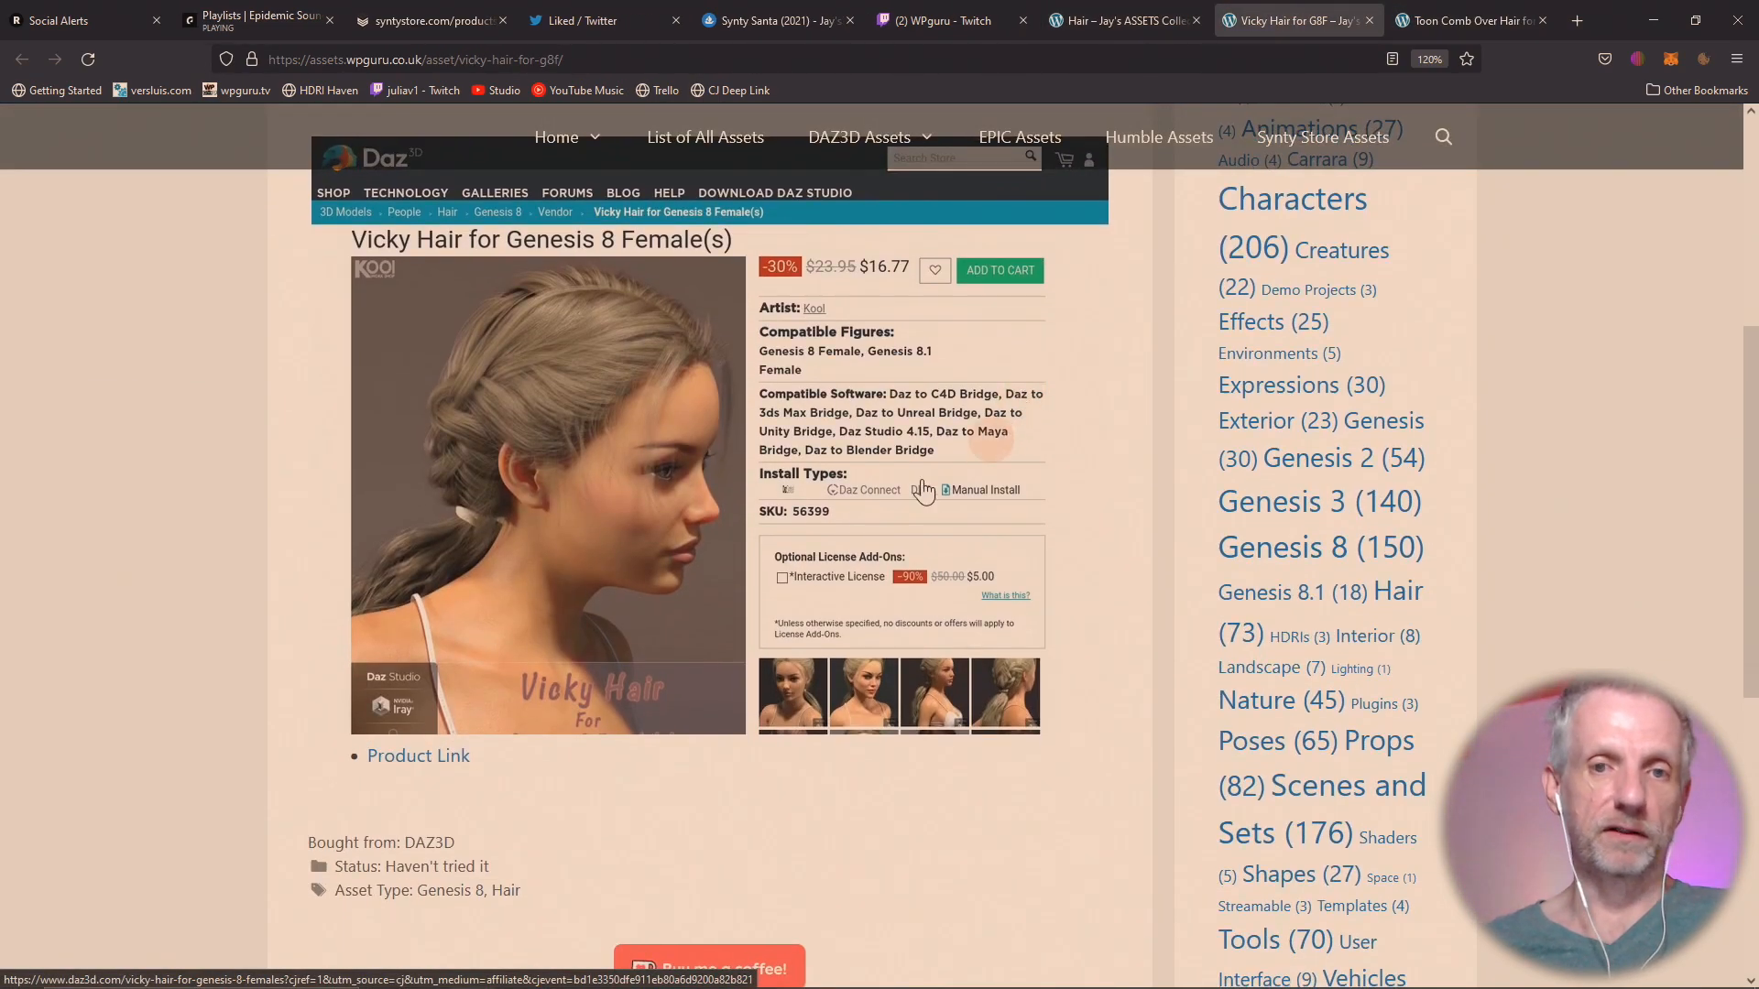
pyautogui.click(1470, 21)
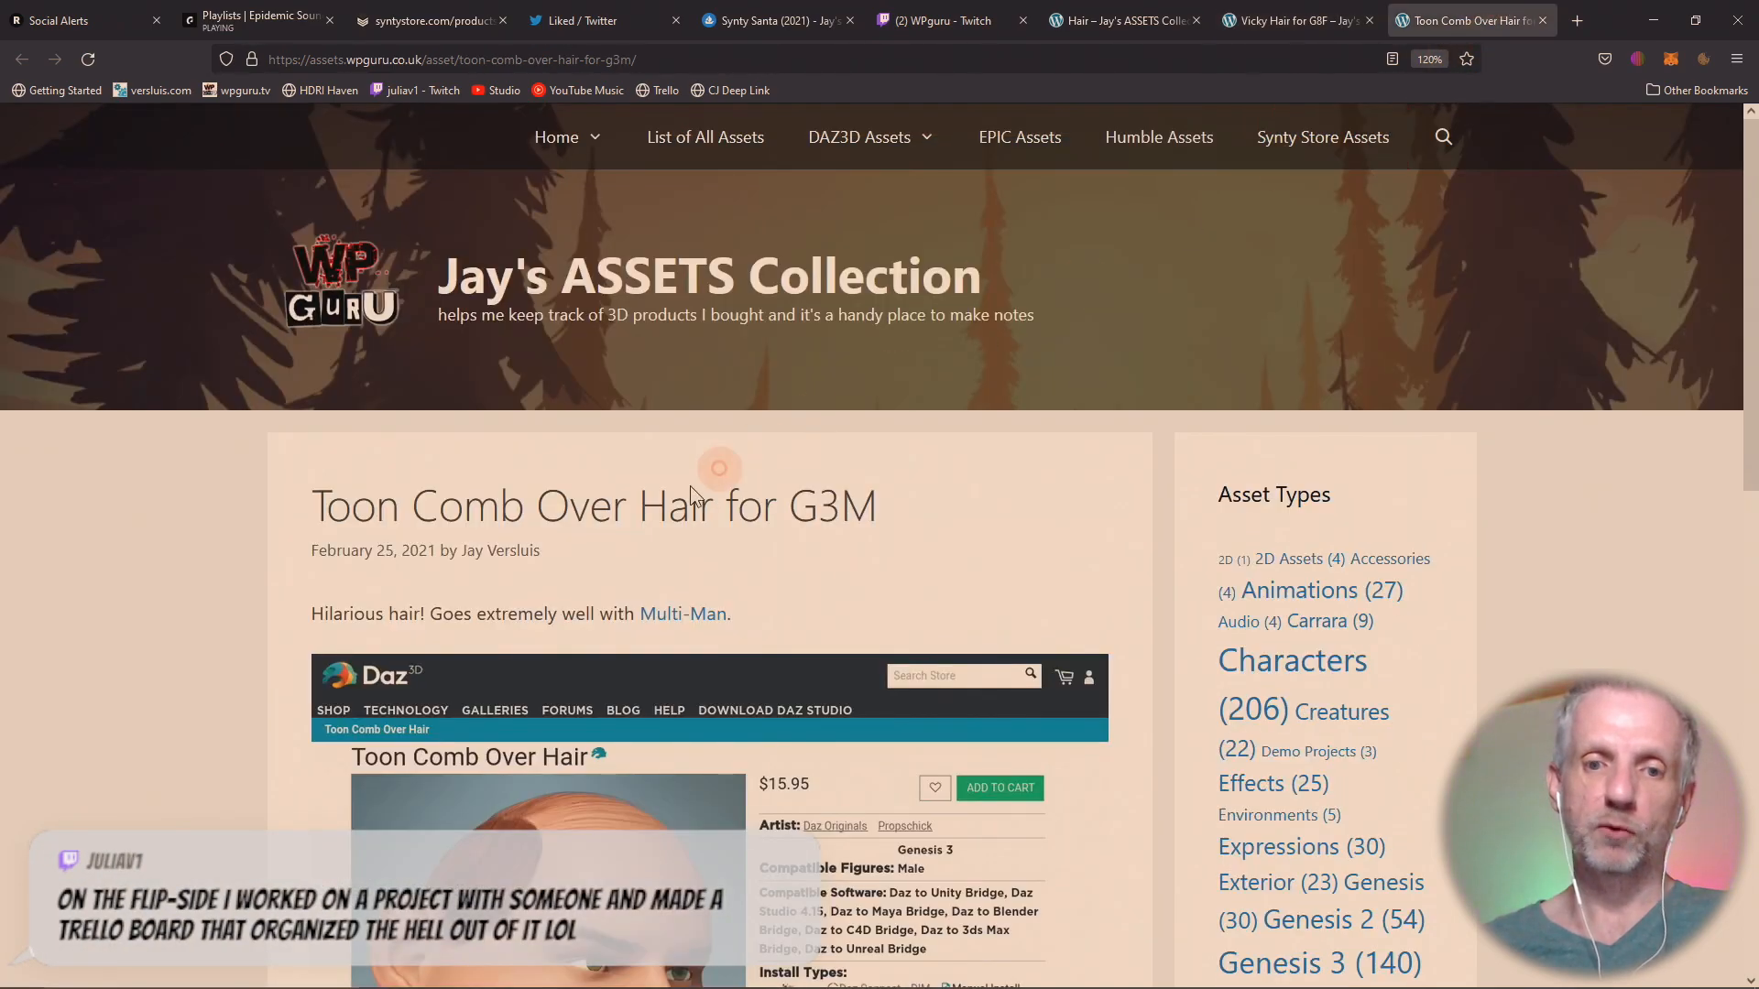
pyautogui.scroll(-5, 694, 497)
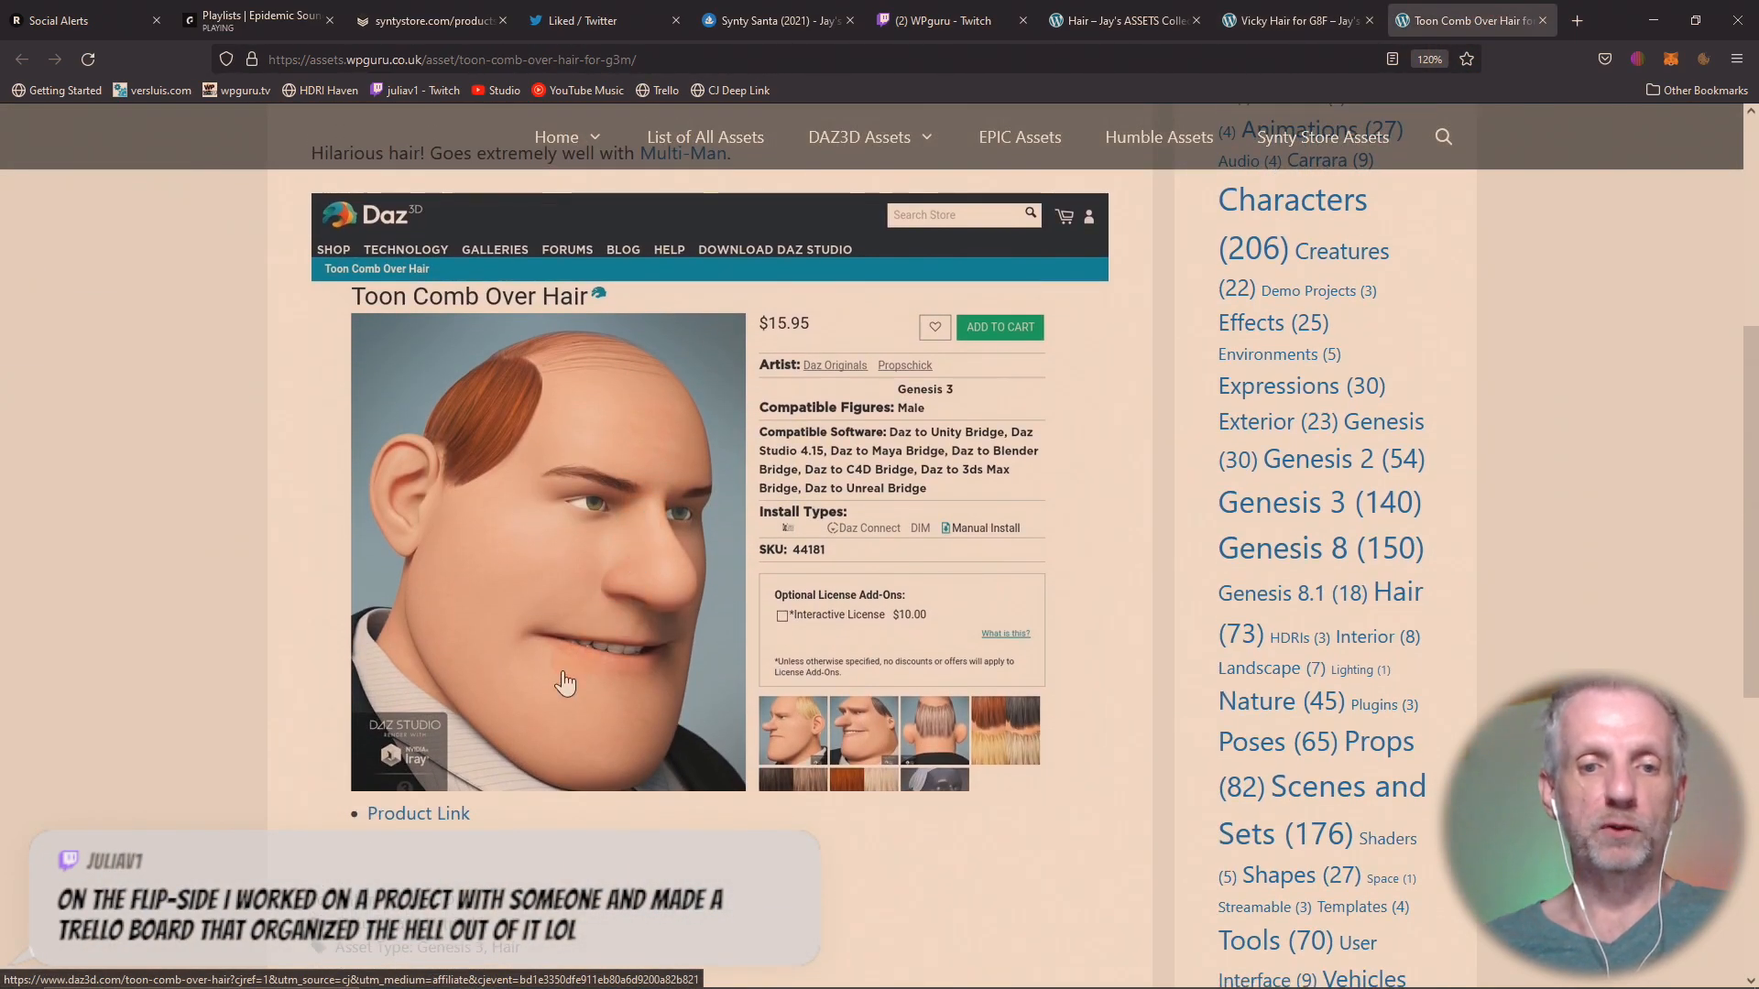
# Follow the Toon Comb Over Hair product link to the Daz 3D store, look through its preview images, and close the store page.
pyautogui.click(449, 811)
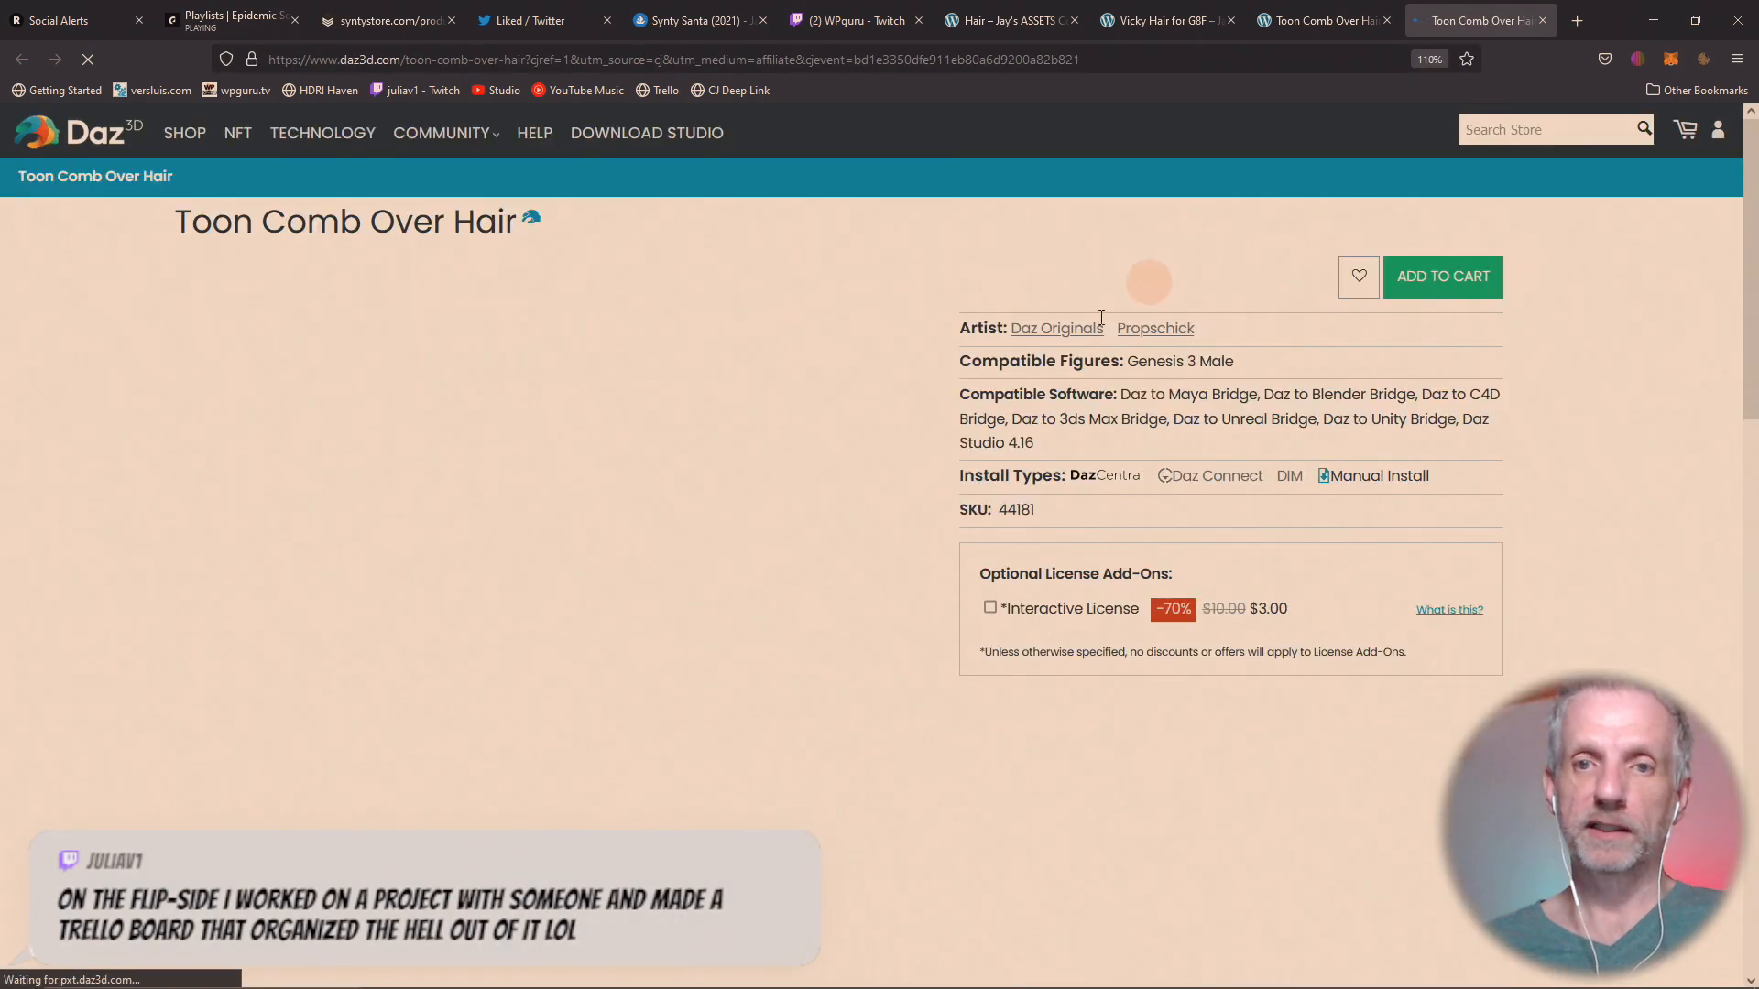
pyautogui.scroll(-1, 926, 593)
pyautogui.scroll(-3, 926, 594)
pyautogui.scroll(2, 926, 598)
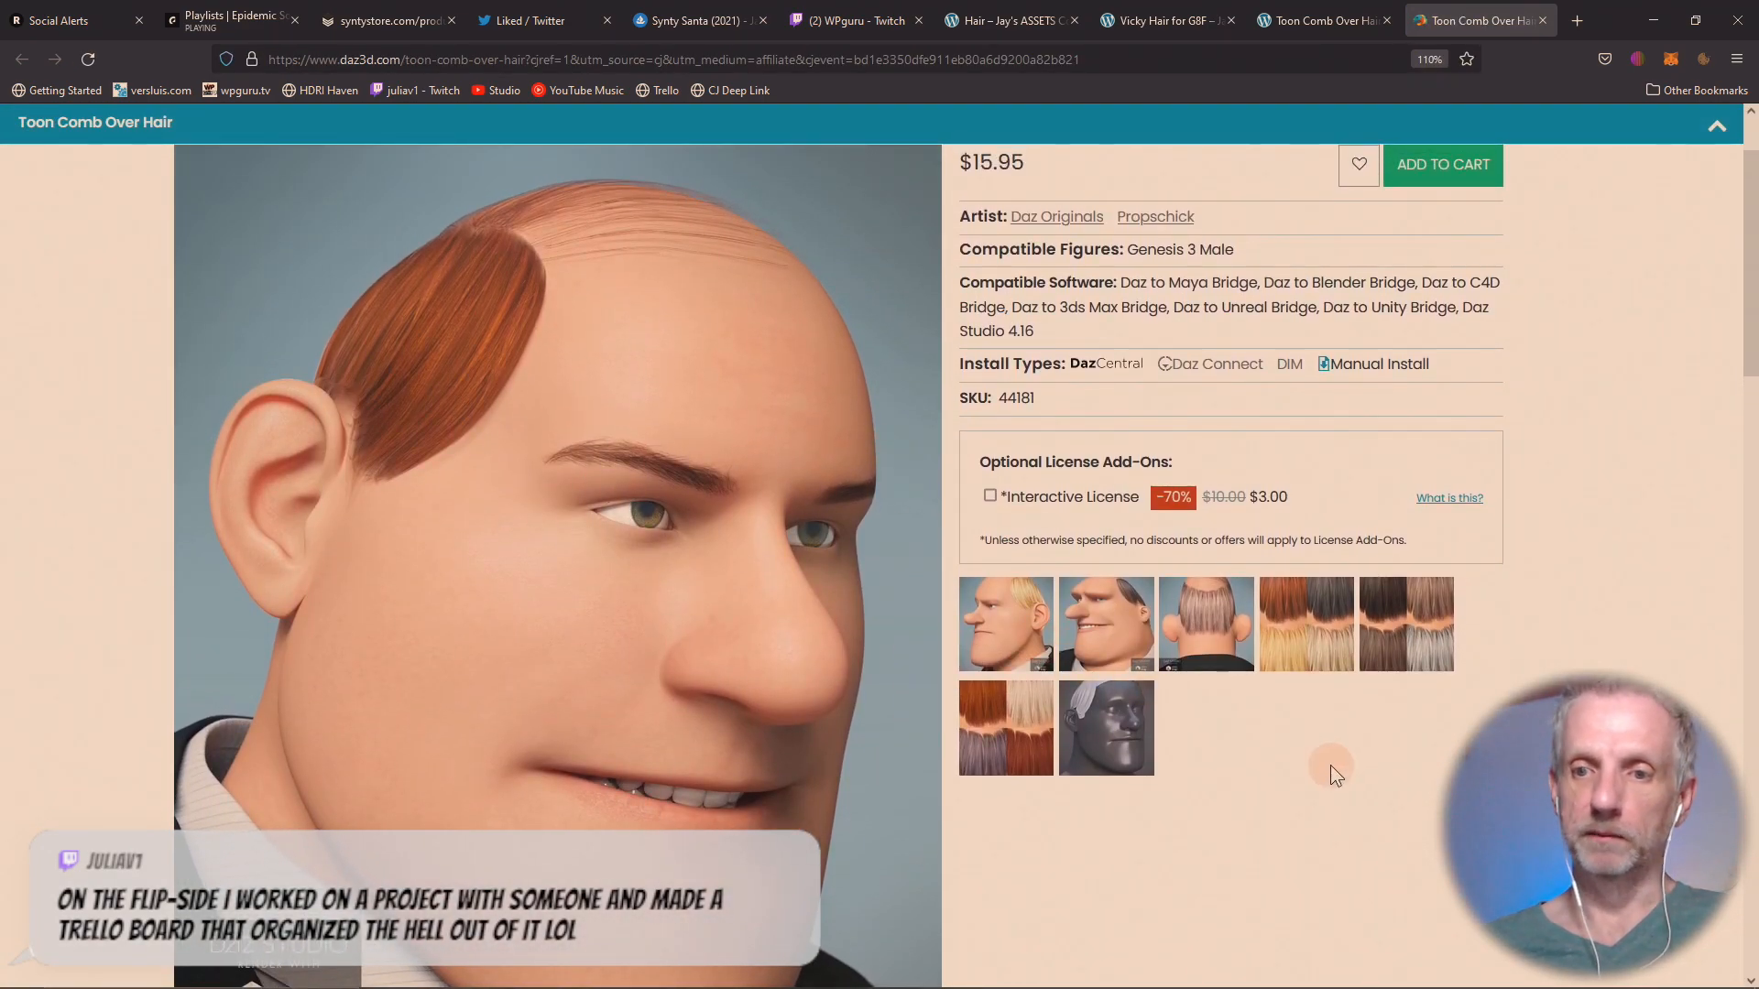
pyautogui.click(1202, 626)
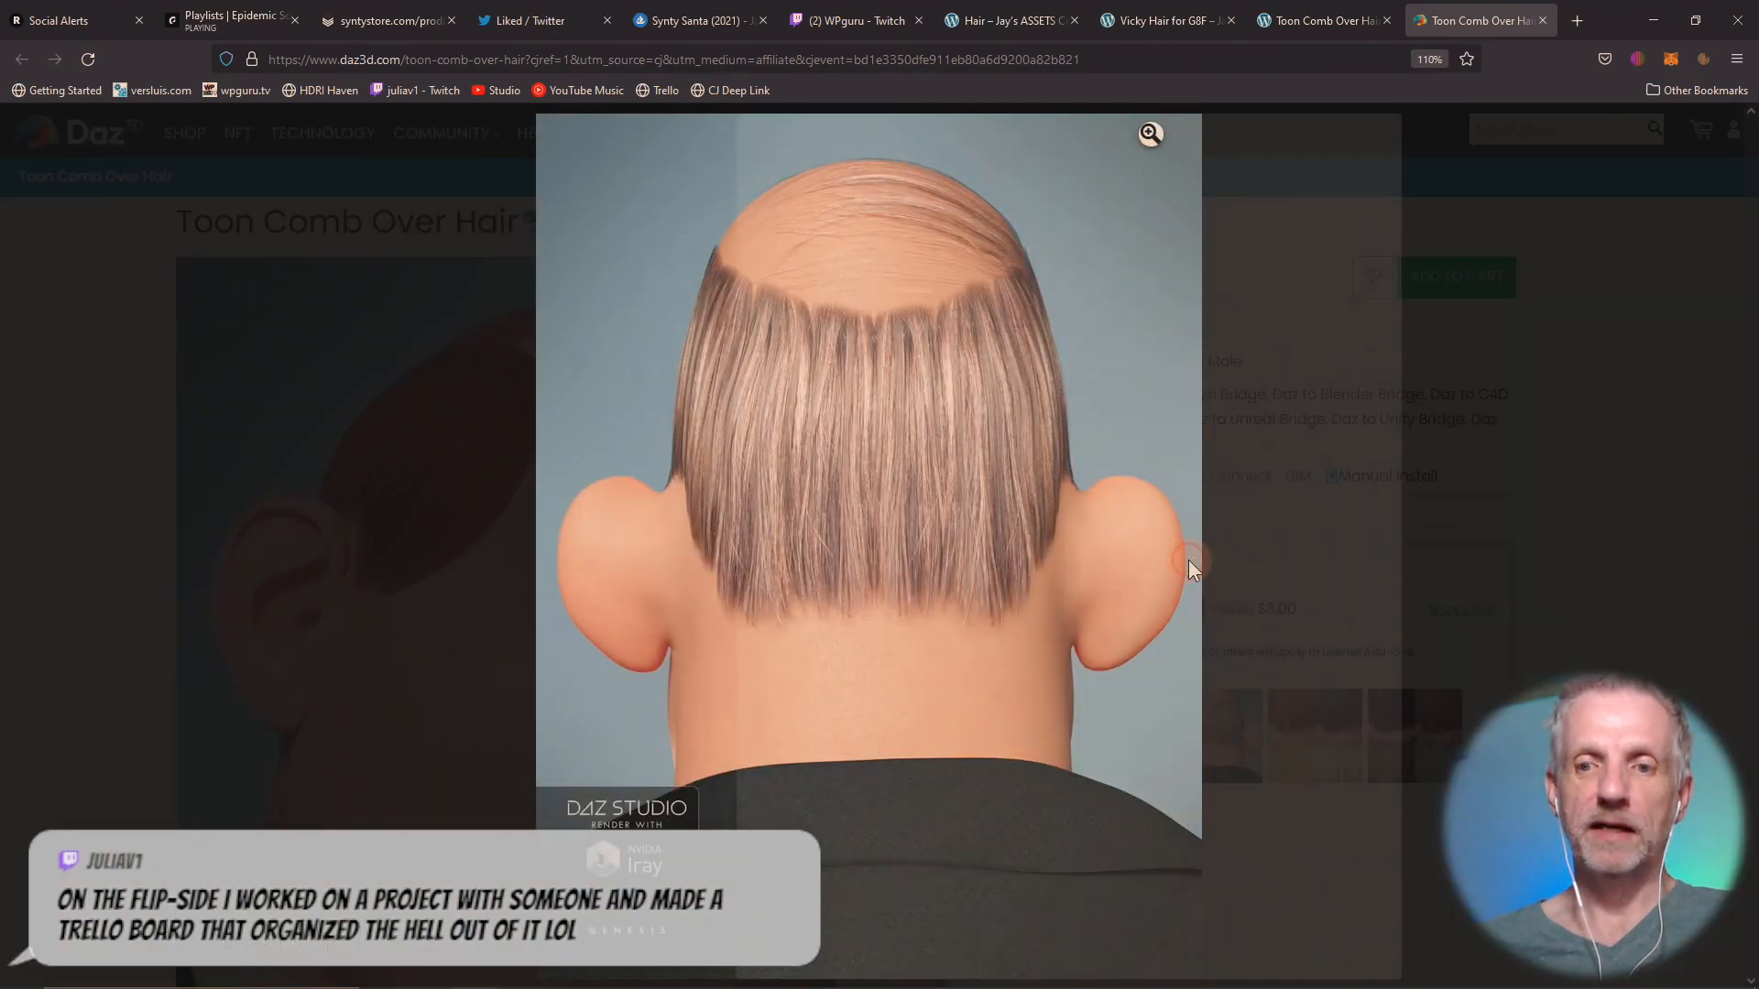
pyautogui.click(1189, 559)
pyautogui.click(1197, 558)
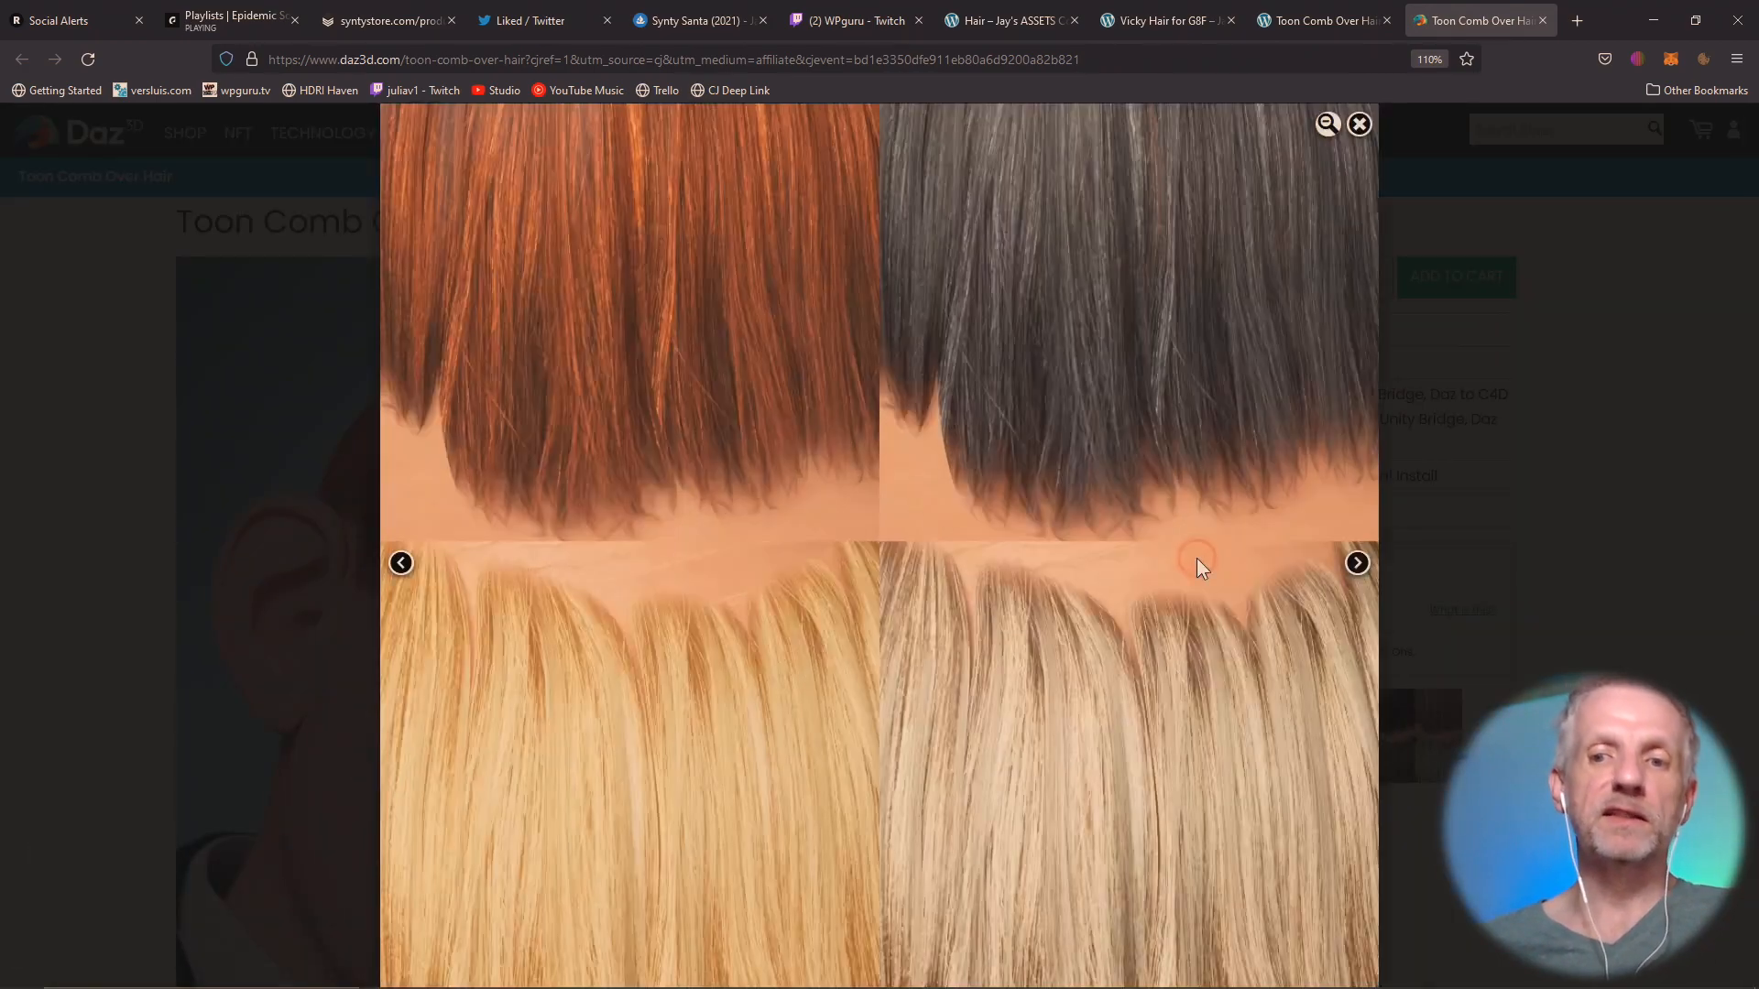
pyautogui.click(1351, 562)
pyautogui.click(1427, 608)
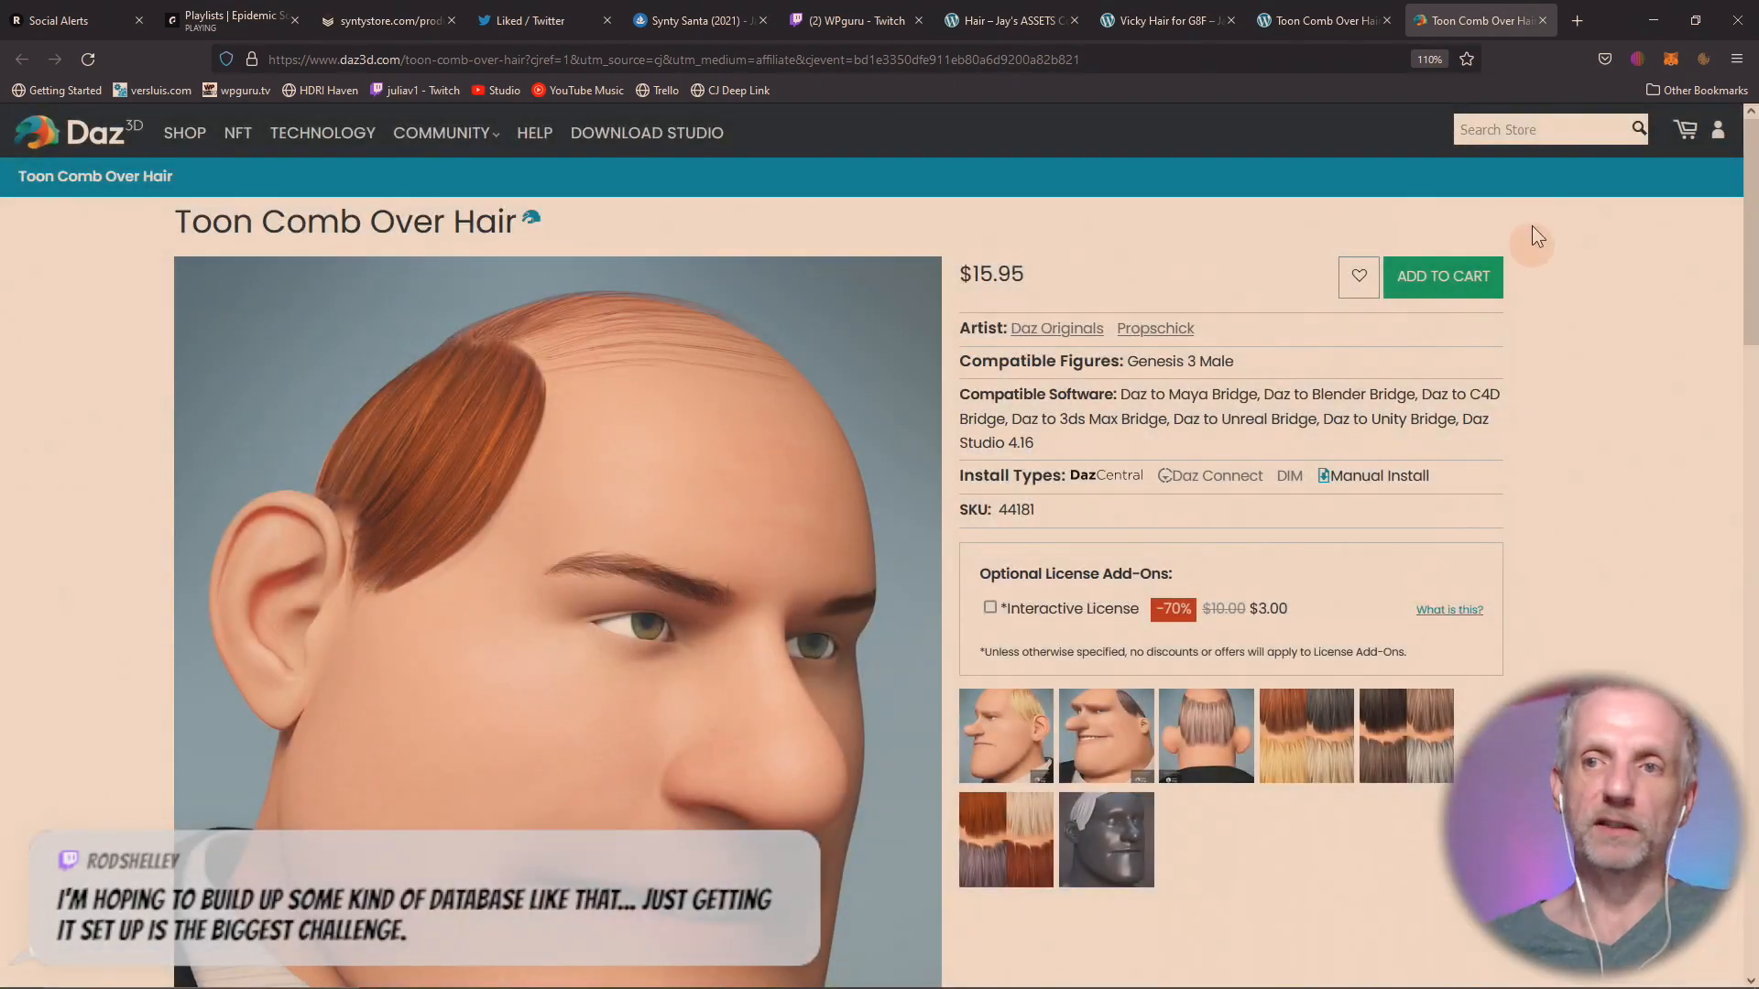
pyautogui.click(1543, 20)
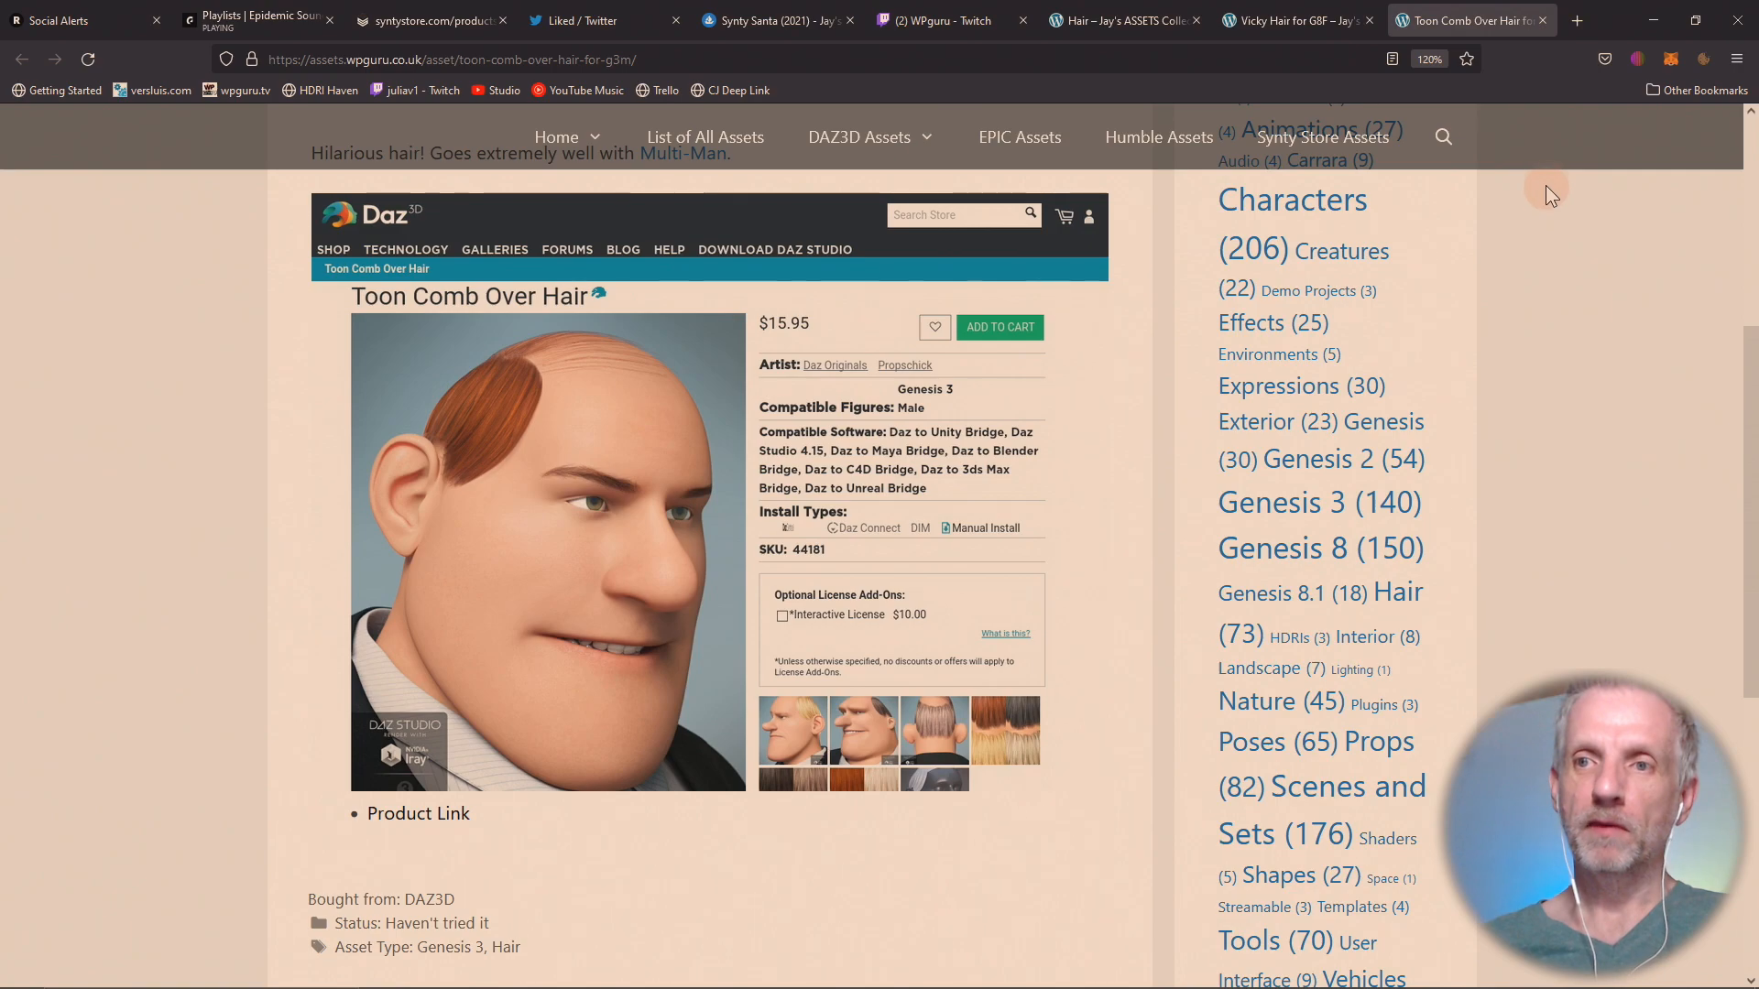
# Open trello.com in a new browser tab.
pyautogui.click(1576, 20)
pyautogui.click(1189, 72)
pyautogui.write('trello.com/')
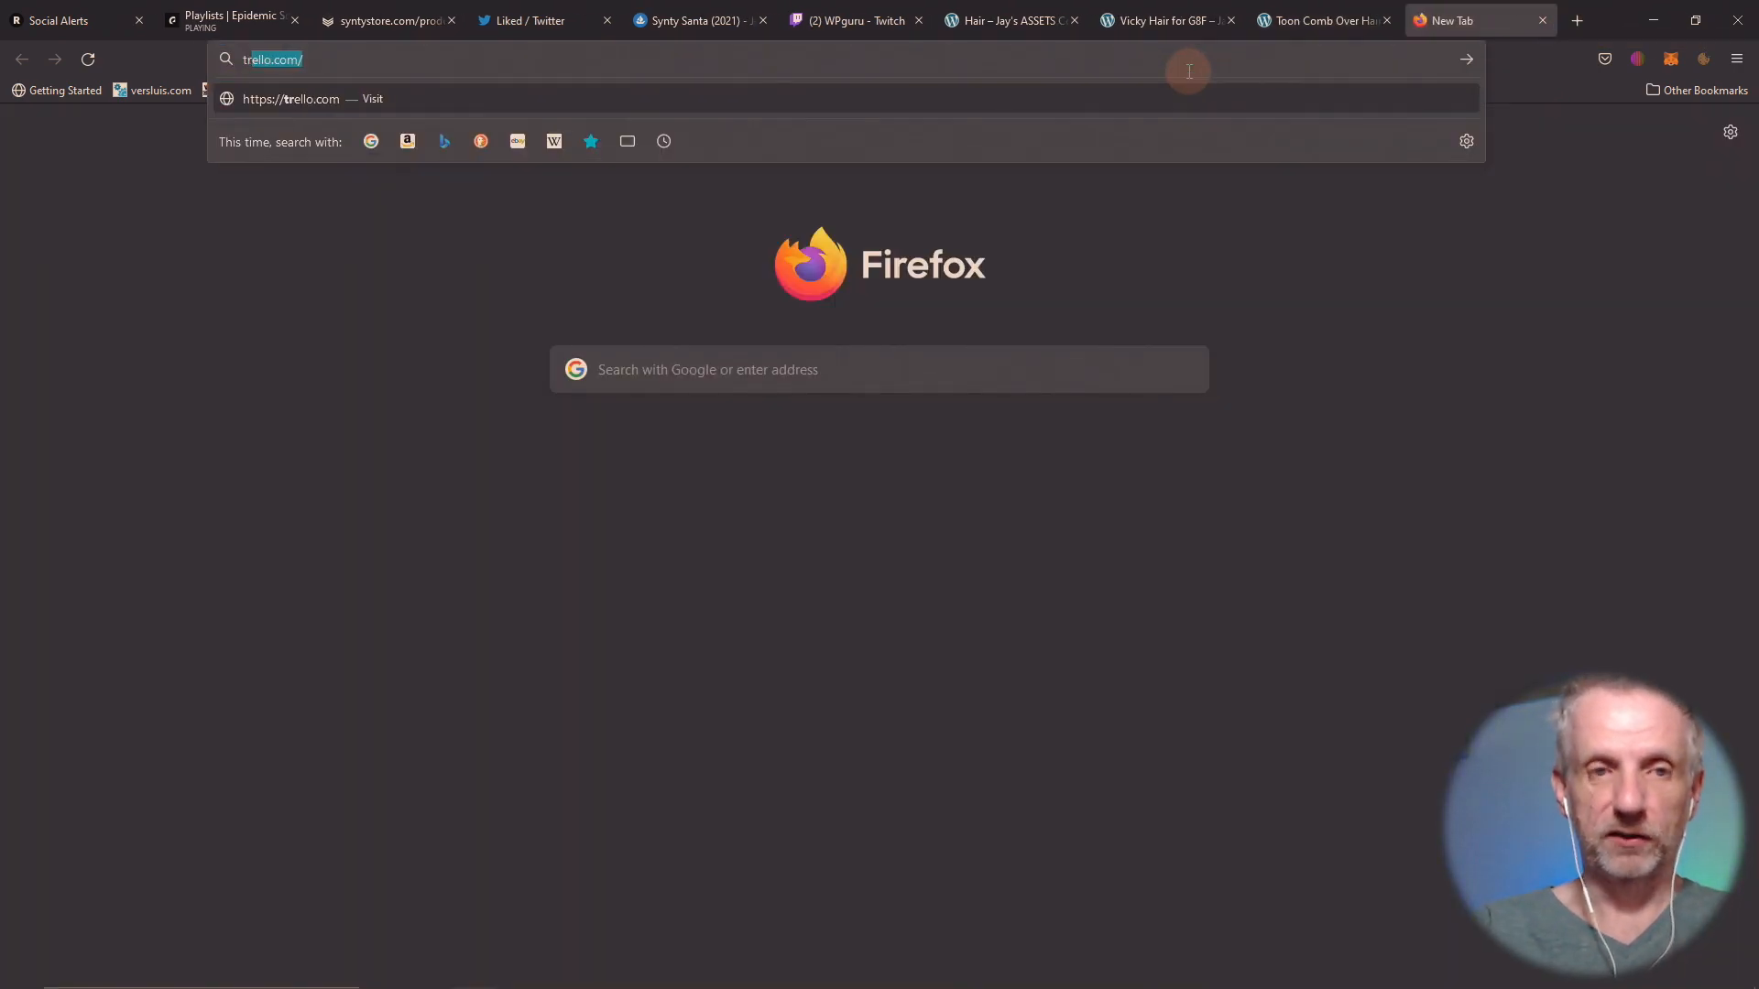
pyautogui.press('Return')
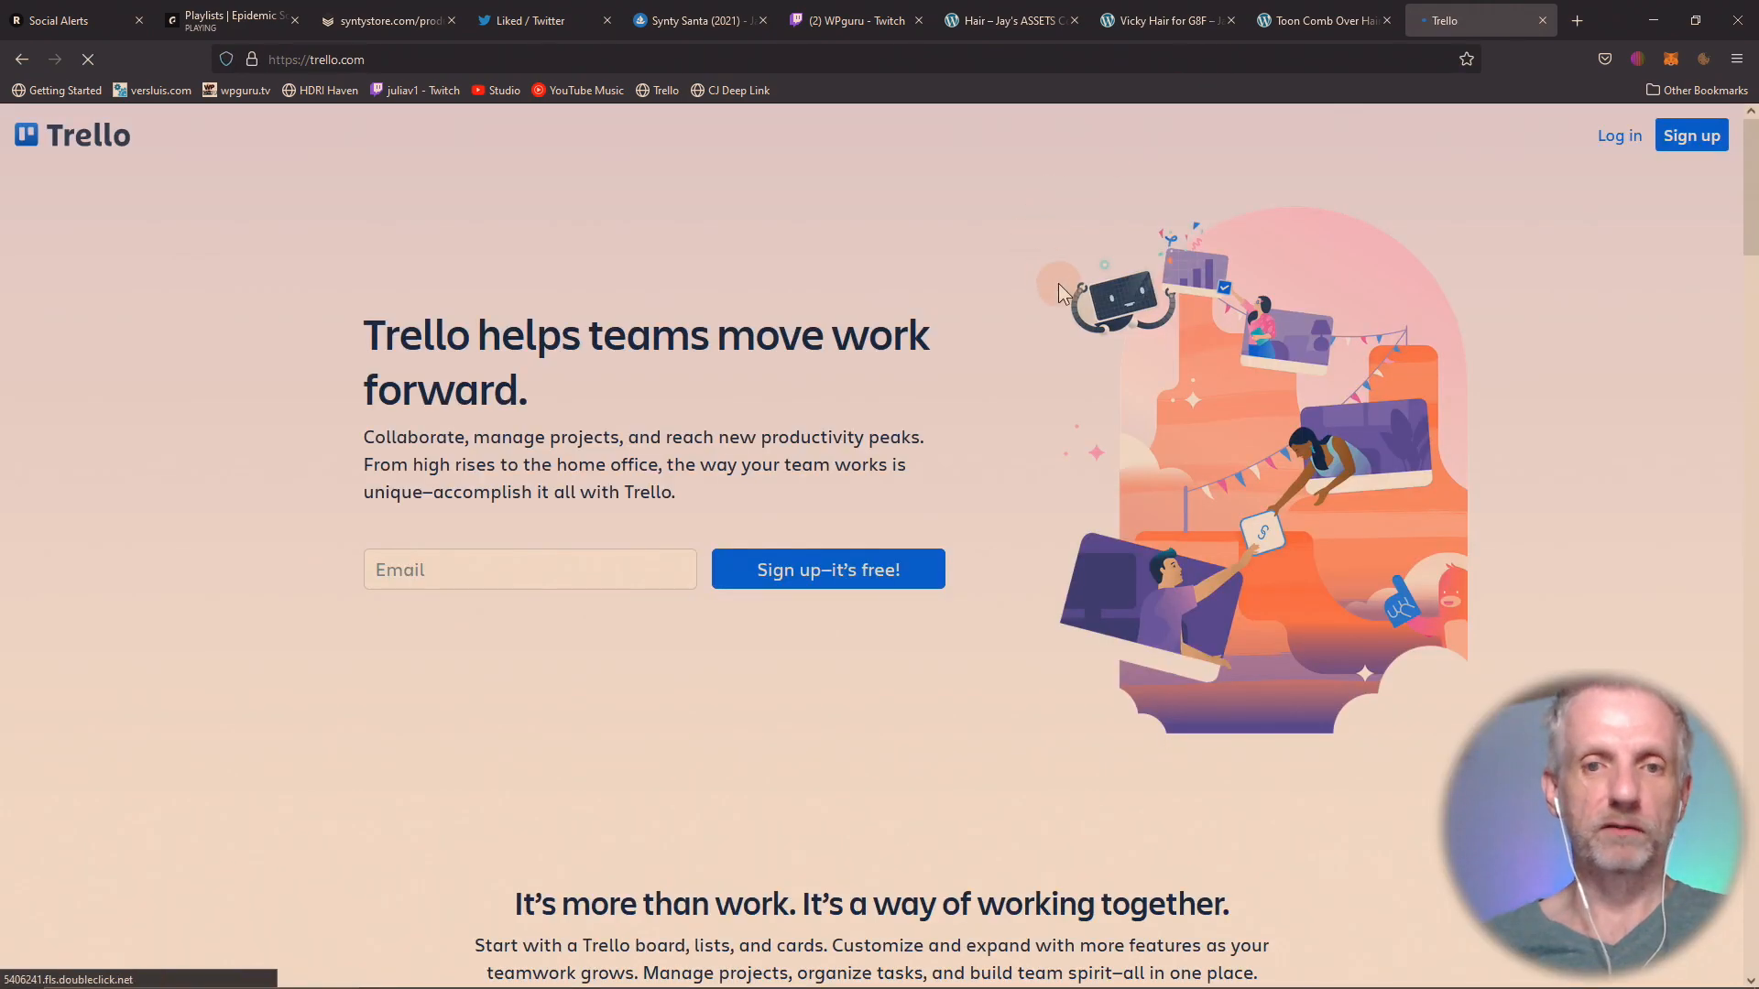
# Log in to Trello through Atlassian with the saved account e-mail and password.
pyautogui.click(1619, 137)
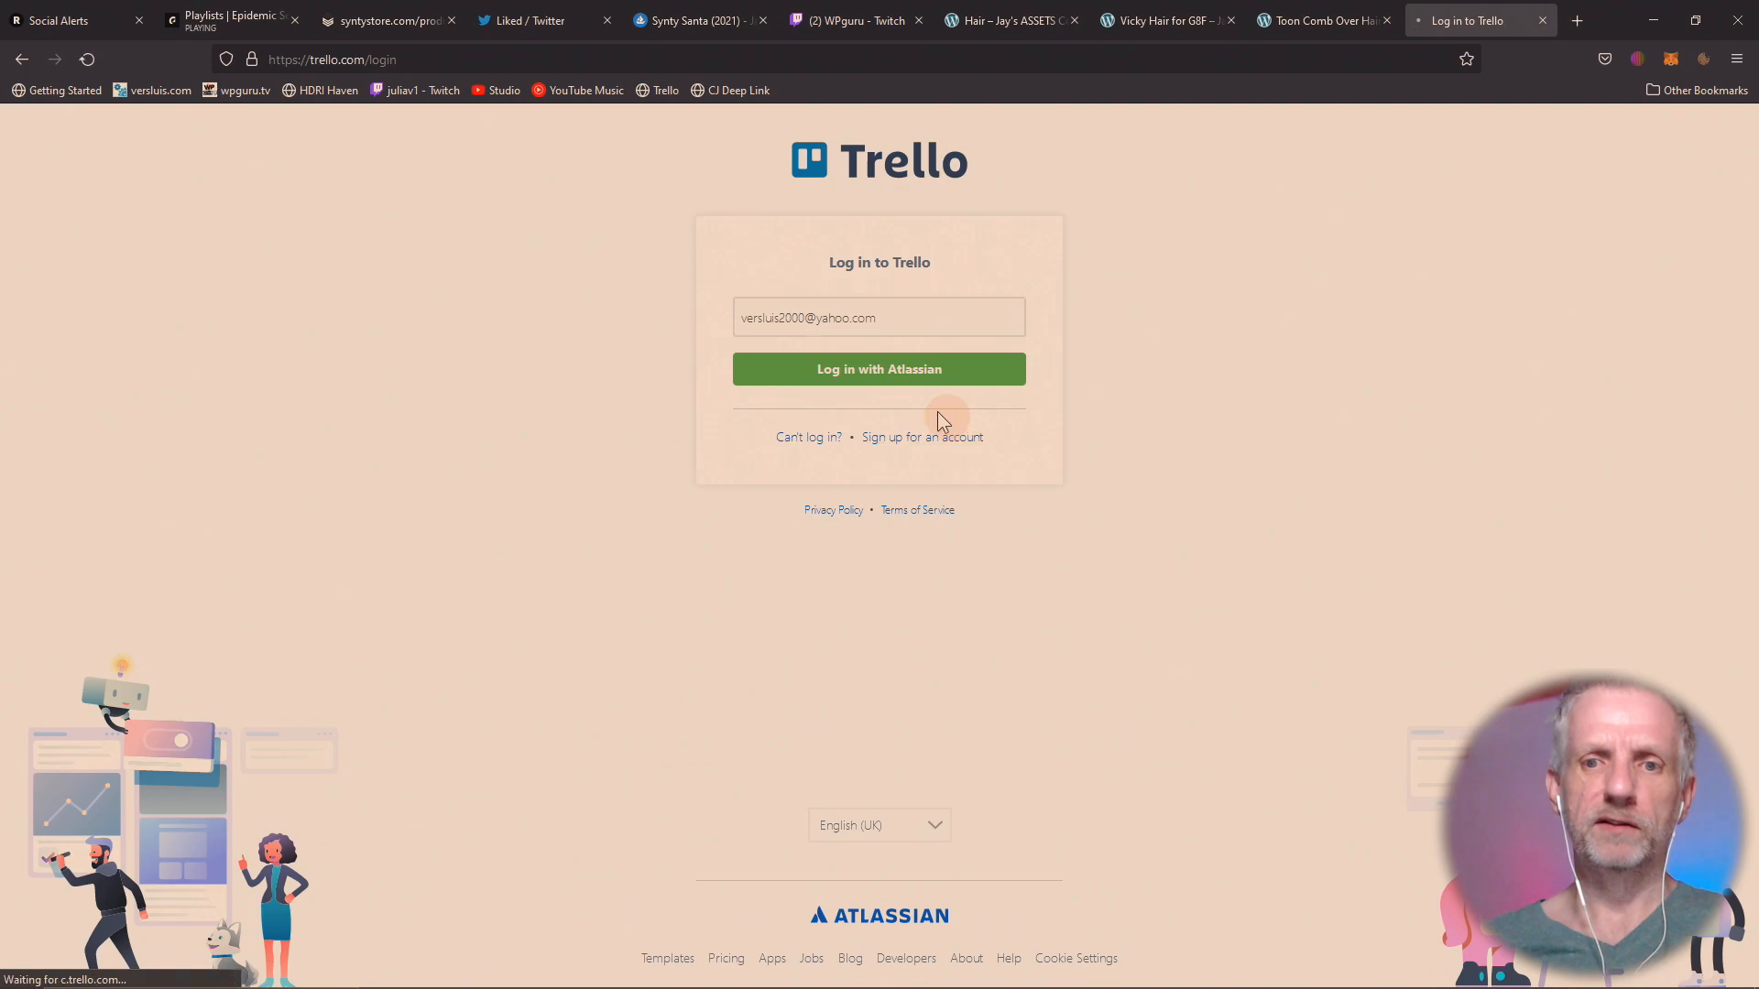
pyautogui.click(925, 434)
pyautogui.click(22, 59)
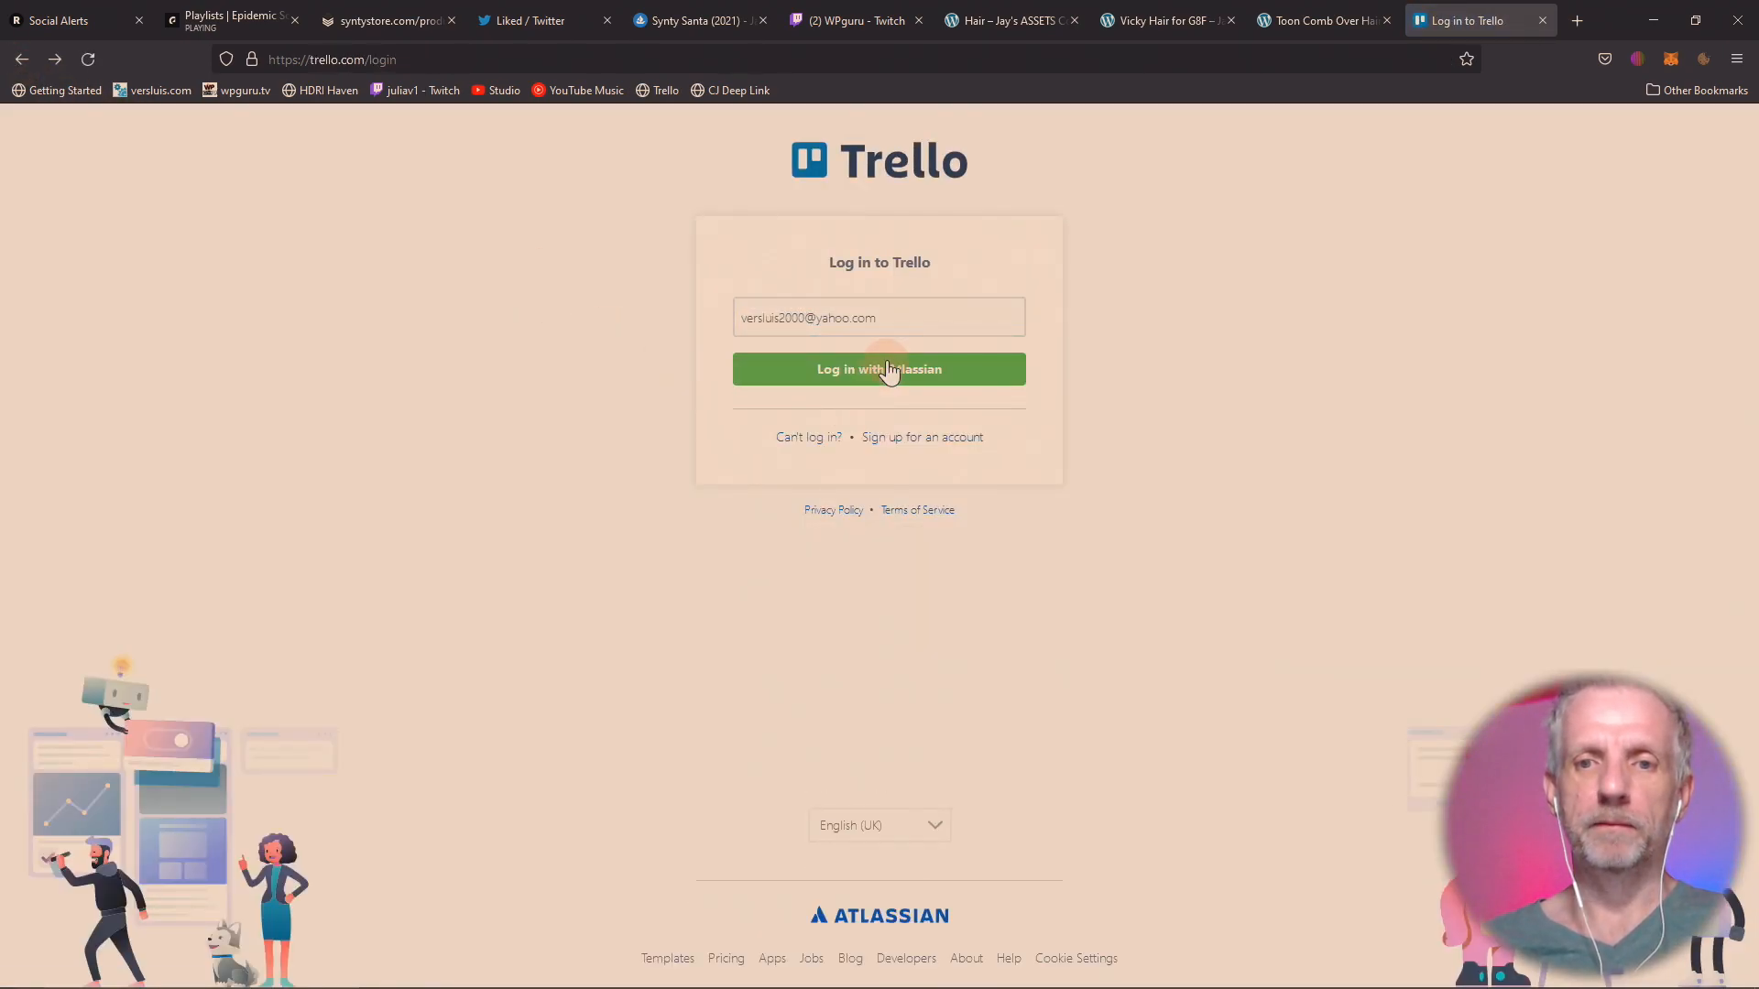
pyautogui.click(883, 367)
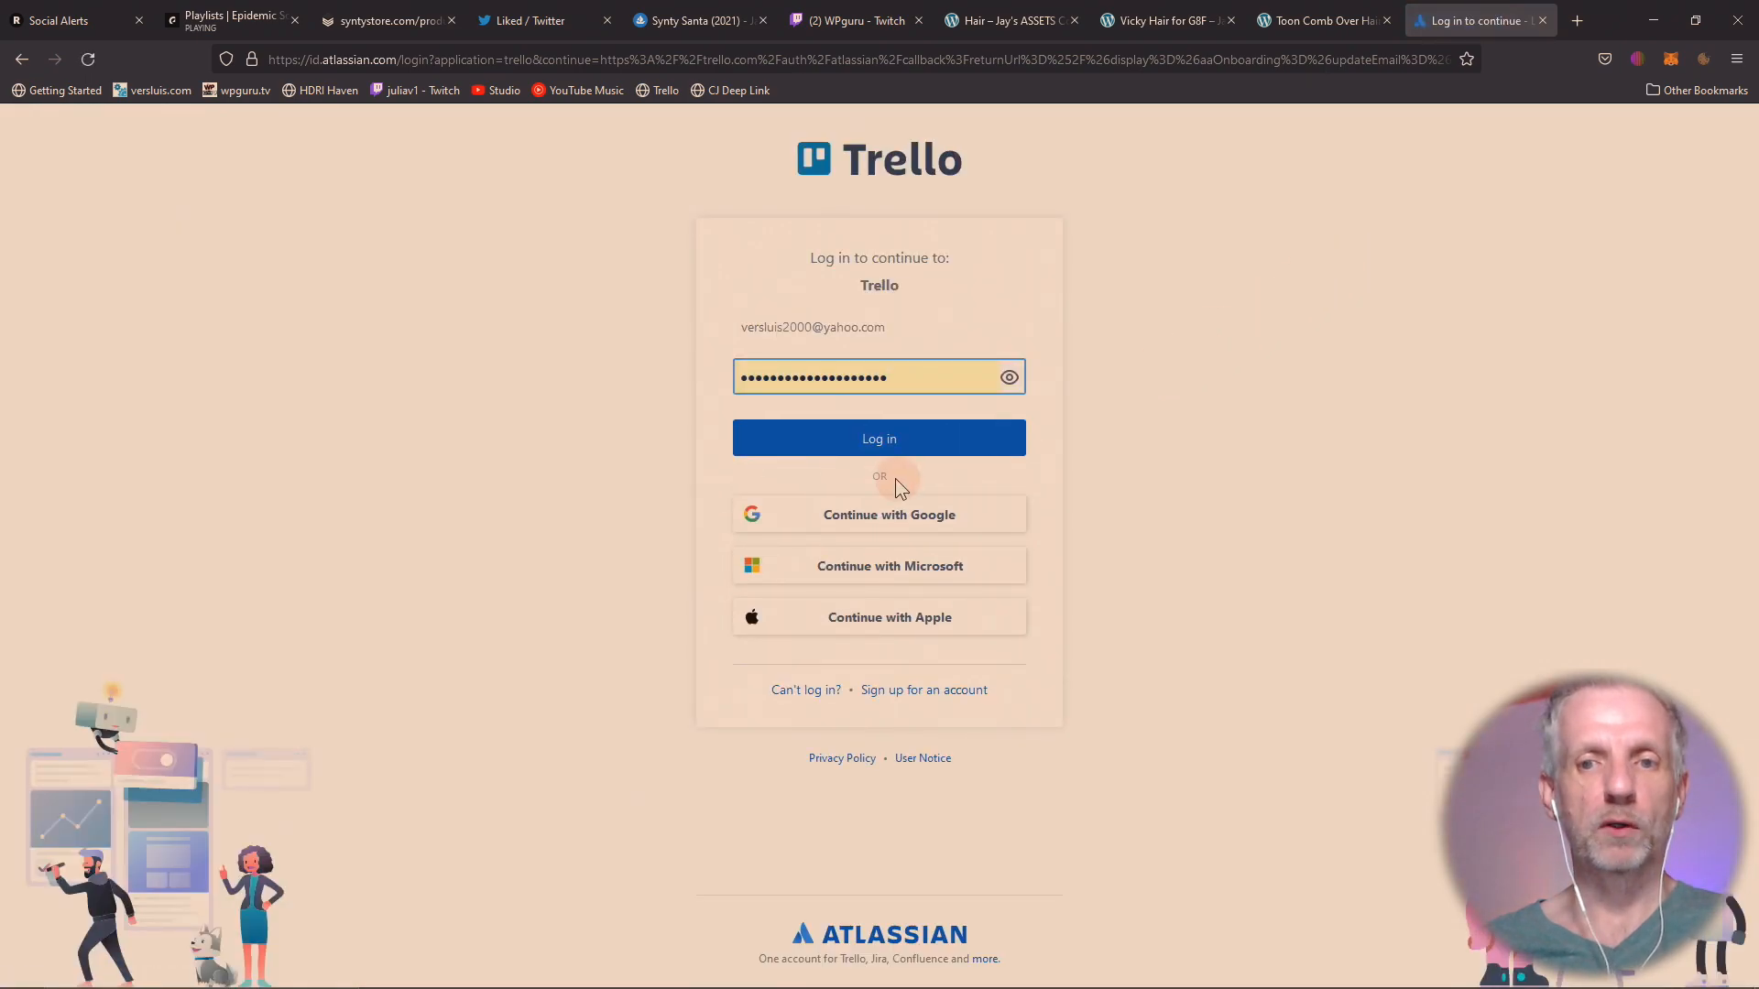
pyautogui.click(880, 441)
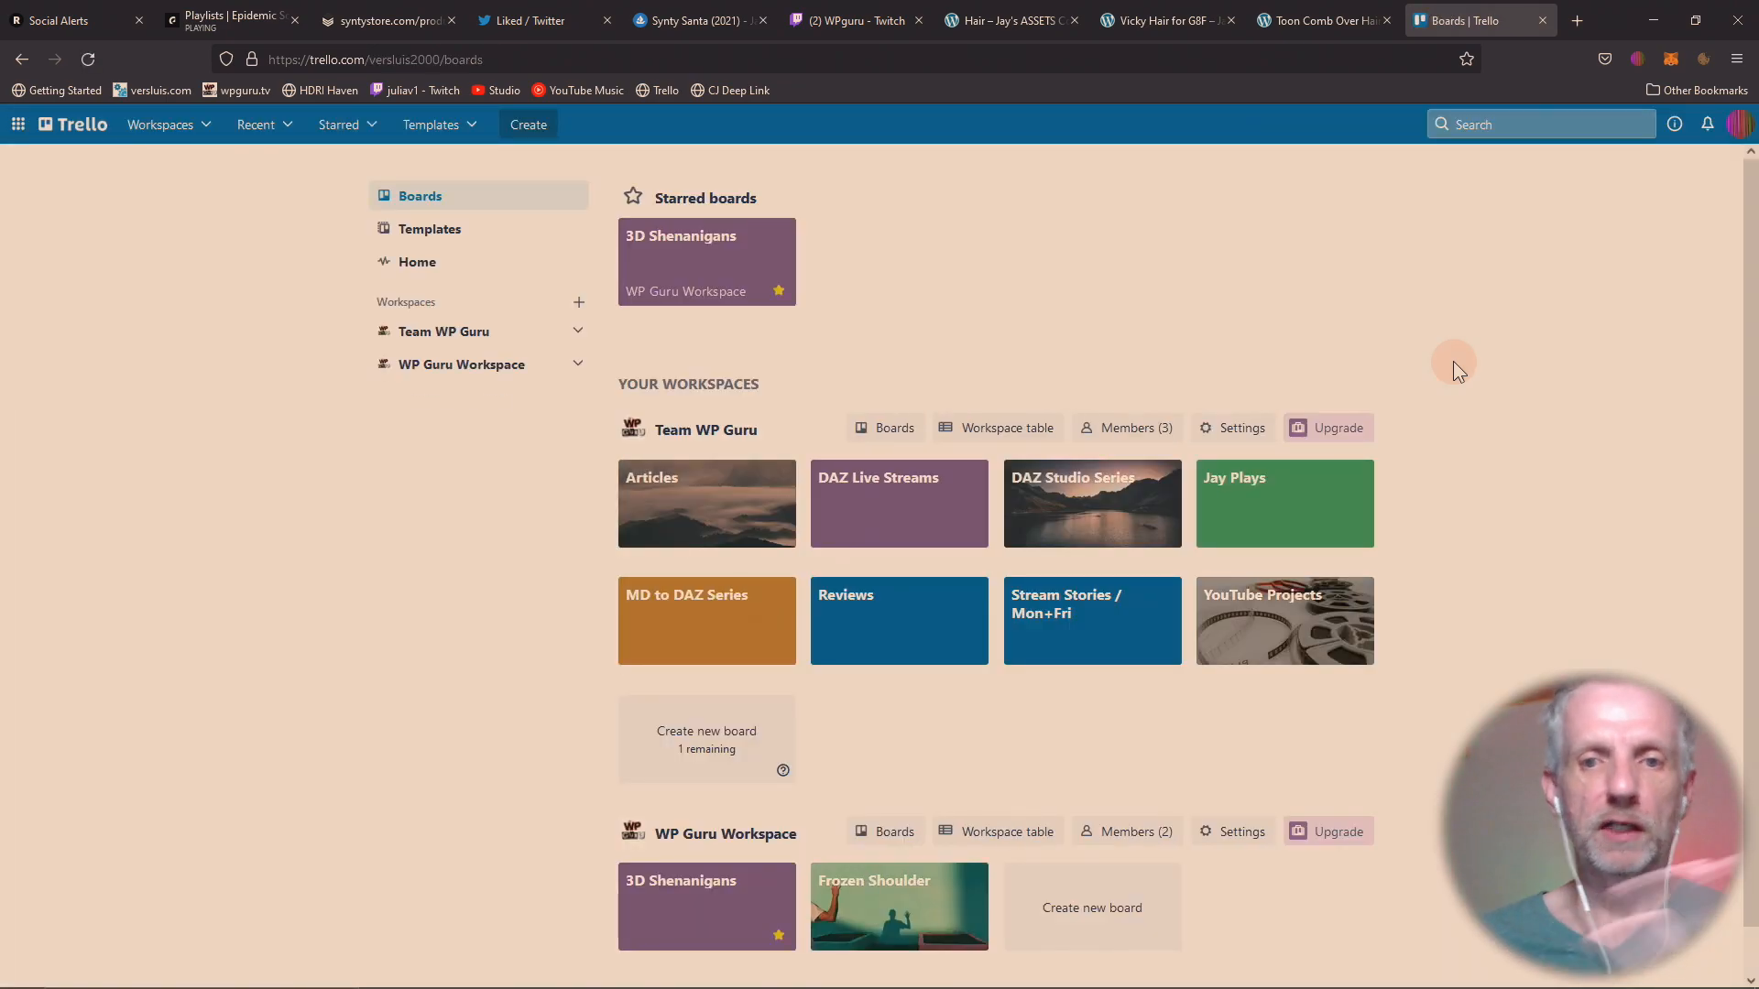
# Open the Jay Plays board and add a card titled "Test" to the Recorded from YouTube list.
pyautogui.click(1243, 502)
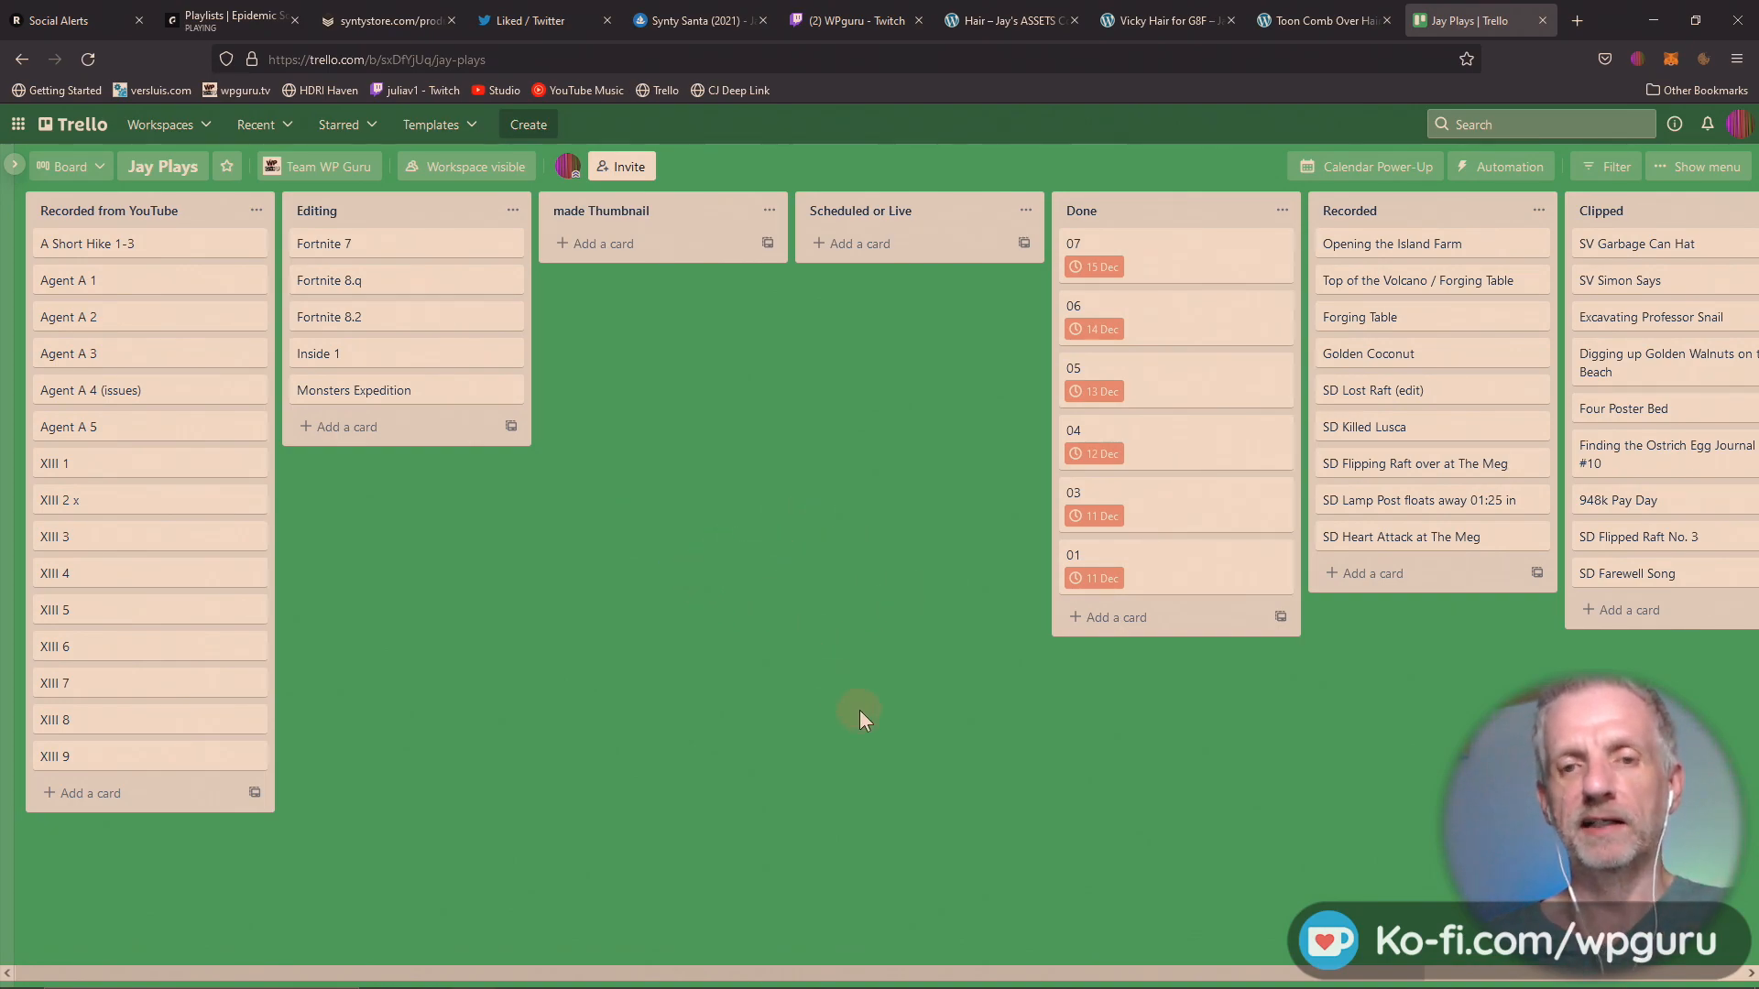
pyautogui.moveTo(1173, 749); pyautogui.dragTo(1081, 788)
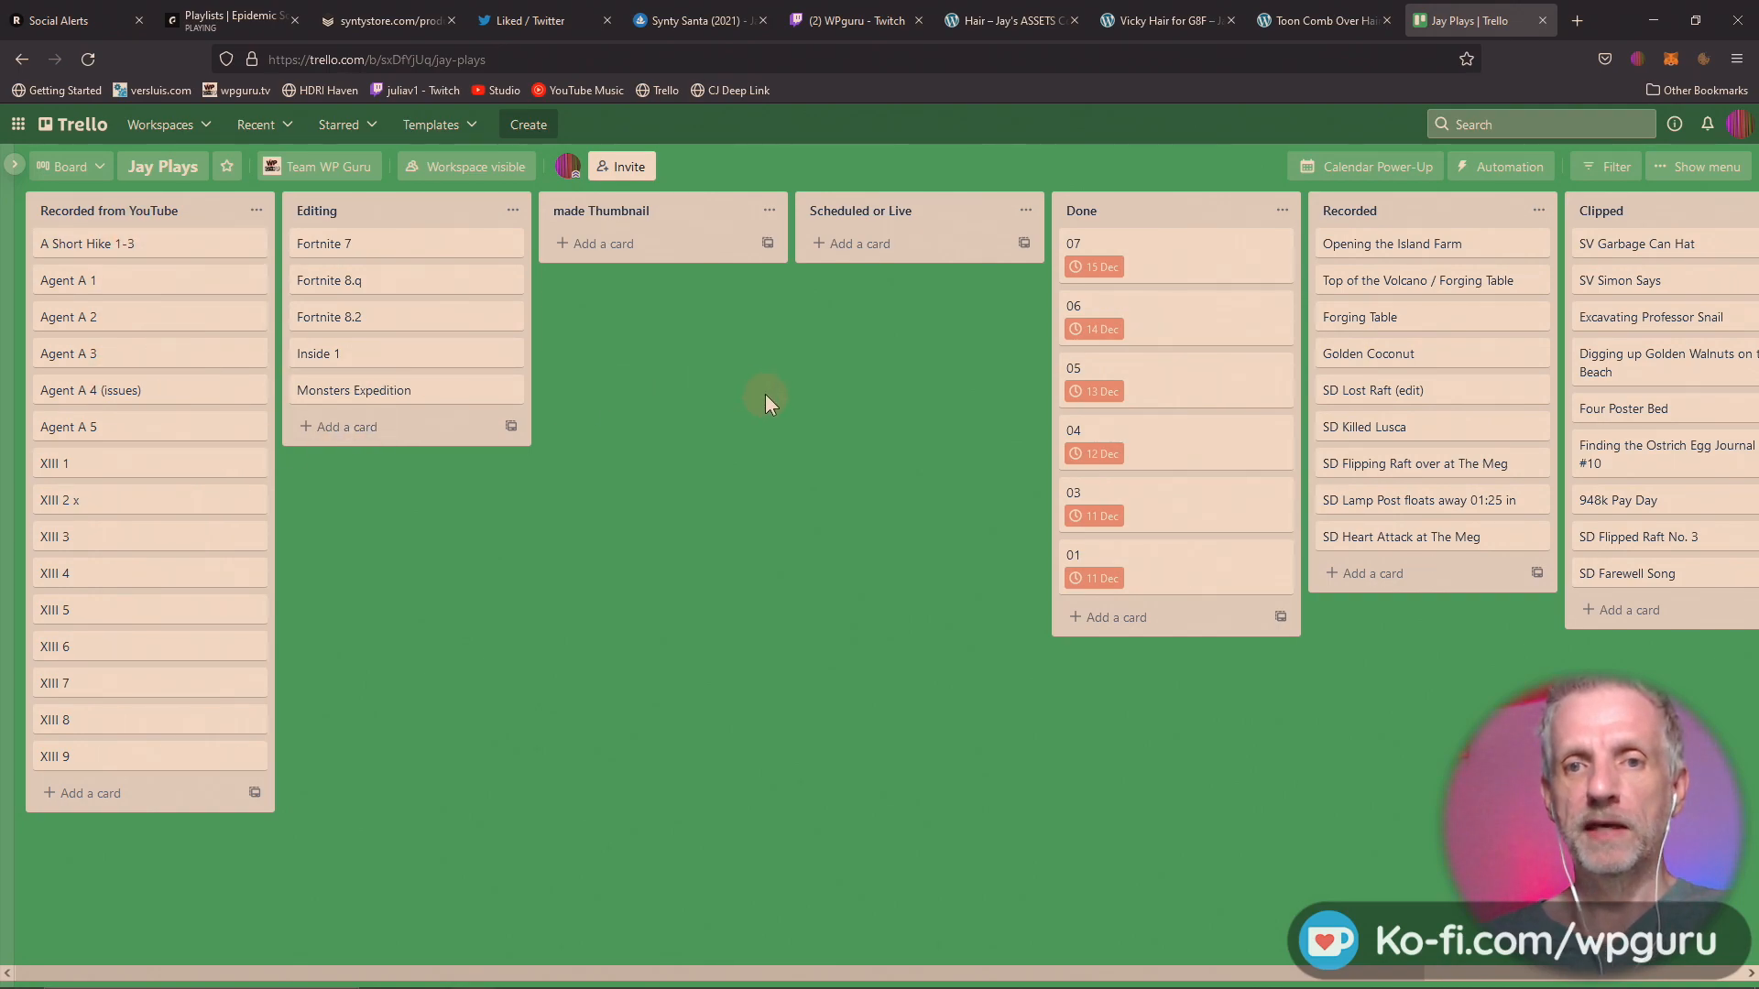
pyautogui.click(102, 799)
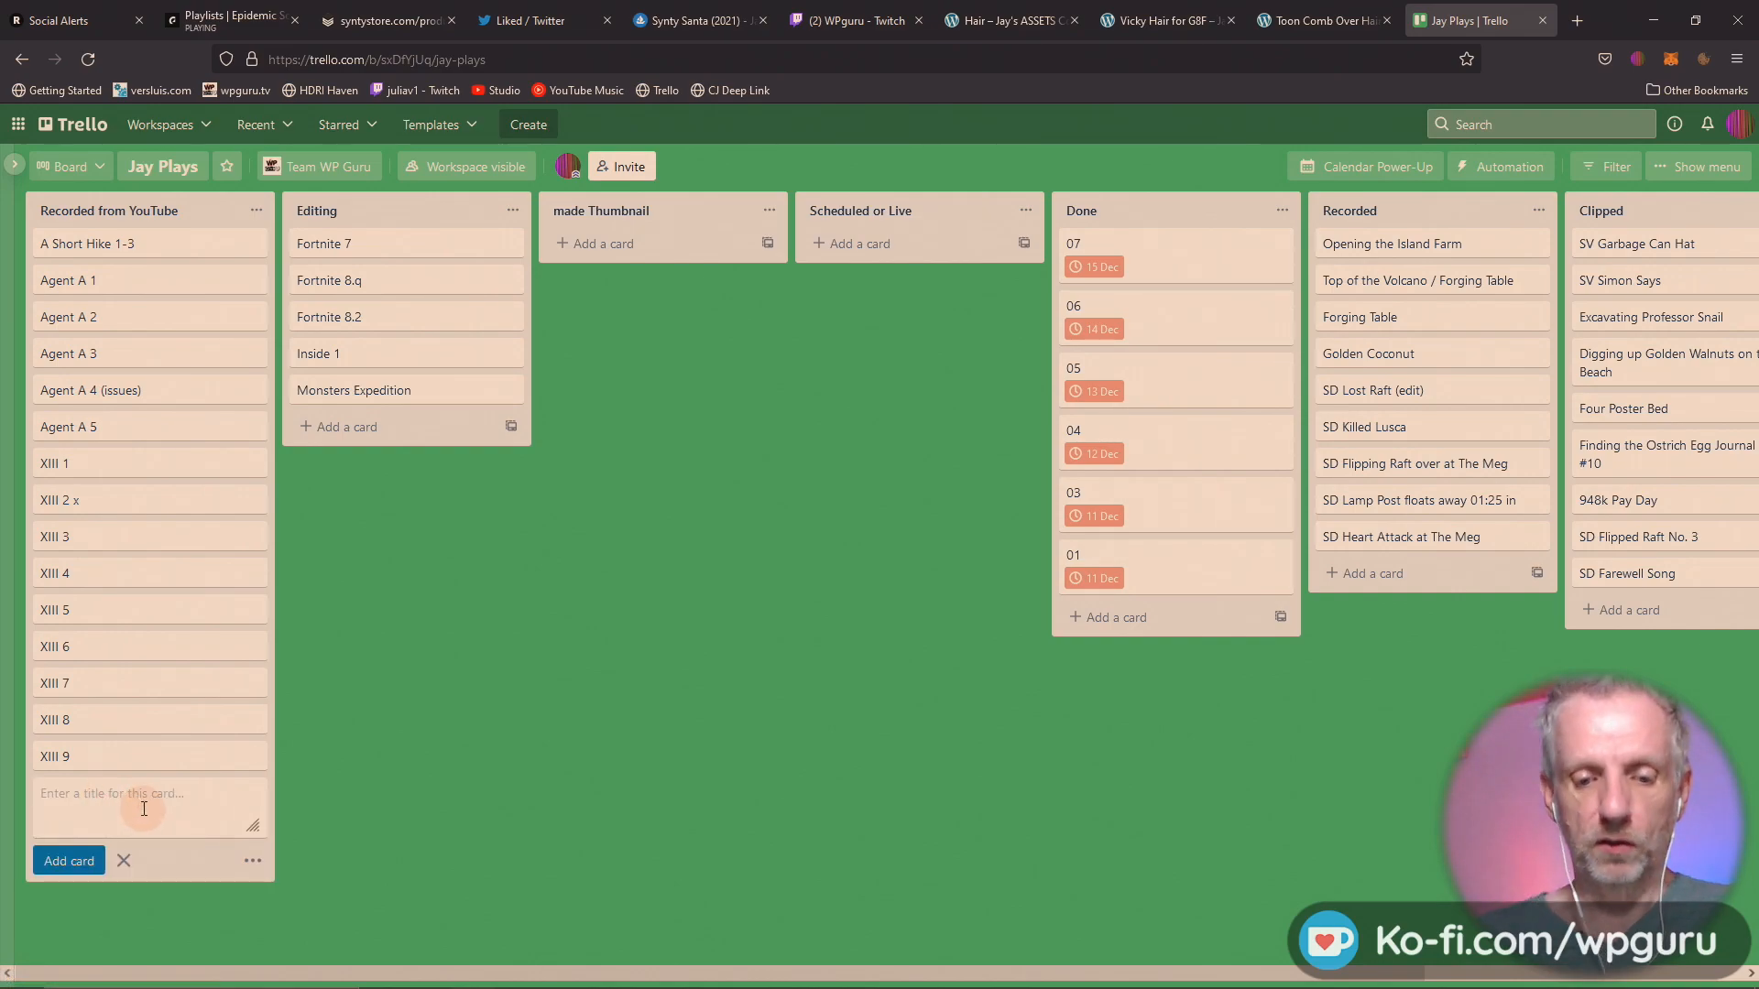
pyautogui.write('Test')
pyautogui.press('Return')
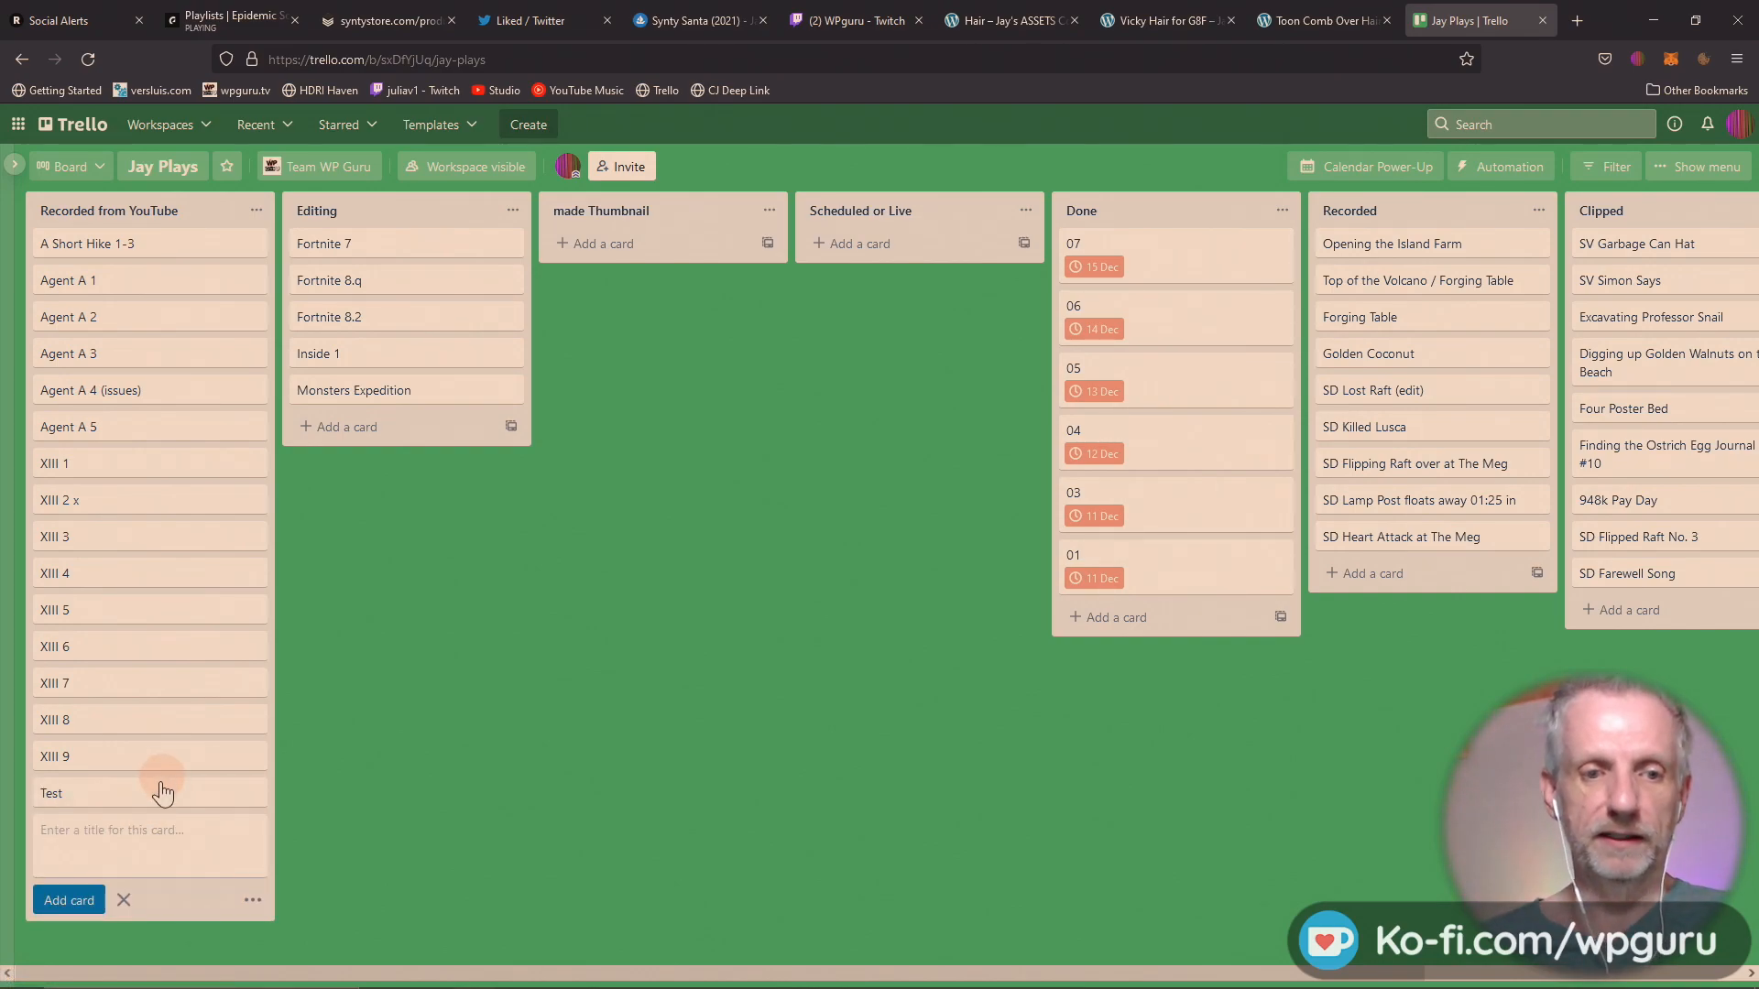
# Open the Test card and rename it "My Video".
pyautogui.click(161, 788)
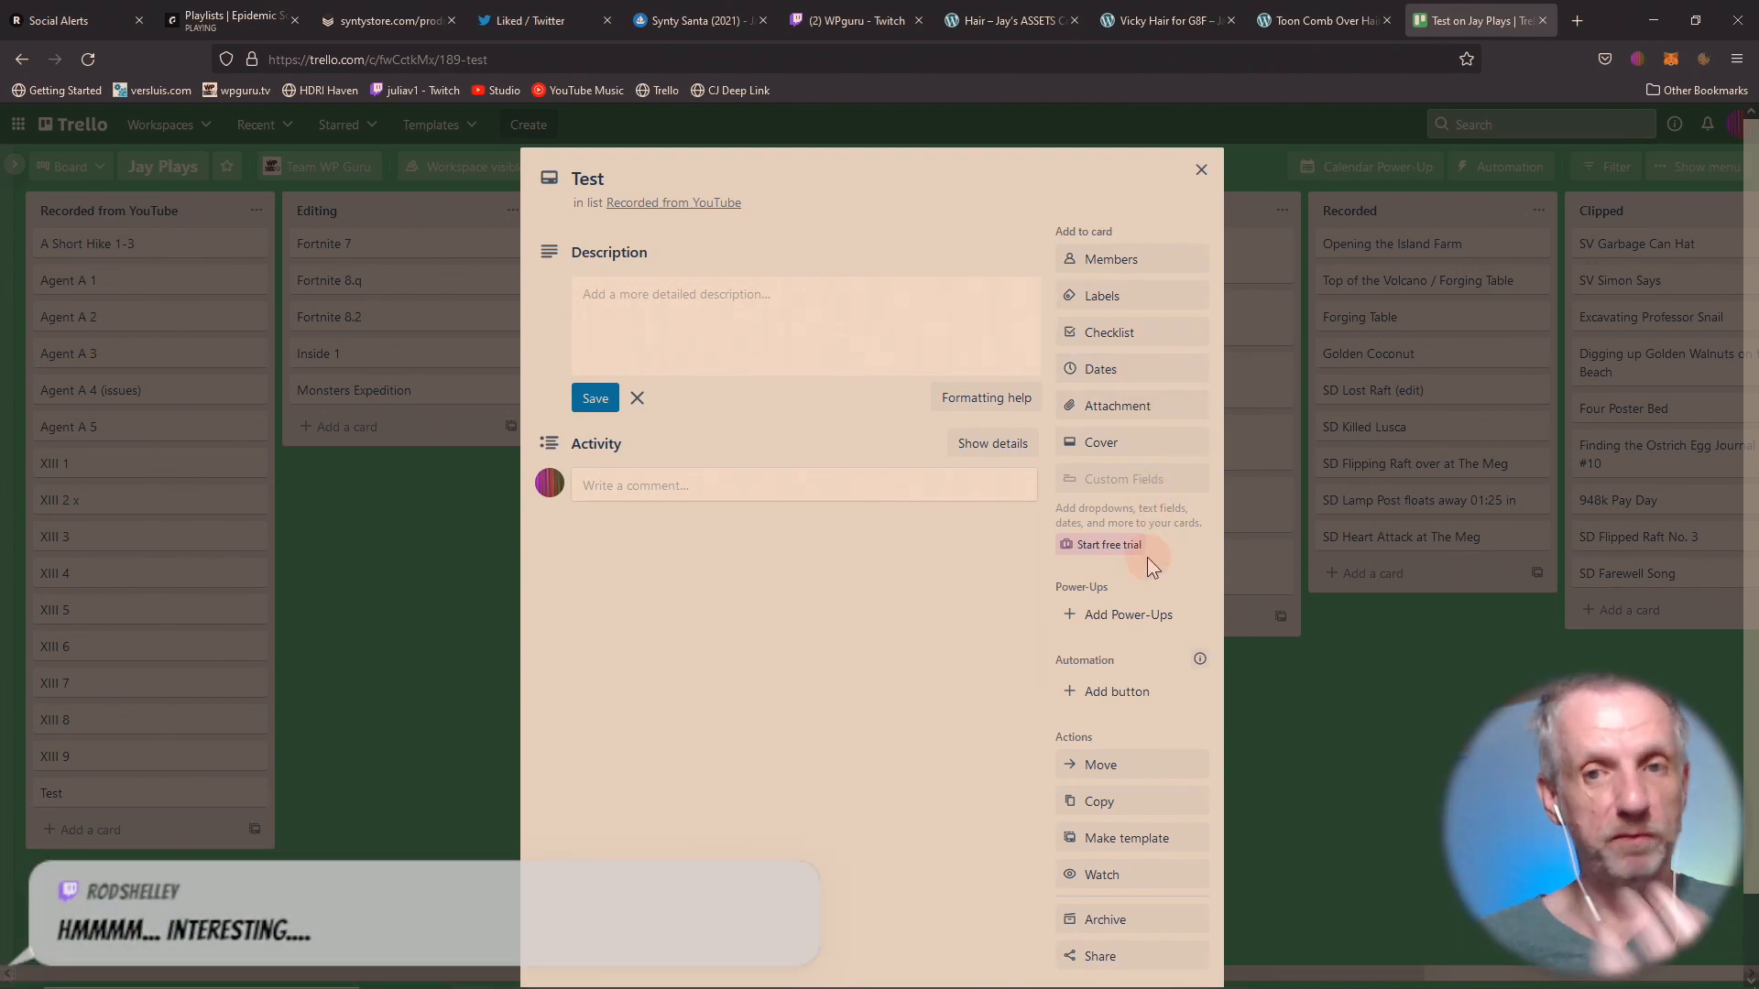
pyautogui.click(806, 326)
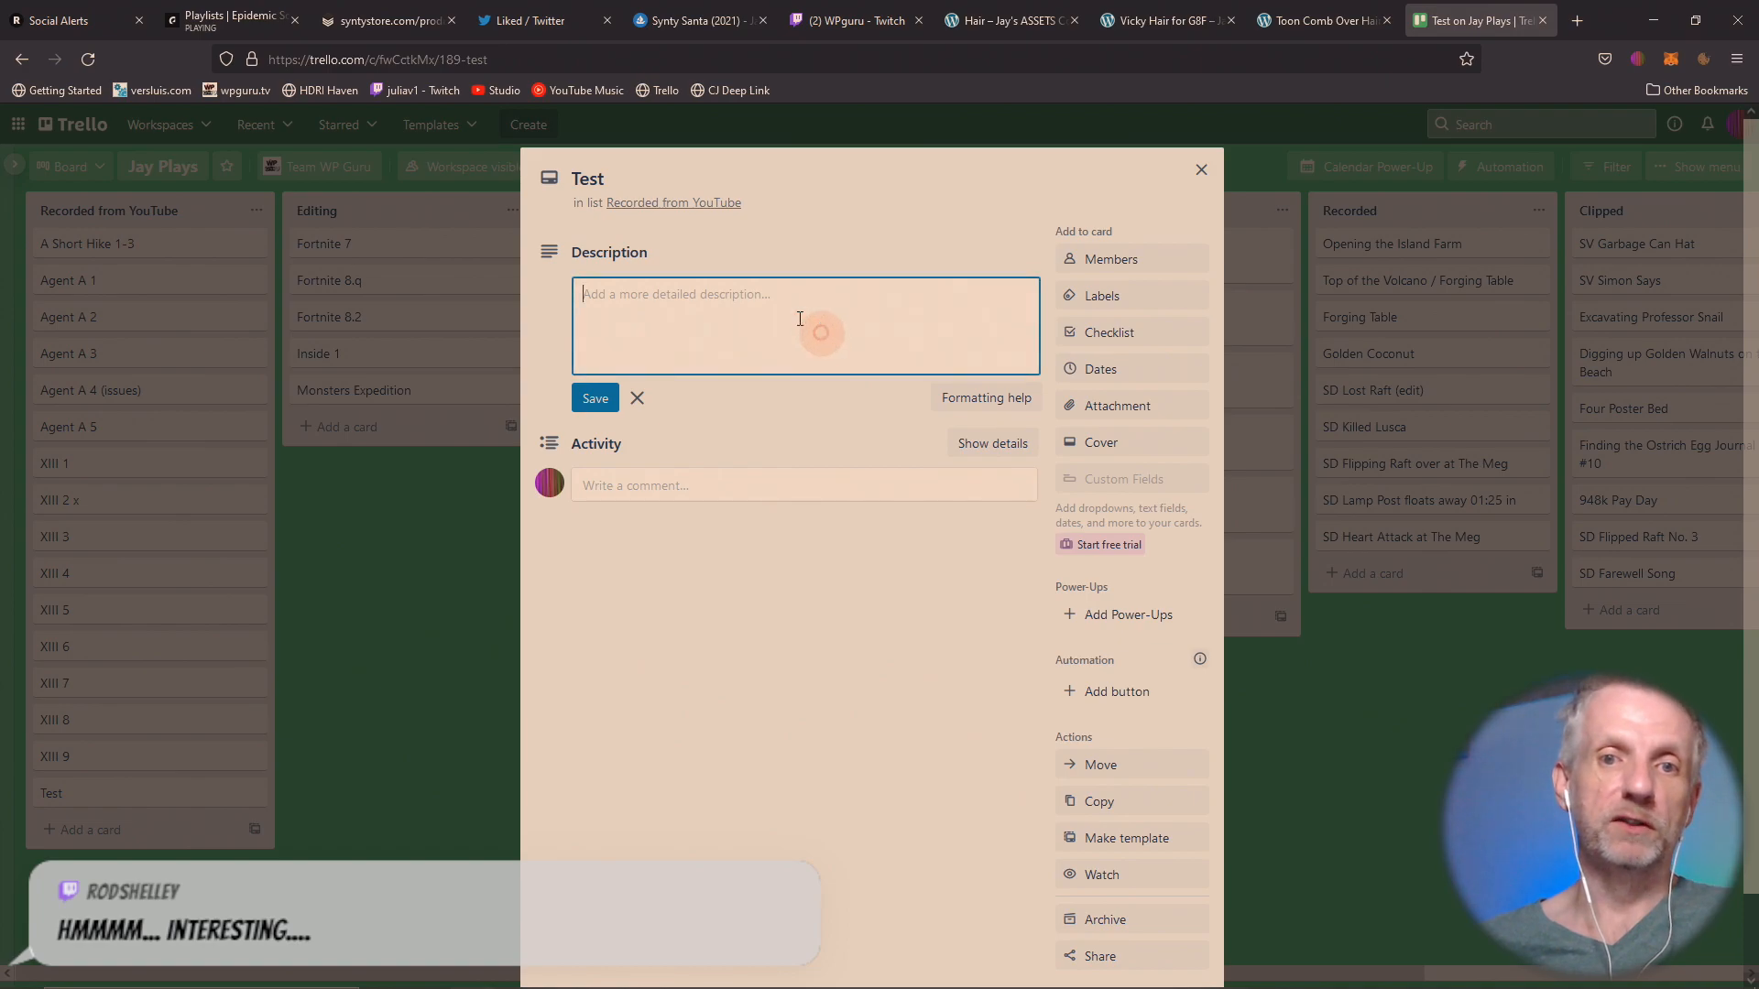
pyautogui.click(621, 181)
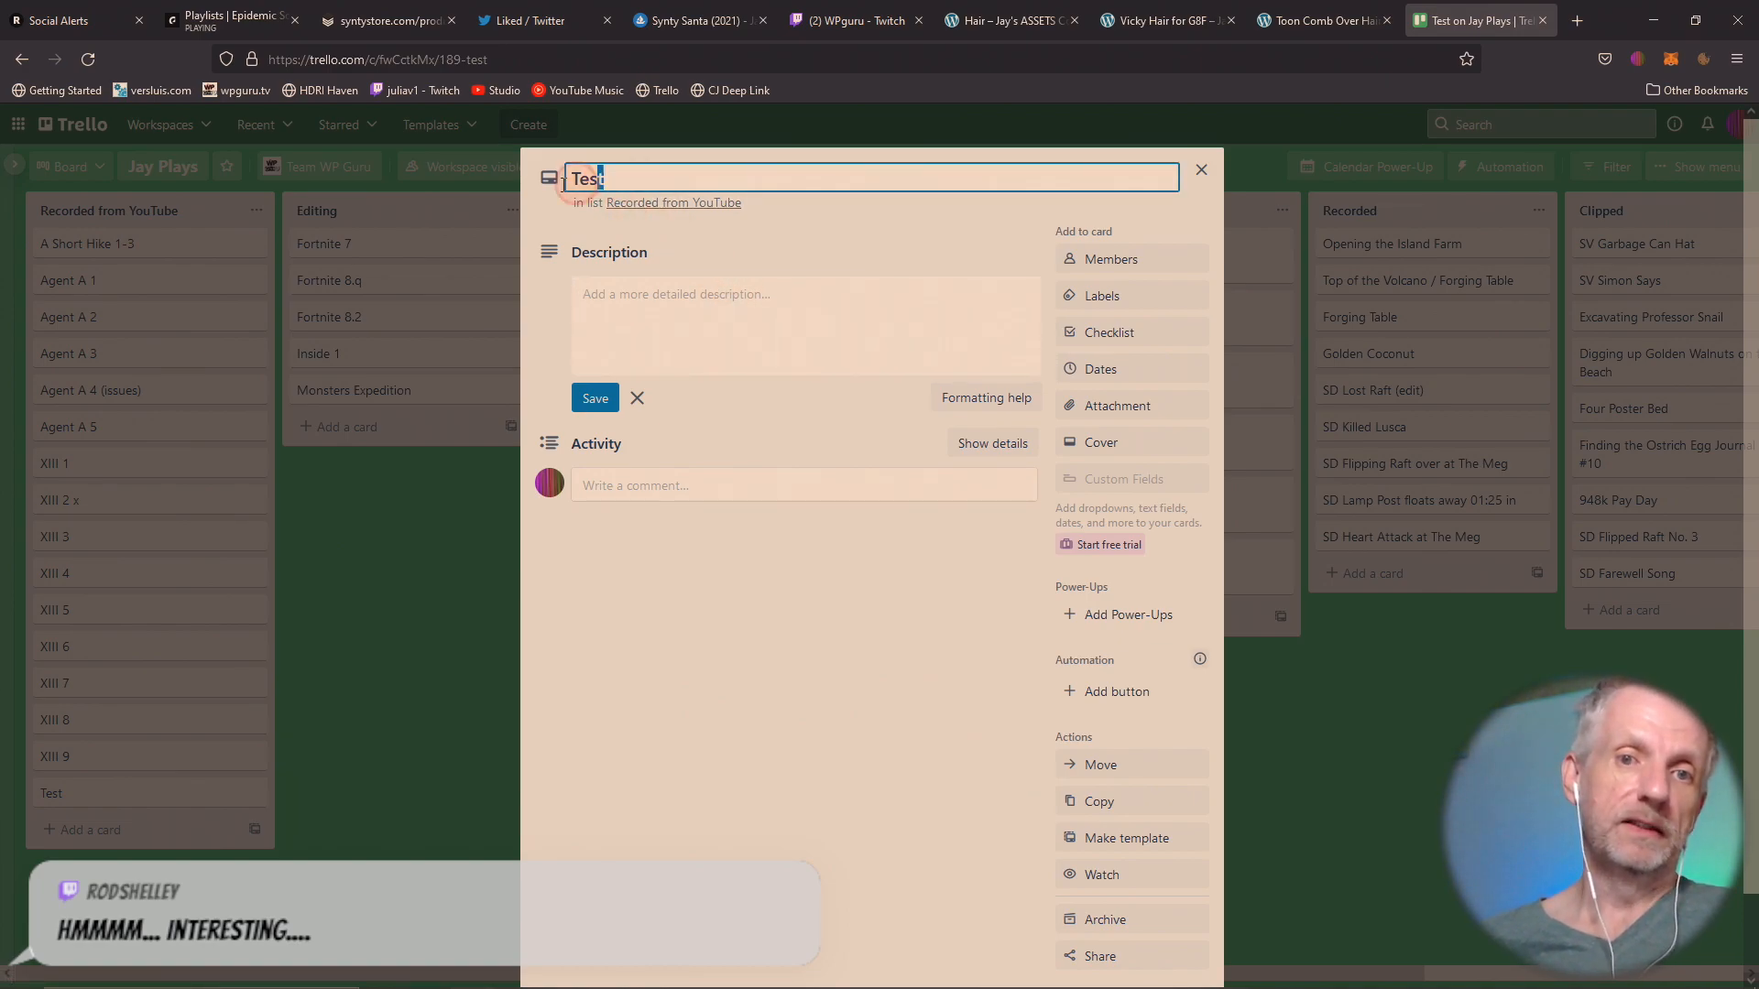
pyautogui.doubleClick(588, 179)
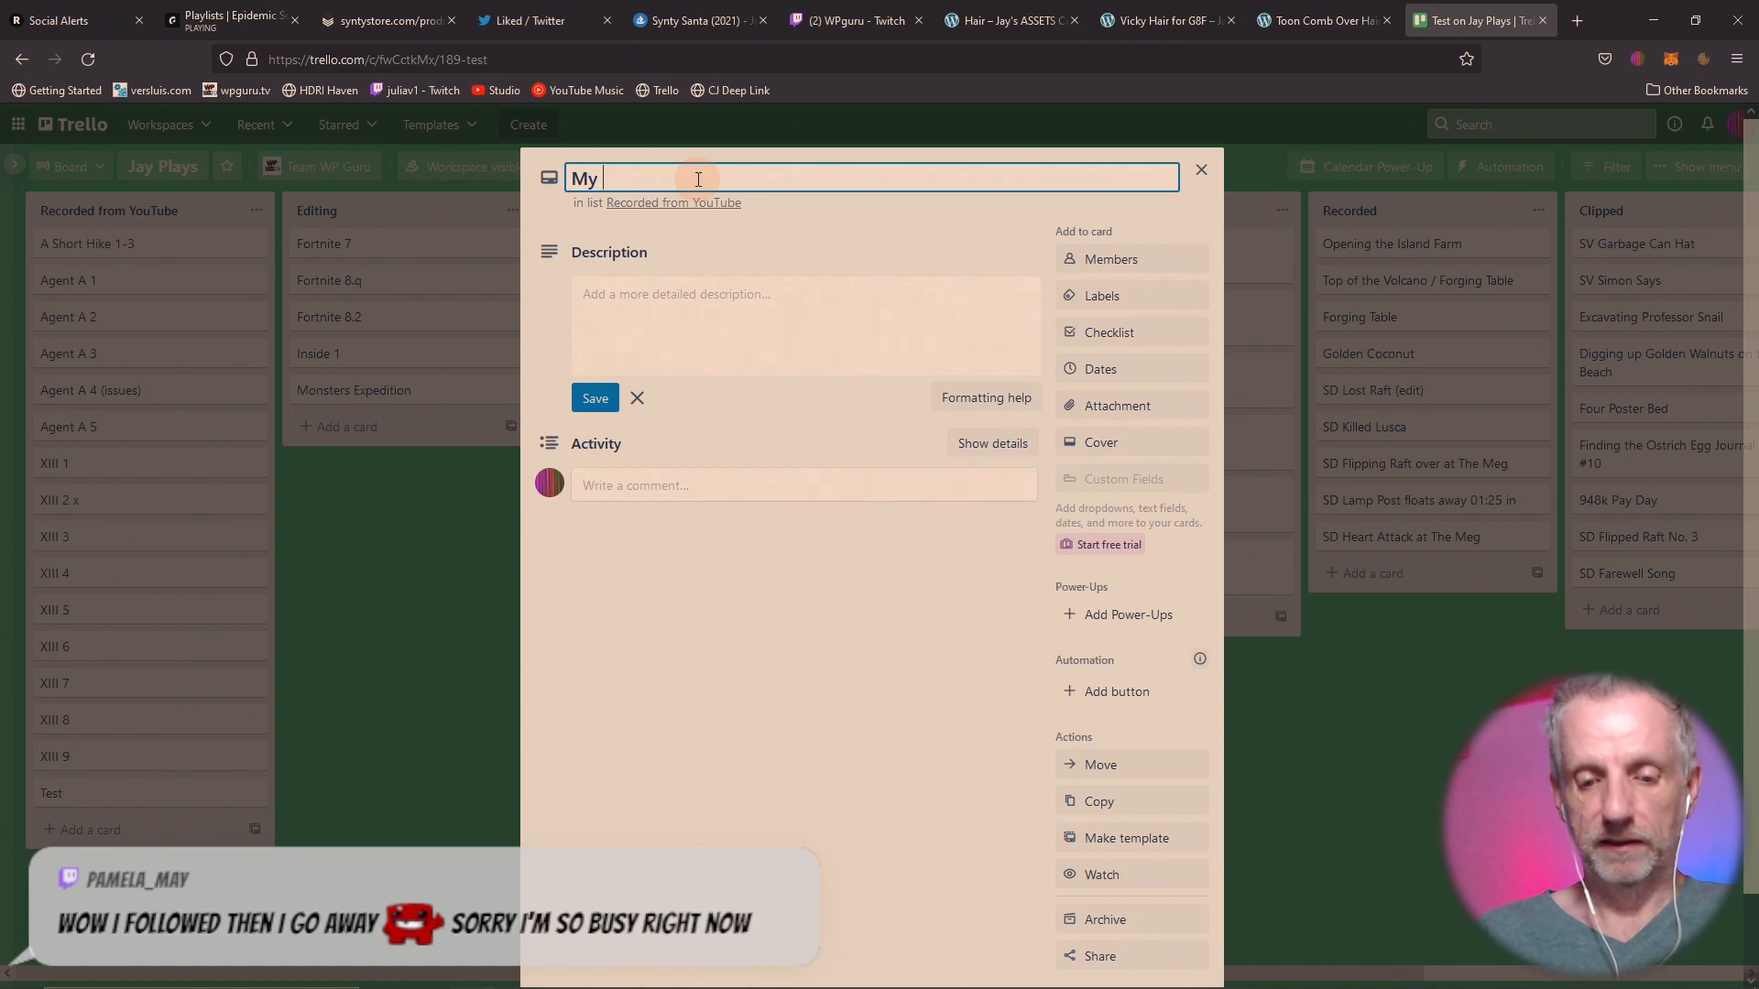
pyautogui.rightClick(698, 179)
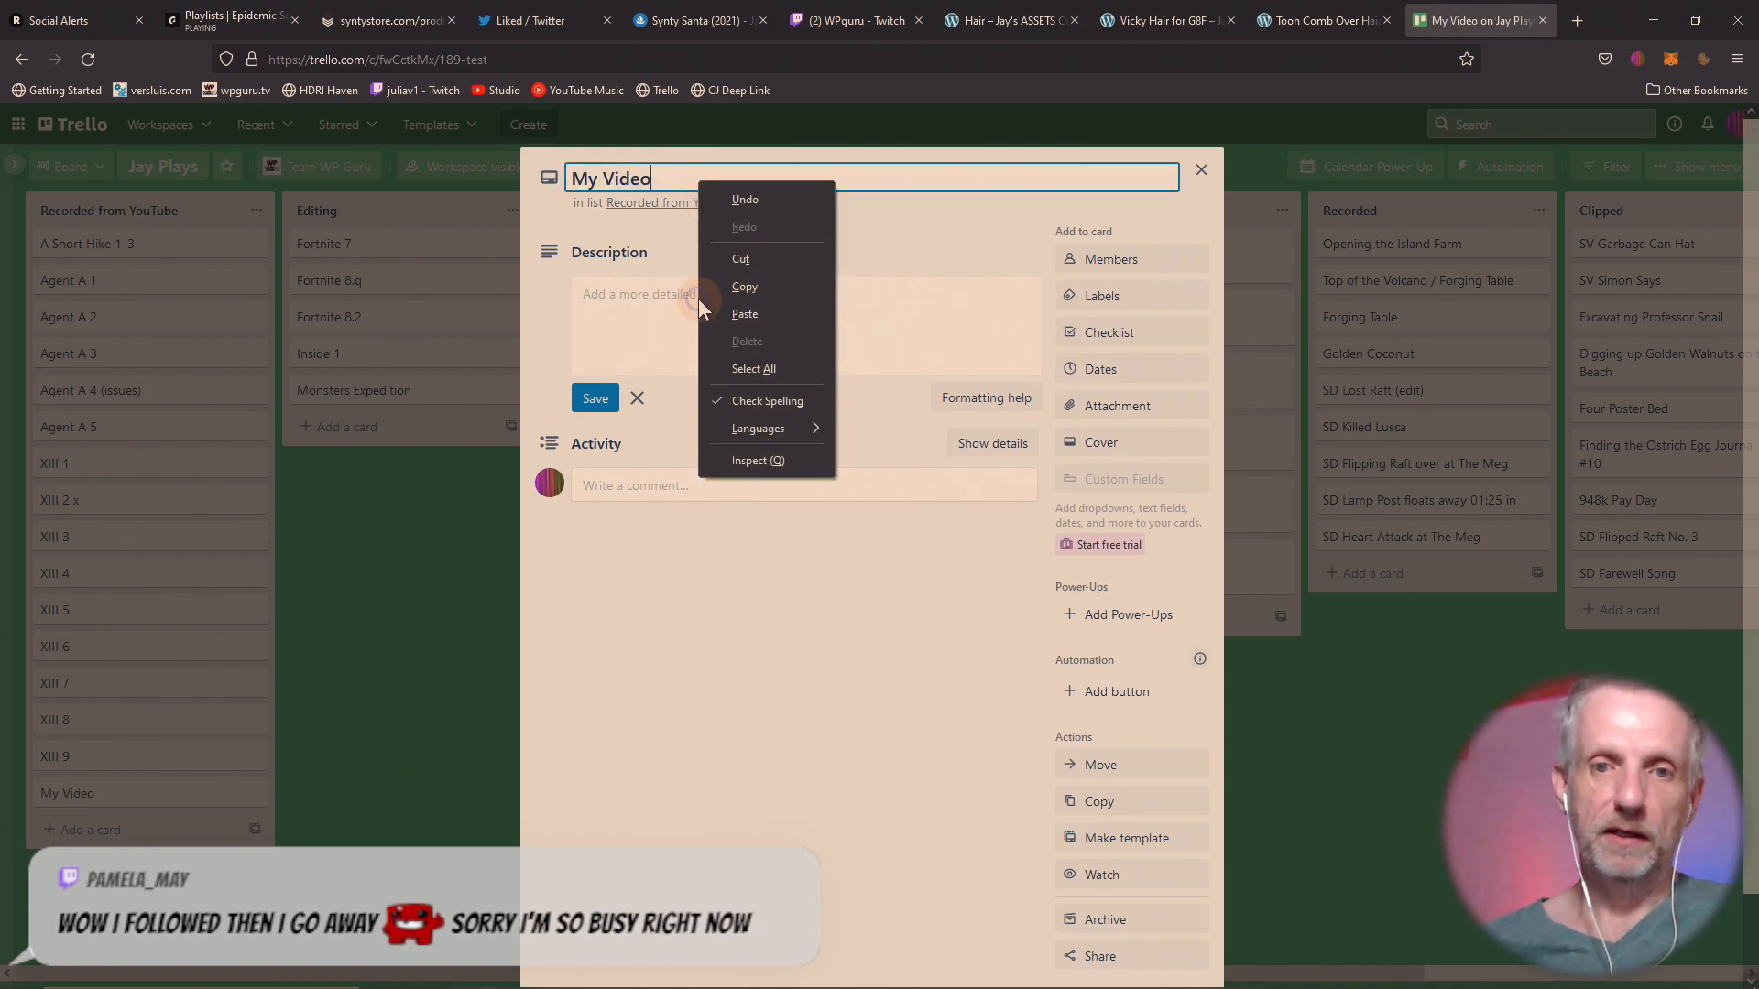
pyautogui.click(648, 314)
# Add the description "Description goes here" to the My Video card and save it.
pyautogui.click(712, 322)
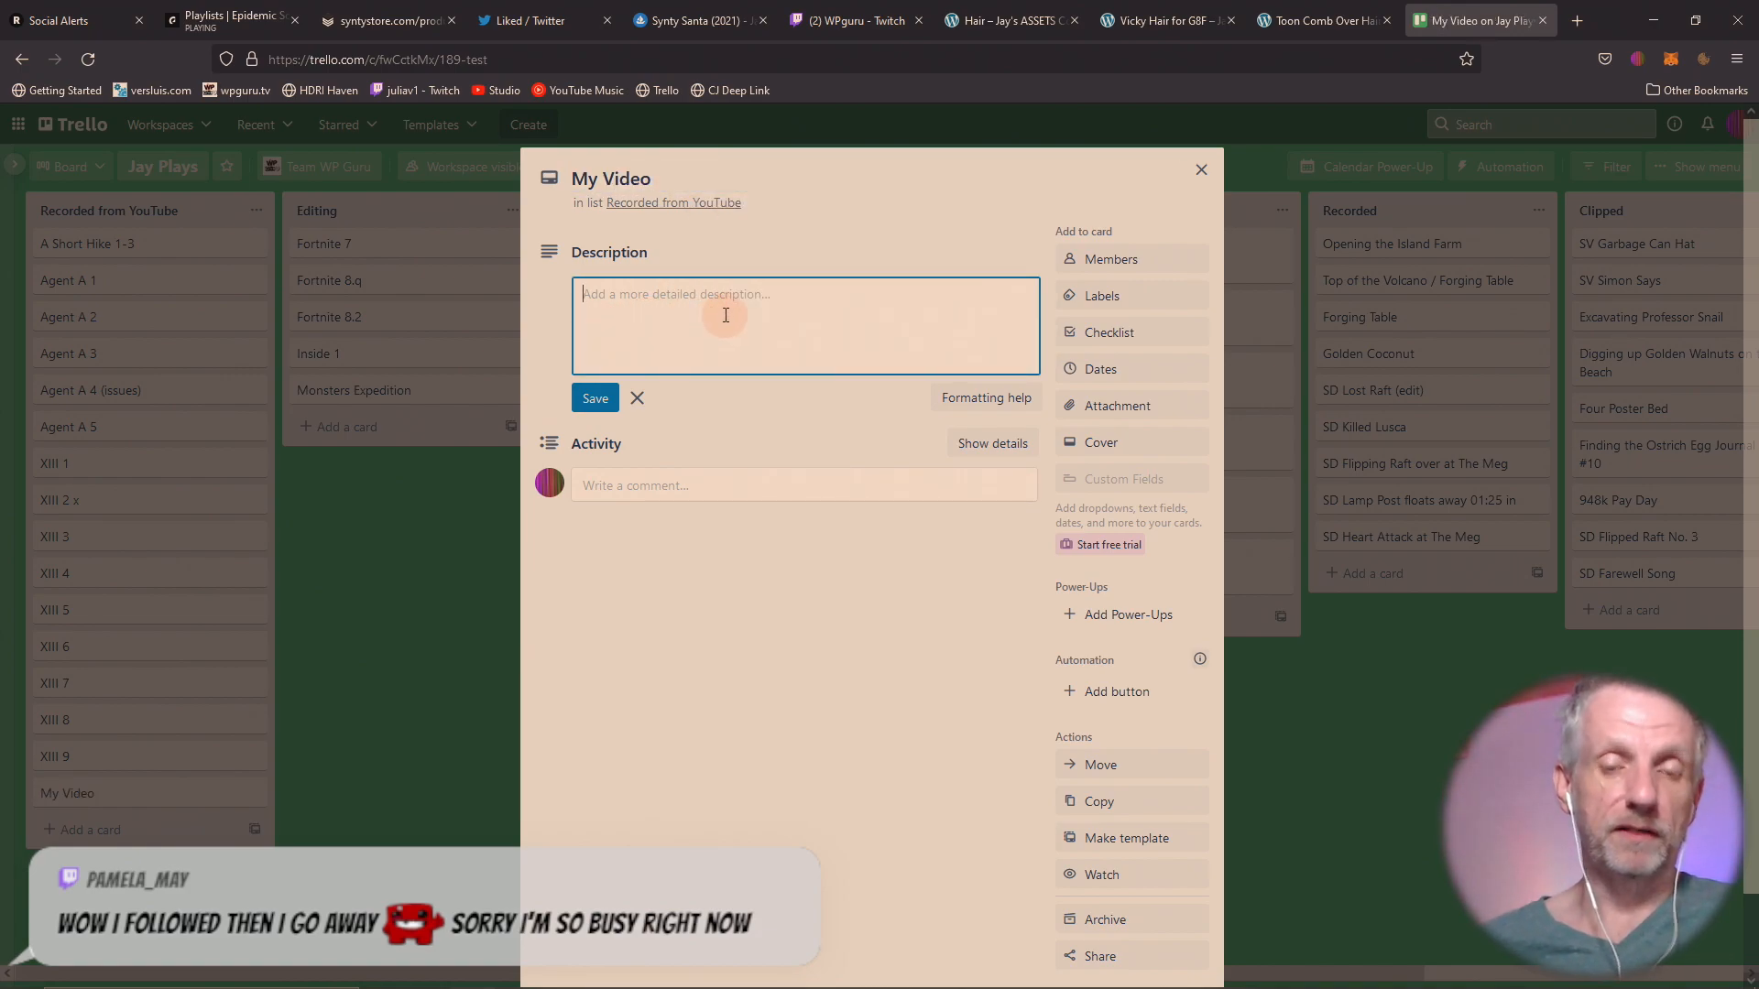
pyautogui.write('Description goes here')
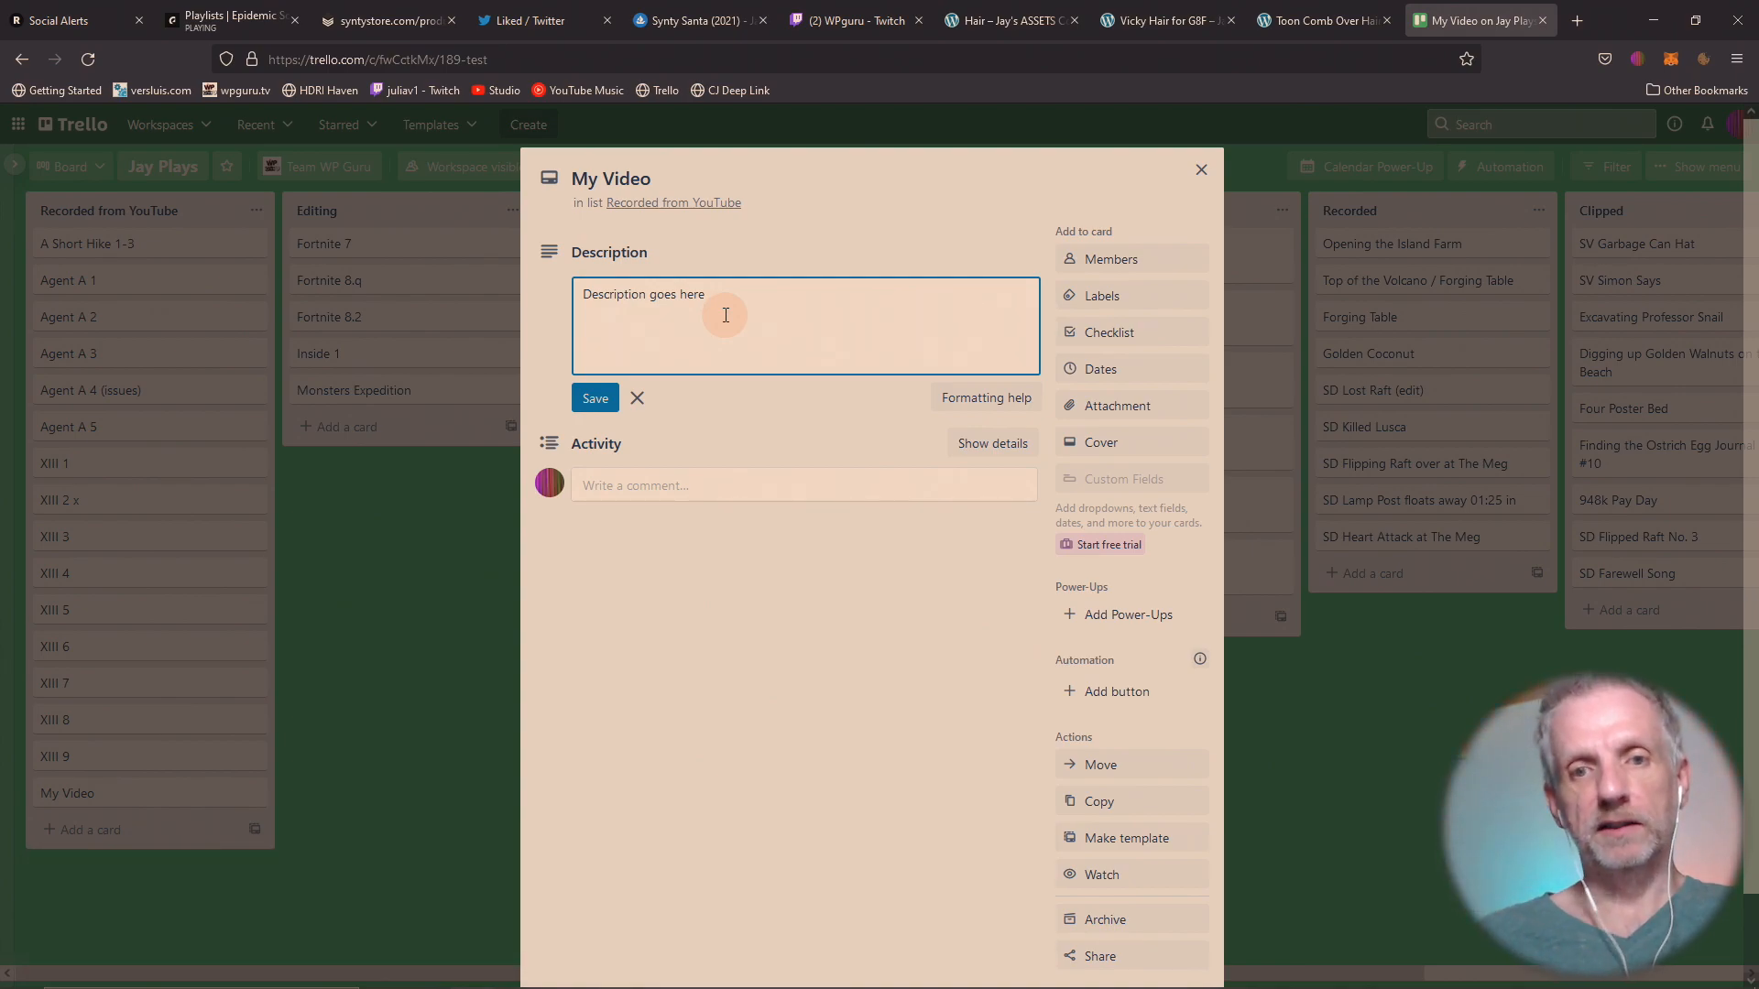
pyautogui.click(598, 399)
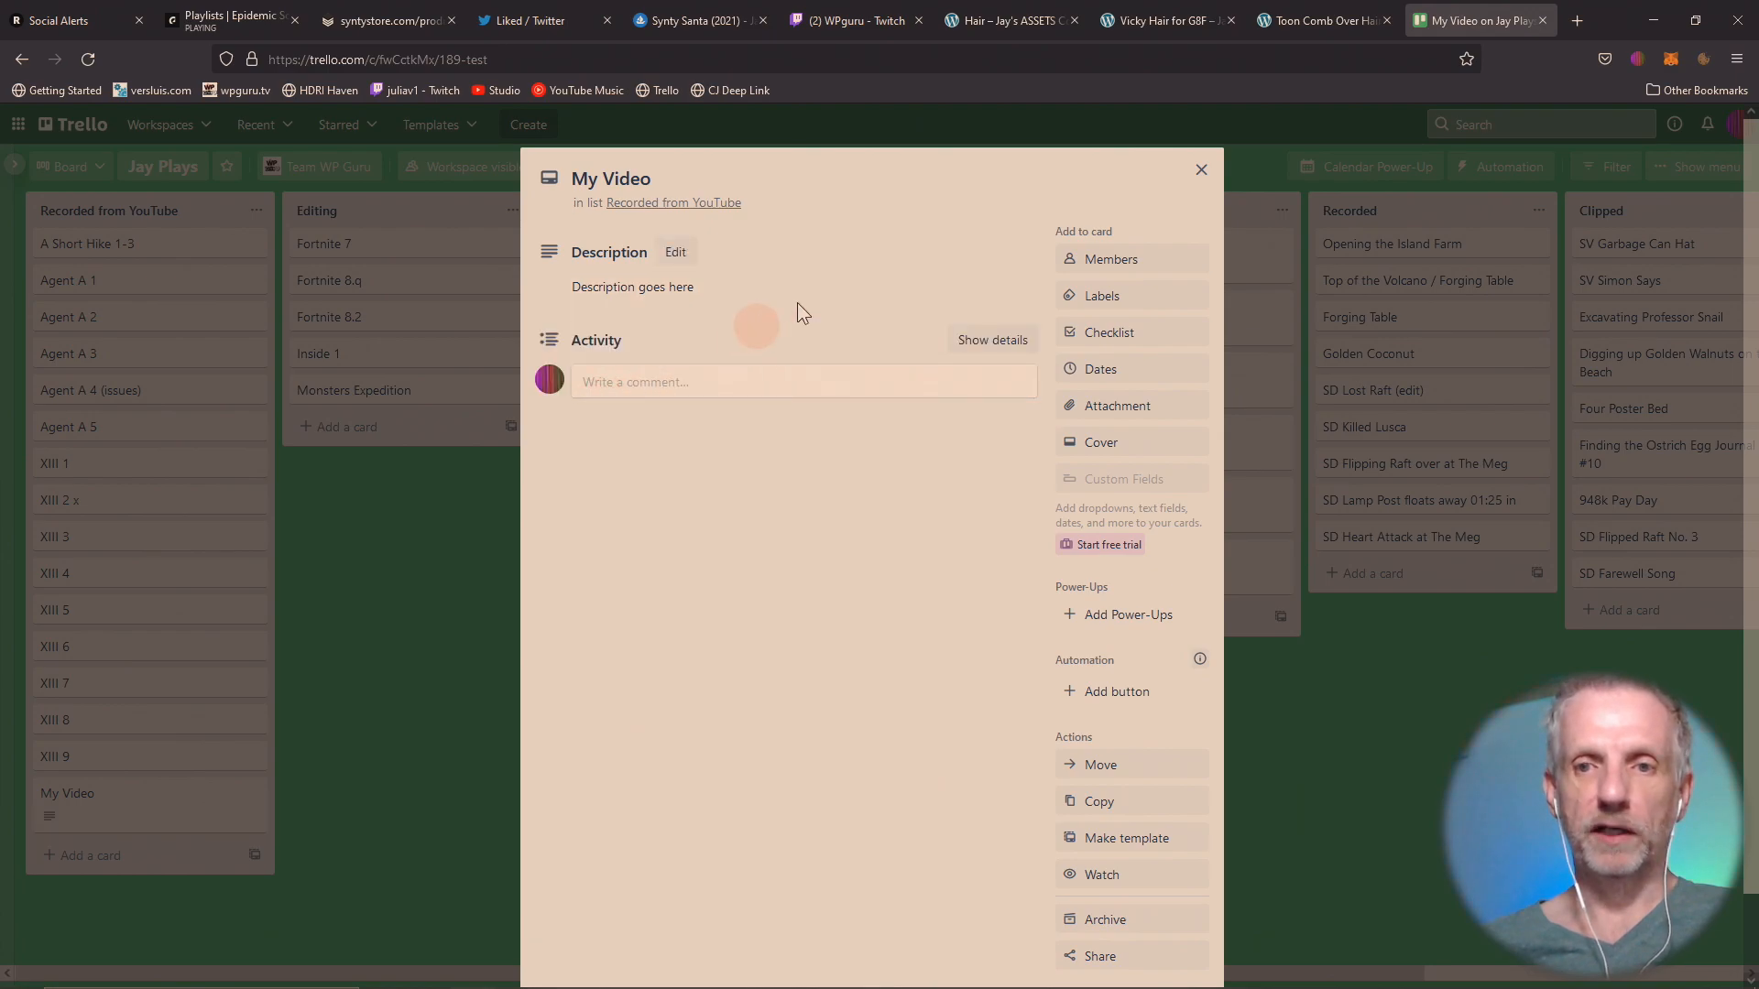
# Assign the green label to the My Video card and close the card.
pyautogui.click(1136, 297)
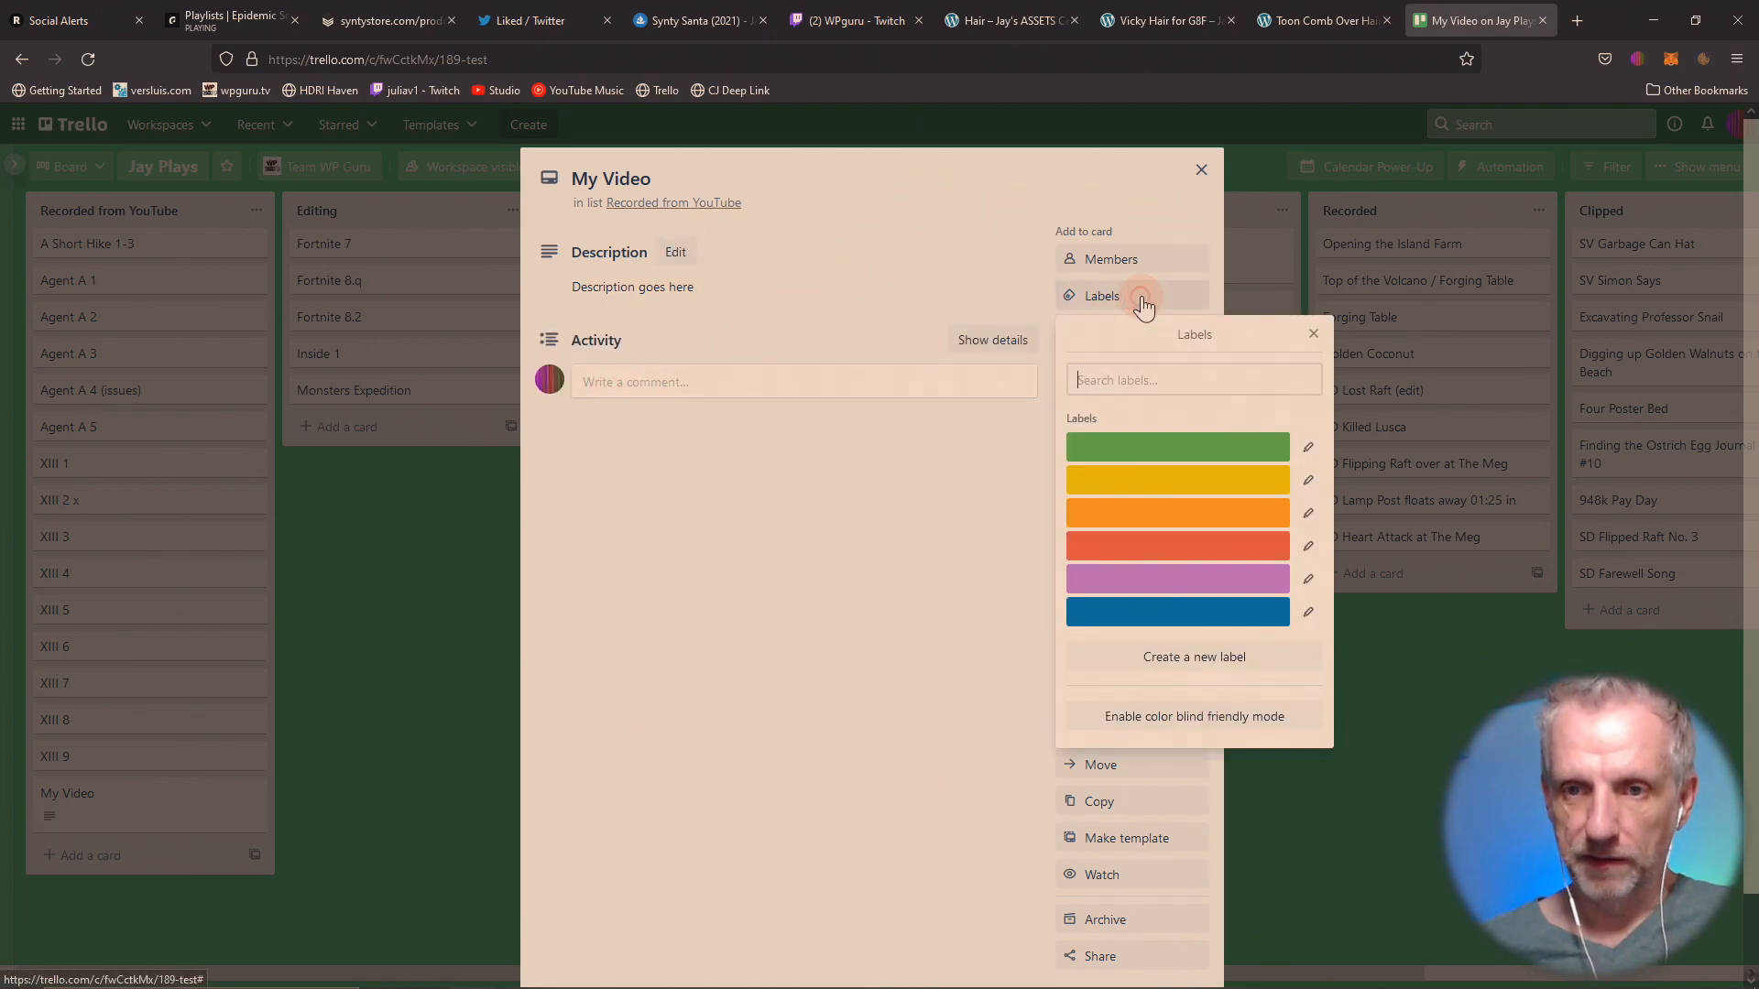
pyautogui.click(1095, 443)
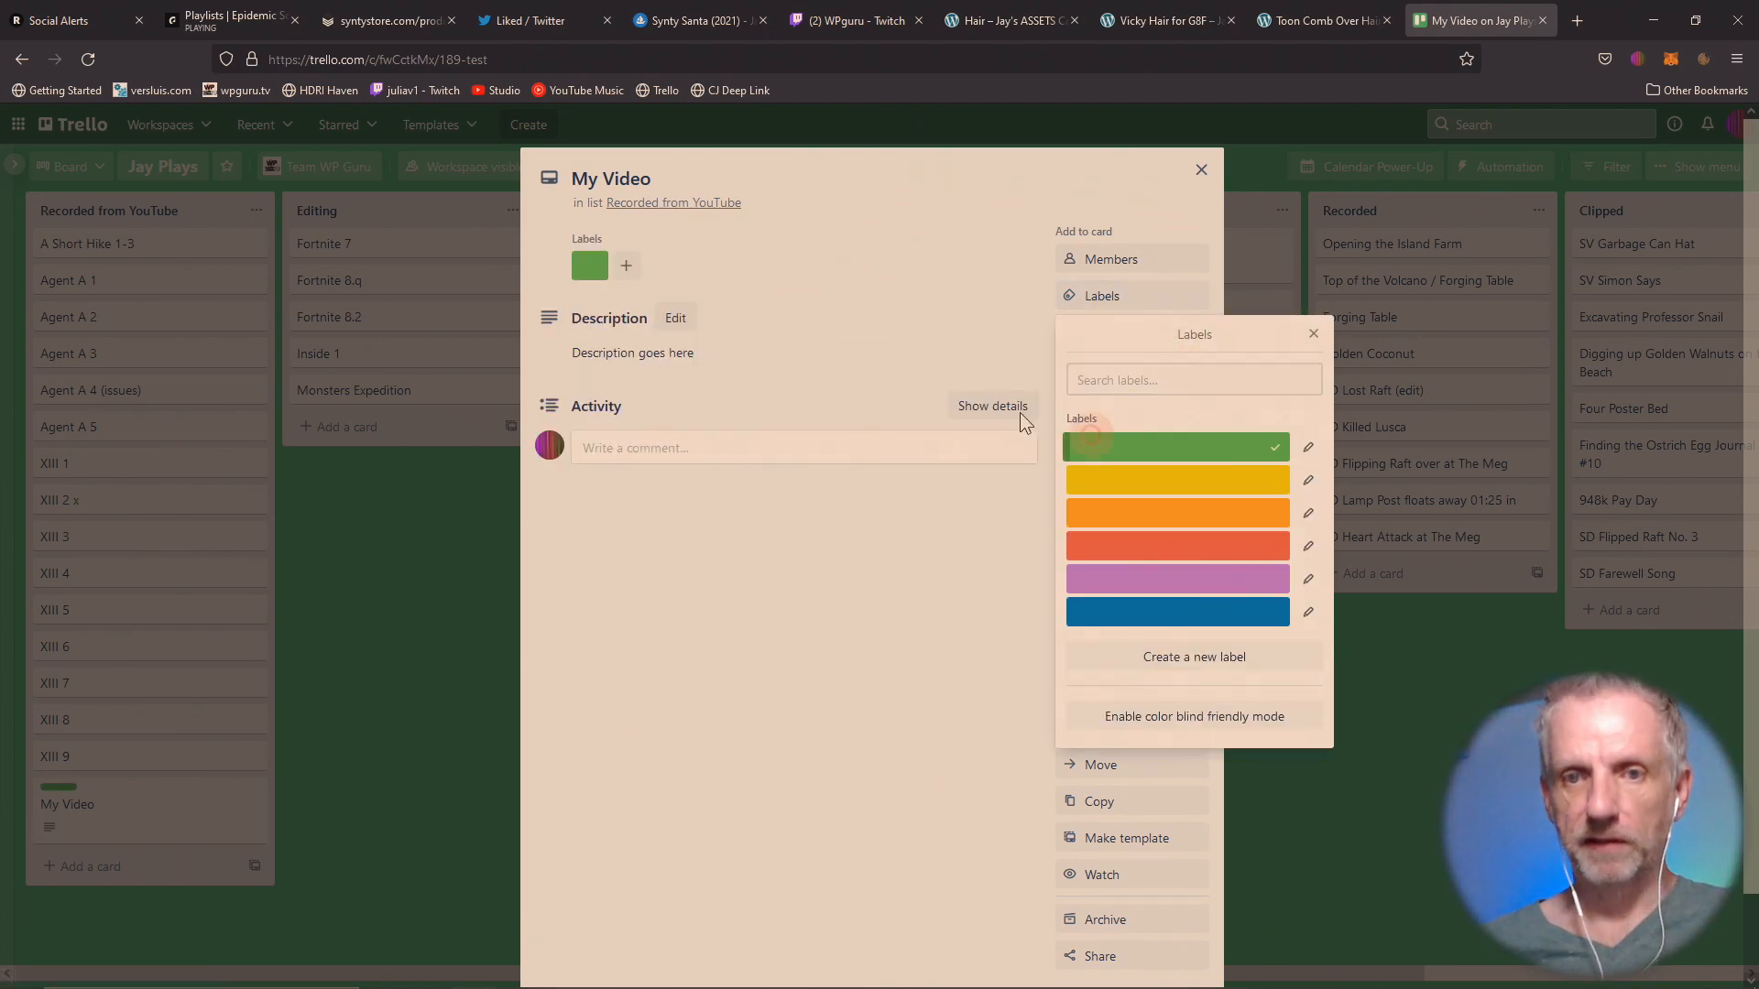
pyautogui.click(1201, 170)
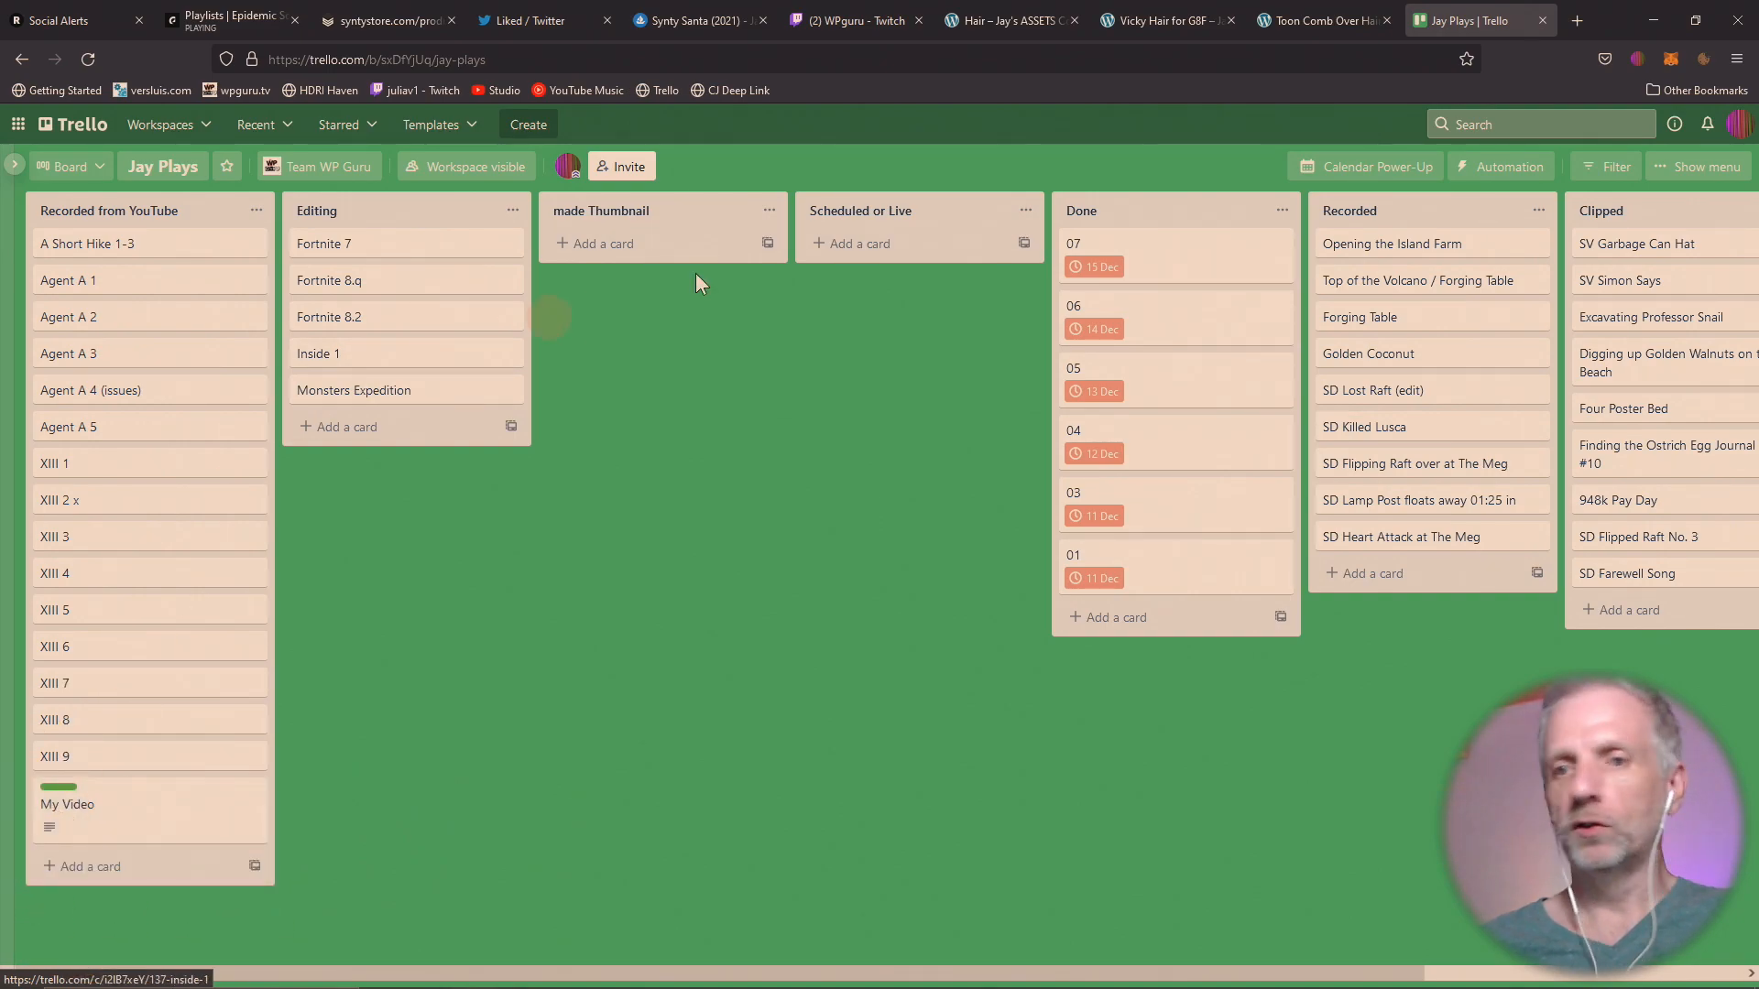
# Move the My Video card through the Editing and made Thumbnail lists into Scheduled or Live.
pyautogui.moveTo(147, 822); pyautogui.dragTo(403, 439)
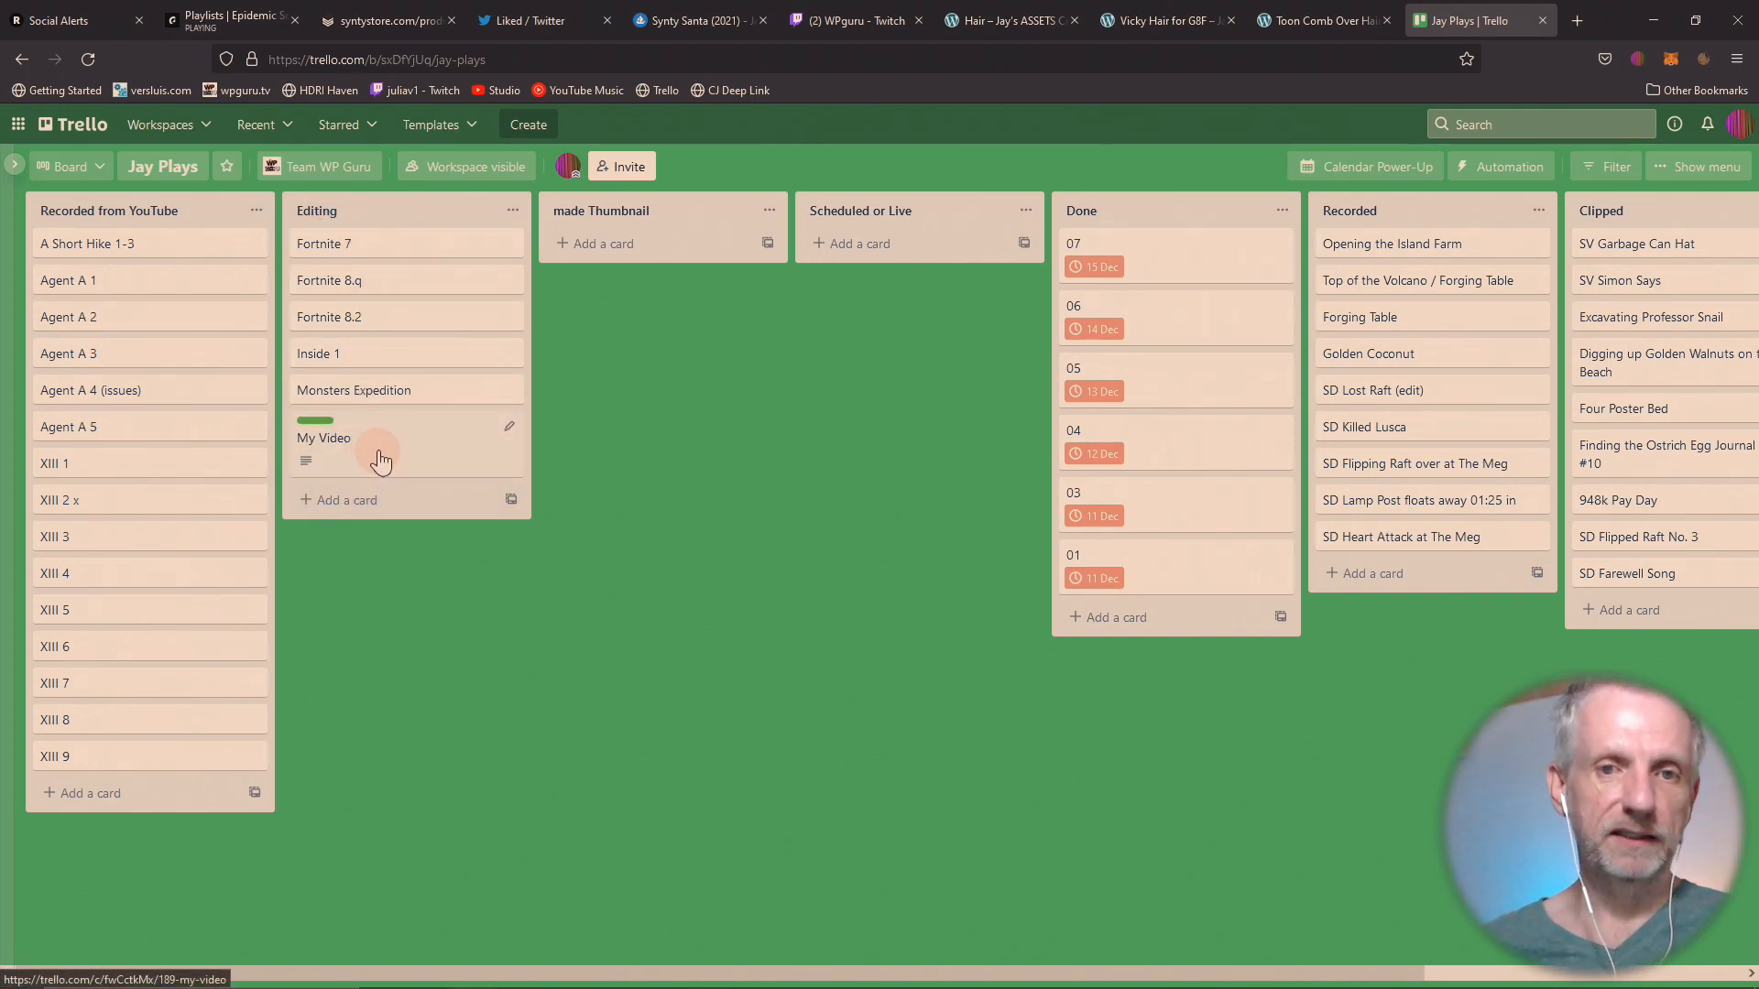
pyautogui.moveTo(380, 460); pyautogui.dragTo(643, 310)
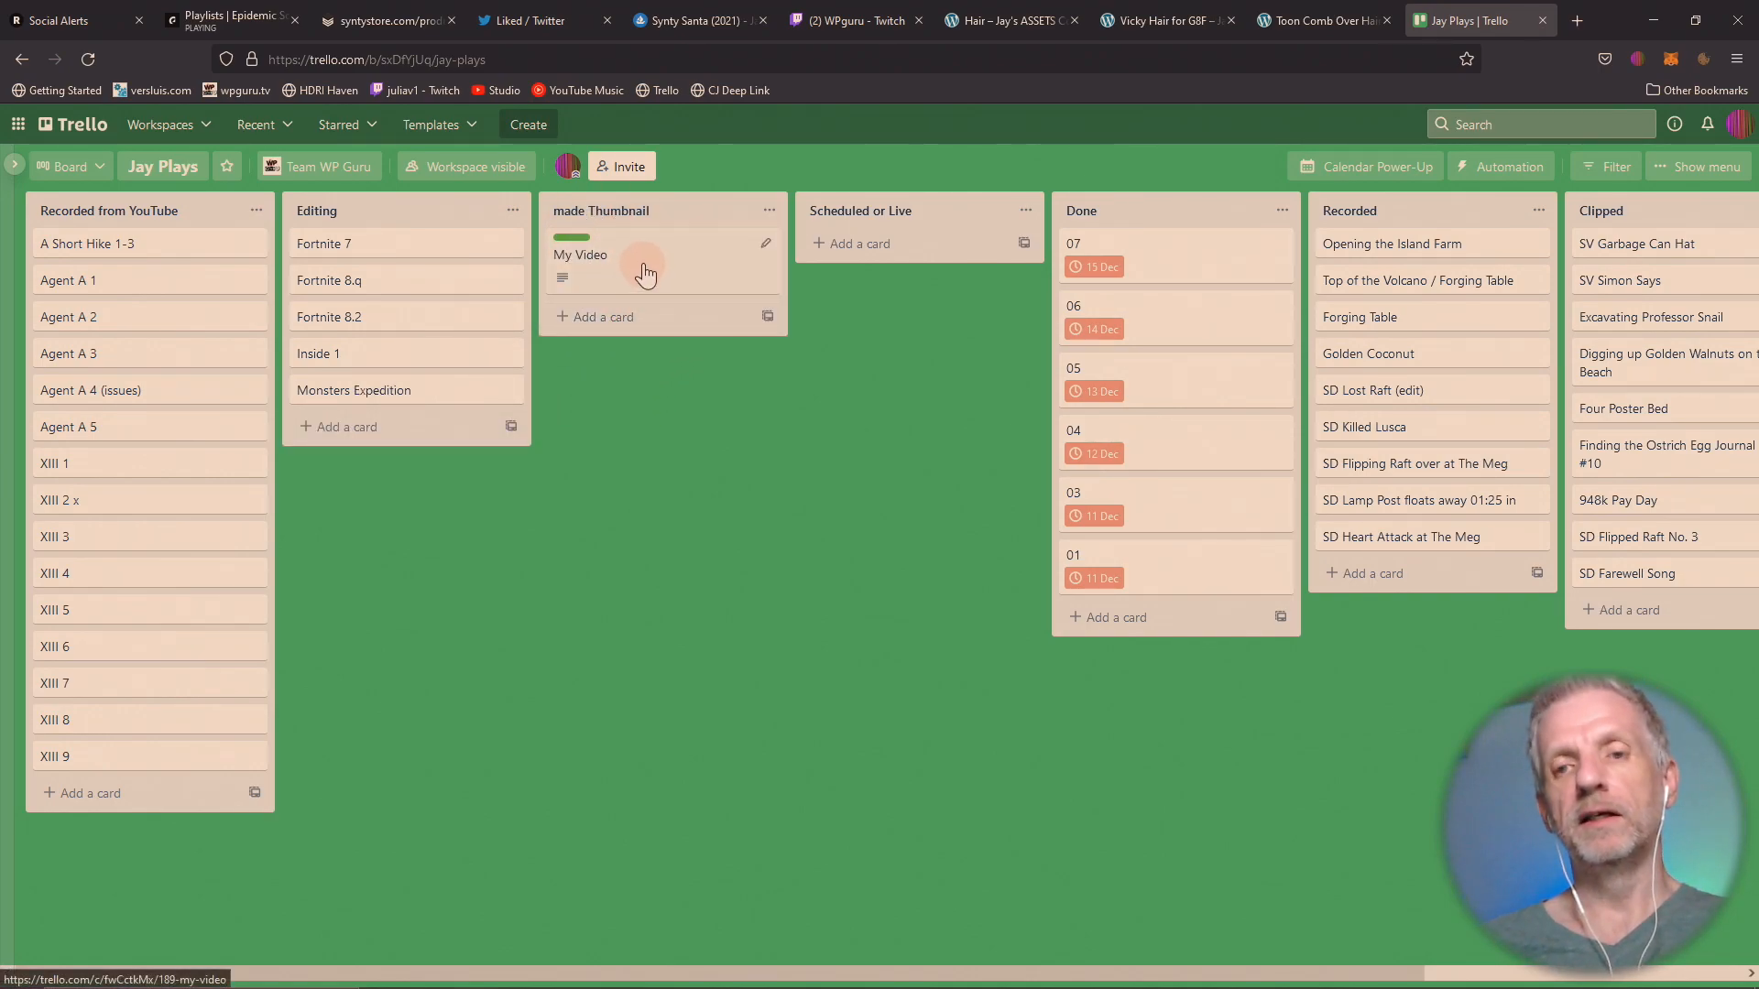
pyautogui.moveTo(645, 273); pyautogui.dragTo(885, 279)
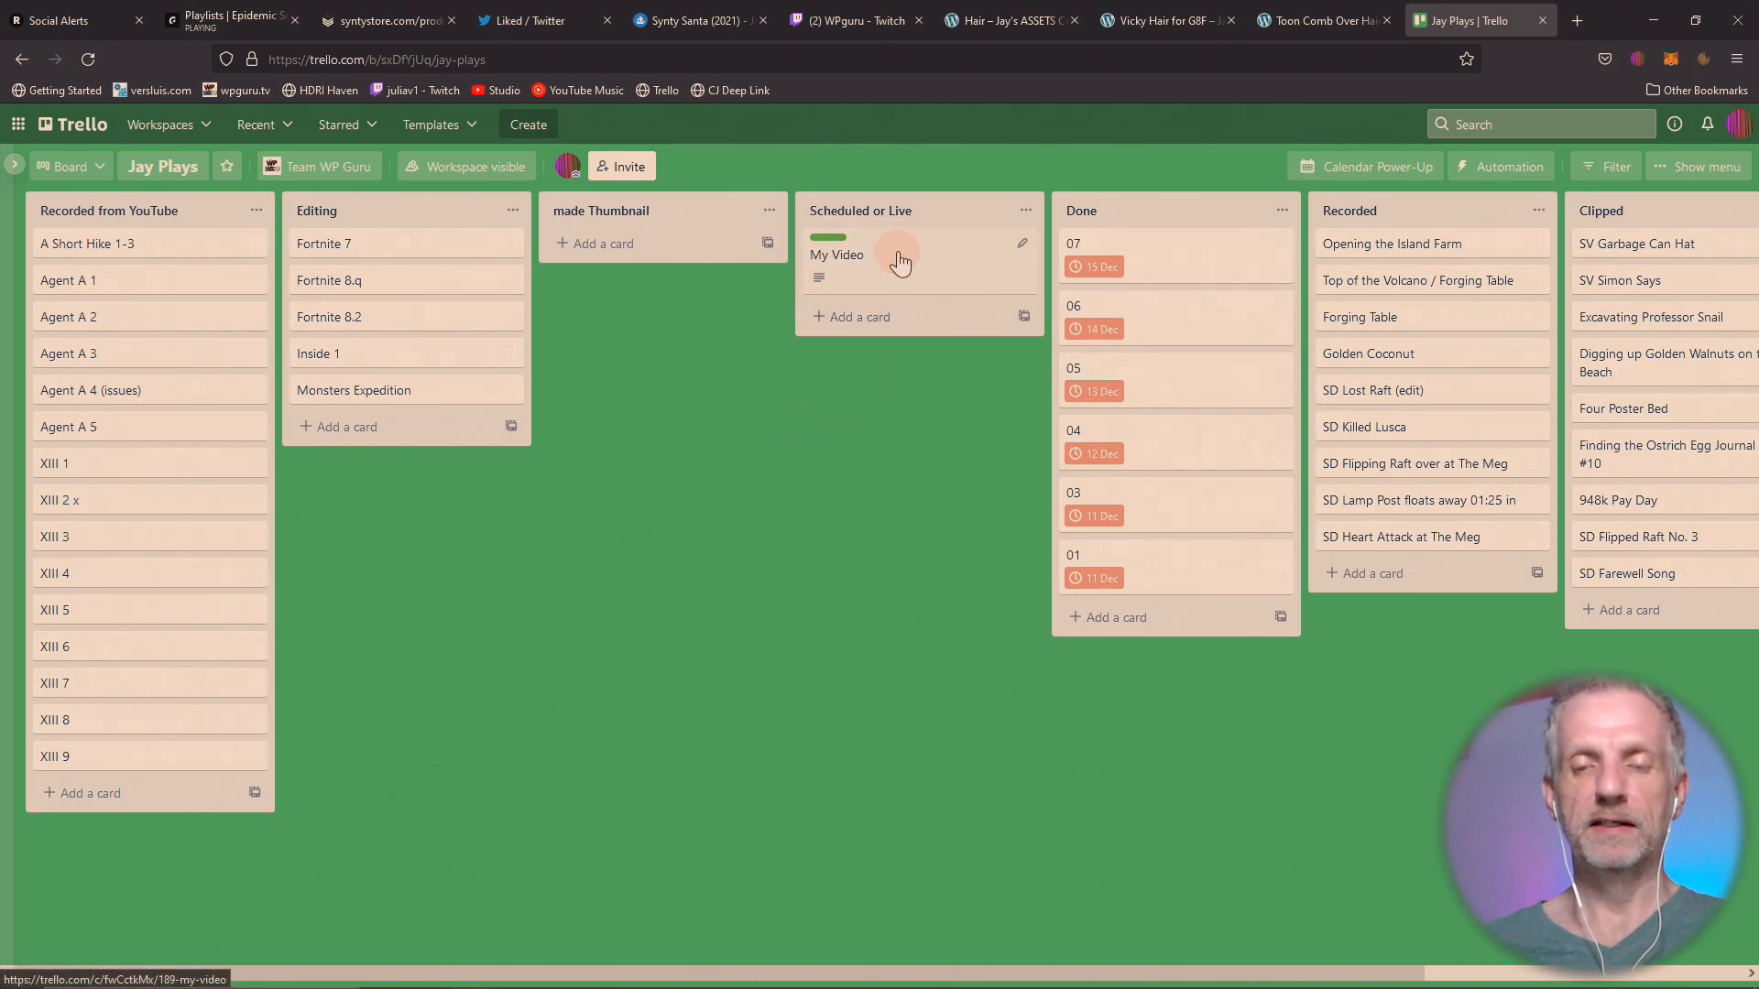
pyautogui.moveTo(898, 261); pyautogui.dragTo(941, 254)
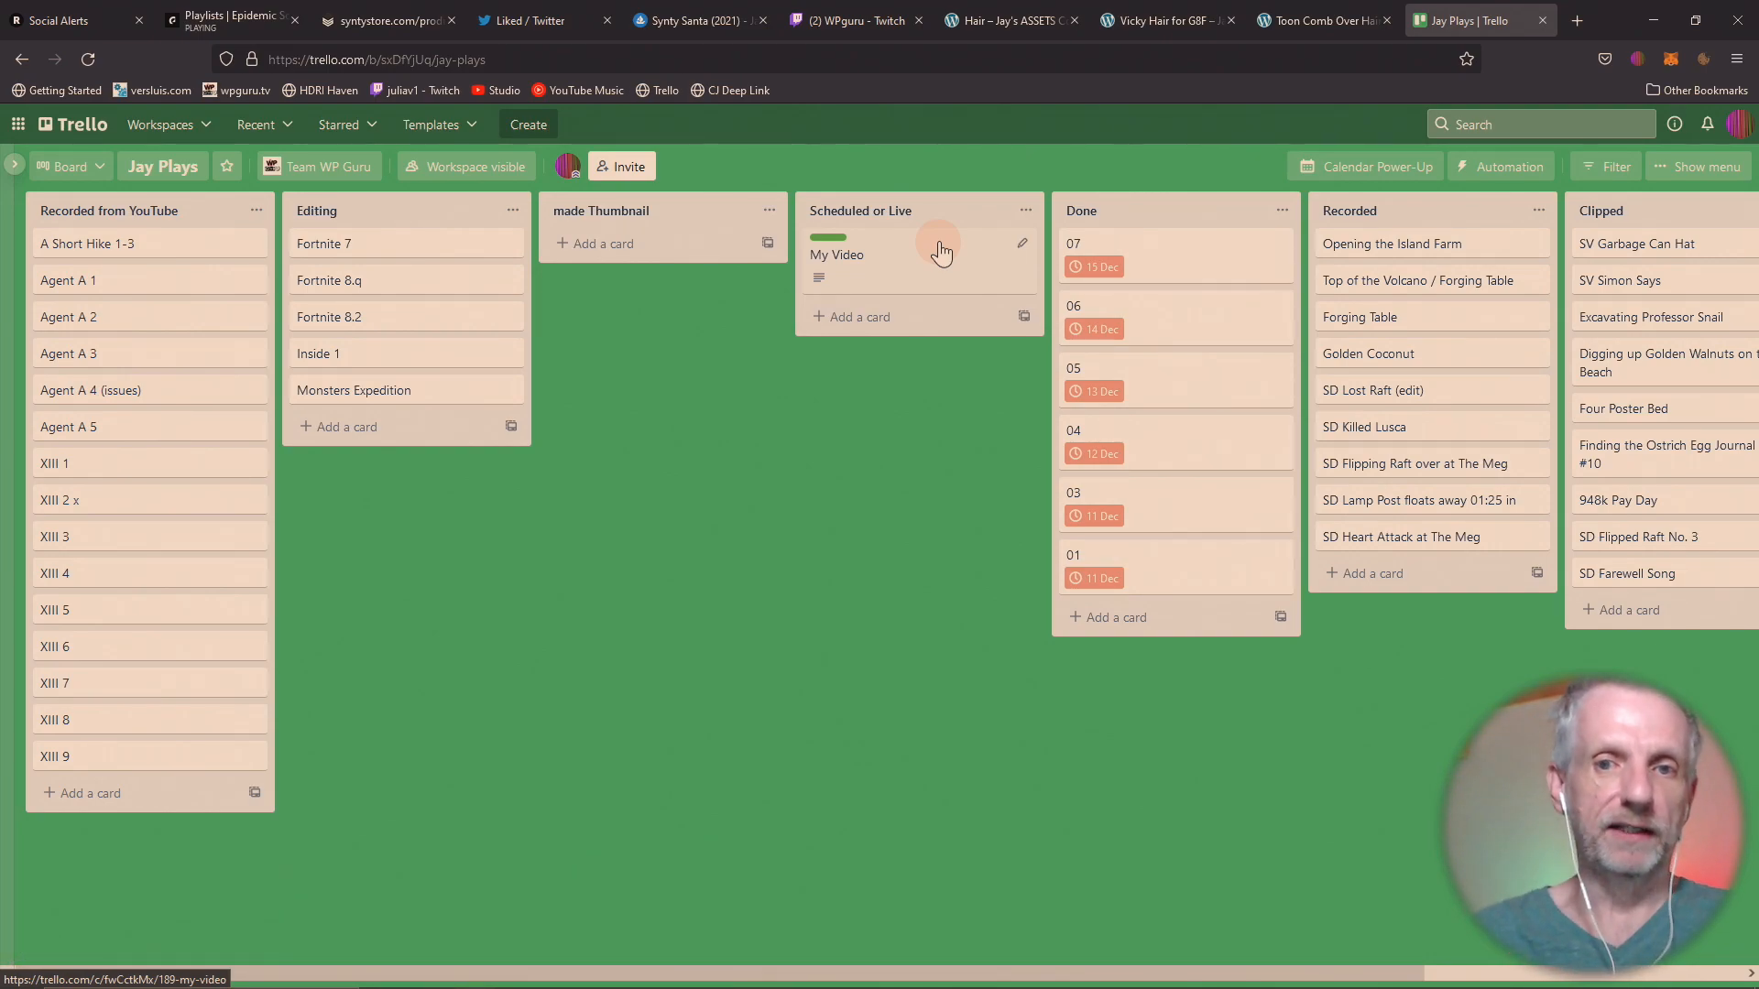
# View the My Video card's details, close it and move the card to the head of the Done list.
pyautogui.click(986, 256)
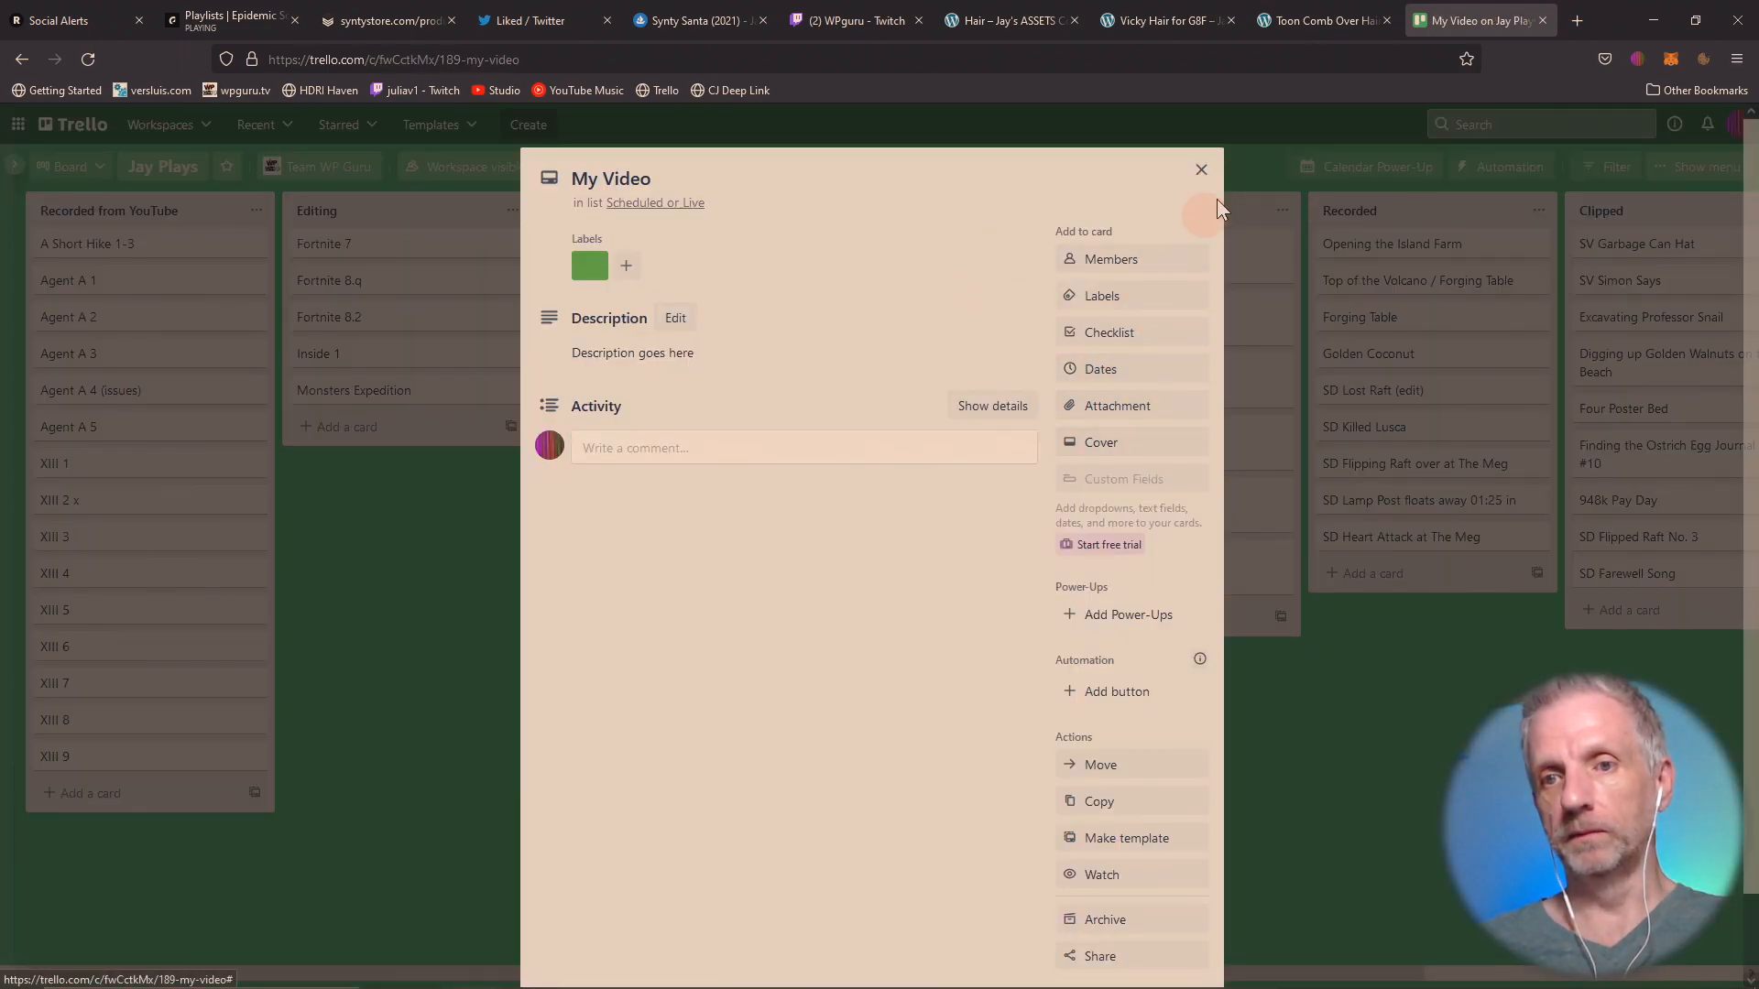
pyautogui.click(1200, 171)
pyautogui.moveTo(894, 264); pyautogui.dragTo(1146, 251)
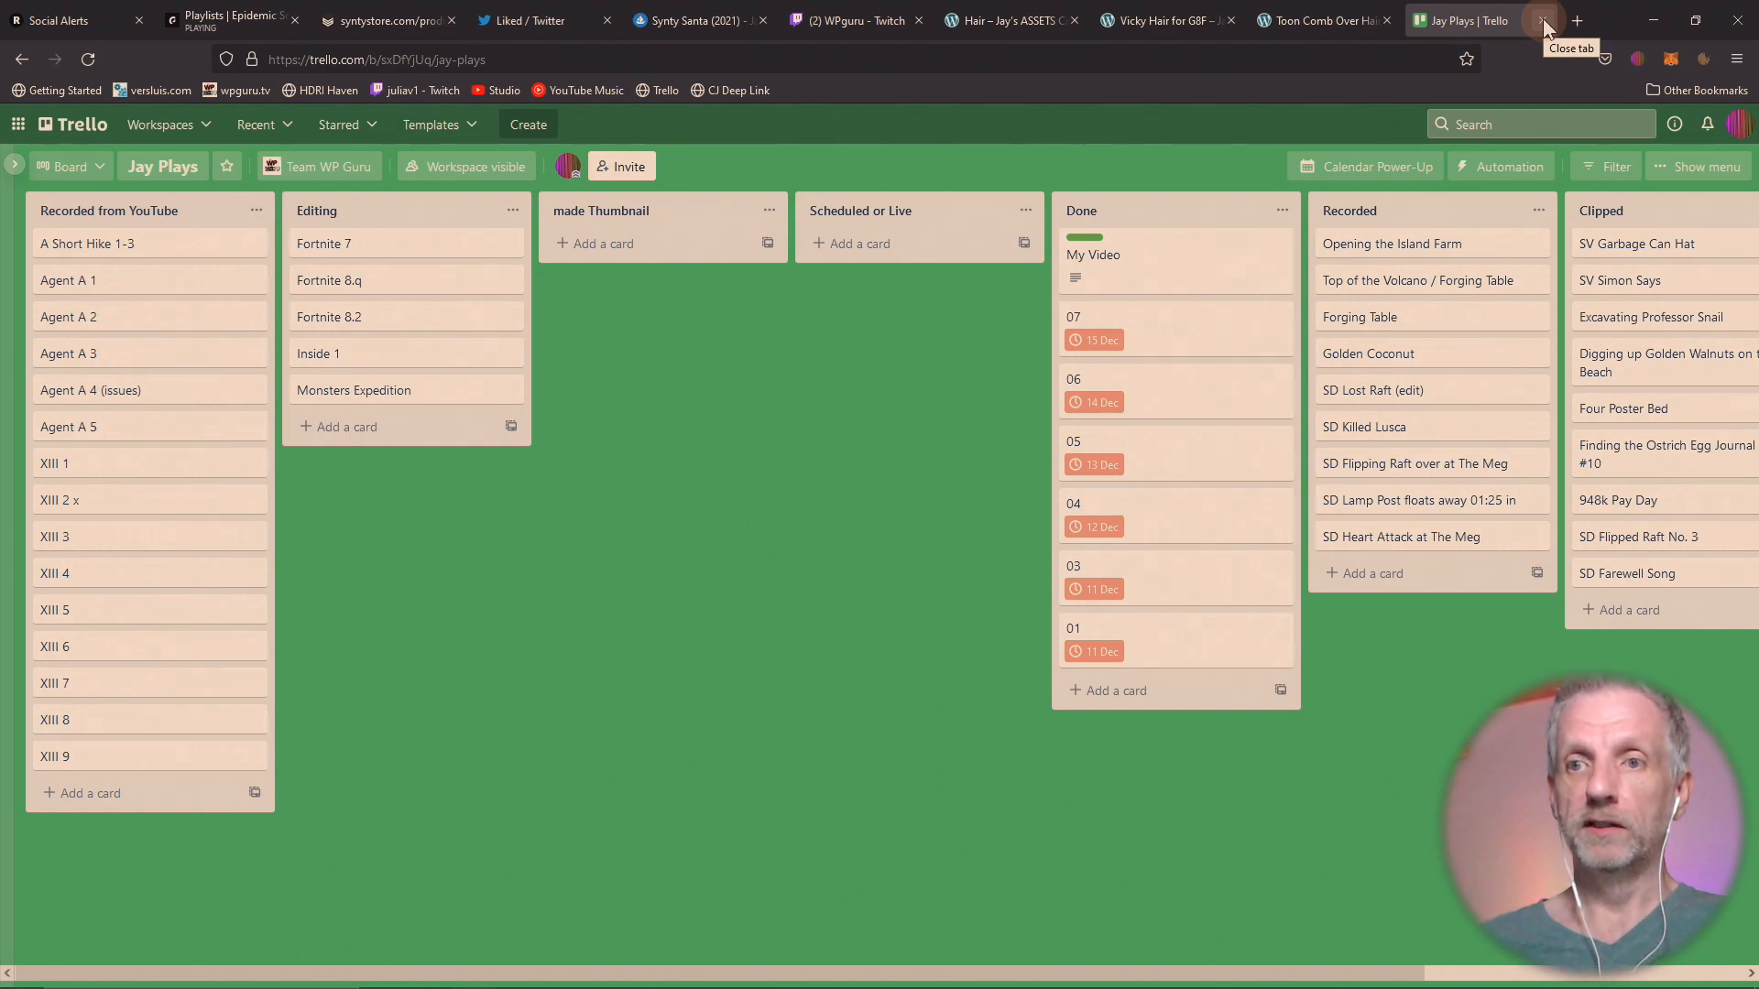
# Switch to DAZ Studio and create a sub-folder named "Shops Materials" under DAZ Synty Scenes in the Content Library.
pyautogui.click(1651, 18)
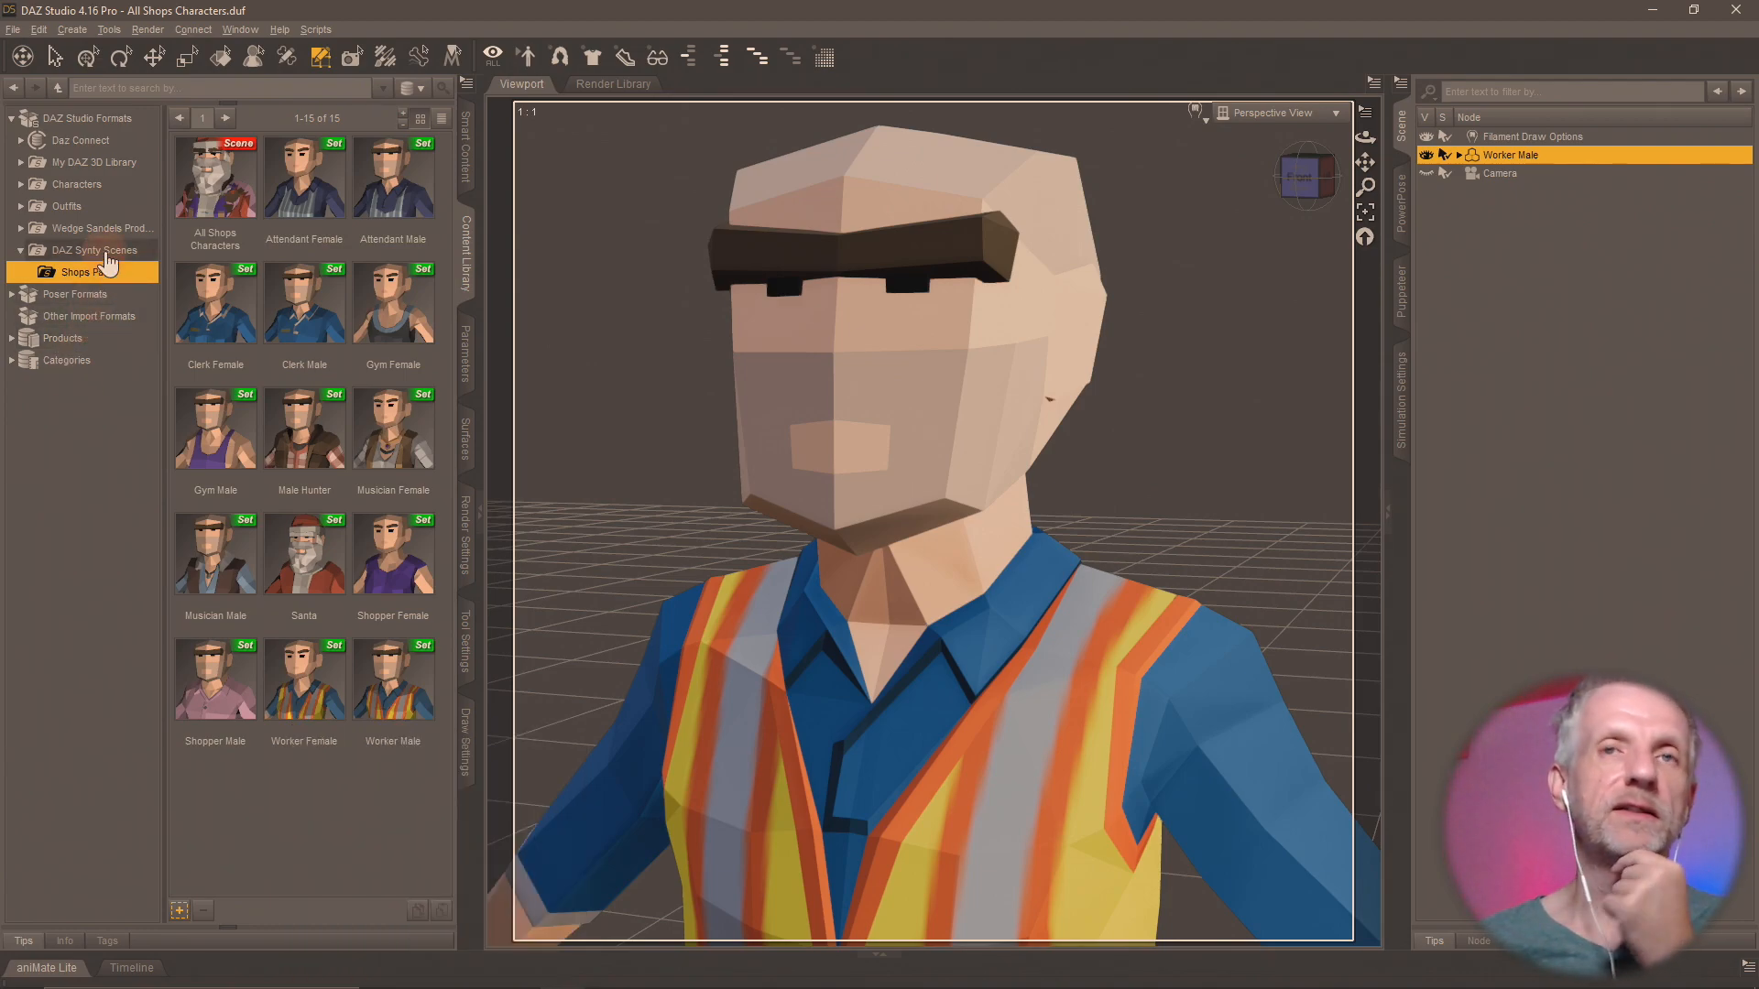
pyautogui.click(106, 253)
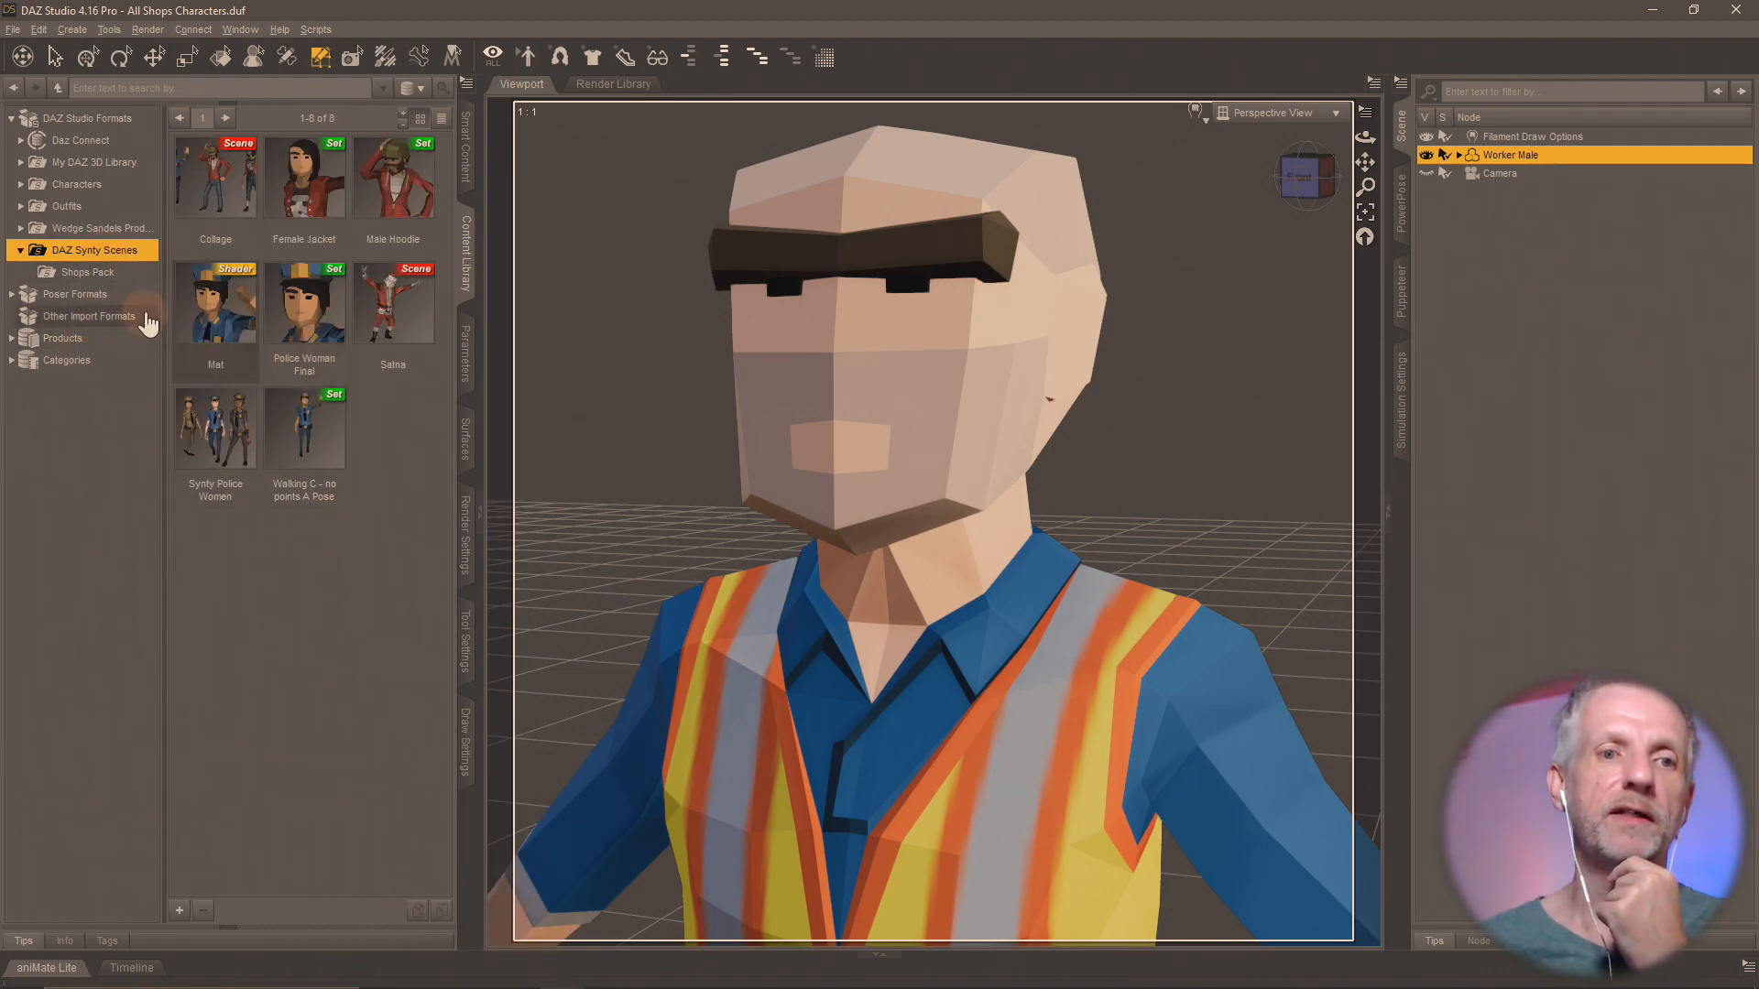
pyautogui.click(111, 273)
pyautogui.click(116, 257)
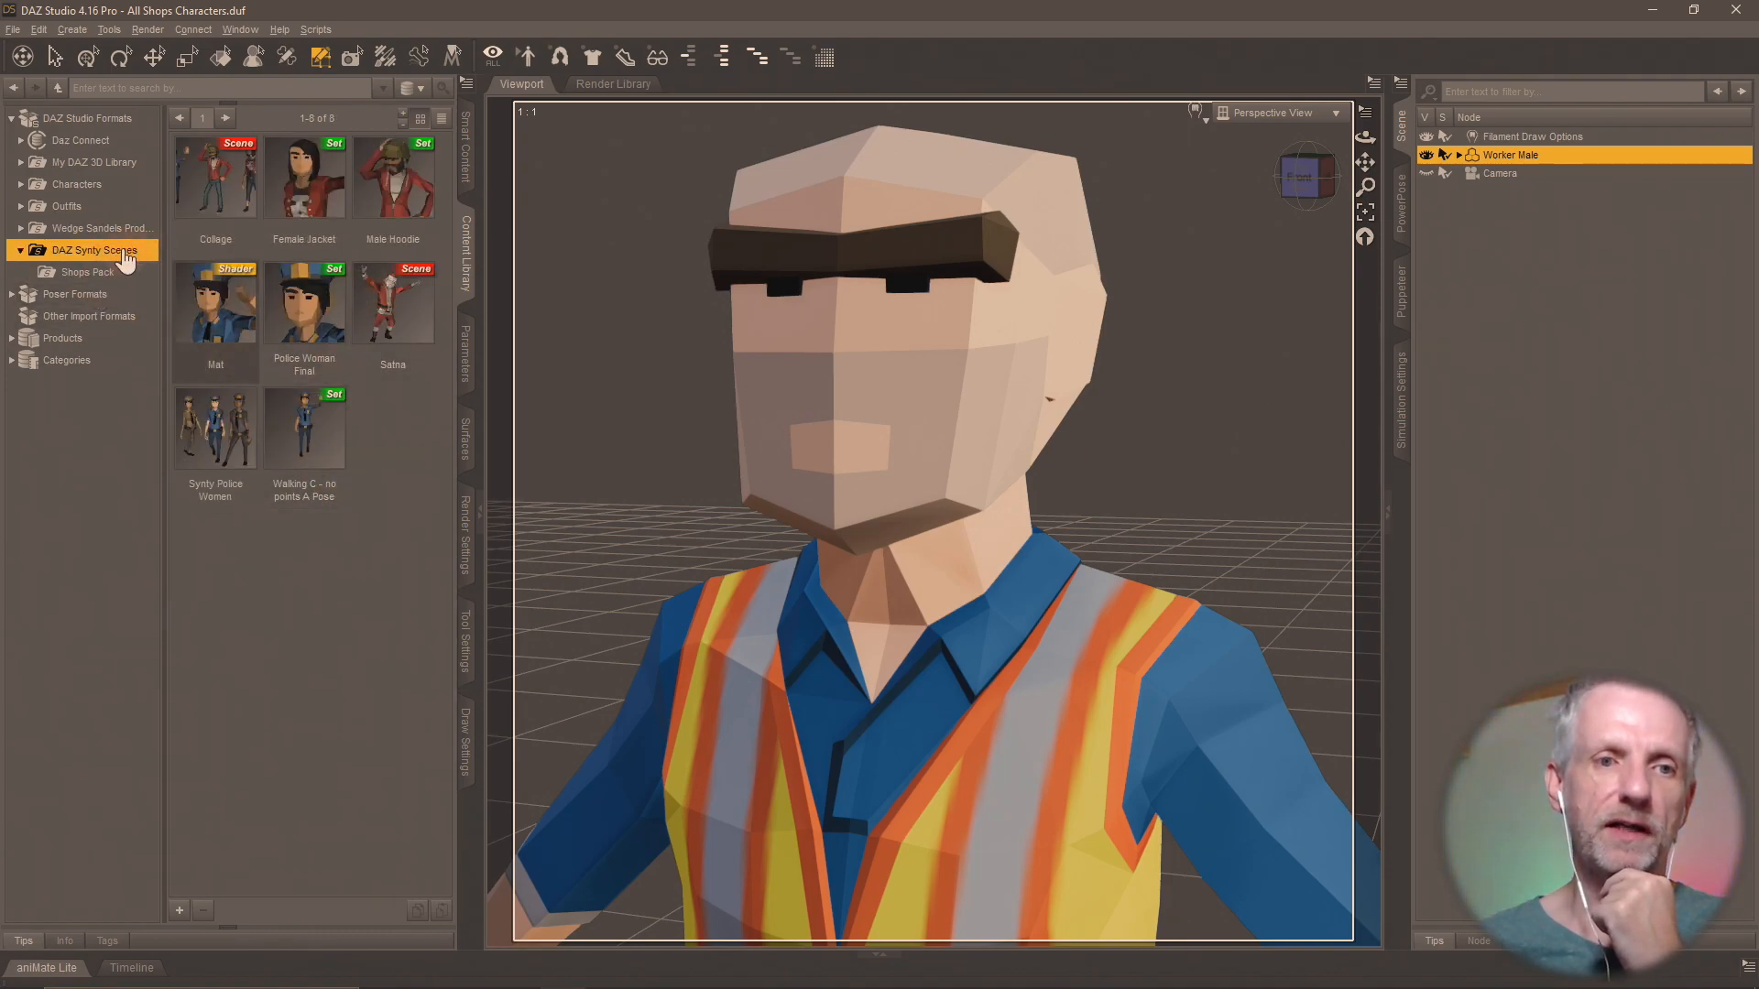
pyautogui.rightClick(121, 253)
pyautogui.click(216, 277)
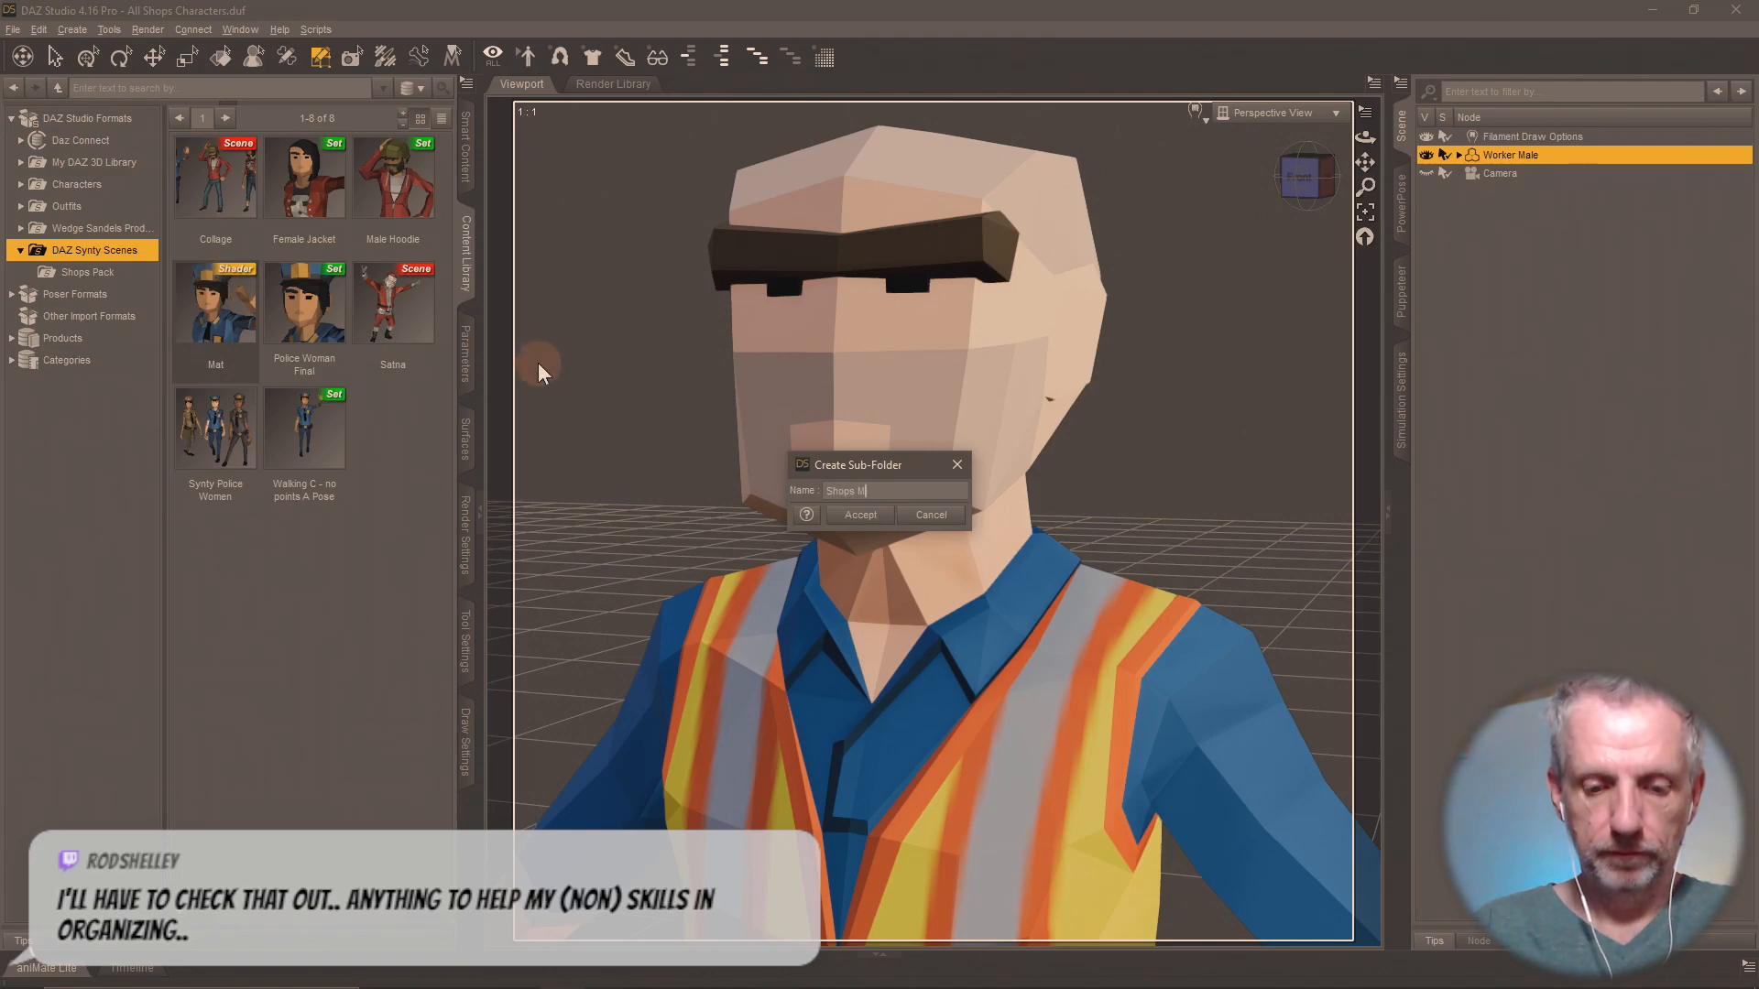
pyautogui.write('Shops Materials')
pyautogui.press('Return')
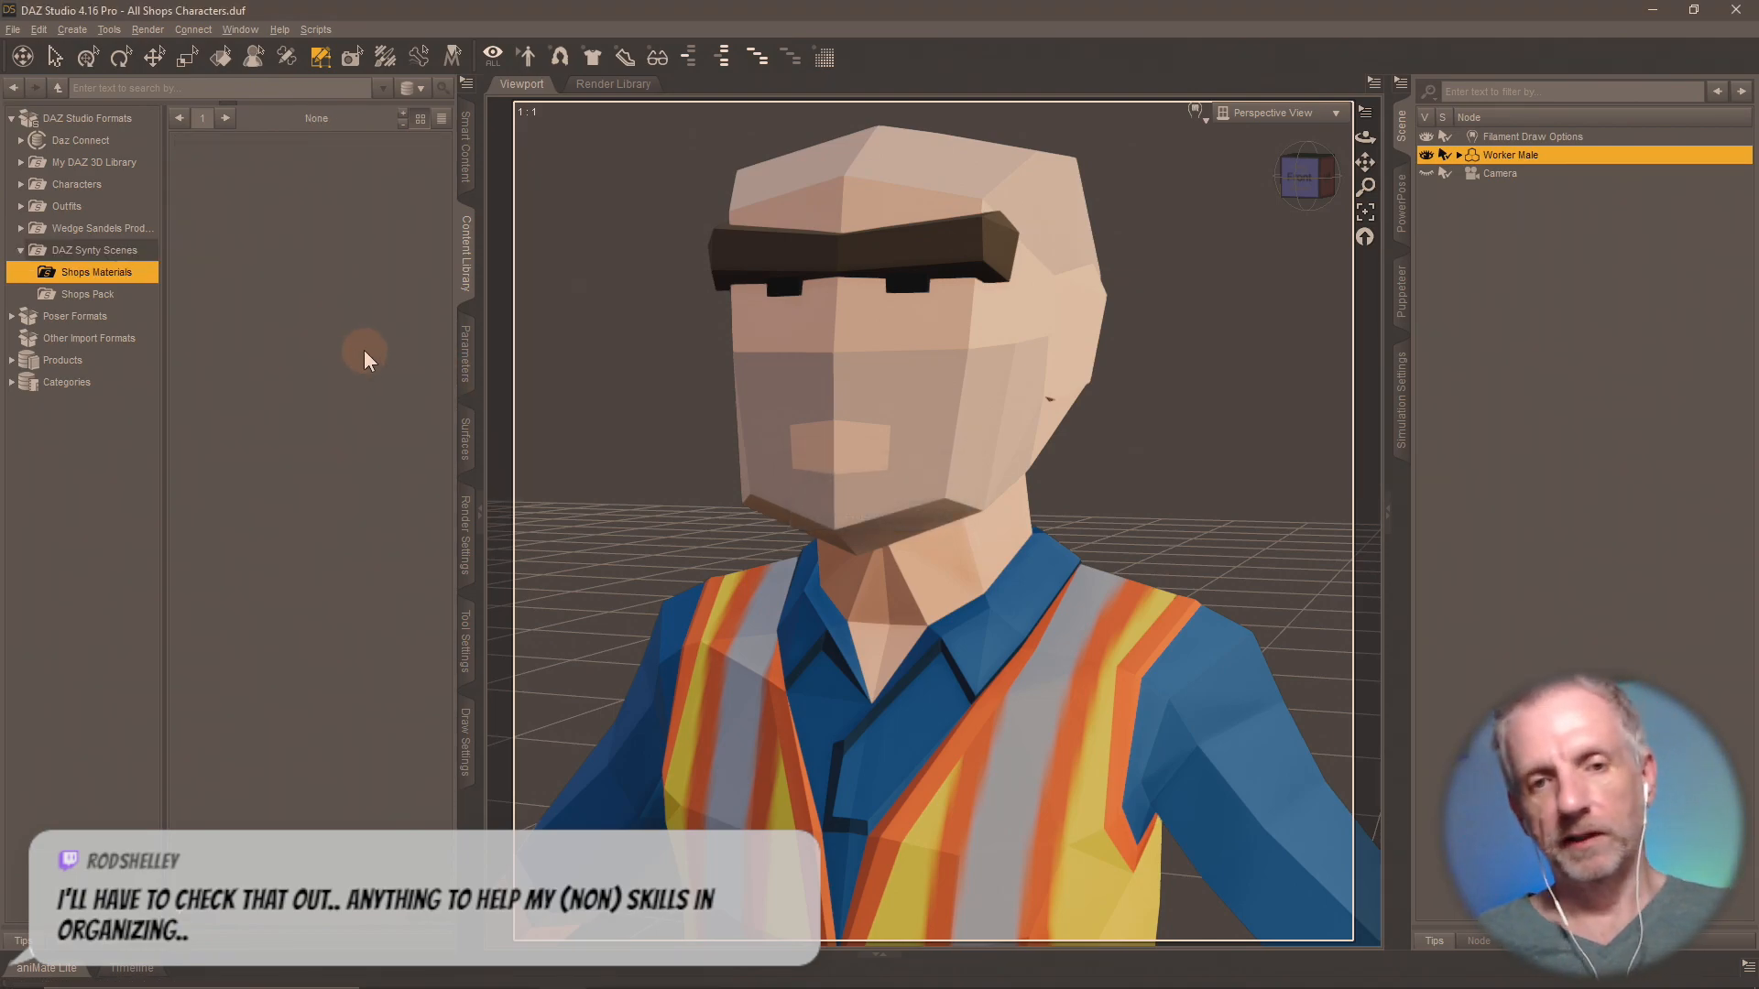
# Switch to File Explorer and open the Synty Test folder on the Desktop.
pyautogui.press('super')
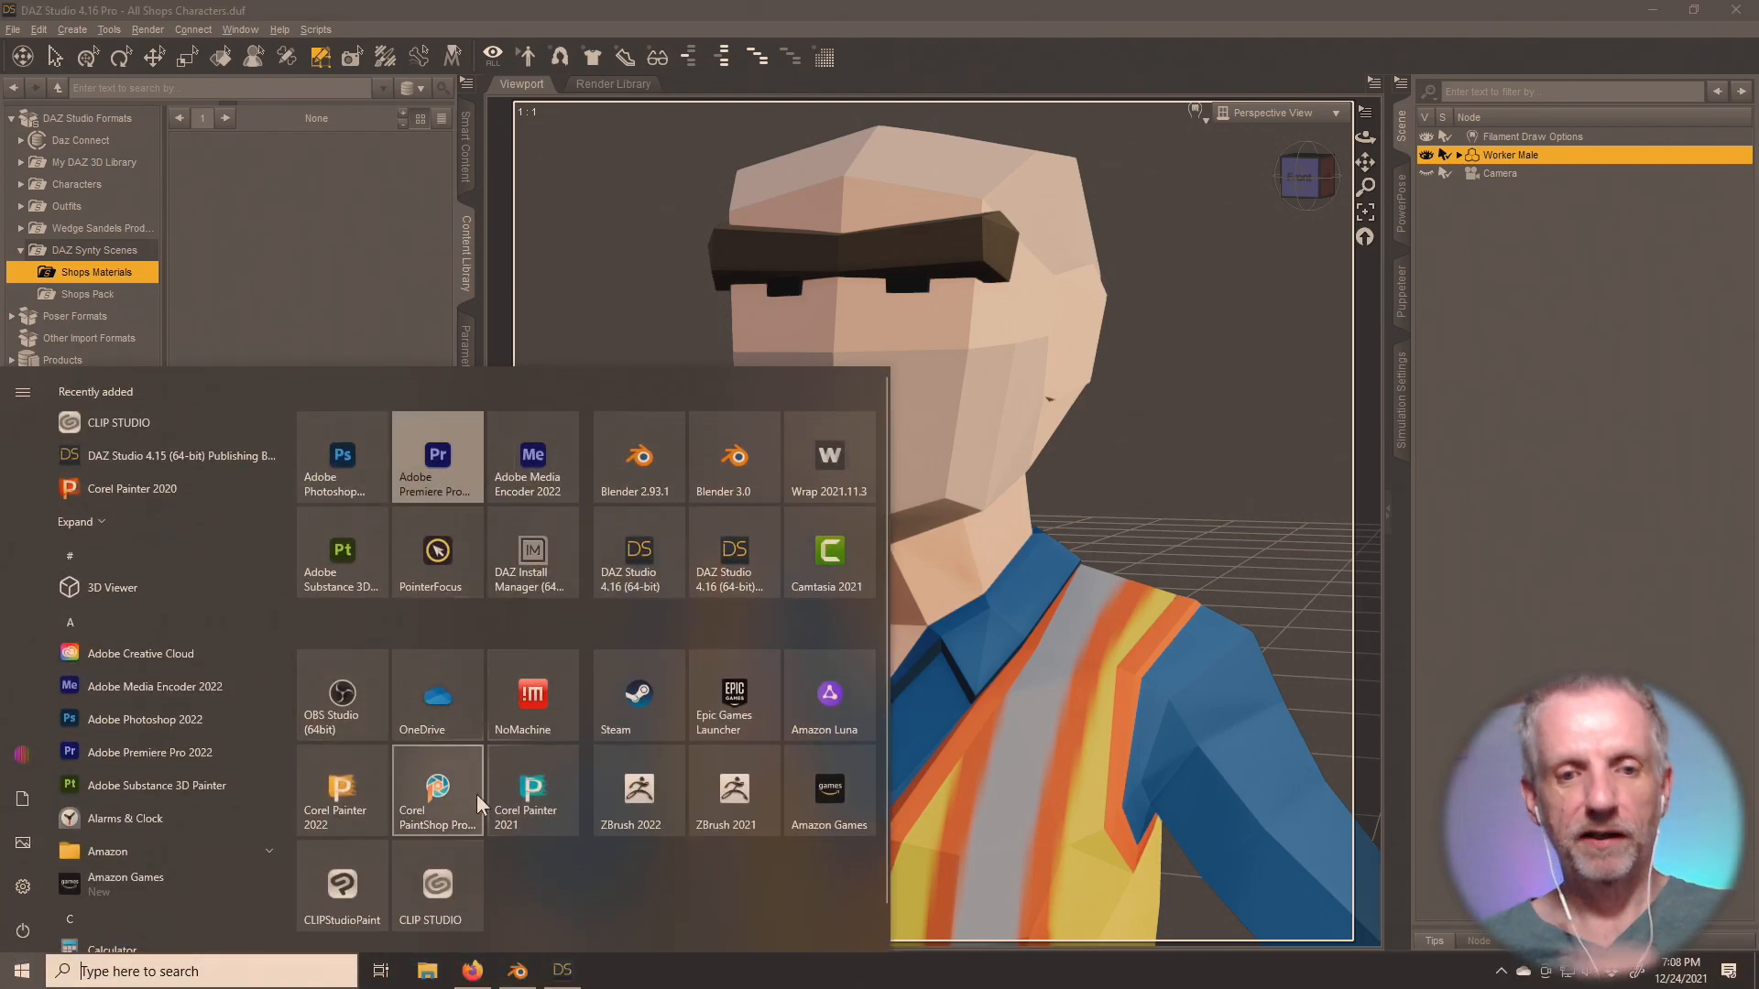
pyautogui.click(429, 972)
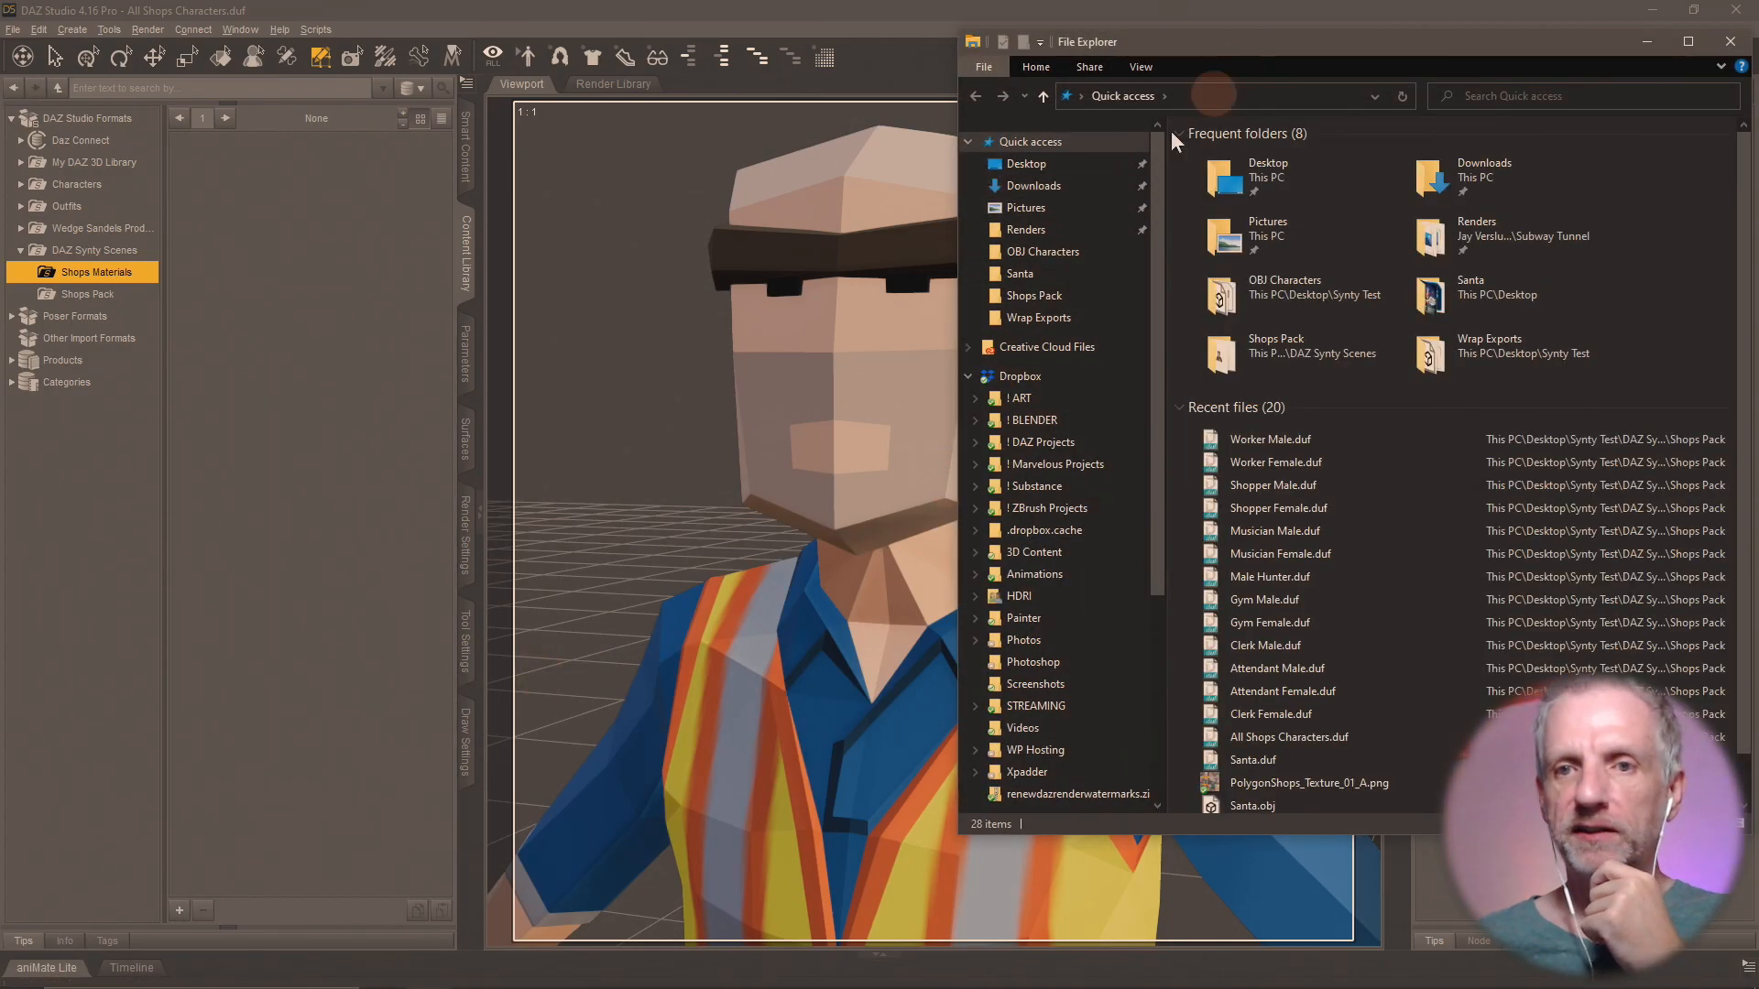
pyautogui.click(1066, 185)
pyautogui.click(1073, 163)
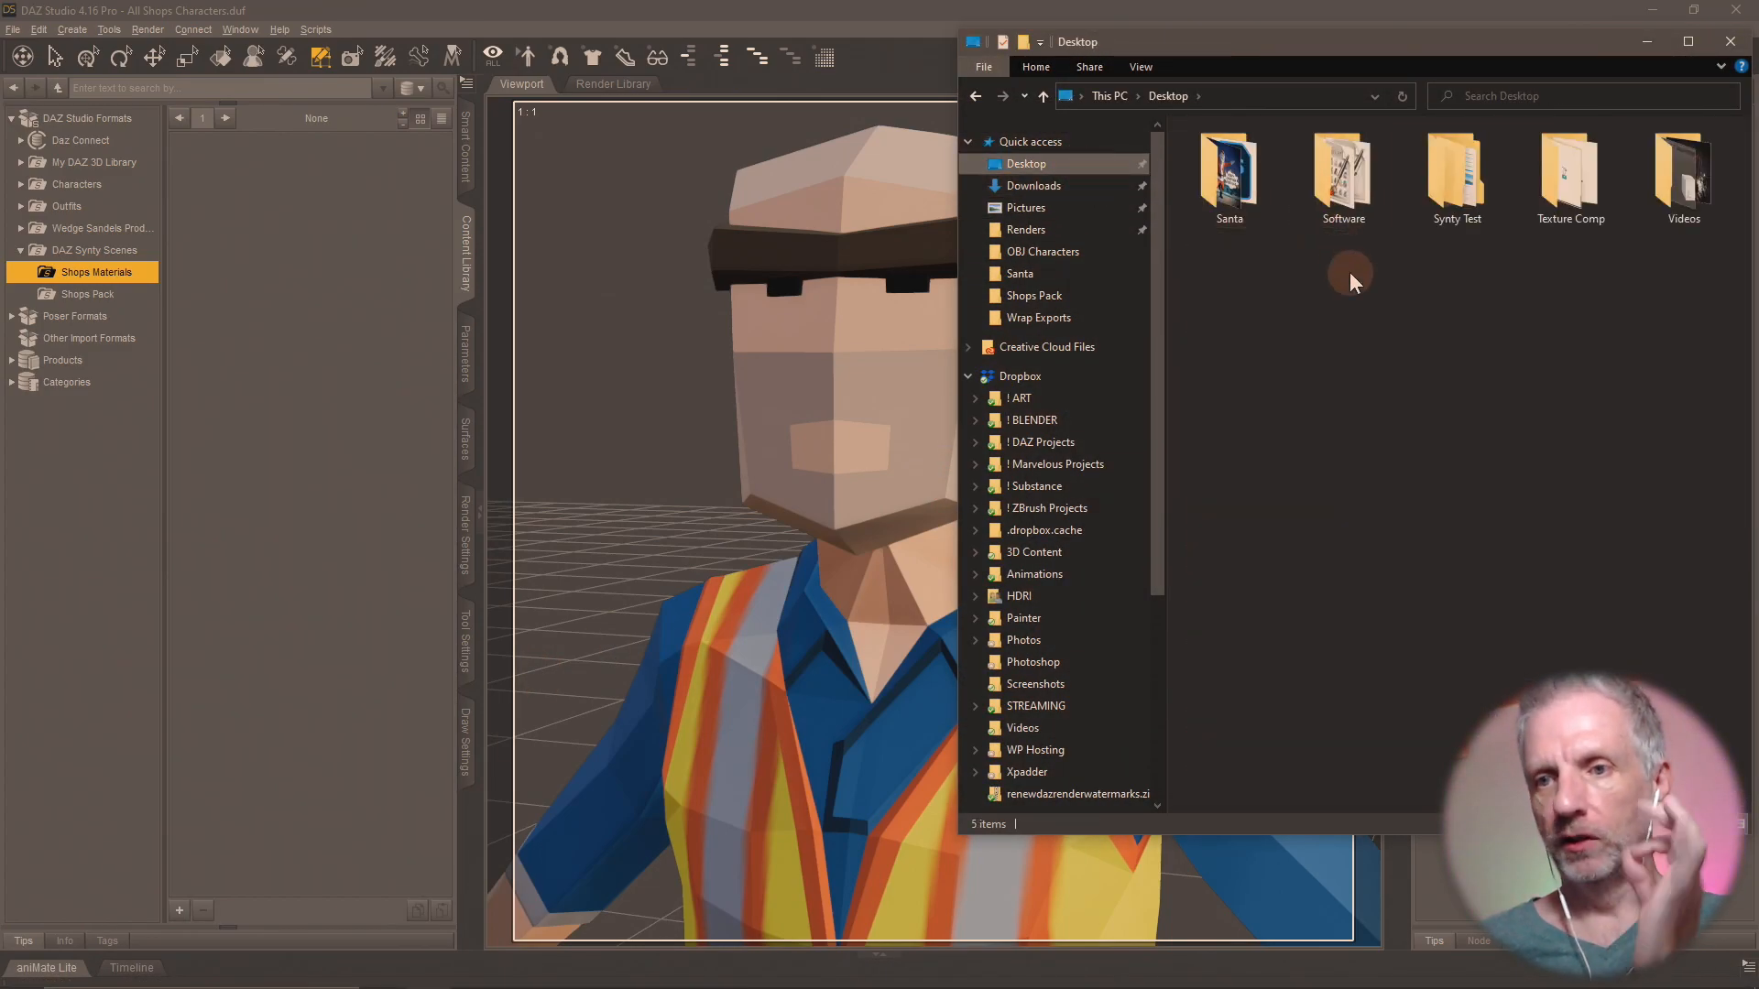
pyautogui.doubleClick(1448, 187)
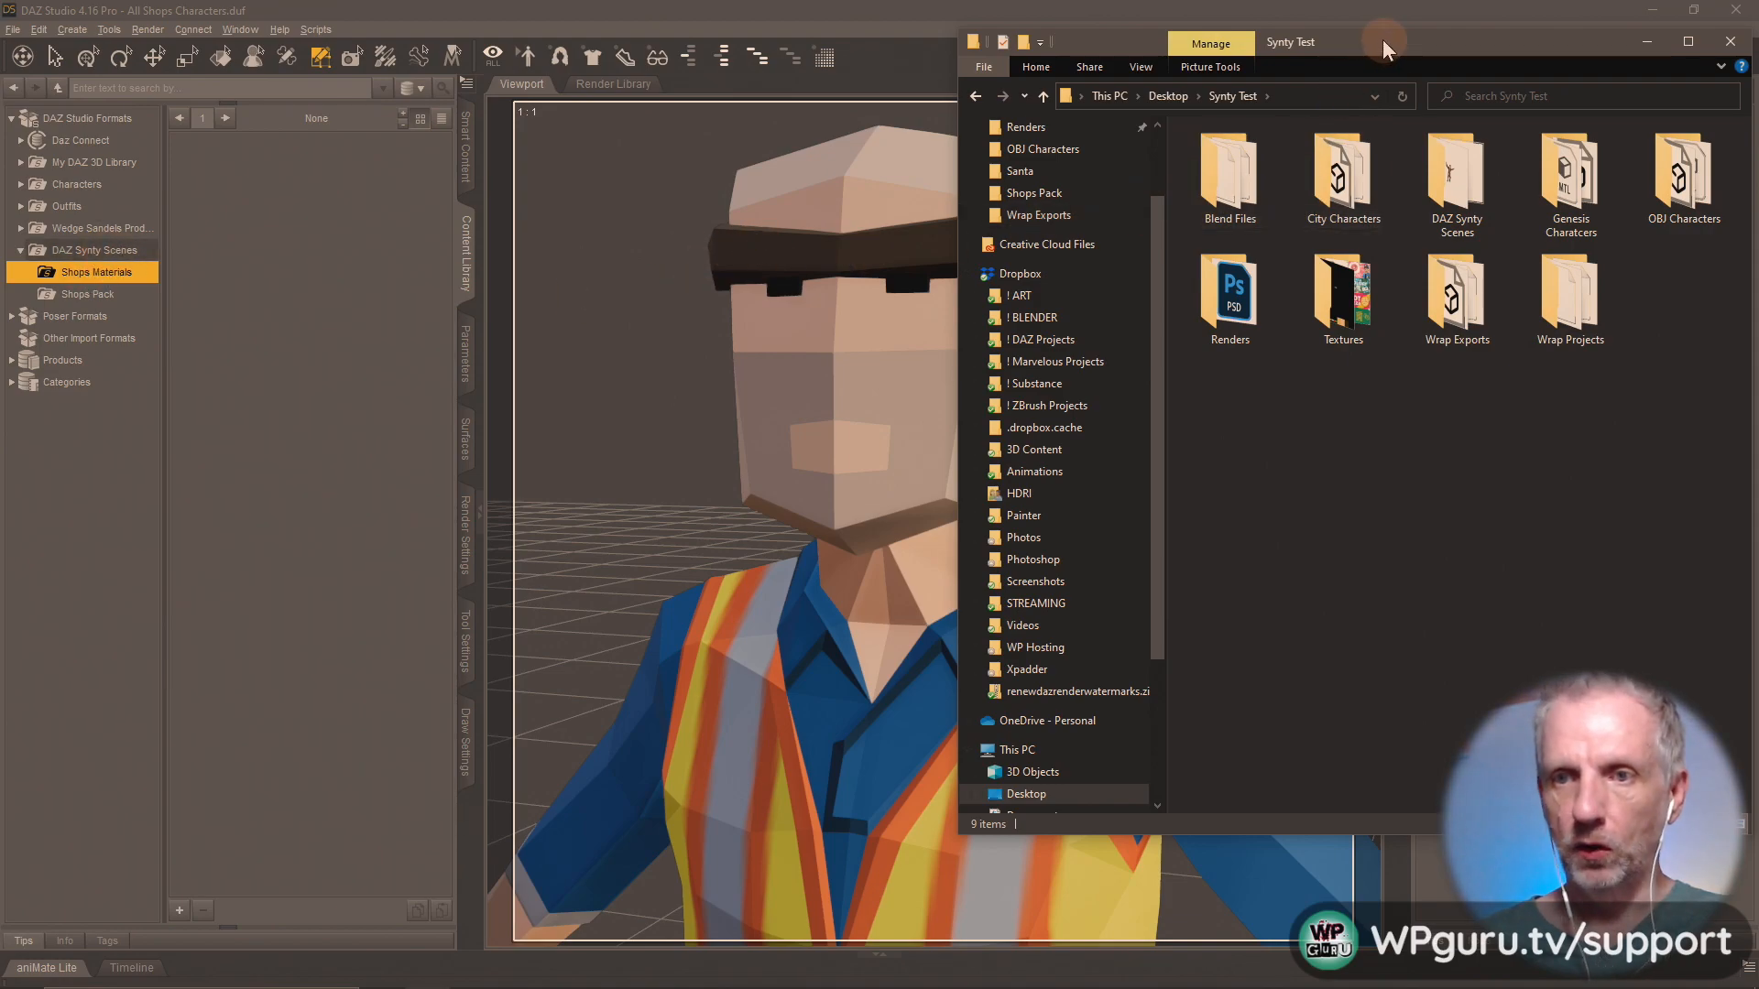
# Open Synty Test in a second File Explorer window and arrange both windows side by side.
pyautogui.moveTo(527, 986)
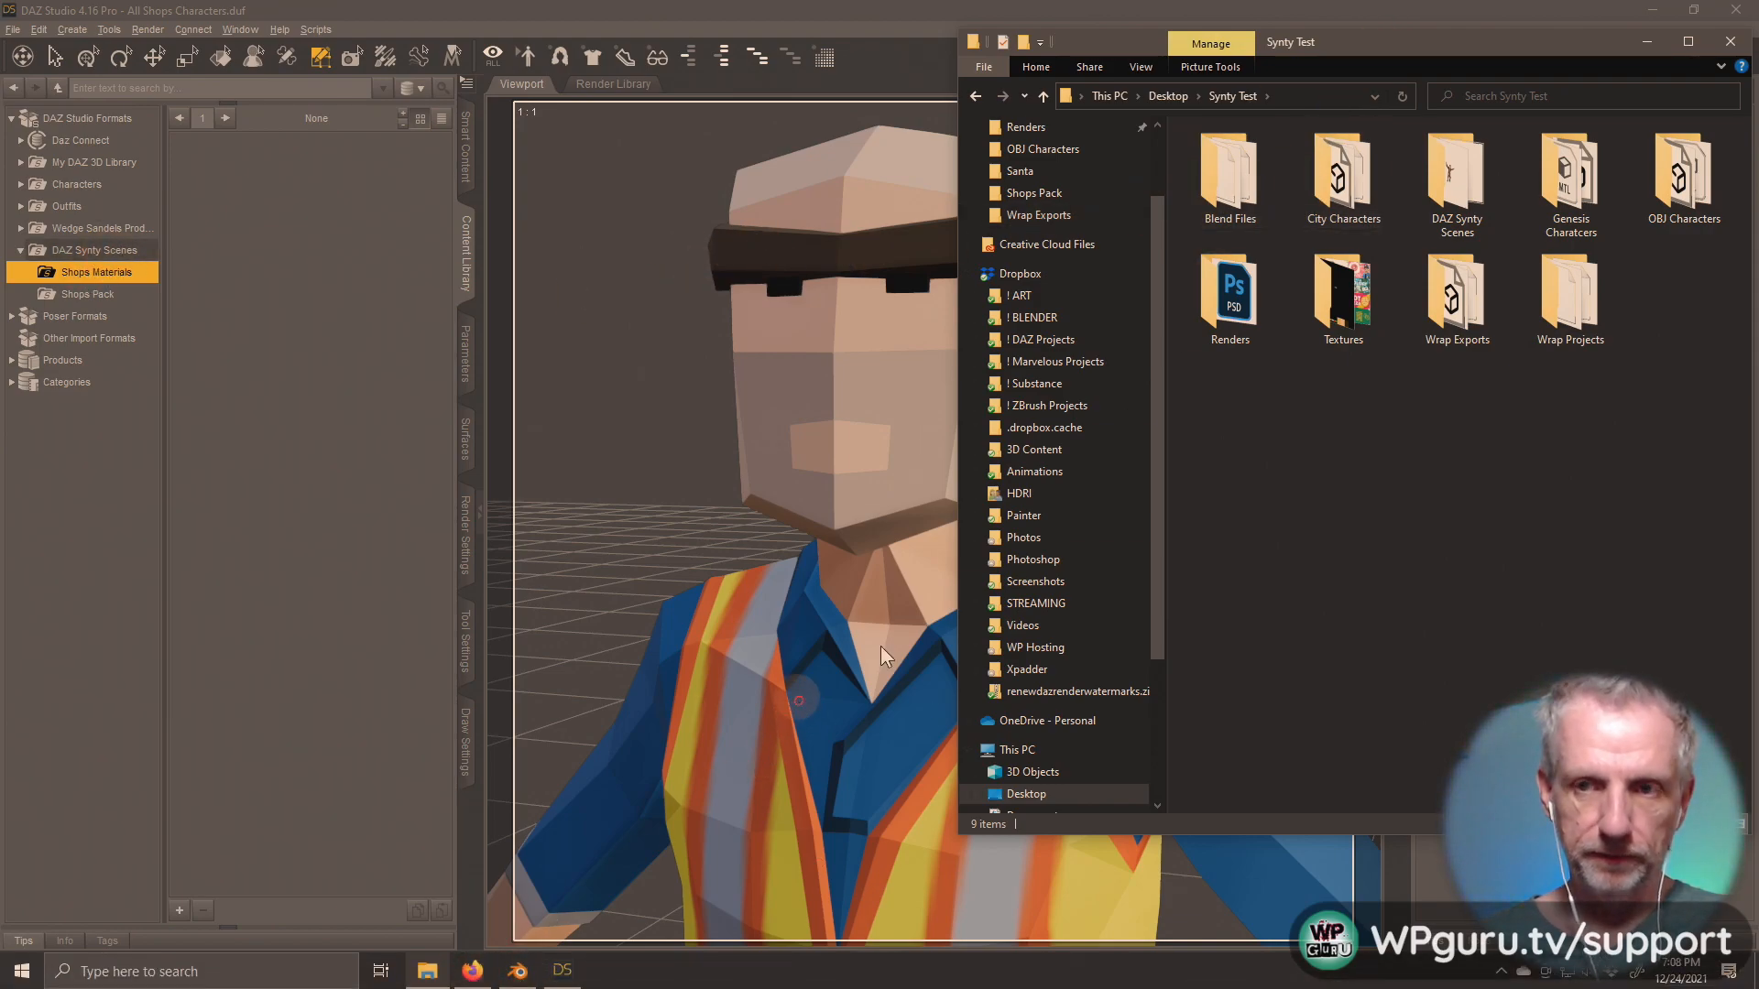
pyautogui.click(427, 971)
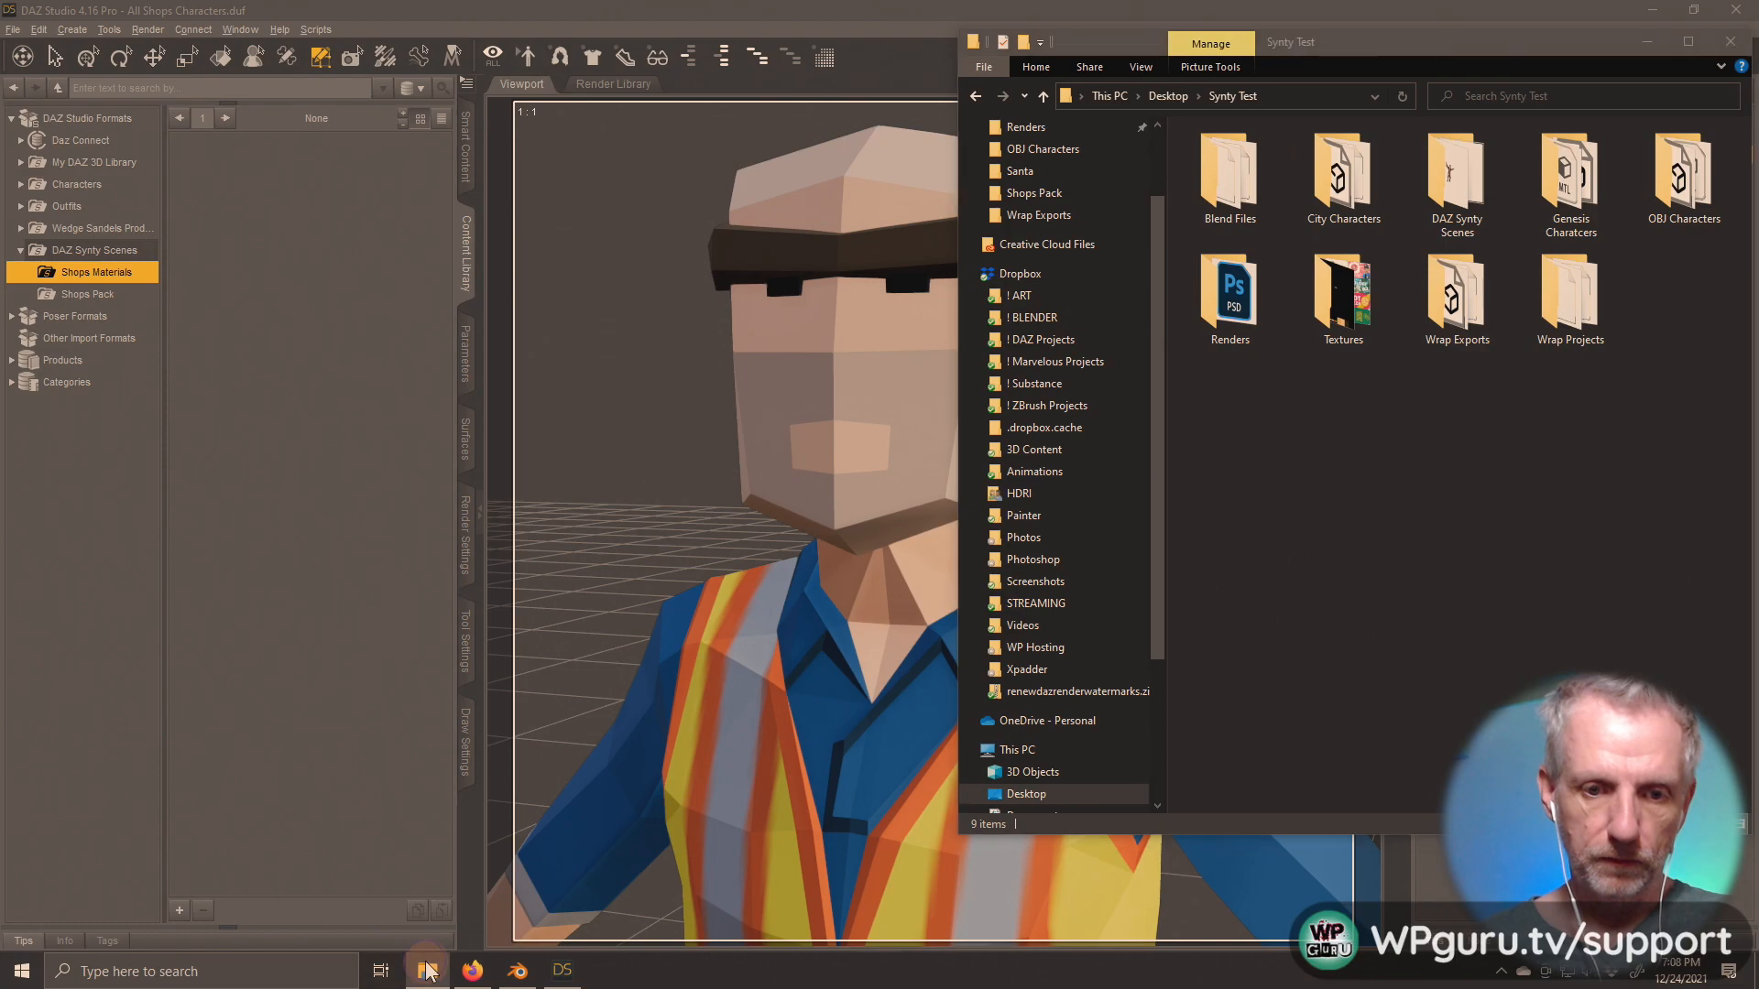
pyautogui.rightClick(427, 971)
pyautogui.click(443, 895)
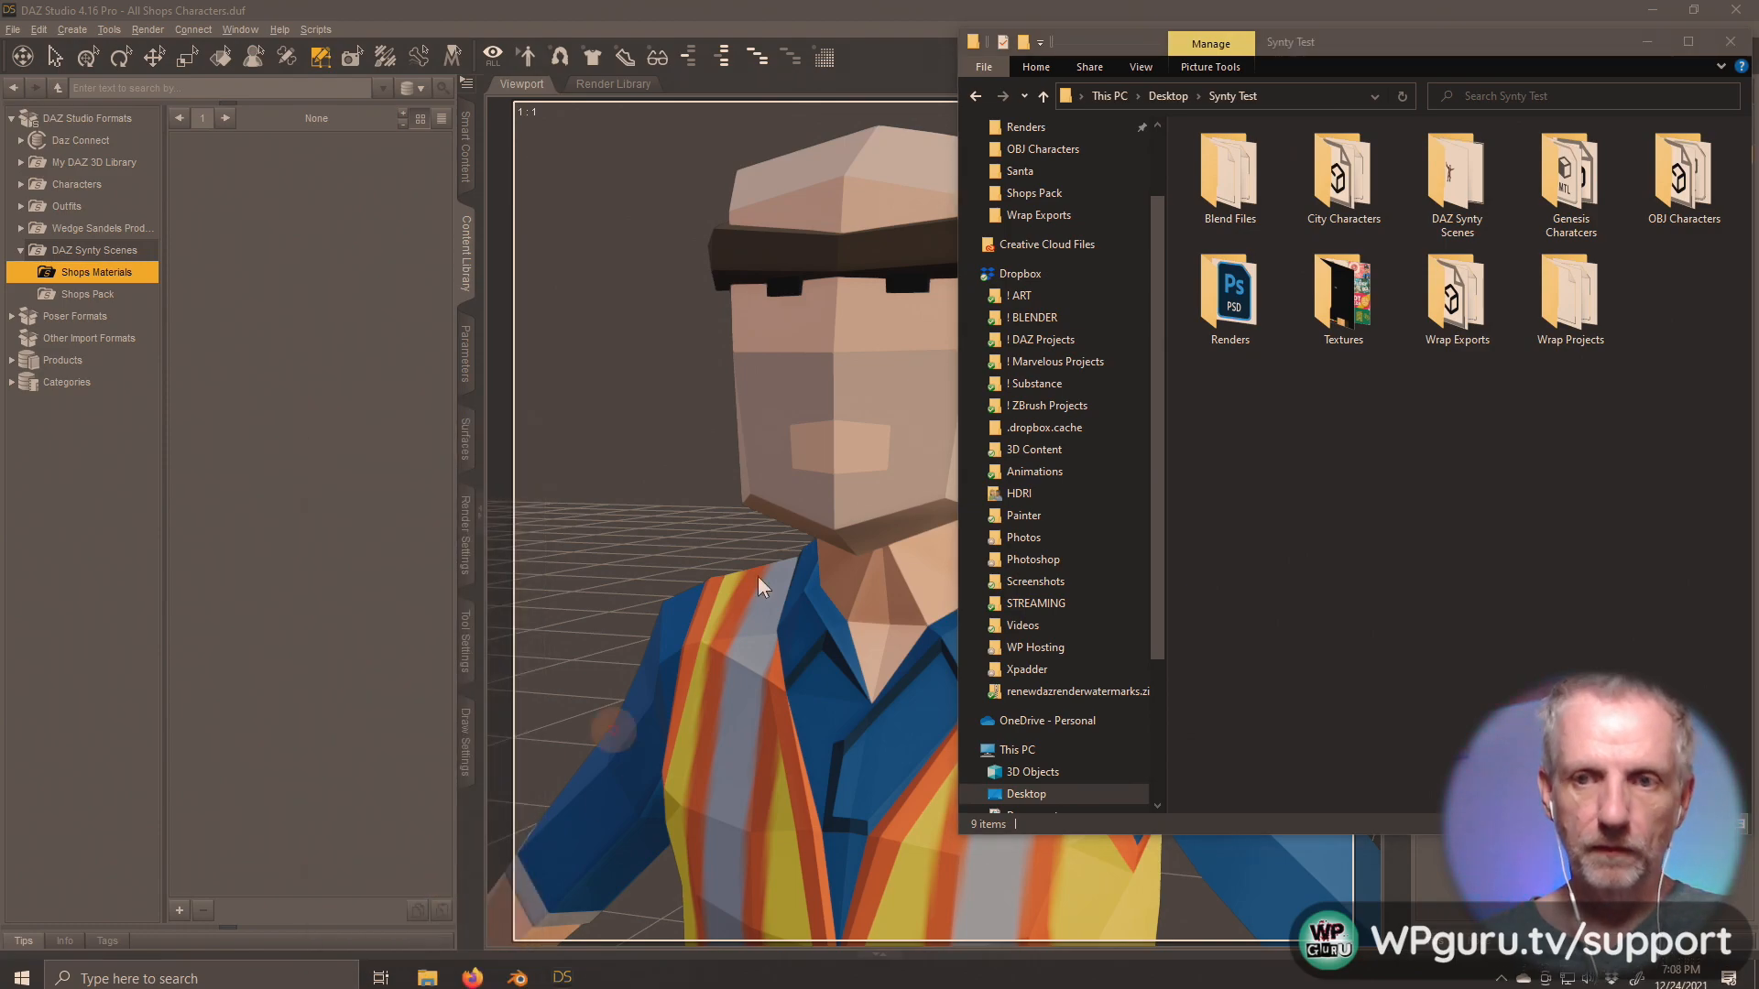
pyautogui.moveTo(608, 11); pyautogui.dragTo(733, 31)
pyautogui.click(249, 161)
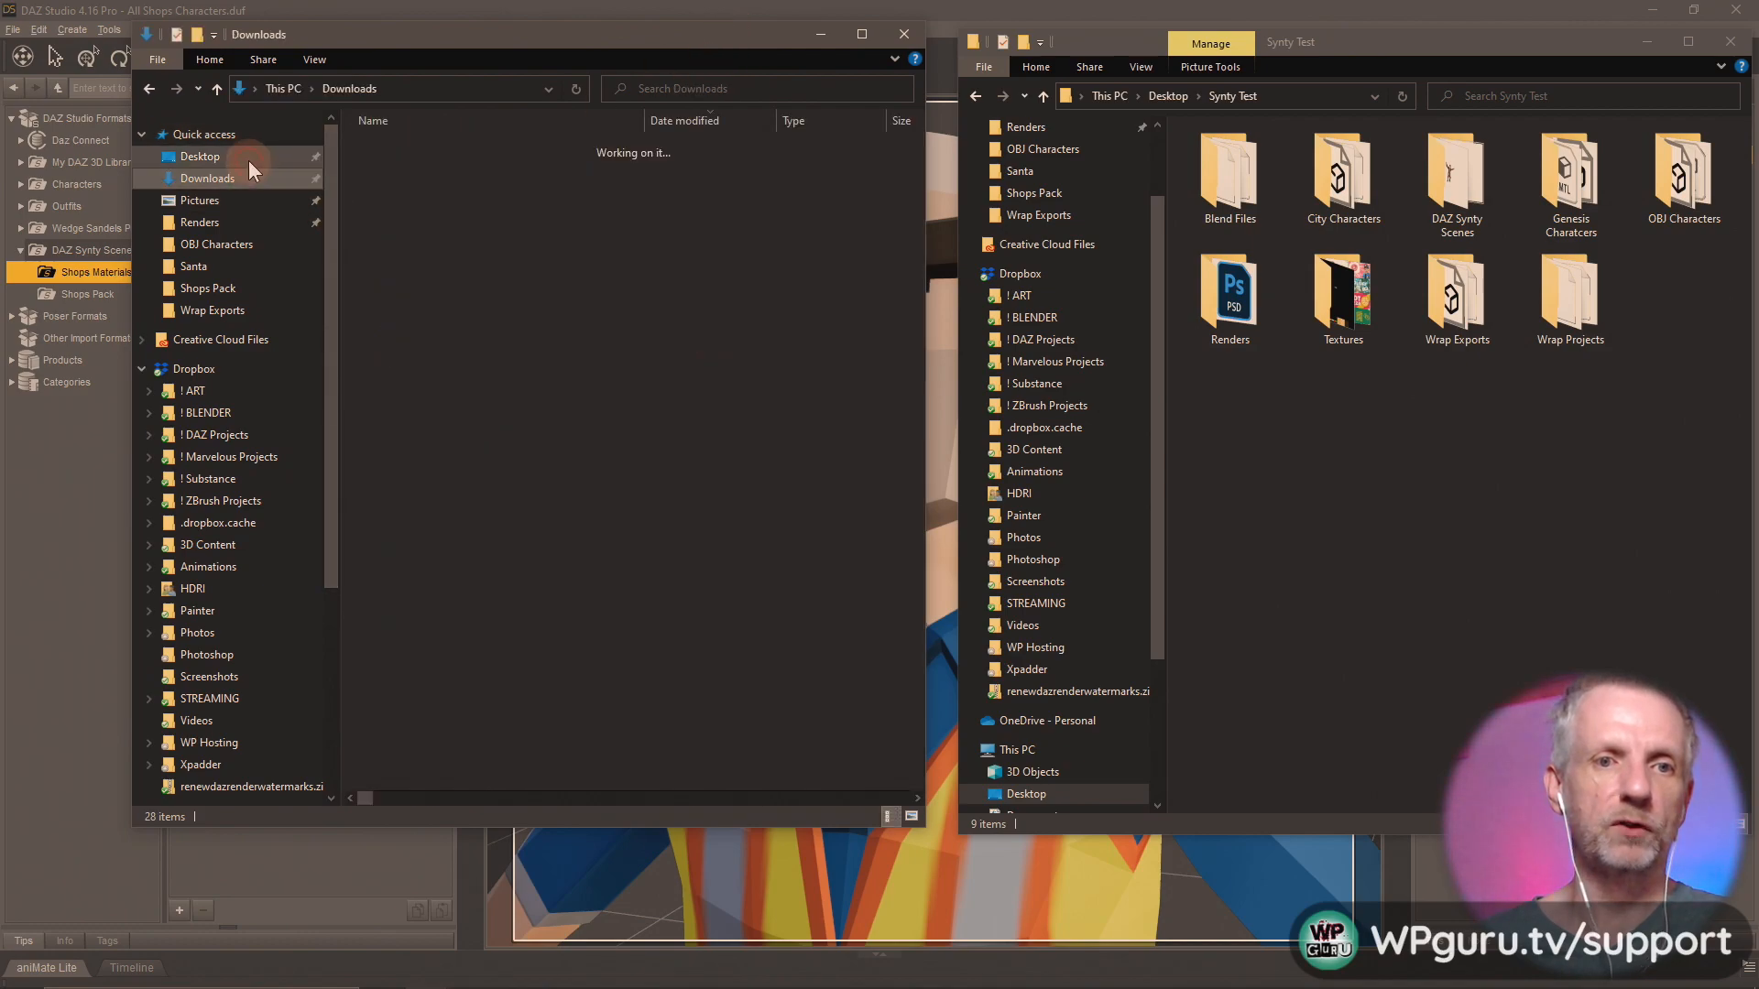
pyautogui.doubleClick(631, 165)
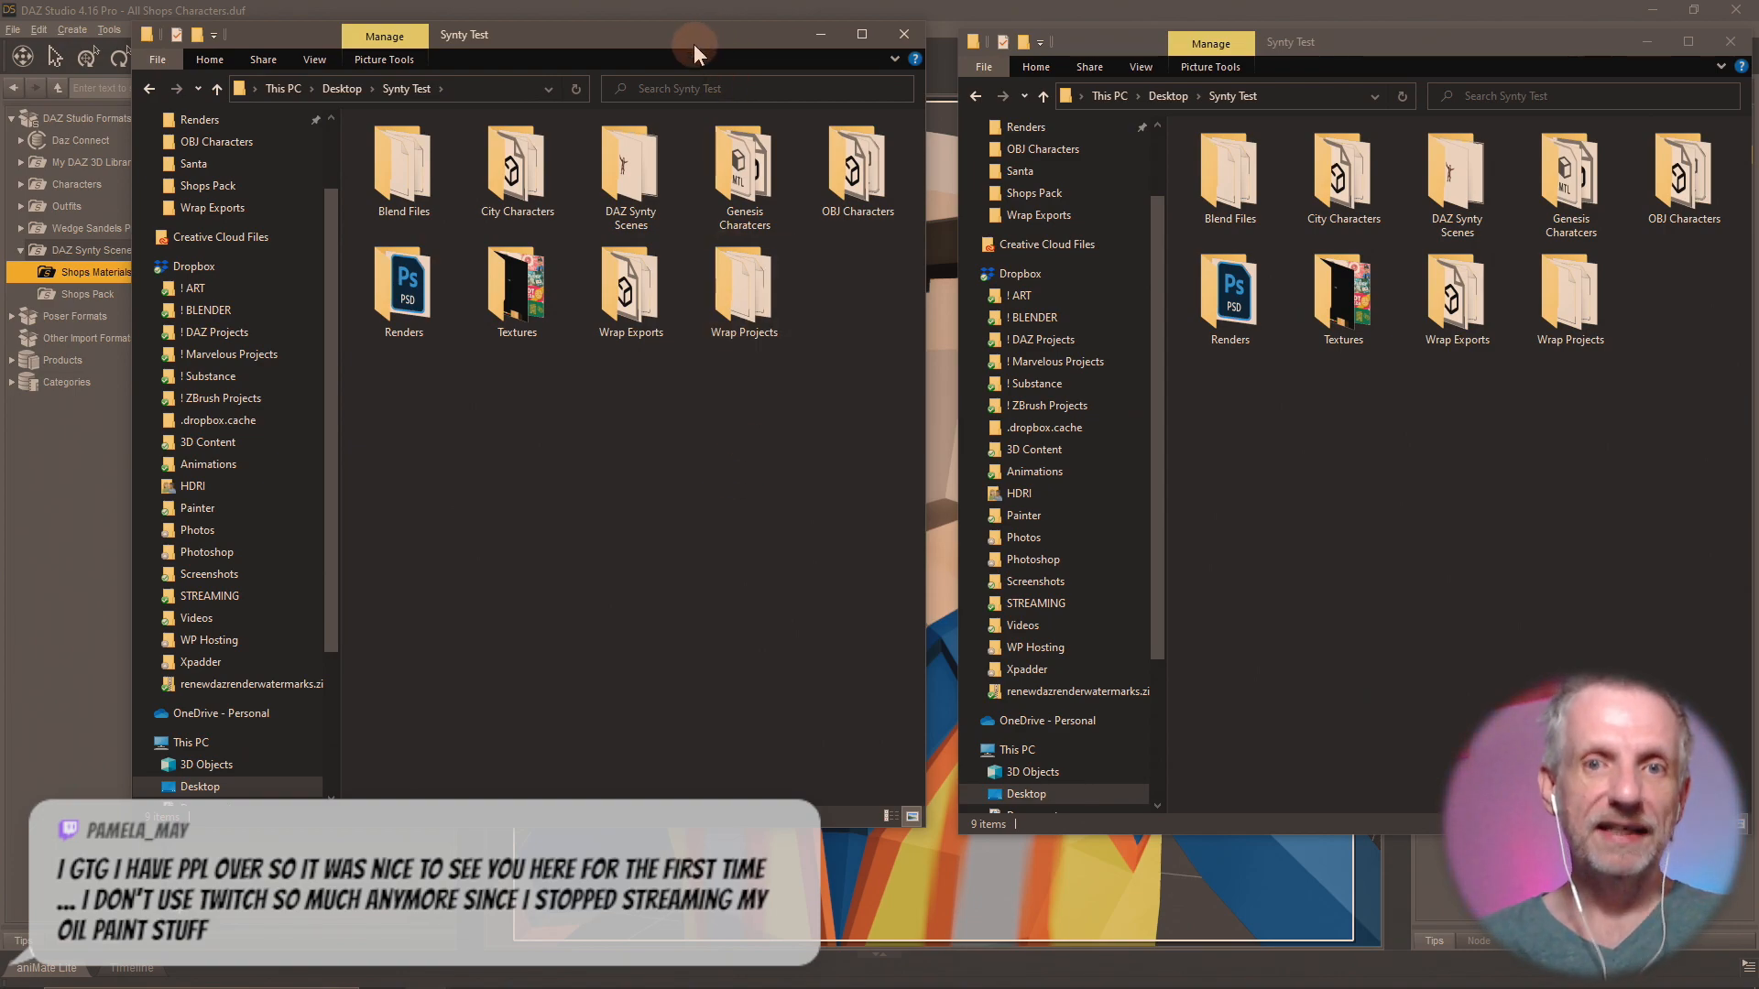
pyautogui.moveTo(701, 35); pyautogui.dragTo(612, 46)
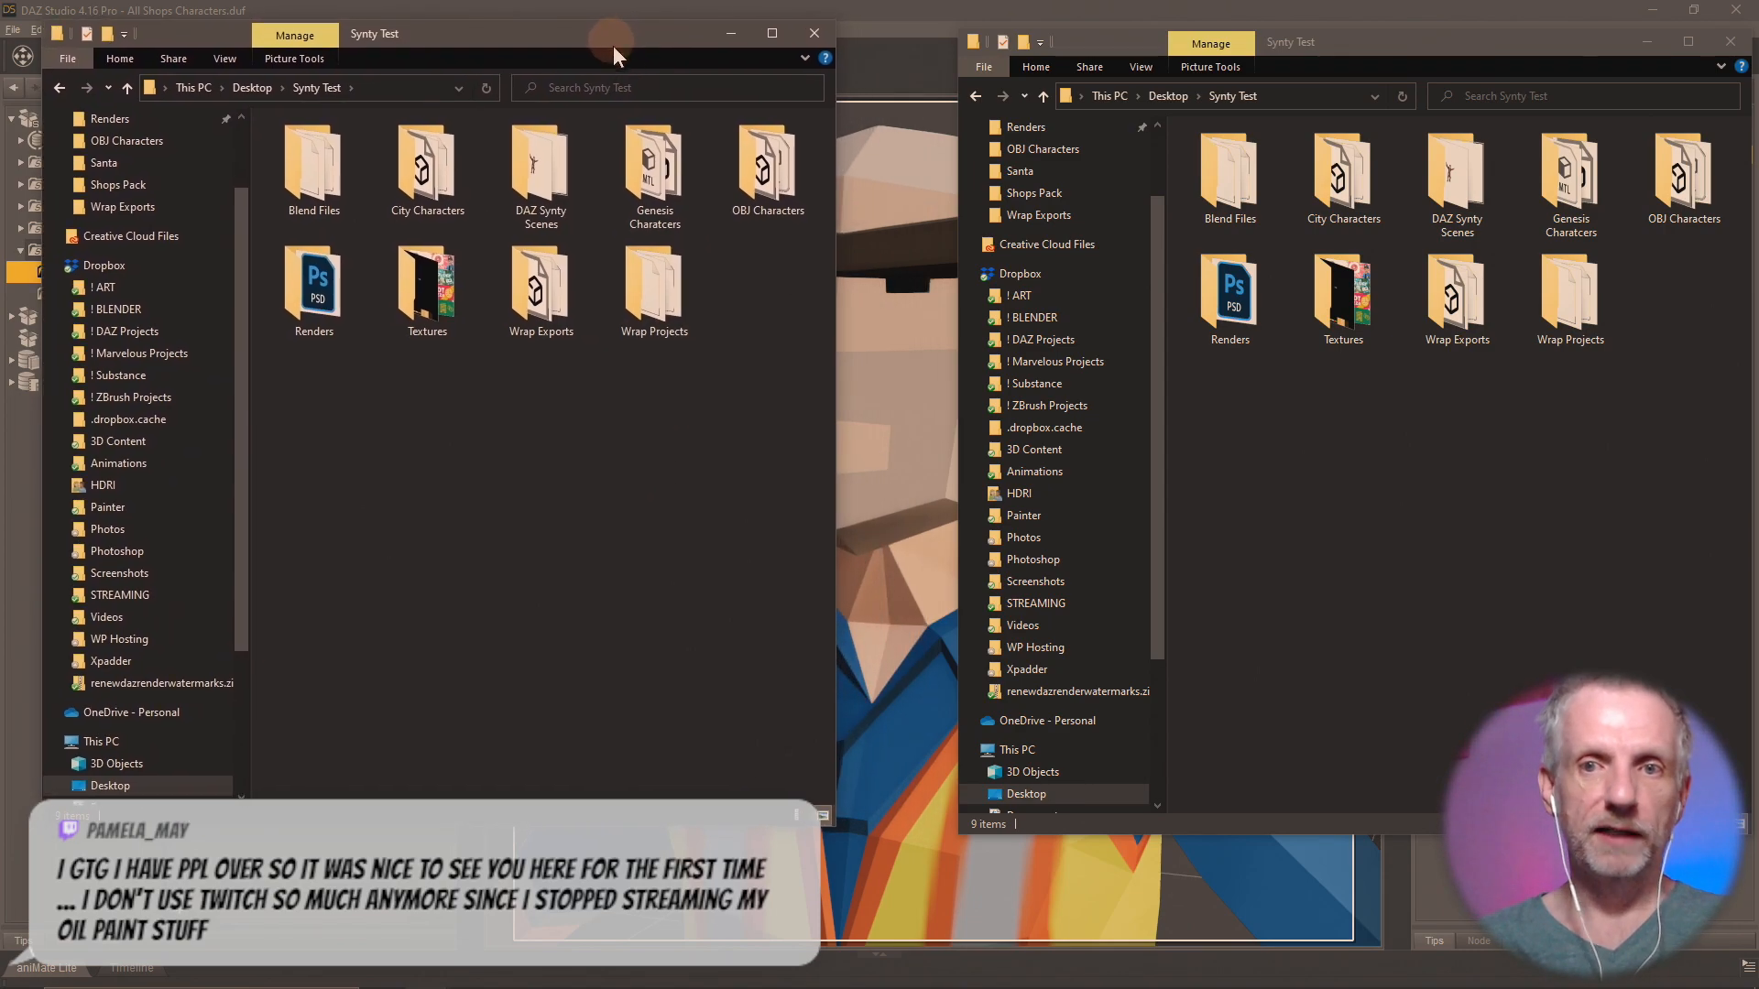
pyautogui.moveTo(1356, 40); pyautogui.dragTo(1265, 35)
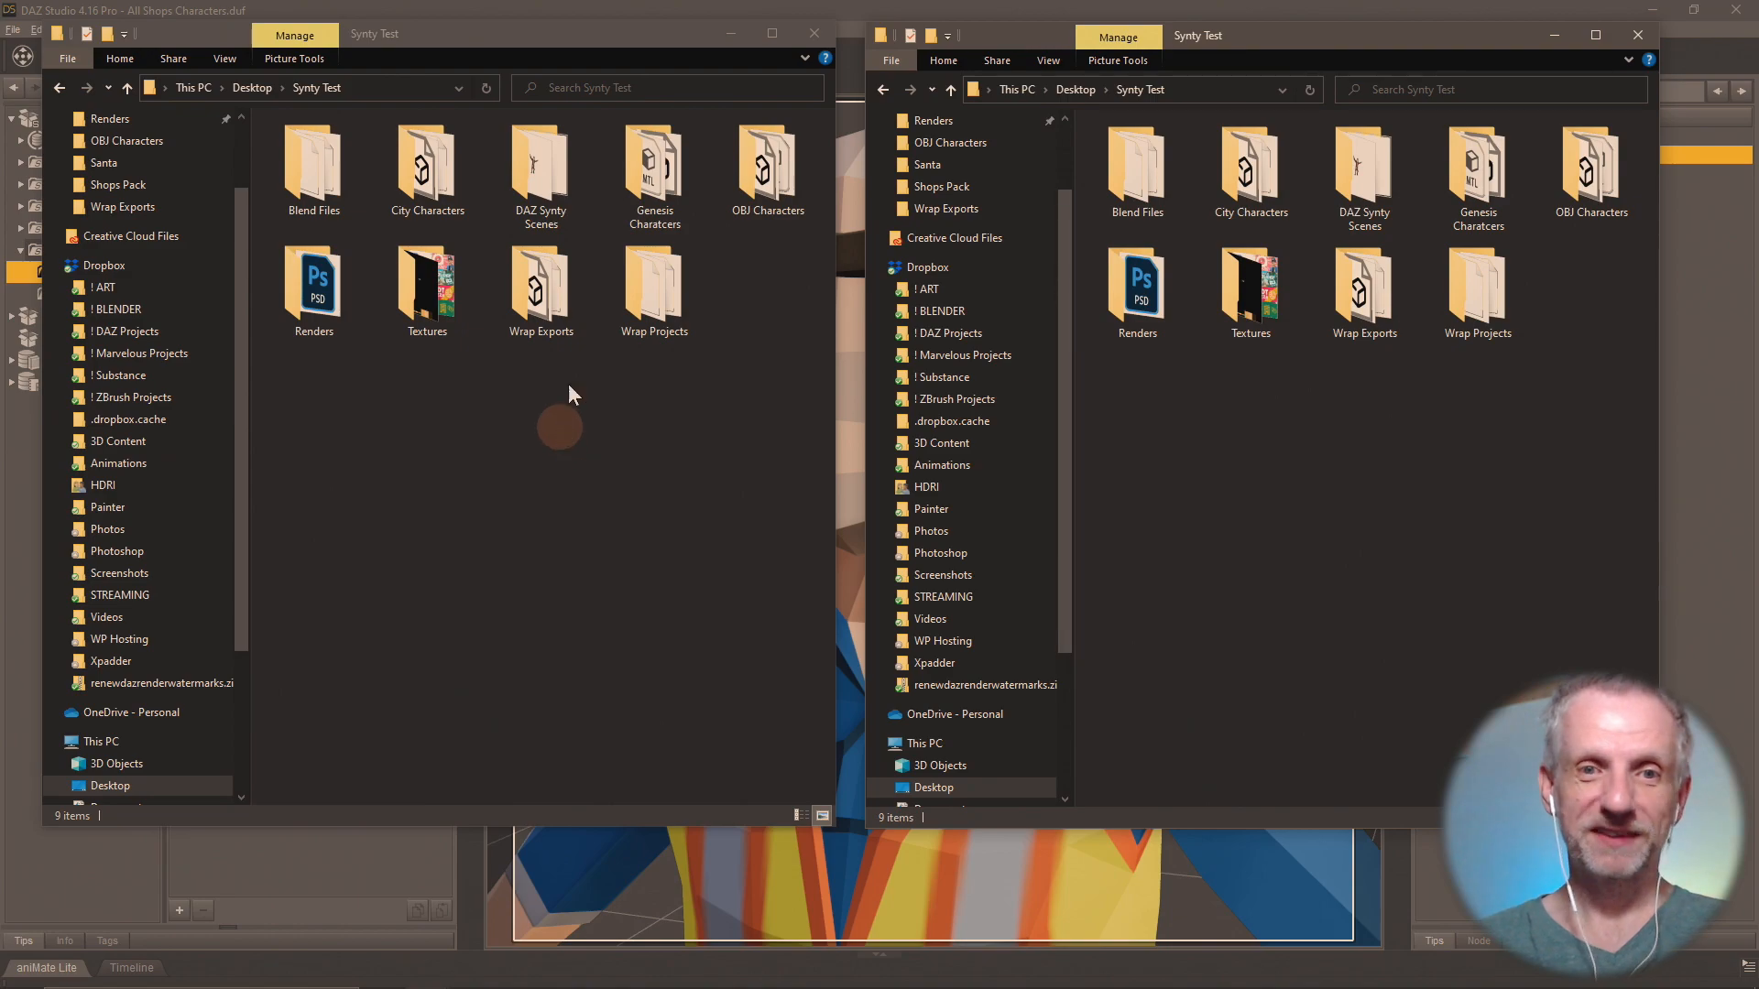
# Create a folder named "Textures" inside DAZ Synty Scenes, keeping the other window at Synty Test.
pyautogui.doubleClick(554, 165)
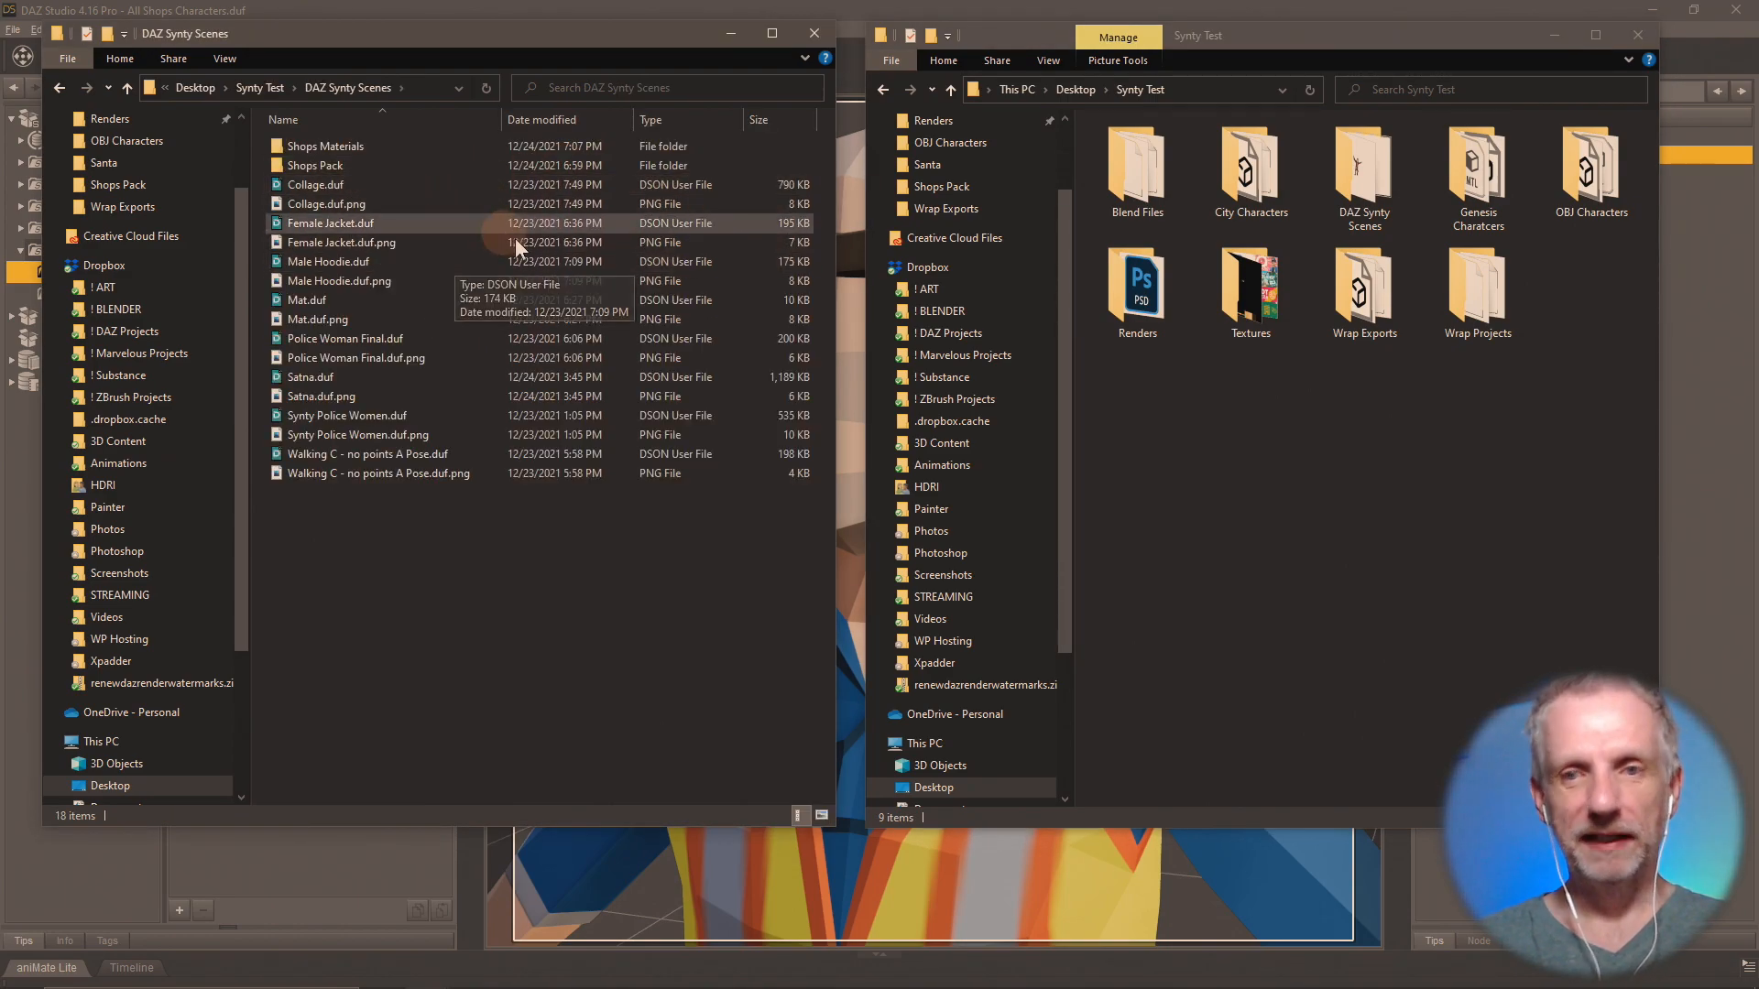
pyautogui.doubleClick(1364, 169)
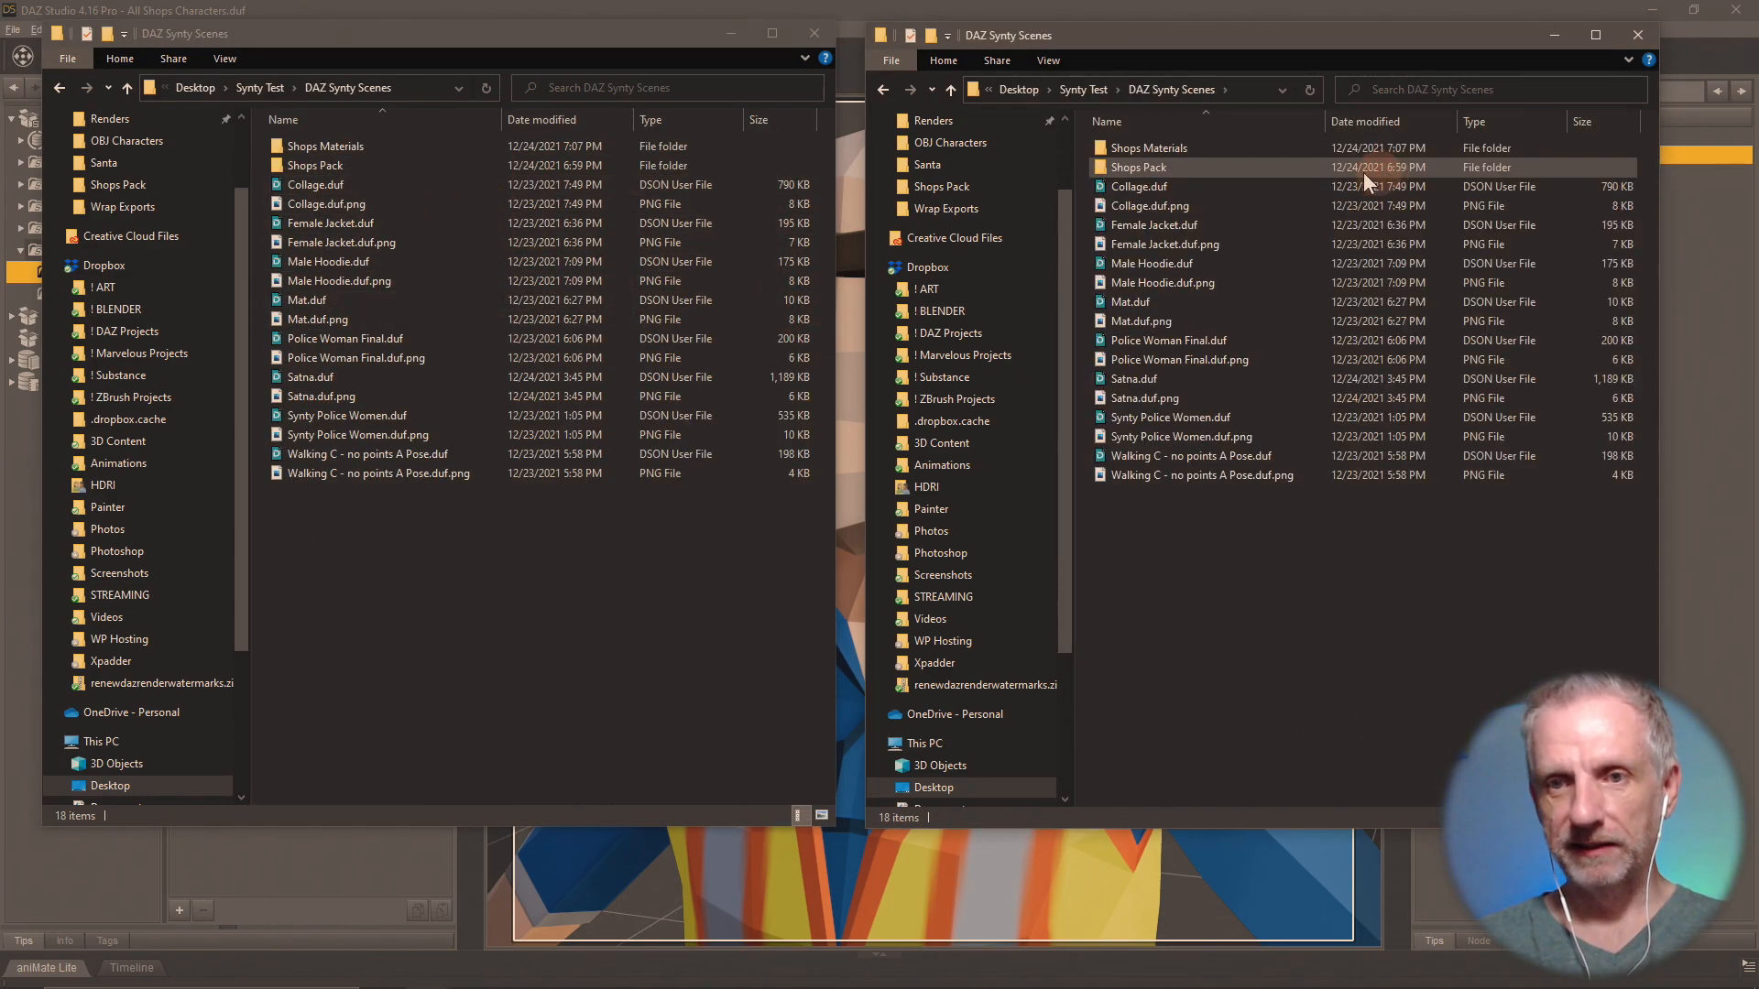
pyautogui.click(950, 89)
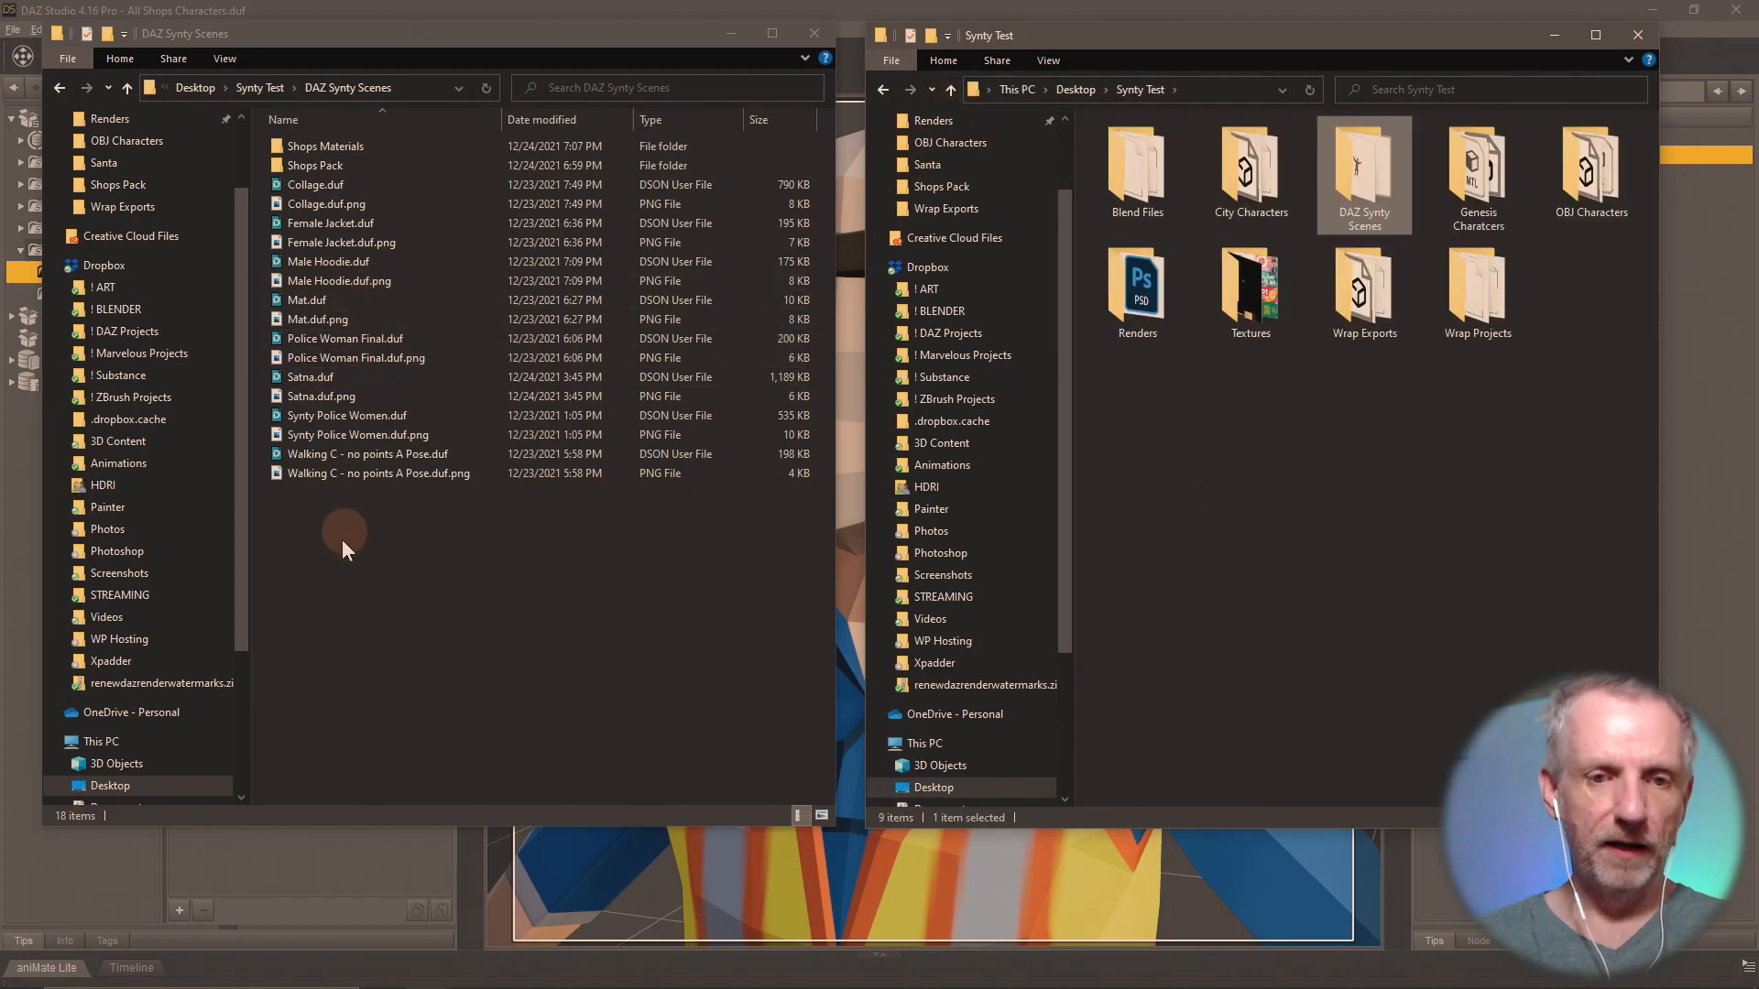
pyautogui.rightClick(344, 569)
pyautogui.moveTo(306, 815)
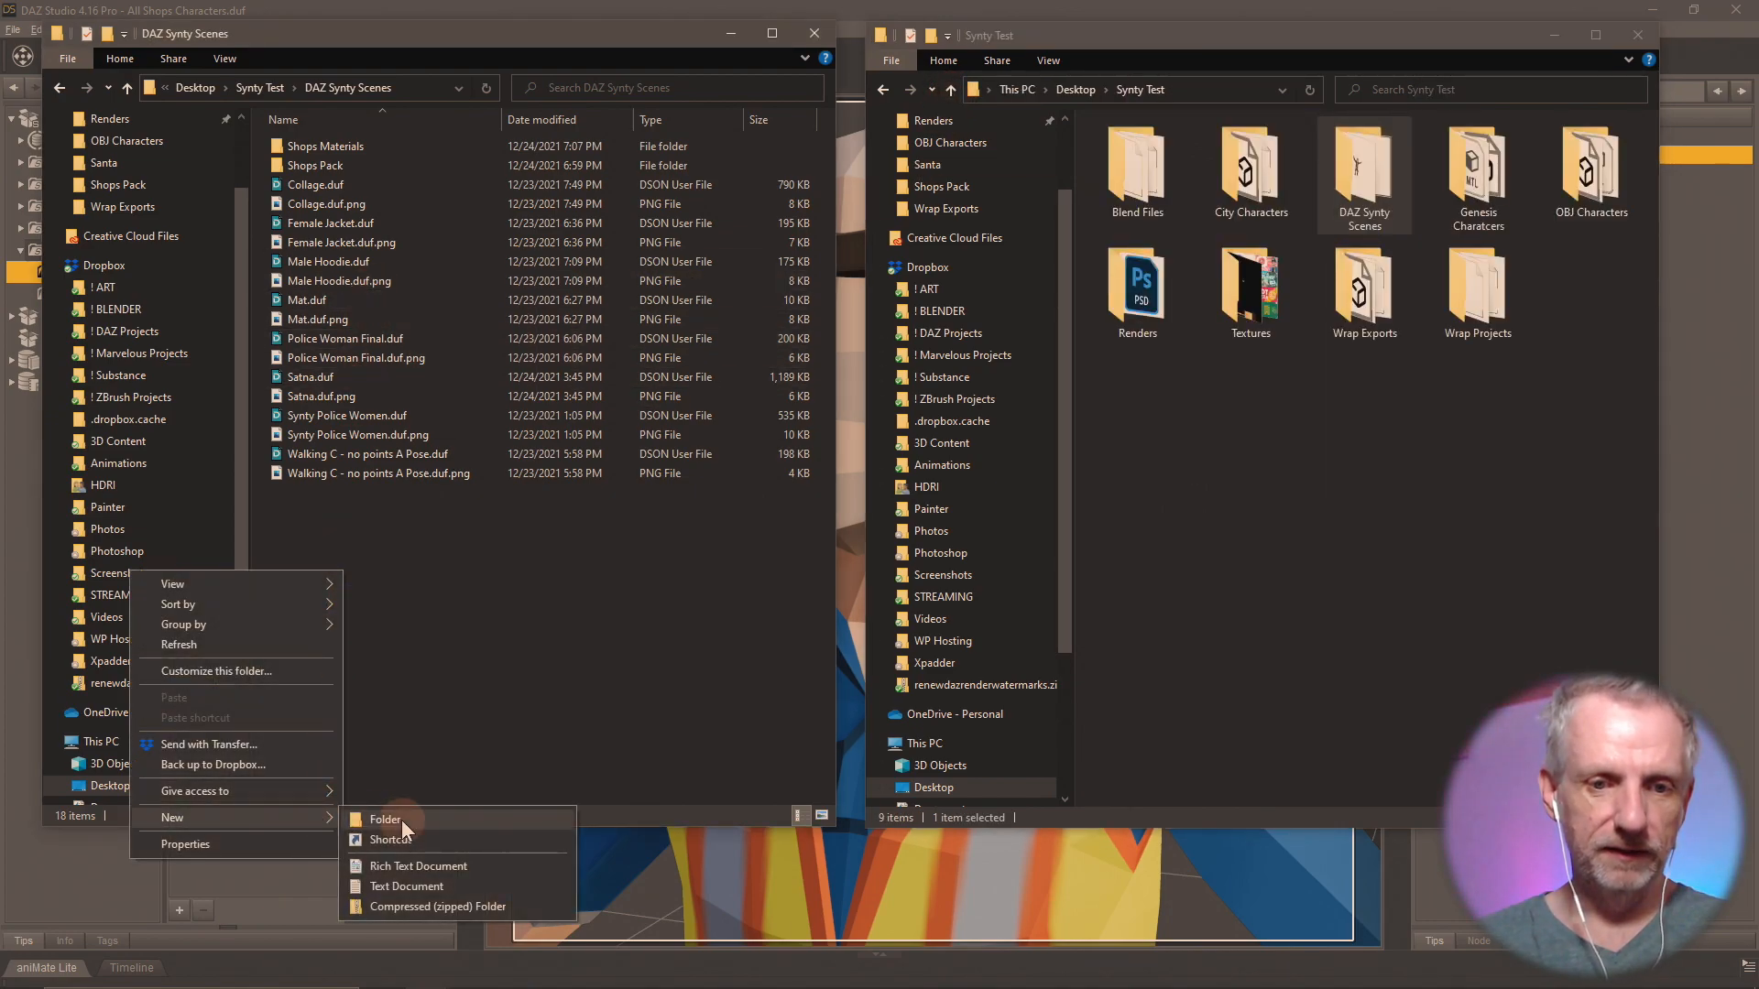
pyautogui.click(399, 820)
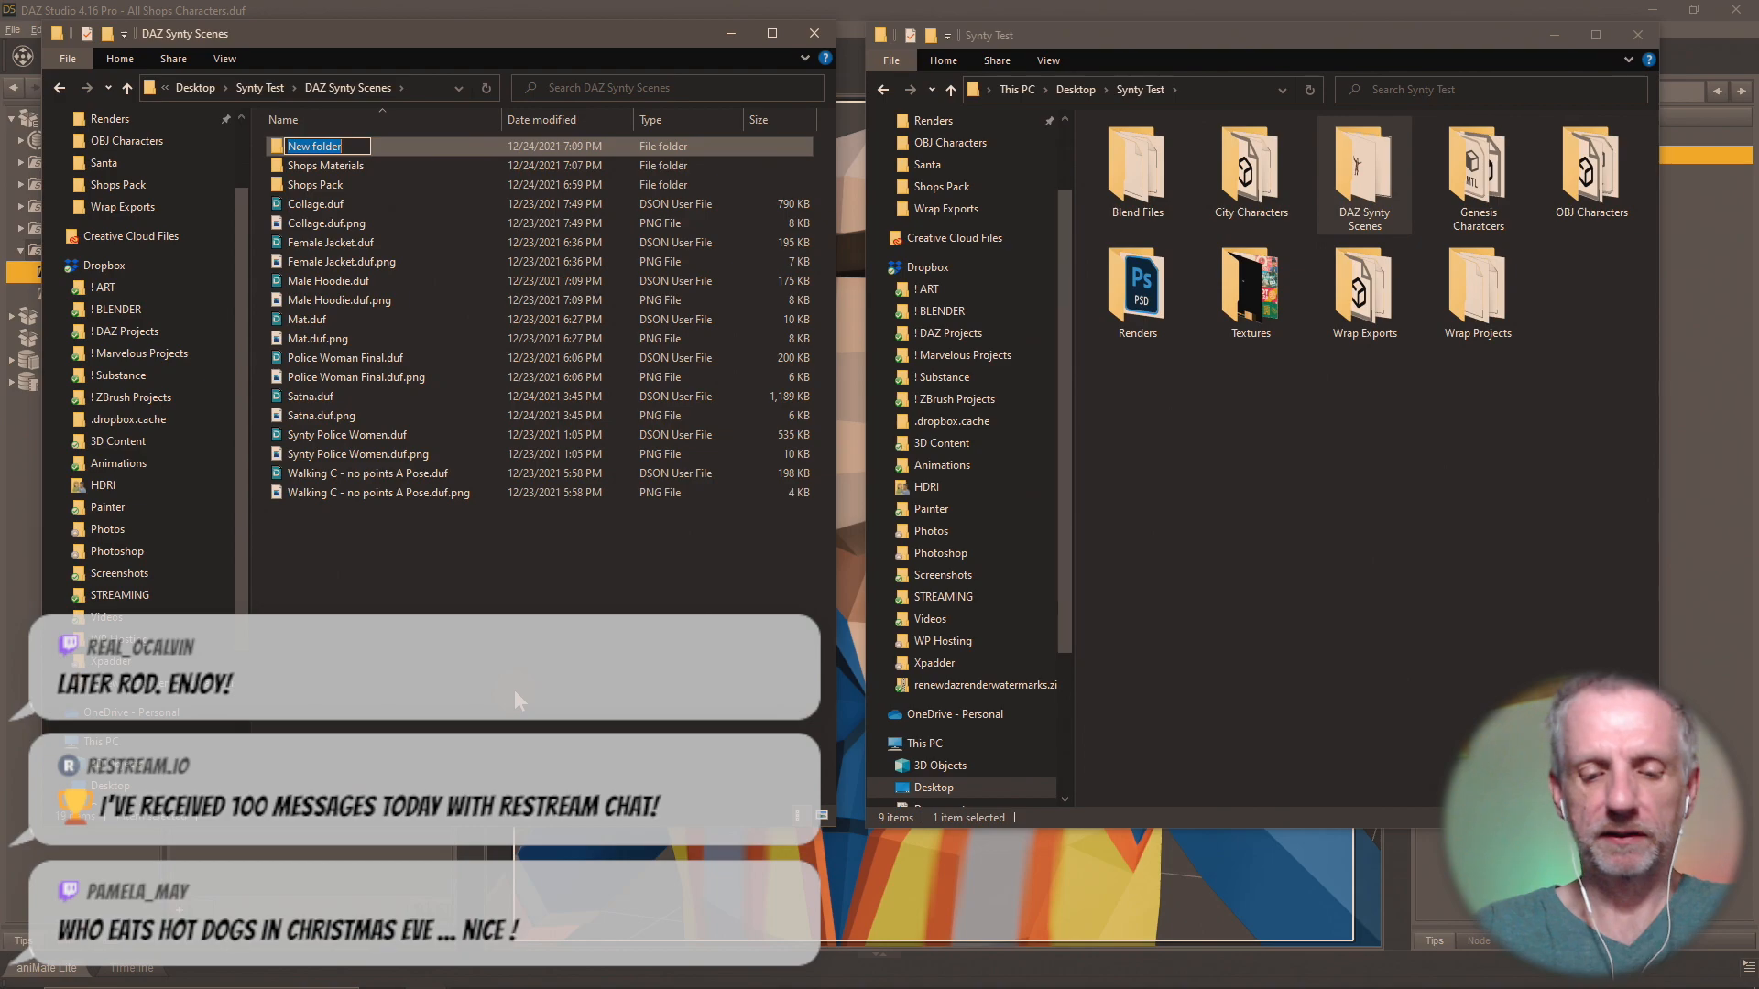
pyautogui.write('Textures')
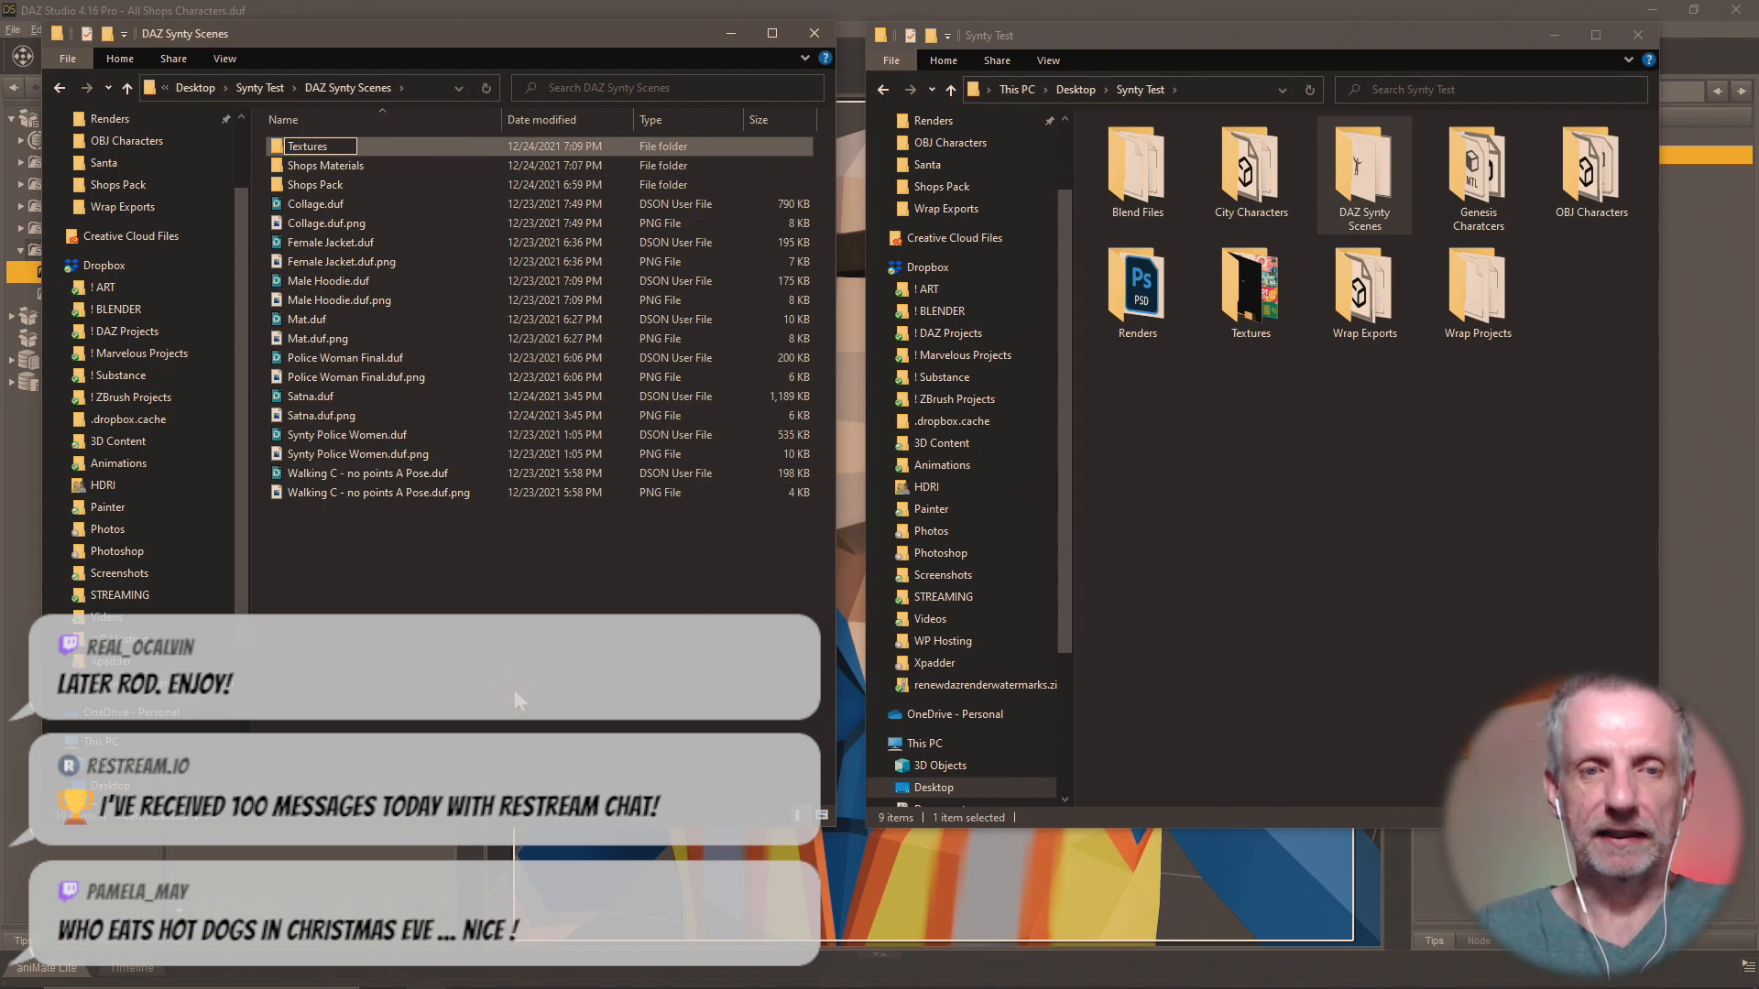
pyautogui.press('Return')
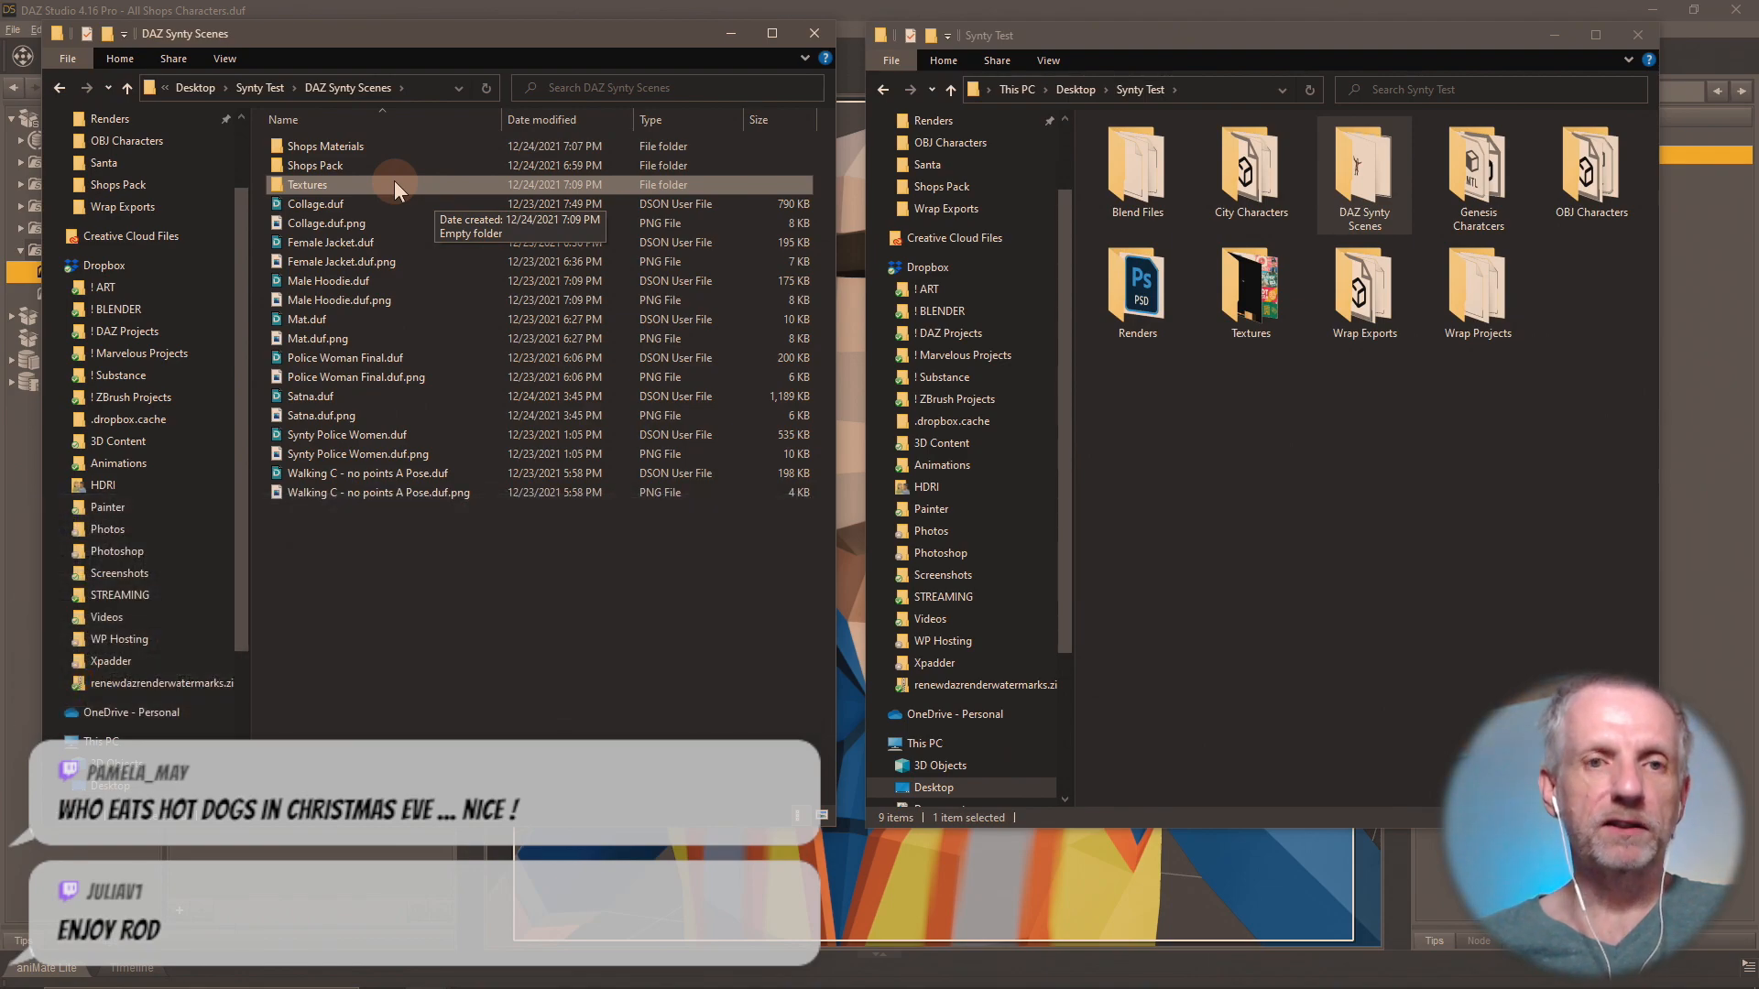
# Create a folder named "Shops Pack" inside the new Textures folder.
pyautogui.doubleClick(394, 184)
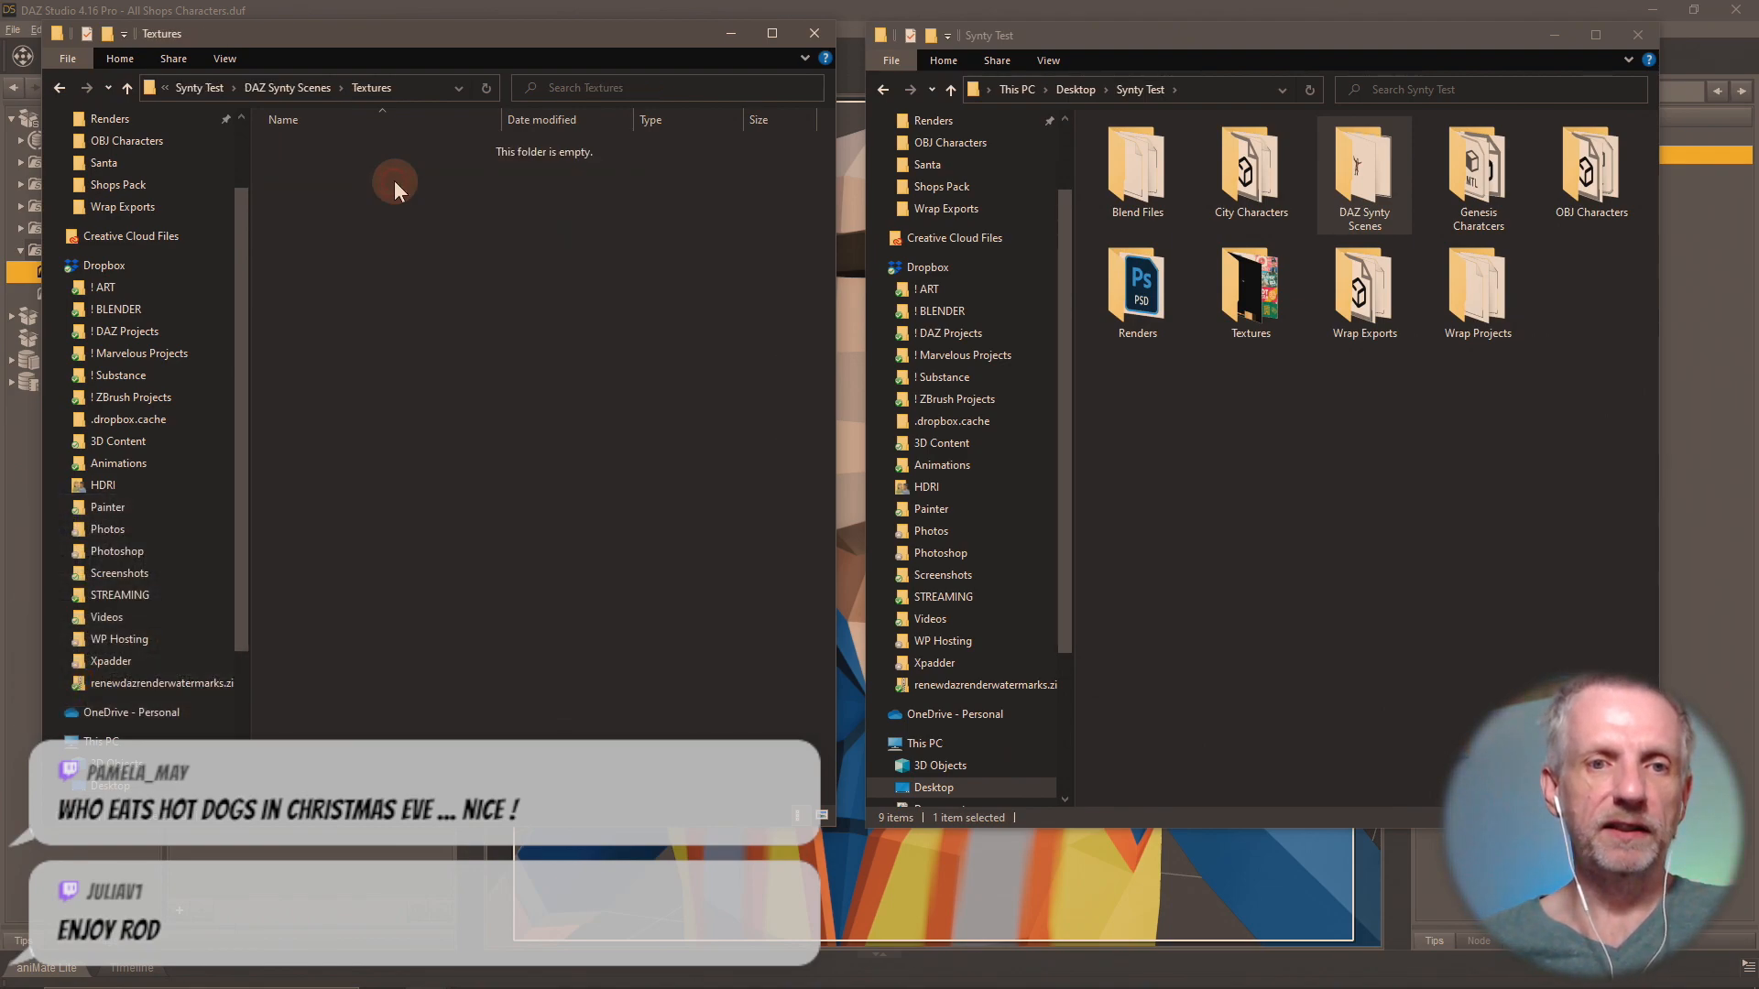
pyautogui.rightClick(293, 255)
pyautogui.moveTo(240, 524)
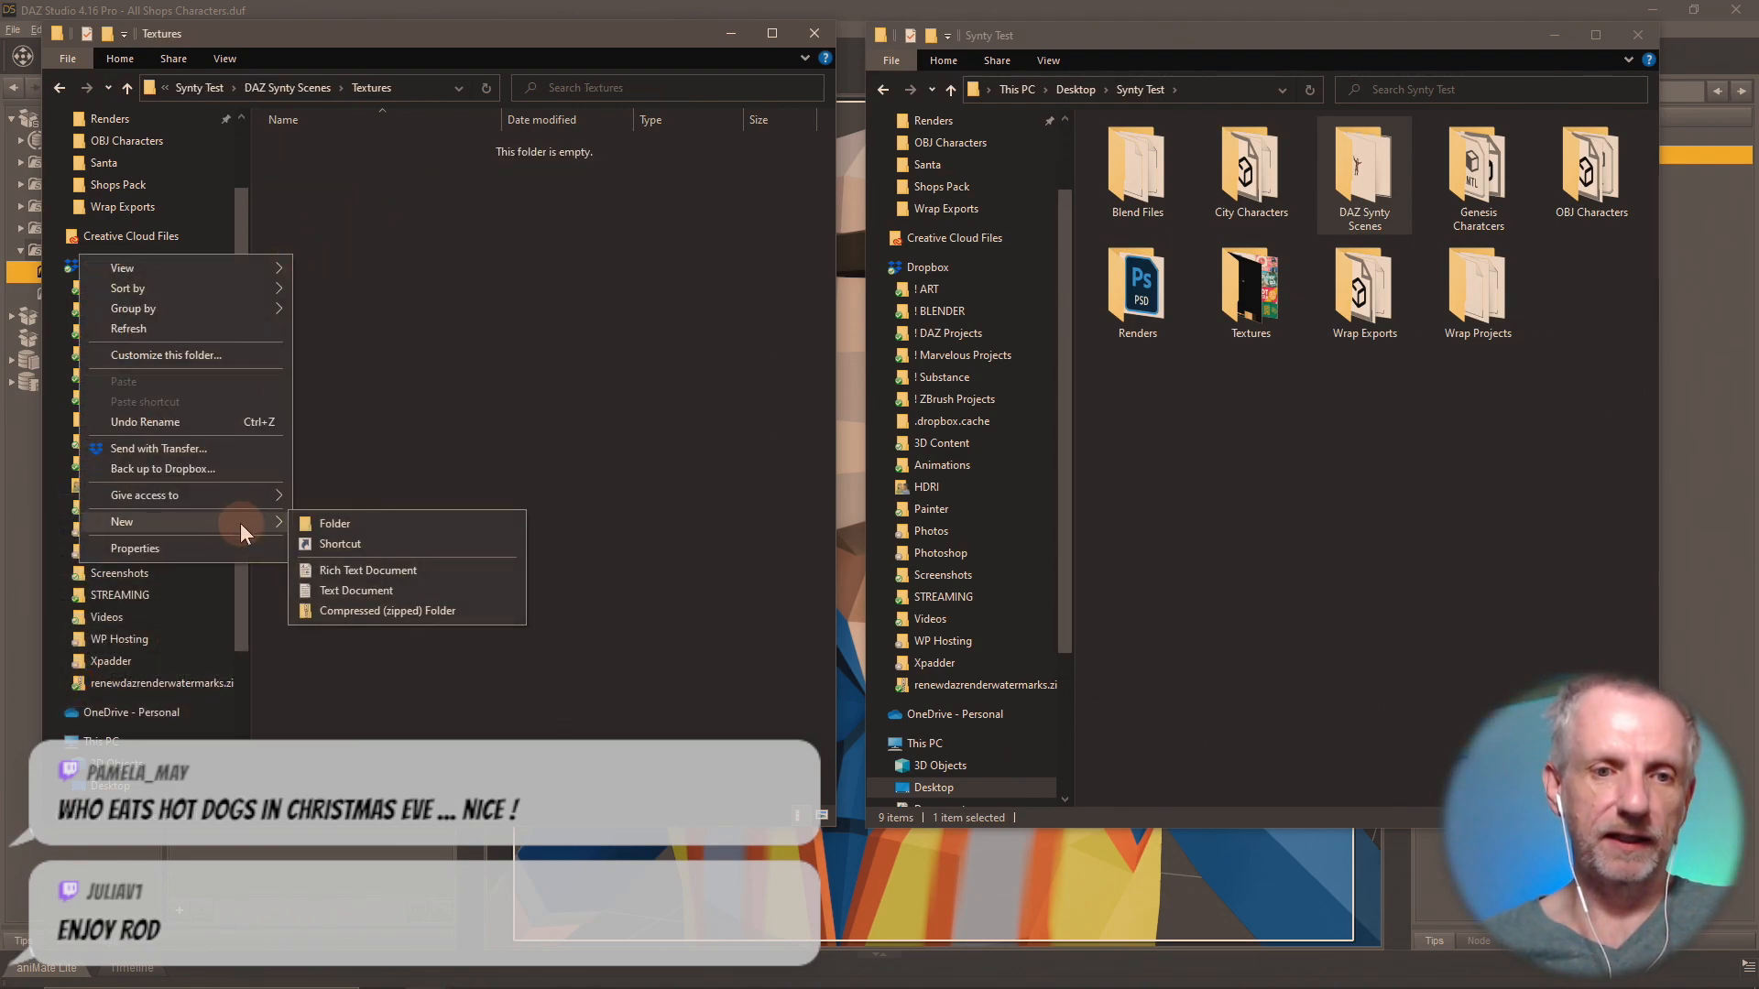
pyautogui.click(375, 520)
pyautogui.write('Shops Pack')
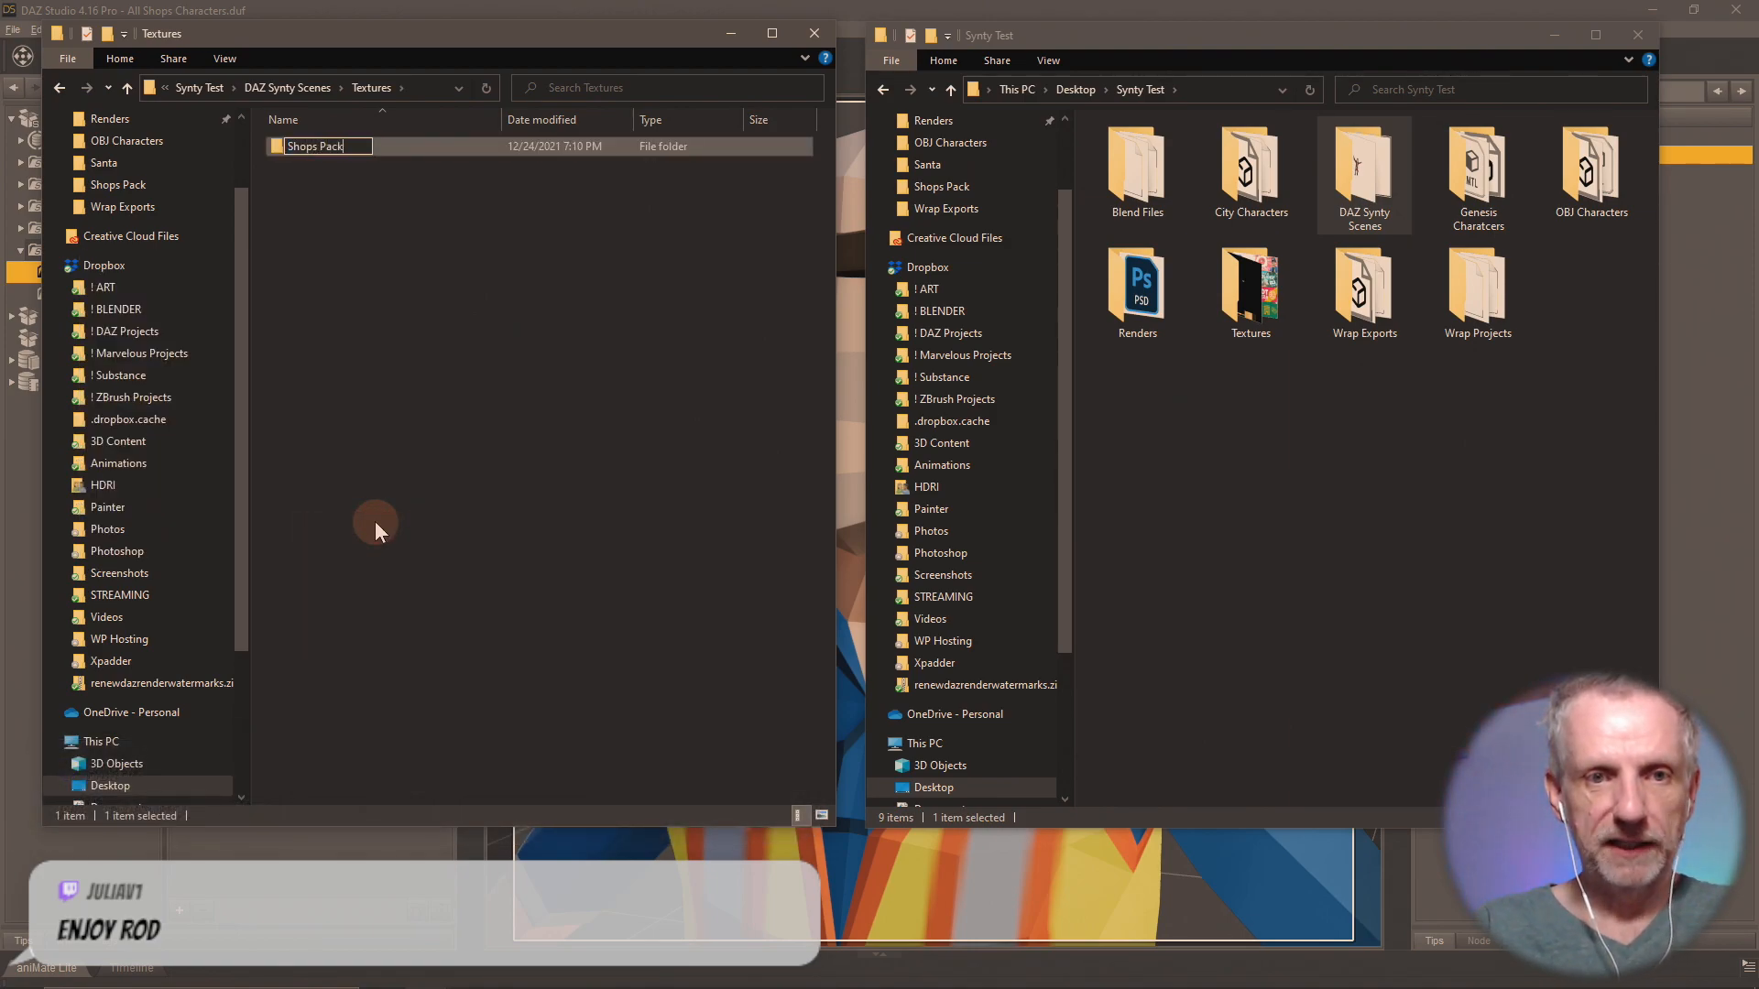
pyautogui.press('Return')
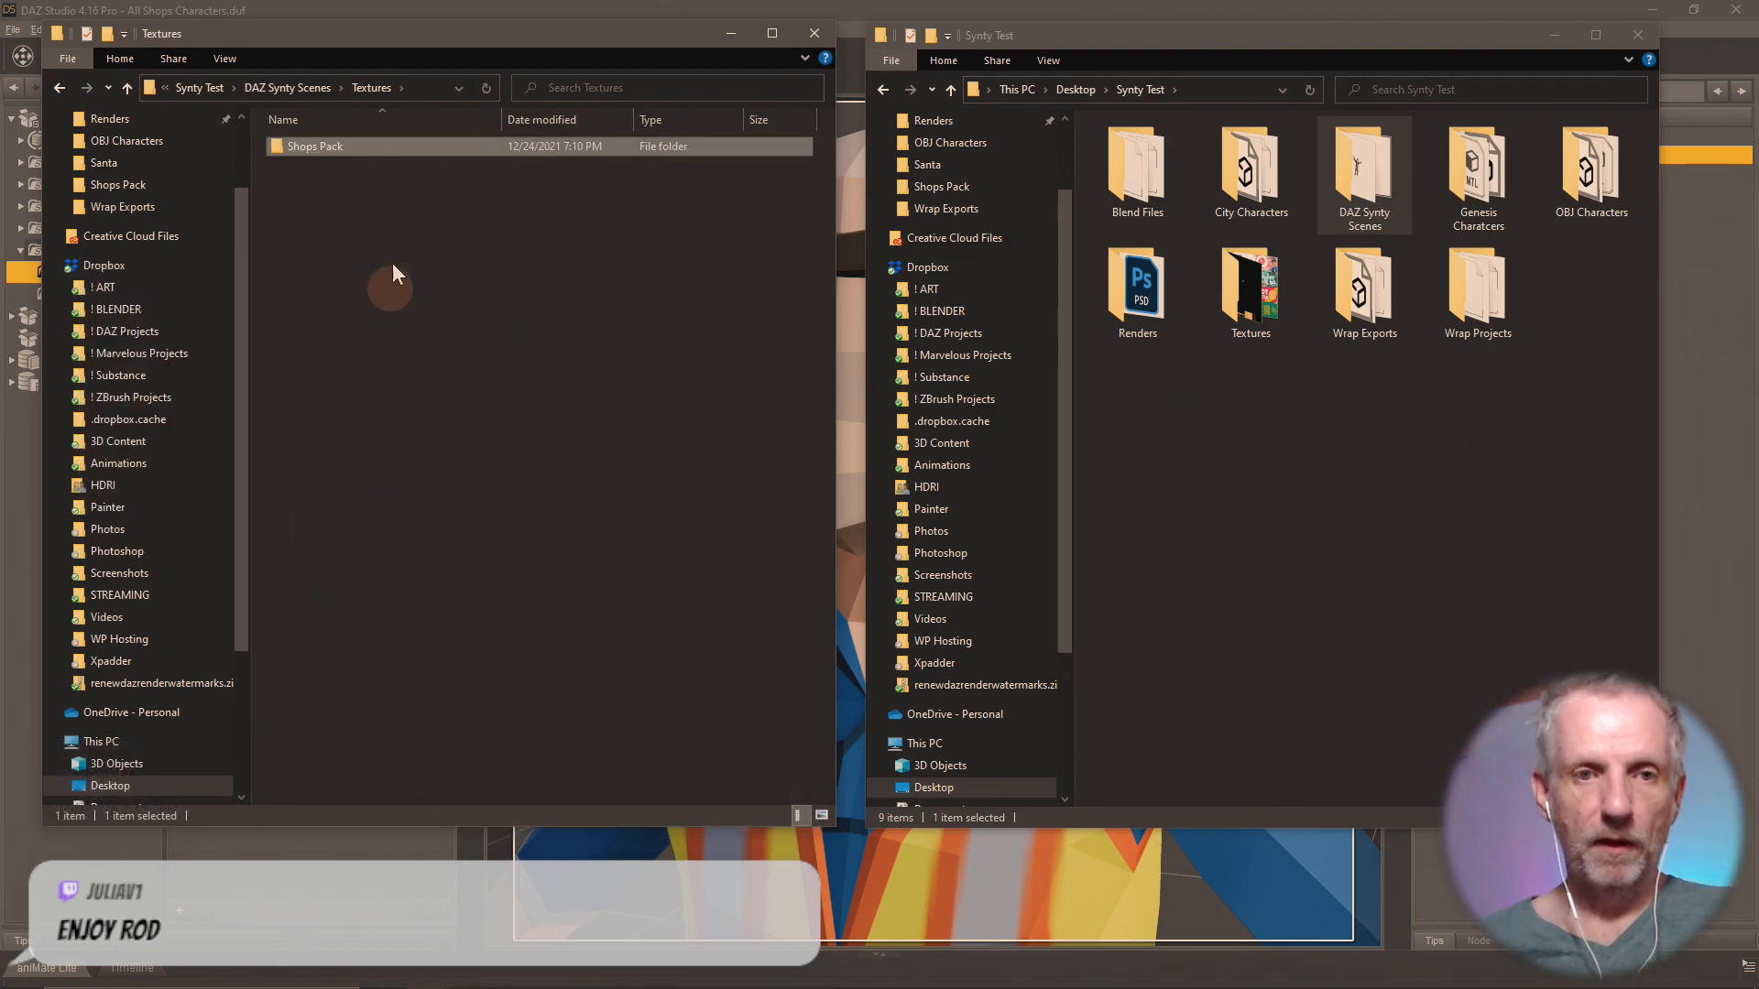
# Open the empty Shops Pack folder and show the Downloads folder in the other File Explorer window.
pyautogui.doubleClick(315, 147)
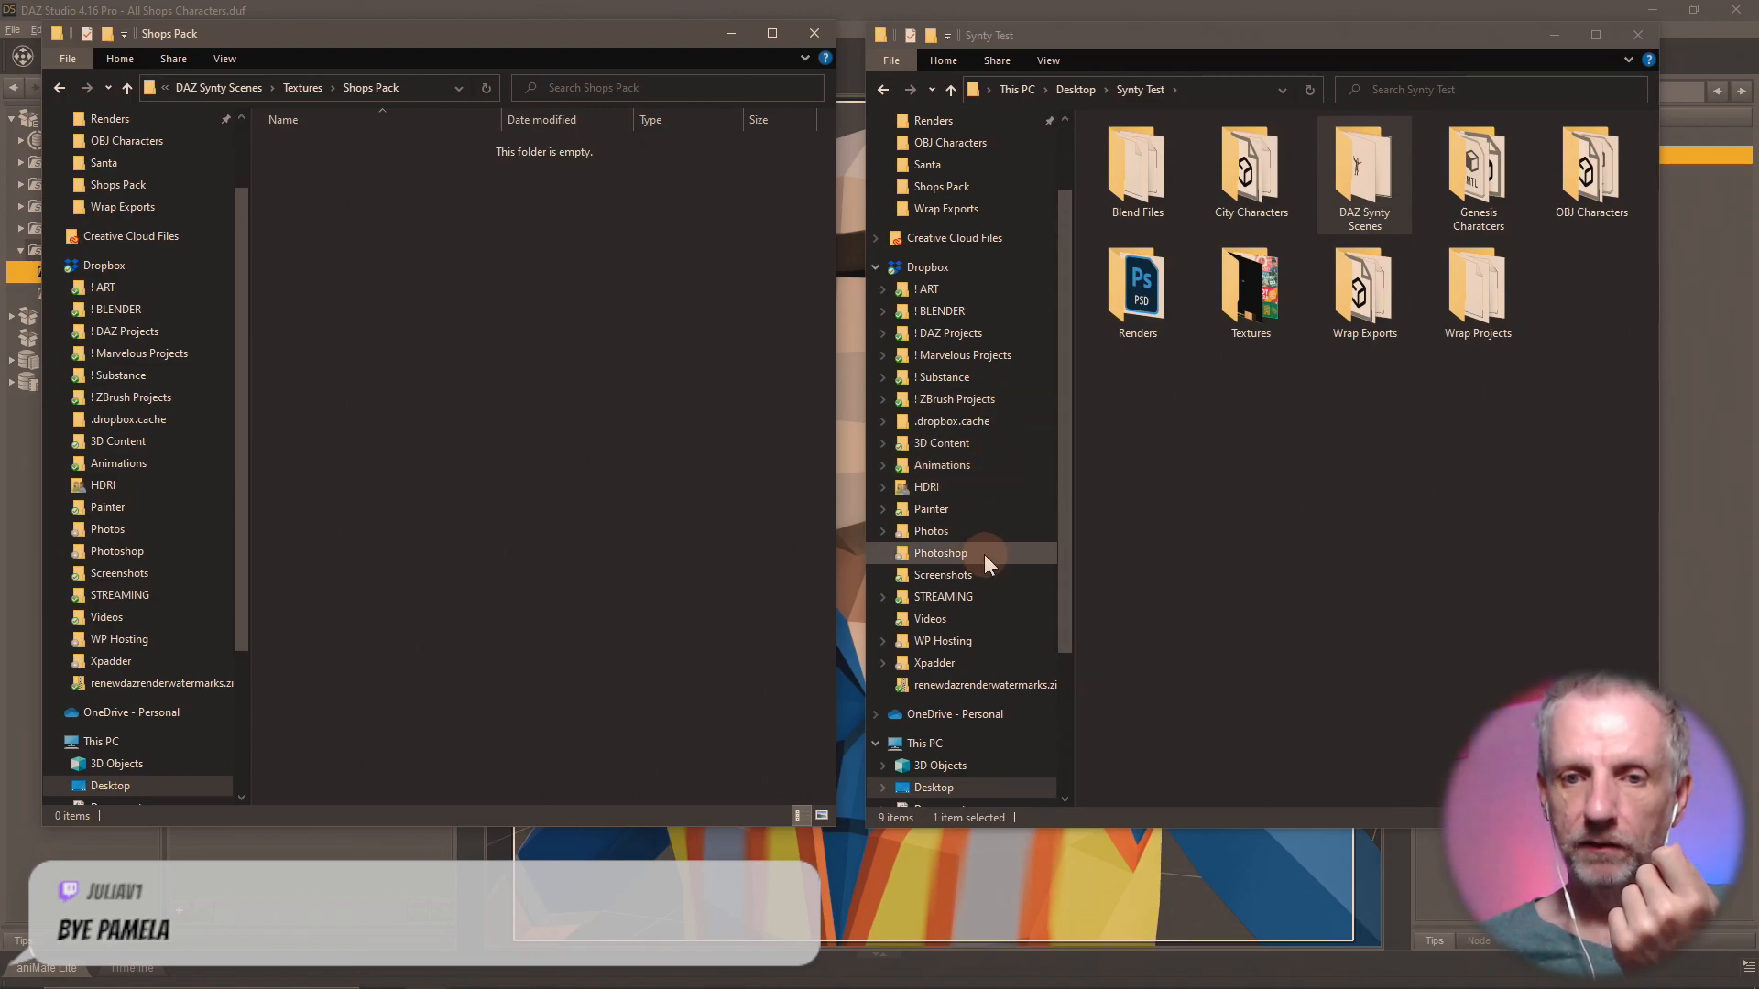
pyautogui.scroll(3, 972, 489)
pyautogui.click(980, 181)
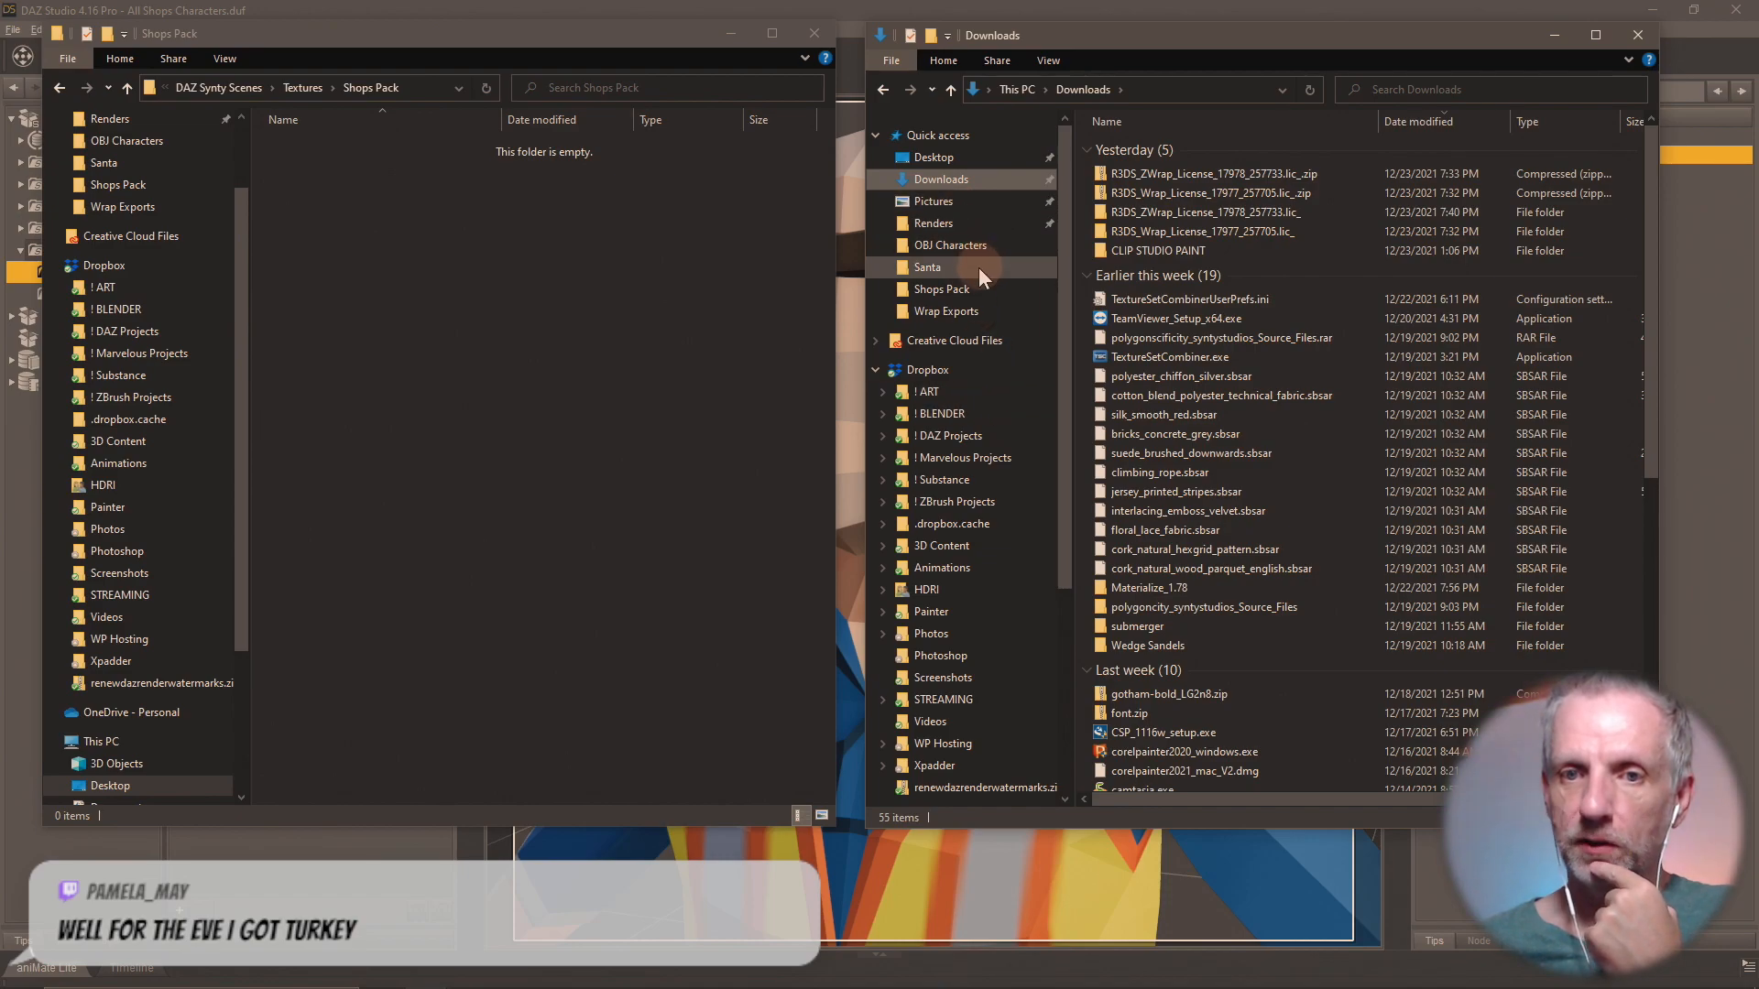
# Locate the source texture images by opening the Textures folder directly inside Synty Test in the second File Explorer window.
pyautogui.click(991, 290)
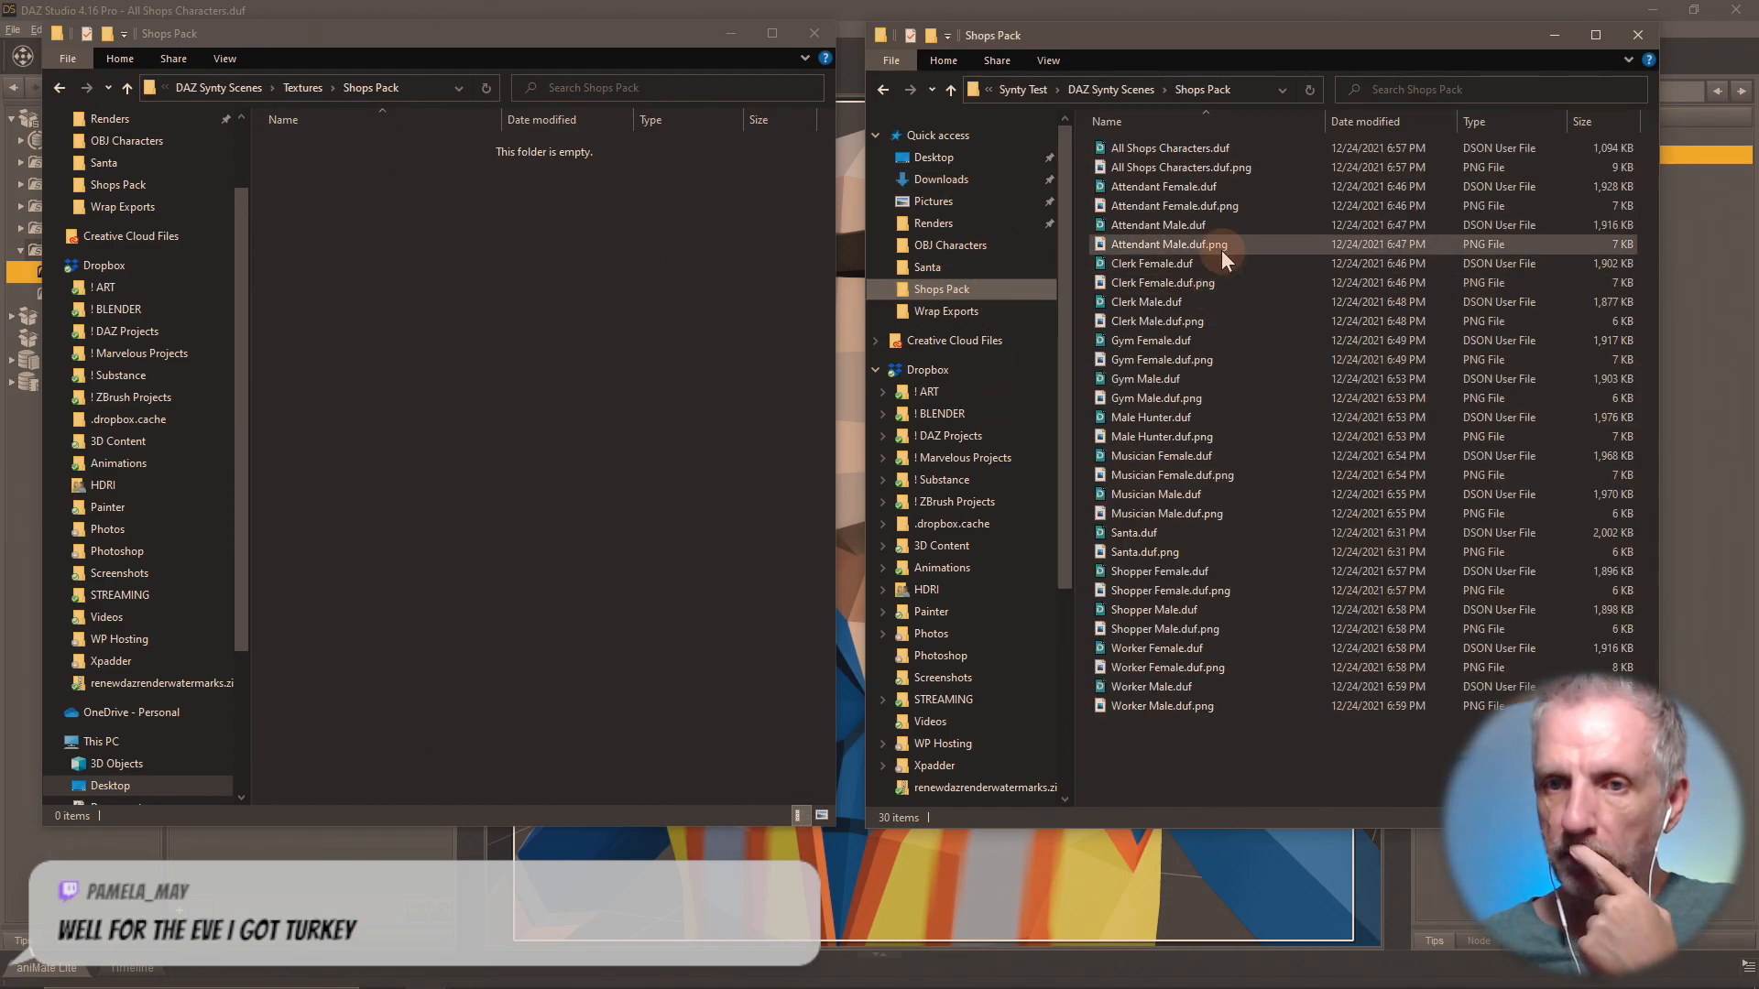
pyautogui.click(1110, 88)
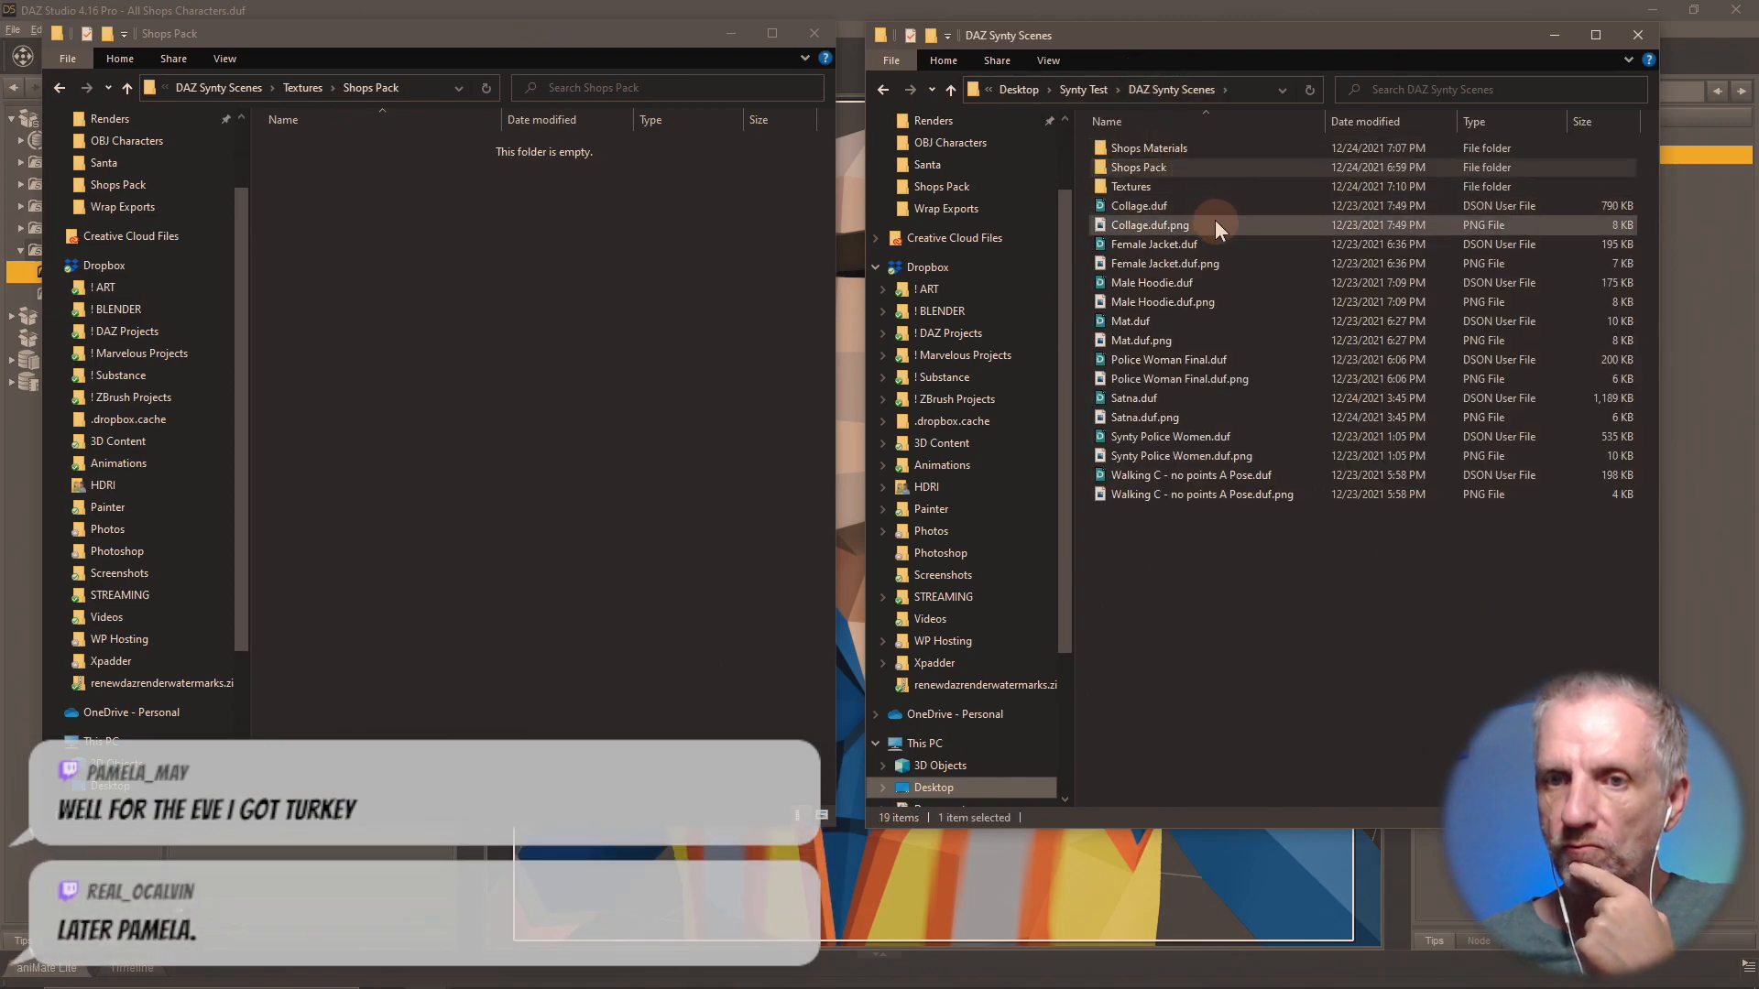
pyautogui.doubleClick(1167, 181)
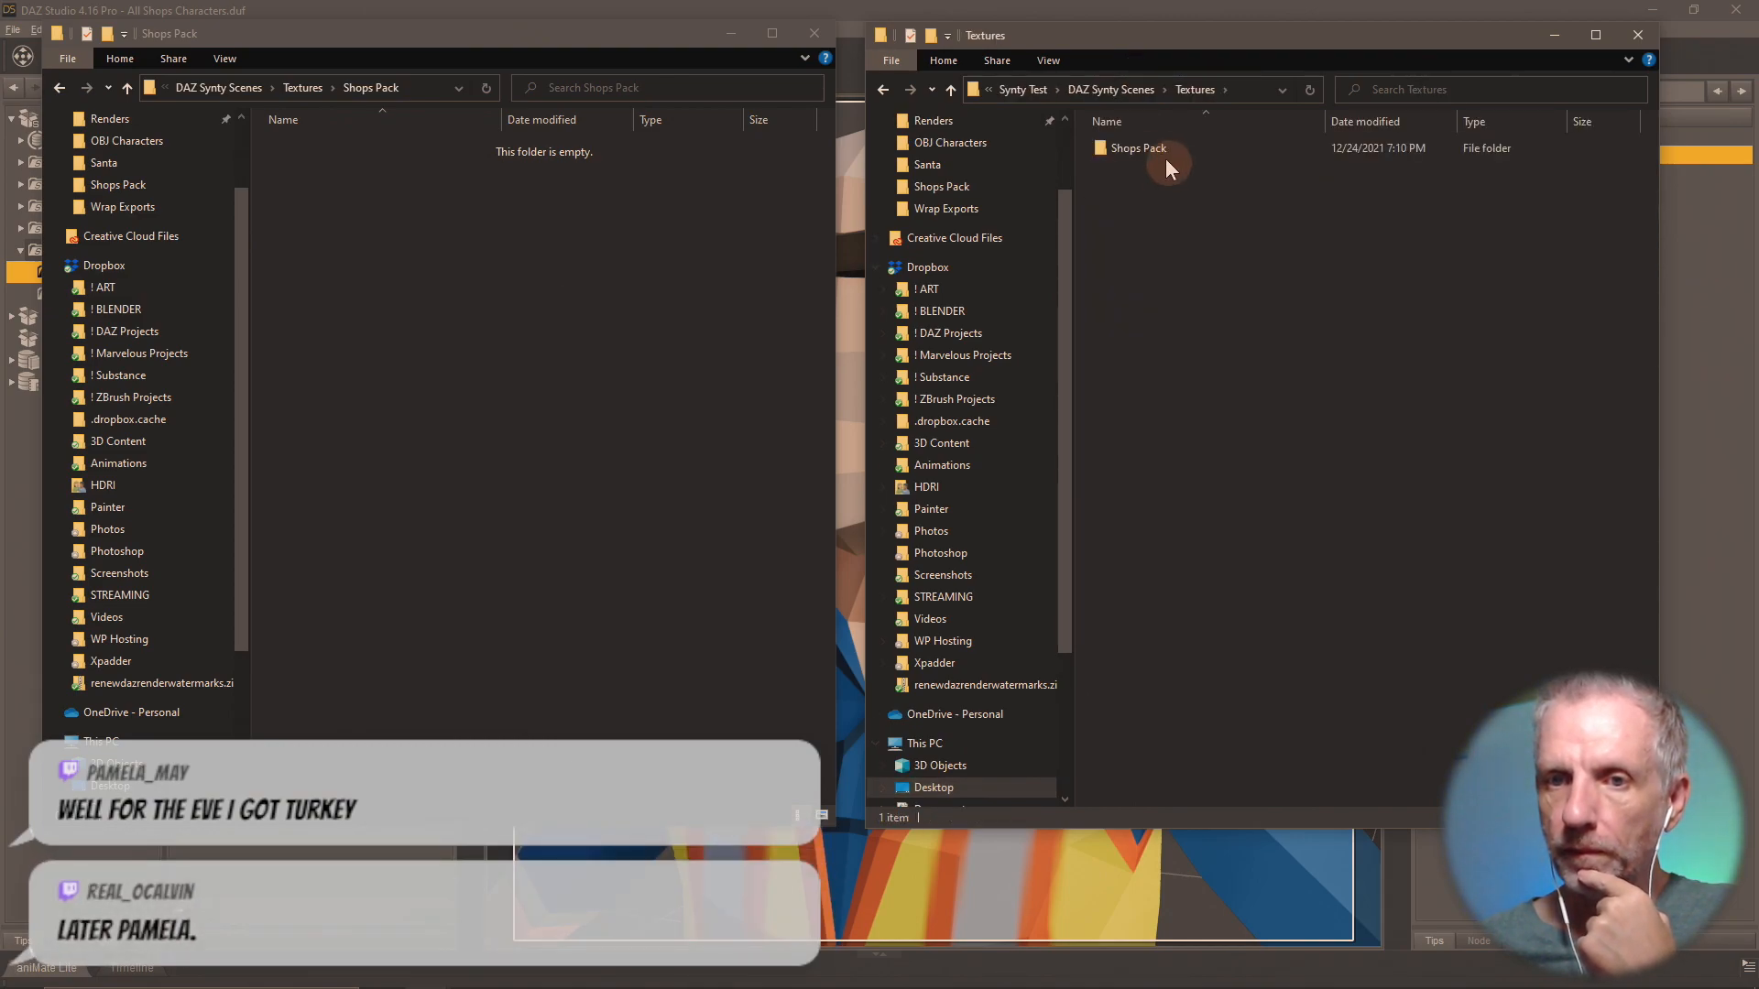
pyautogui.click(1106, 90)
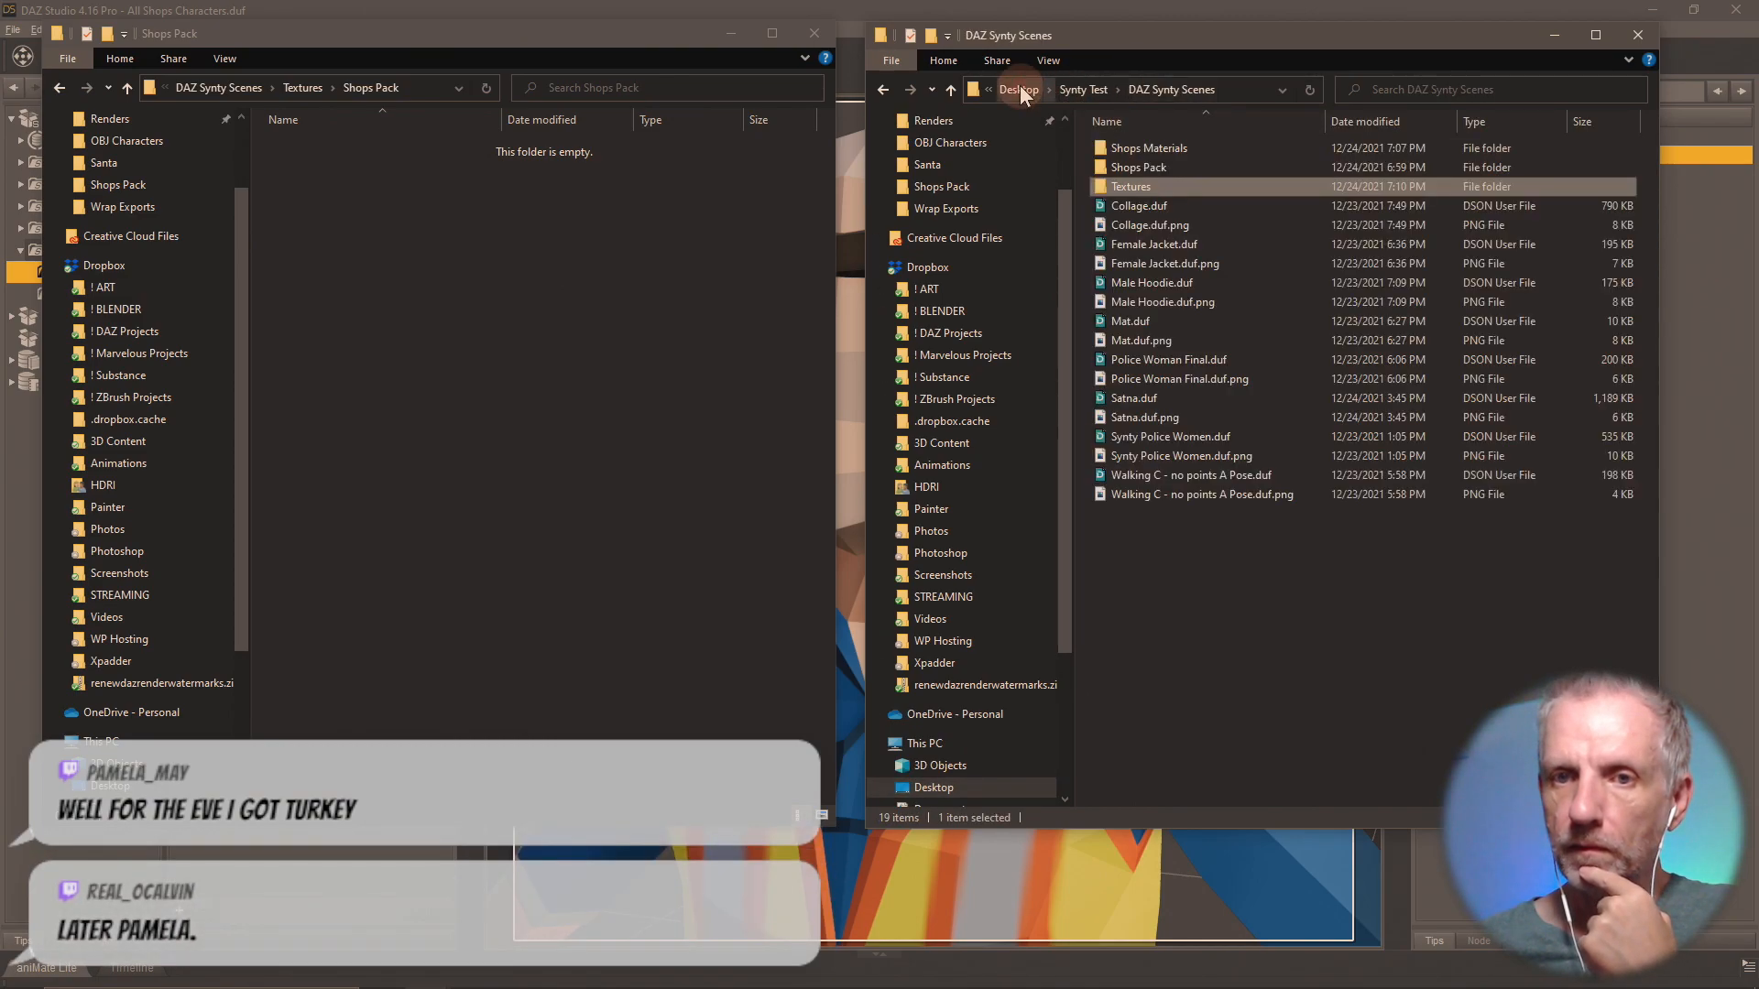
pyautogui.click(1079, 89)
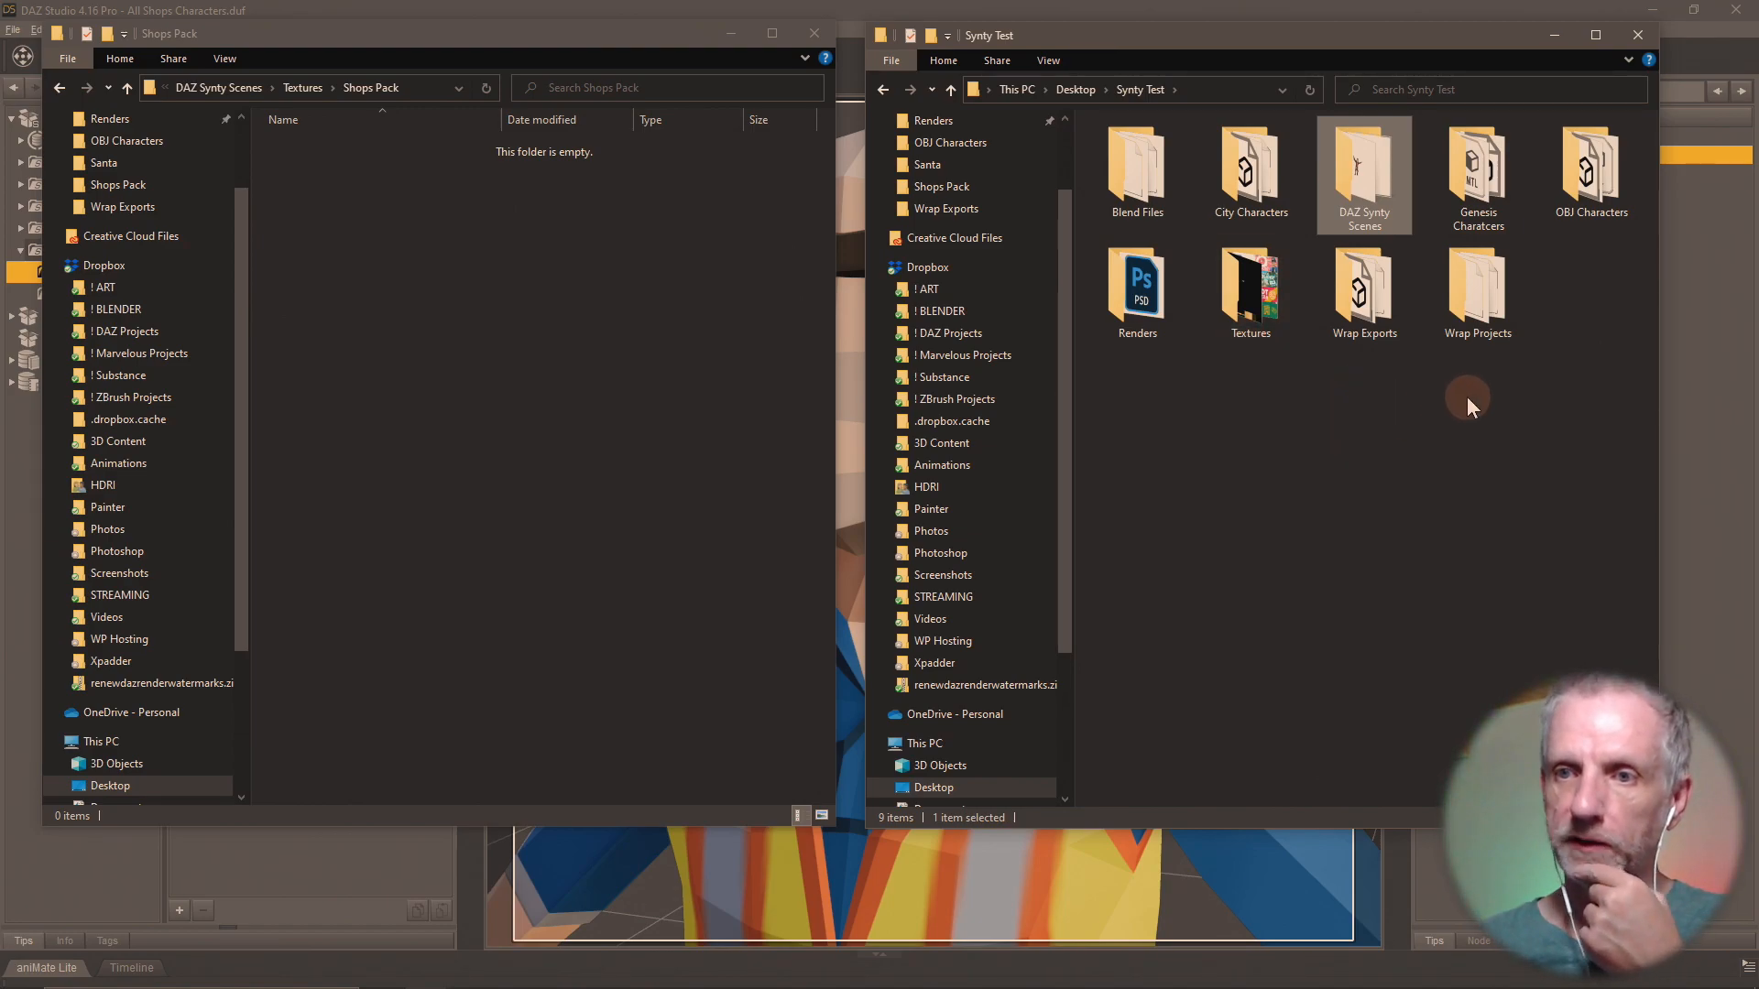
pyautogui.doubleClick(1248, 290)
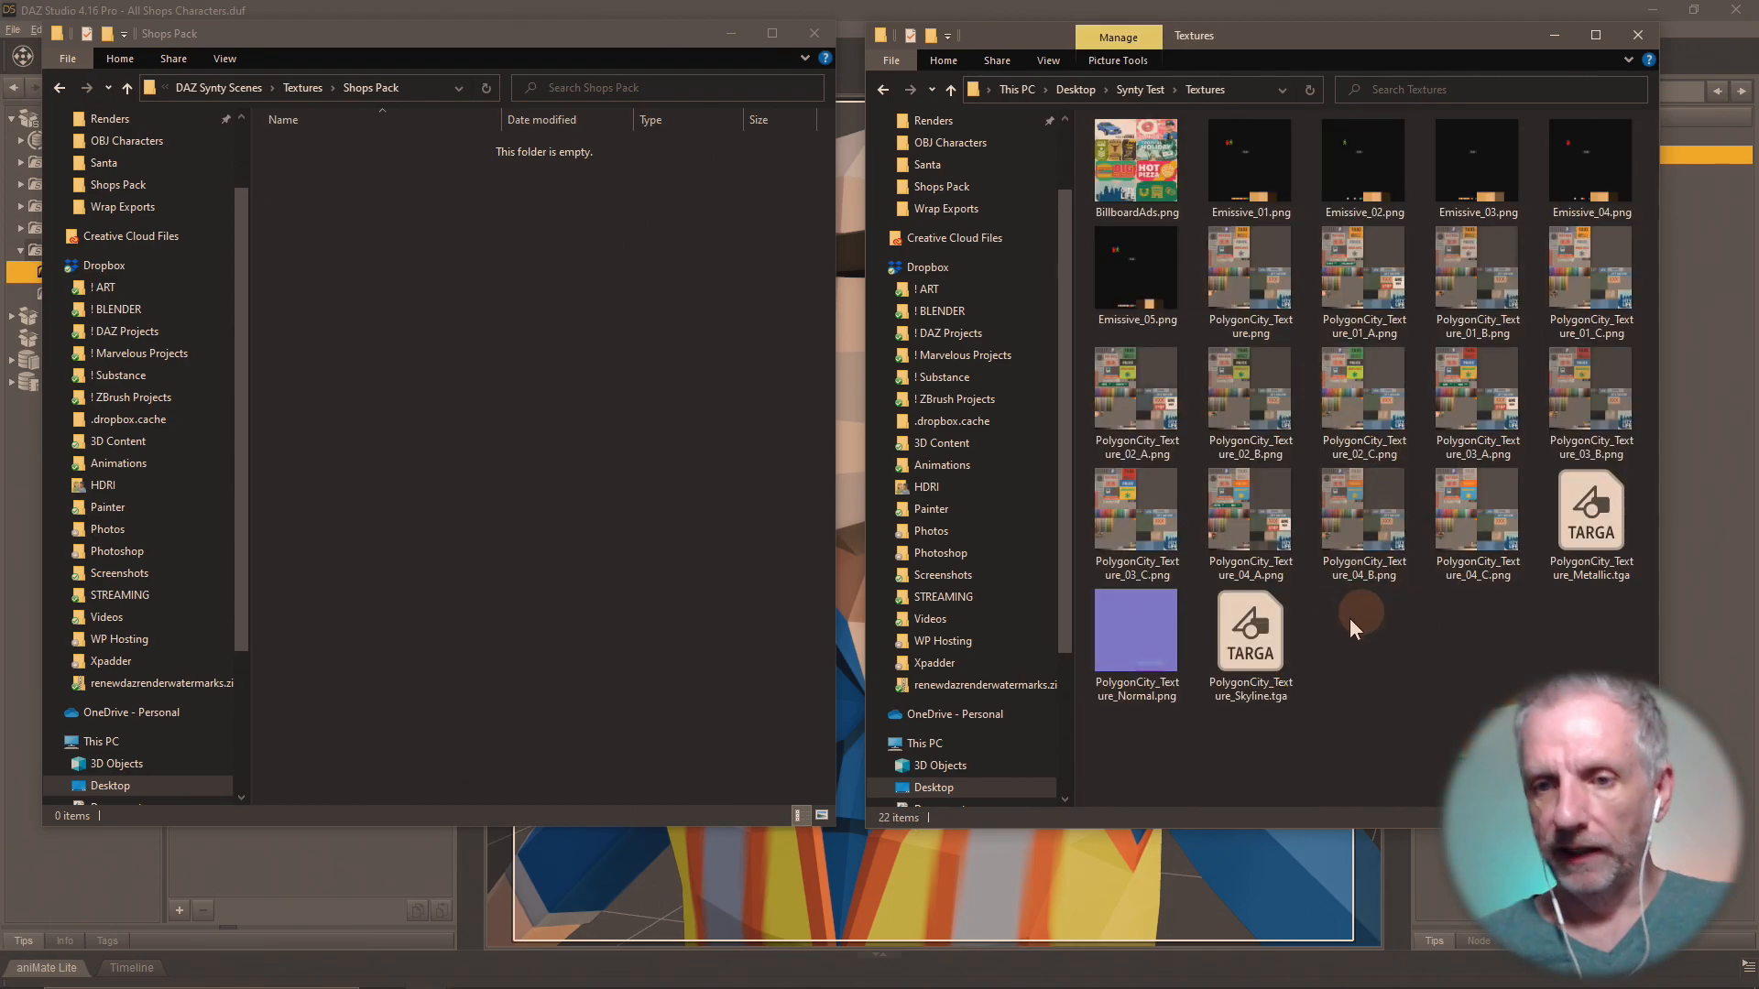
# Copy all files from BillboardAds.png through PolygonCity_Texture_Skyline.tga into the empty Shops Pack folder under DAZ Synty Scenes > Textures.
pyautogui.click(1156, 168)
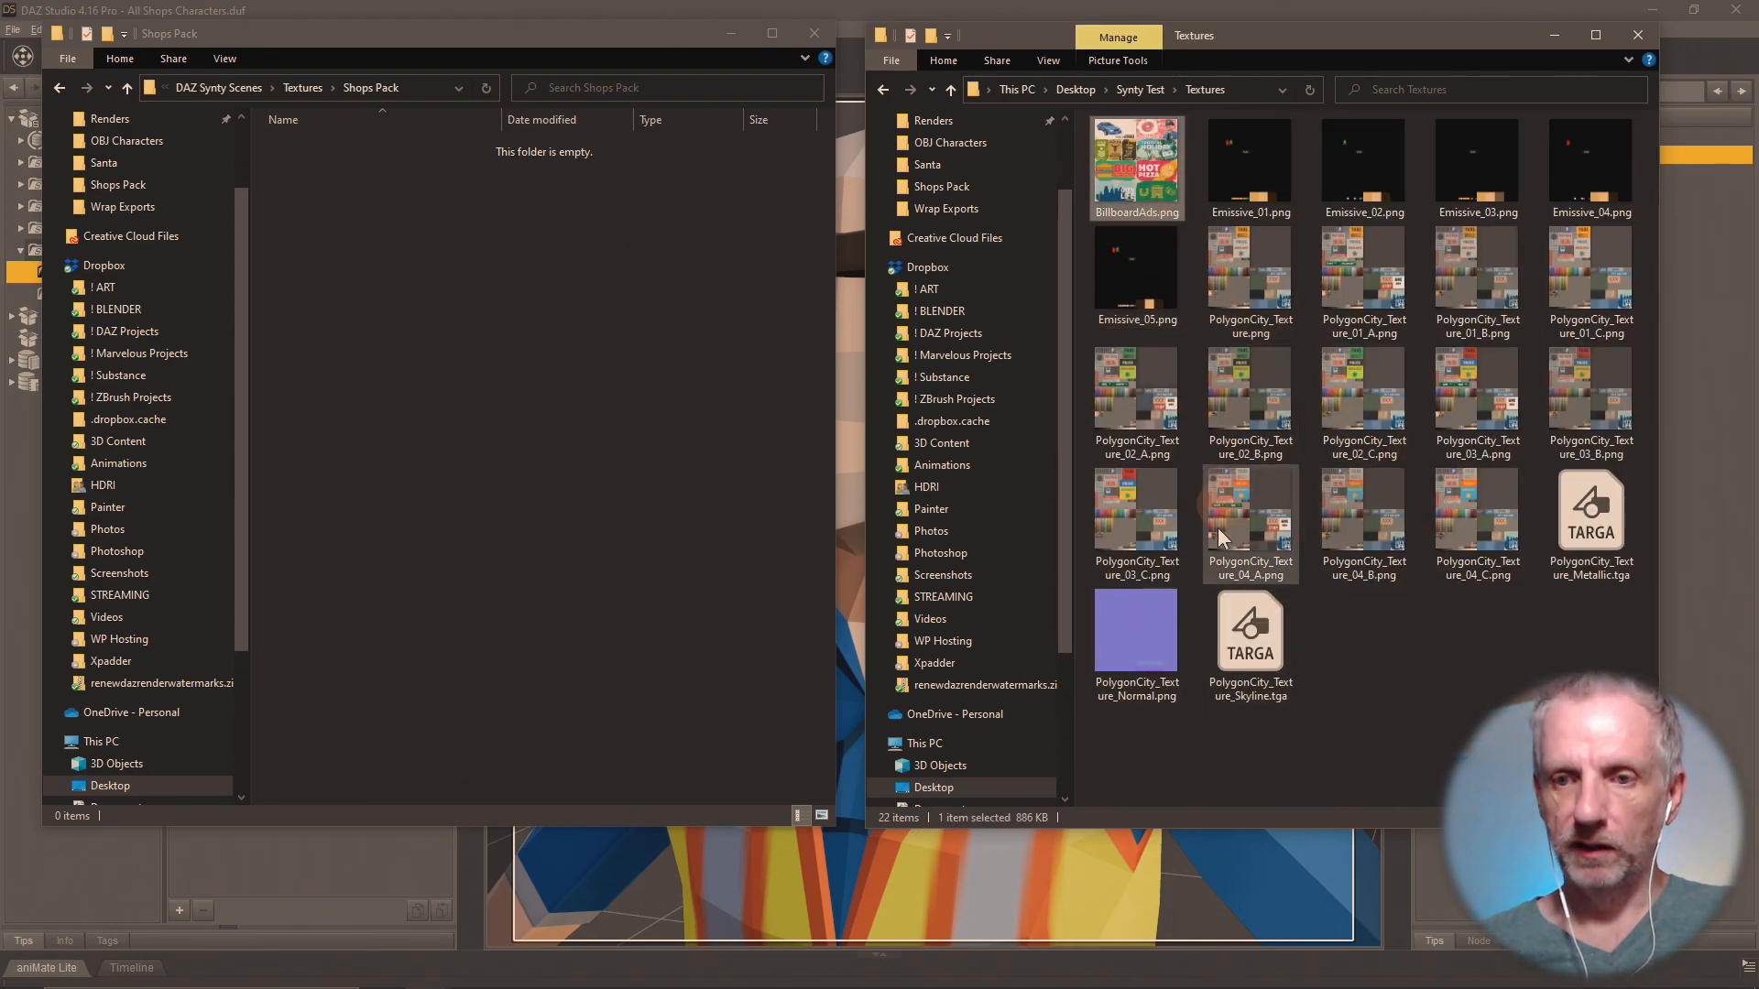
pyautogui.keyDown('shift'); pyautogui.click(1245, 631); pyautogui.keyUp('shift')
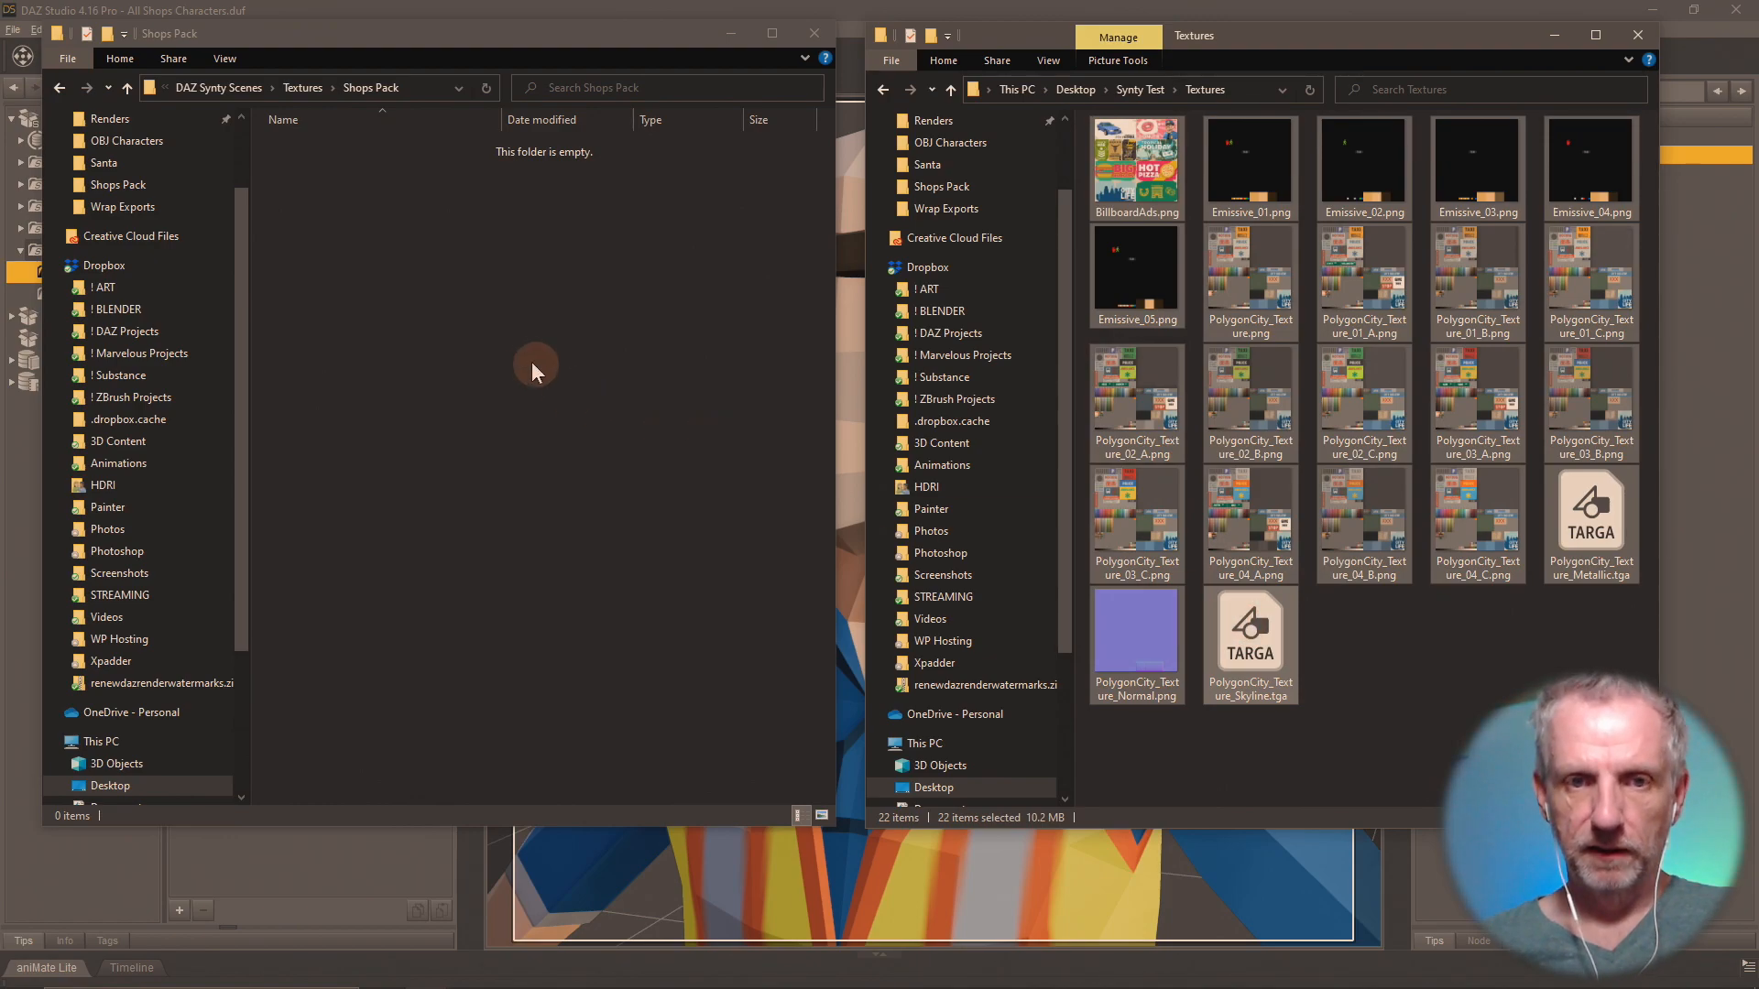
pyautogui.click(465, 343)
pyautogui.hotkey('ctrl', 'v')
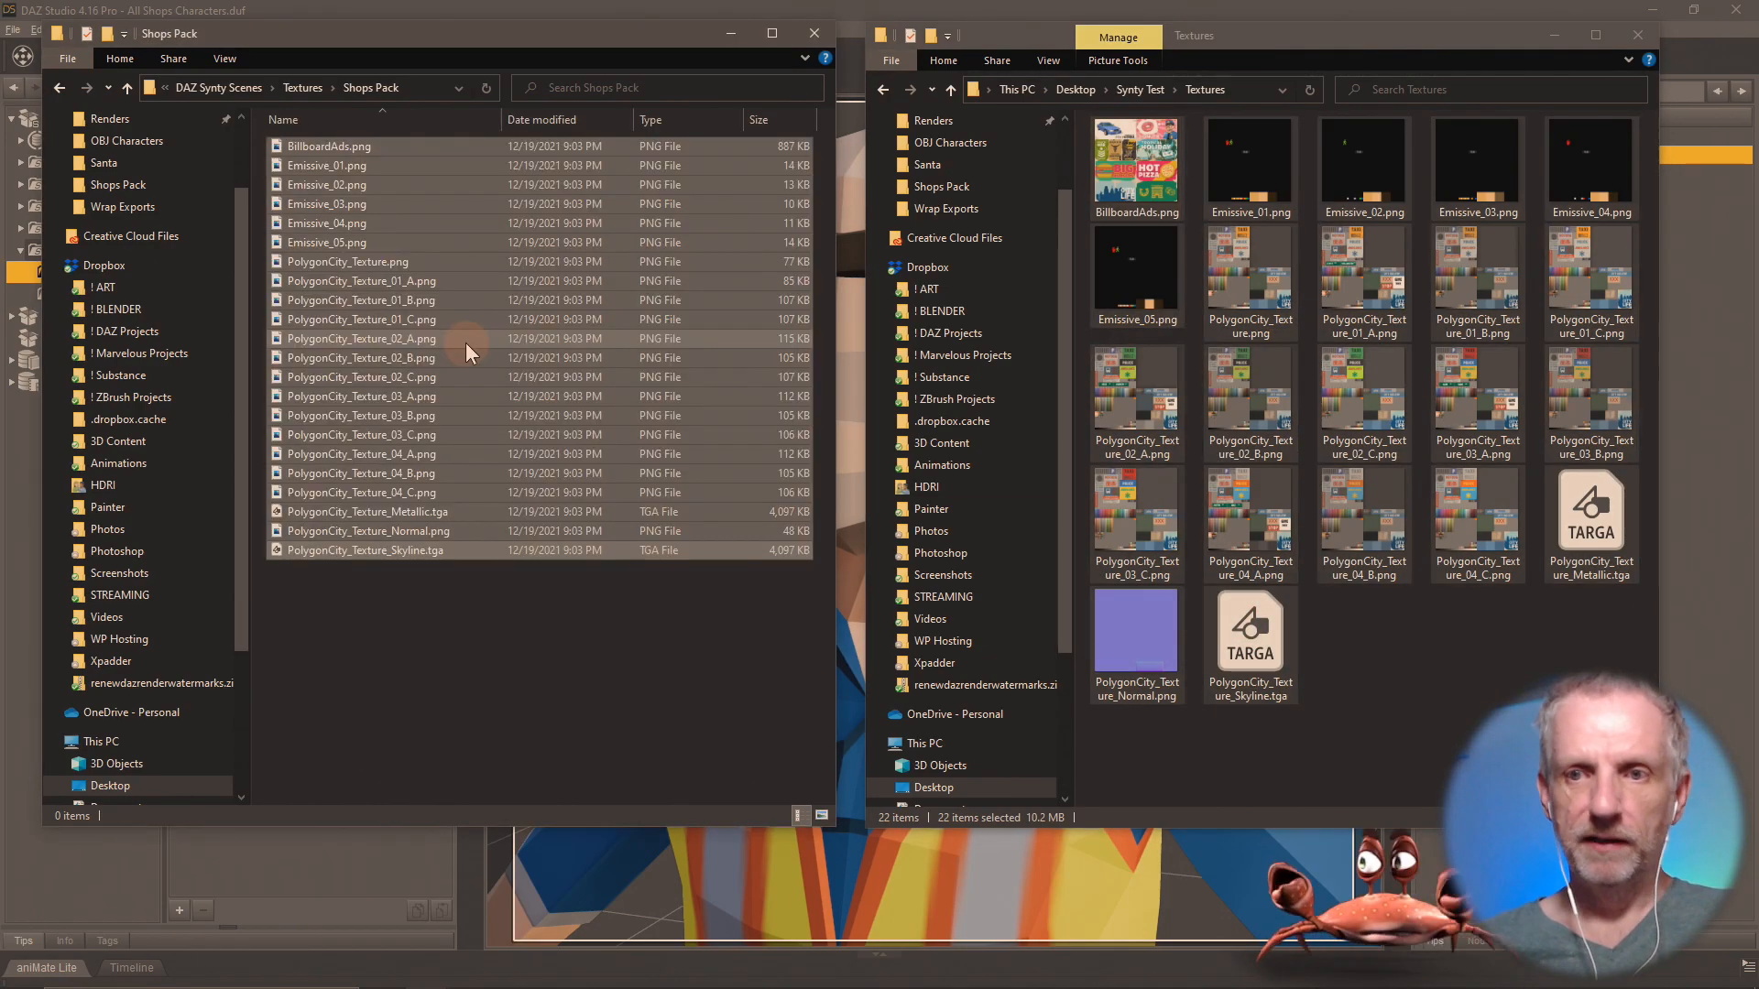
pyautogui.click(510, 608)
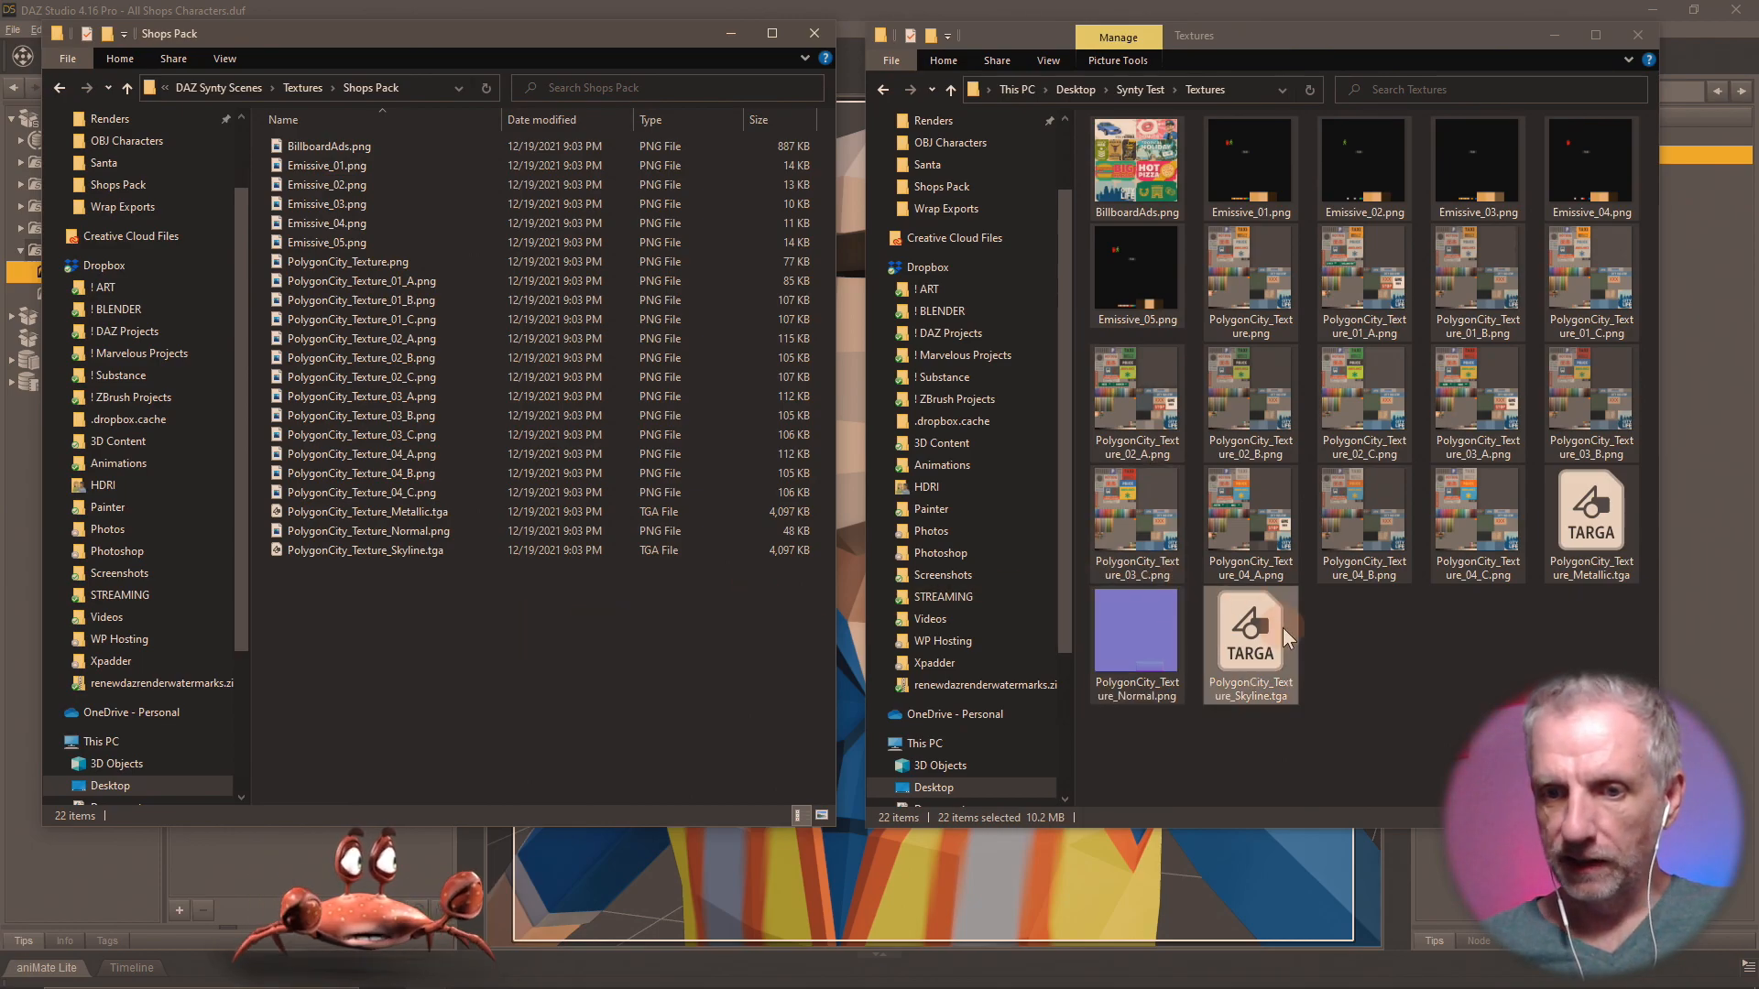
# Preview PolygonCity_Texture_Normal.png, and select PolygonCity_Texture_01_A.png through PolygonCity_Texture_04_C.png in the Shops Pack folder.
pyautogui.doubleClick(1142, 622)
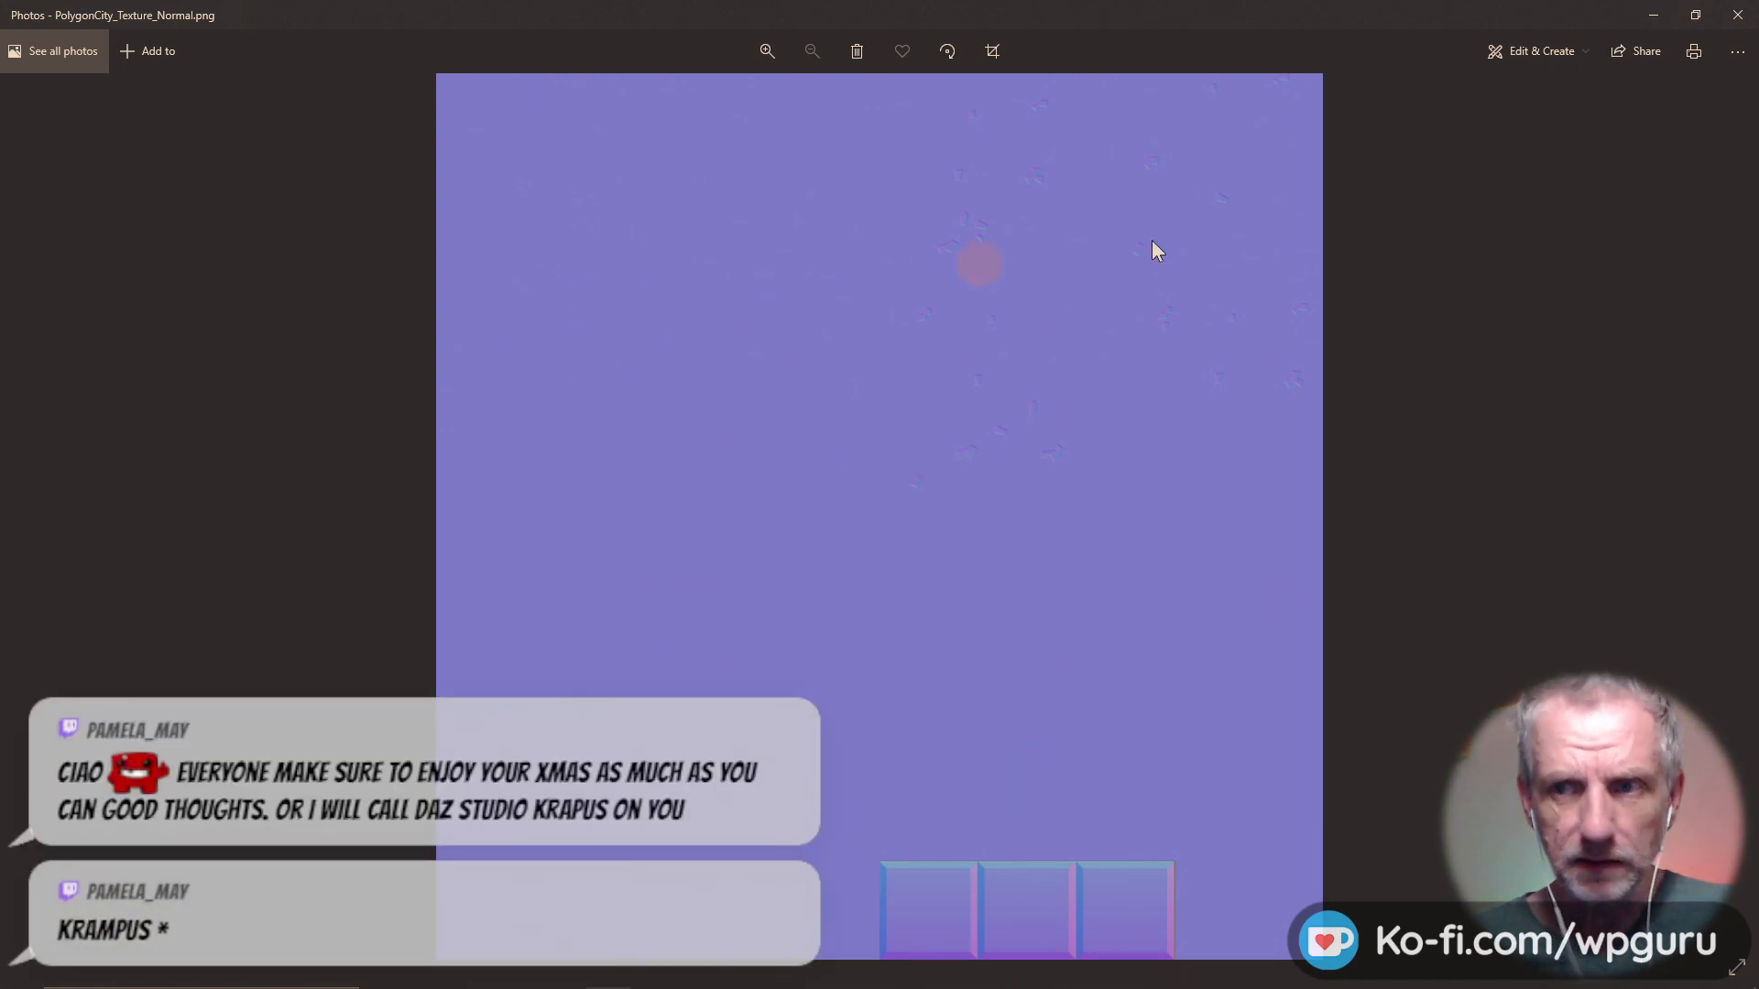
pyautogui.click(1737, 15)
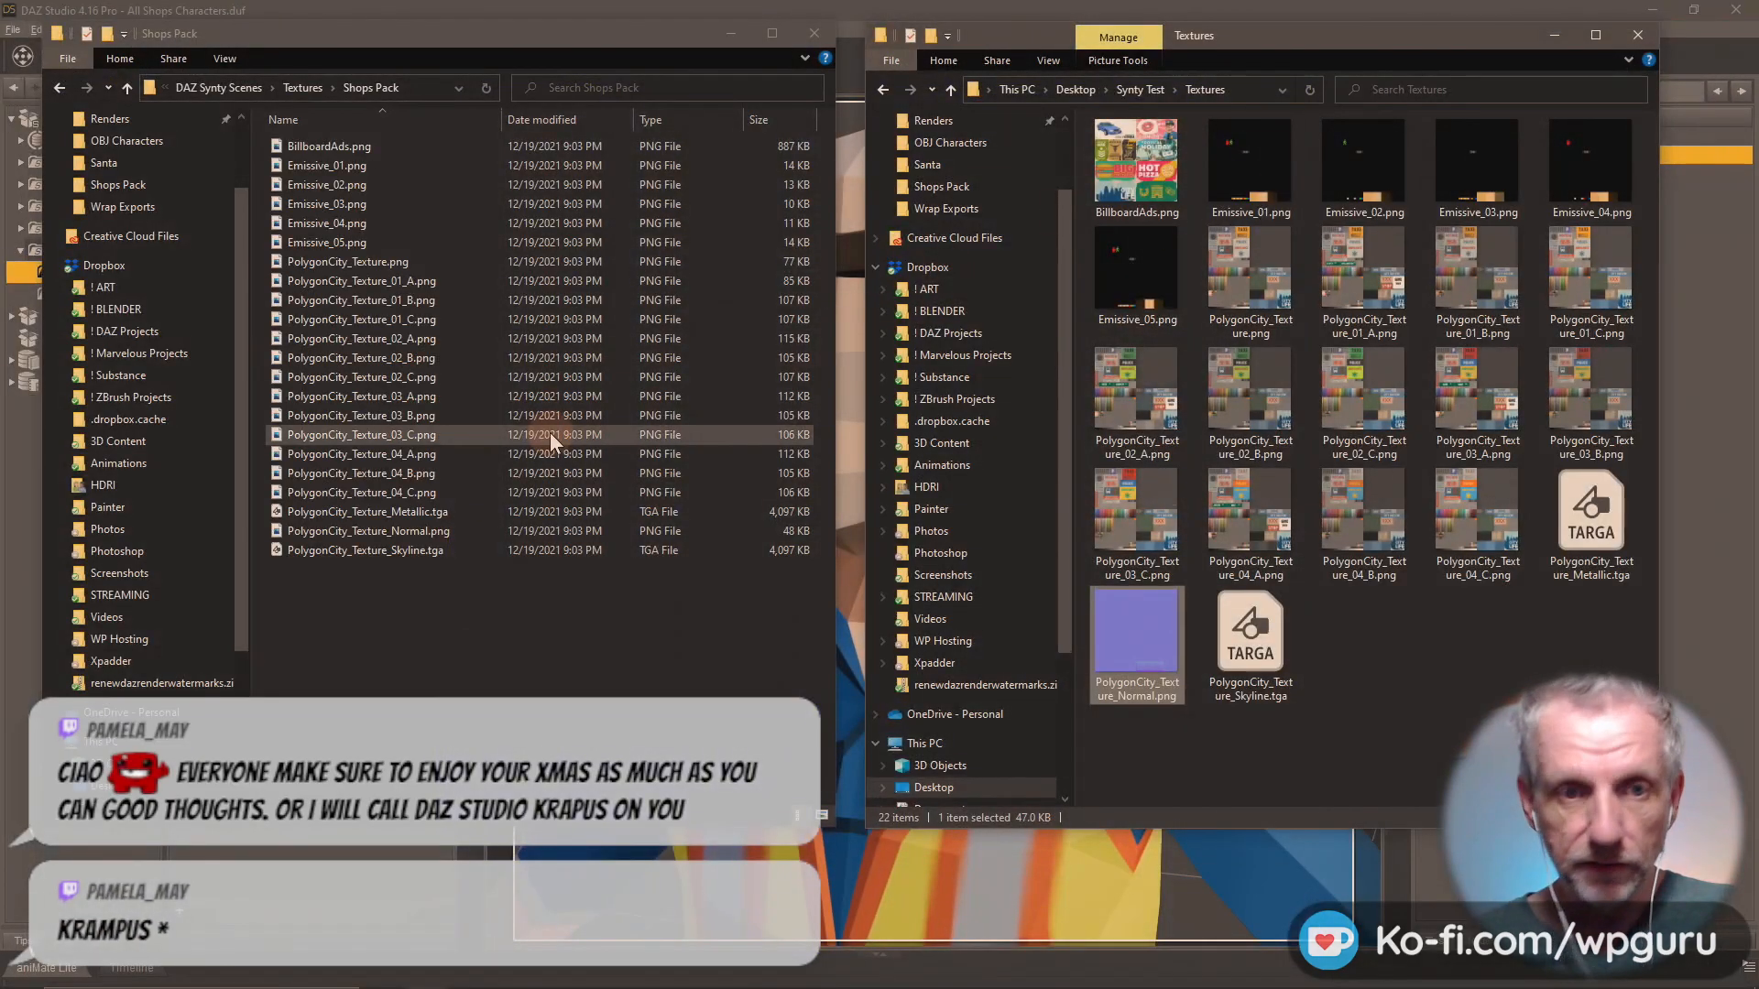
pyautogui.click(435, 275)
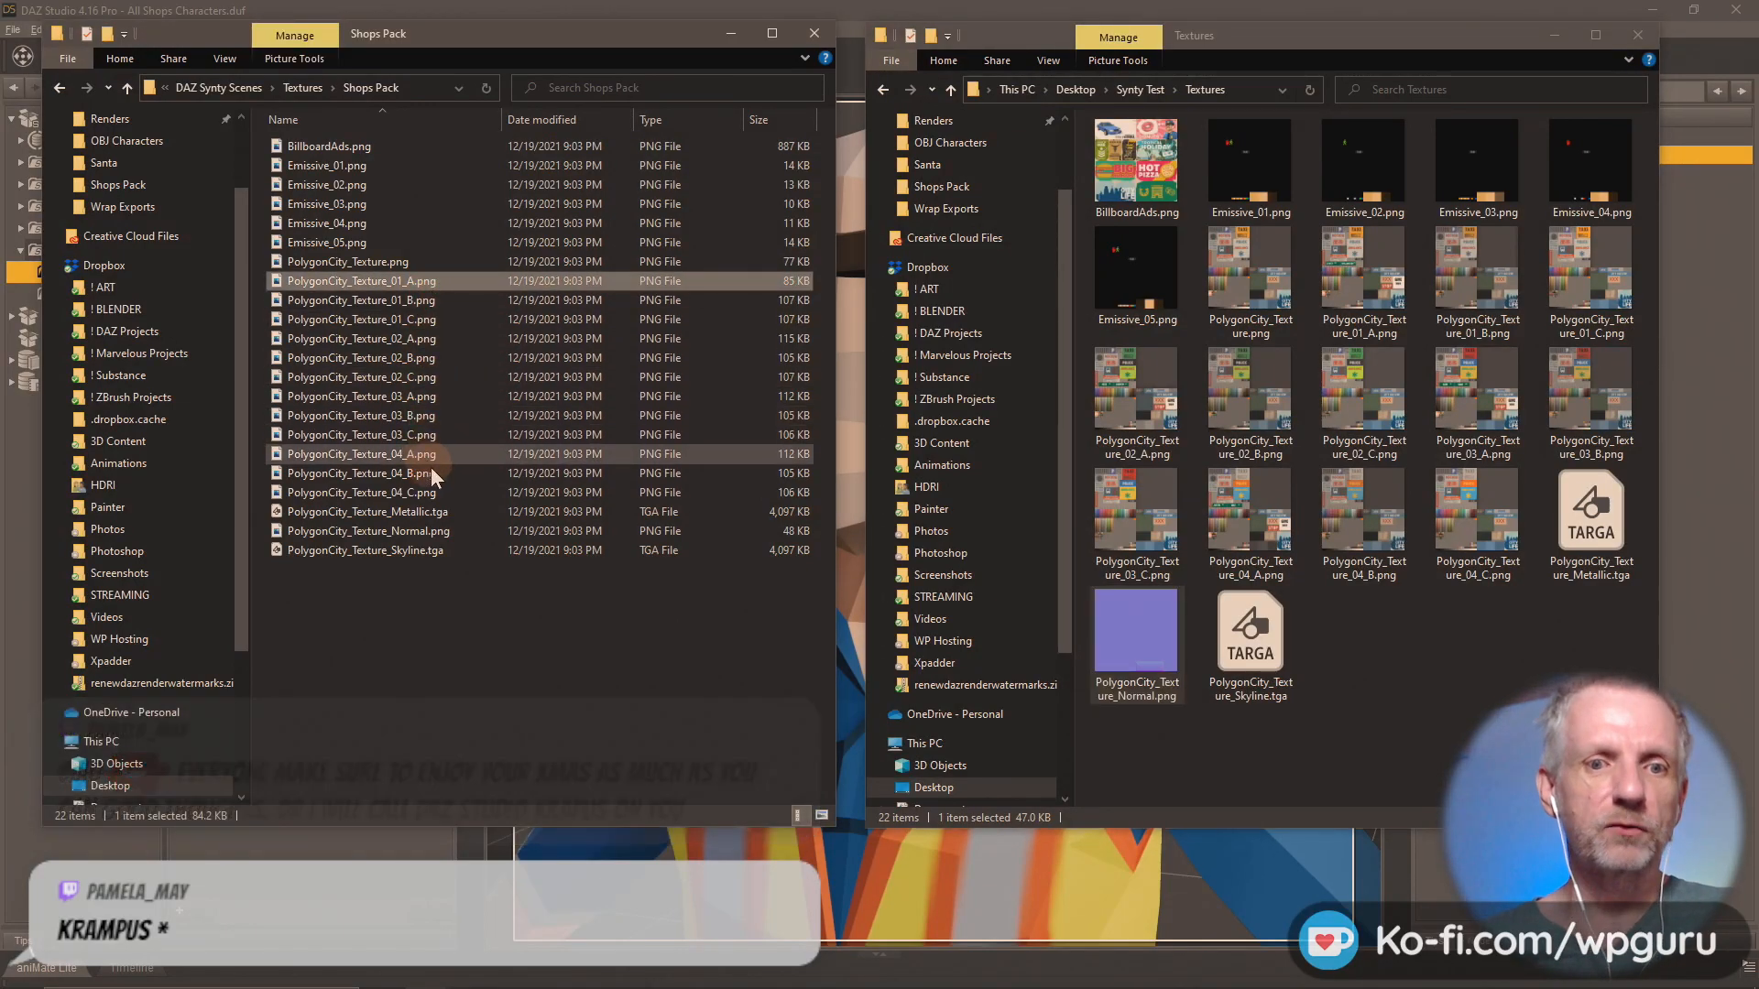
pyautogui.keyDown('shift'); pyautogui.click(432, 492); pyautogui.keyUp('shift')
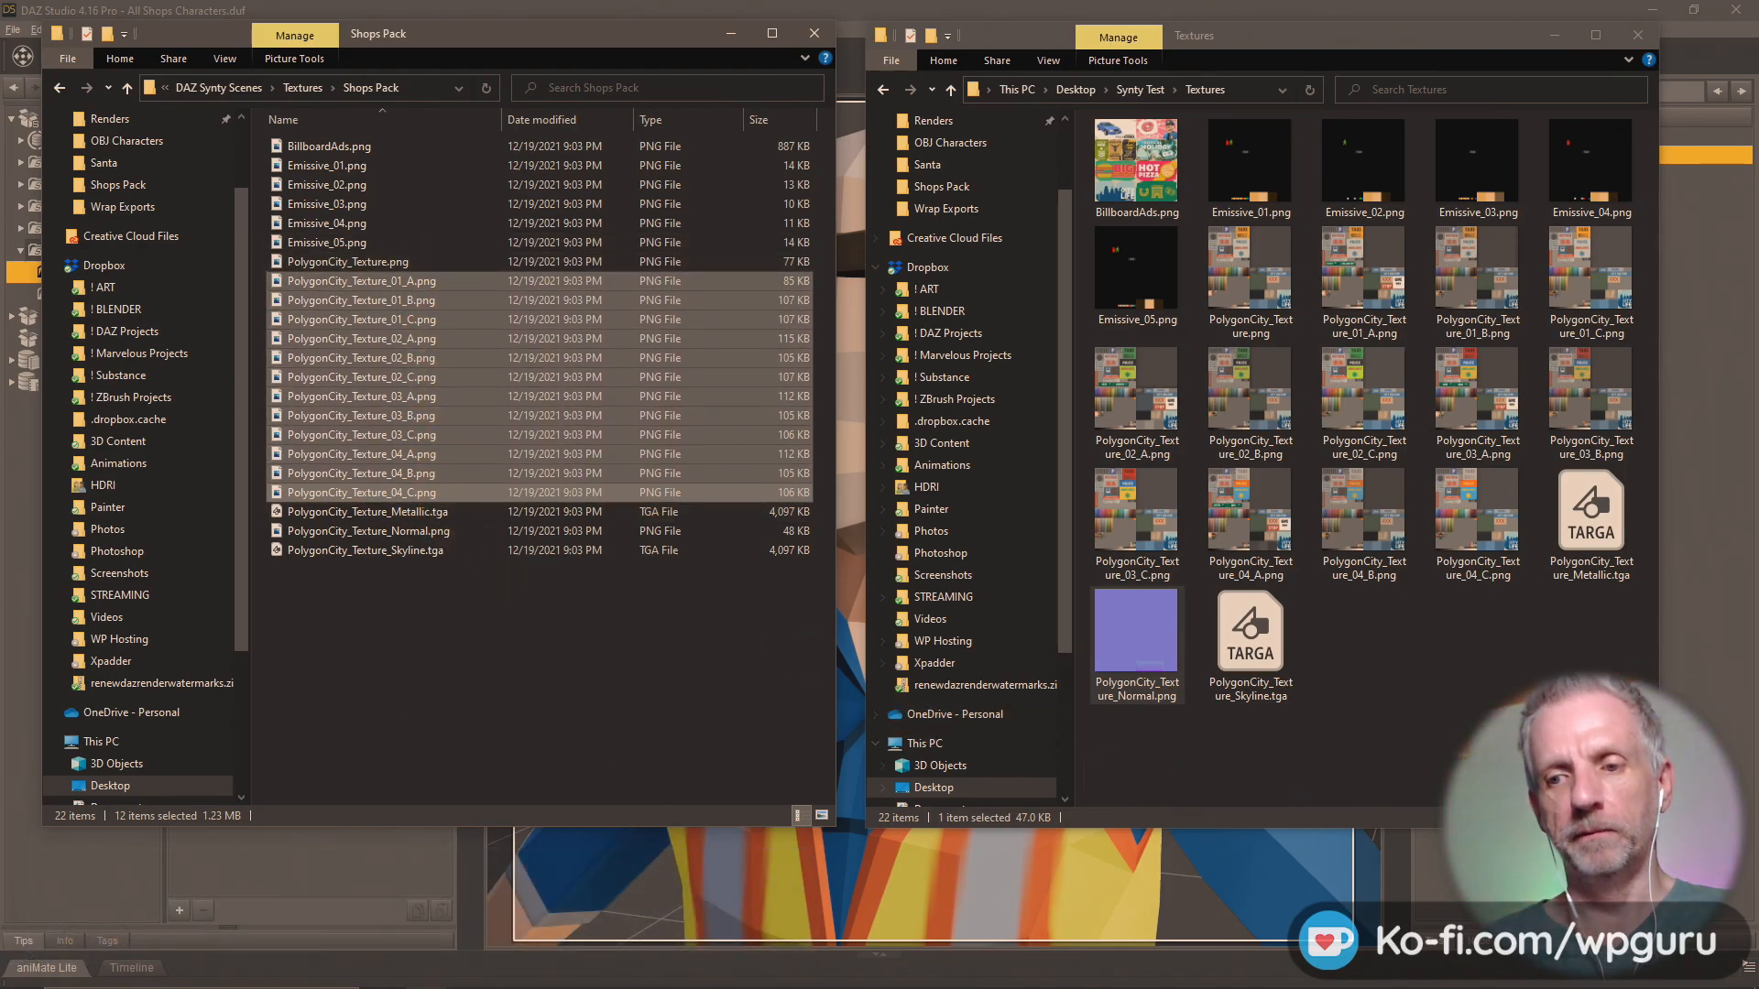
# Switch to DAZ Studio, select the Worker Male figure and frame its upper body and arms in the viewport.
pyautogui.click(1484, 880)
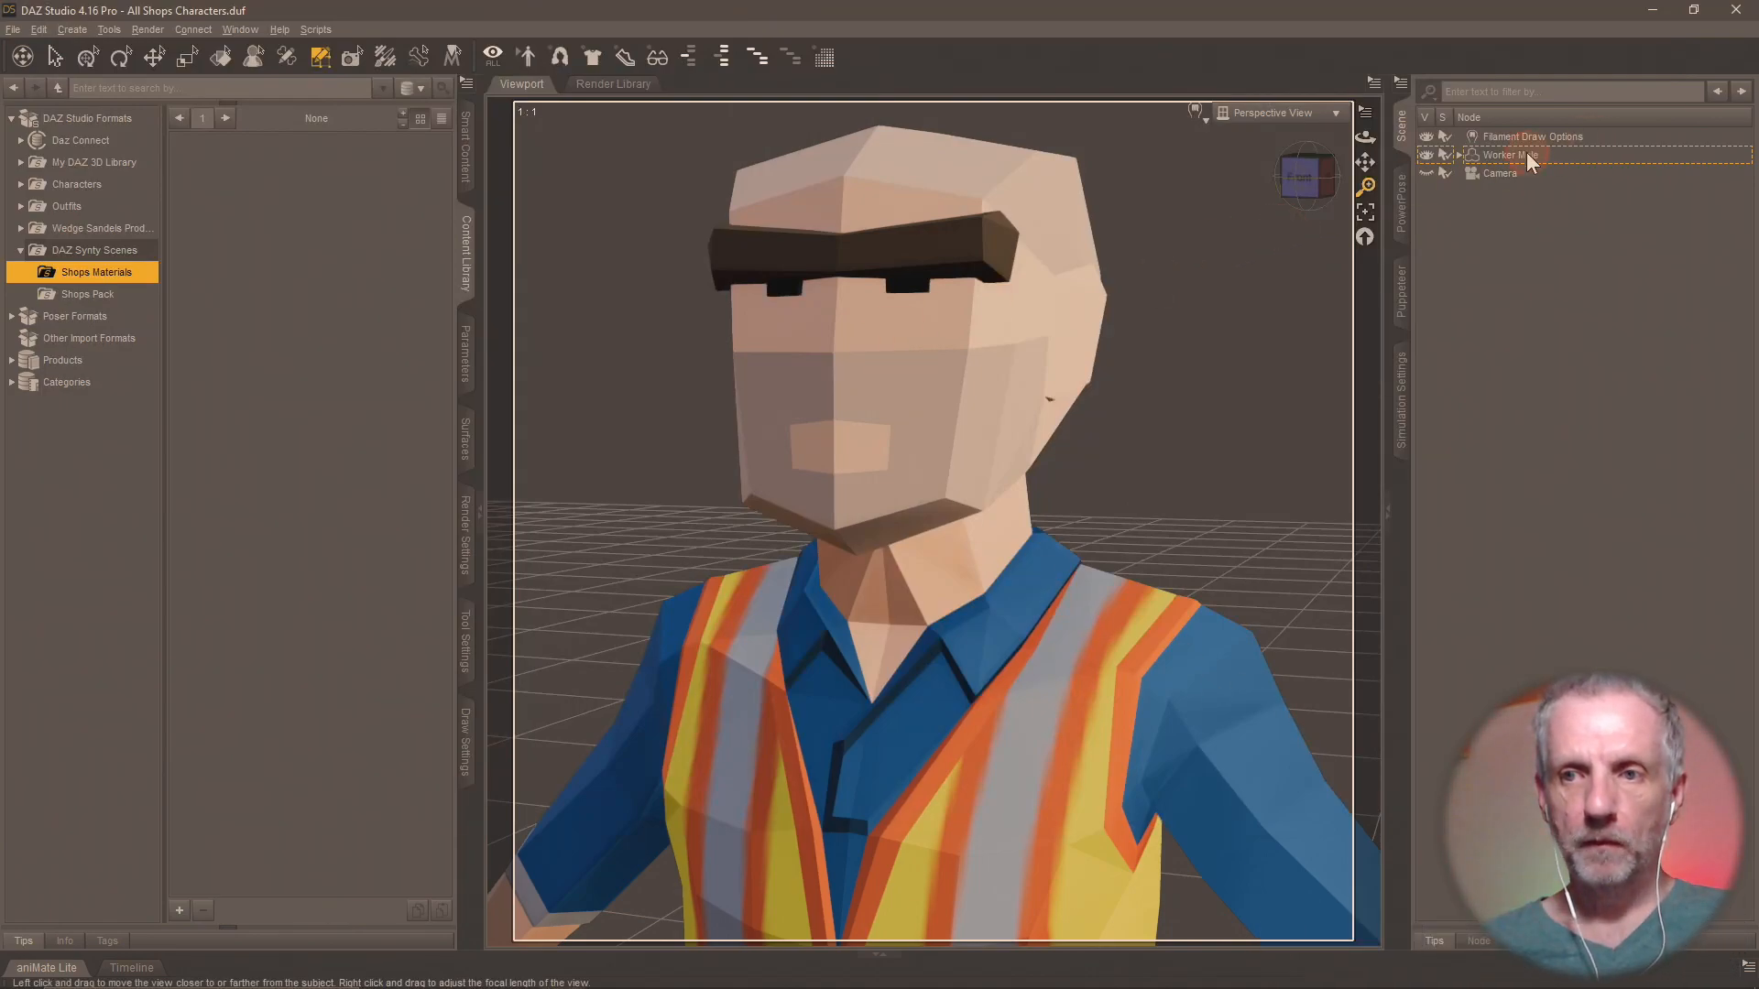
pyautogui.click(935, 260)
pyautogui.click(888, 434)
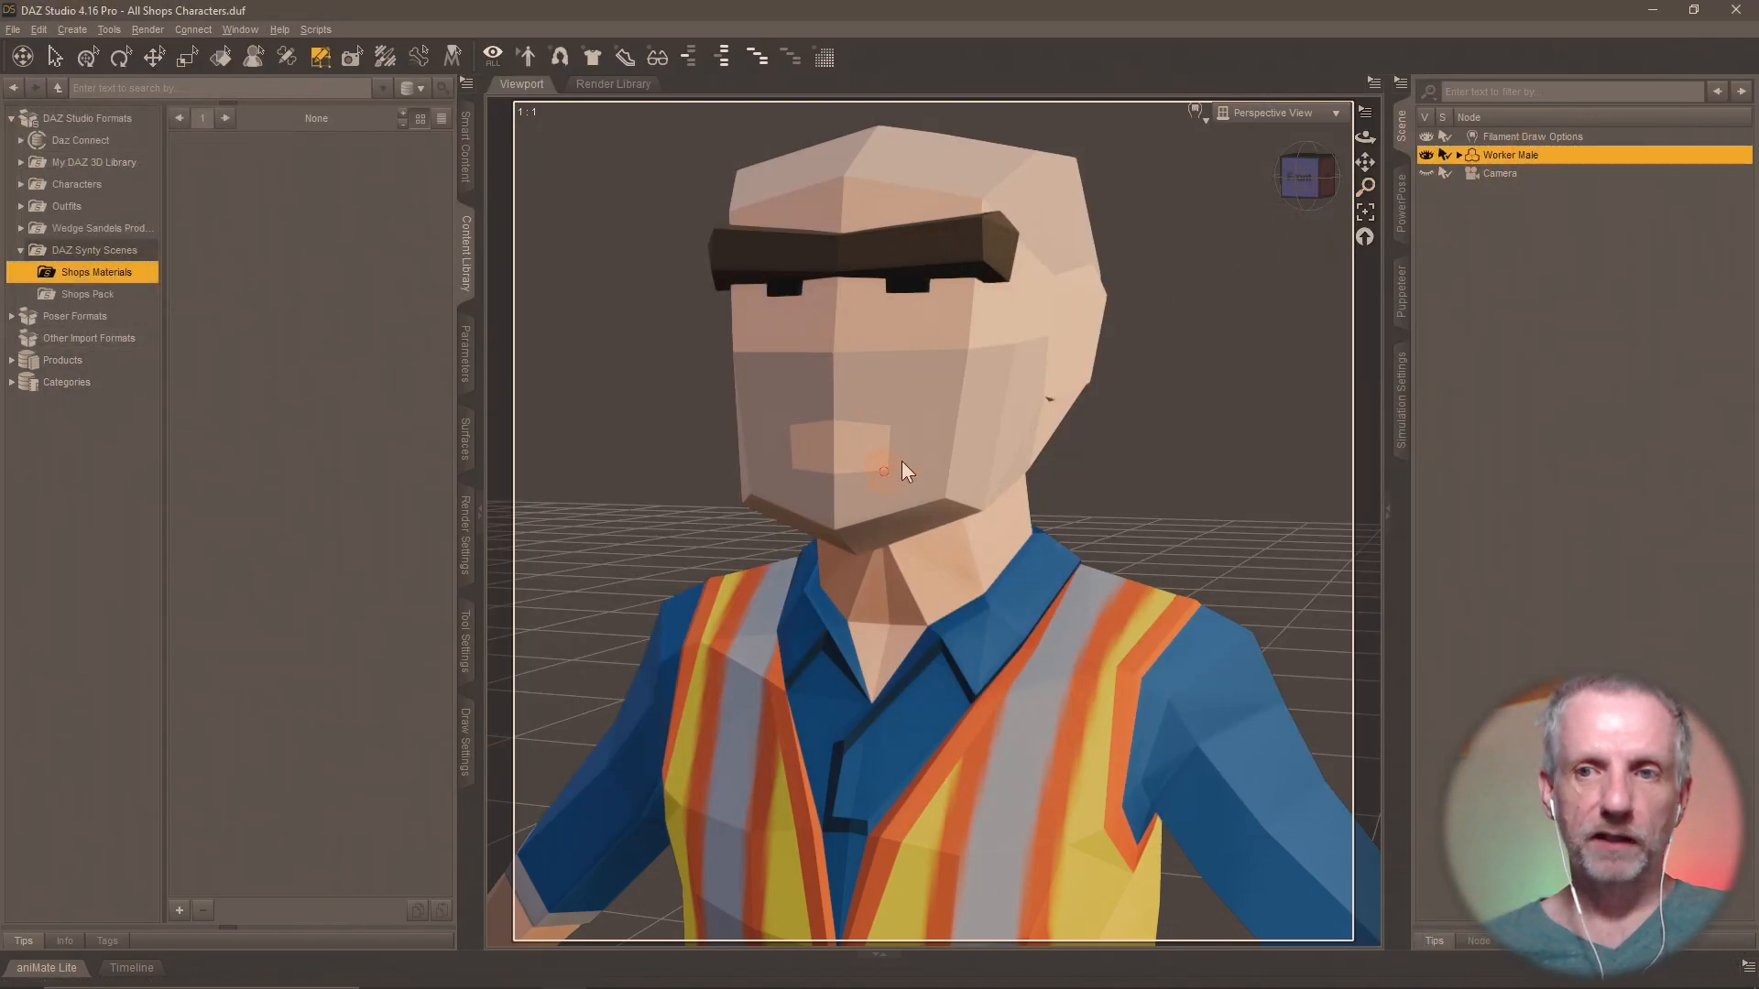
pyautogui.scroll(-5, 808, 381)
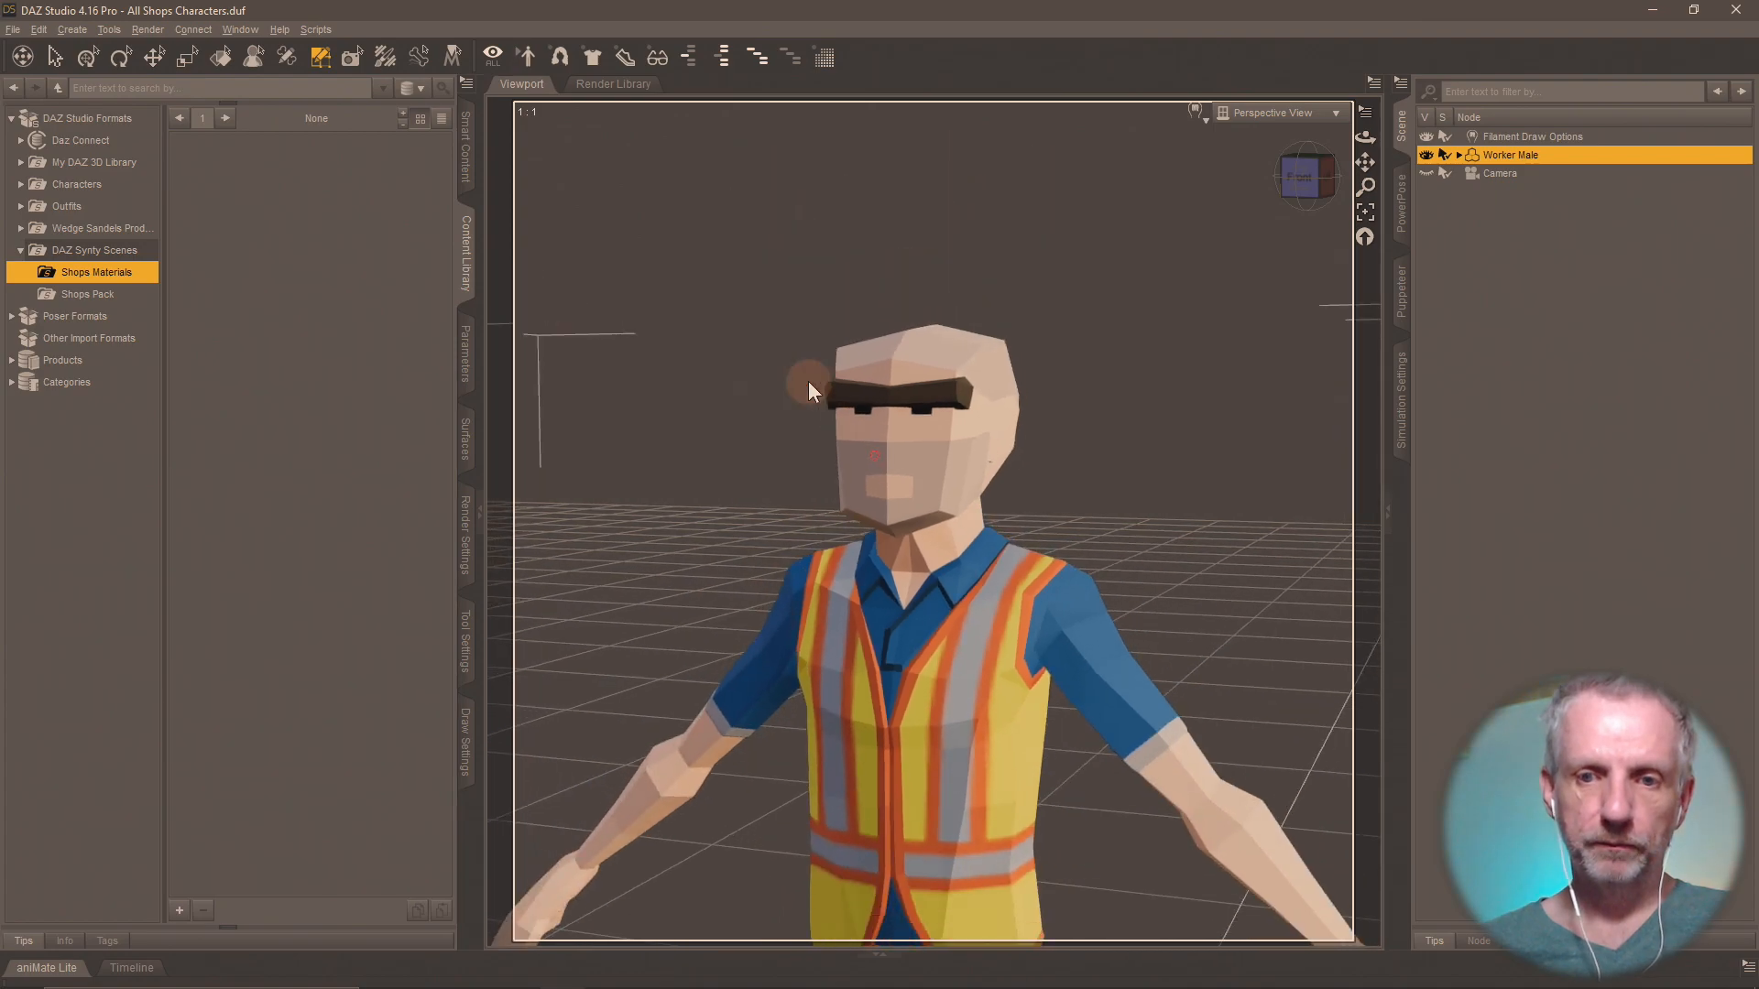
pyautogui.rightClick(808, 381)
pyautogui.click(720, 454)
pyautogui.scroll(-10, 720, 458)
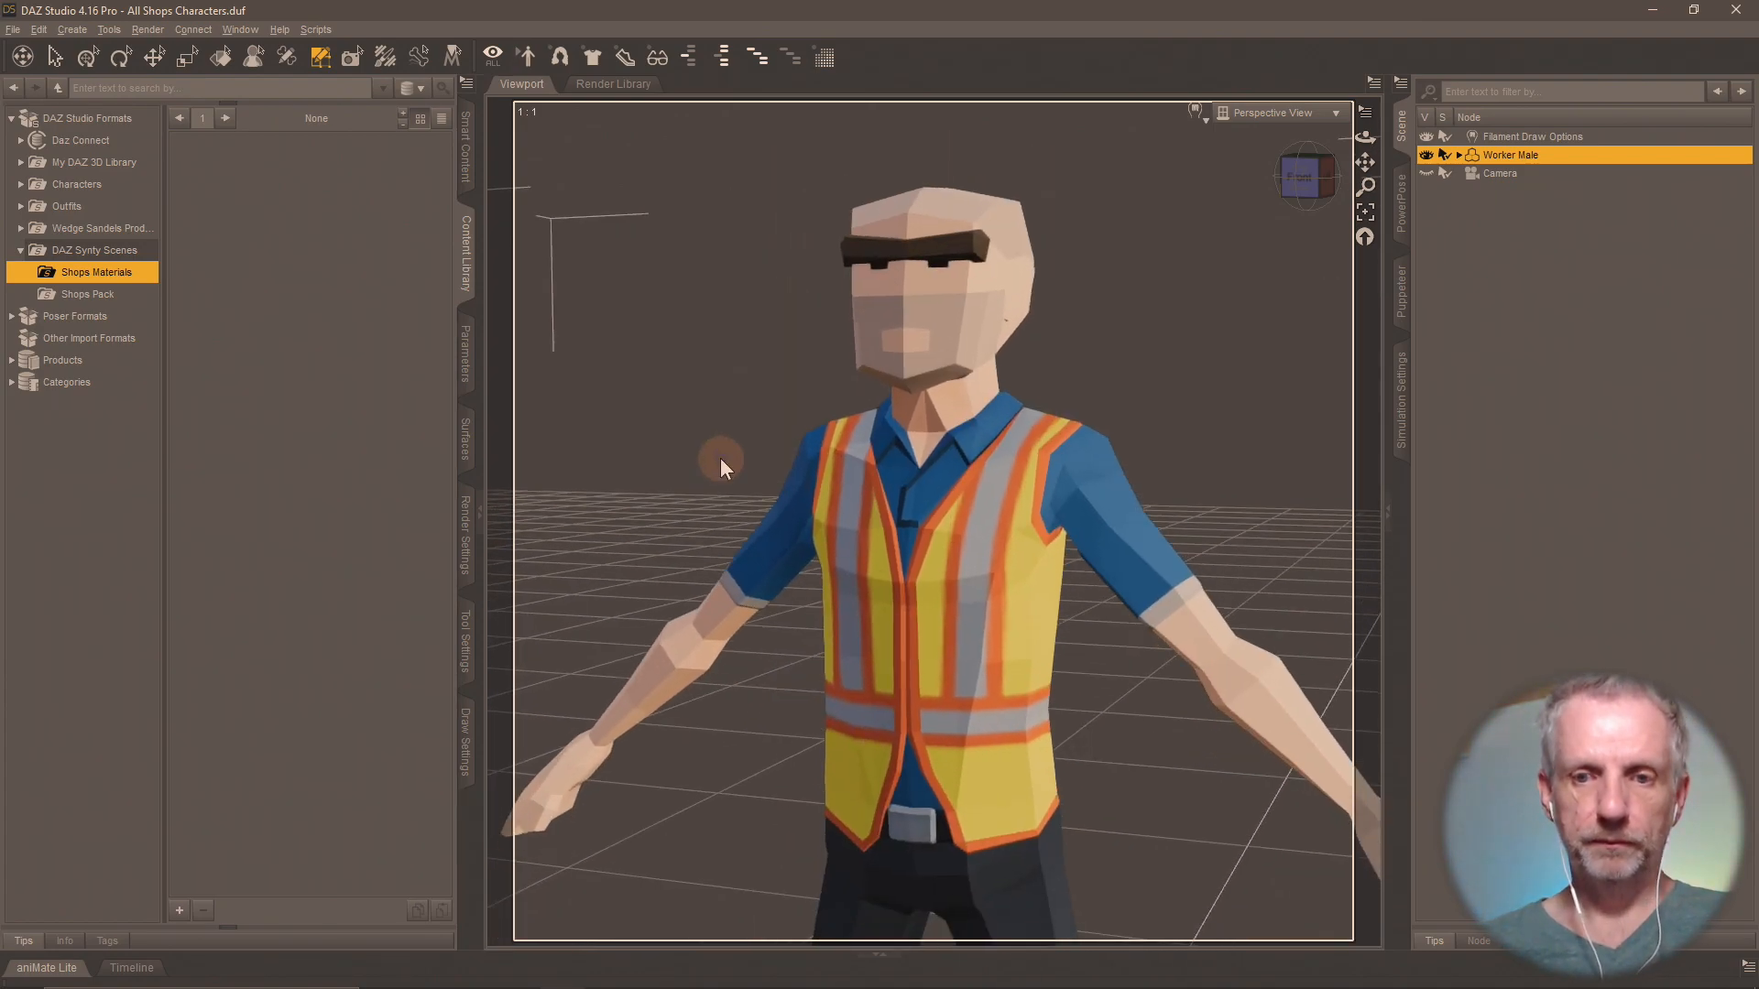
pyautogui.scroll(3, 720, 458)
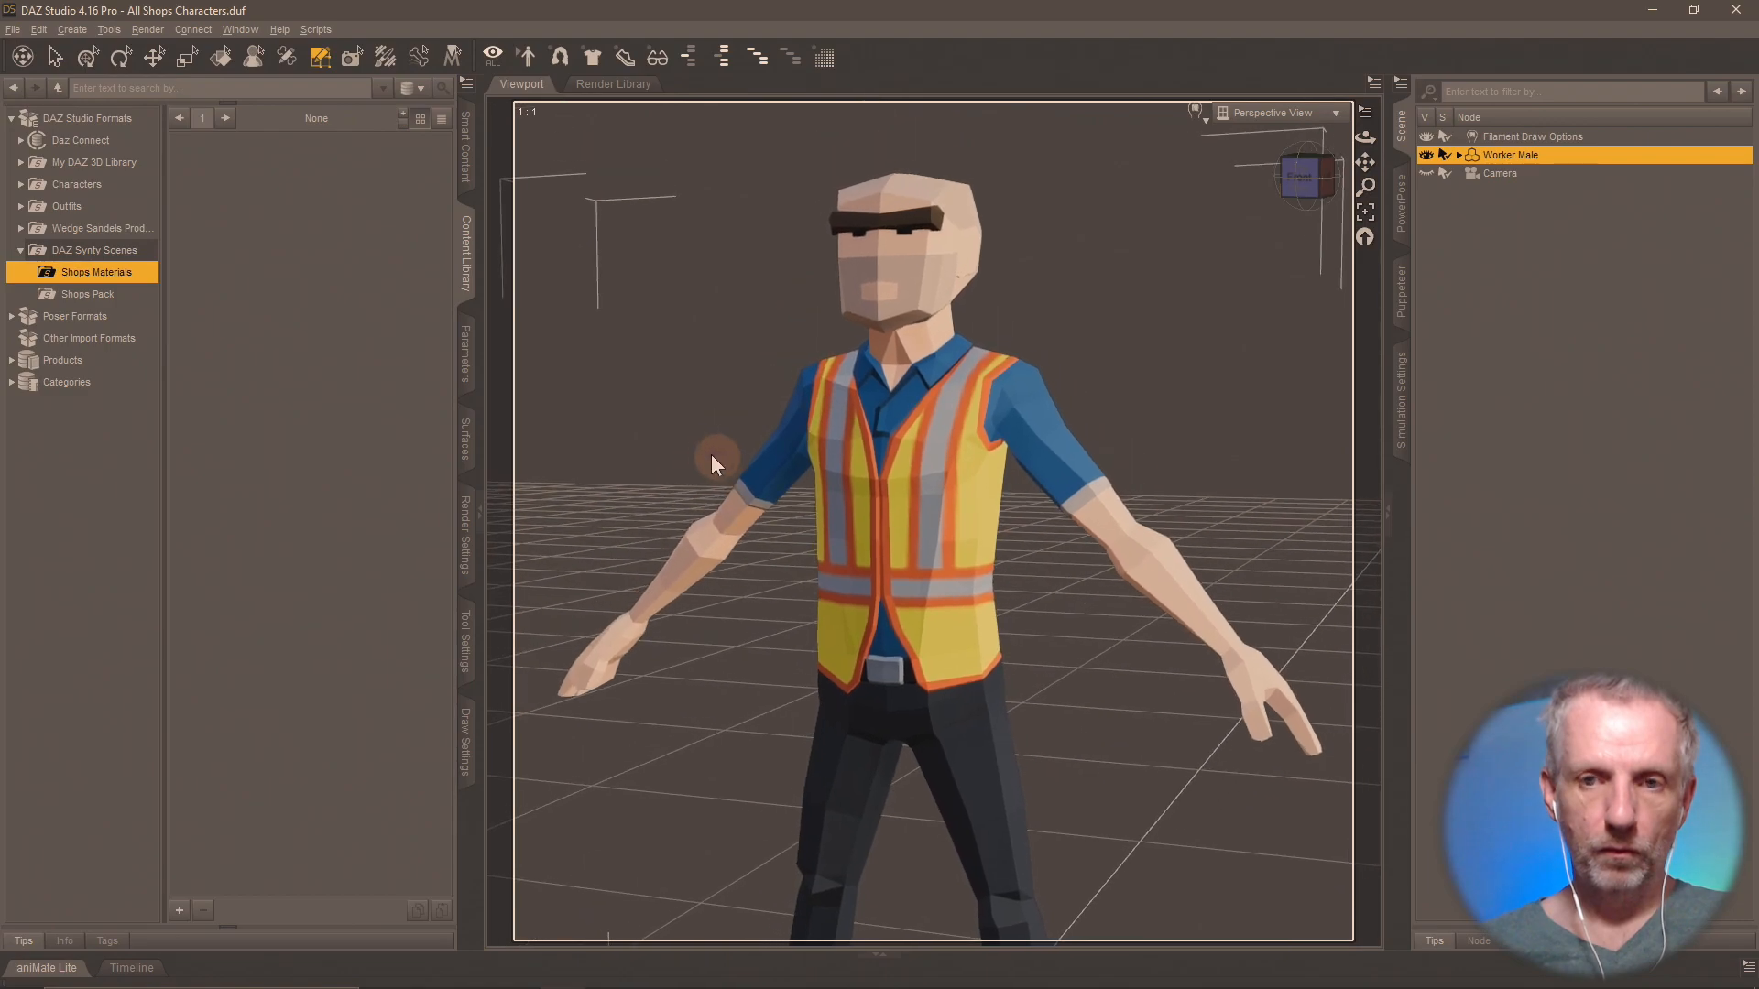
pyautogui.scroll(3, 711, 454)
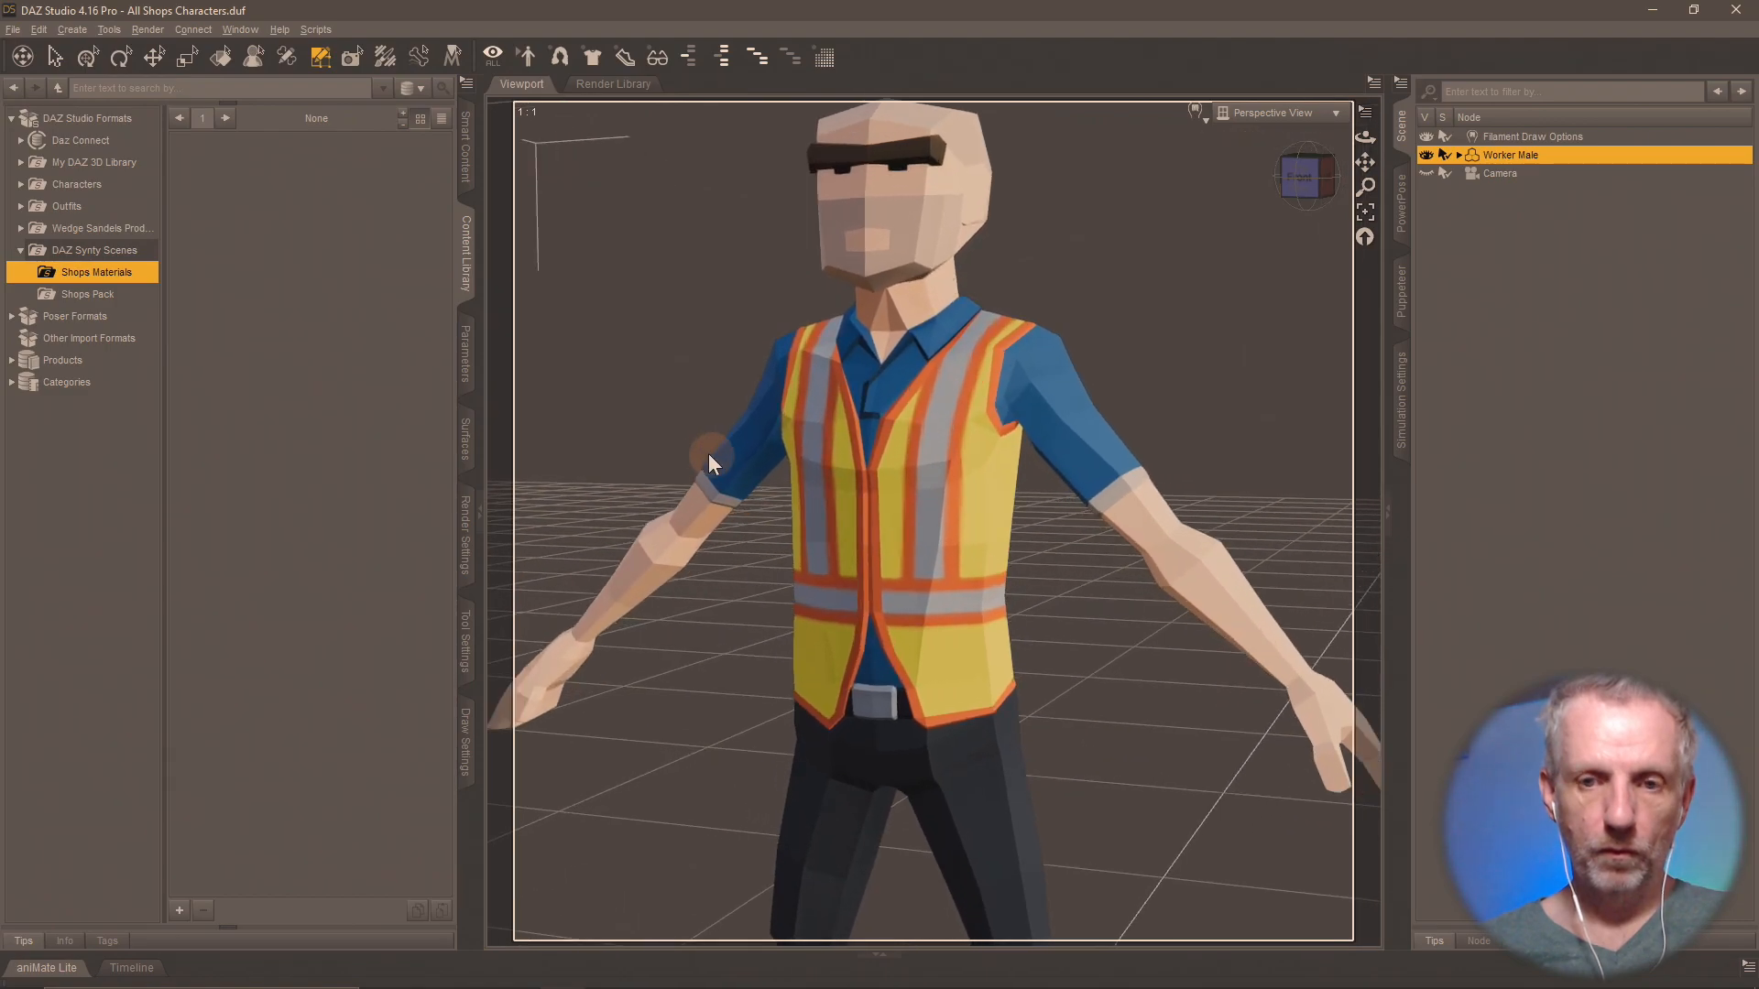
pyautogui.moveTo(707, 454)
pyautogui.mouseDown(button='middle')
pyautogui.moveTo(681, 430)
pyautogui.moveTo(721, 459)
pyautogui.mouseUp(button='middle')
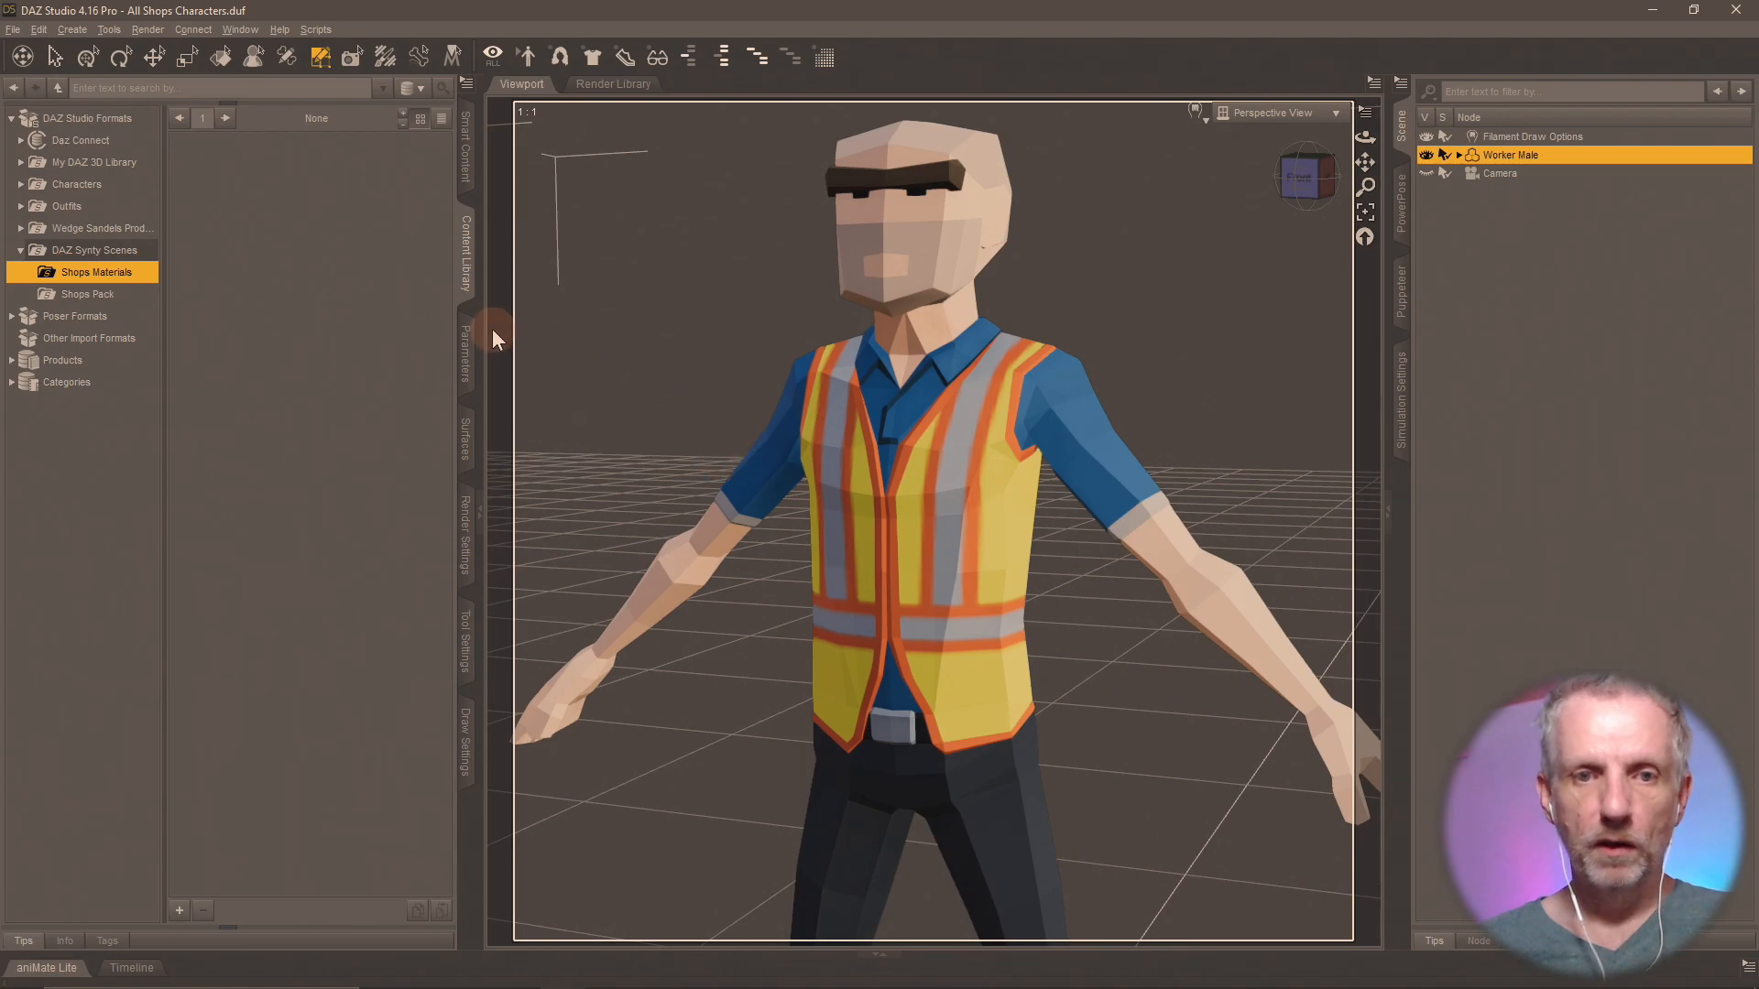
# Show the Worker Male's parameters together with the PowerPose body template.
pyautogui.click(465, 357)
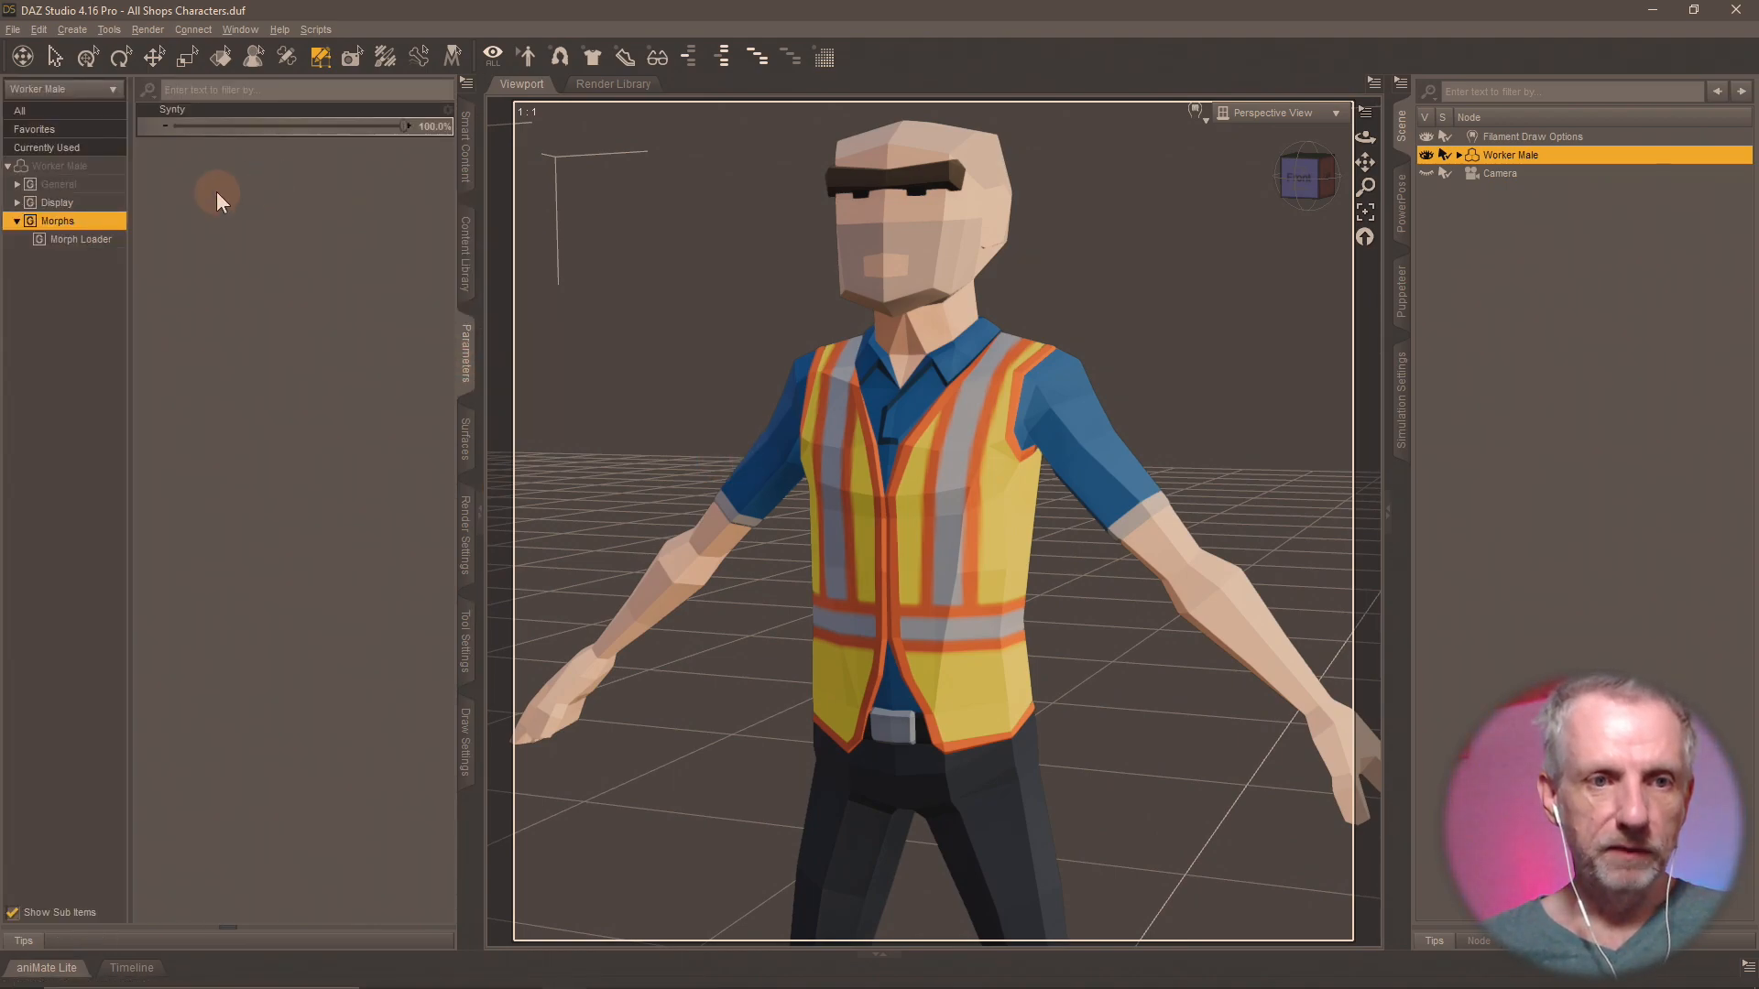
pyautogui.click(1401, 302)
pyautogui.click(1401, 215)
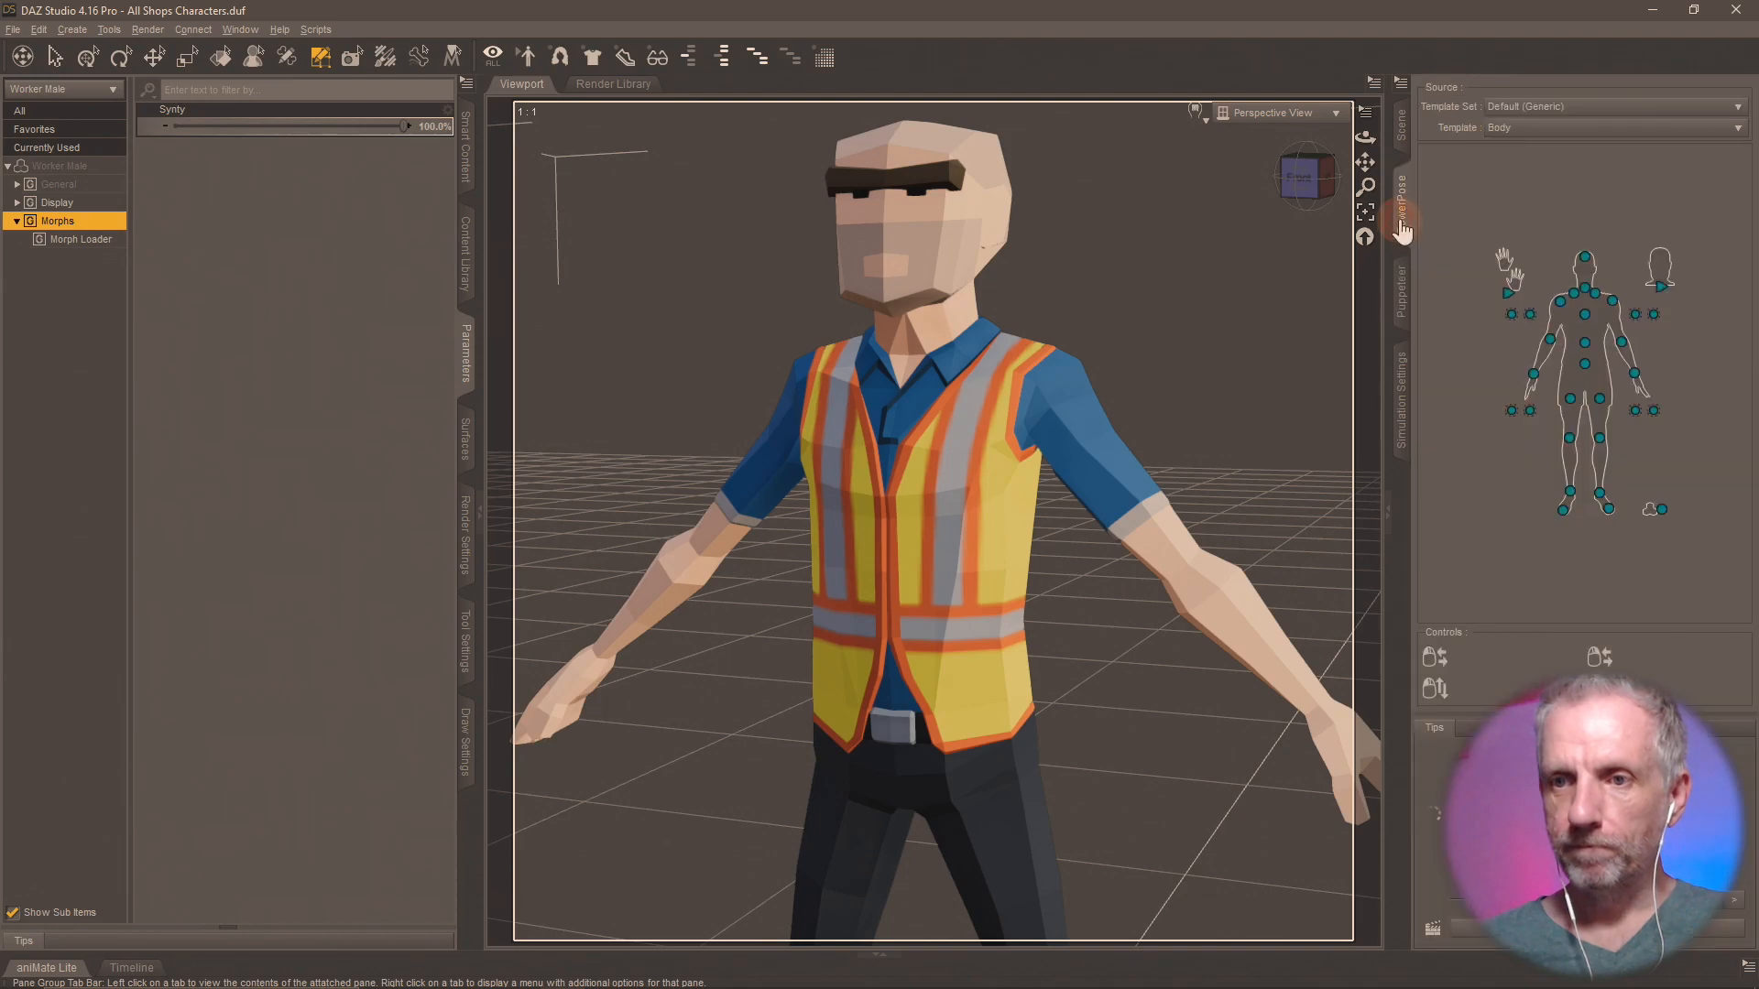
# Try rotating the Worker Male's right collar and twisting the right shoulder, undoing each test.
pyautogui.click(1572, 292)
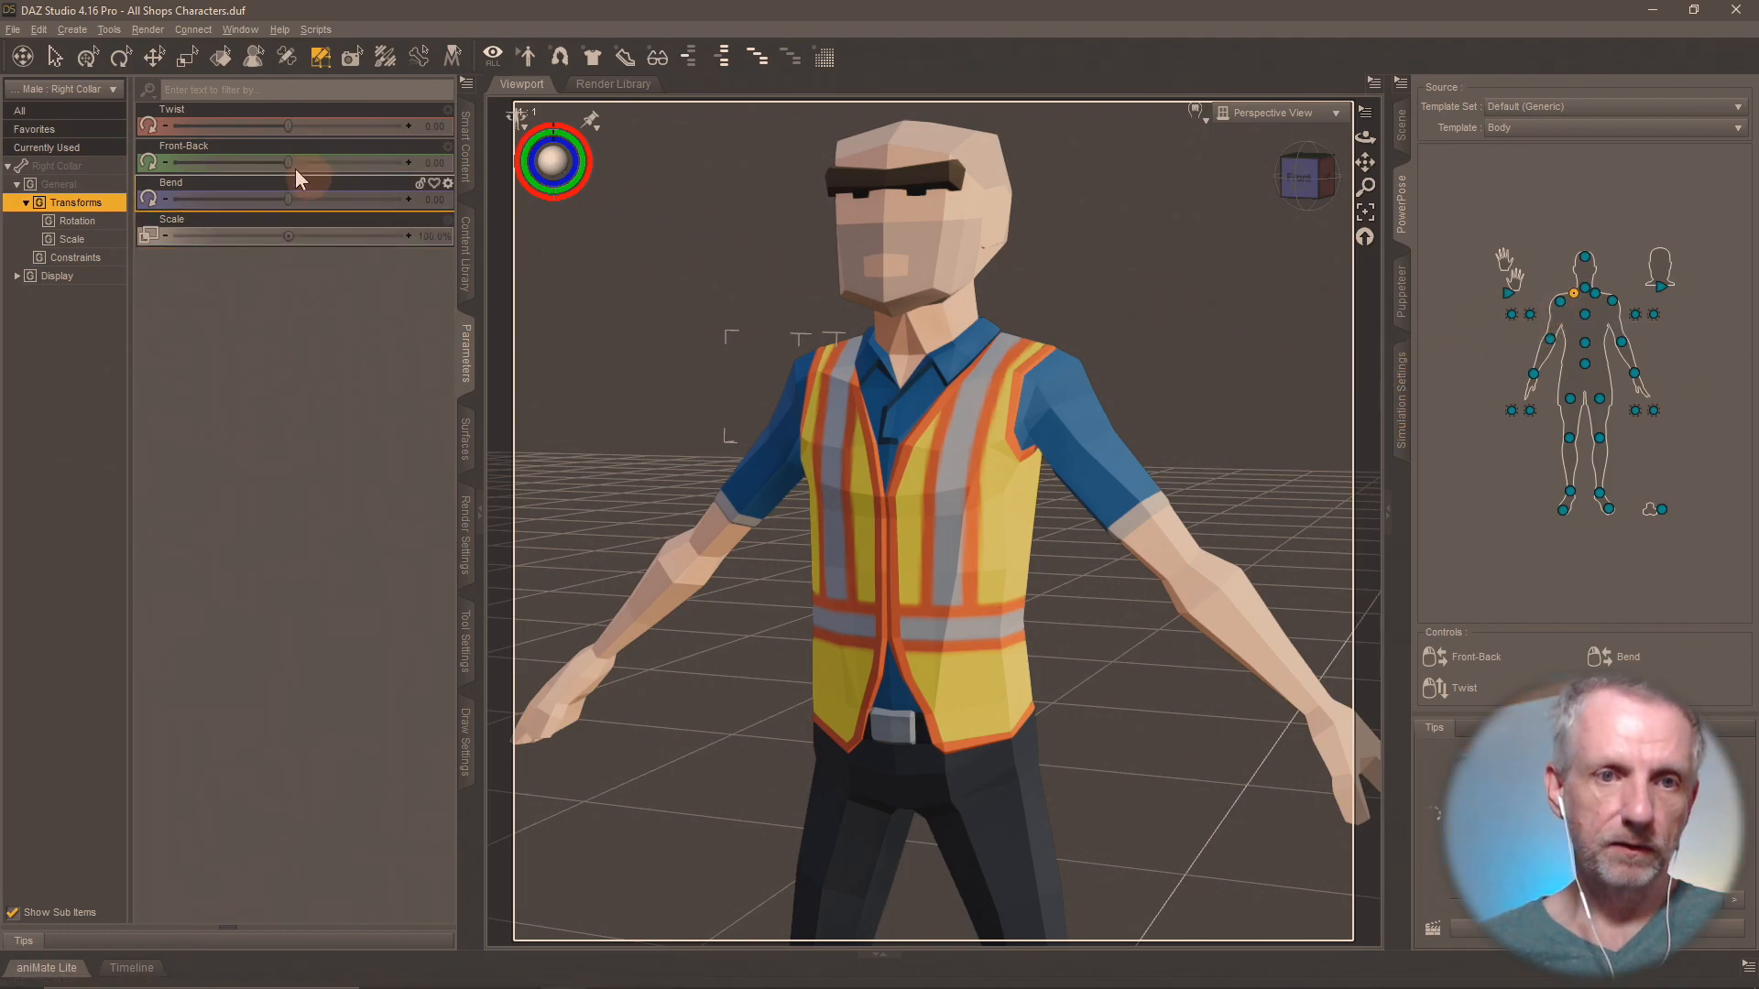
pyautogui.moveTo(286, 162); pyautogui.dragTo(288, 209)
pyautogui.hotkey('ctrl', 'z')
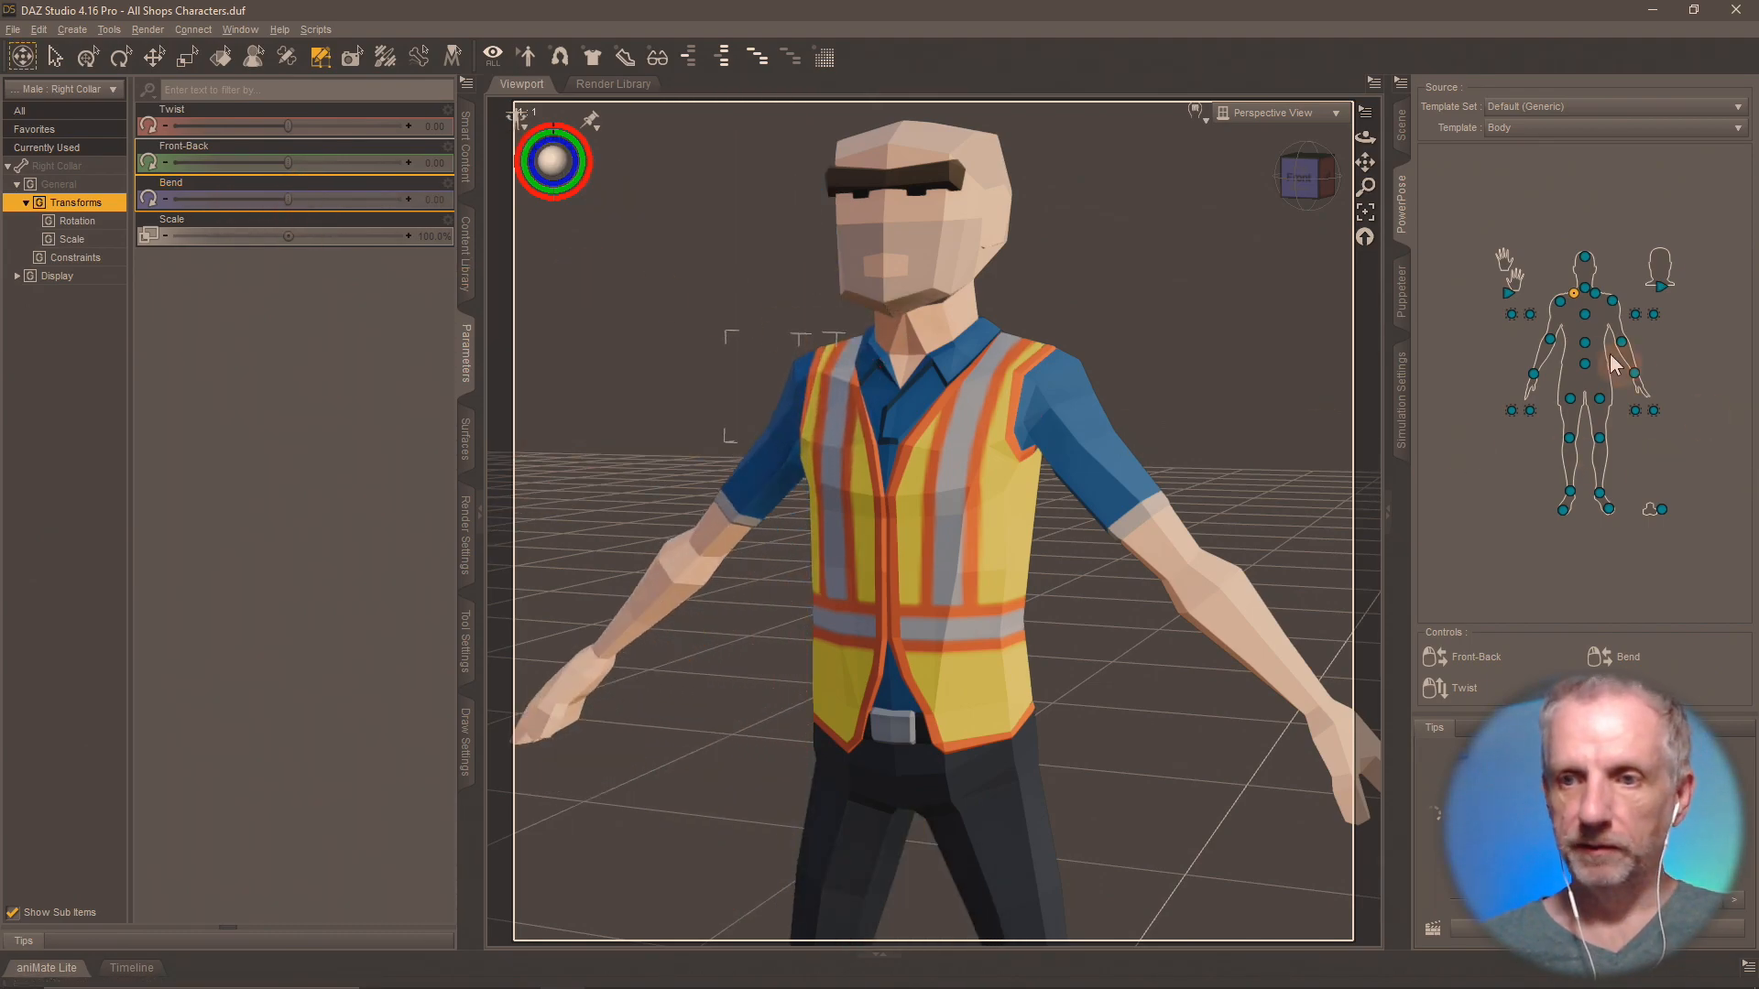
pyautogui.click(1560, 303)
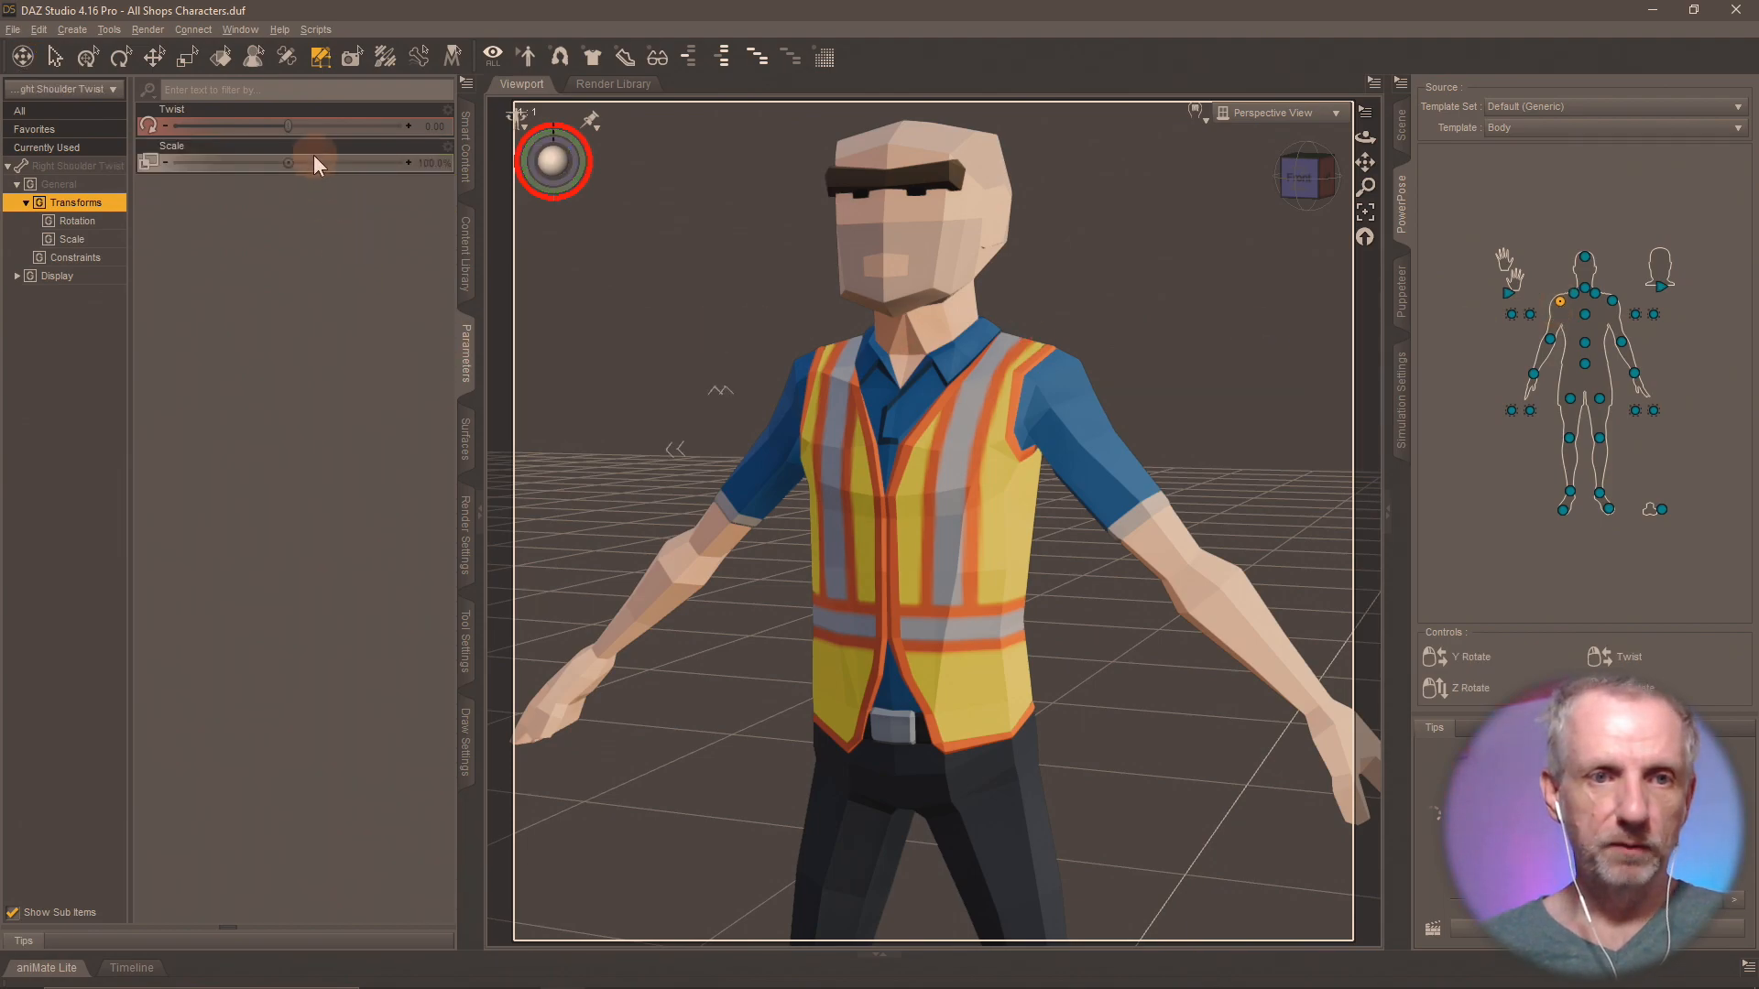
pyautogui.moveTo(288, 128)
pyautogui.mouseDown()
pyautogui.moveTo(349, 135)
pyautogui.moveTo(276, 152)
pyautogui.mouseUp()
pyautogui.hotkey('ctrl', 'z')
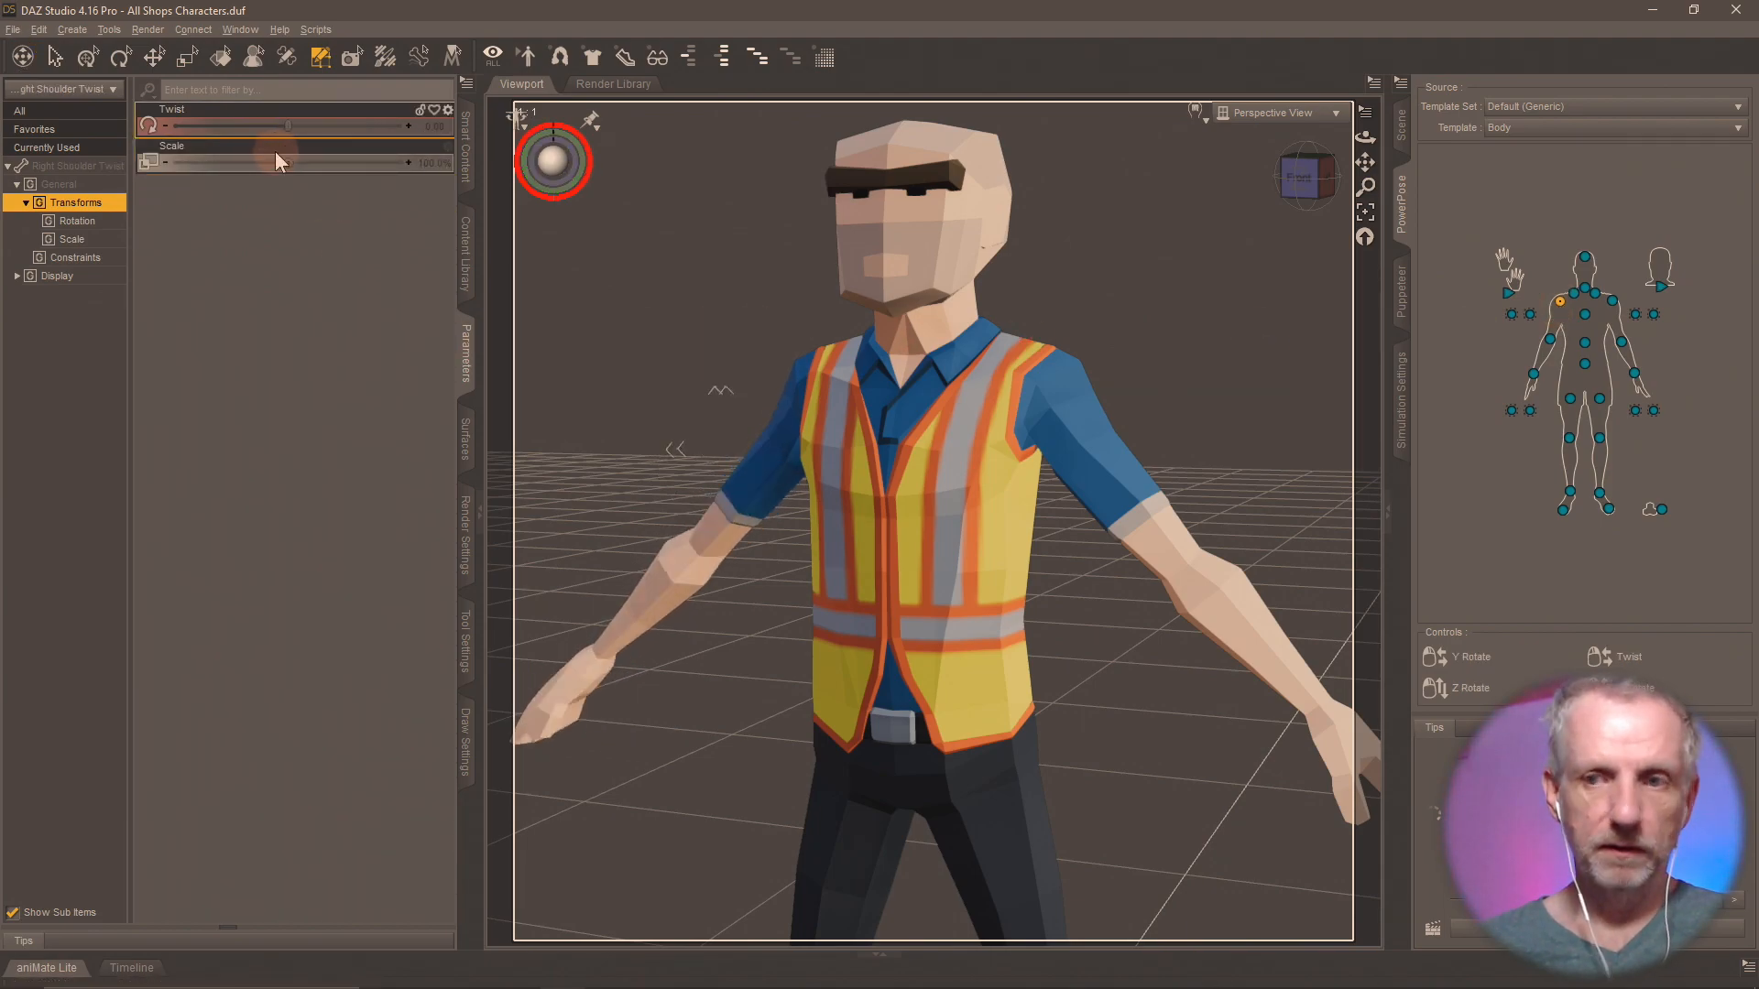
# Lower the Worker Male's right arm by setting the right collar's Bend to 25.
pyautogui.click(1573, 294)
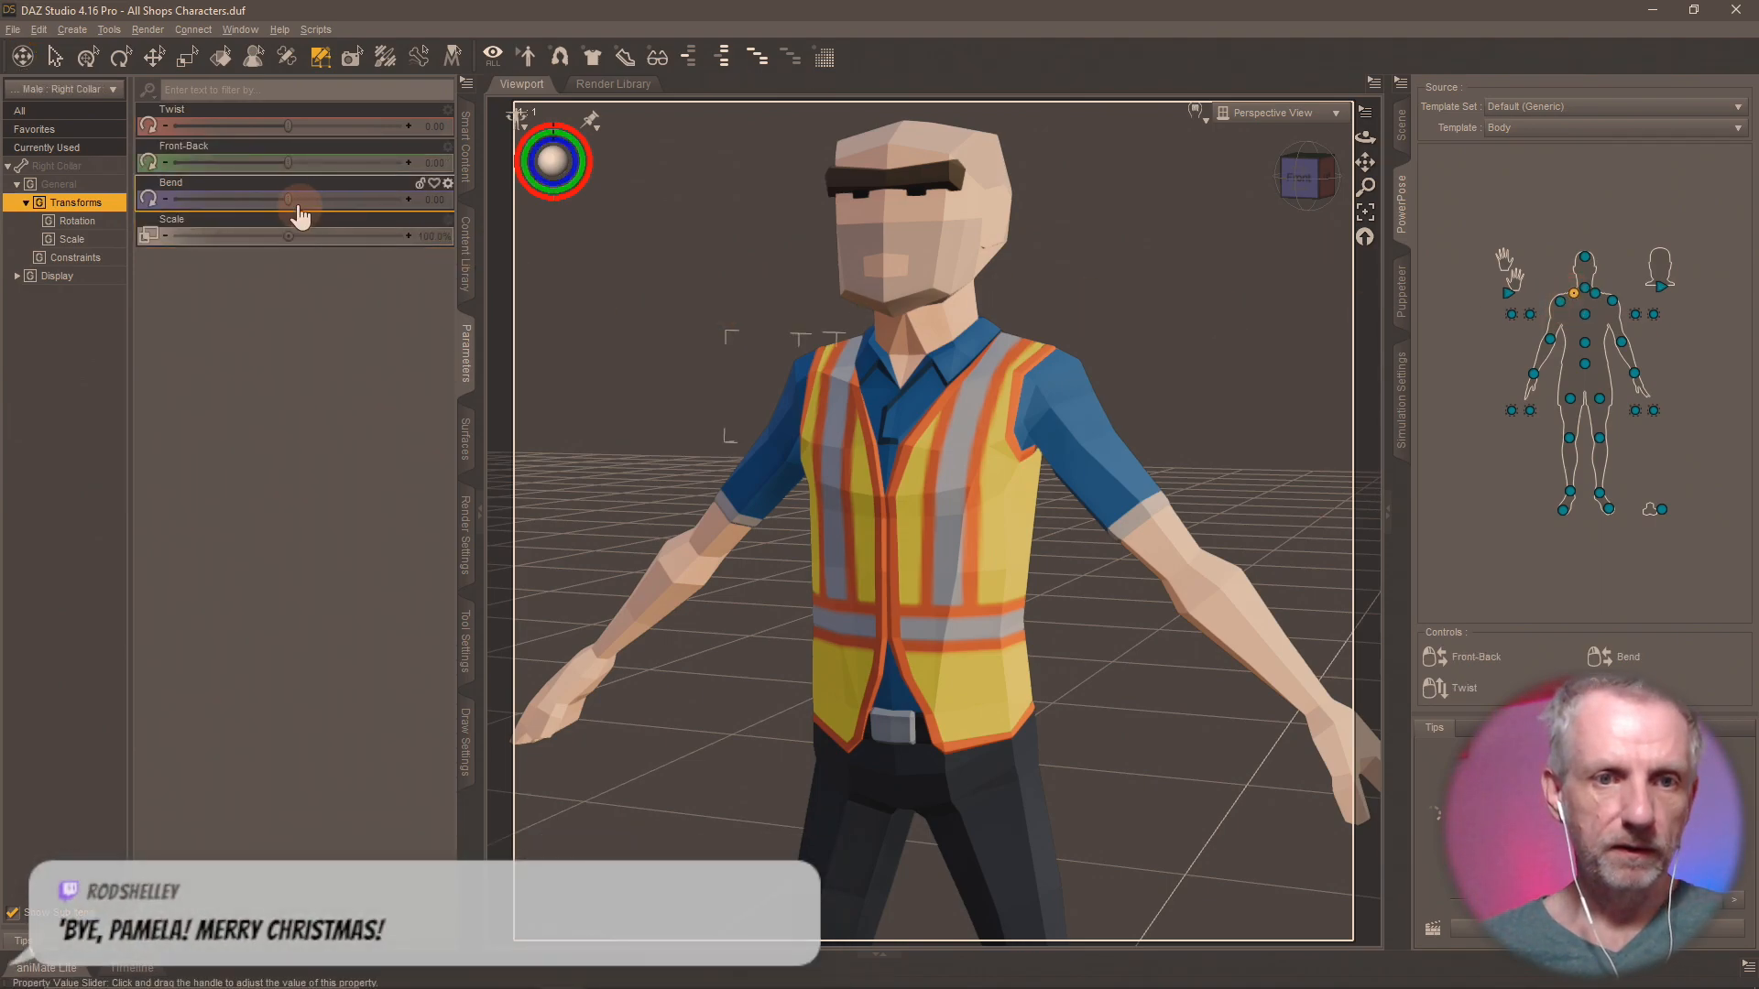
pyautogui.moveTo(288, 203); pyautogui.dragTo(308, 209)
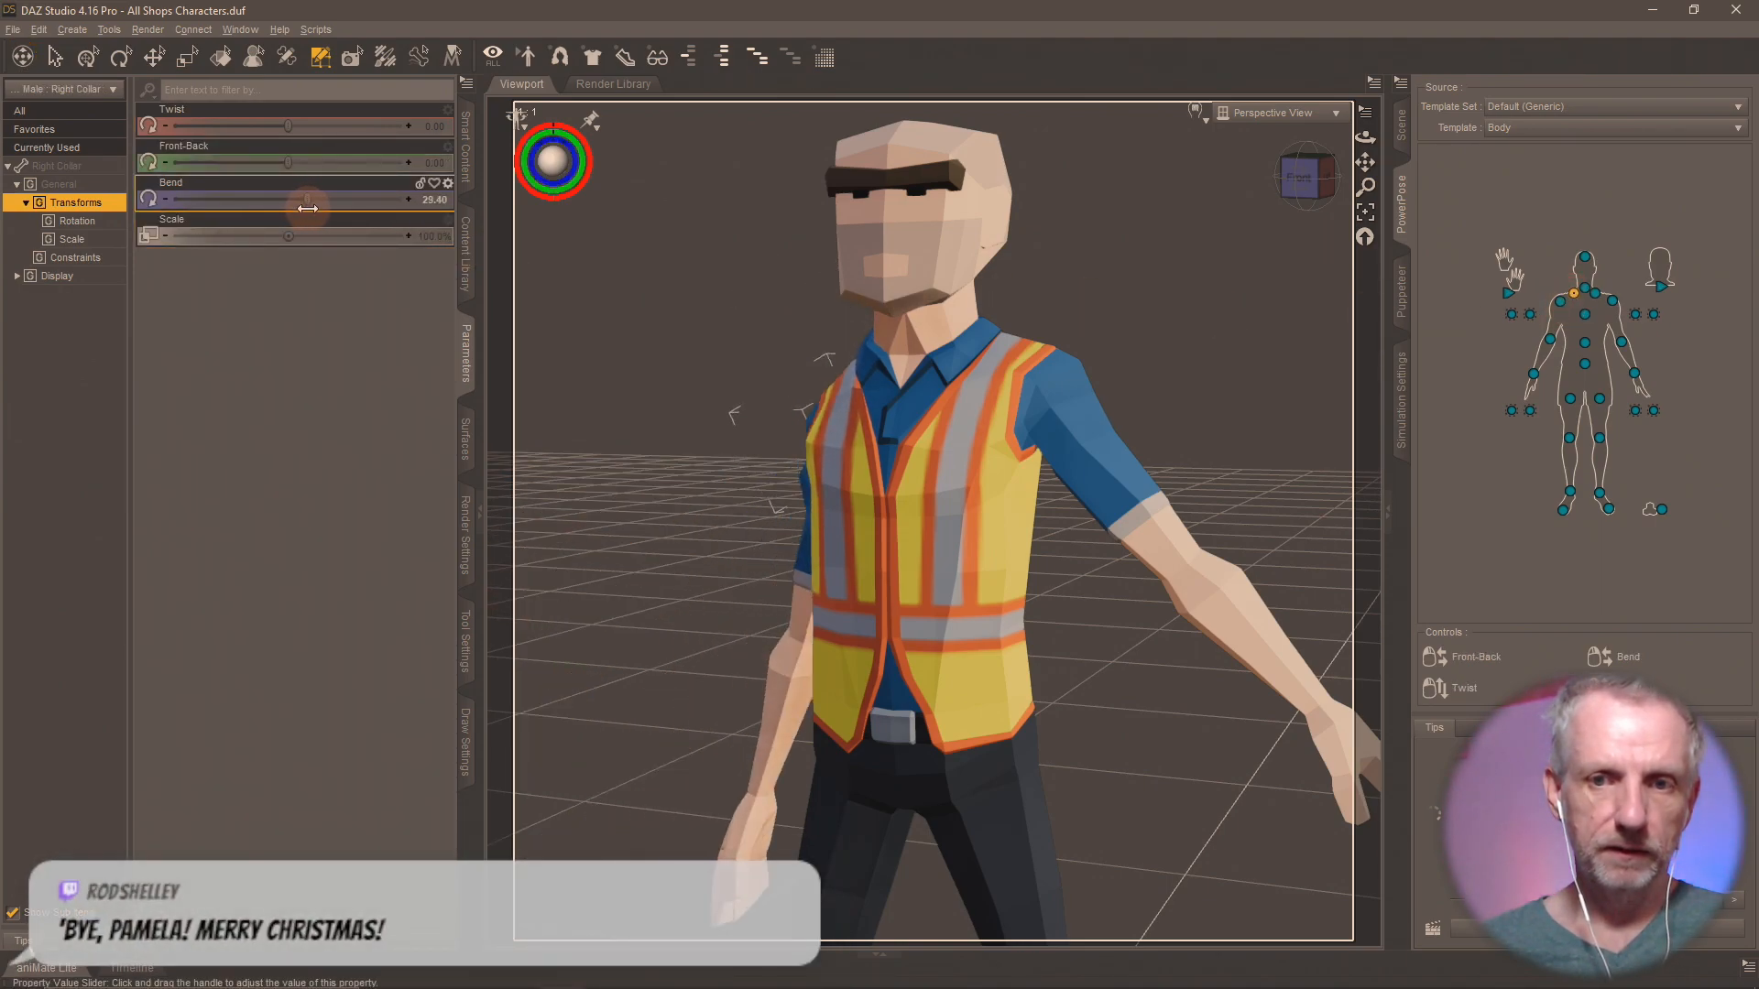
pyautogui.moveTo(681, 460); pyautogui.dragTo(682, 458, button='middle')
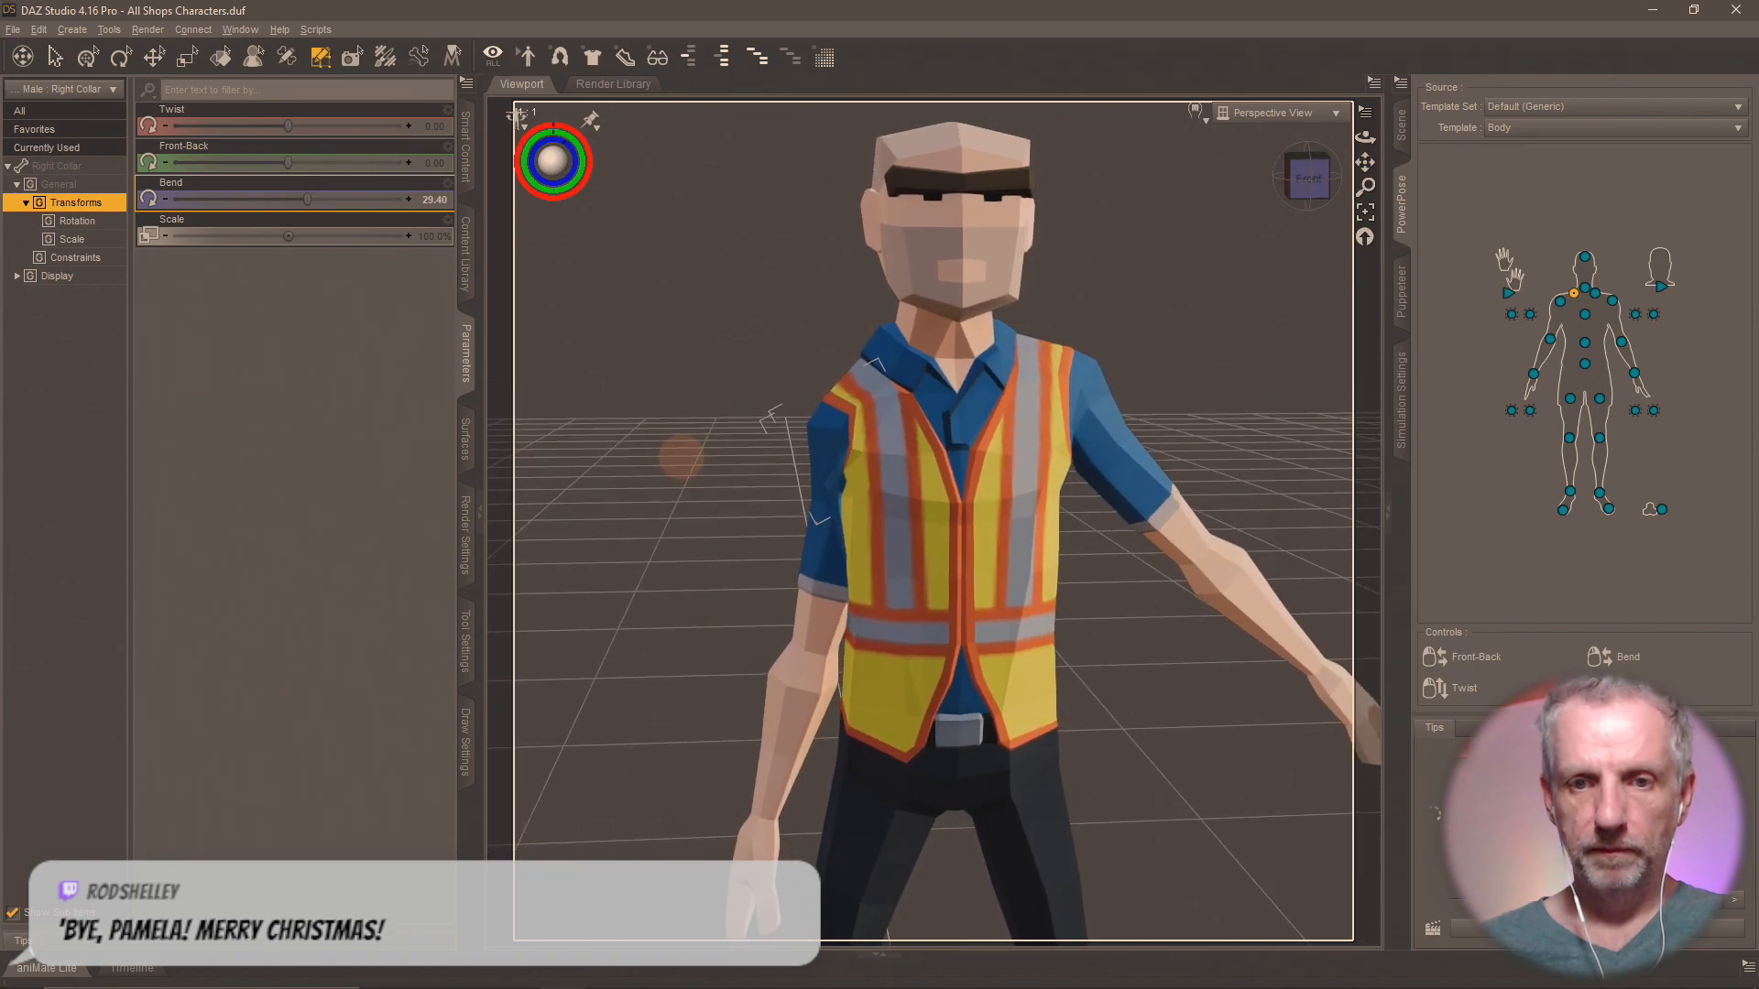
pyautogui.click(434, 199)
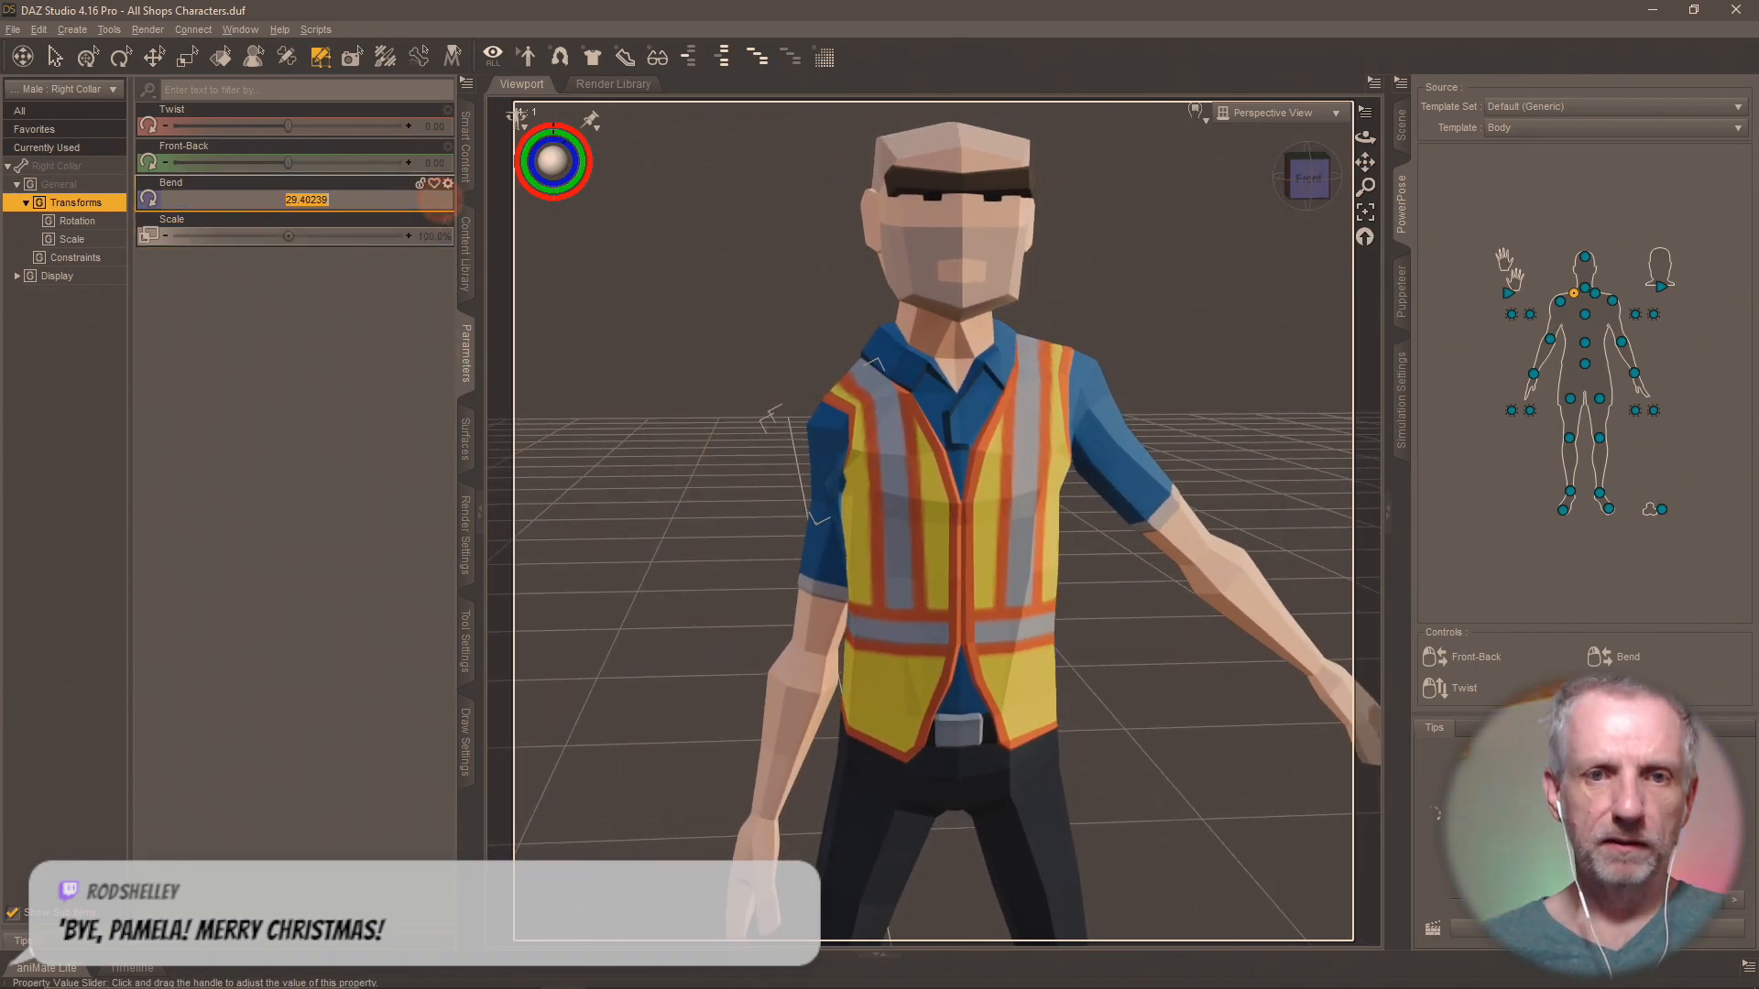
pyautogui.write('25')
pyautogui.press('Return')
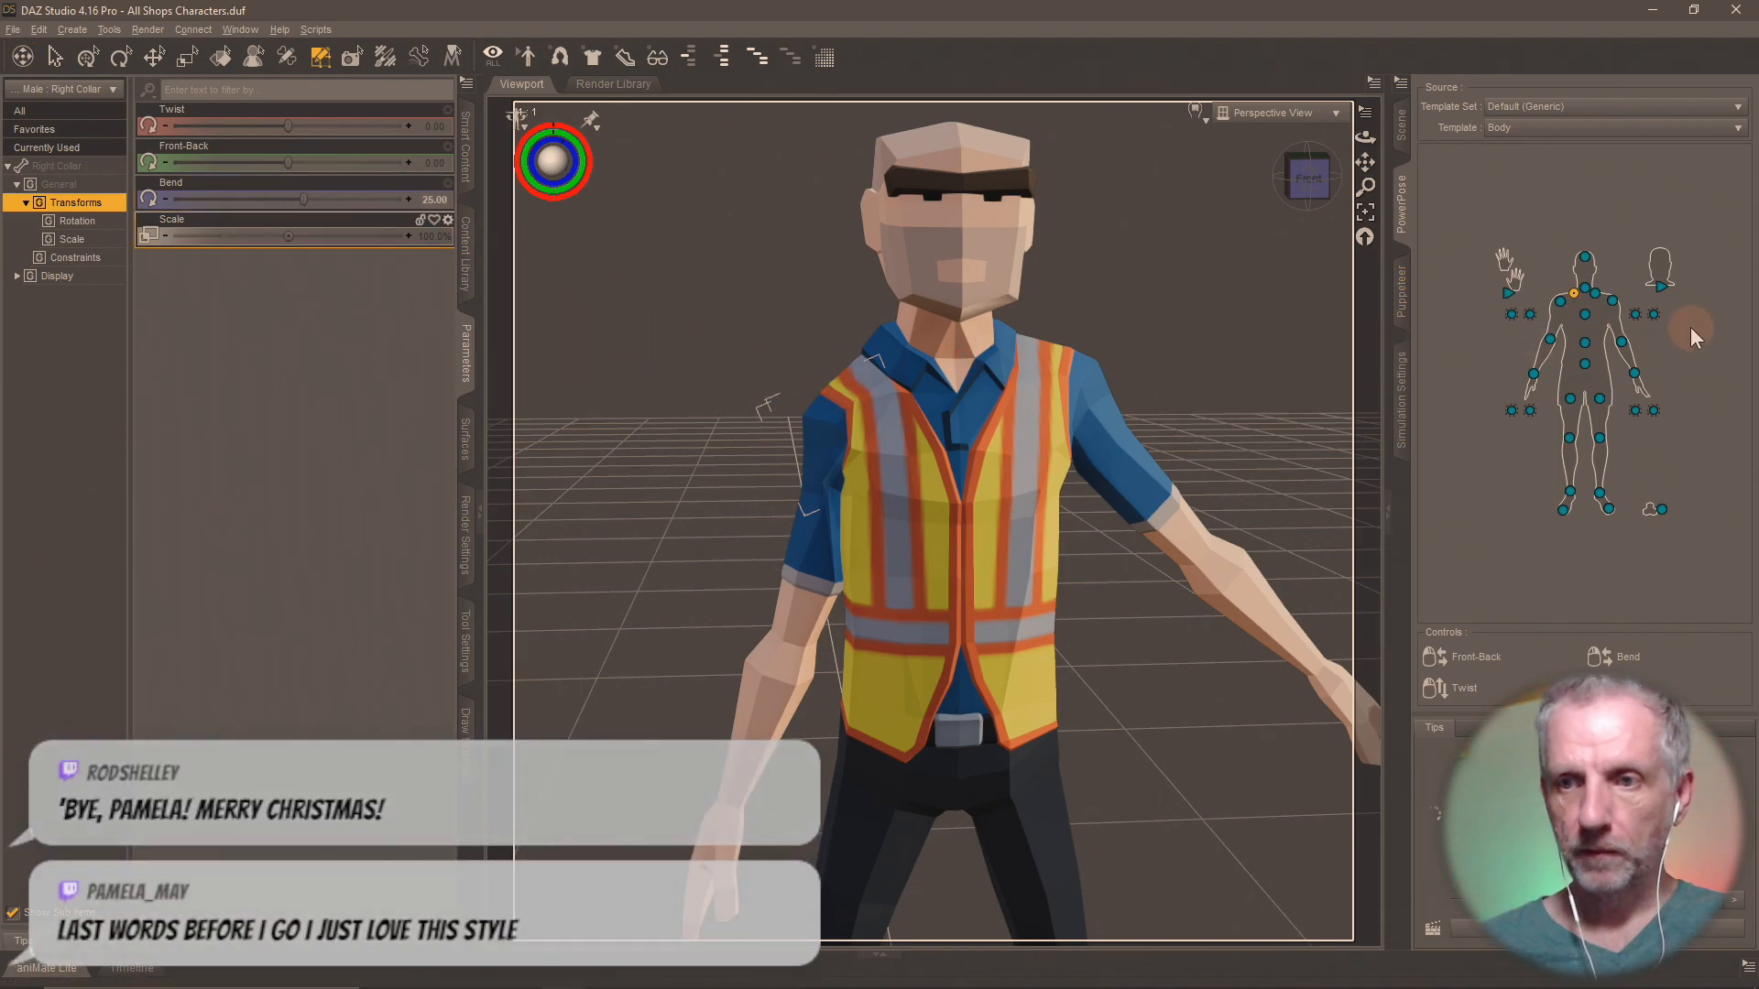
# Lower the Worker Male's left arm to match by setting the left collar's Bend to -25.
pyautogui.click(1596, 294)
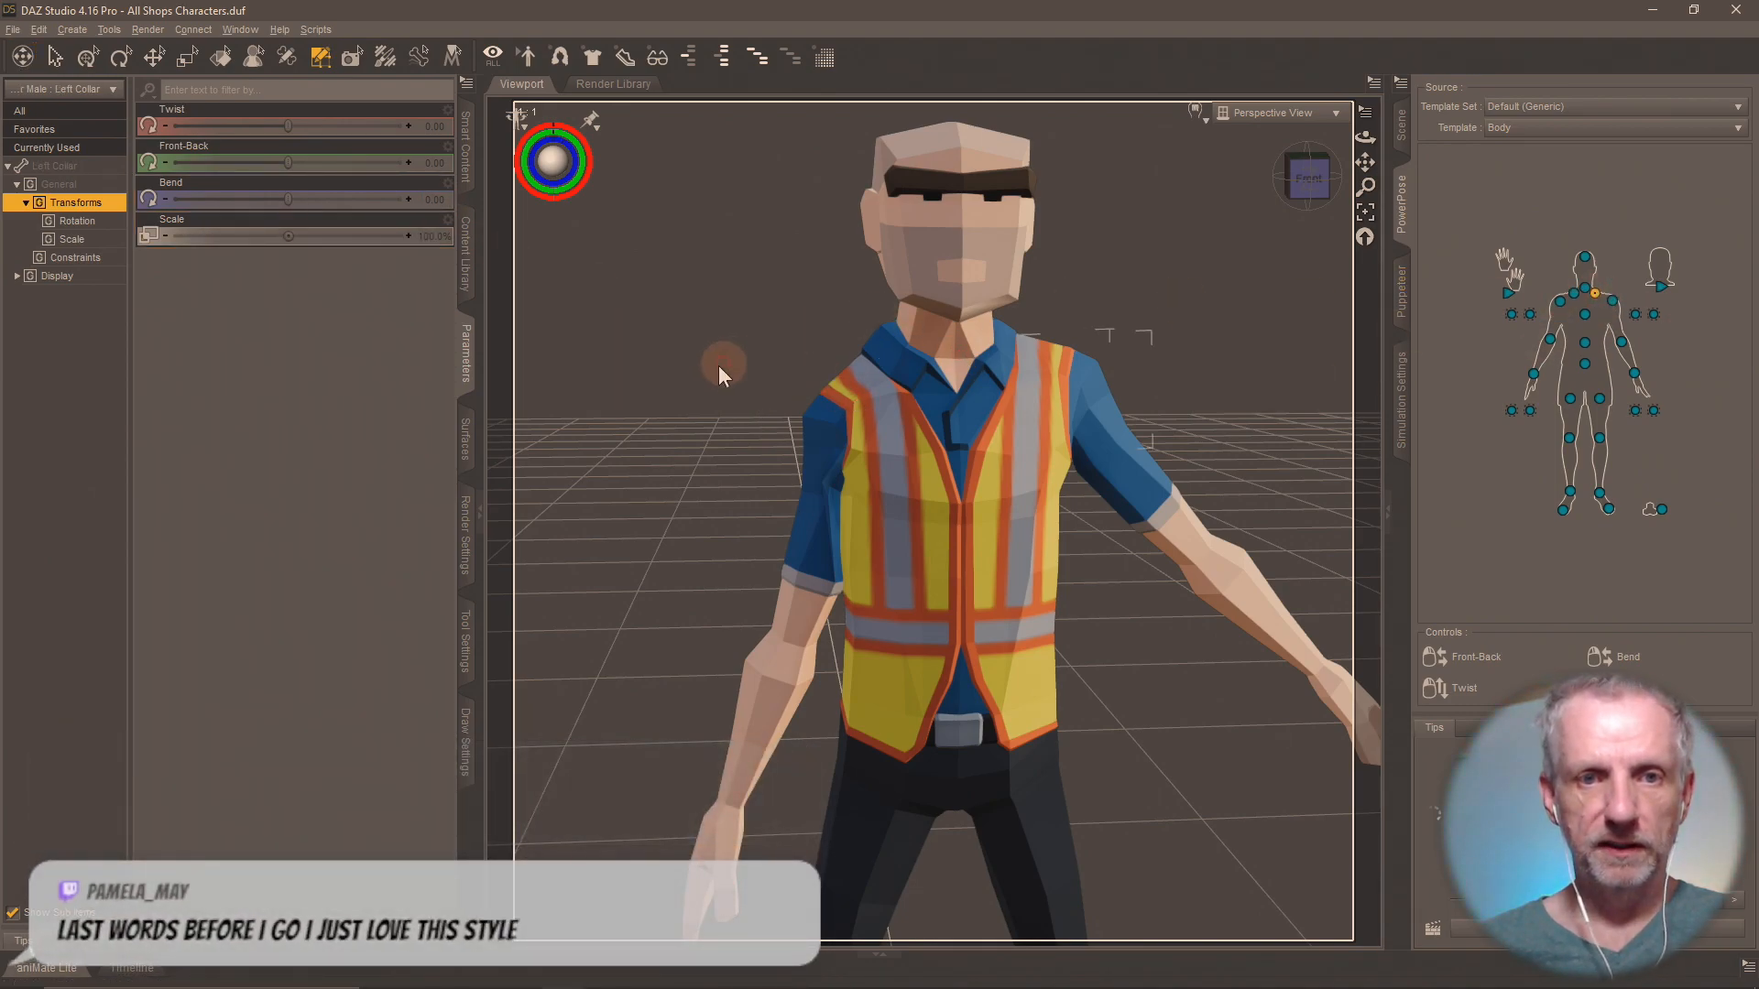
pyautogui.click(438, 200)
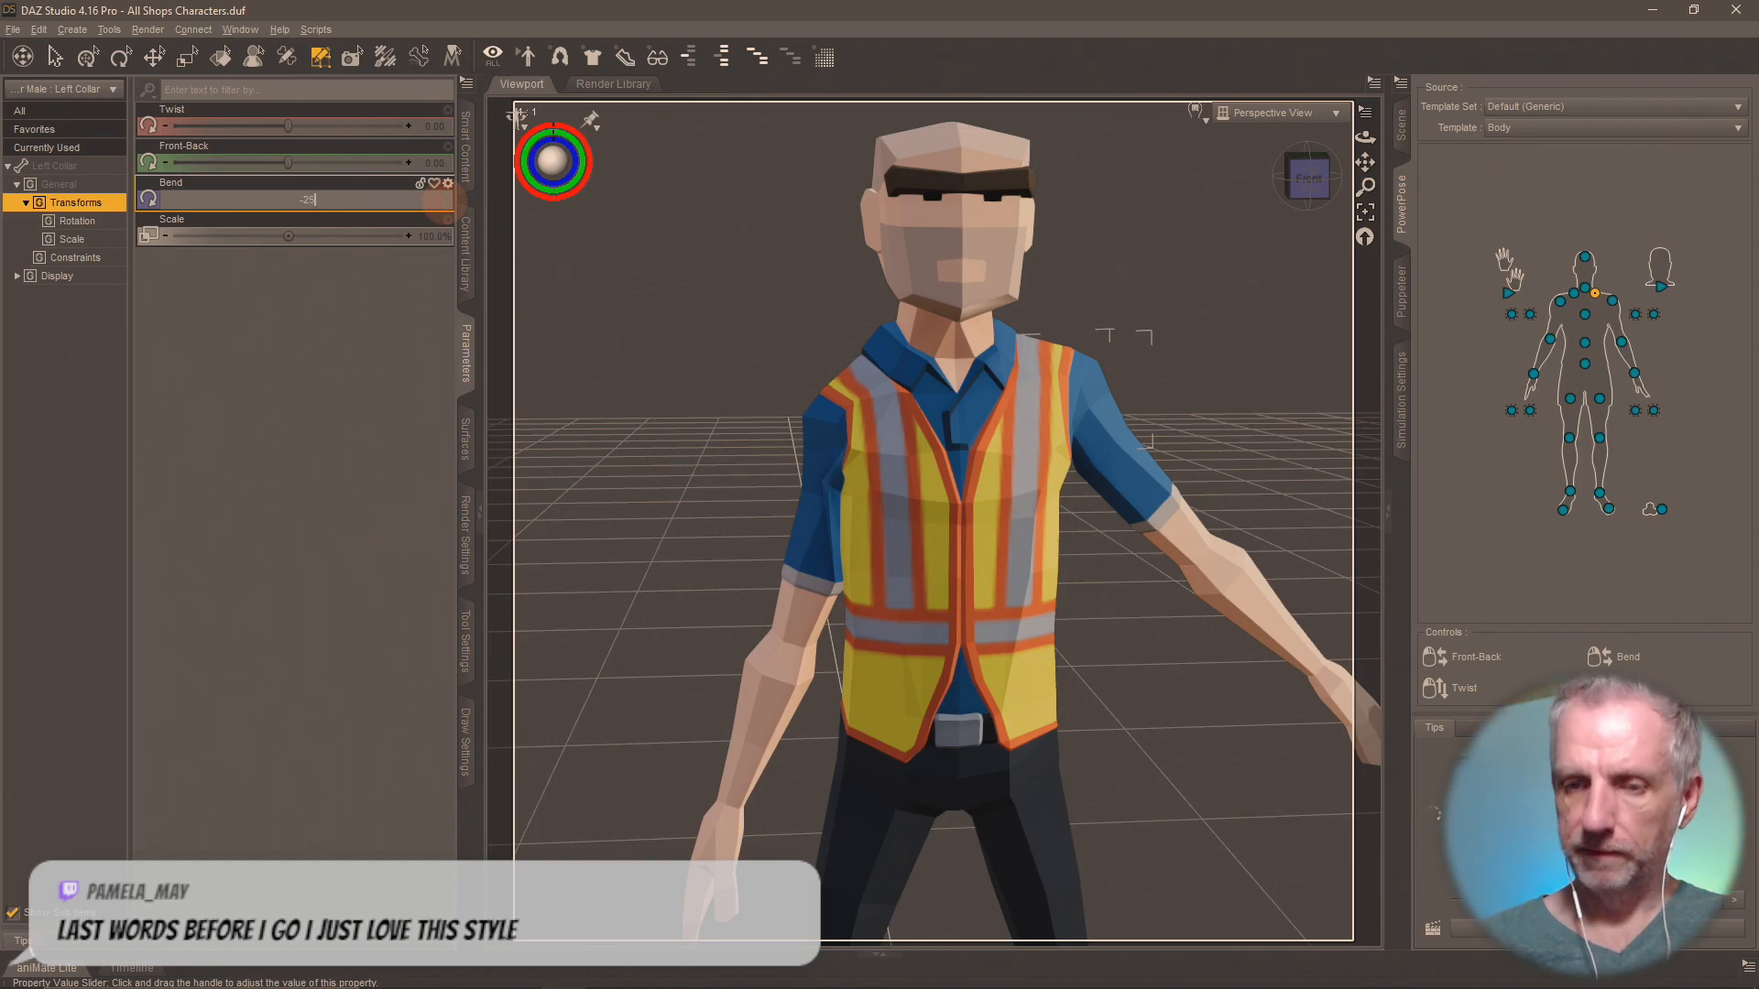
pyautogui.write('-25')
pyautogui.press('Return')
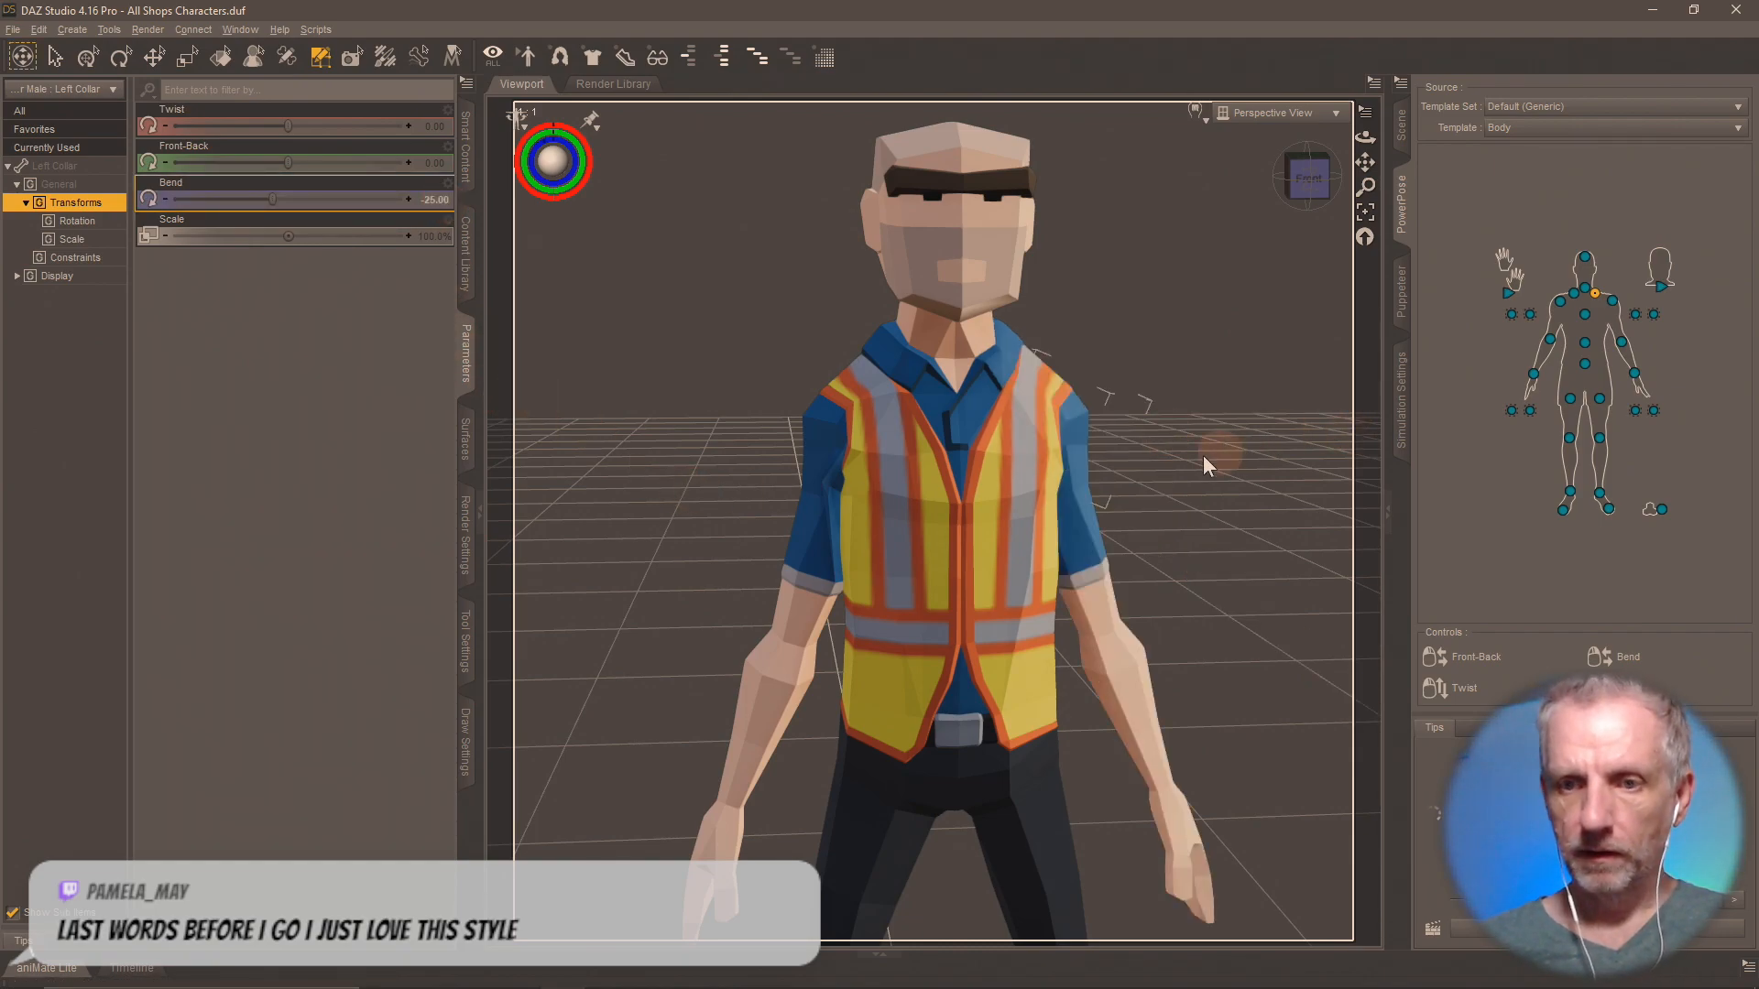
# Undo the Bend changes on both of the Worker Male's collars to restore the raised arms.
pyautogui.moveTo(1139, 457)
pyautogui.mouseDown(button='middle')
pyautogui.moveTo(1077, 492)
pyautogui.moveTo(1081, 467)
pyautogui.moveTo(1078, 490)
pyautogui.mouseUp(button='middle')
pyautogui.hotkey('ctrl', 'z')
pyautogui.hotkey('ctrl', 'z')
pyautogui.hotkey('ctrl', 'z')
pyautogui.scroll(-3, 1078, 492)
pyautogui.scroll(-4, 1078, 493)
pyautogui.scroll(2, 1078, 491)
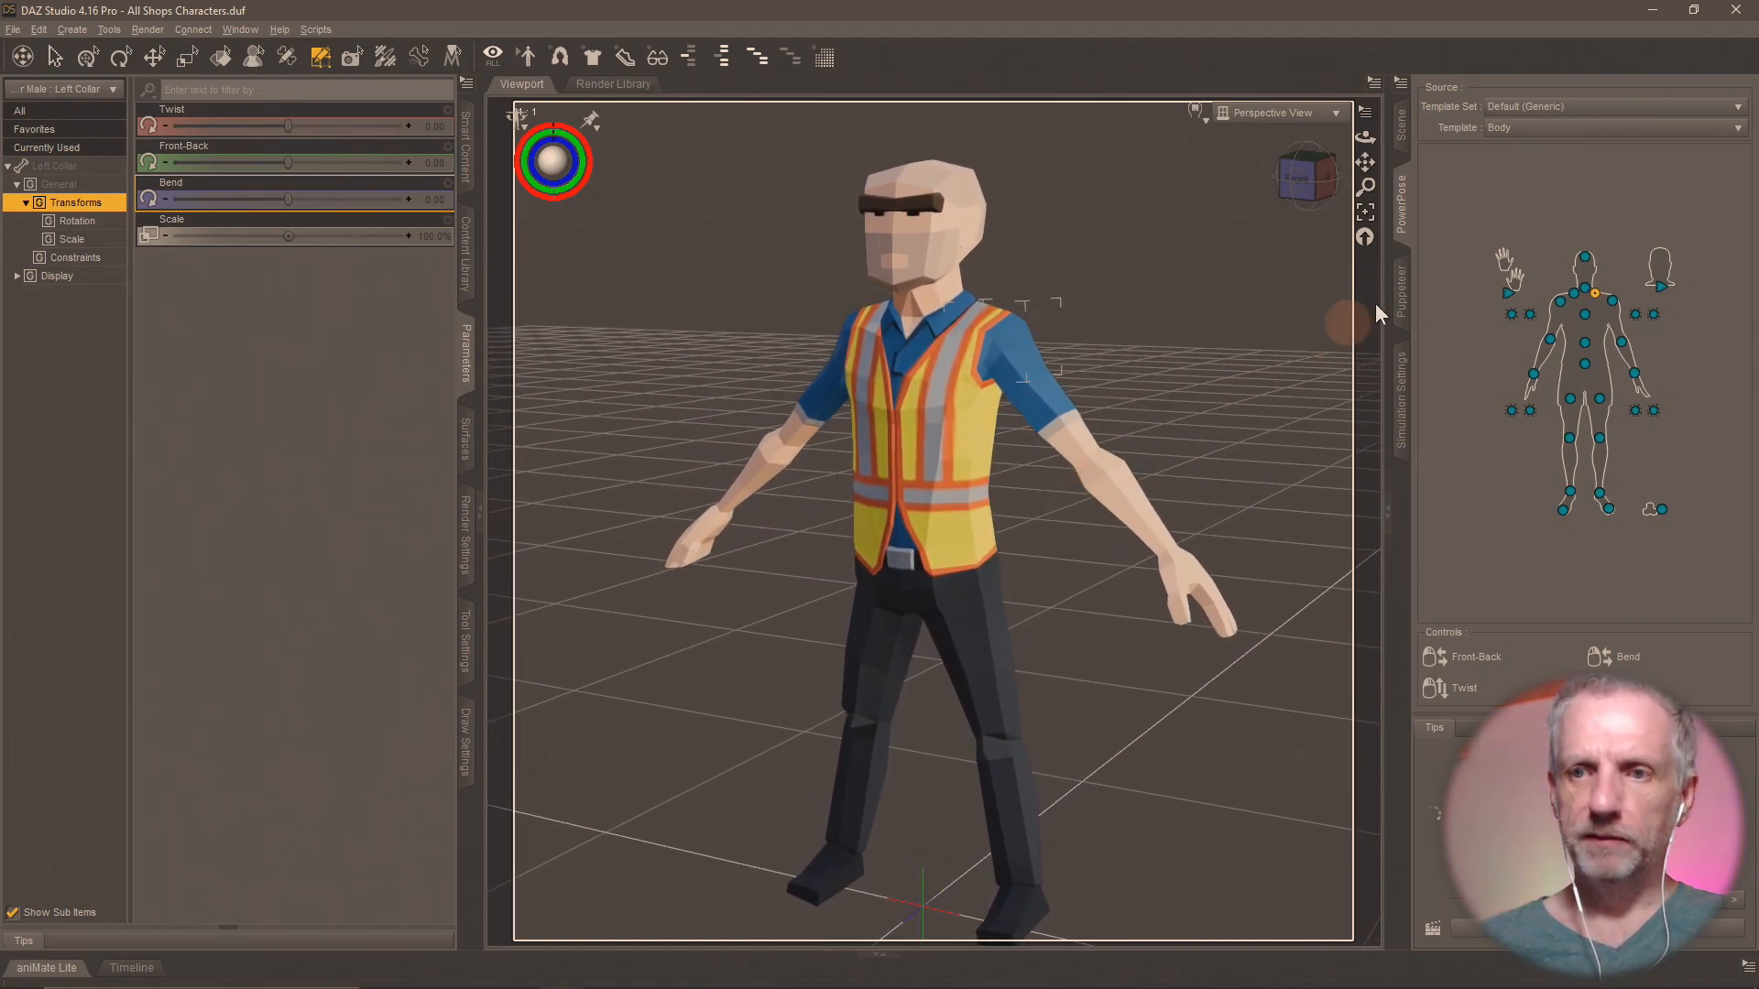
# Select the whole Worker Male figure in the scene and show the surface properties of its Worker Male shape.
pyautogui.click(1402, 127)
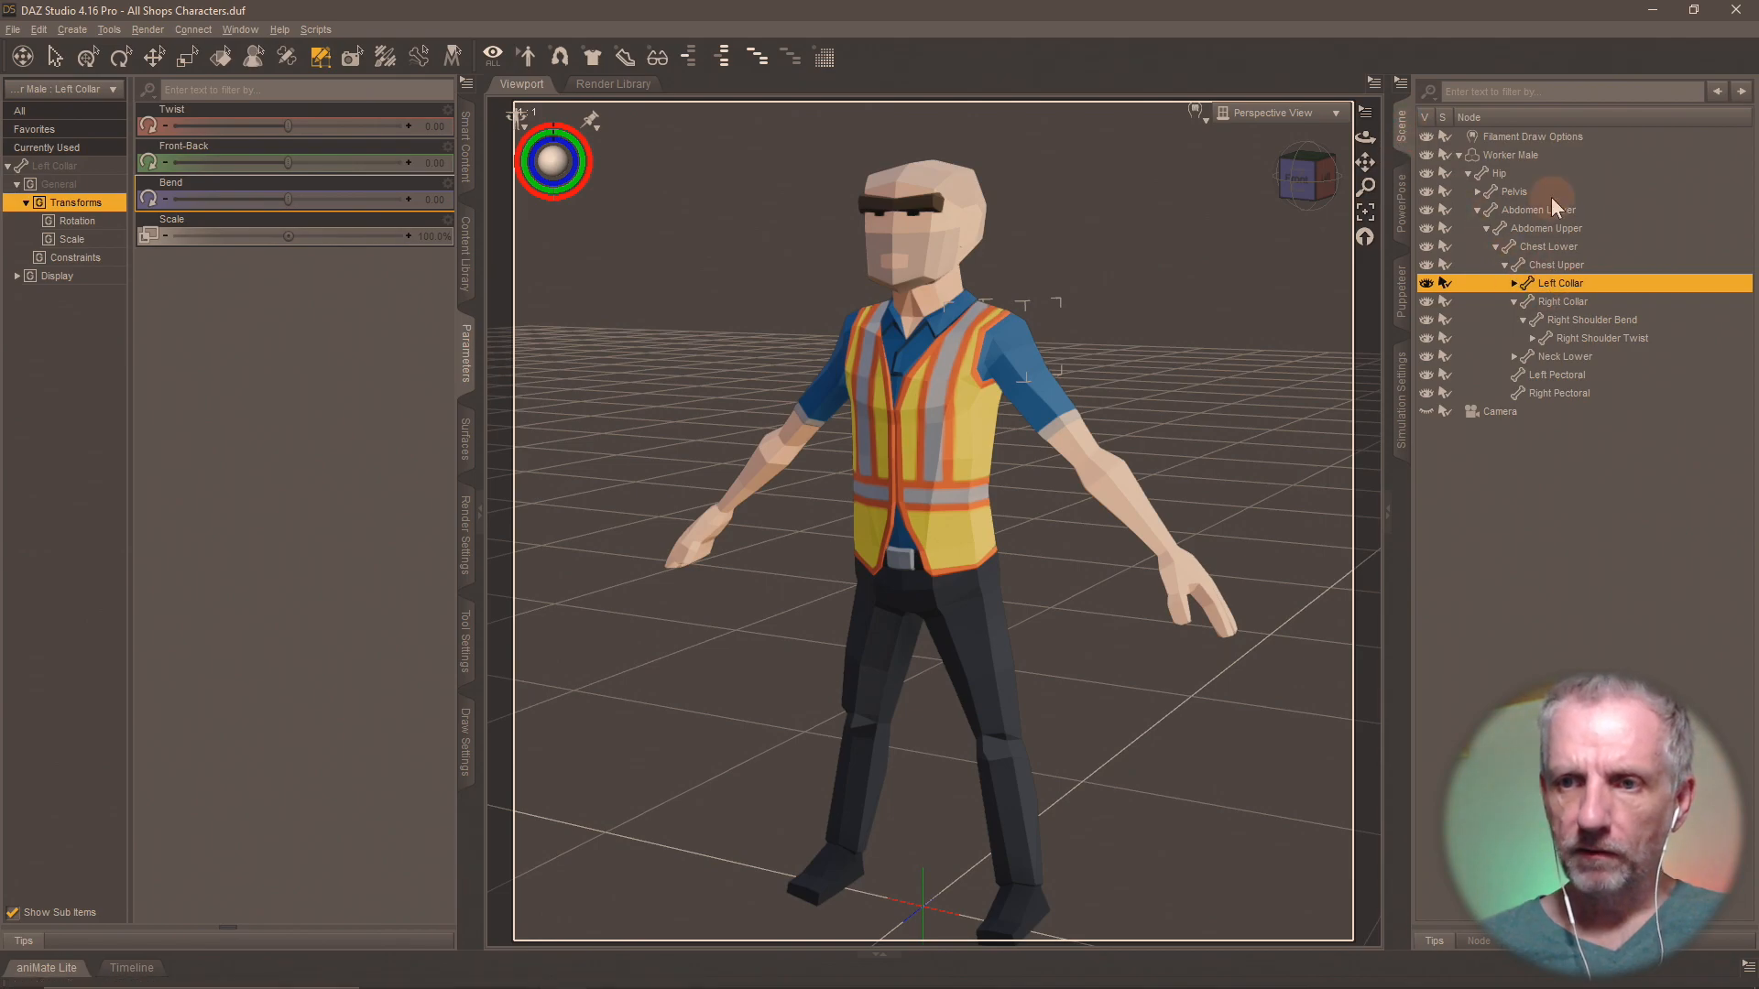
pyautogui.click(1532, 154)
pyautogui.click(468, 461)
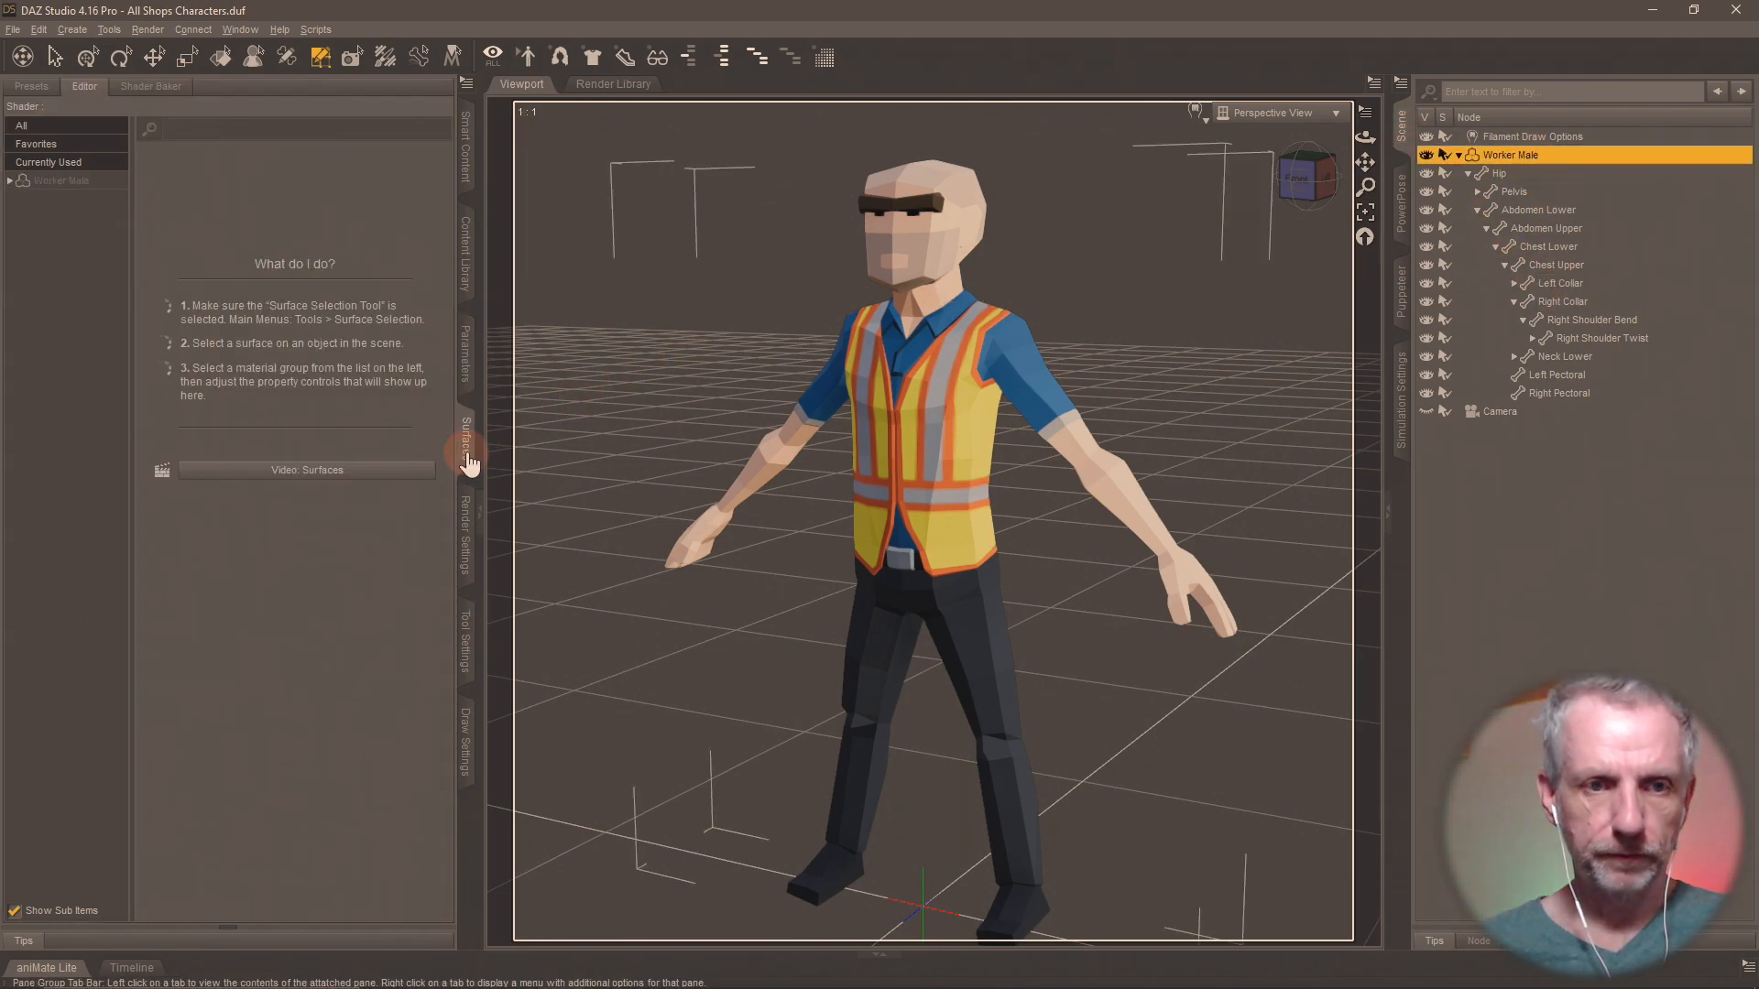
pyautogui.click(95, 183)
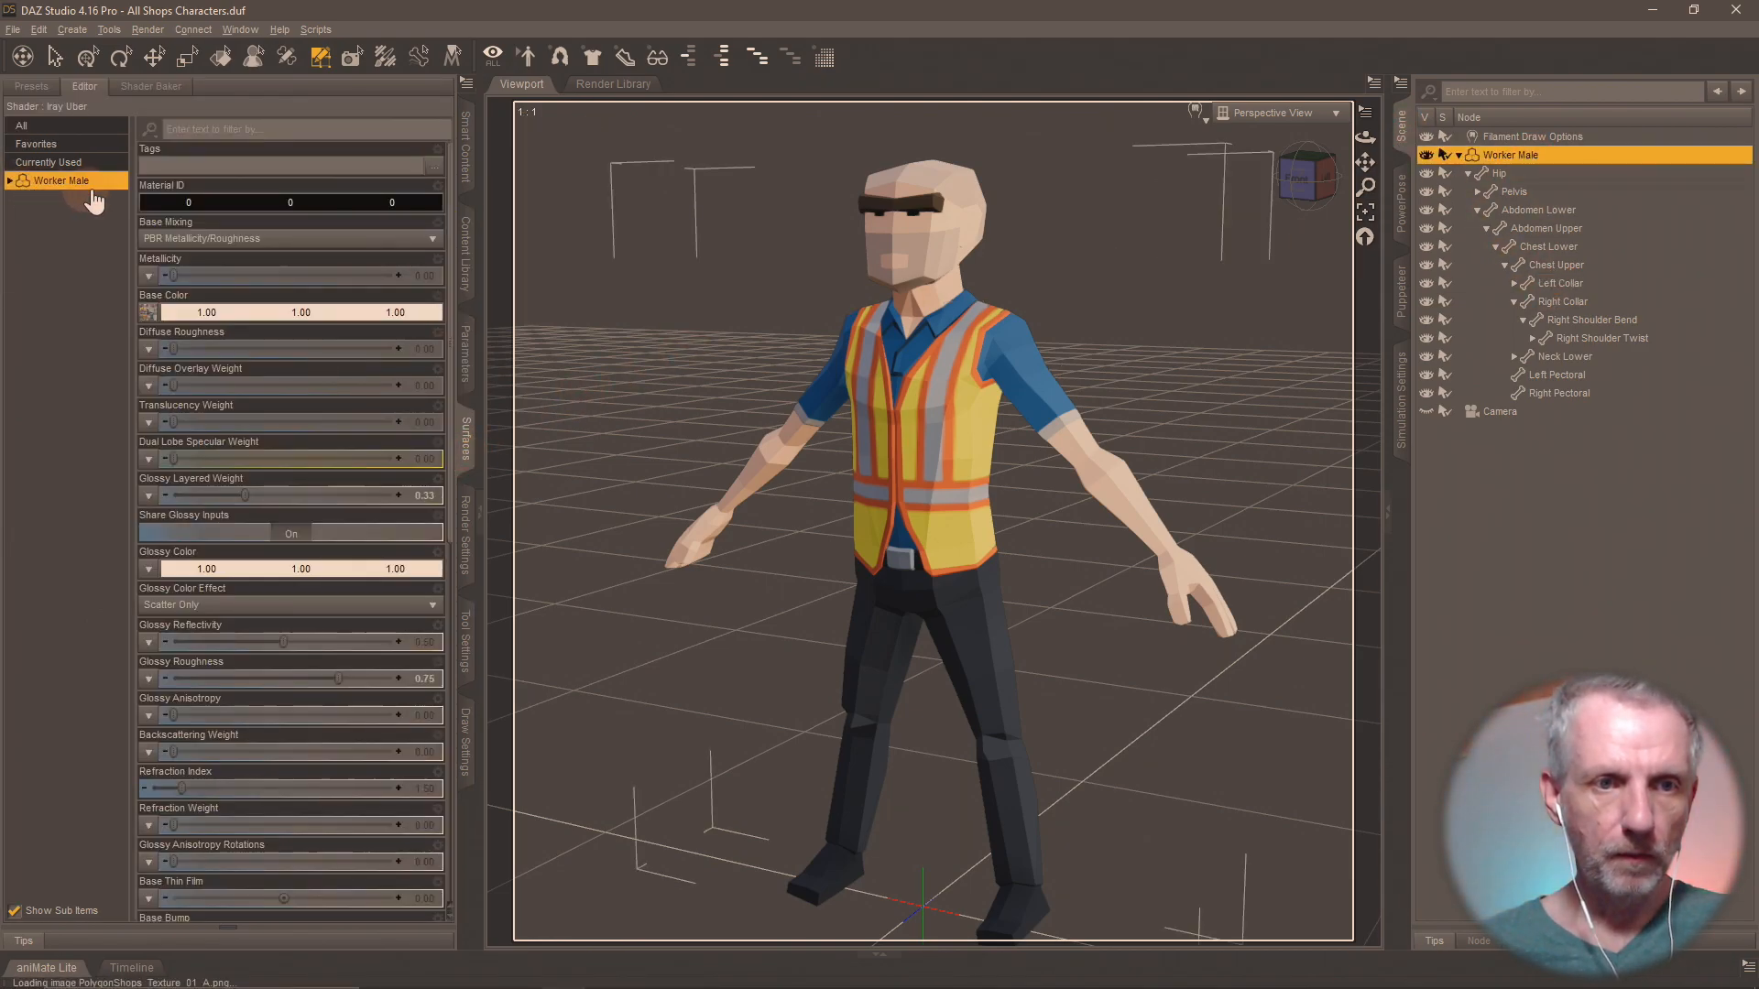
pyautogui.click(10, 180)
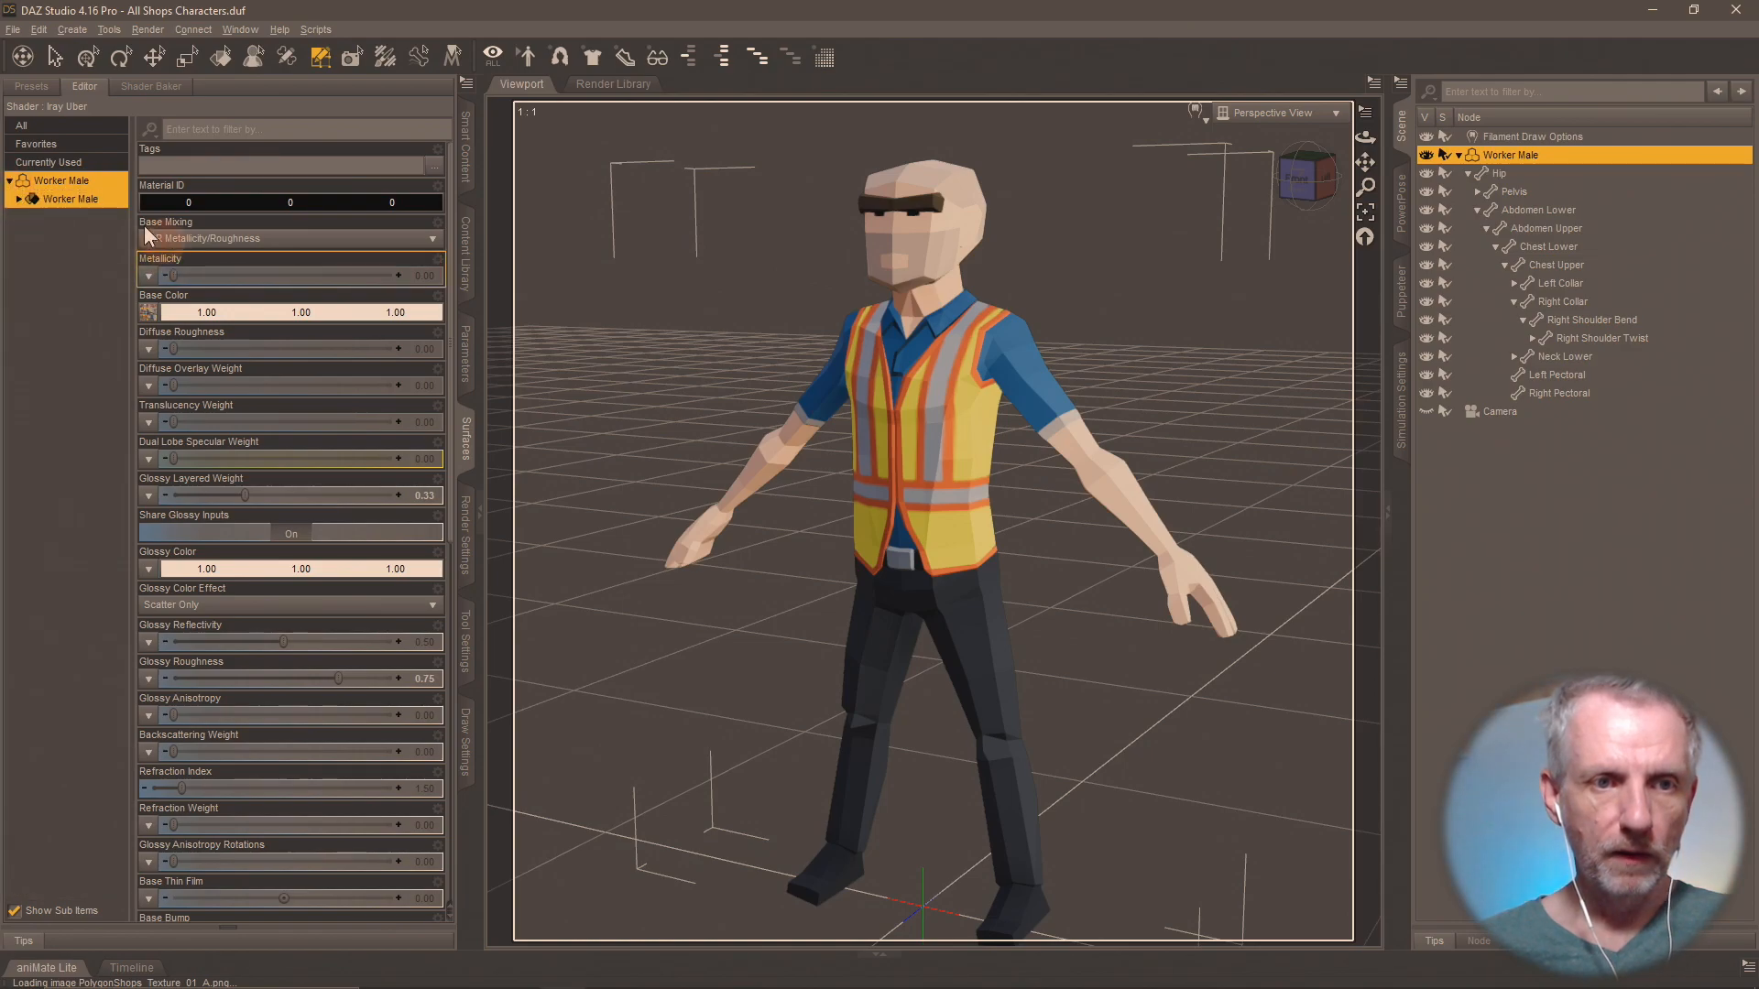
pyautogui.click(105, 201)
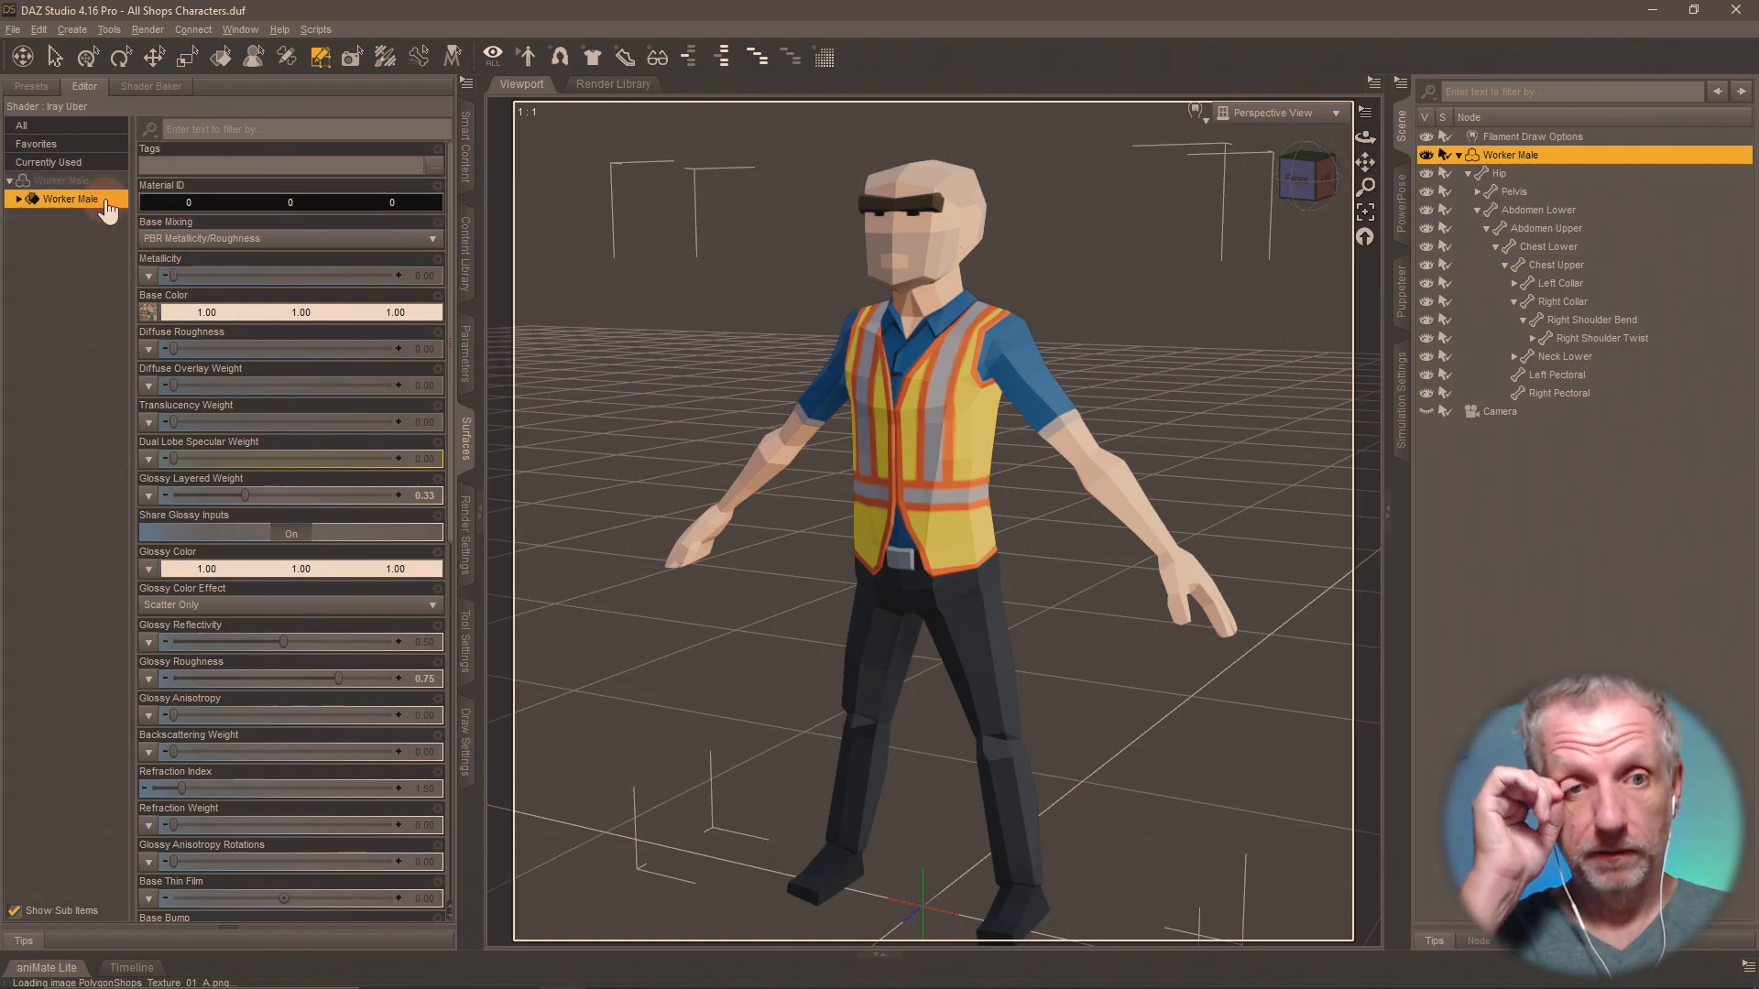
# Load PolygonCity_Texture_01_A.png from Desktop > Synty Test > DAZ Synty Scenes > Textures > Shops Pack as the Worker Male's Base Color map.
pyautogui.click(149, 314)
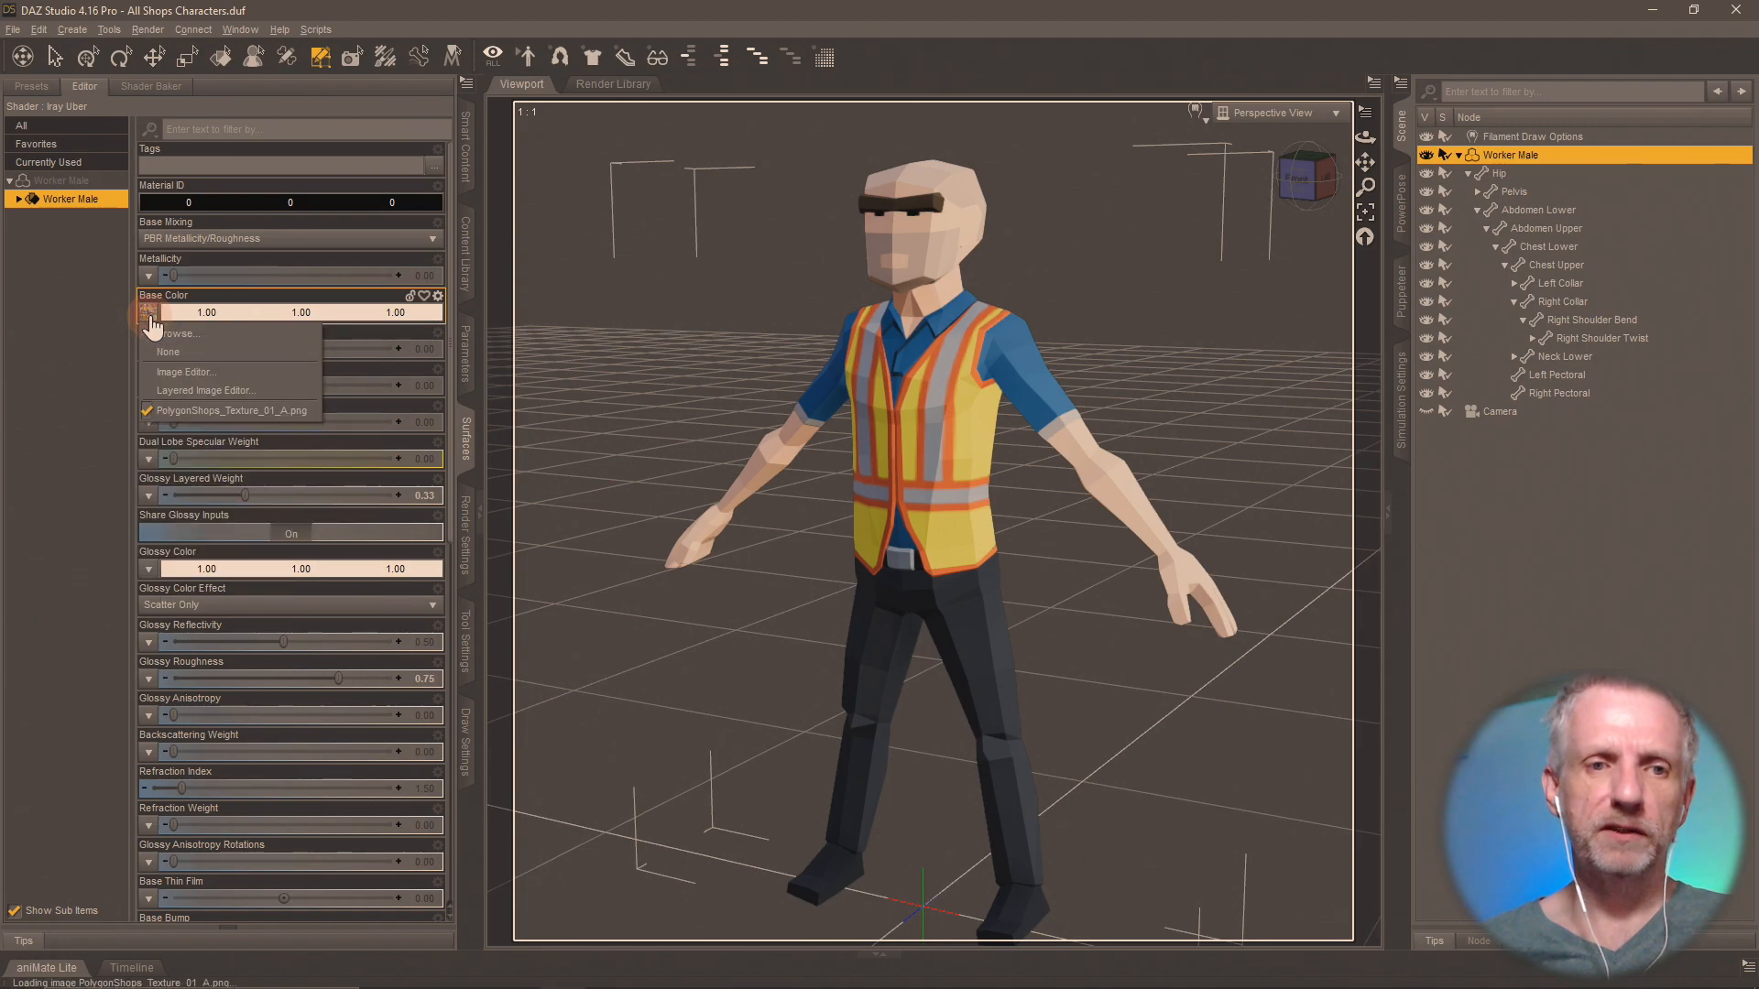
pyautogui.click(160, 332)
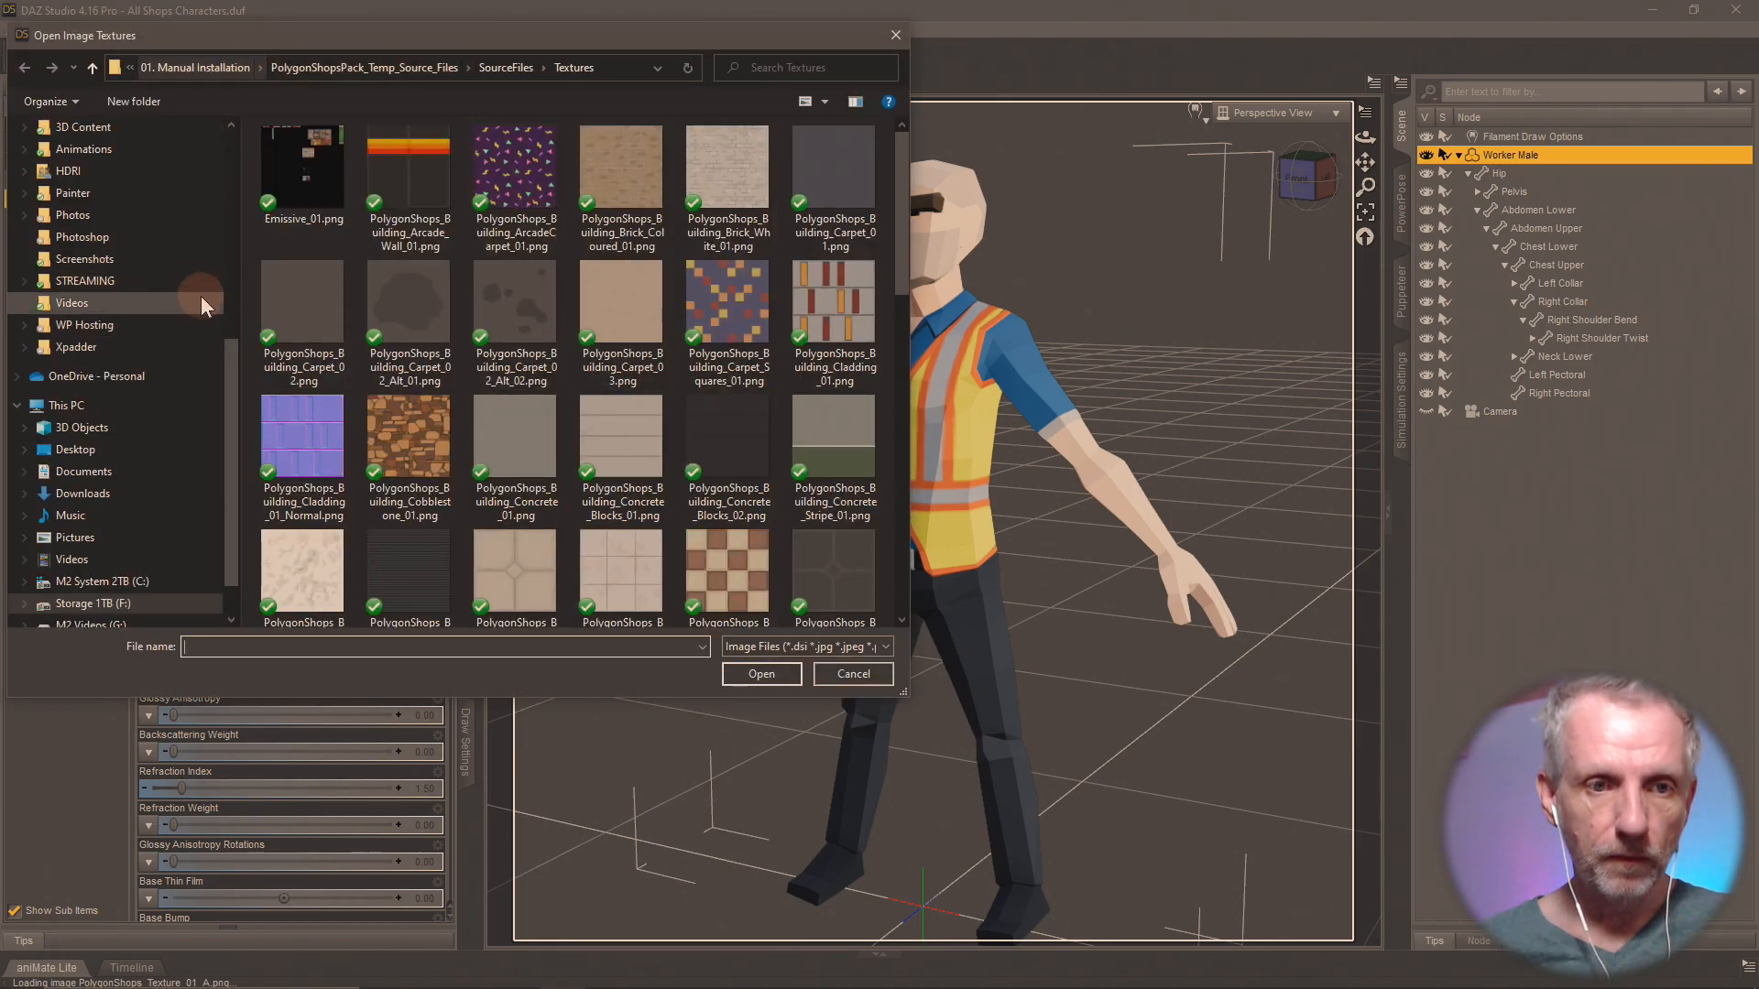
pyautogui.scroll(6, 201, 295)
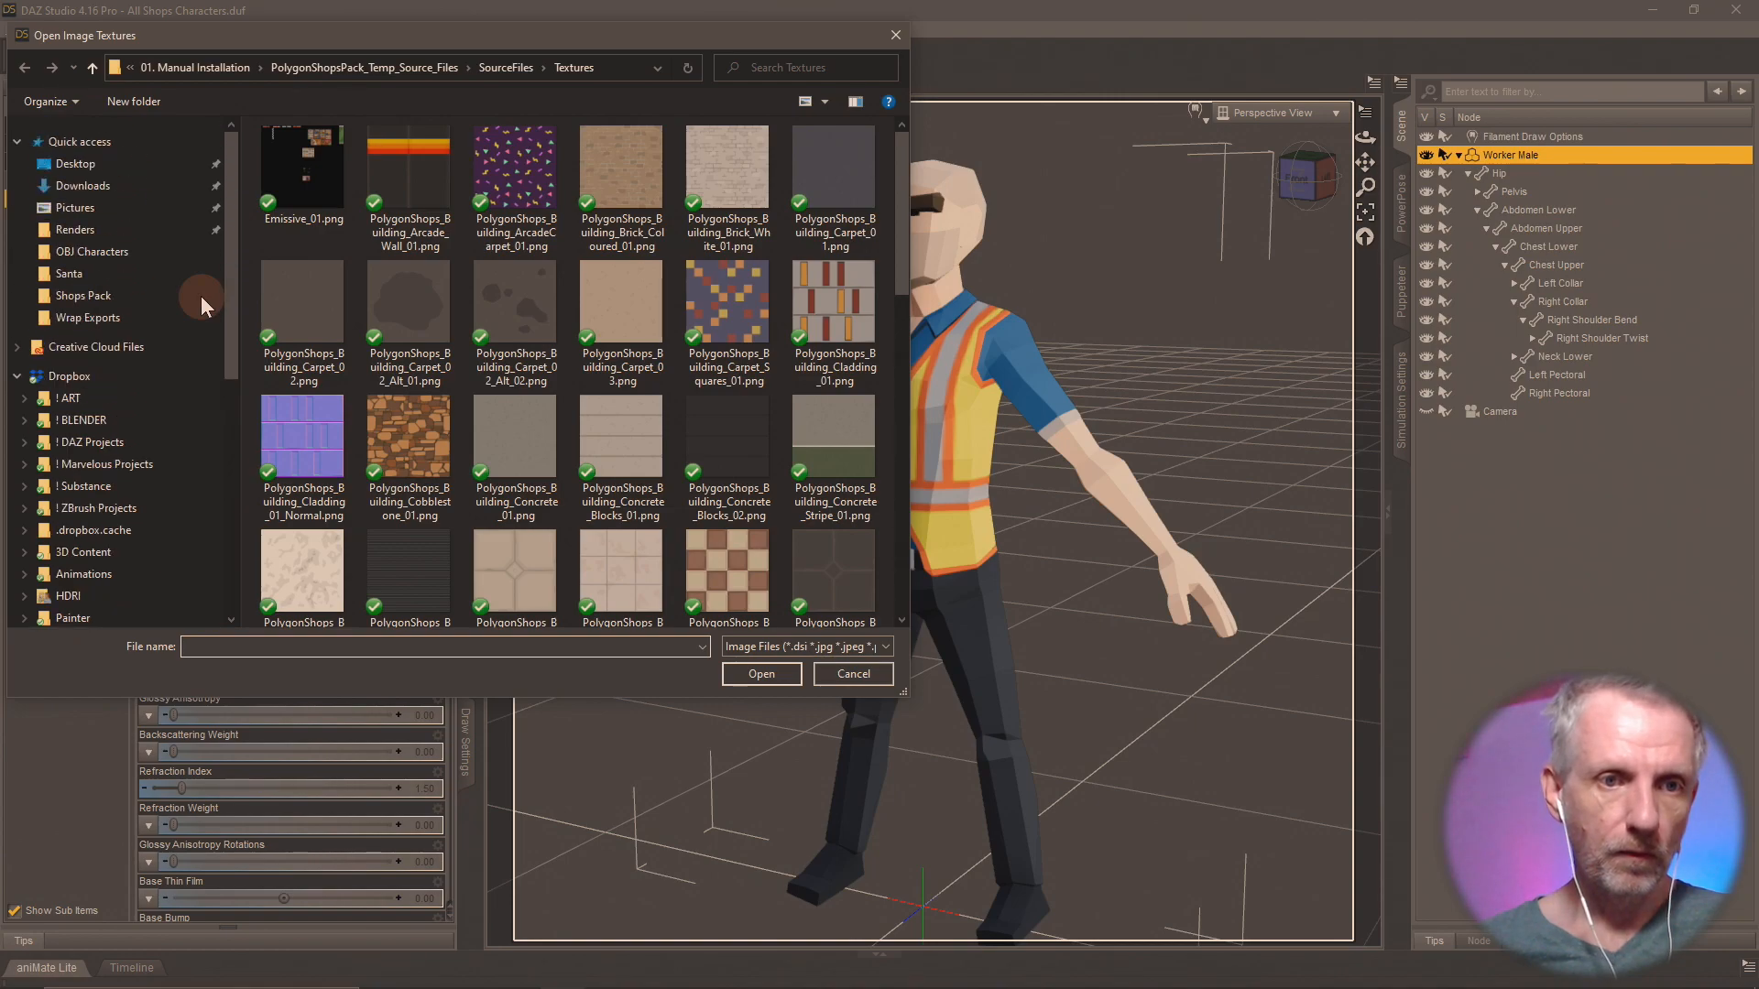
pyautogui.click(115, 165)
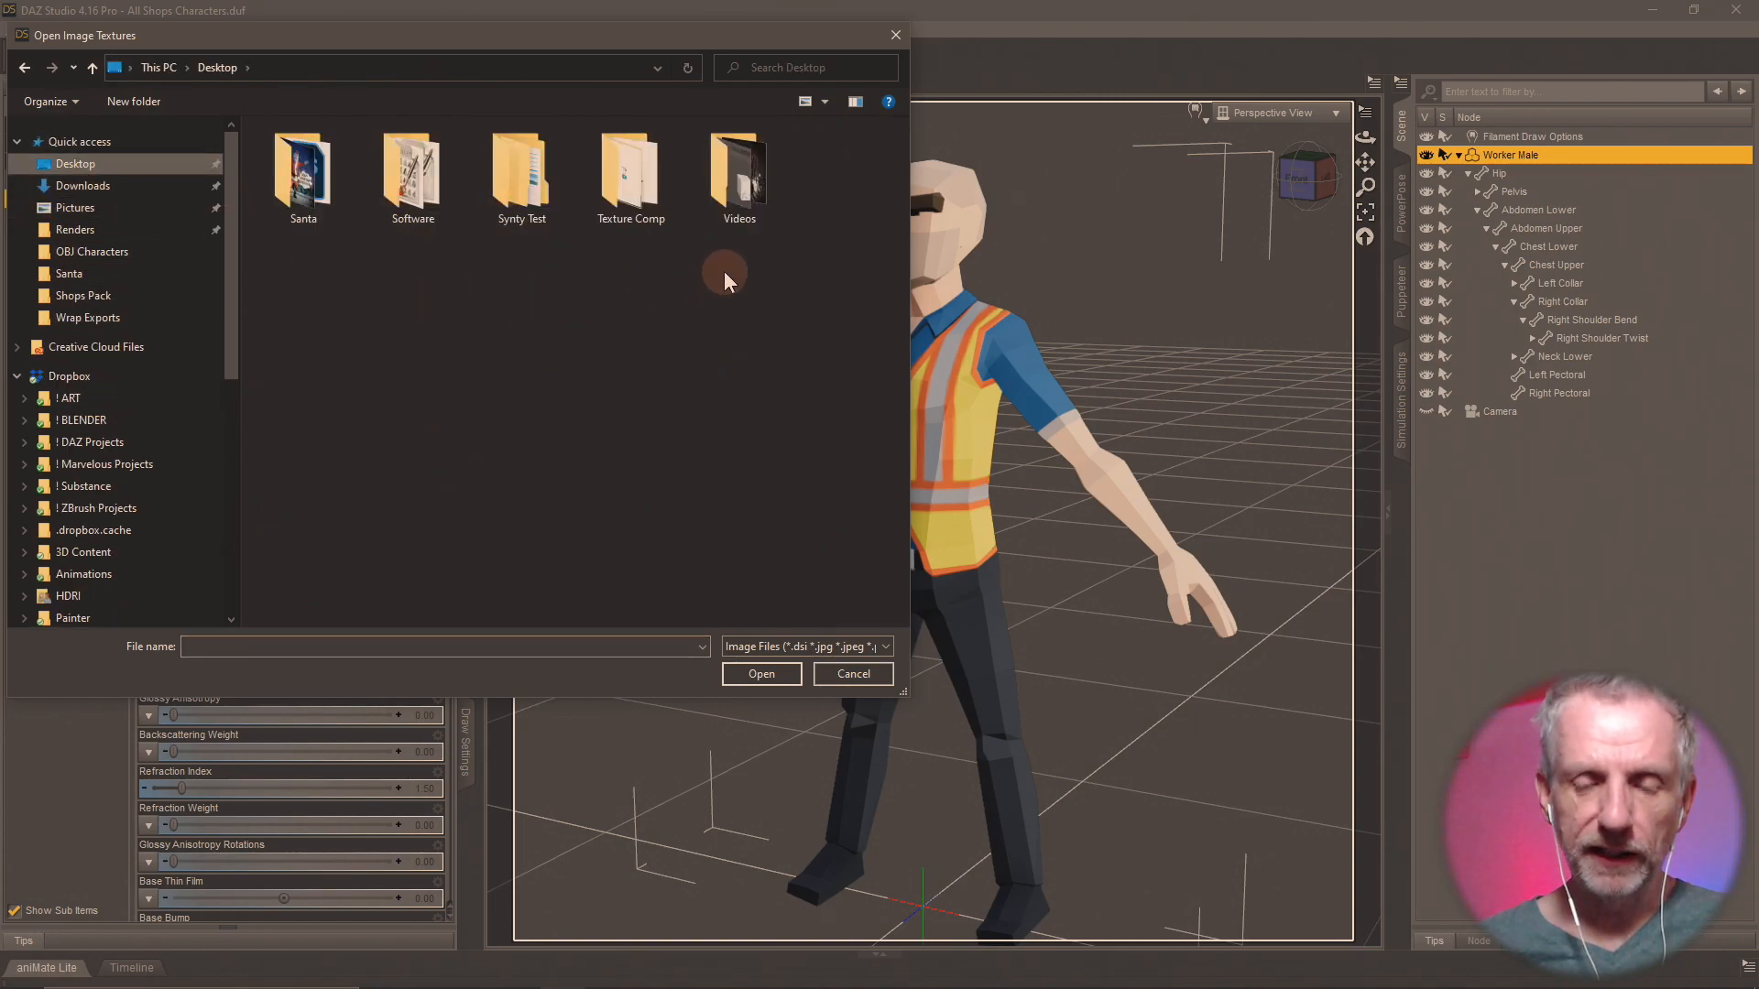
pyautogui.doubleClick(522, 179)
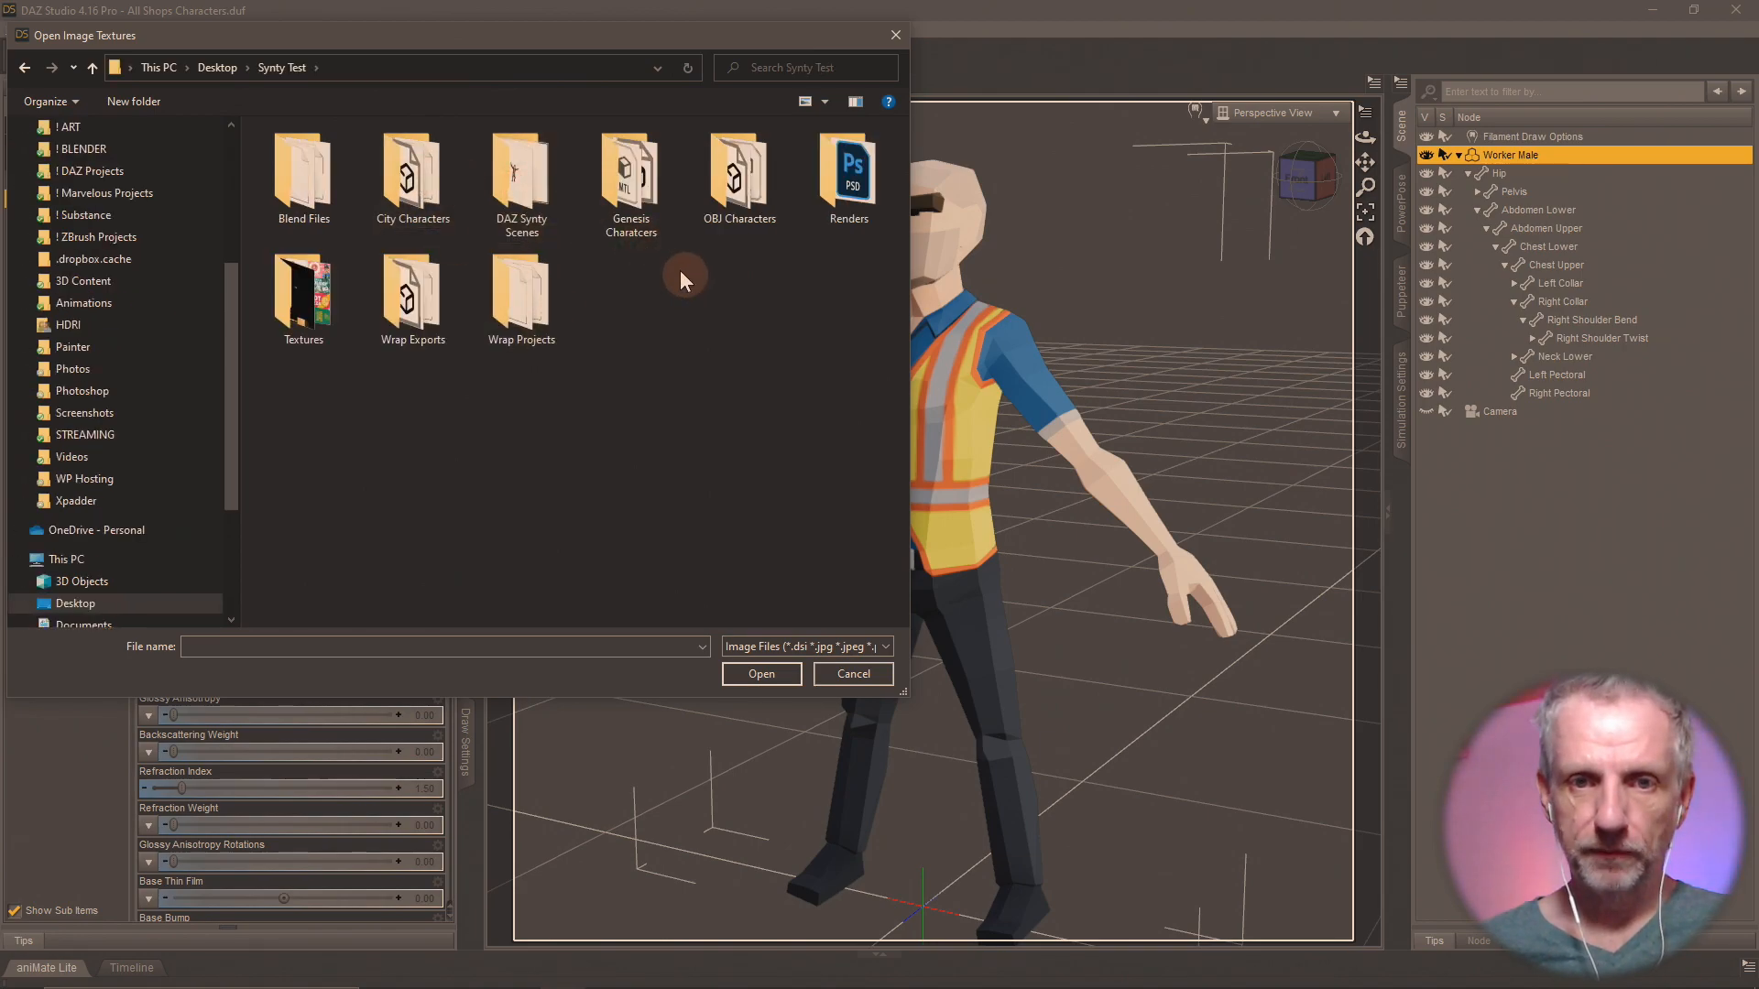
pyautogui.doubleClick(528, 182)
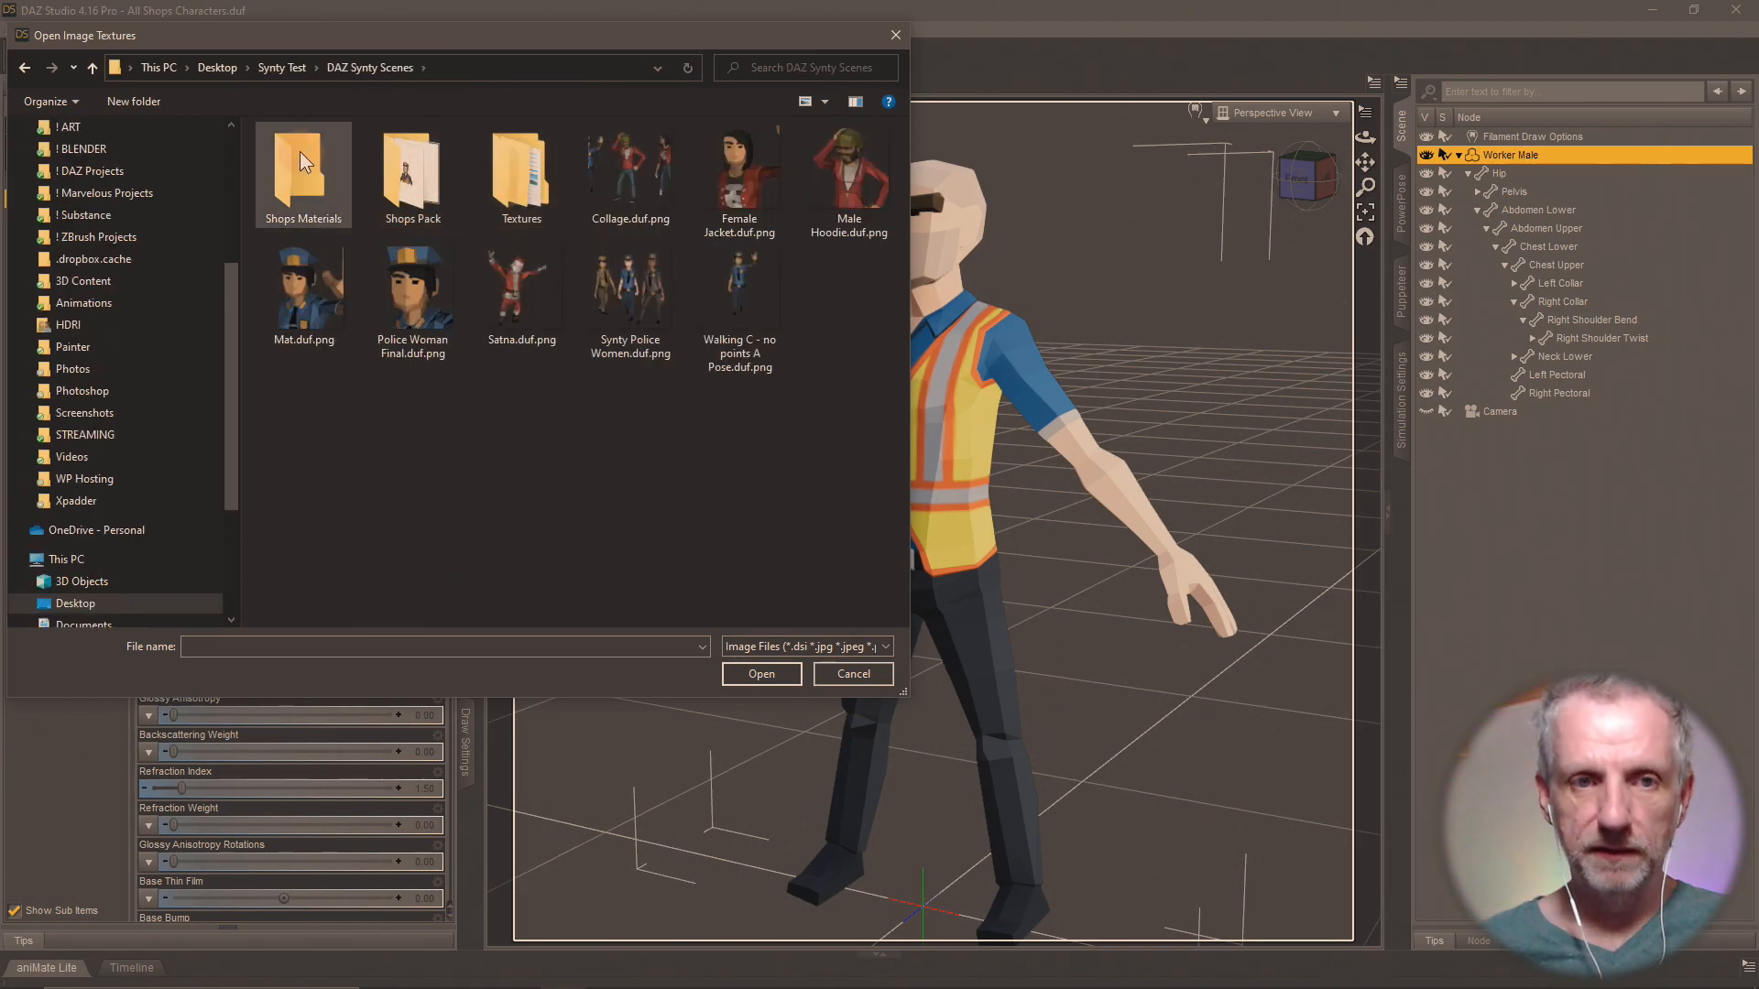
pyautogui.click(542, 162)
pyautogui.doubleClick(542, 162)
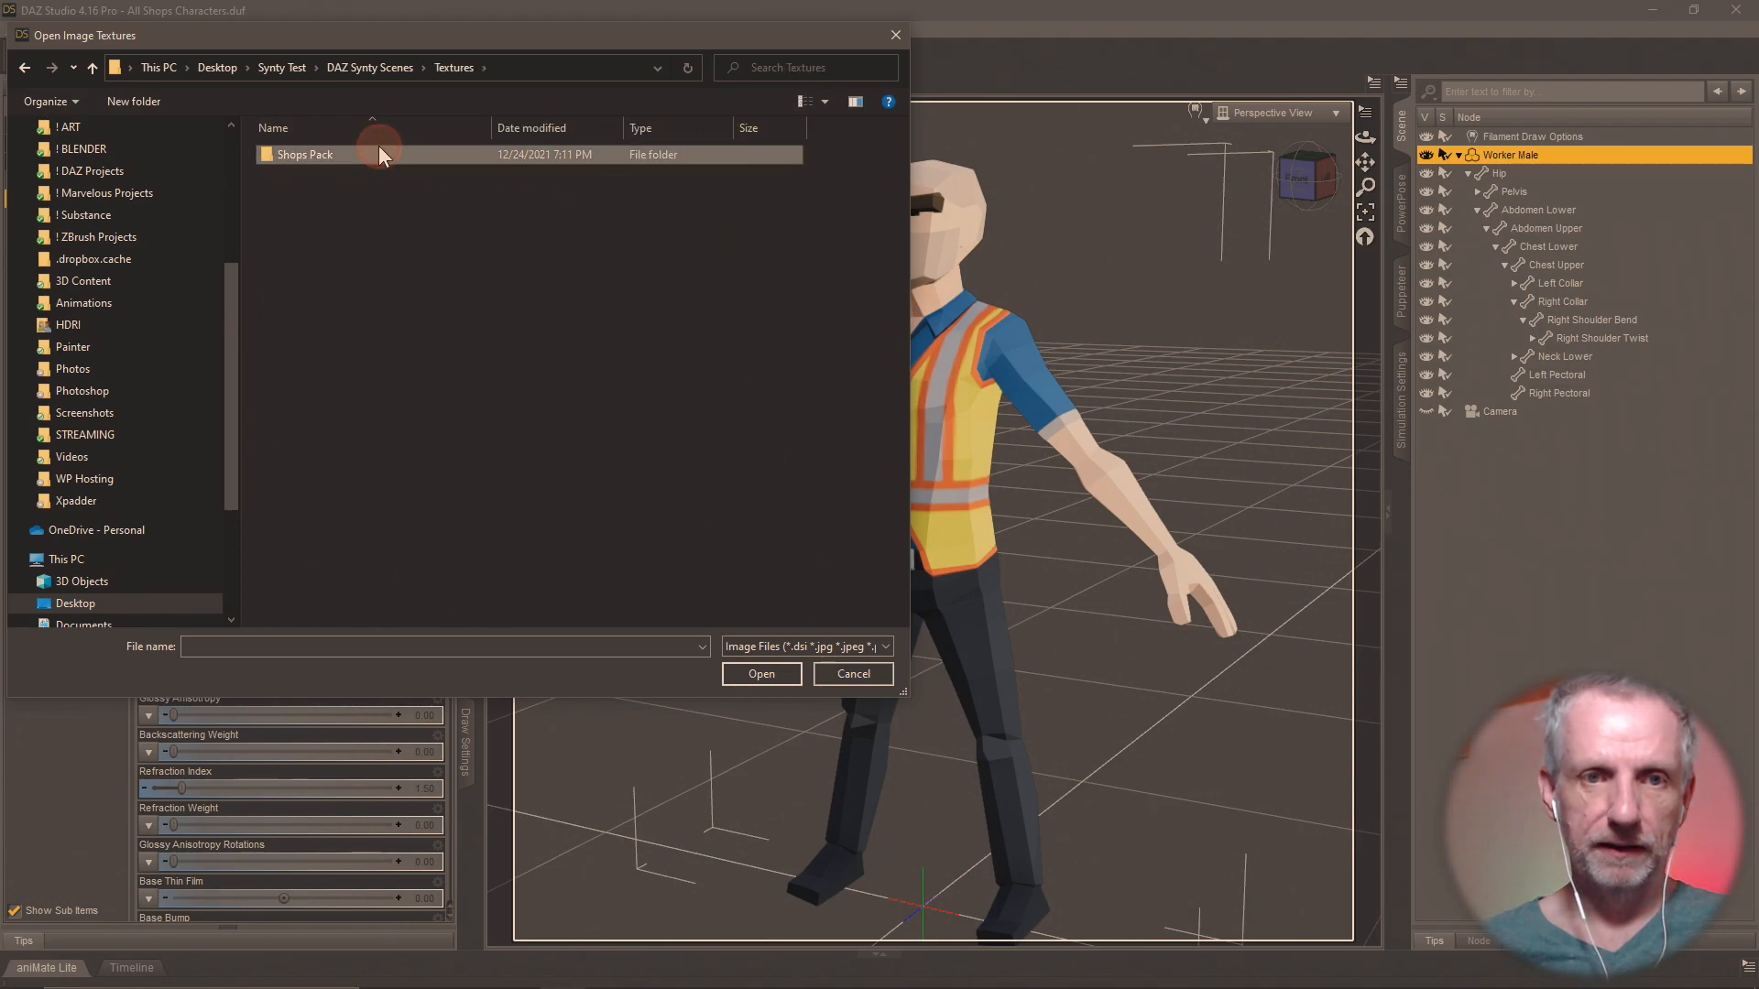
pyautogui.doubleClick(380, 148)
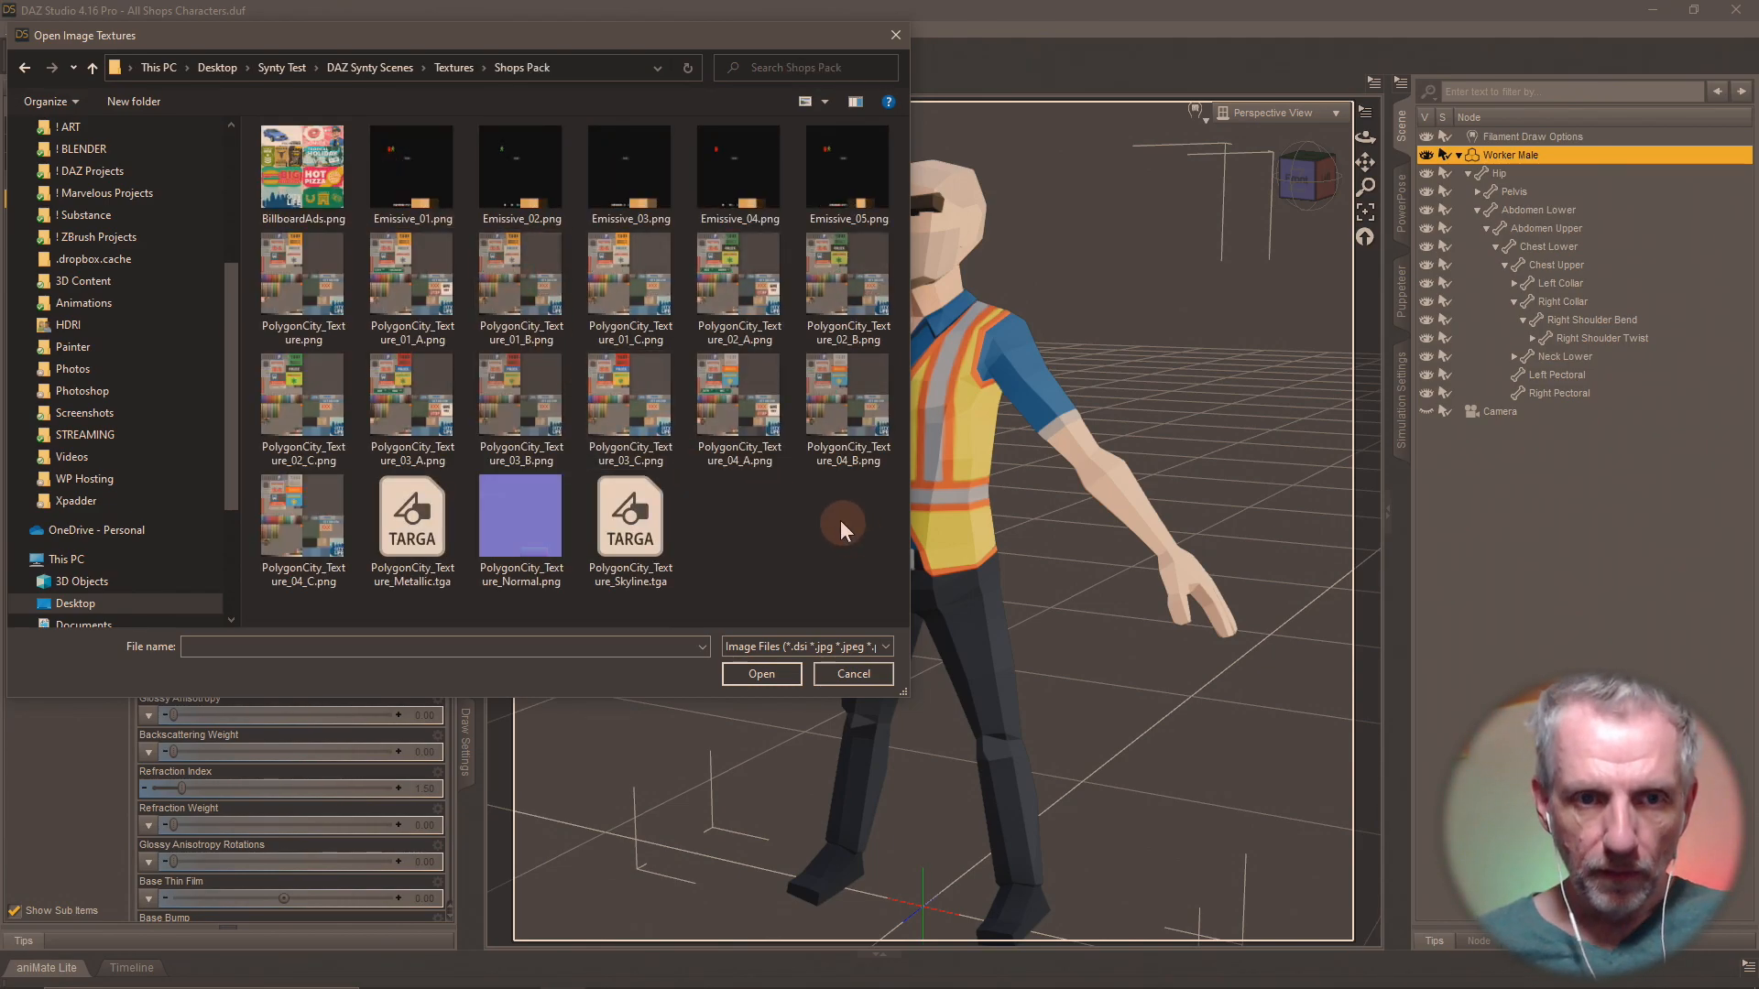
pyautogui.click(405, 240)
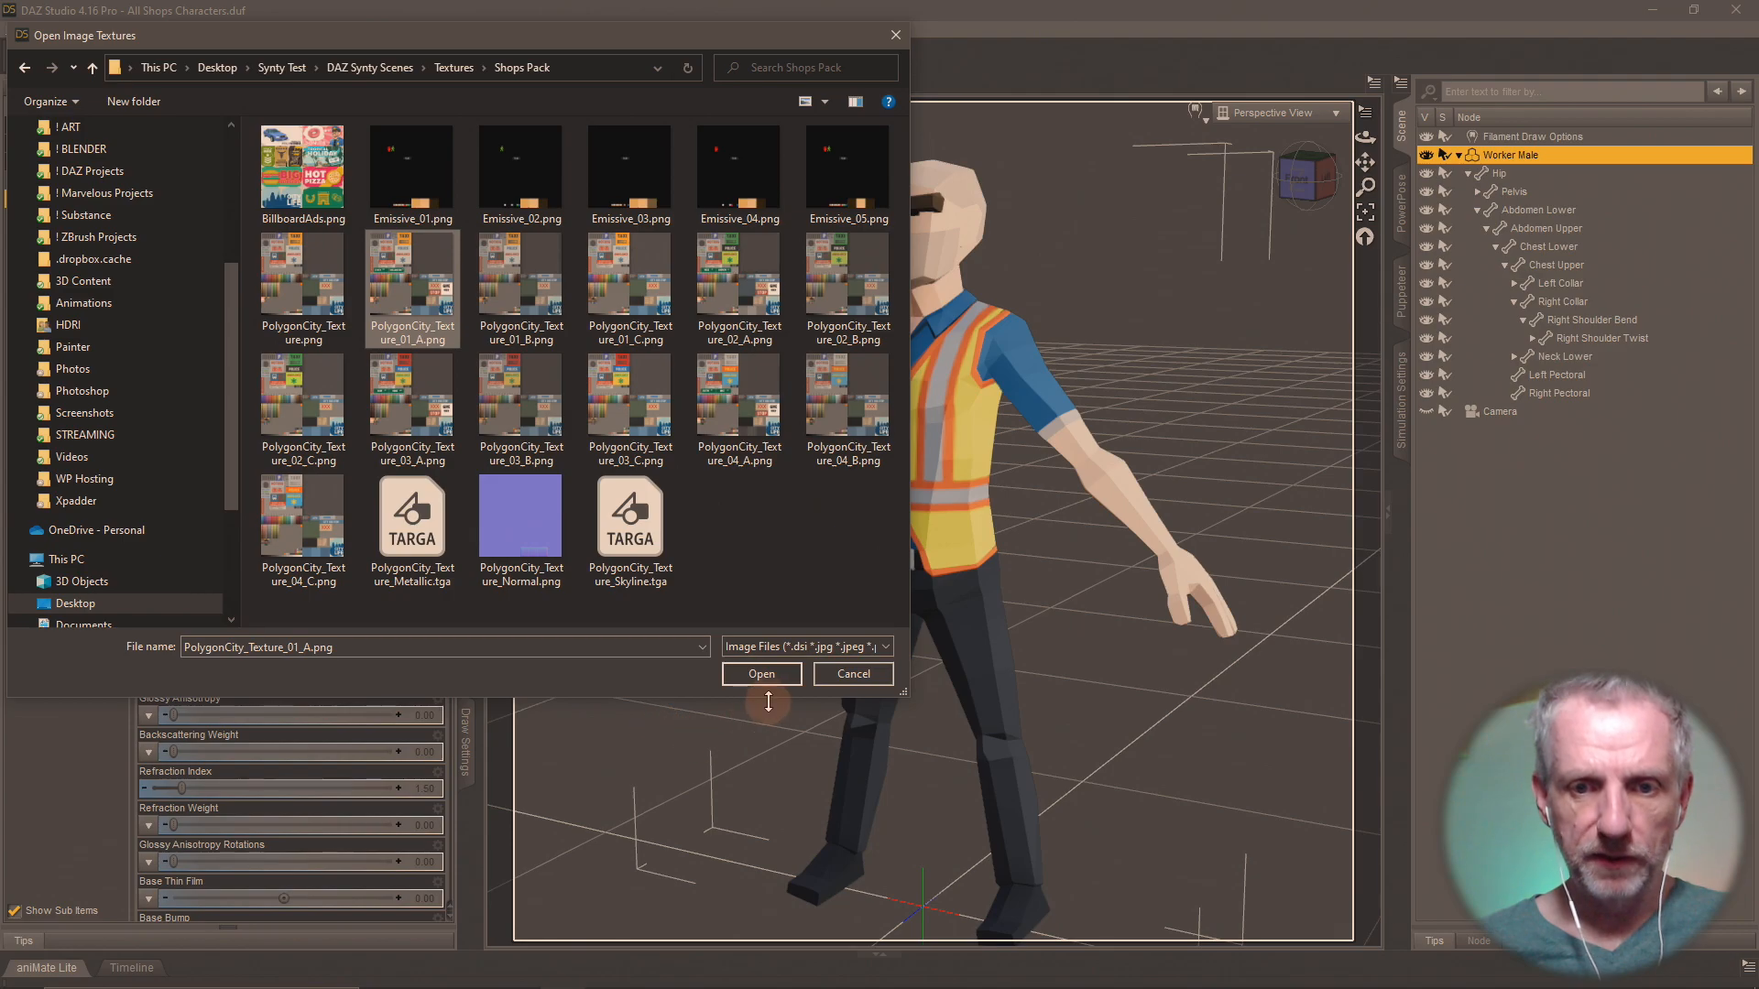
pyautogui.click(761, 674)
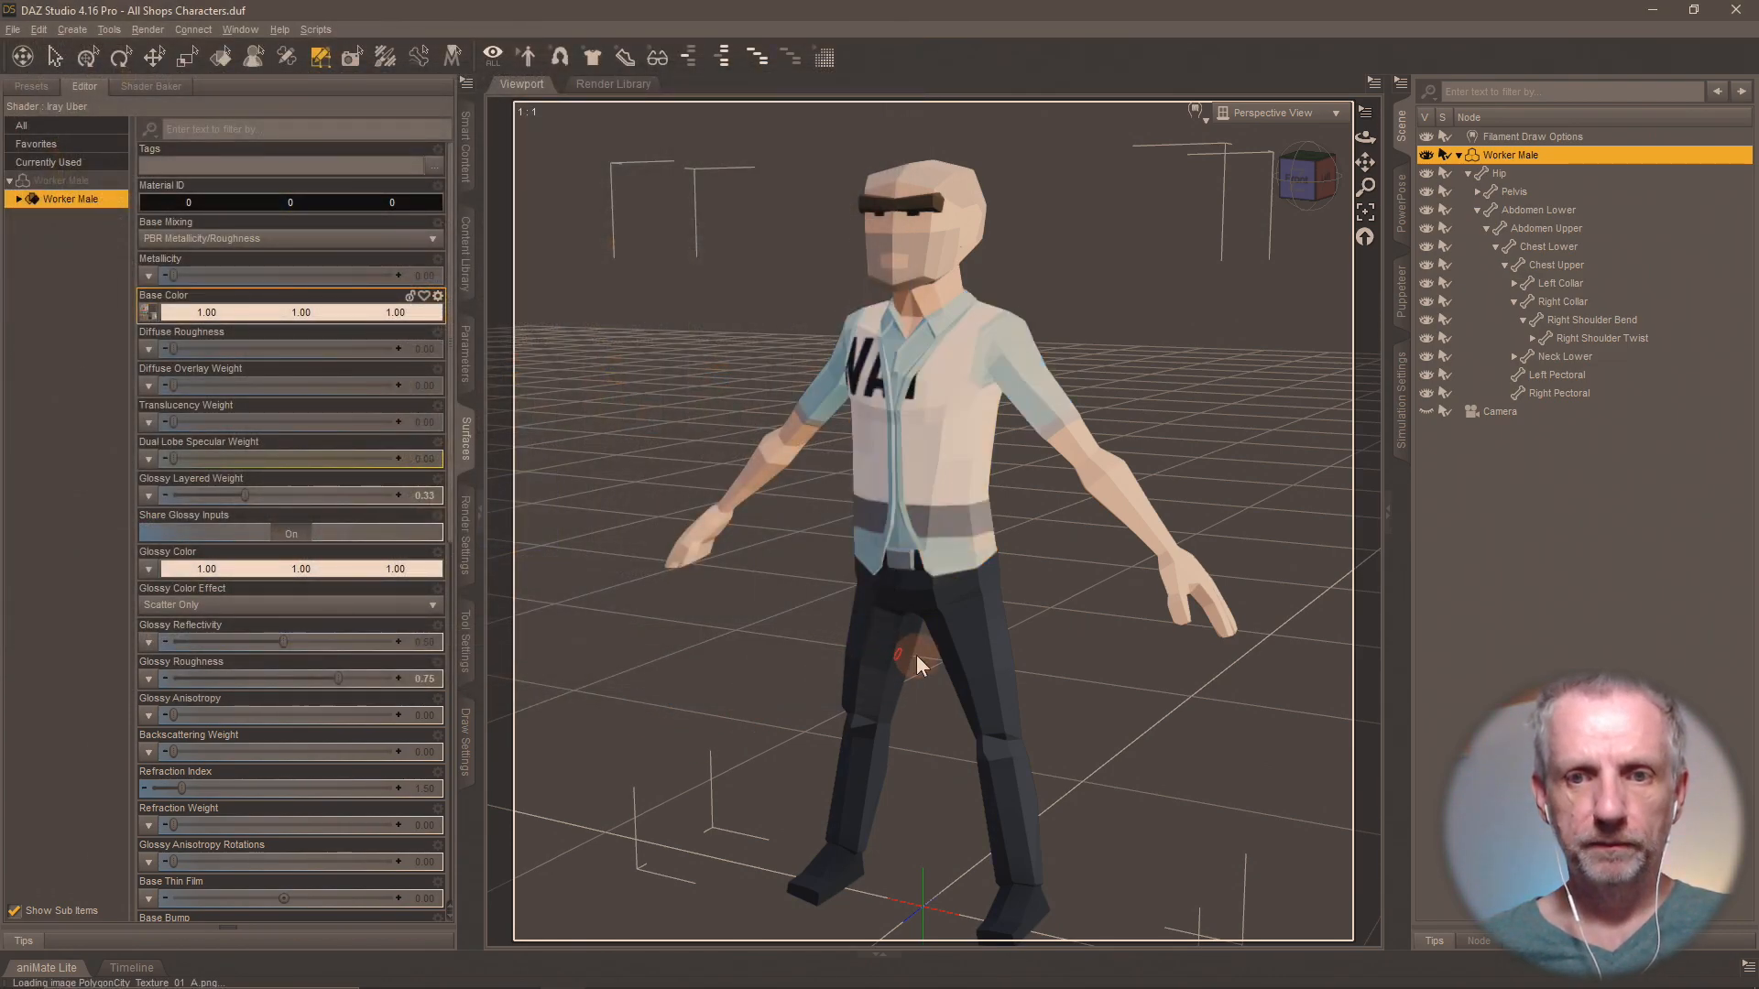
# Replace the Worker Male's Base Color map with PolygonCity_Texture_01_B.png from the Shops Pack textures folder.
pyautogui.moveTo(152, 317)
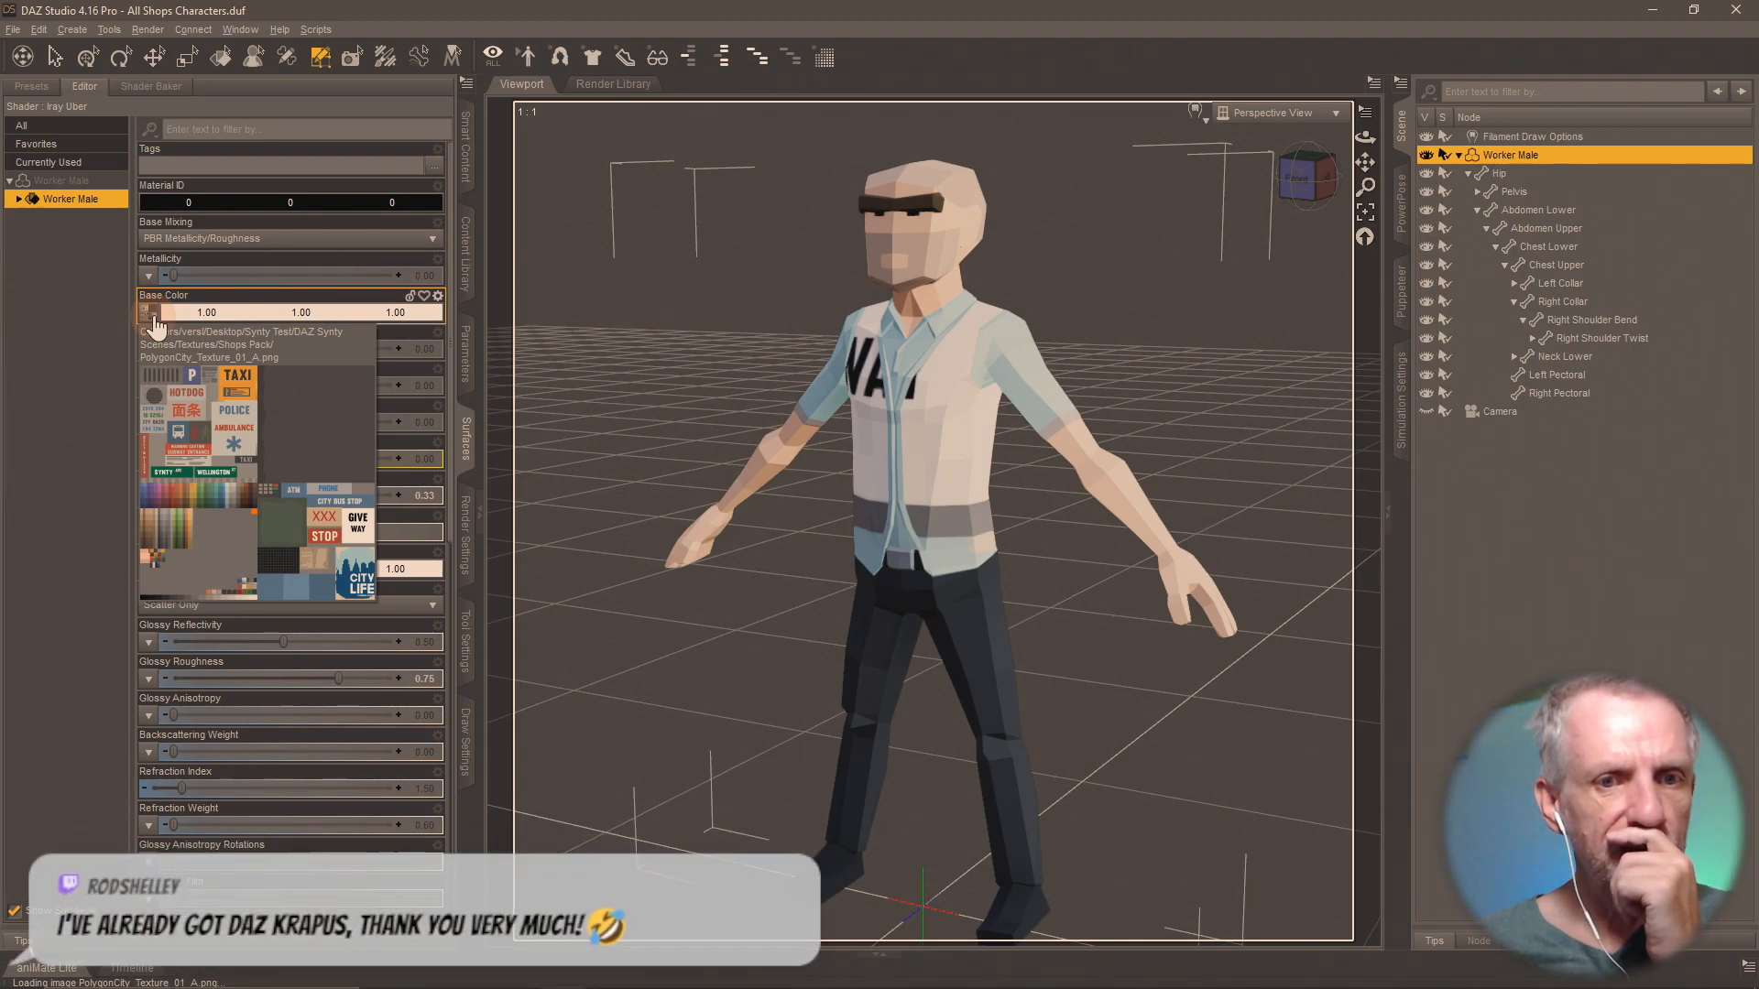
pyautogui.click(153, 317)
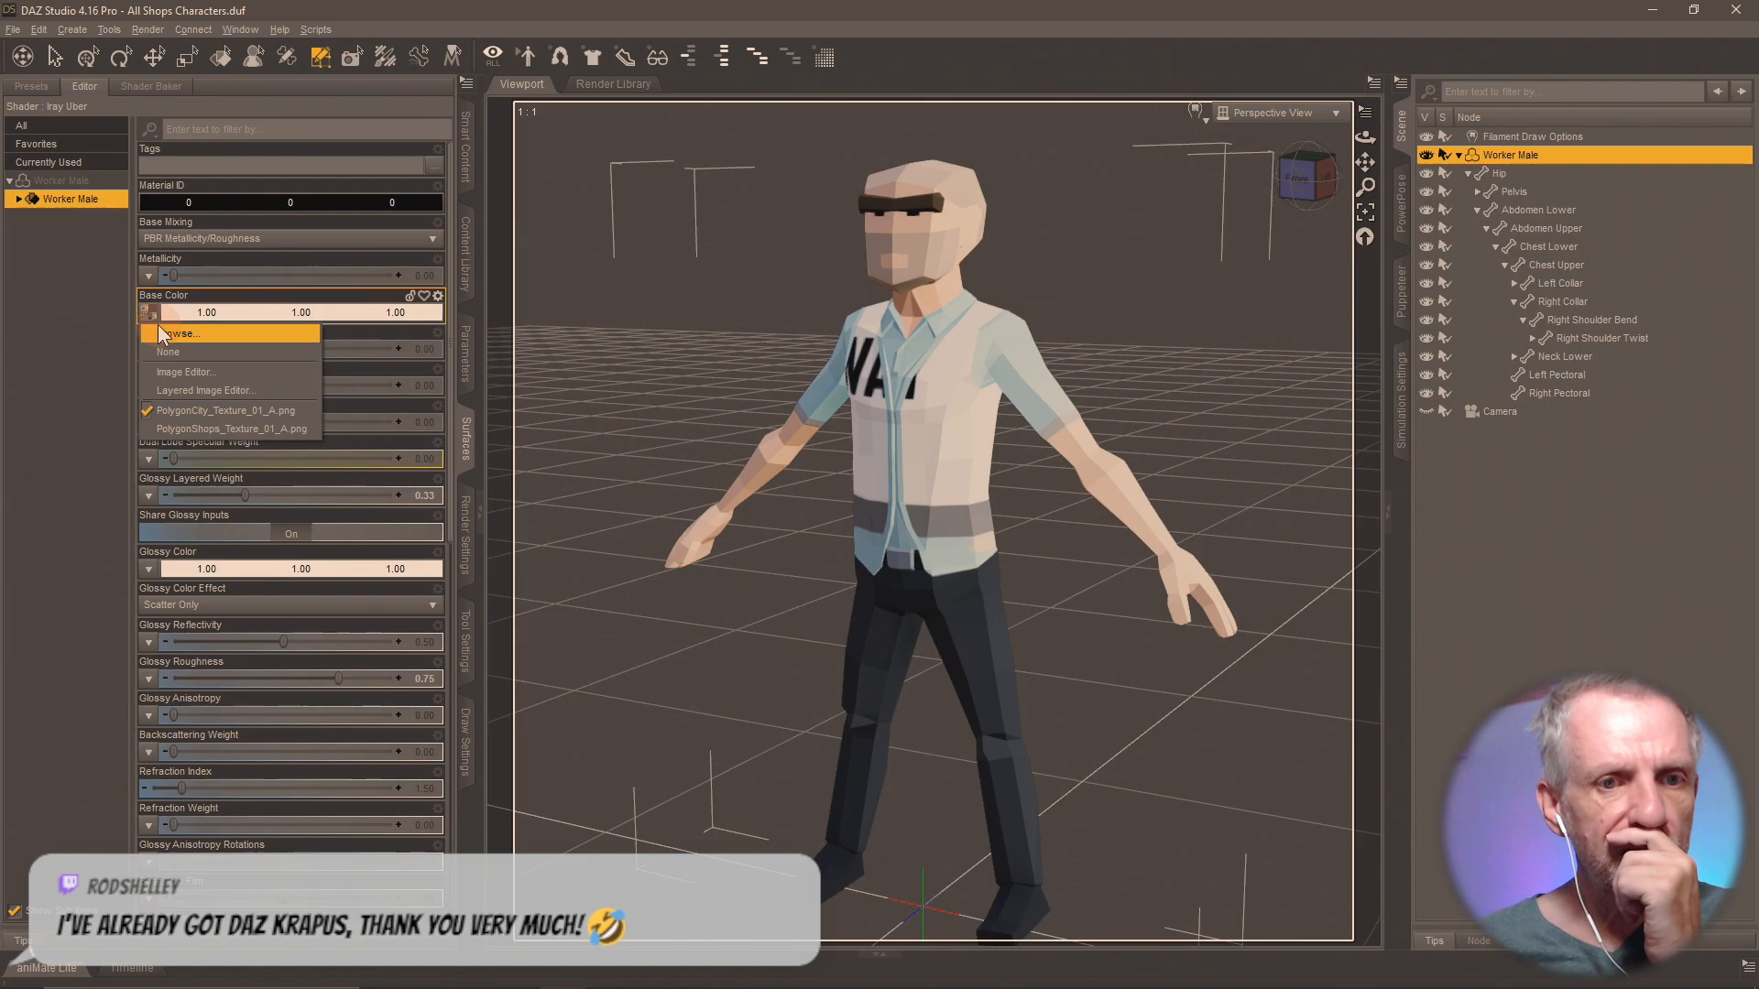
pyautogui.click(183, 333)
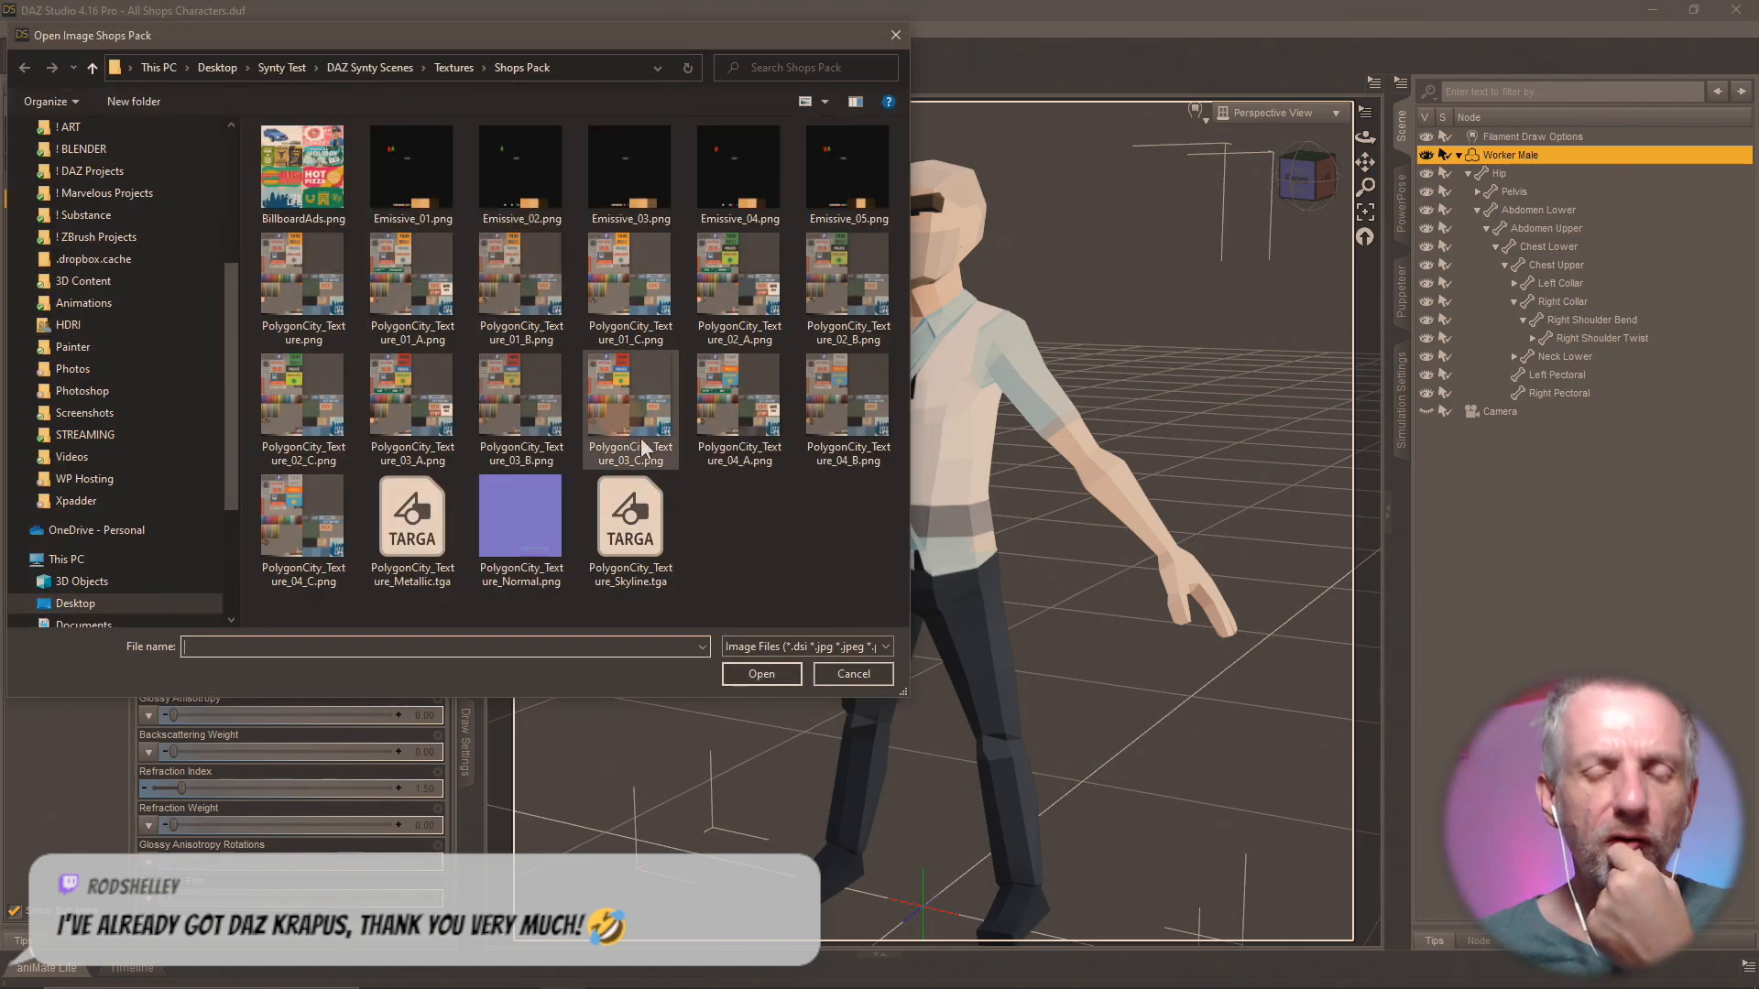
pyautogui.moveTo(657, 41); pyautogui.dragTo(1455, 140)
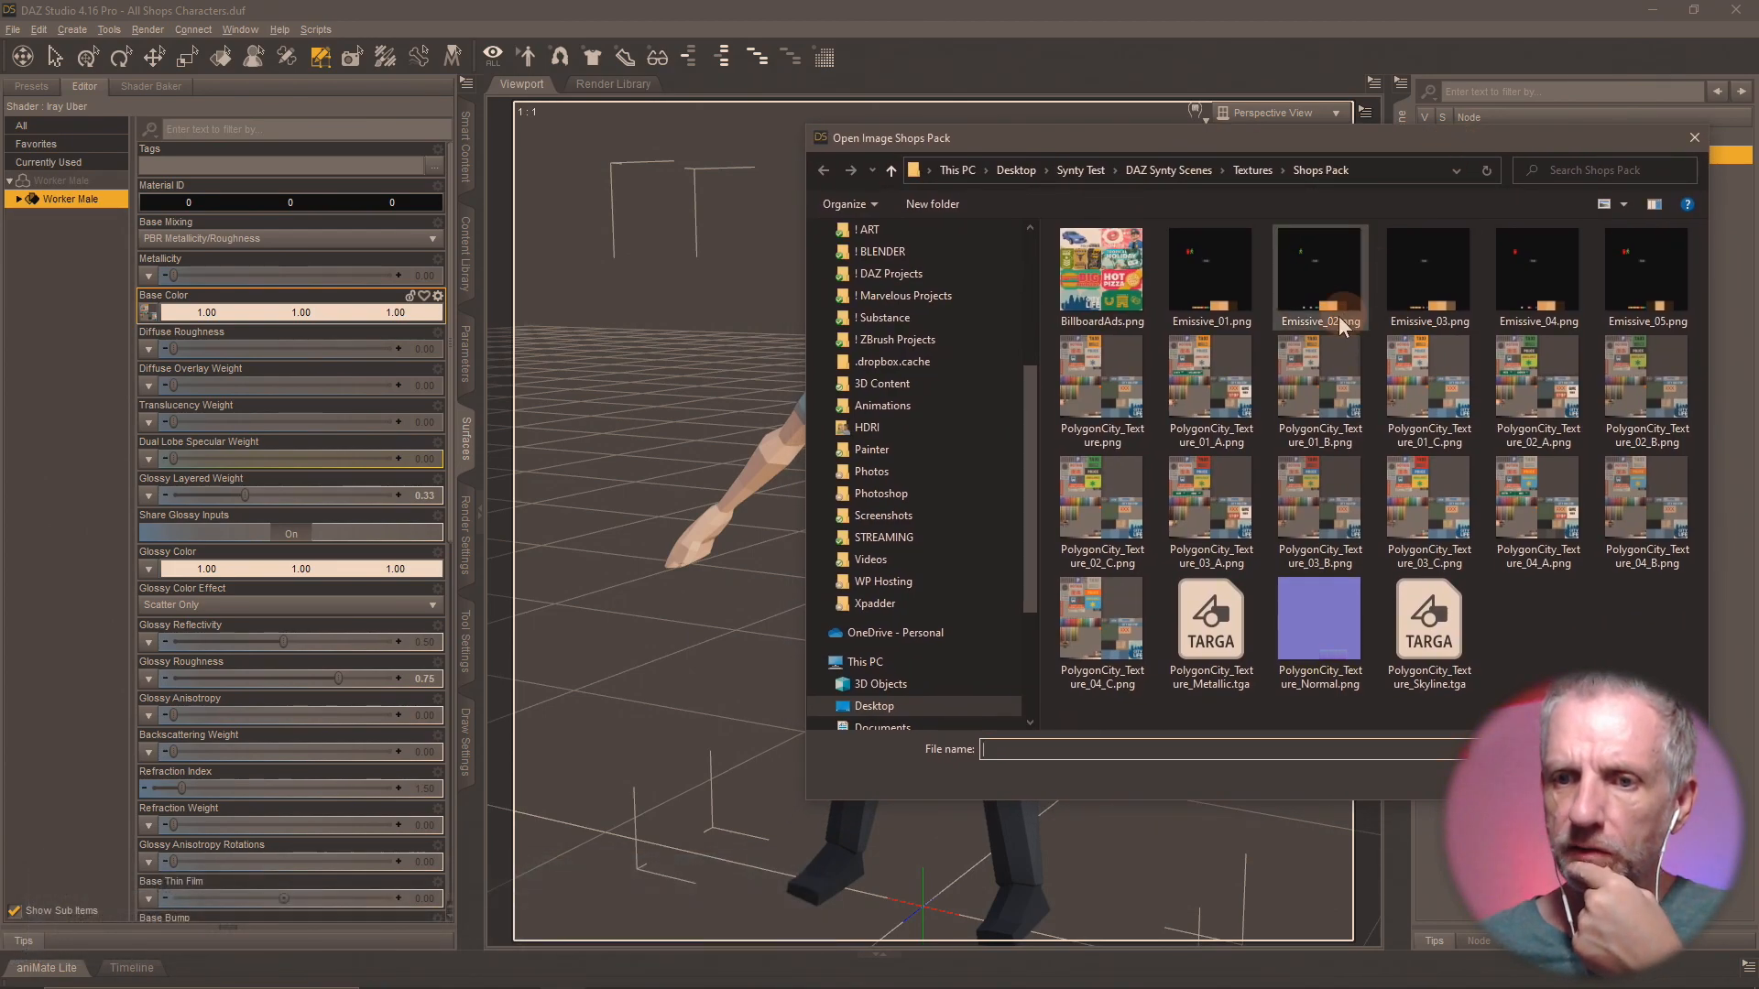
pyautogui.click(1312, 382)
pyautogui.moveTo(1429, 141); pyautogui.dragTo(458, 64)
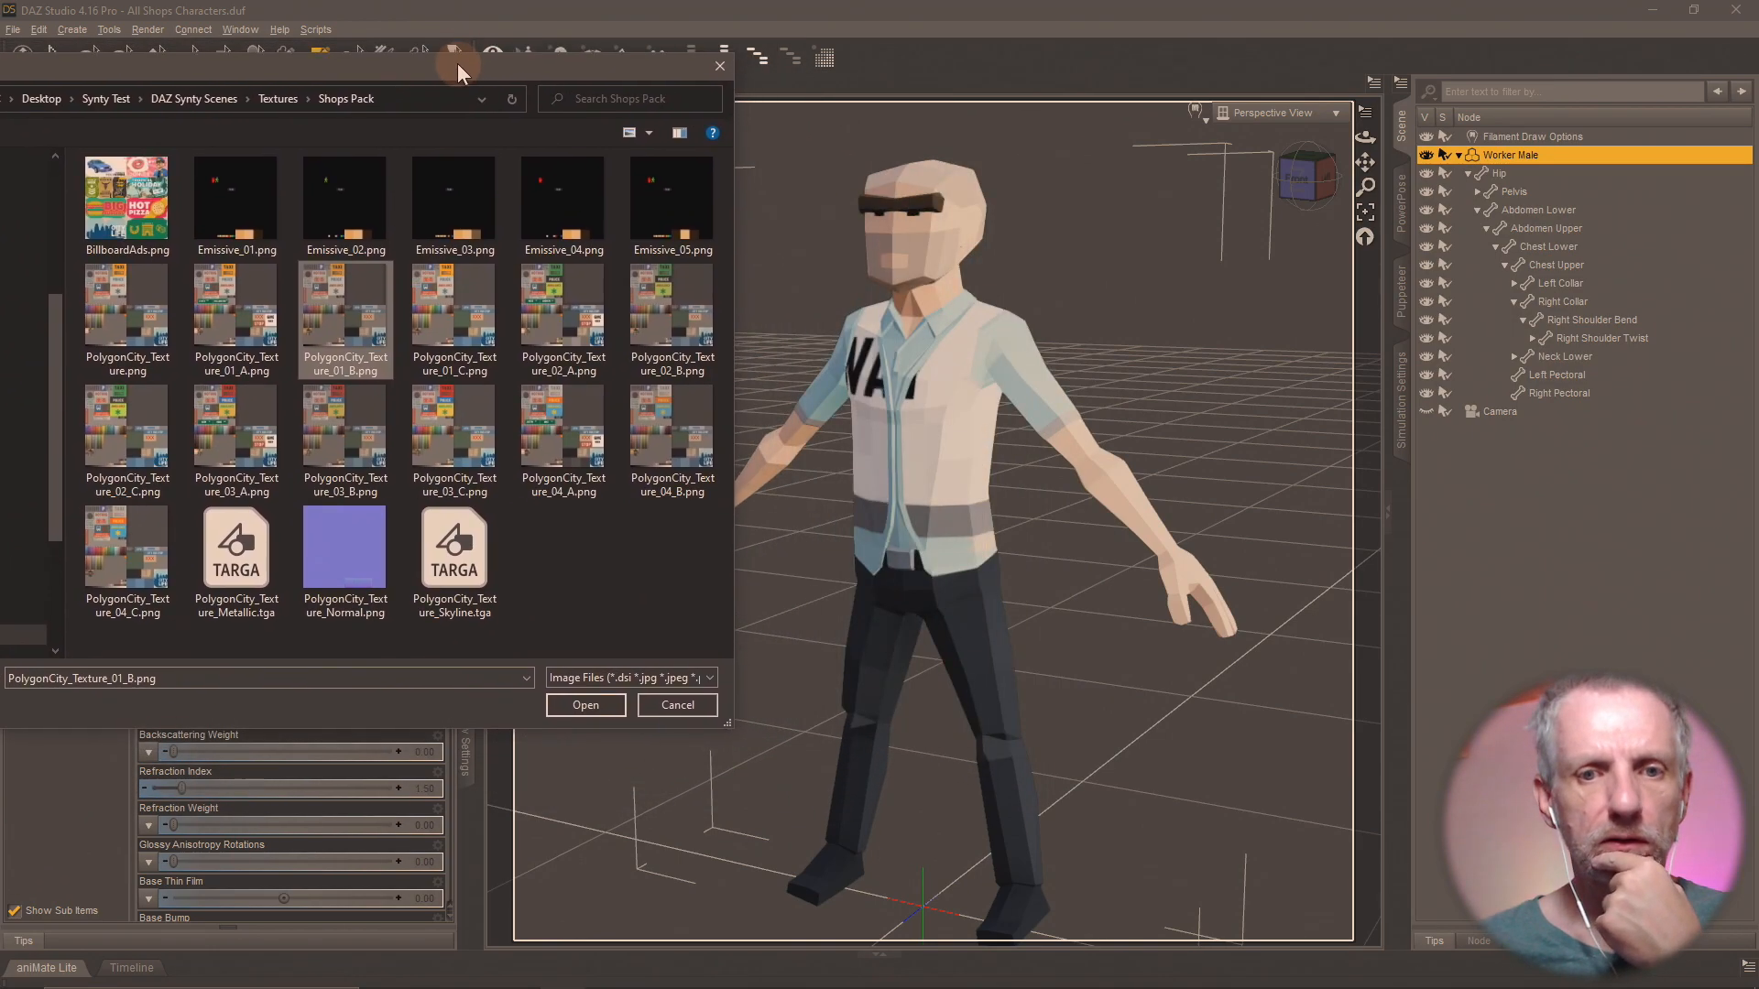
pyautogui.click(582, 701)
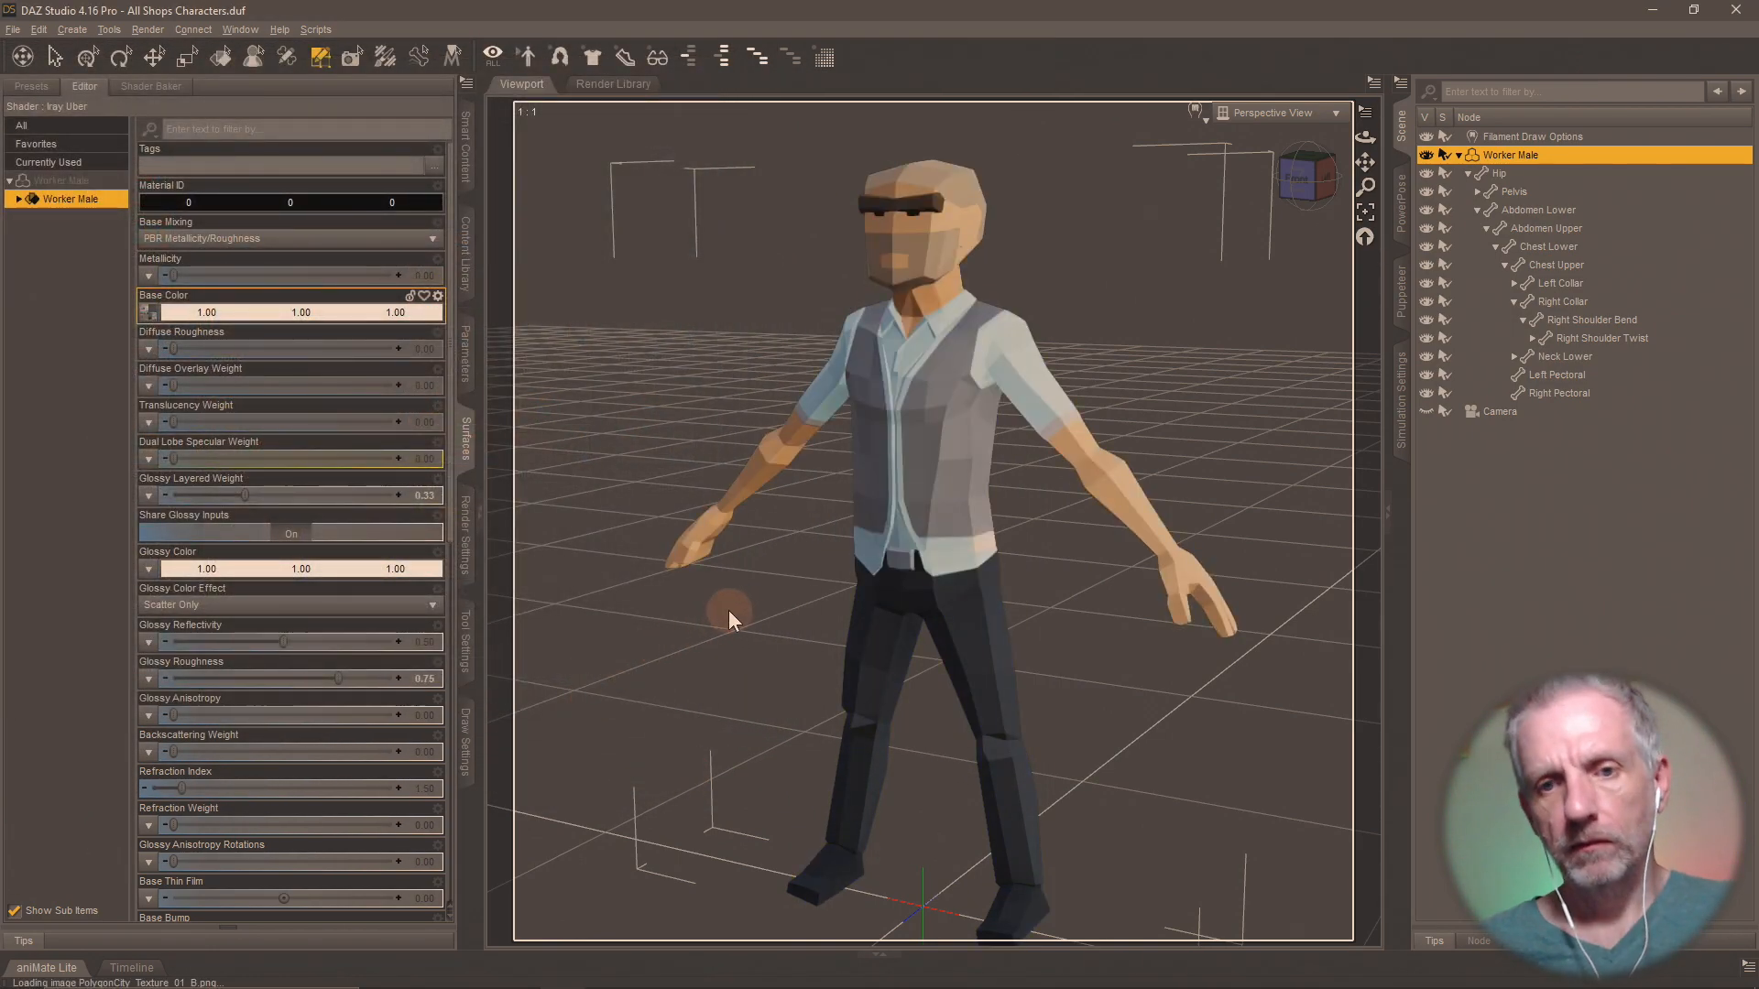
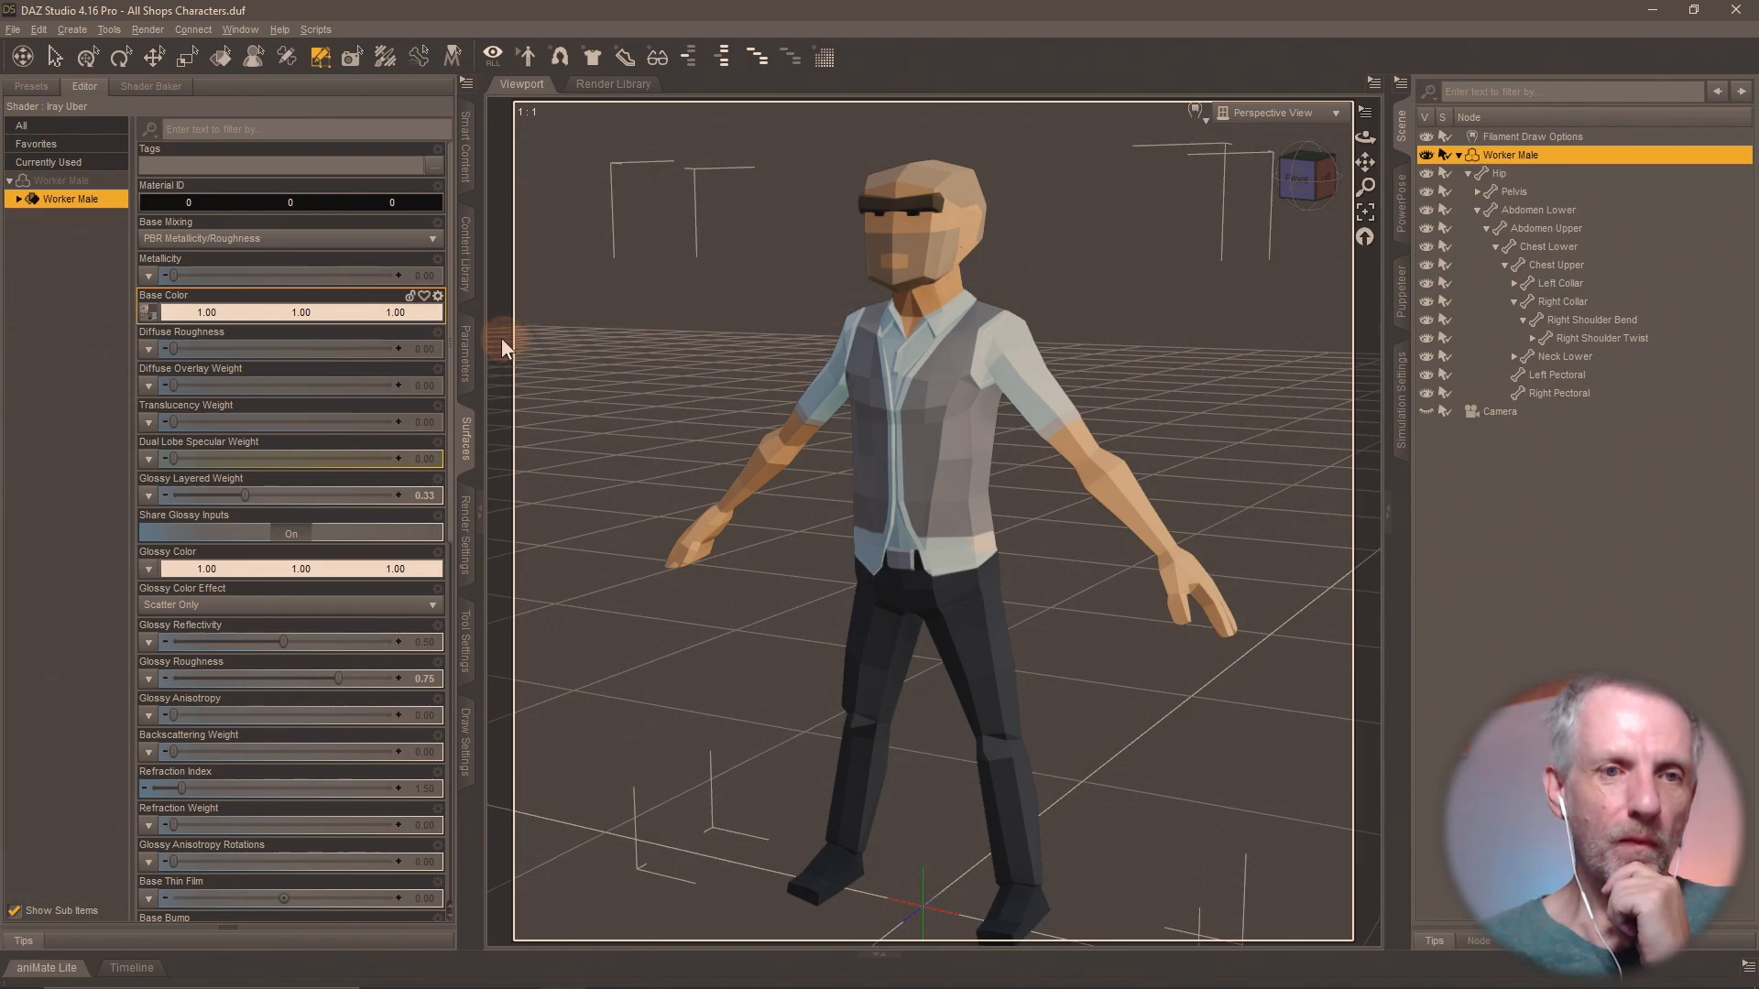
# Shrink the DAZ Studio window and place it, stretched taller, beside the file window showing the Shops Pack textures.
pyautogui.click(146, 313)
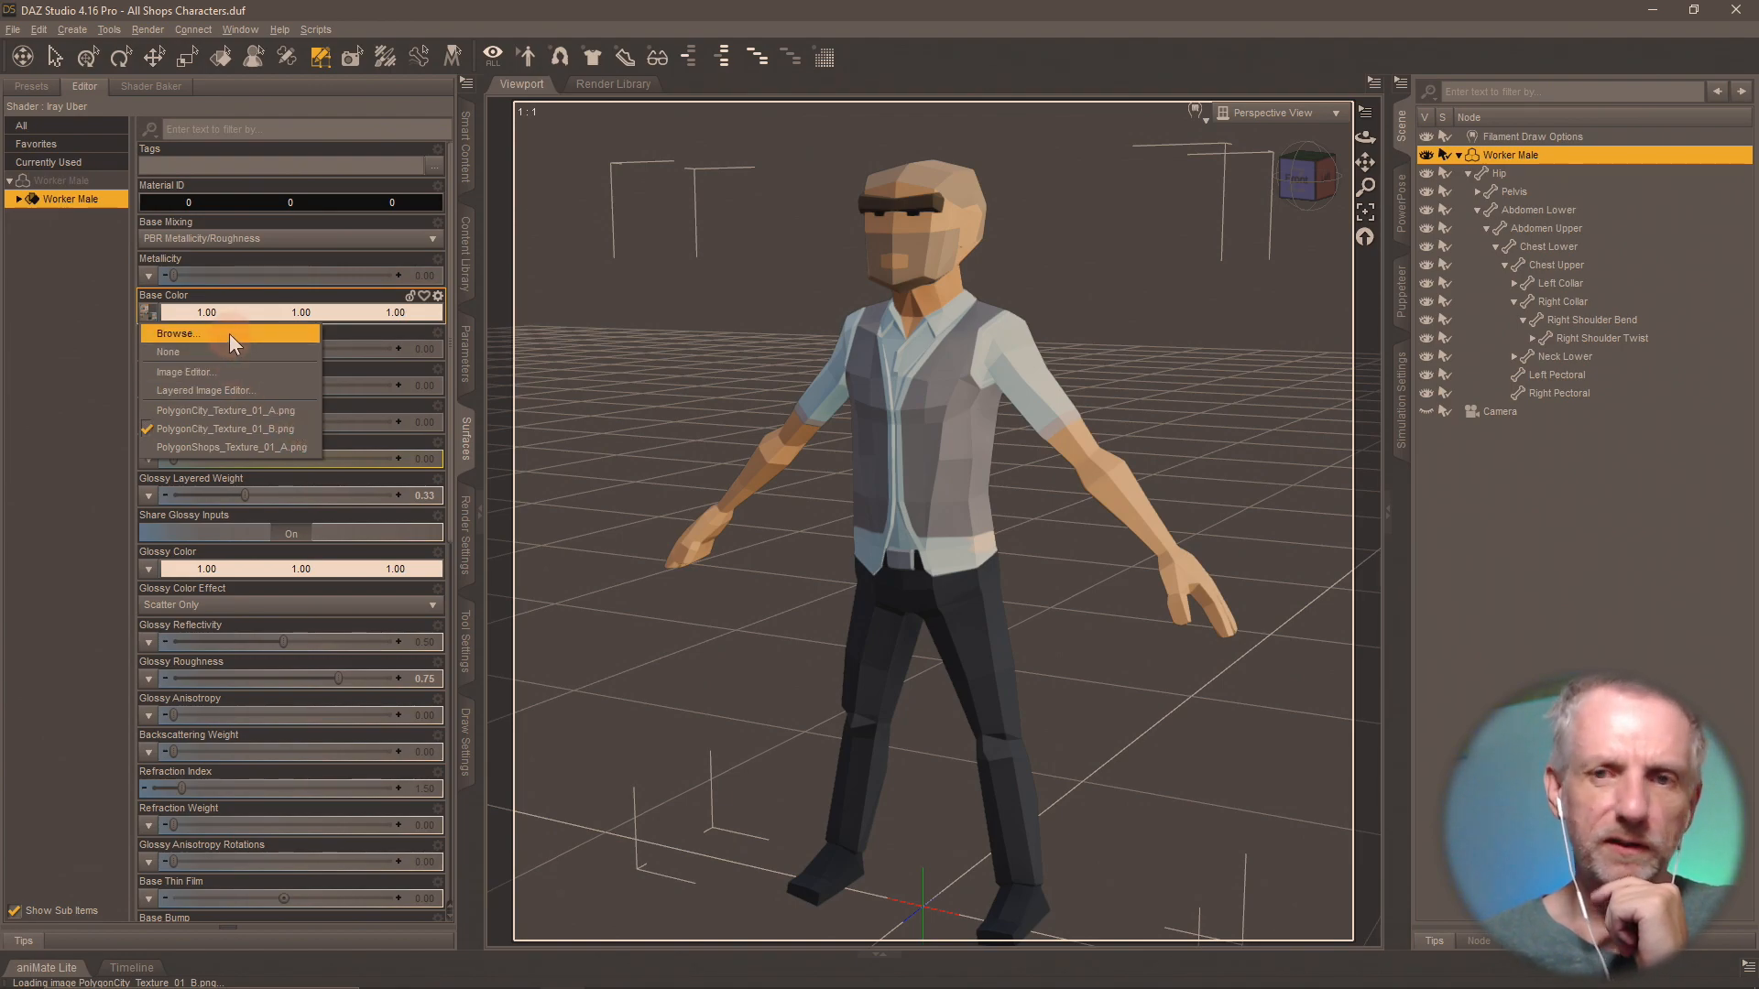
pyautogui.click(949, 26)
pyautogui.doubleClick(970, 14)
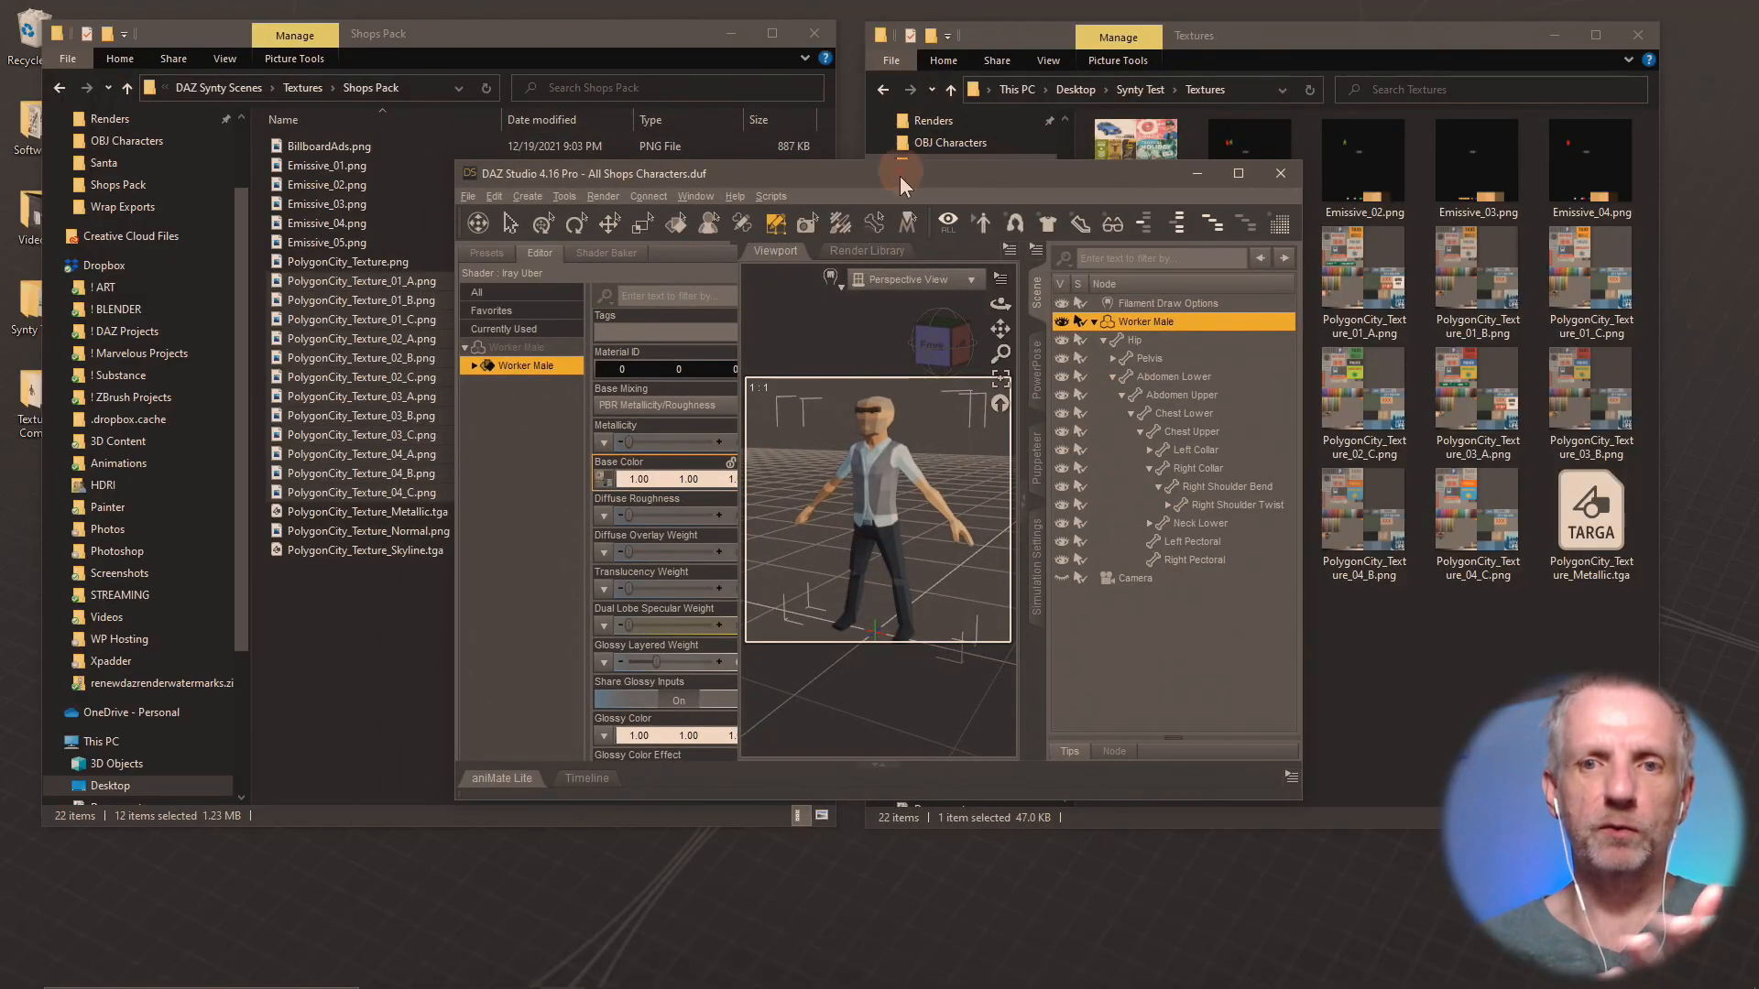
pyautogui.moveTo(922, 169); pyautogui.dragTo(1294, 27)
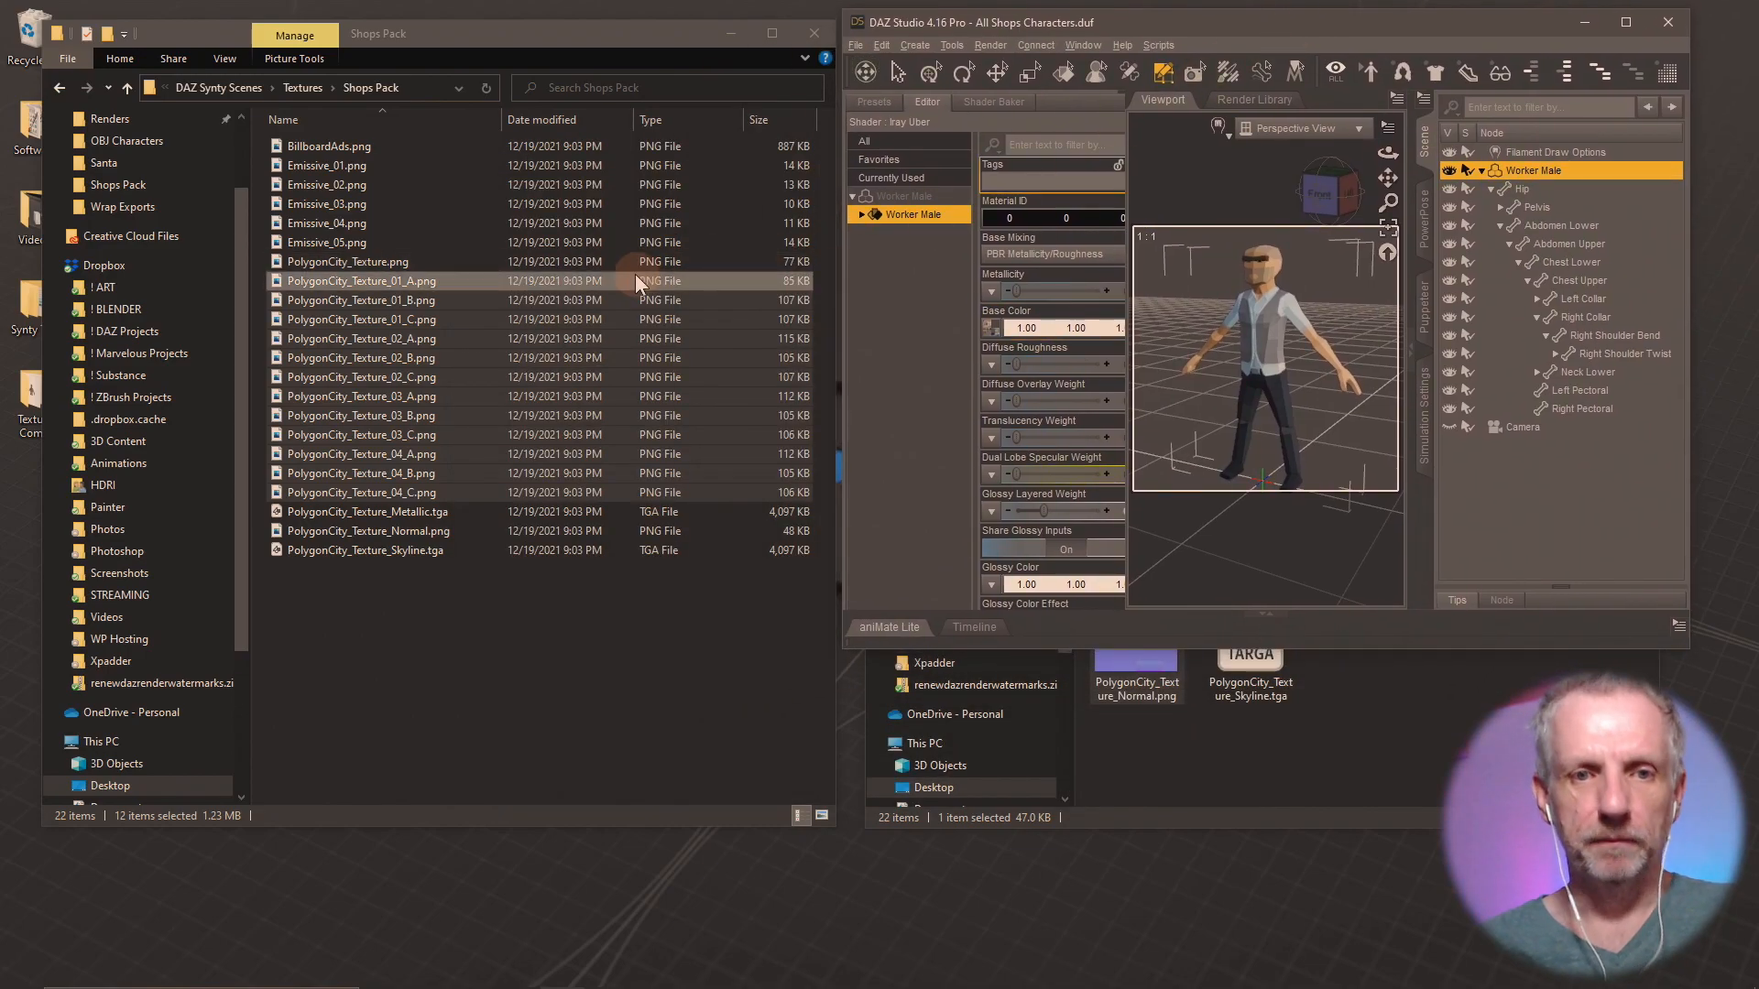
pyautogui.moveTo(1353, 654); pyautogui.dragTo(1351, 951)
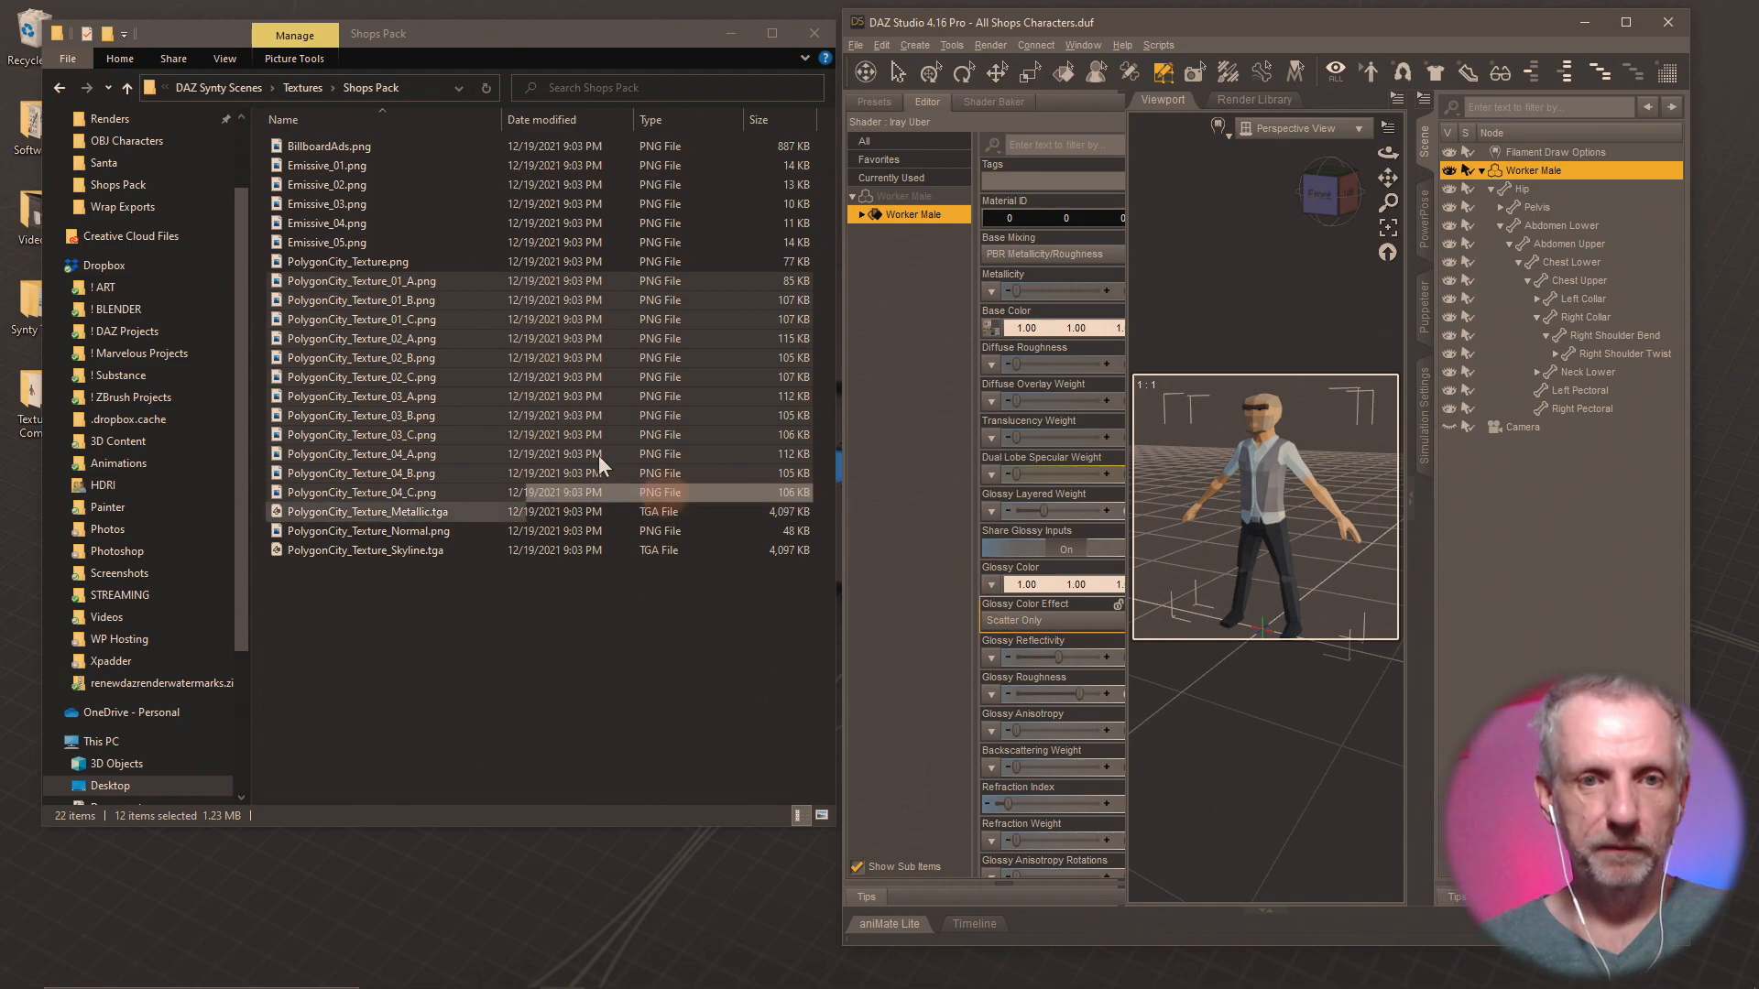
# Load PolygonCity_Texture_01_C.png, 02_A, 02_B and 02_C in turn from the Shops Pack folder as the Worker Male's Base Color map.
pyautogui.click(420, 320)
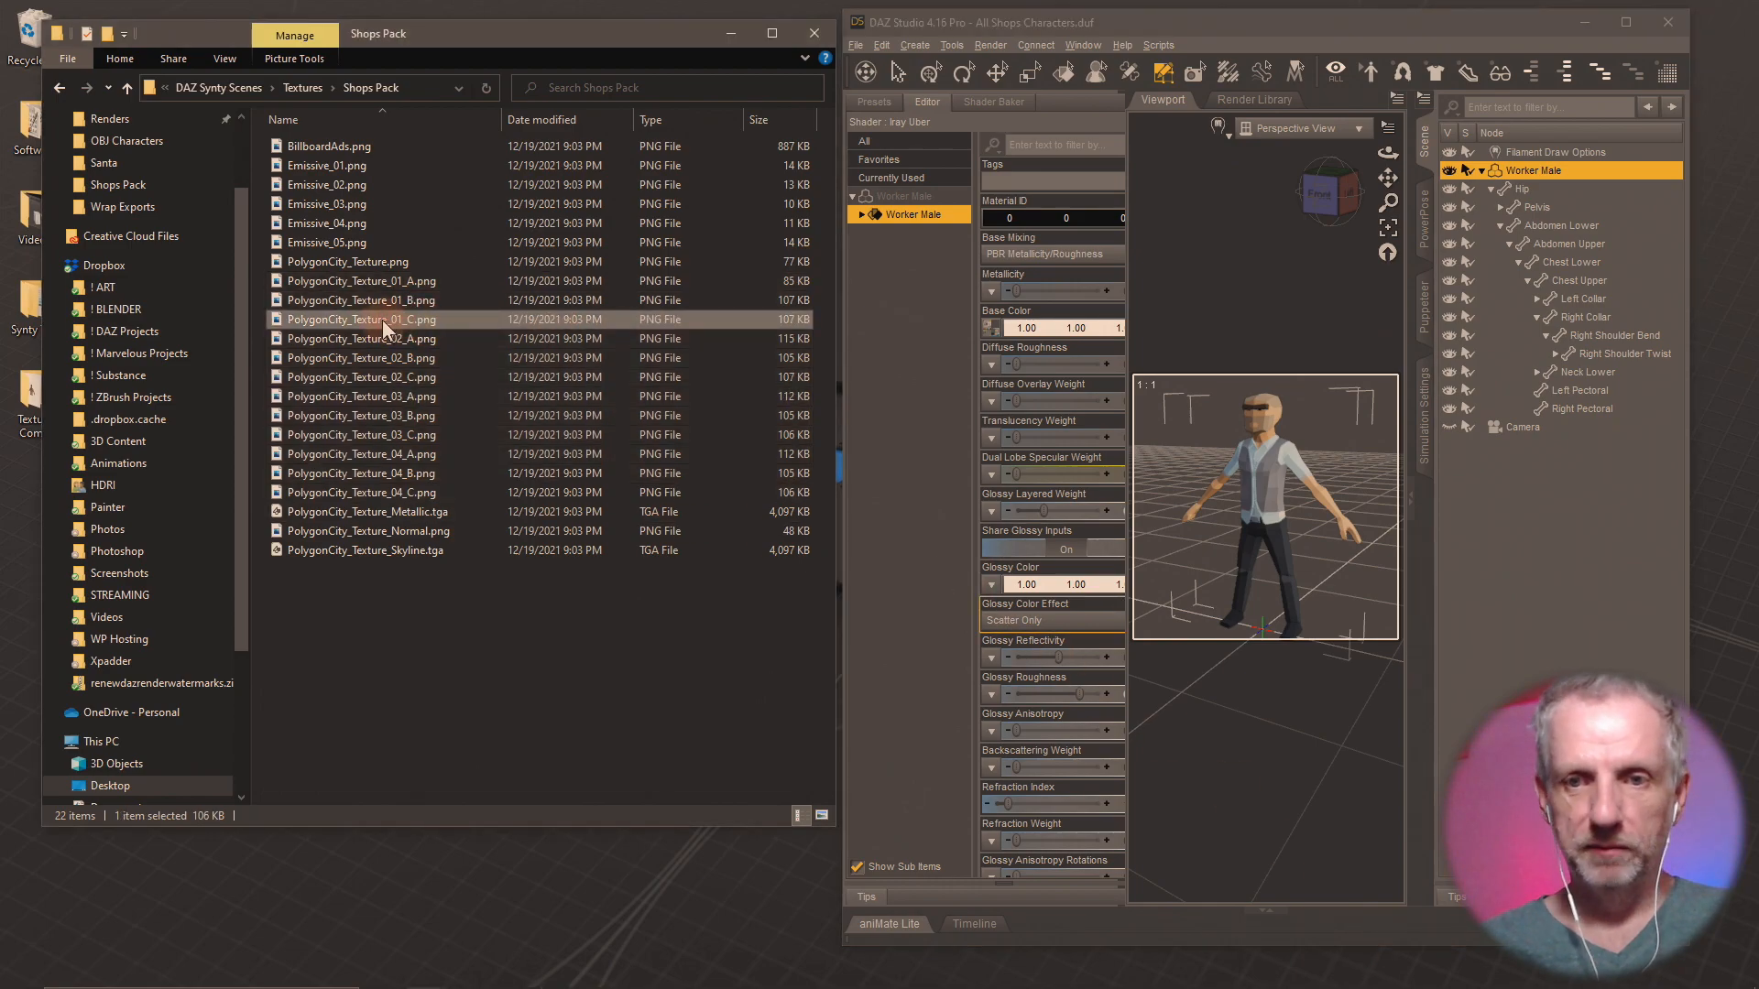
pyautogui.moveTo(382, 320); pyautogui.dragTo(992, 328)
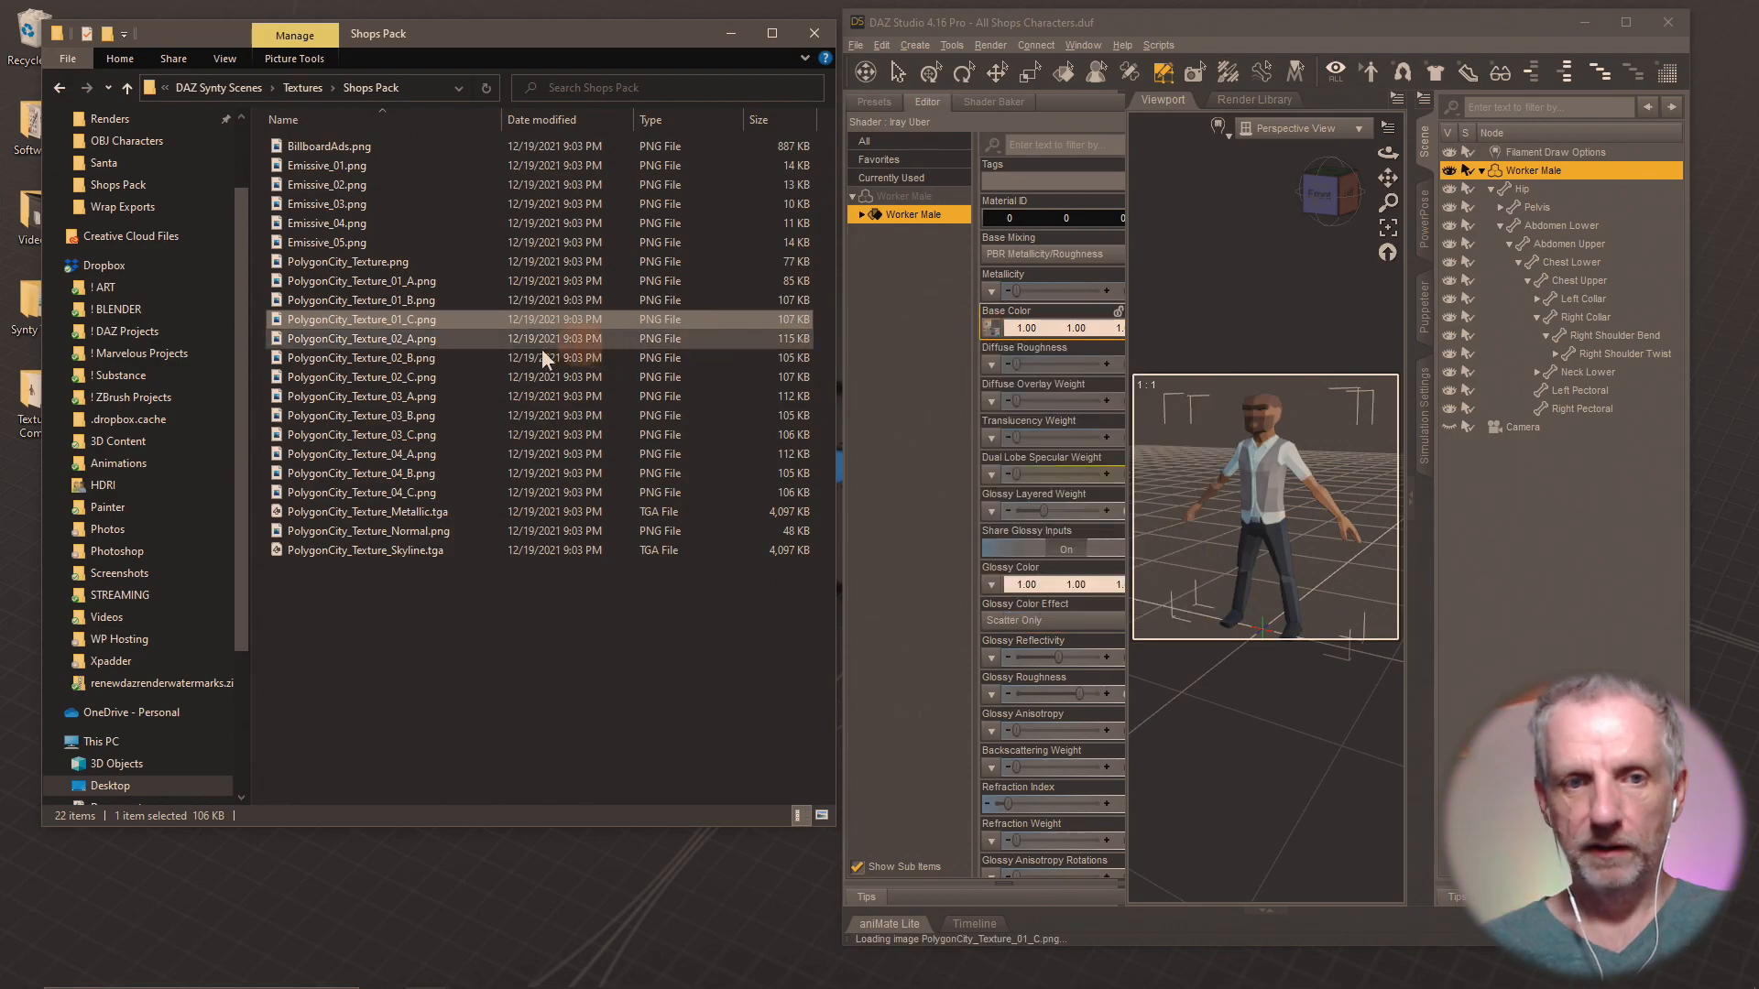
pyautogui.moveTo(443, 339); pyautogui.dragTo(990, 329)
pyautogui.click(569, 570)
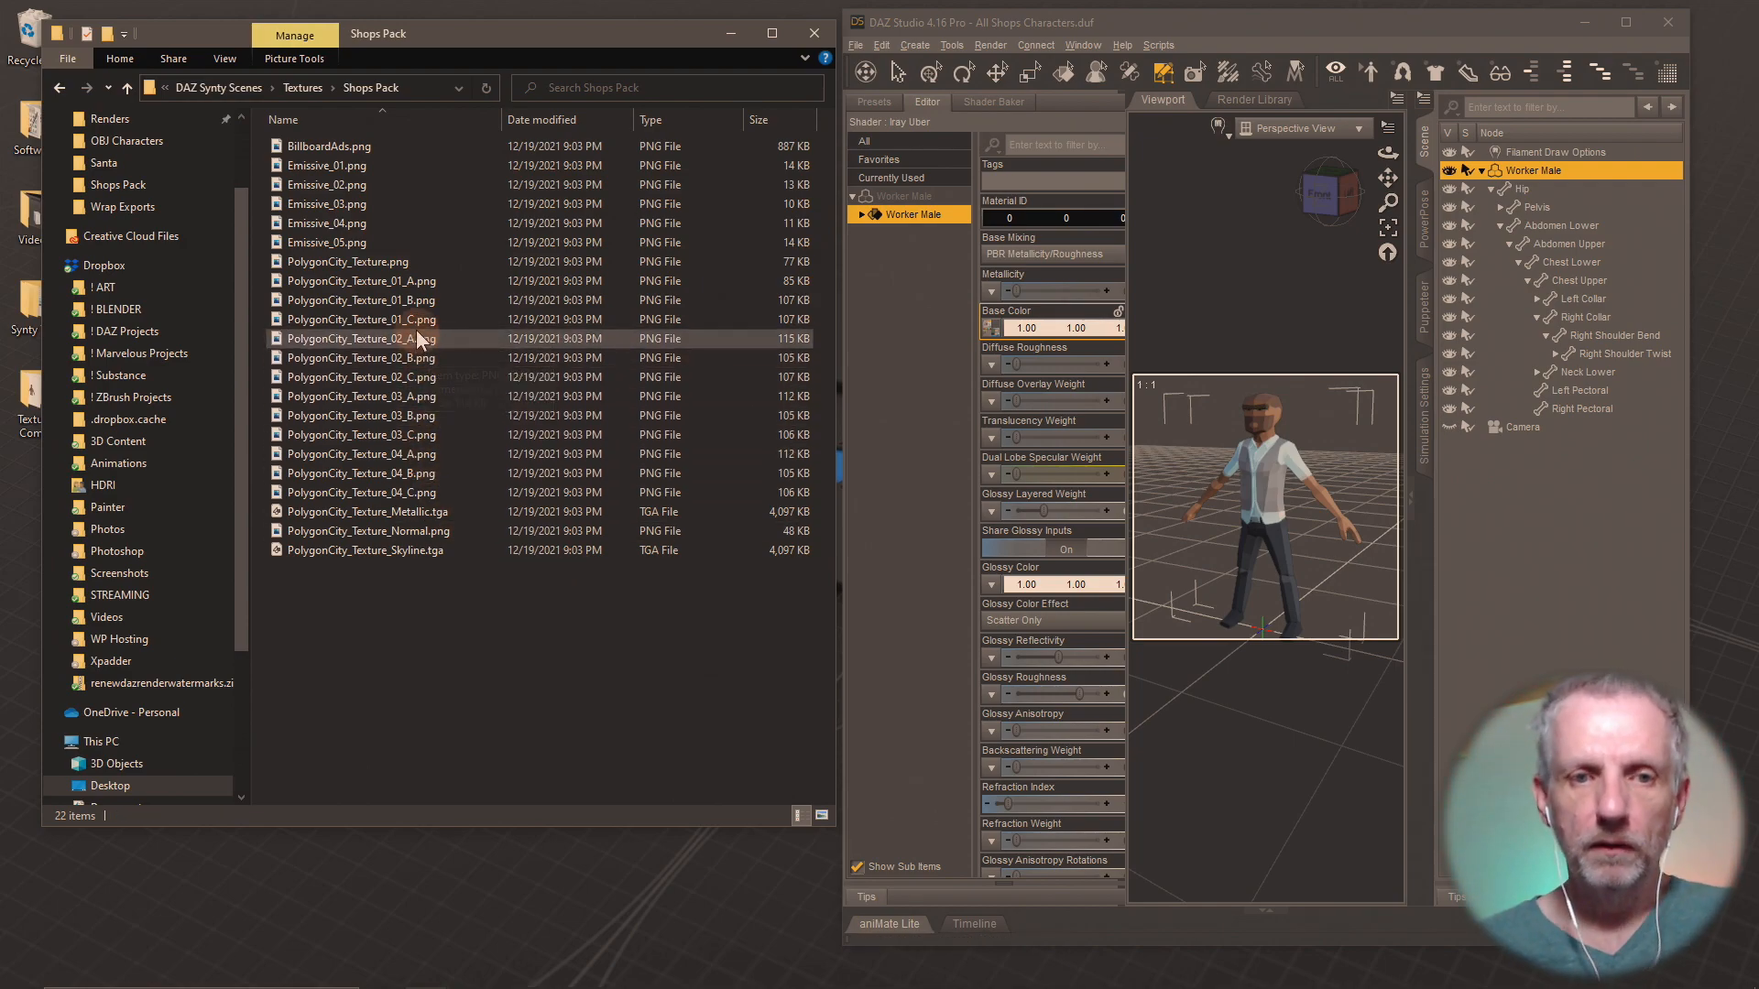
pyautogui.moveTo(407, 339); pyautogui.dragTo(996, 341)
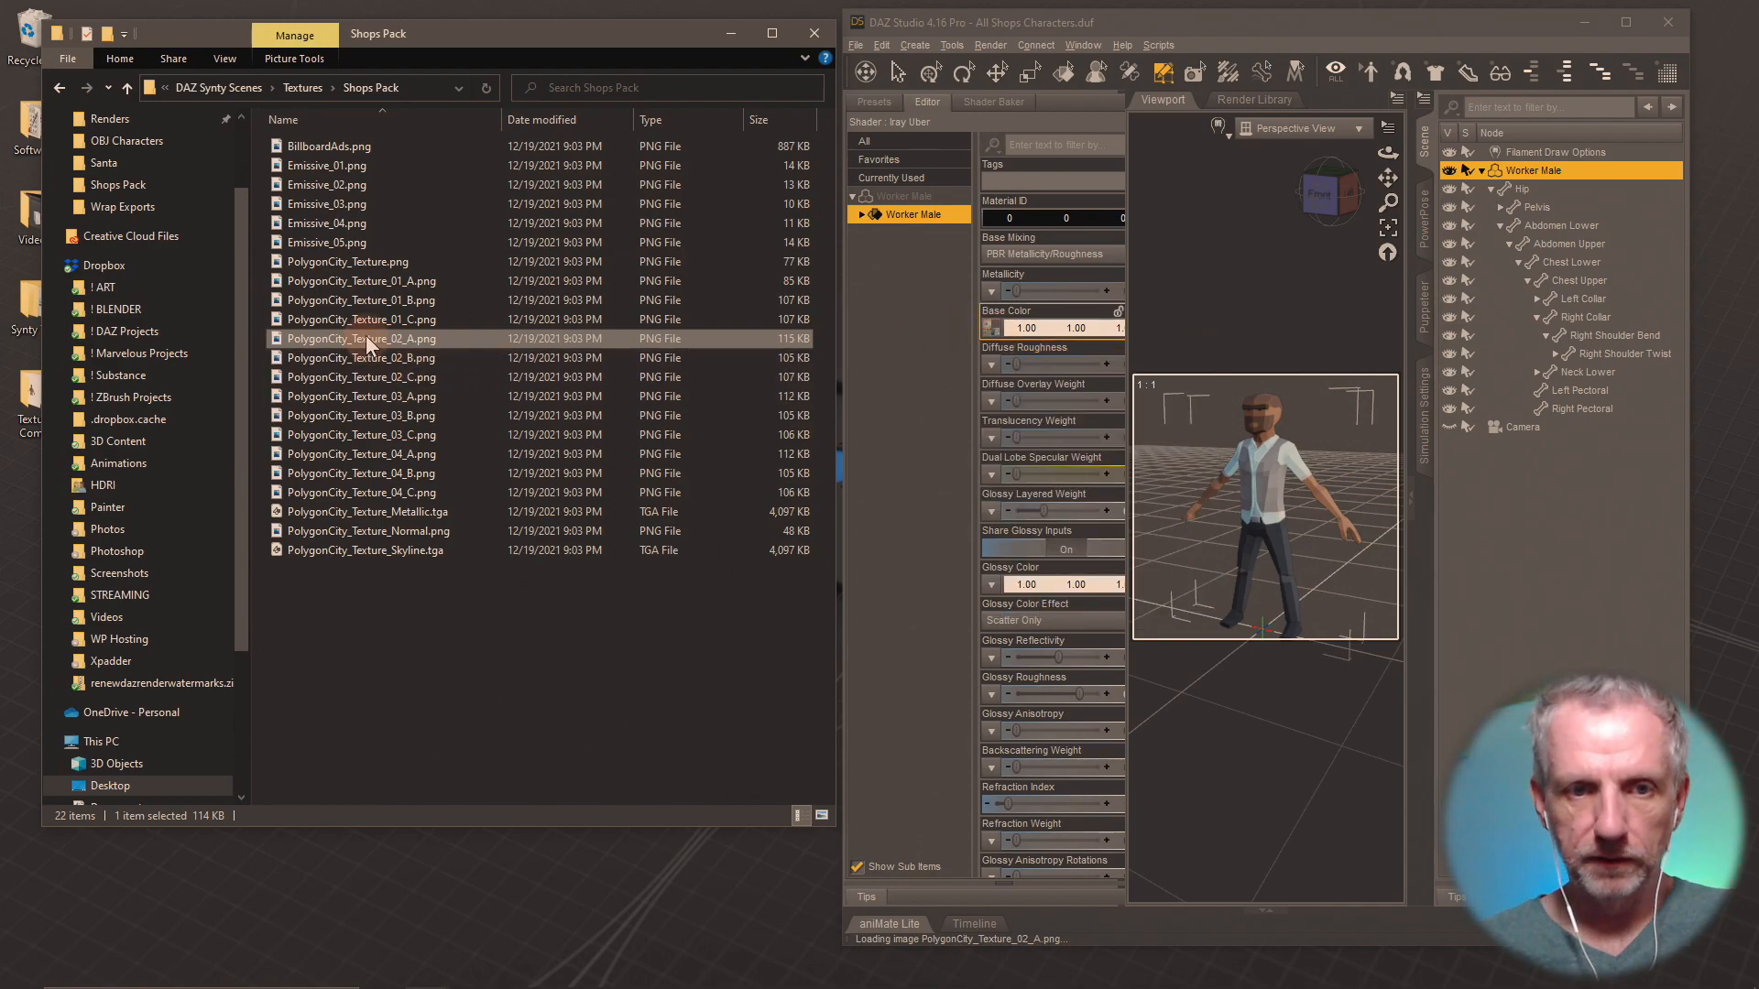
pyautogui.click(318, 641)
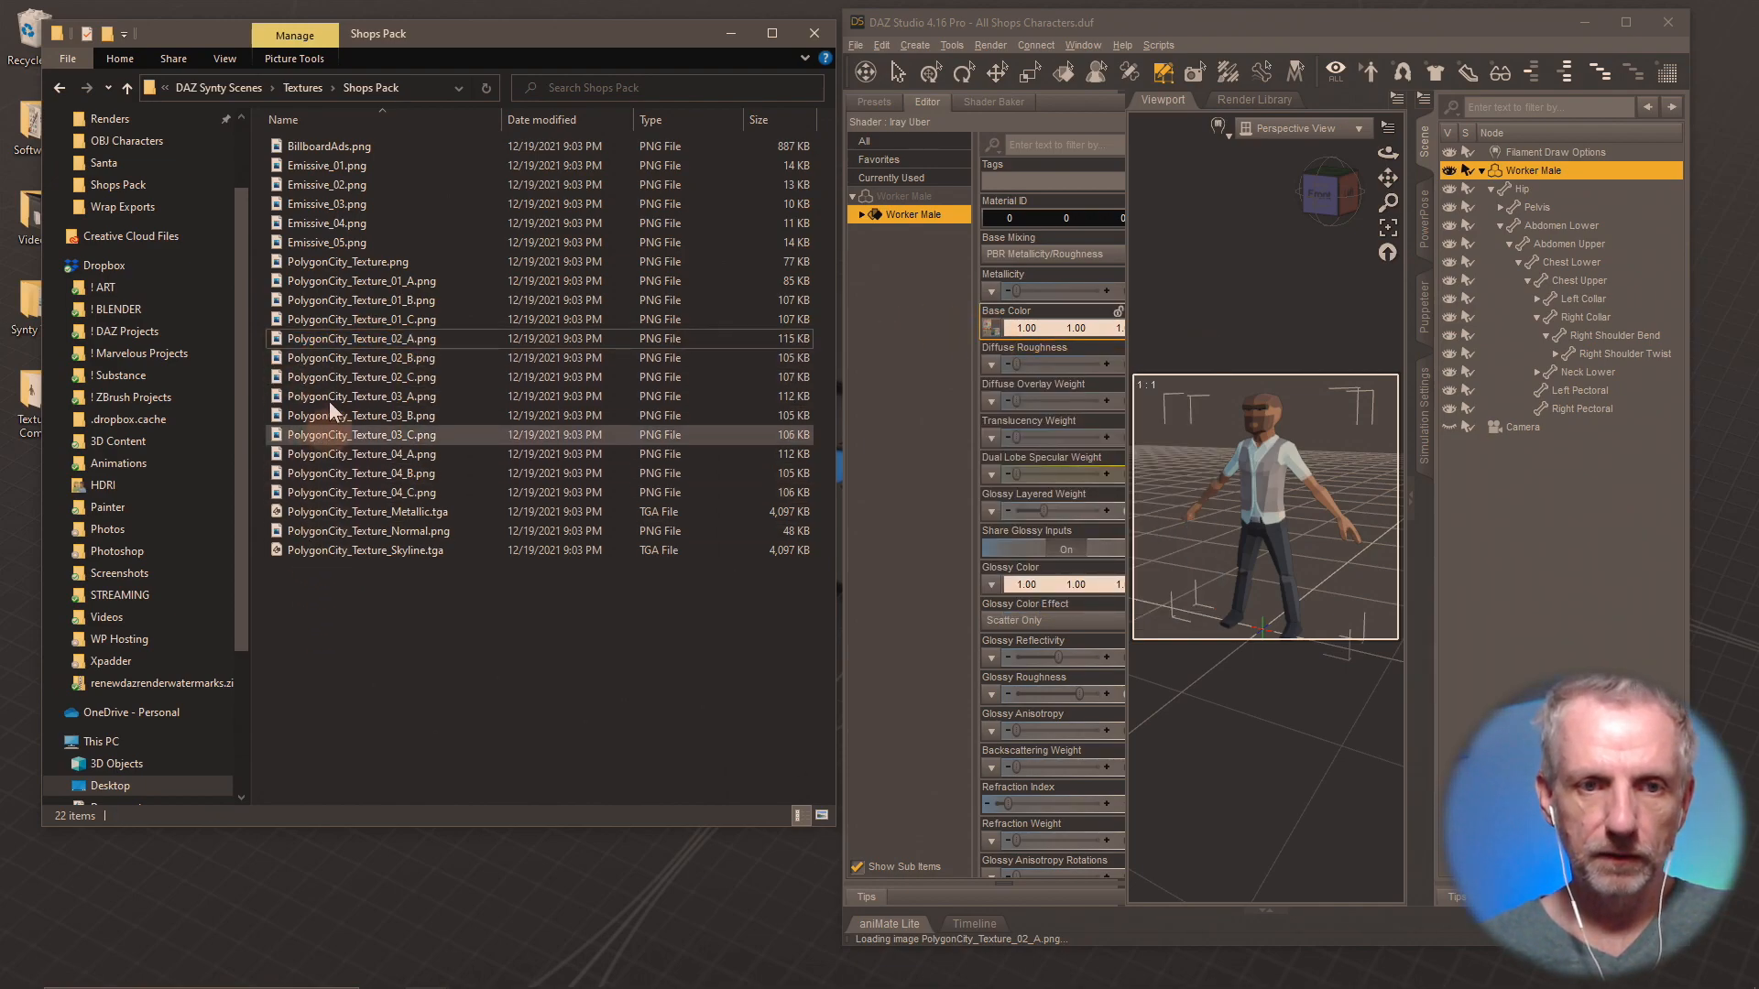
pyautogui.moveTo(306, 343); pyautogui.dragTo(996, 335)
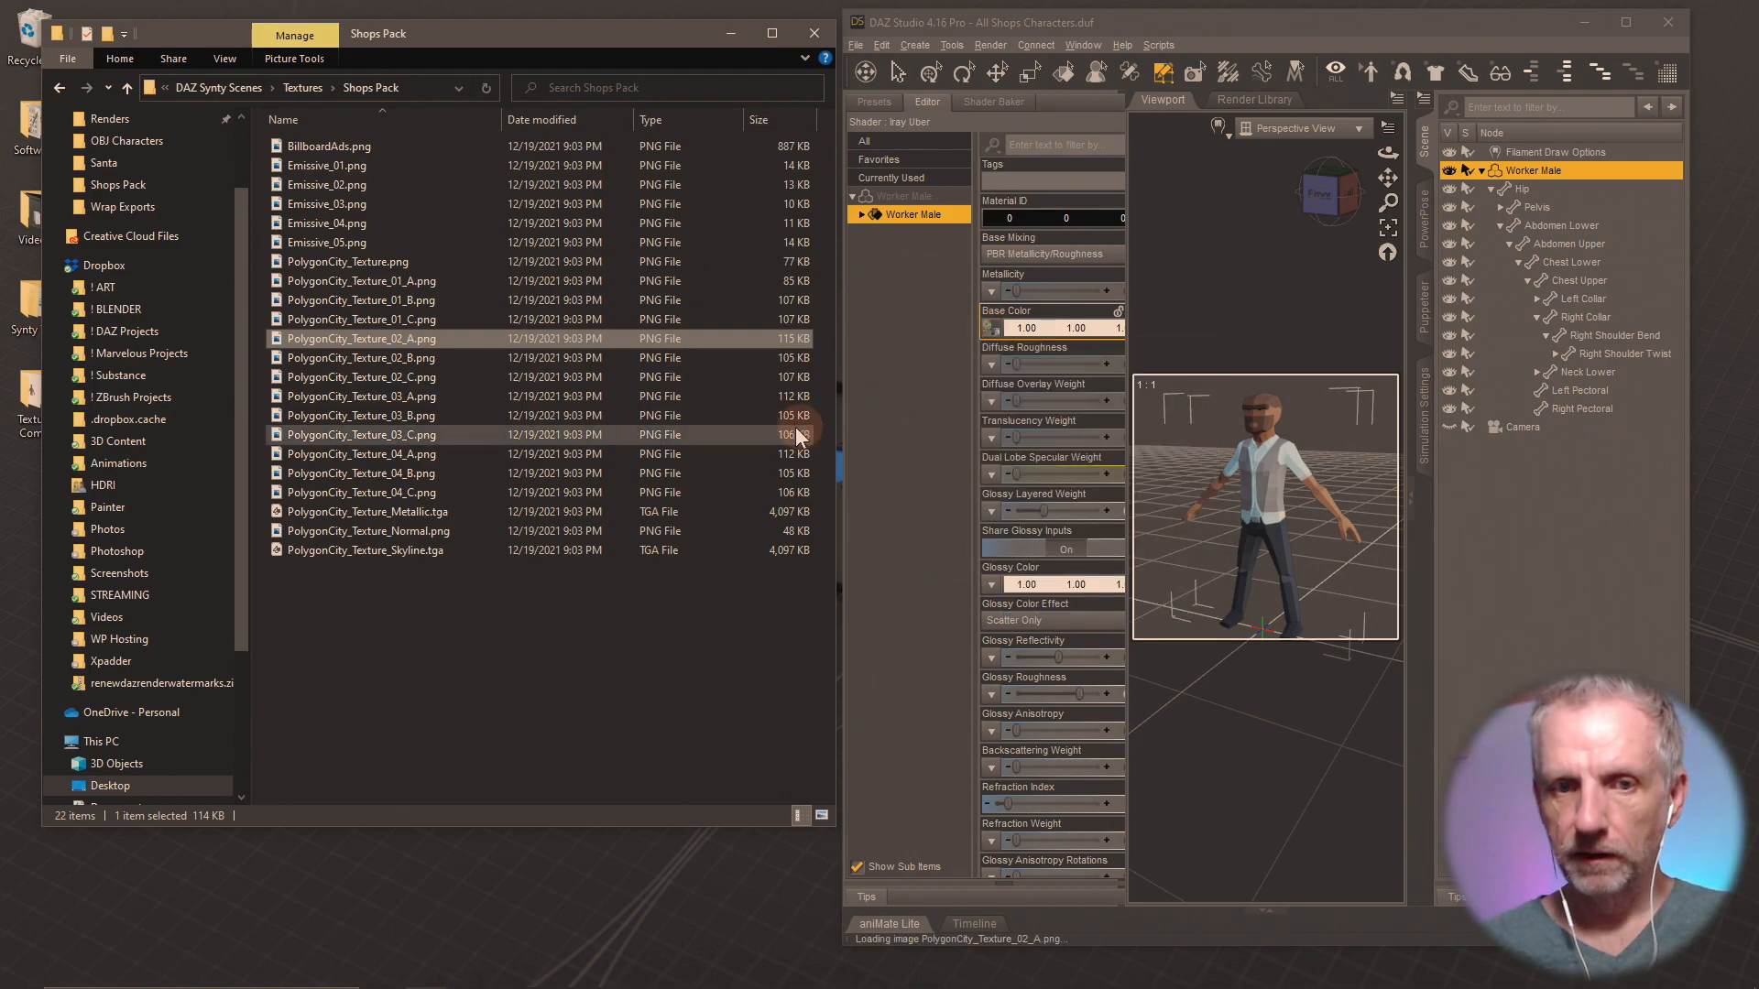
pyautogui.moveTo(436, 359); pyautogui.dragTo(993, 331)
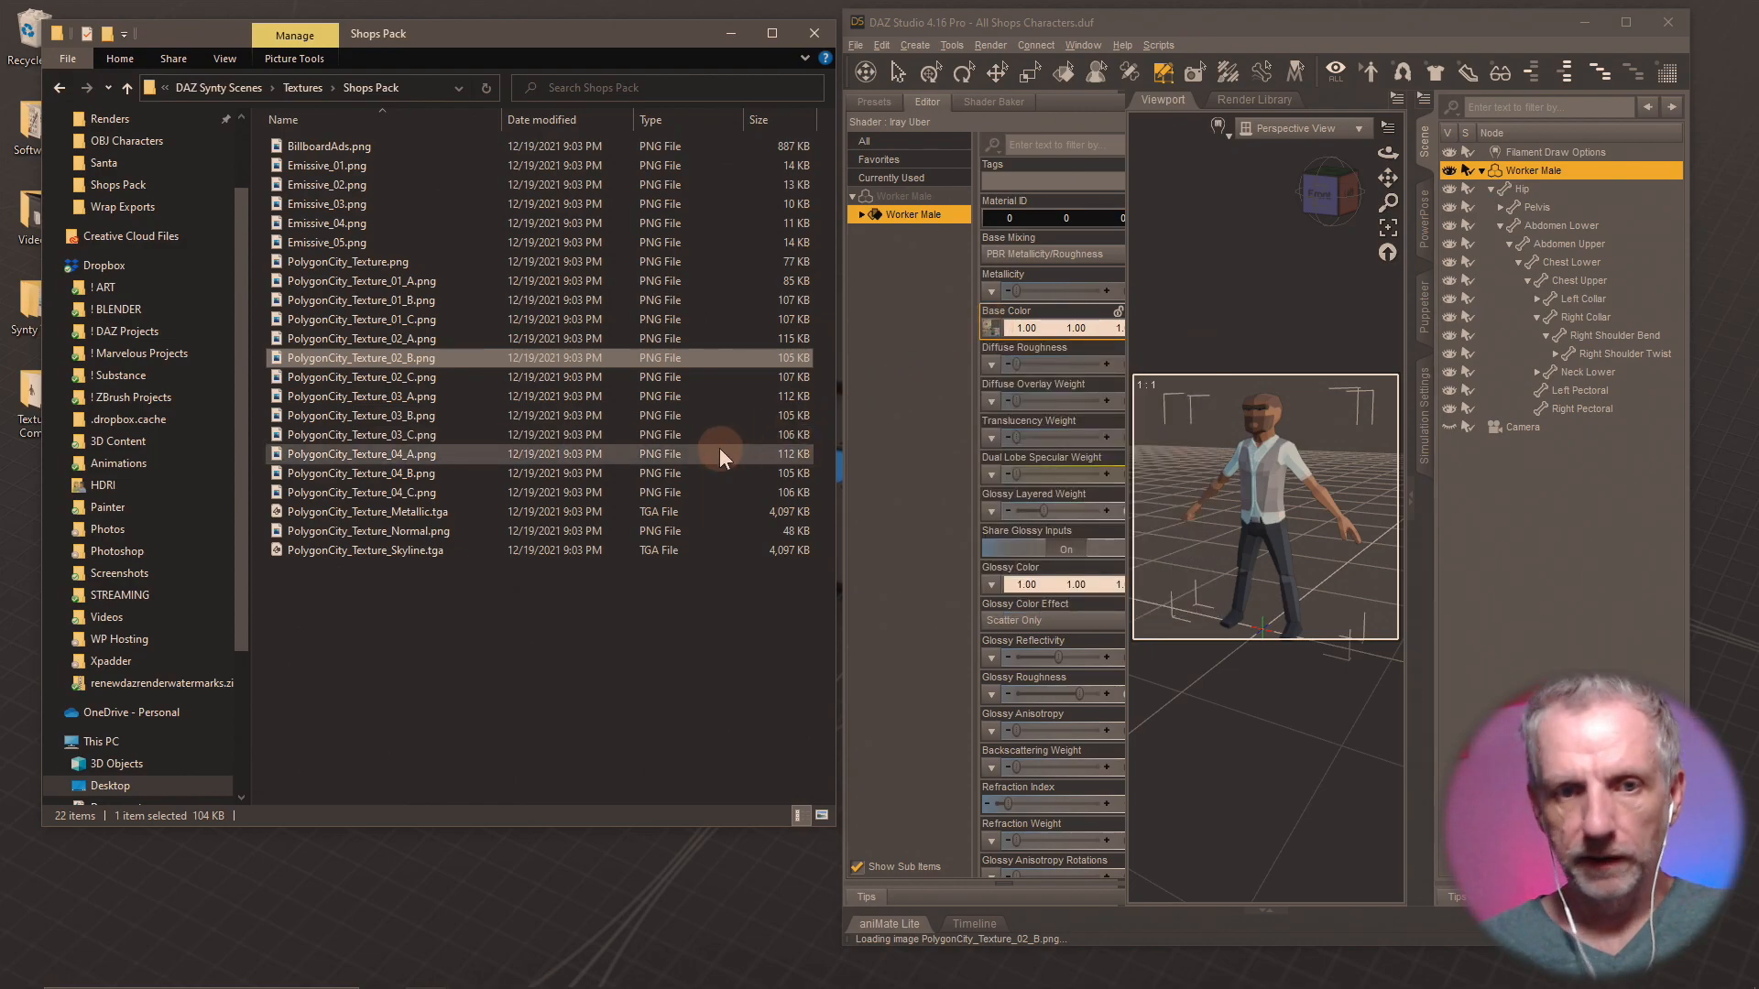
pyautogui.moveTo(405, 381); pyautogui.dragTo(991, 331)
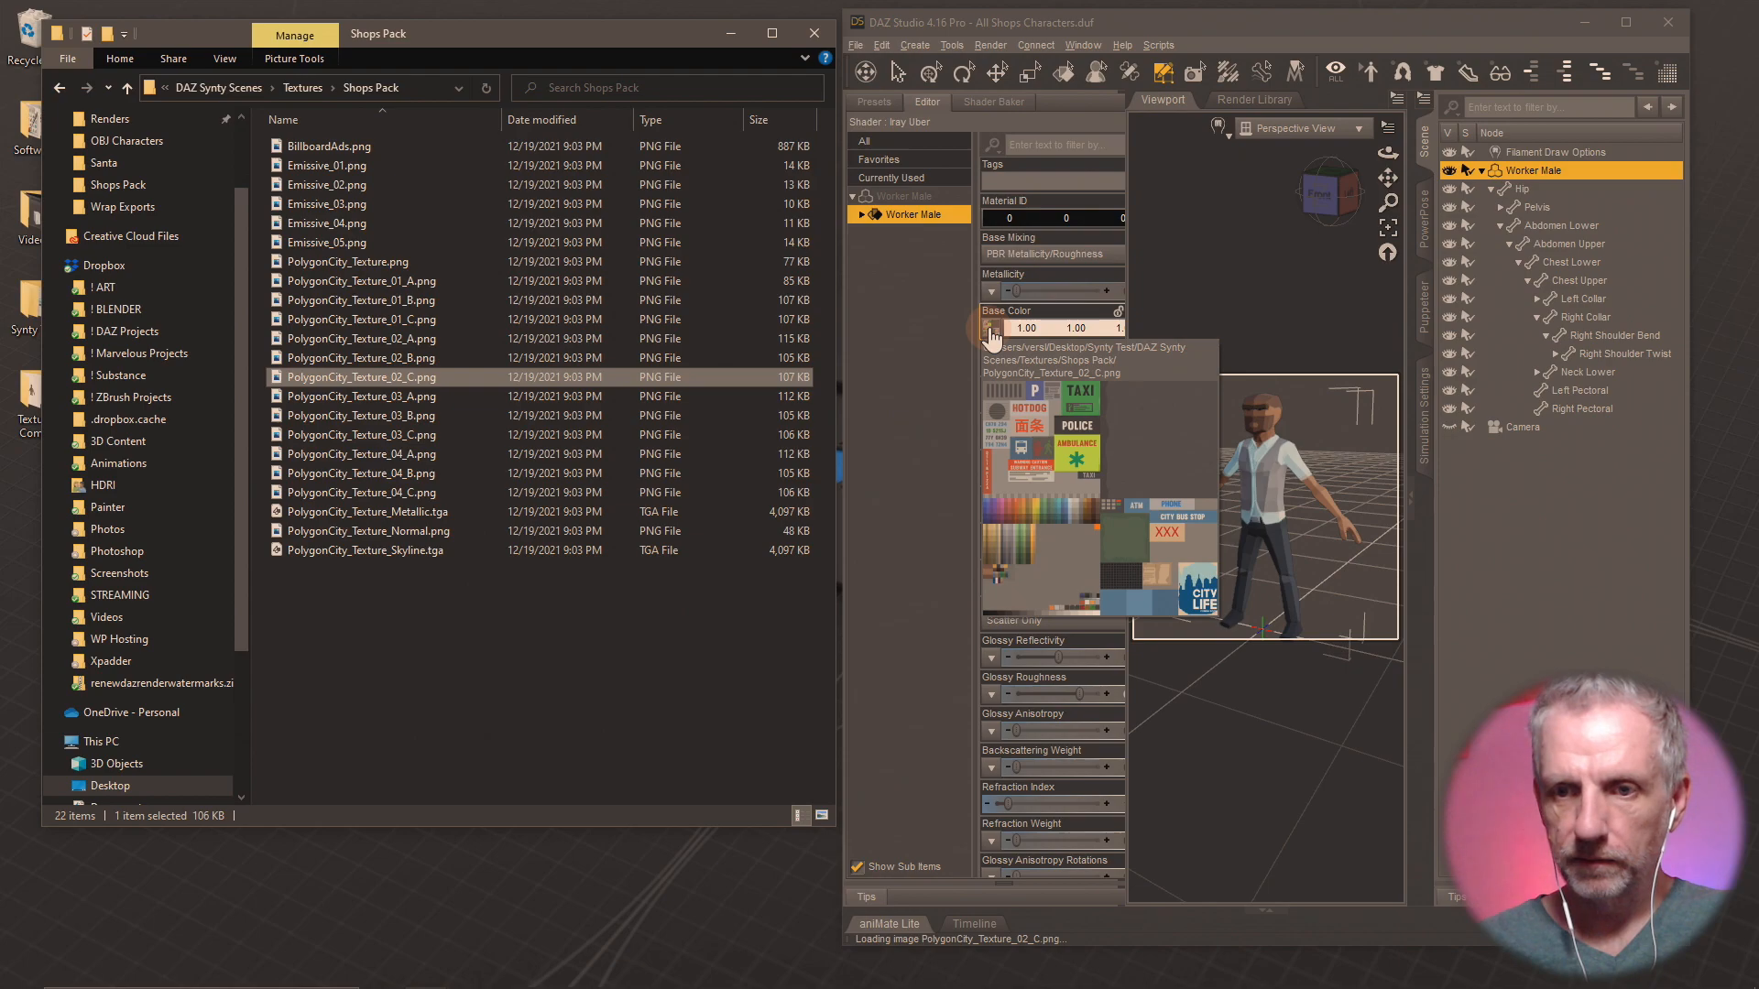
# Check the loaded Base Color images, and reload PolygonCity_Texture_02_C.png, 02_B and 02_A in turn onto the Worker Male's Base Color.
pyautogui.click(989, 337)
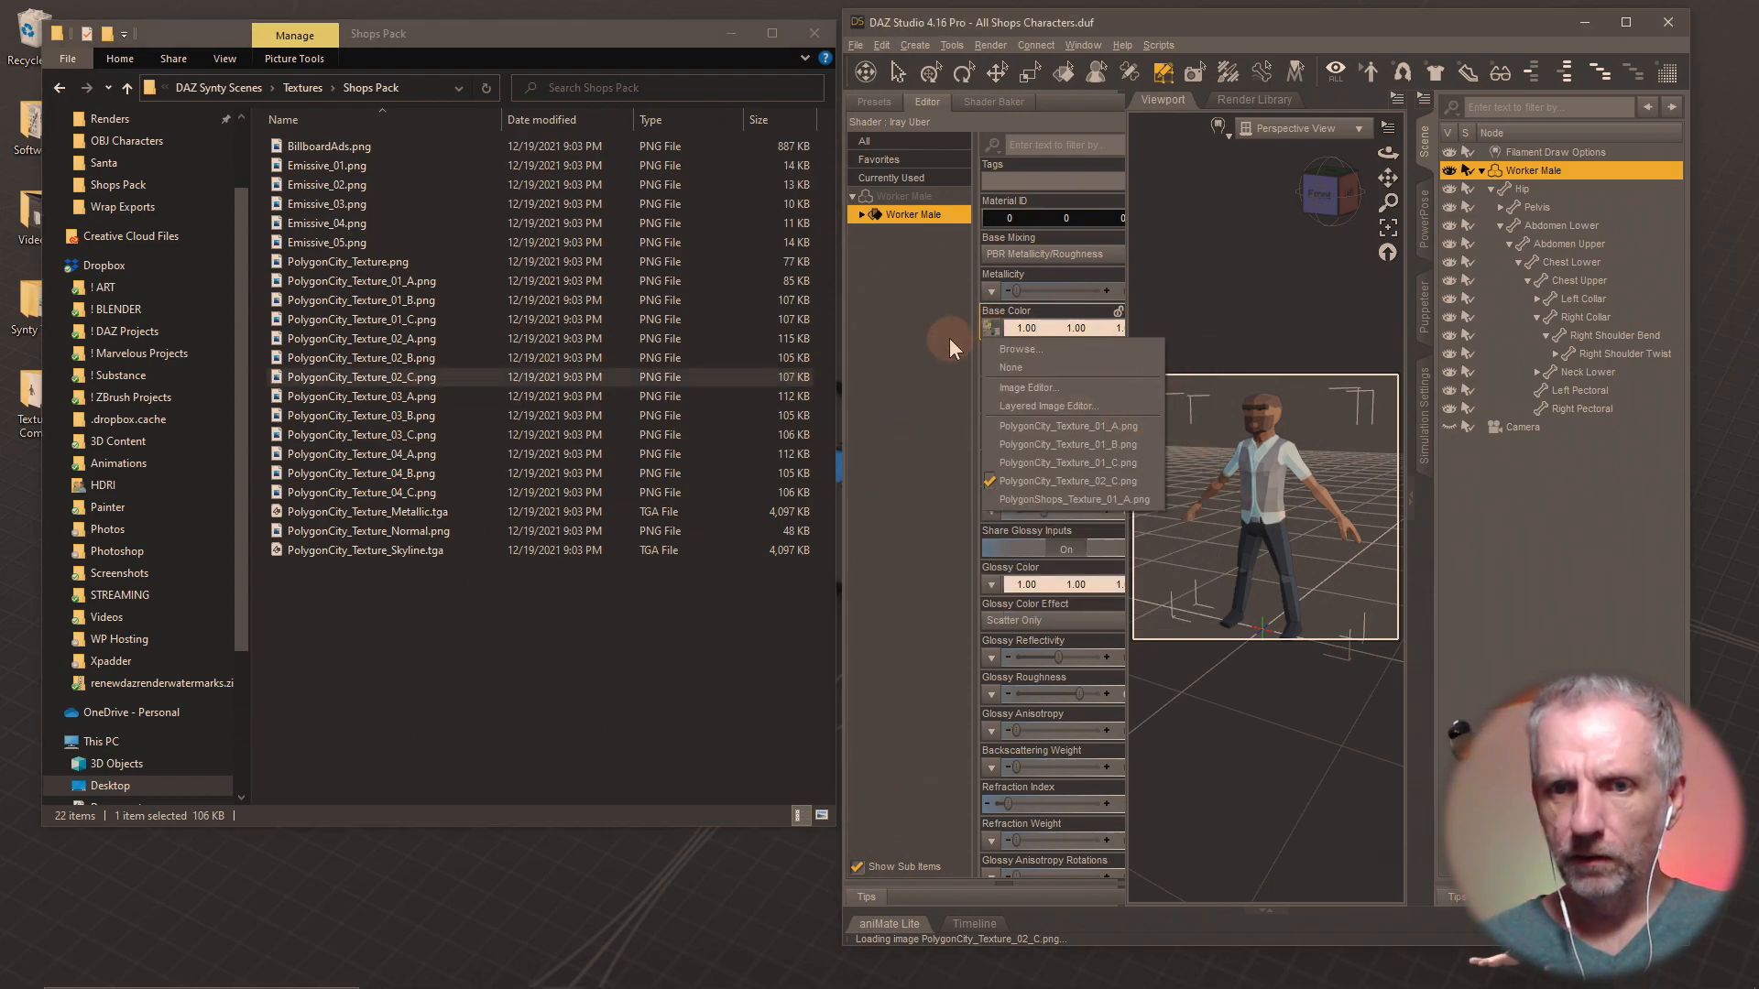
pyautogui.click(960, 325)
pyautogui.click(916, 214)
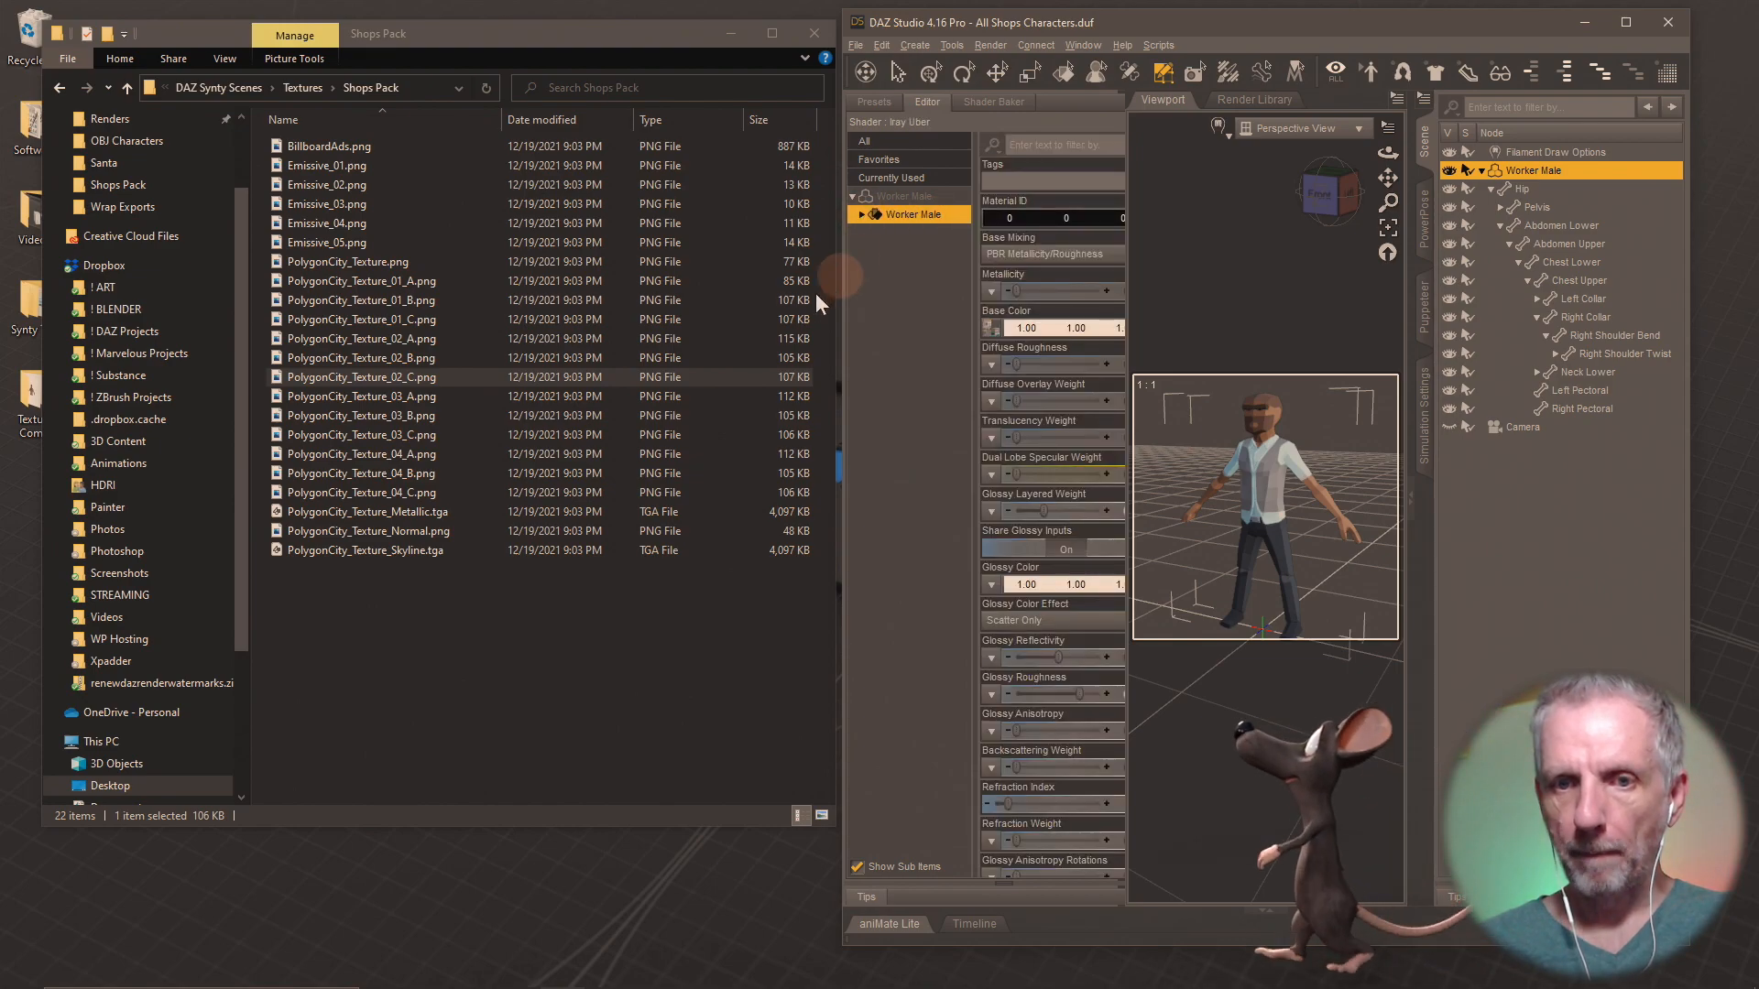
pyautogui.moveTo(387, 377); pyautogui.dragTo(997, 337)
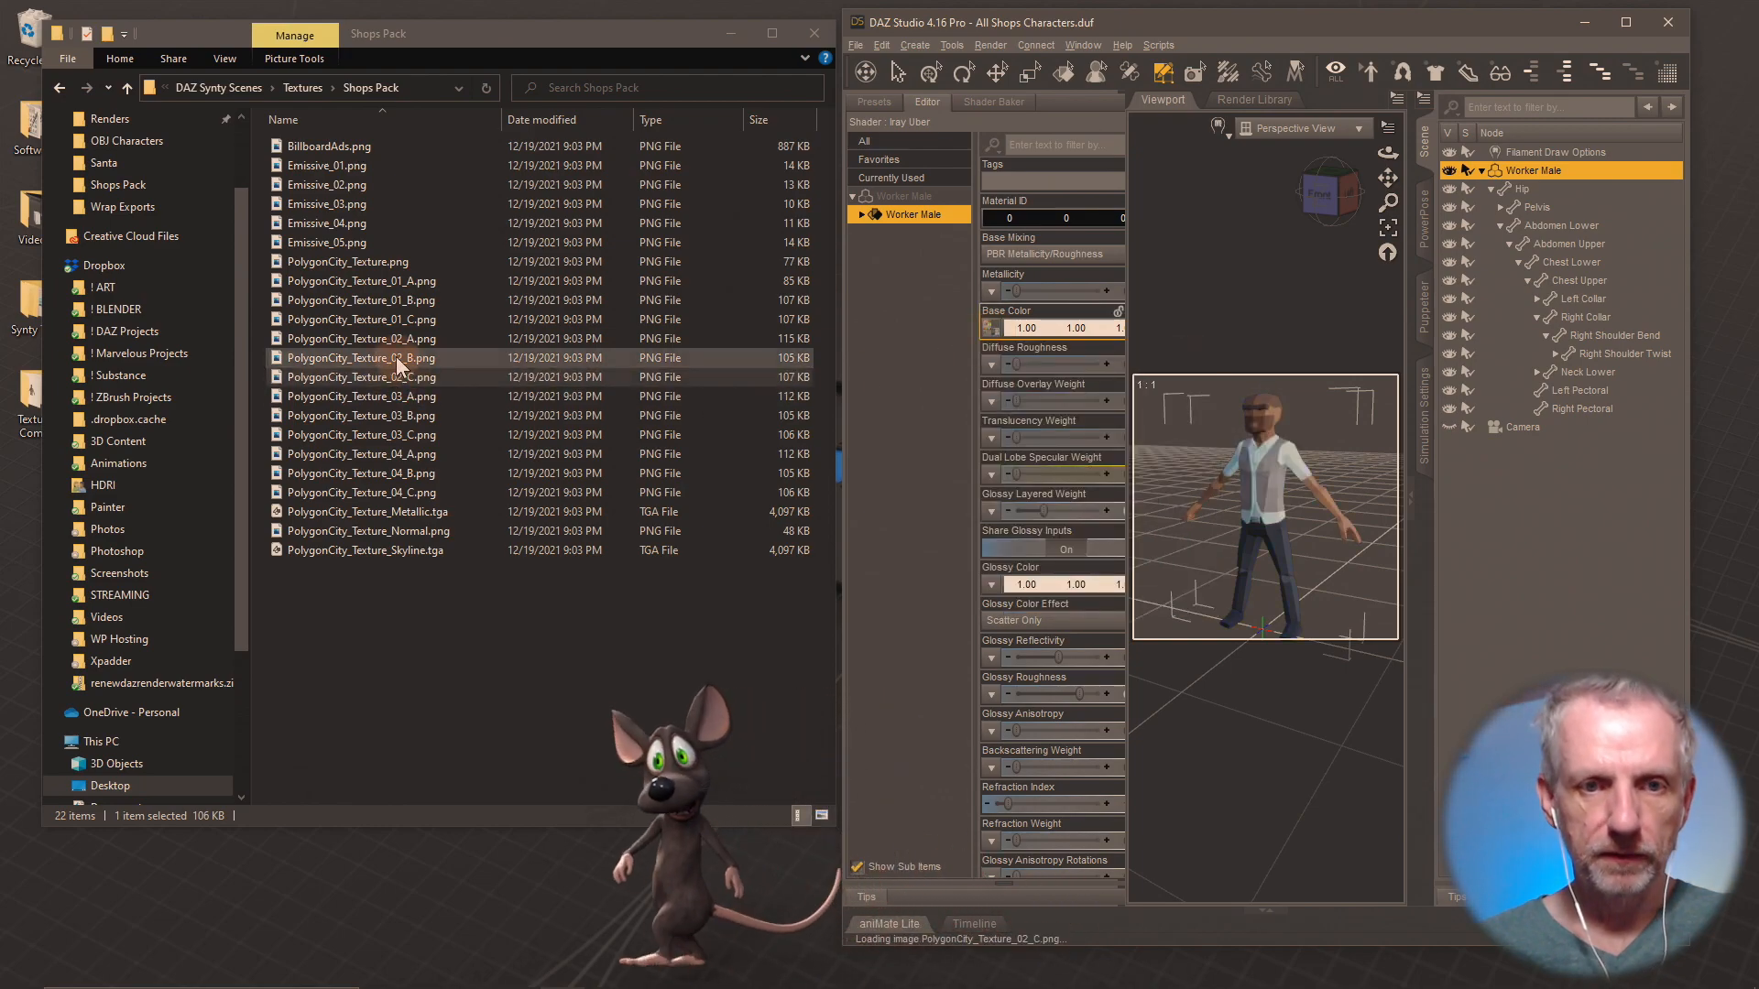
pyautogui.moveTo(412, 356); pyautogui.dragTo(997, 337)
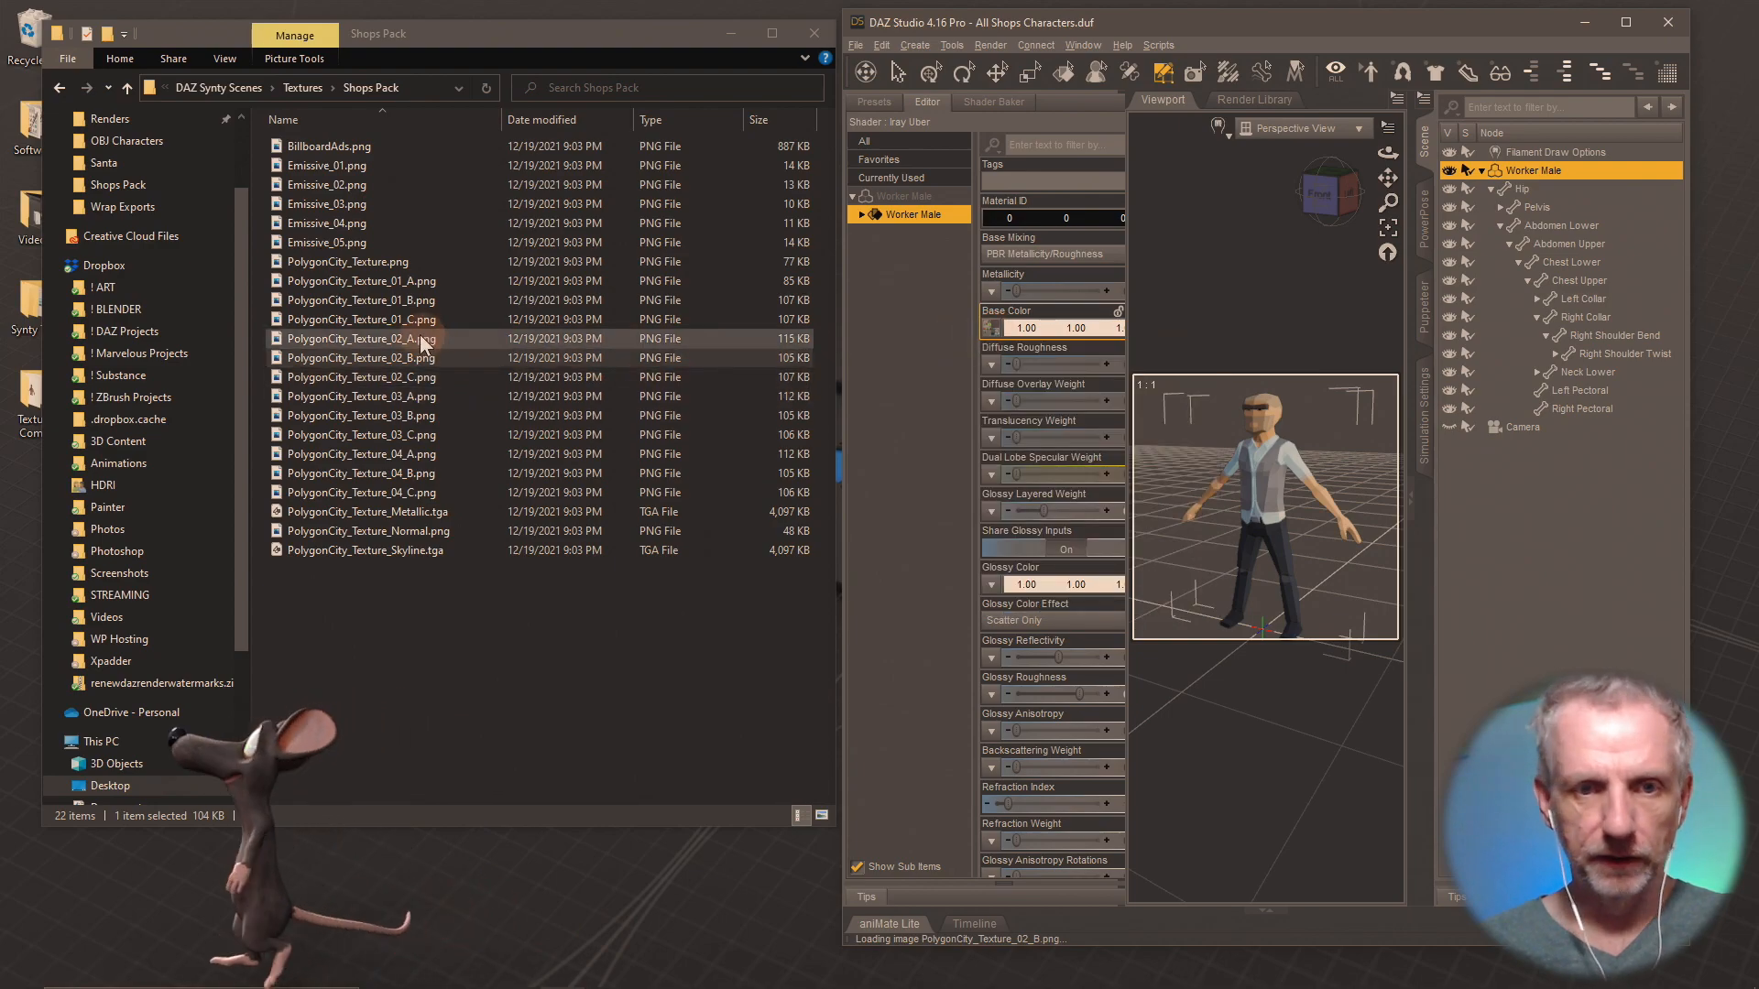
pyautogui.moveTo(416, 338); pyautogui.dragTo(991, 328)
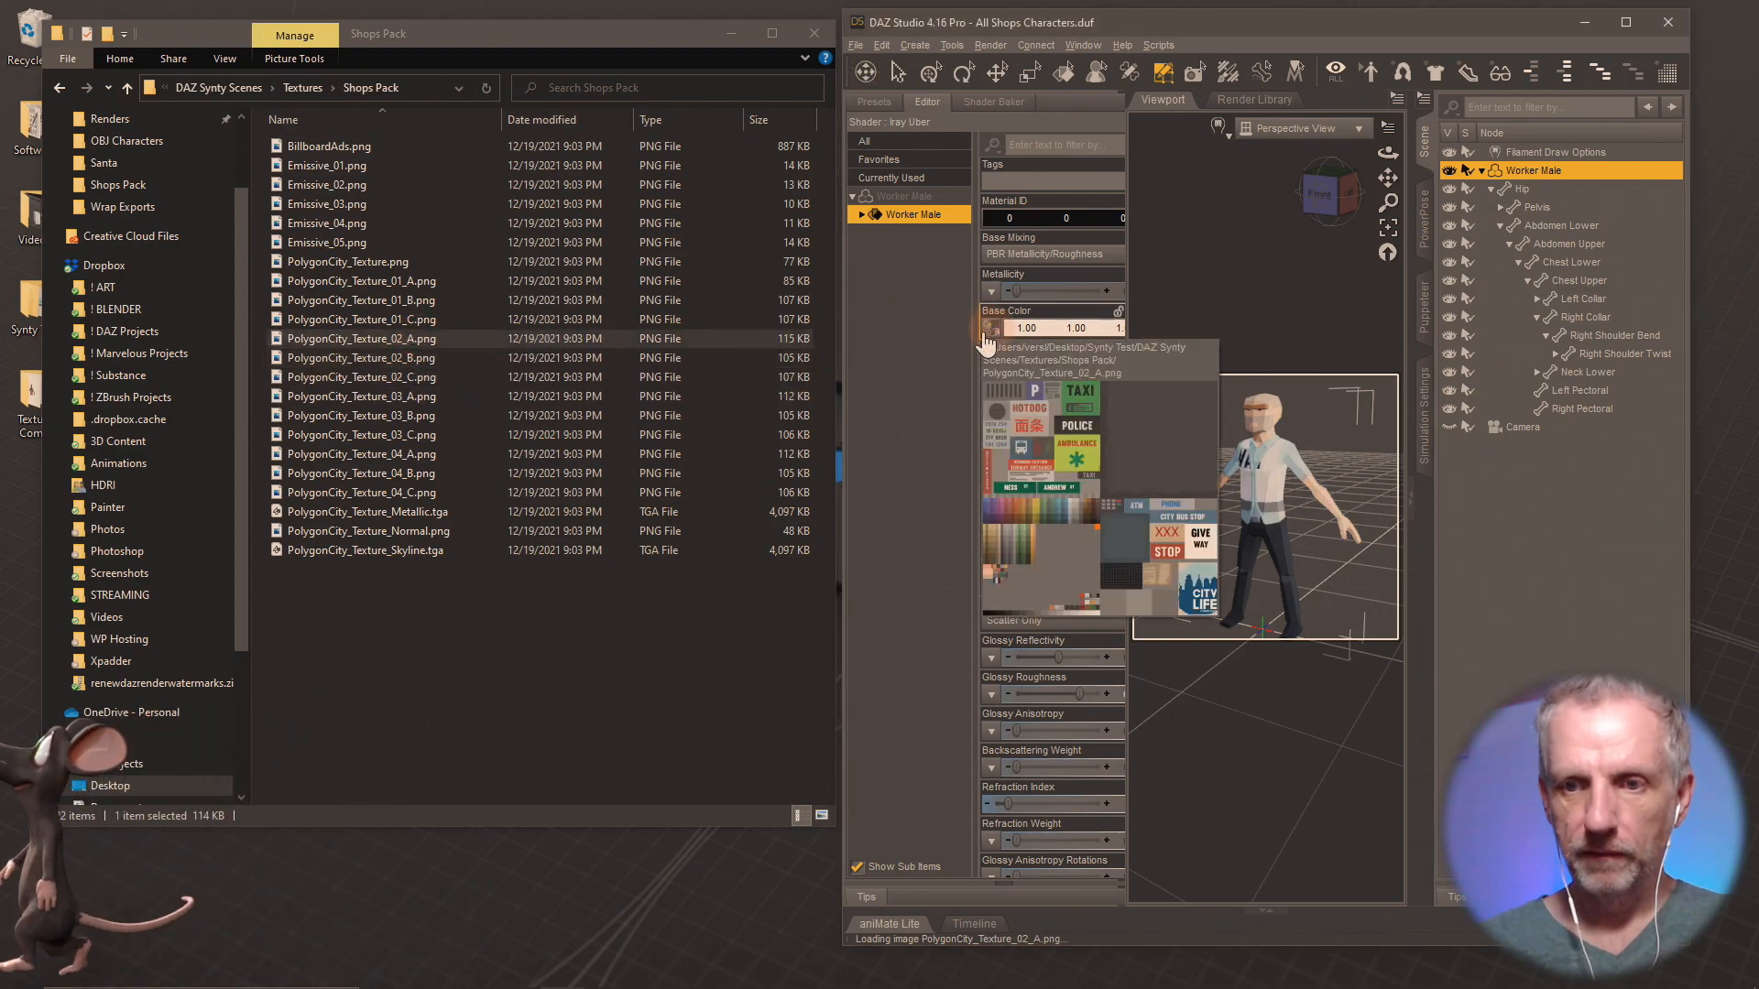
# Load PolygonCity_Texture_03_A.png, 03_B, 03_C, 04_A, 04_B and 04_C in turn as the Worker Male's Base Color map.
pyautogui.moveTo(416, 399); pyautogui.dragTo(987, 329)
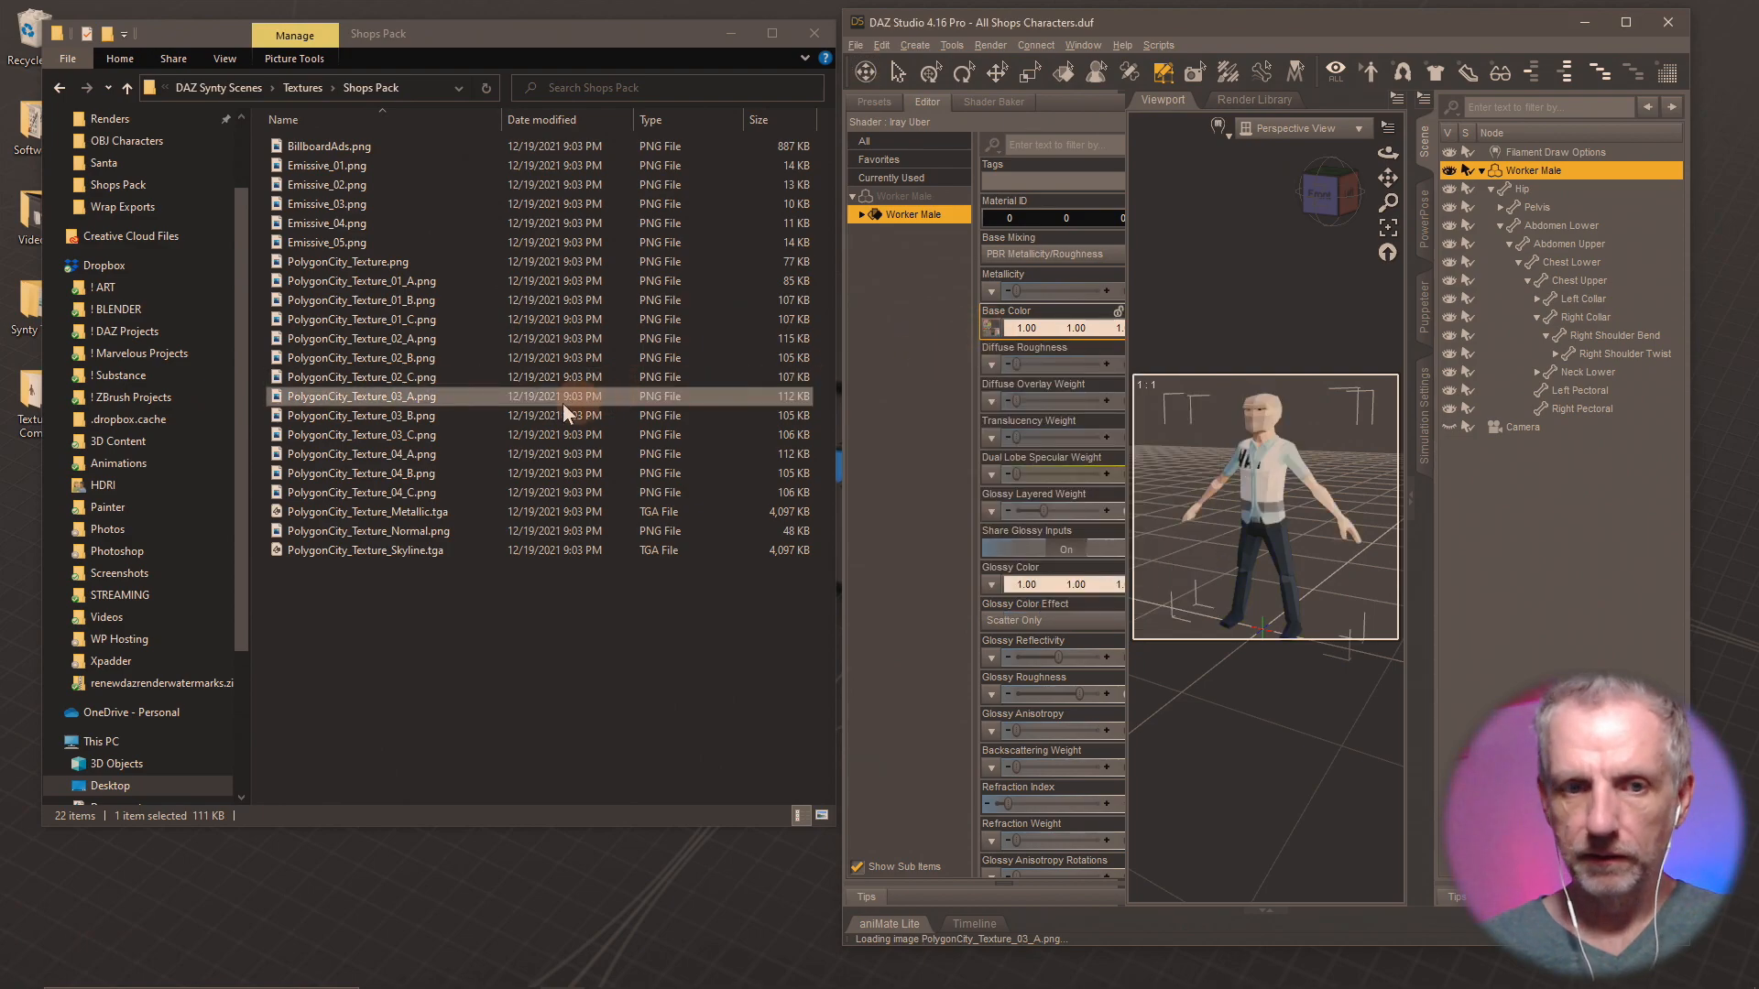
pyautogui.moveTo(420, 416); pyautogui.dragTo(992, 335)
pyautogui.moveTo(432, 434); pyautogui.dragTo(997, 341)
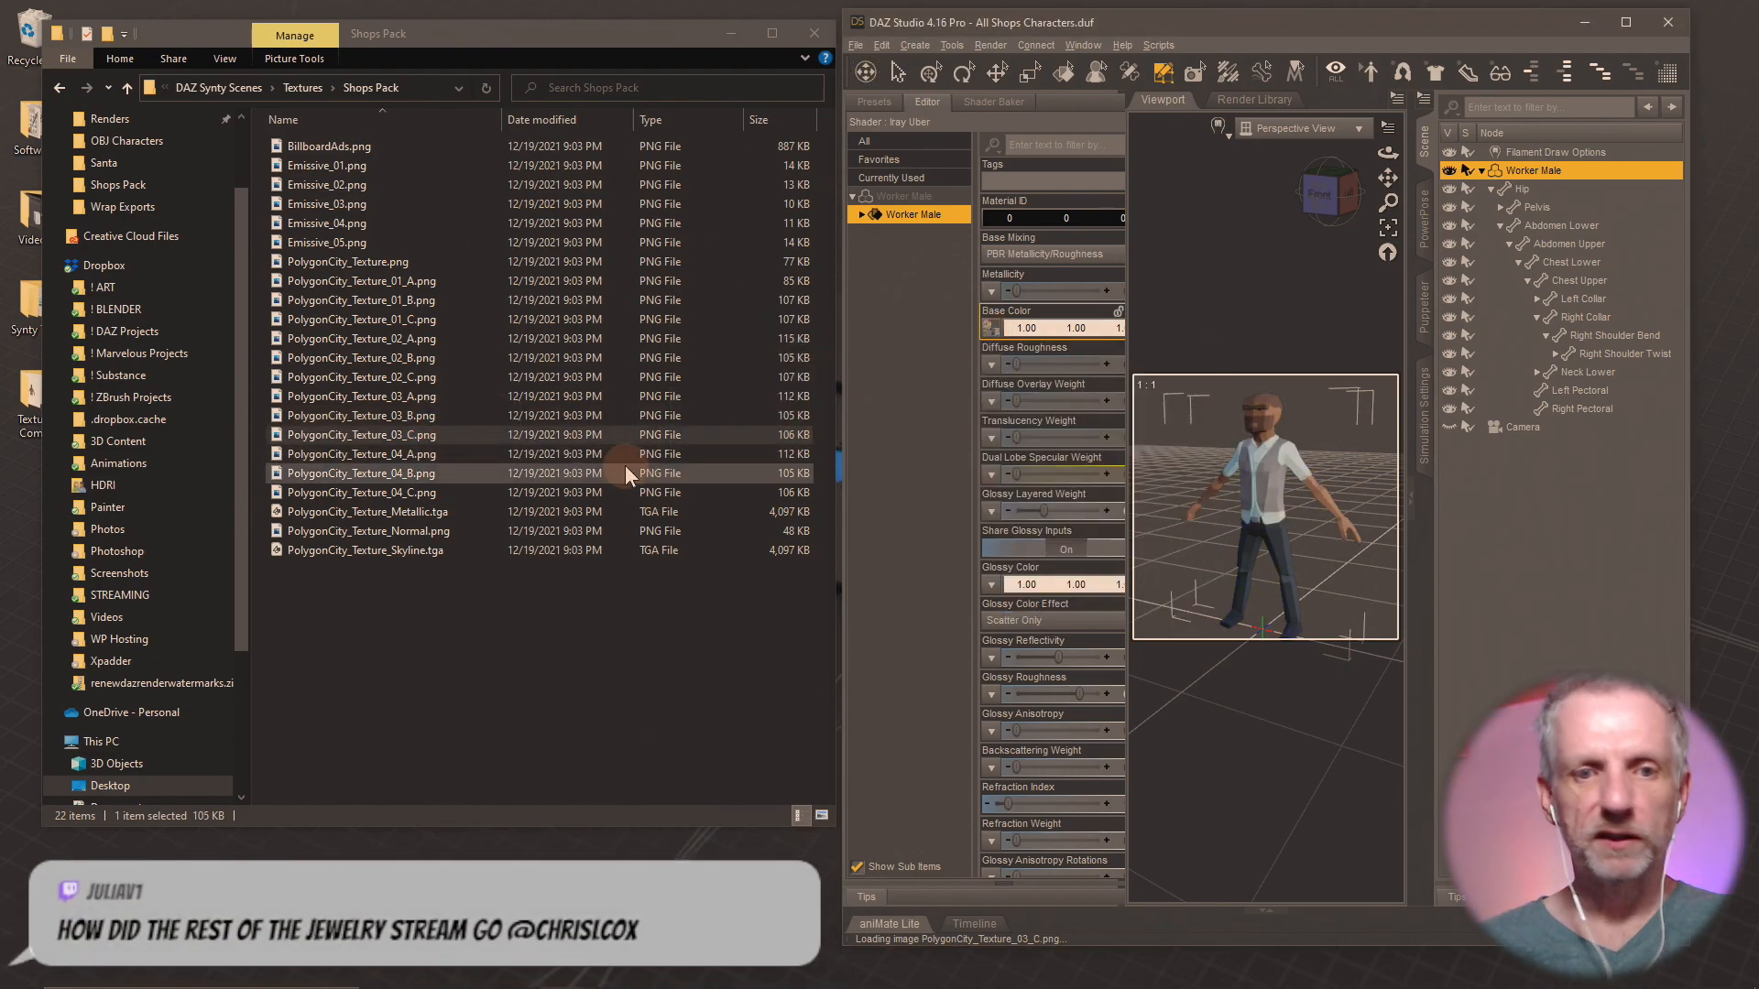
pyautogui.moveTo(424, 454); pyautogui.dragTo(990, 337)
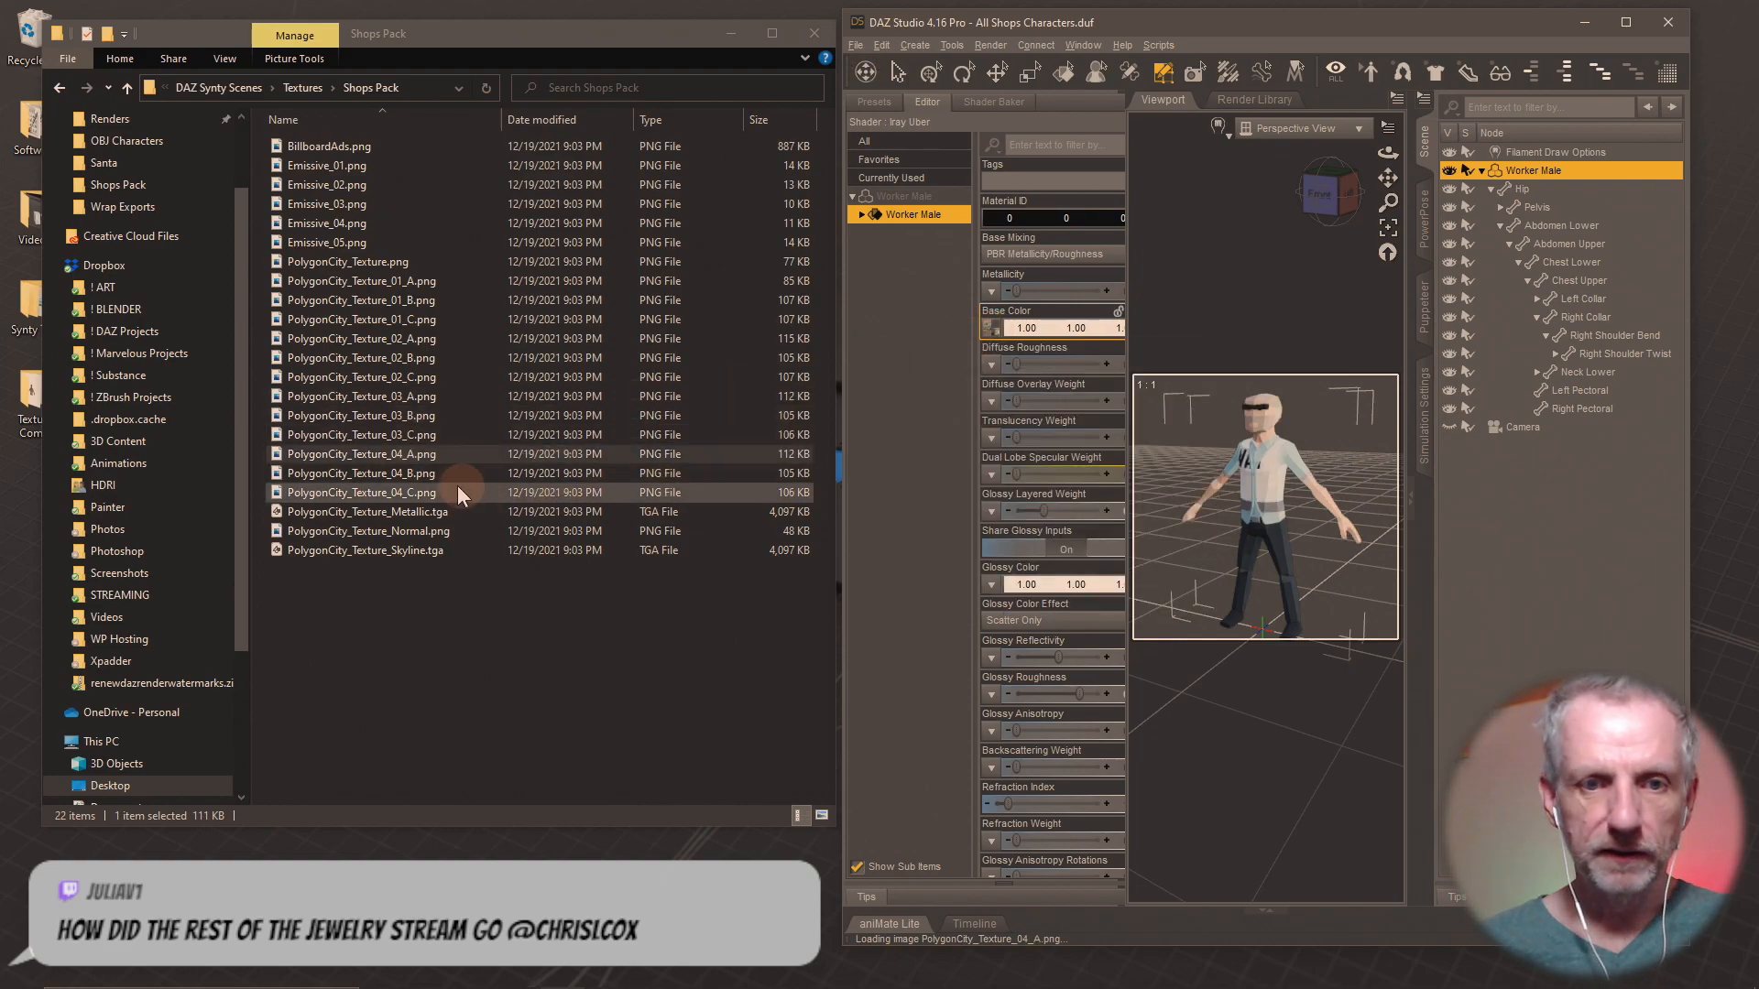
pyautogui.moveTo(426, 471); pyautogui.dragTo(985, 350)
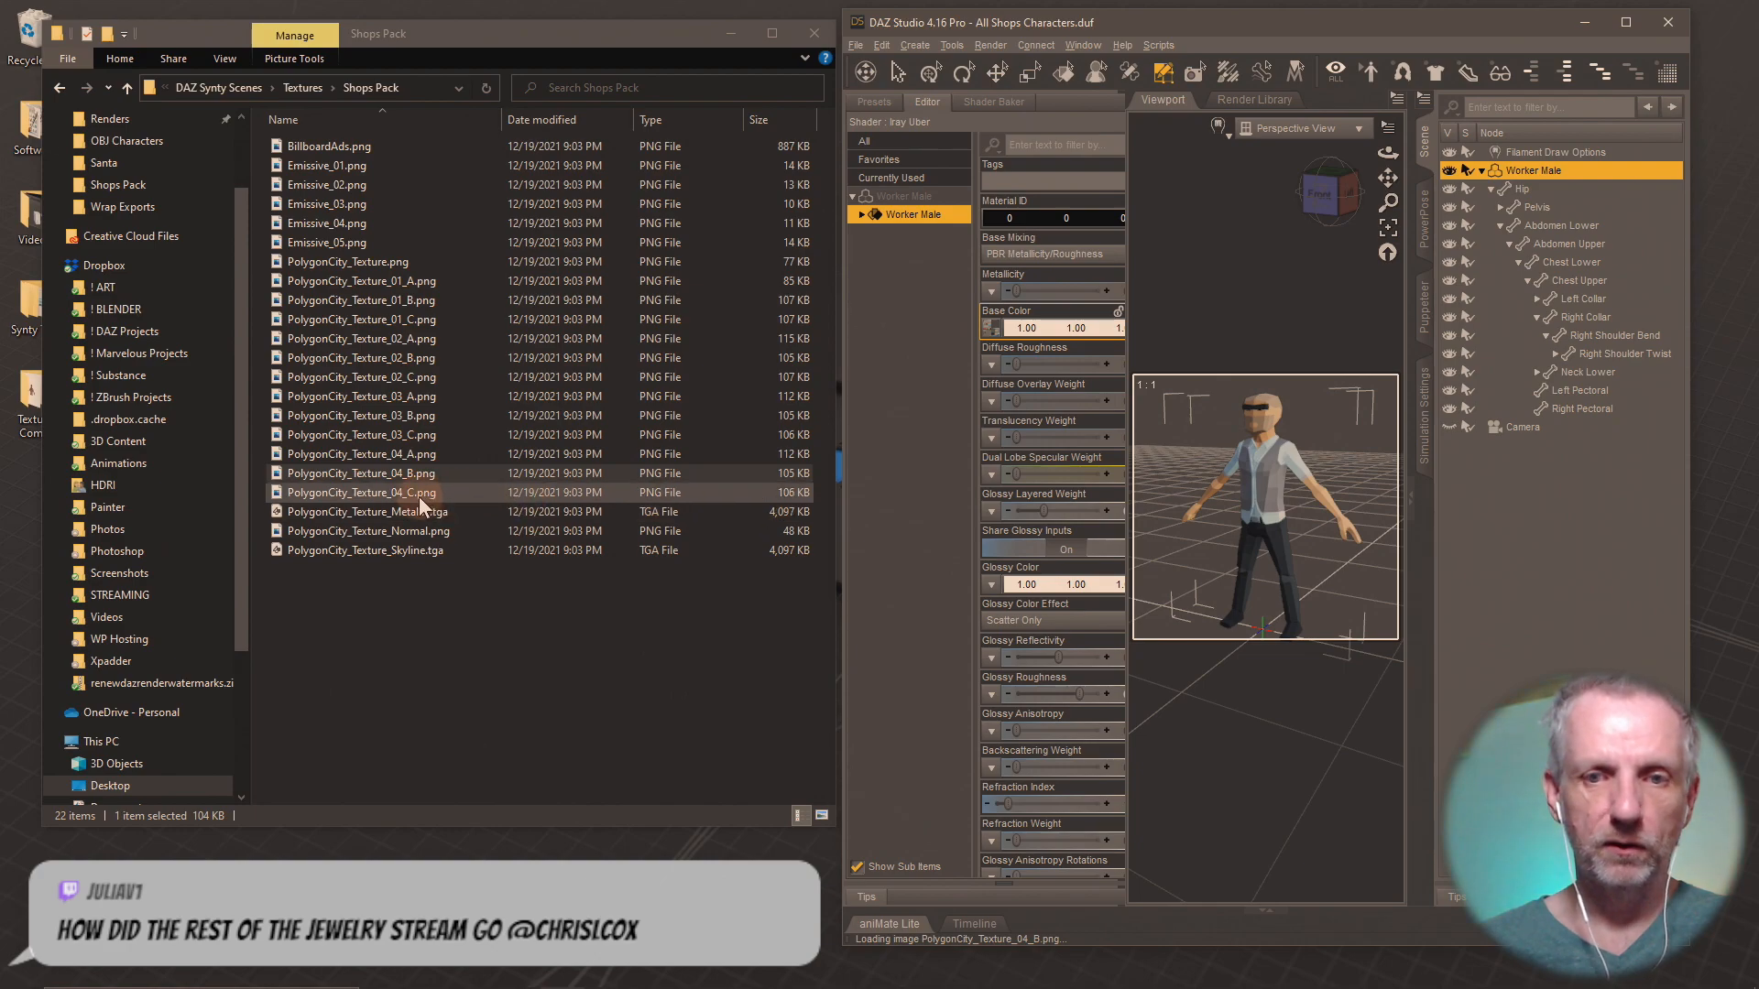
pyautogui.moveTo(420, 495); pyautogui.dragTo(989, 335)
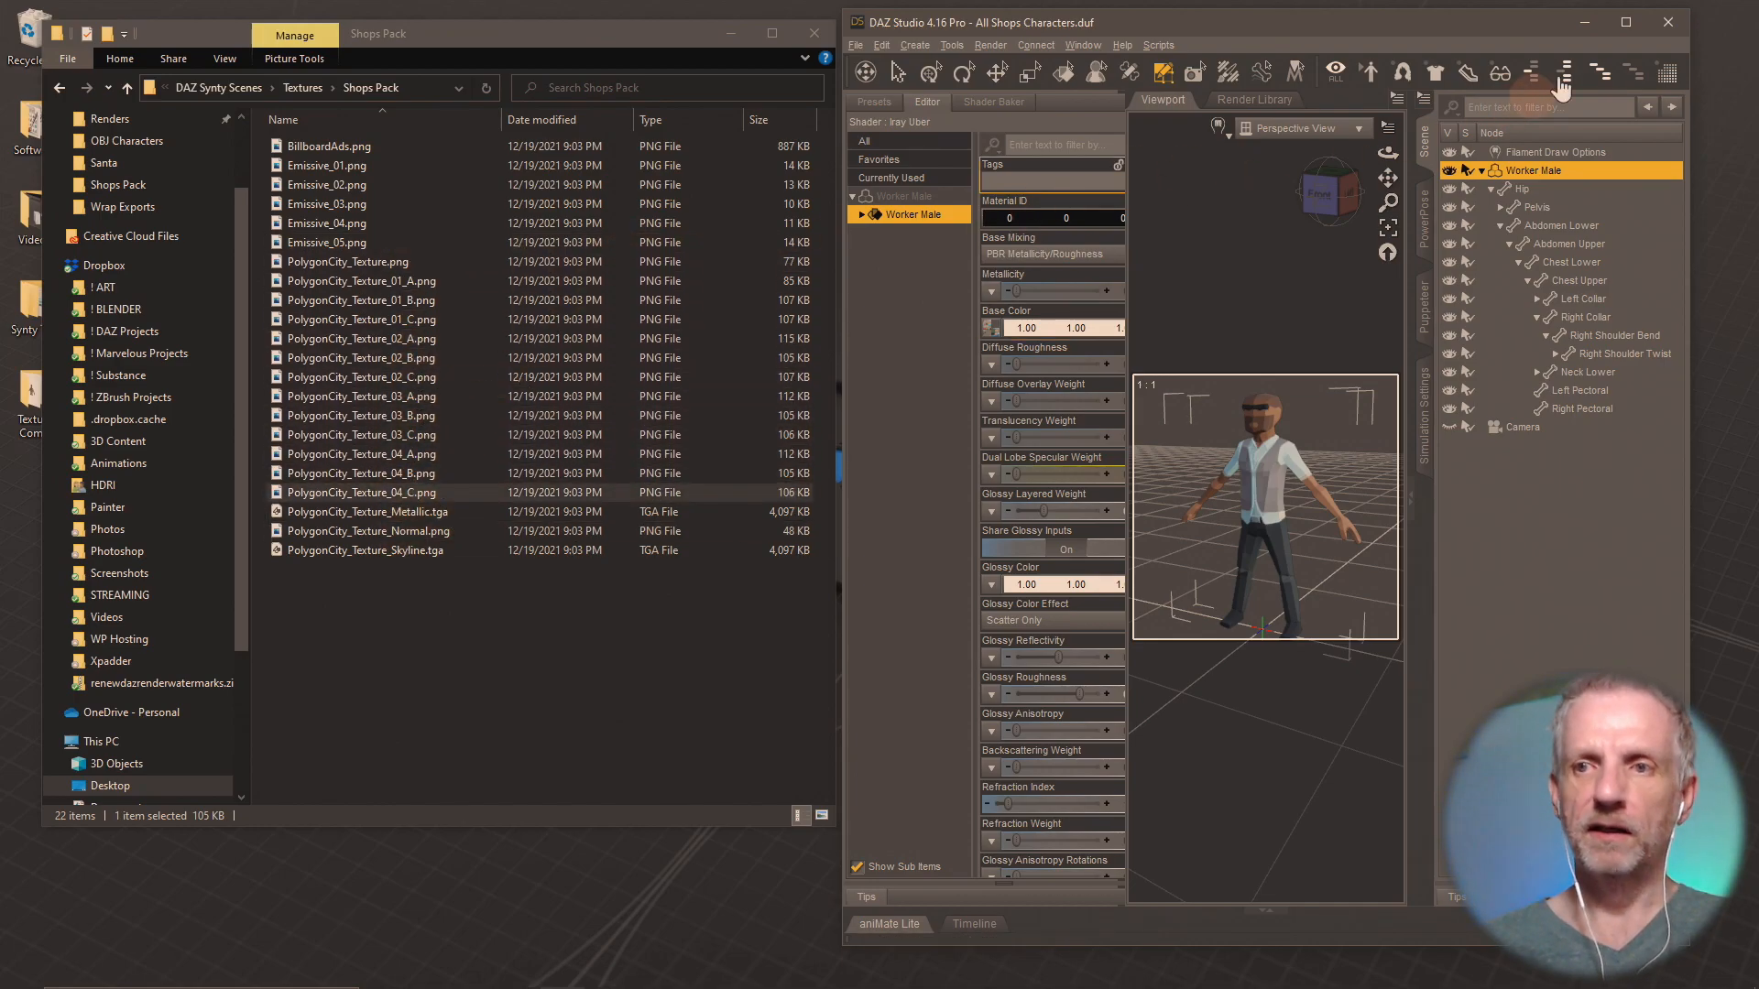
# Maximize the DAZ Studio window and set the Worker Male's Base Color map to the loaded PolygonCity_Texture_01_A.png.
pyautogui.click(1626, 22)
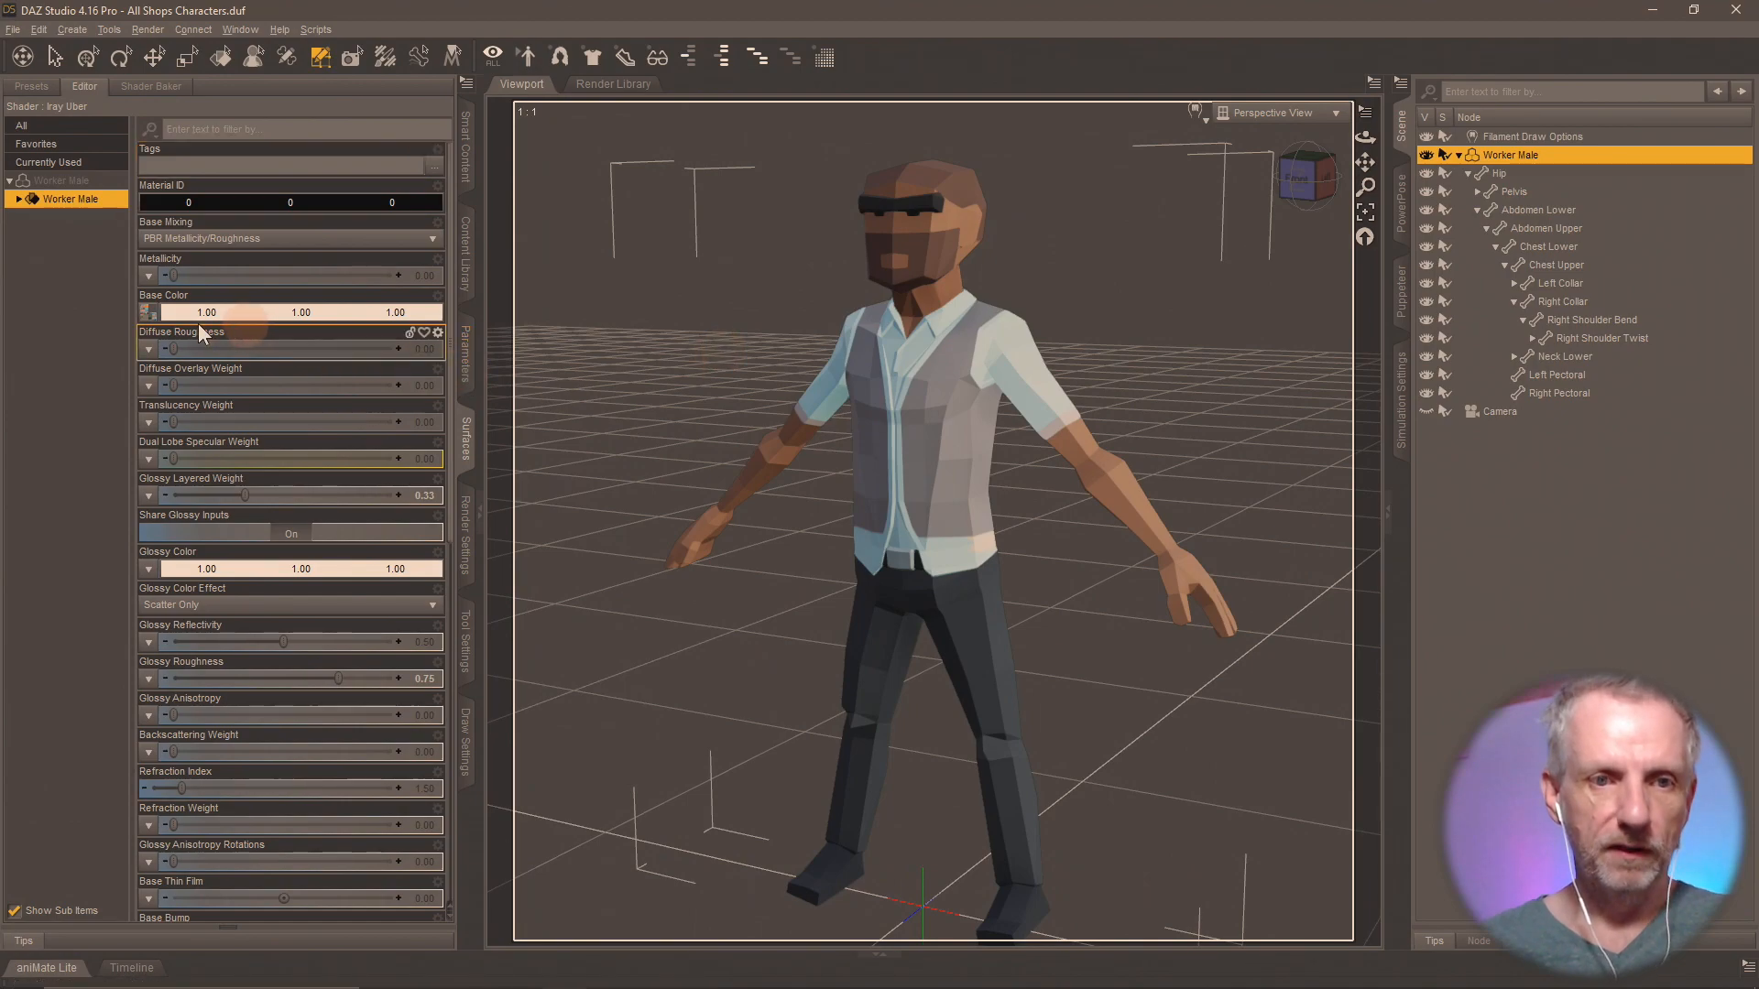
pyautogui.click(151, 314)
pyautogui.click(310, 415)
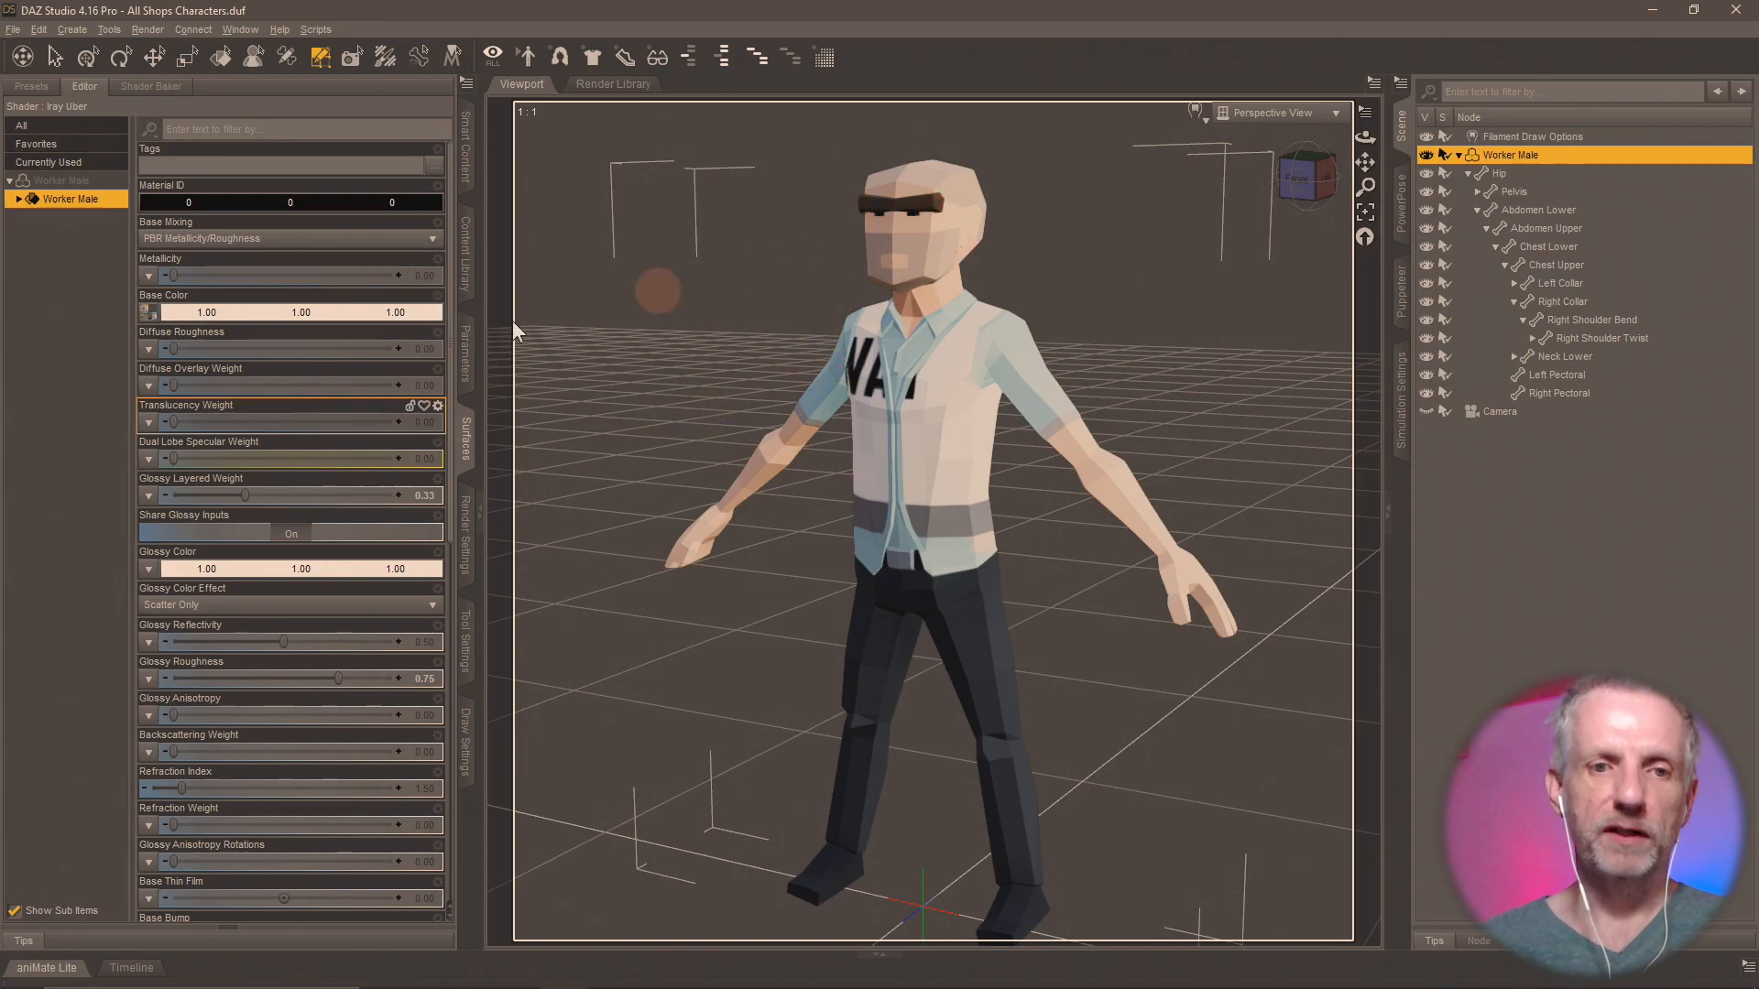
# Preview PolygonCity_Texture_02_A.png, 03_A and 04_A in turn as the Worker Male's Base Color map, and return to 01_A.
pyautogui.click(149, 313)
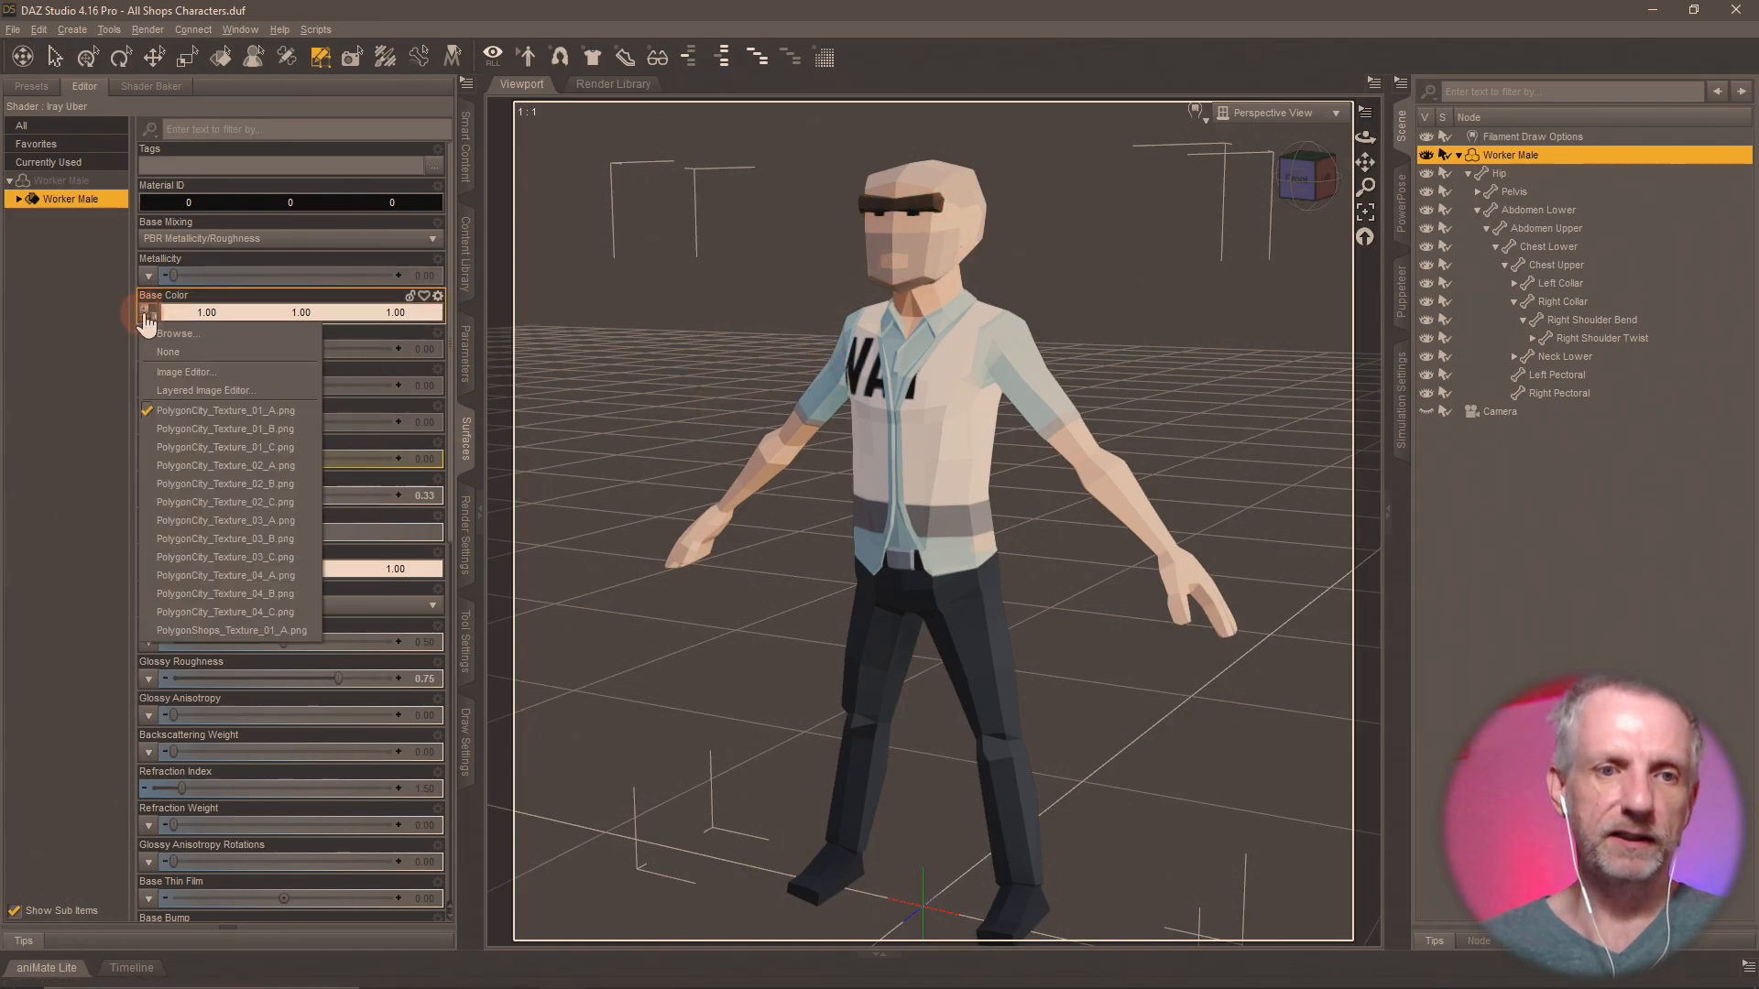
pyautogui.click(190, 467)
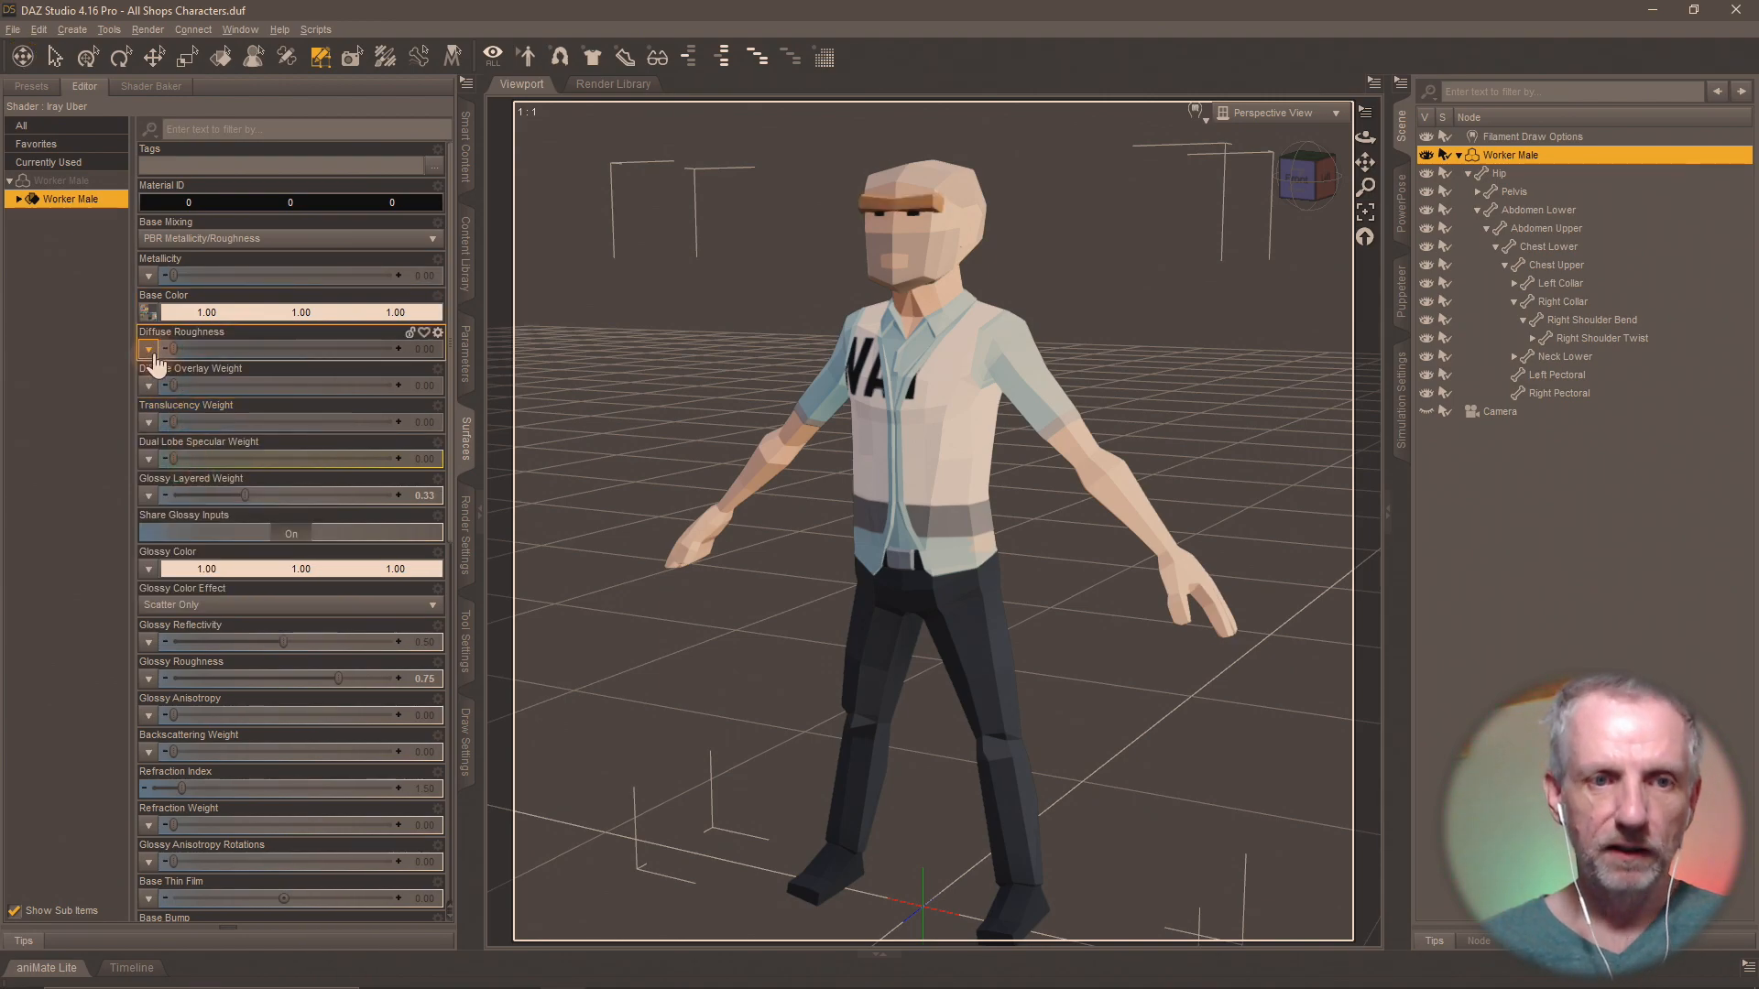
pyautogui.click(149, 314)
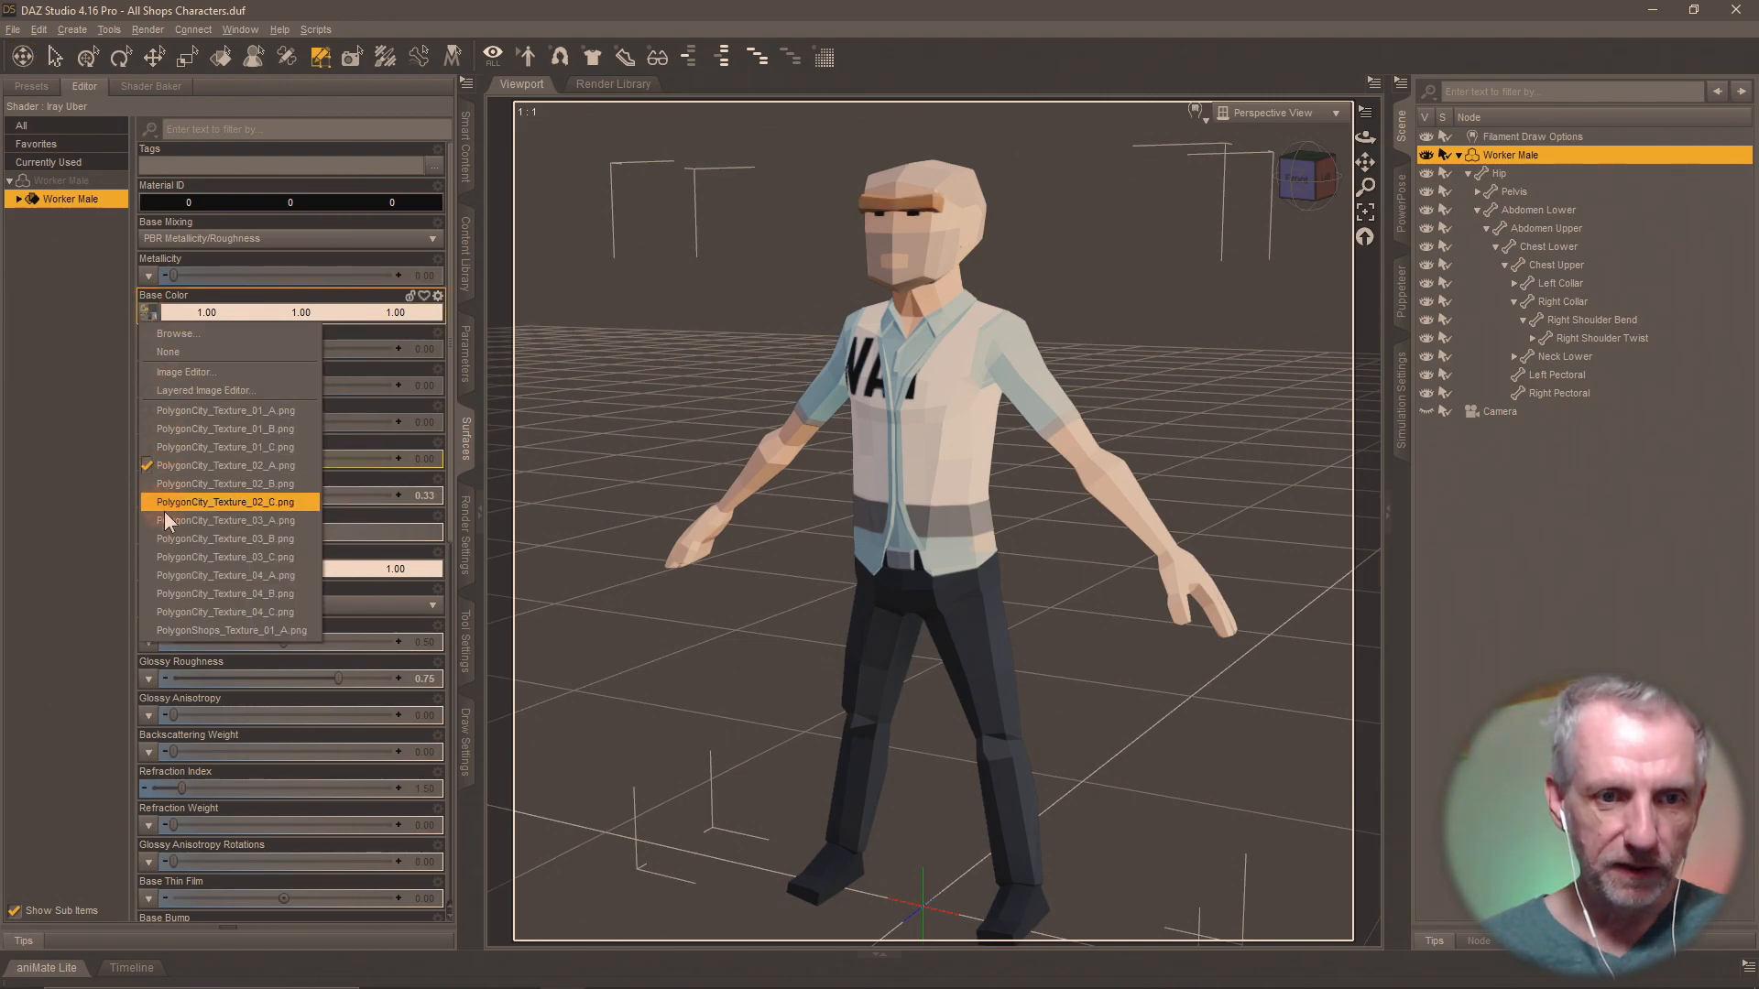
pyautogui.click(169, 521)
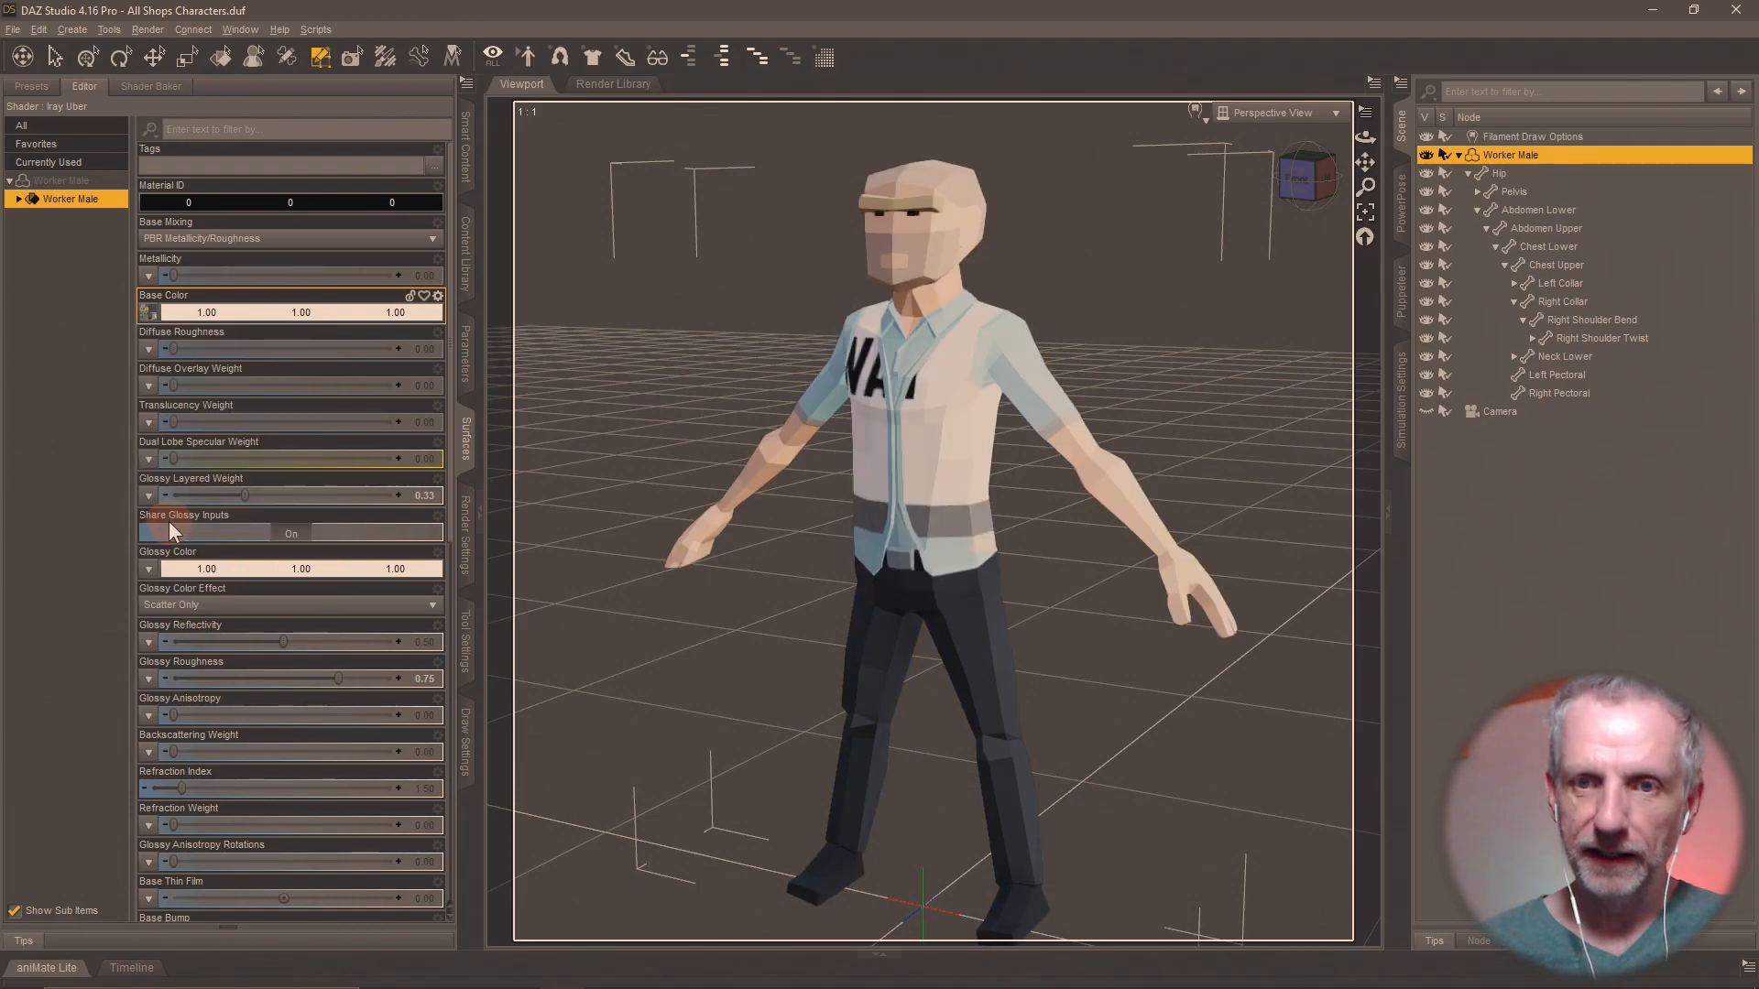
pyautogui.click(148, 313)
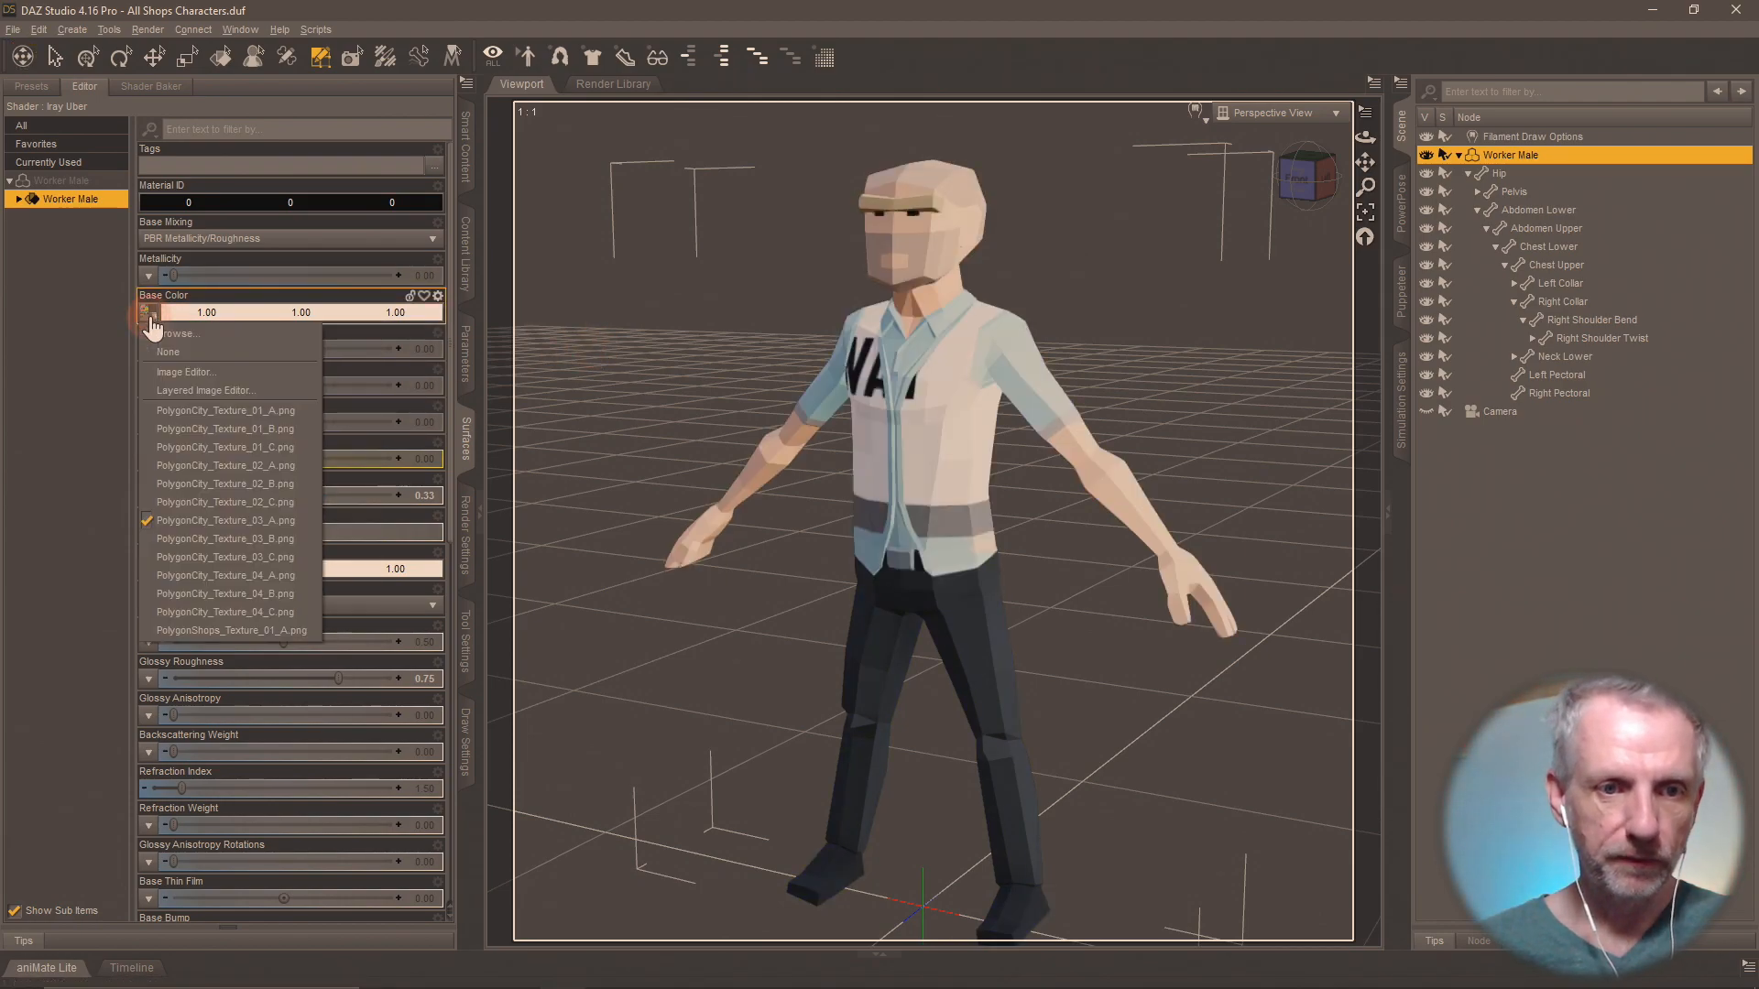
pyautogui.click(183, 577)
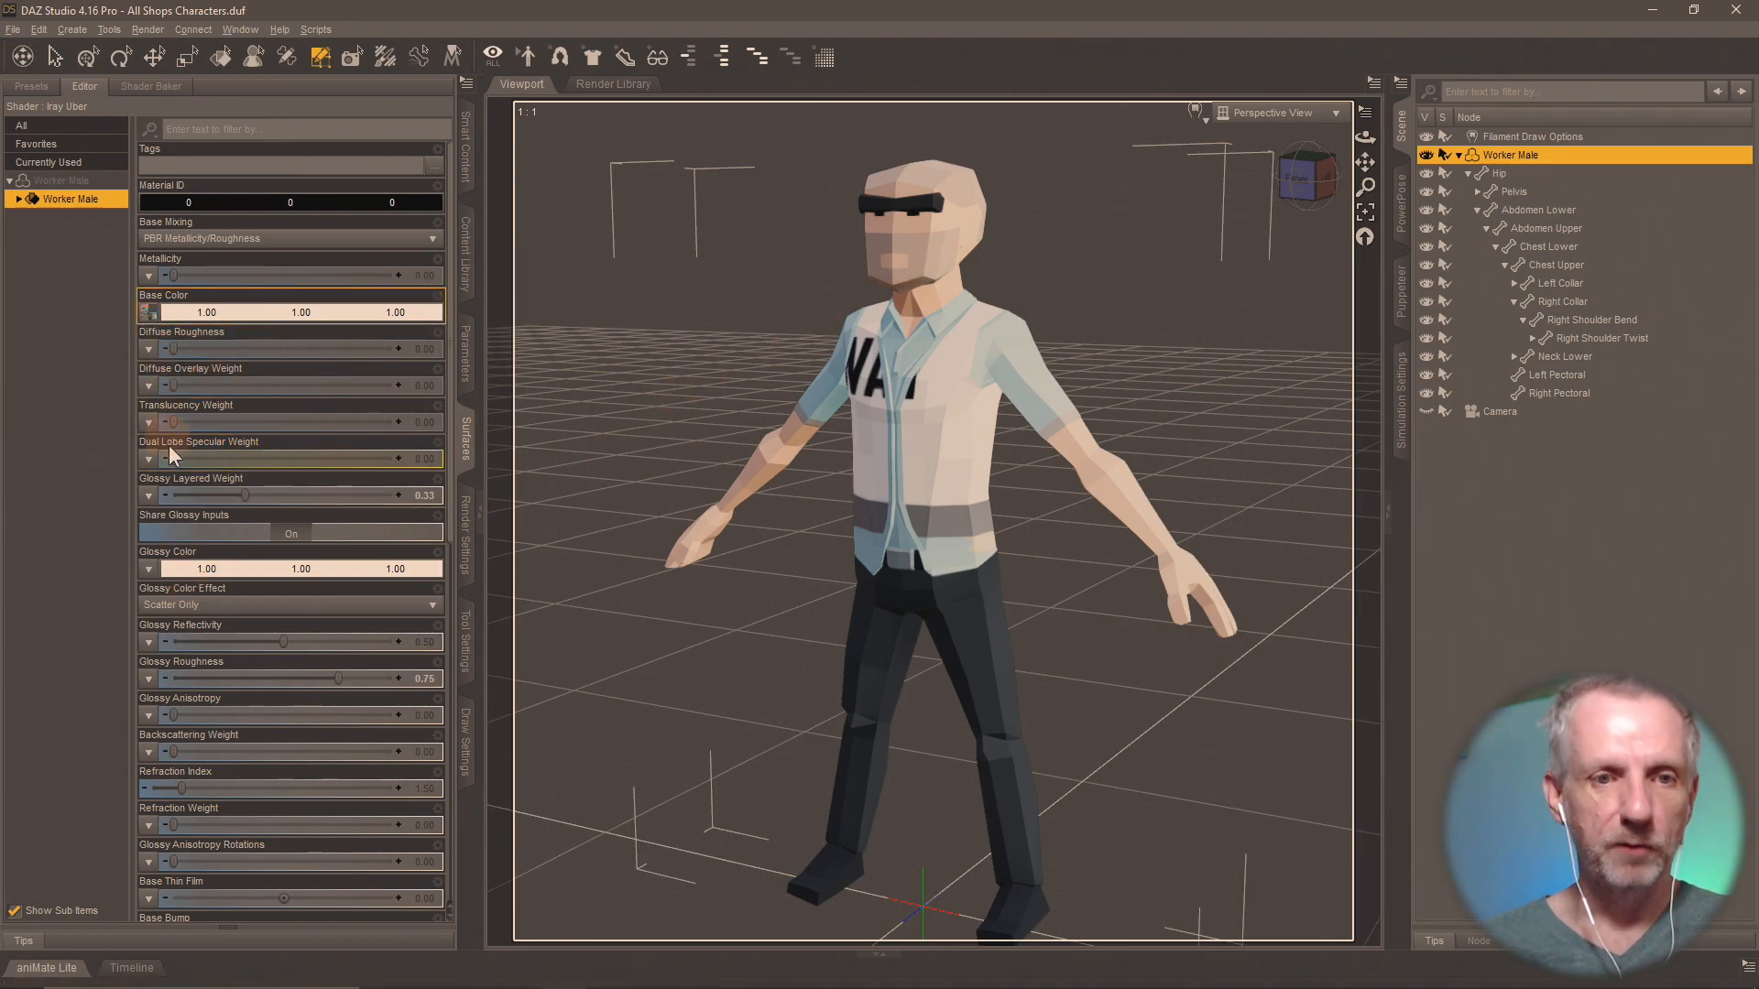
pyautogui.click(148, 314)
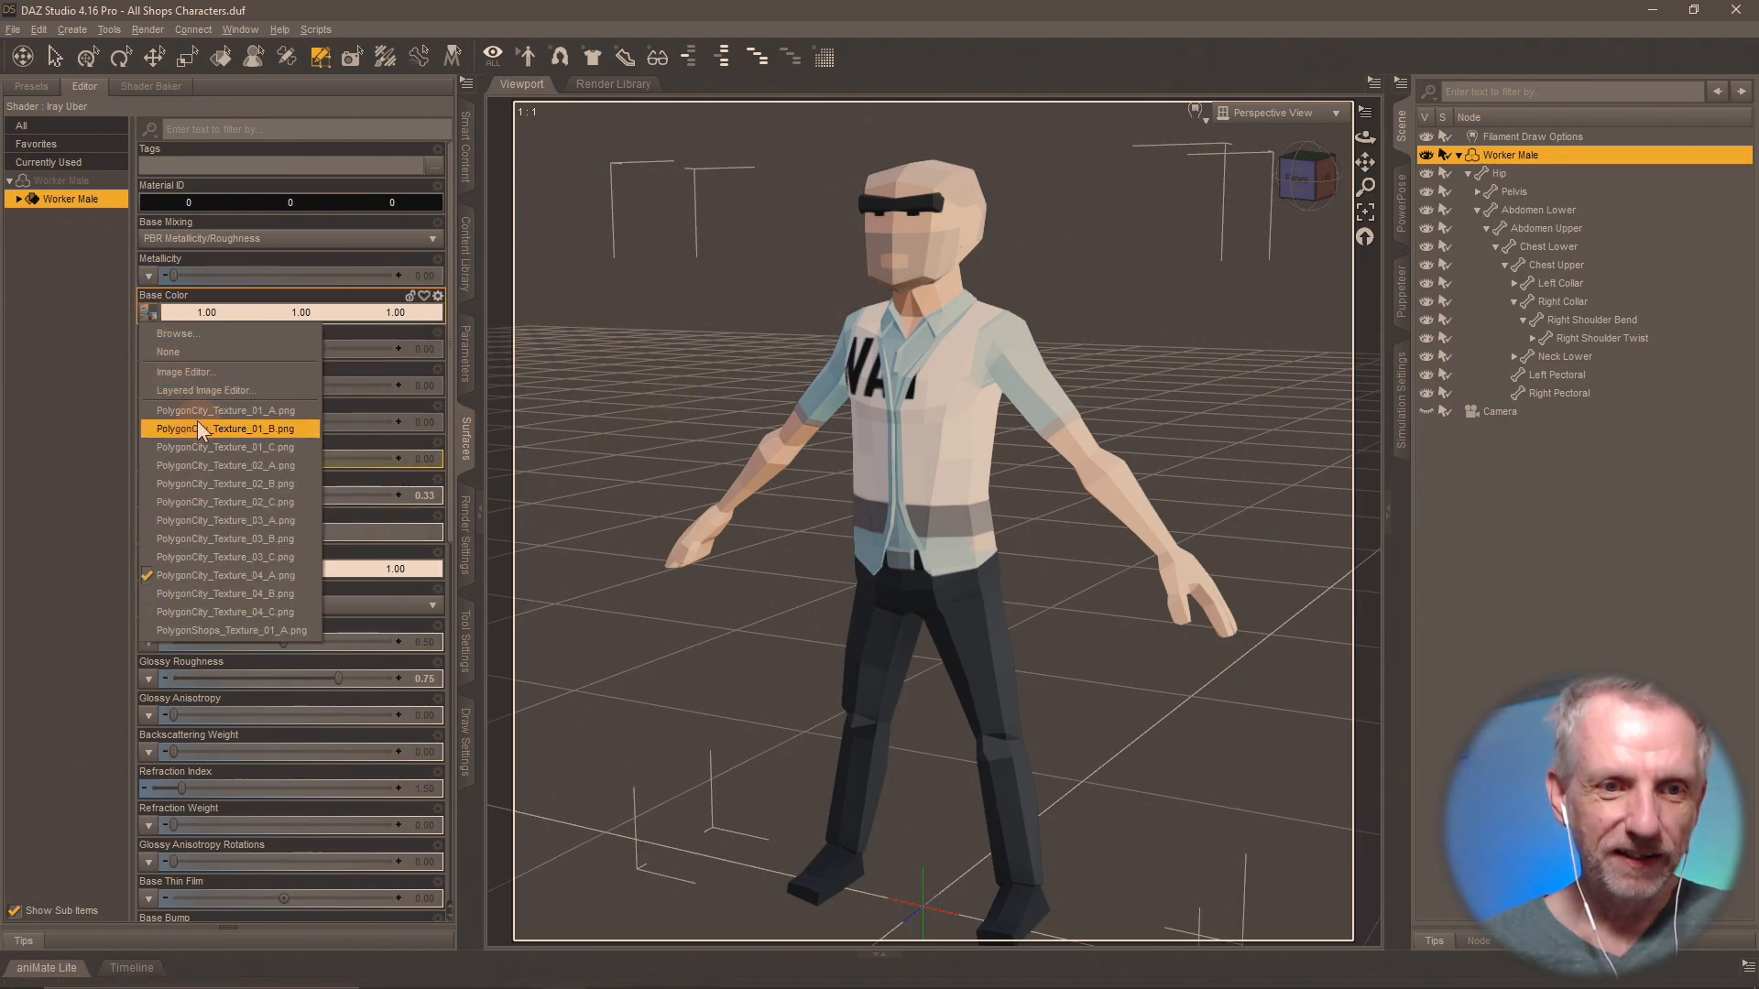
pyautogui.click(212, 409)
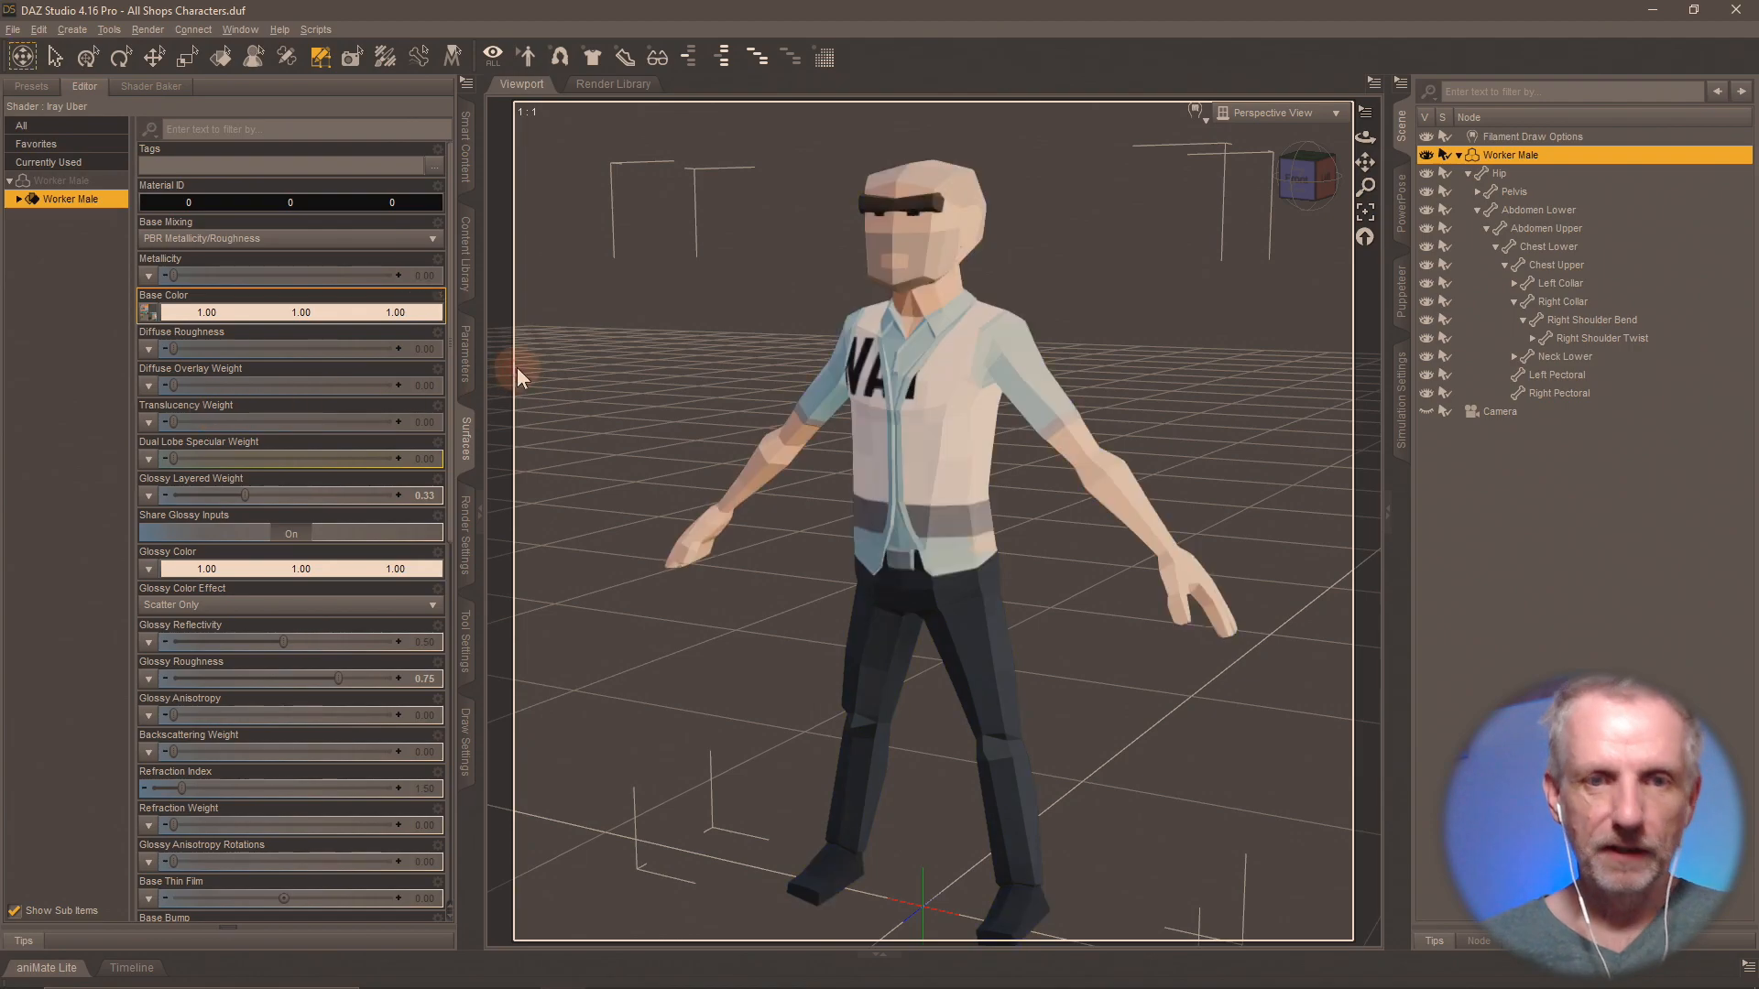
# Save the Worker Male's current materials as a Material(s) Preset named Shops MAT 1-A in the Shops Materials folder.
pyautogui.click(456, 262)
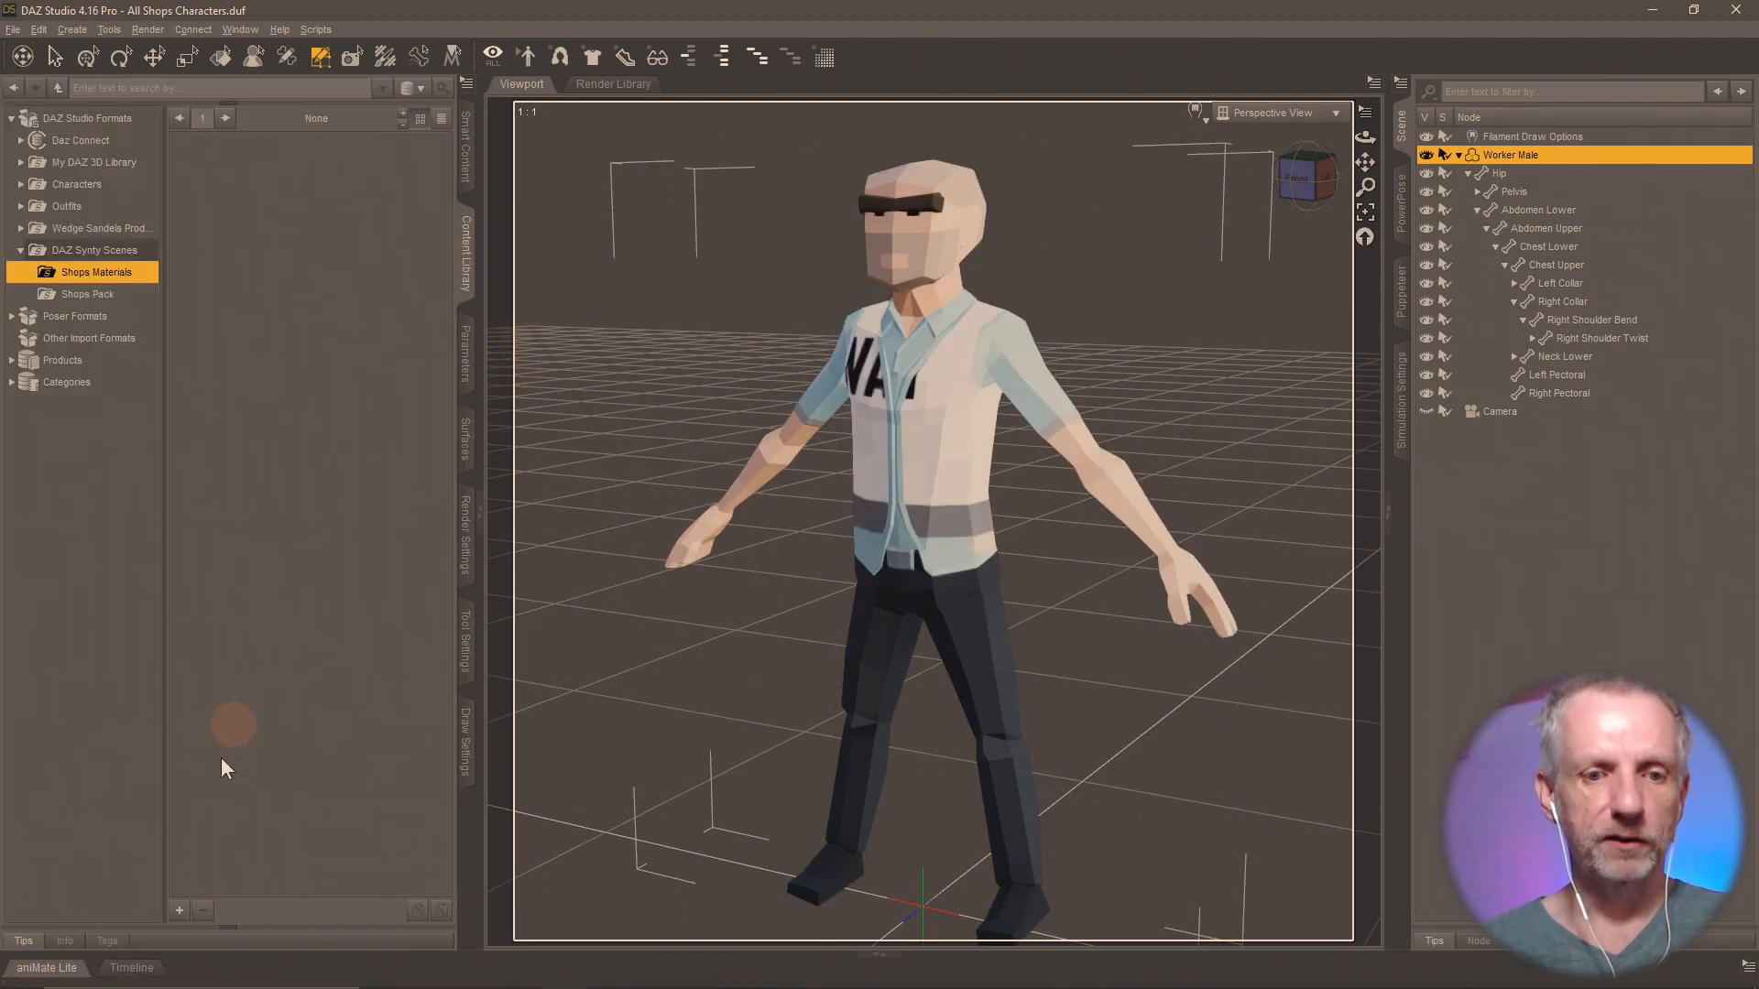
pyautogui.click(179, 911)
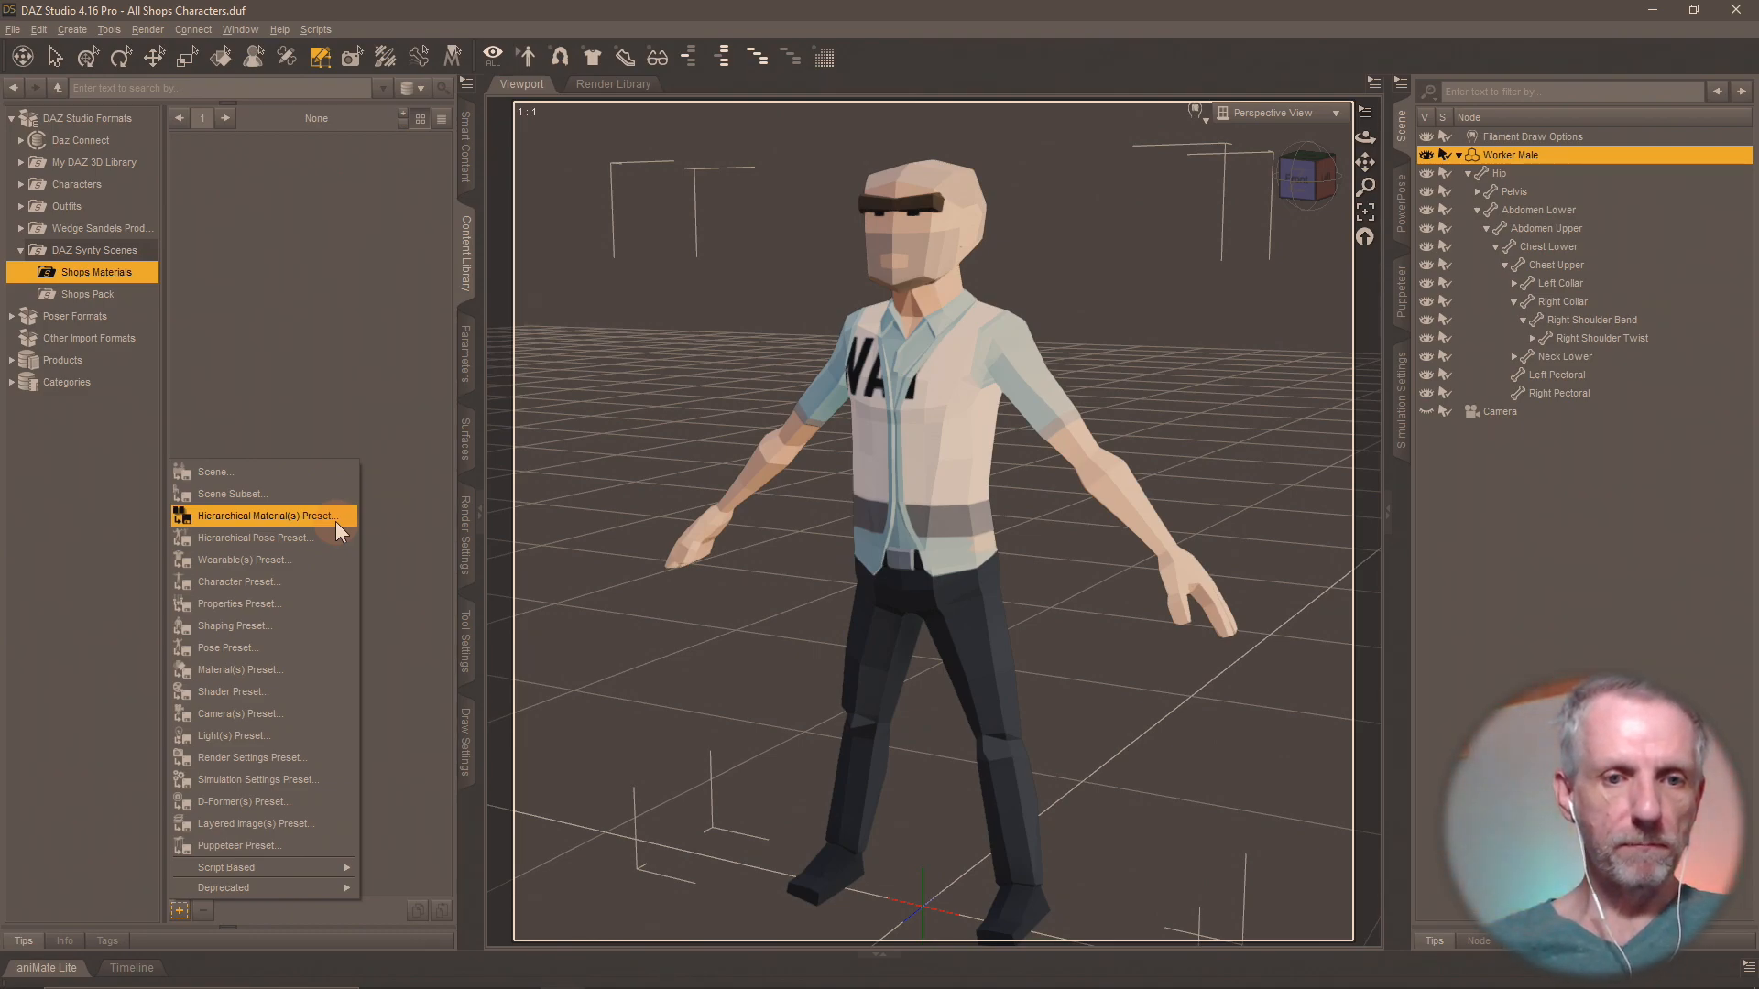
pyautogui.click(268, 674)
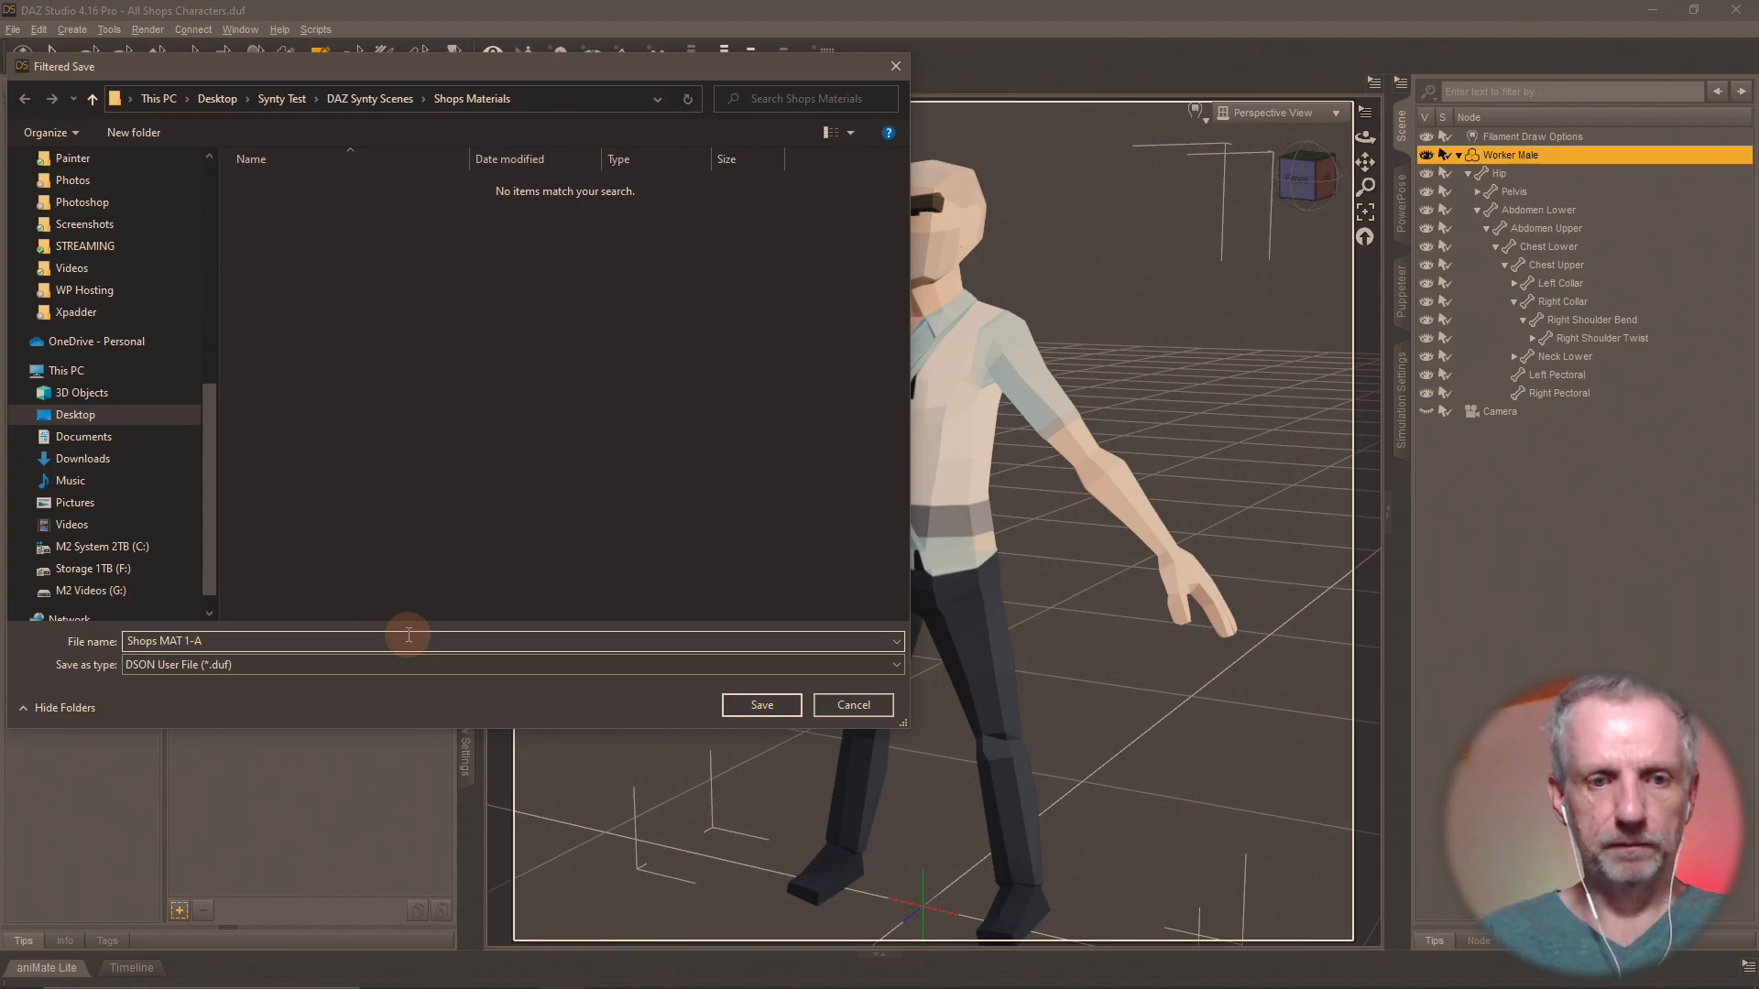
pyautogui.press('Return')
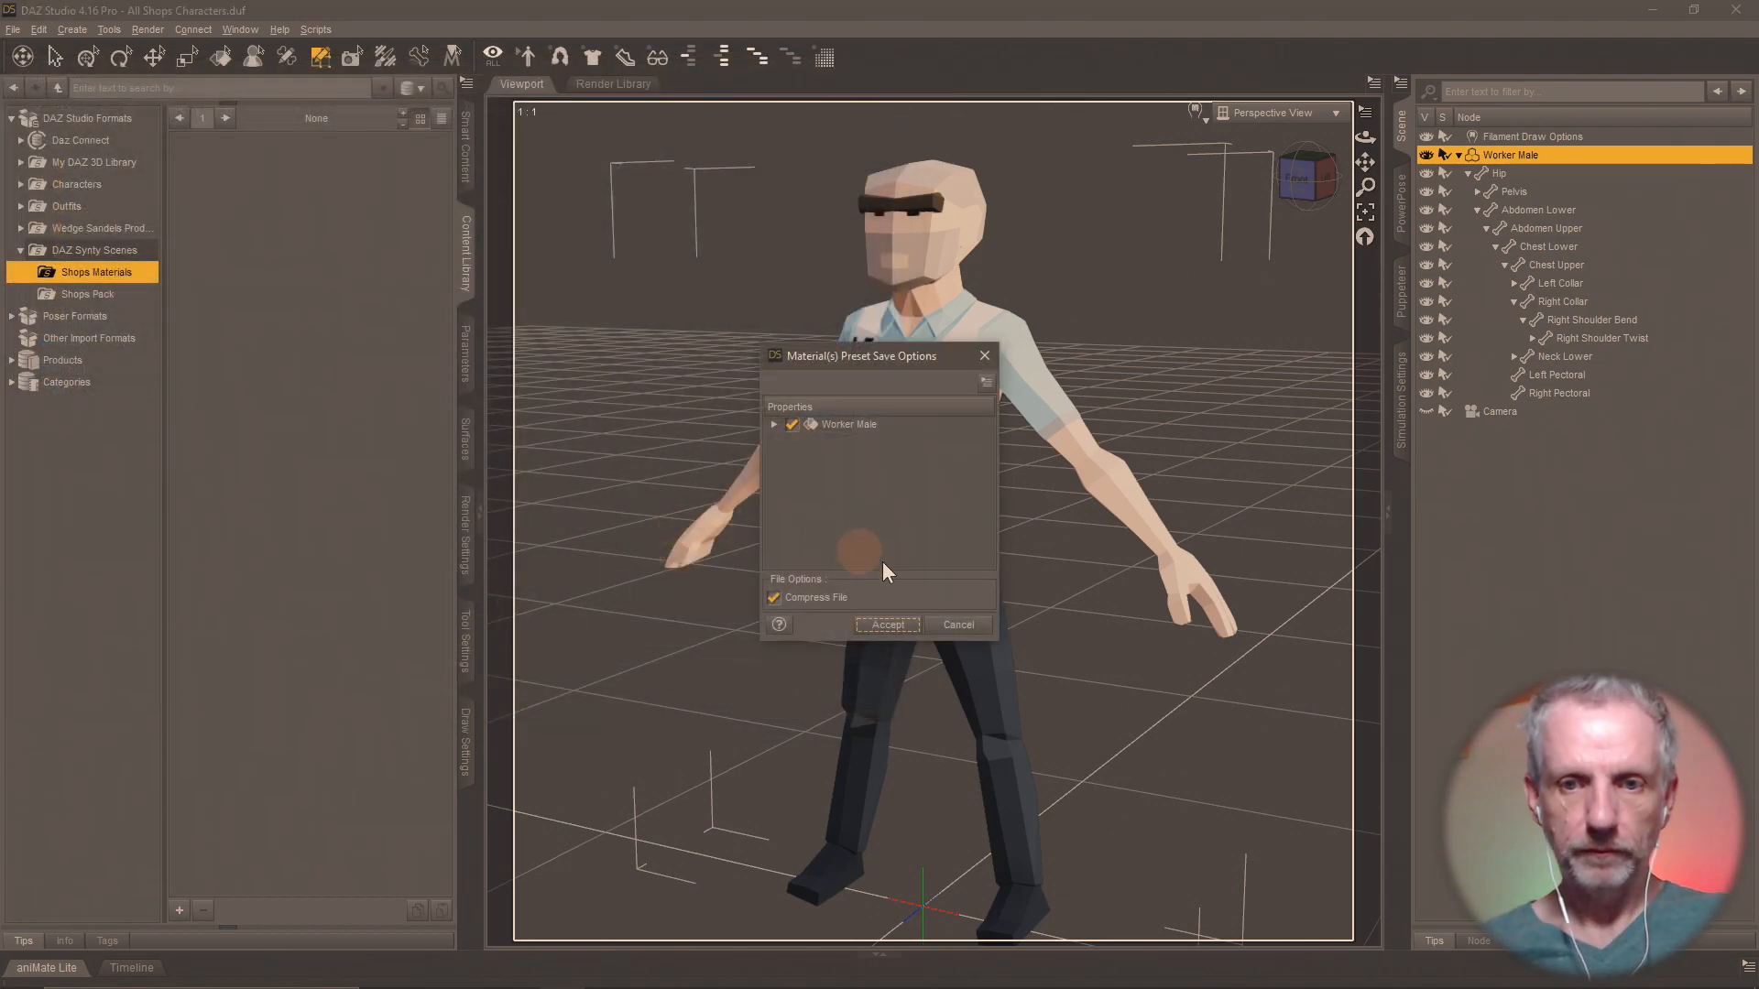
pyautogui.click(885, 626)
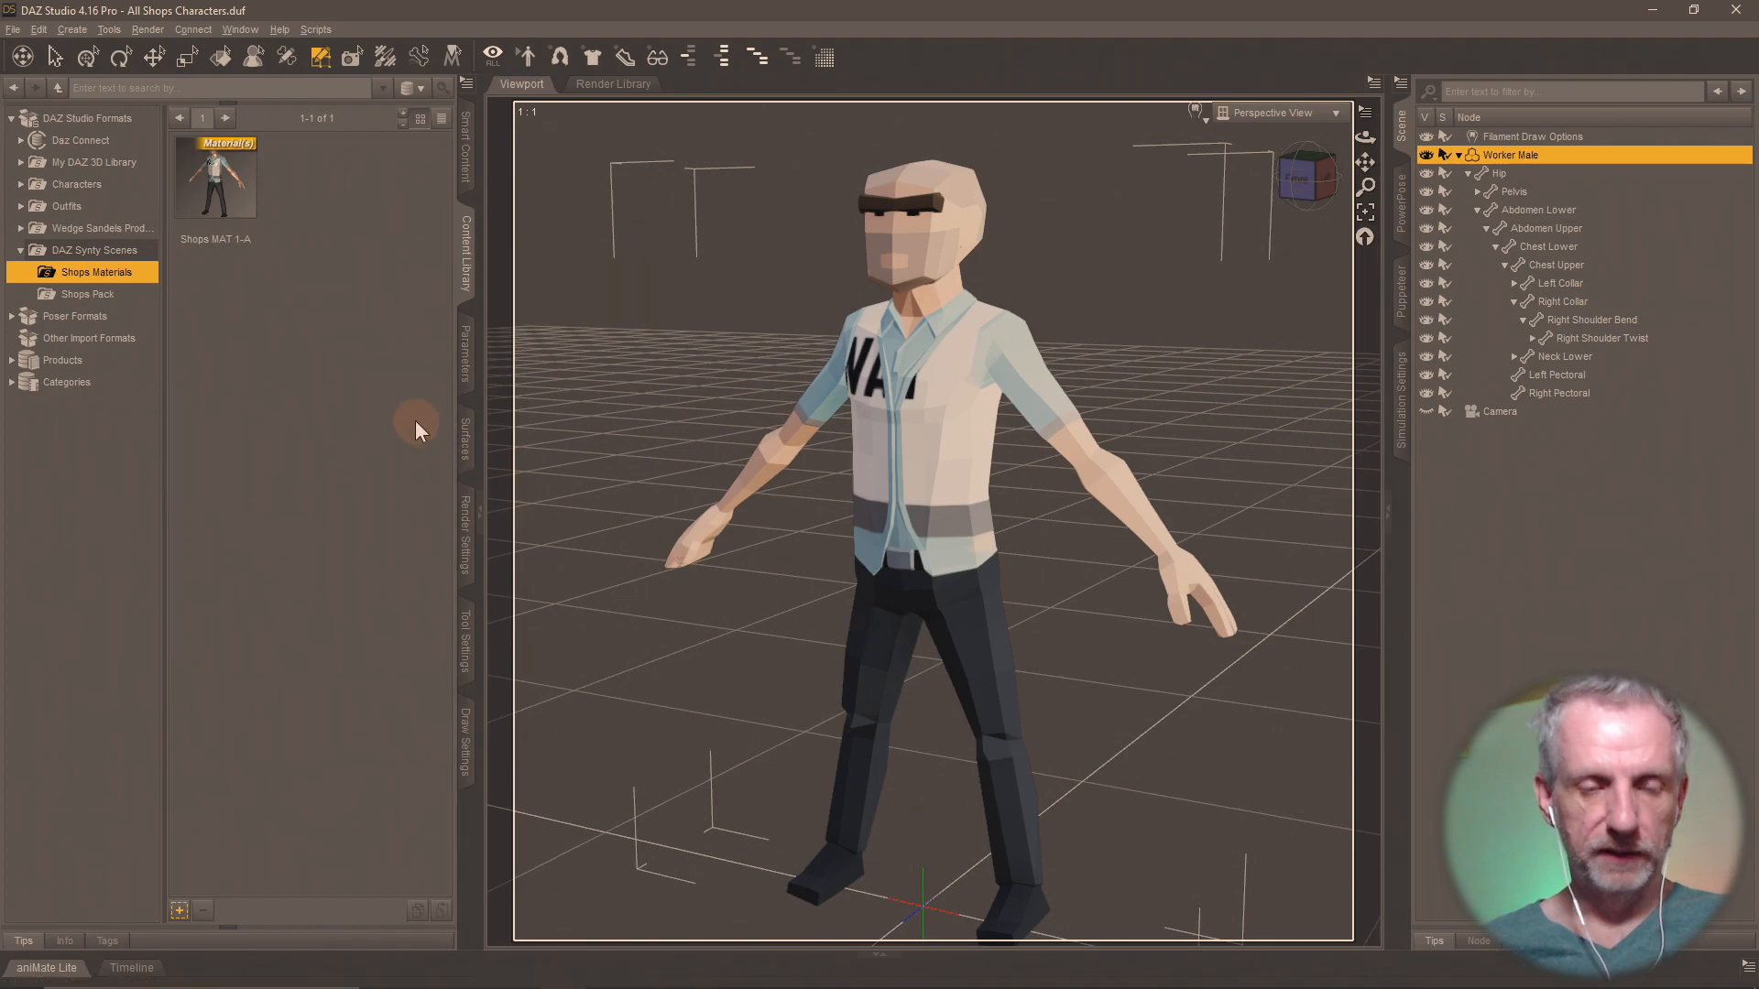
pyautogui.click(178, 912)
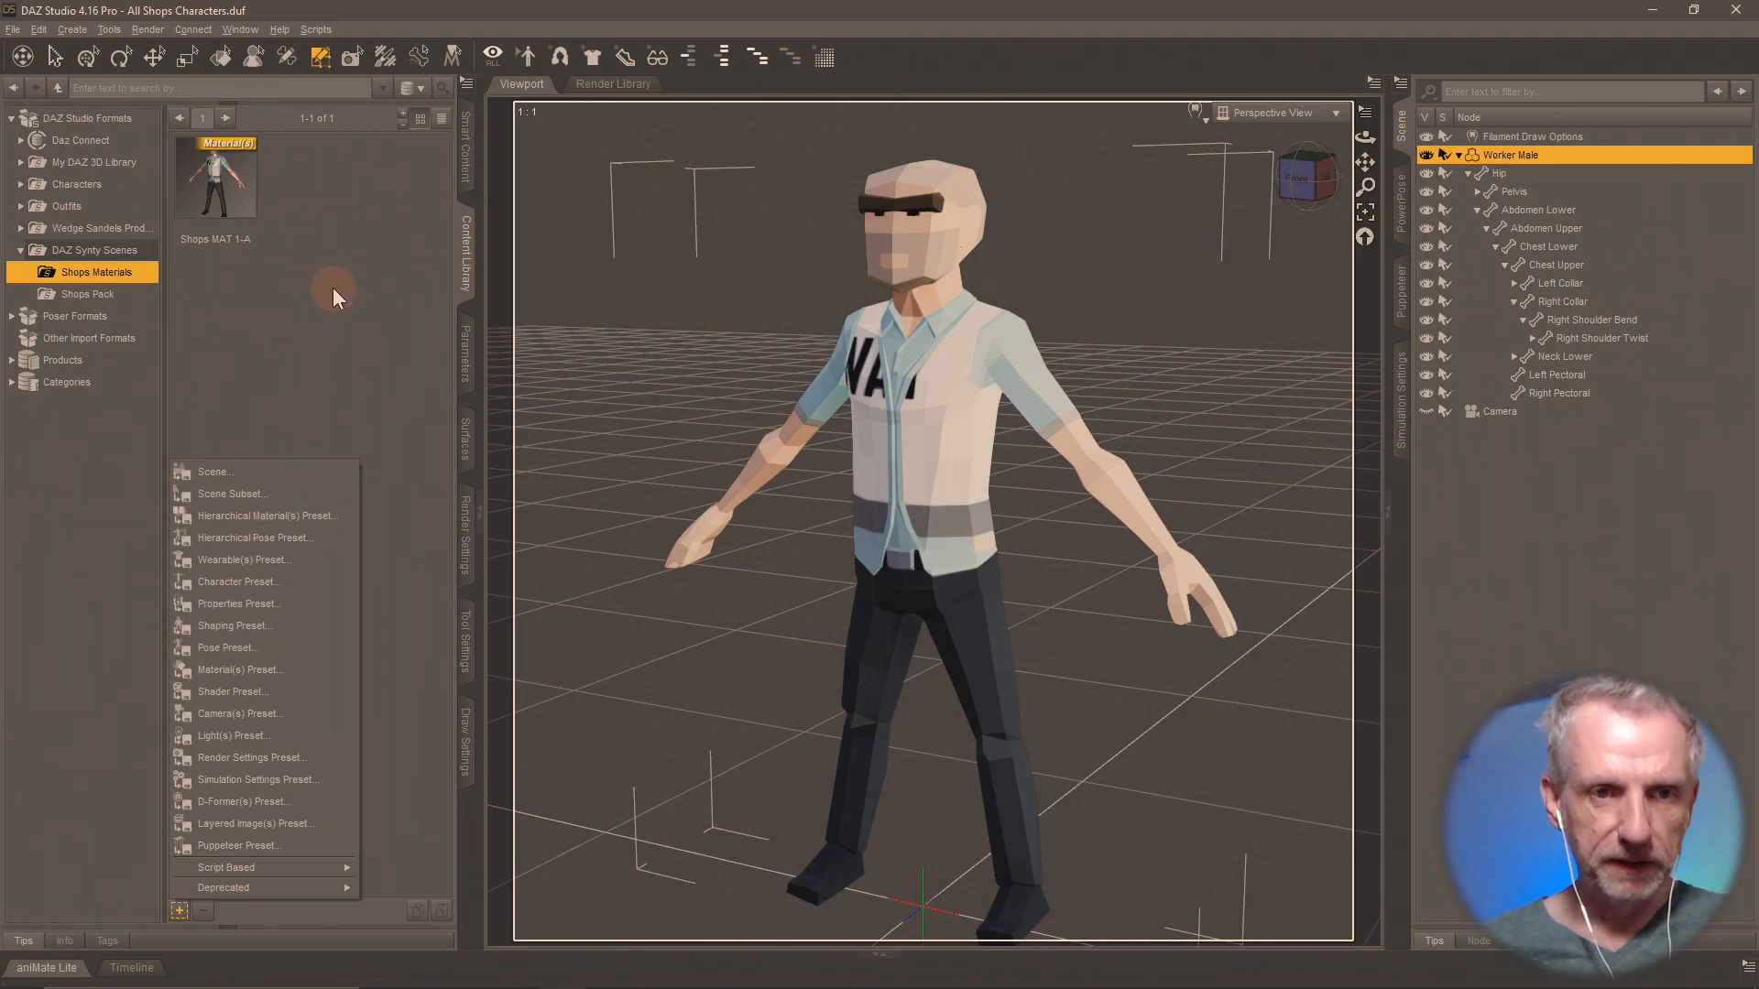
pyautogui.click(332, 320)
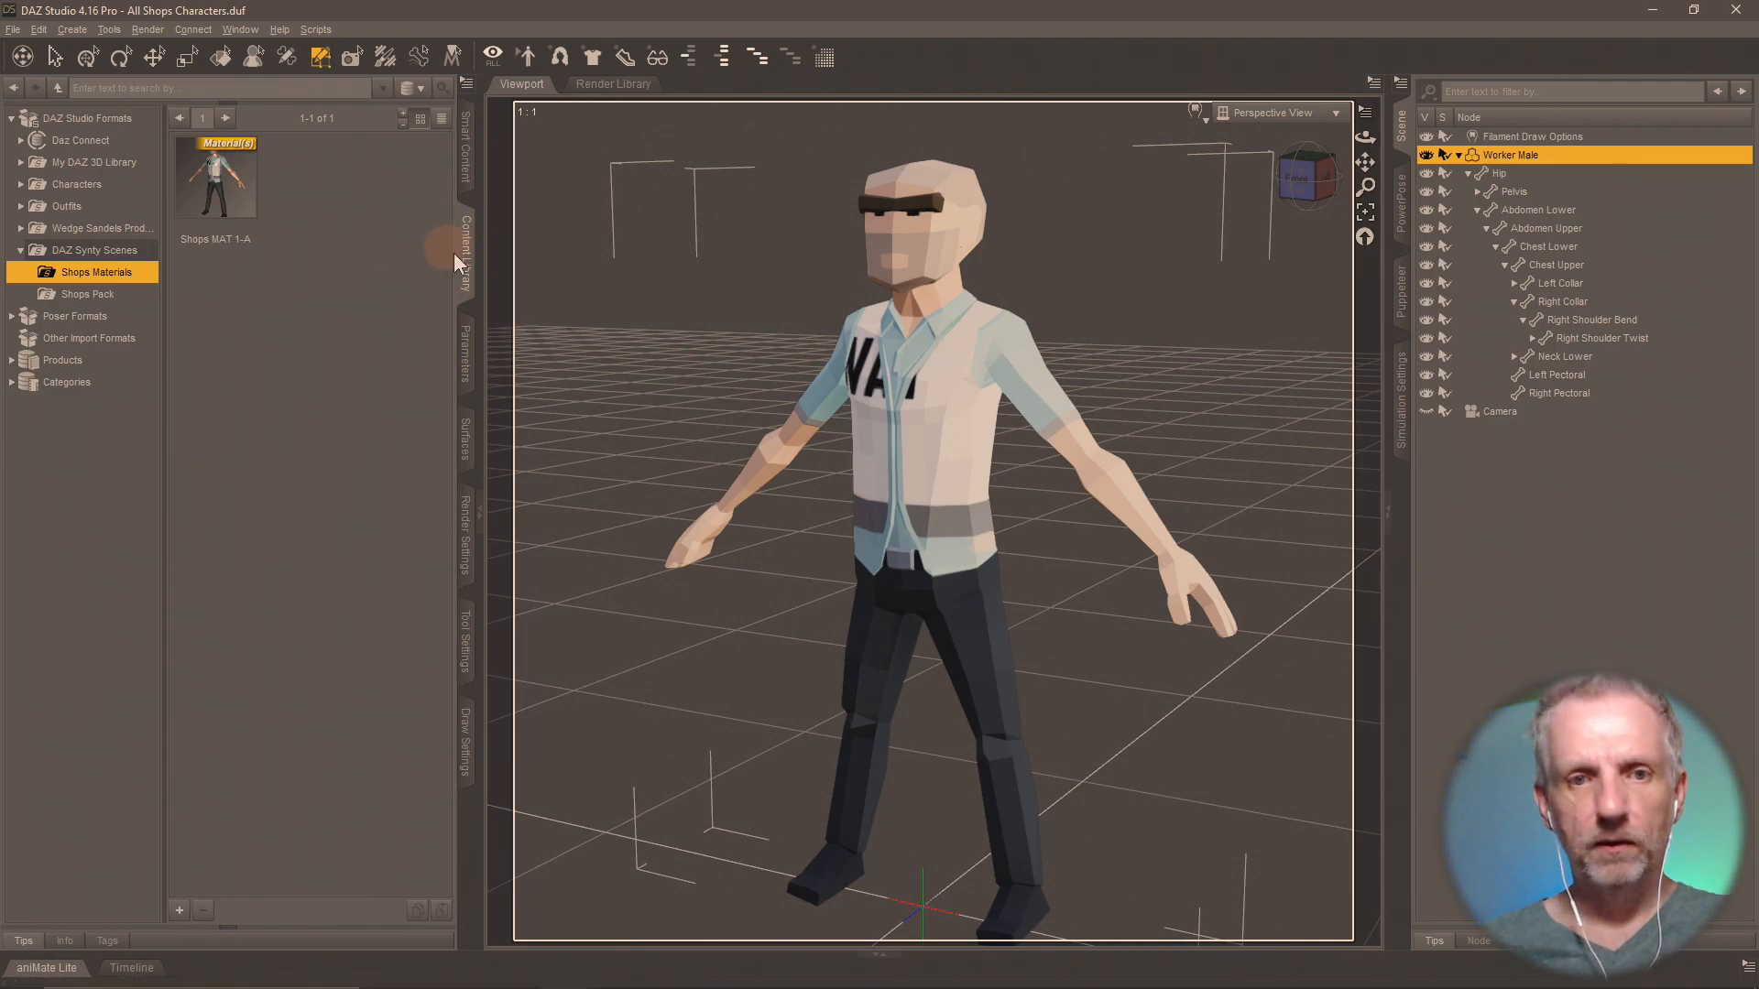
# Load the Attendant Female from the Shops Pack folder into the scene and hide the Worker Male.
pyautogui.click(100, 251)
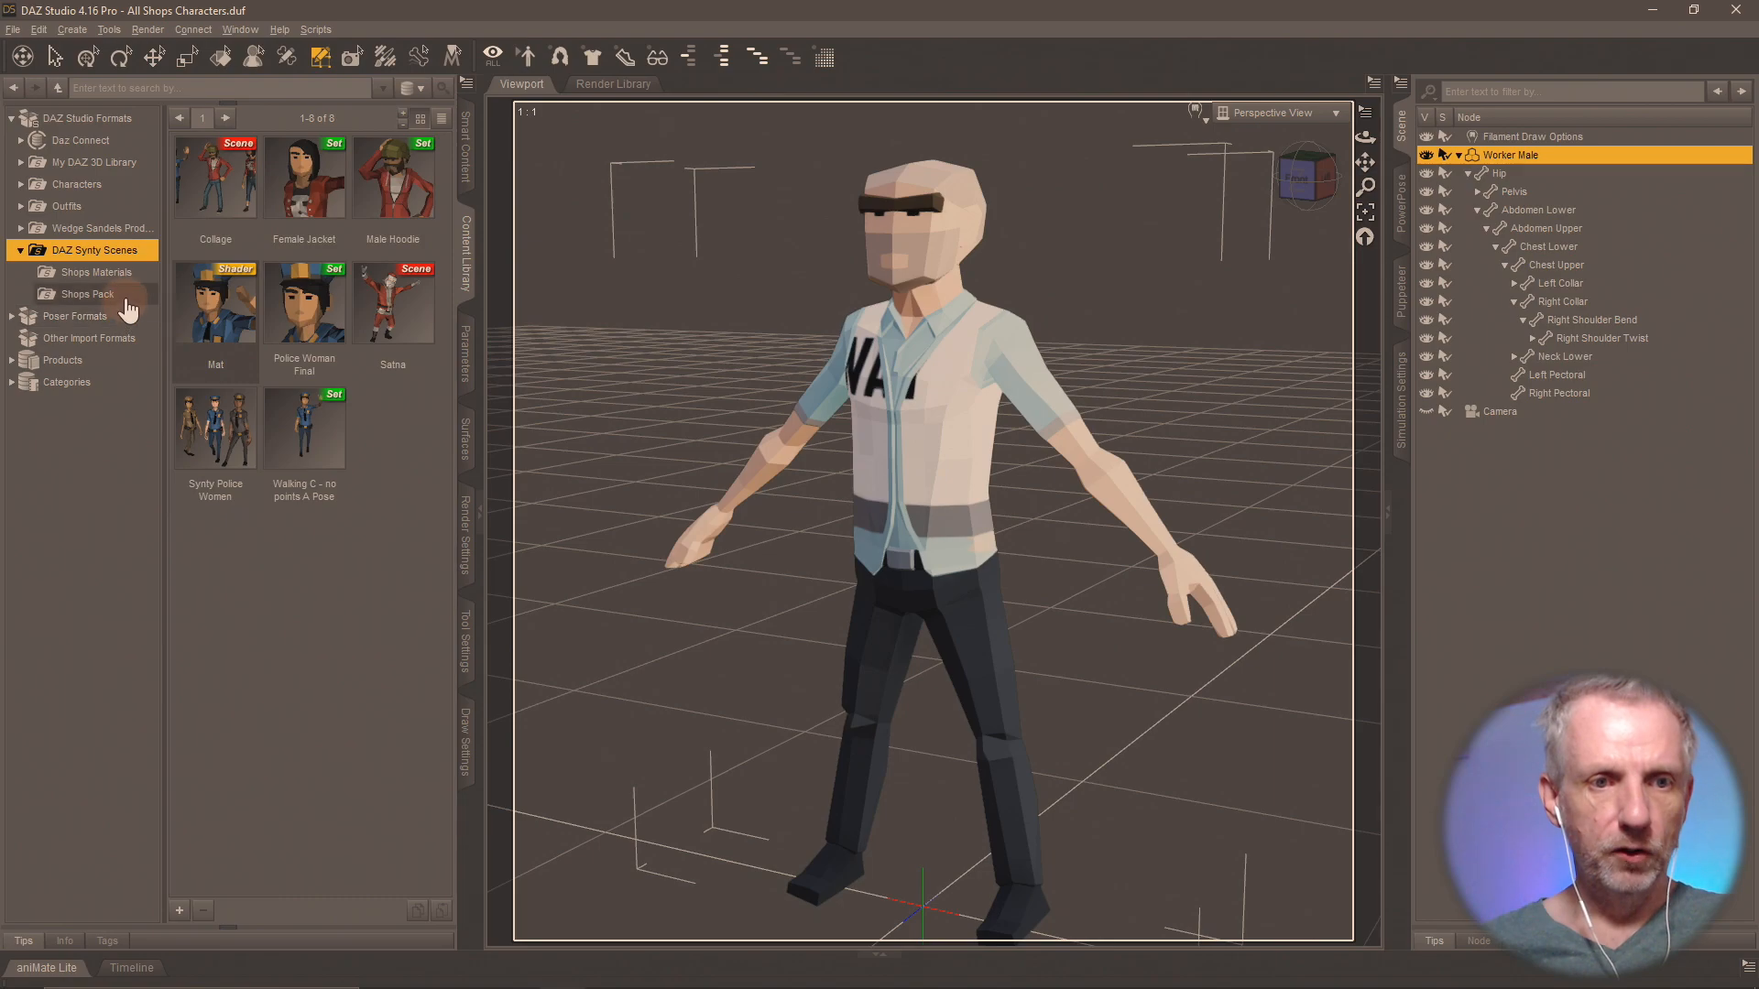
pyautogui.click(123, 292)
pyautogui.click(117, 272)
pyautogui.click(117, 295)
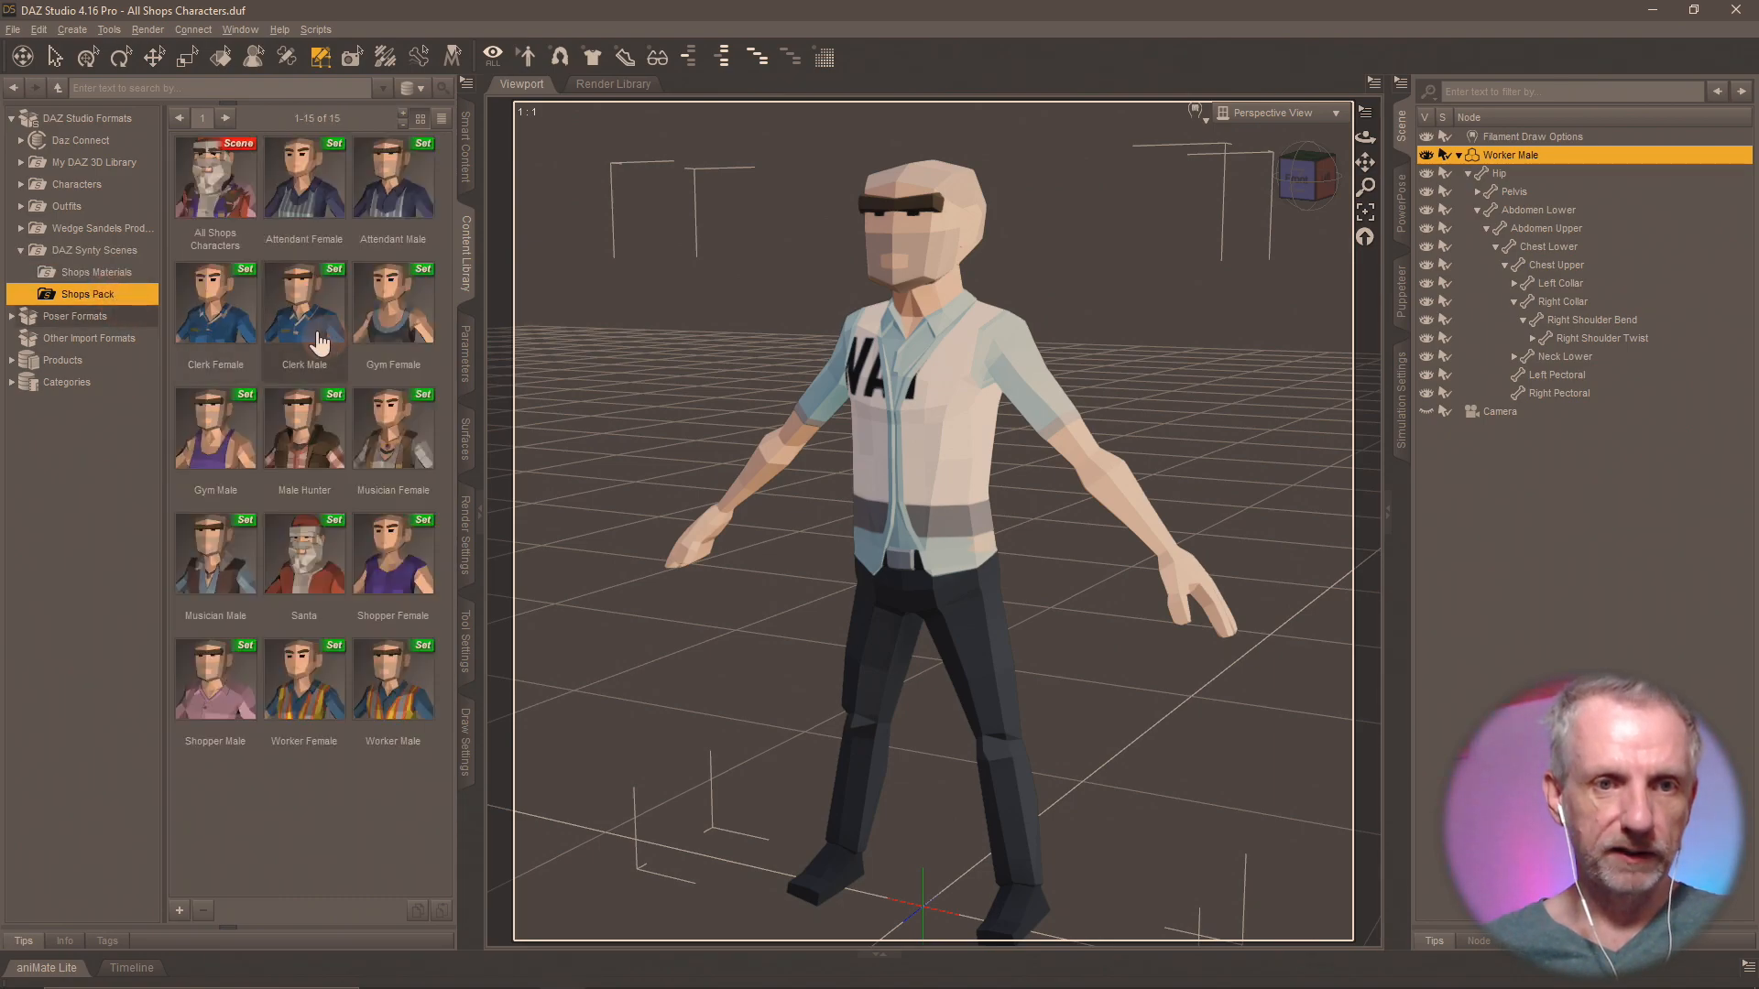
pyautogui.doubleClick(332, 204)
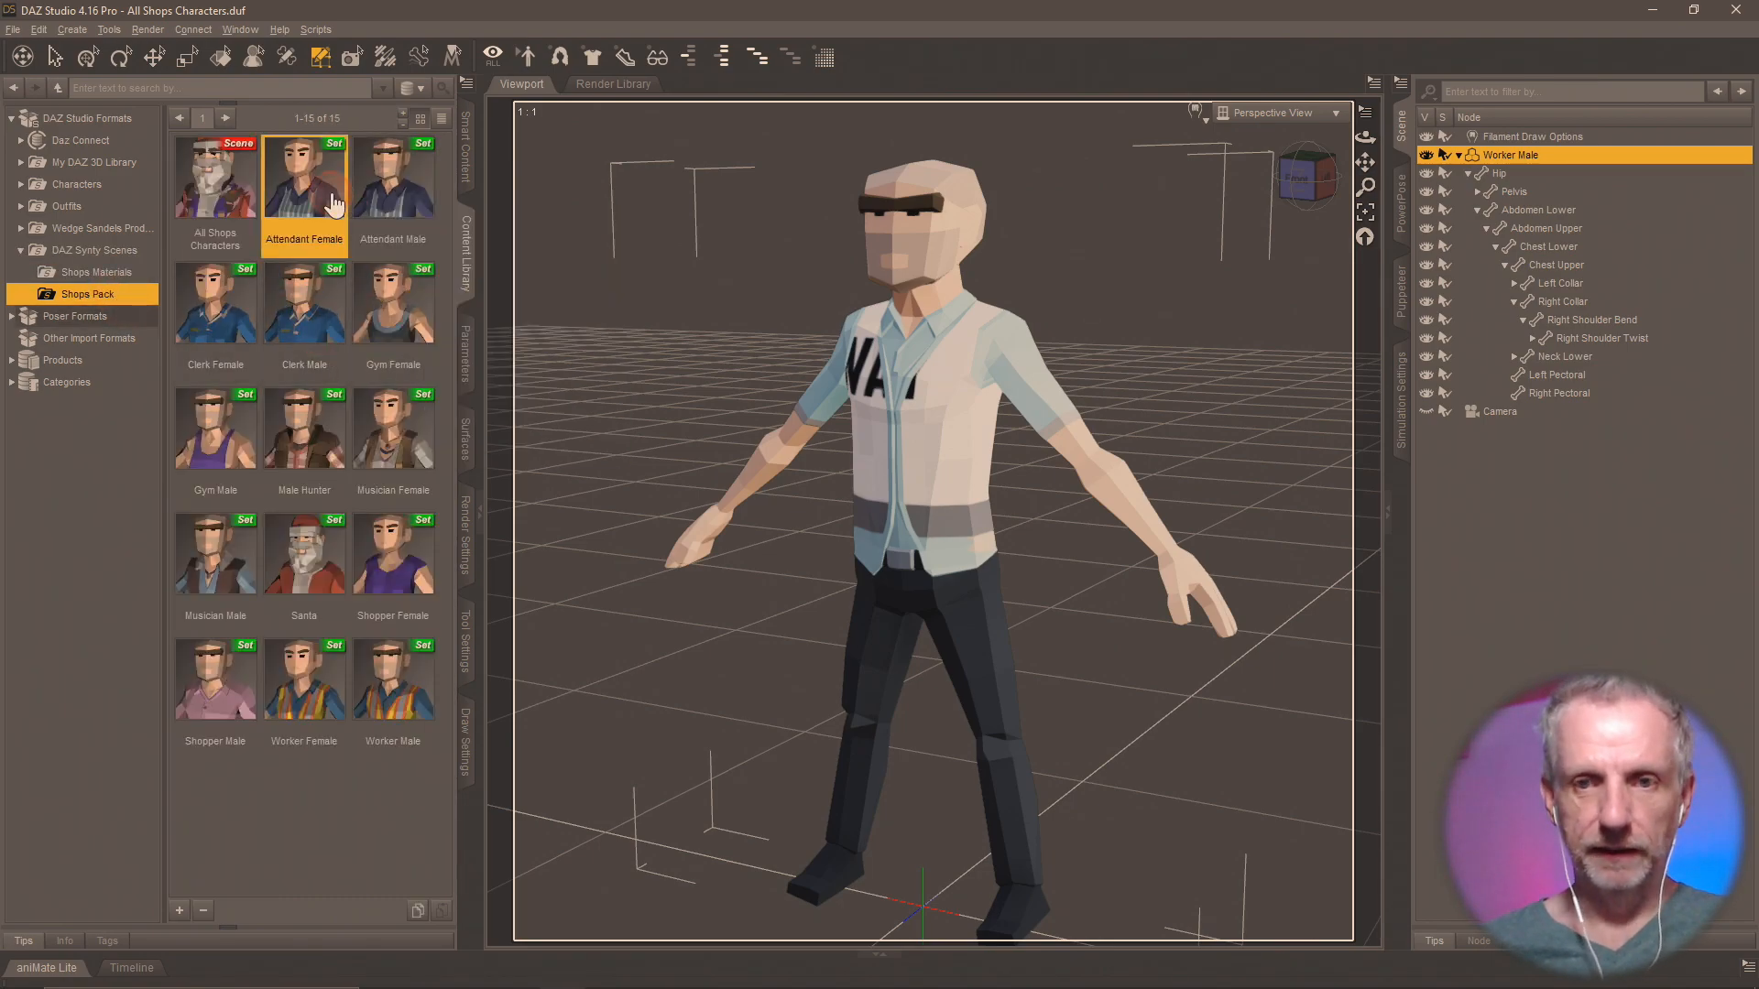
pyautogui.click(1459, 155)
pyautogui.click(1427, 155)
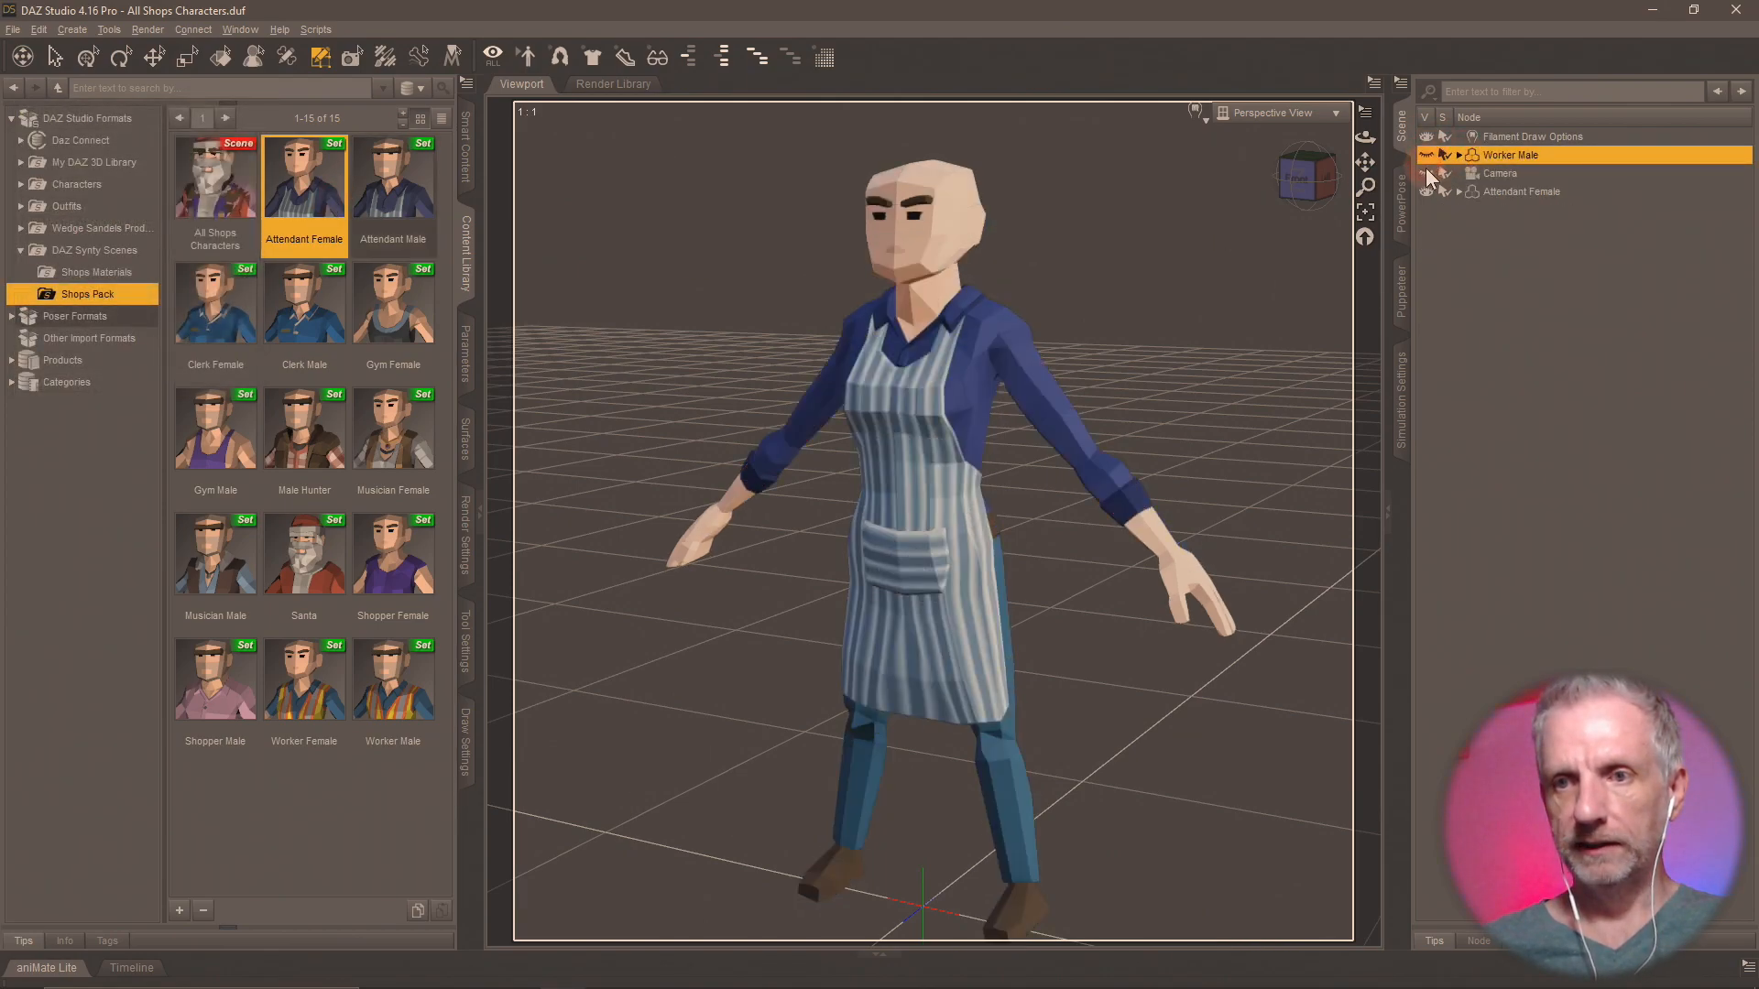
# Select the Attendant Female and try the Shops MAT 1-A preset from the Shops Materials folder on it.
pyautogui.click(1539, 192)
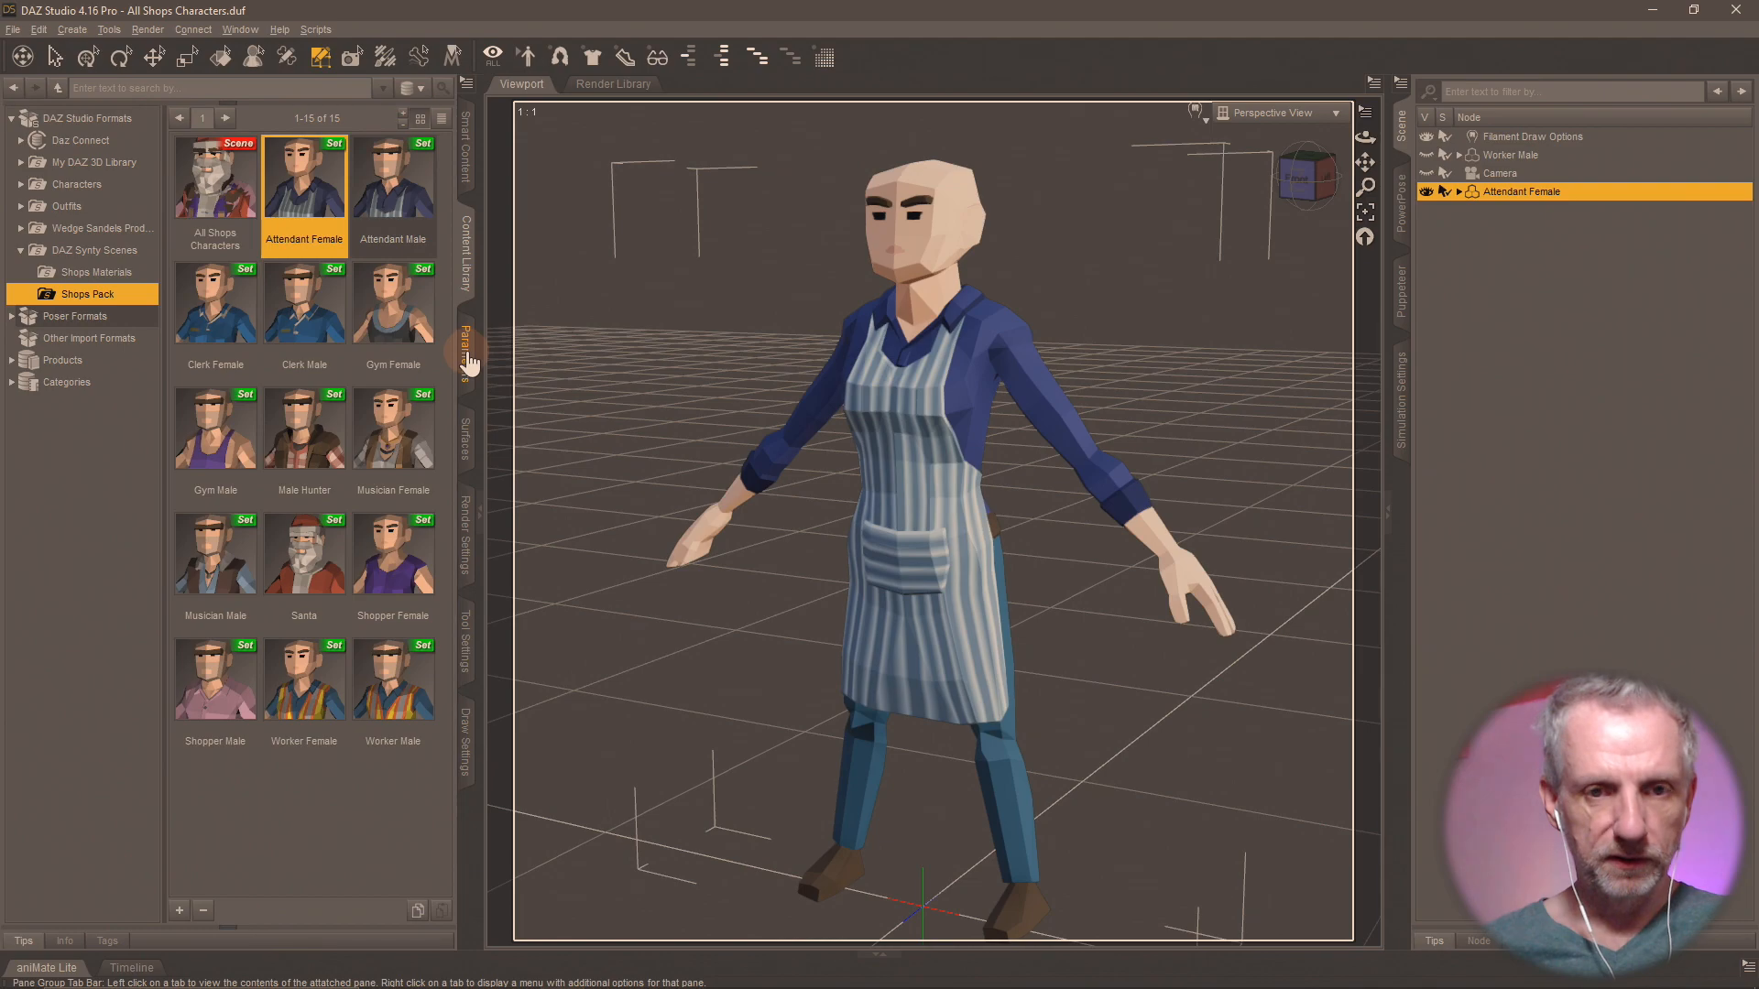
pyautogui.click(96, 272)
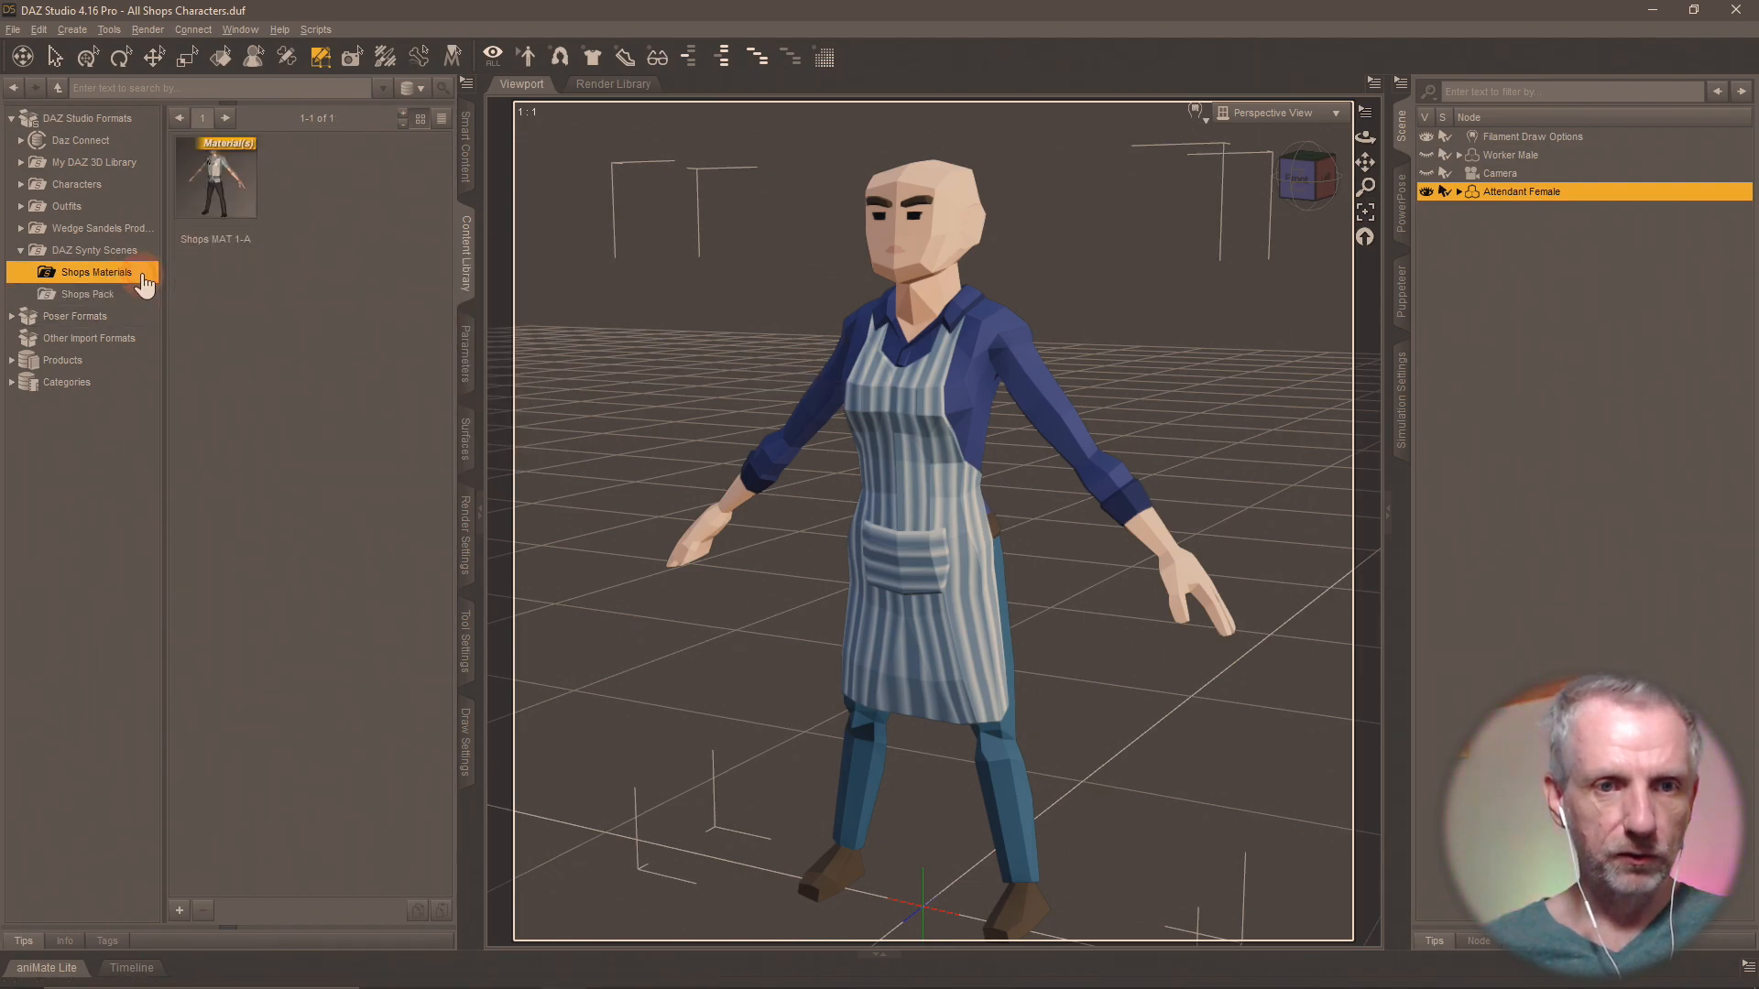
pyautogui.click(238, 214)
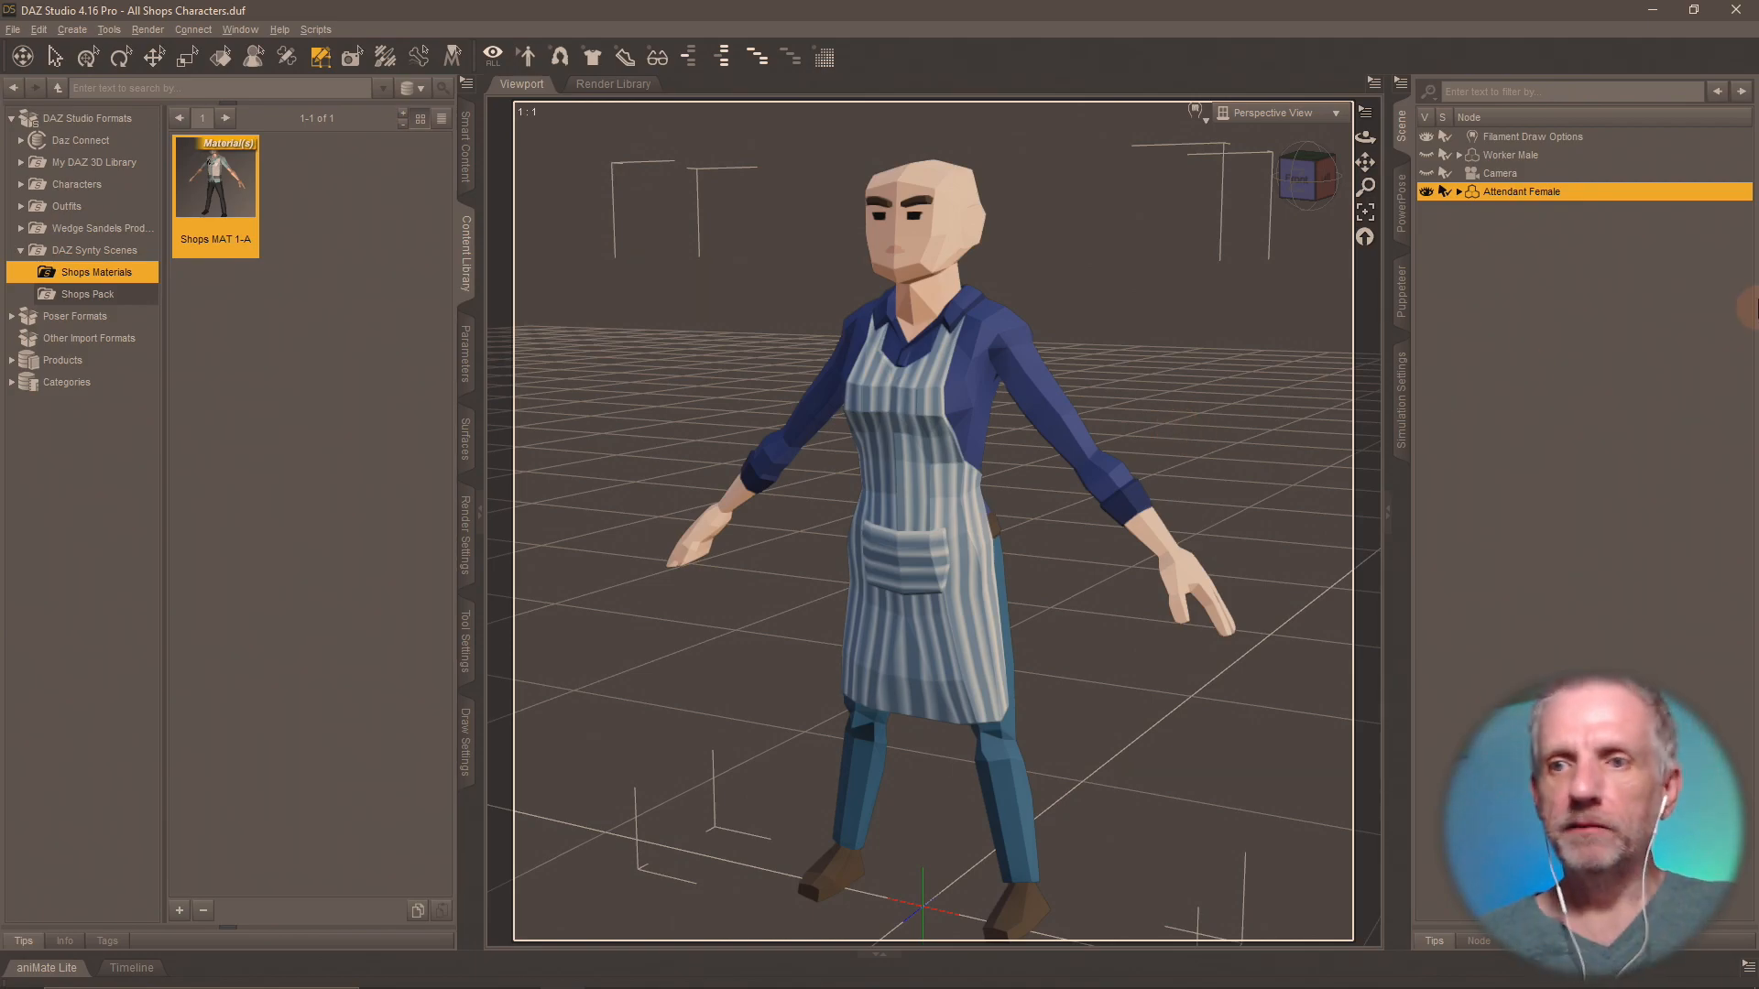
# Delete the Attendant Female from the scene, and unhide and select the Worker Male.
pyautogui.press('Delete')
pyautogui.click(1426, 155)
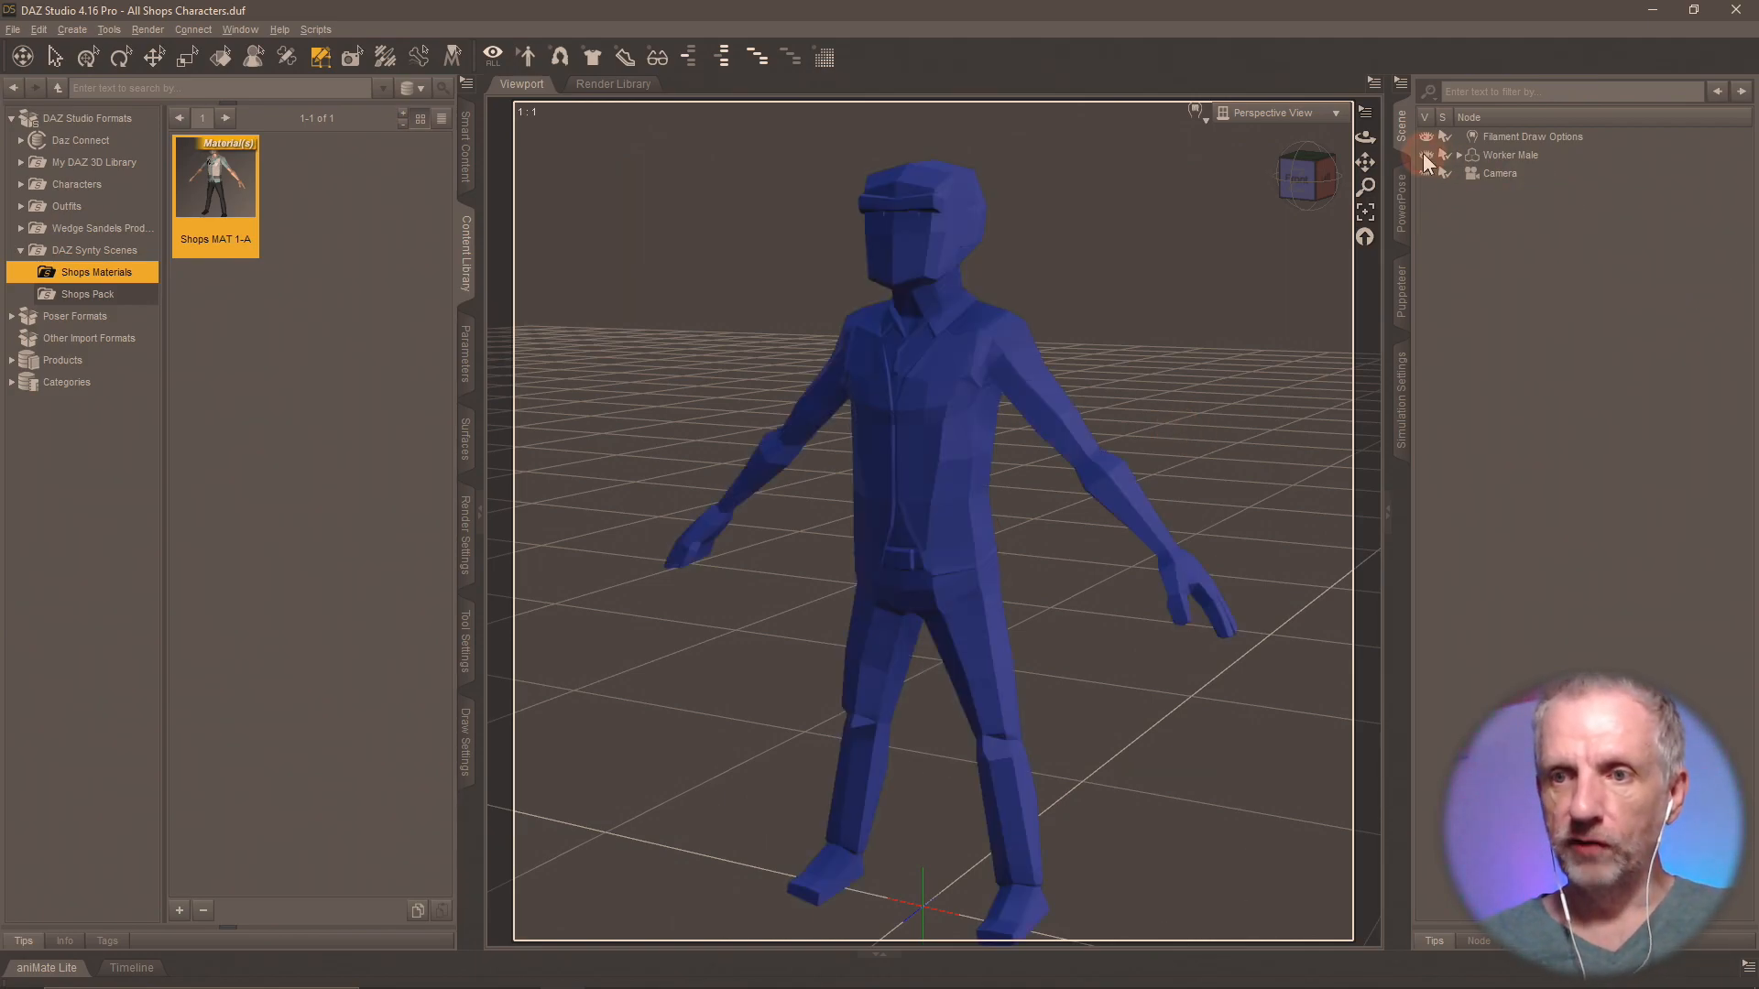
pyautogui.click(1511, 155)
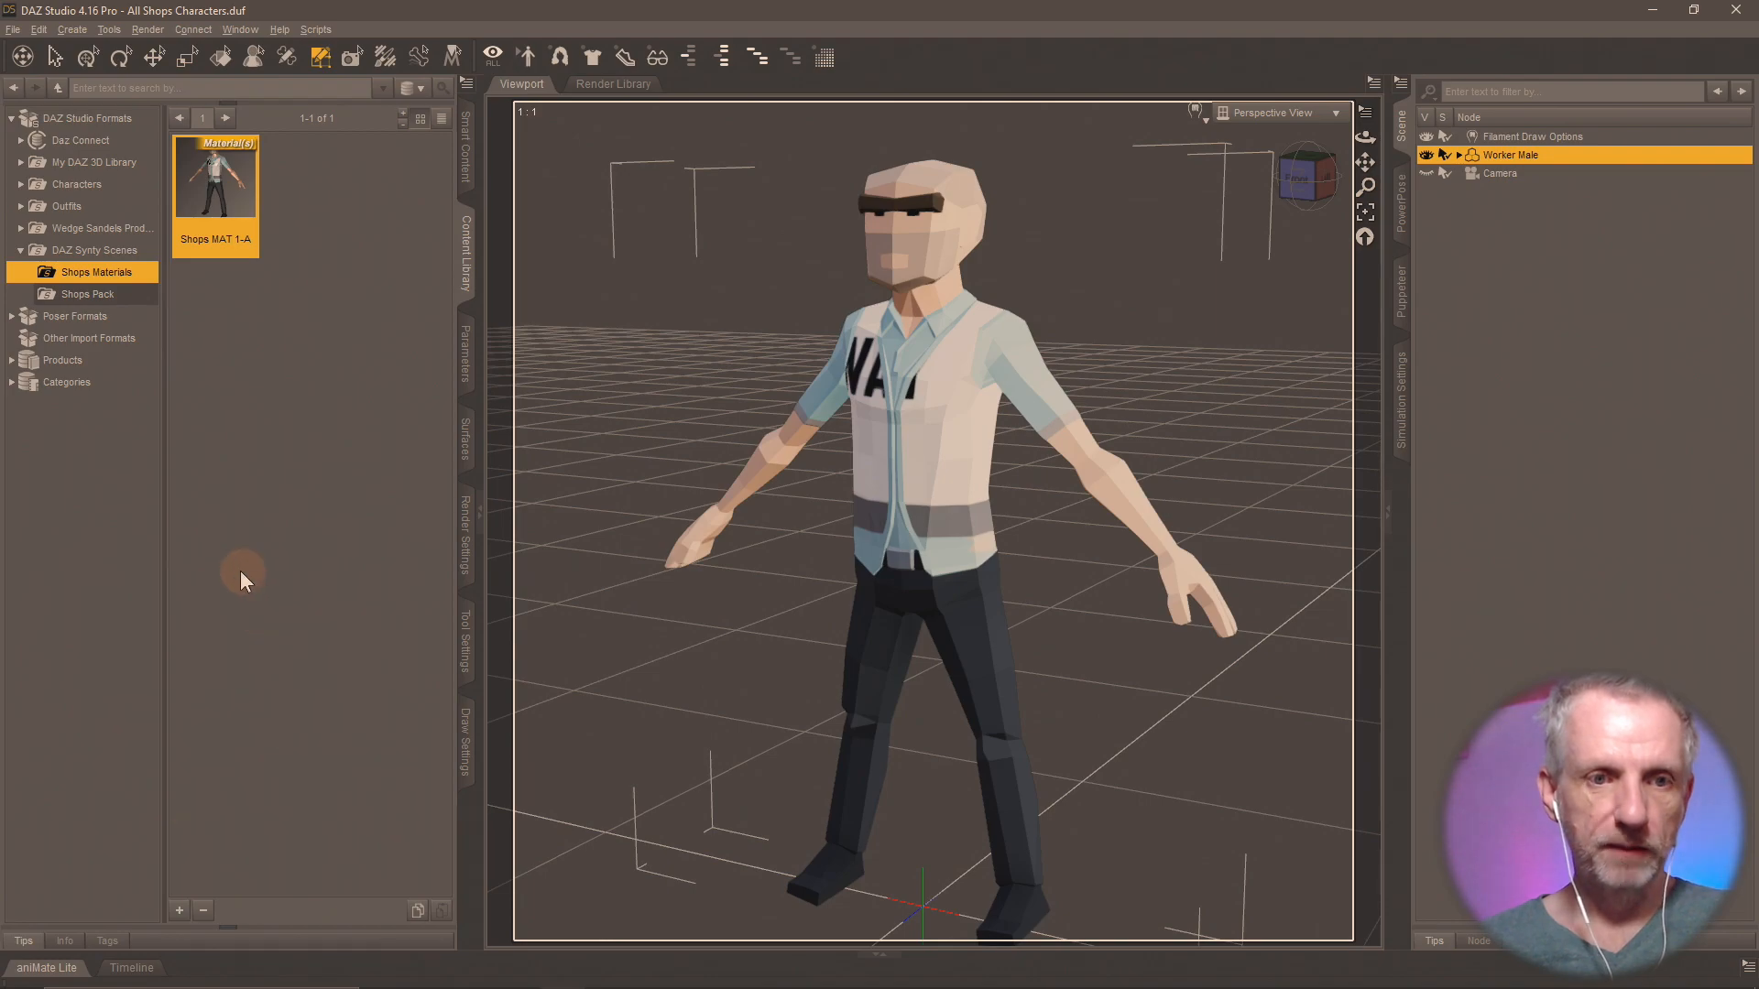
# Set the Worker Male's Base Color map to the loaded PolygonCity_Texture_01_B.png.
pyautogui.click(465, 441)
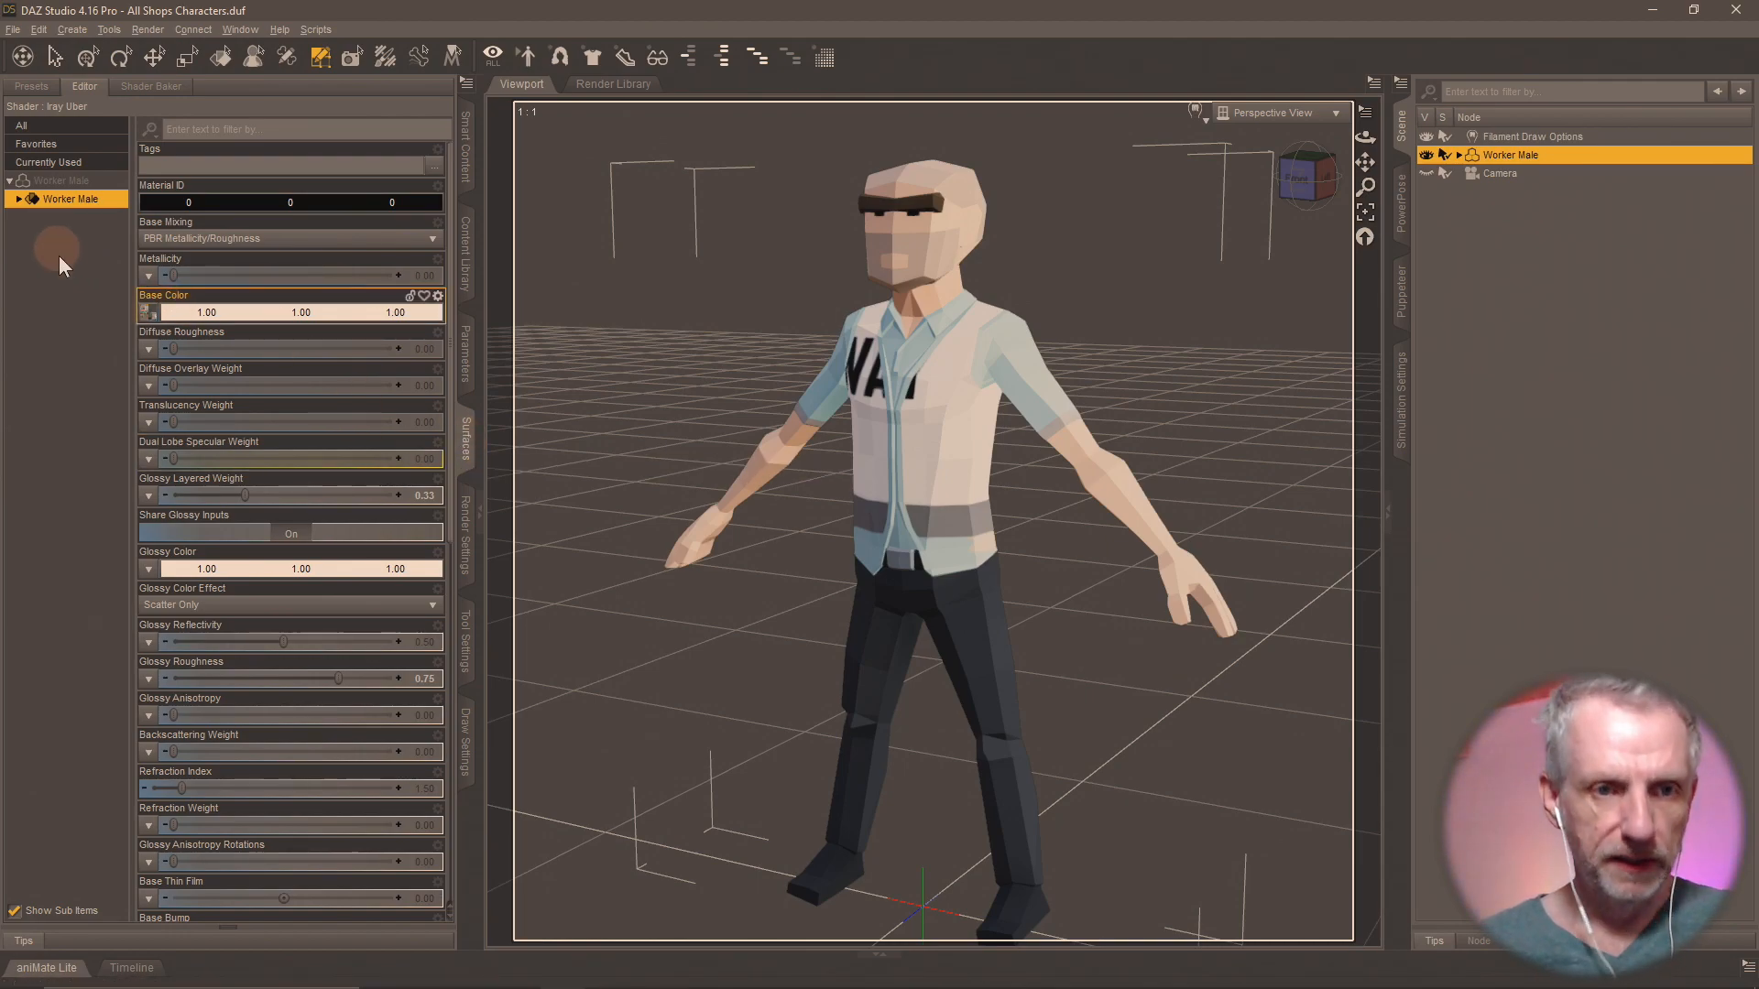
pyautogui.click(149, 316)
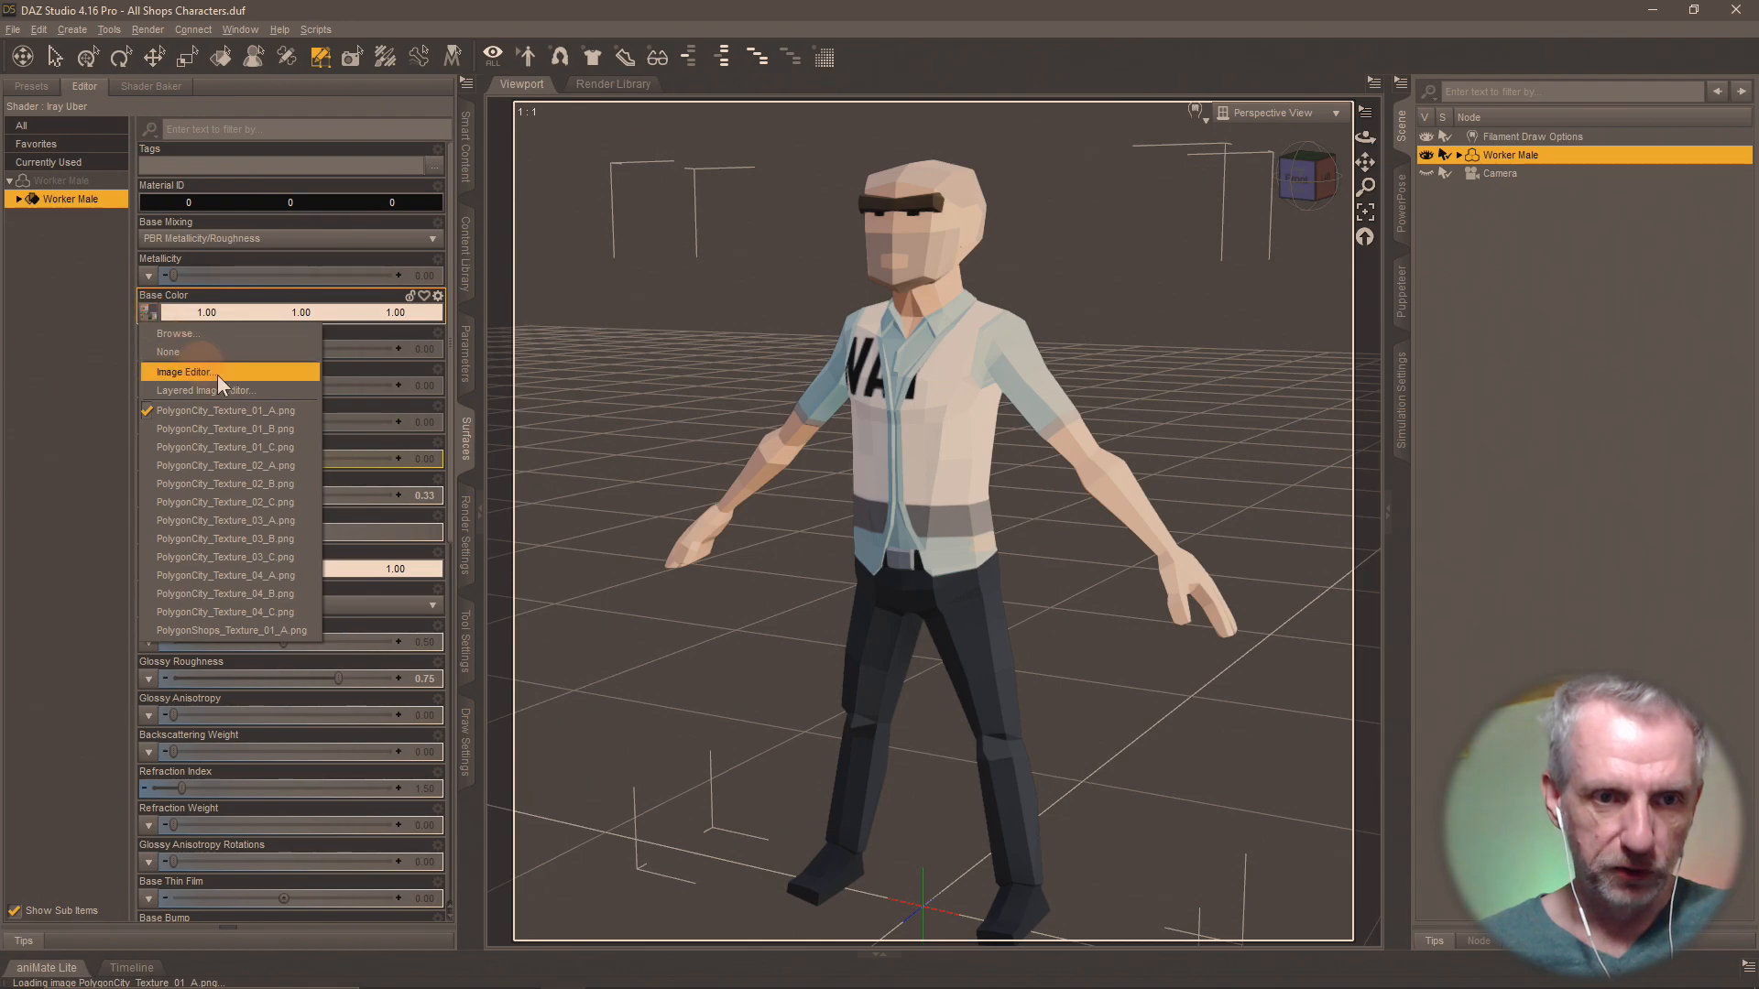
pyautogui.click(302, 430)
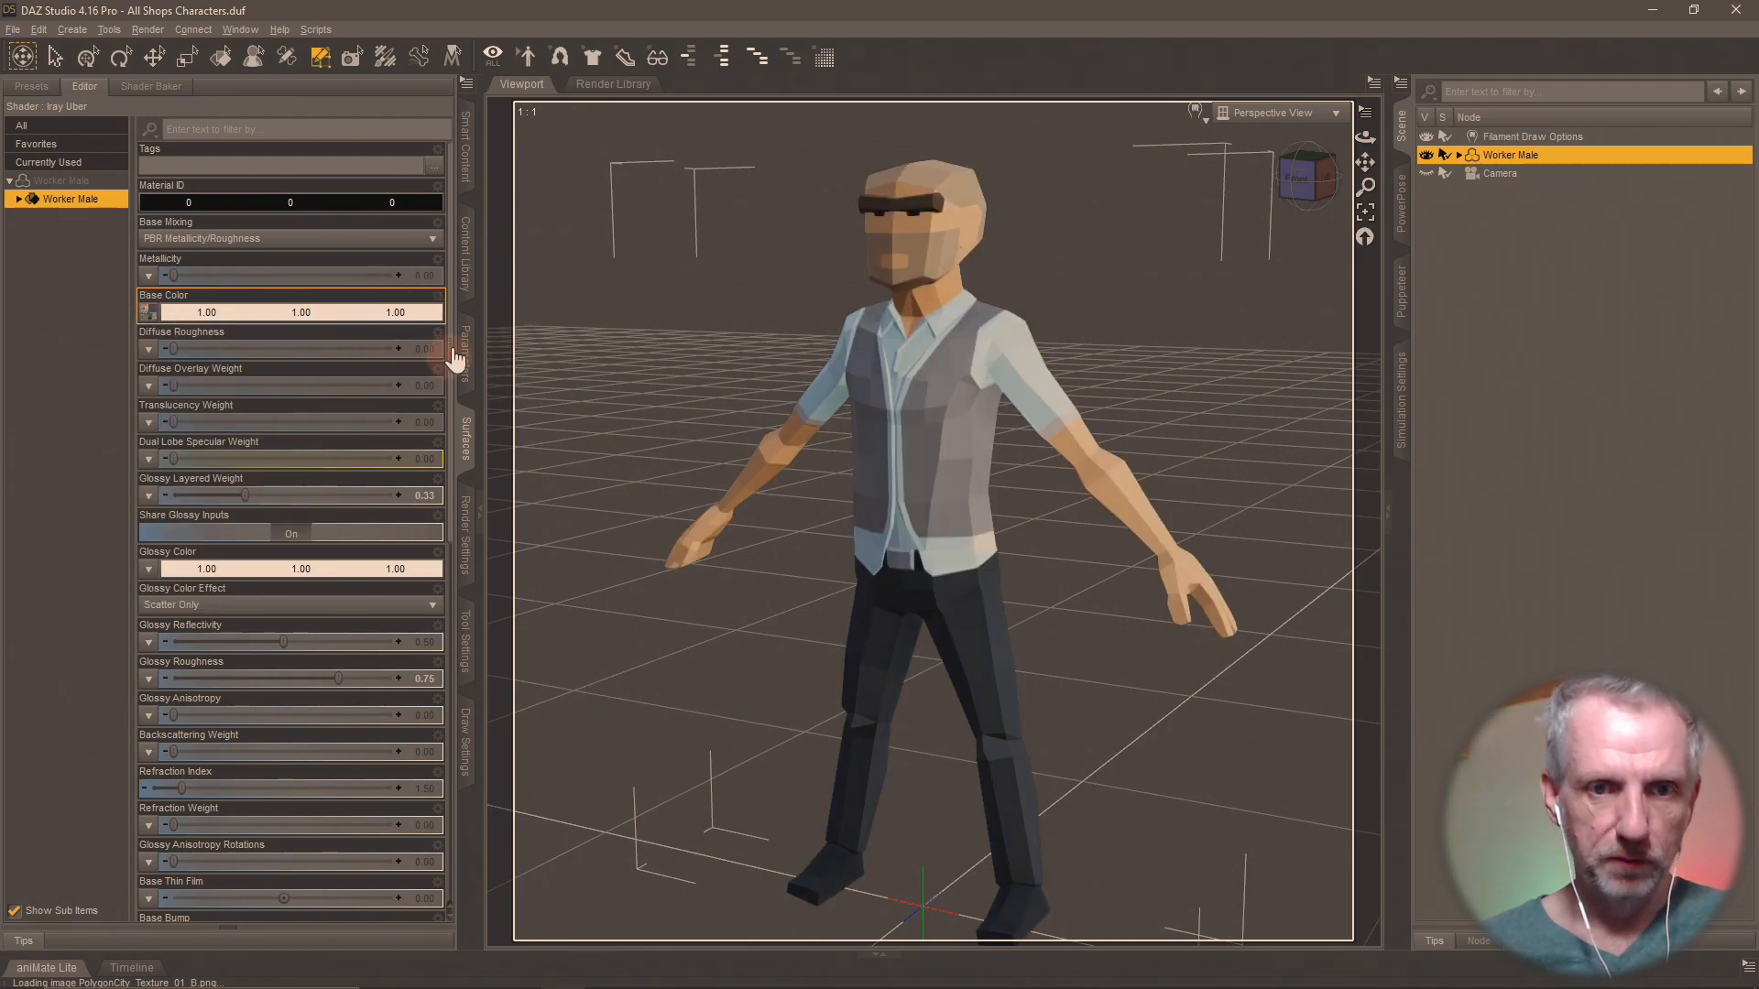
# Save the Worker Male's materials as a Material(s) Preset named Shopa MAT 1-B in the Shops Materials folder.
pyautogui.click(465, 257)
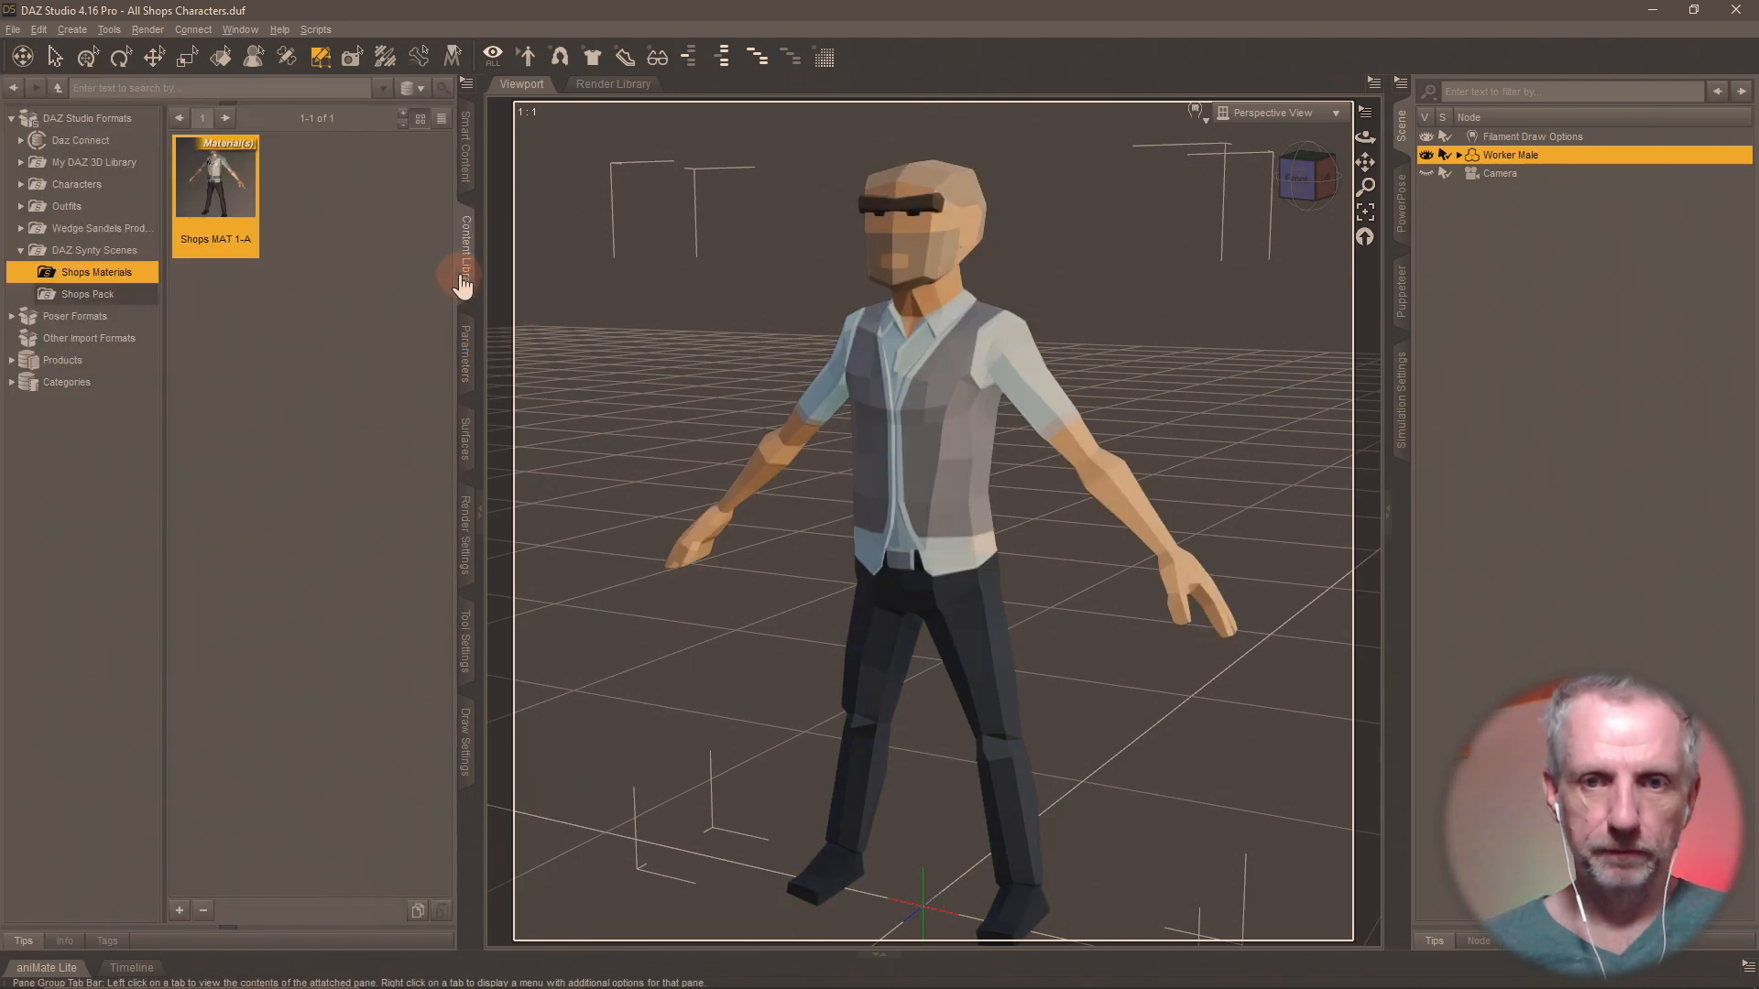
pyautogui.click(179, 910)
pyautogui.click(273, 670)
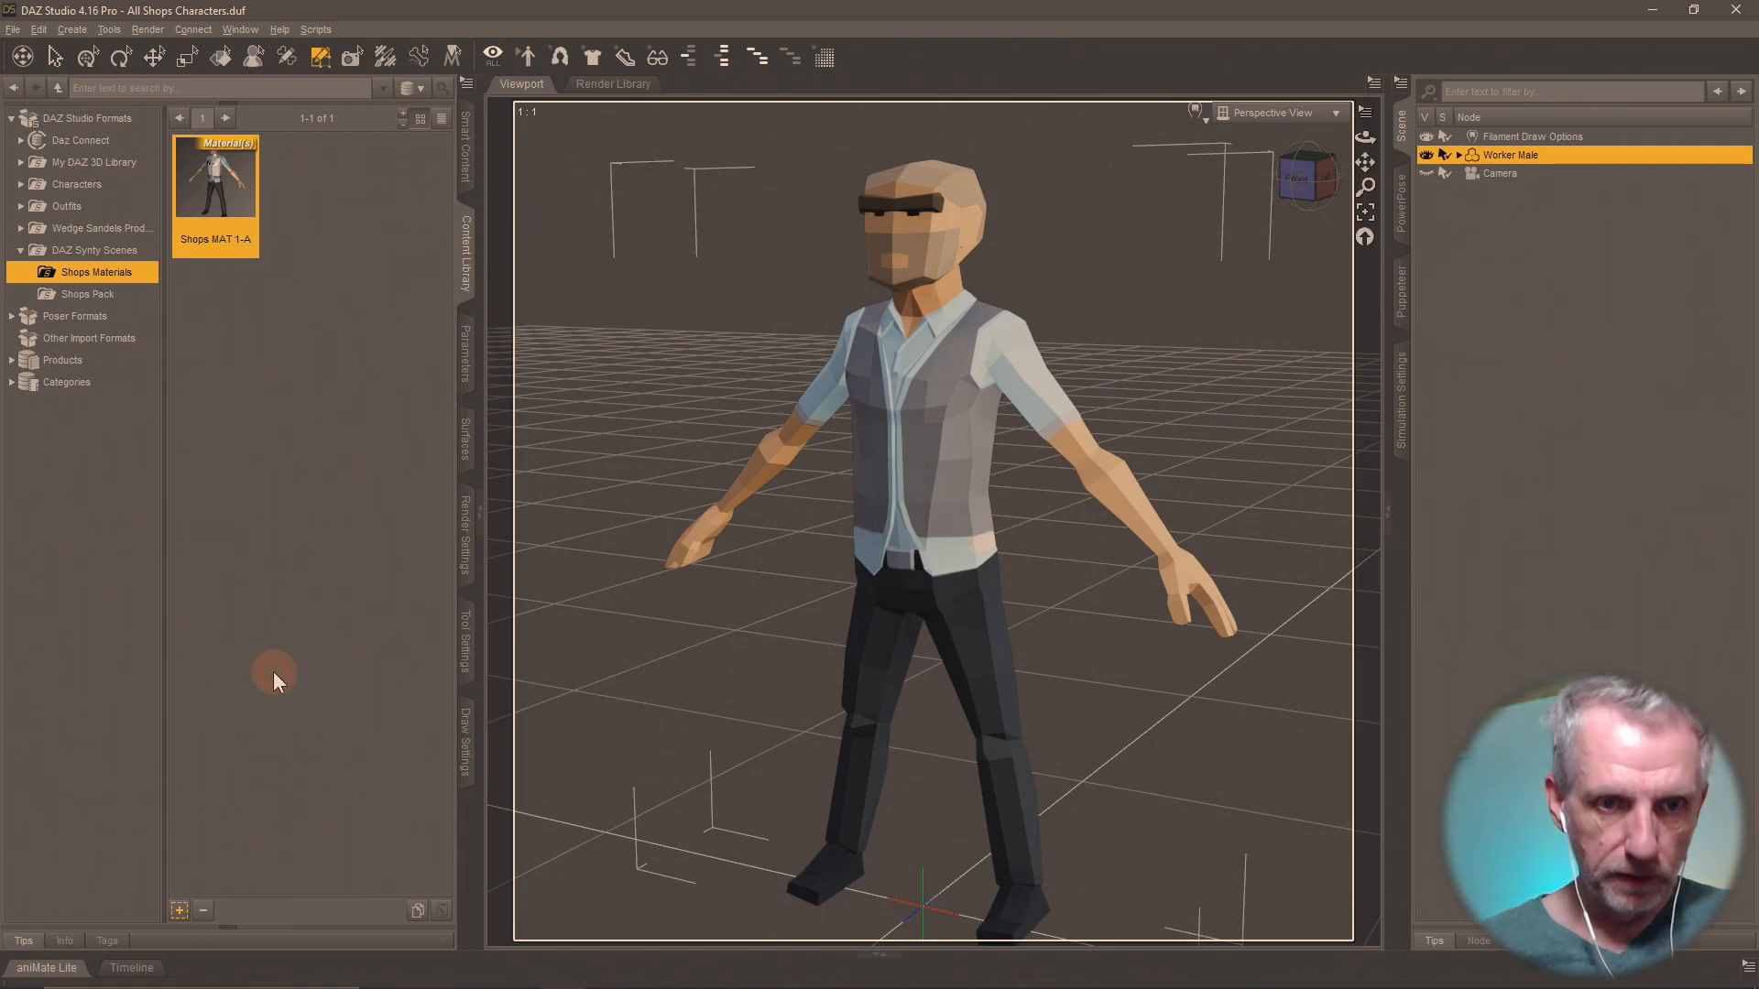
pyautogui.write('Shopa ')
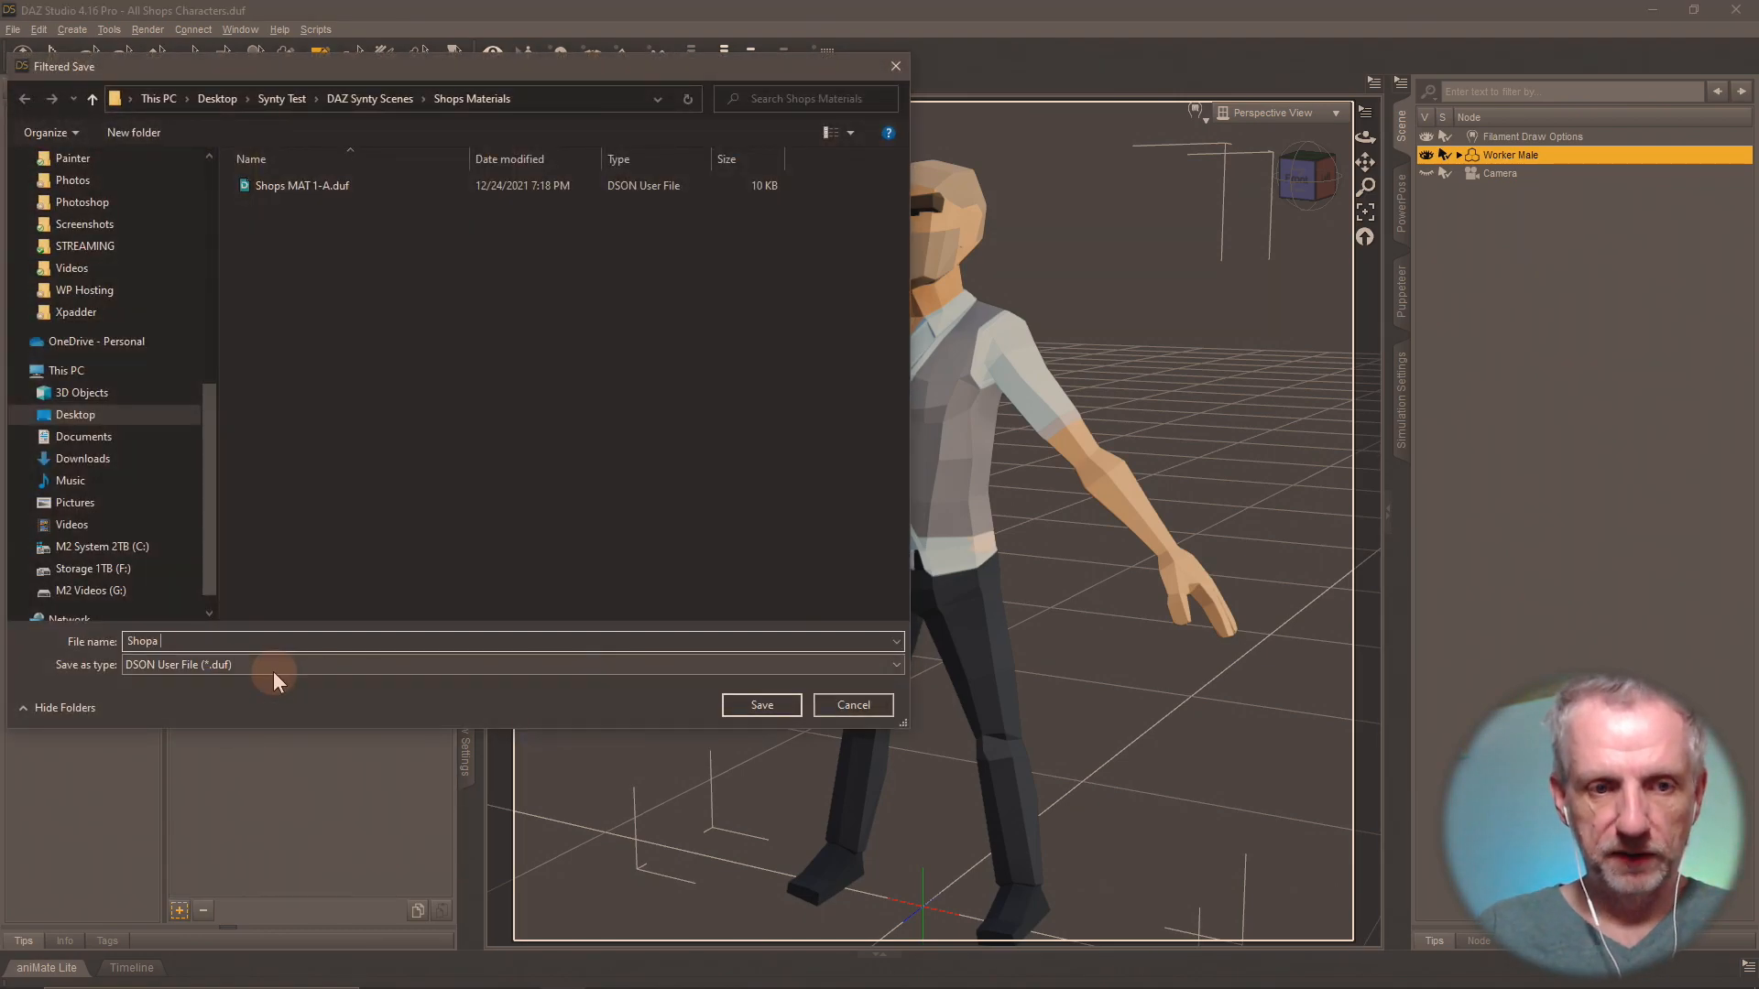
pyautogui.write('MAT 1')
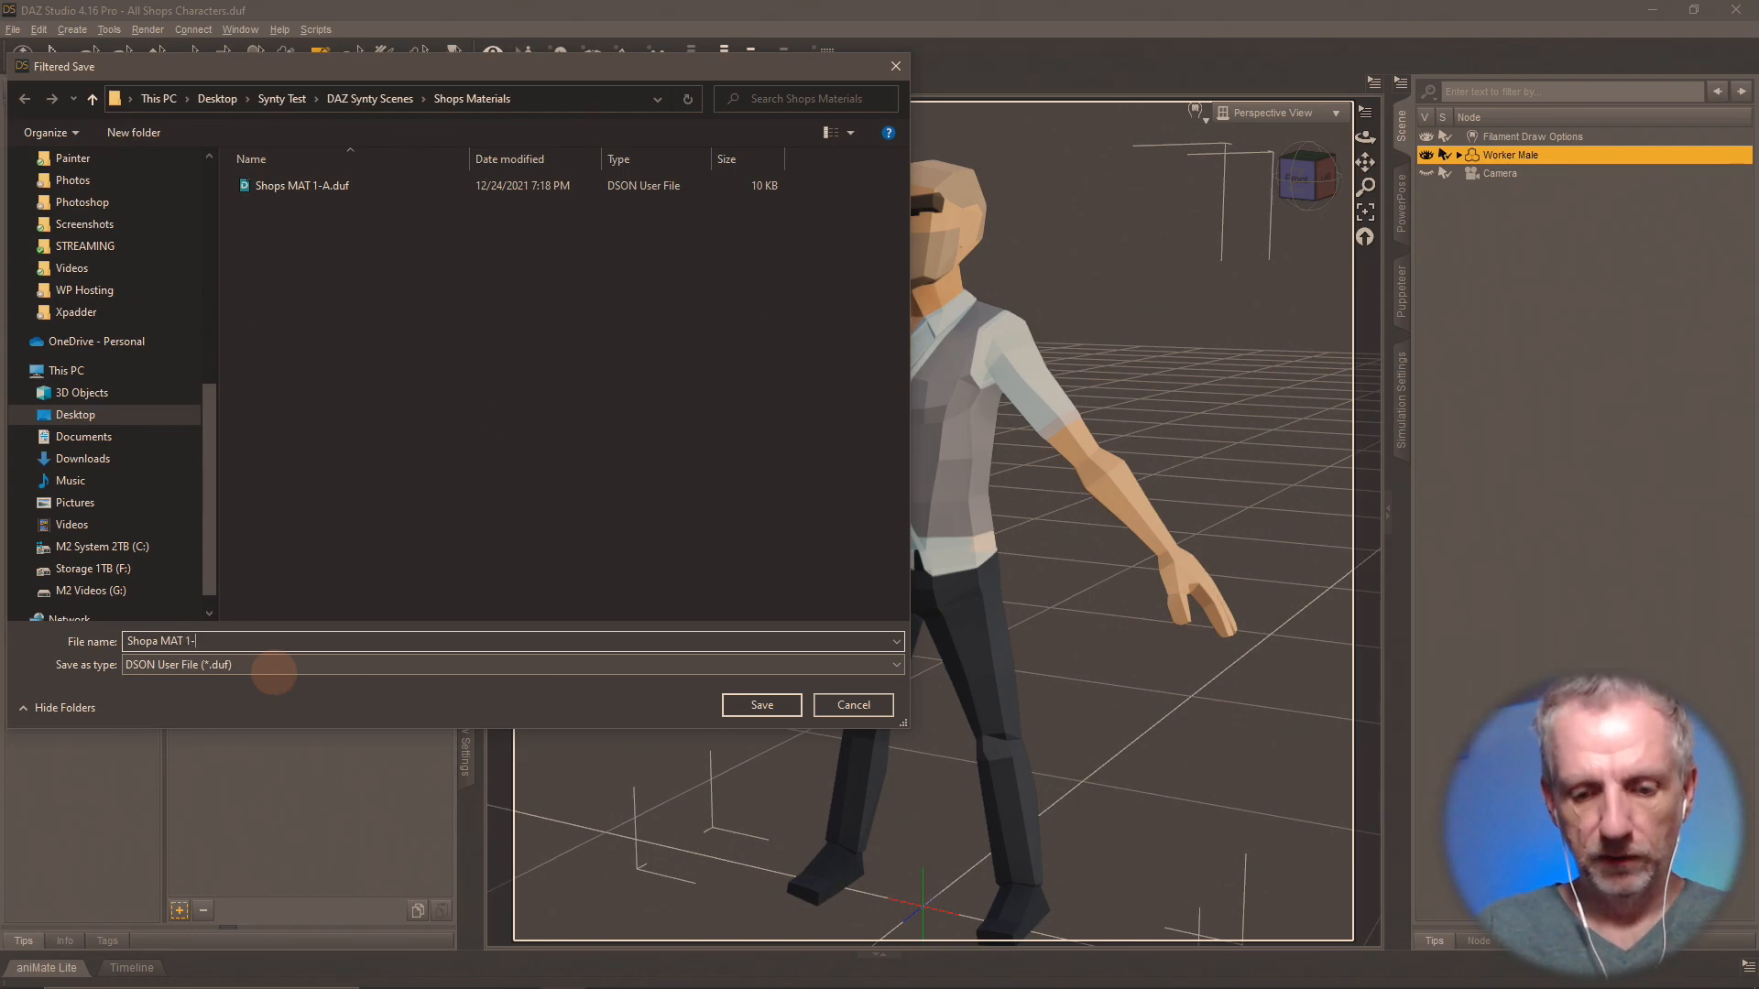
pyautogui.write('-A')
pyautogui.press('Return')
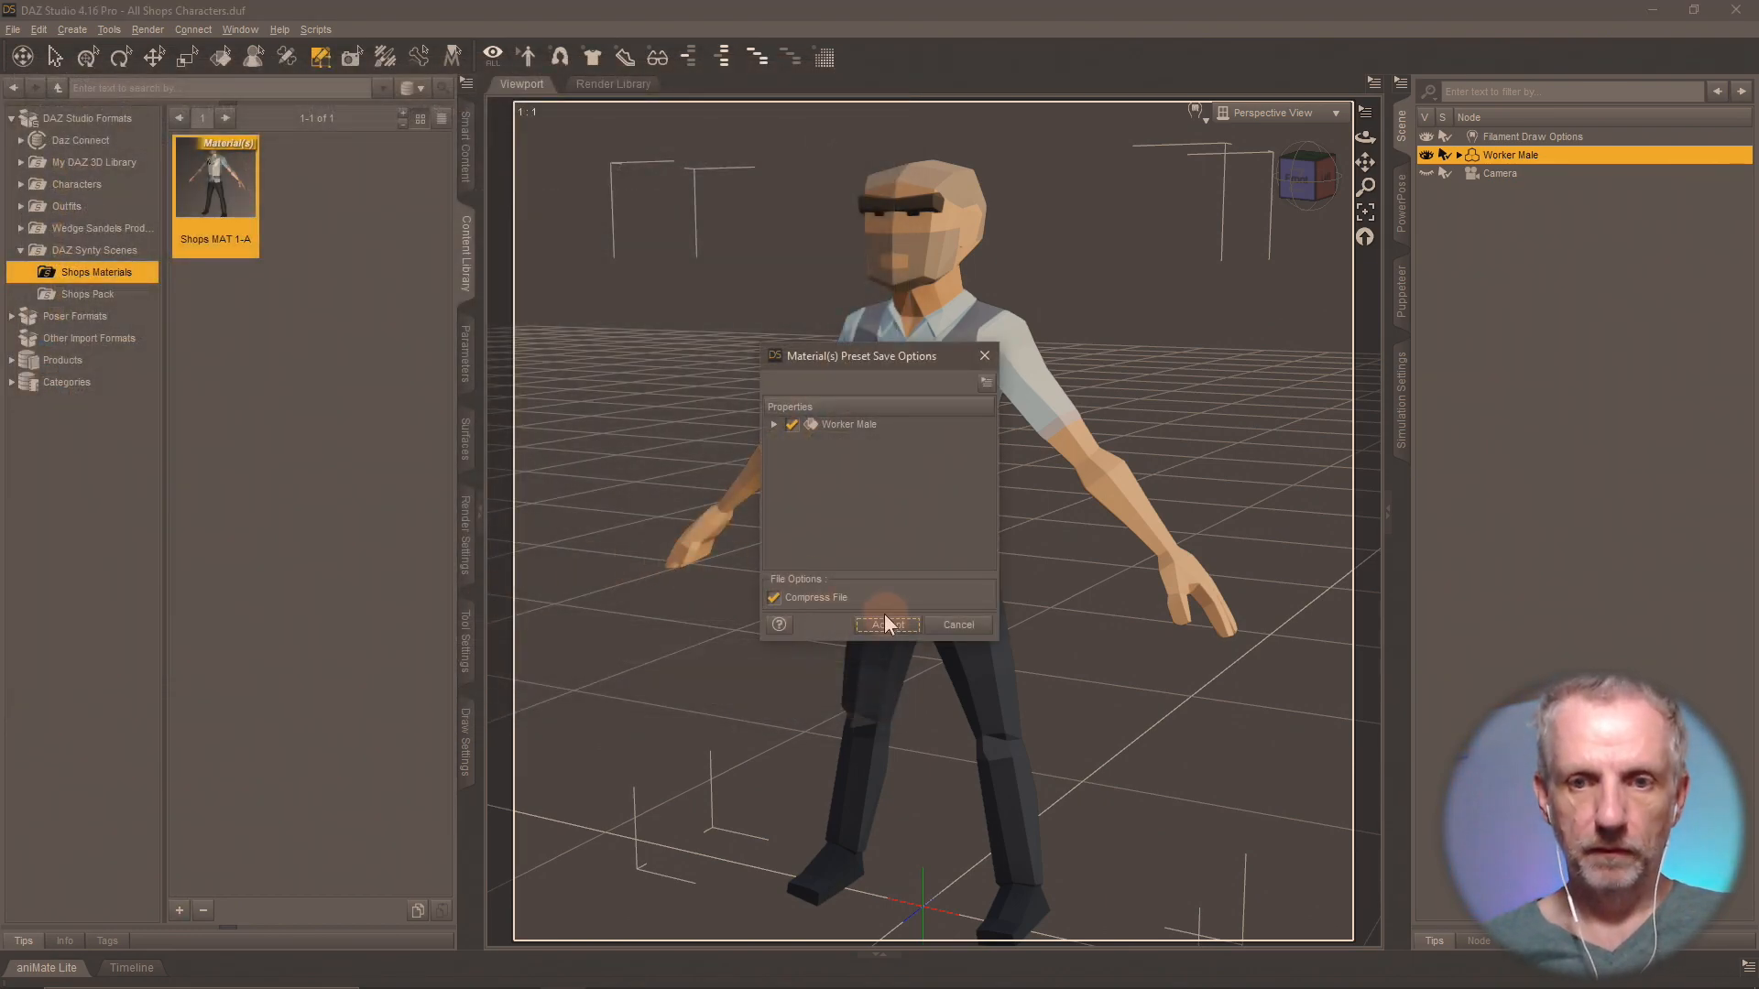
pyautogui.click(885, 624)
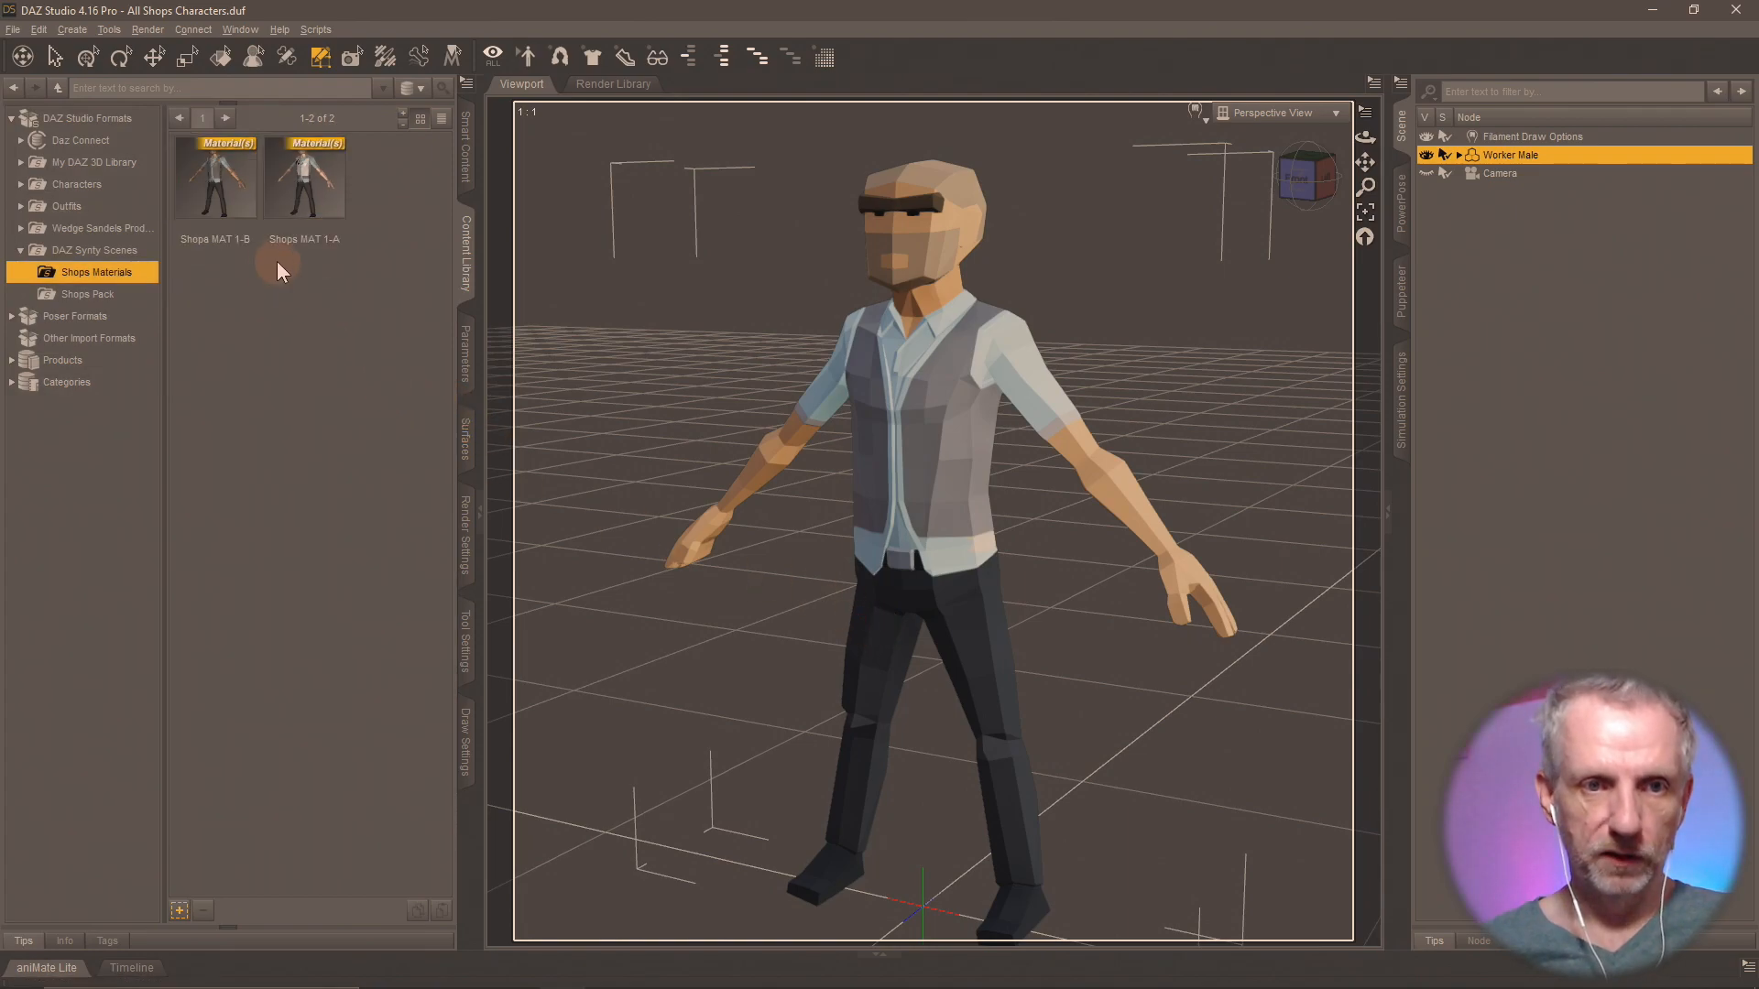
# Test the saved 1-A and 1-B material presets by applying them alternately to the Worker Male, ending on 1-B.
pyautogui.doubleClick(327, 205)
pyautogui.doubleClick(250, 198)
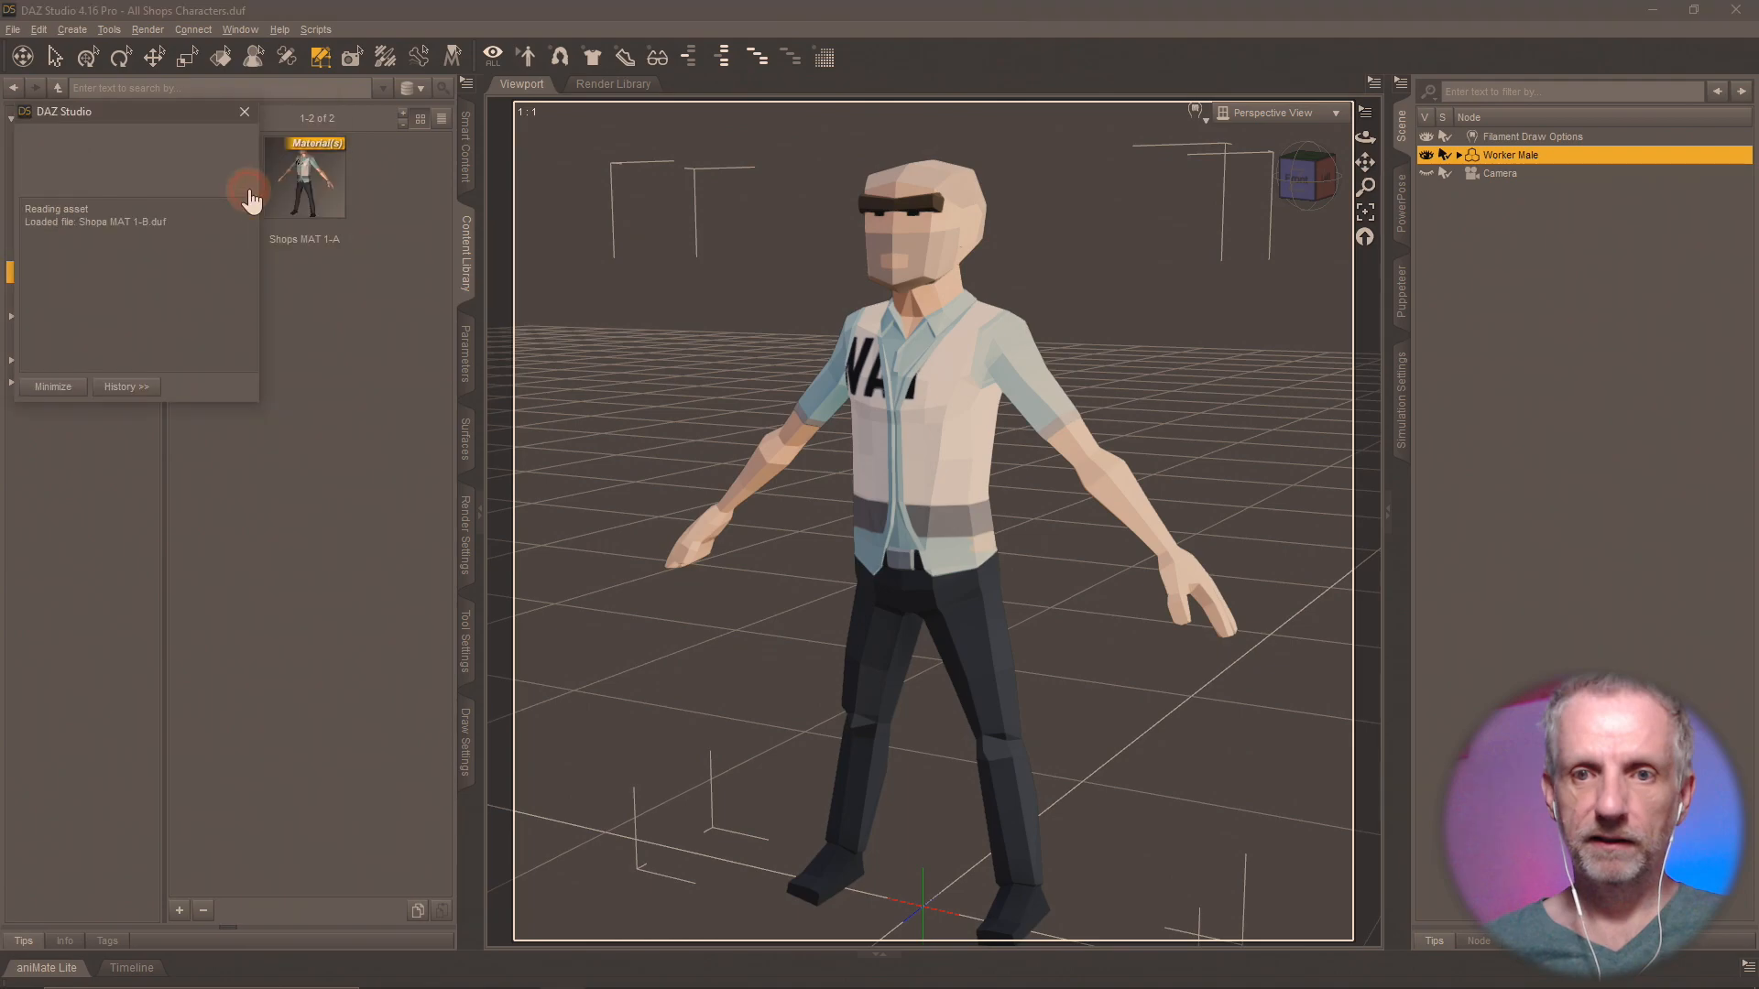
pyautogui.doubleClick(311, 187)
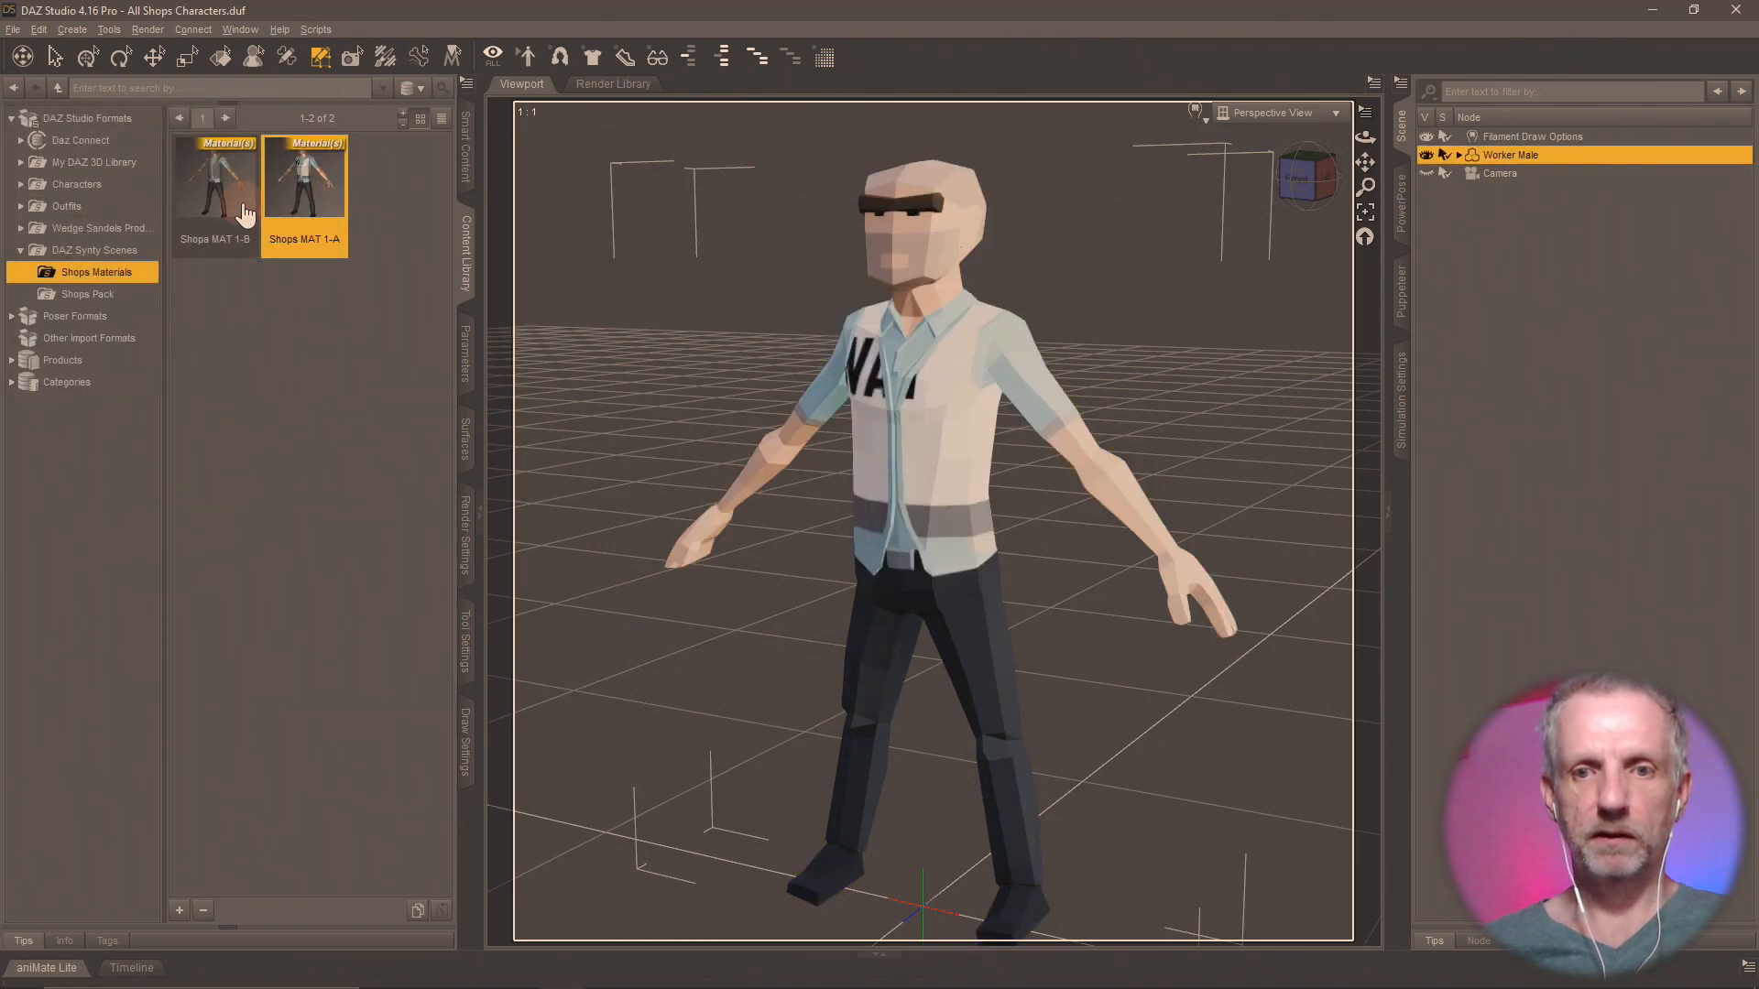
pyautogui.doubleClick(244, 209)
pyautogui.doubleClick(305, 188)
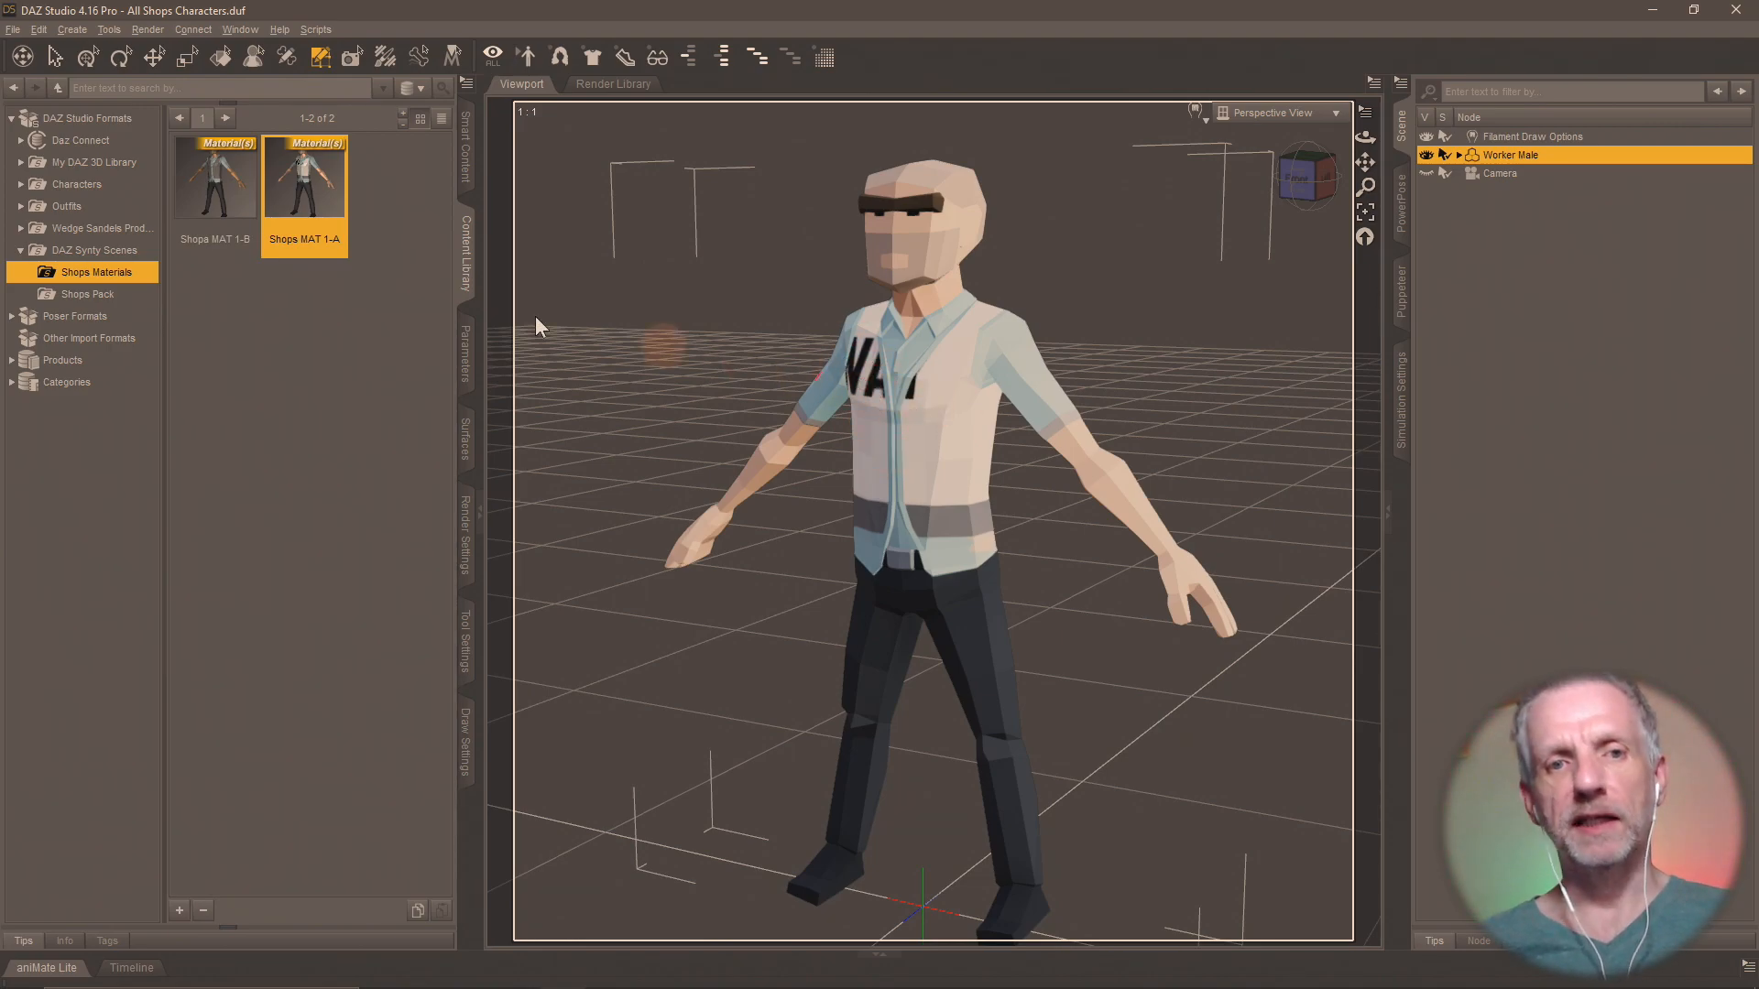
pyautogui.doubleClick(221, 226)
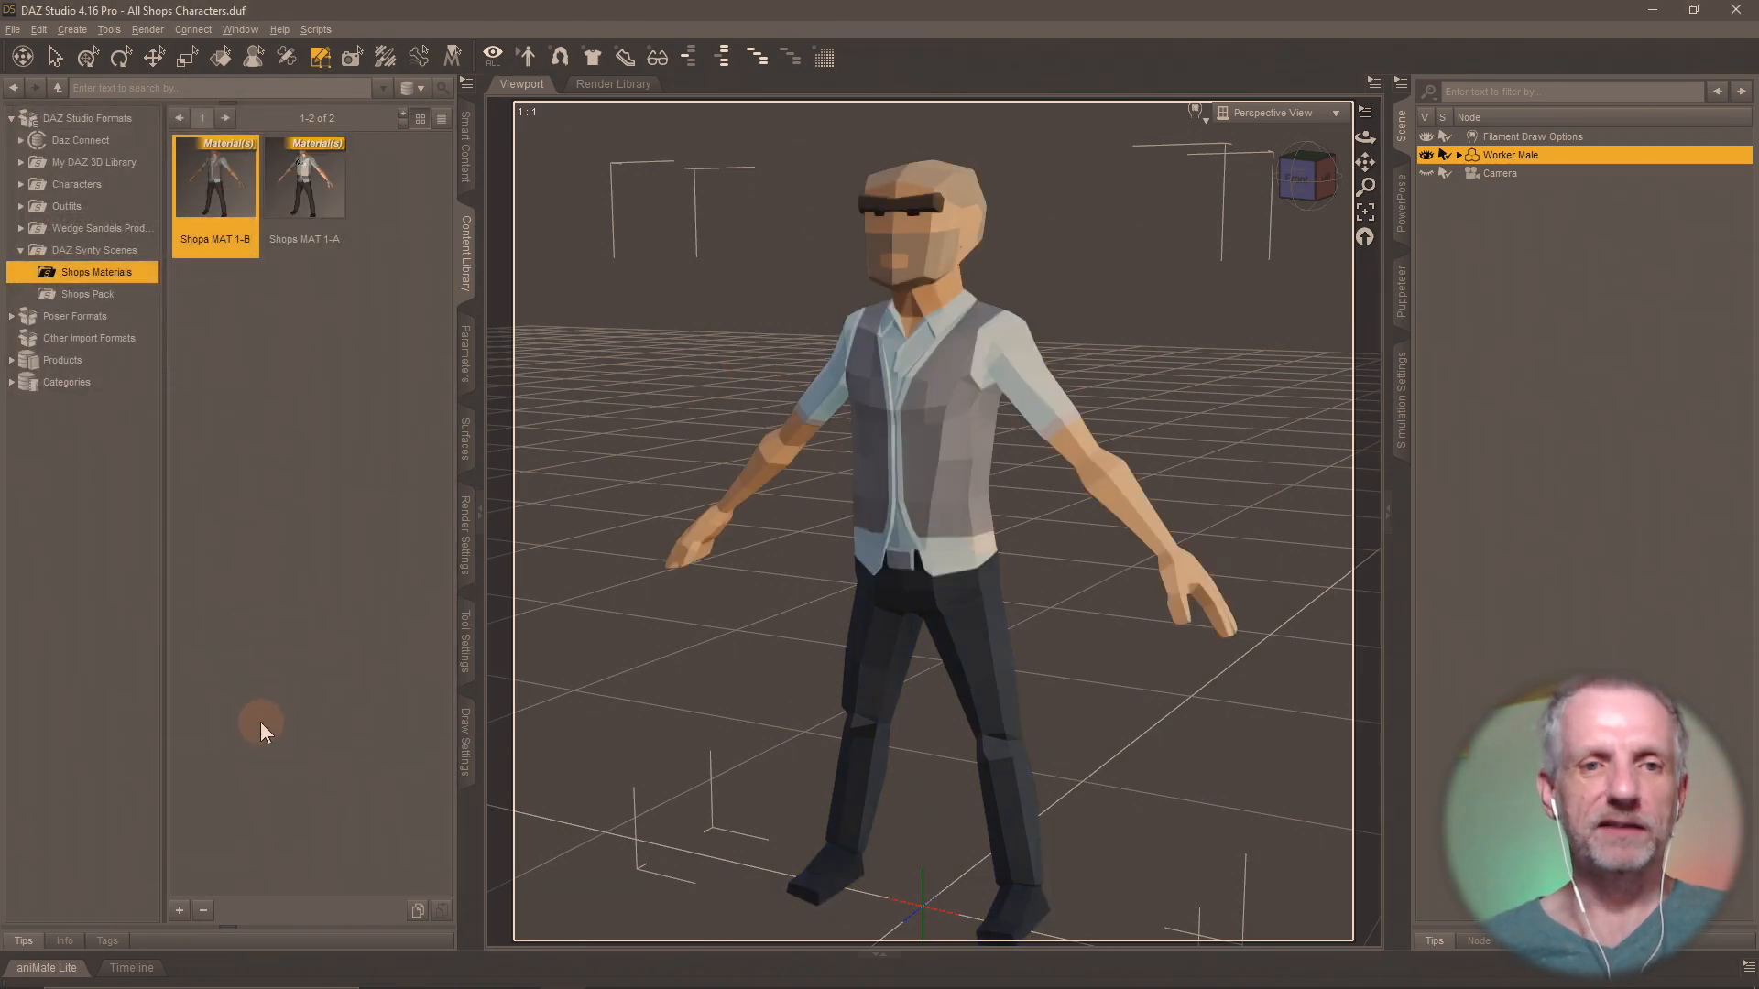
# Restore the smaller window beside the Shops Pack texture folder and load PolygonCity_Texture_01_C.png as the Worker Male's Base Color map.
pyautogui.click(179, 910)
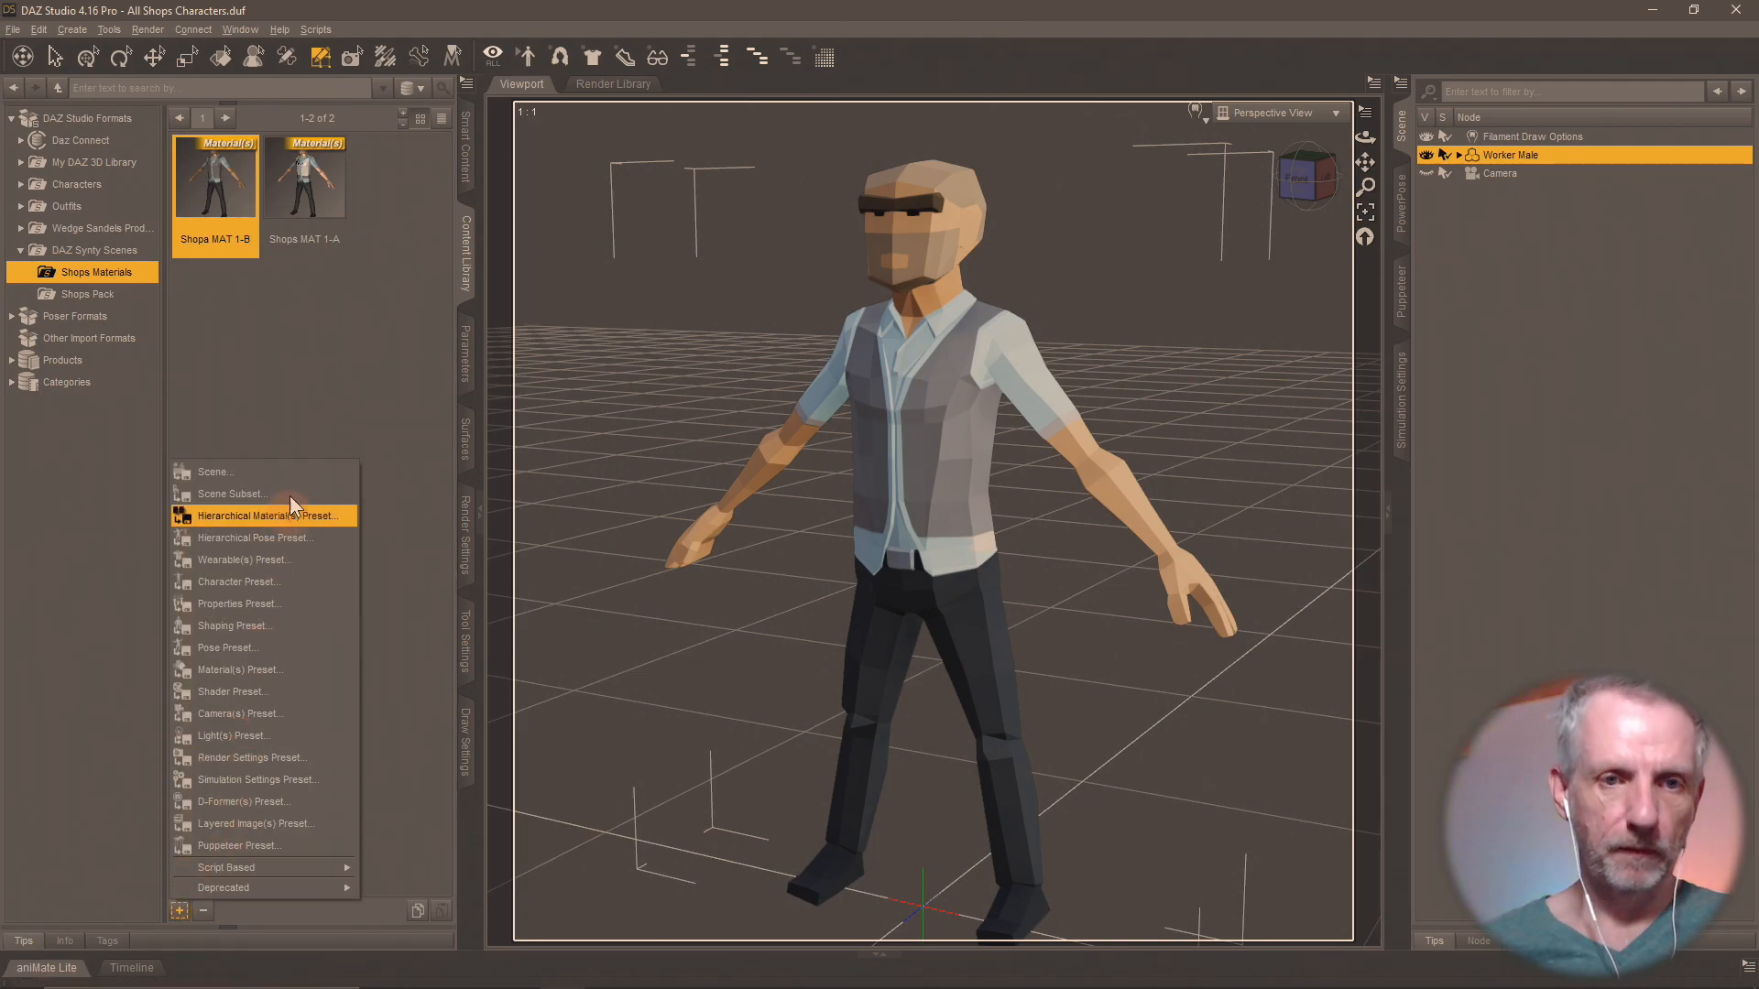
pyautogui.click(456, 432)
pyautogui.click(458, 436)
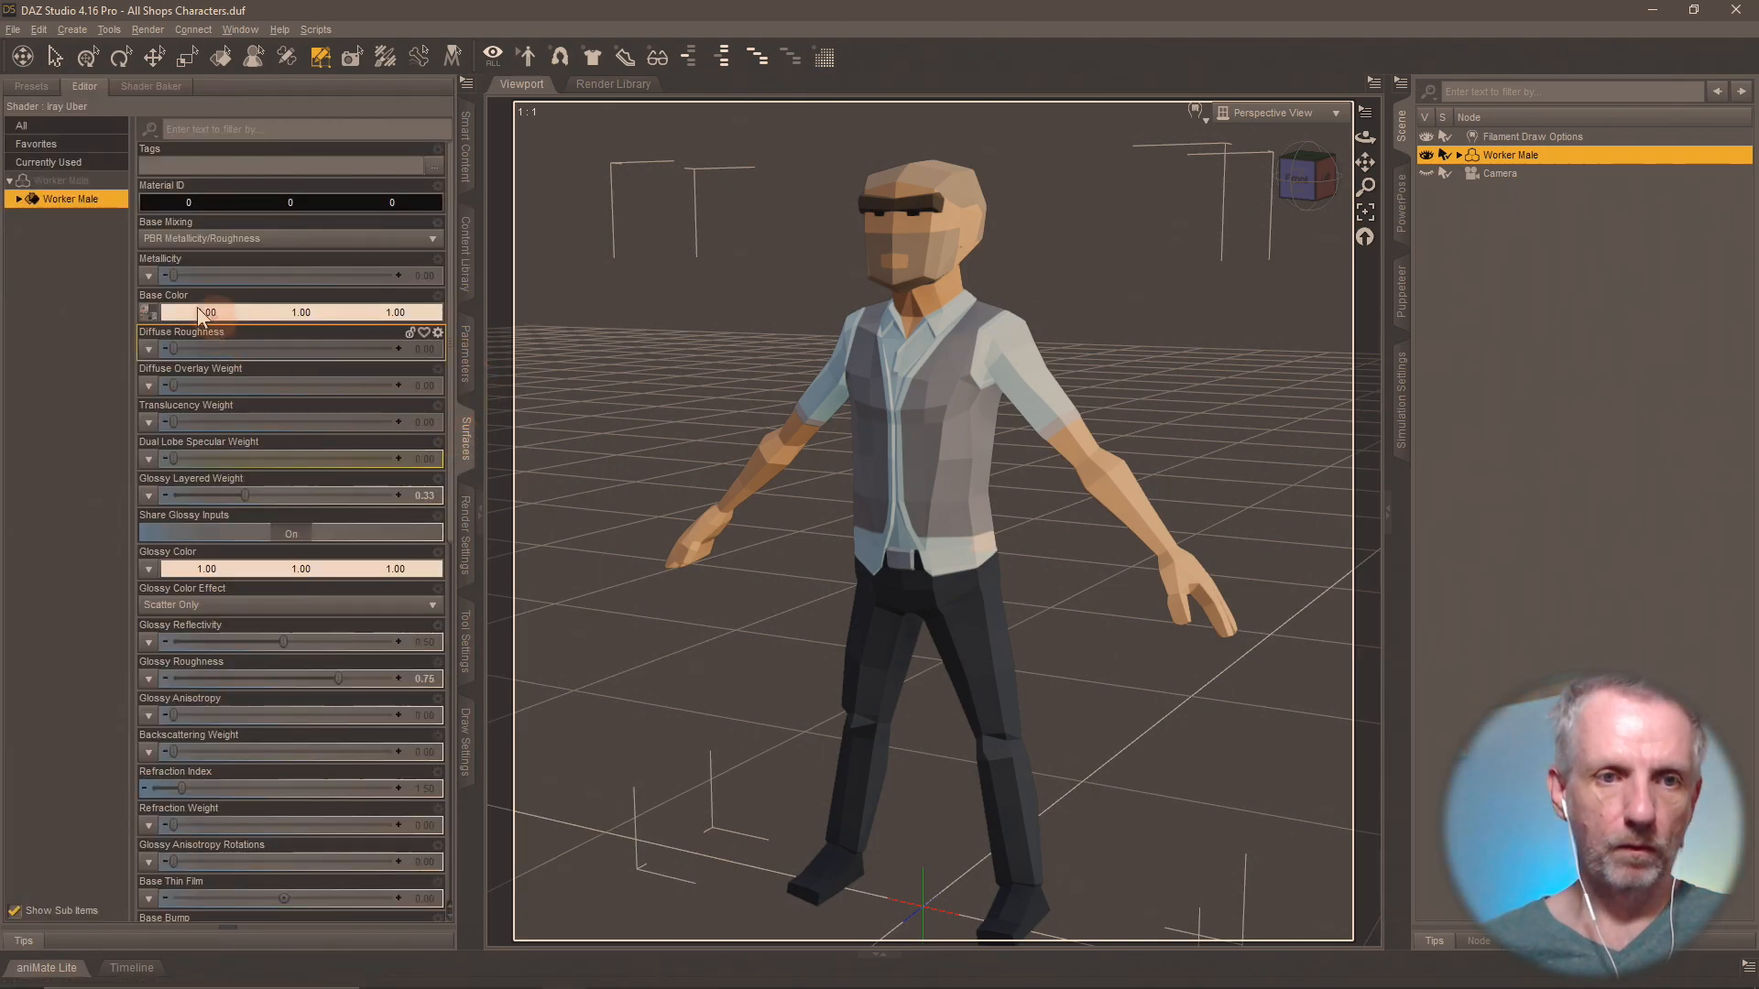
pyautogui.click(148, 314)
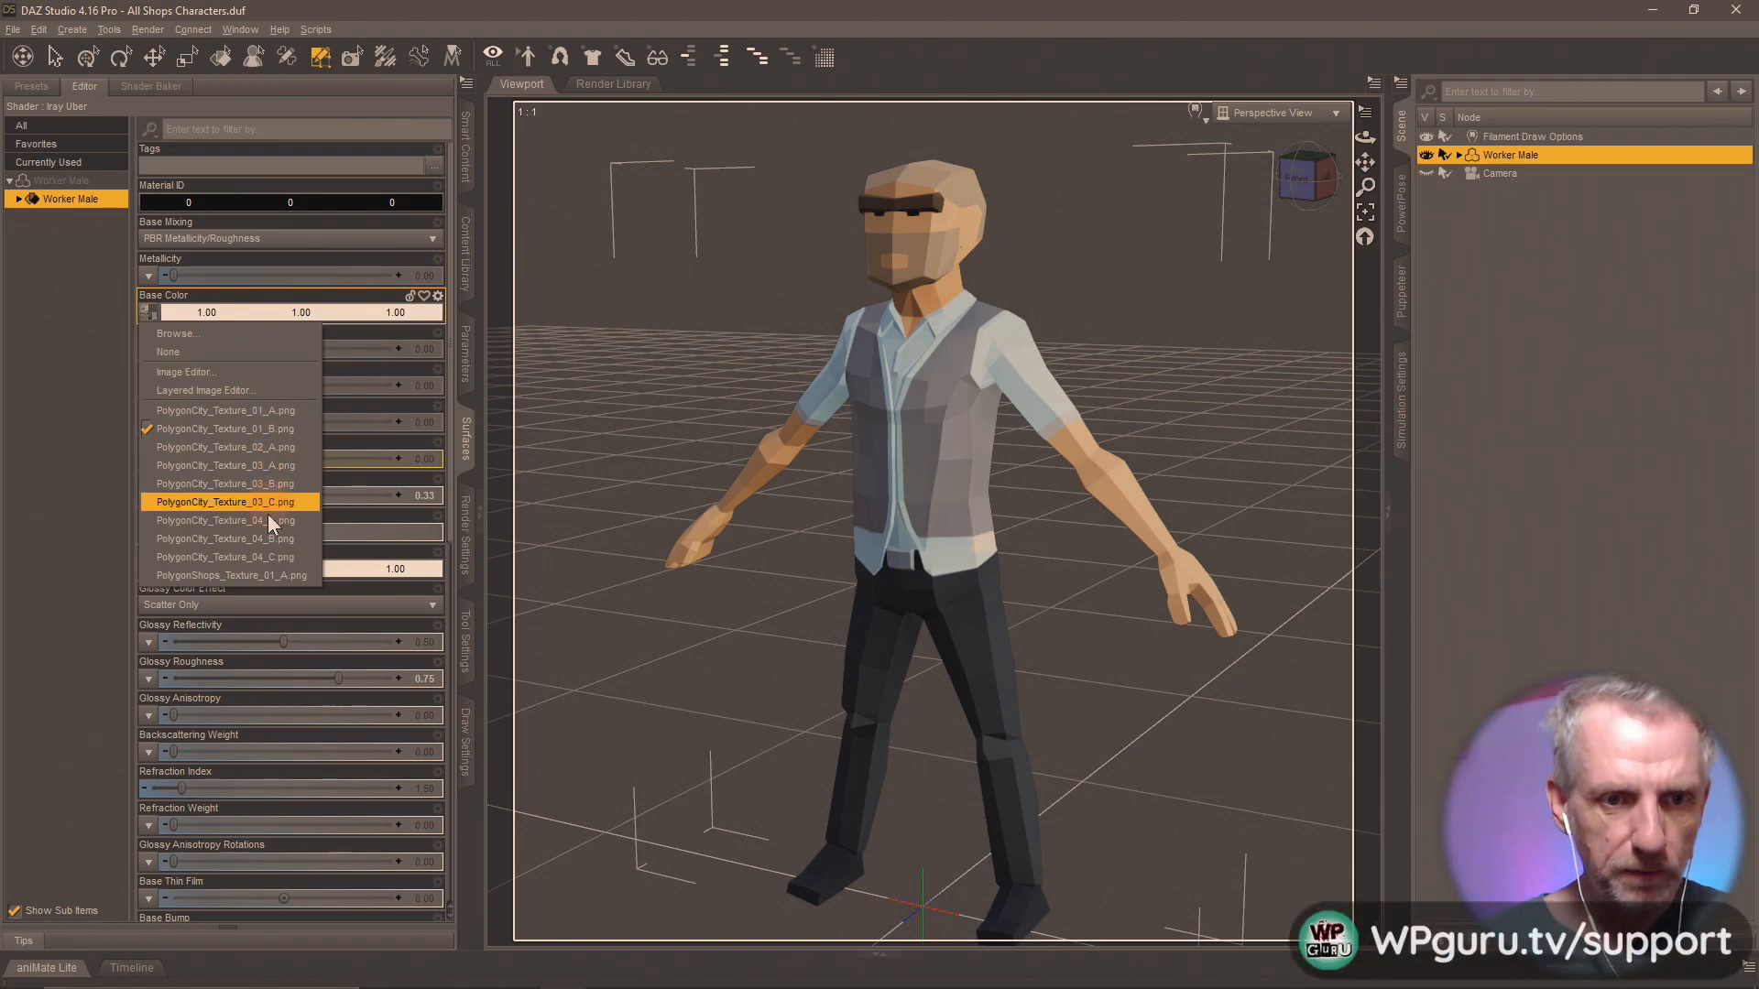
pyautogui.click(414, 9)
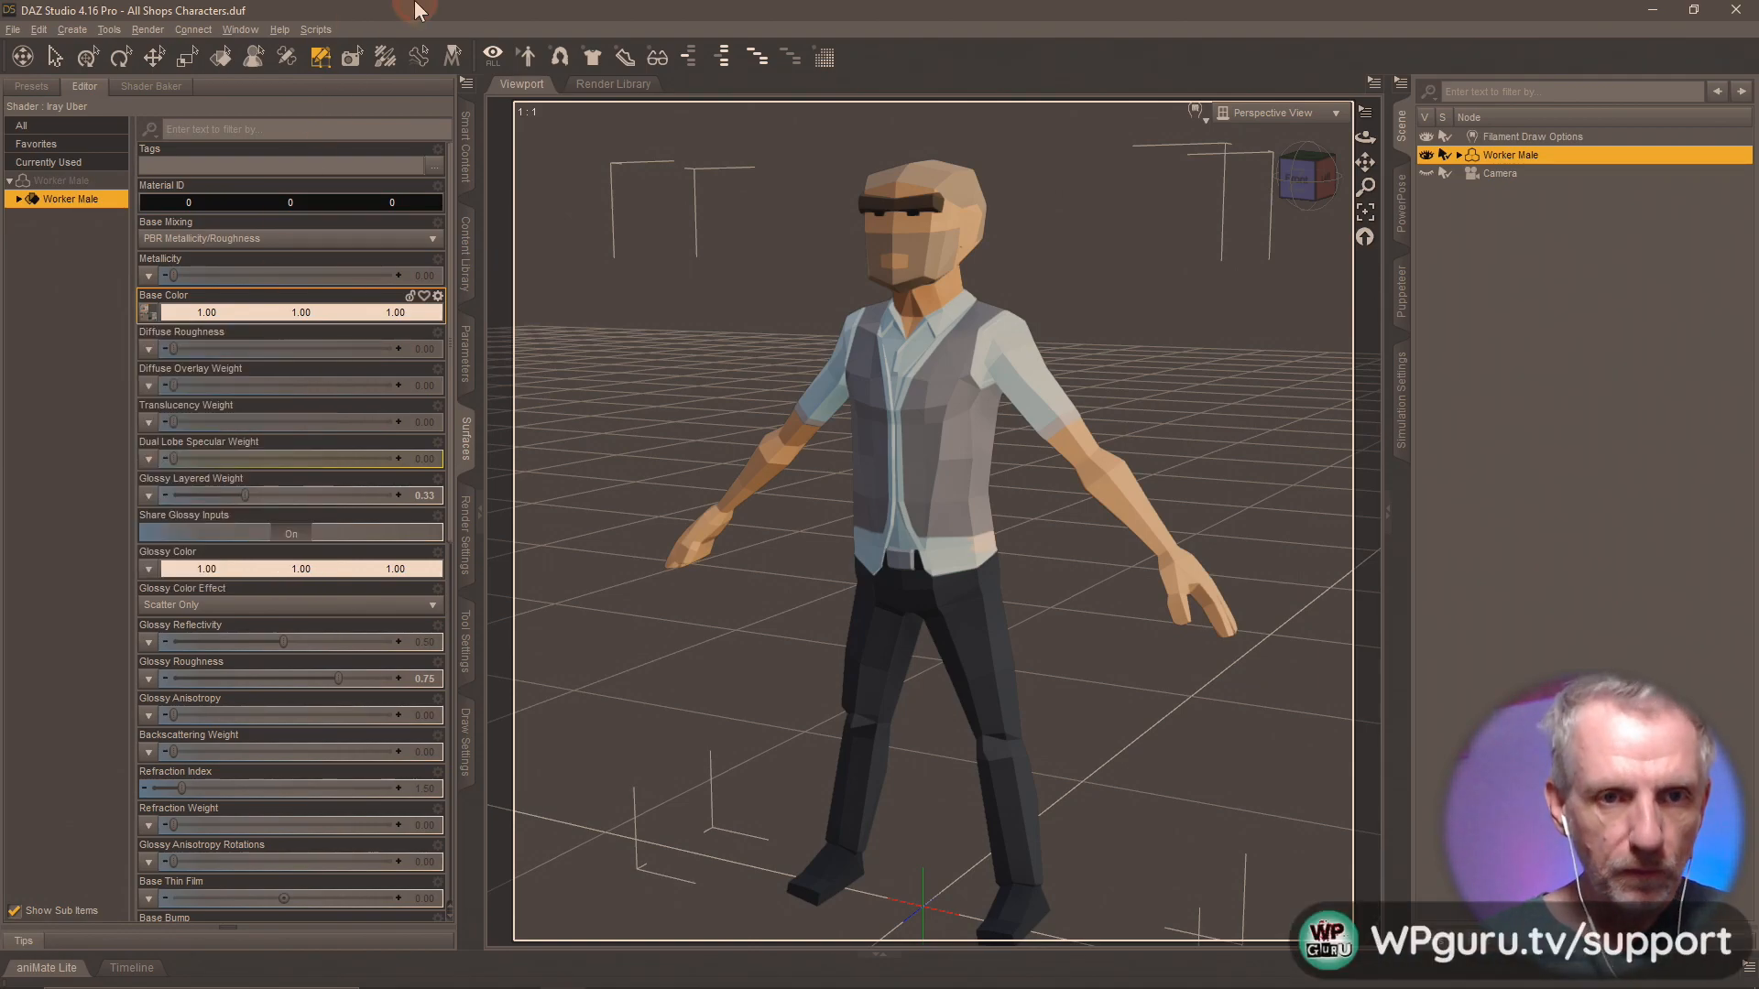
pyautogui.doubleClick(420, 13)
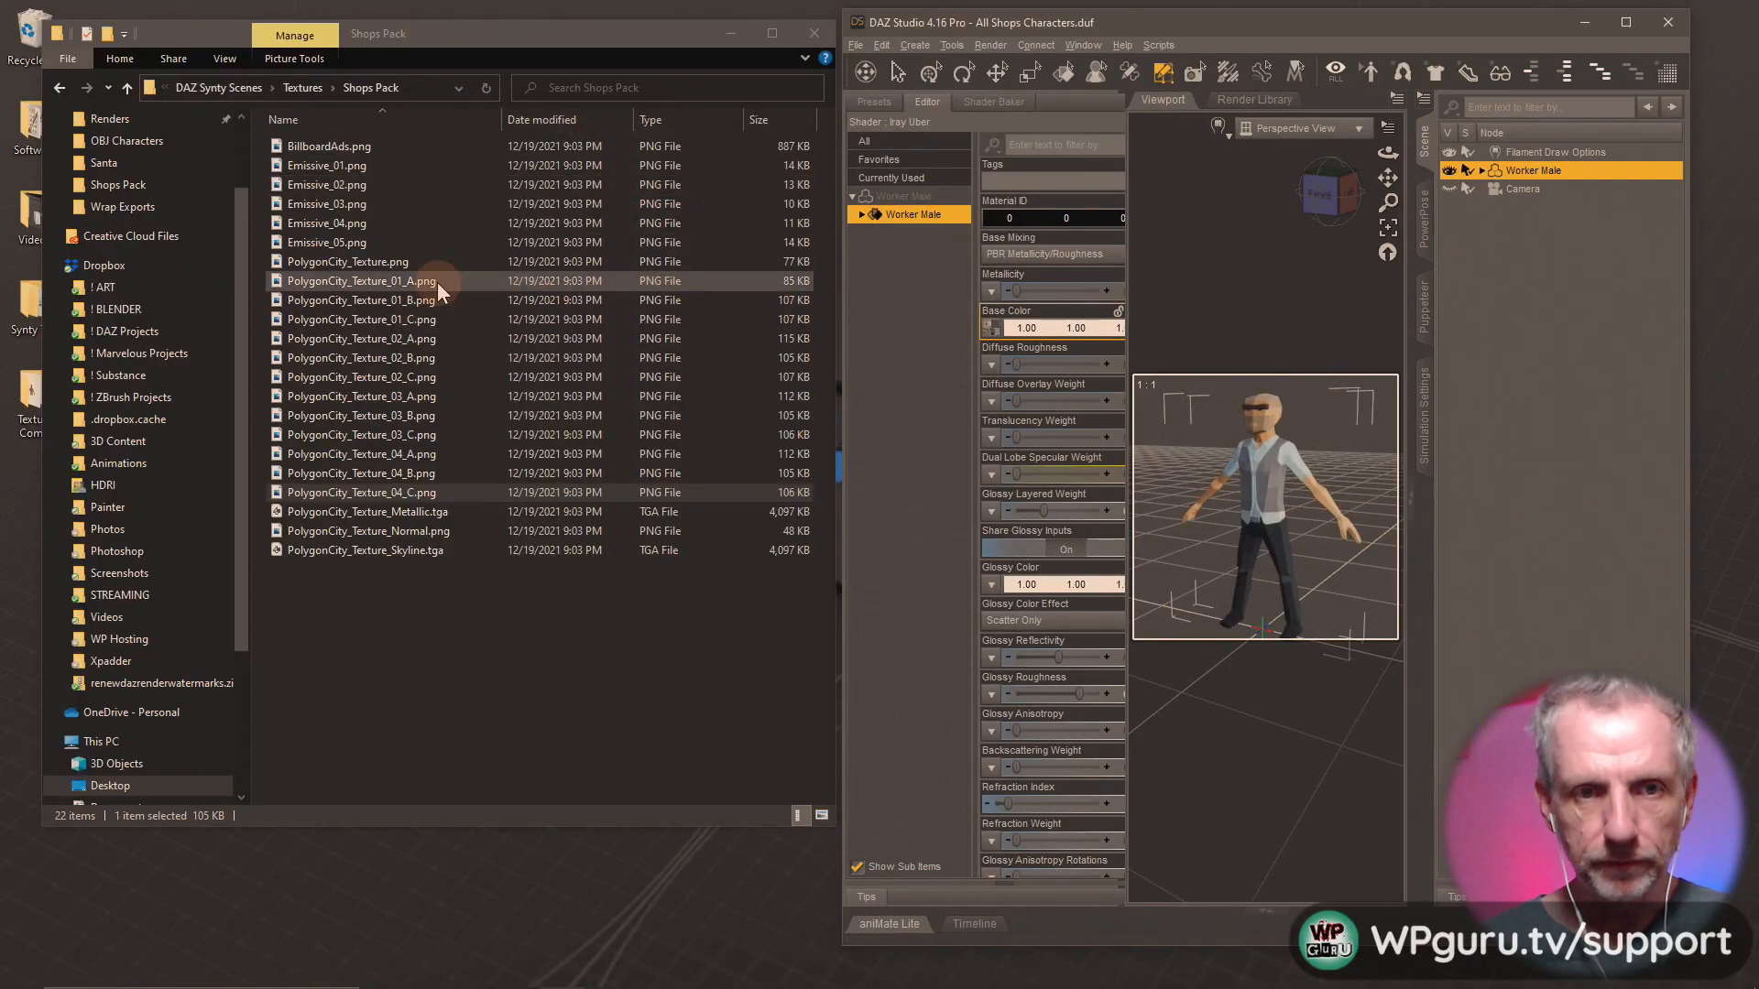
pyautogui.moveTo(386, 321); pyautogui.dragTo(989, 337)
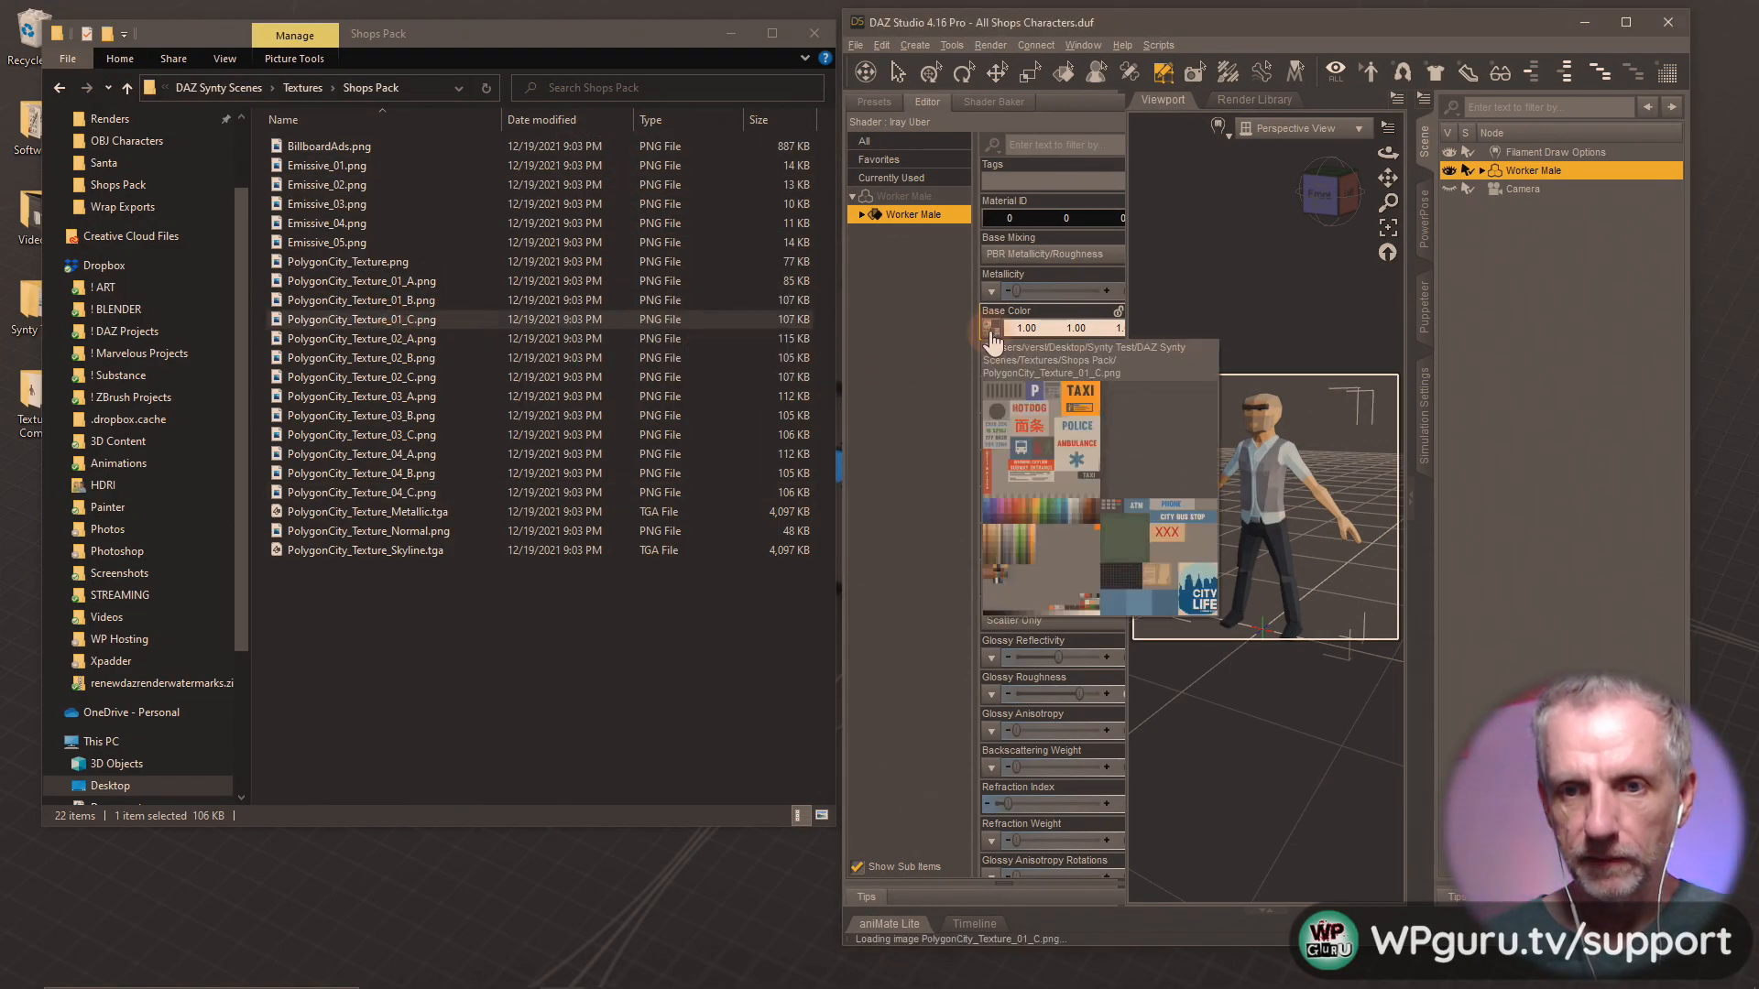
# Maximize the scene window and load PolygonCity_Texture_01_C.png from the Shops Pack folder as the Worker Male's Base Color map.
pyautogui.click(1626, 22)
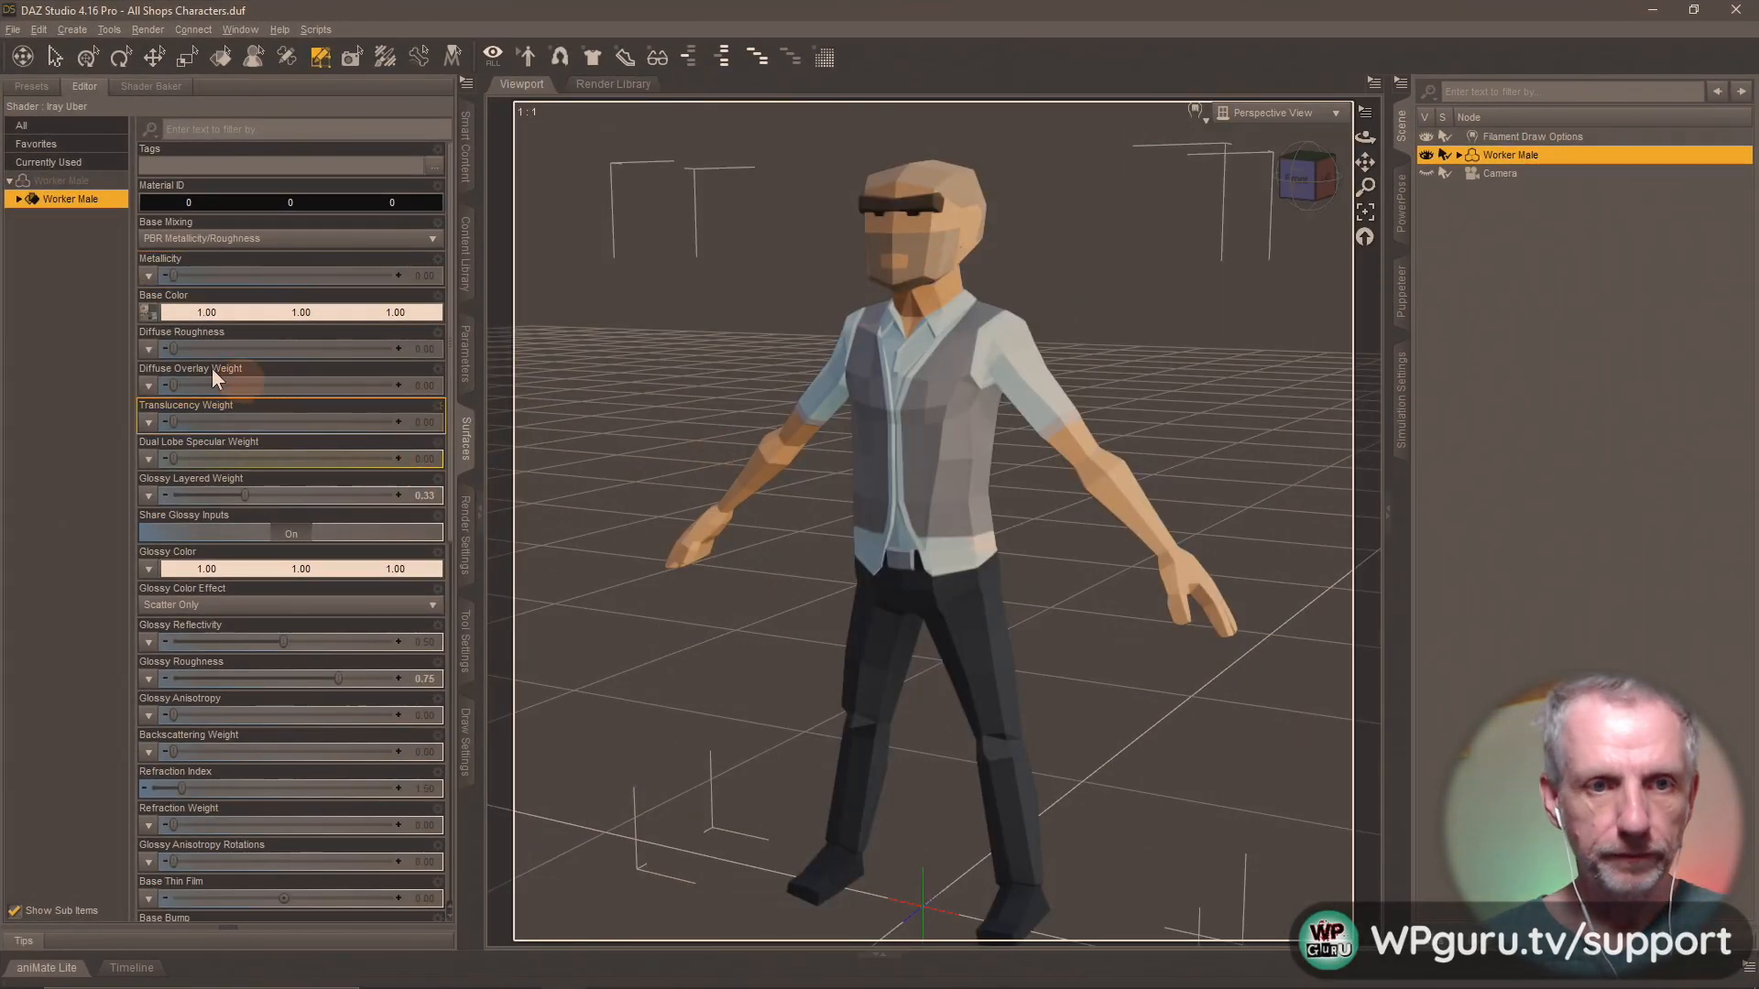
pyautogui.click(148, 313)
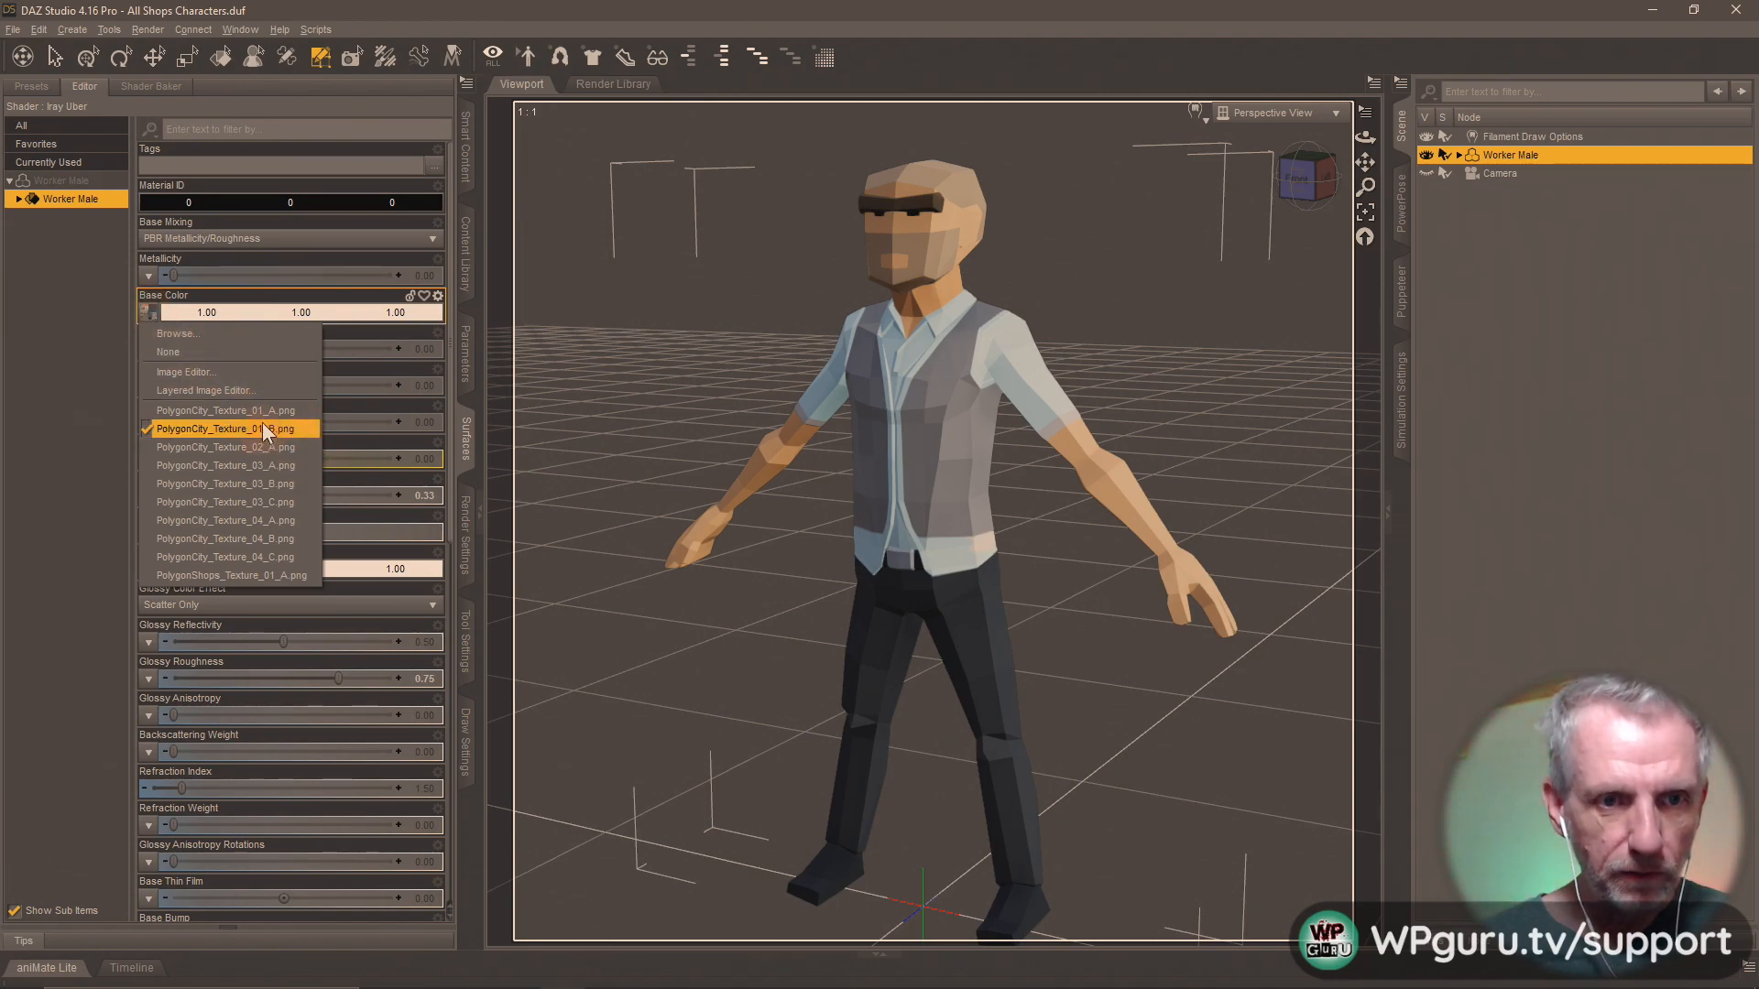
pyautogui.click(247, 335)
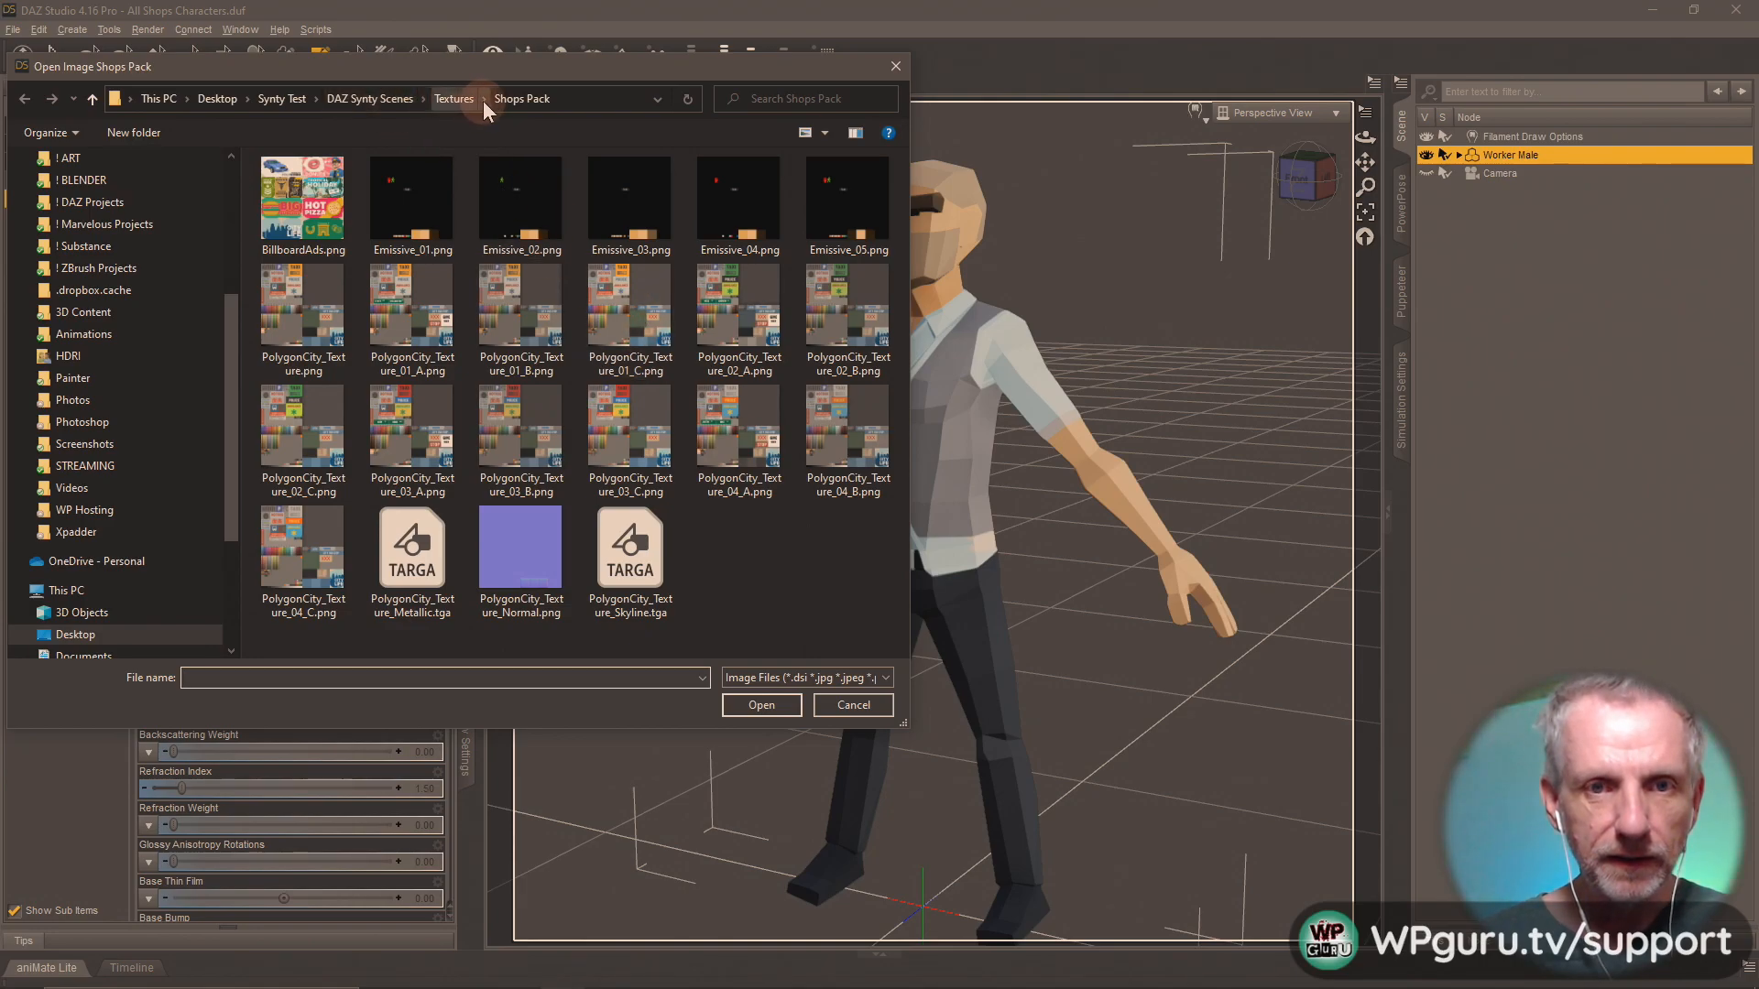
pyautogui.click(646, 295)
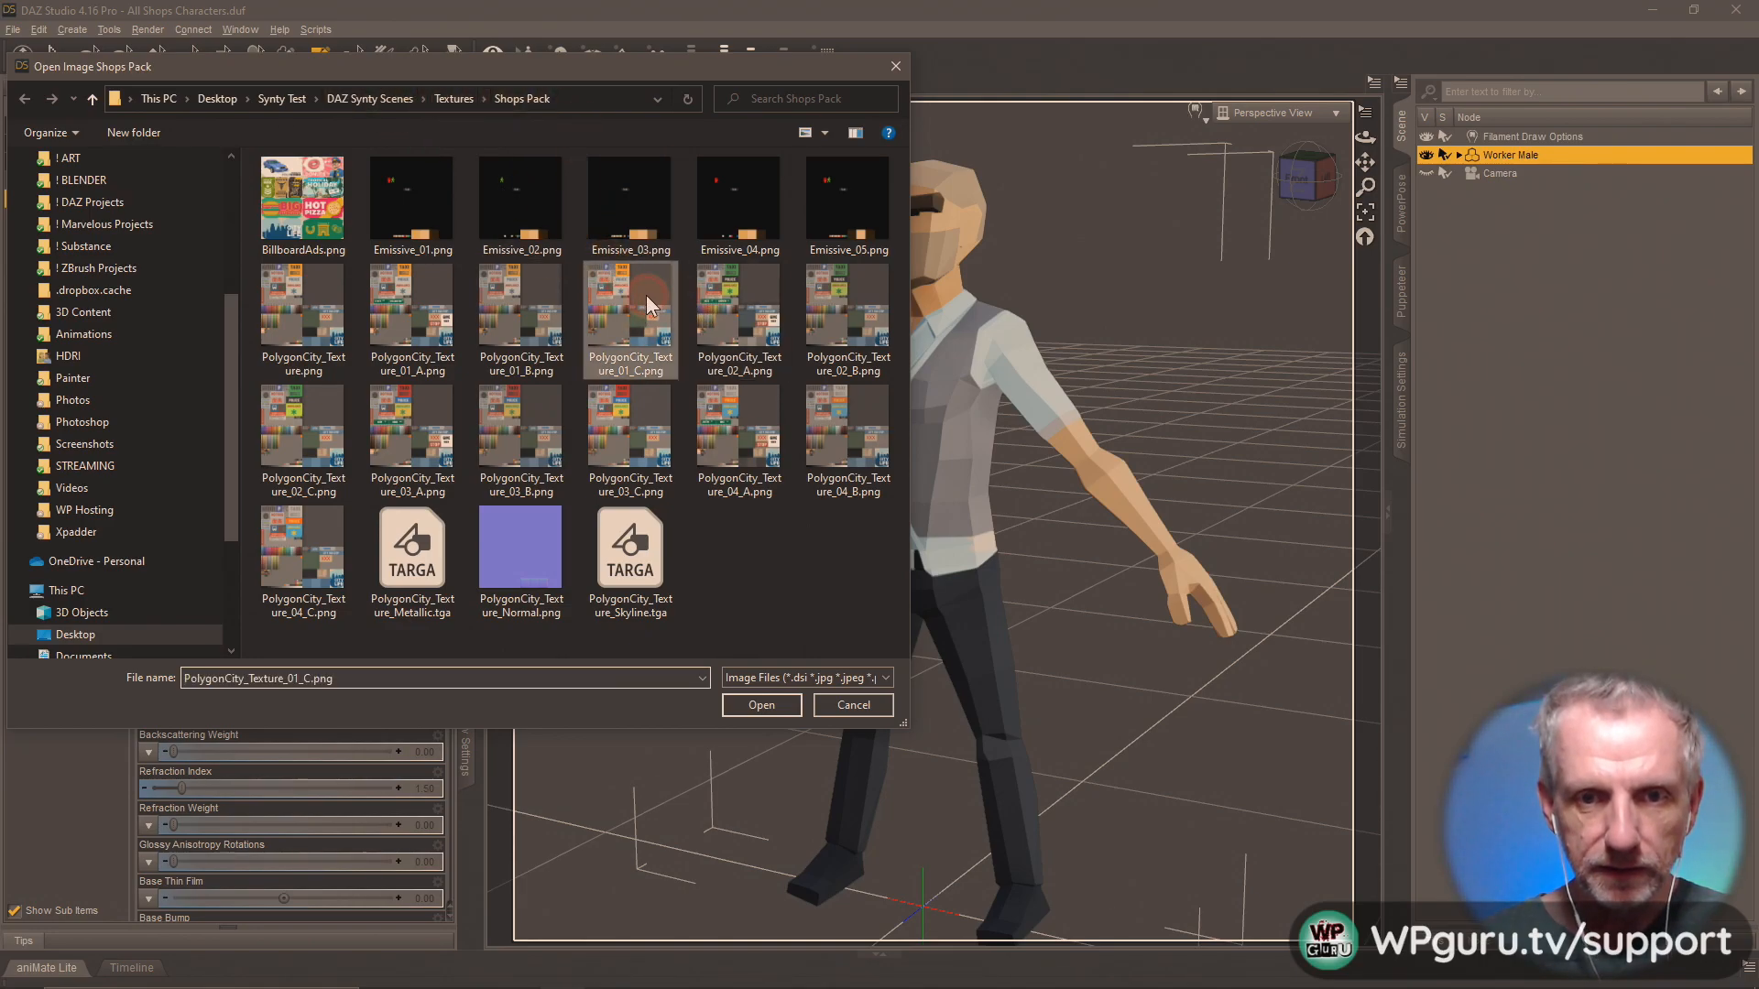
pyautogui.click(761, 705)
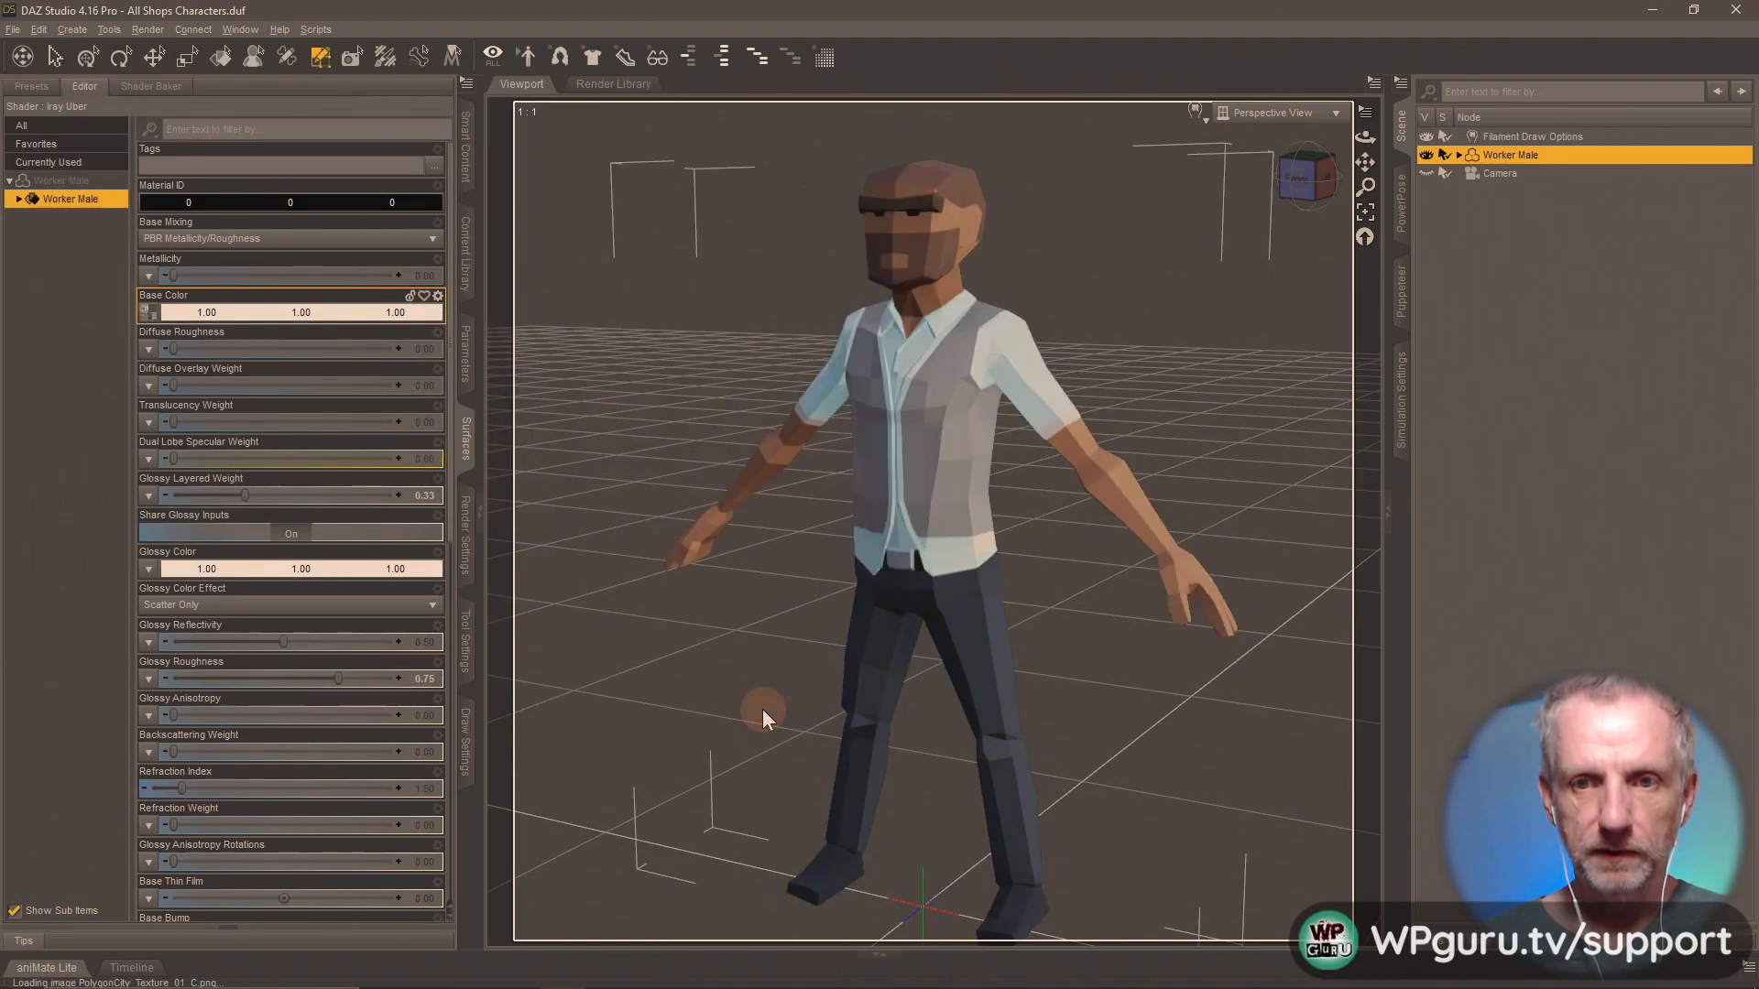
# Save the Worker Male's materials as a Material(s) Preset named Shops MAT 1-C in the Shops Materials folder.
pyautogui.click(465, 266)
pyautogui.click(179, 910)
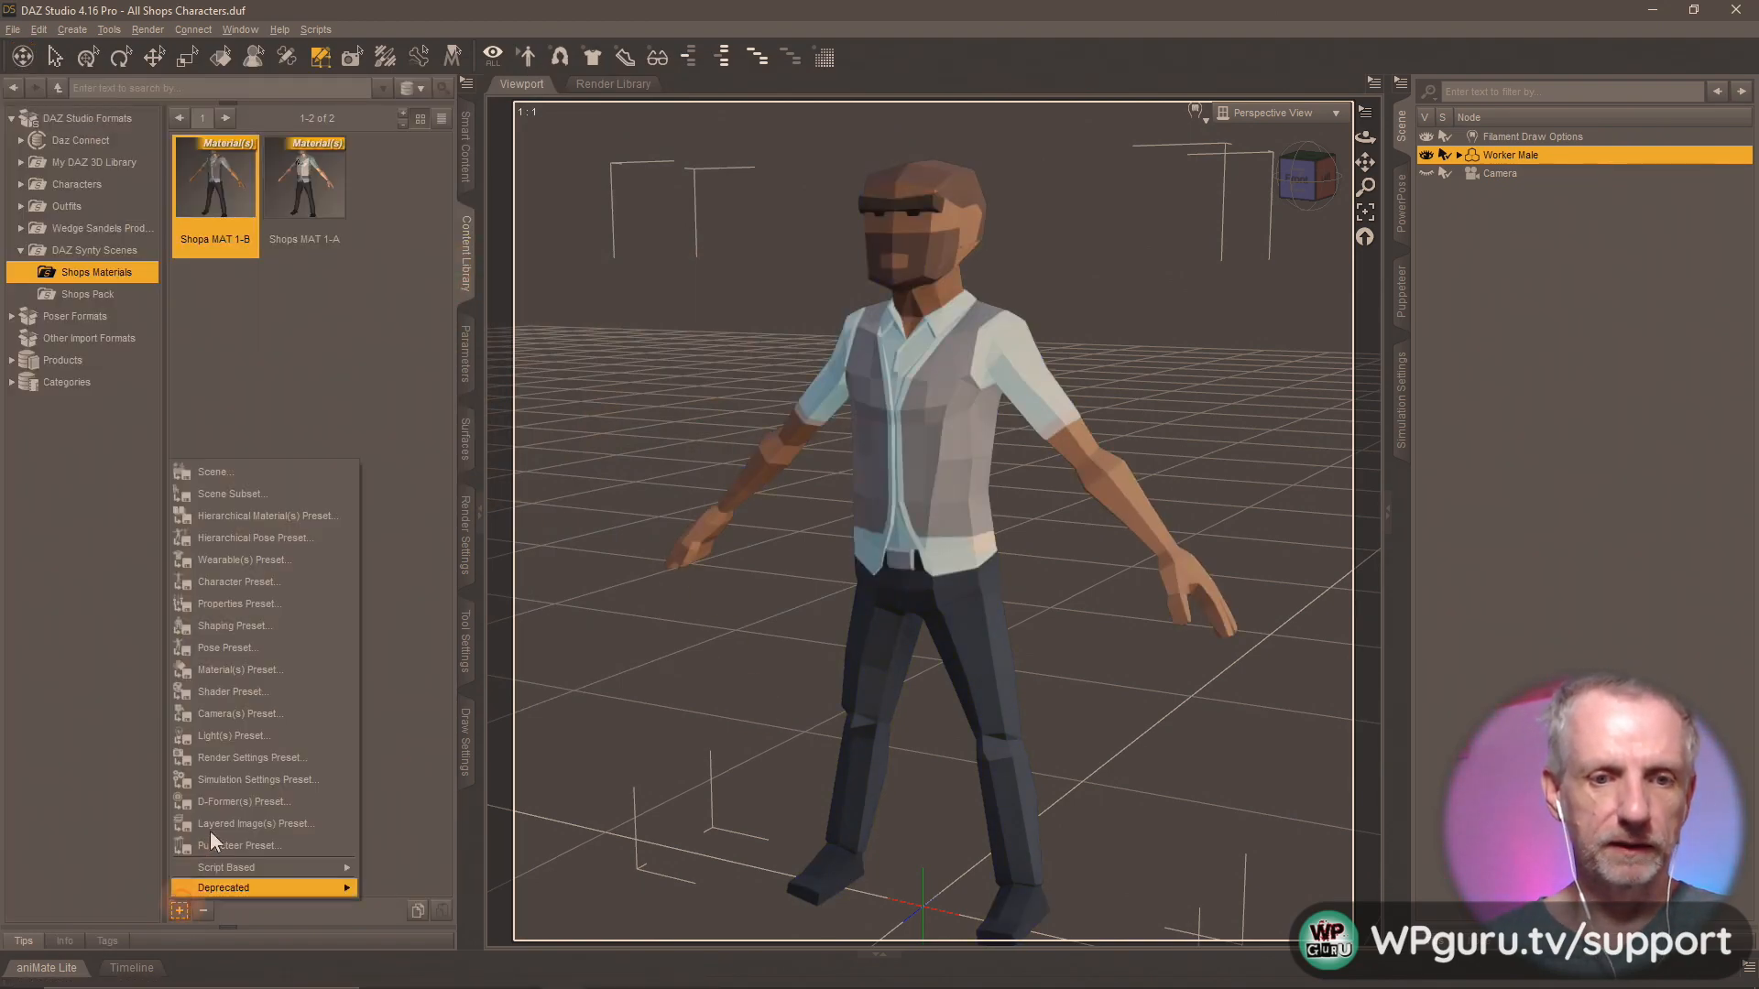
pyautogui.click(292, 672)
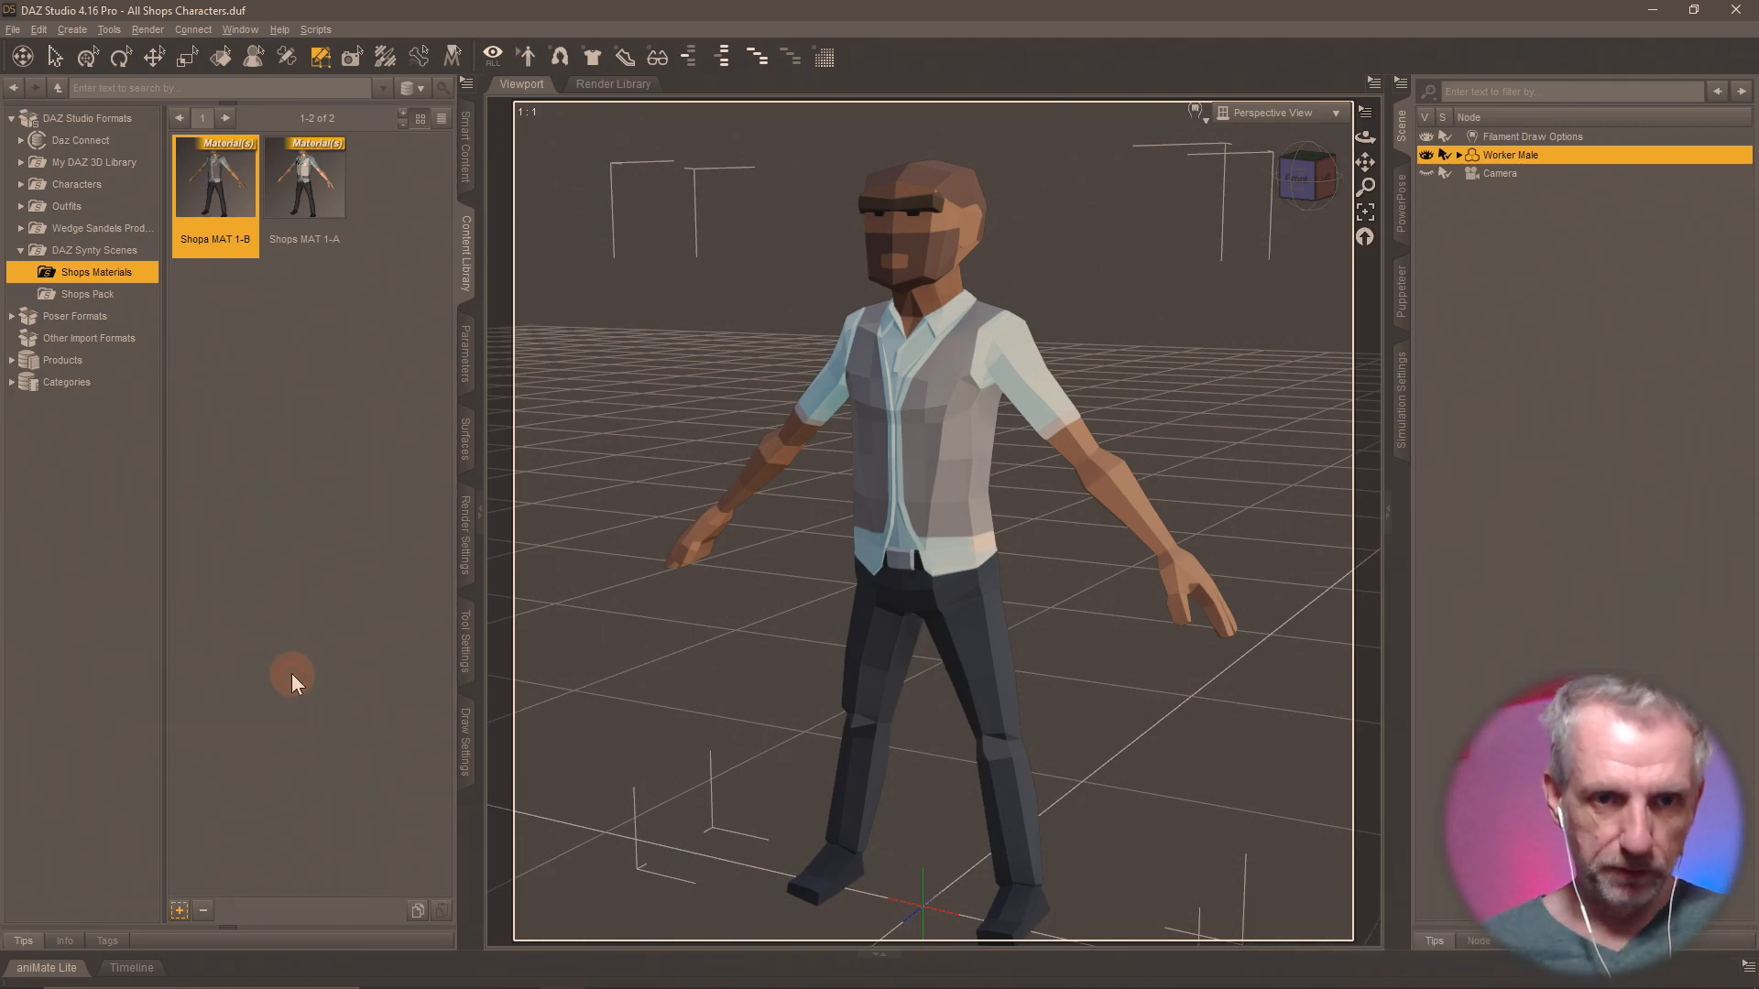
pyautogui.write('Shops M')
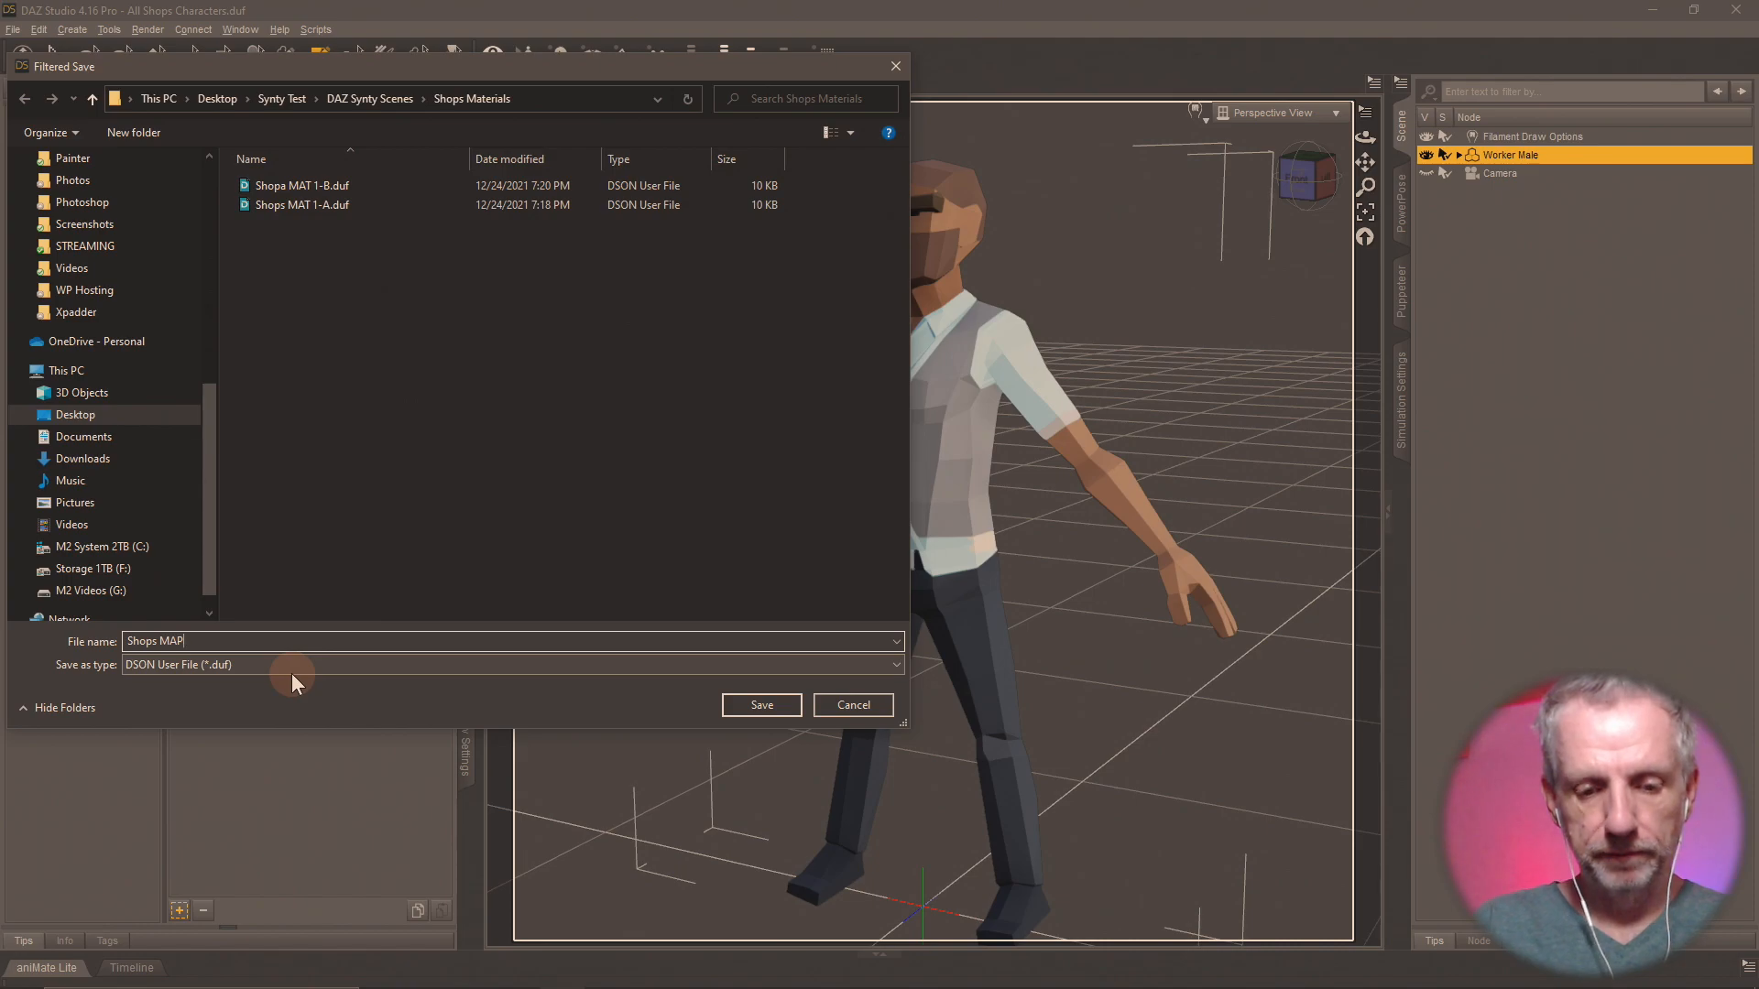
pyautogui.write('AT')
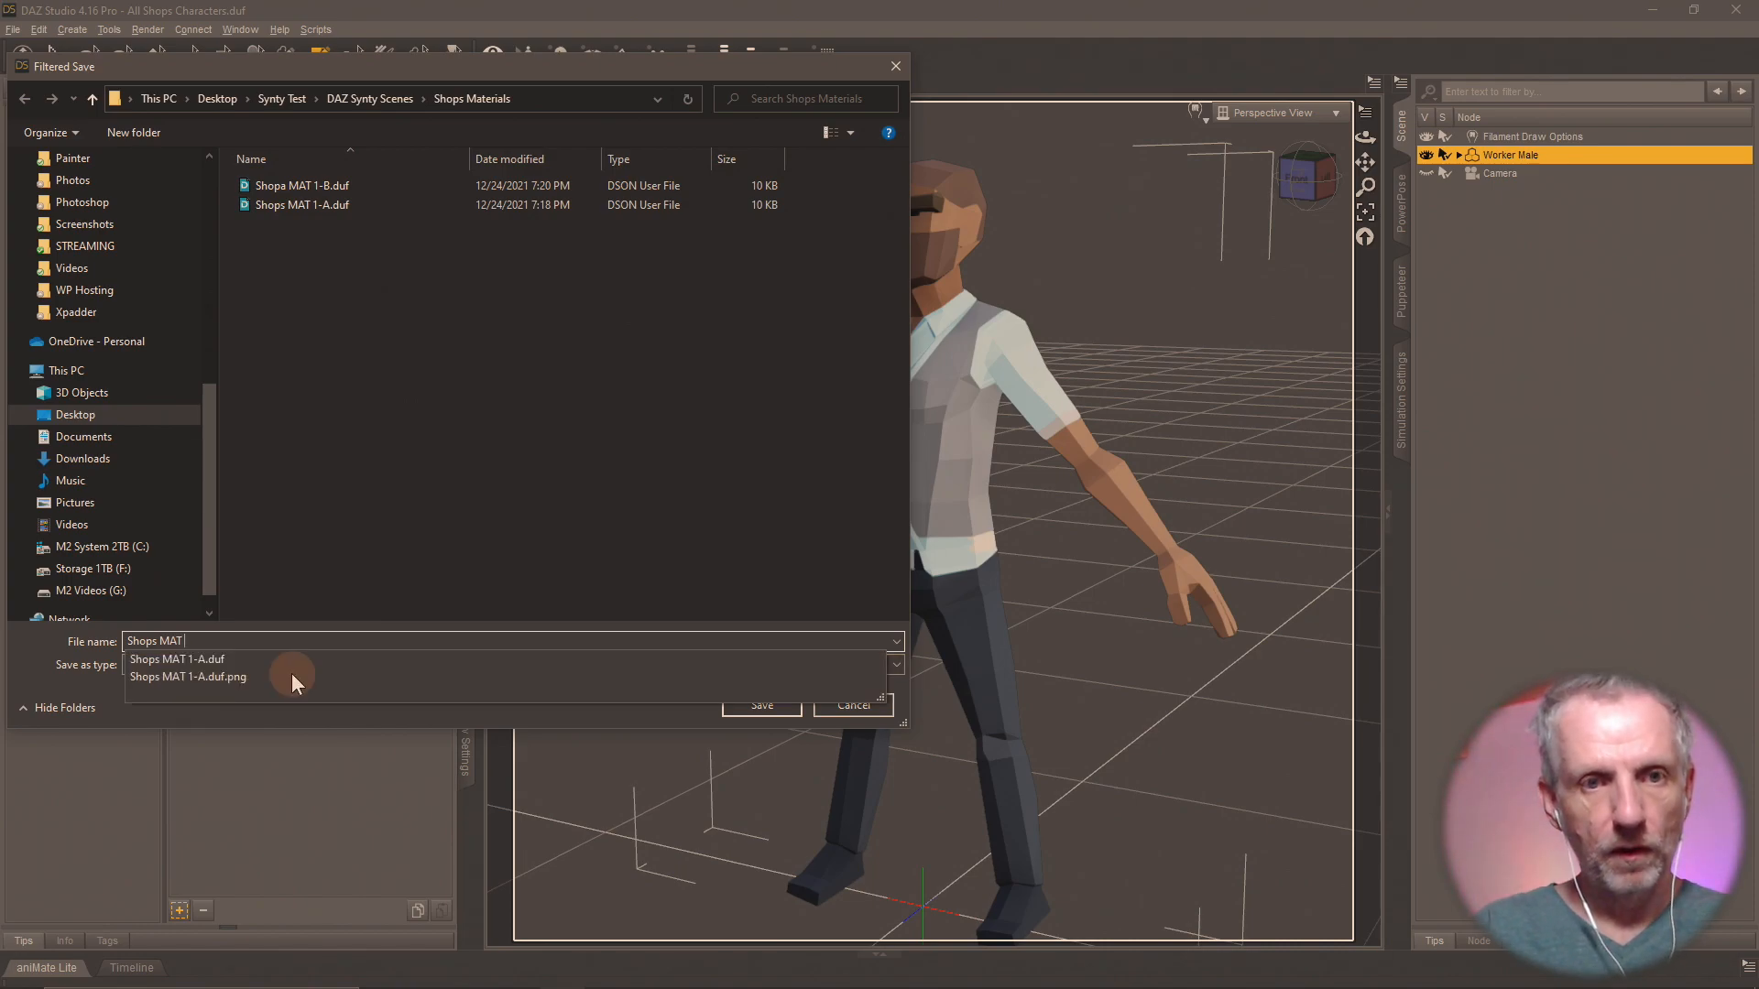
pyautogui.write(' 1-C')
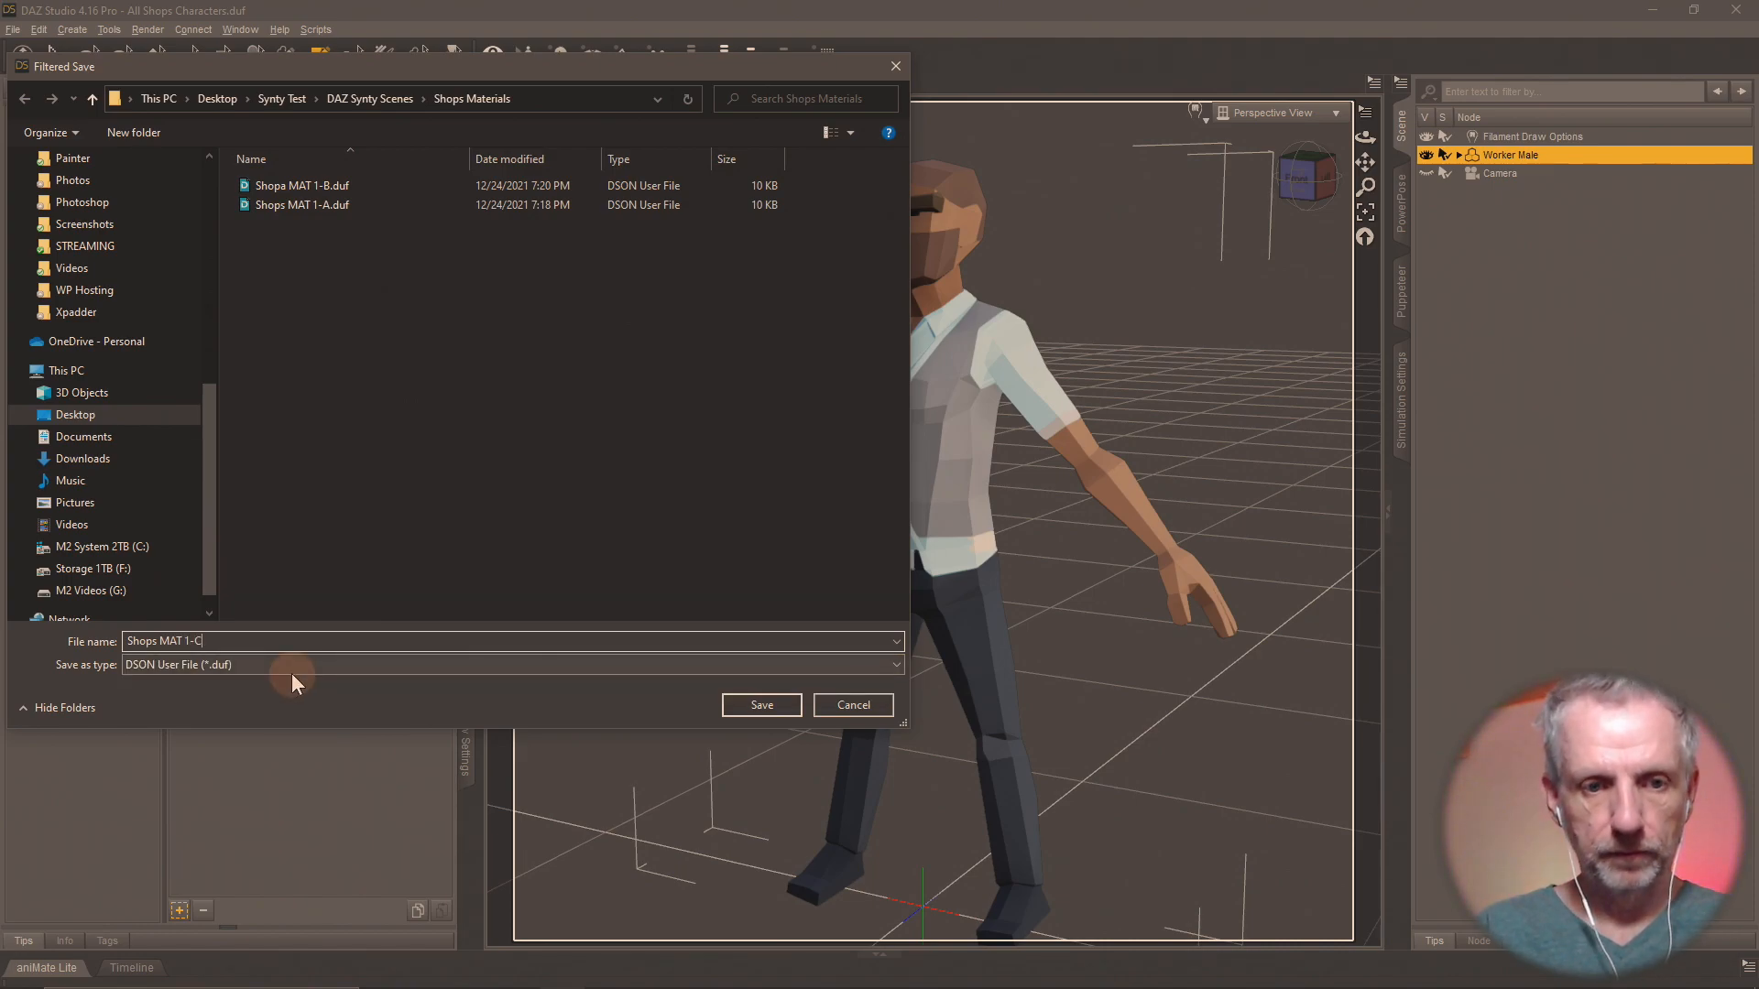
pyautogui.press('Return')
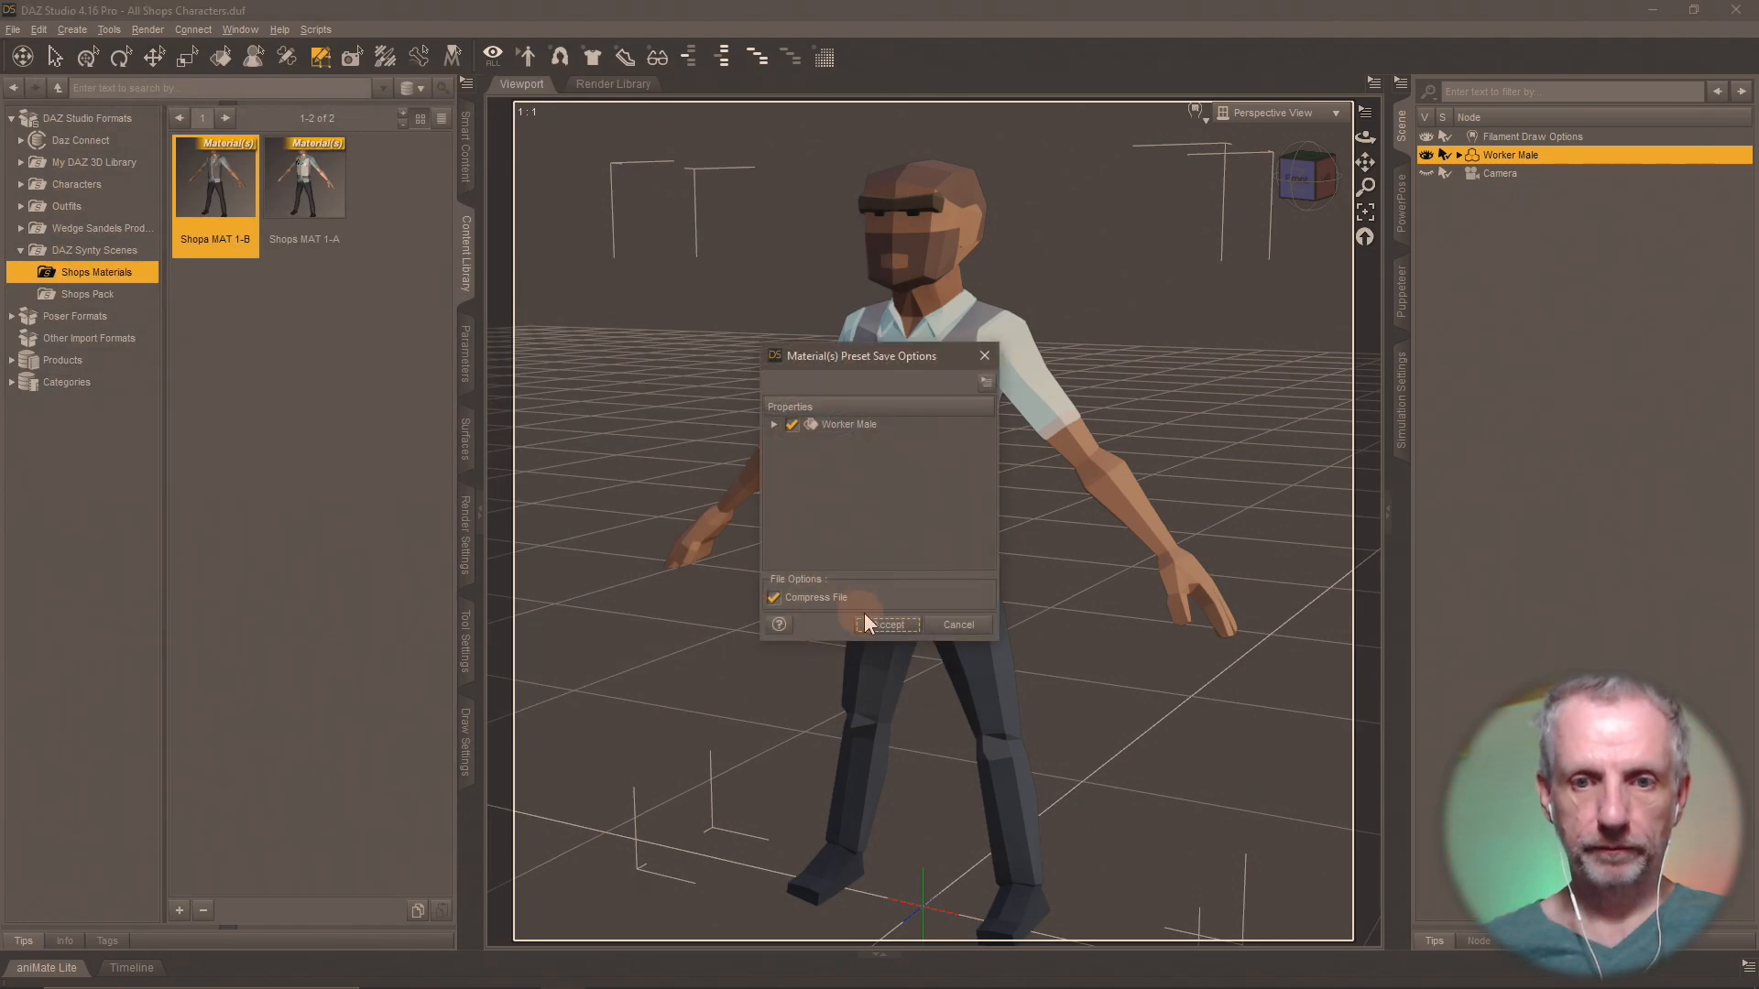
pyautogui.click(867, 623)
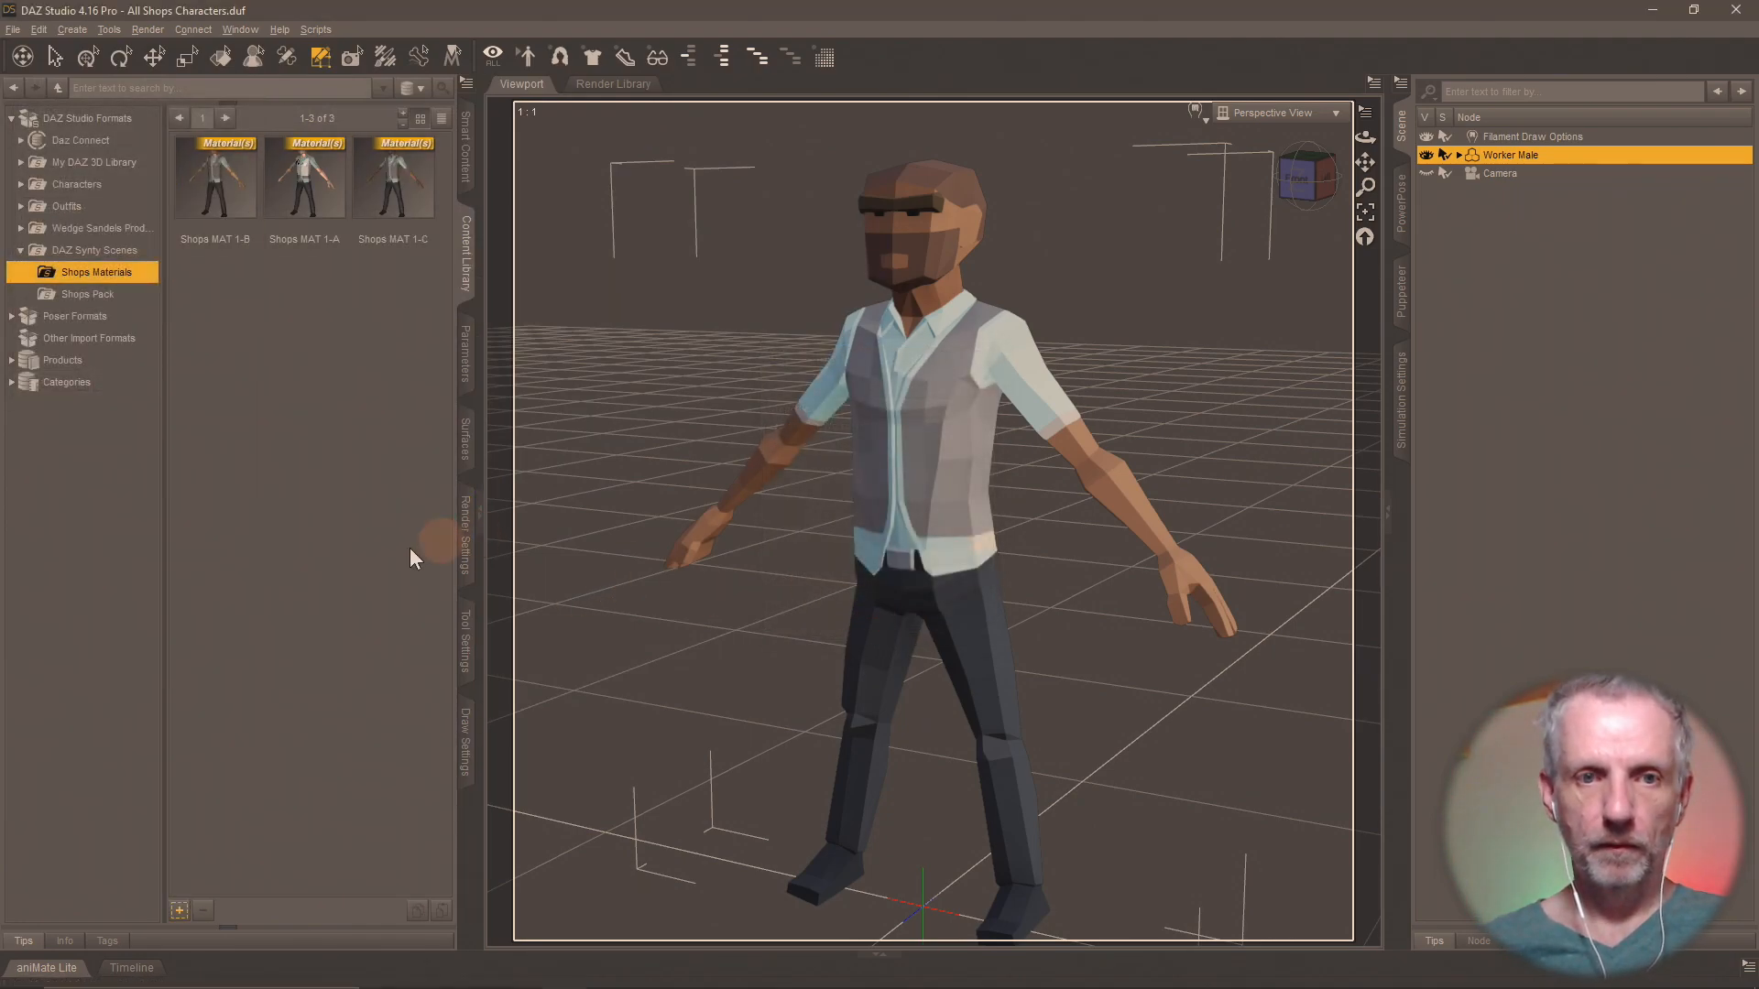
# Set the Worker Male's Base Color map to the already loaded PolygonCity_Texture_02_A.png.
pyautogui.click(464, 447)
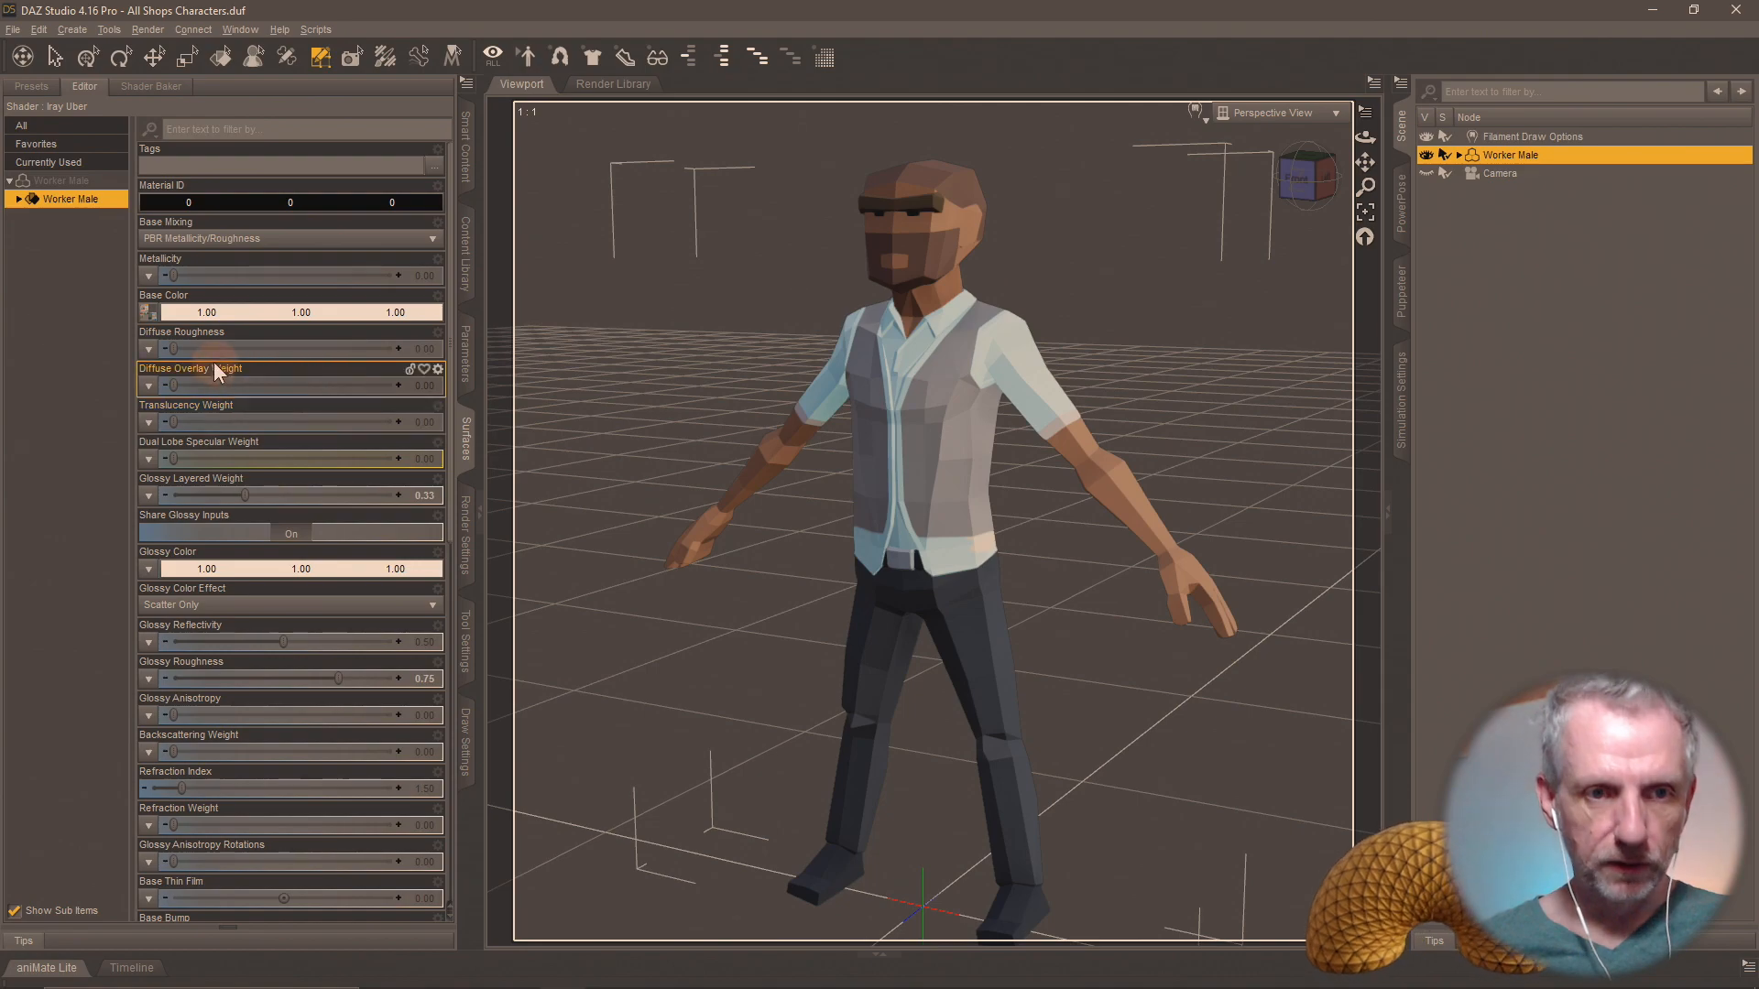
pyautogui.click(149, 316)
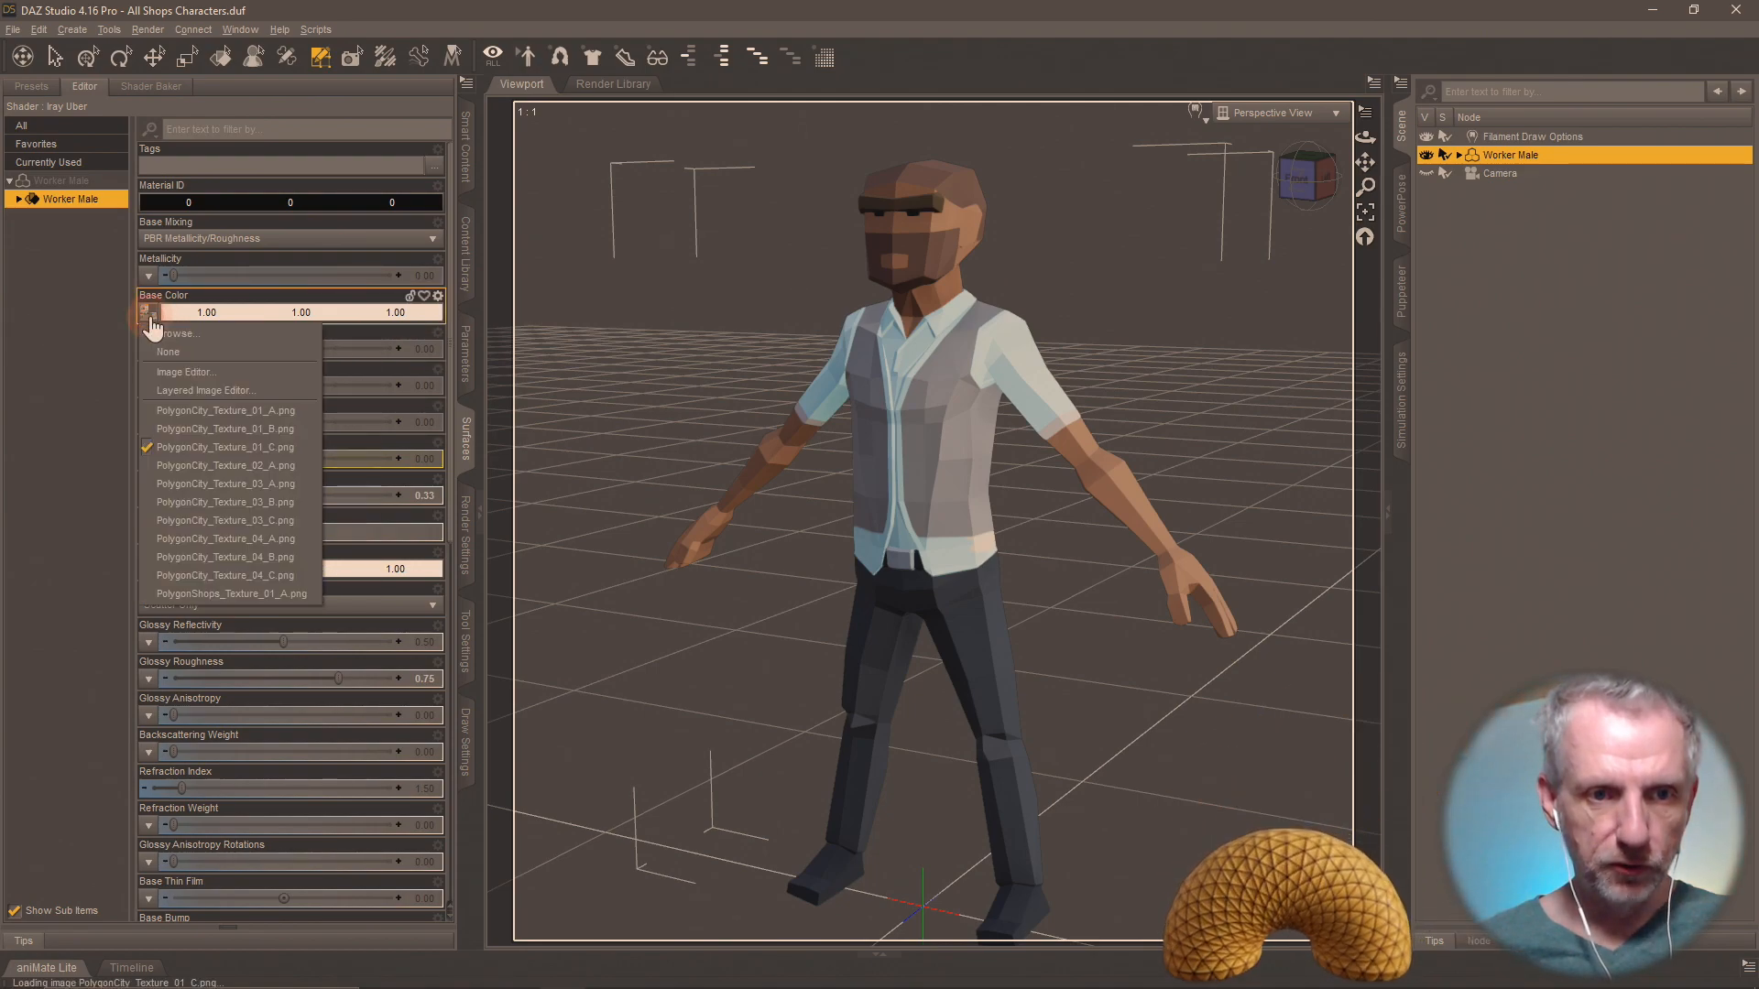
pyautogui.click(310, 460)
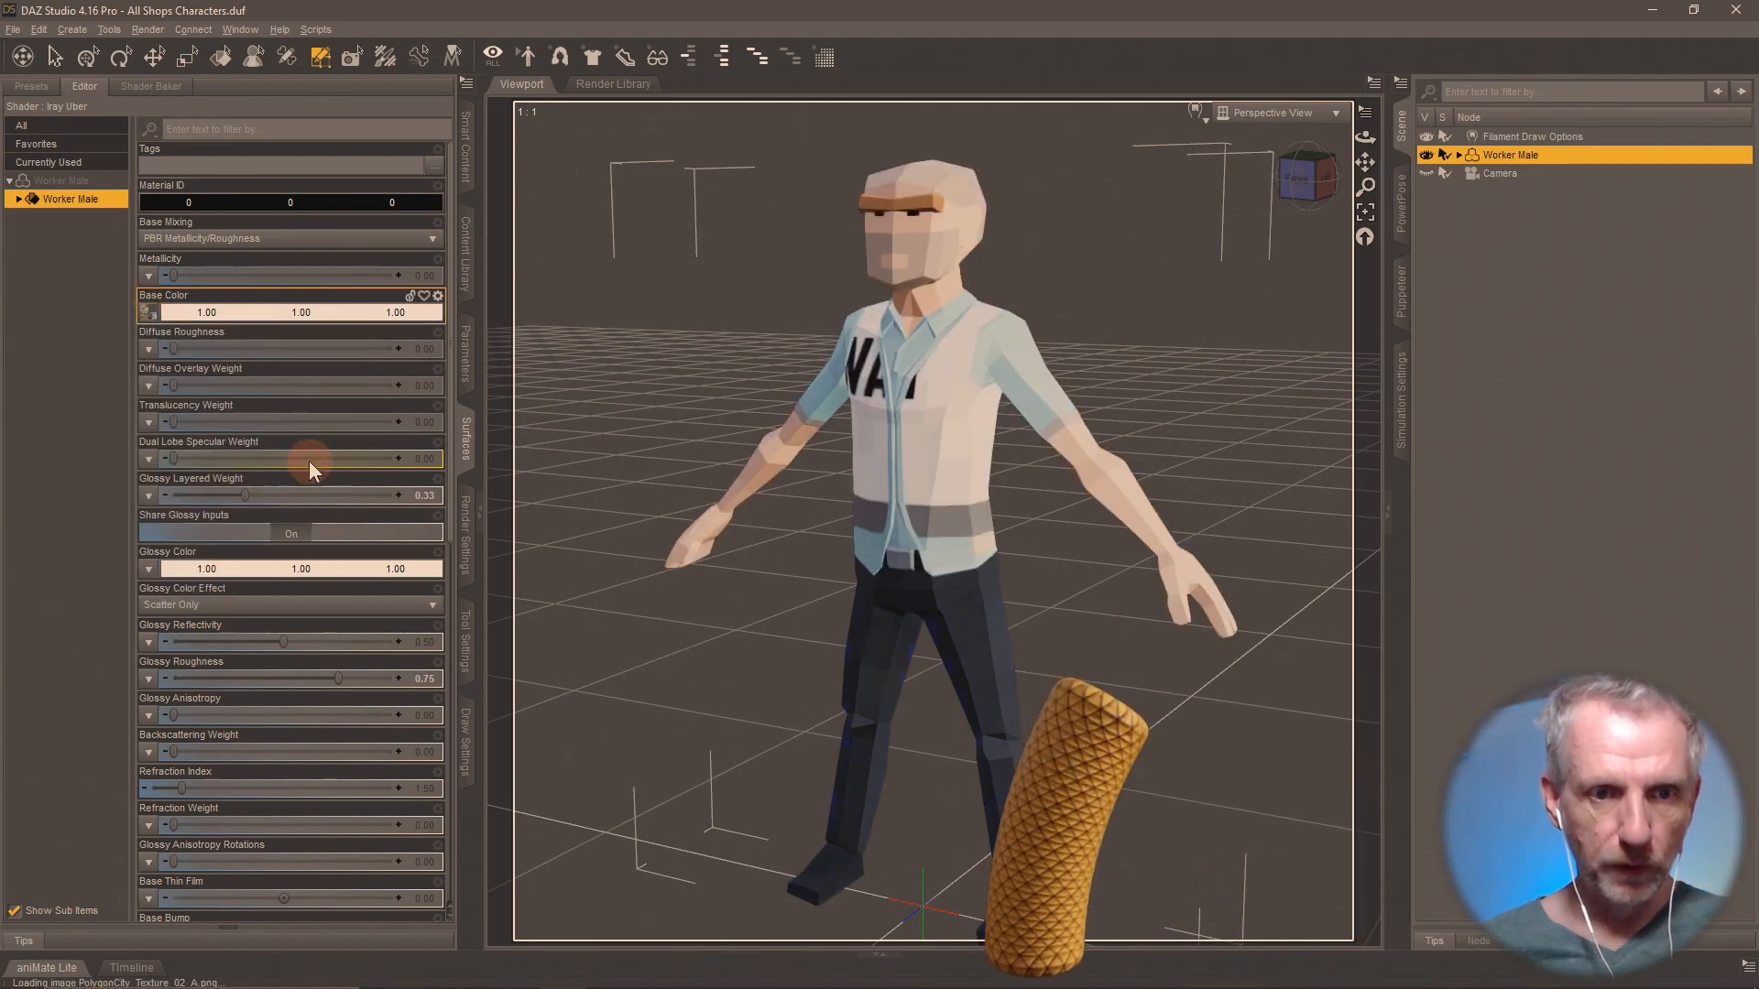
# Save the Worker Male's materials as a Material(s) Preset named Shops MAT 2-A in the Shops Materials folder.
pyautogui.click(472, 240)
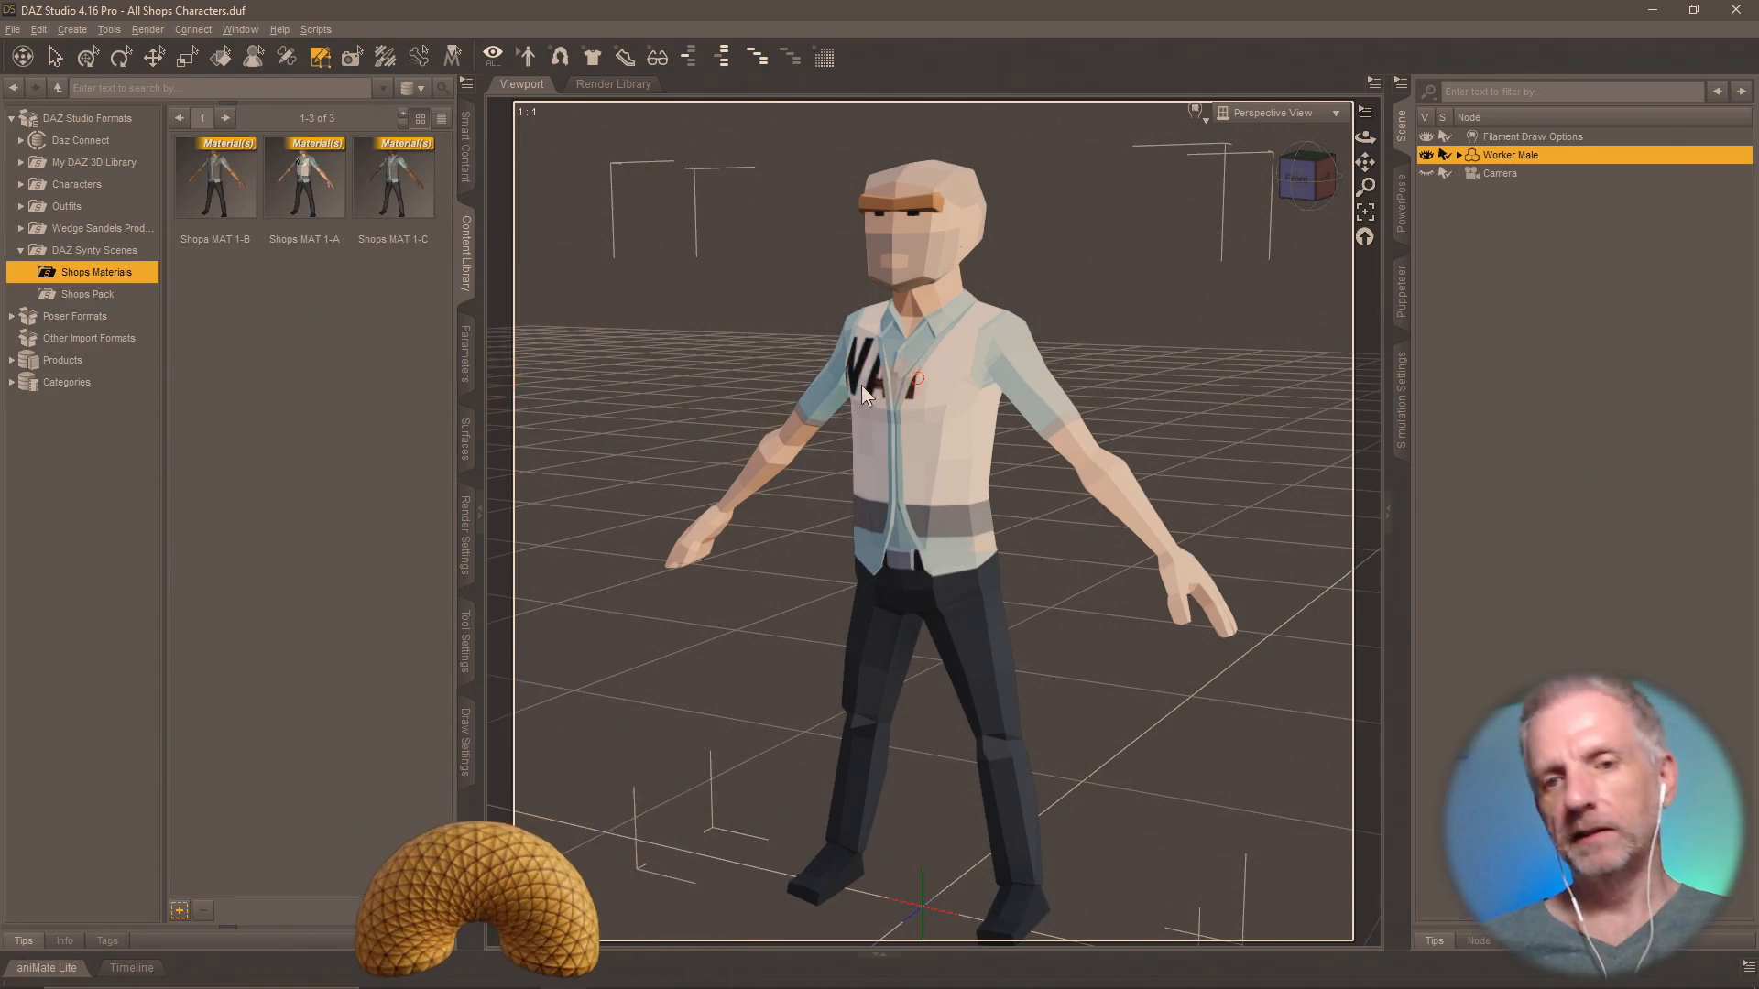
pyautogui.click(180, 911)
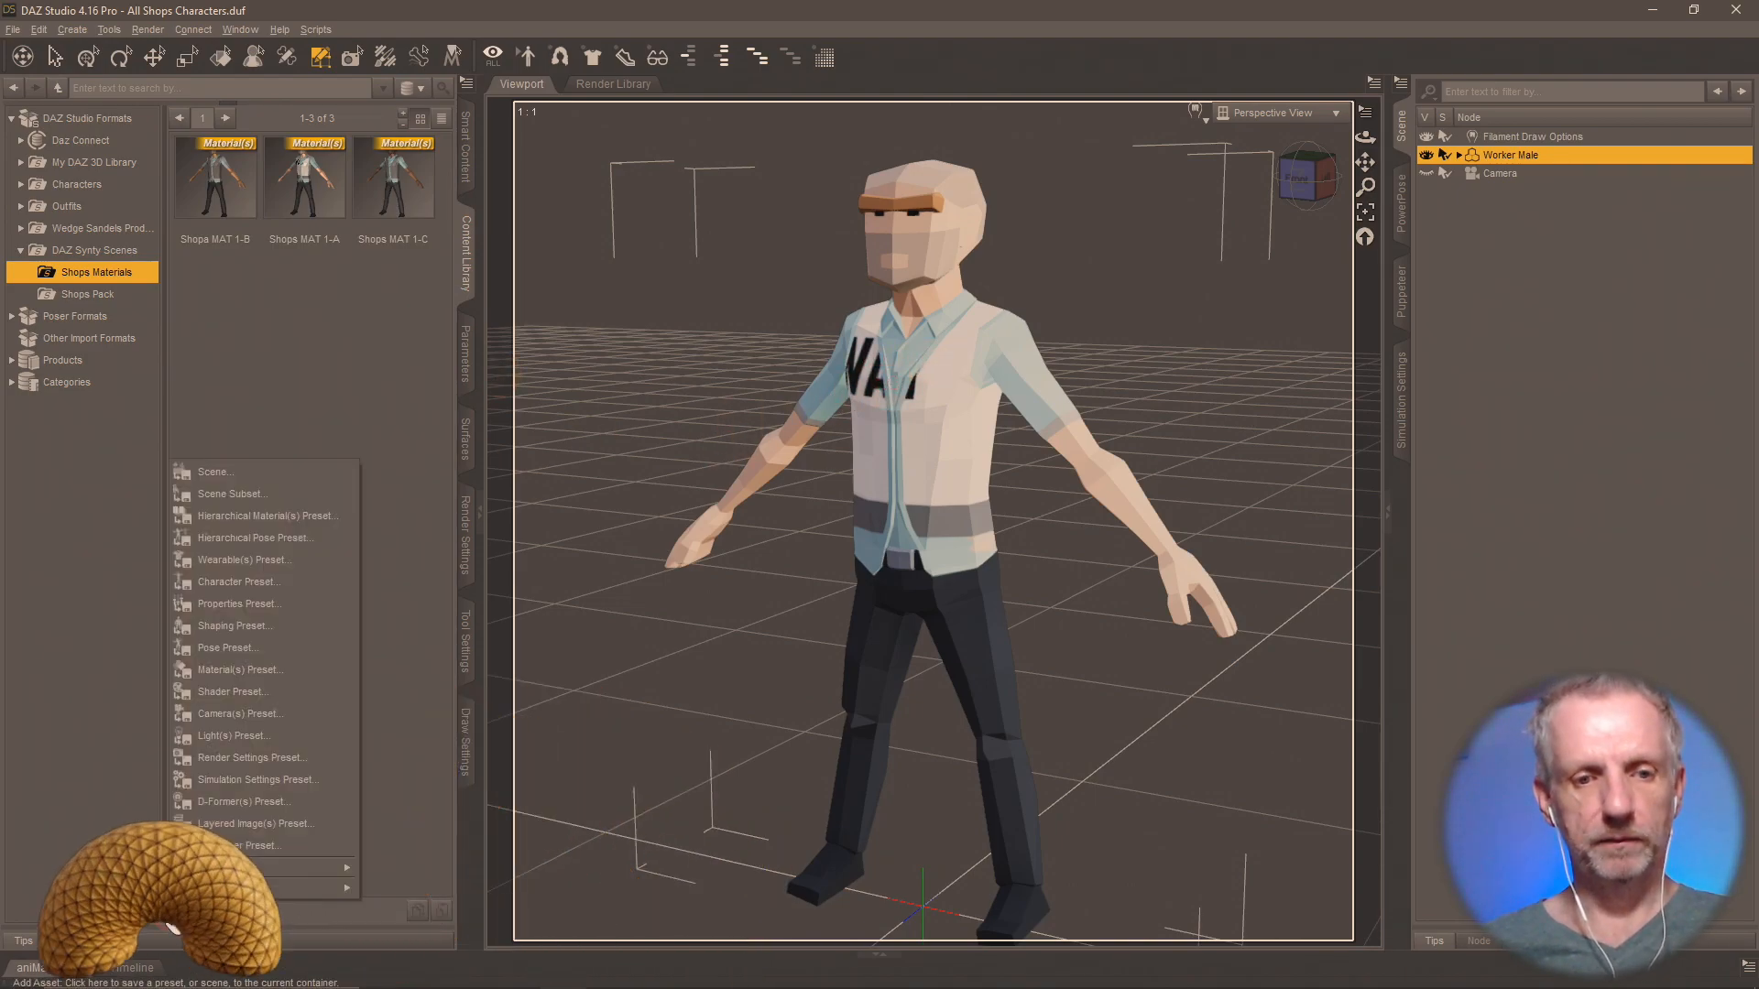
pyautogui.click(304, 668)
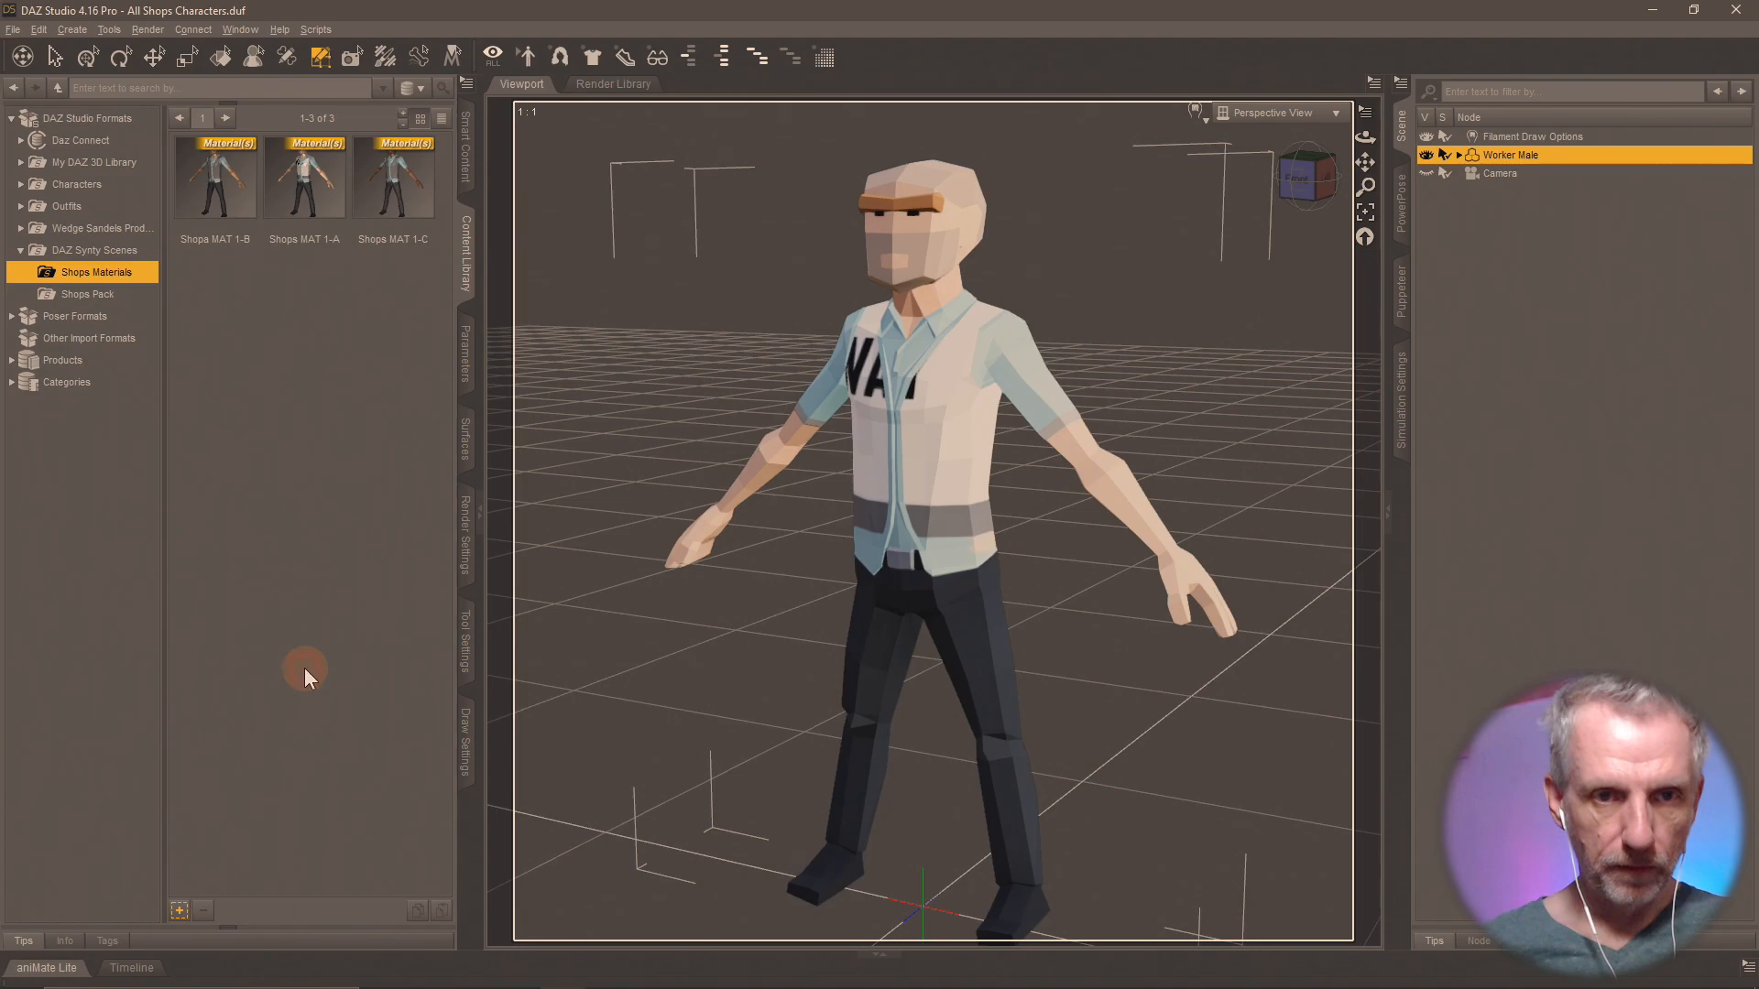
pyautogui.write('Sho')
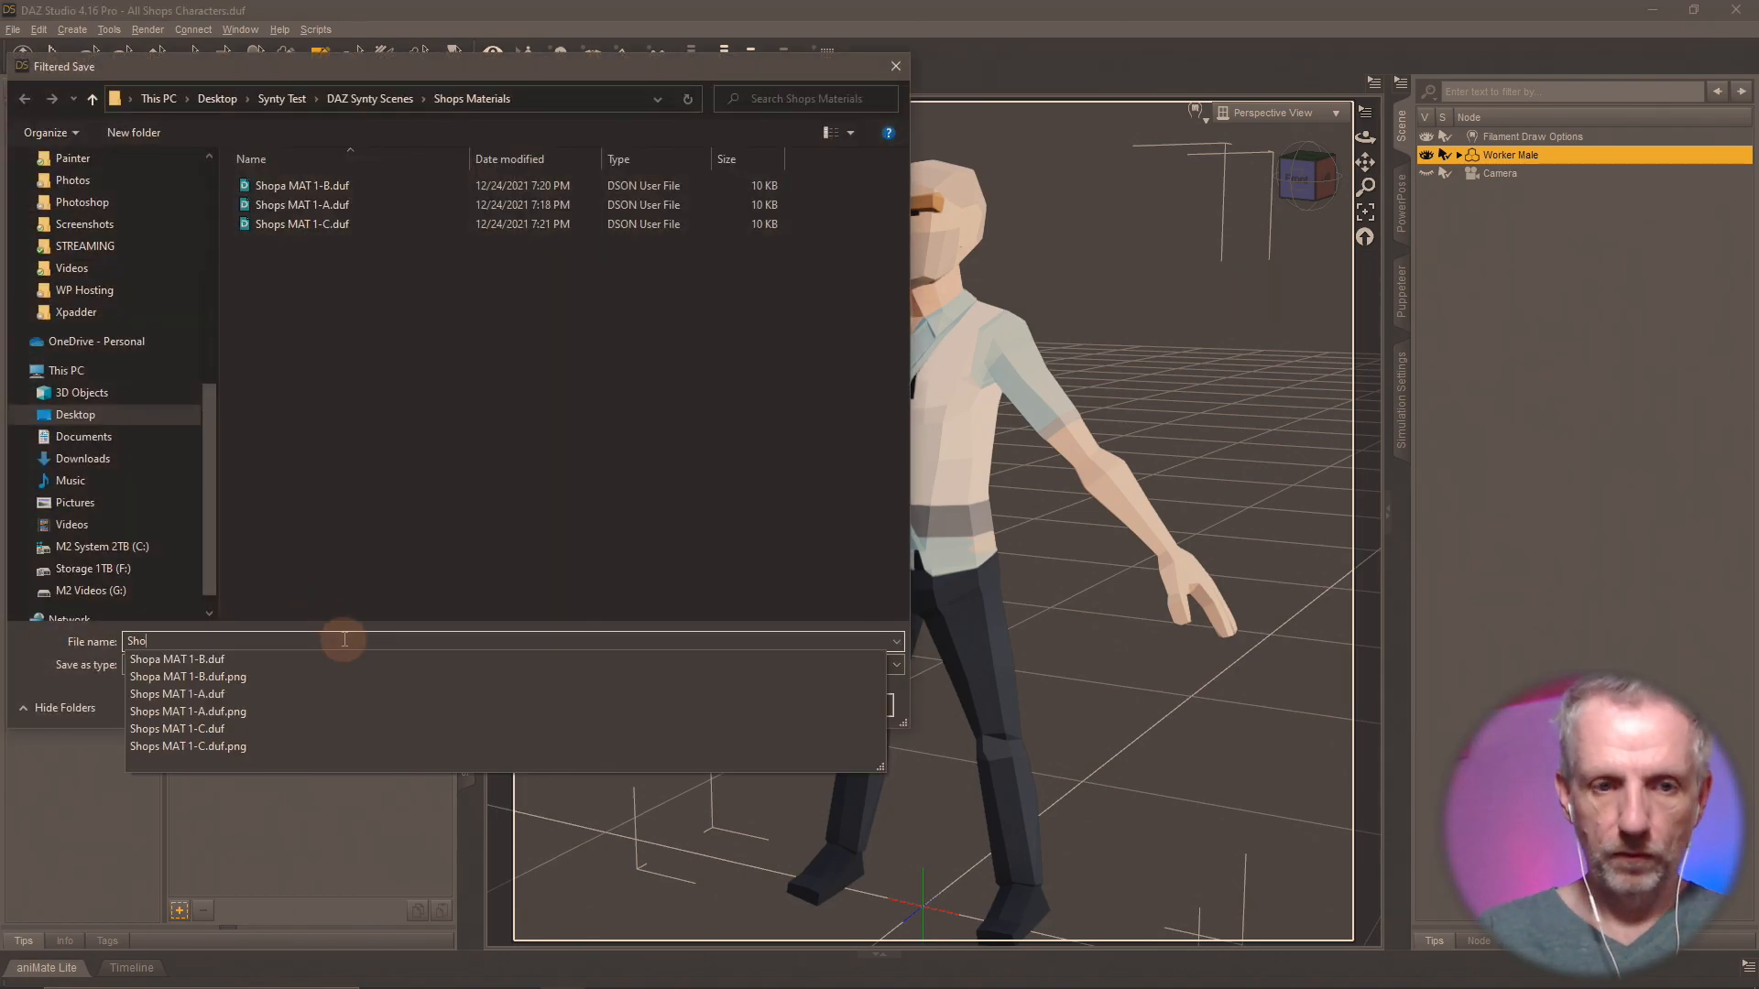
pyautogui.write('ps MAT')
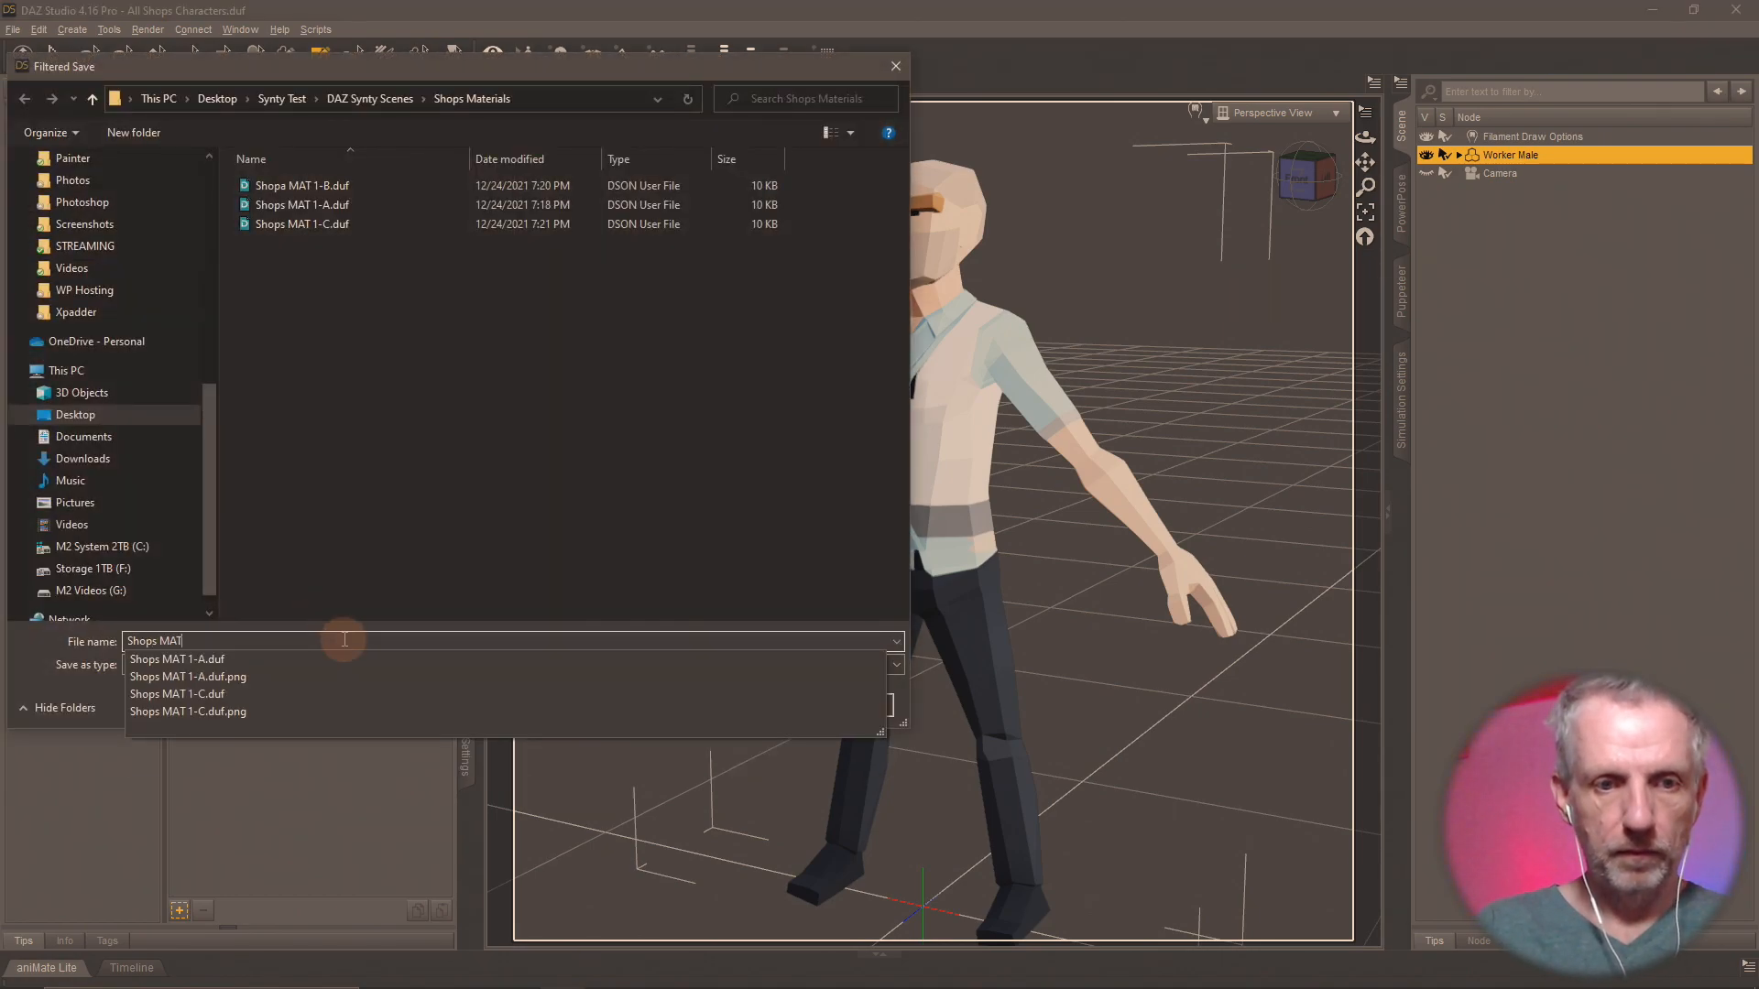
pyautogui.hotkey('shift', 'Left')
pyautogui.hotkey('shift', 'Left')
pyautogui.hotkey('shift', 'Left')
pyautogui.hotkey('shift', 'Left')
pyautogui.hotkey('shift', 'Left')
pyautogui.hotkey('shift', 'Left')
pyautogui.hotkey('shift', 'Left')
pyautogui.hotkey('shift', 'Left')
pyautogui.hotkey('shift', 'Left')
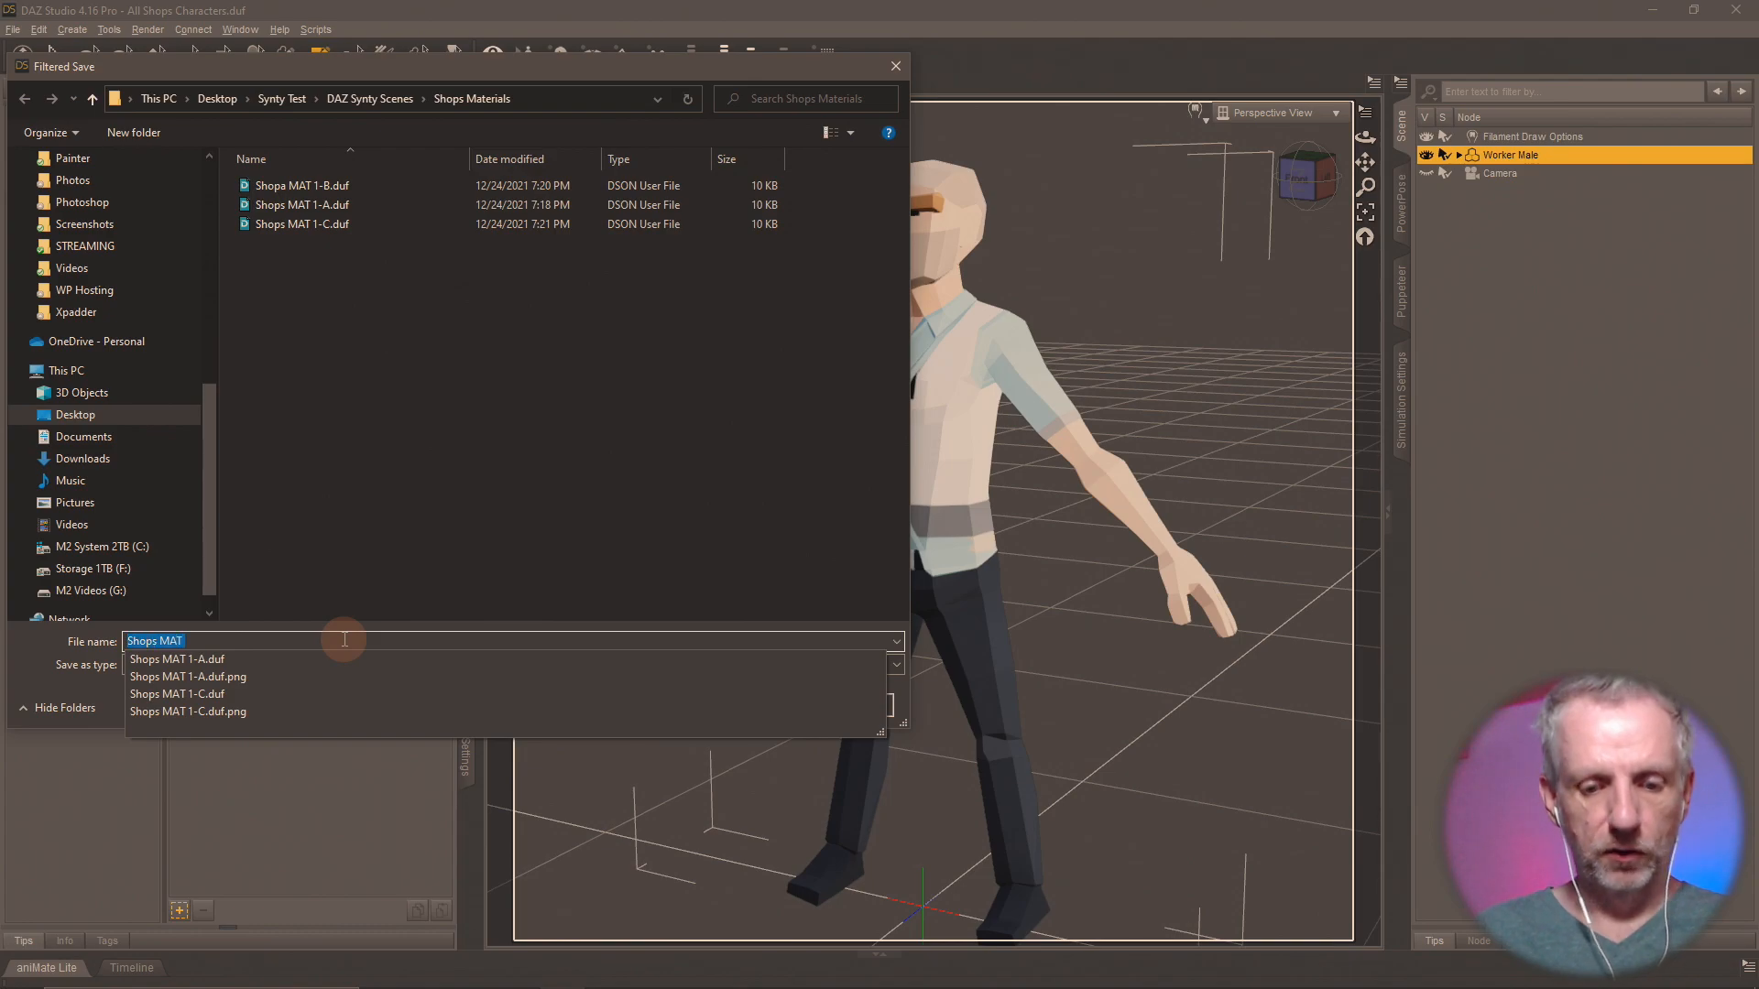
pyautogui.press('Right')
pyautogui.write('2')
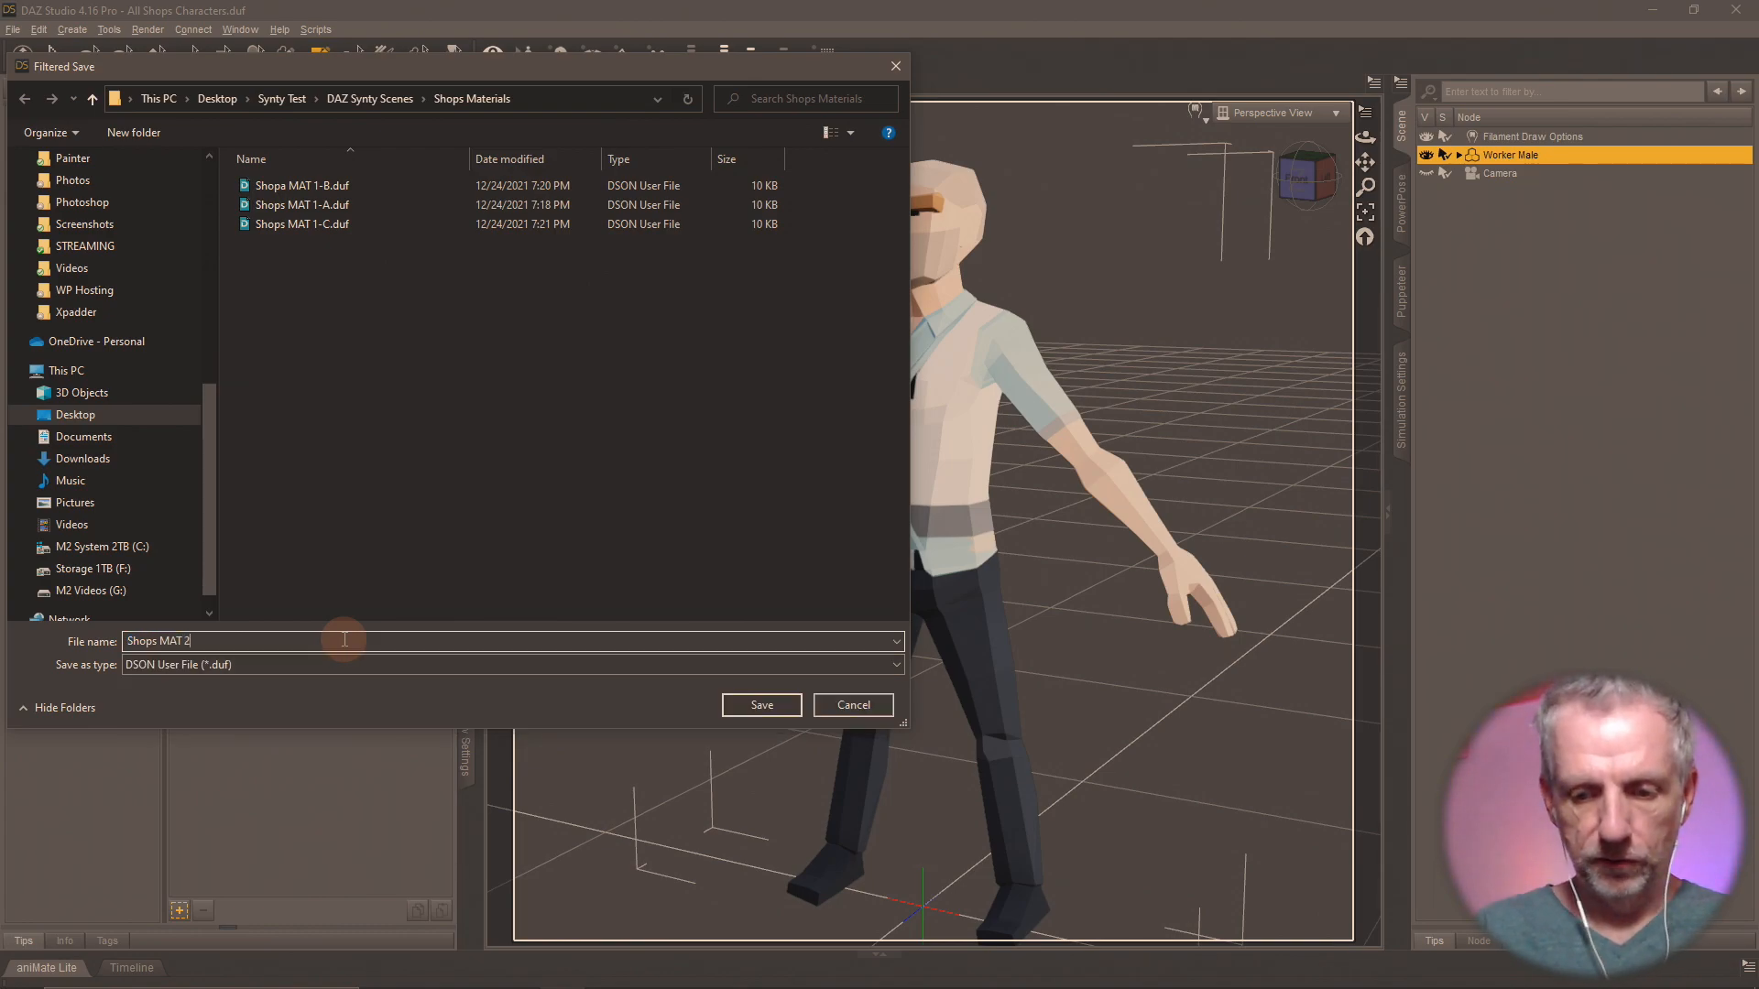
pyautogui.press('Return')
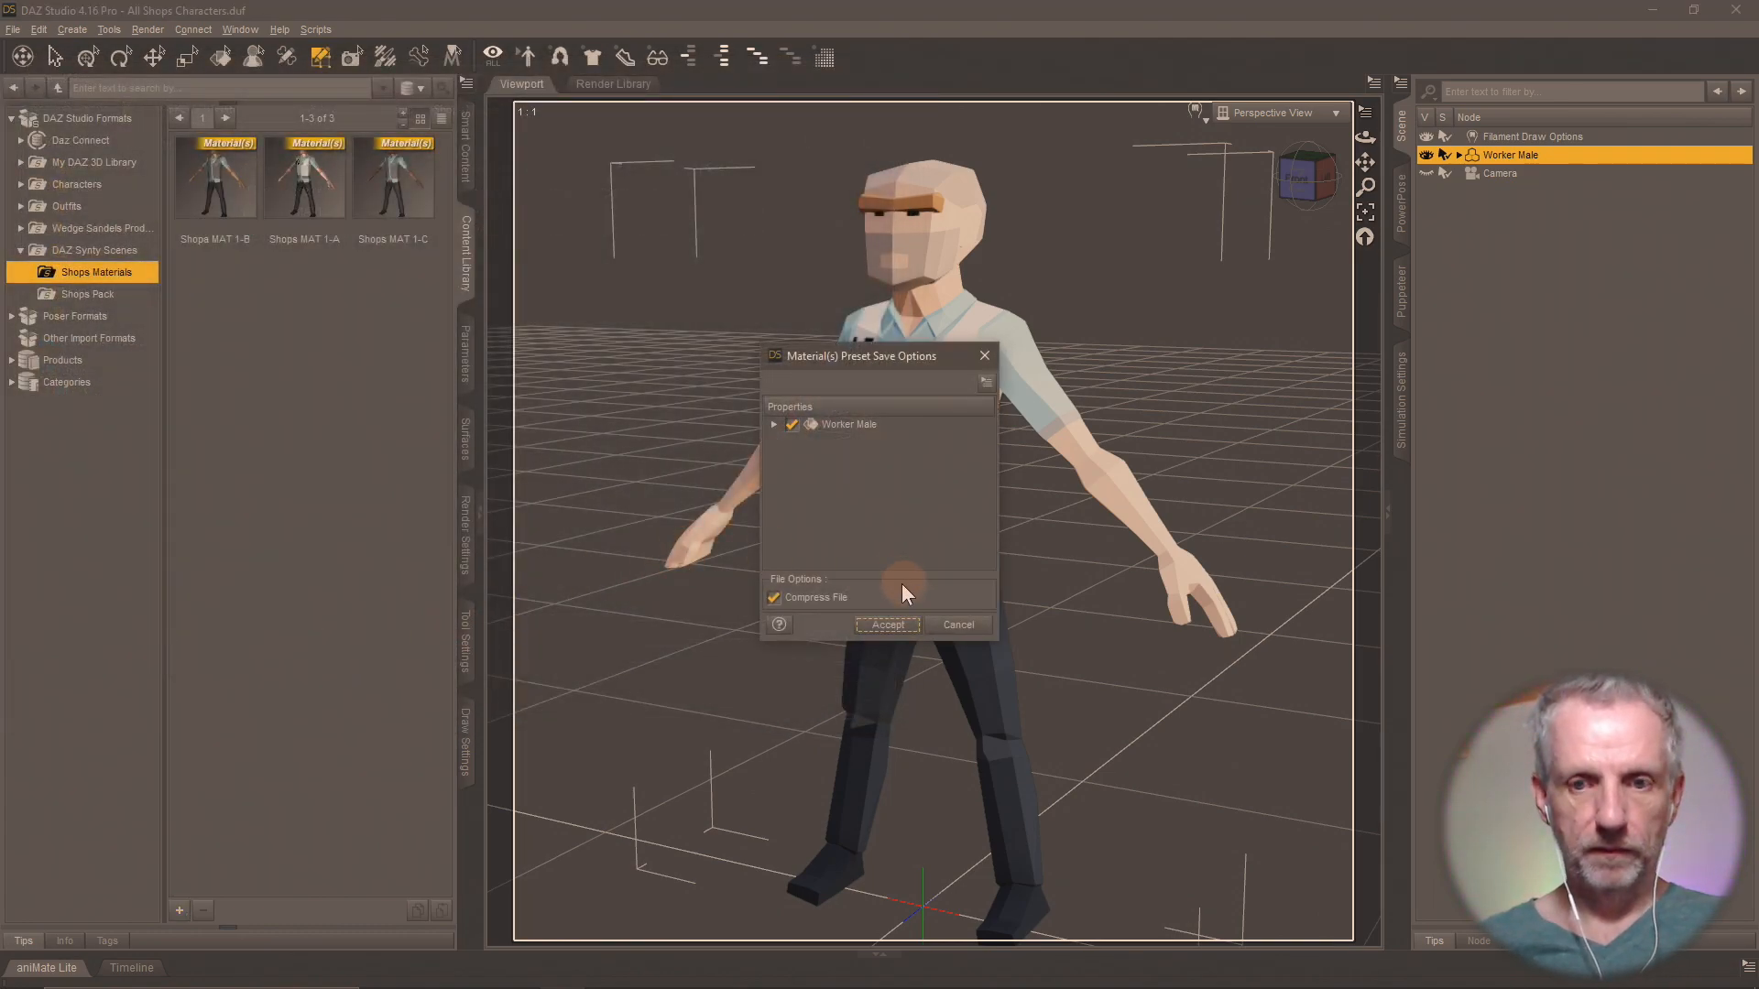
pyautogui.click(888, 625)
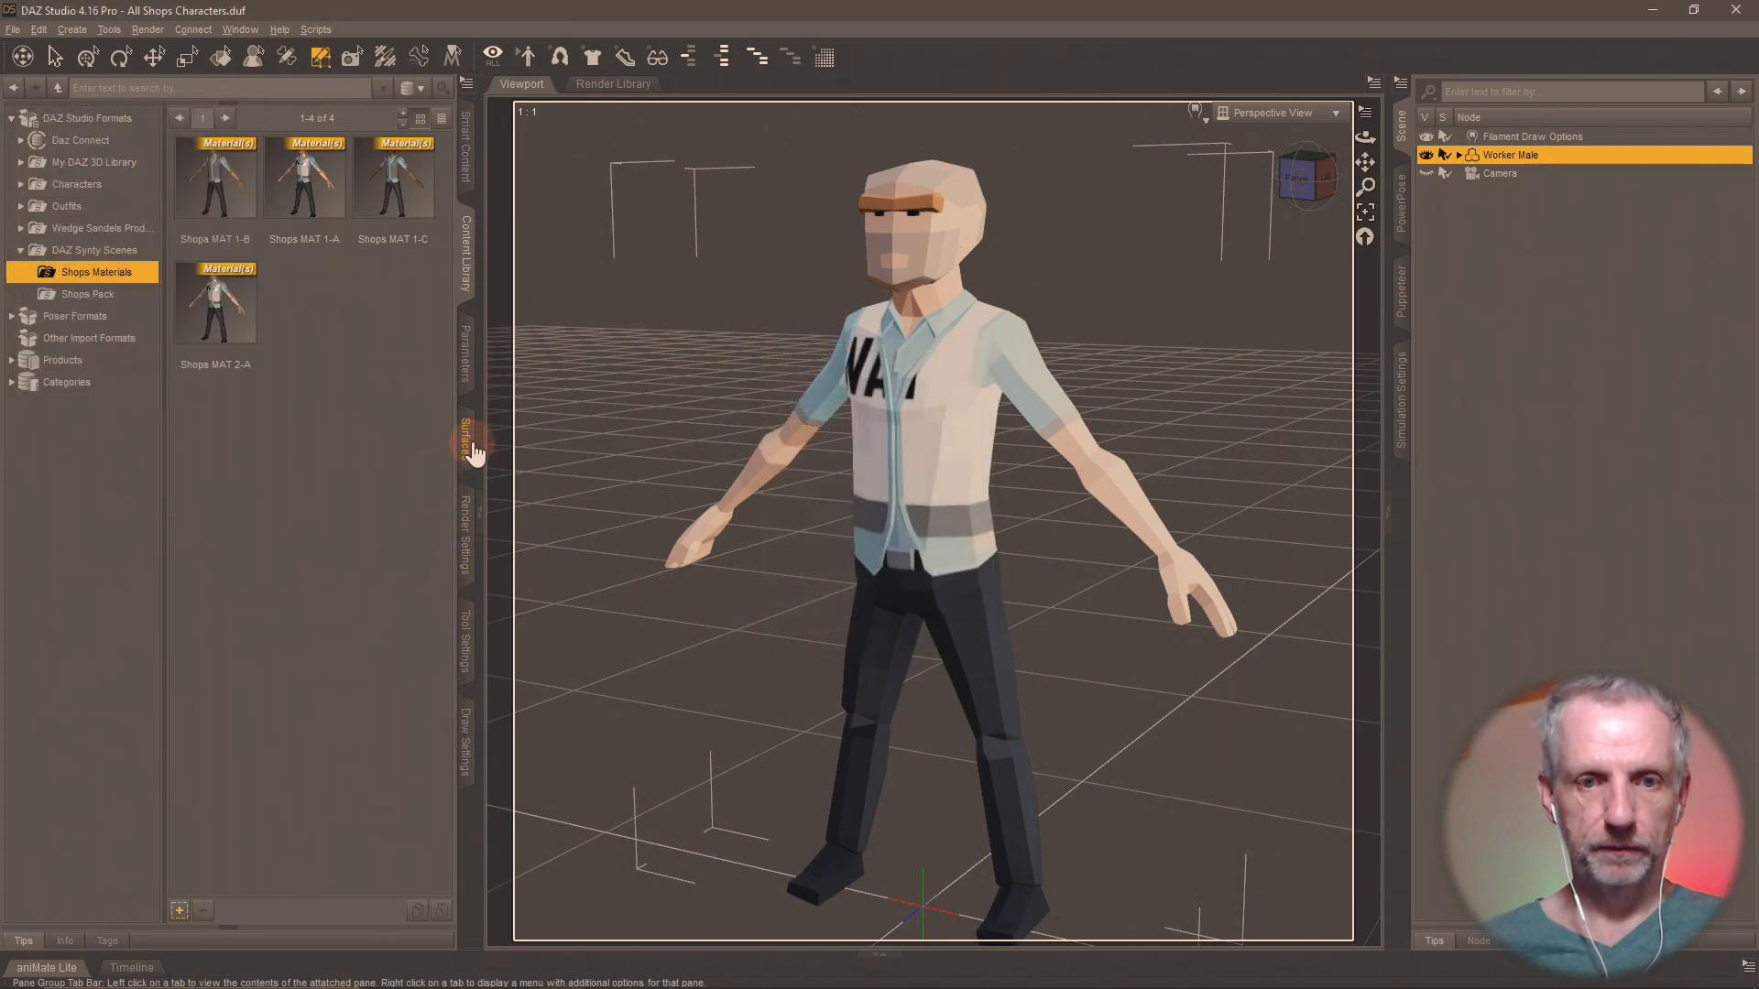
# Load PolygonCity_Texture_02_B.png from the Shops Pack folder as the Worker Male's Base Color map.
pyautogui.click(471, 447)
pyautogui.click(149, 315)
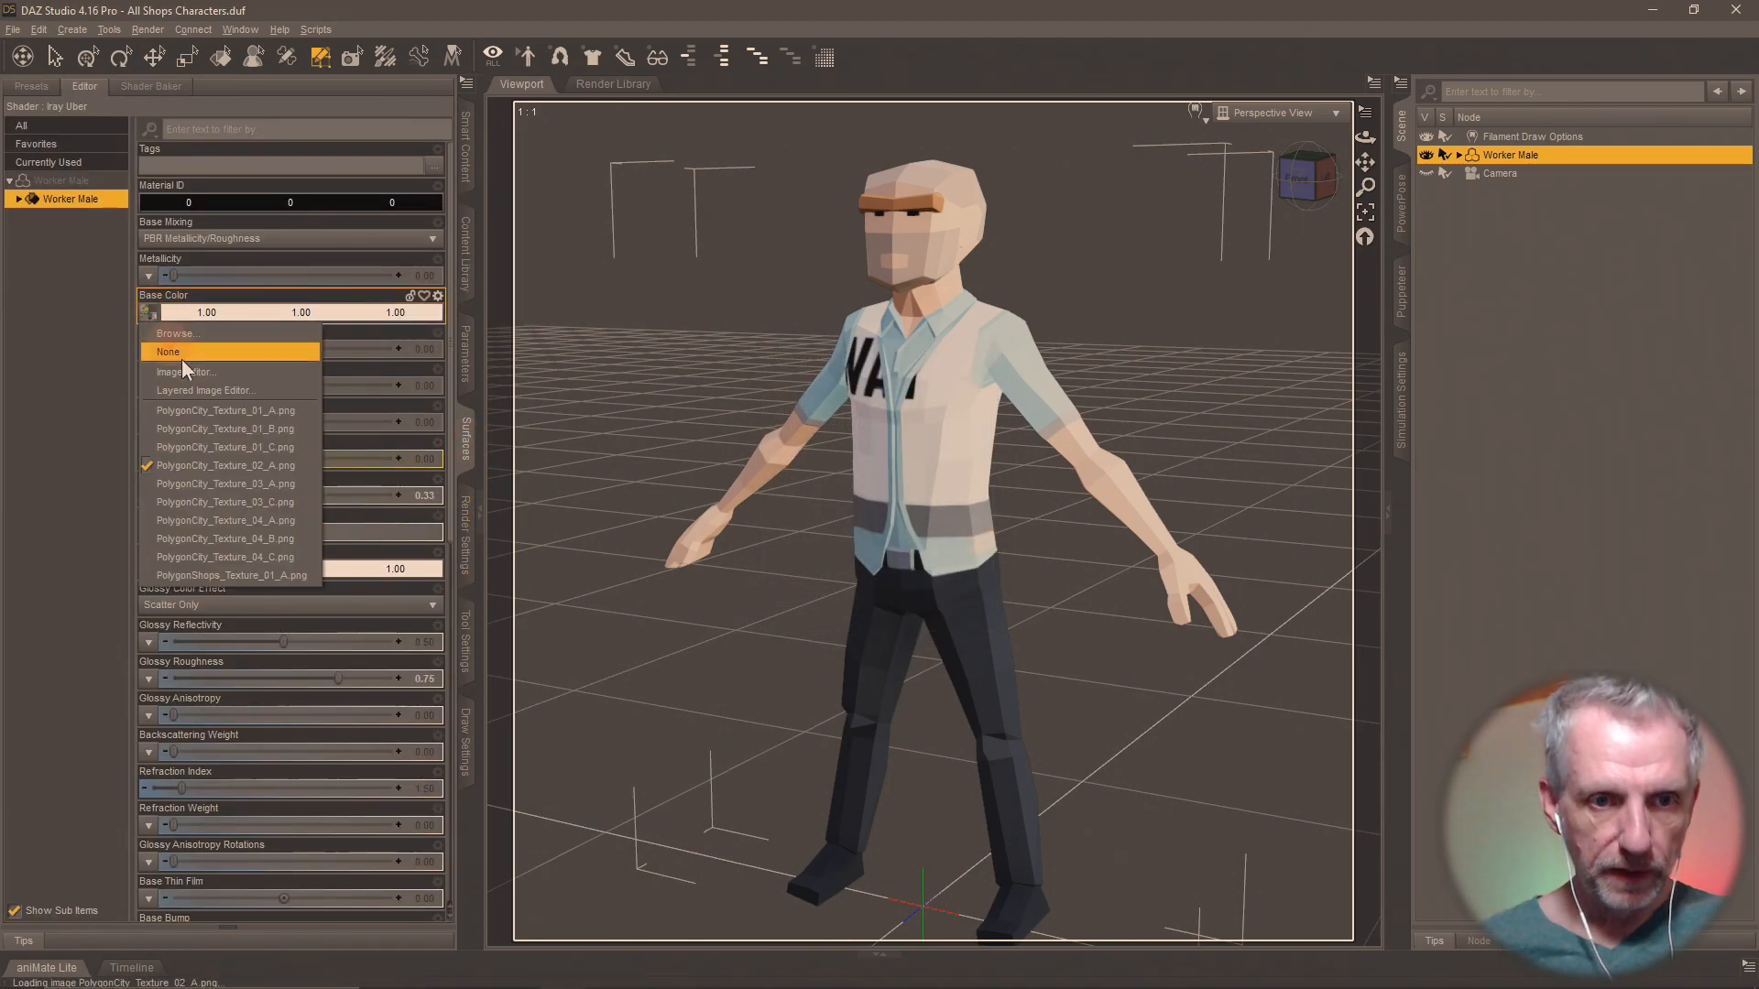
pyautogui.click(262, 333)
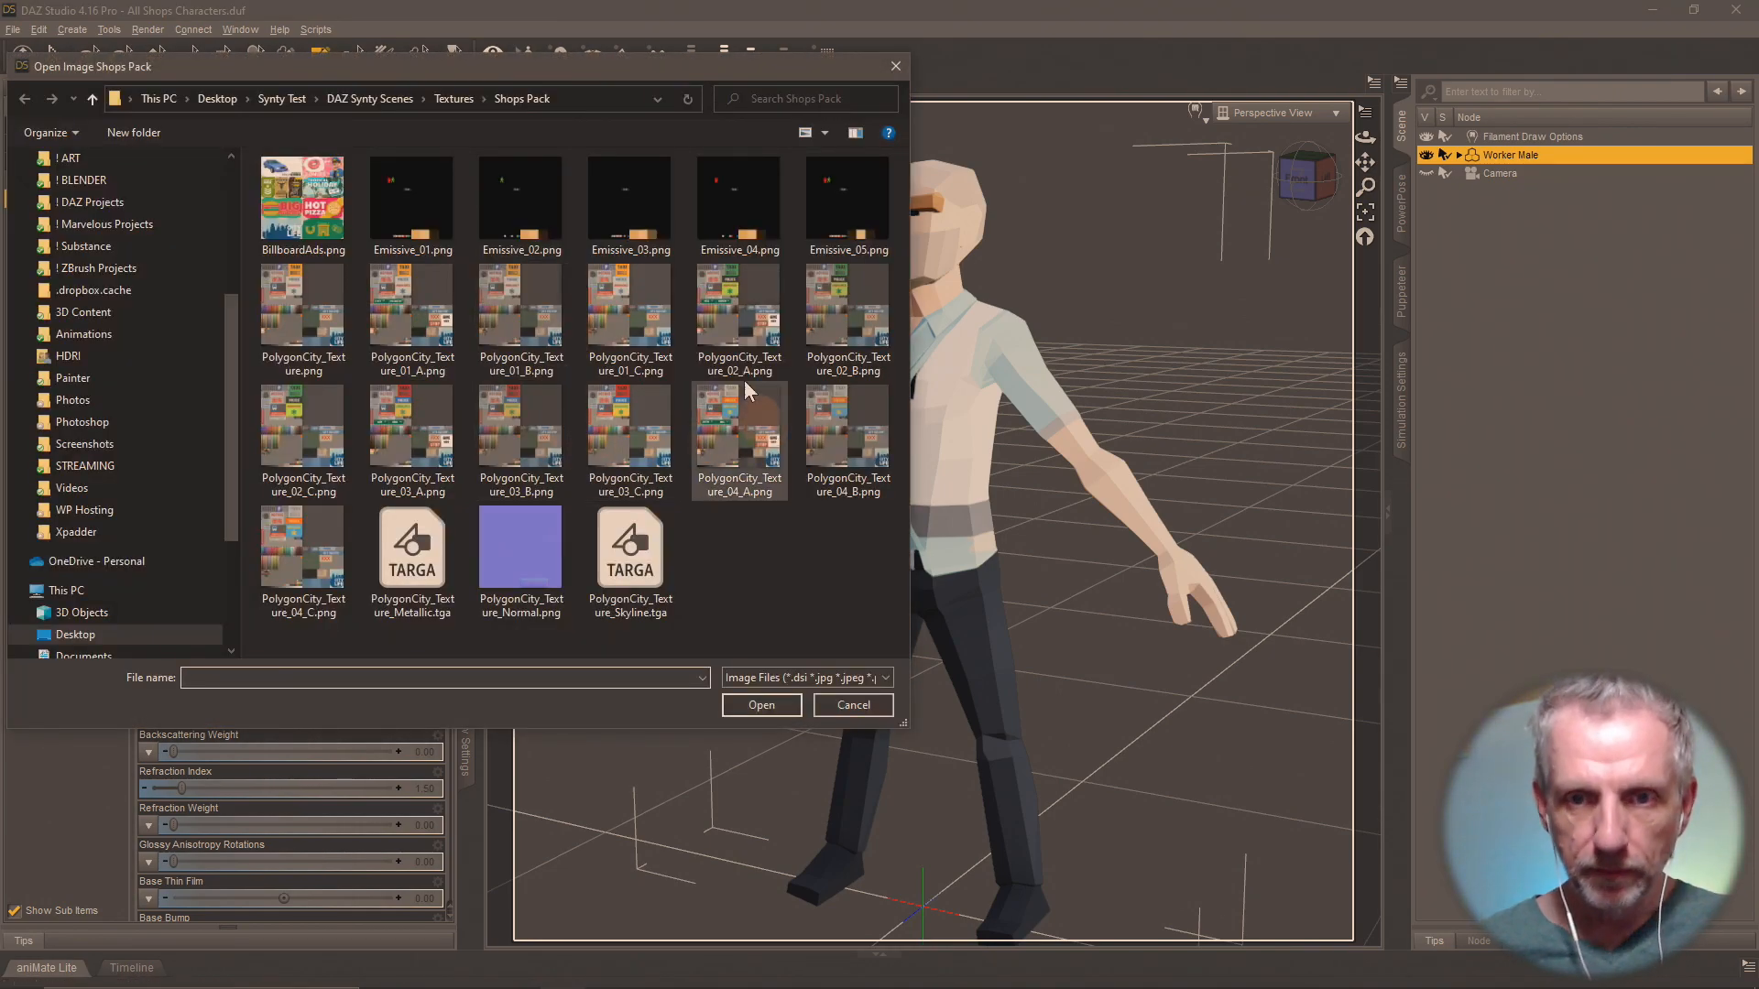
pyautogui.click(832, 291)
pyautogui.doubleClick(832, 292)
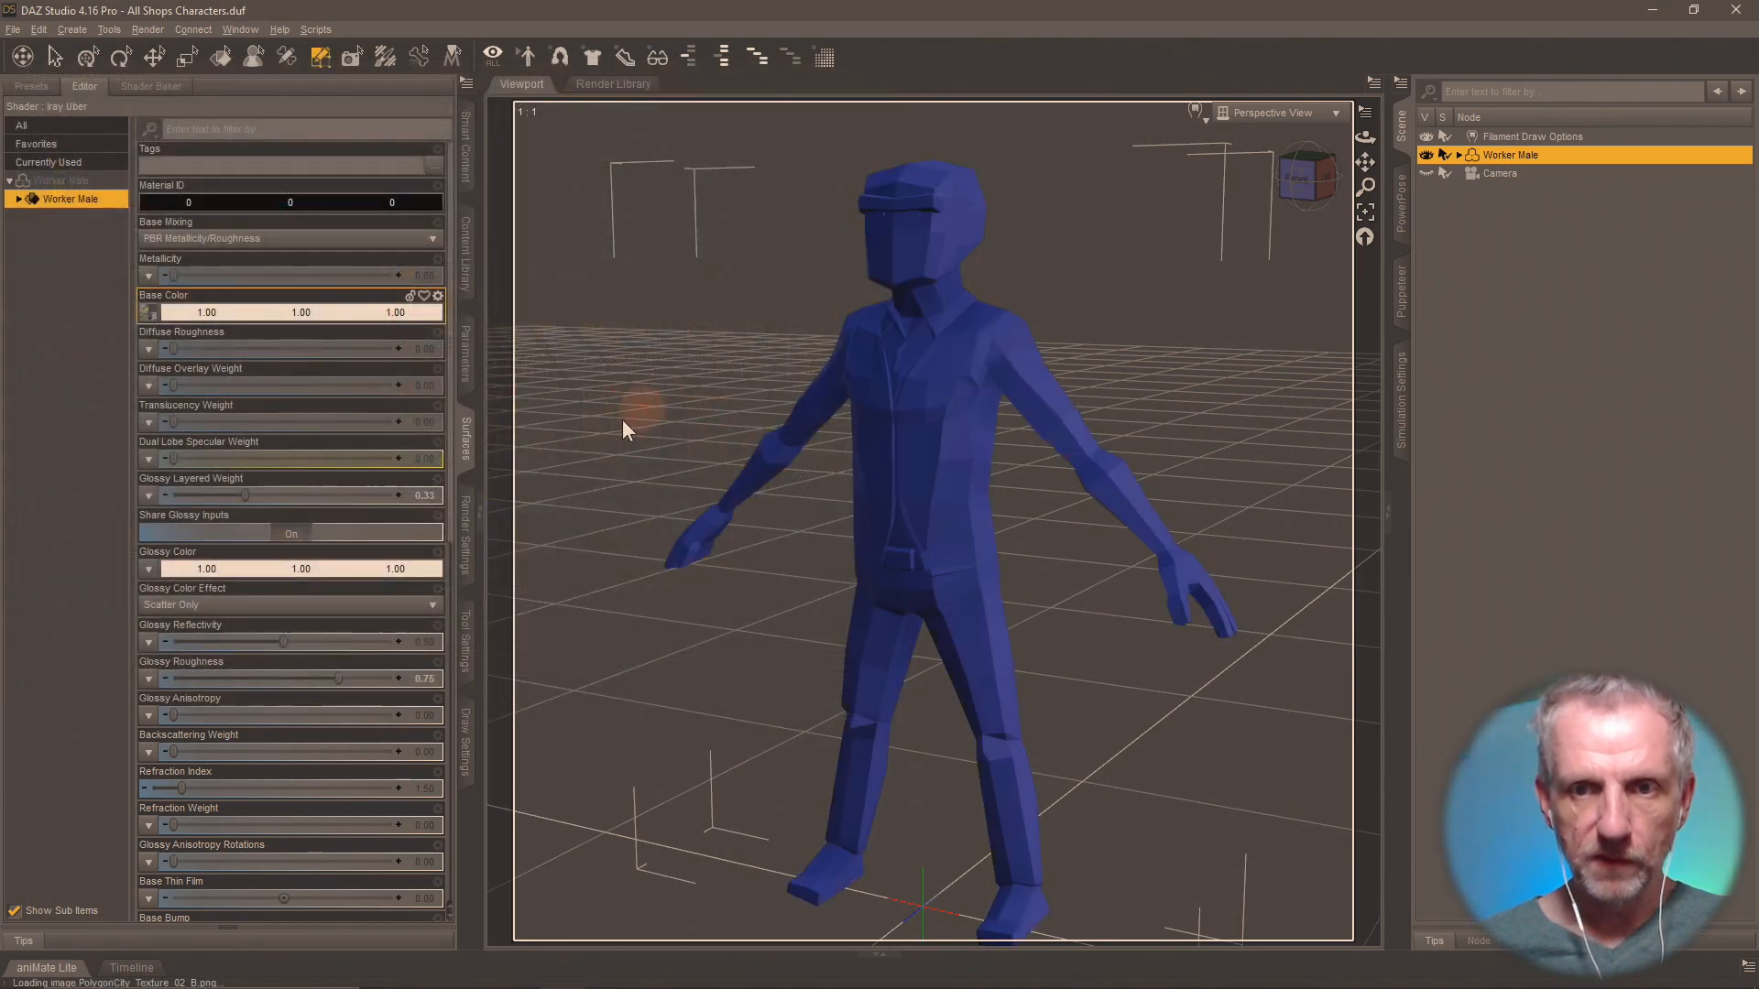
# Save the Worker Male's materials as a Material(s) Preset named Shops MAT 2-B in the Shops Materials folder.
pyautogui.click(458, 247)
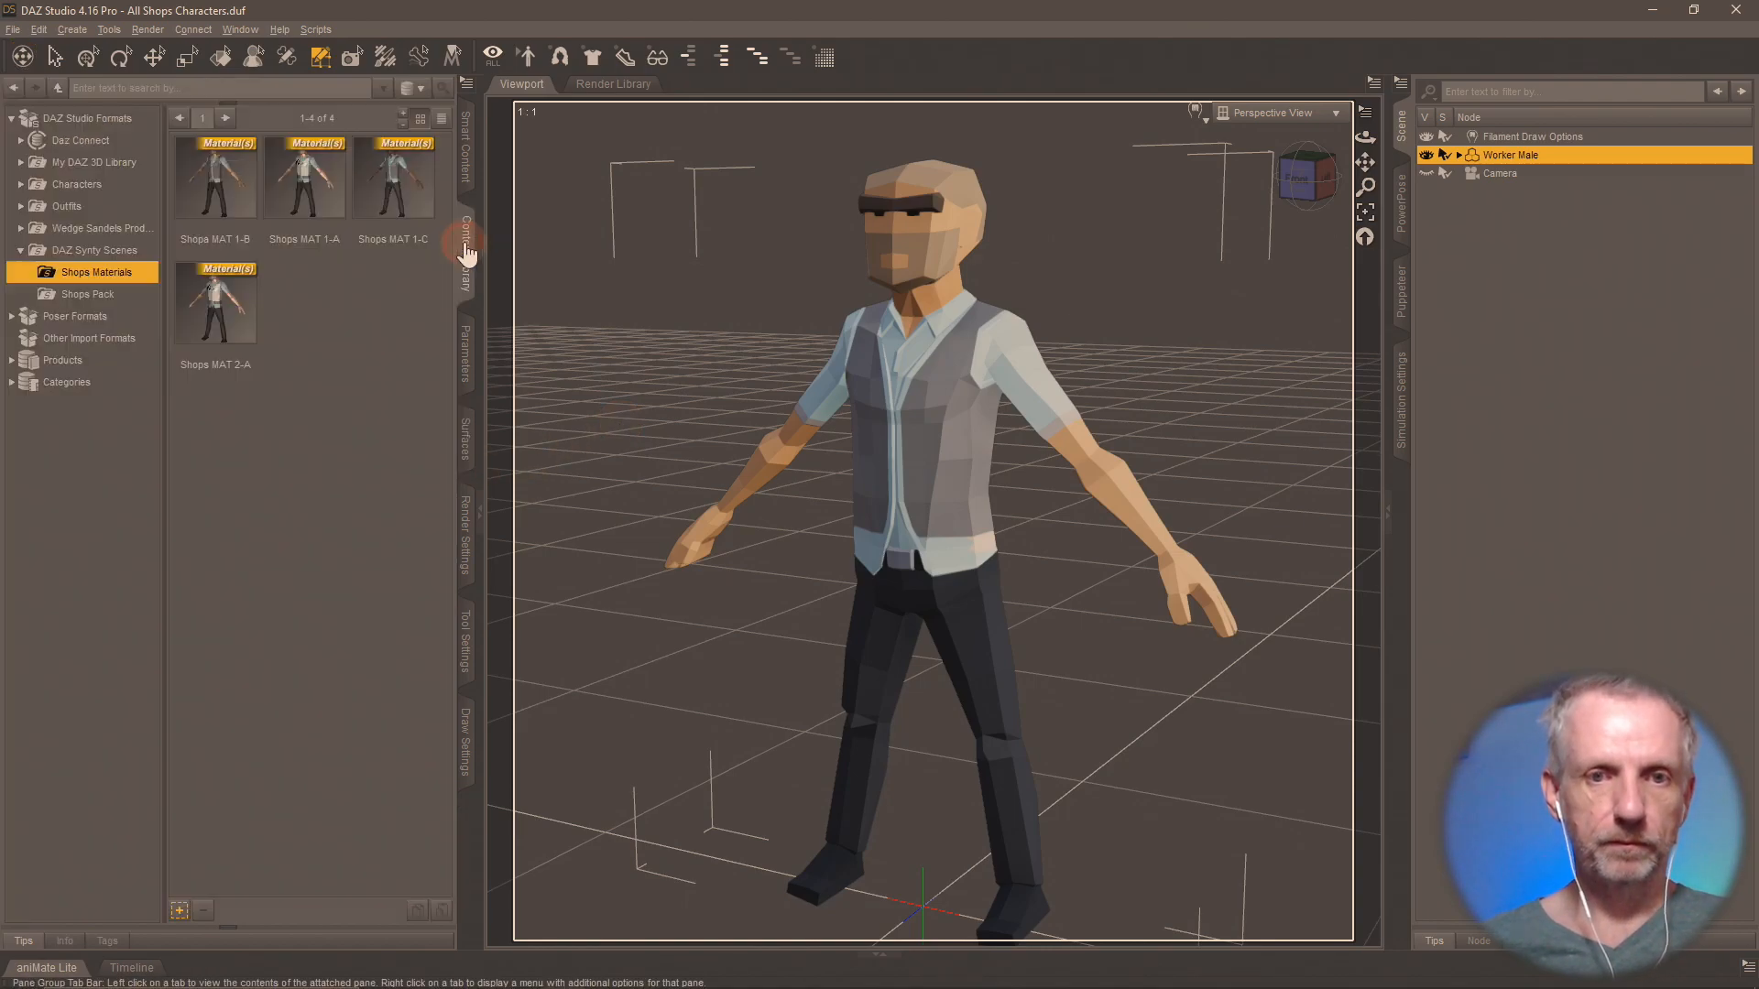
pyautogui.click(181, 909)
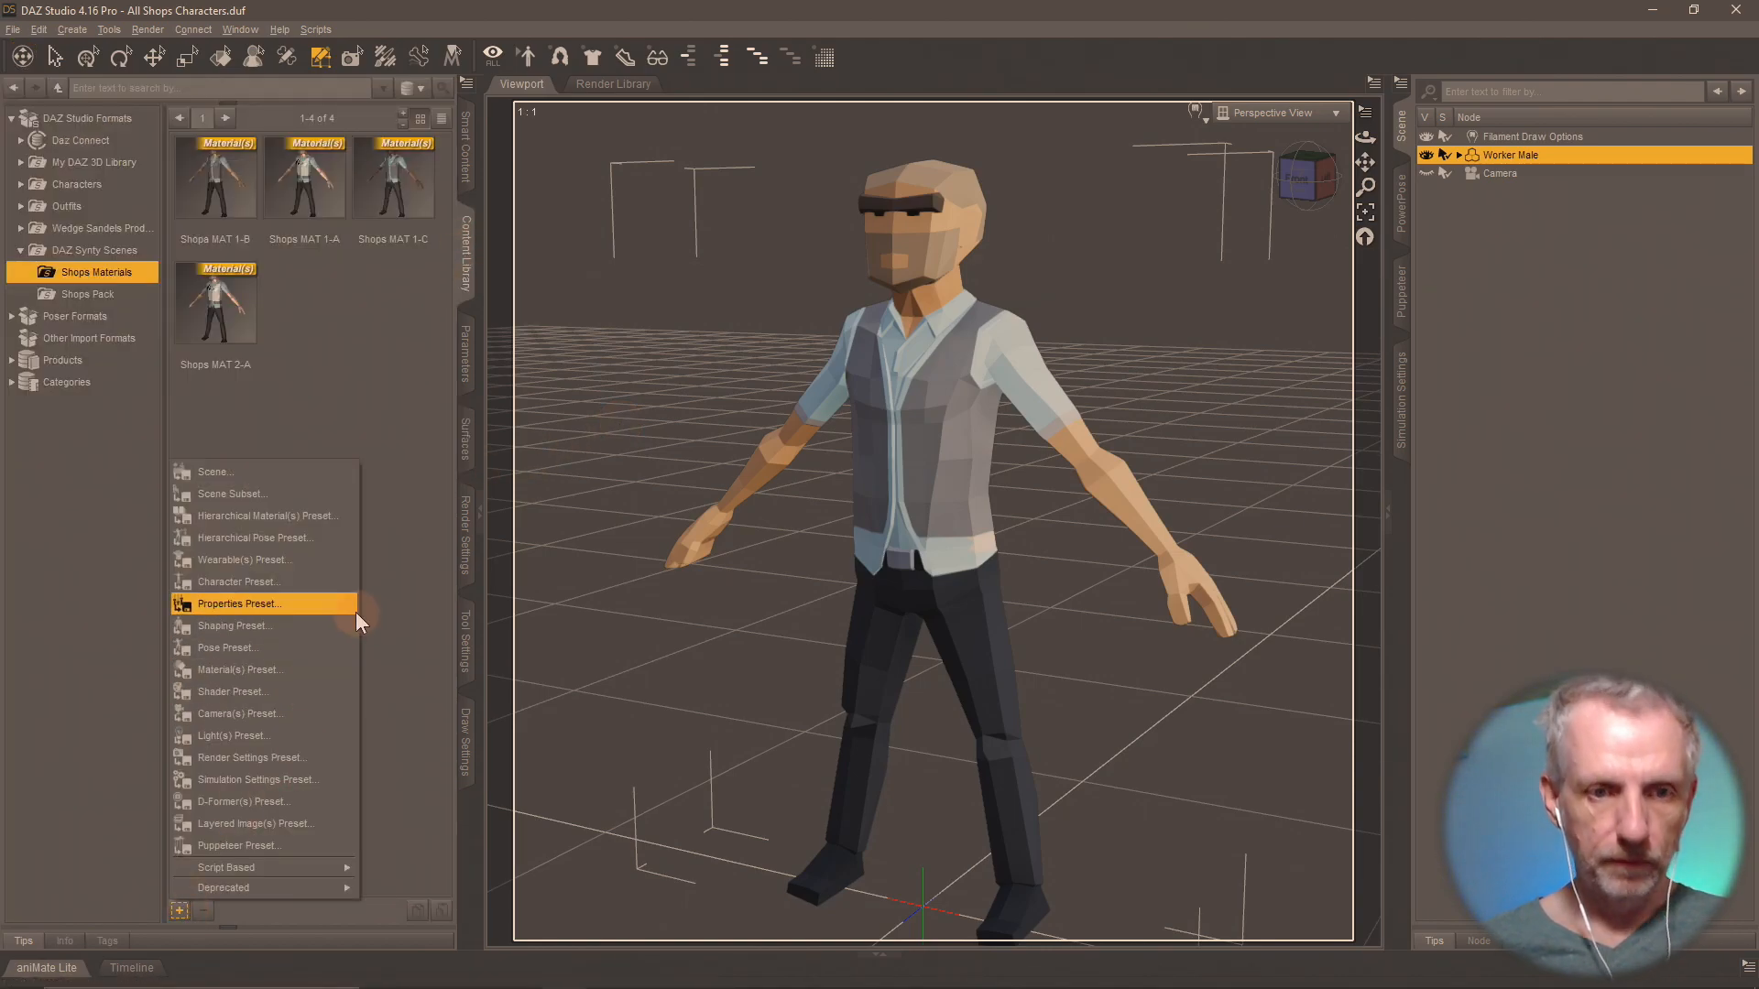
pyautogui.click(314, 675)
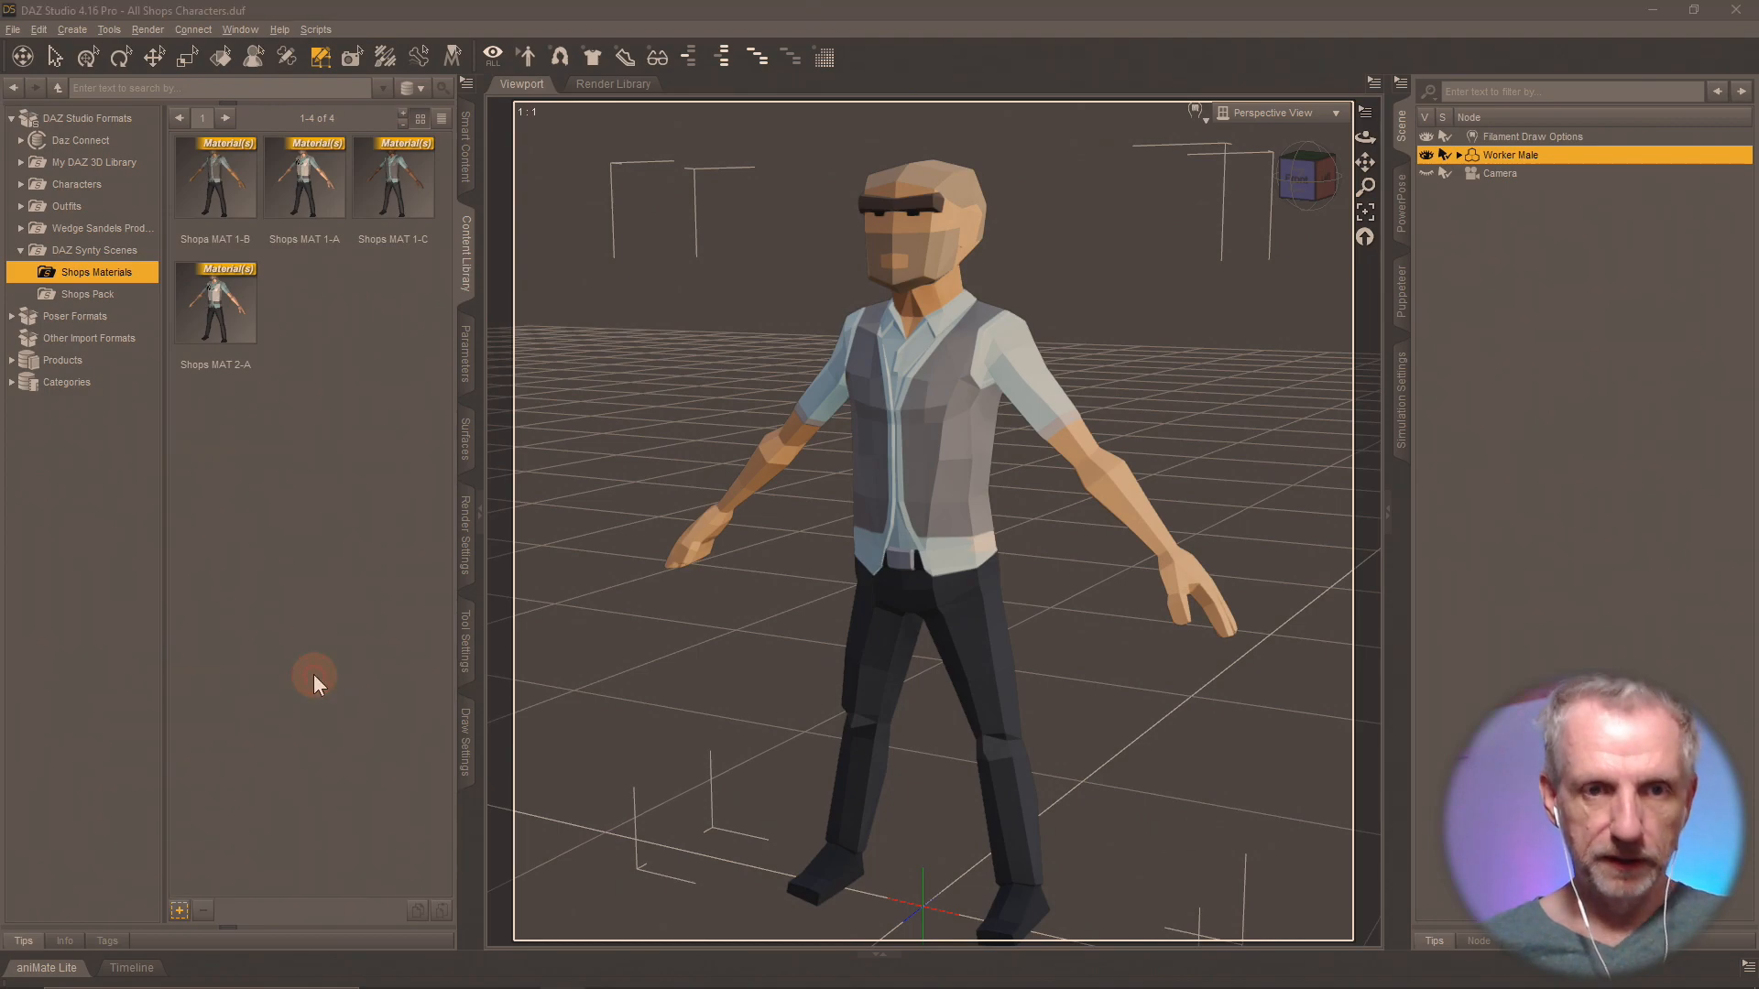
pyautogui.write('Shops MAT')
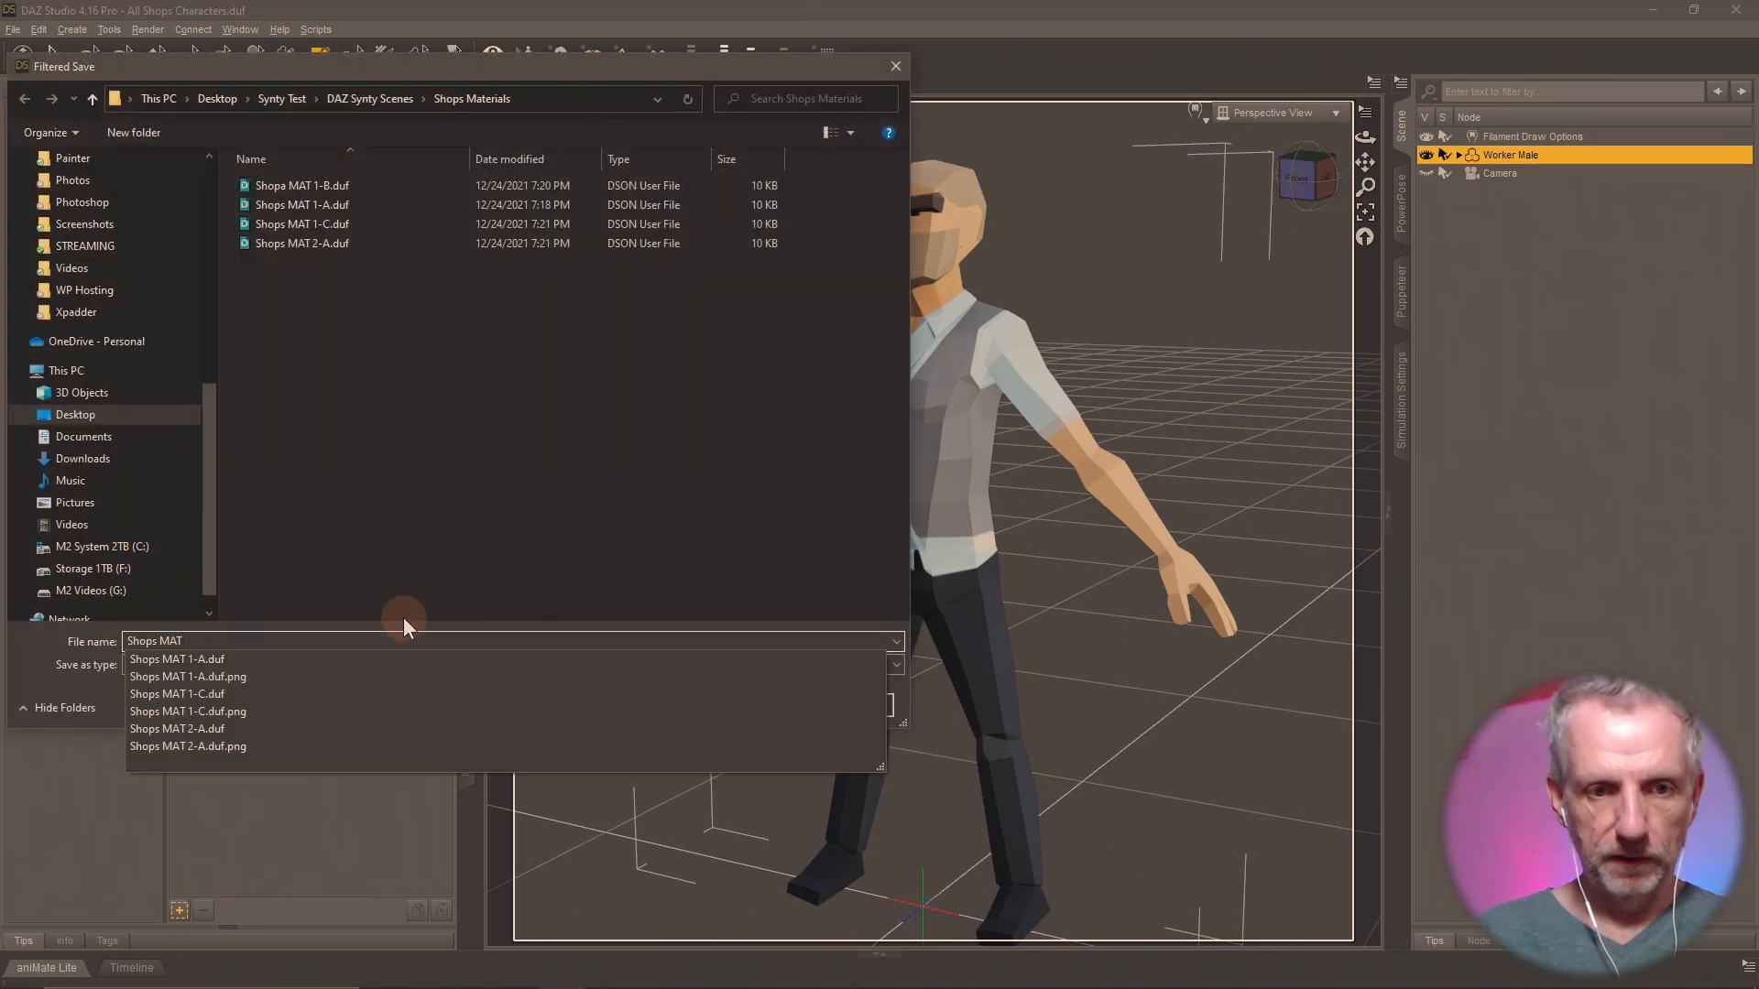
pyautogui.write(' 2-B')
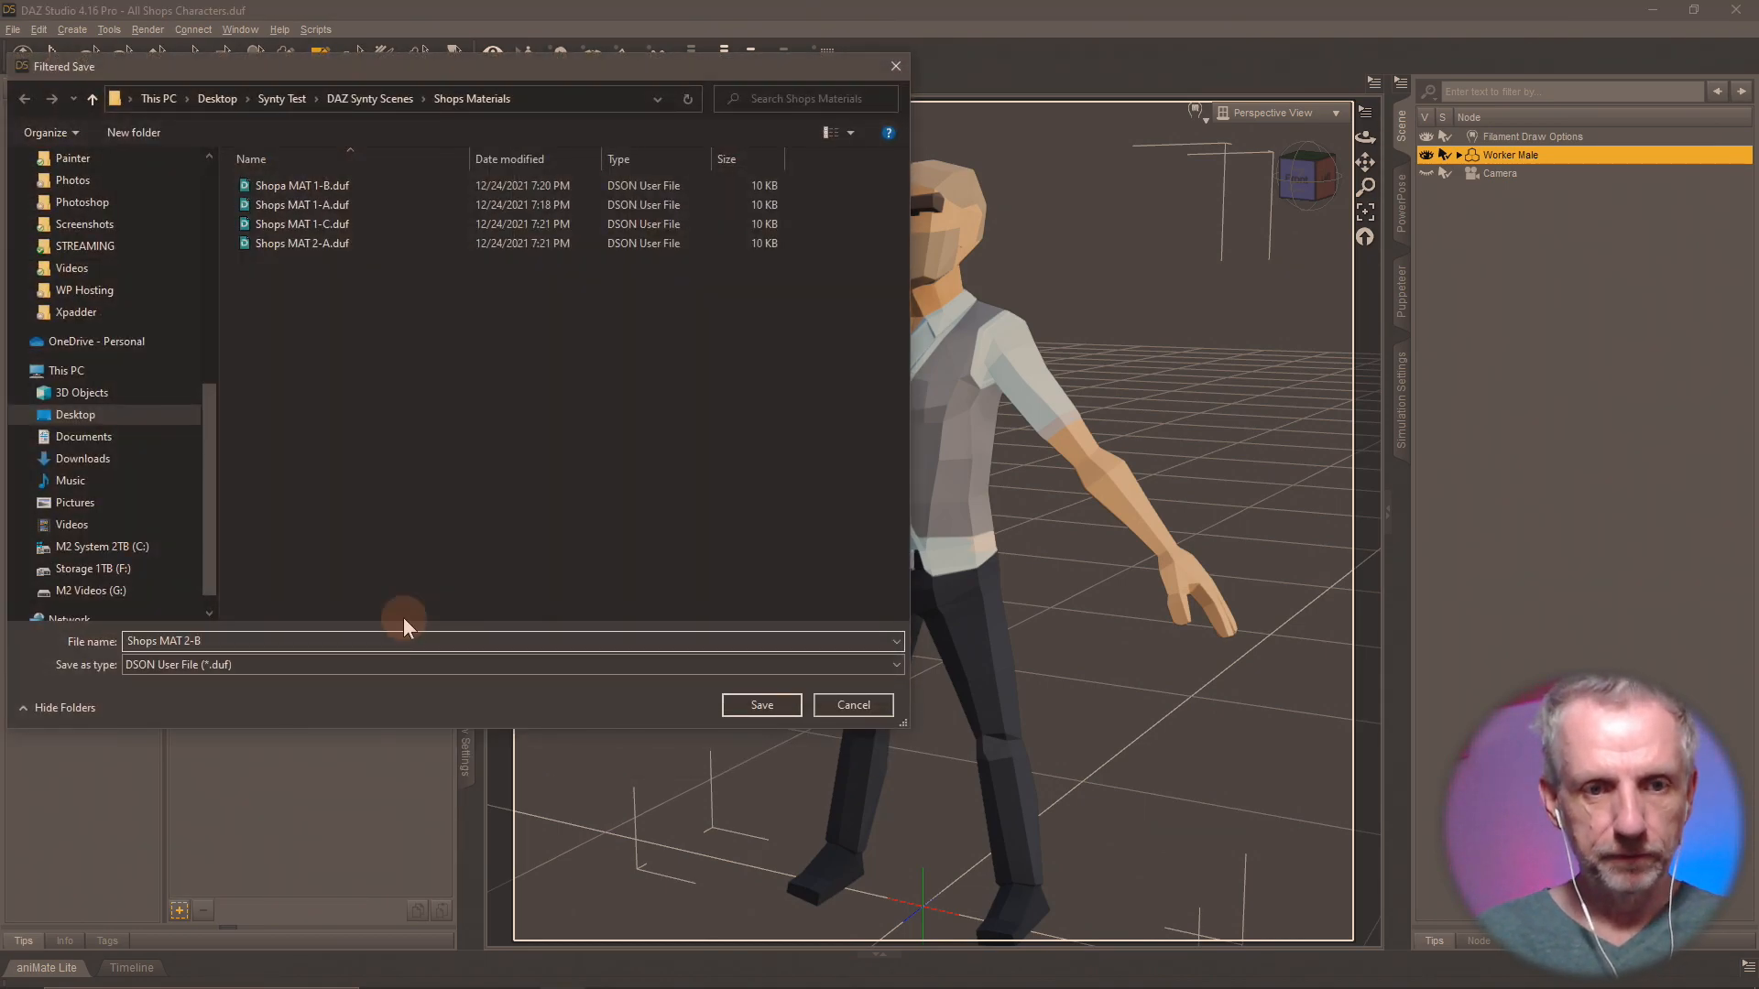
pyautogui.press('Return')
pyautogui.click(885, 608)
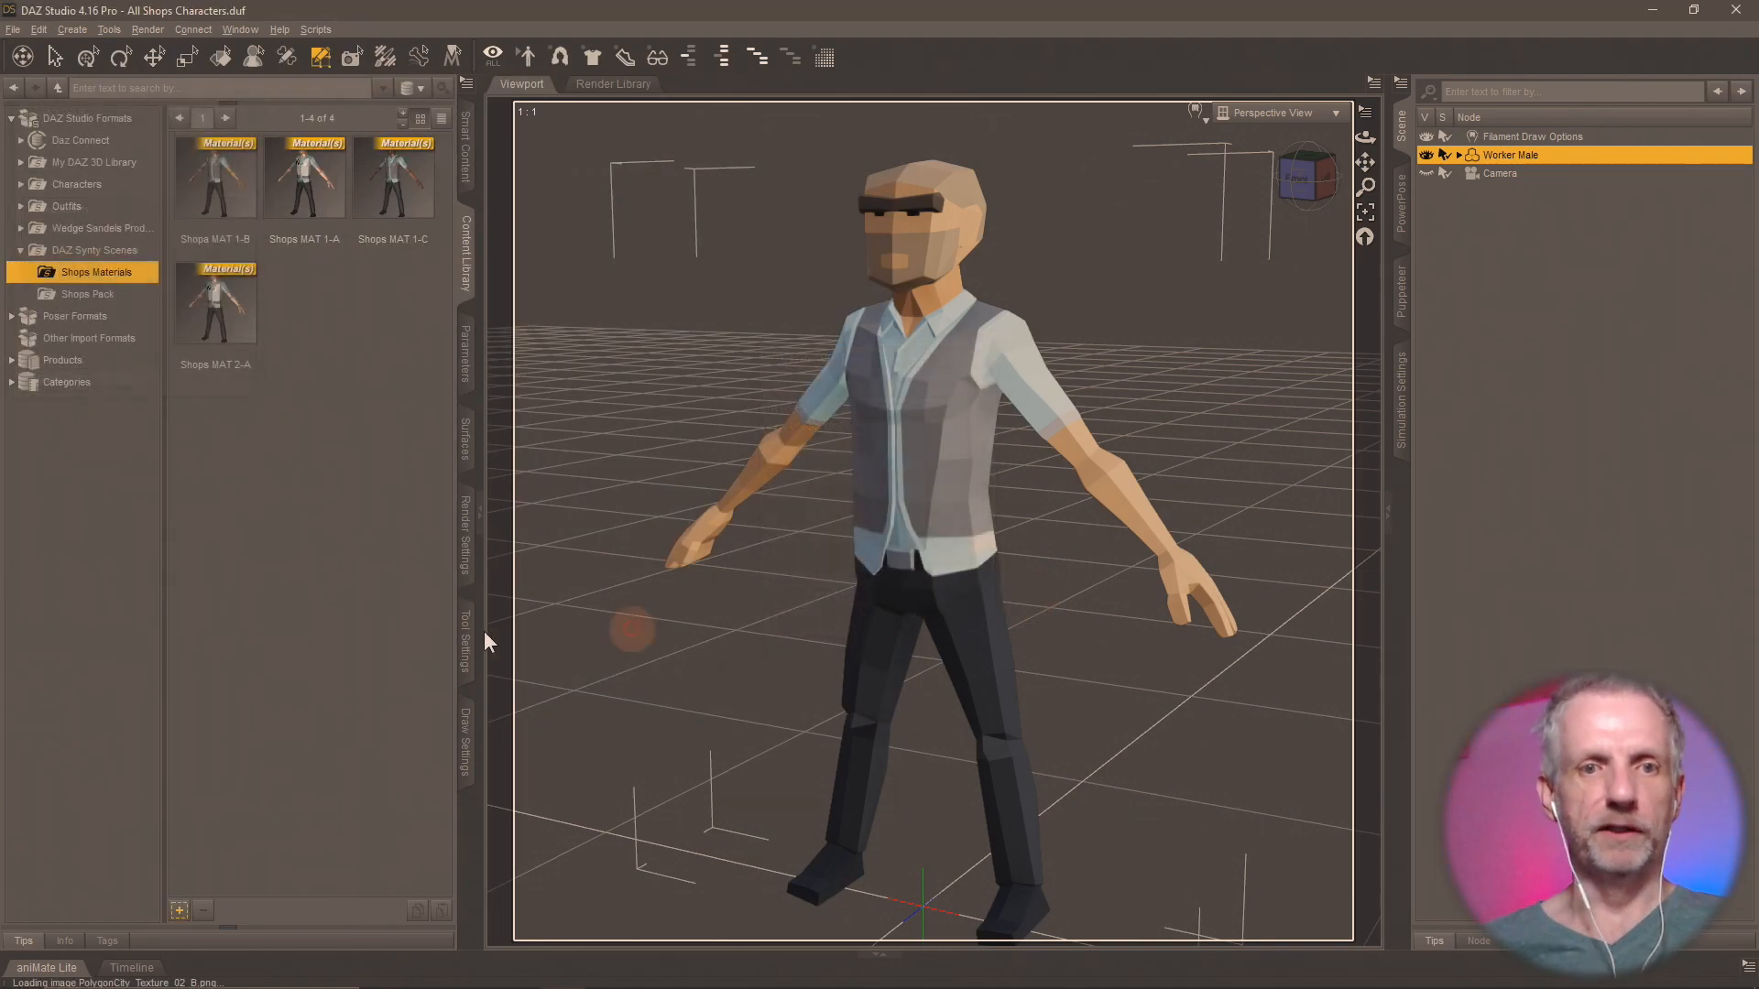
# Load PolygonCity_Texture_02_C.png from the Shops Pack folder as the Worker Male's Base Color map.
pyautogui.click(467, 440)
pyautogui.click(147, 313)
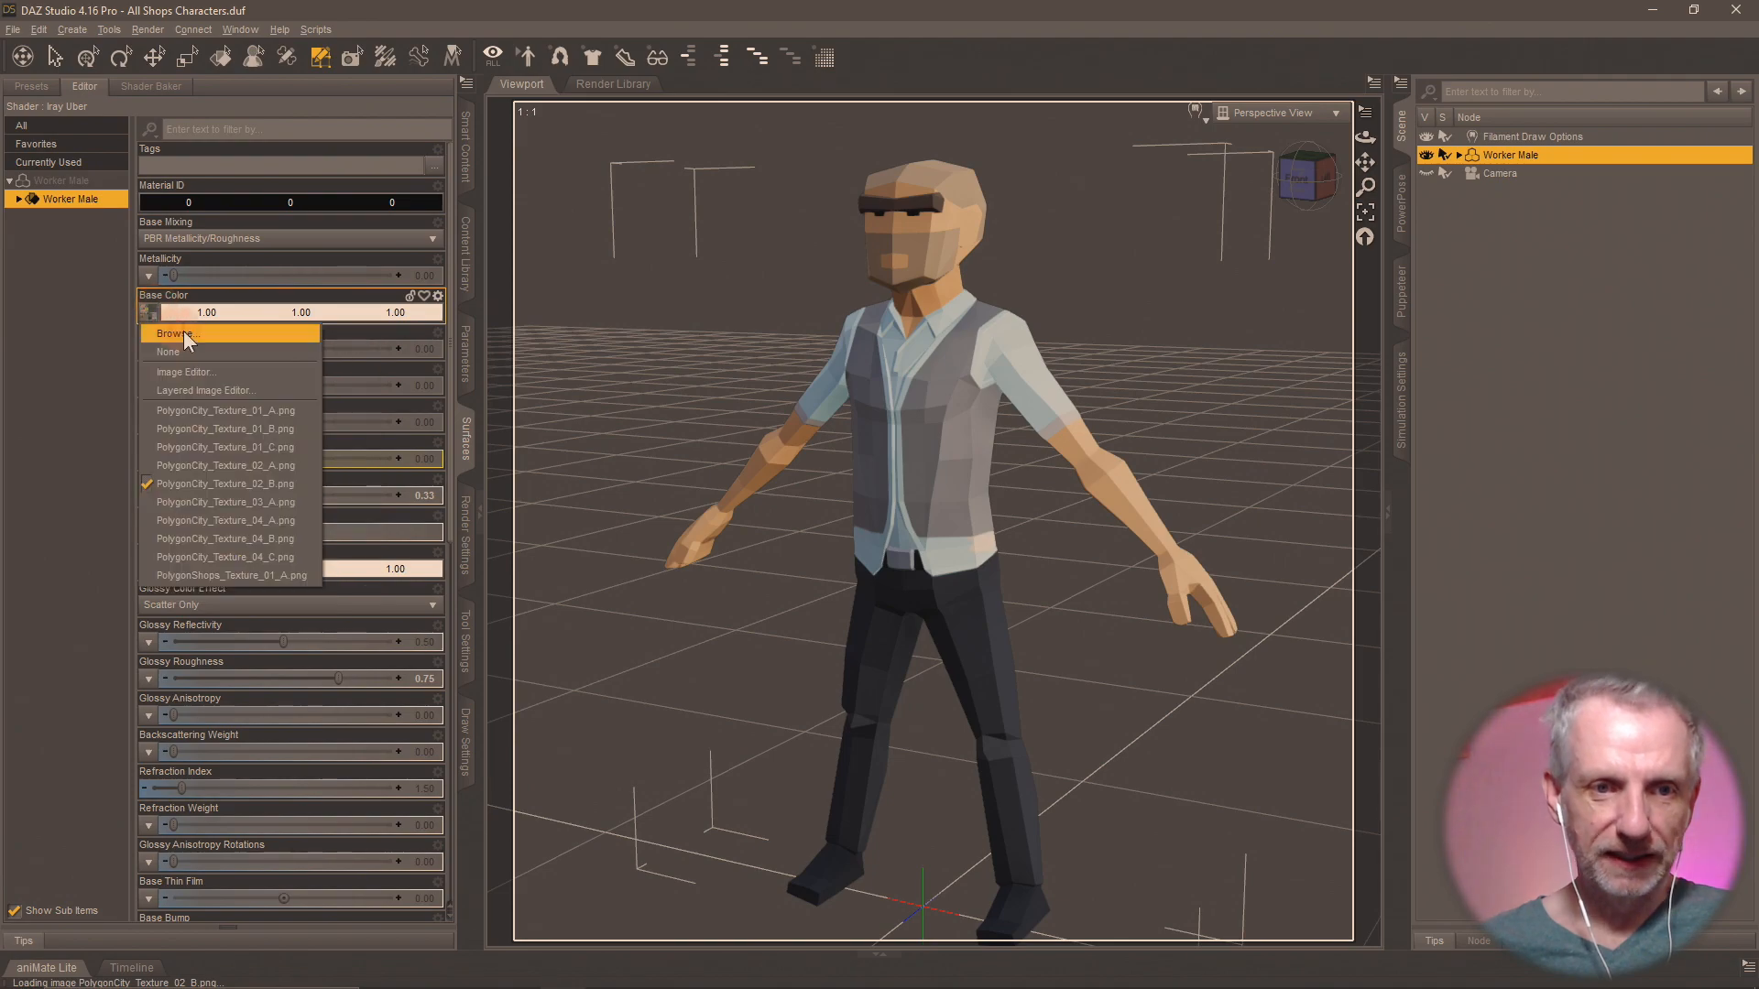
pyautogui.click(193, 331)
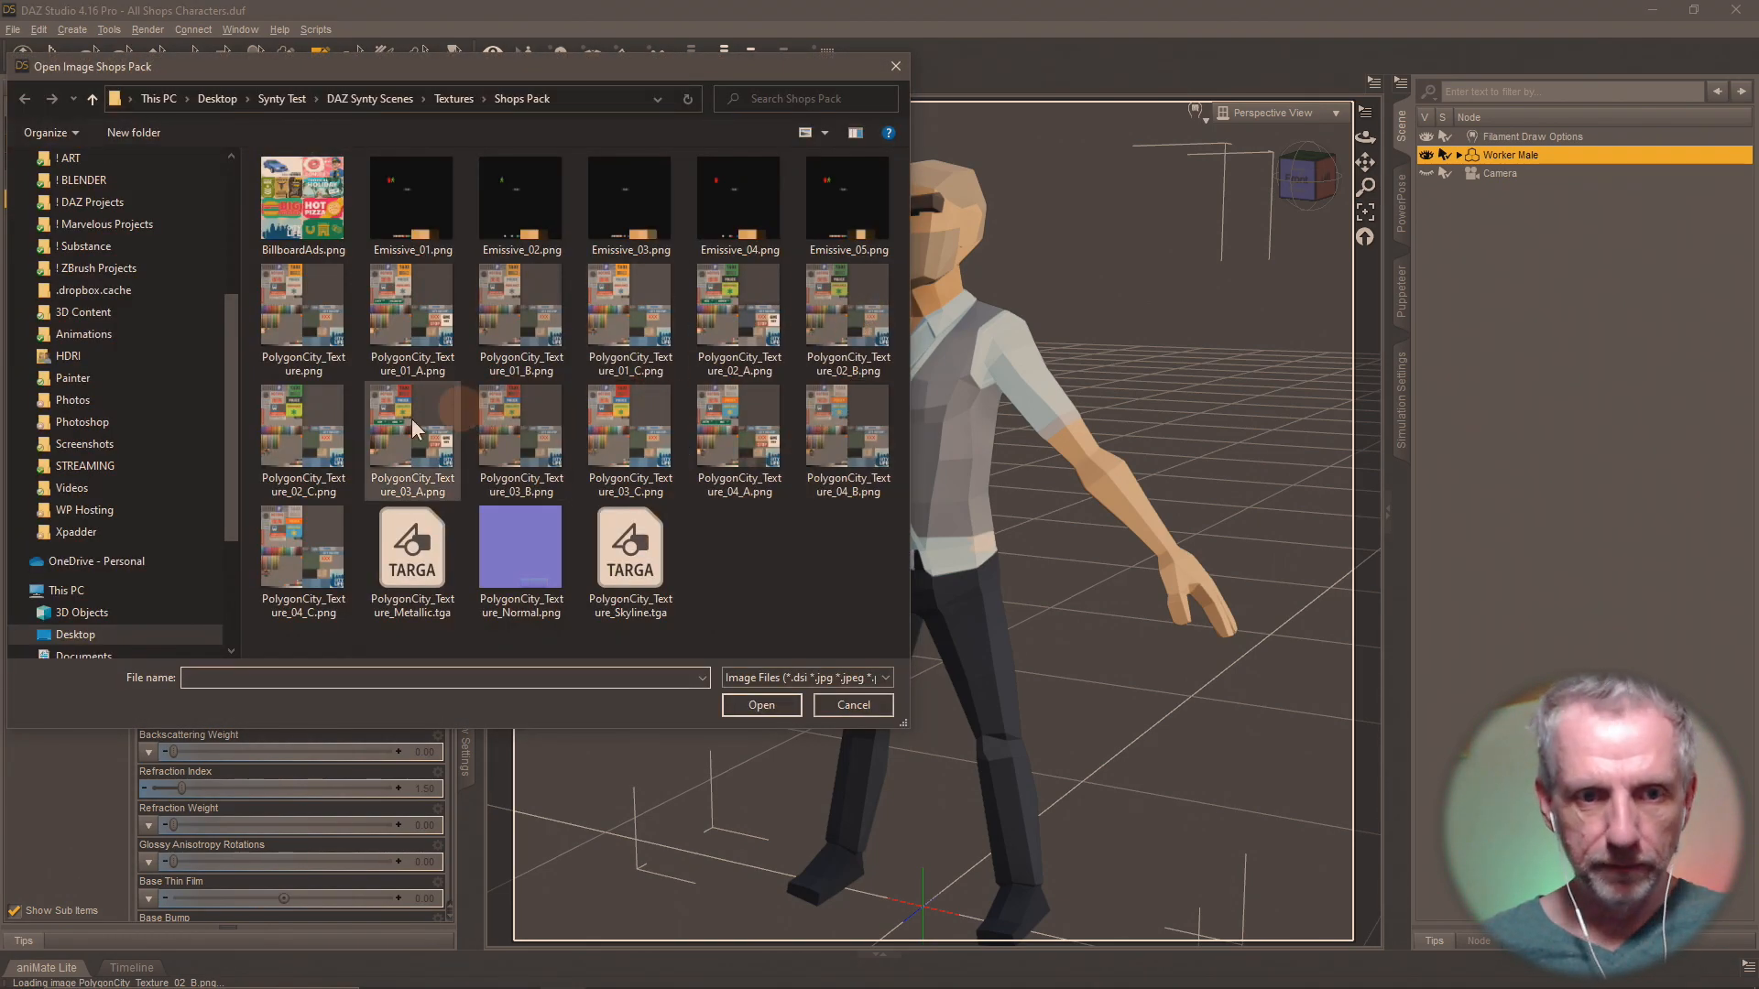
pyautogui.doubleClick(307, 441)
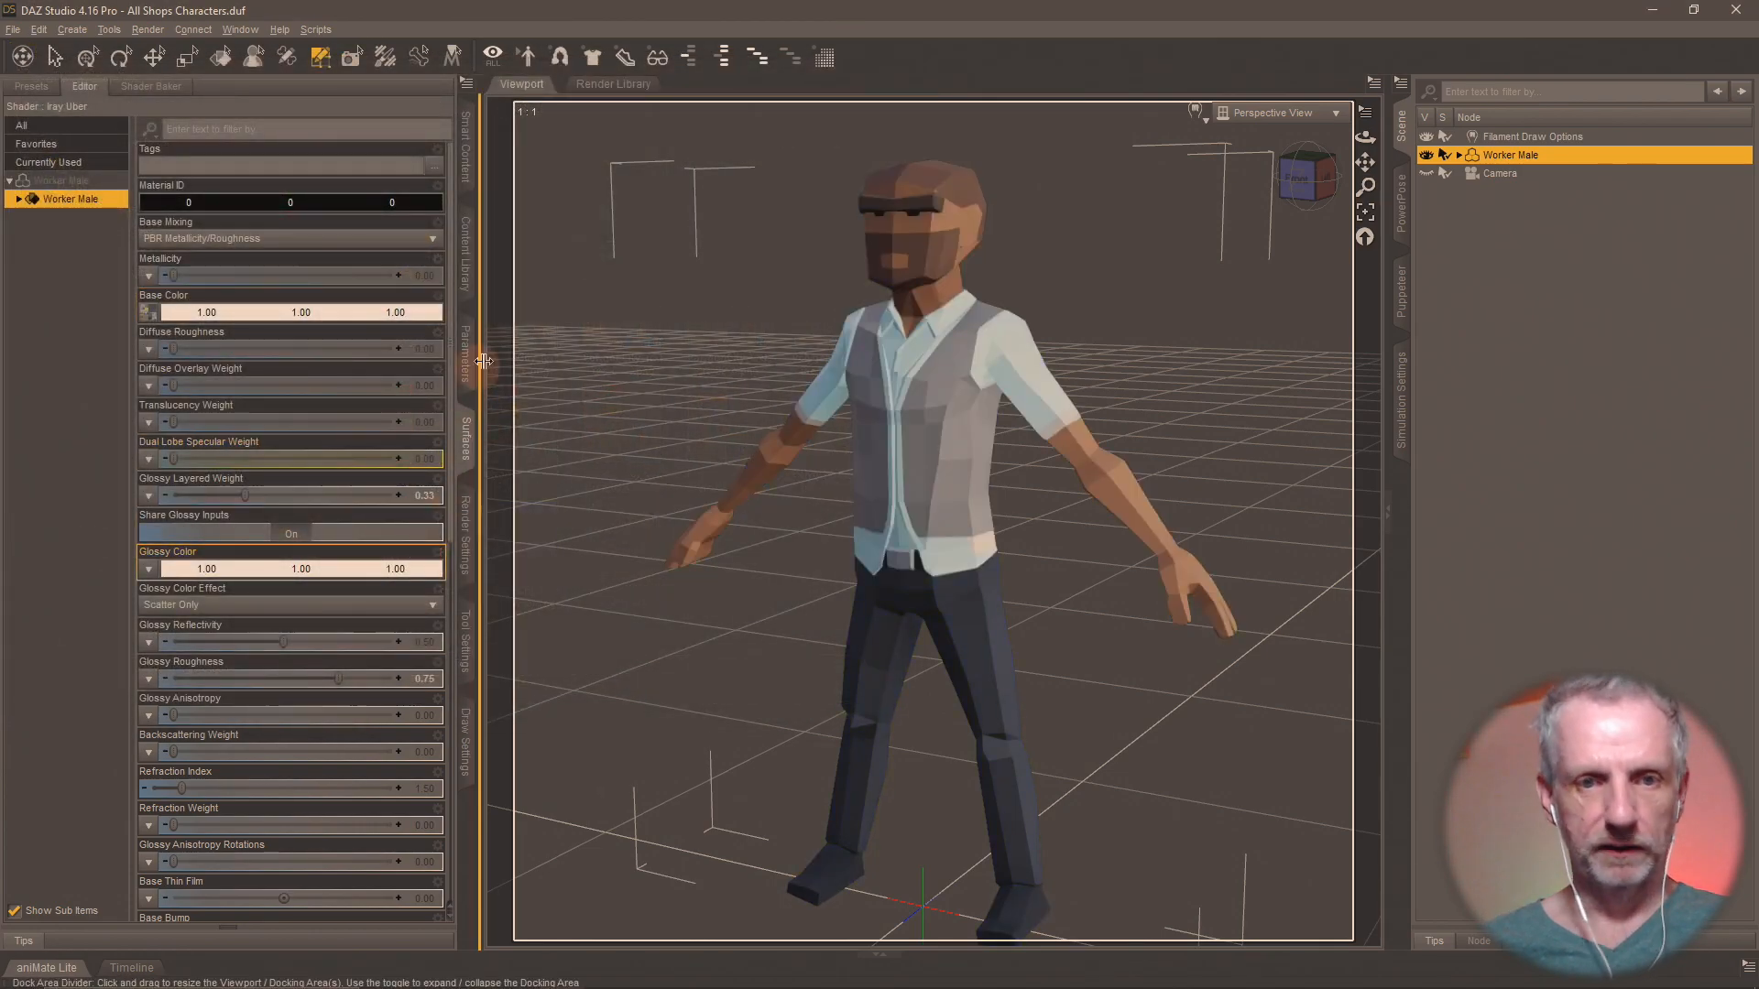
# Save the Worker Male's materials as a Material(s) Preset named Shops MAT 2-C in the Shops Materials folder.
pyautogui.click(465, 265)
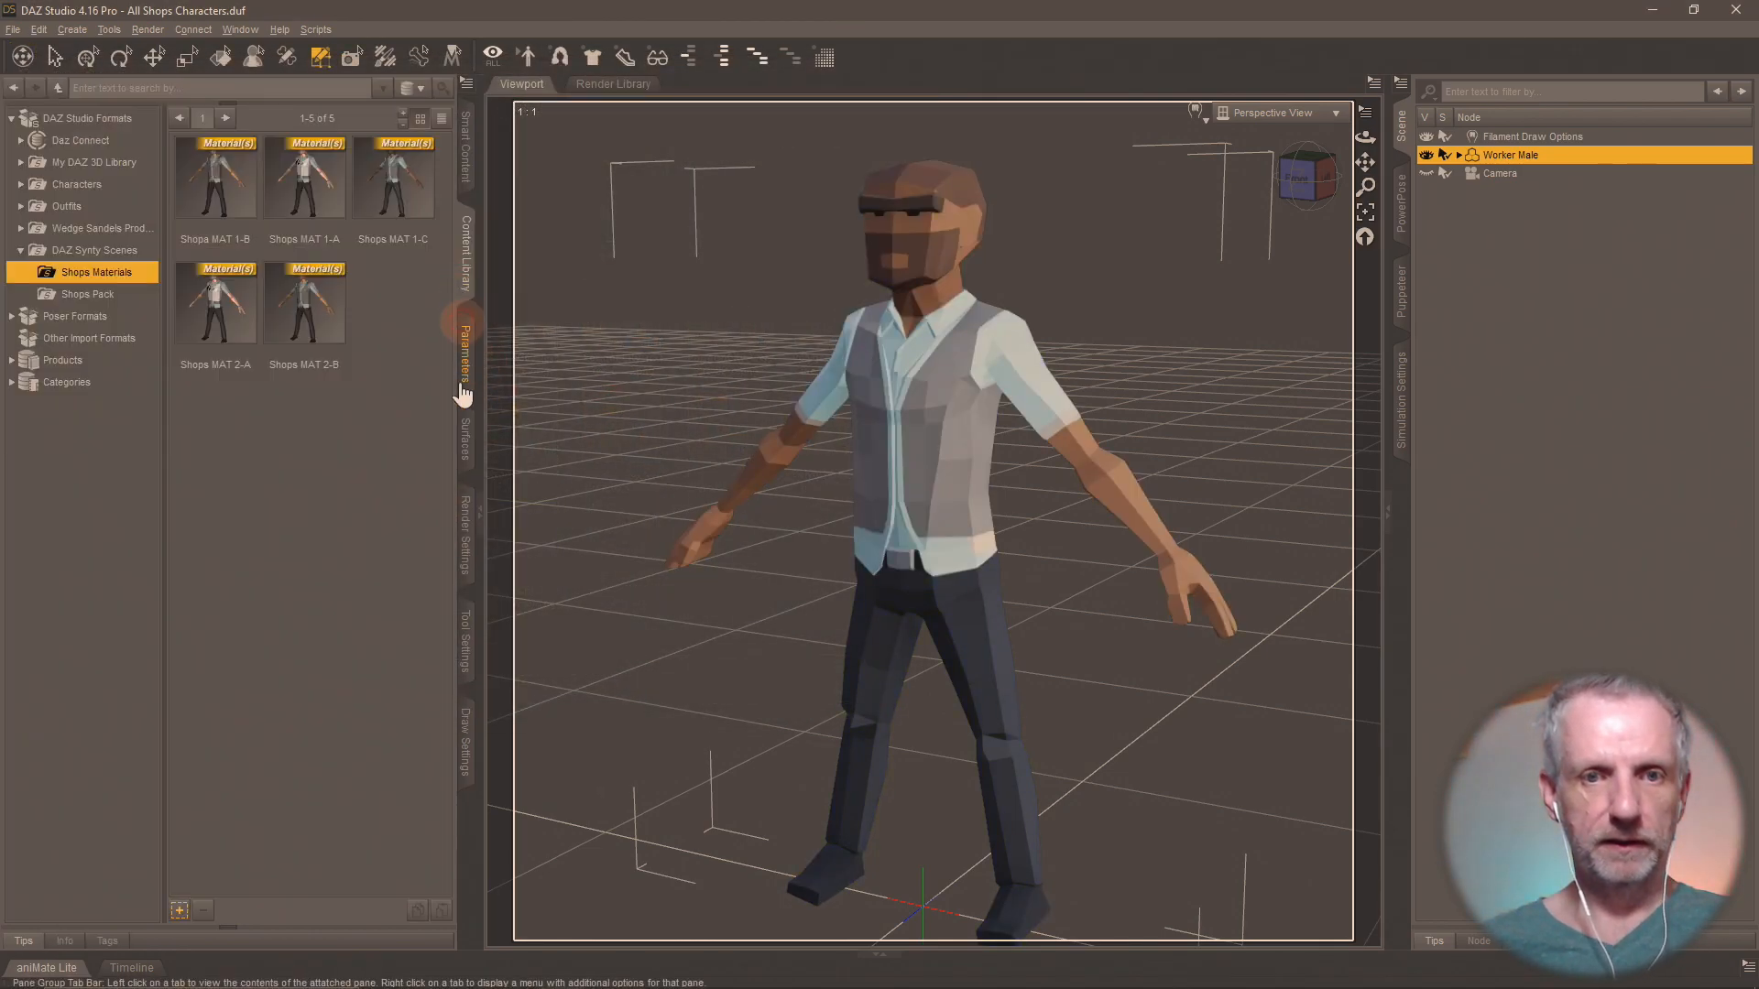
pyautogui.click(179, 910)
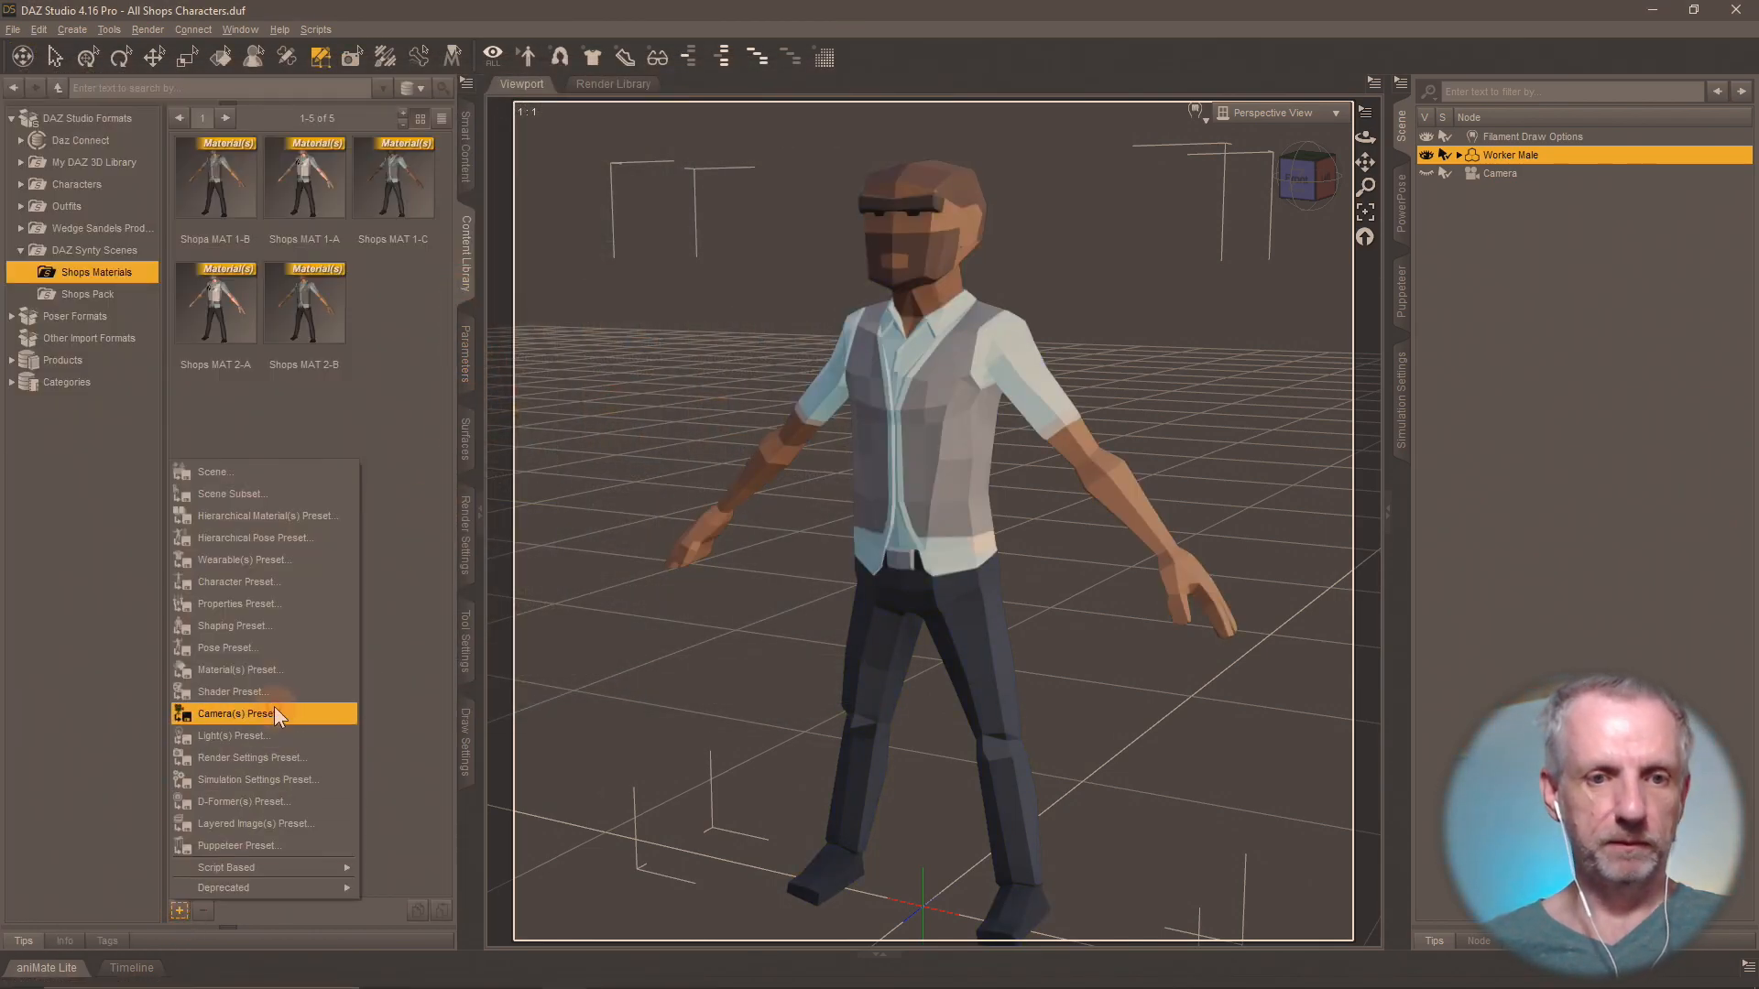
pyautogui.click(312, 676)
pyautogui.write('Shops MAT')
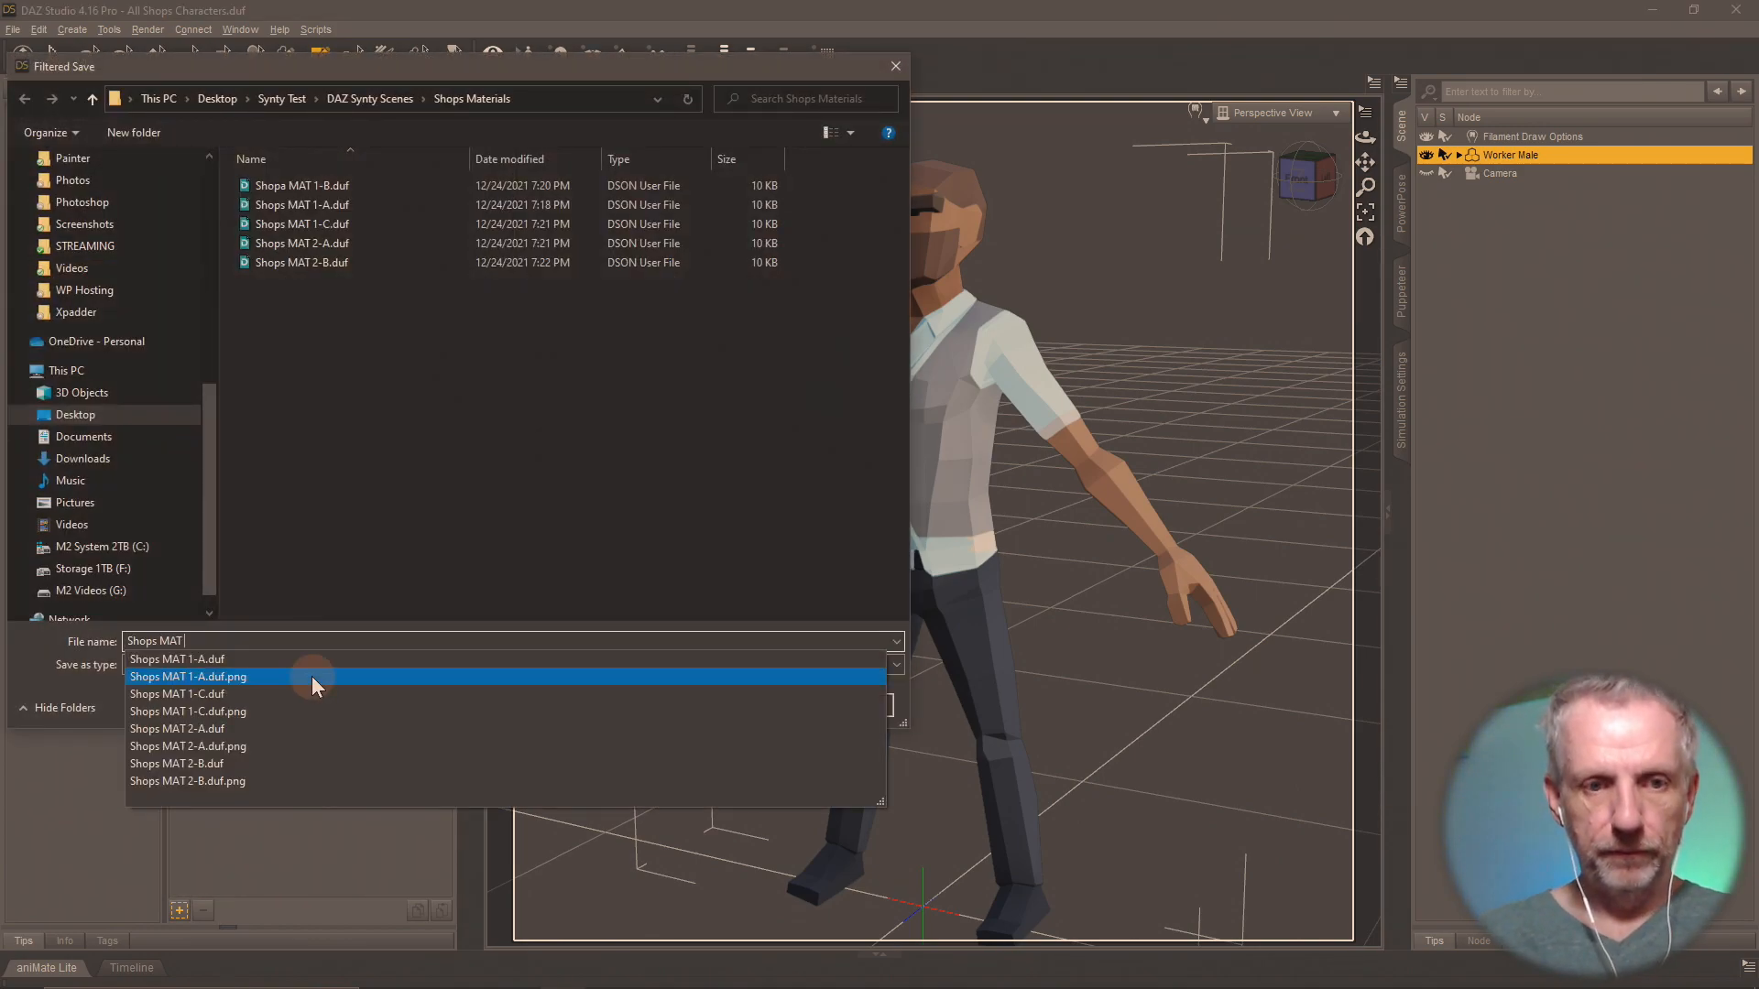
pyautogui.write(' 2-C')
pyautogui.press('Return')
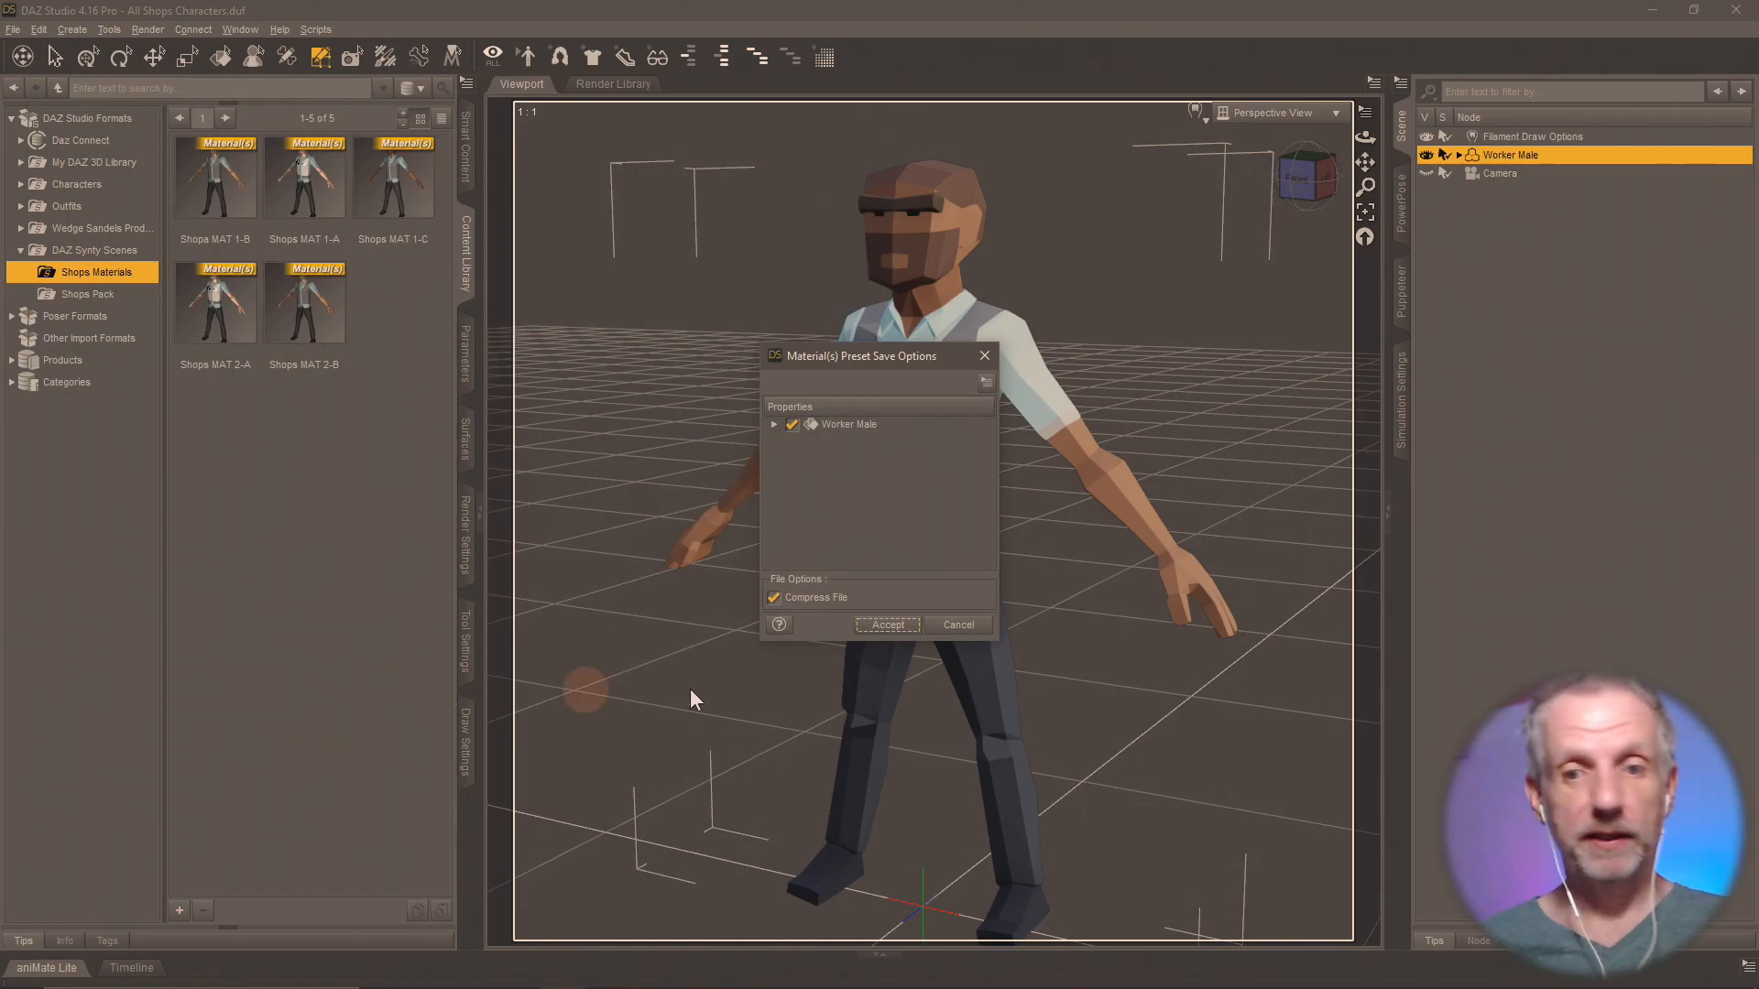
pyautogui.click(885, 625)
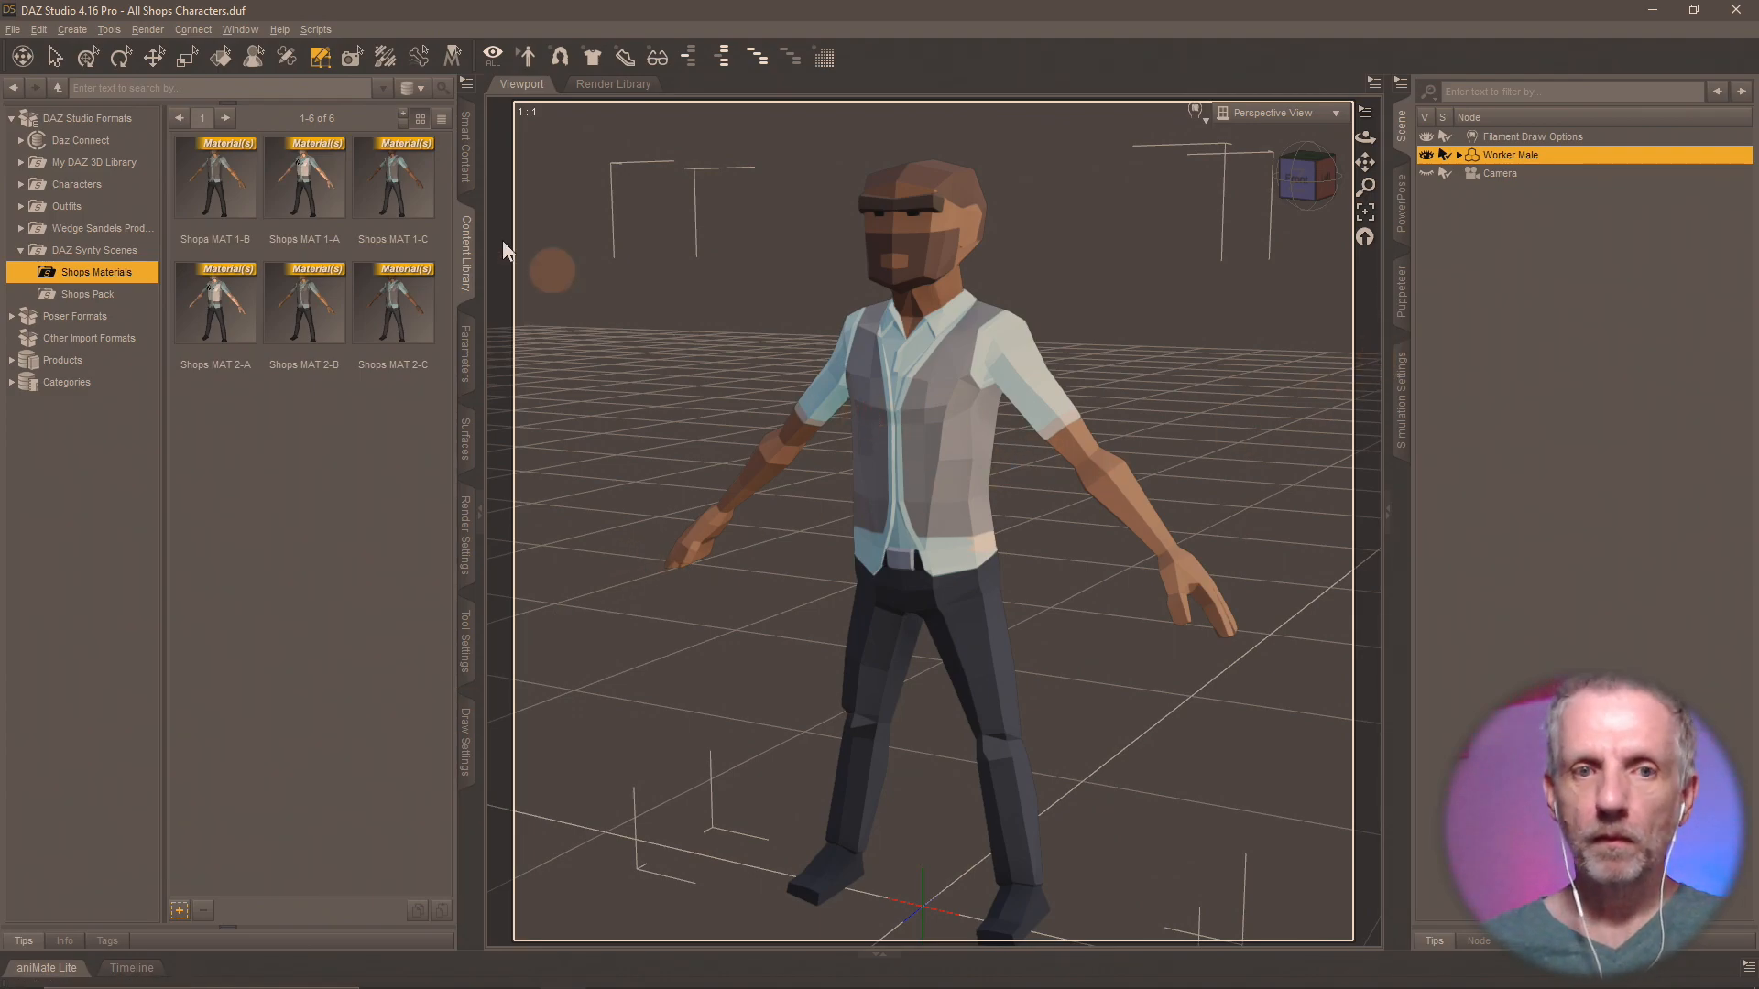
# Apply the Shops MAT 1-C and Shops MAT 2-C presets alternately to the Worker Male to compare their looks.
pyautogui.click(395, 179)
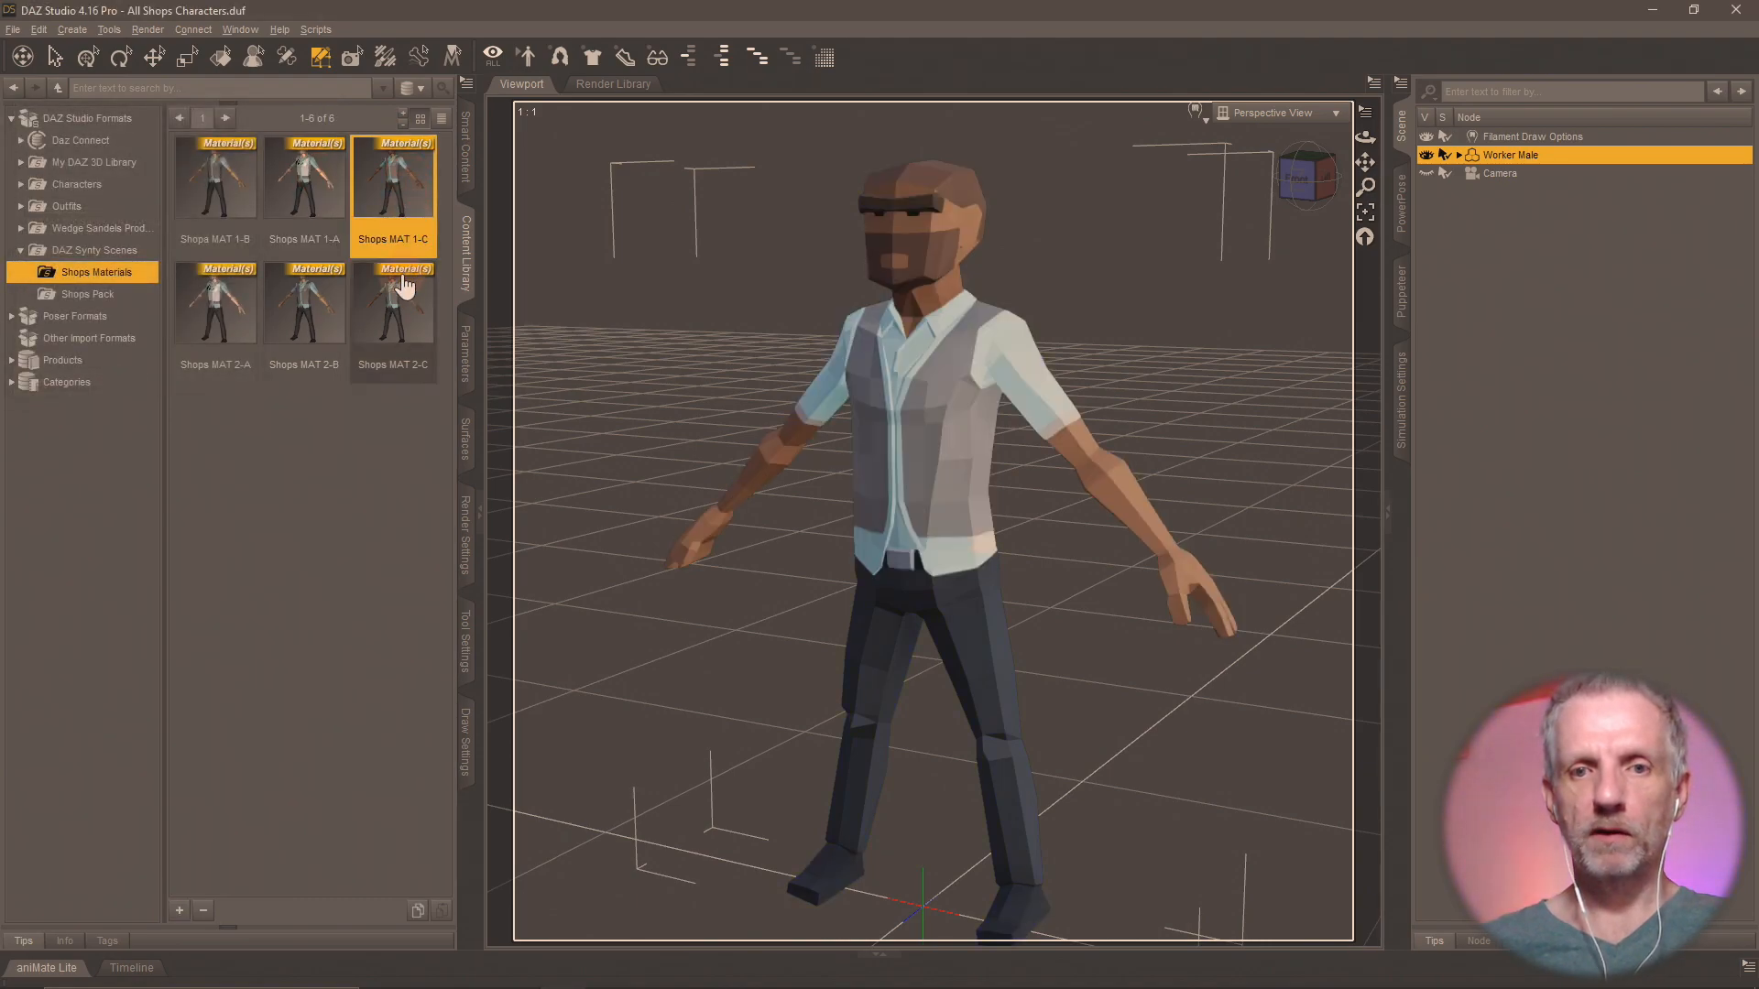
pyautogui.doubleClick(405, 289)
pyautogui.doubleClick(402, 178)
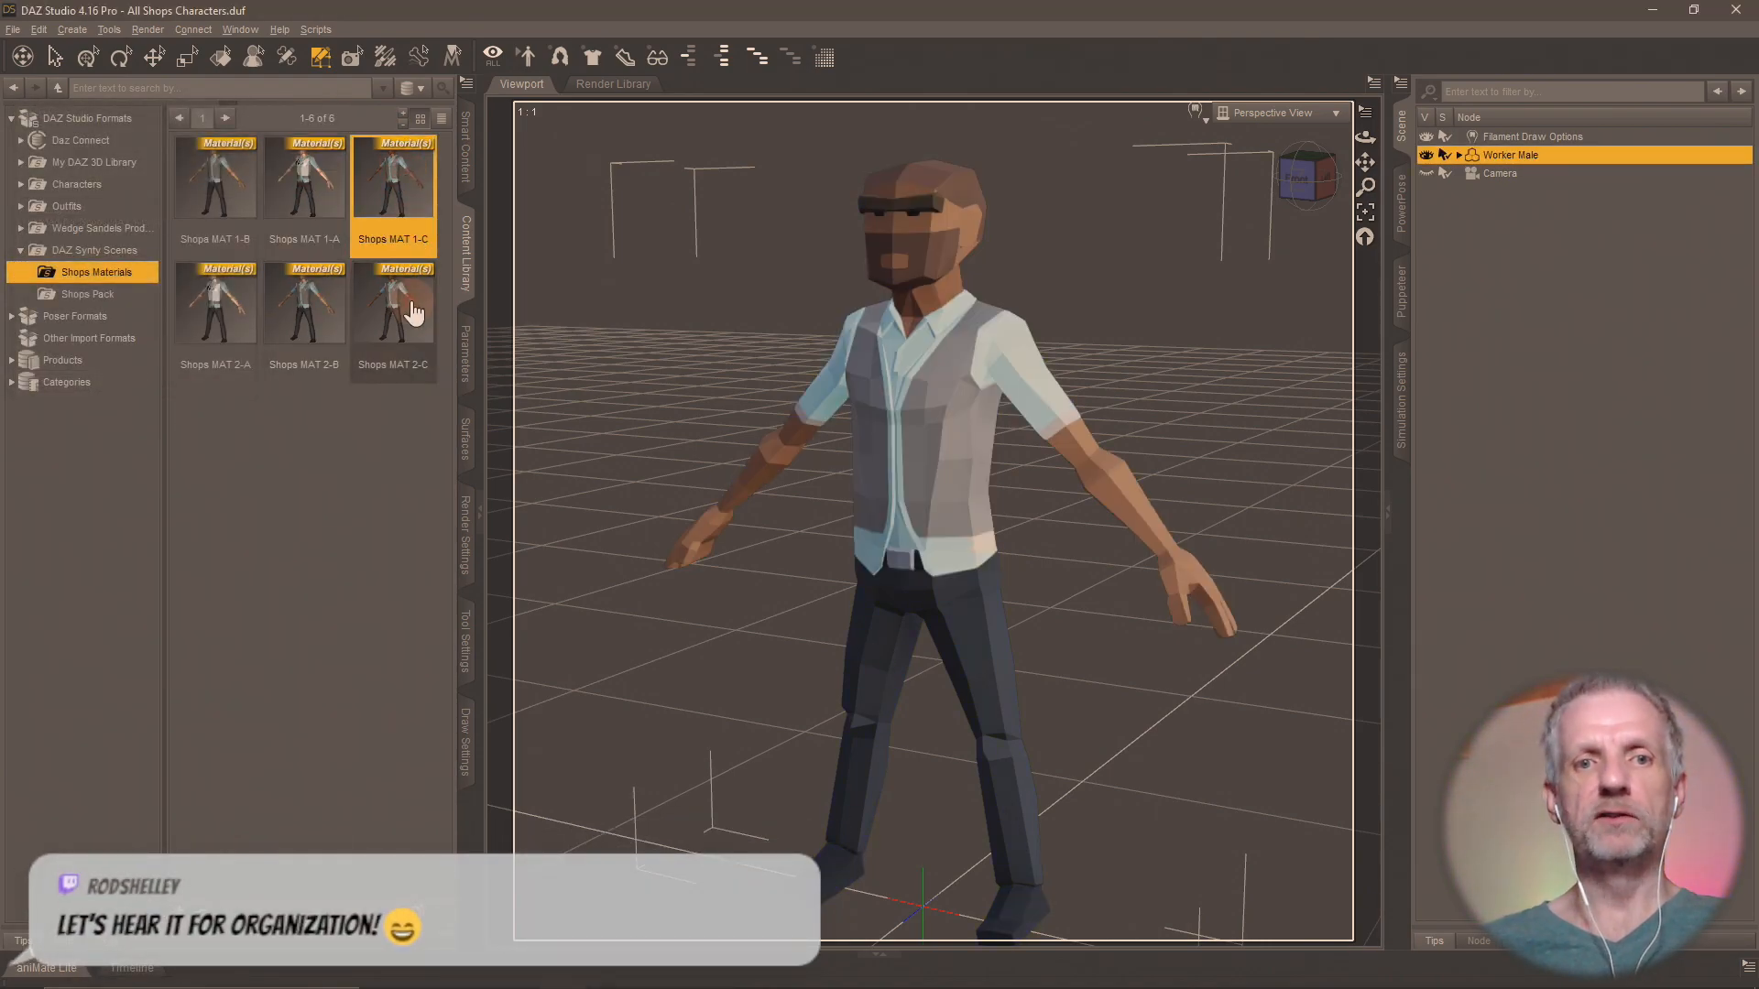
pyautogui.doubleClick(414, 313)
pyautogui.doubleClick(390, 194)
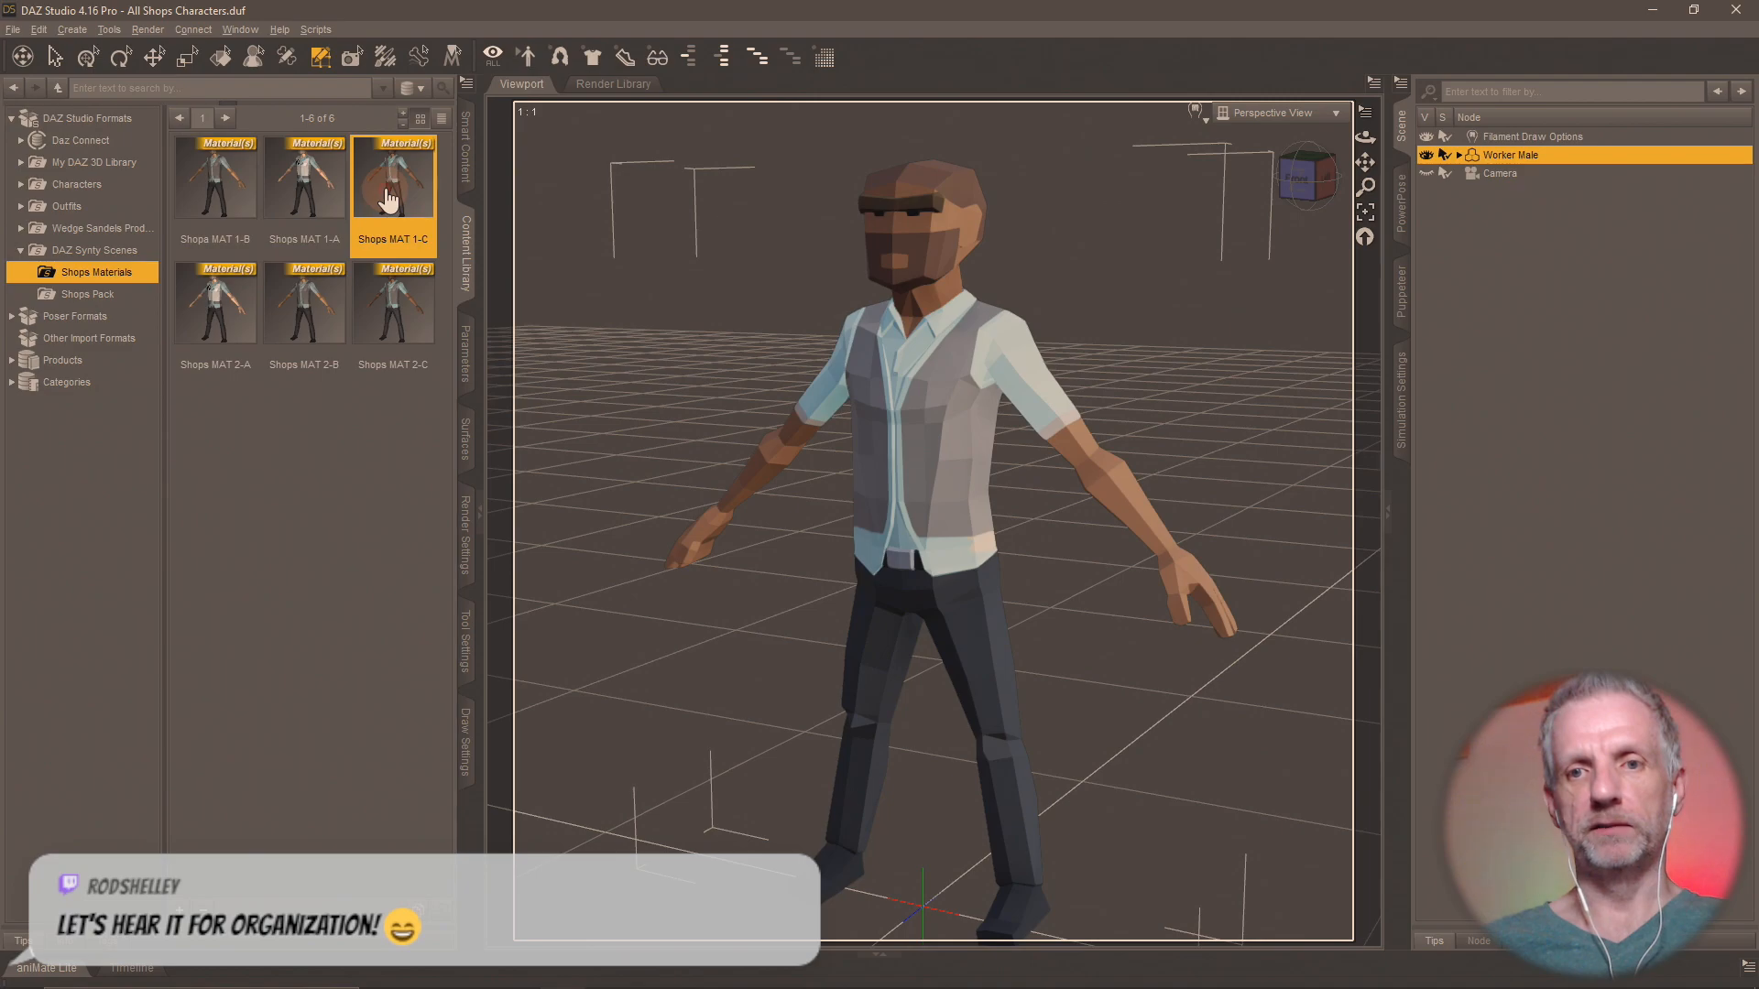
pyautogui.doubleClick(391, 306)
pyautogui.doubleClick(371, 211)
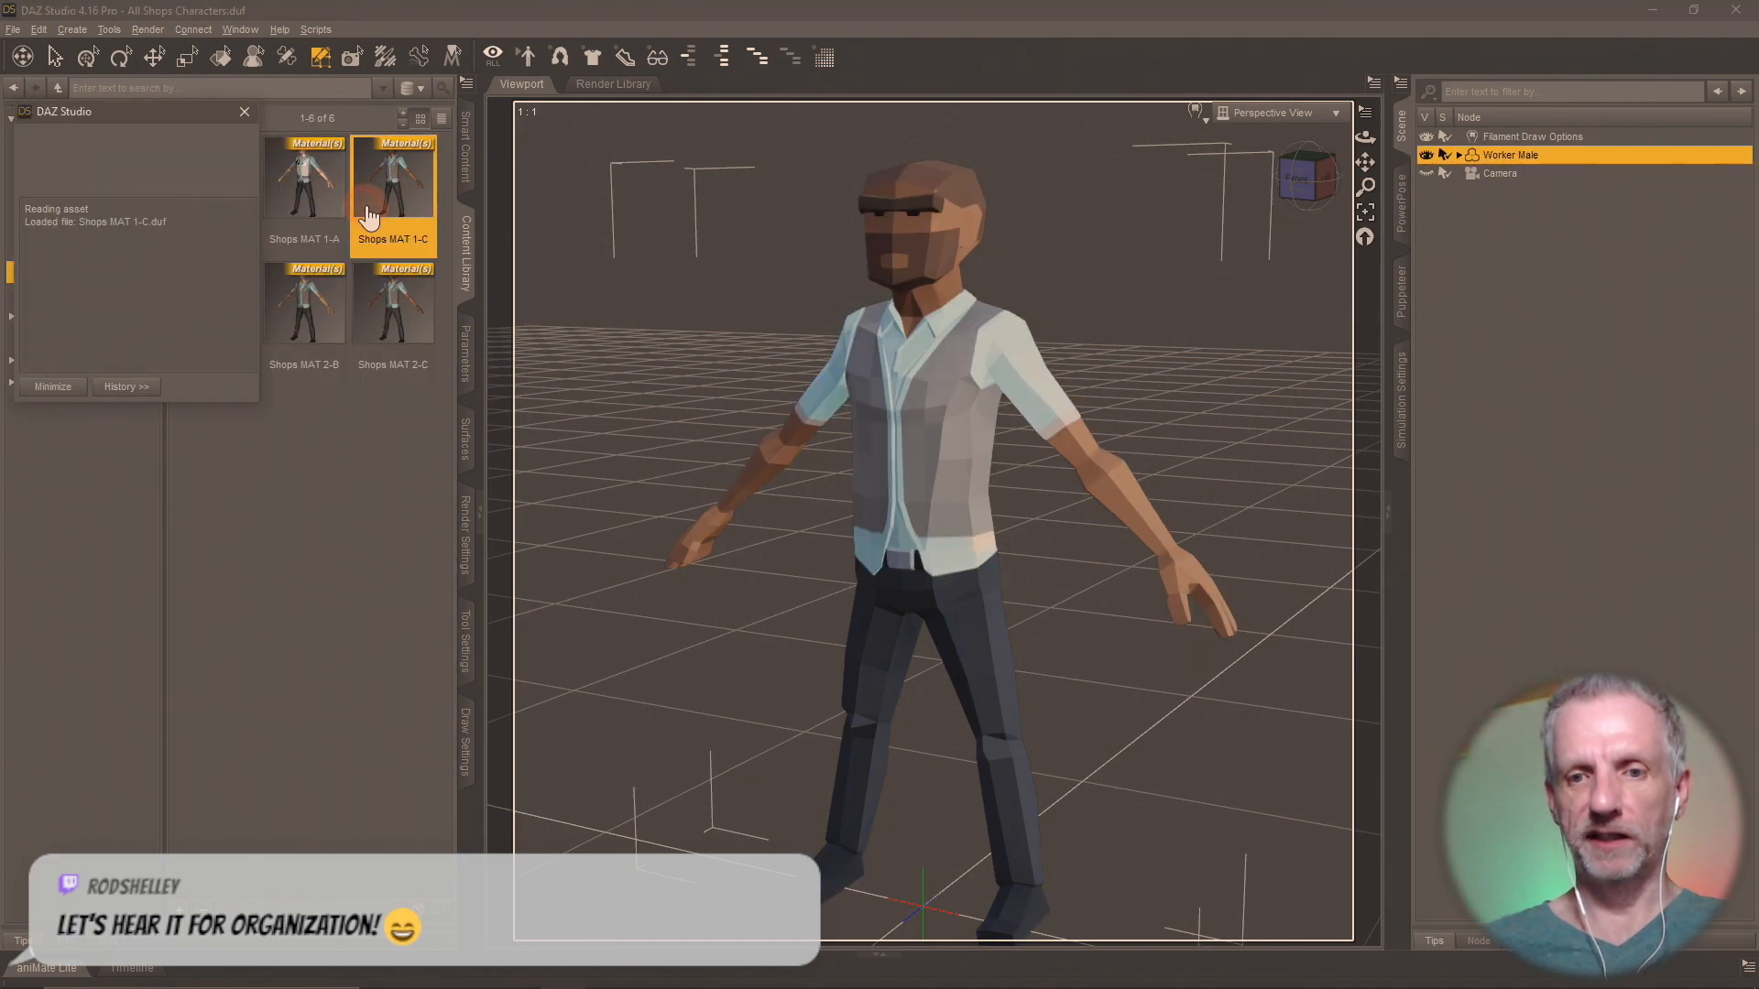
pyautogui.doubleClick(383, 321)
# Test the Shops MAT 2-B, 1-A, 1-B and 2-A presets on the Worker Male to compare the variants.
pyautogui.doubleClick(306, 331)
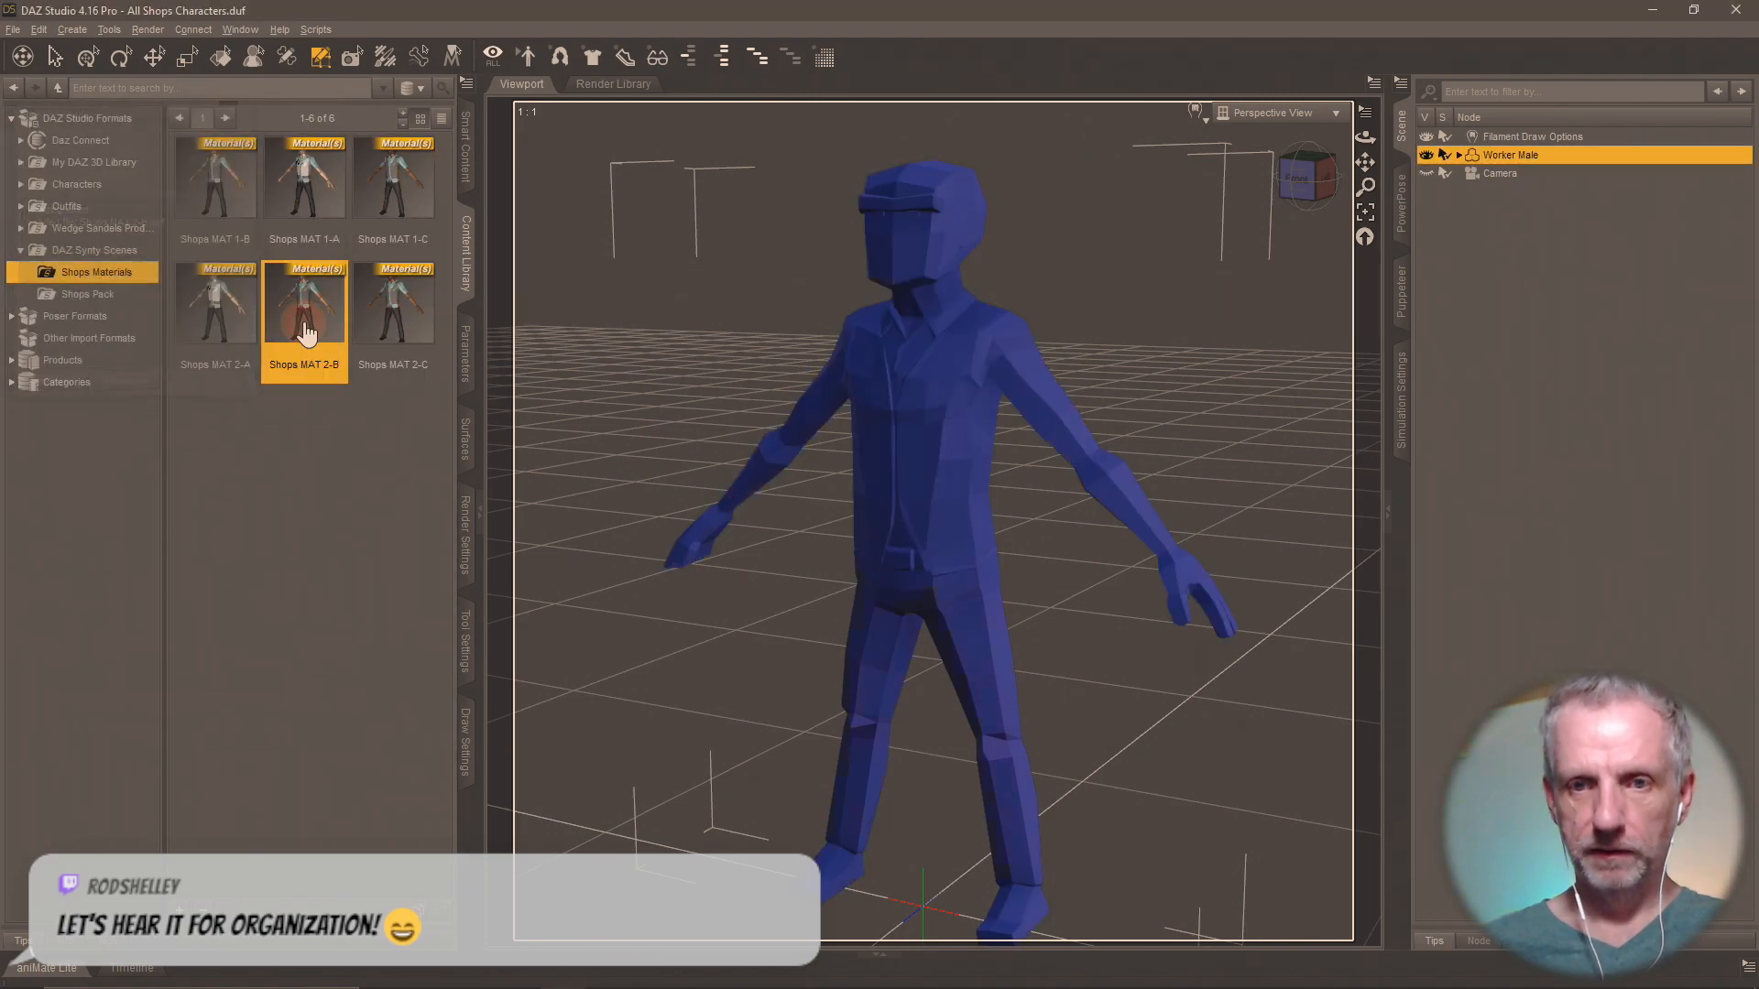
pyautogui.doubleClick(305, 204)
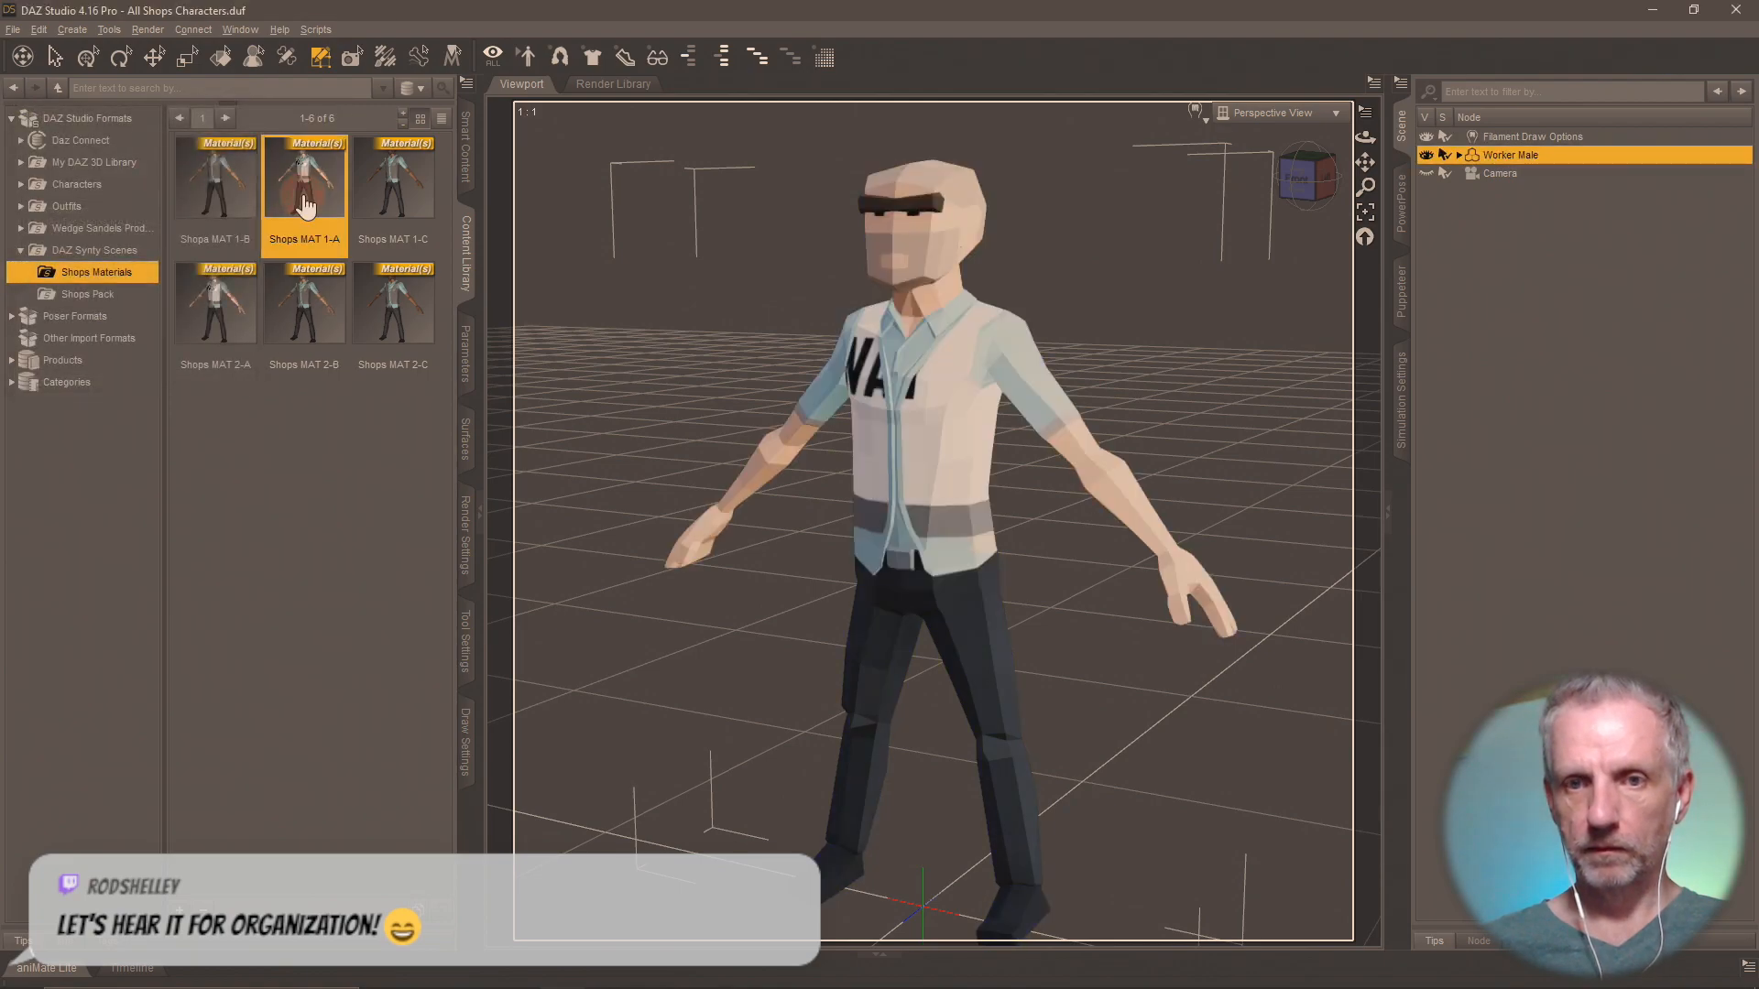
pyautogui.doubleClick(249, 194)
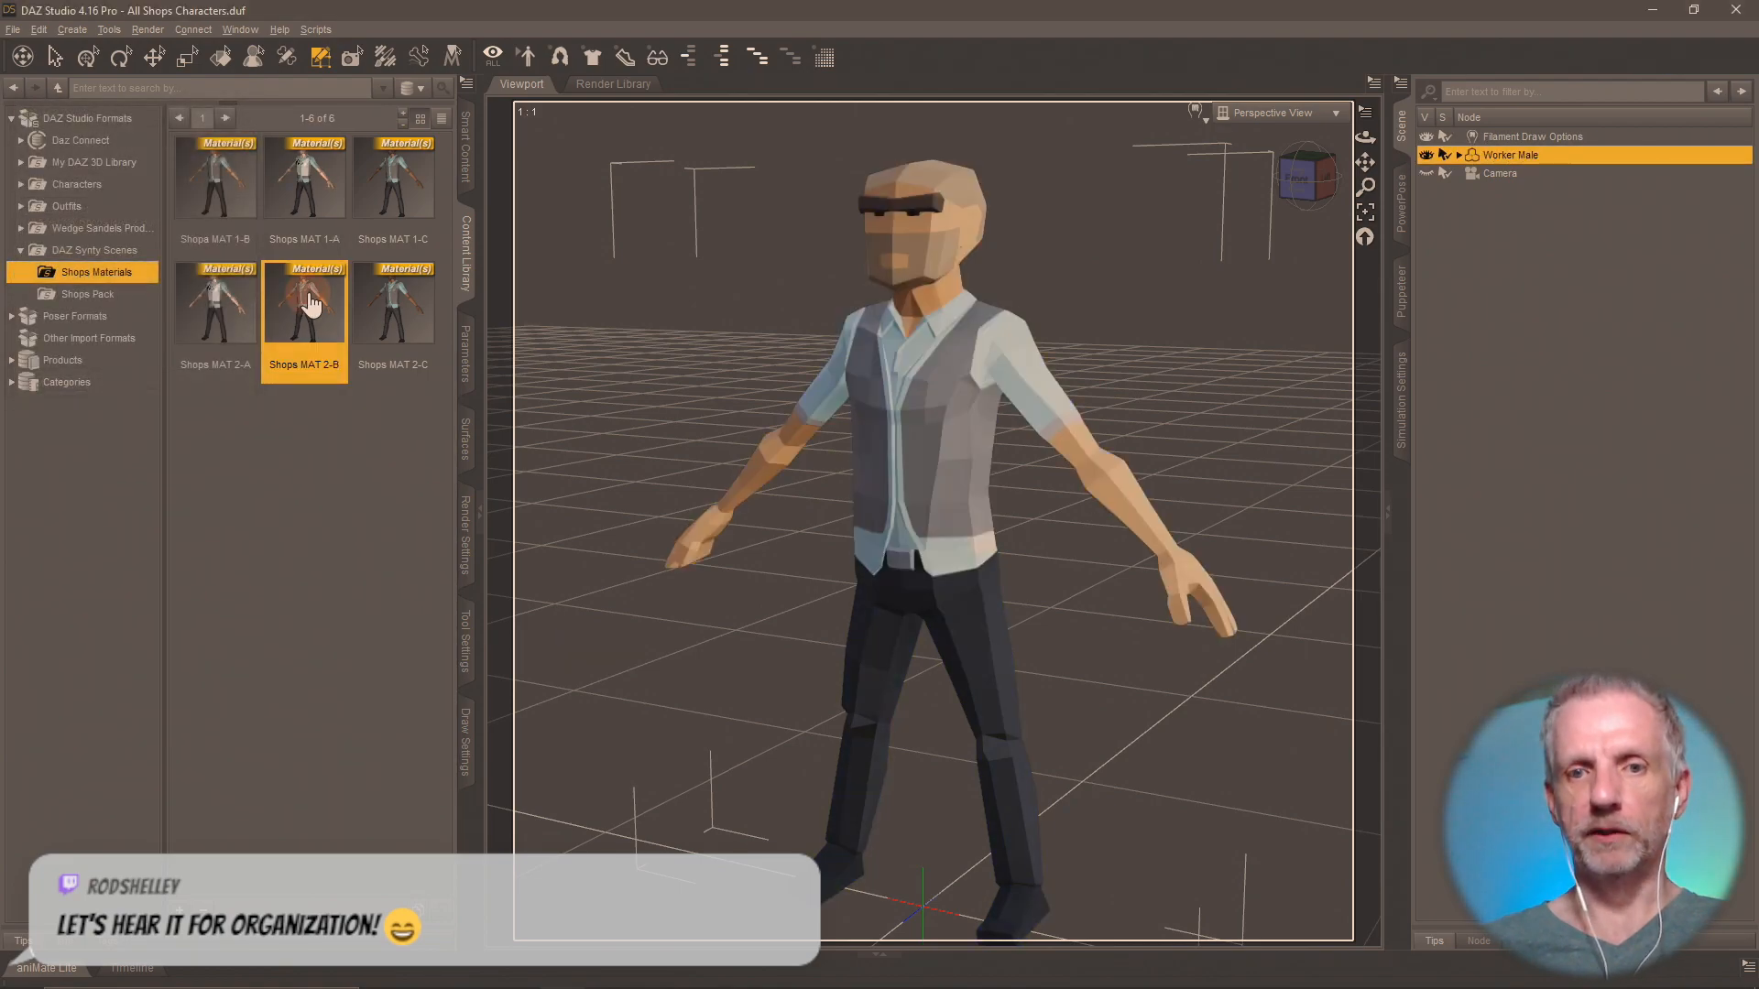
pyautogui.doubleClick(234, 311)
pyautogui.doubleClick(239, 191)
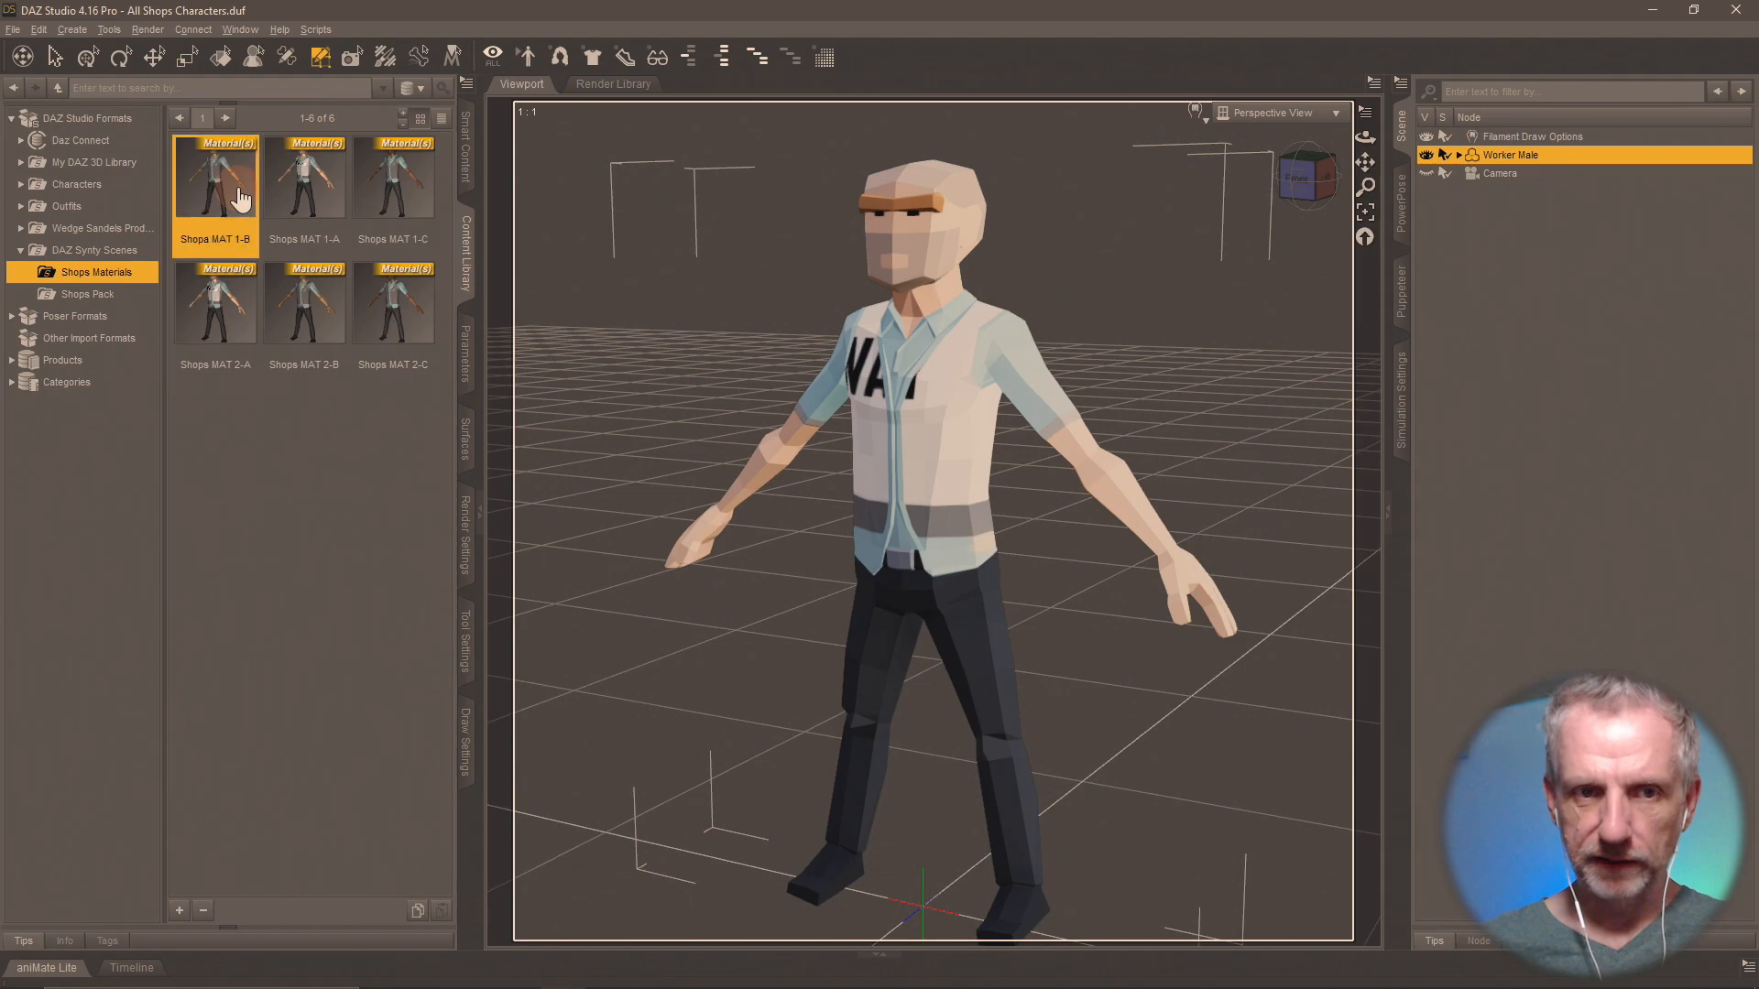
# Switch the Worker Male between Shops MAT 2-C and 1-C again to check for differences, ending on 2-C.
pyautogui.doubleClick(408, 321)
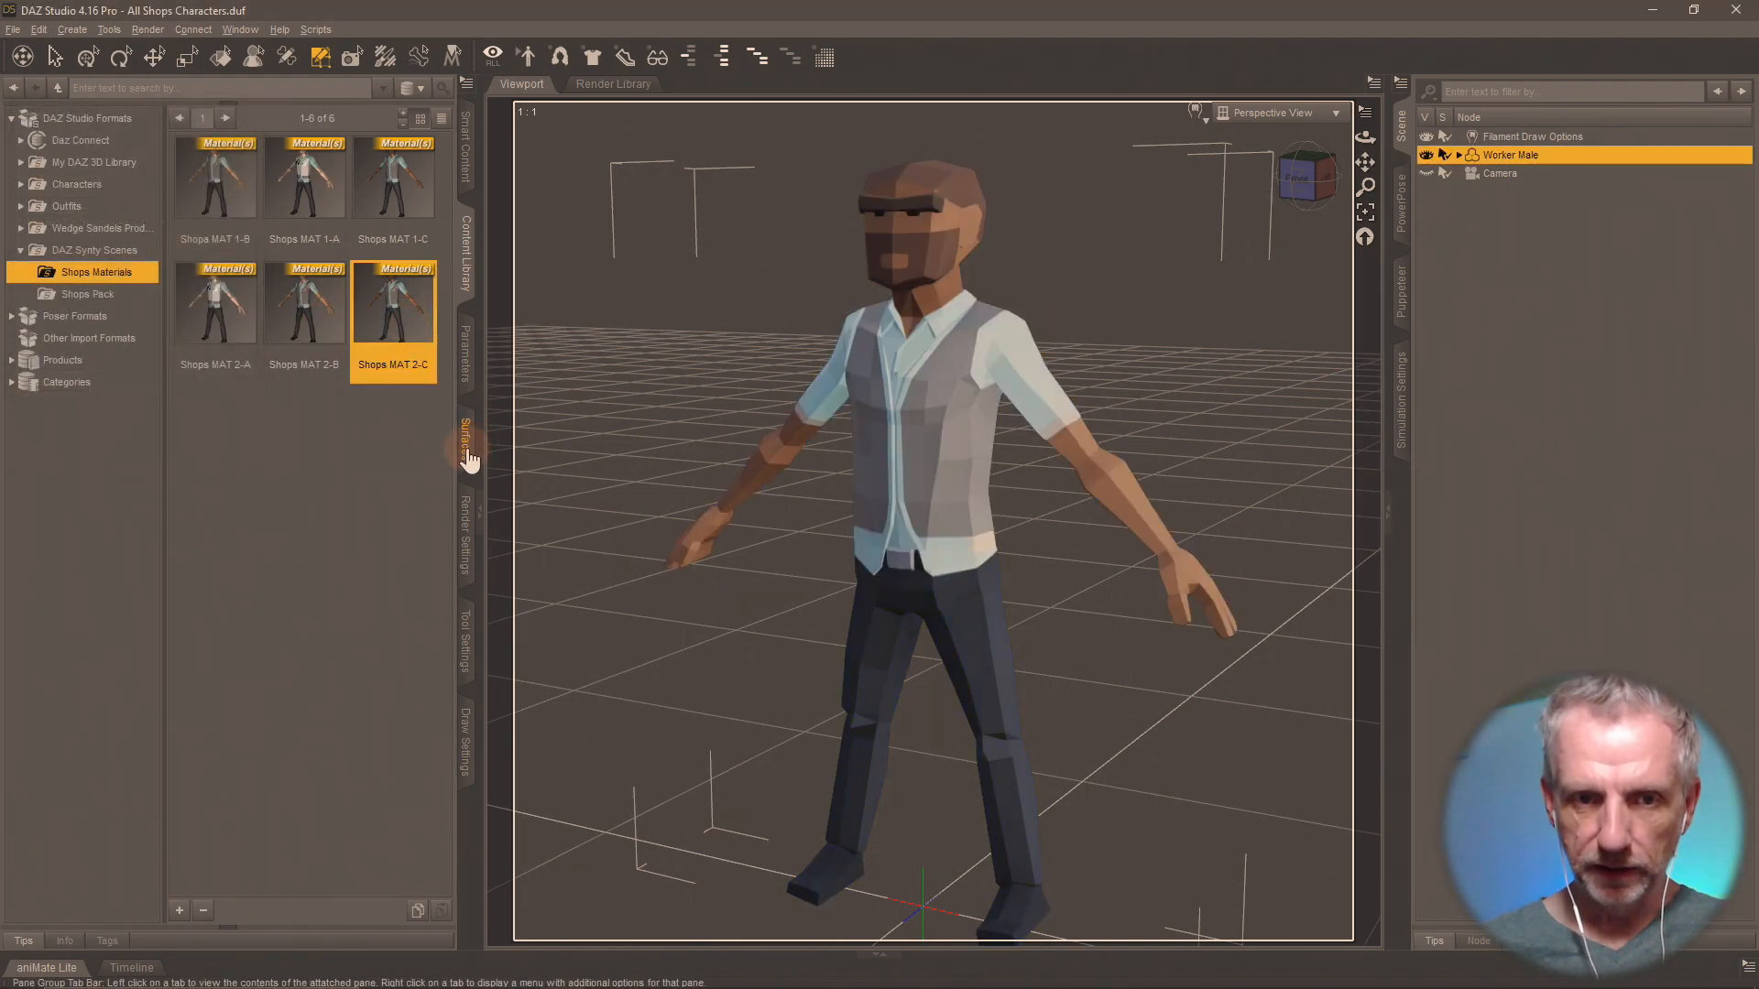
pyautogui.doubleClick(413, 225)
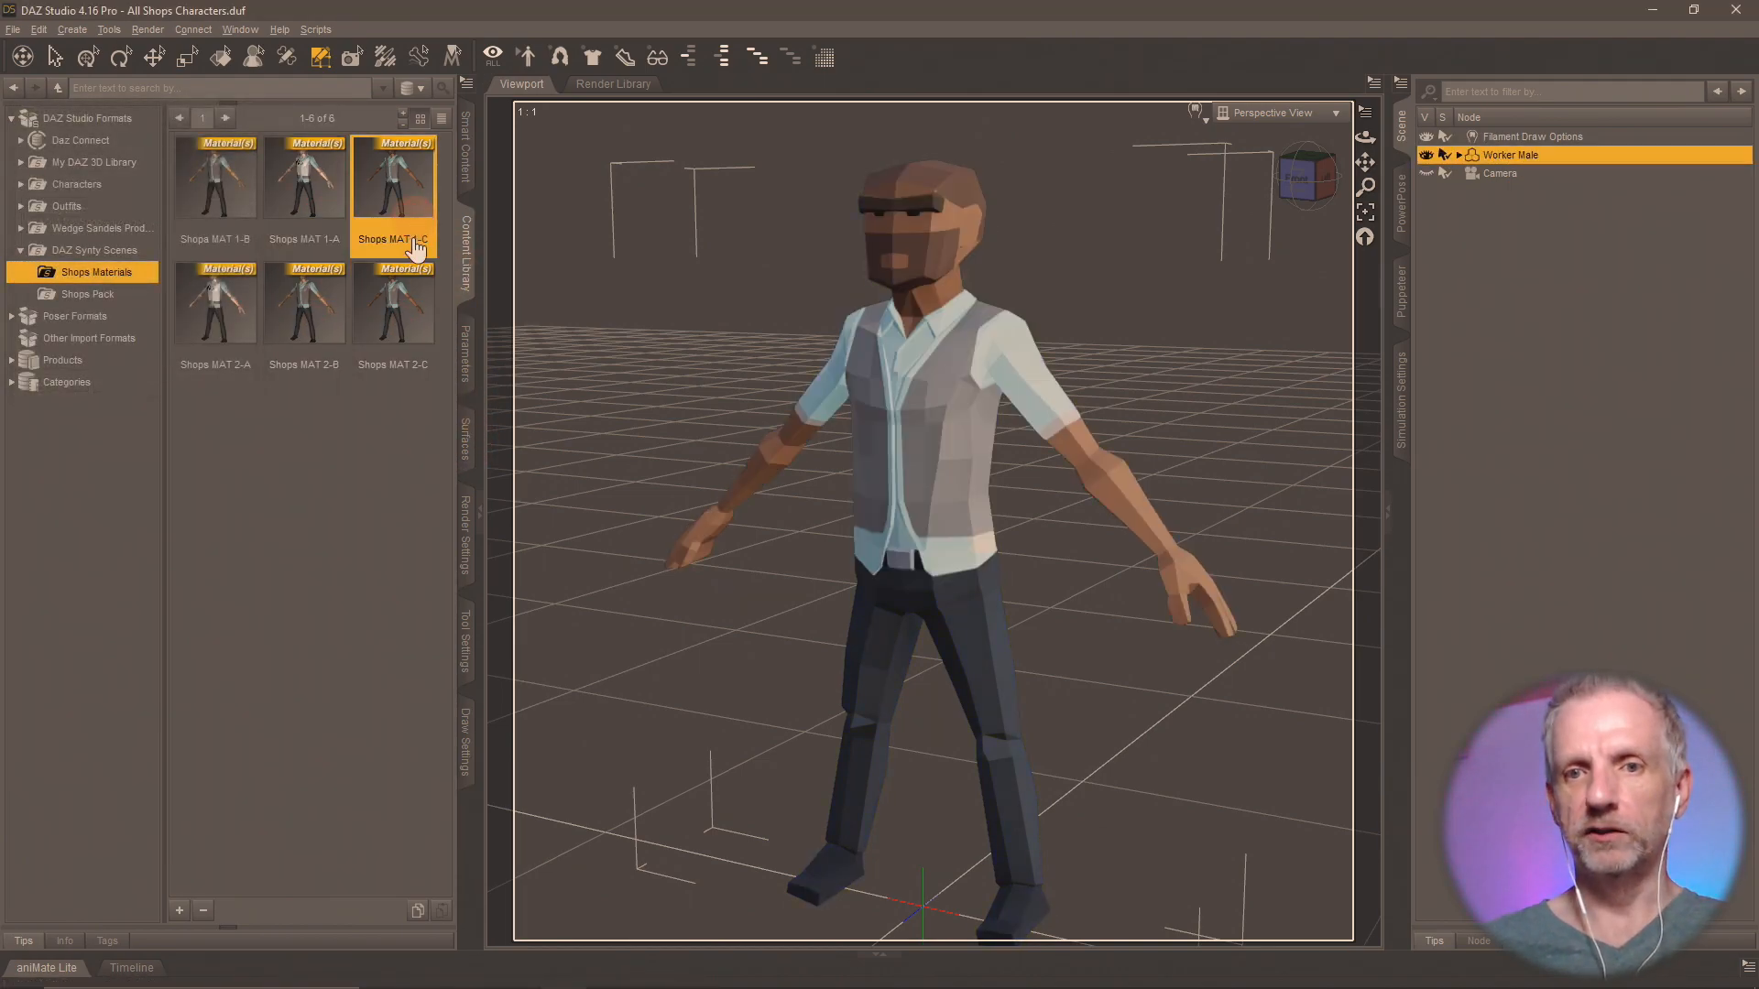
pyautogui.doubleClick(394, 311)
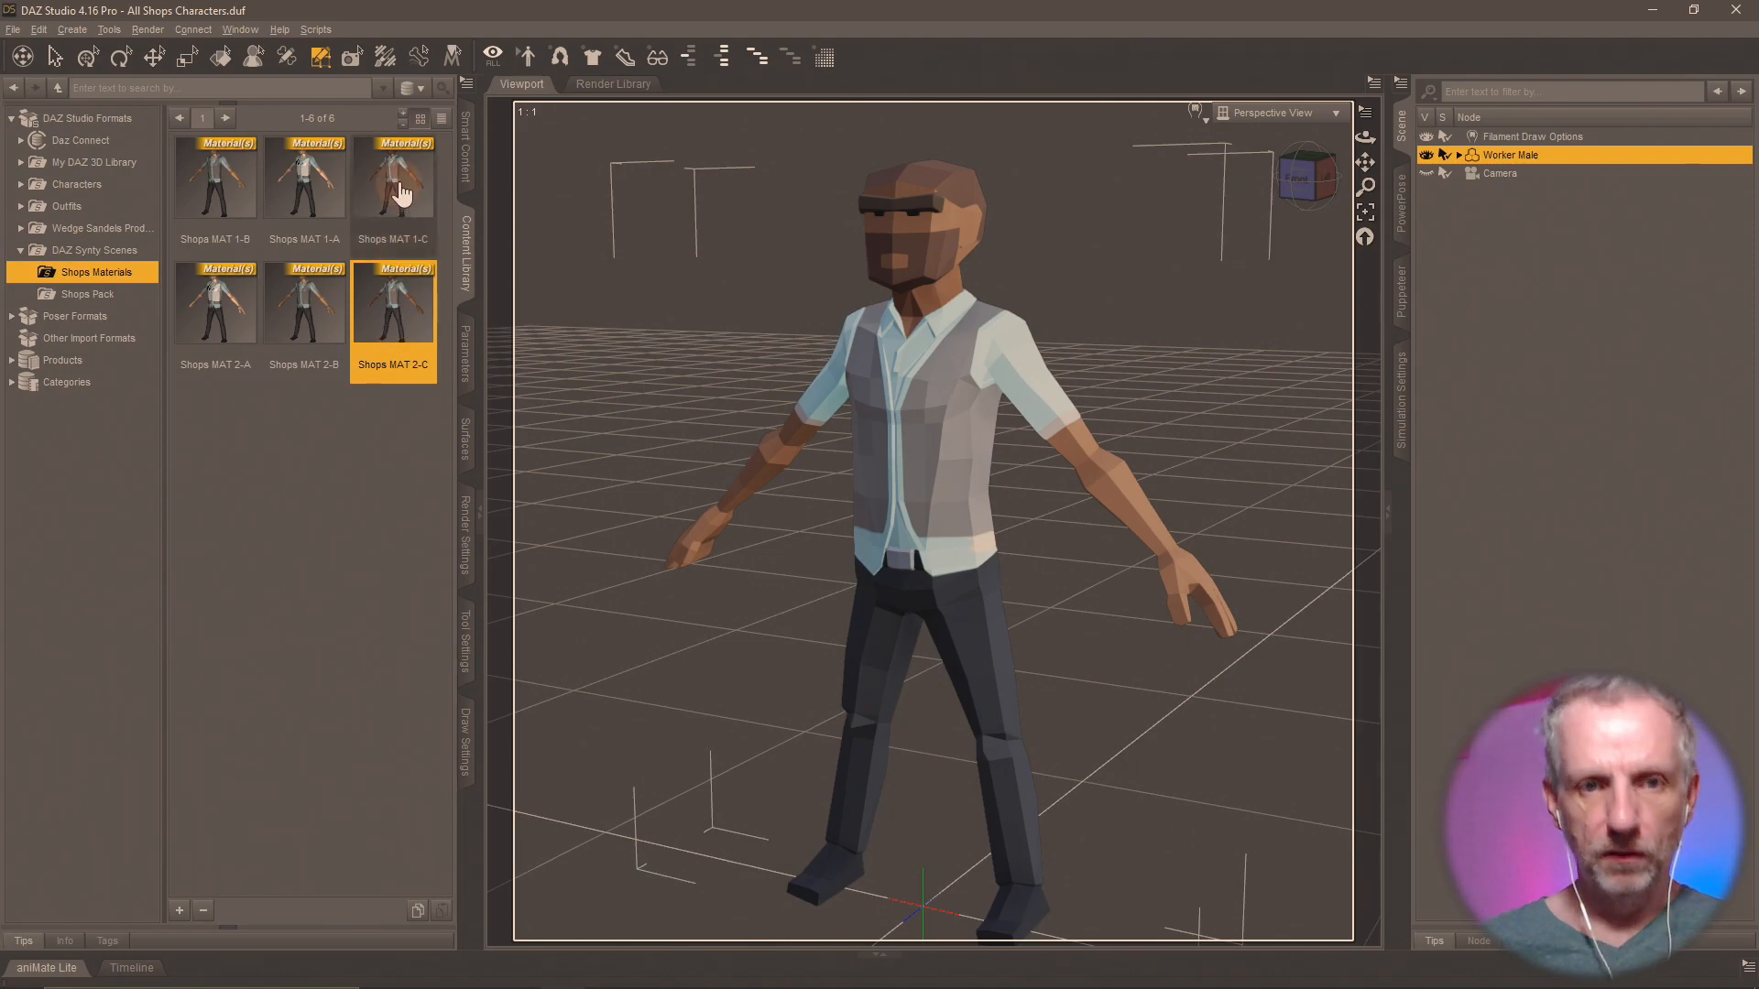
pyautogui.doubleClick(402, 194)
pyautogui.doubleClick(403, 330)
# Load PolygonCity_Texture_03_A.png from the Shops Pack folder as the Worker Male's Base Color map.
pyautogui.click(463, 441)
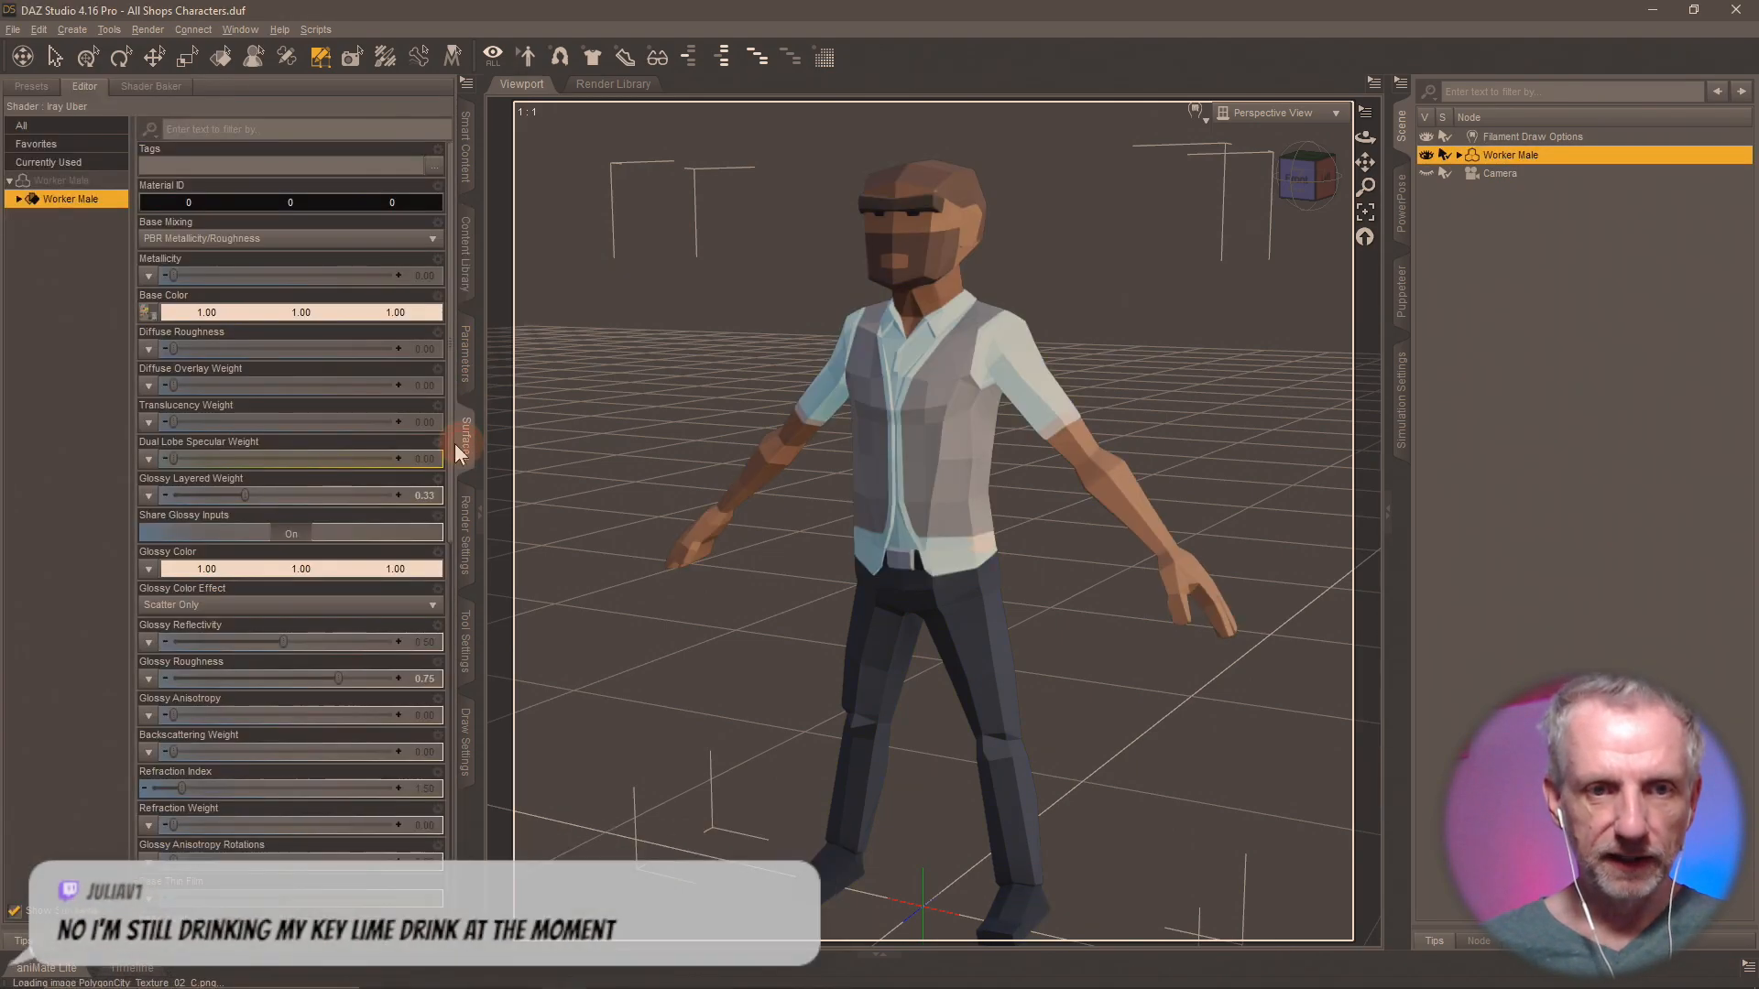
pyautogui.moveTo(156, 322)
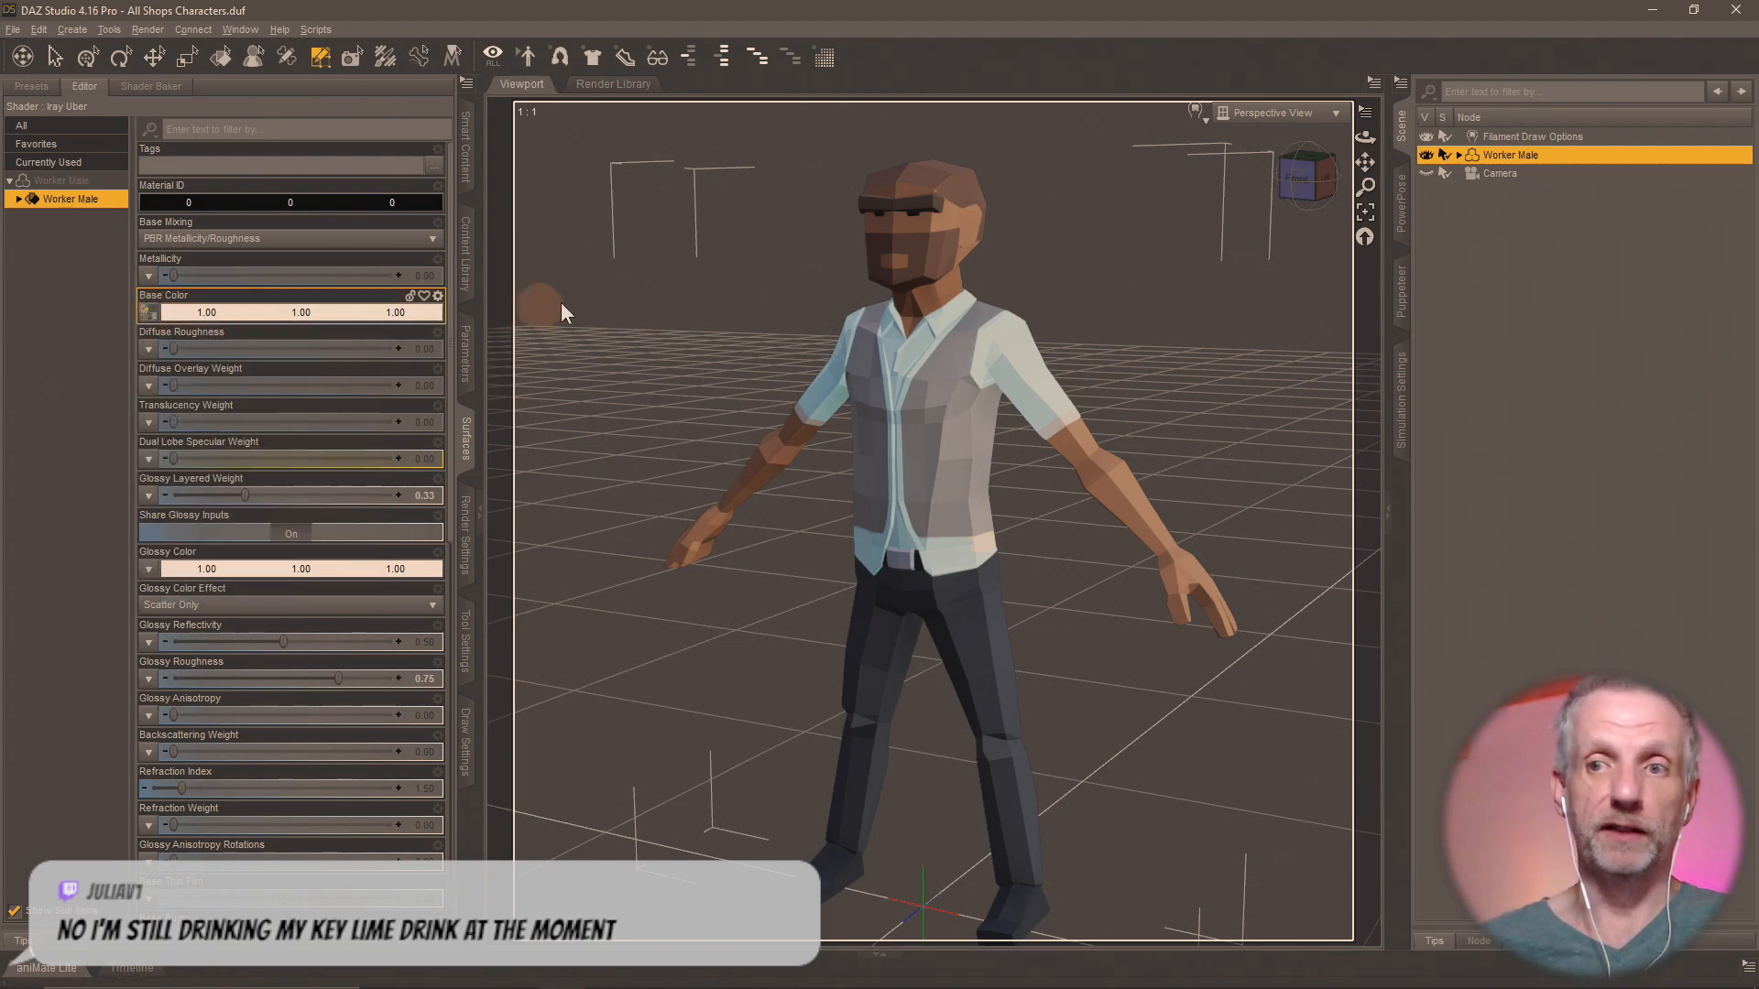
pyautogui.click(150, 312)
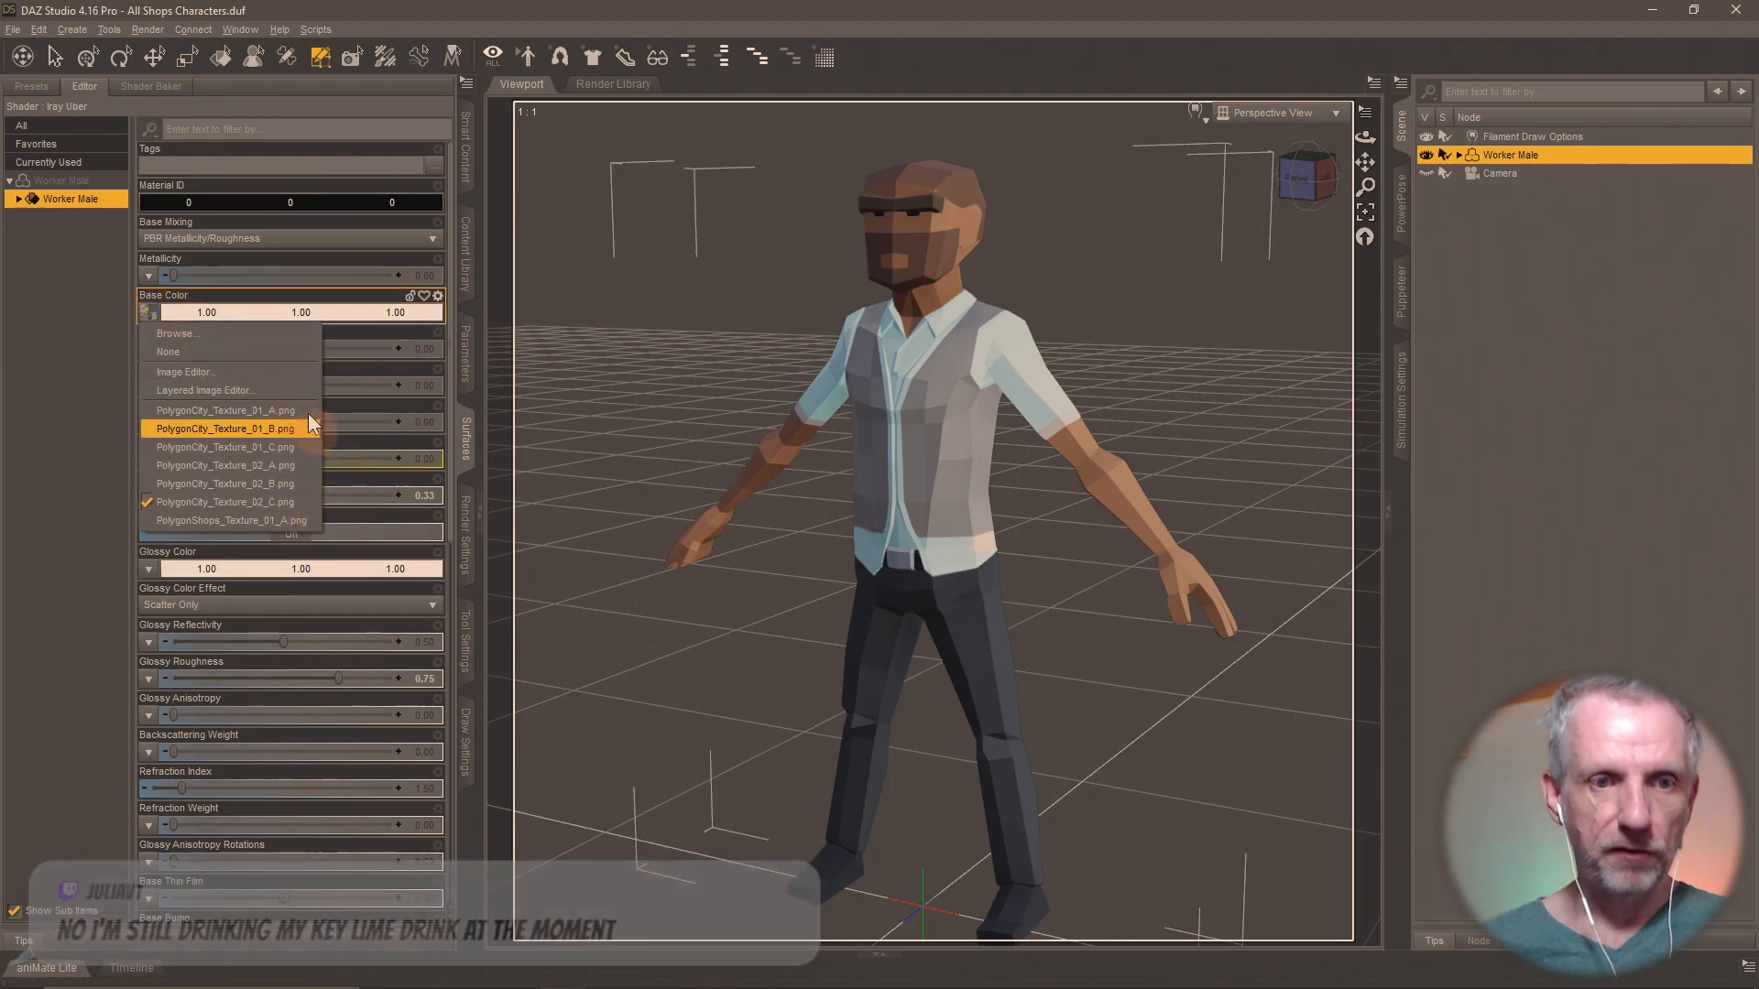
pyautogui.click(284, 335)
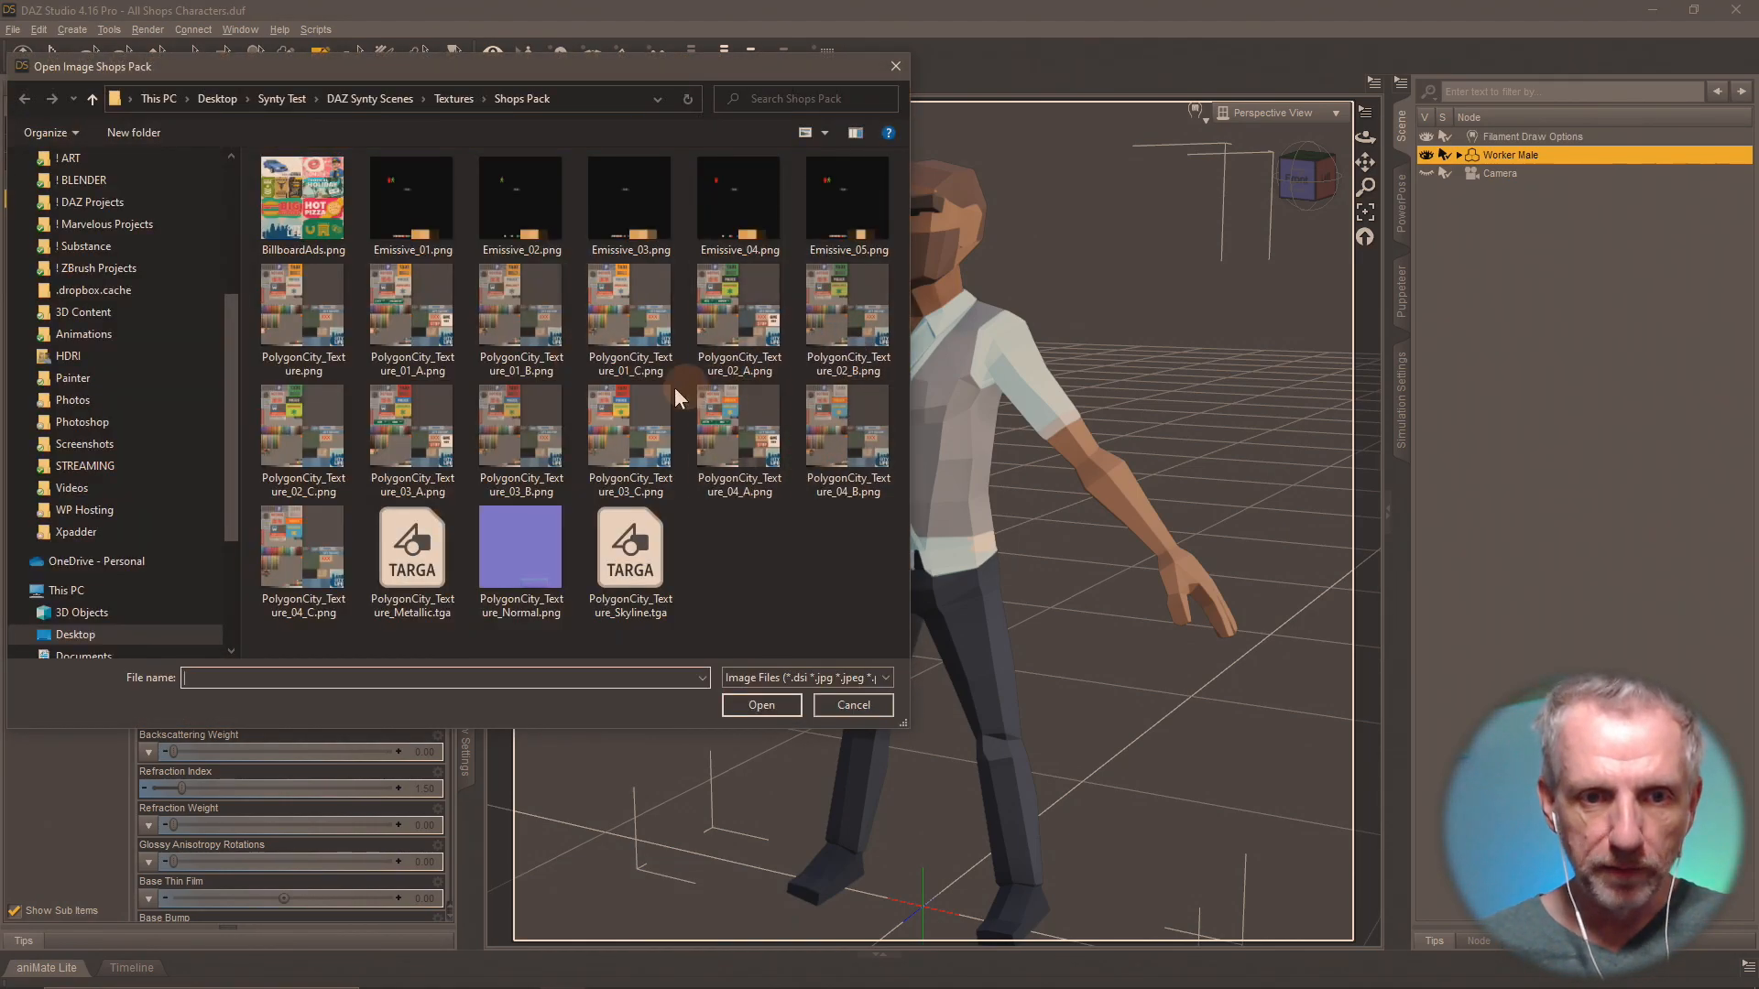
pyautogui.doubleClick(427, 435)
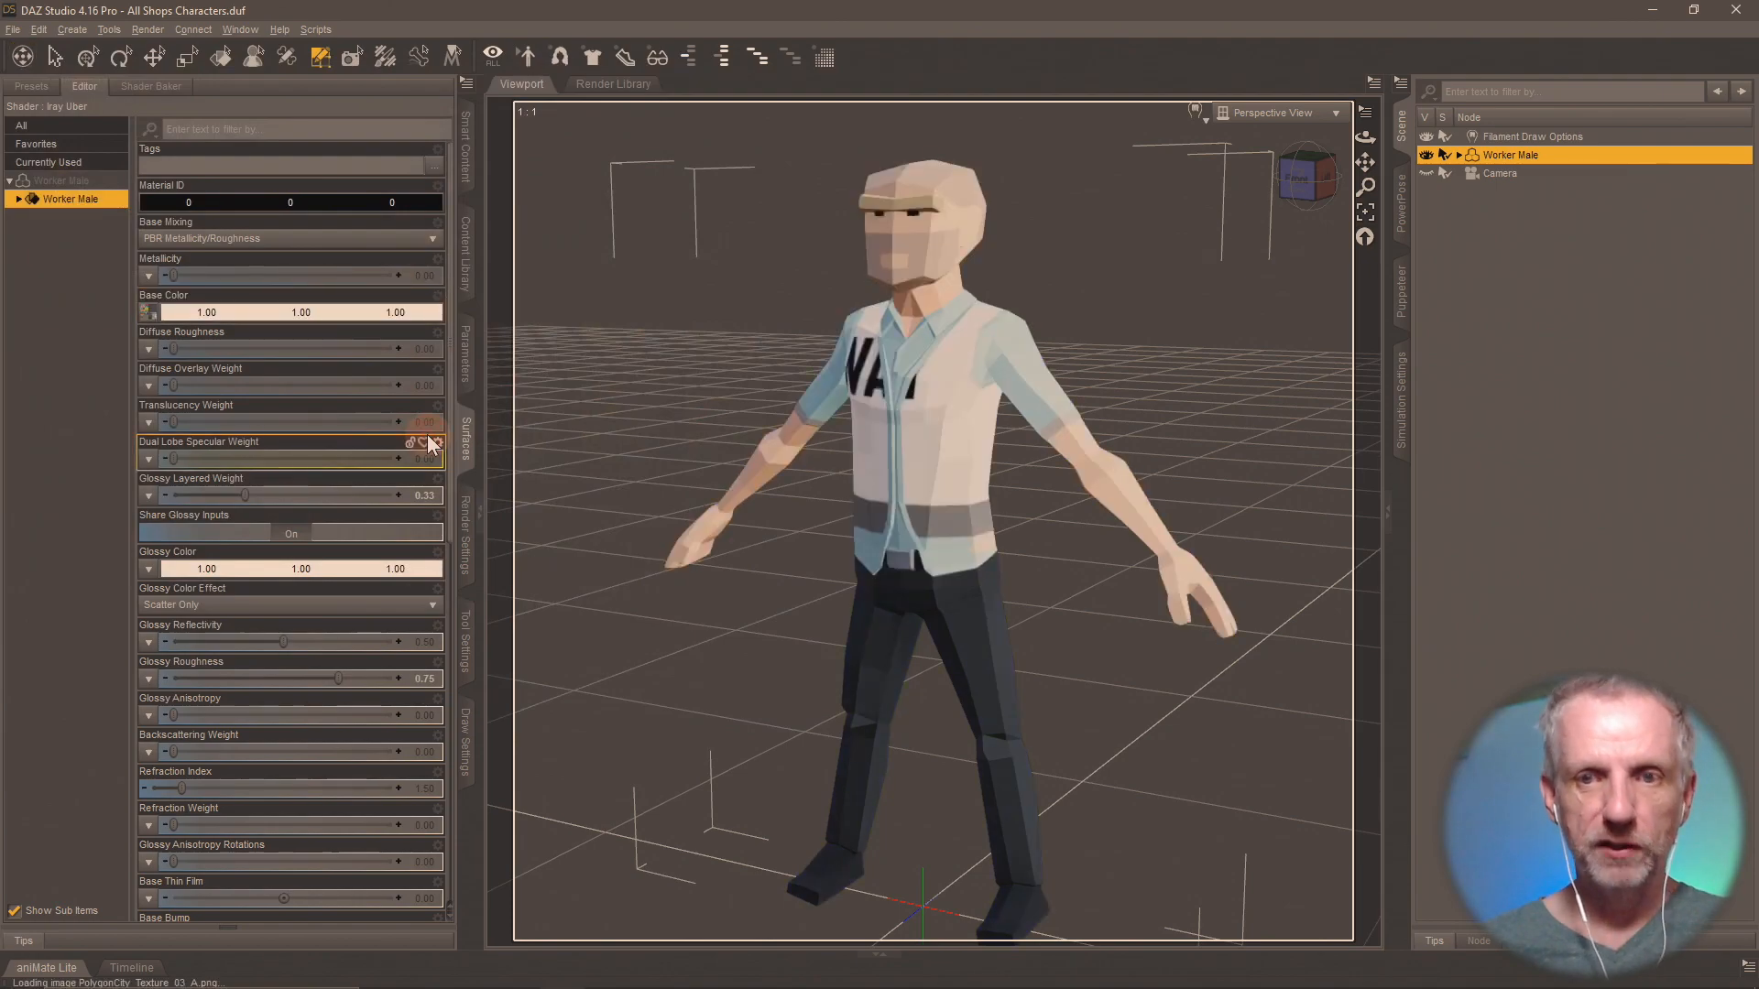
# Save the Worker Male's materials as a Material(s) Preset named Shops MAT 3-A in the Shops Materials folder.
pyautogui.click(467, 299)
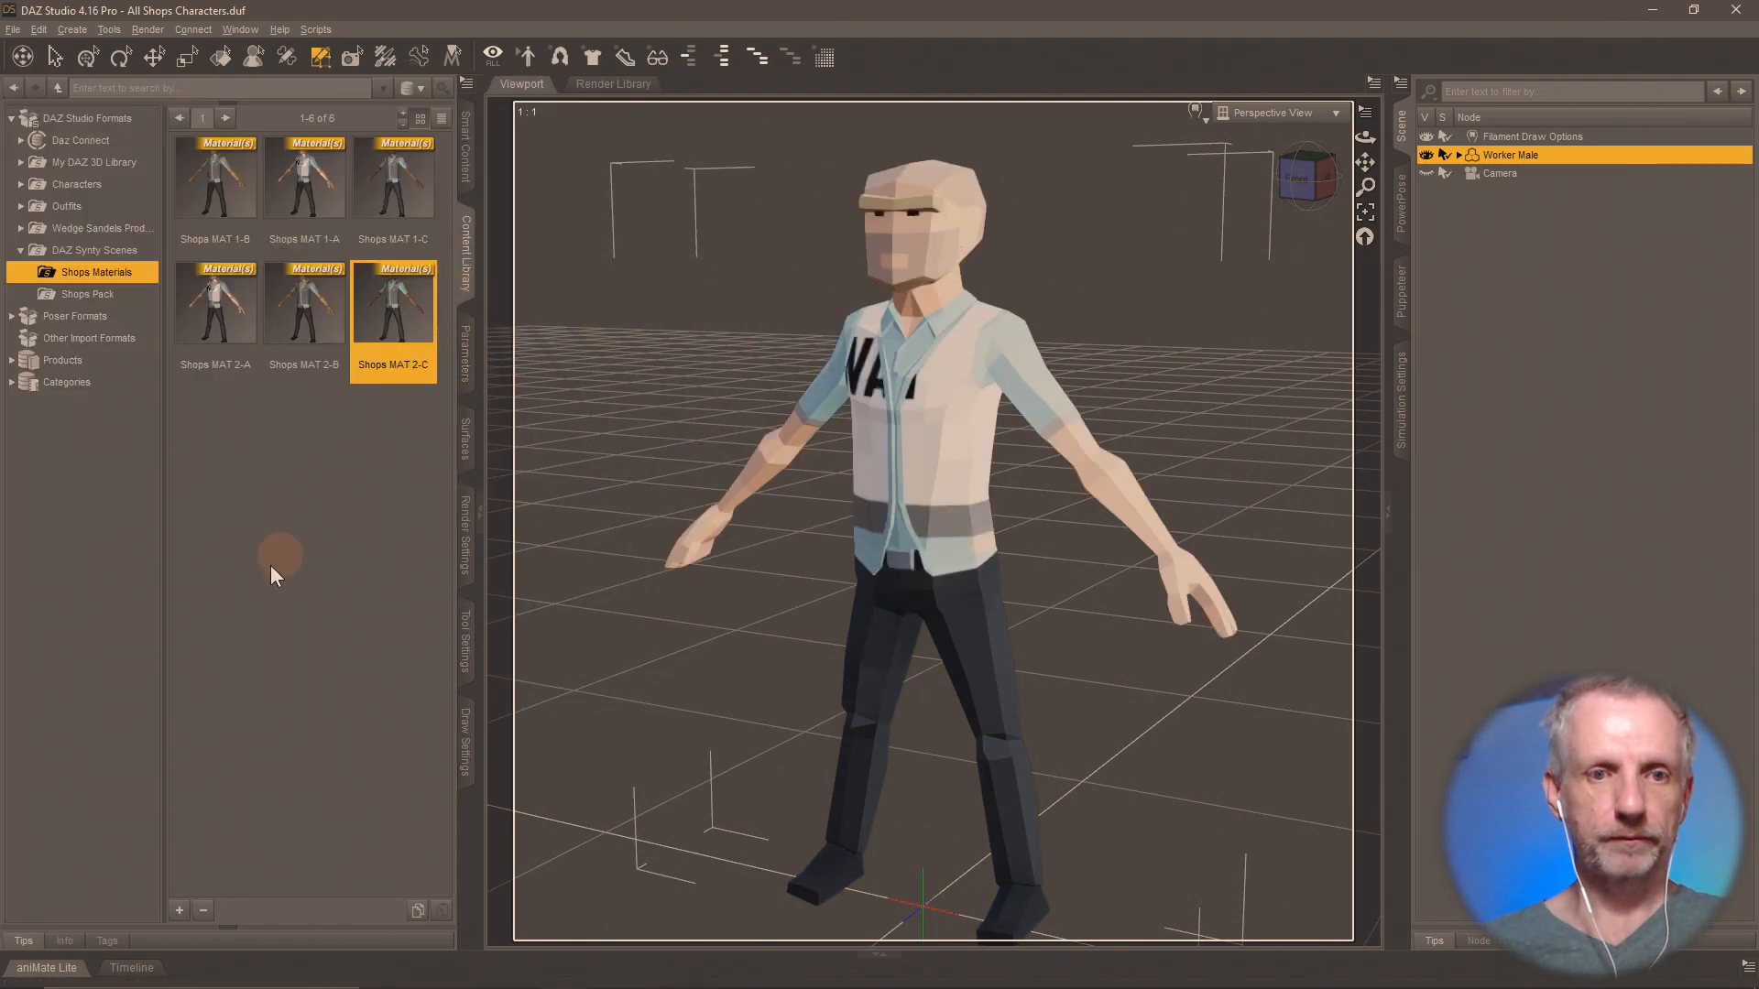
pyautogui.click(180, 910)
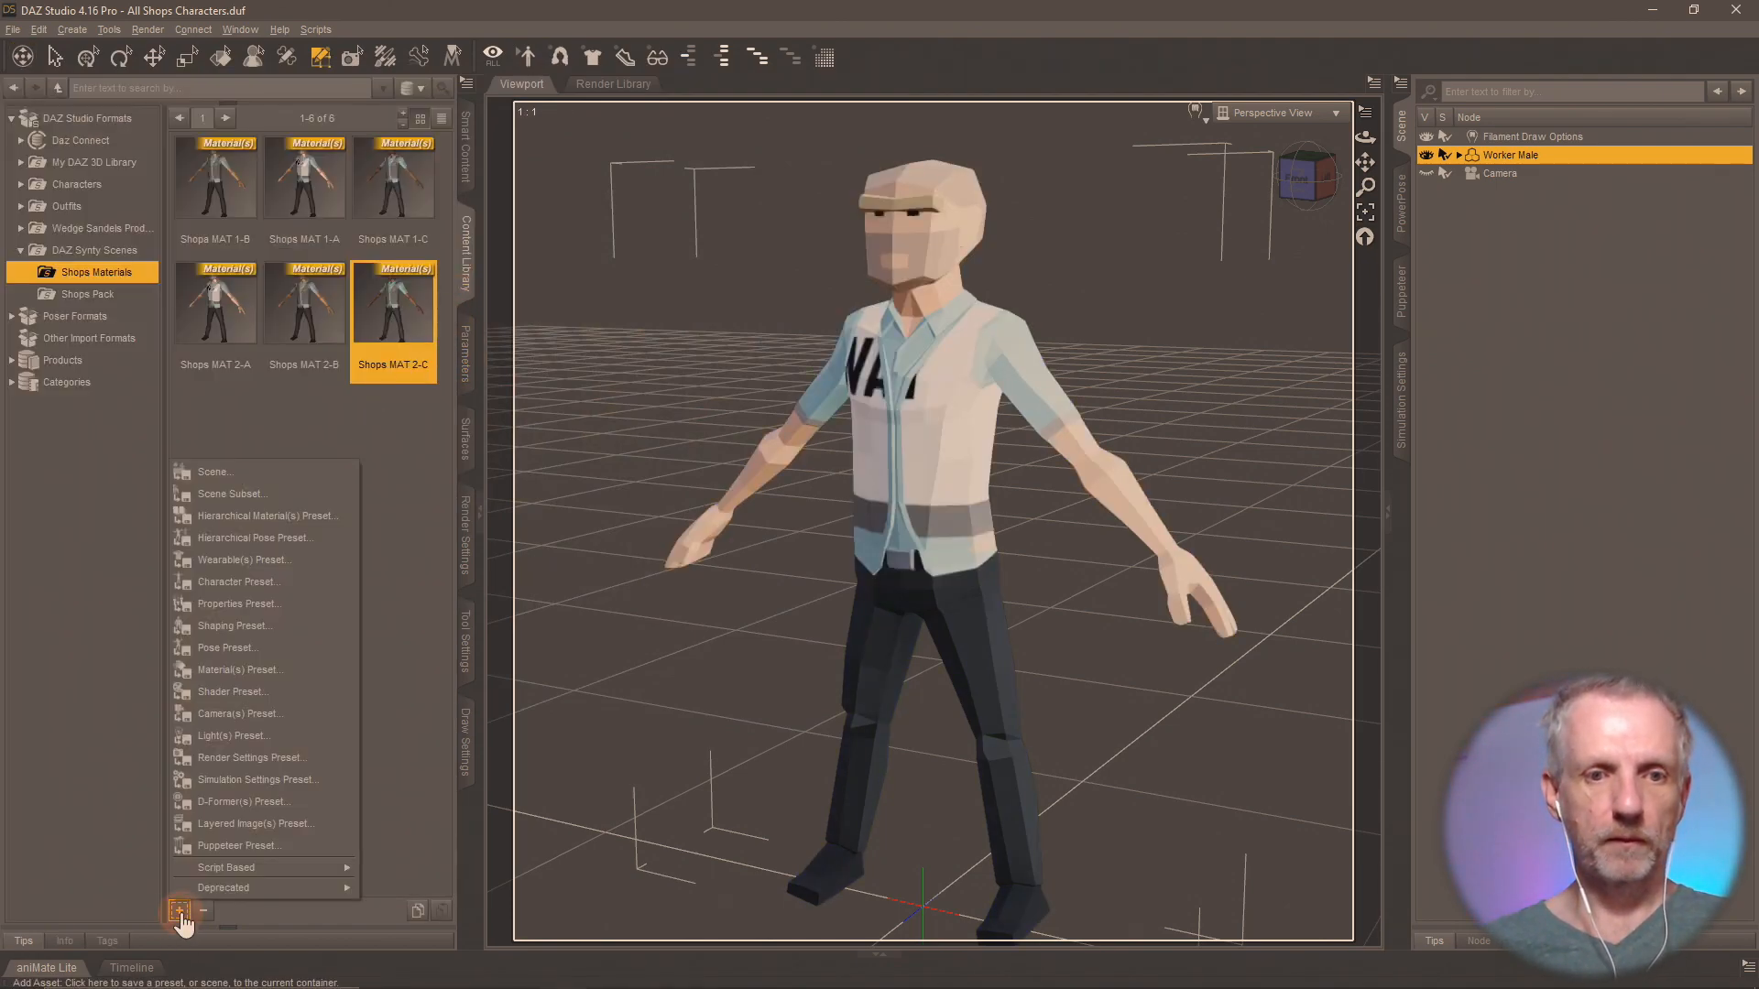
pyautogui.click(316, 669)
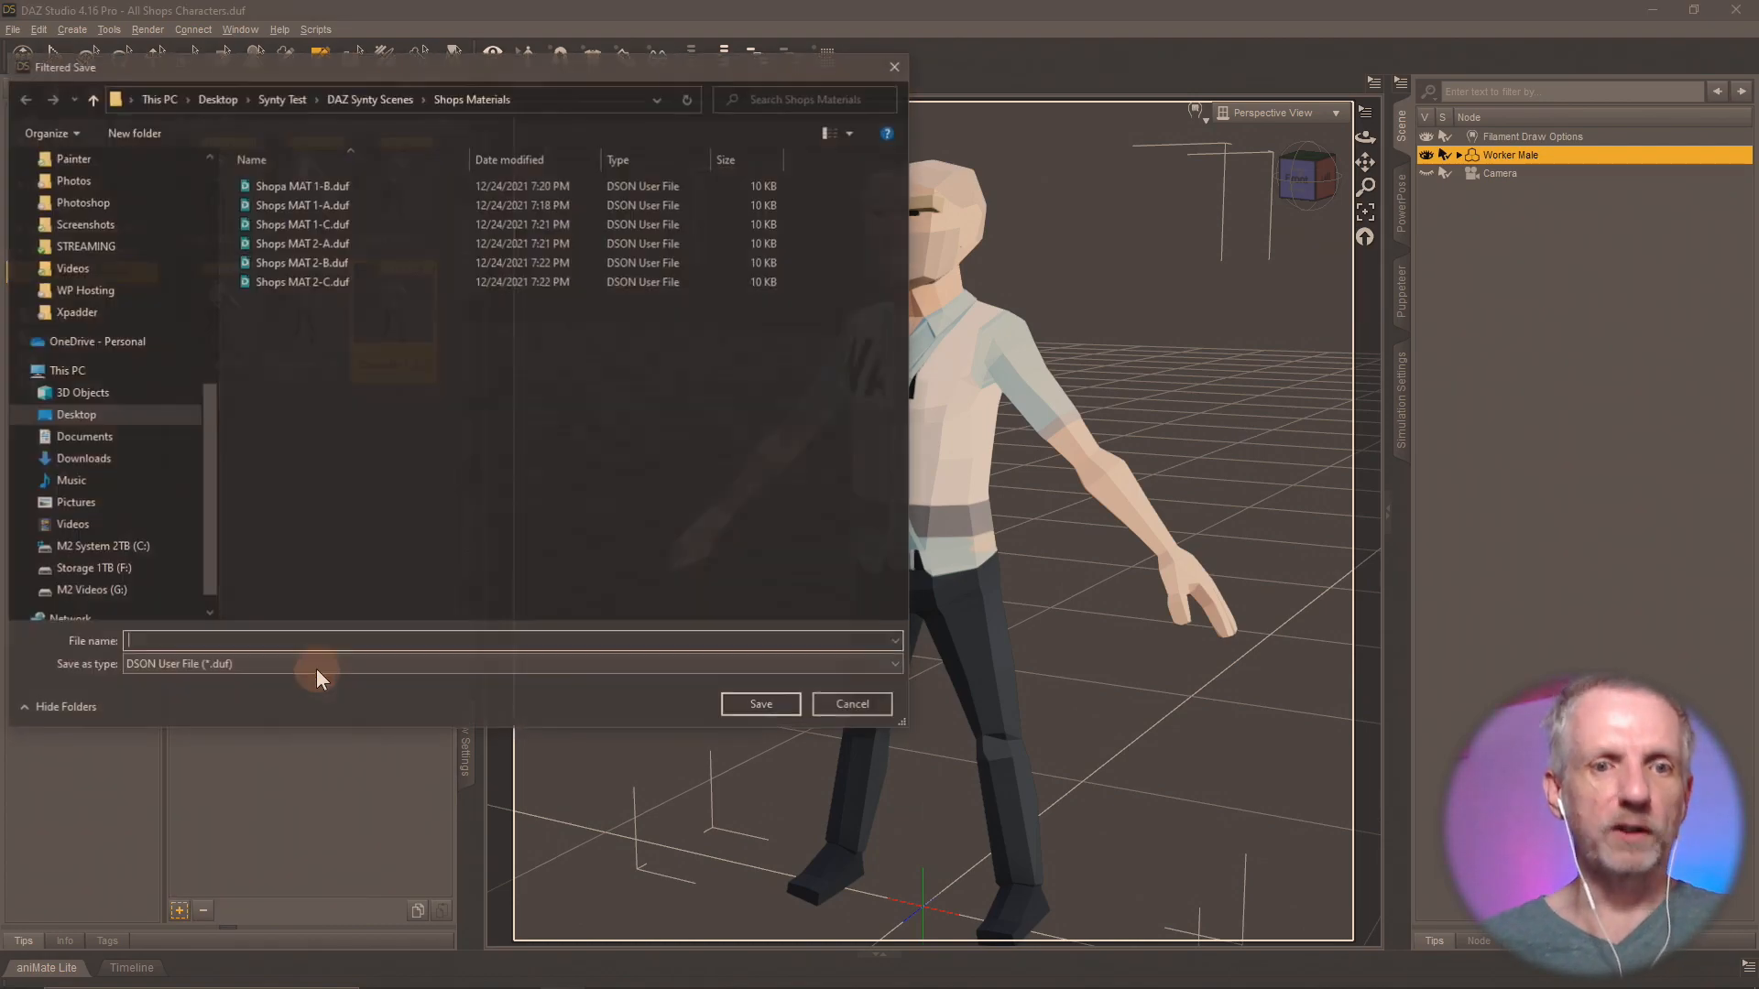
pyautogui.write('Shops MAT 3-1')
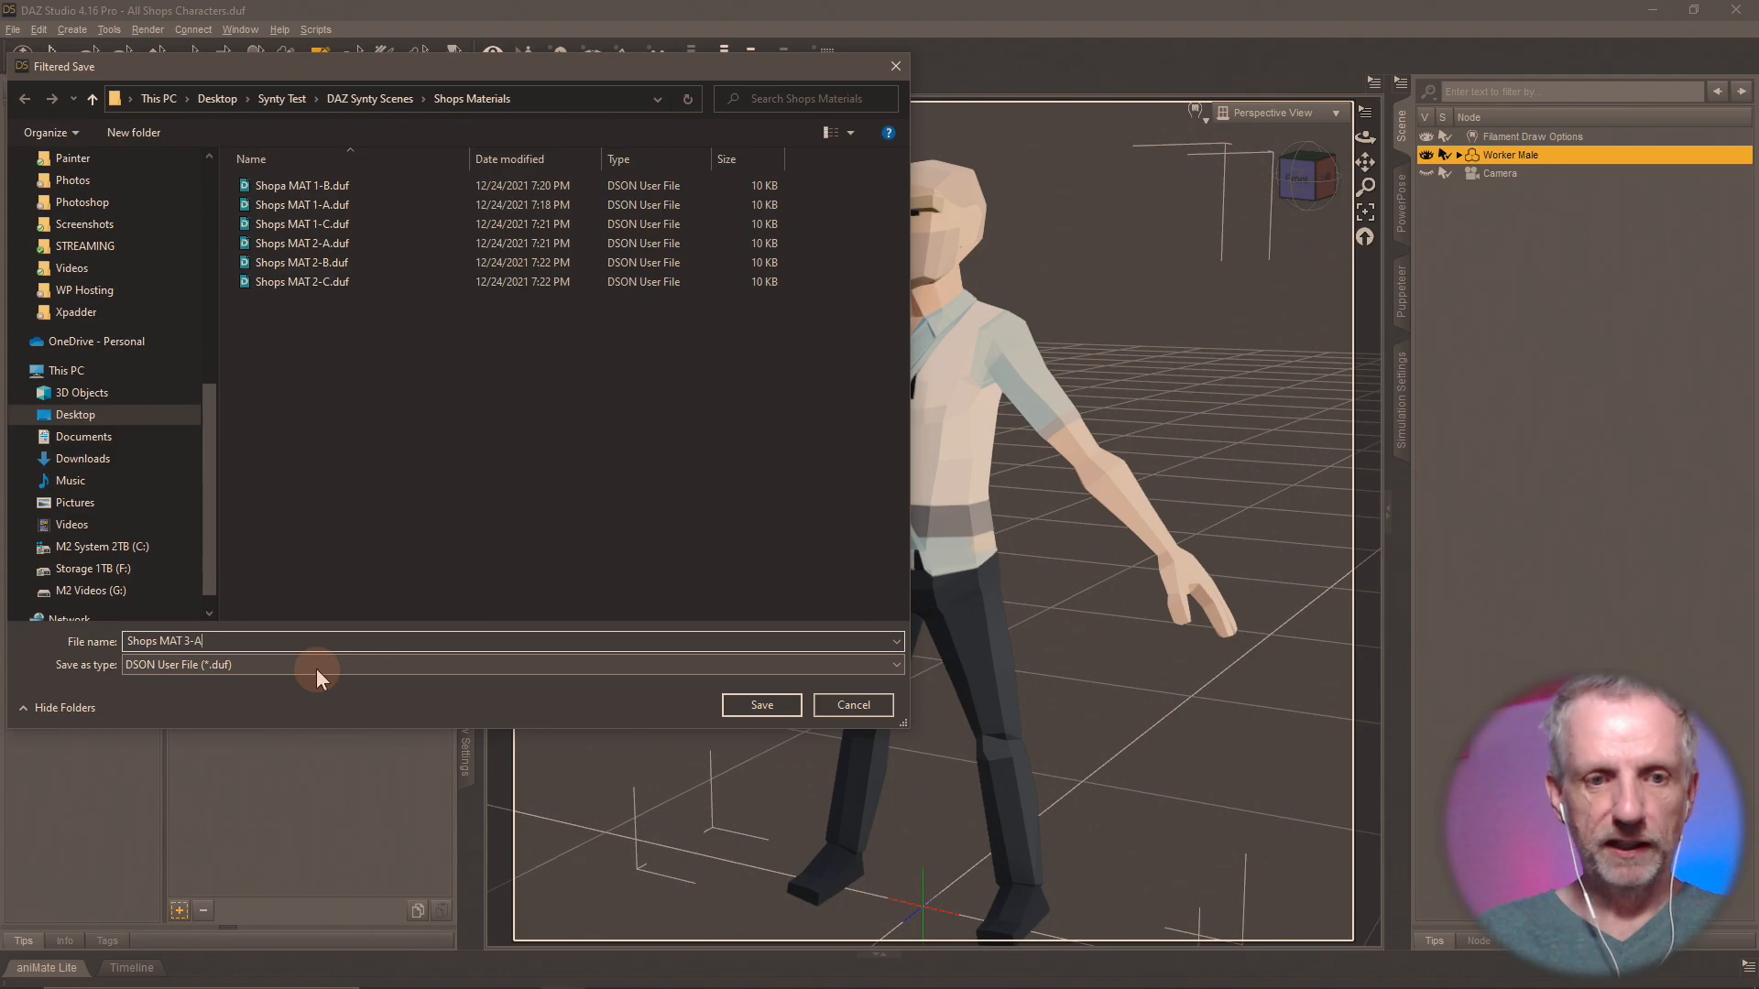
pyautogui.press('Return')
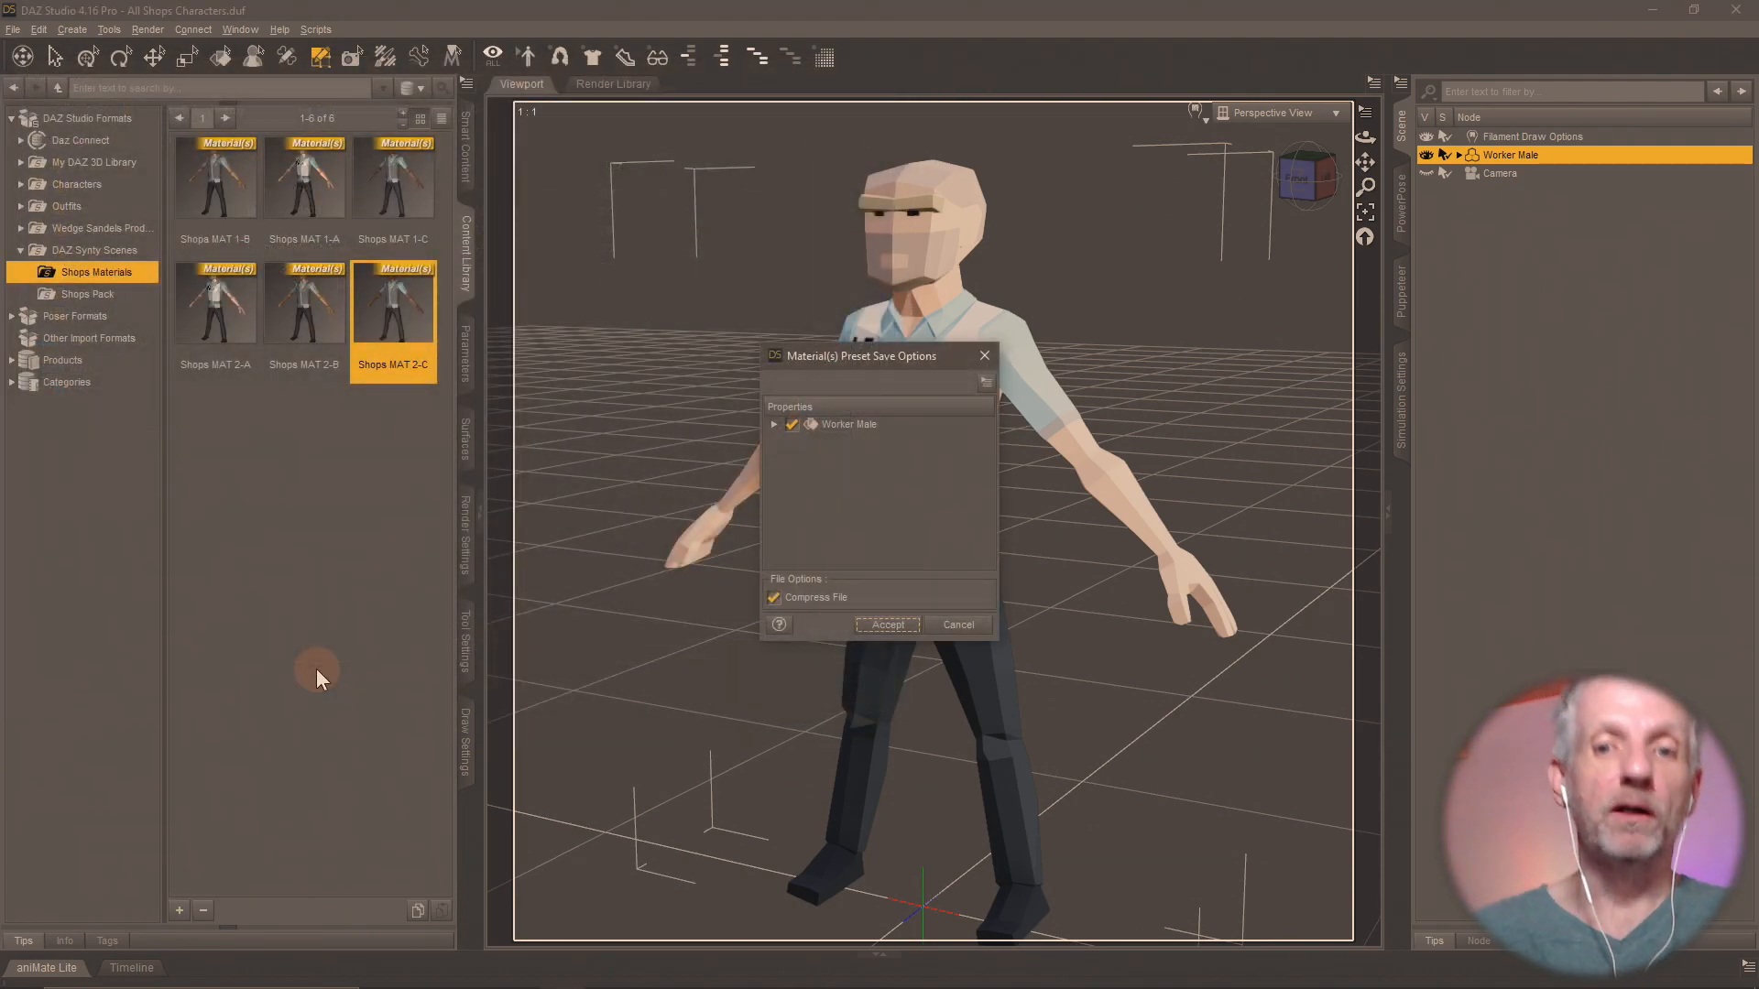
pyautogui.click(872, 623)
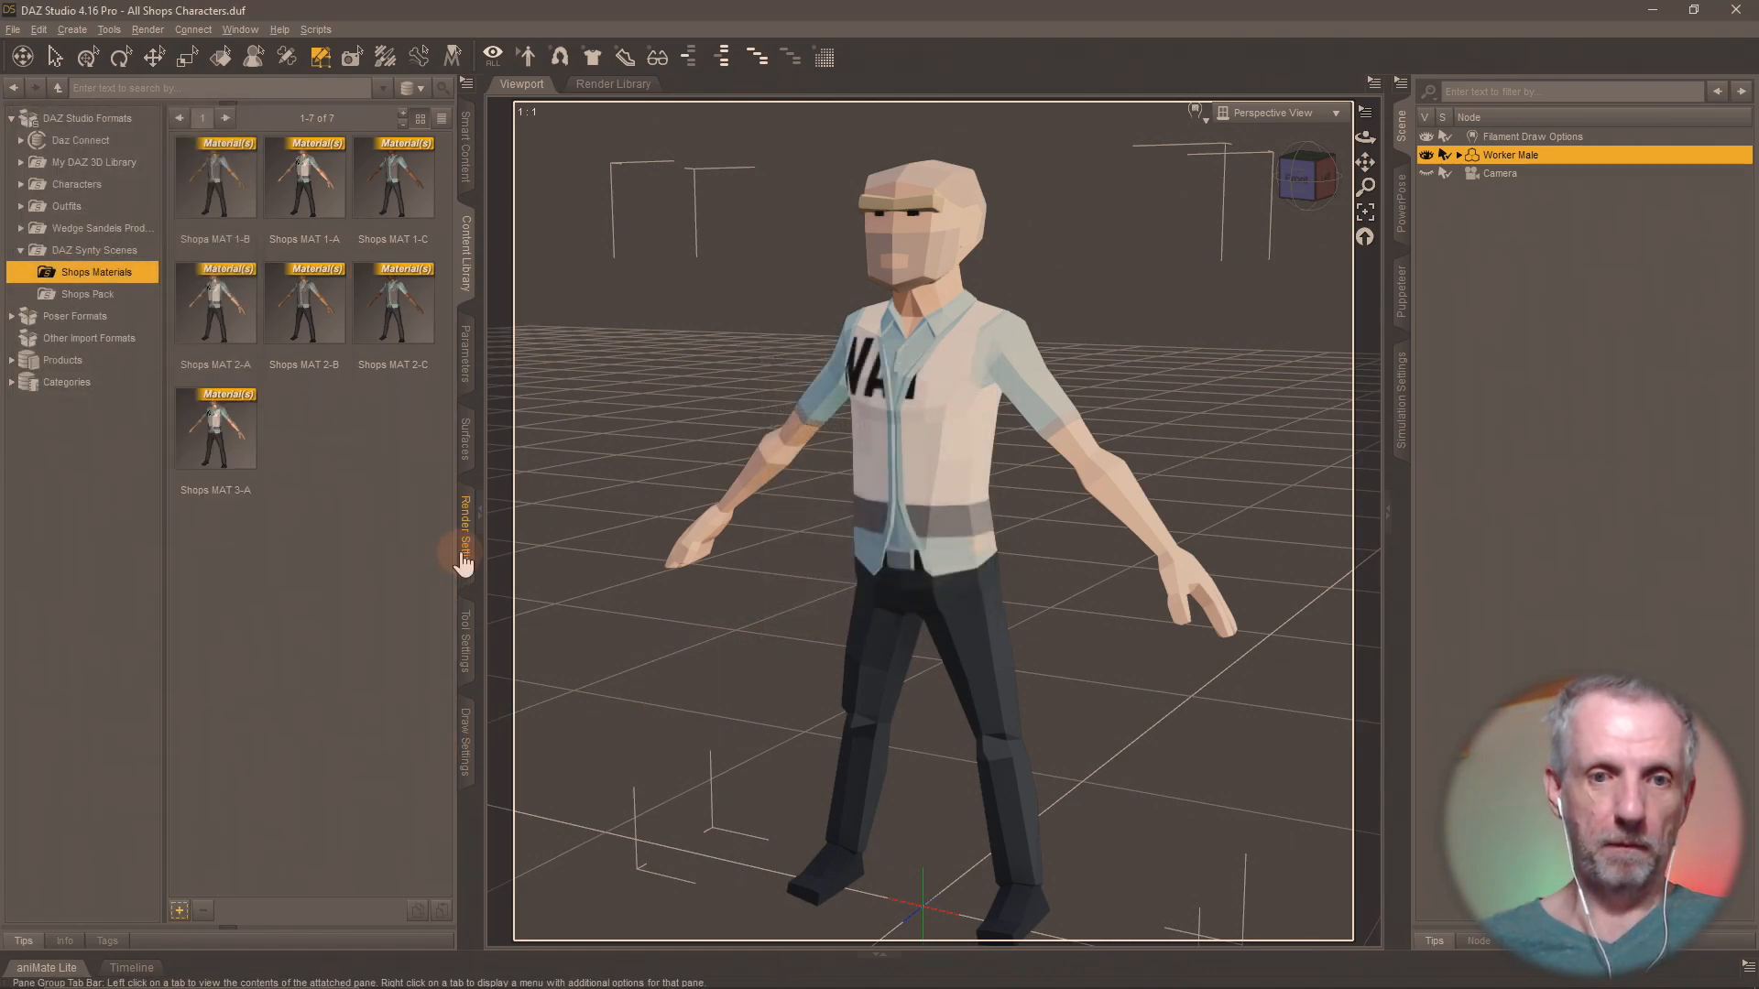
# Load PolygonCity_Texture_03_B.png from the Shops Pack folder as the Worker Male's Base Color map.
pyautogui.click(470, 446)
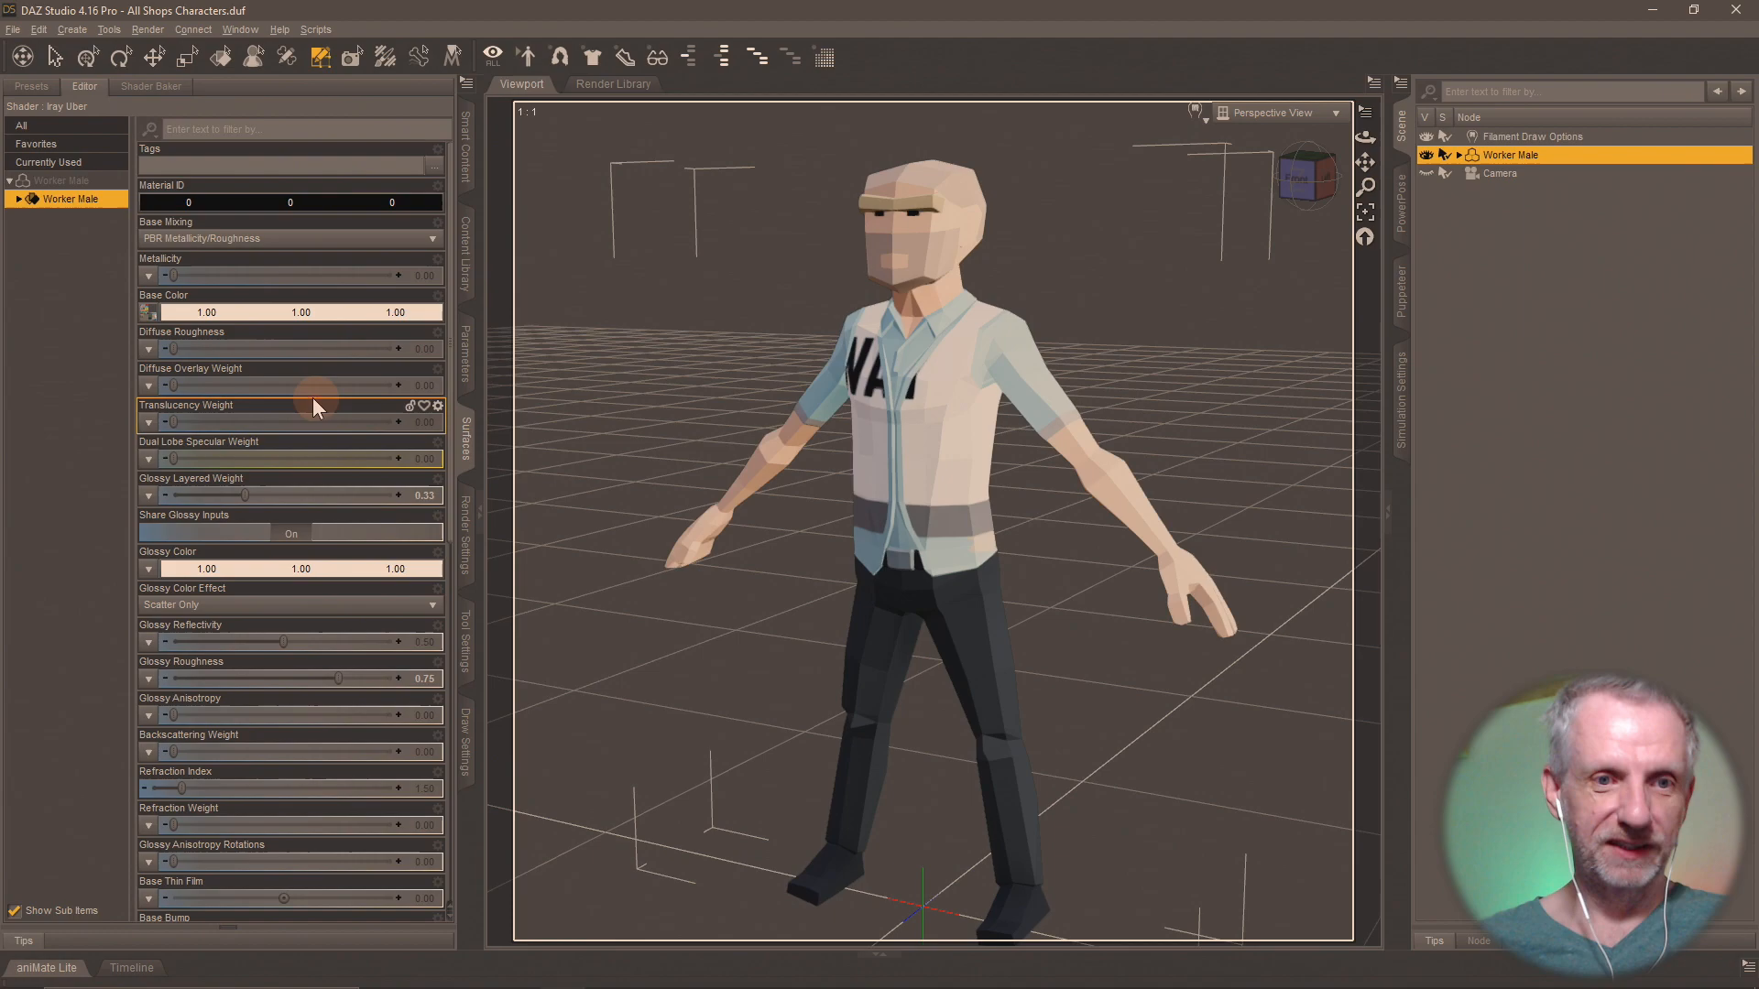
pyautogui.click(147, 313)
pyautogui.click(166, 346)
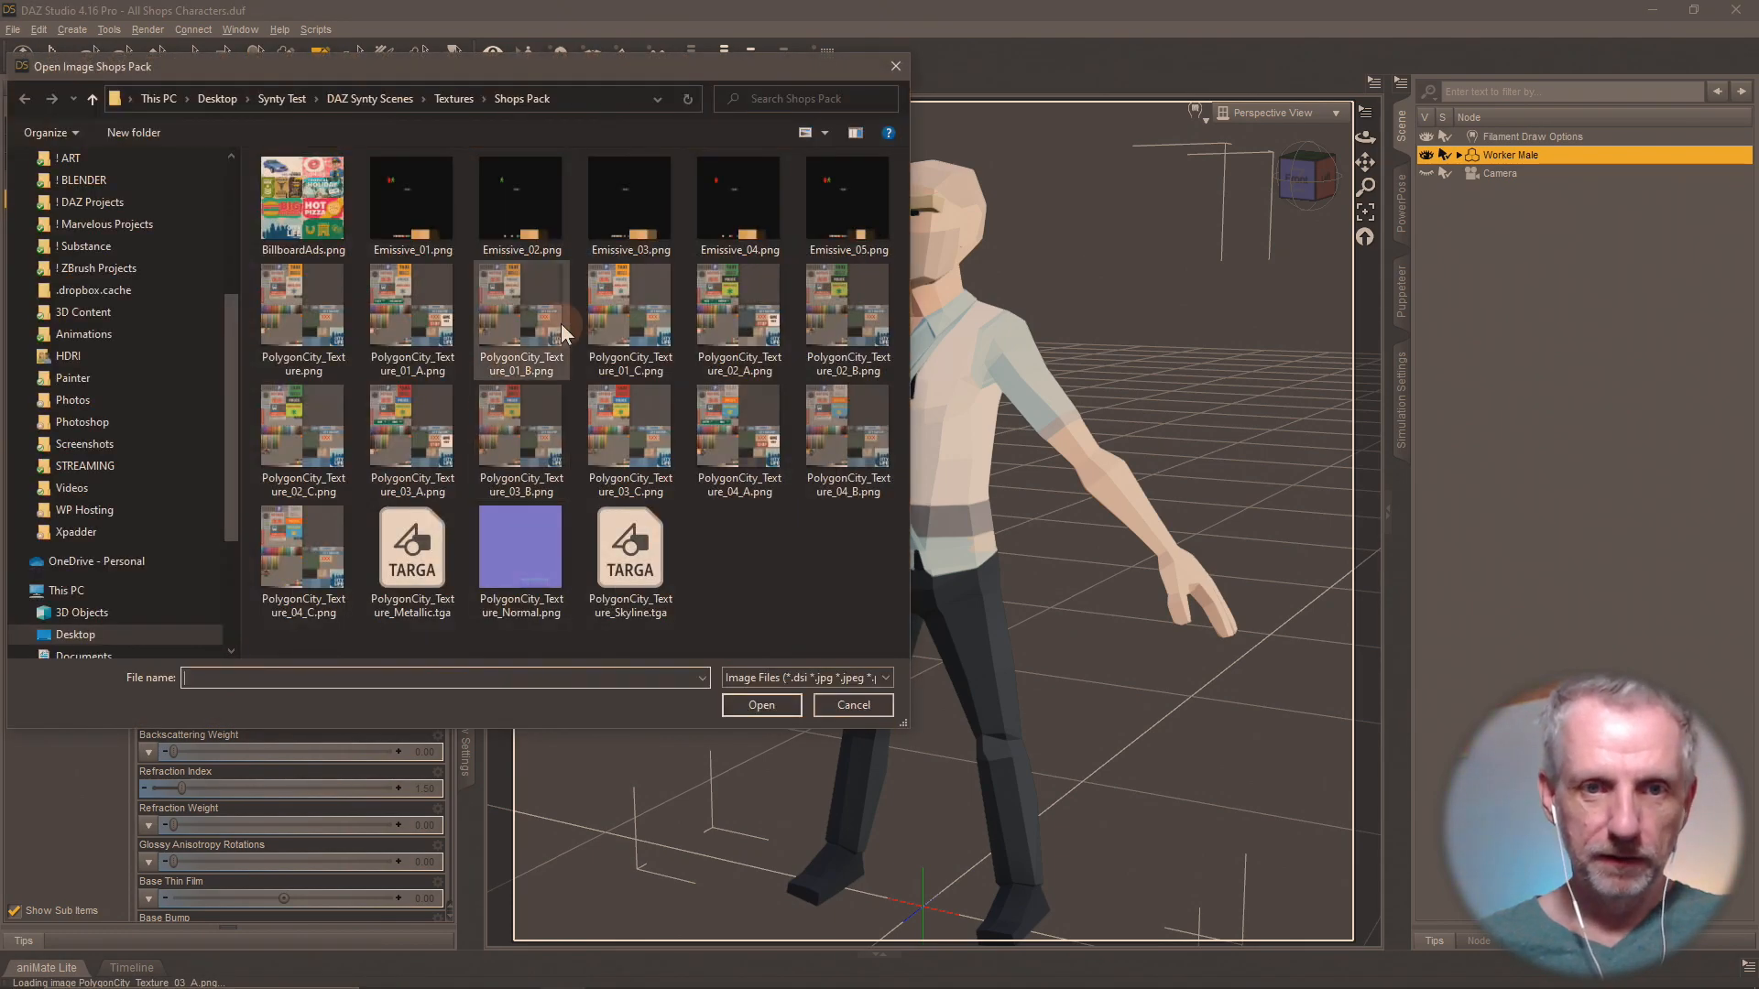
pyautogui.doubleClick(545, 444)
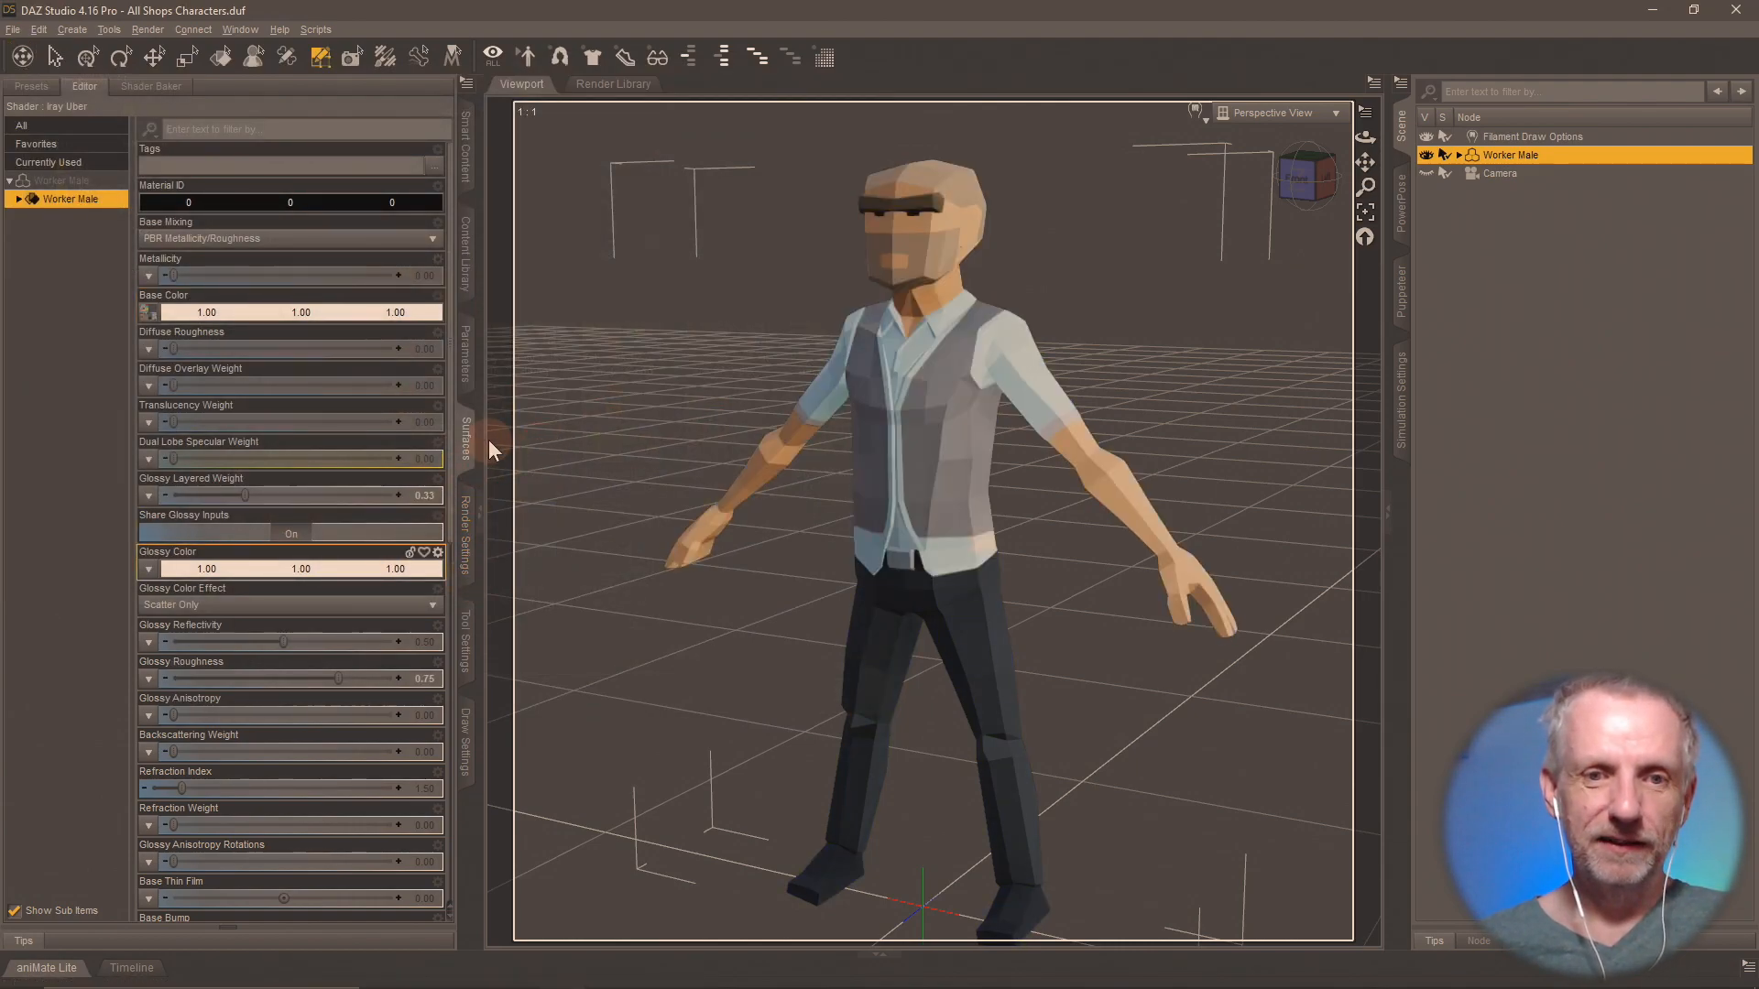
# Save the Worker Male's materials as a Material(s) Preset named Shops MAT 3-B in the Shops Materials folder.
pyautogui.click(468, 279)
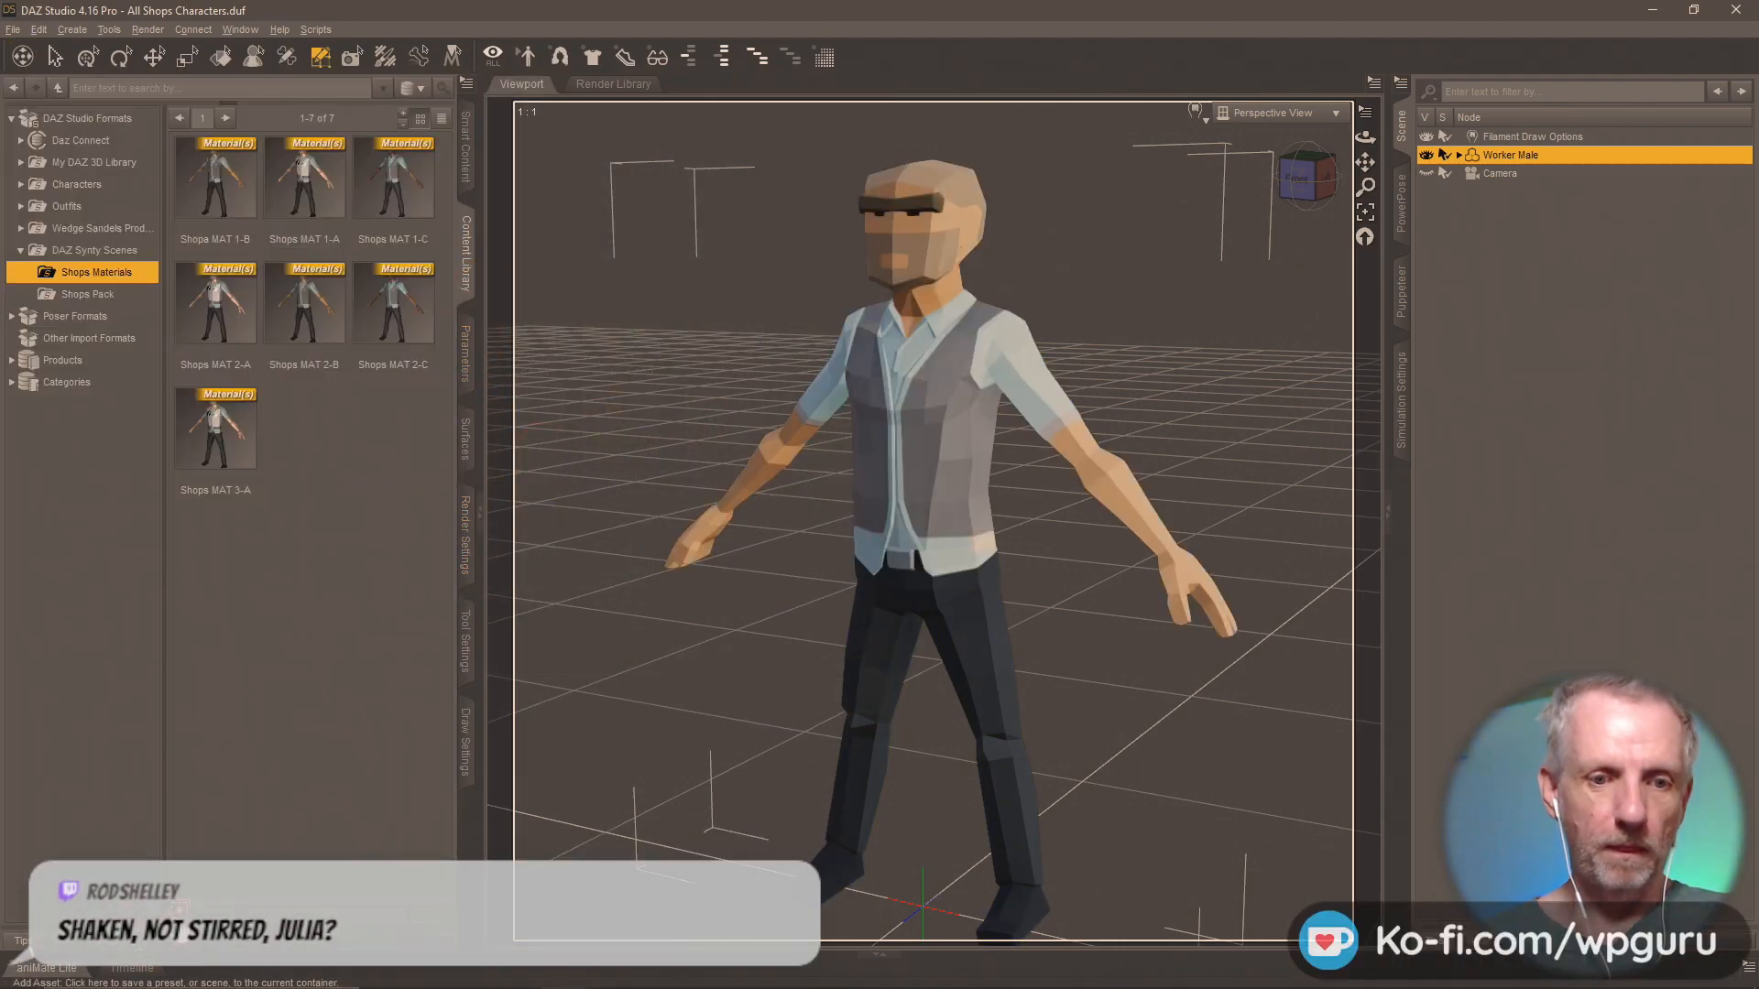
pyautogui.rightClick(174, 465)
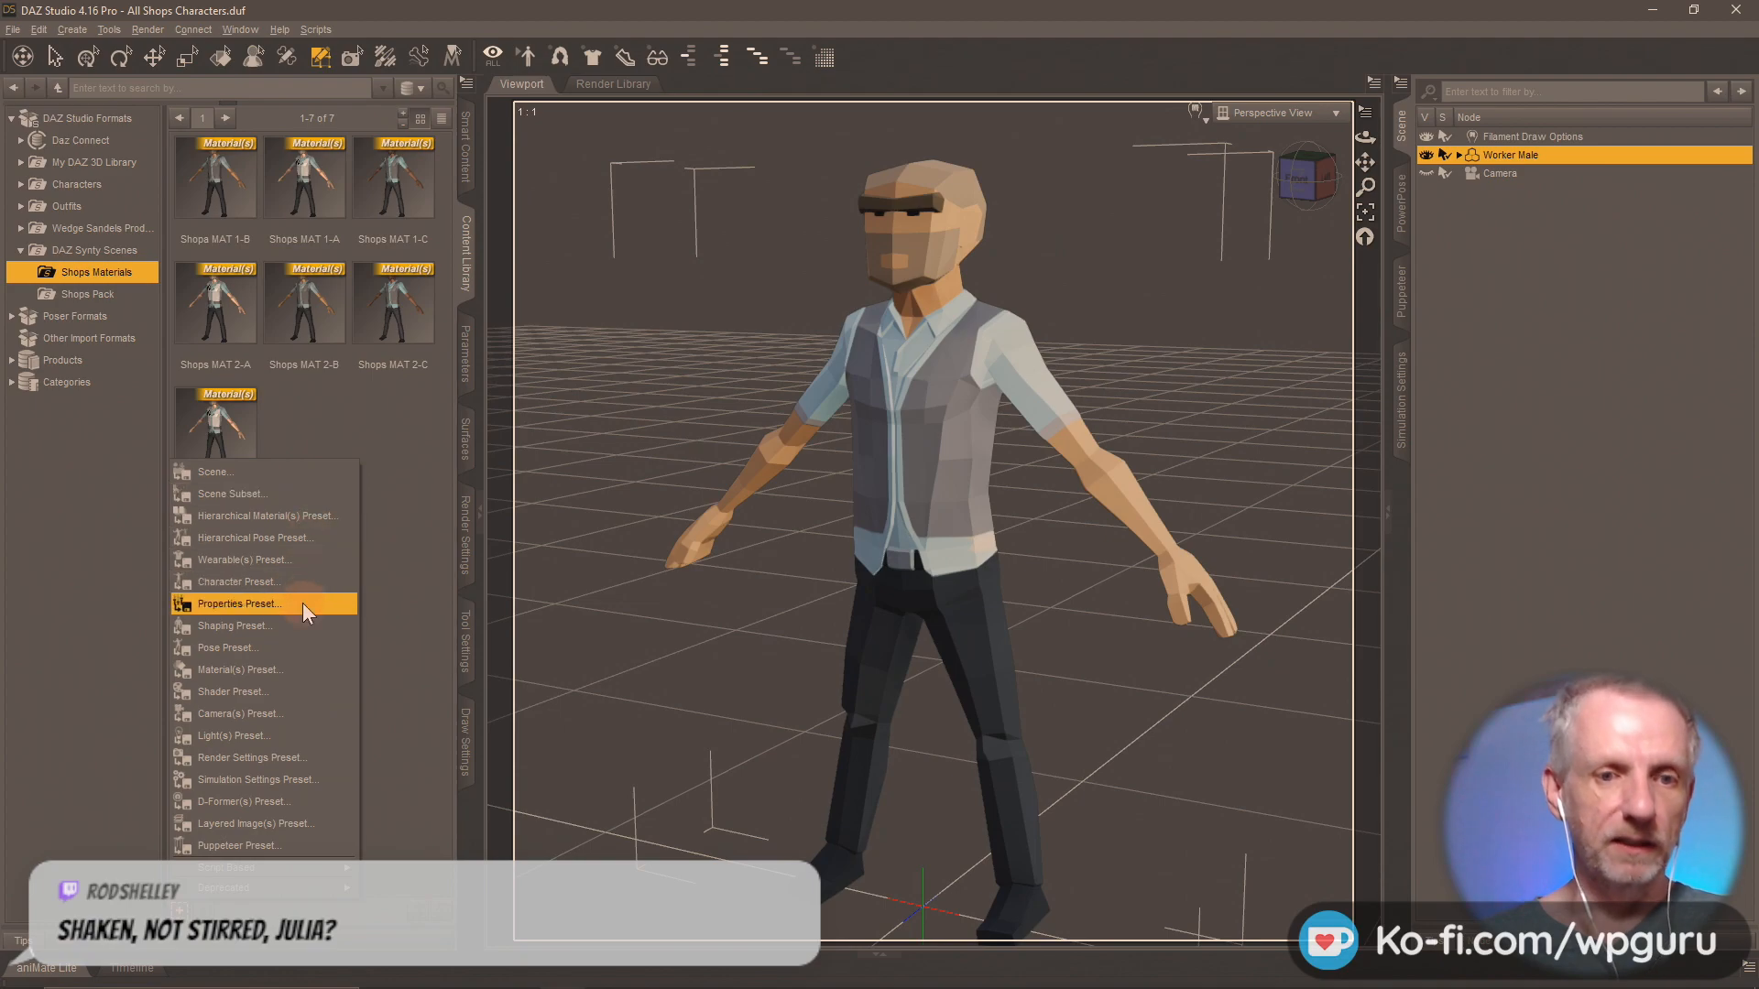
pyautogui.click(295, 672)
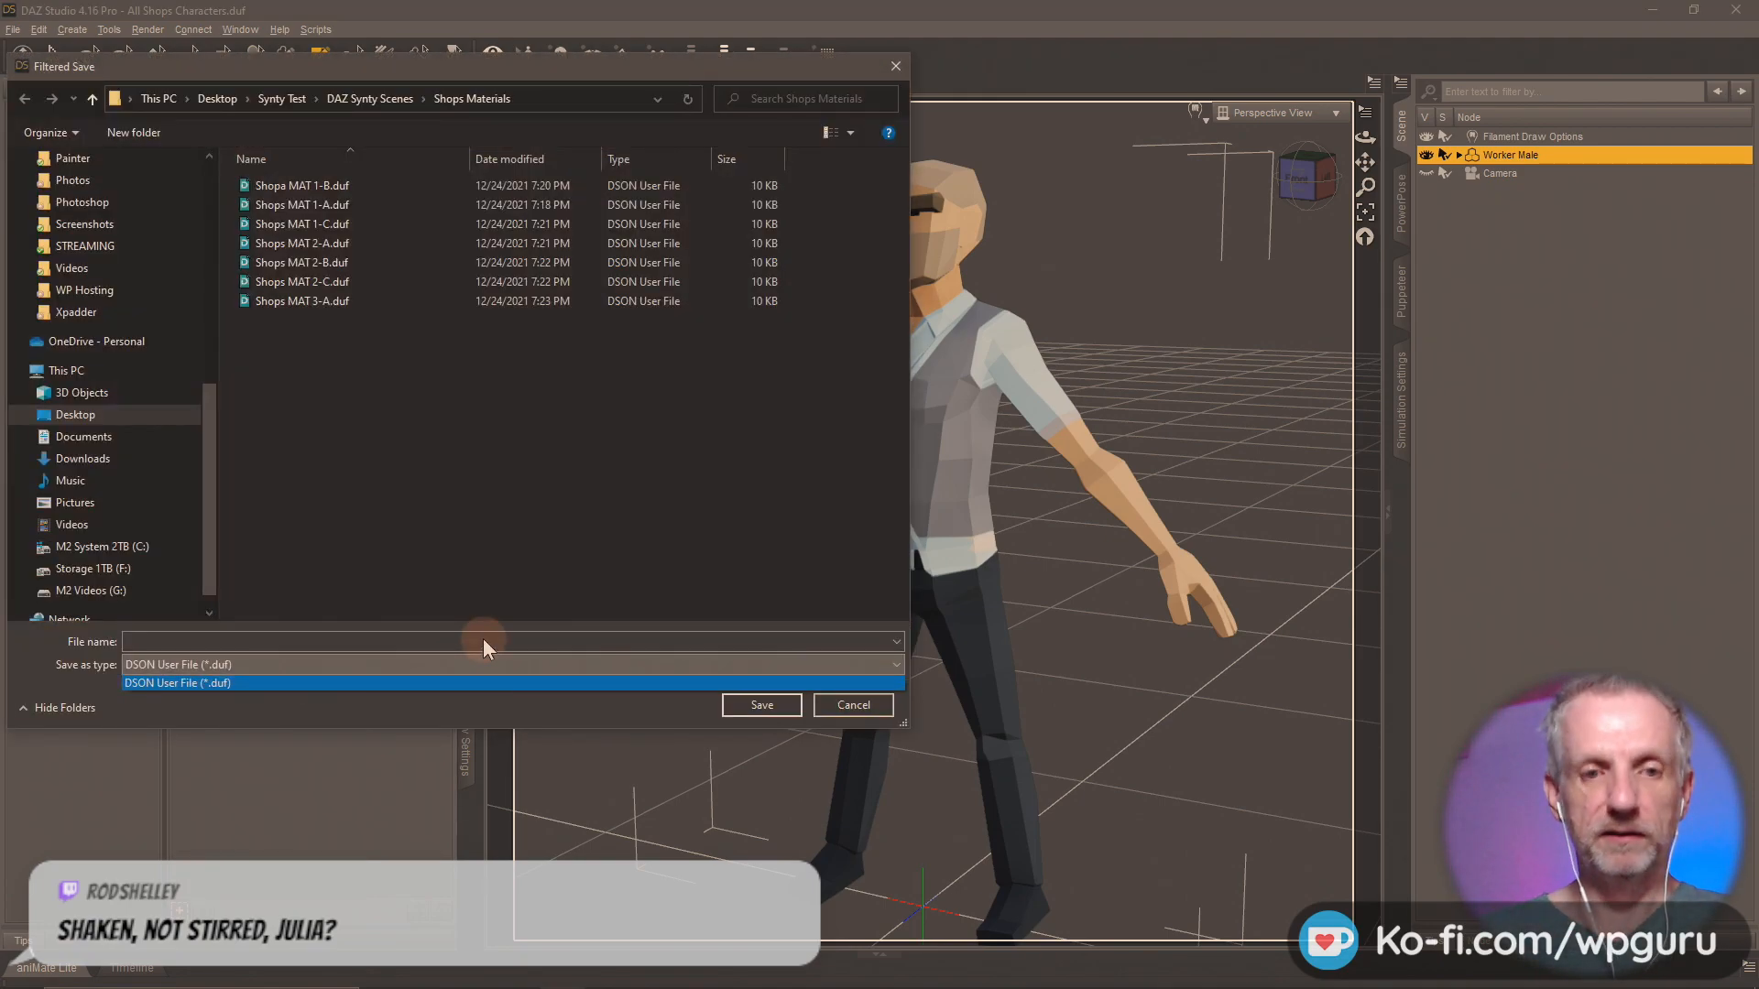
pyautogui.click(476, 640)
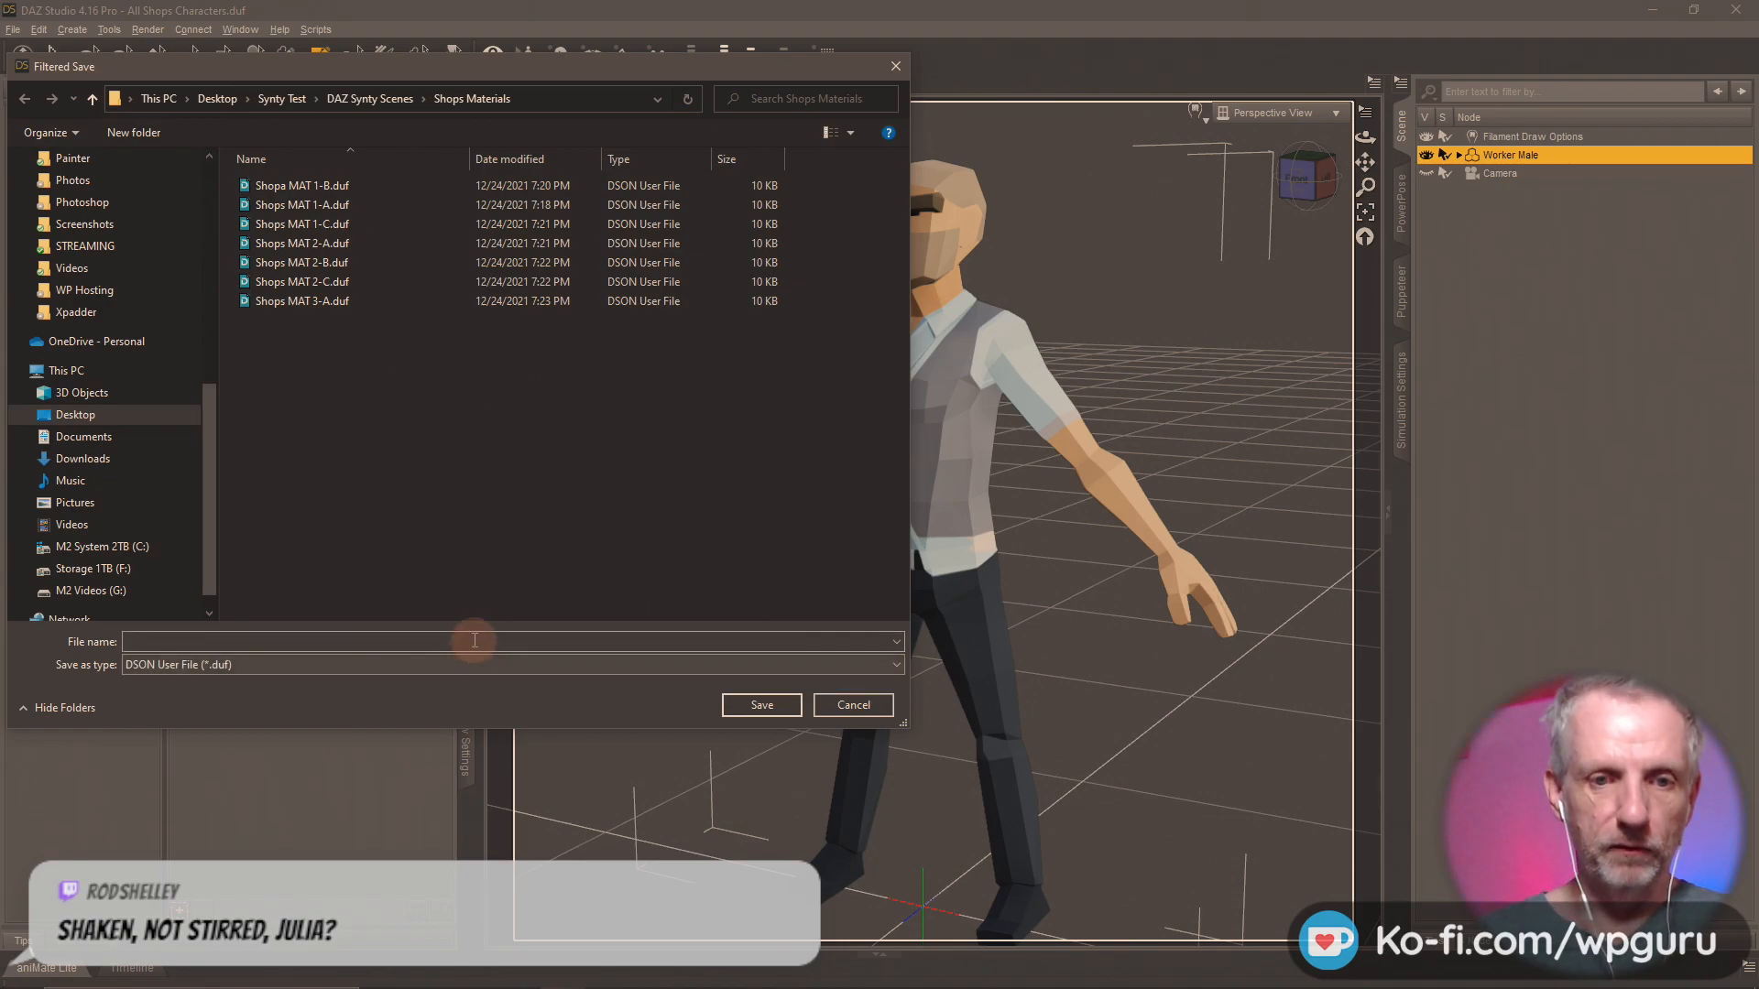
pyautogui.write('Shops MAT')
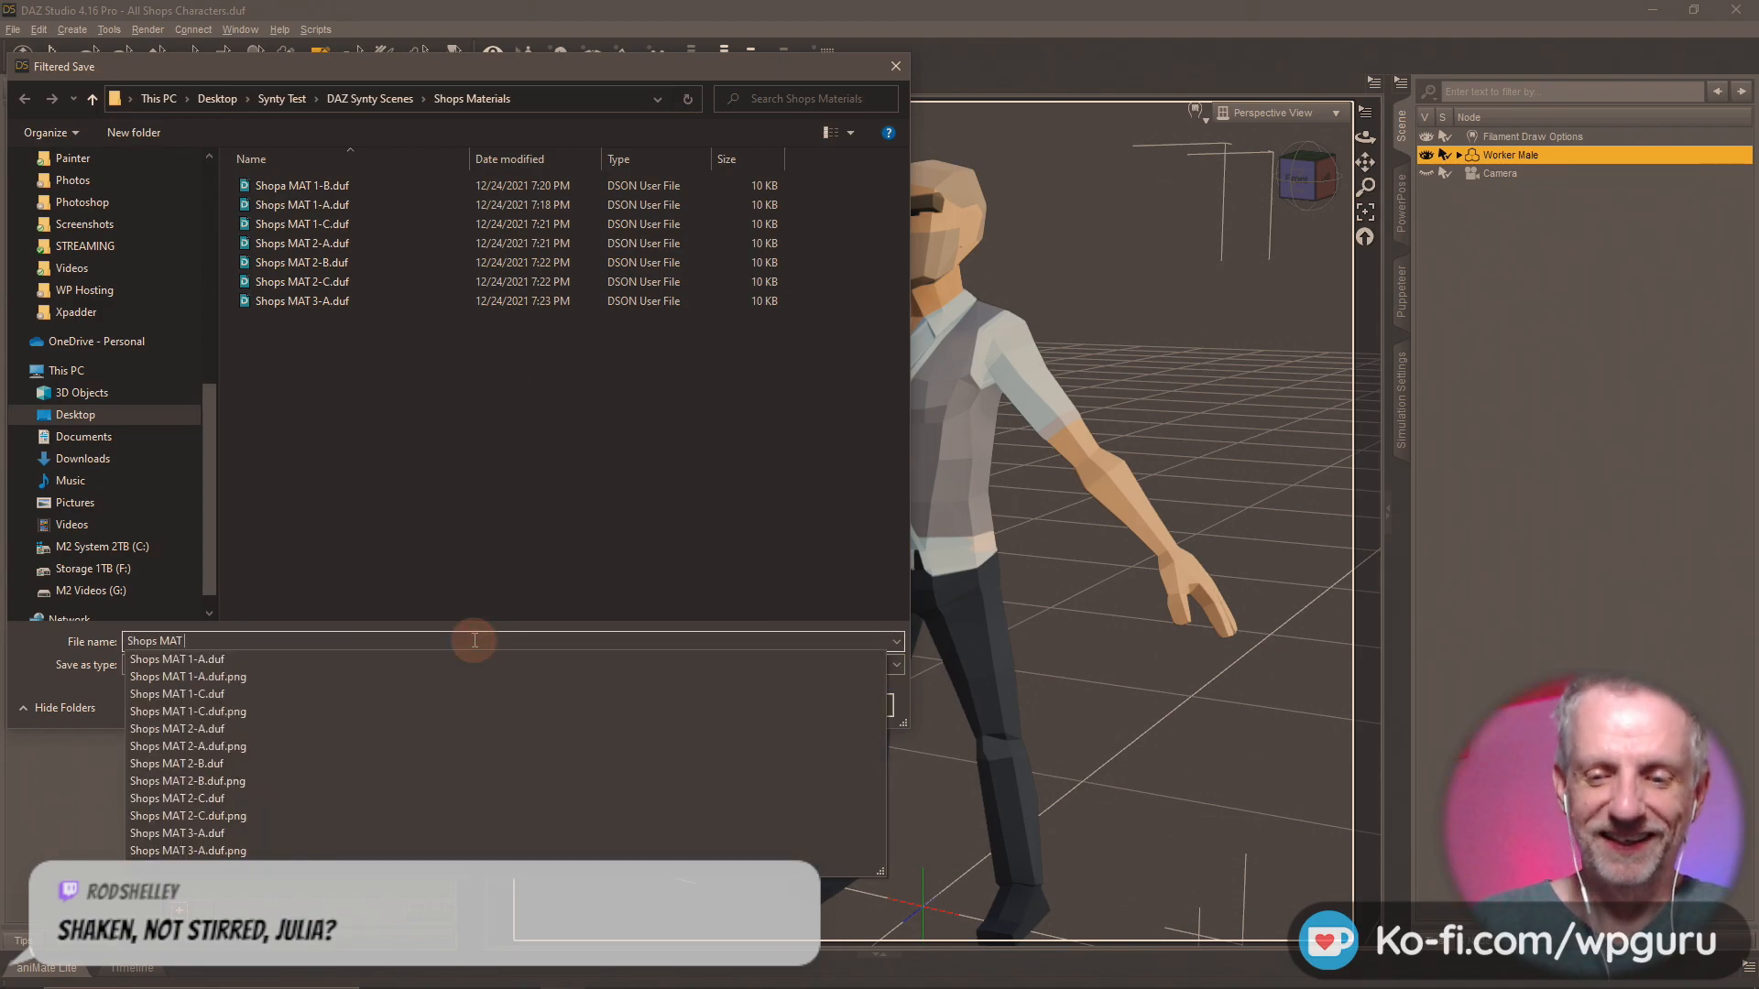
pyautogui.write(' 3-B')
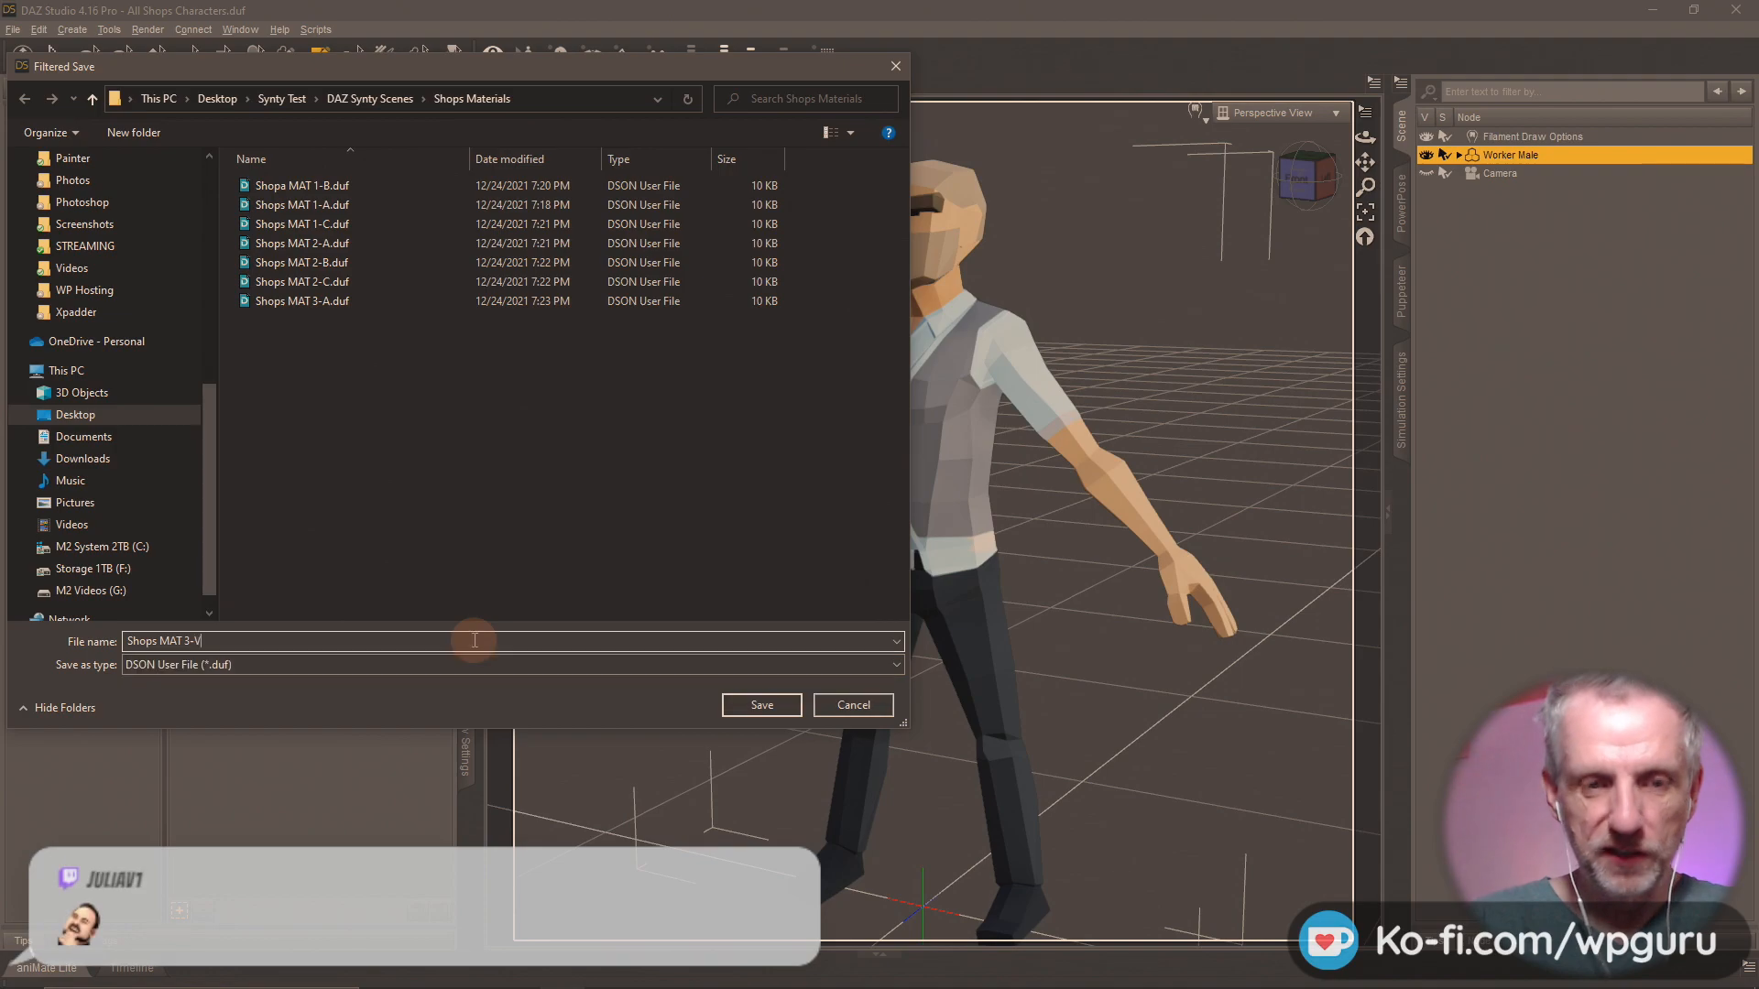
pyautogui.press('Return')
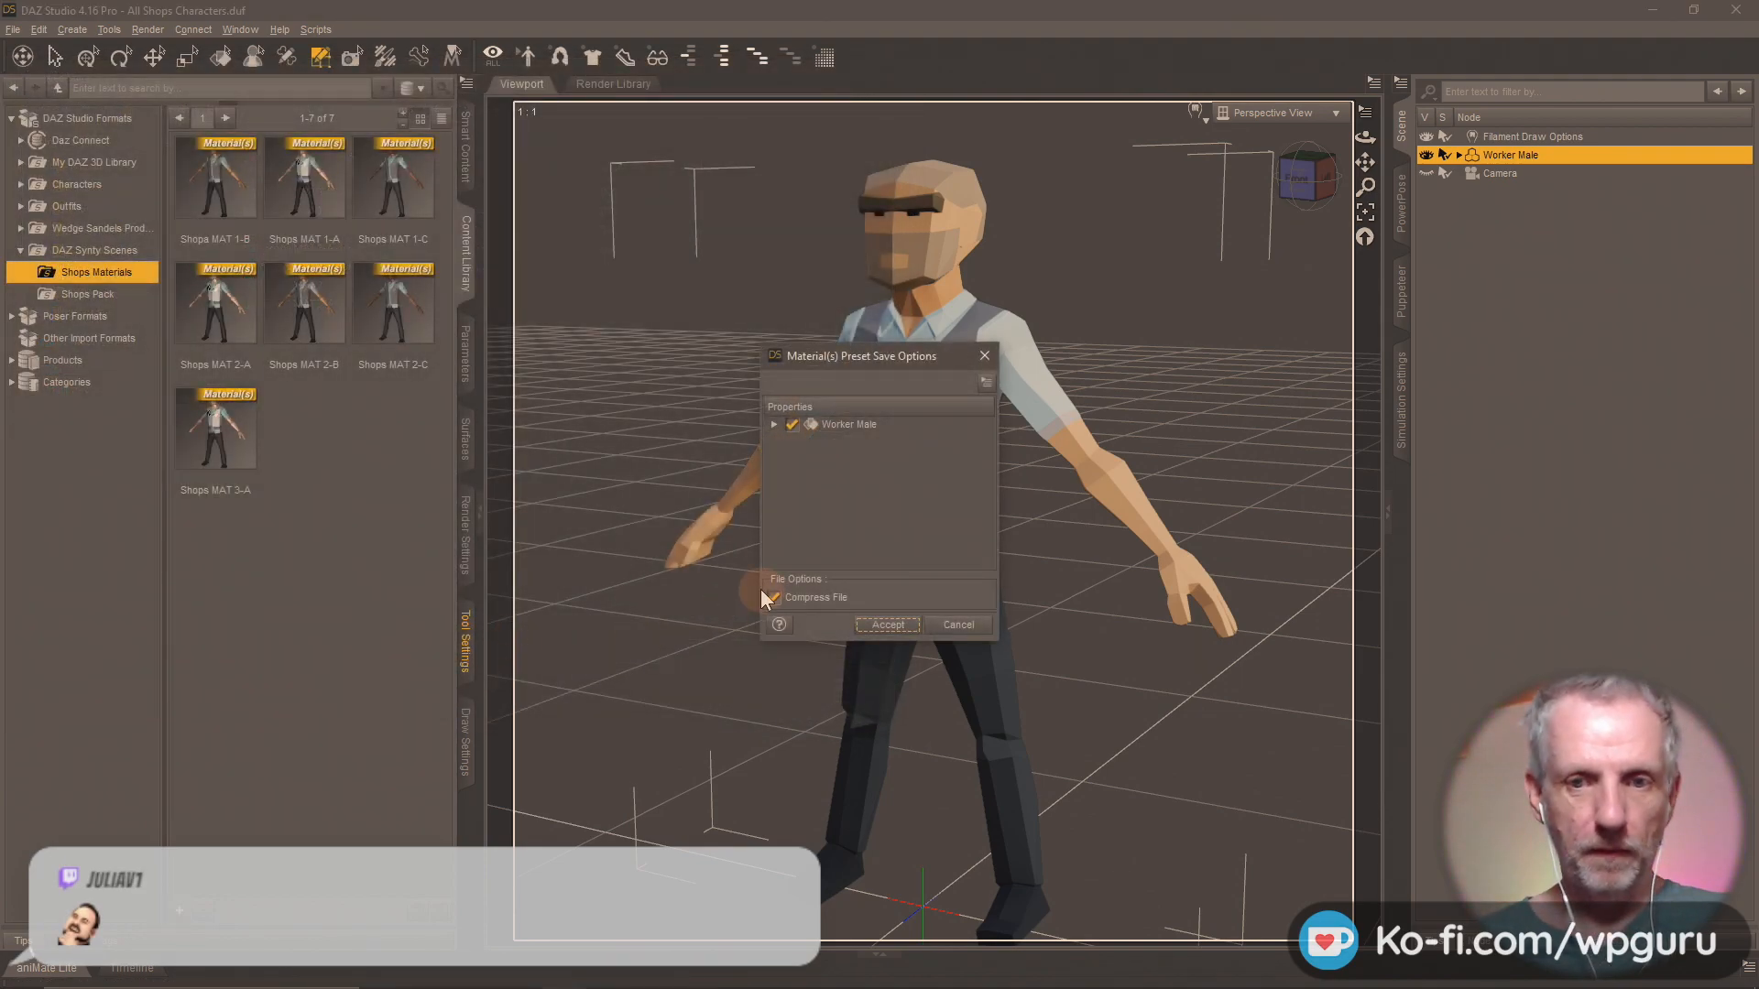
pyautogui.click(885, 626)
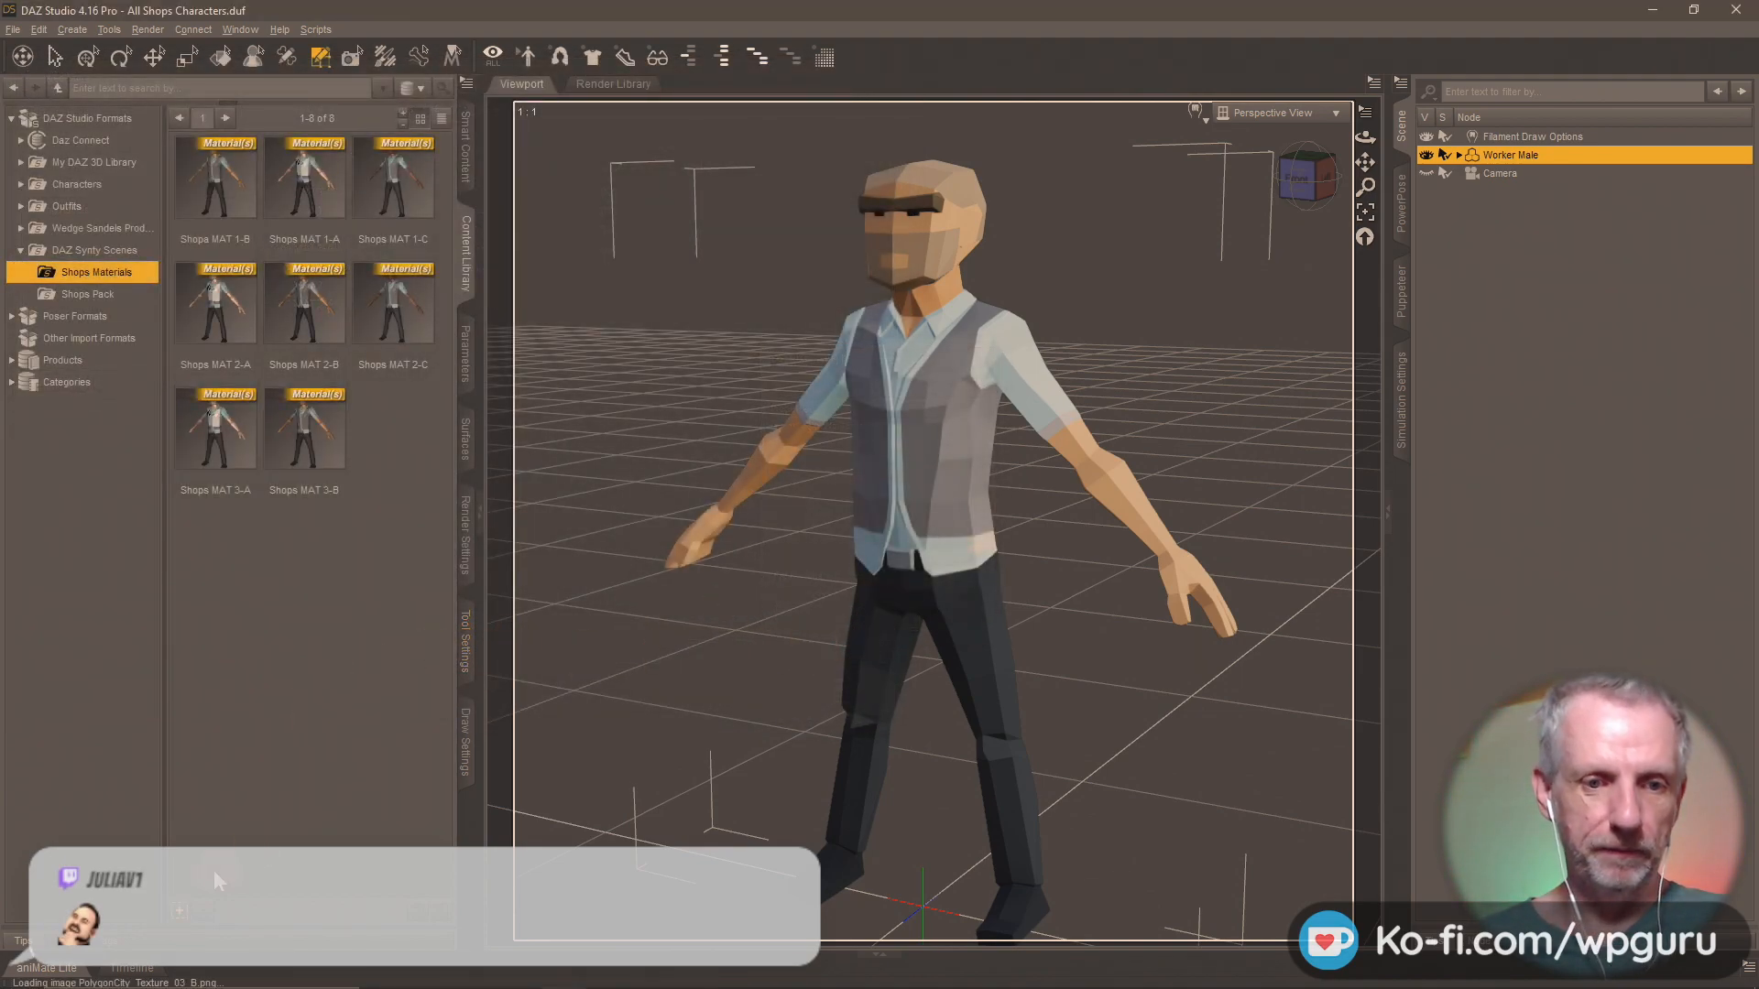
# Load PolygonCity_Texture_03_C.png from the Shops Pack folder as the Worker Male's Base Color map.
pyautogui.click(465, 453)
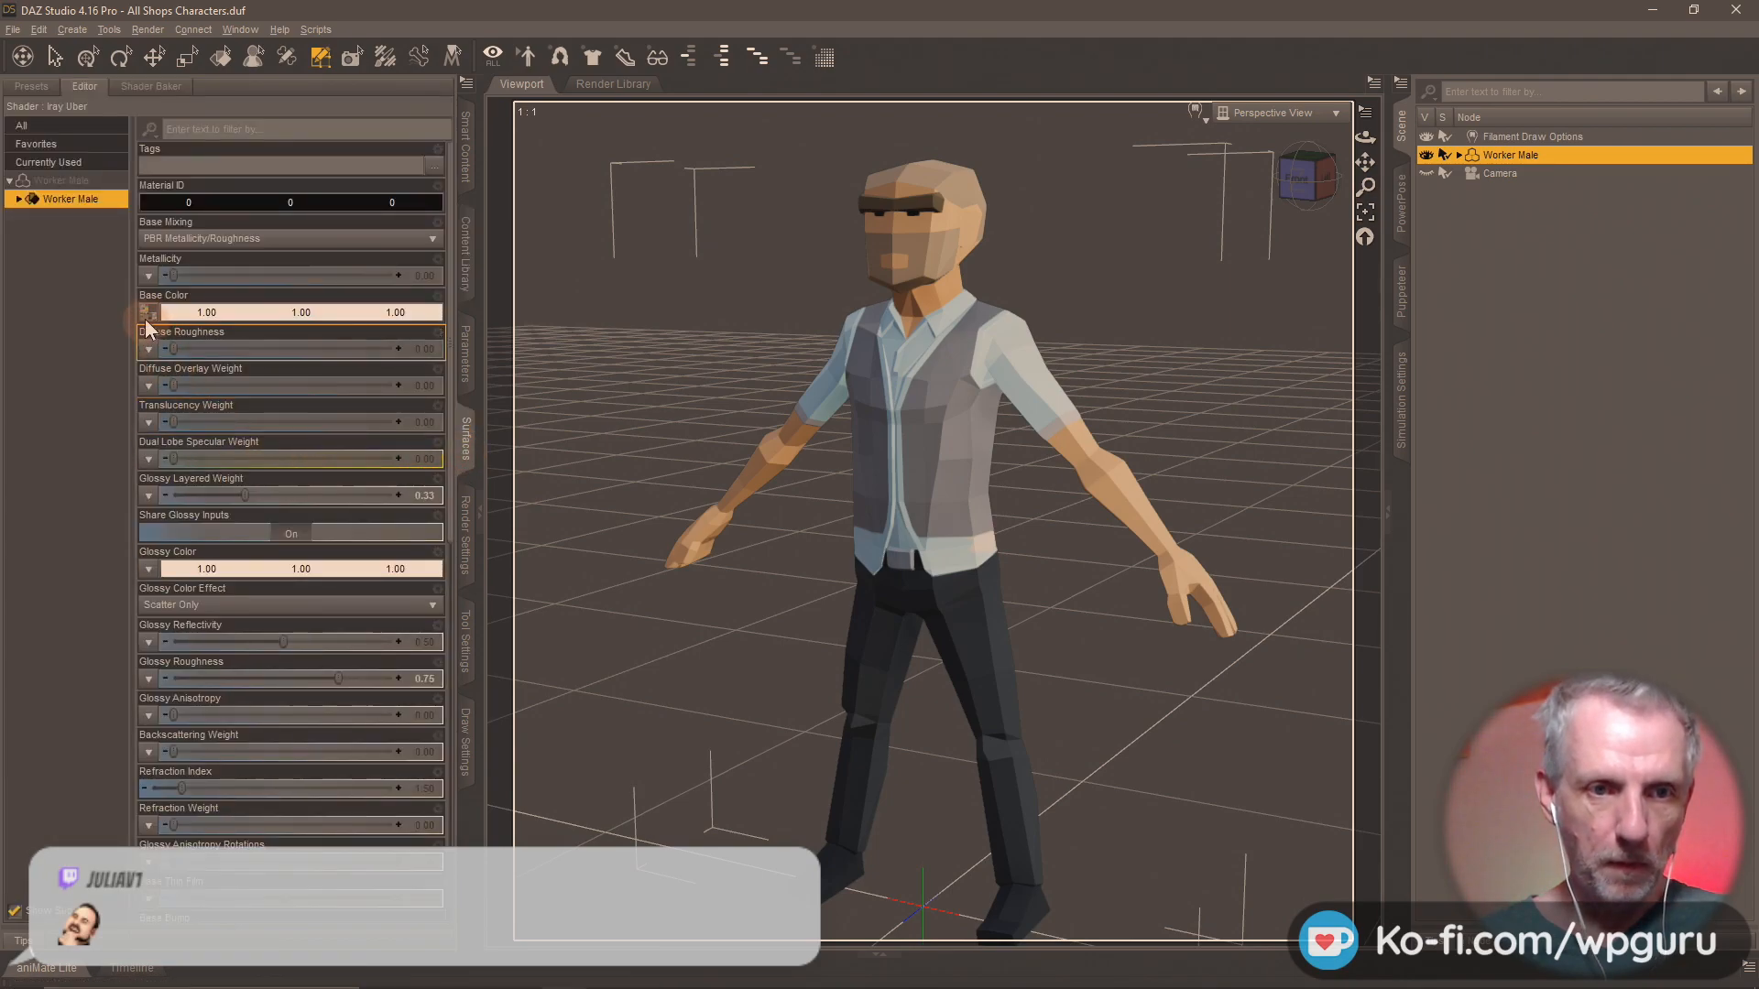
pyautogui.click(145, 315)
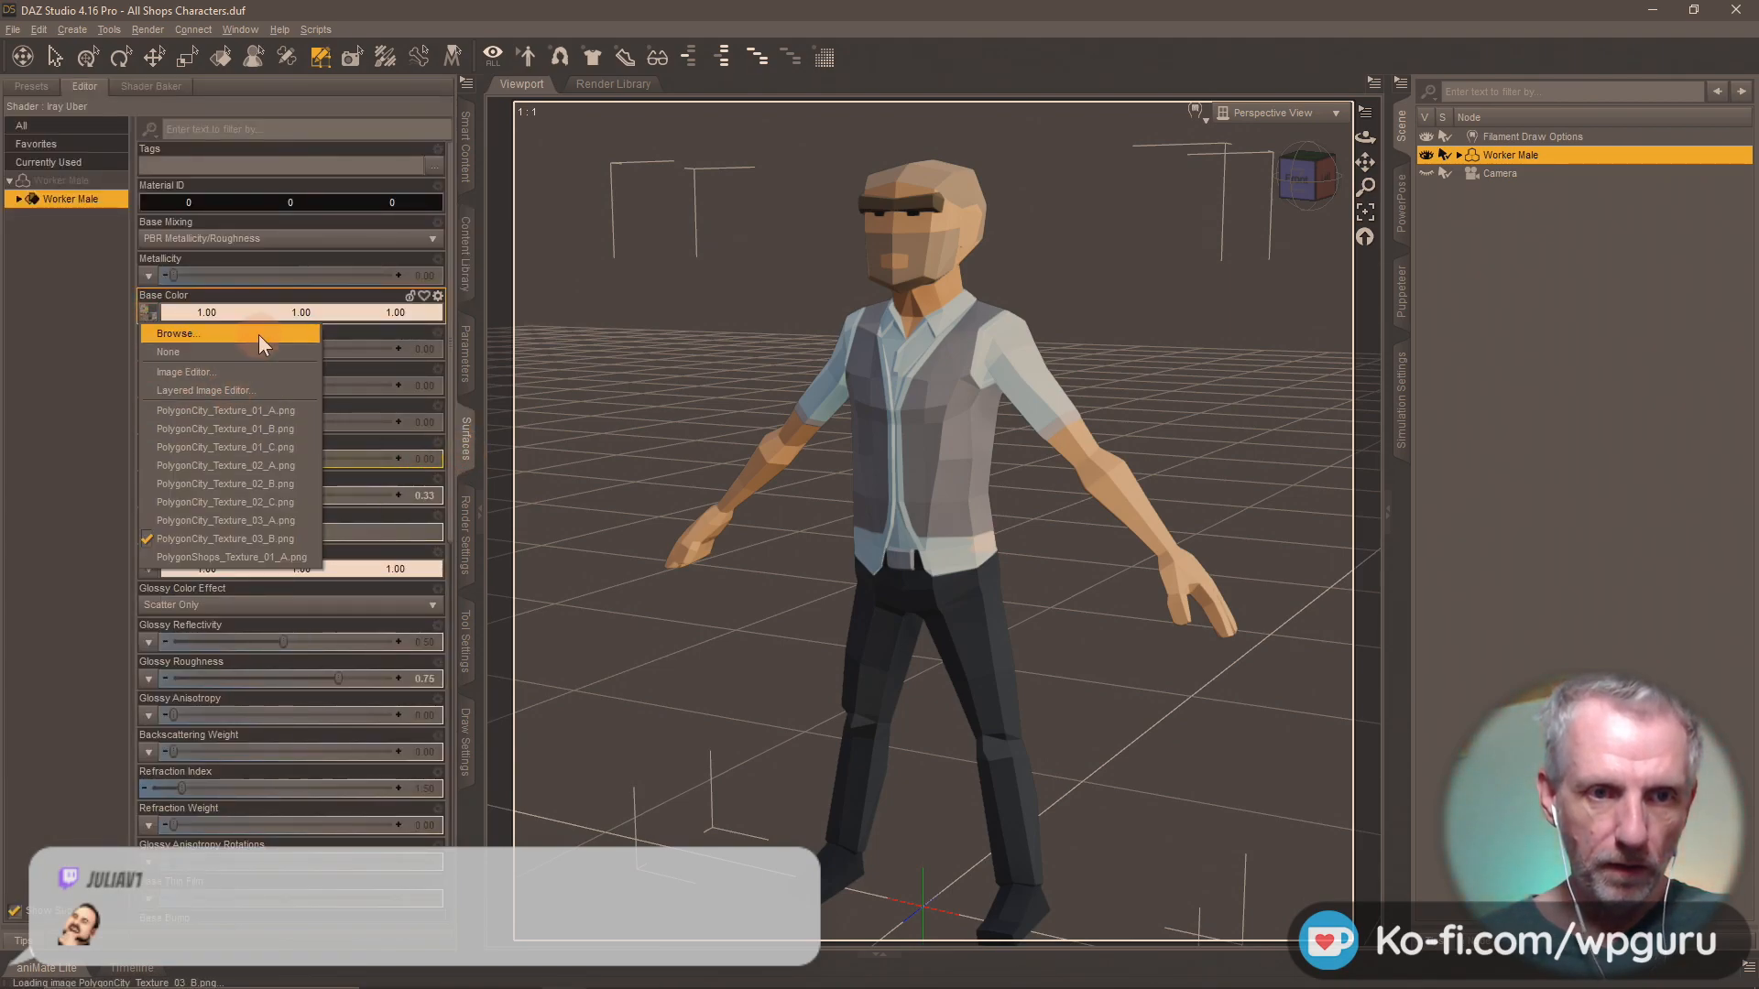
pyautogui.click(258, 333)
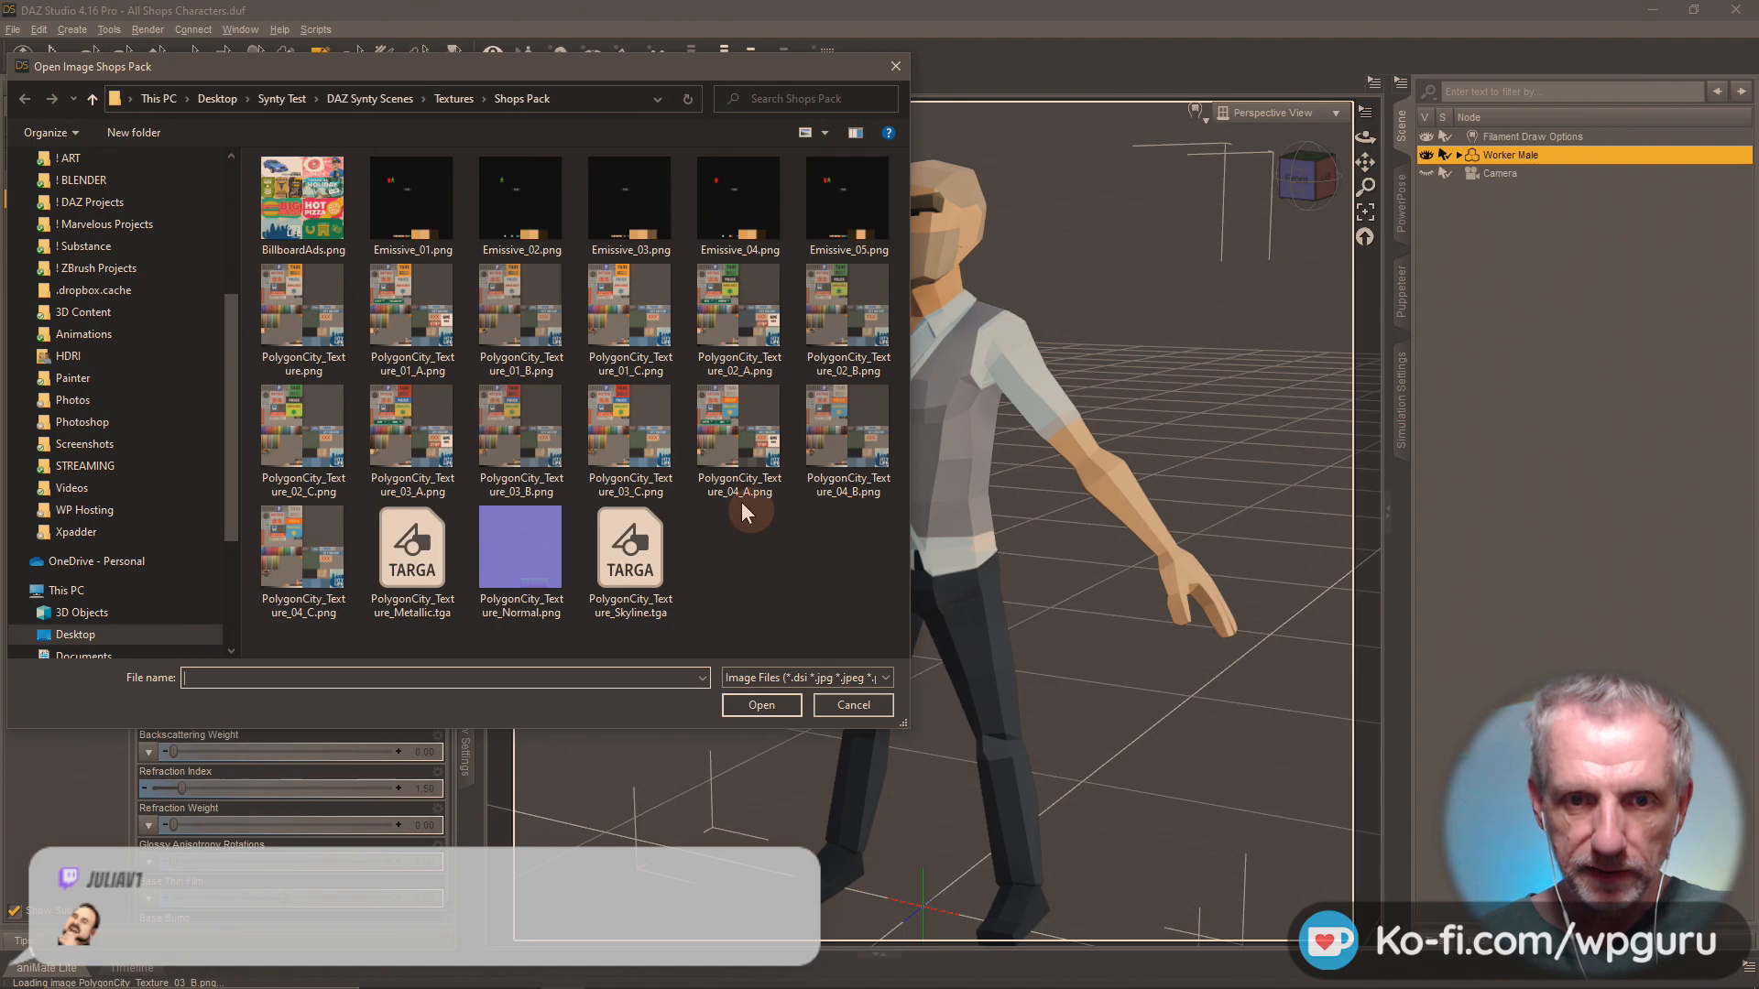
pyautogui.doubleClick(631, 426)
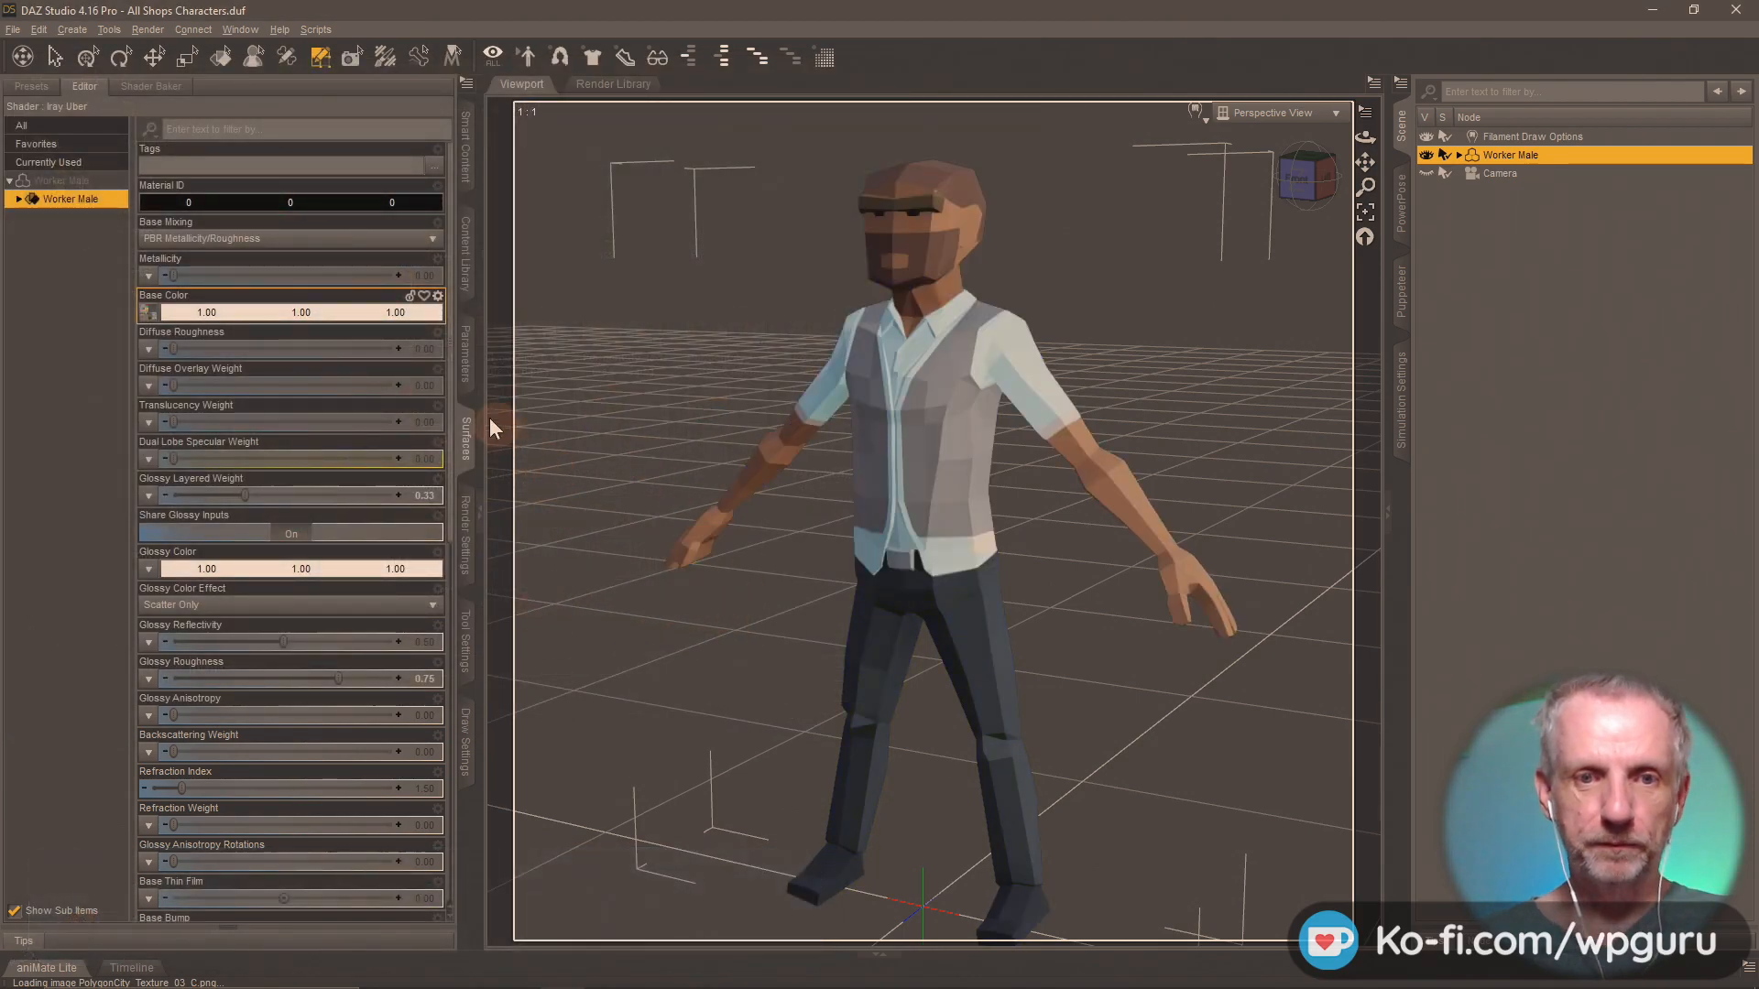
# Save the Worker Male's materials as a Material(s) Preset named Shops MAT 3-C in the Shops Materials folder.
pyautogui.click(466, 270)
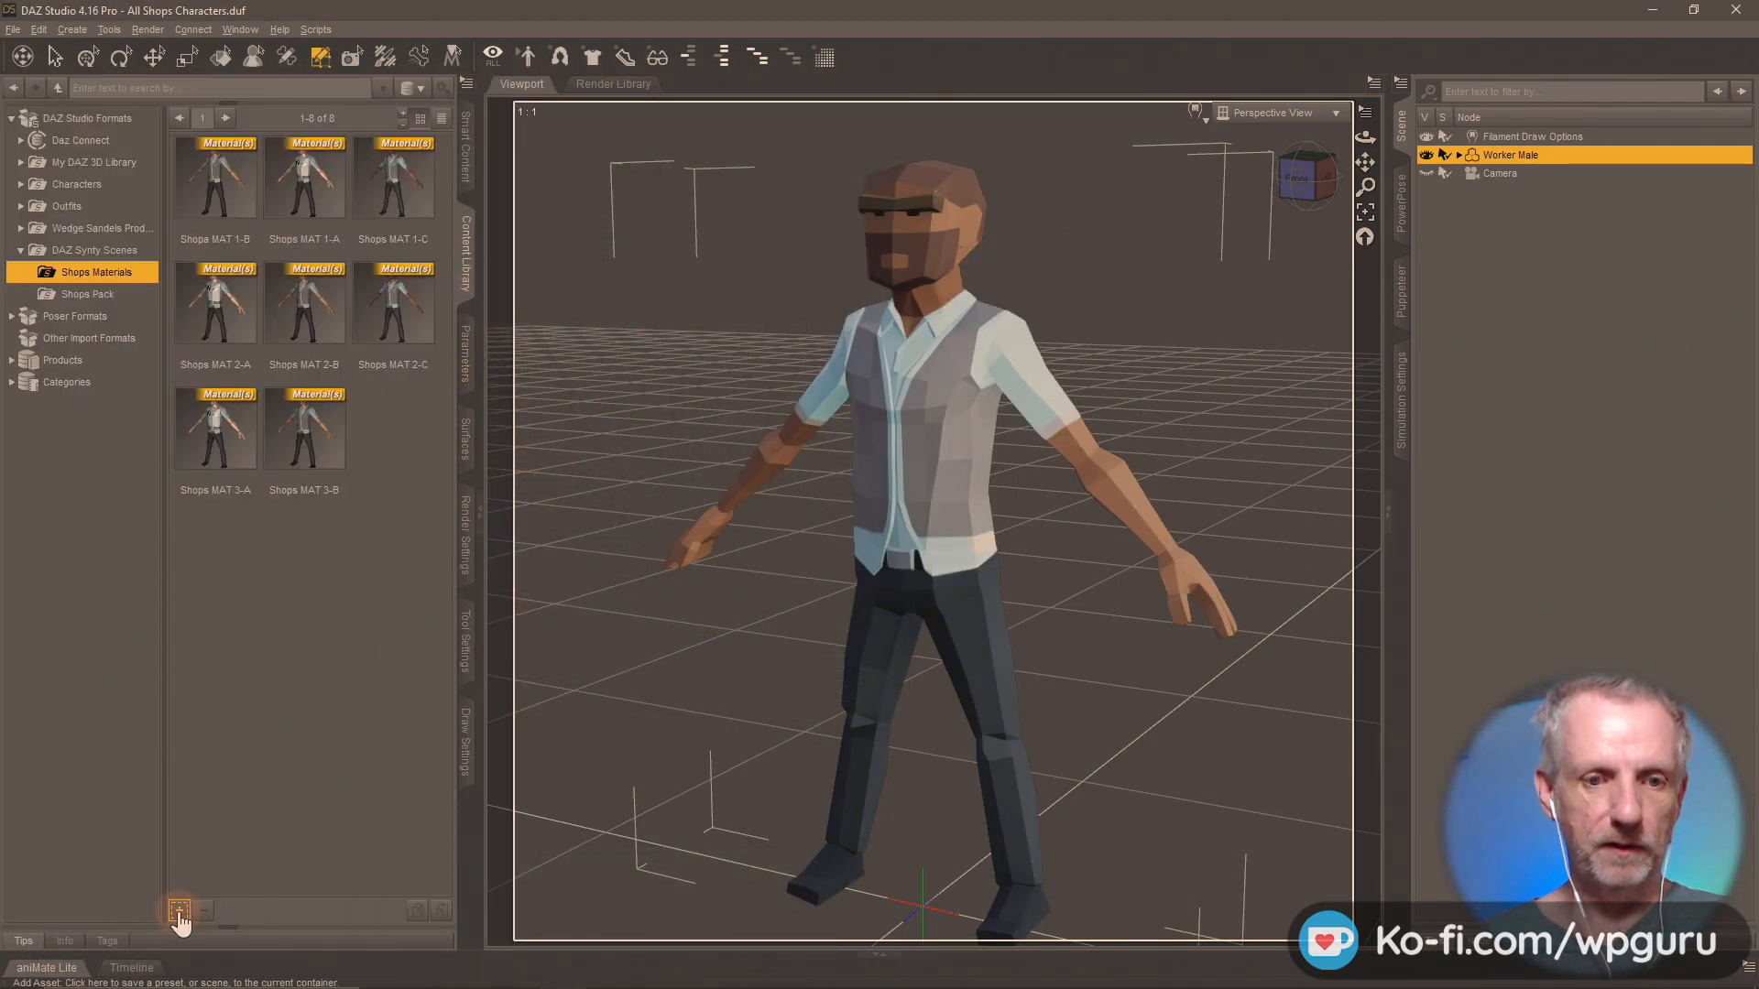
pyautogui.click(179, 913)
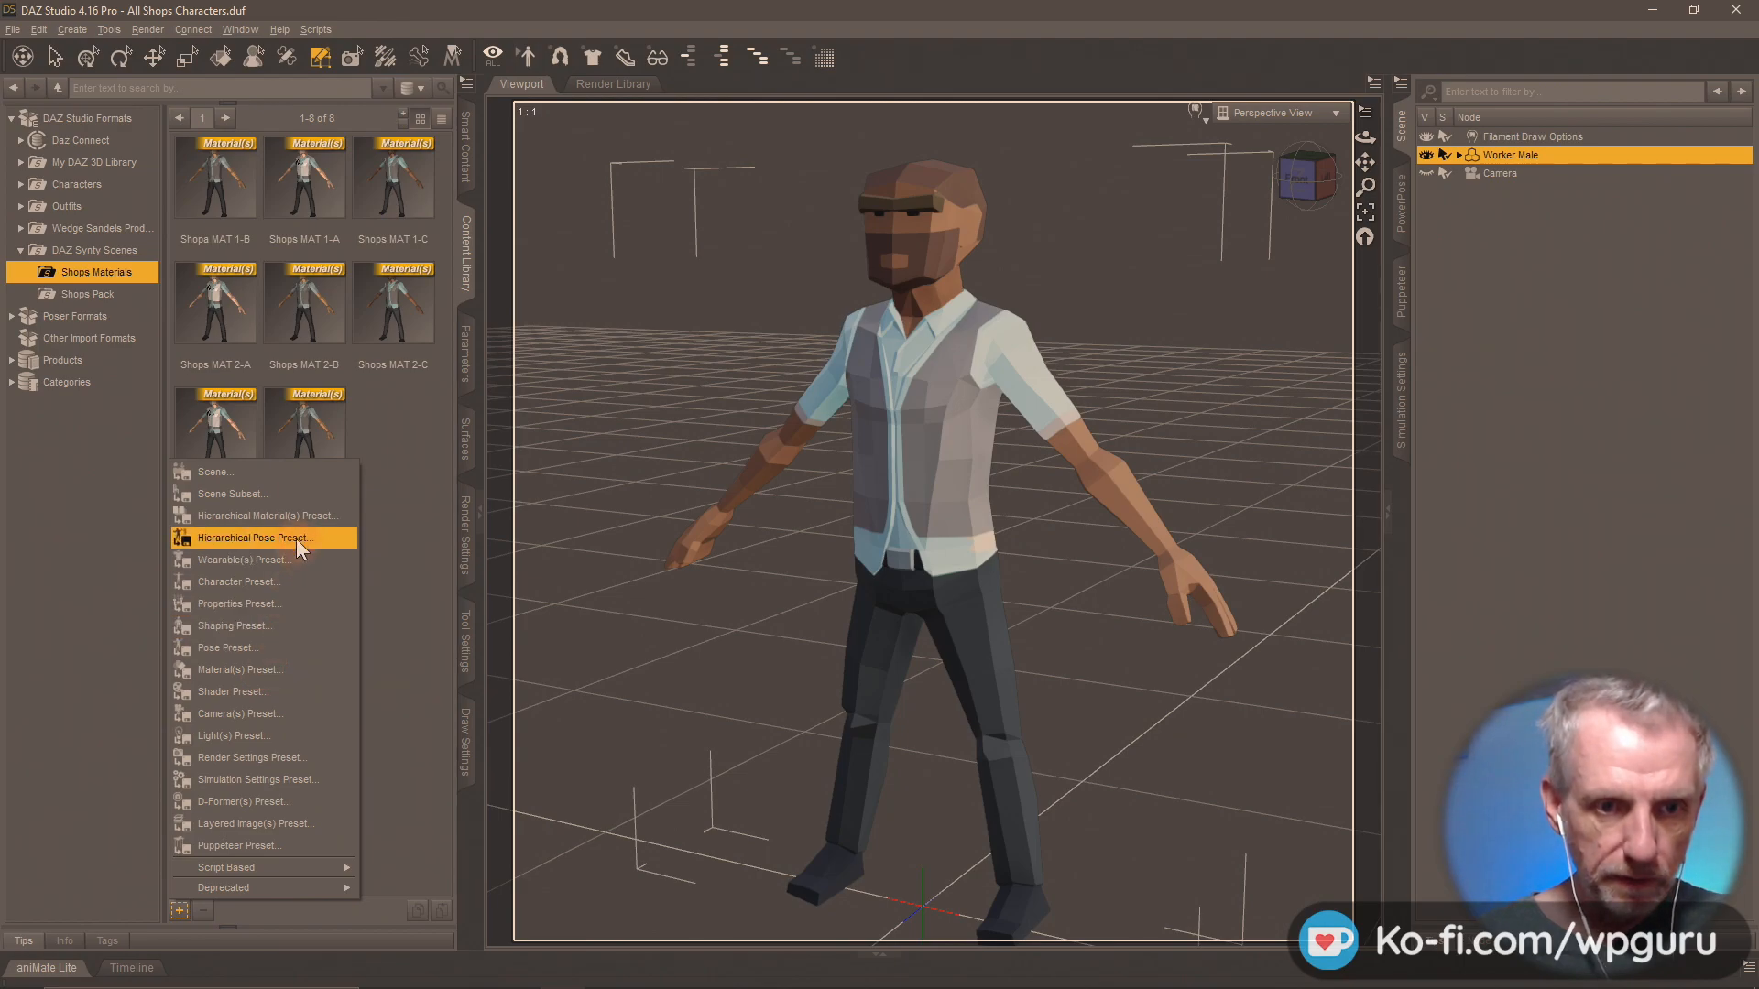
pyautogui.click(286, 670)
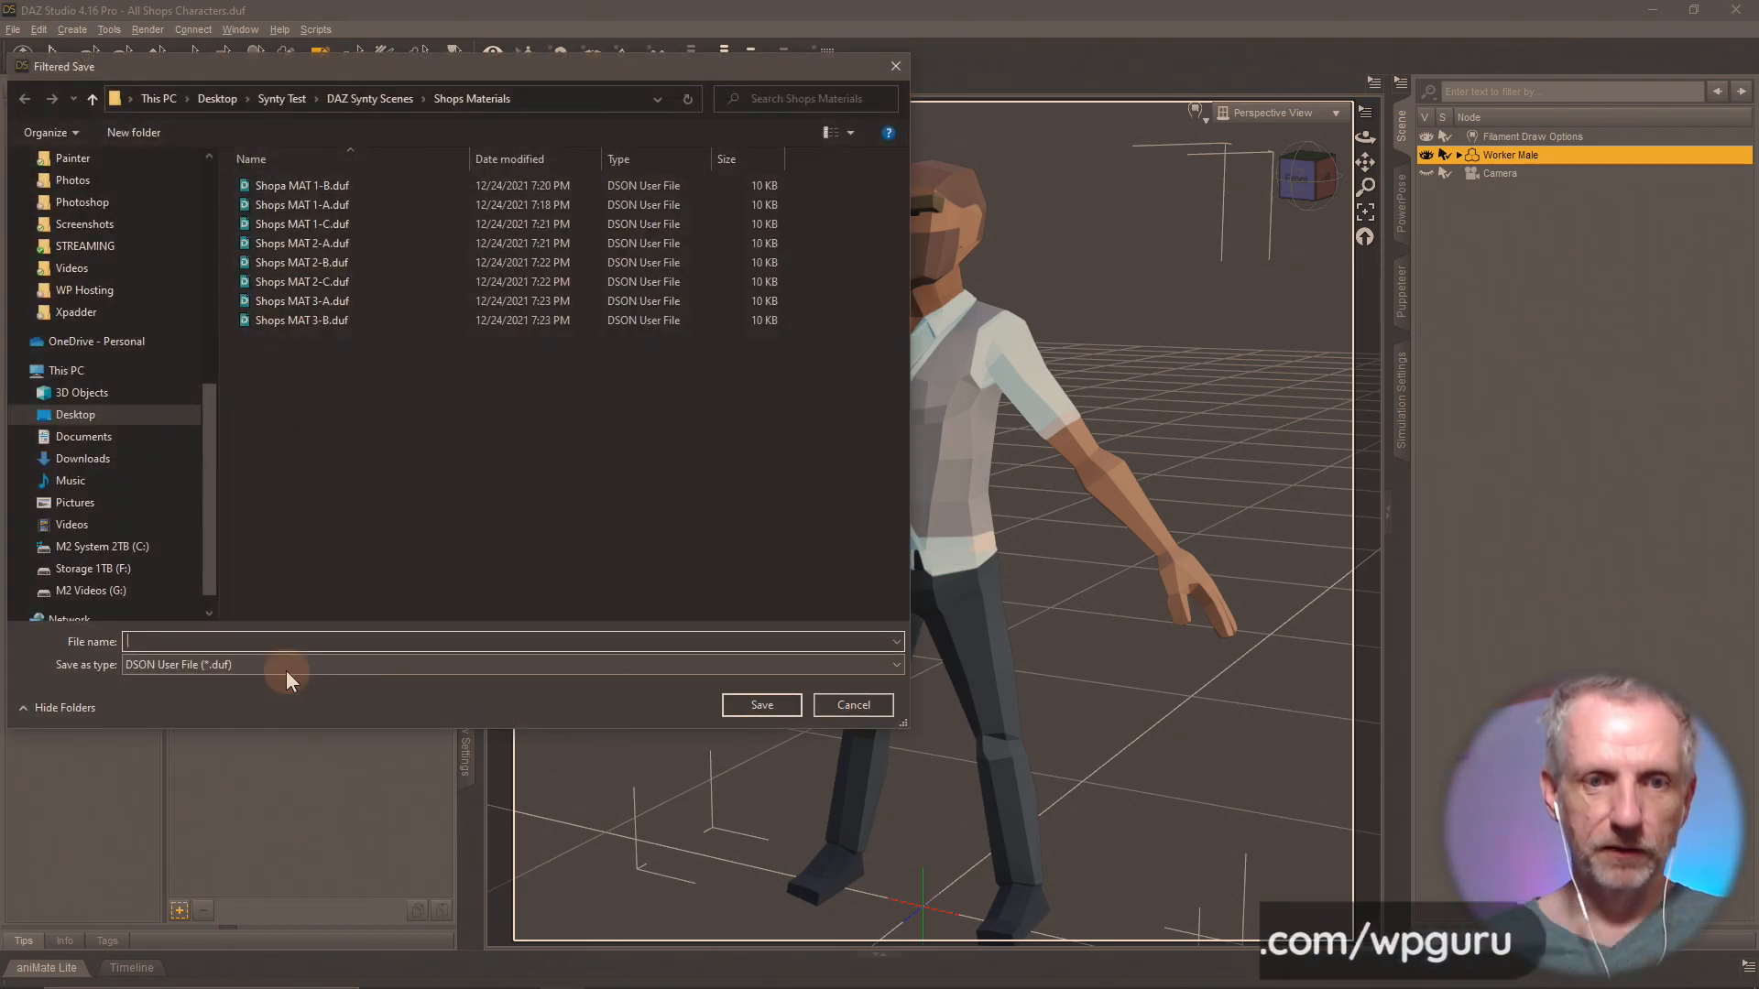
pyautogui.write('Shops MAT ')
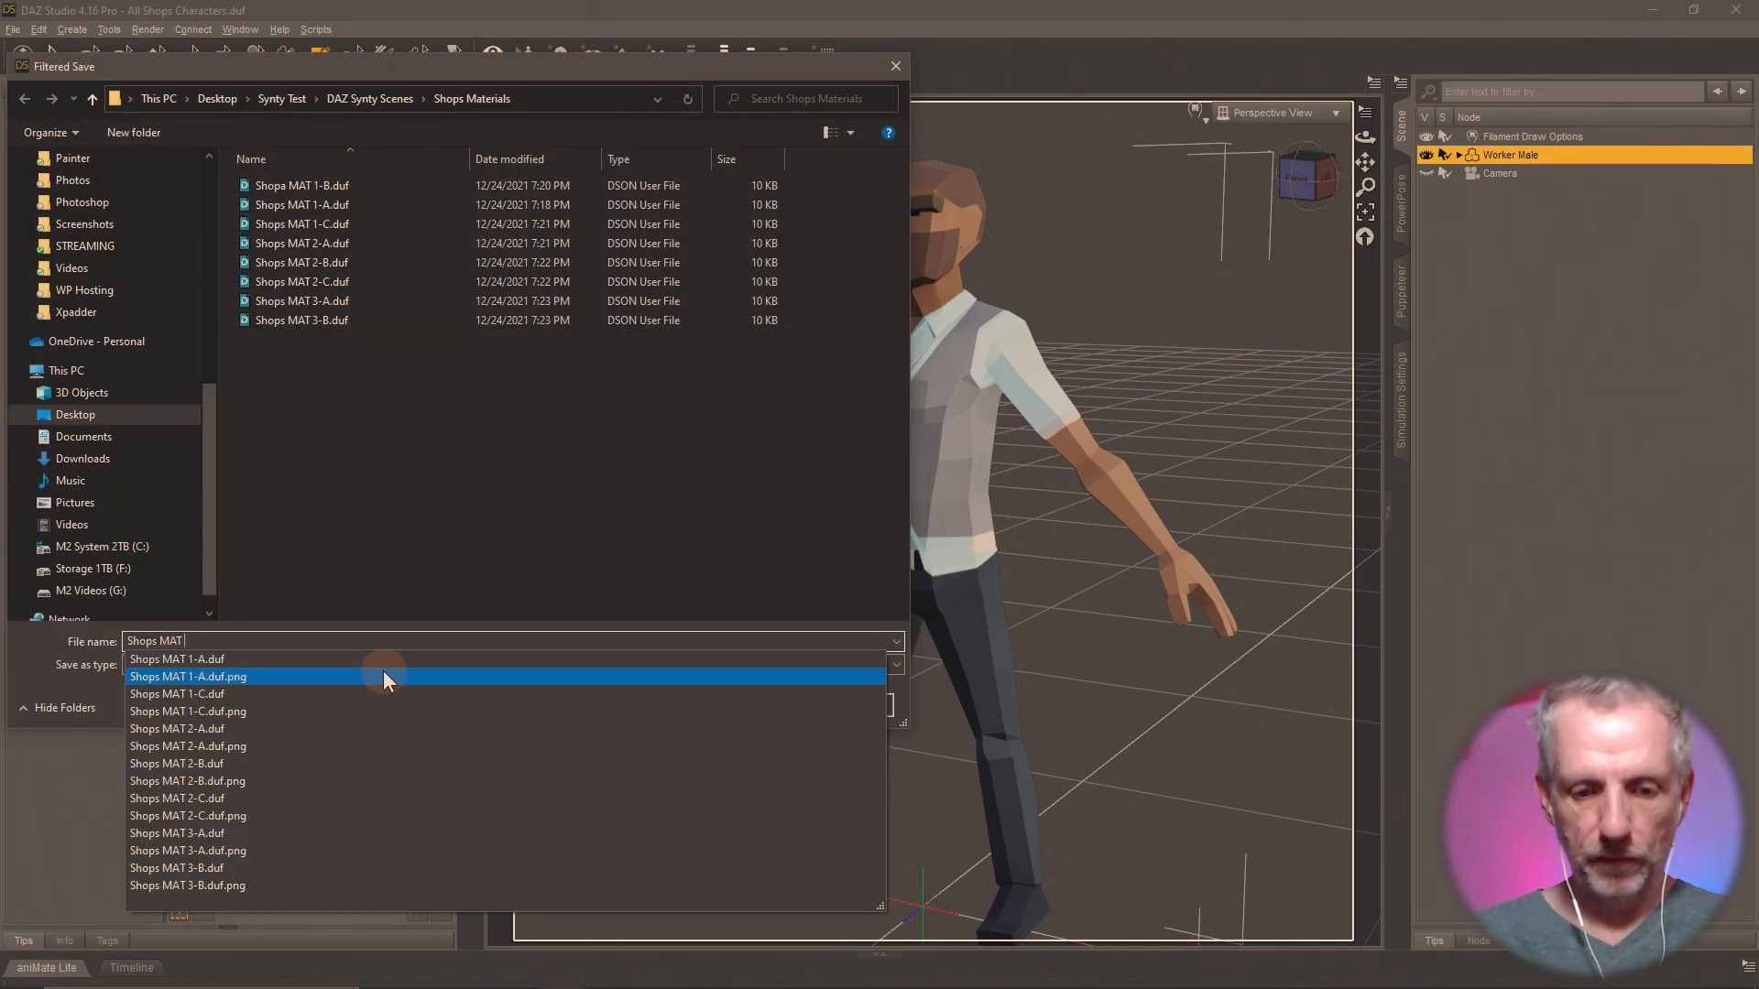
pyautogui.write('3-C')
pyautogui.press('Return')
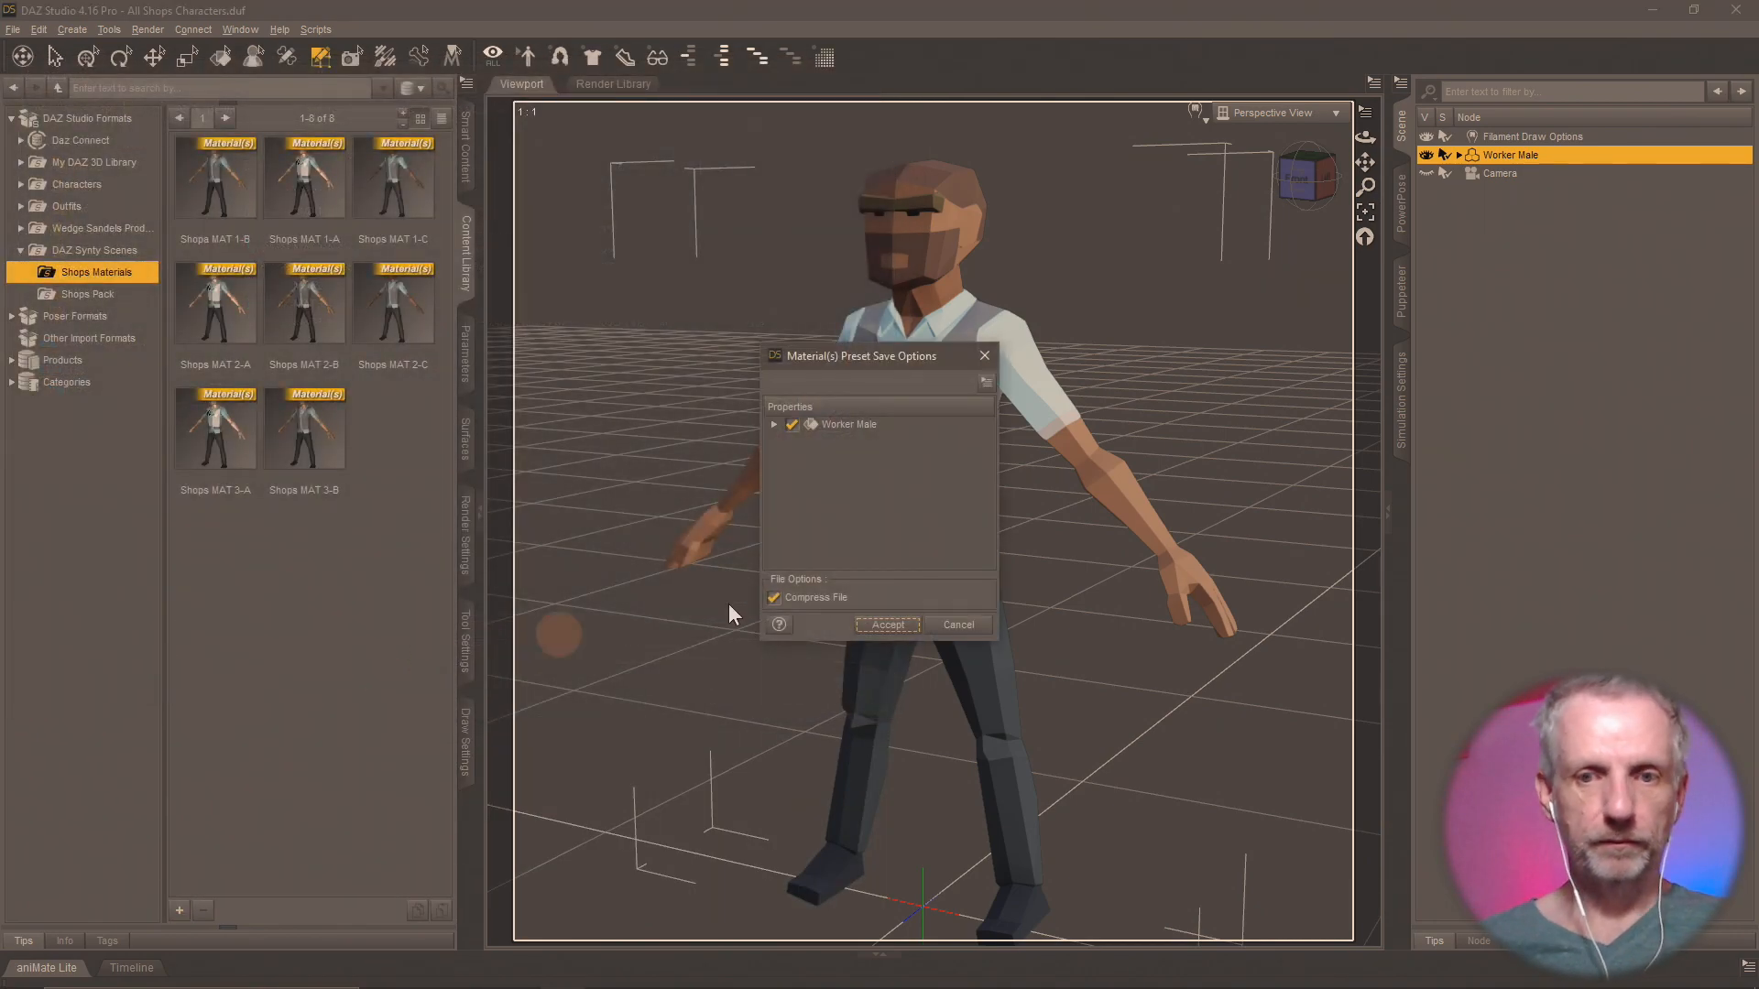
pyautogui.click(889, 626)
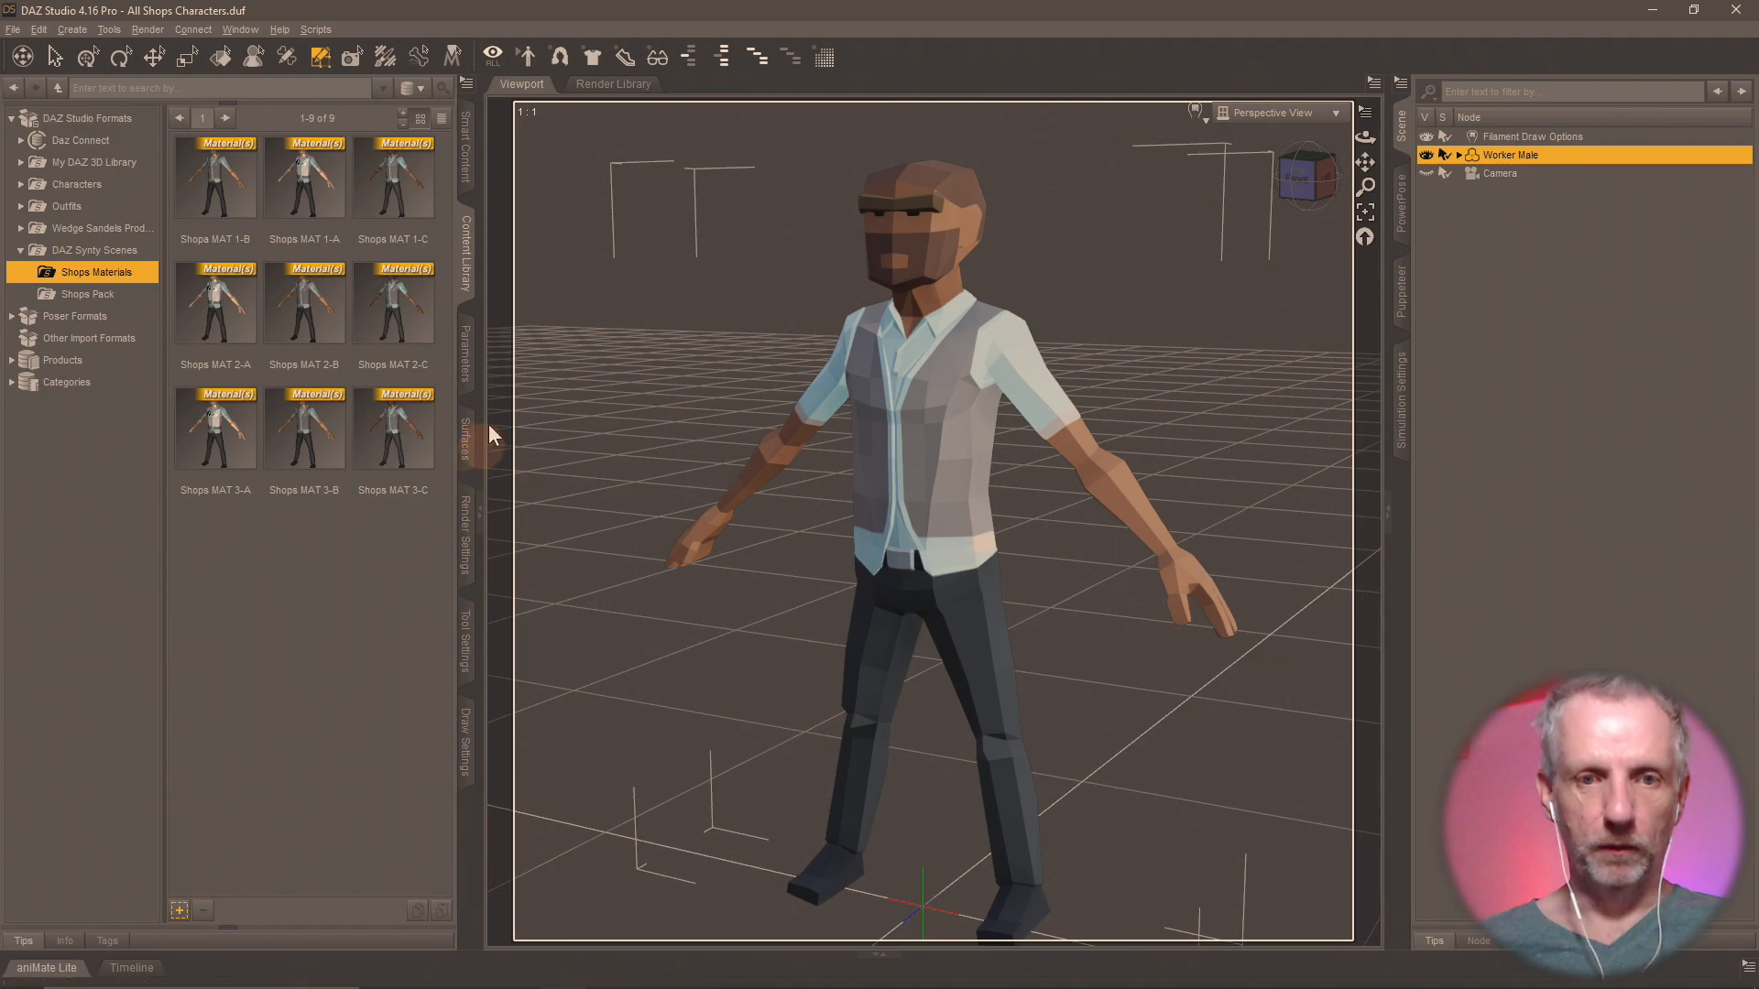
# Load PolygonCity_Texture_04_A.png from the Shops Pack folder as the Worker Male's Base Color map.
pyautogui.click(465, 449)
pyautogui.click(149, 313)
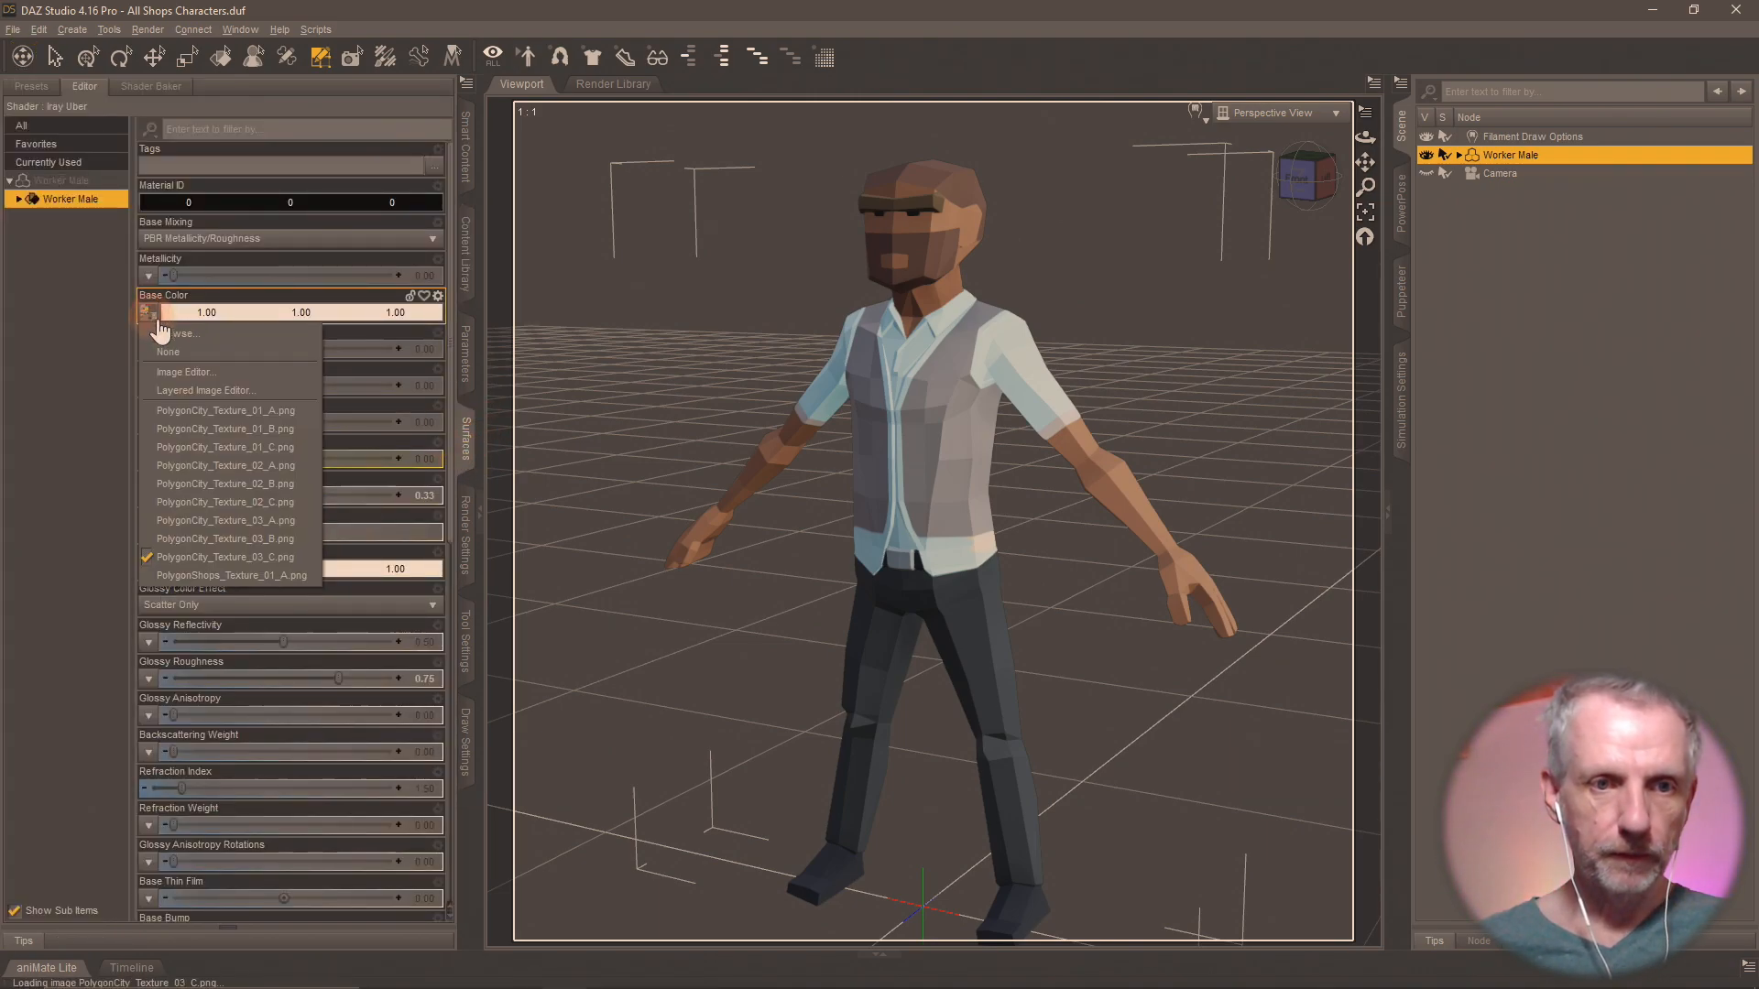
pyautogui.click(161, 333)
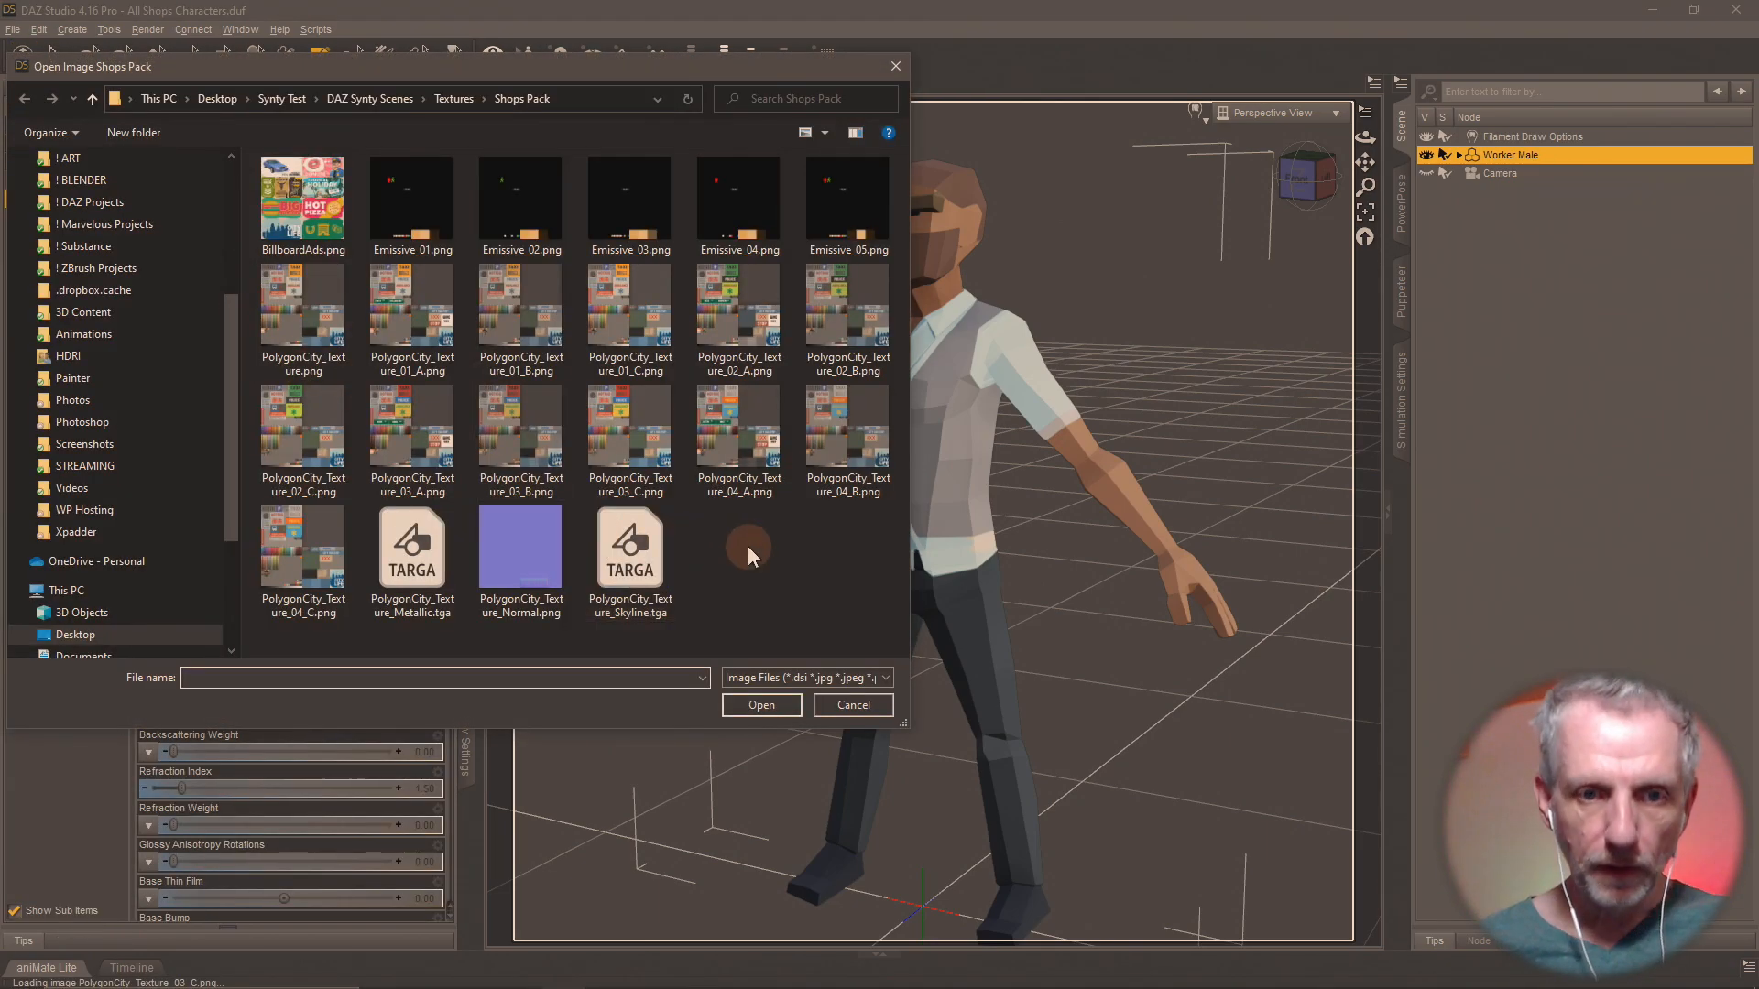
pyautogui.doubleClick(739, 431)
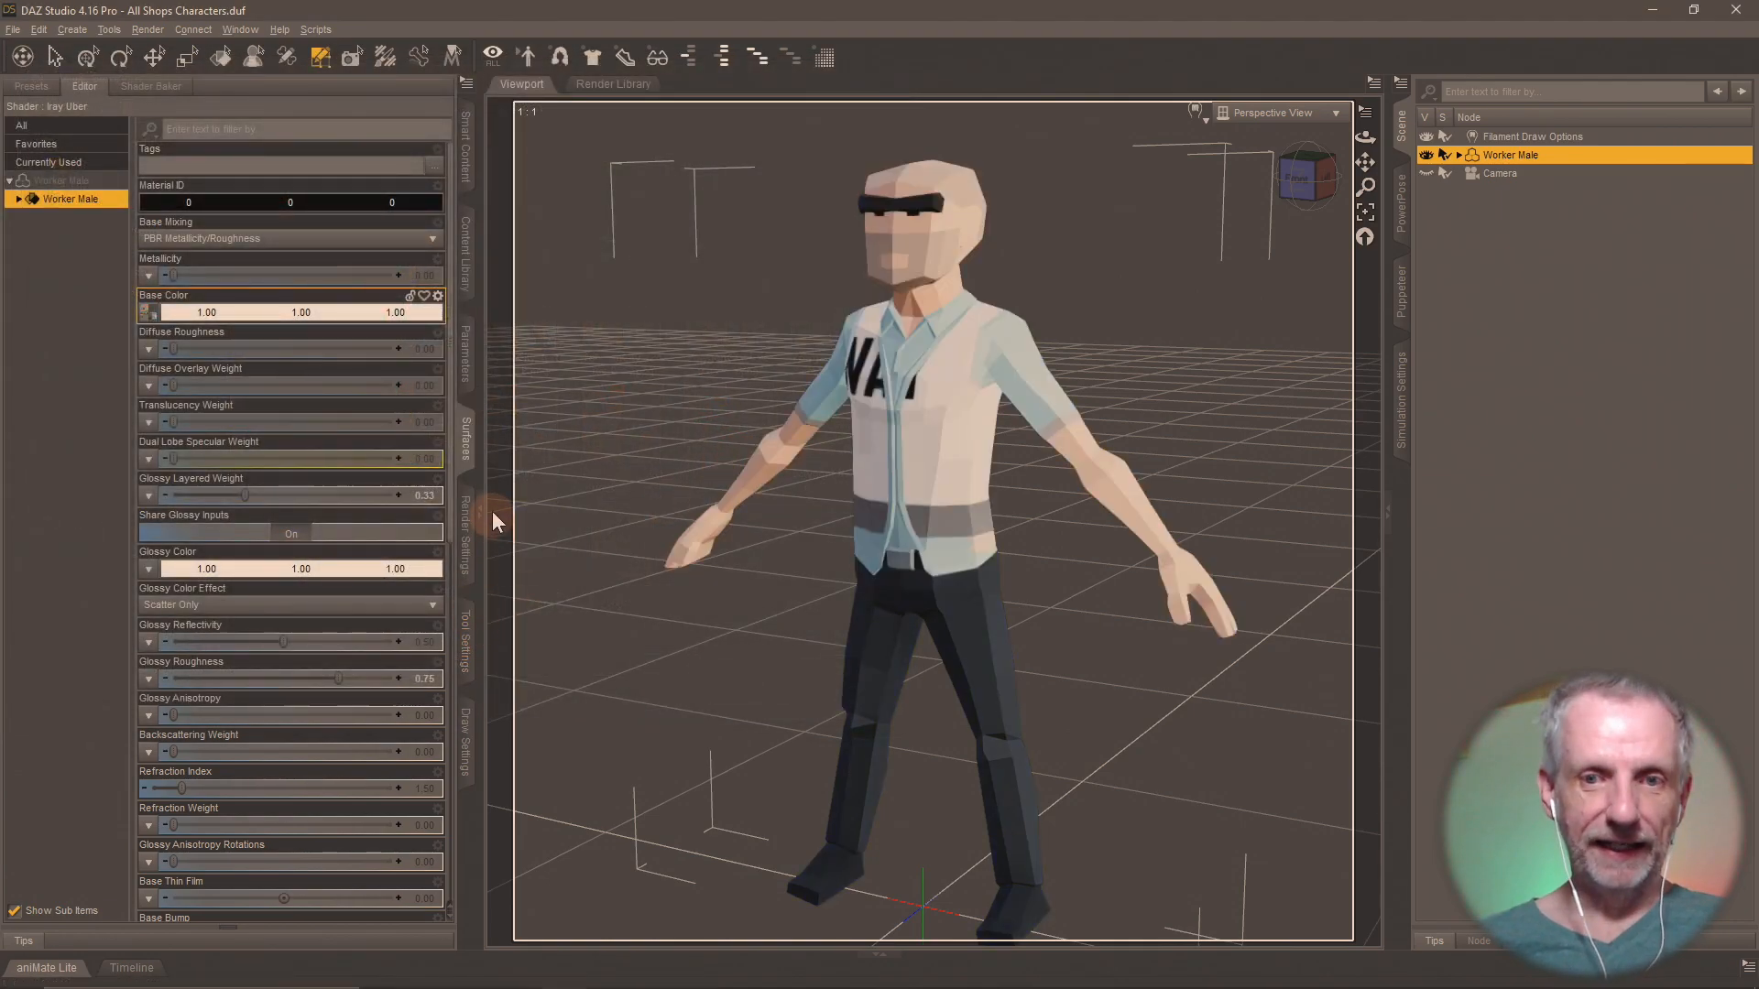
pyautogui.click(465, 256)
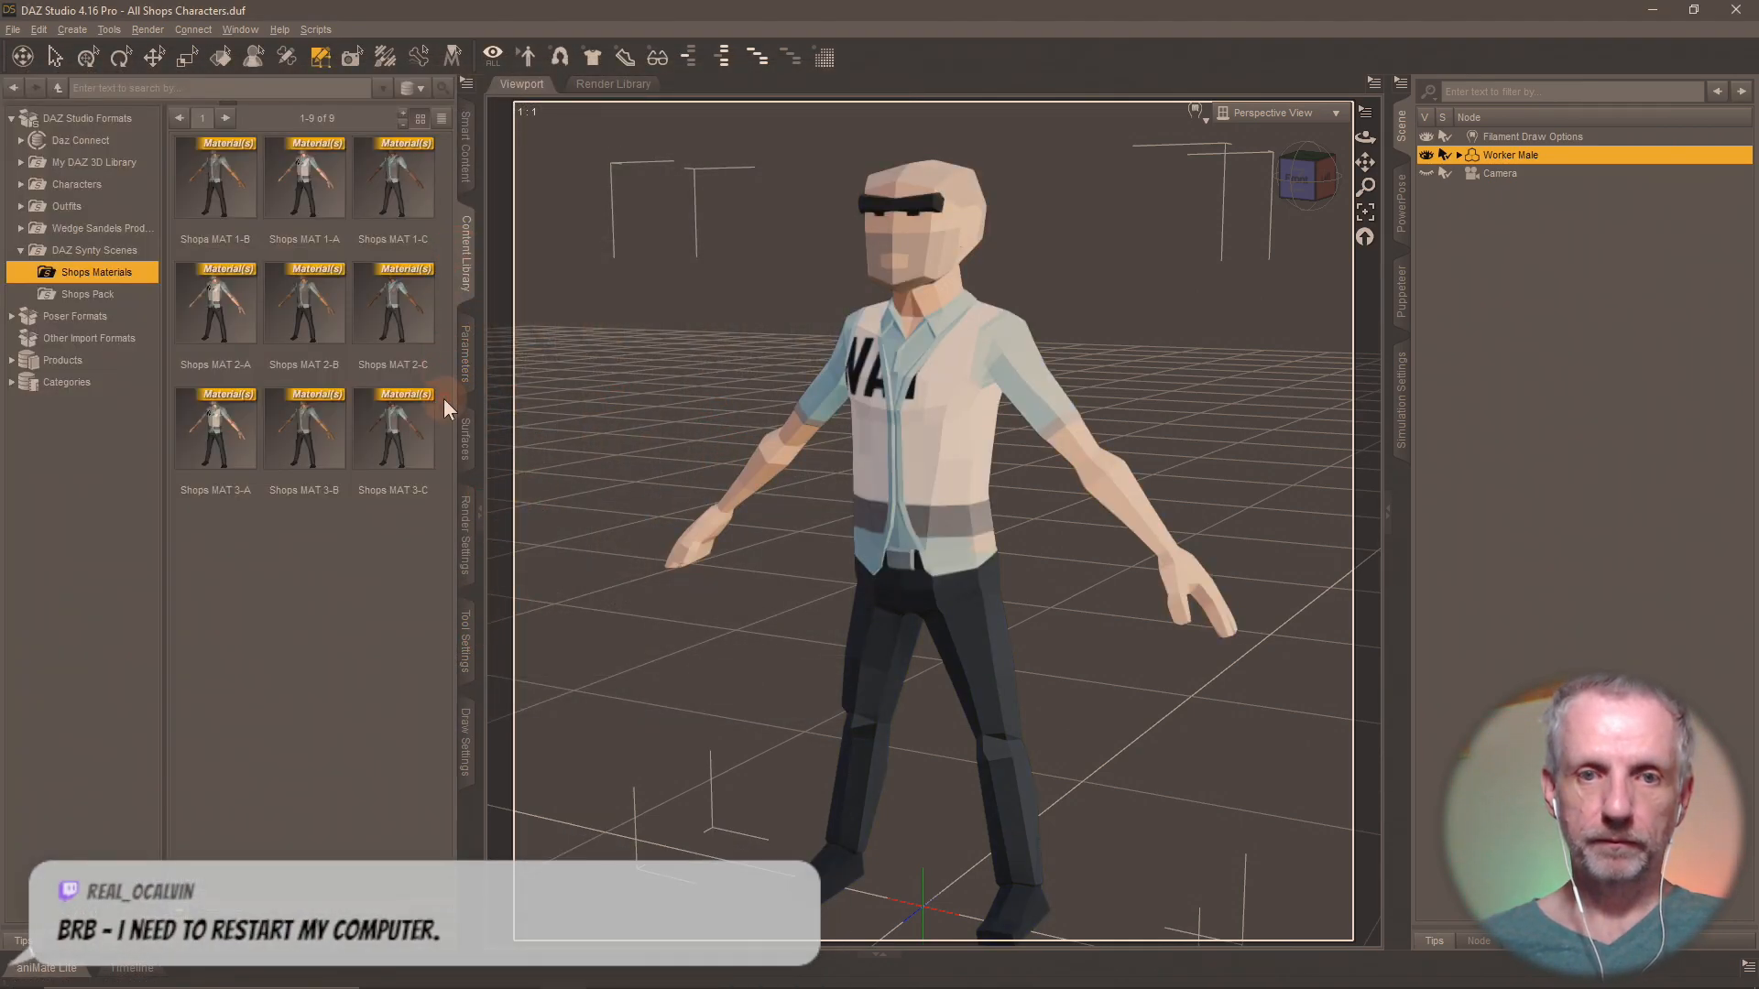
pyautogui.click(179, 909)
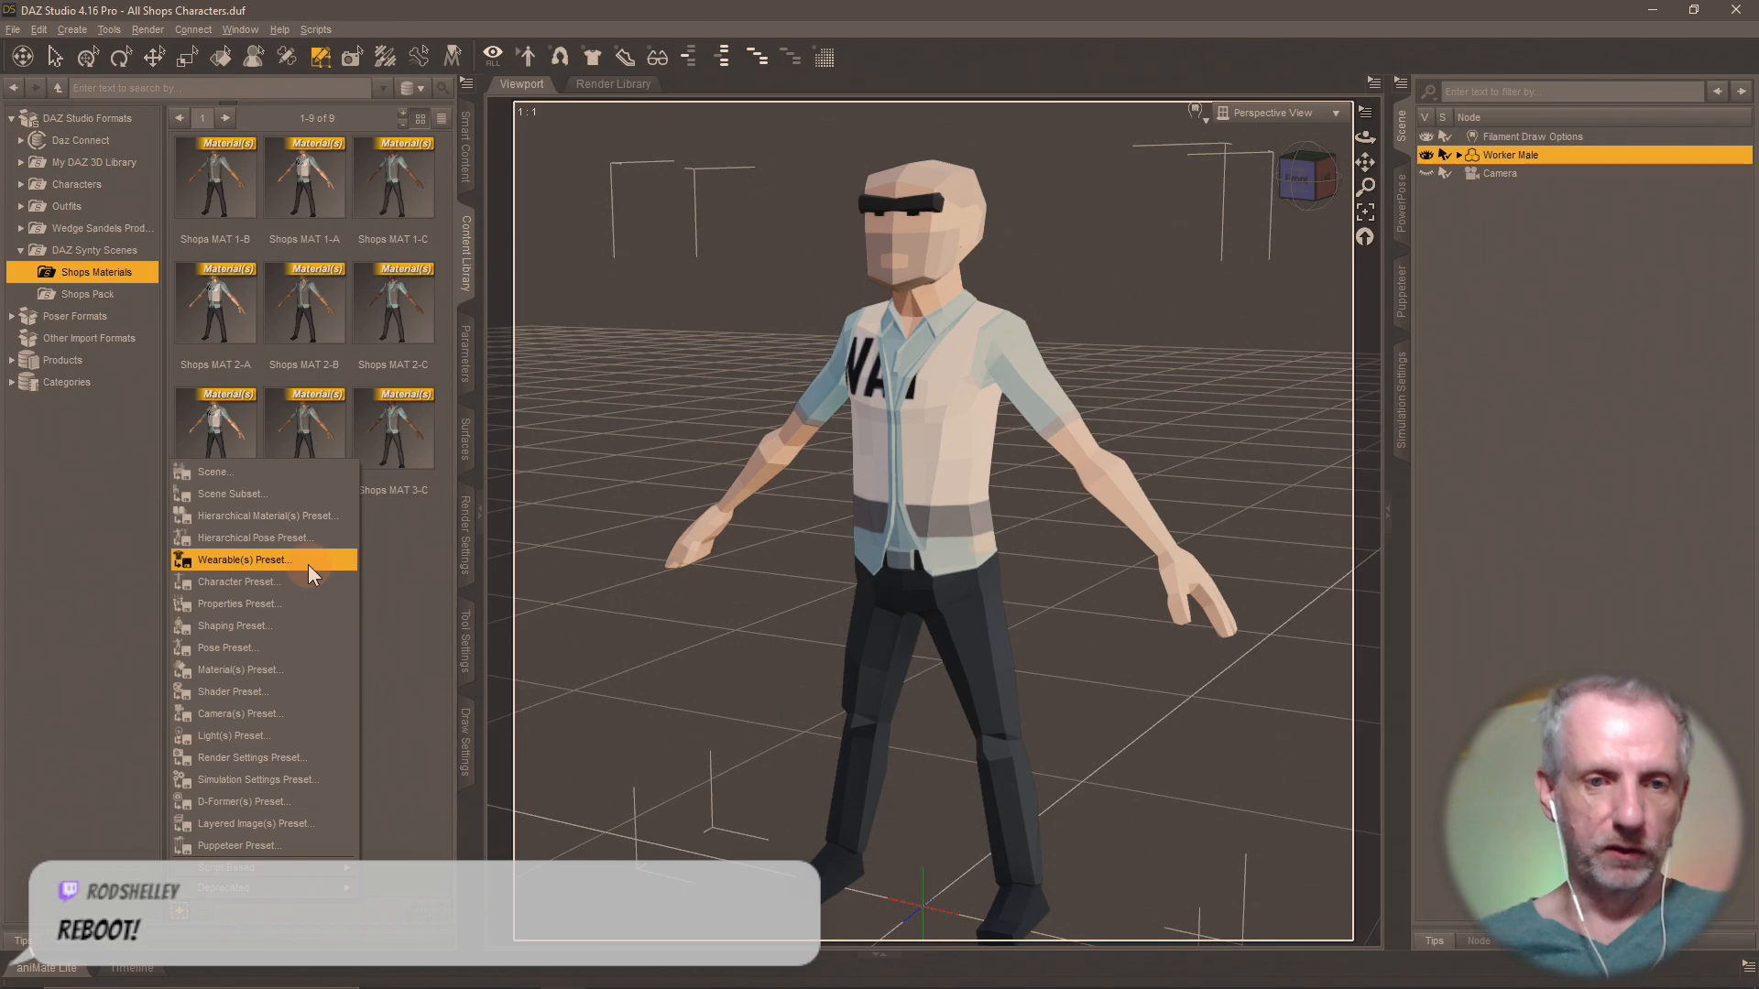
pyautogui.click(394, 562)
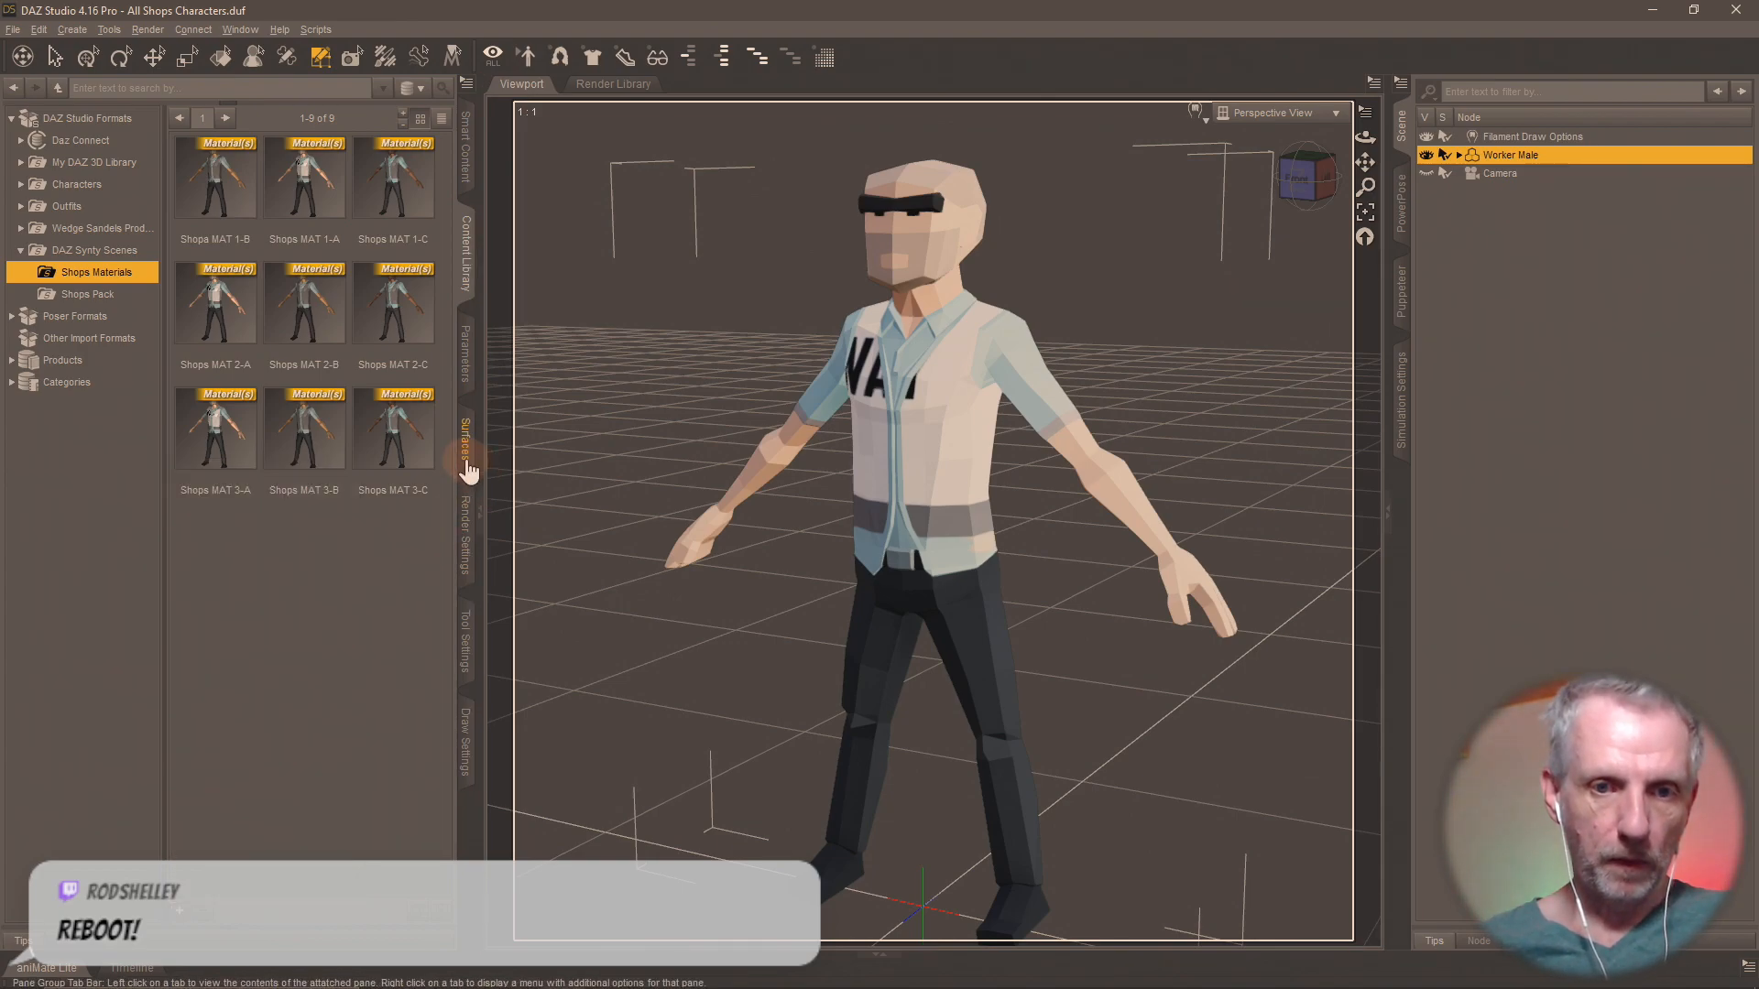
# Check the Base Color map's file name and save the Worker Male's materials as a Material(s) Preset named Shops MAT 4-A in Shops Materials.
pyautogui.click(467, 458)
pyautogui.moveTo(148, 315)
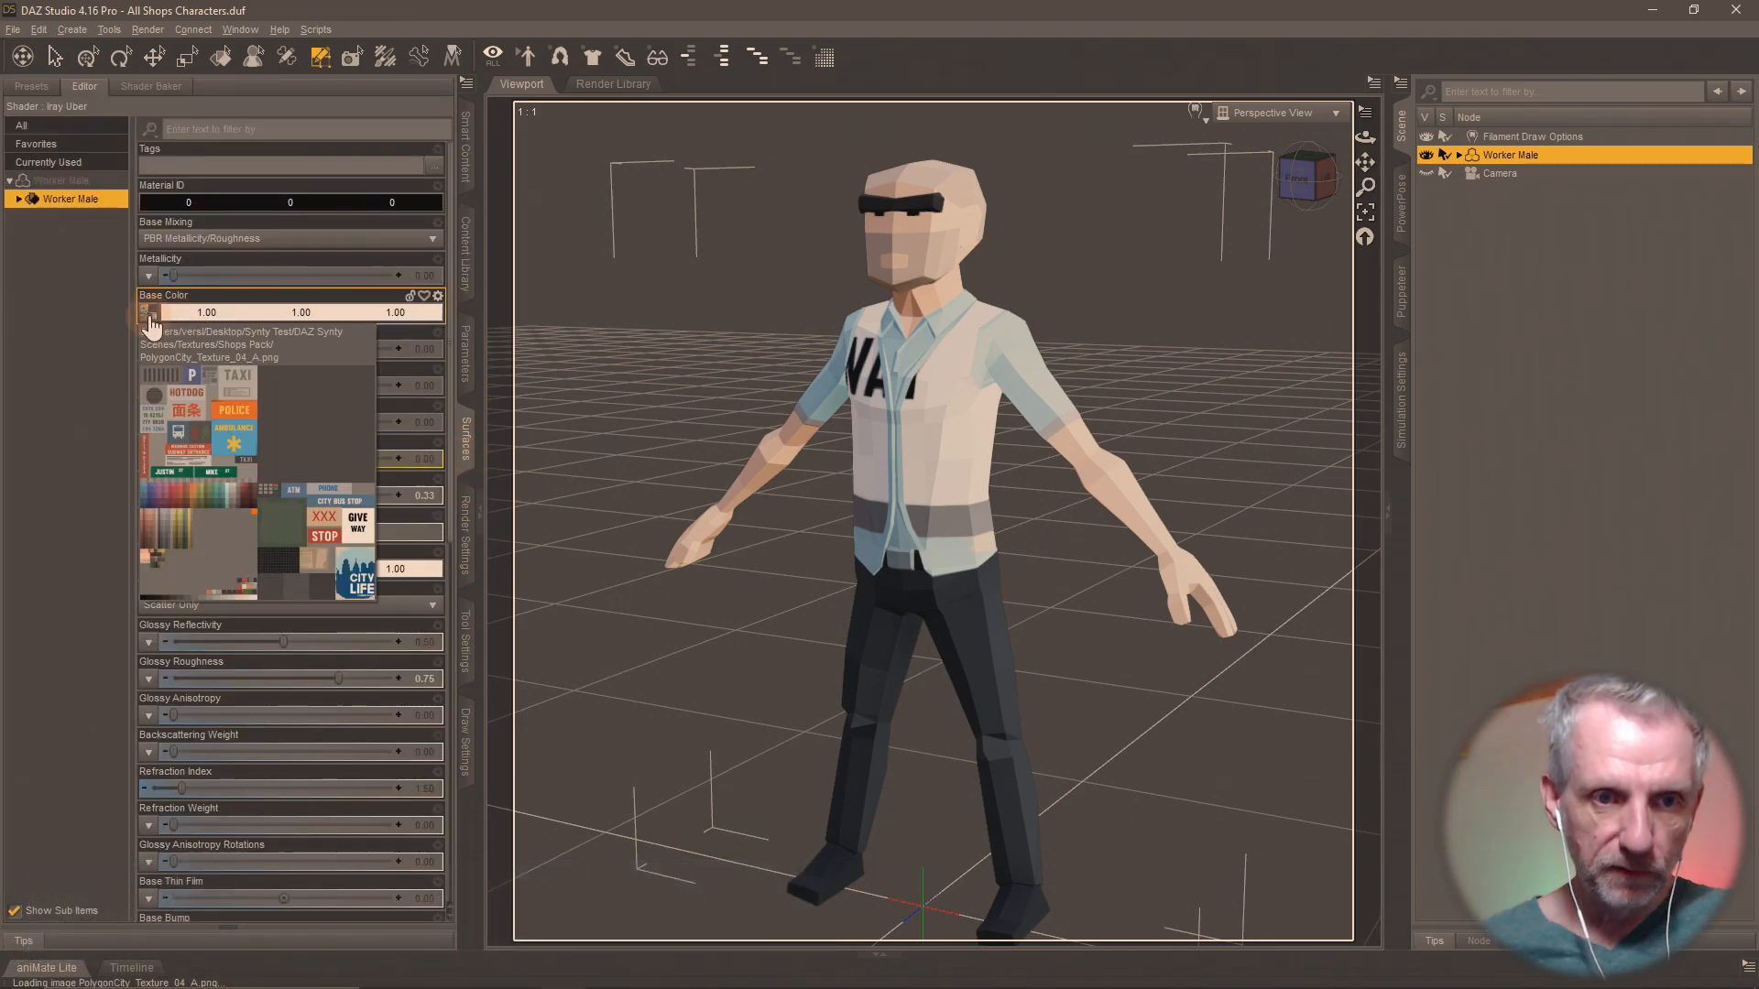
pyautogui.click(465, 257)
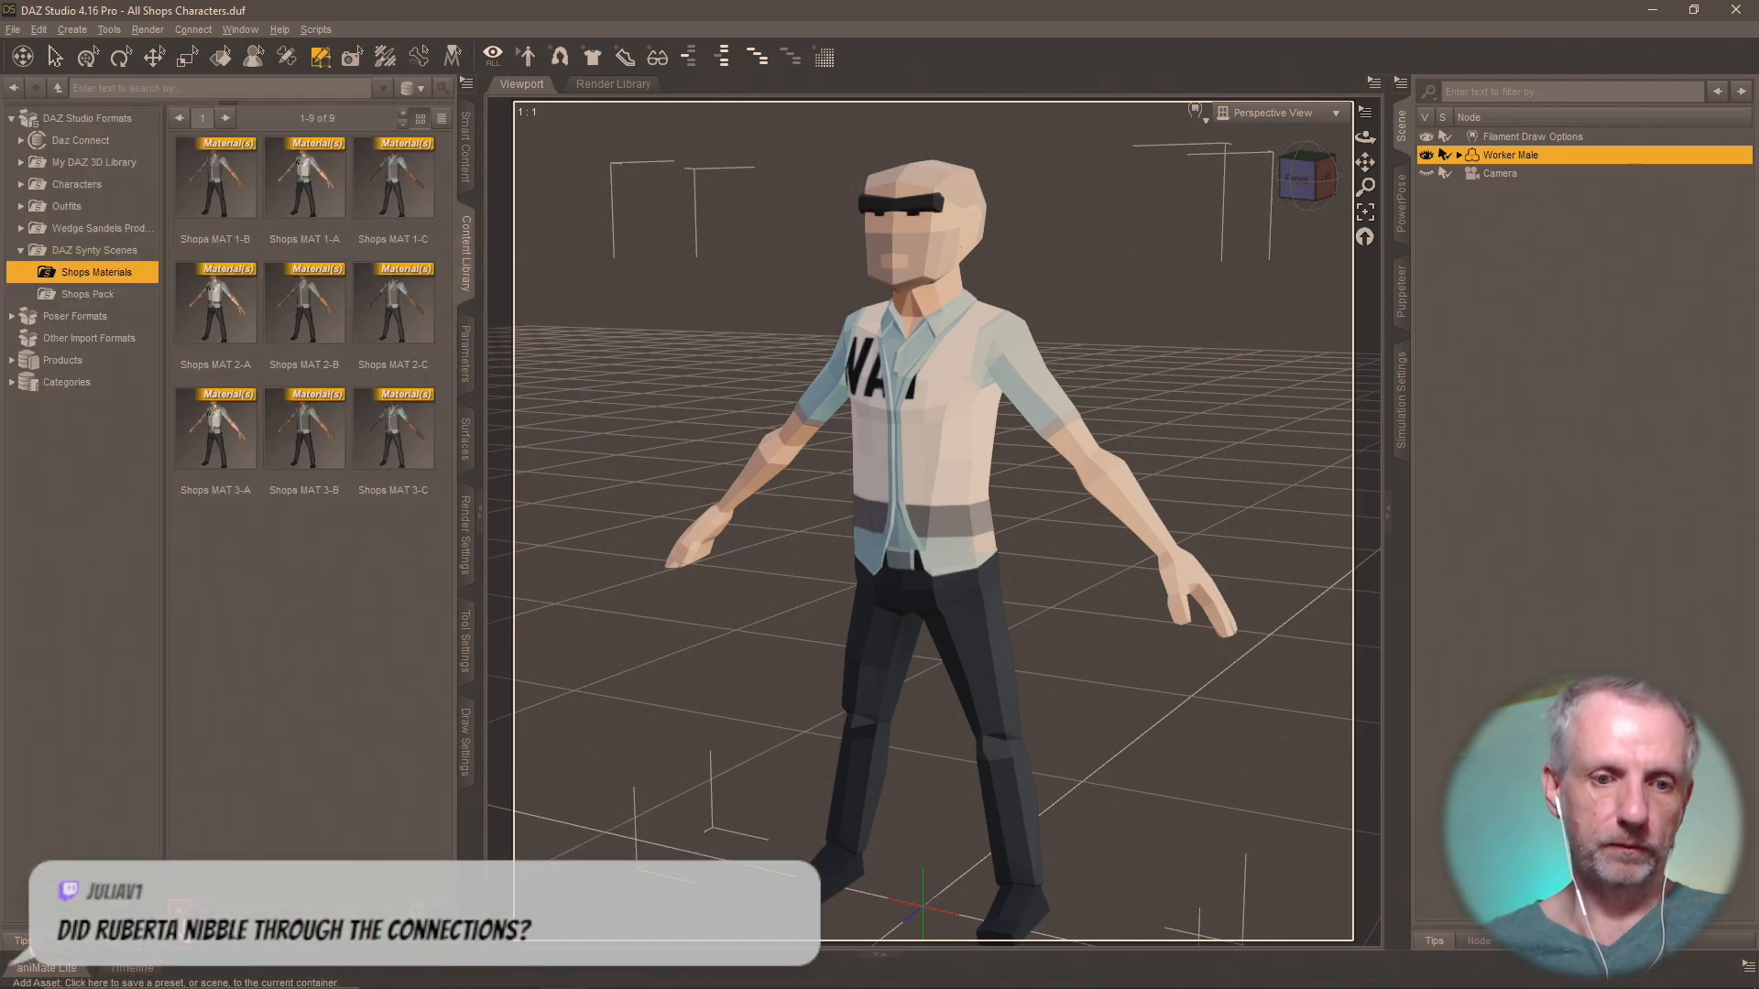
pyautogui.click(181, 928)
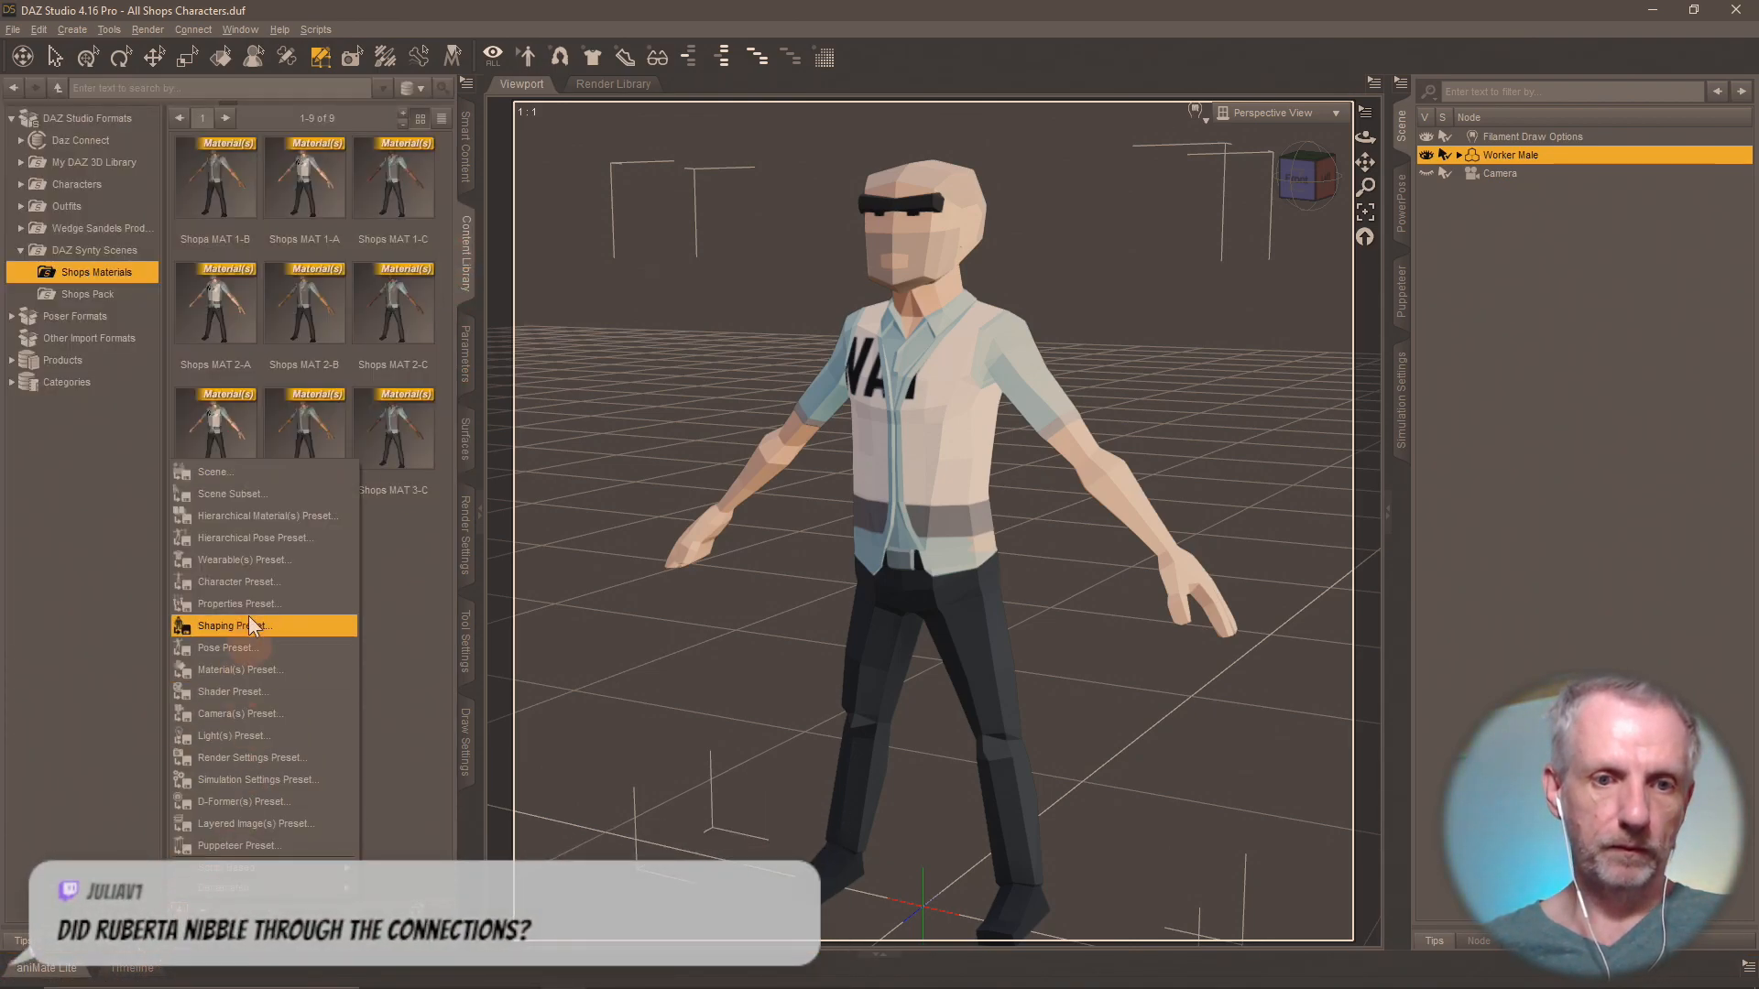
pyautogui.click(280, 668)
pyautogui.write('Shops MAT 4-A')
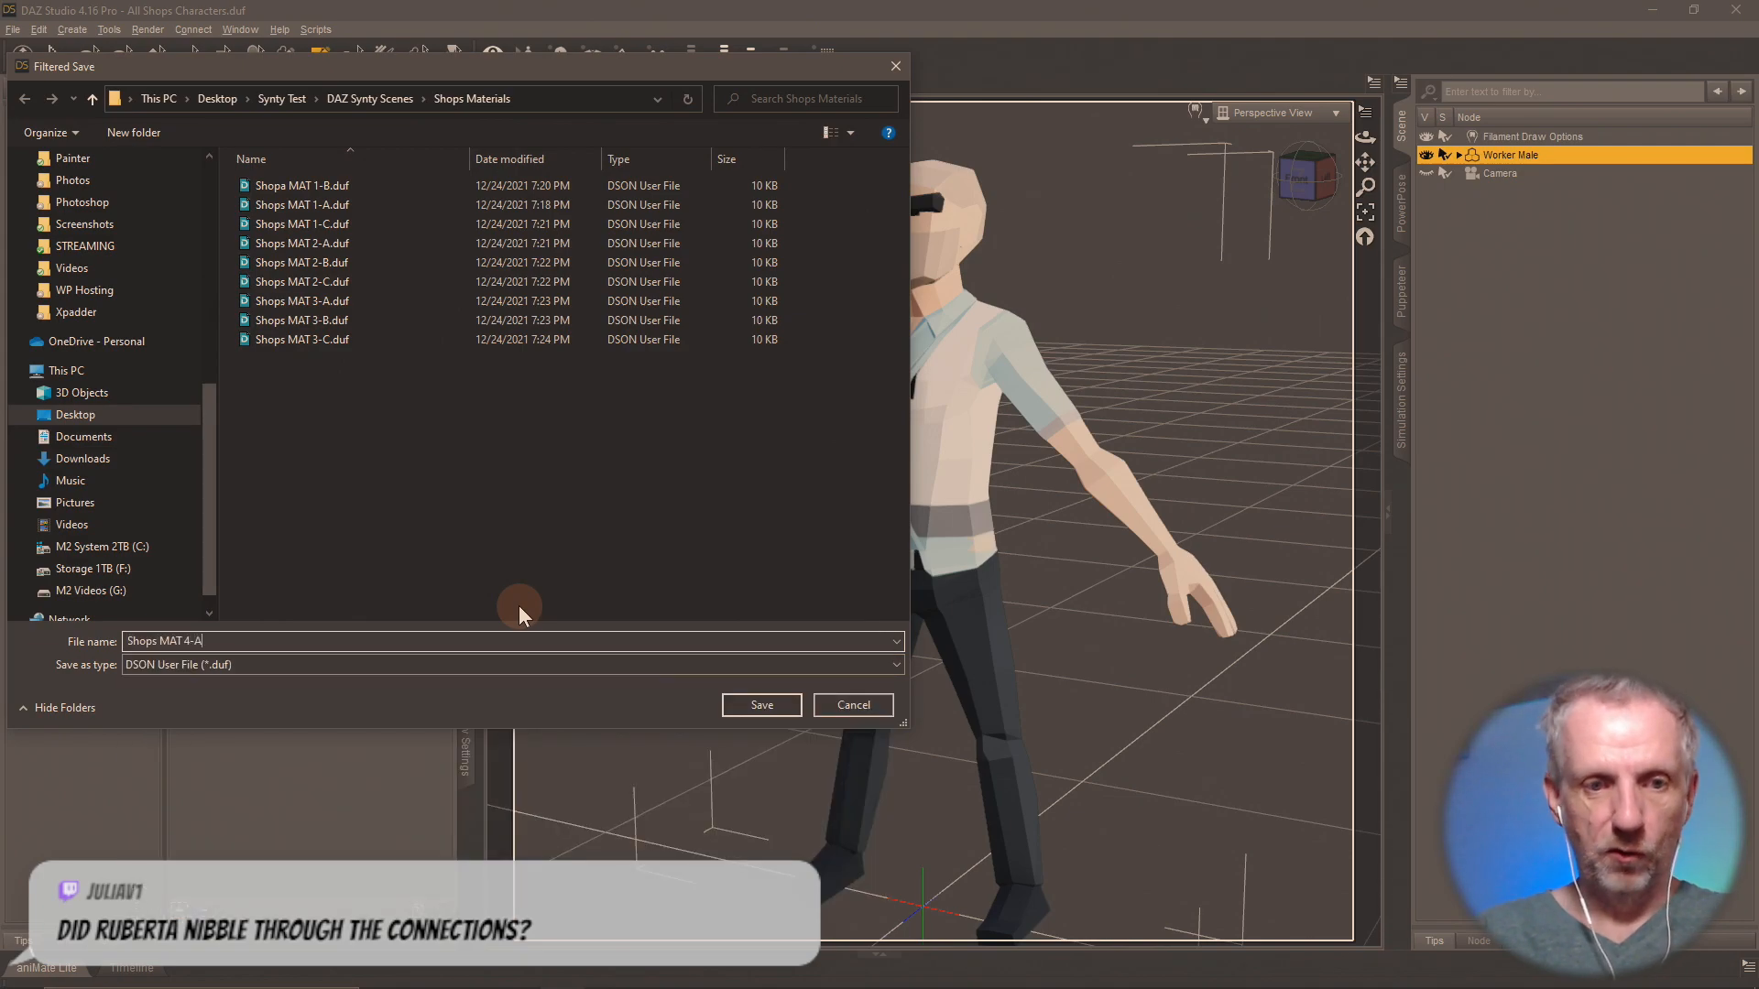
pyautogui.press('Return')
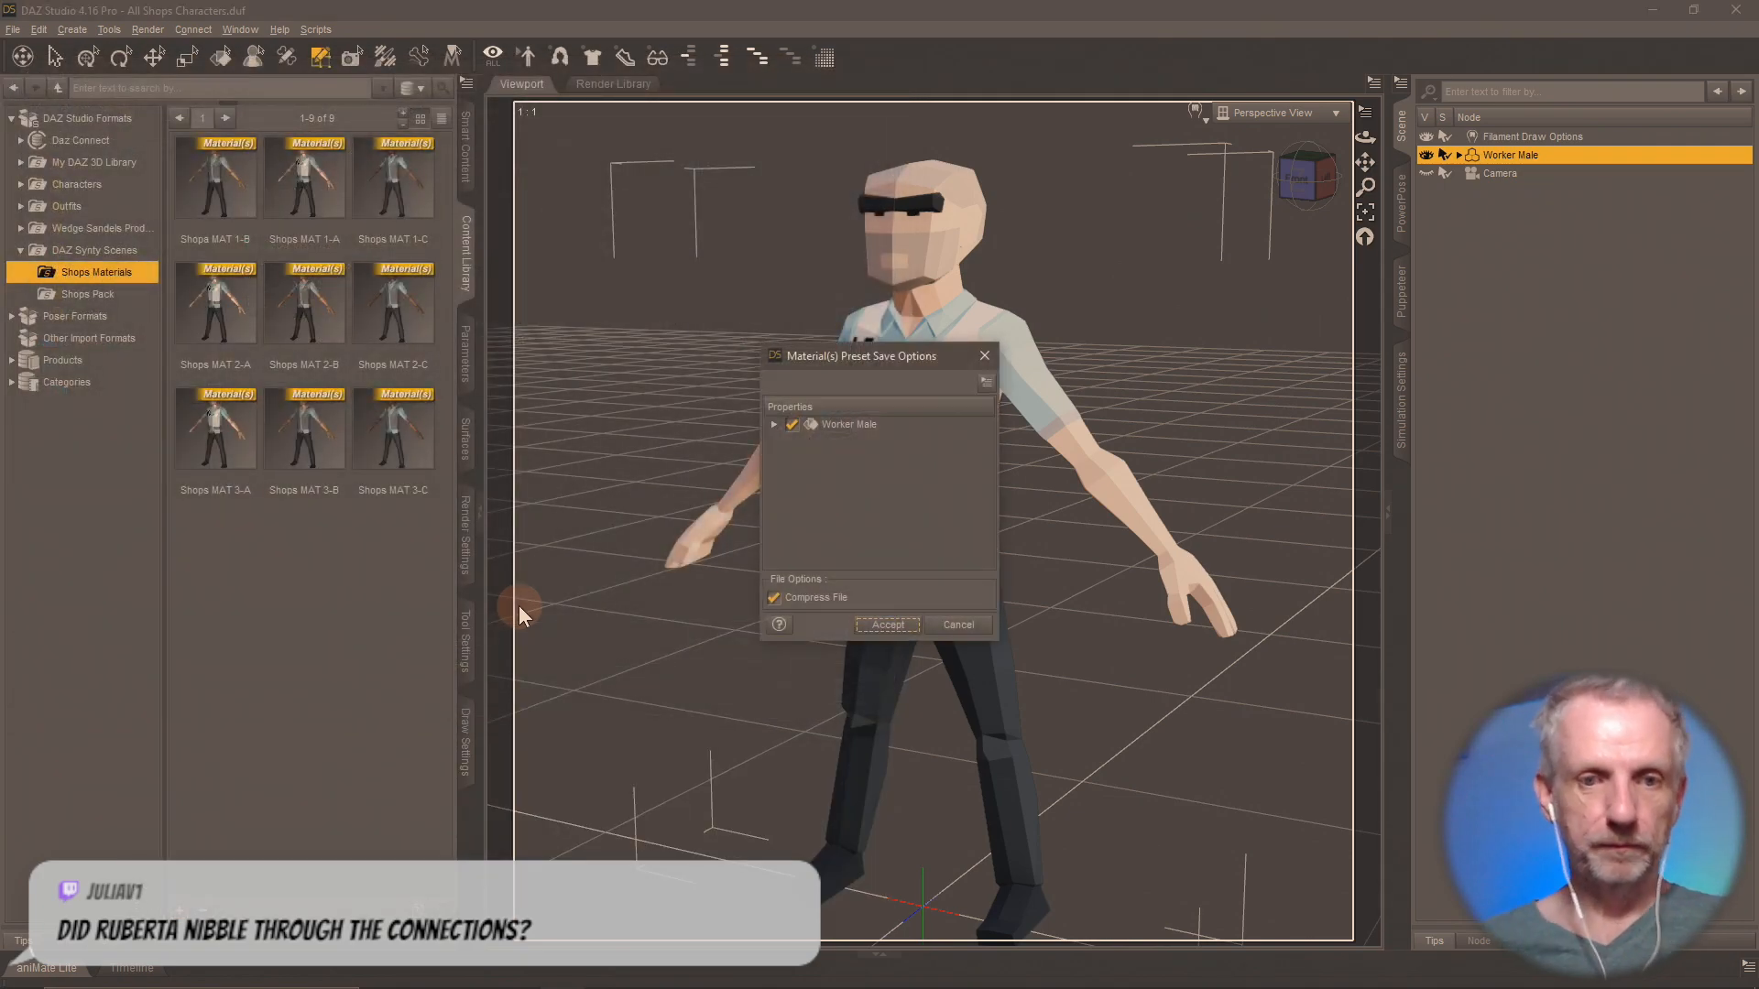
pyautogui.click(887, 626)
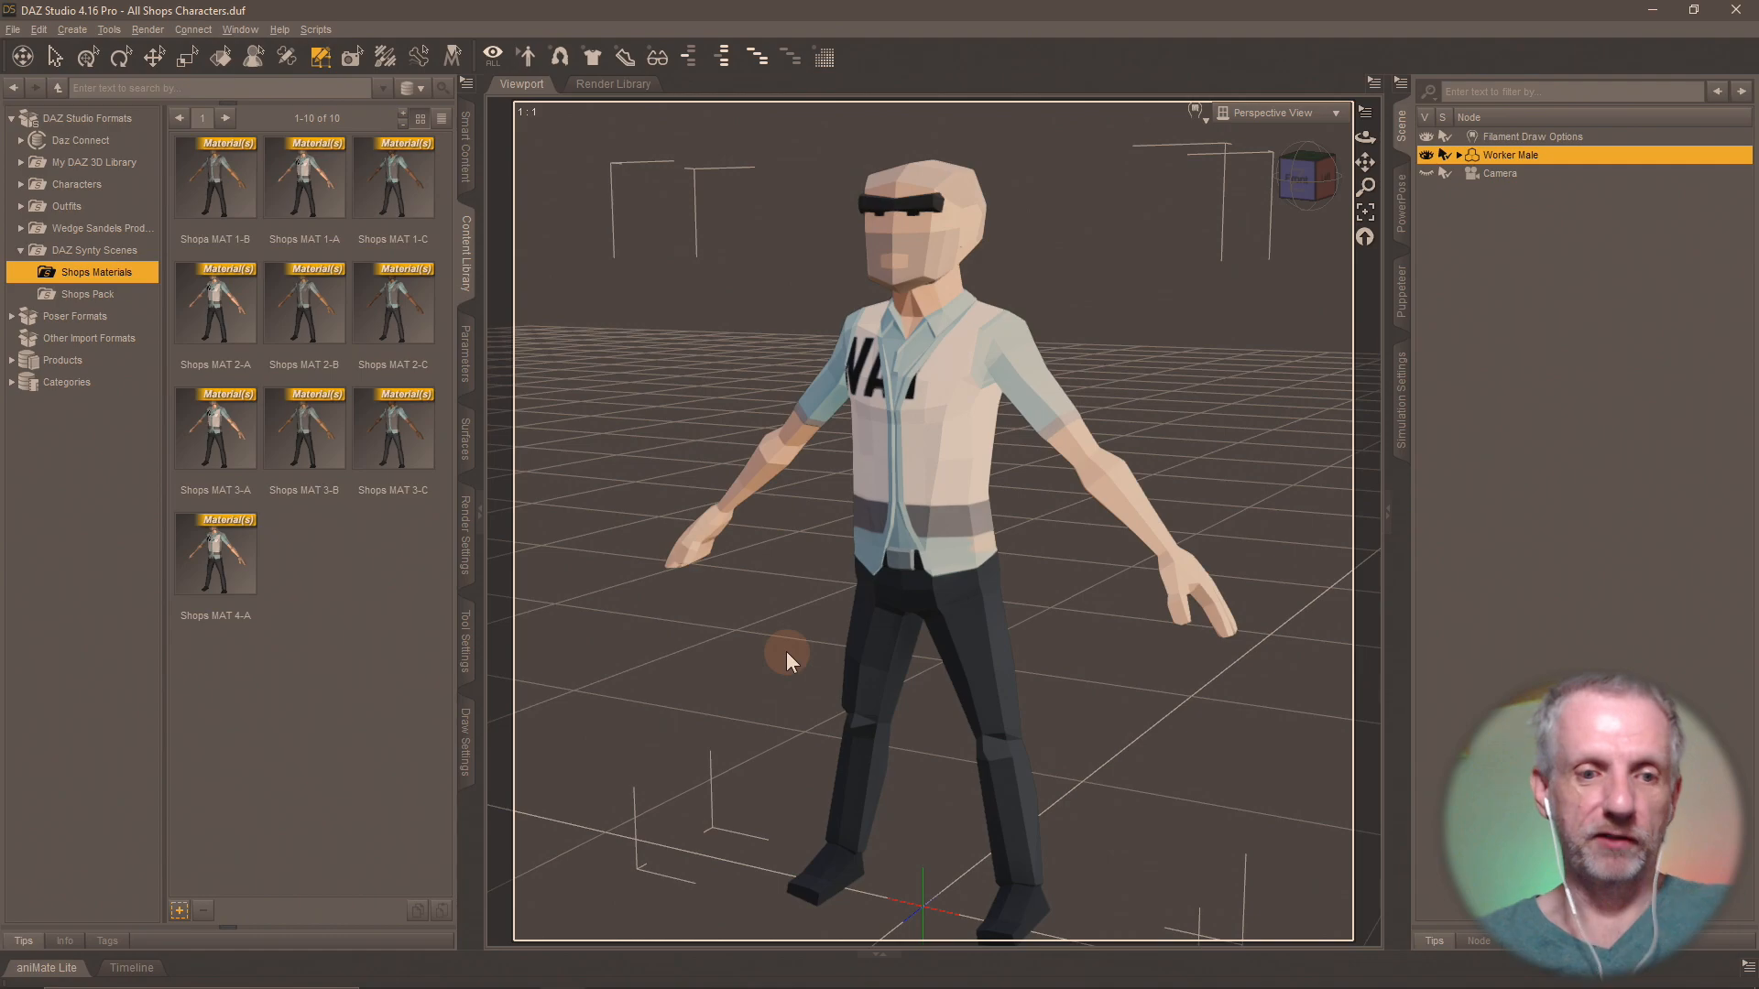
# Load PolygonCity_Texture_04_B.png from the Shops Pack folder as the Worker Male's Base Color map.
pyautogui.click(466, 444)
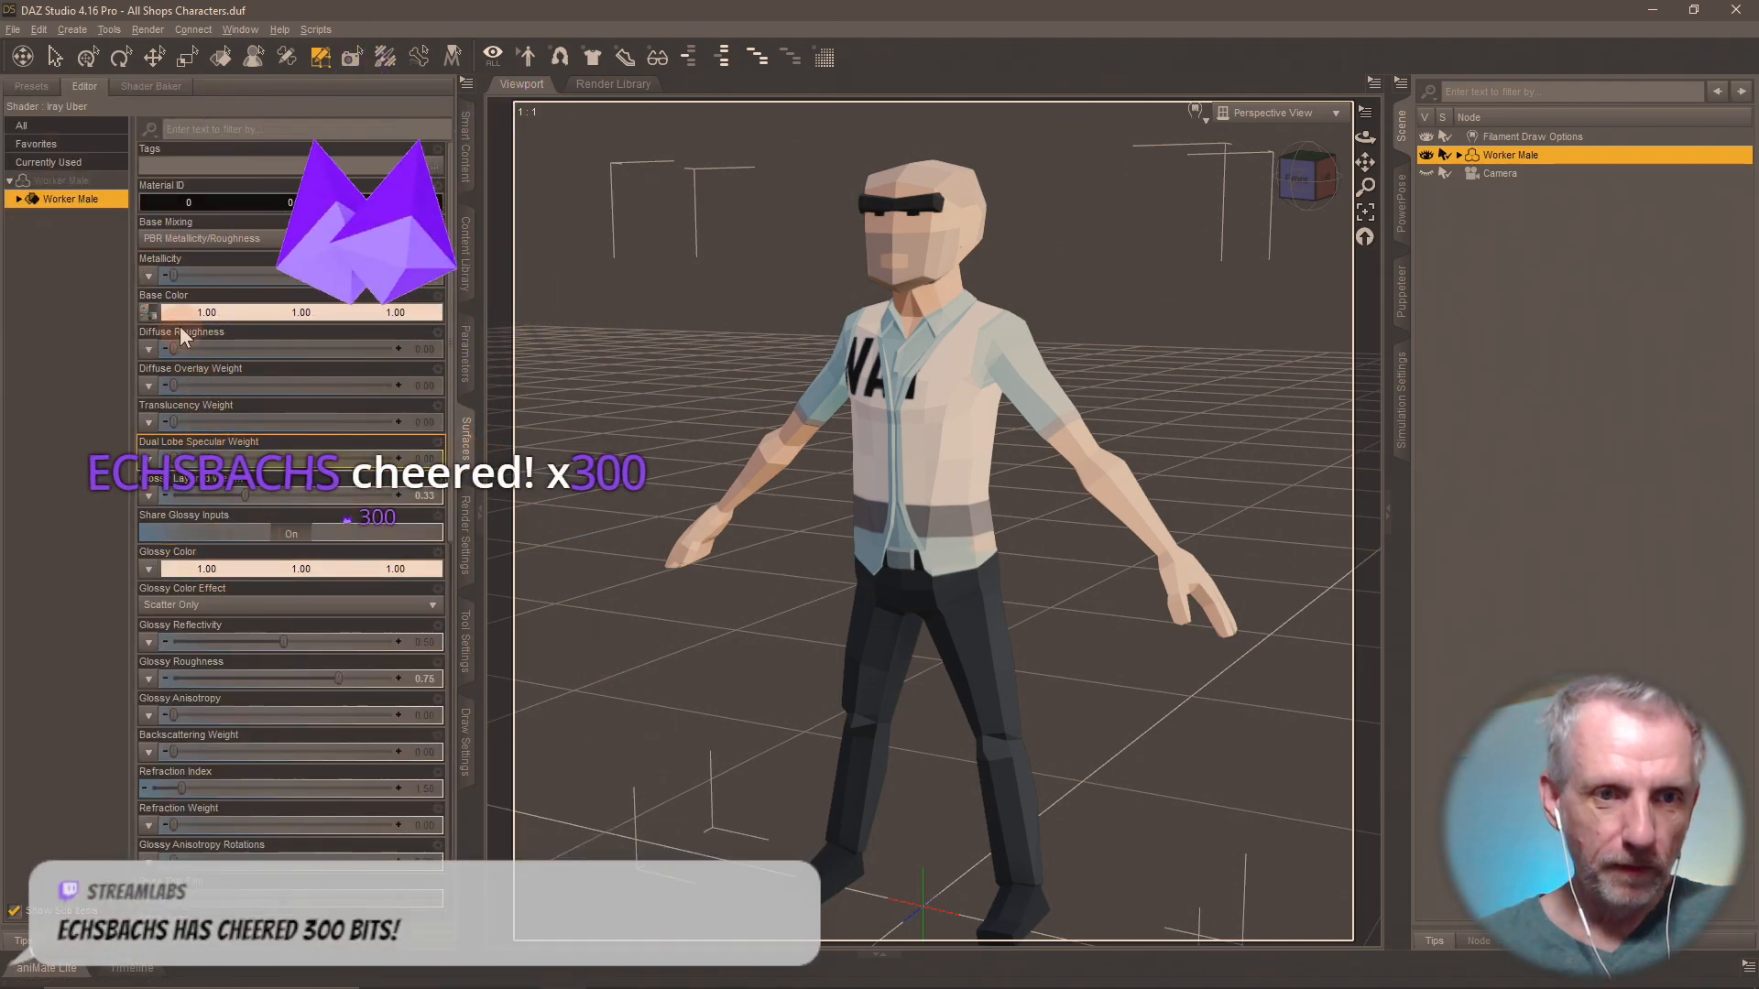
pyautogui.moveTo(159, 316)
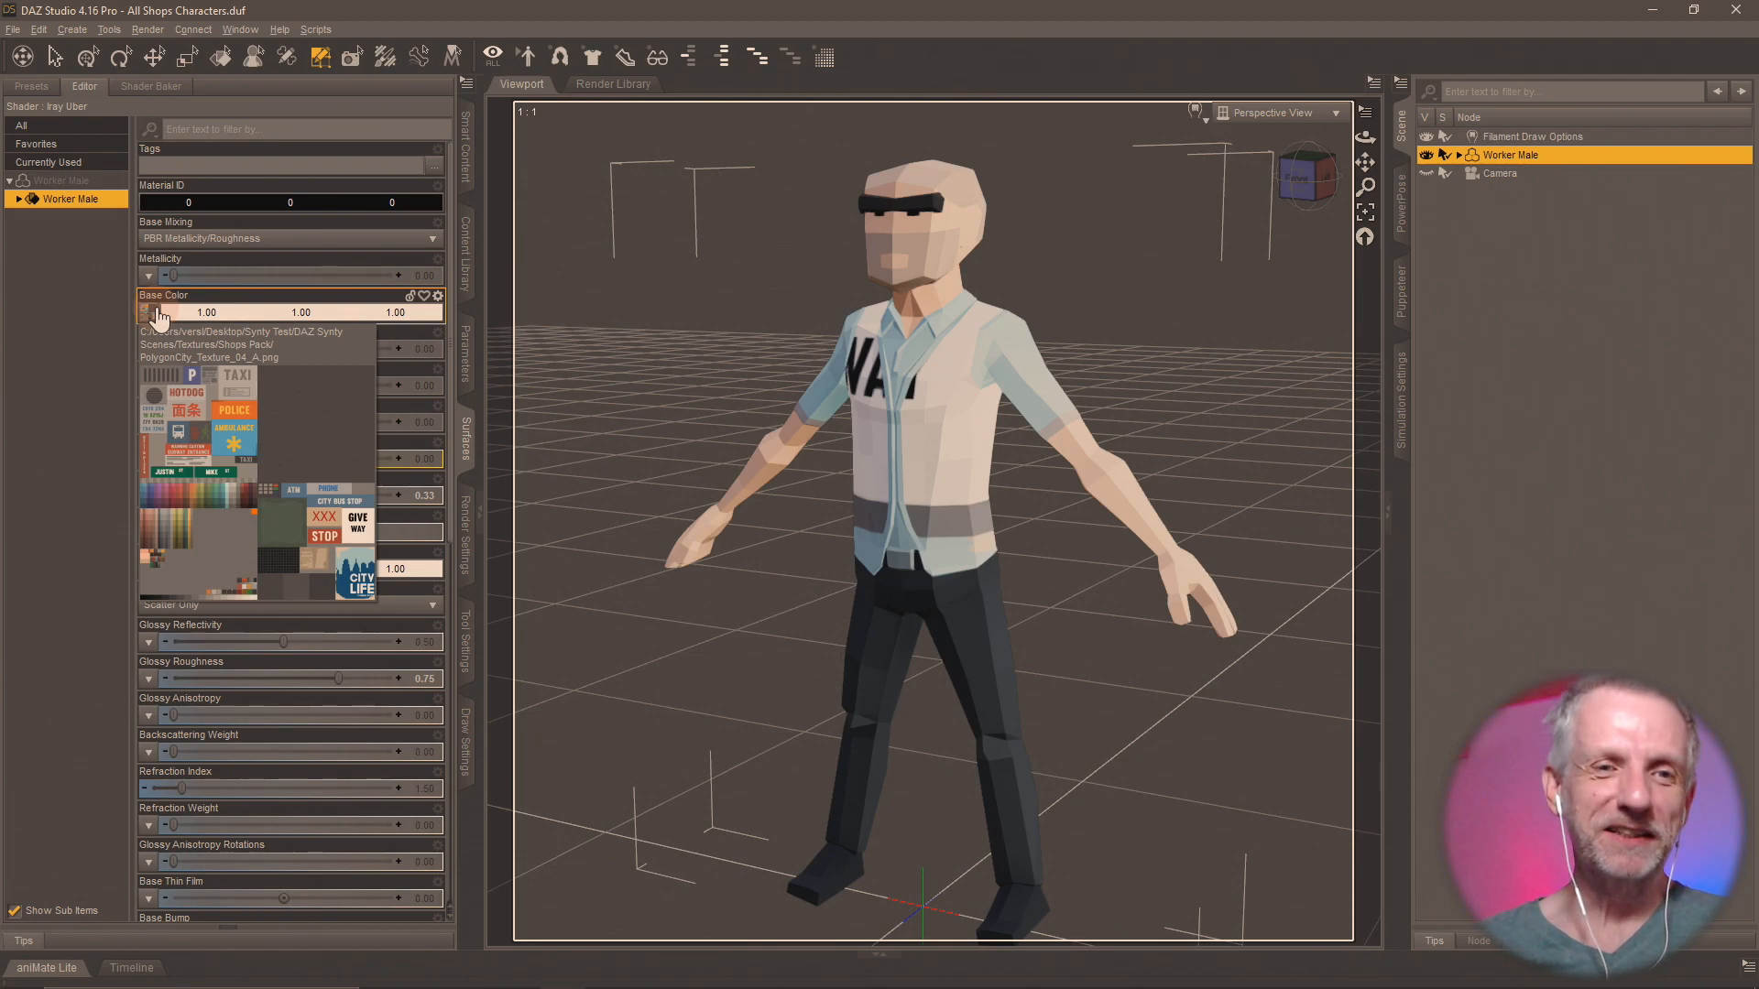
pyautogui.click(159, 317)
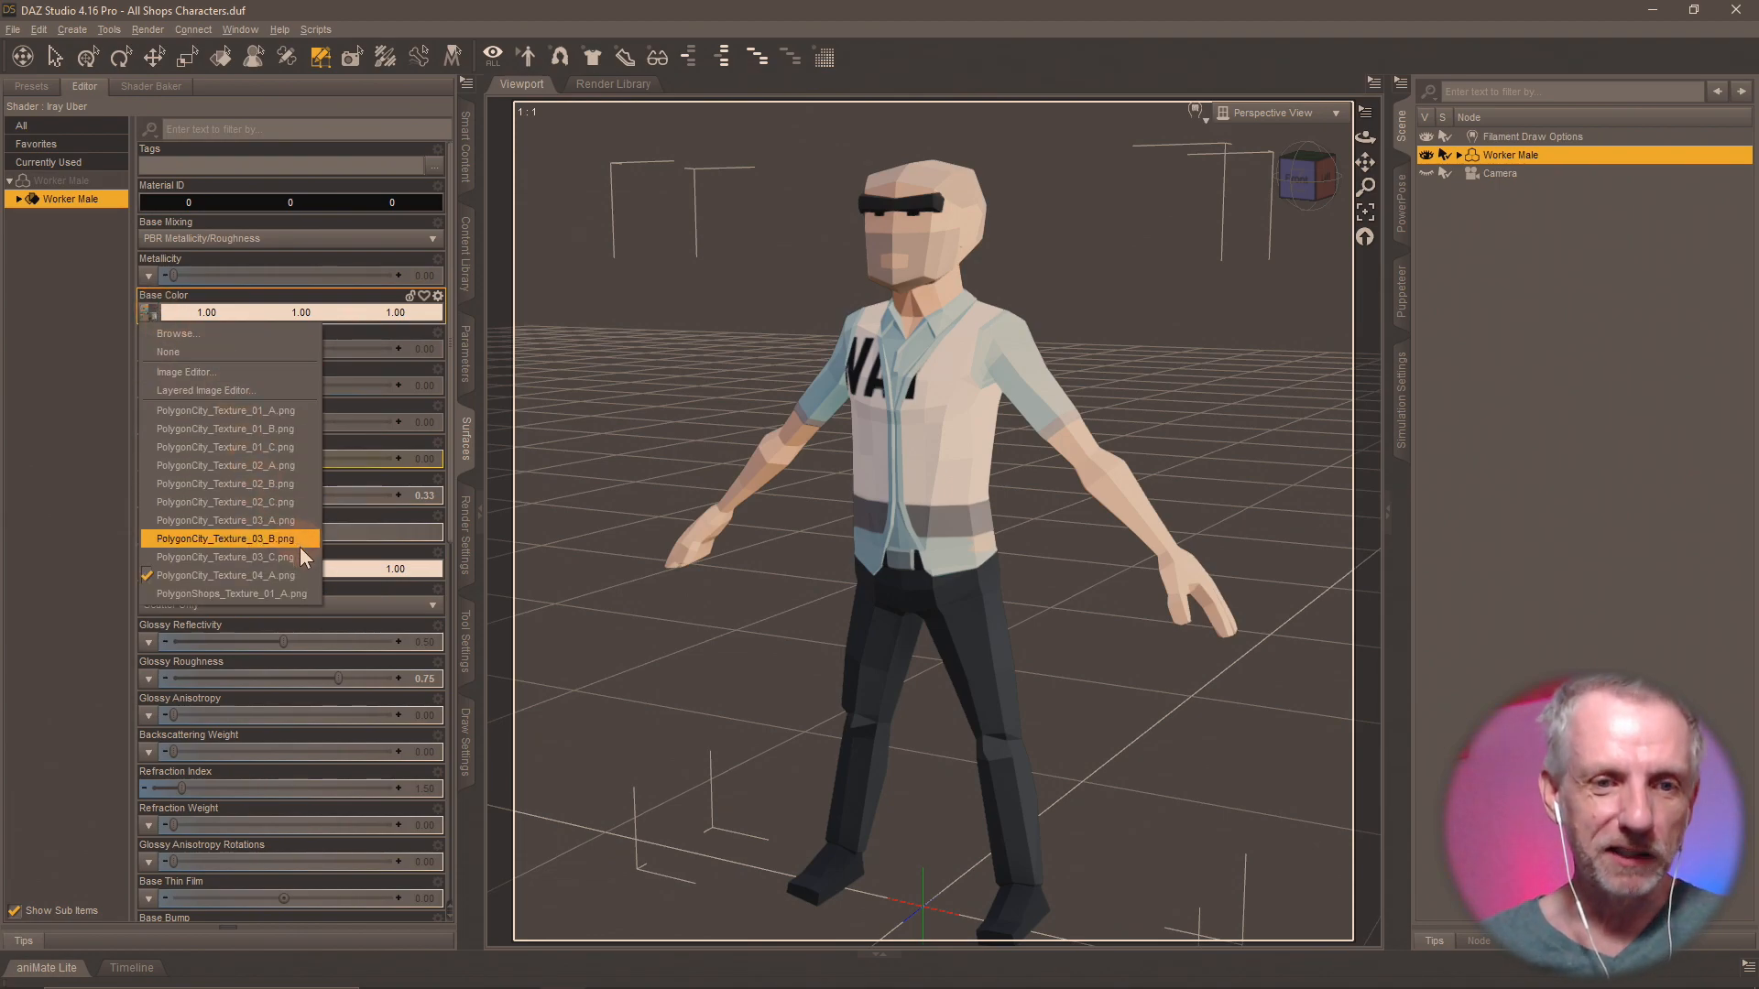
pyautogui.click(272, 336)
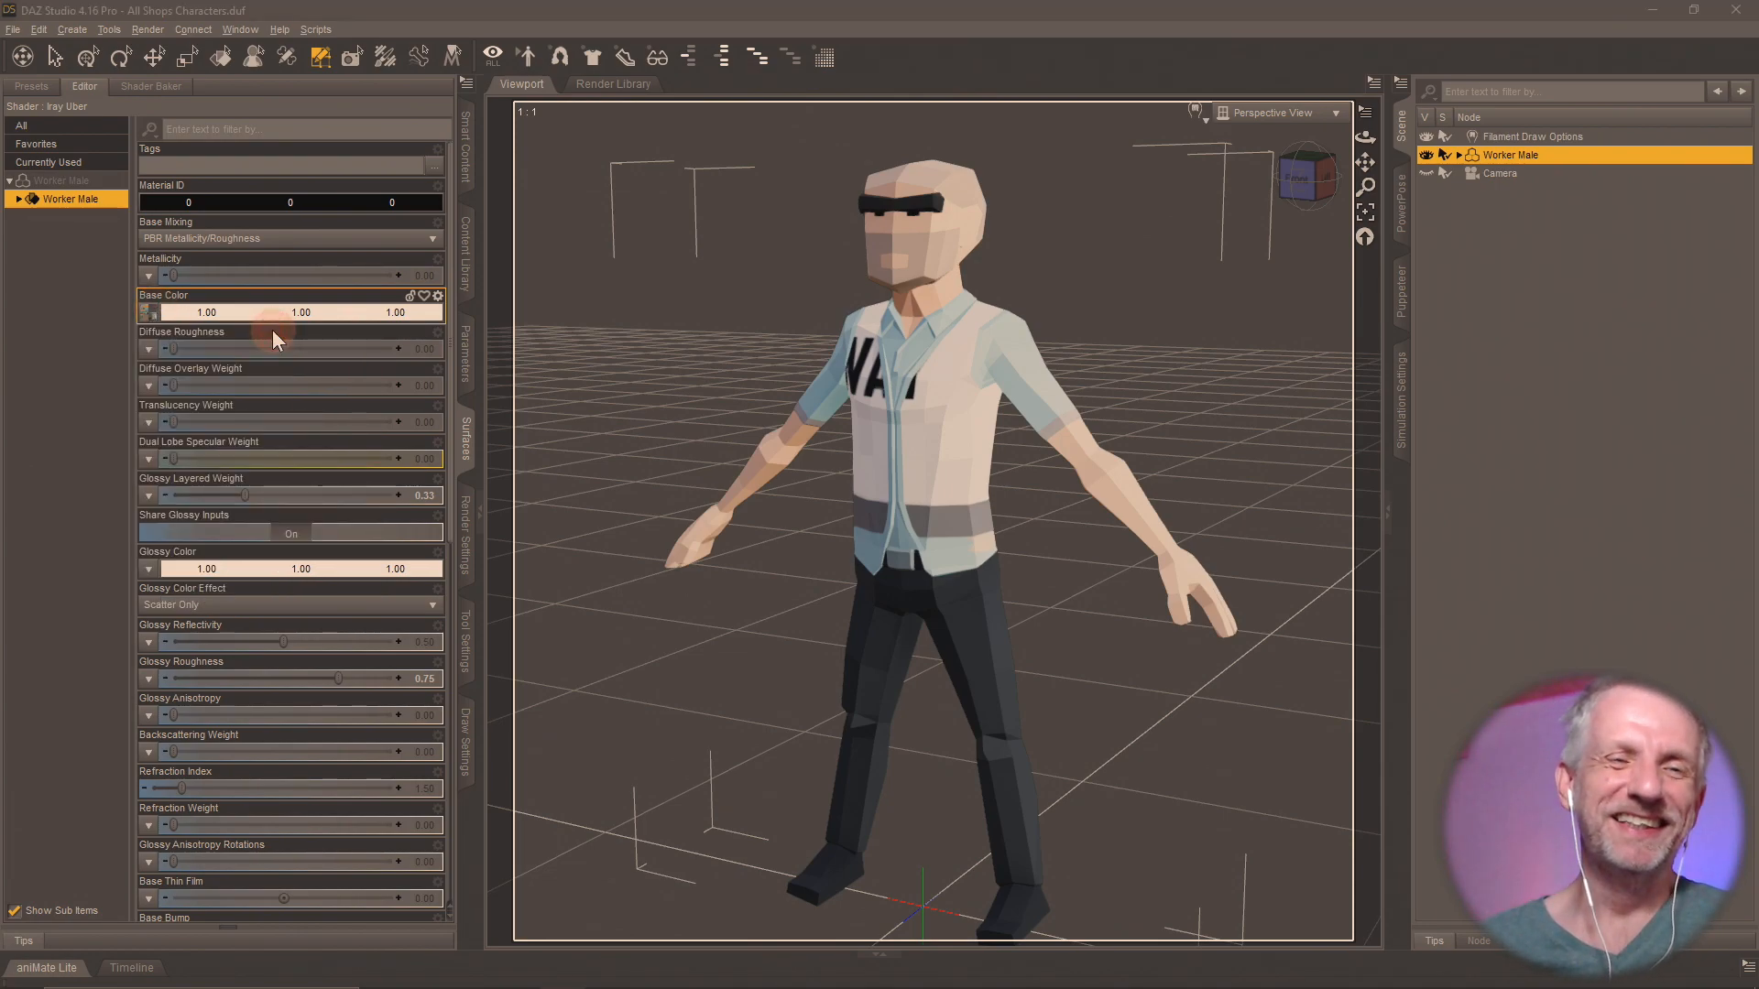
pyautogui.click(845, 438)
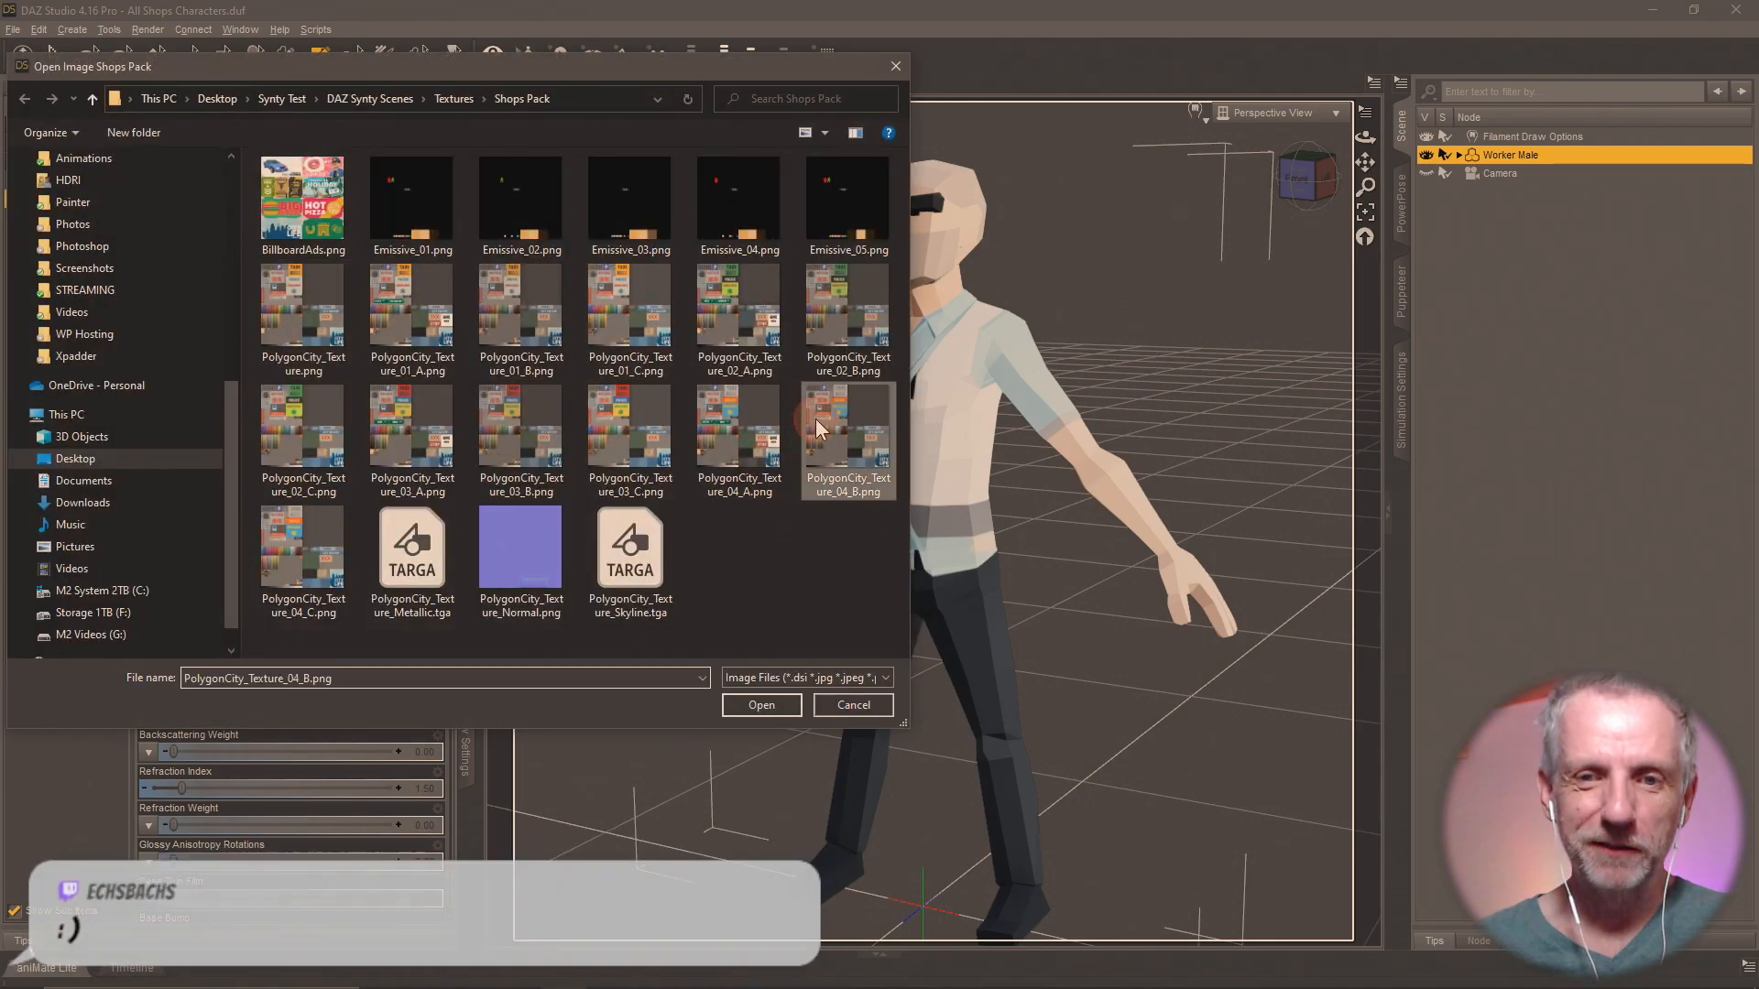
pyautogui.click(761, 704)
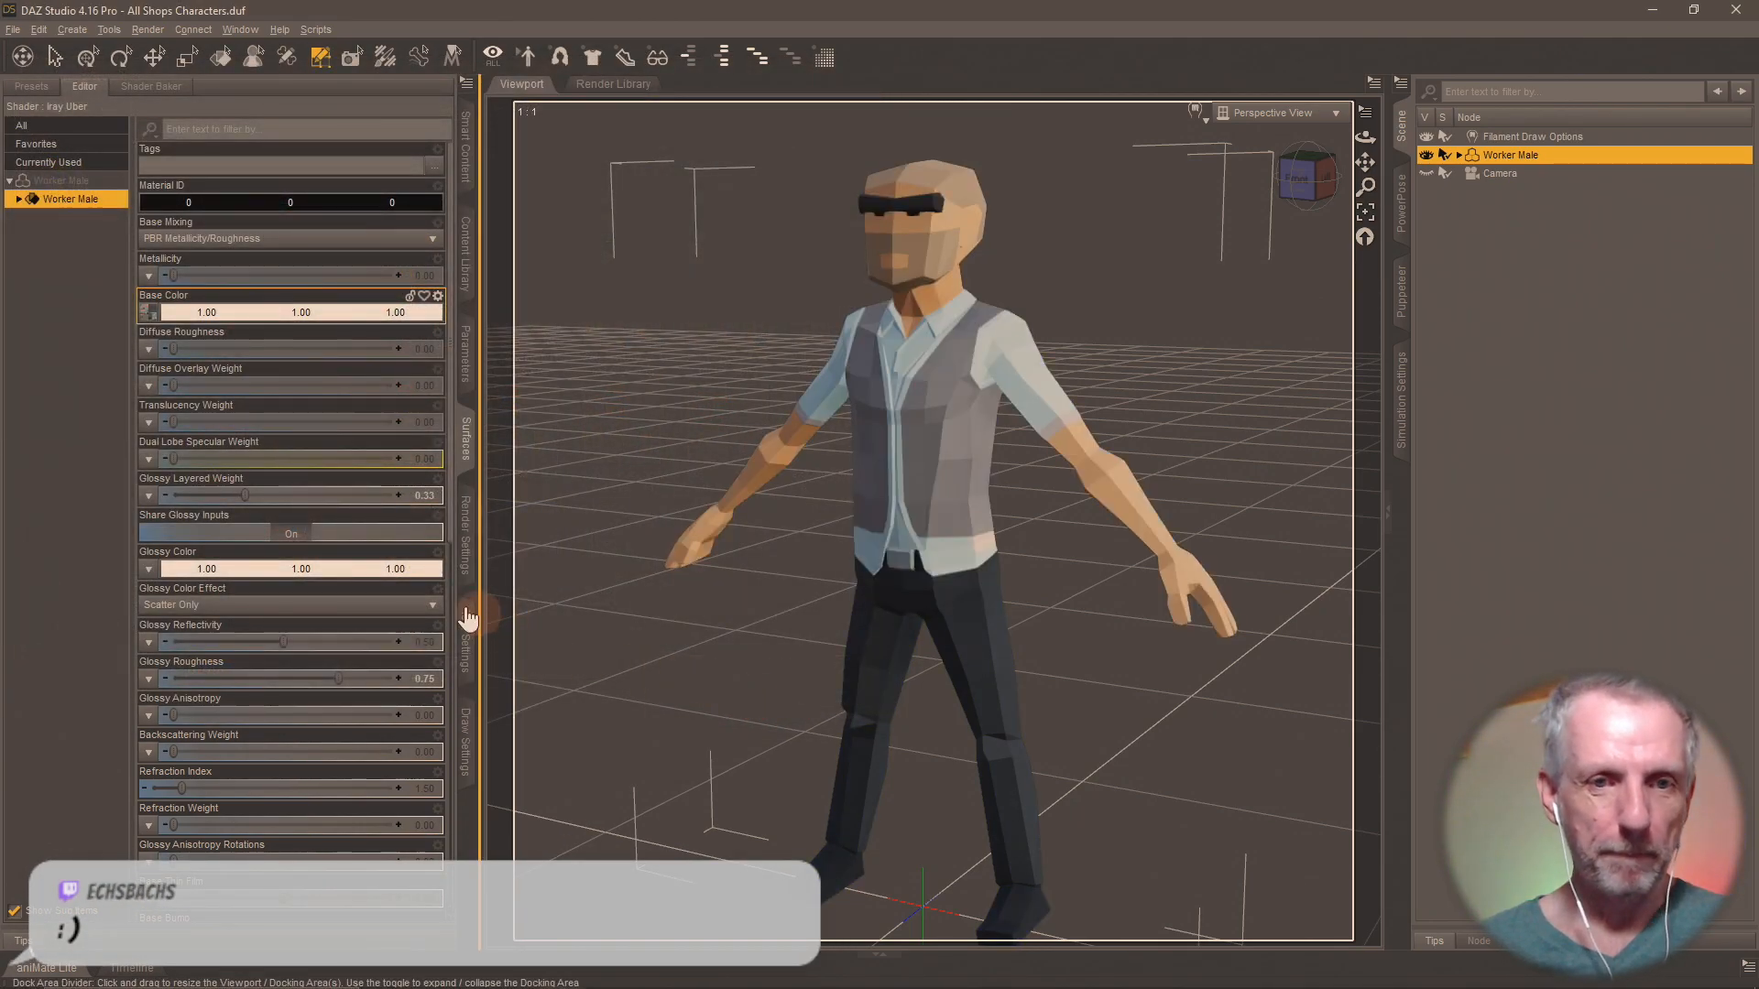
# Save the Worker Male's materials as a Material(s) Preset named Shops MAT 4-B in the Shops Materials folder.
pyautogui.click(464, 262)
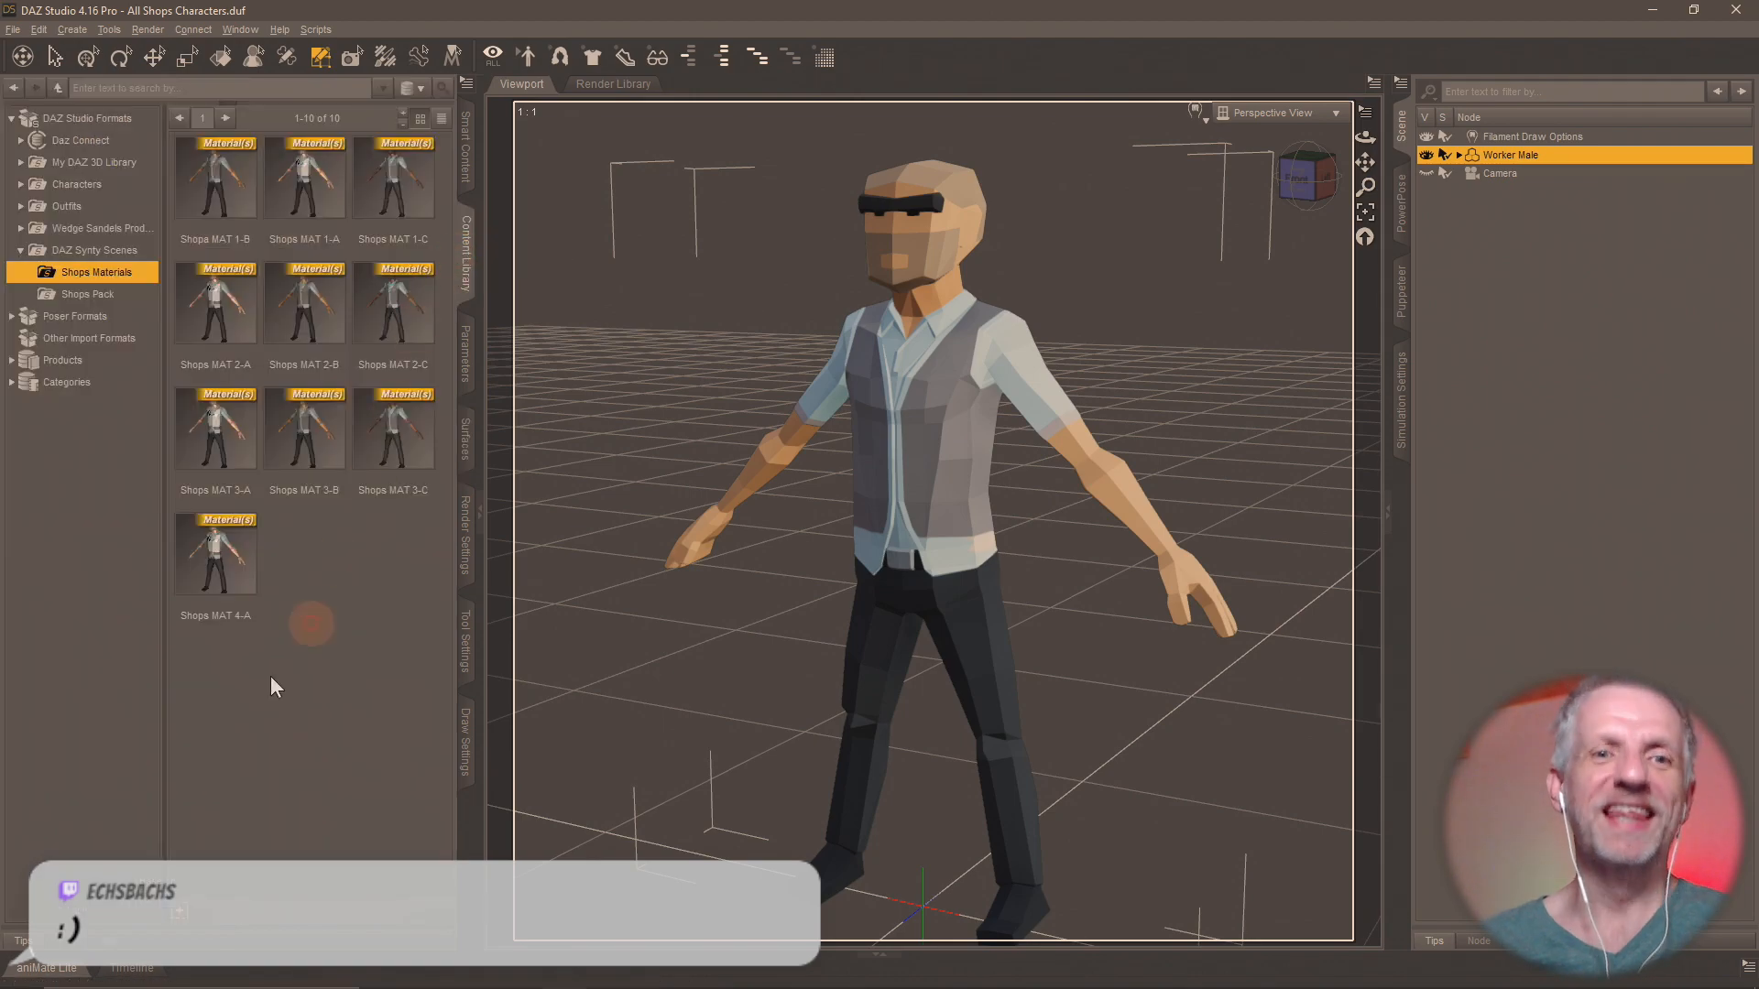
pyautogui.click(187, 920)
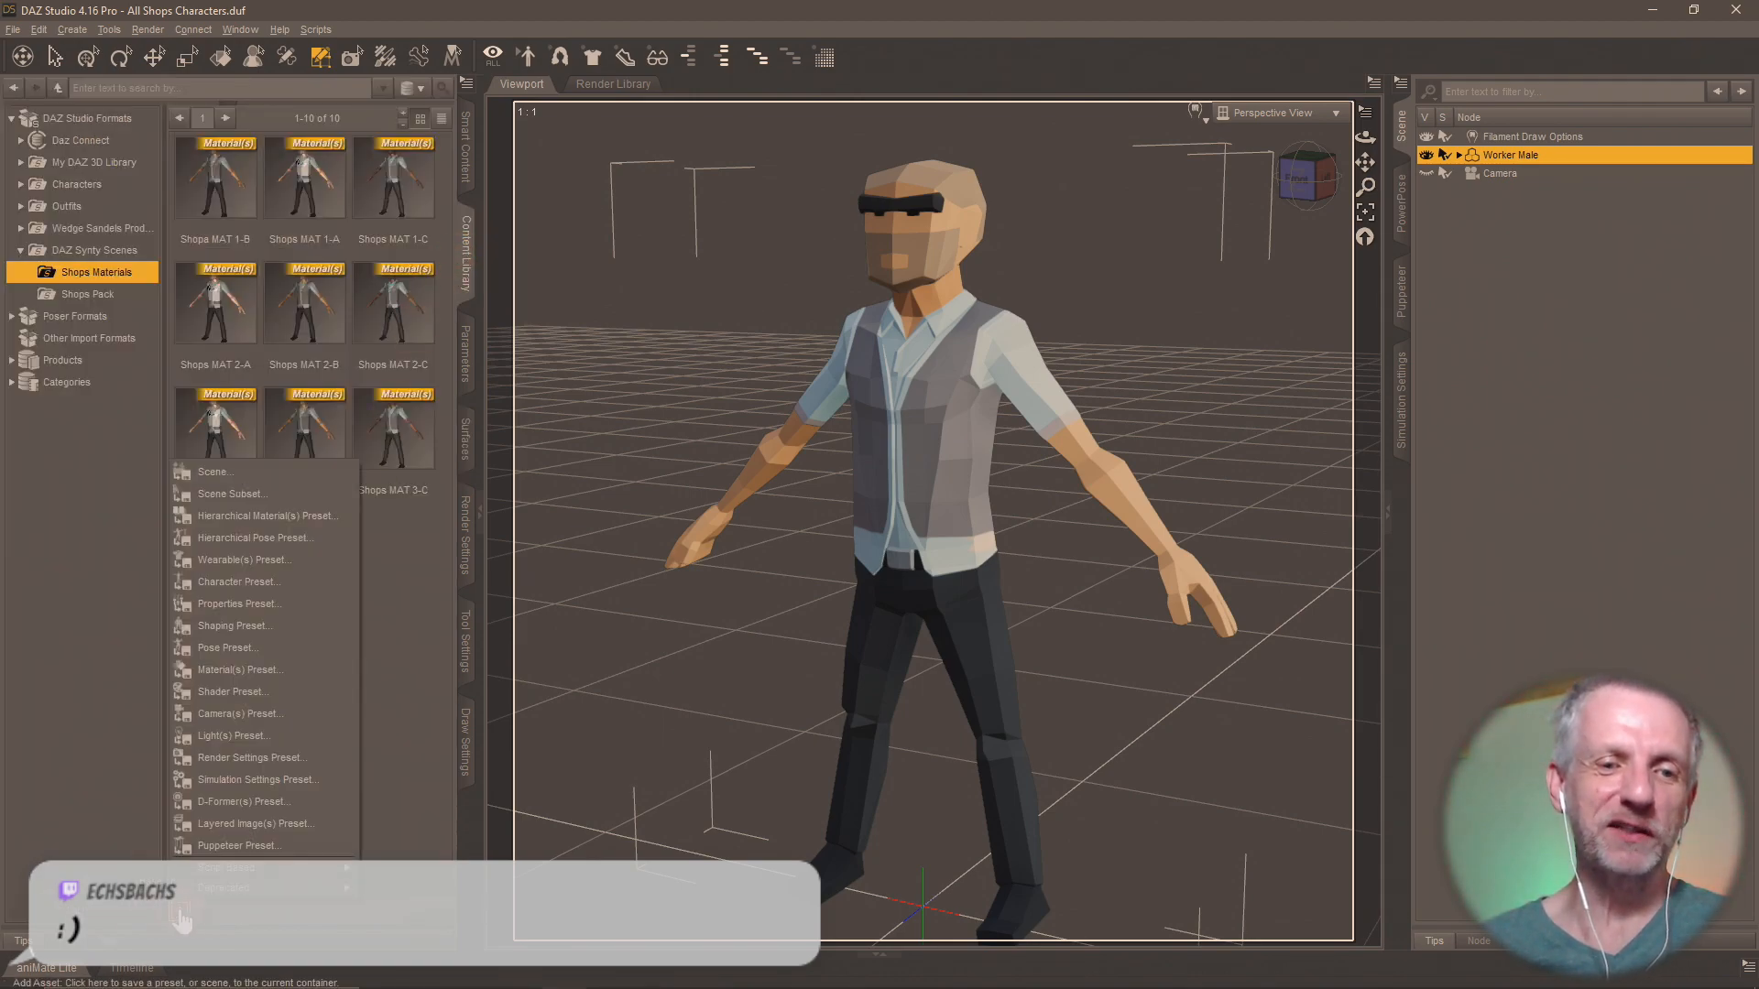
pyautogui.click(293, 669)
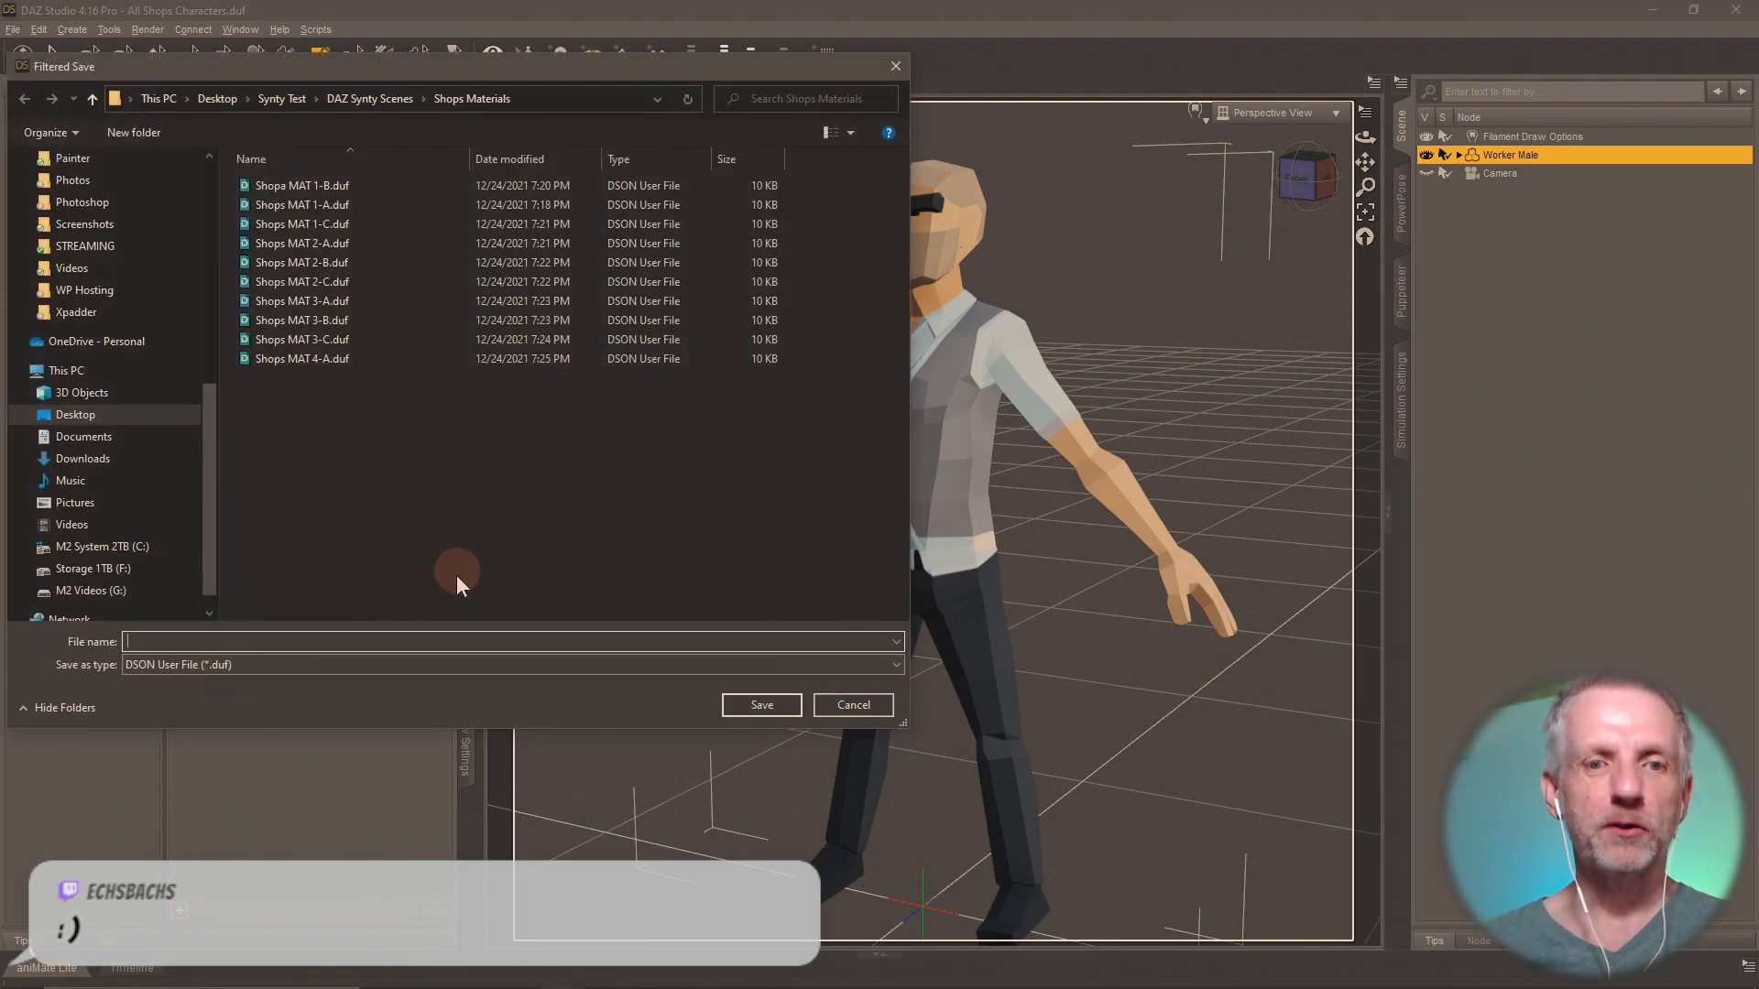
pyautogui.write('Shops MAT')
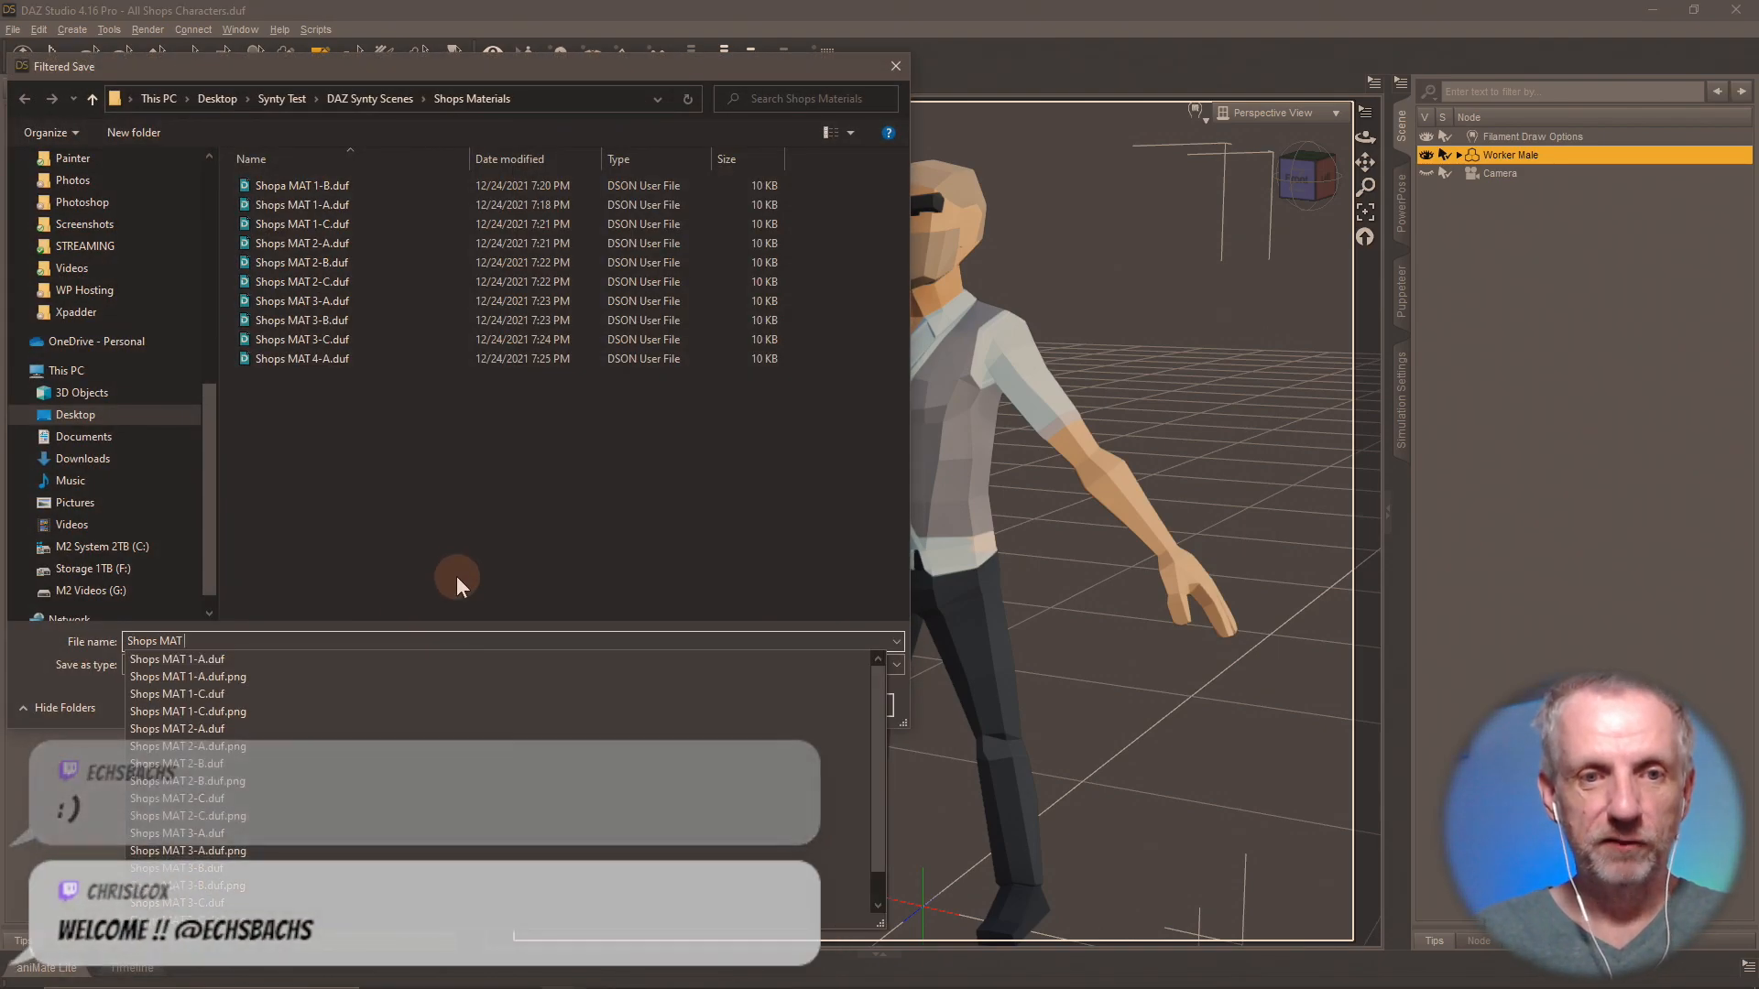
pyautogui.write(' 4-B')
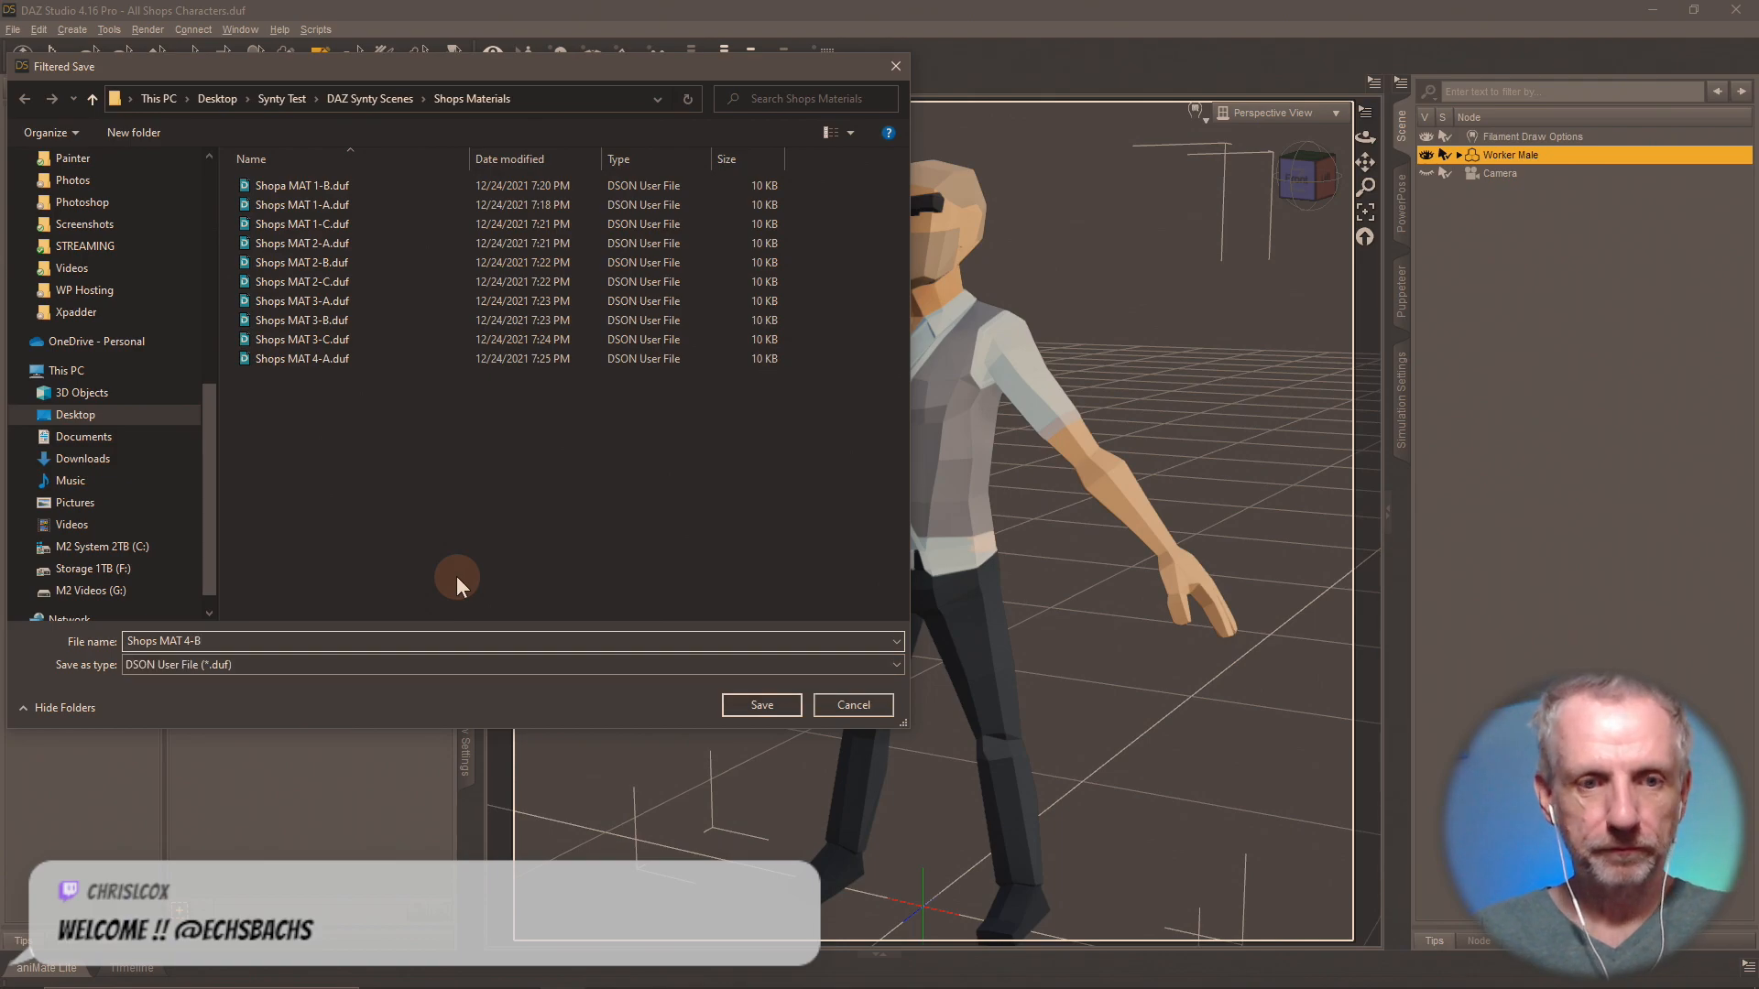
pyautogui.press('Return')
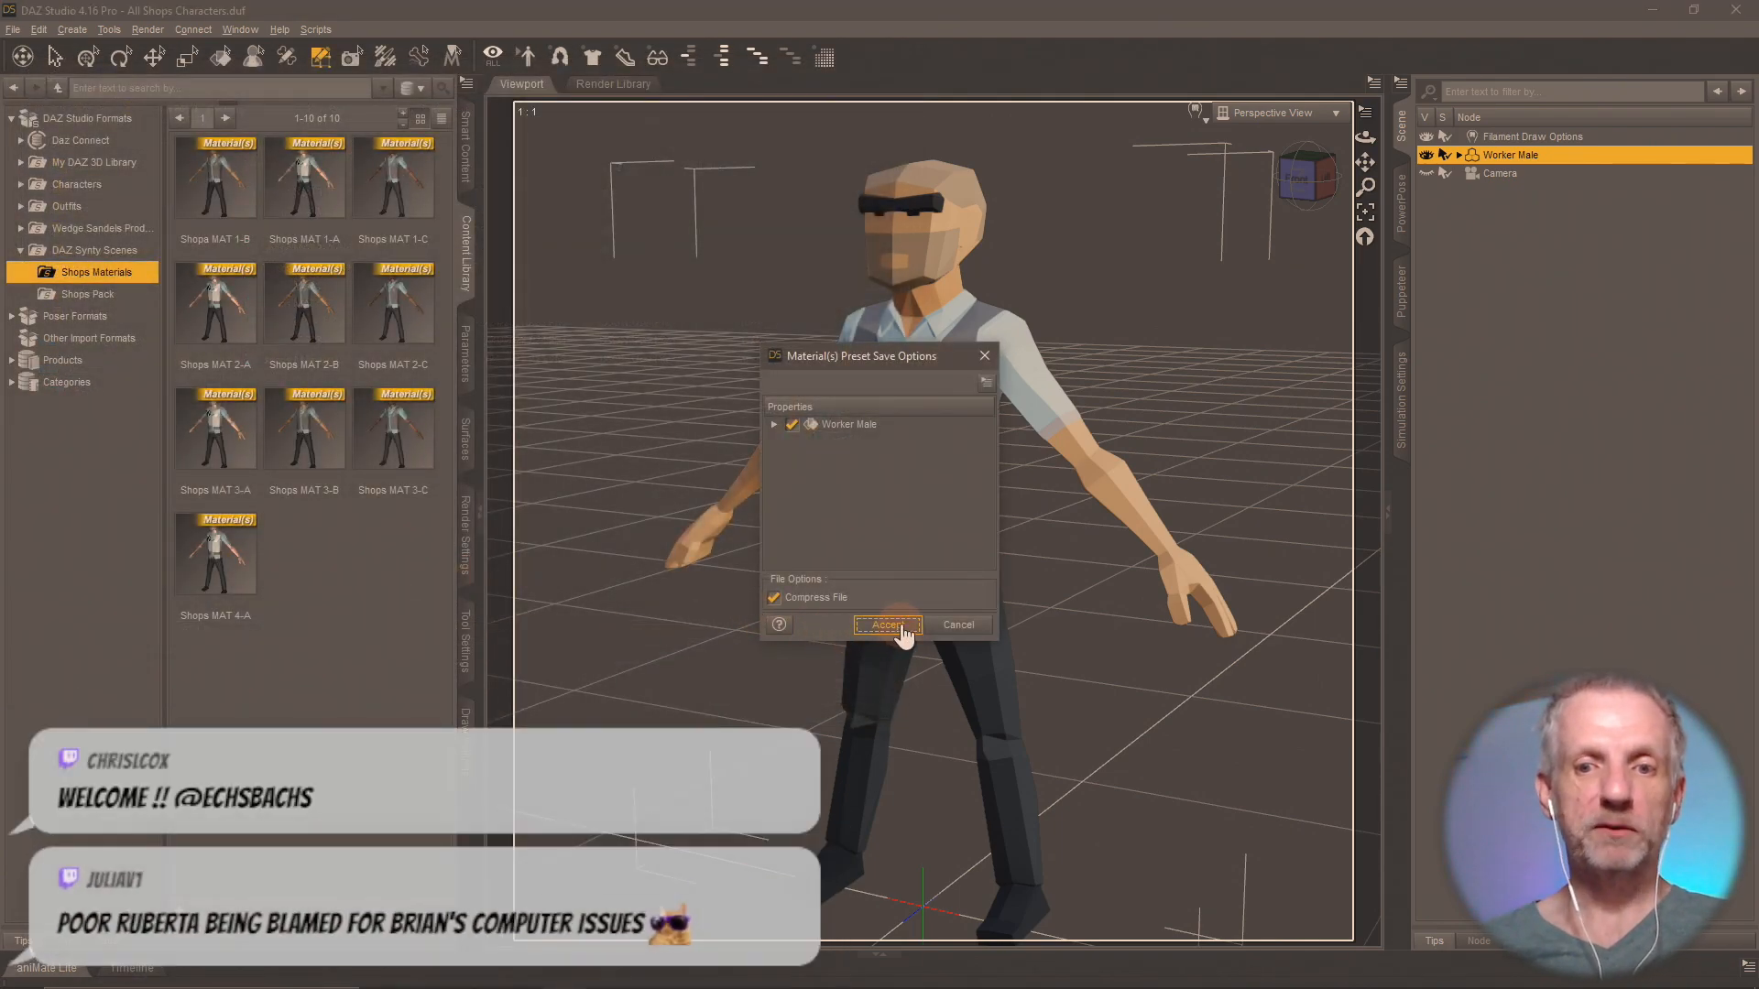
pyautogui.click(887, 625)
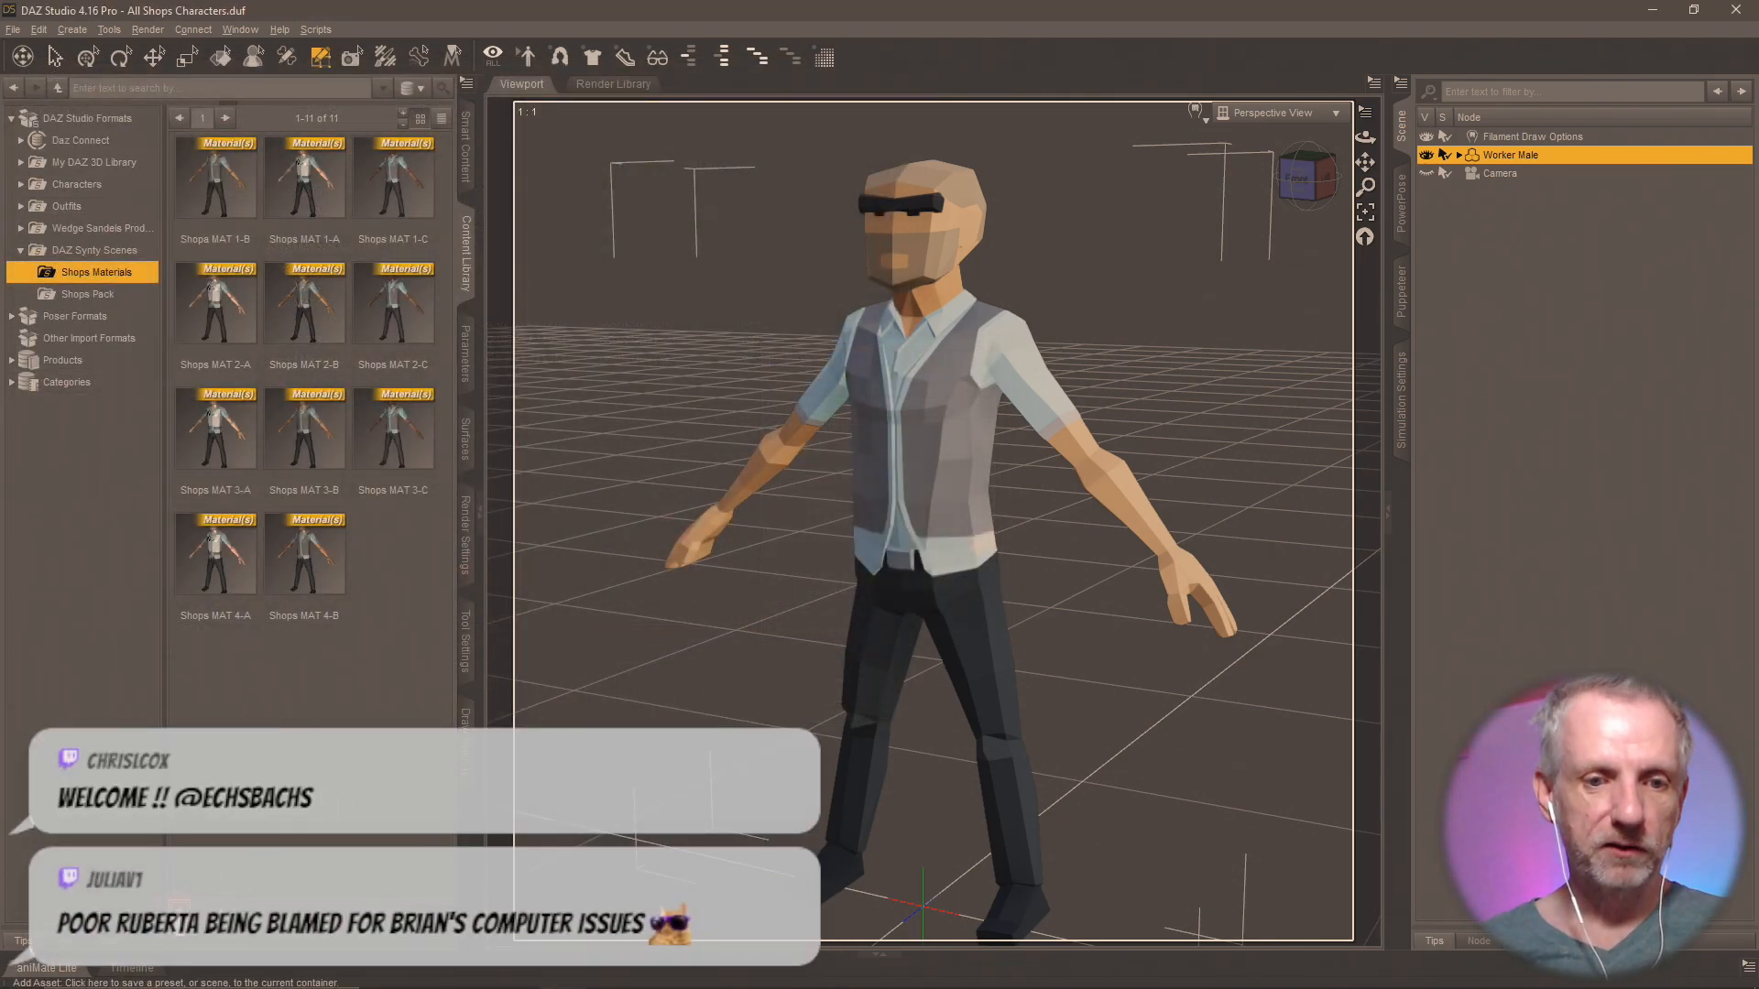
# Load PolygonCity_Texture_04_C.png from the Shops Pack folder as the Worker Male's Base Color map.
pyautogui.click(179, 902)
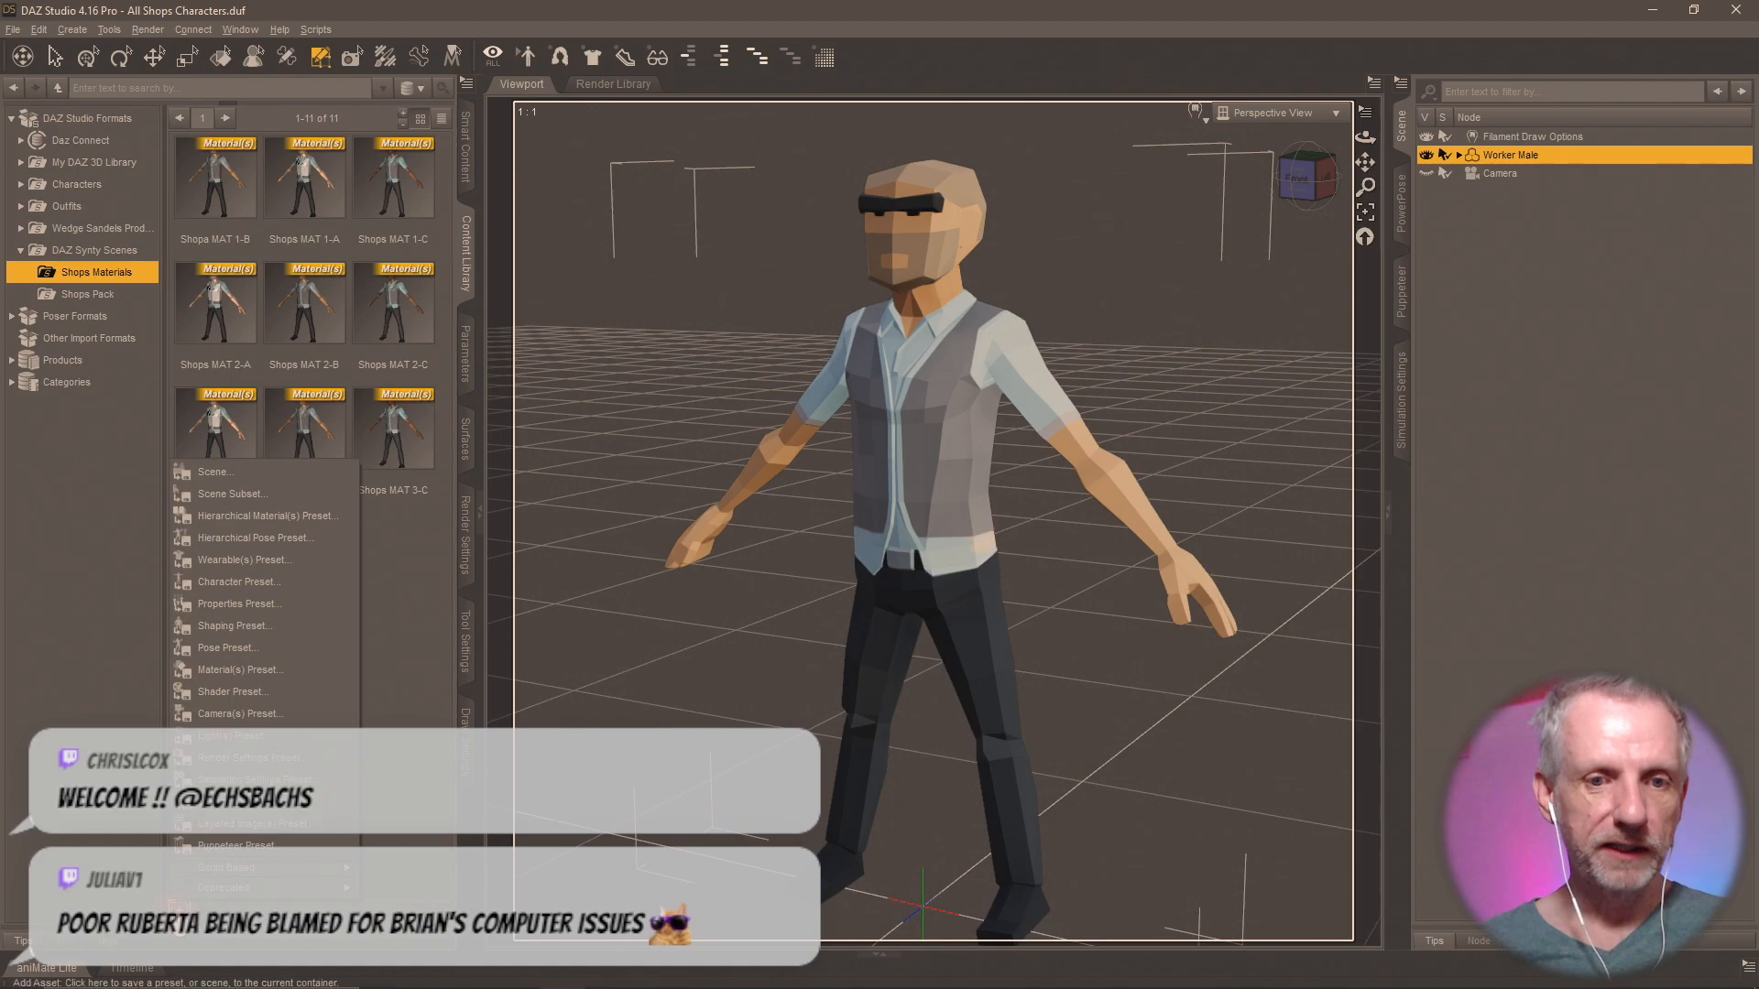
pyautogui.click(465, 440)
pyautogui.click(147, 312)
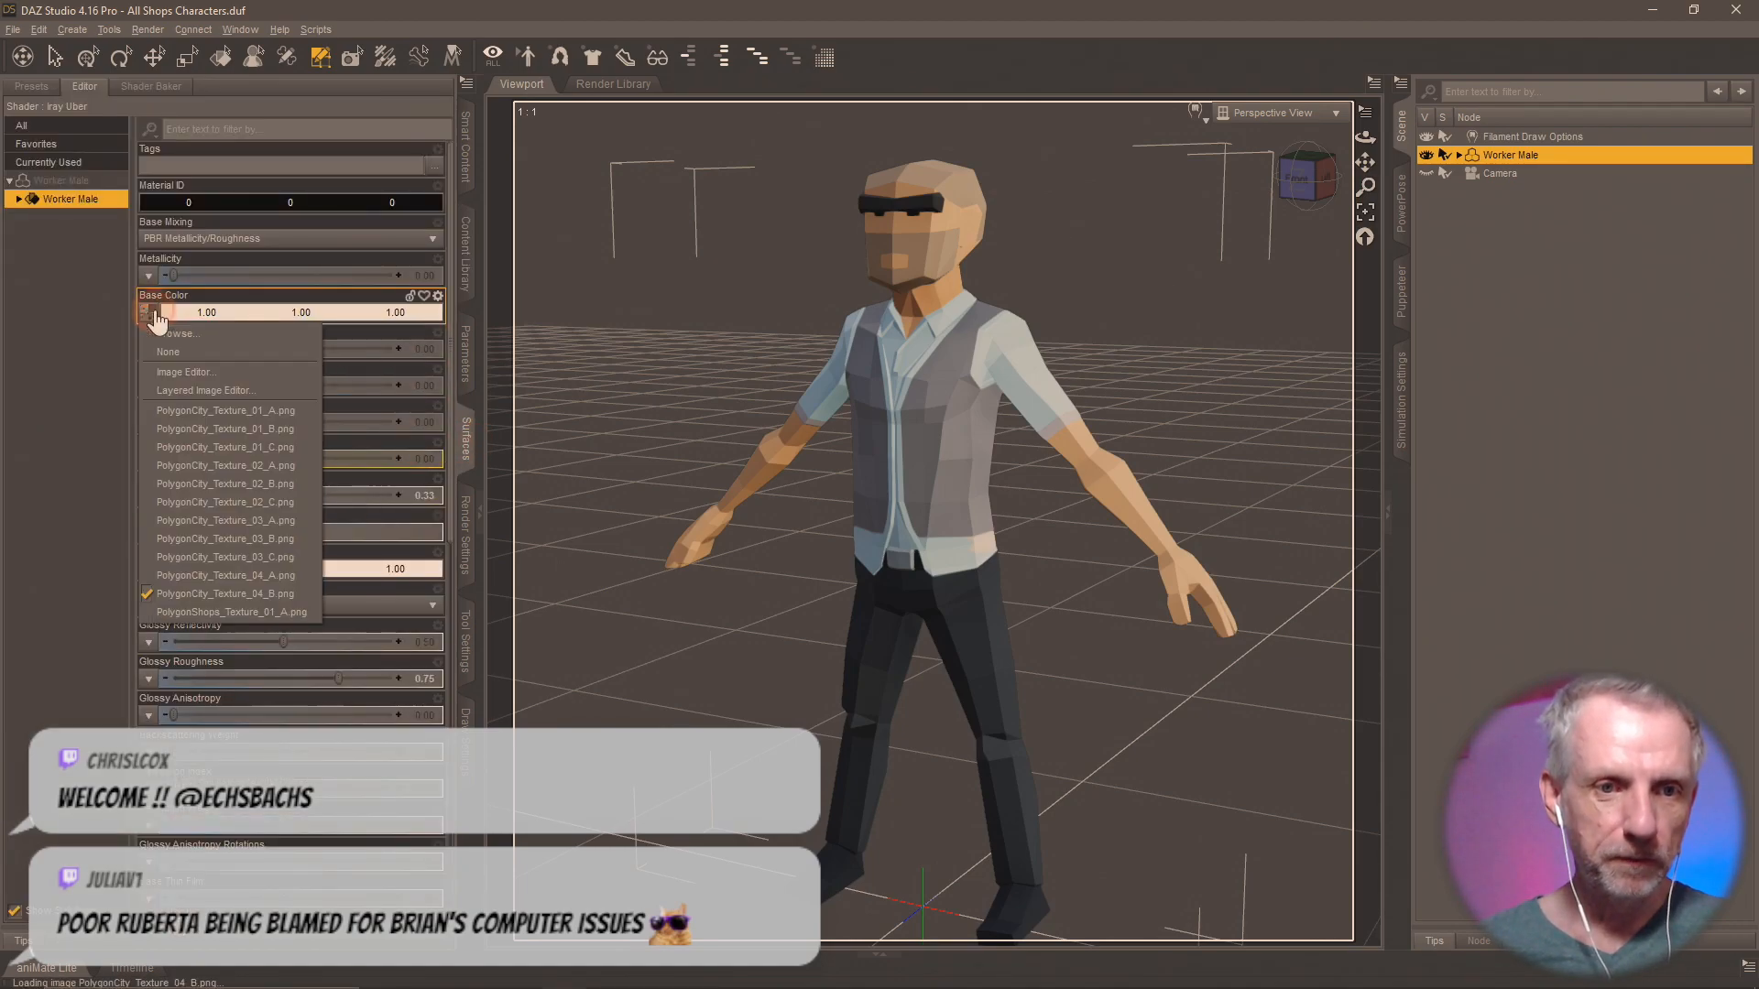
pyautogui.click(262, 334)
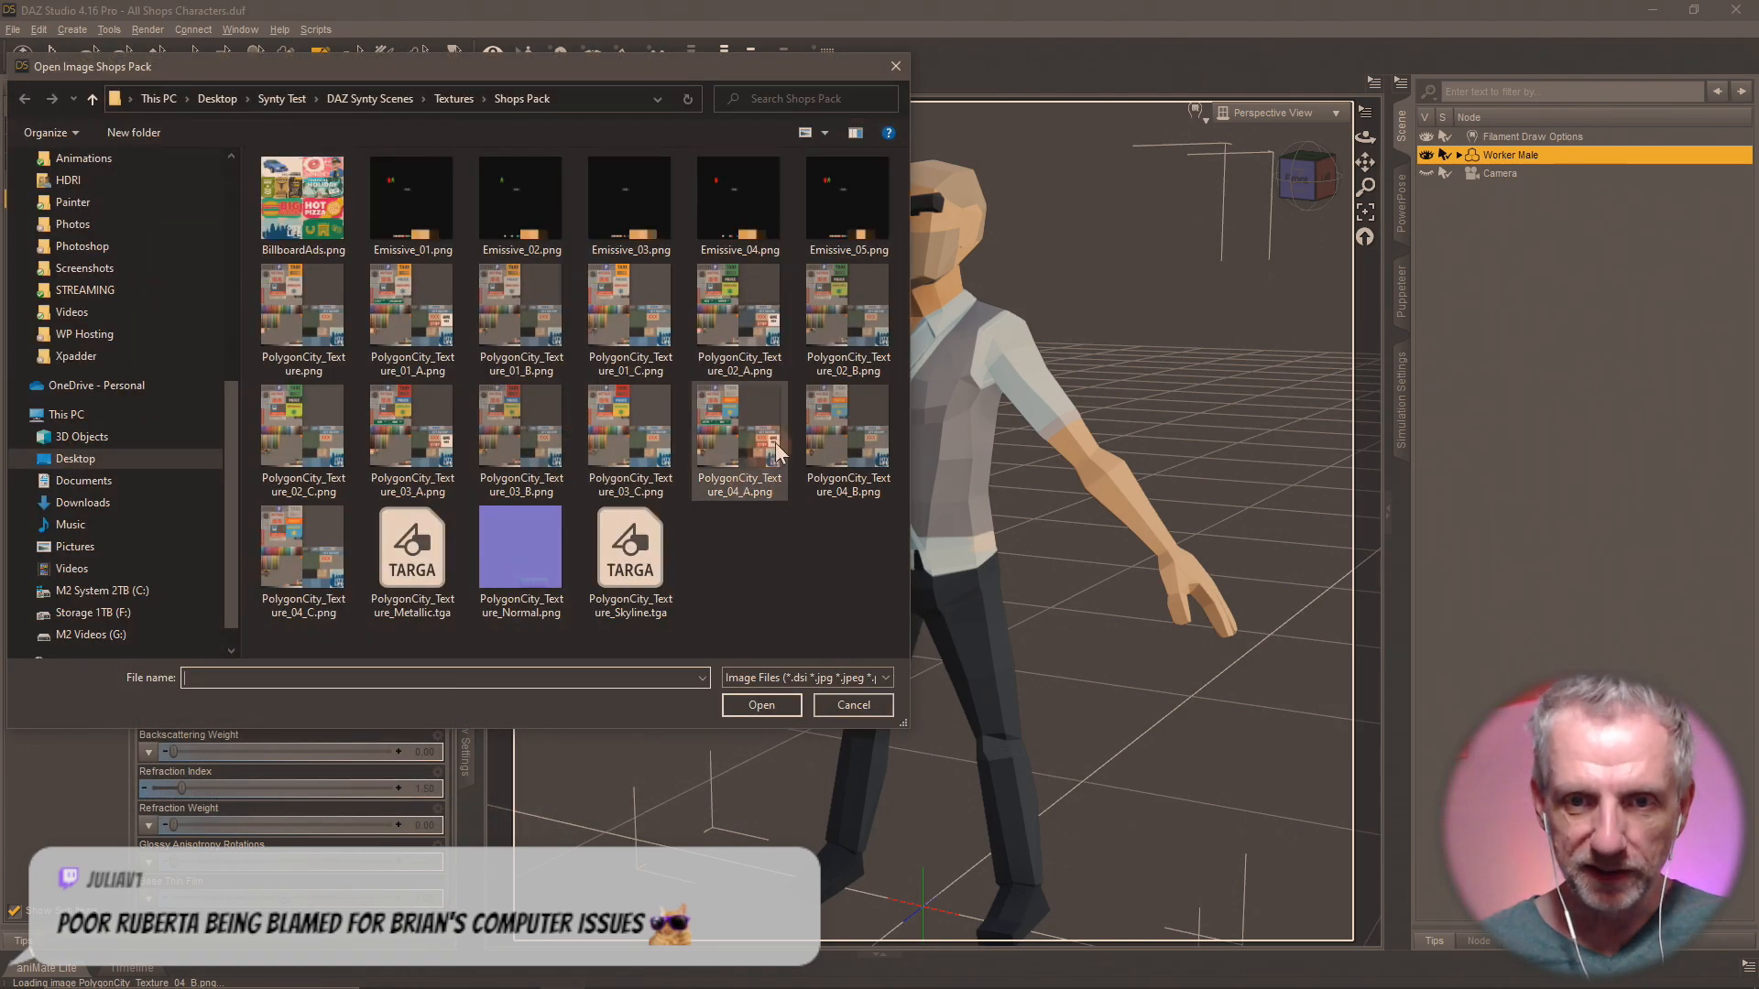
pyautogui.click(308, 577)
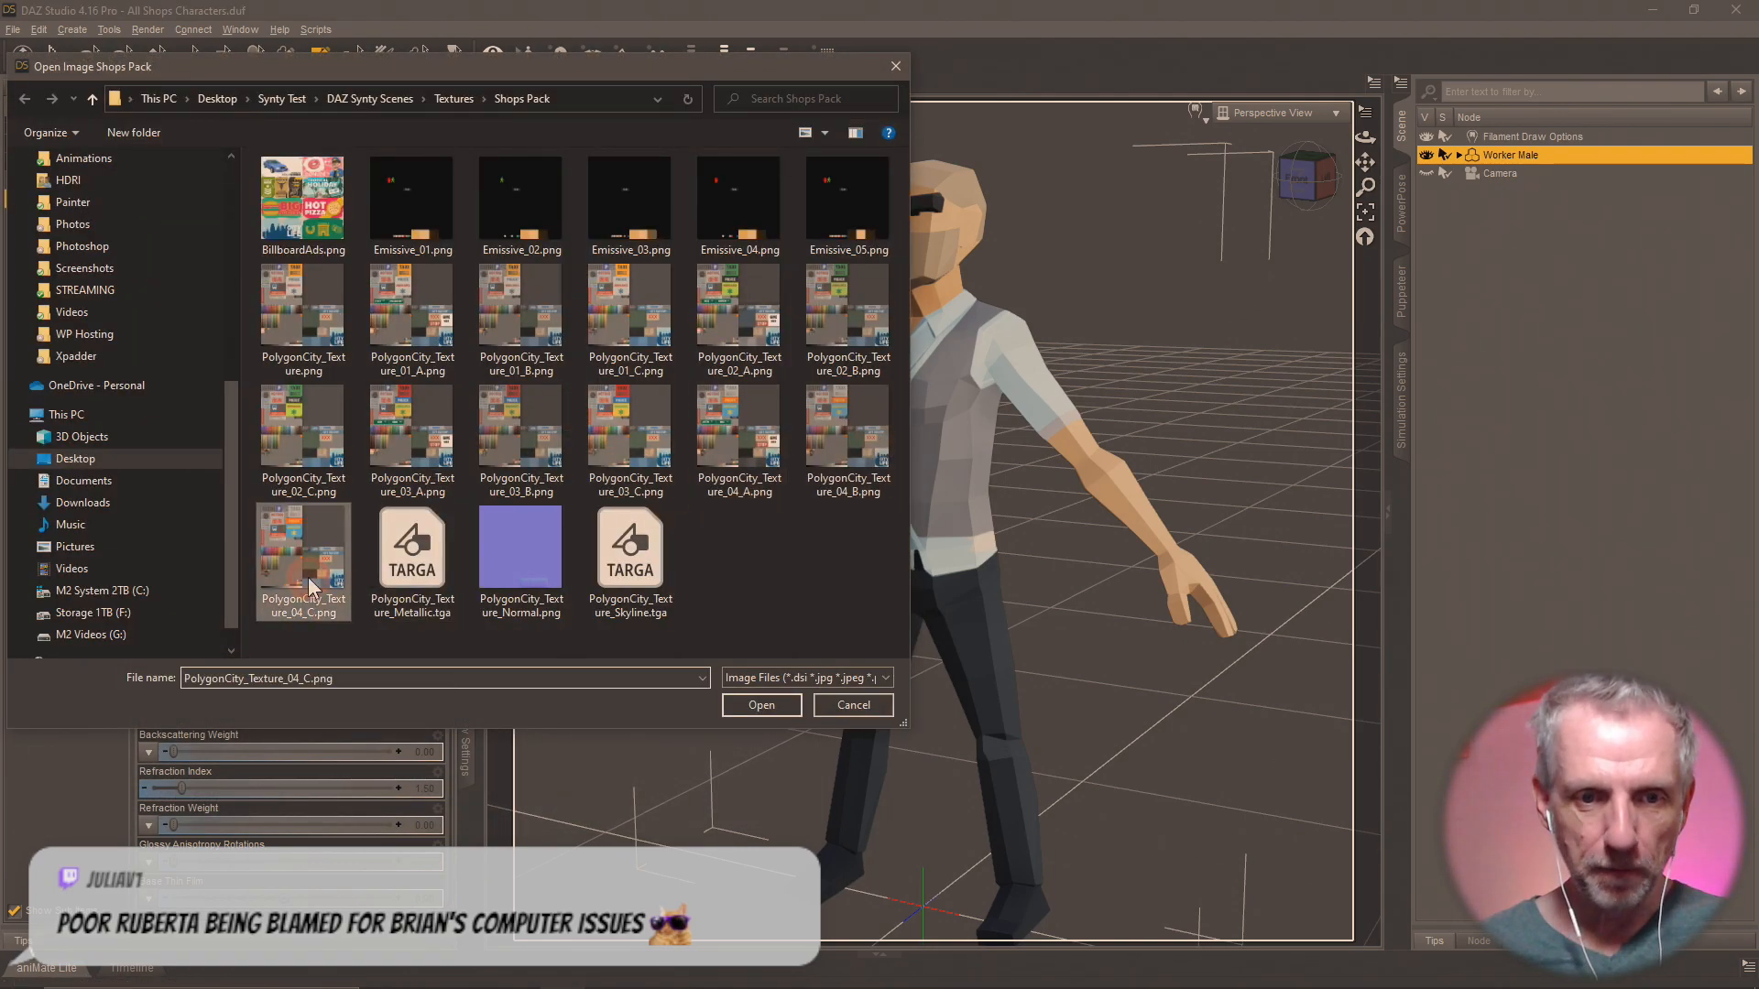
pyautogui.click(771, 705)
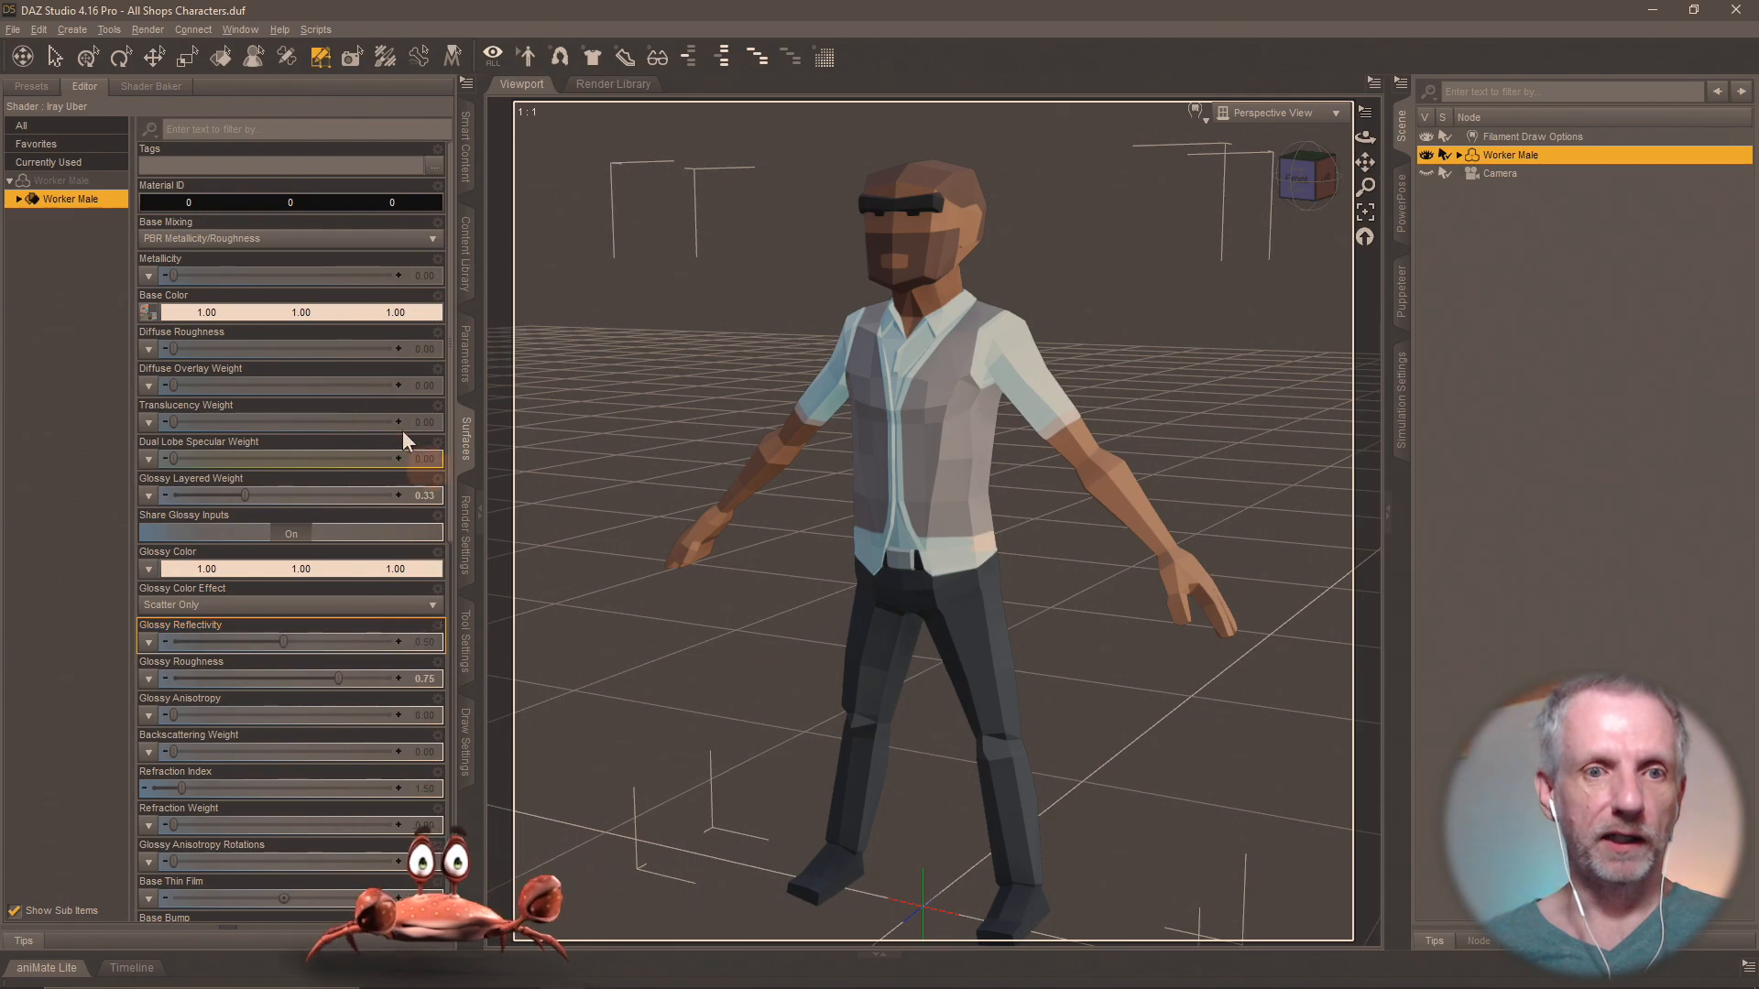
# Save the Worker Male's materials as a Material(s) Preset named Shops MAT 4-C in the Shops Materials folder.
pyautogui.click(464, 261)
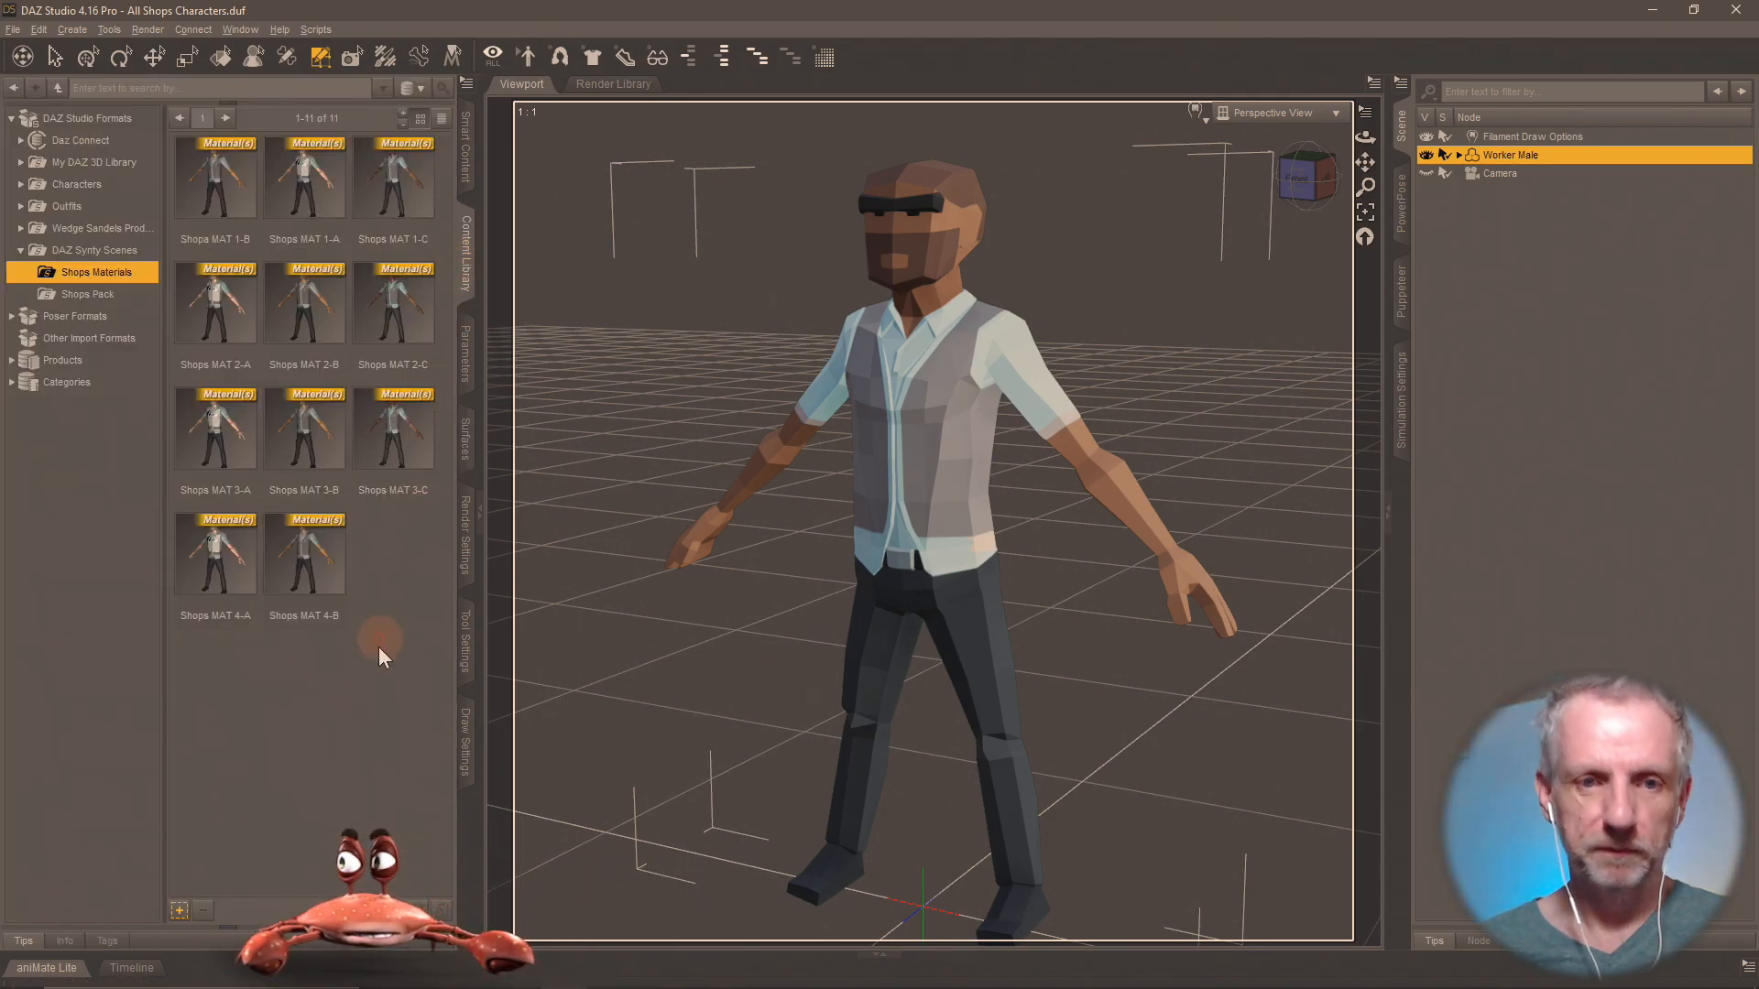
pyautogui.click(180, 910)
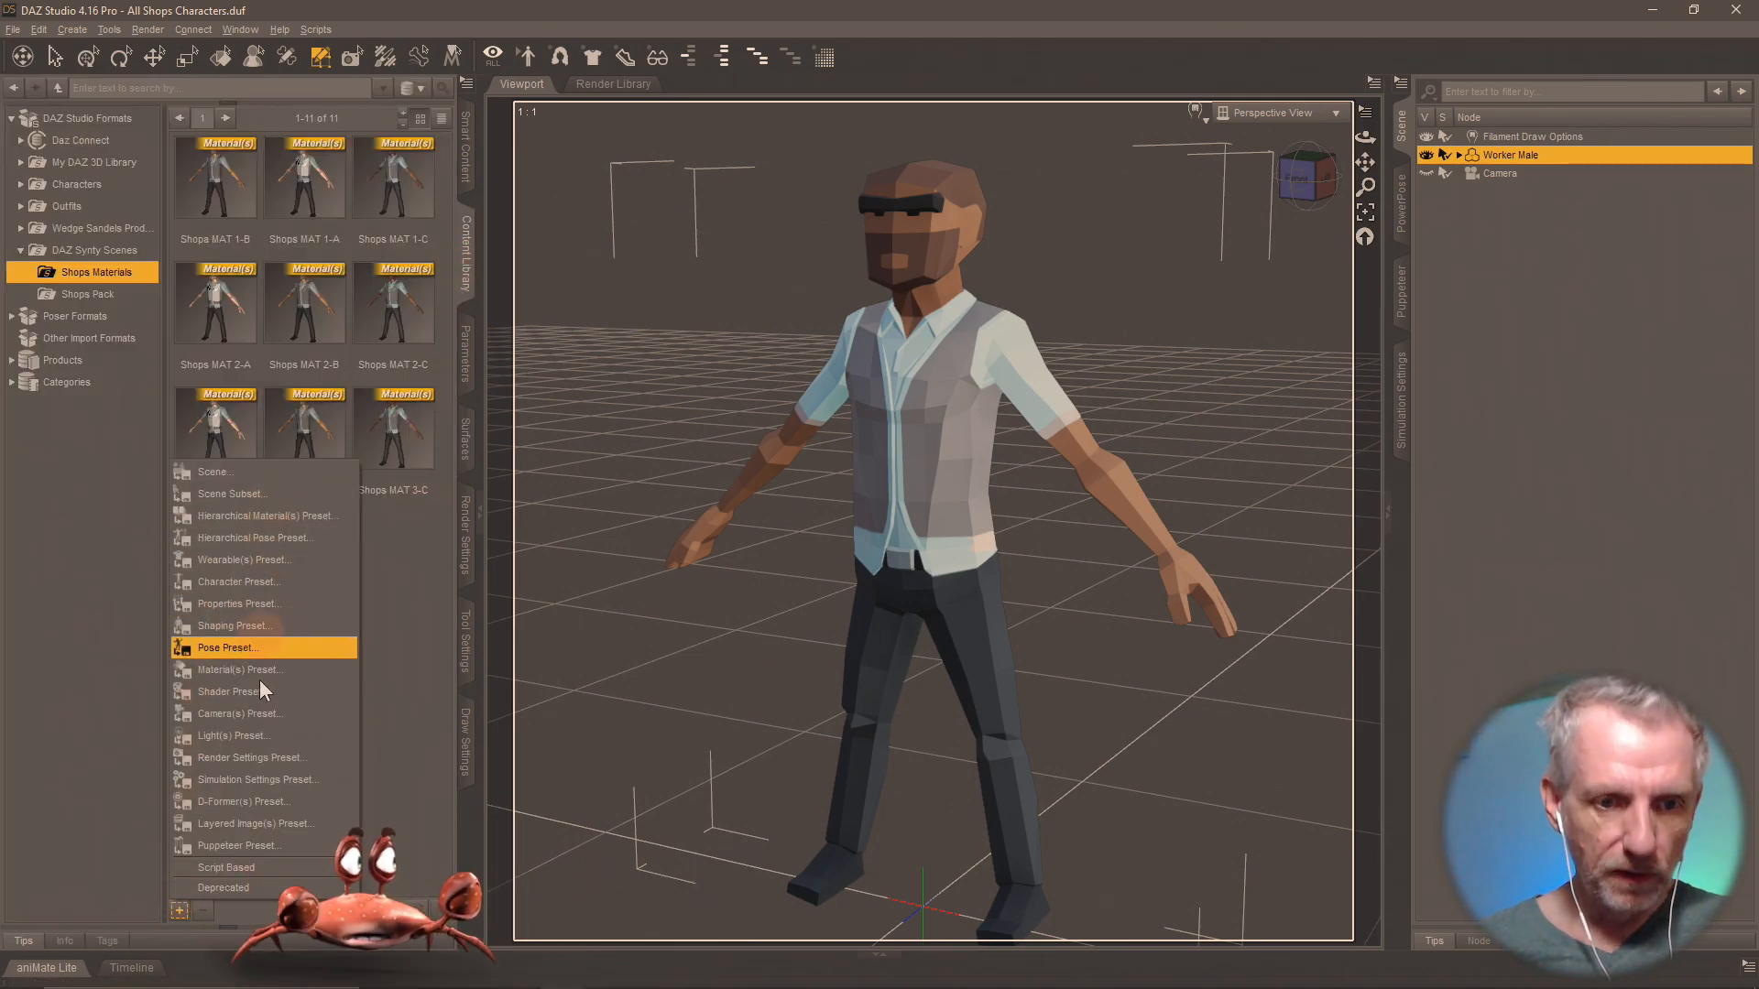
pyautogui.click(293, 651)
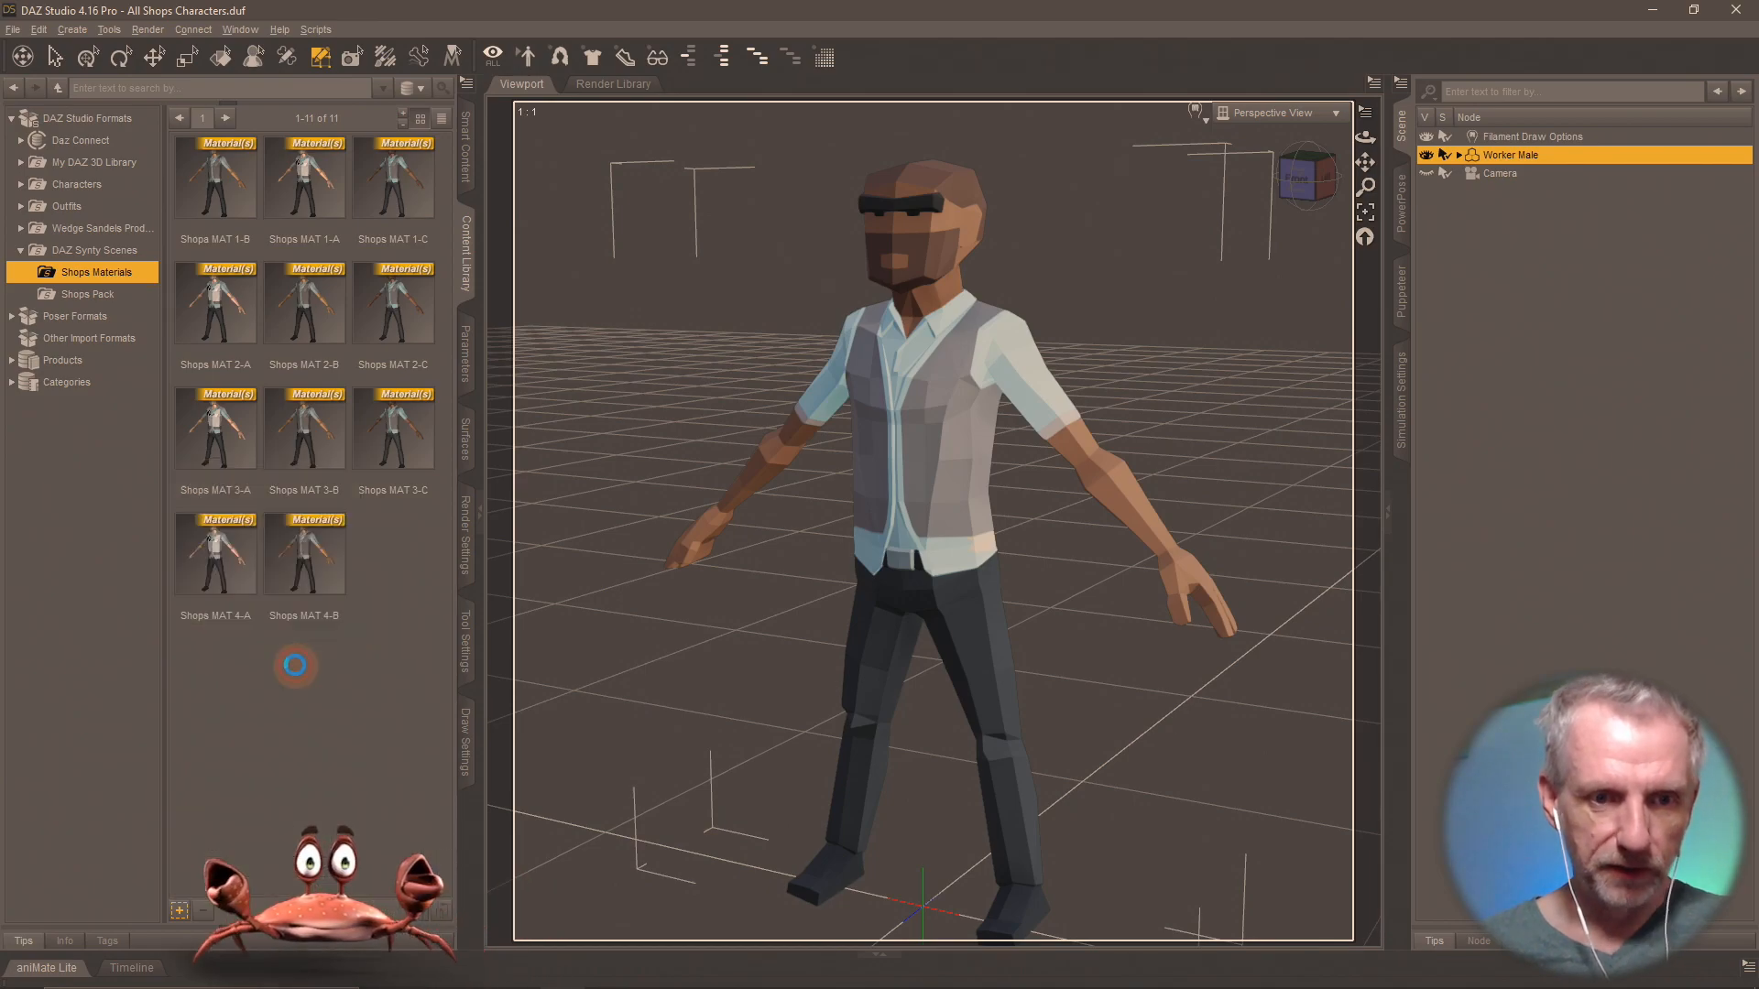
pyautogui.write('Shops MAT 4')
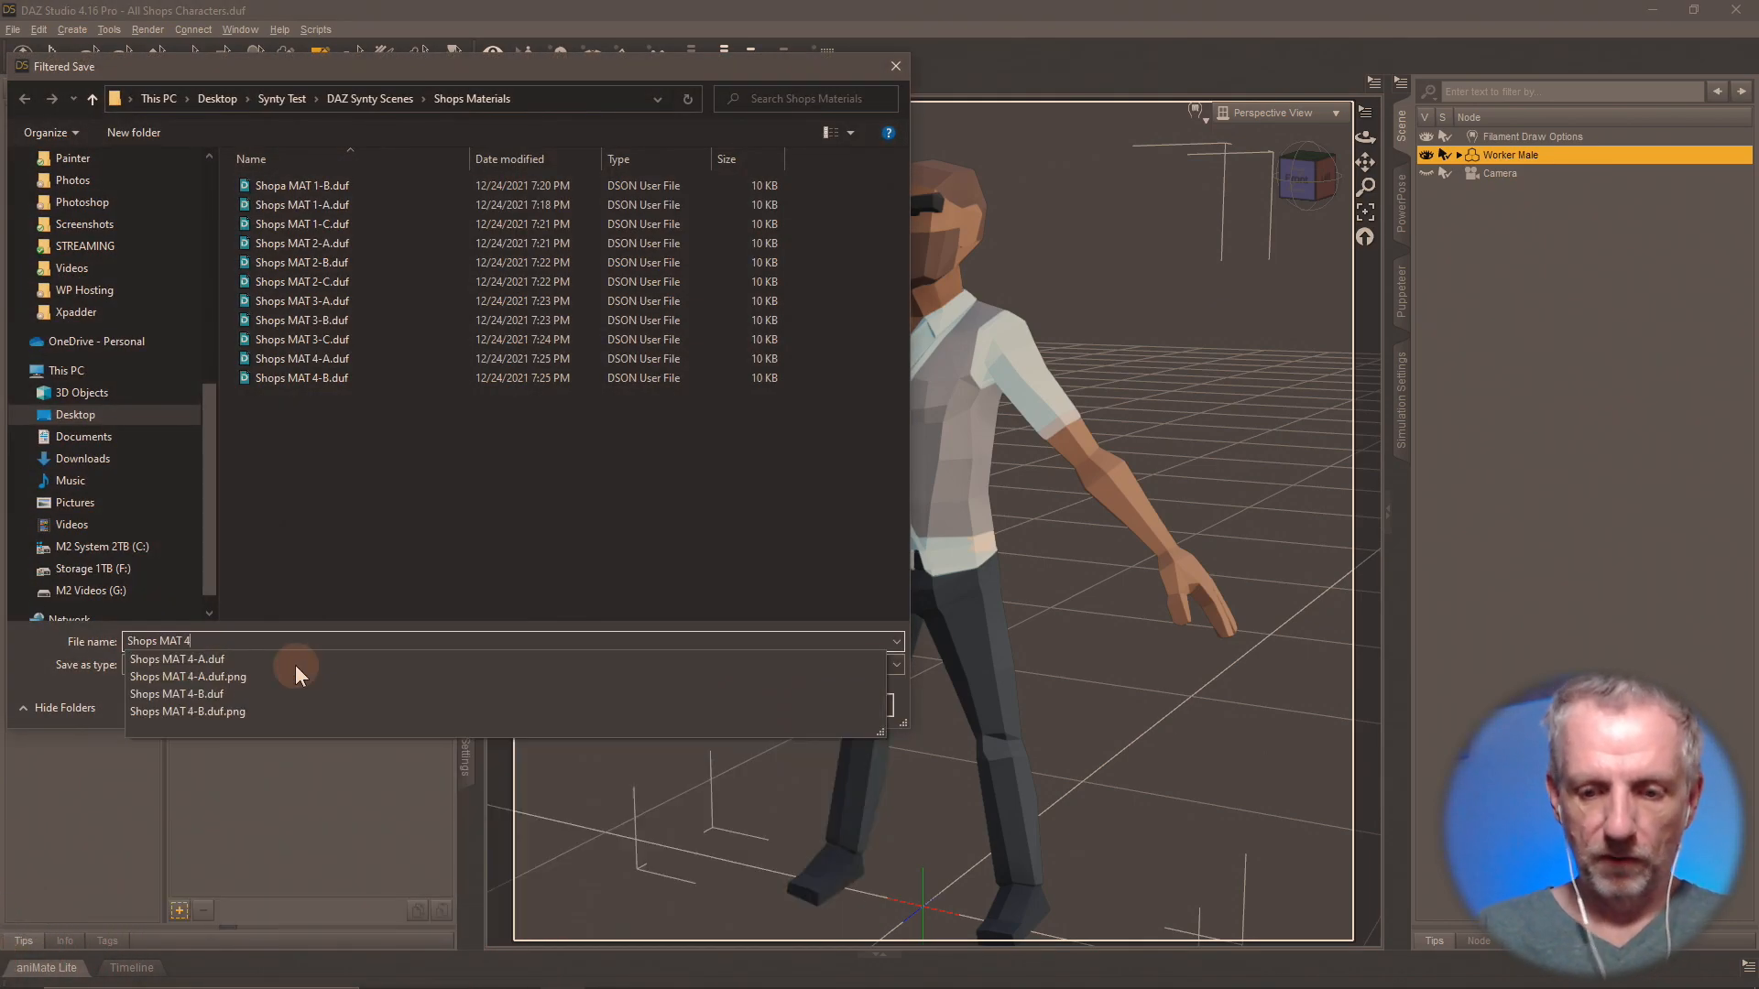
pyautogui.write('-C')
pyautogui.press('Return')
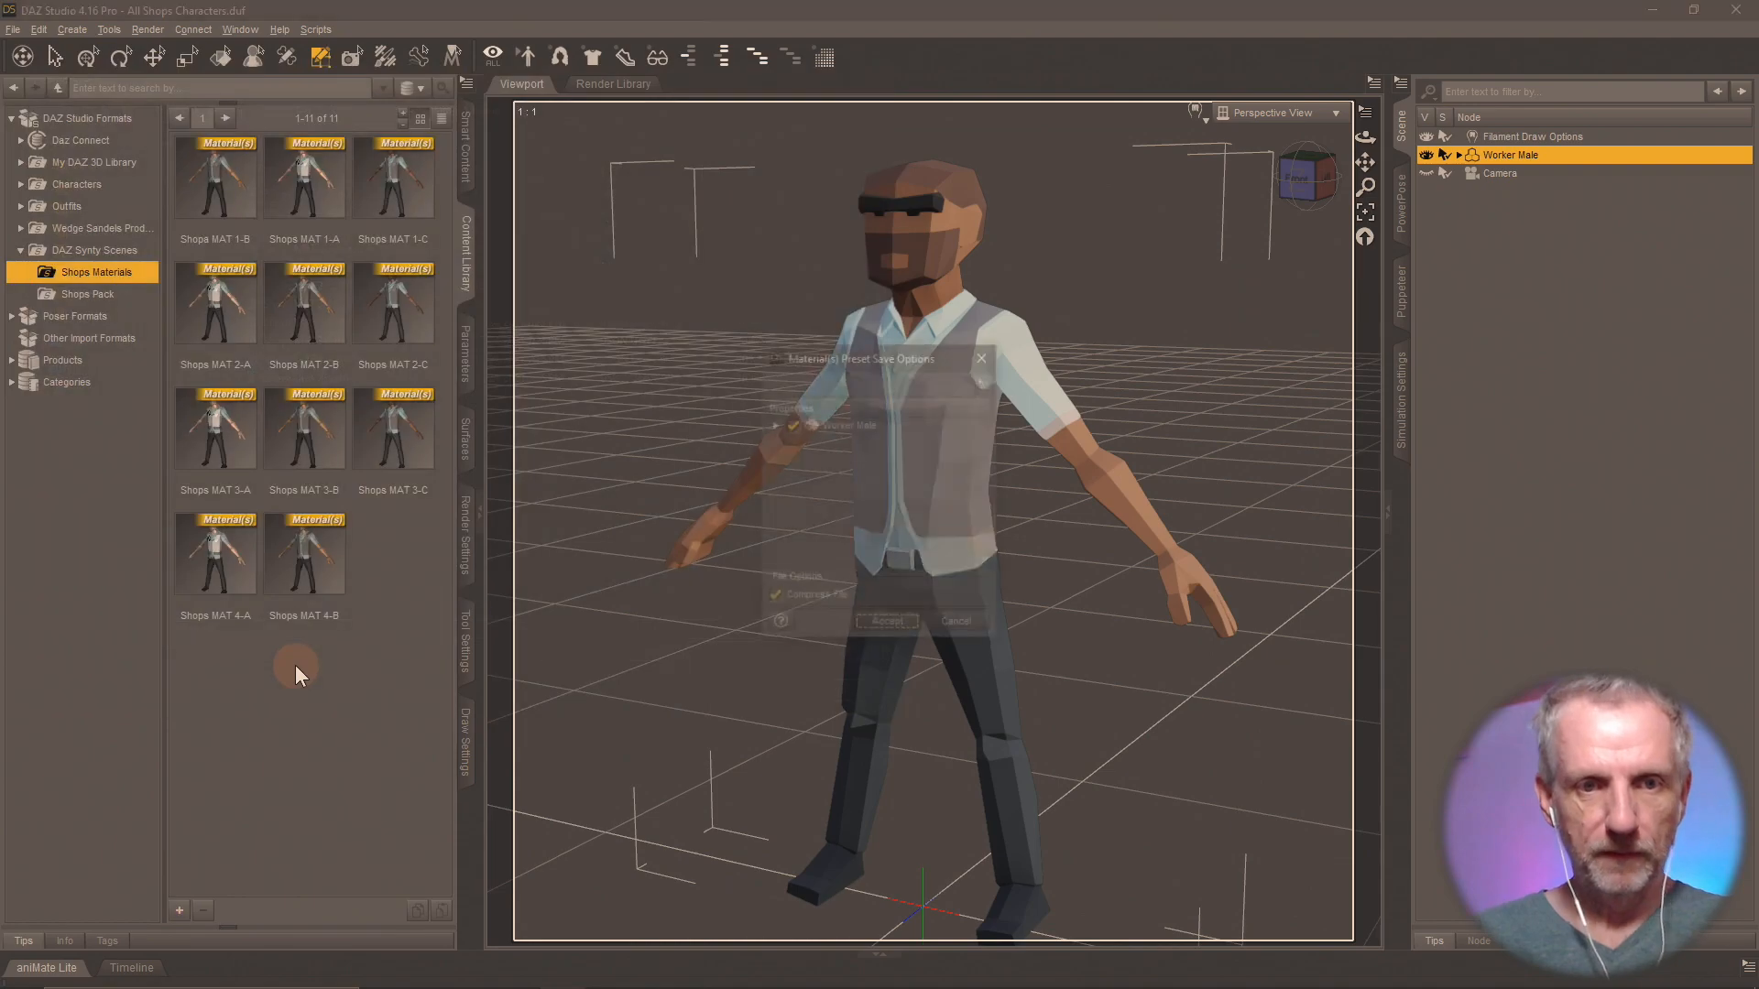
pyautogui.click(887, 625)
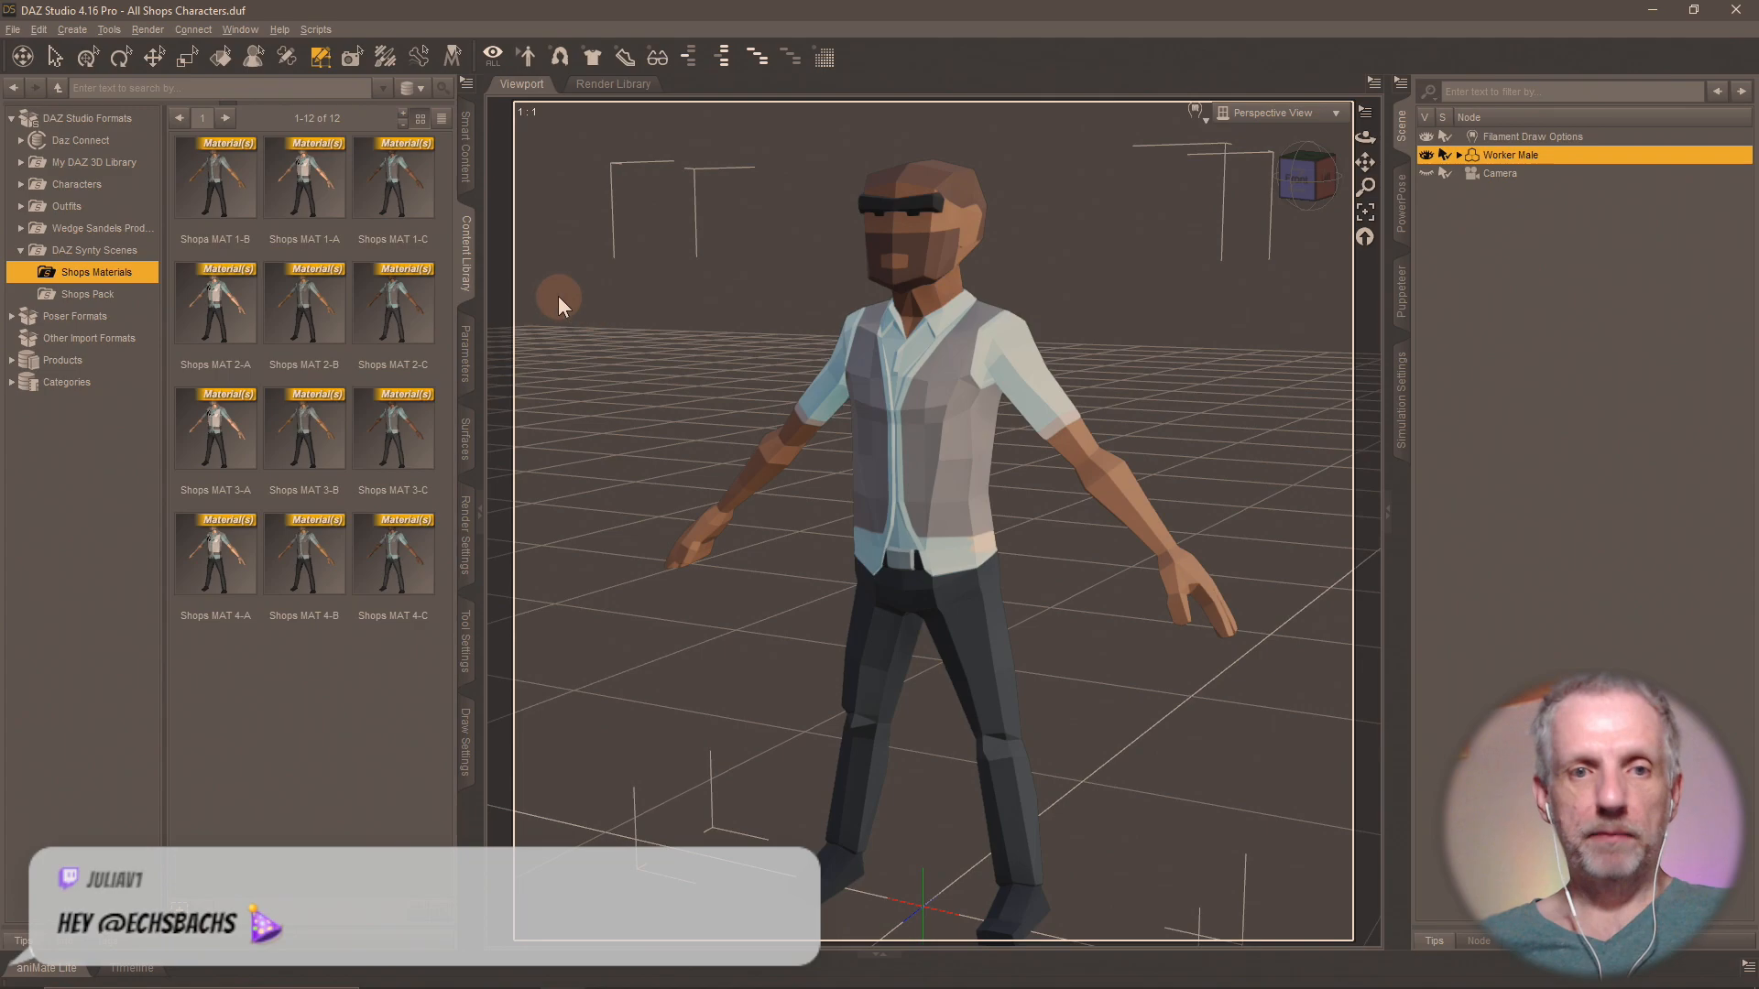
# Place the Gym Male, Male Hunter and Shopper Male from the Shops Pack library folder on the floor around the Worker Male.
pyautogui.click(92, 294)
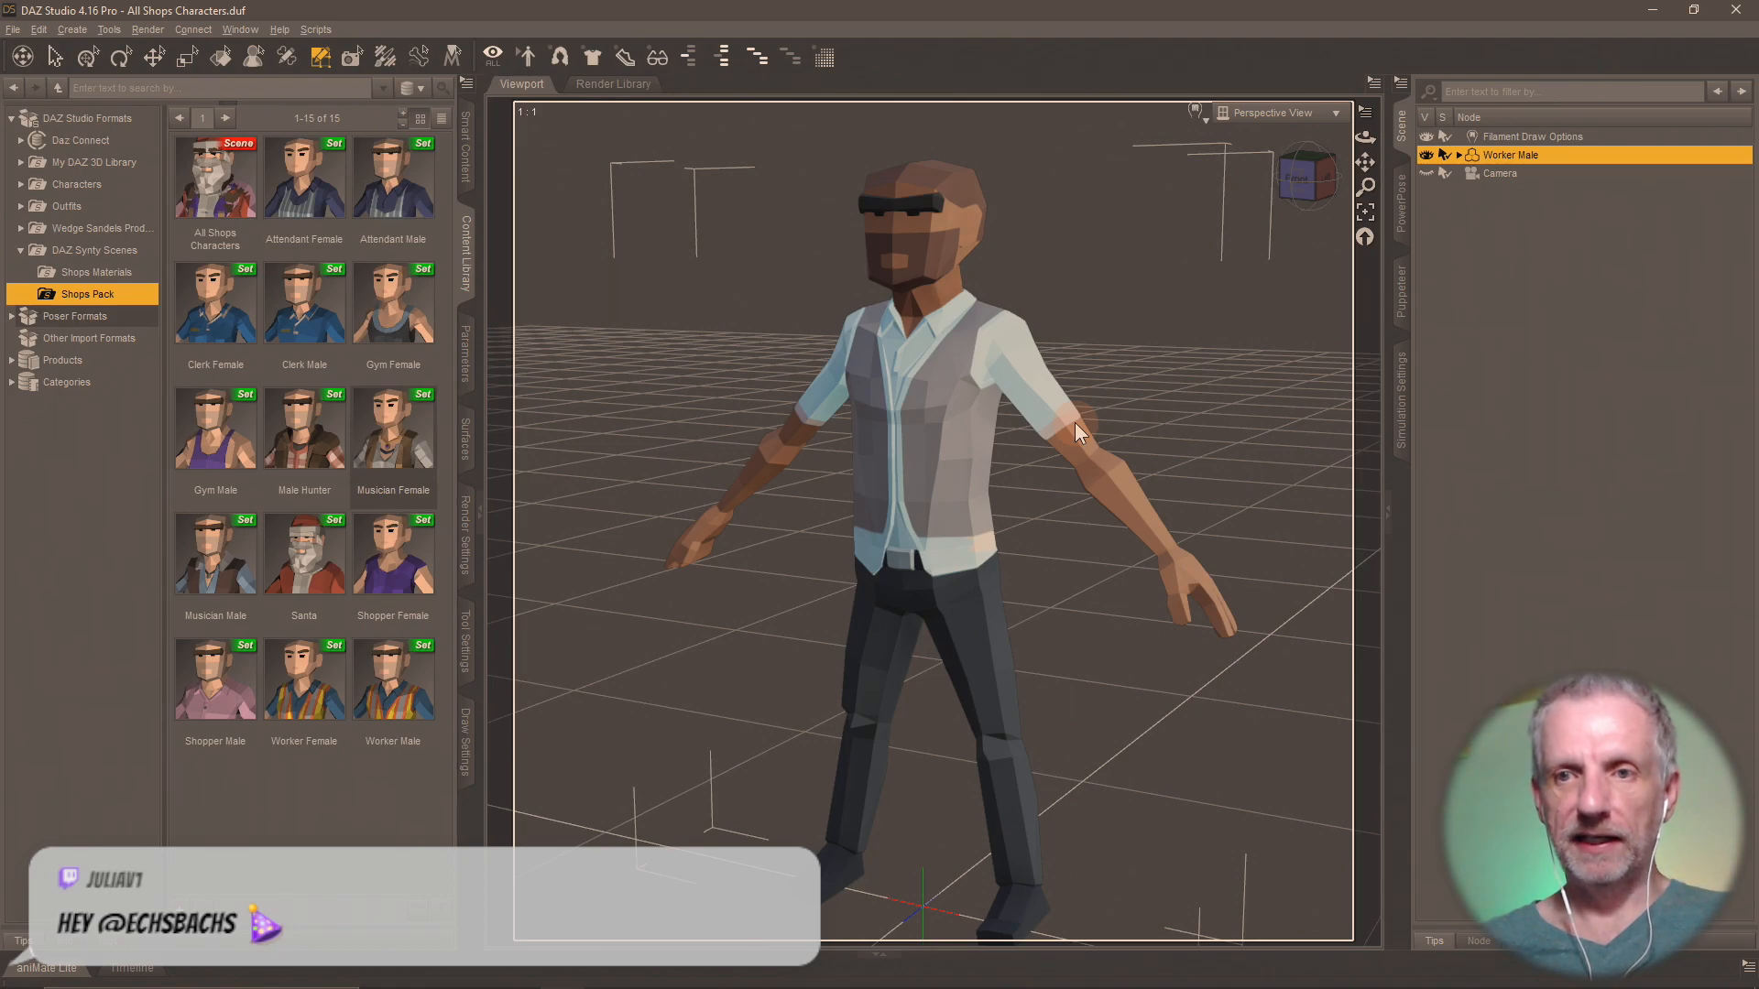
pyautogui.scroll(-5, 1074, 421)
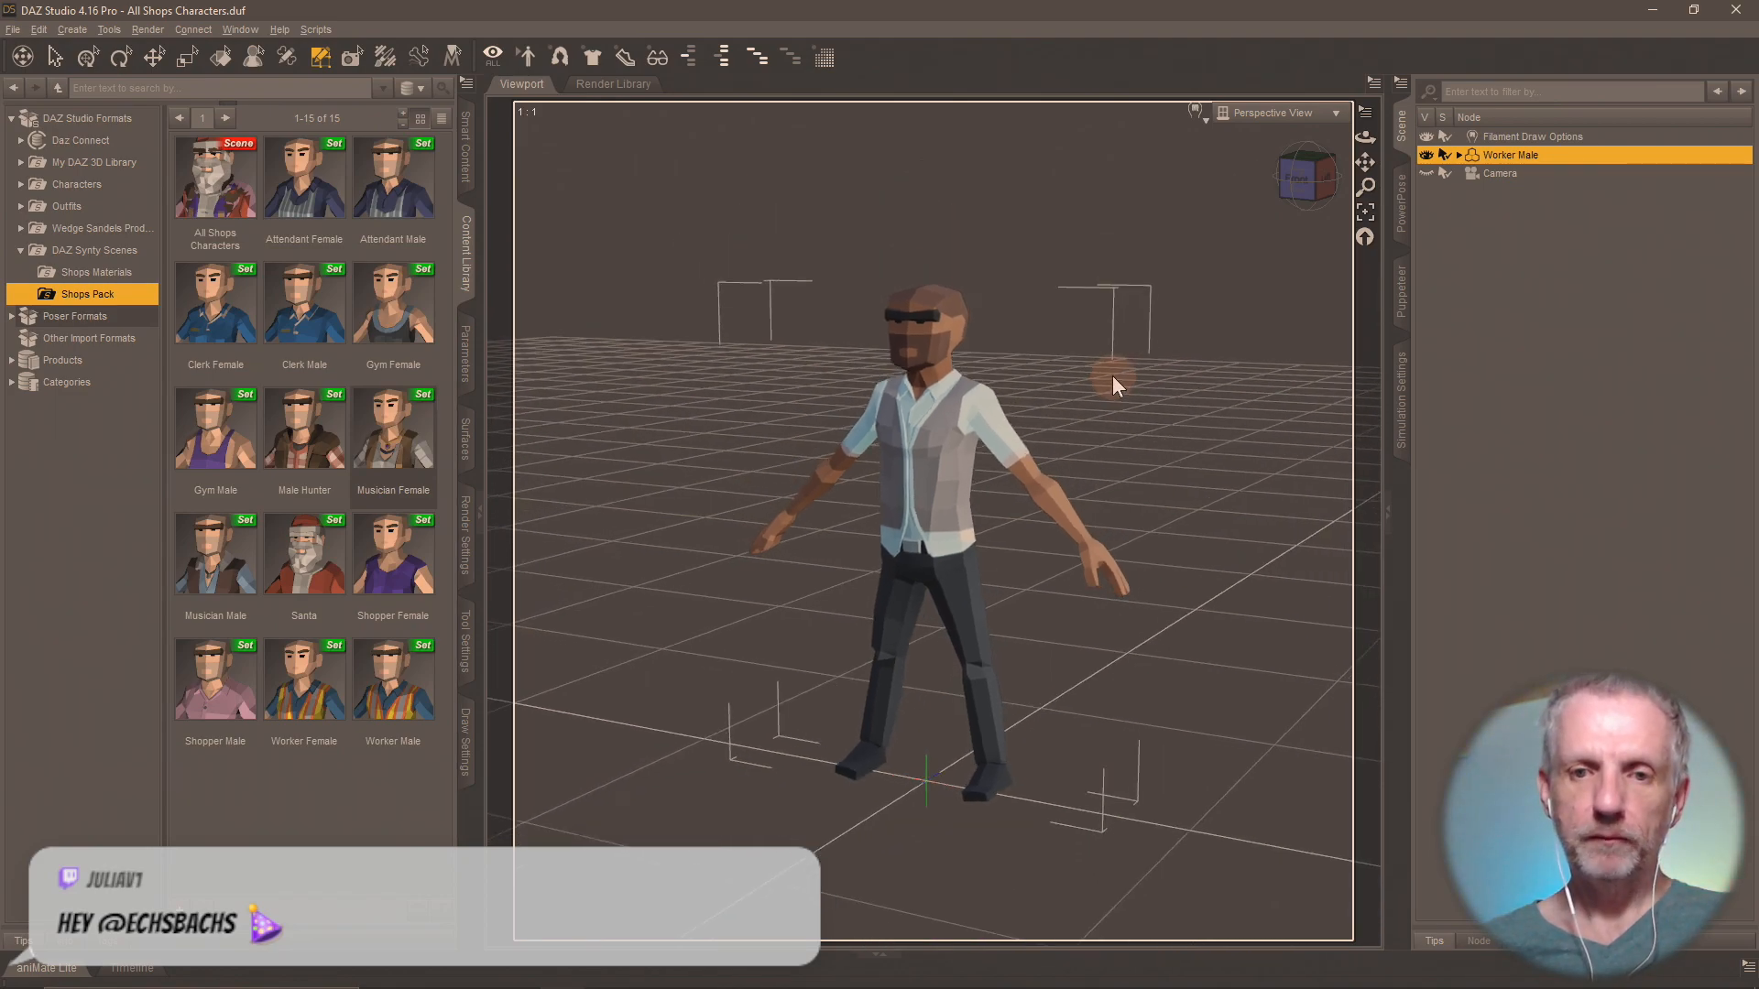
pyautogui.keyDown('alt'); pyautogui.moveTo(1112, 376); pyautogui.dragTo(689, 505); pyautogui.keyUp('alt')
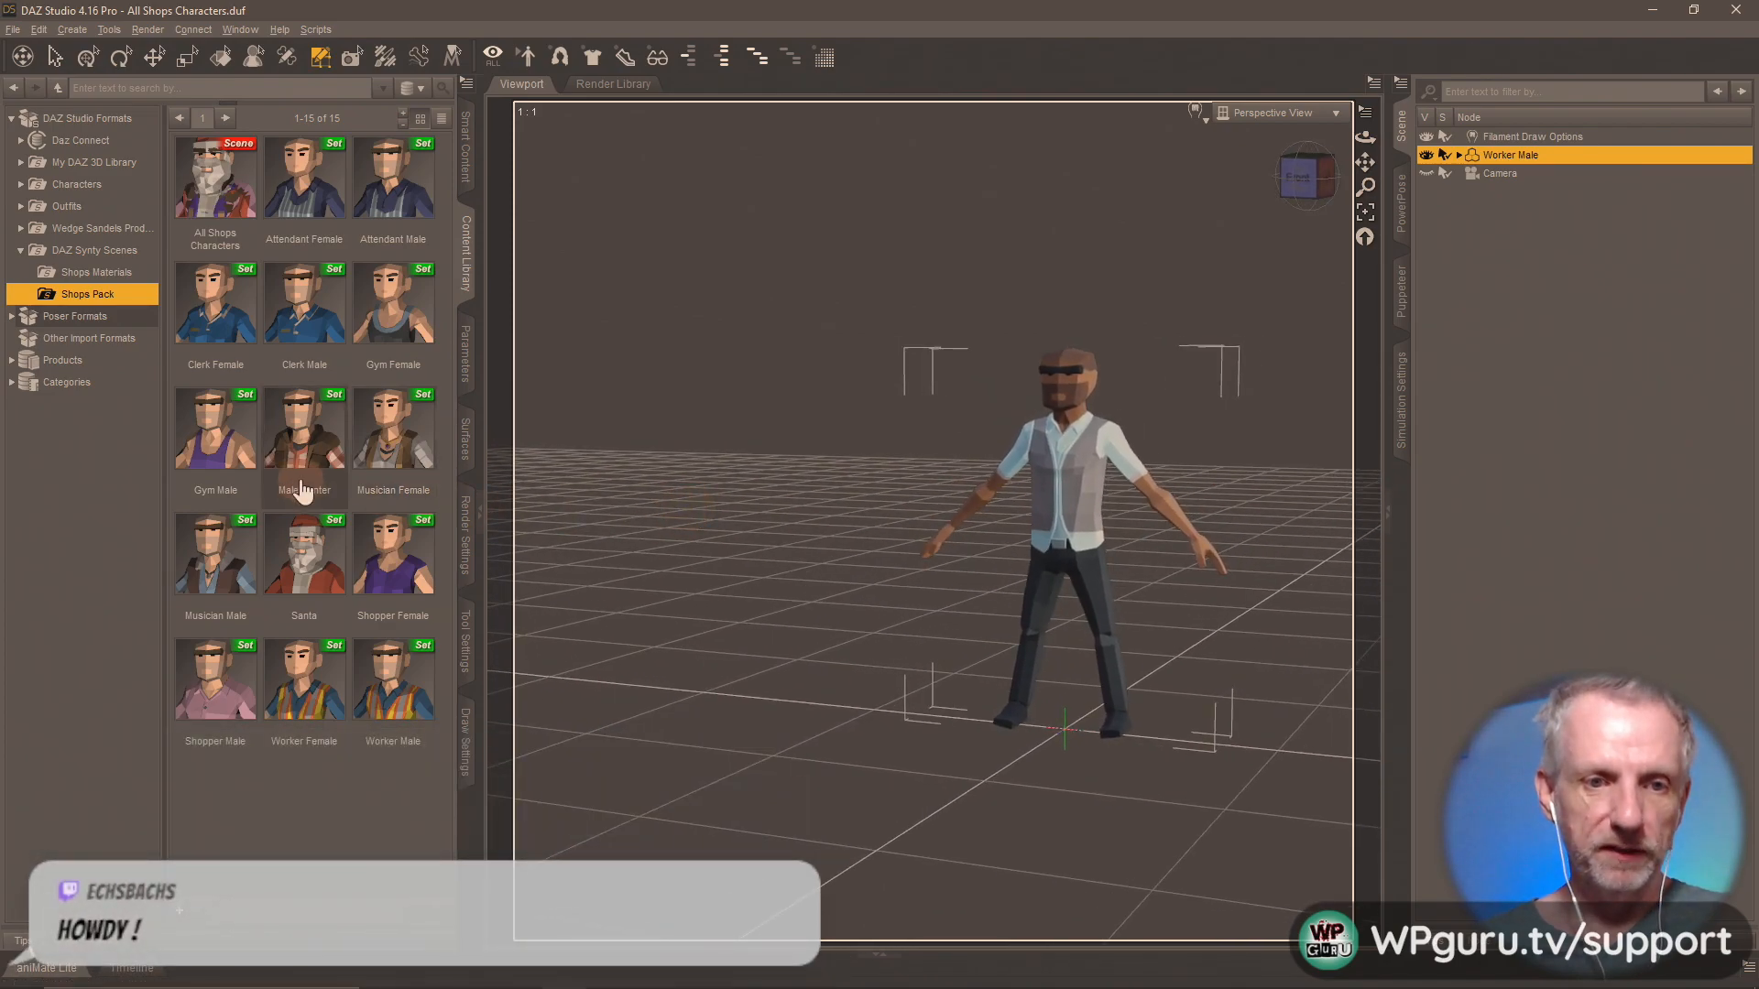
pyautogui.moveTo(215, 431); pyautogui.dragTo(656, 689)
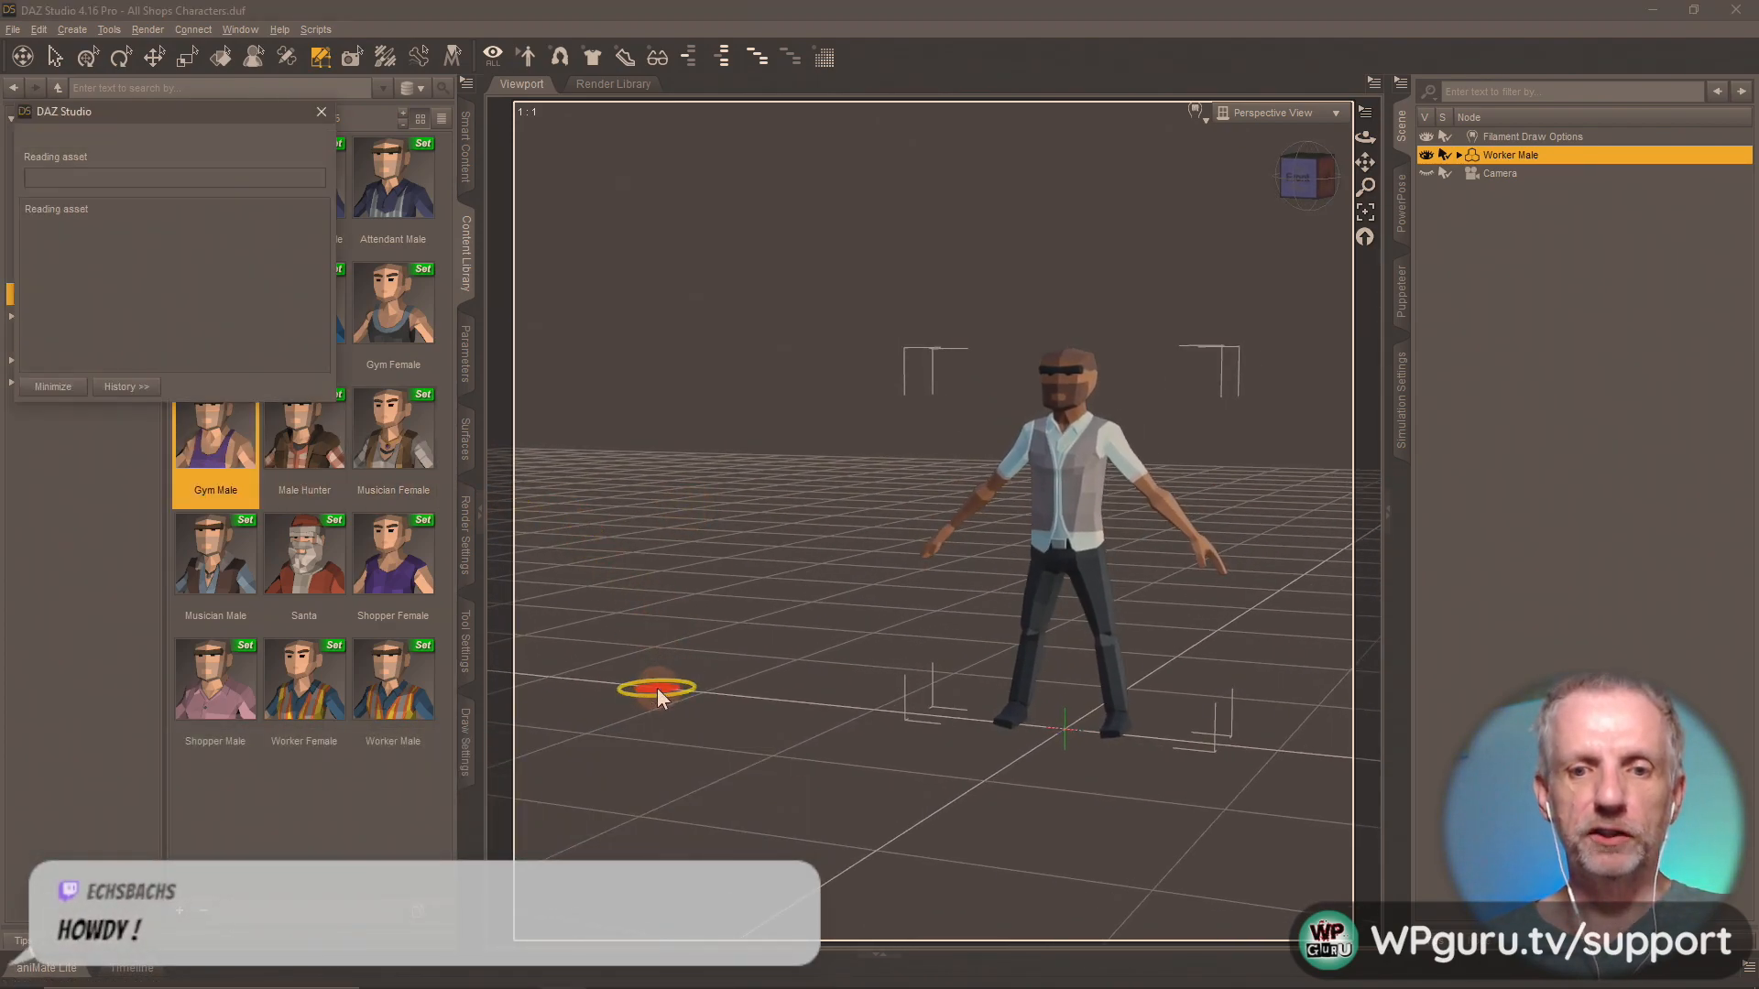
pyautogui.moveTo(307, 458); pyautogui.dragTo(824, 667)
pyautogui.moveTo(840, 779); pyautogui.dragTo(829, 775)
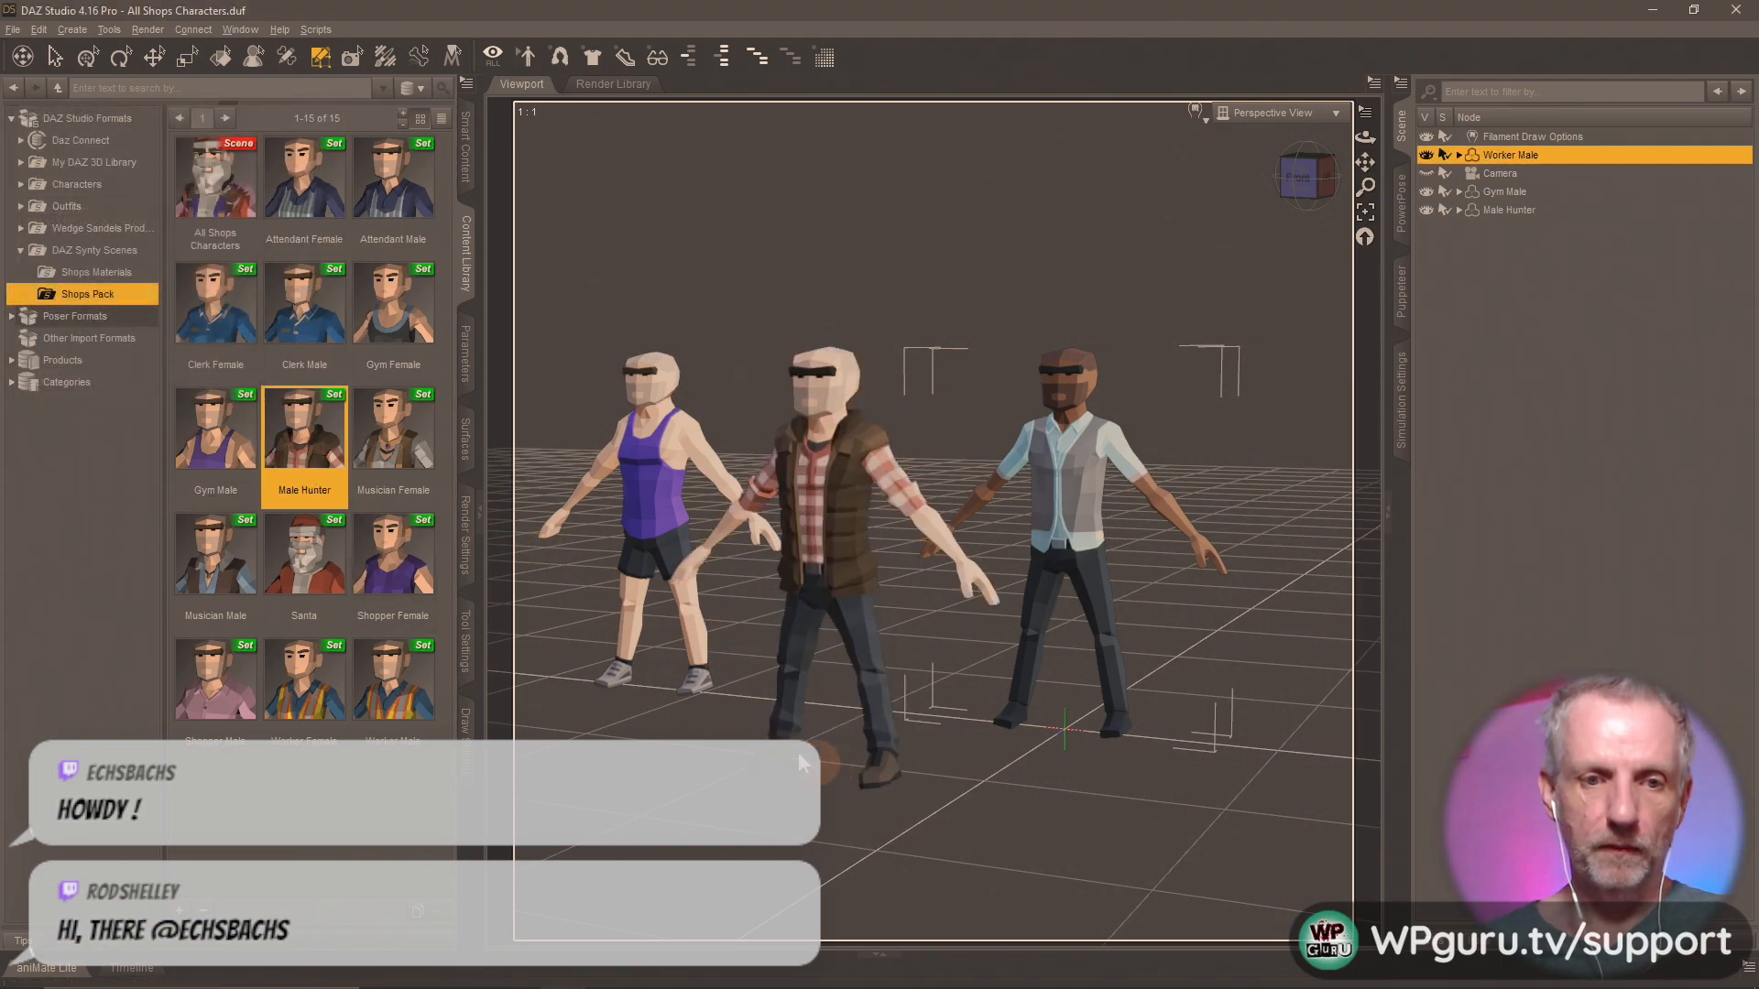
pyautogui.moveTo(222, 708); pyautogui.dragTo(818, 829)
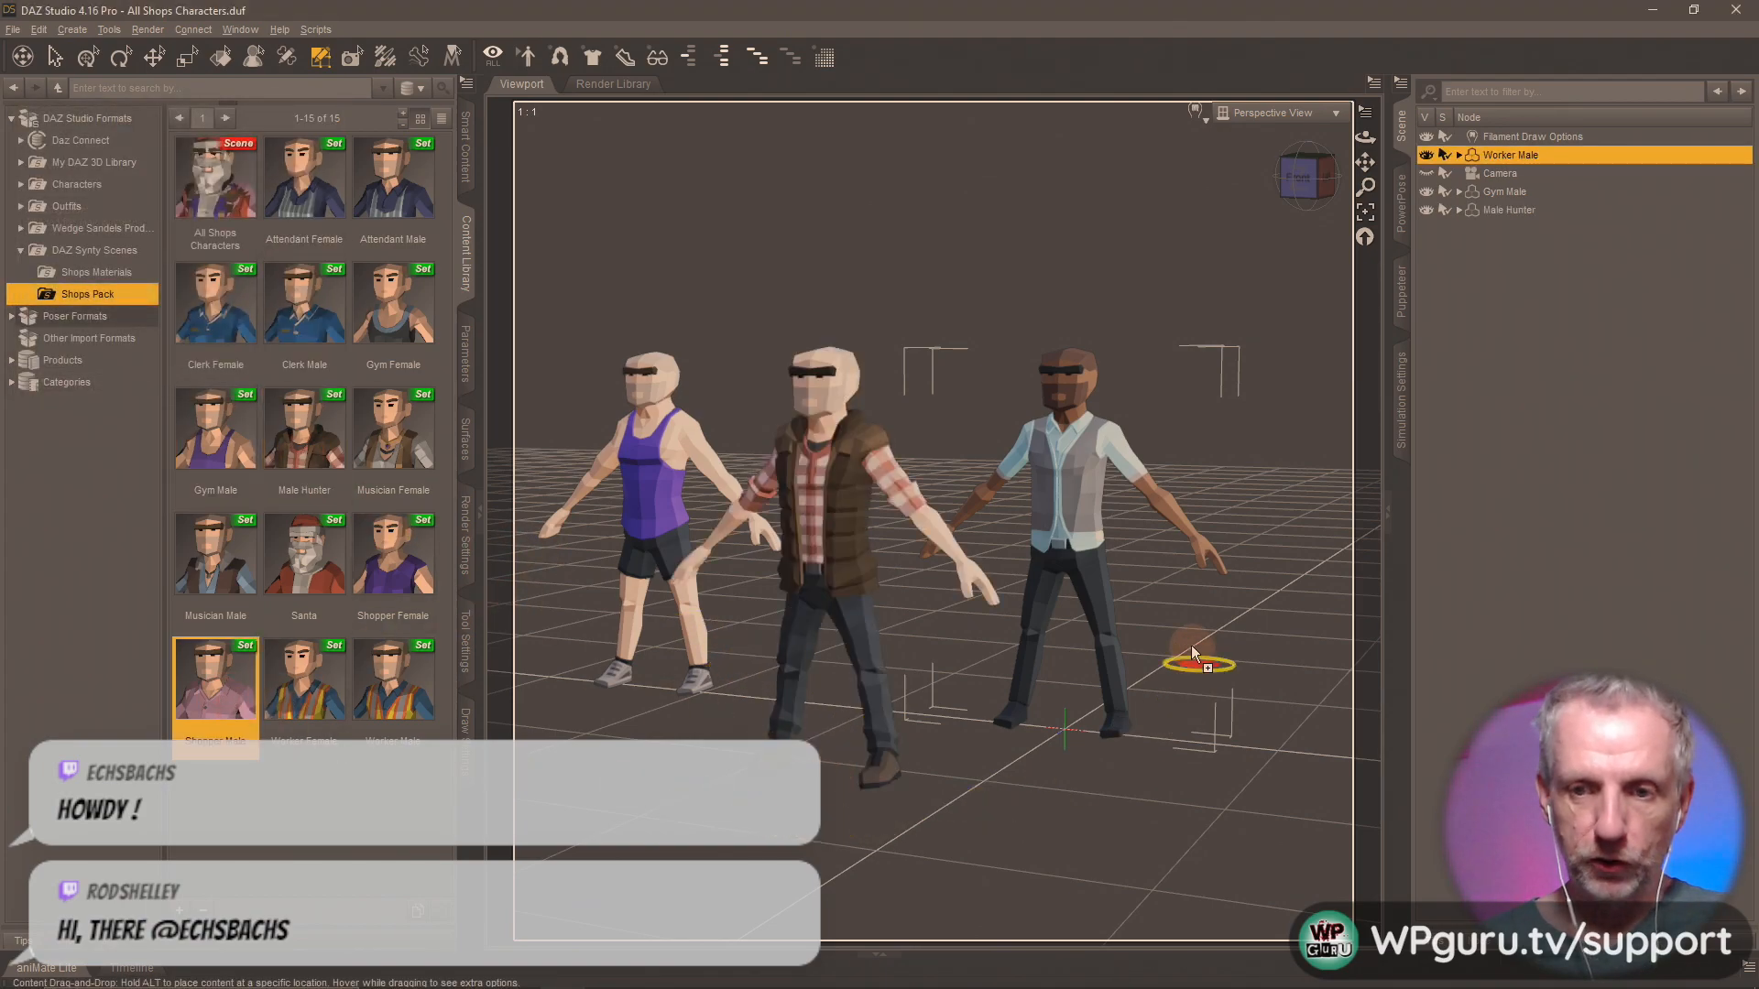
pyautogui.moveTo(1219, 616); pyautogui.dragTo(1218, 619)
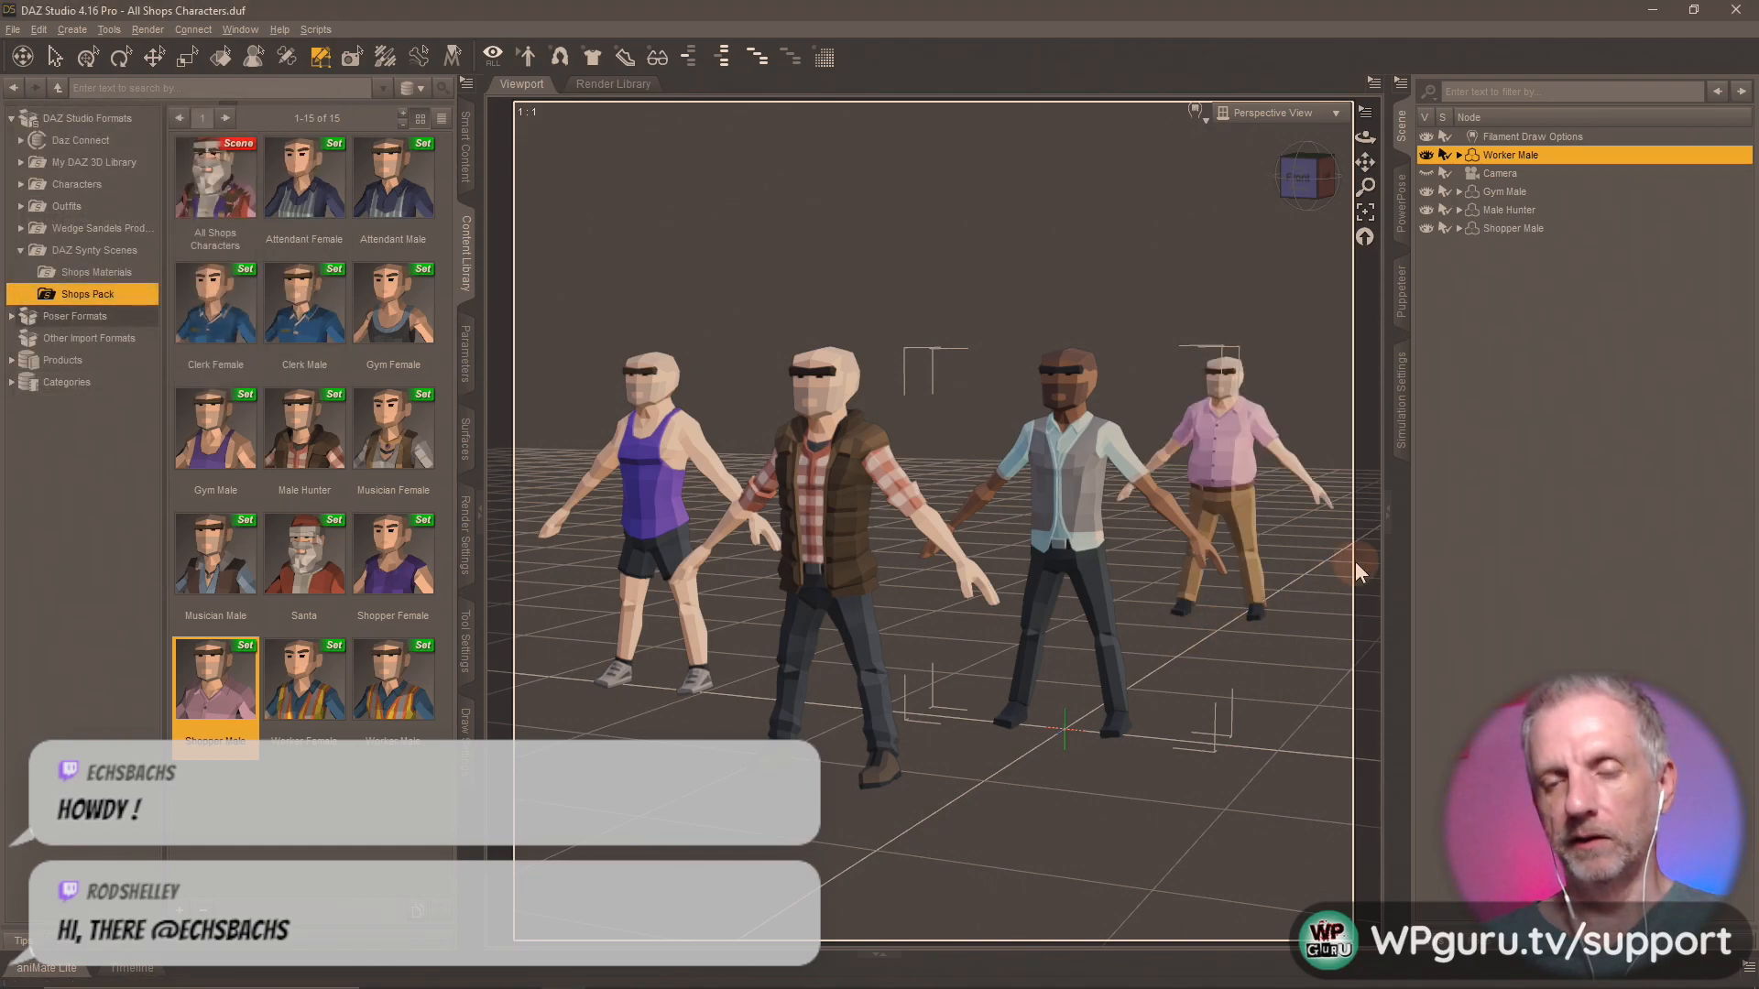
# Try the Shops MAT presets from the Shops Materials folder on the Gym Male.
pyautogui.click(1504, 191)
pyautogui.click(99, 273)
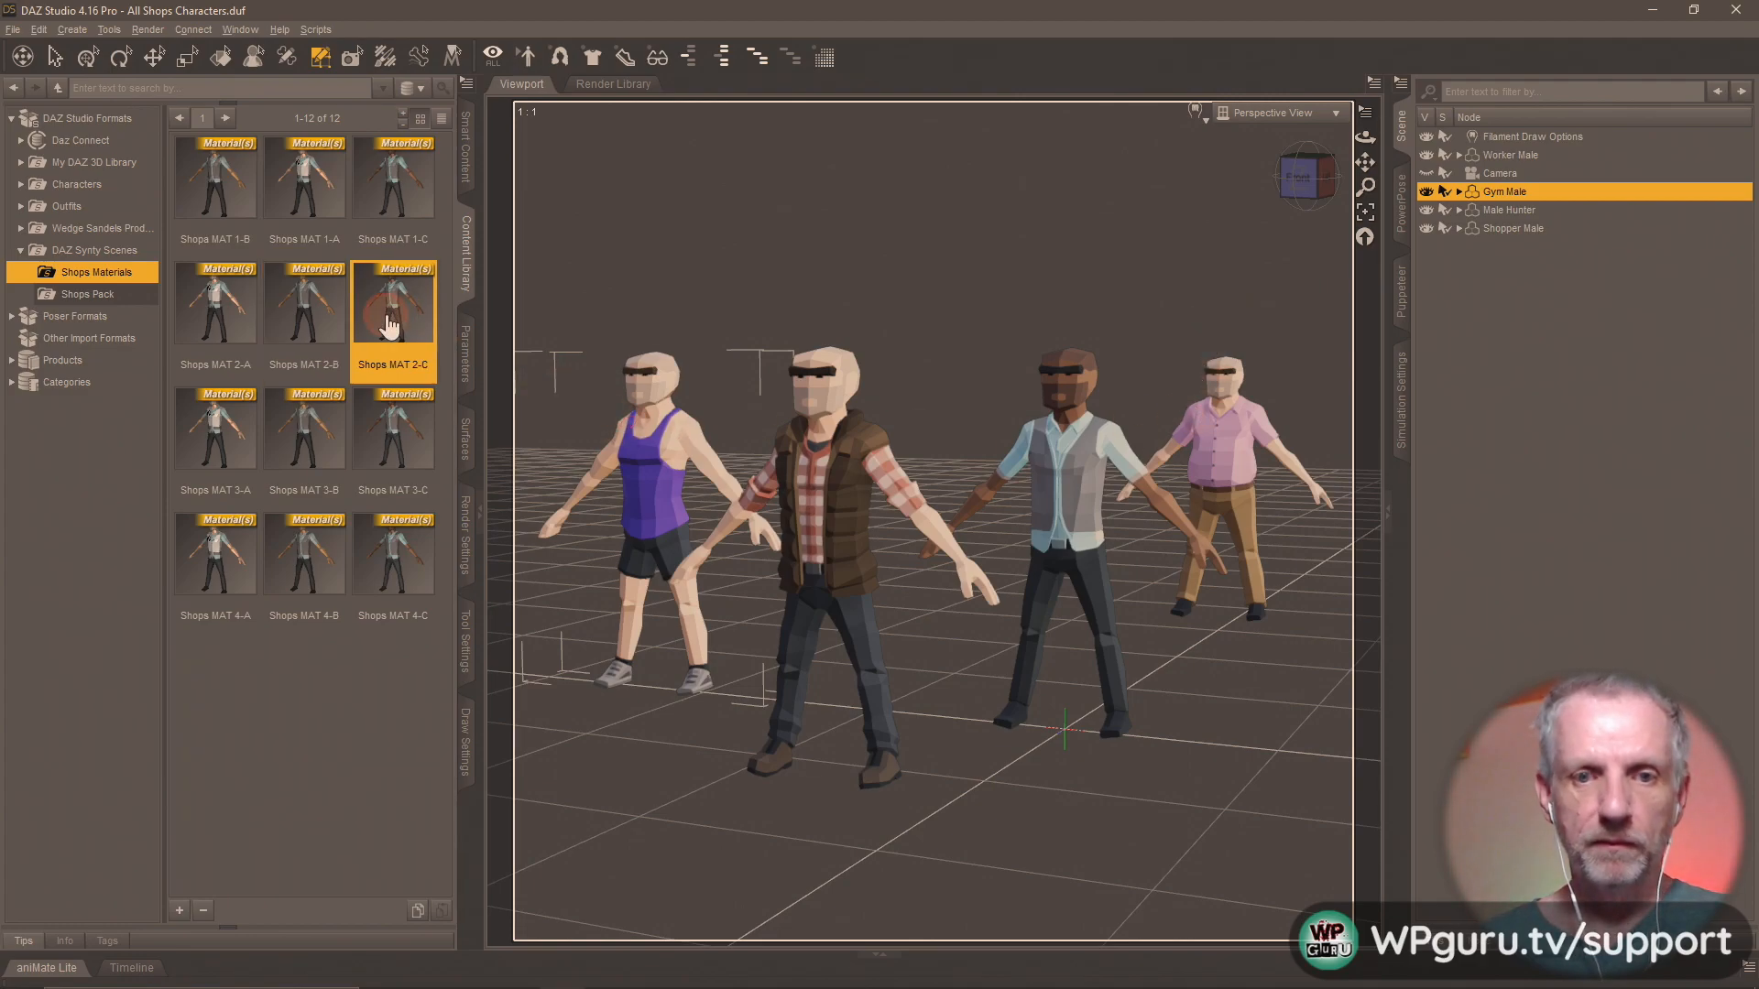
pyautogui.click(423, 495)
pyautogui.click(394, 564)
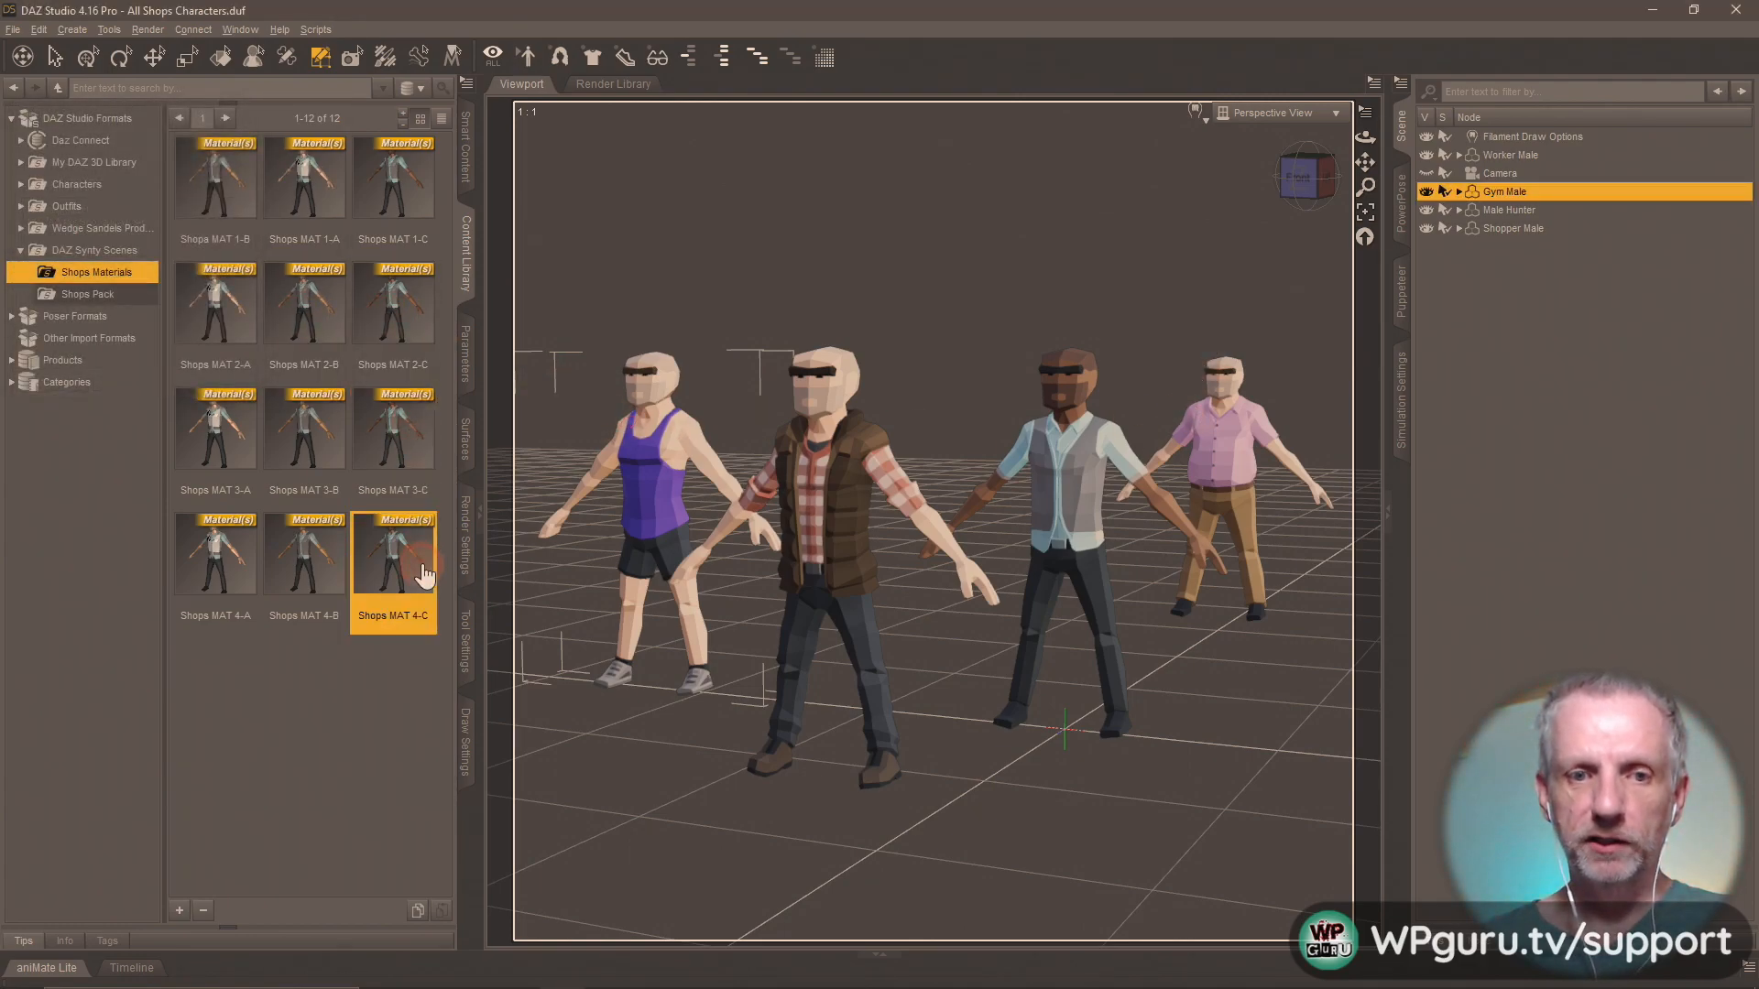
pyautogui.click(320, 587)
pyautogui.click(227, 591)
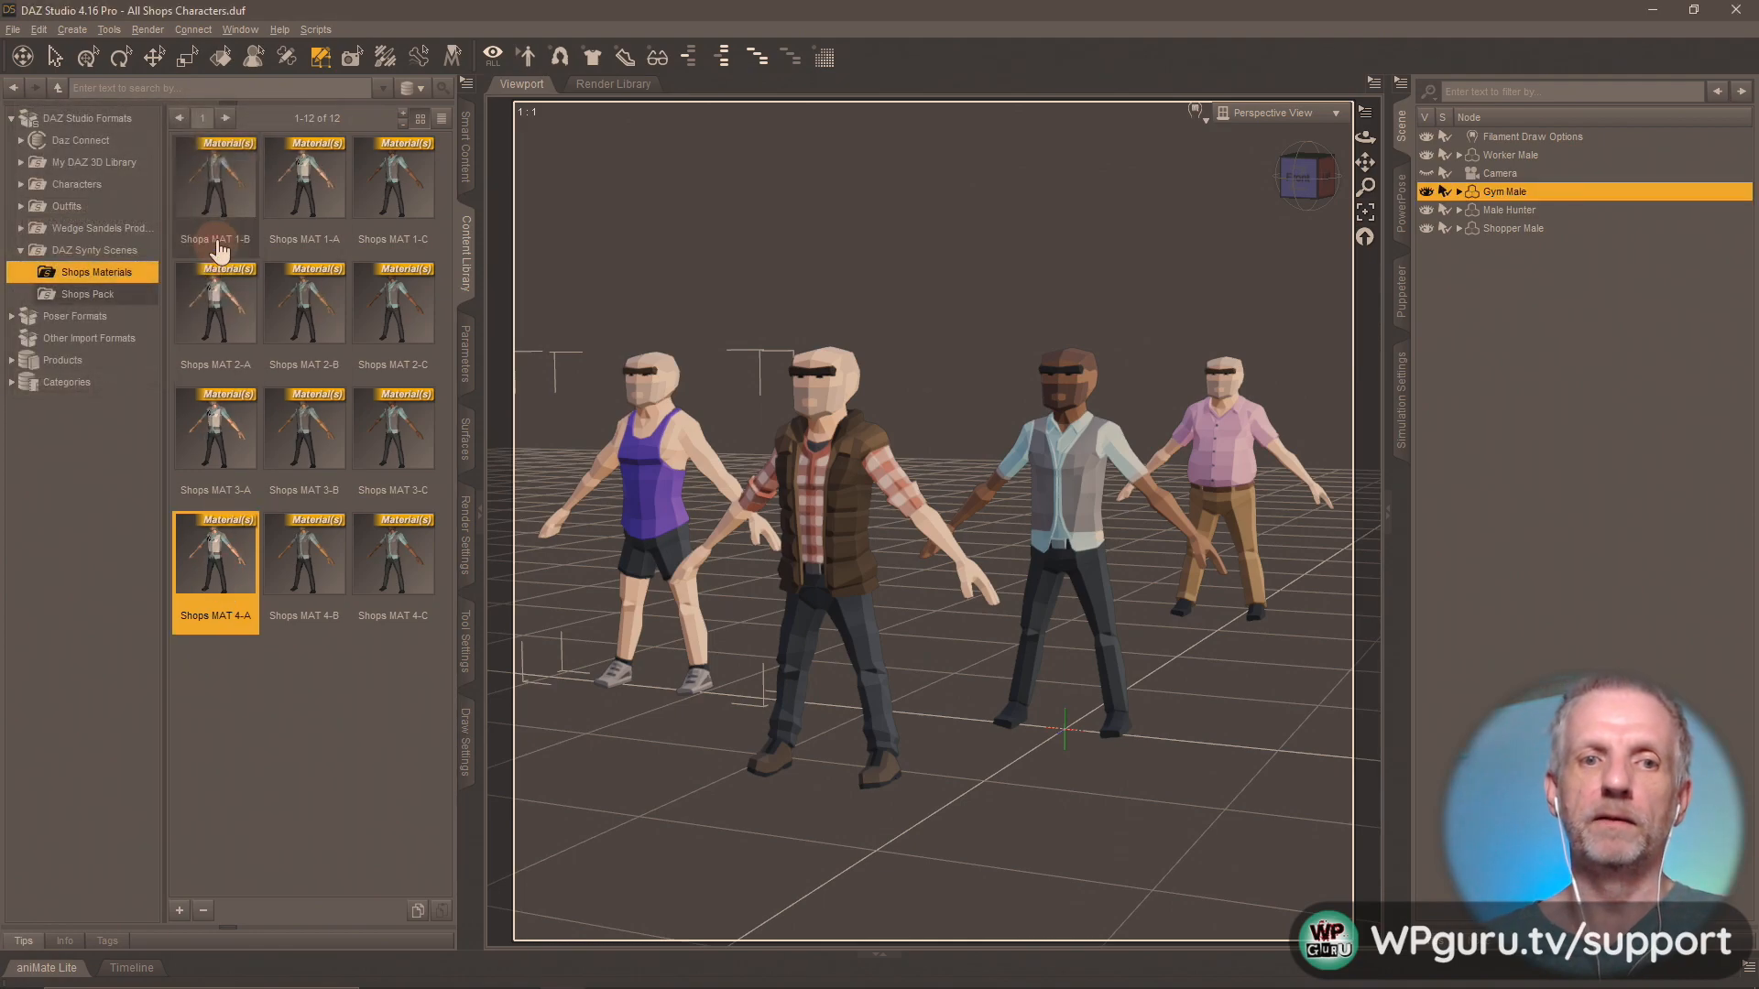
pyautogui.click(215, 192)
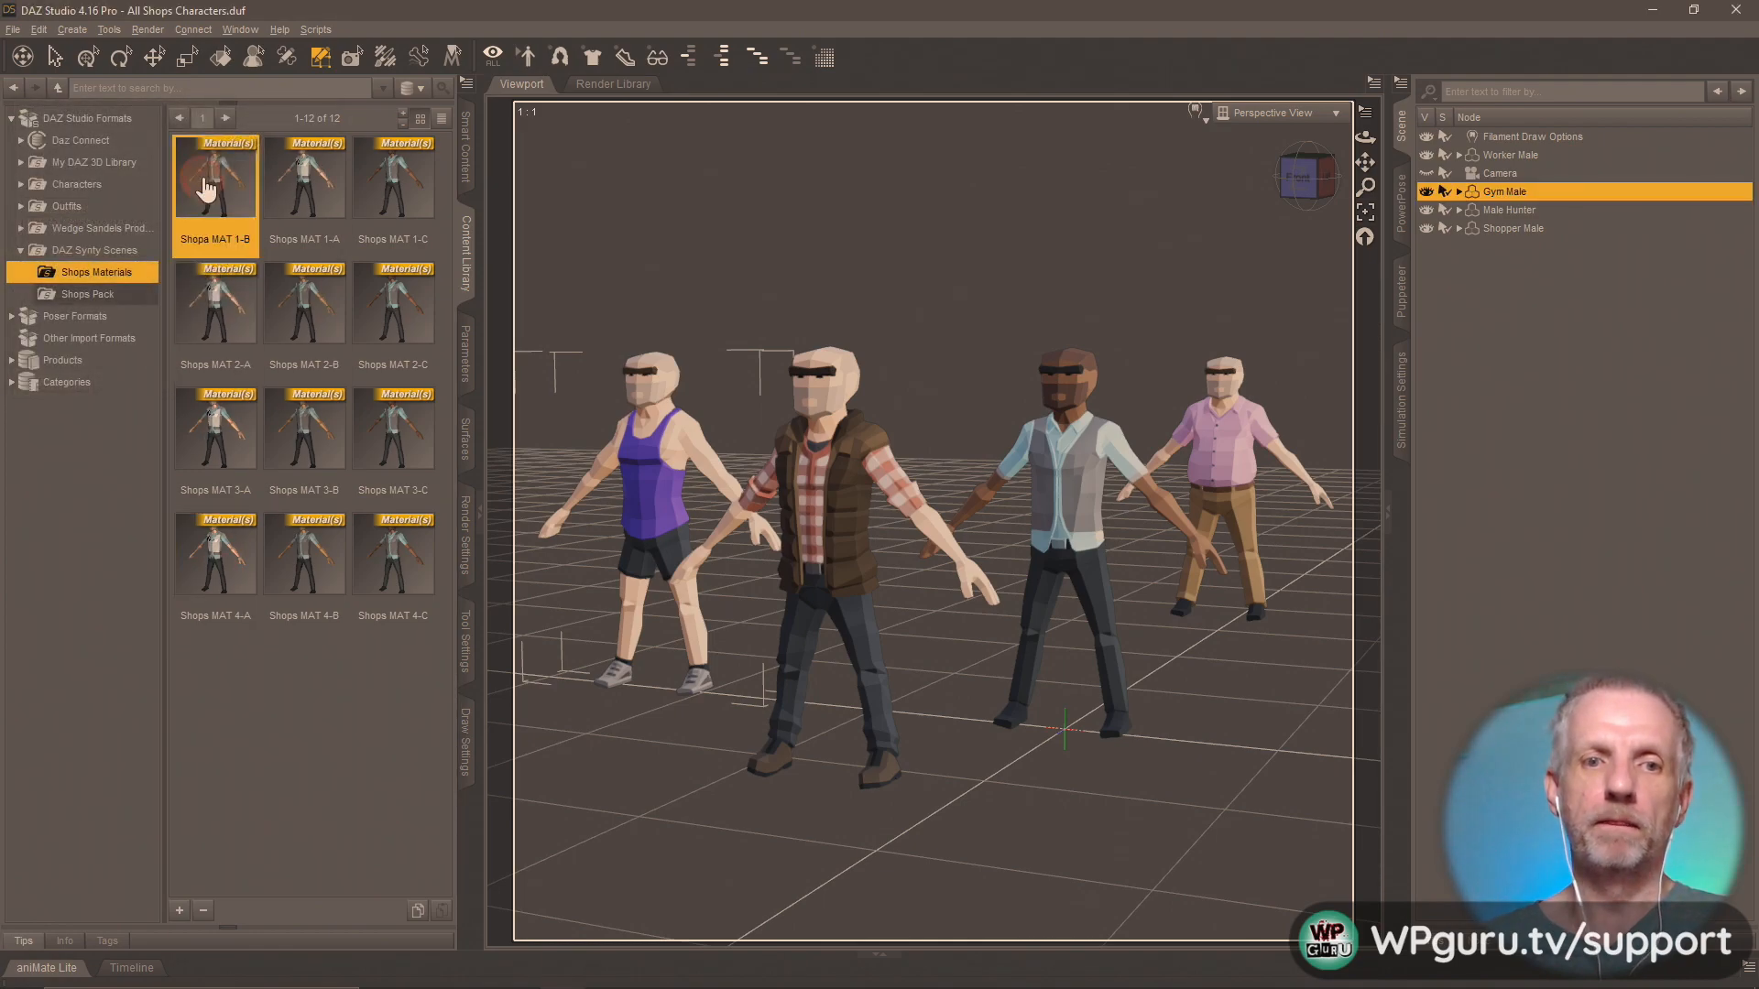
pyautogui.click(289, 197)
pyautogui.click(383, 184)
pyautogui.click(404, 454)
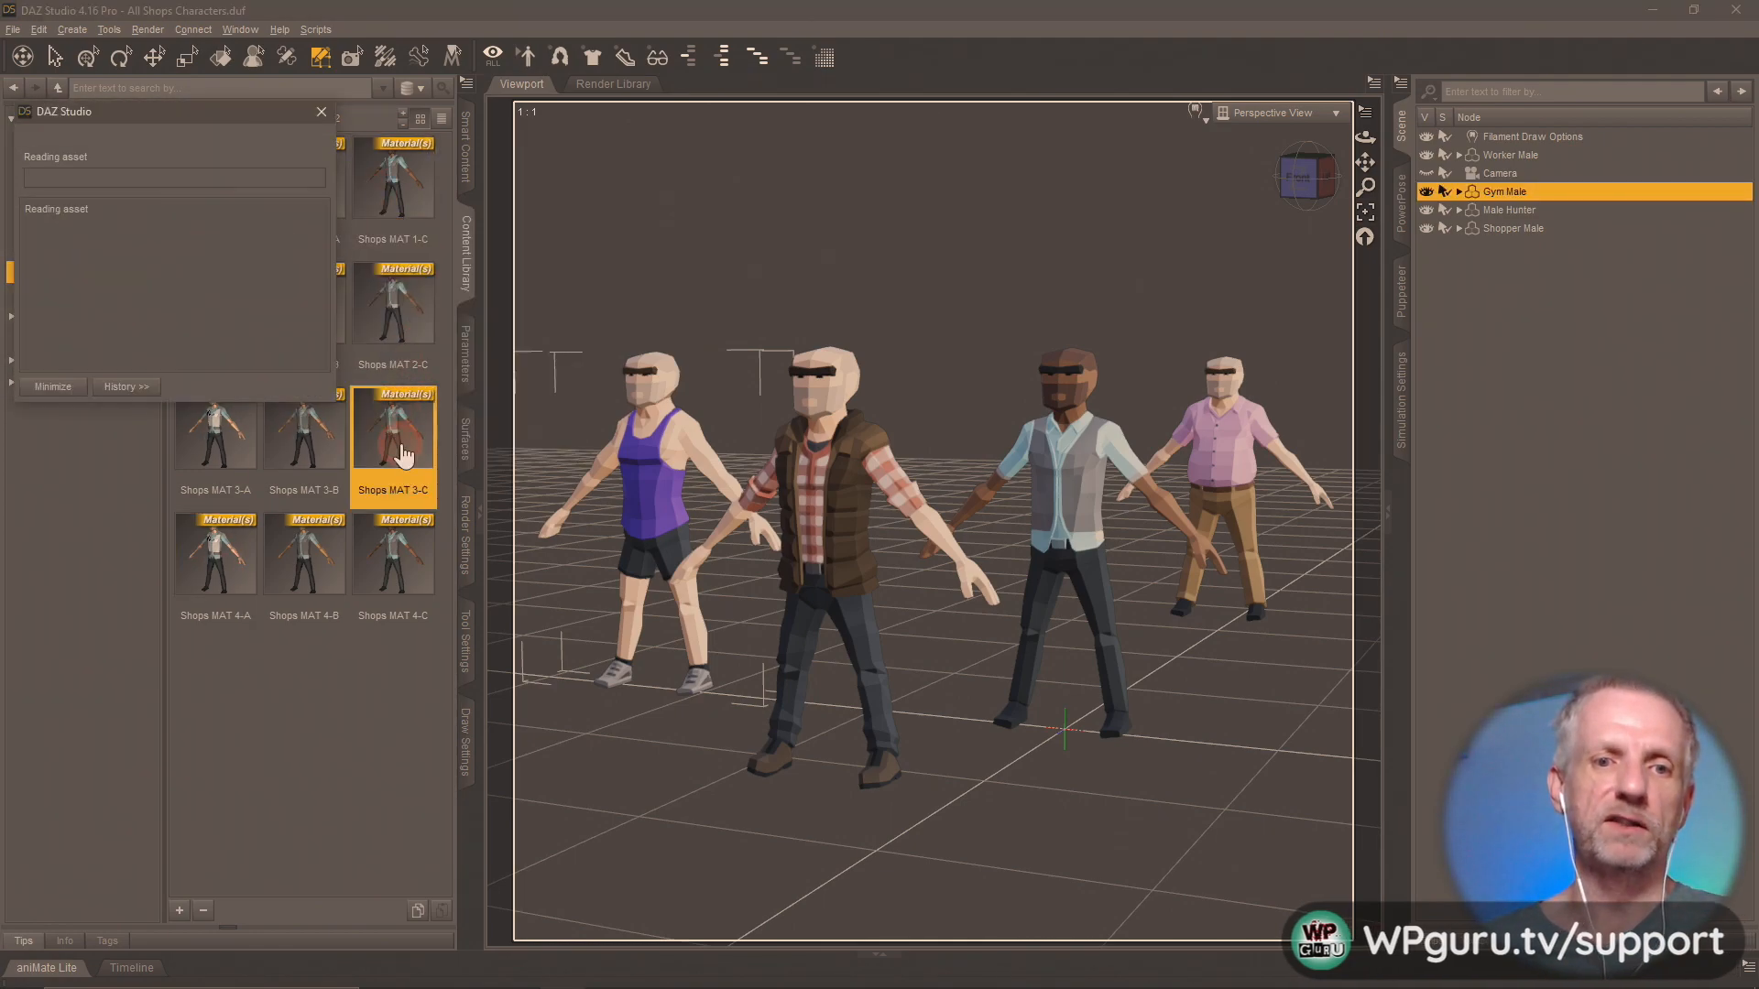
pyautogui.click(394, 572)
pyautogui.click(300, 569)
pyautogui.click(248, 577)
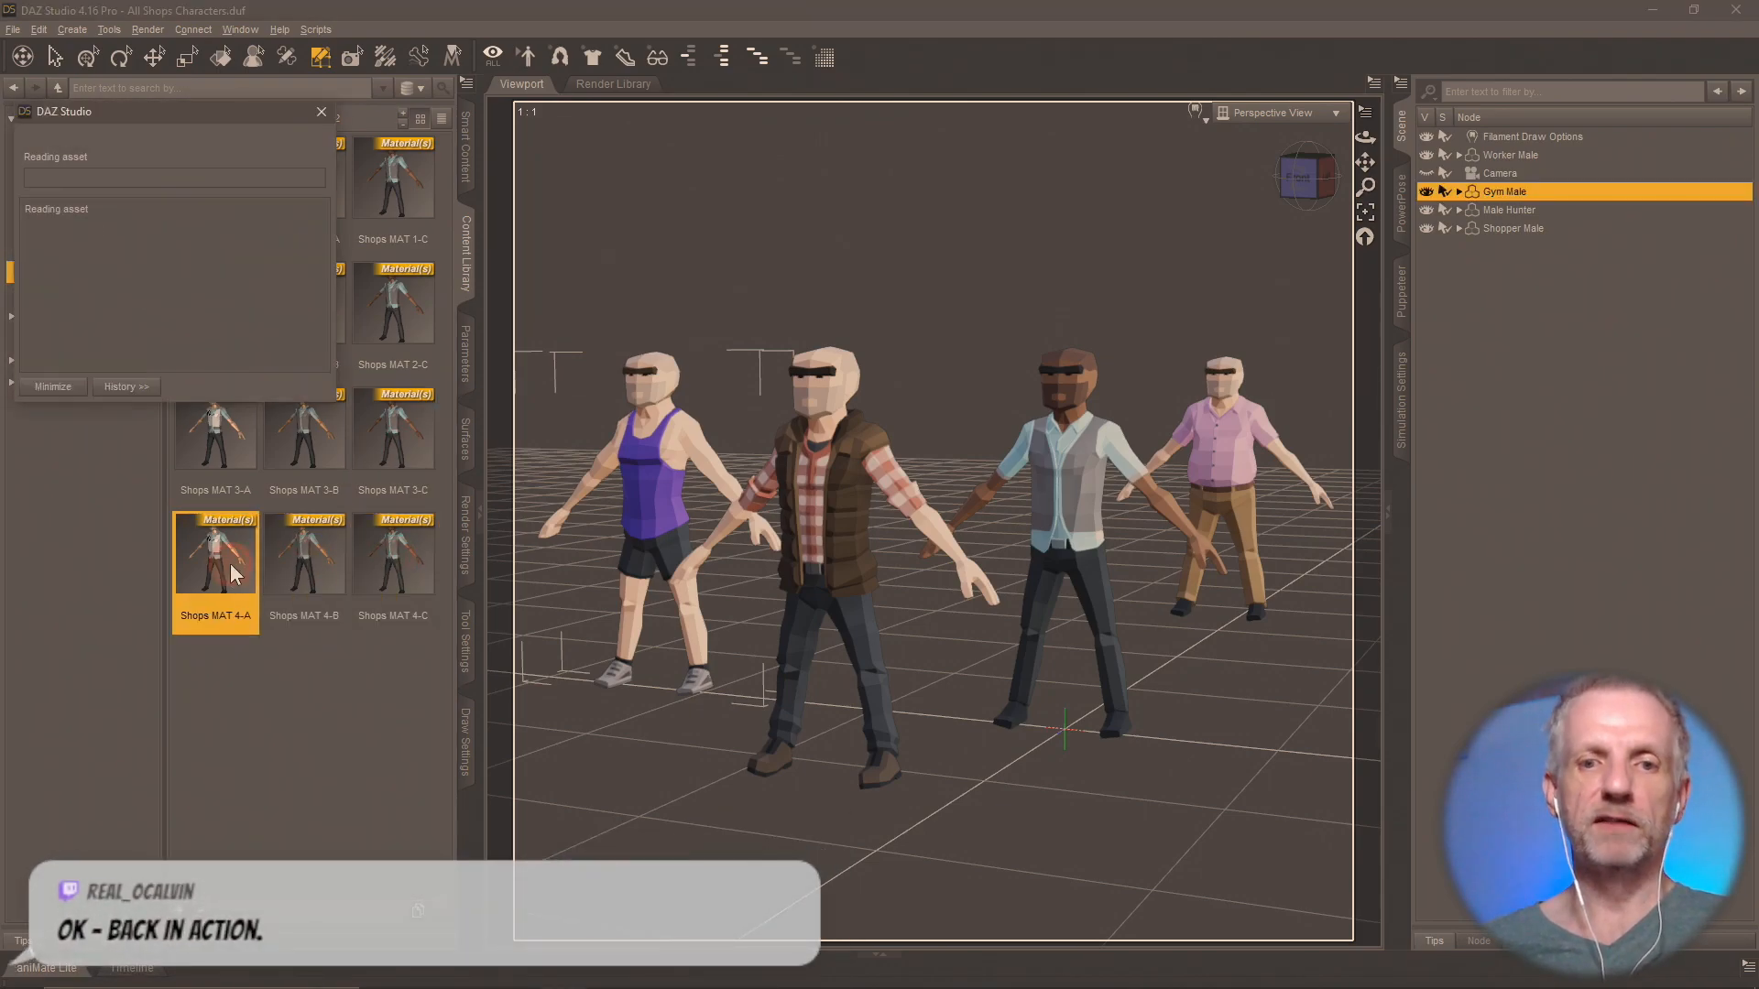
pyautogui.click(284, 431)
pyautogui.click(408, 429)
pyautogui.click(407, 292)
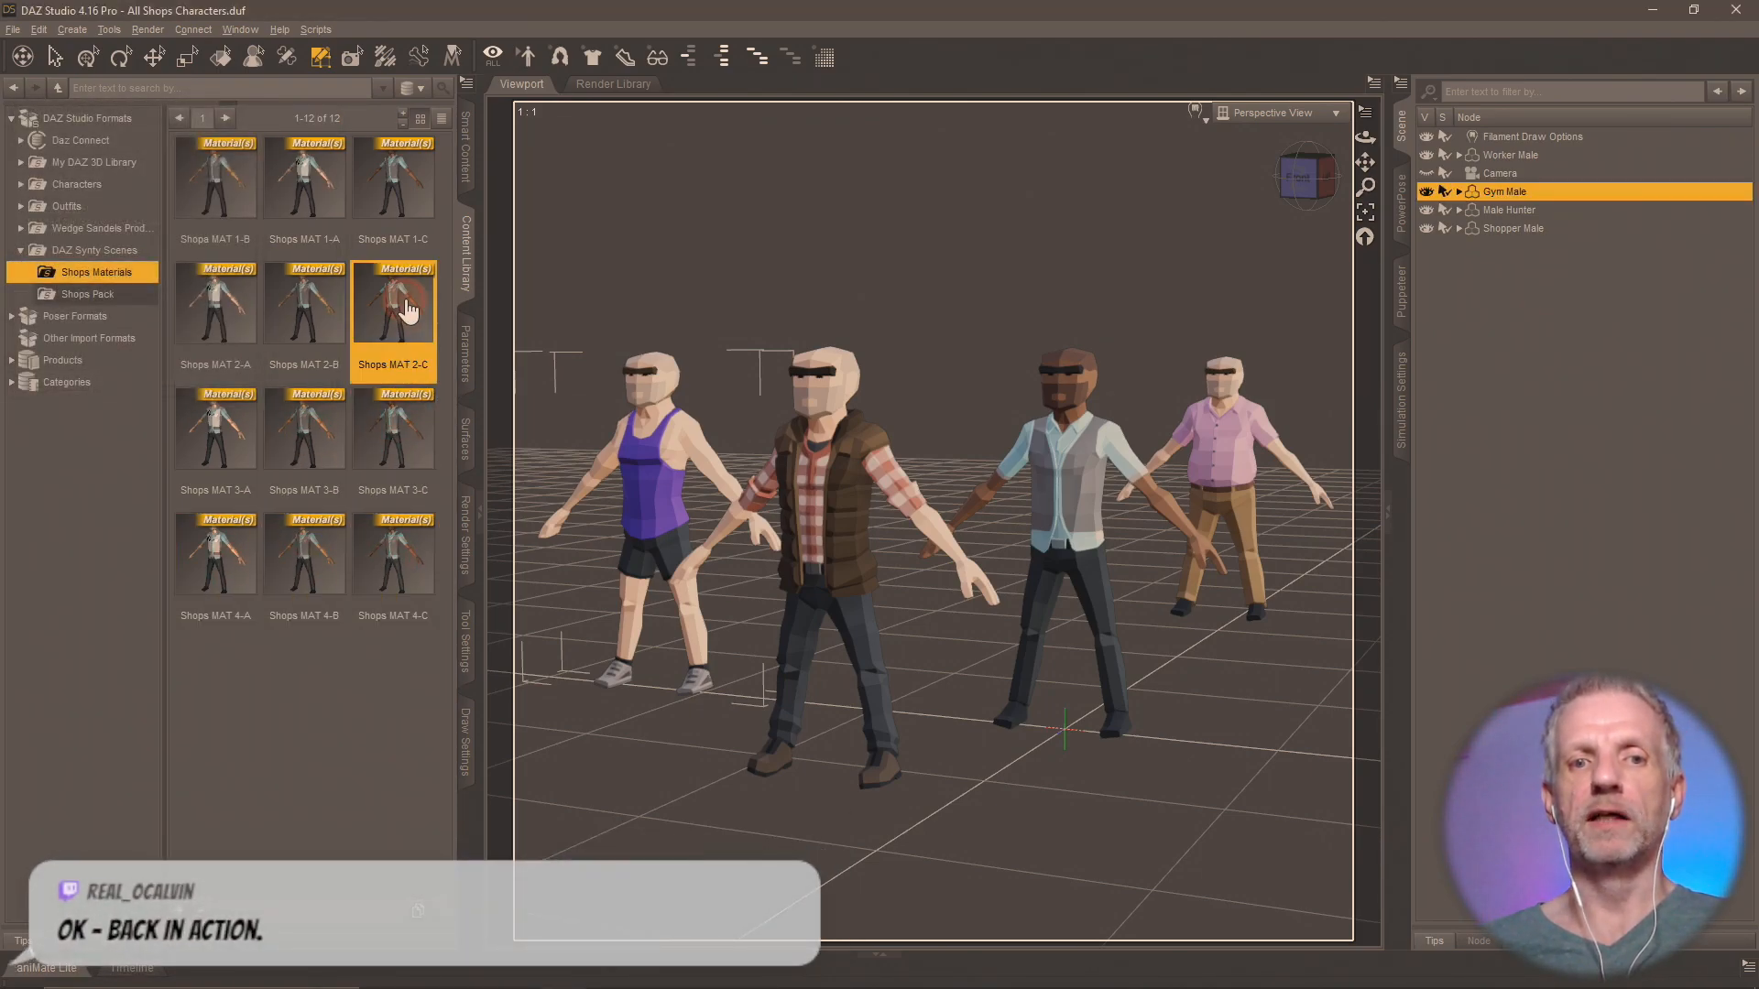
pyautogui.click(419, 165)
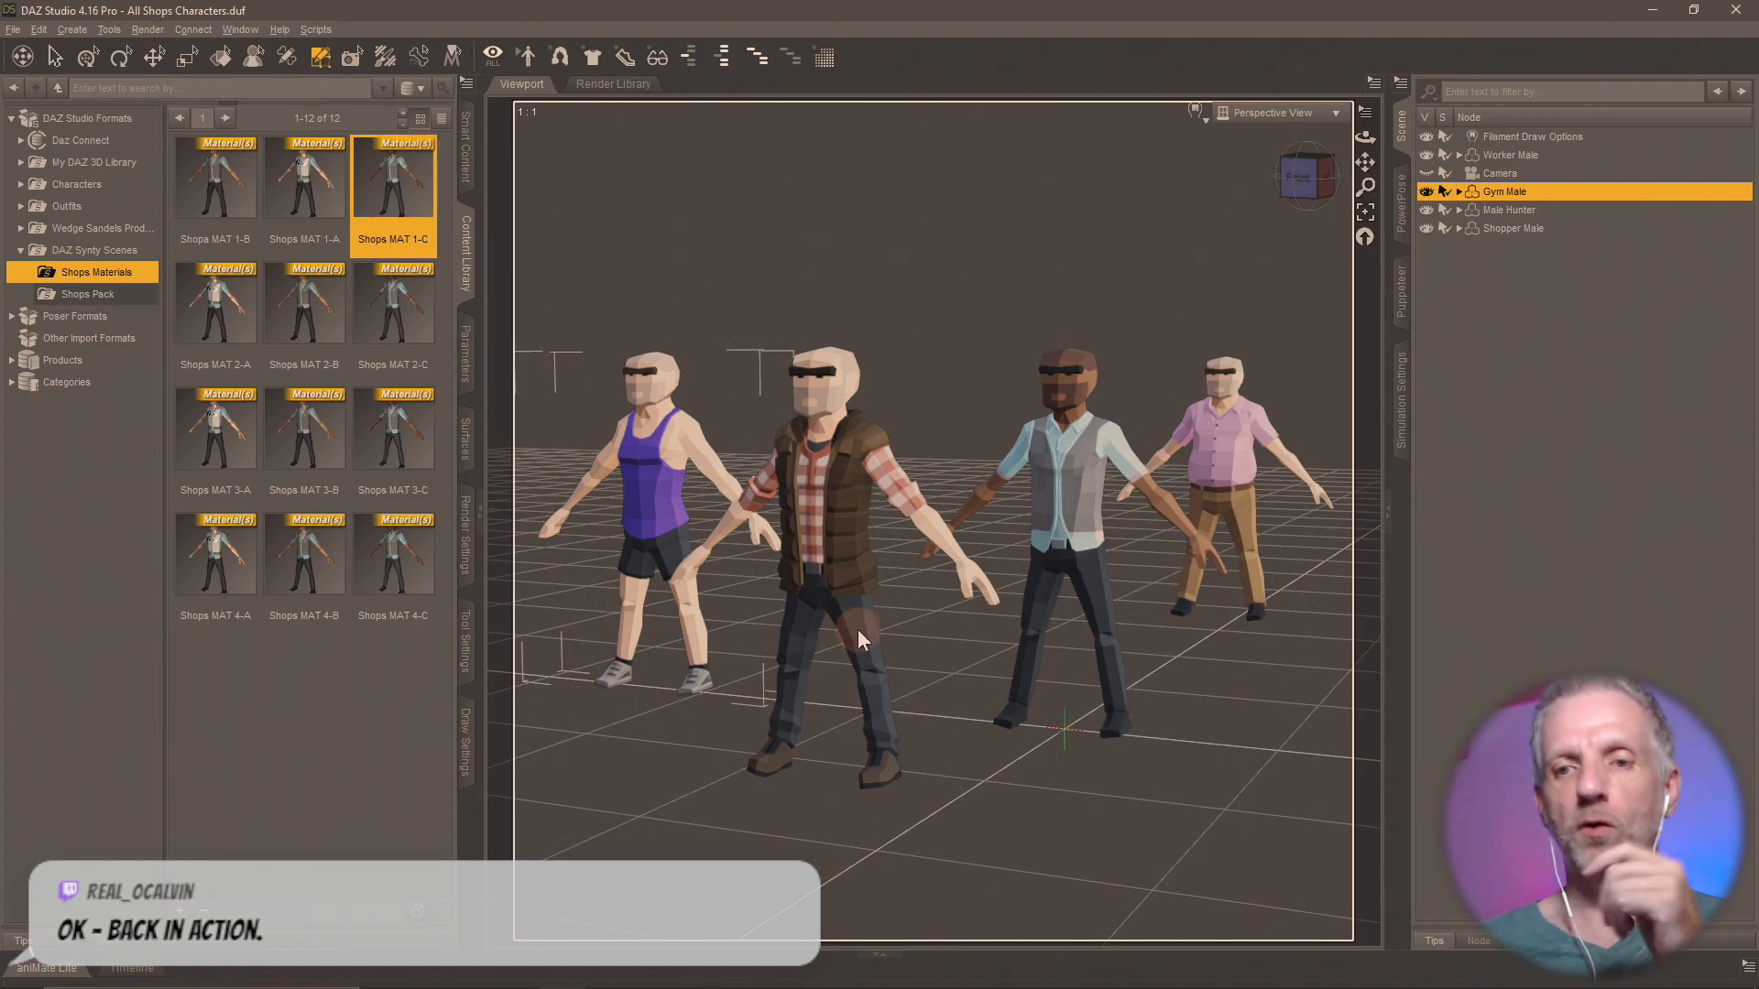
# Try the Shops MAT 1-A, 2-A, 3-B and 4-C presets on the Worker Male.
pyautogui.click(1542, 155)
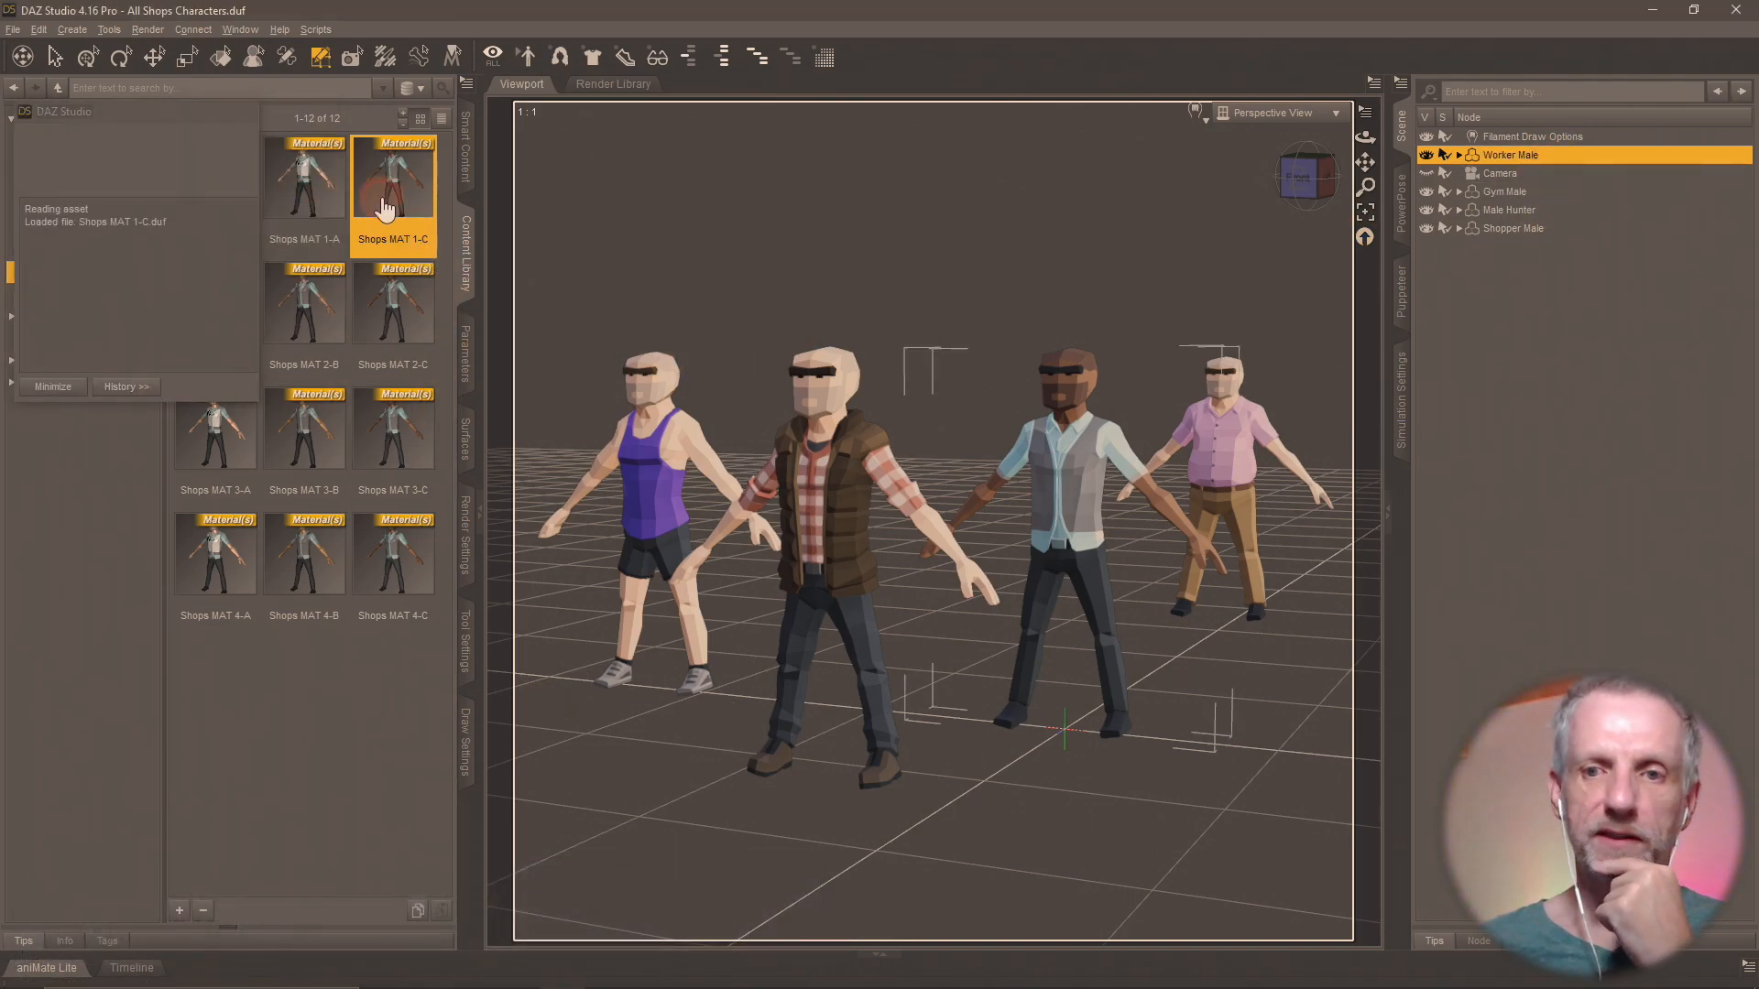
pyautogui.click(265, 216)
pyautogui.doubleClick(266, 217)
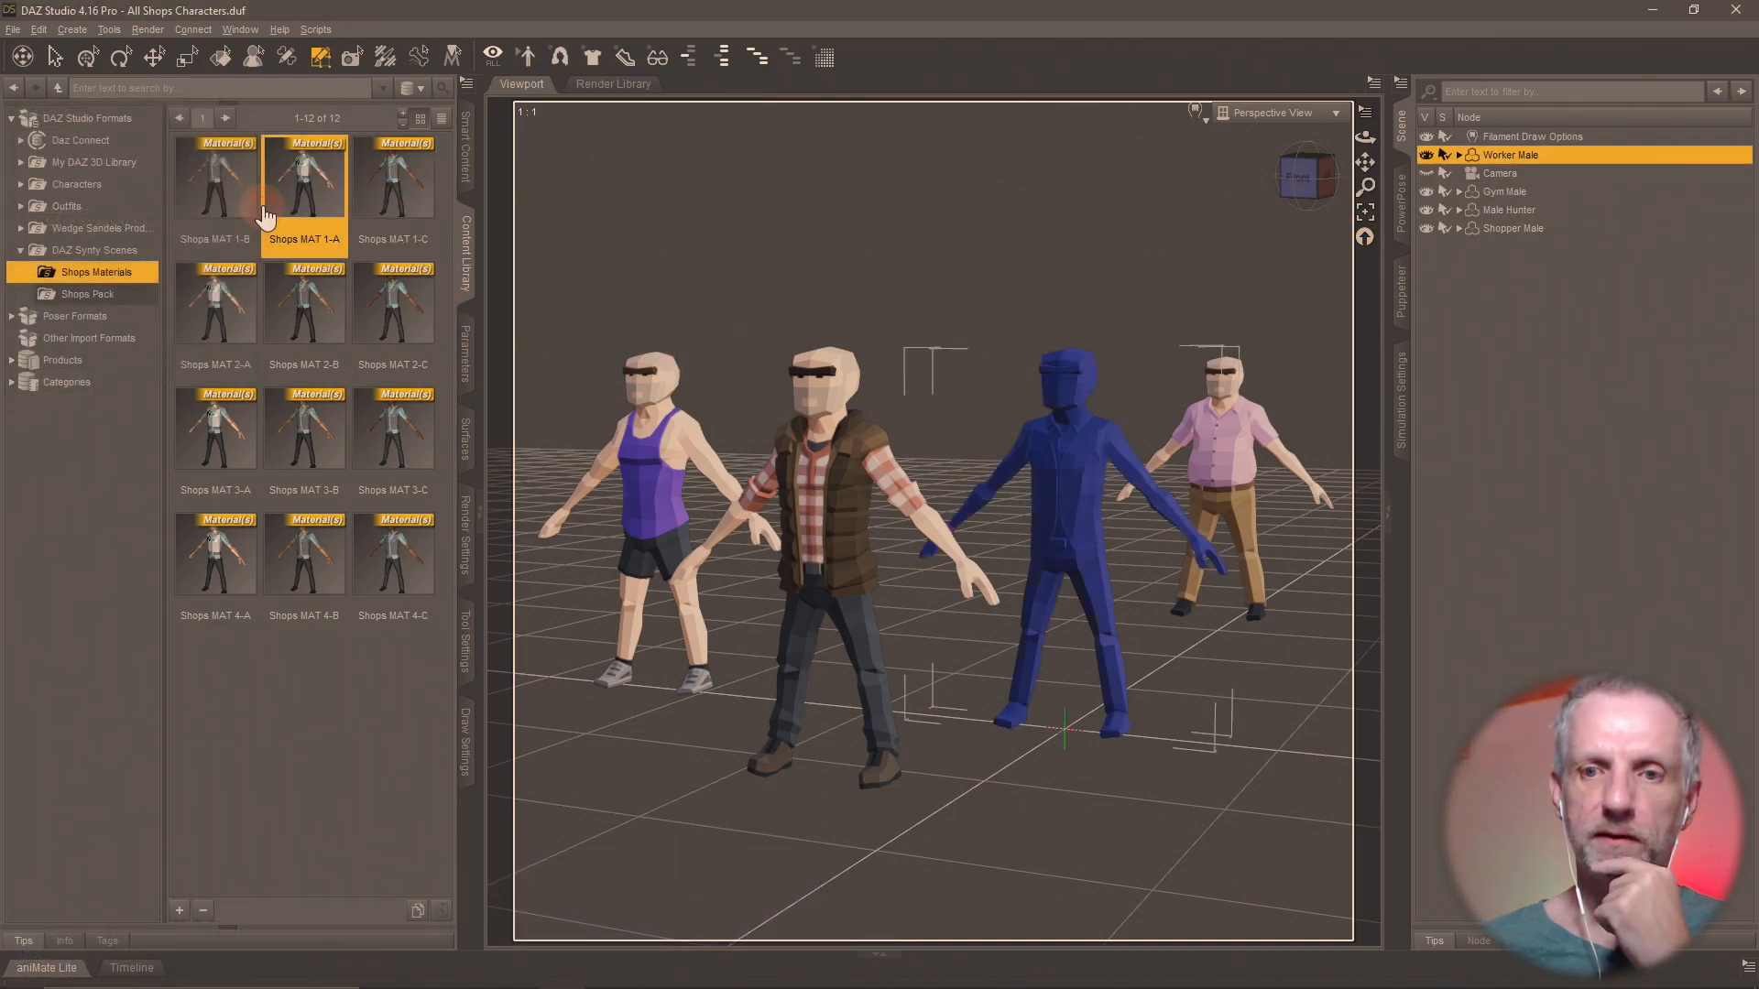
pyautogui.doubleClick(215, 302)
pyautogui.doubleClick(337, 463)
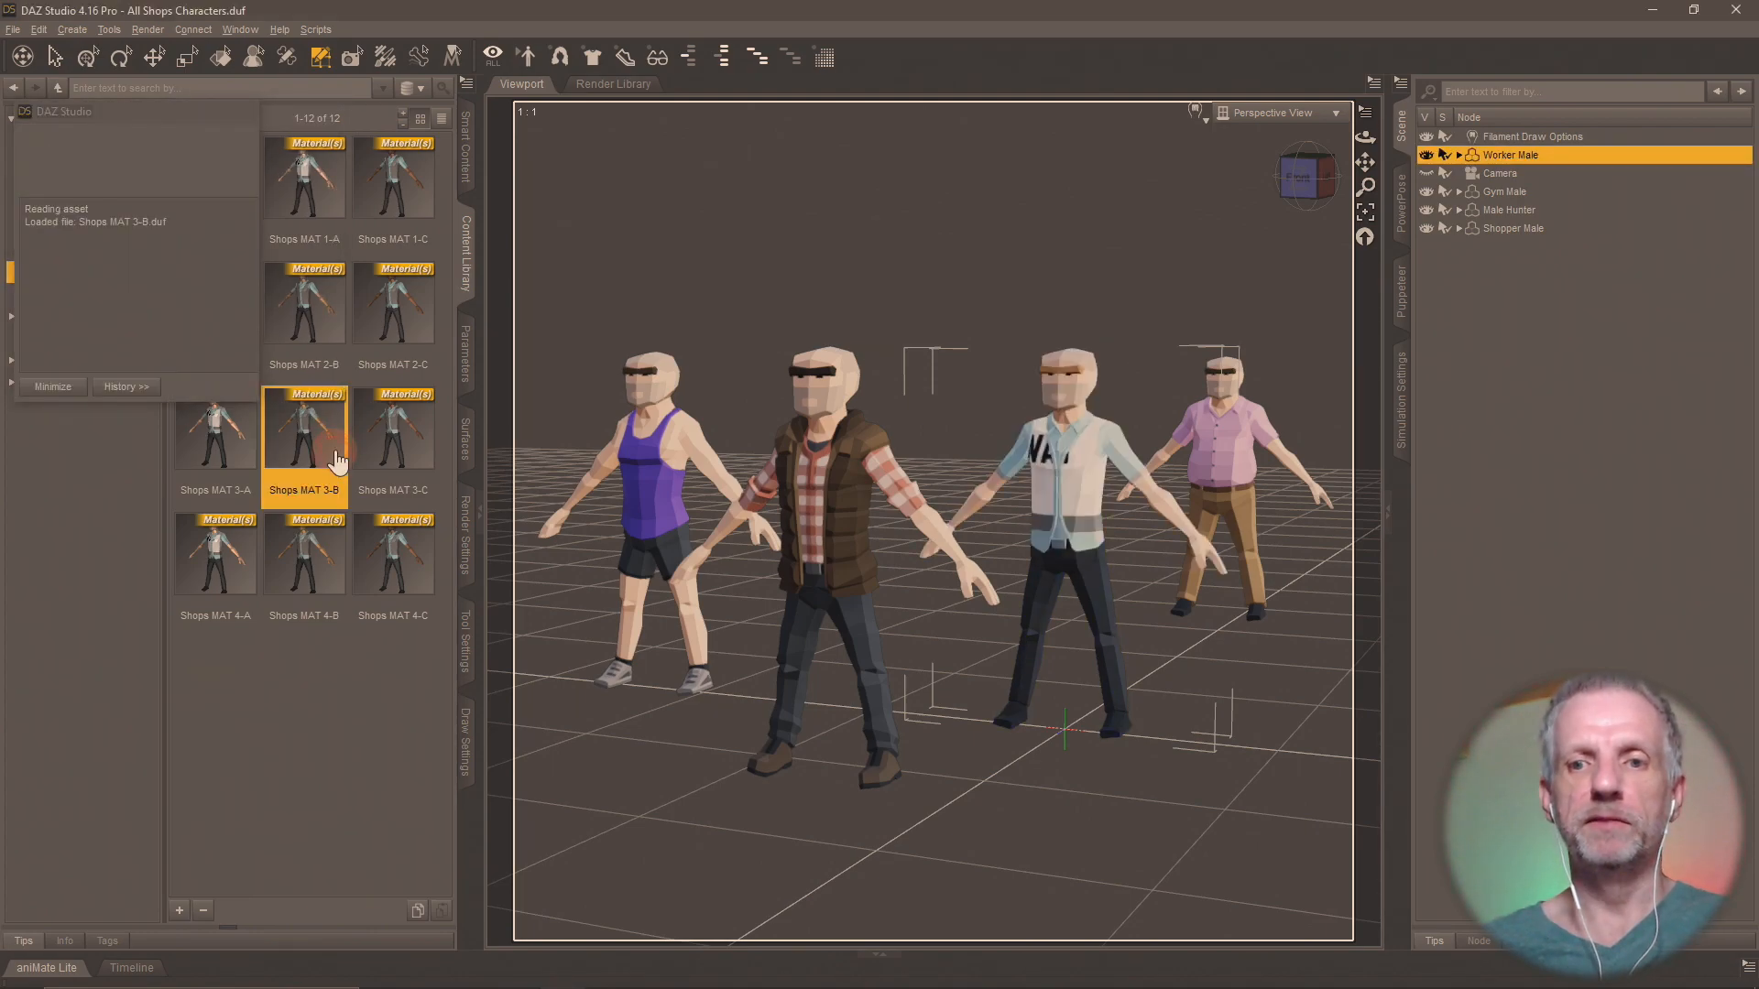
pyautogui.doubleClick(411, 554)
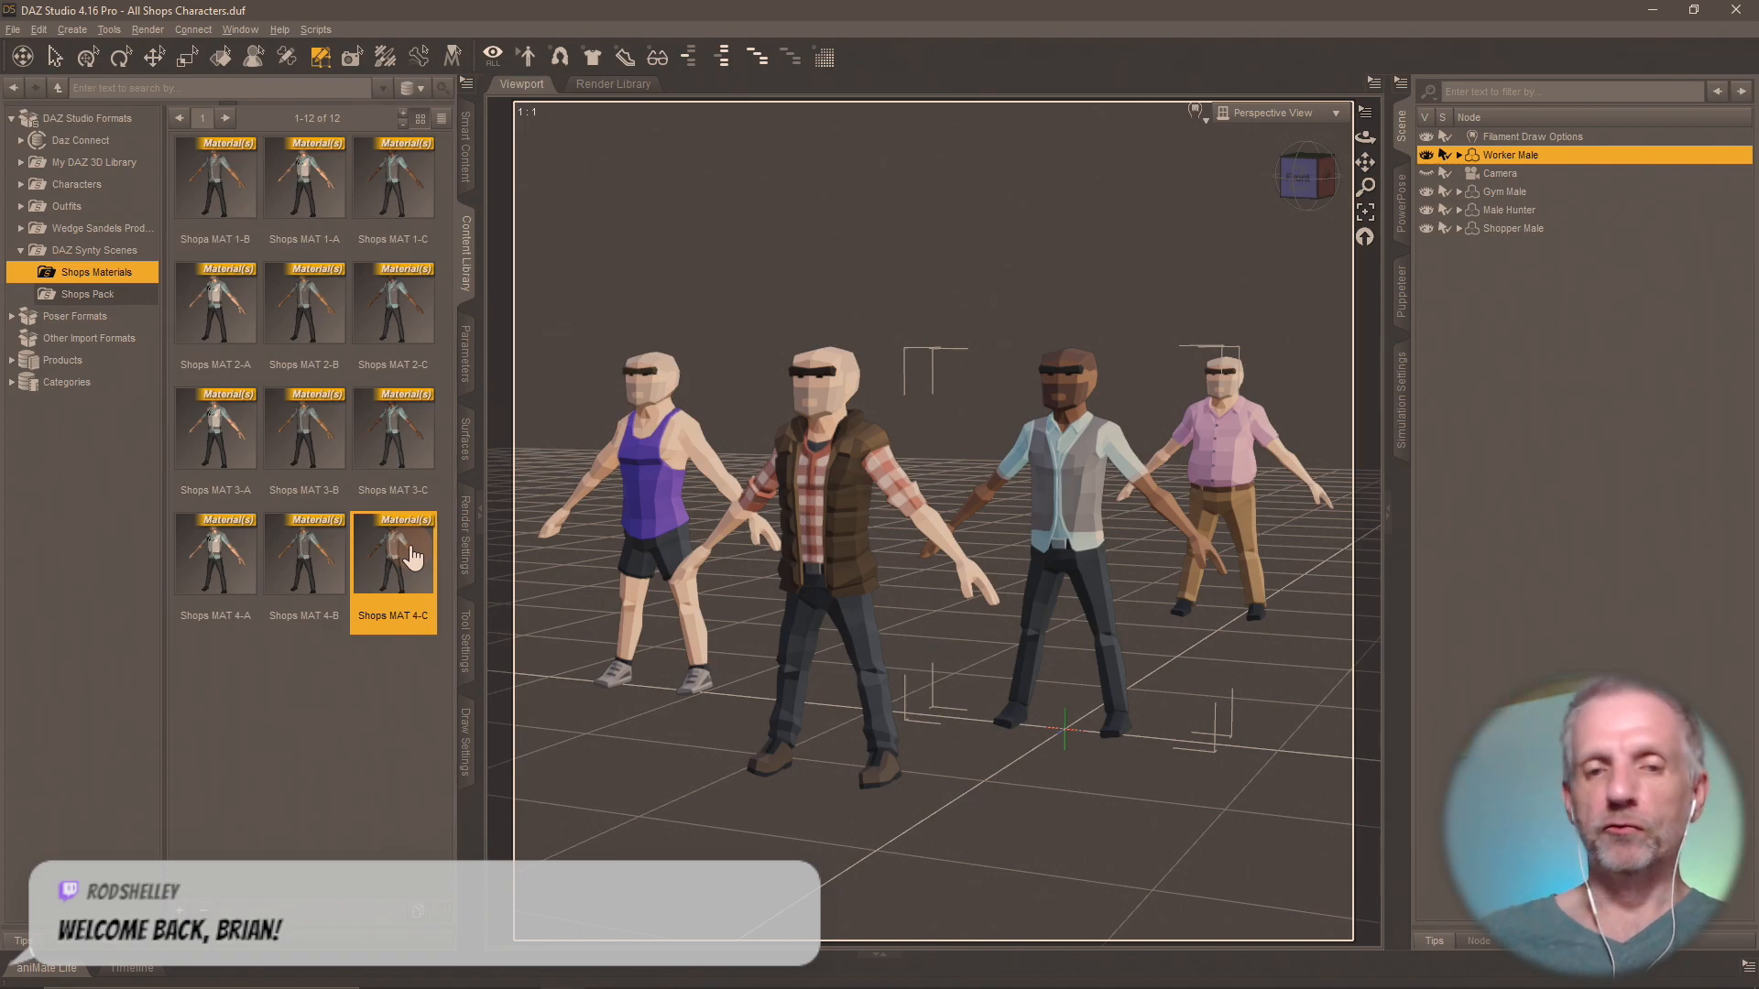
# Compare the surface groups of the Worker Male with those of the Gym Male and the Shopper Male.
pyautogui.click(465, 442)
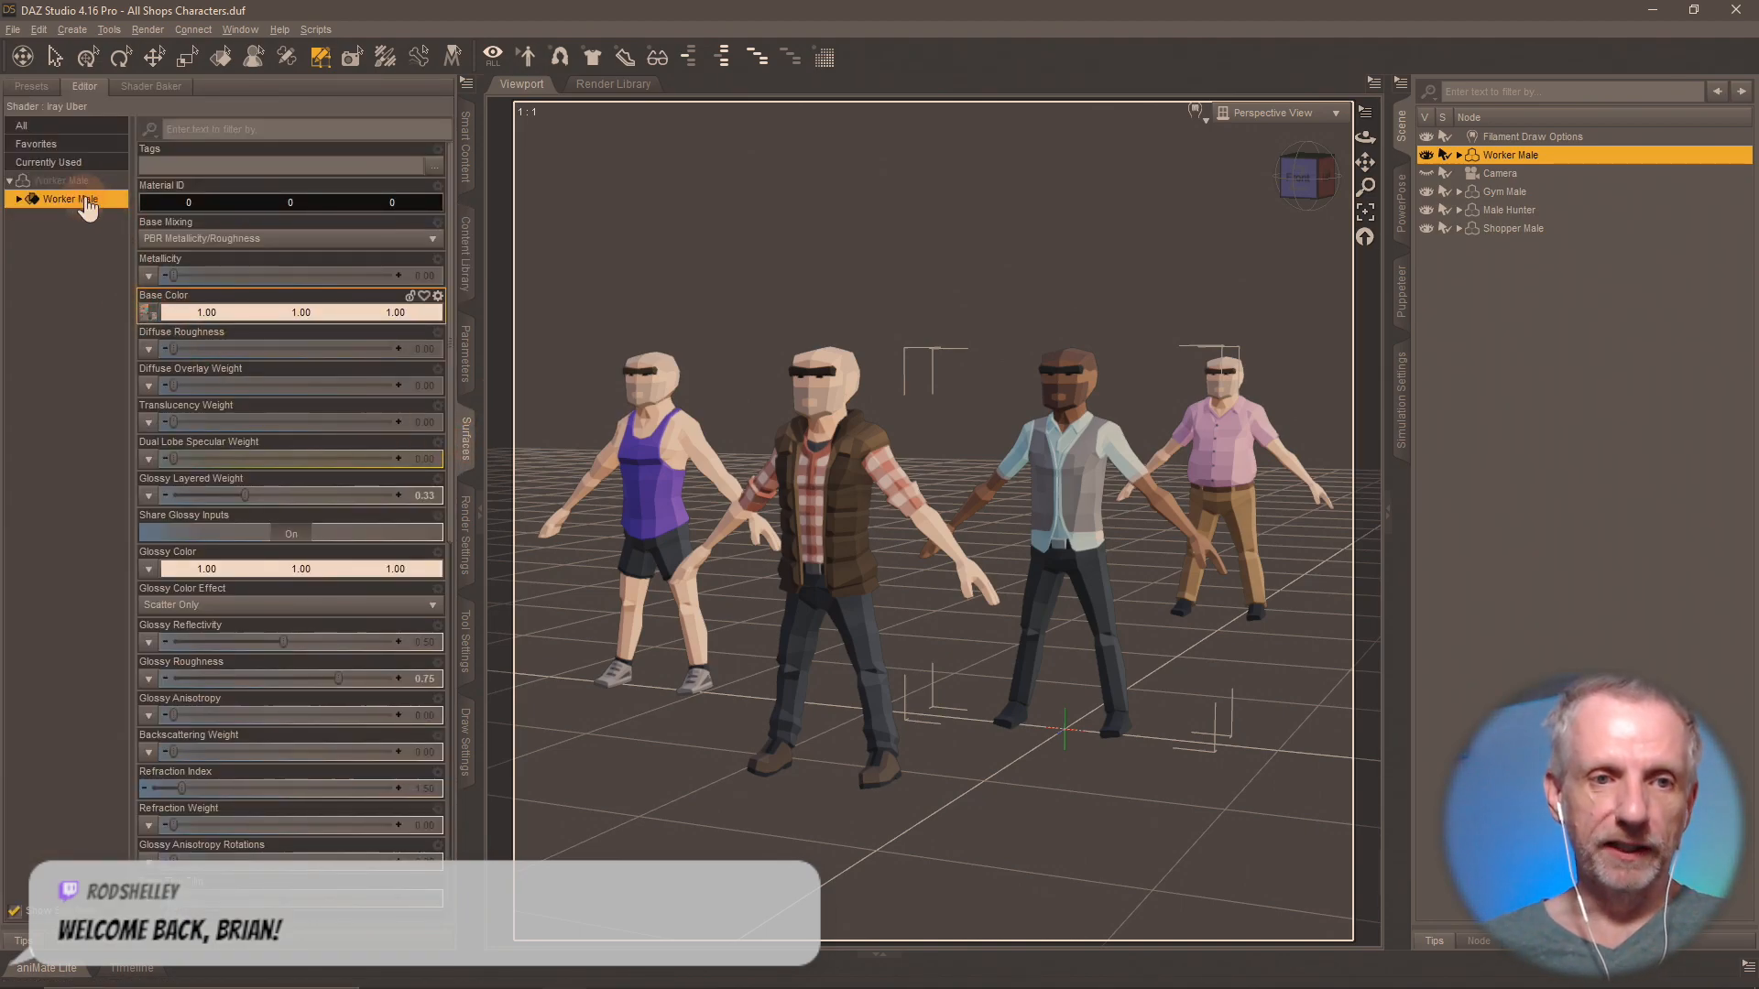
pyautogui.click(1520, 192)
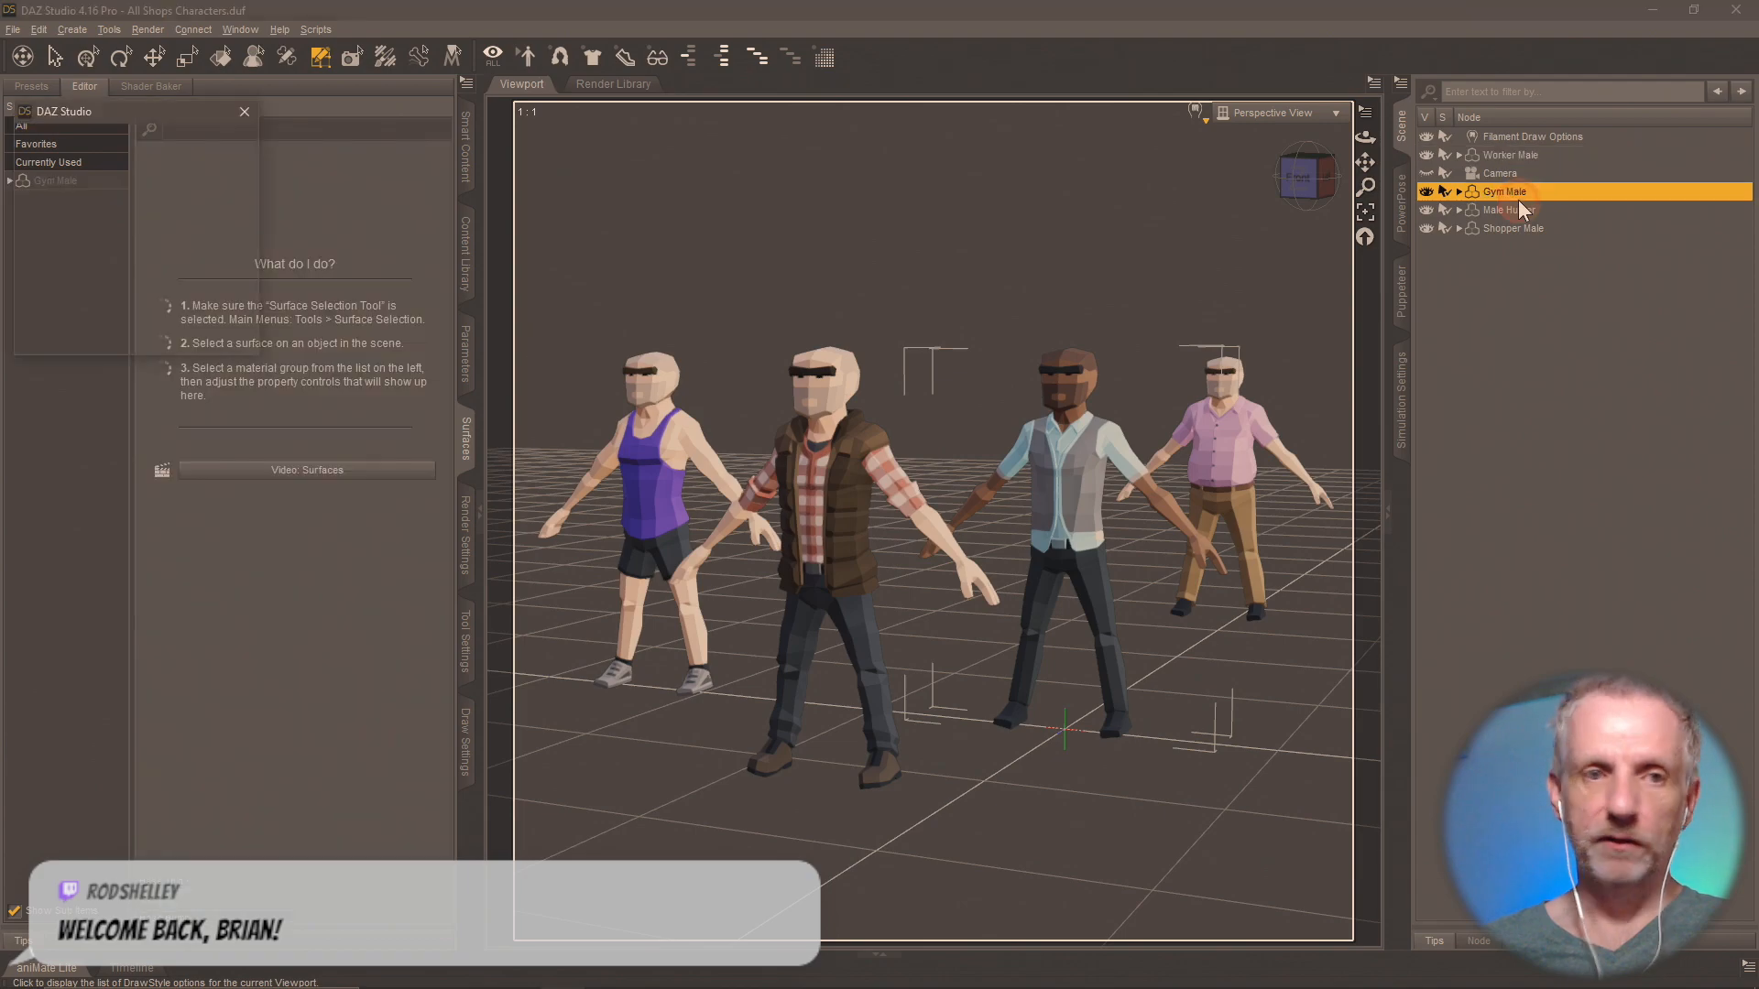
pyautogui.click(79, 185)
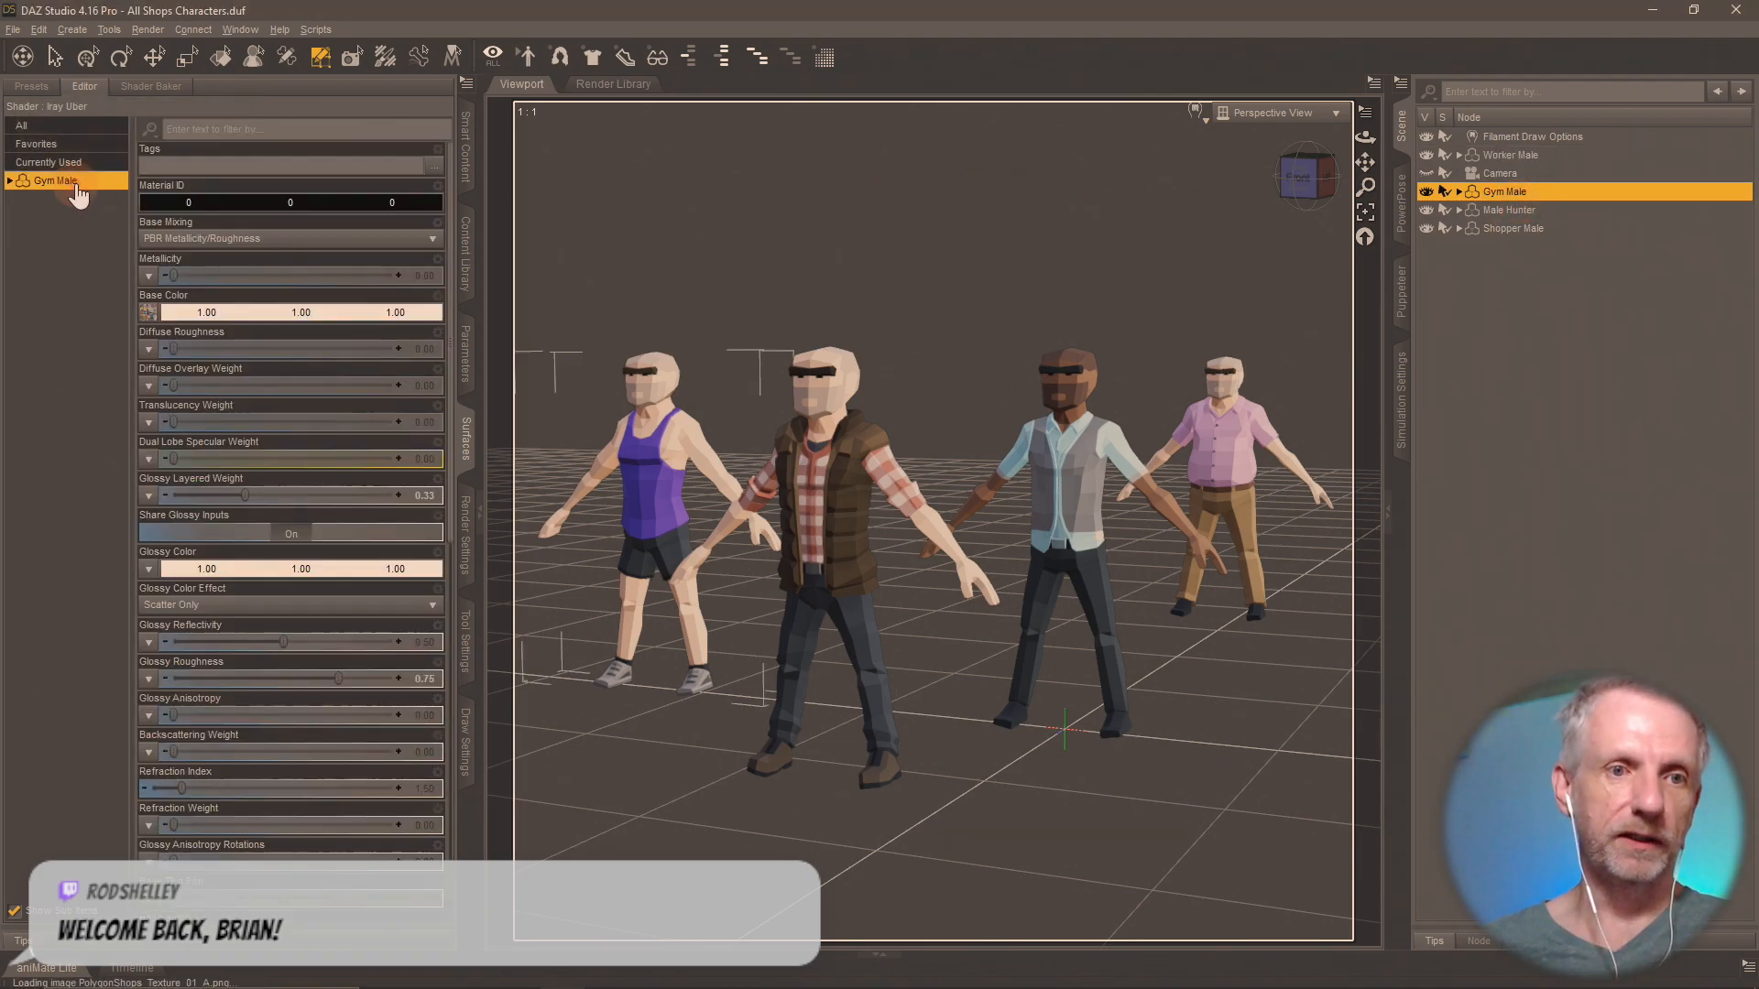
pyautogui.click(1519, 227)
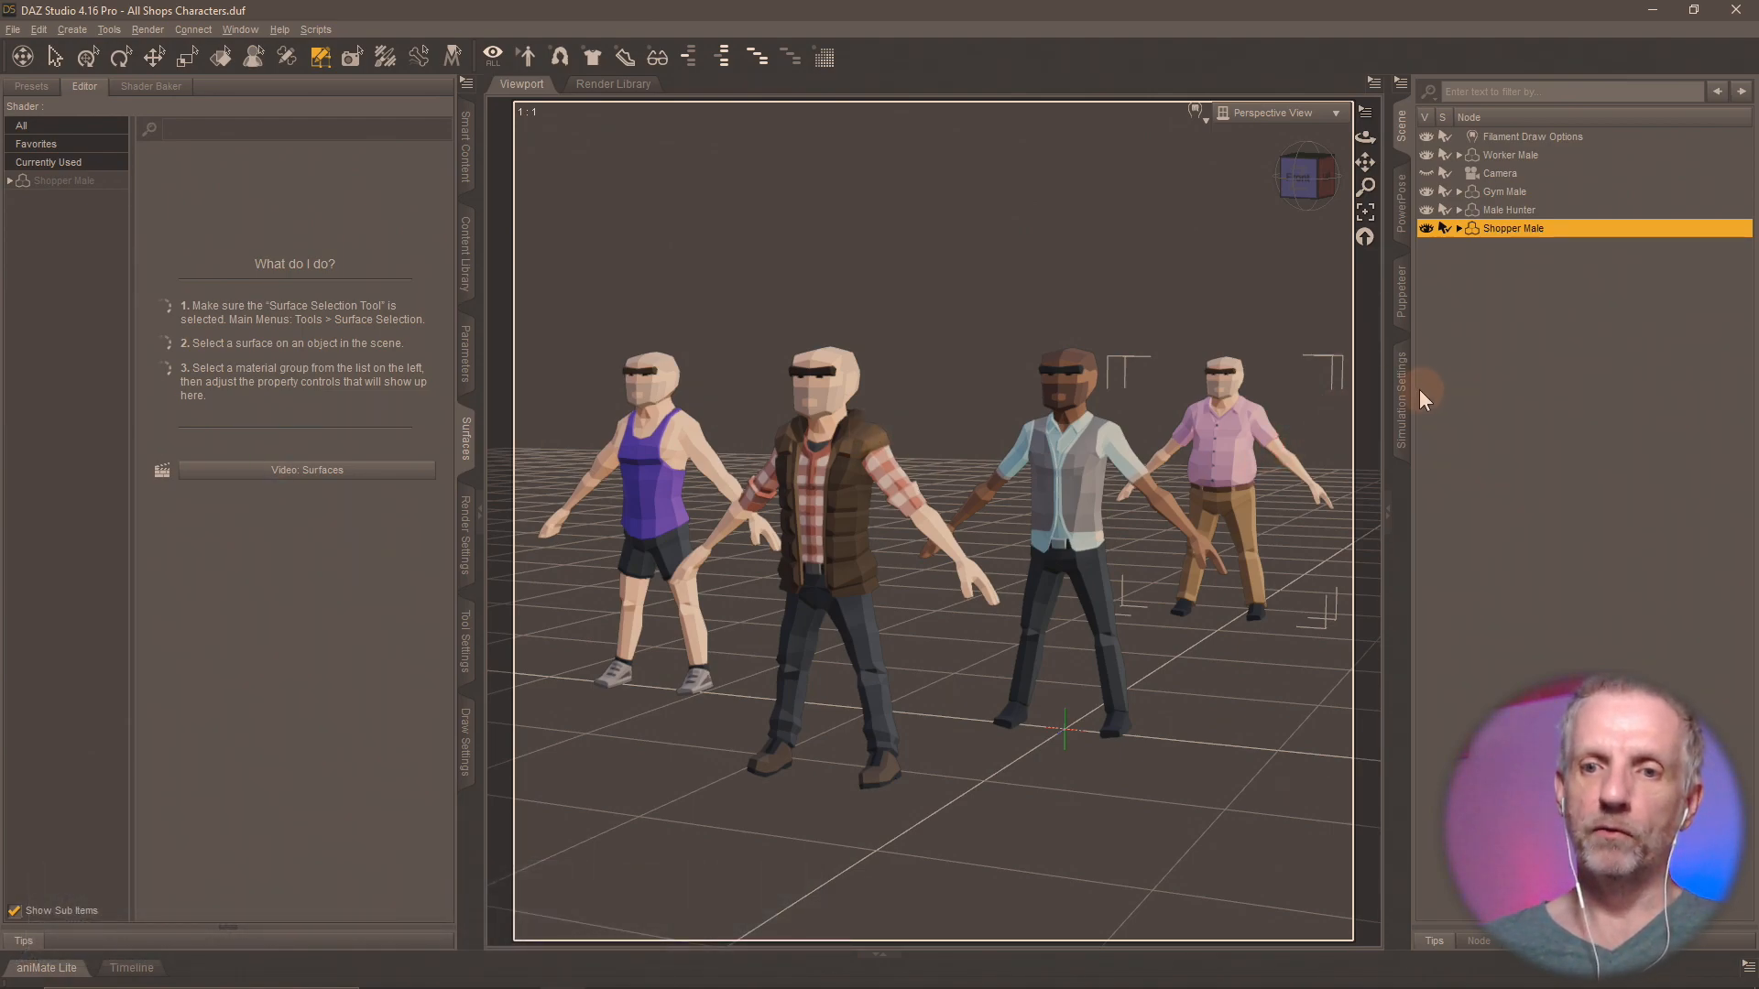
# Delete the Gym Male, Male Hunter and Shopper Male from the scene.
pyautogui.click(1539, 189)
pyautogui.press('Delete')
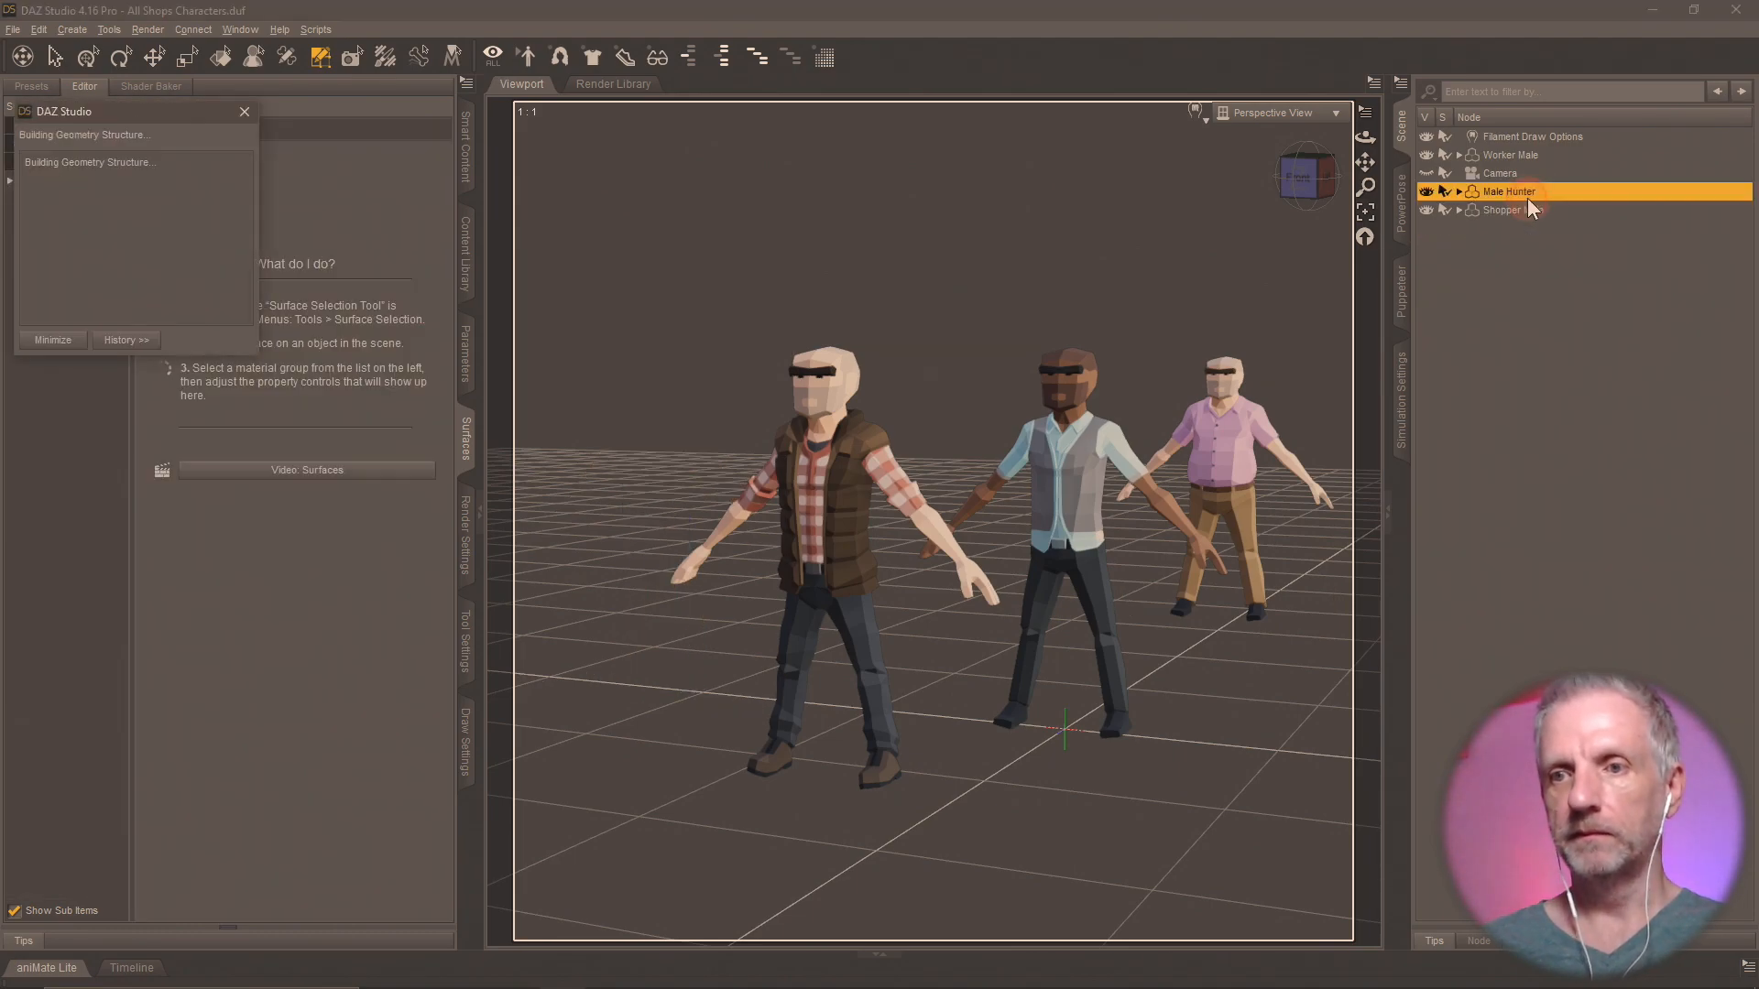
pyautogui.press('Delete')
pyautogui.click(1526, 198)
pyautogui.press('Delete')
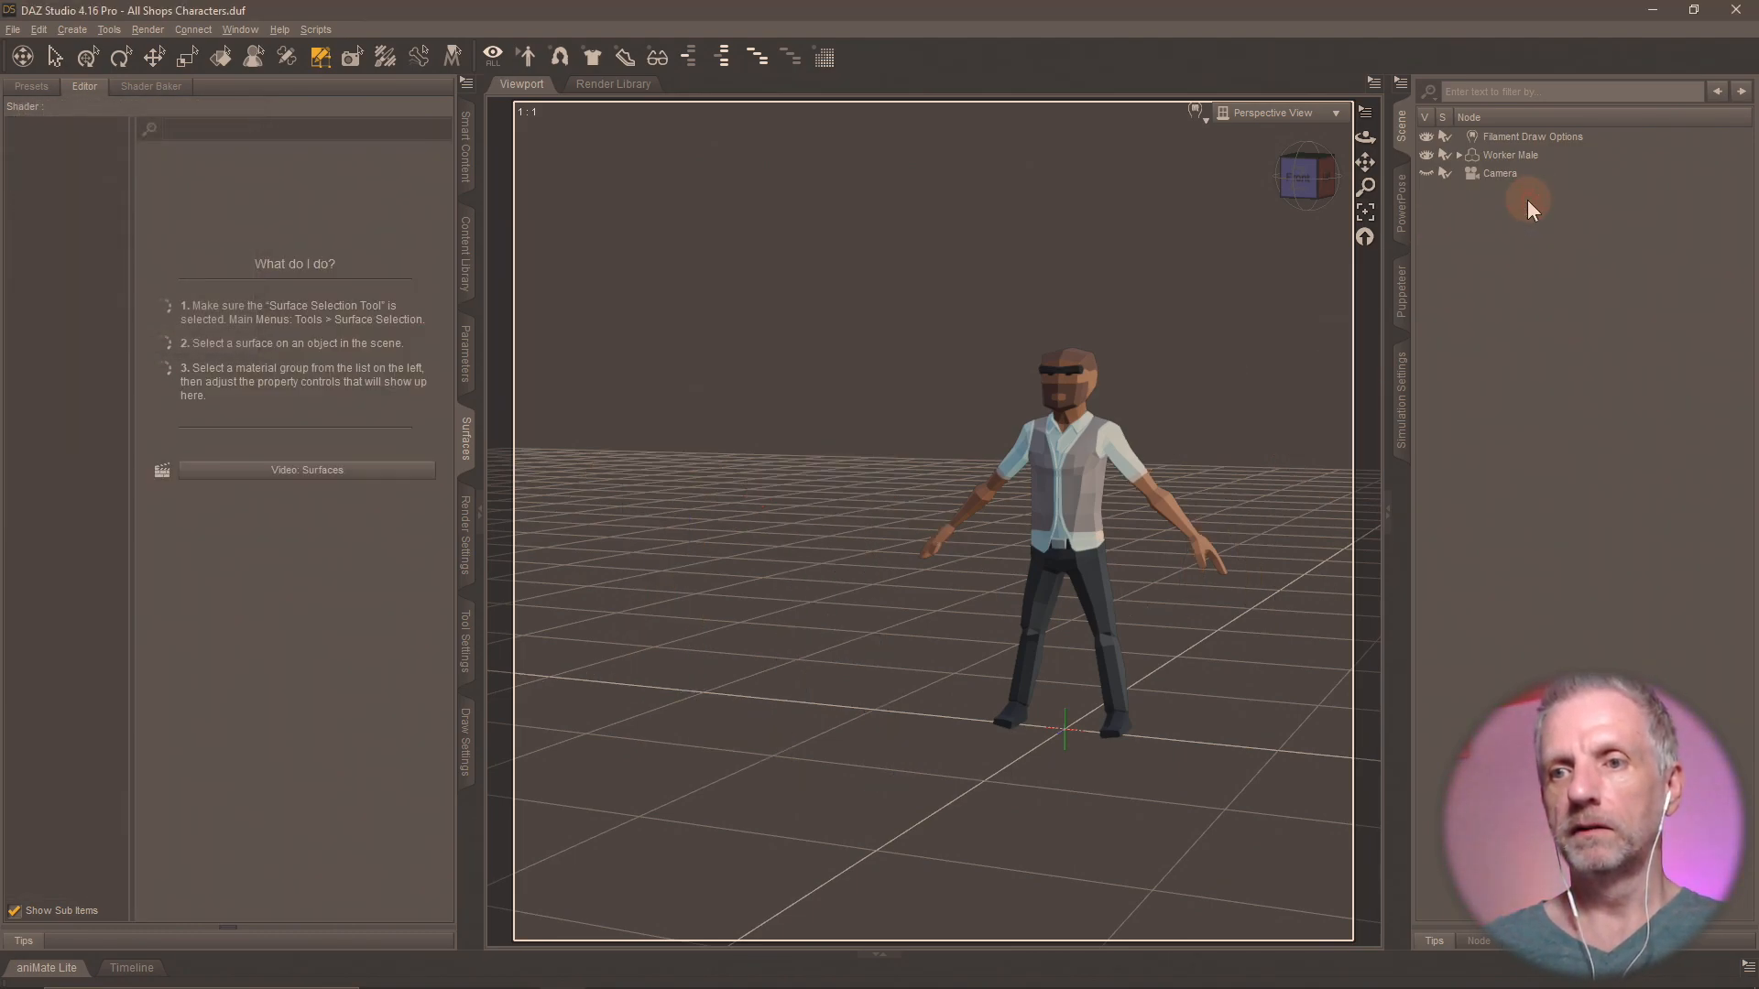
# Load PolygonCity_Texture_Normal.png from the Shops Pack textures as the Normal Map in the Worker Male's Base Bump properties.
pyautogui.click(1531, 154)
pyautogui.press('f')
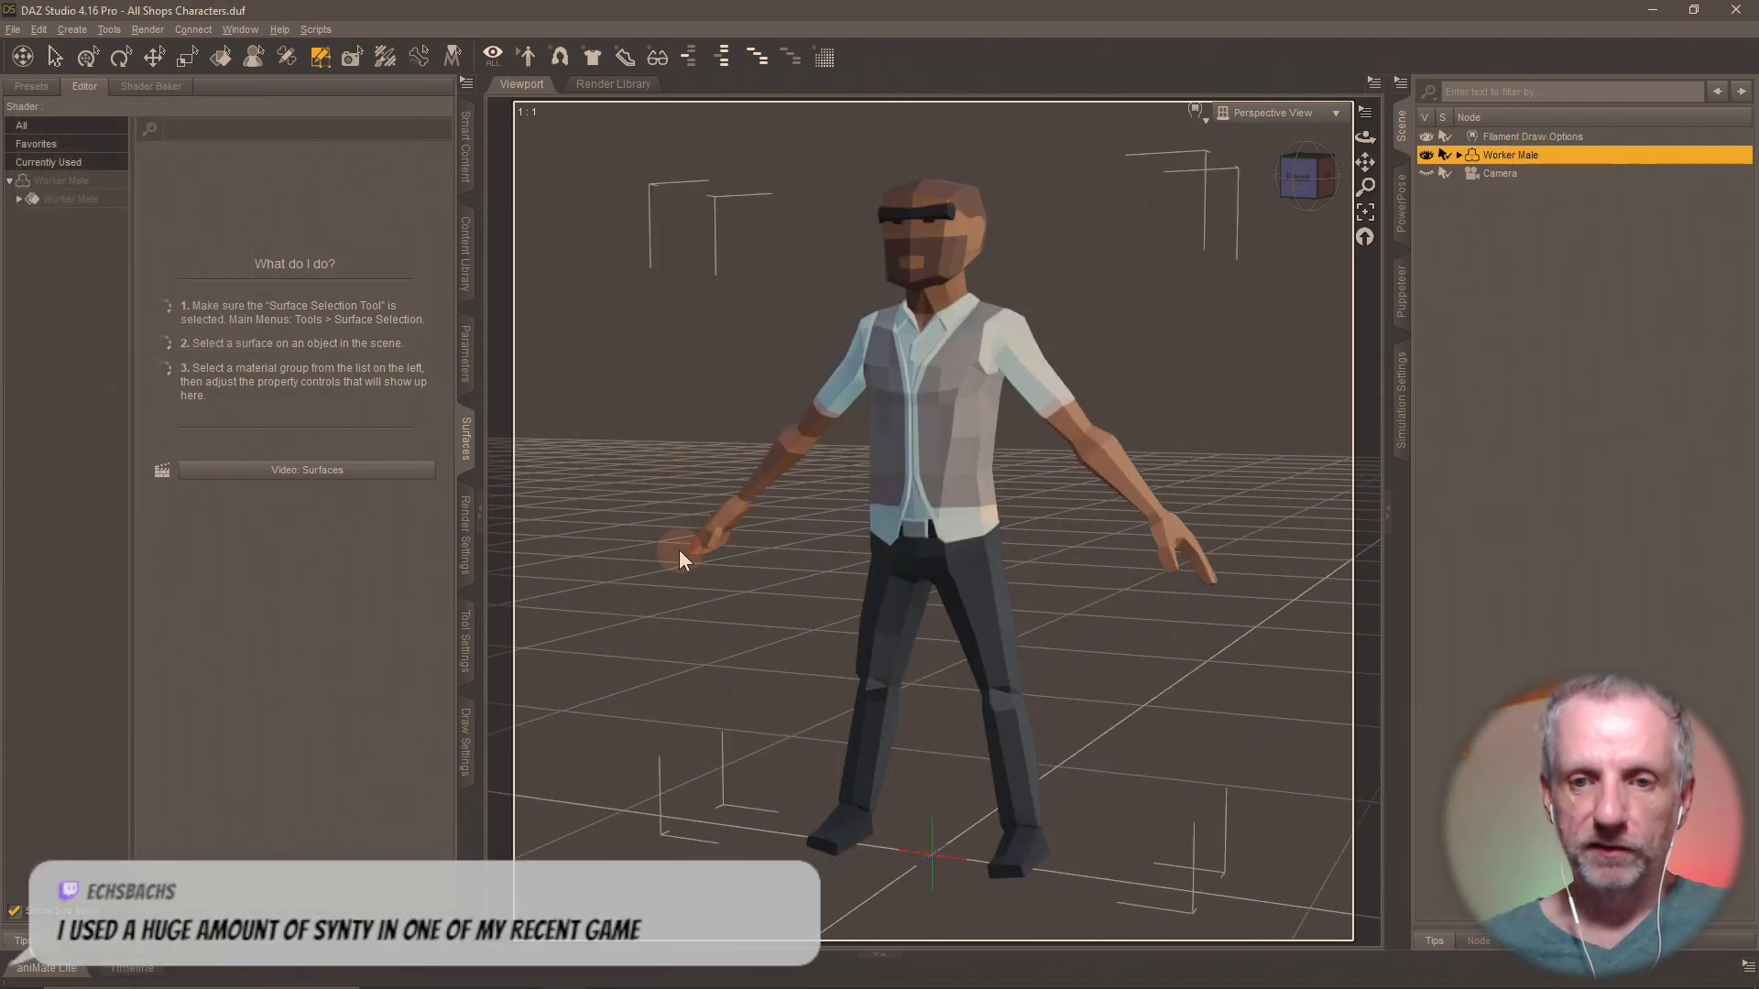
pyautogui.click(84, 190)
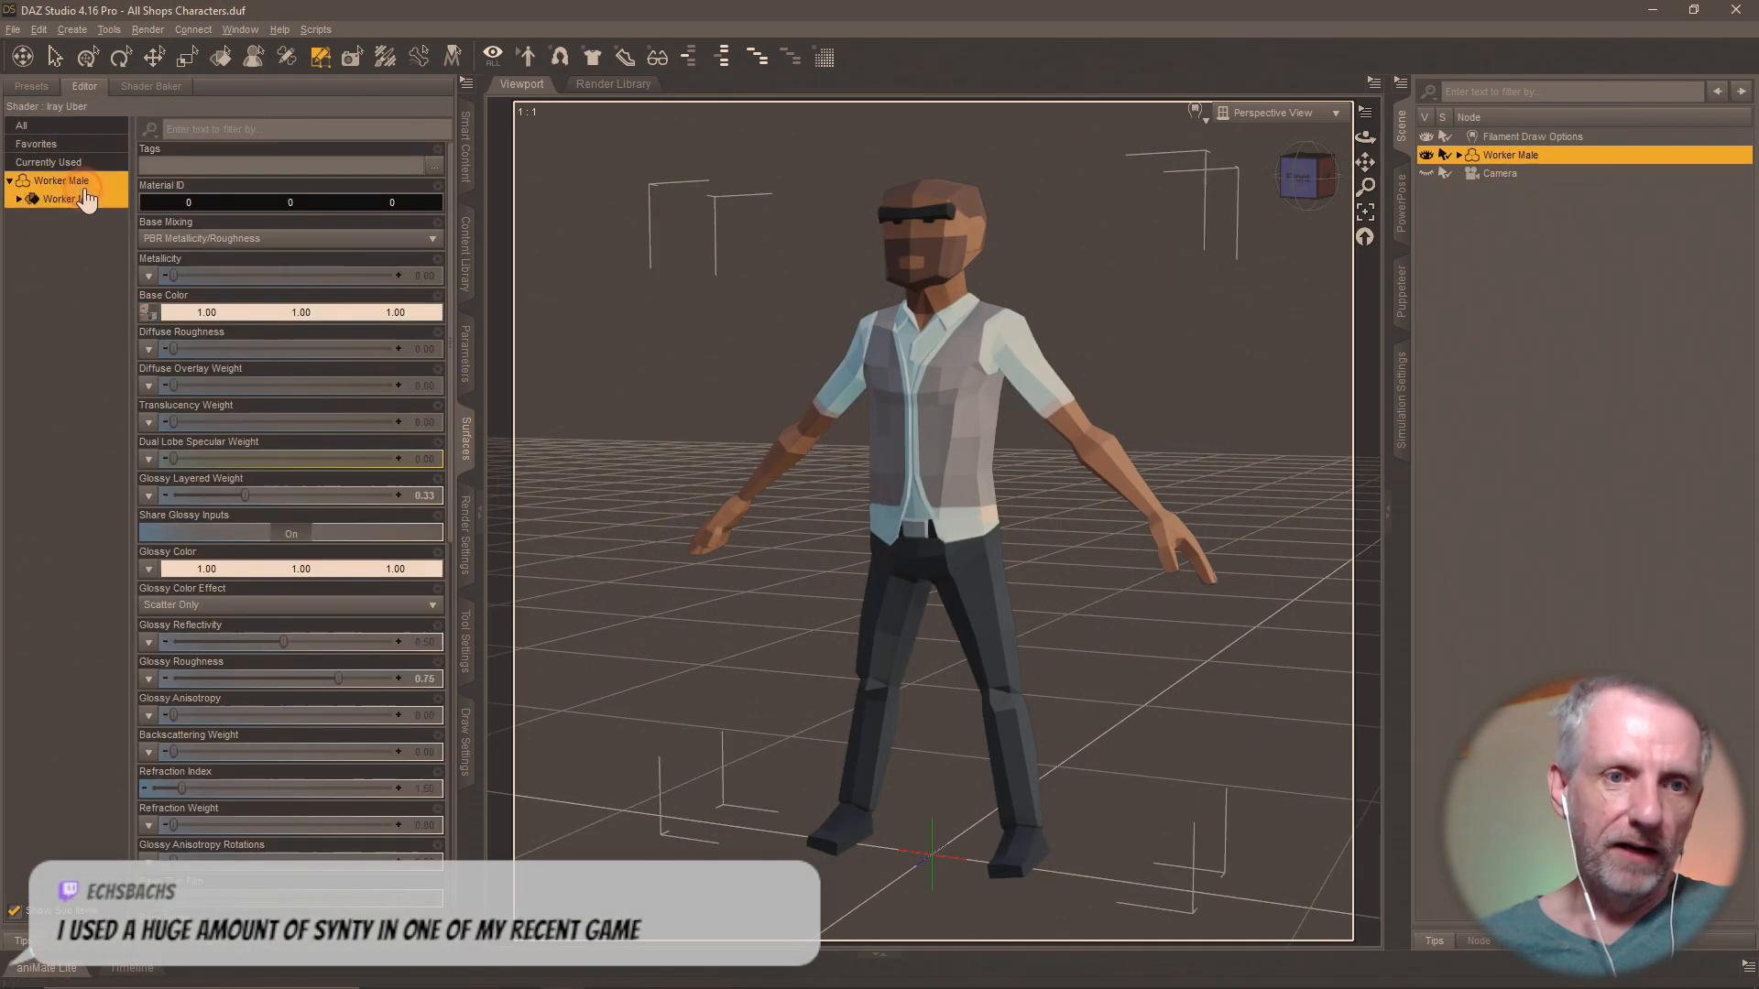
pyautogui.doubleClick(81, 188)
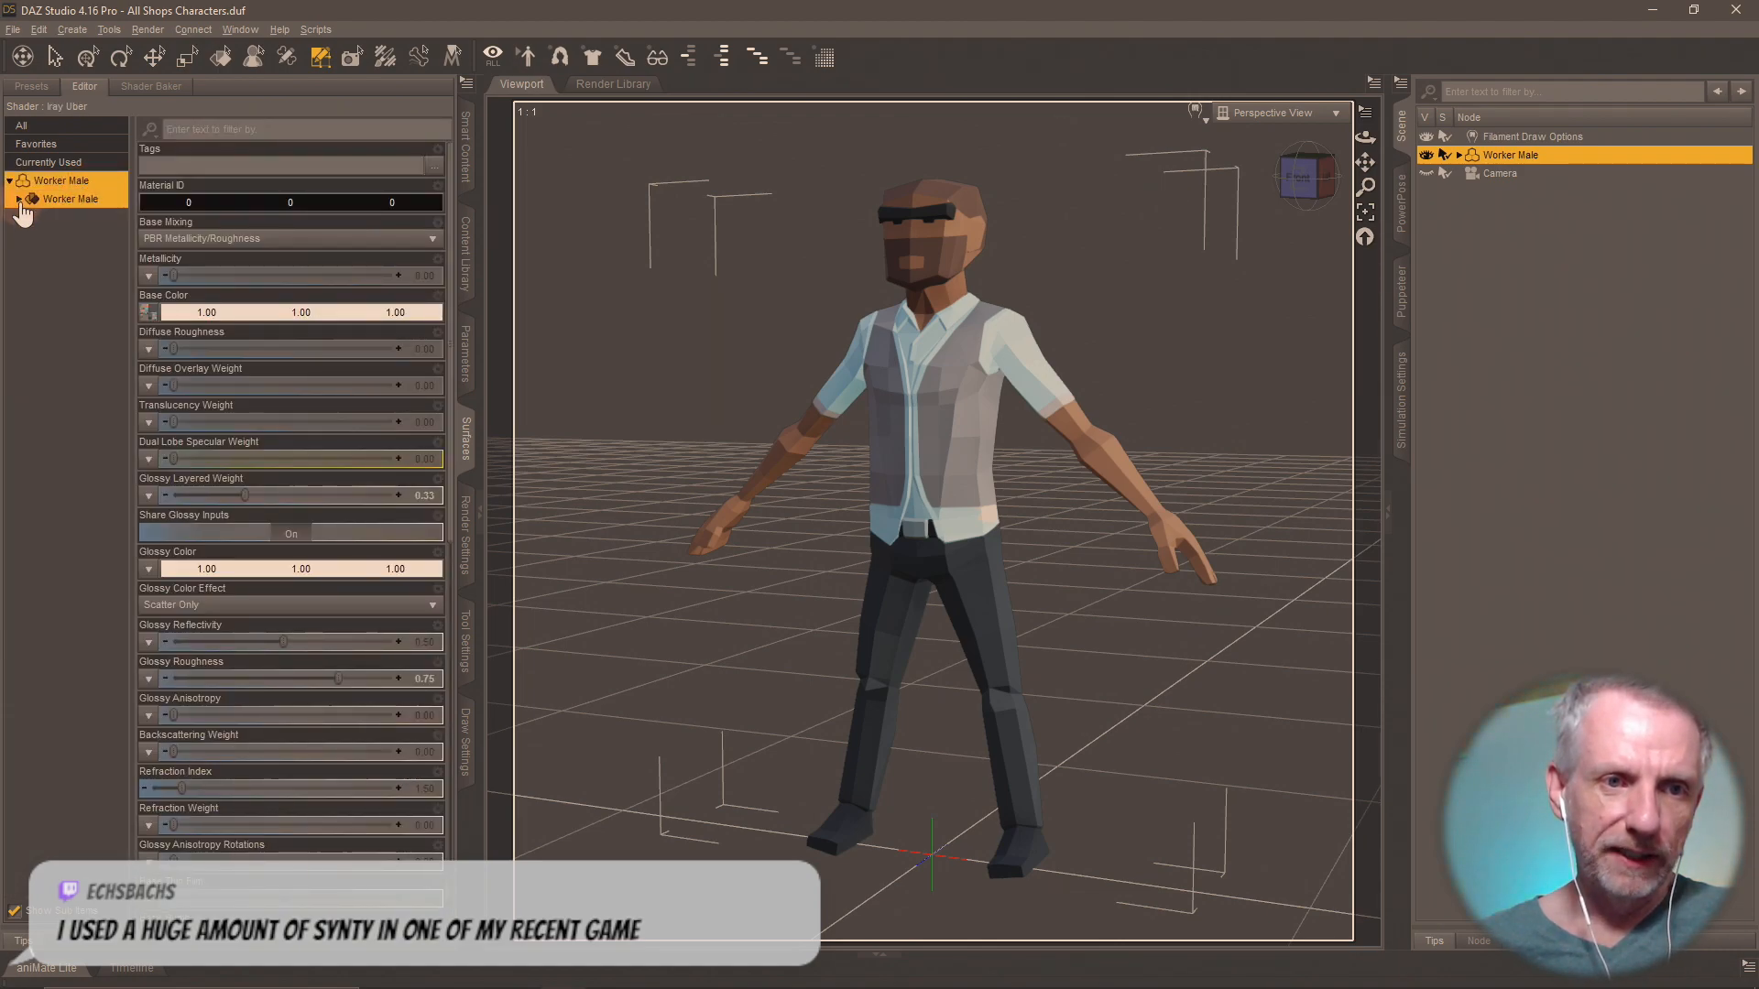
pyautogui.click(19, 201)
pyautogui.doubleClick(64, 236)
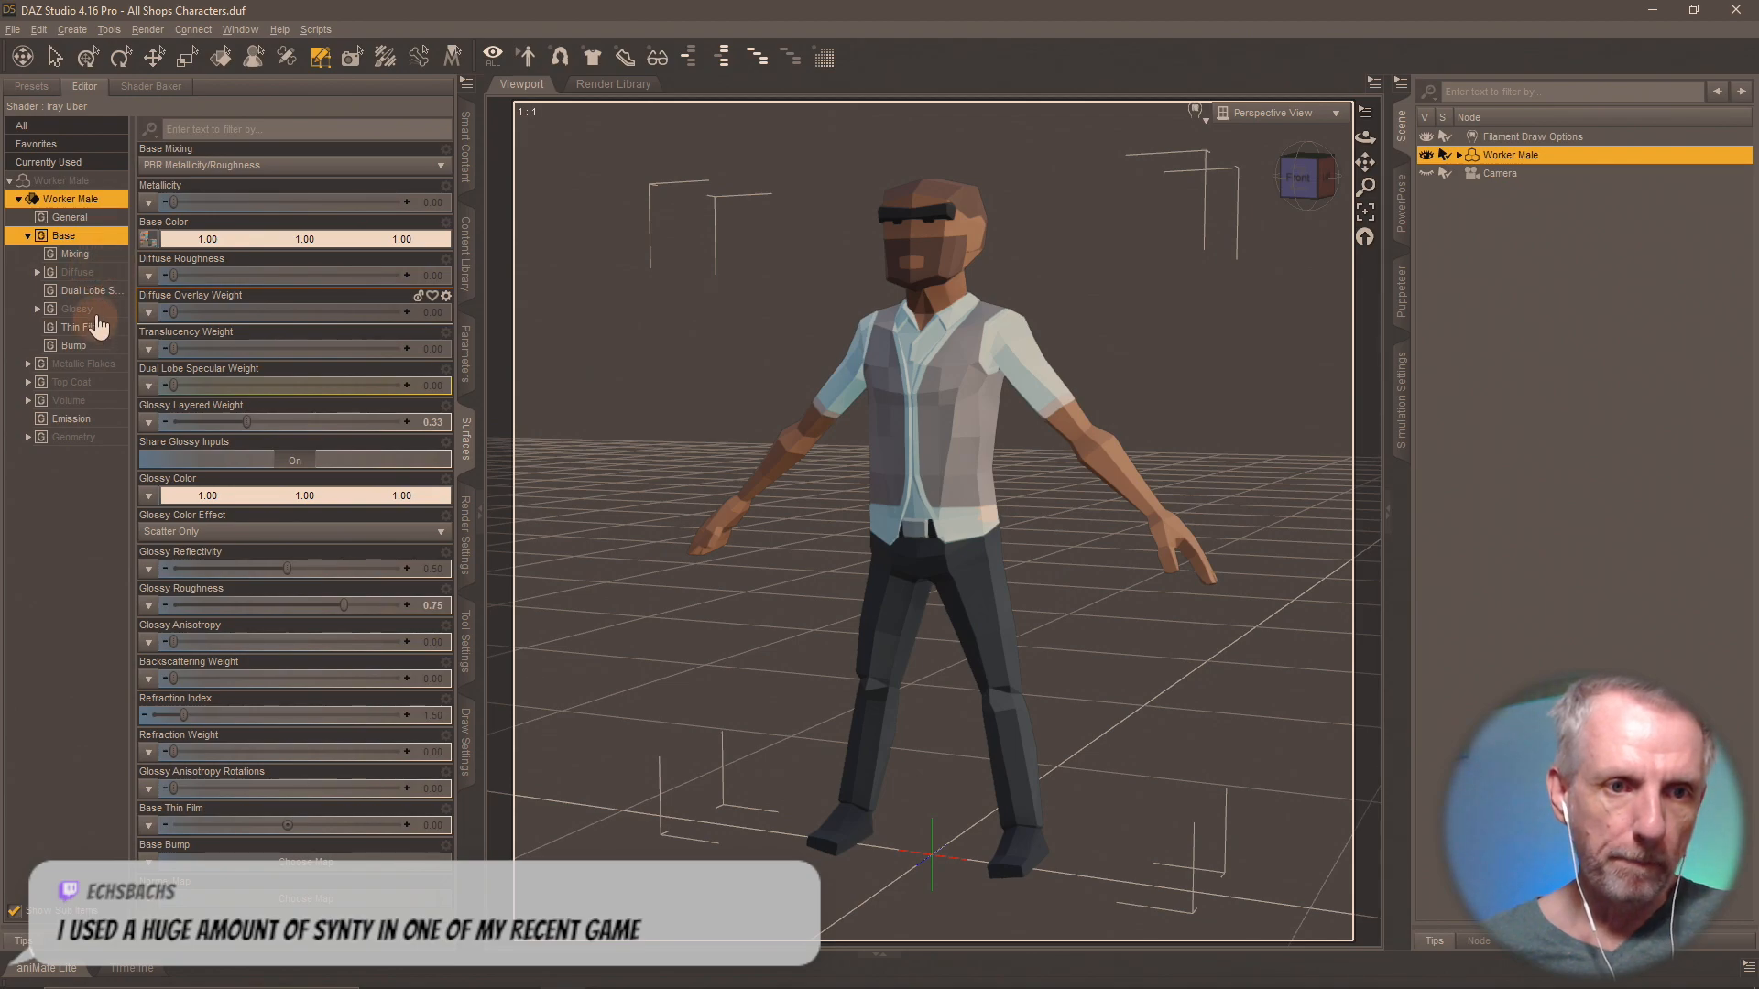
pyautogui.click(74, 346)
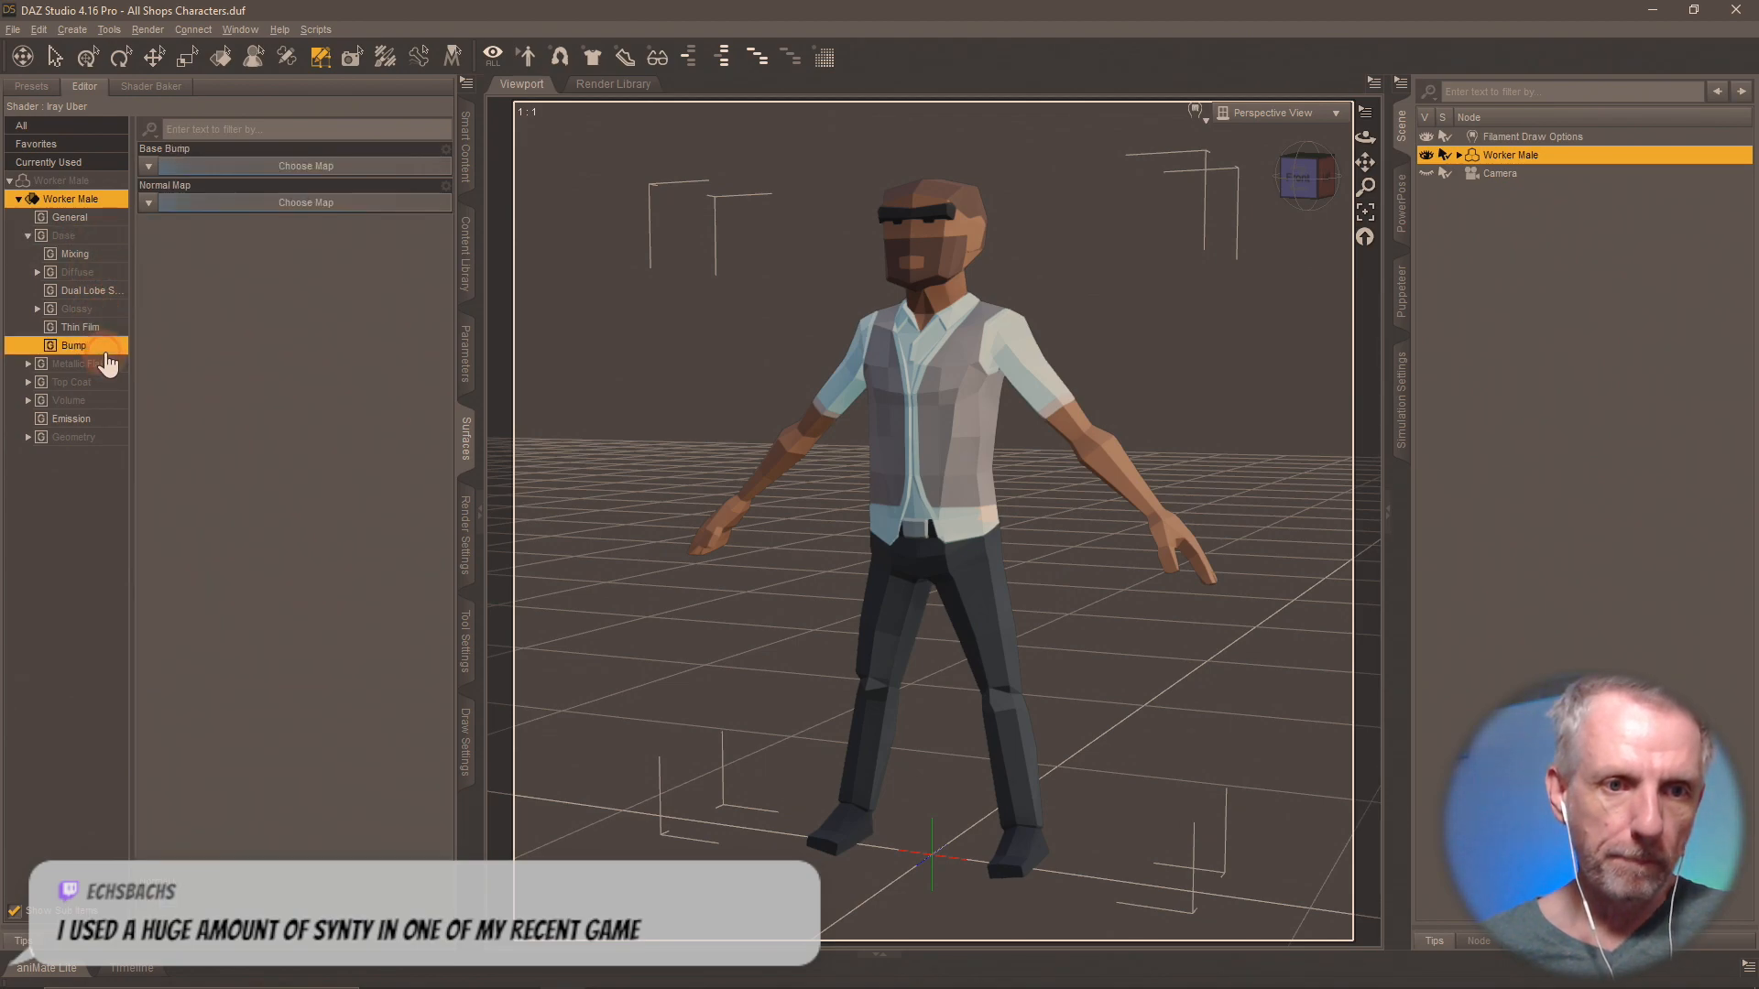
pyautogui.click(151, 209)
pyautogui.click(216, 220)
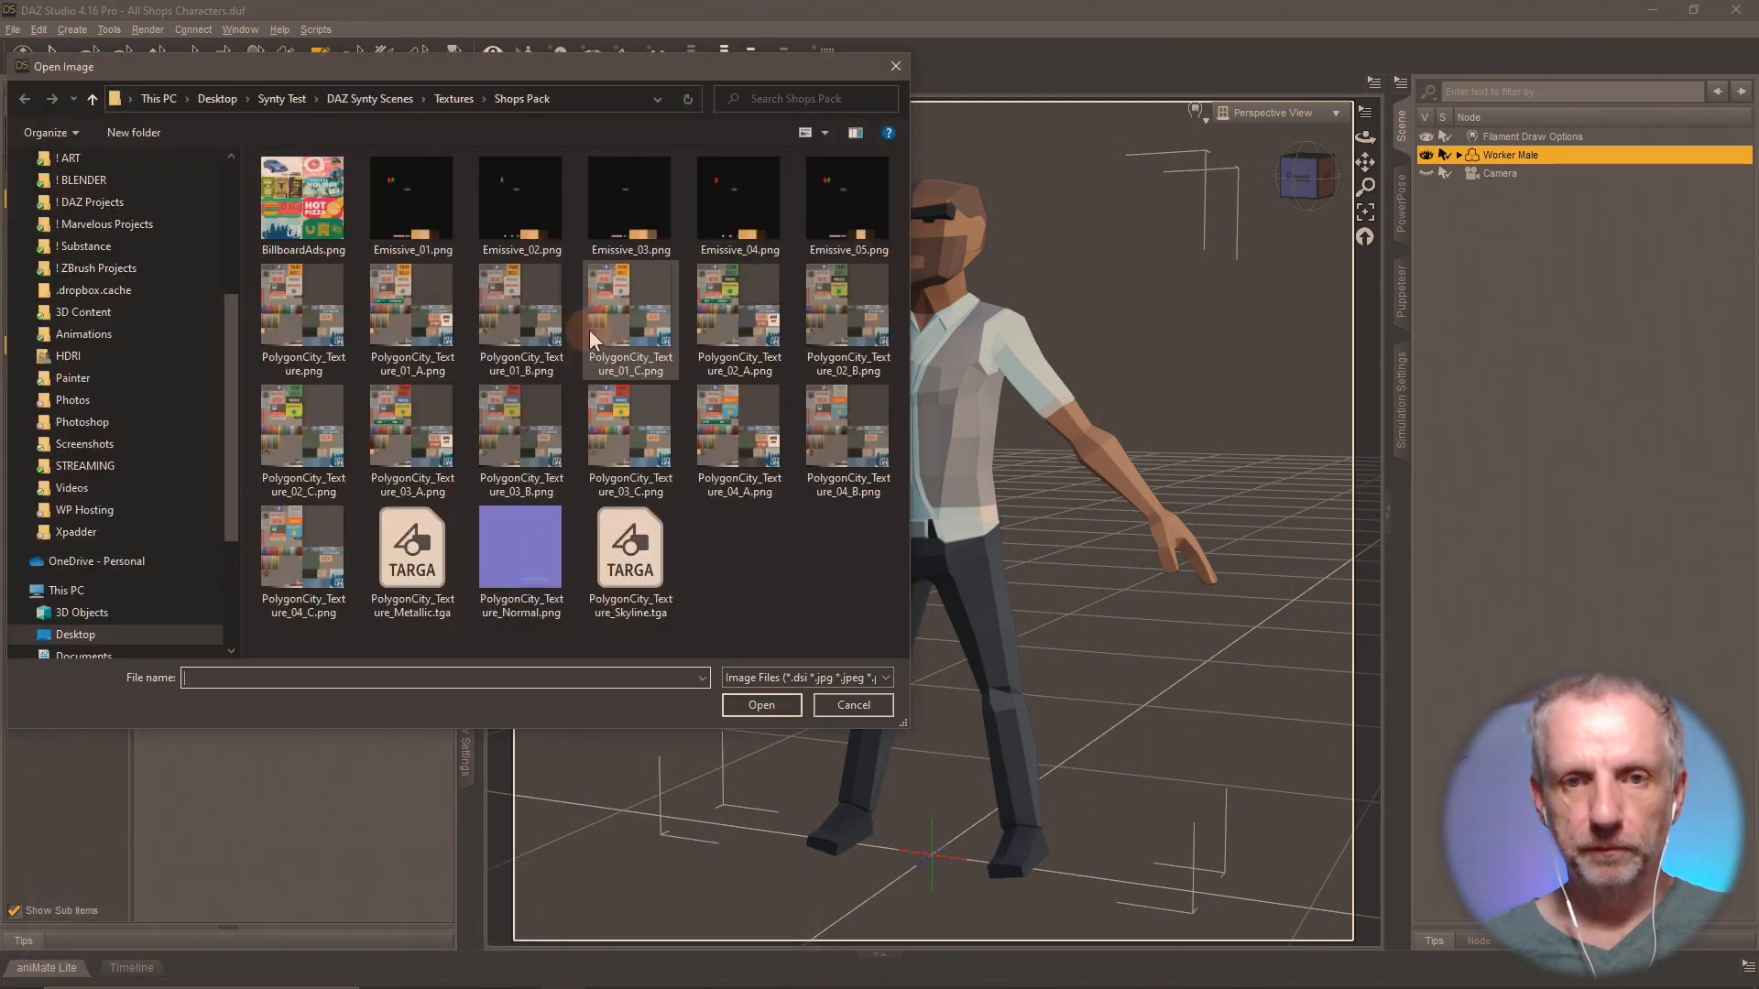
pyautogui.click(521, 551)
pyautogui.click(775, 712)
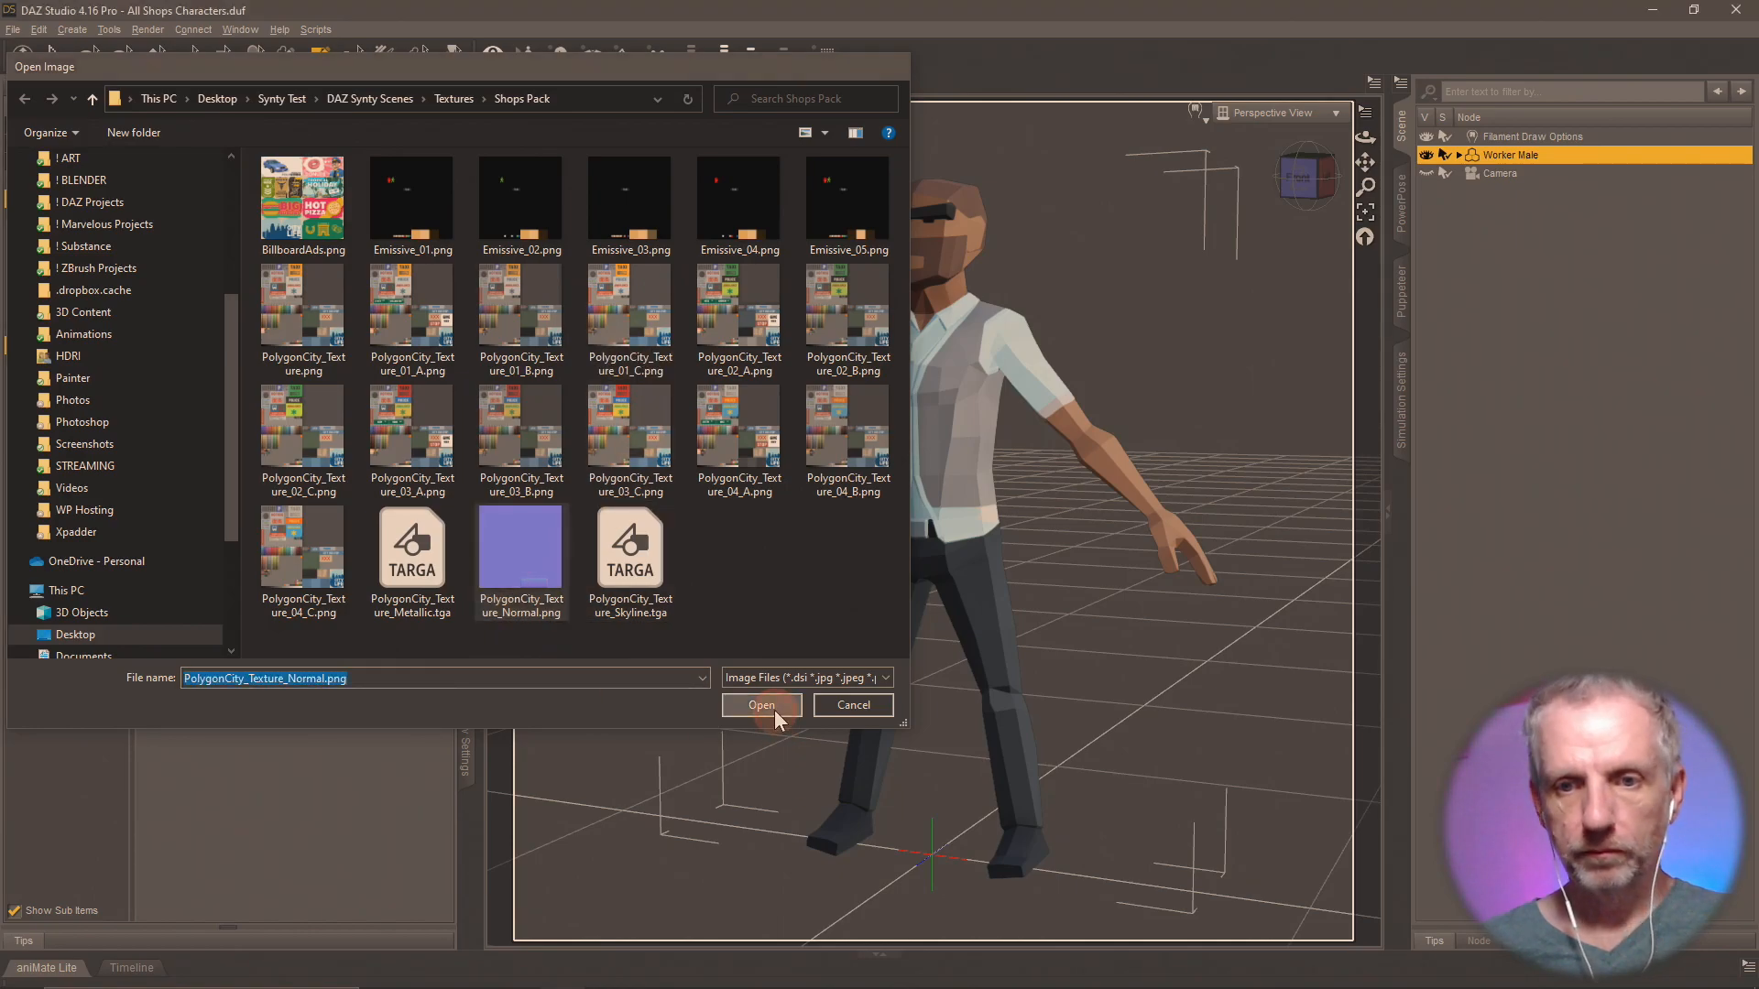
# Set the Worker Male's Normal Map strength to 0.00 and remove the map by choosing None.
pyautogui.moveTo(1059, 684); pyautogui.dragTo(723, 705, button='middle')
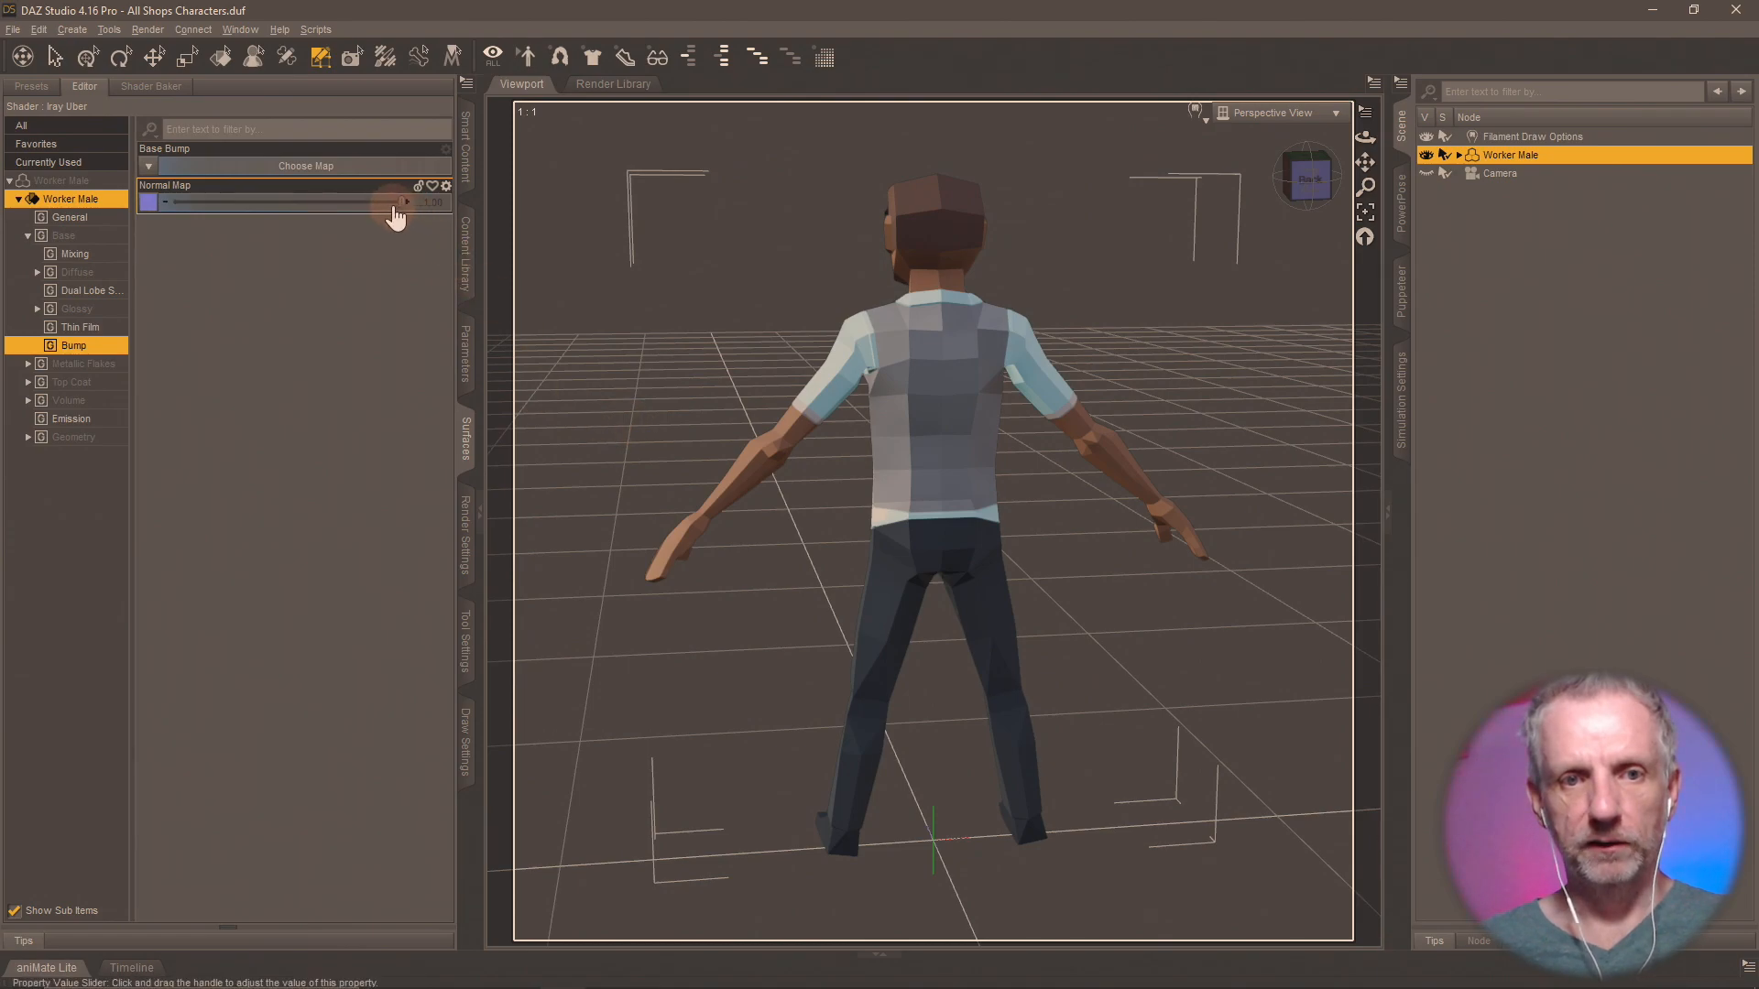
pyautogui.moveTo(238, 217); pyautogui.dragTo(144, 207)
pyautogui.click(148, 209)
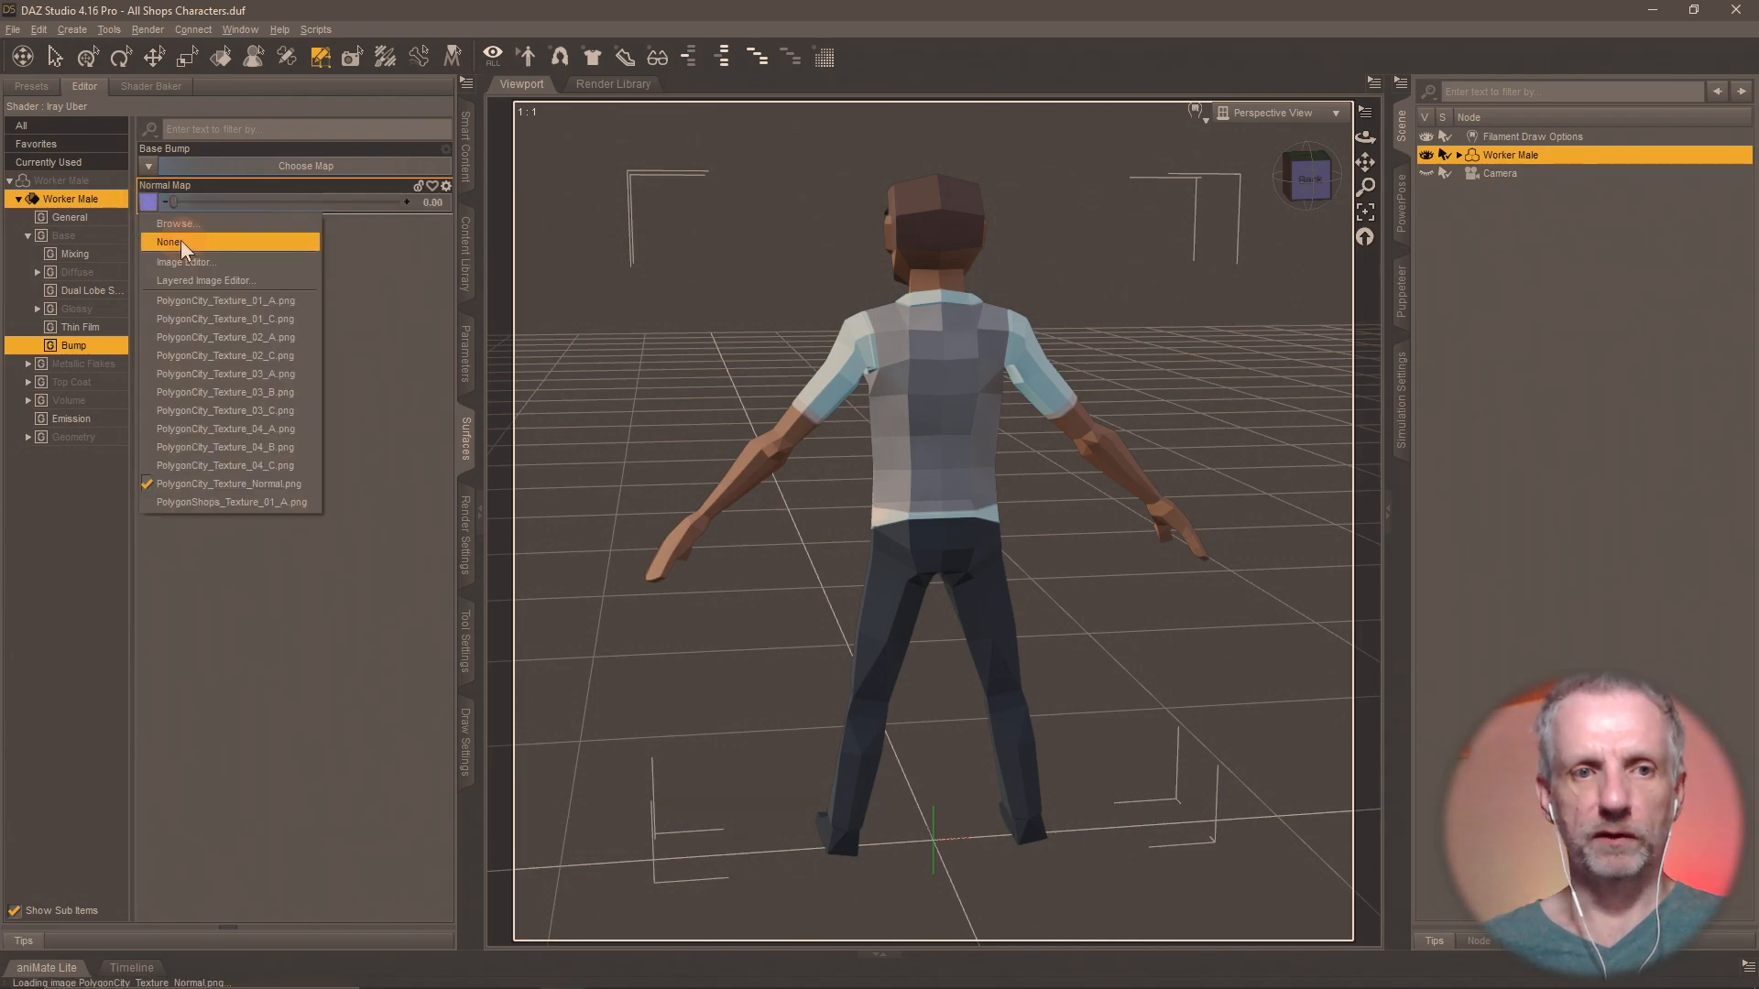
pyautogui.click(183, 243)
pyautogui.moveTo(886, 579)
pyautogui.mouseDown(button='middle')
pyautogui.moveTo(1071, 623)
pyautogui.moveTo(885, 578)
pyautogui.mouseUp(button='middle')
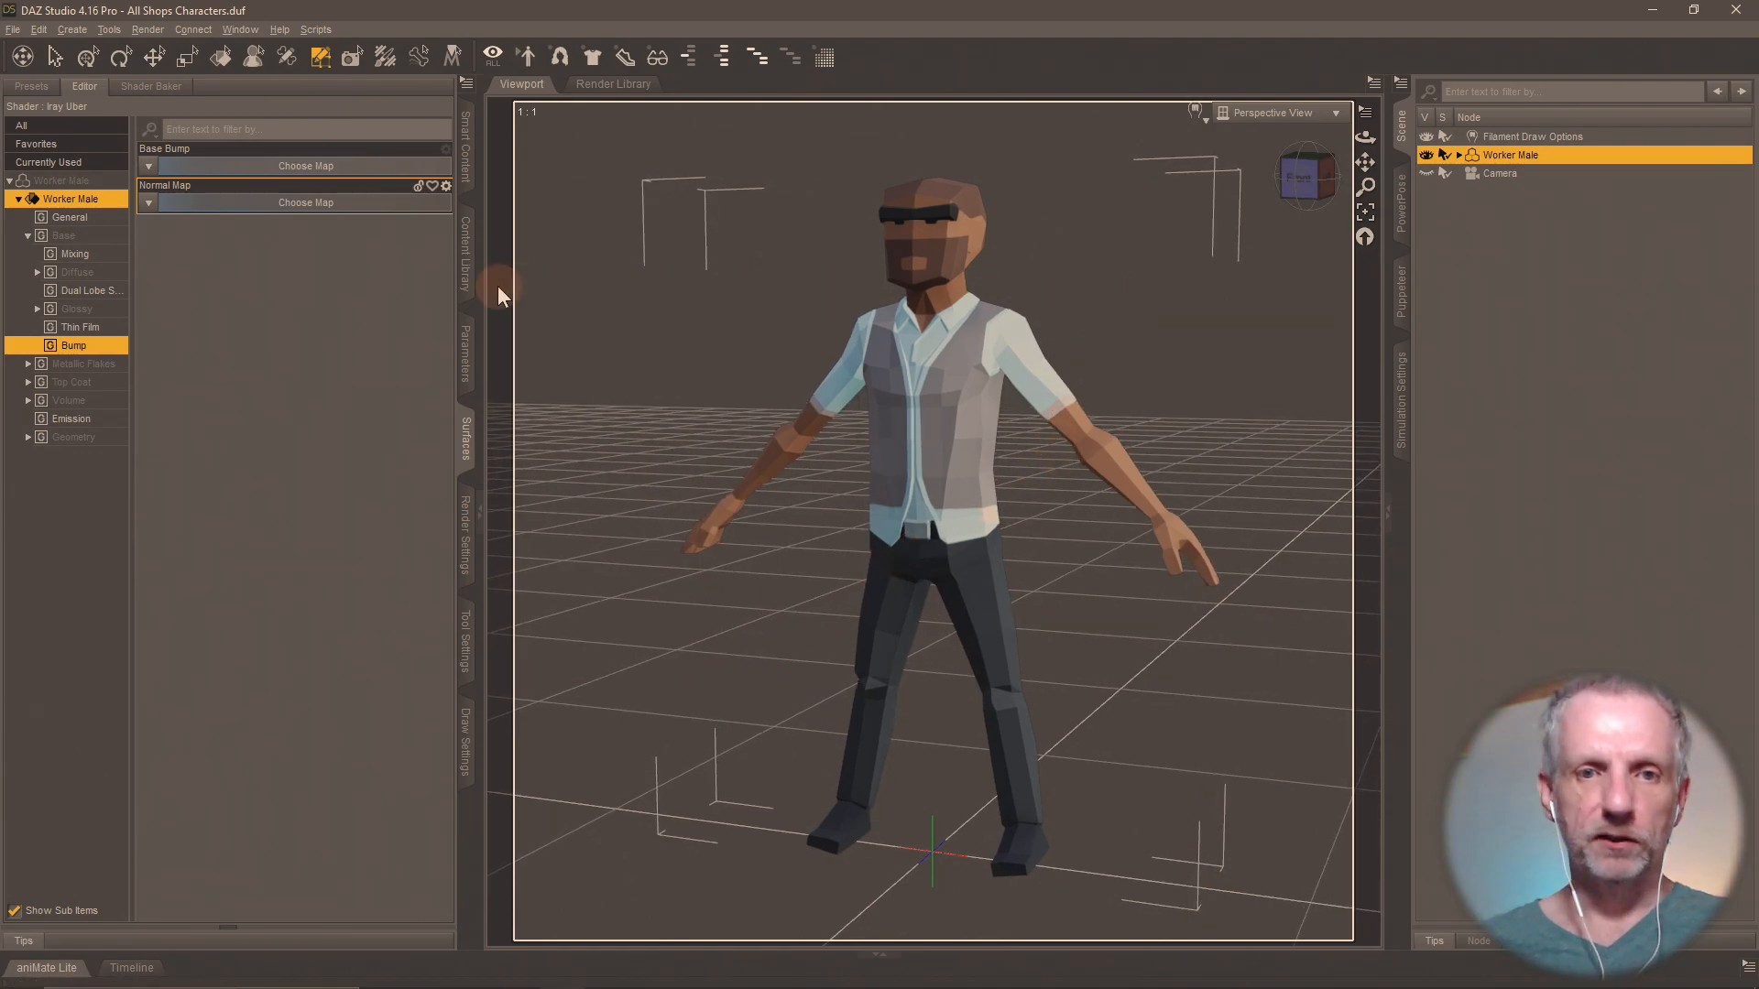
# Correct the name of the first material preset in the Shops Materials folder to Shops MAT 1-B.
pyautogui.click(467, 275)
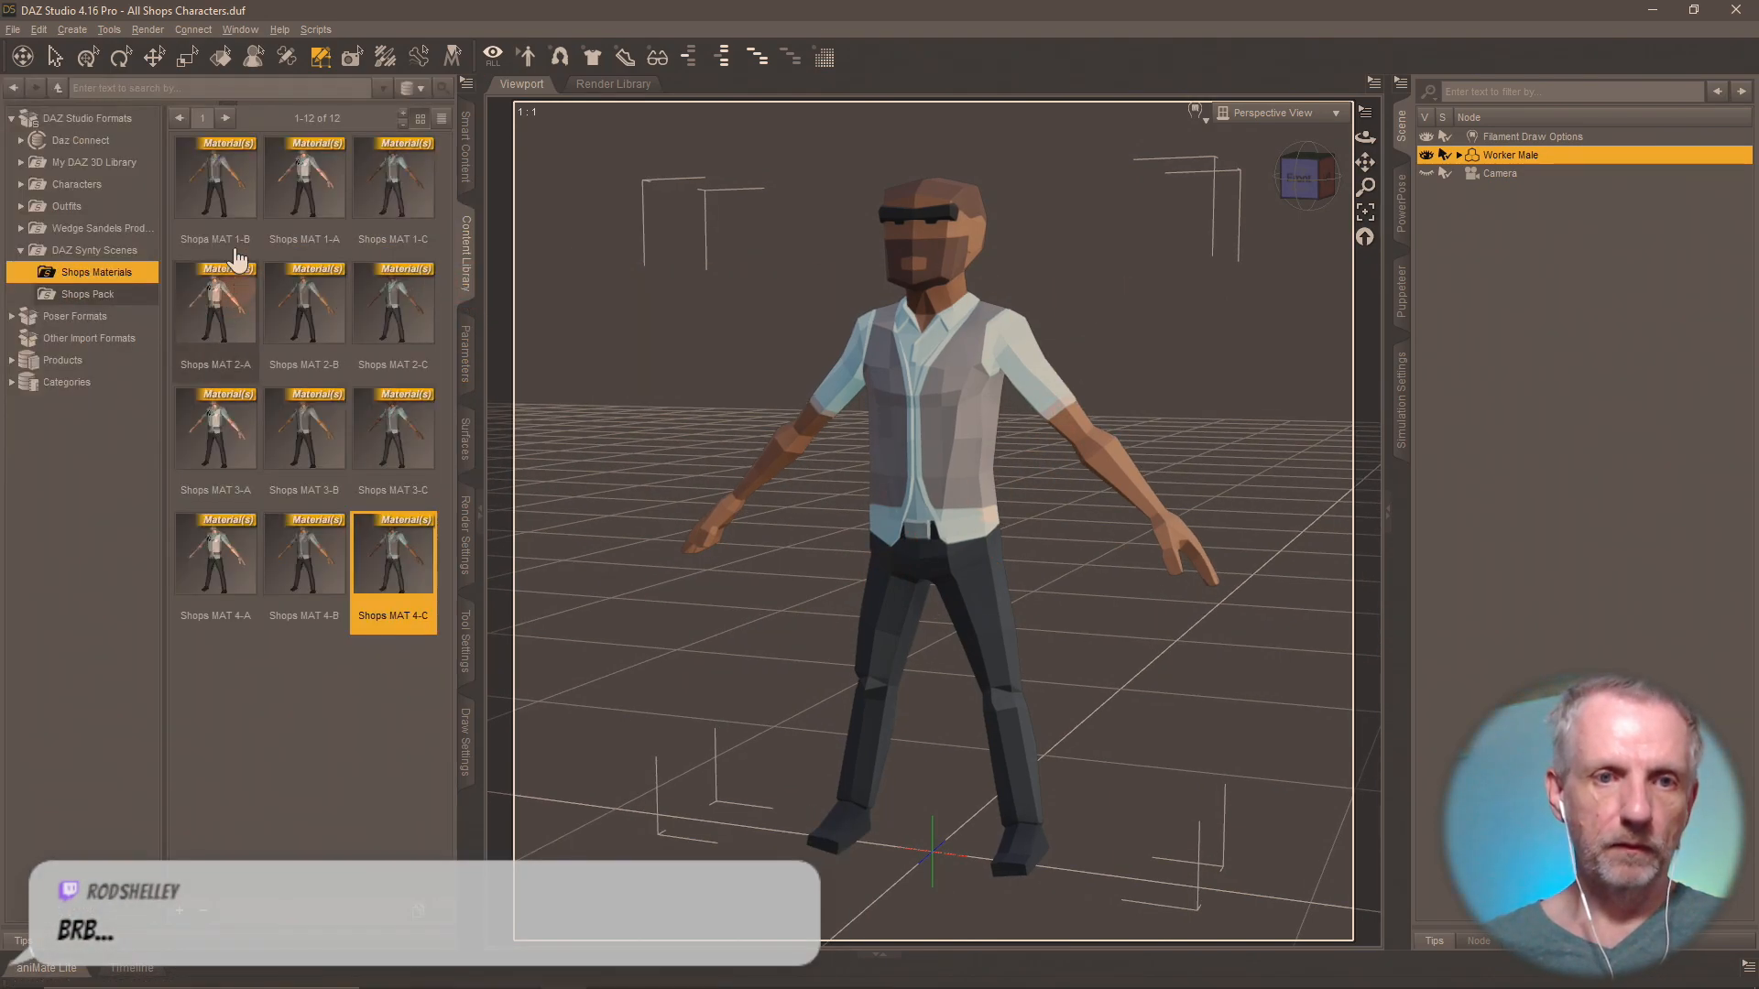
pyautogui.click(234, 213)
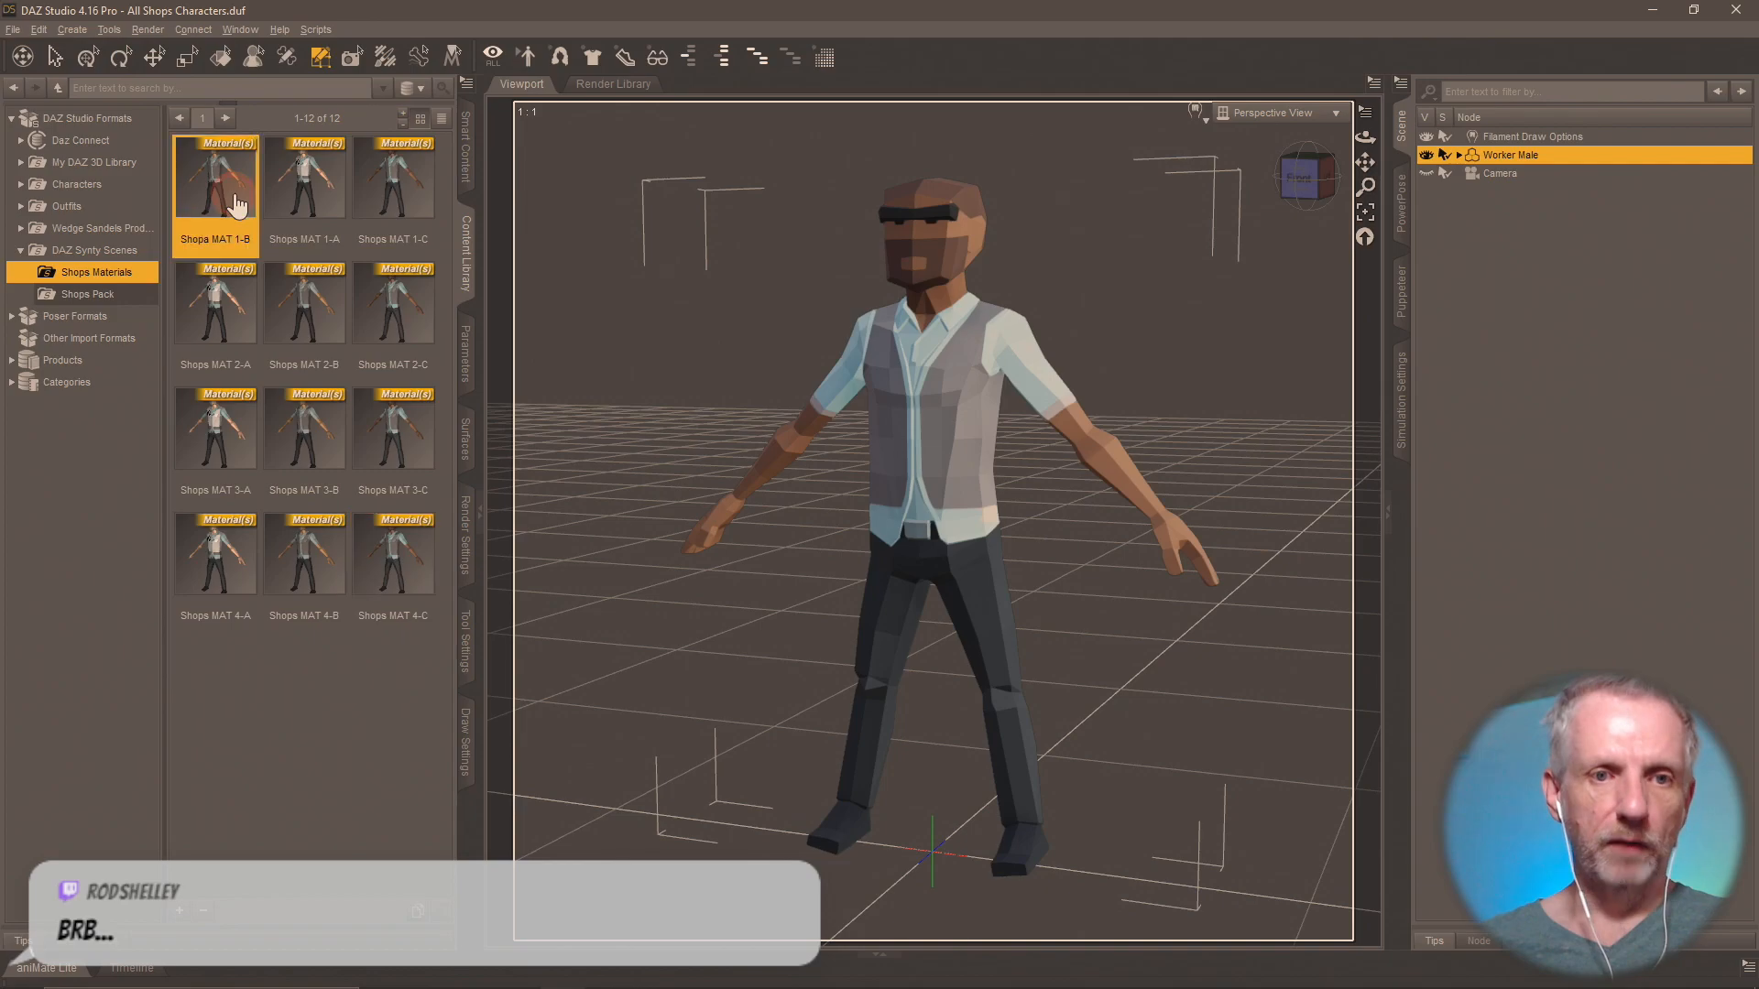
pyautogui.click(331, 219)
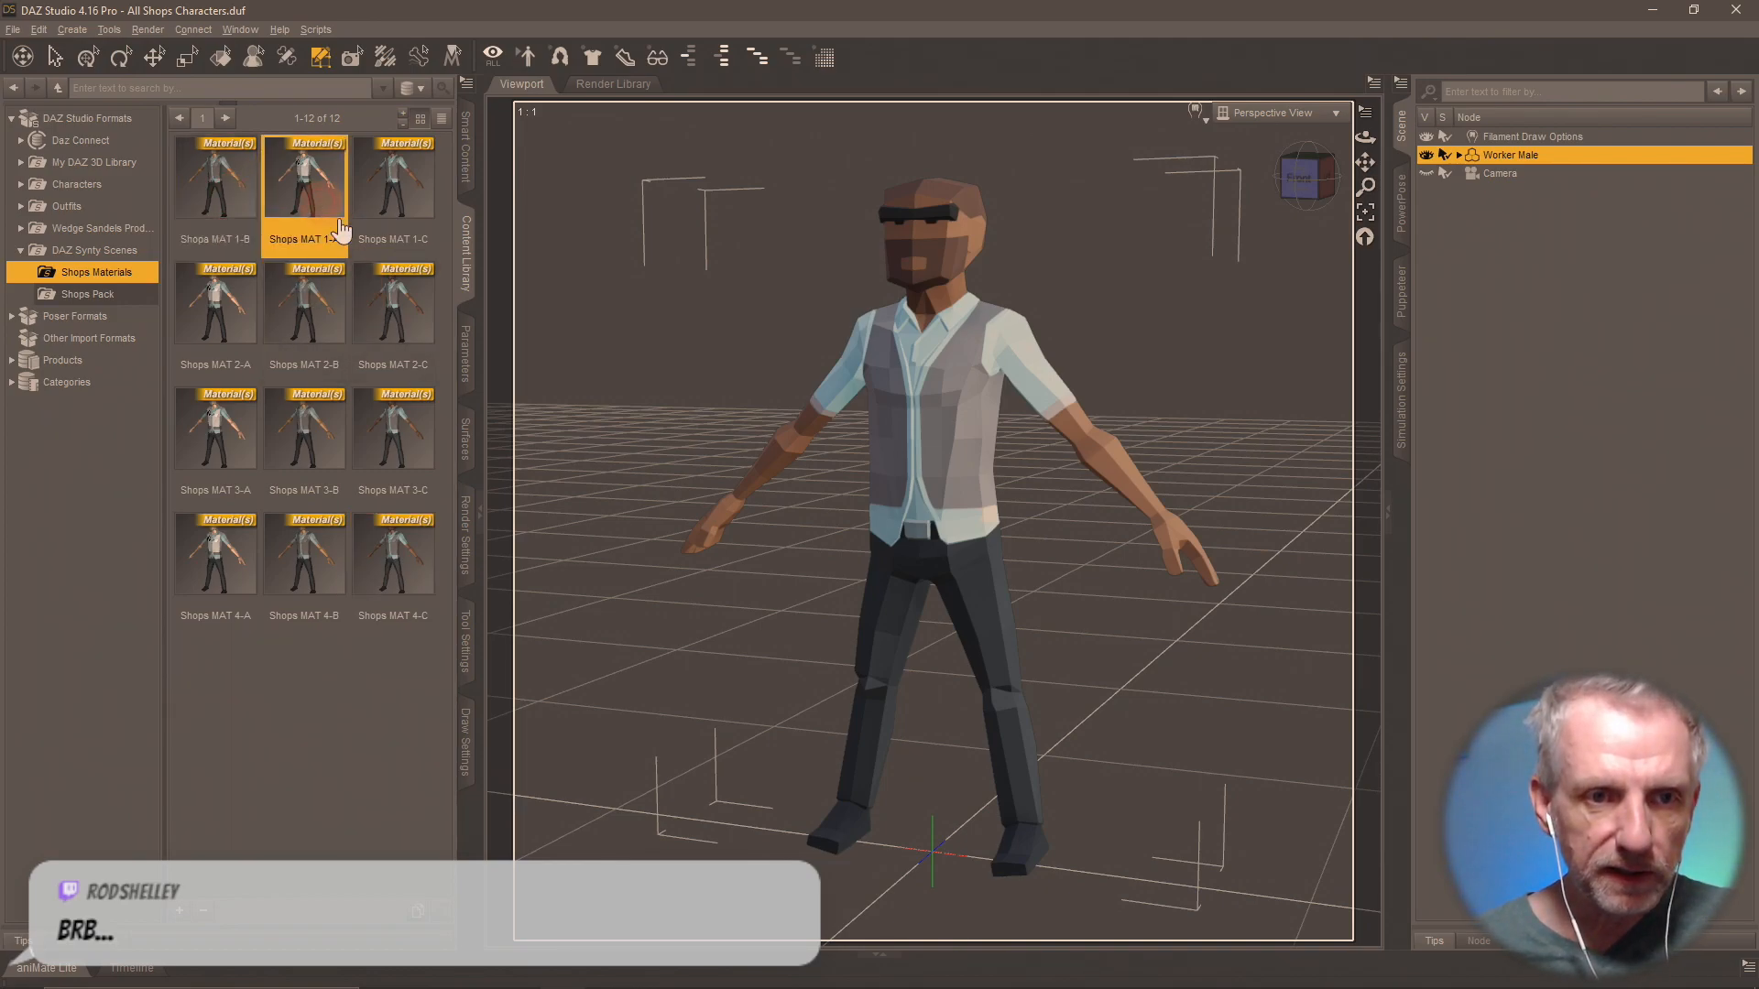
pyautogui.click(206, 245)
pyautogui.rightClick(205, 245)
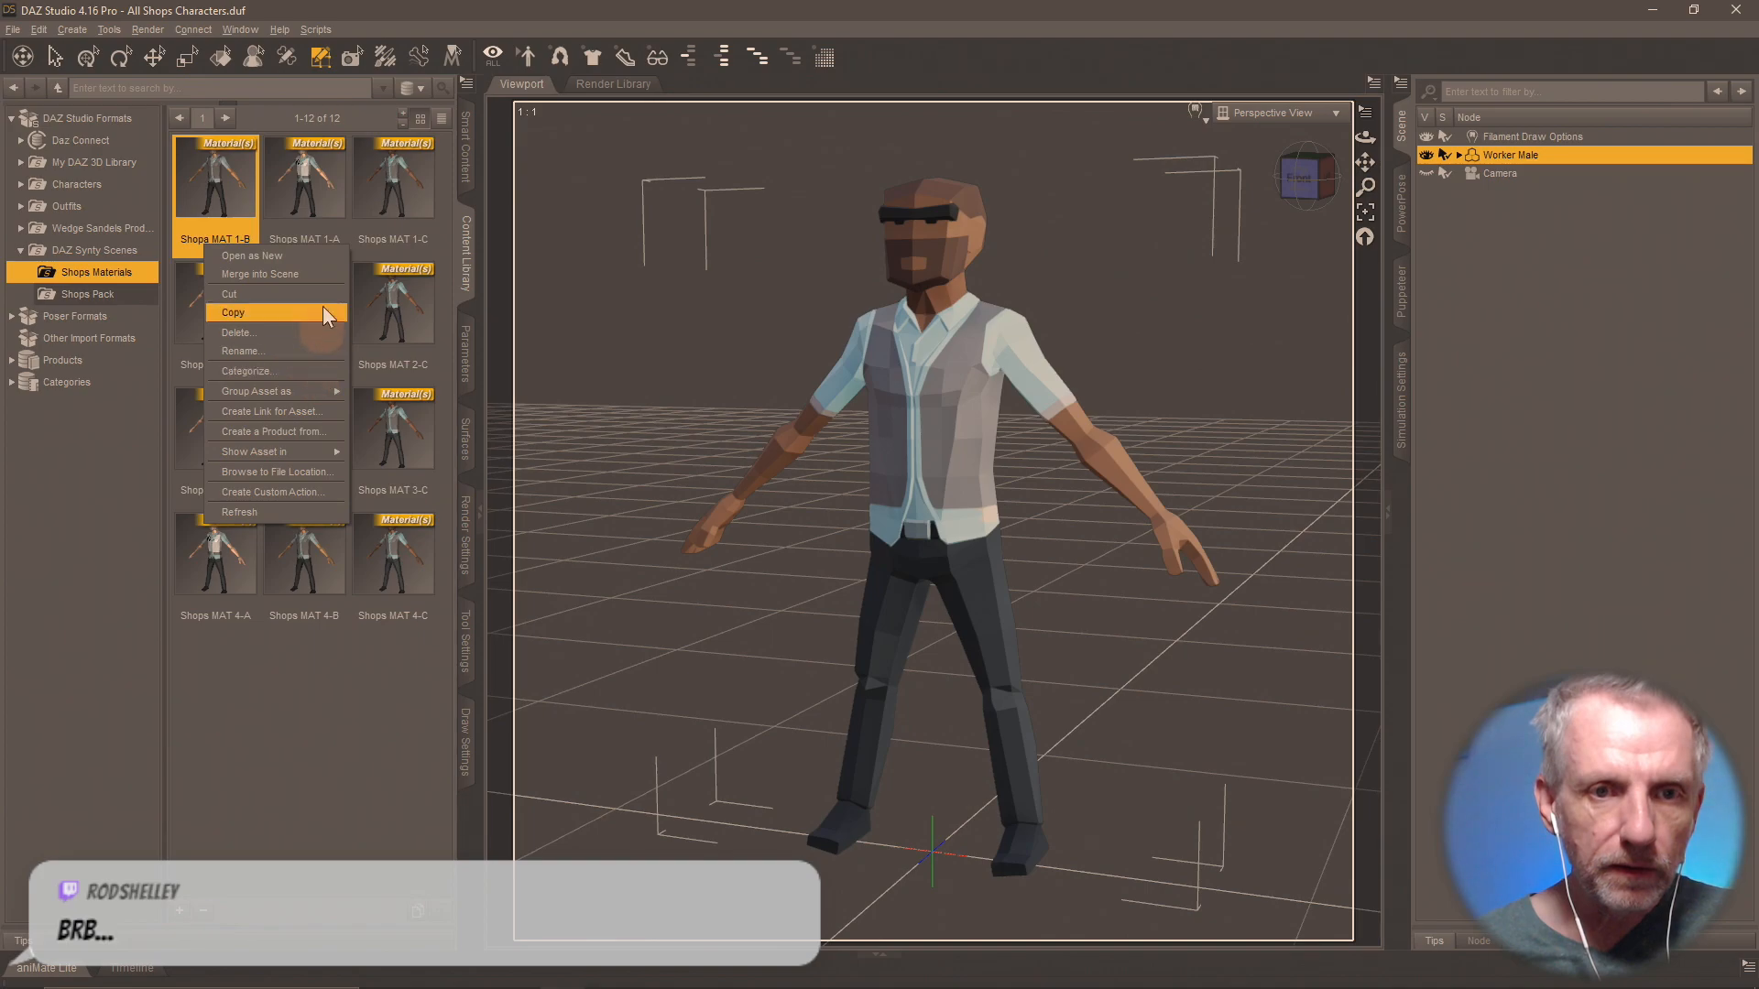
pyautogui.click(313, 352)
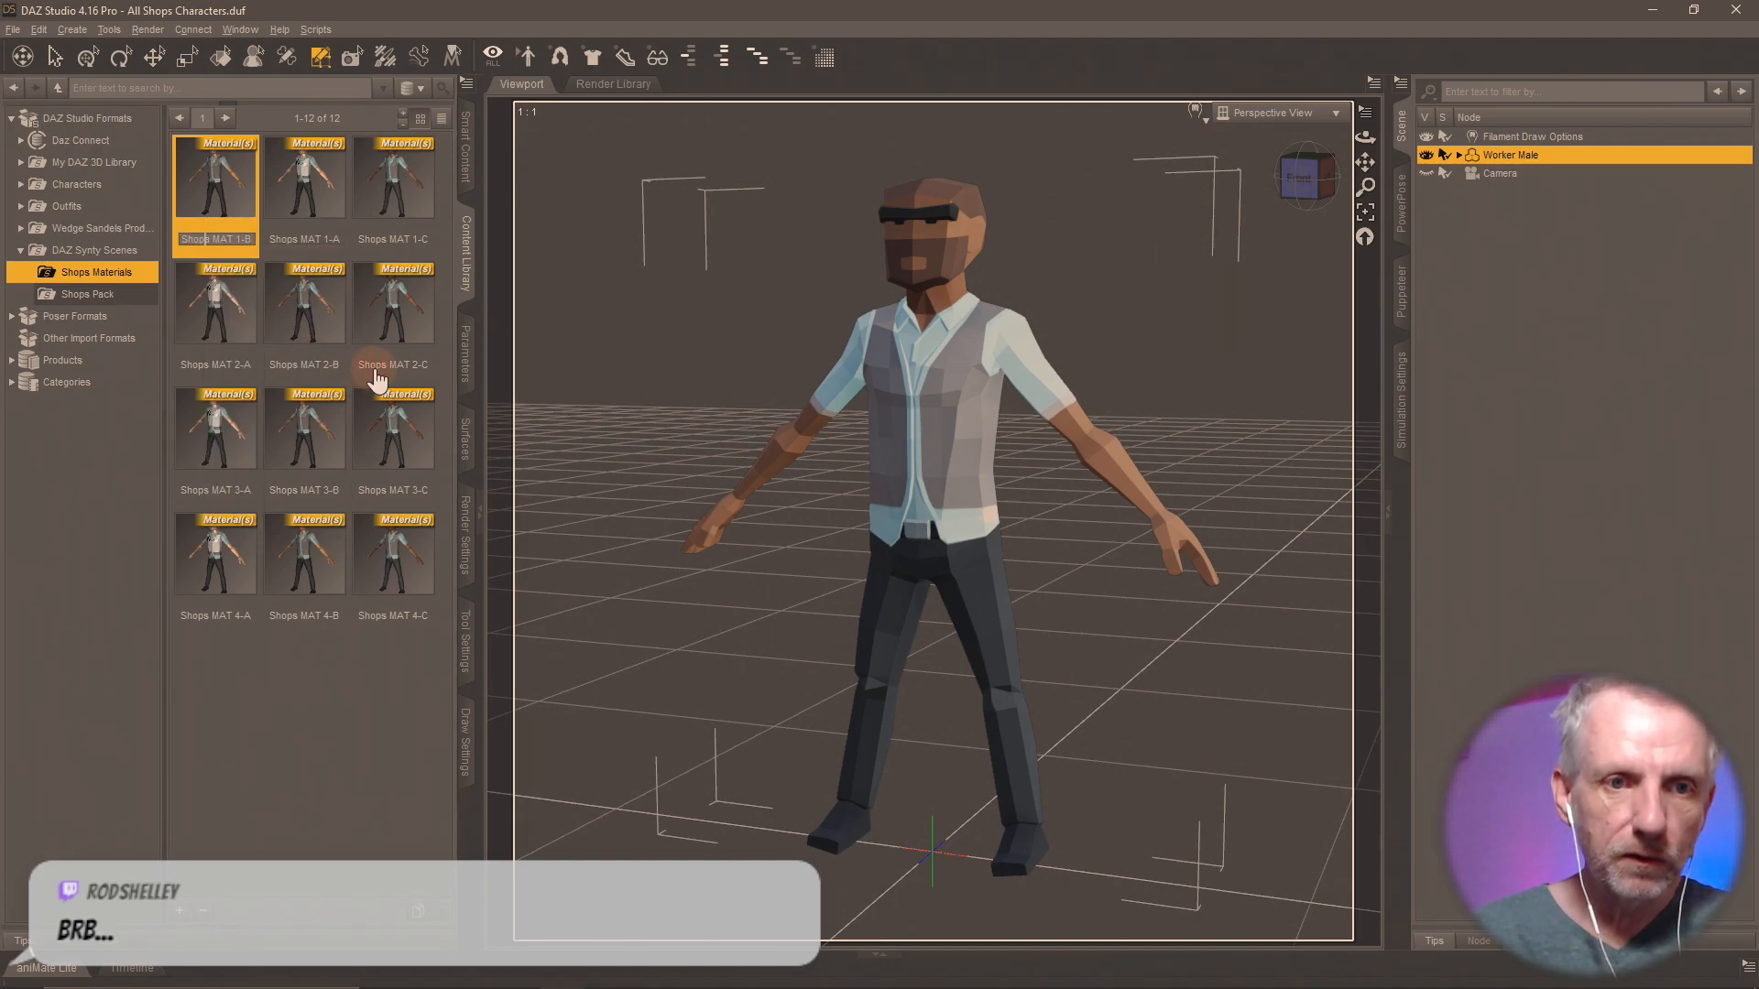
pyautogui.write('s')
pyautogui.press('Return')
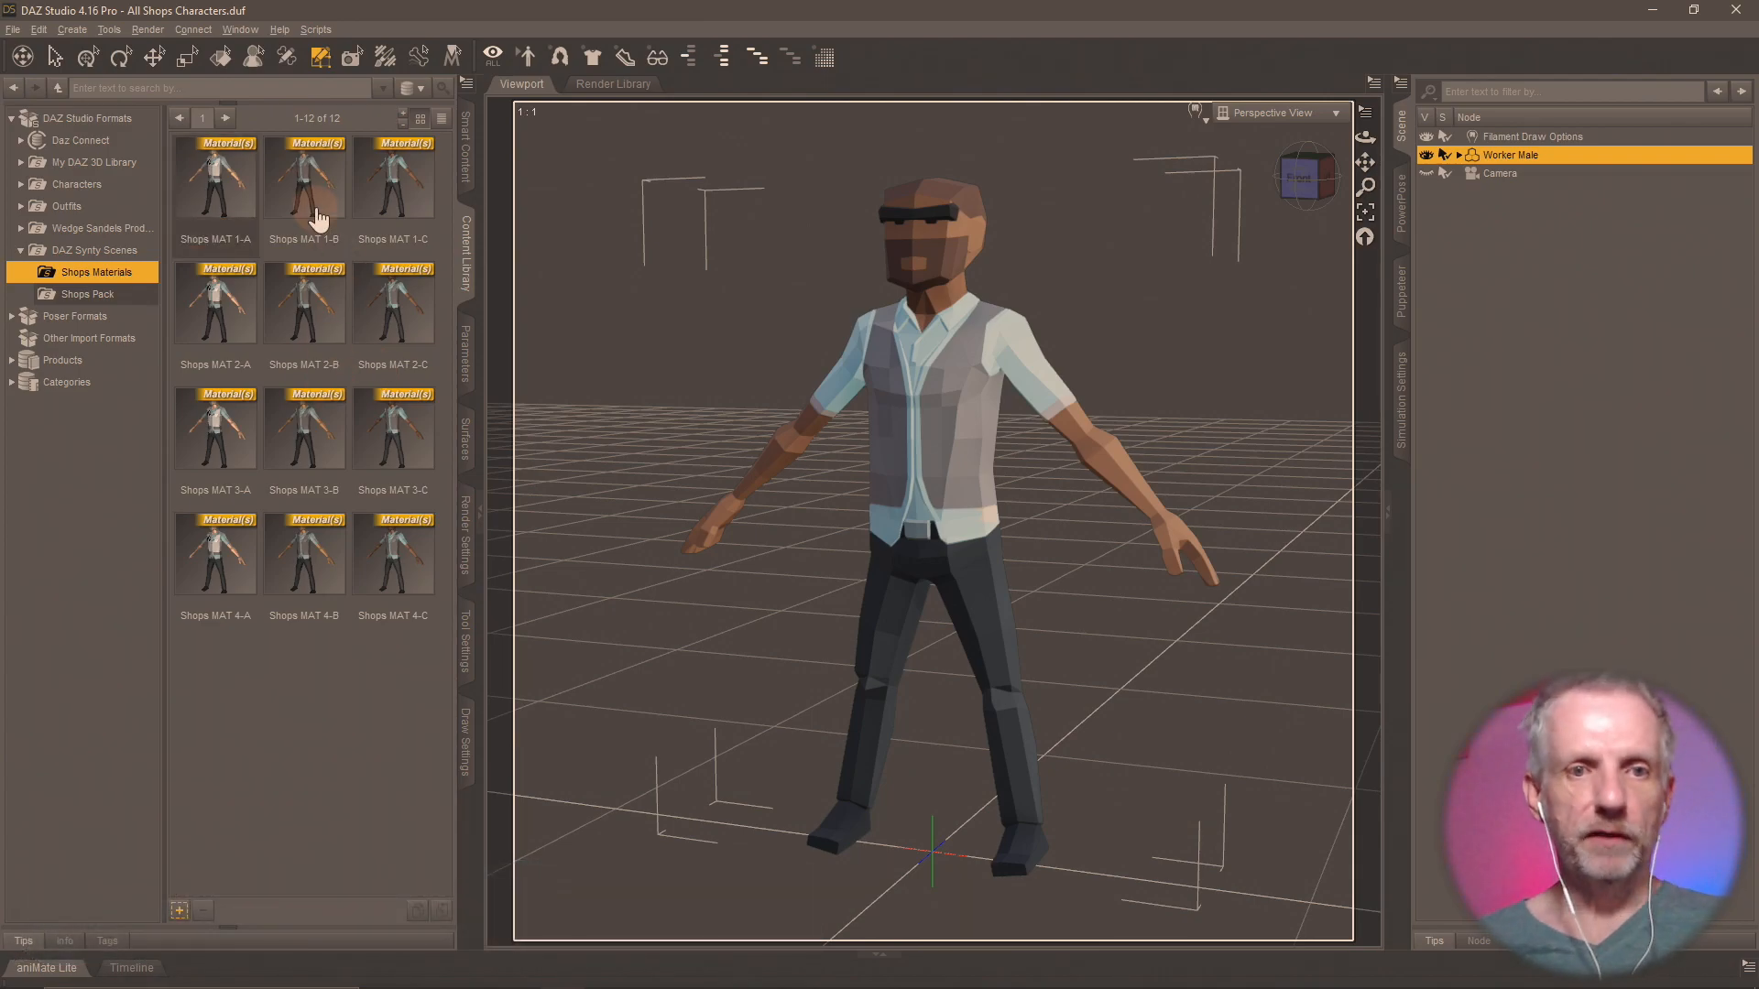
pyautogui.click(252, 204)
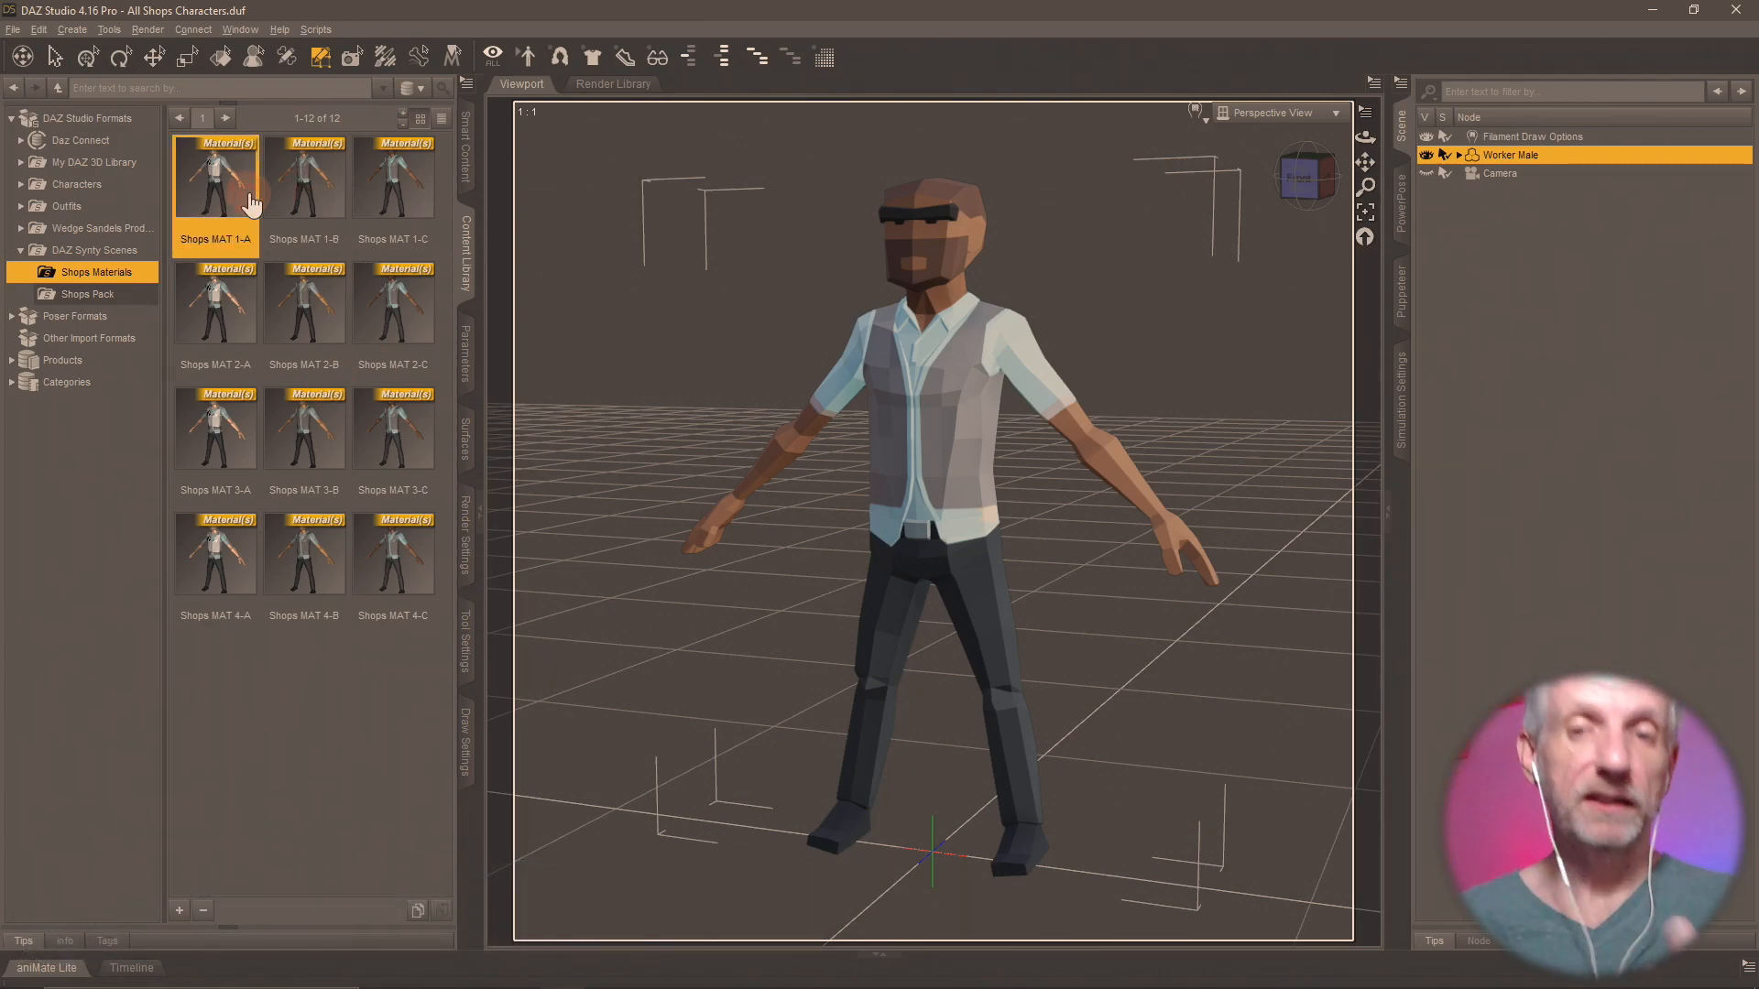
# Apply Shops MAT 1-A to the Worker Male and save it as a Shader Preset, replacing the existing Shops MAT 1-A file.
pyautogui.doubleClick(247, 194)
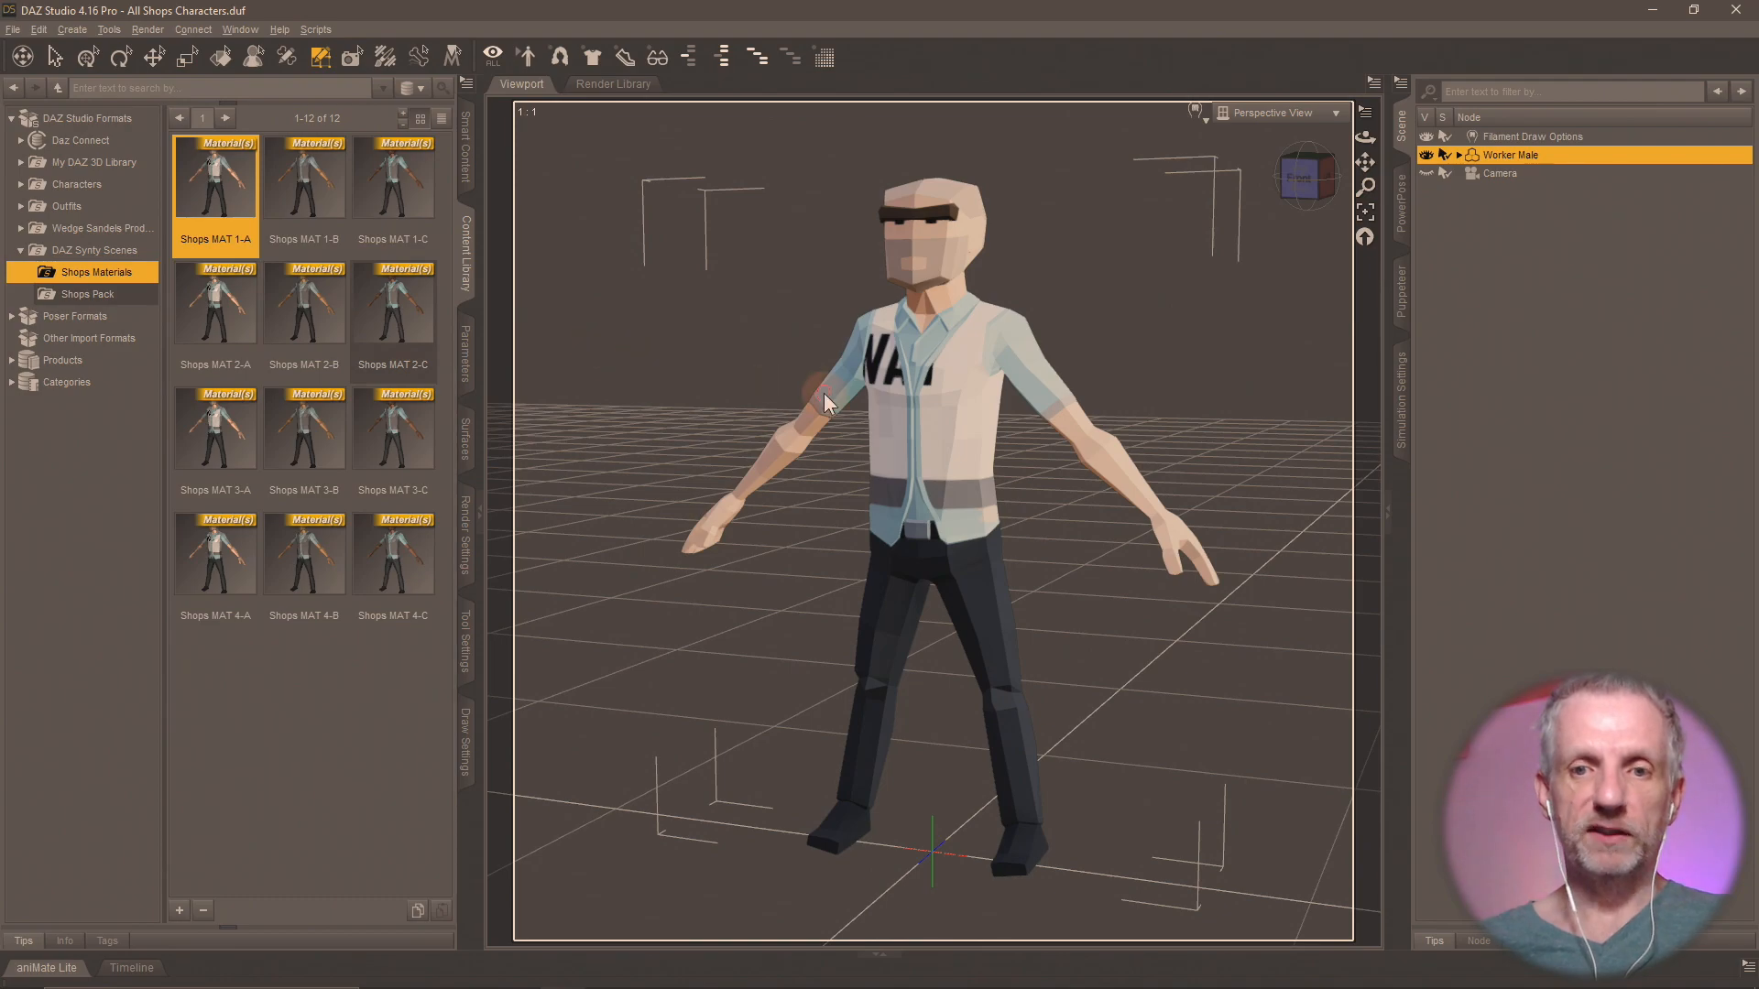
pyautogui.click(180, 911)
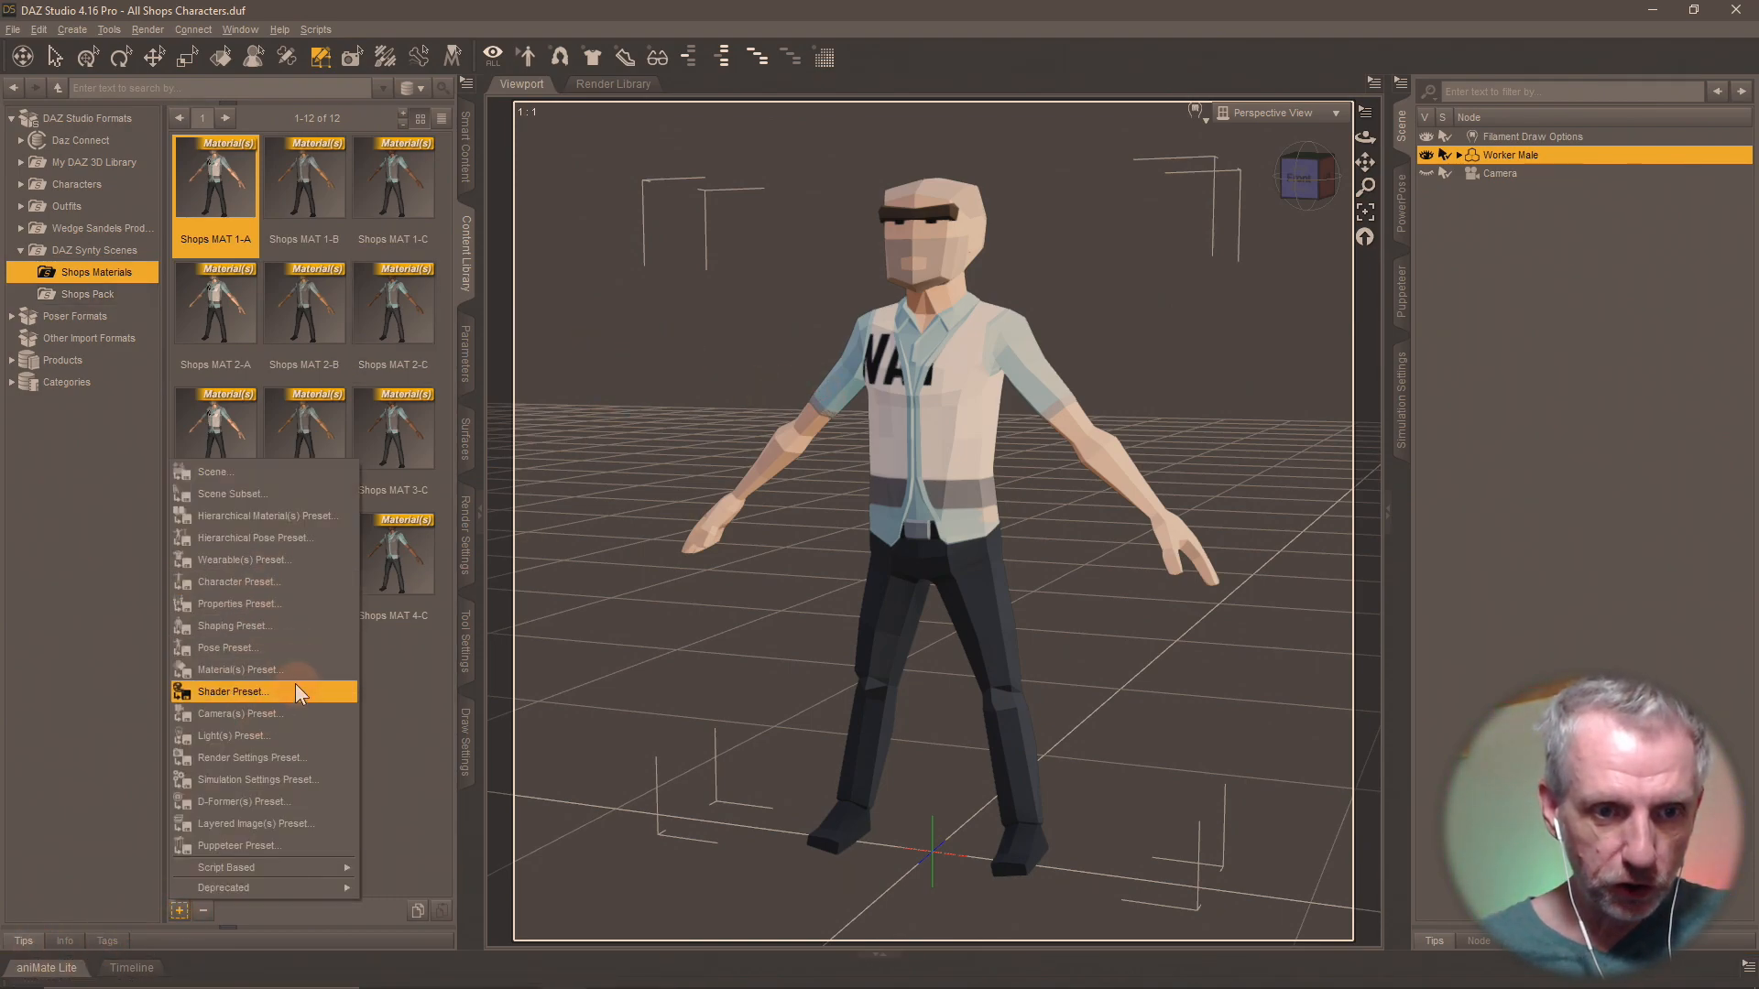
pyautogui.click(293, 684)
pyautogui.click(356, 187)
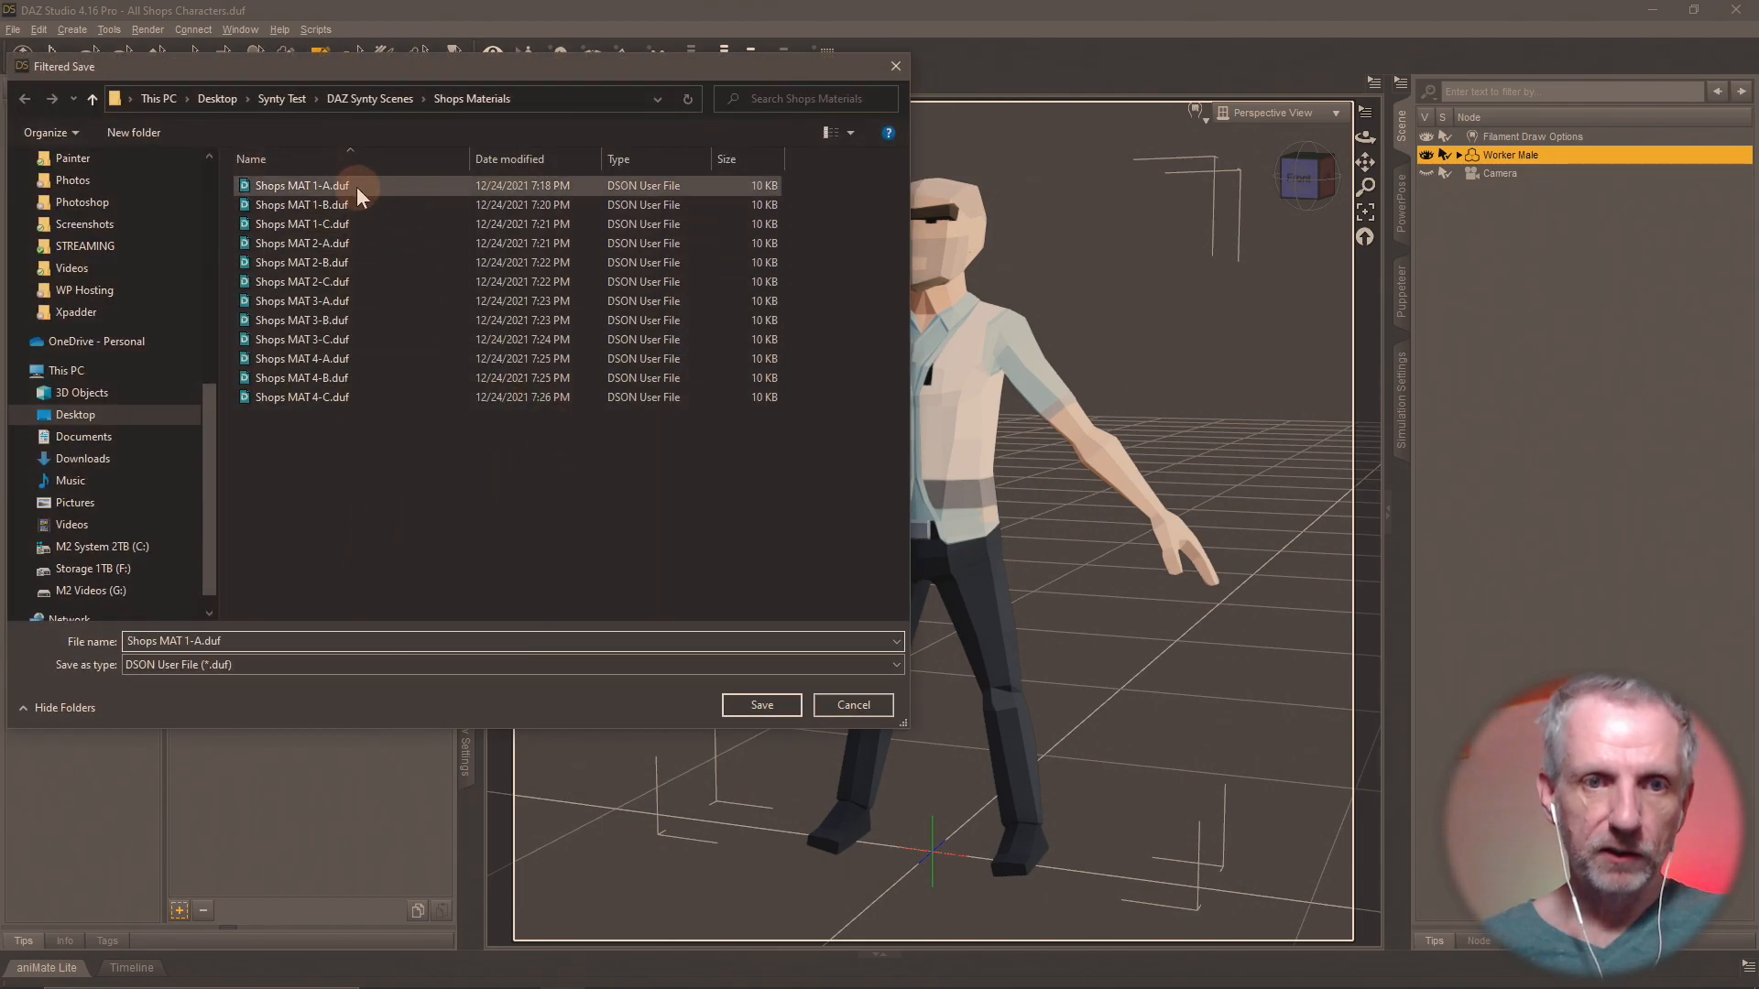
pyautogui.click(762, 706)
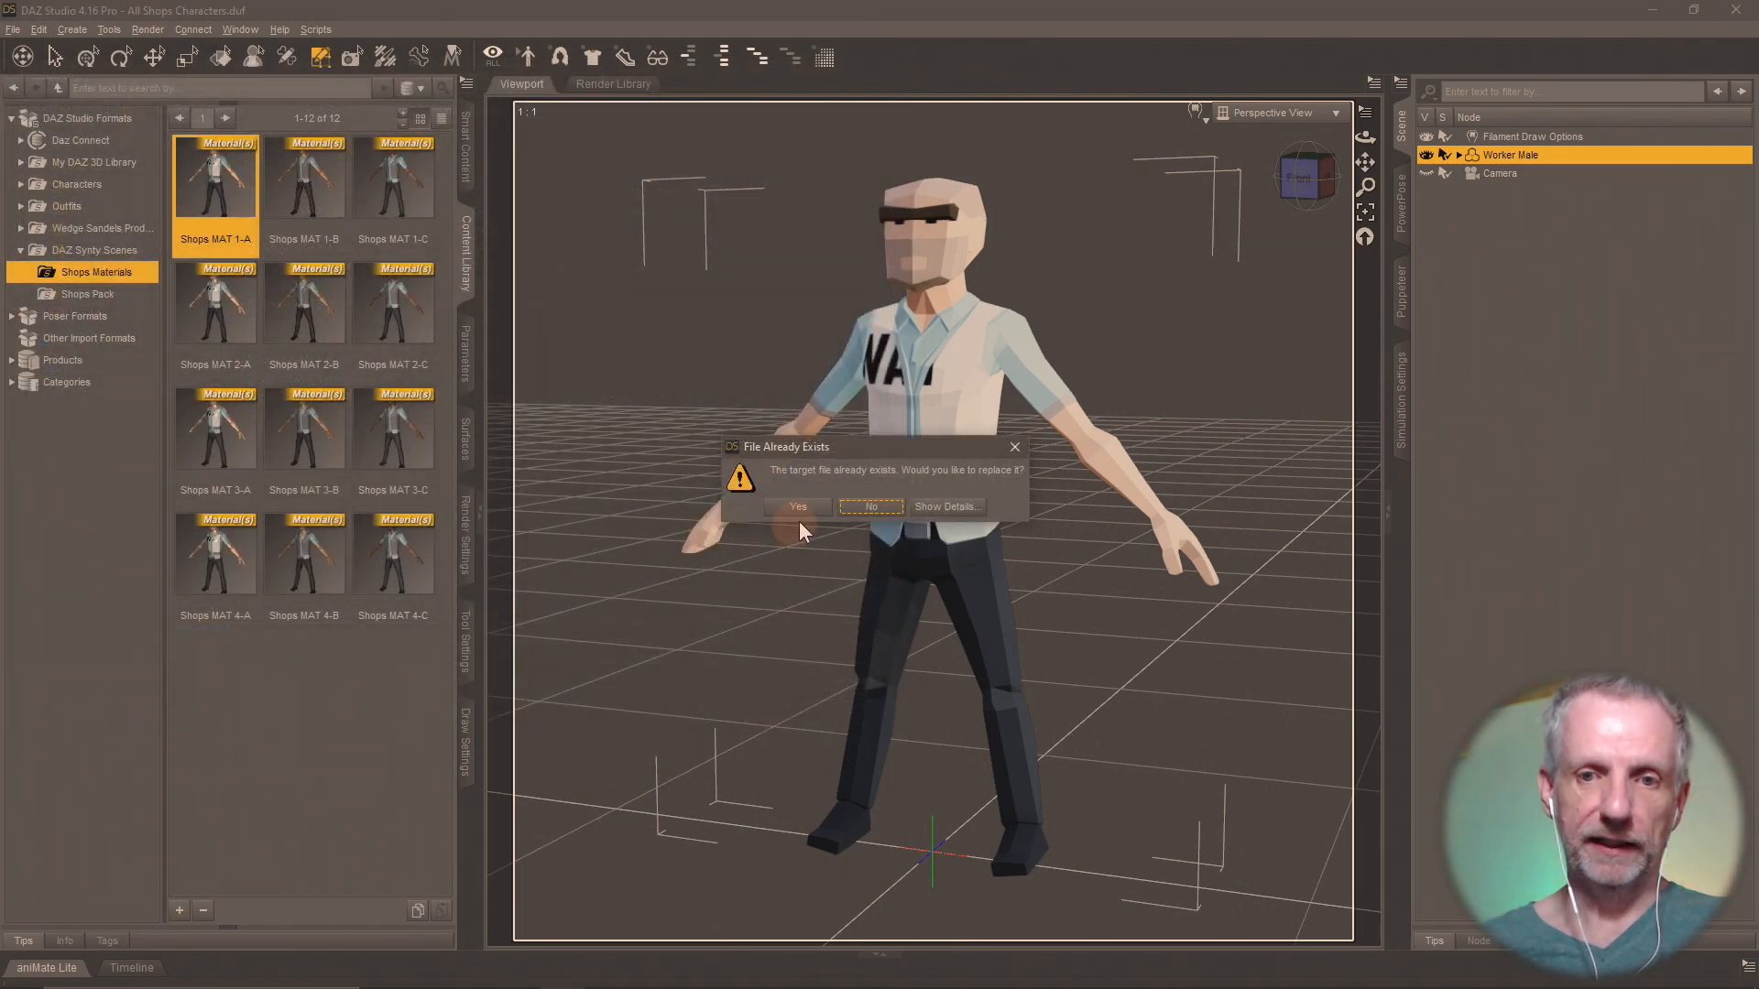
pyautogui.click(799, 507)
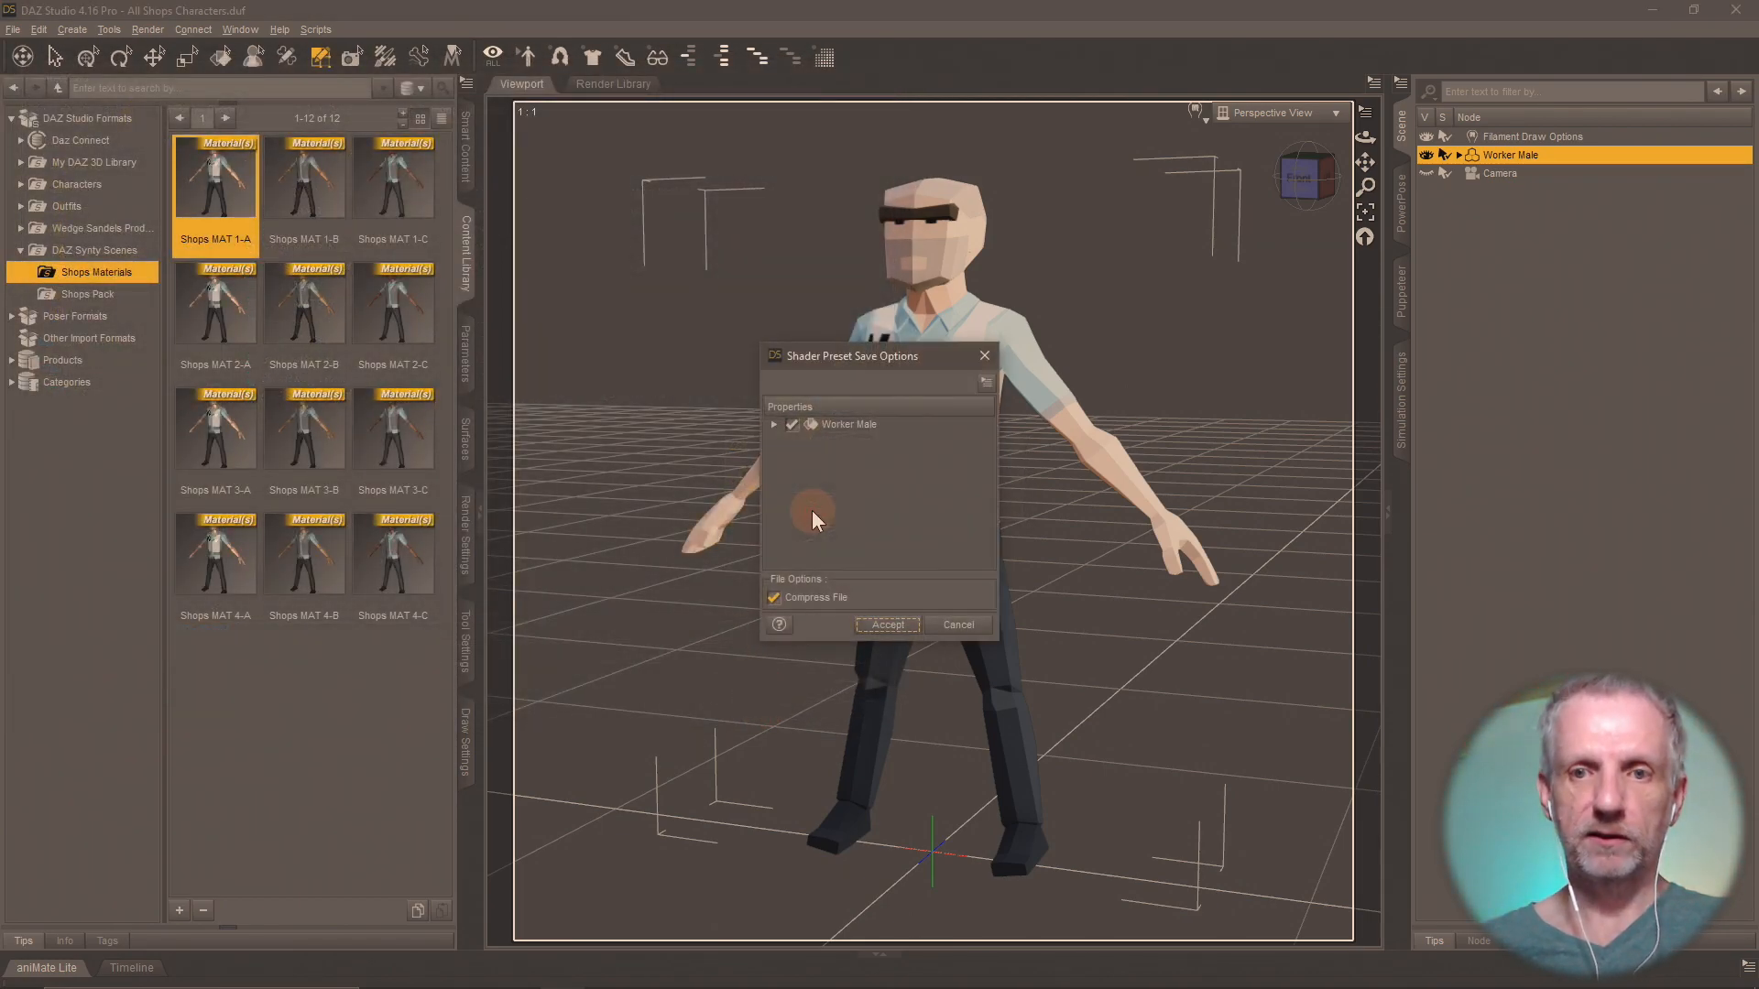
pyautogui.click(873, 622)
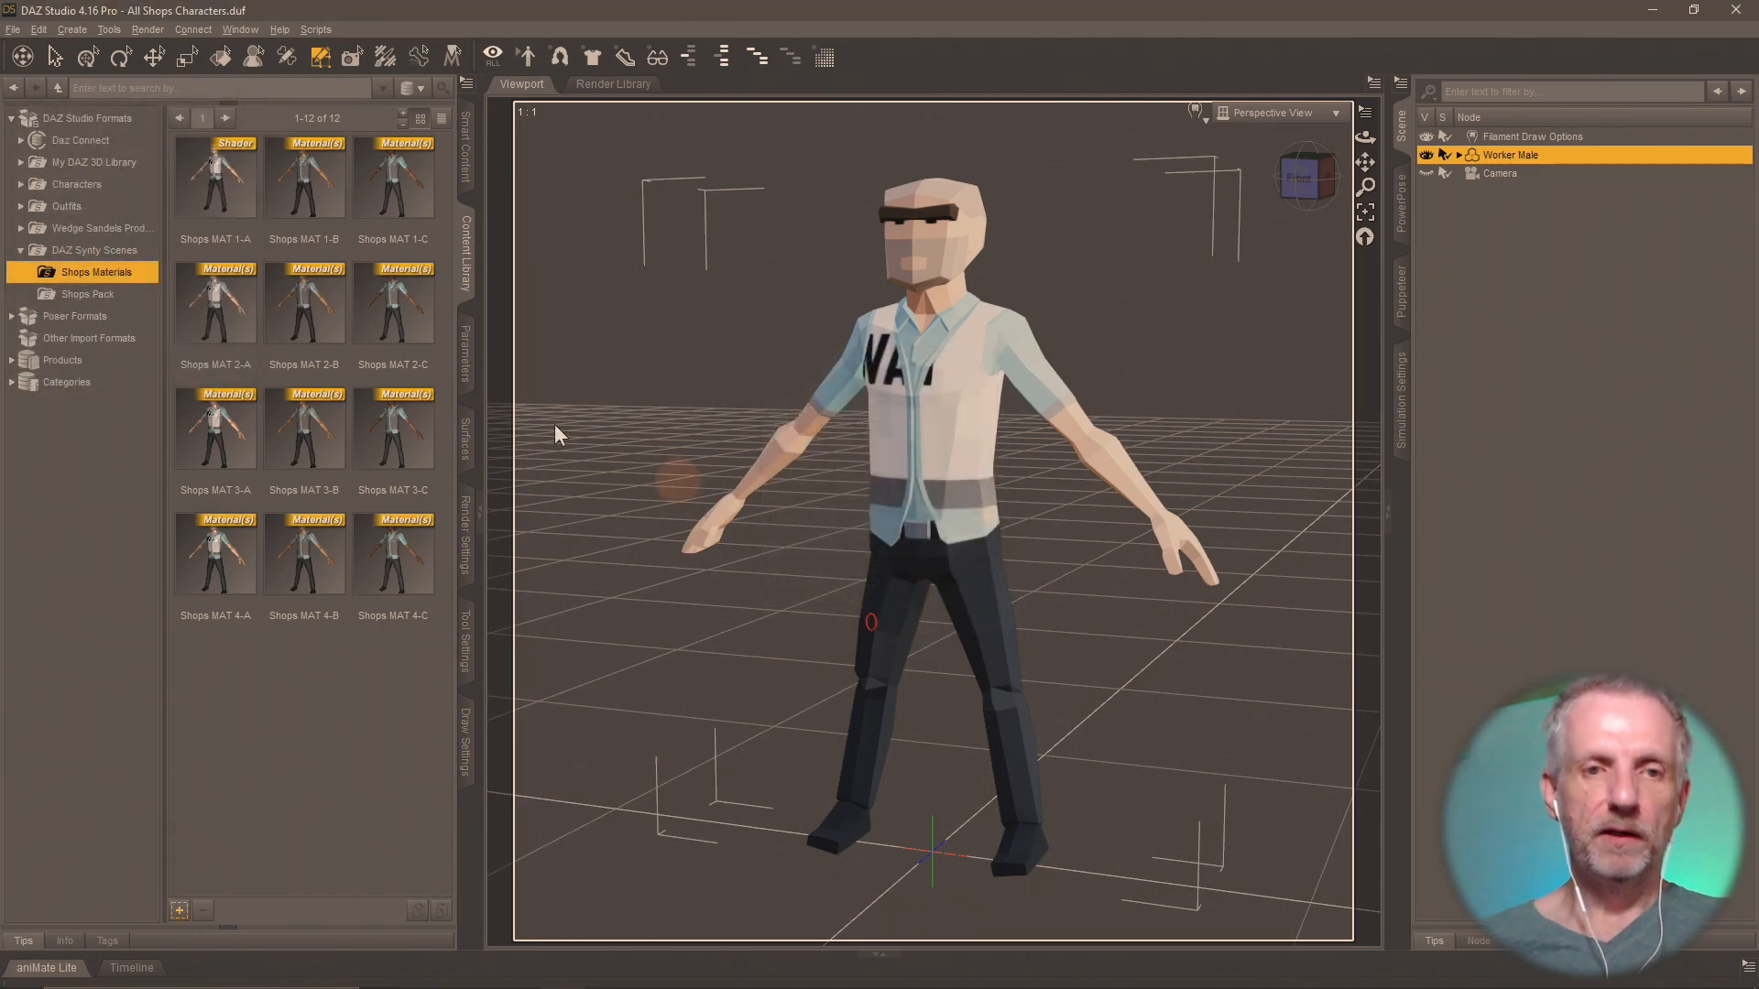
# Apply Shops MAT 1-B to the Worker Male and save it as a Shader Preset over the existing Shops MAT 1-B file.
pyautogui.click(337, 208)
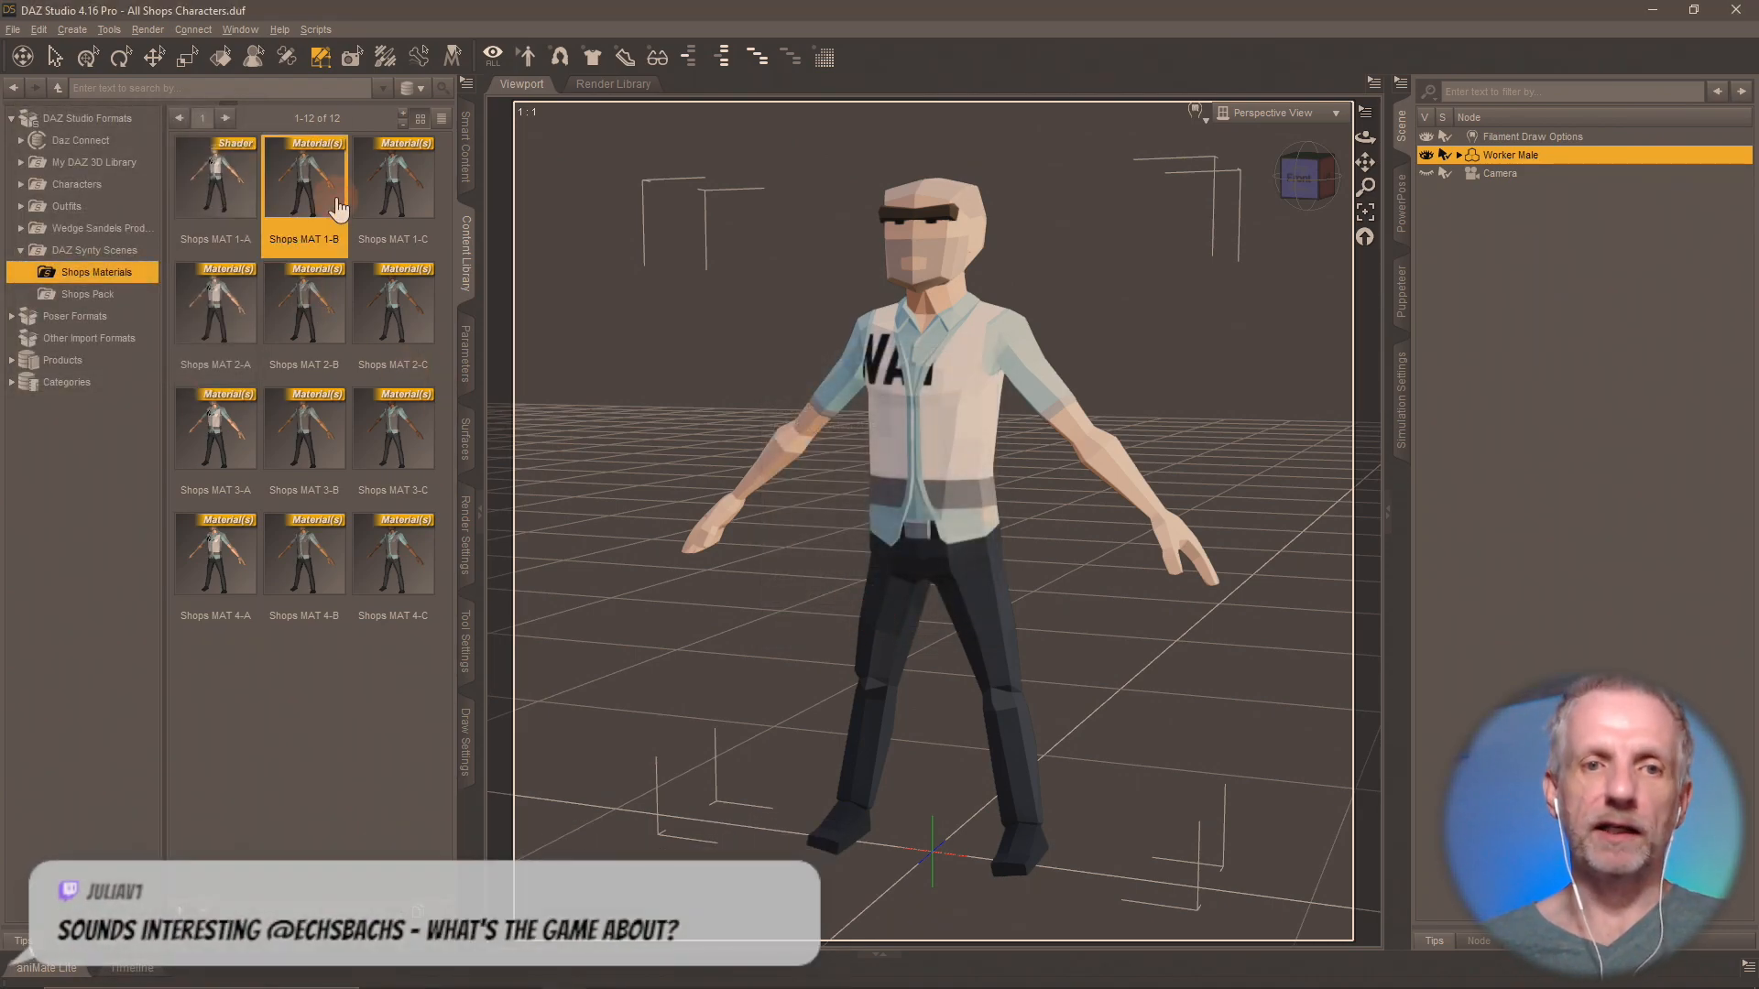
pyautogui.doubleClick(337, 208)
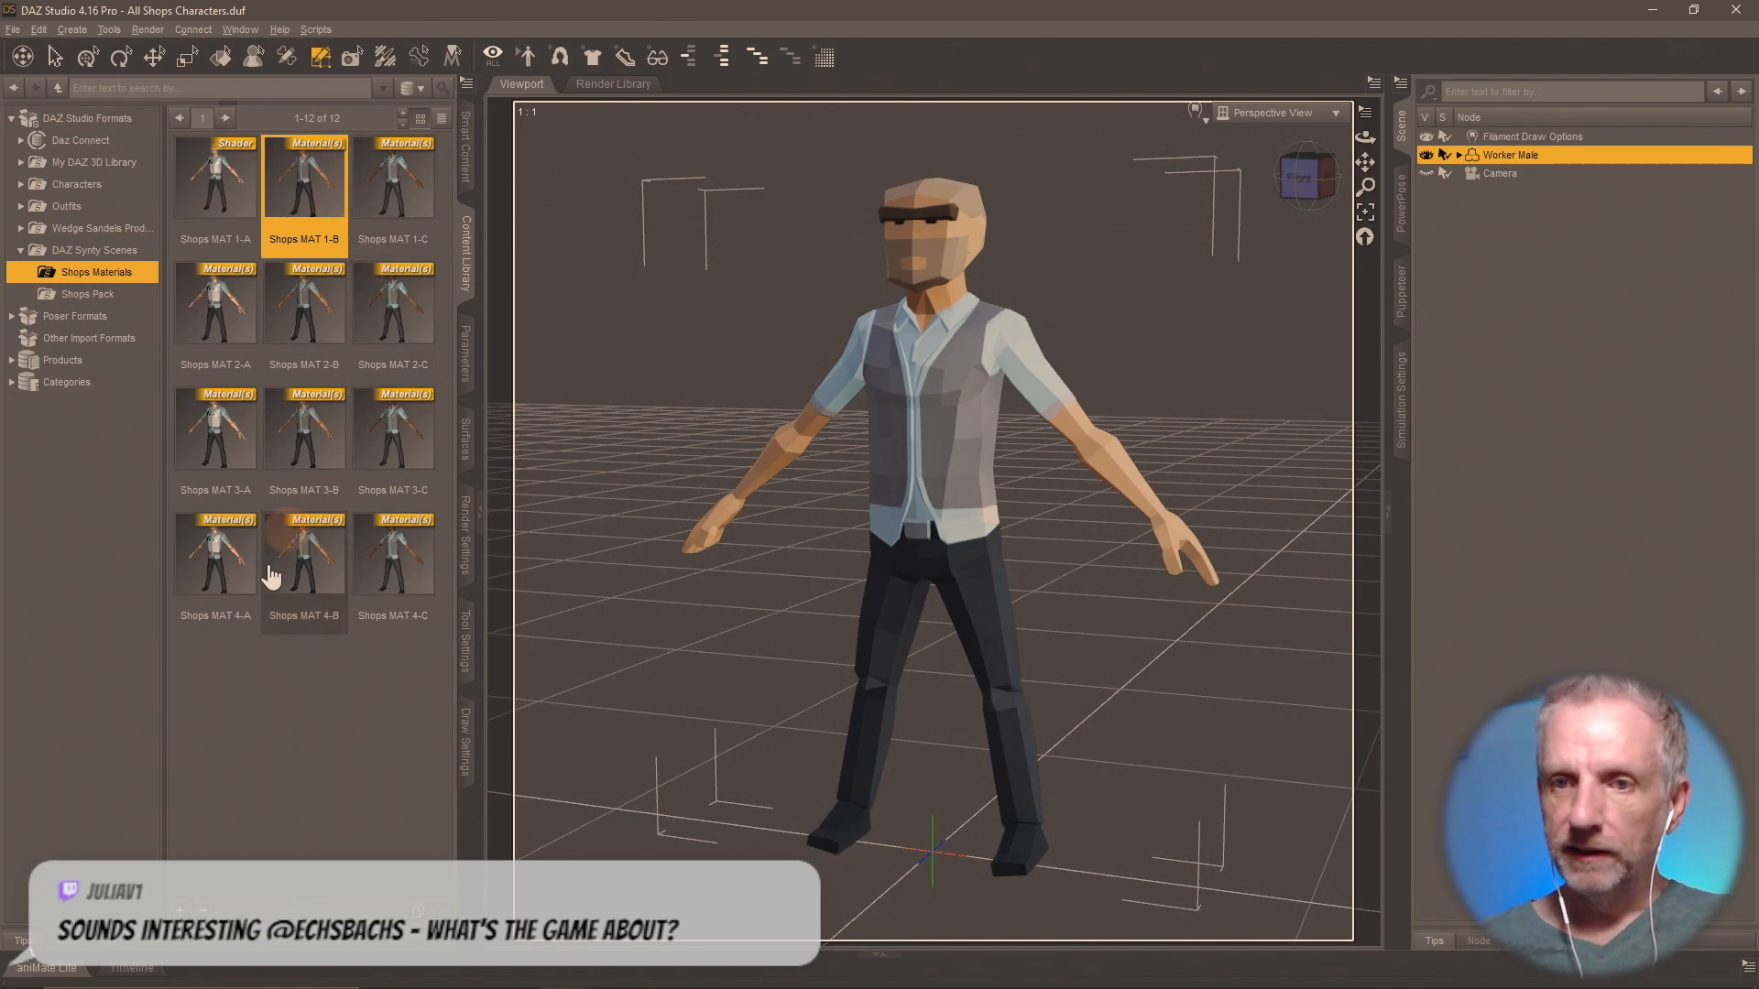
pyautogui.click(183, 913)
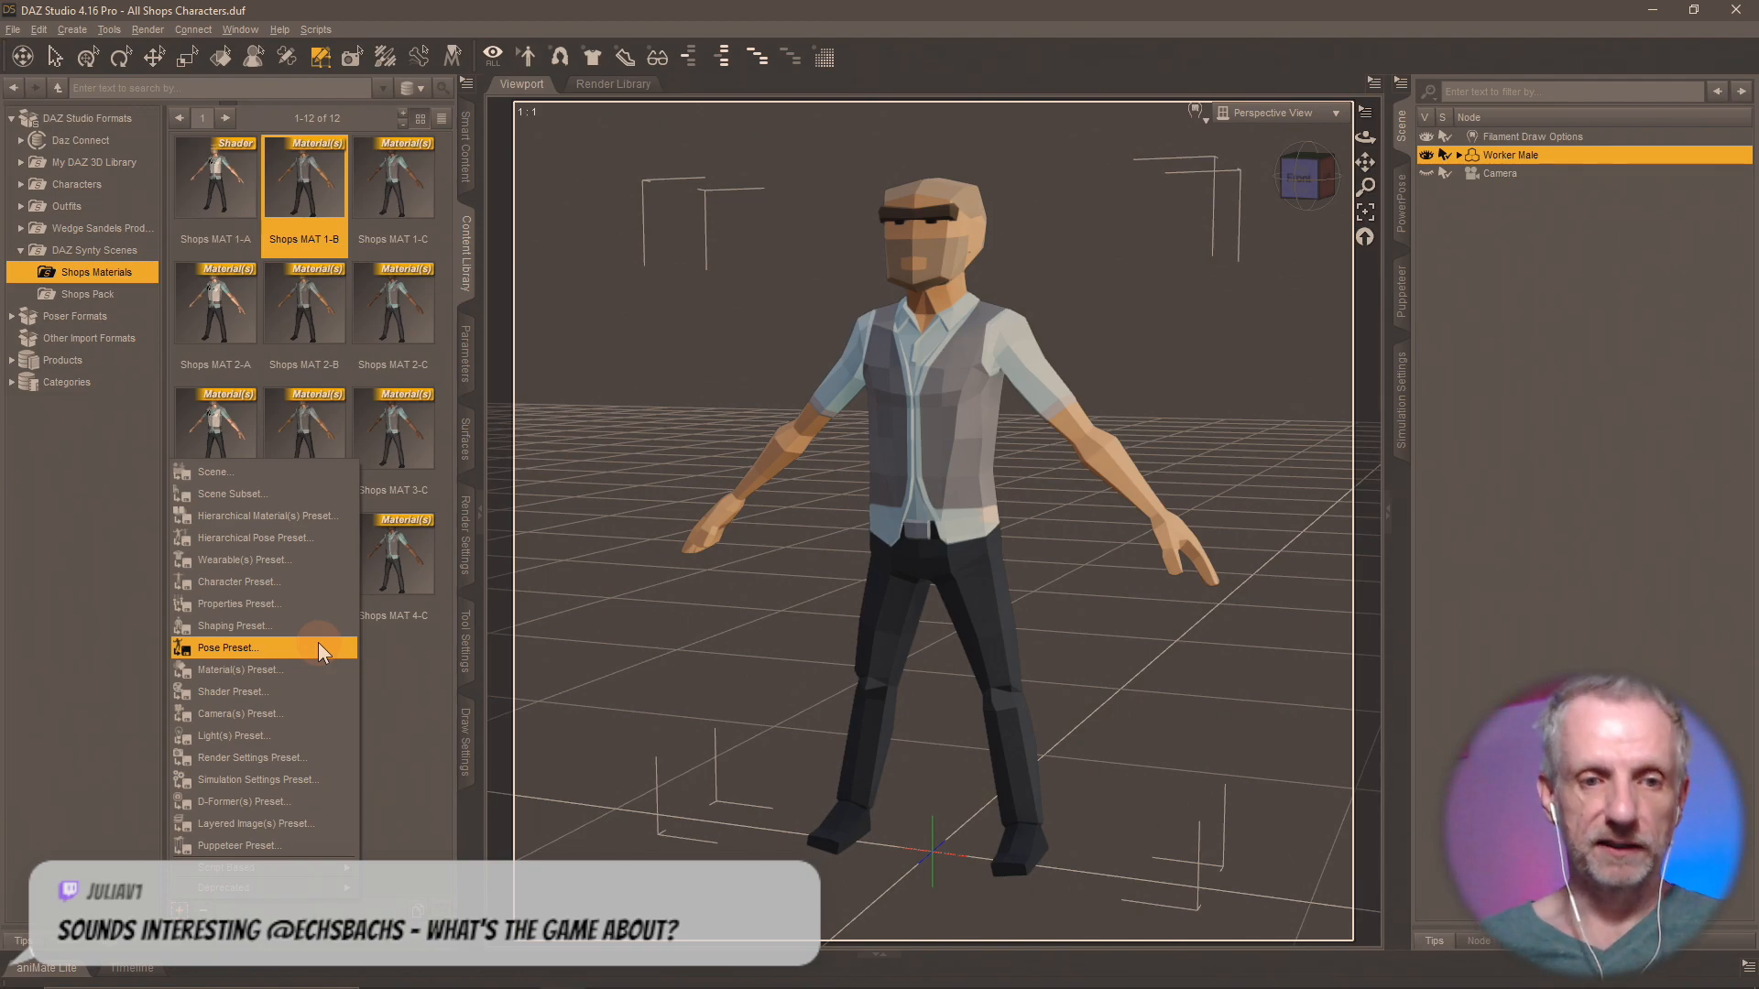
pyautogui.click(306, 694)
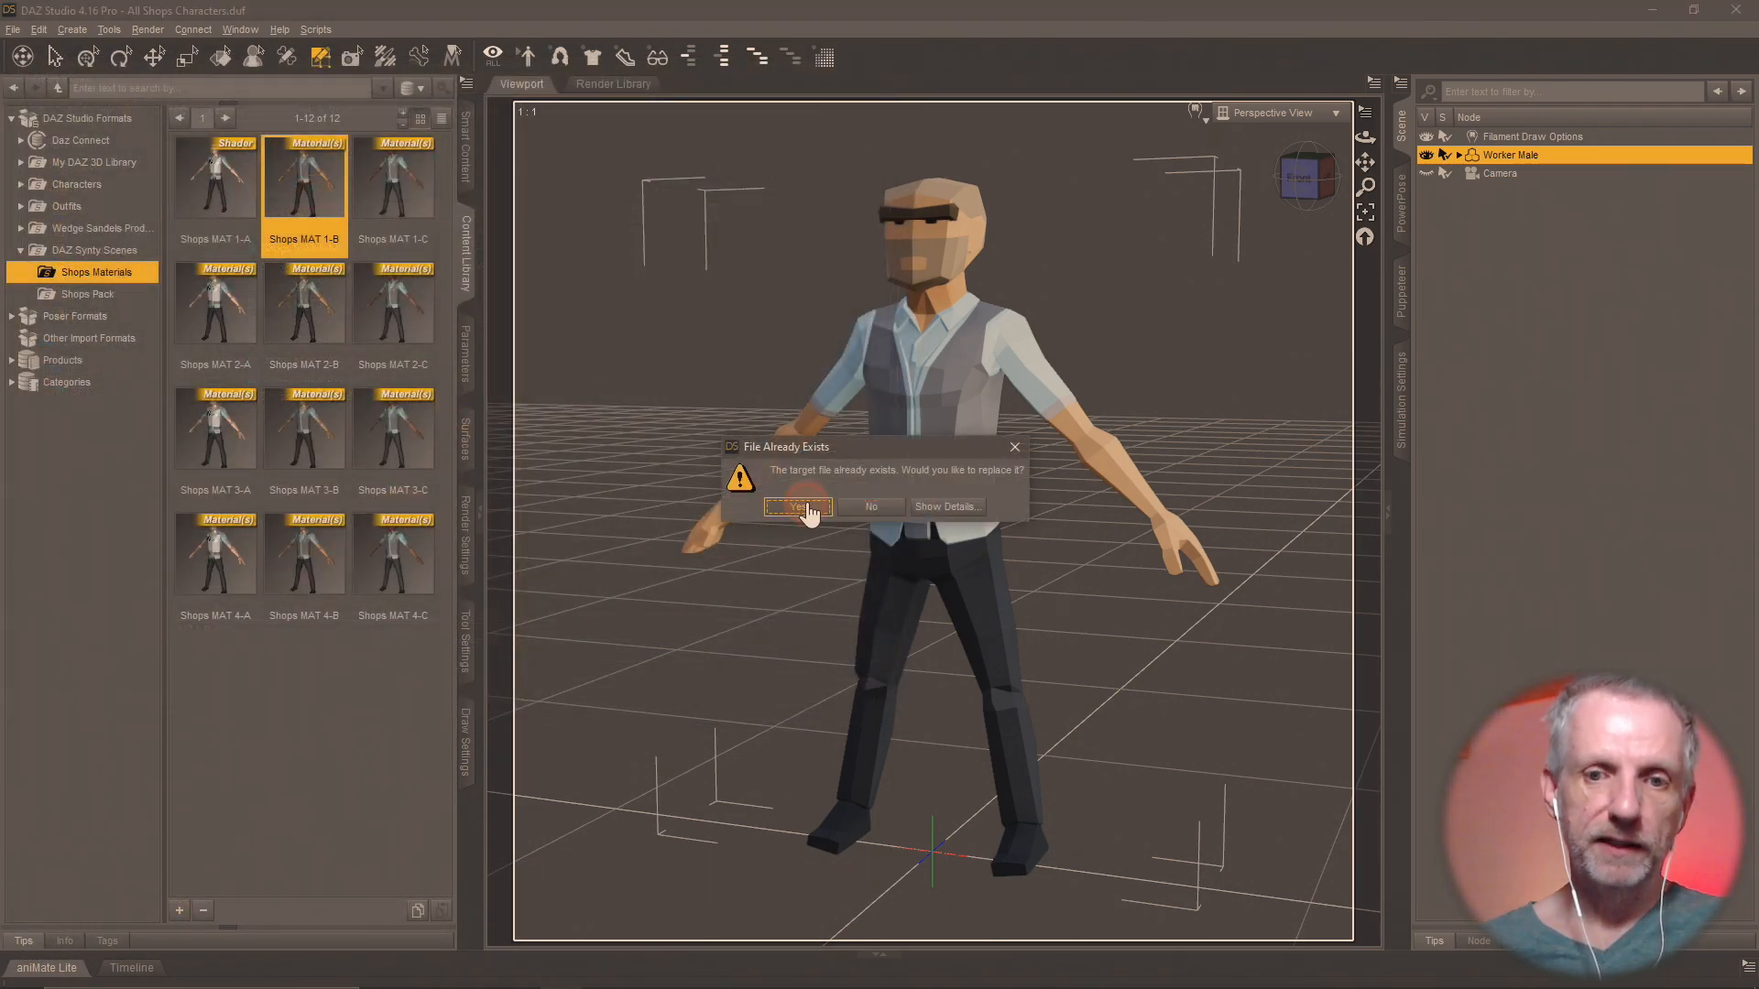
pyautogui.click(806, 507)
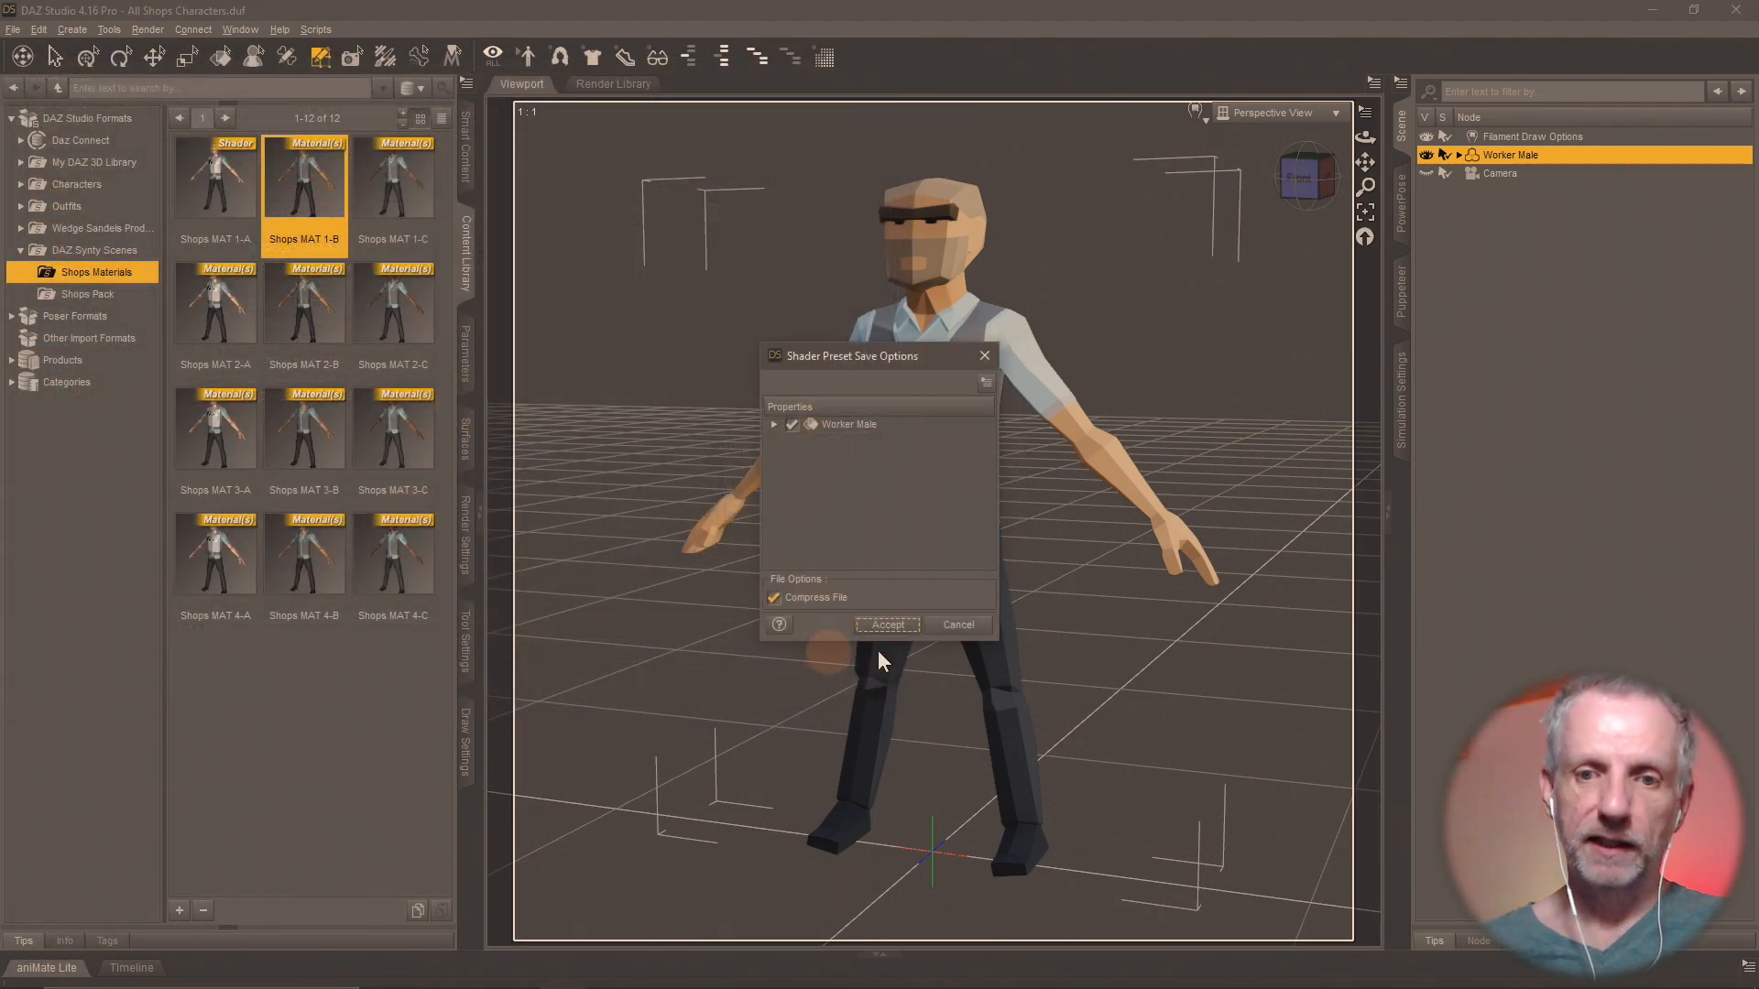
pyautogui.click(888, 625)
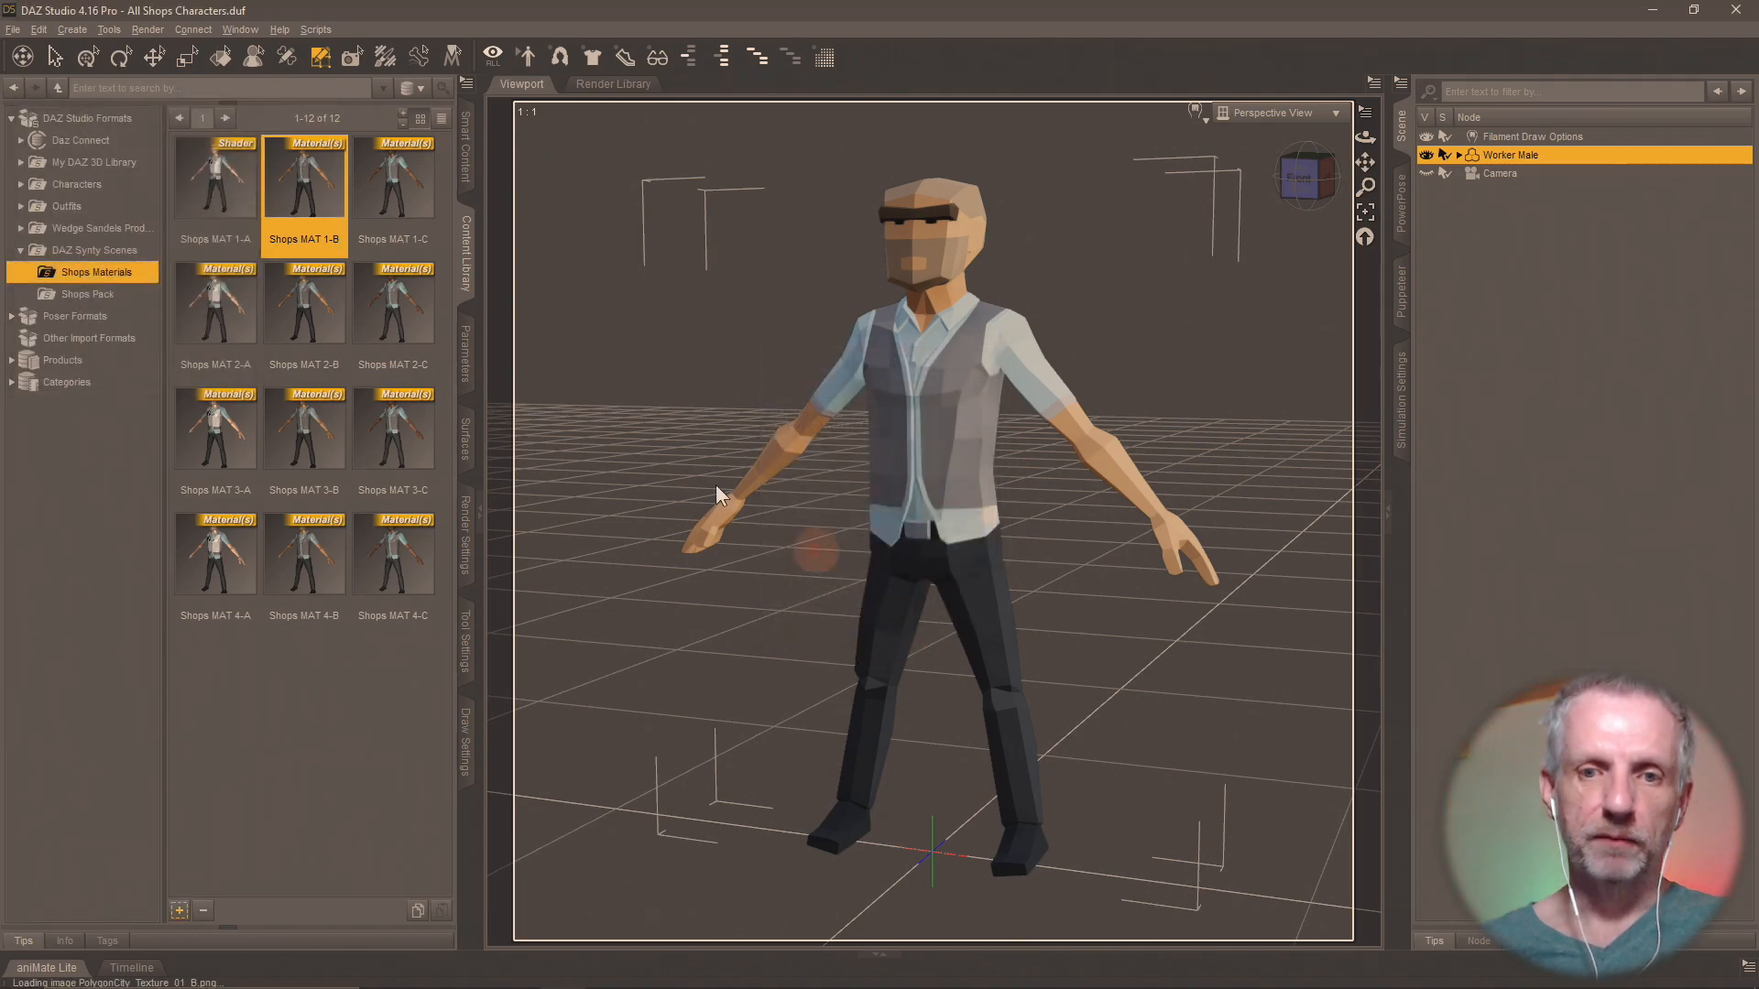
# Apply Shops MAT 1-C and overwrite its file with a Shader Preset whose thumbnail shows the Worker Male's head and torso close up.
pyautogui.doubleClick(404, 176)
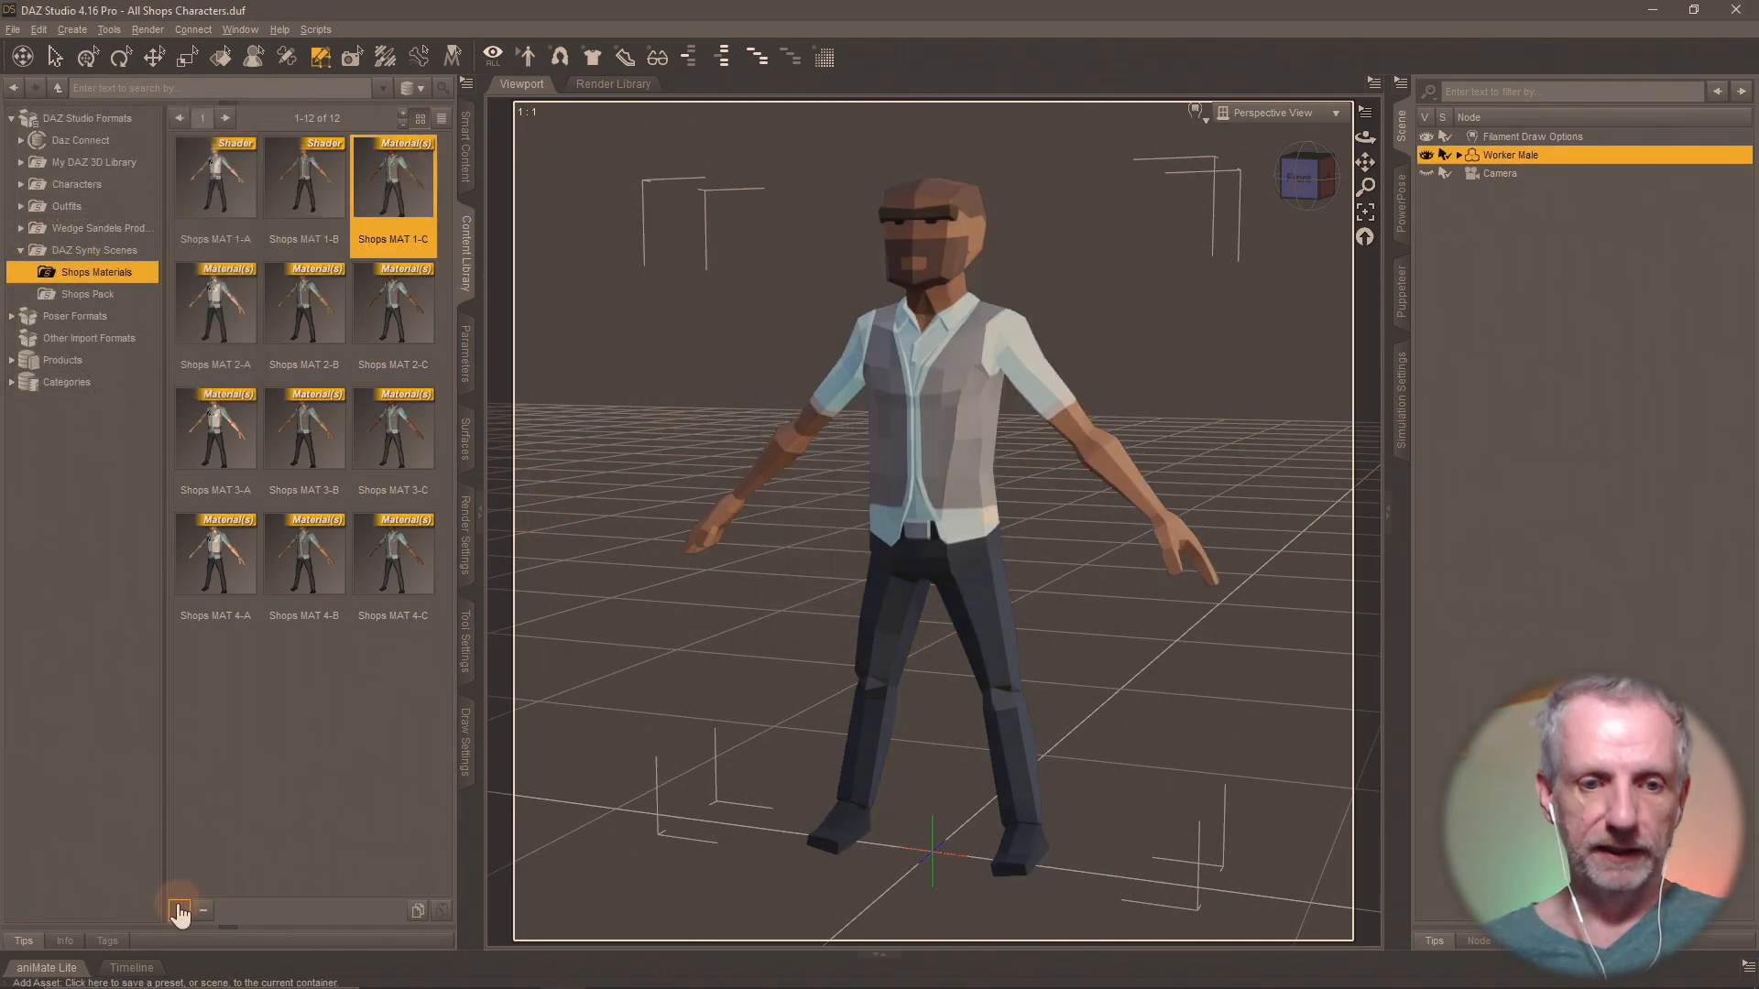
pyautogui.scroll(5, 652, 714)
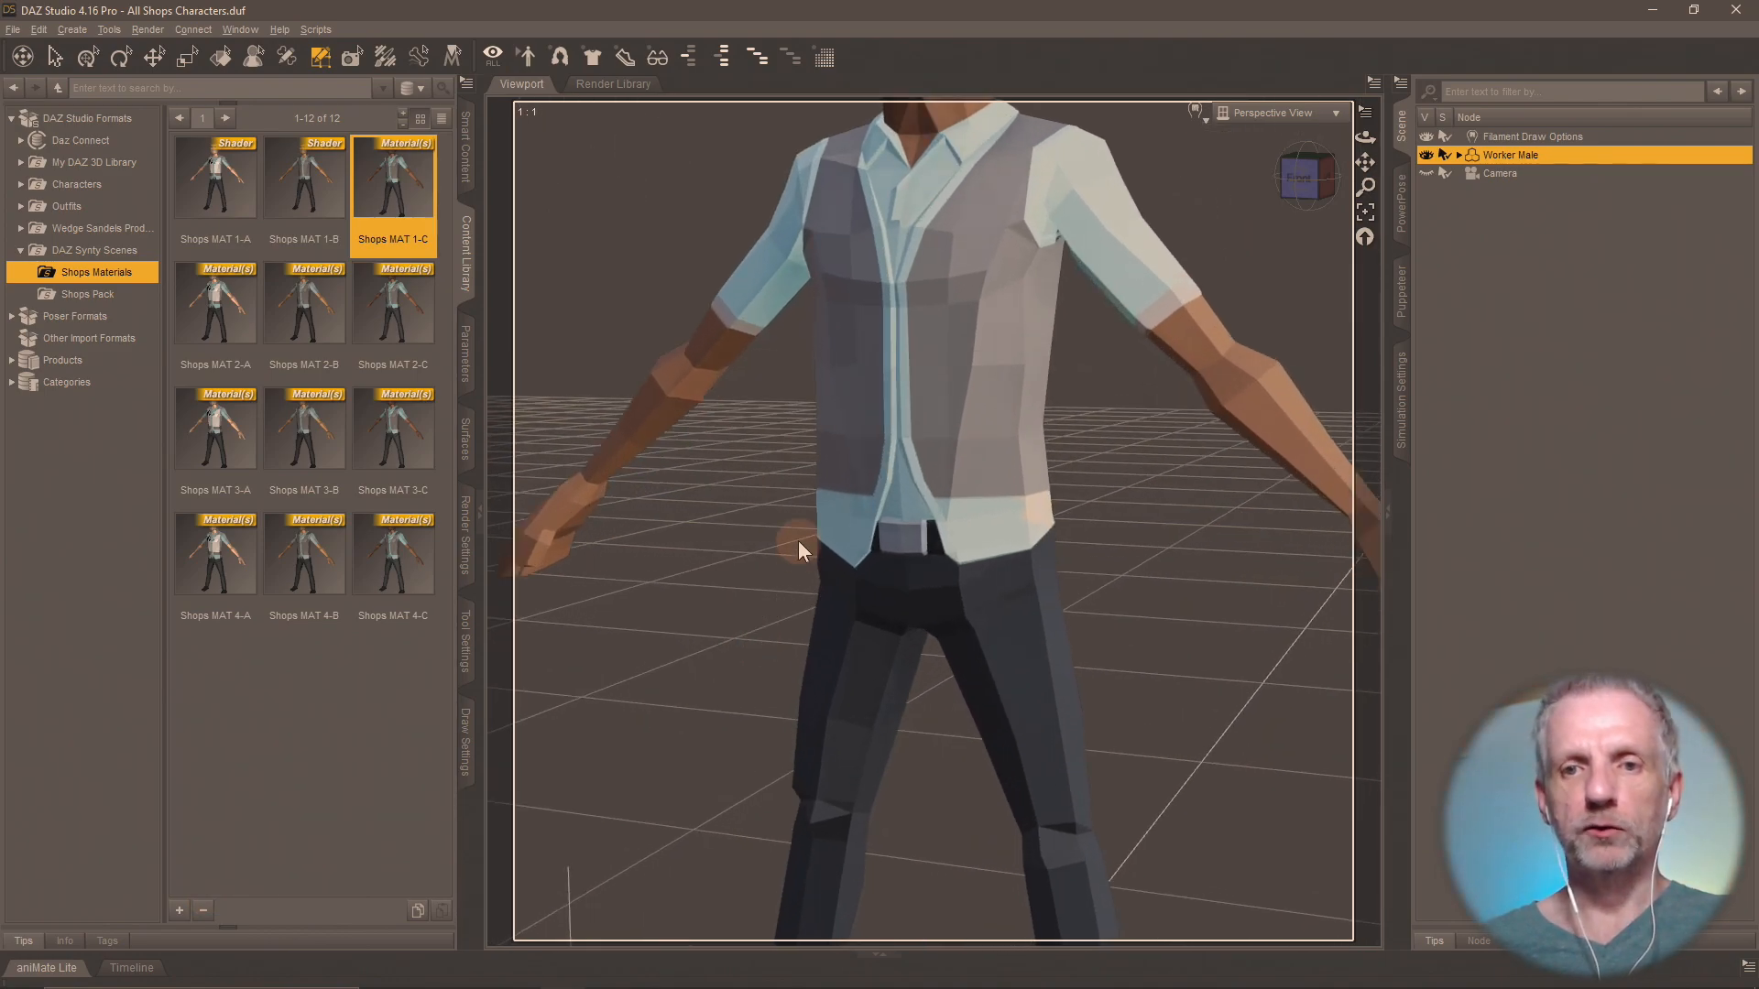
pyautogui.moveTo(815, 467)
pyautogui.mouseDown(button='middle')
pyautogui.moveTo(852, 532)
pyautogui.moveTo(830, 484)
pyautogui.mouseUp(button='middle')
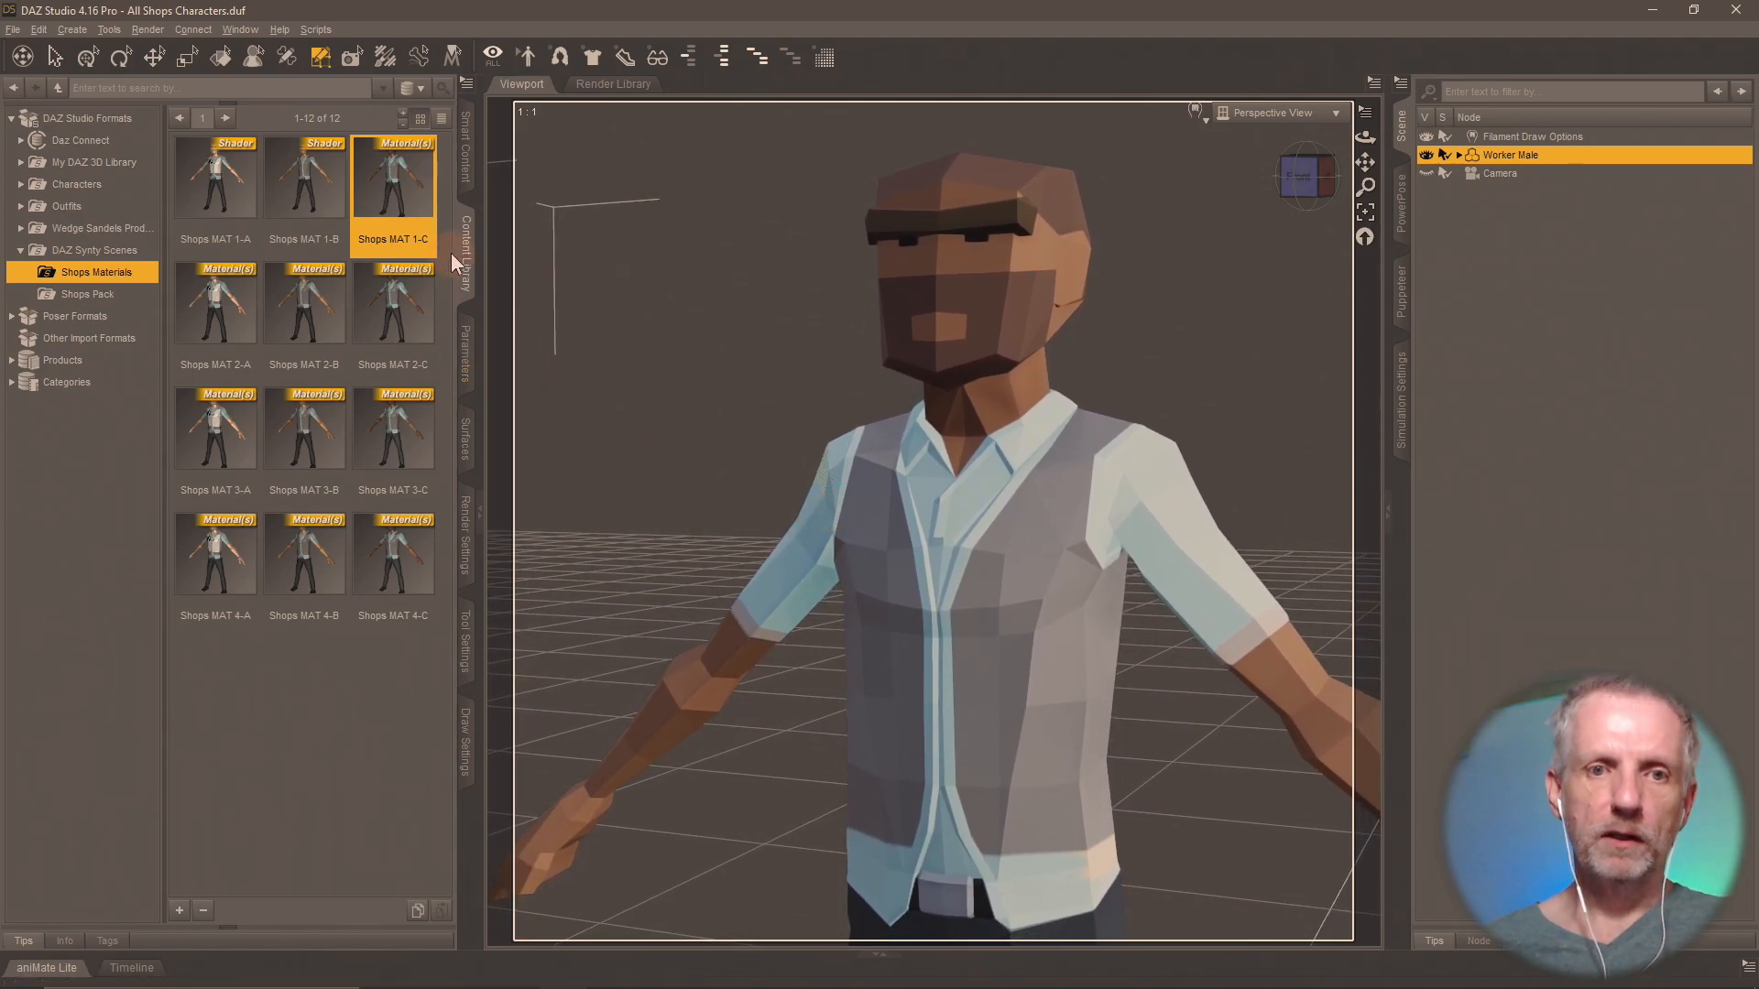
pyautogui.doubleClick(403, 177)
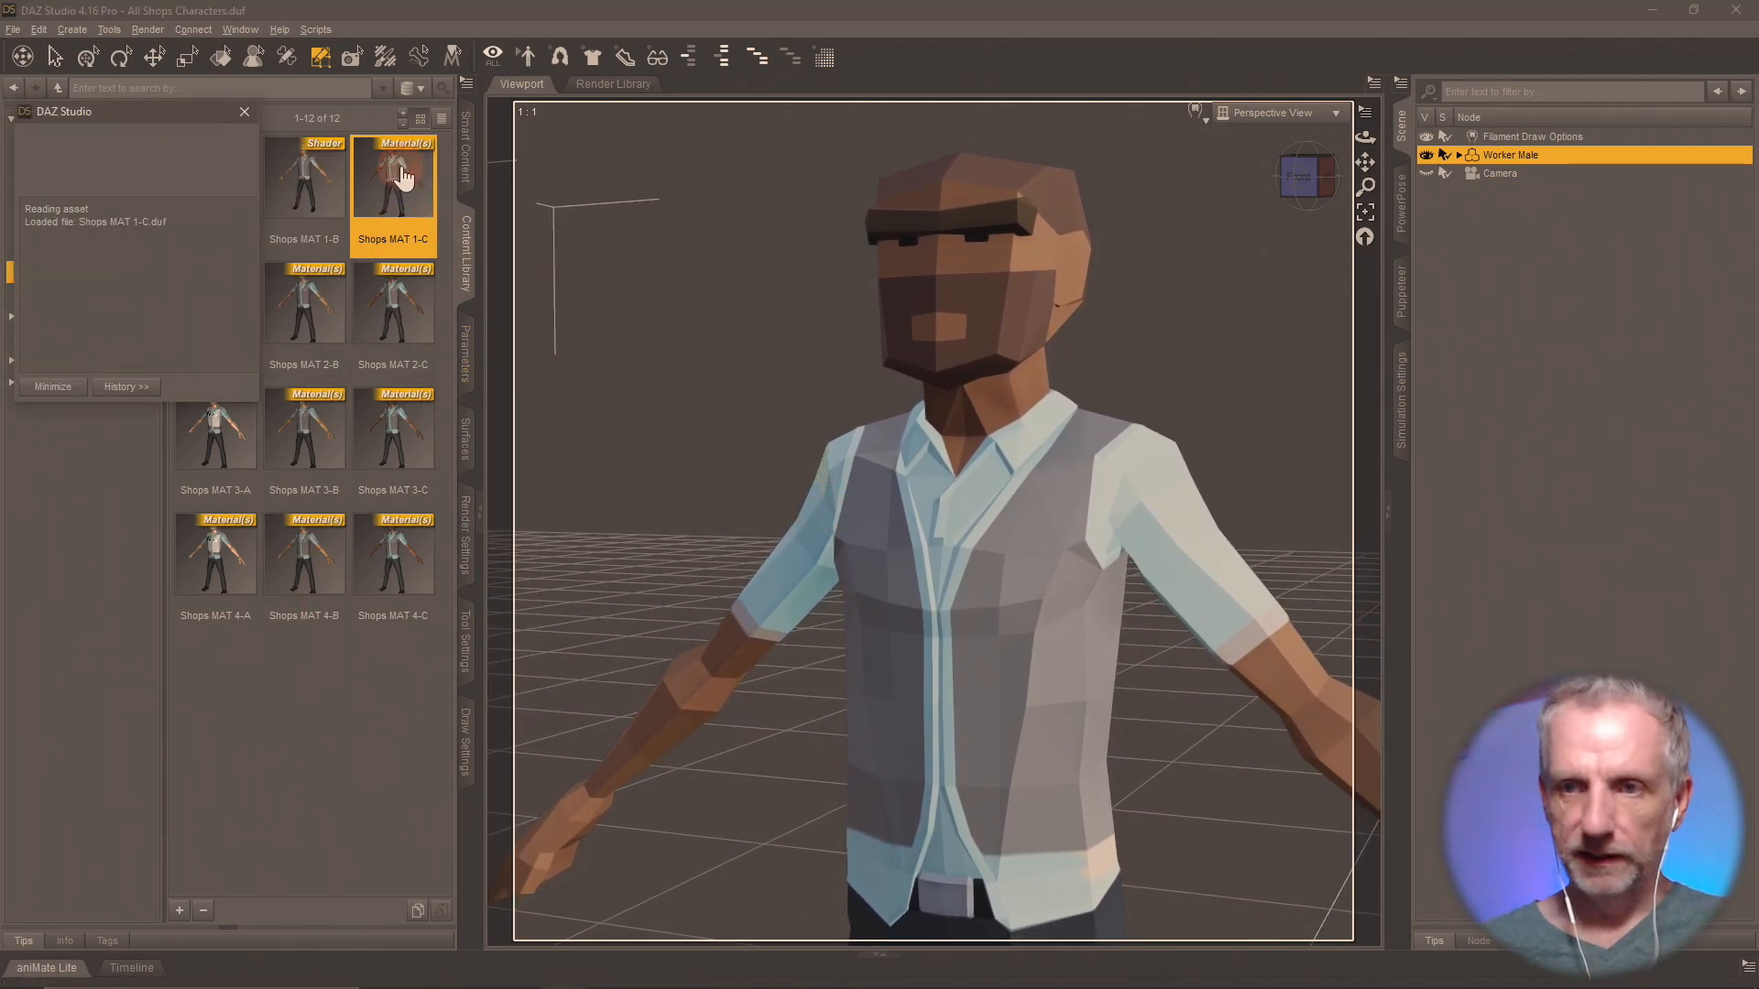
pyautogui.click(180, 913)
pyautogui.click(271, 695)
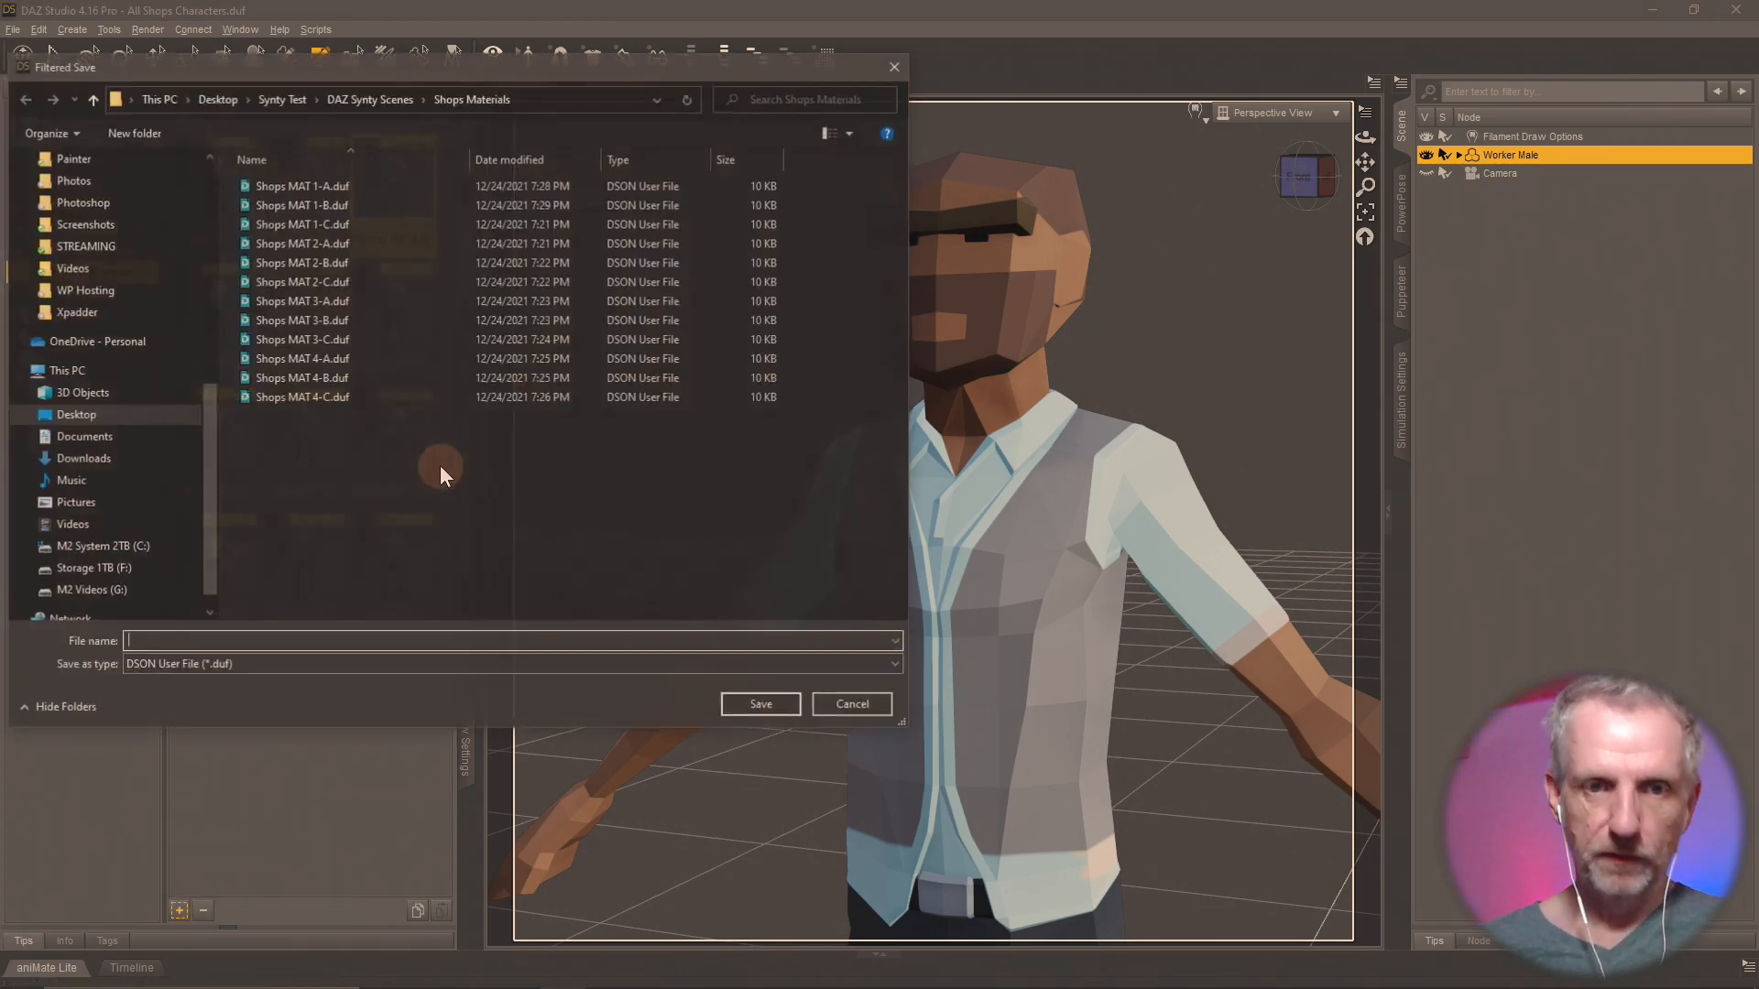
pyautogui.doubleClick(333, 227)
pyautogui.click(798, 507)
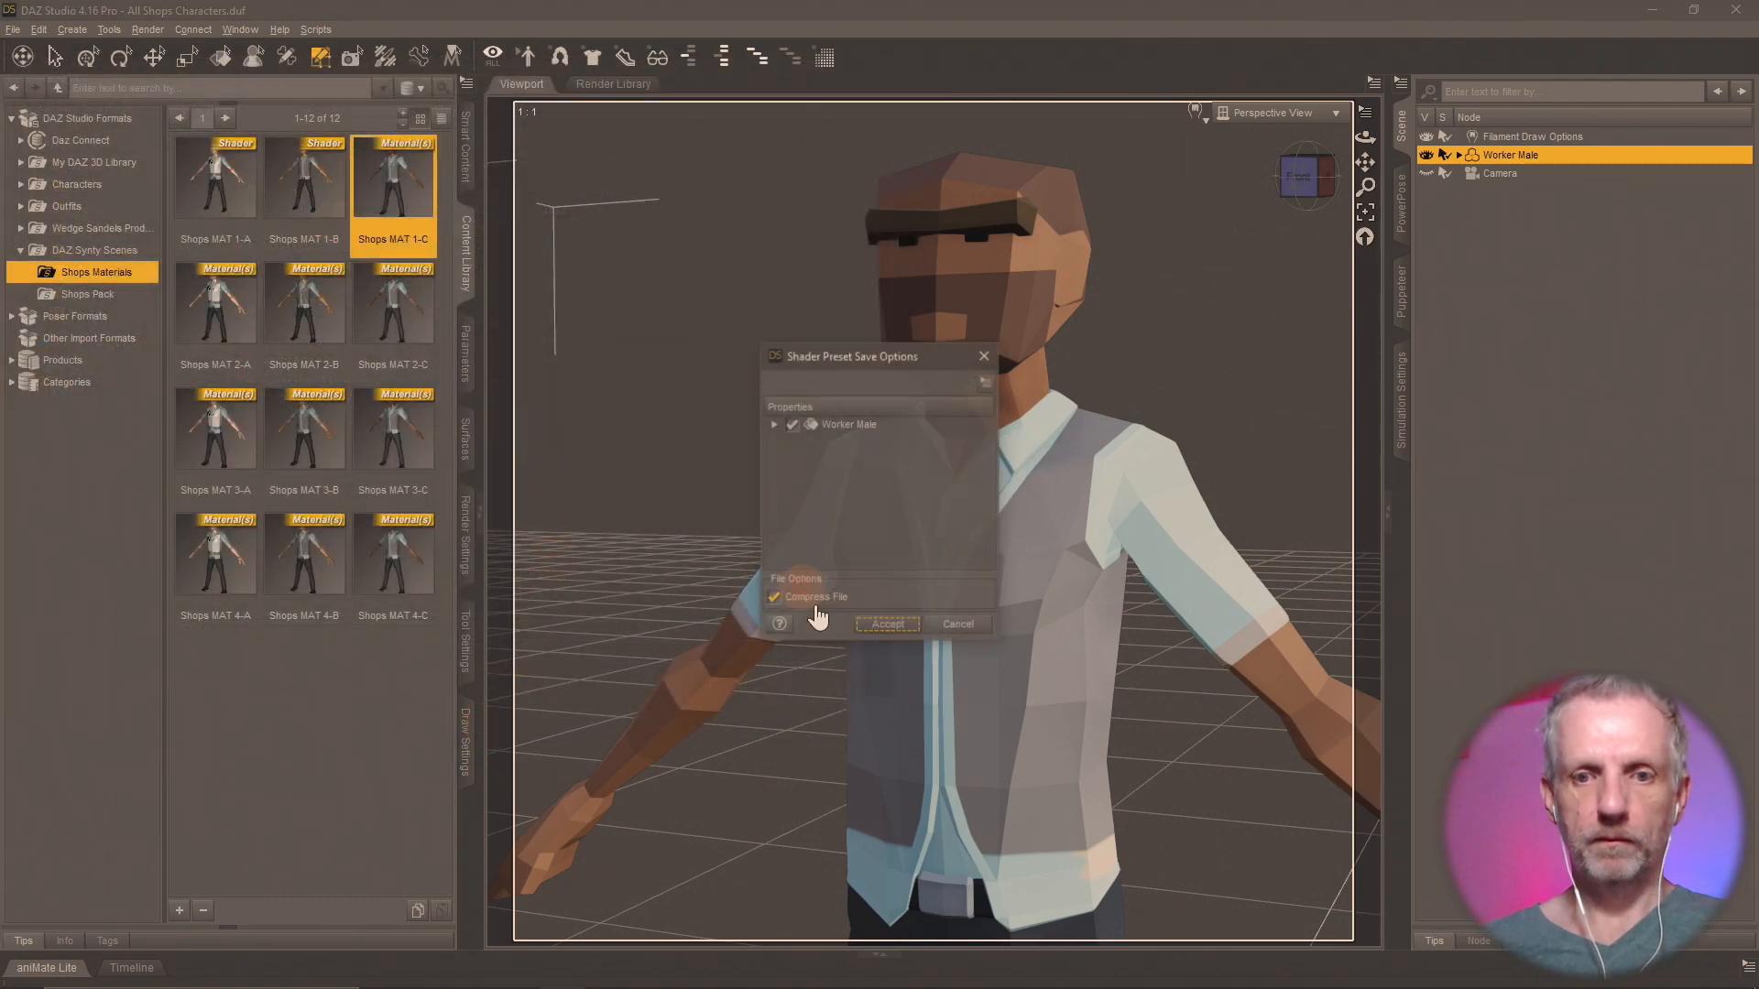
pyautogui.click(885, 625)
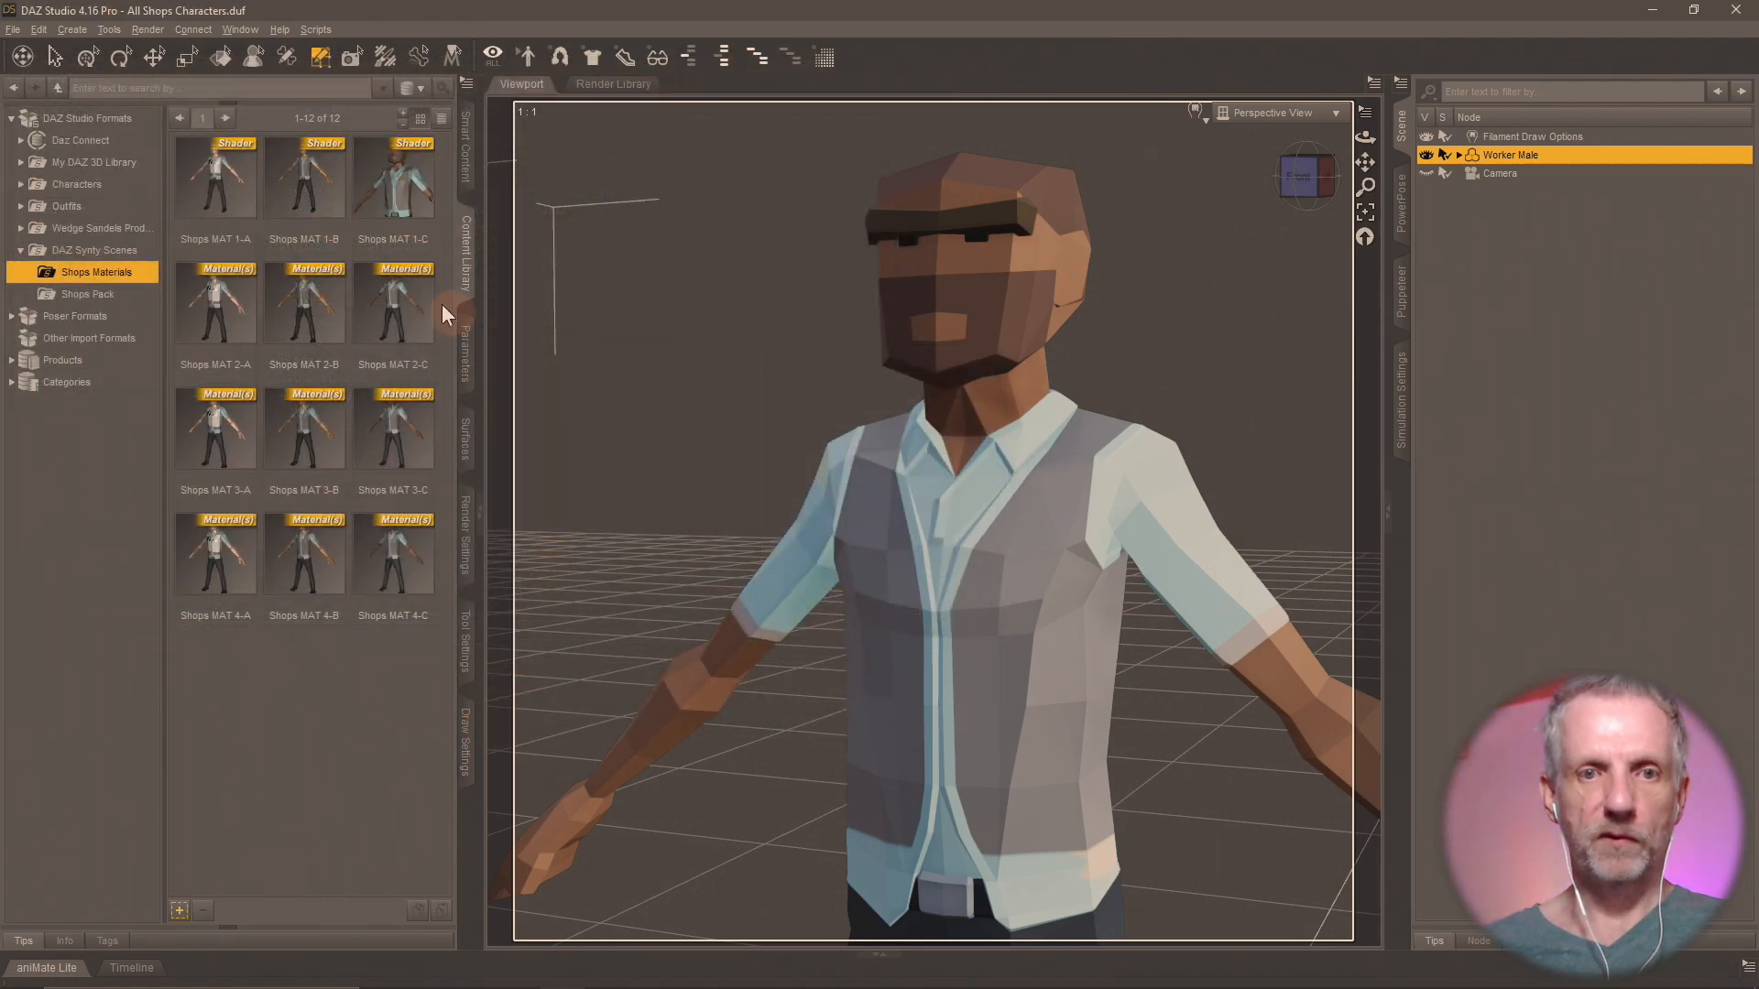
# Apply the Shops MAT 1-A shader and save it again over its own file as a Shader Preset with a close-up thumbnail.
pyautogui.doubleClick(232, 192)
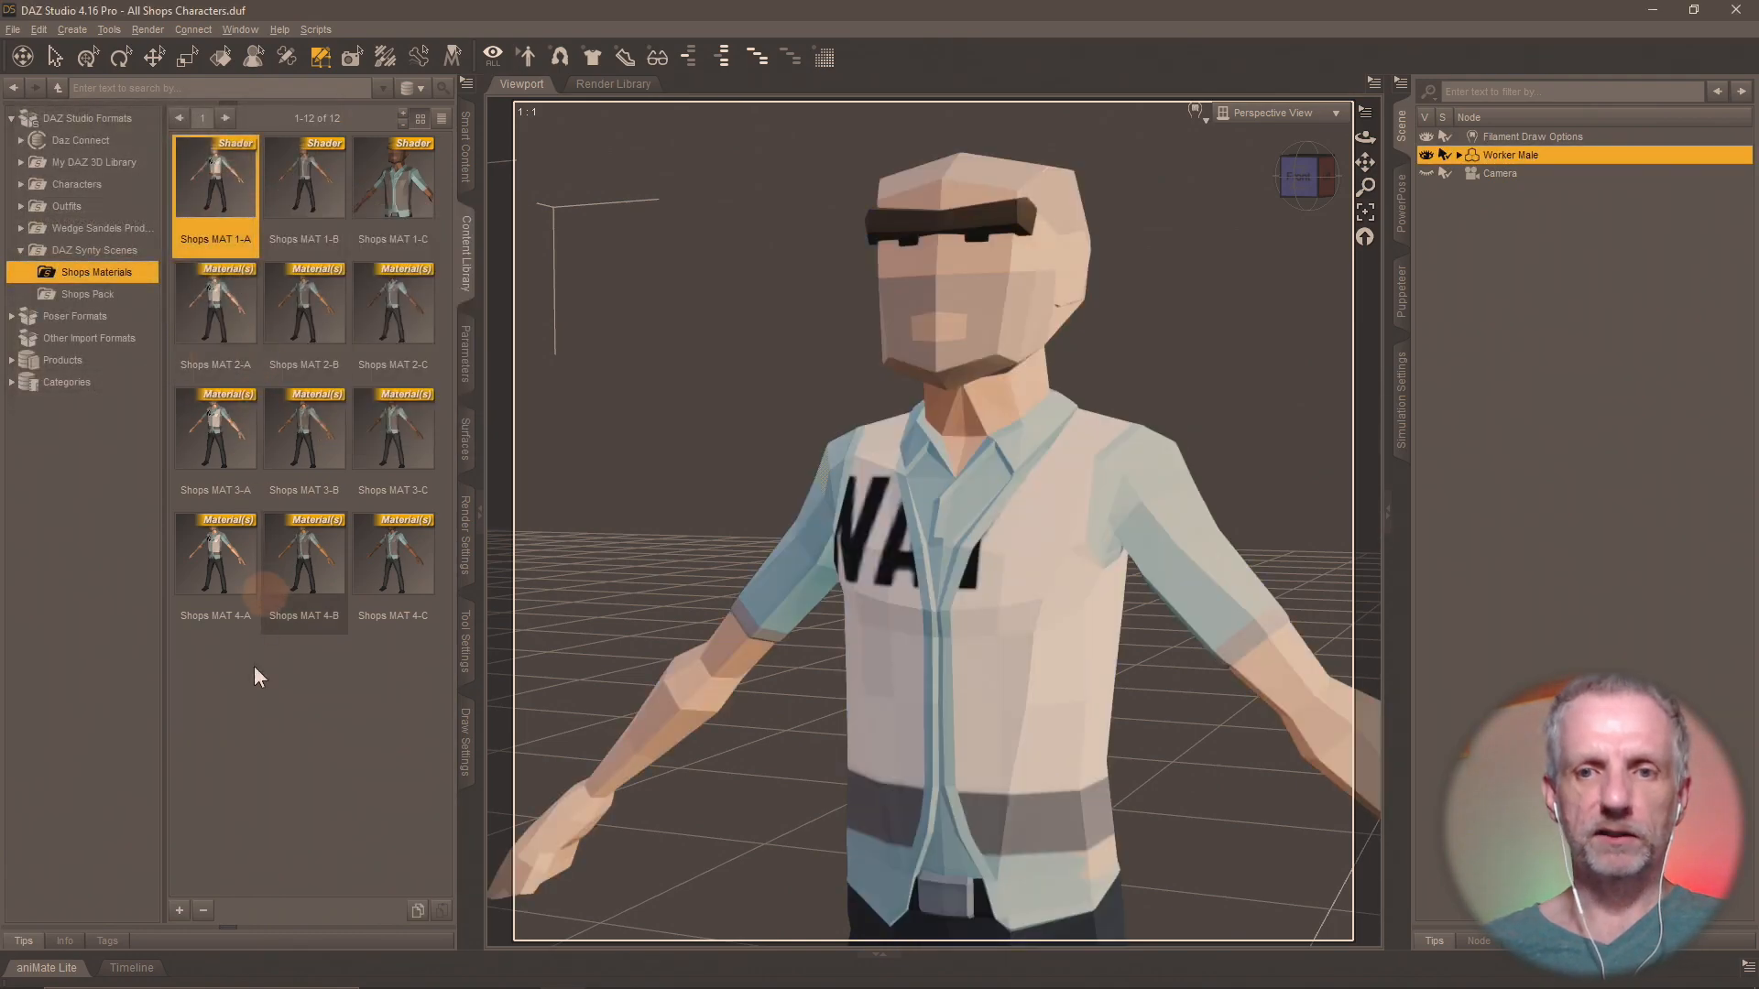
pyautogui.click(182, 920)
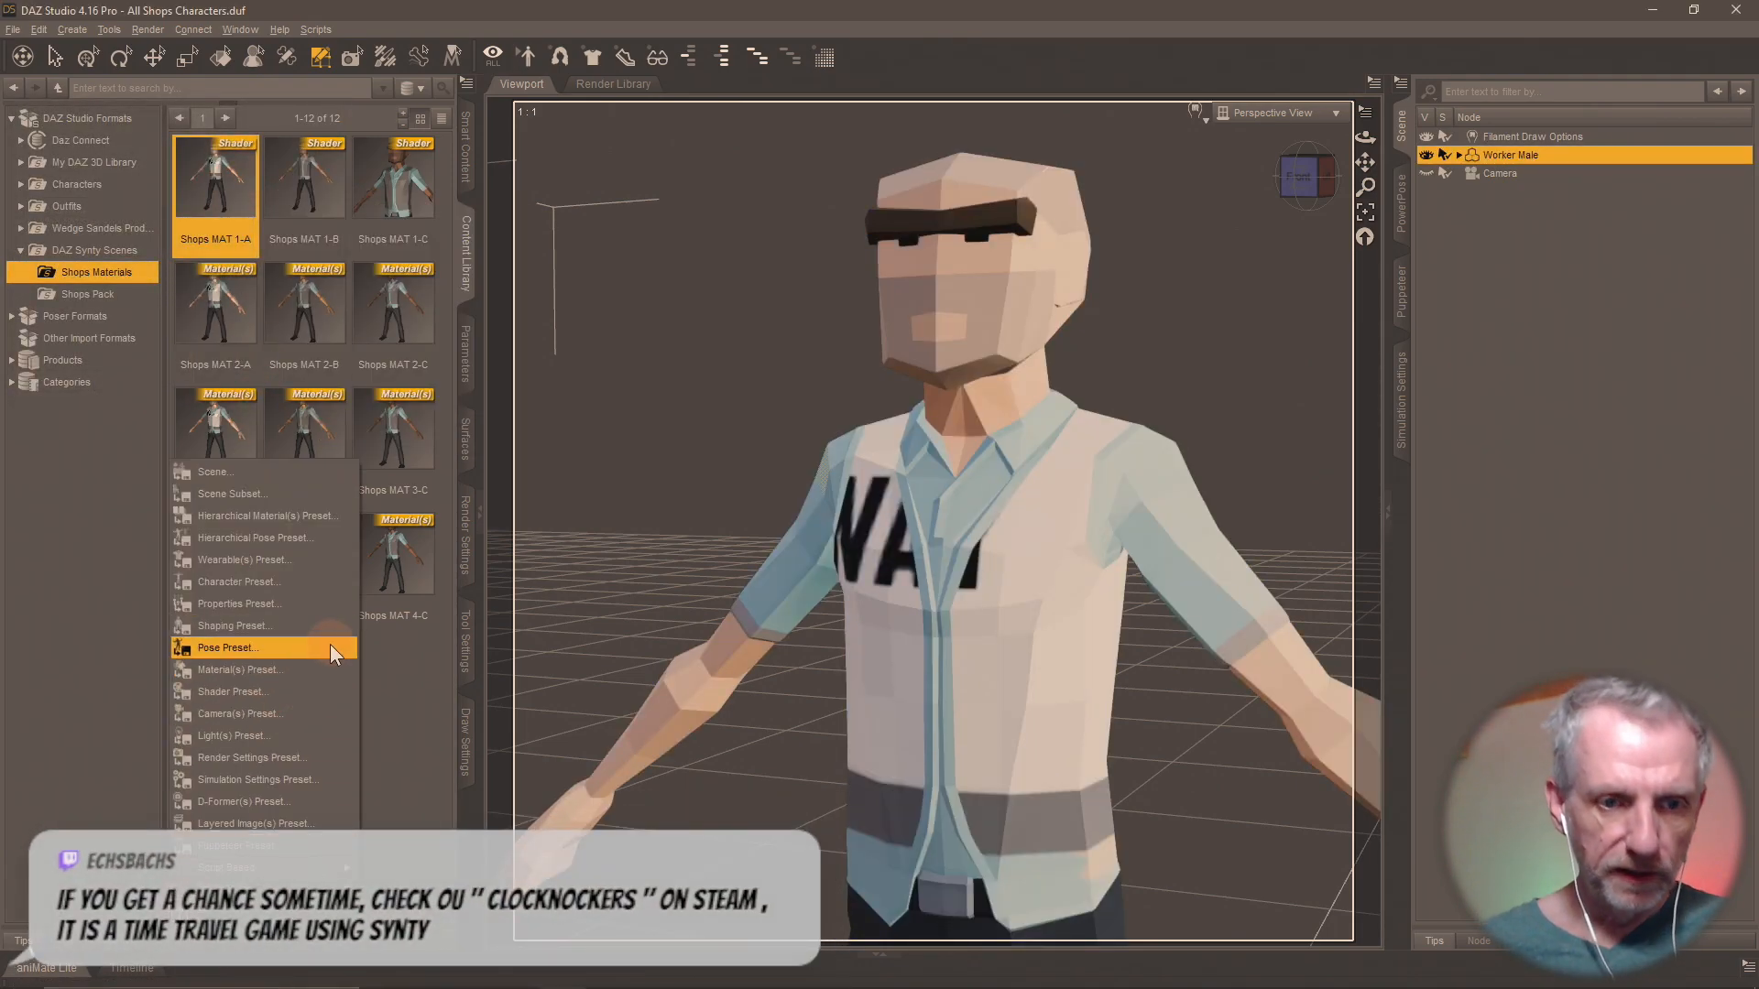
pyautogui.click(321, 695)
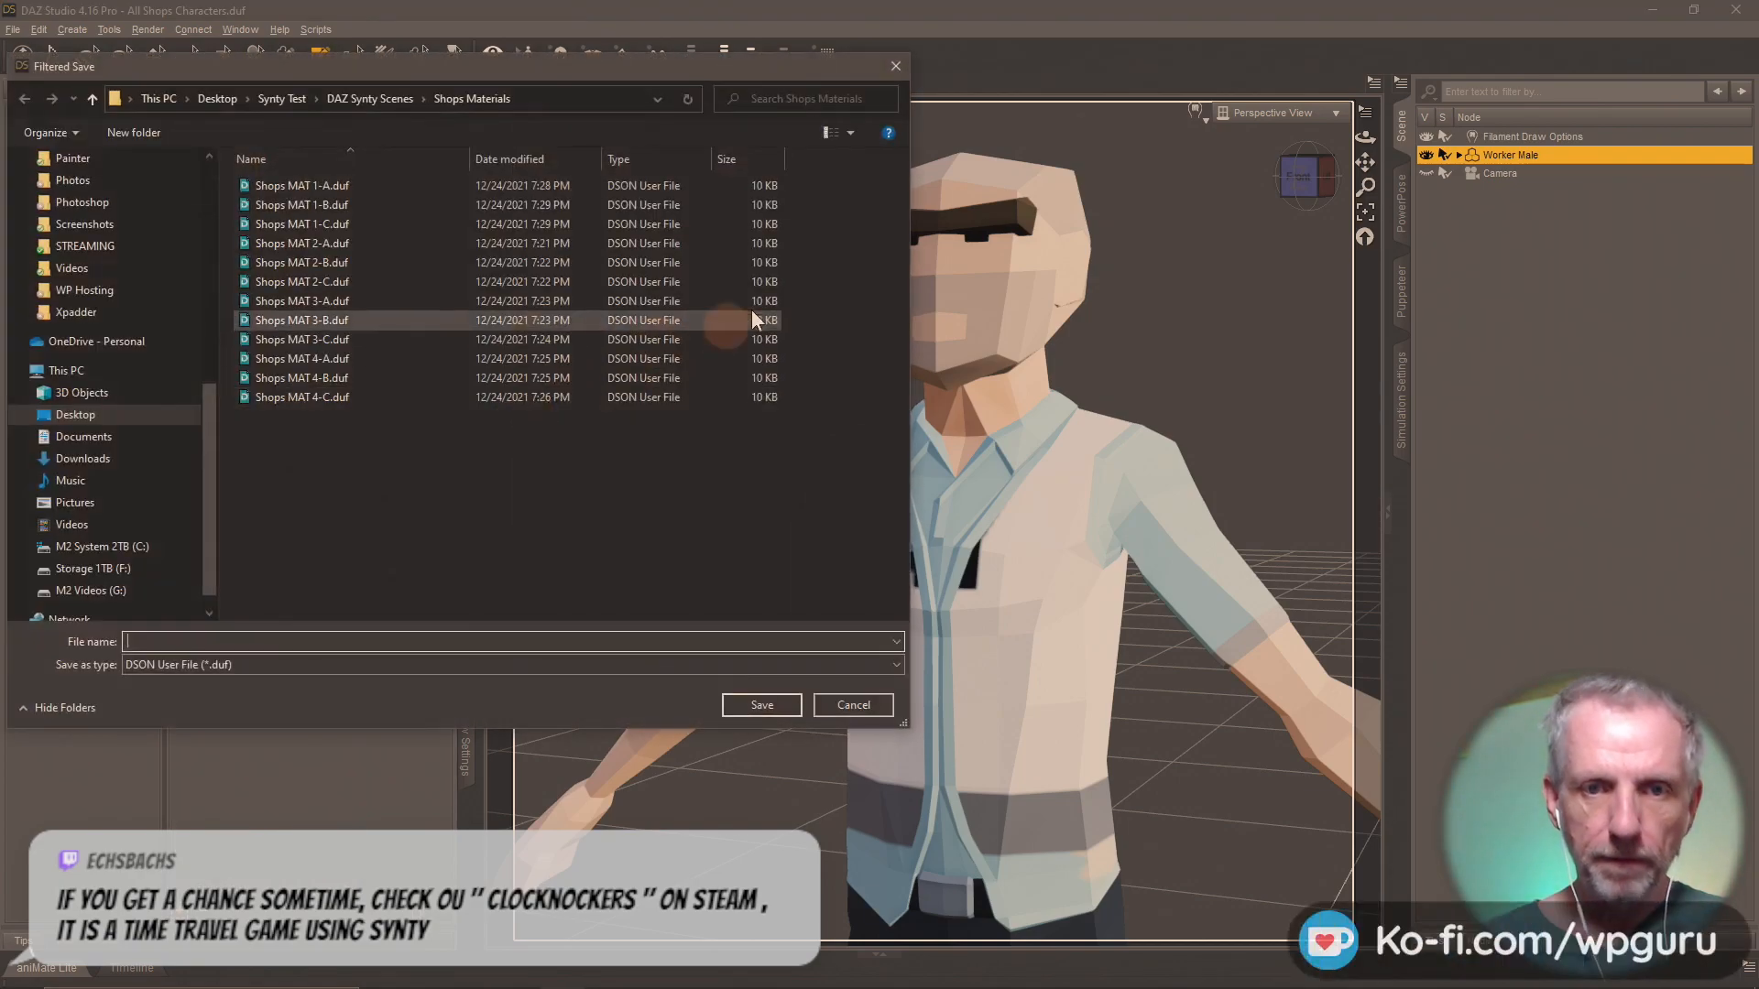
pyautogui.click(387, 185)
pyautogui.click(386, 183)
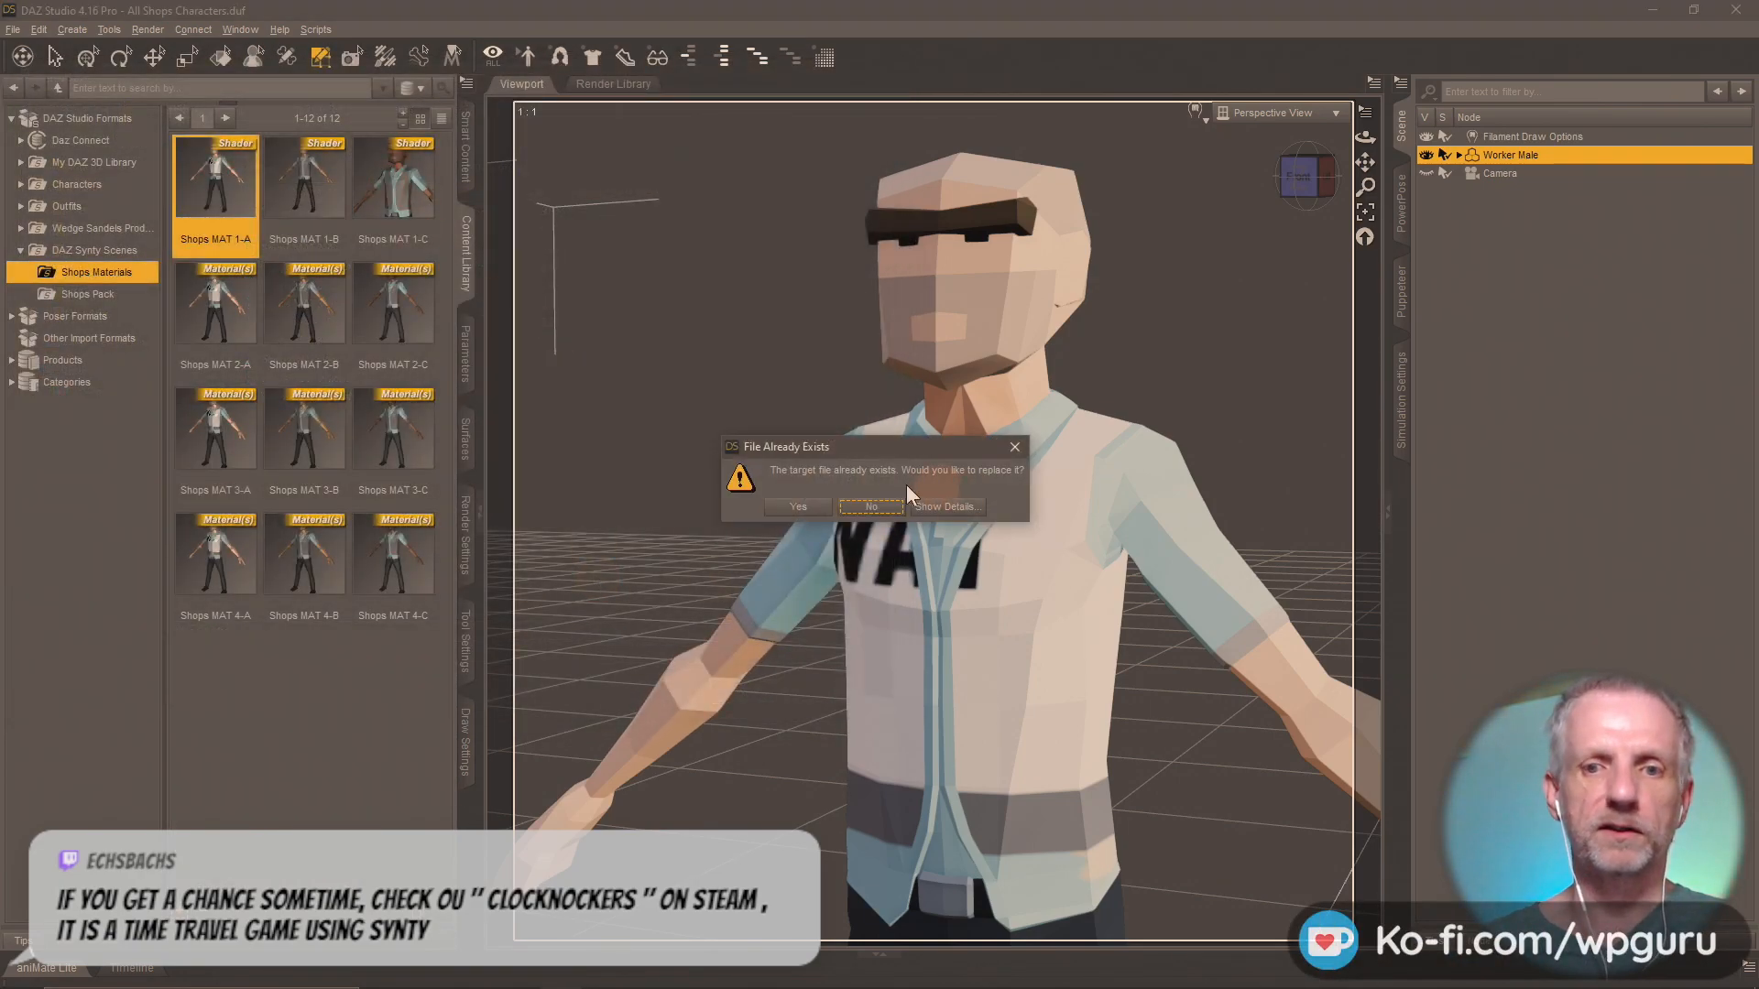
pyautogui.click(793, 506)
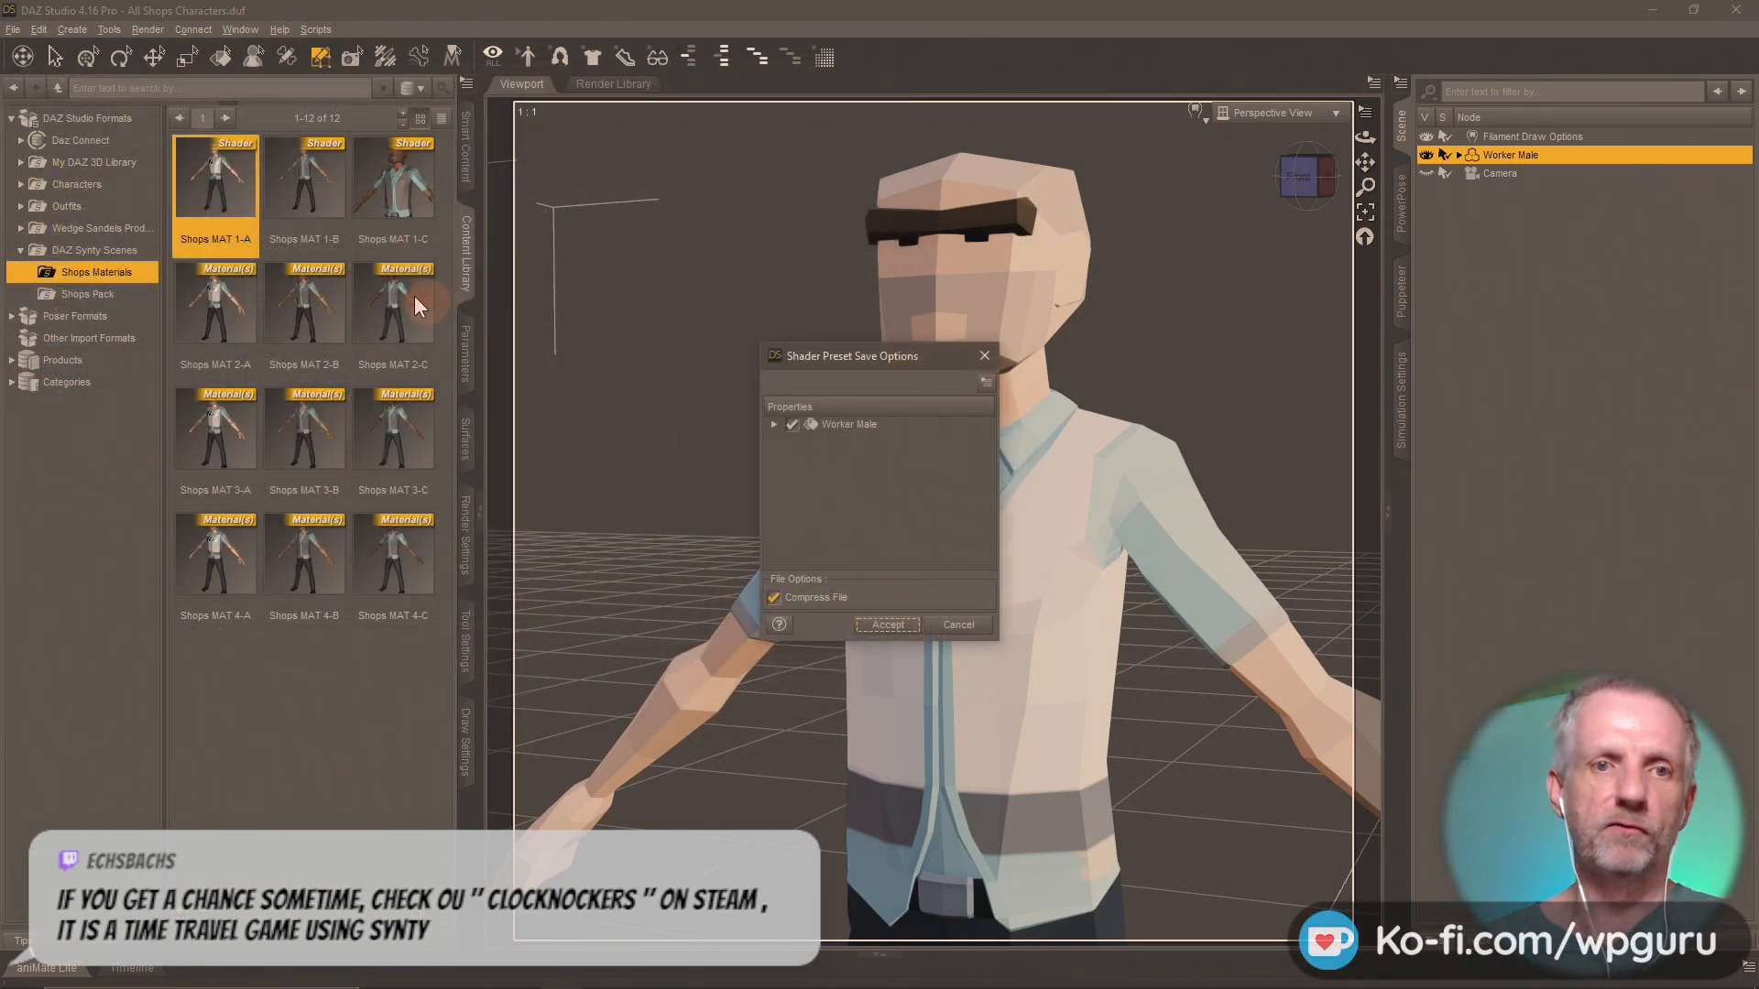
pyautogui.click(897, 630)
# Apply the Shops MAT 1-B shader and re-save it over its own file as a Shader Preset with the close-up thumbnail.
pyautogui.doubleClick(305, 178)
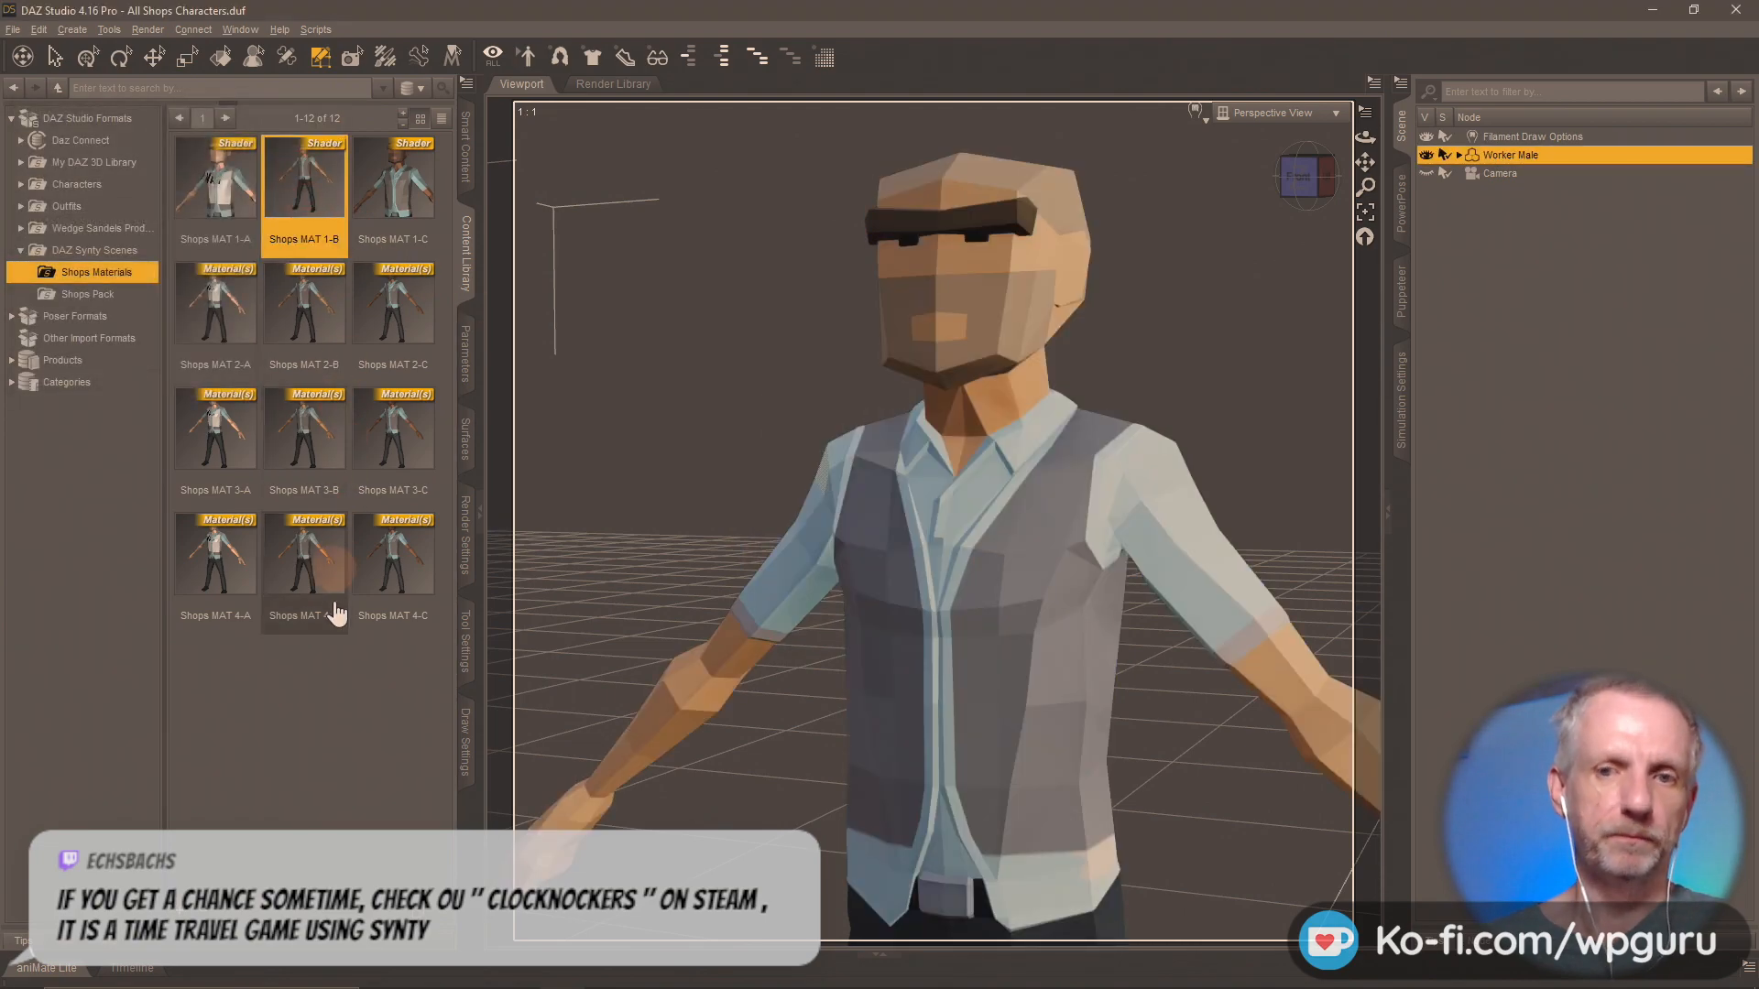
pyautogui.click(179, 910)
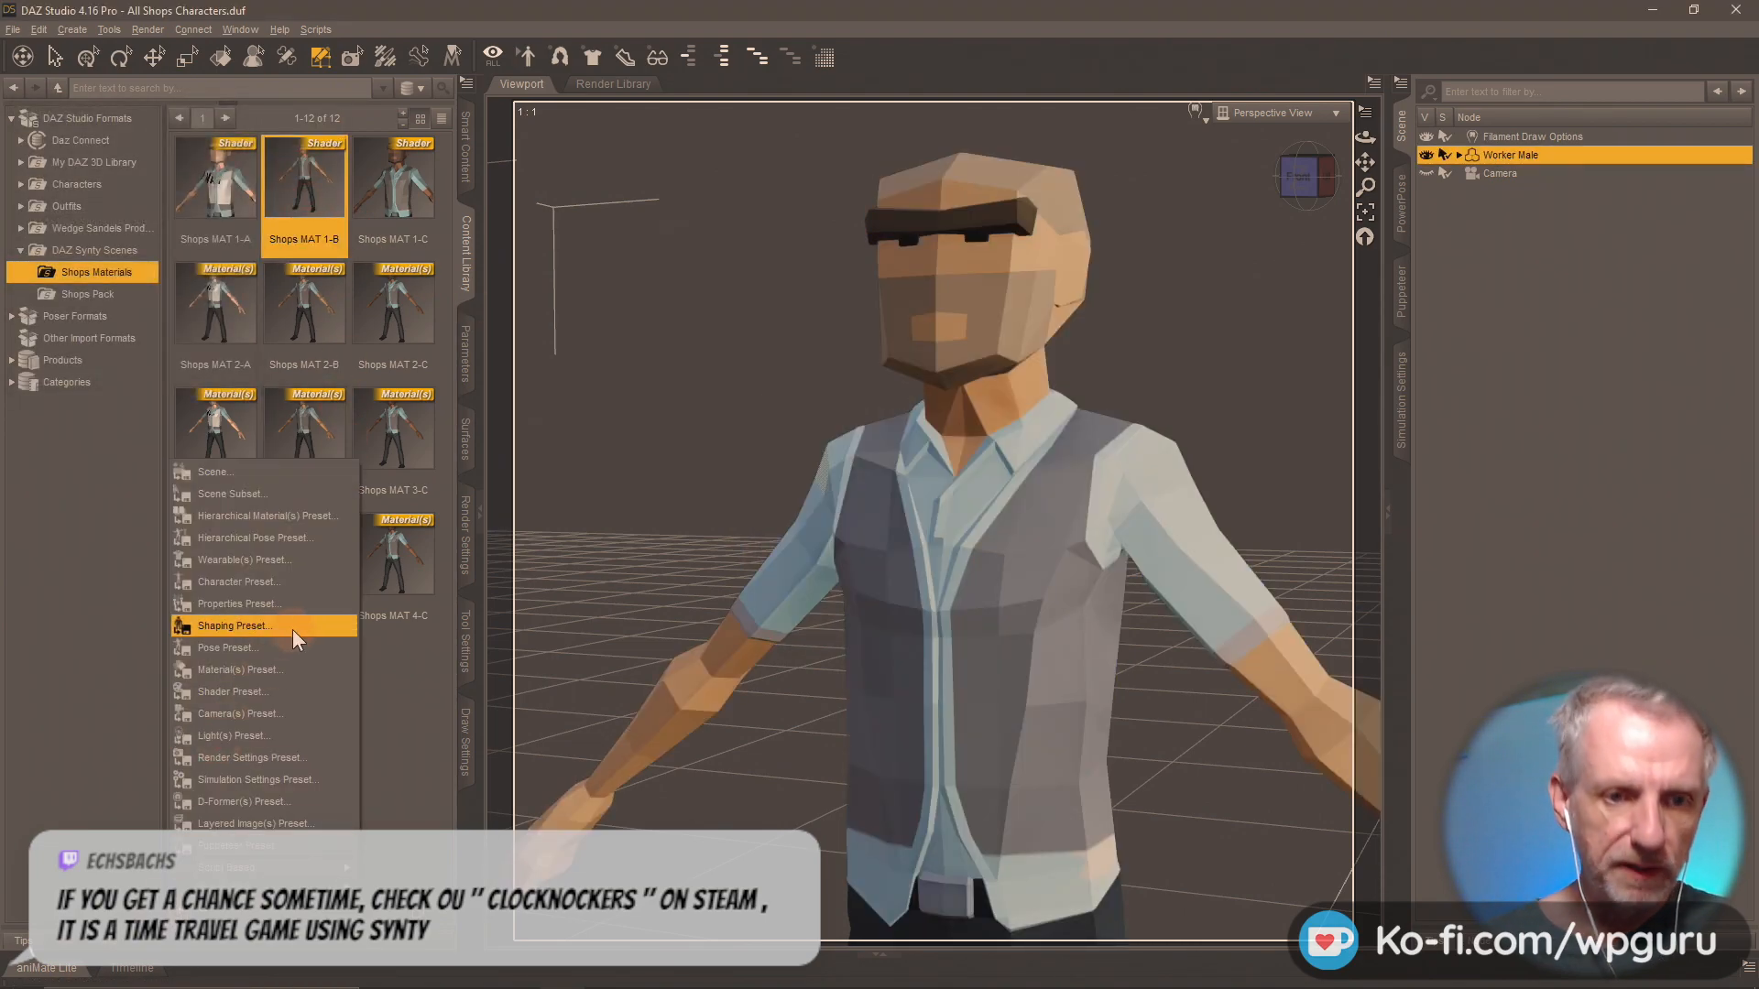
pyautogui.click(289, 695)
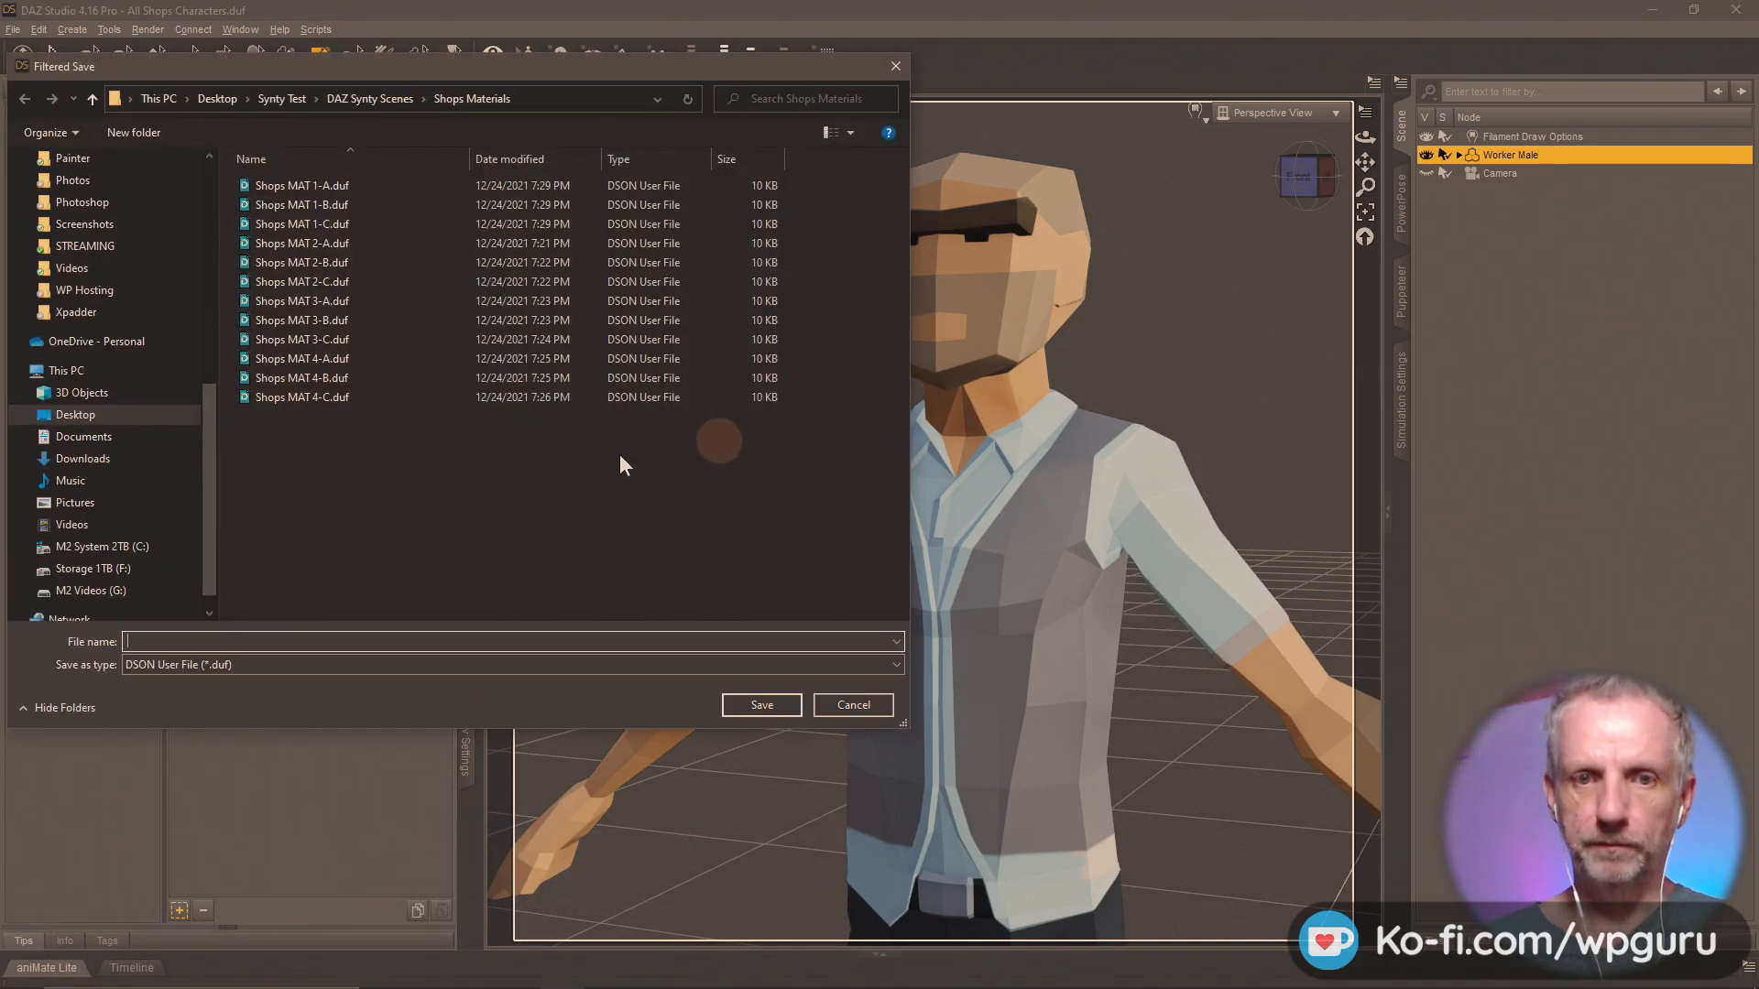
pyautogui.doubleClick(288, 202)
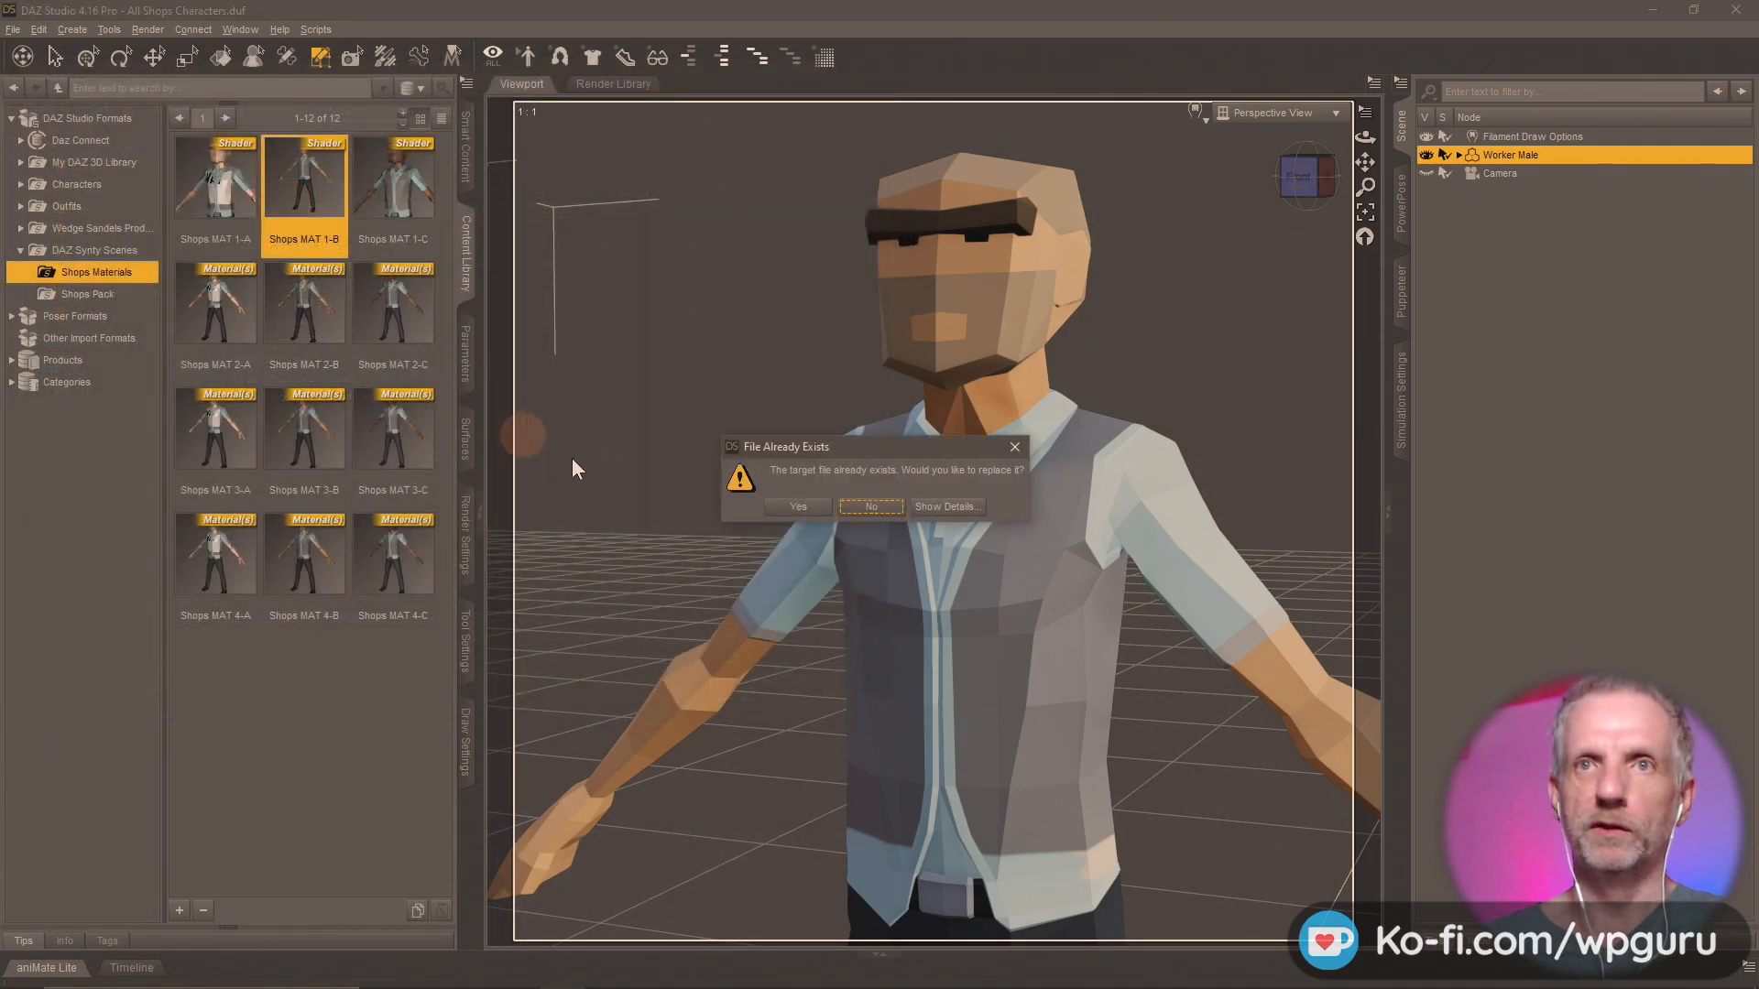
pyautogui.click(779, 511)
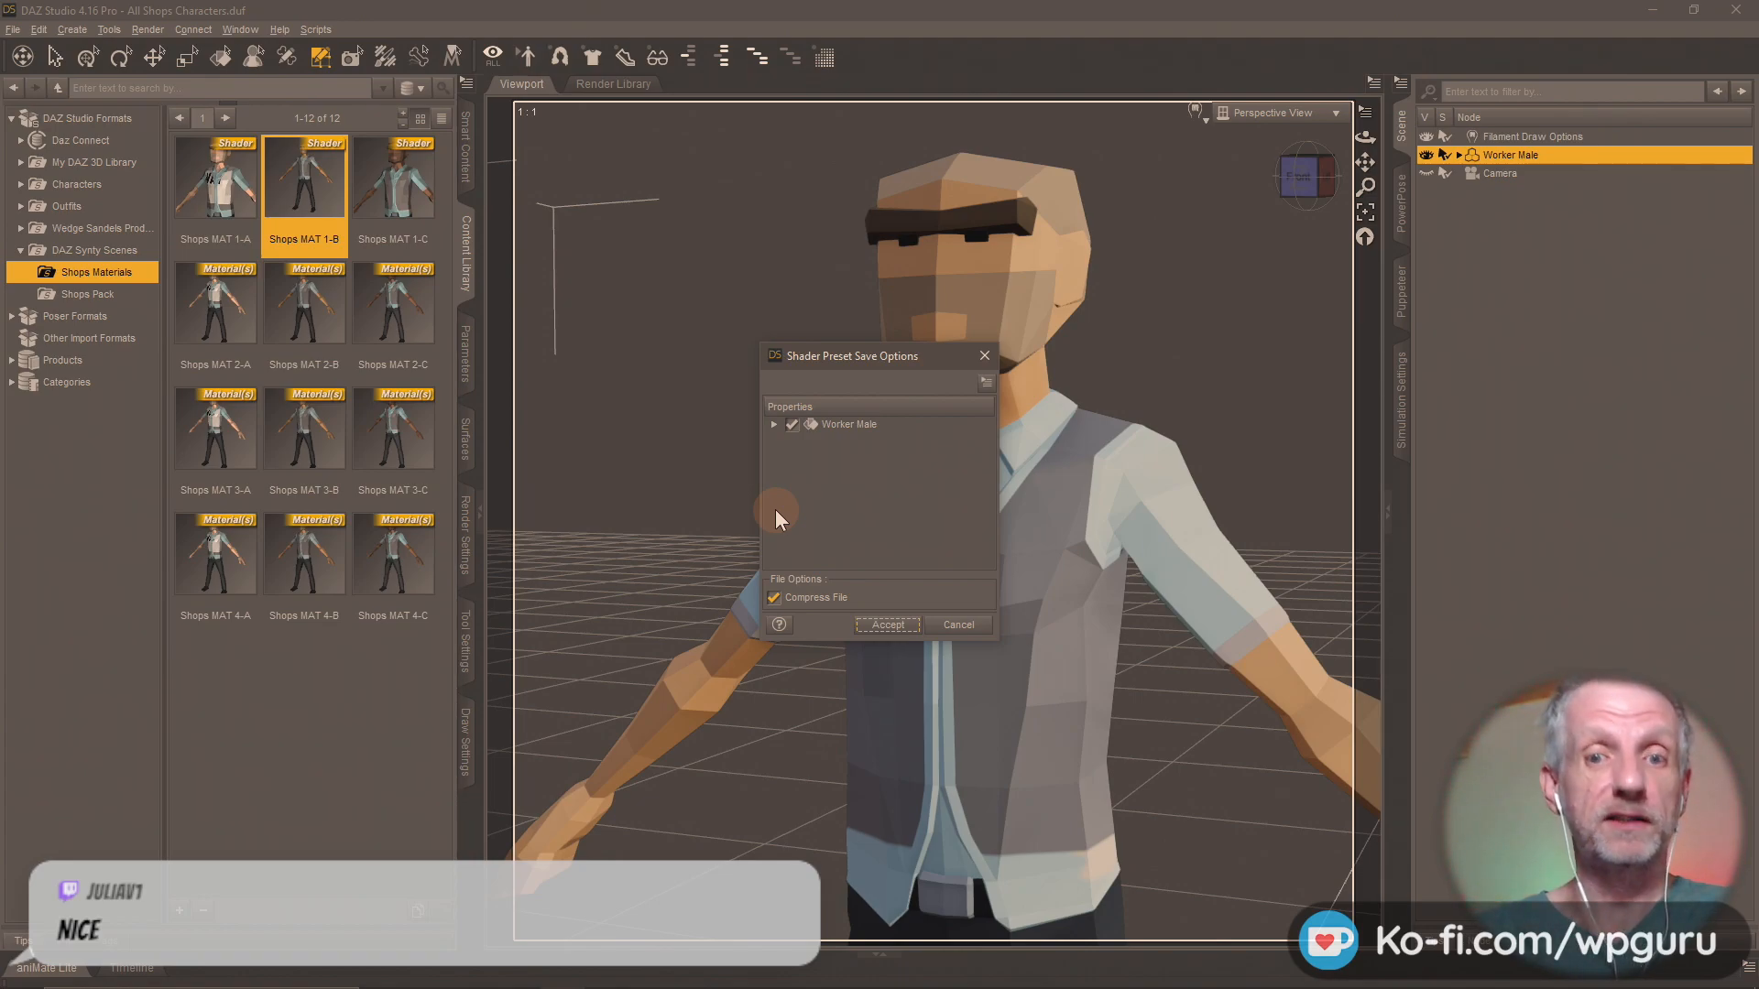
pyautogui.click(887, 625)
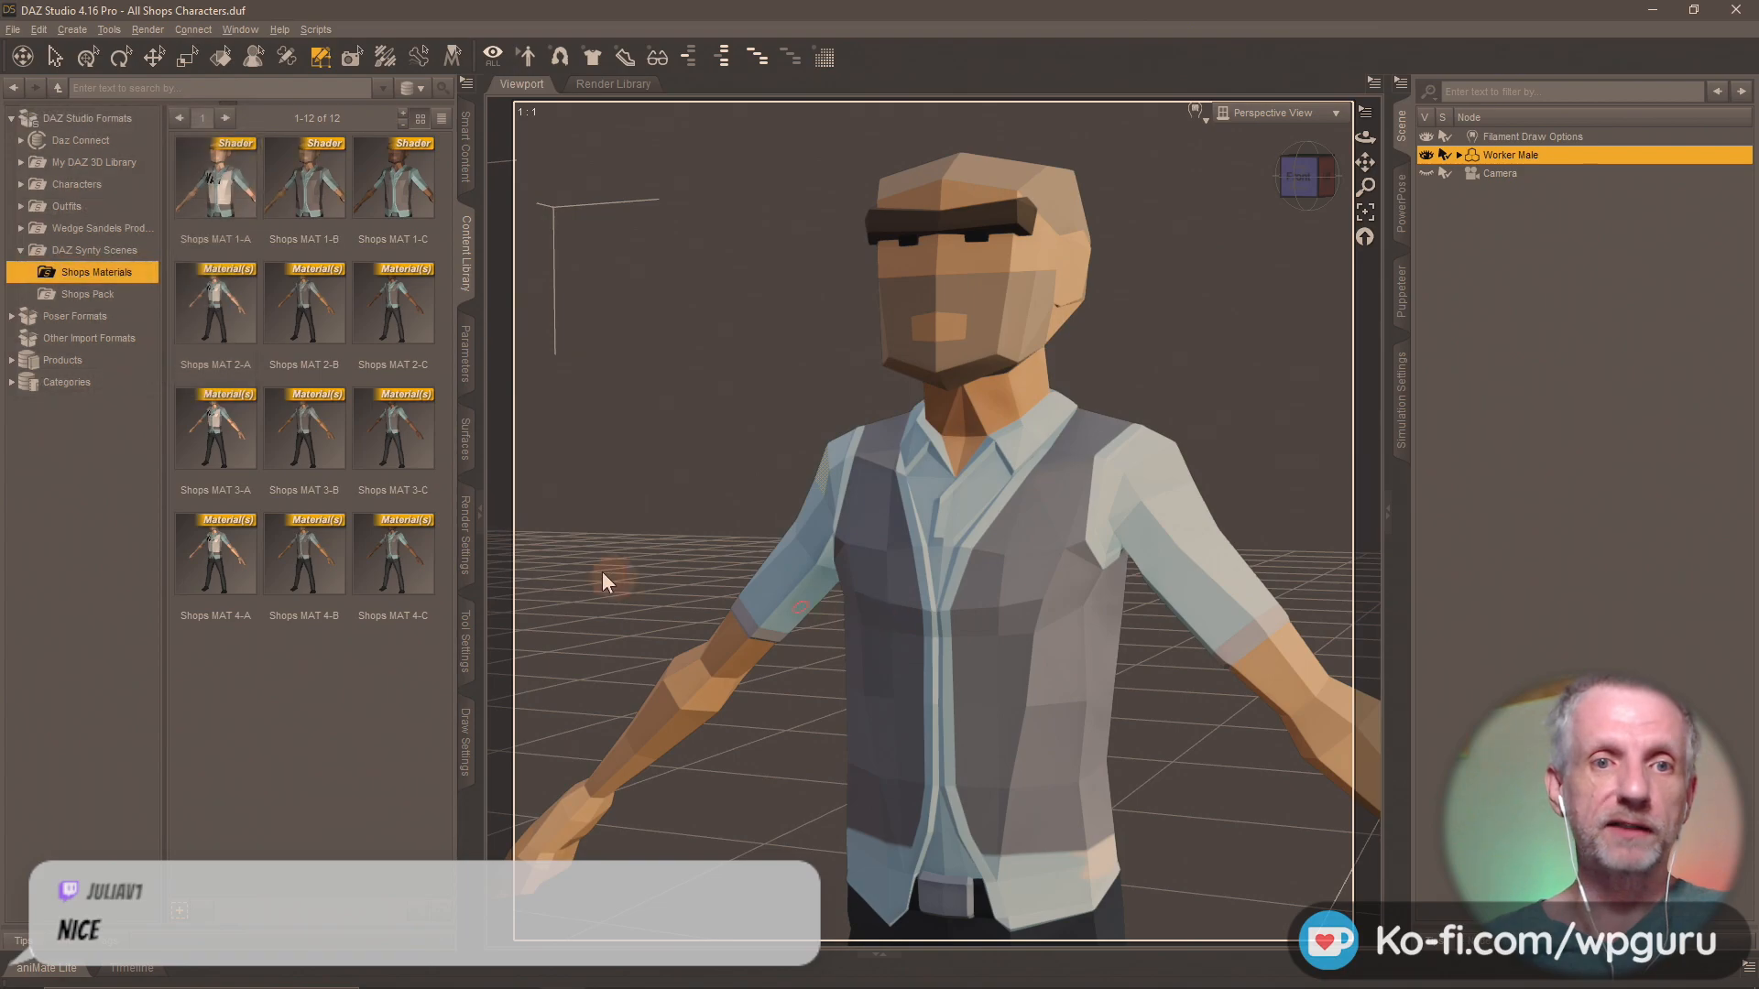
# Apply Shops MAT 2-A to the Worker Male and replace its material preset file with a Shader Preset of the same name.
pyautogui.doubleClick(203, 327)
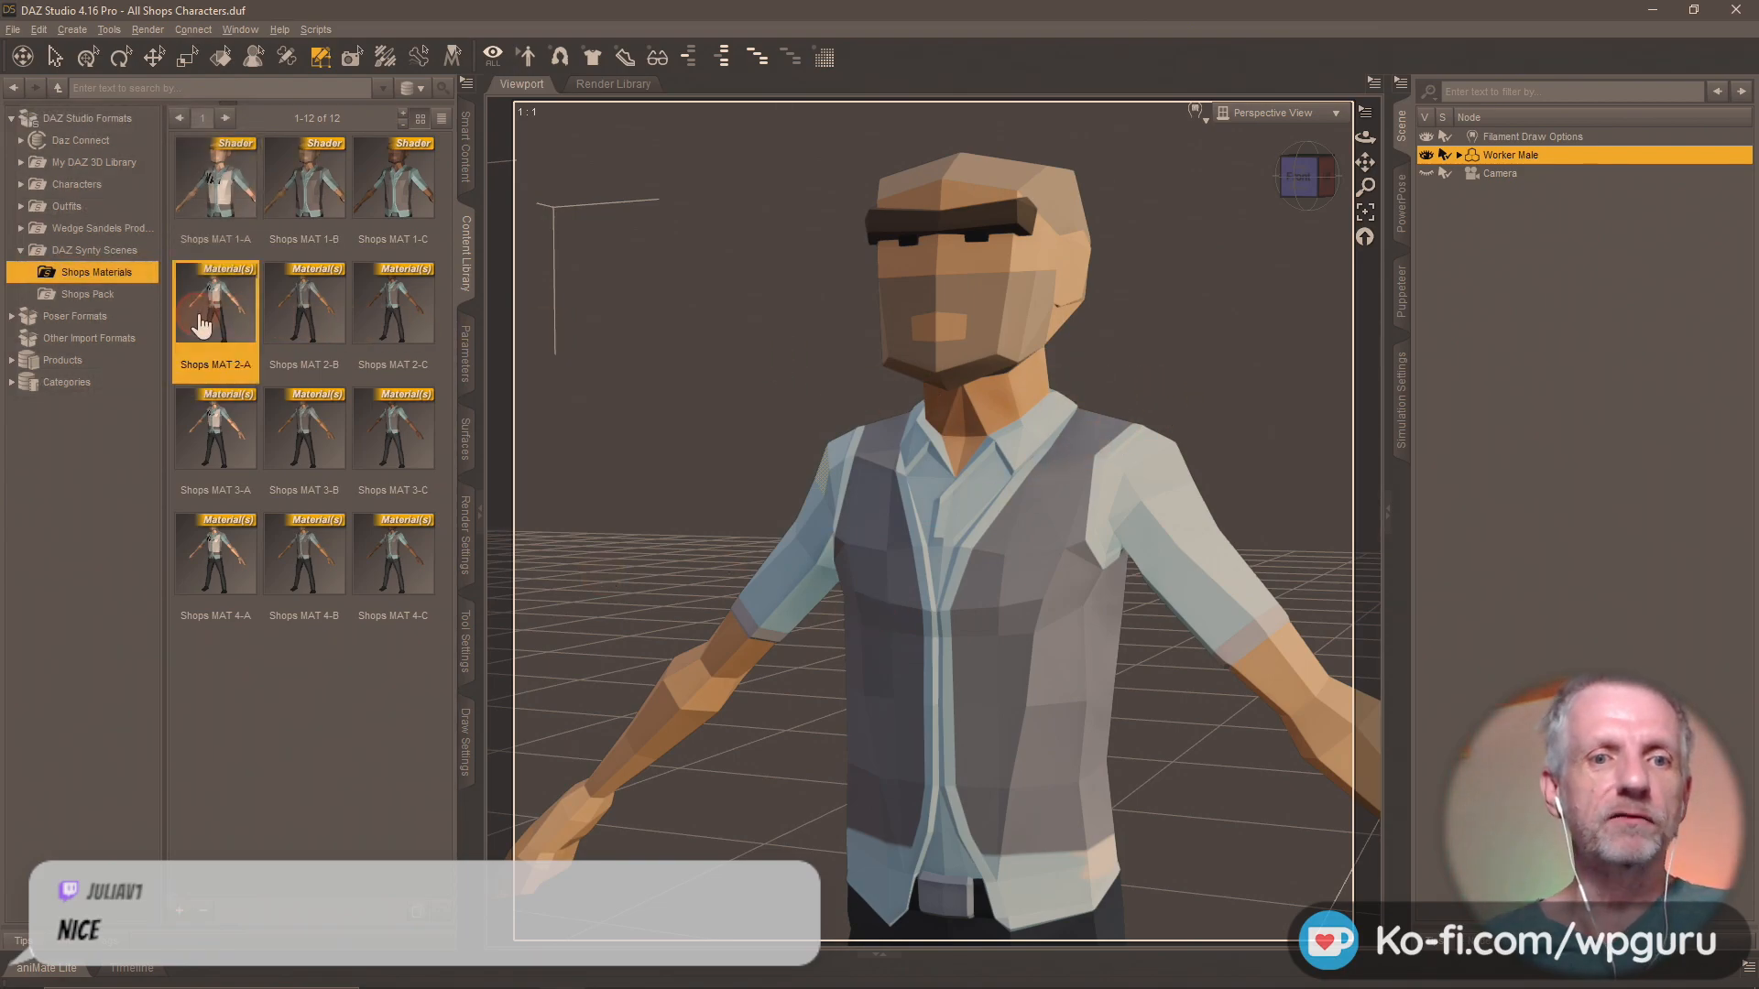
pyautogui.click(179, 911)
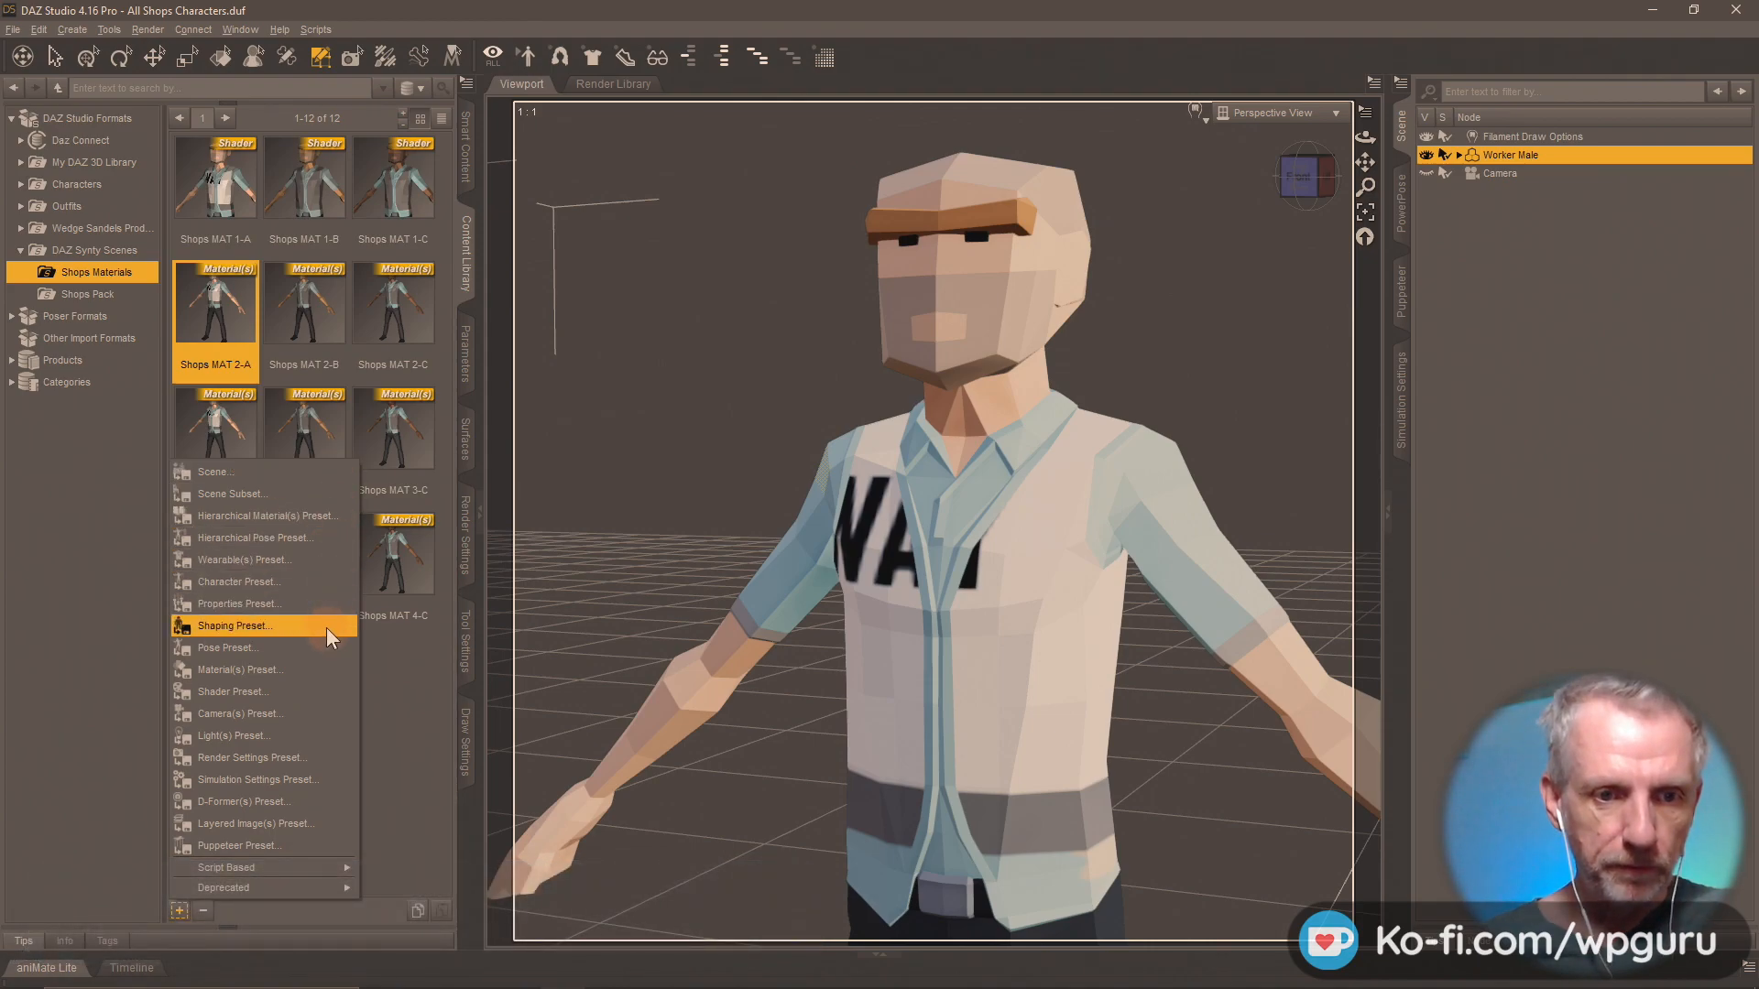
pyautogui.click(316, 690)
pyautogui.click(341, 240)
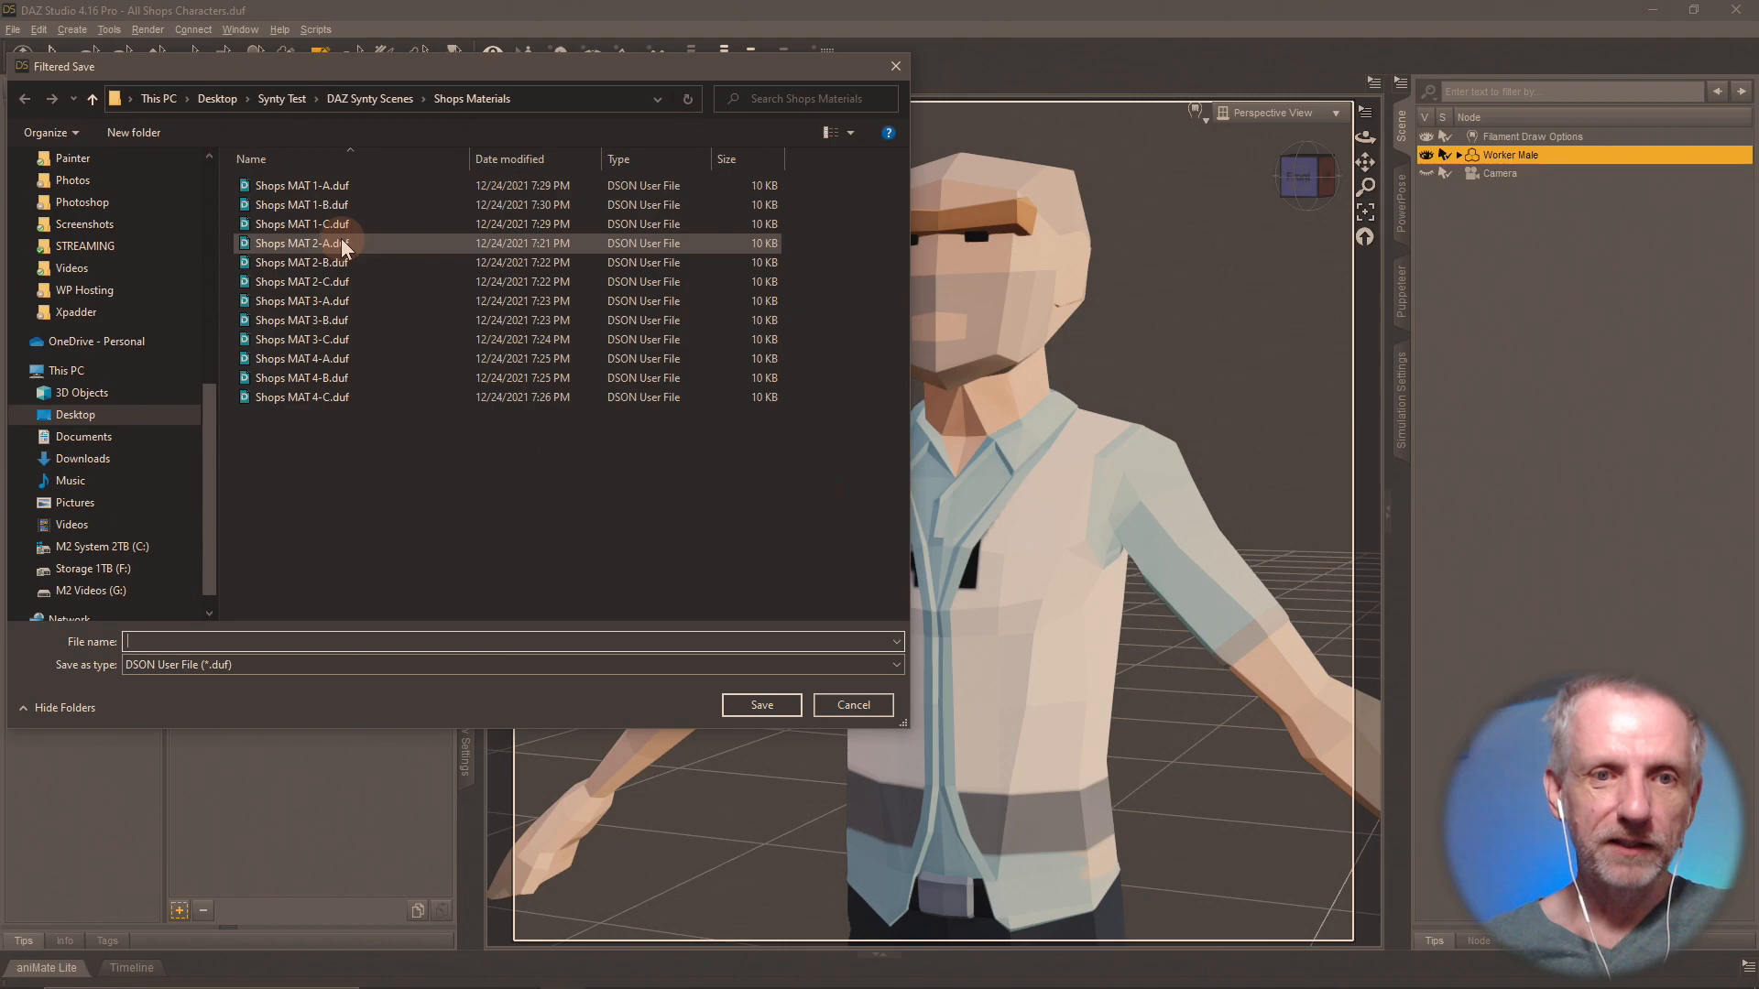
pyautogui.doubleClick(341, 240)
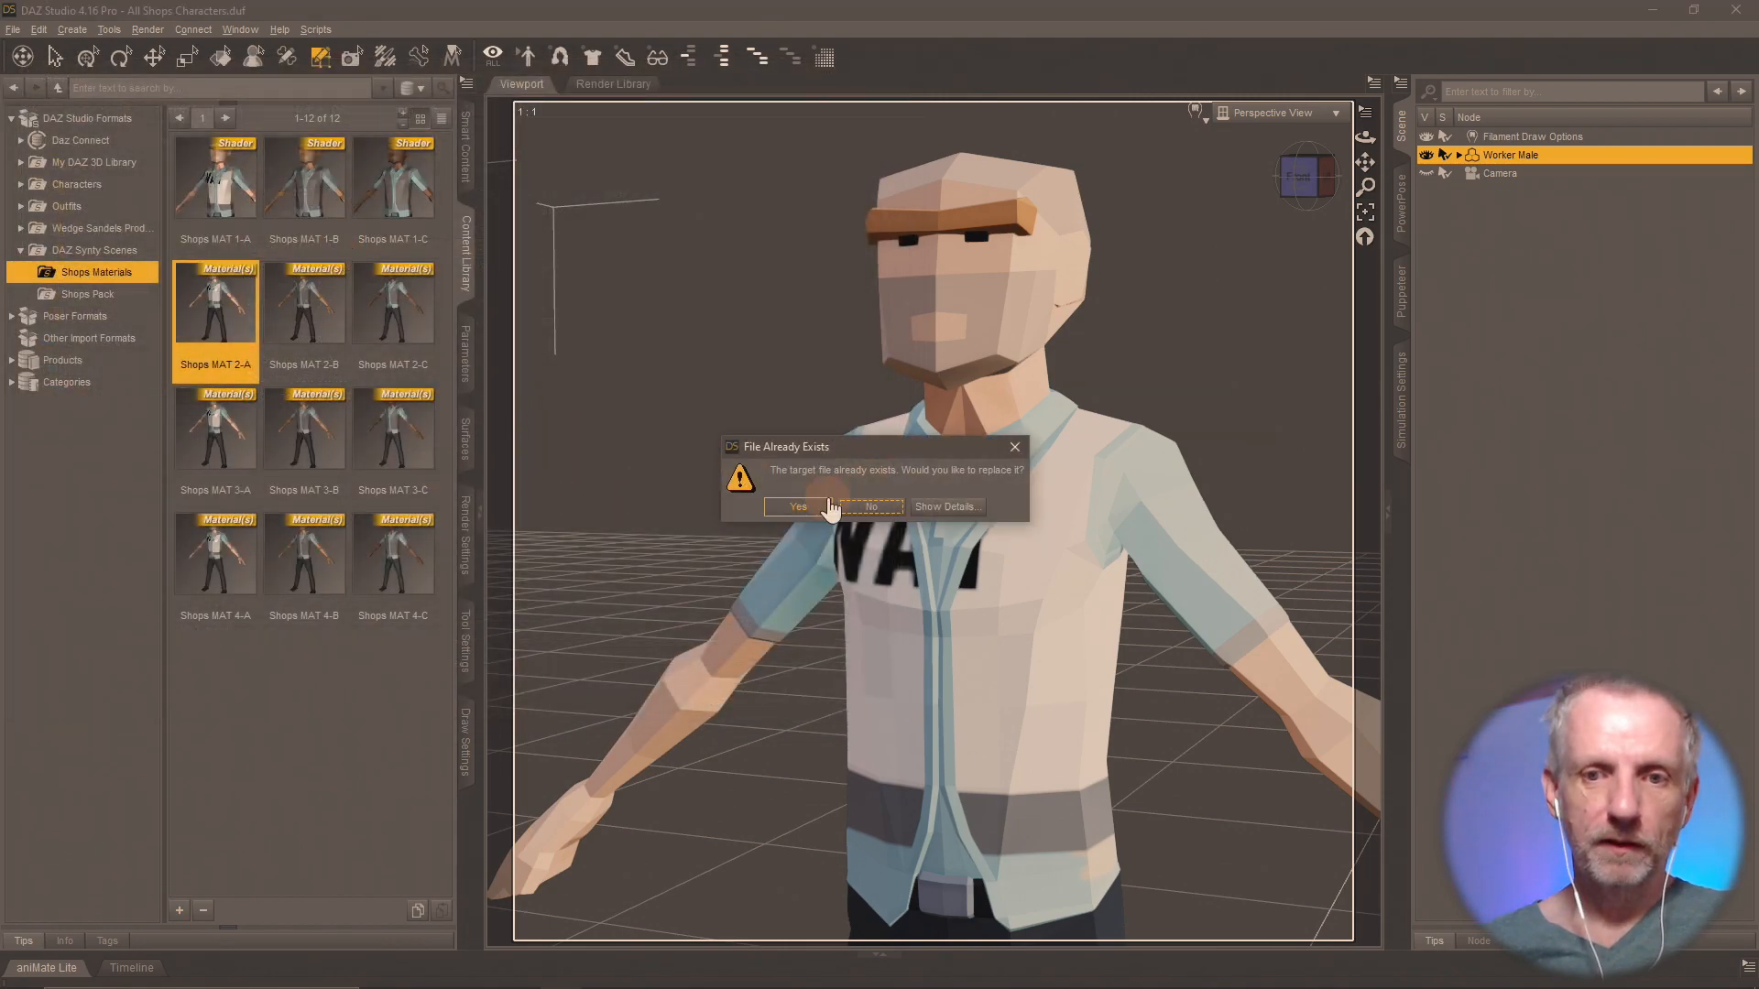
pyautogui.click(827, 506)
pyautogui.click(885, 625)
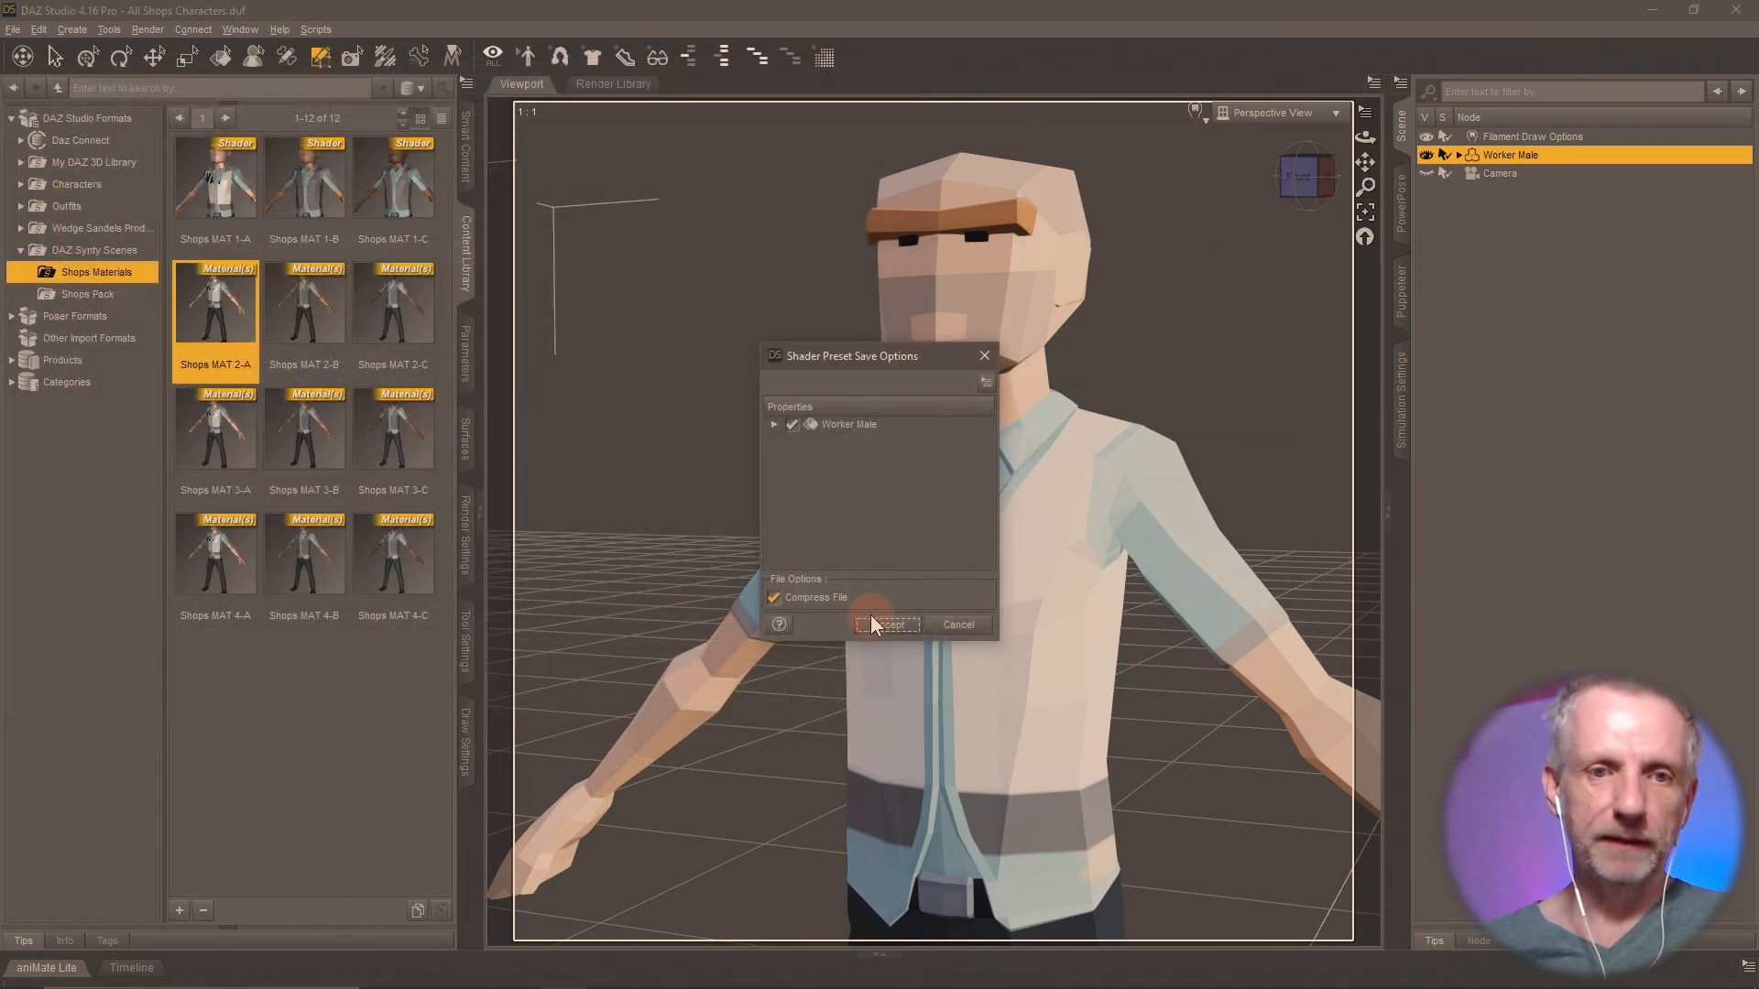
# Apply Shops MAT 2-B to the Worker Male and overwrite its material preset file with a Shader Preset of the same name.
pyautogui.doubleClick(314, 334)
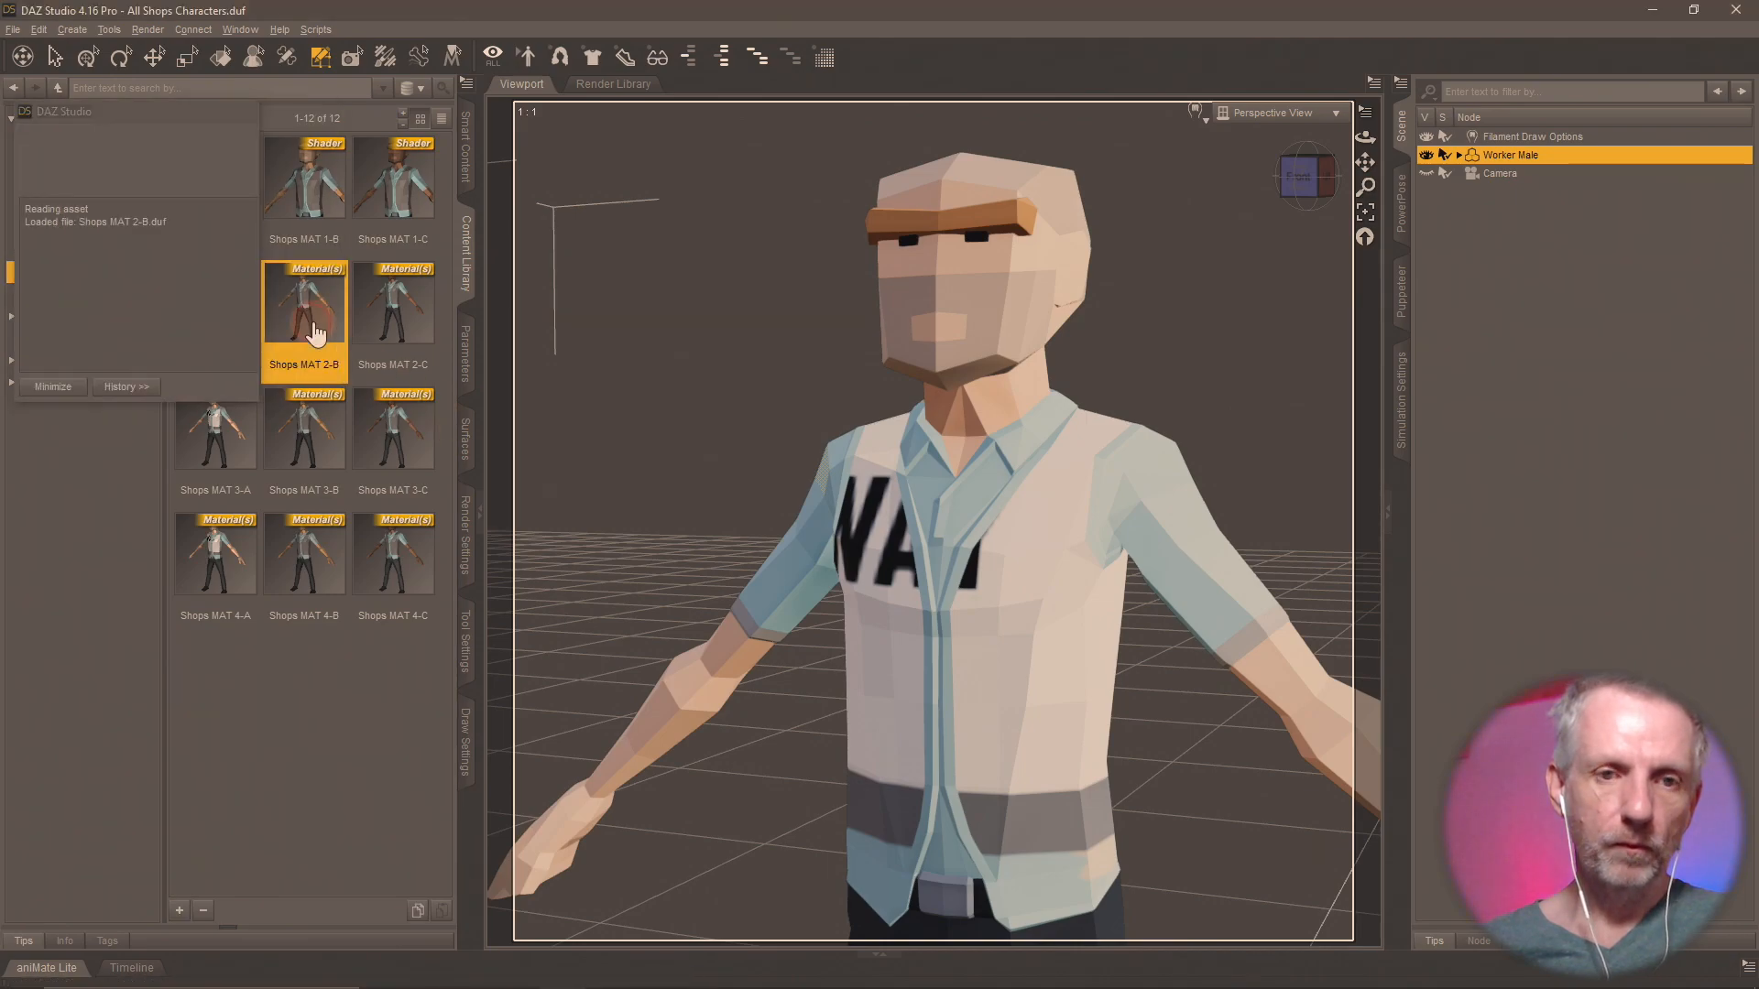
pyautogui.click(178, 912)
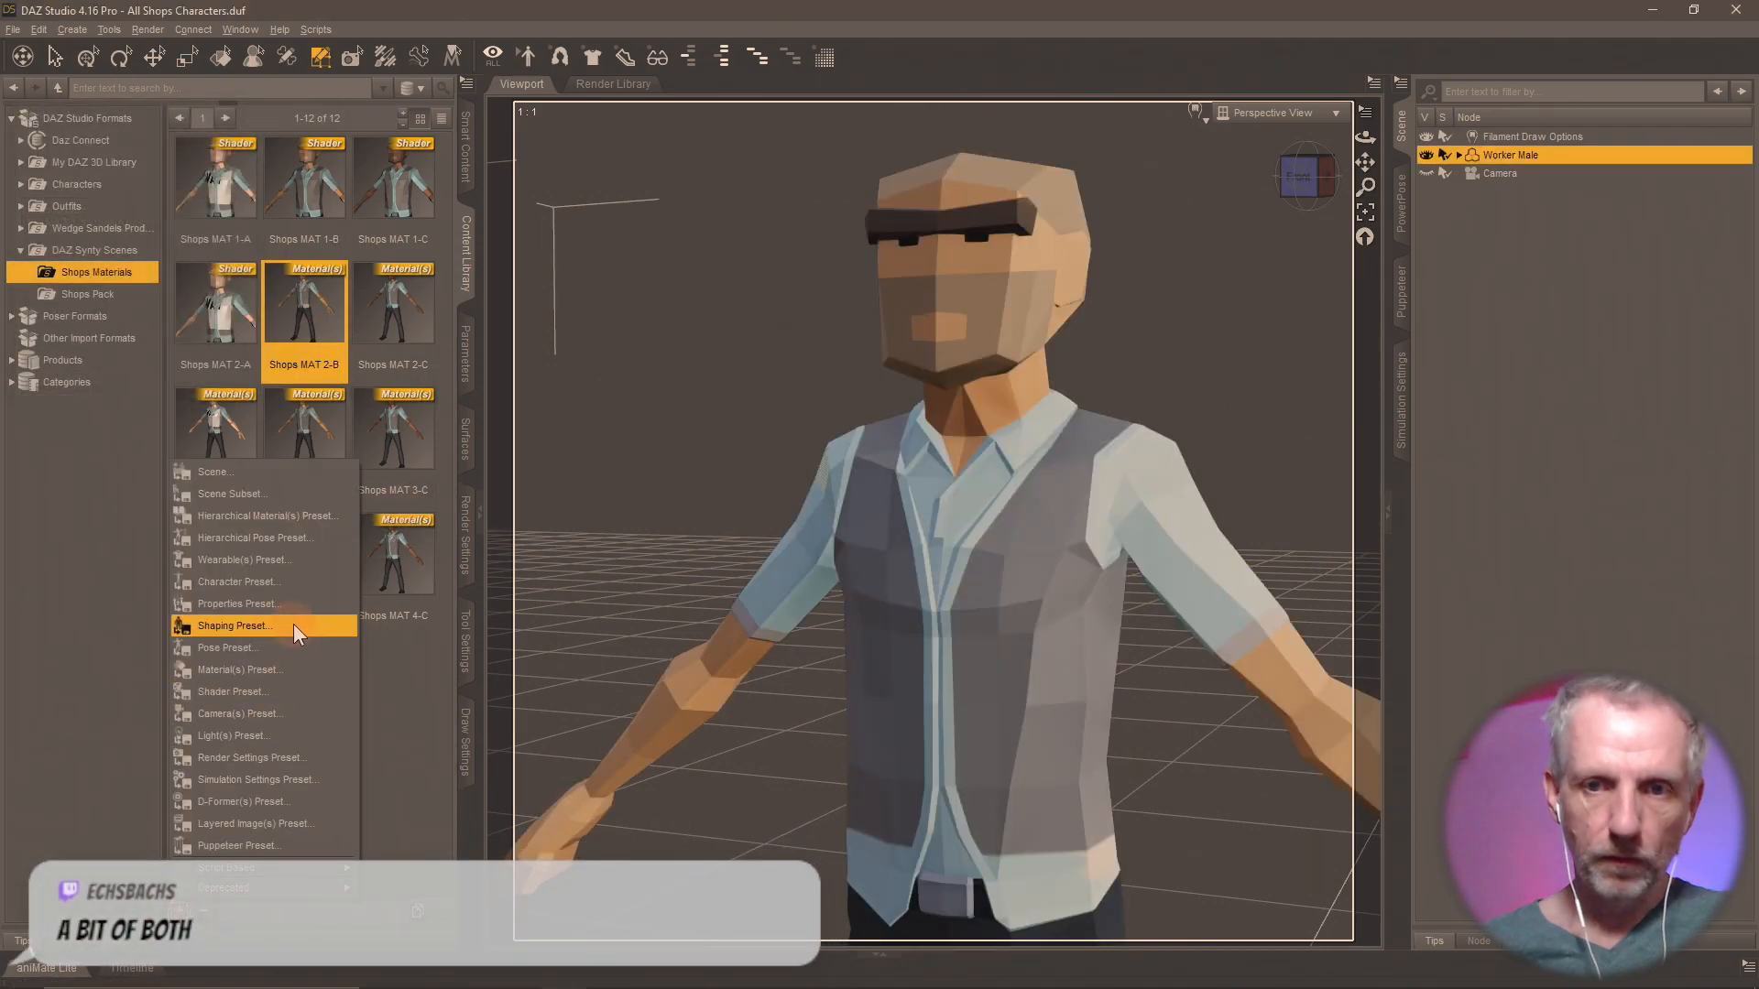
pyautogui.click(295, 692)
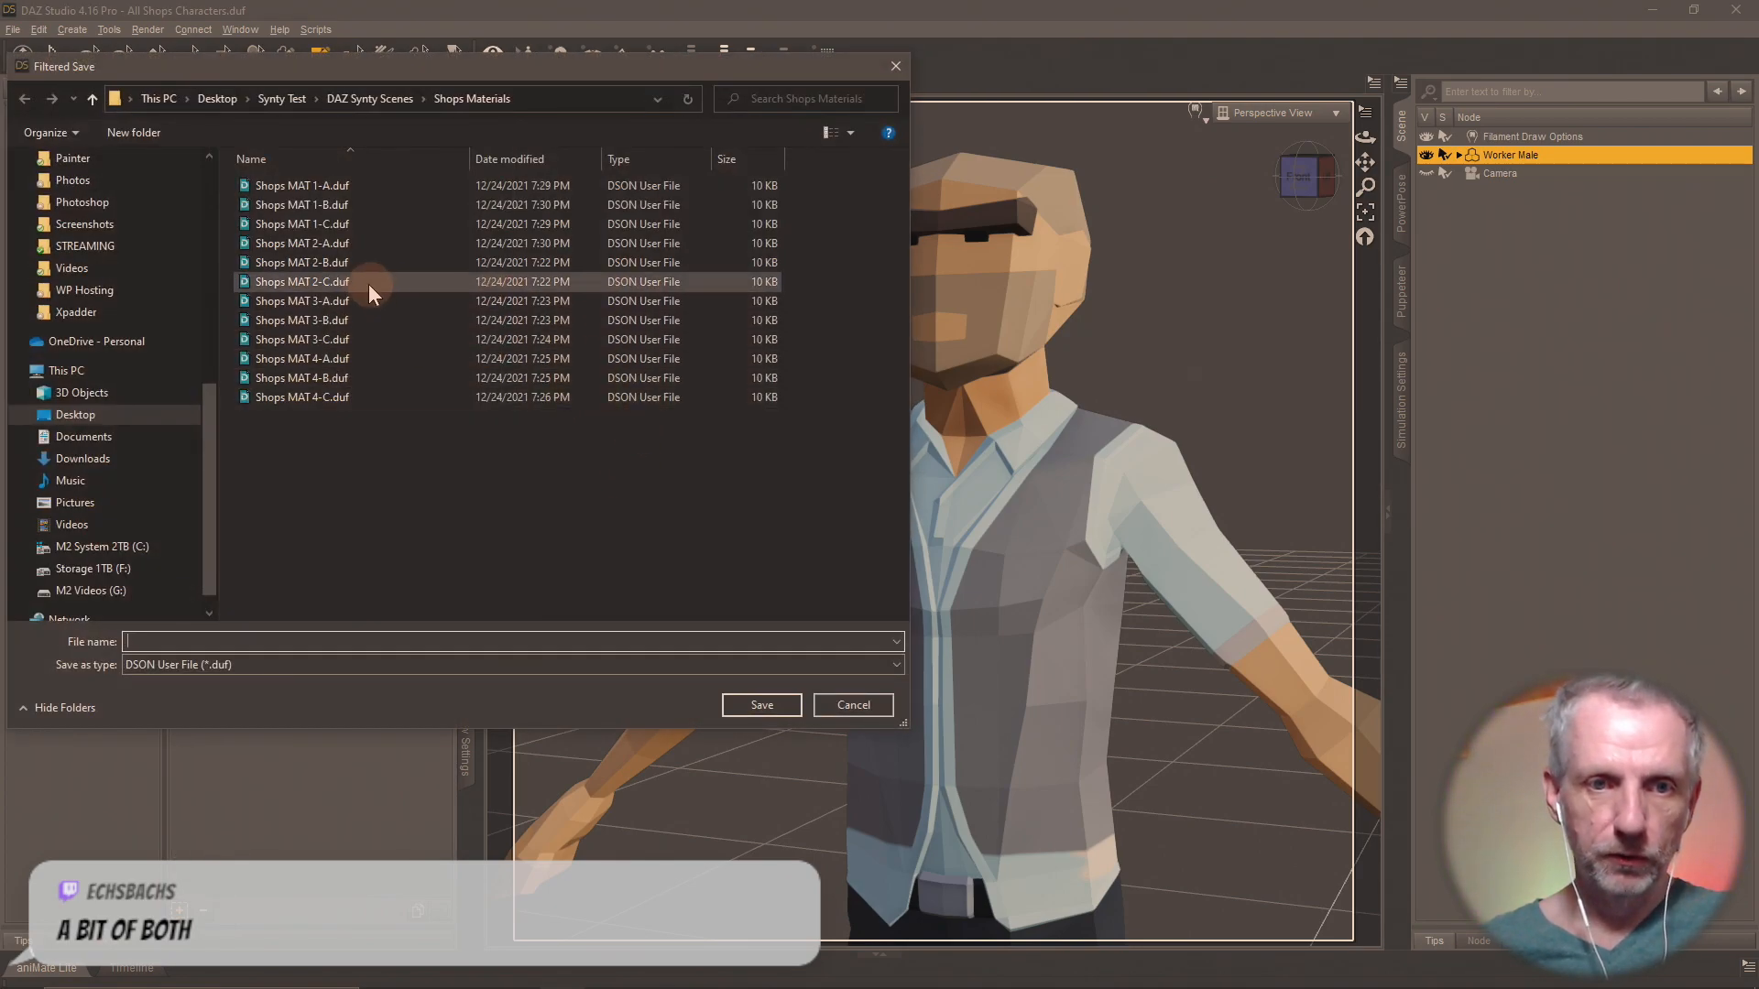
pyautogui.doubleClick(352, 262)
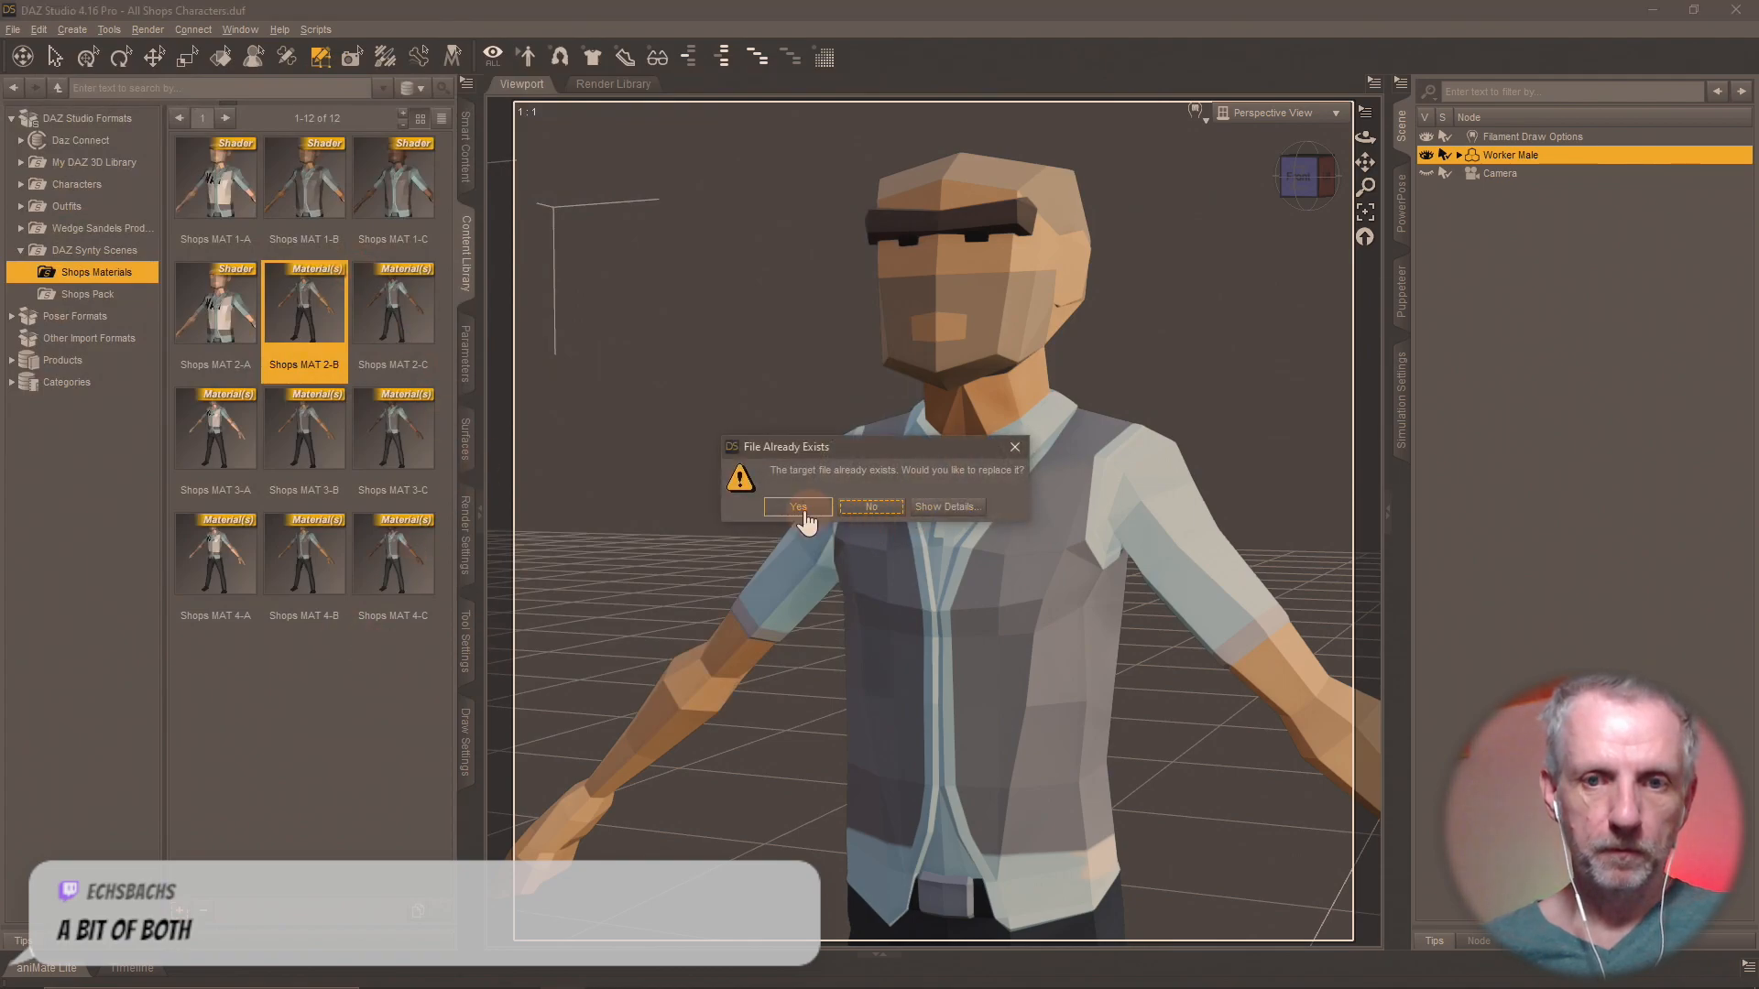
pyautogui.click(797, 508)
pyautogui.click(887, 626)
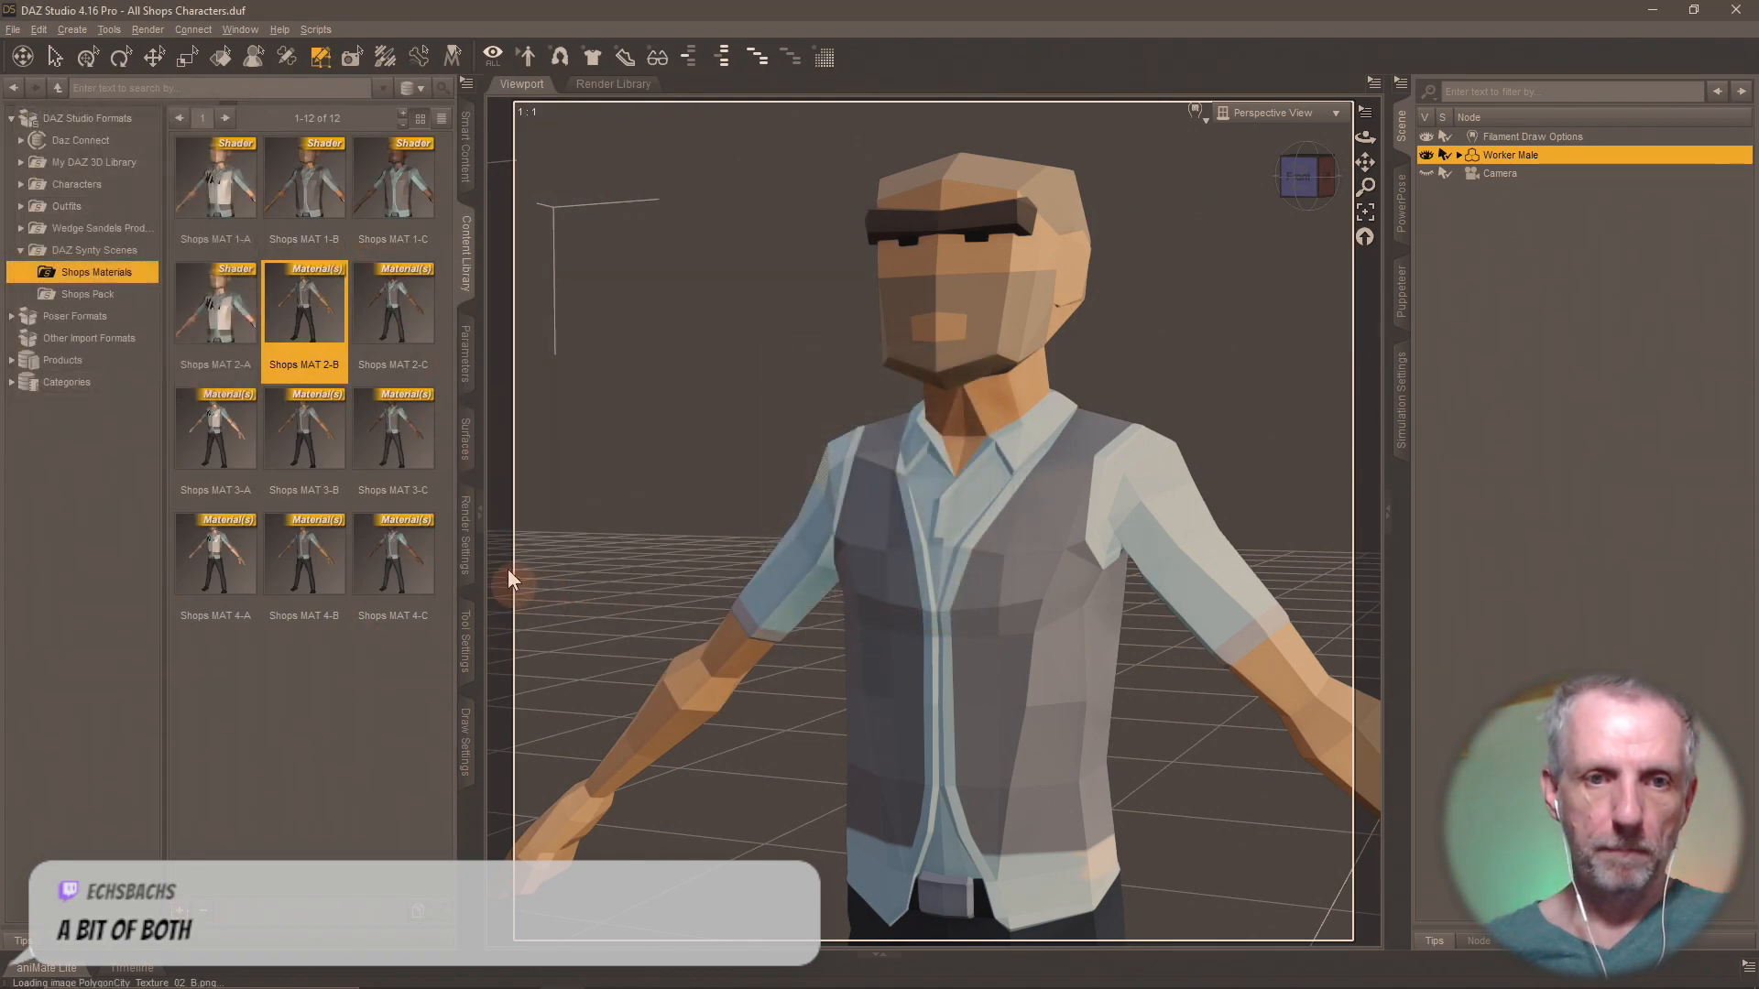
# Apply Shops MAT 2-C to the Worker Male and save it as a Shader Preset over the existing Shops MAT 2-C file.
pyautogui.doubleClick(400, 314)
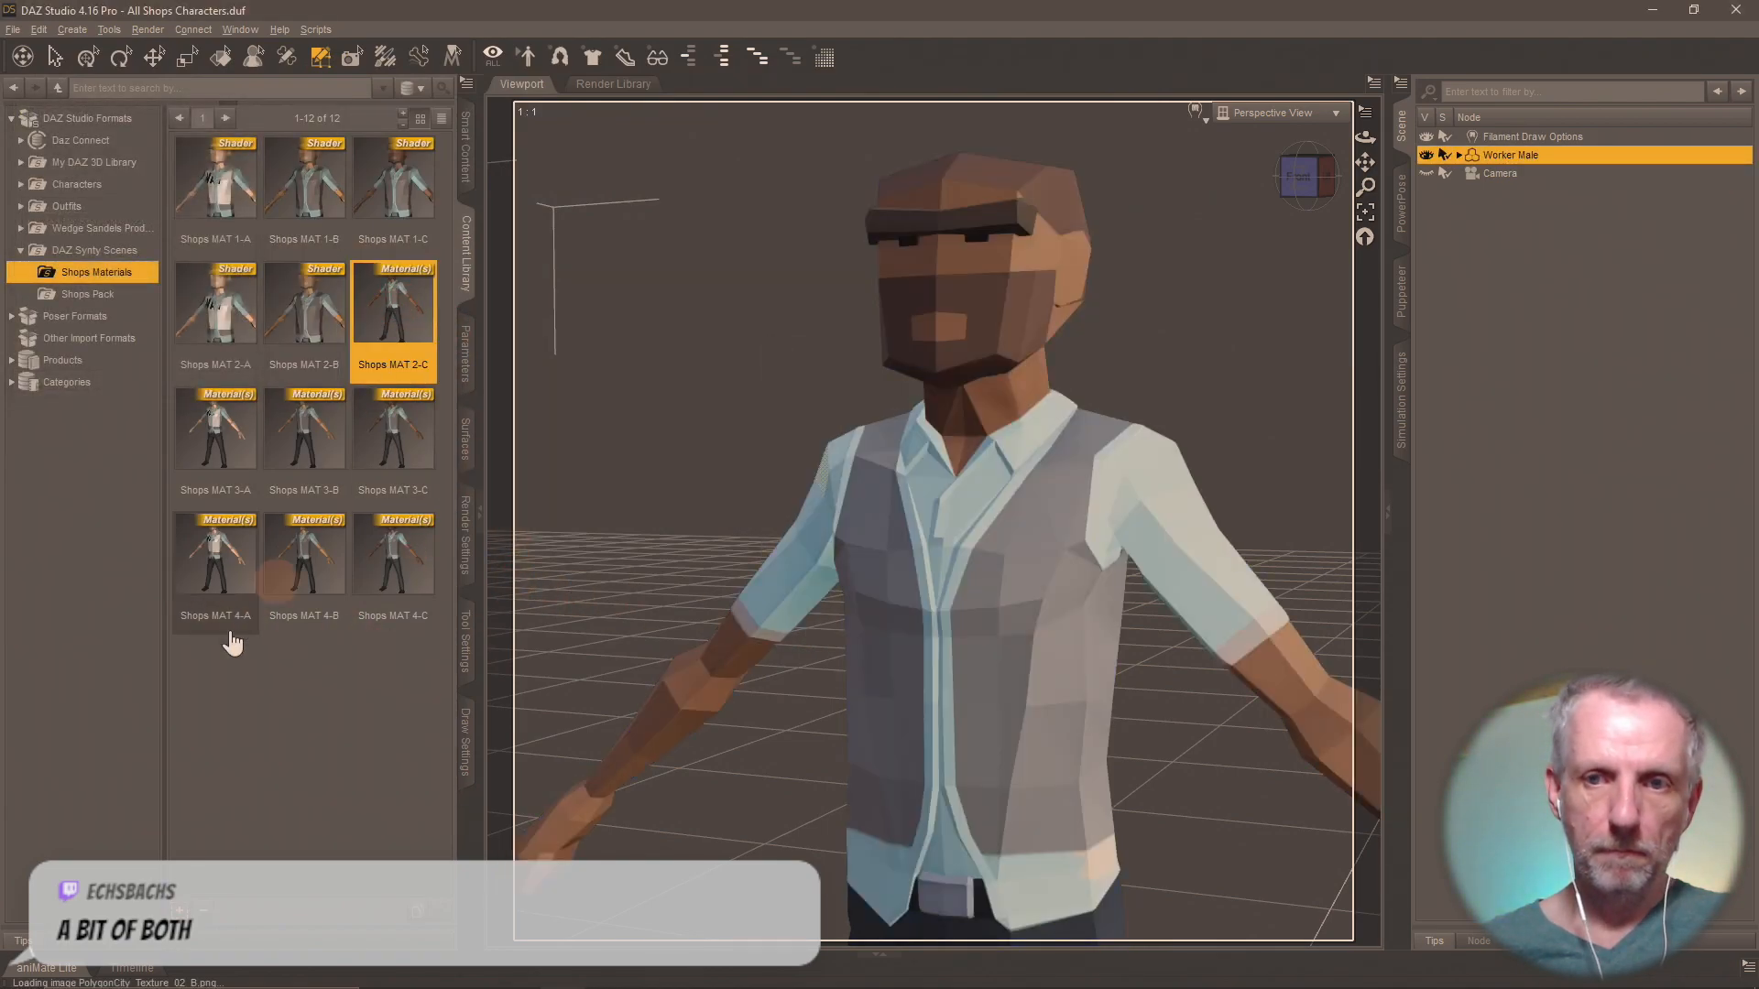
pyautogui.click(181, 913)
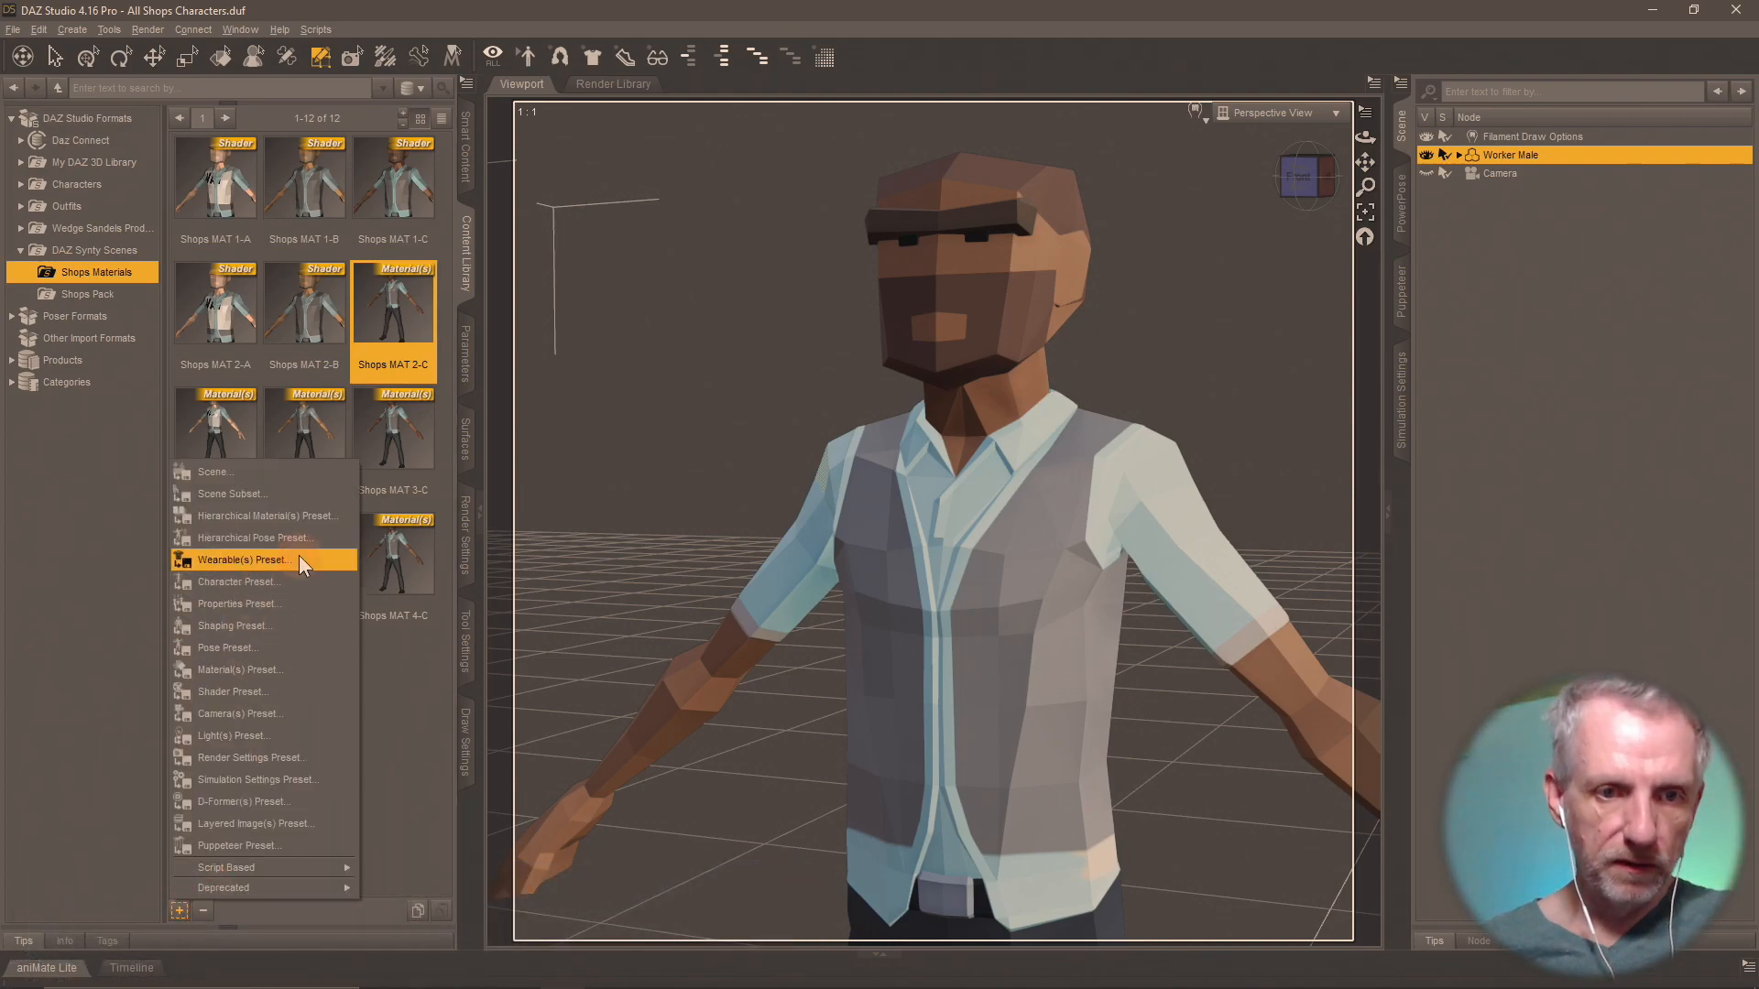
pyautogui.click(229, 691)
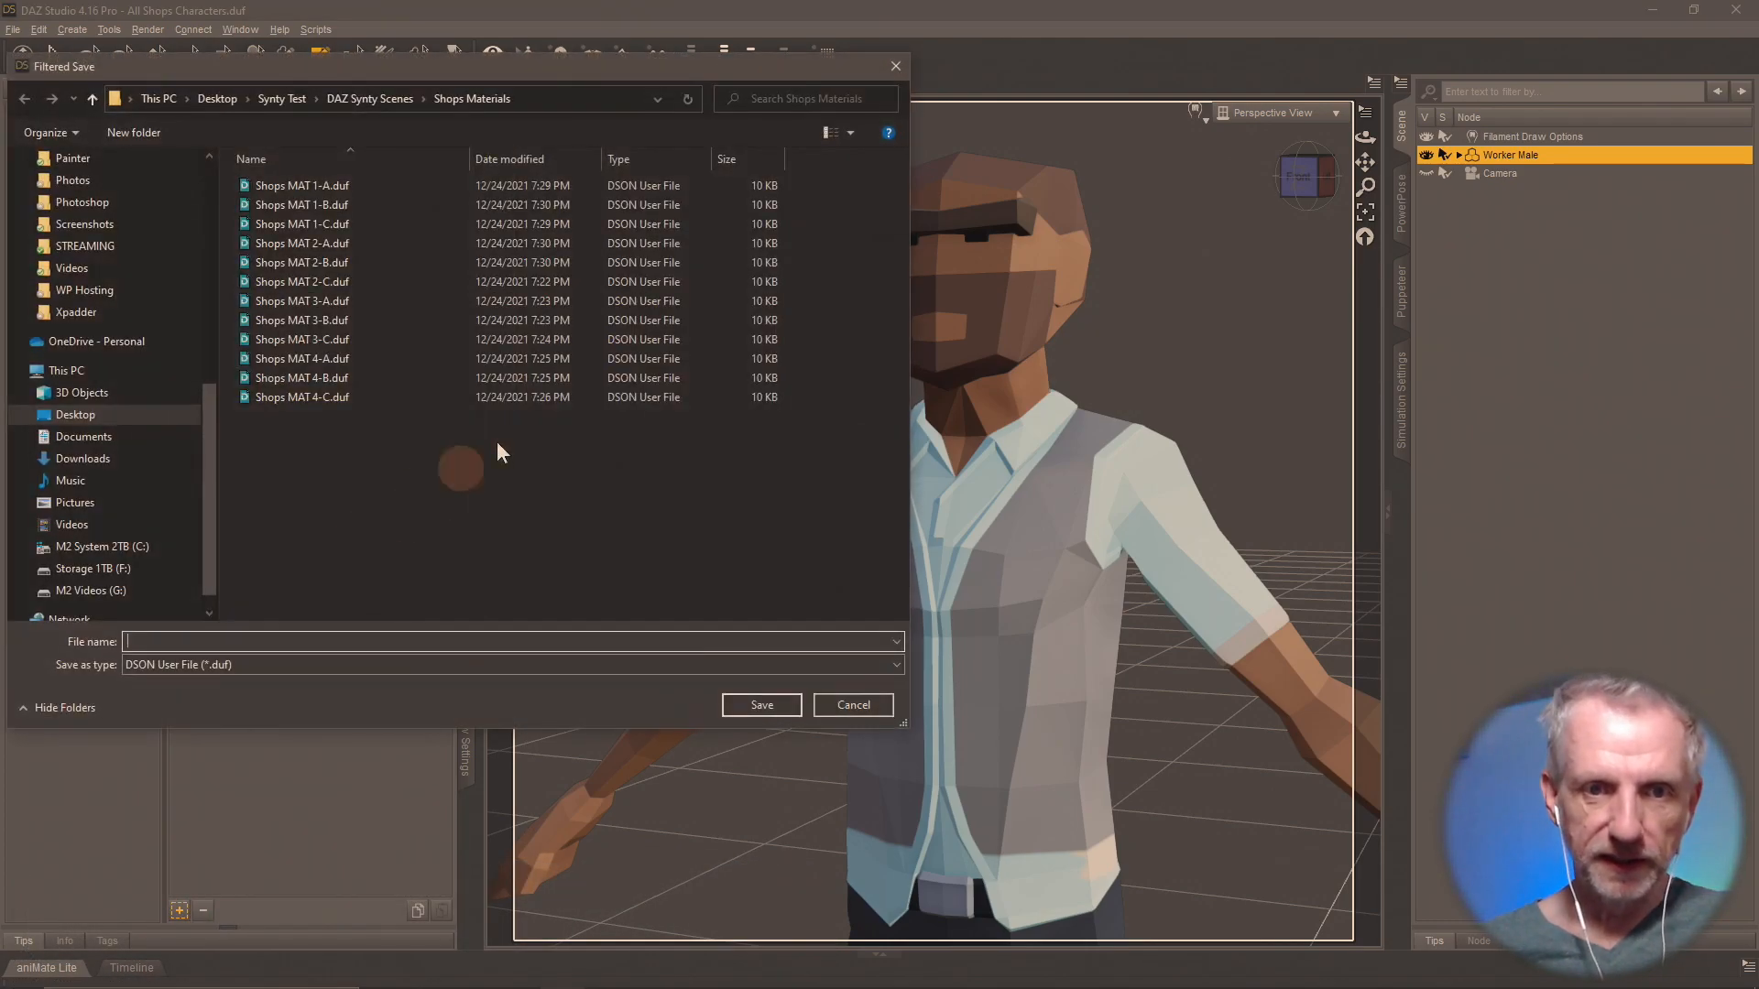
pyautogui.doubleClick(341, 284)
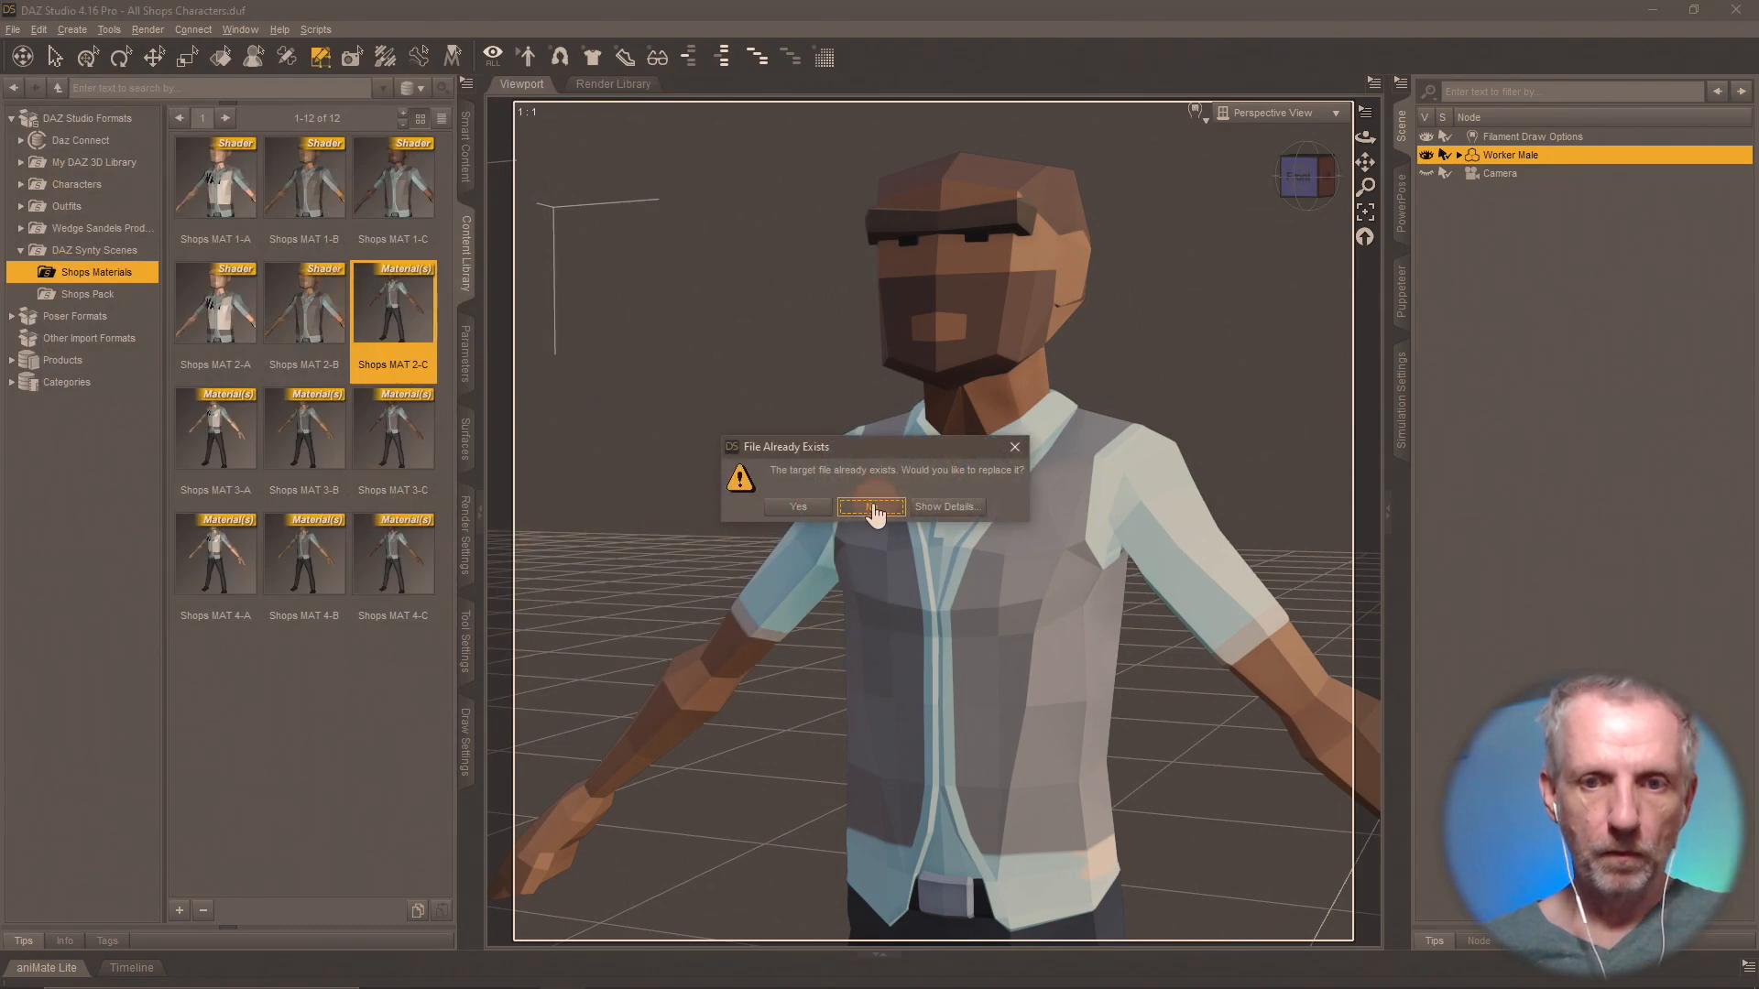
pyautogui.click(797, 508)
pyautogui.click(885, 624)
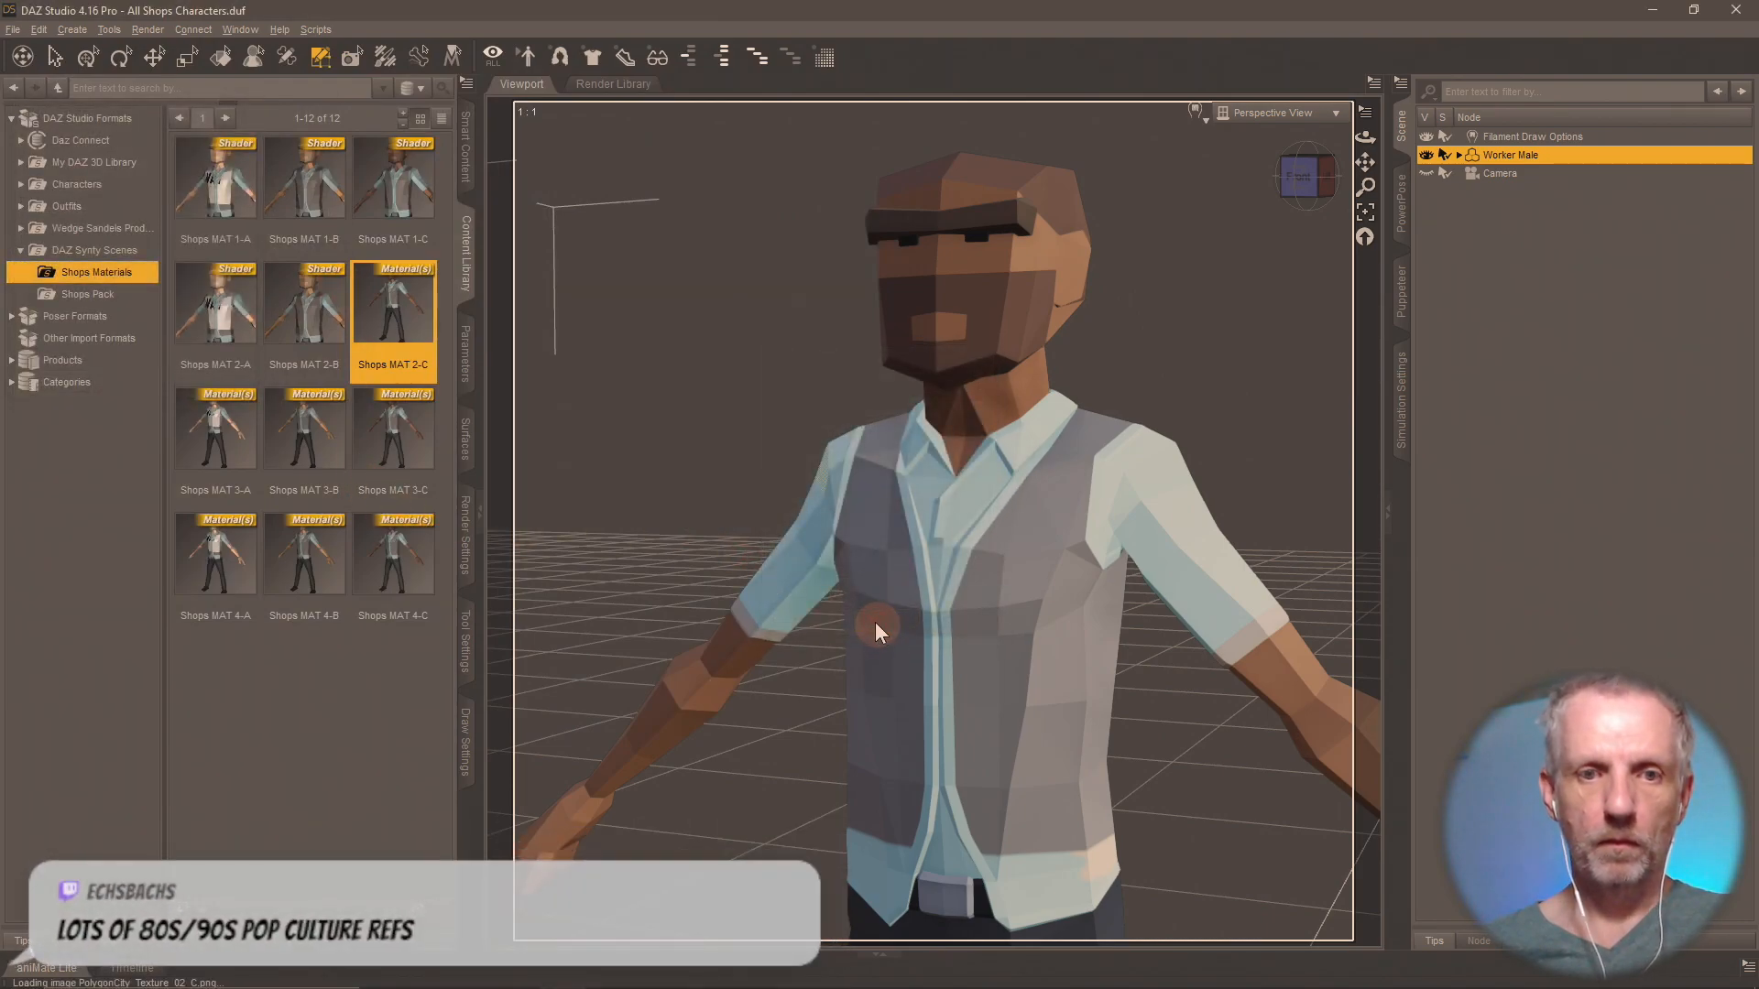
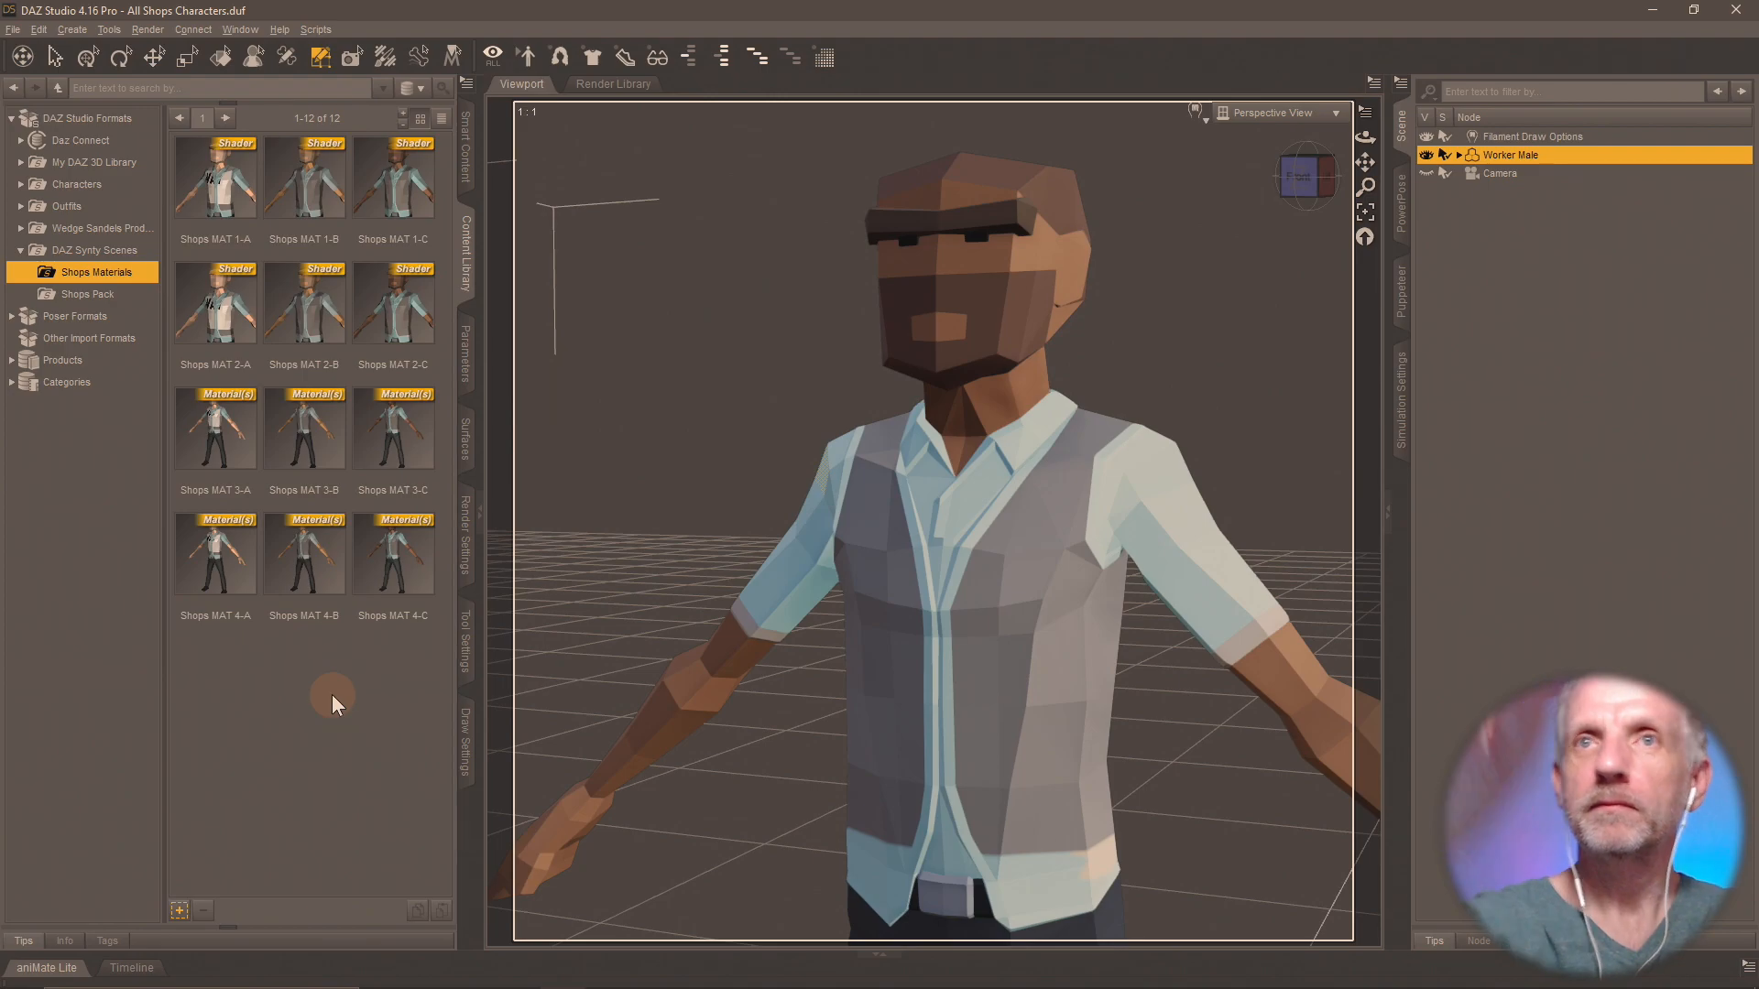
# Apply Shops MAT 3-A to Worker Male and save it as a shader preset, replacing Shops MAT 3-A.duf.
pyautogui.doubleClick(216, 429)
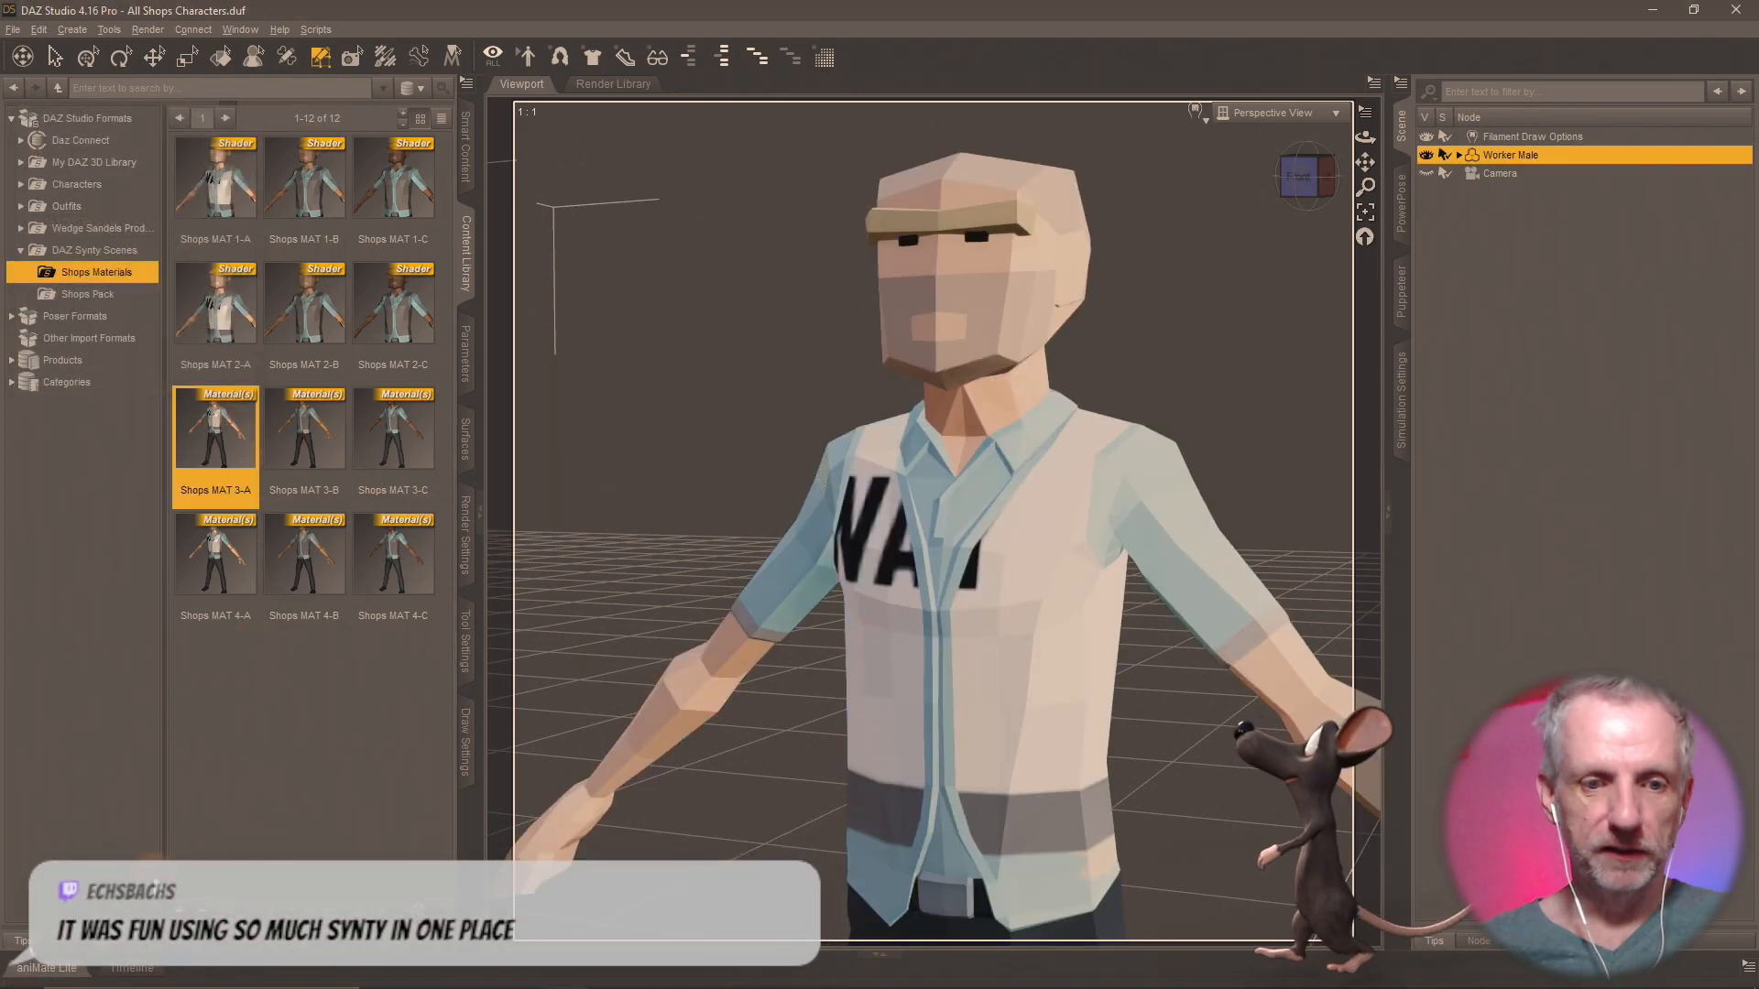
pyautogui.rightClick(256, 649)
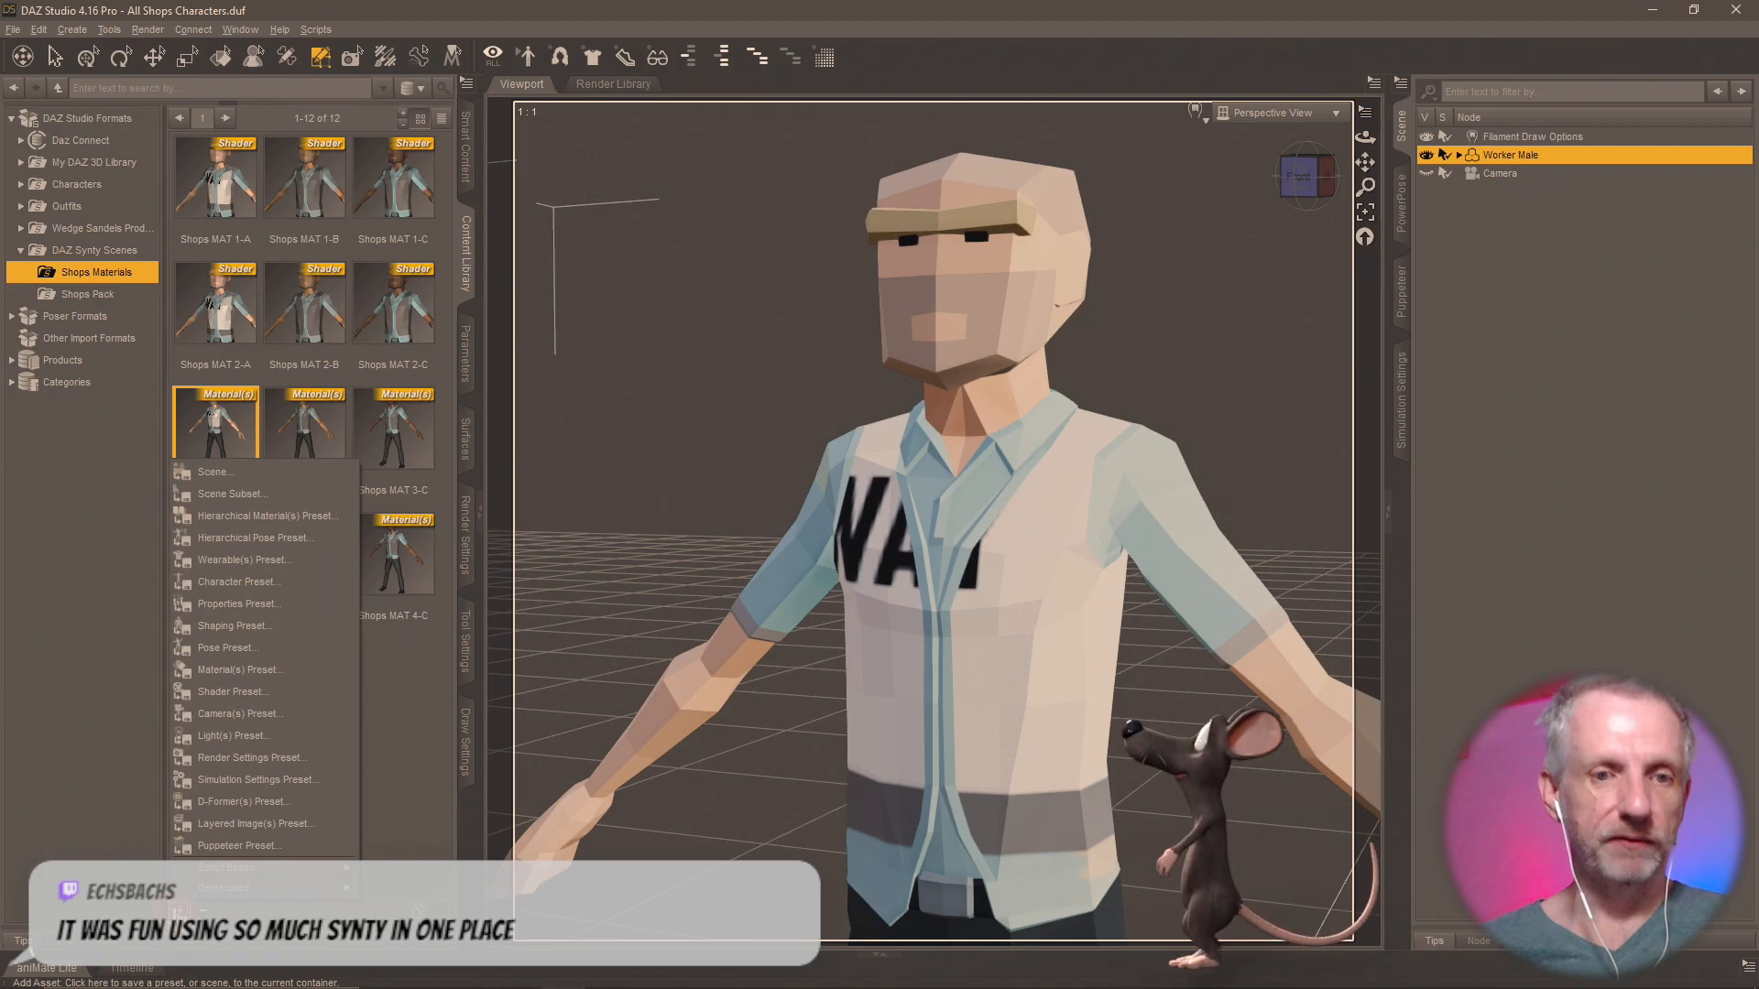
pyautogui.click(310, 696)
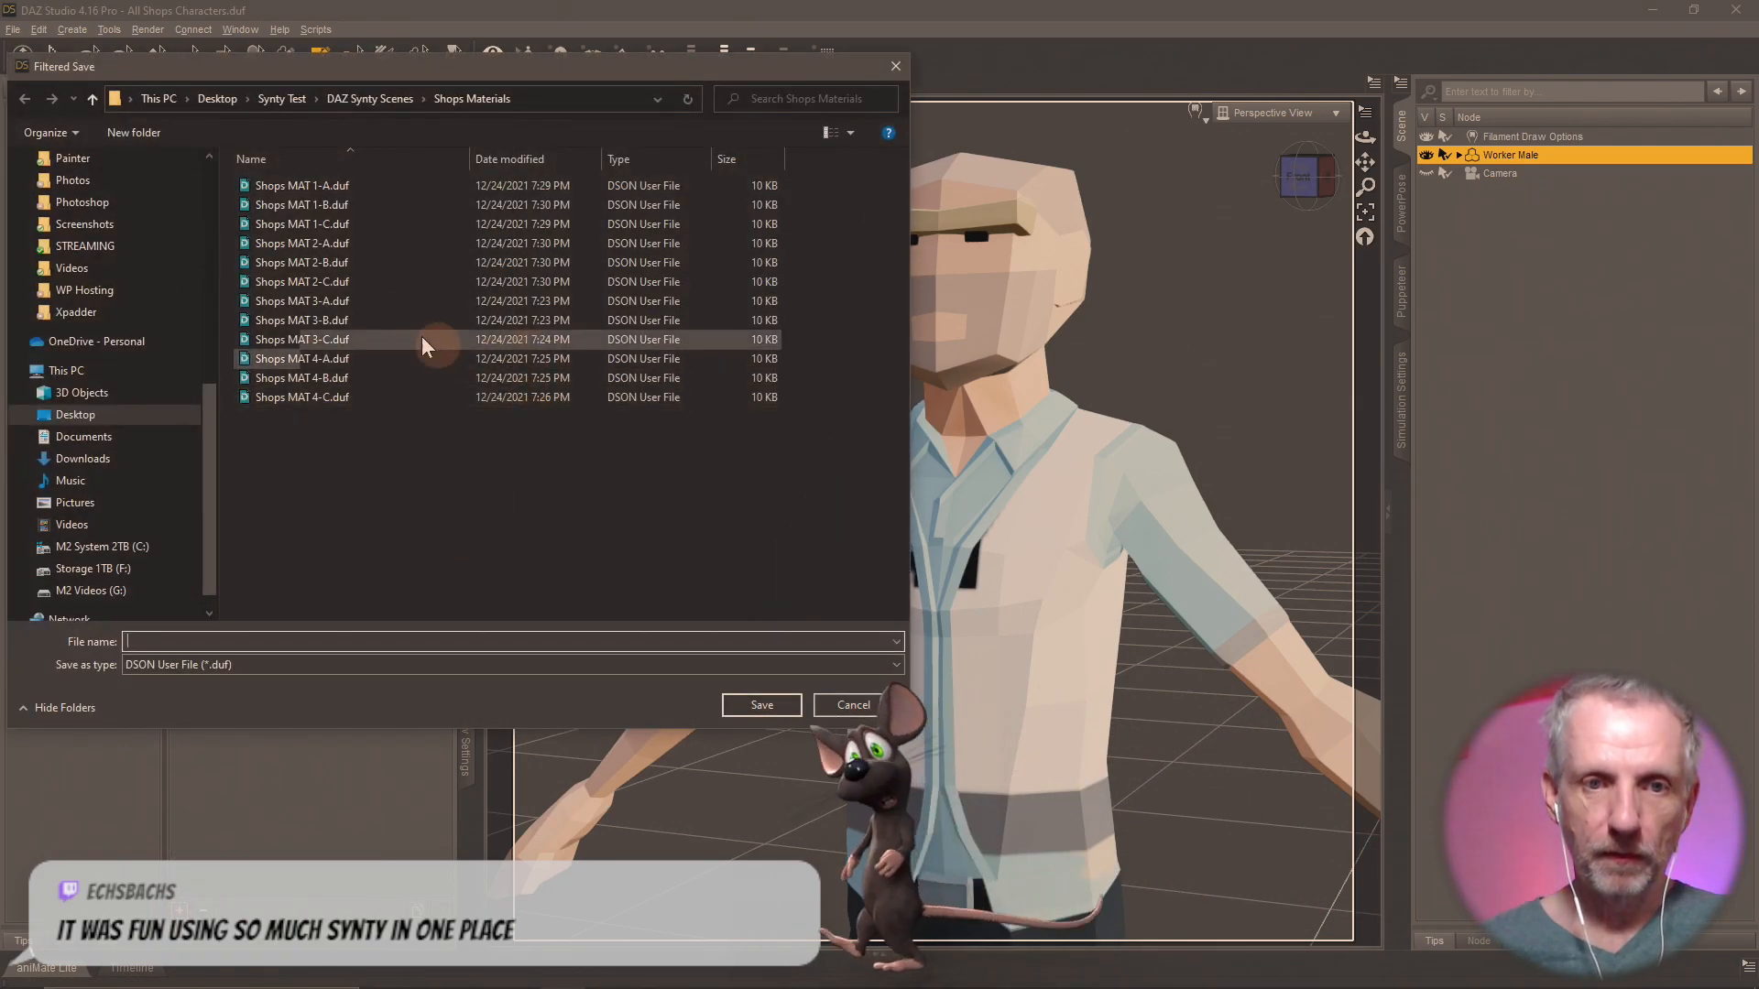
pyautogui.press('Escape')
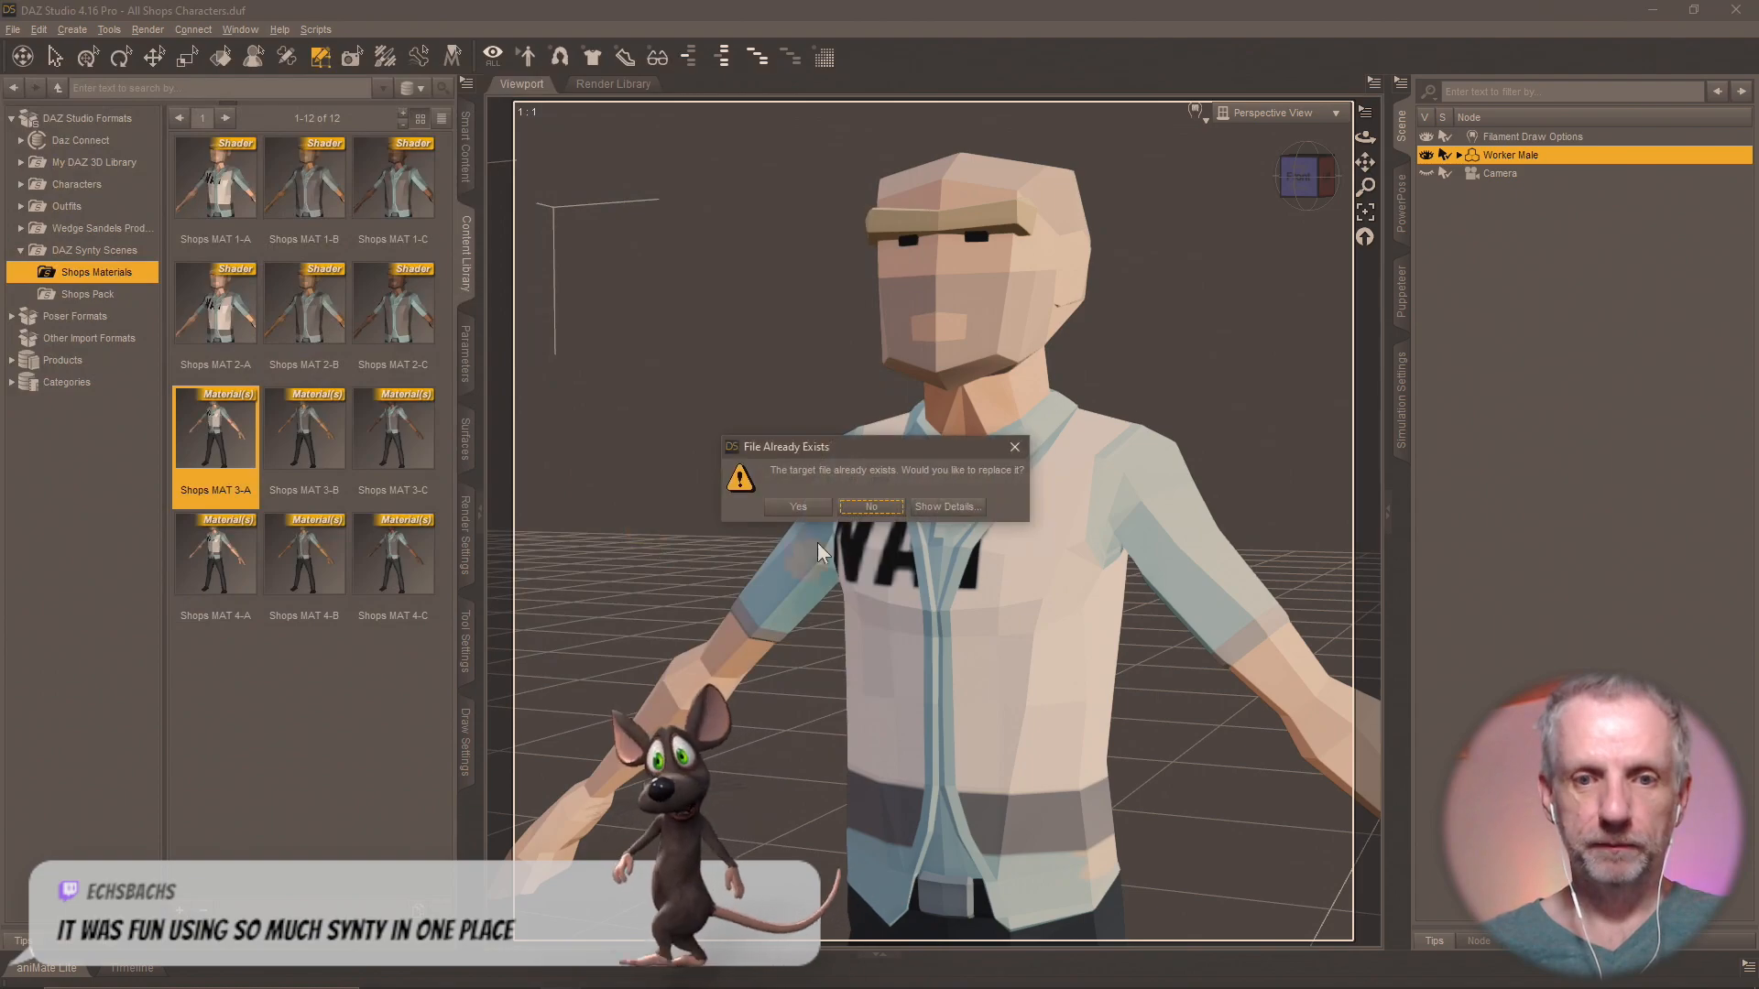
pyautogui.click(814, 518)
pyautogui.click(893, 629)
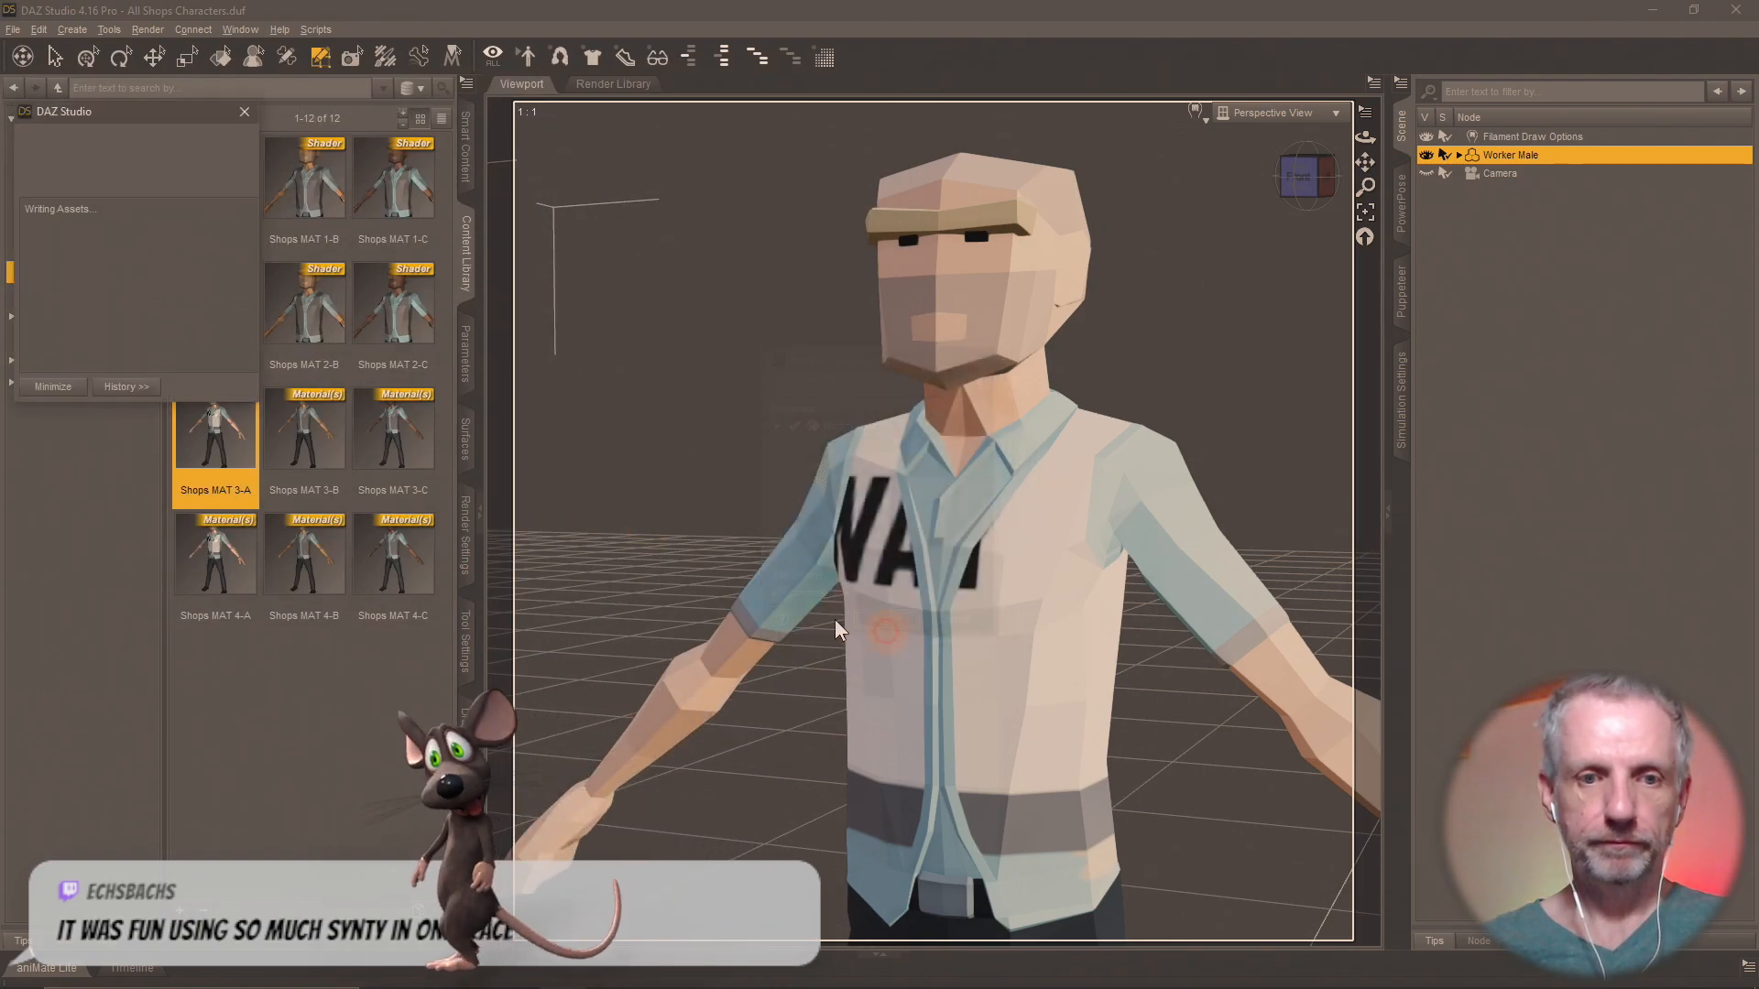
# Apply Shops MAT 3-B to Worker Male and save it as a shader preset, replacing Shops MAT 3-B.duf.
pyautogui.doubleClick(304, 429)
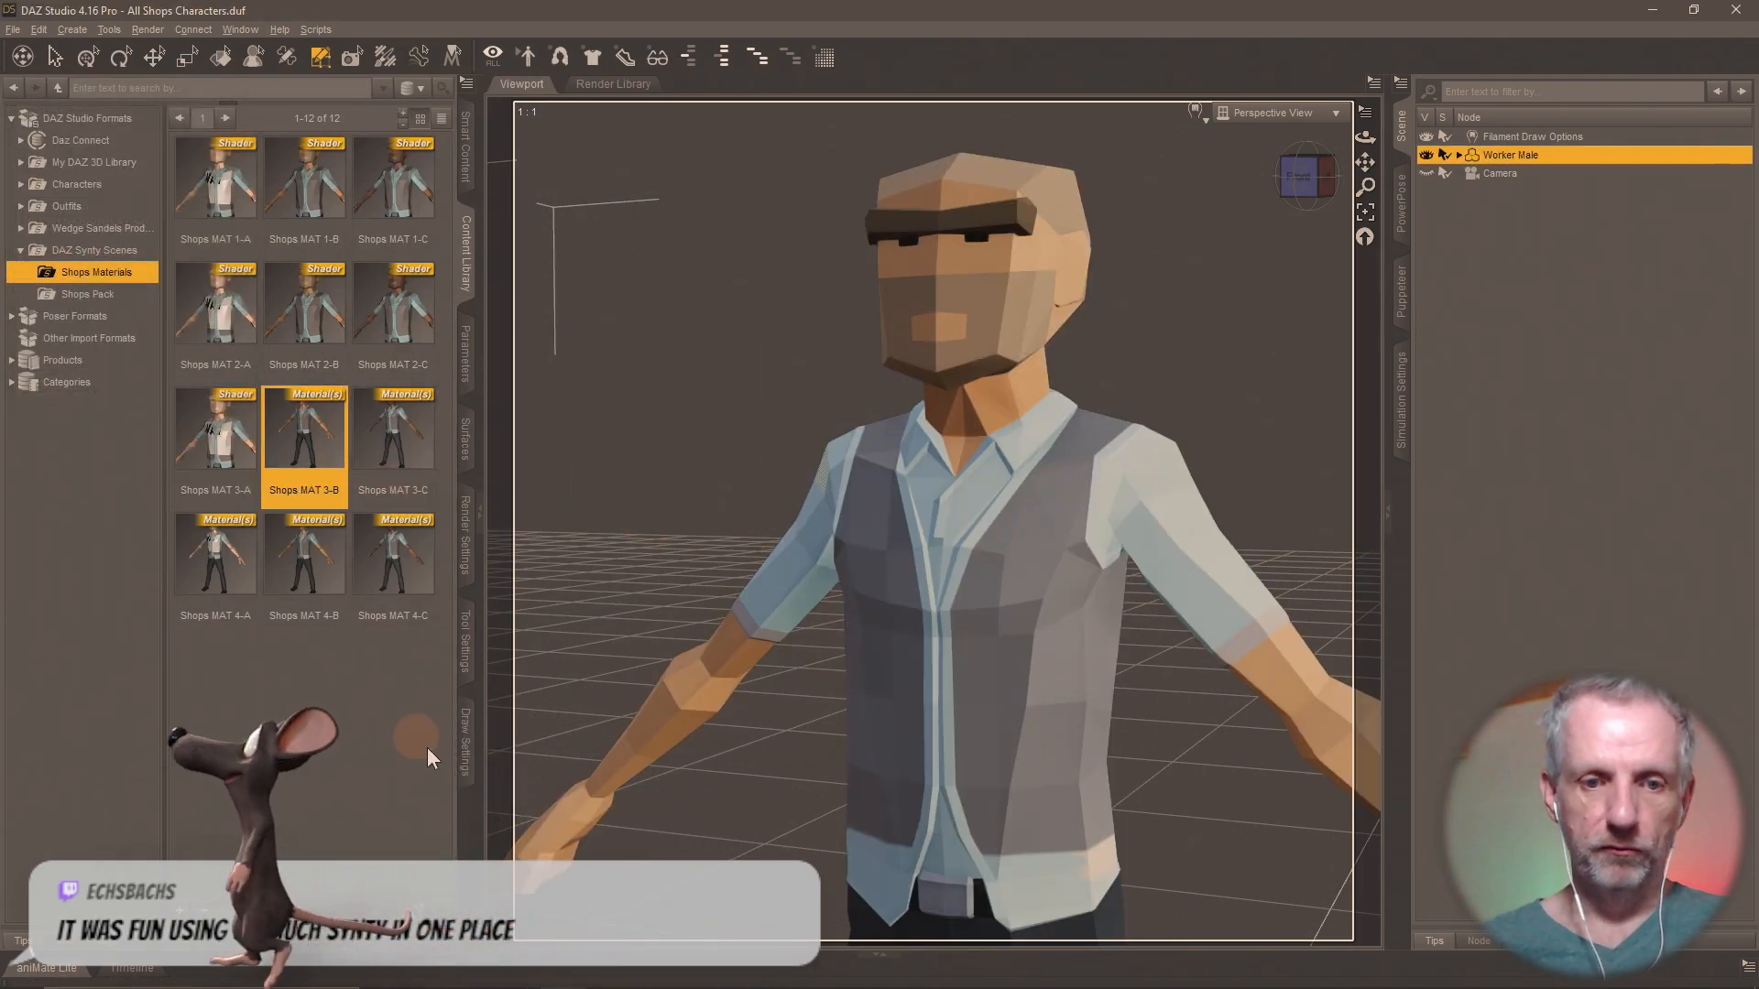
pyautogui.click(179, 911)
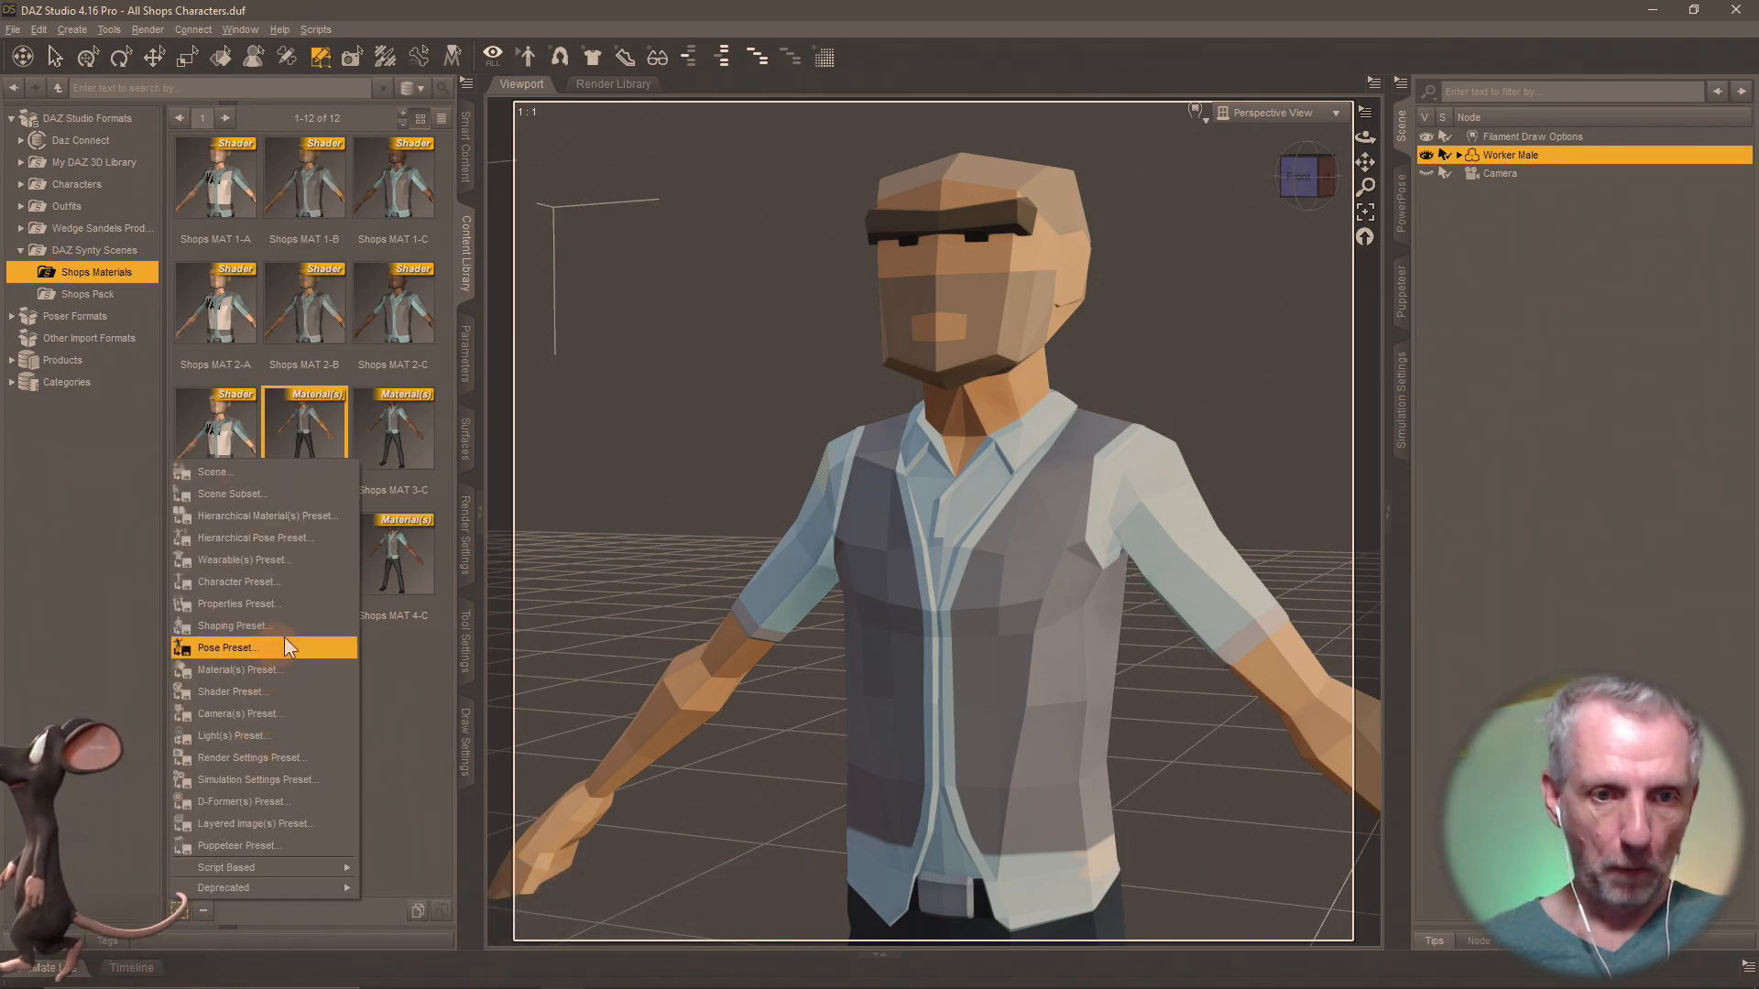
pyautogui.click(297, 695)
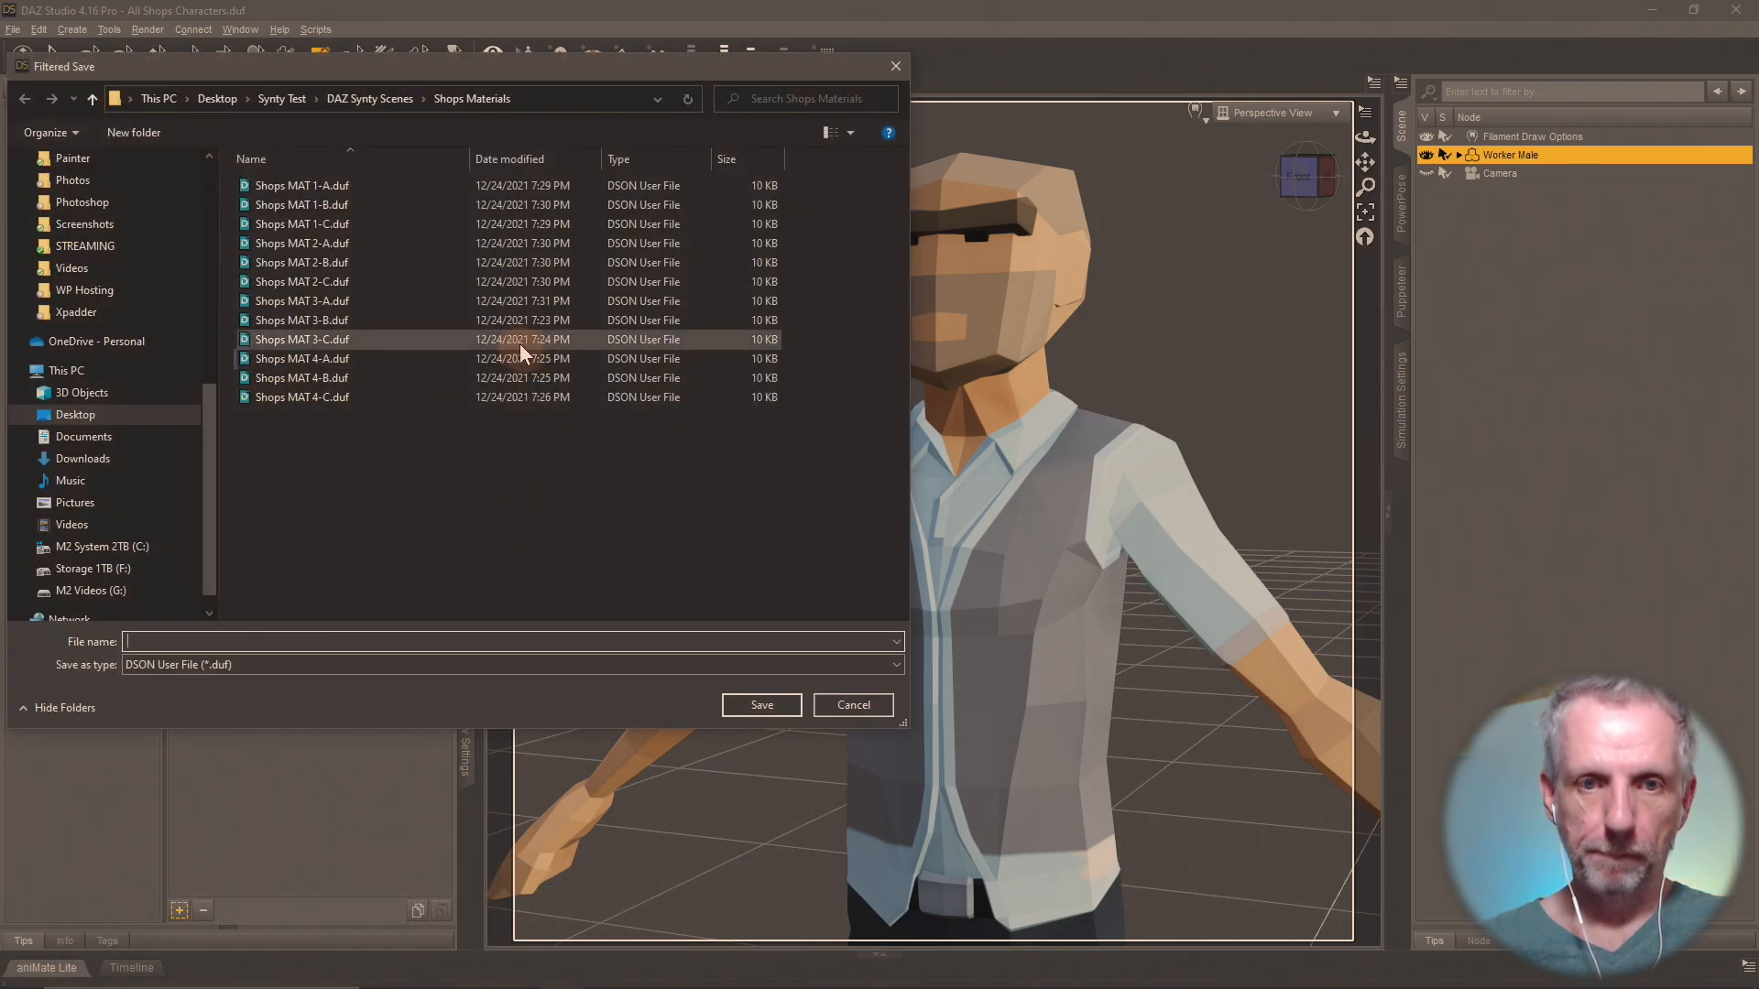
pyautogui.doubleClick(344, 321)
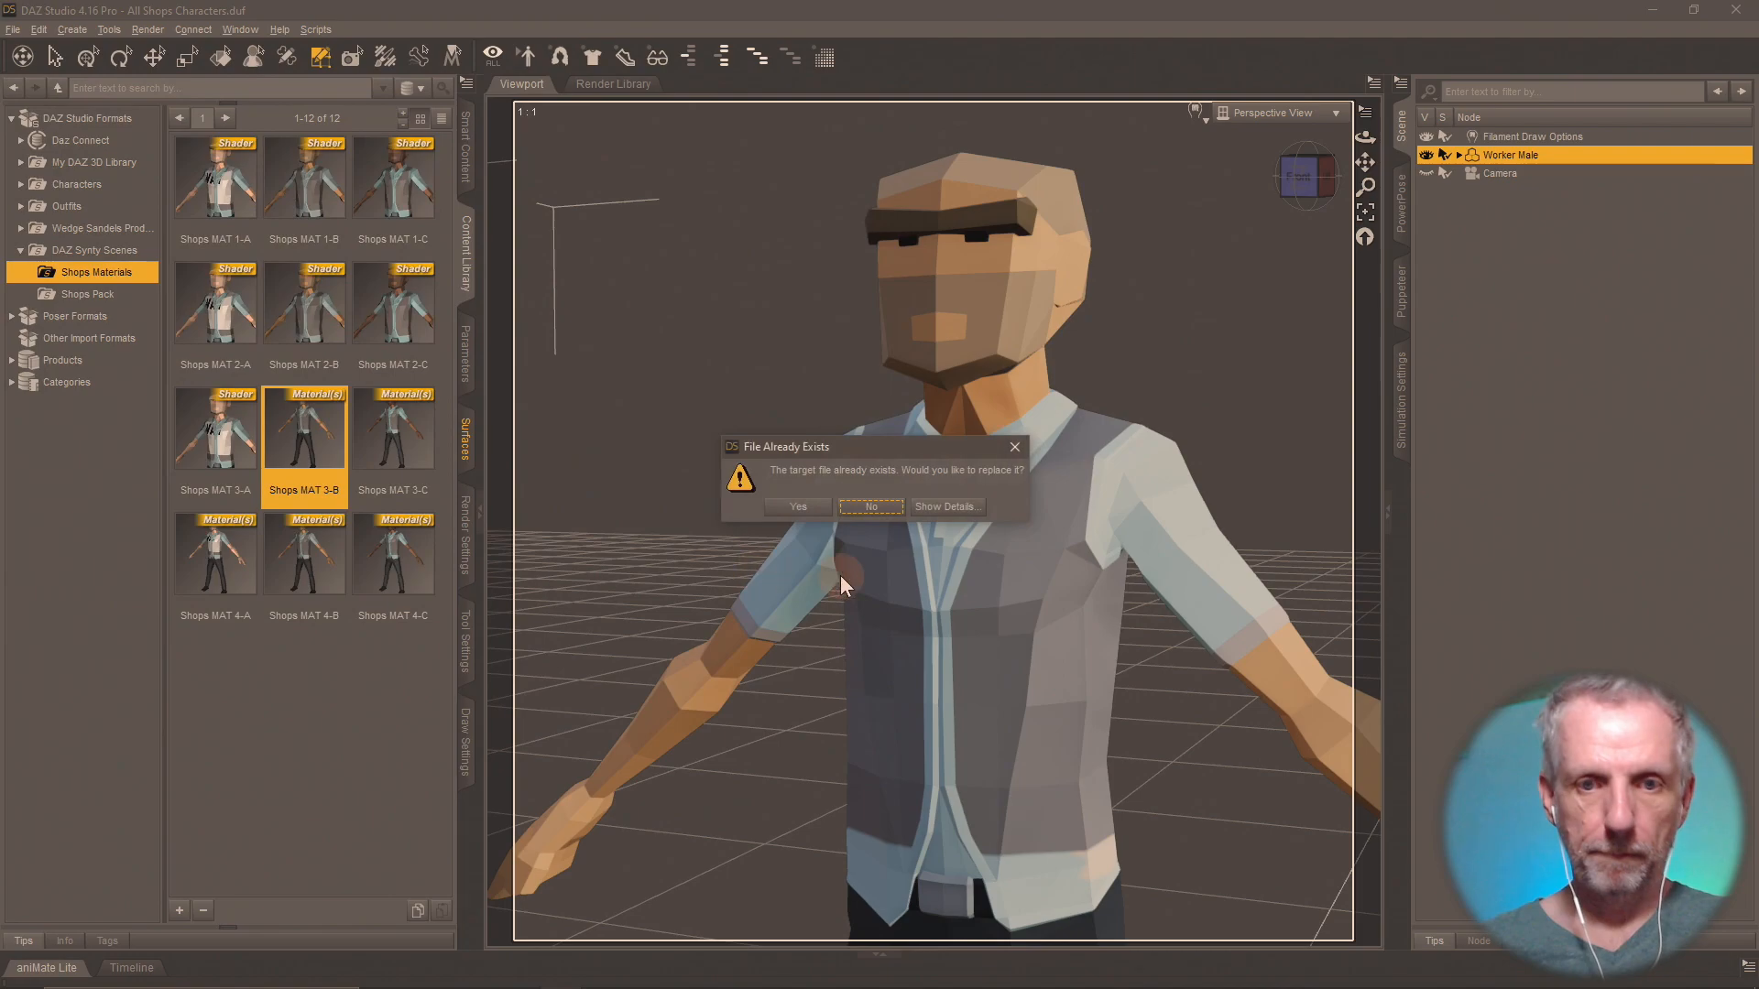
pyautogui.click(815, 502)
pyautogui.click(887, 624)
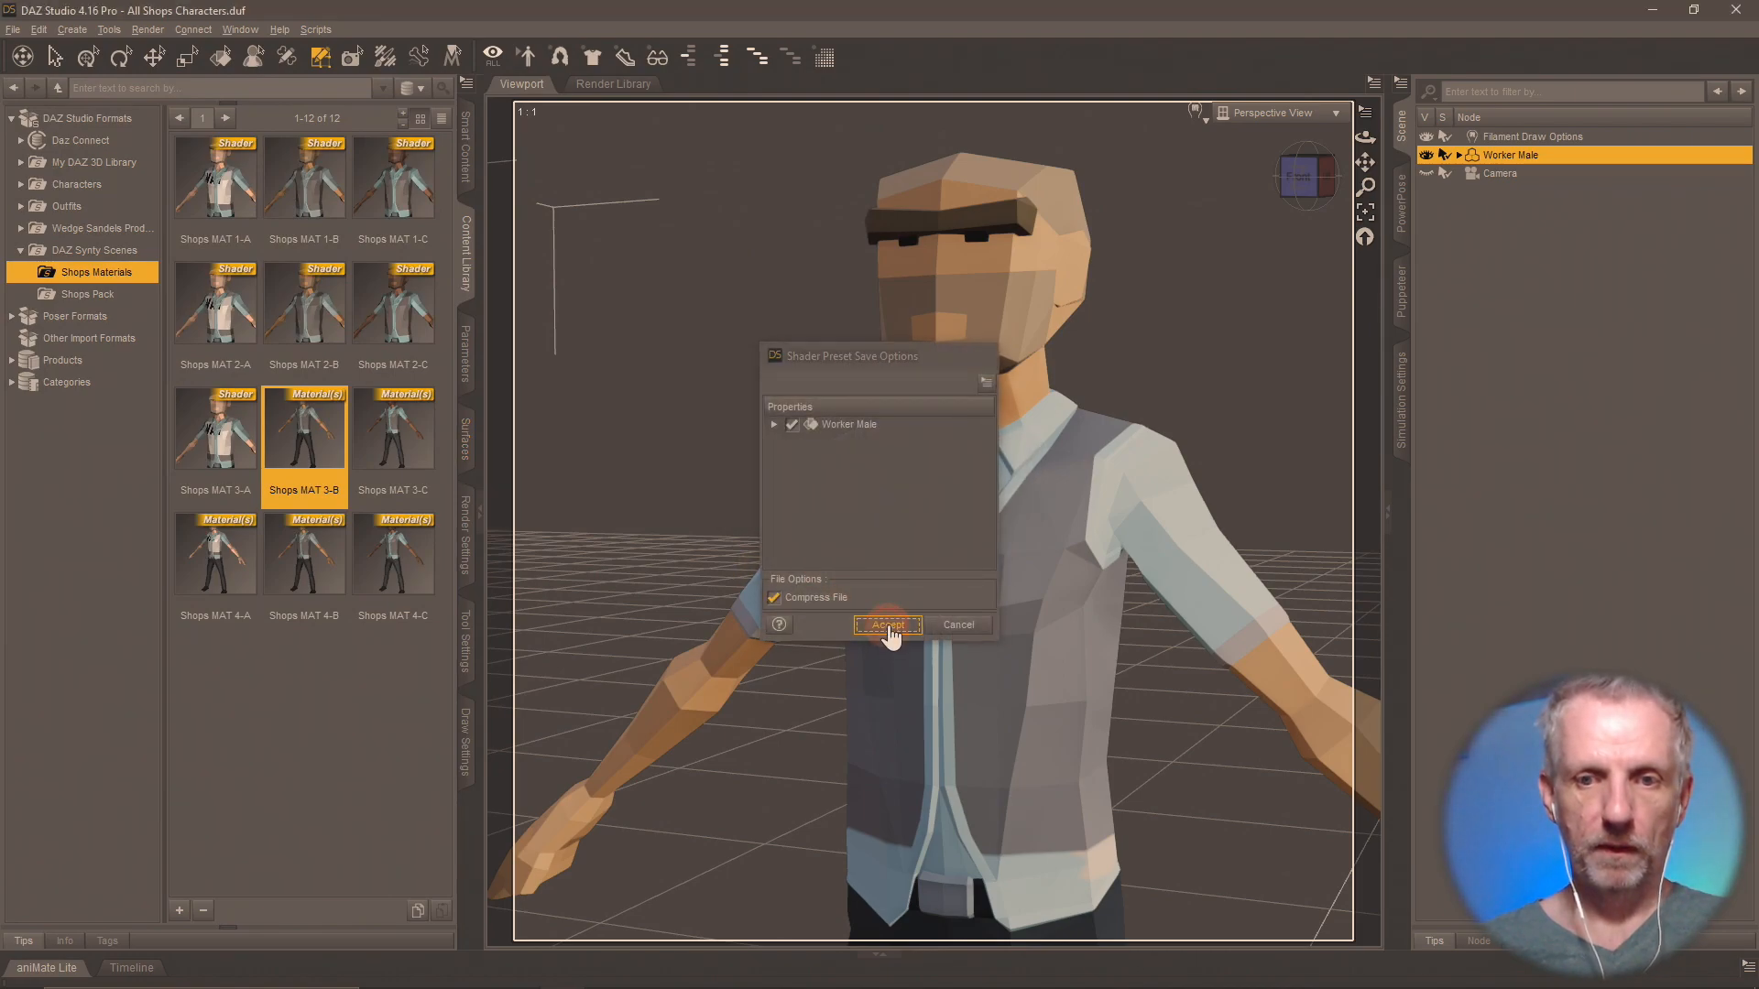
# Apply Shops MAT 3-C to Worker Male and save it as a shader preset, replacing Shops MAT 3-C.duf.
pyautogui.doubleClick(401, 449)
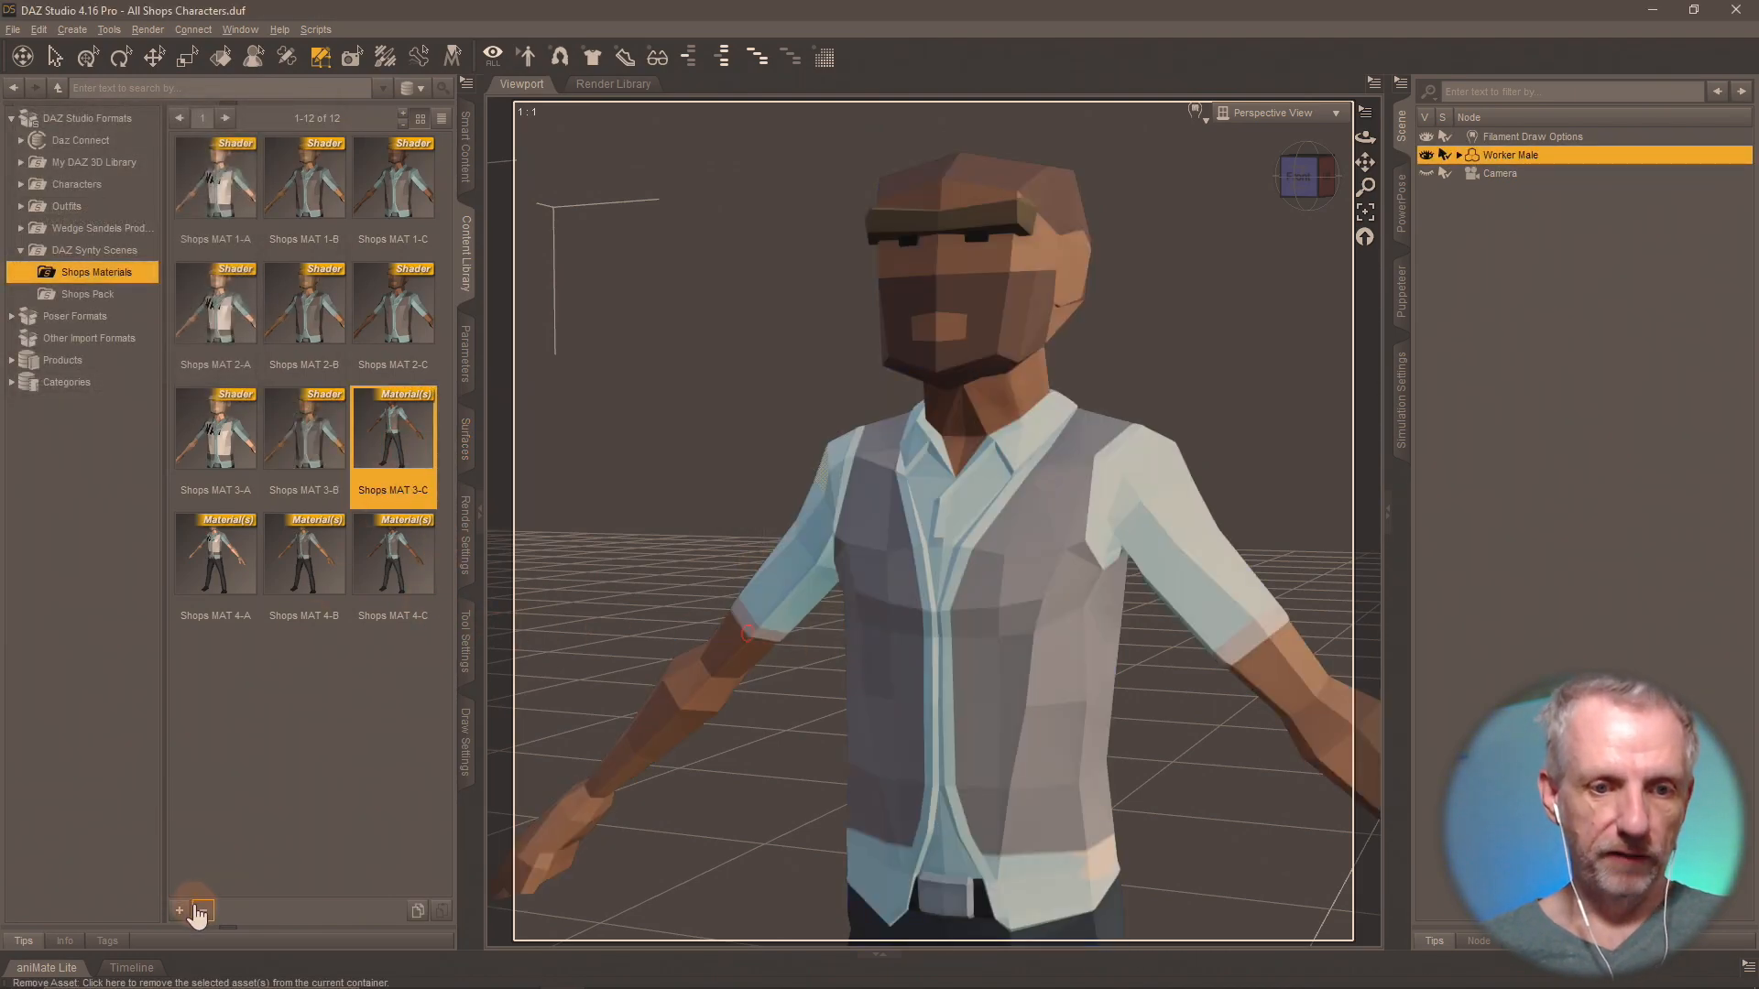
pyautogui.click(181, 911)
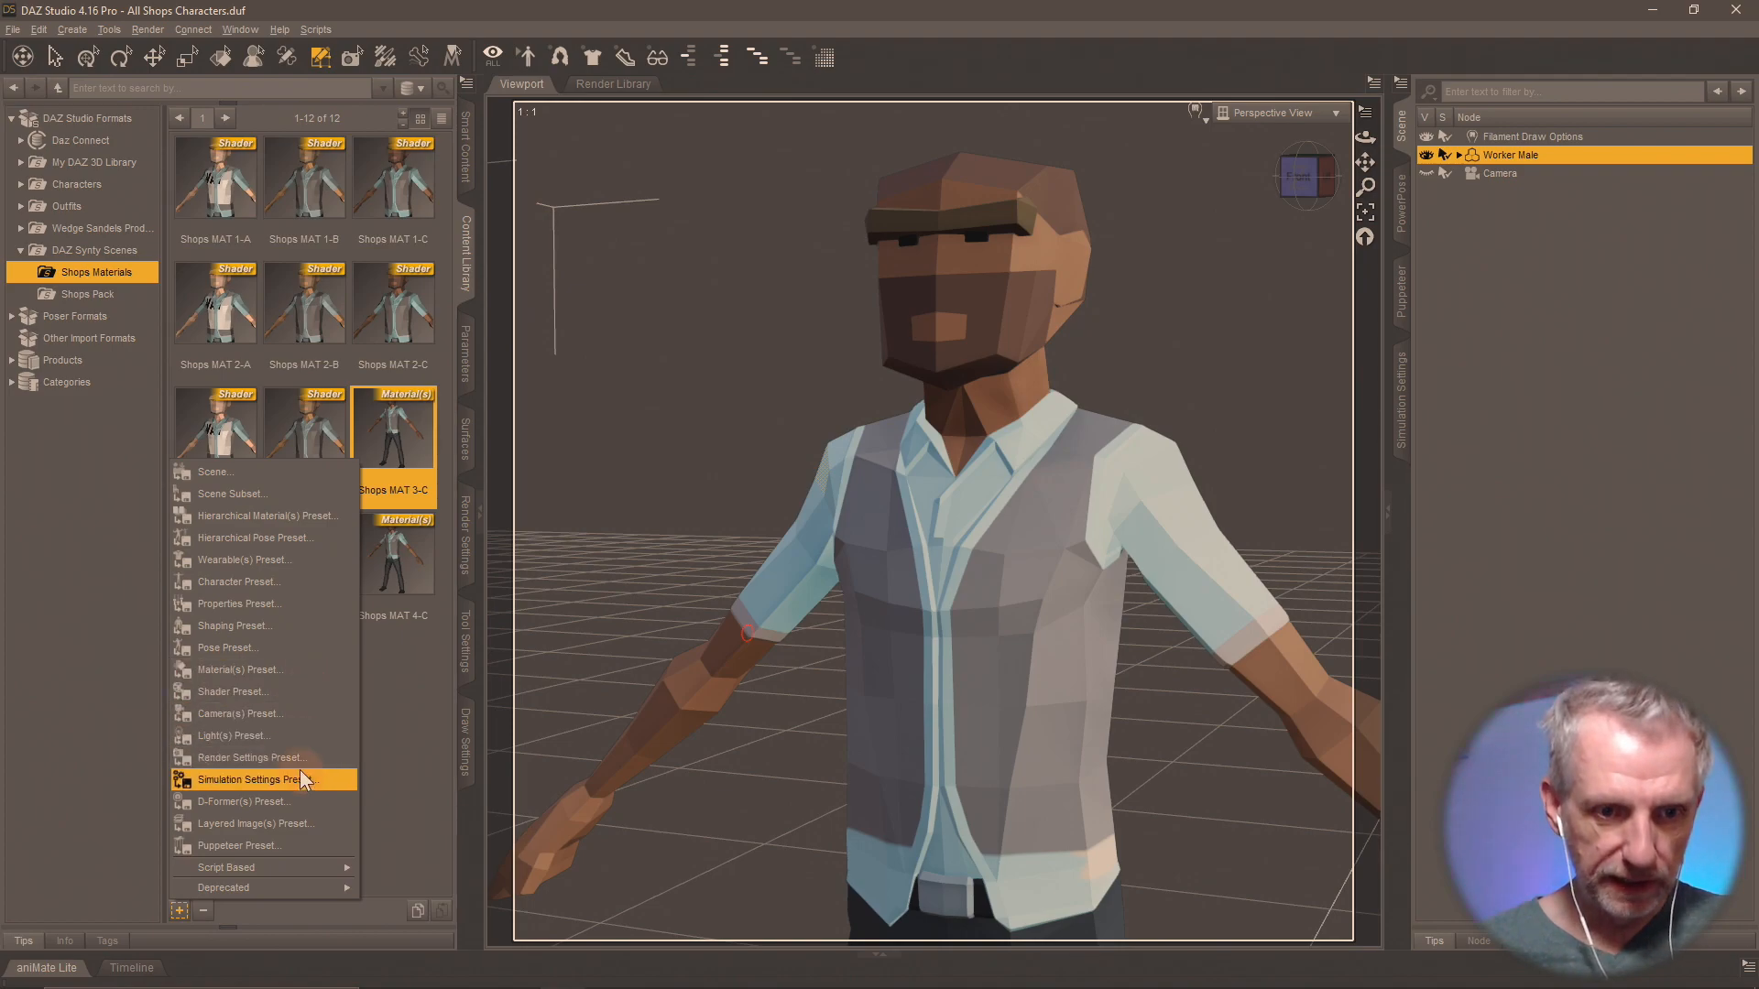
pyautogui.click(304, 694)
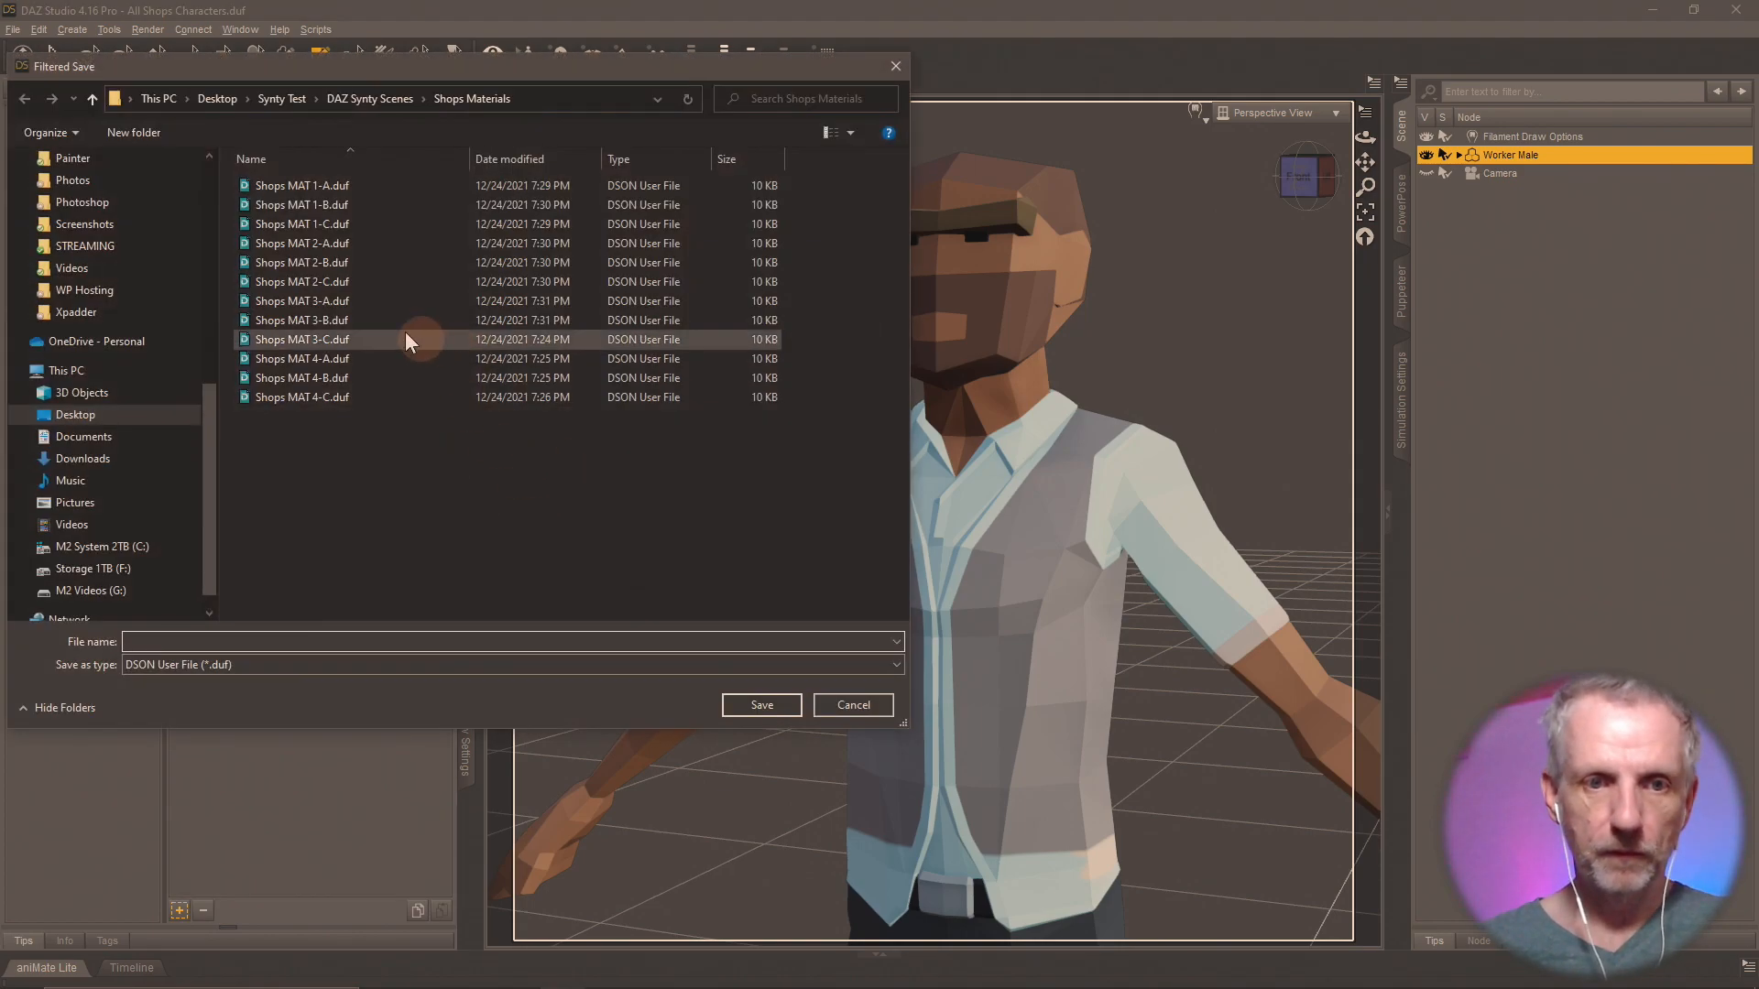
pyautogui.click(368, 339)
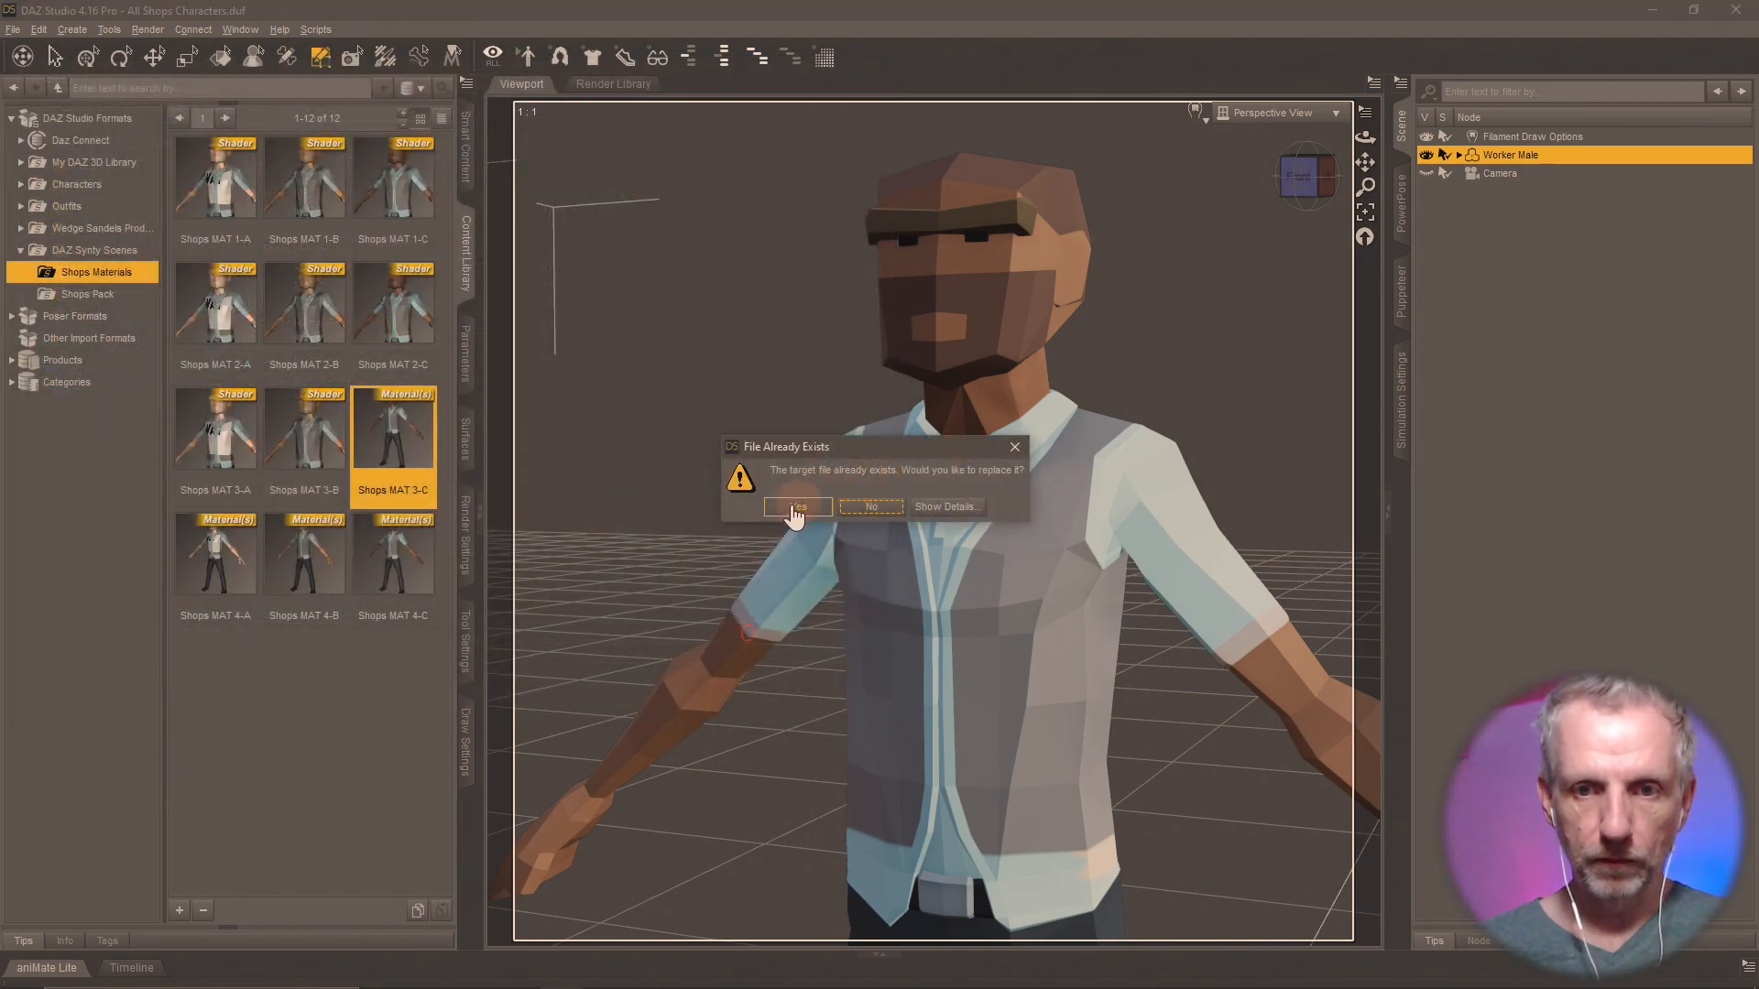
pyautogui.click(795, 510)
pyautogui.click(888, 625)
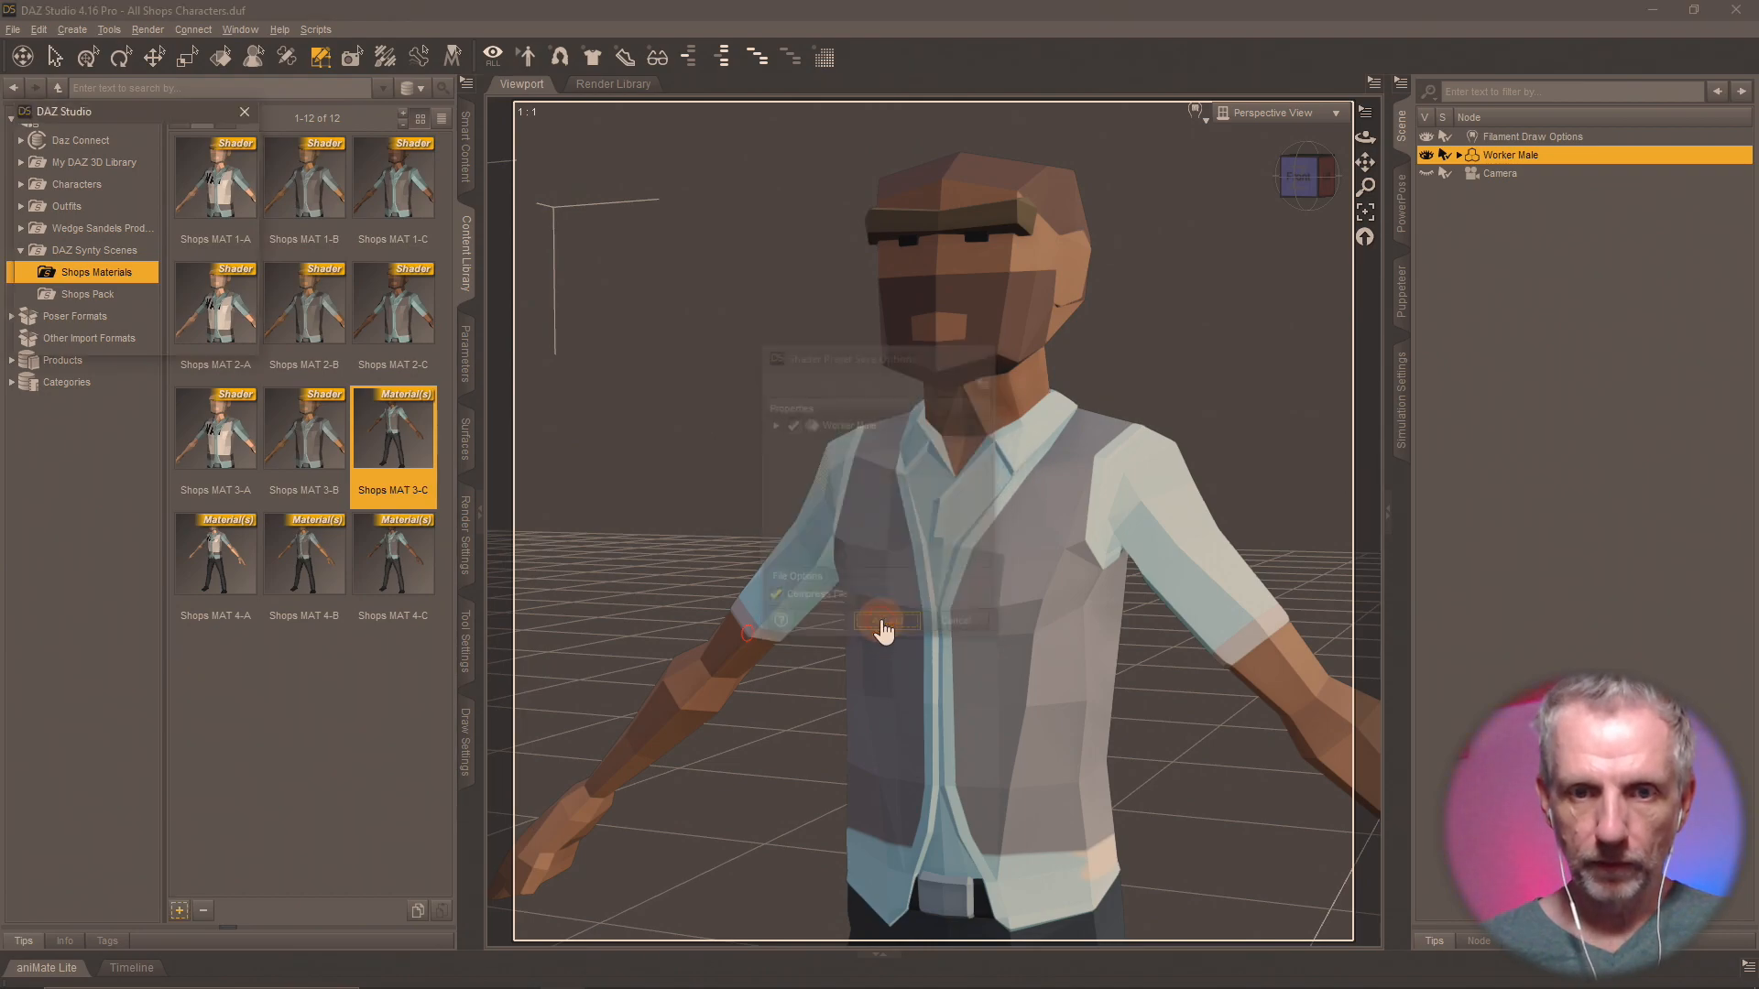
# Apply Shops MAT 4-A to Worker Male and save it as a shader preset, replacing Shops MAT 4-A.duf.
pyautogui.click(226, 577)
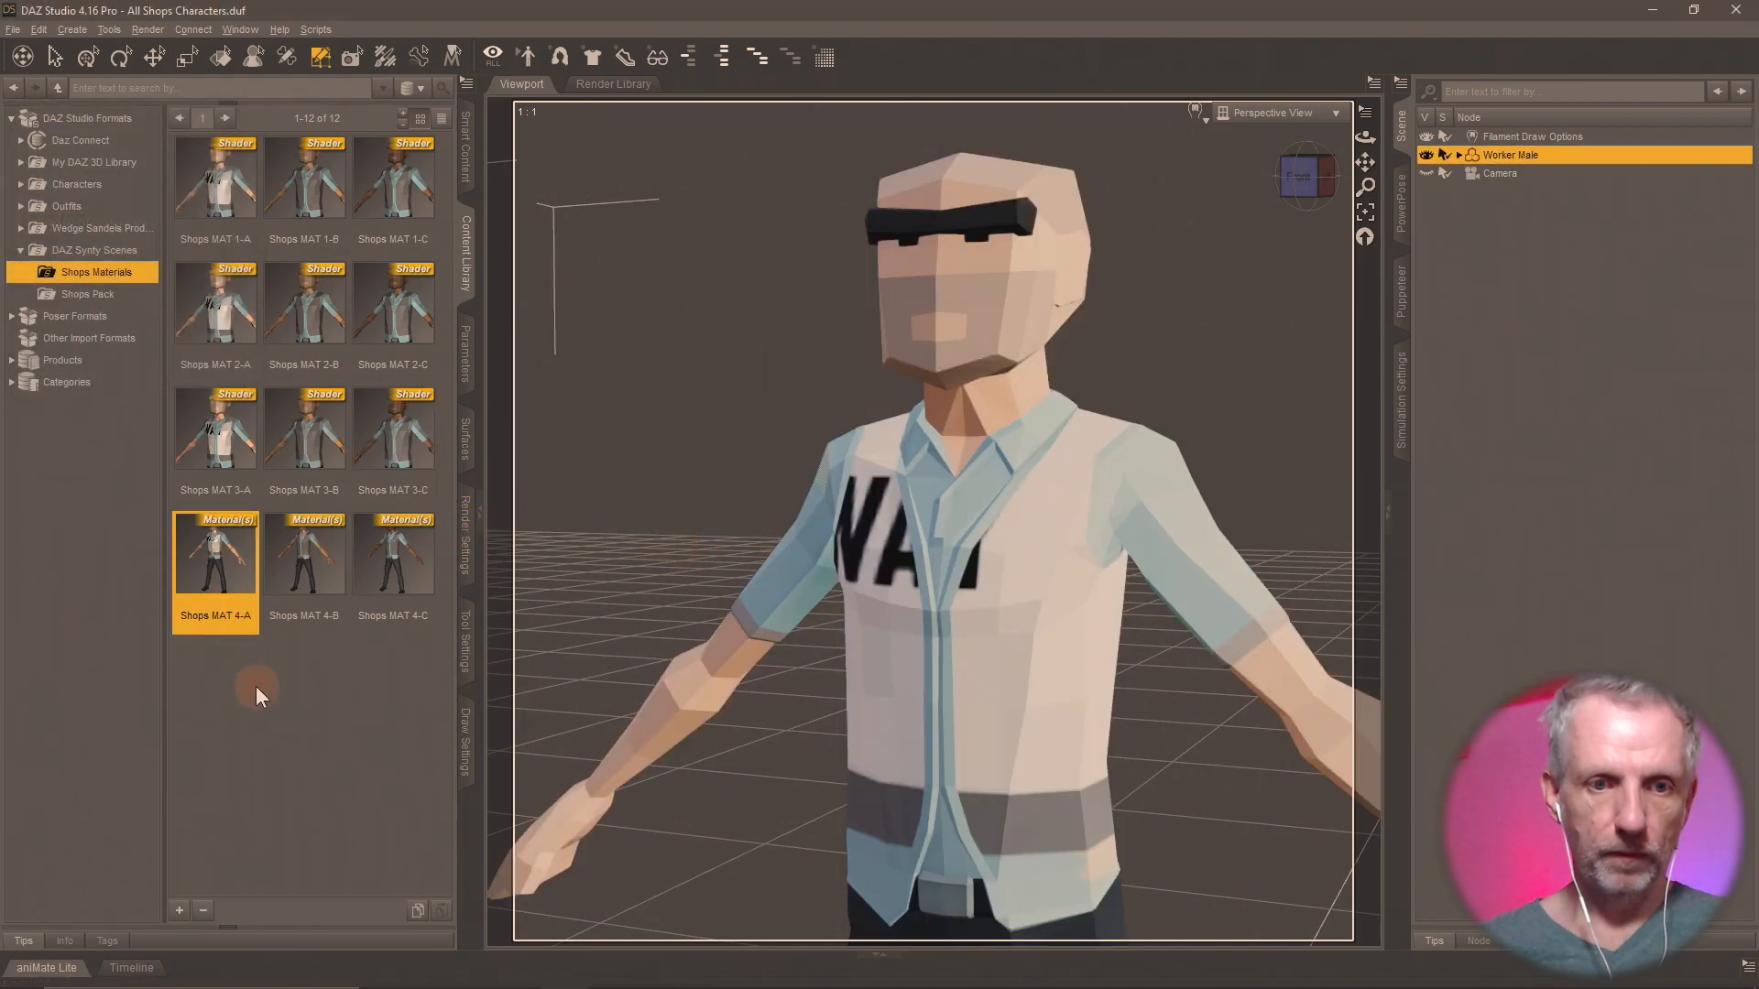
pyautogui.click(179, 911)
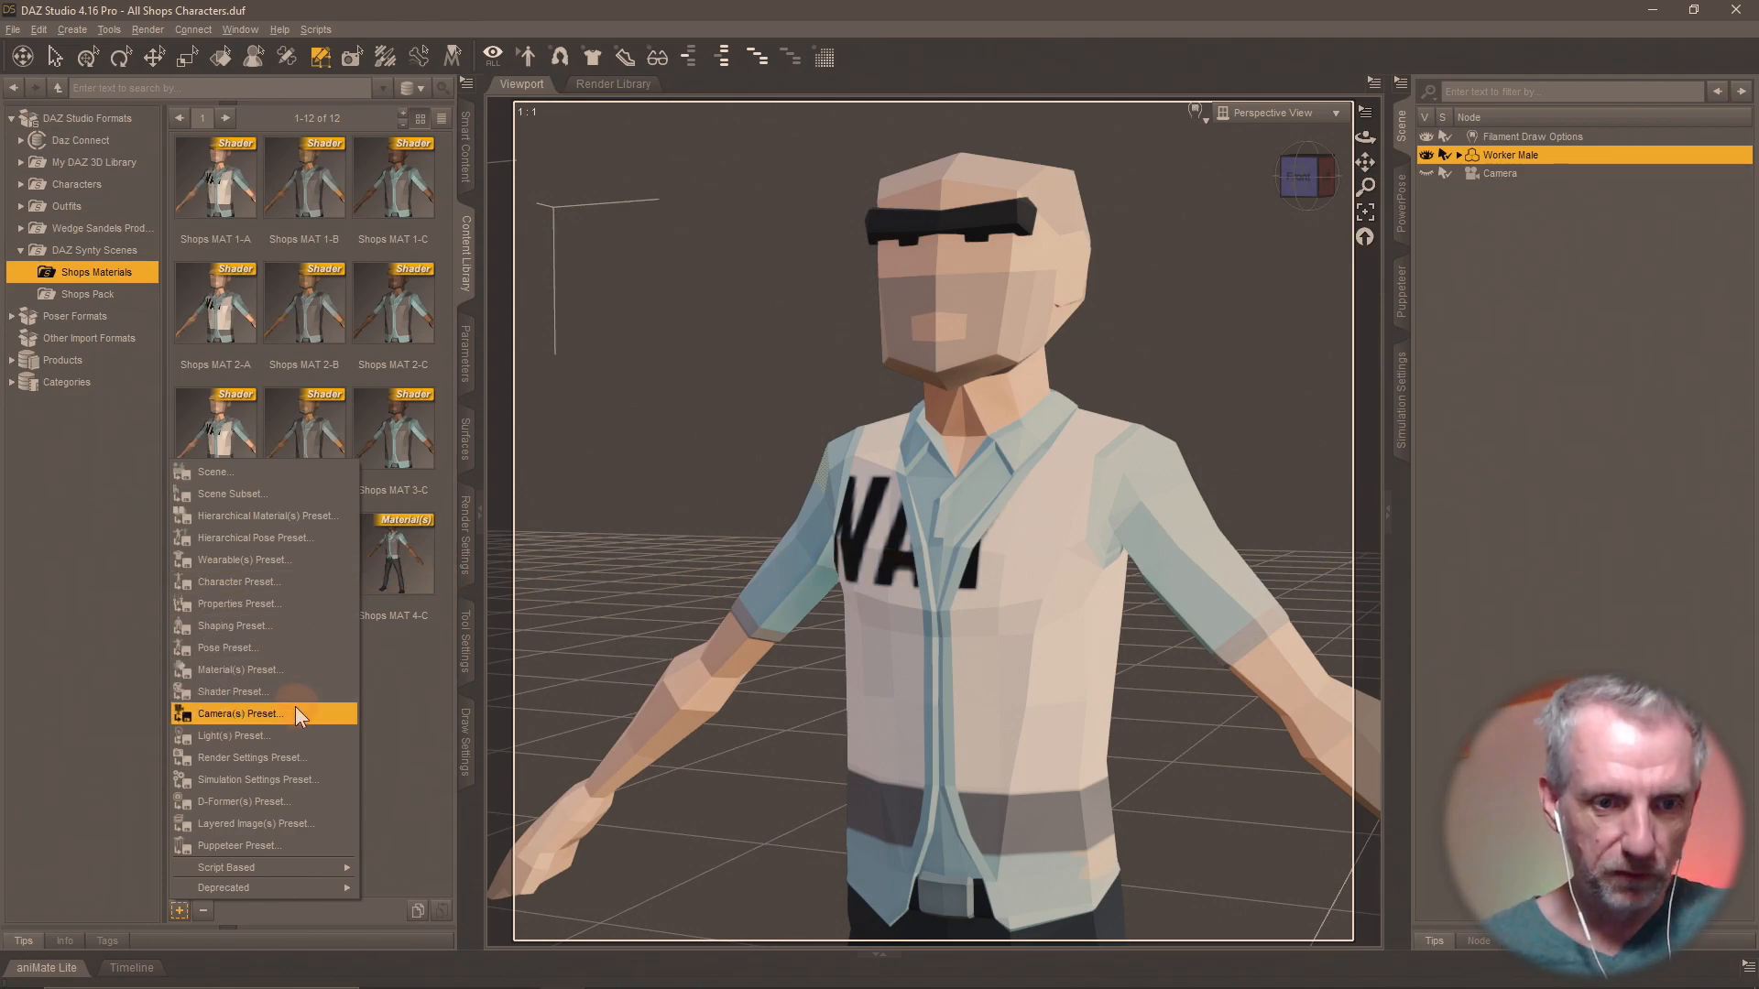
pyautogui.click(304, 684)
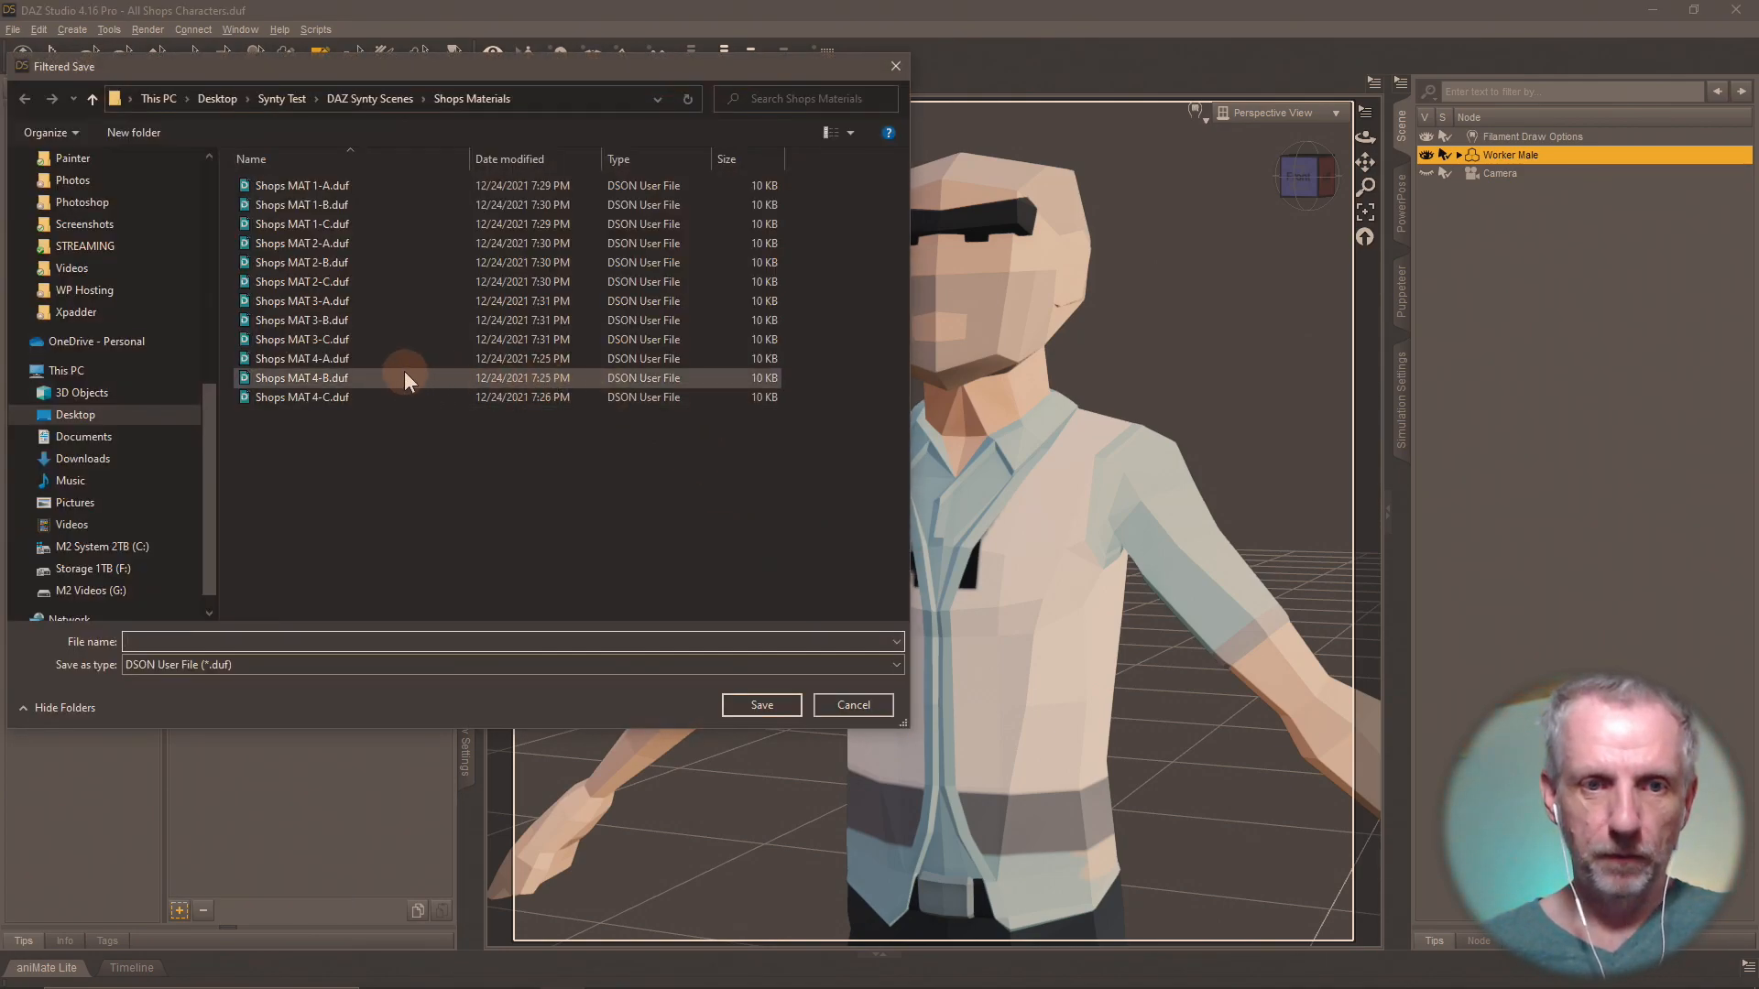
pyautogui.doubleClick(361, 359)
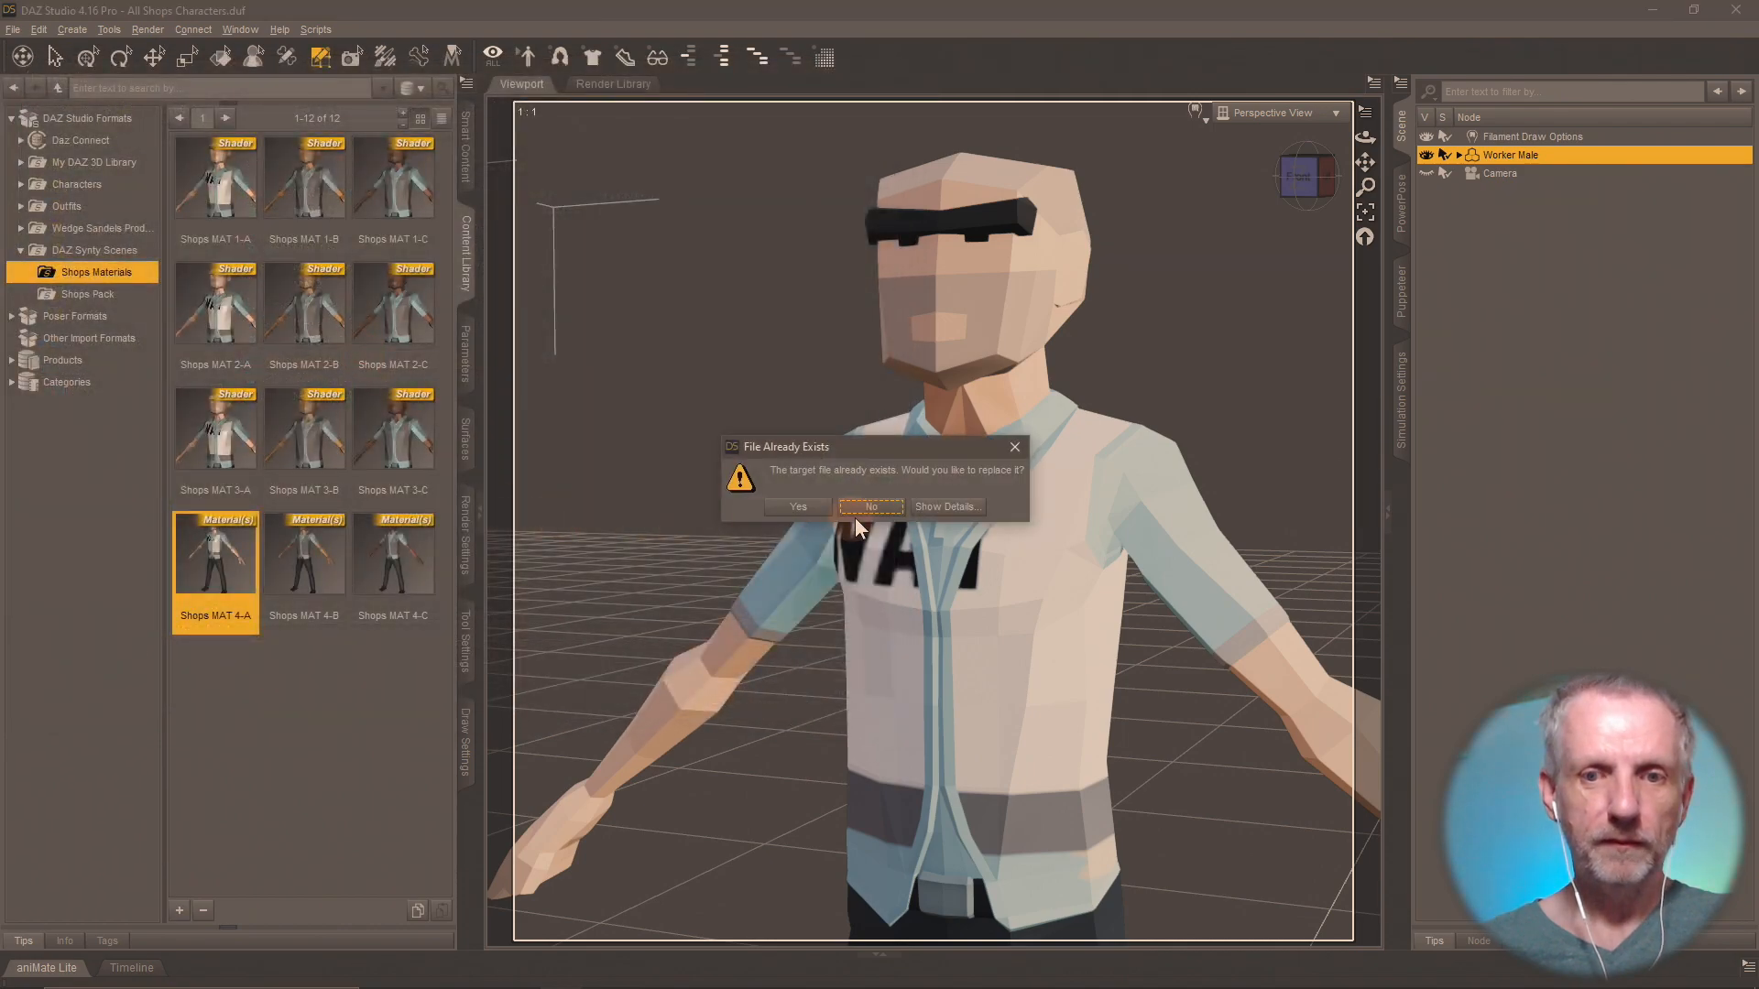
pyautogui.click(797, 509)
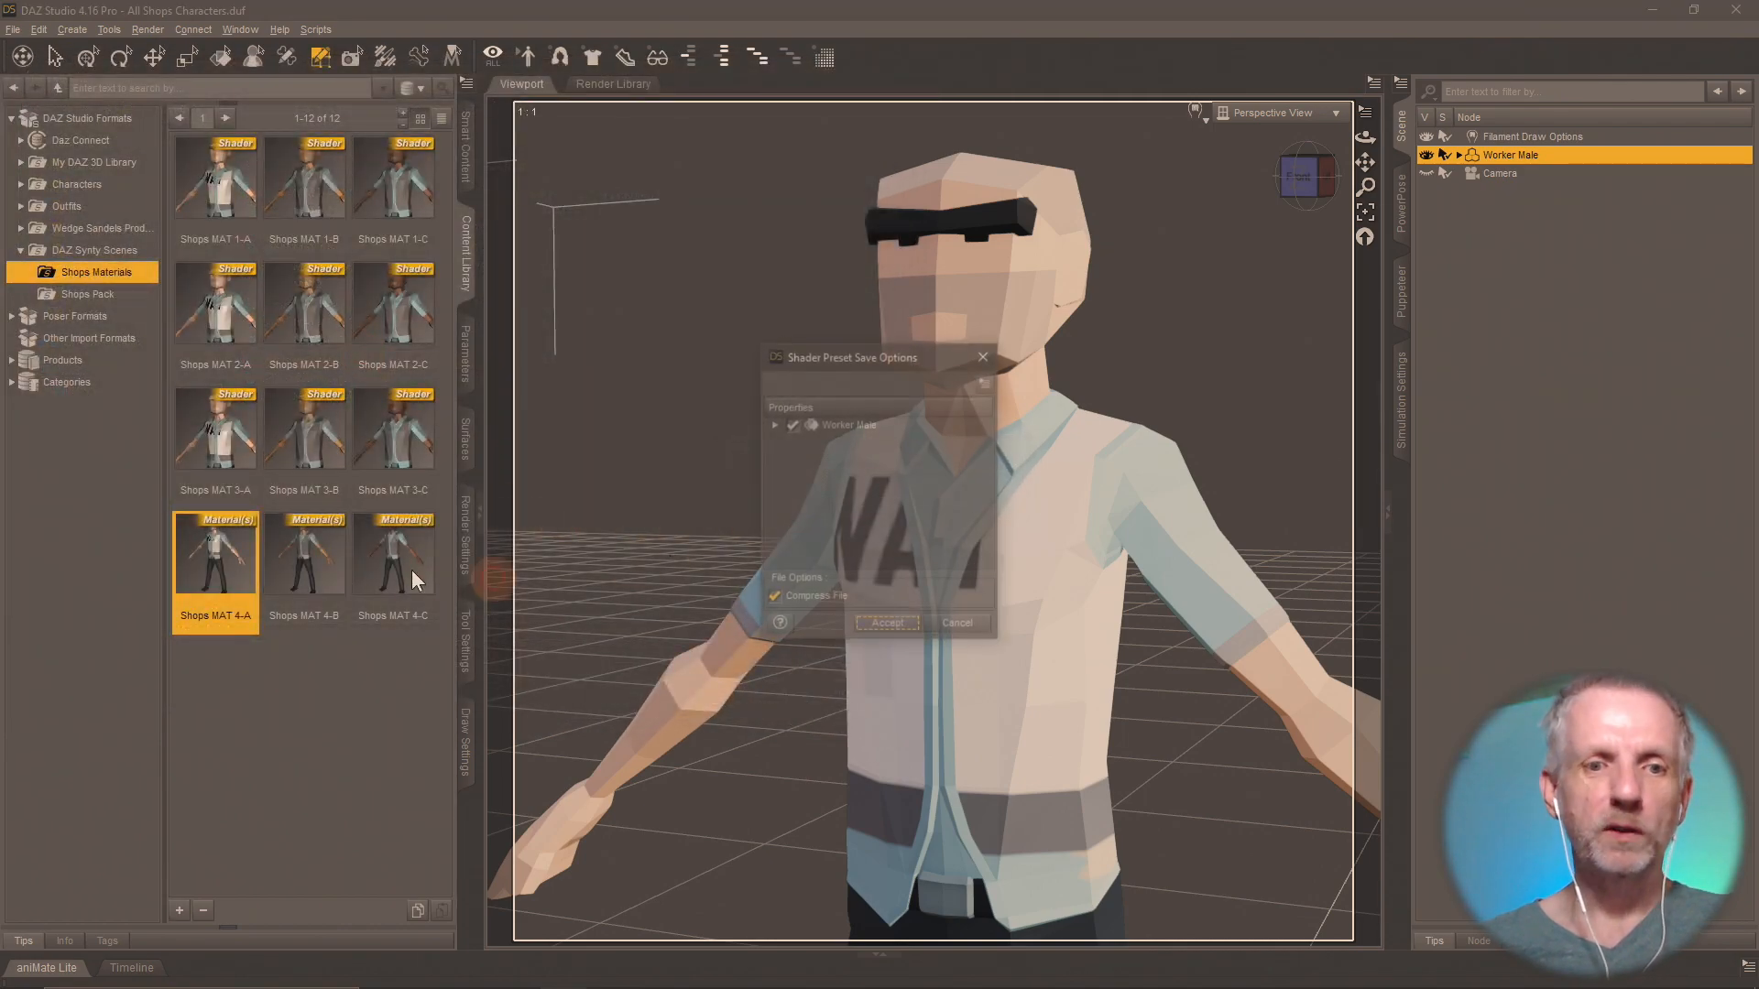
pyautogui.click(876, 627)
# Apply Shops MAT 4-B to Worker Male and save it as a shader preset, replacing Shops MAT 4-B.duf.
pyautogui.click(319, 591)
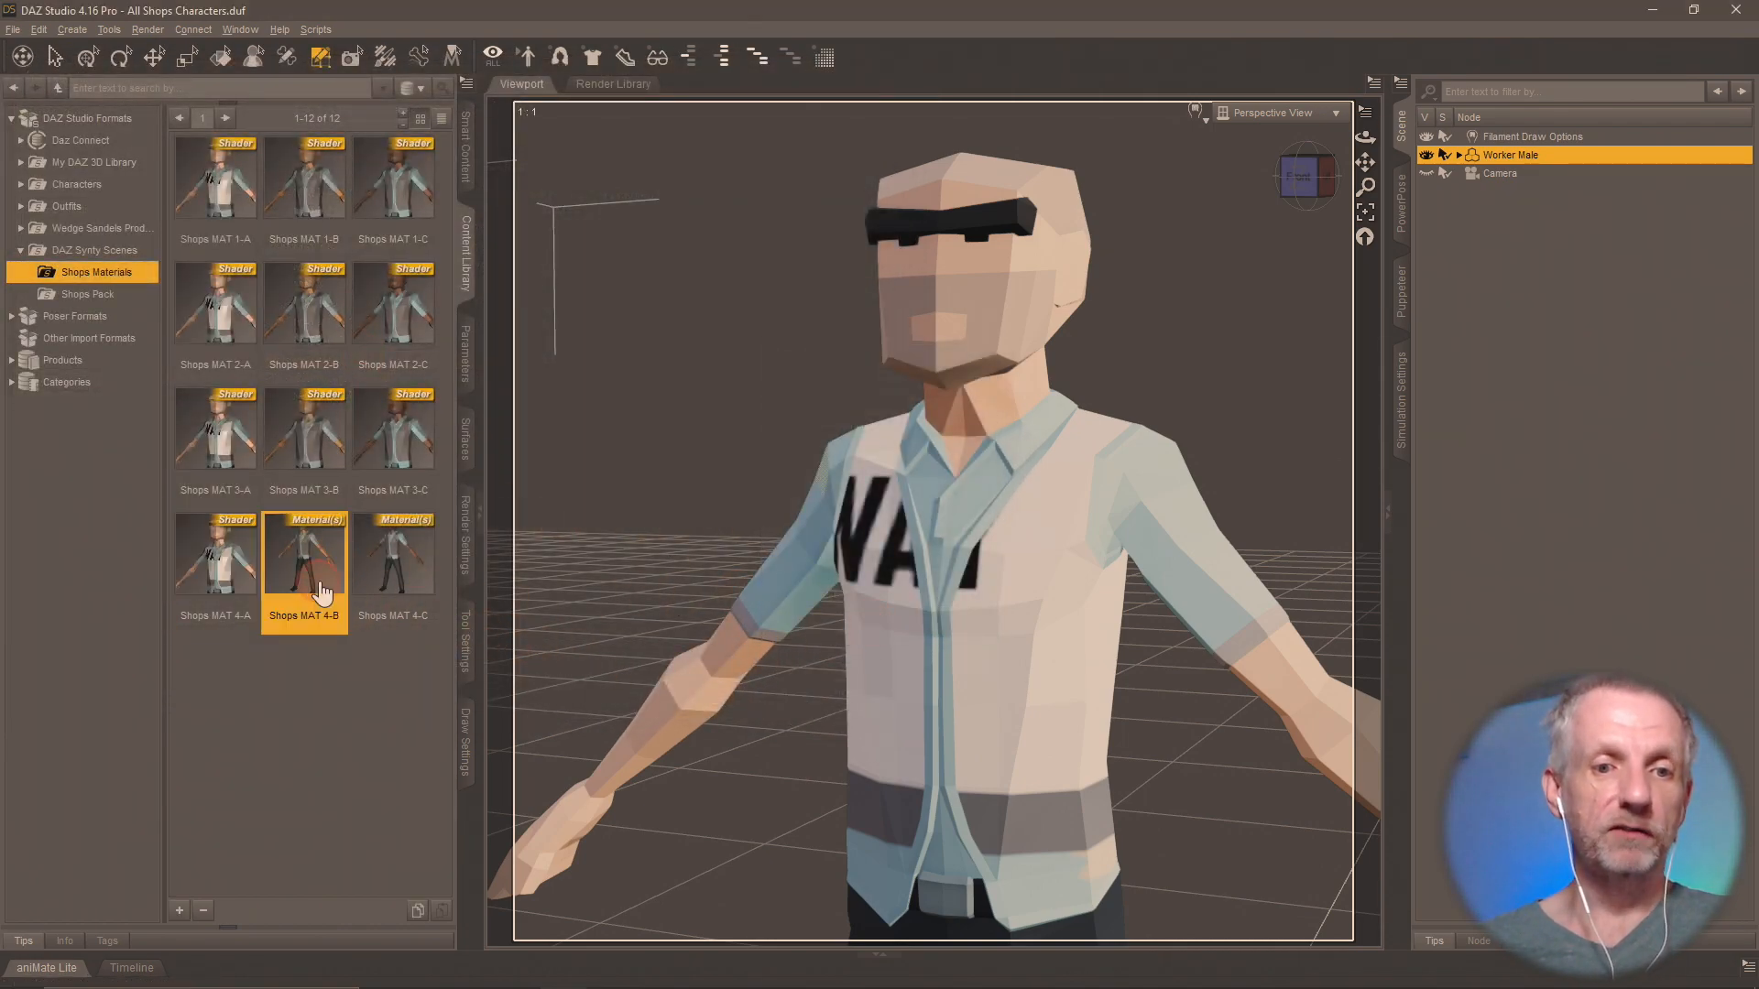
pyautogui.click(180, 909)
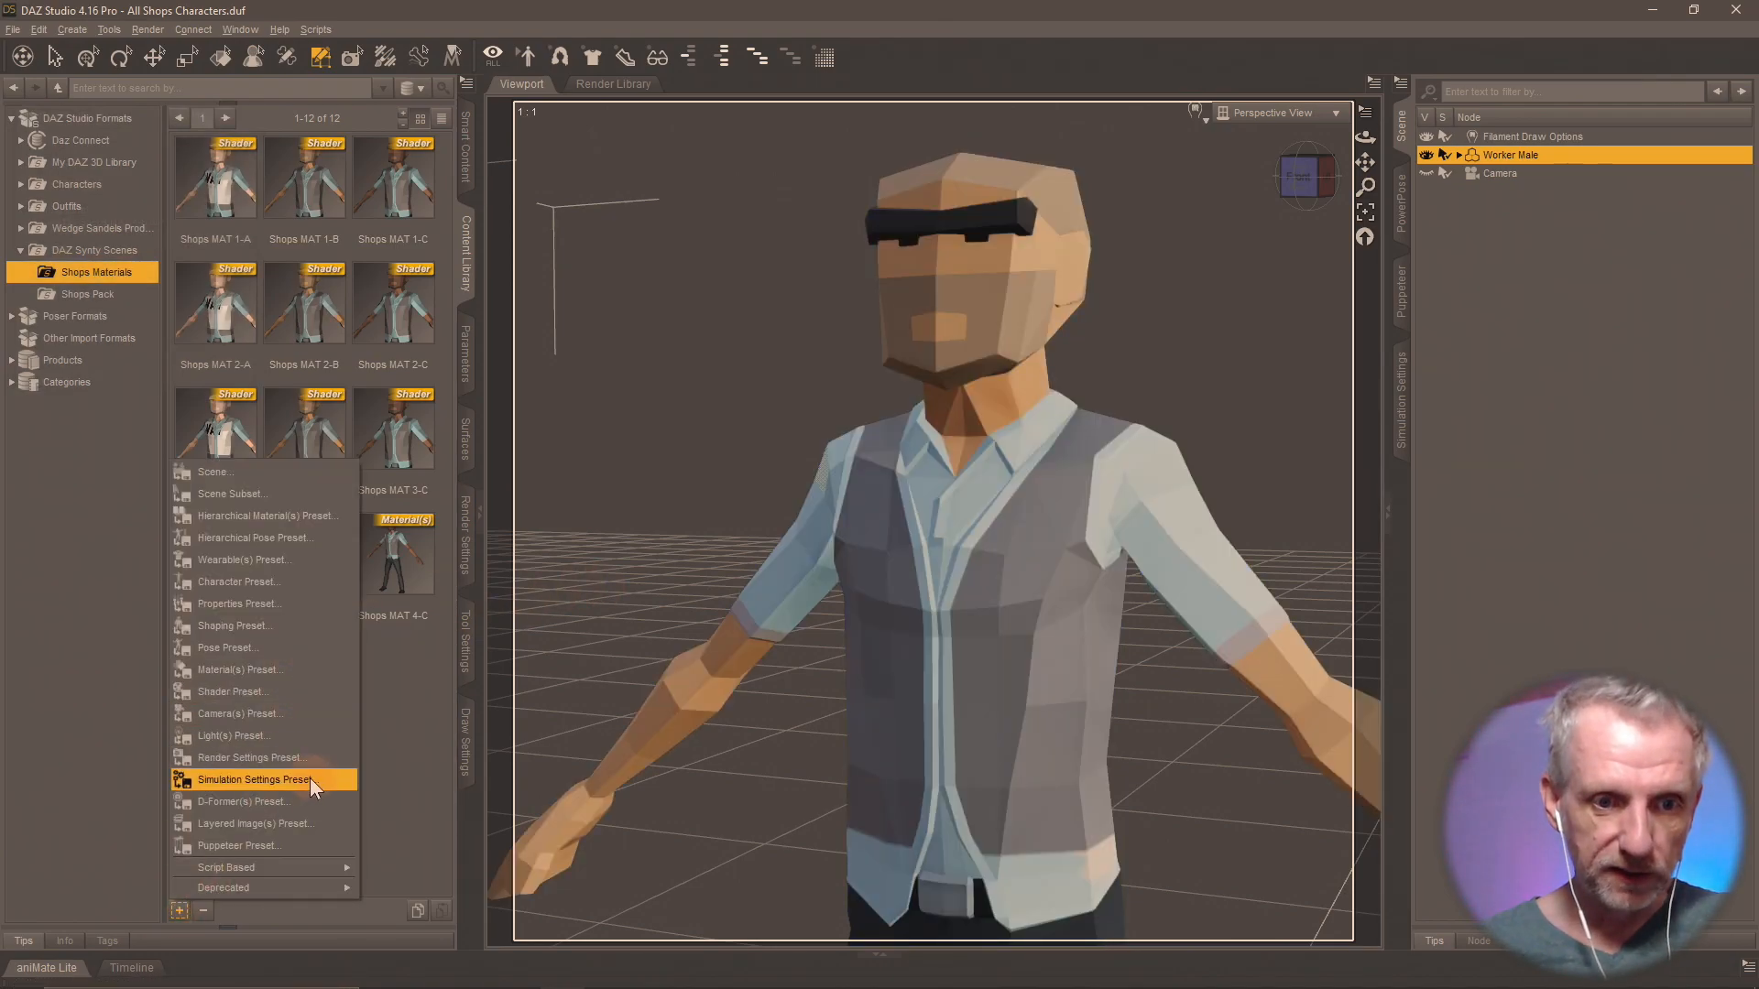
pyautogui.click(311, 689)
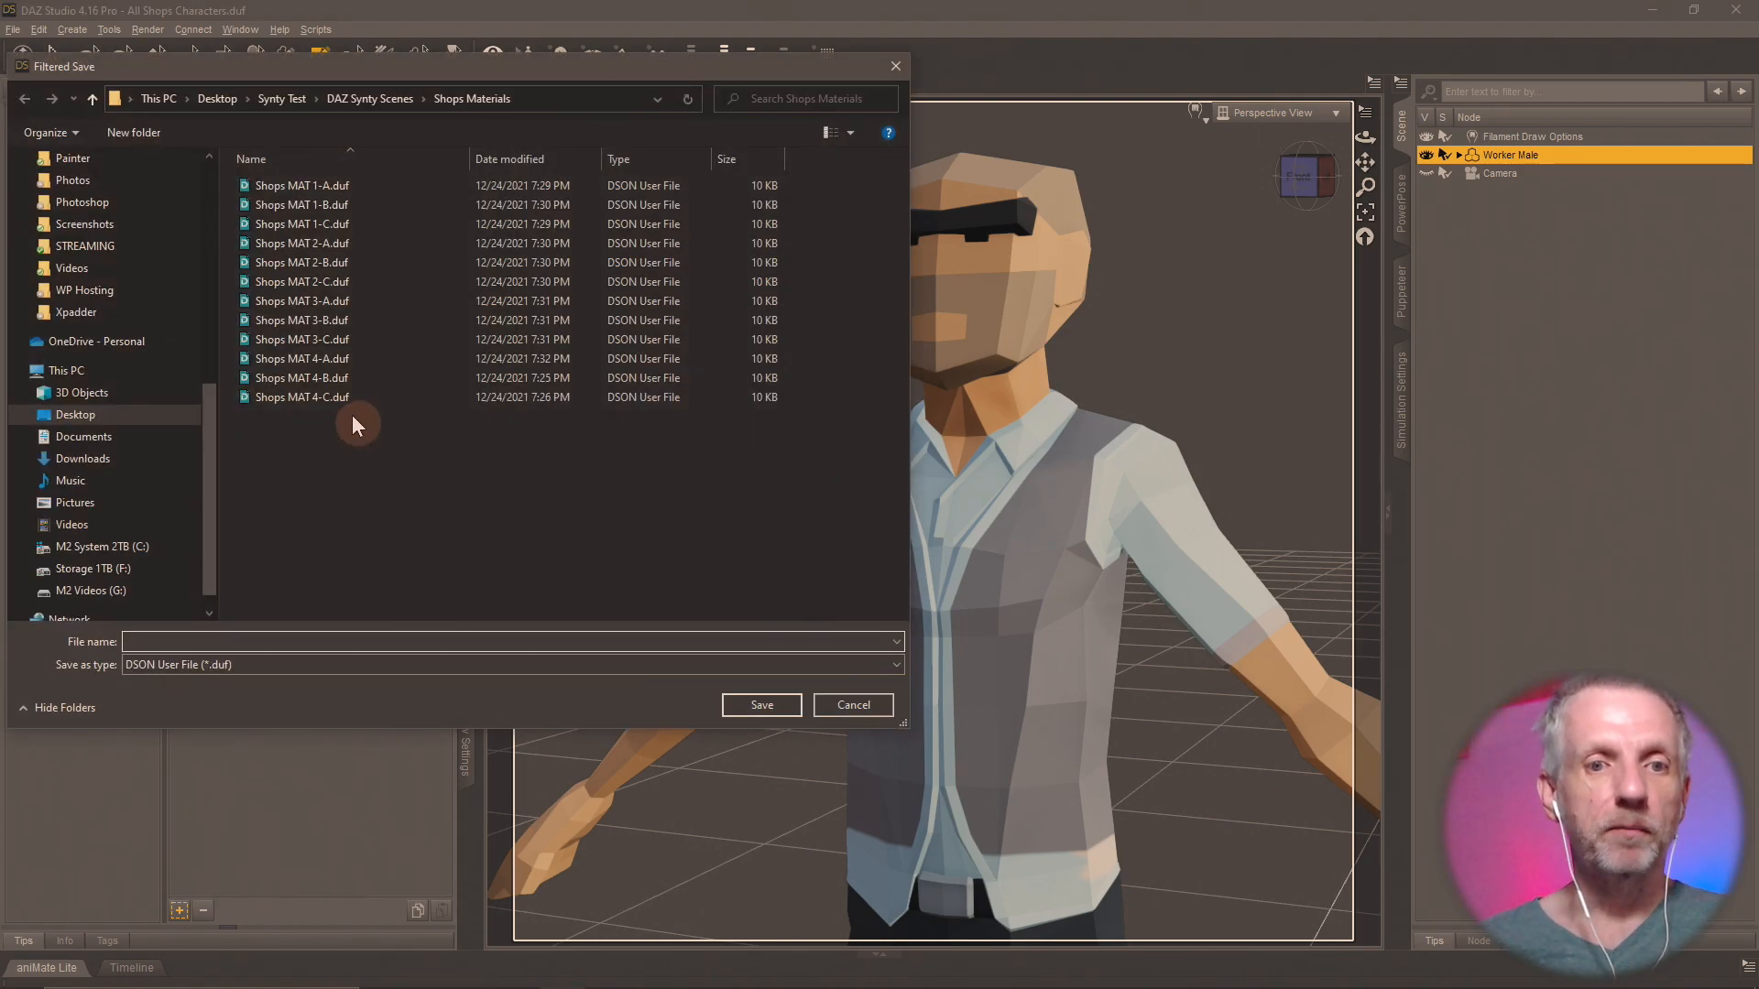
pyautogui.doubleClick(335, 381)
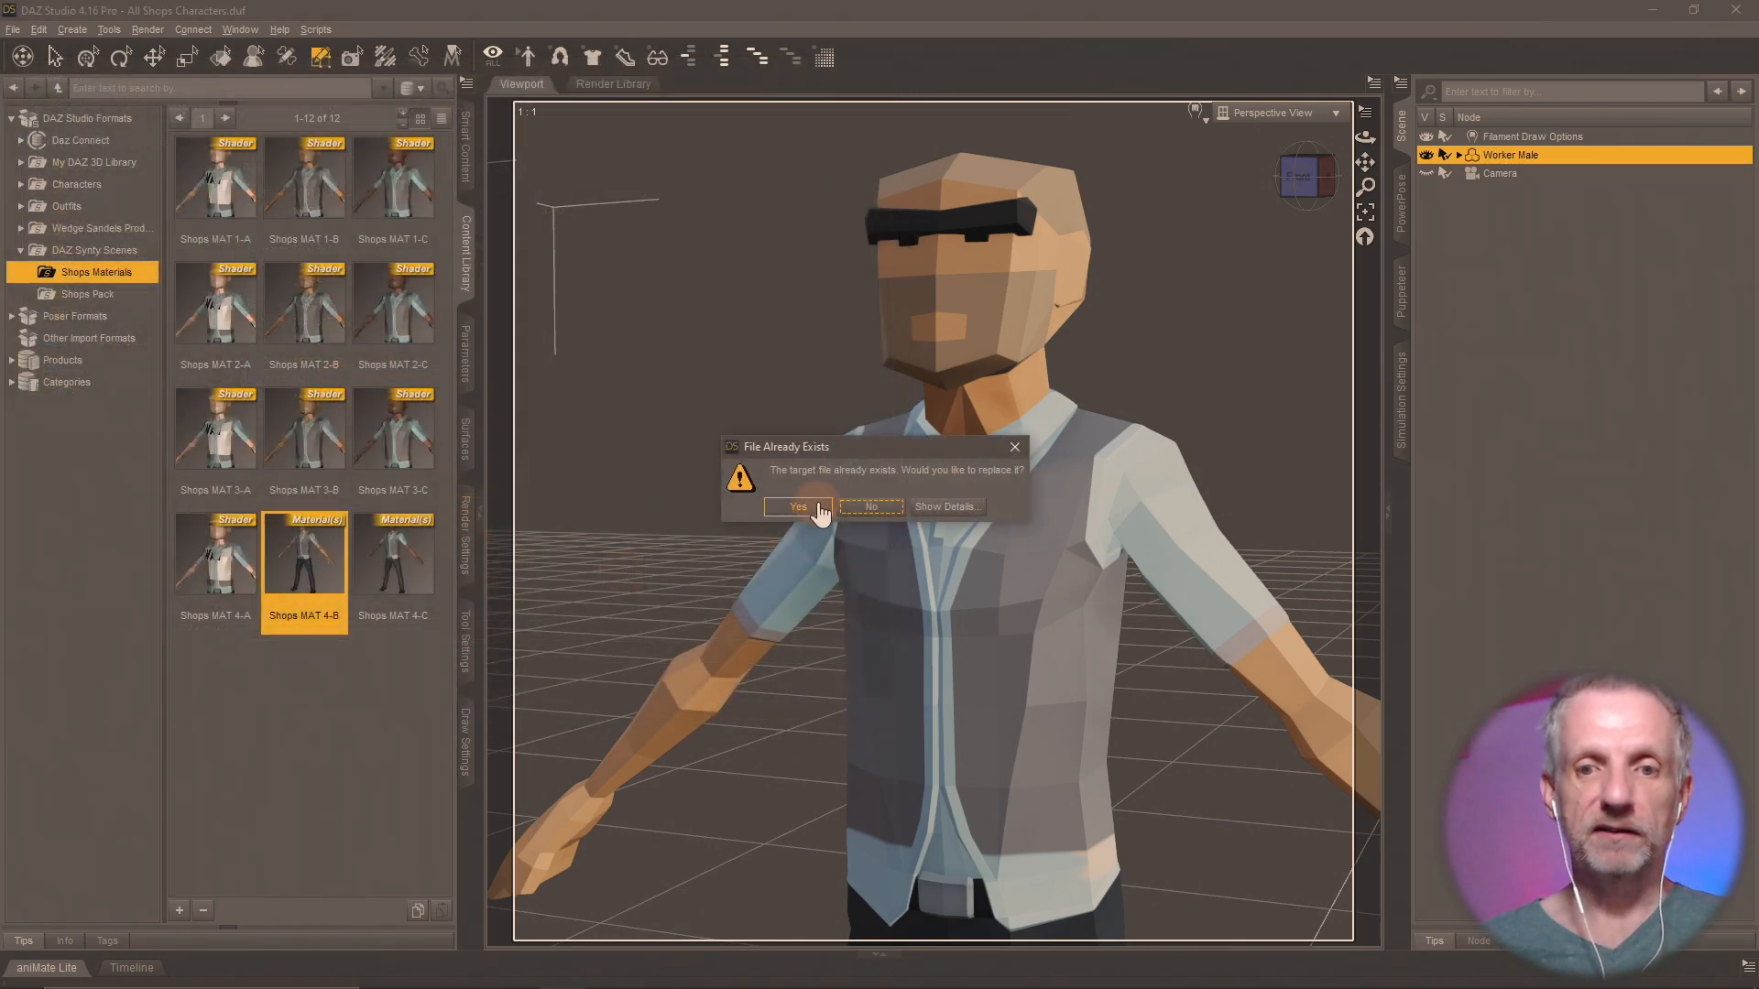
pyautogui.click(798, 507)
pyautogui.click(885, 622)
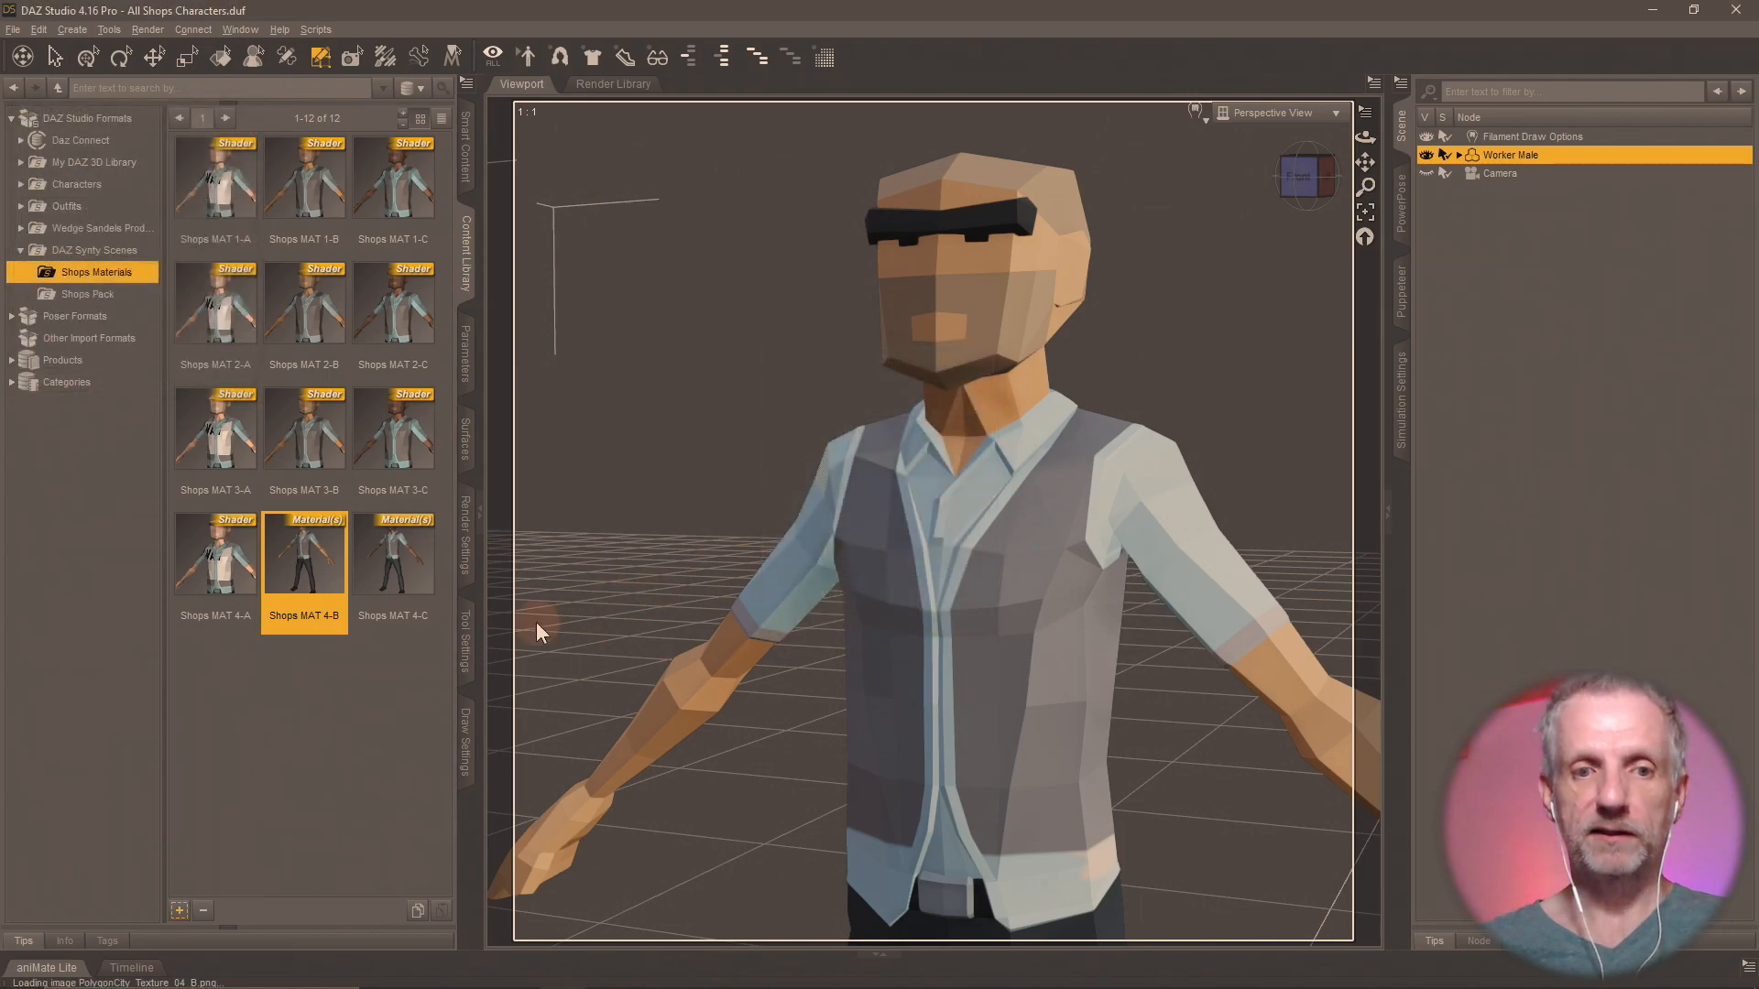
# Apply Shops MAT 4-C to Worker Male and save it as a shader preset, replacing Shops MAT 4-C.duf.
pyautogui.doubleClick(412, 561)
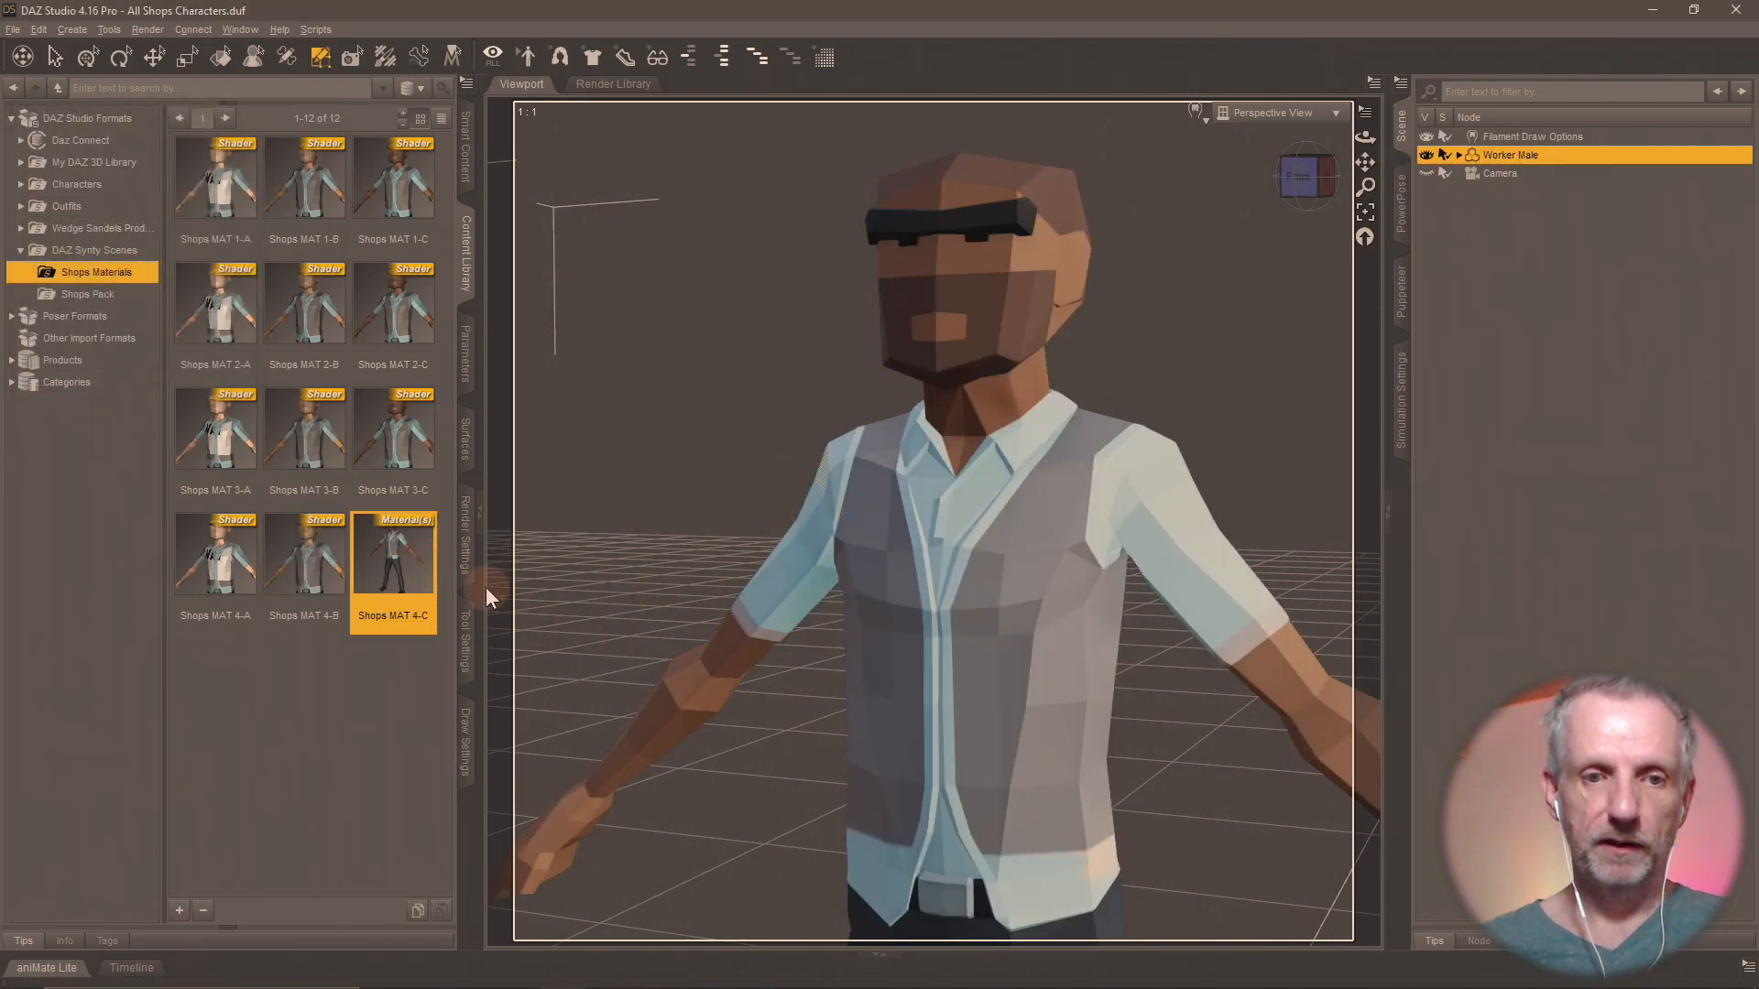
pyautogui.click(180, 910)
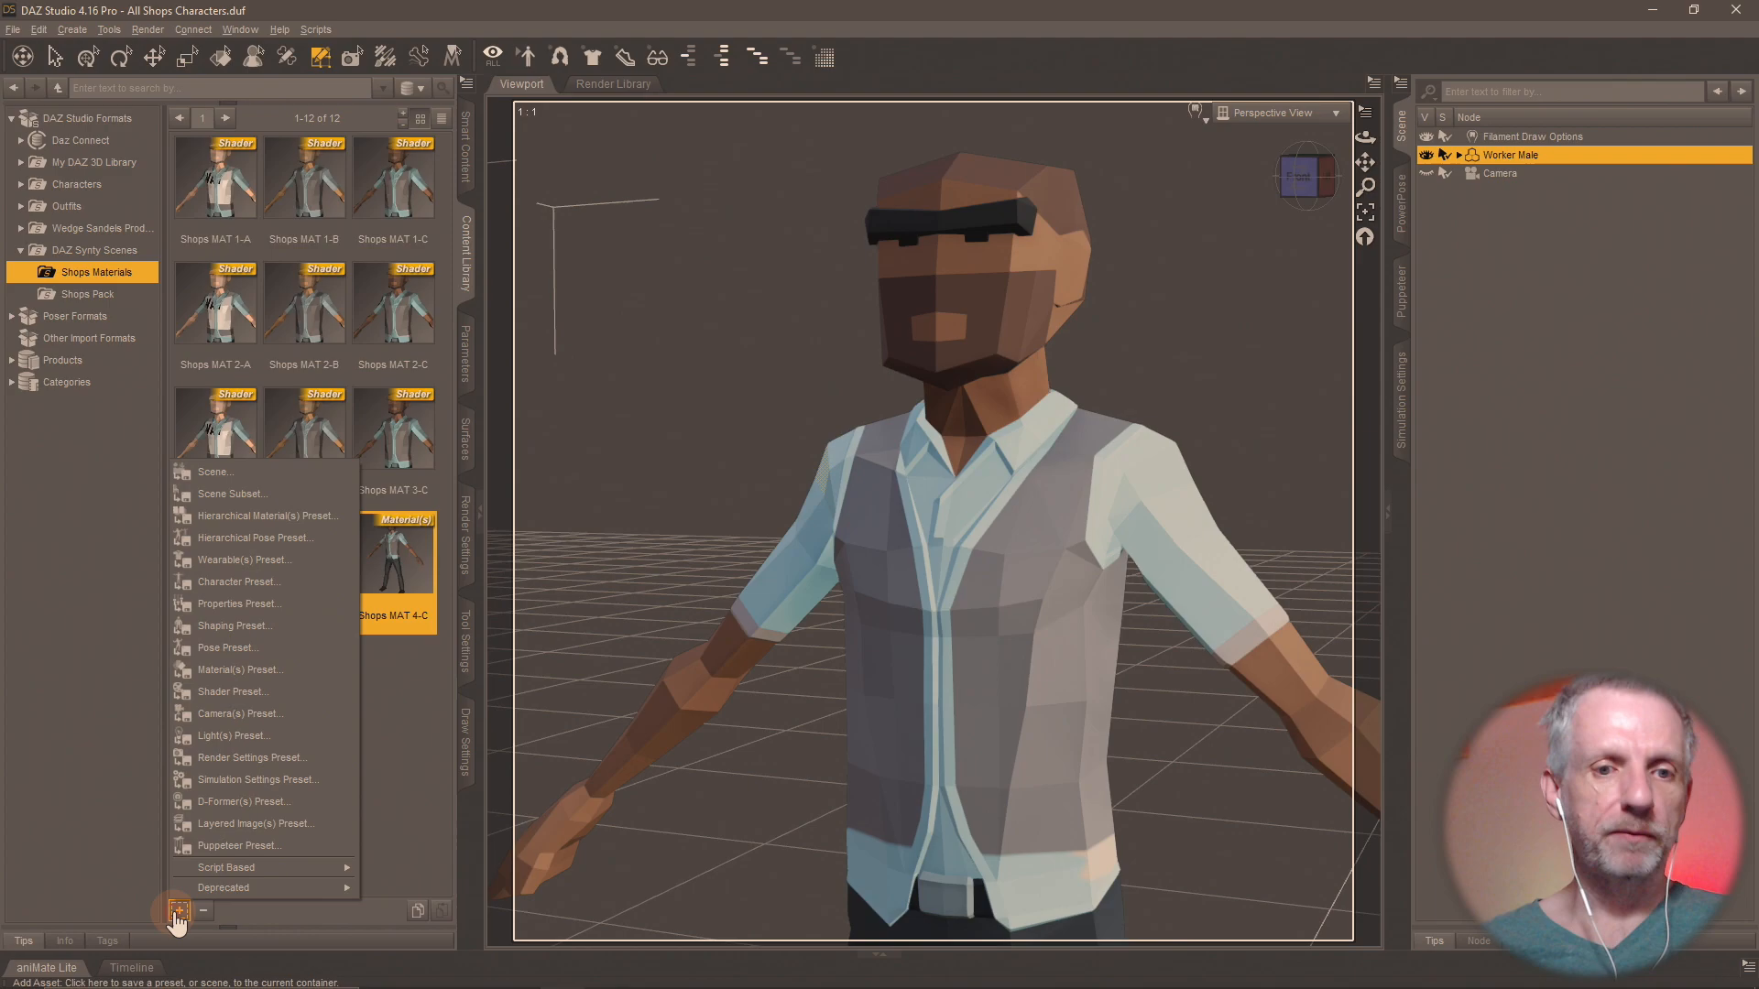
pyautogui.click(311, 680)
pyautogui.doubleClick(345, 399)
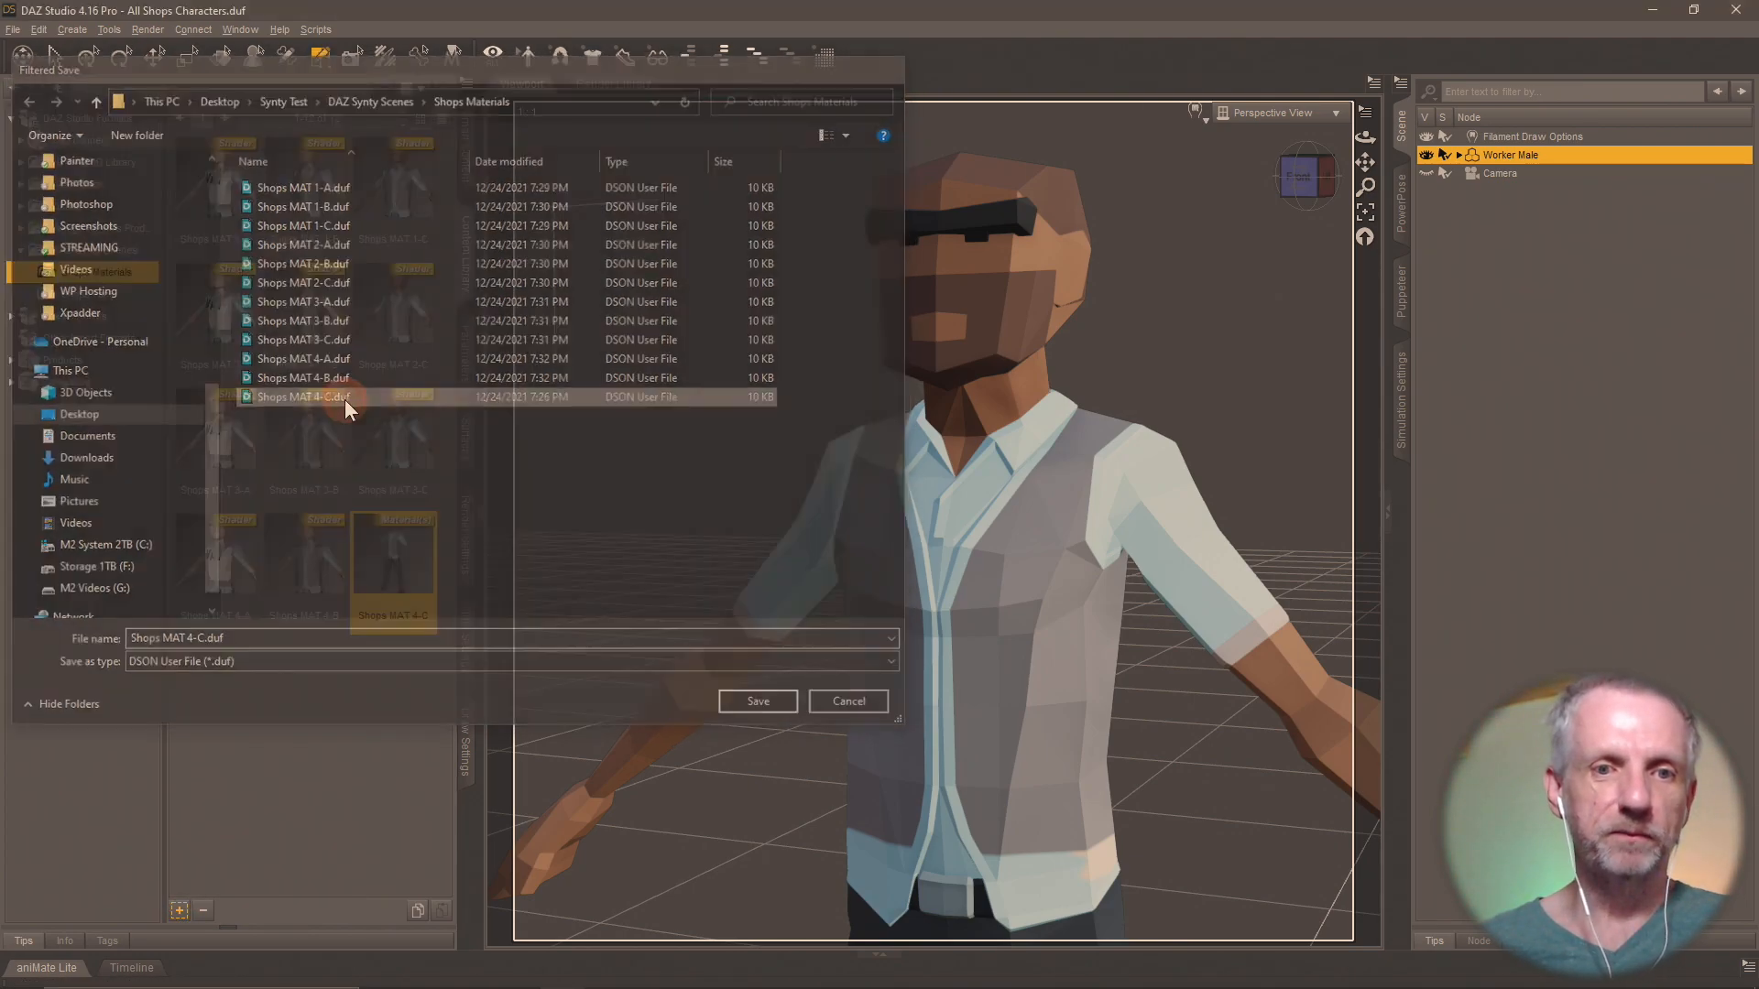
pyautogui.click(798, 507)
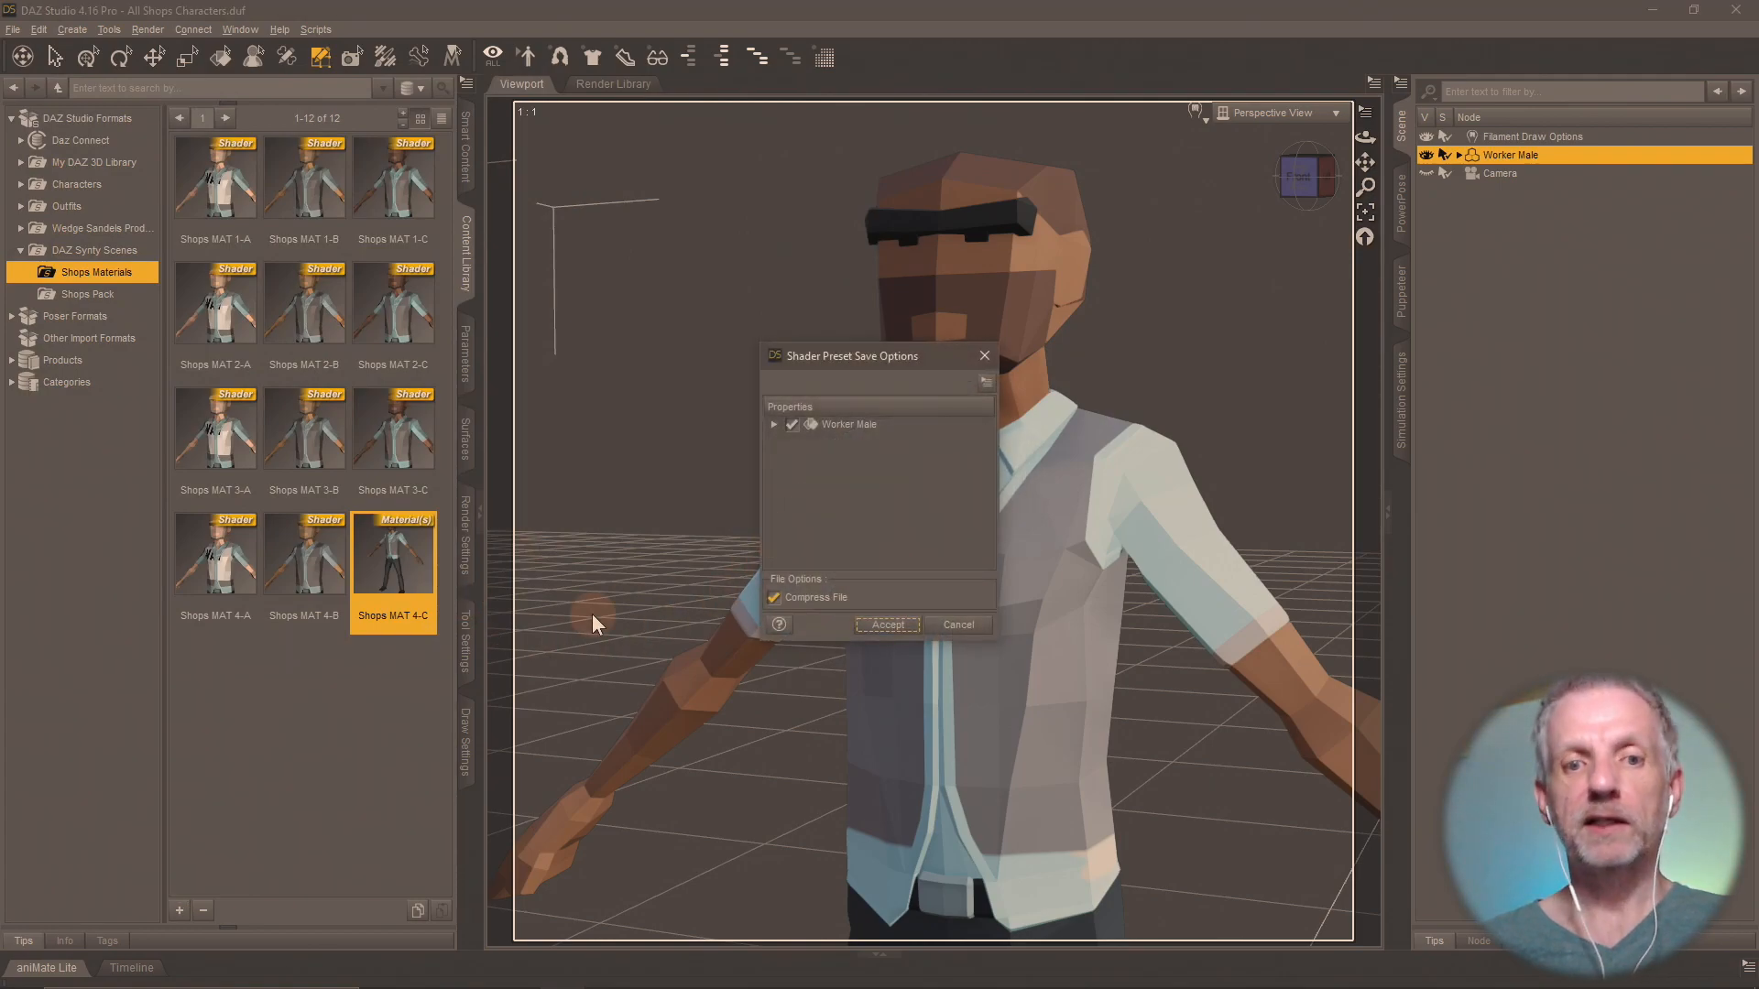
pyautogui.click(885, 626)
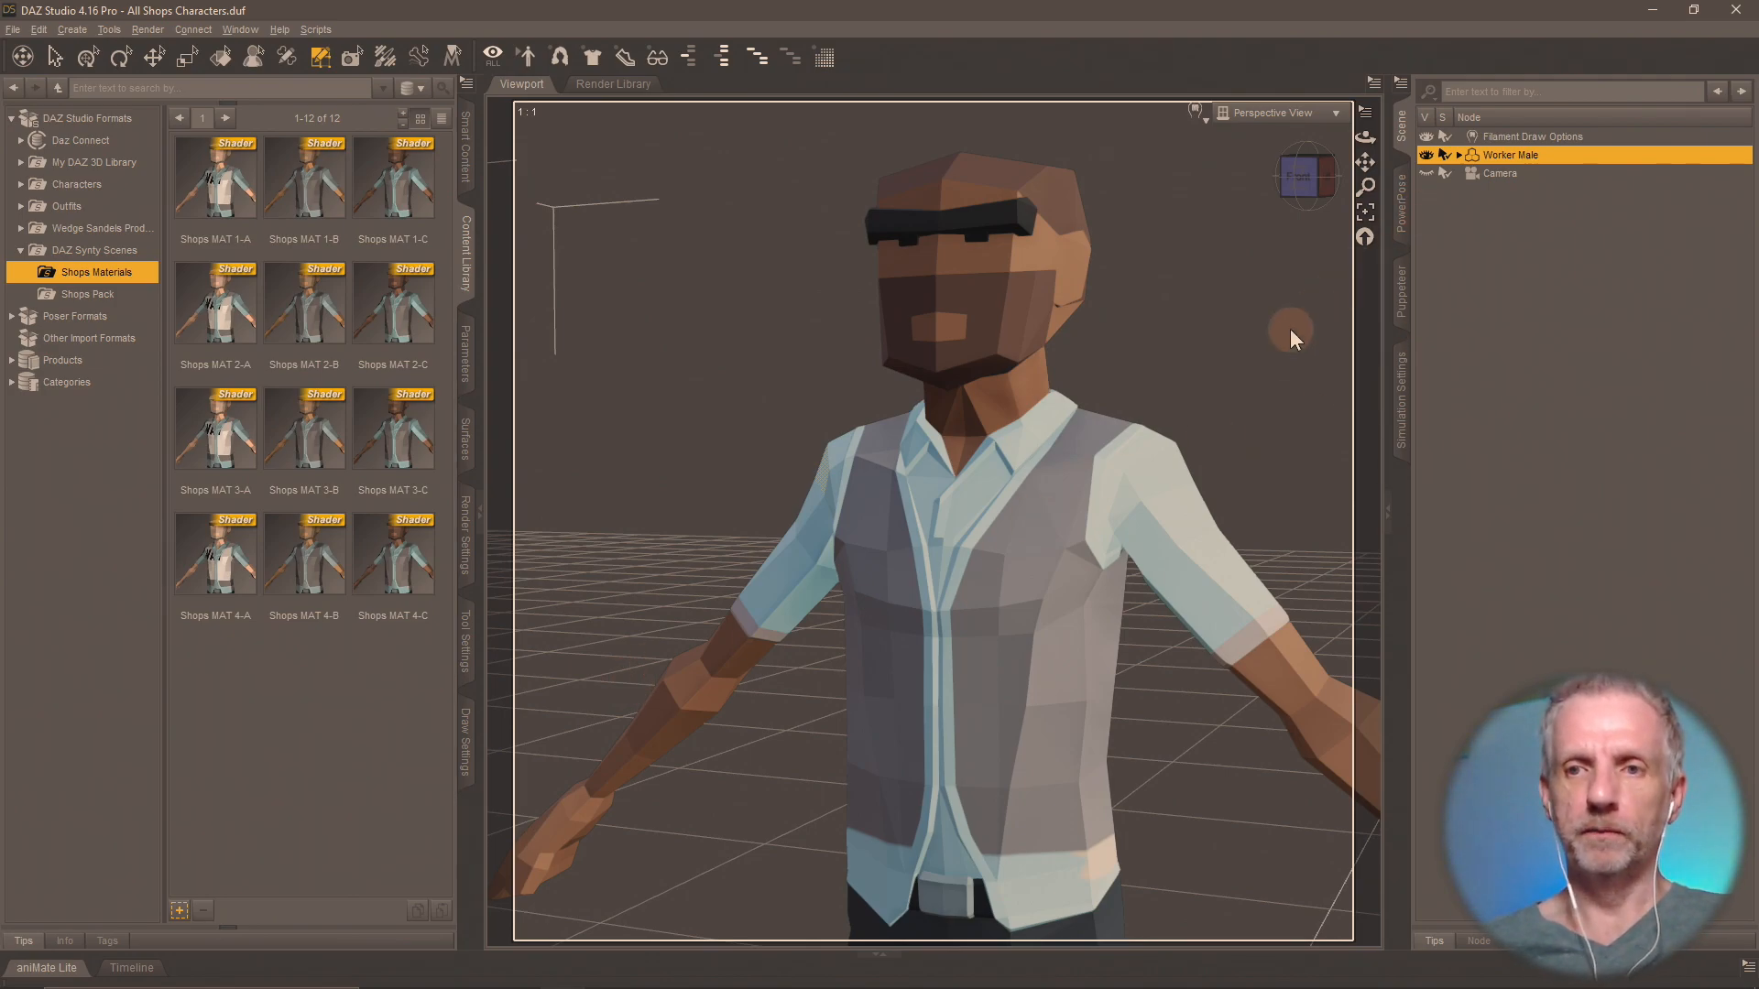
# Open the Shops Pack character folder under DAZ Synty Scenes in the content library.
pyautogui.scroll(-6, 1290, 328)
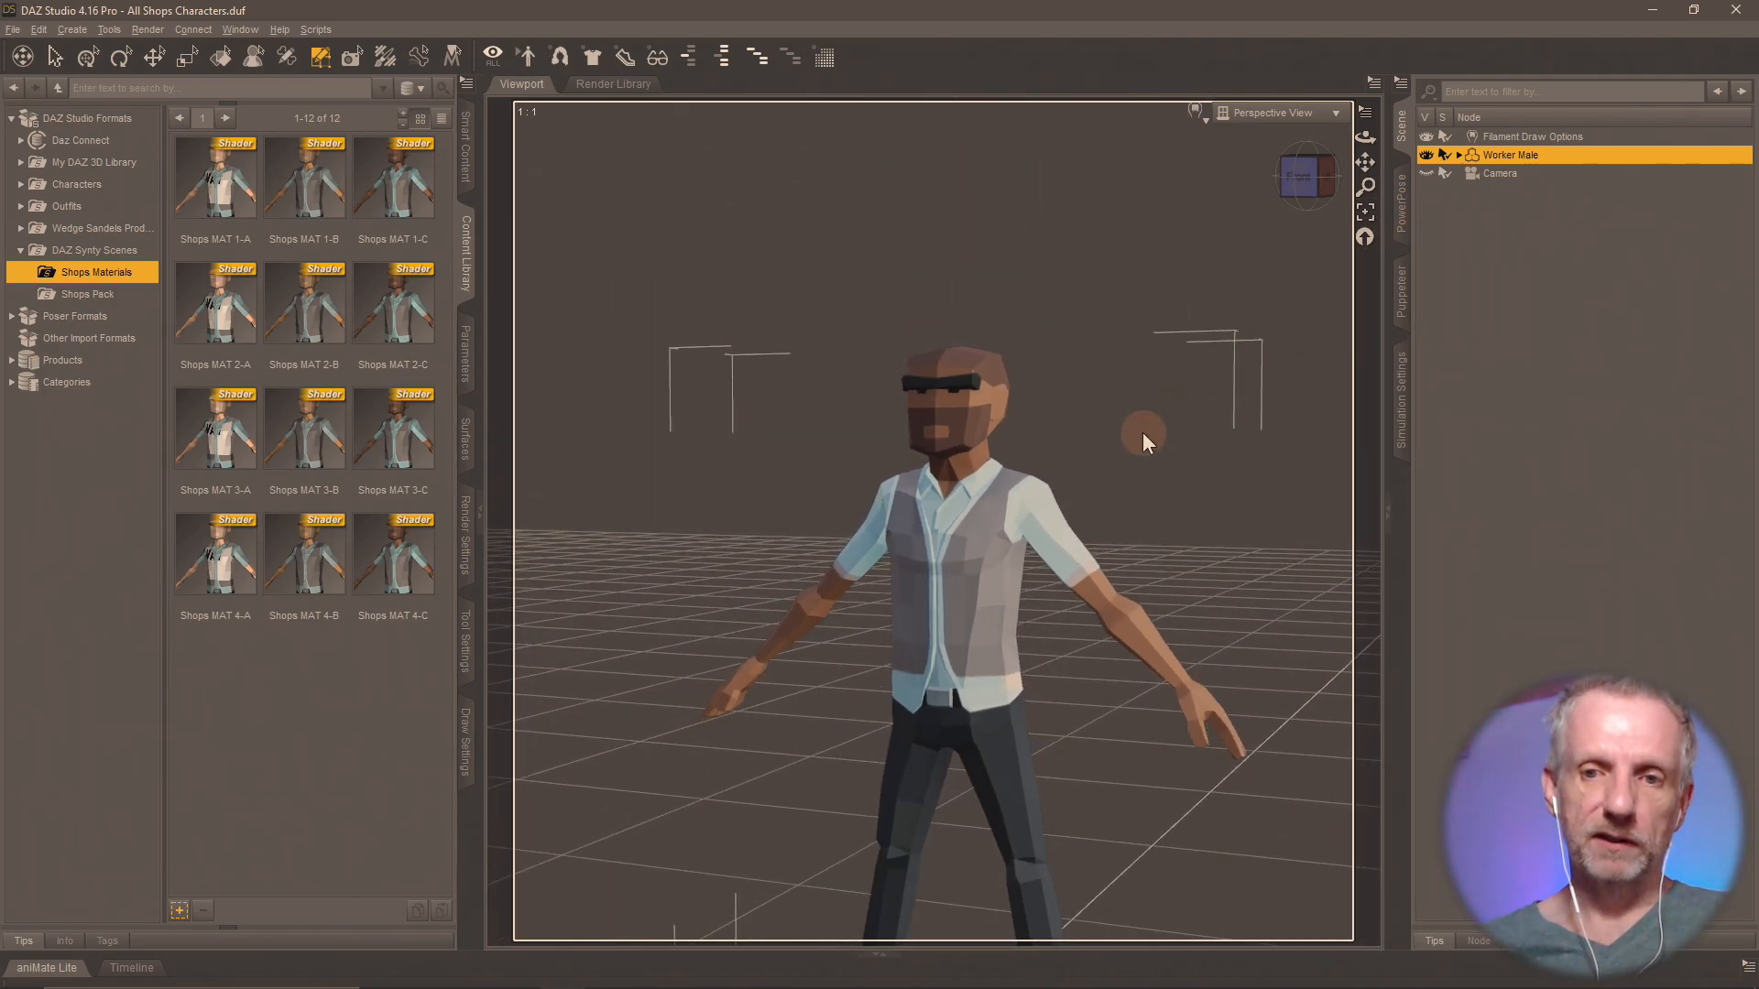
pyautogui.scroll(-8, 1142, 432)
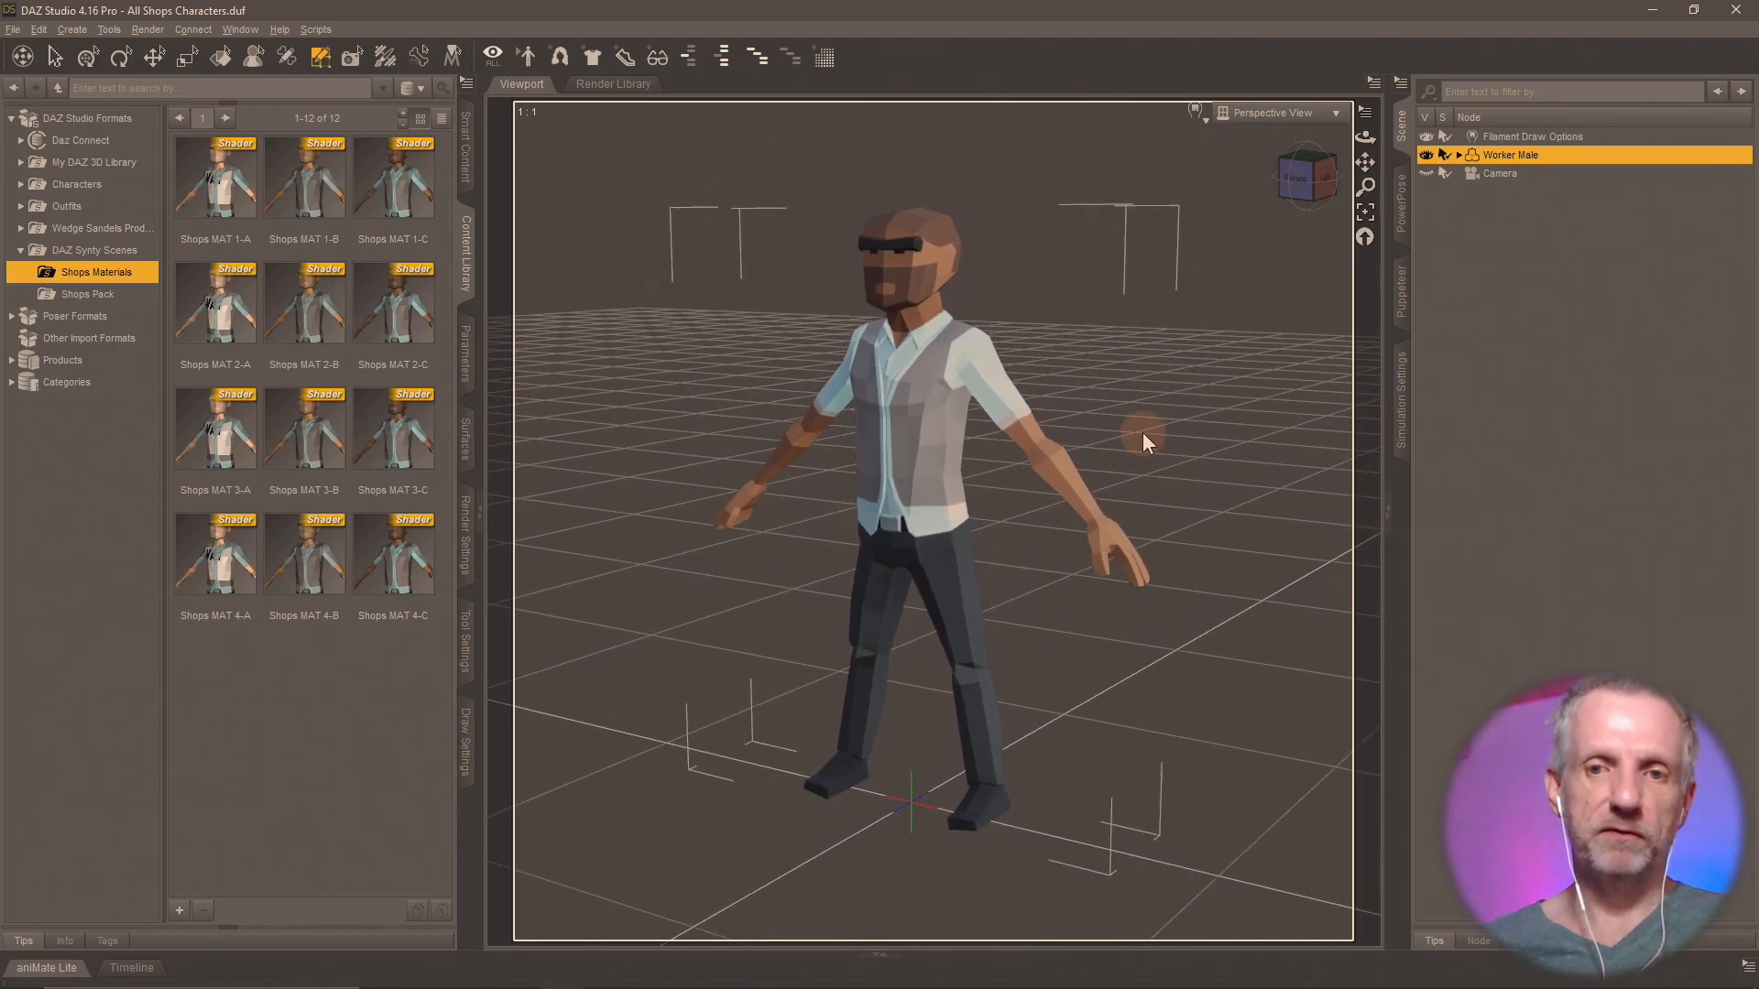
pyautogui.moveTo(975, 504)
pyautogui.mouseDown(button='middle')
pyautogui.moveTo(993, 503)
pyautogui.moveTo(956, 504)
pyautogui.moveTo(1031, 500)
pyautogui.moveTo(971, 489)
pyautogui.moveTo(954, 519)
pyautogui.moveTo(990, 524)
pyautogui.mouseUp(button='middle')
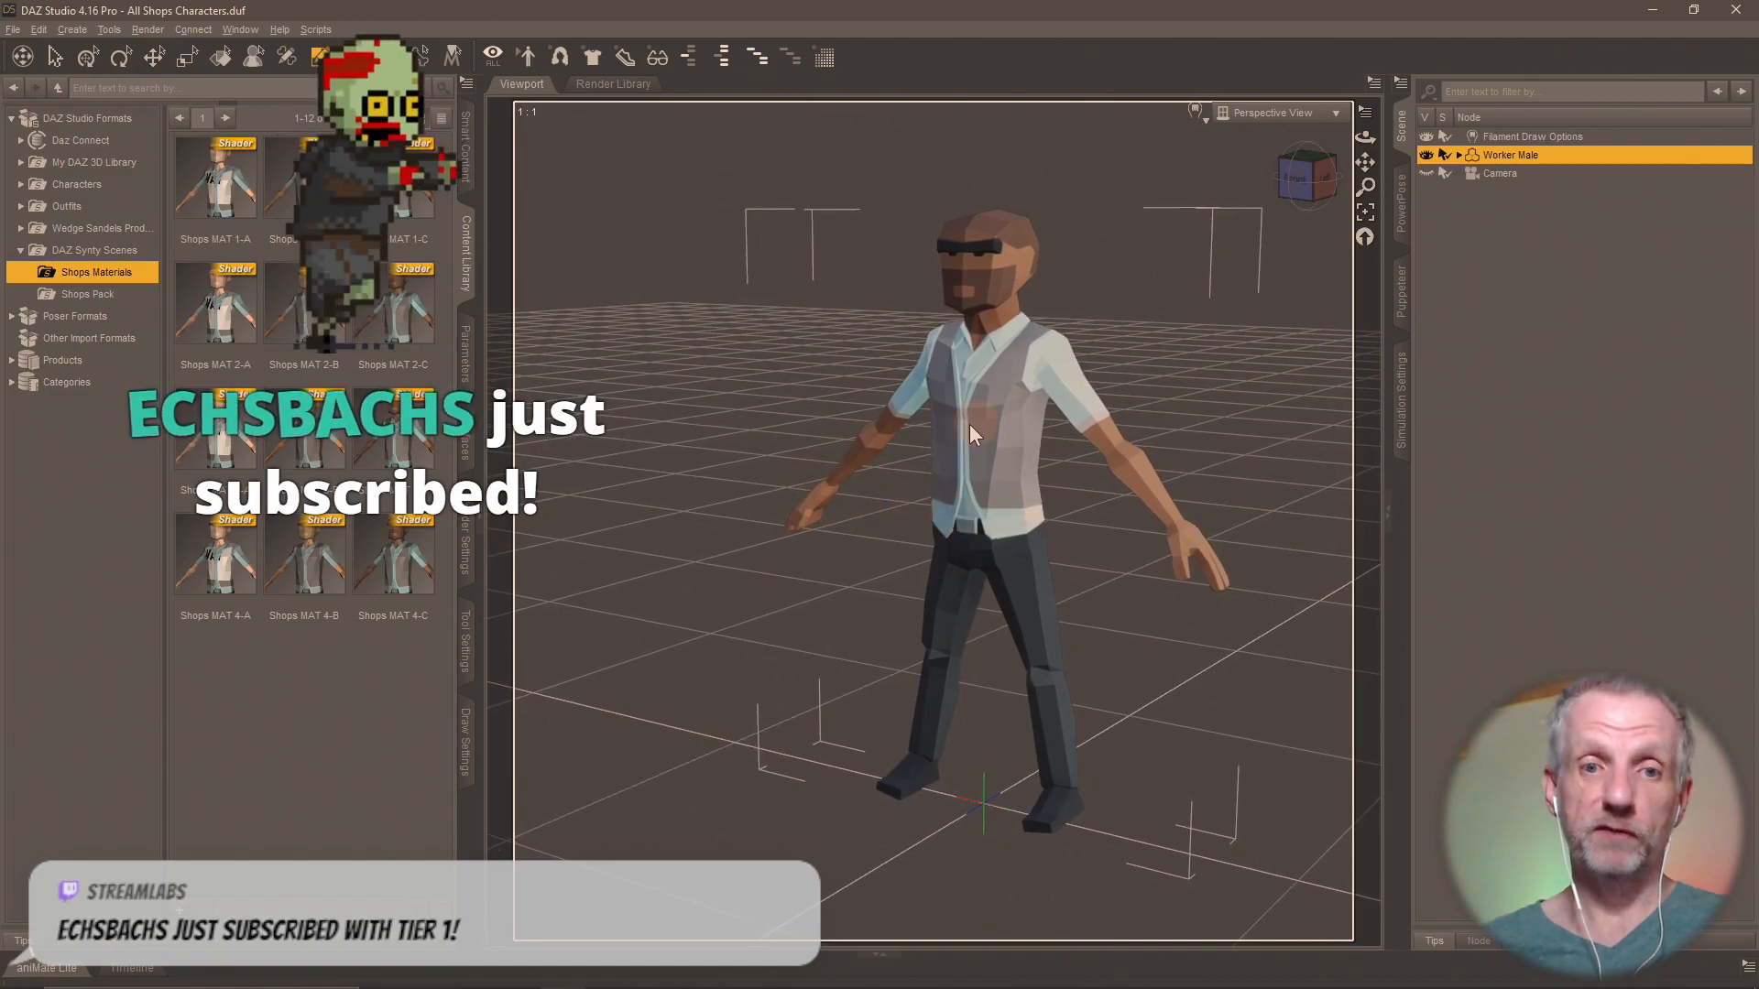
pyautogui.scroll(-4, 914, 487)
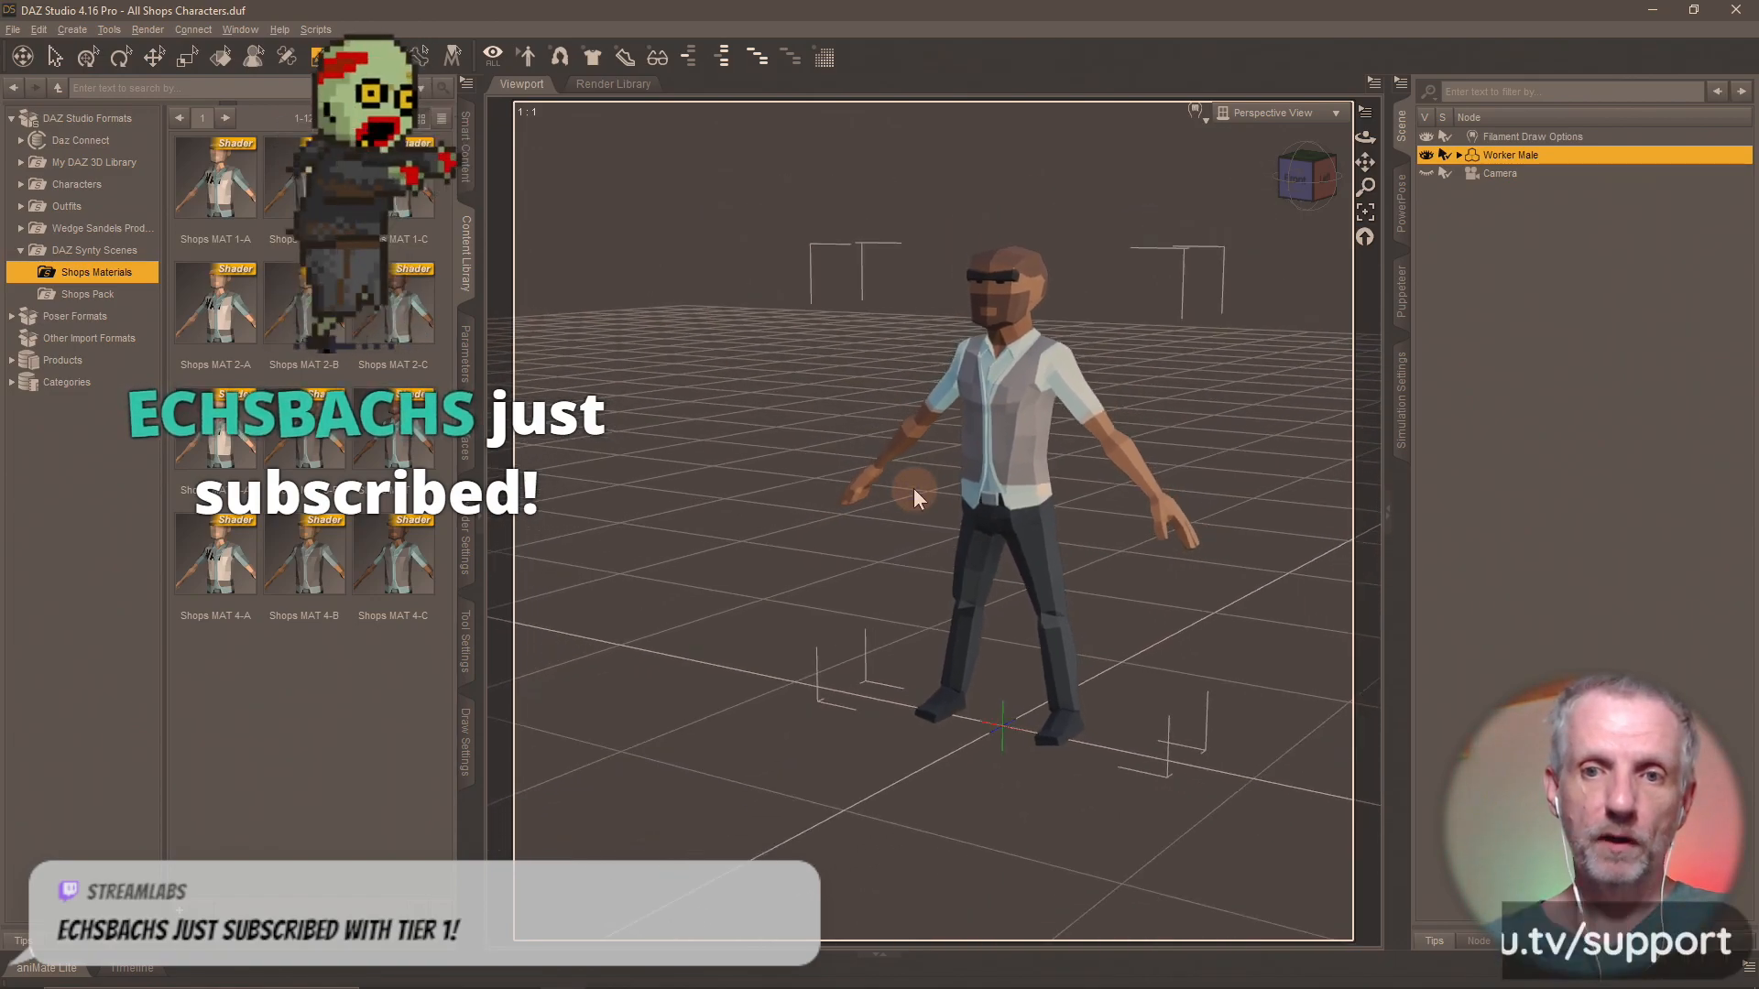
pyautogui.scroll(-2, 914, 488)
pyautogui.moveTo(914, 488); pyautogui.dragTo(943, 478, button='middle')
pyautogui.click(104, 296)
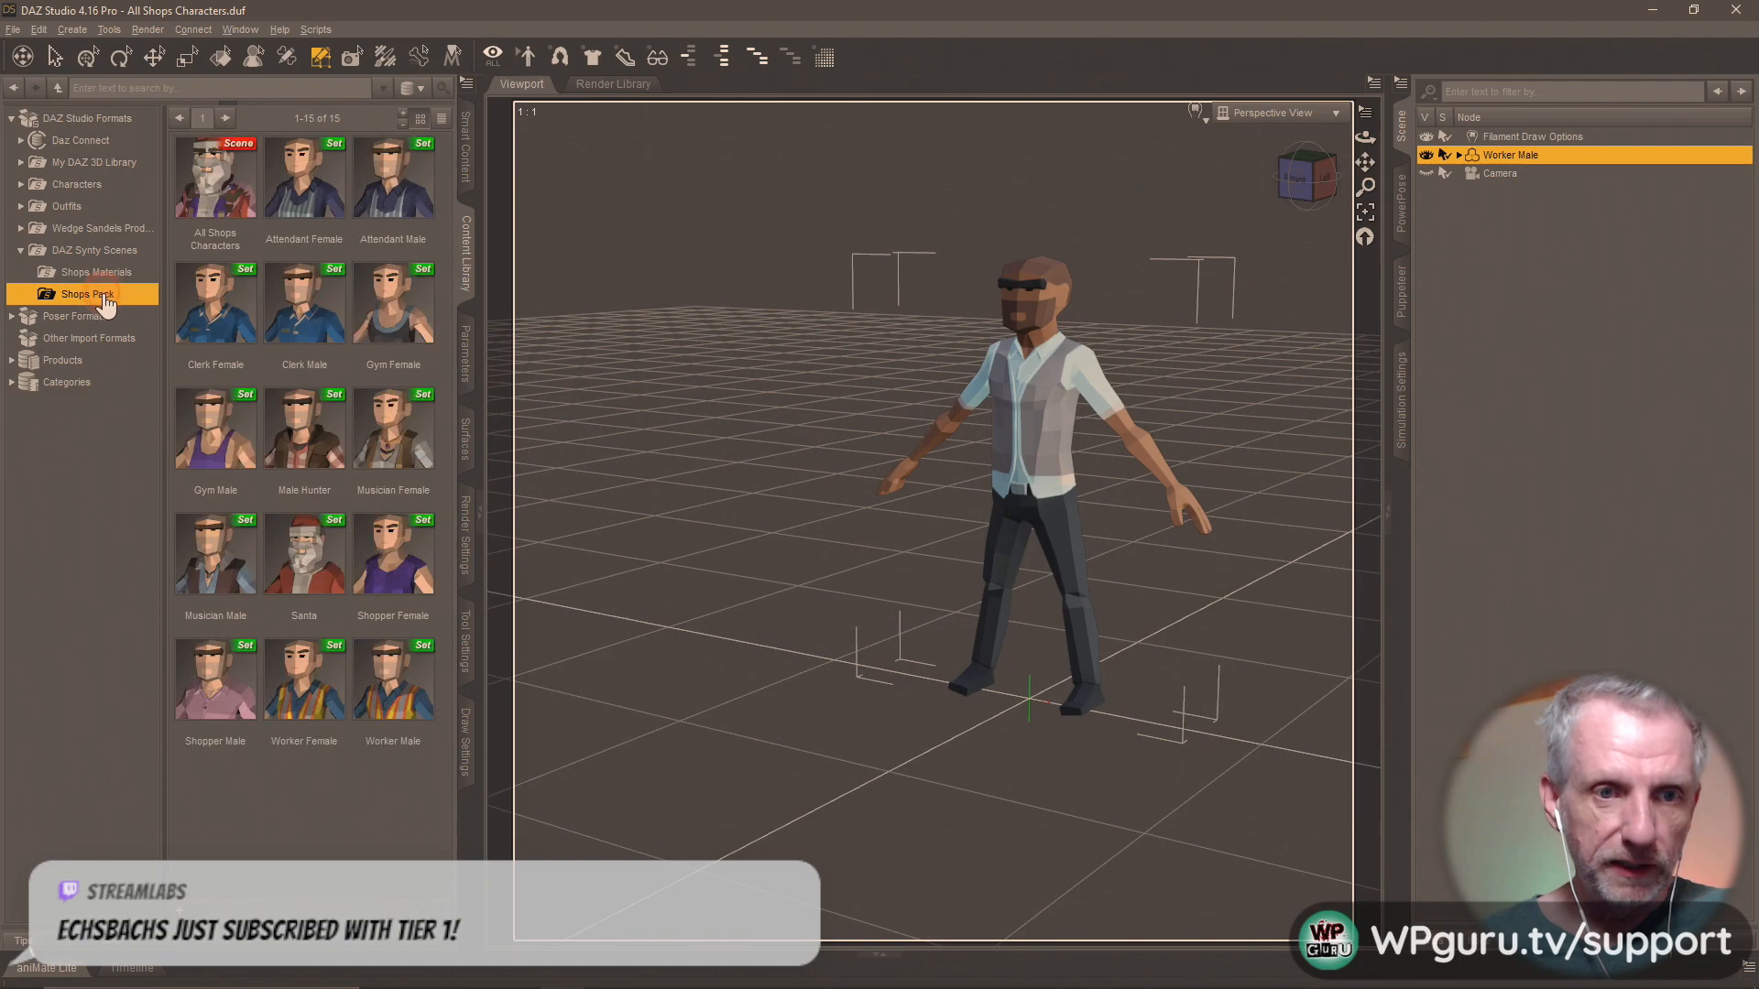
# Add the Clerk Female, Shopper Female and Attendant Male from the Shops Pack to the scene around the Worker Male.
pyautogui.moveTo(240, 323); pyautogui.dragTo(628, 623)
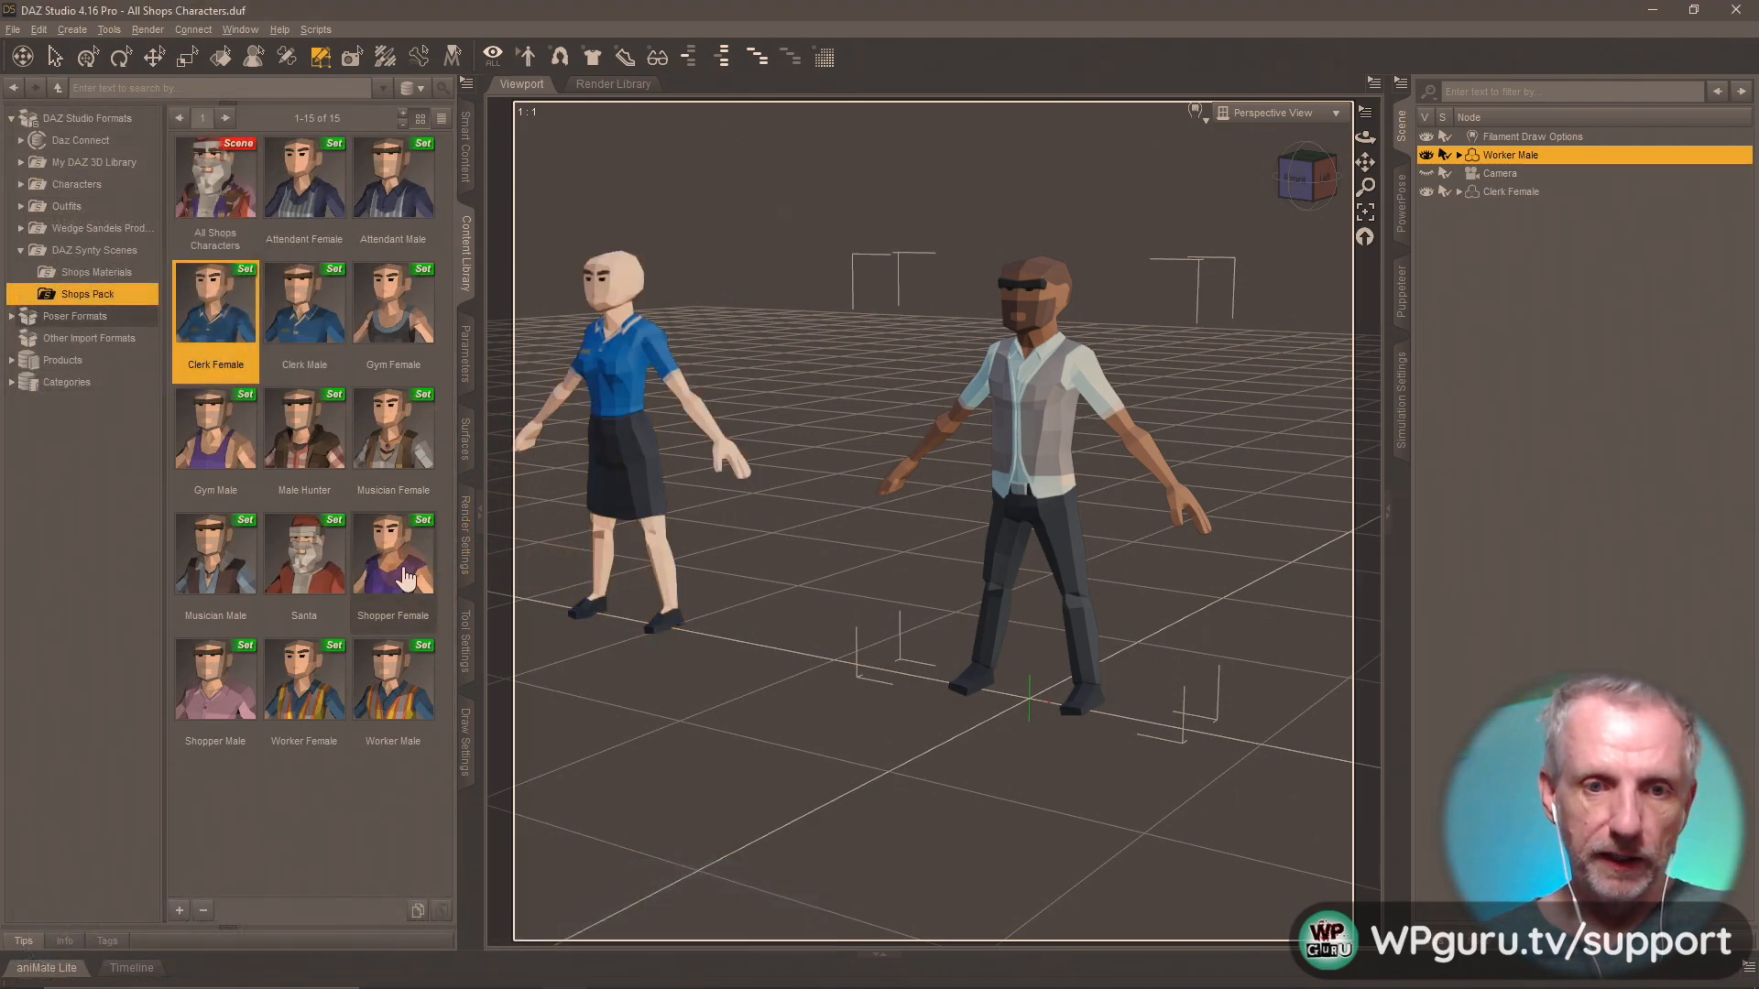
pyautogui.moveTo(404, 579); pyautogui.dragTo(1228, 737)
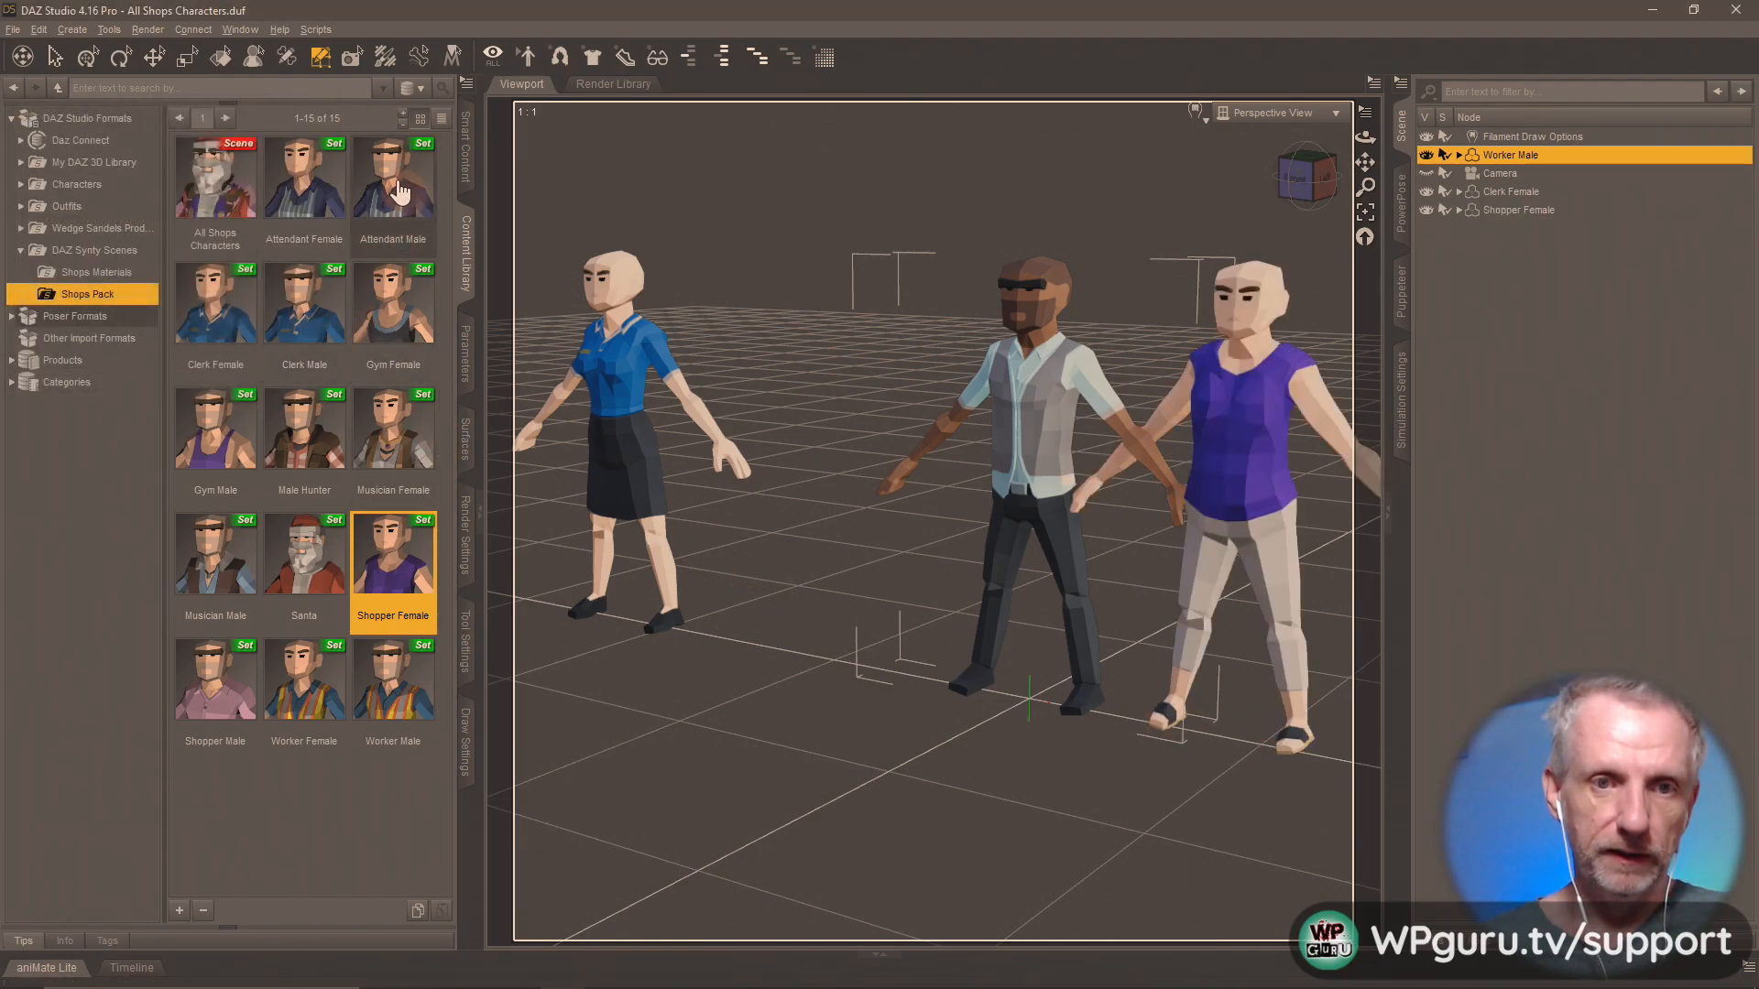
pyautogui.moveTo(392, 183); pyautogui.dragTo(823, 529)
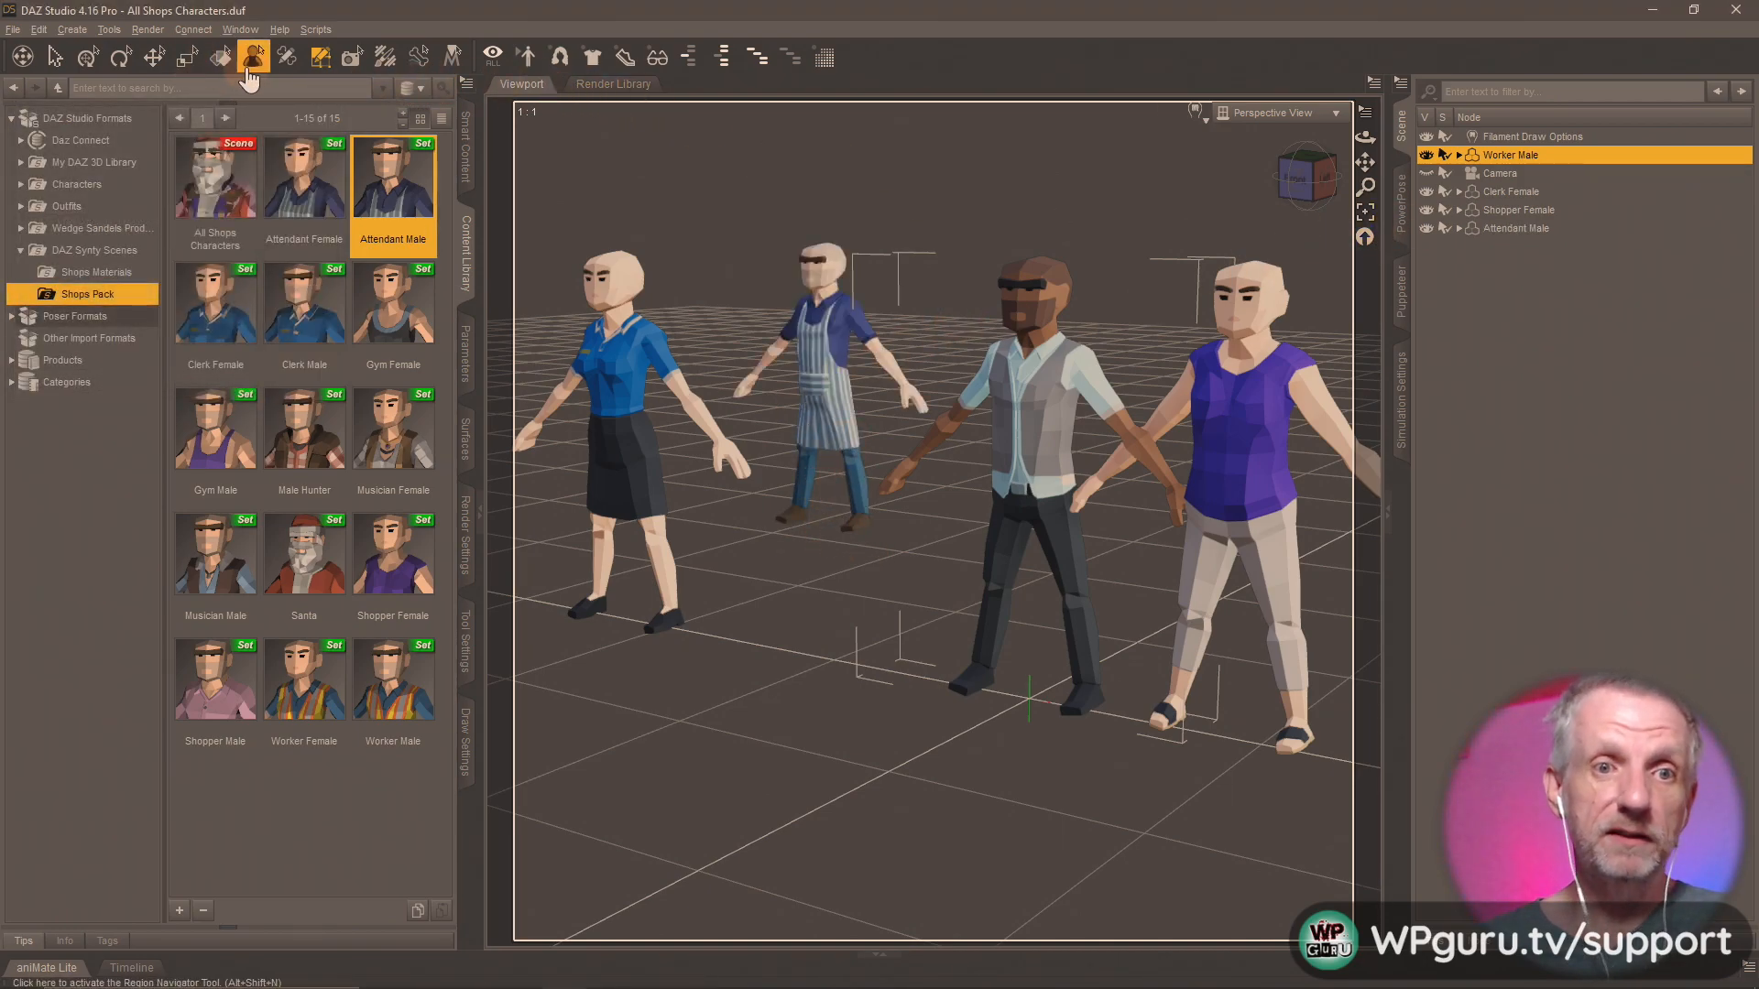
# Select the Clerk Female and apply the shader presets Shops MAT 1-A, 1-B and 1-C to her in turn.
pyautogui.click(220, 56)
pyautogui.click(595, 403)
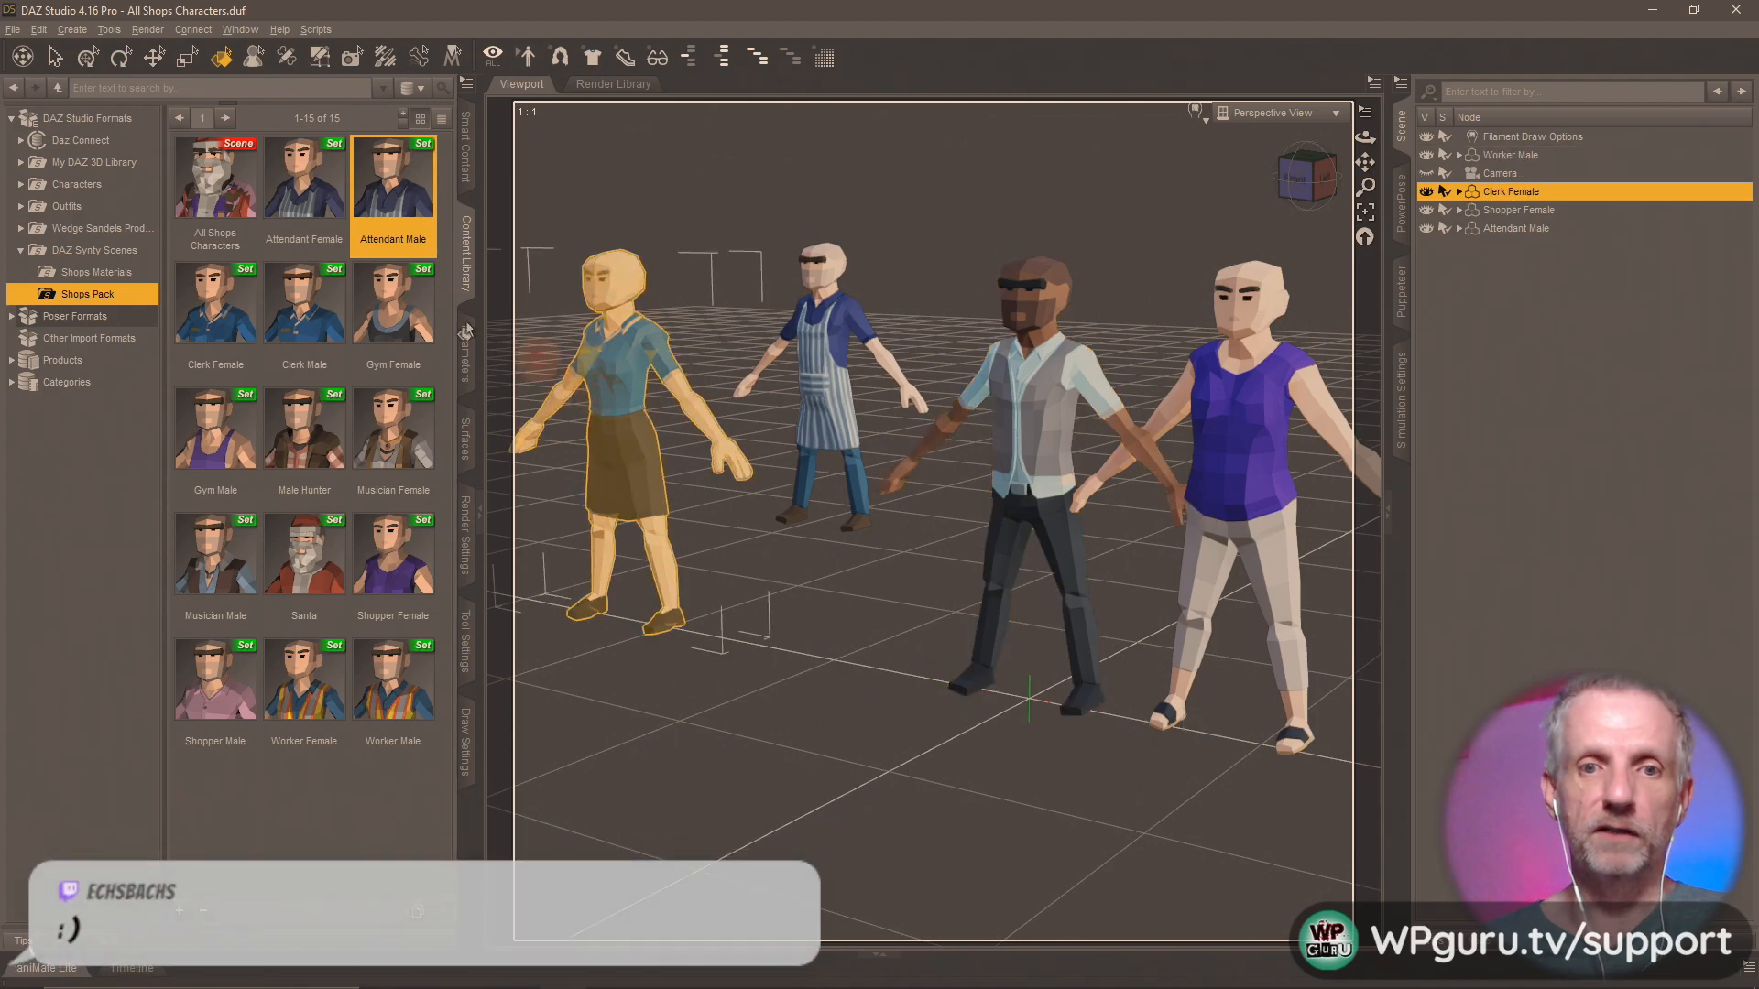
pyautogui.click(117, 273)
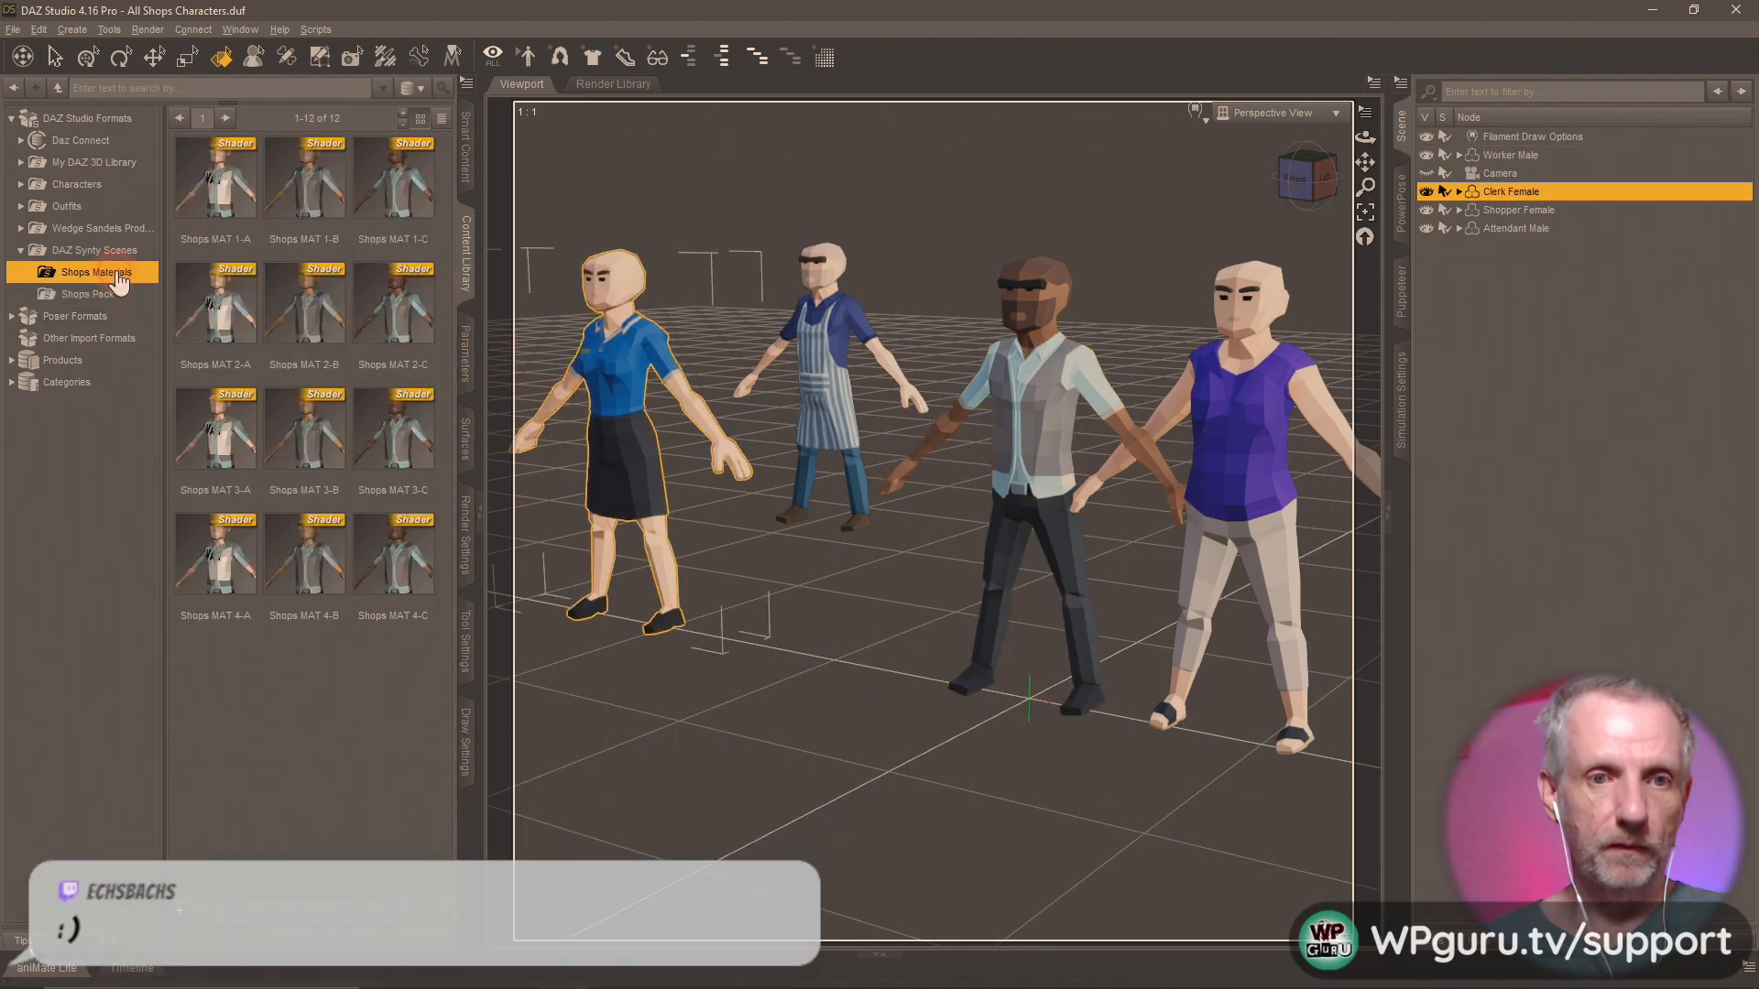
pyautogui.doubleClick(220, 227)
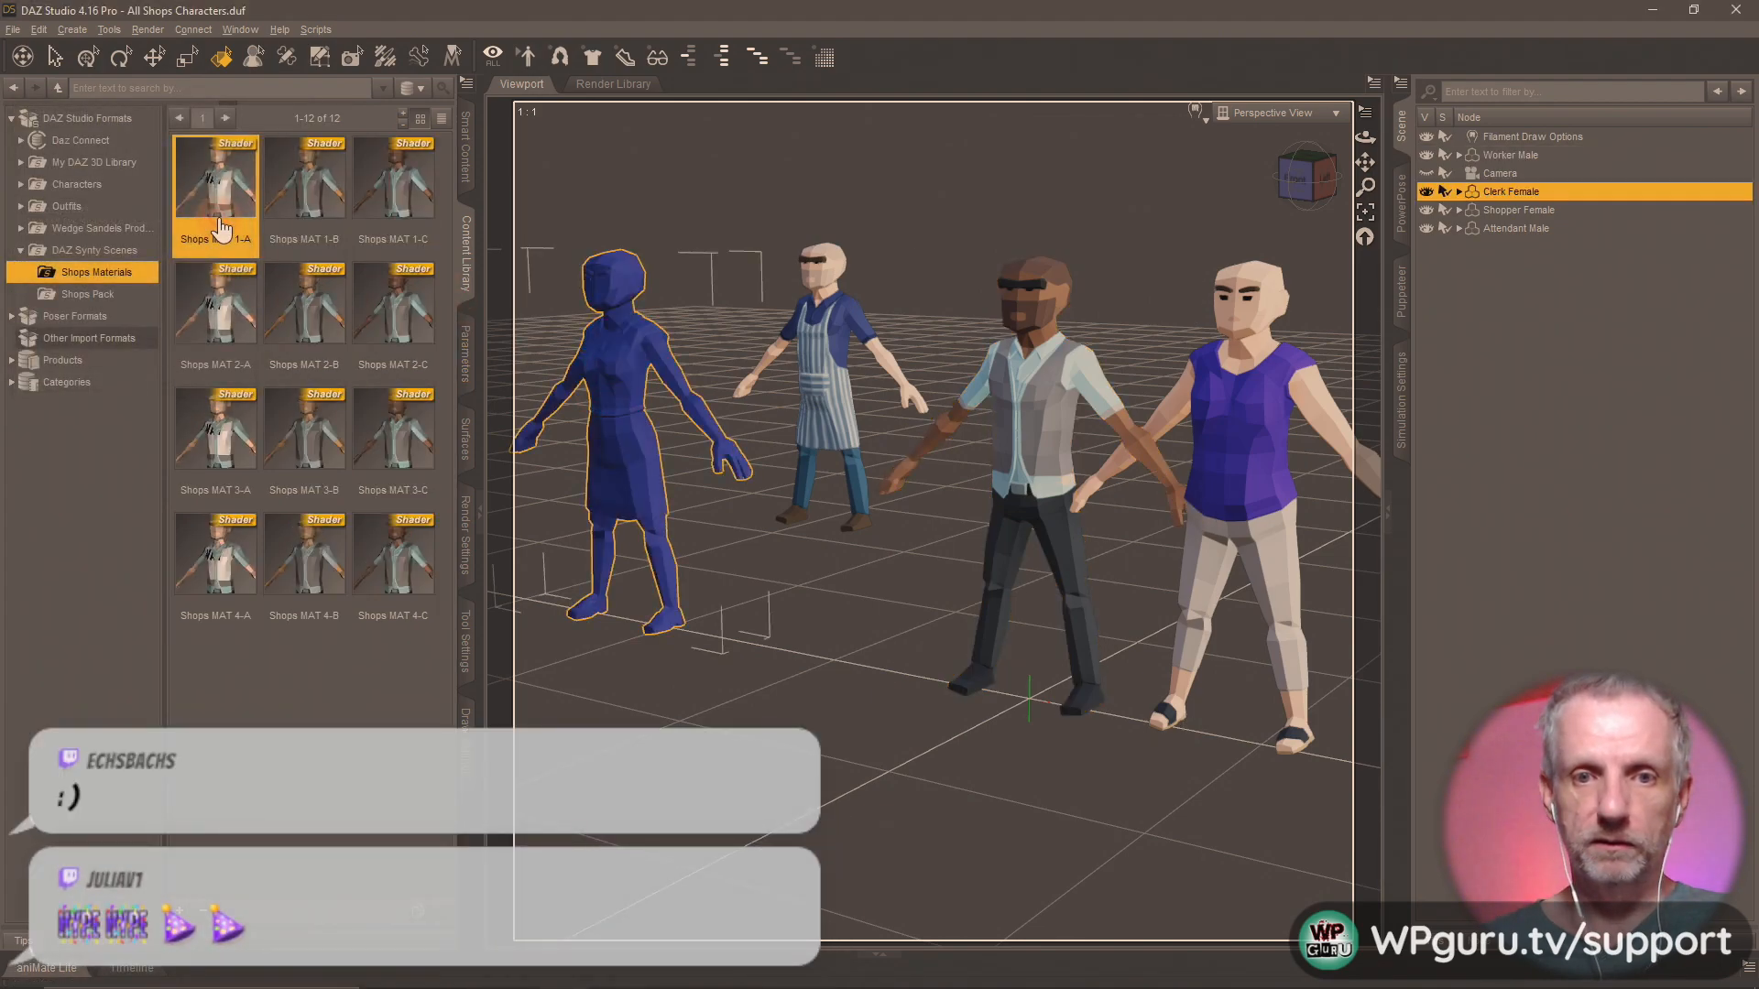
pyautogui.doubleClick(298, 184)
pyautogui.click(410, 185)
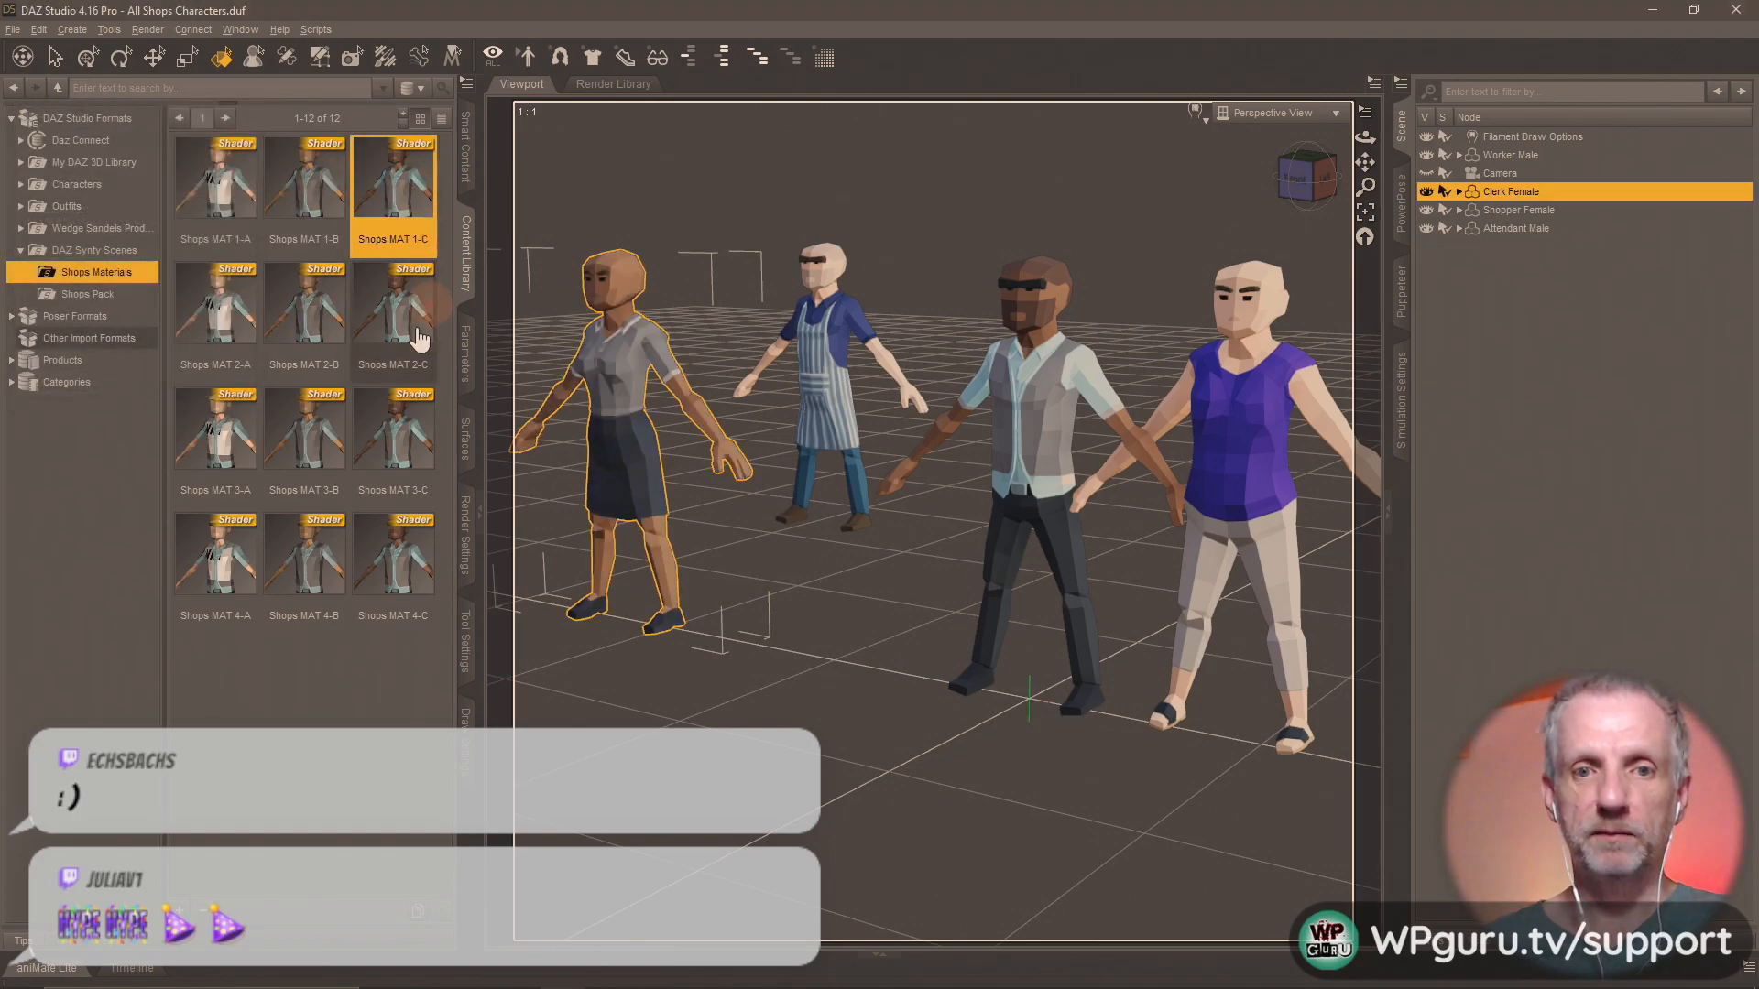
# Try the shader presets Shops MAT 2-C, 2-B and 4-B on the Clerk Female, finishing with Shops MAT 4-A.
pyautogui.doubleClick(411, 417)
pyautogui.click(405, 316)
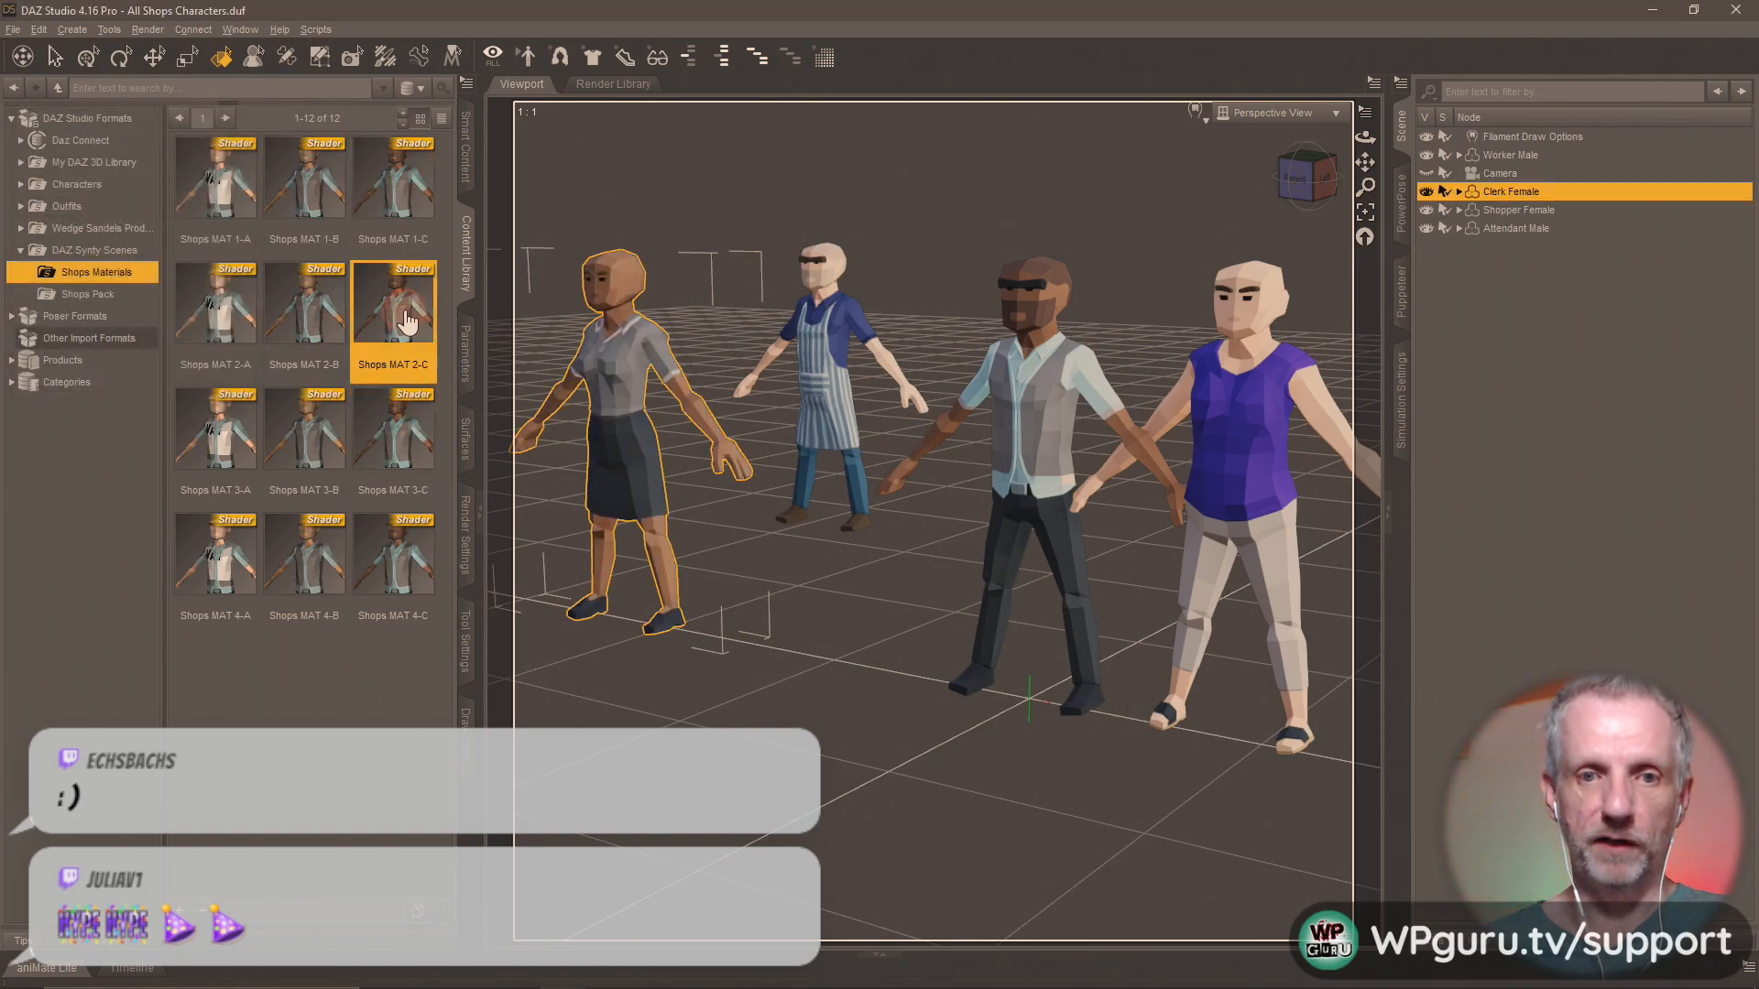
pyautogui.doubleClick(316, 312)
pyautogui.click(312, 567)
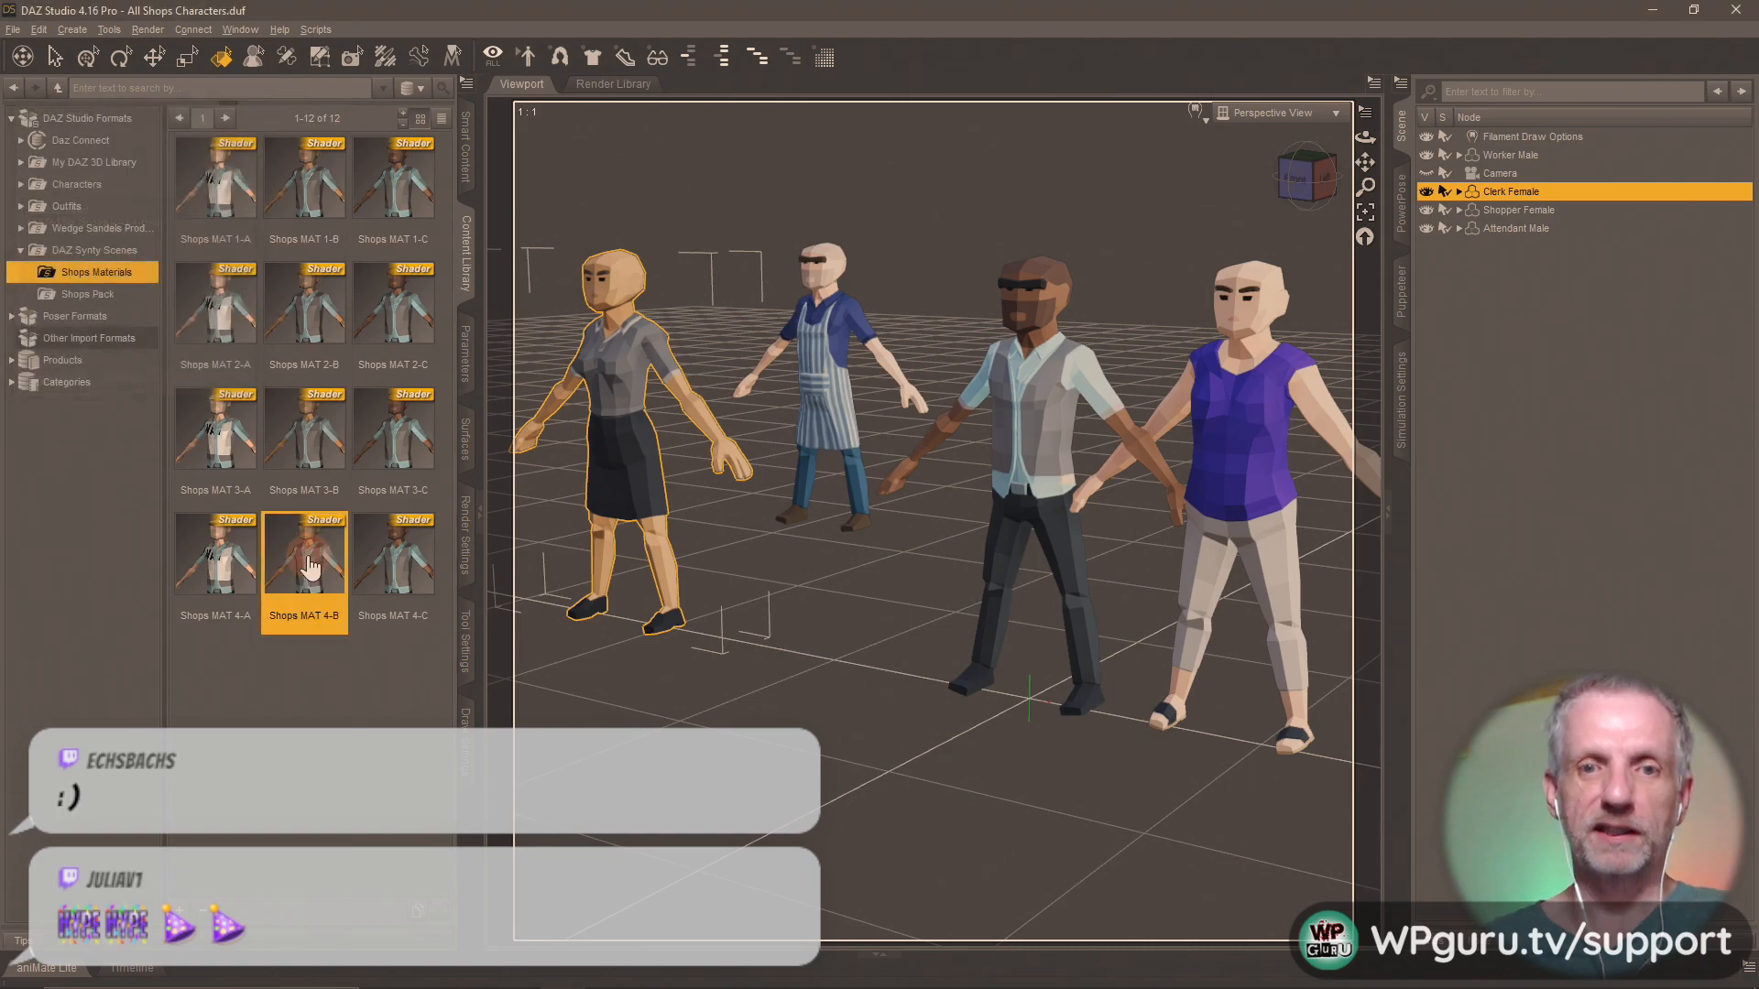
pyautogui.doubleClick(225, 575)
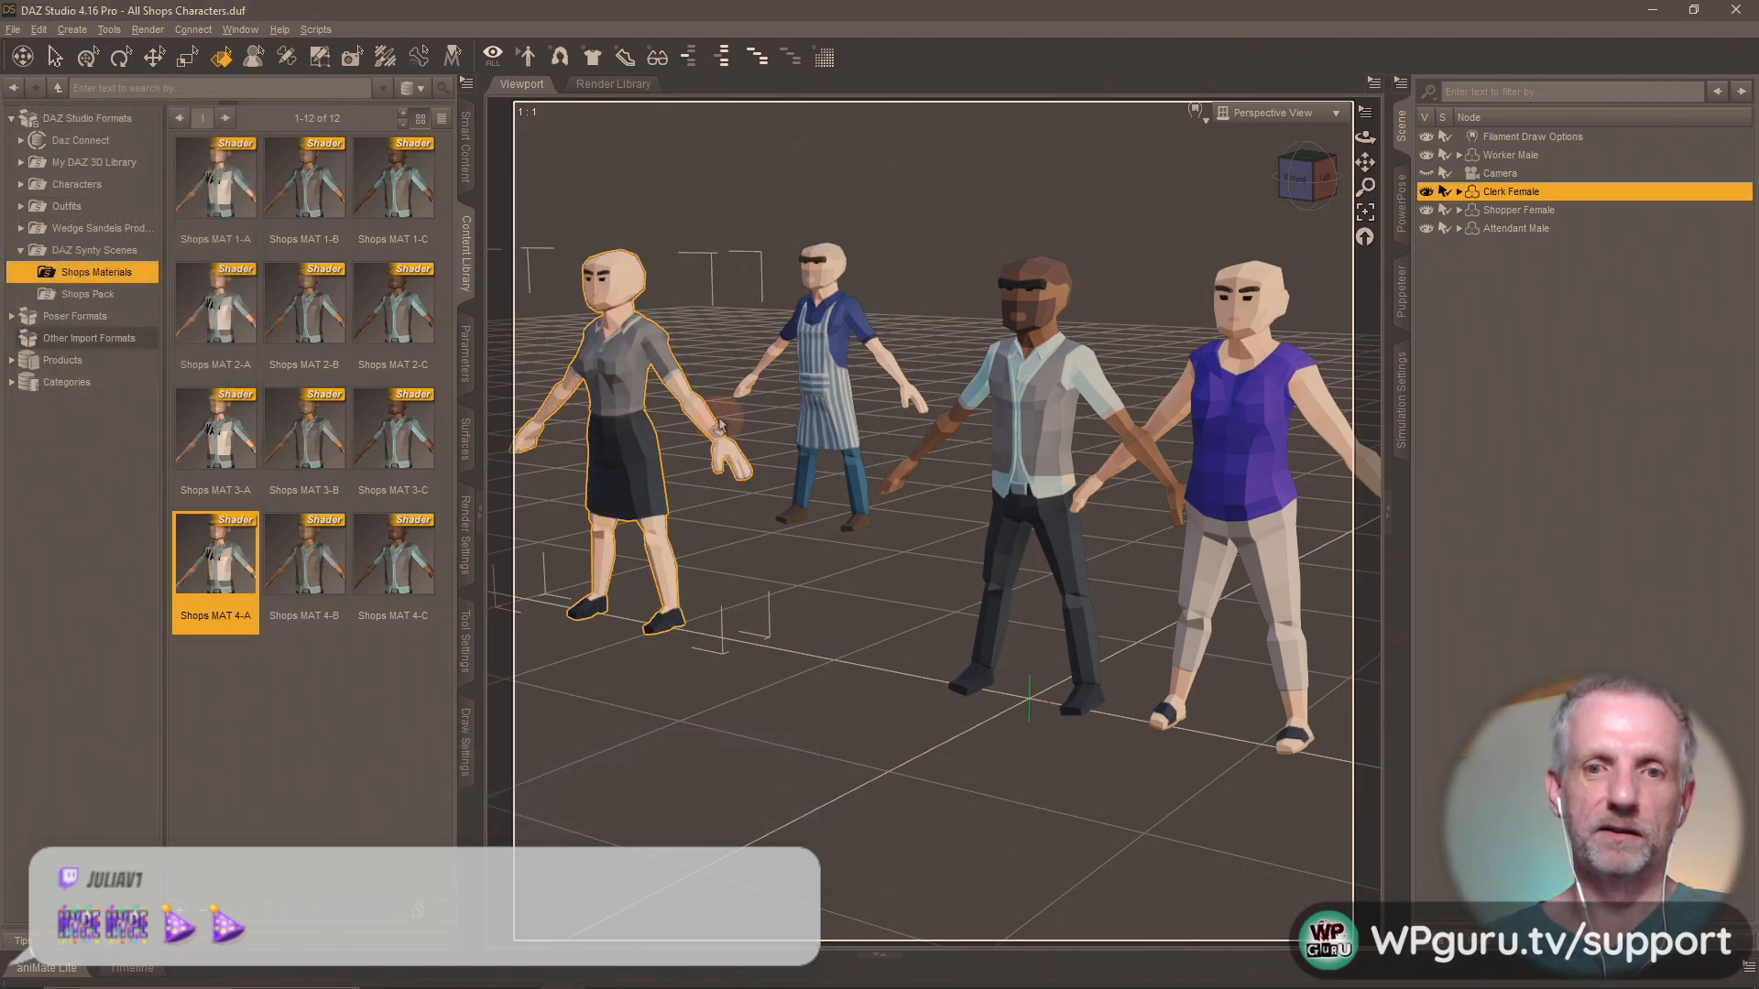
# Try the shader presets Shops MAT 2-B, 1-B, 1-C, 2-C and 3-C on the Attendant Male, finishing with Shops MAT 4-C.
pyautogui.click(828, 389)
pyautogui.doubleClick(319, 311)
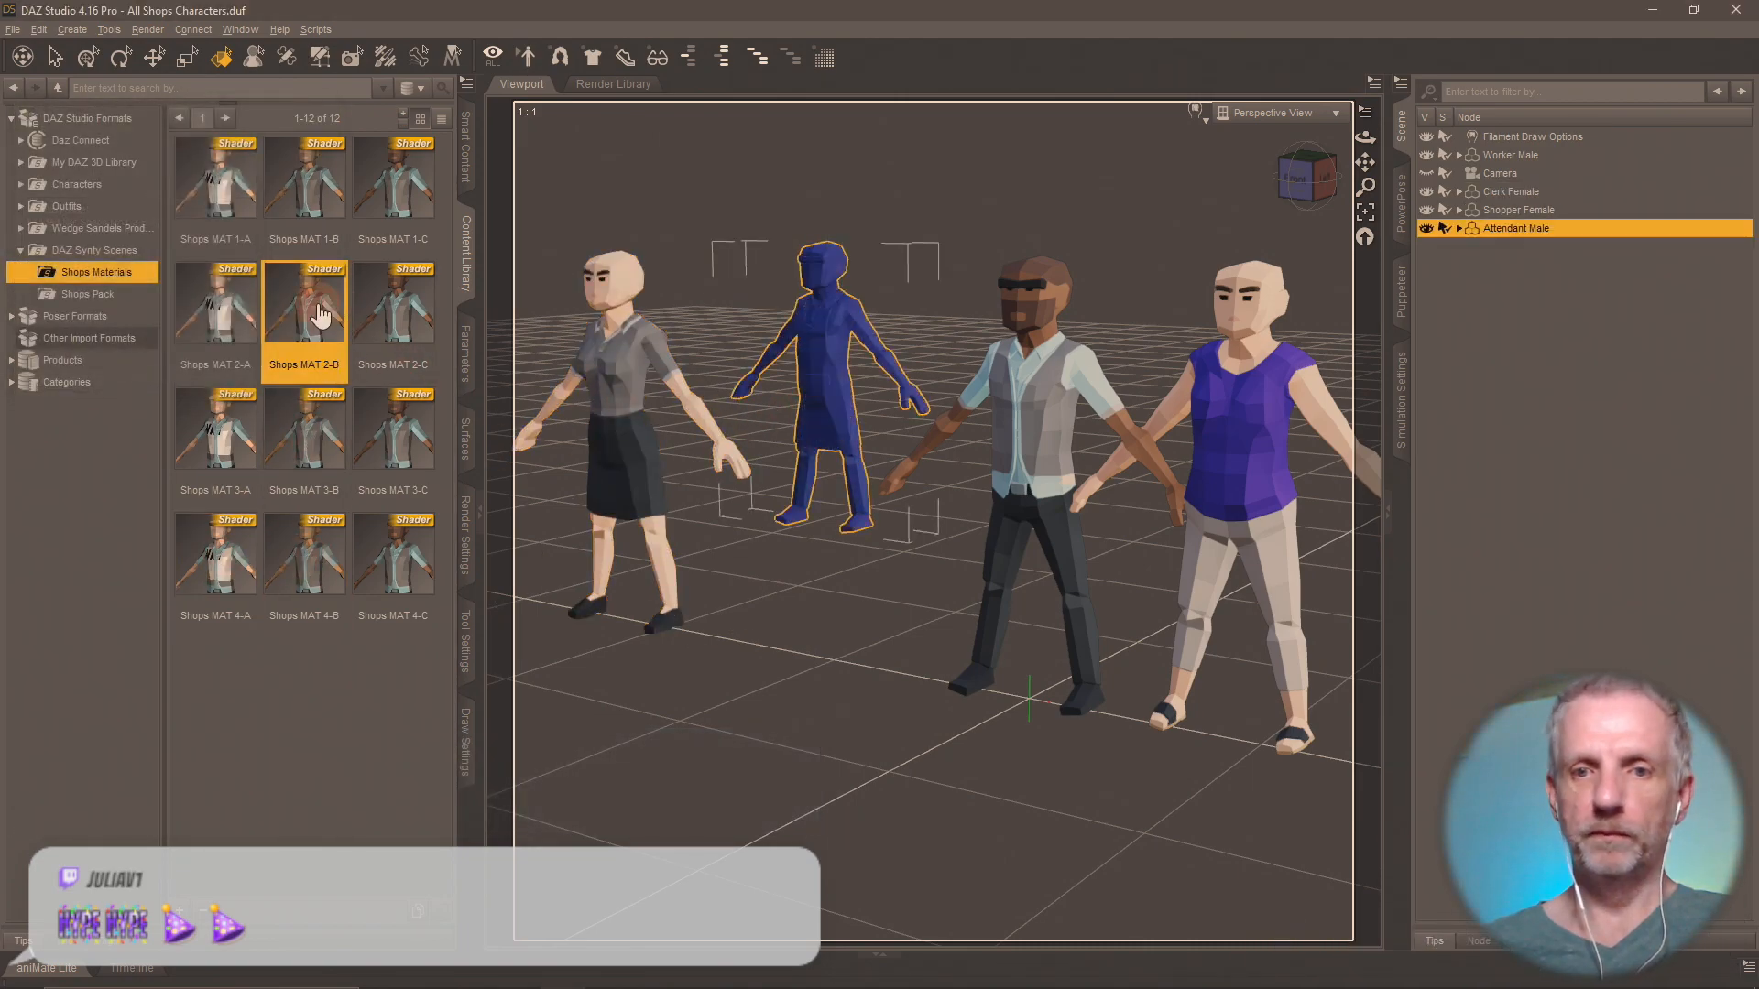
pyautogui.doubleClick(305, 184)
pyautogui.doubleClick(401, 210)
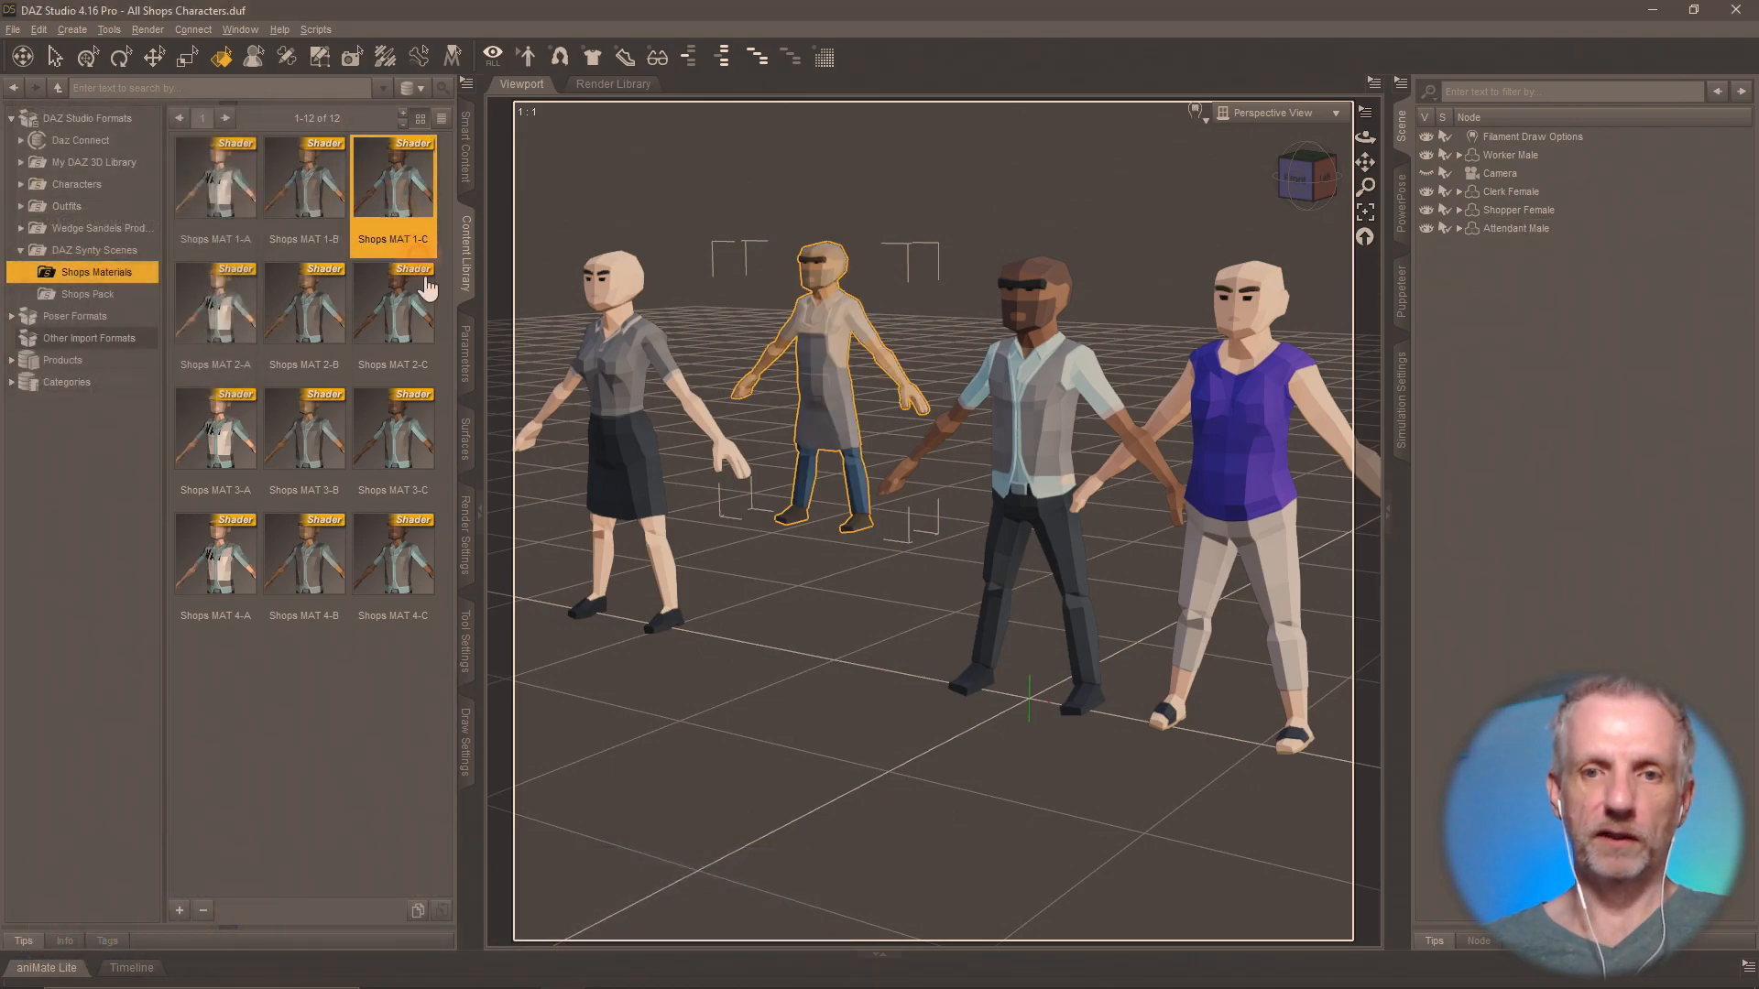
pyautogui.doubleClick(403, 302)
pyautogui.doubleClick(432, 483)
pyautogui.doubleClick(394, 554)
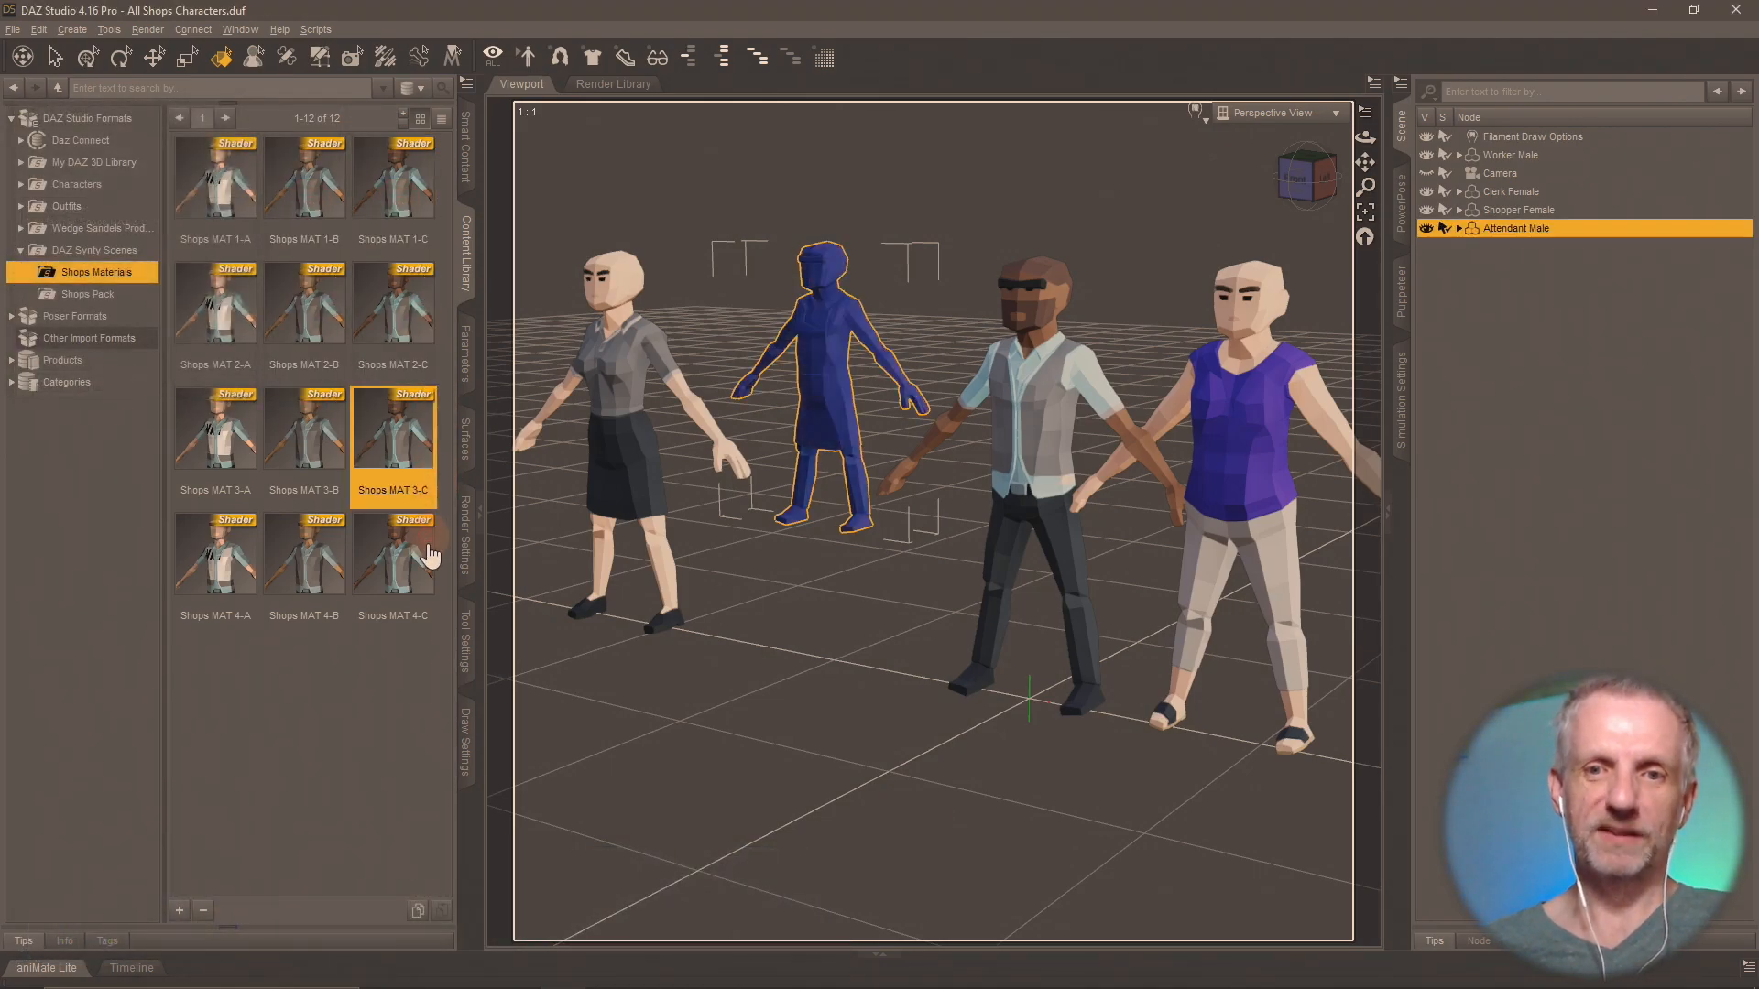
# Apply the shader preset Shops MAT 2-B to the Worker Male, and replace it with Shops MAT 2-A.
pyautogui.click(1077, 436)
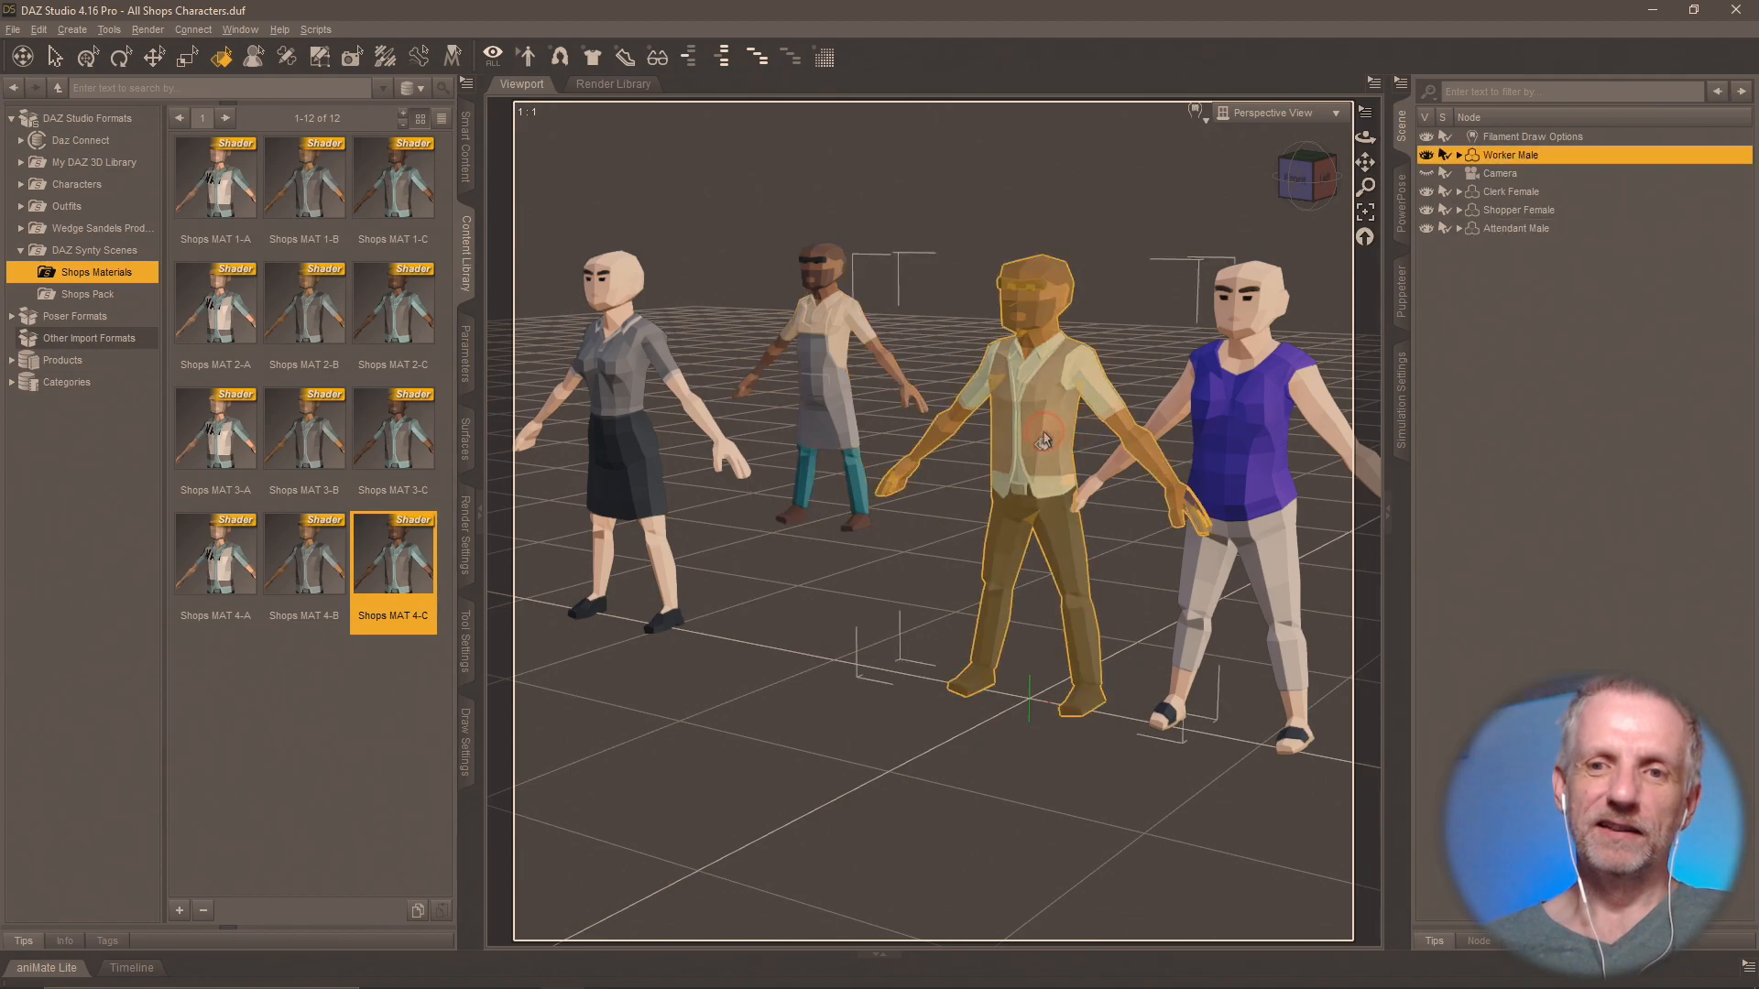
pyautogui.doubleClick(286, 295)
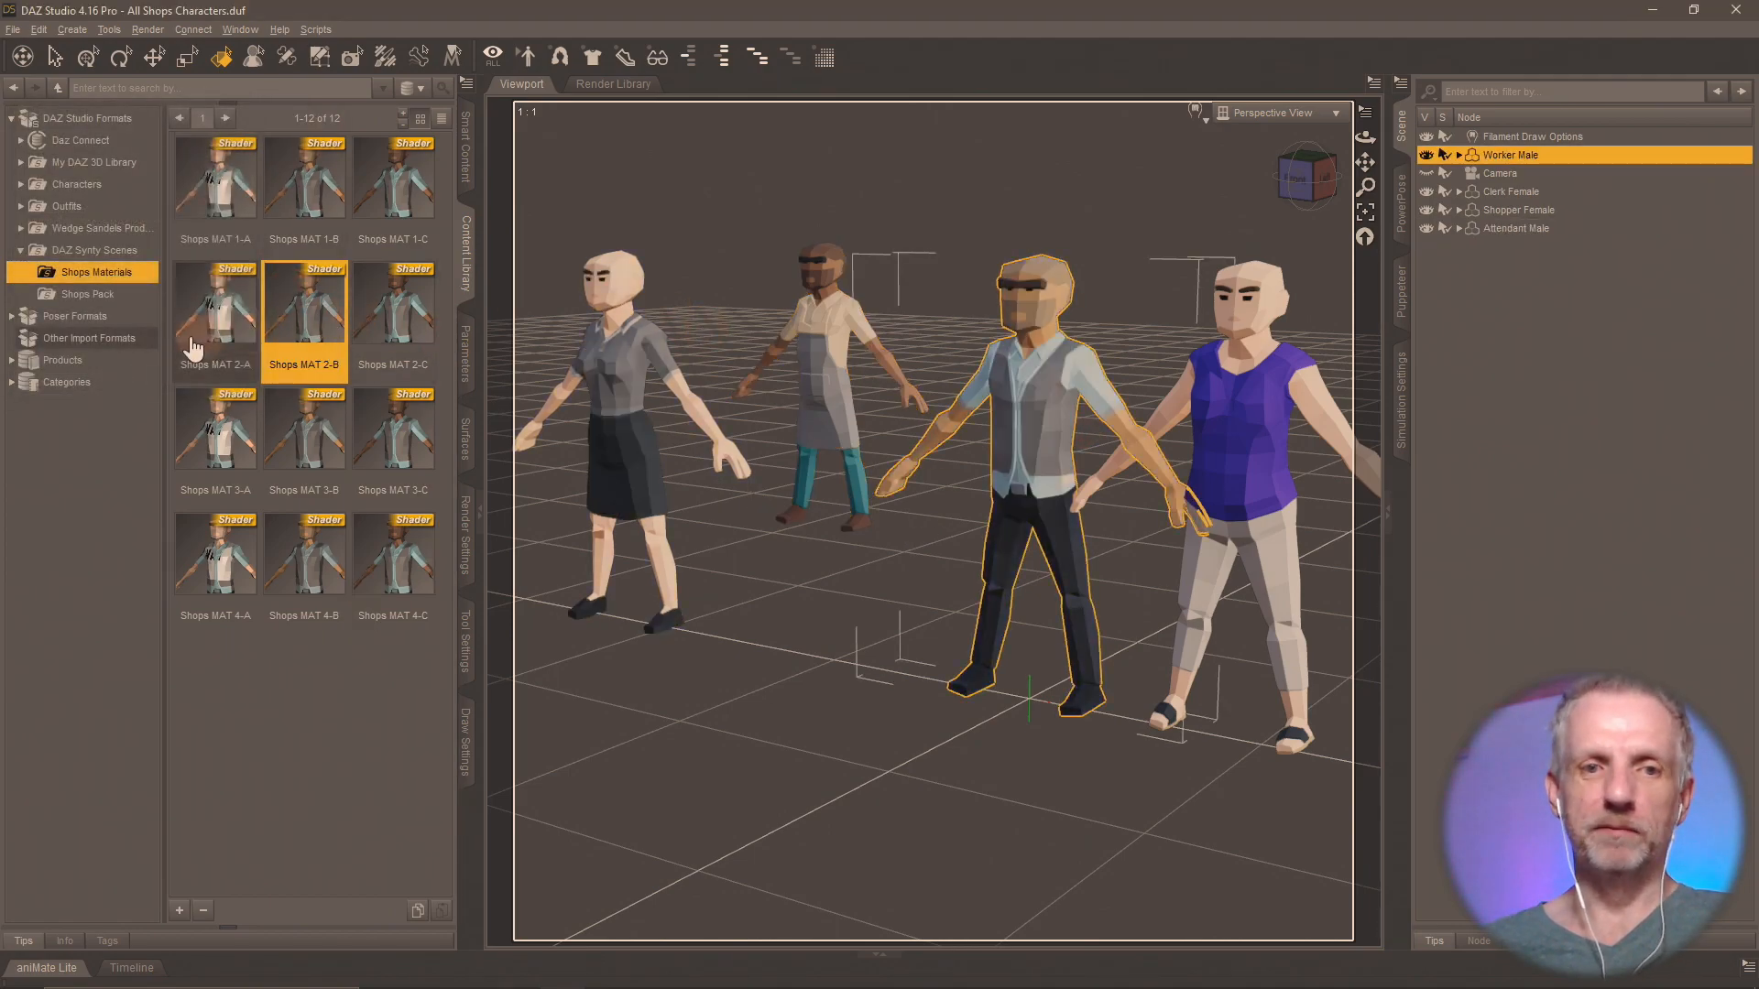
pyautogui.doubleClick(216, 311)
# Try the shader presets Shops MAT 1-C, 3-C and 4-C on the Shopper Female, finishing with Shops MAT 4-B.
pyautogui.click(1230, 384)
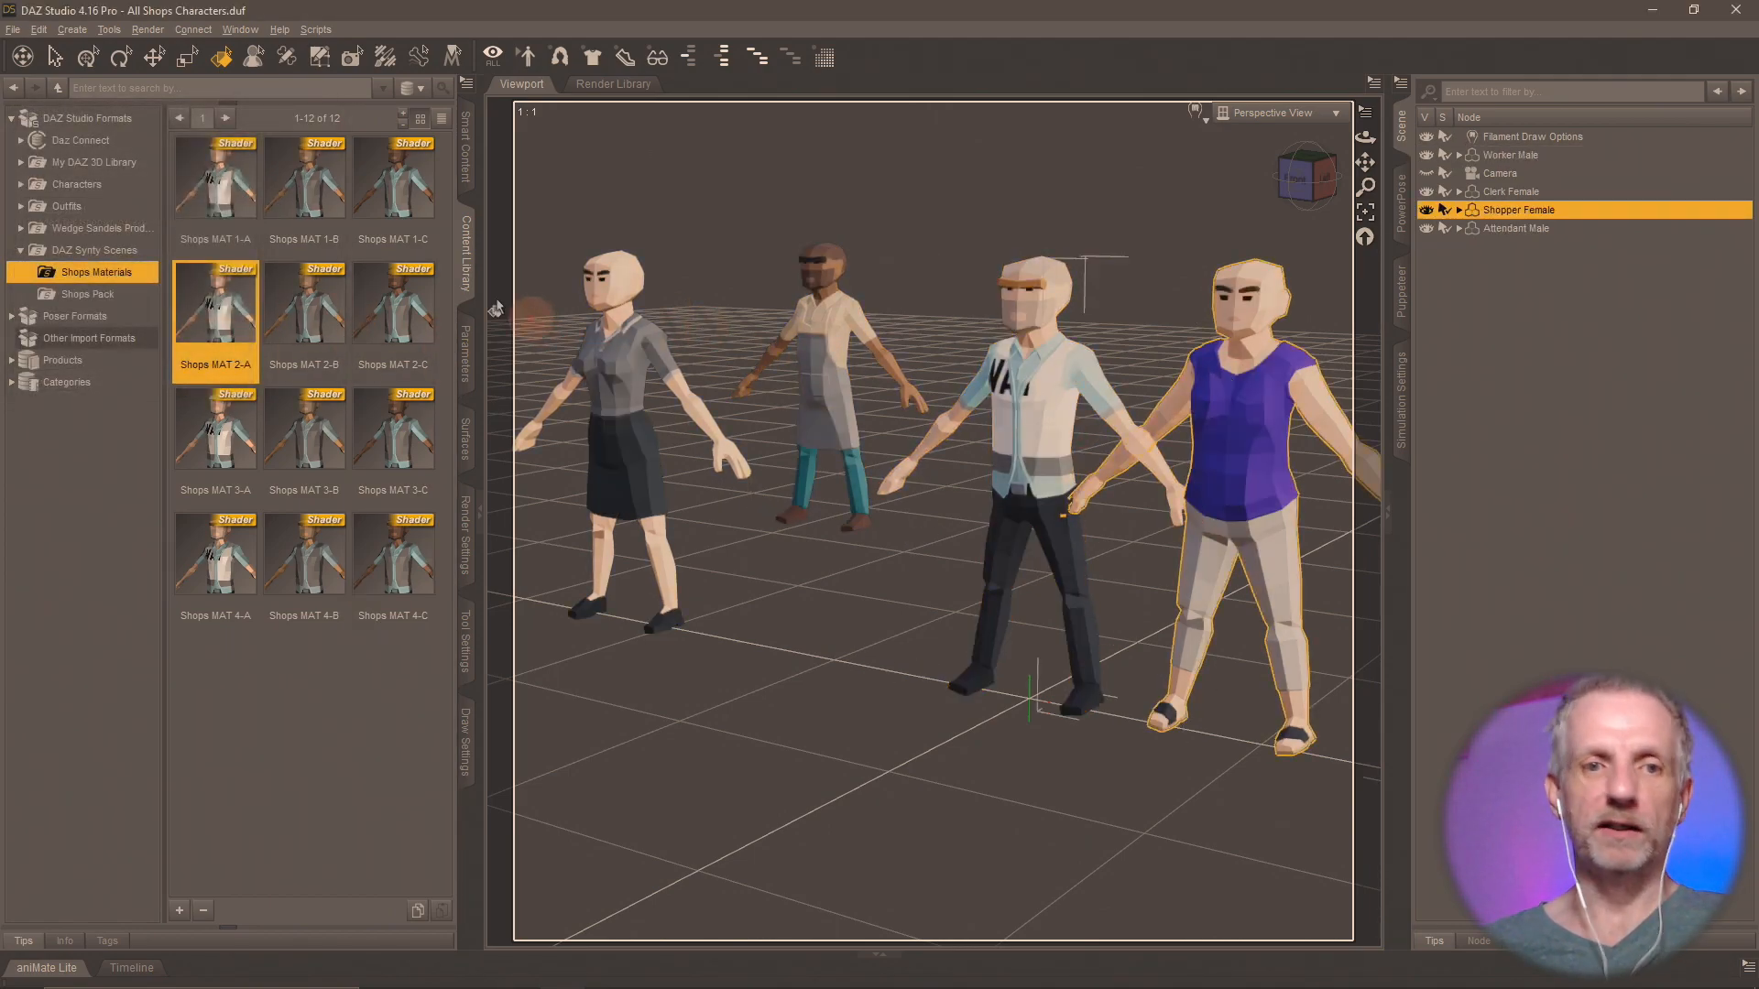
pyautogui.doubleClick(408, 187)
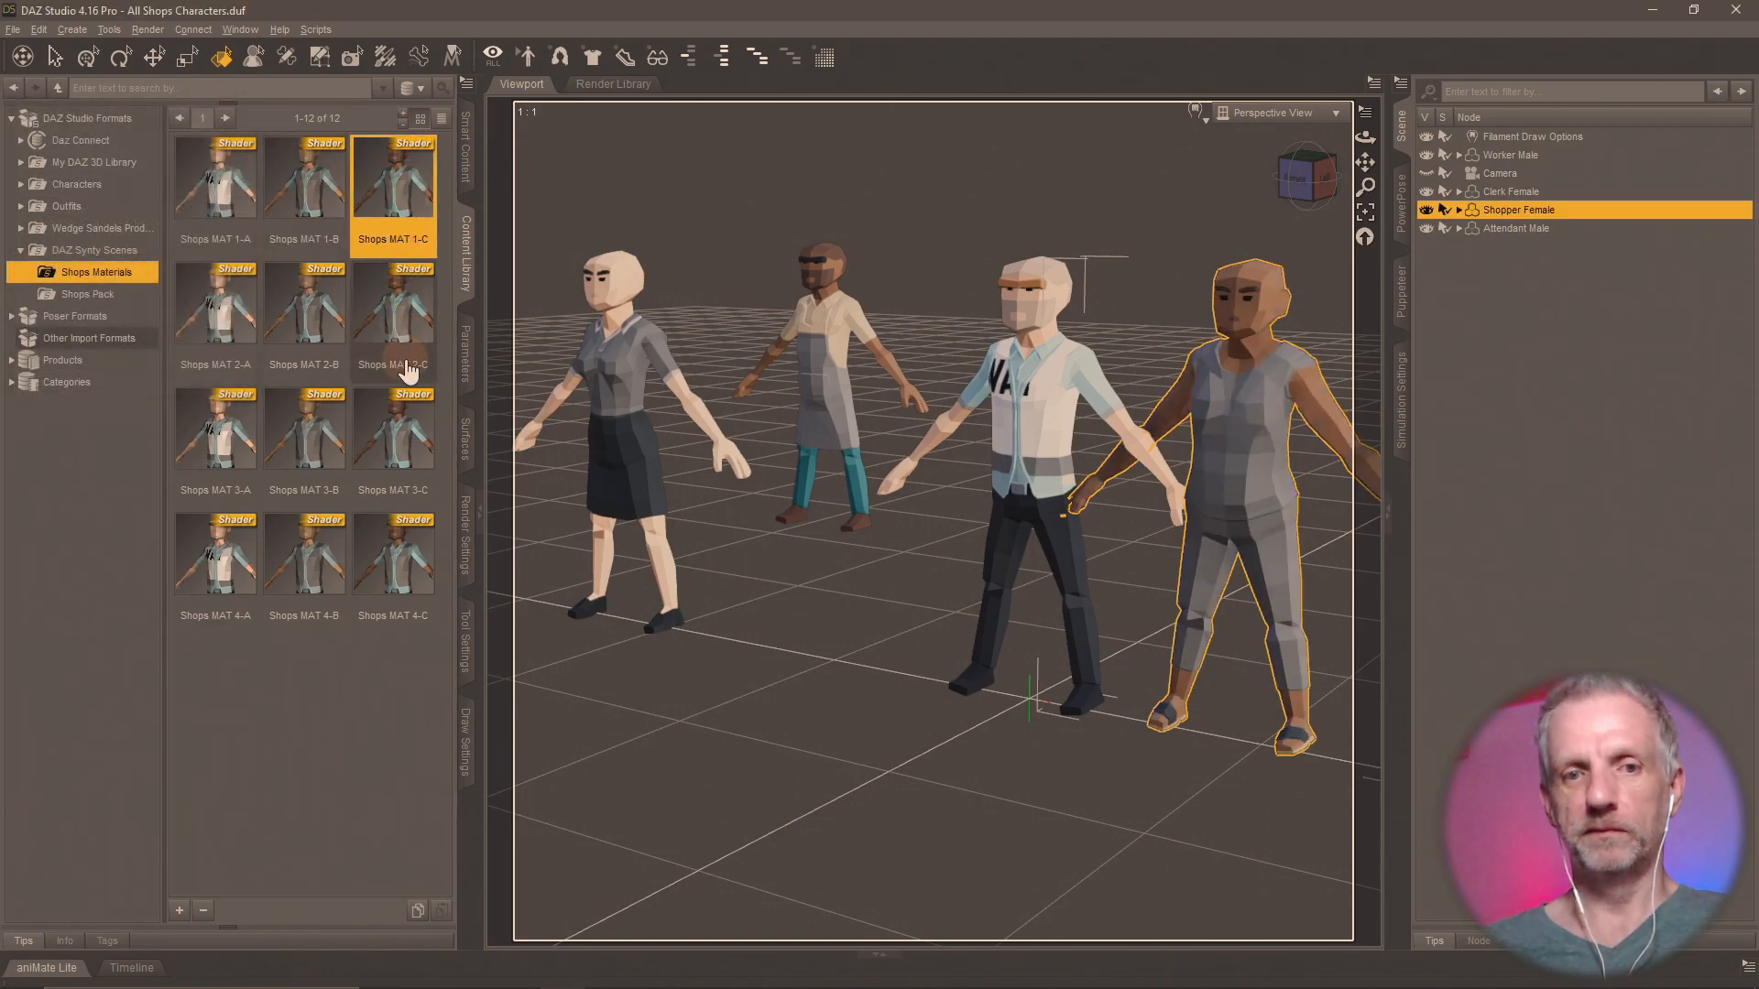
pyautogui.doubleClick(396, 429)
pyautogui.click(394, 573)
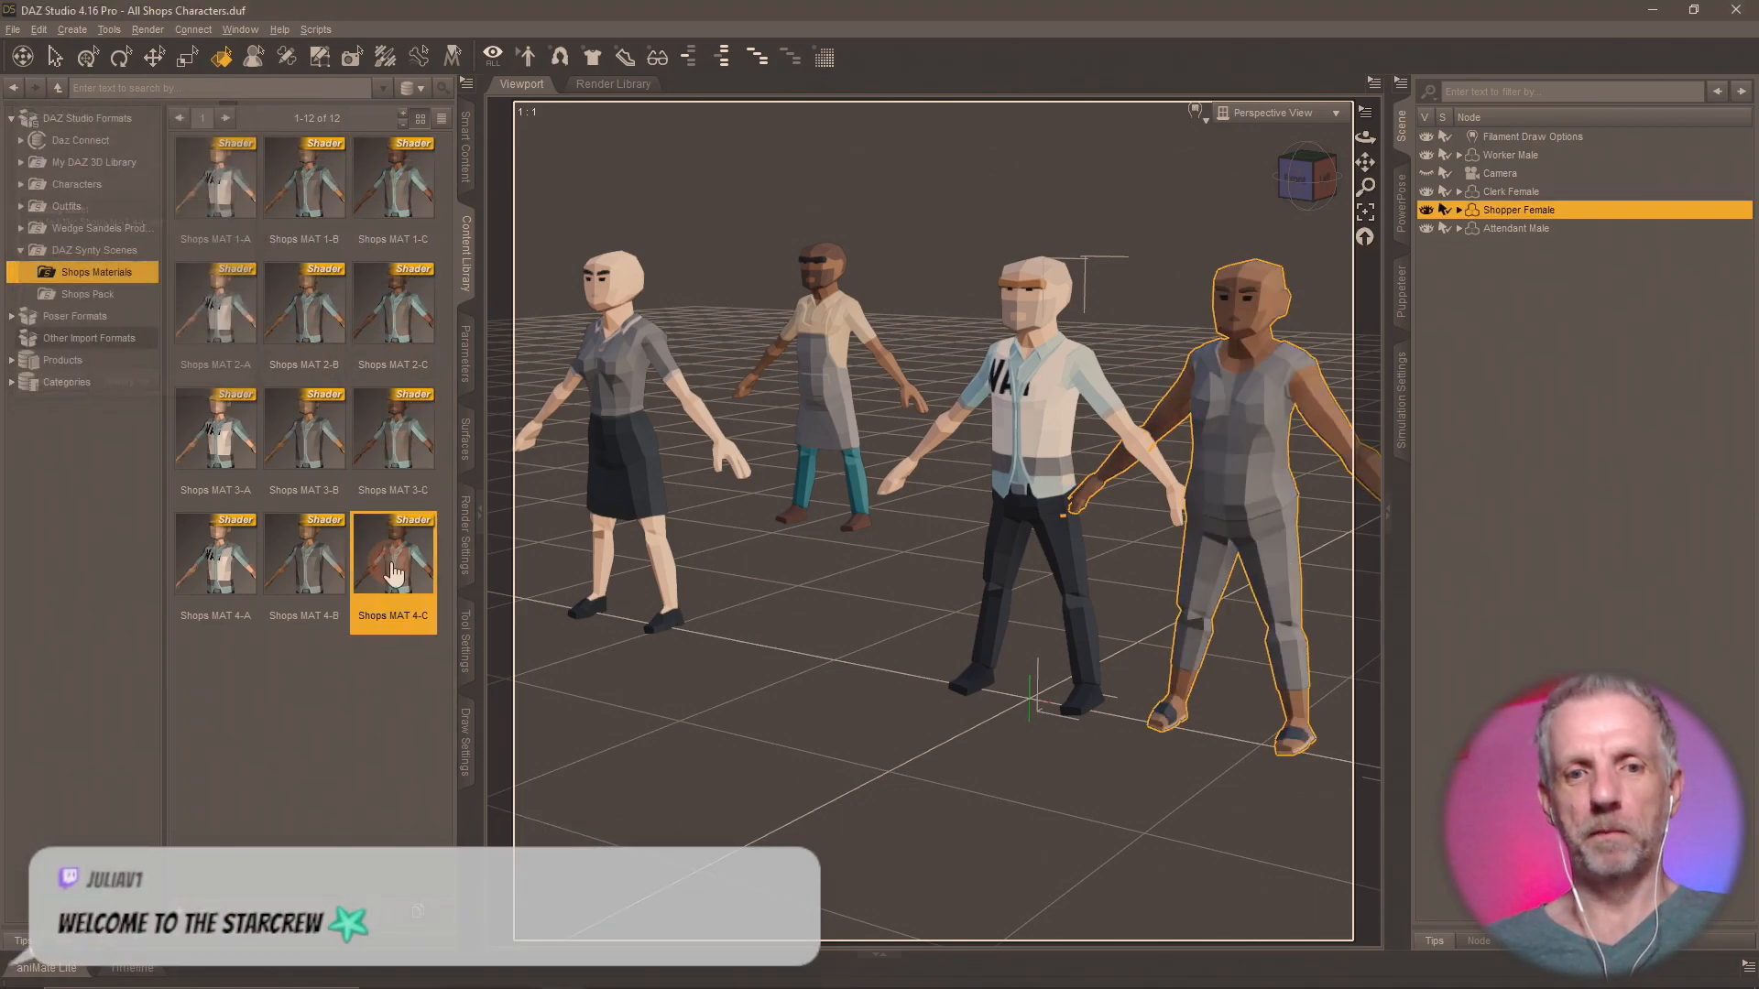
pyautogui.doubleClick(303, 564)
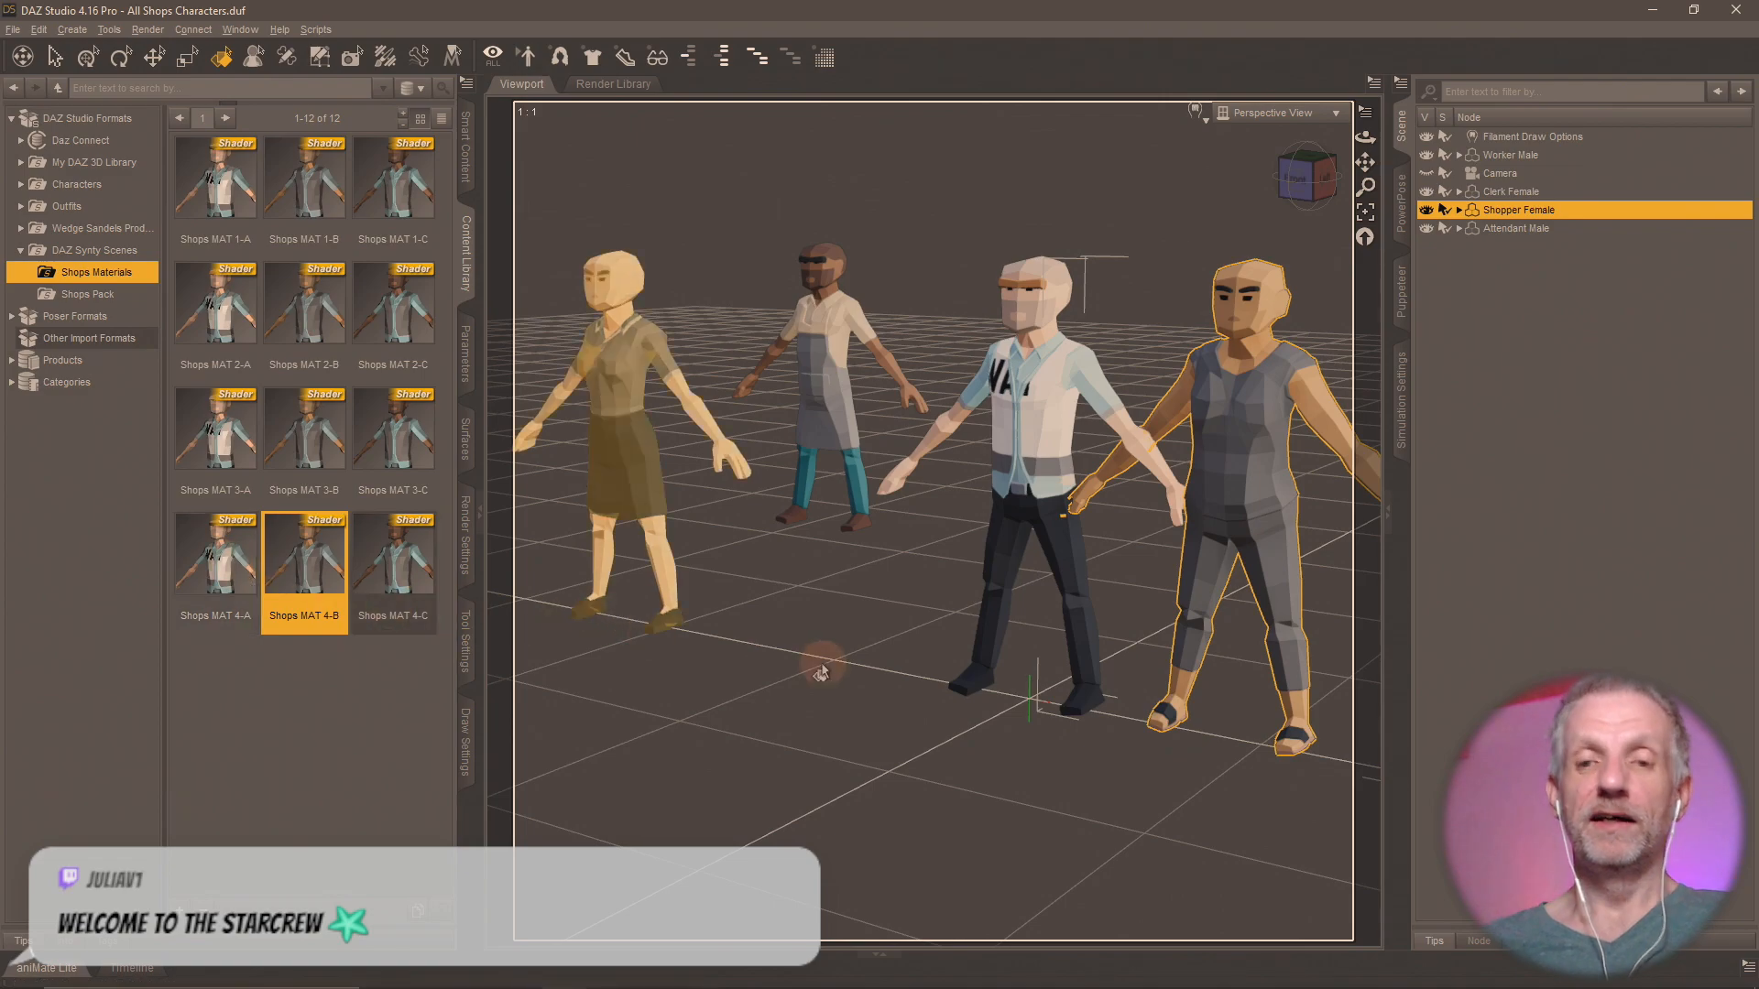
pyautogui.moveTo(818, 665); pyautogui.dragTo(822, 666, button='middle')
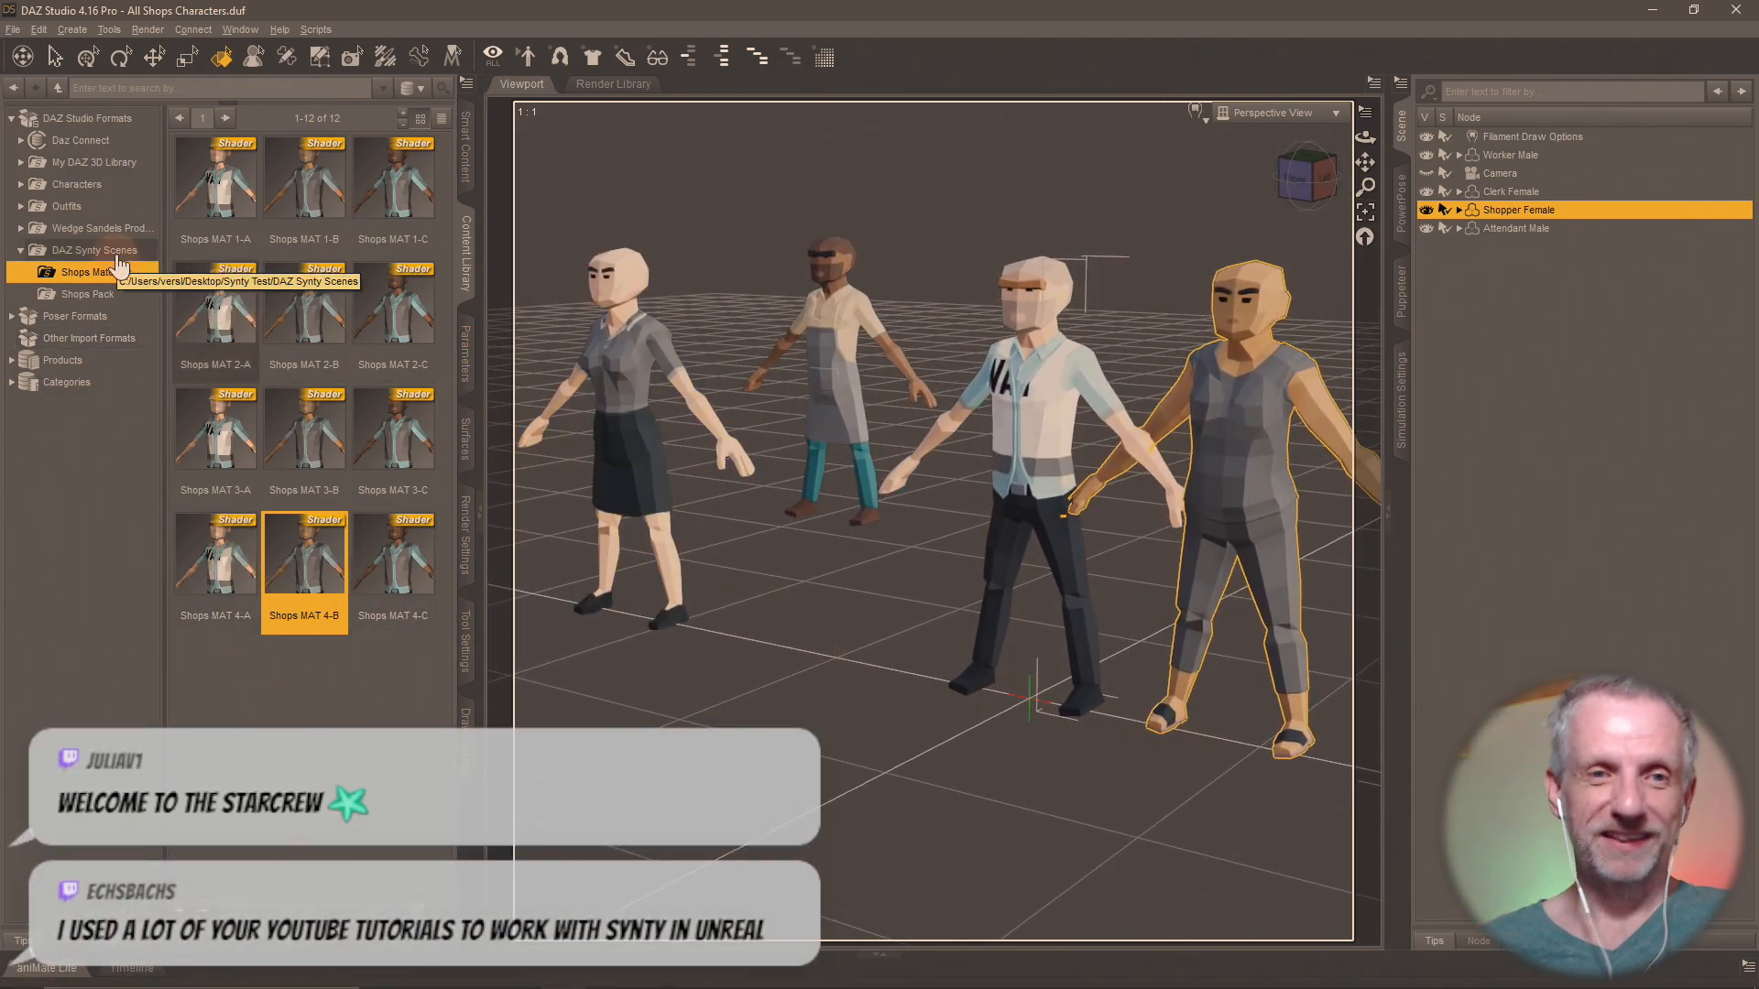
pyautogui.moveTo(191, 247)
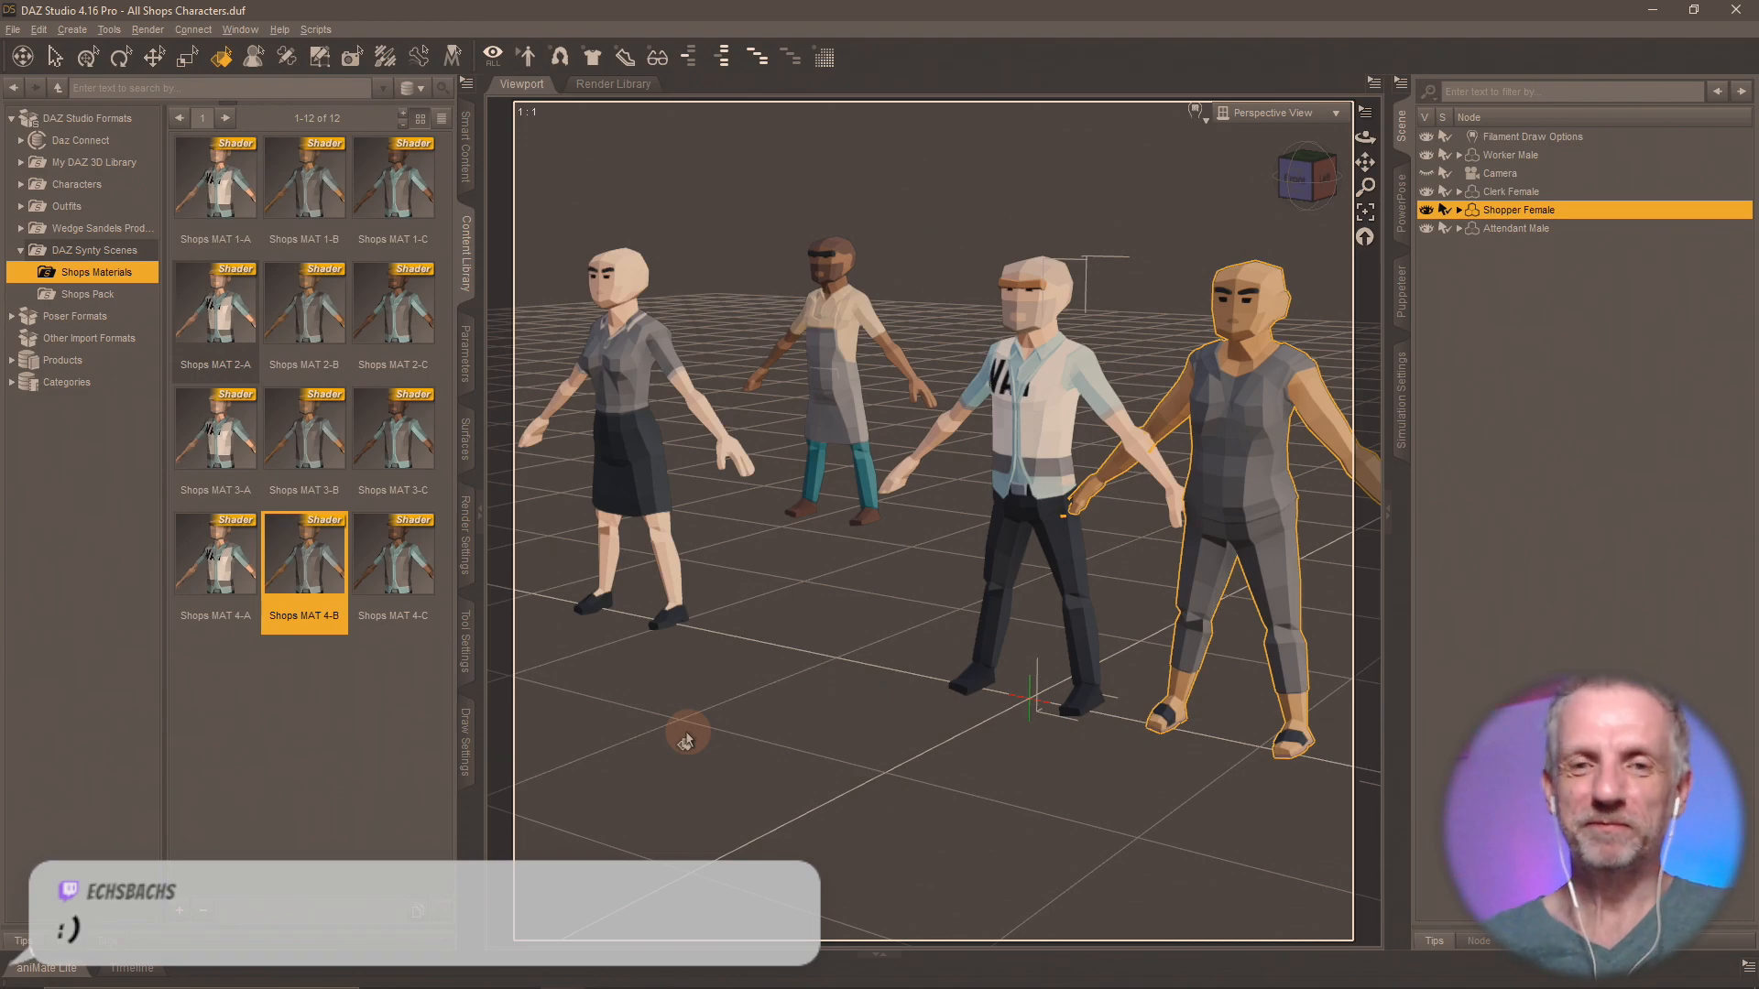
pyautogui.hotkey('alt', 'Tab')
pyautogui.hotkey('alt', 'Tab')
pyautogui.hotkey('alt', 'Tab')
pyautogui.hotkey('alt', 'Tab')
pyautogui.hotkey('alt', 'Tab')
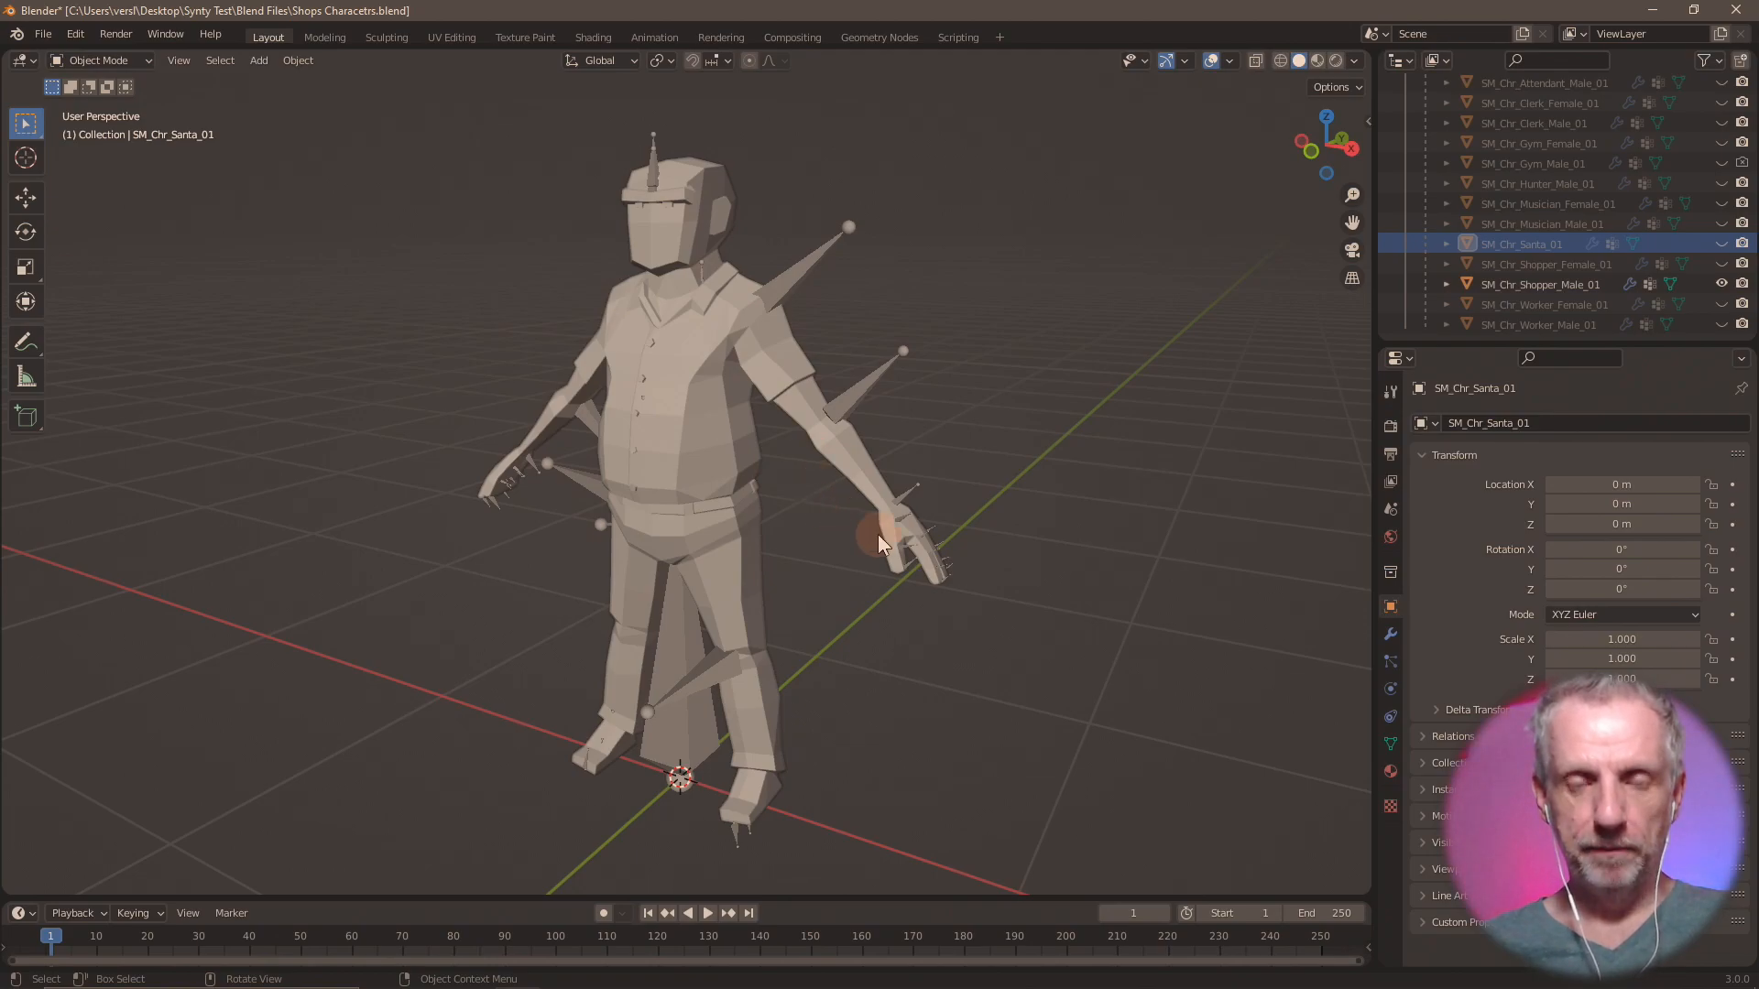
pyautogui.scroll(-3, 877, 531)
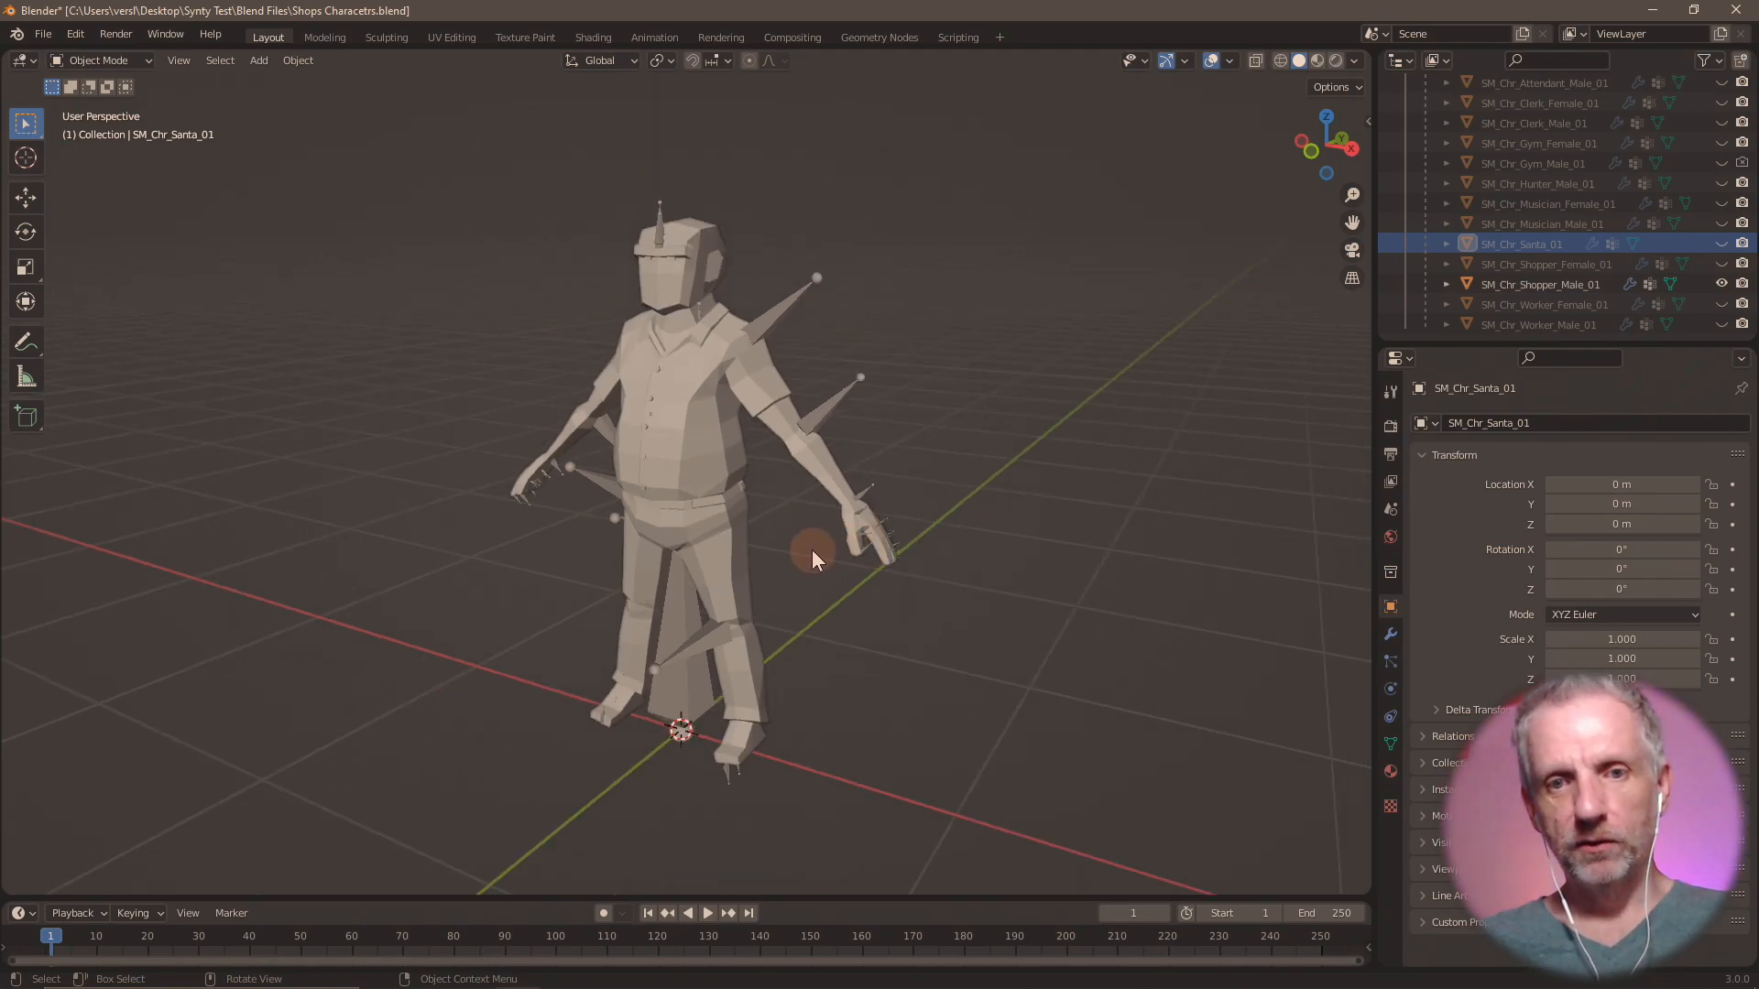
pyautogui.moveTo(812, 549)
pyautogui.mouseDown(button='middle')
pyautogui.moveTo(839, 541)
pyautogui.moveTo(756, 548)
pyautogui.moveTo(825, 548)
pyautogui.mouseUp(button='middle')
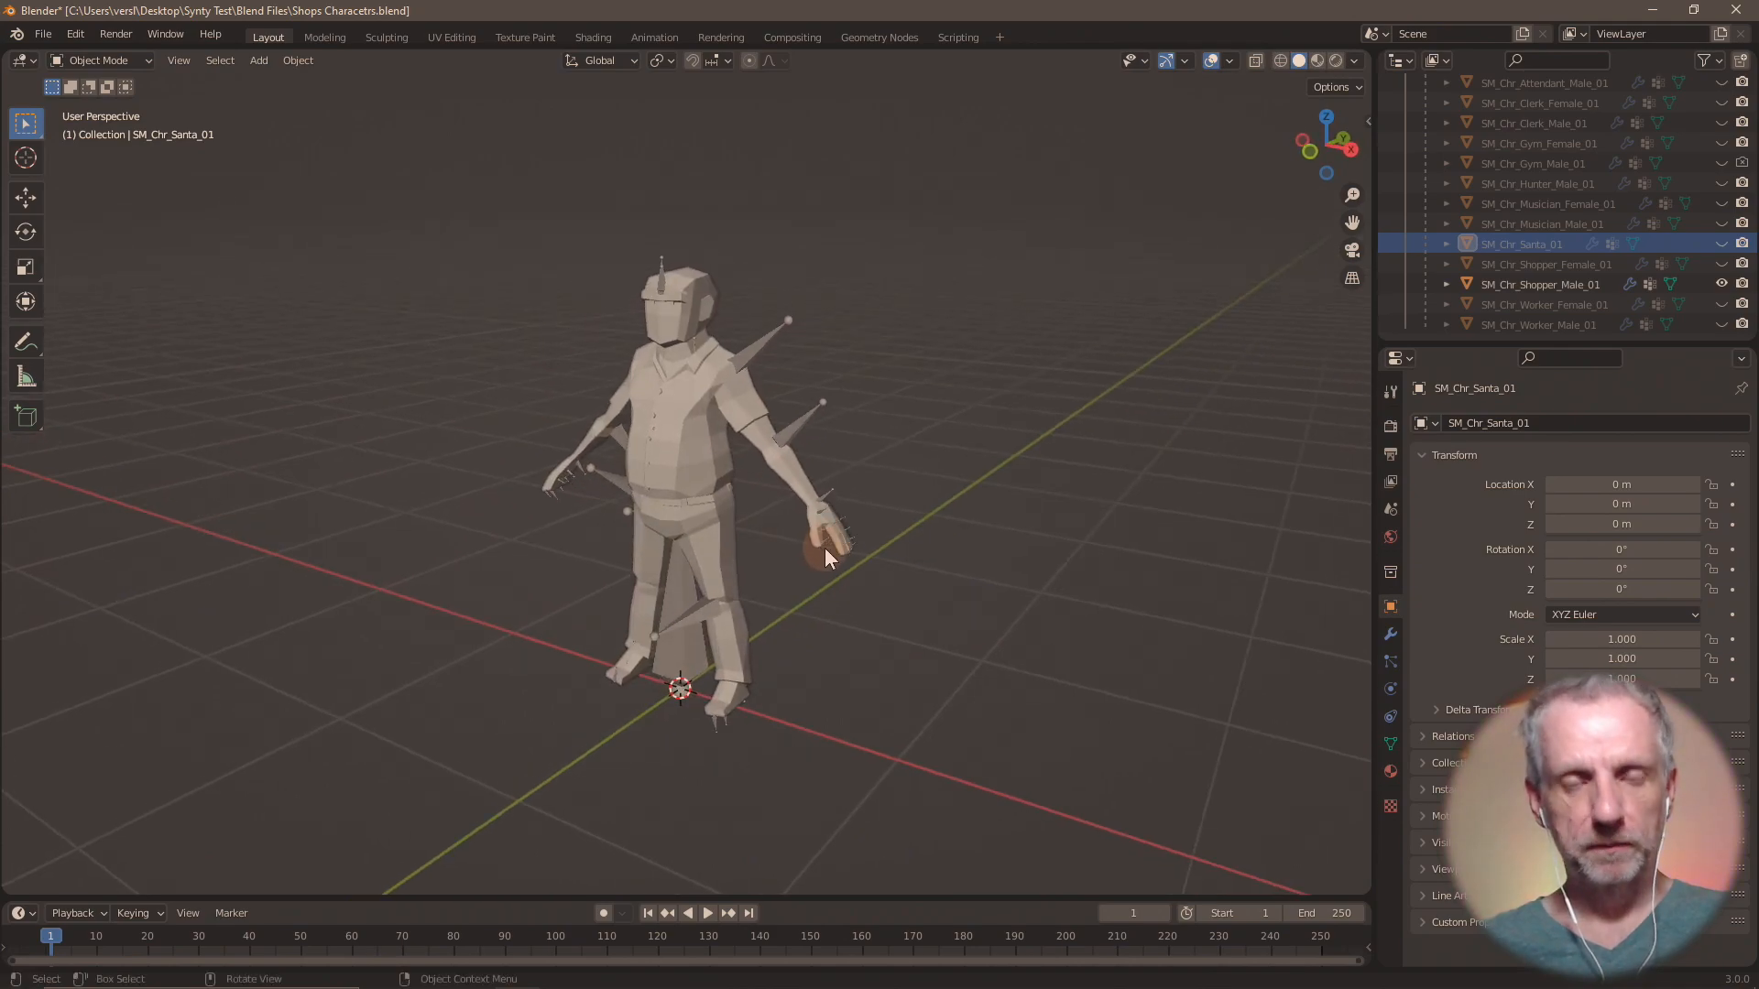
pyautogui.hotkey('alt', 'Tab')
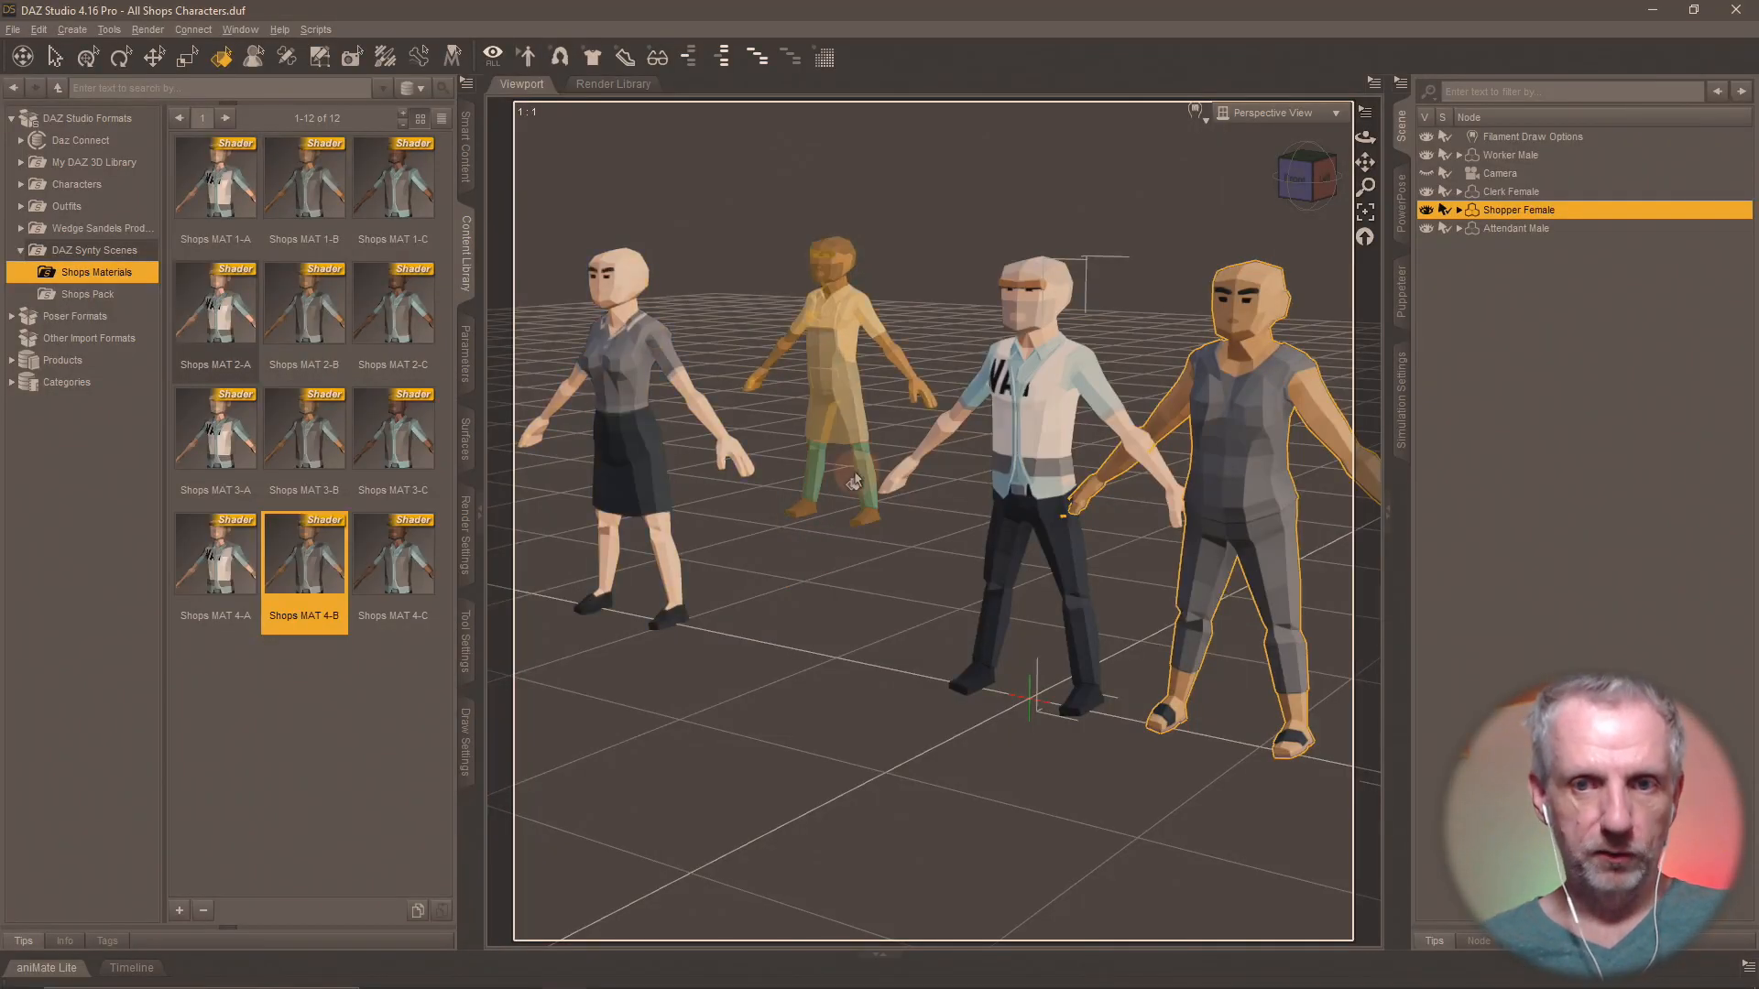
# Delete the Shopper Female, Attendant Male and Clerk Female from the scene.
pyautogui.click(87, 57)
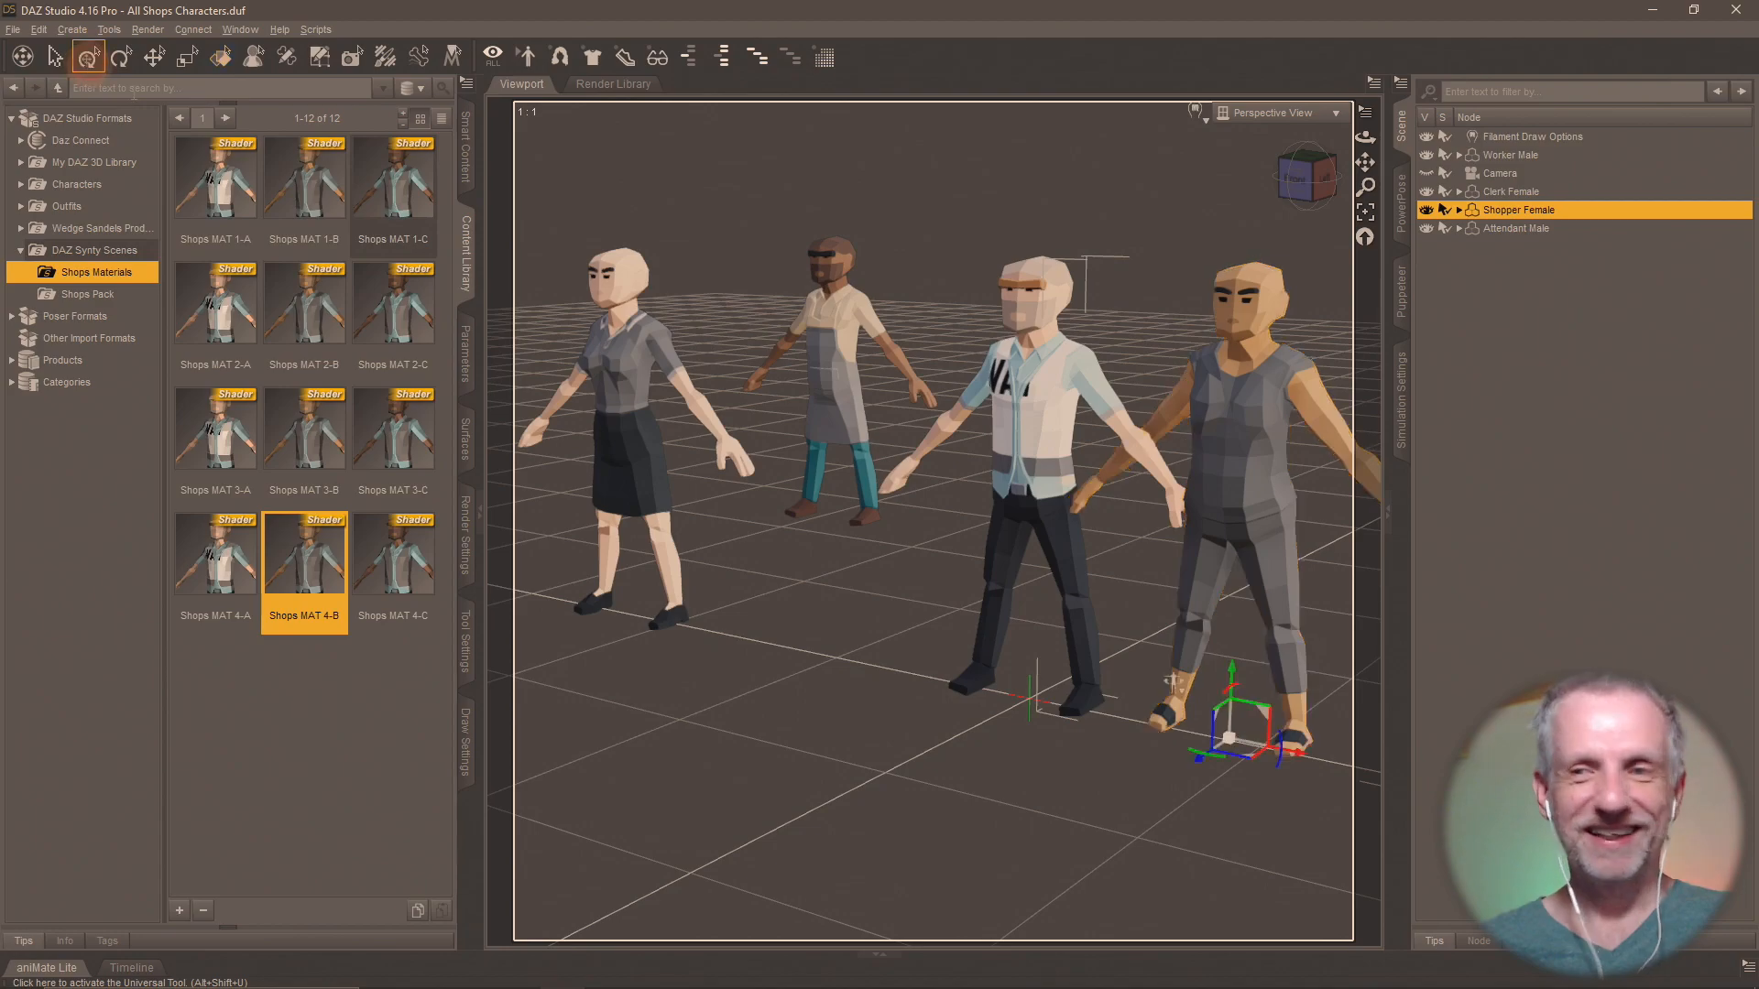
pyautogui.press('Delete')
pyautogui.click(1545, 212)
pyautogui.press('Delete')
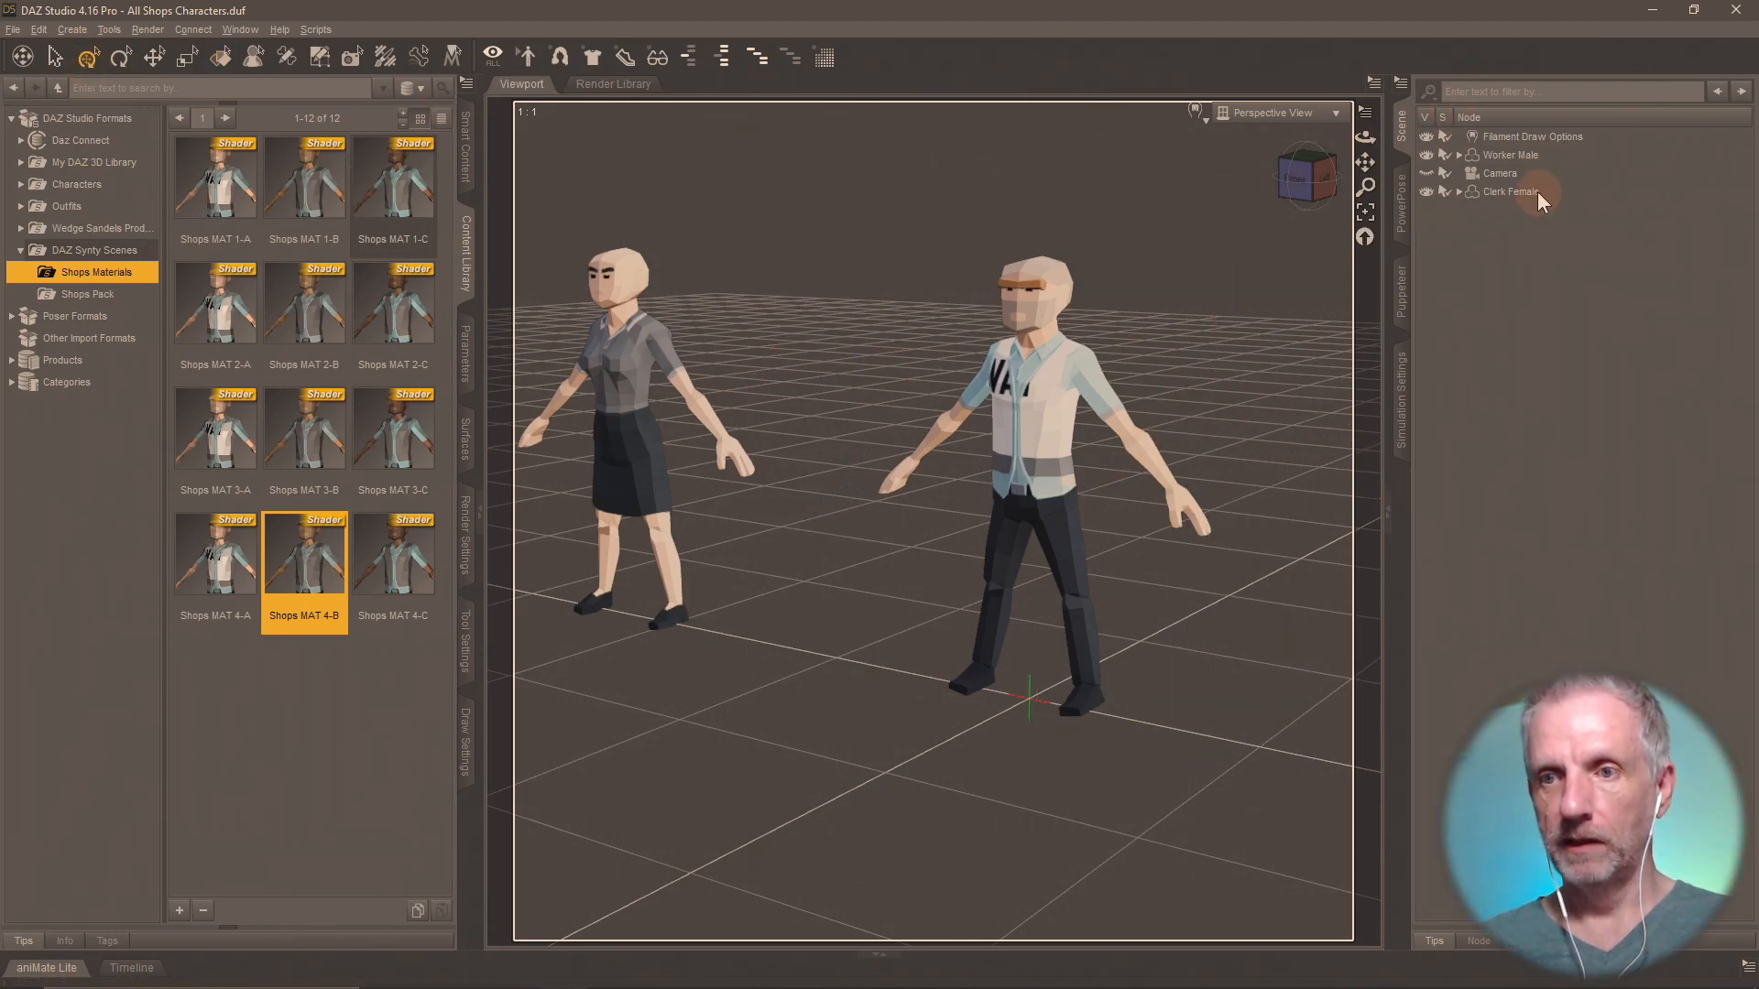
pyautogui.click(1536, 189)
pyautogui.press('Delete')
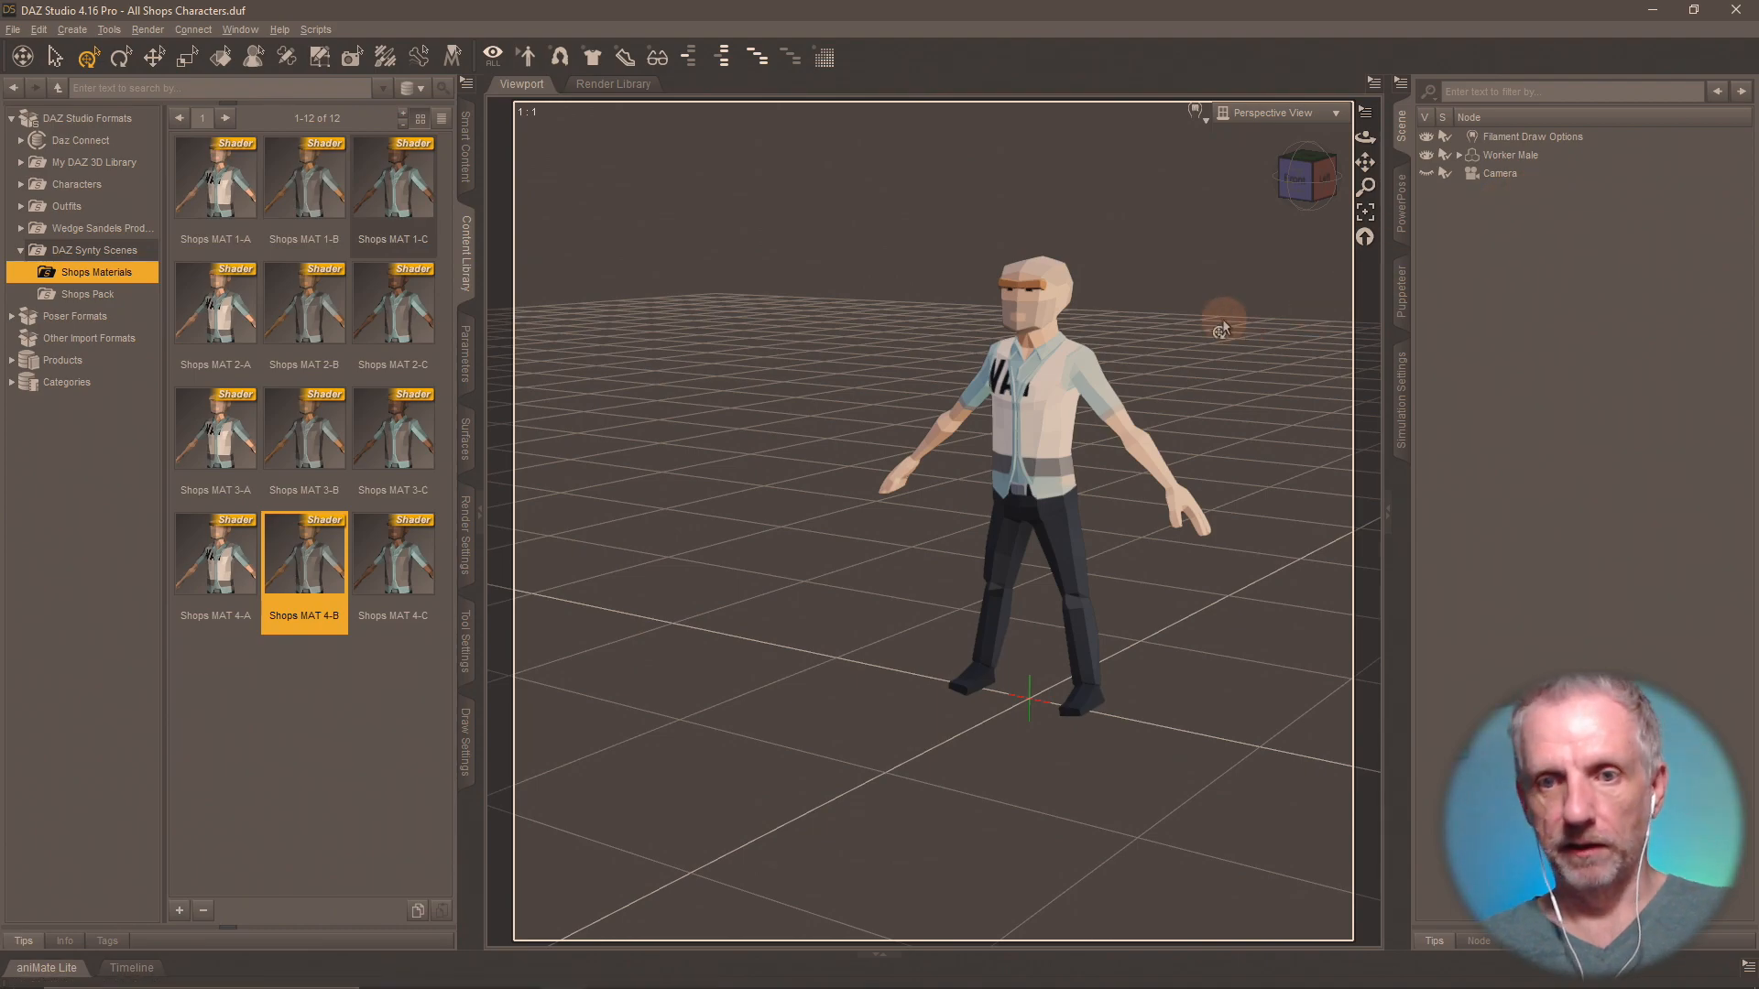
# Select the Worker Male and frame him in the viewport.
pyautogui.click(1516, 155)
pyautogui.click(1365, 212)
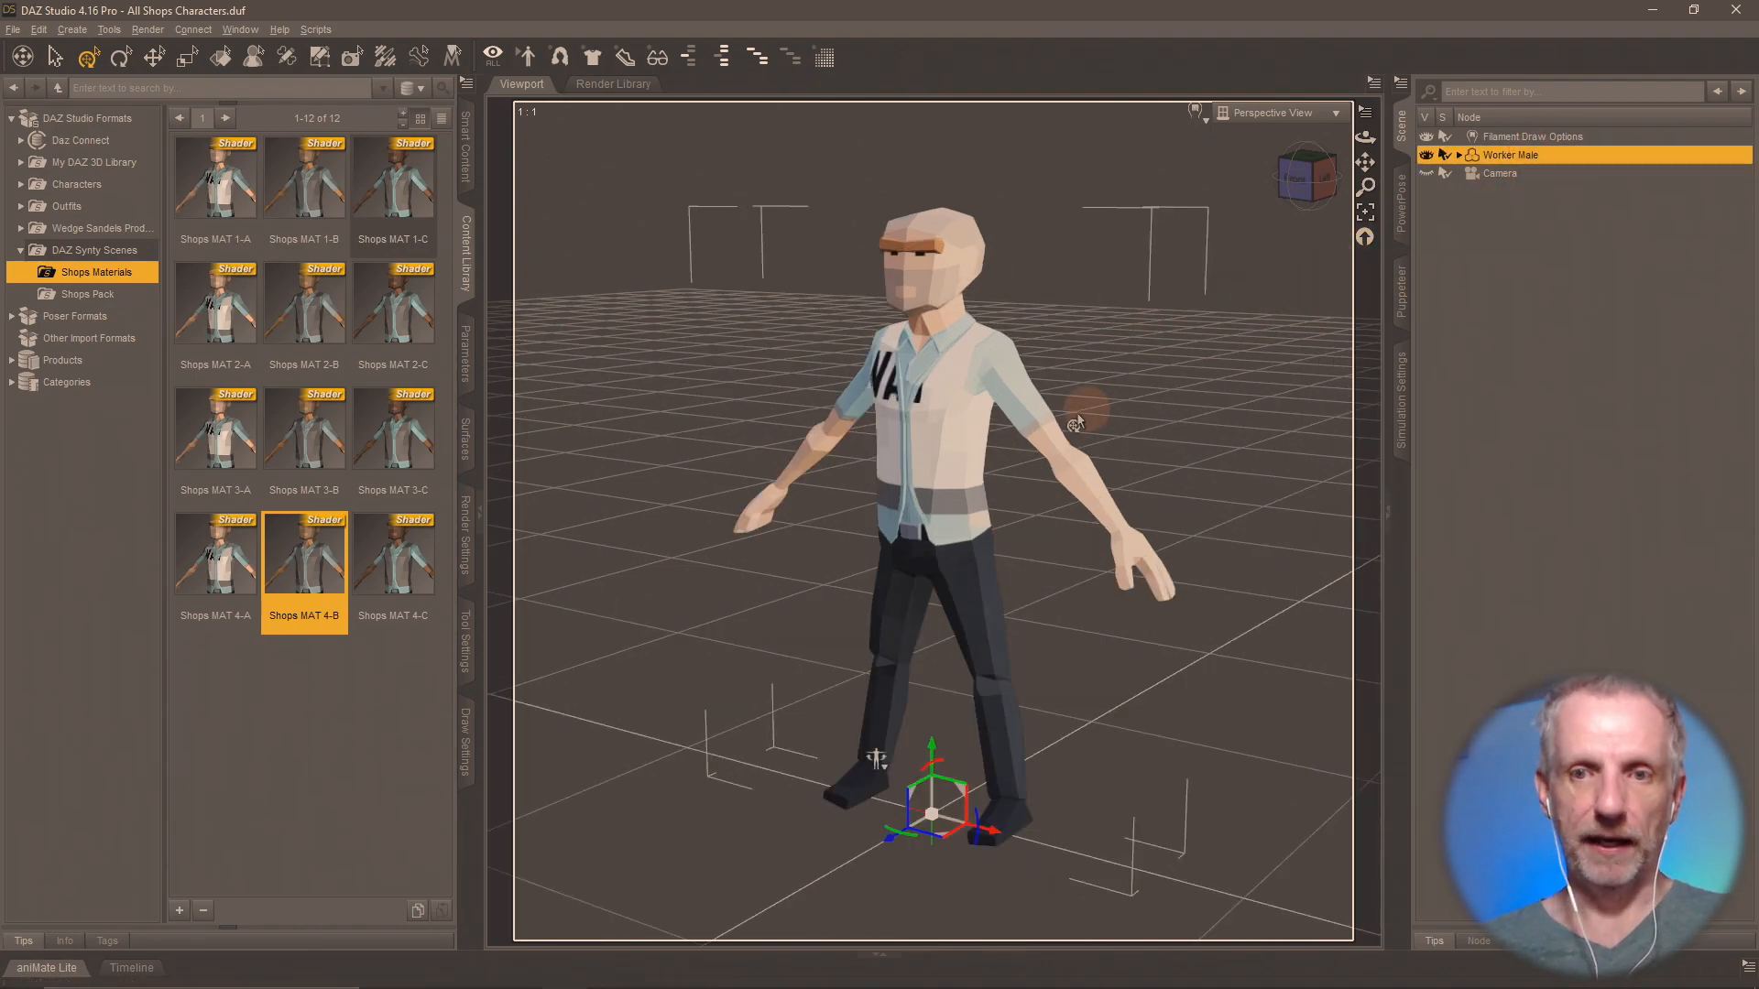
pyautogui.click(15, 30)
# Switch to Blender and open the Wavefront OBJ import dialog, moving its window clear of the scene.
pyautogui.hotkey('alt', 'Tab')
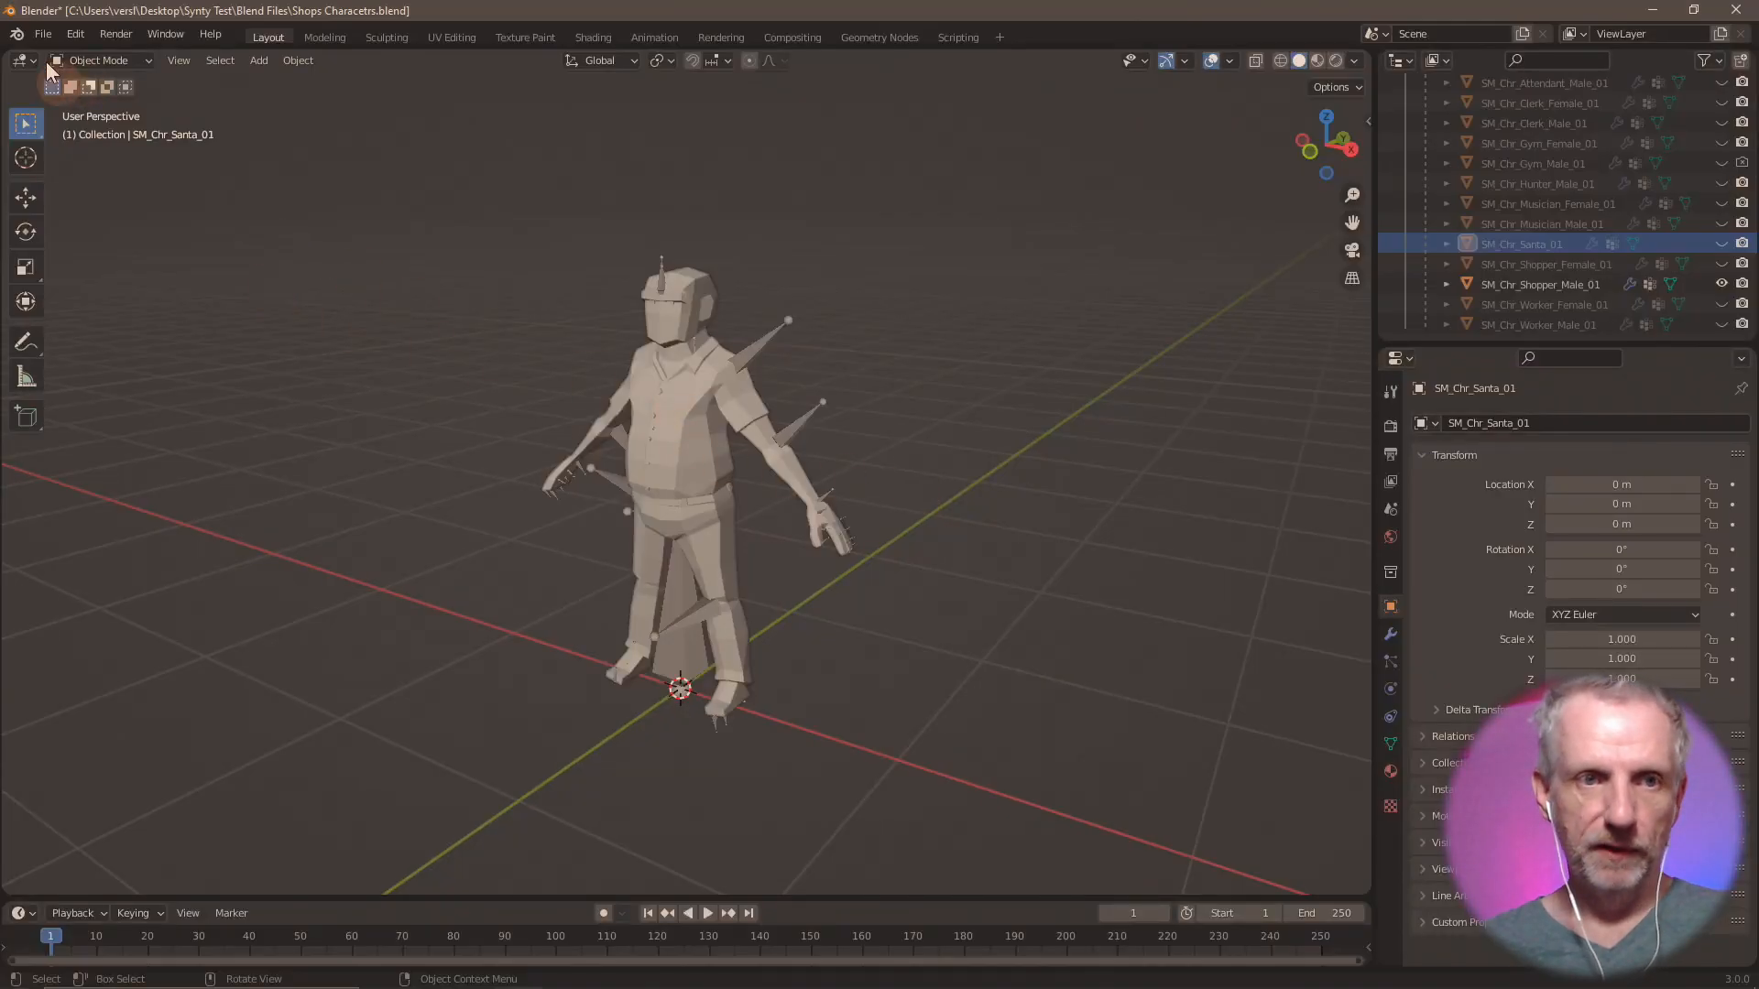
pyautogui.click(43, 36)
pyautogui.moveTo(183, 302)
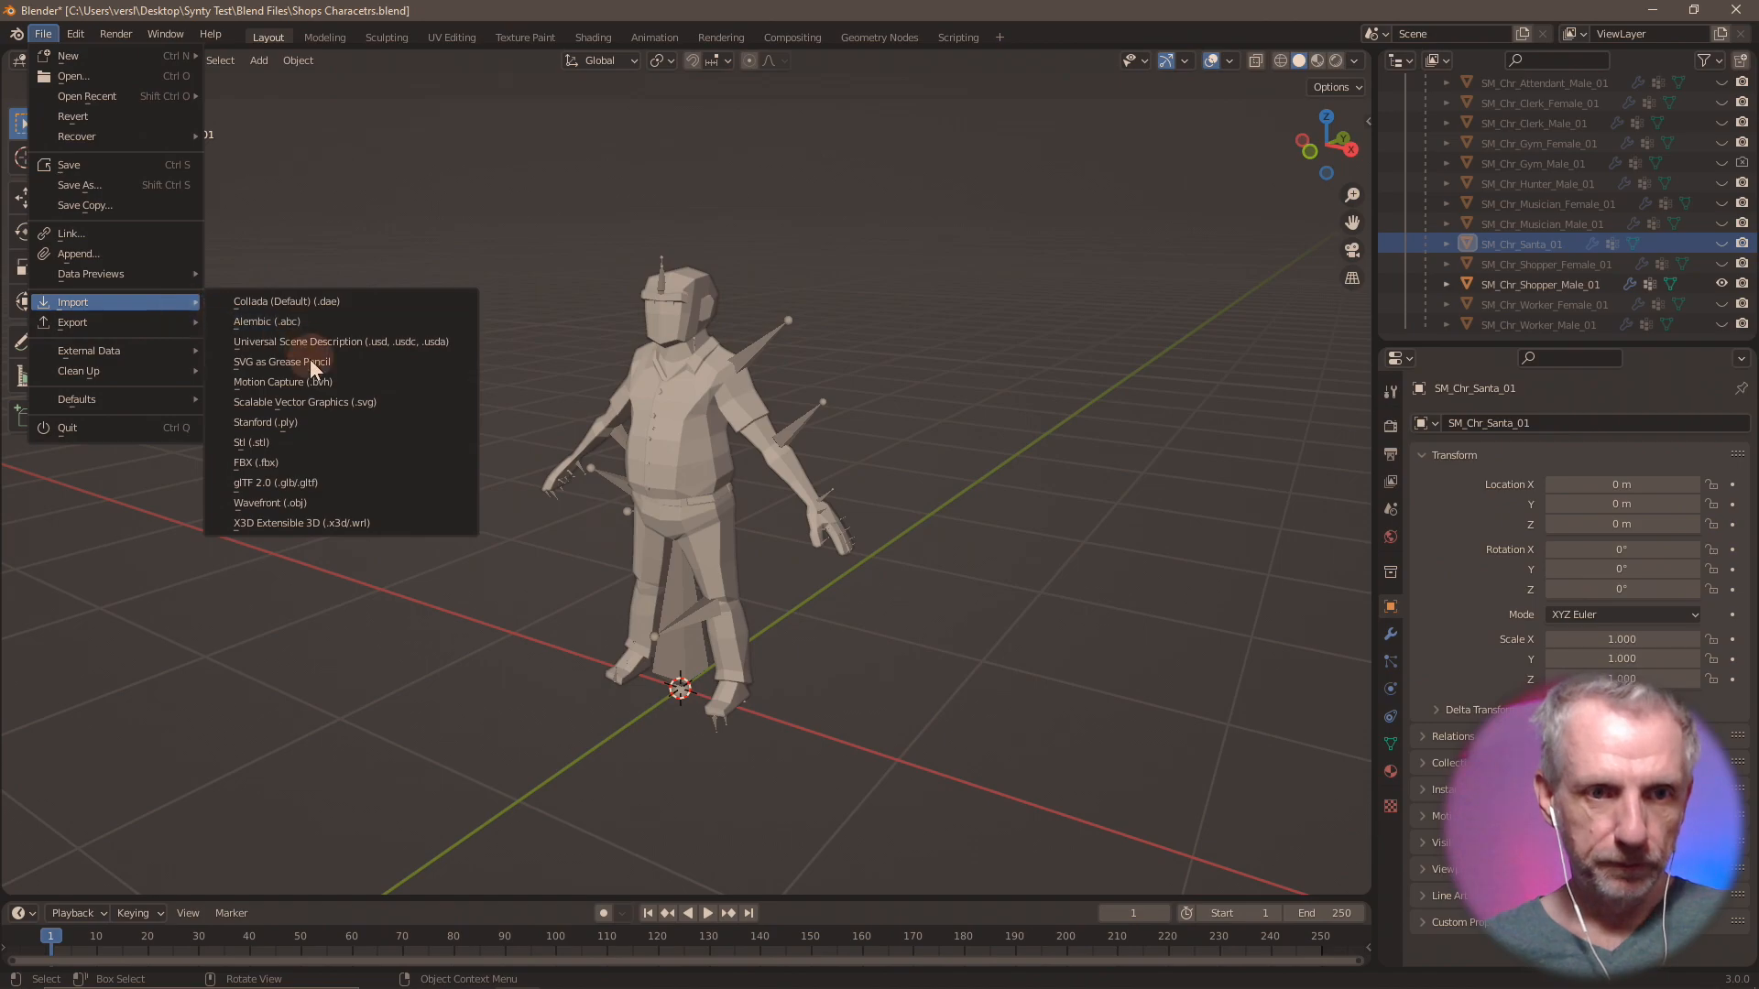
pyautogui.click(318, 500)
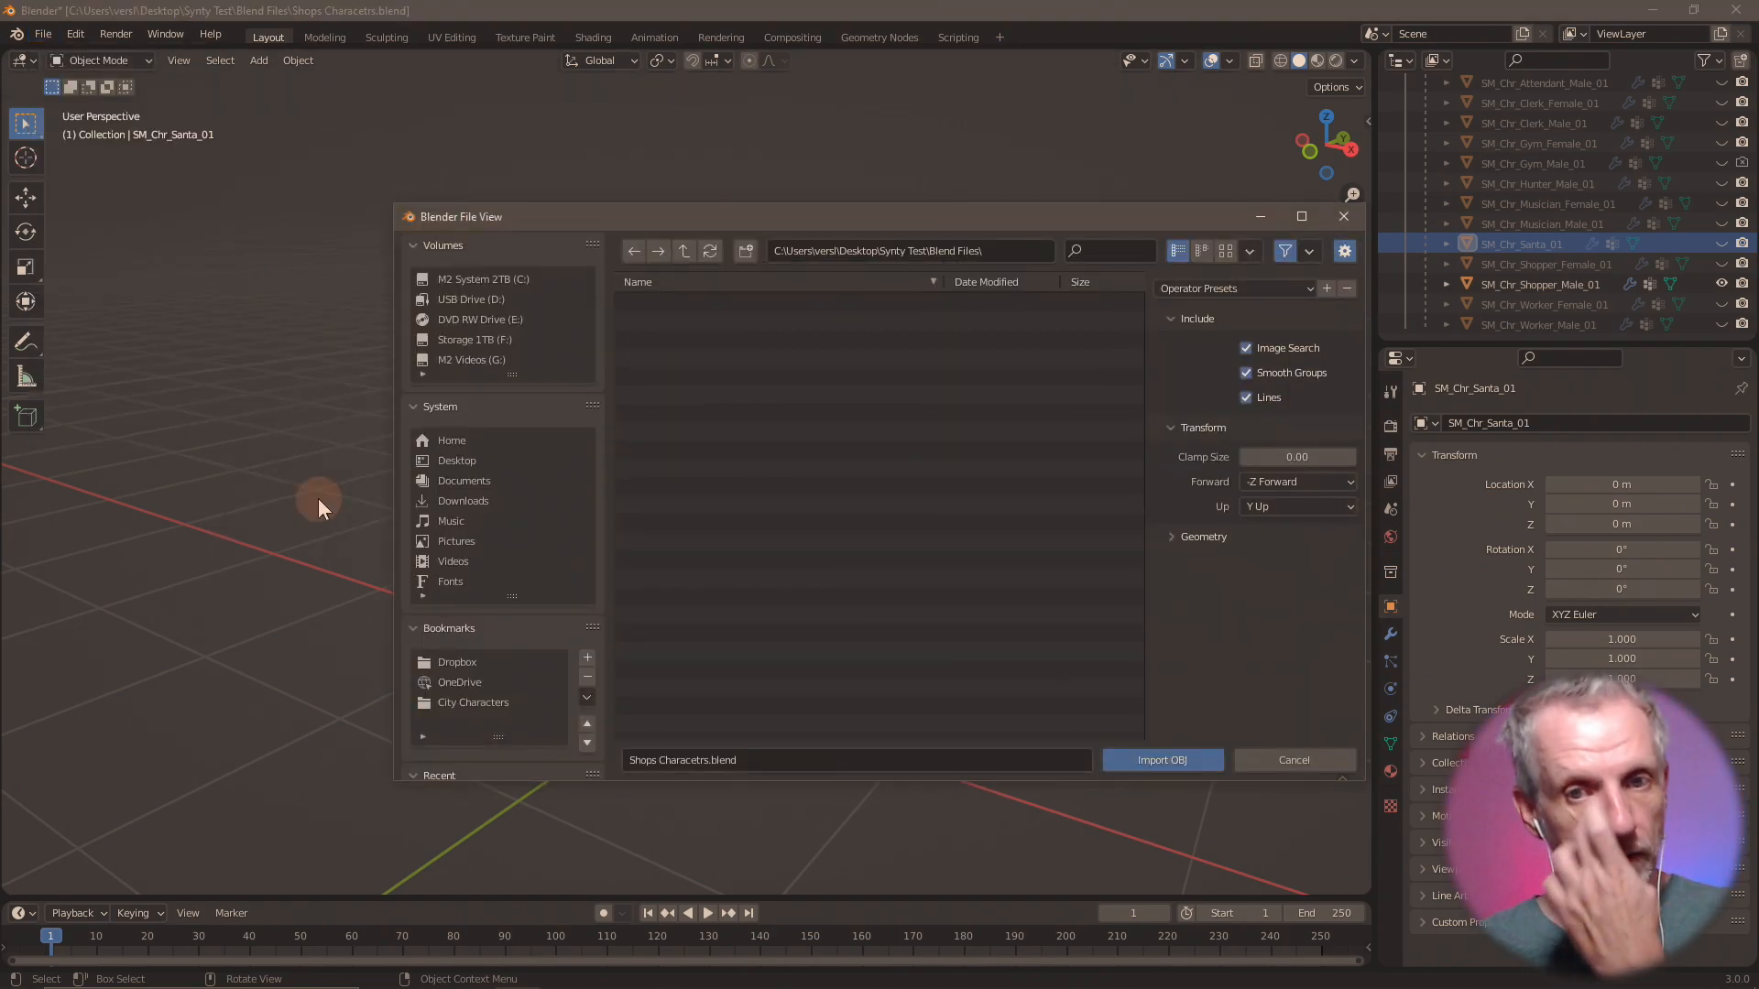
pyautogui.moveTo(794, 220); pyautogui.dragTo(647, 148)
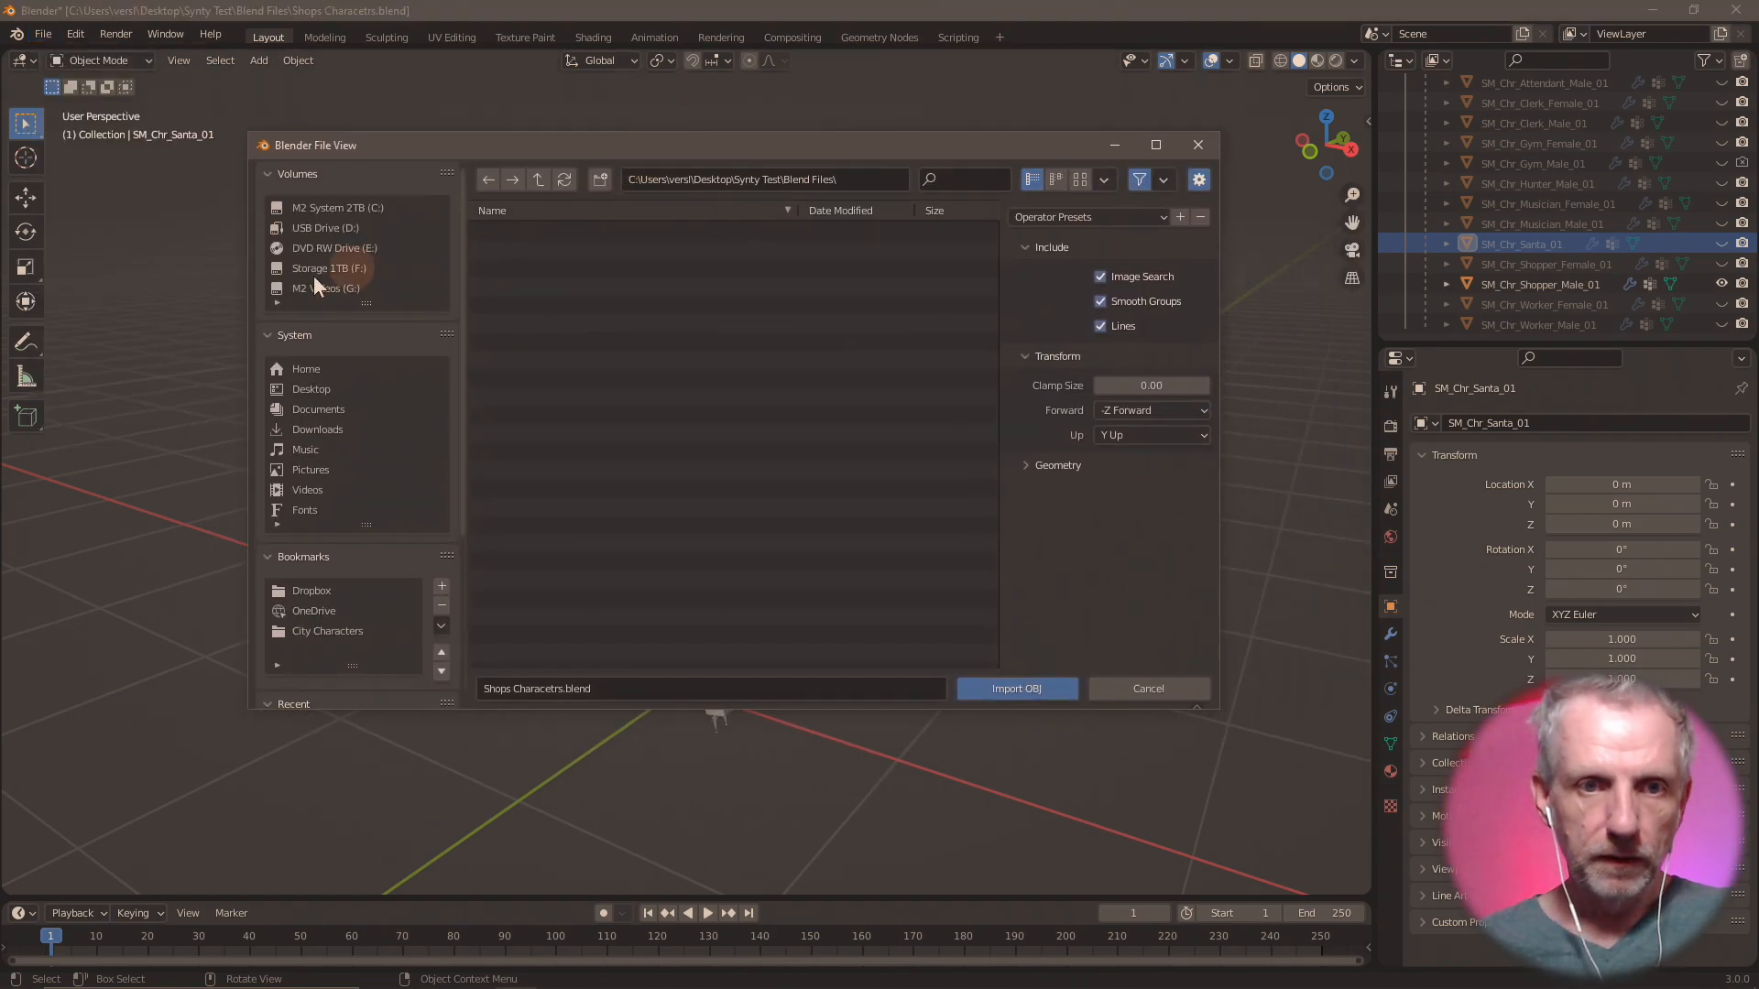
# Look through the OBJ Characters and City Characters folders in Desktop\Synty Test for a model file to import.
pyautogui.click(344, 387)
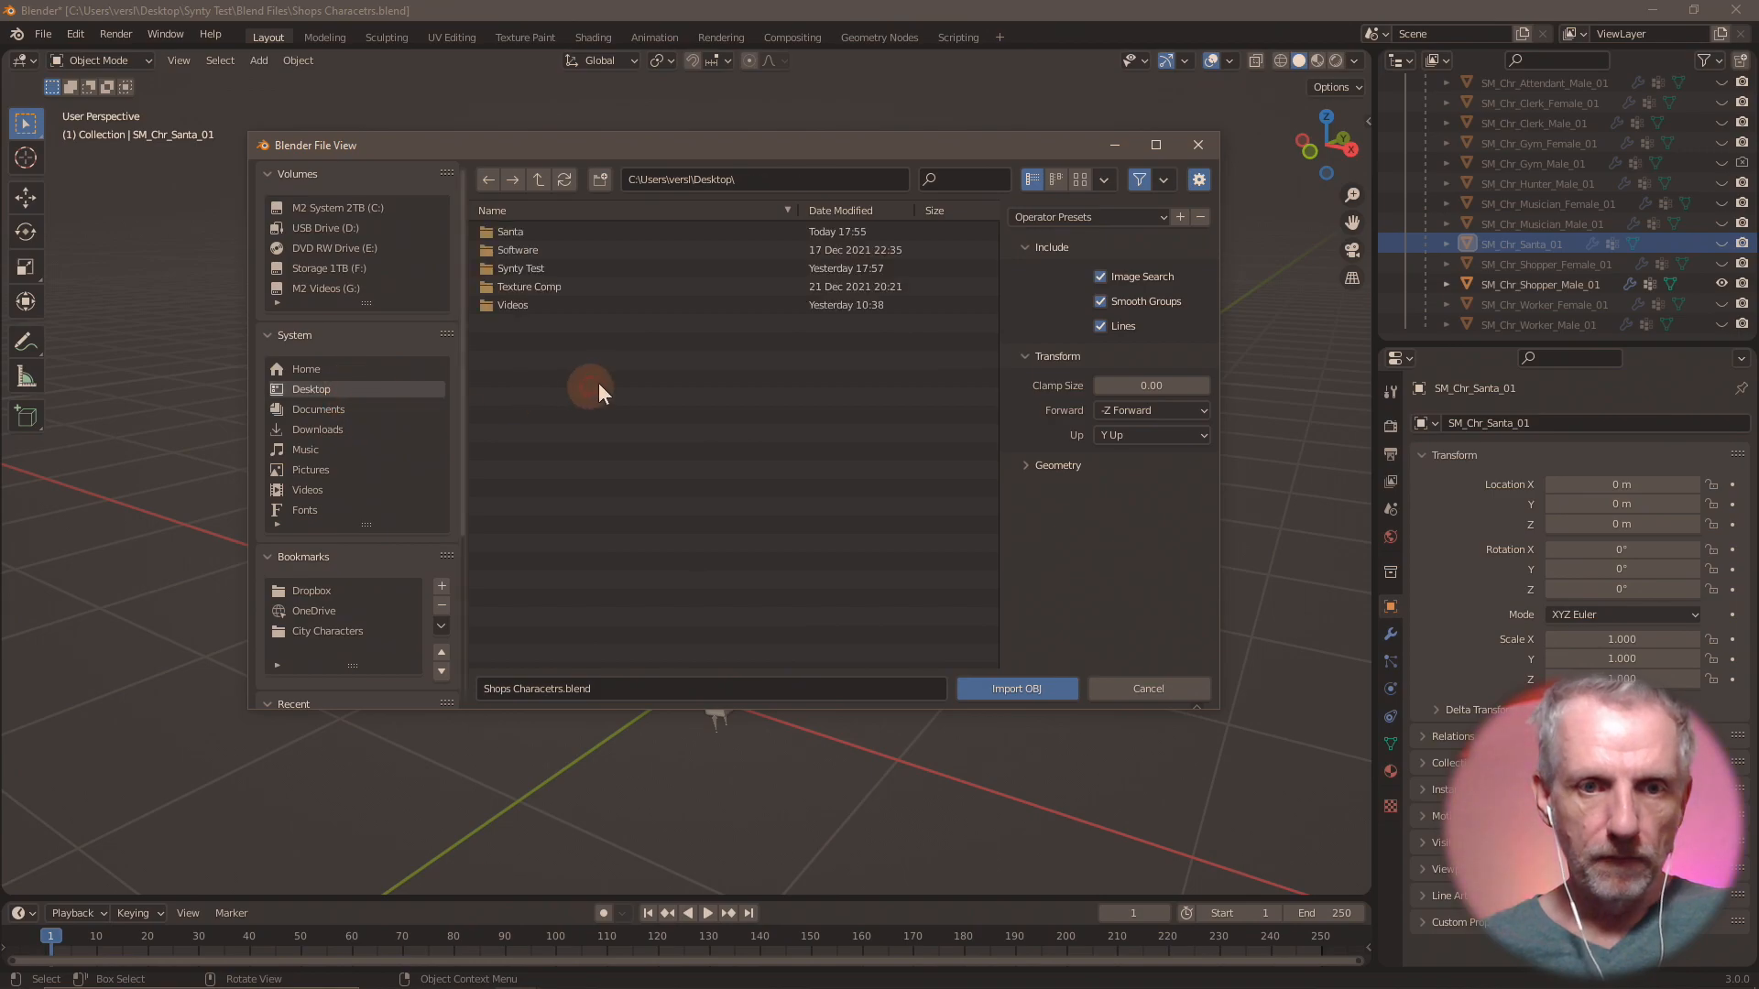
pyautogui.doubleClick(551, 267)
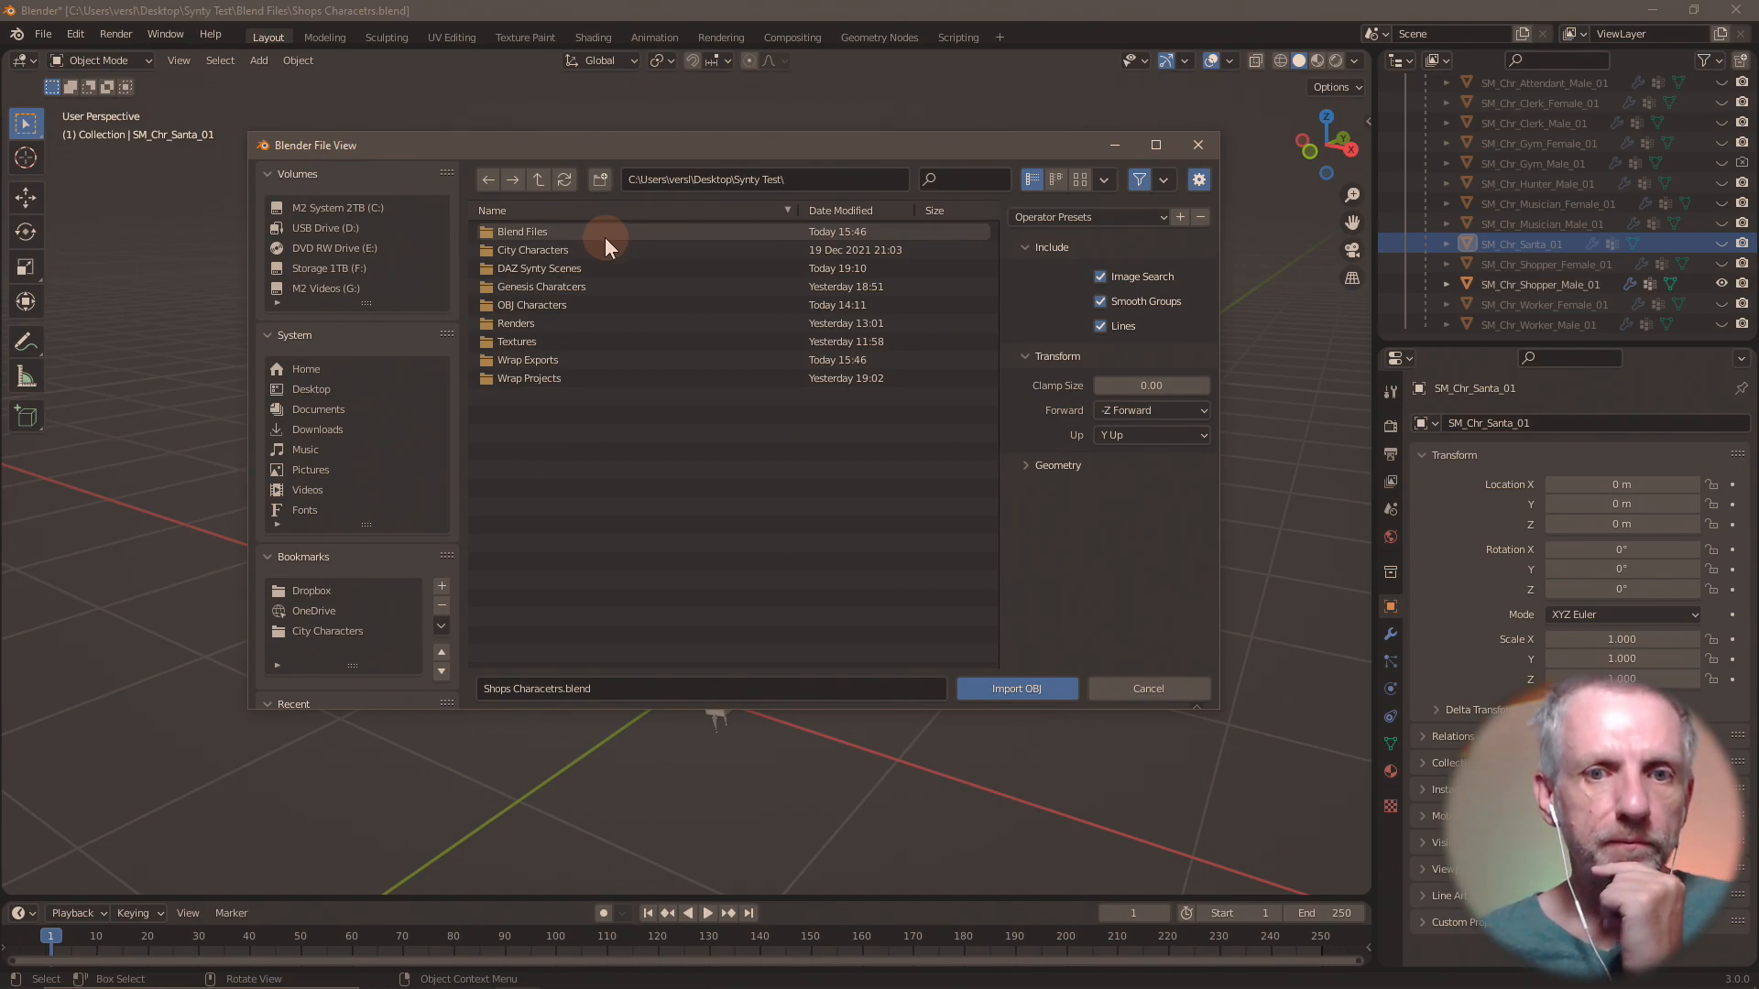
pyautogui.doubleClick(590, 304)
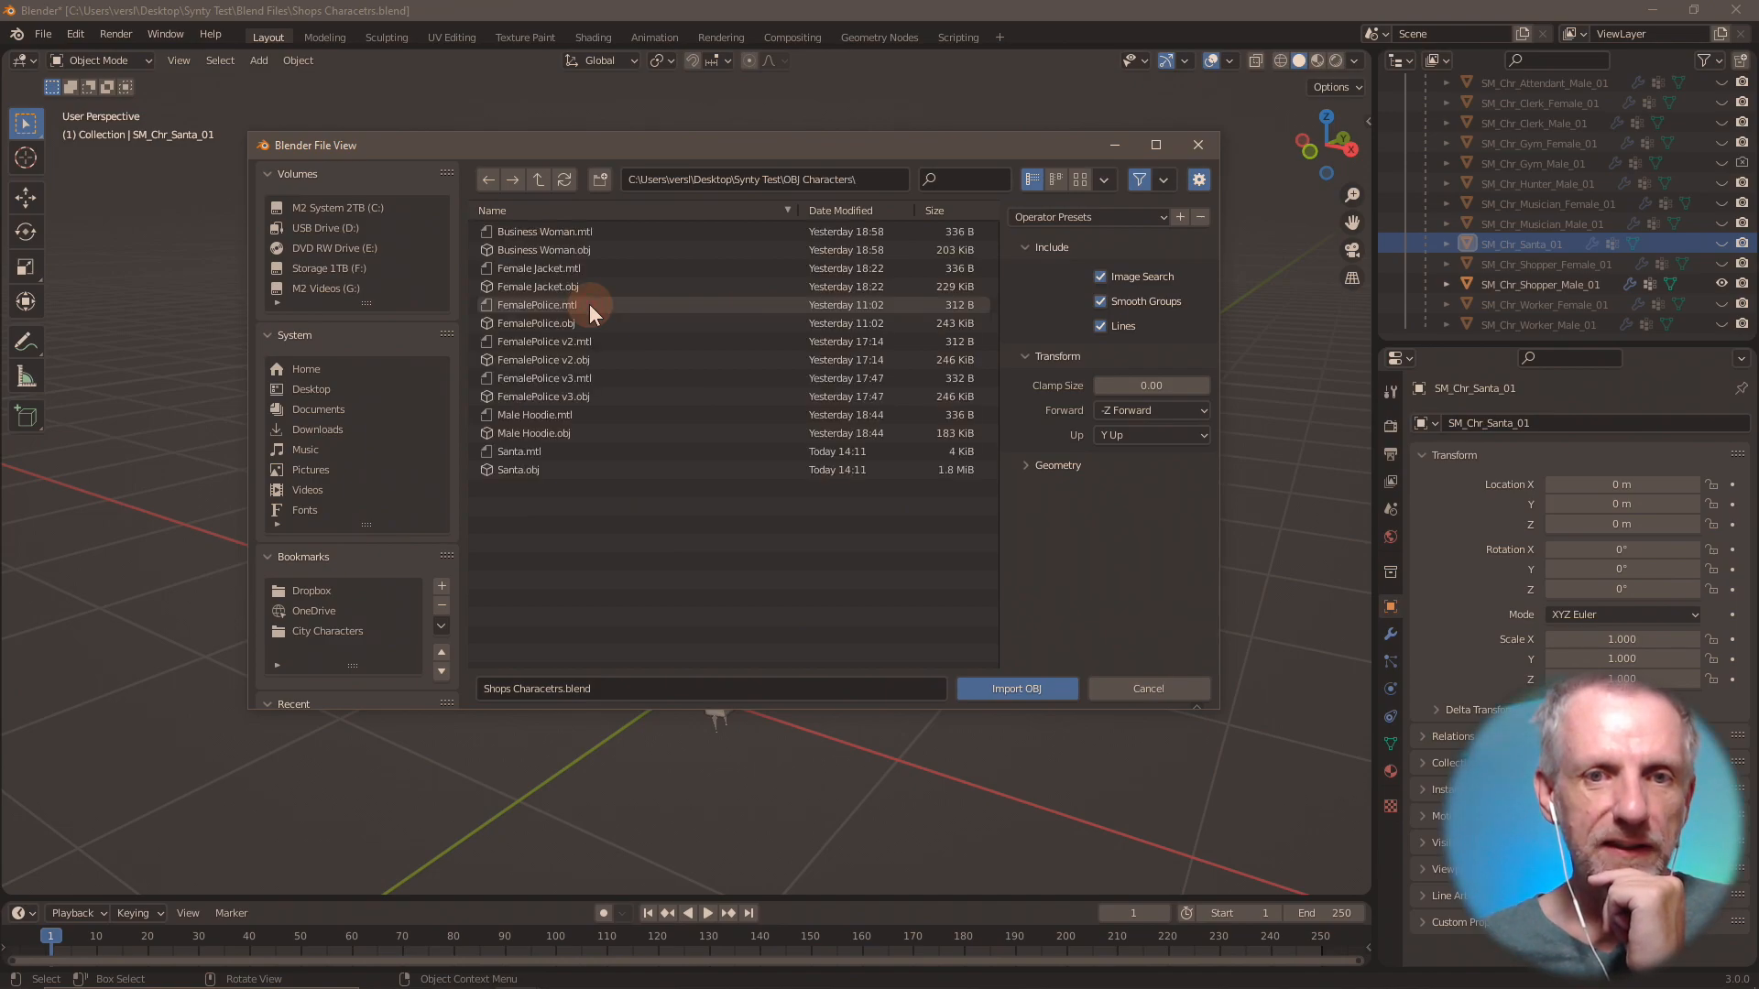
pyautogui.click(539, 180)
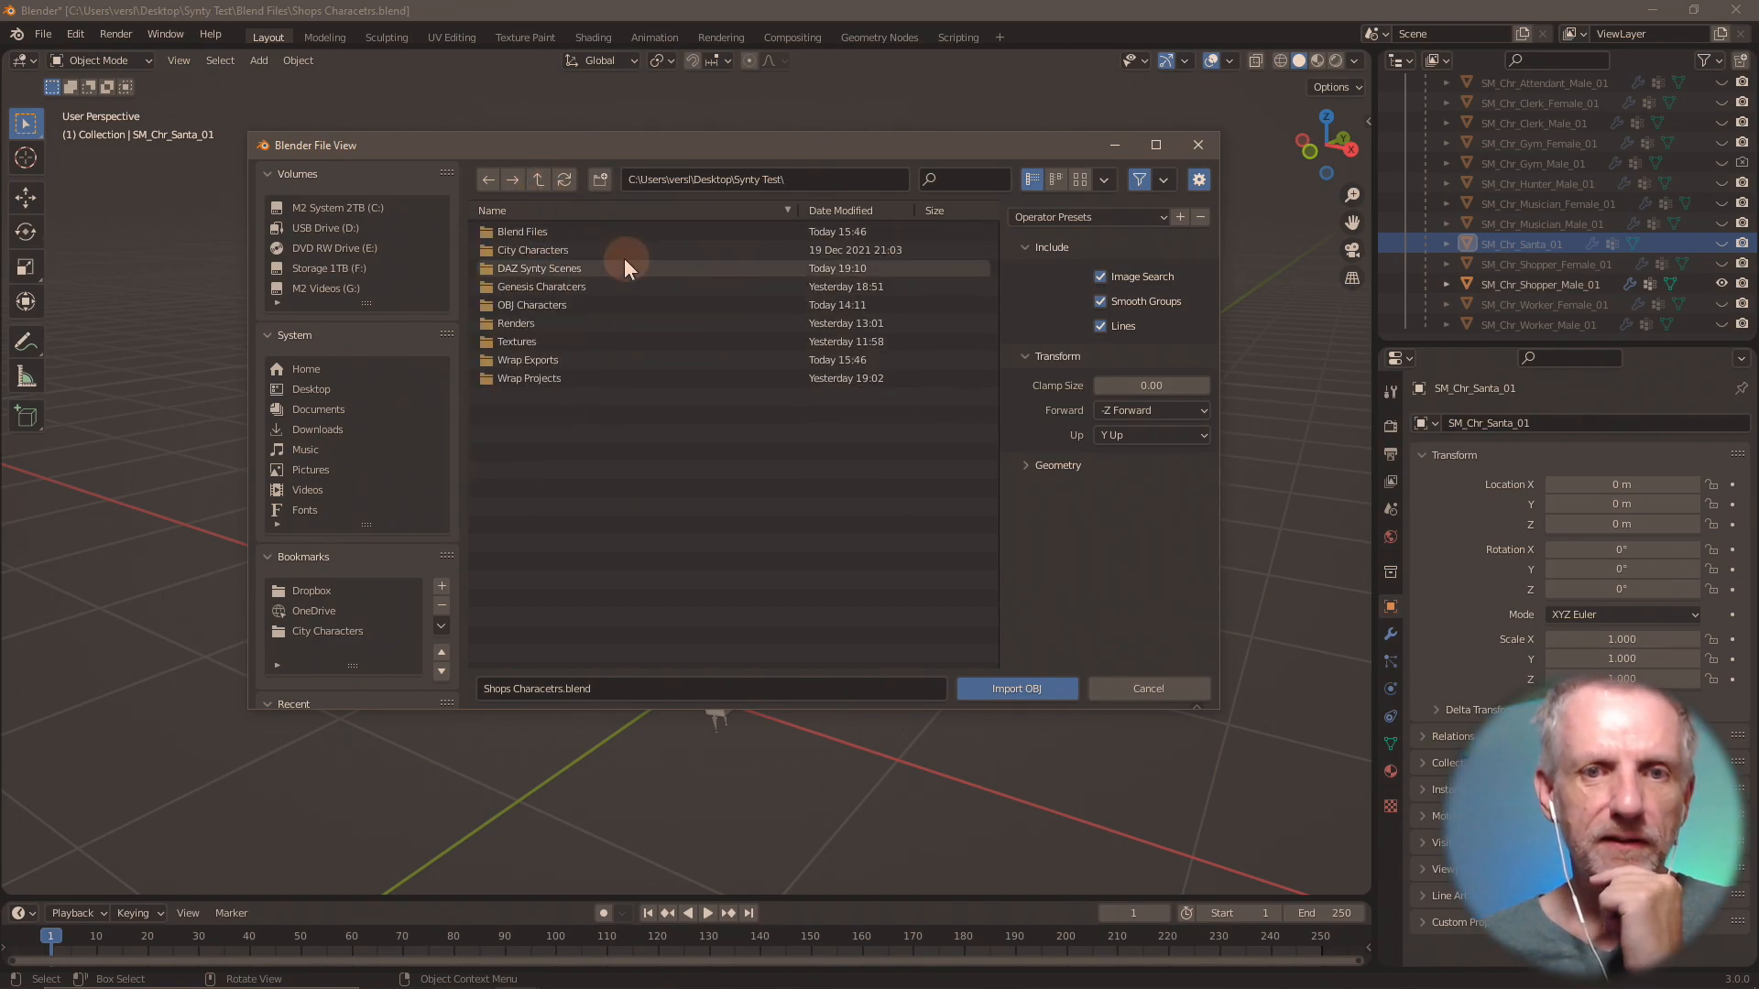
pyautogui.doubleClick(602, 246)
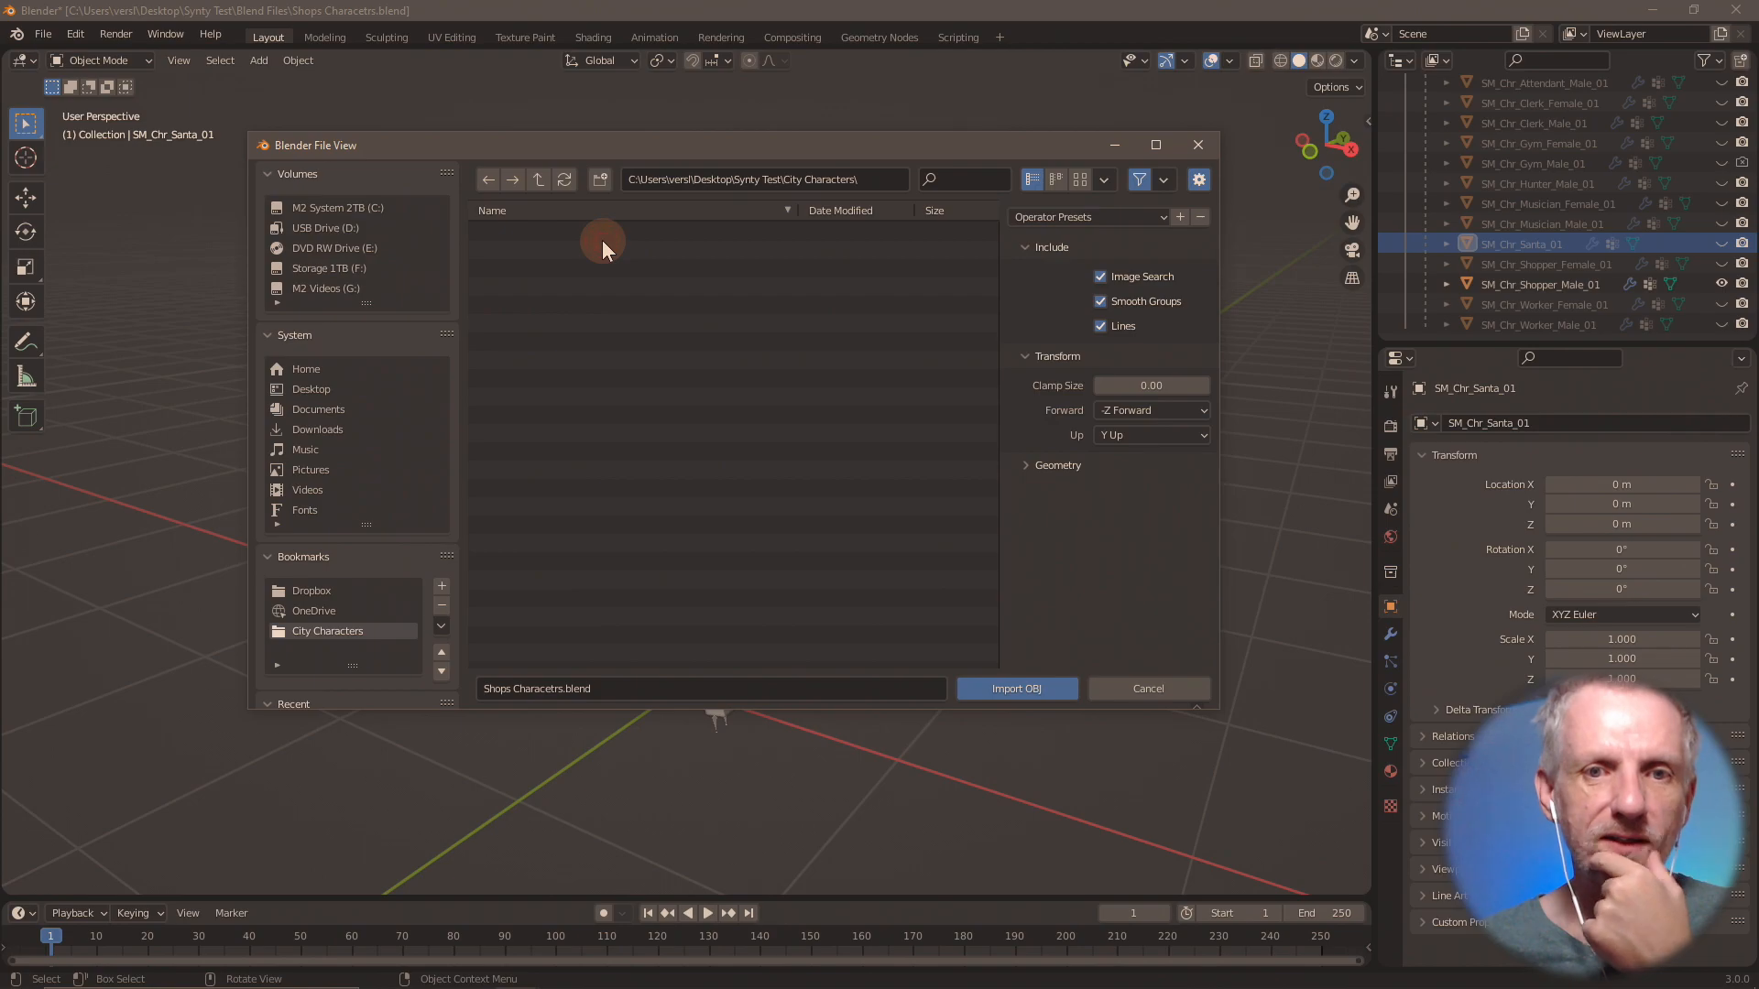
pyautogui.click(539, 179)
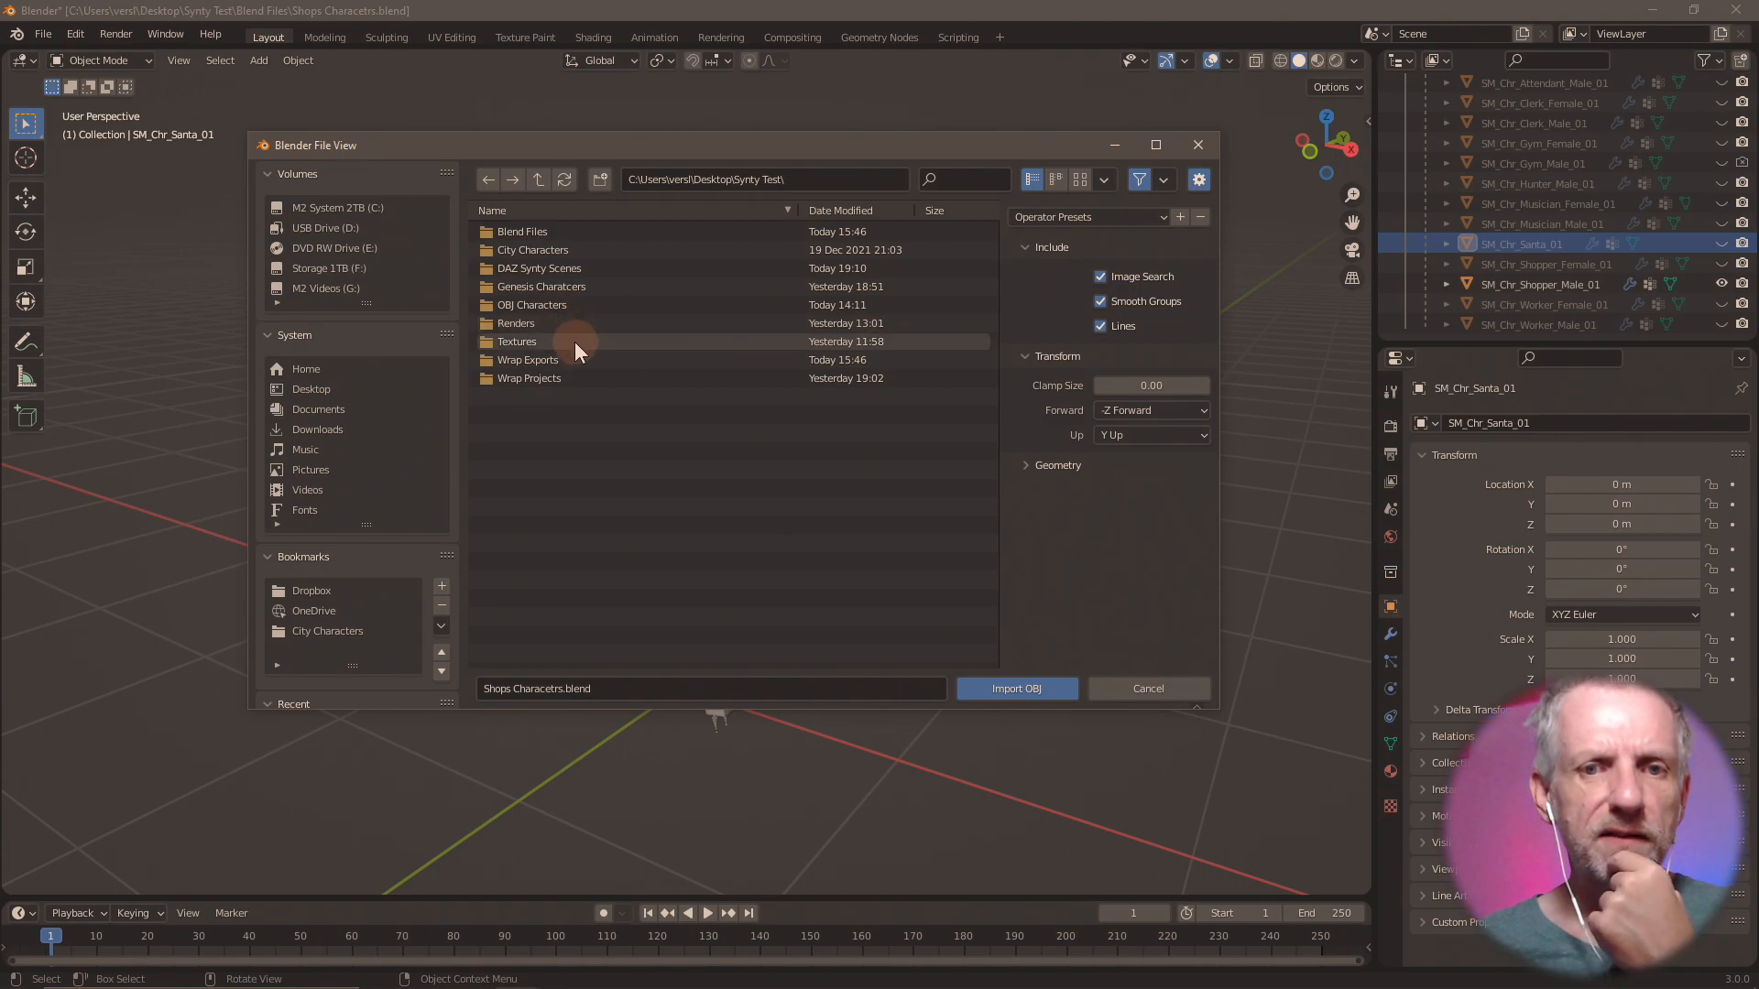
# Switch to File Explorer, show the Synty Test folder, and bring up the second window with the Shops Pack textures beside it.
pyautogui.hotkey('alt', 'Tab')
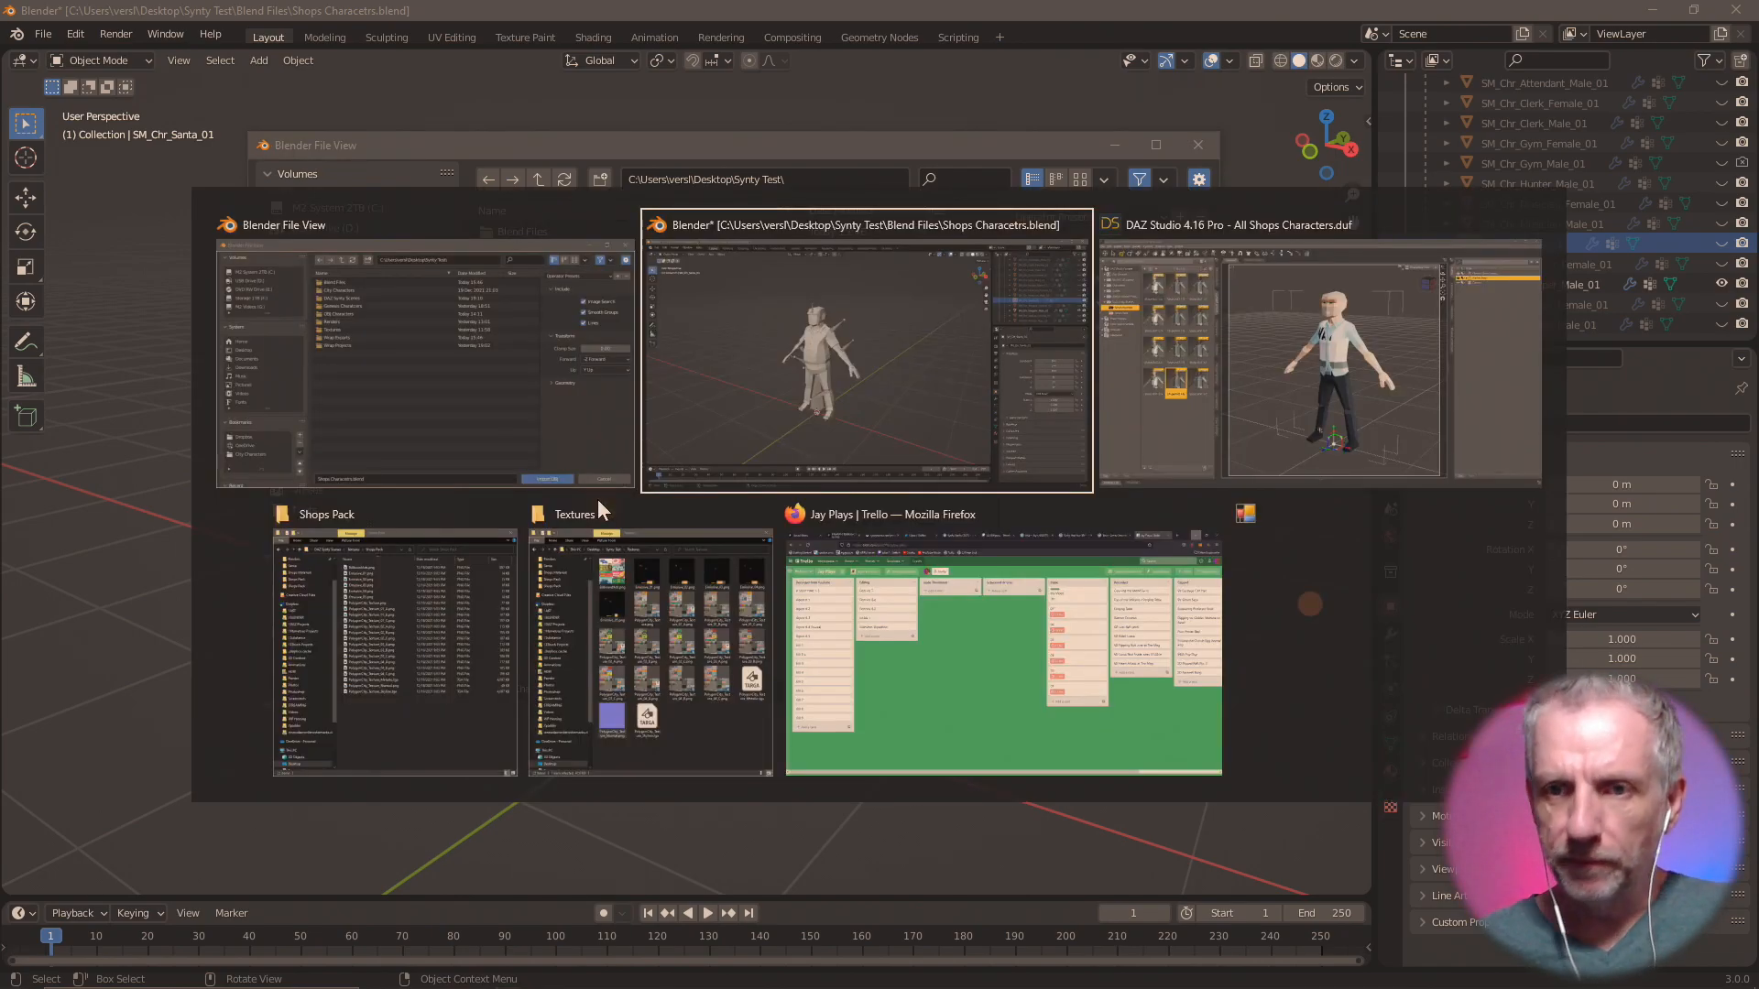
pyautogui.click(624, 640)
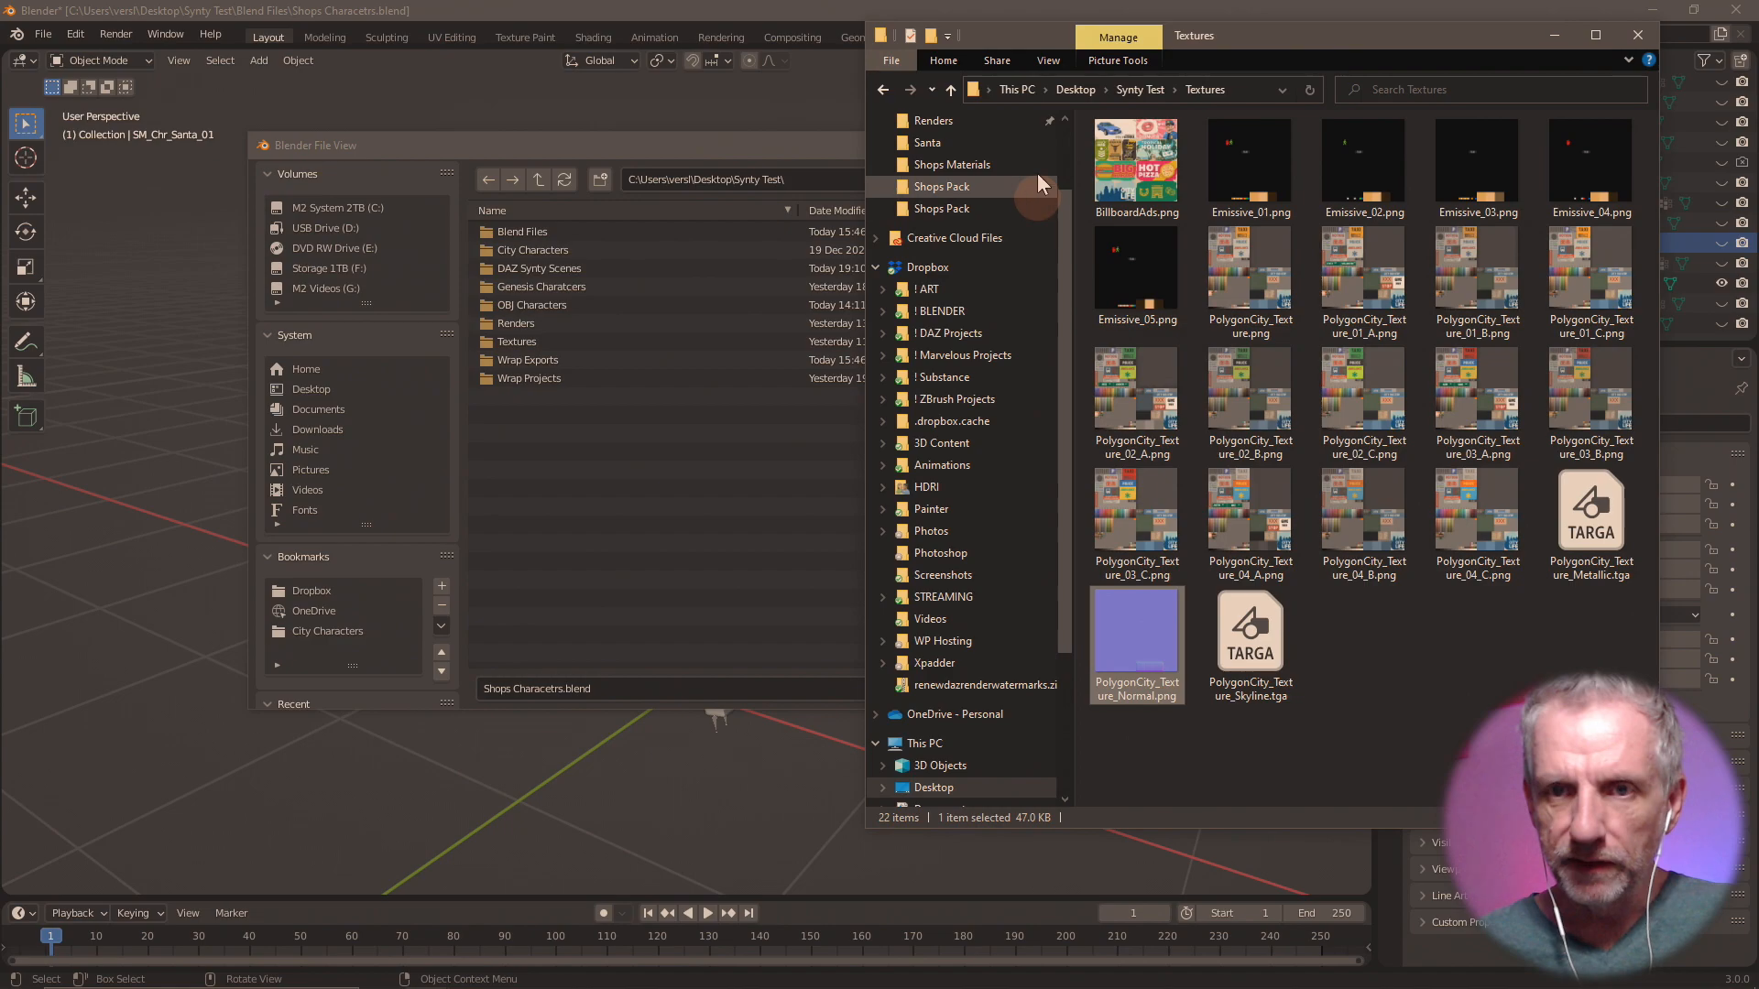
pyautogui.click(950, 90)
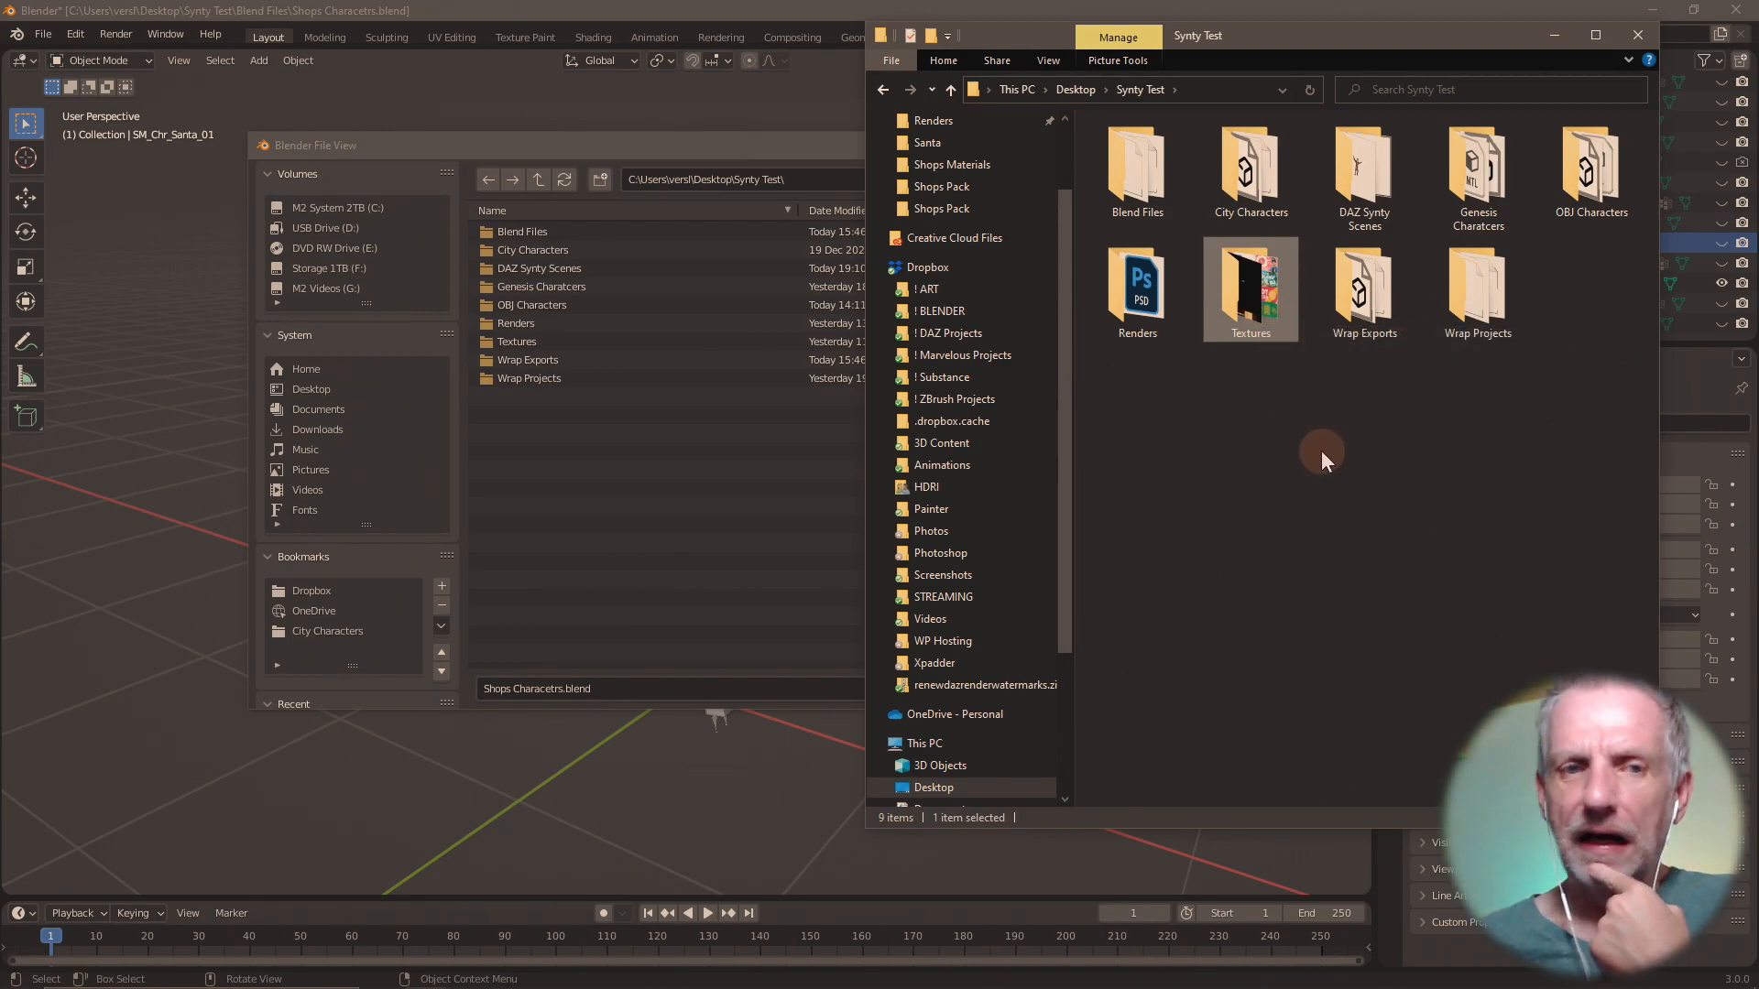
pyautogui.moveTo(502, 972)
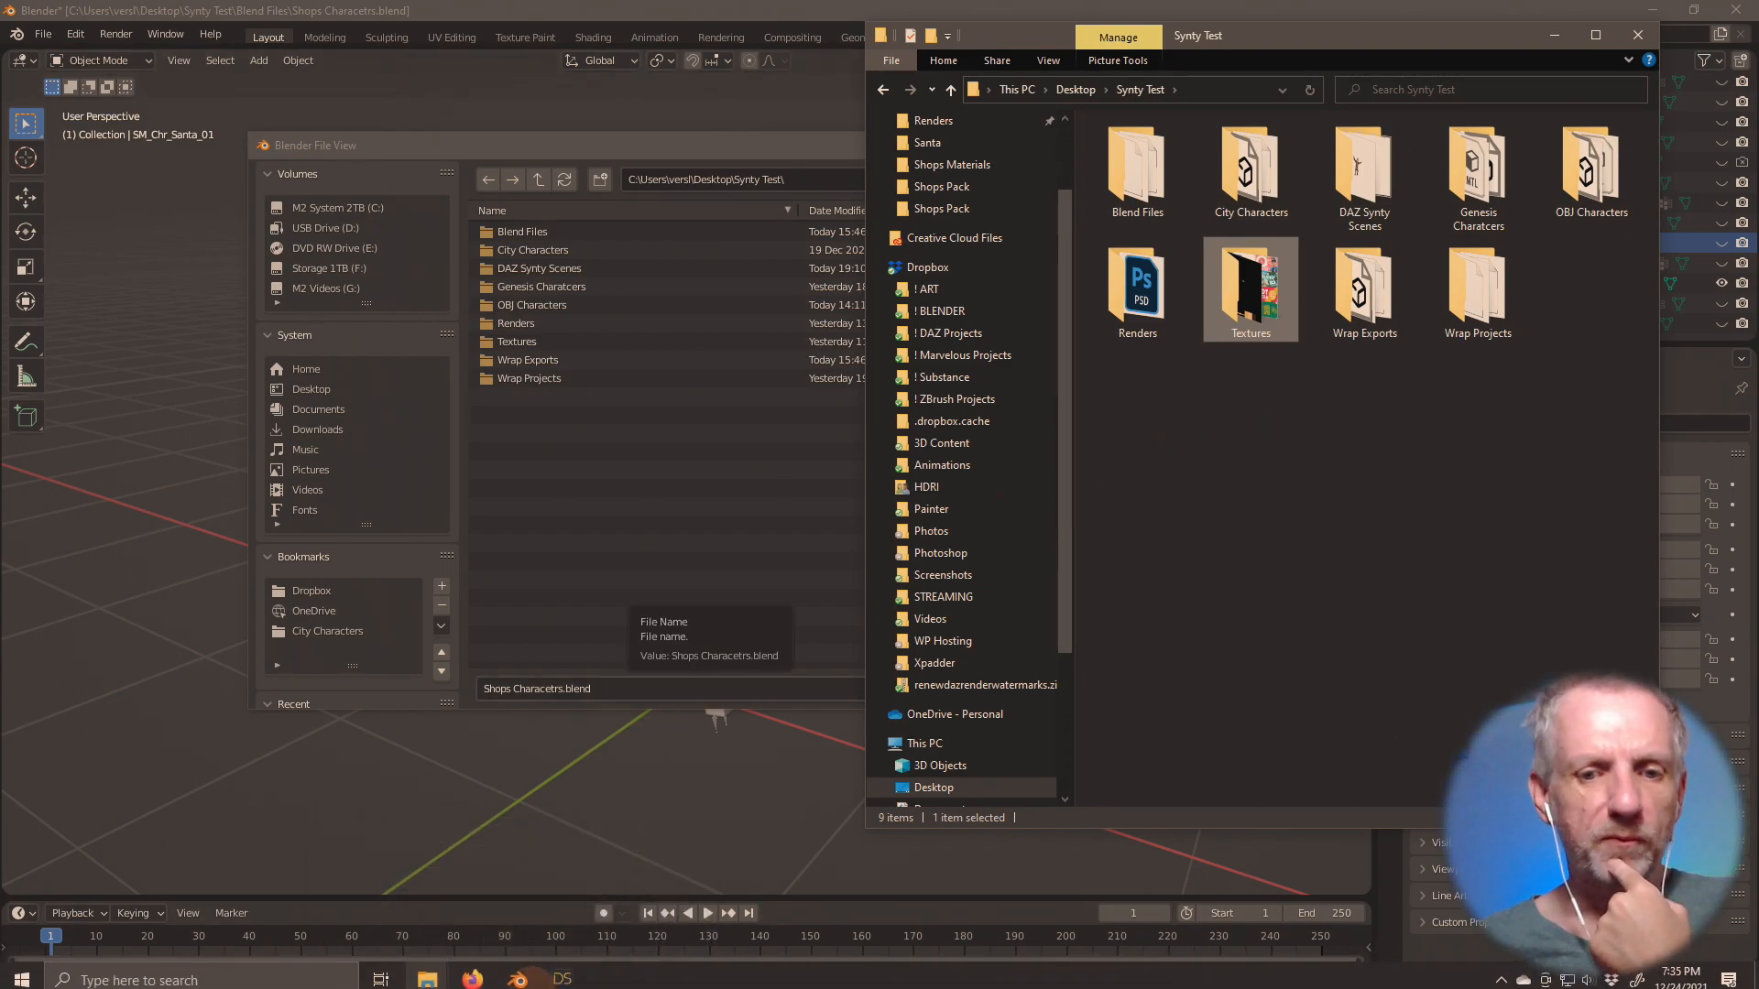
pyautogui.moveTo(429, 976)
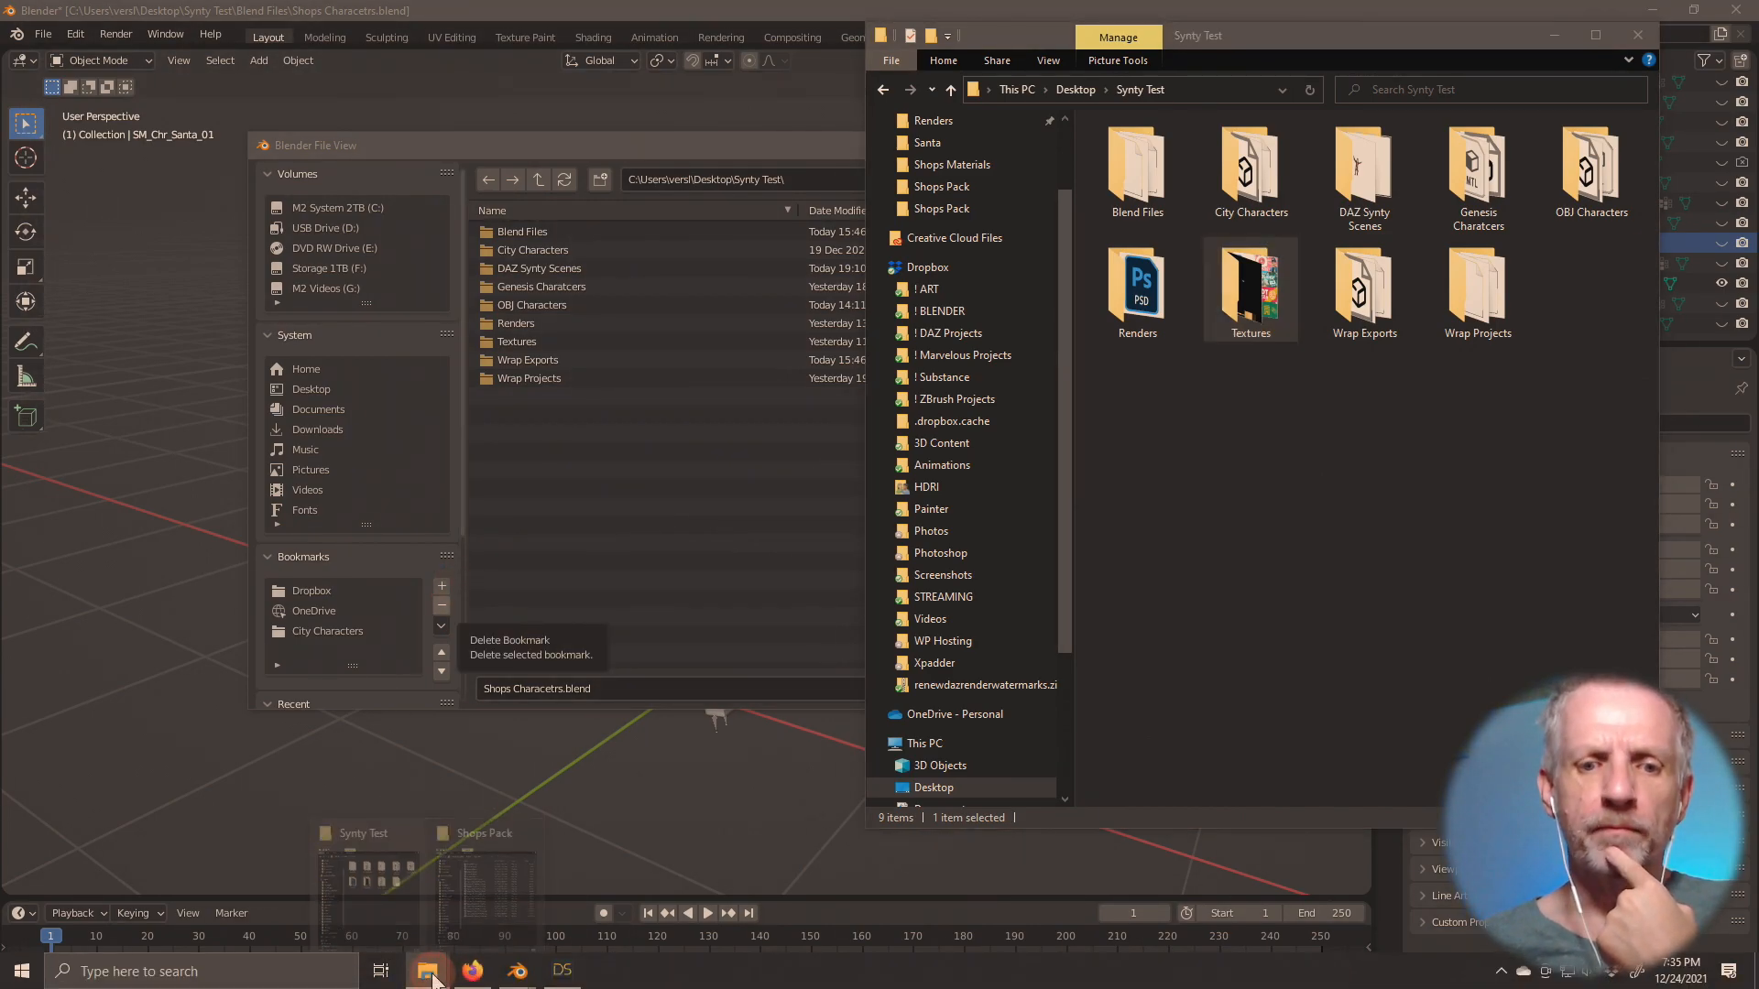
pyautogui.click(519, 899)
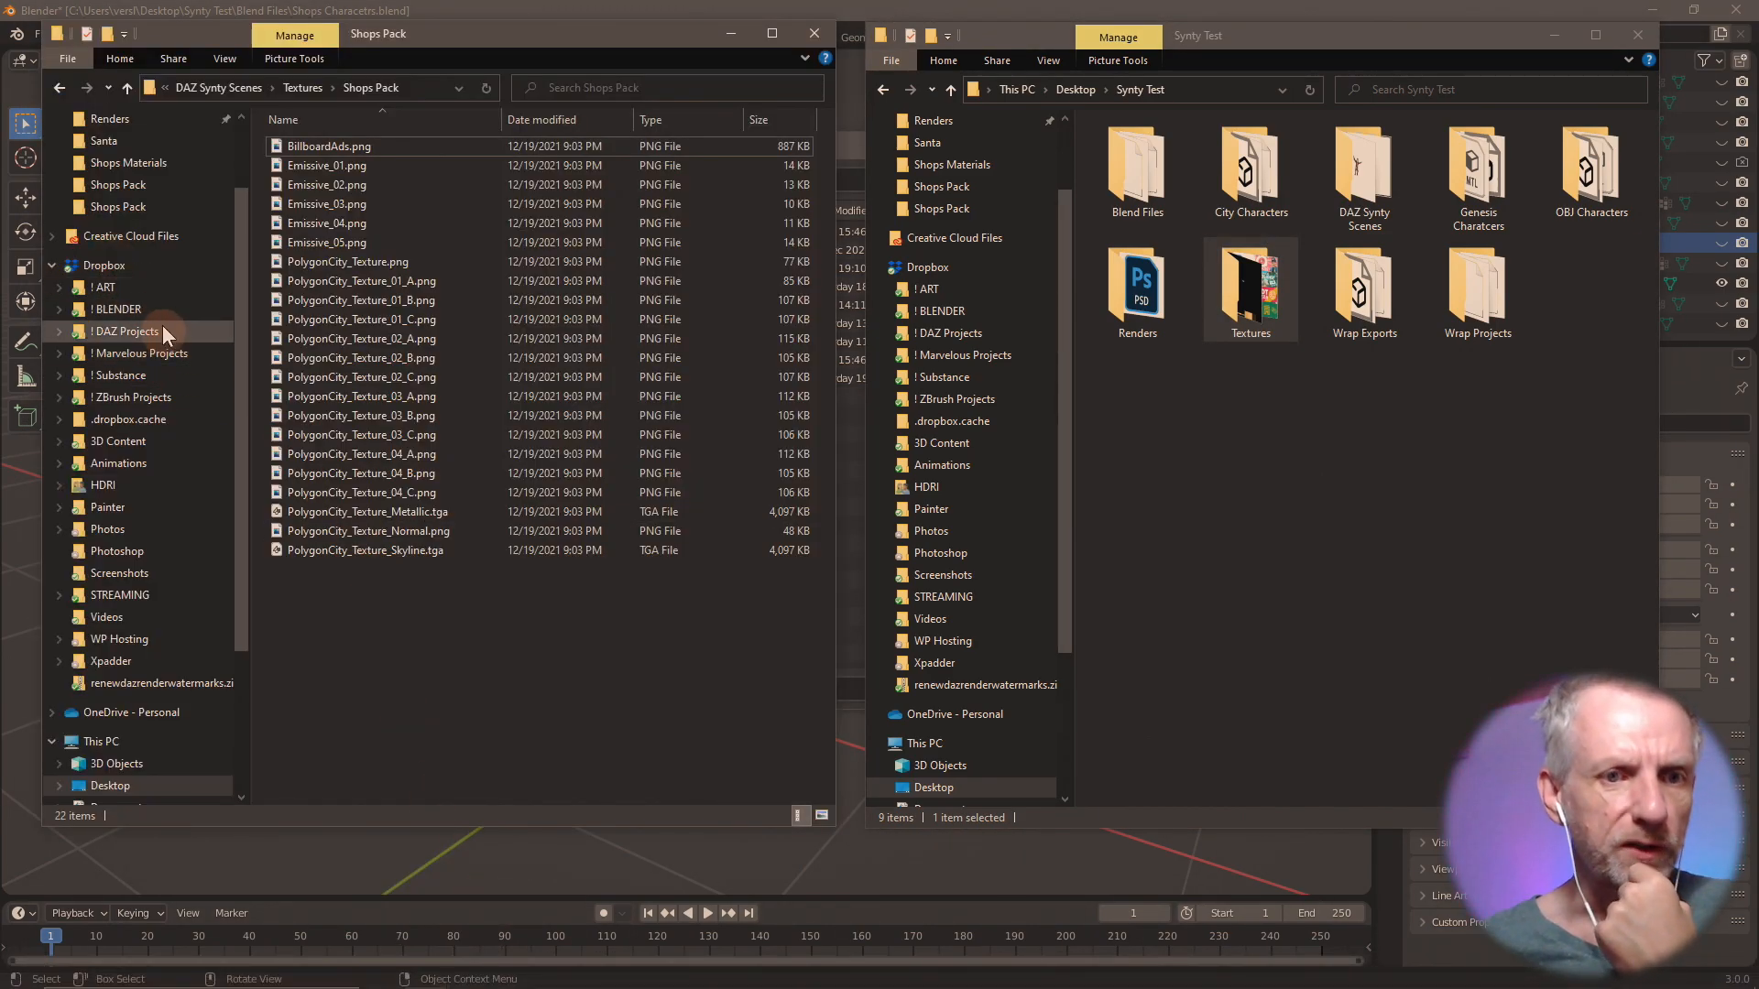
# Check the Downloads folder and the Texture Comp folder on the Desktop for the character source files.
pyautogui.scroll(2, 186, 421)
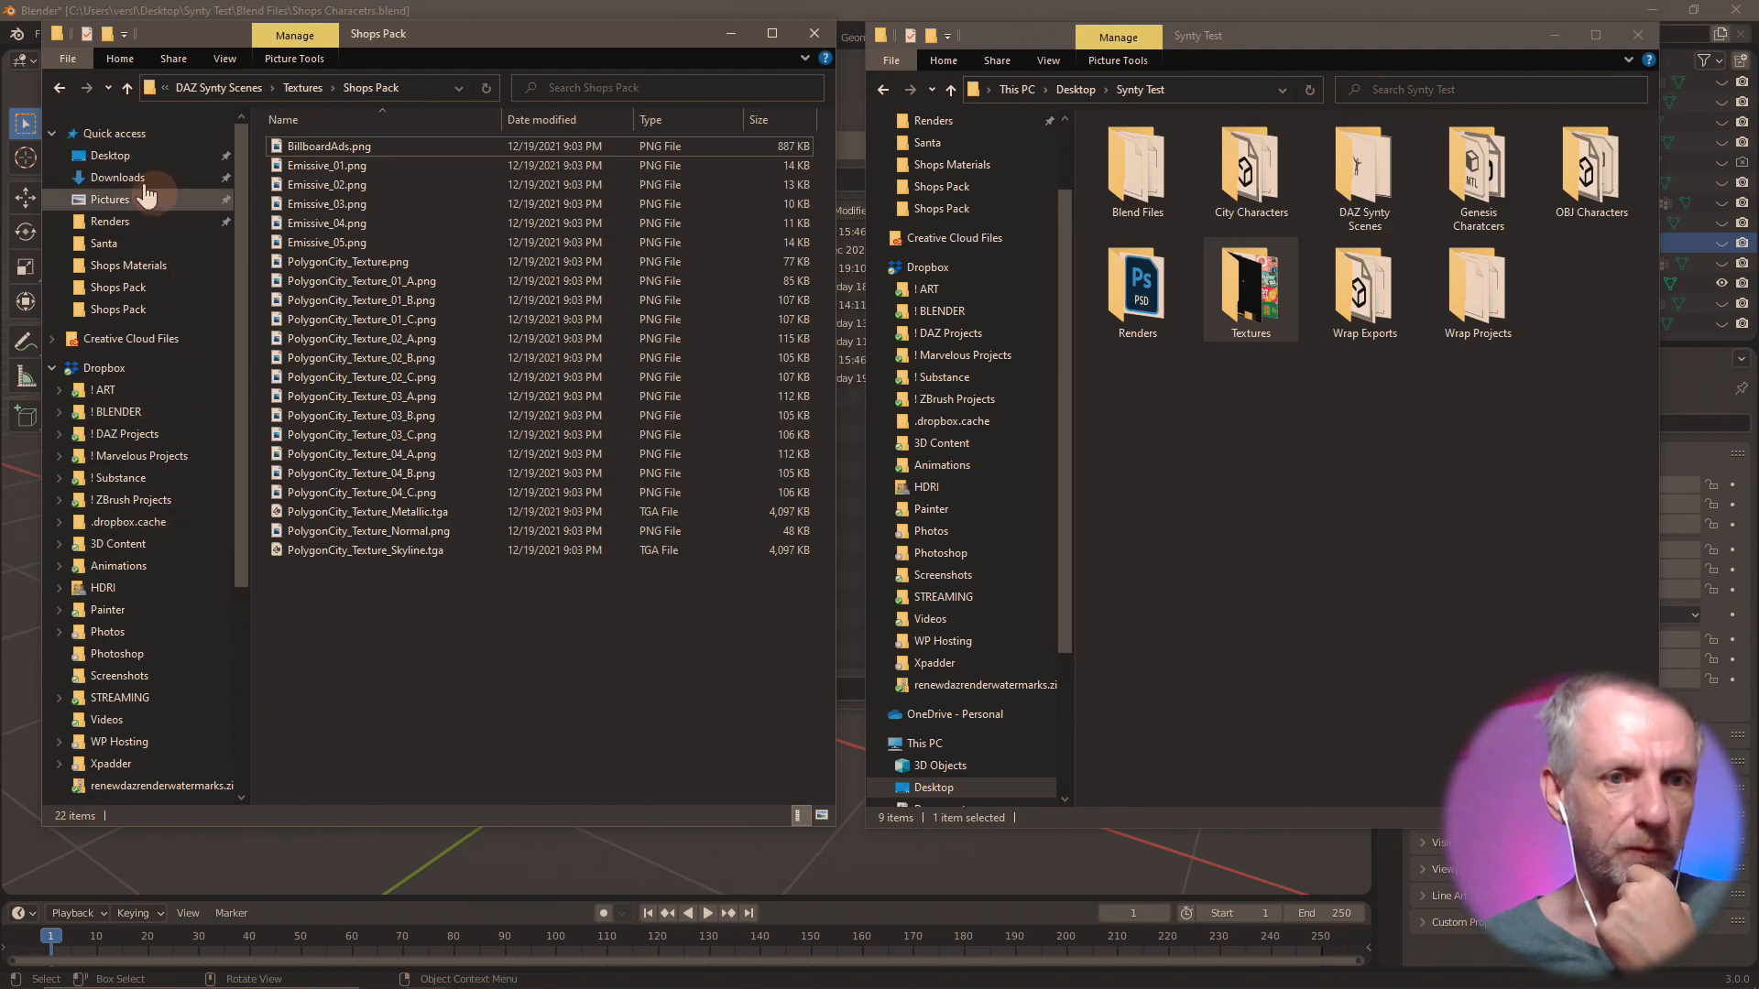
pyautogui.click(142, 179)
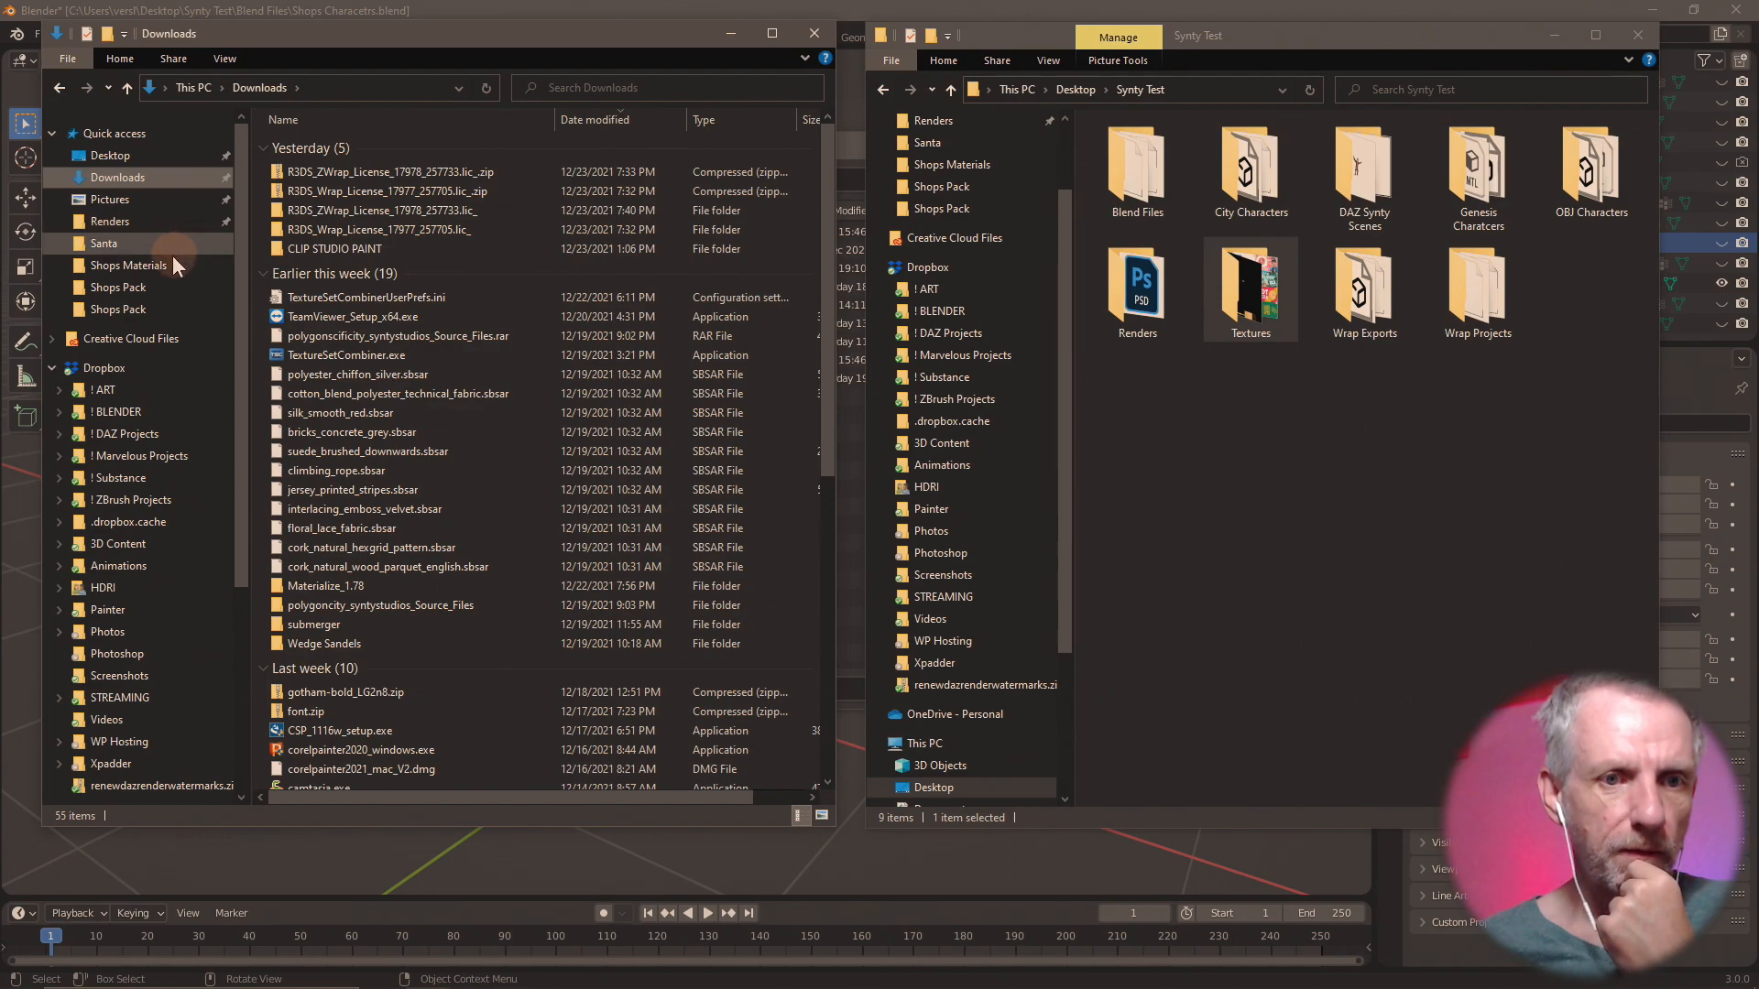
pyautogui.click(145, 158)
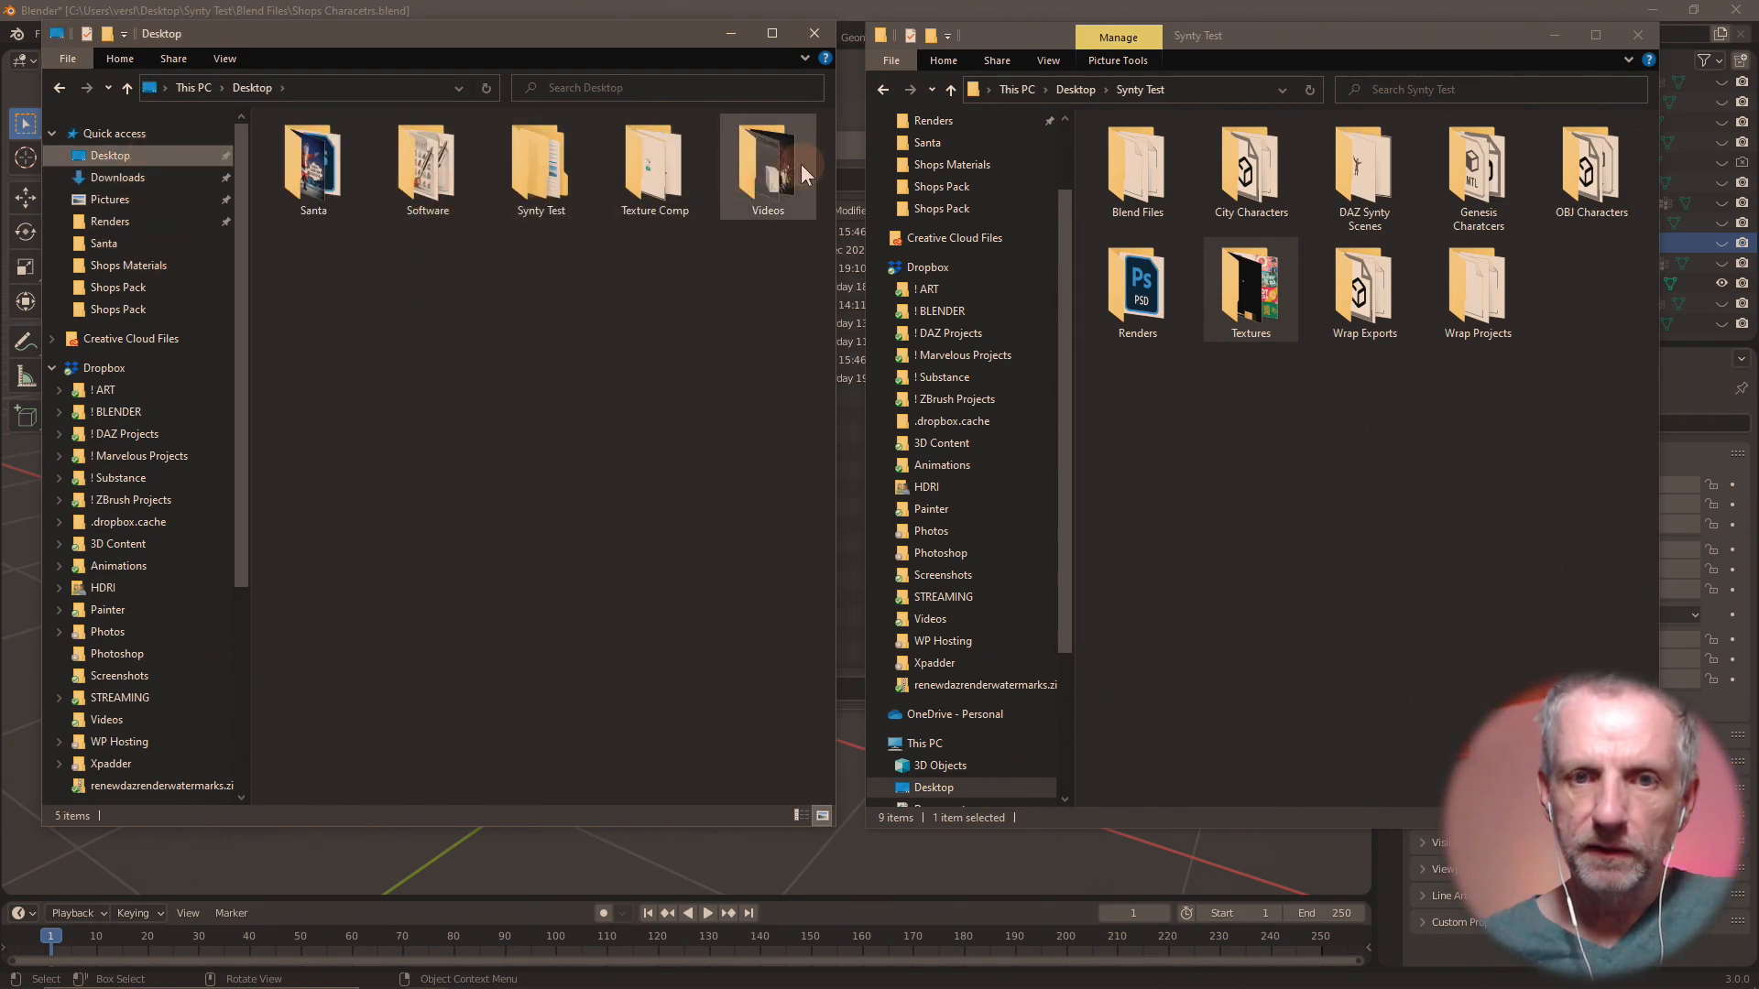
pyautogui.doubleClick(632, 179)
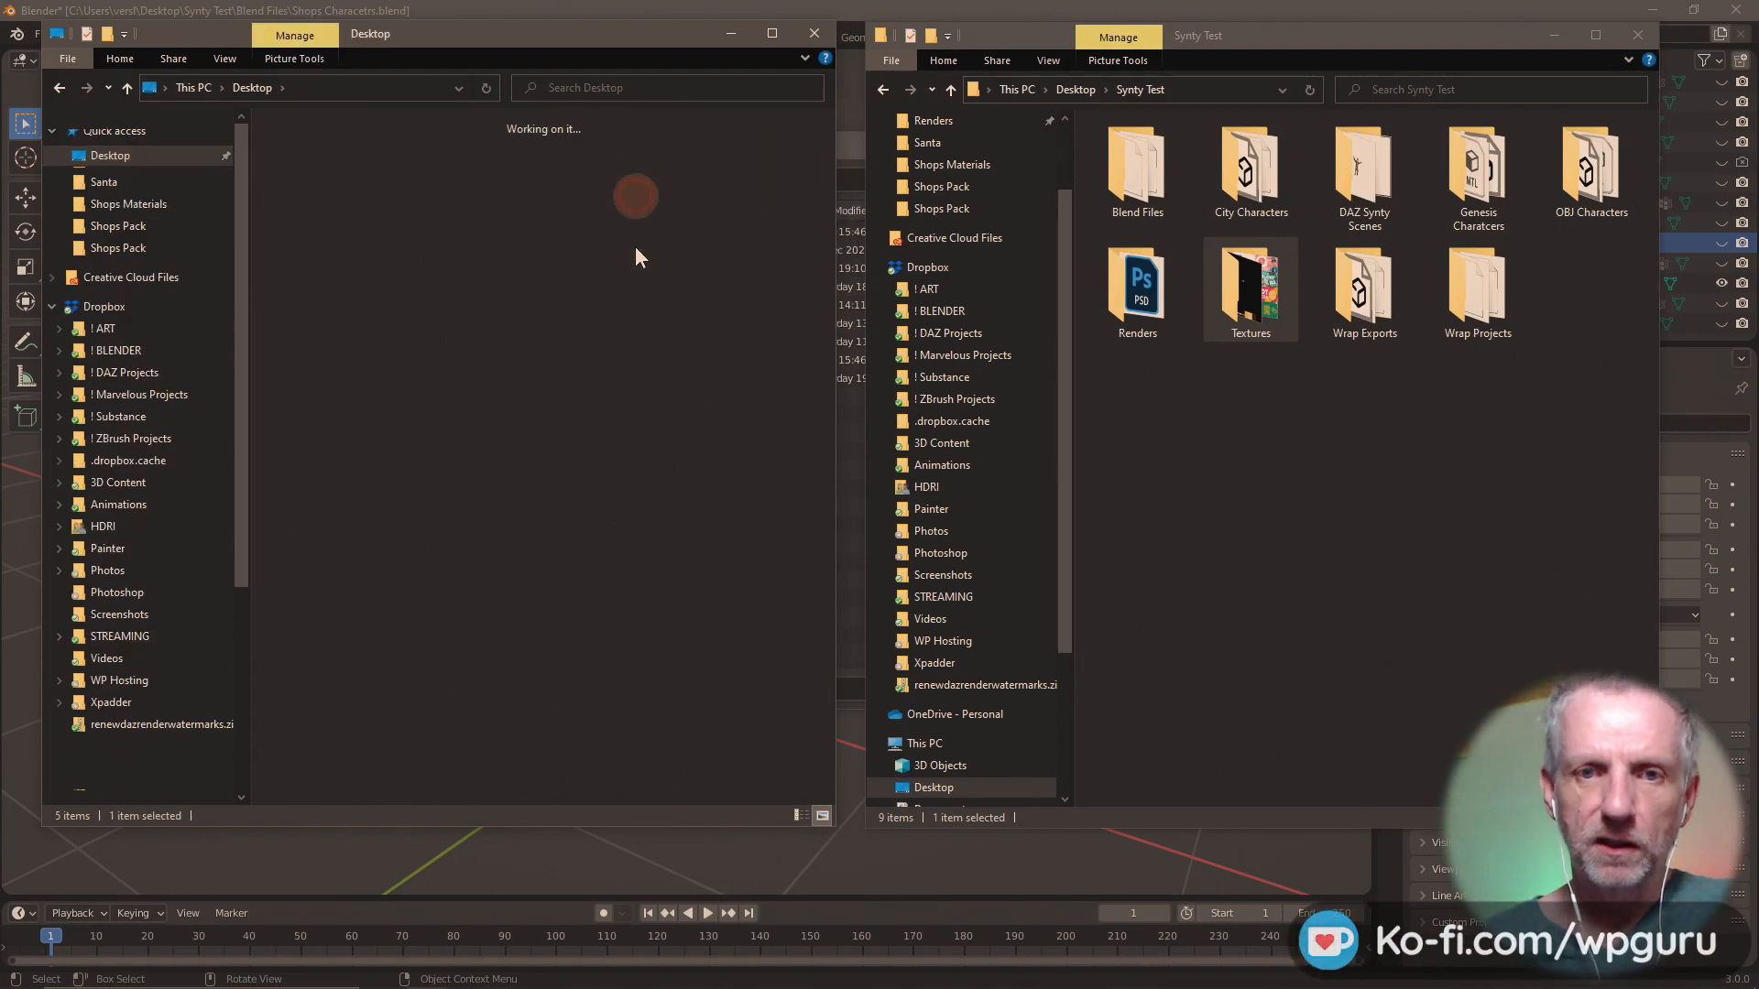
pyautogui.click(126, 89)
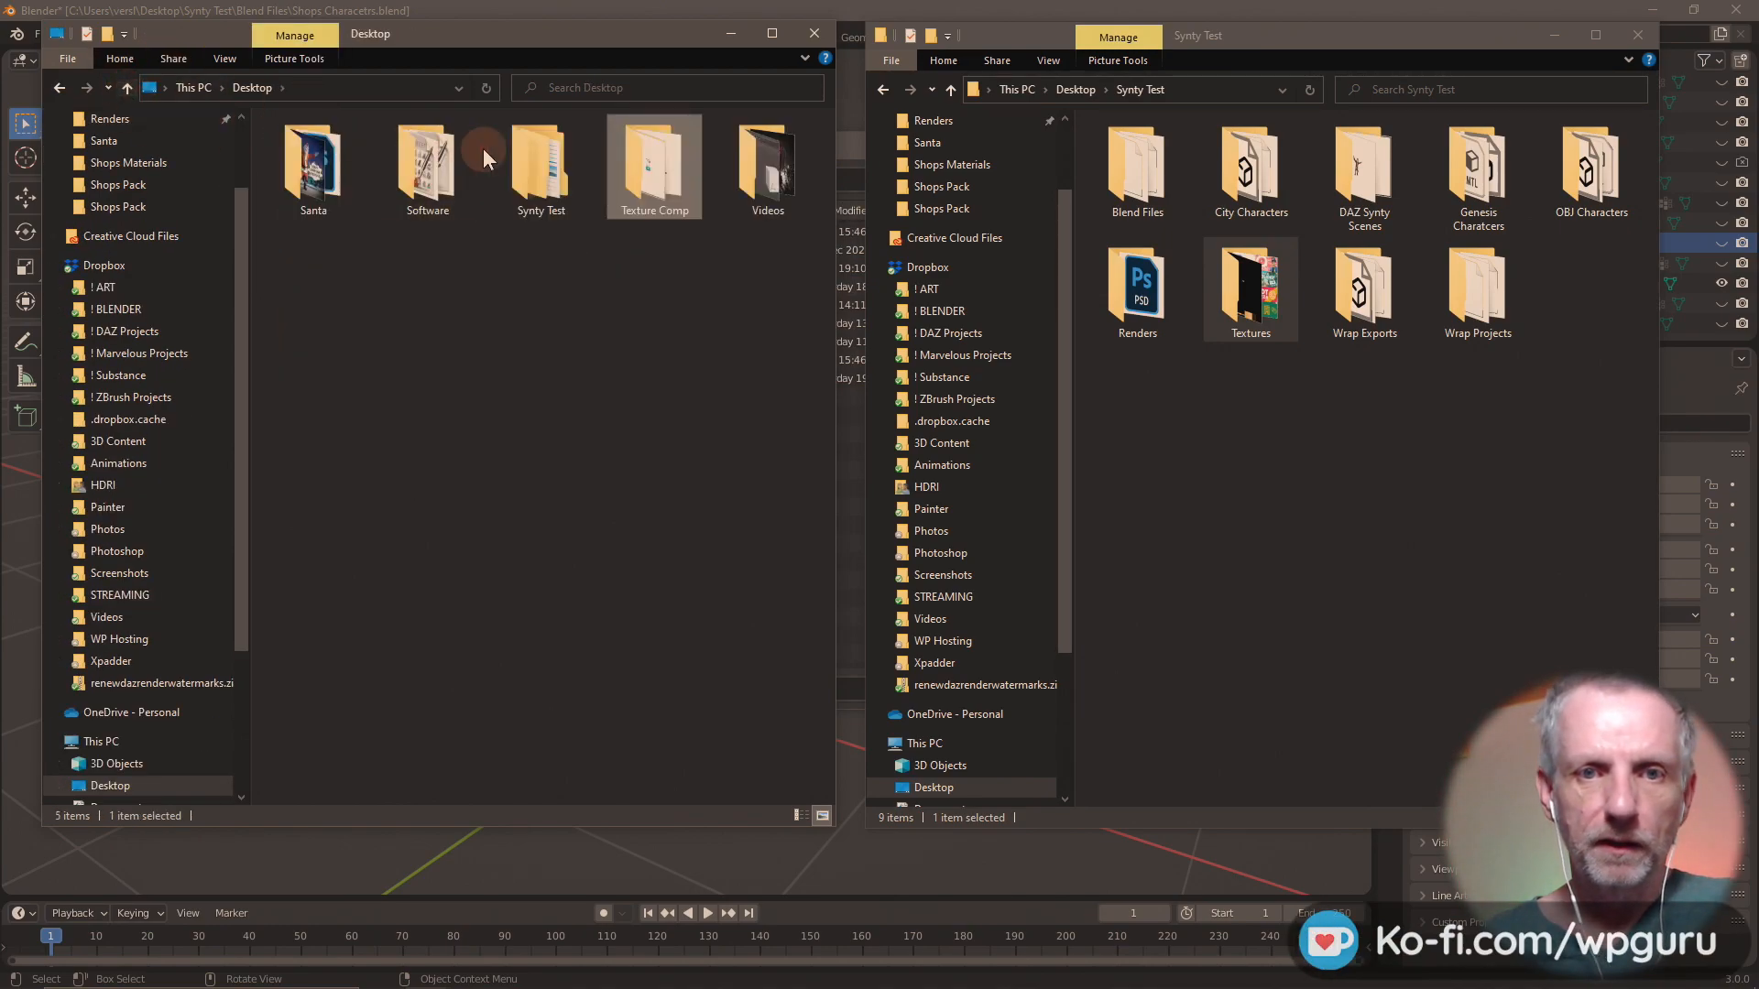
# Inspect the City Characters, Renders and Blend Files folders inside Synty Test for the Shops source files.
pyautogui.doubleClick(554, 165)
pyautogui.doubleClick(442, 174)
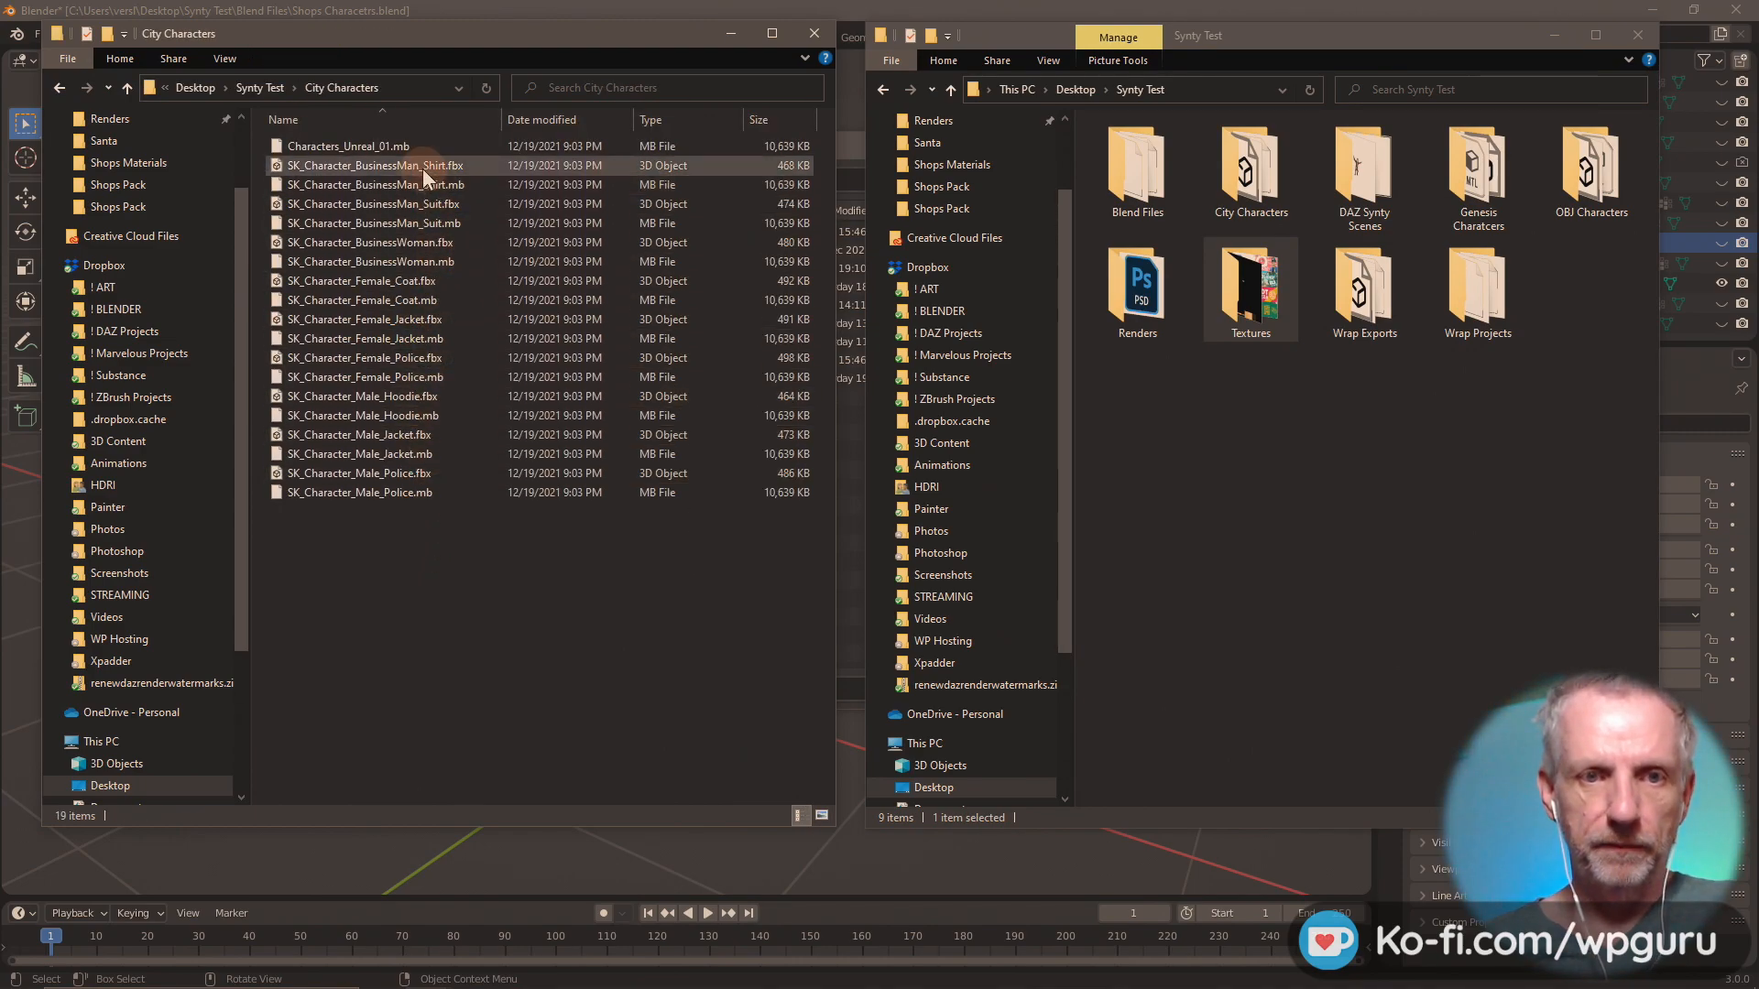
pyautogui.click(127, 89)
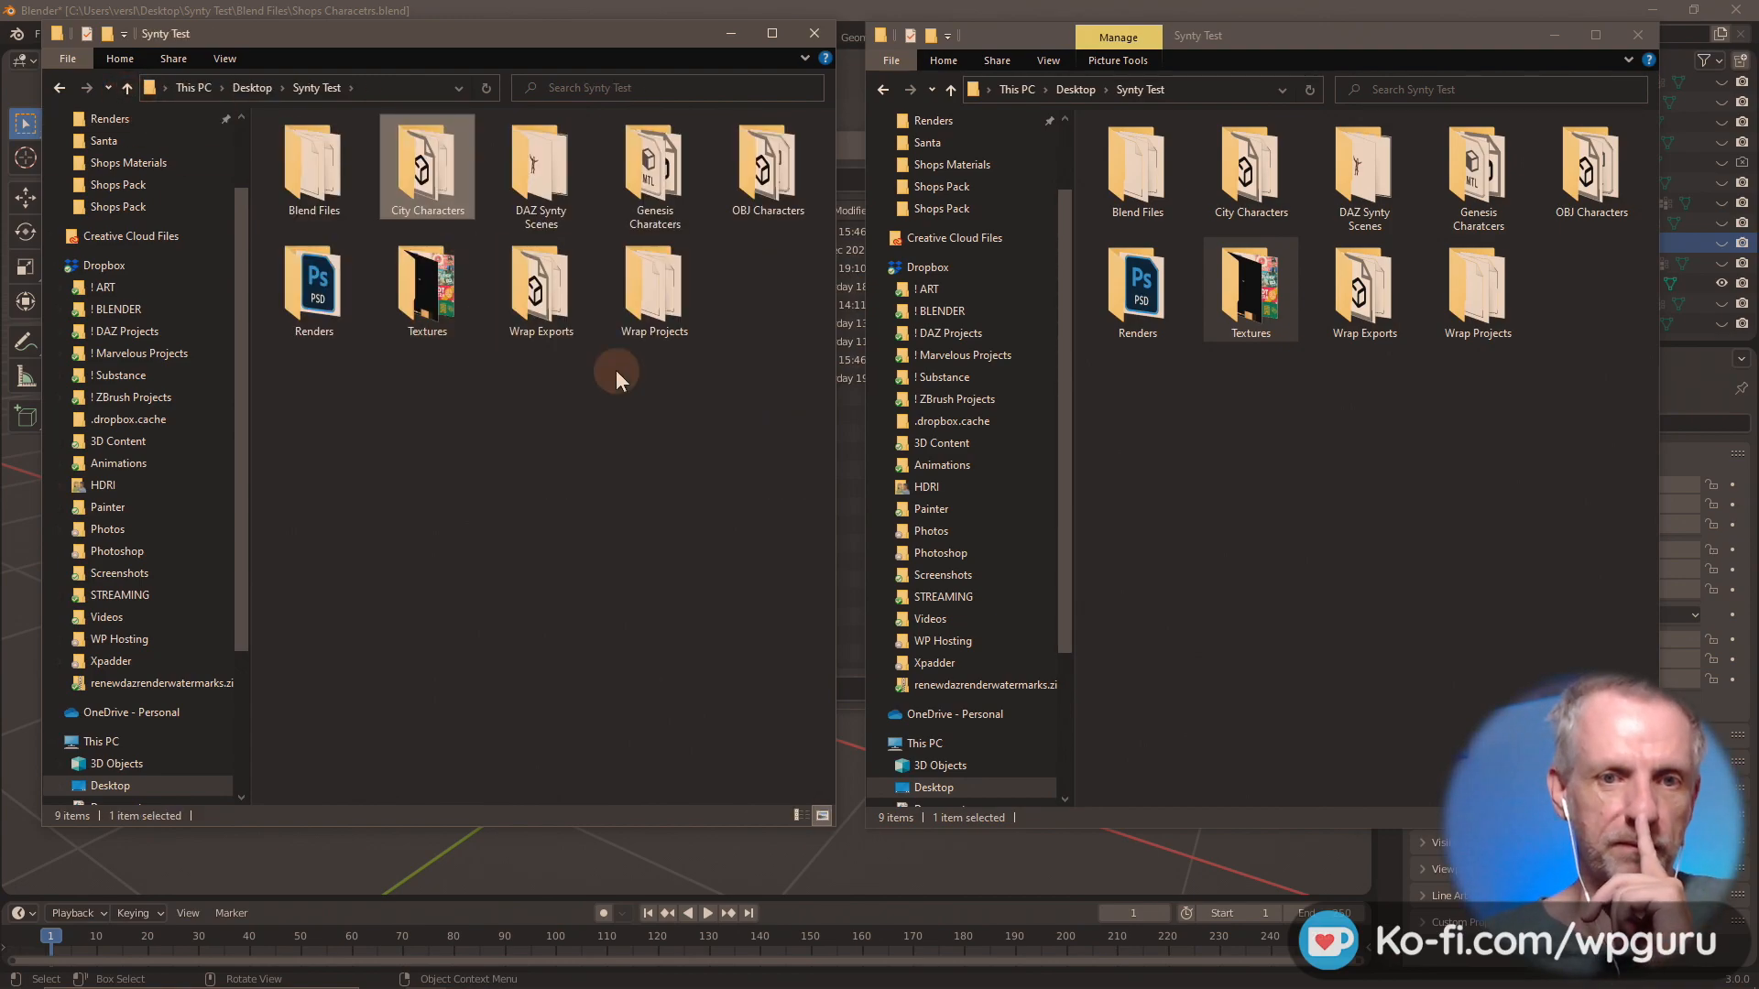
pyautogui.doubleClick(359, 289)
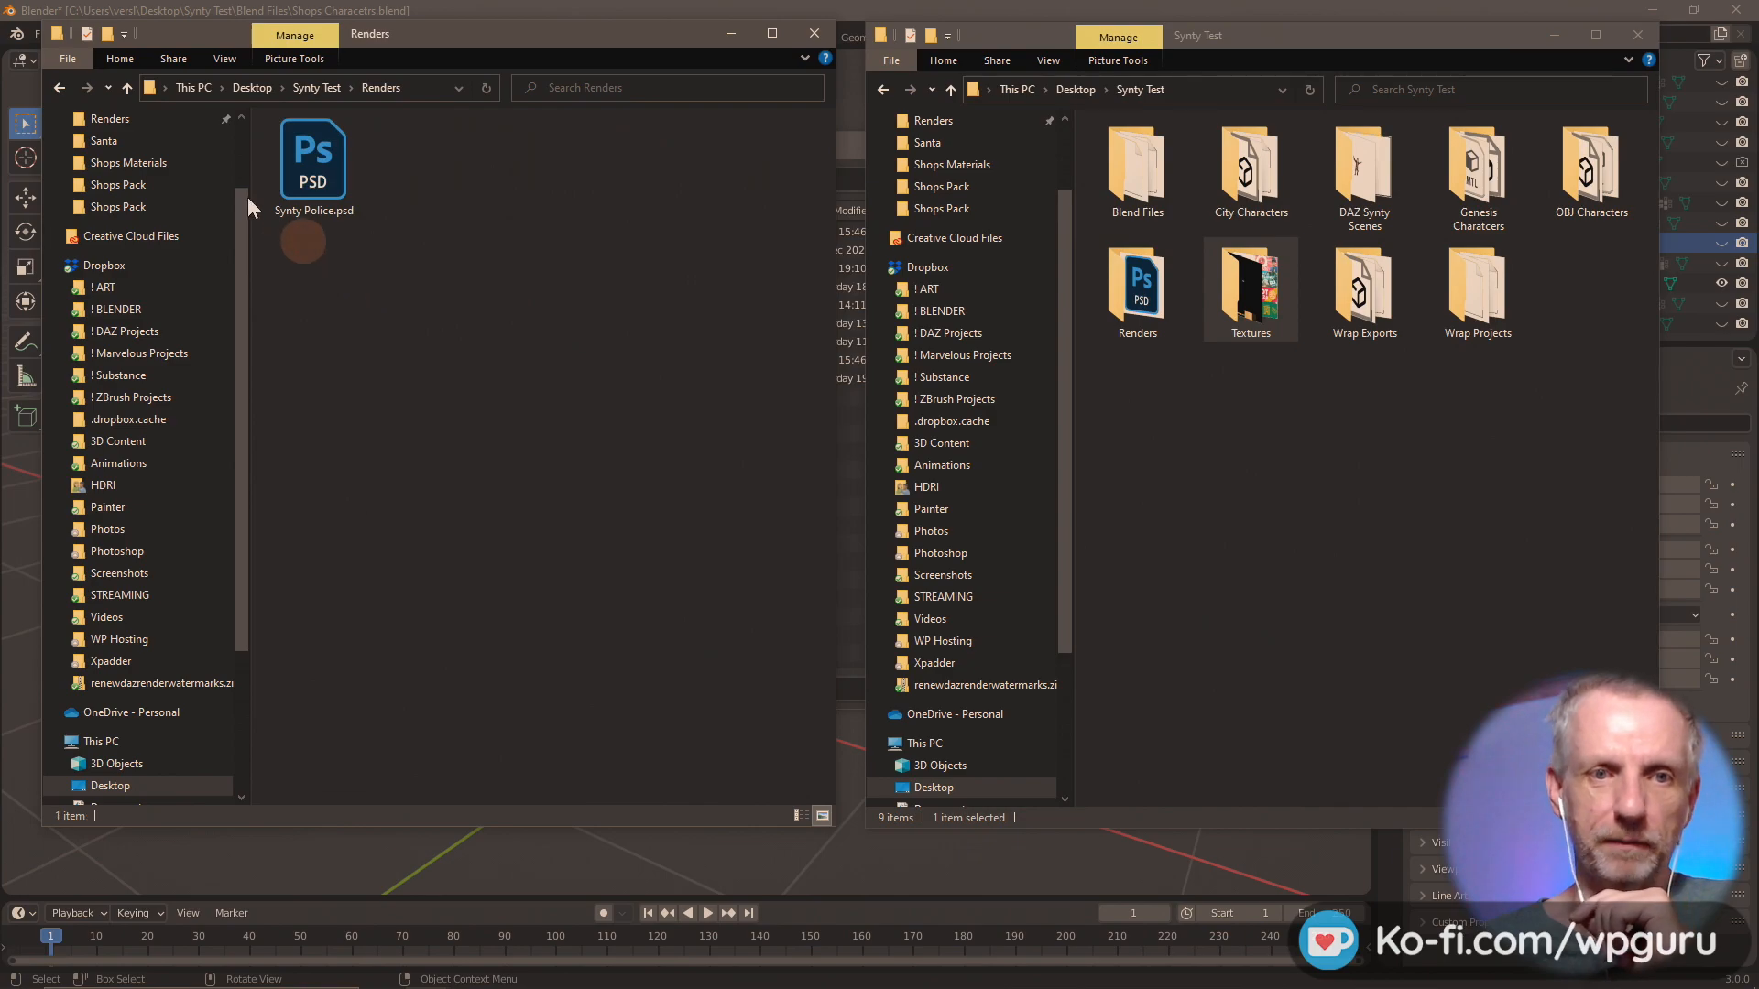
pyautogui.click(127, 88)
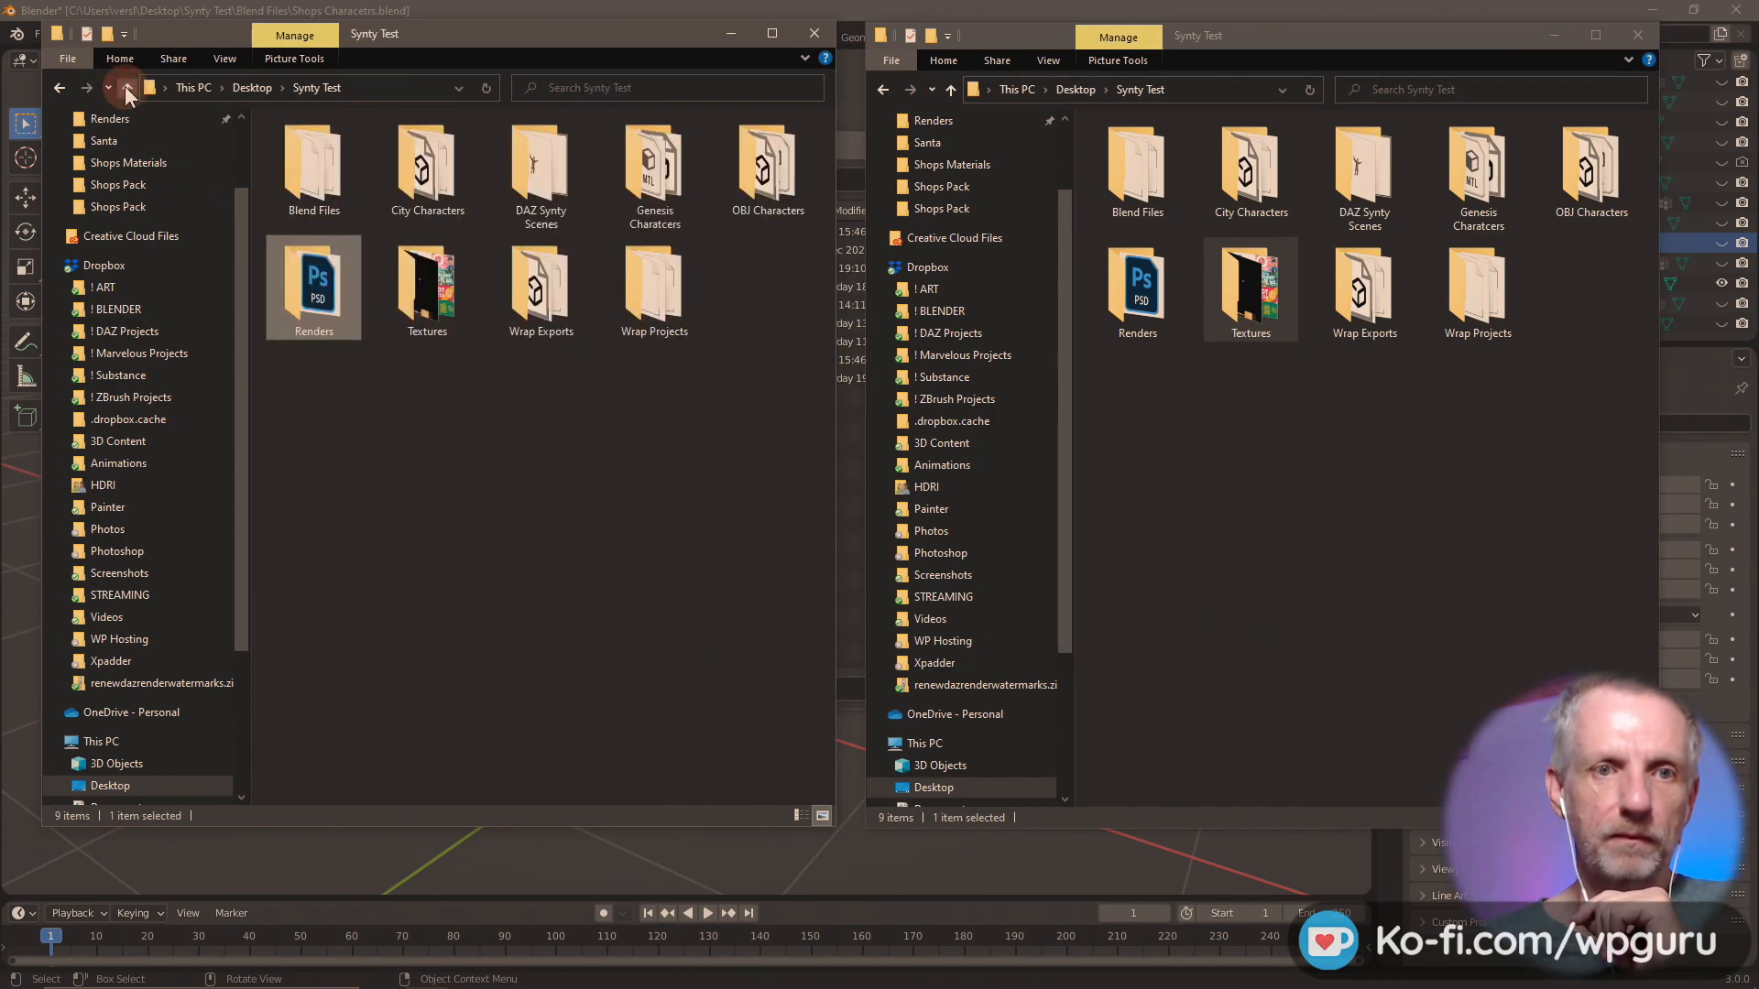
pyautogui.doubleClick(313, 165)
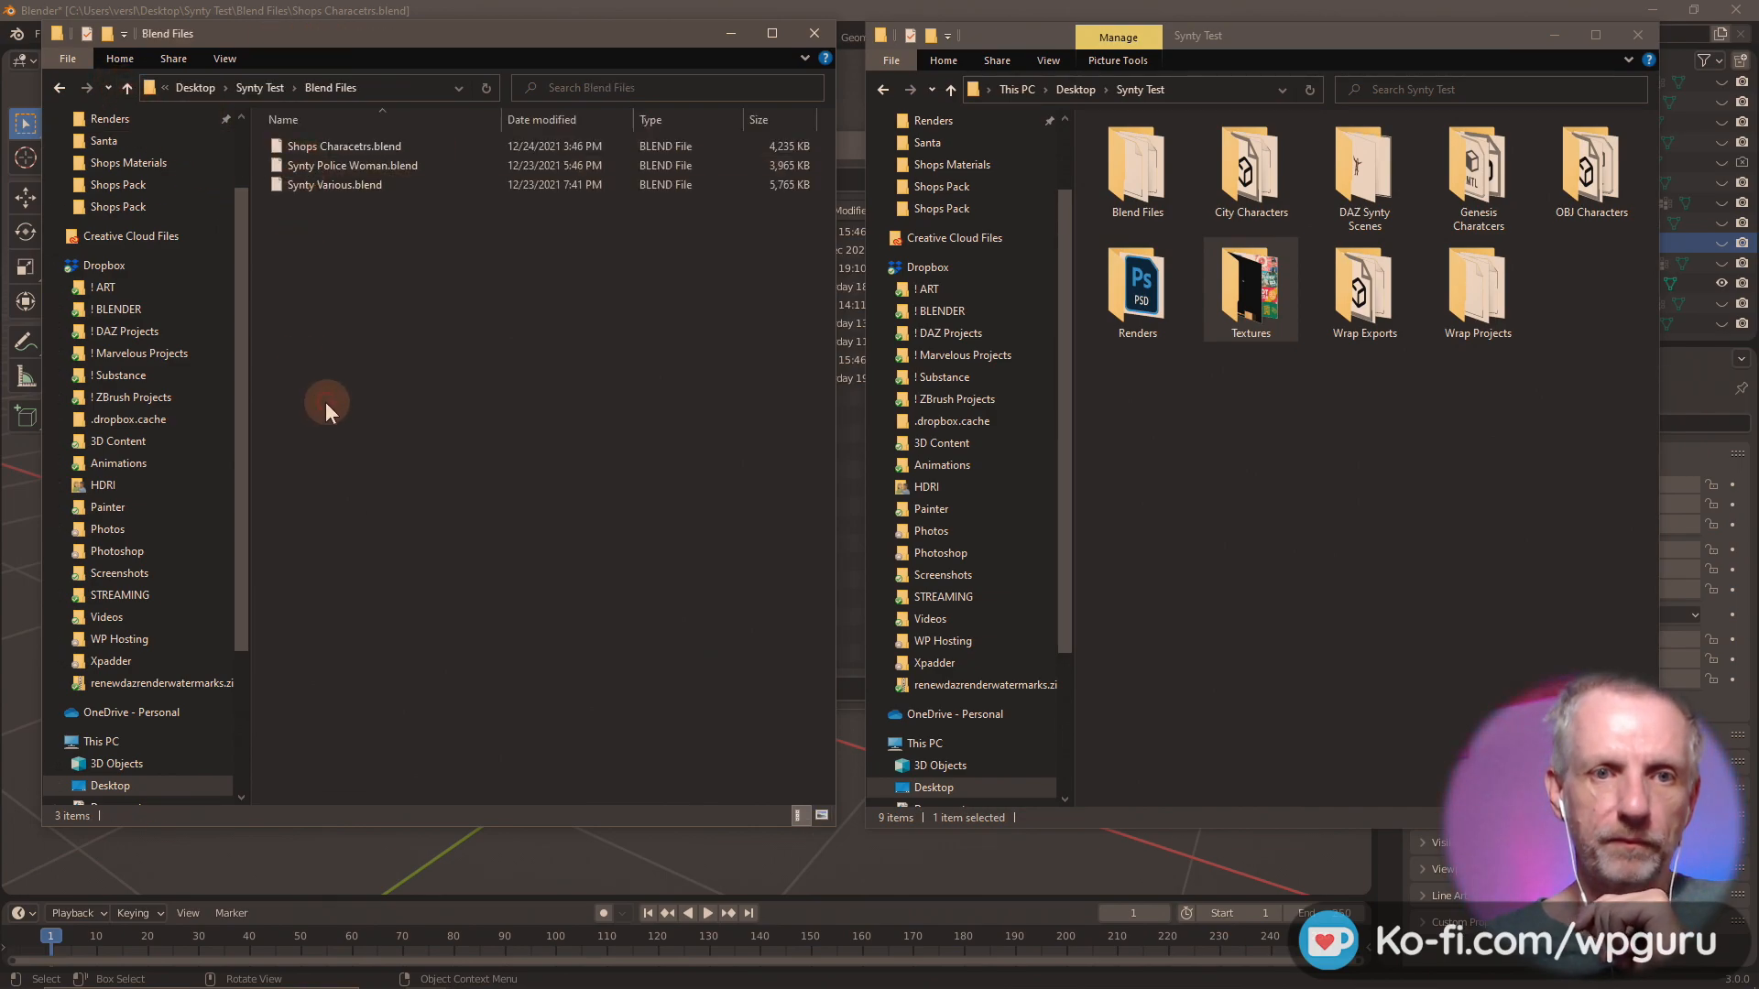
pyautogui.click(126, 86)
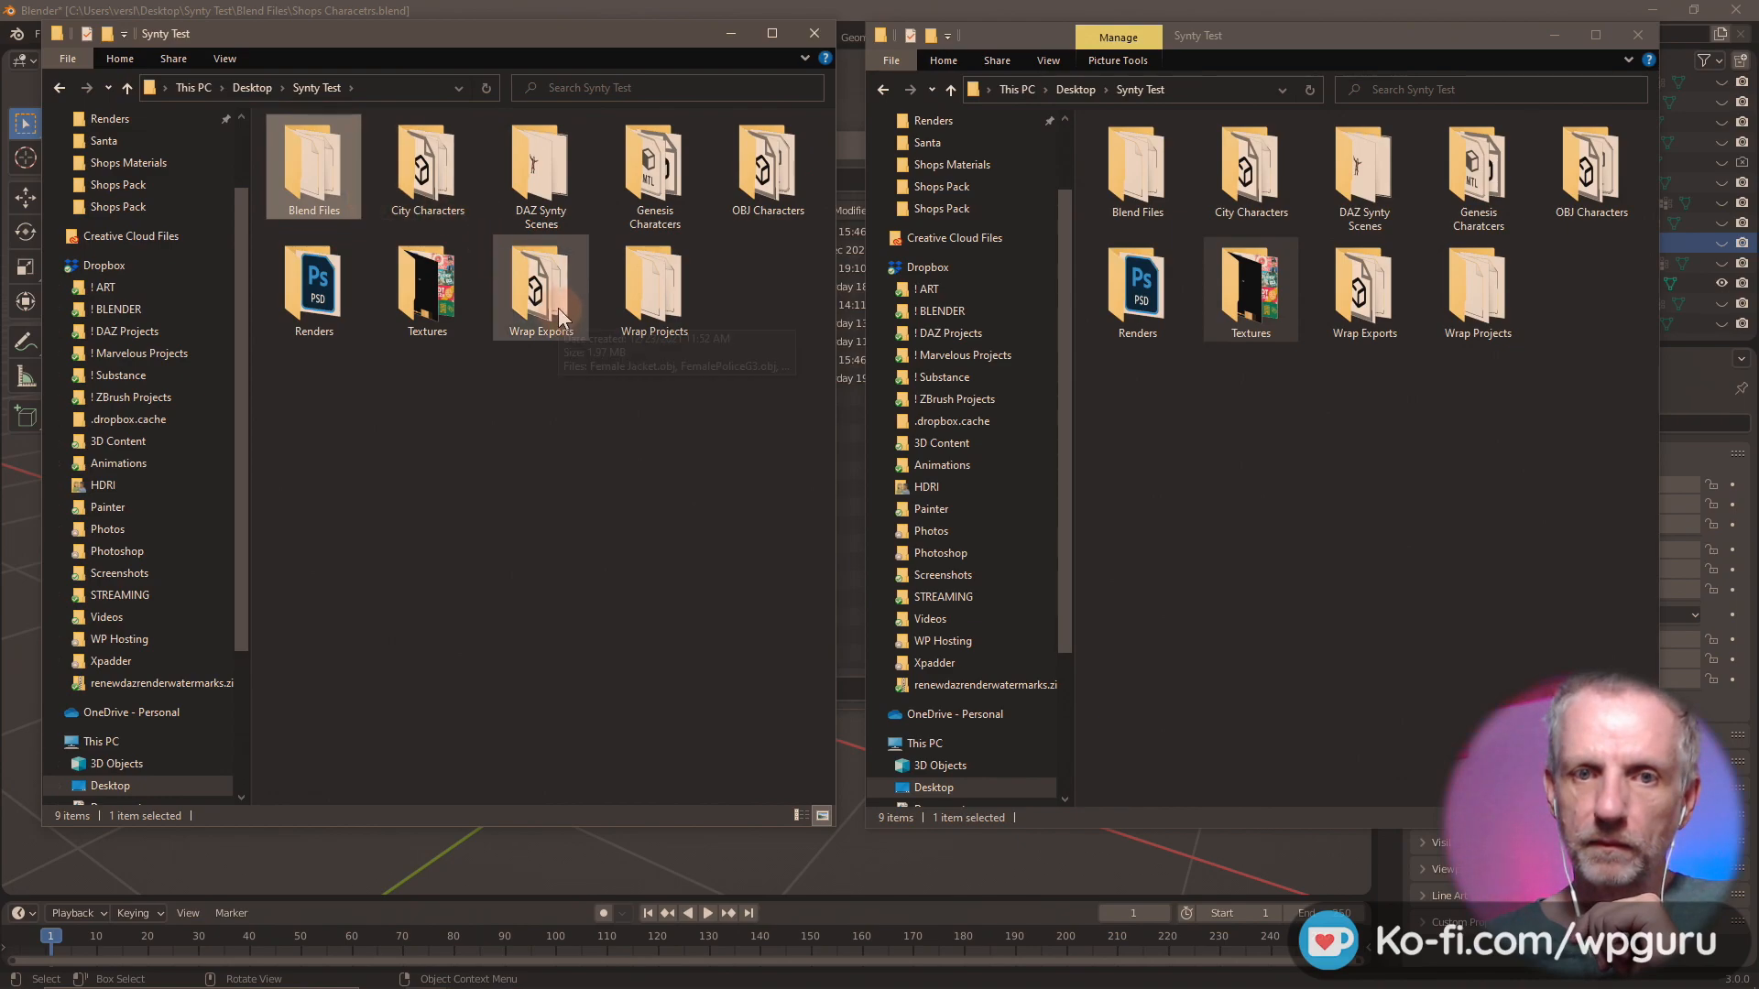
# Try moving the Shops Pack folder from DAZ Synty Scenes into Synty Test, look inside it, and undo the move.
pyautogui.doubleClick(538, 202)
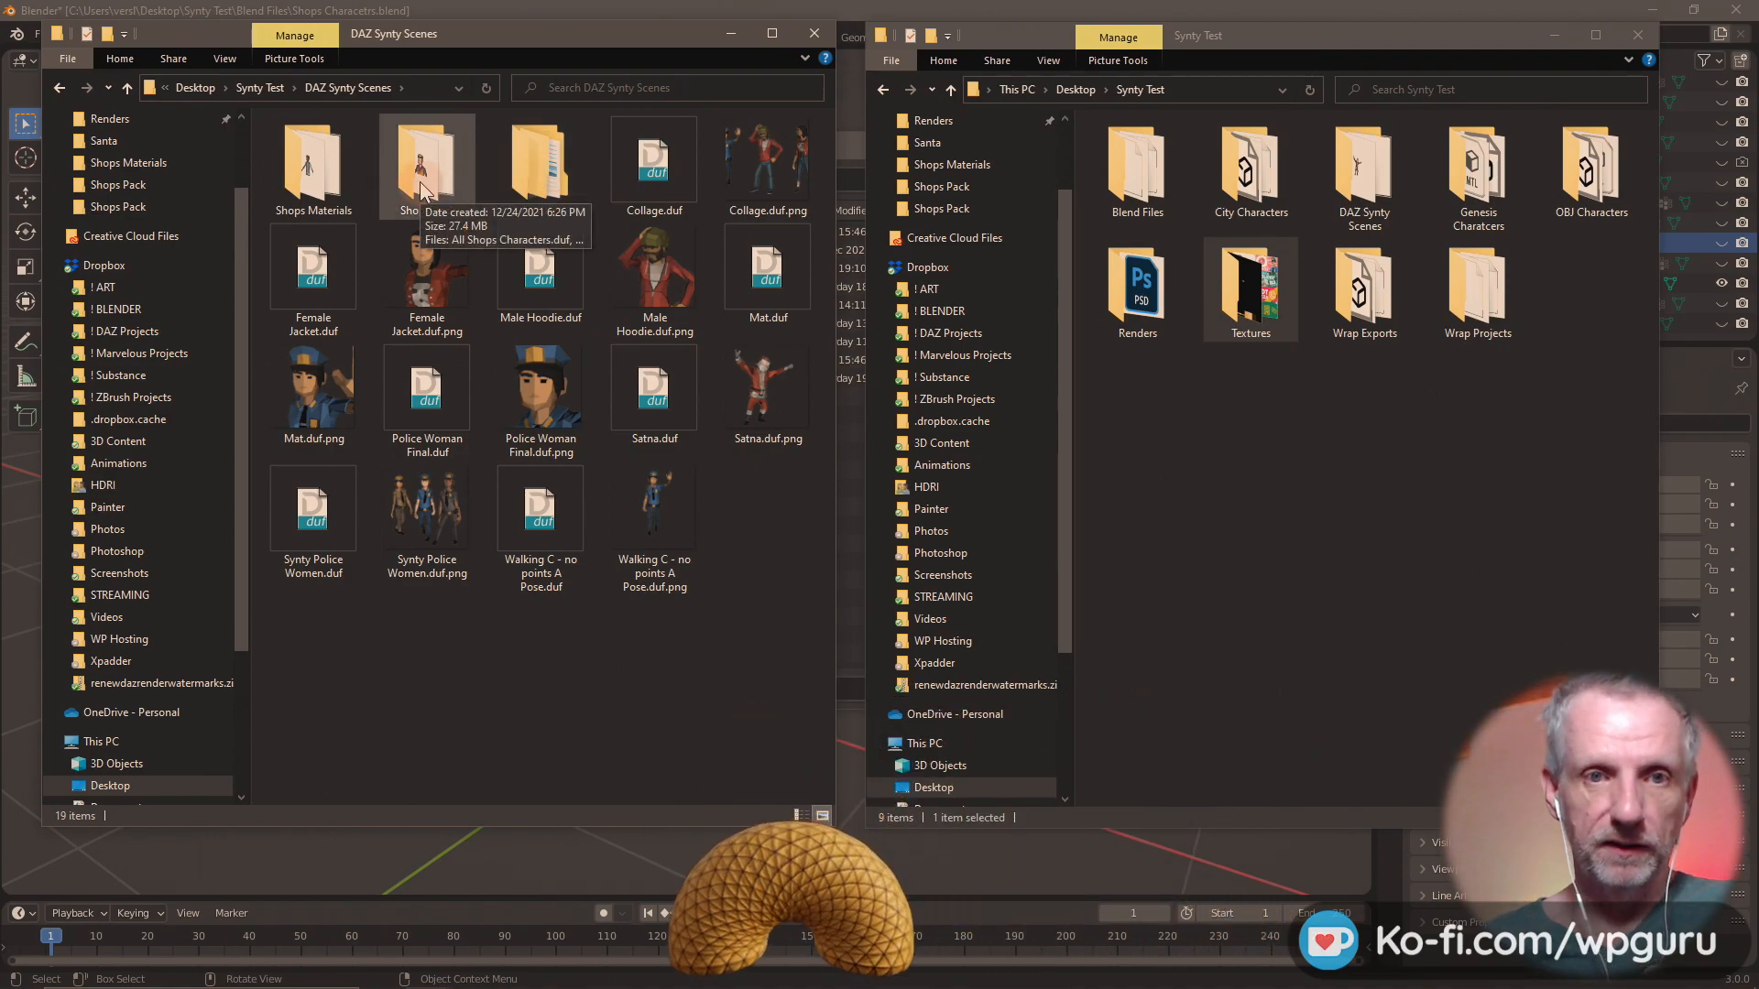
pyautogui.moveTo(421, 190); pyautogui.dragTo(1218, 599)
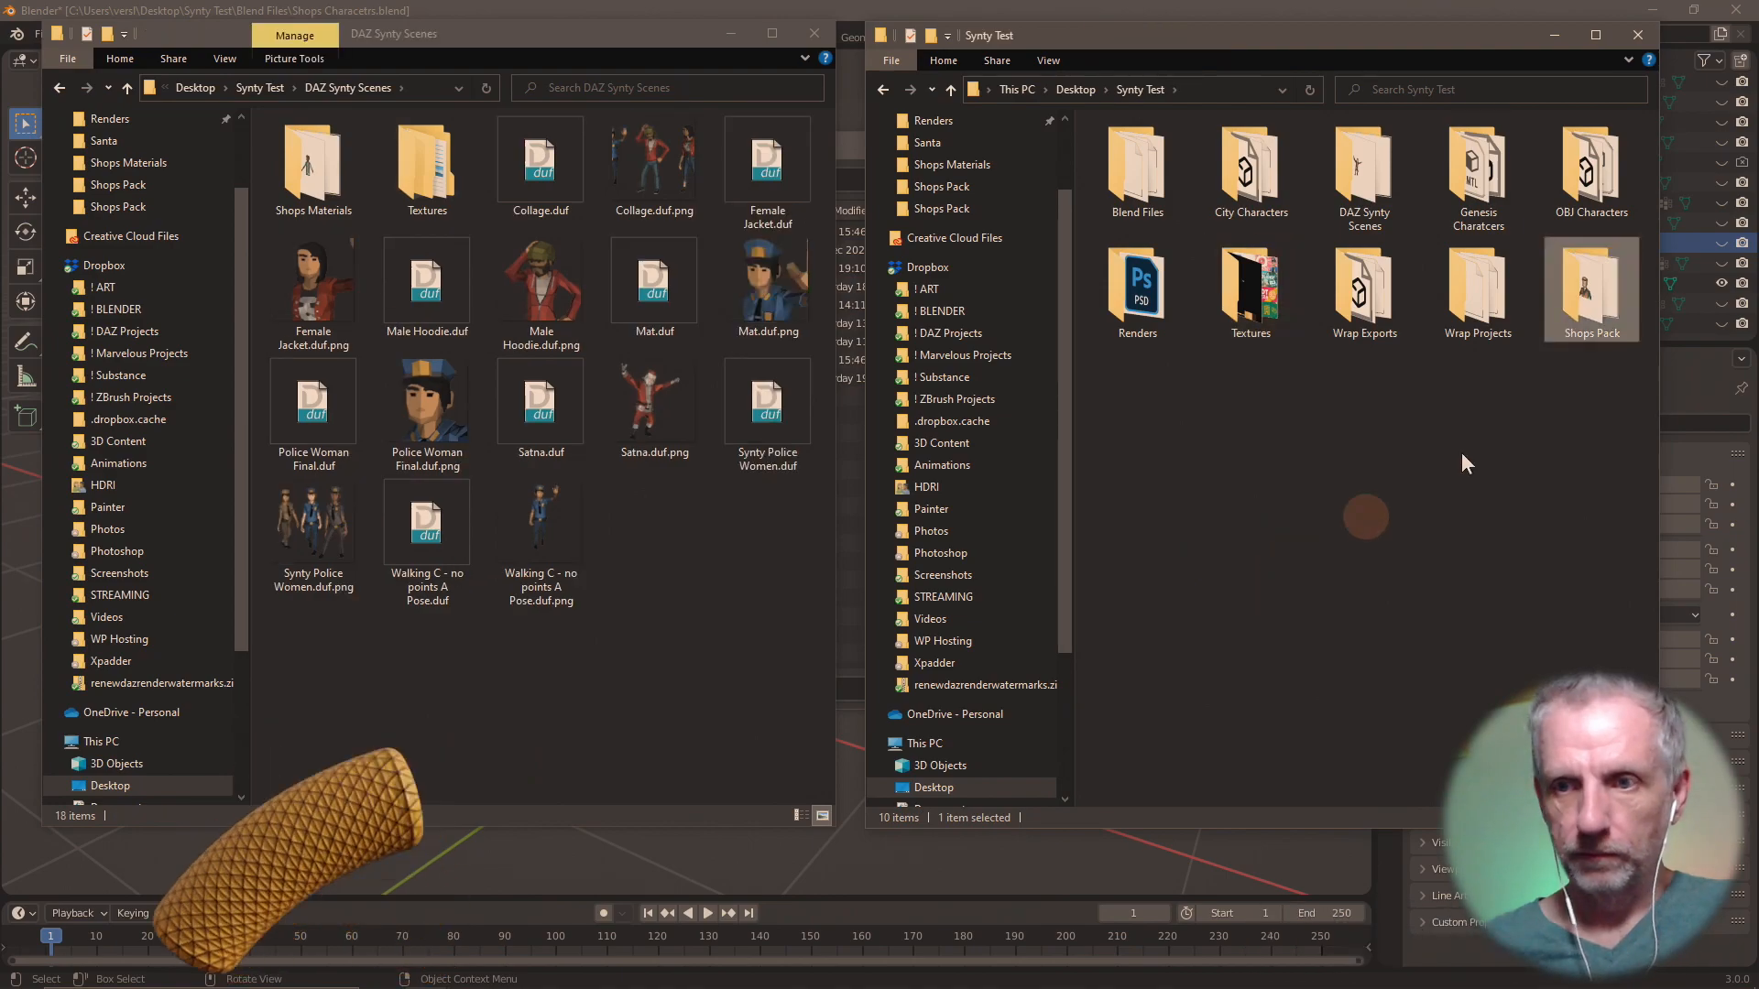
pyautogui.doubleClick(1576, 284)
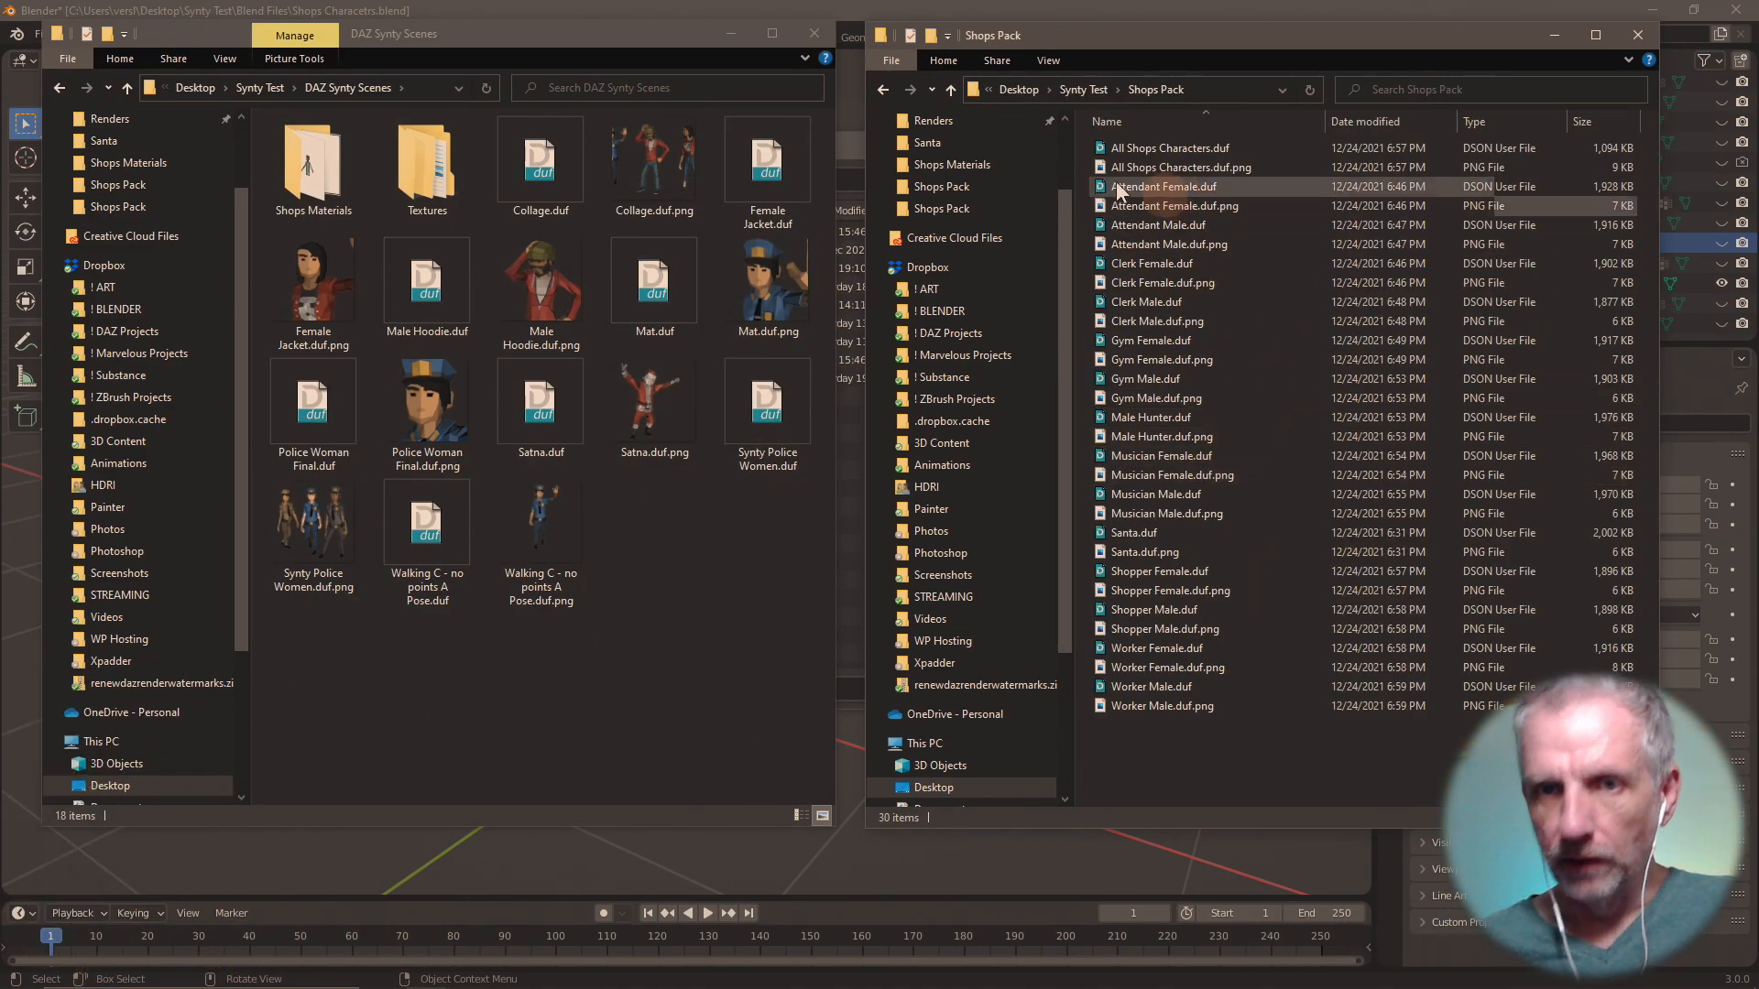
pyautogui.click(949, 90)
pyautogui.hotkey('ctrl', 'z')
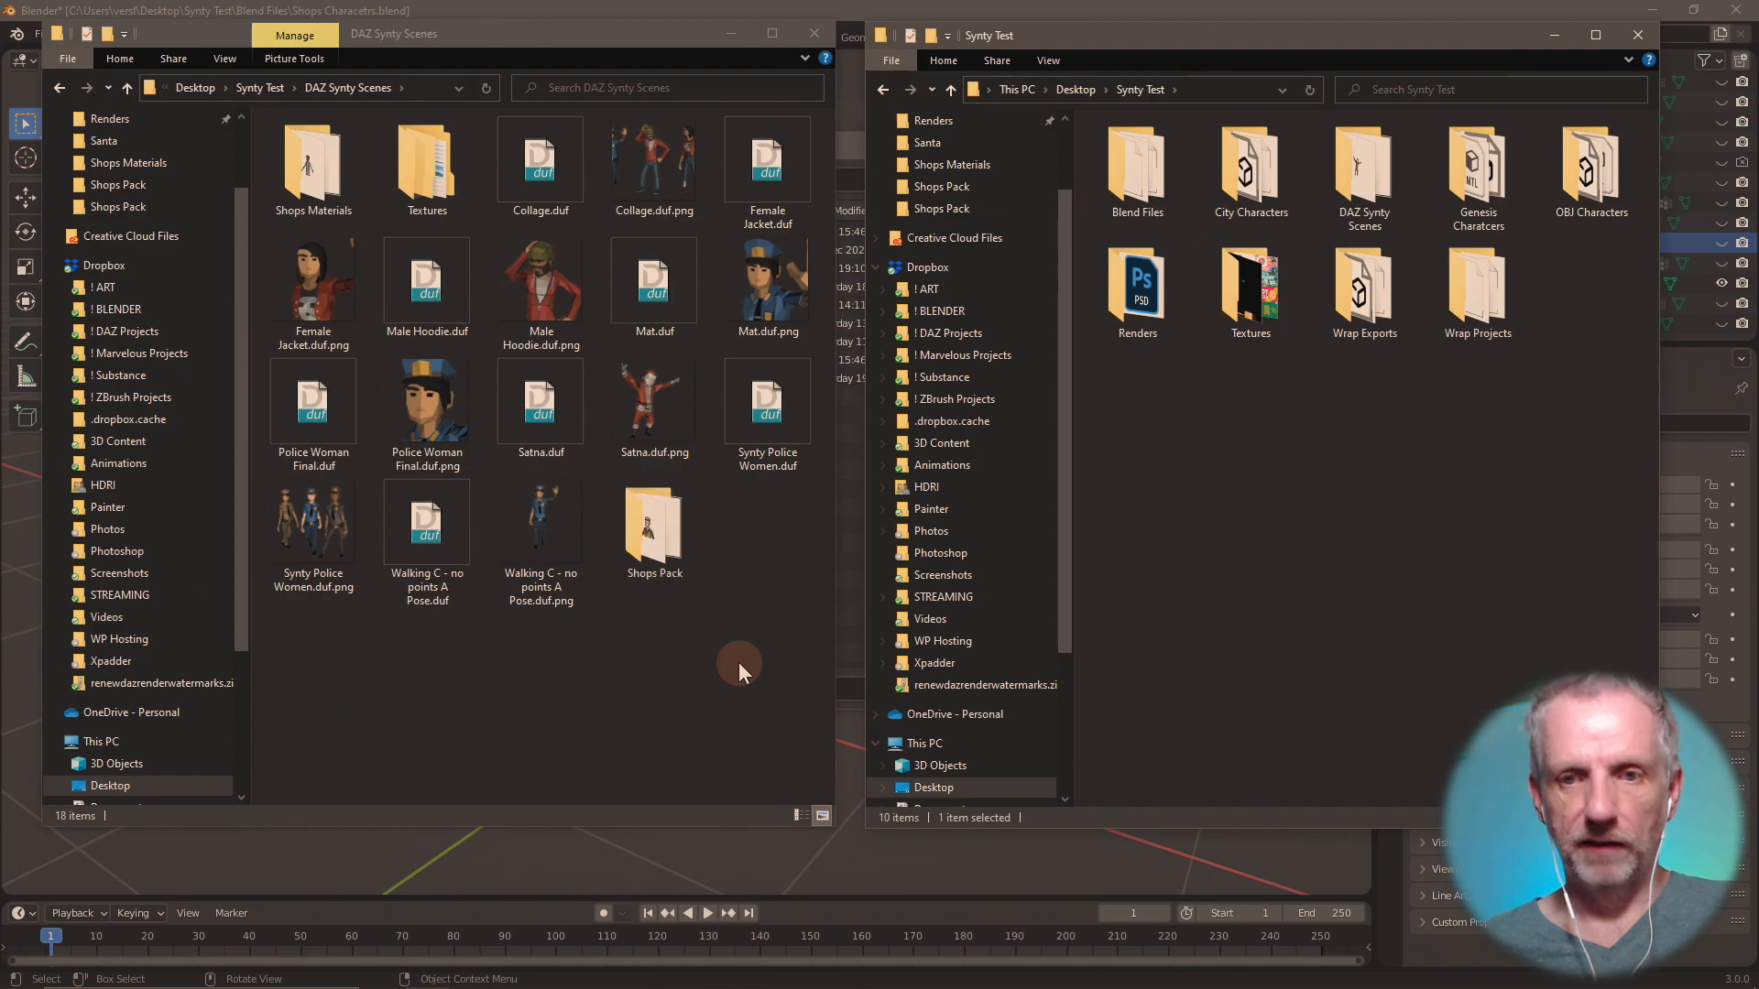
# Check the contents of Shops Pack in DAZ Synty Scenes, and return to the Downloads folder to look for the source files.
pyautogui.doubleClick(647, 526)
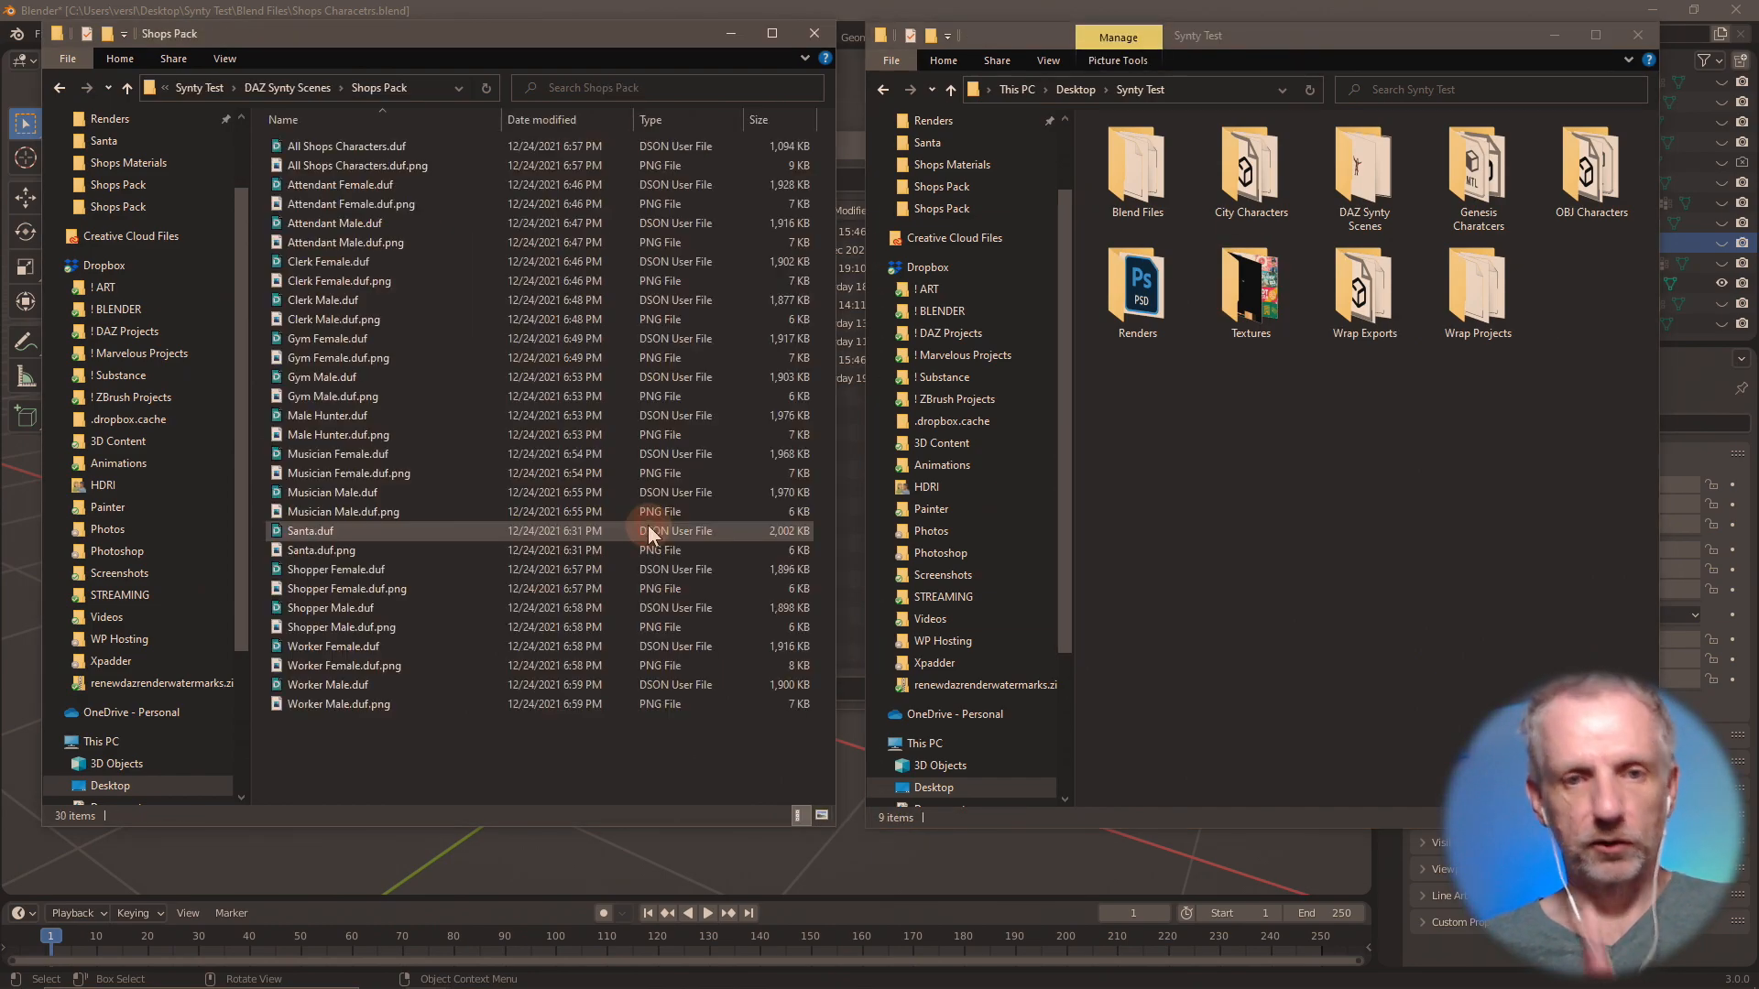
pyautogui.click(127, 88)
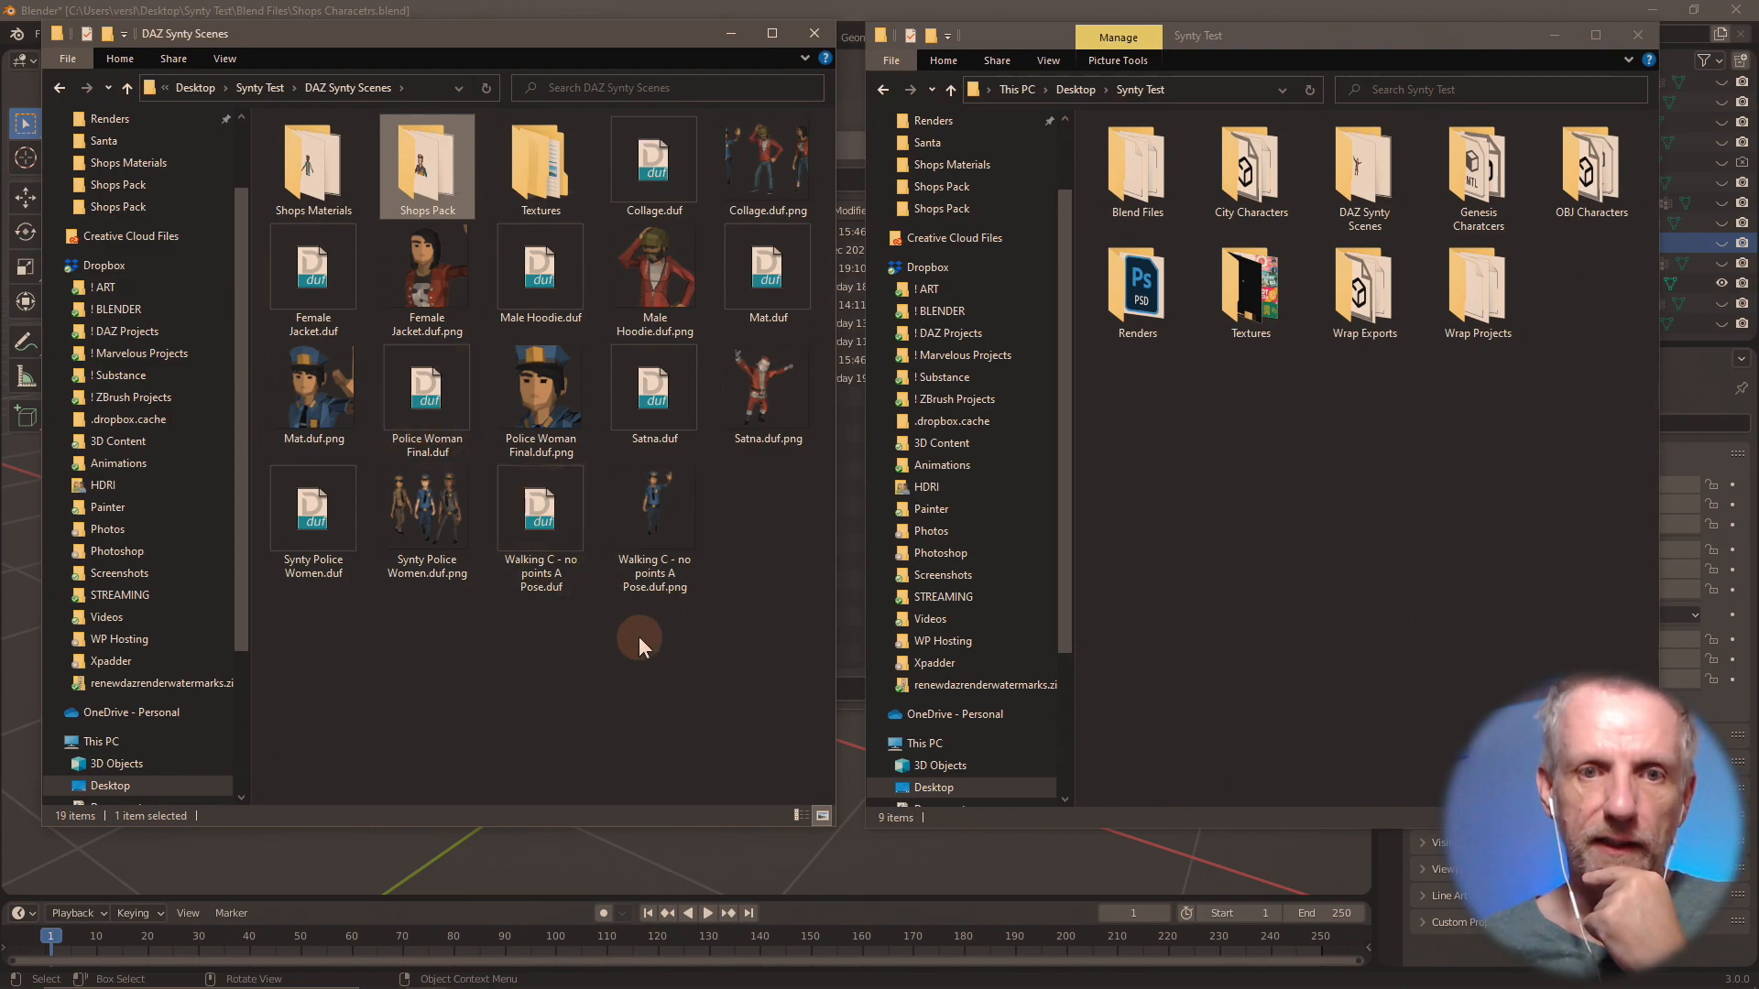
pyautogui.click(127, 87)
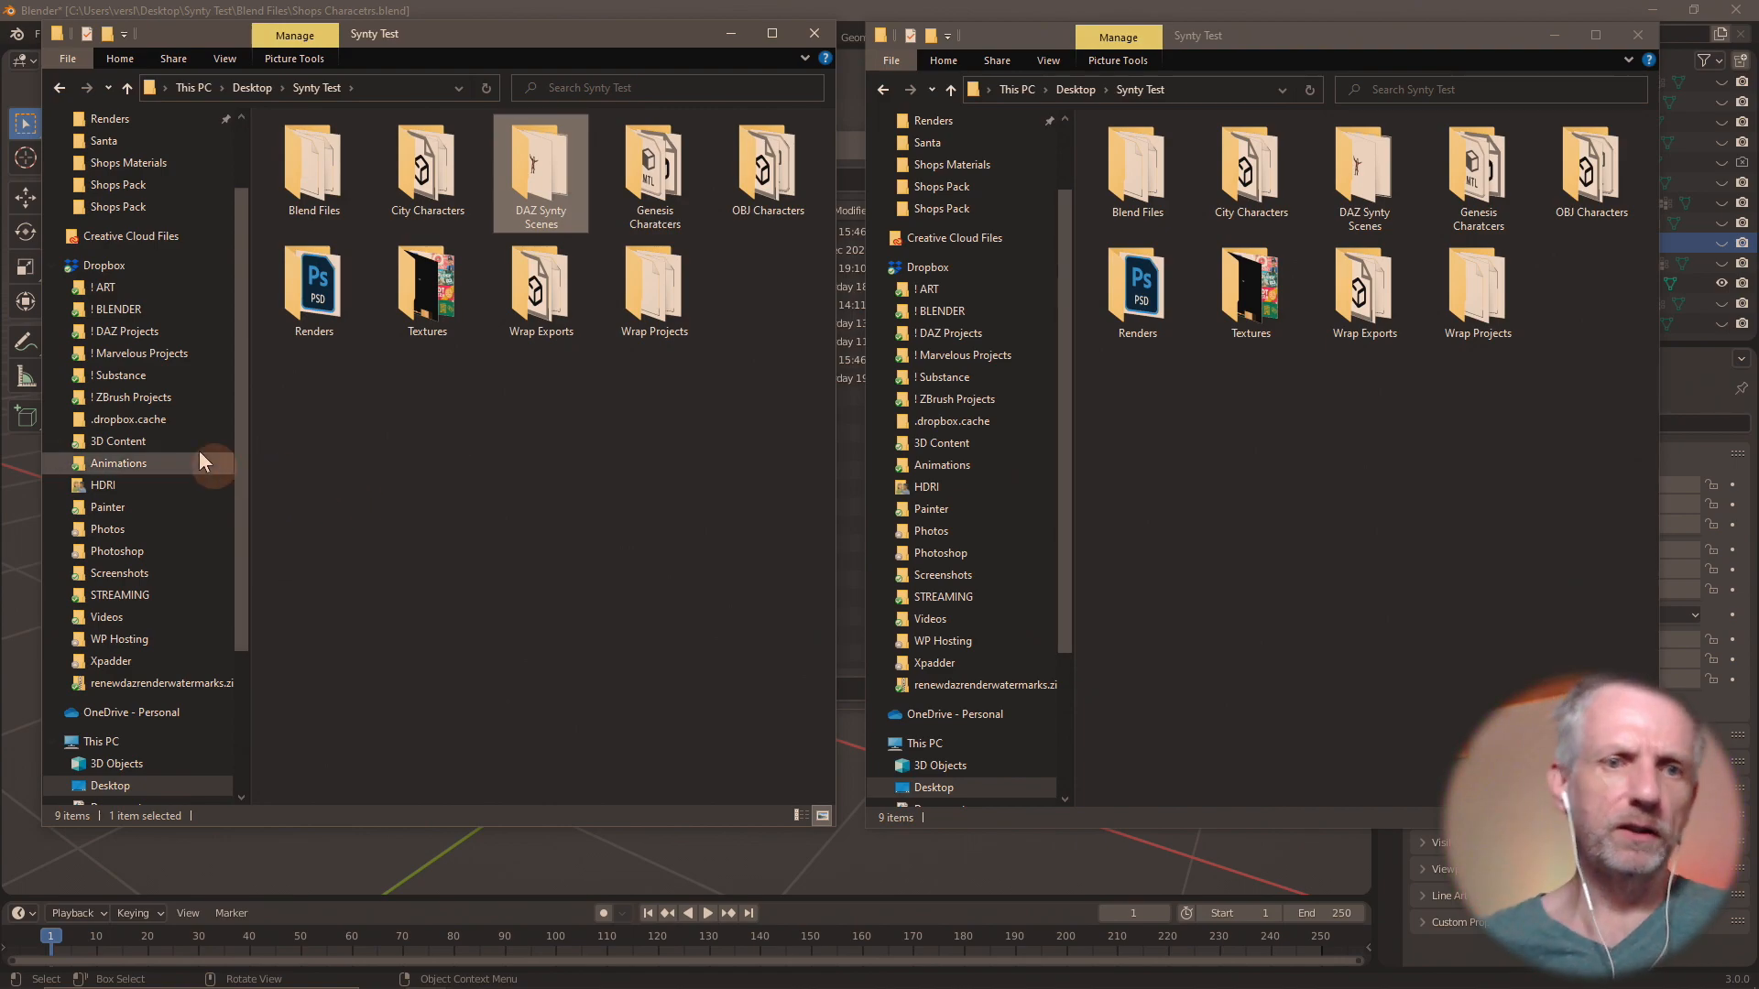
pyautogui.scroll(2, 199, 447)
pyautogui.click(143, 183)
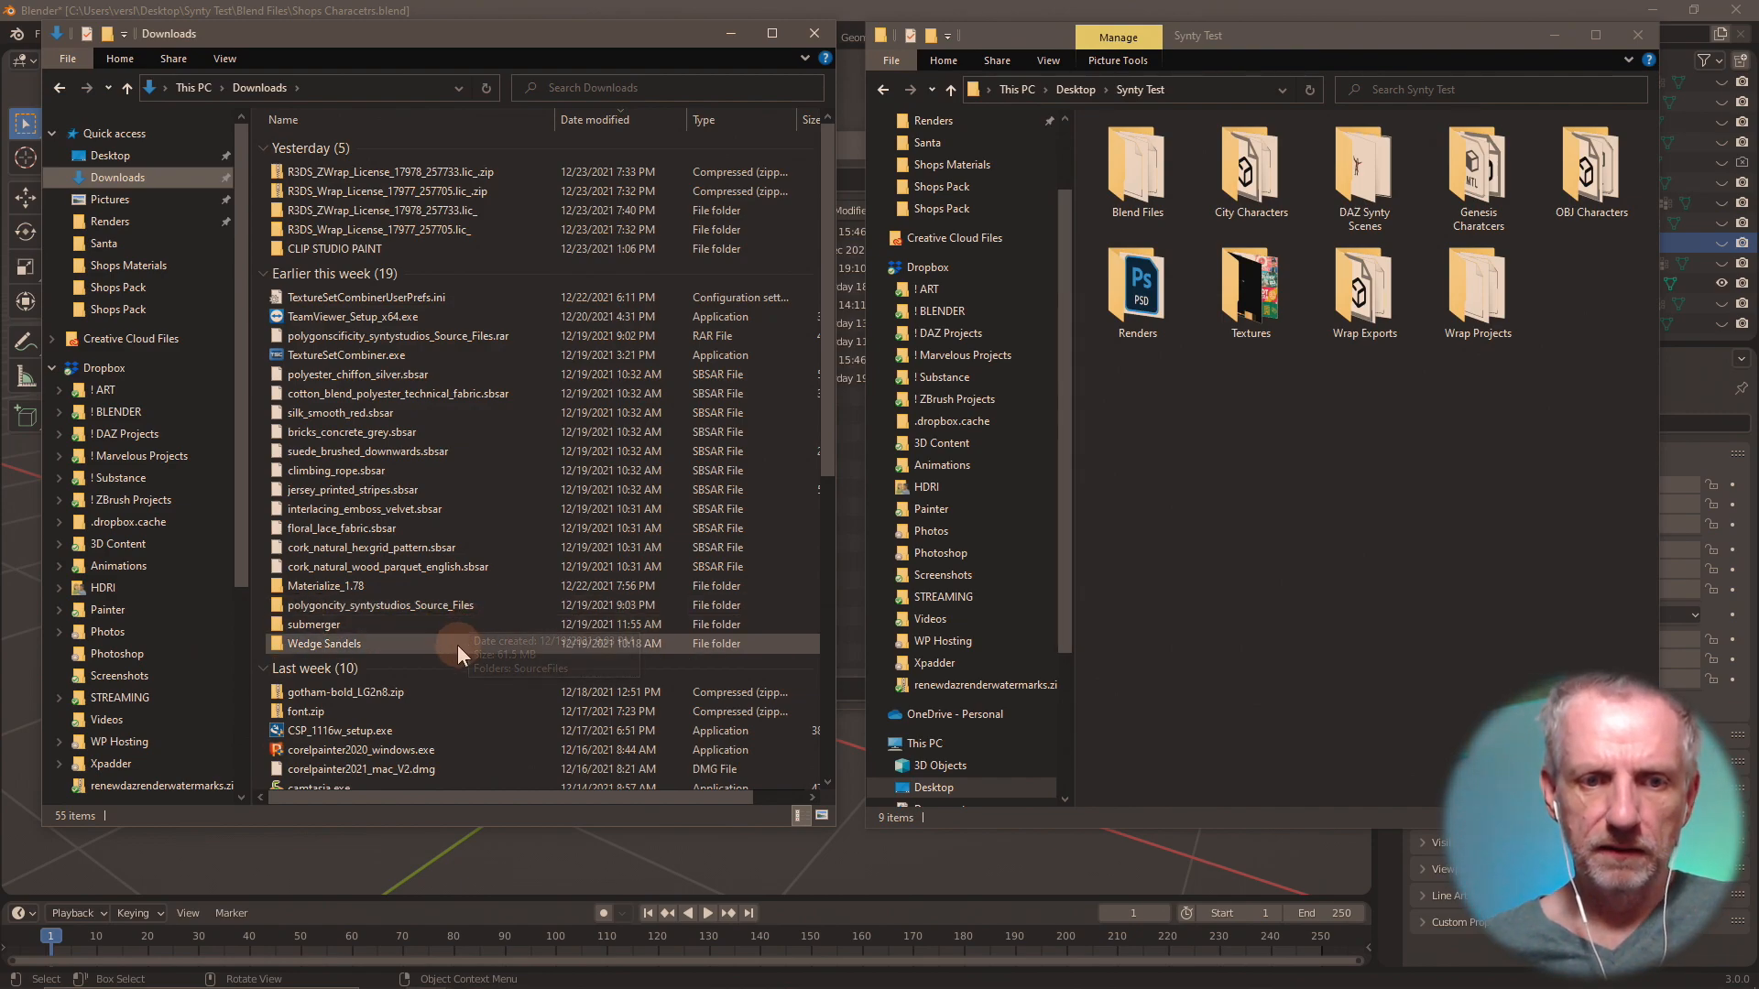
# Look through the rest of Downloads, and open the Synty Assets folder inside 3D Content in Dropbox.
pyautogui.scroll(-2, 495, 728)
pyautogui.scroll(2, 495, 728)
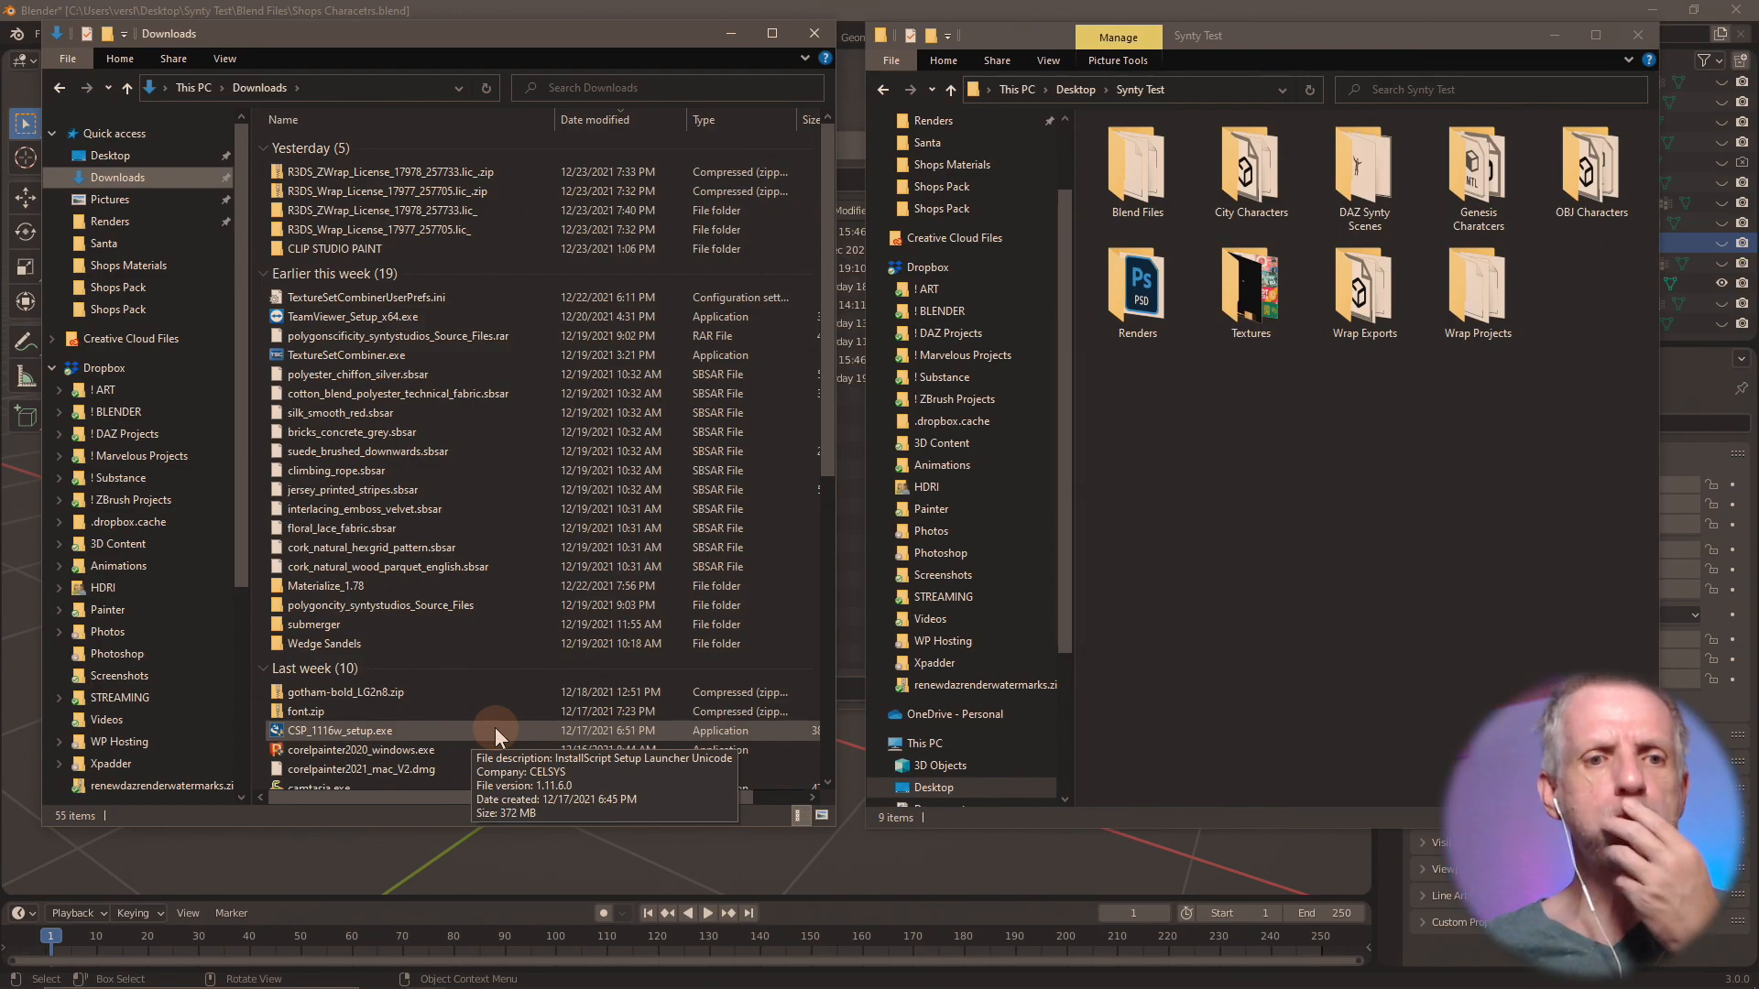
pyautogui.click(158, 371)
pyautogui.click(166, 542)
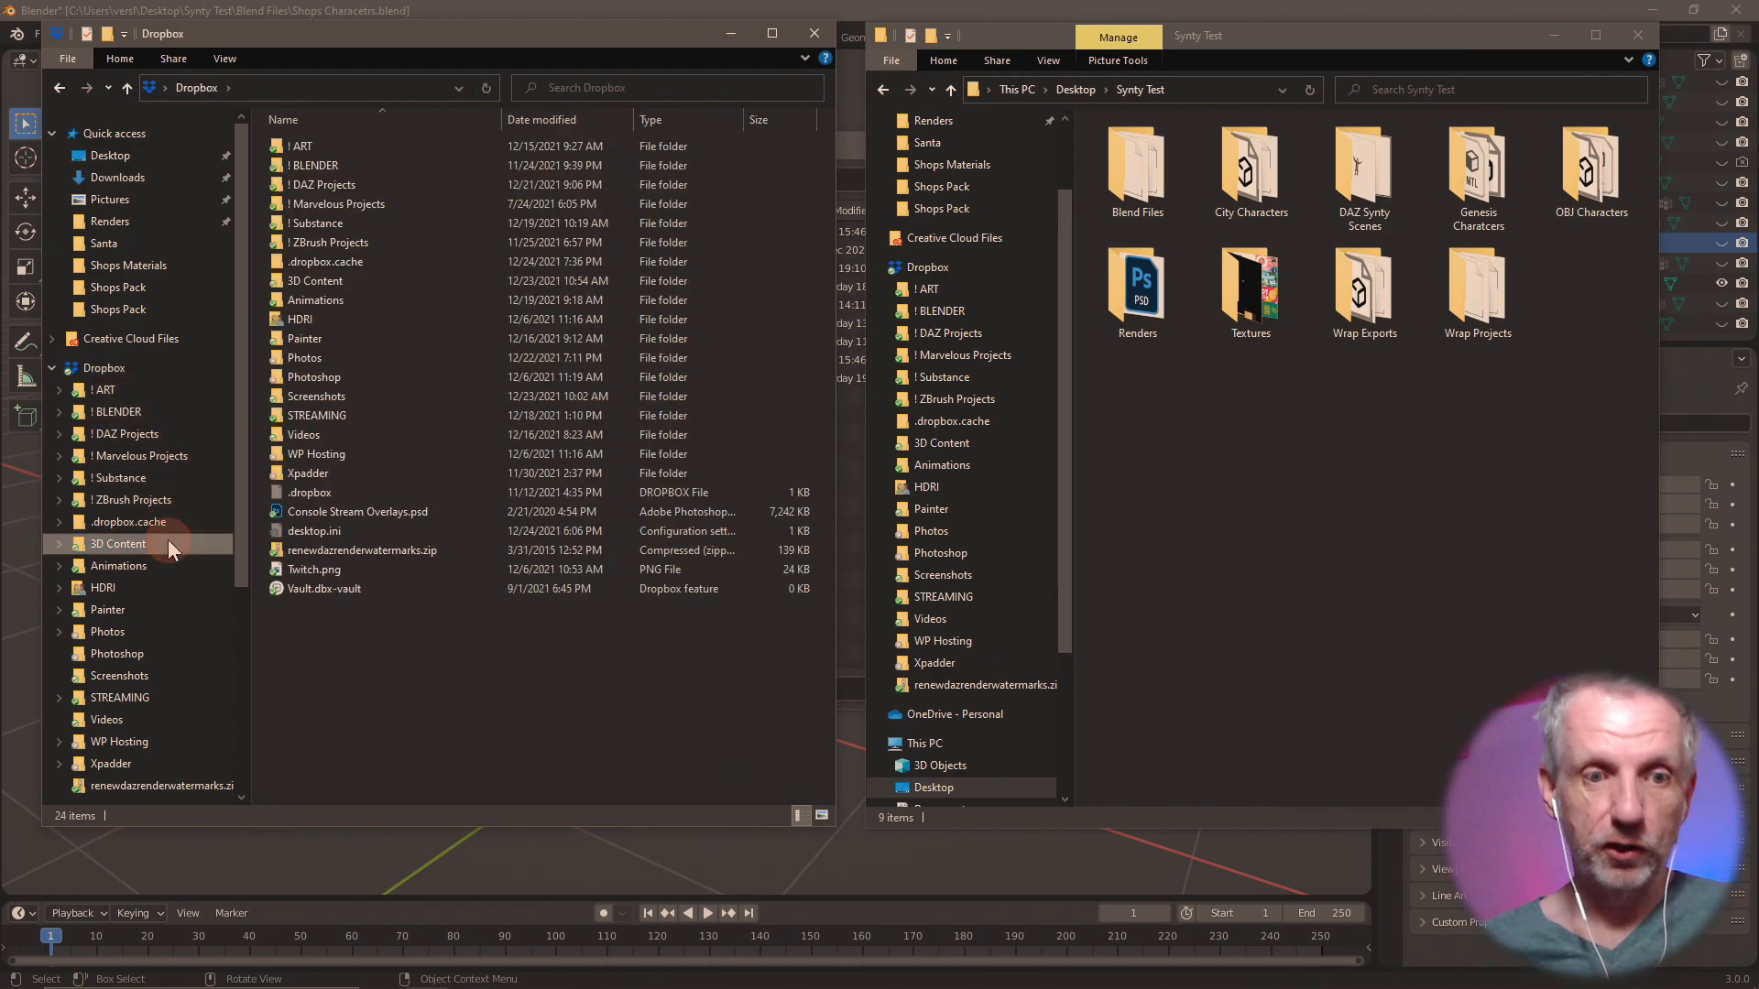
pyautogui.click(383, 187)
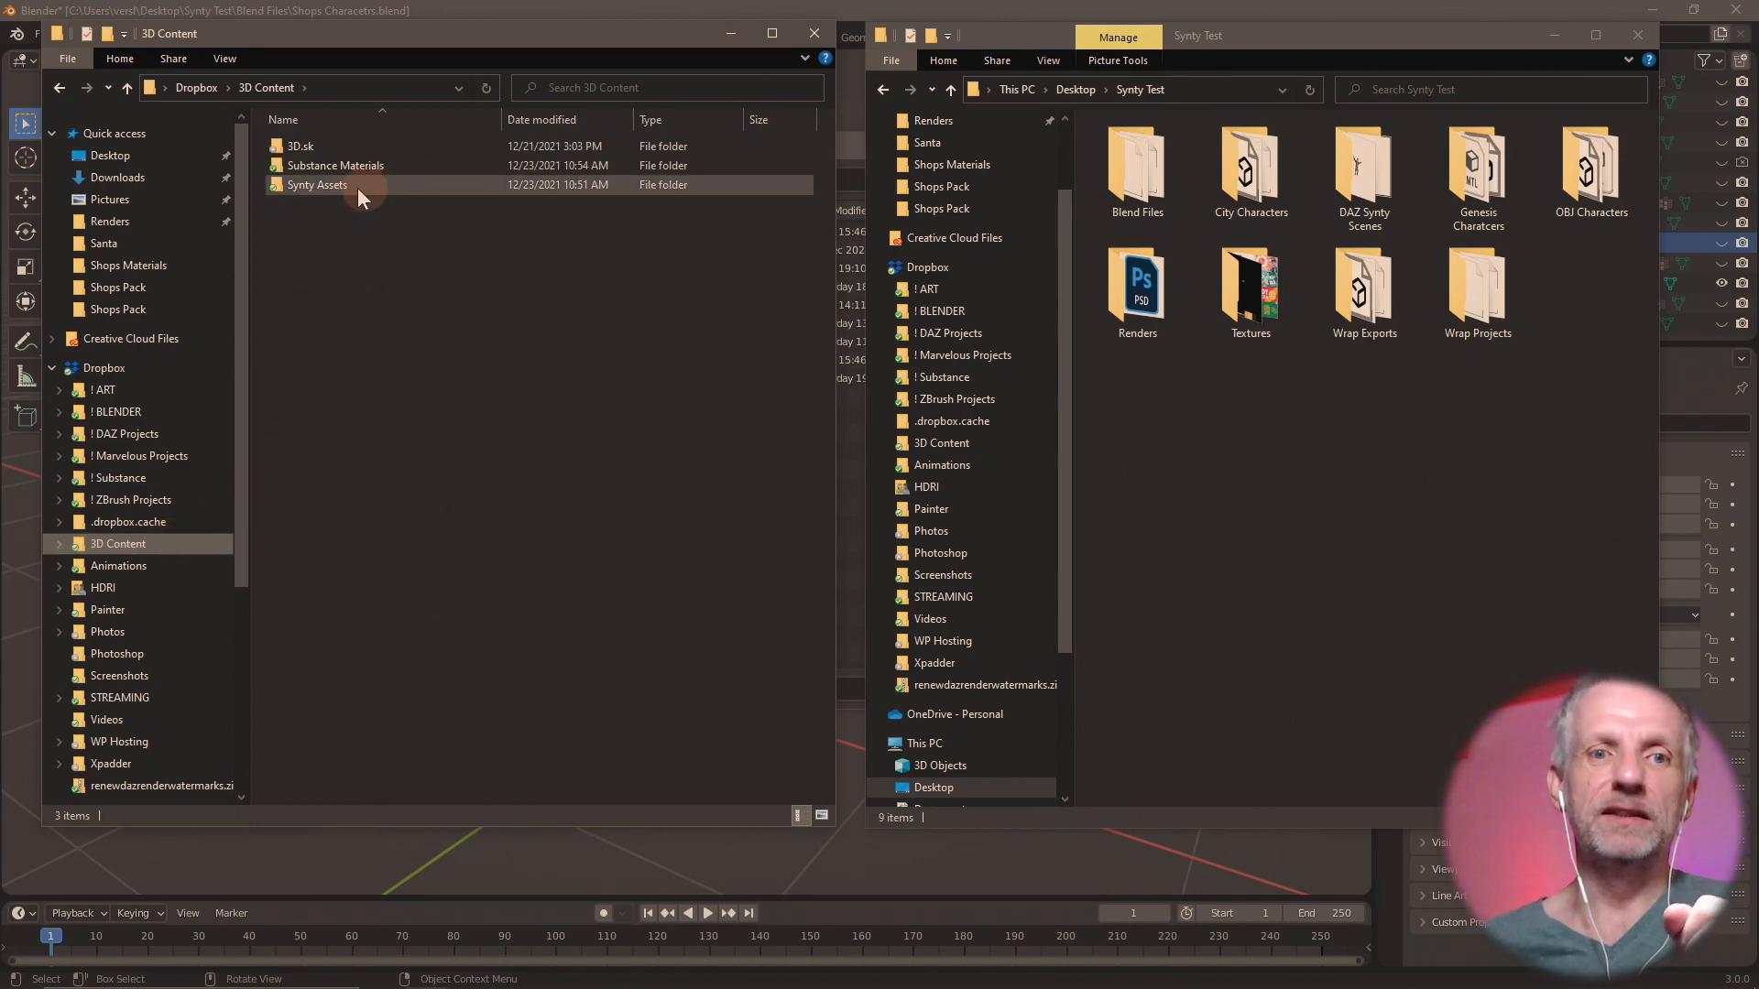
pyautogui.doubleClick(354, 188)
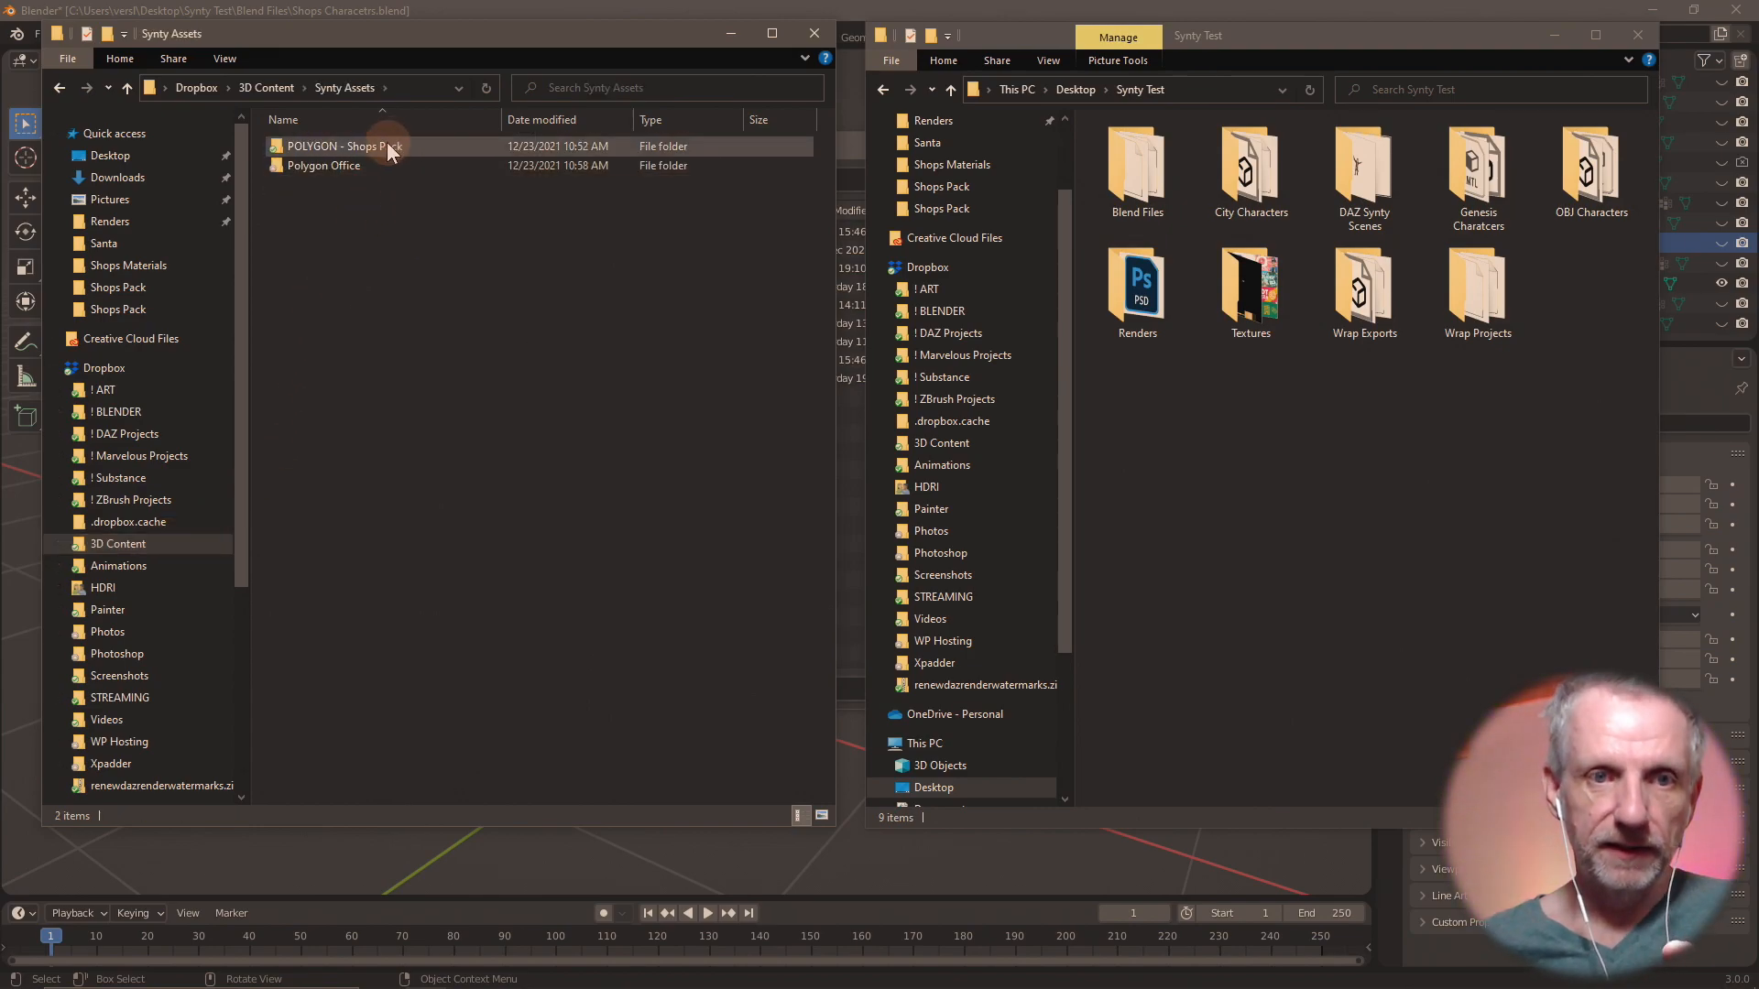
# Open the FBX source folder of POLYGON - Shops Pack, inside 01. Manual Installation, PolygonShopsPack_Temp_Source_Files and SourceFiles.
pyautogui.doubleClick(387, 145)
pyautogui.click(392, 145)
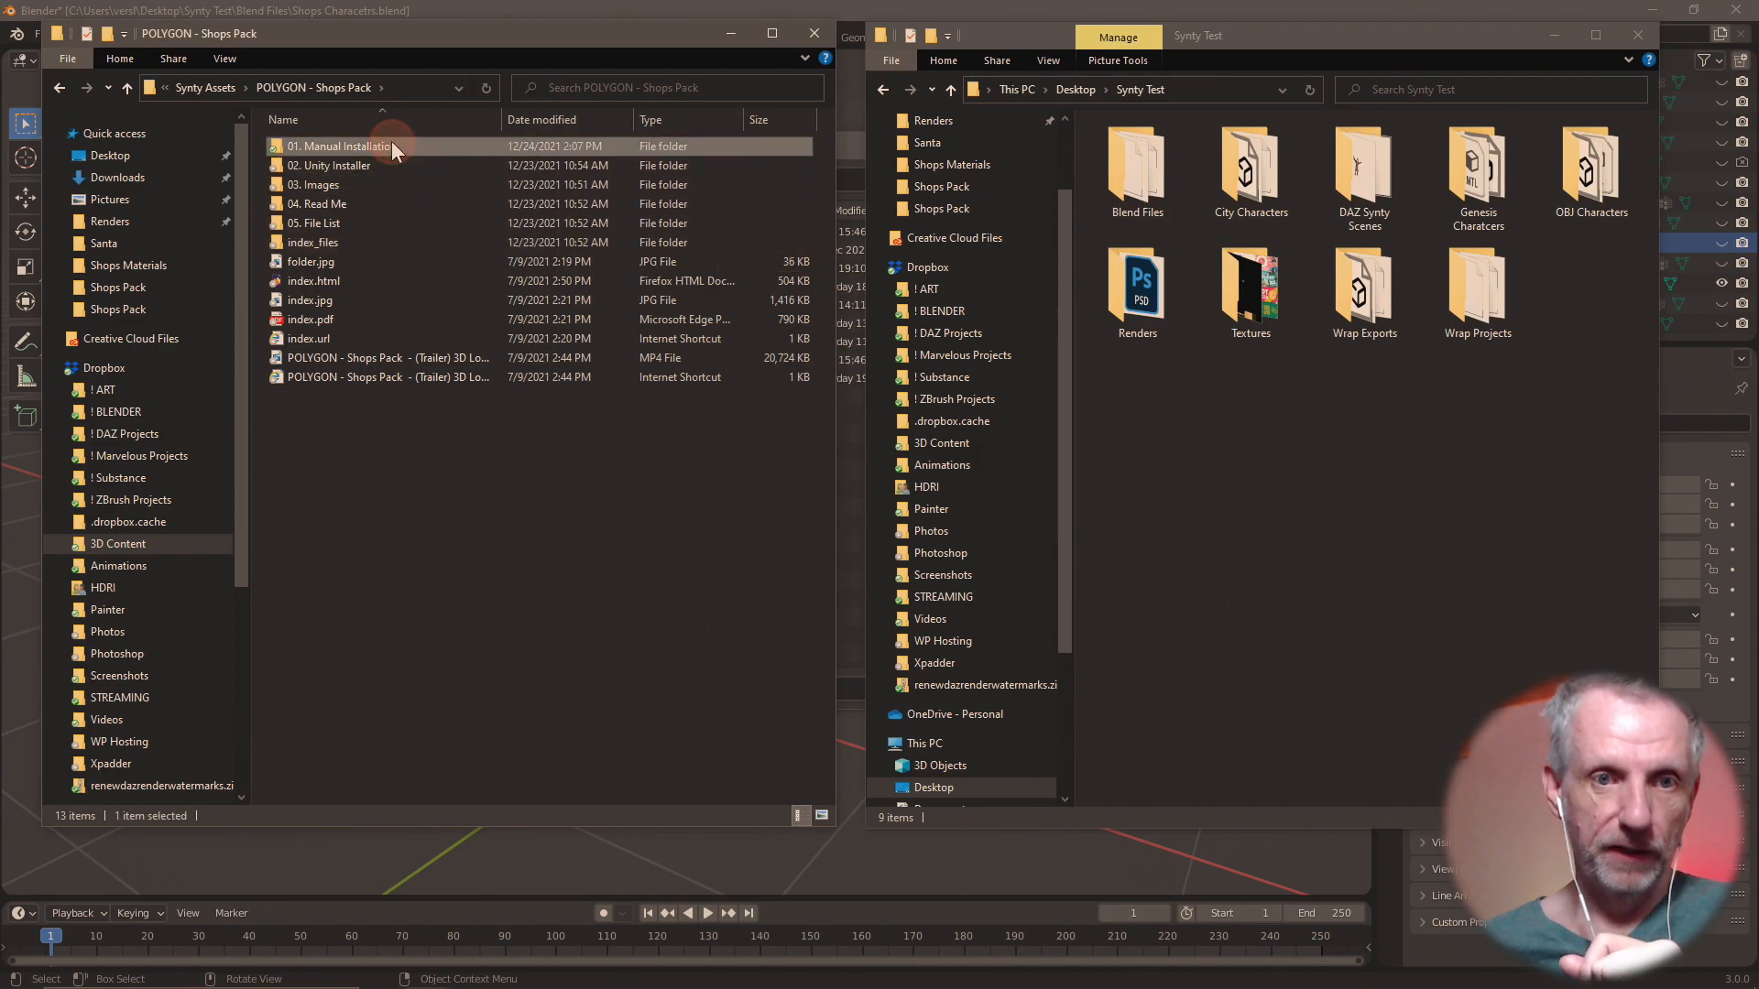
pyautogui.doubleClick(392, 146)
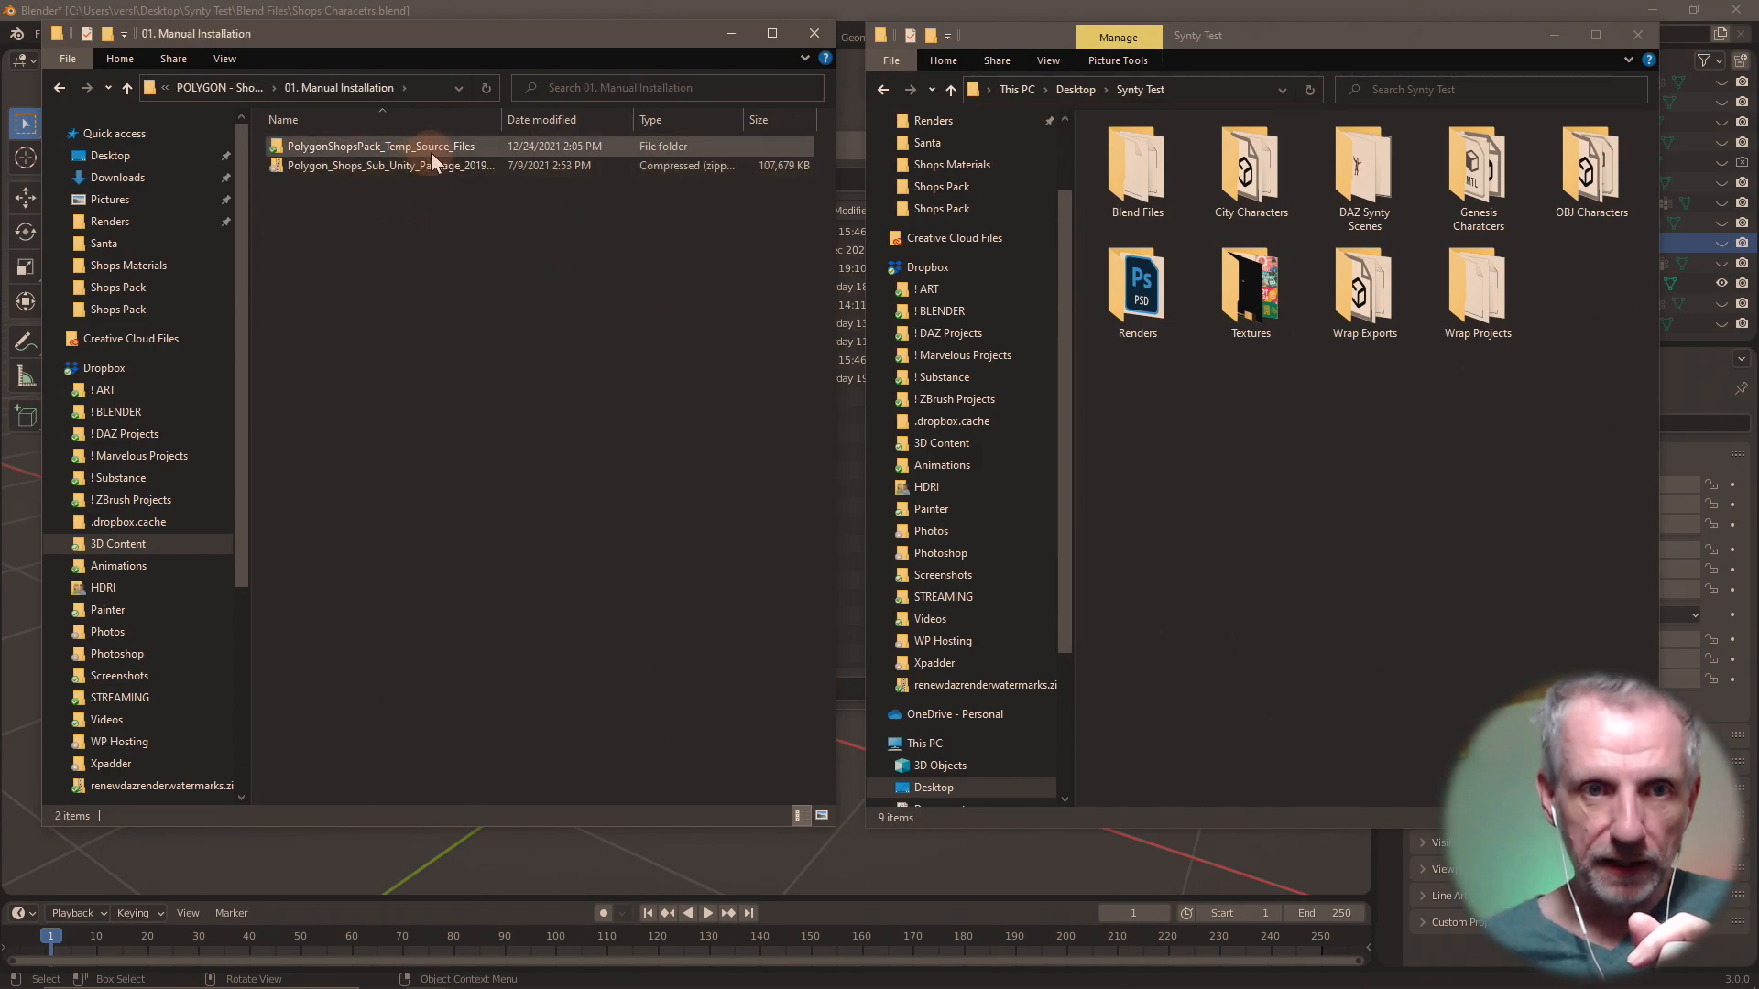
pyautogui.doubleClick(432, 149)
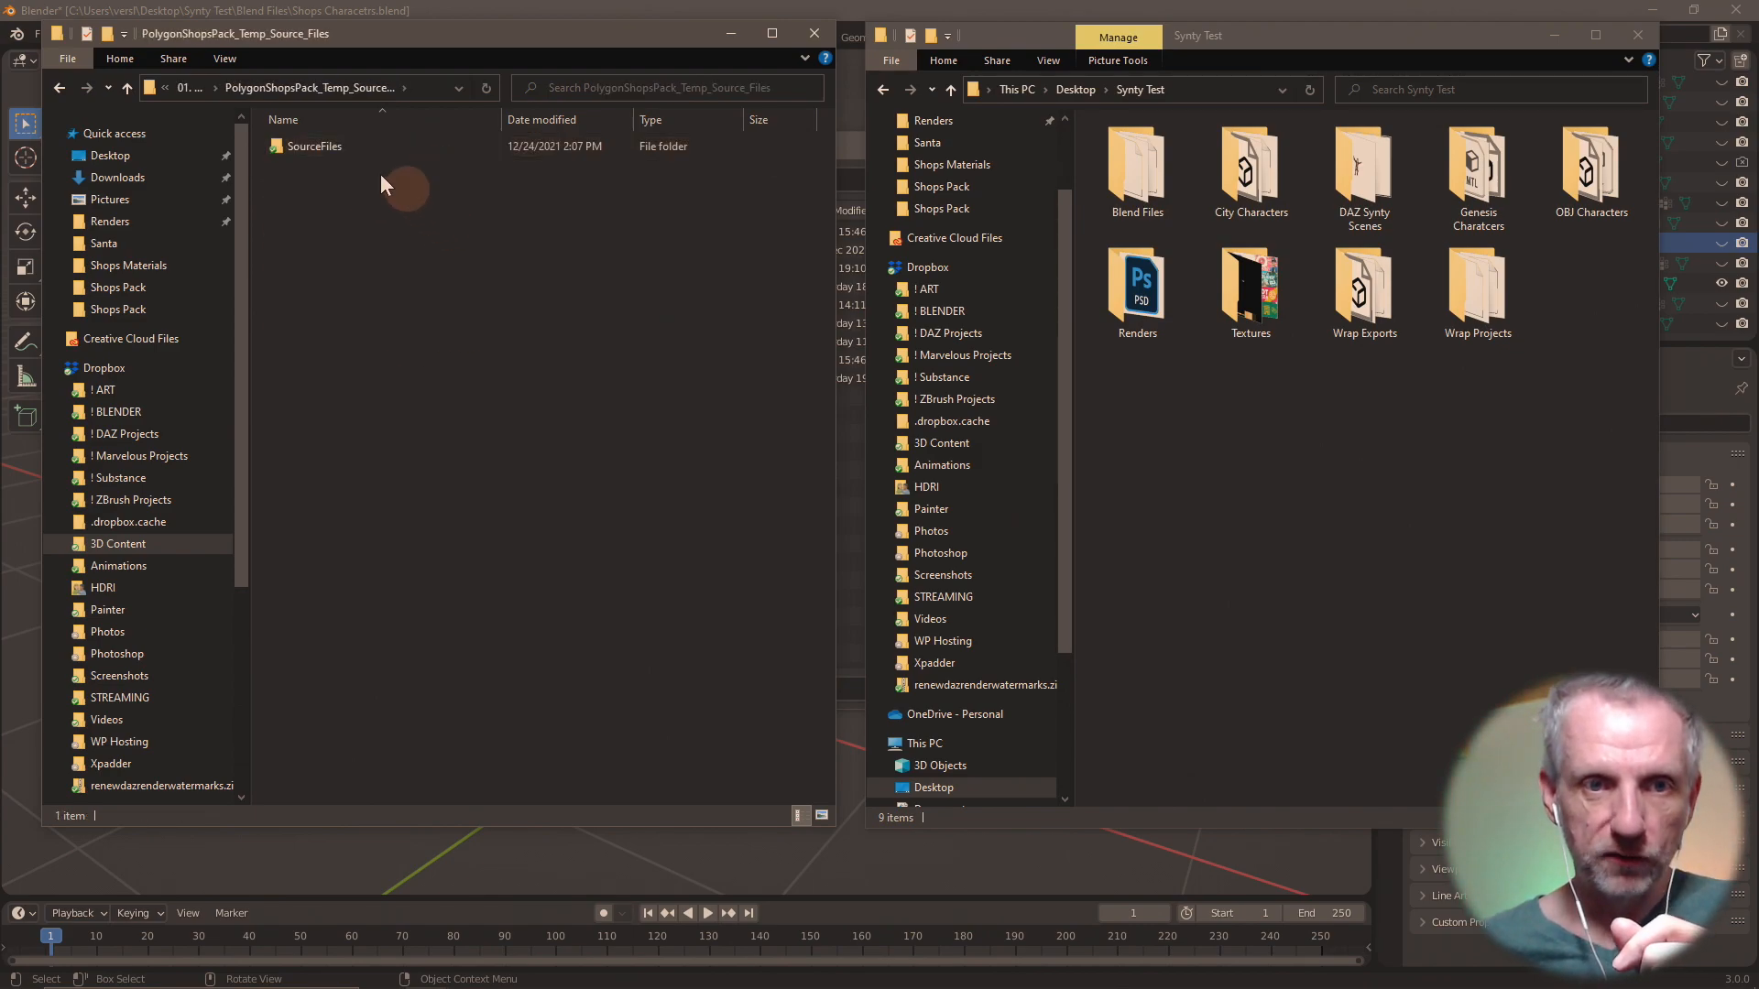
pyautogui.click(371, 145)
pyautogui.doubleClick(372, 146)
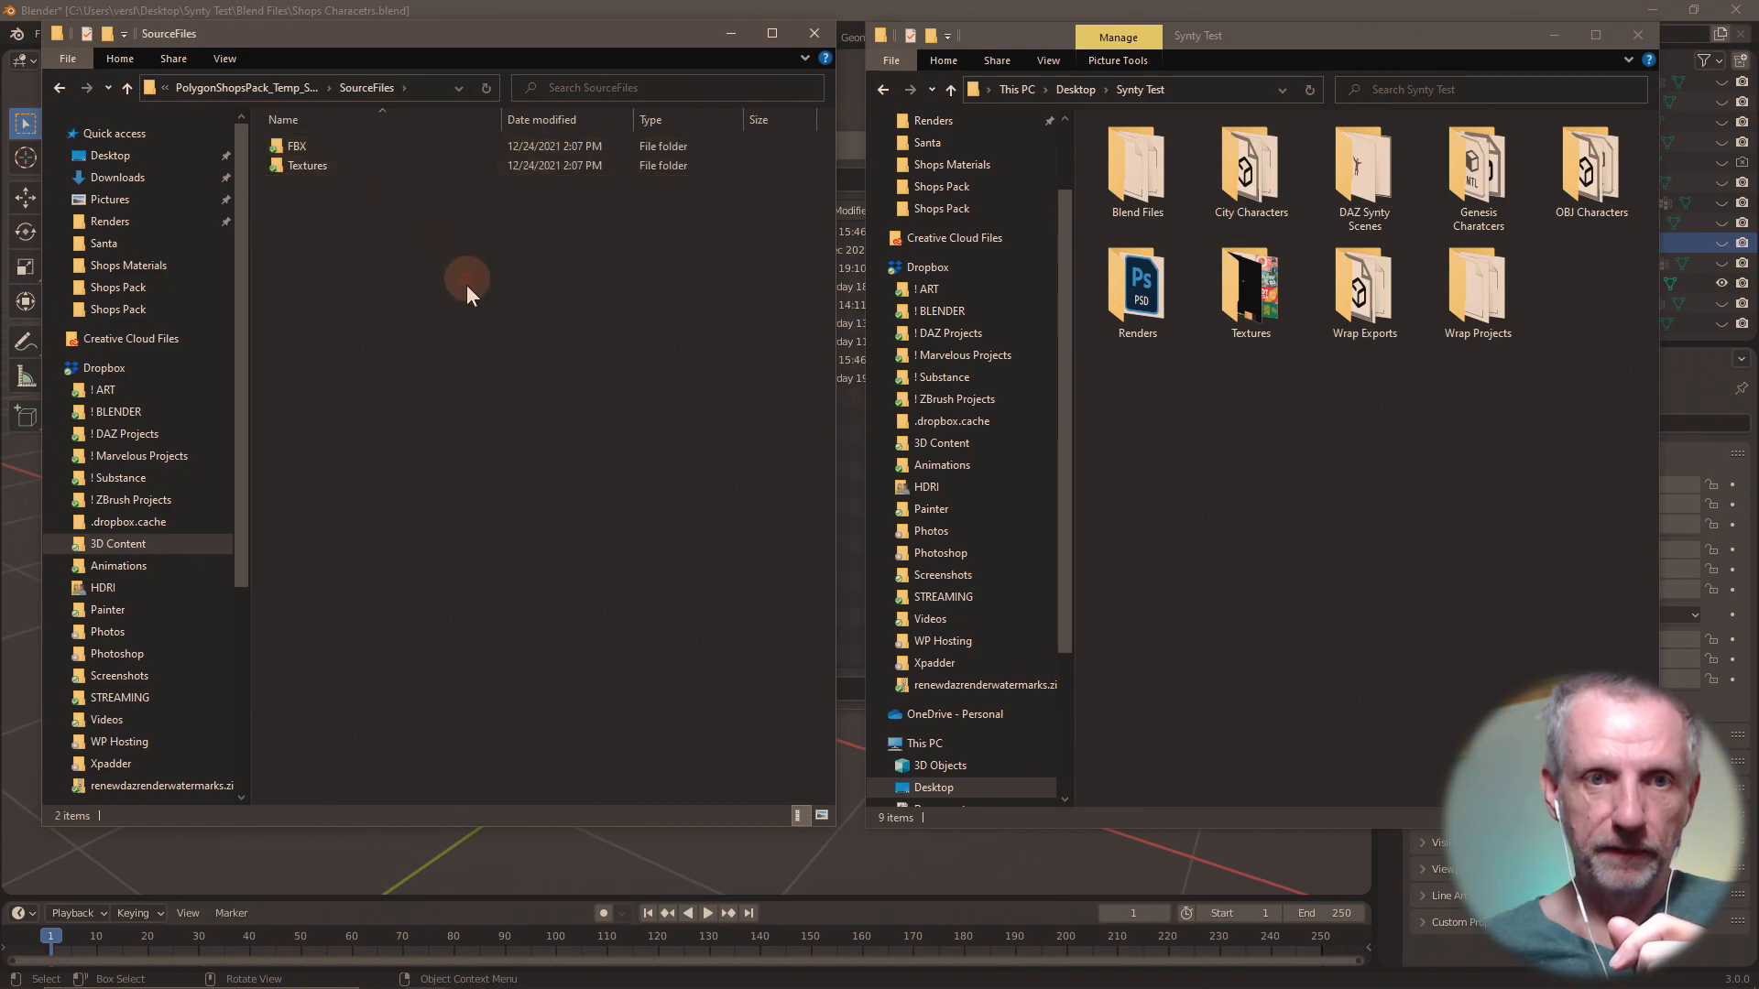
pyautogui.doubleClick(376, 148)
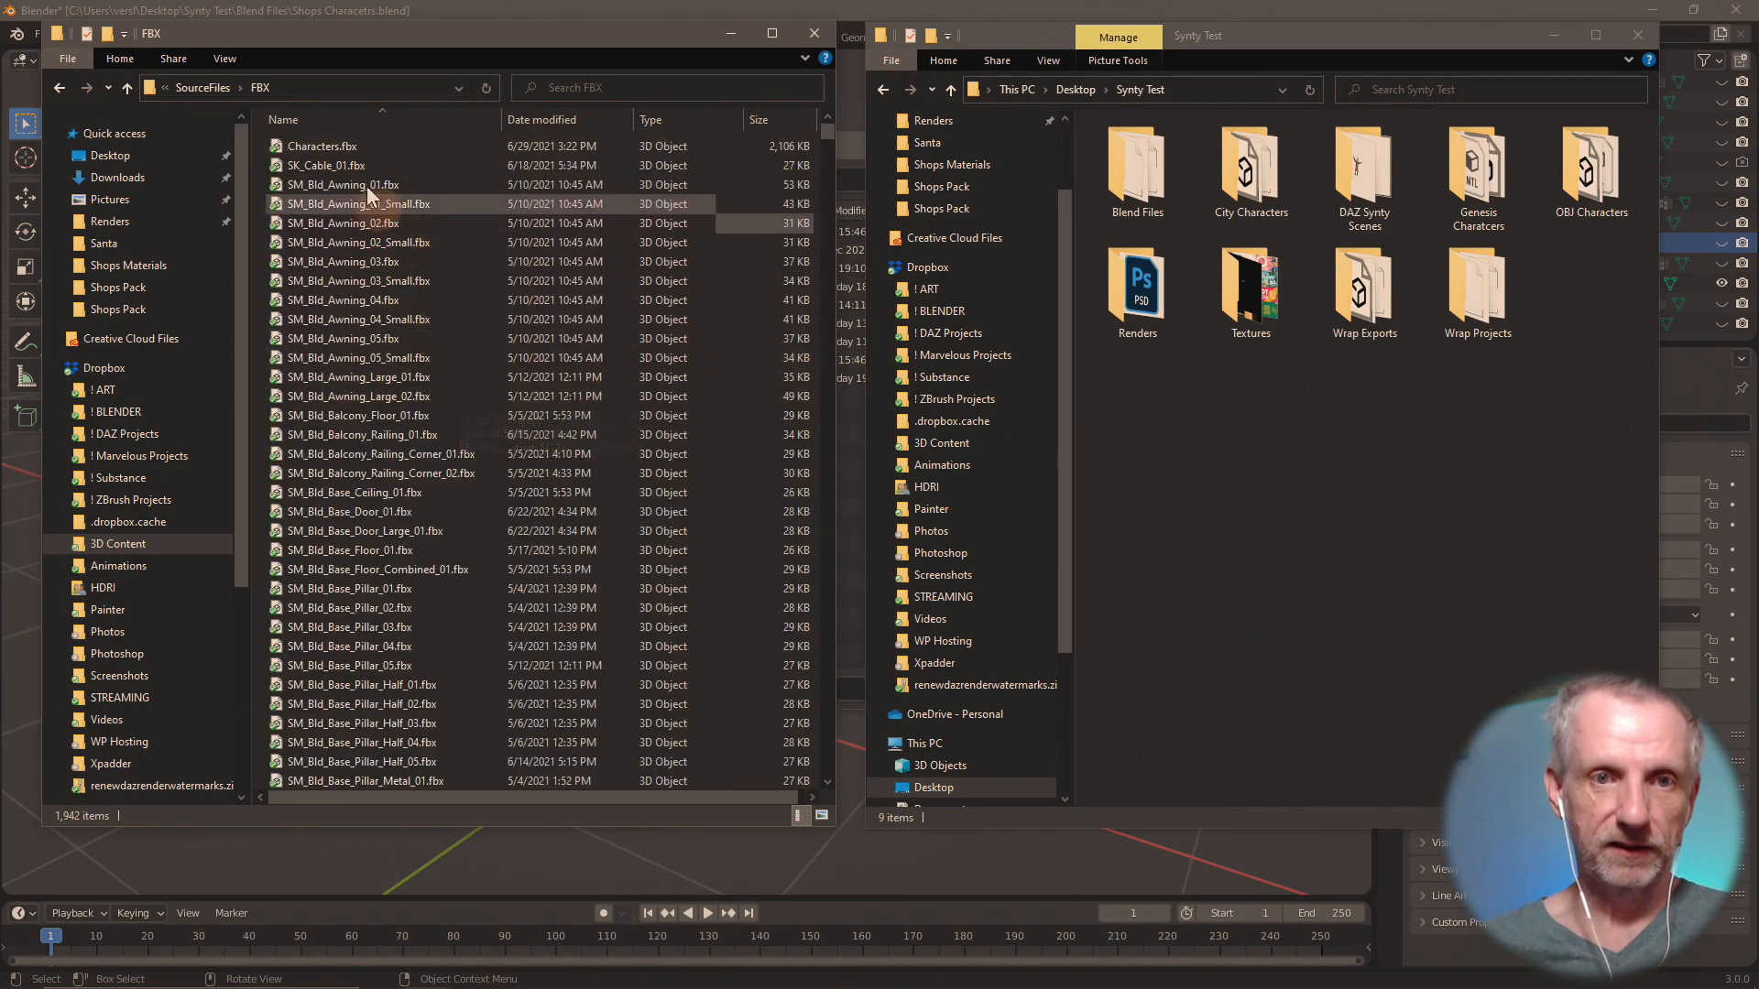
# Look over the first files in the FBX folder, and search the folder for "hair".
pyautogui.click(350, 148)
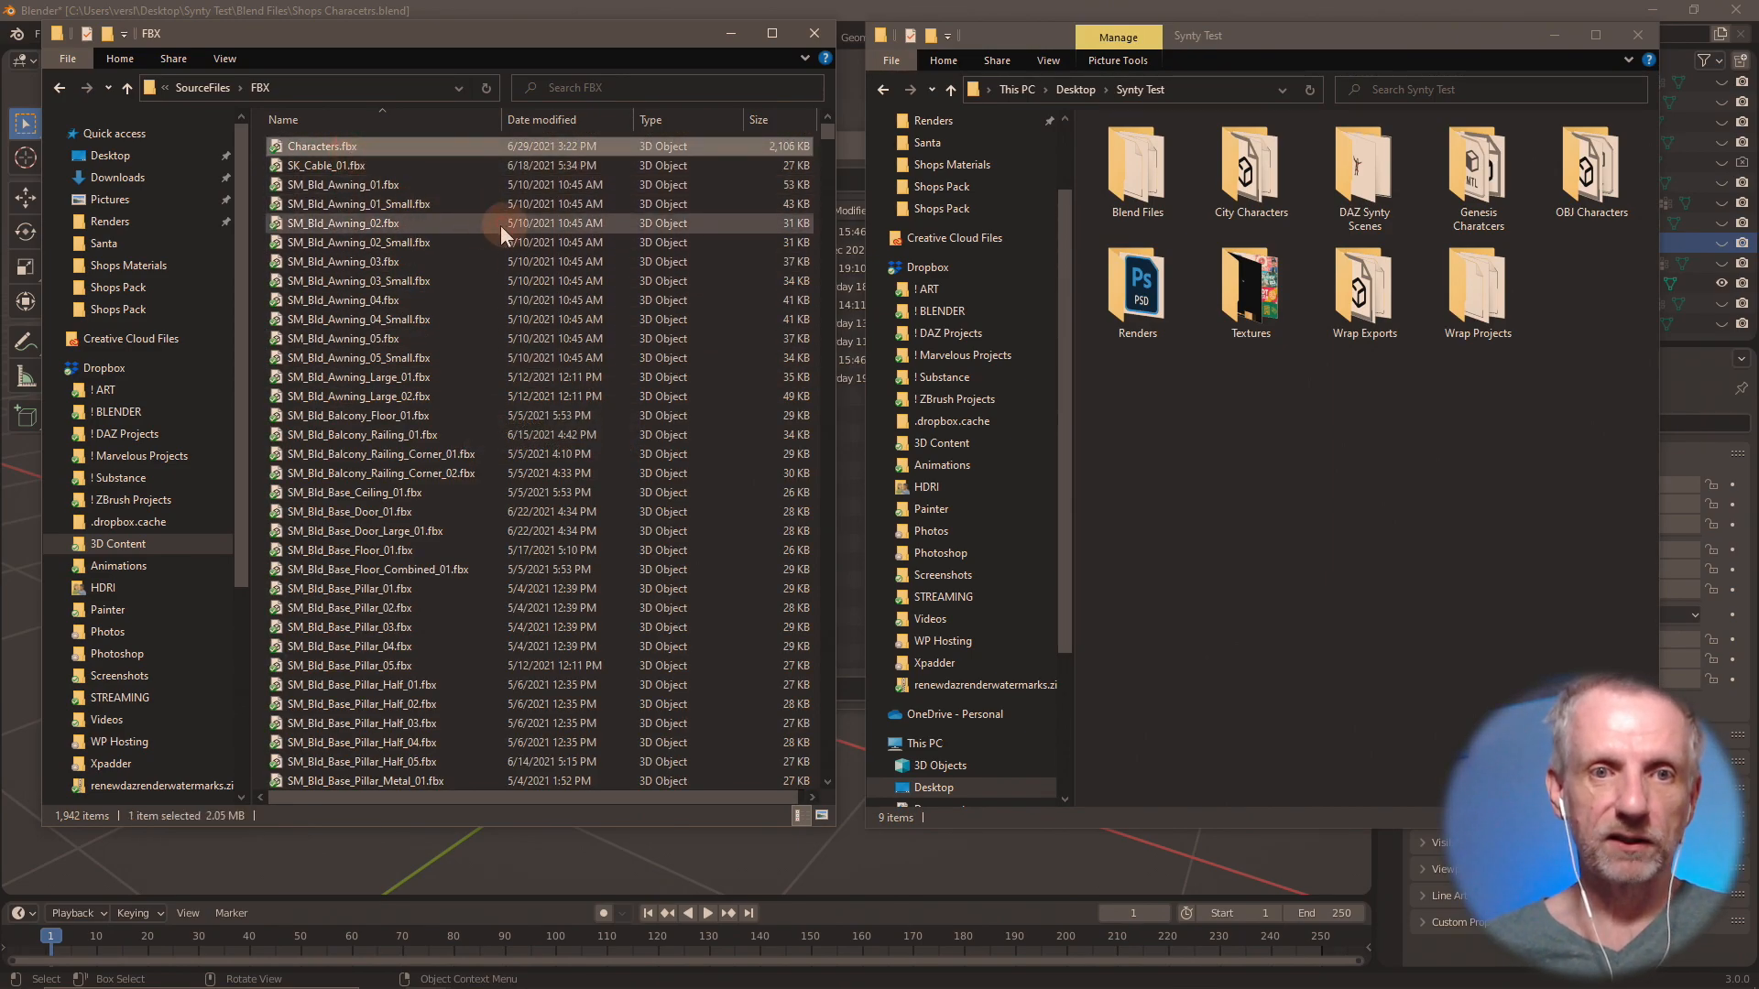
pyautogui.click(436, 172)
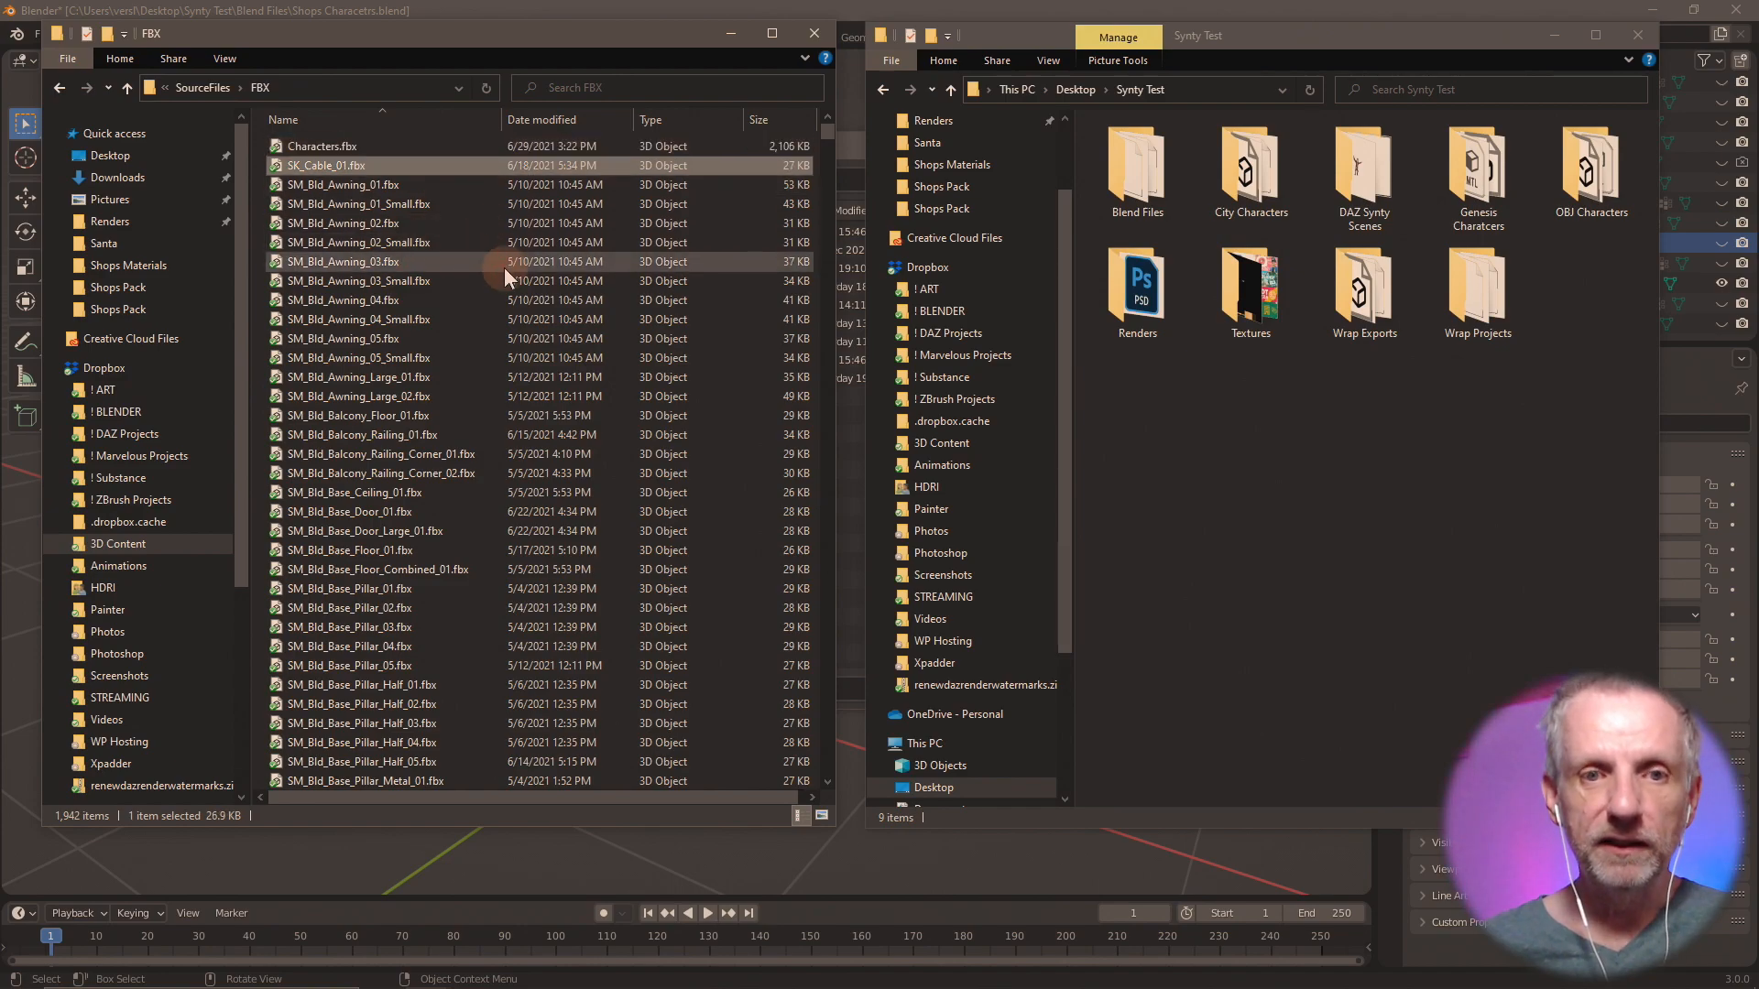
pyautogui.scroll(-3, 504, 267)
pyautogui.scroll(3, 504, 267)
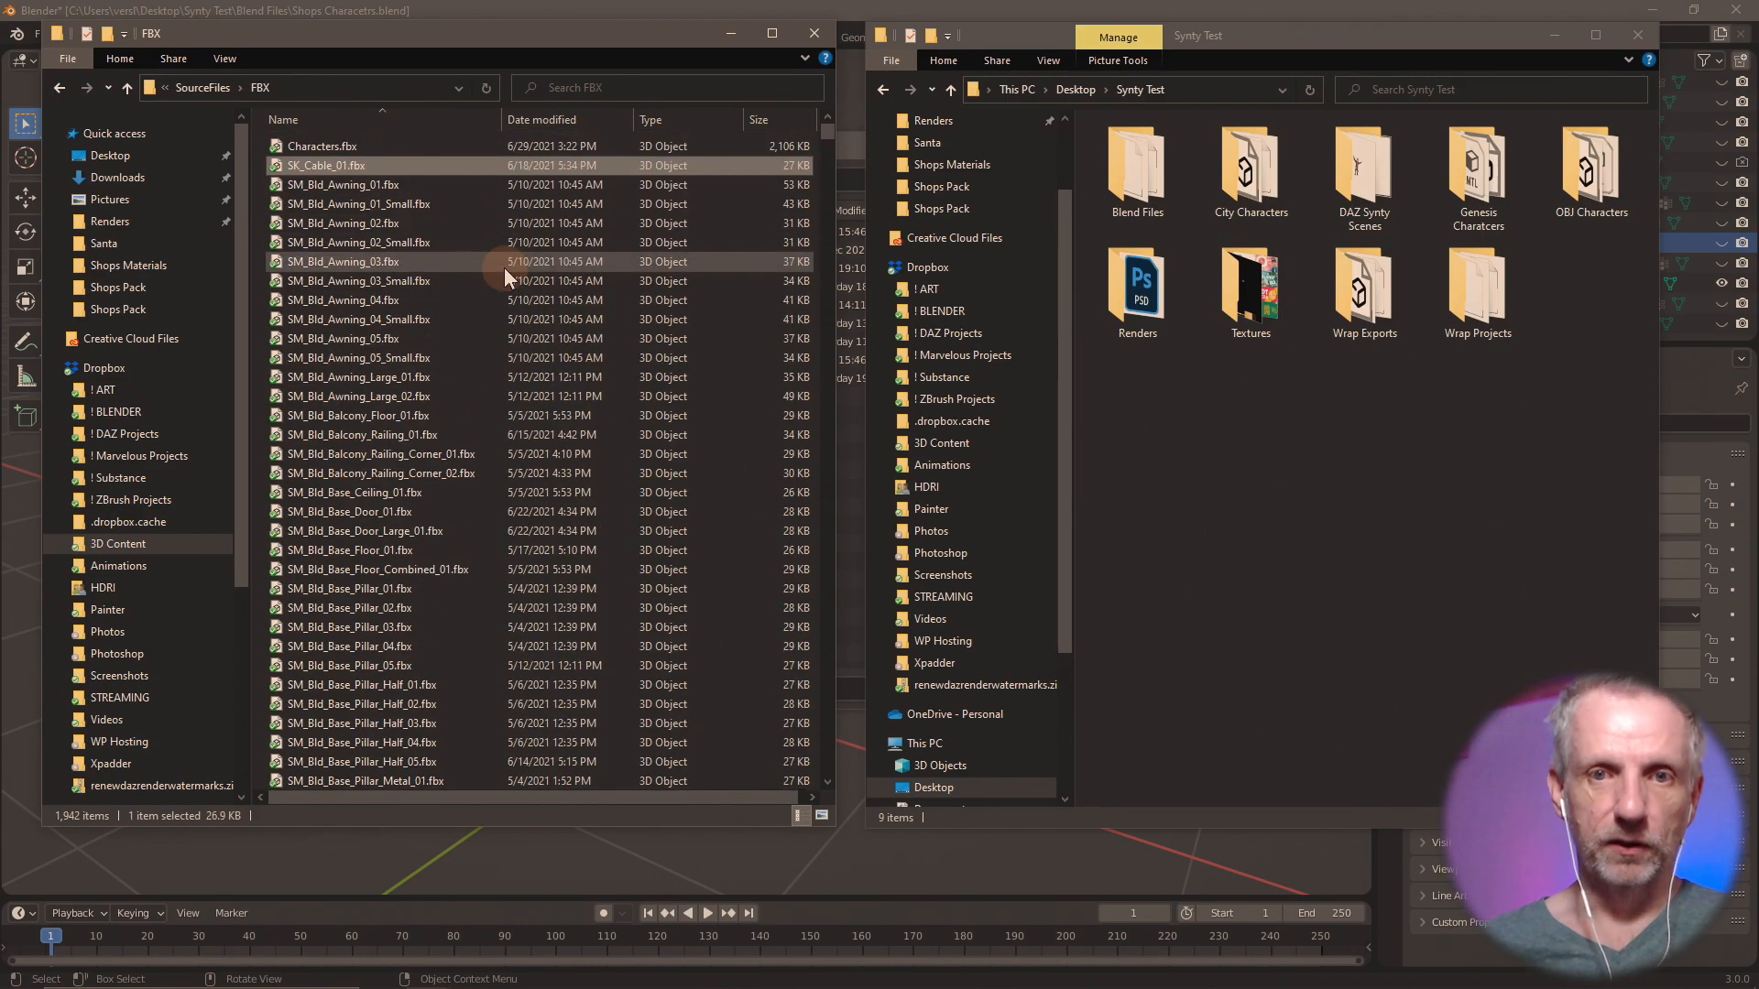
pyautogui.click(674, 95)
pyautogui.write('hair')
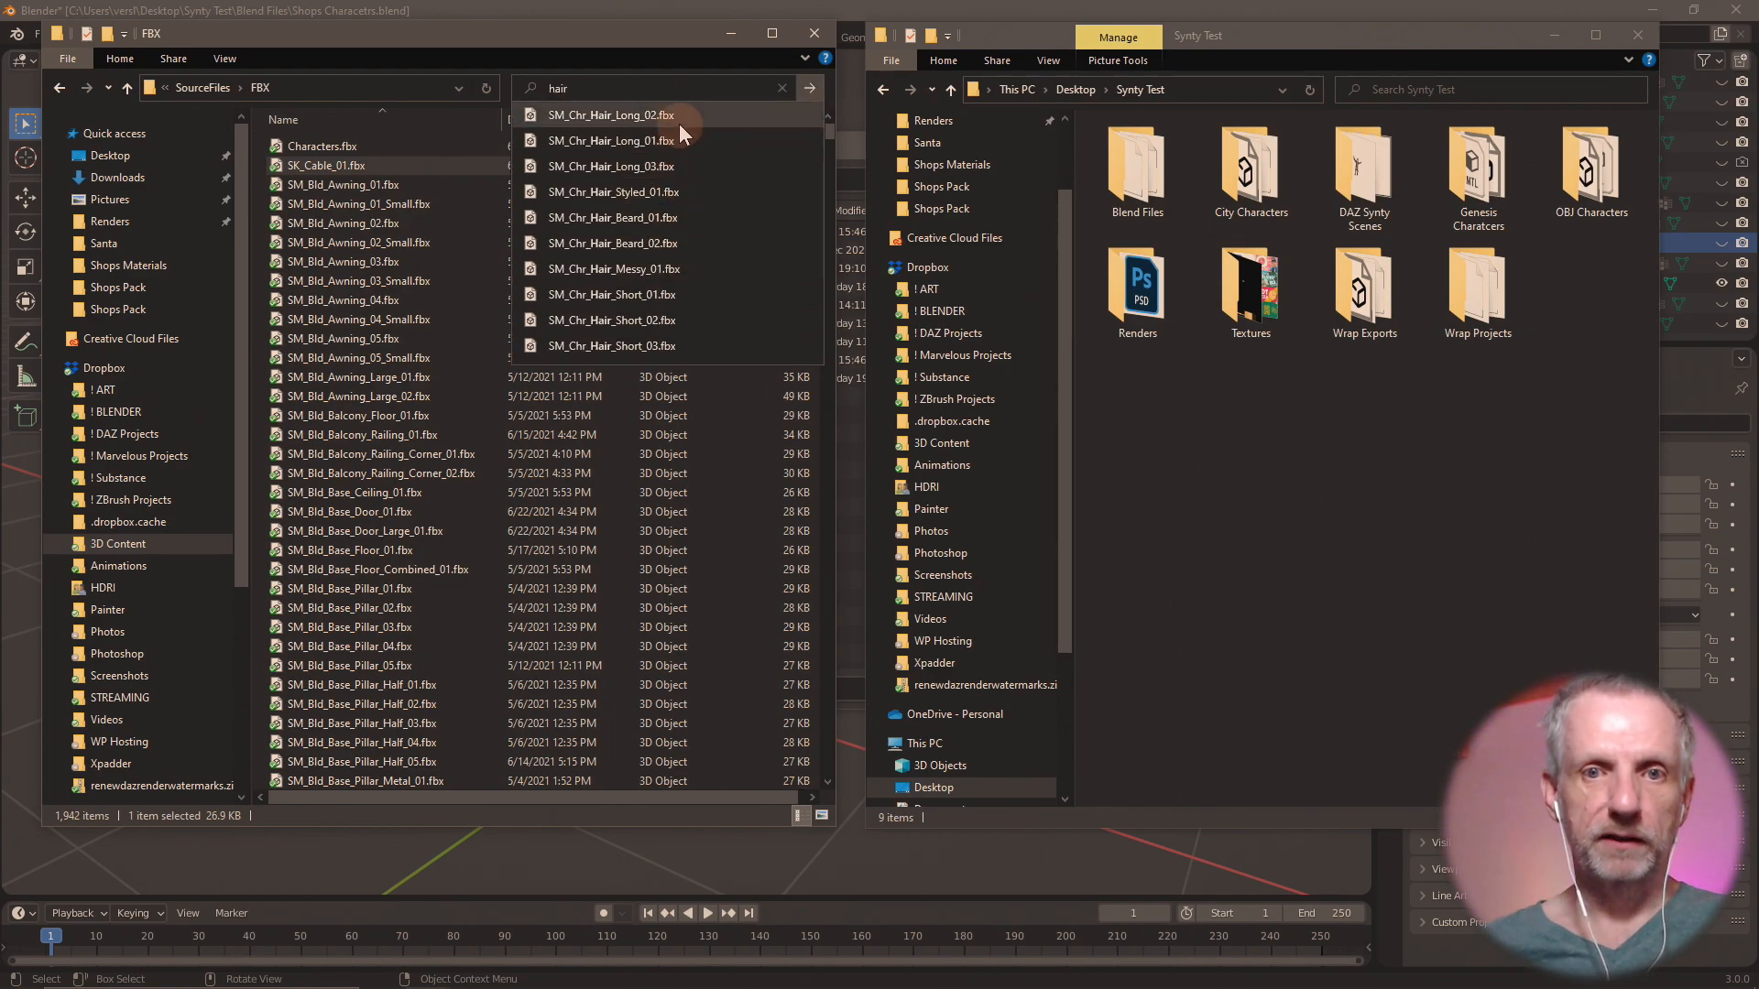
pyautogui.press('Return')
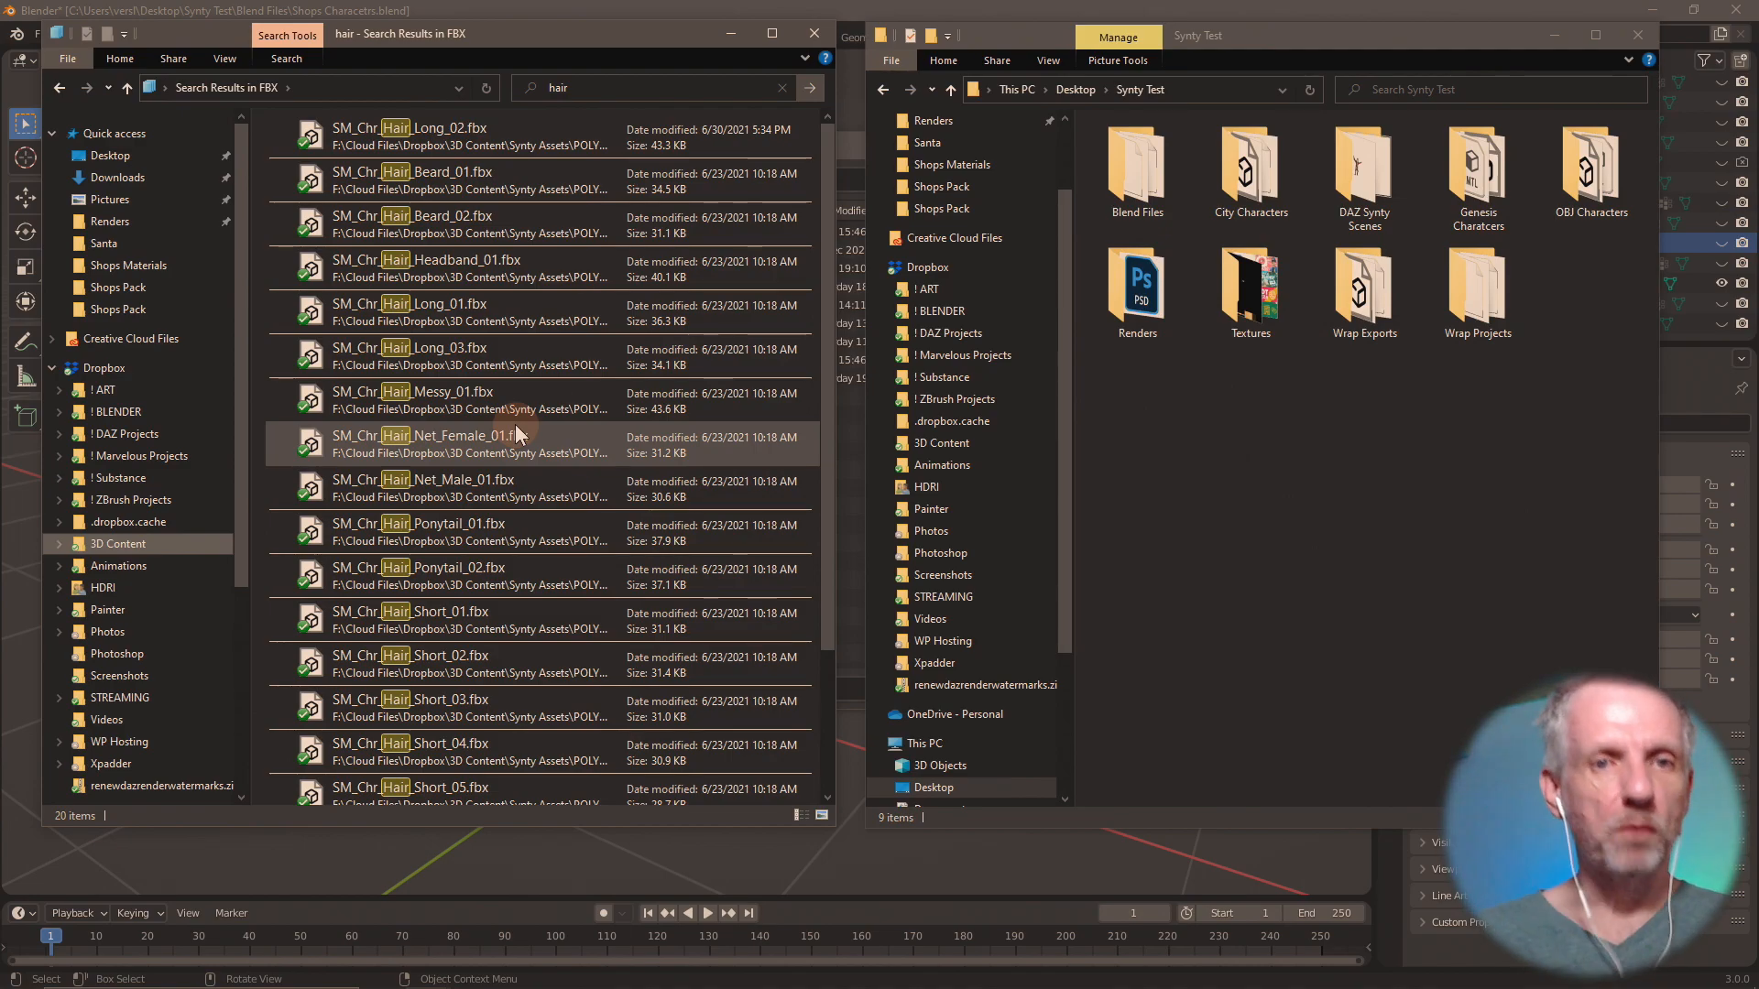
# Switch to Firefox and close the Trello board and the three hair asset pages.
pyautogui.hotkey('alt', 'Tab')
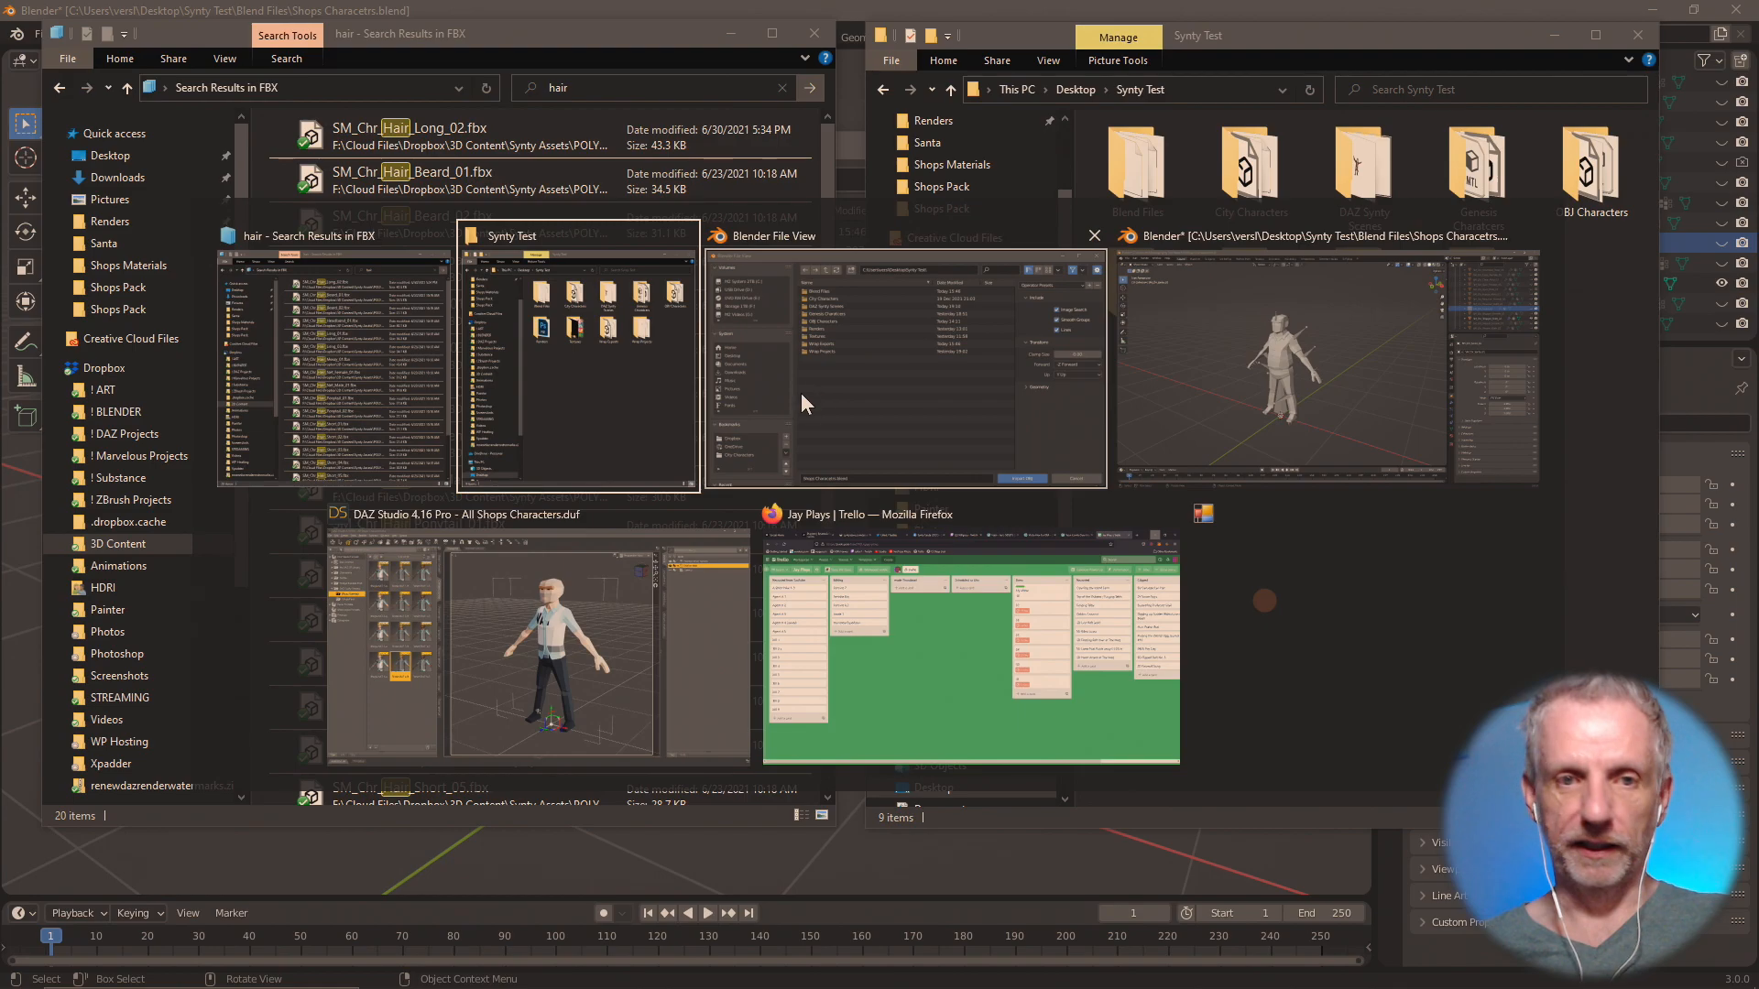
pyautogui.click(847, 603)
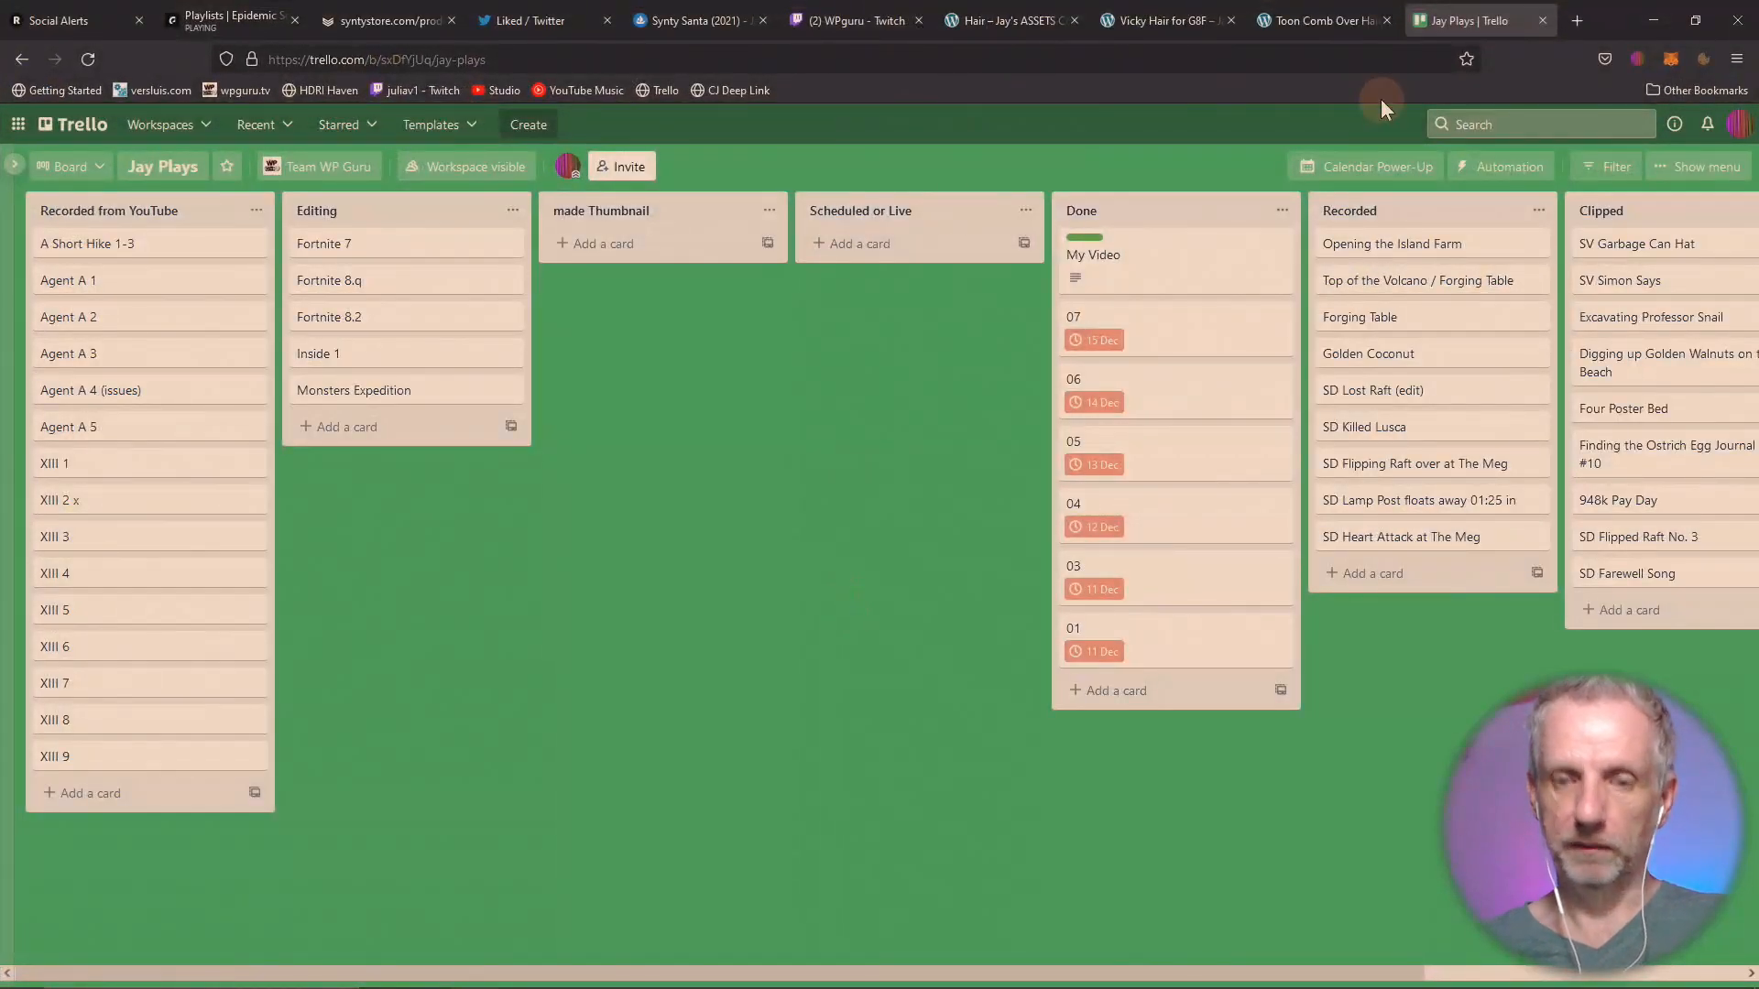
pyautogui.hotkey('ctrl', 'w')
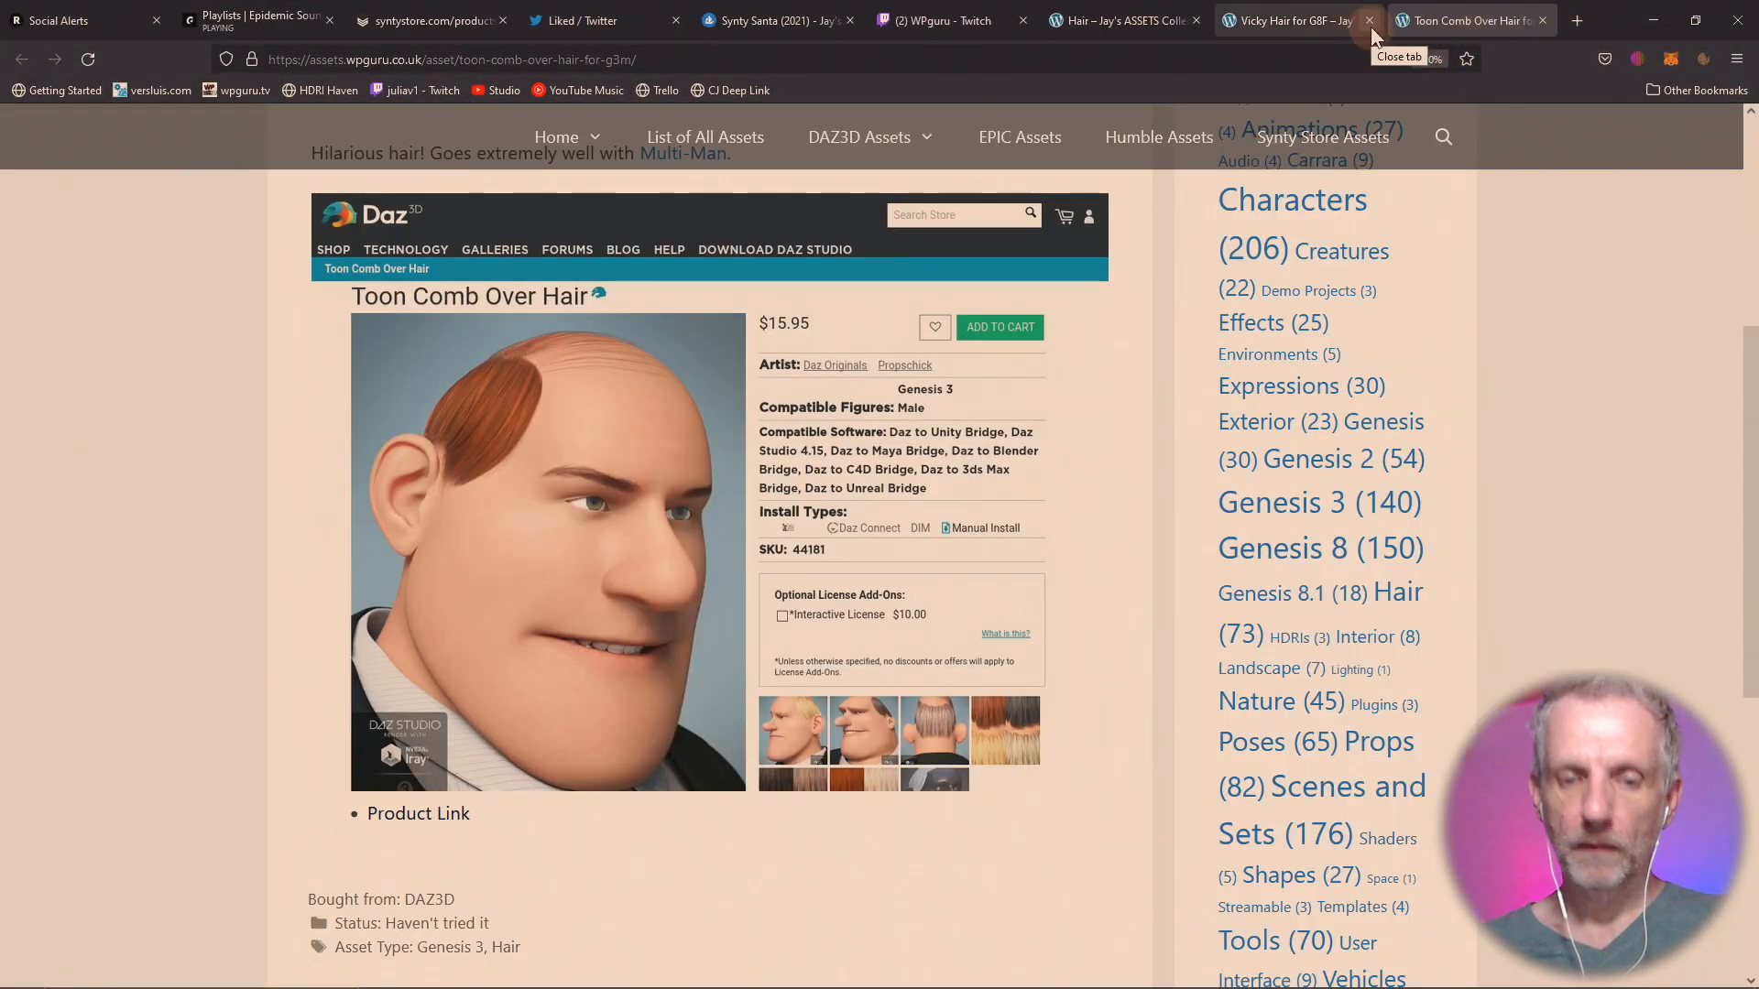
pyautogui.hotkey('ctrl', 'w')
pyautogui.hotkey('ctrl', 'w')
pyautogui.hotkey('ctrl', 'w')
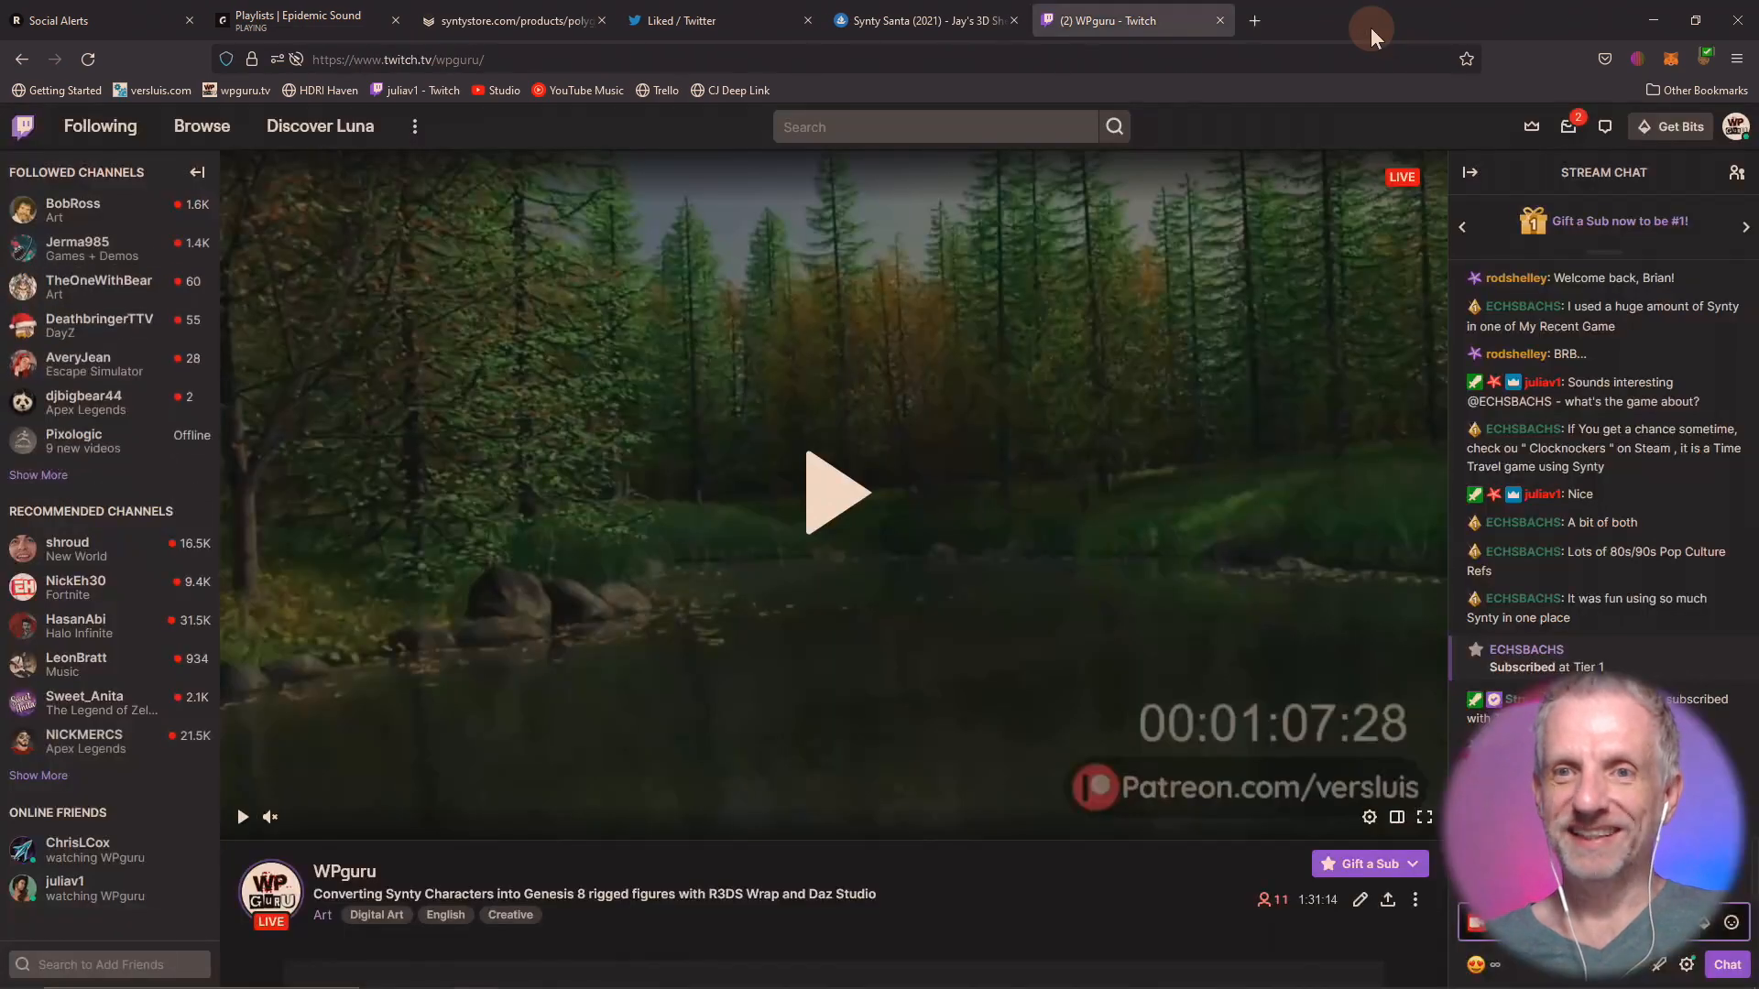
# View the character and shop interior images of POLYGON - Shops Pack on the Synty Store page, and return to File Explorer.
pyautogui.click(518, 20)
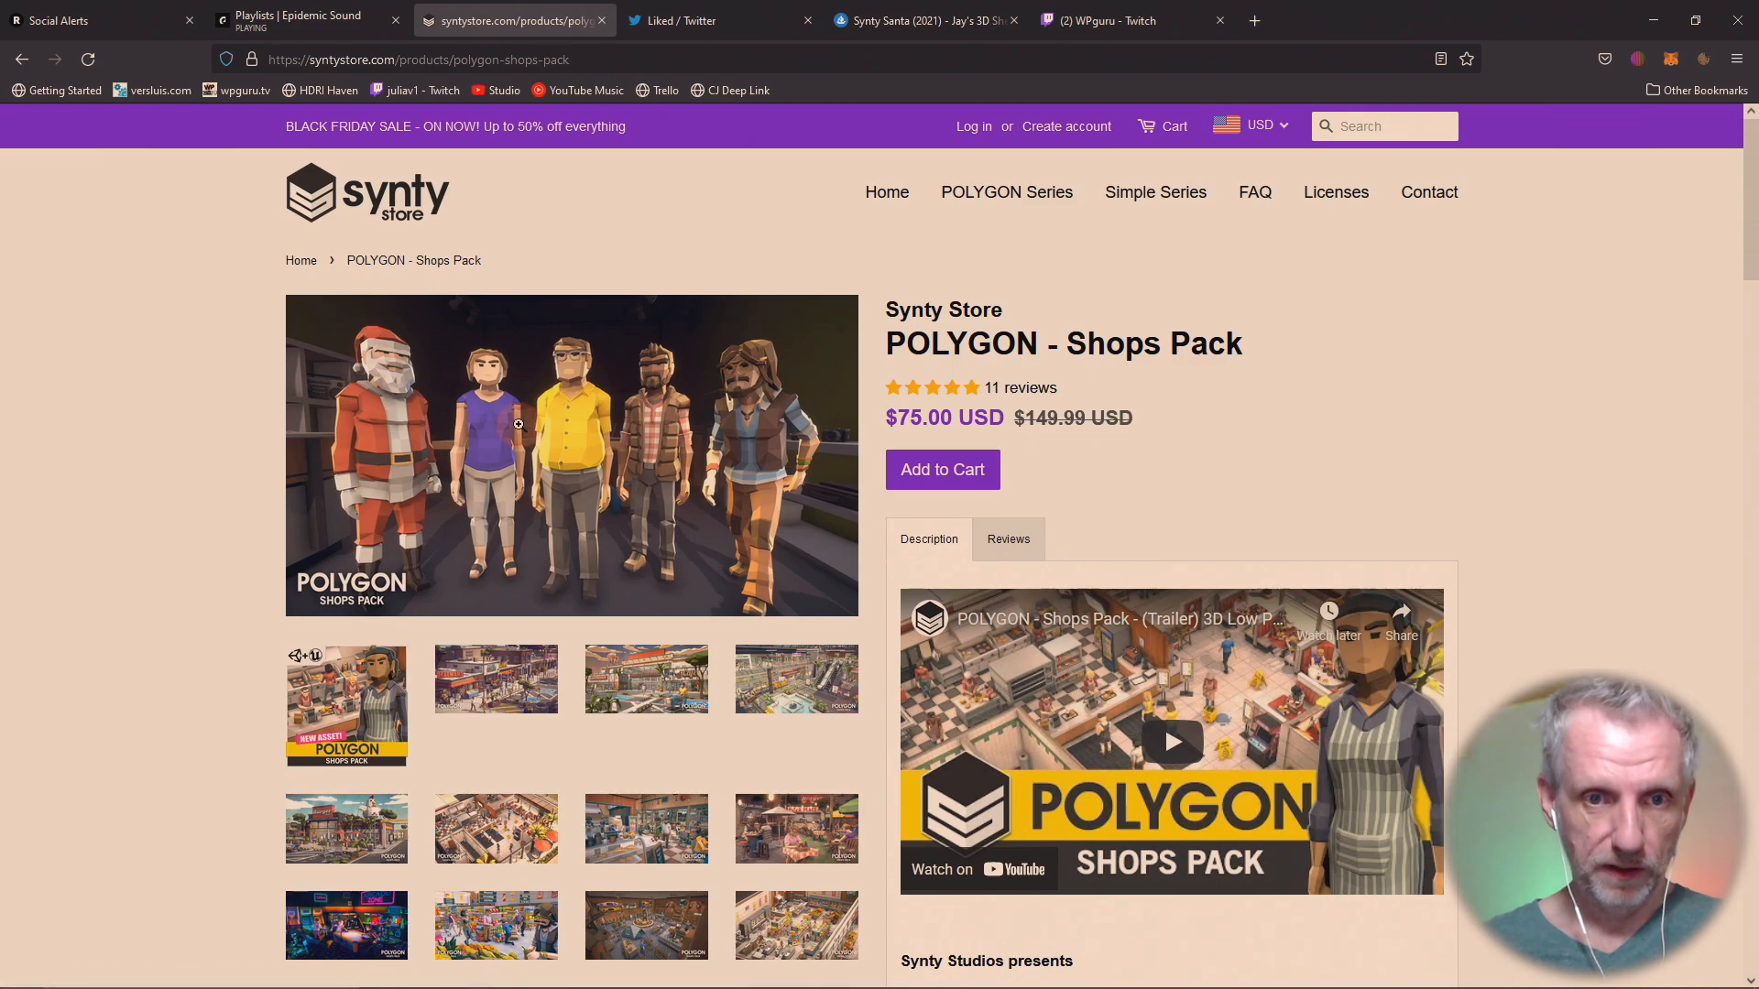
pyautogui.click(518, 424)
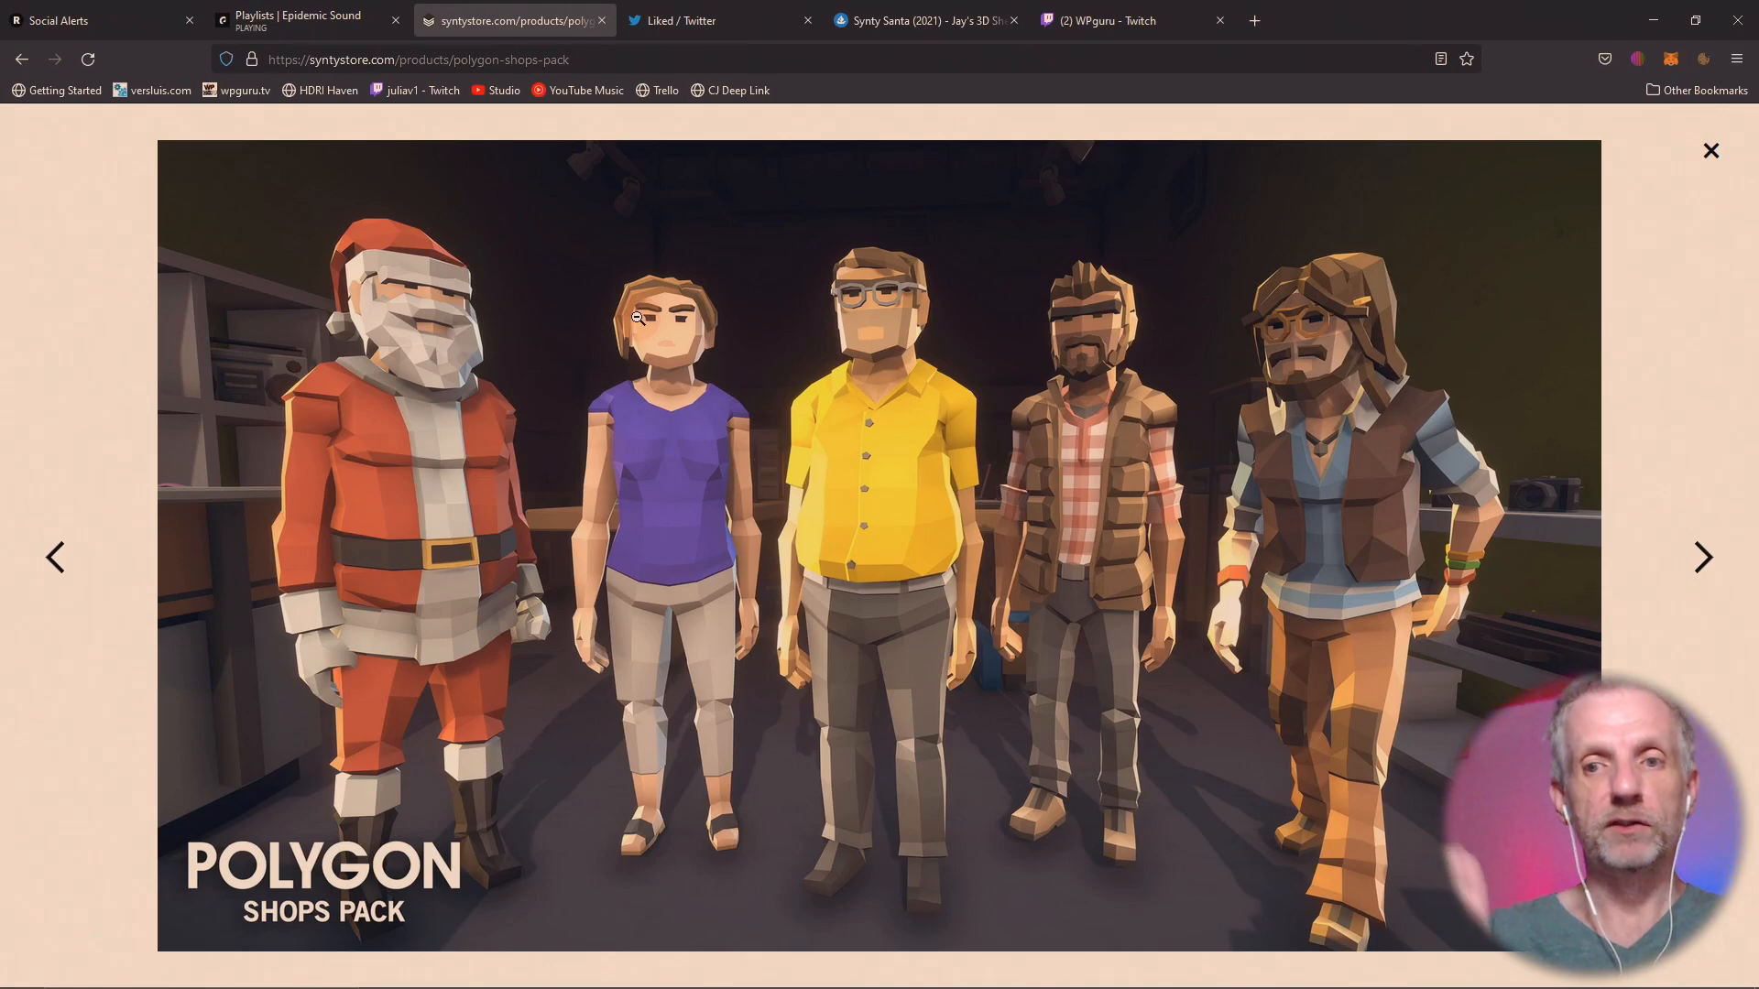
pyautogui.click(55, 577)
pyautogui.click(55, 577)
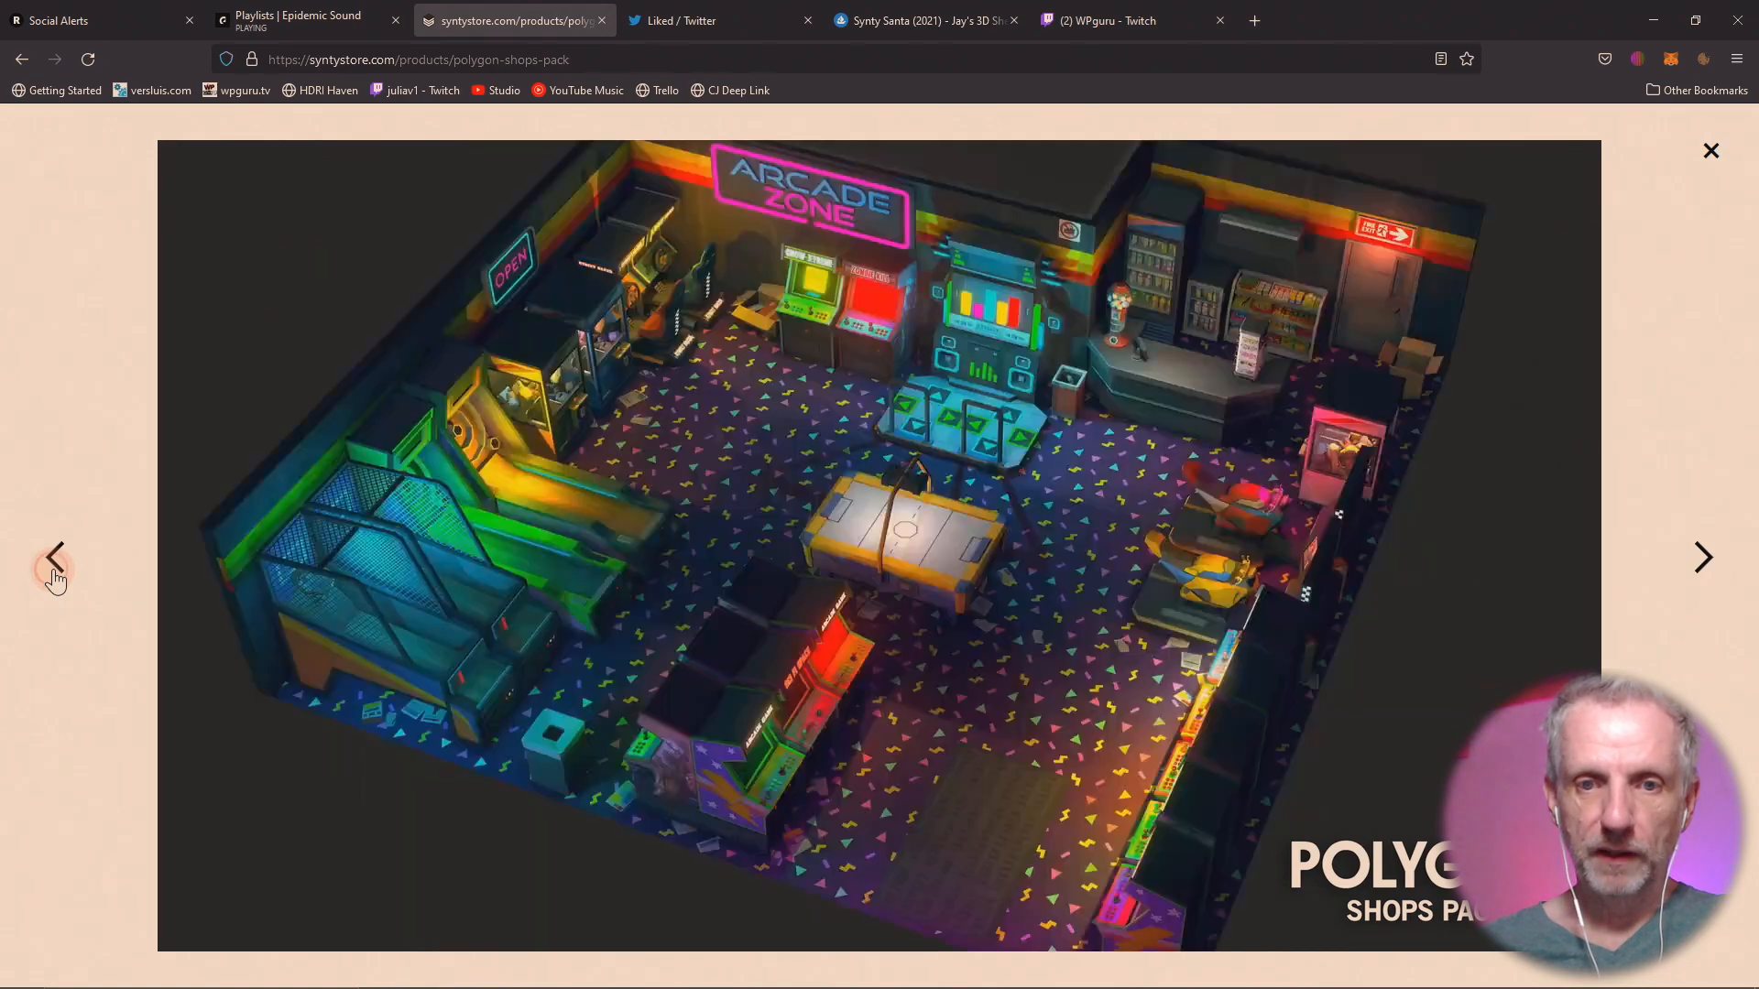
pyautogui.click(55, 577)
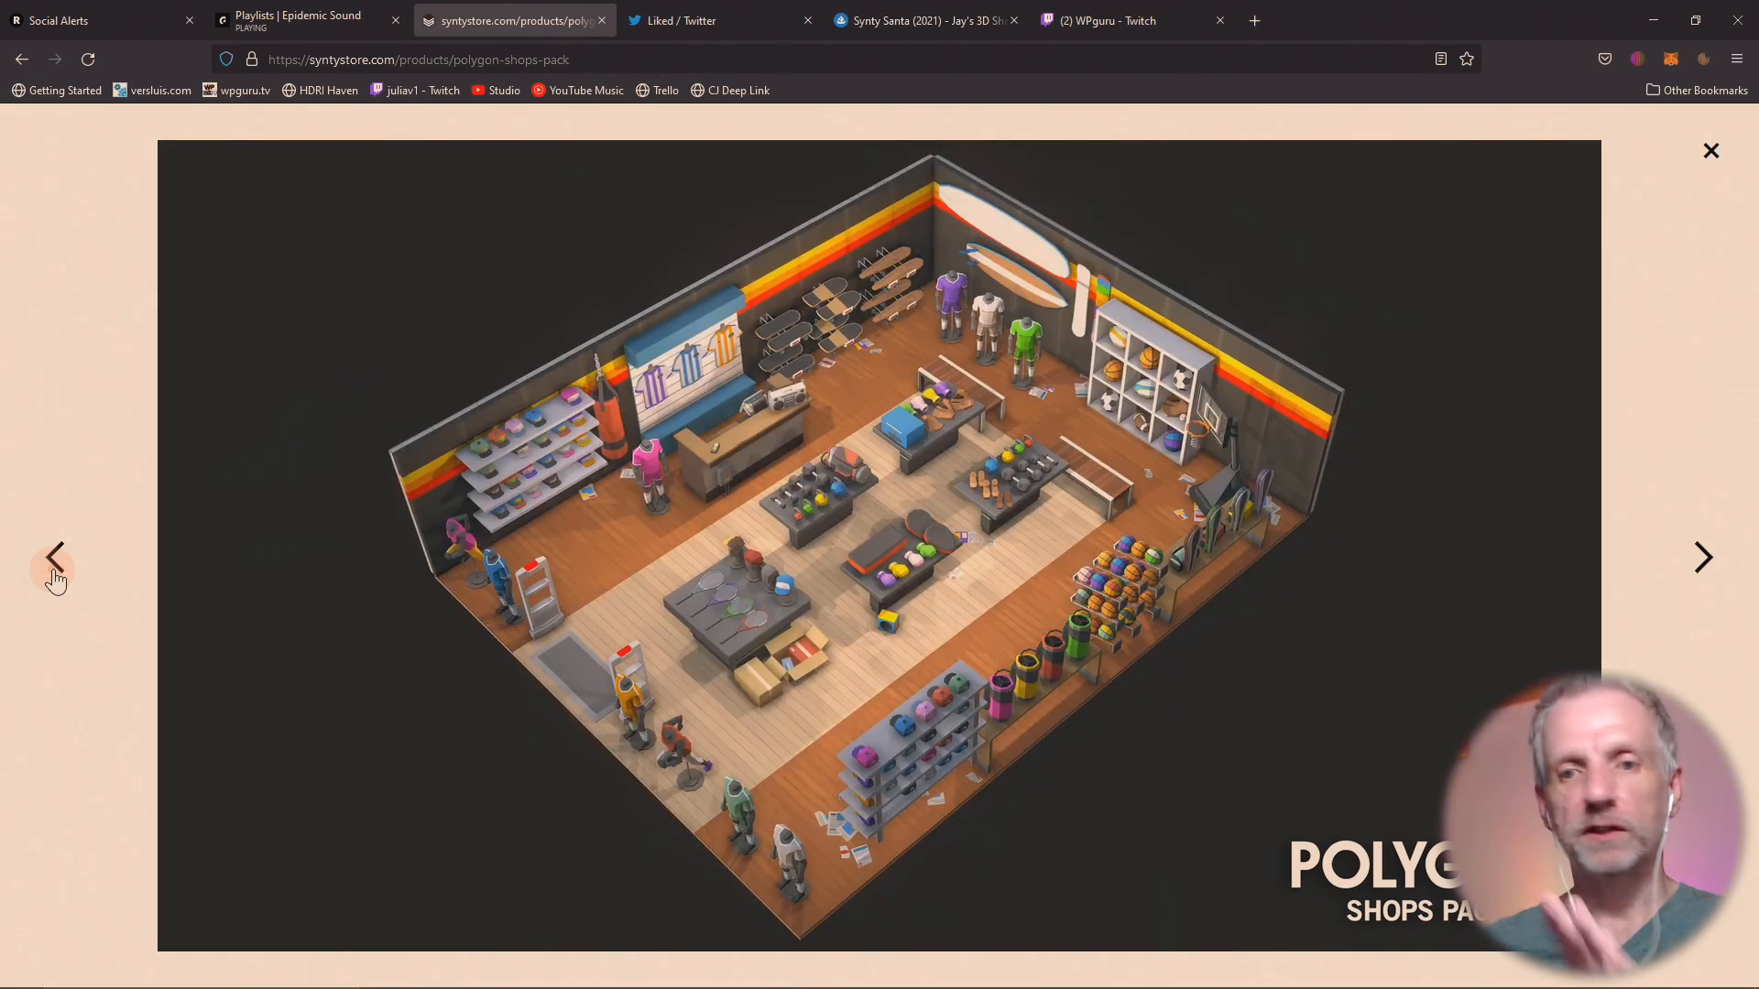
pyautogui.click(55, 577)
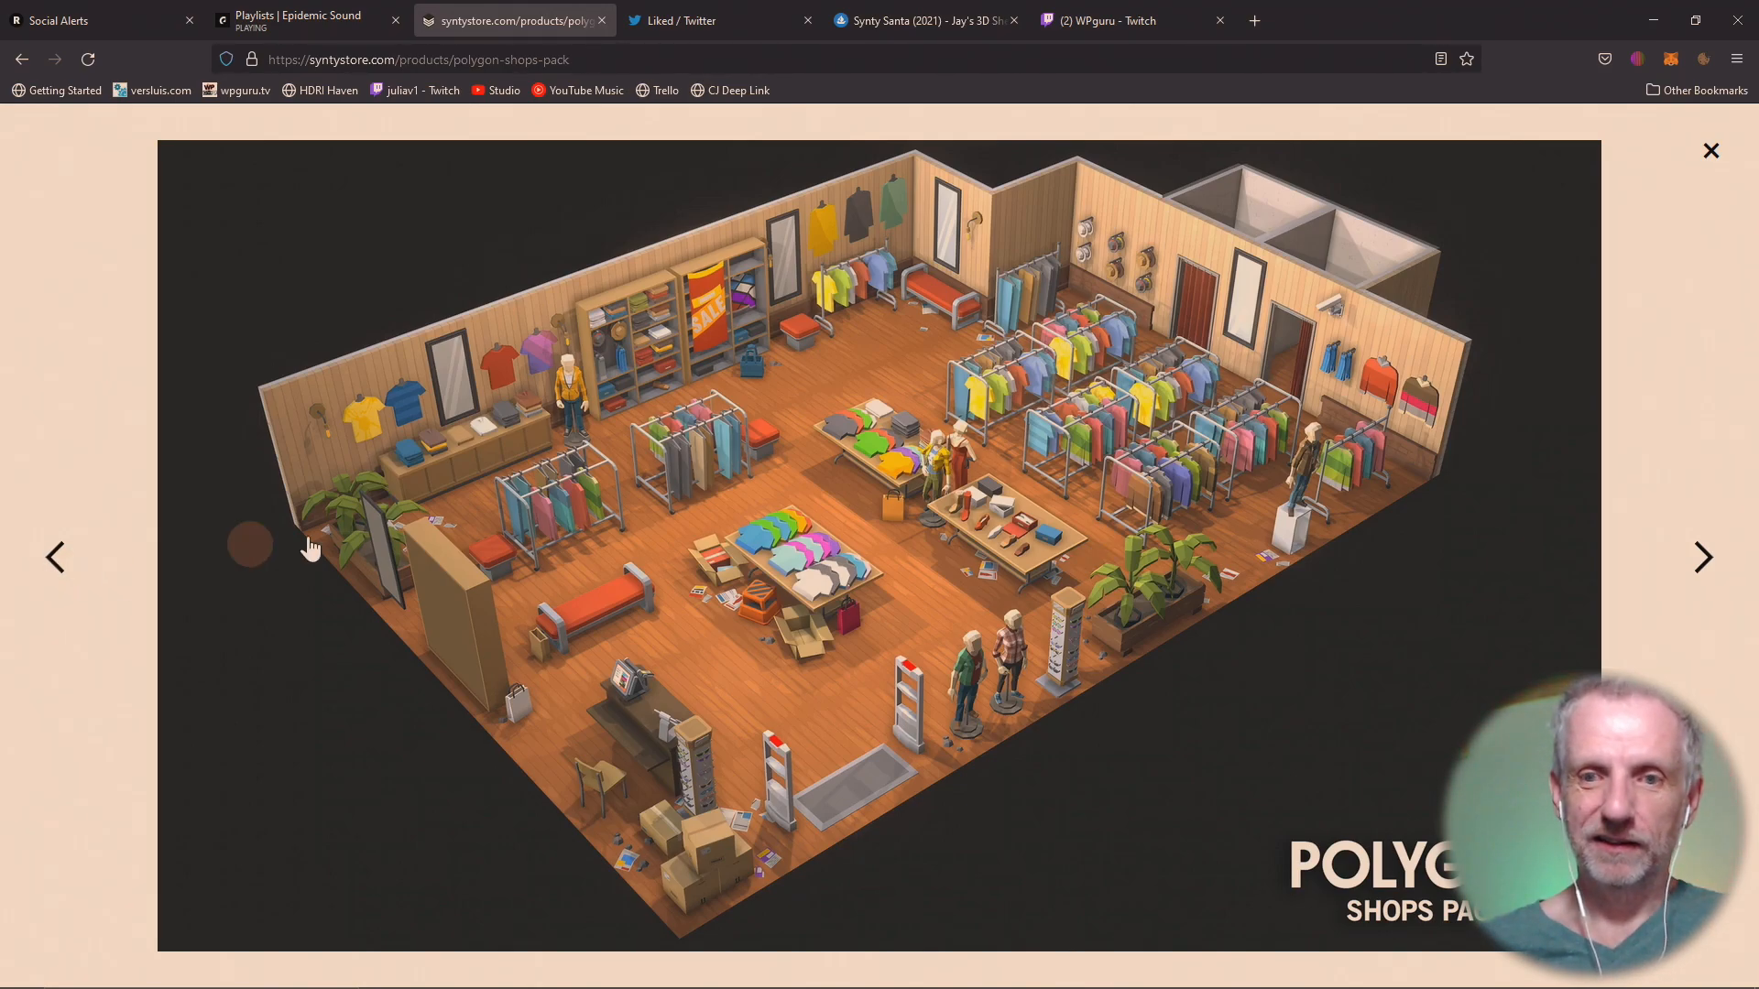
pyautogui.click(1652, 20)
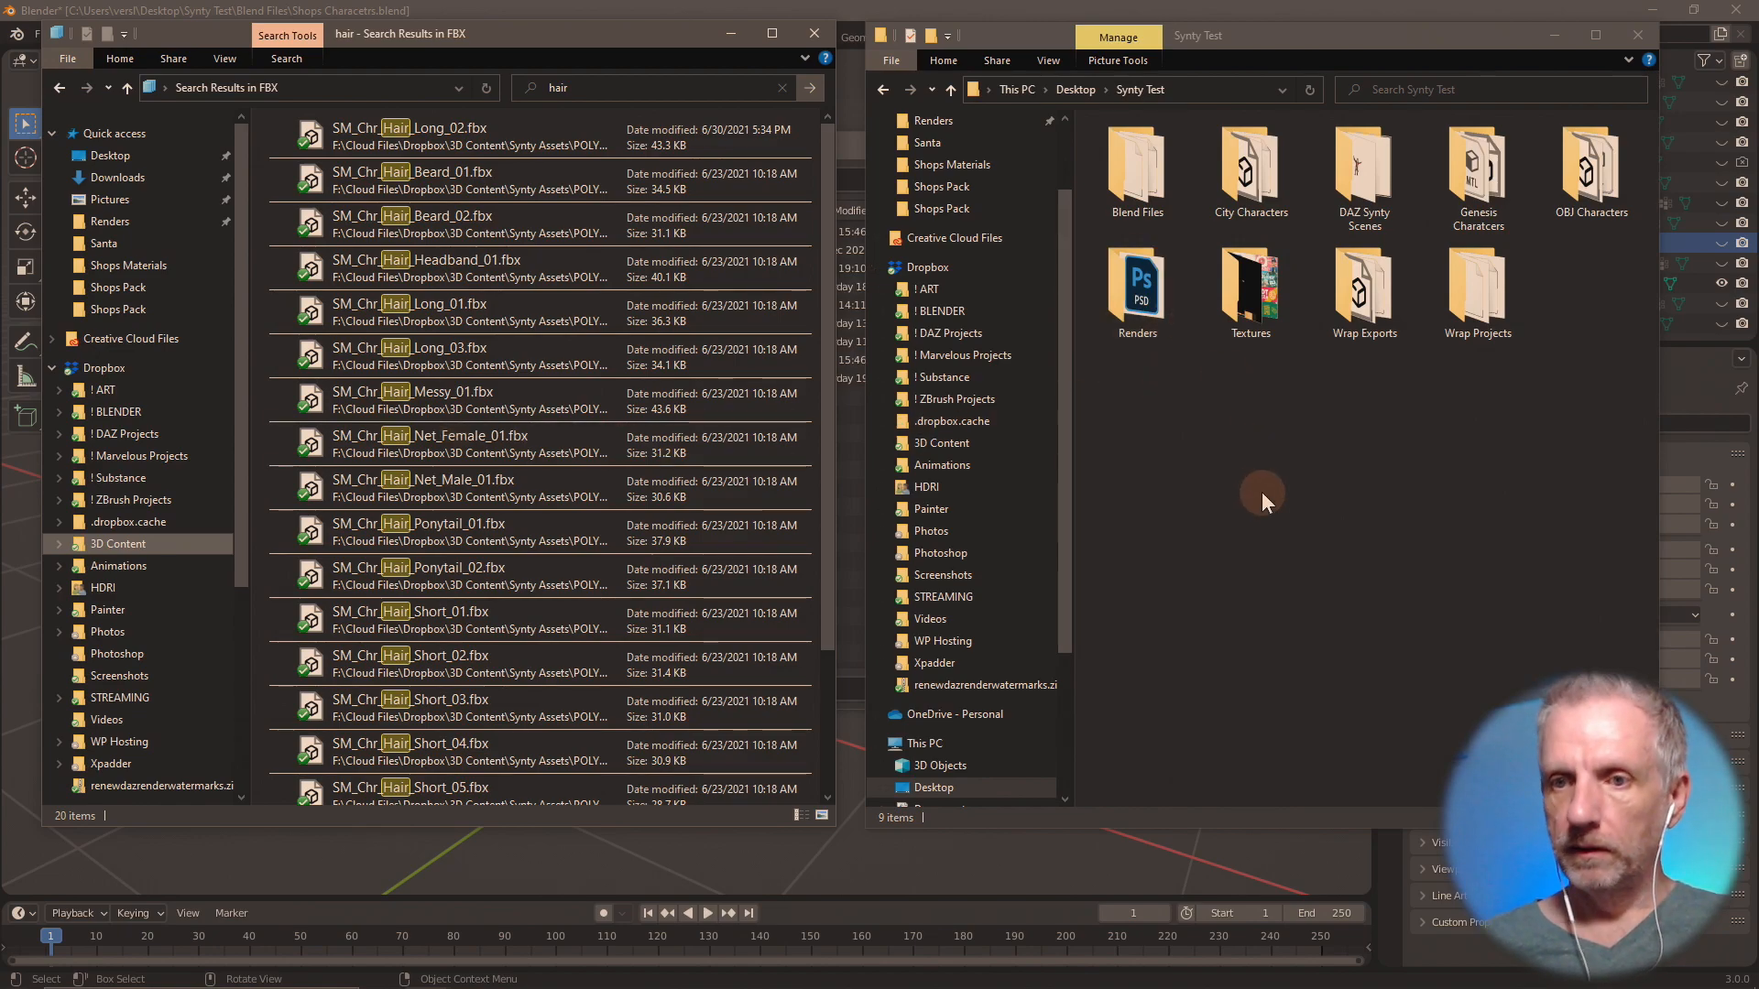
# Create a folder named "Shops Hair" inside Synty Test and open it.
pyautogui.rightClick(1240, 476)
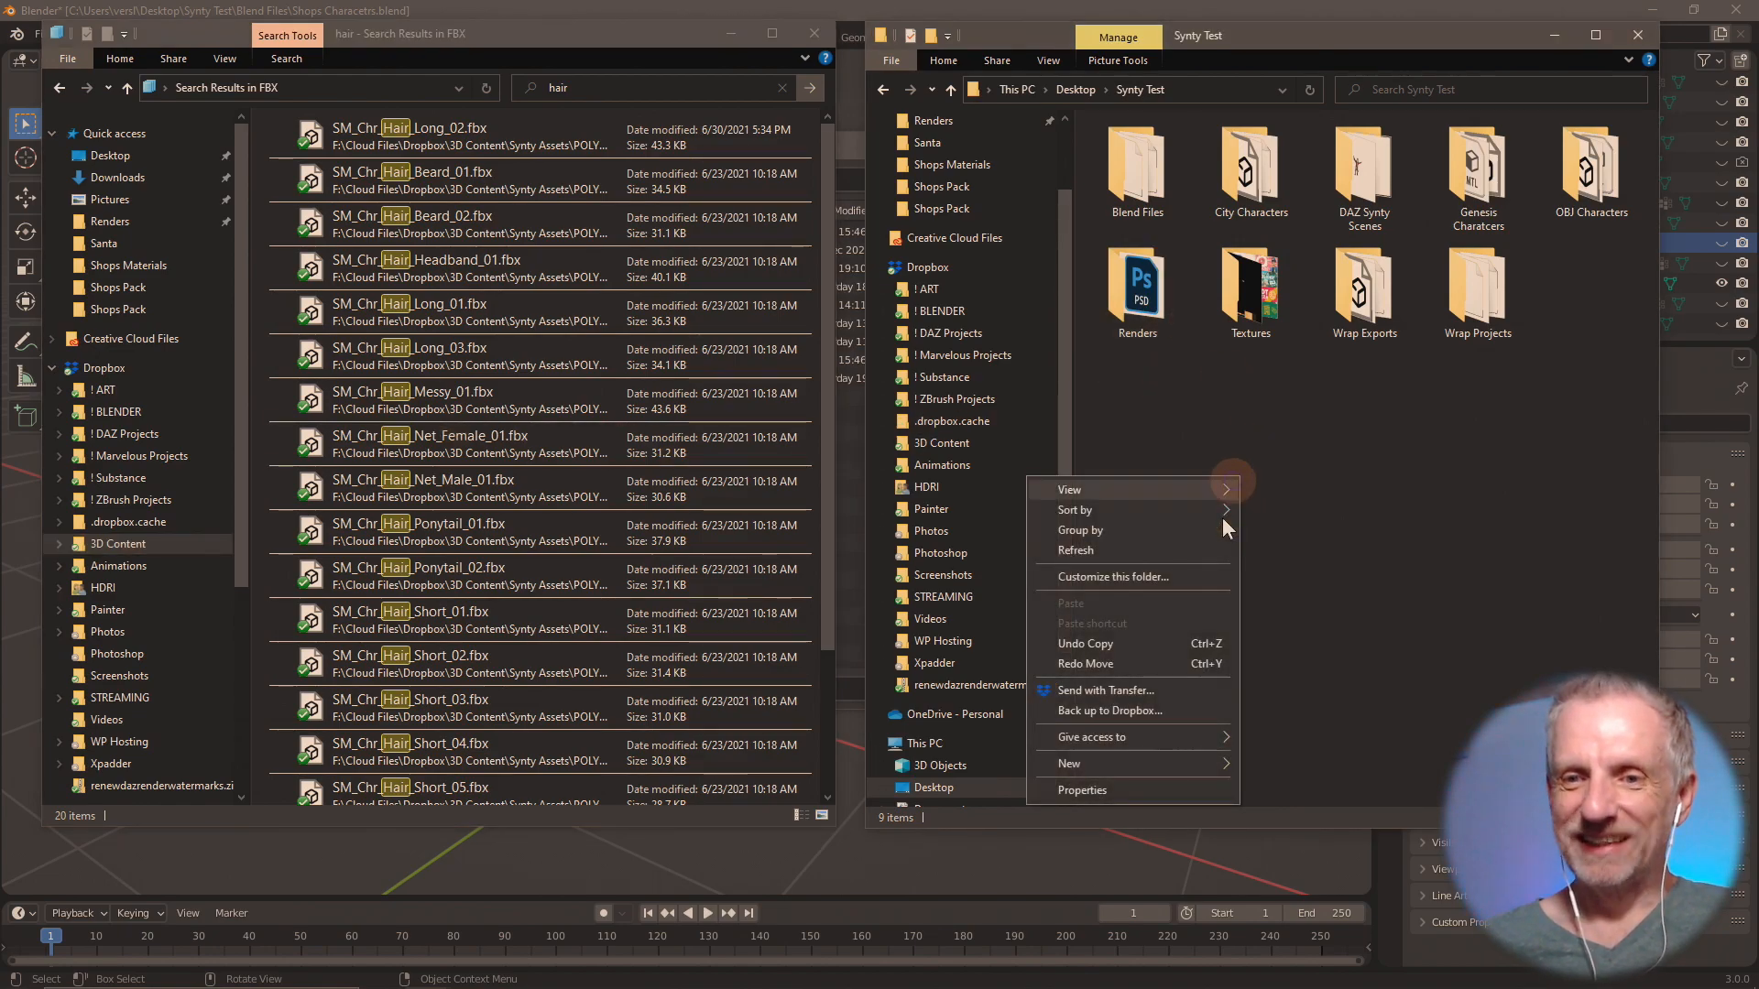
pyautogui.moveTo(1209, 766)
pyautogui.click(1298, 765)
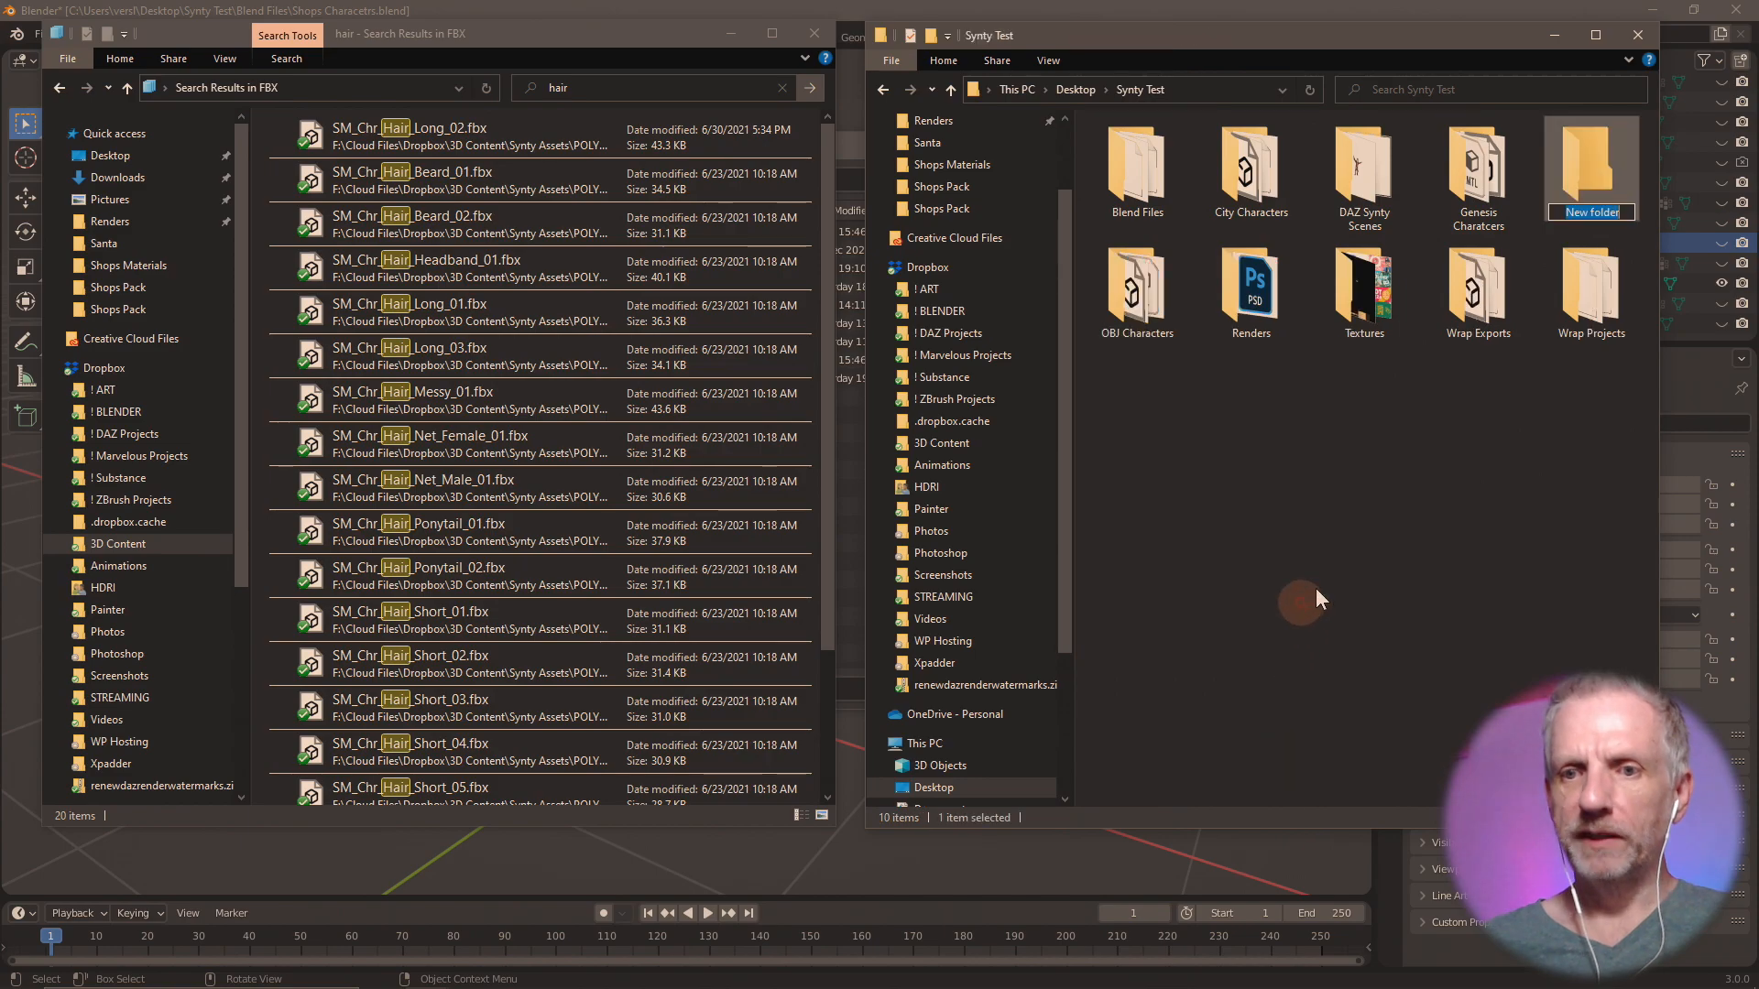
pyautogui.write('Shops Hair')
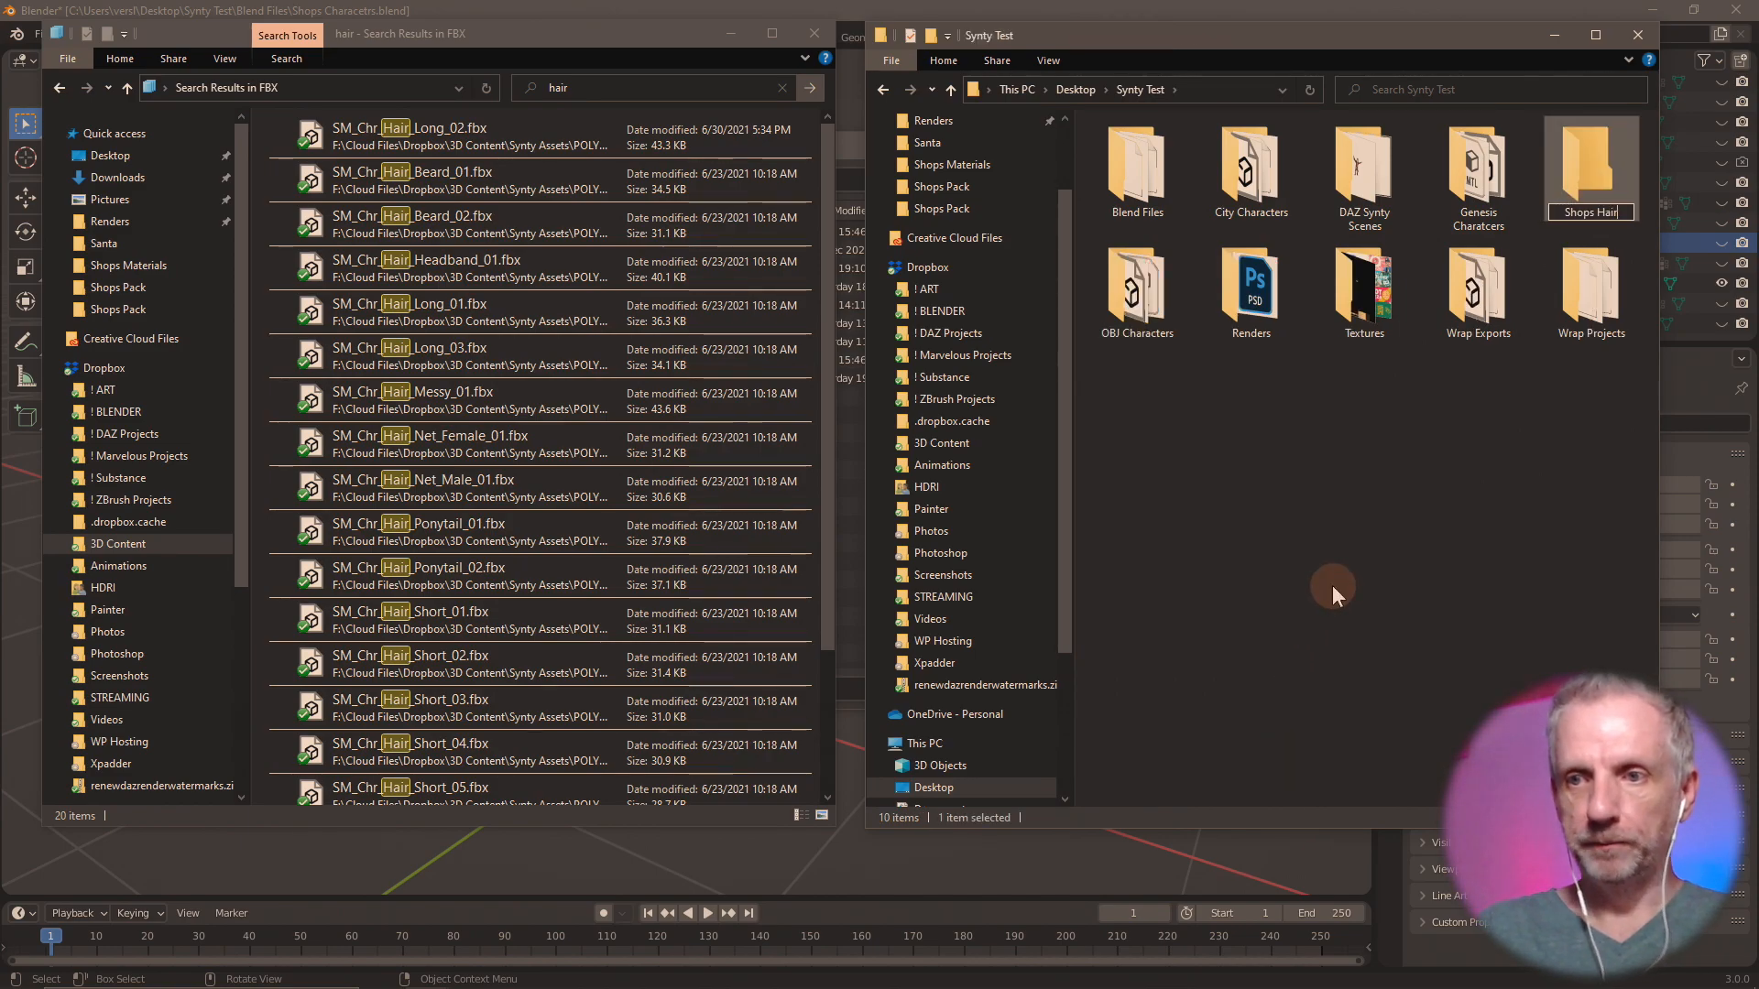
pyautogui.press('Return')
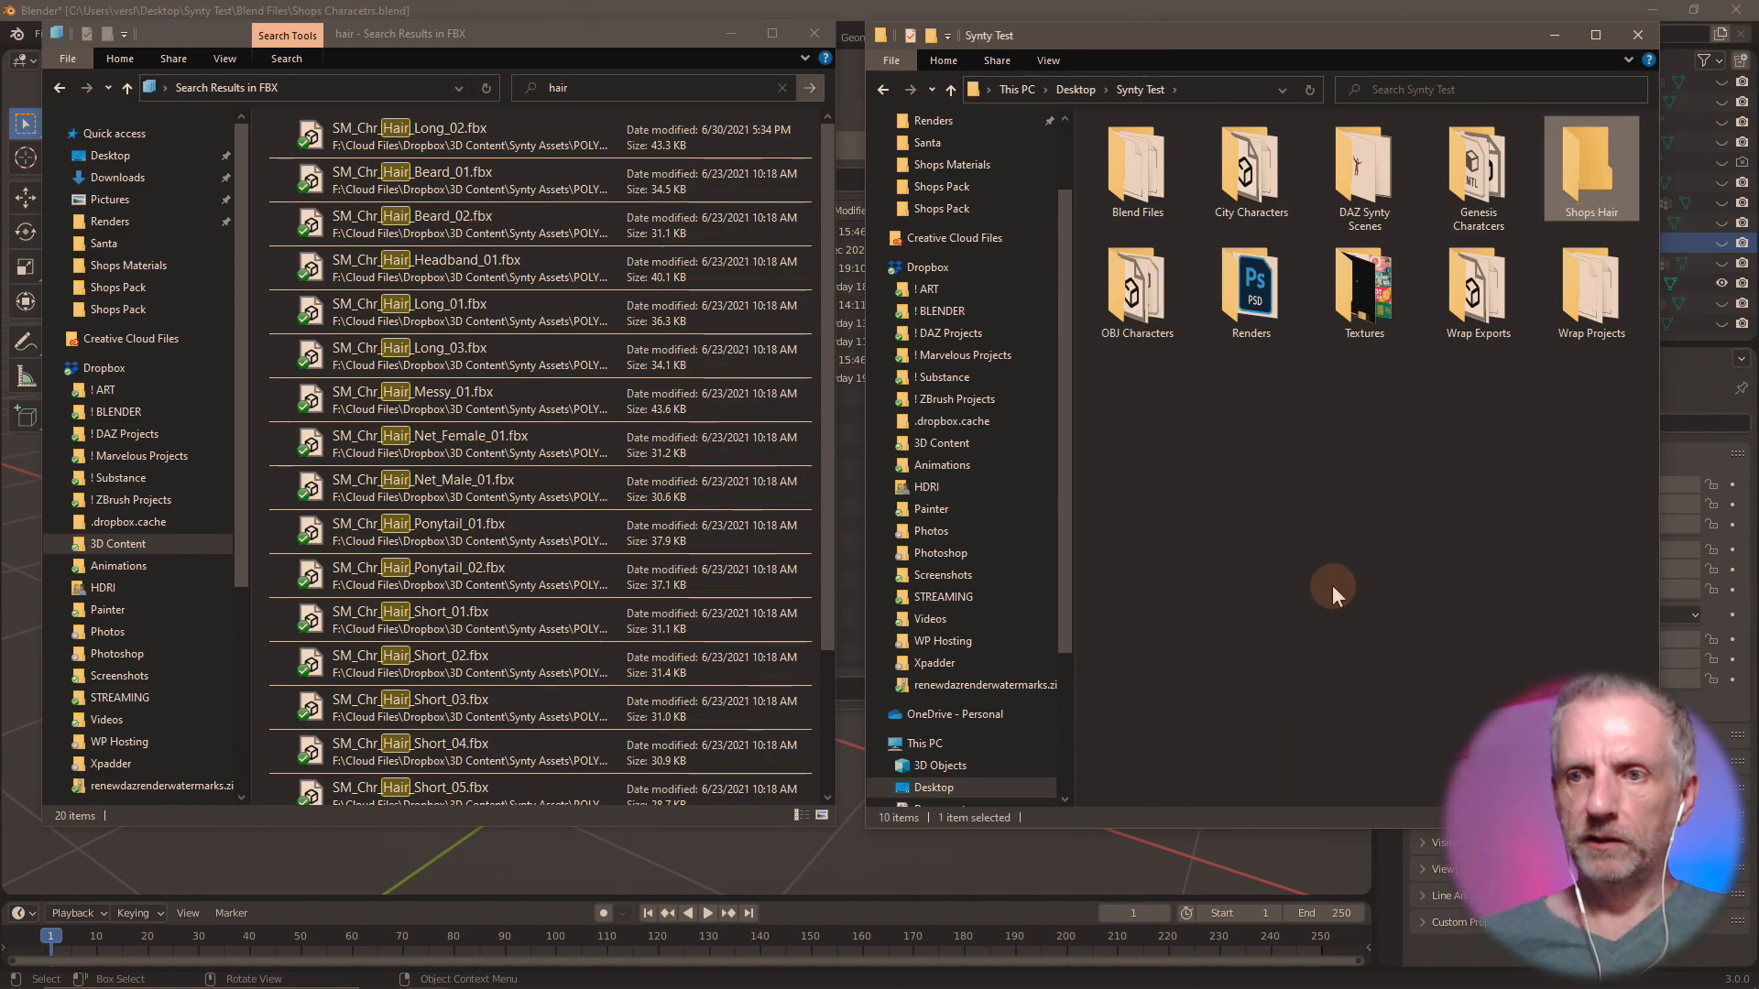
pyautogui.doubleClick(1559, 184)
pyautogui.click(313, 160)
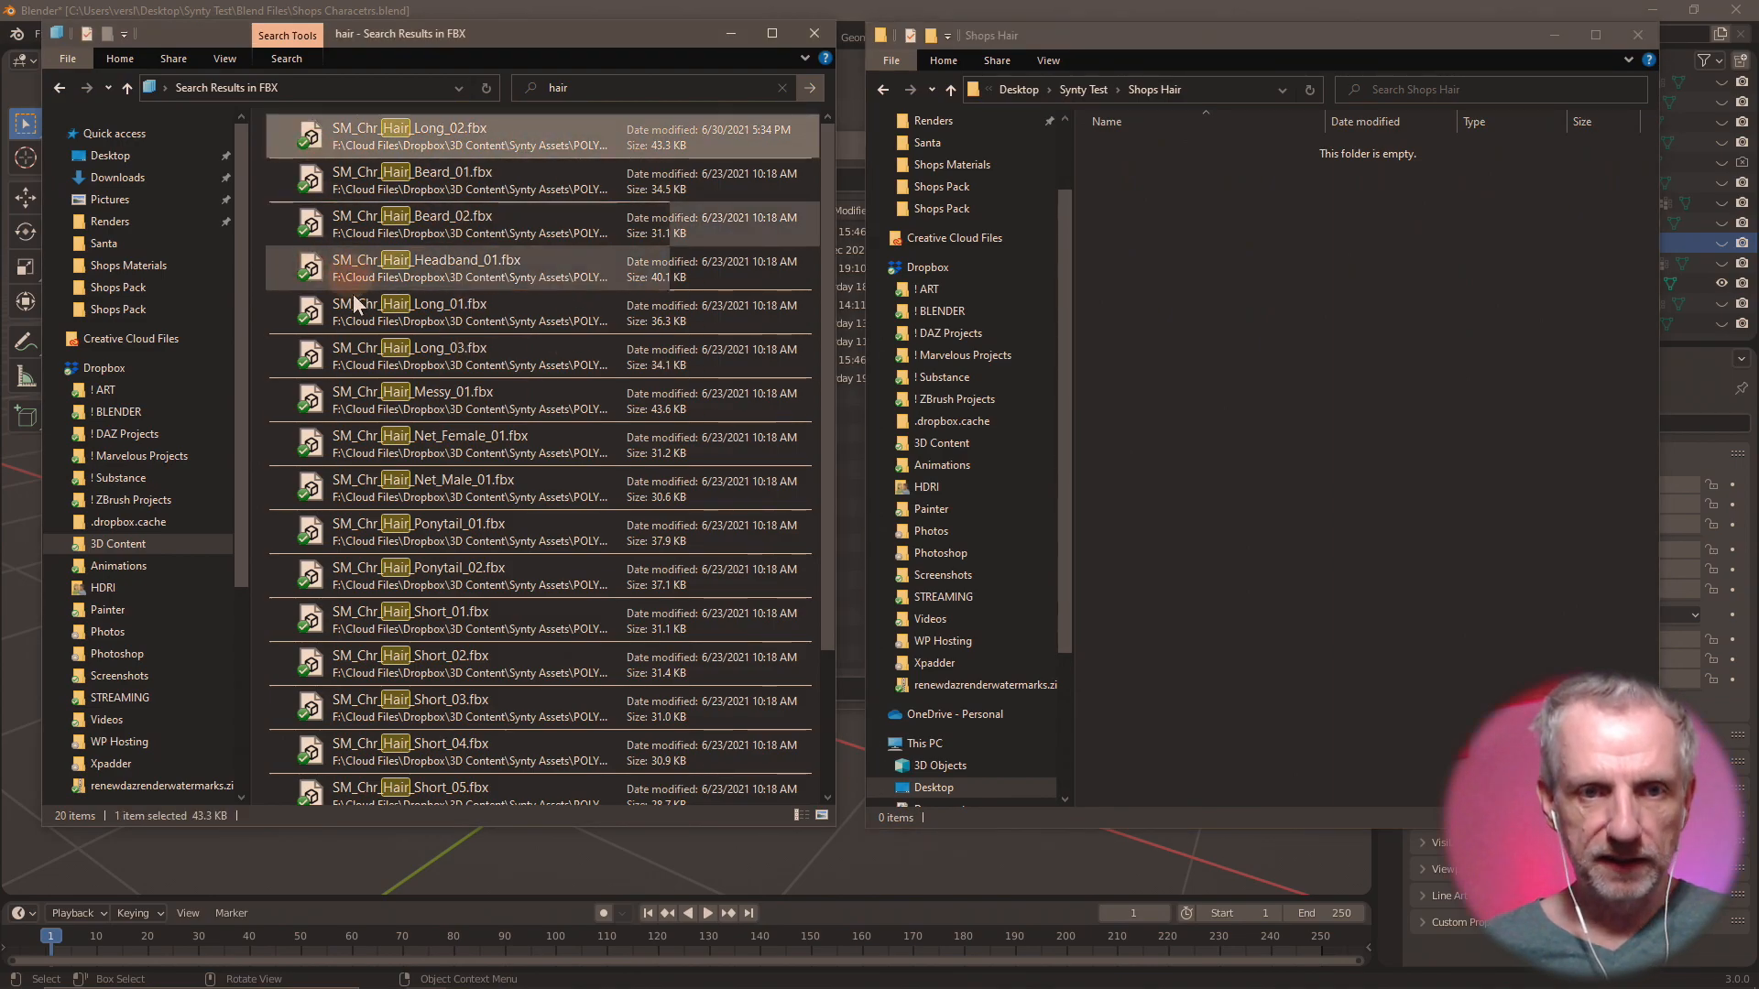
pyautogui.scroll(-3, 345, 294)
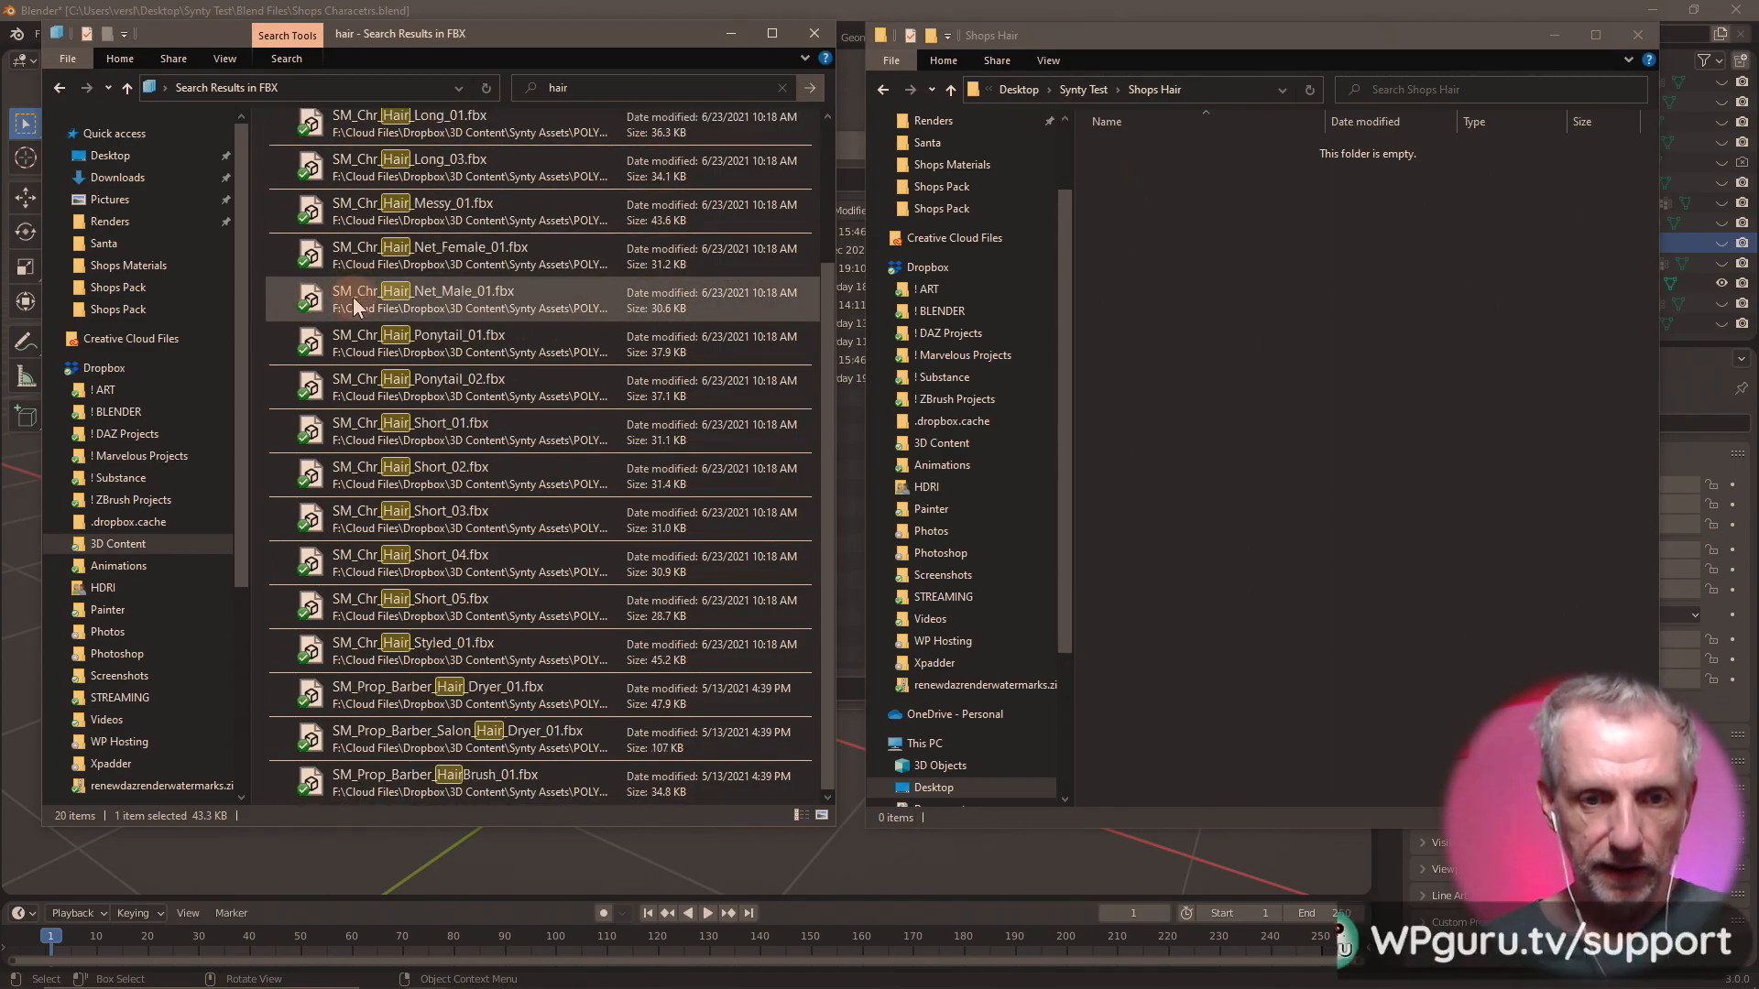
pyautogui.keyDown('shift'); pyautogui.click(314, 777); pyautogui.keyUp('shift')
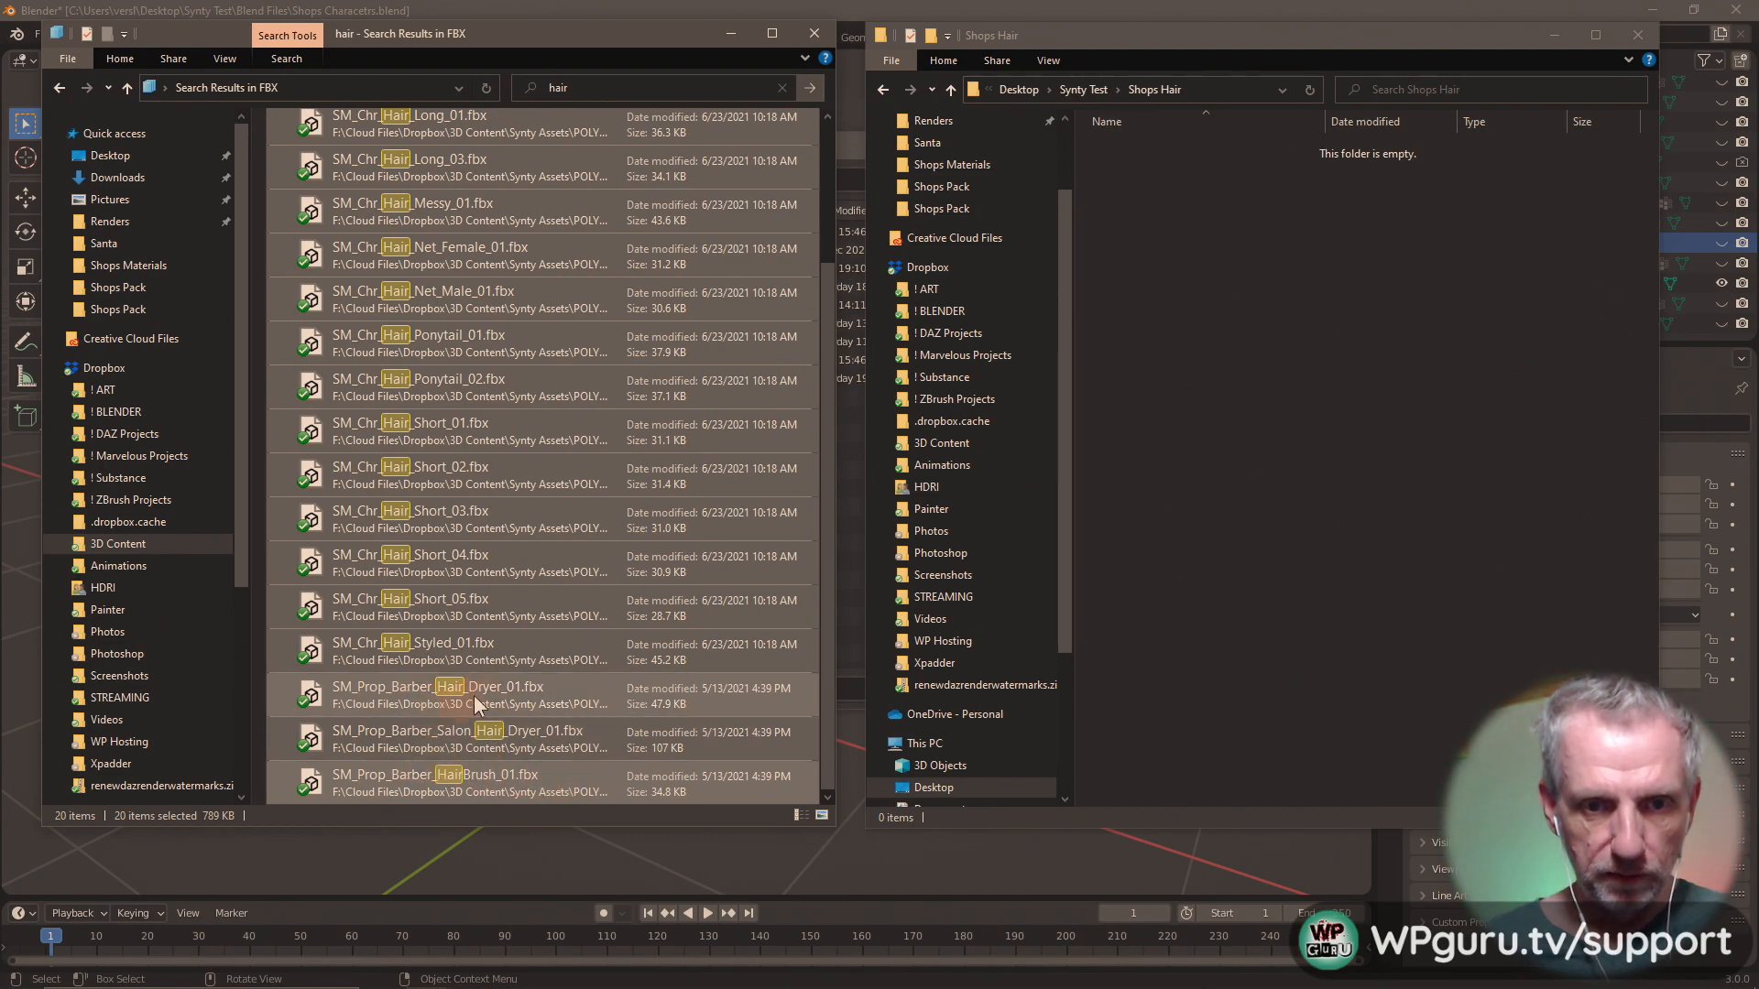
# Copy the hair FBX files from SM_Chr_Hair_Long_02 through SM_Chr_Hair_Styled_01, excluding the barber props, into the Shops Hair folder.
pyautogui.click(309, 656)
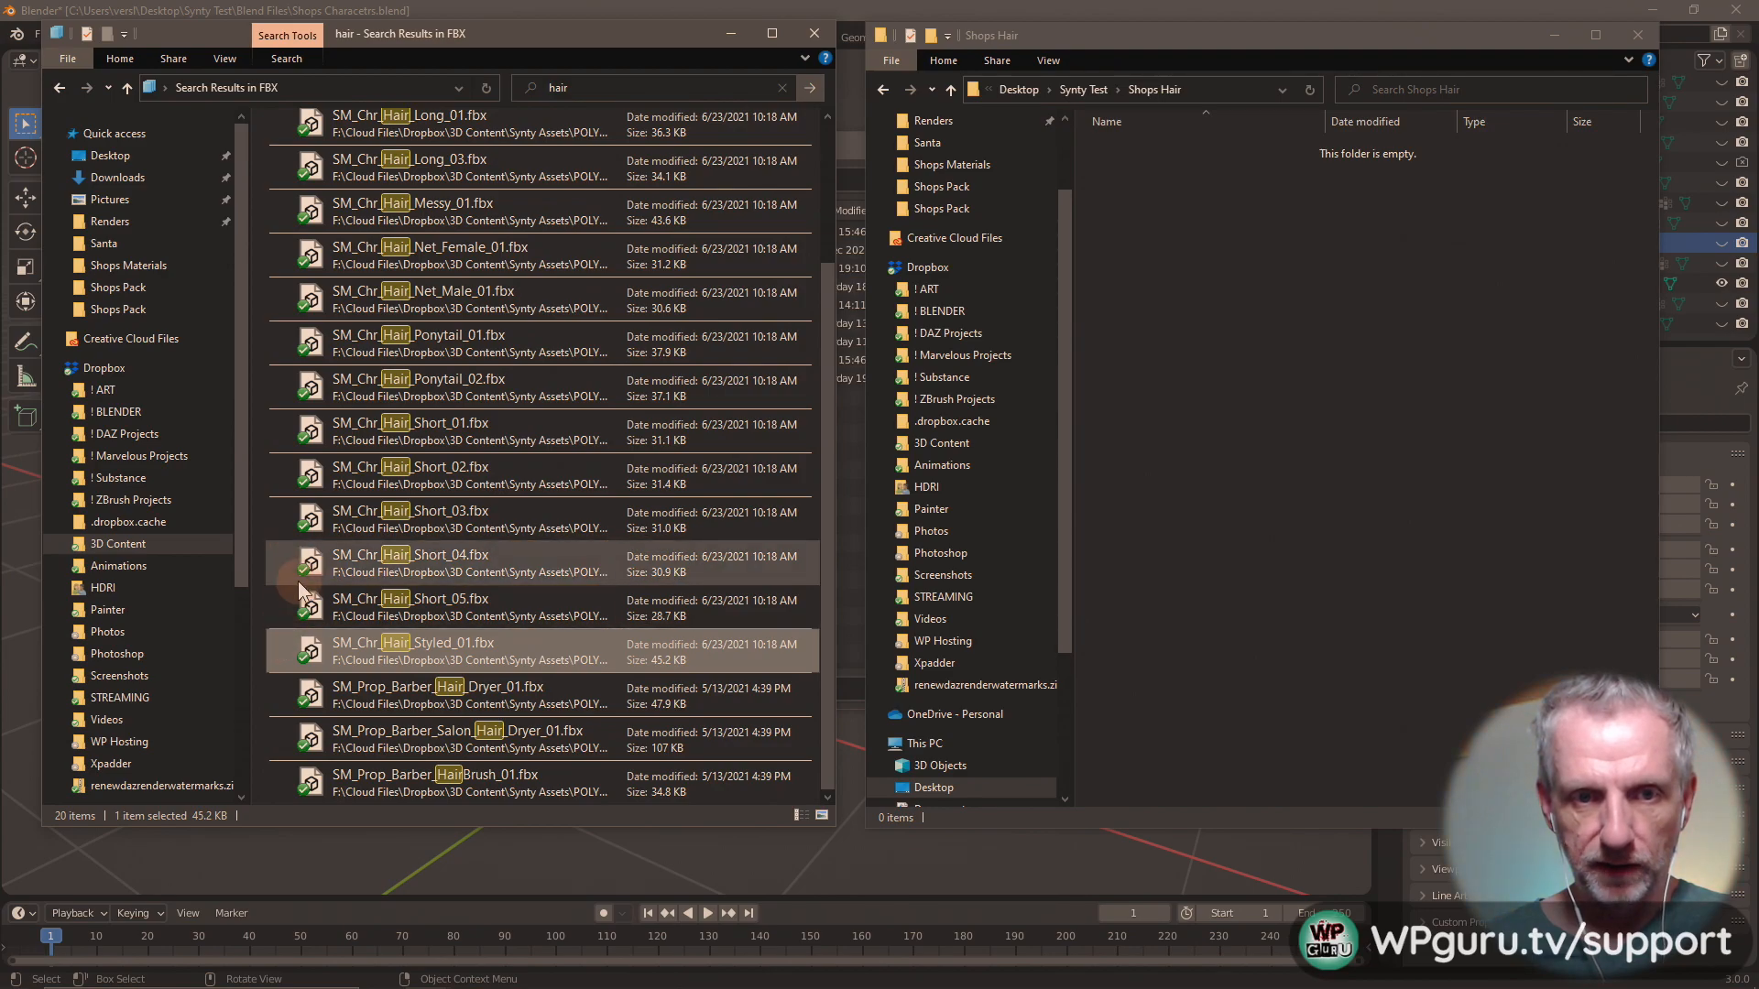
pyautogui.scroll(2, 298, 587)
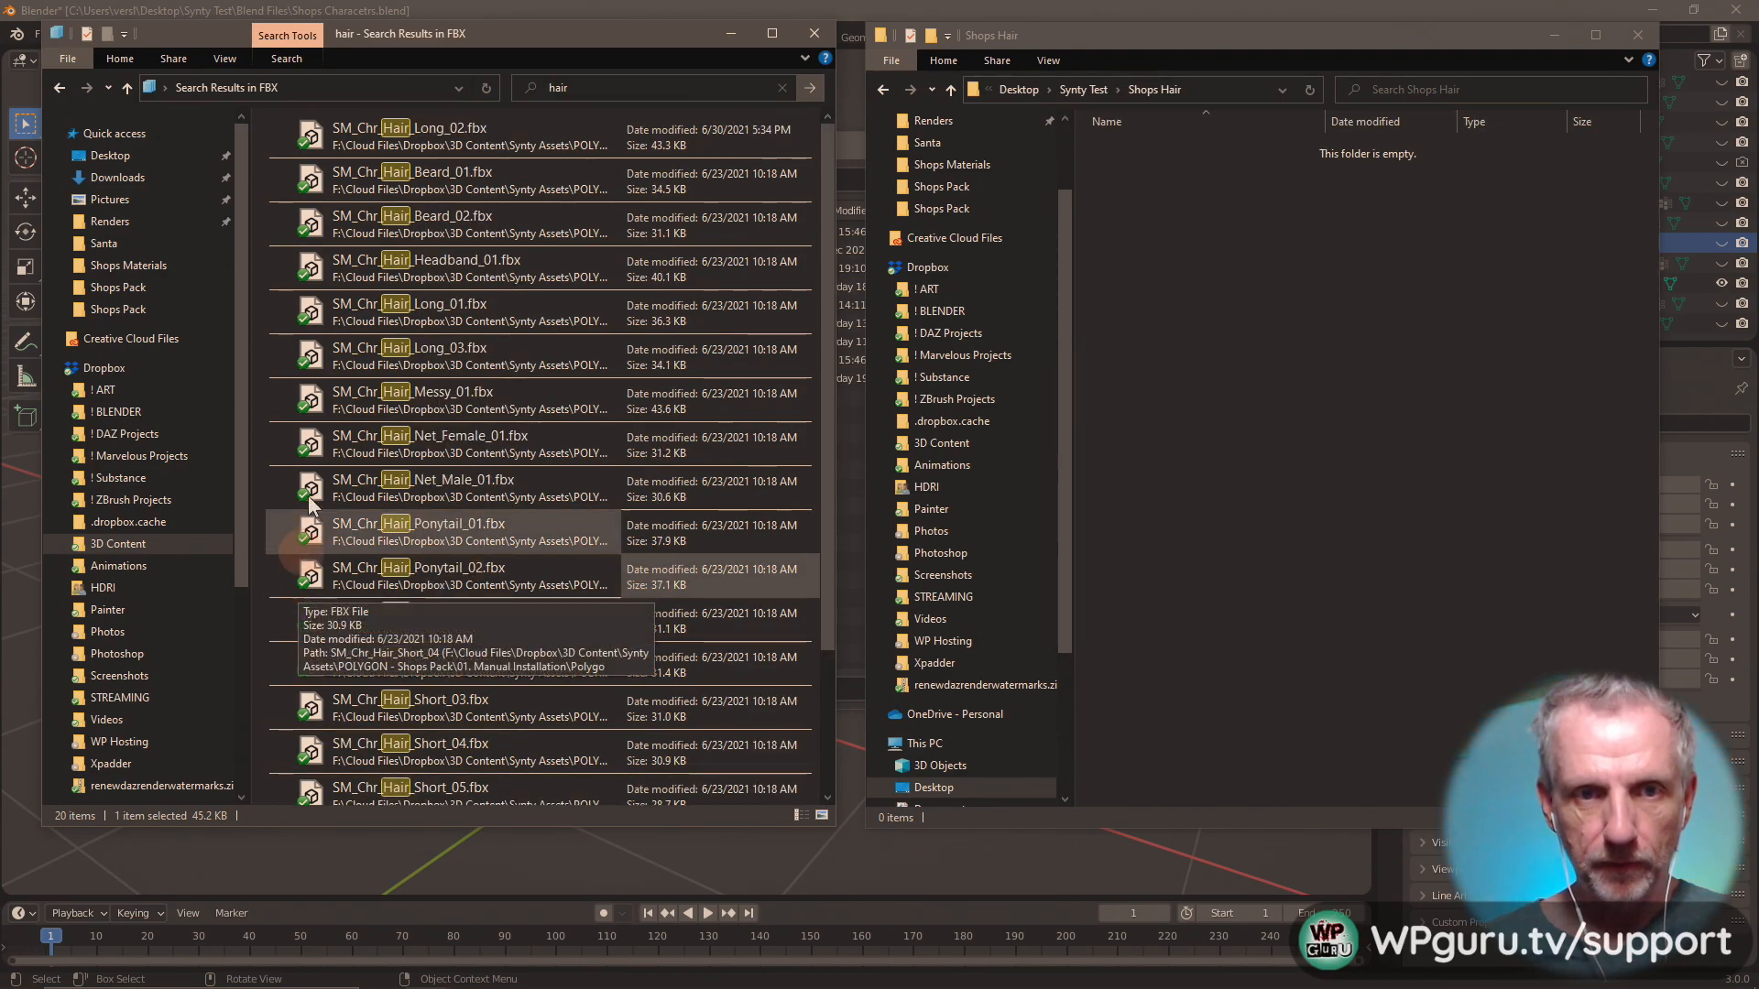
pyautogui.keyDown('shift'); pyautogui.click(311, 135); pyautogui.keyUp('shift')
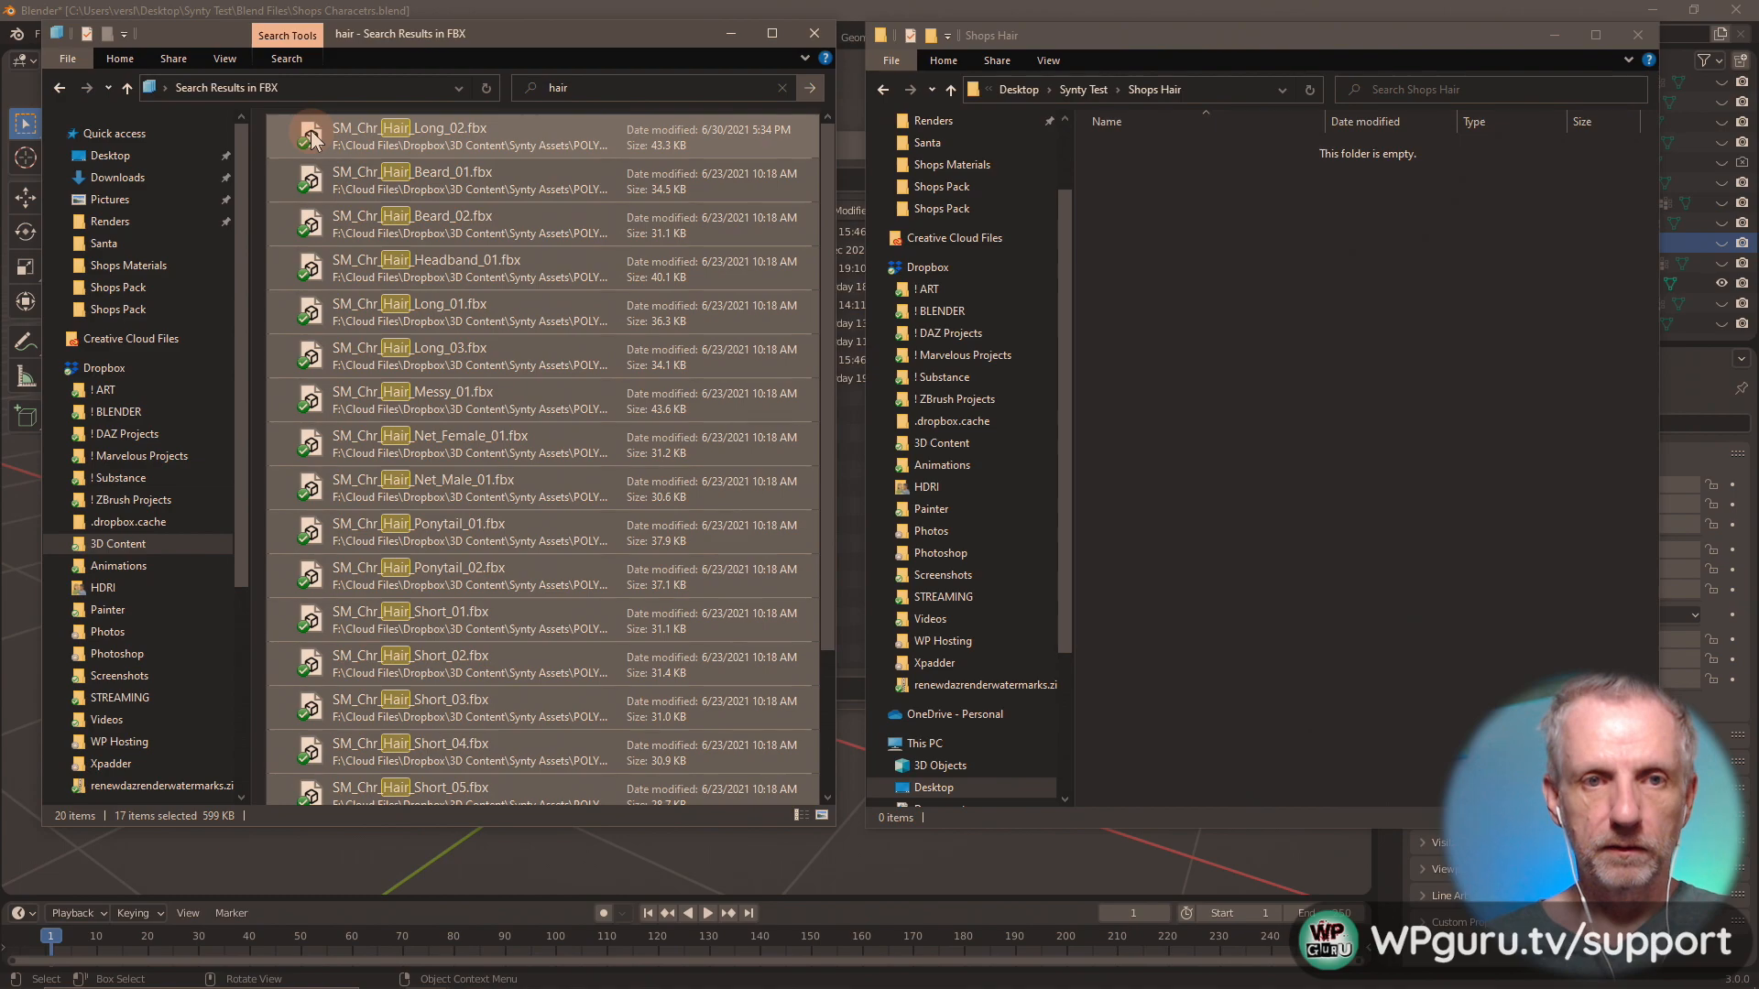
pyautogui.rightClick(312, 133)
pyautogui.click(255, 310)
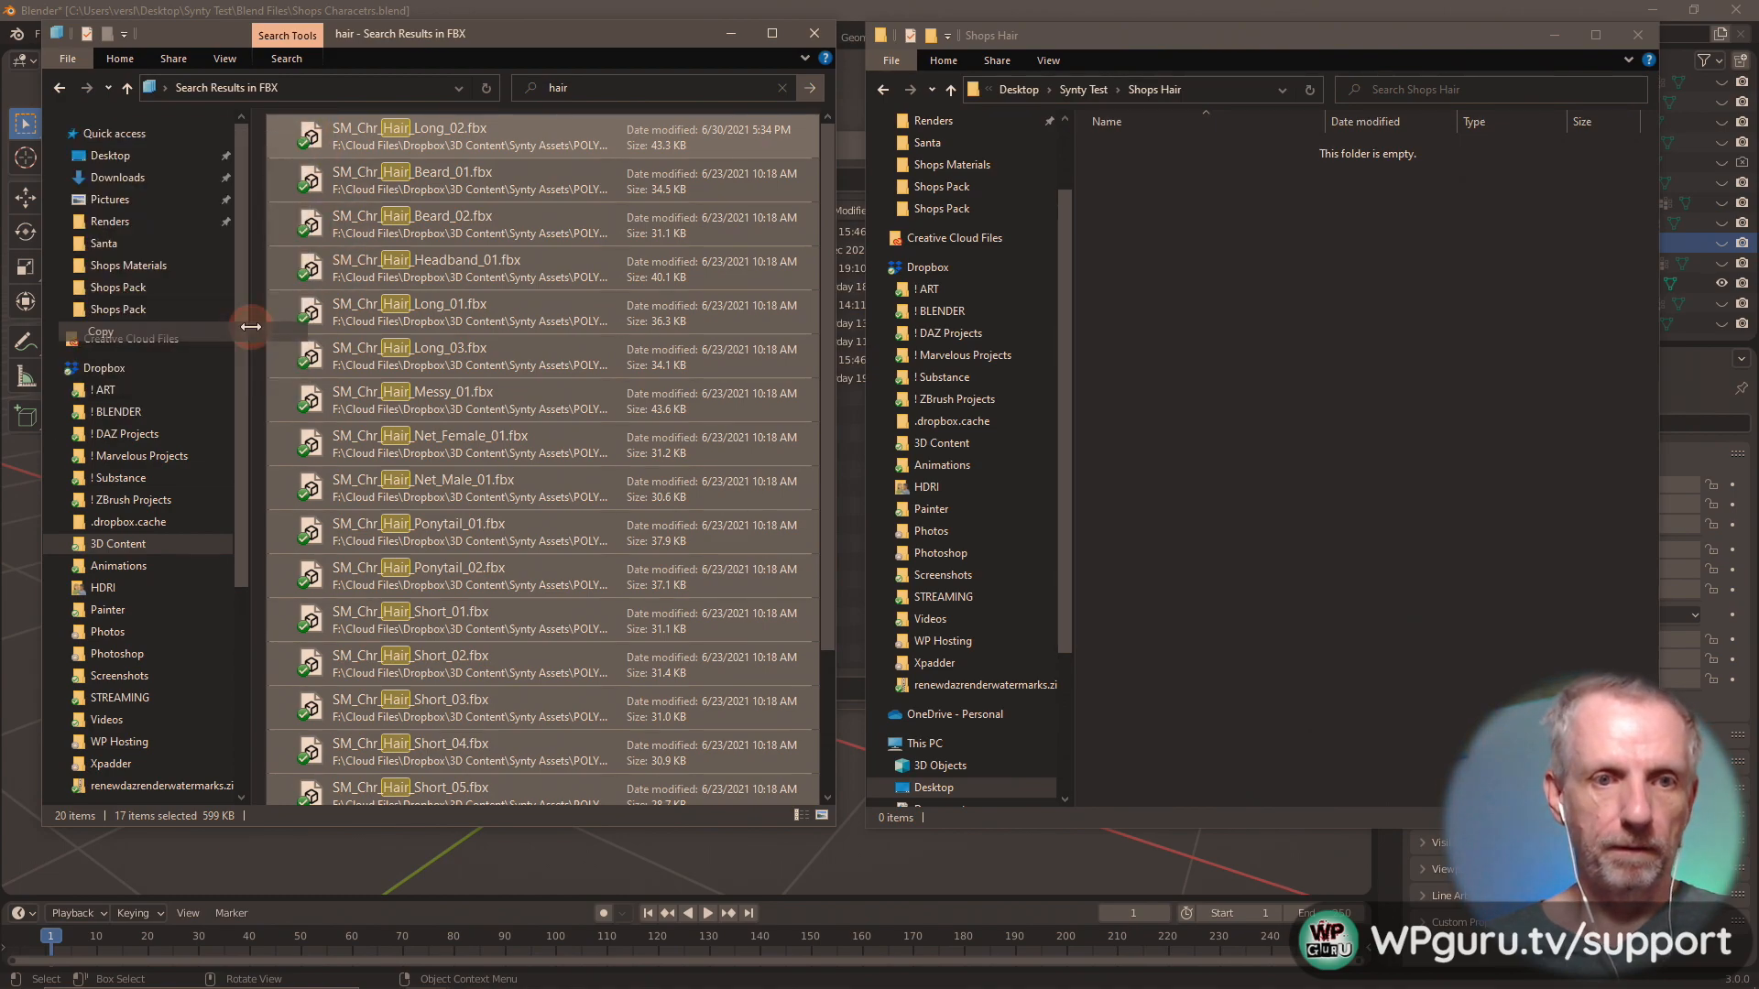
pyautogui.click(1180, 307)
pyautogui.rightClick(1218, 282)
pyautogui.click(1156, 403)
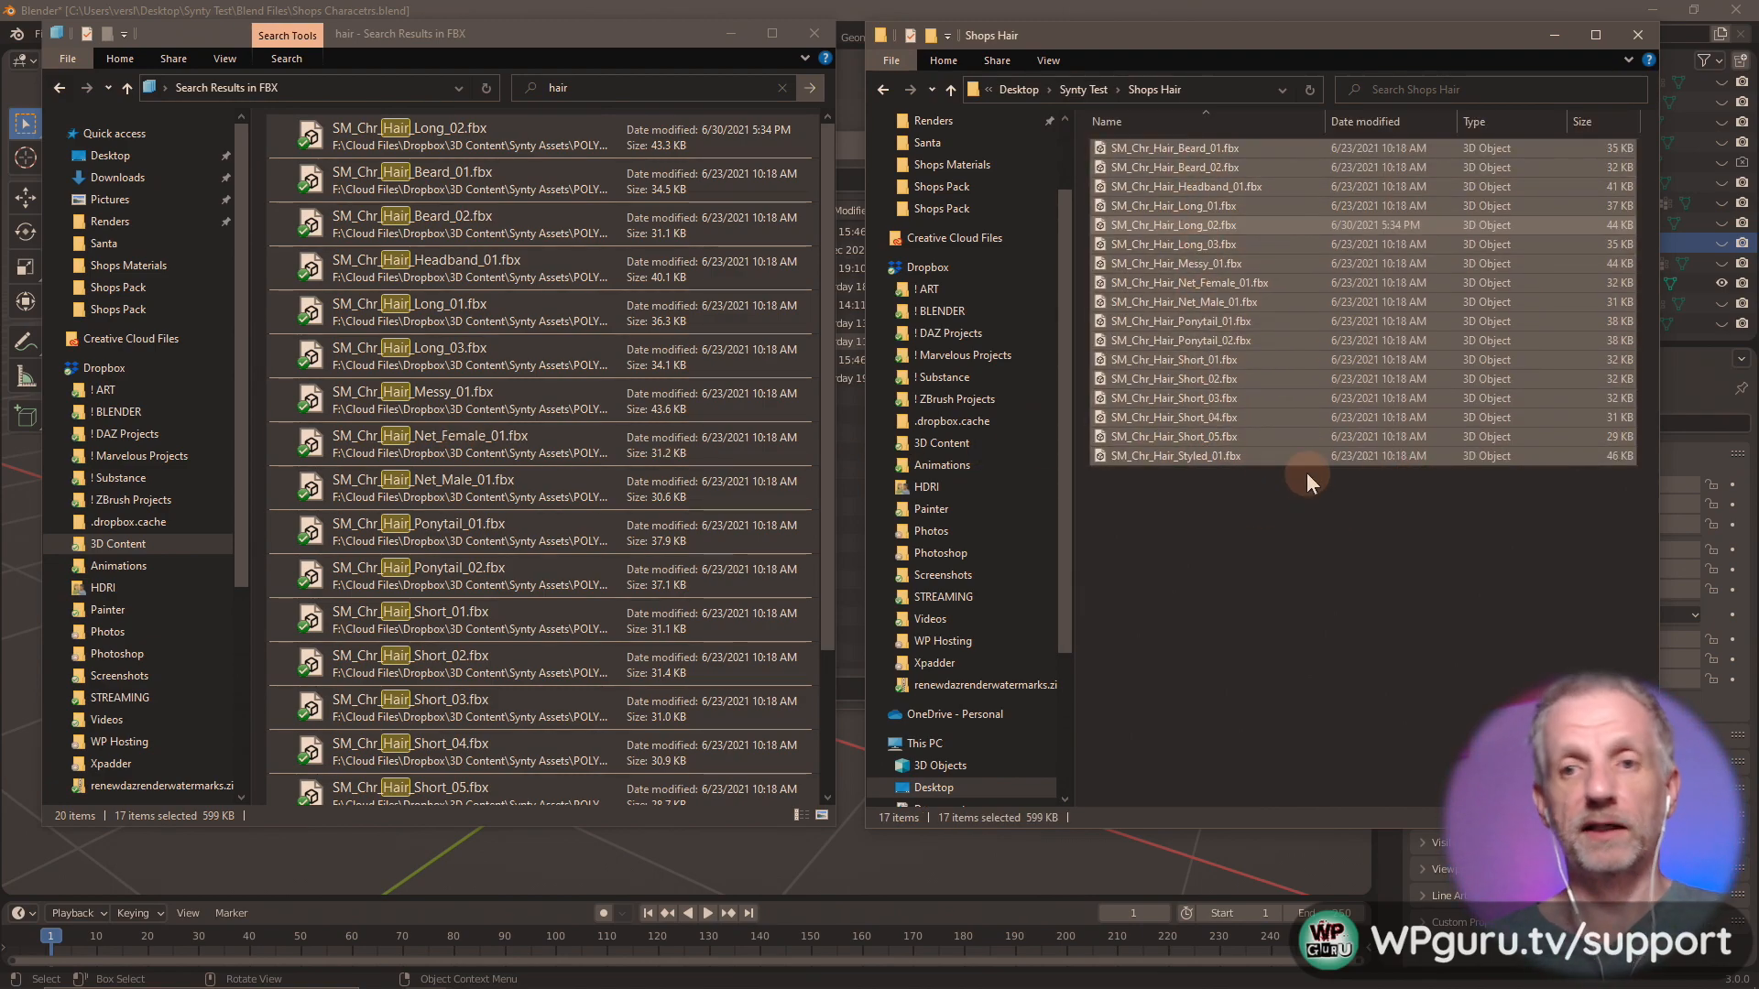
# Switch to DAZ Studio and apply the Shops MAT 1-C material preset to the Worker Male figure.
pyautogui.hotkey('alt', 'Tab')
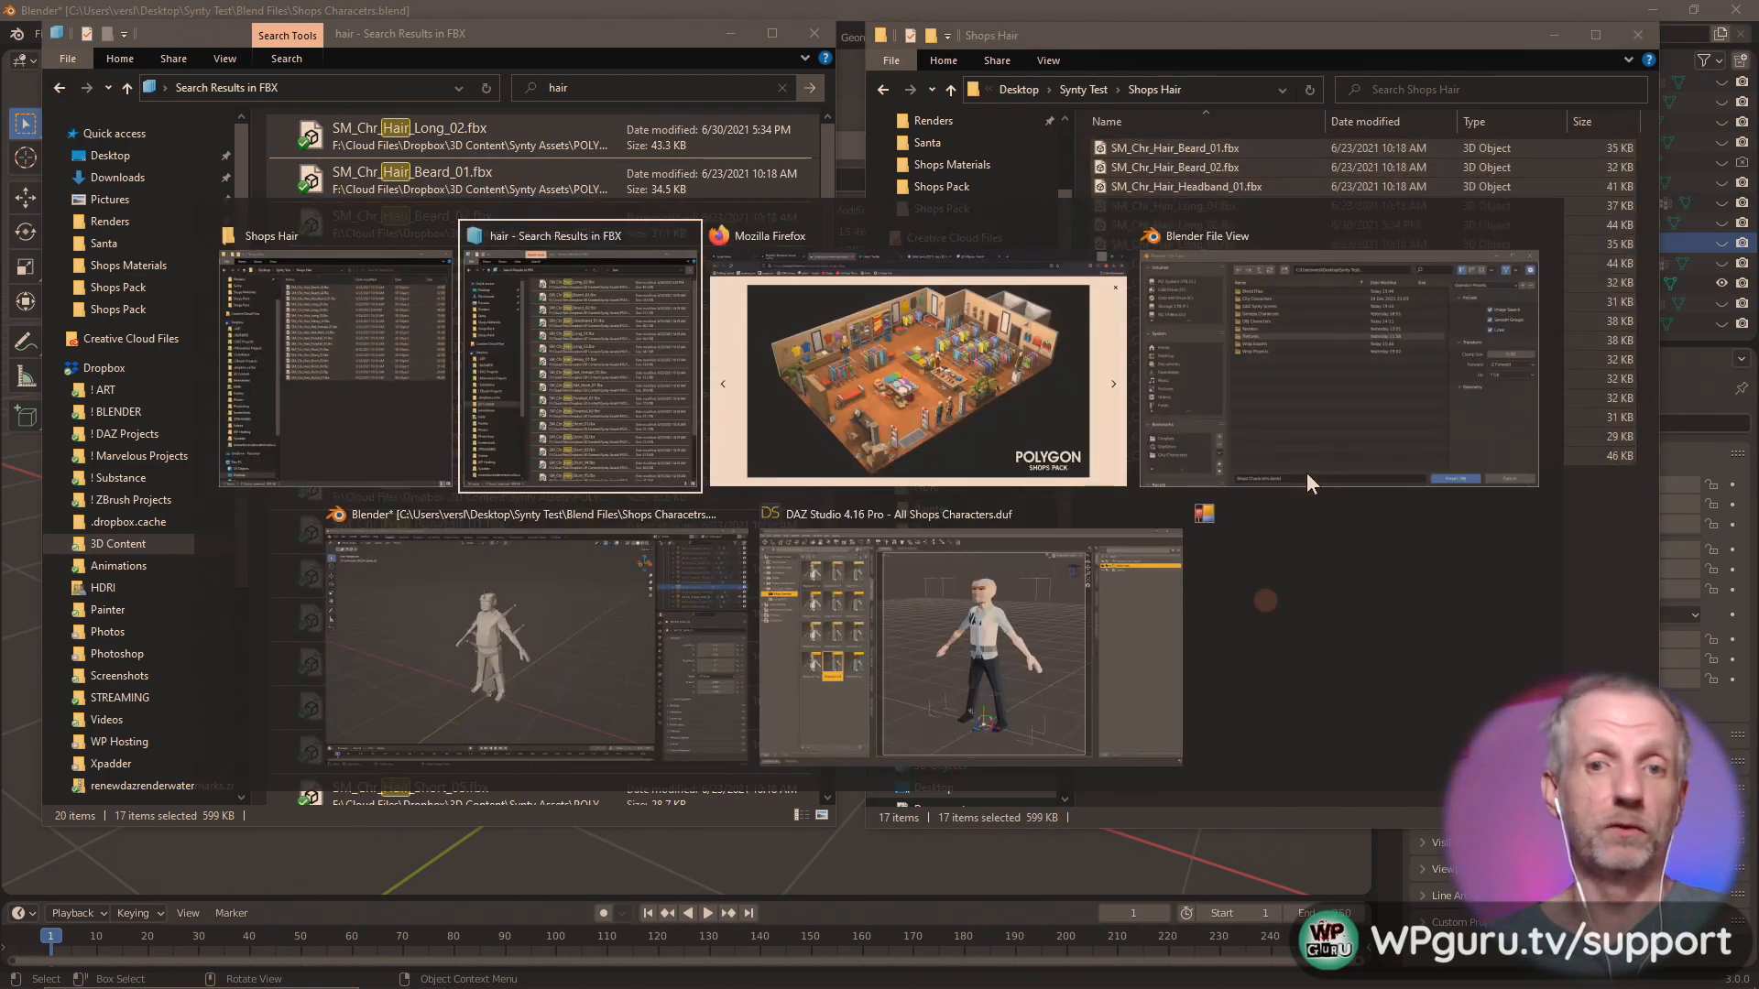
pyautogui.click(967, 668)
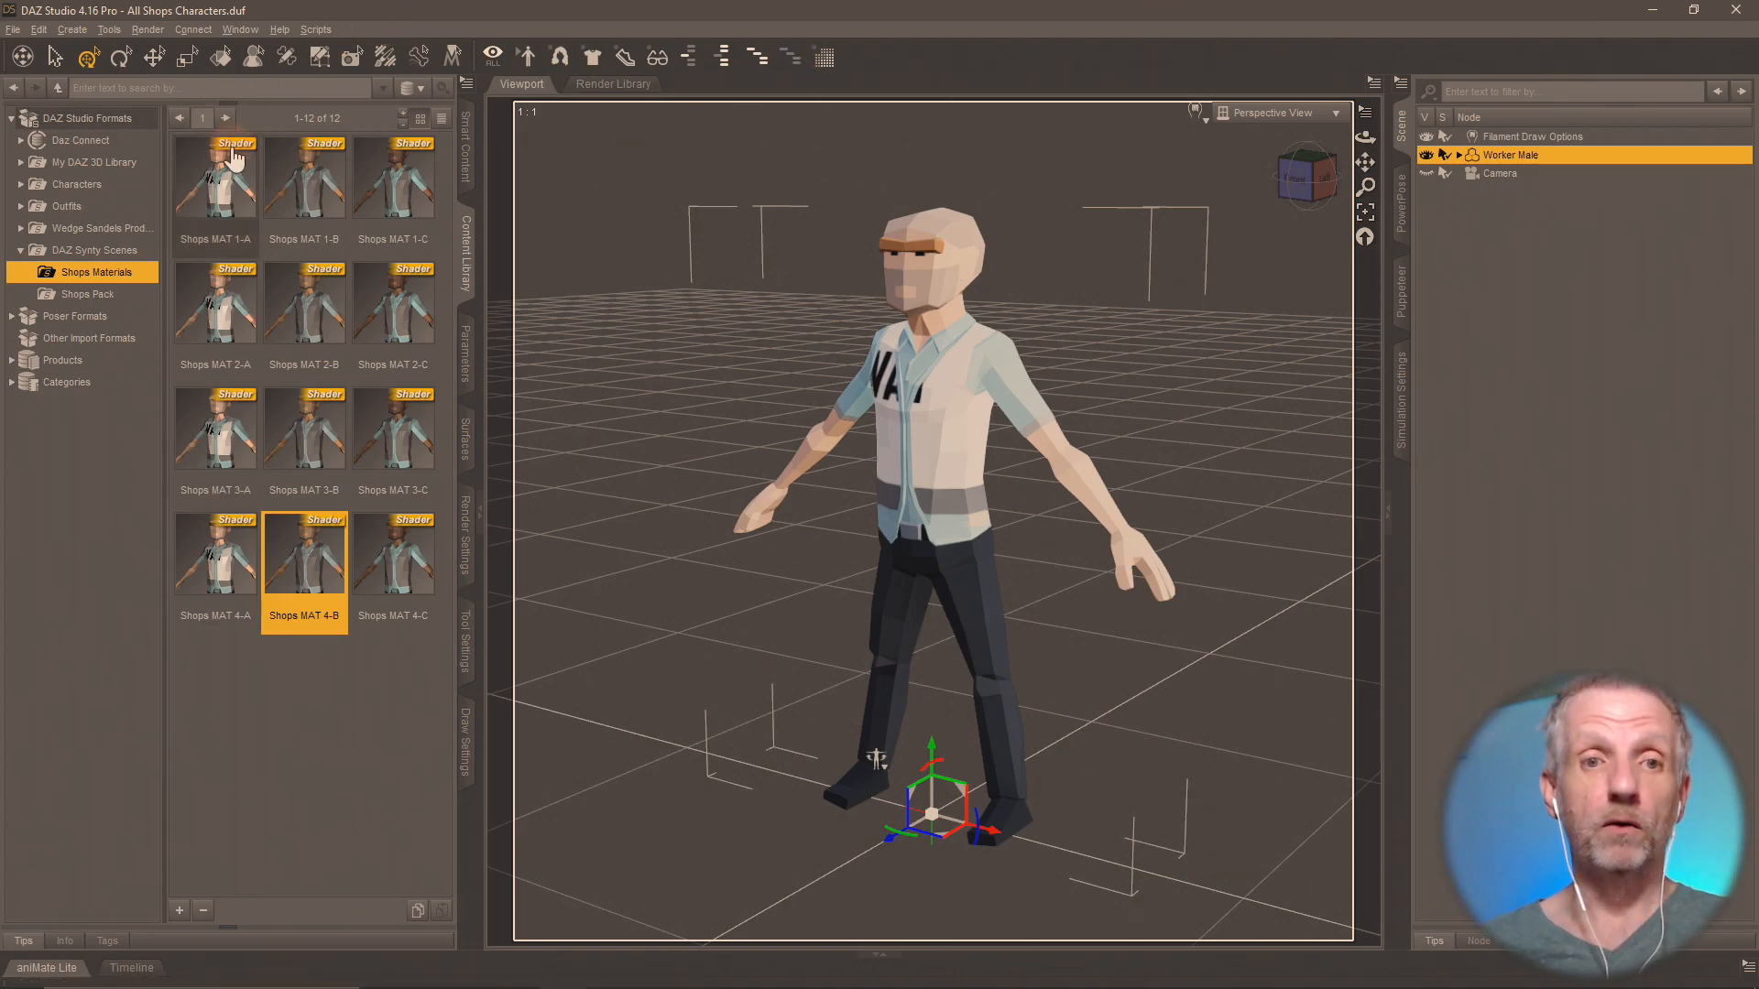
pyautogui.click(375, 182)
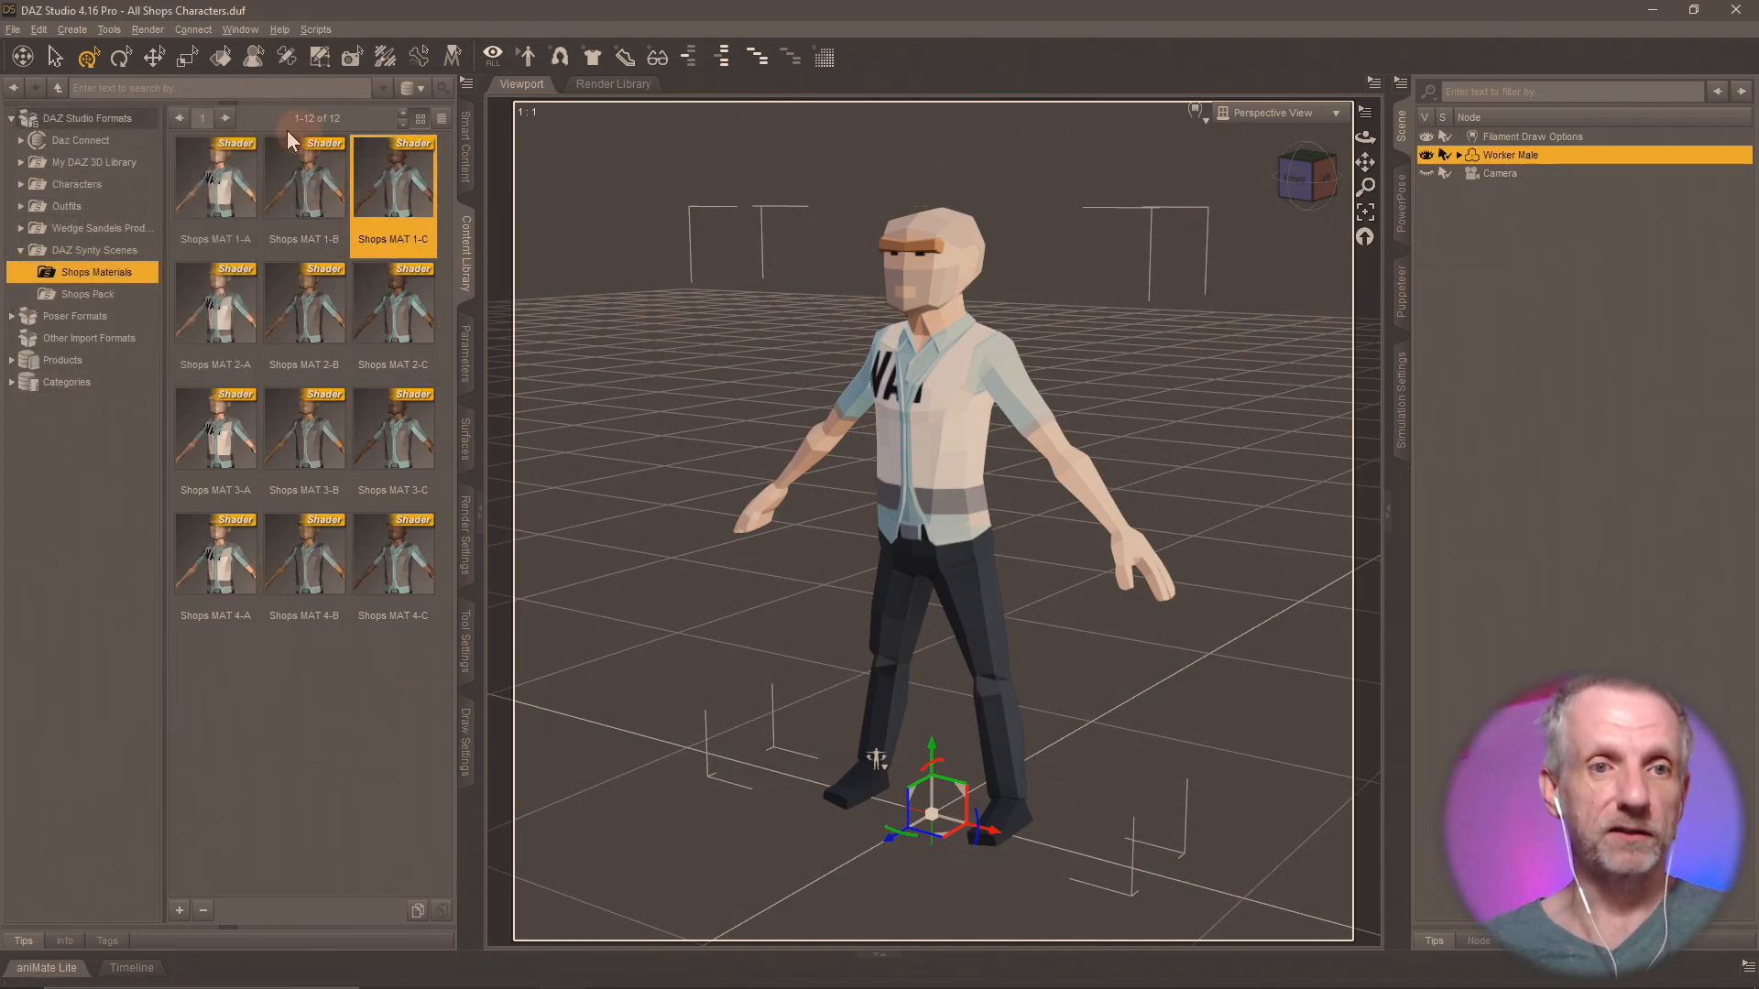
pyautogui.click(221, 57)
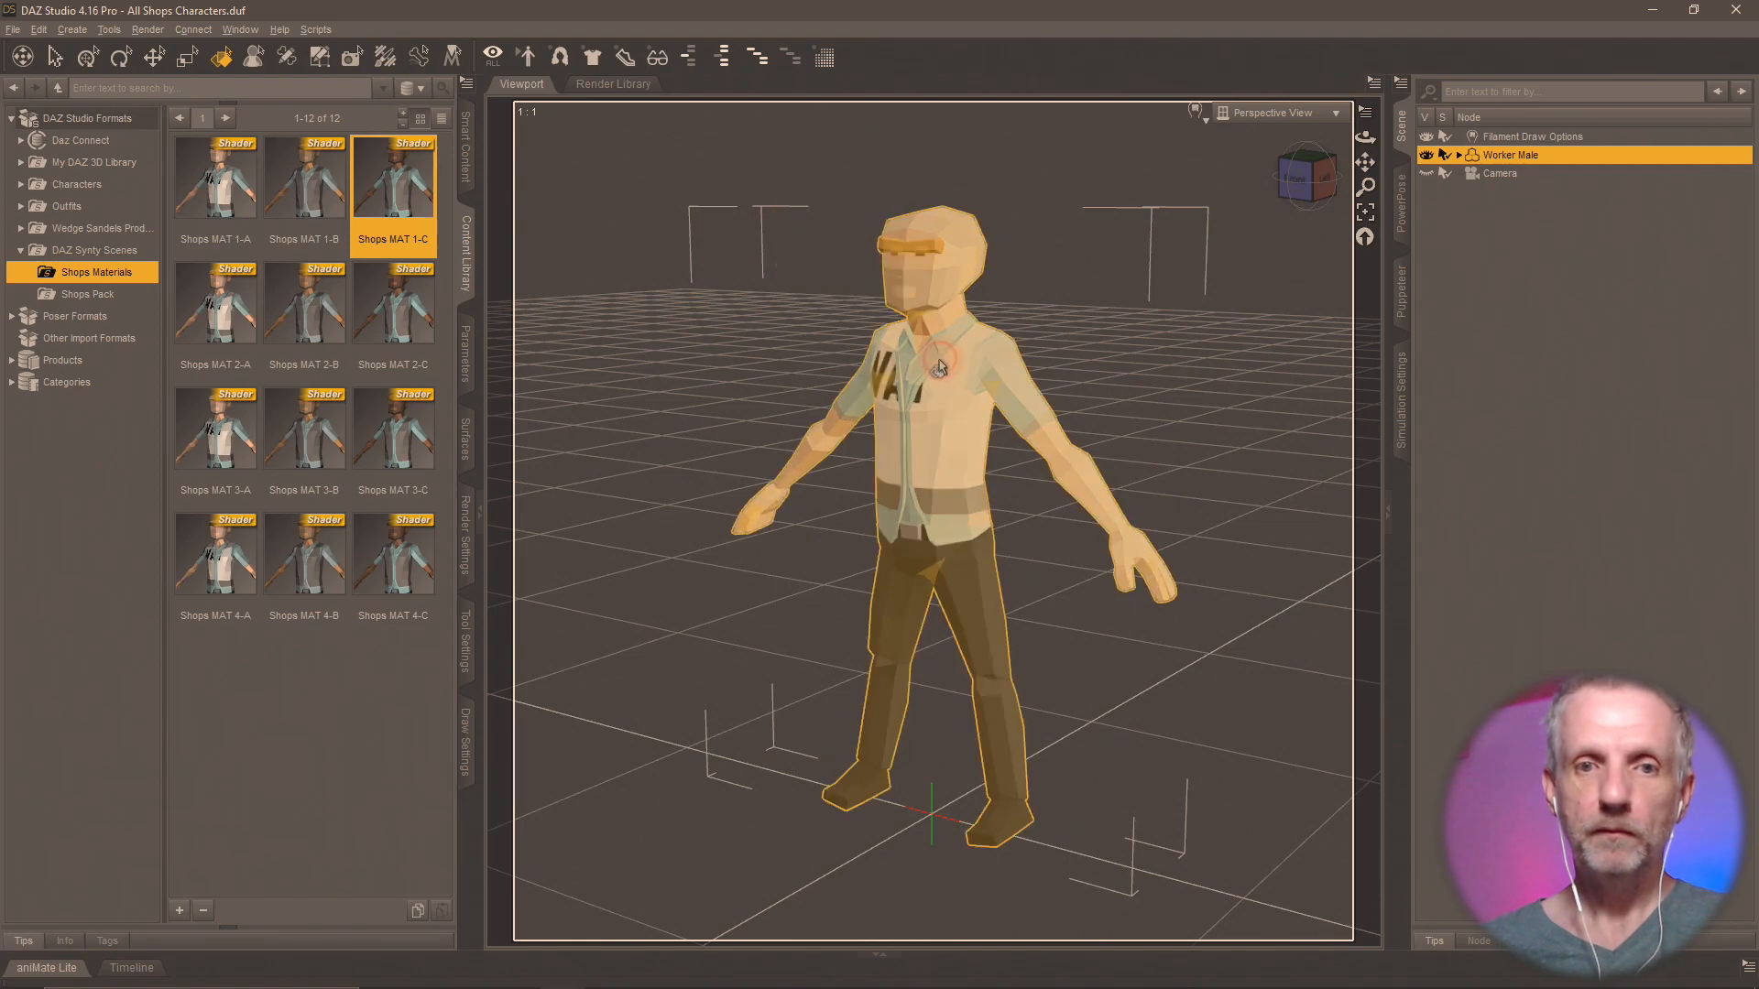
pyautogui.doubleClick(394, 184)
pyautogui.scroll(5, 766, 468)
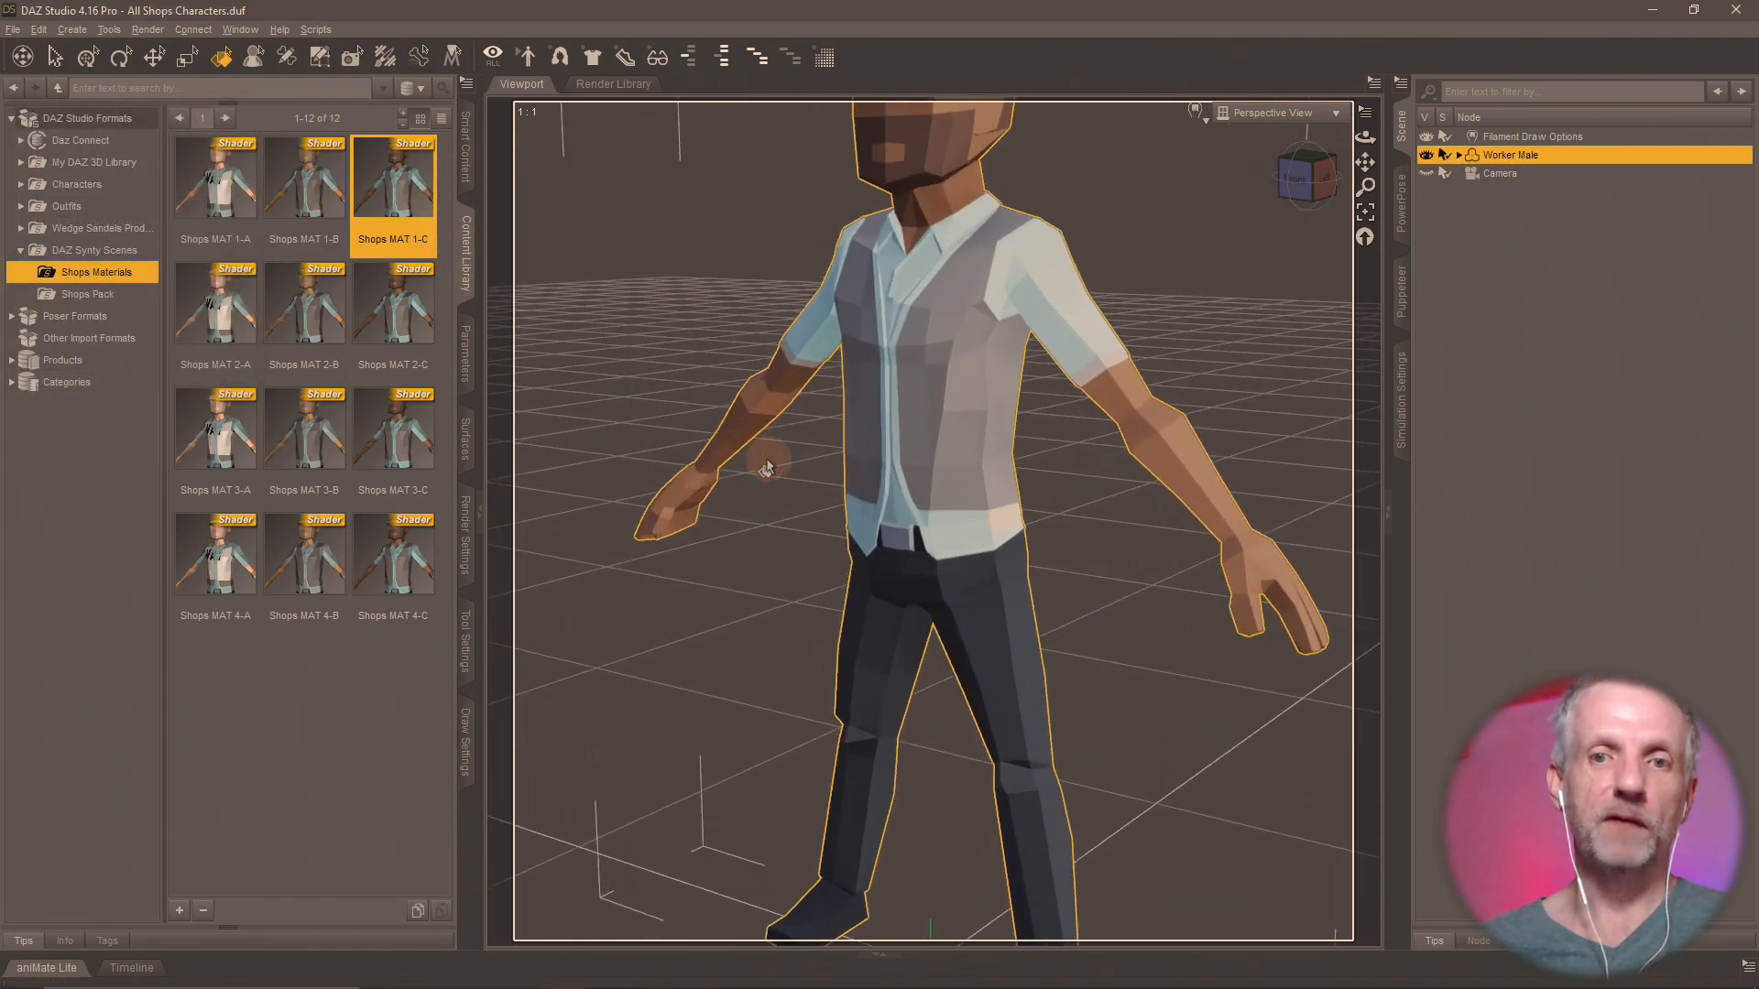
pyautogui.scroll(3, 767, 465)
pyautogui.moveTo(796, 414); pyautogui.dragTo(774, 424, button='middle')
pyautogui.scroll(4, 796, 414)
pyautogui.scroll(1, 794, 414)
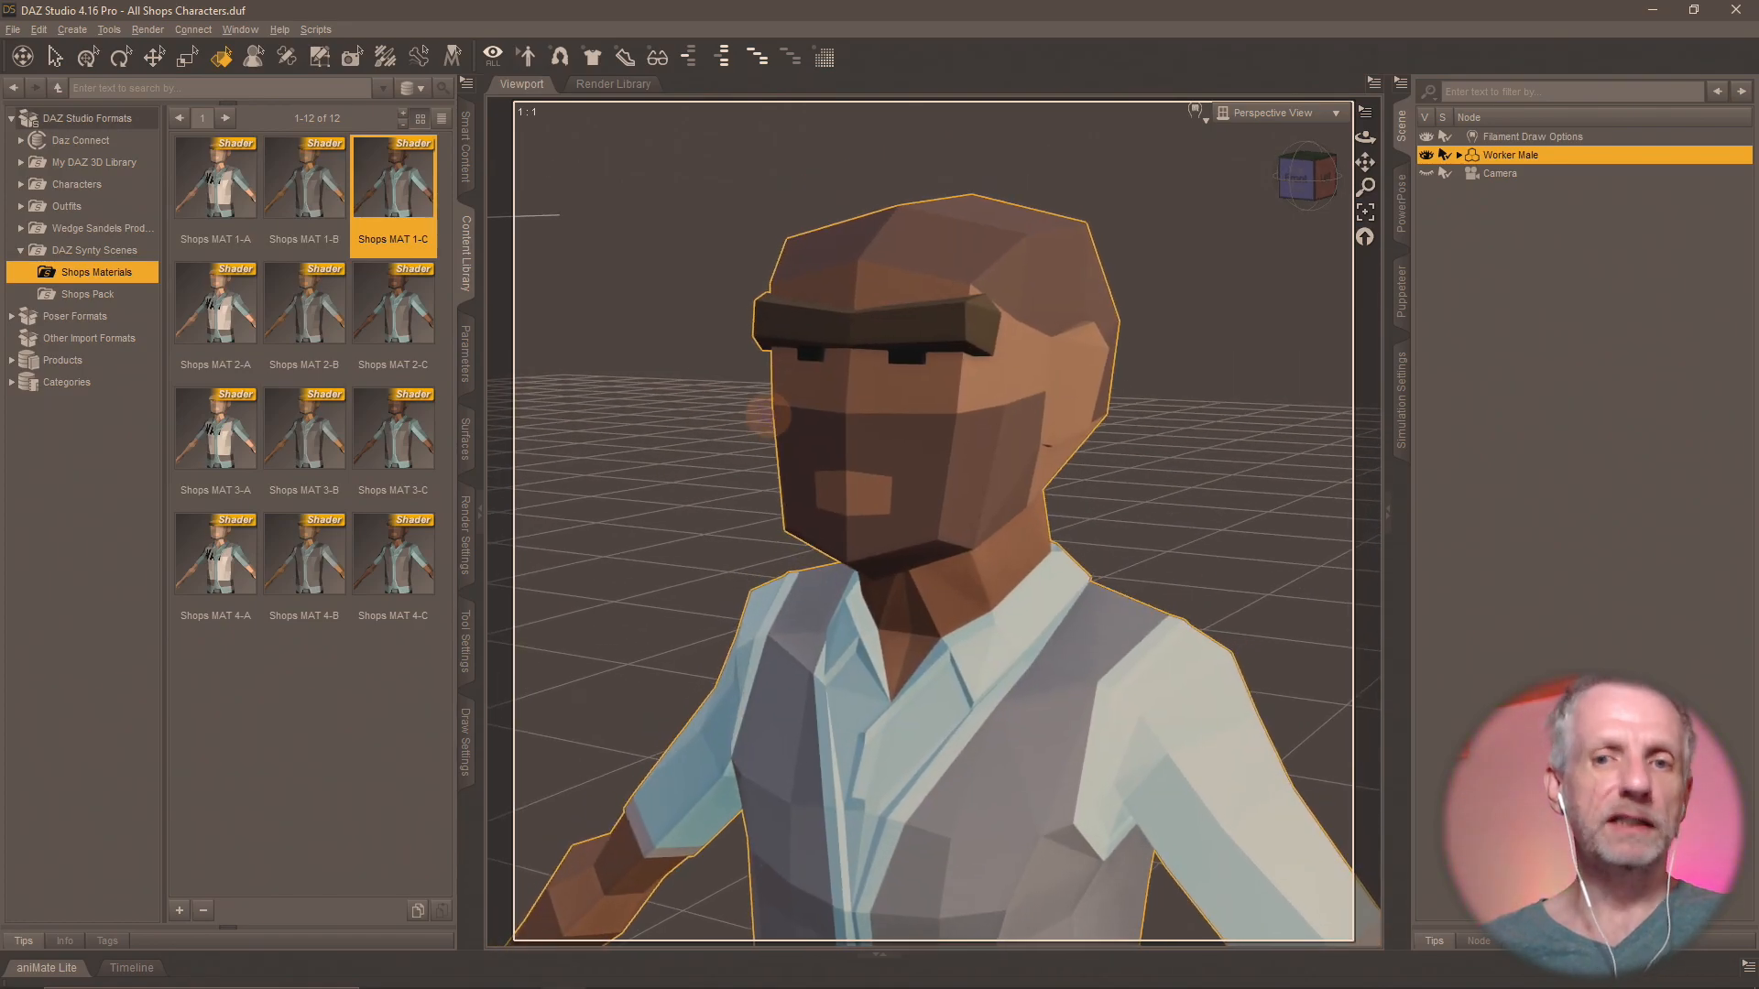
# Try to import SM_Chr_Hair_Beard_01.fbx from the Shops Hair folder into the DAZ scene.
pyautogui.click(87, 57)
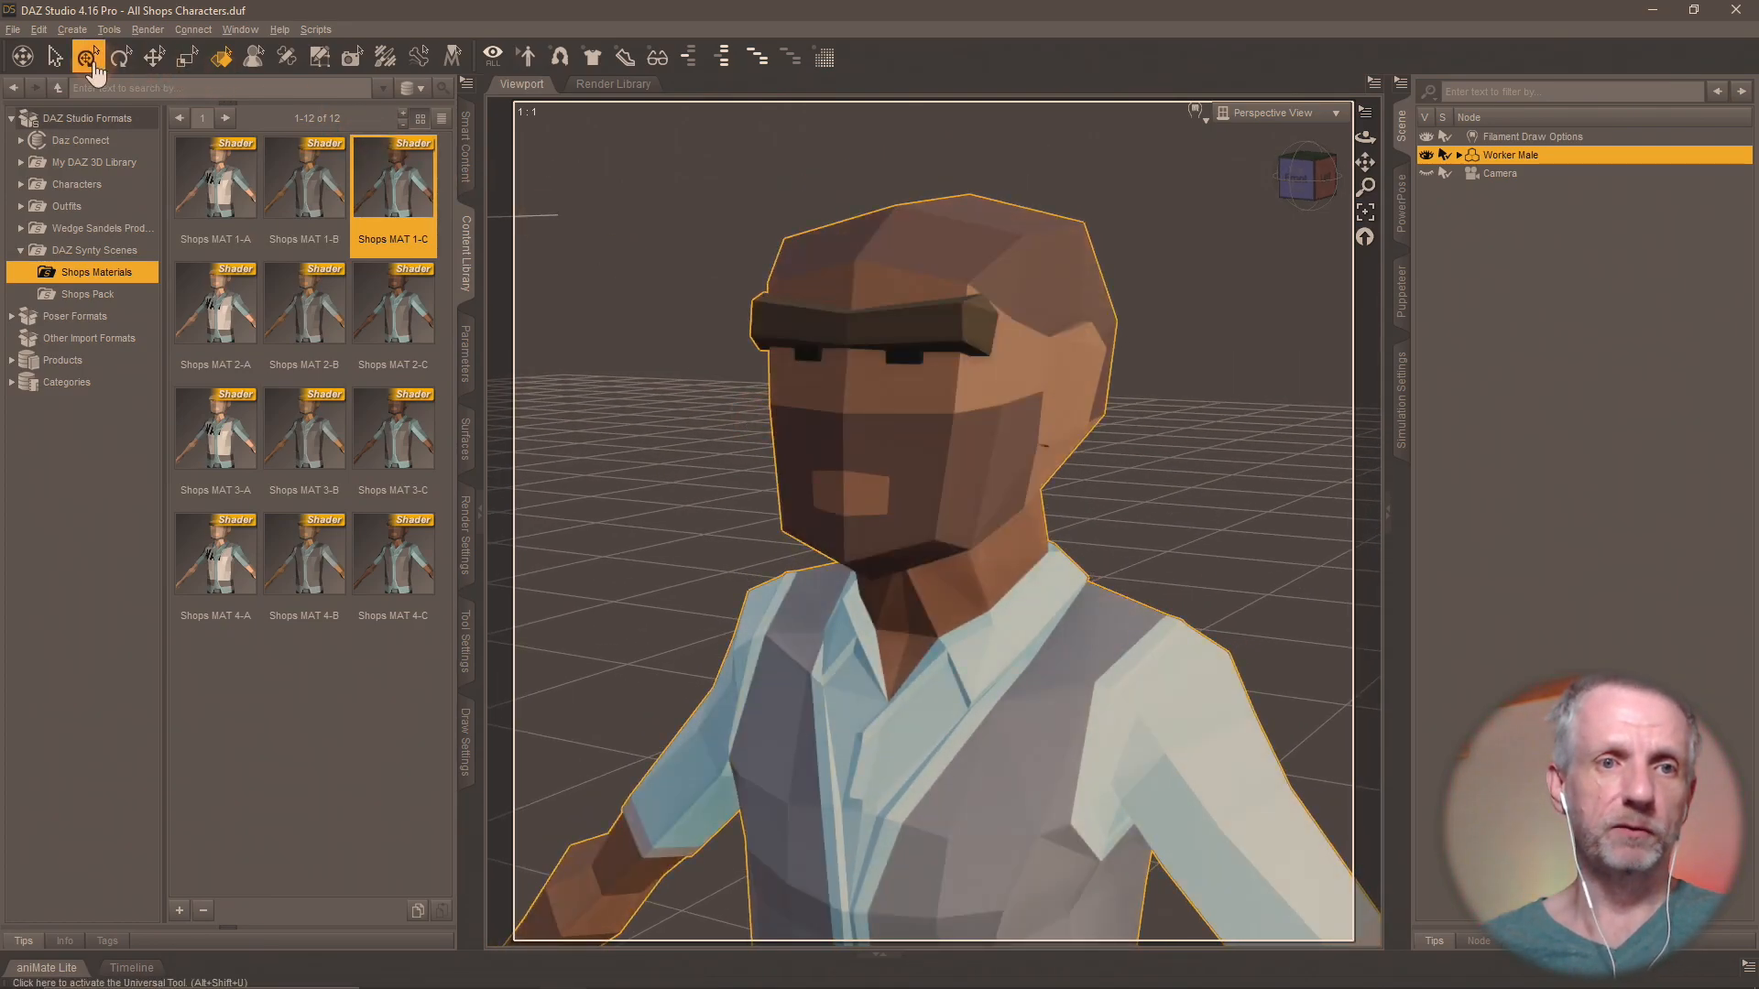
pyautogui.click(13, 30)
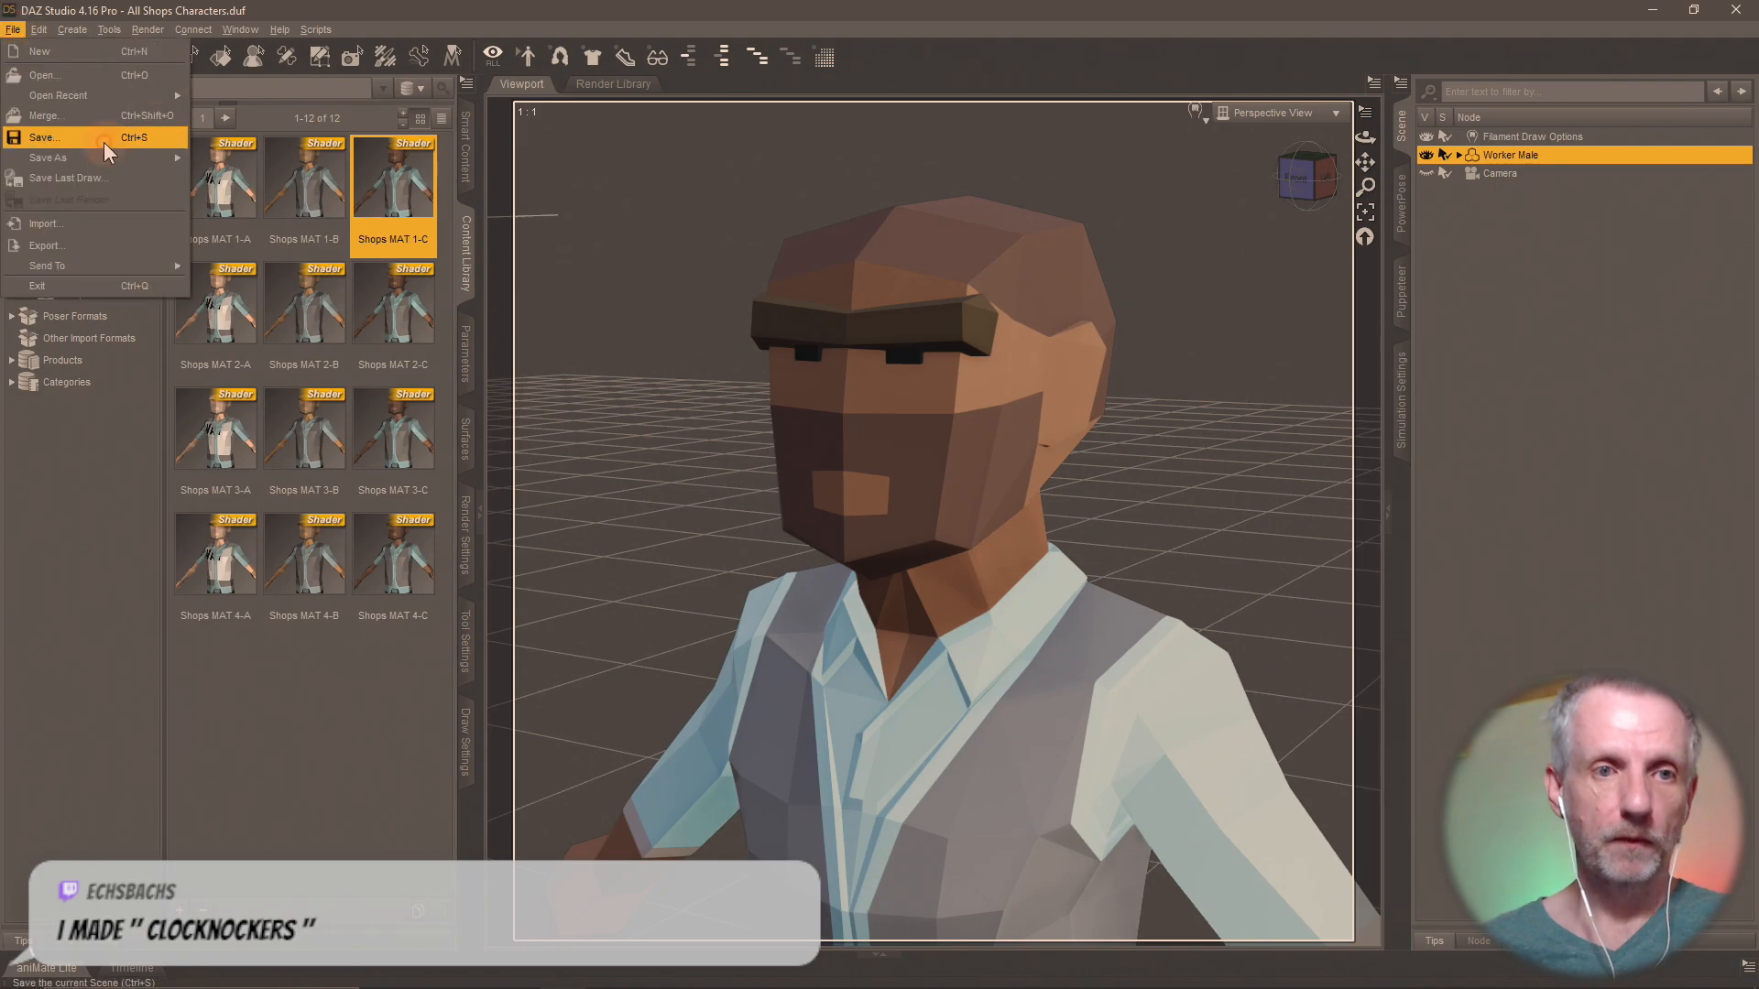
pyautogui.click(118, 231)
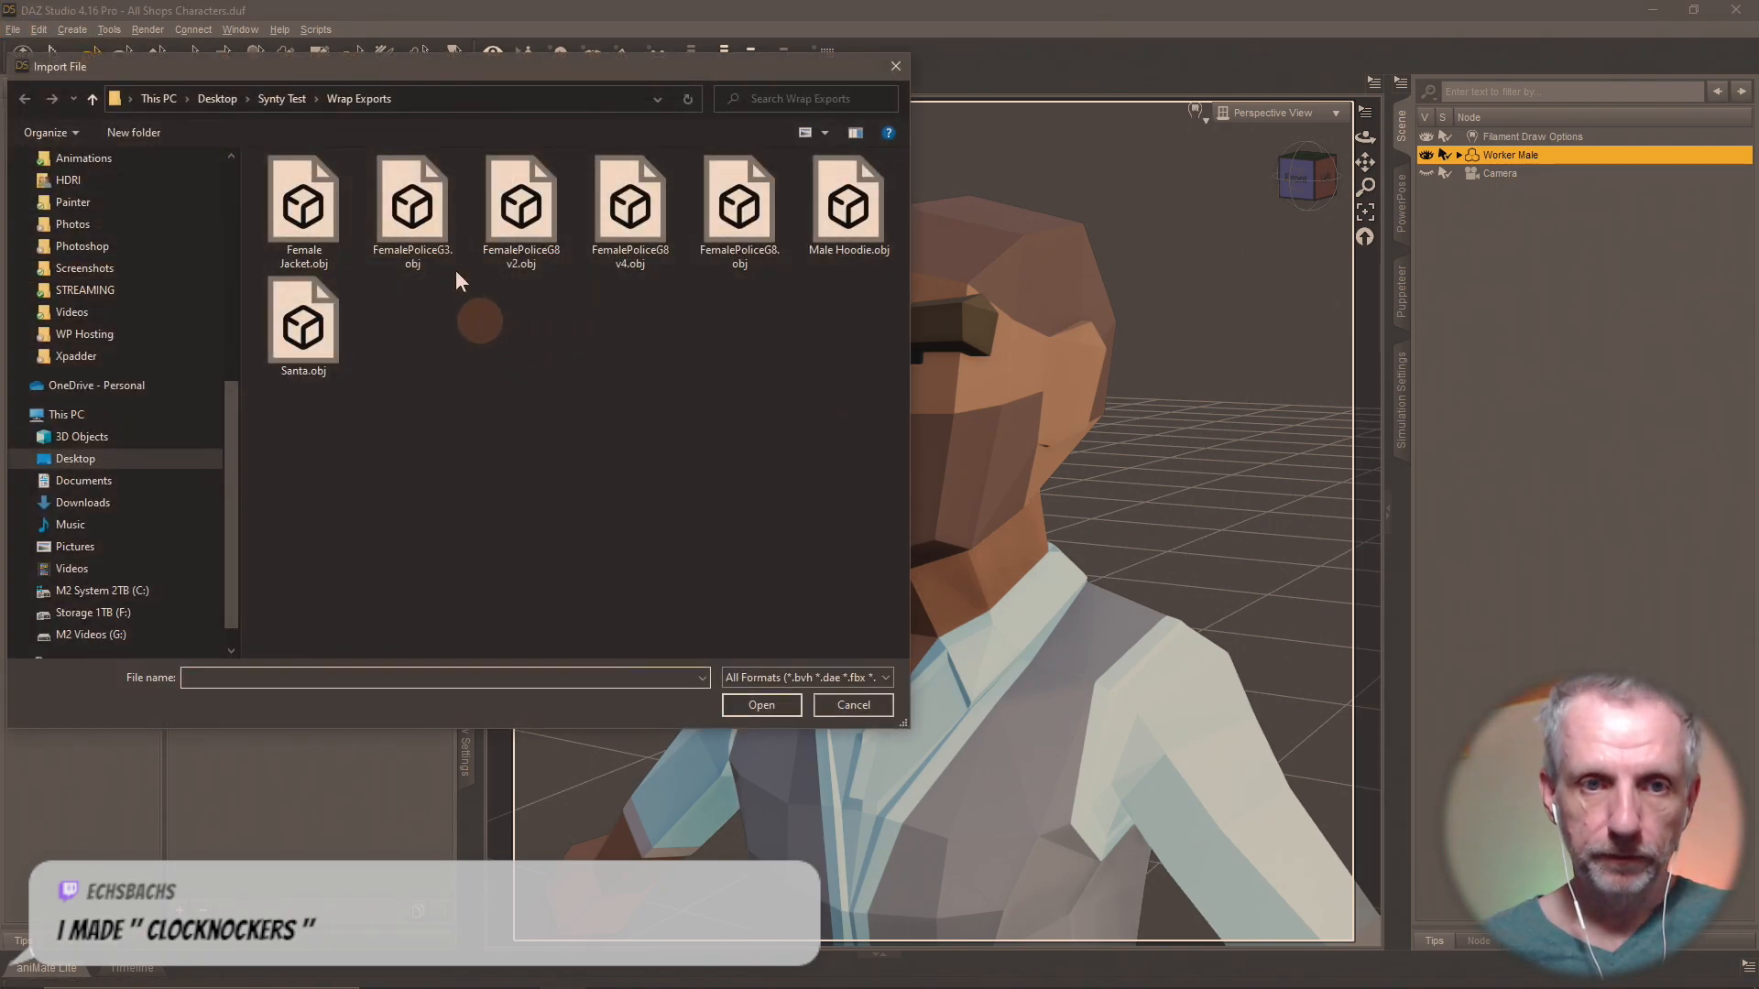
pyautogui.click(269, 96)
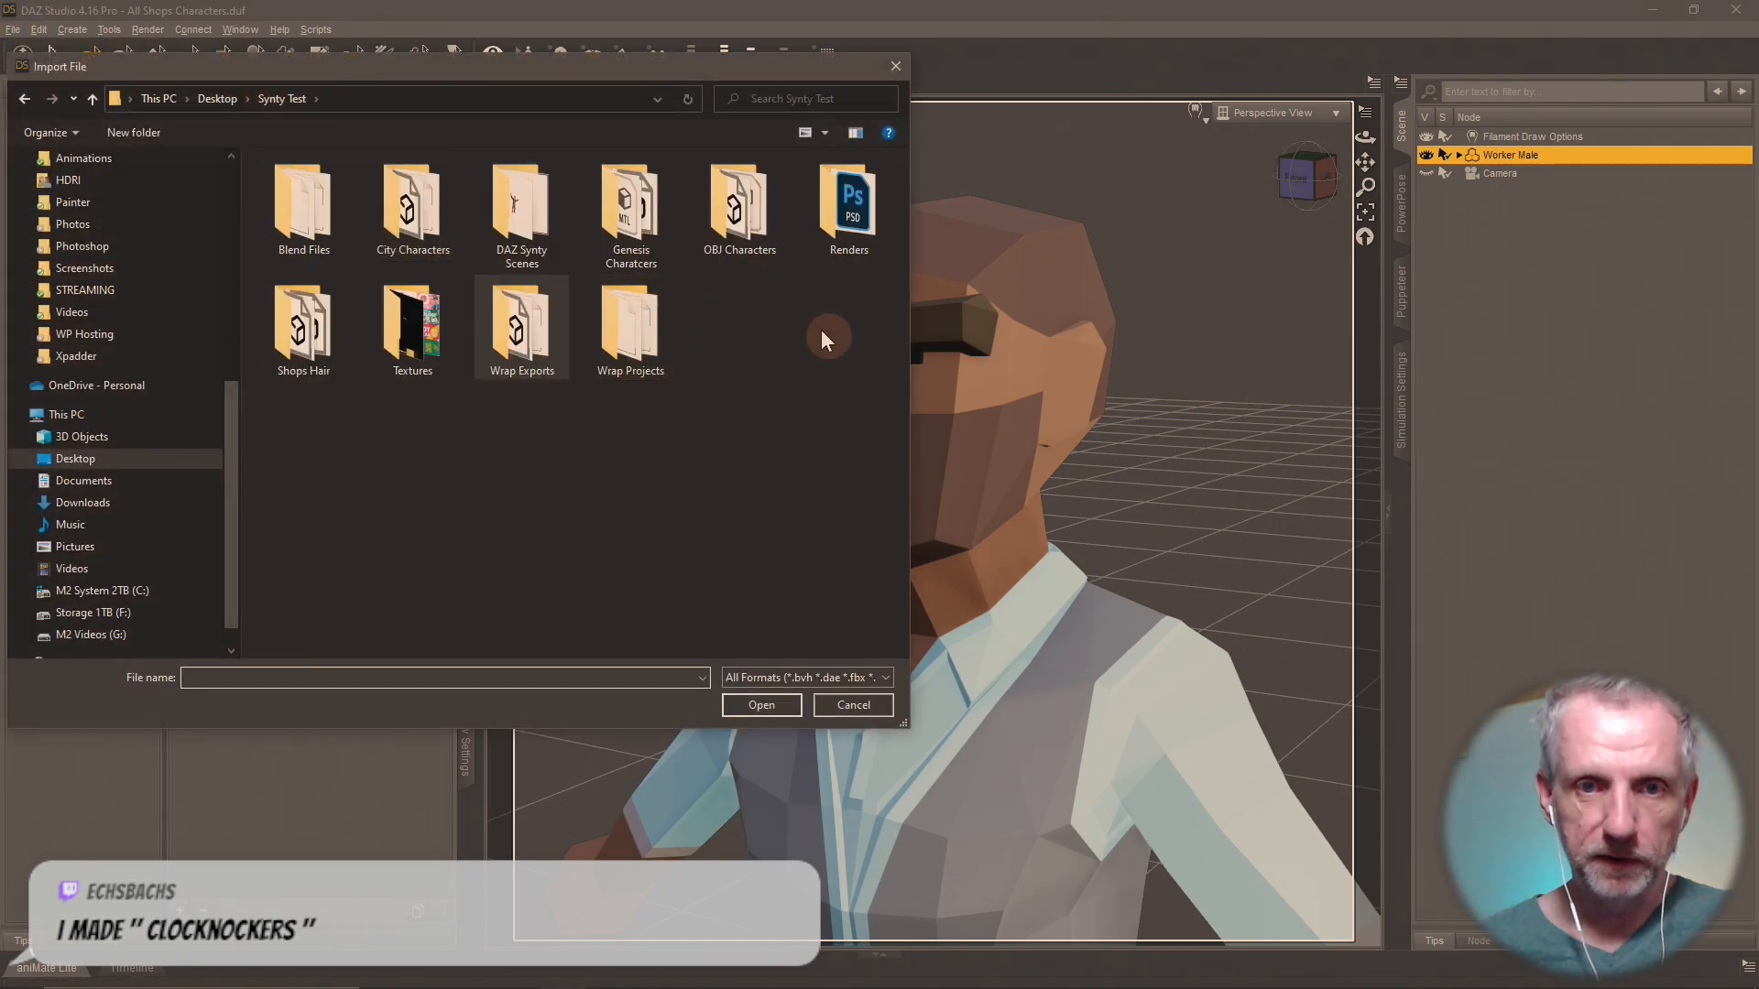
pyautogui.doubleClick(316, 334)
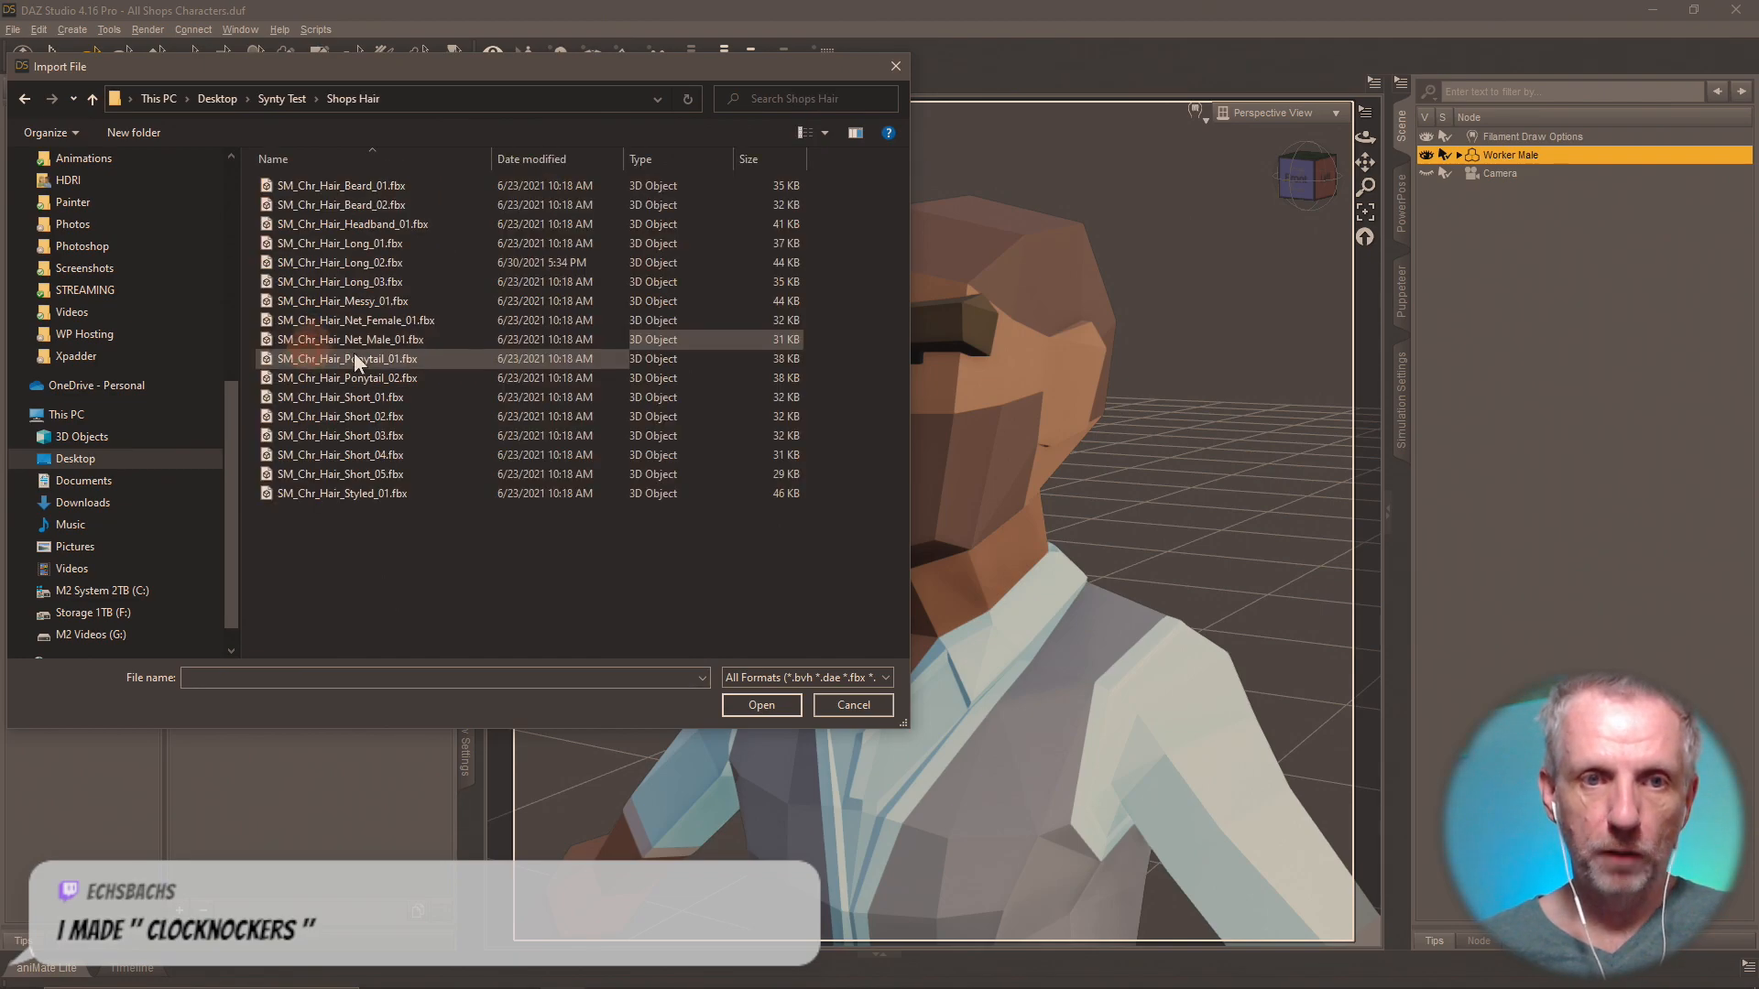
pyautogui.click(354, 189)
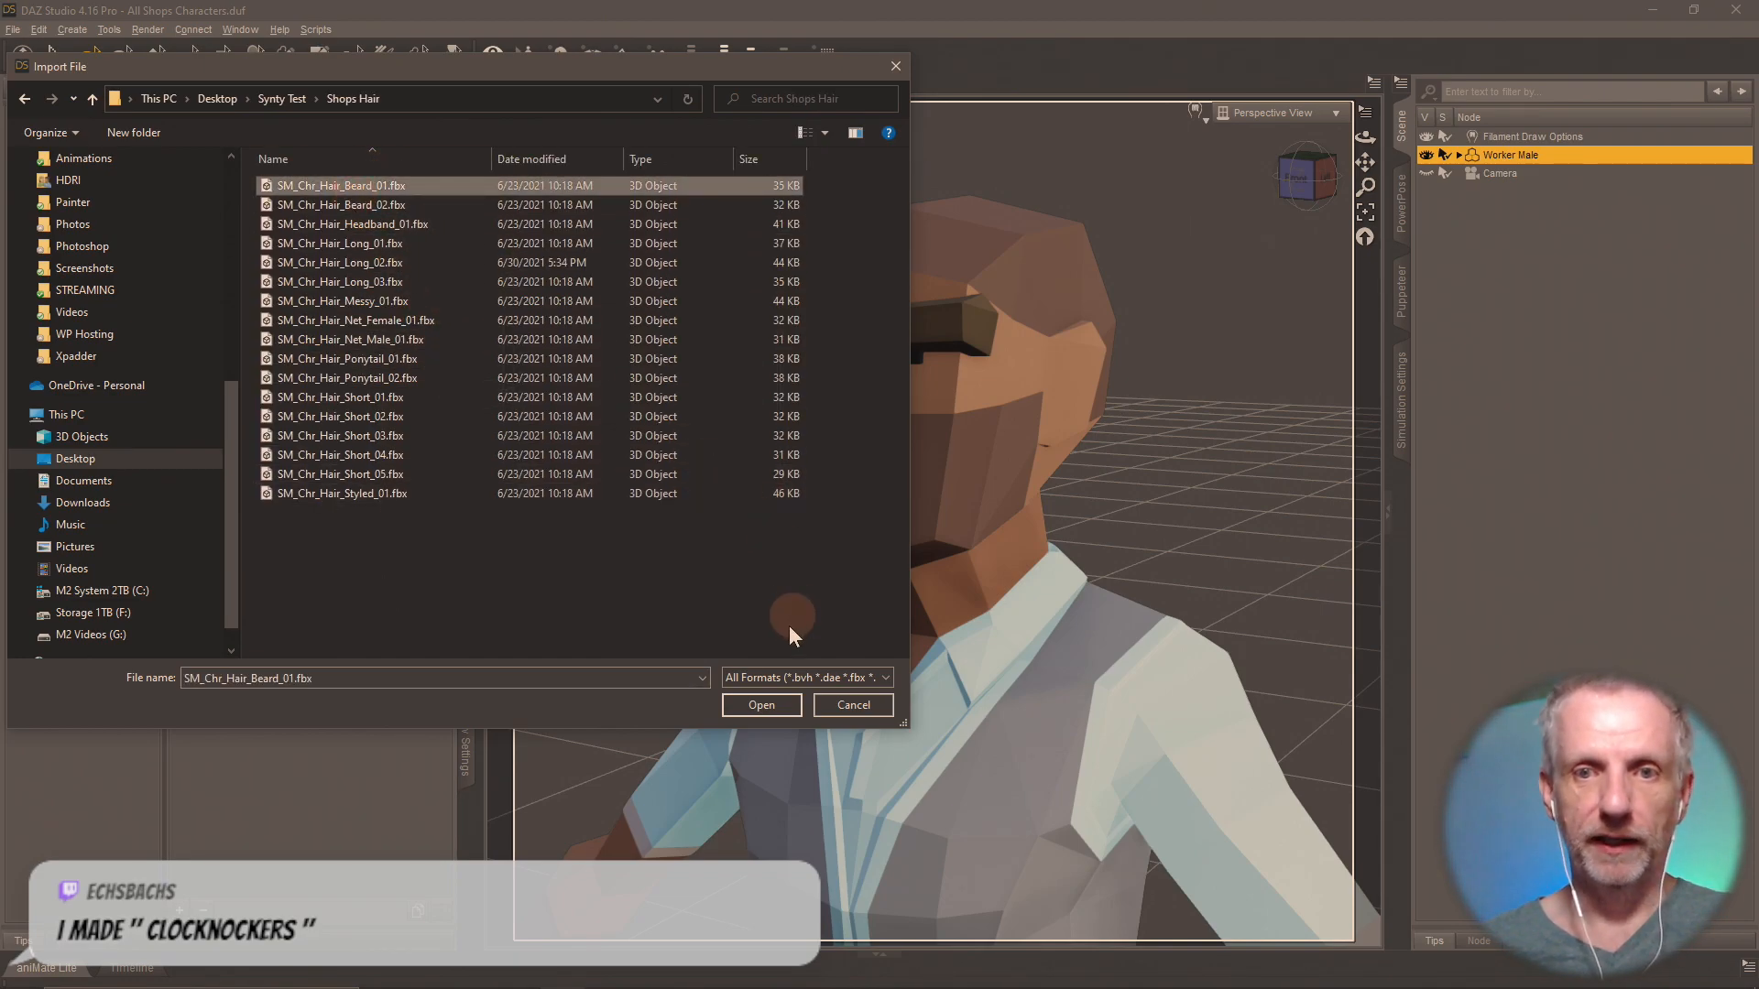
pyautogui.click(768, 706)
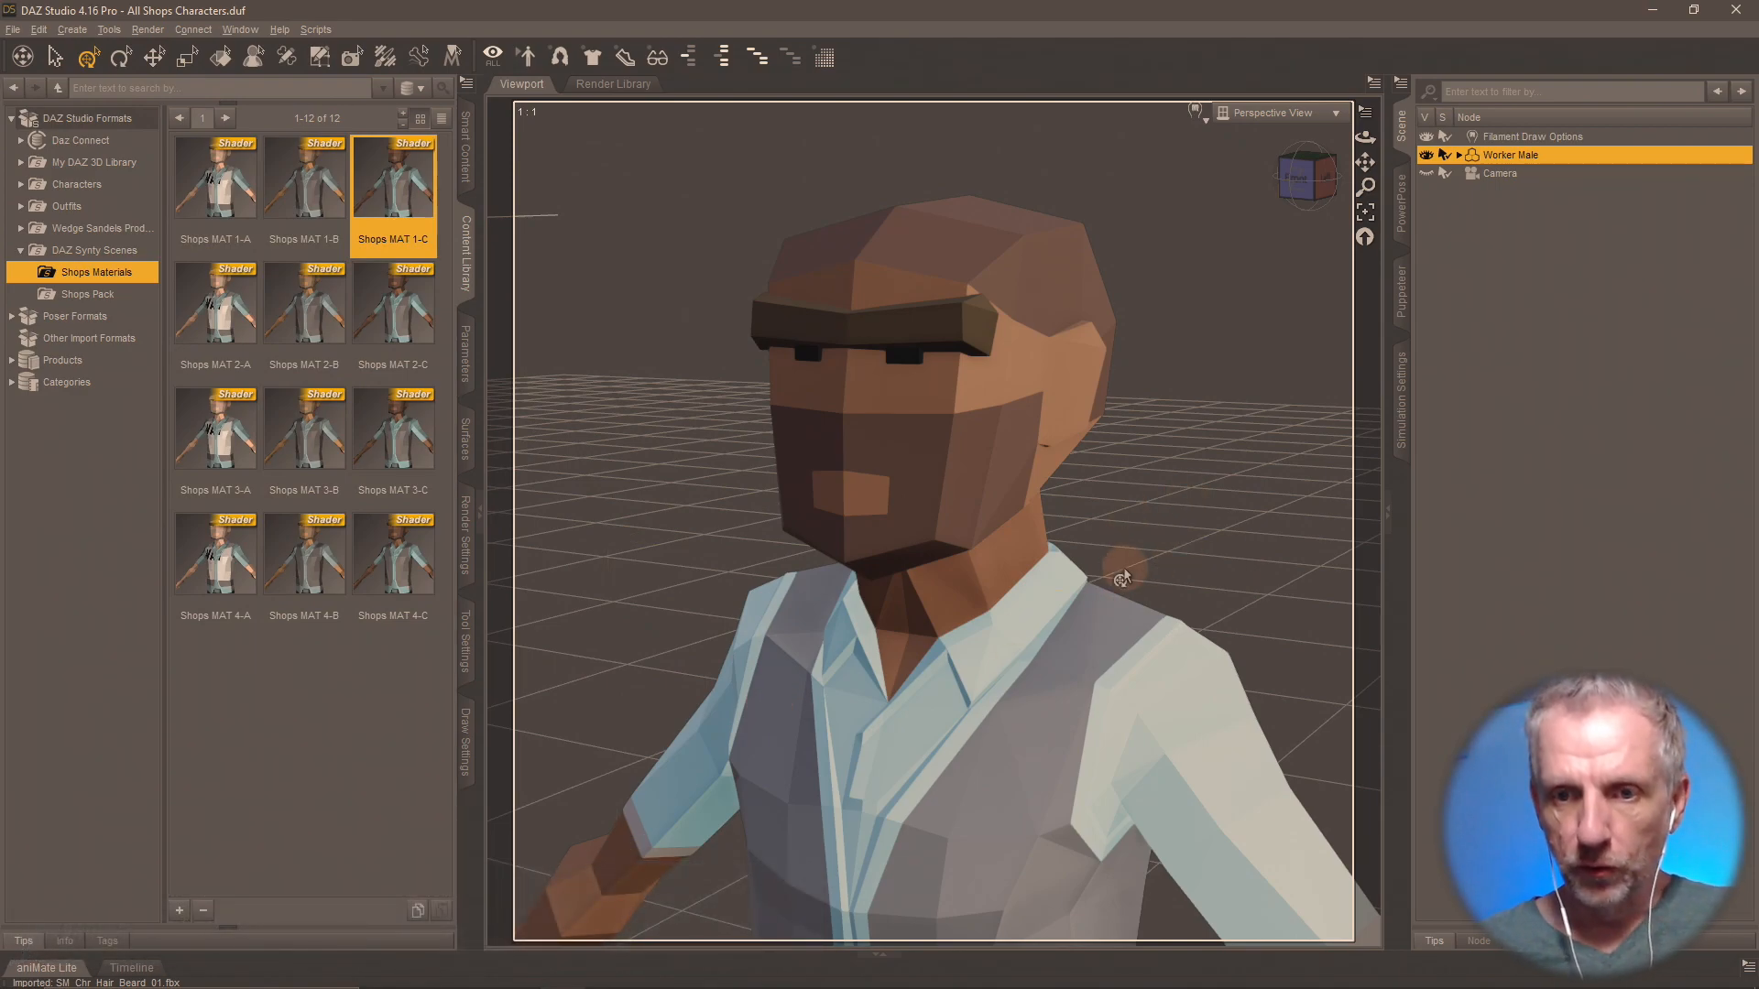
# Hide the Worker Male figure and check the viewport and its expanded node hierarchy for the imported beard, then collapse the hierarchy.
pyautogui.scroll(-8, 1123, 579)
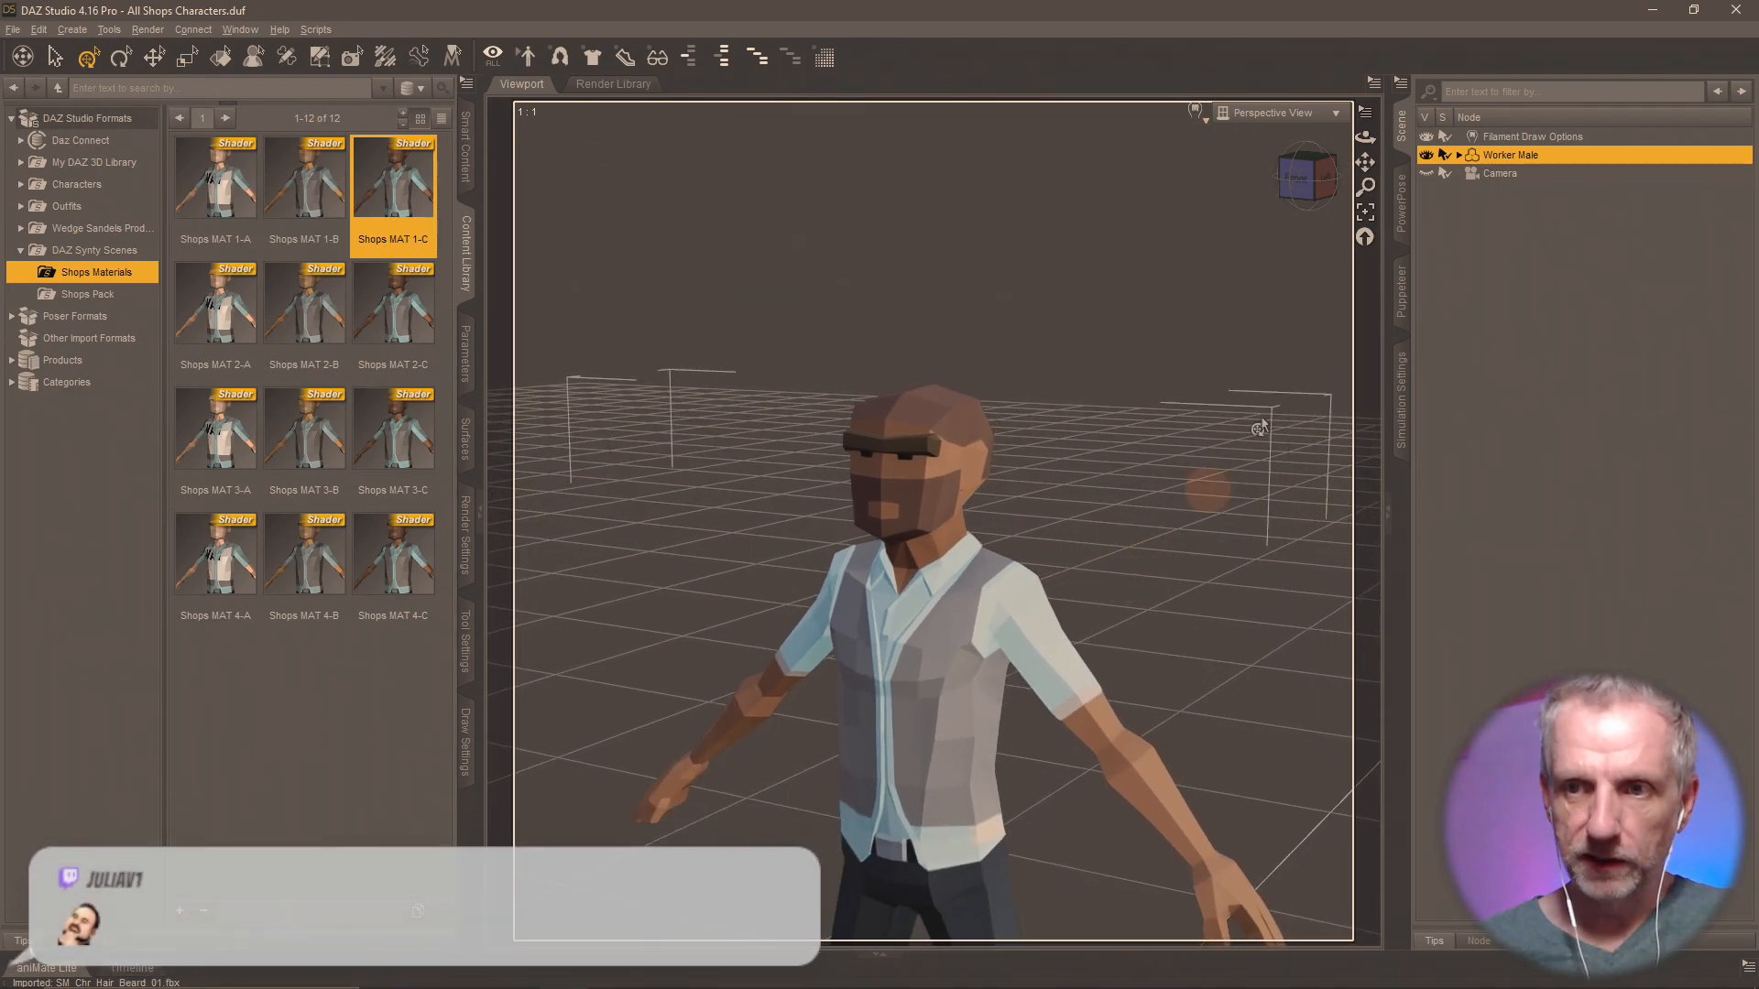
pyautogui.click(1426, 155)
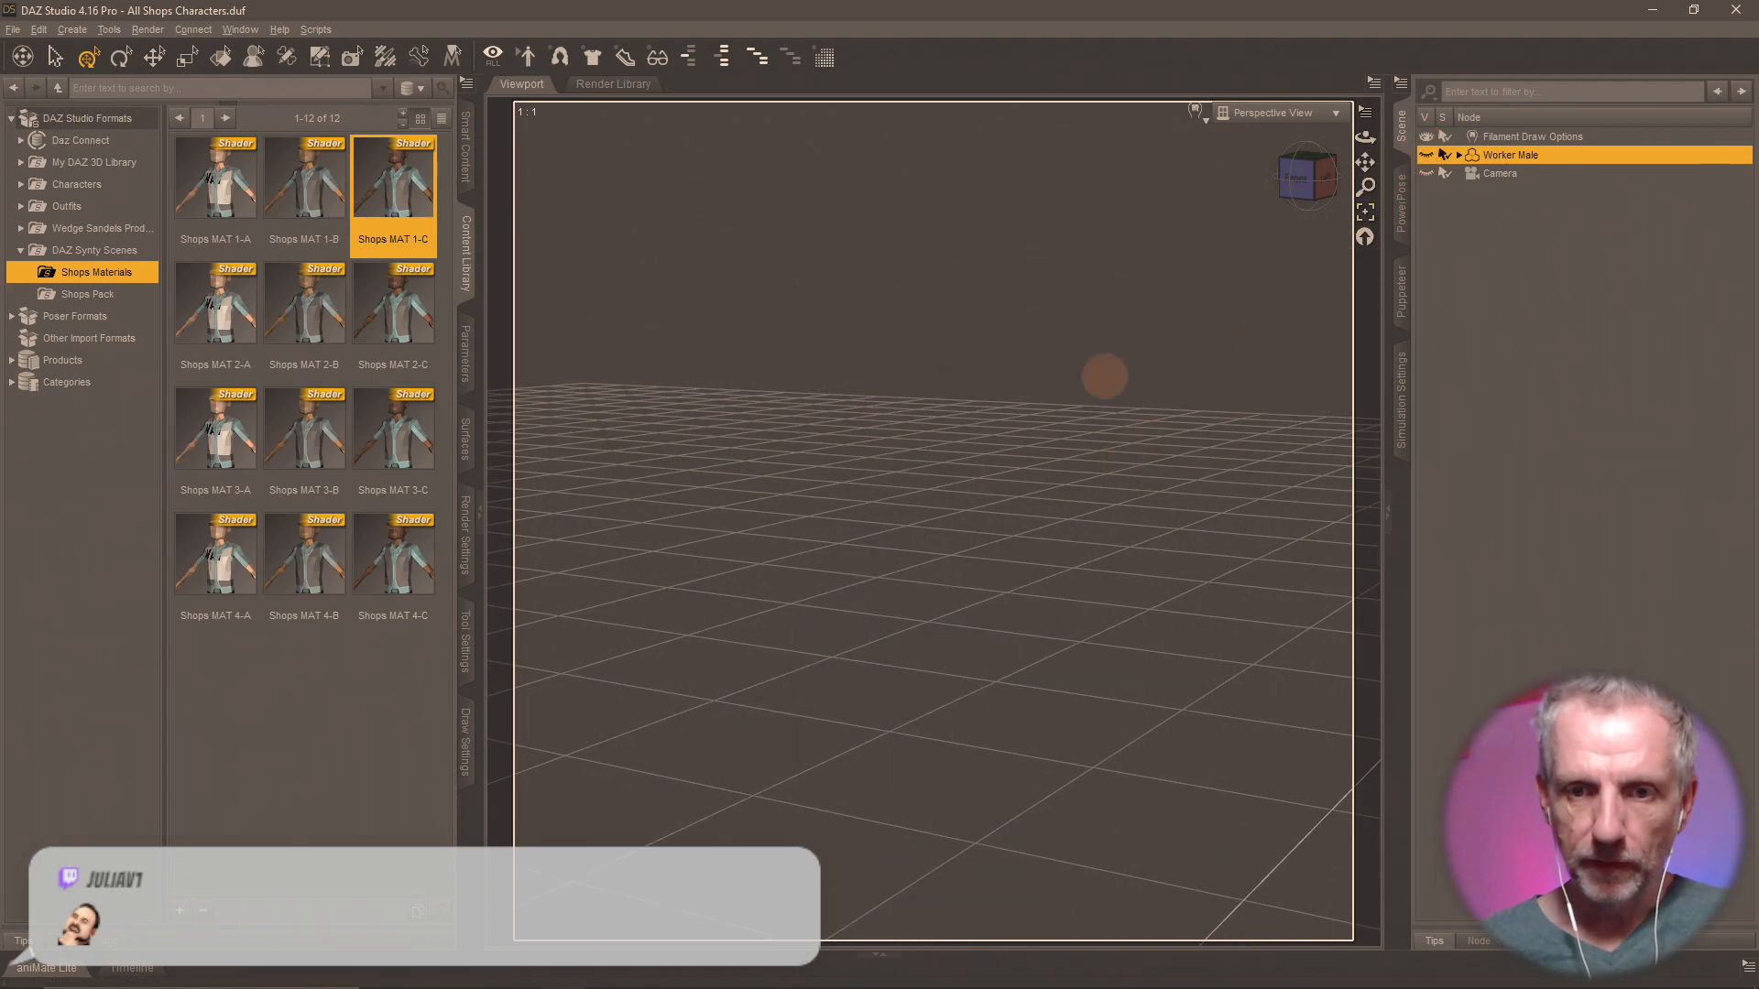
pyautogui.scroll(-6, 1134, 668)
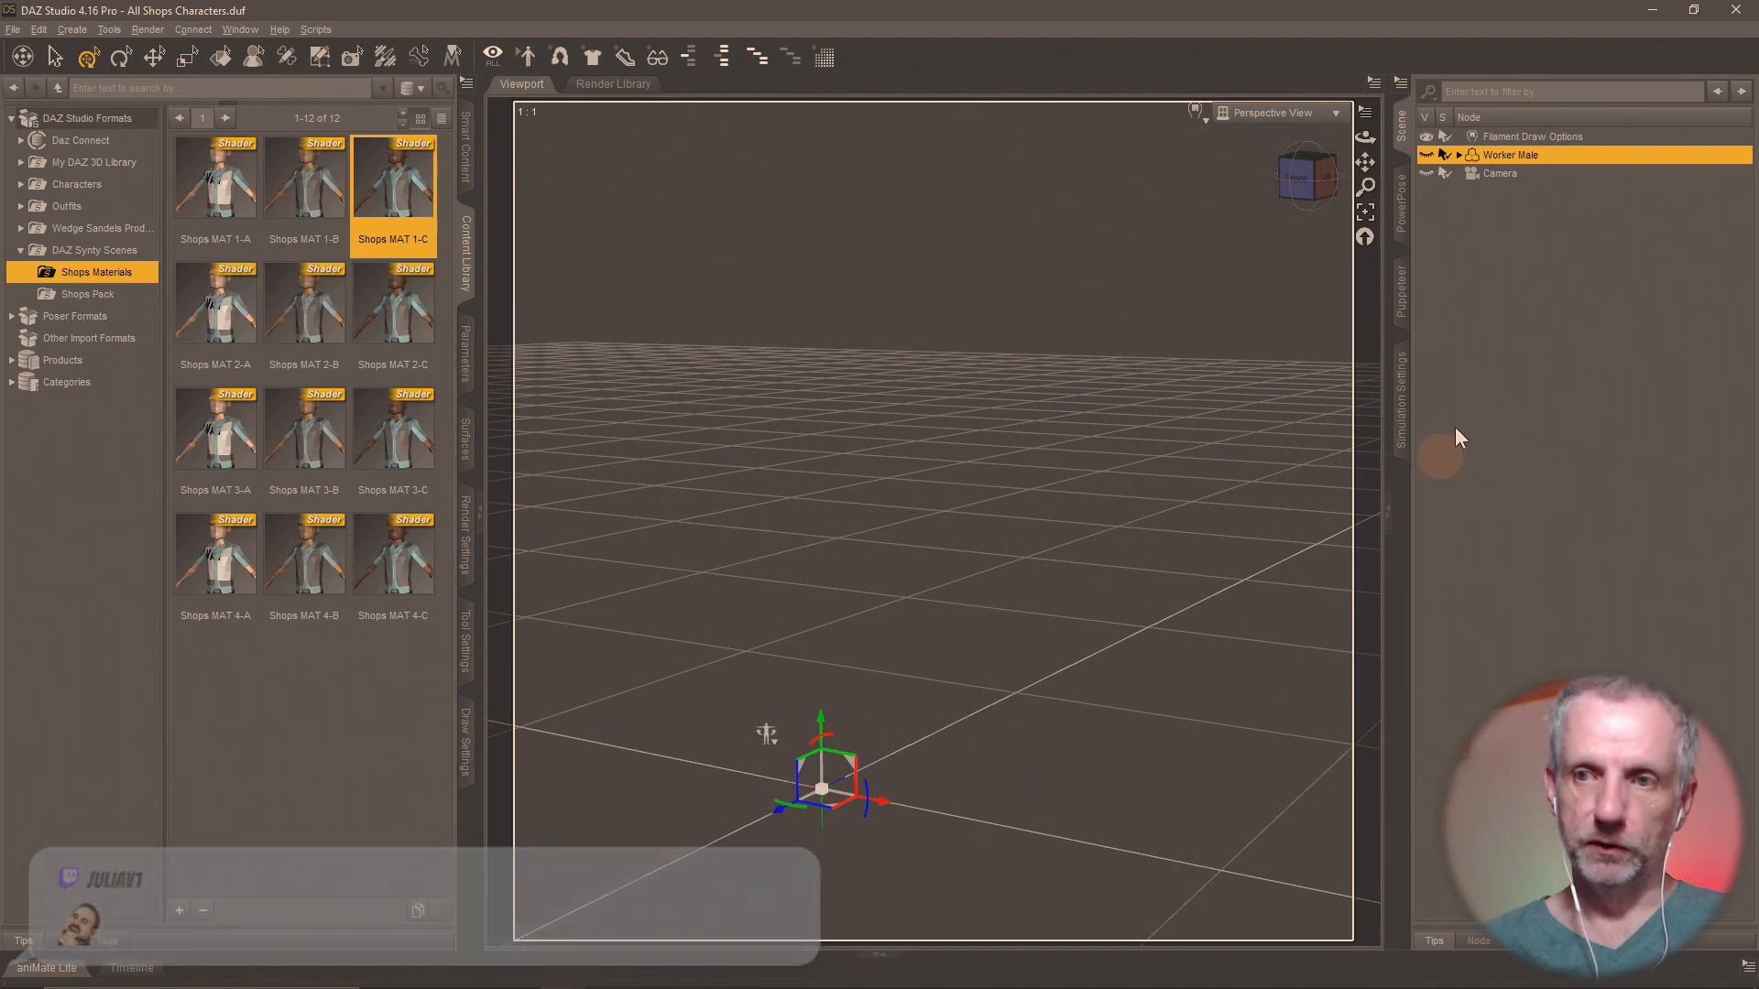
pyautogui.click(1458, 156)
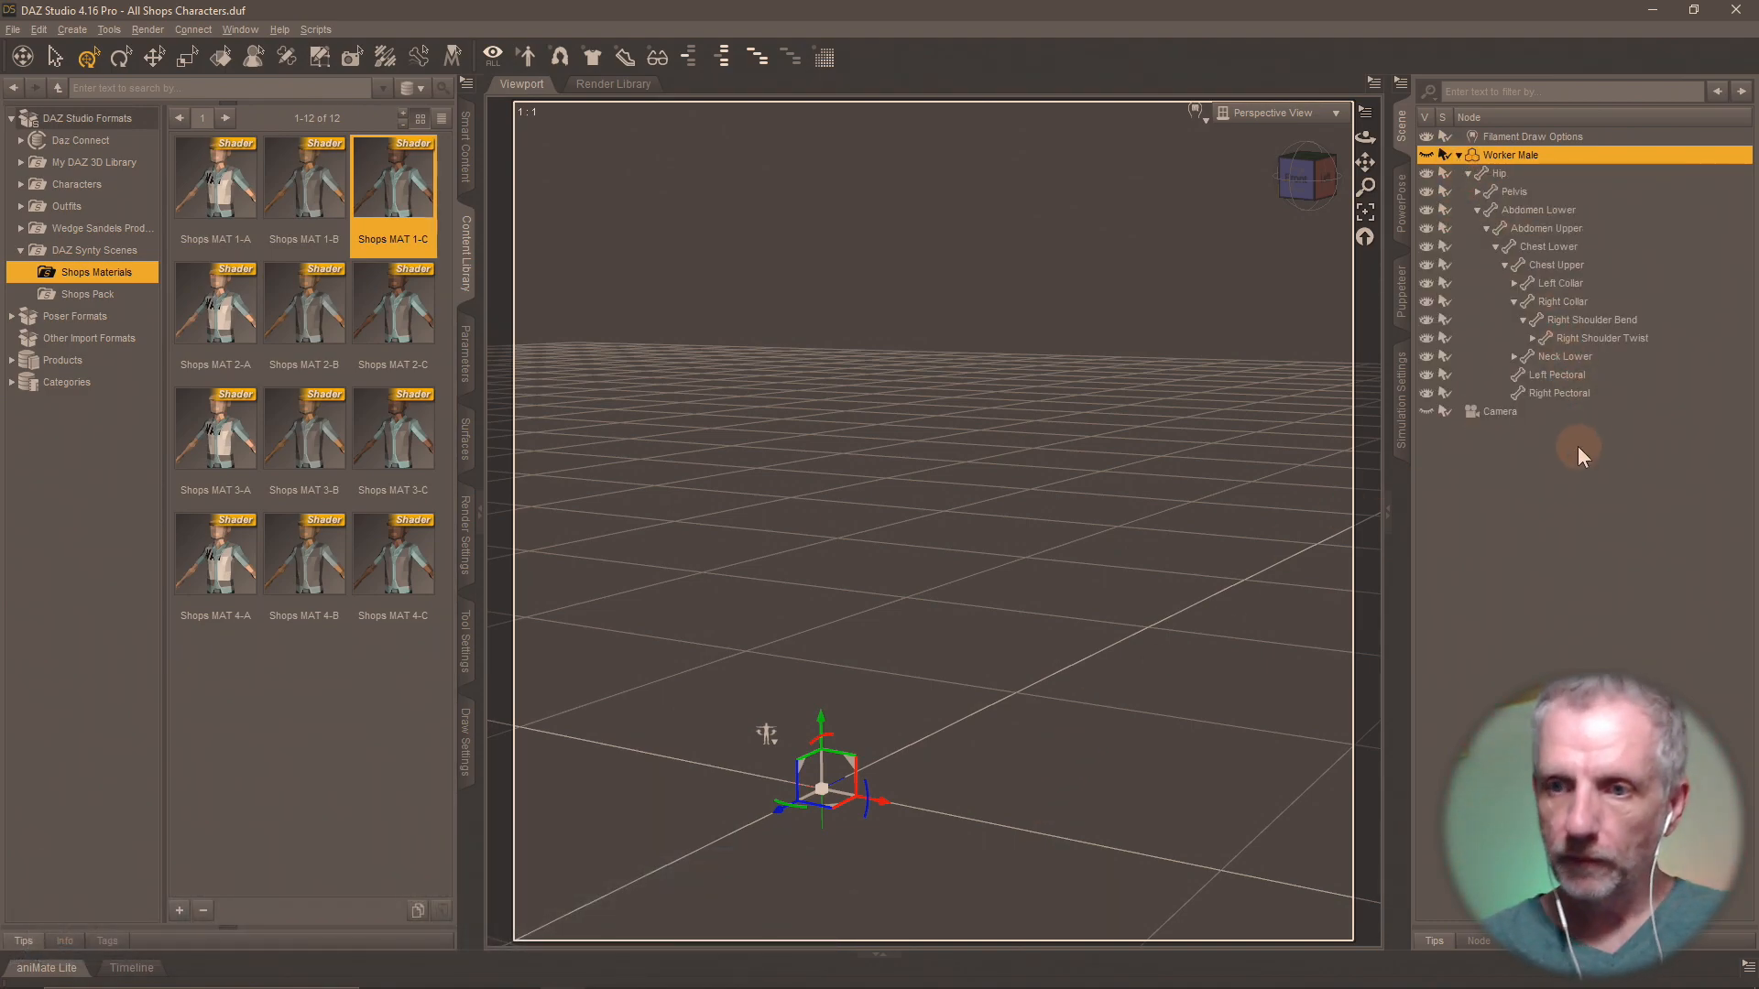
pyautogui.click(1464, 154)
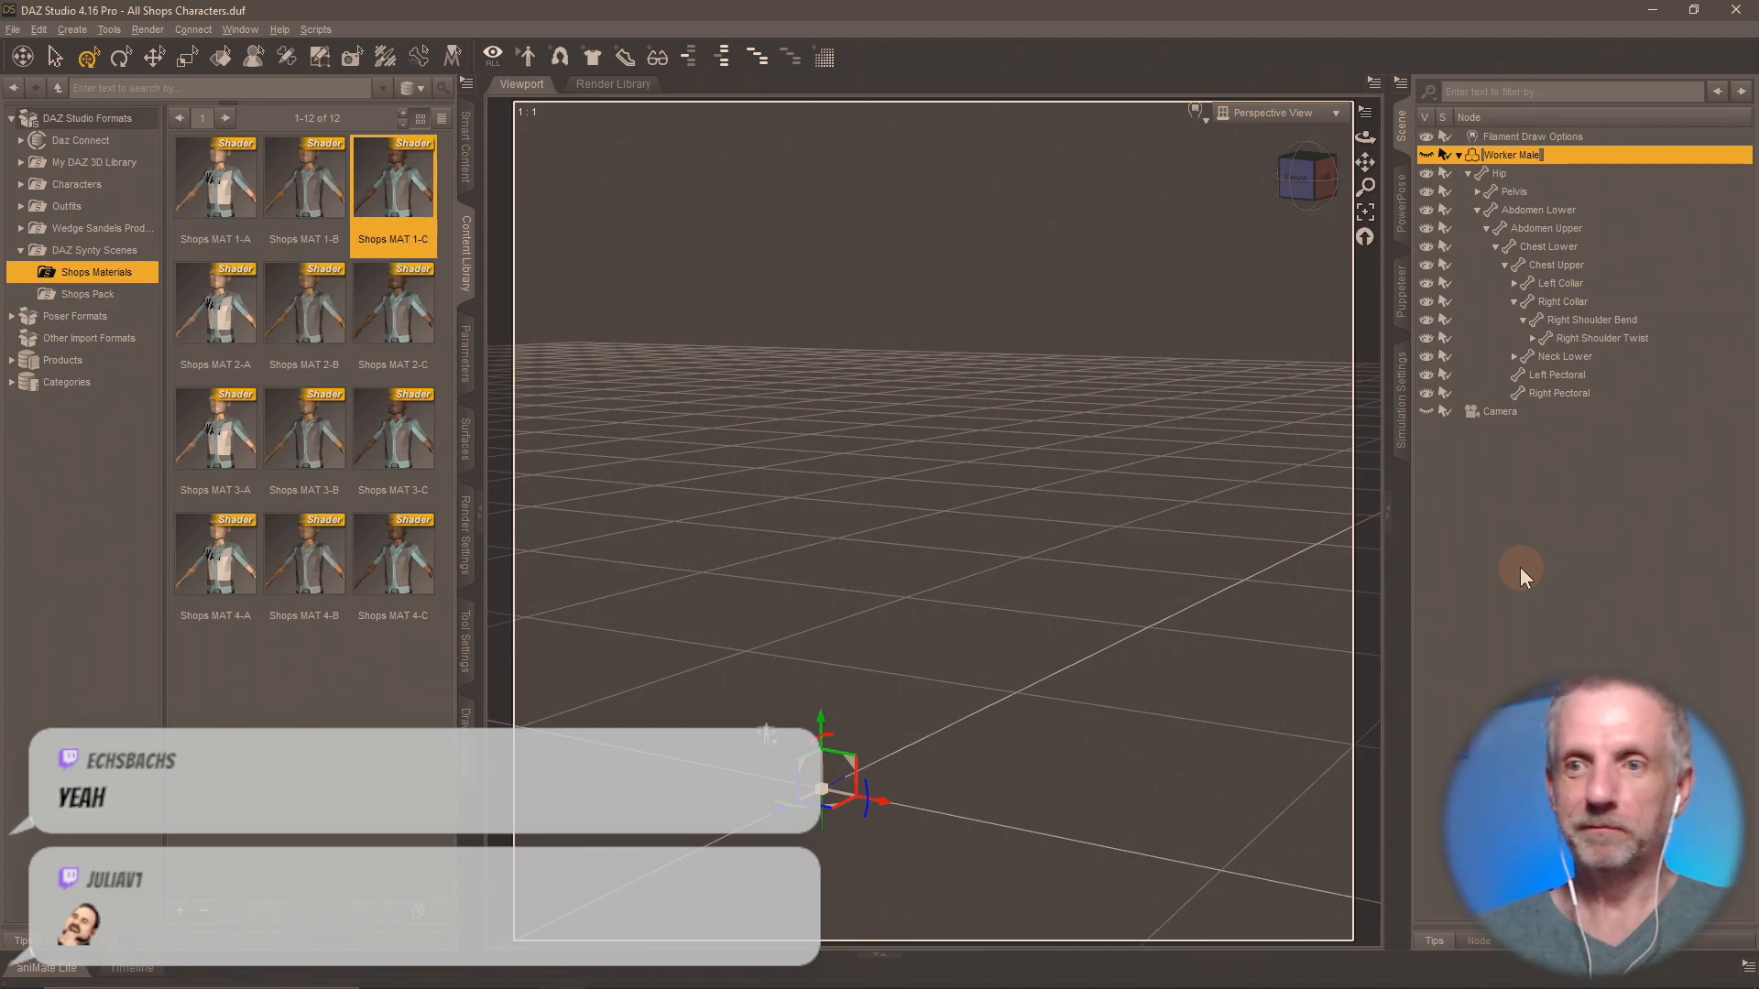
pyautogui.click(1521, 540)
pyautogui.click(1459, 155)
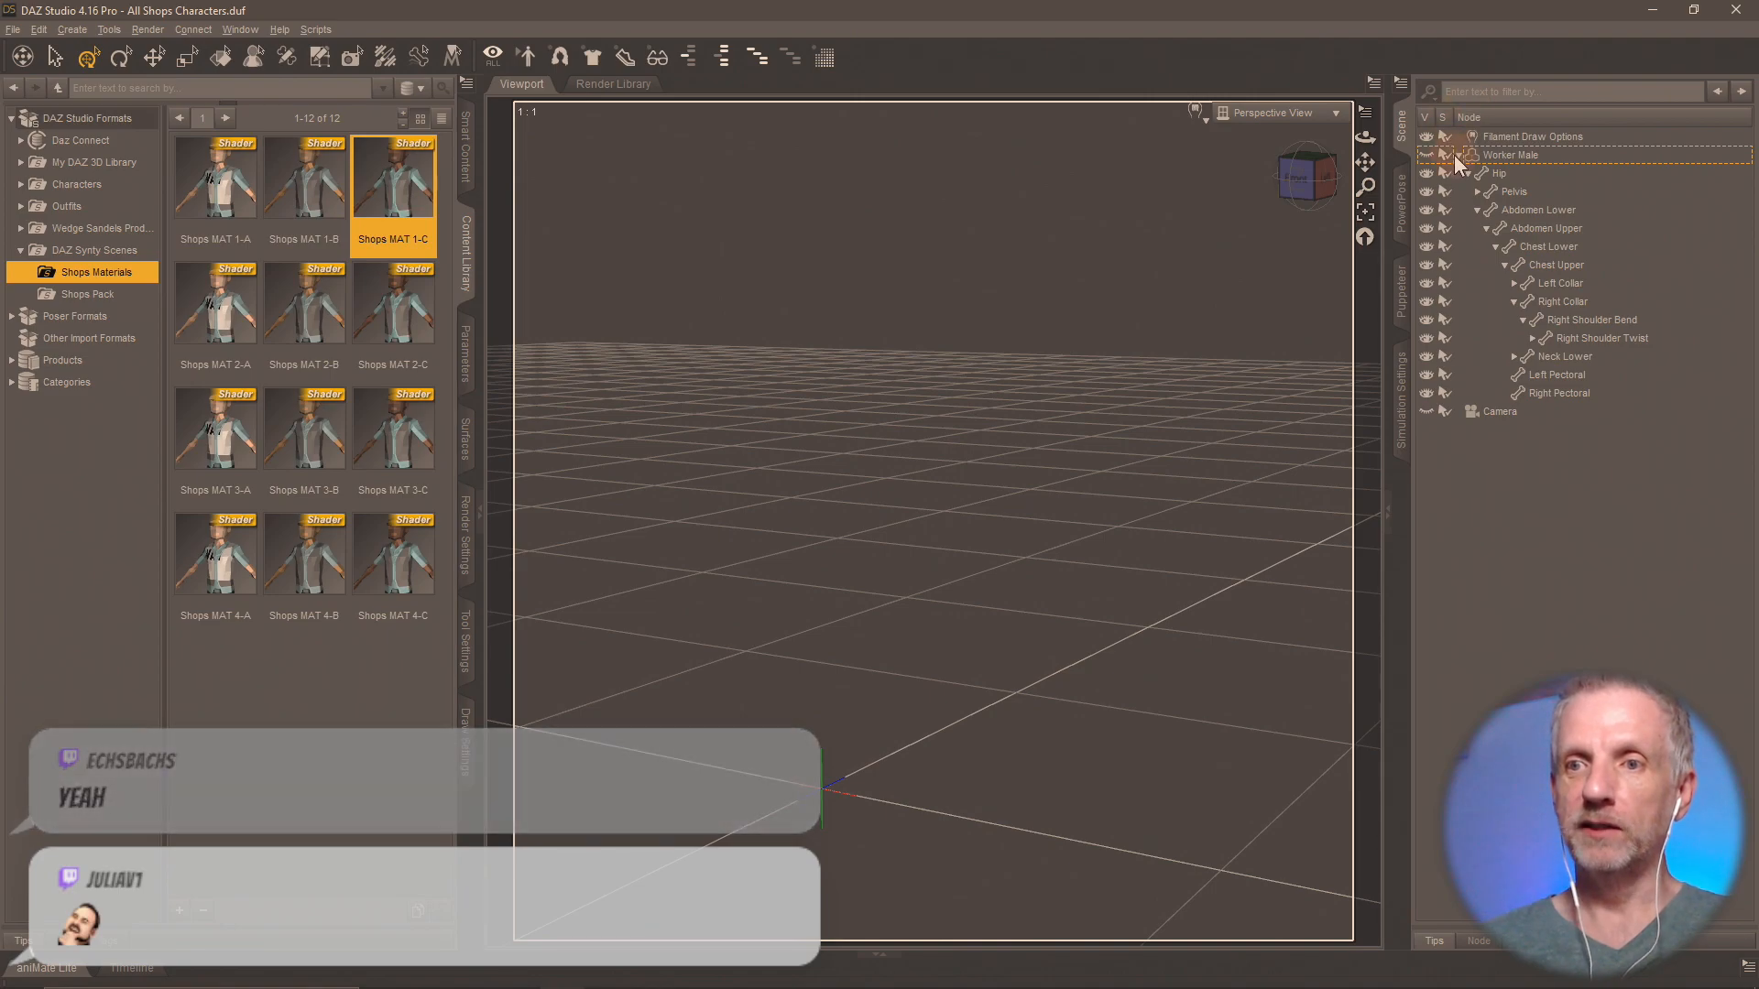
pyautogui.click(1454, 205)
# Switch to Blender, look into the Shops Hair folder from the open OBJ import dialog, and cancel that import.
pyautogui.hotkey('alt', 'Tab')
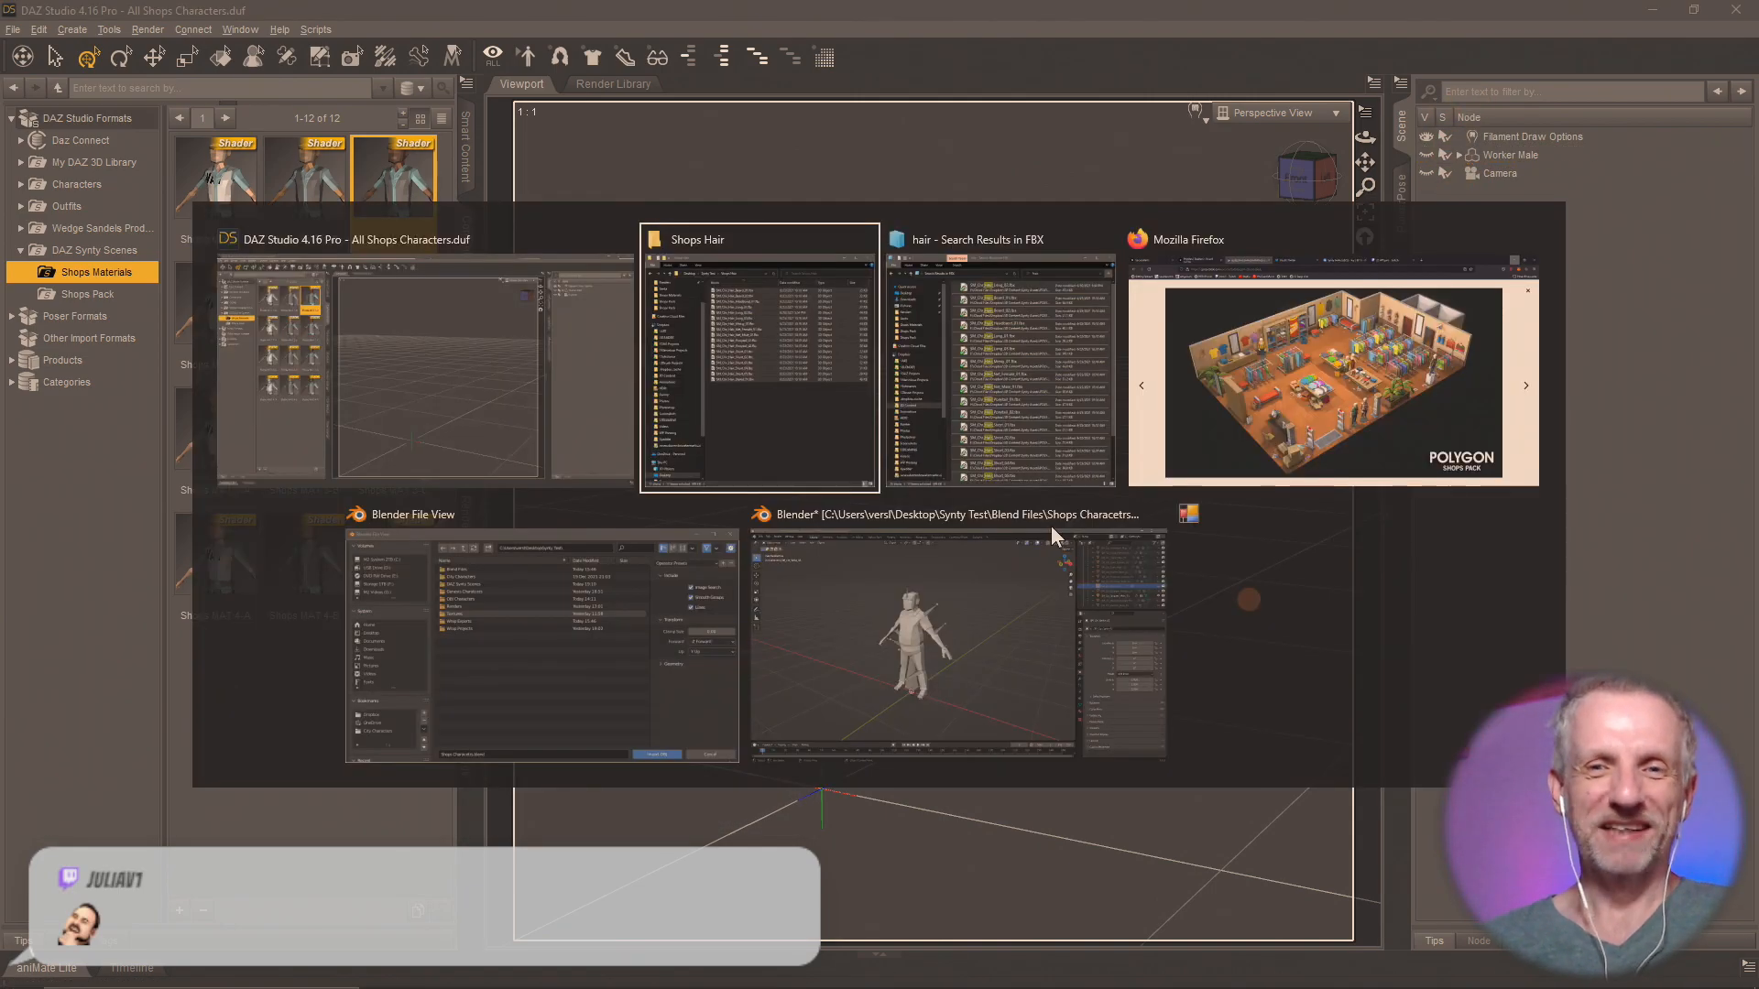
pyautogui.click(1024, 669)
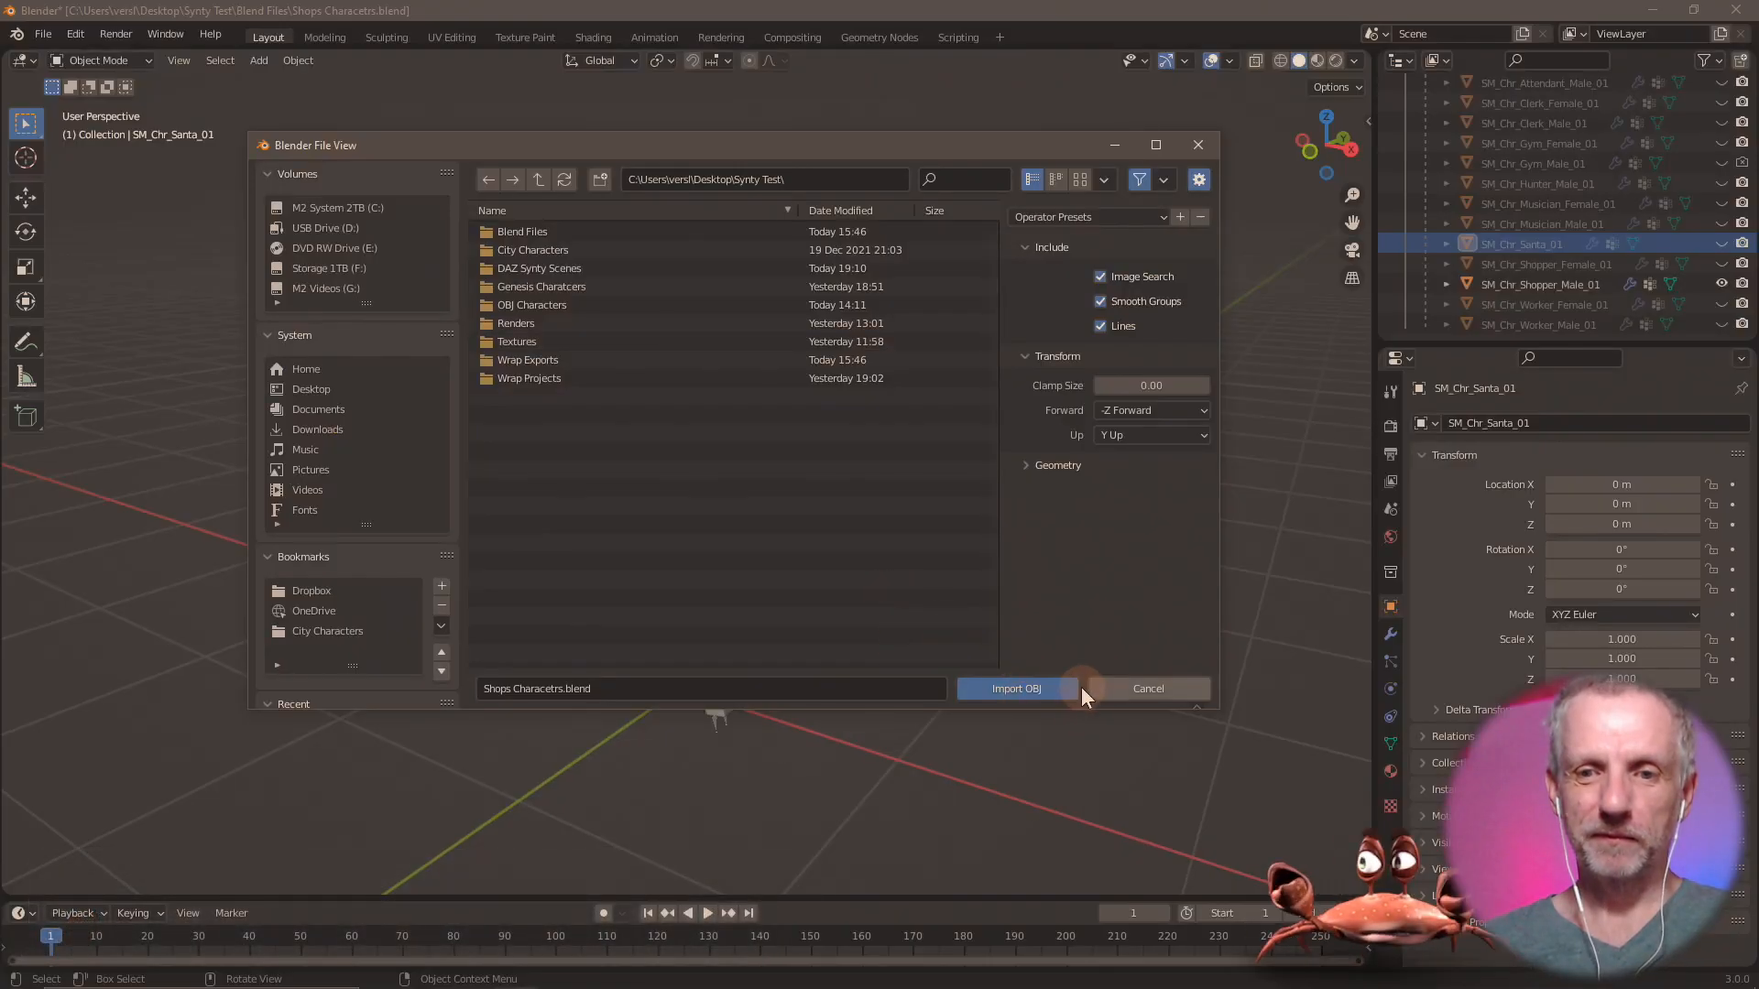
pyautogui.click(539, 181)
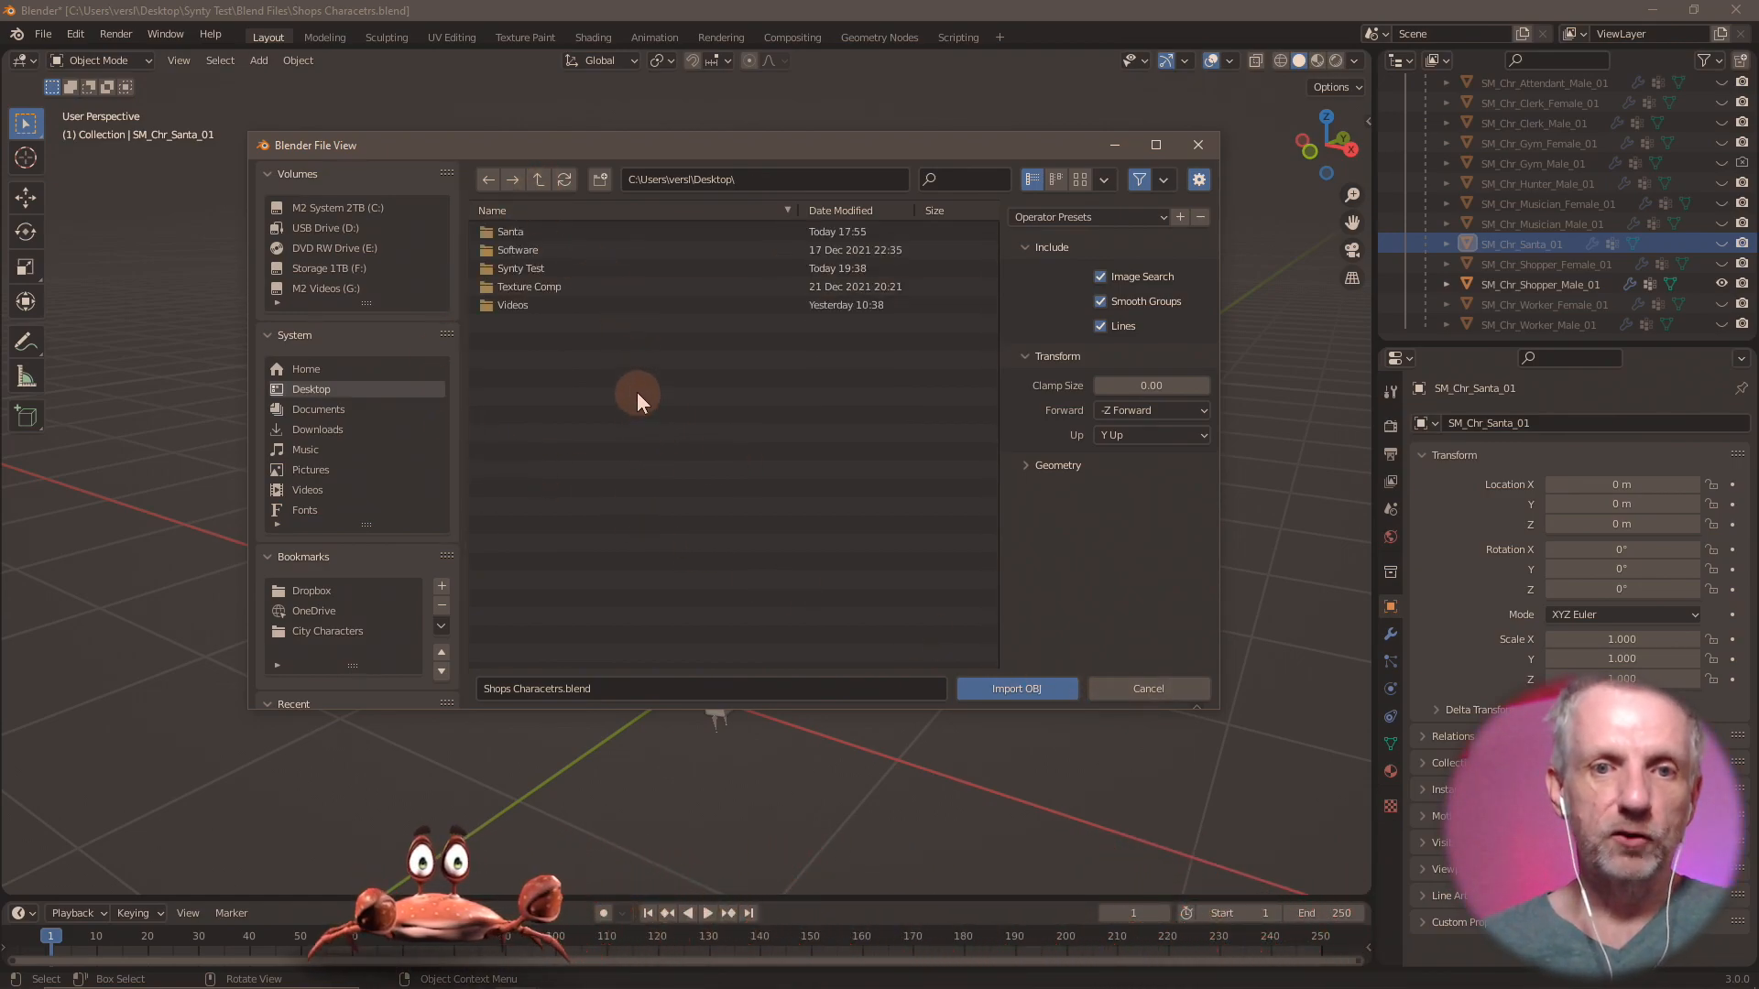
pyautogui.click(554, 267)
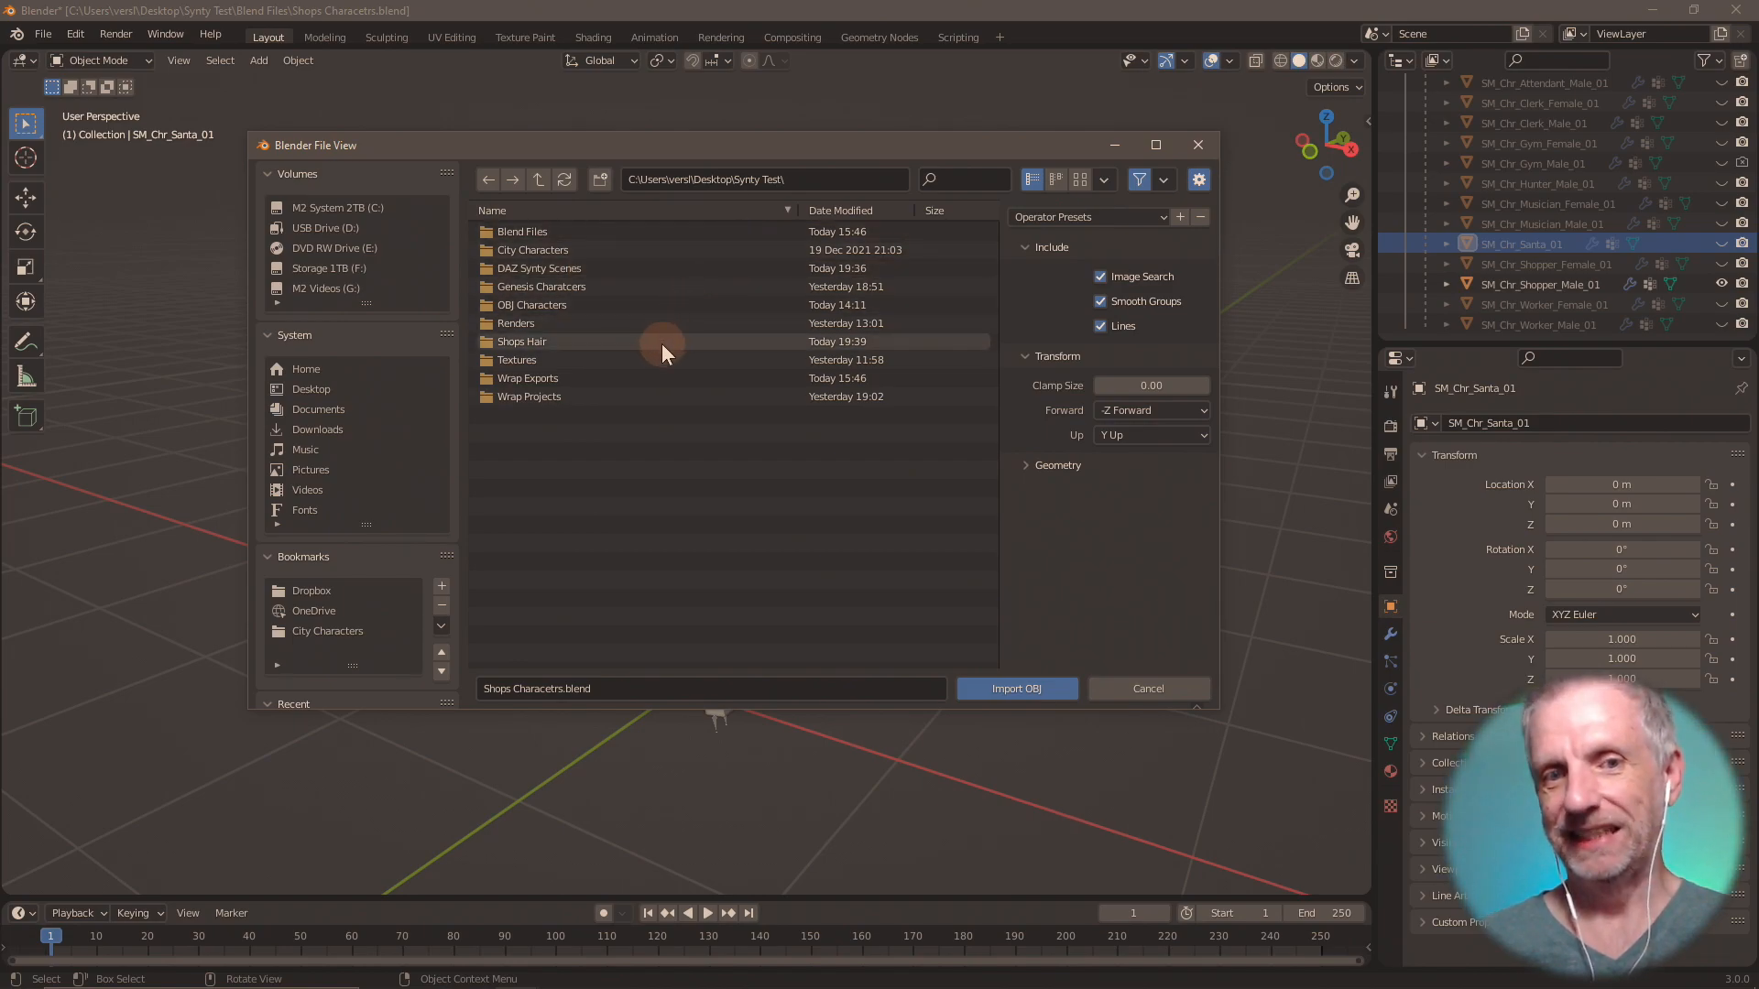
pyautogui.doubleClick(634, 342)
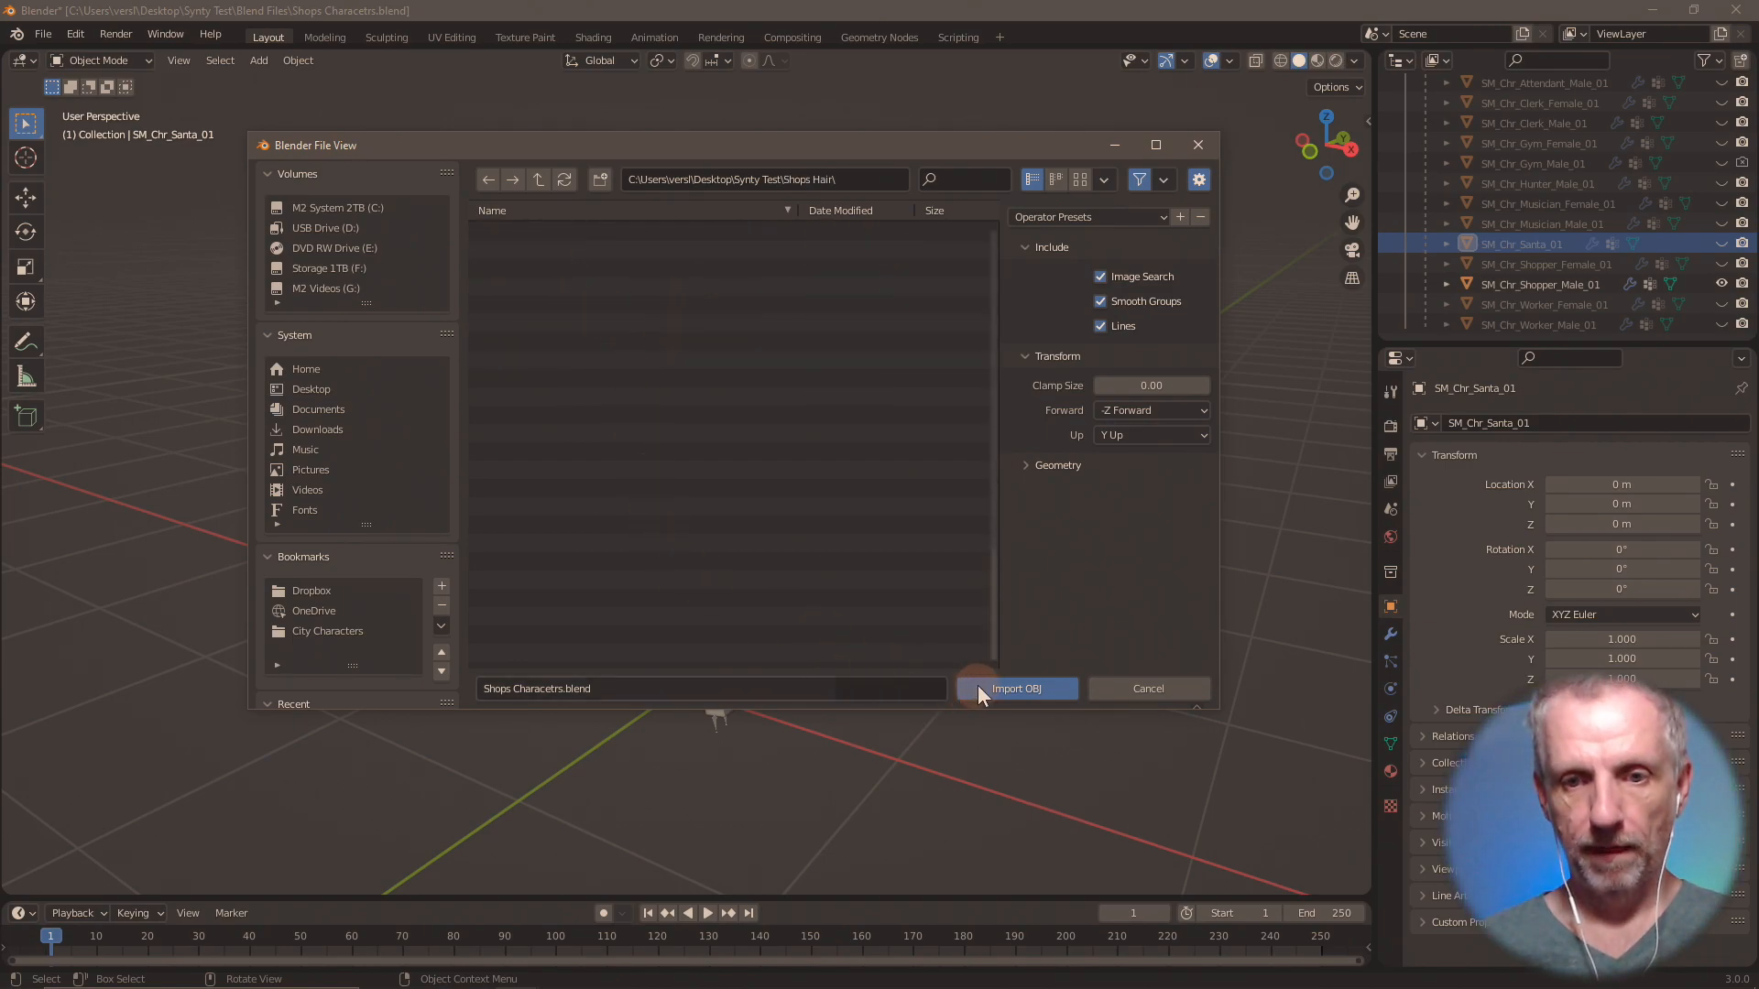
pyautogui.click(1112, 679)
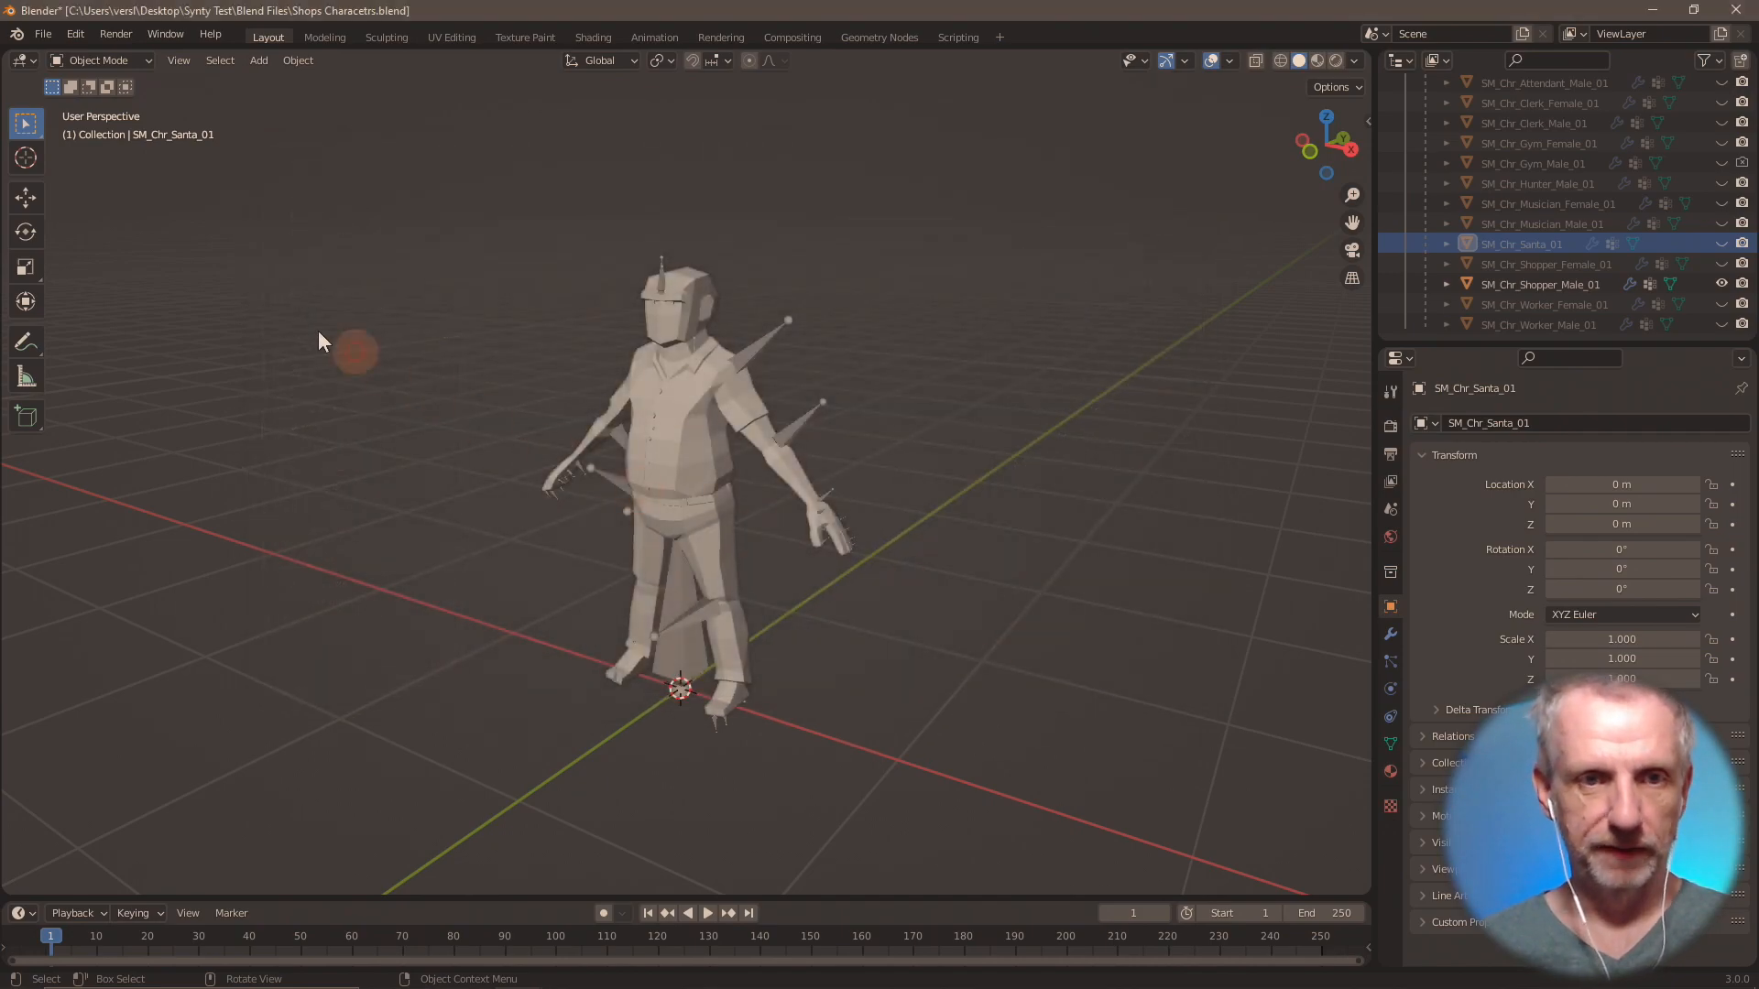
# Import SM_Chr_Hair_Beard_01.fbx from the Shops Hair folder as FBX with the Animation option turned off.
pyautogui.click(38, 33)
pyautogui.moveTo(110, 294)
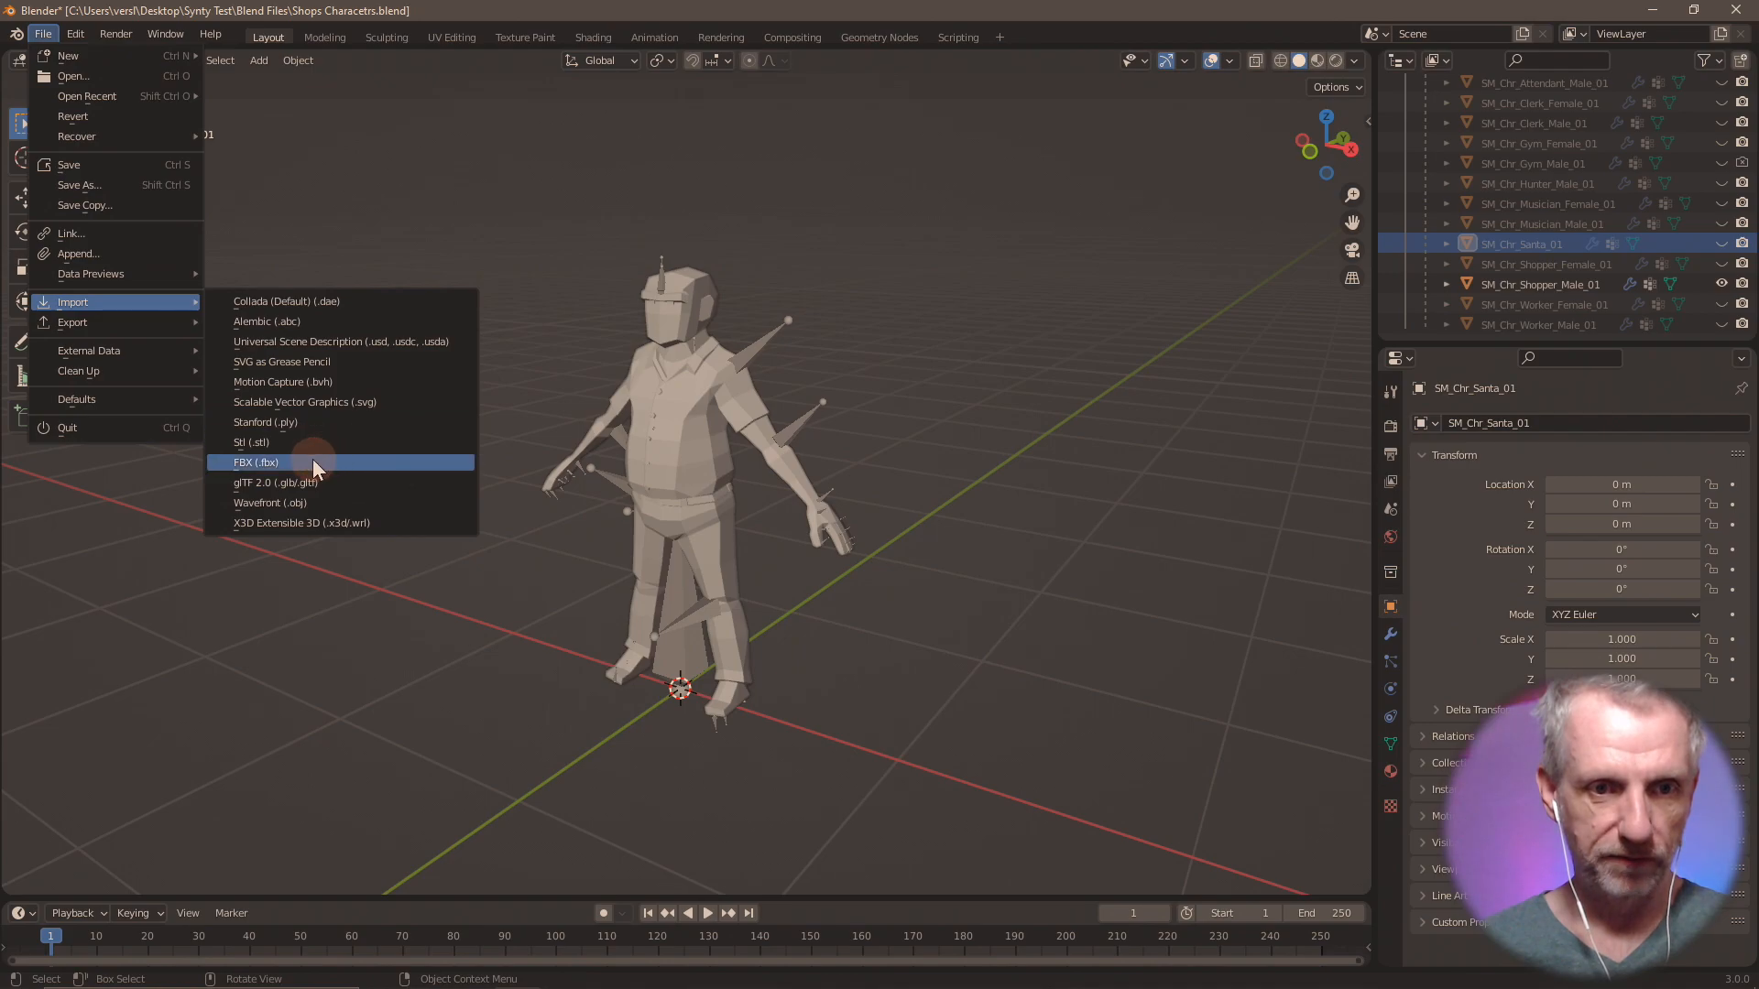
pyautogui.click(312, 459)
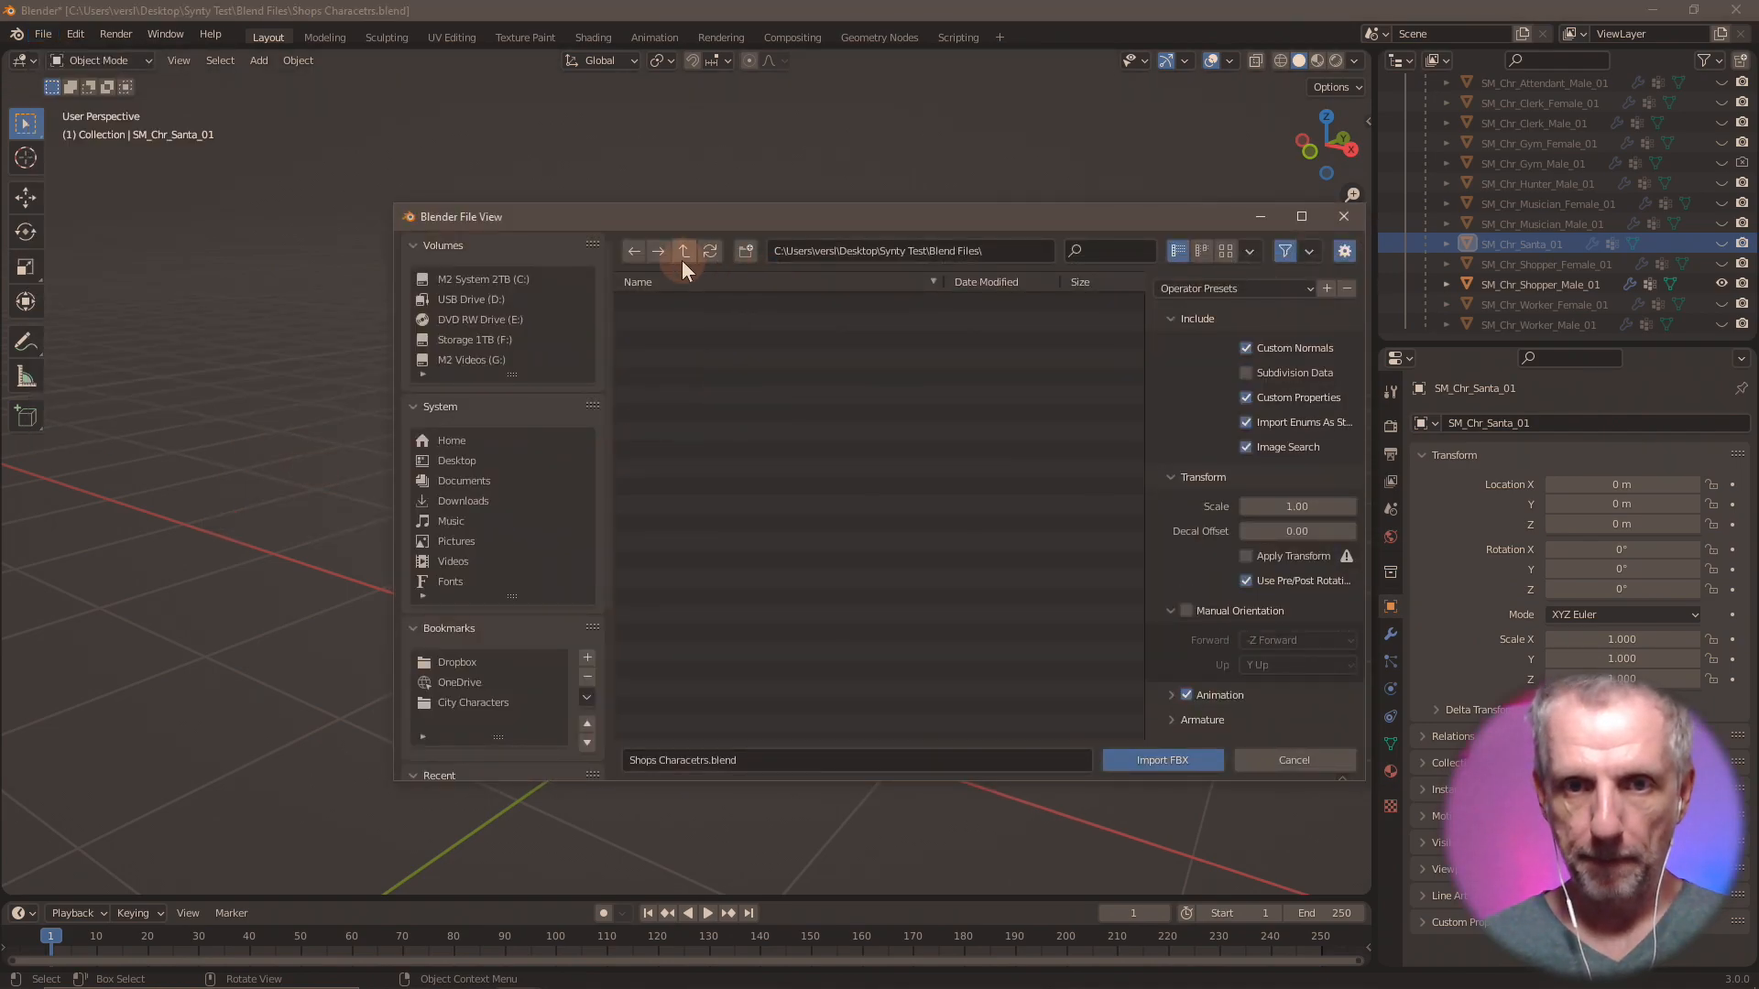
pyautogui.click(682, 253)
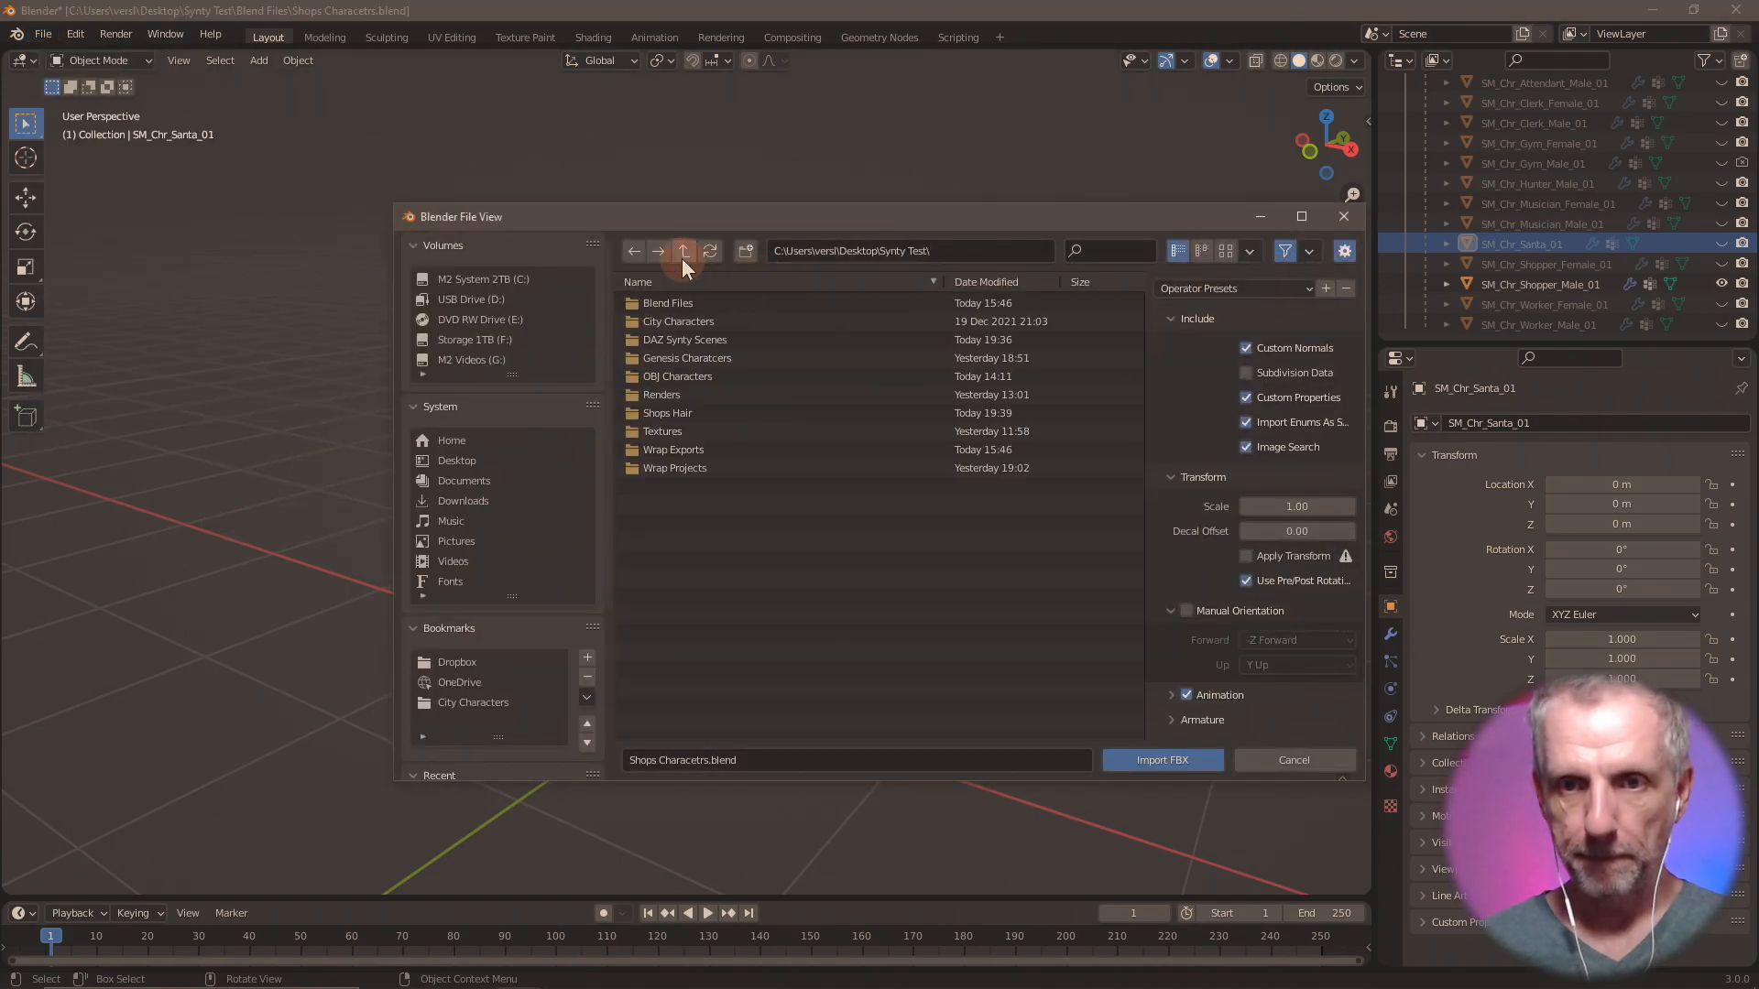
pyautogui.click(753, 410)
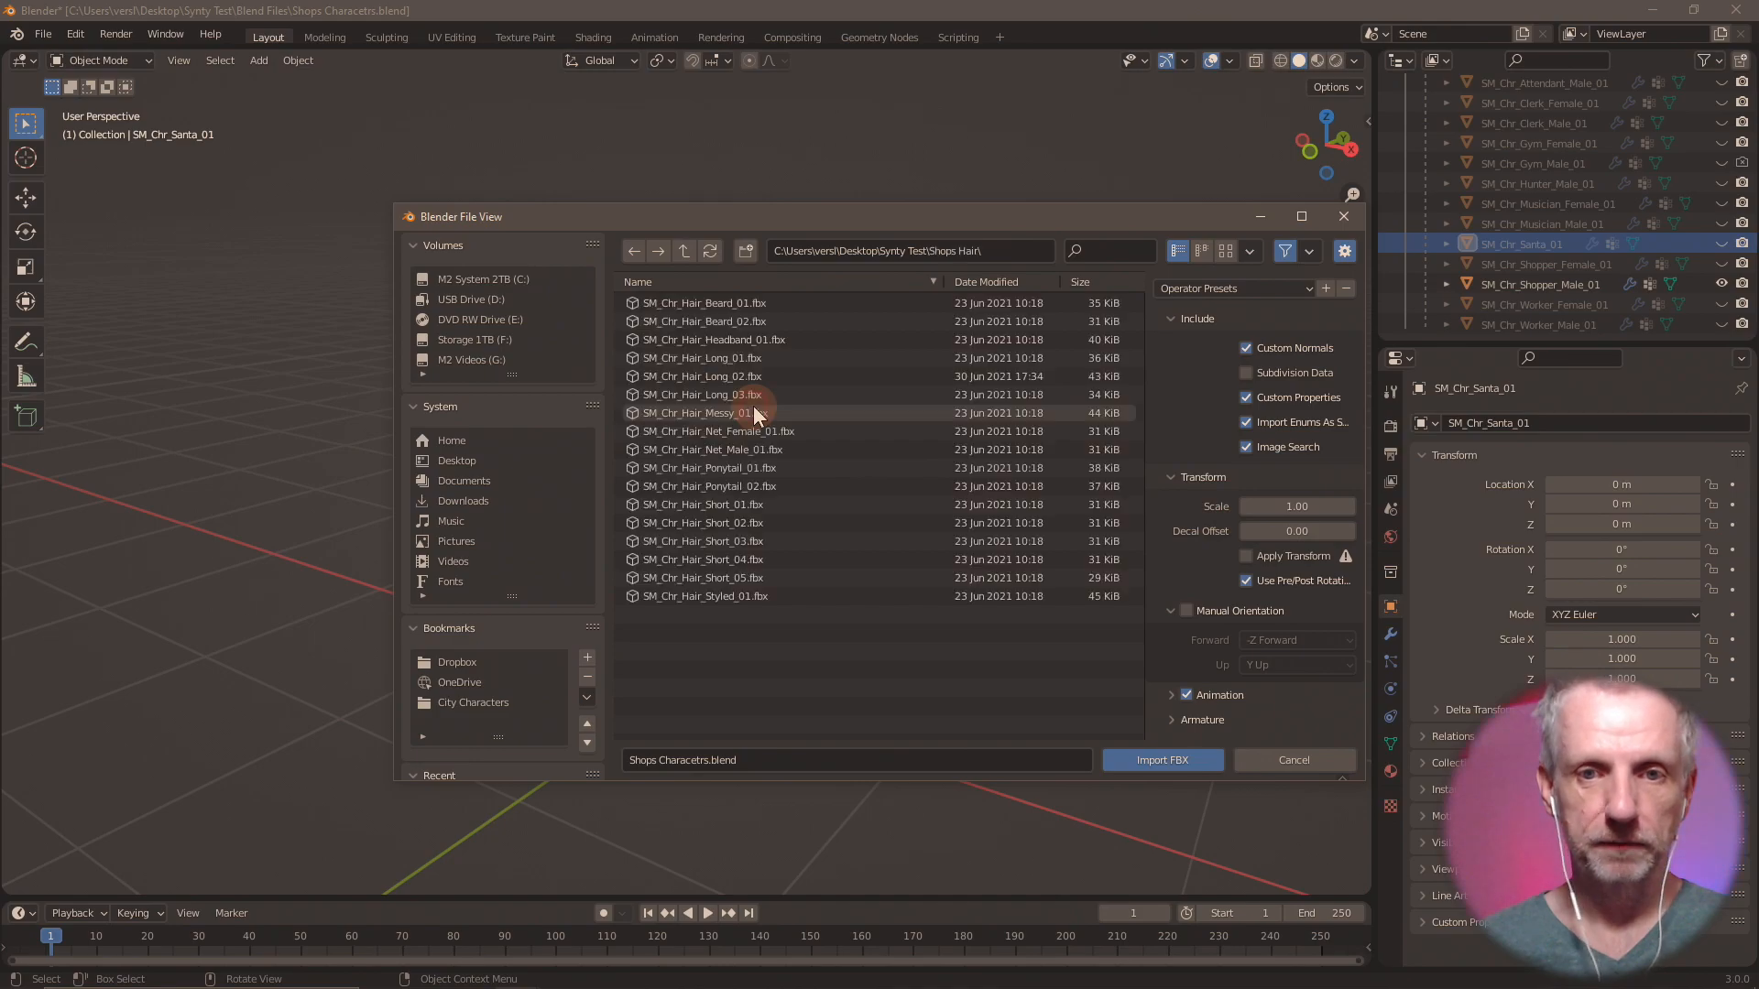
pyautogui.click(721, 306)
pyautogui.keyDown('shift'); pyautogui.click(729, 597); pyautogui.keyUp('shift')
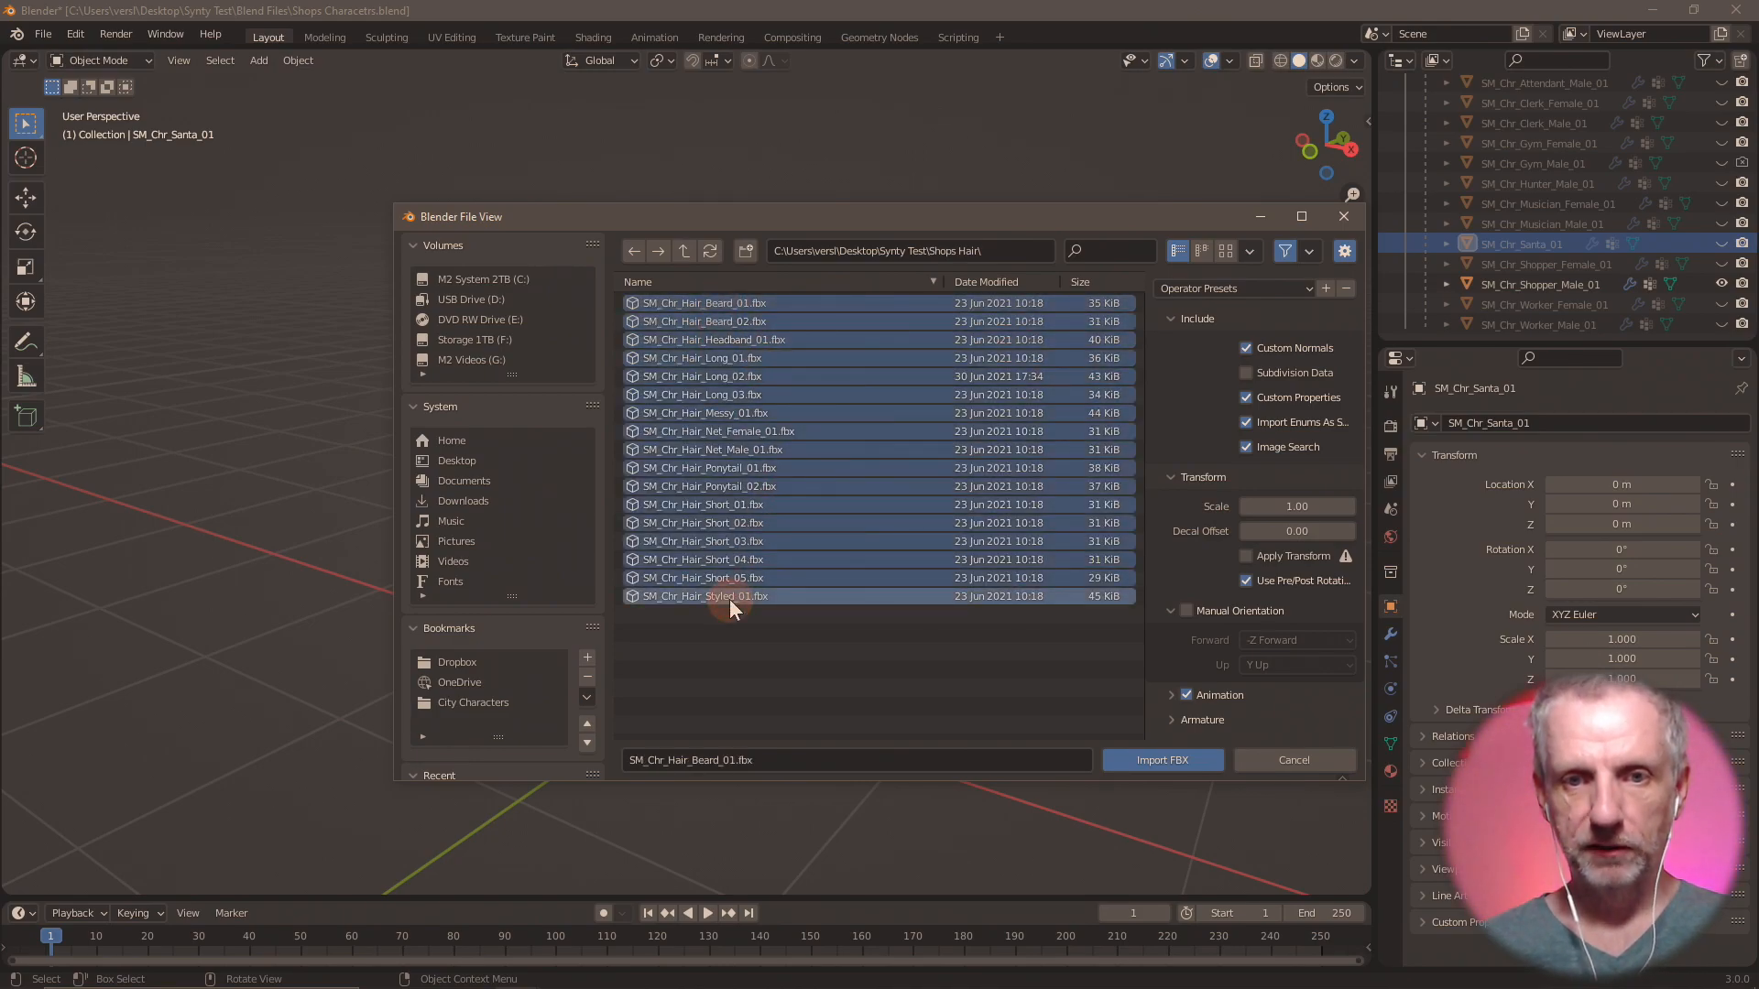
pyautogui.click(762, 646)
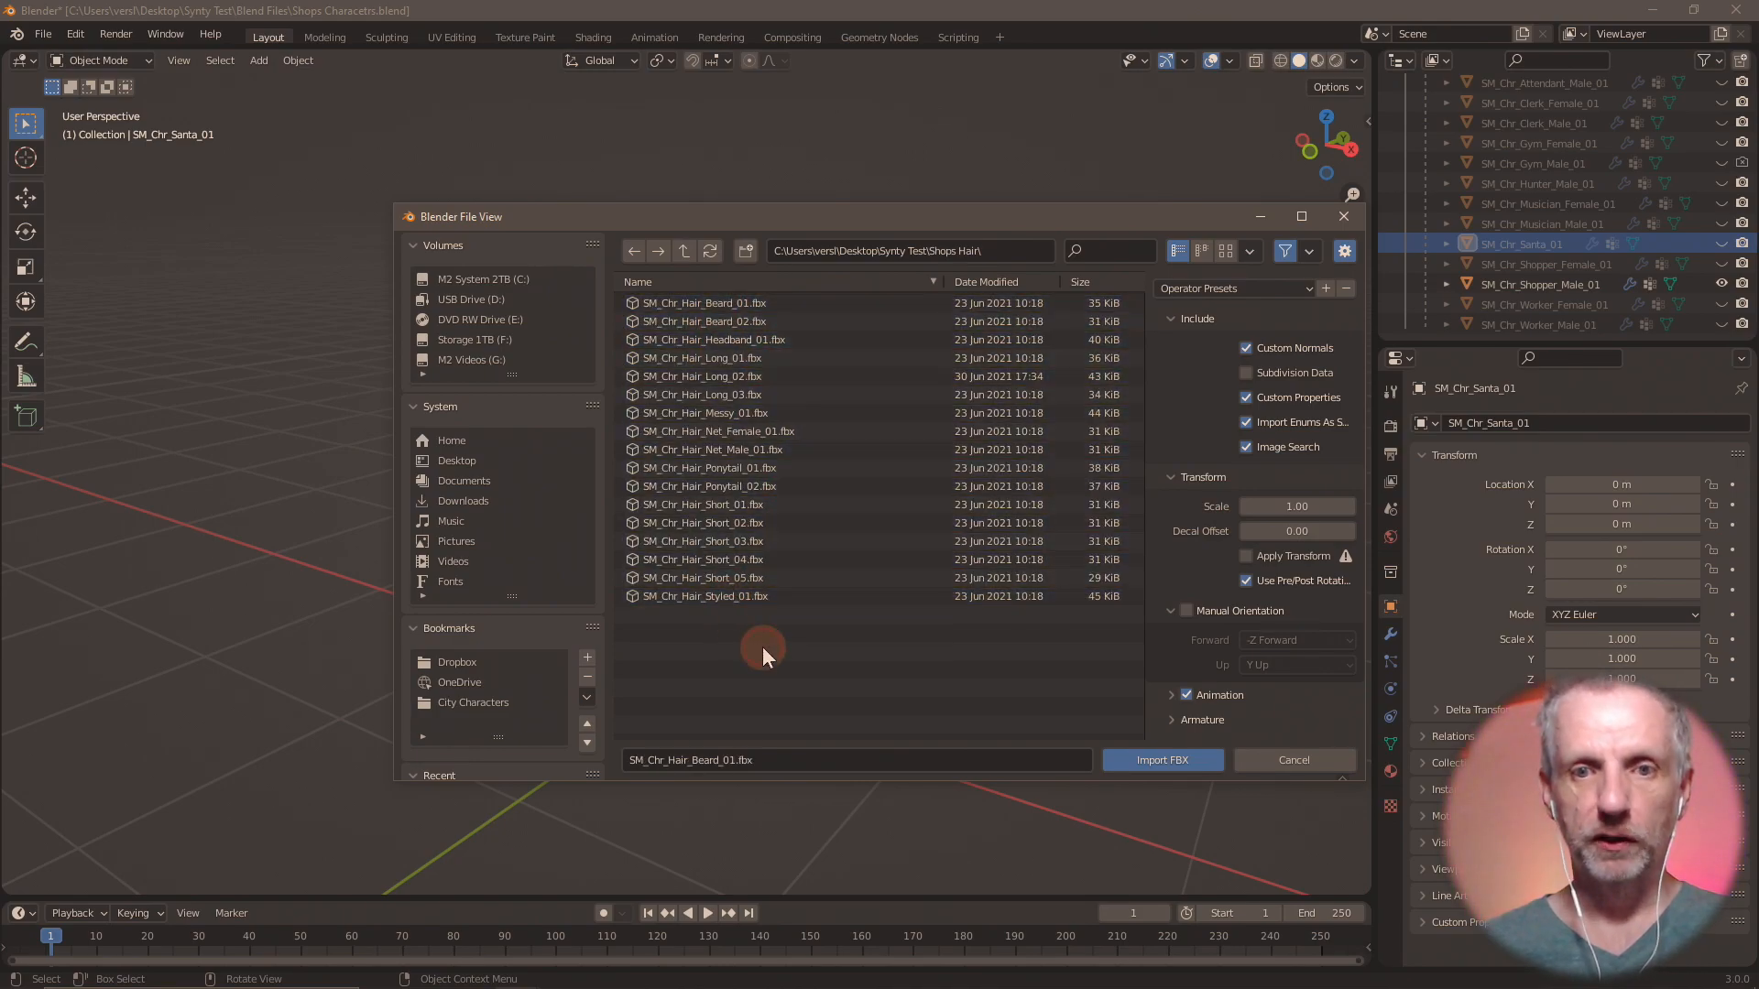
pyautogui.click(695, 303)
pyautogui.click(1187, 695)
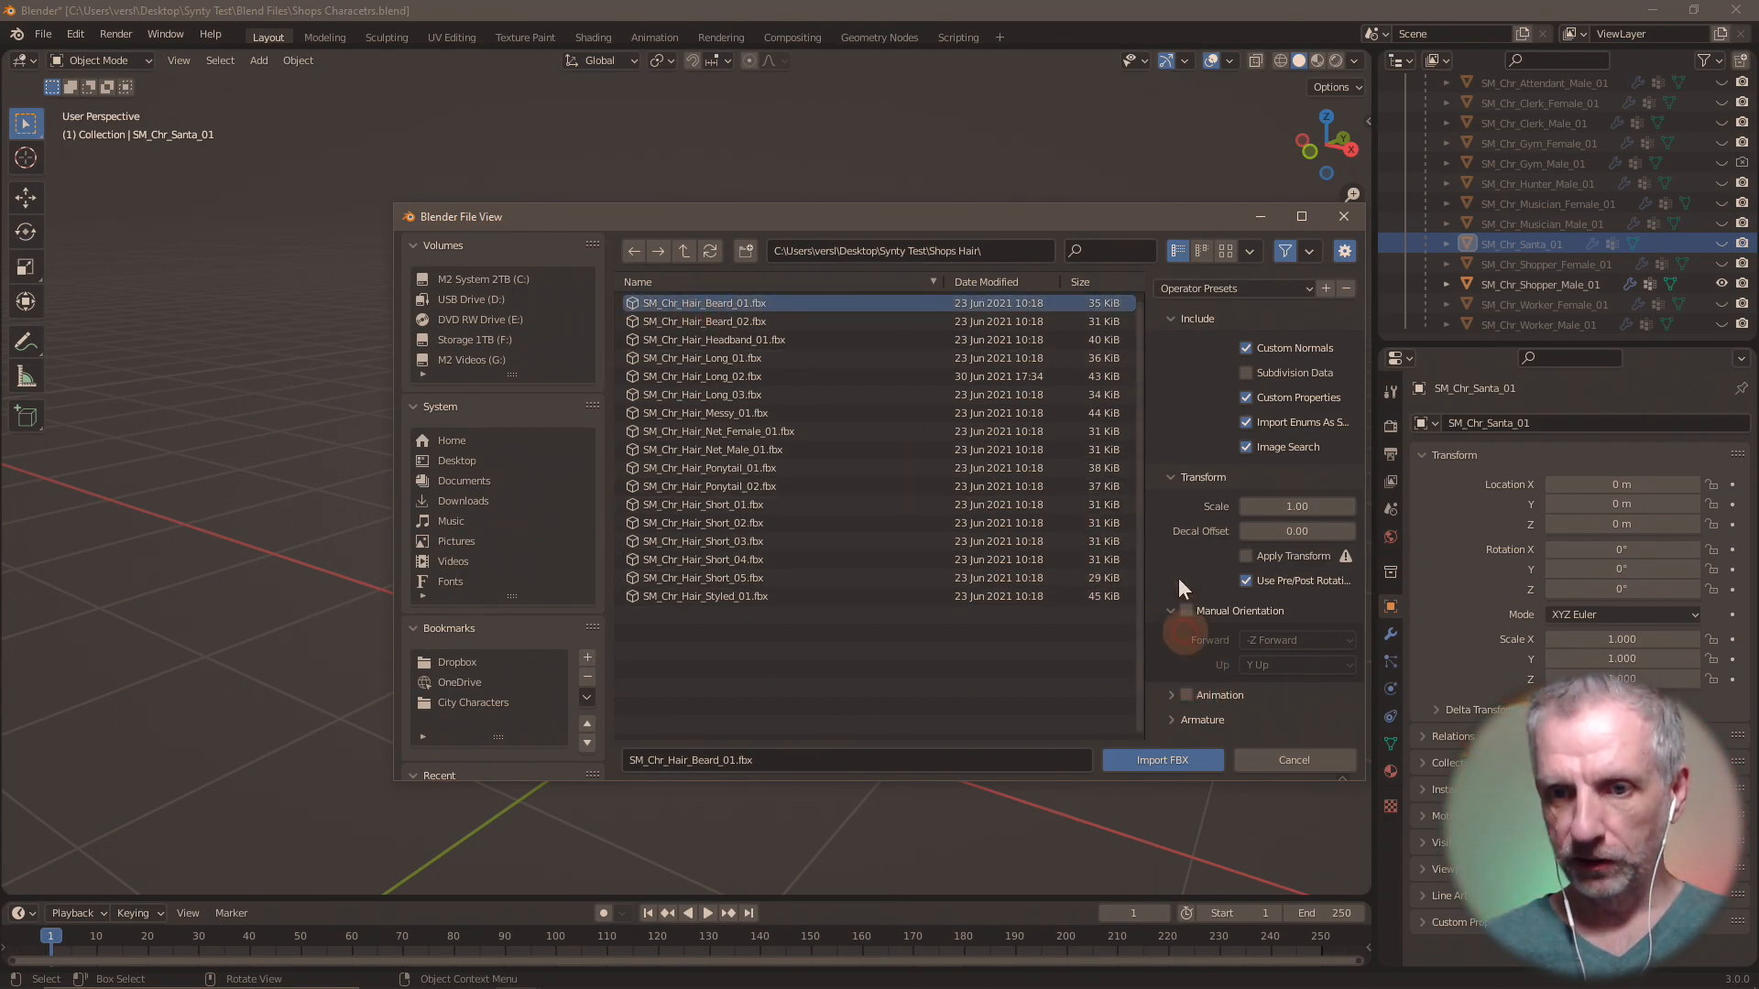
pyautogui.click(1177, 758)
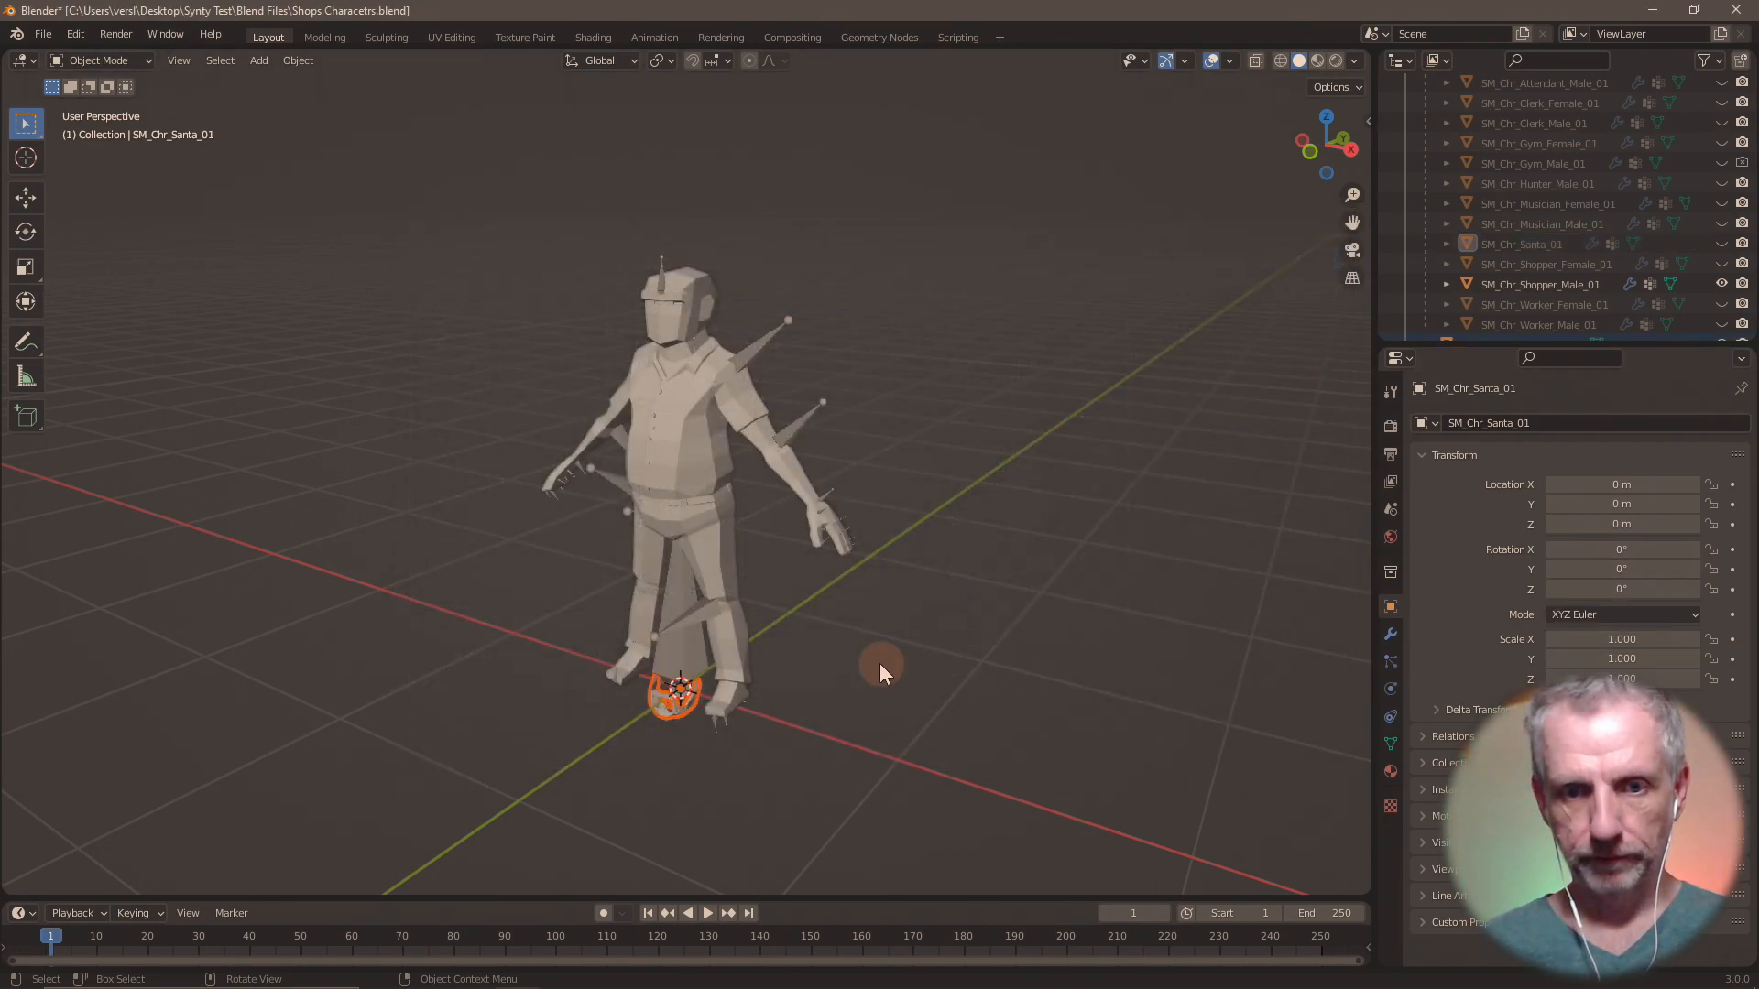
# Move the imported beard up along the Z axis by about 1.56 m onto the Shopper Male's face.
pyautogui.press('KP_Decimal')
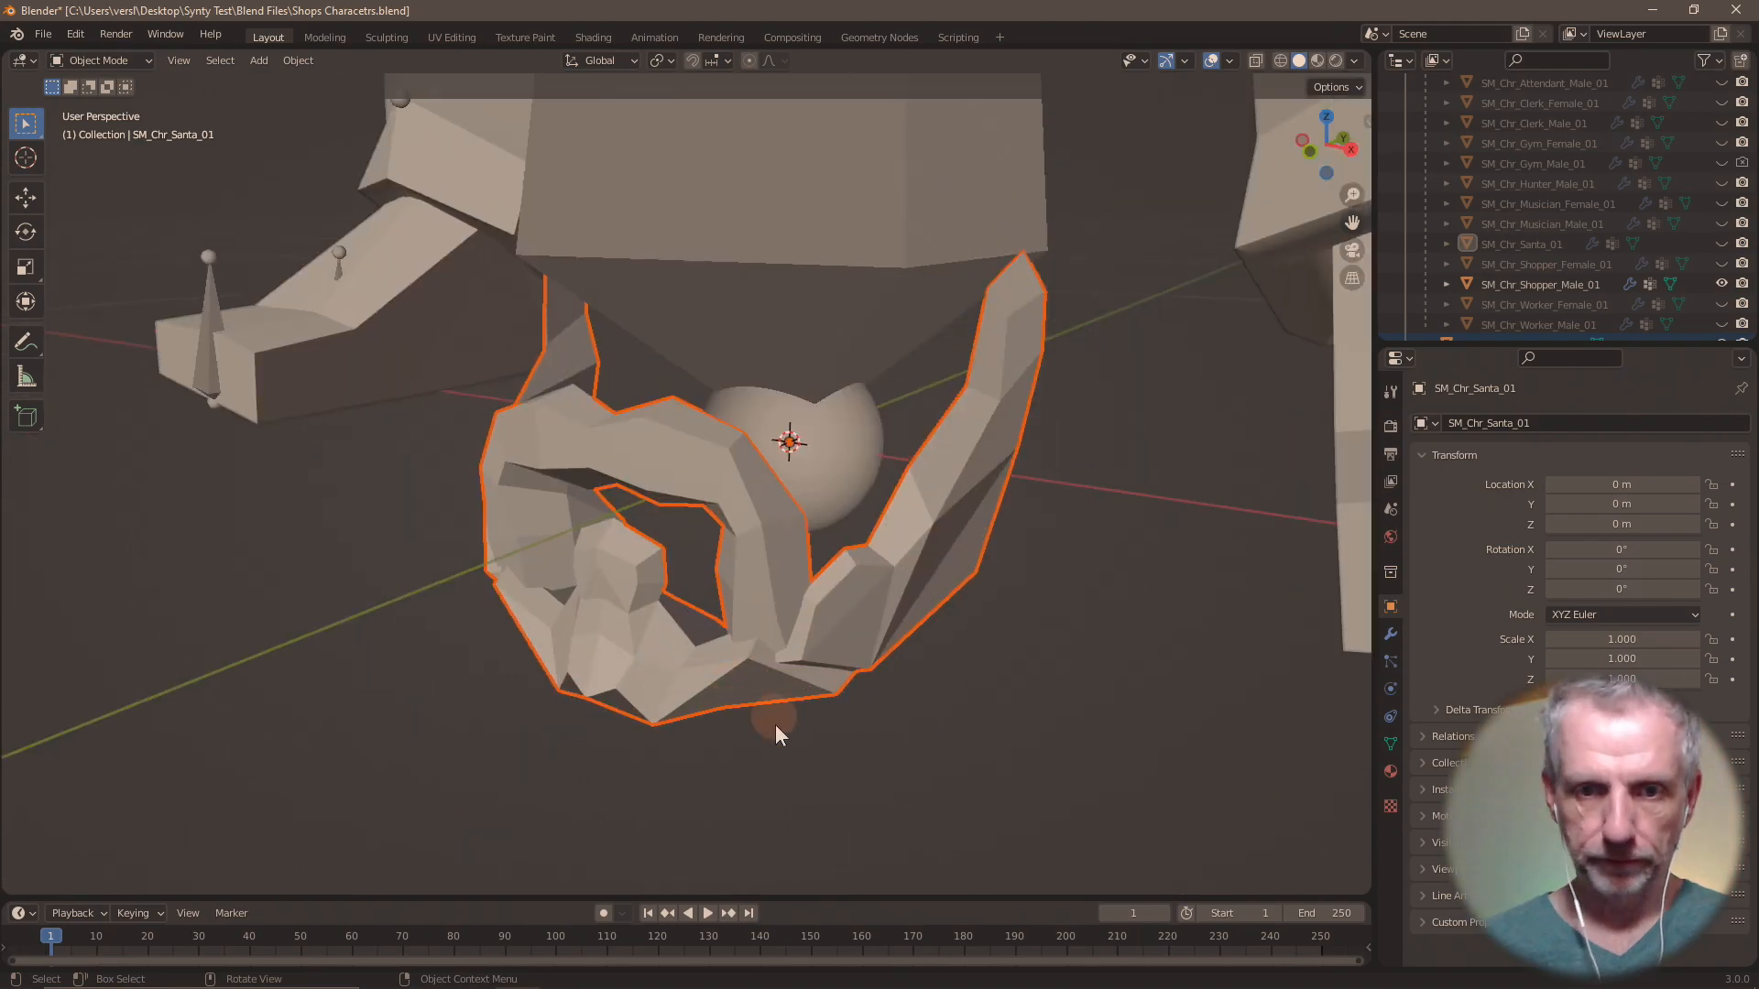
pyautogui.moveTo(817, 680); pyautogui.dragTo(848, 705, button='middle')
pyautogui.scroll(-6, 834, 707)
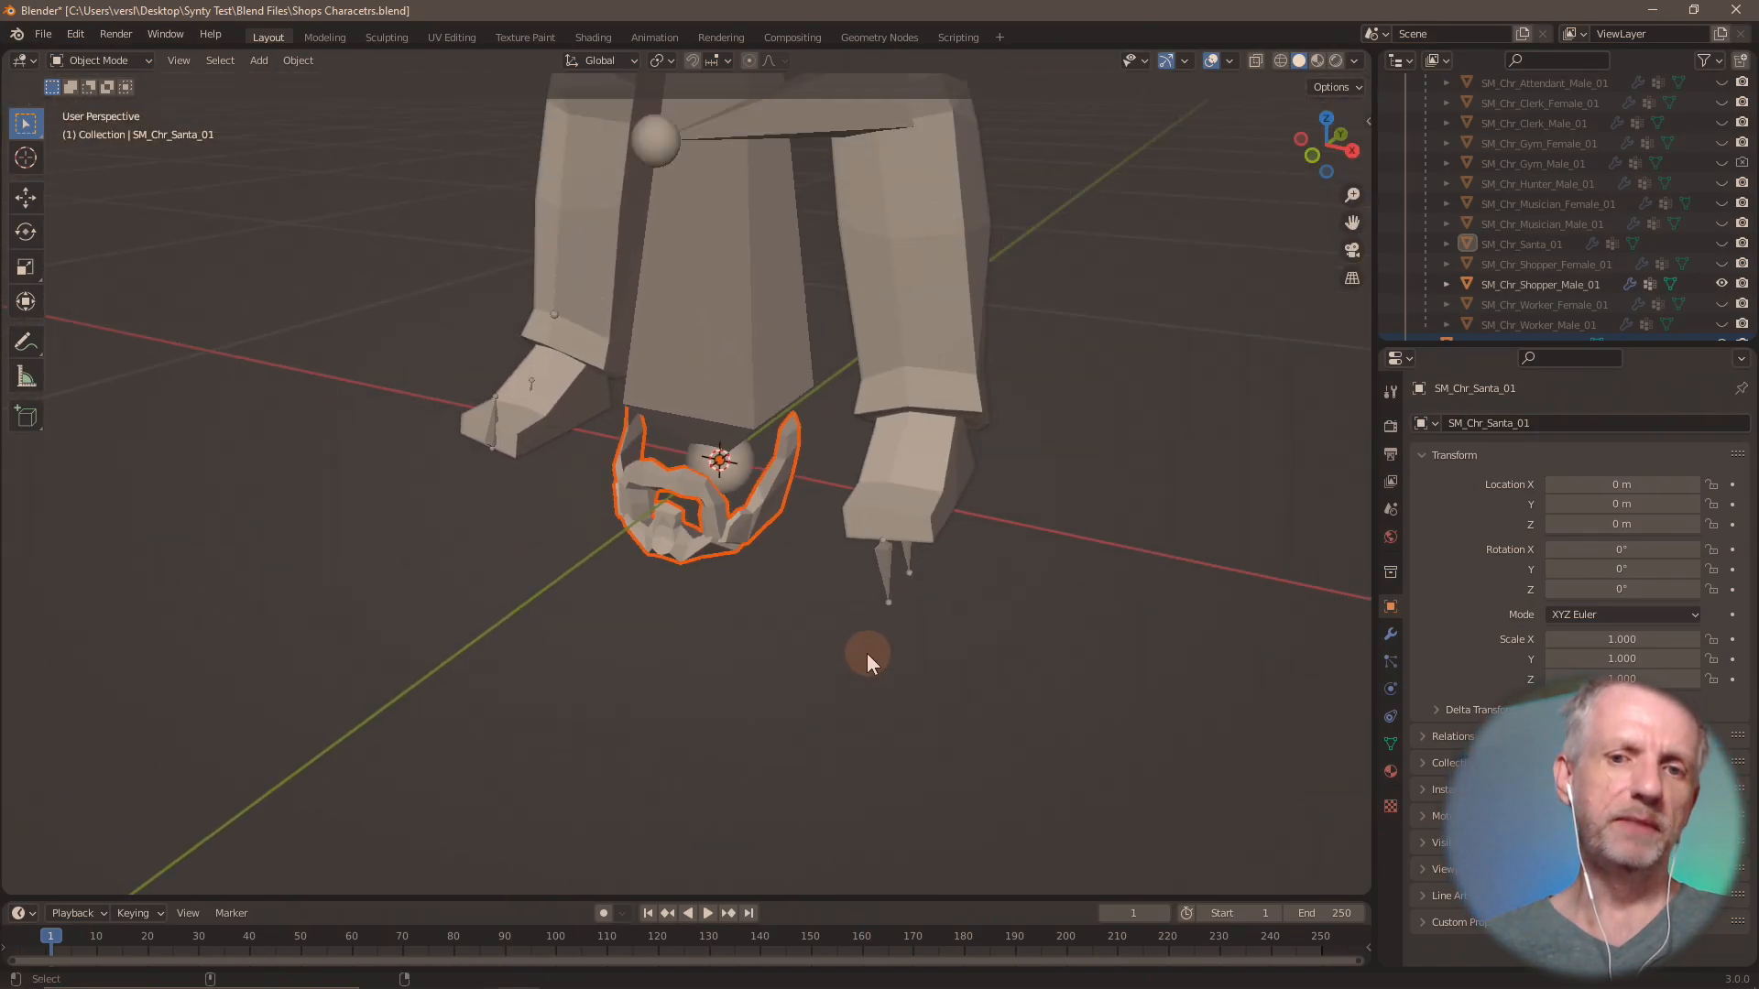
pyautogui.moveTo(819, 650); pyautogui.dragTo(904, 502, button='middle')
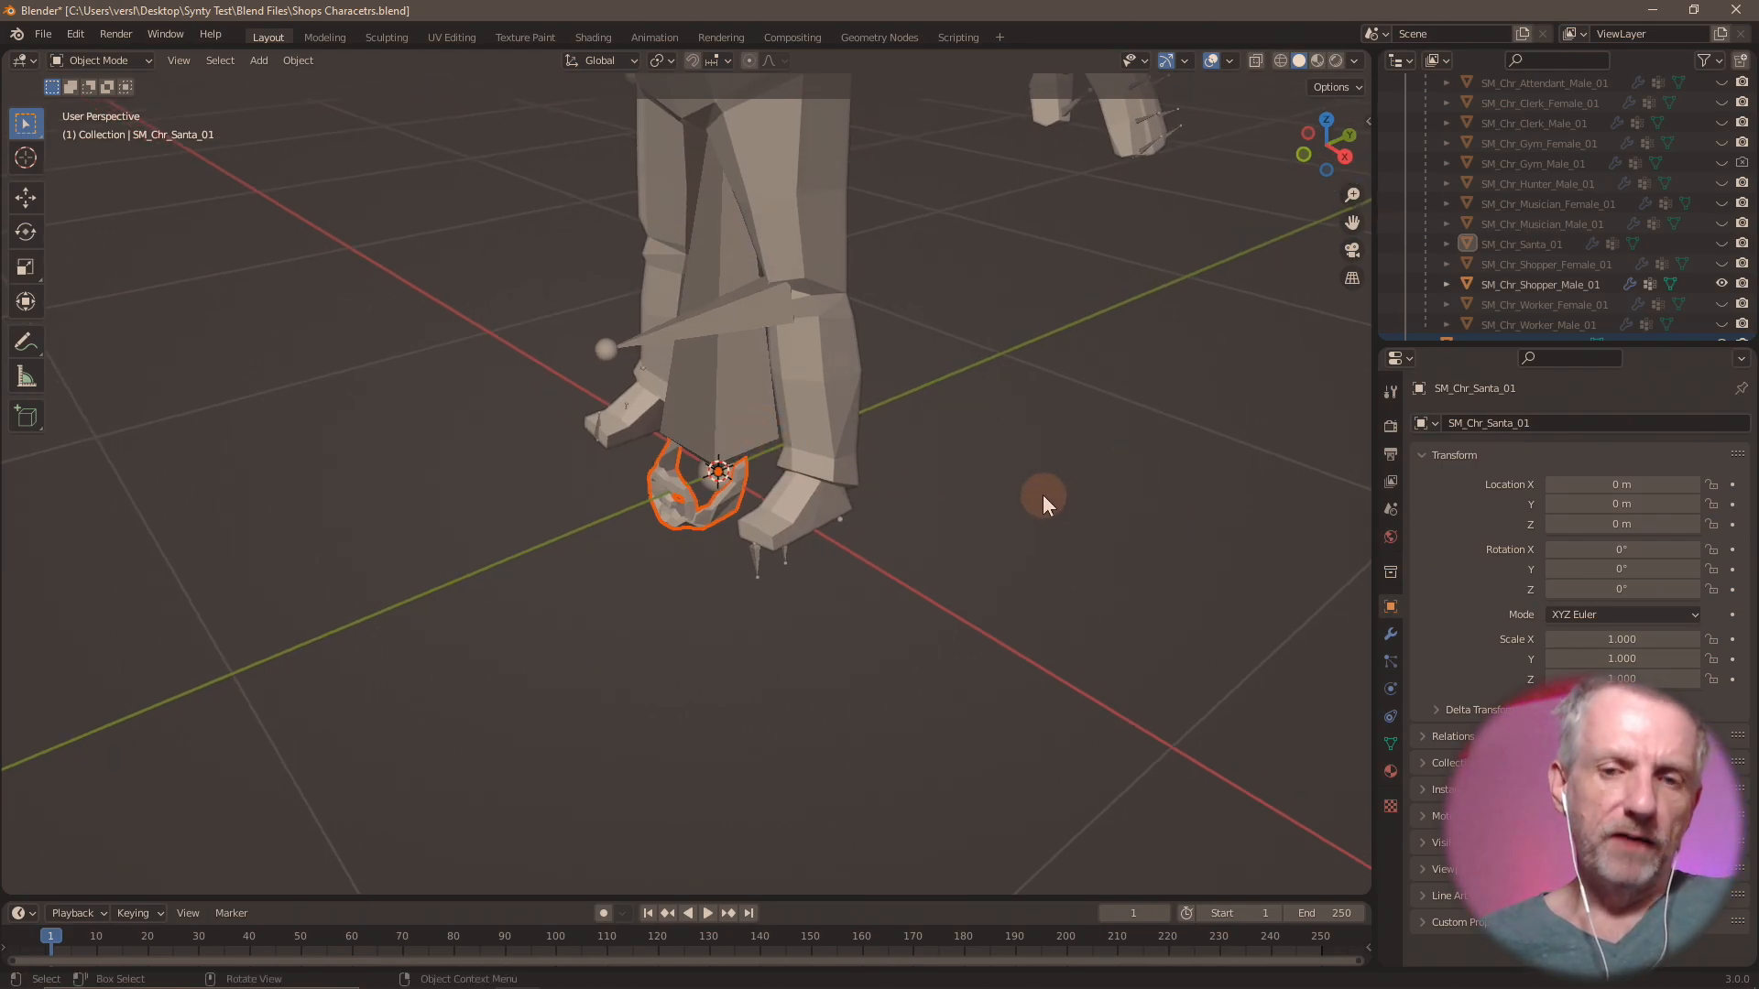
pyautogui.keyDown('alt'); pyautogui.moveTo(1048, 498); pyautogui.dragTo(1028, 762, button='middle'); pyautogui.keyUp('alt')
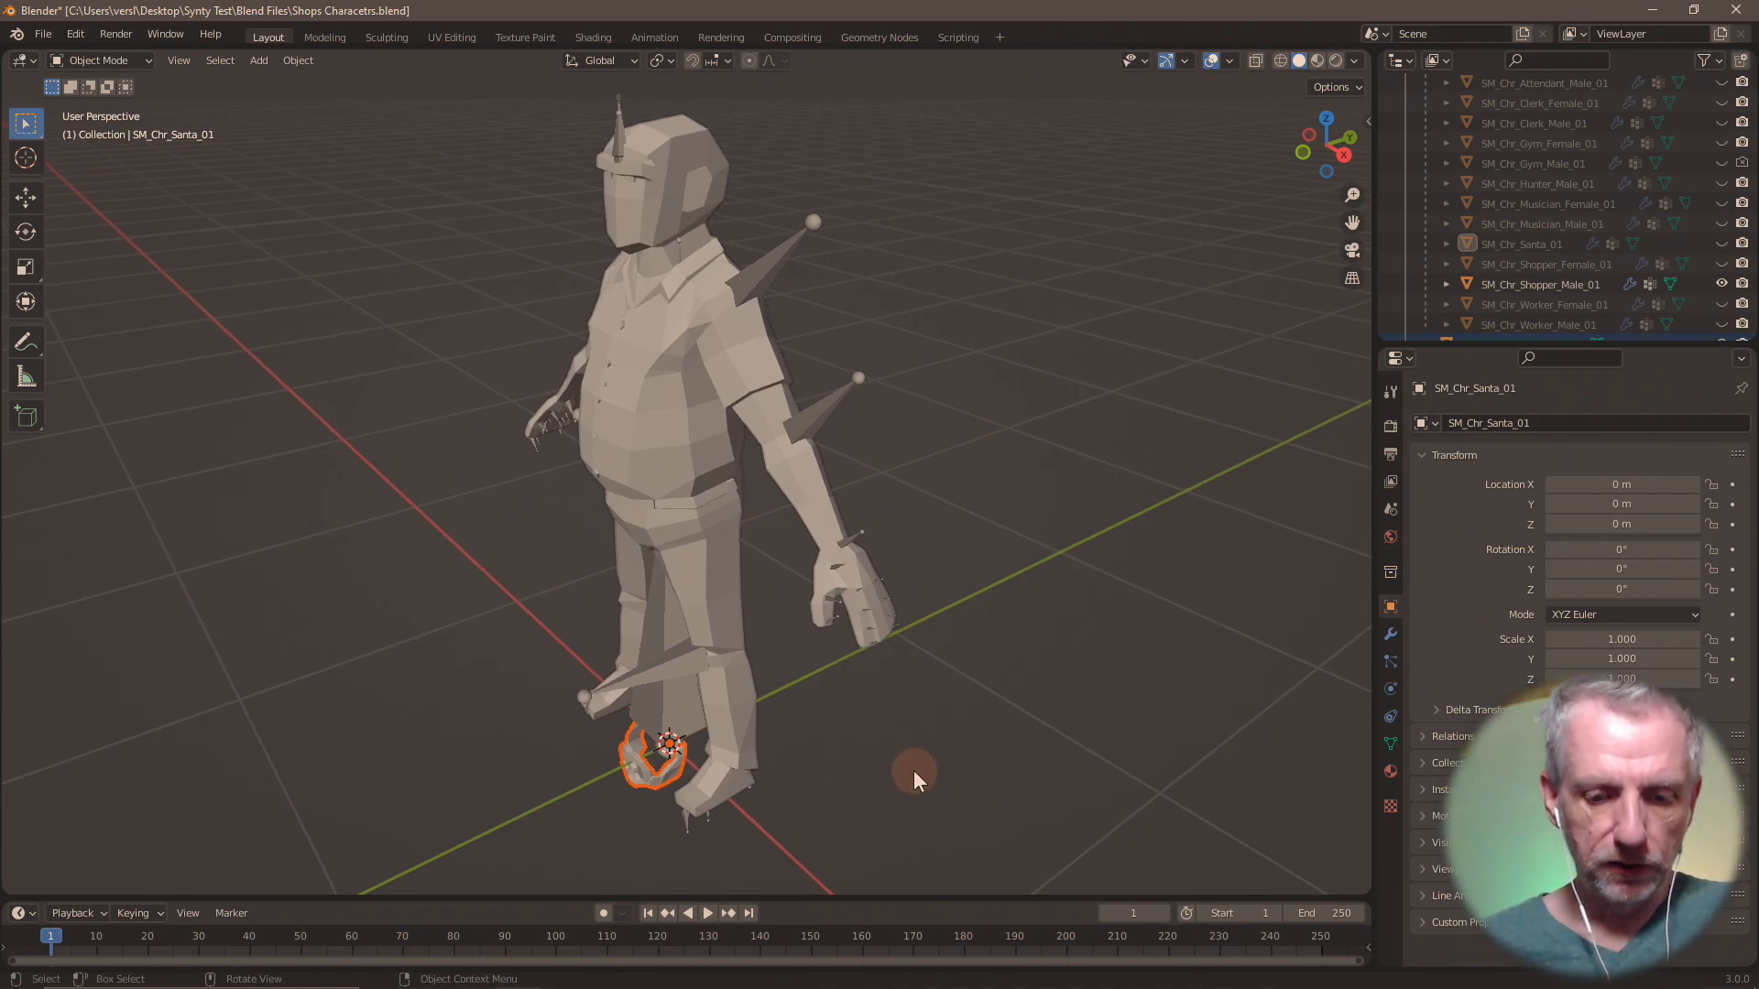
pyautogui.press('g')
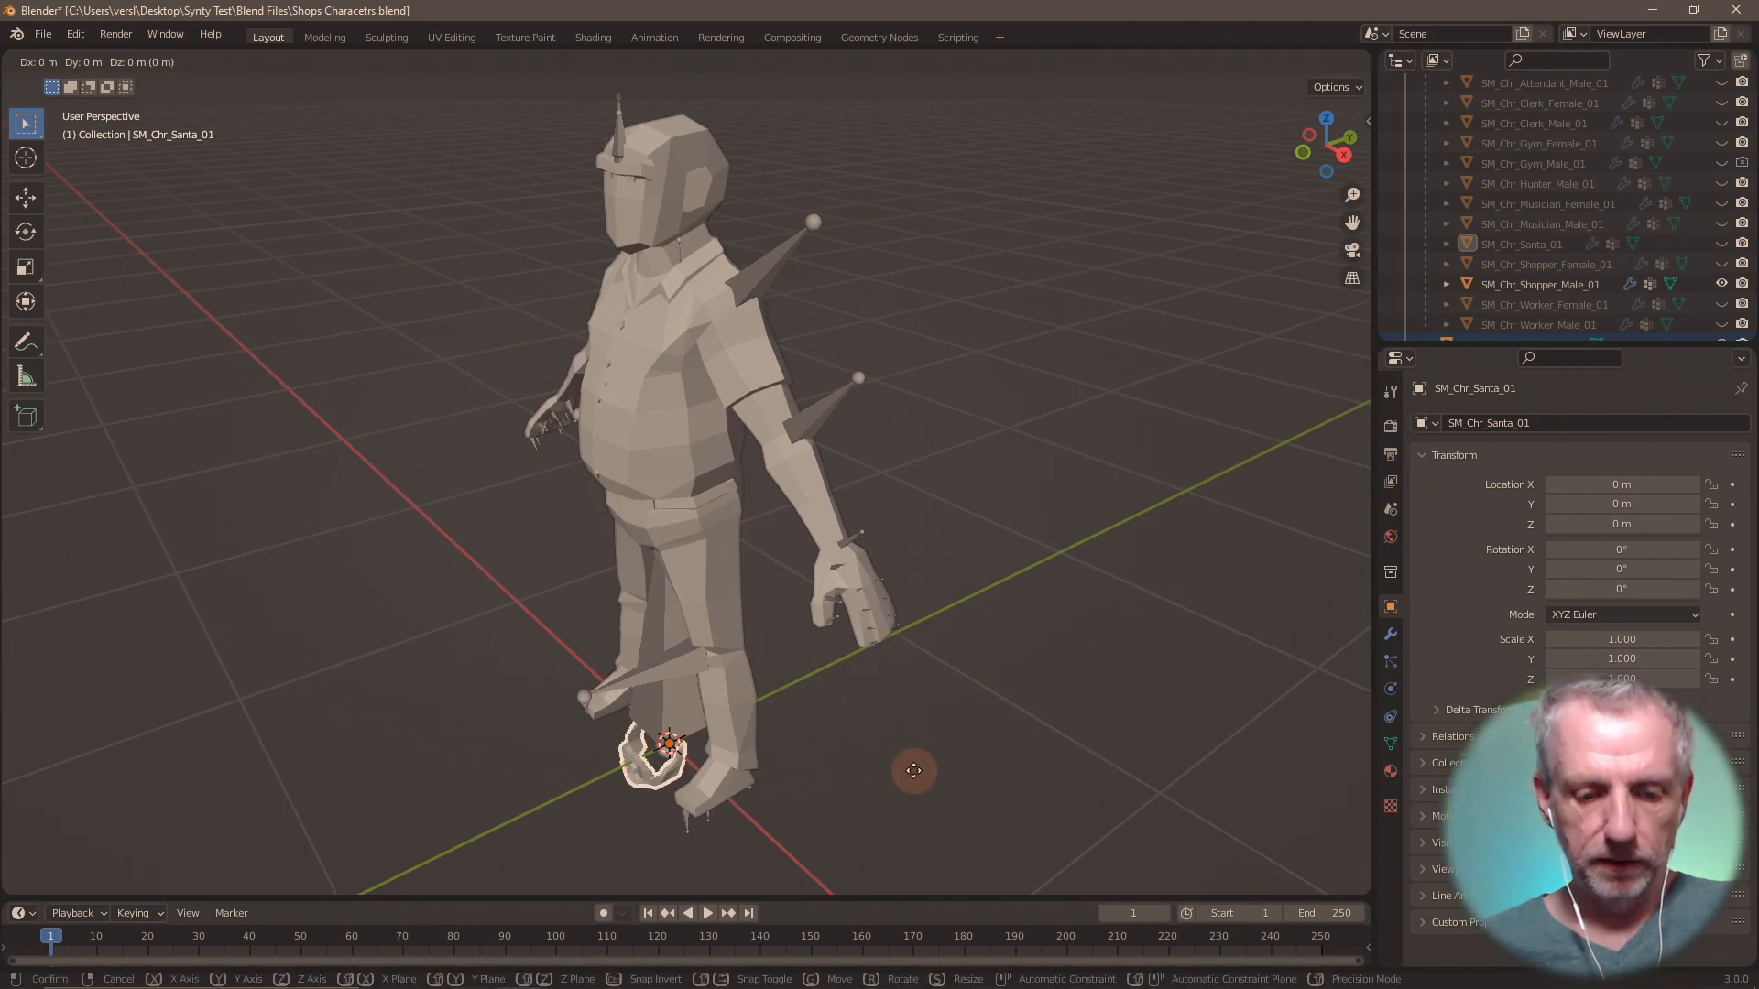
pyautogui.press('z')
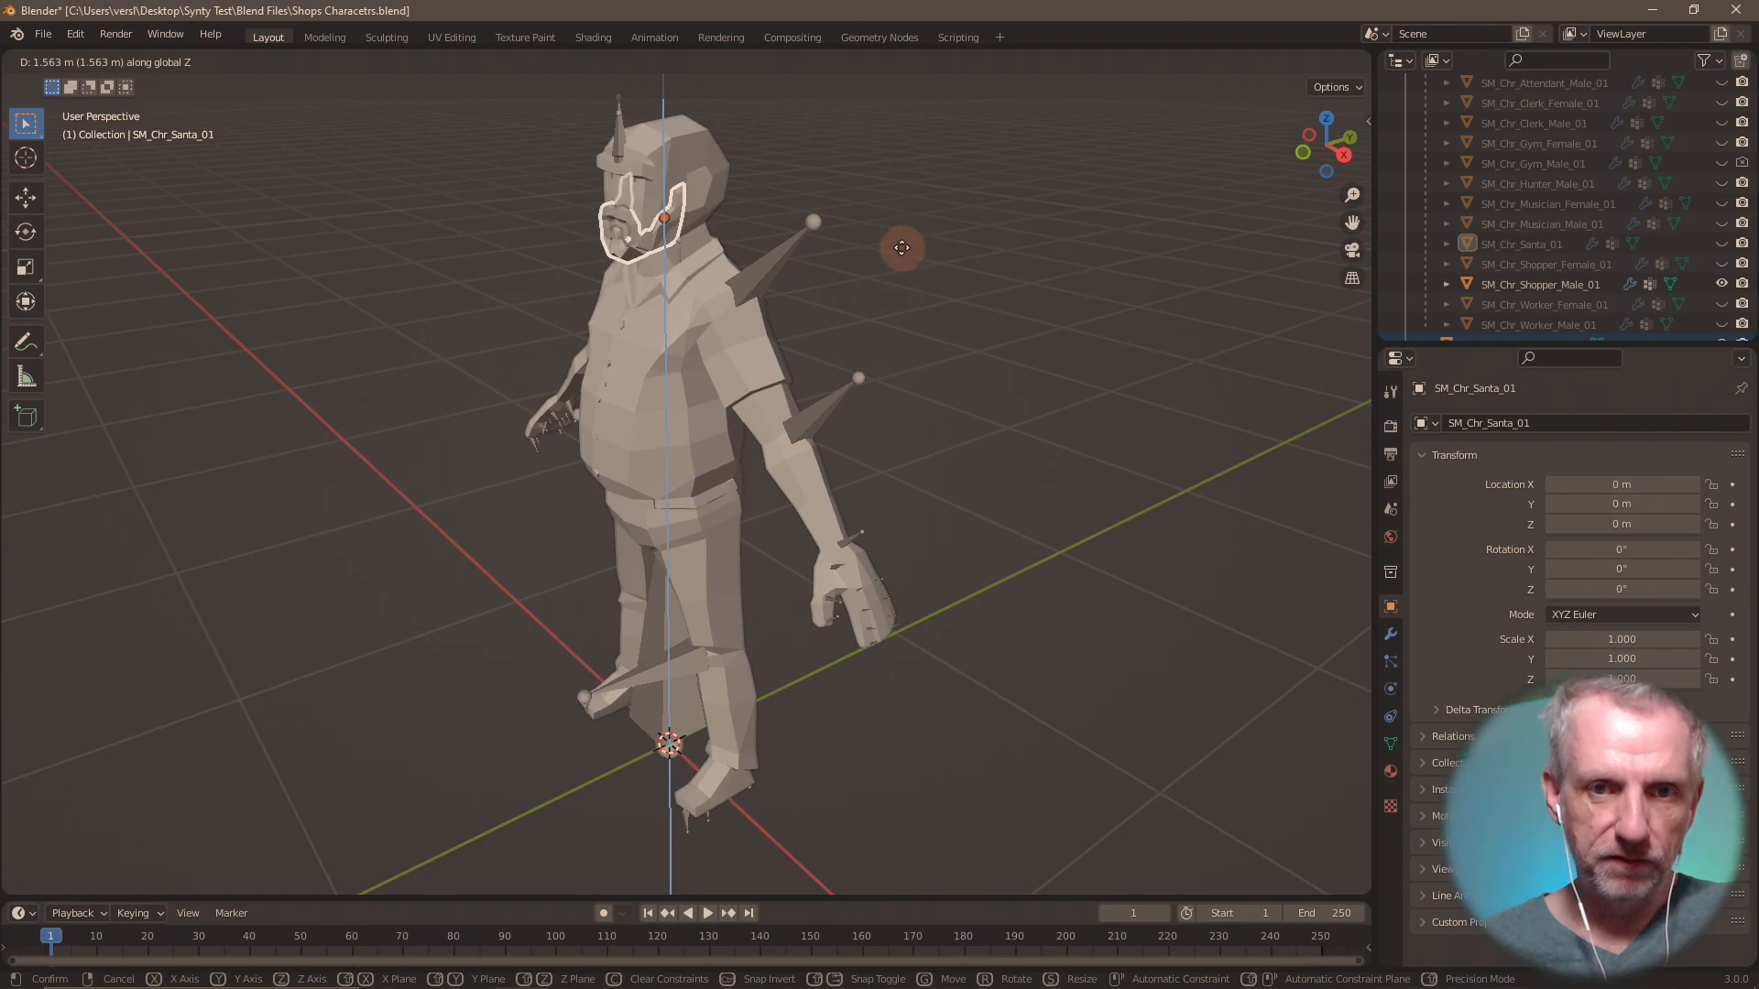
pyautogui.click(901, 248)
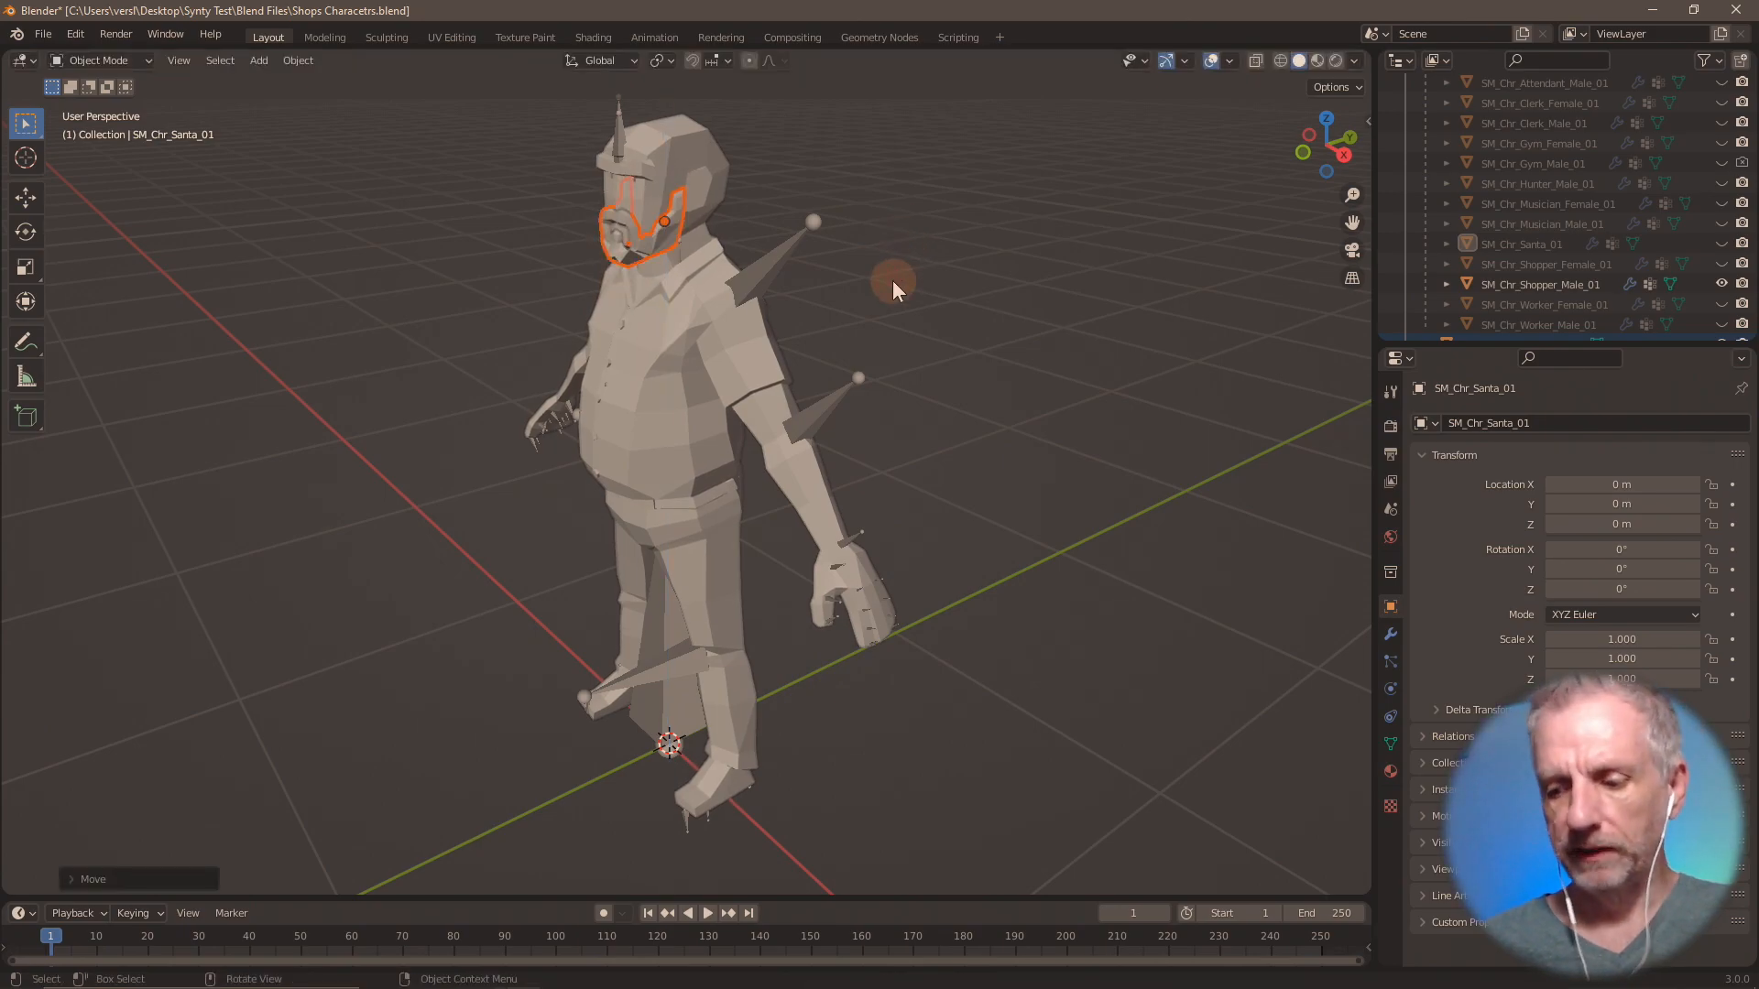
pyautogui.press('KP_Decimal')
pyautogui.moveTo(882, 319); pyautogui.dragTo(951, 306, button='middle')
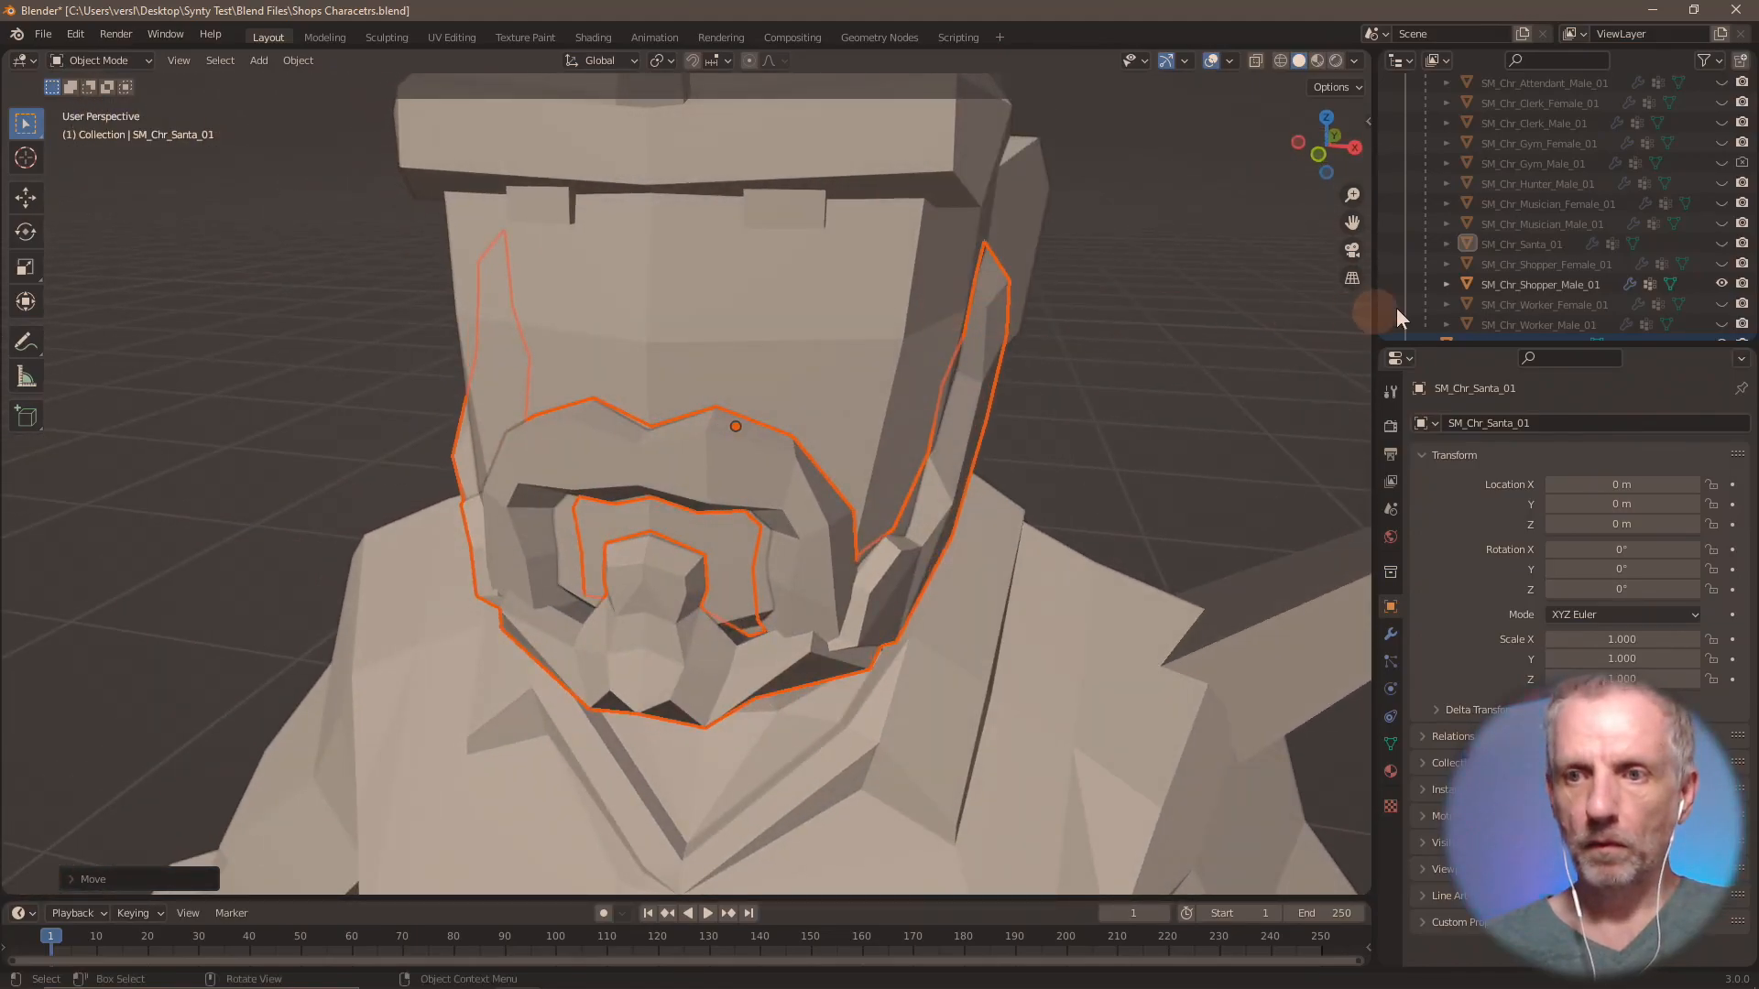
# Select SM_Chr_Shopper_Male_01 and look through its viewport display, material and tool settings for a way to see the beard's fit.
pyautogui.scroll(-1, 1576, 288)
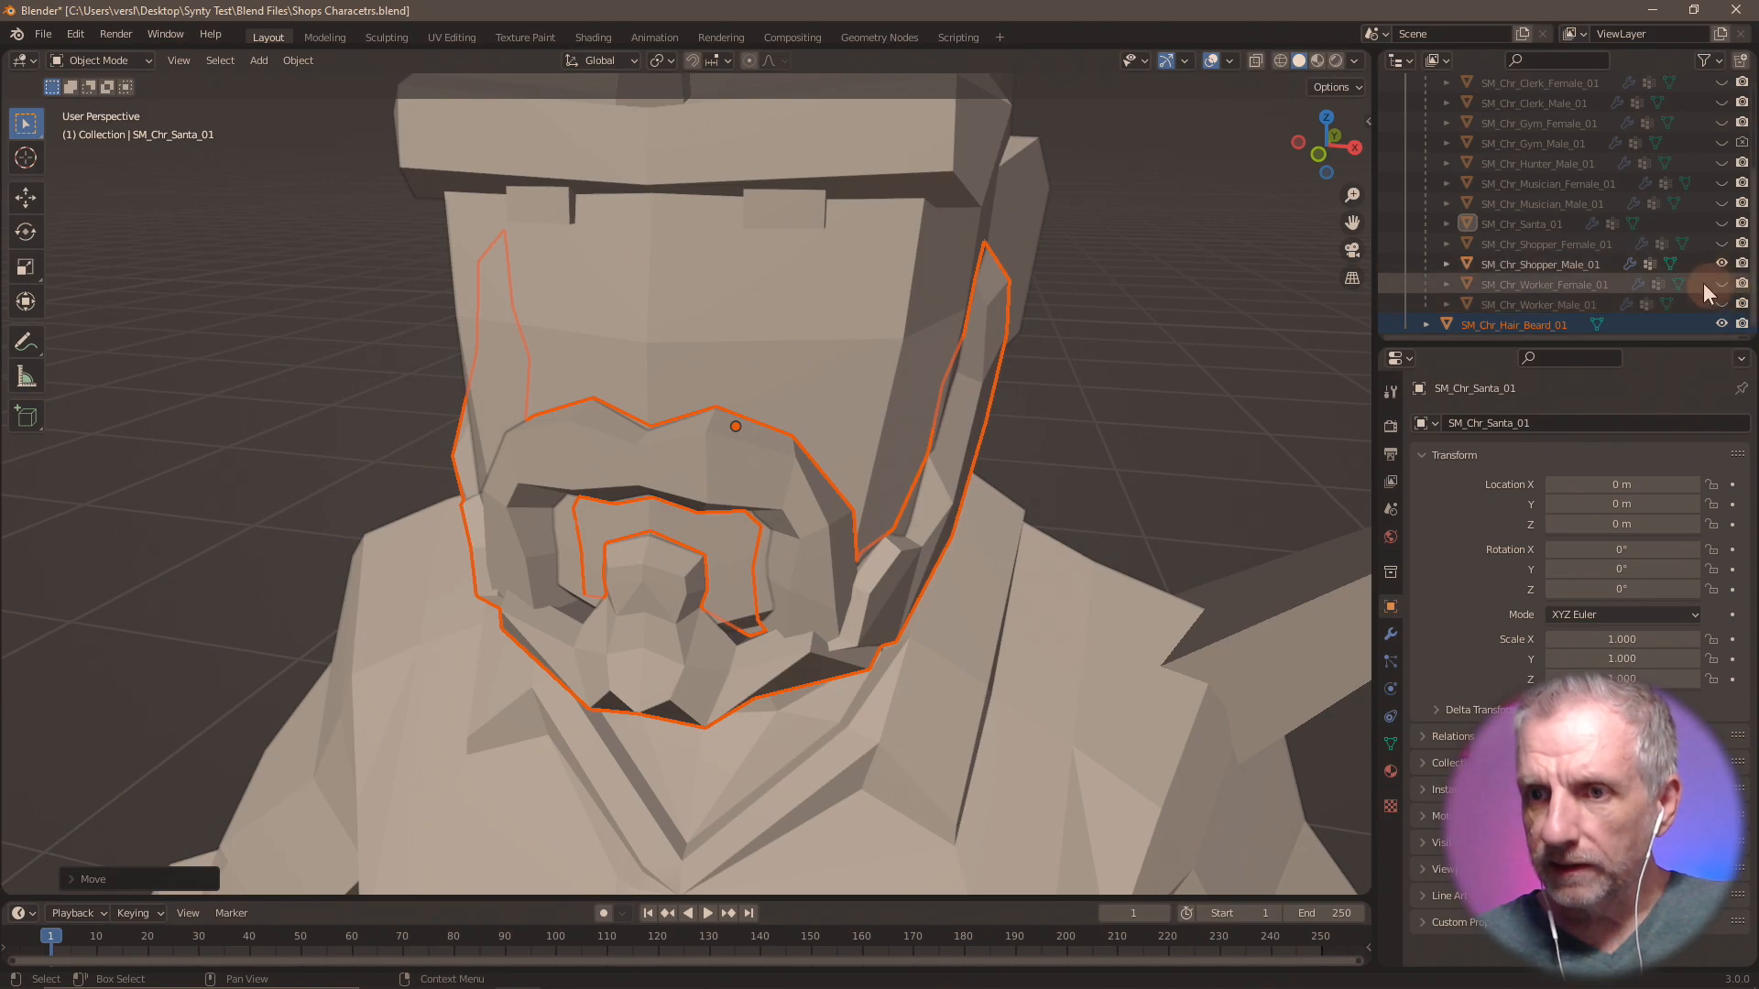
pyautogui.click(1609, 268)
pyautogui.moveTo(1284, 346); pyautogui.dragTo(1119, 321, button='middle')
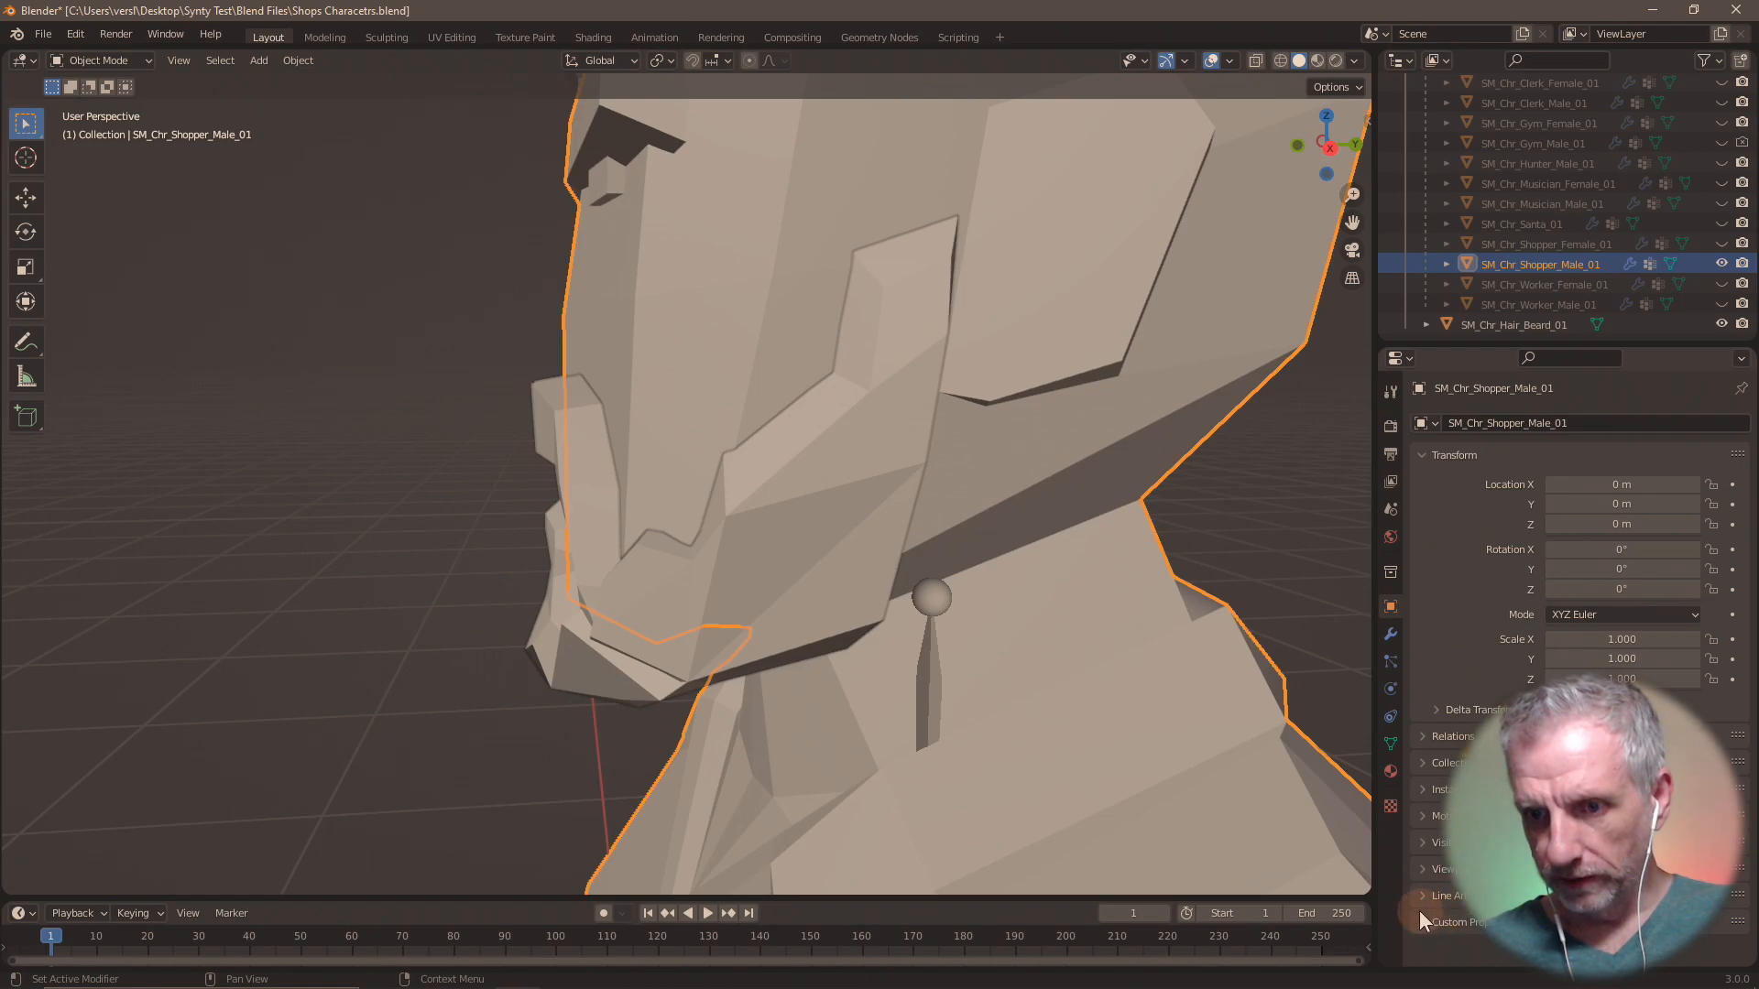
pyautogui.click(1422, 868)
pyautogui.scroll(-5, 1429, 824)
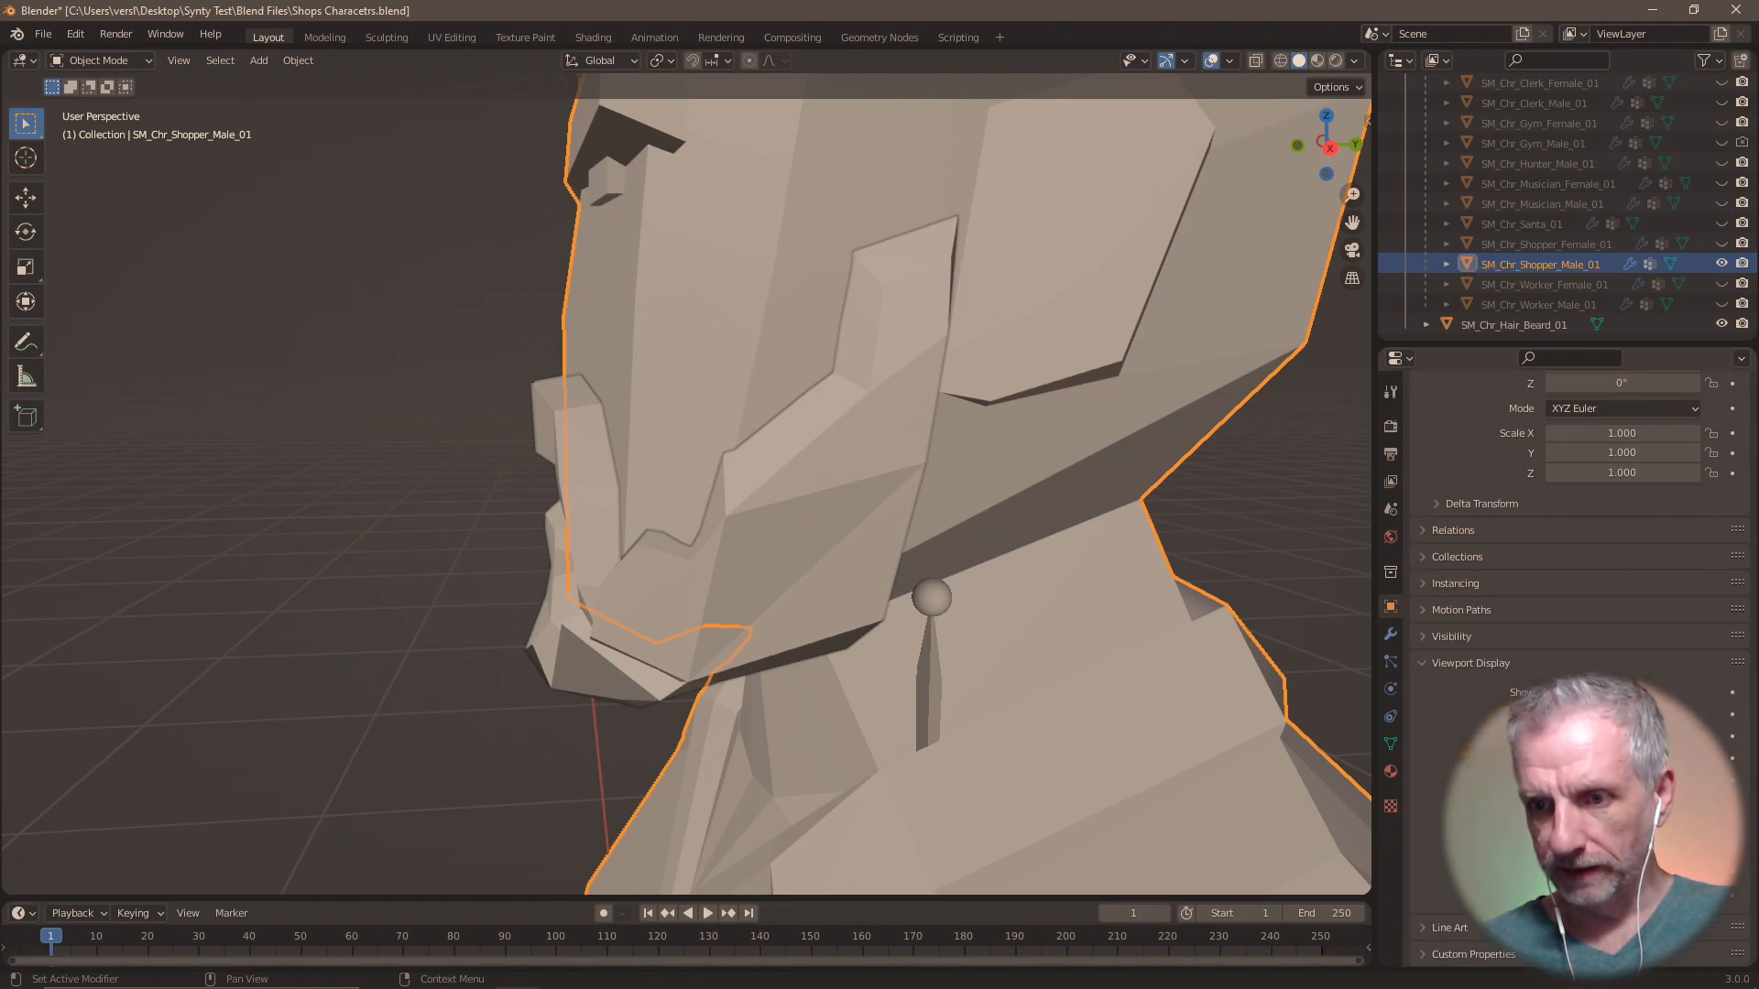
pyautogui.click(1609, 849)
pyautogui.moveTo(1602, 643)
pyautogui.mouseDown()
pyautogui.moveTo(1610, 613)
pyautogui.moveTo(1591, 604)
pyautogui.mouseUp()
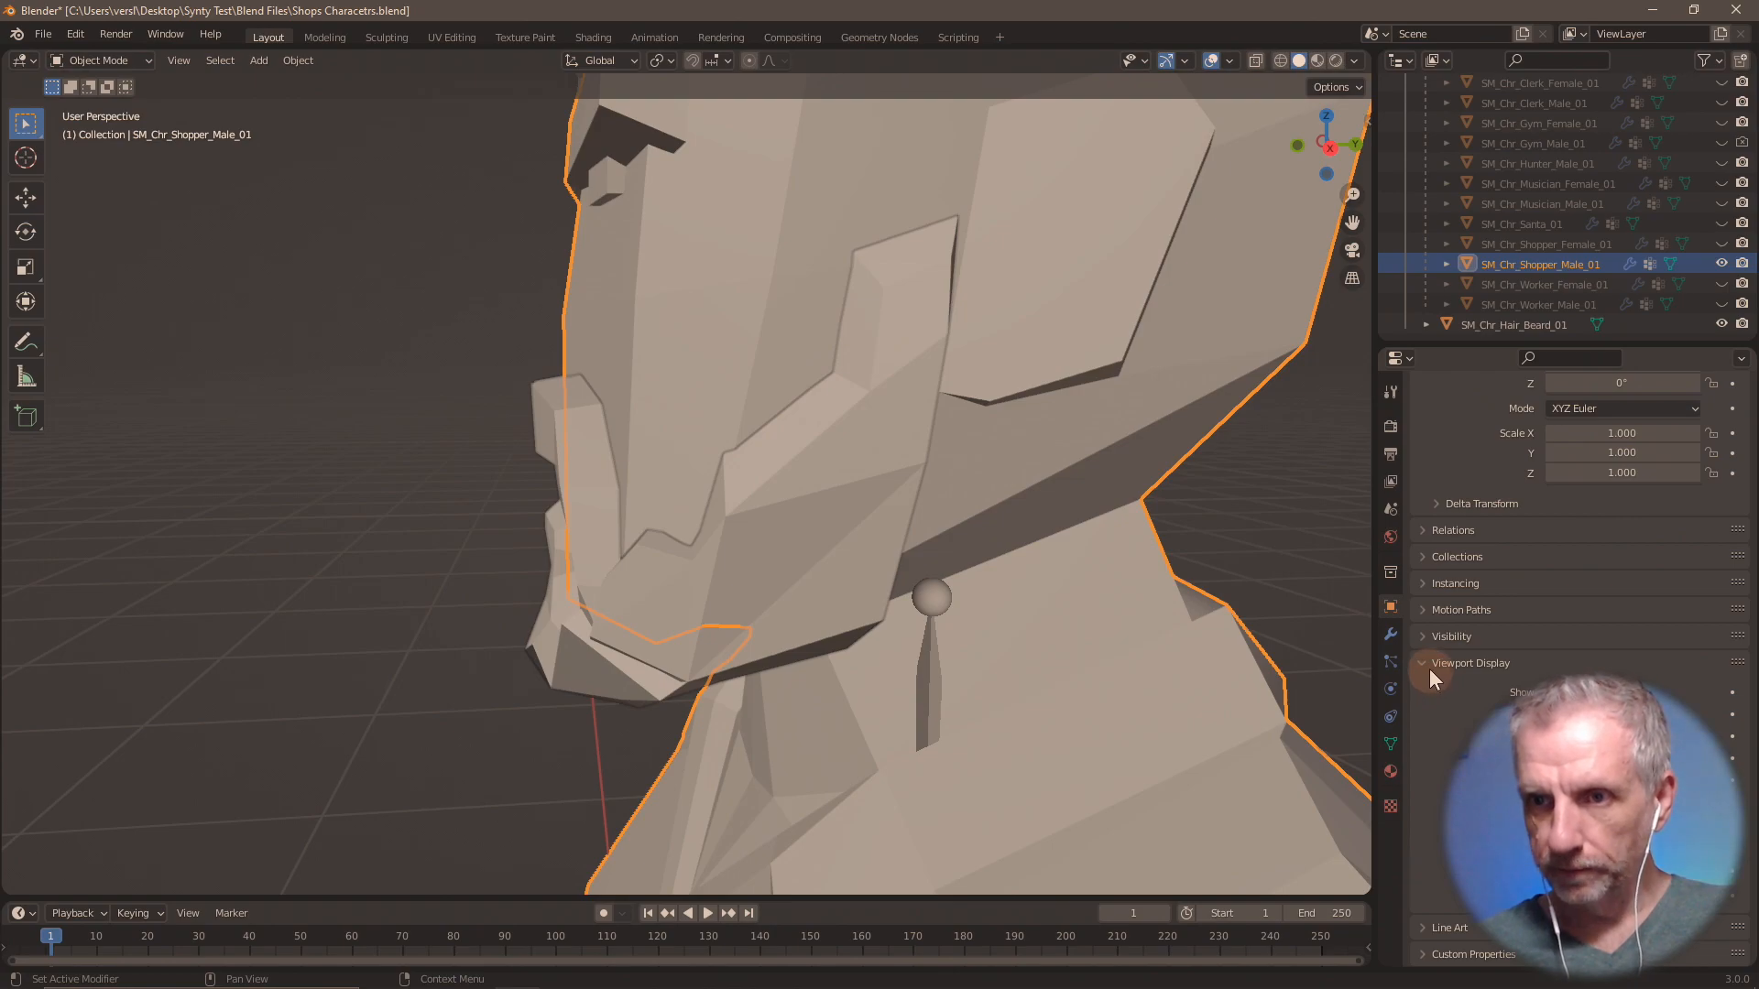
pyautogui.click(1391, 773)
pyautogui.scroll(-2, 1504, 471)
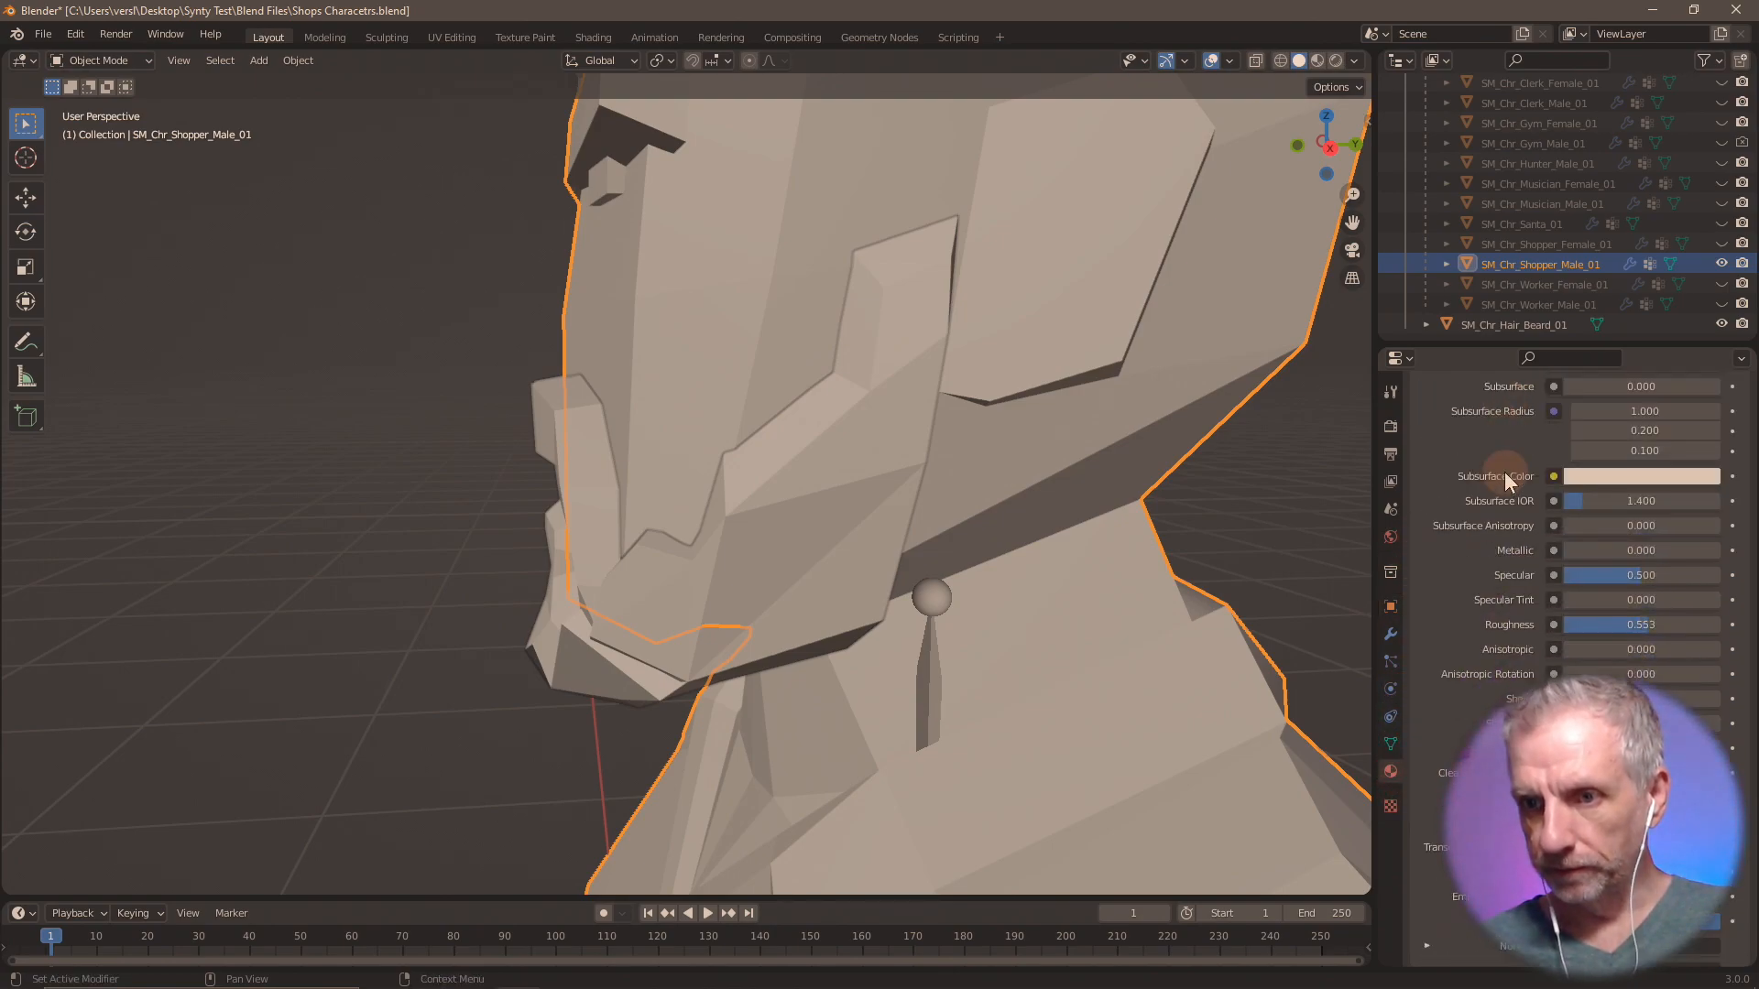
pyautogui.scroll(1, 1504, 471)
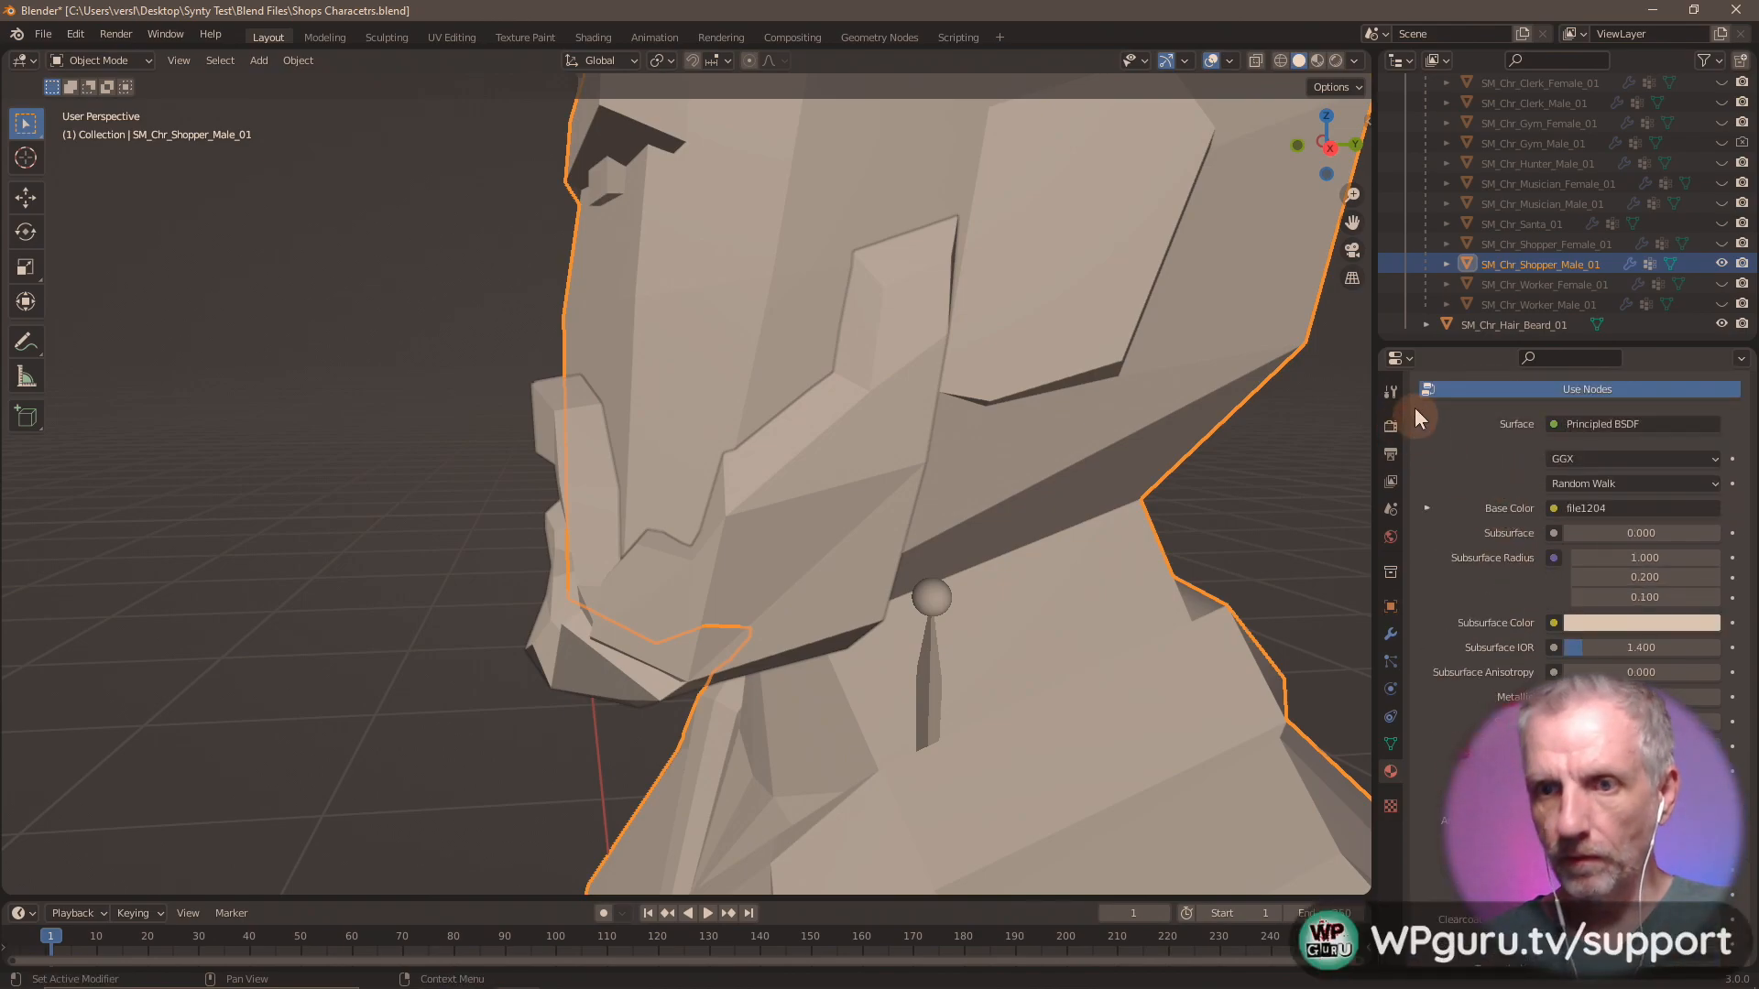
pyautogui.click(1392, 389)
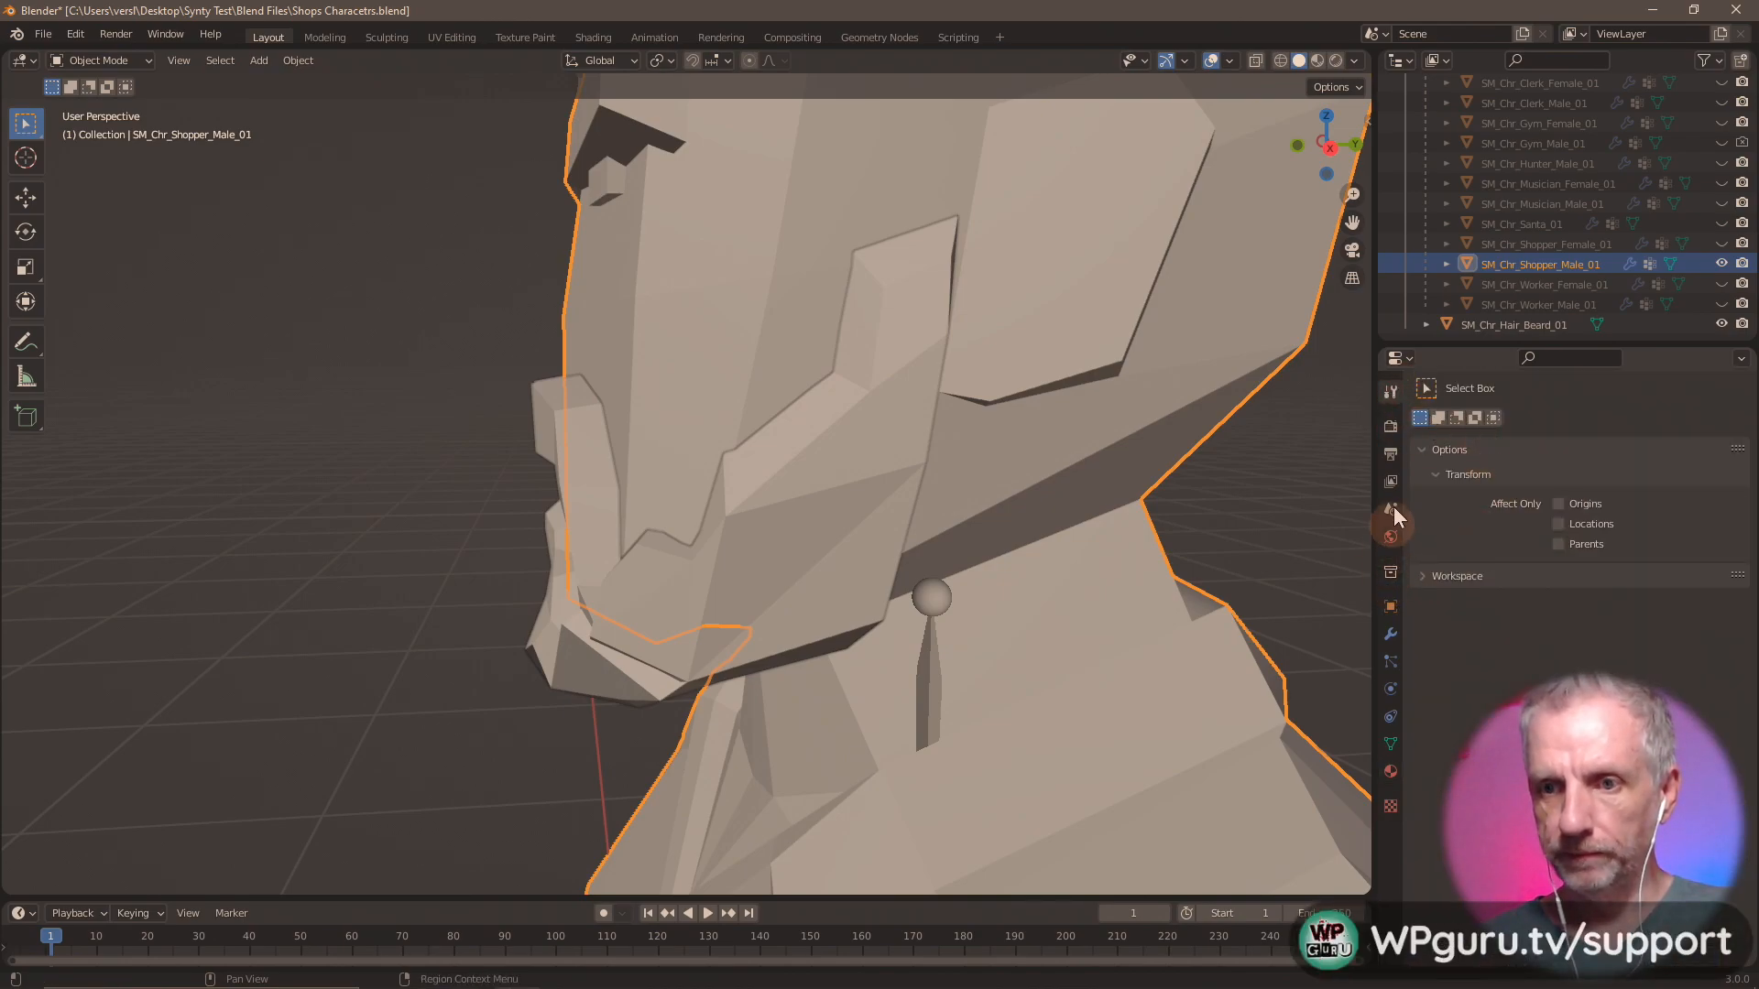
# Select SM_Chr_Hair_Beard_01 and nudge it slightly upward along Z in wireframe display, returning to solid display.
pyautogui.click(1521, 325)
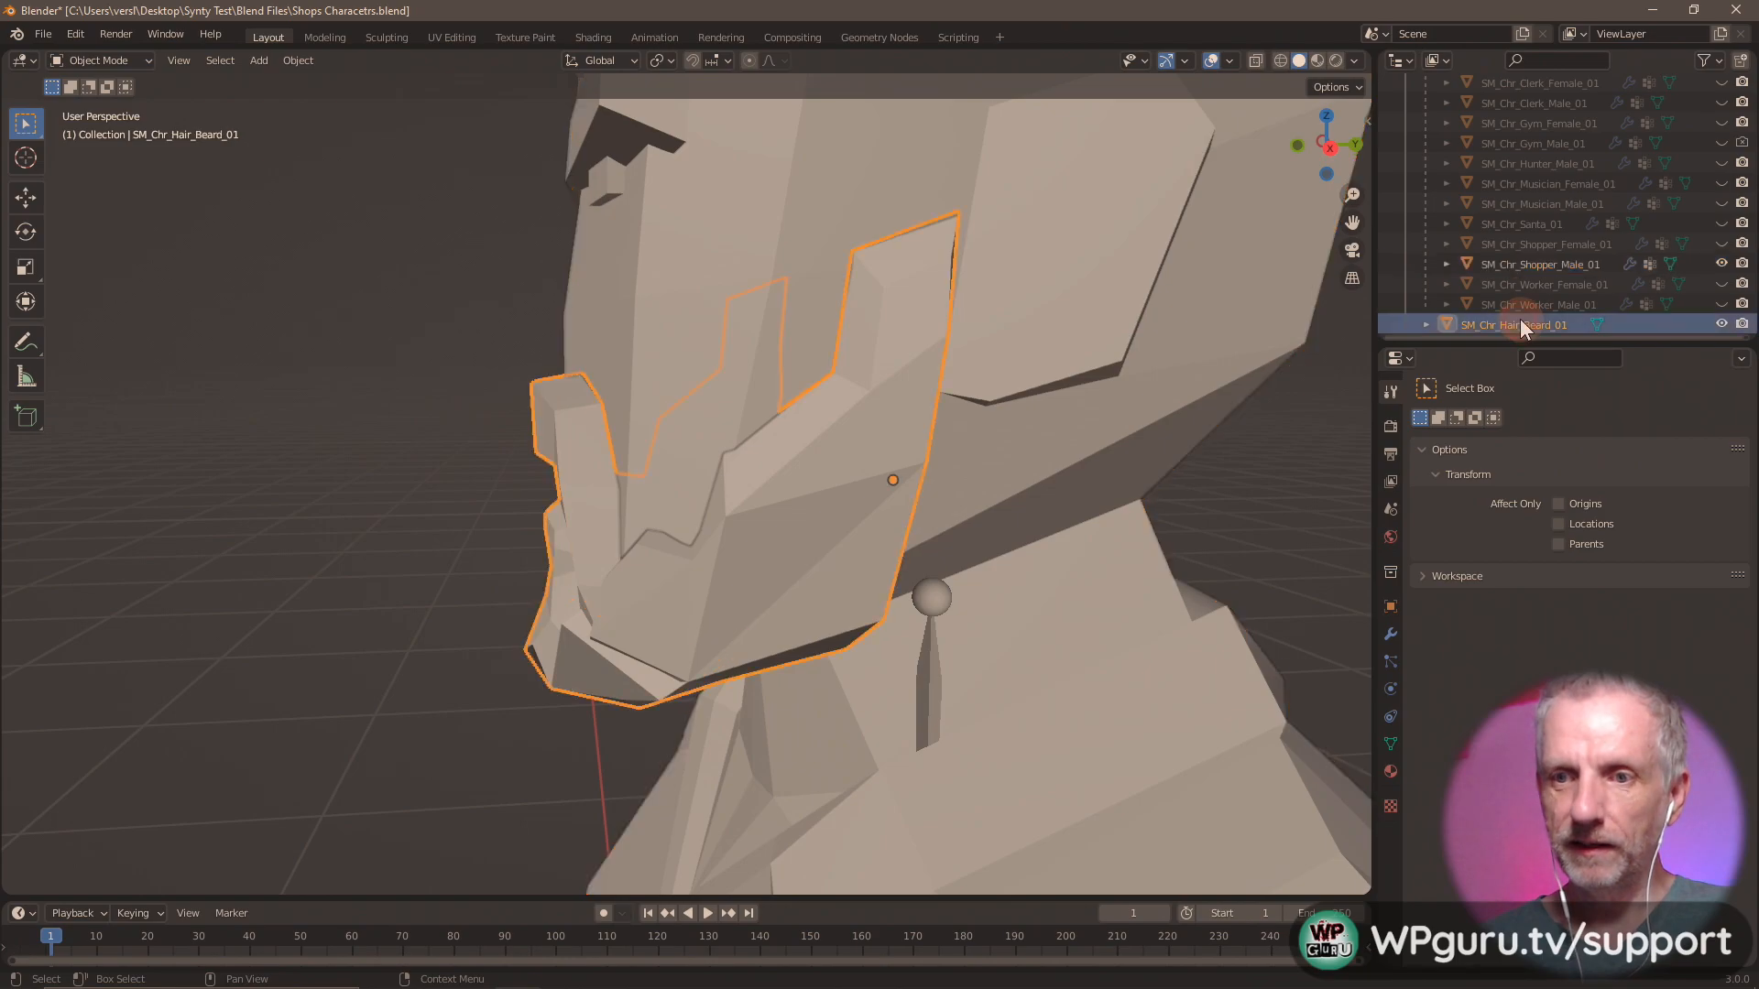
pyautogui.hotkey('shift', 'z')
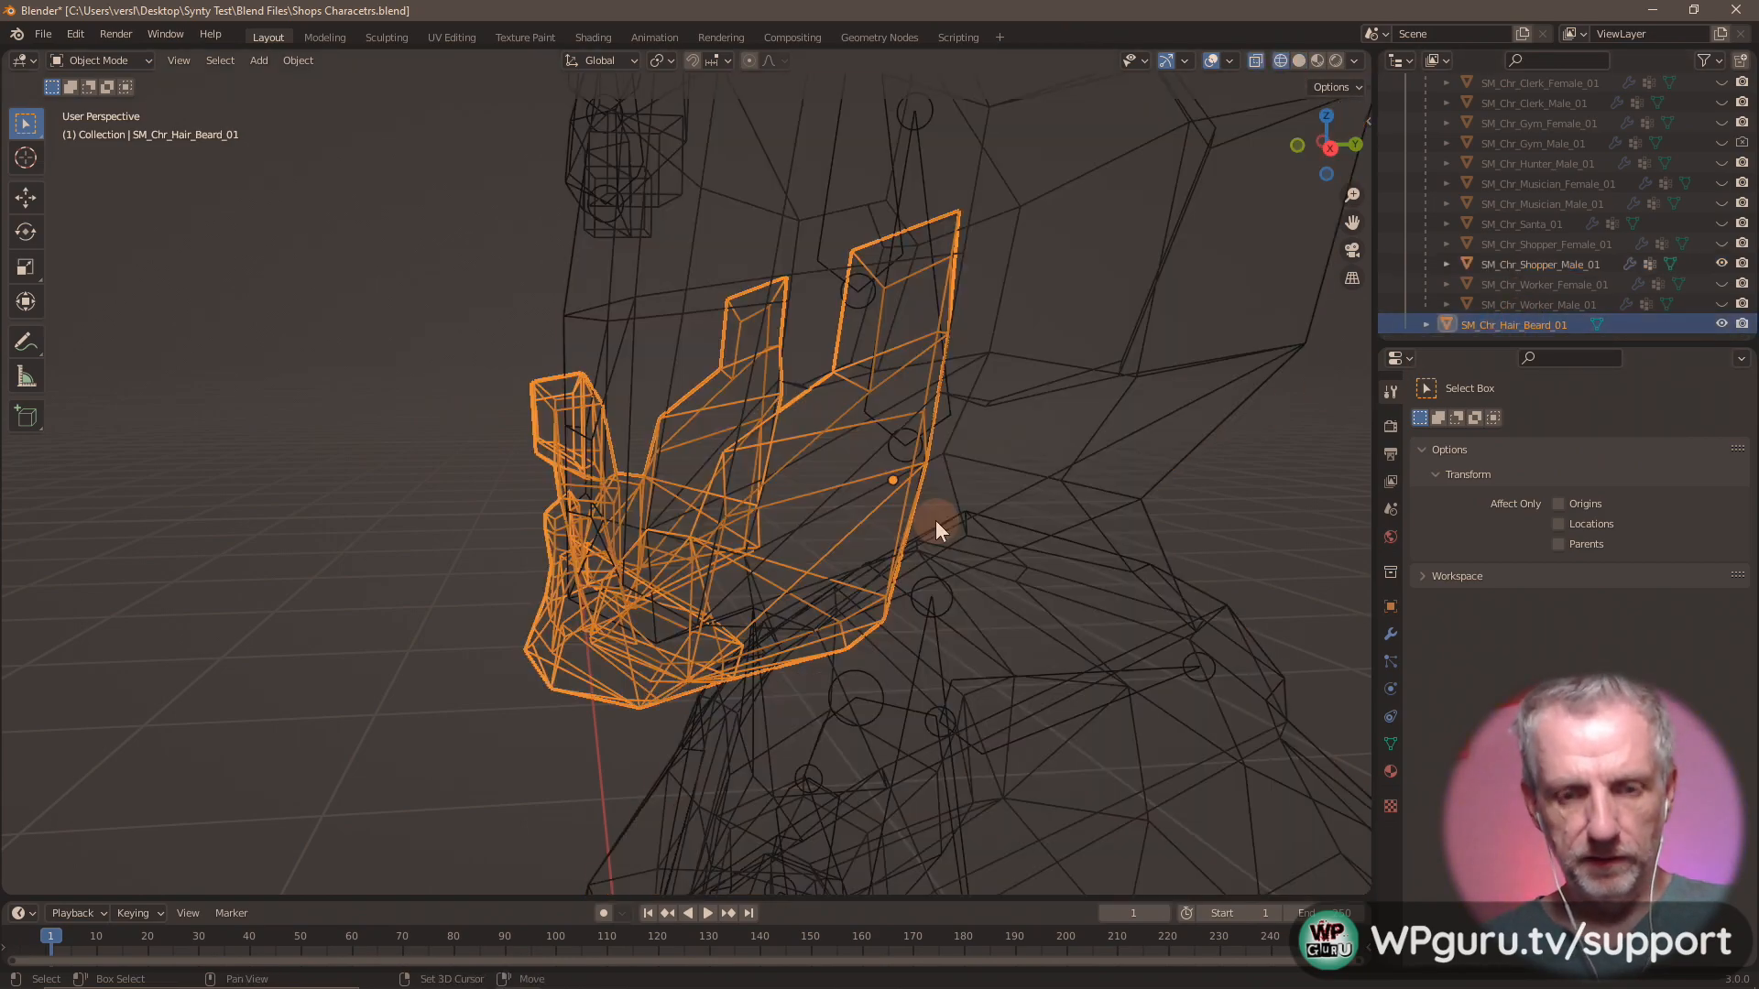
pyautogui.moveTo(937, 522); pyautogui.dragTo(908, 509, button='middle')
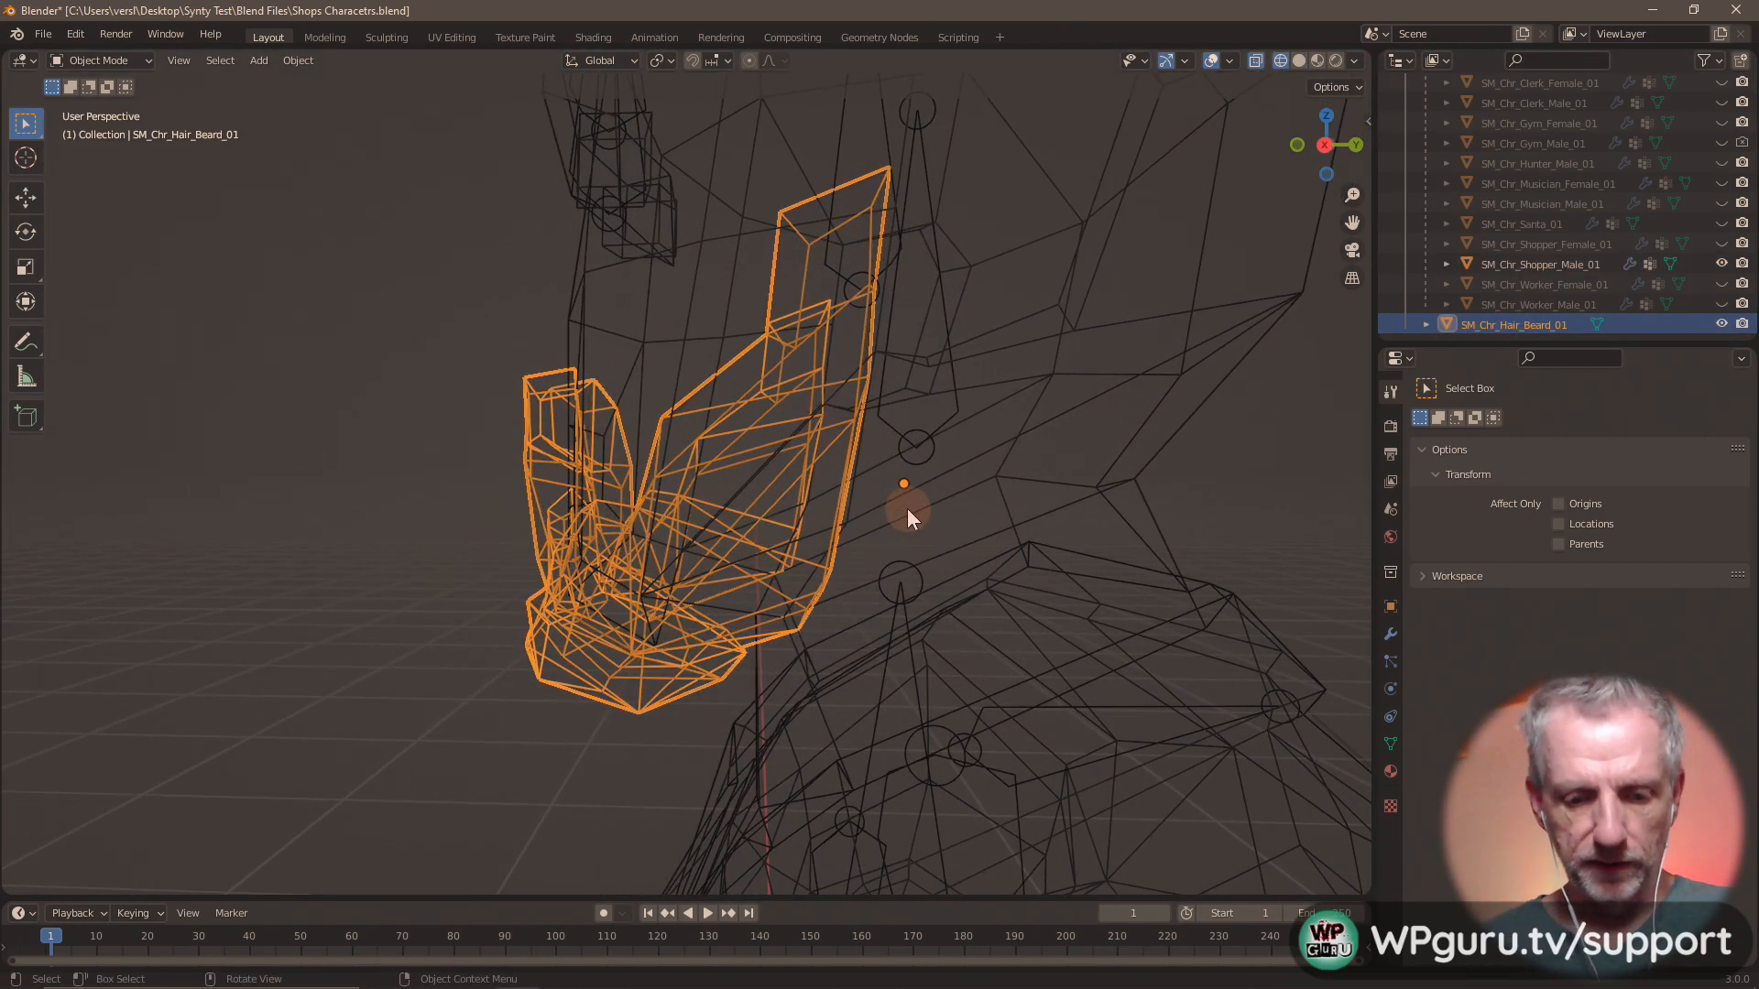
pyautogui.press('g')
pyautogui.press('z')
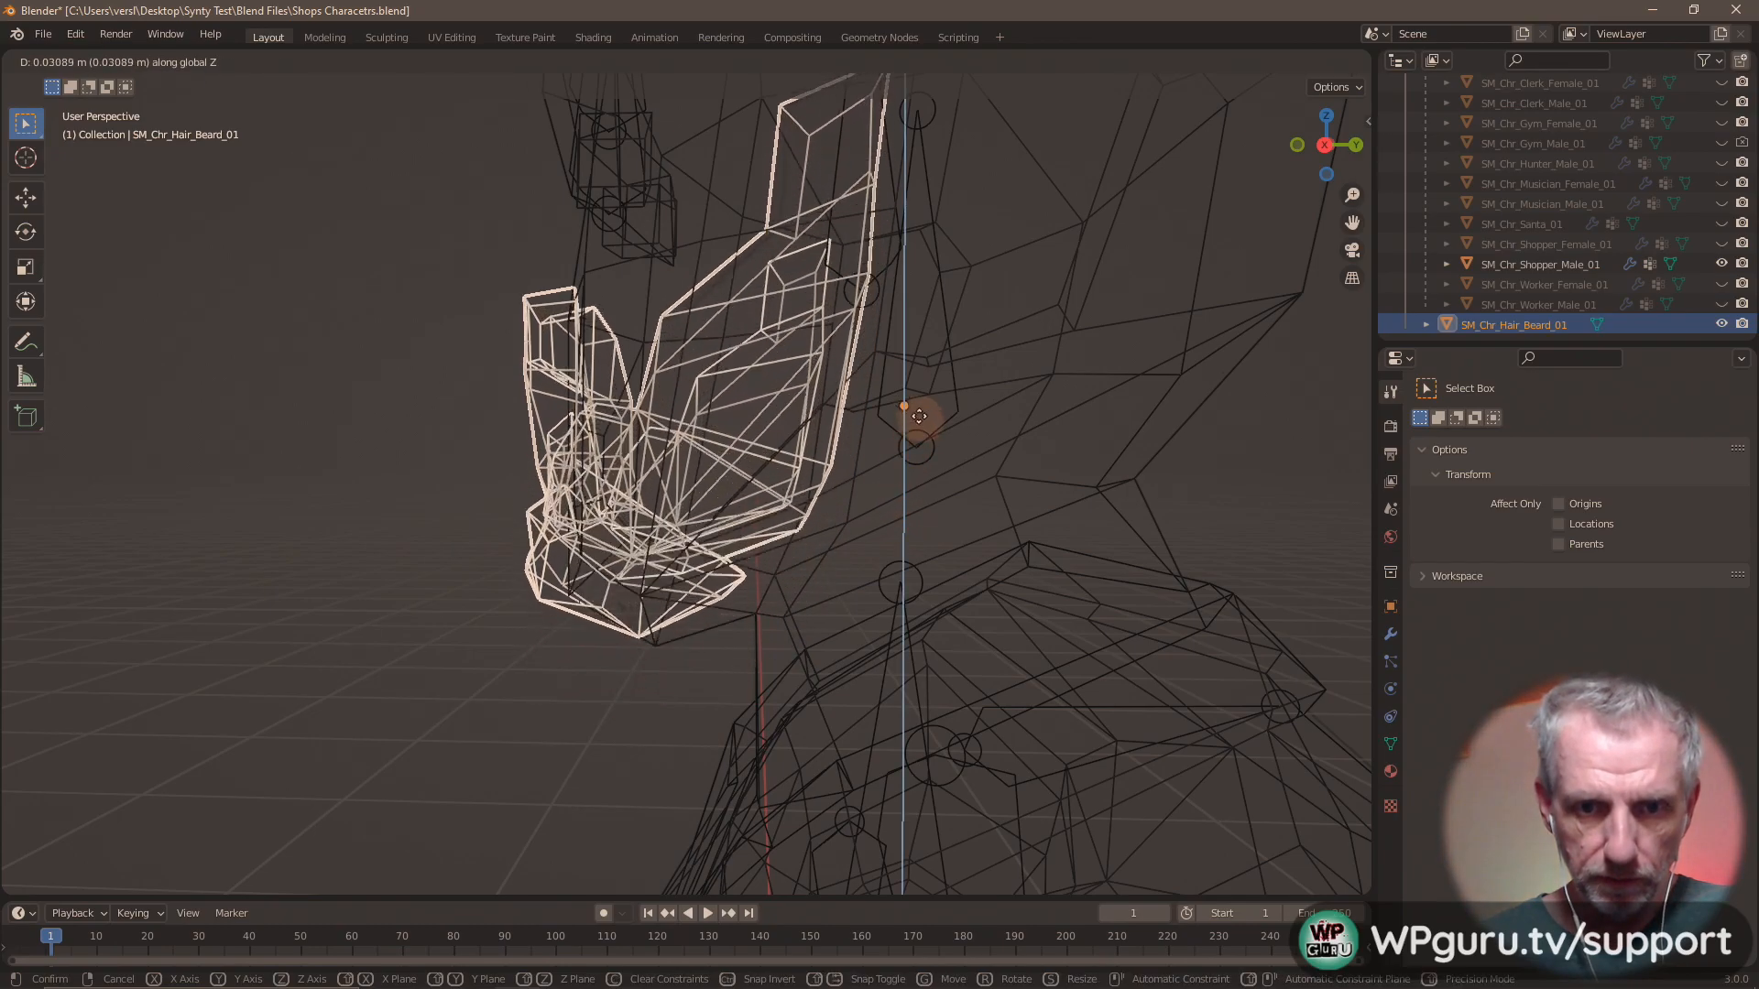
pyautogui.click(906, 501)
pyautogui.moveTo(826, 529)
pyautogui.mouseDown(button='middle')
pyautogui.moveTo(1017, 557)
pyautogui.moveTo(1140, 536)
pyautogui.moveTo(725, 537)
pyautogui.moveTo(860, 542)
pyautogui.moveTo(822, 529)
pyautogui.mouseUp(button='middle')
pyautogui.hotkey('shift', 'z')
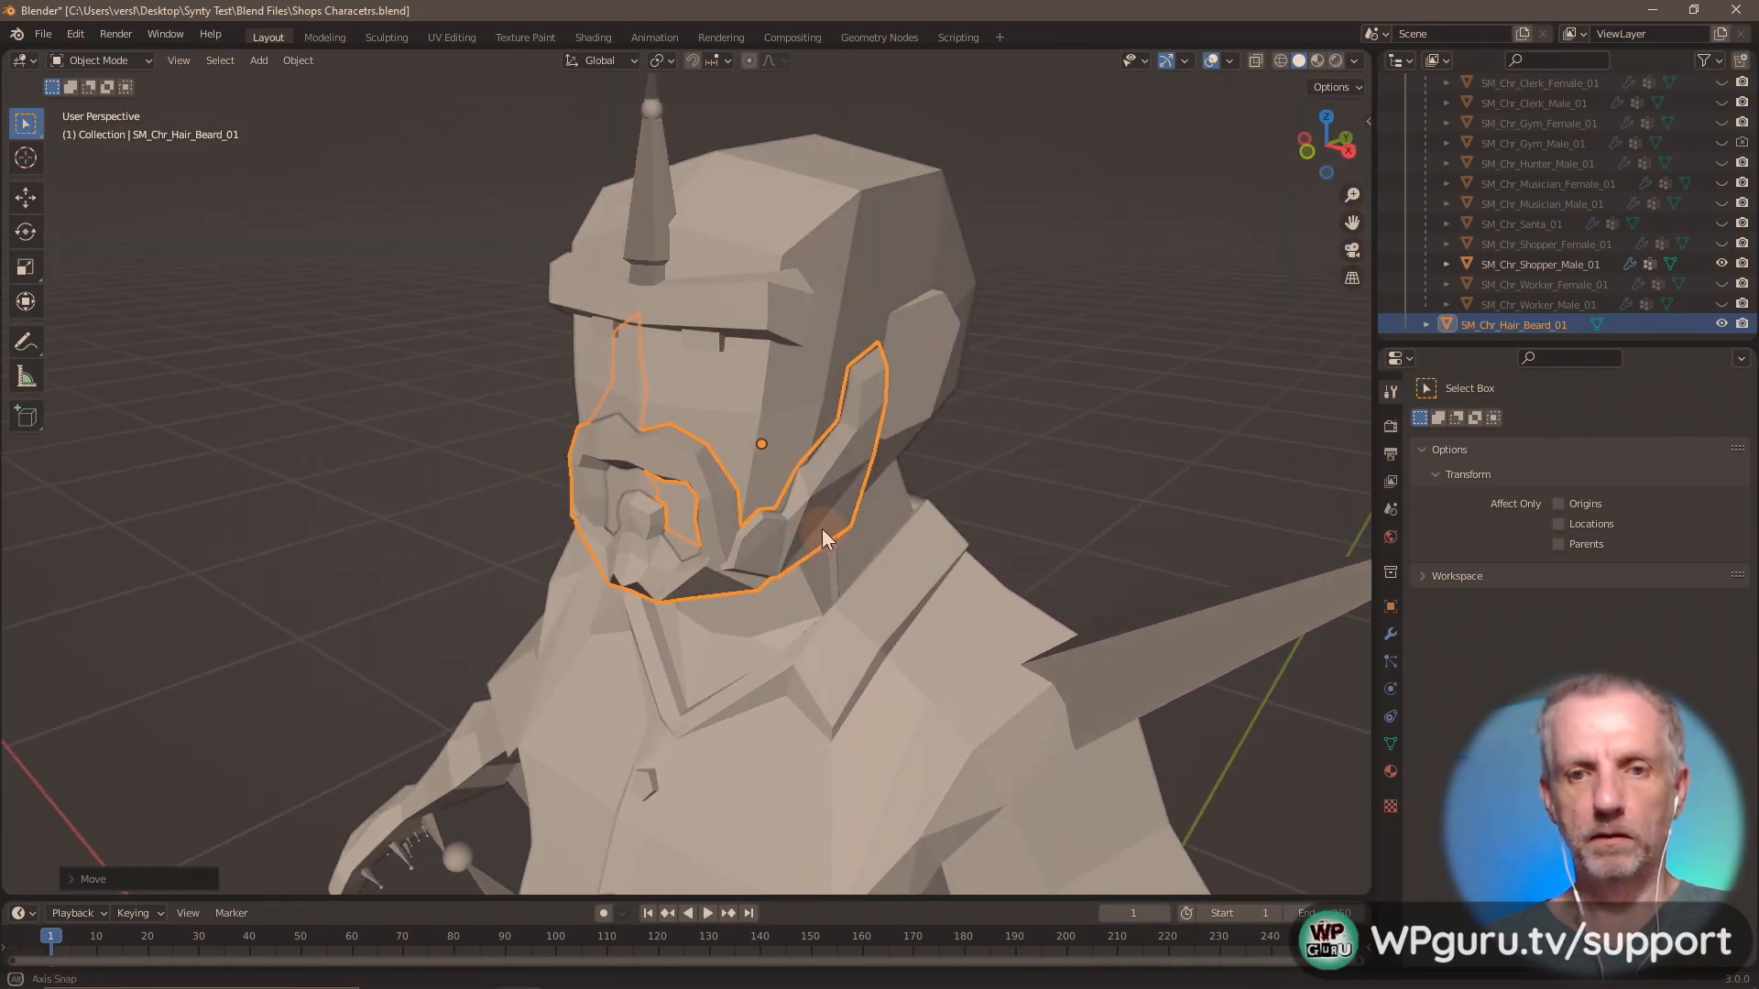
# Collapse the Armature hierarchy in the scene collection and check the beard's placement on the head.
pyautogui.scroll(4, 1528, 267)
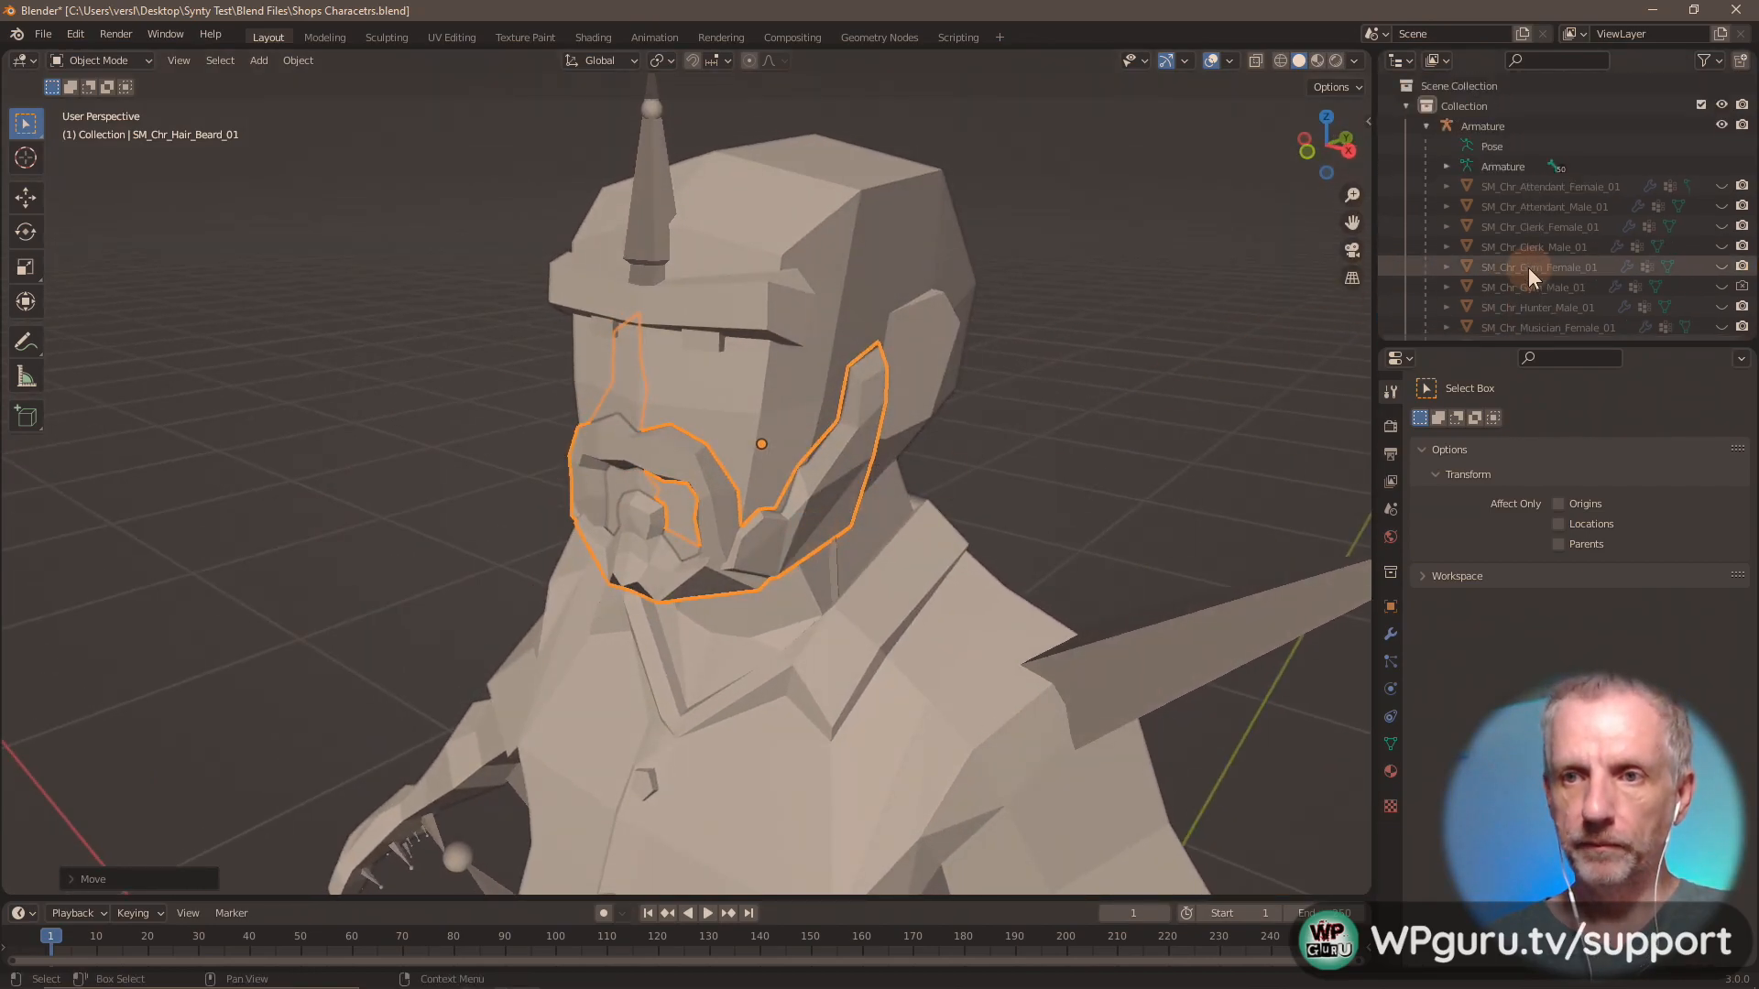
pyautogui.click(1426, 127)
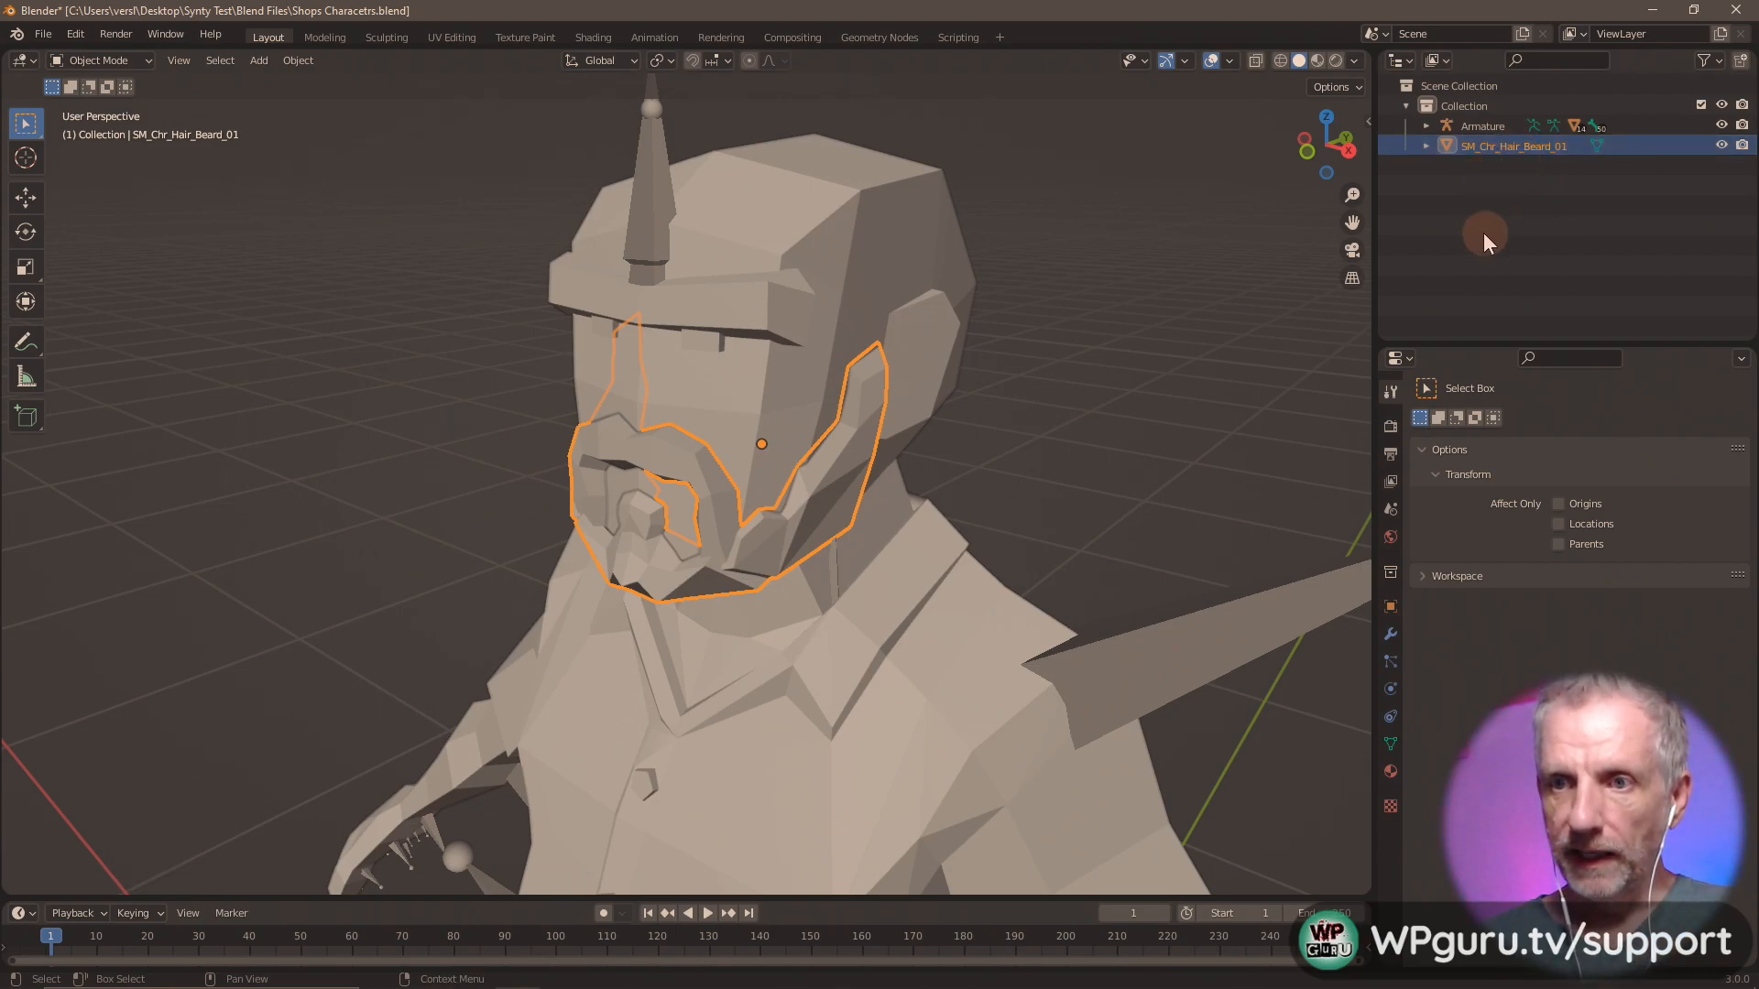
pyautogui.moveTo(1013, 299); pyautogui.dragTo(992, 305, button='middle')
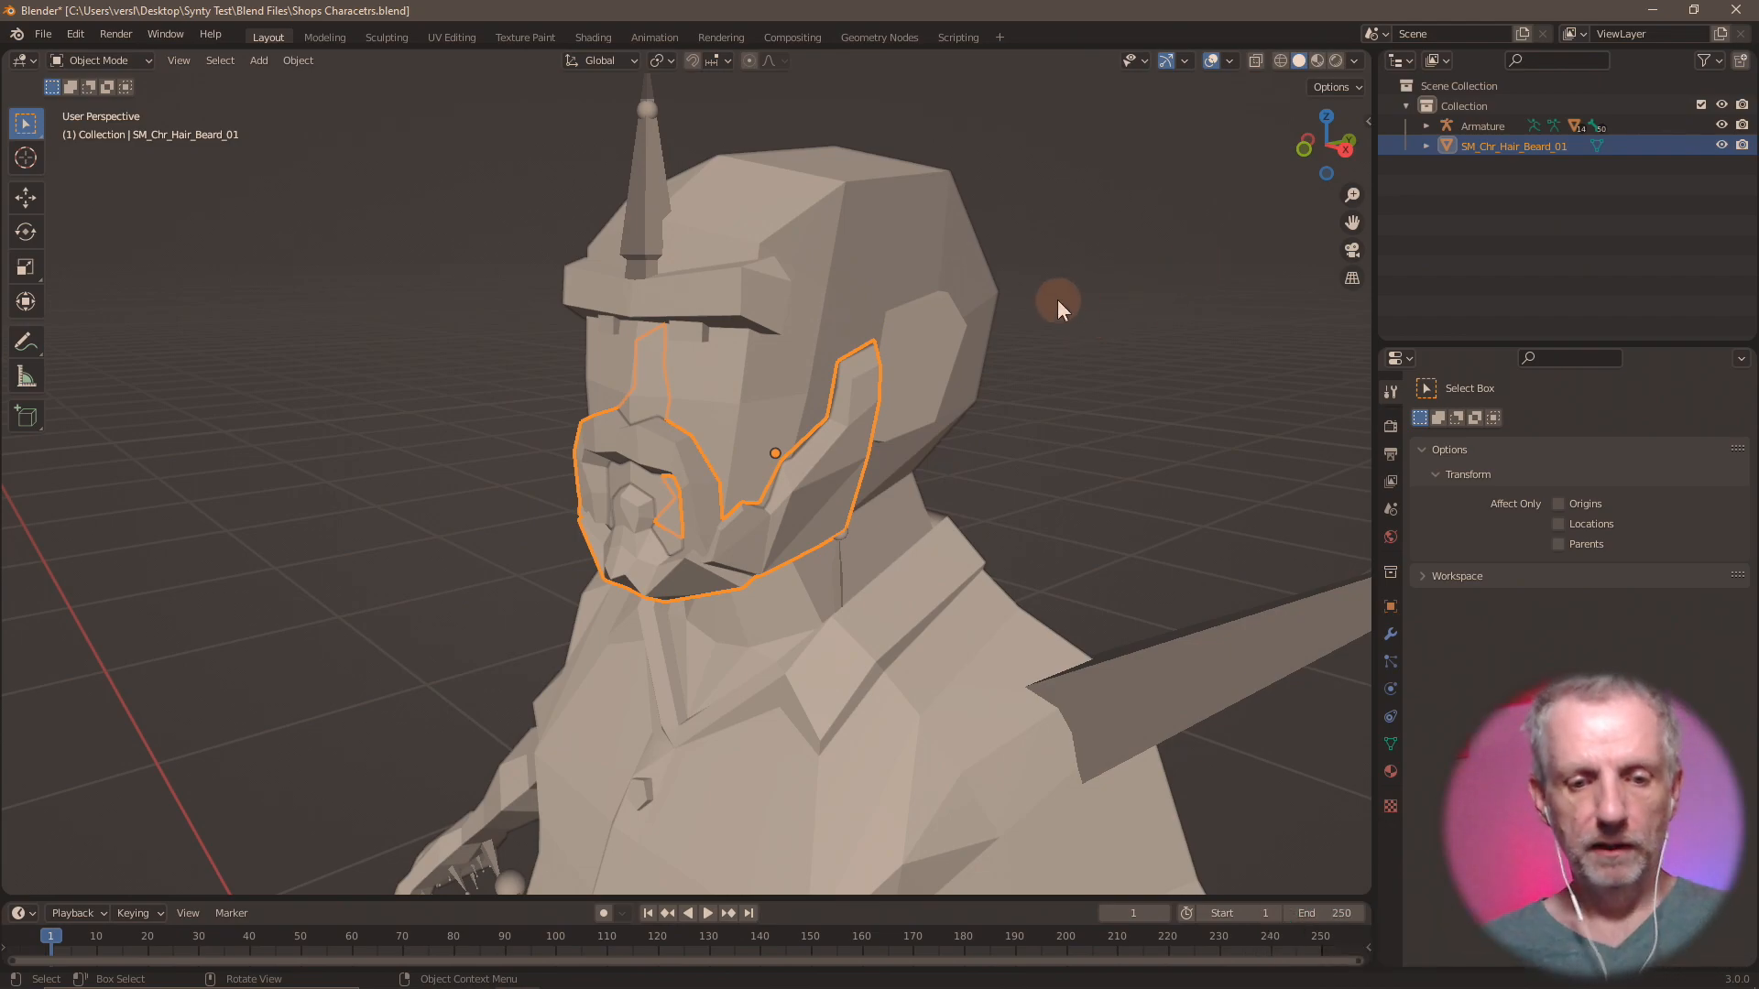
# Start a Wavefront OBJ export, create a folder named OBJs inside Synty Test\Shops Hair and open it as the destination.
pyautogui.click(16, 34)
pyautogui.moveTo(43, 34)
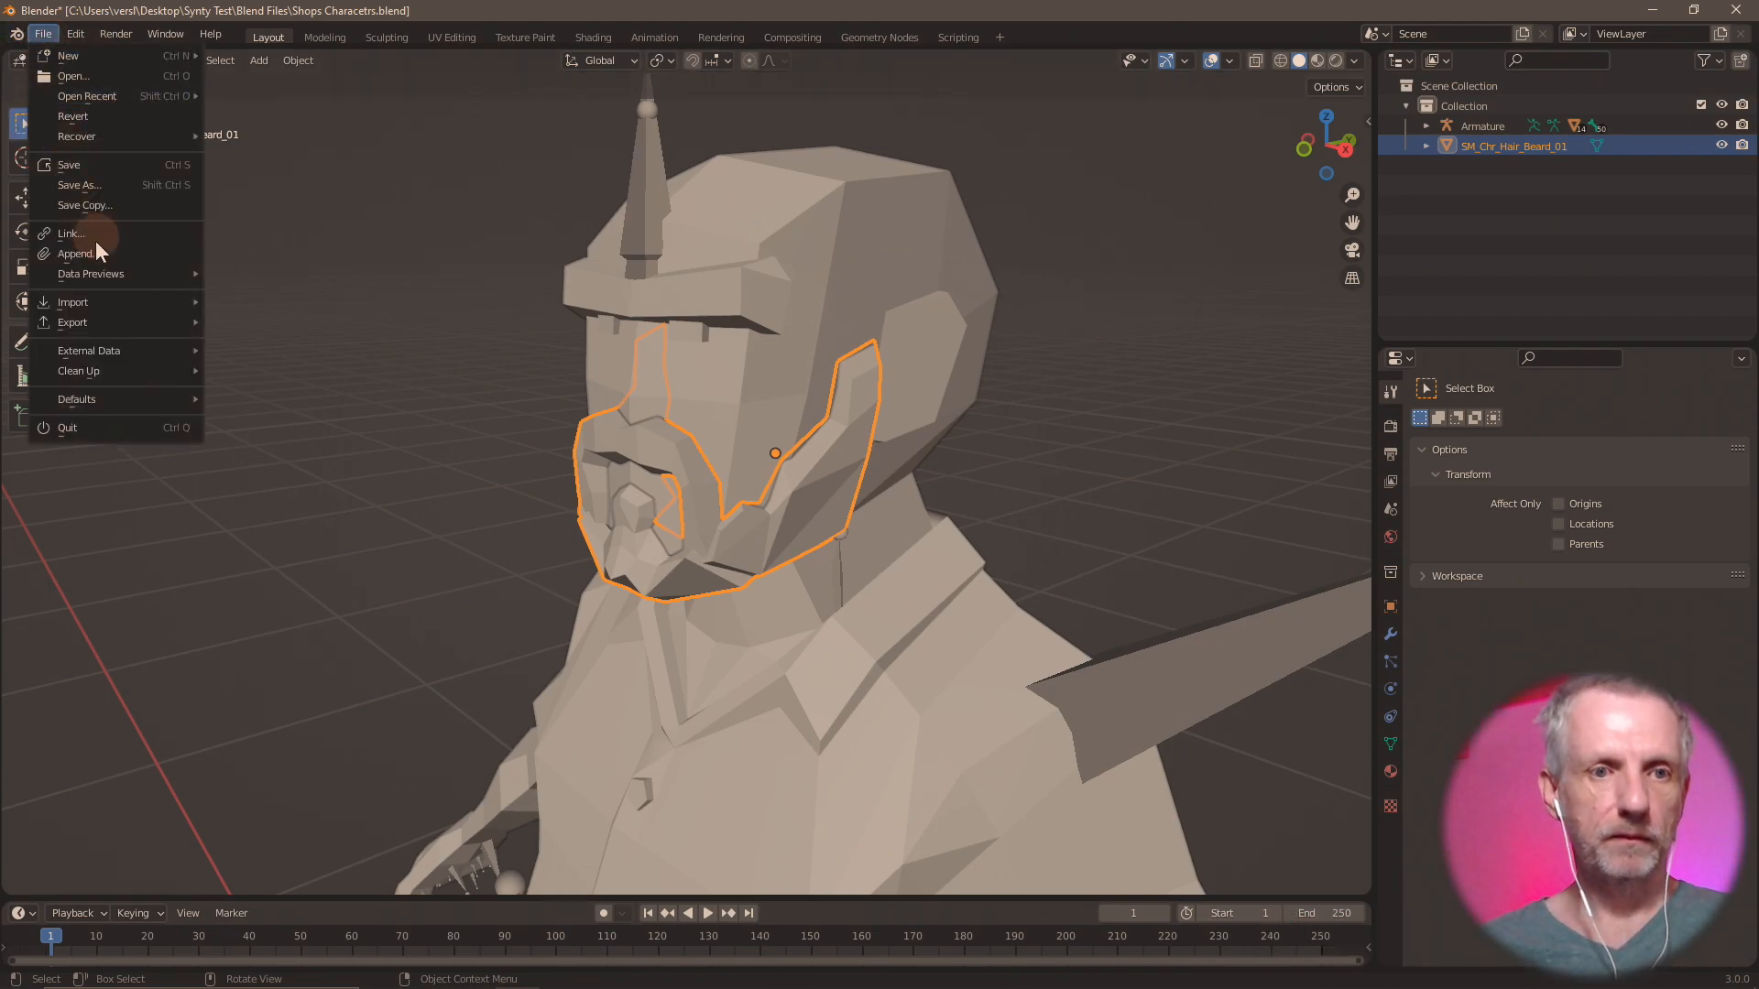
pyautogui.moveTo(116, 323)
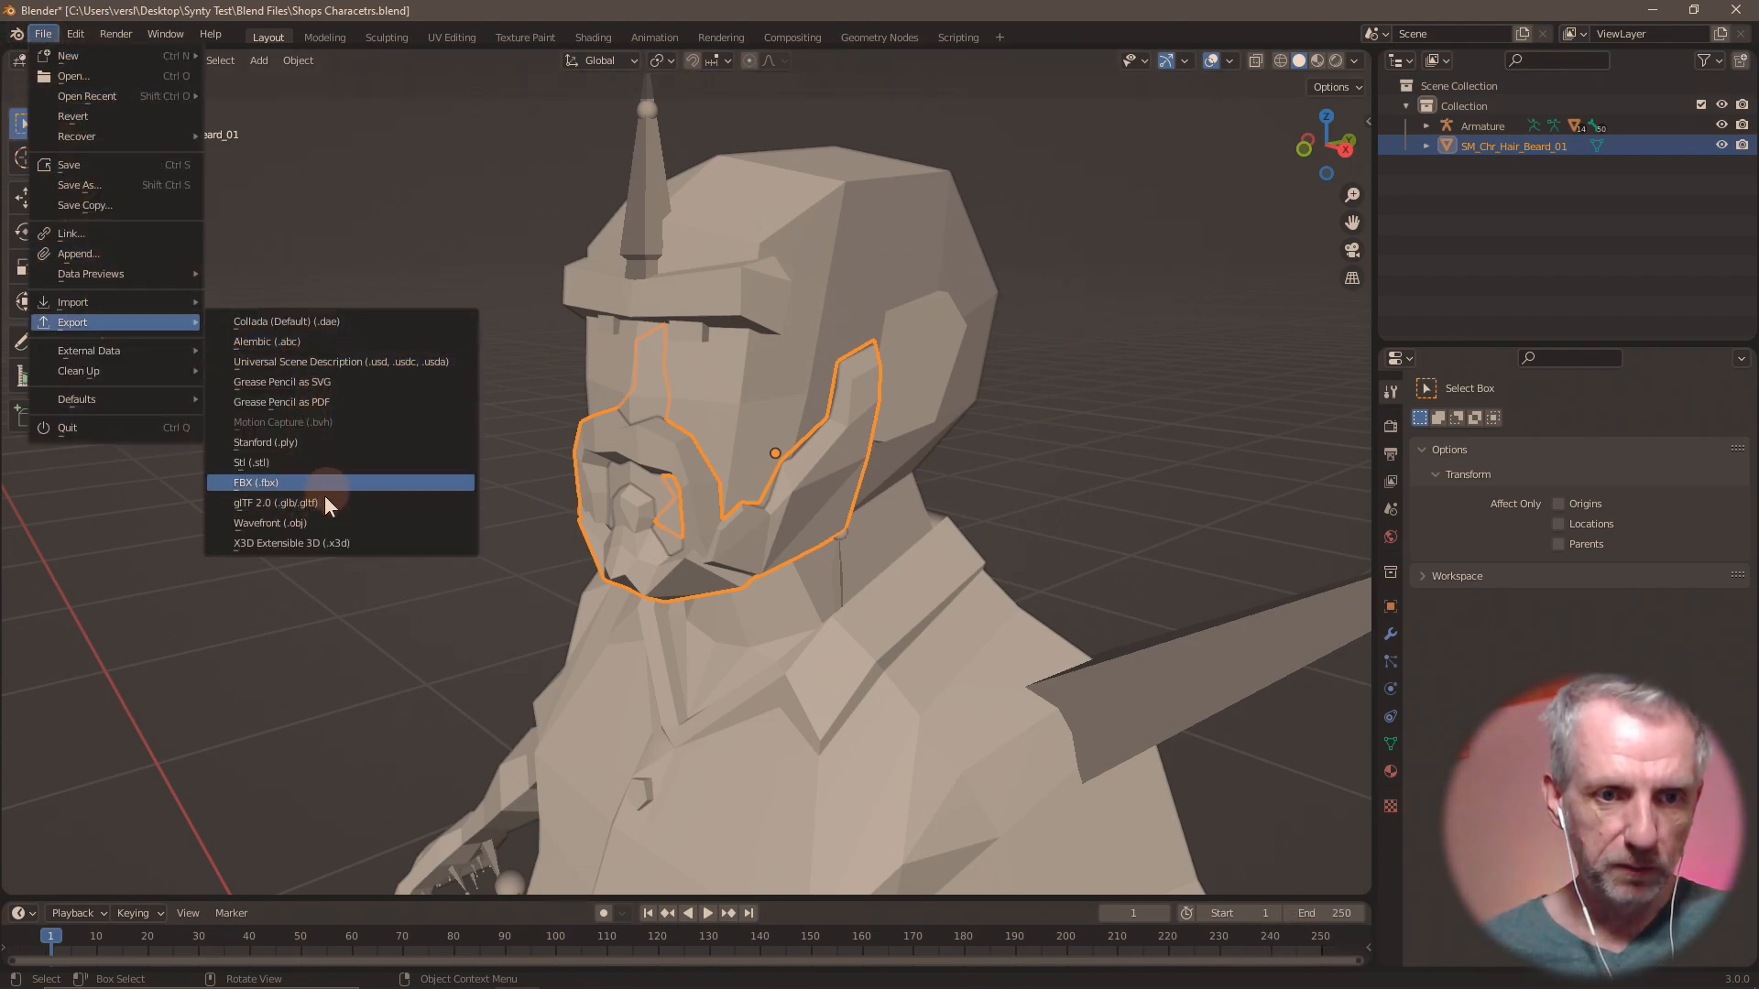
pyautogui.click(317, 522)
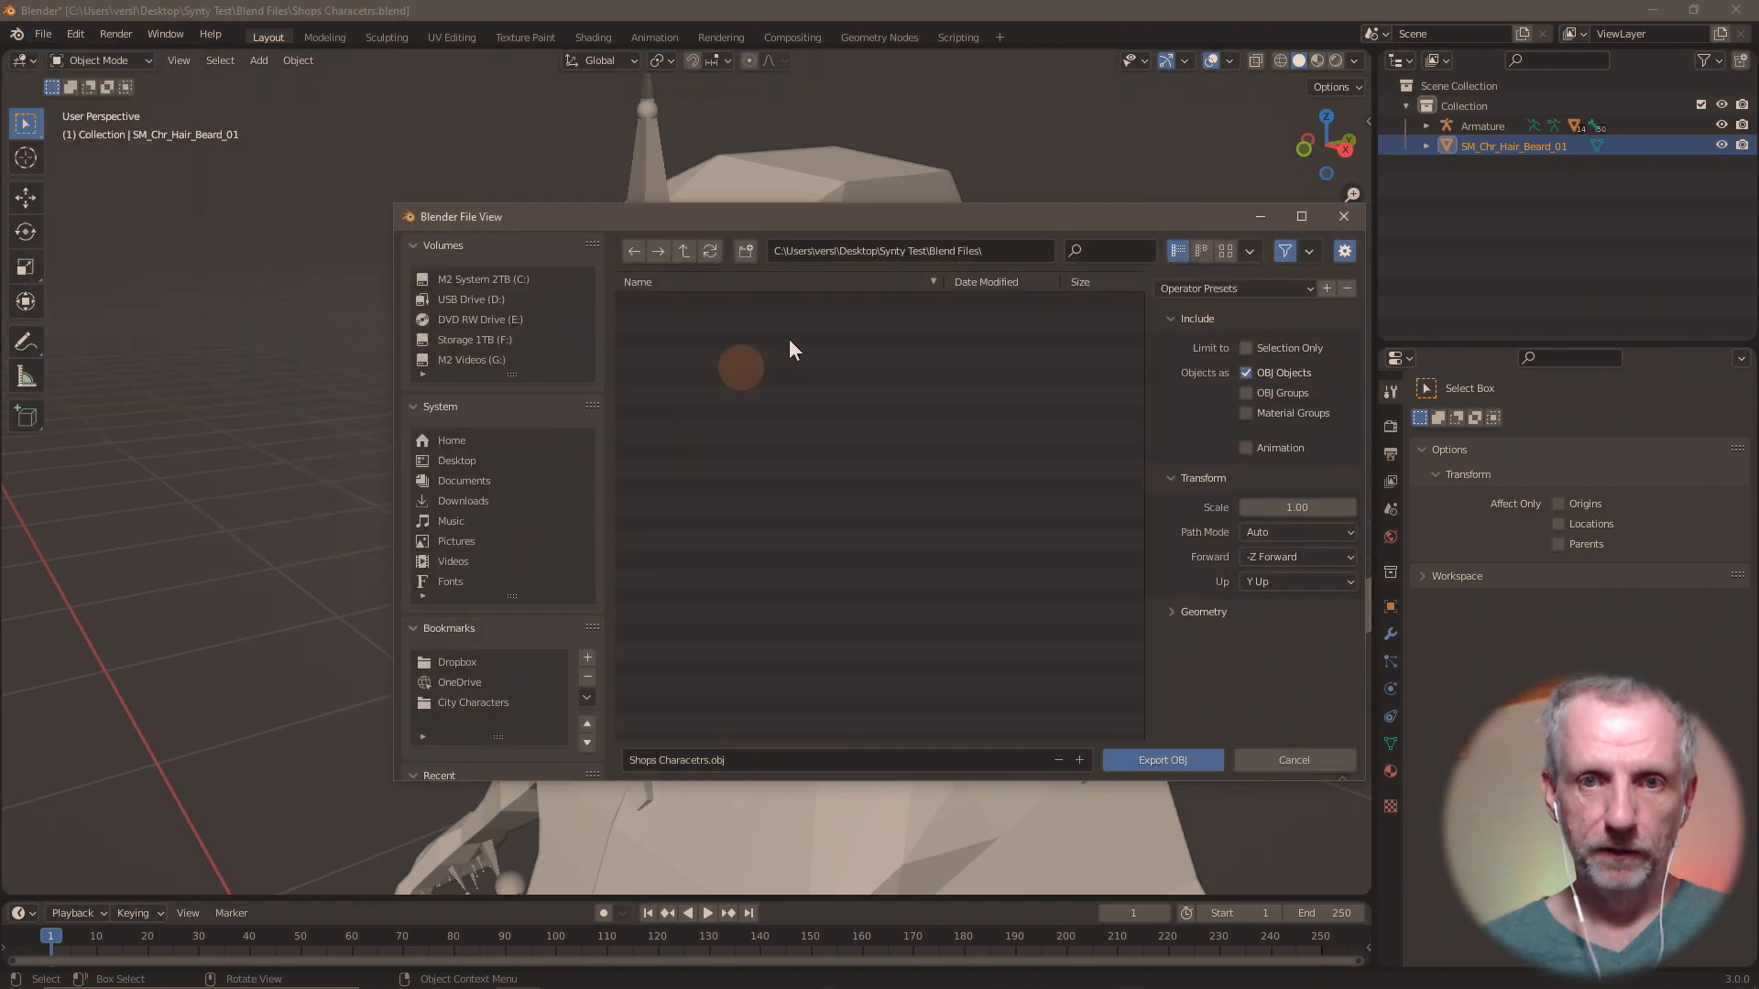
pyautogui.click(683, 251)
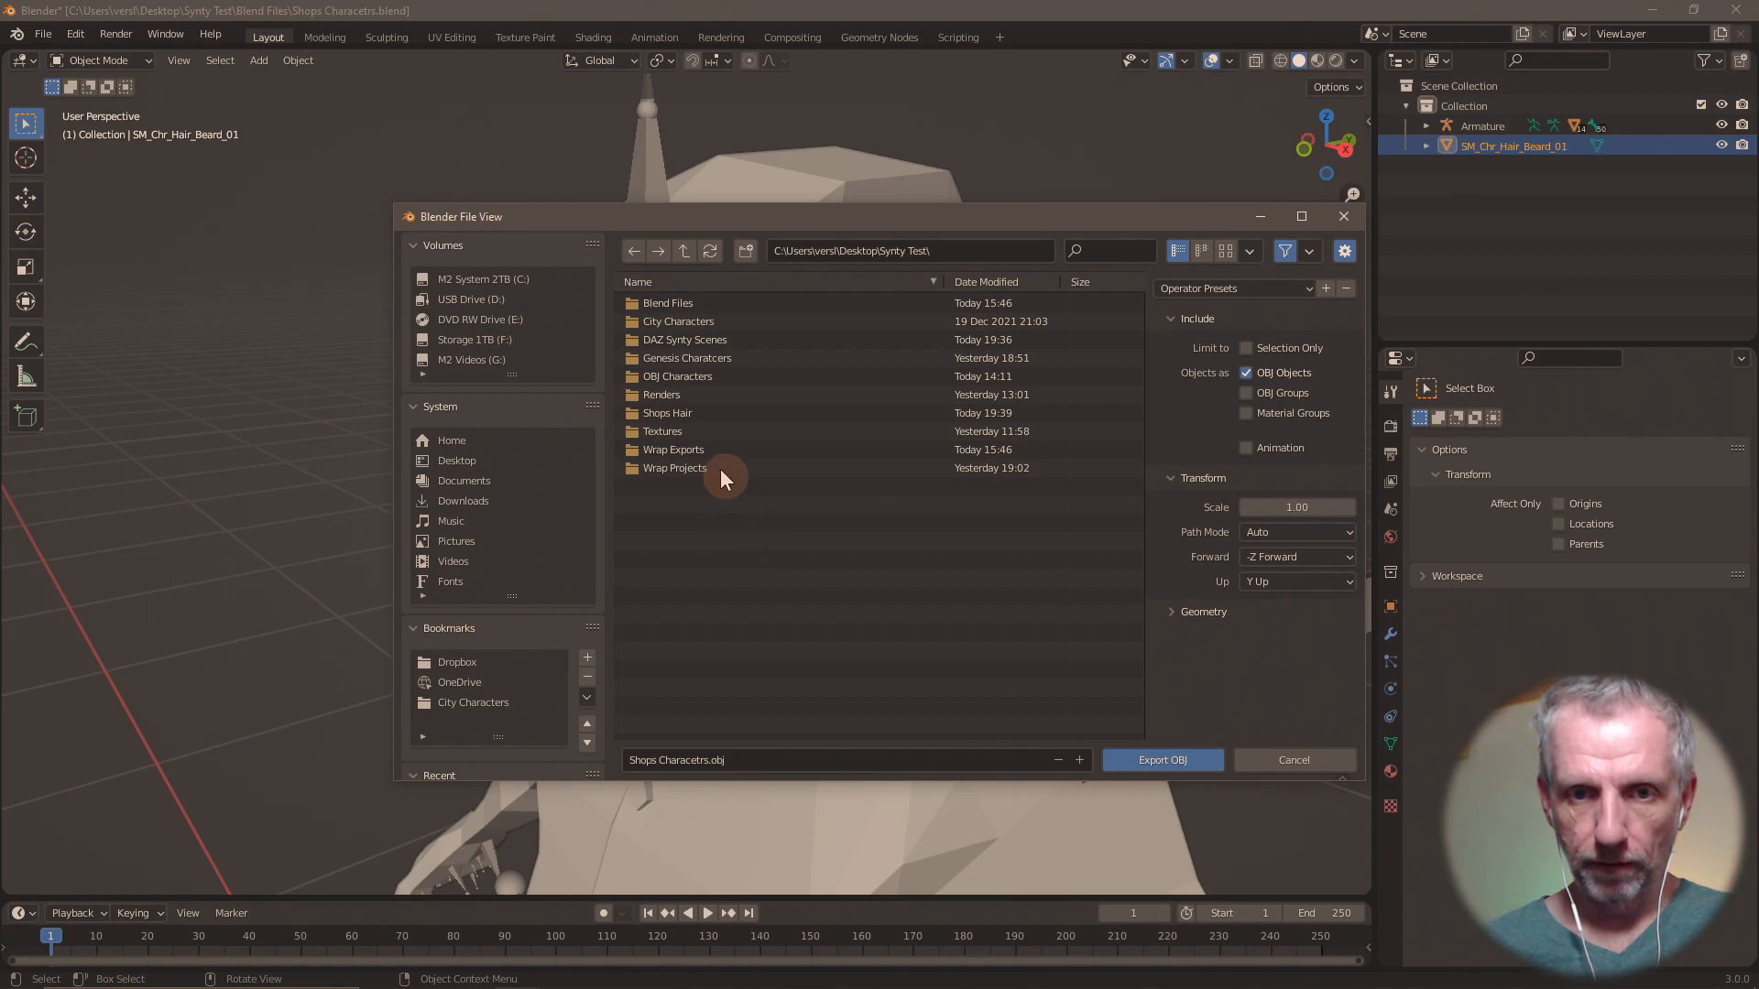
pyautogui.doubleClick(706, 413)
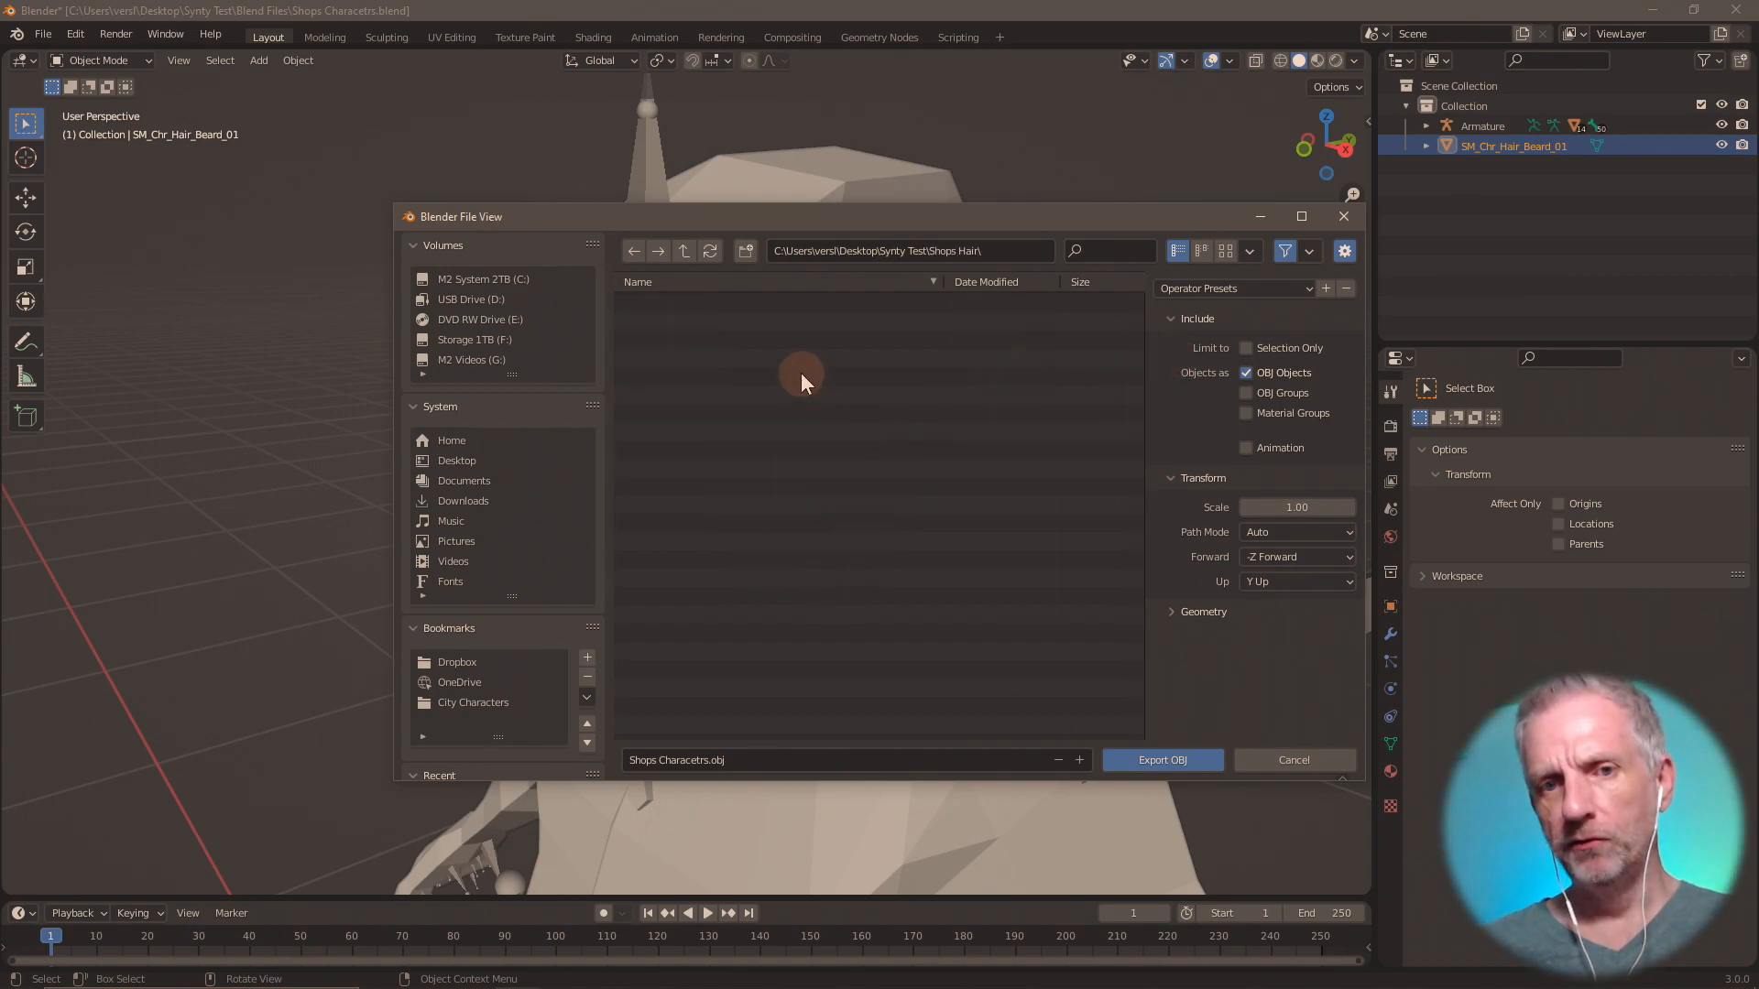
pyautogui.click(746, 251)
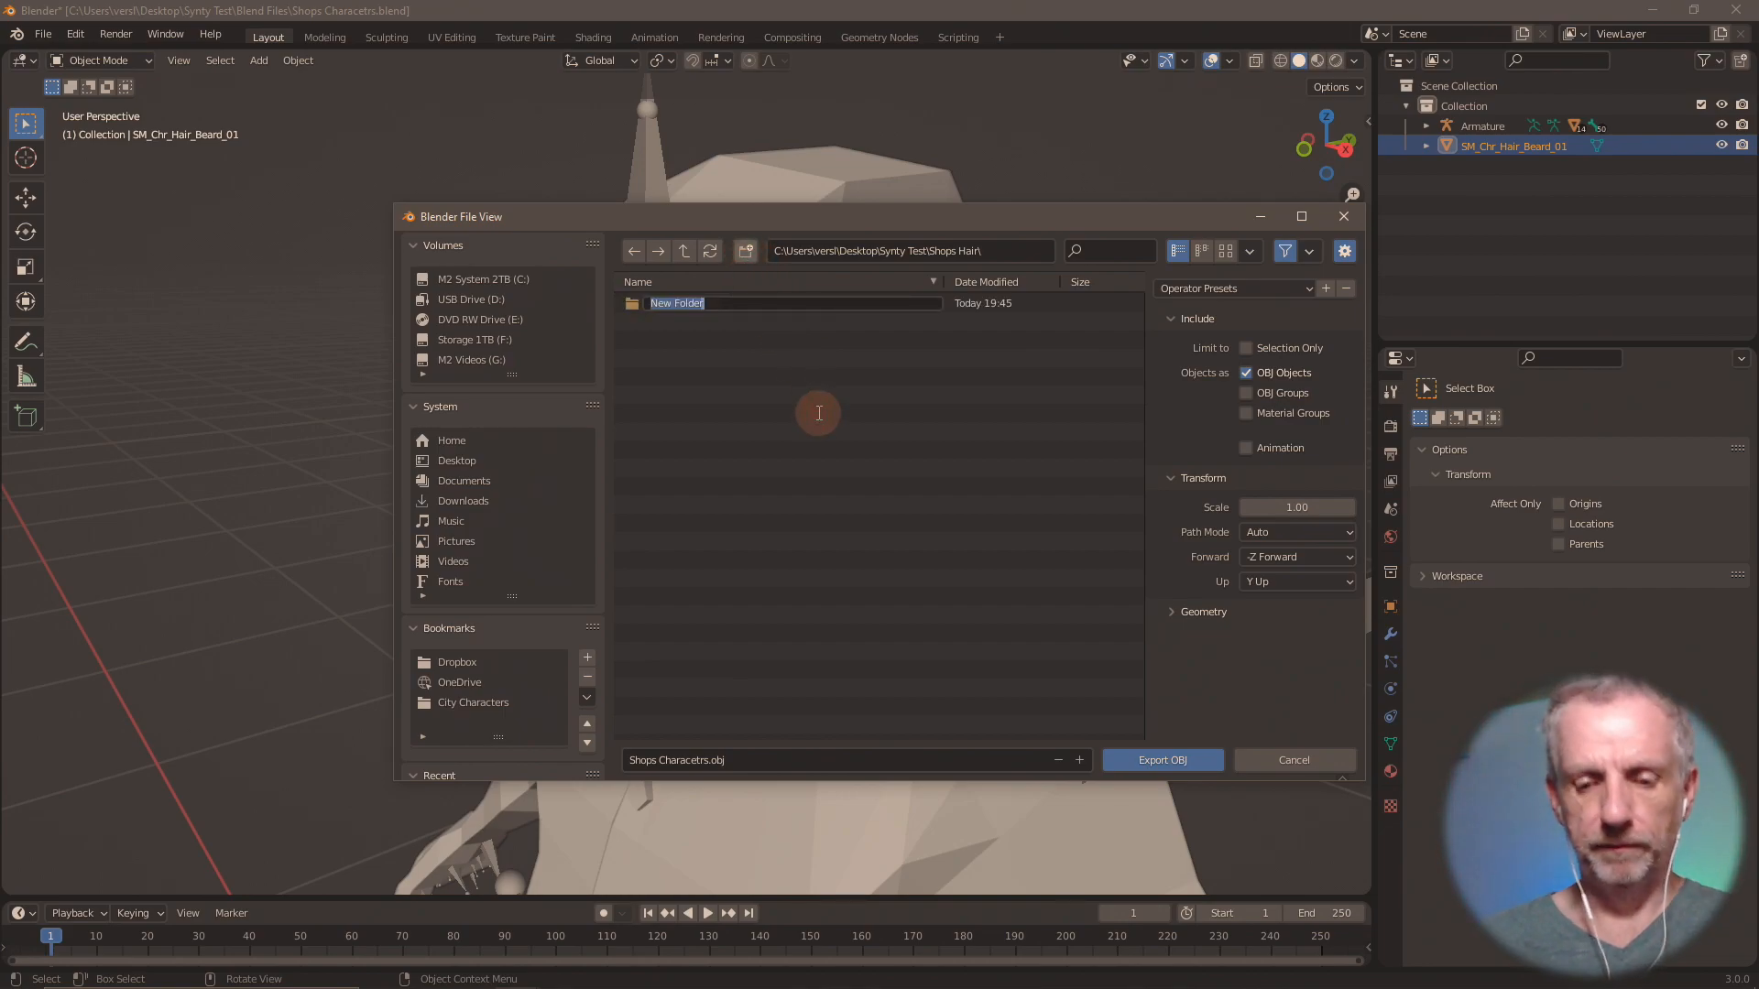
pyautogui.write('OBJs')
pyautogui.press('Return')
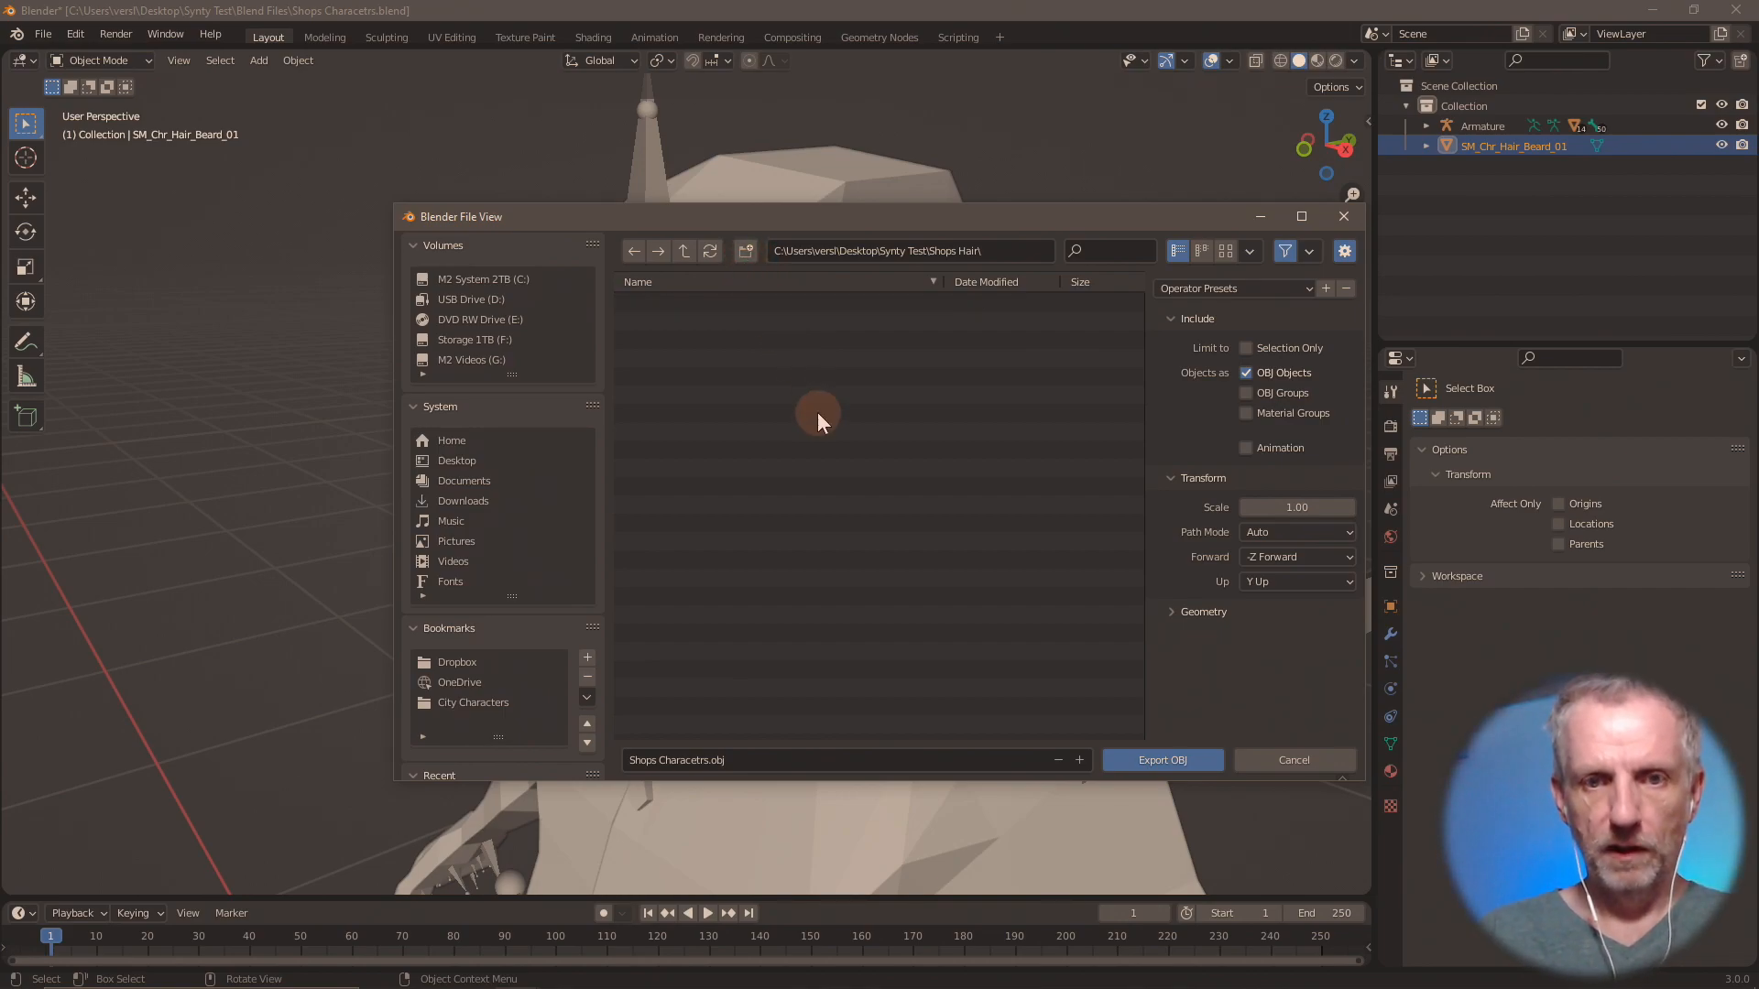
pyautogui.doubleClick(695, 297)
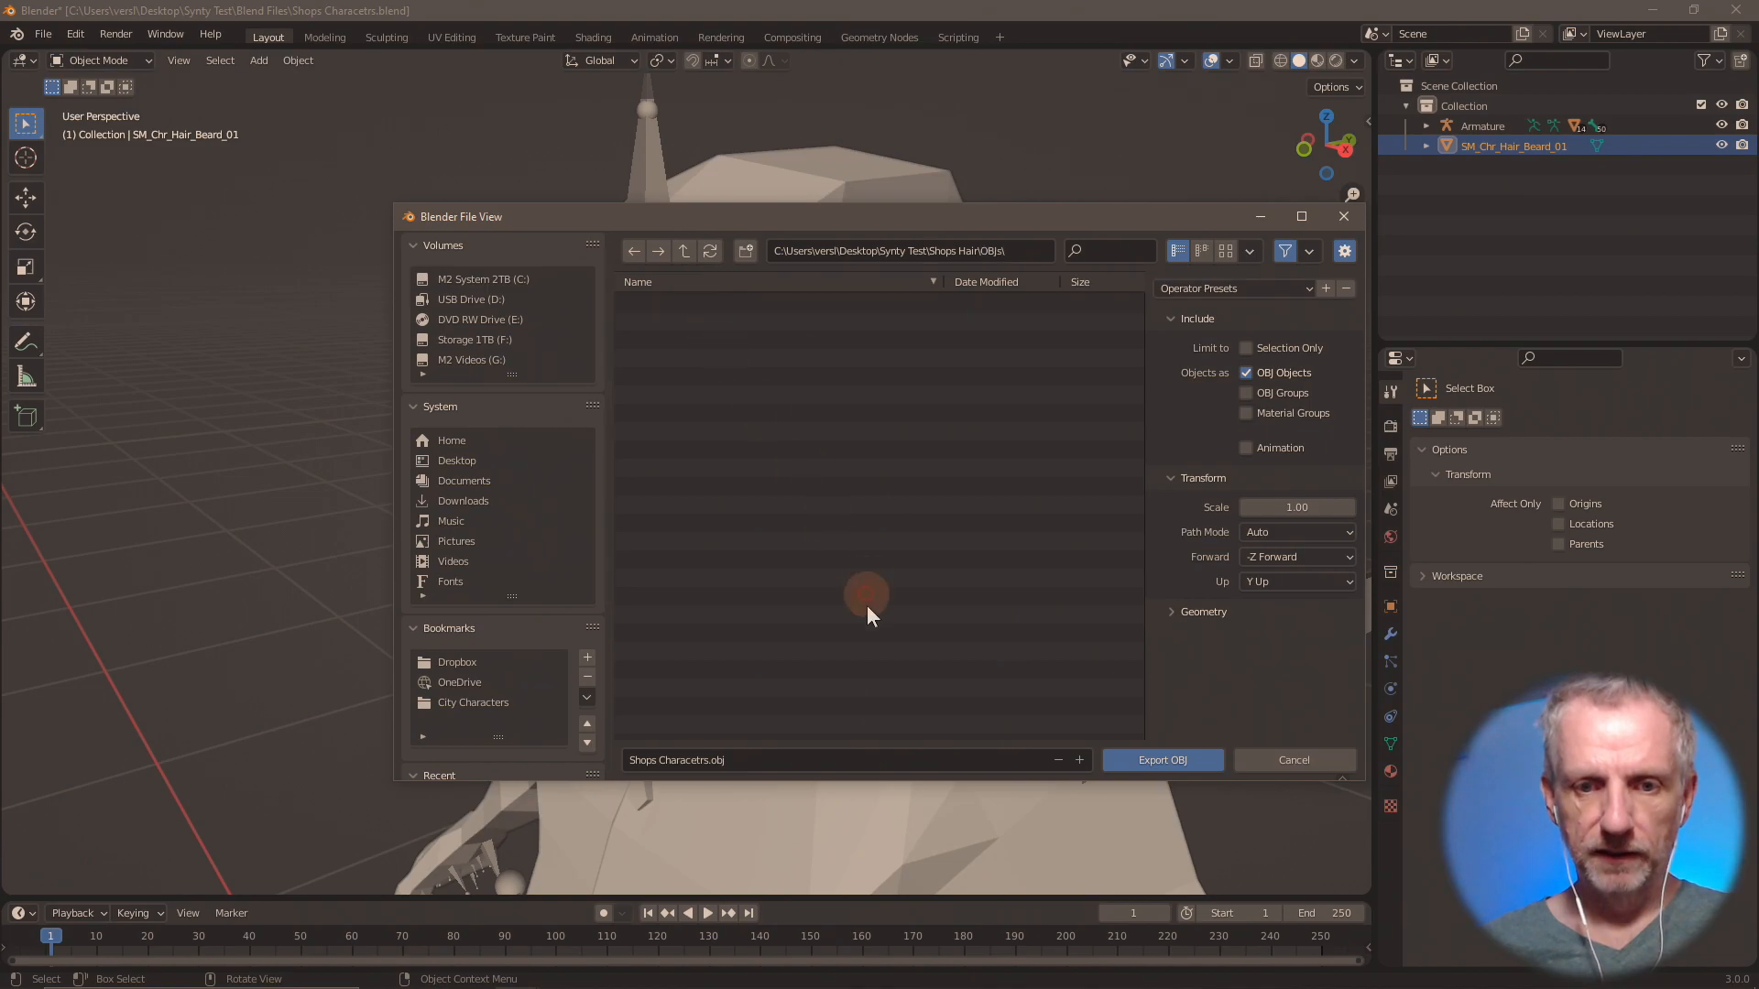
# Export only the selected beard as Beard 01.obj with the scale set to 100.
pyautogui.click(836, 756)
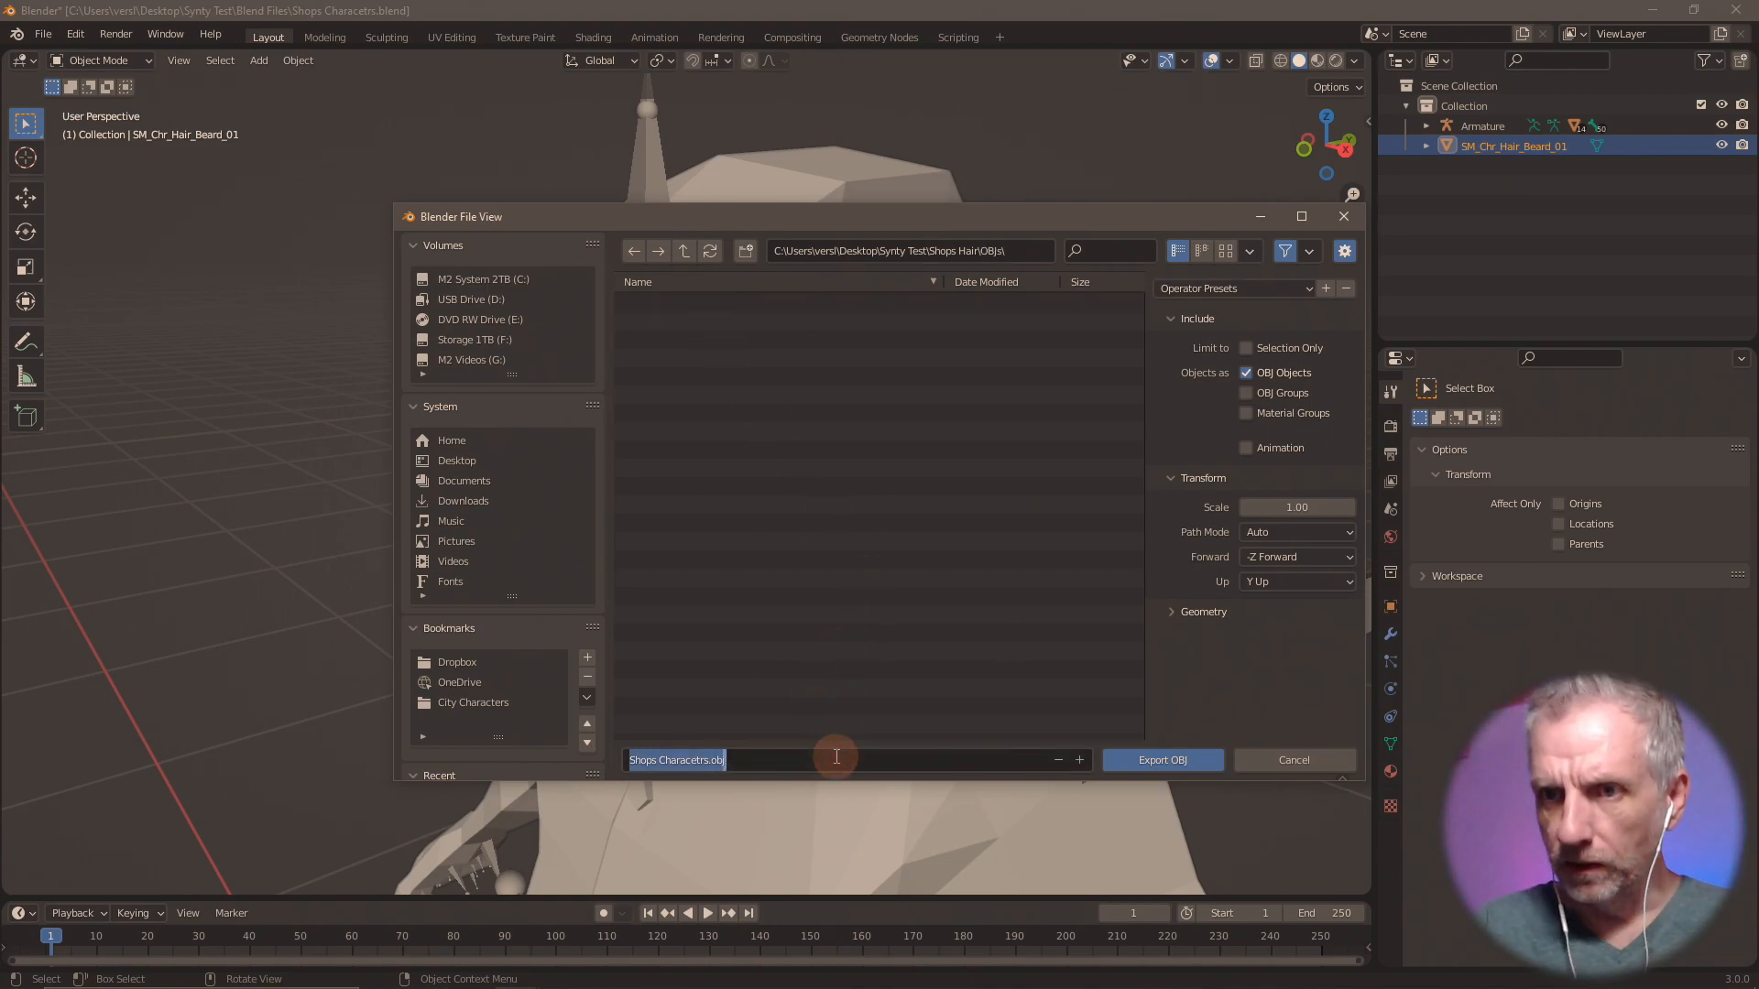
pyautogui.write('Beard')
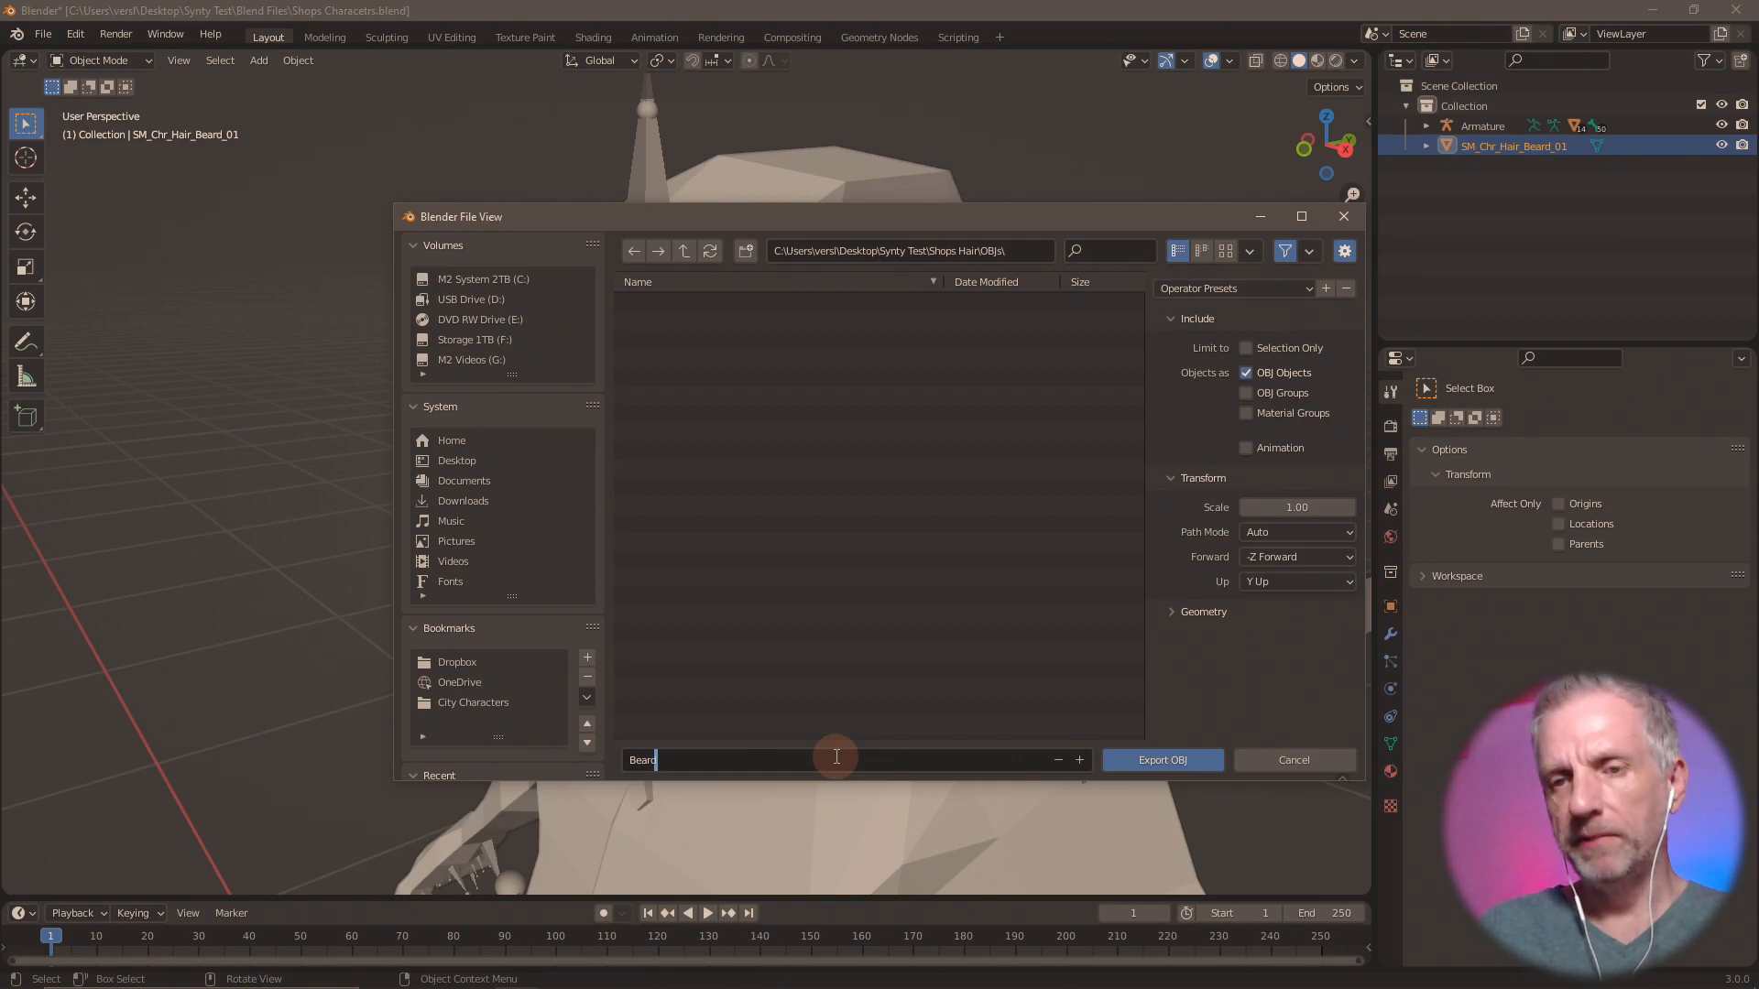
pyautogui.write(' 01')
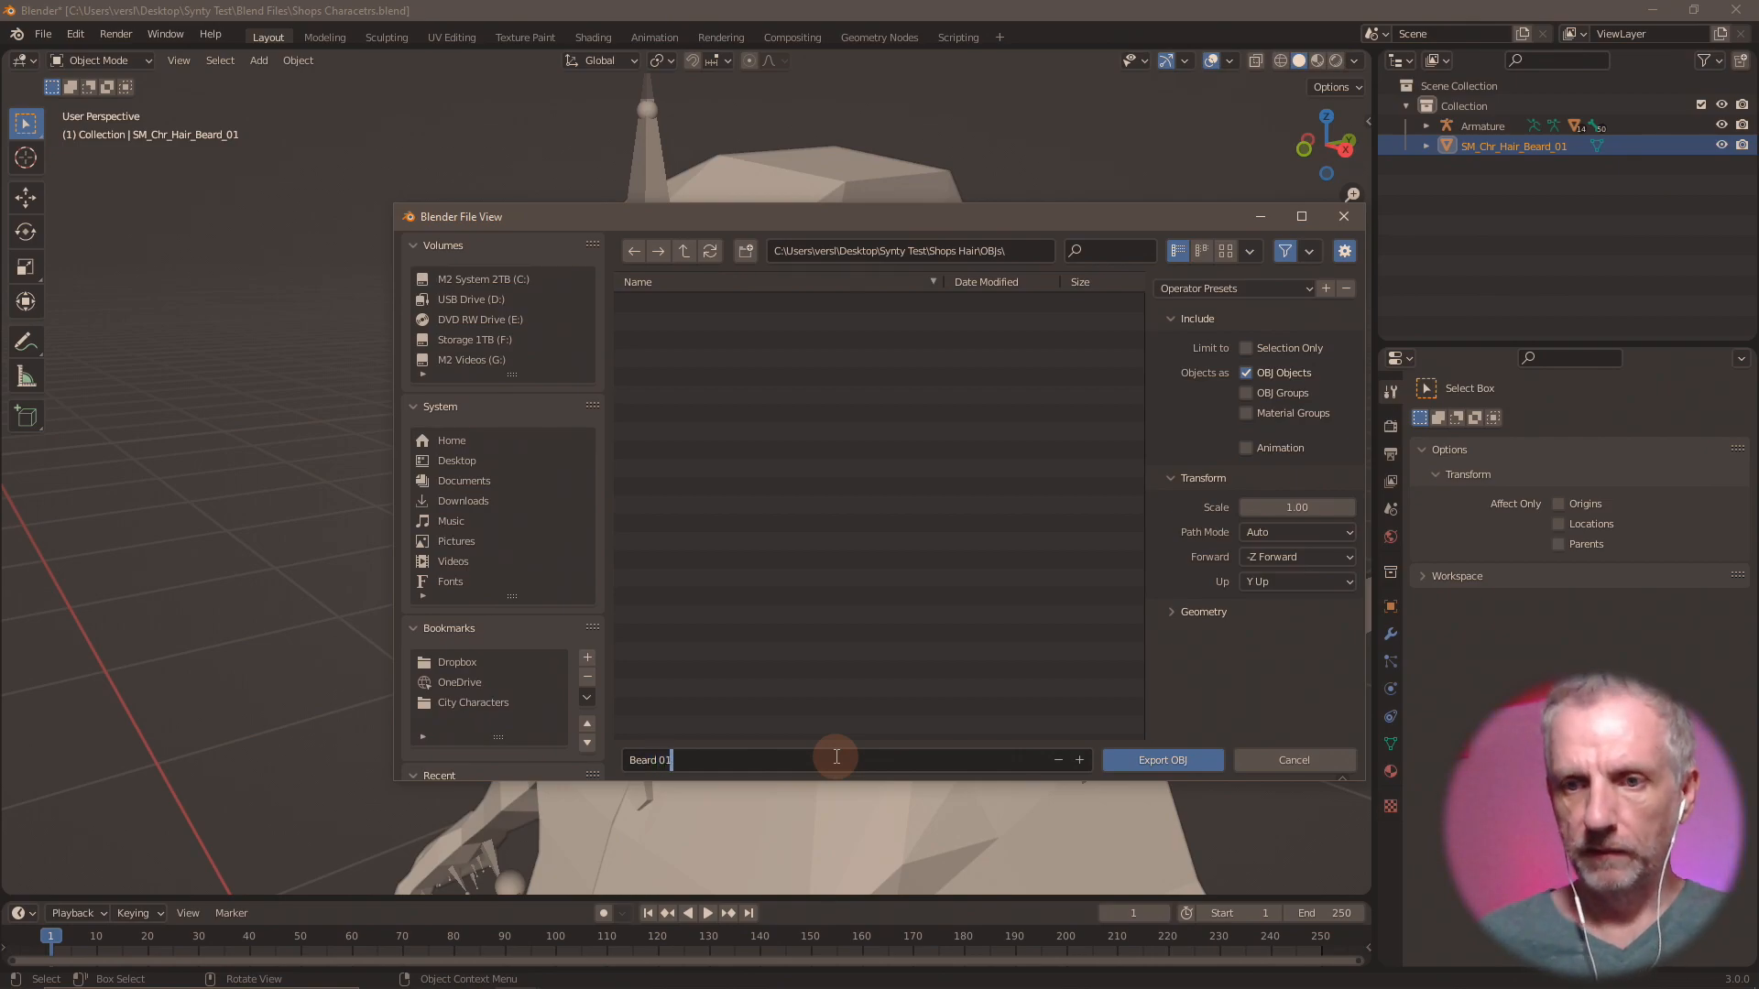
pyautogui.click(1308, 509)
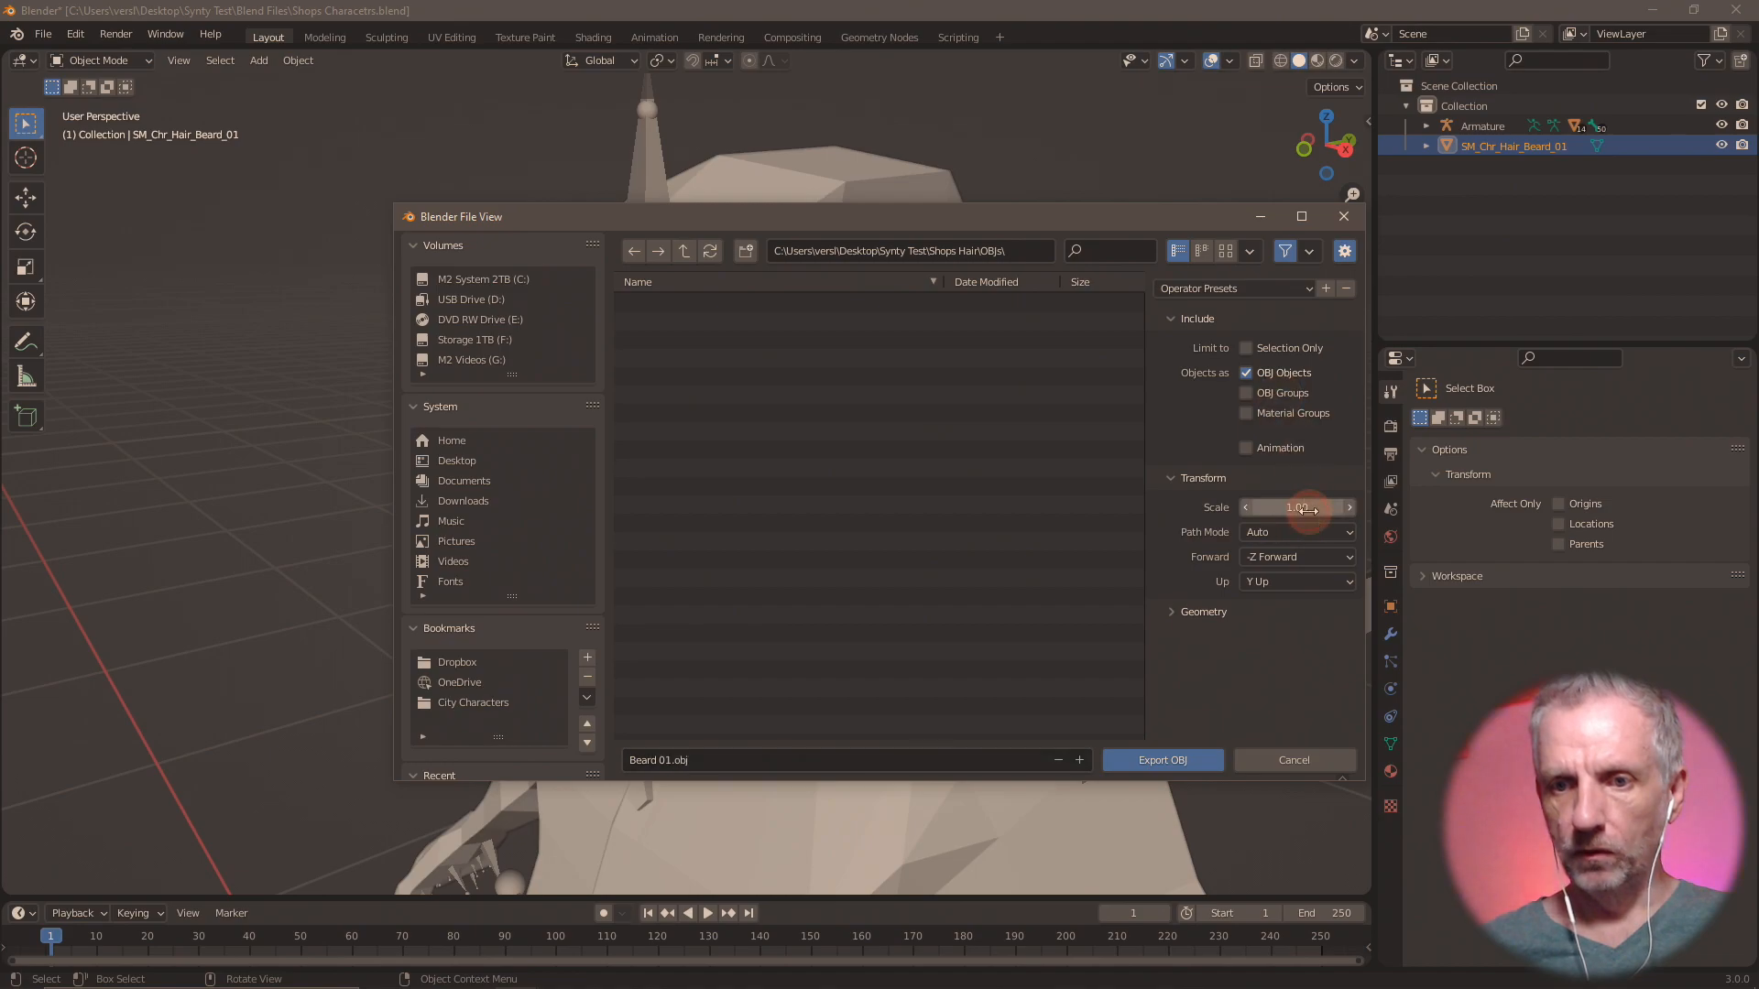
pyautogui.click(1314, 511)
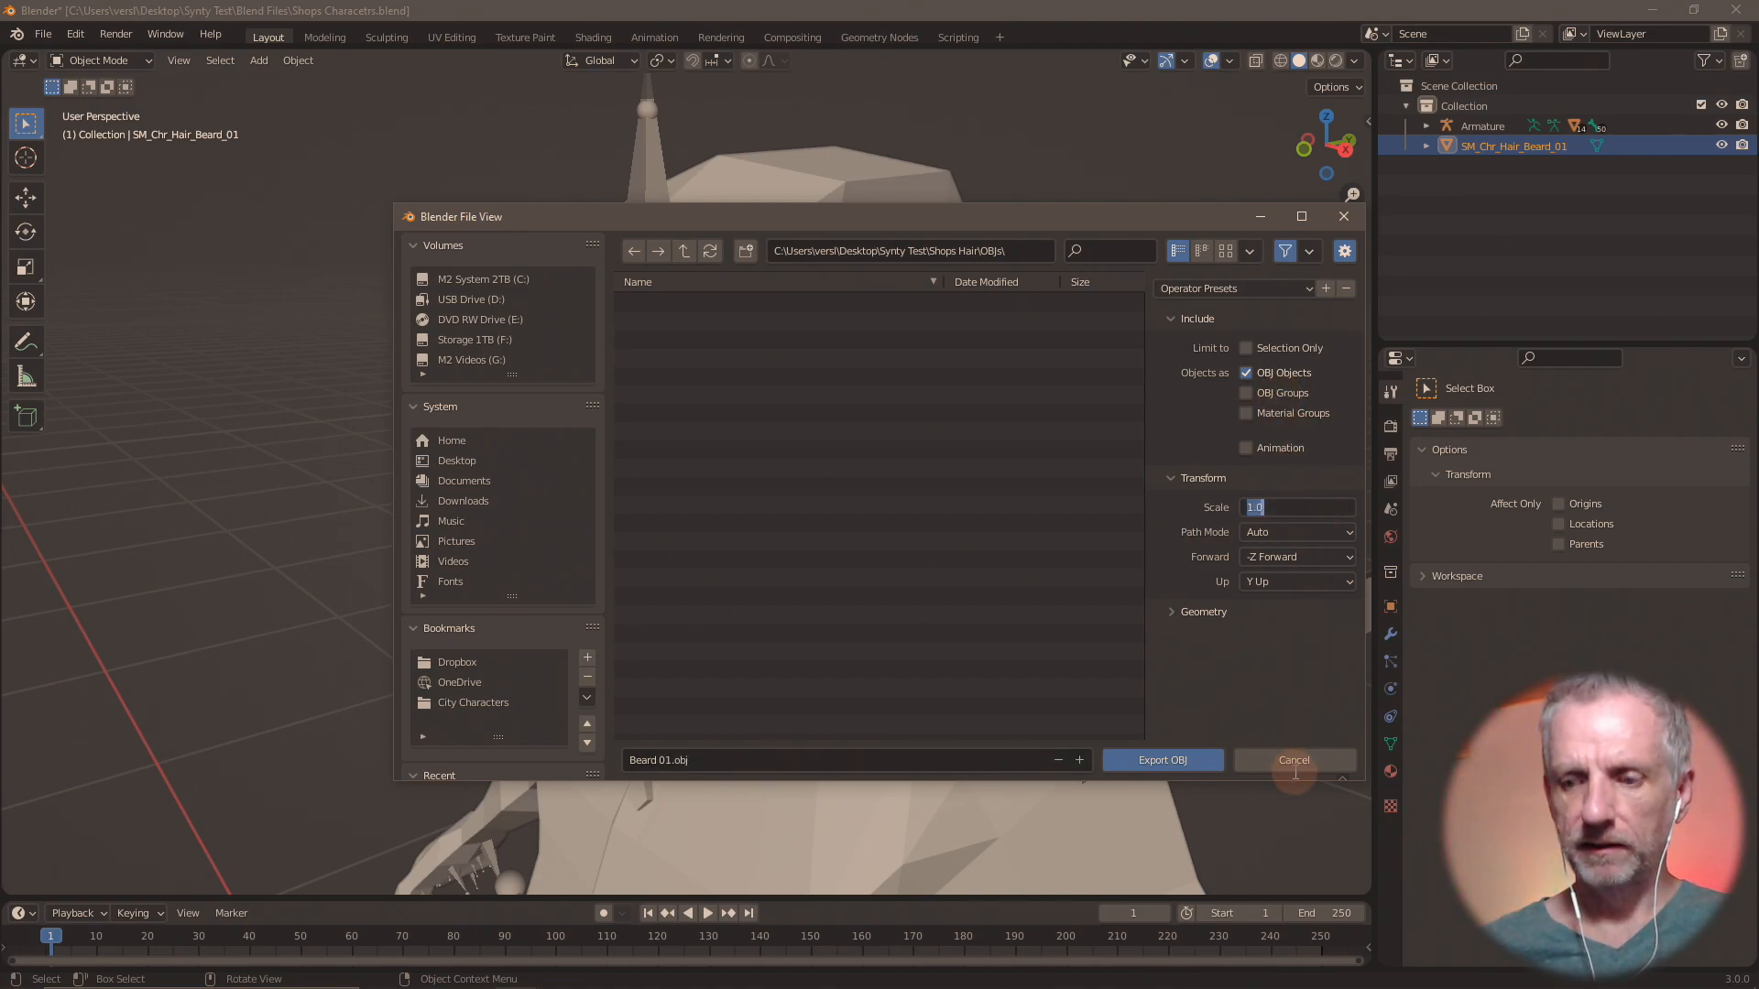
pyautogui.write('100')
pyautogui.press('Return')
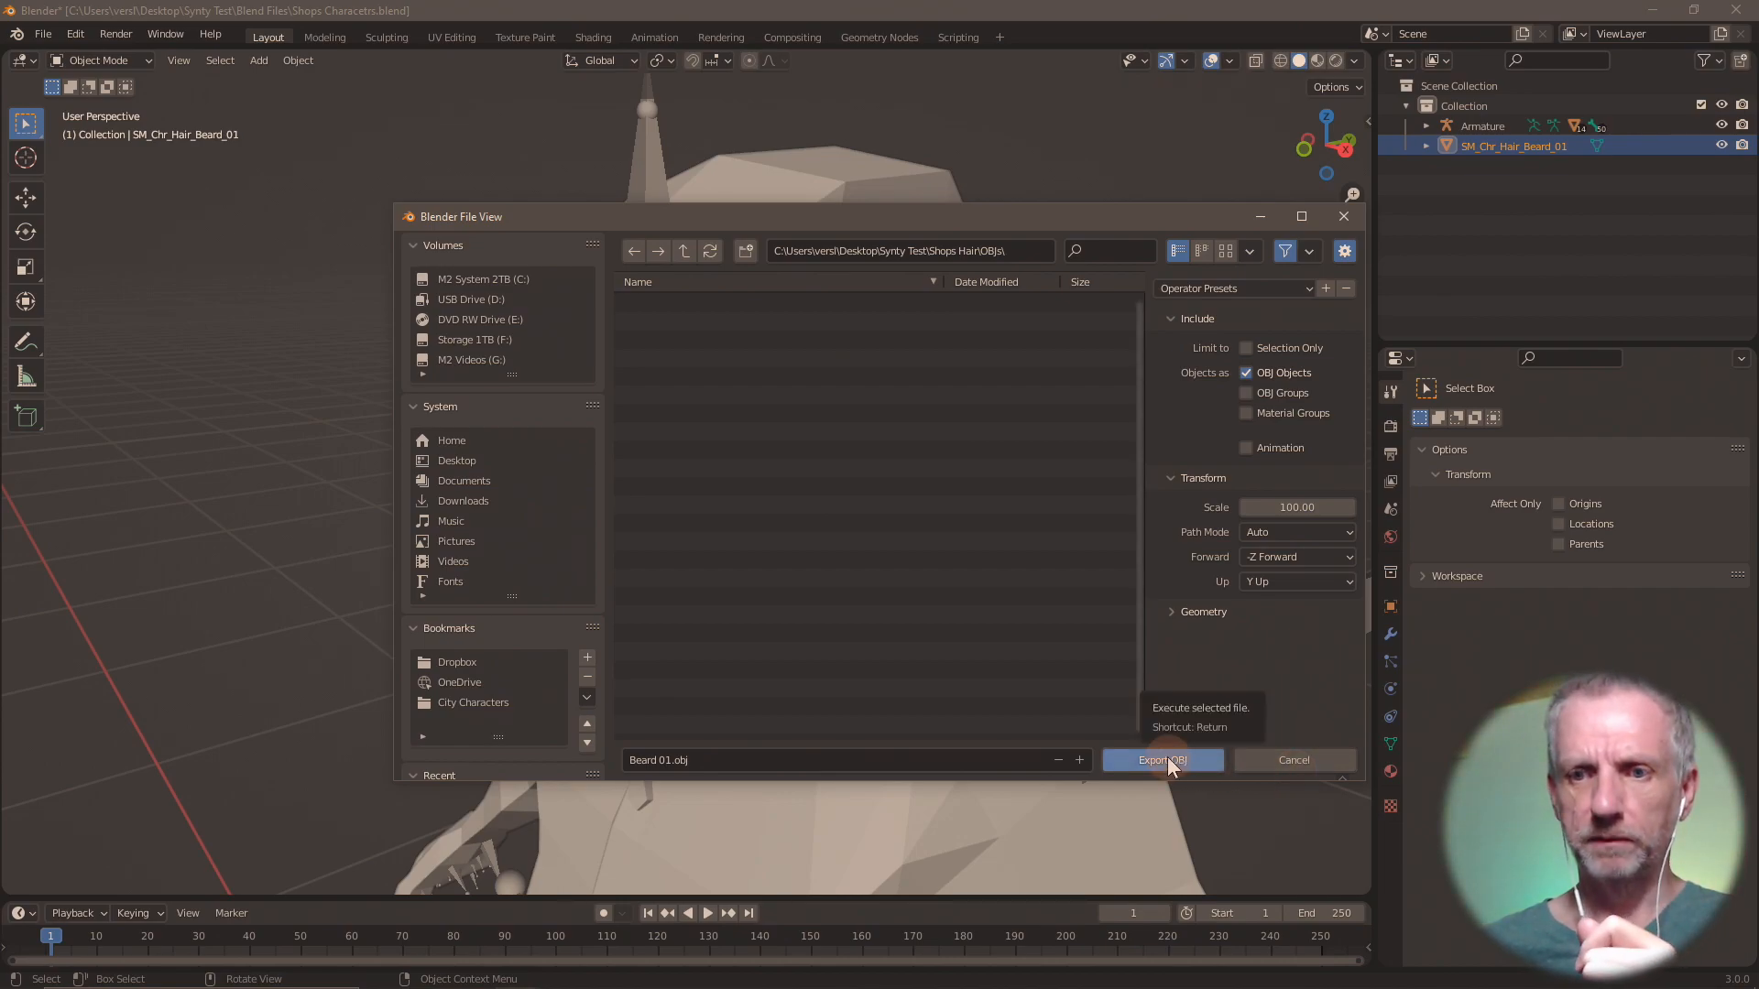
pyautogui.click(1248, 348)
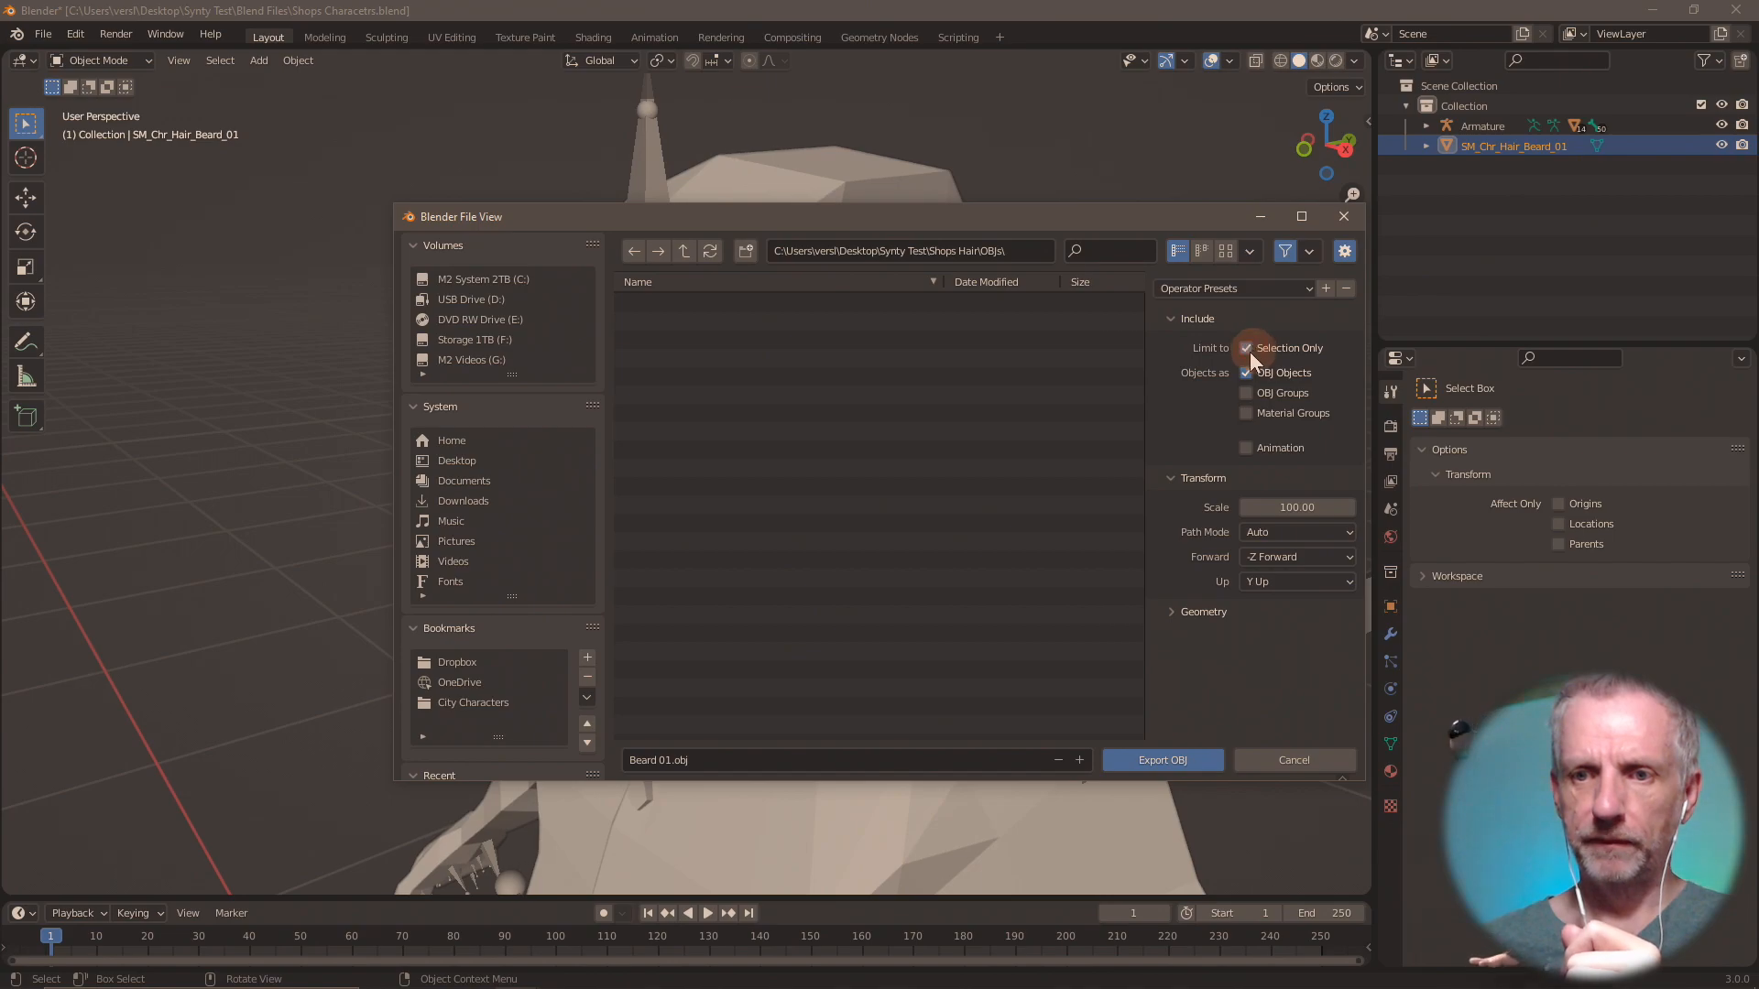
pyautogui.click(1164, 764)
# Switch to DAZ Studio and import Beard 01.obj from Shops Hair\OBJs with the Custom preset at 100% scale.
pyautogui.hotkey('alt', 'Tab')
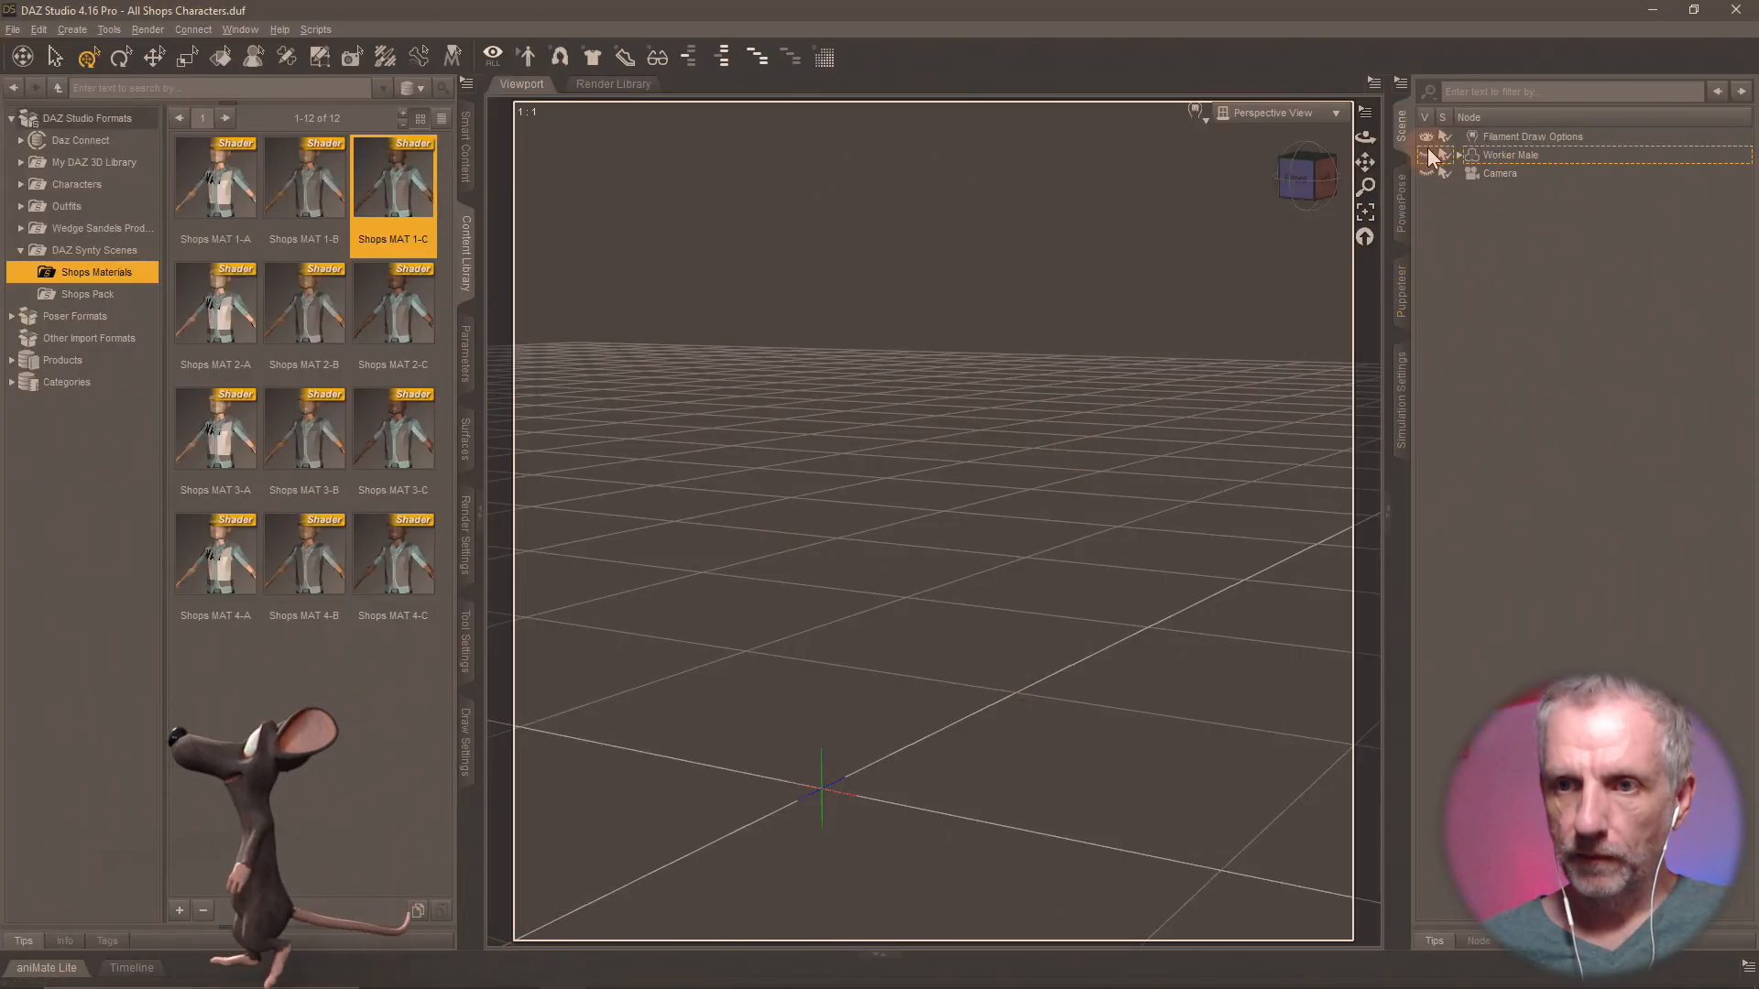
pyautogui.click(15, 30)
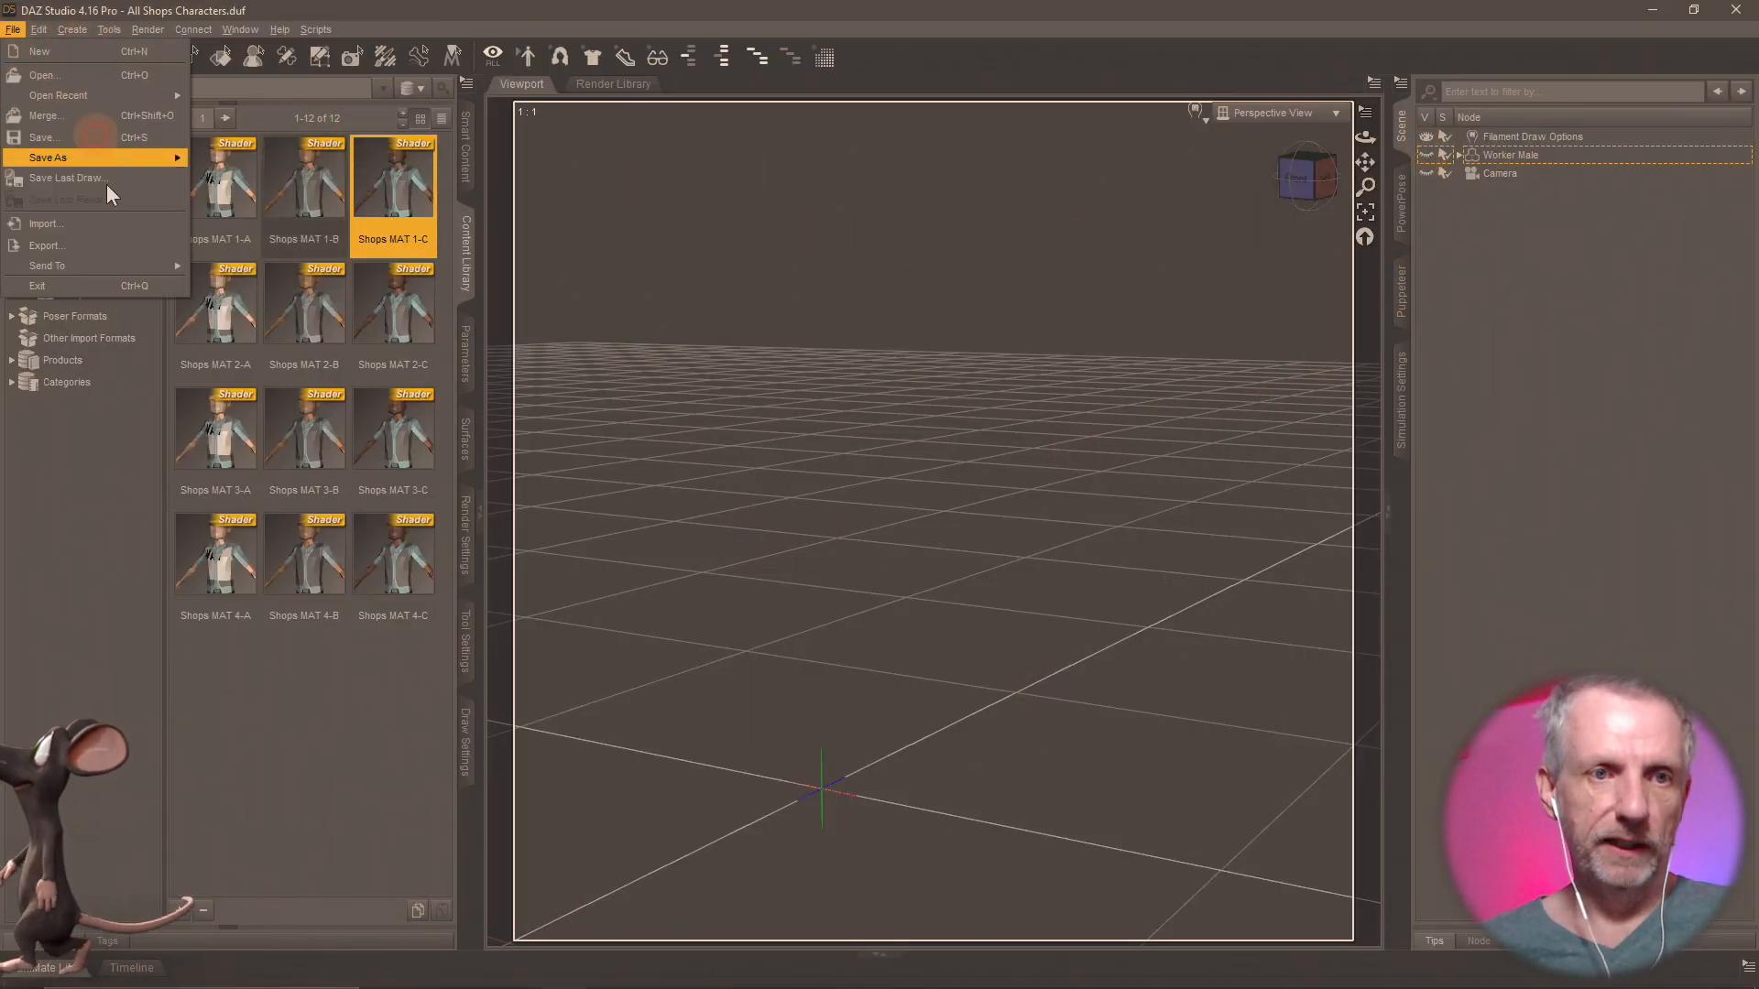
pyautogui.click(106, 238)
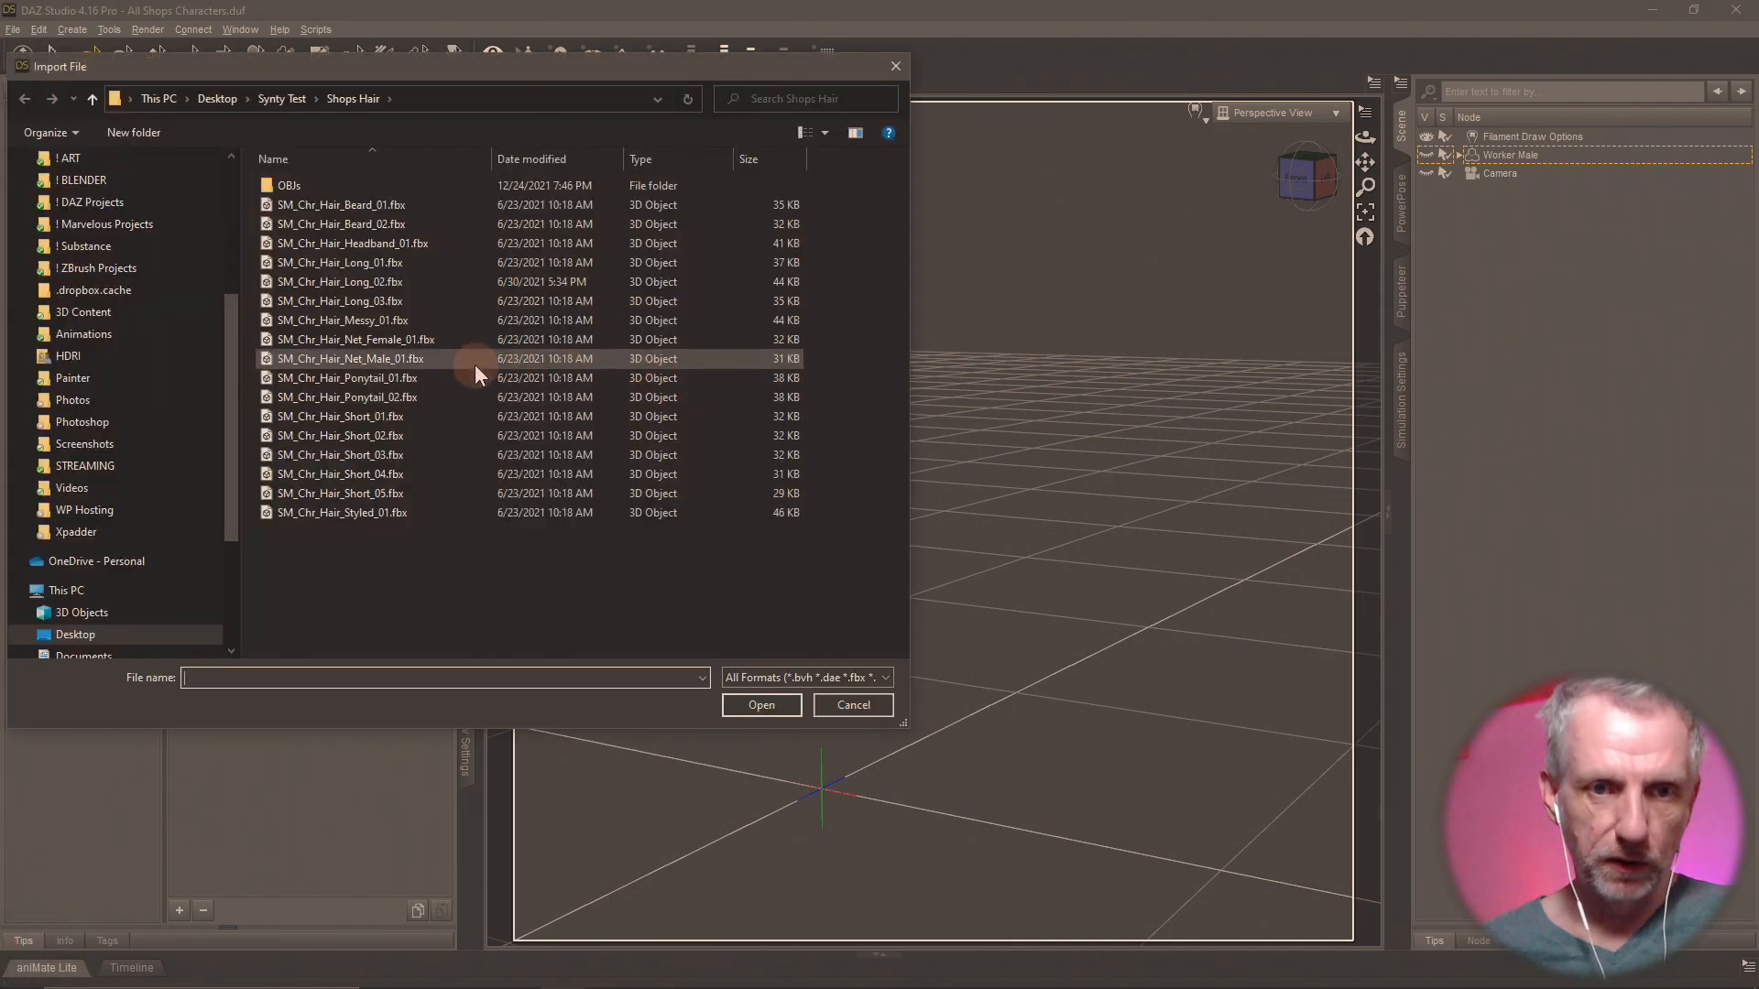
pyautogui.click(324, 186)
pyautogui.doubleClick(324, 185)
pyautogui.click(319, 206)
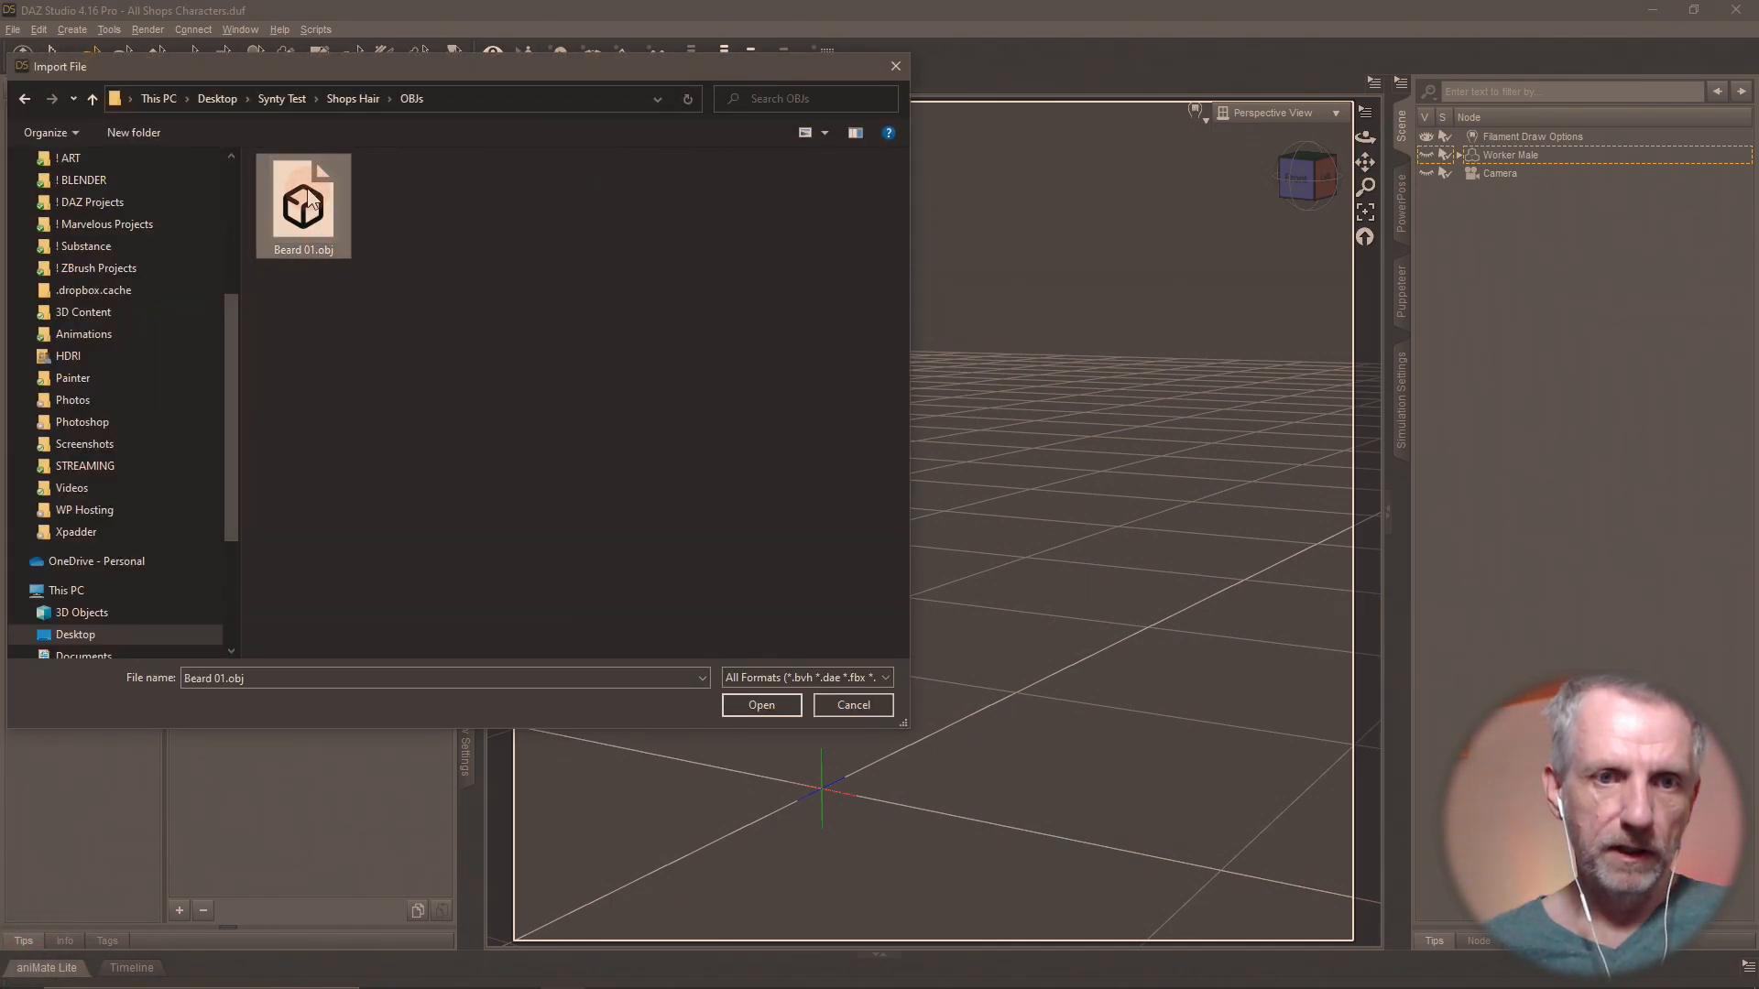
pyautogui.click(762, 704)
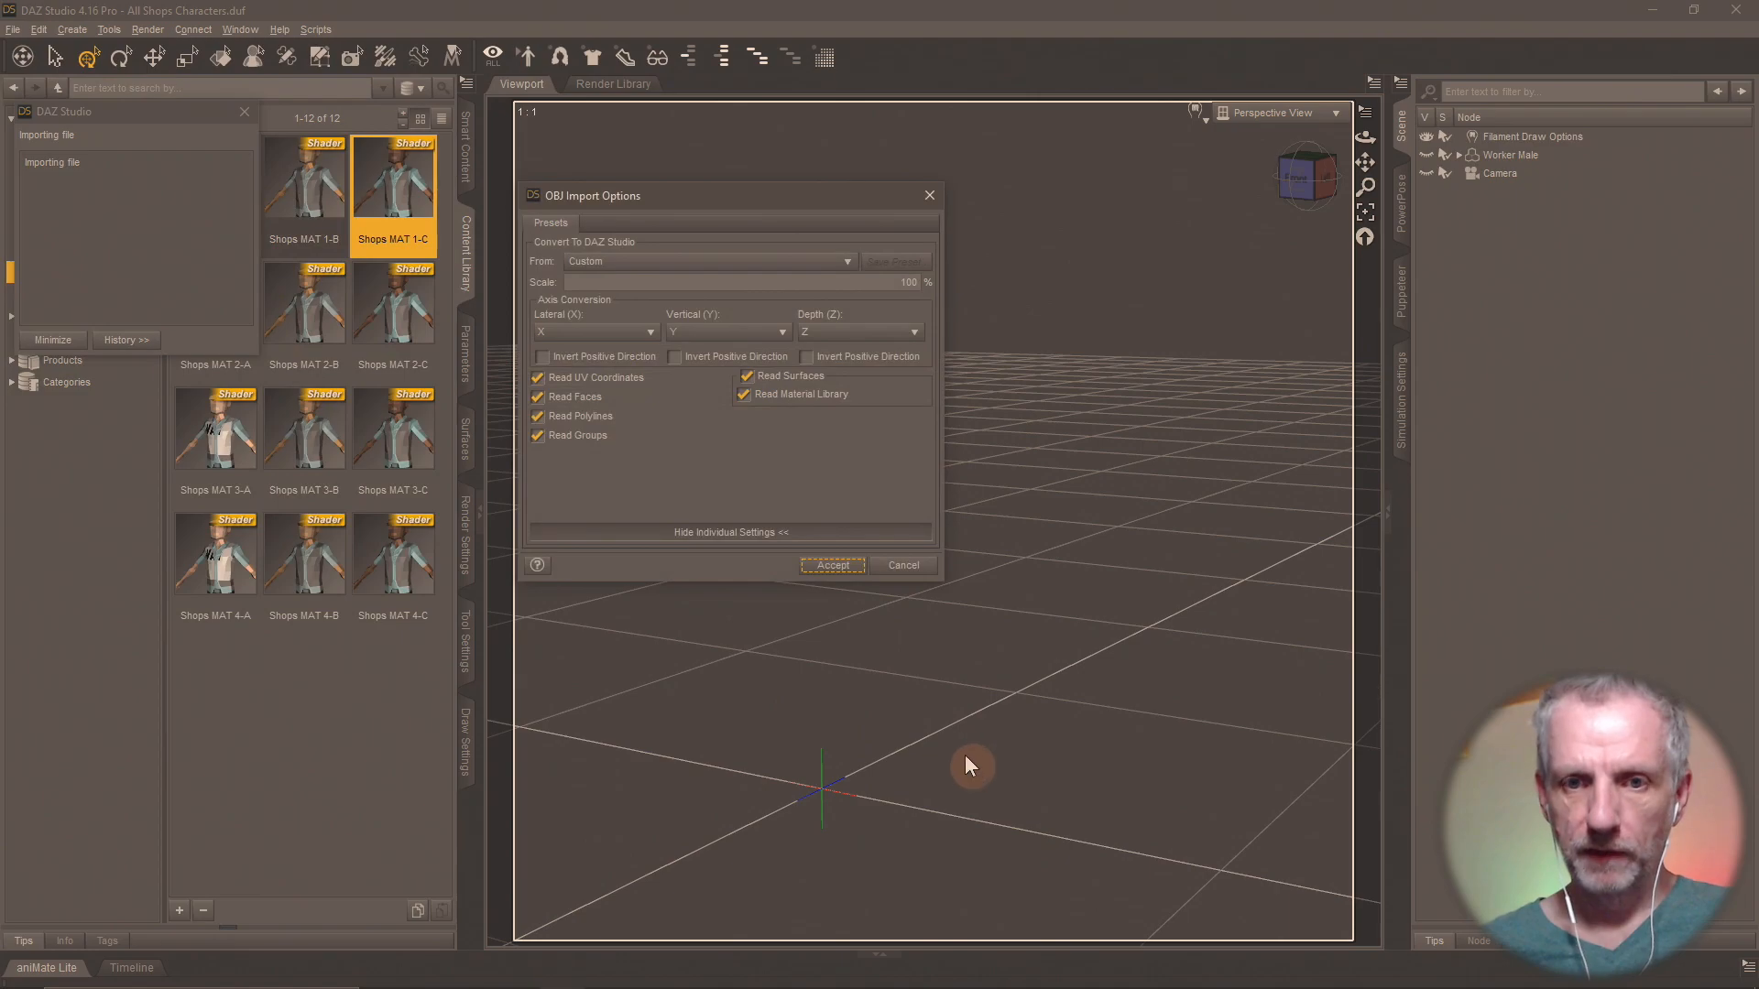
pyautogui.click(839, 564)
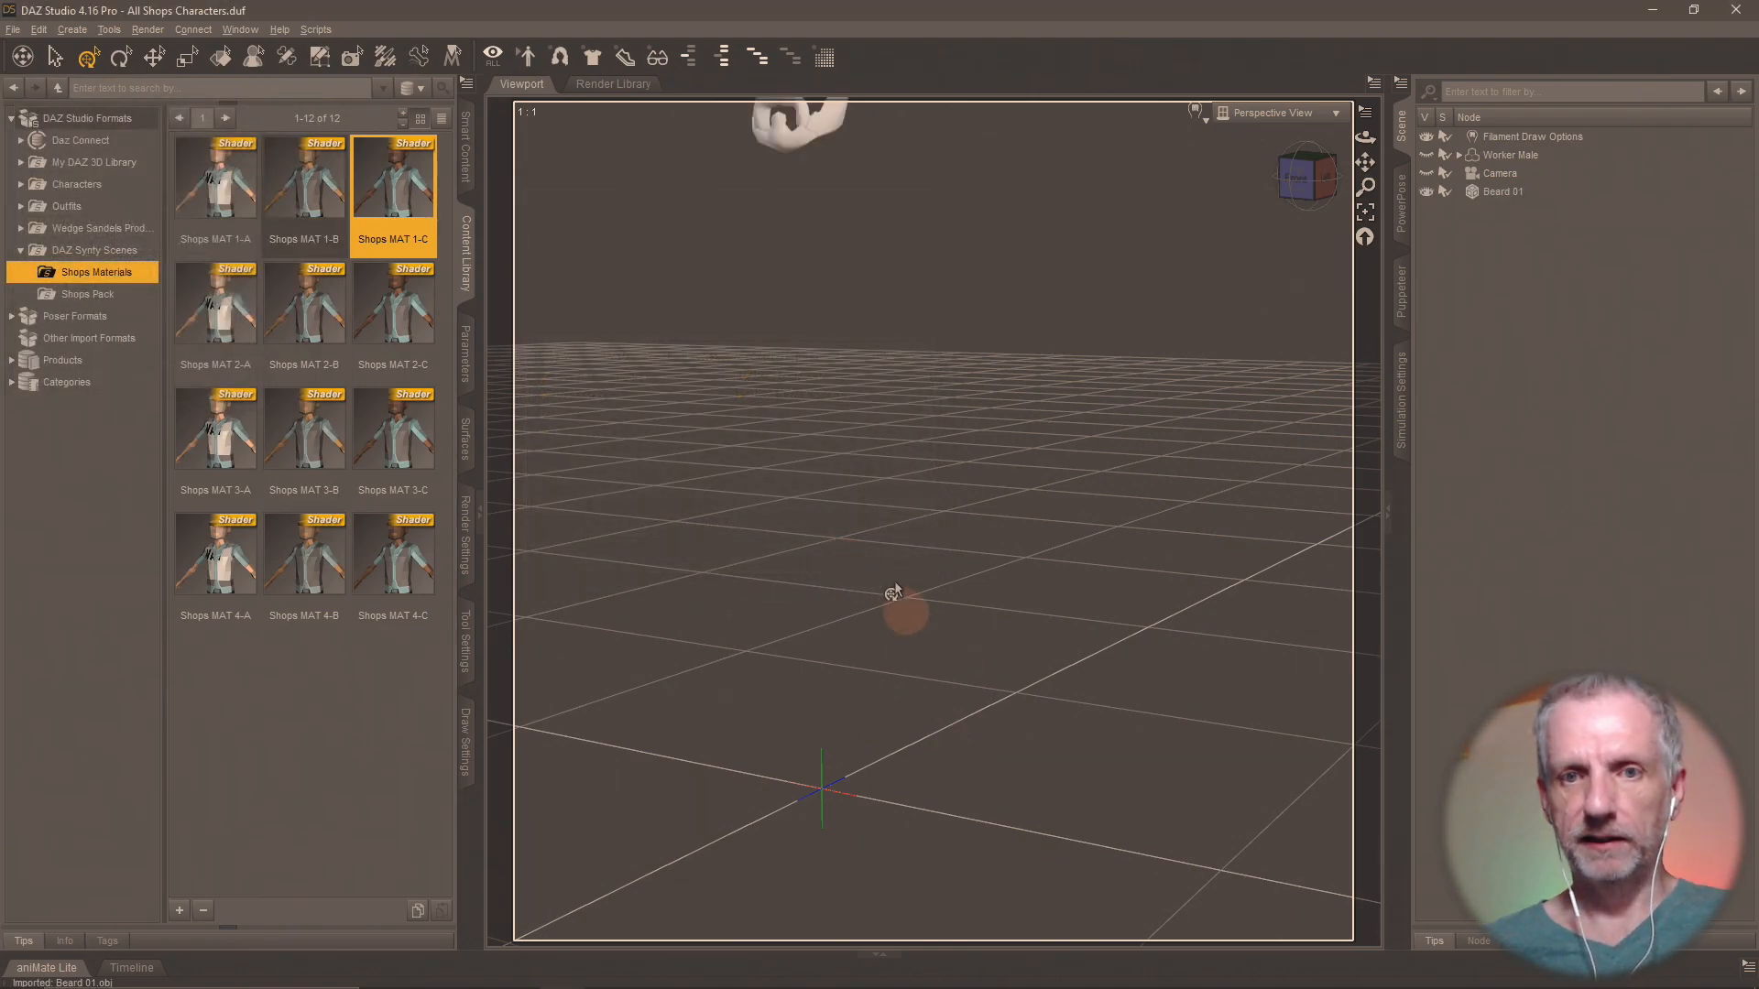
# Make the Worker Male figure visible and check how the imported beard sits on its face.
pyautogui.moveTo(882, 536); pyautogui.dragTo(1020, 605)
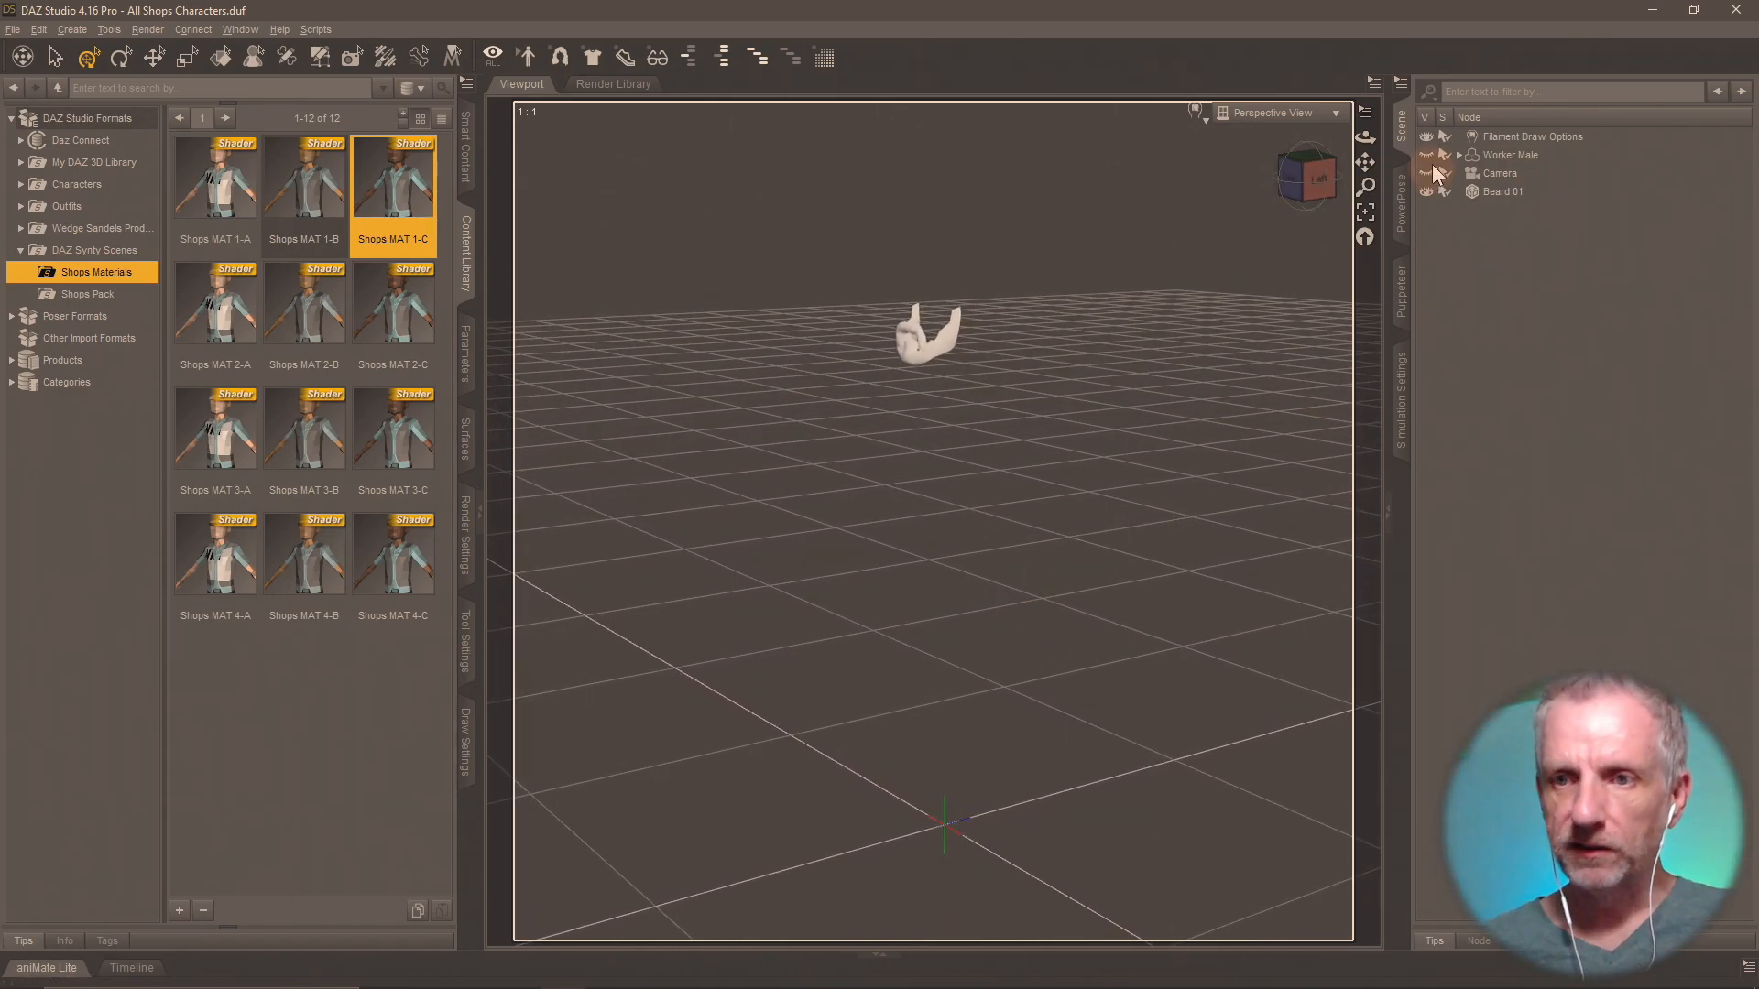
pyautogui.click(1426, 155)
pyautogui.moveTo(1167, 369)
pyautogui.mouseDown(button='middle')
pyautogui.moveTo(1141, 368)
pyautogui.moveTo(1167, 370)
pyautogui.moveTo(1159, 354)
pyautogui.mouseUp(button='middle')
pyautogui.scroll(5, 1167, 371)
pyautogui.scroll(6, 1159, 355)
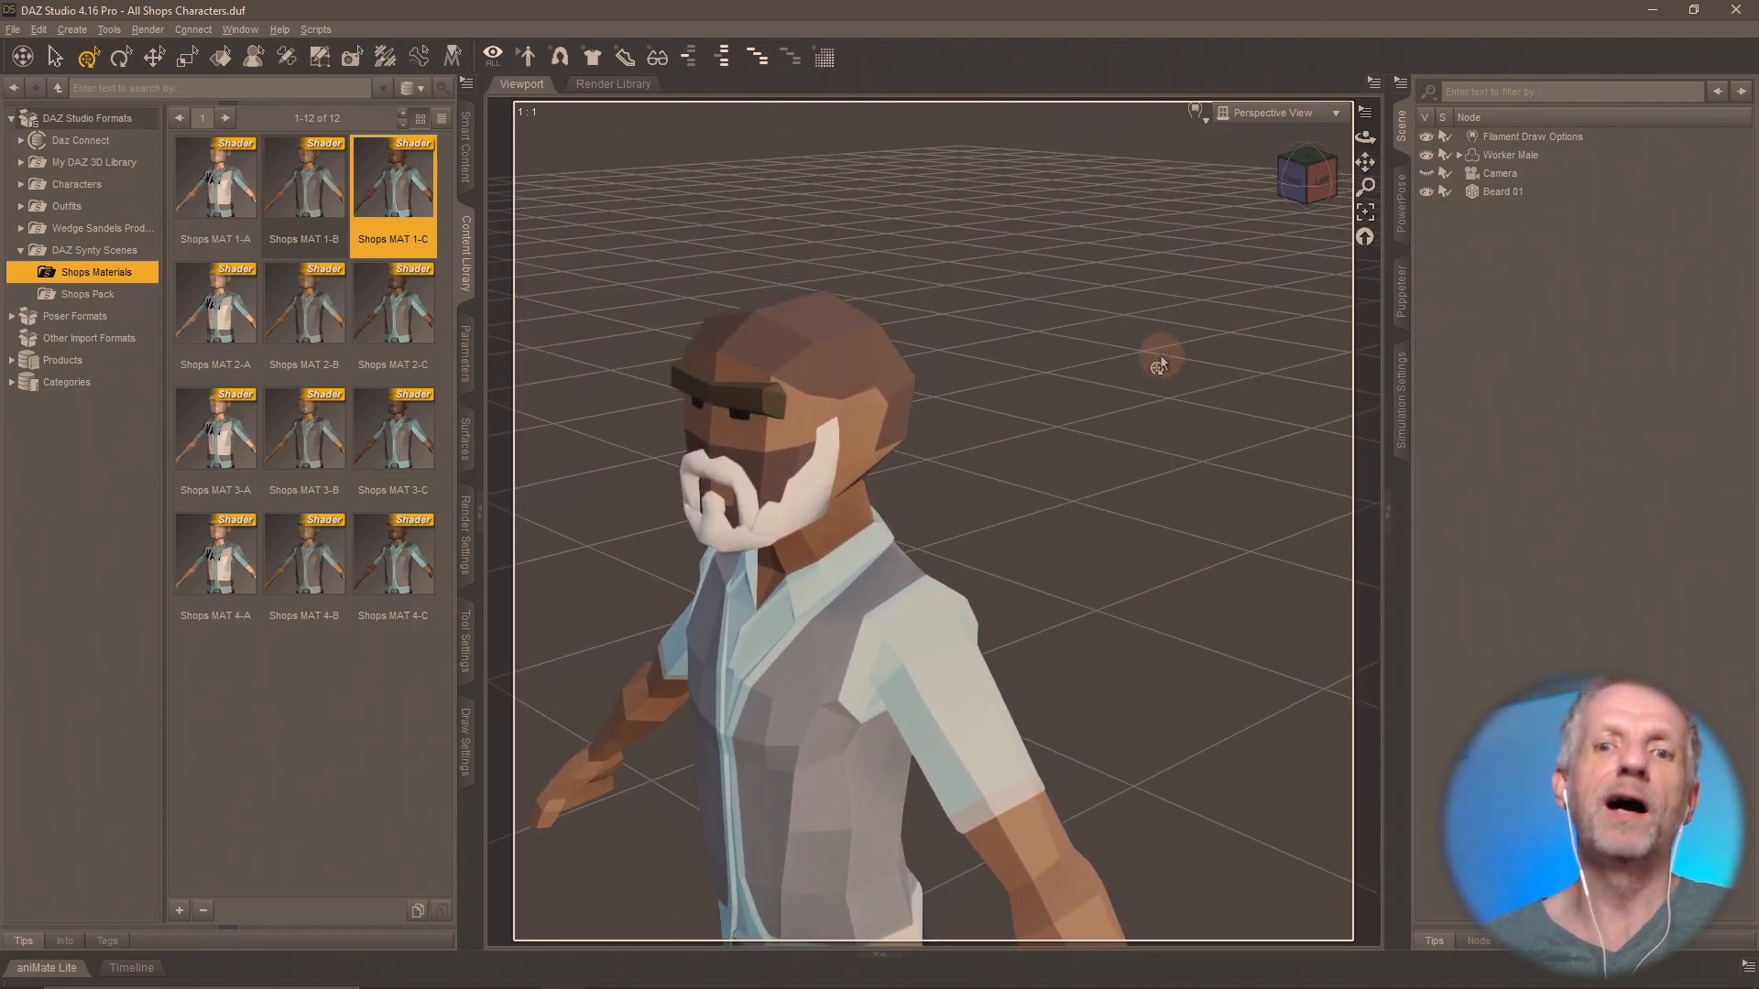
pyautogui.moveTo(1065, 417); pyautogui.dragTo(1025, 423, button='middle')
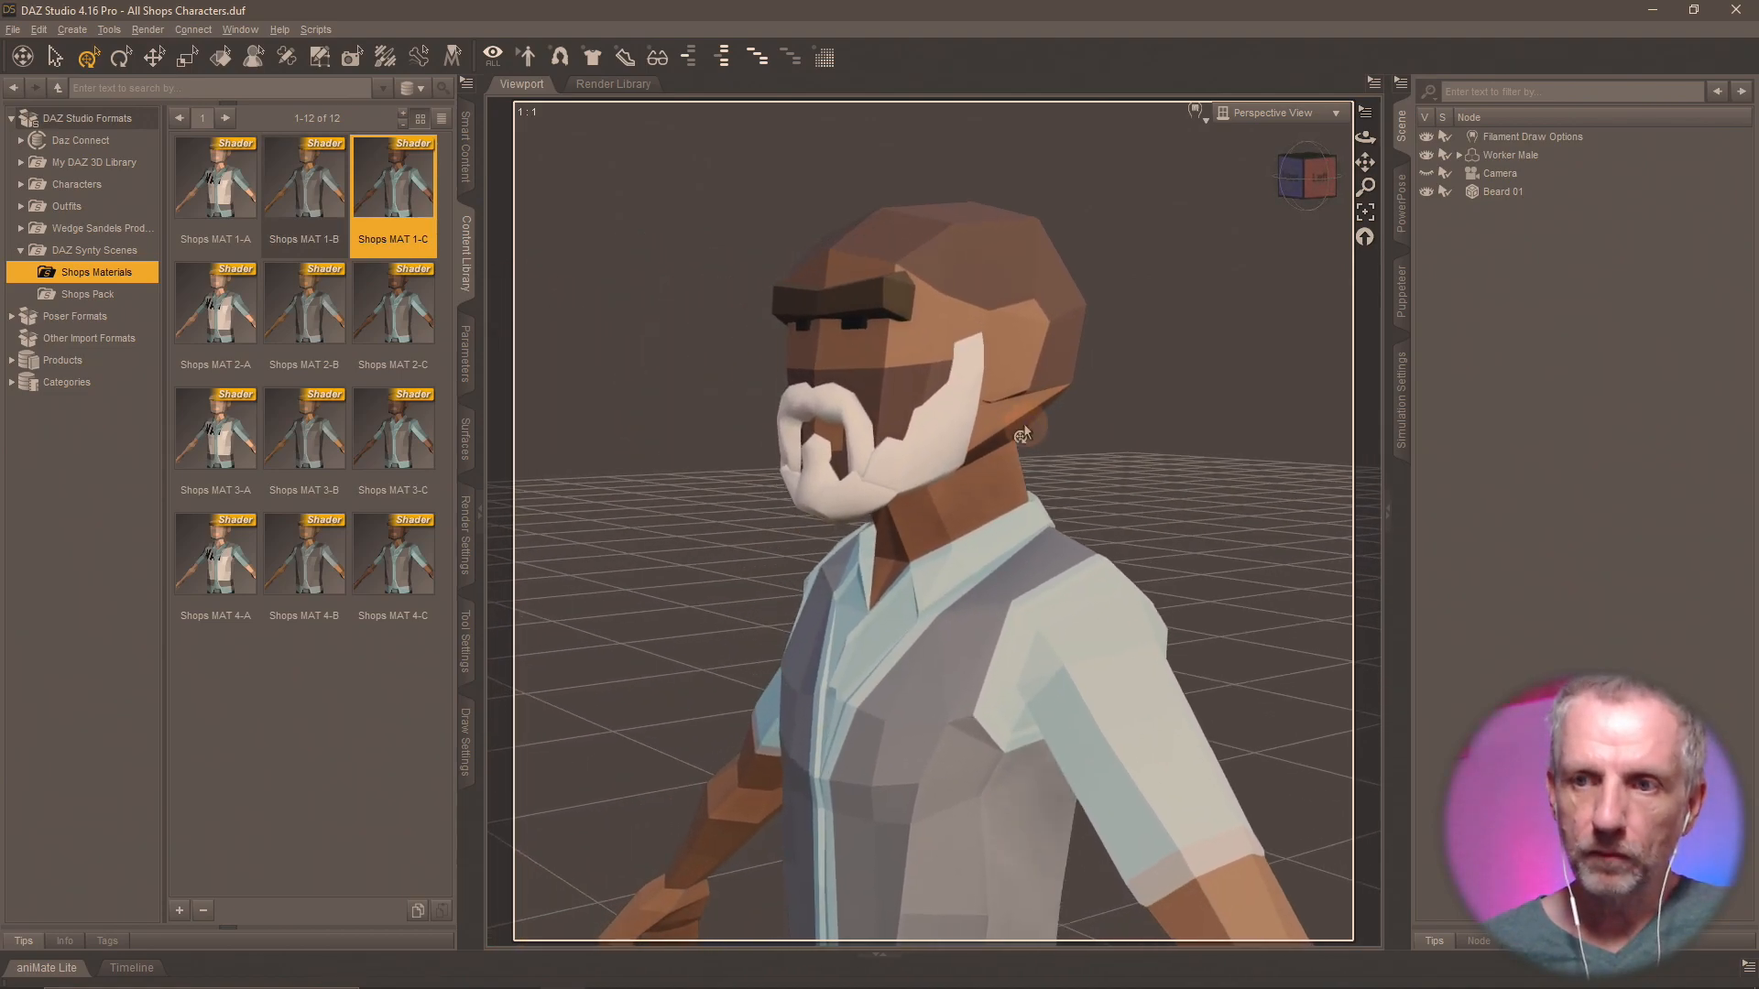
# Select Beard 01, show its transform parameters and examine the beard's fit on the head up close.
pyautogui.click(1502, 192)
pyautogui.click(467, 376)
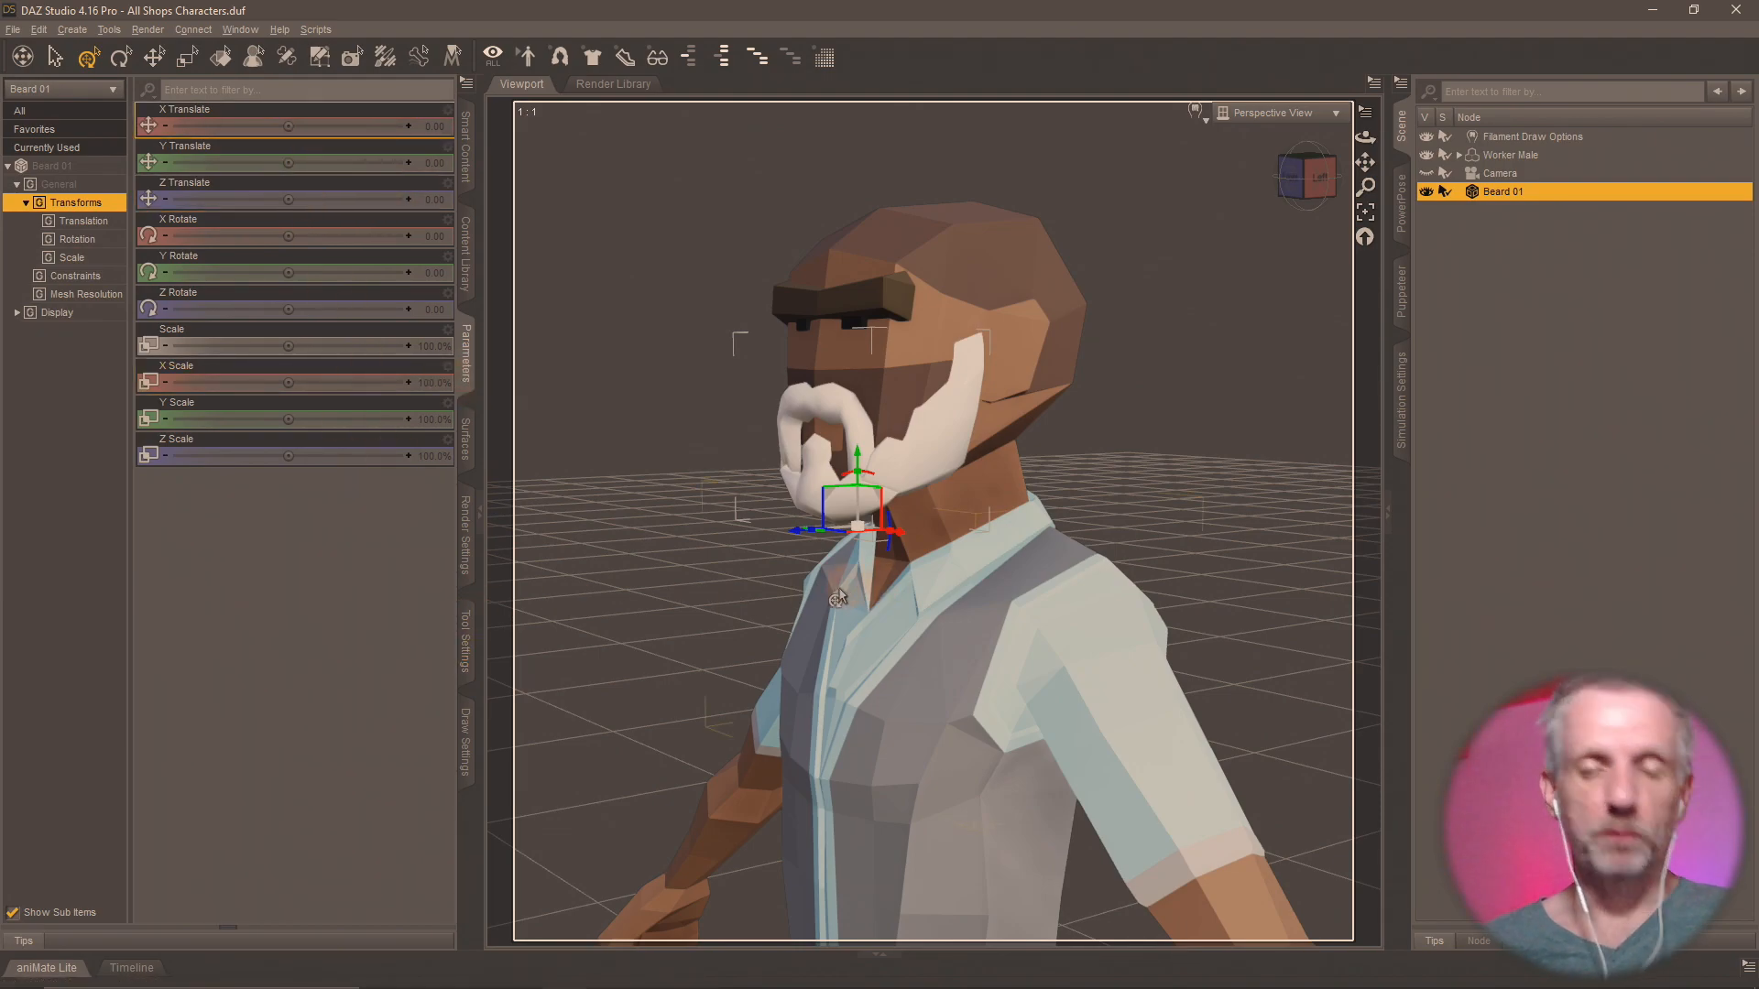
pyautogui.moveTo(838, 596)
pyautogui.mouseDown(button='middle')
pyautogui.moveTo(902, 595)
pyautogui.moveTo(765, 597)
pyautogui.moveTo(871, 596)
pyautogui.moveTo(830, 600)
pyautogui.mouseUp(button='middle')
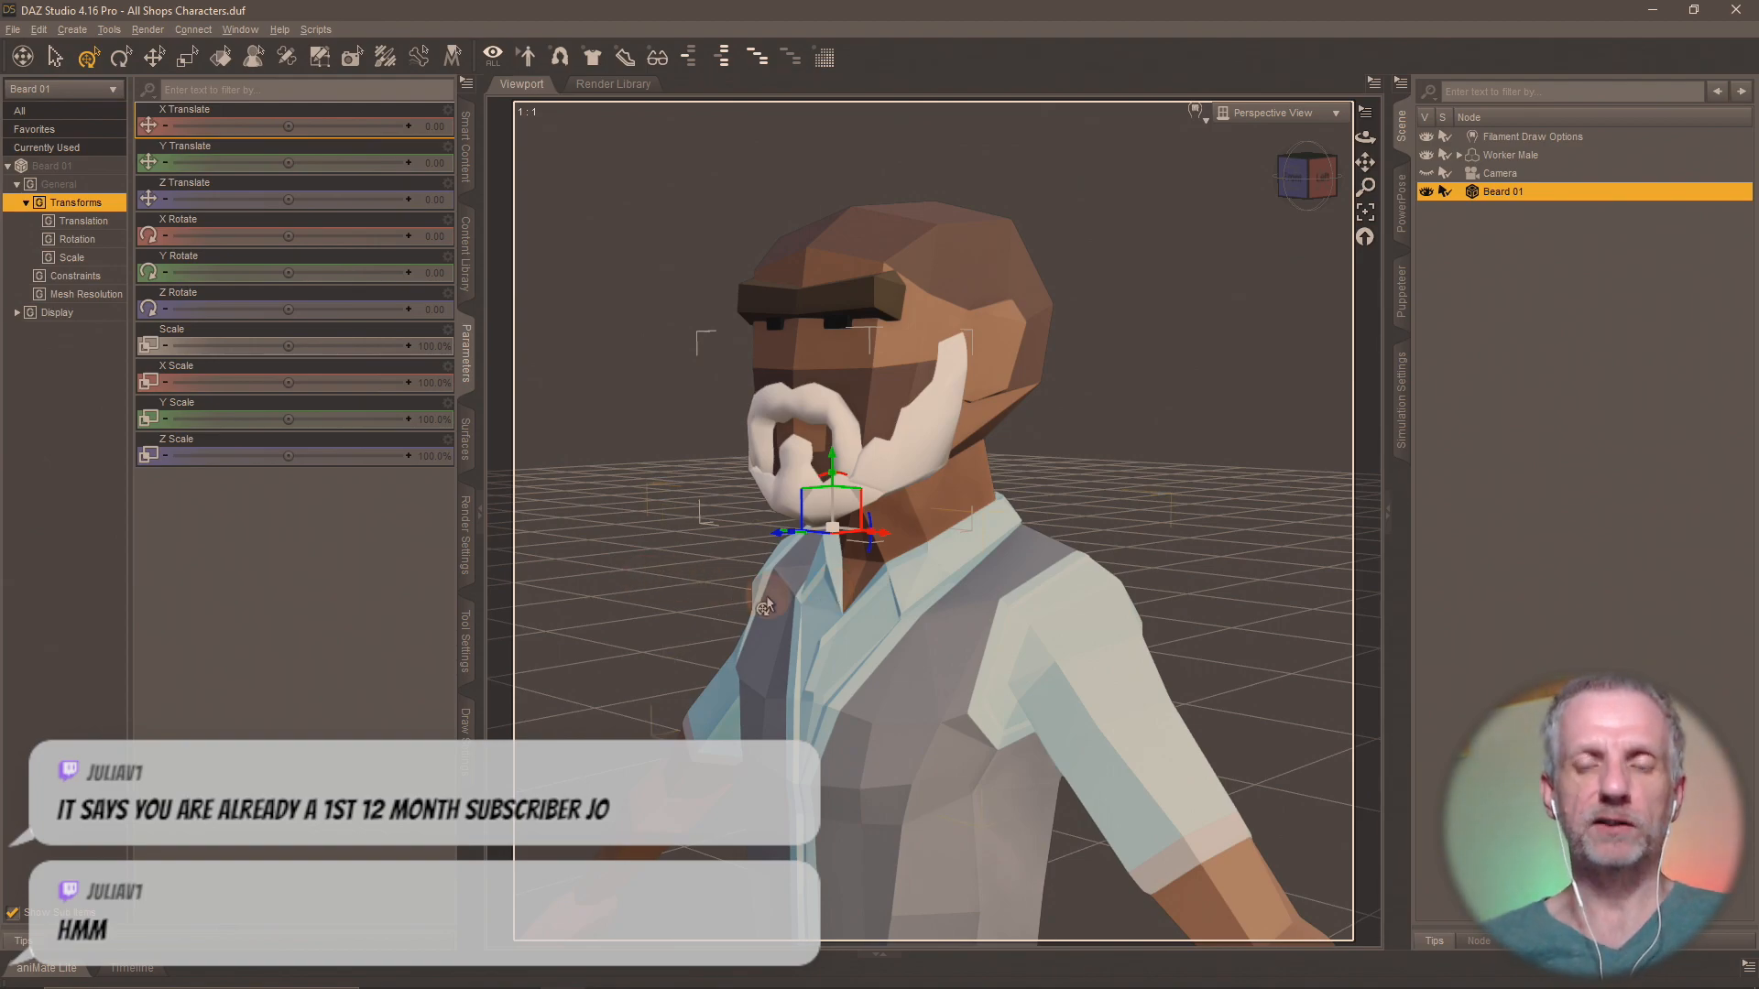
pyautogui.moveTo(766, 596)
pyautogui.mouseDown(button='middle')
pyautogui.moveTo(790, 594)
pyautogui.moveTo(770, 603)
pyautogui.mouseUp(button='middle')
pyautogui.scroll(3, 766, 597)
pyautogui.scroll(3, 760, 604)
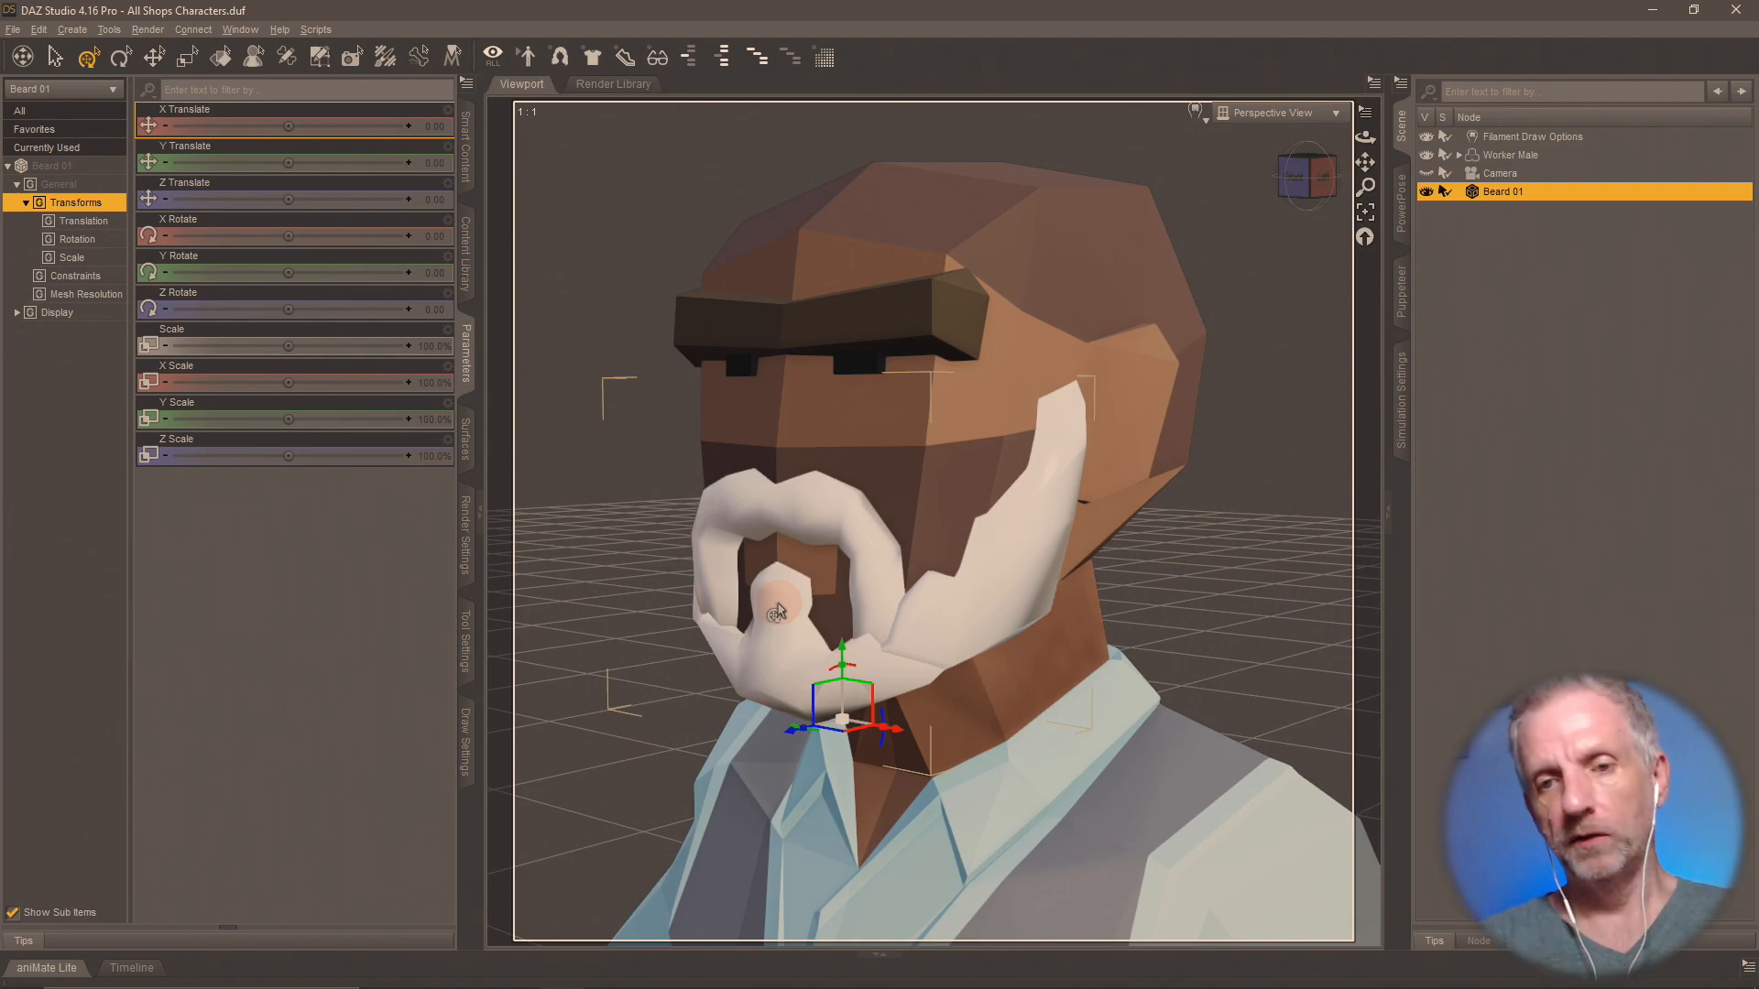
# Switch back to Blender, hide SM_Chr_Hair_Beard_01 and import SM_Chr_Hair_Beard_02.fbx.
pyautogui.hotkey('alt', 'Tab')
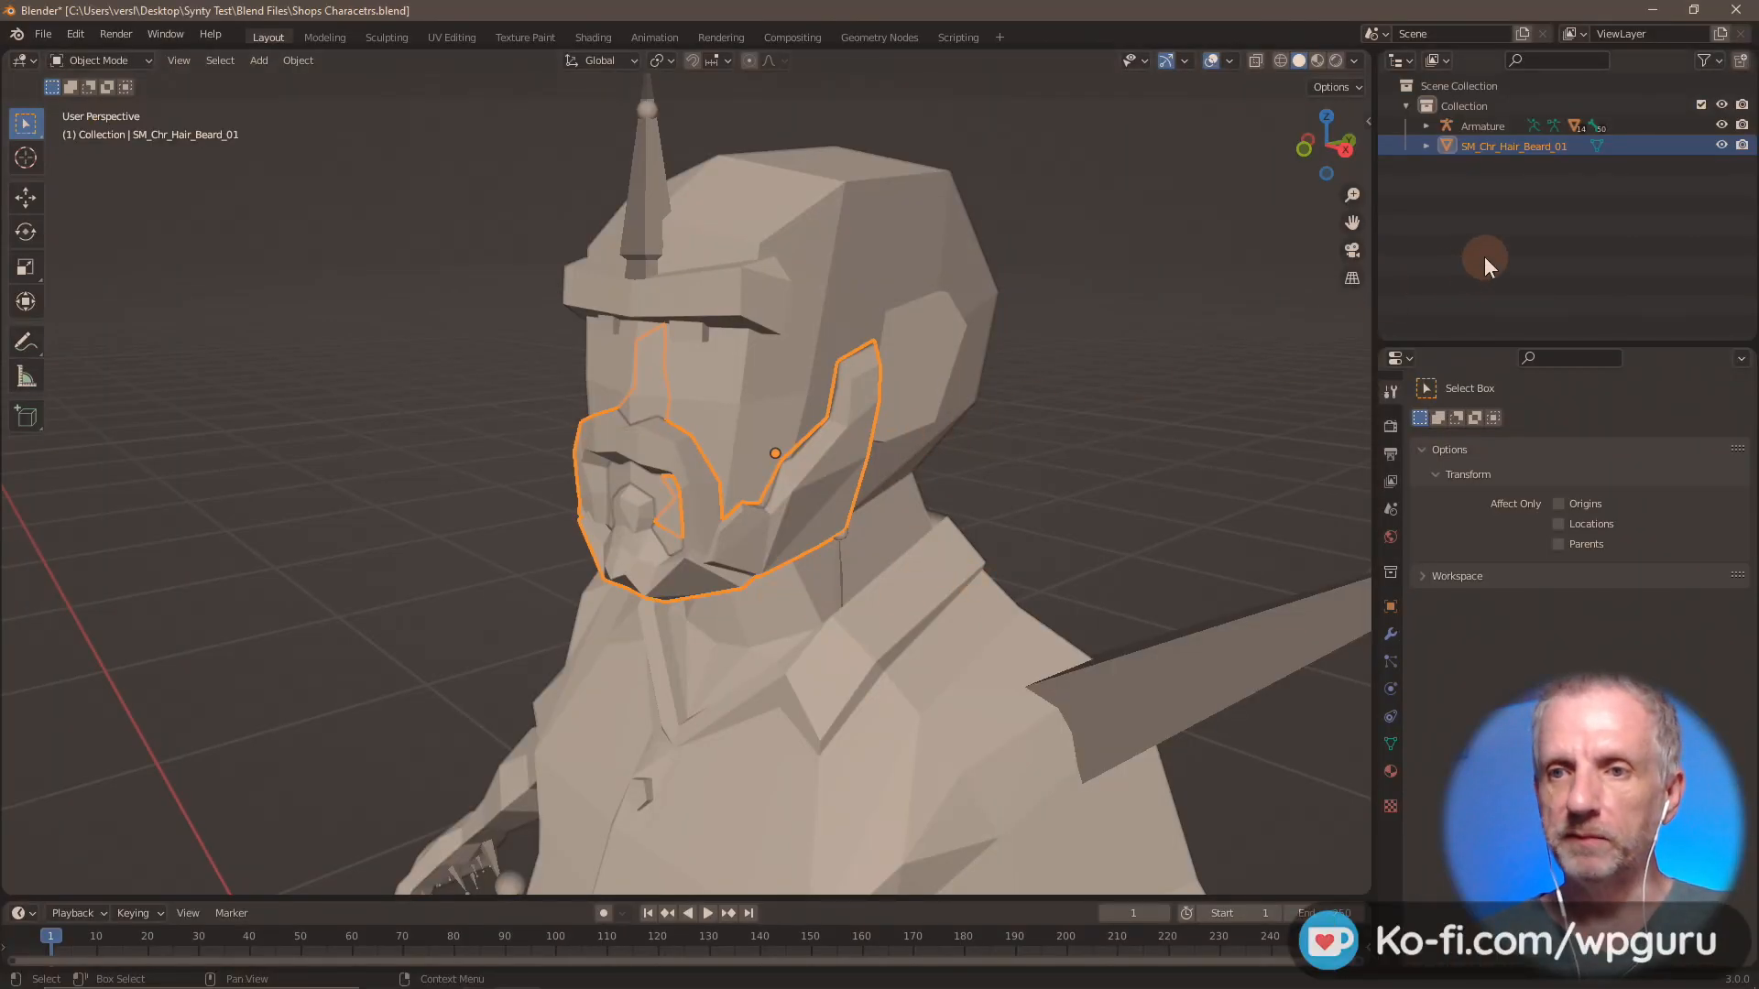
pyautogui.click(1722, 144)
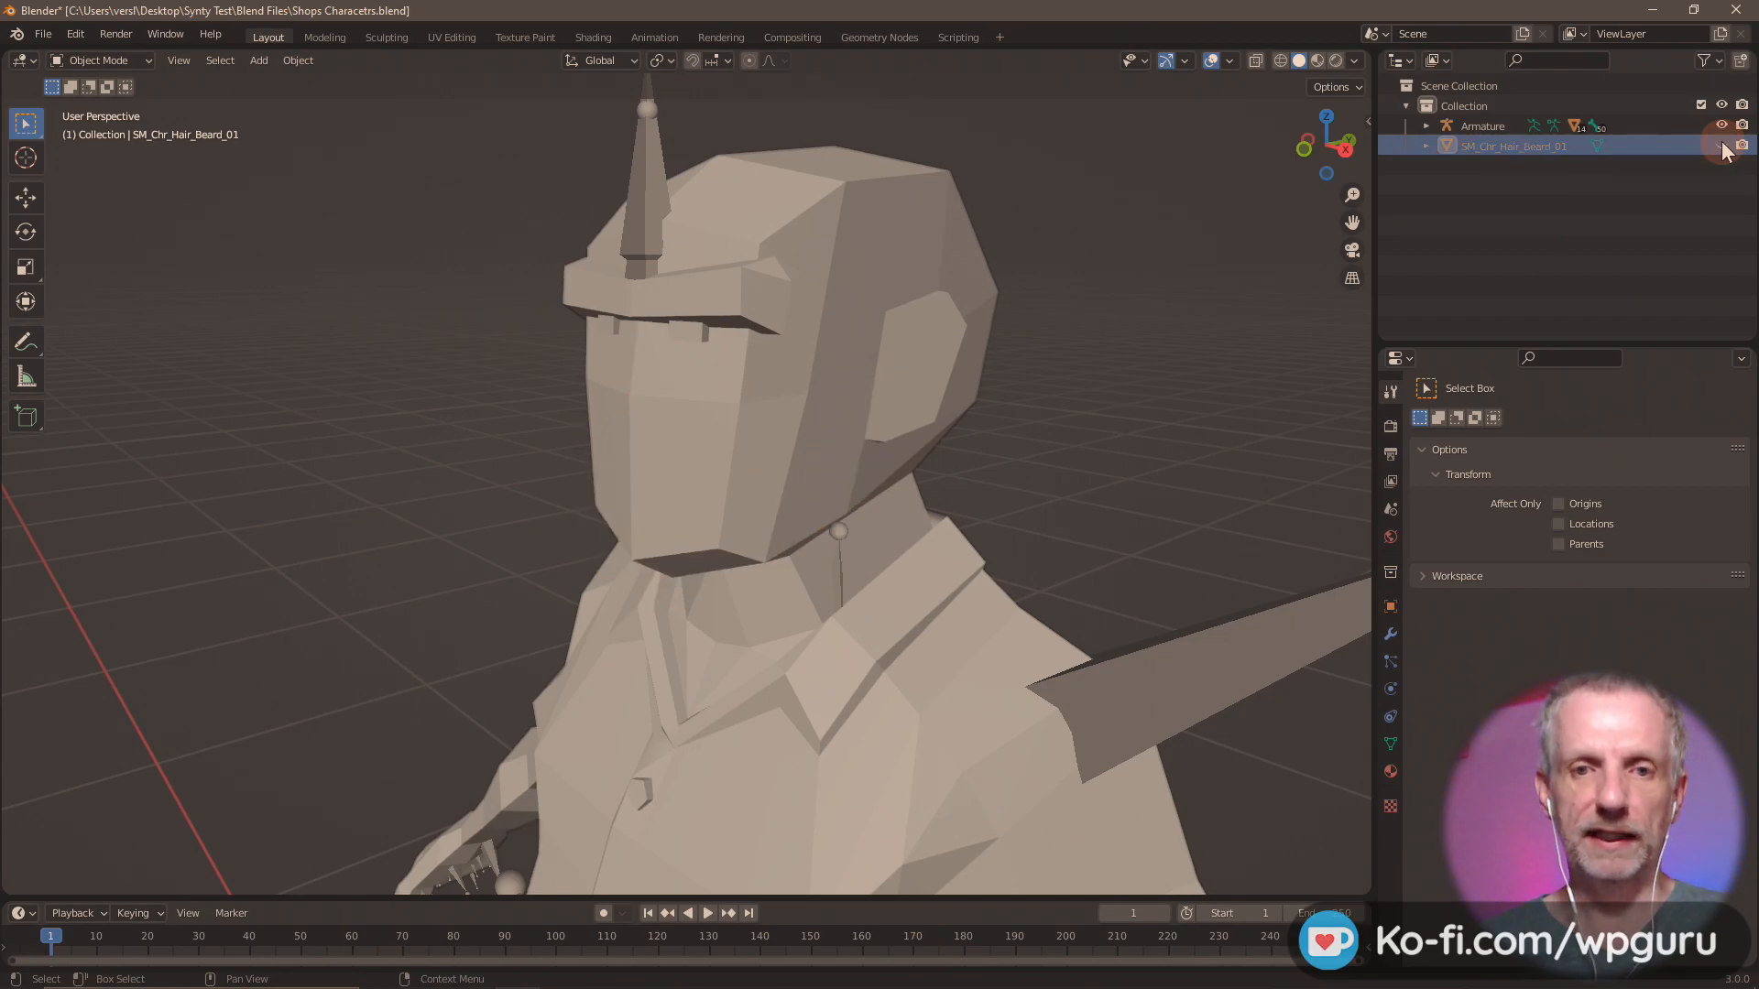
pyautogui.click(43, 34)
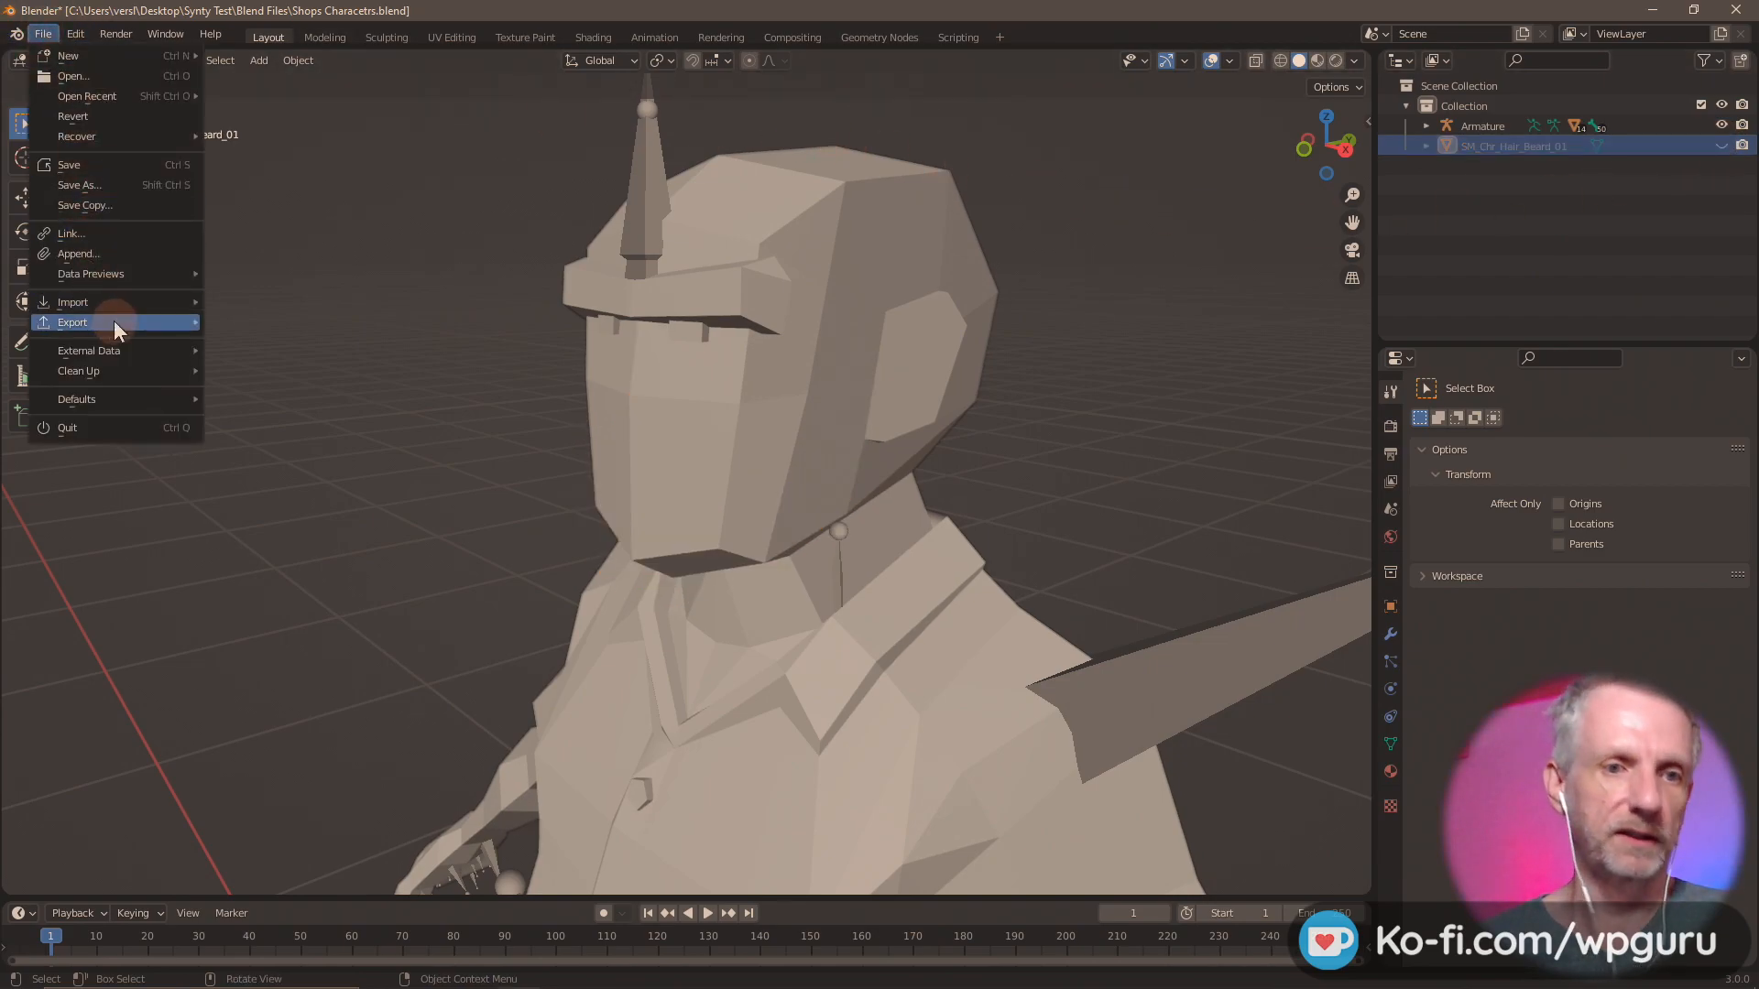
pyautogui.moveTo(132, 305)
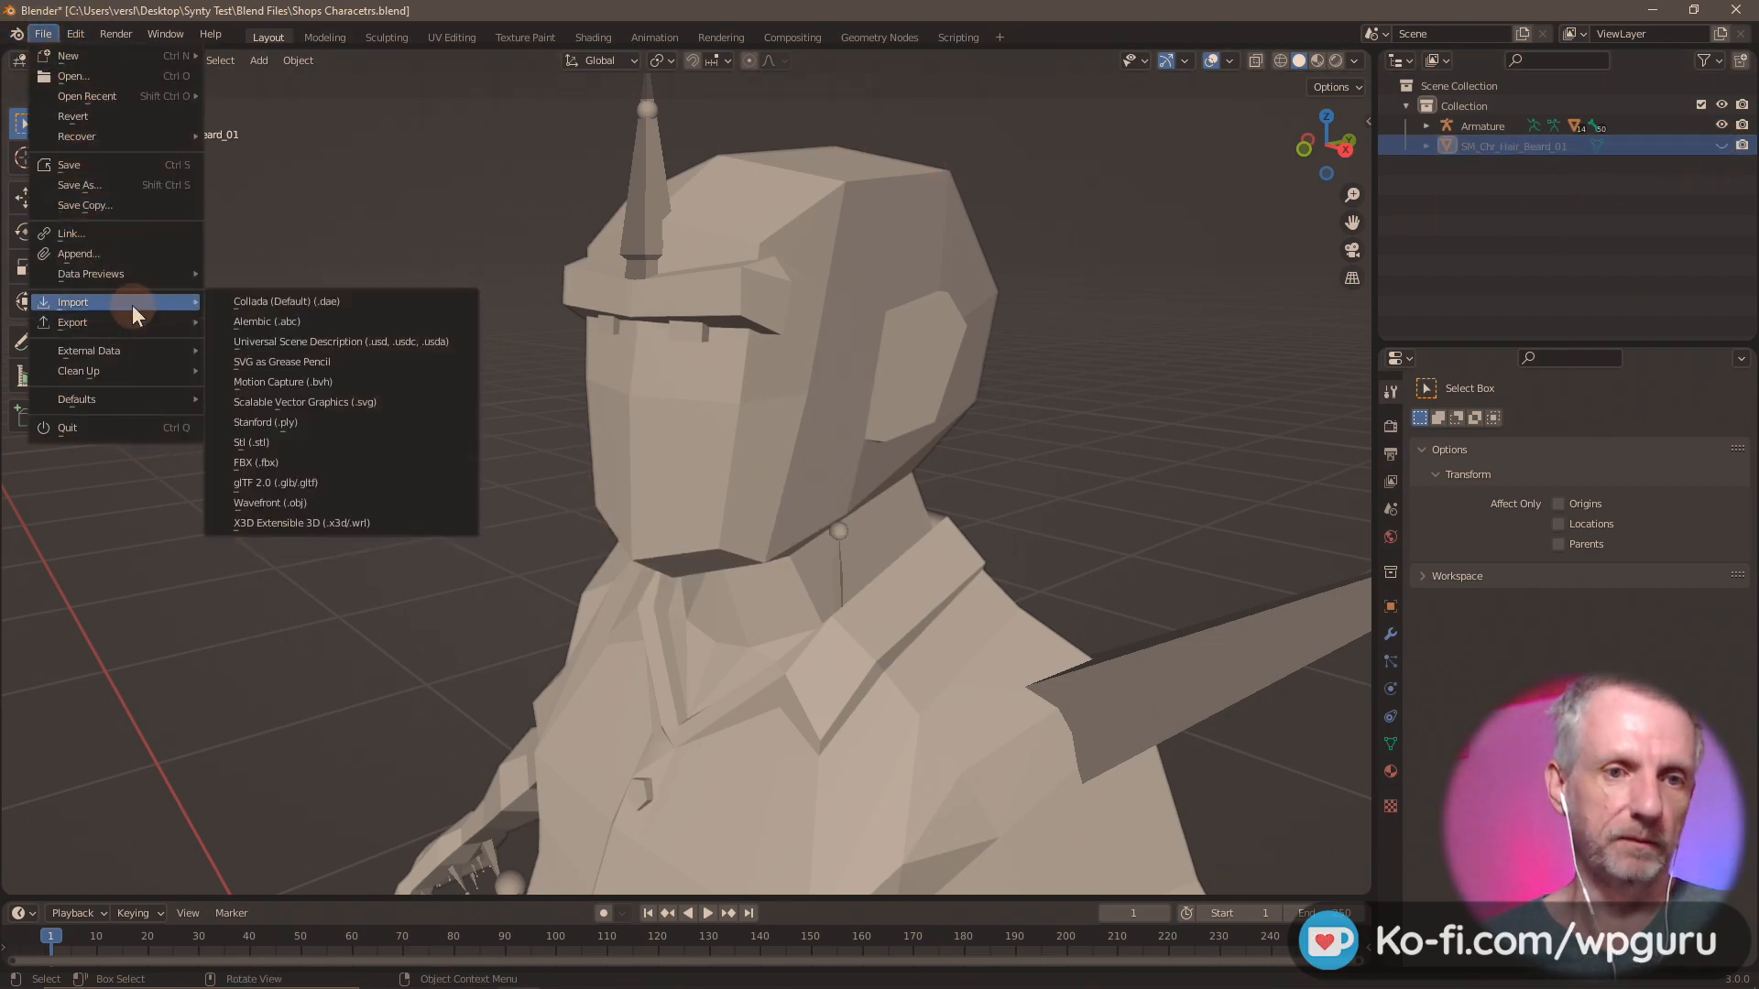
pyautogui.click(326, 462)
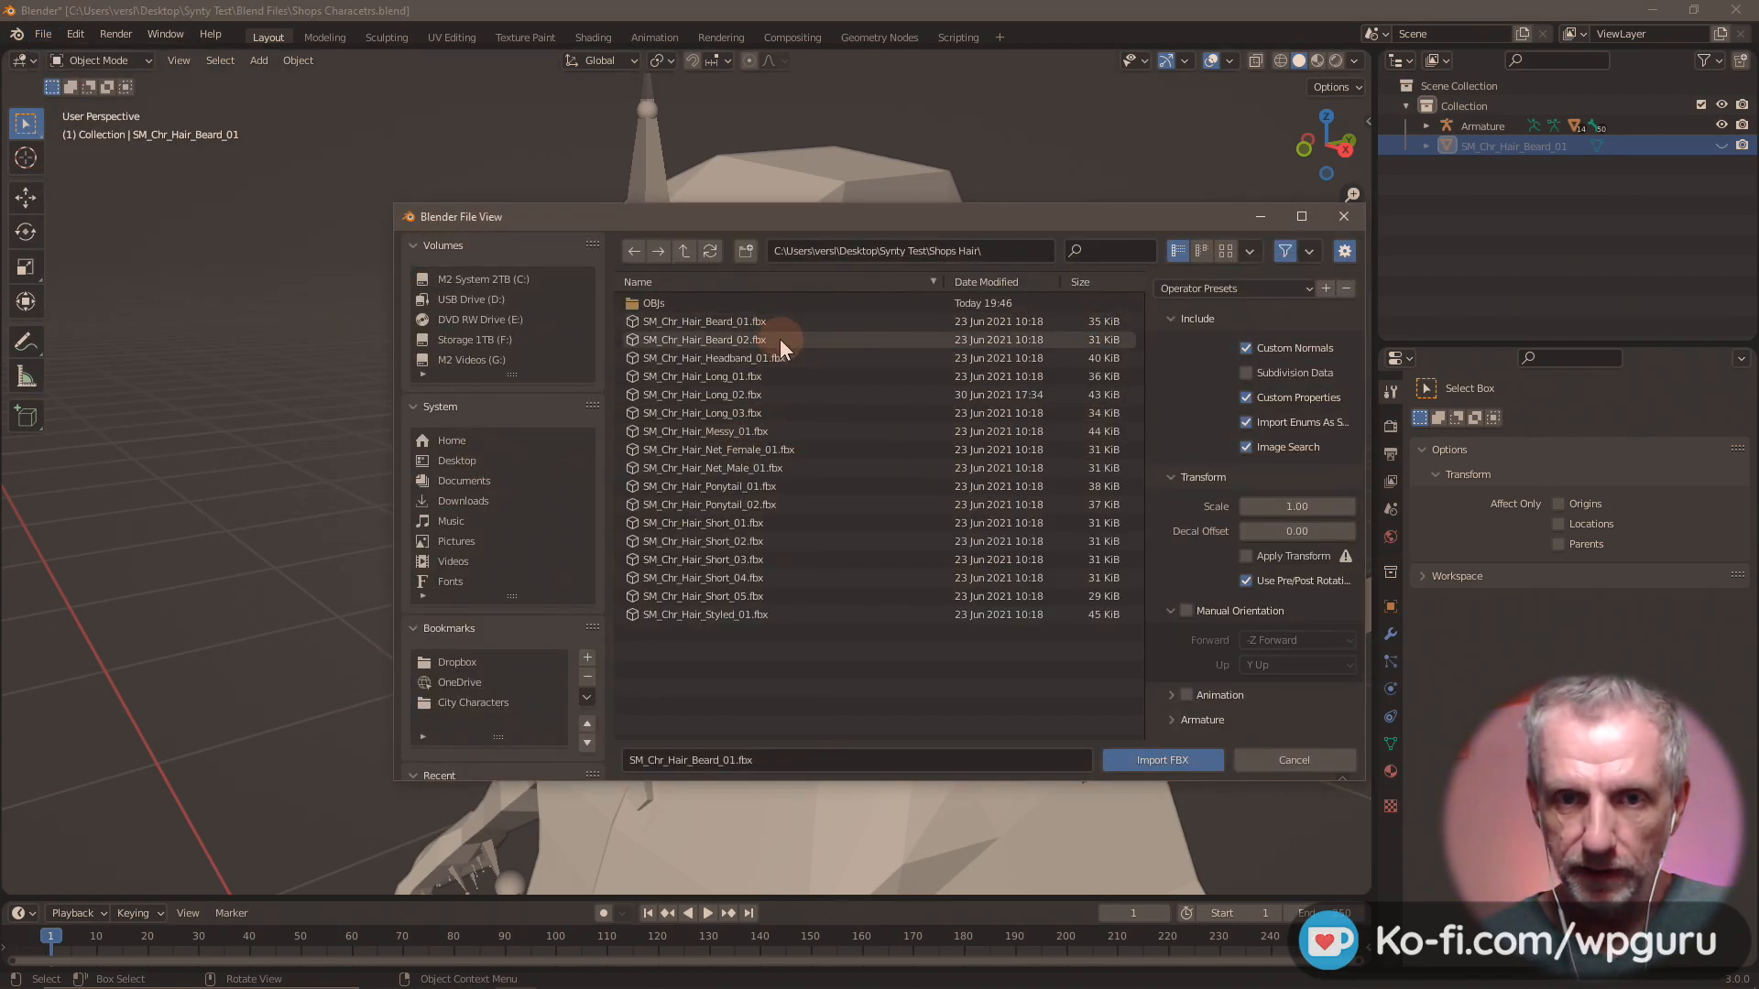
pyautogui.doubleClick(778, 339)
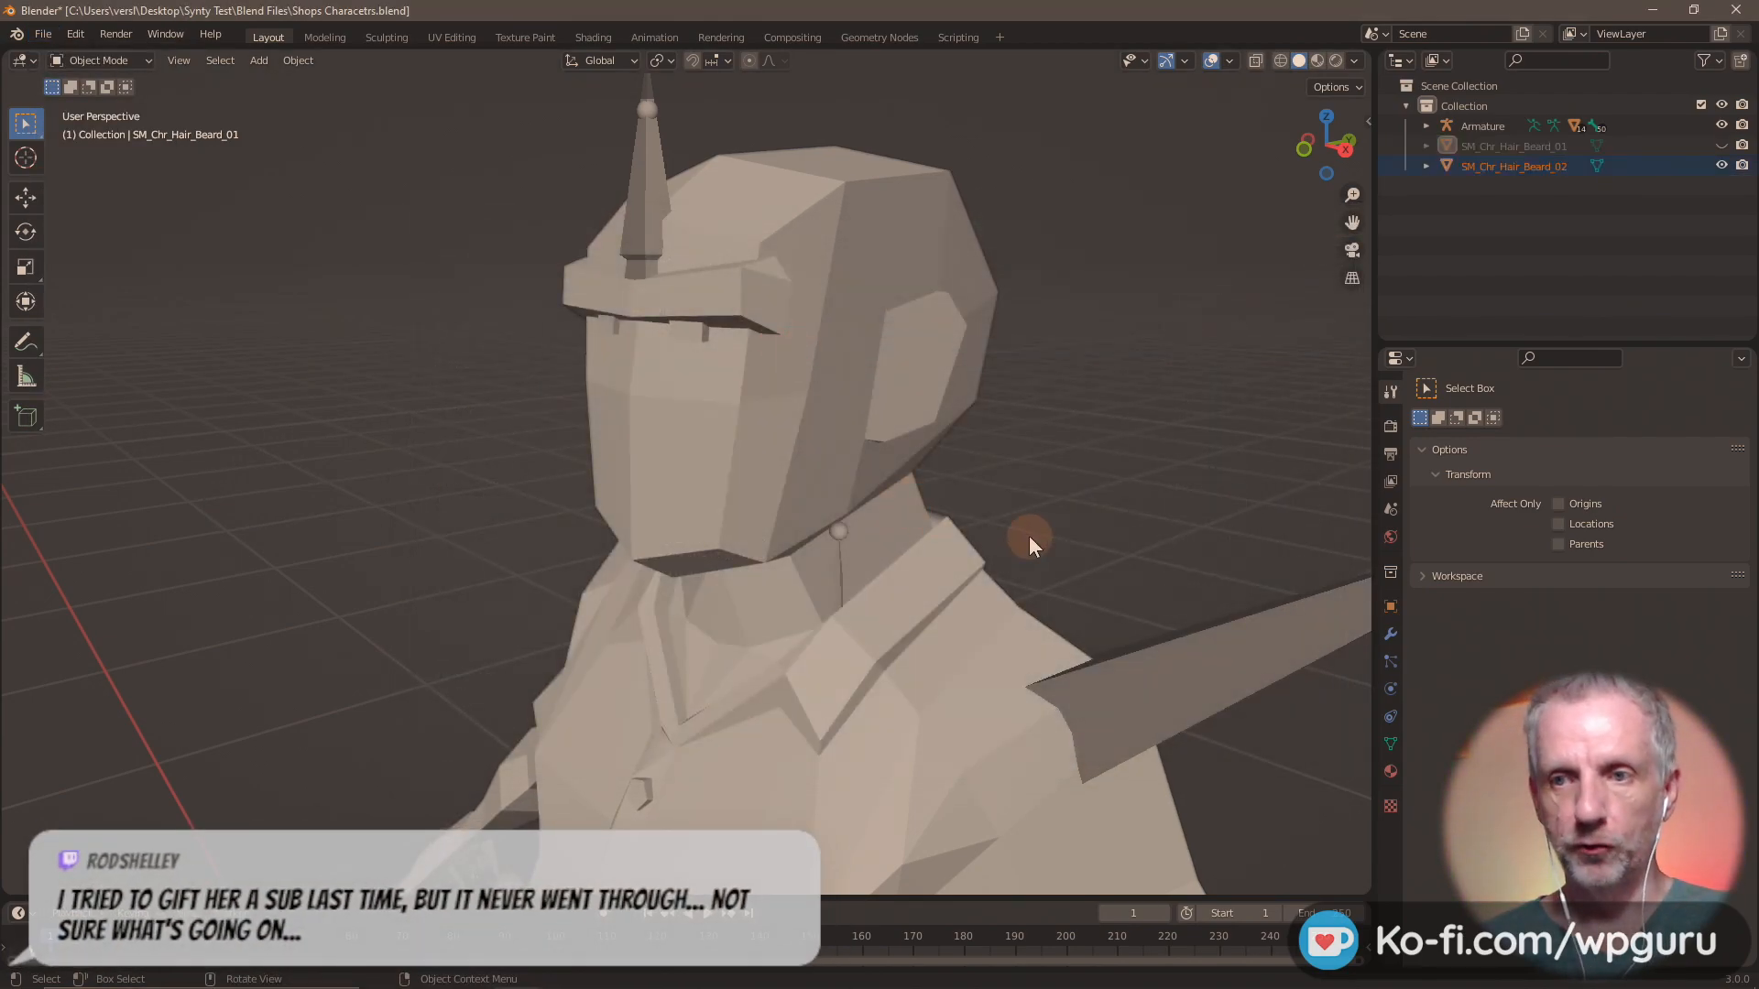
pyautogui.press('g')
pyautogui.press('z')
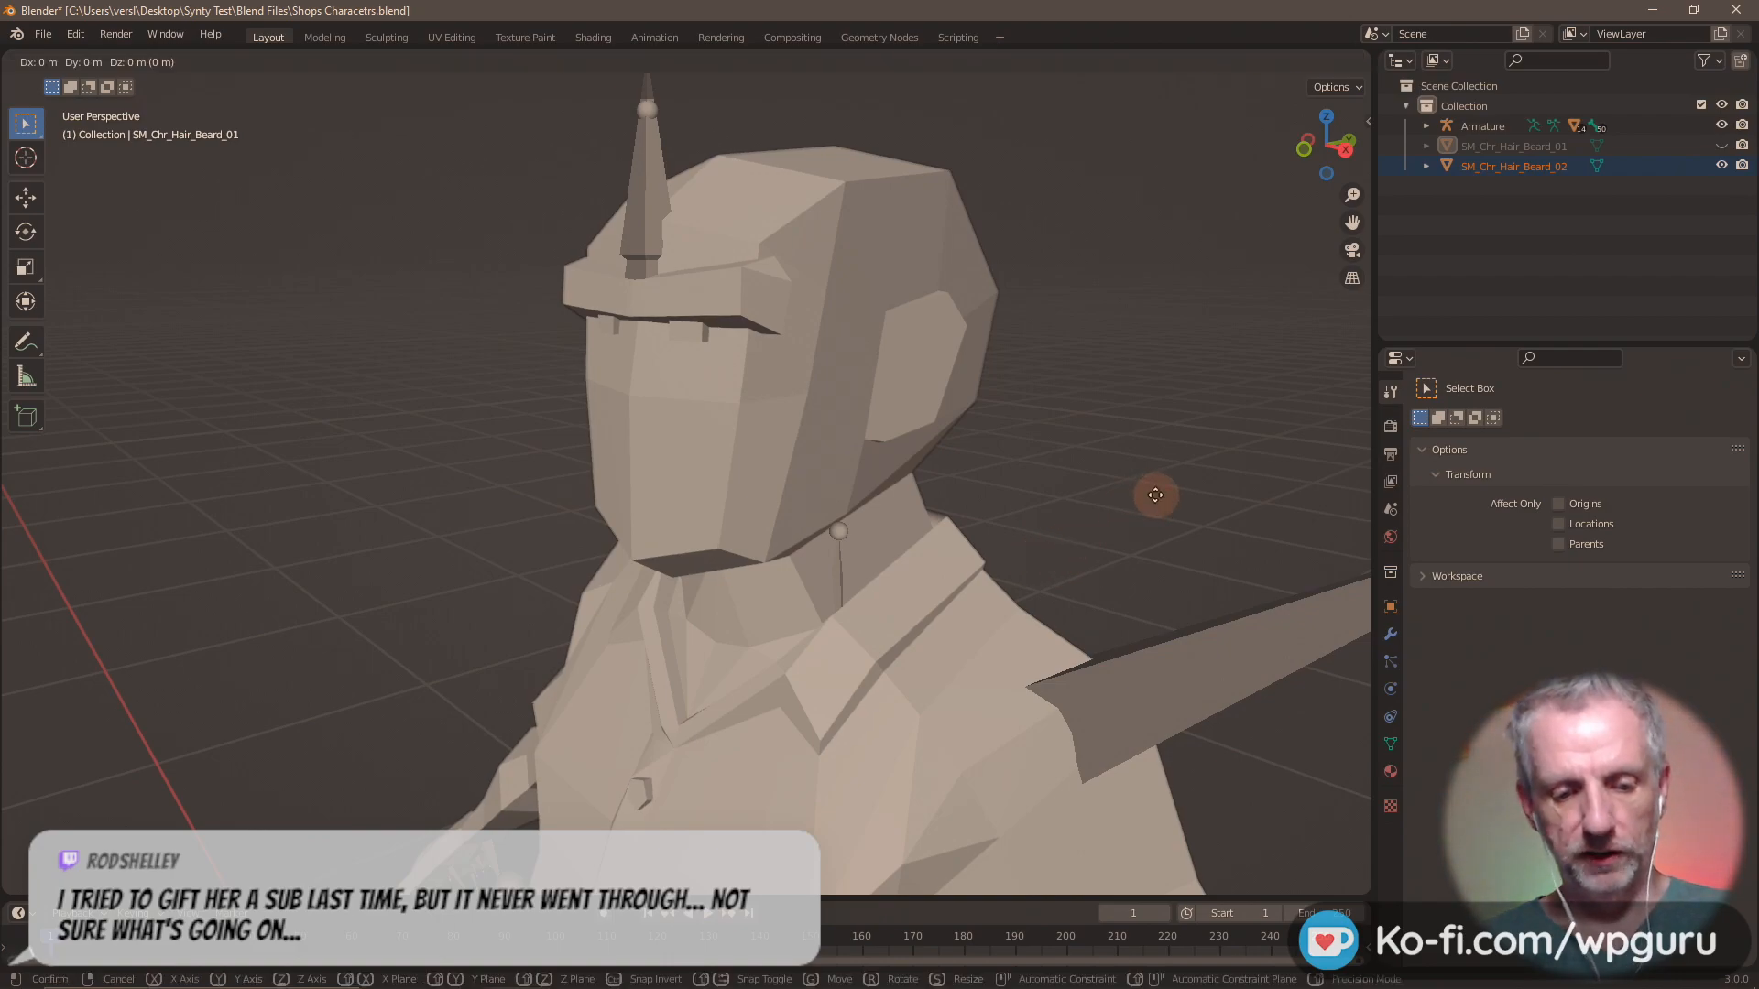
pyautogui.click(1150, 316)
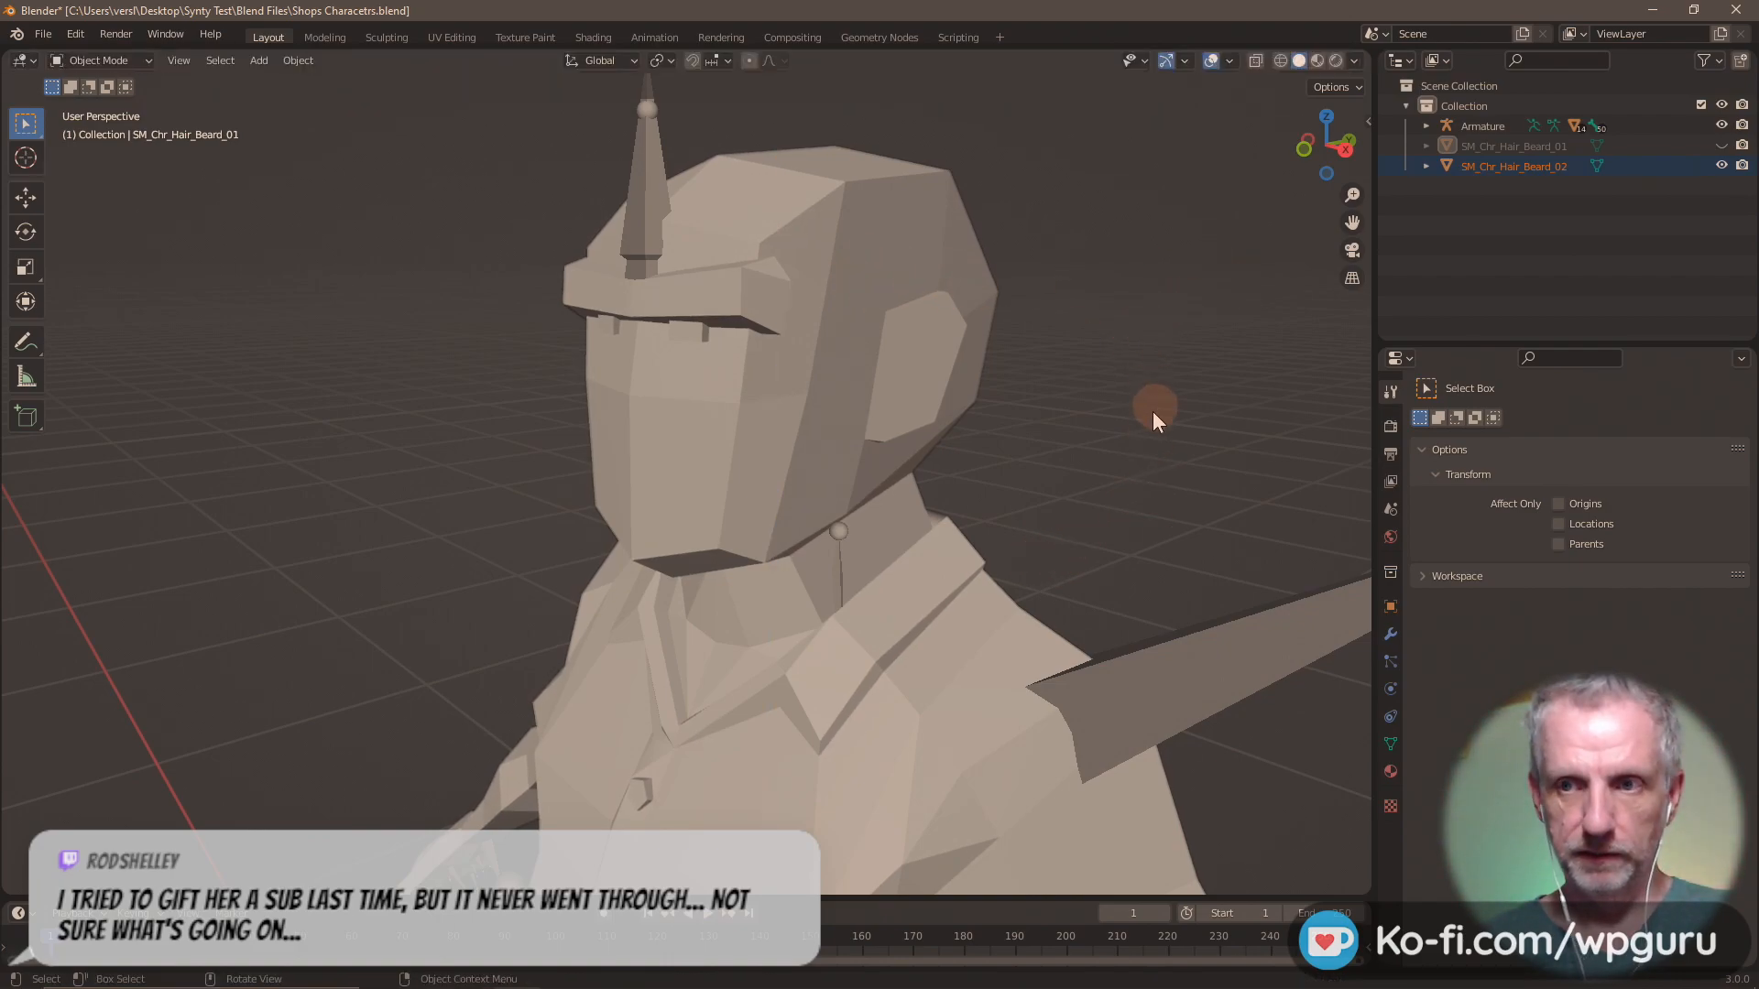
pyautogui.scroll(-5, 1135, 415)
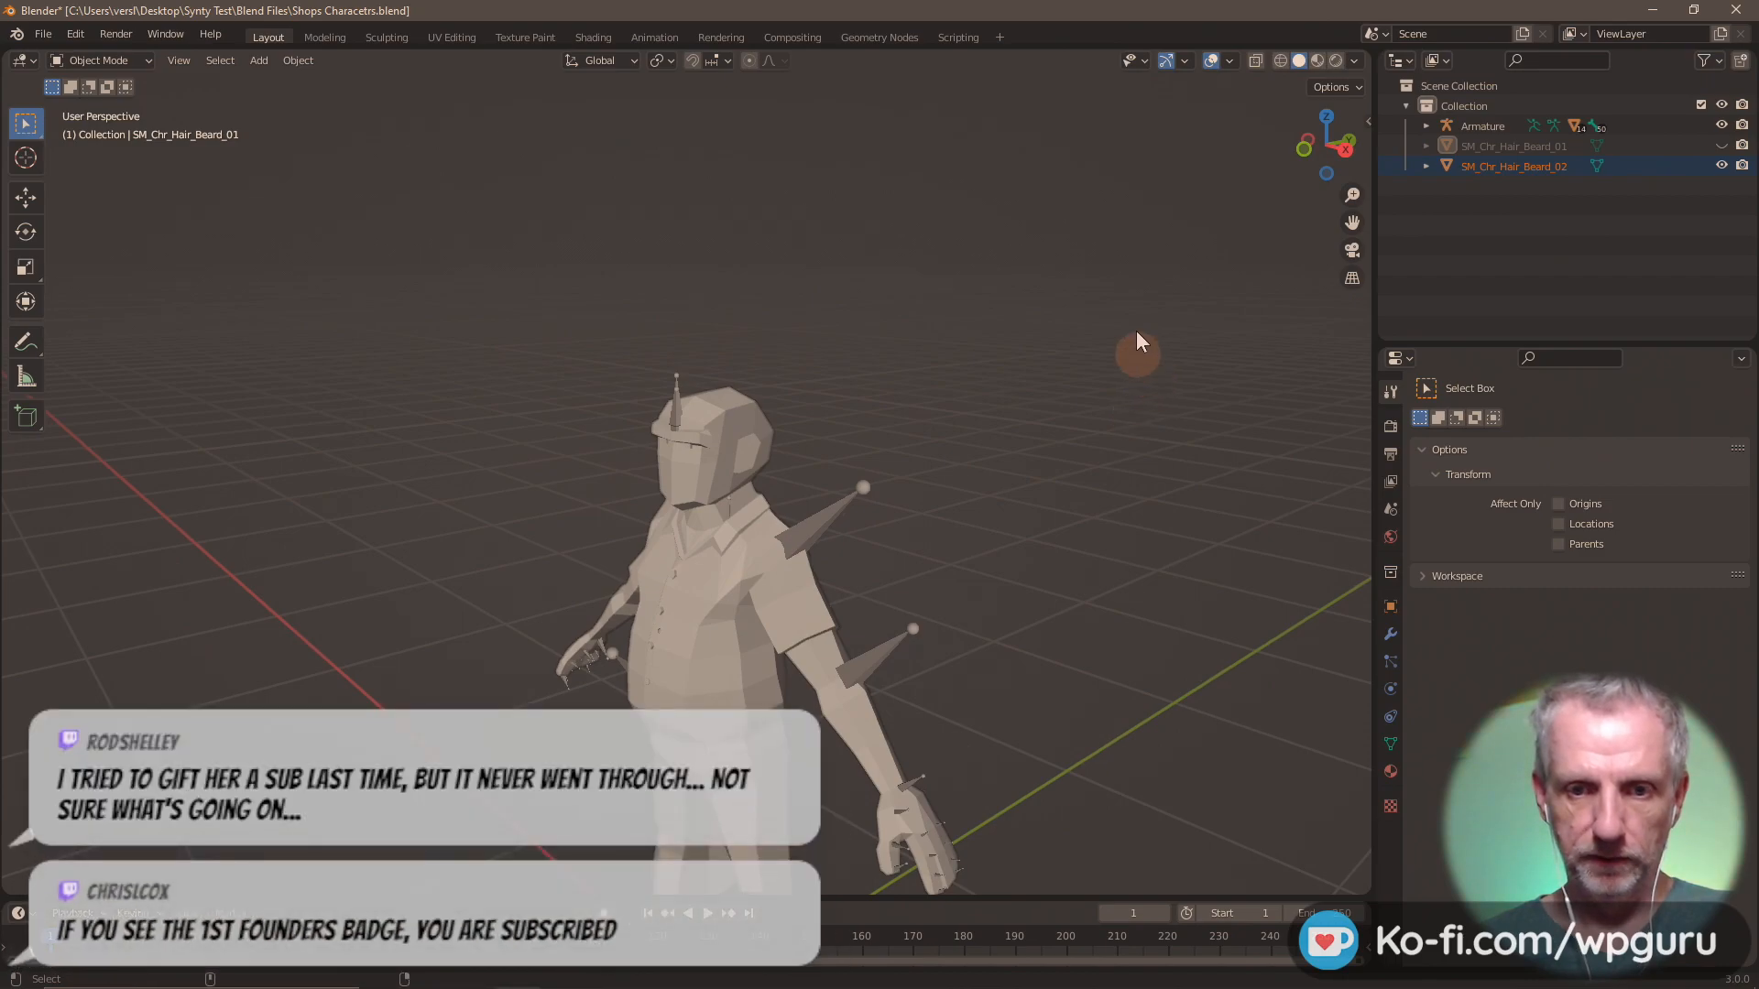
pyautogui.moveTo(1080, 542)
pyautogui.mouseDown(button='middle')
pyautogui.moveTo(1076, 513)
pyautogui.moveTo(1081, 729)
pyautogui.moveTo(1123, 794)
pyautogui.moveTo(1172, 813)
pyautogui.moveTo(1152, 533)
pyautogui.moveTo(1064, 515)
pyautogui.mouseUp(button='middle')
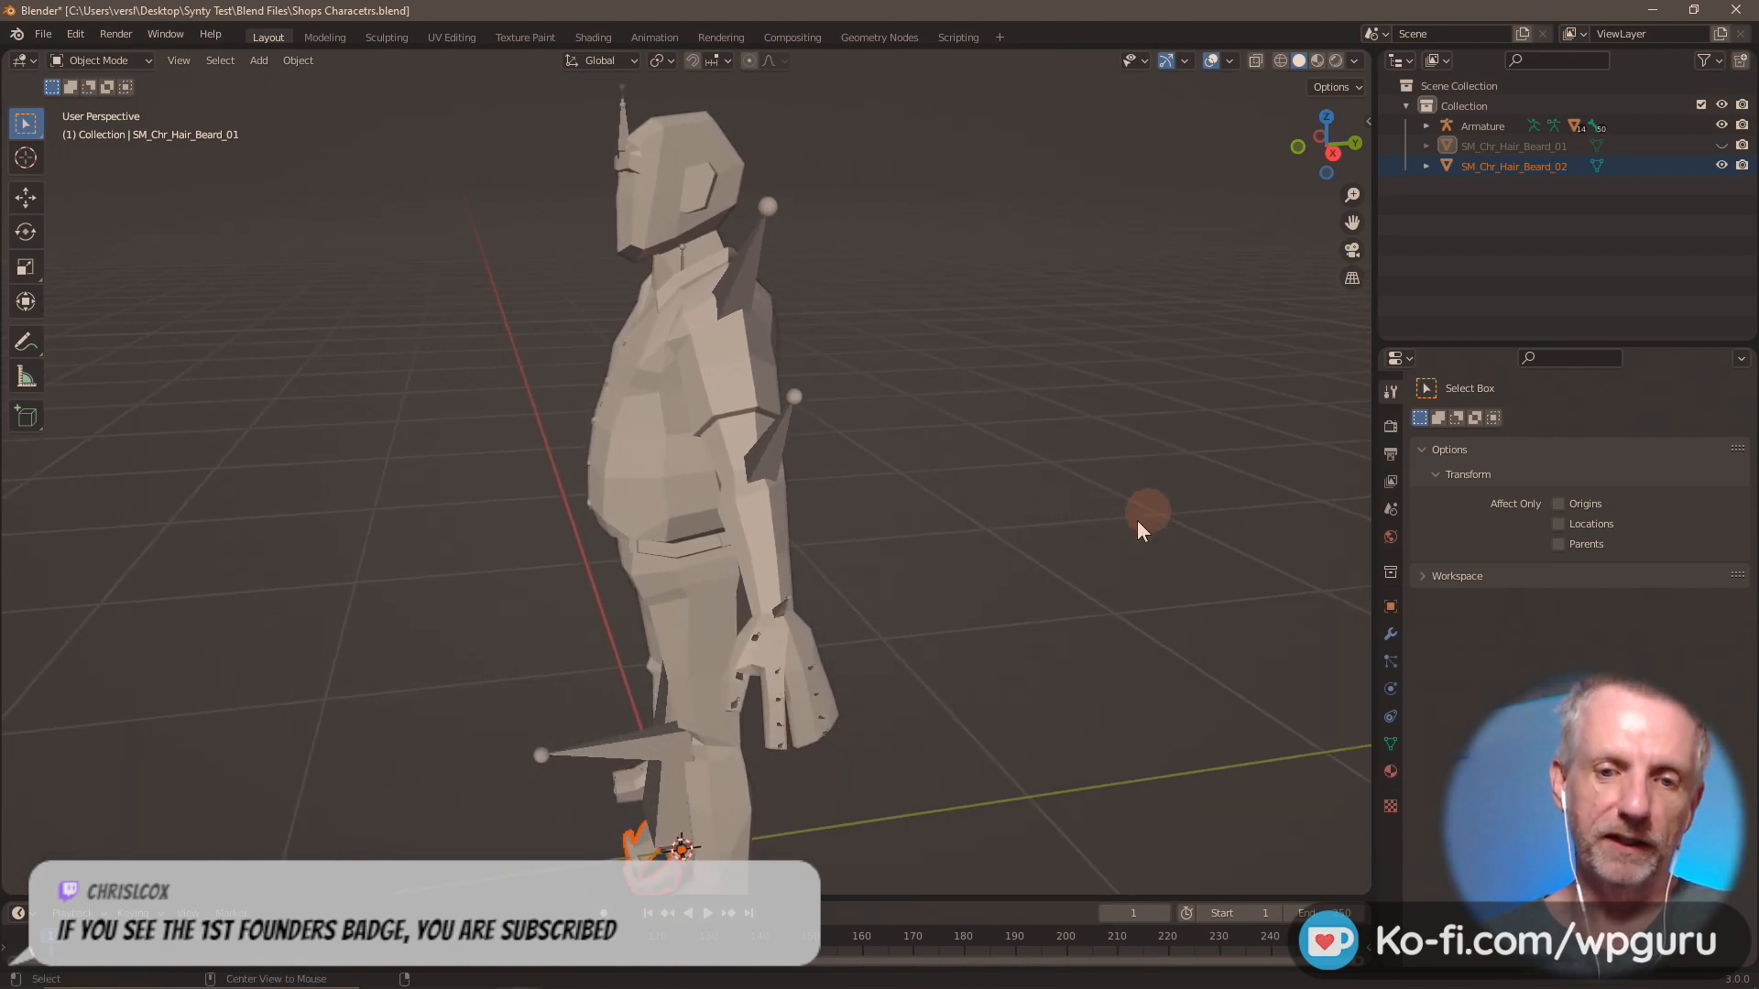
pyautogui.moveTo(1142, 539); pyautogui.dragTo(1186, 601, button='middle')
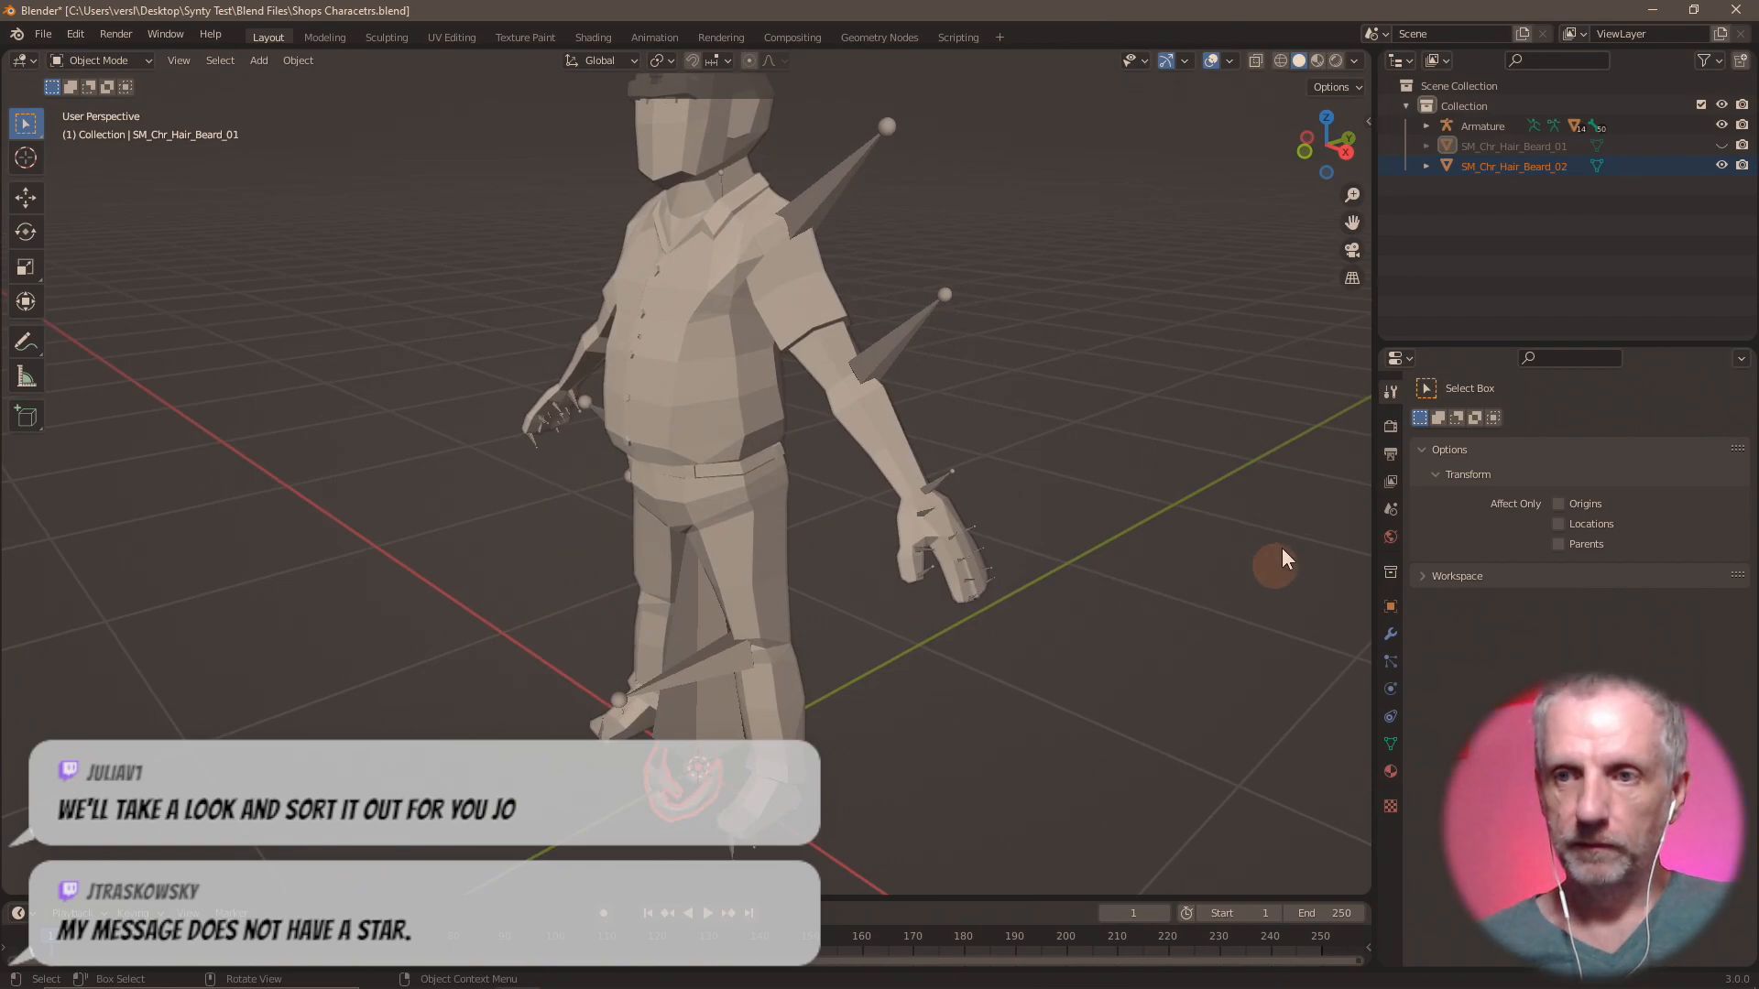
# Delete SM_Chr_Hair_Beard_02 and batch-import all hair FBX files from SM_Chr_Hair_Beard_02 through SM_Chr_Hair_Styled_01.
pyautogui.press('x')
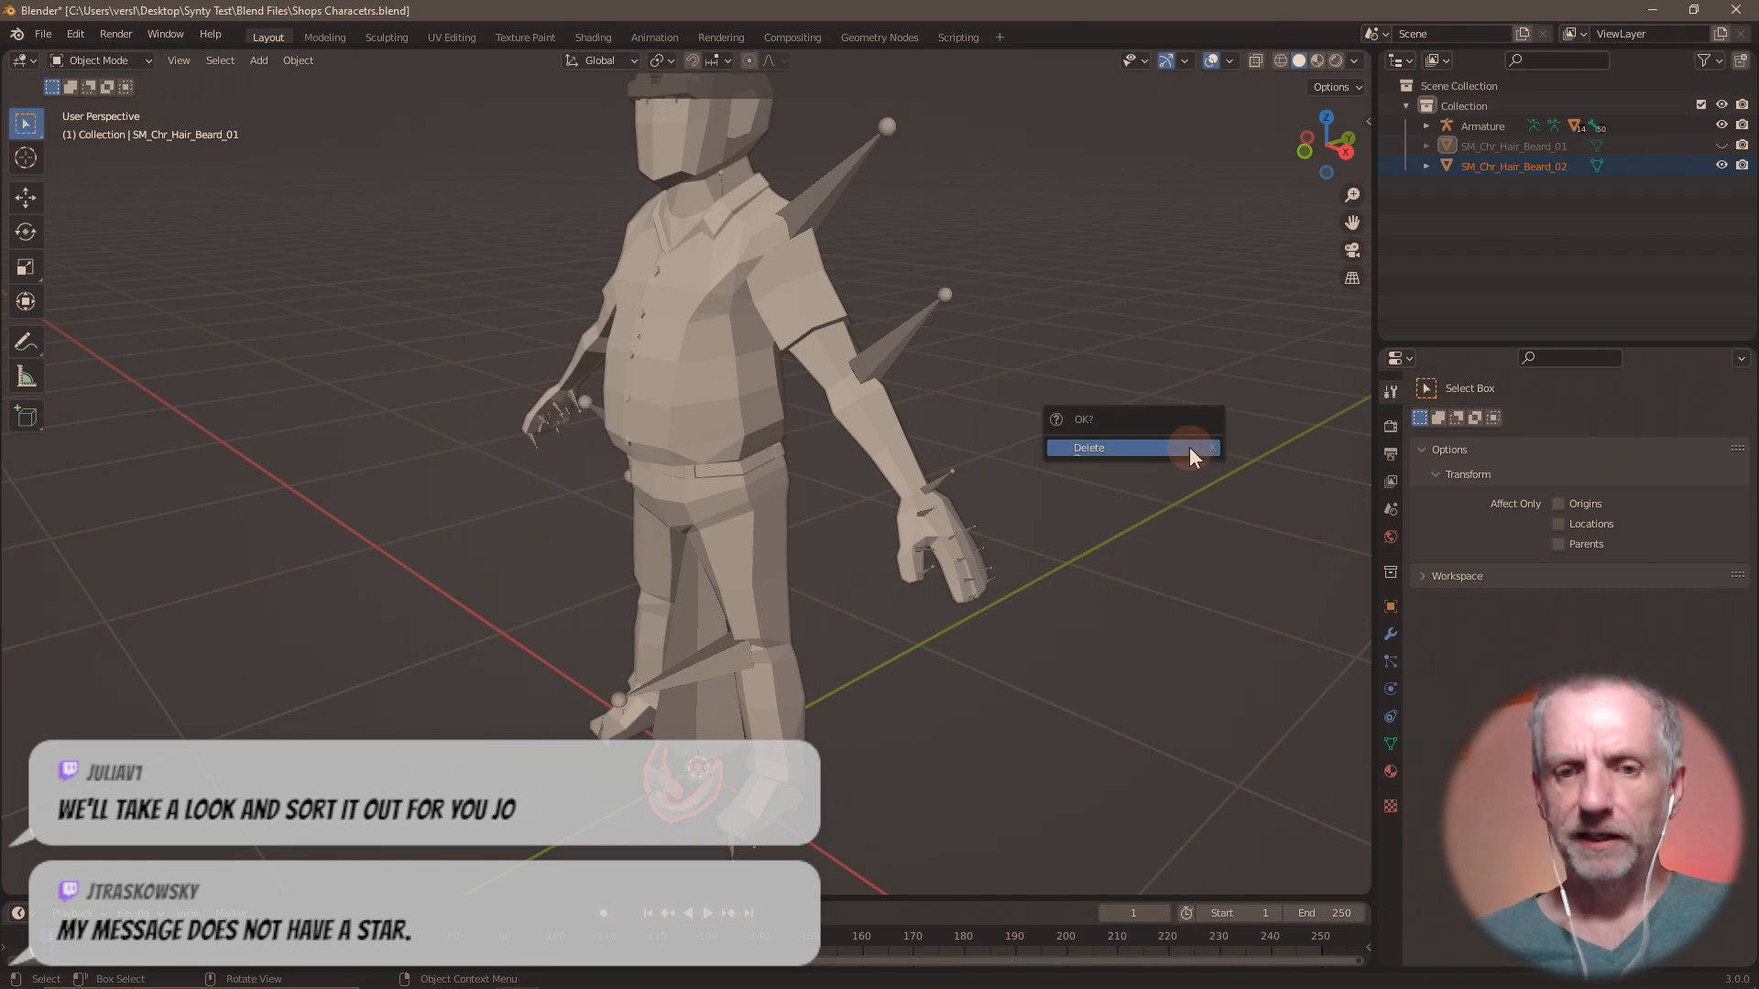
pyautogui.click(1189, 447)
pyautogui.click(43, 34)
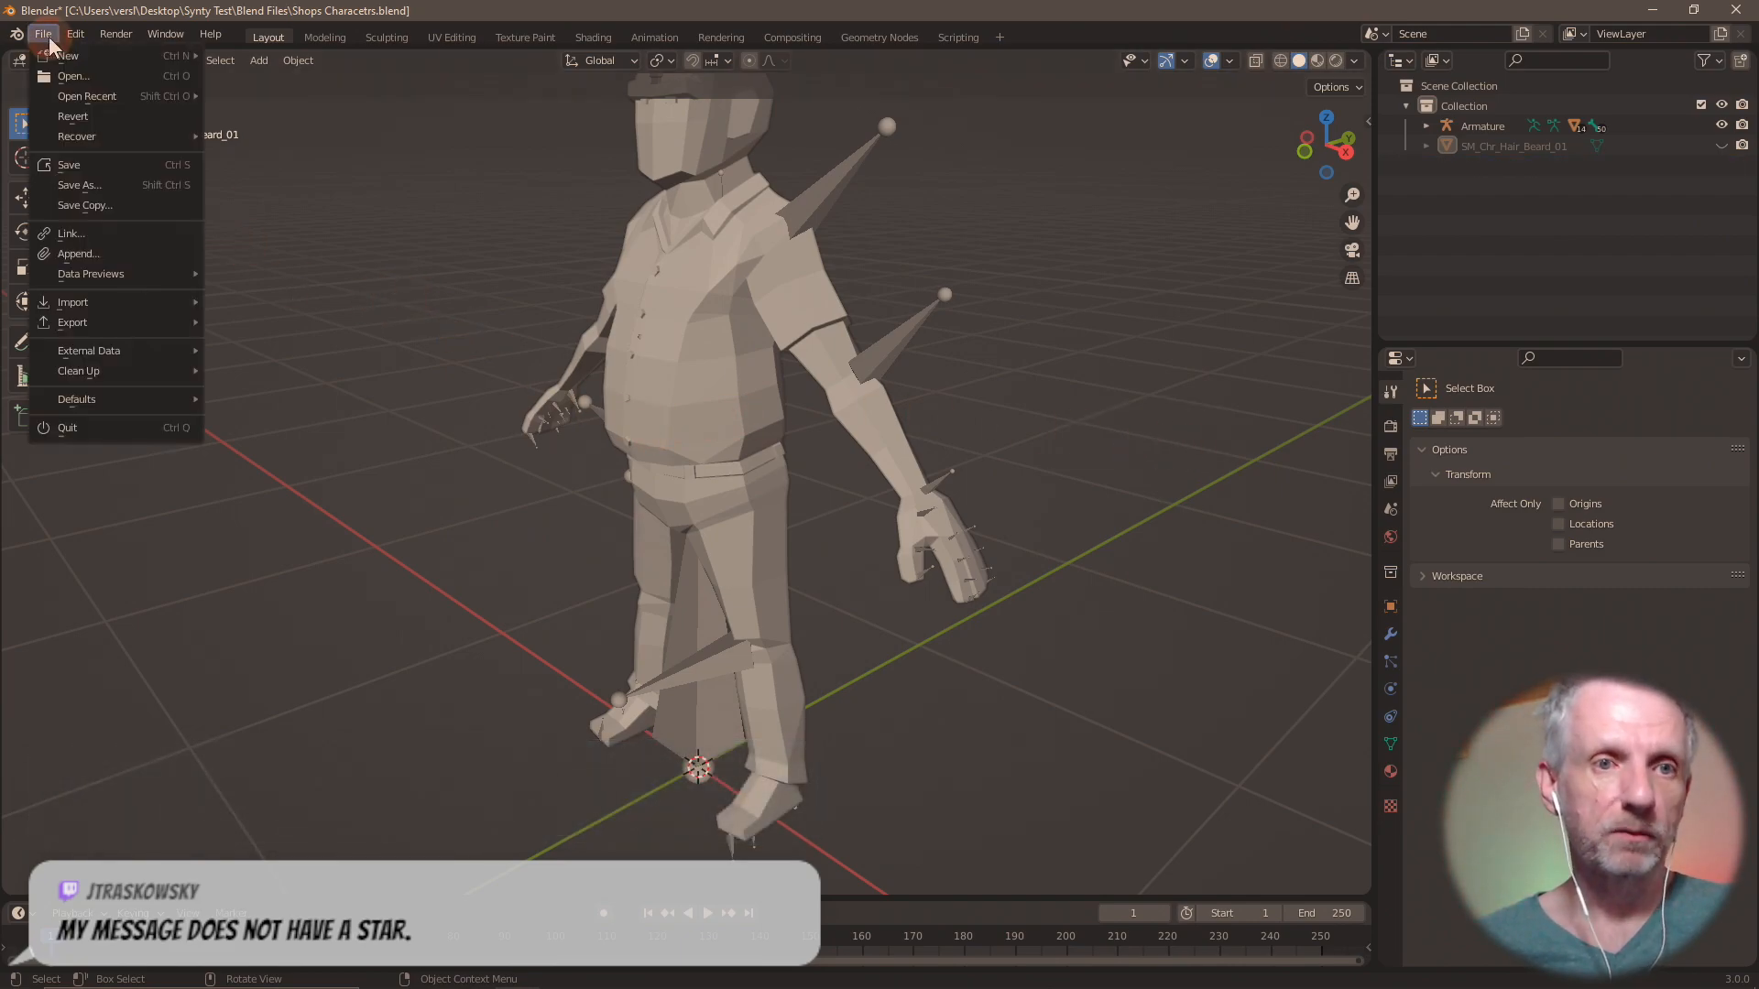
pyautogui.moveTo(147, 304)
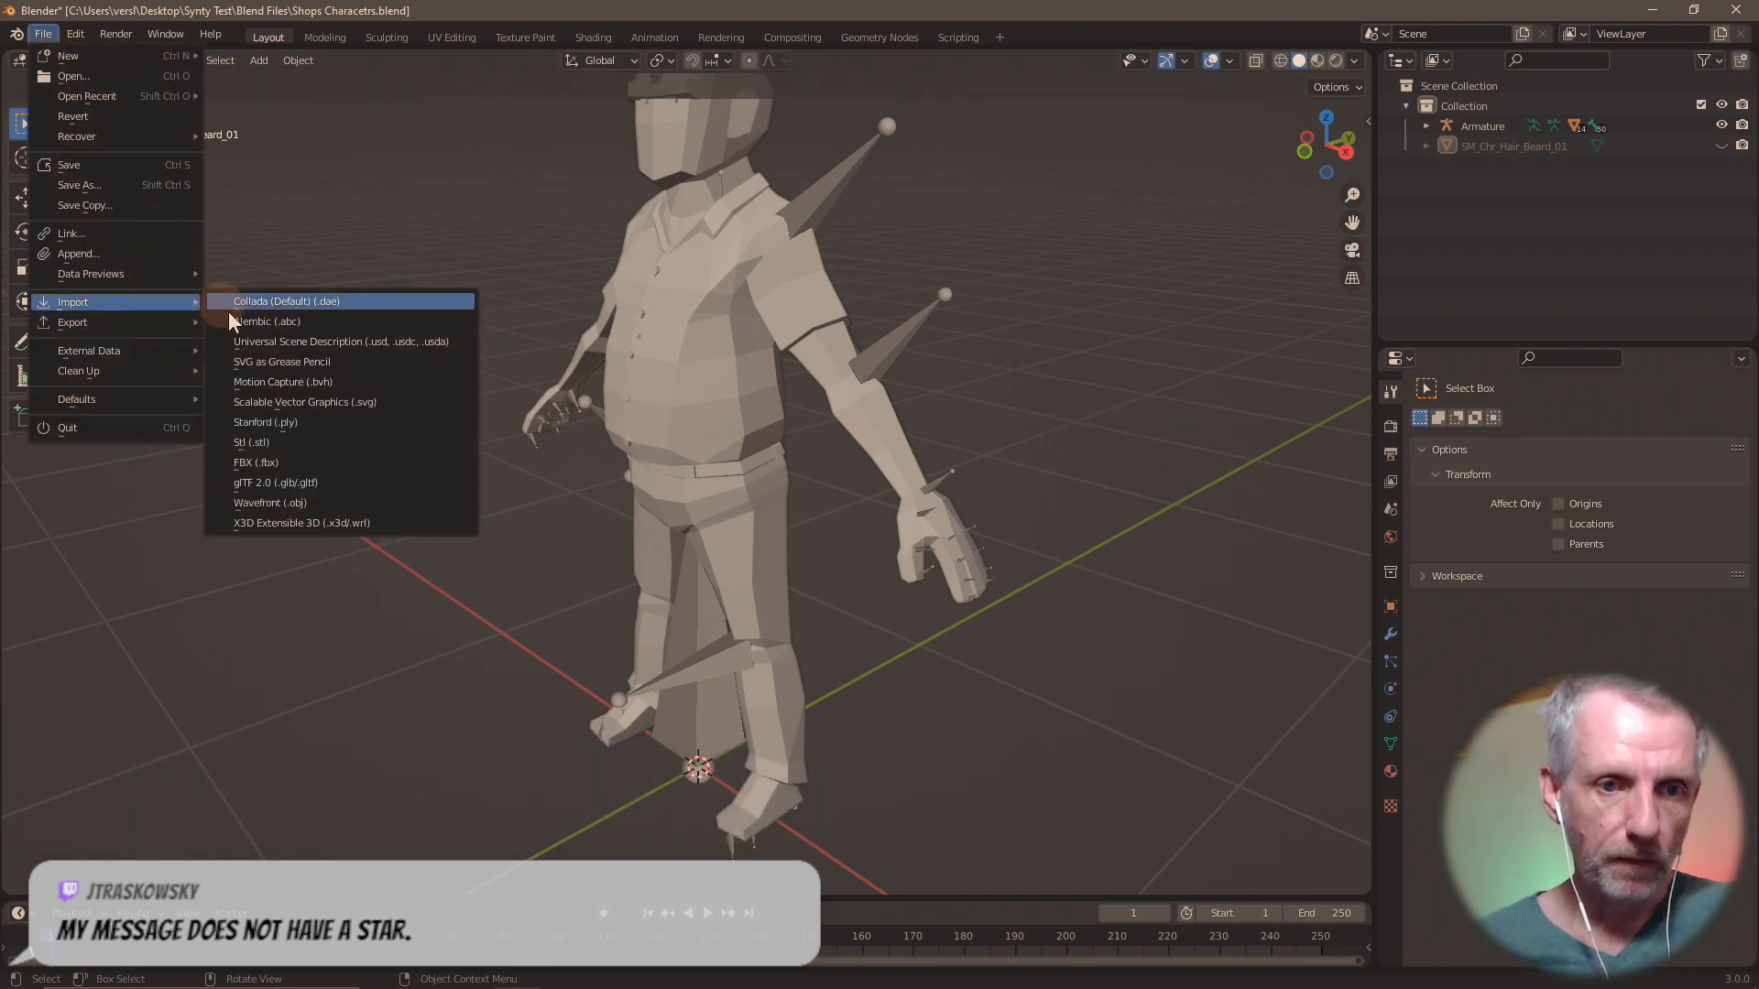
pyautogui.click(319, 462)
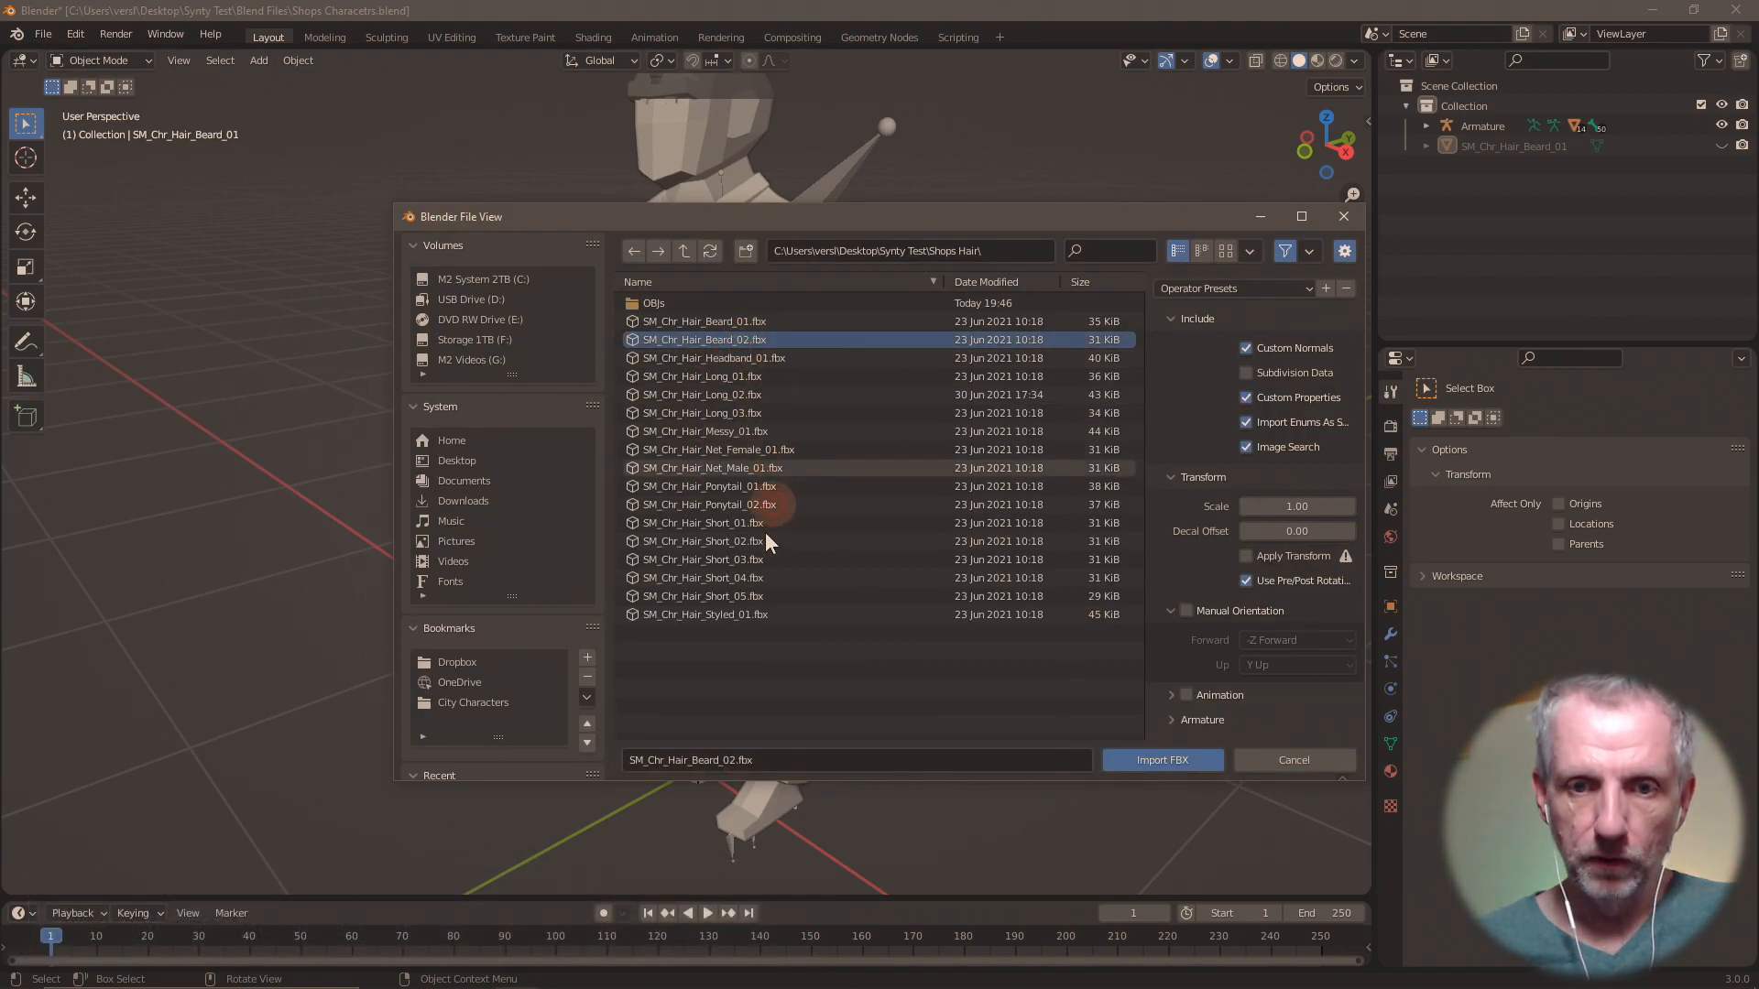
pyautogui.keyDown('shift'); pyautogui.click(746, 614); pyautogui.keyUp('shift')
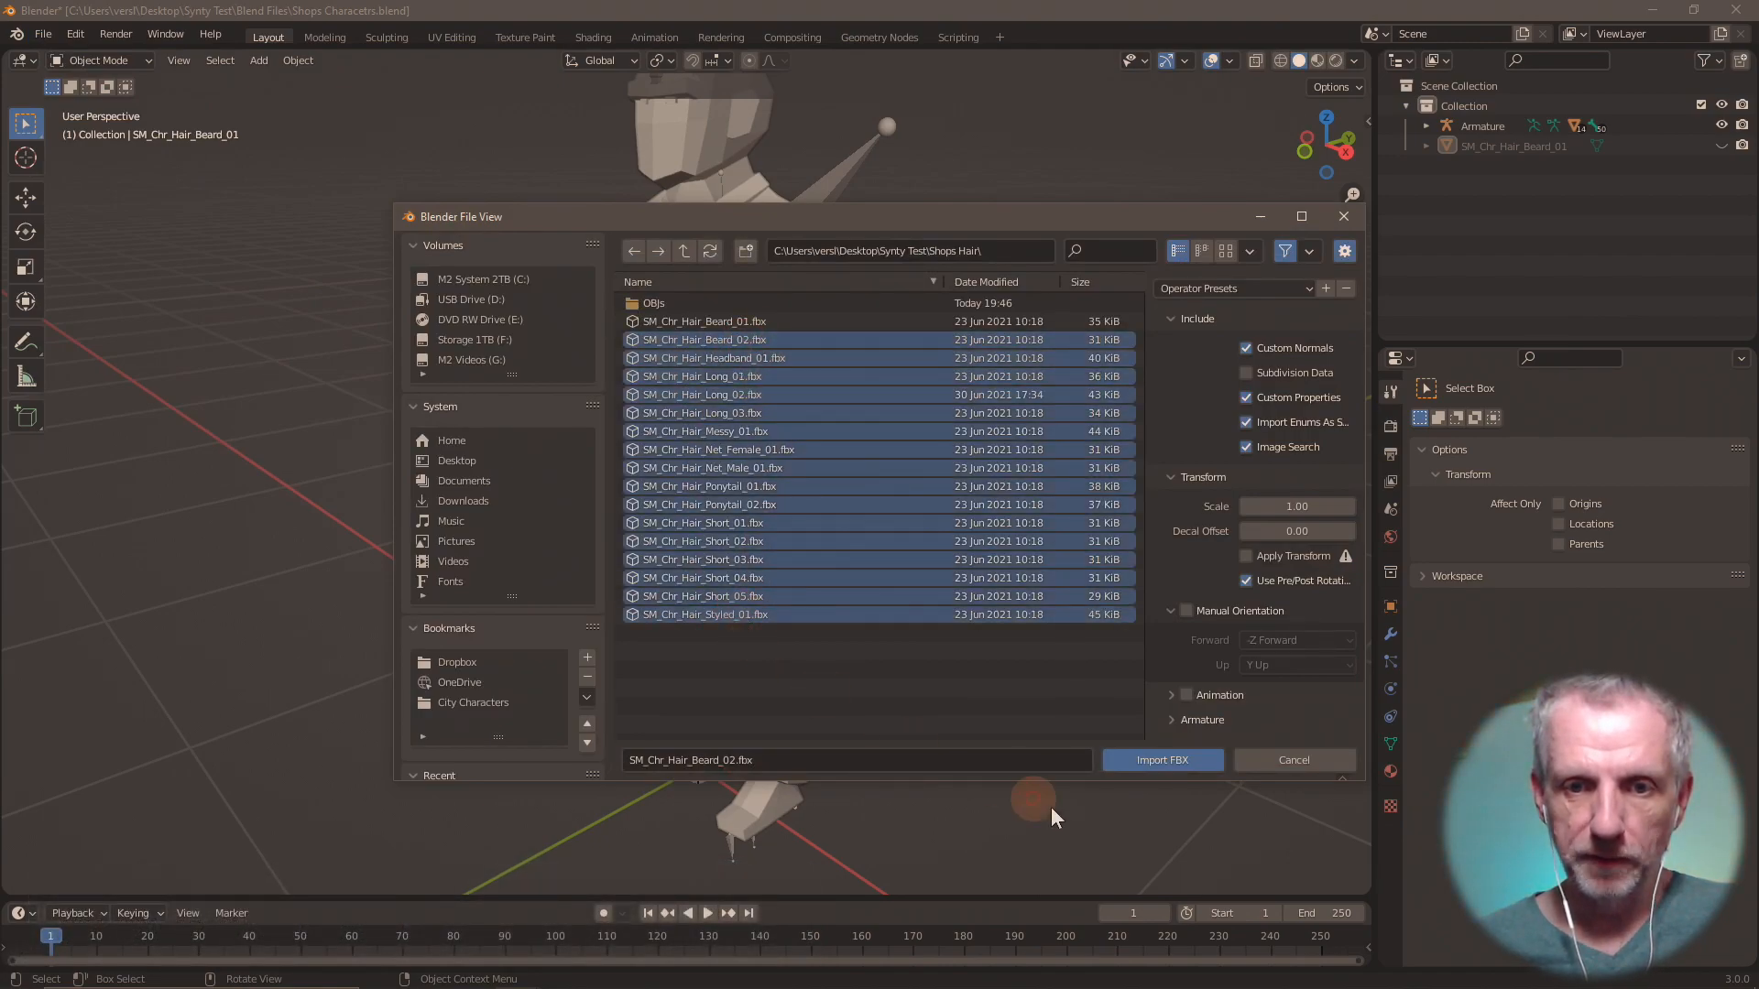
pyautogui.click(1160, 758)
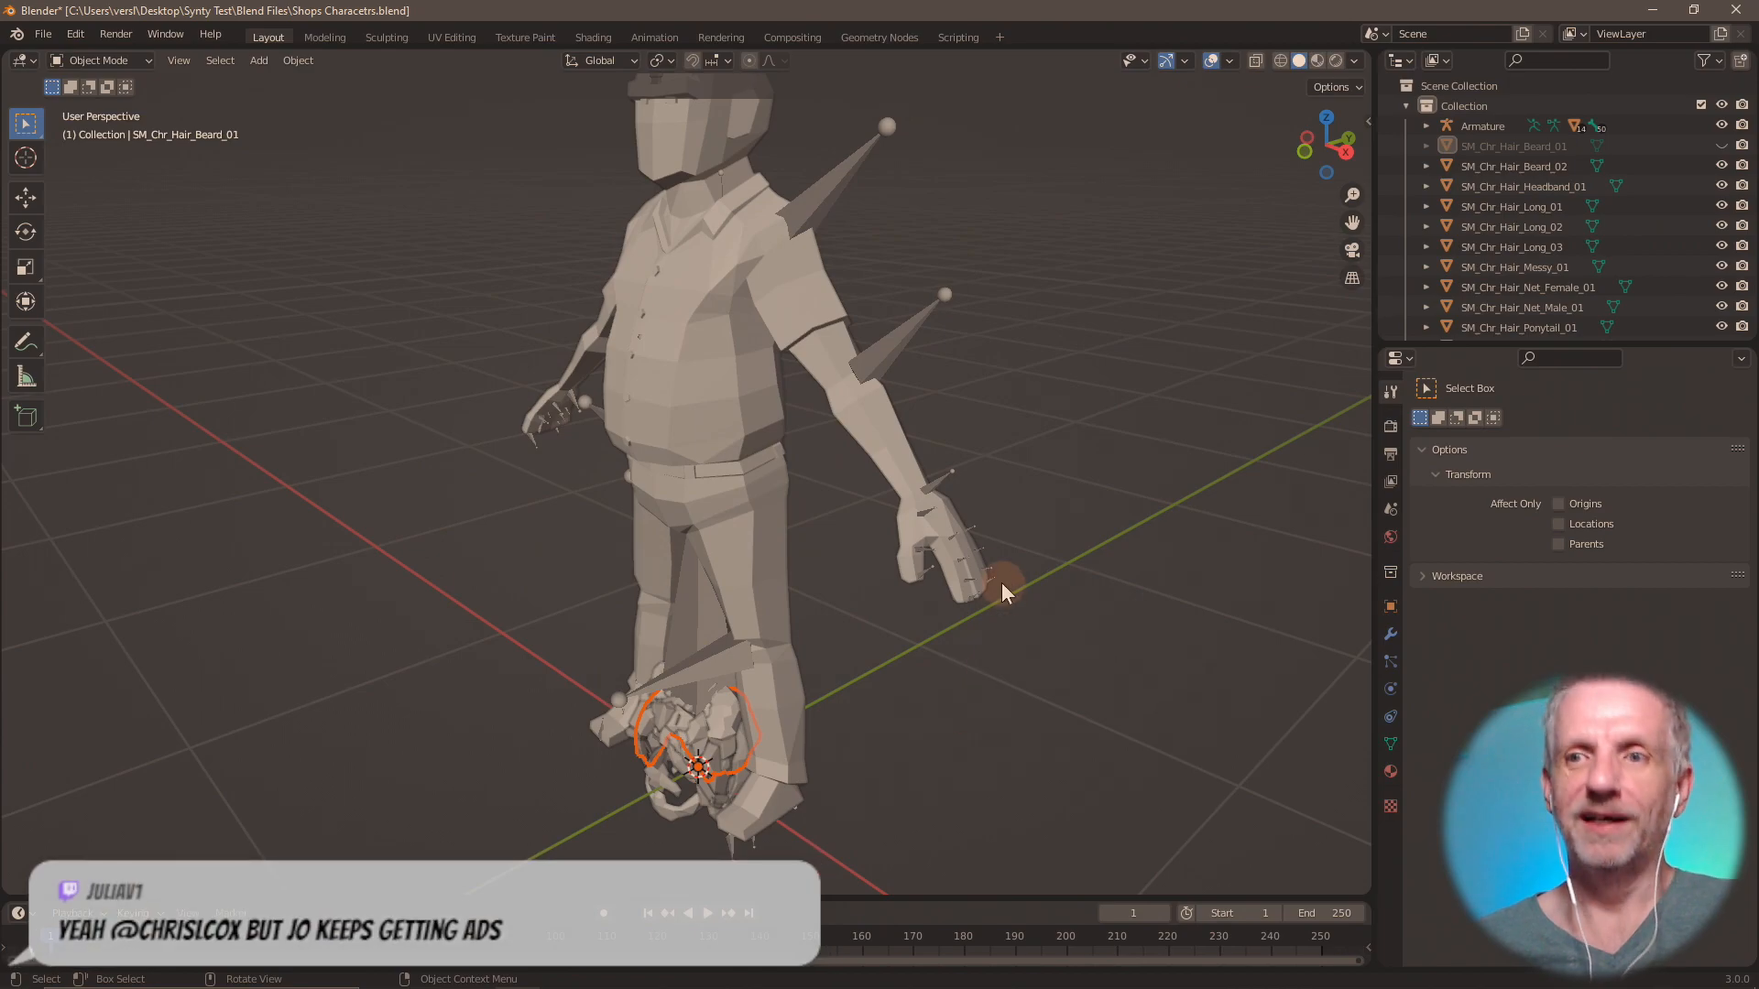
# Try to raise the imported hair pieces along Z to the head and undo the batch import.
pyautogui.scroll(-3, 927, 634)
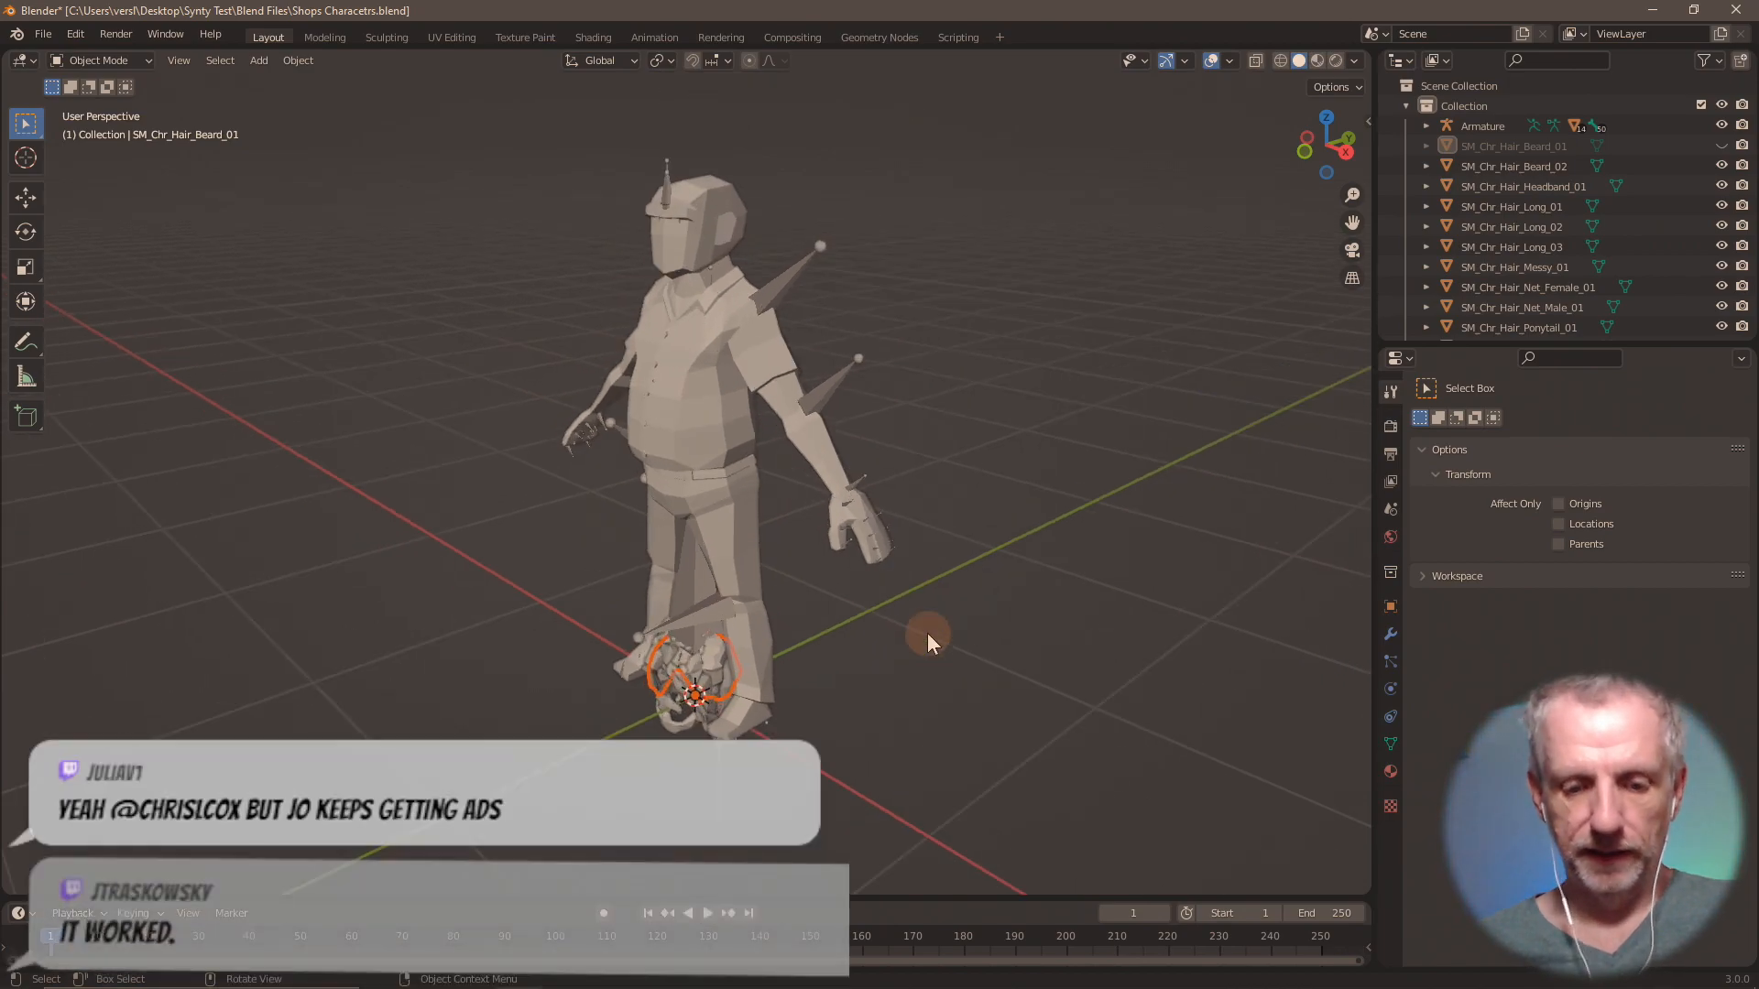
pyautogui.press('g')
pyautogui.press('z')
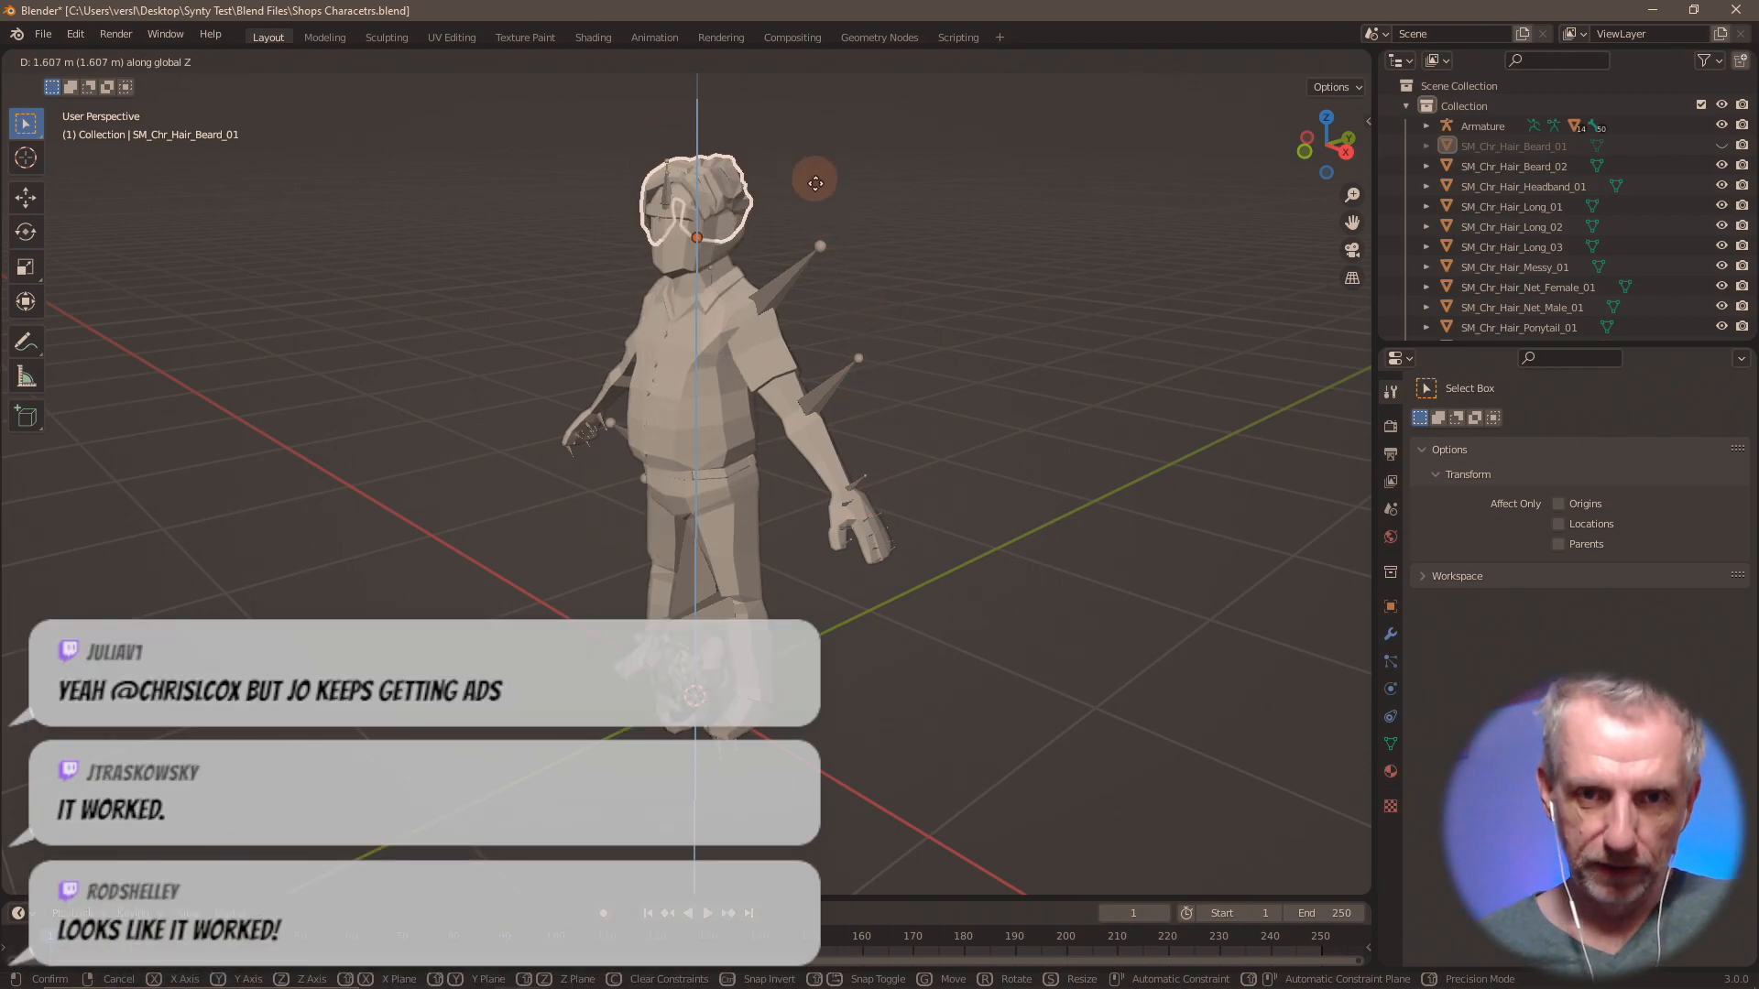
pyautogui.rightClick(821, 181)
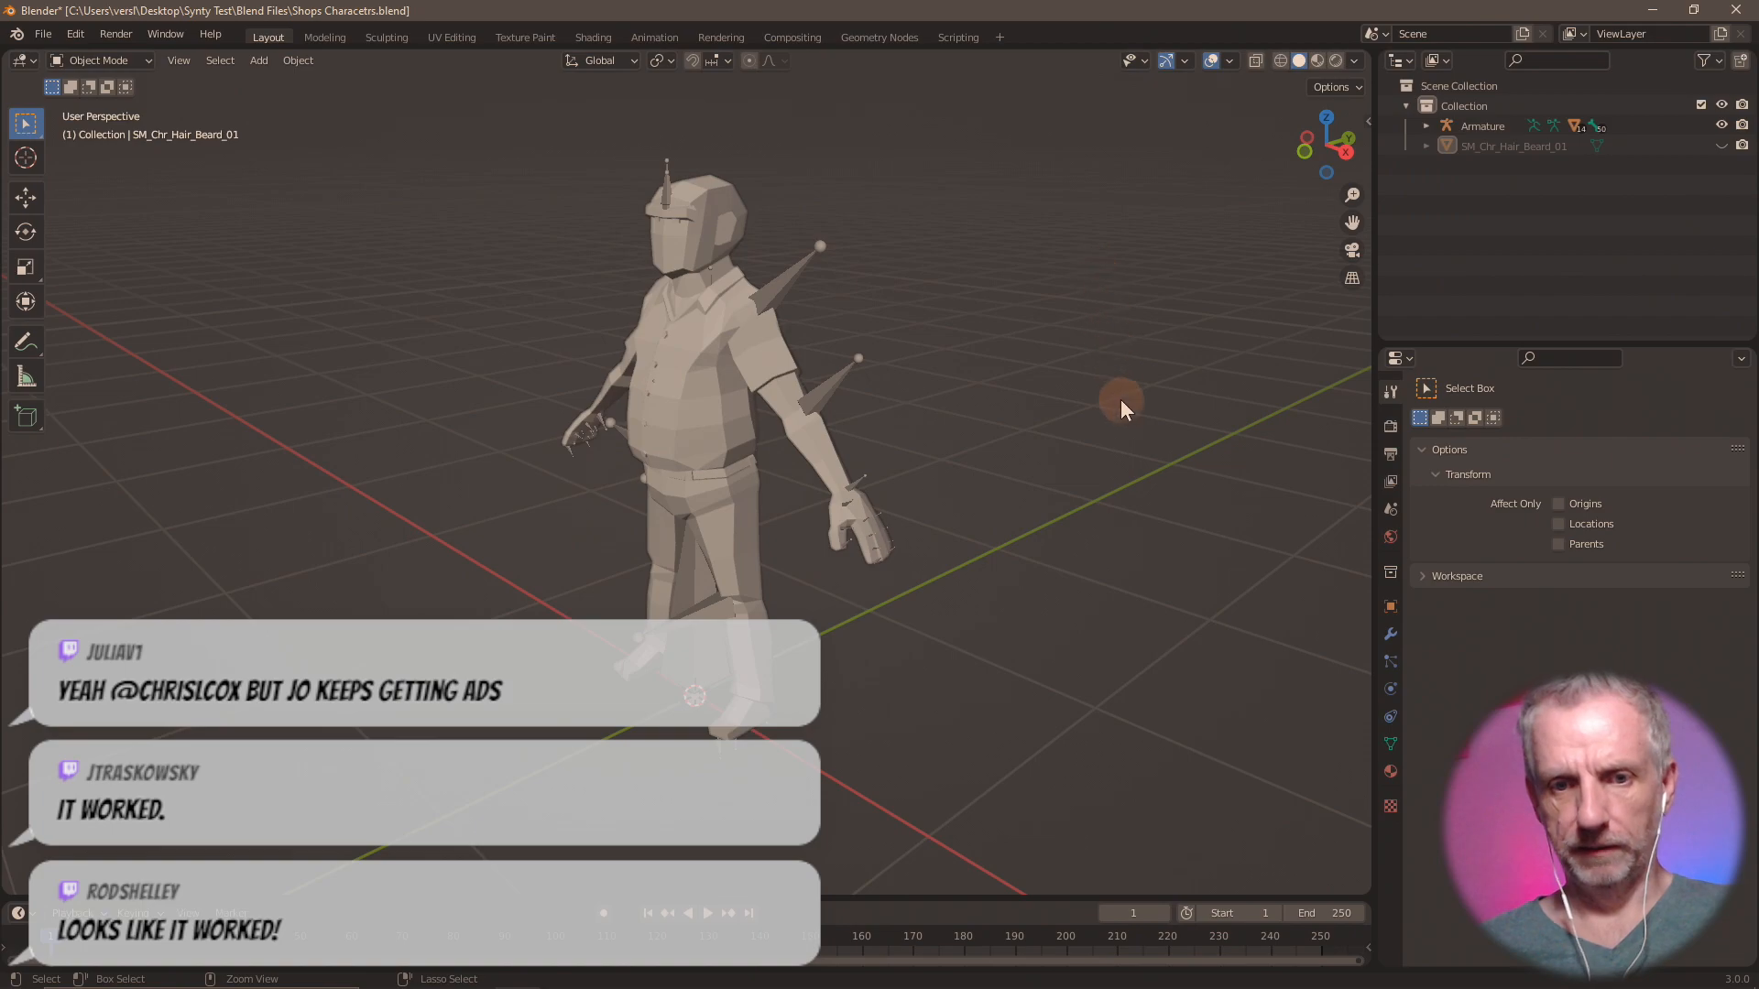
pyautogui.moveTo(963, 491)
pyautogui.mouseDown(button='middle')
pyautogui.moveTo(1079, 484)
pyautogui.moveTo(954, 487)
pyautogui.moveTo(969, 482)
pyautogui.mouseUp(button='middle')
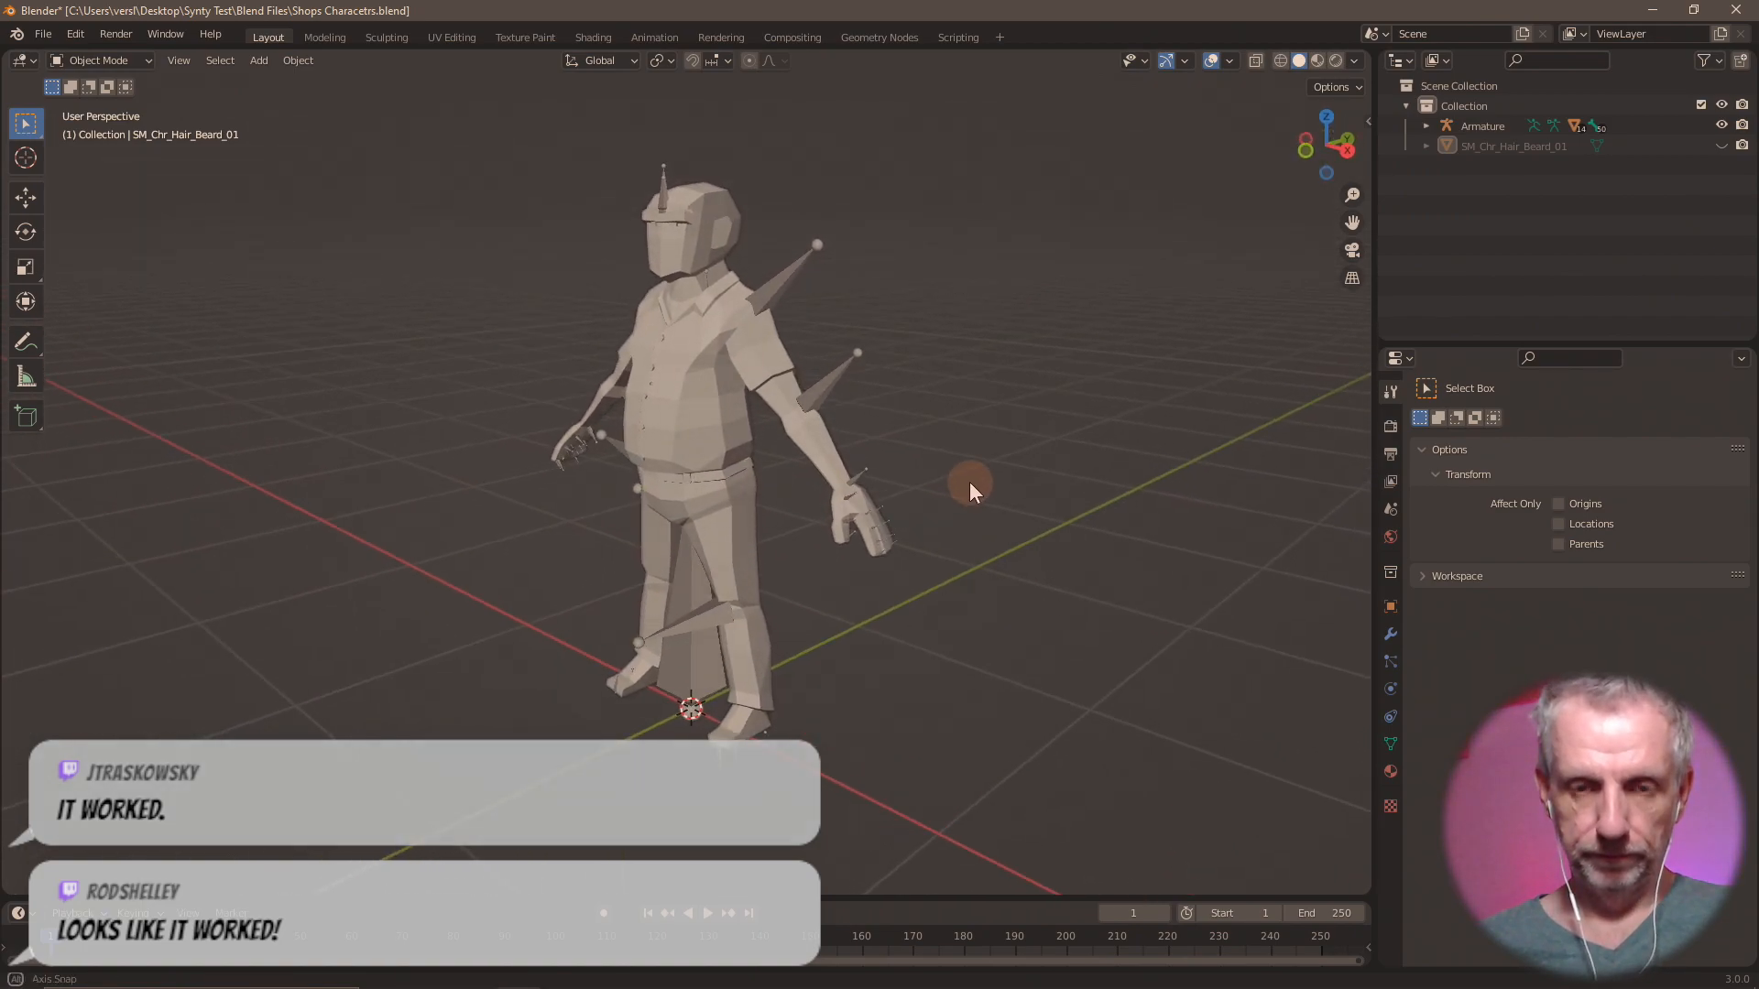
pyautogui.click(47, 34)
pyautogui.moveTo(186, 311)
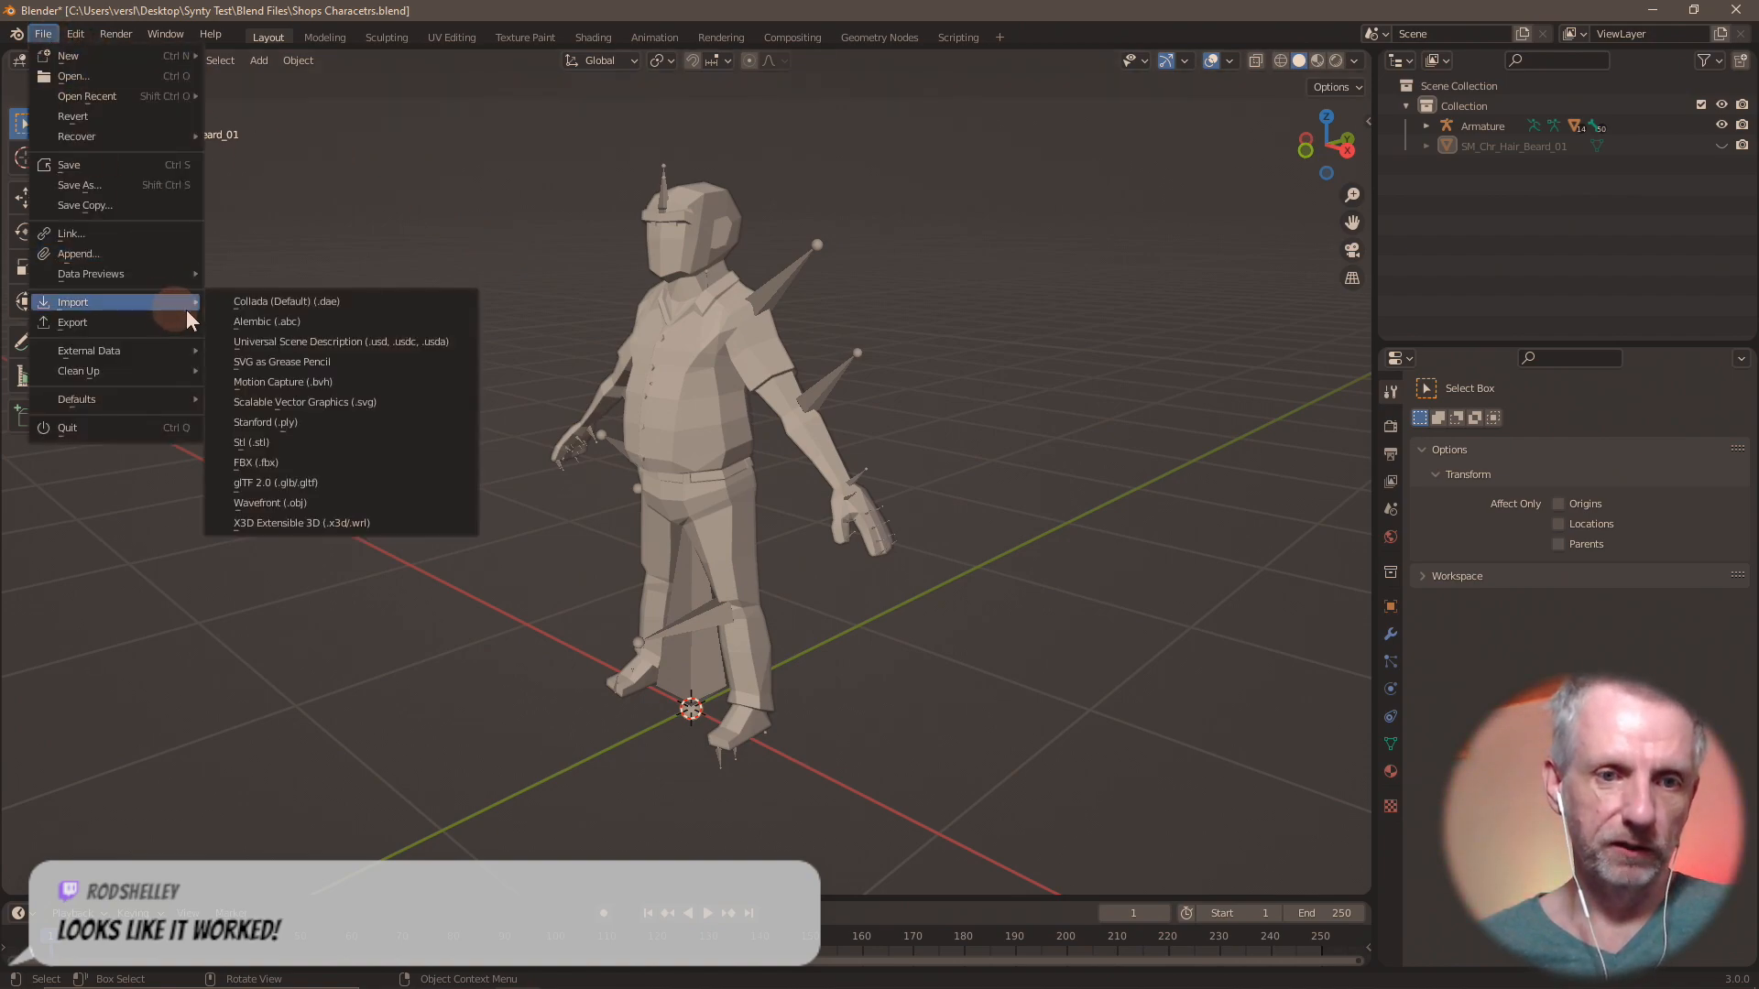
pyautogui.click(382, 503)
pyautogui.click(1299, 761)
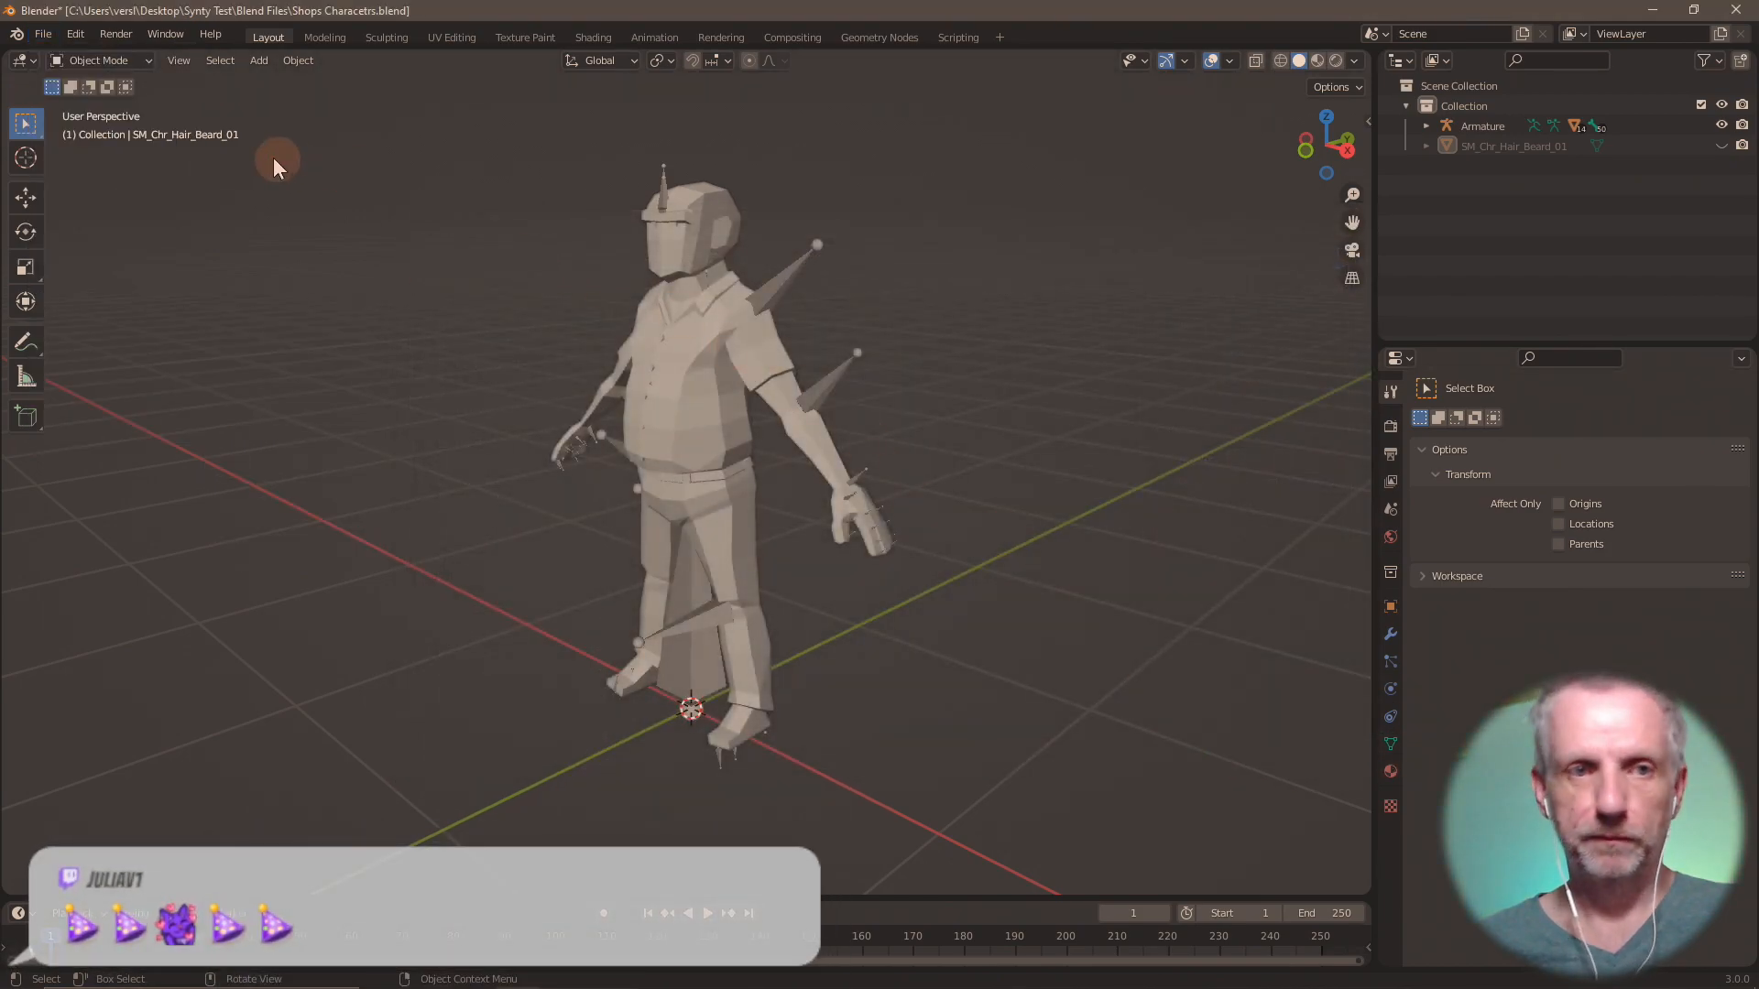
# Import SM_Chr_Hair_Beard_02.fbx on its own from the Shops Hair folder.
pyautogui.click(43, 36)
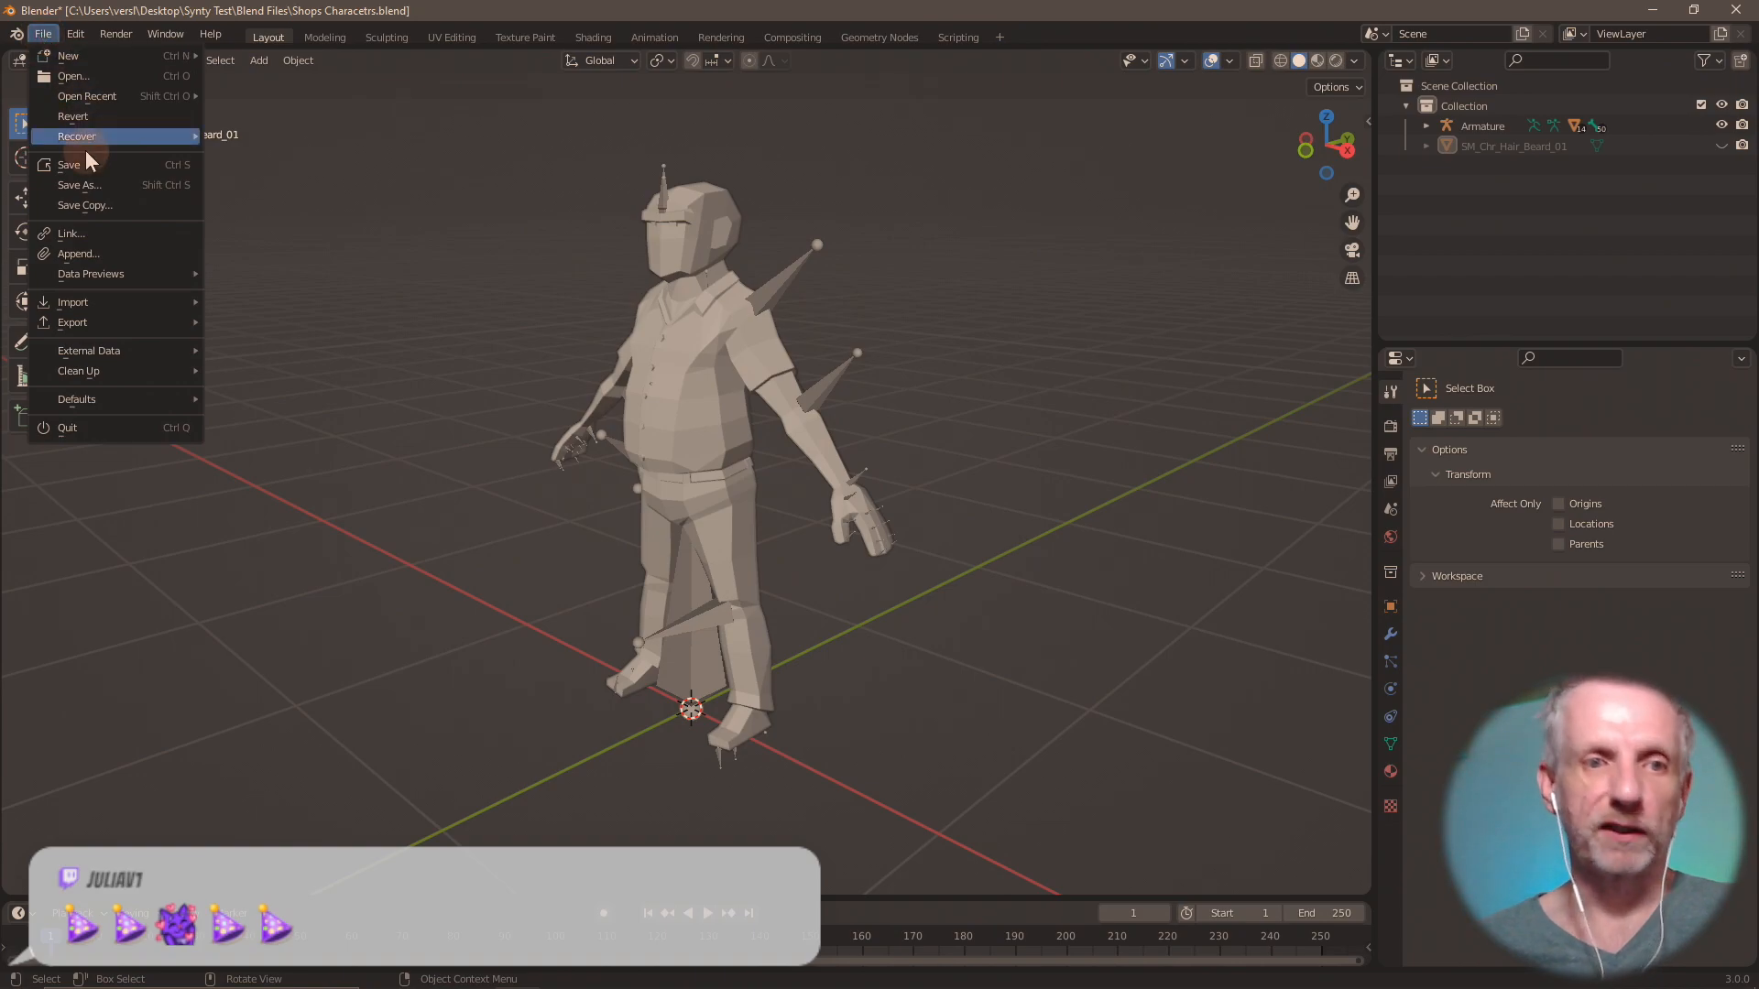
pyautogui.moveTo(140, 297)
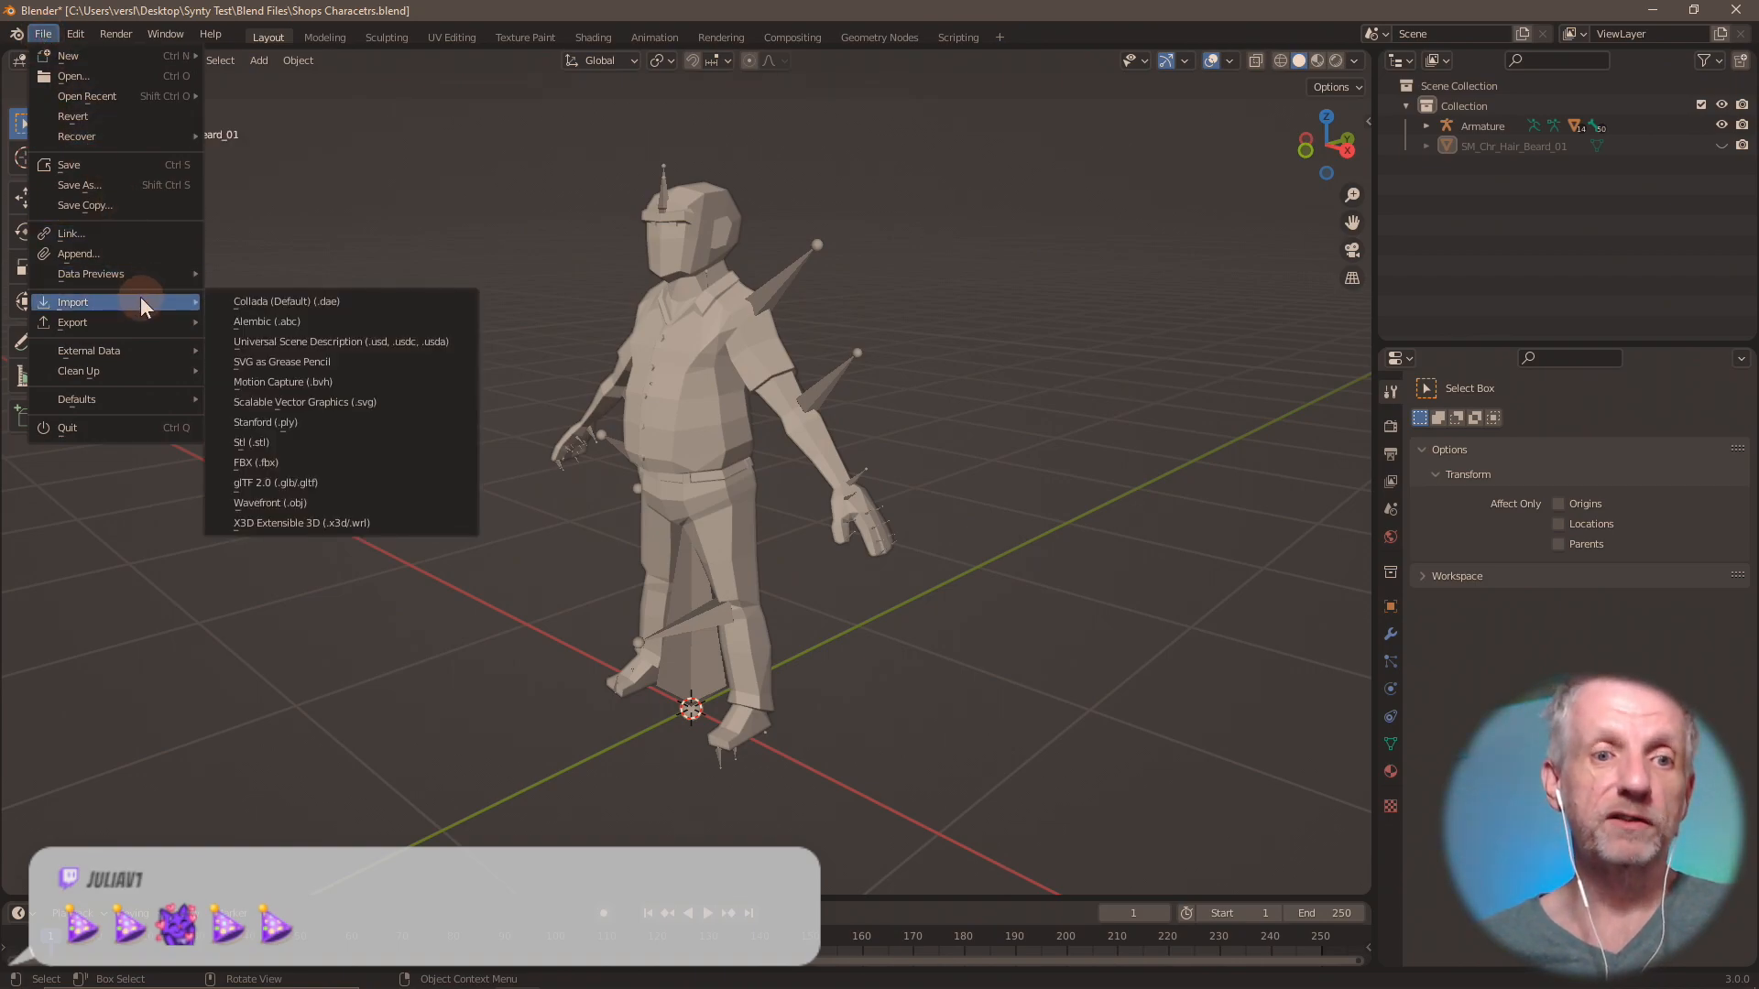
pyautogui.click(299, 463)
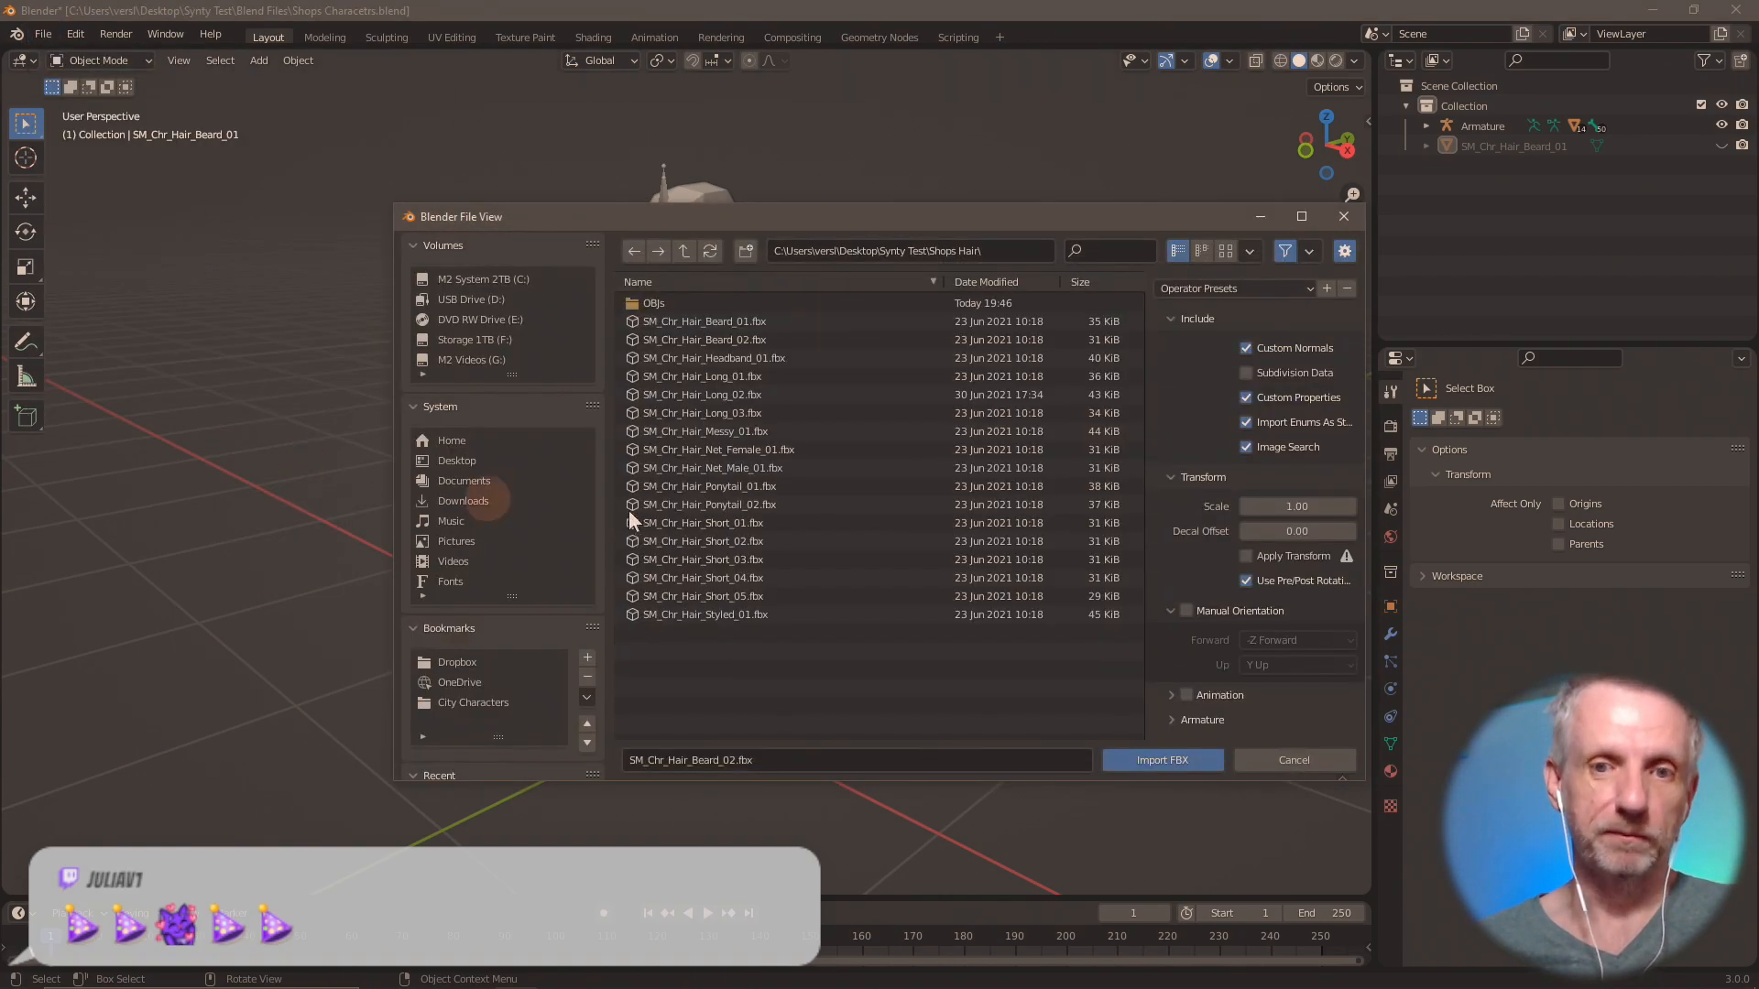
pyautogui.doubleClick(720, 339)
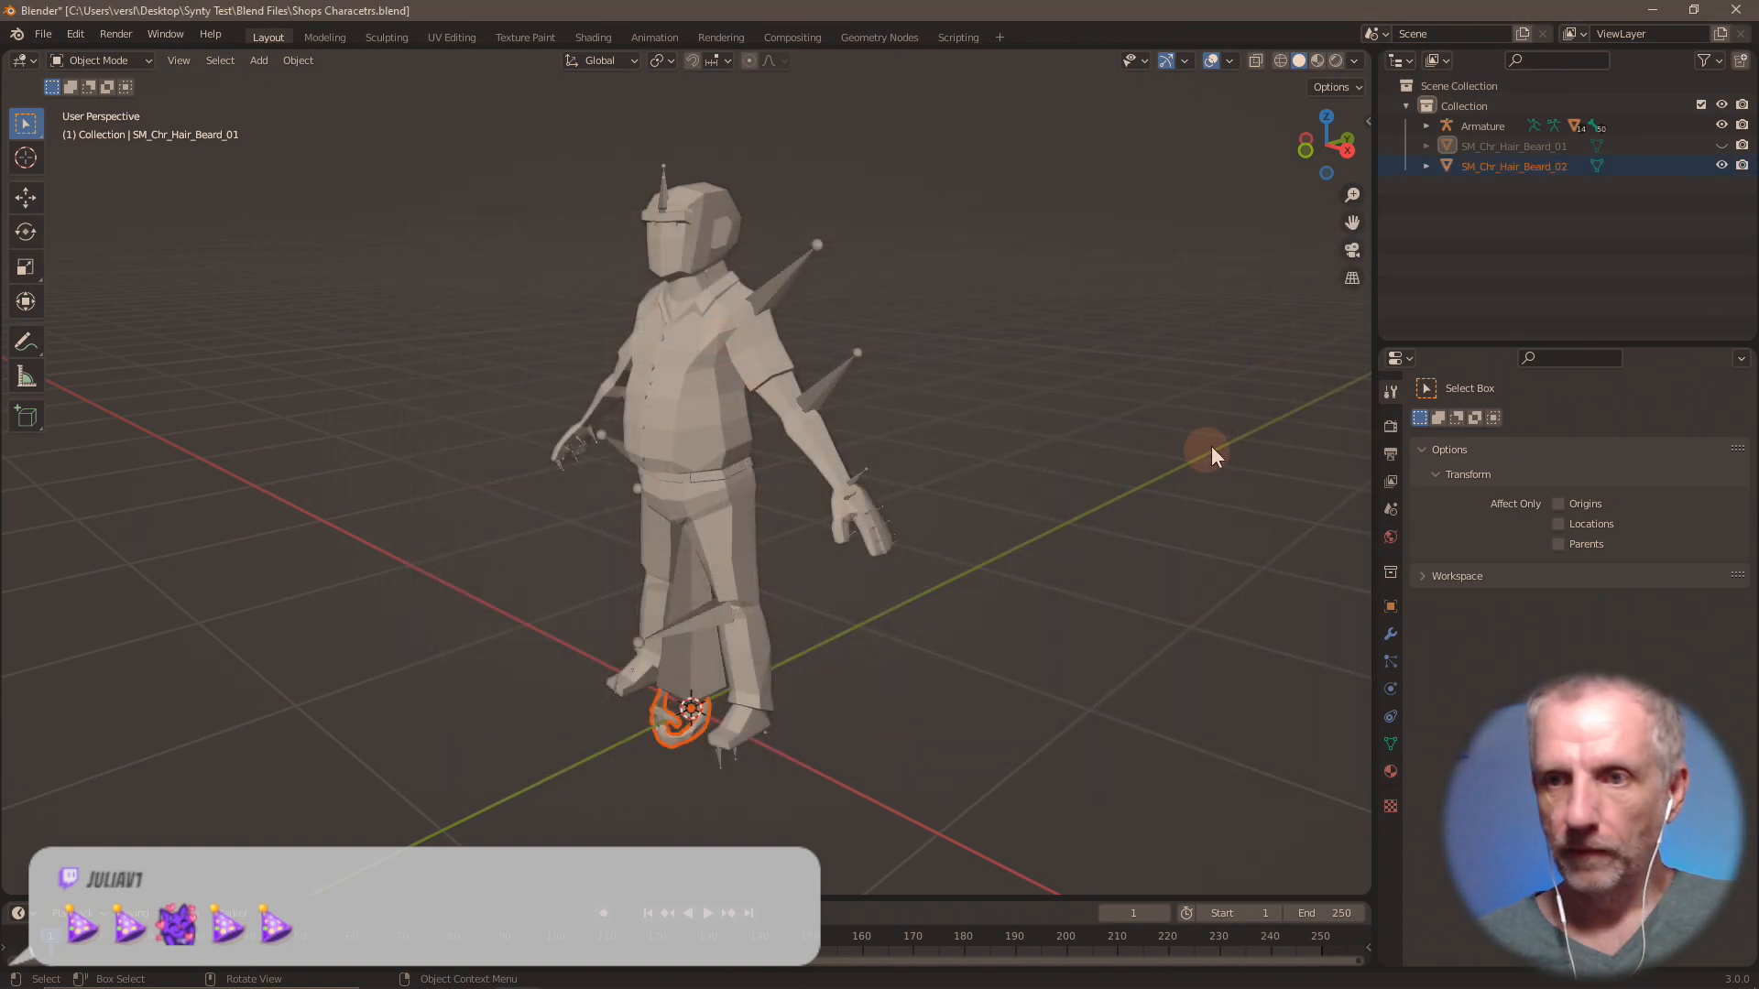
# Check the Z location in SM_Chr_Hair_Beard_01's object properties and reselect SM_Chr_Hair_Beard_02.
pyautogui.click(1517, 144)
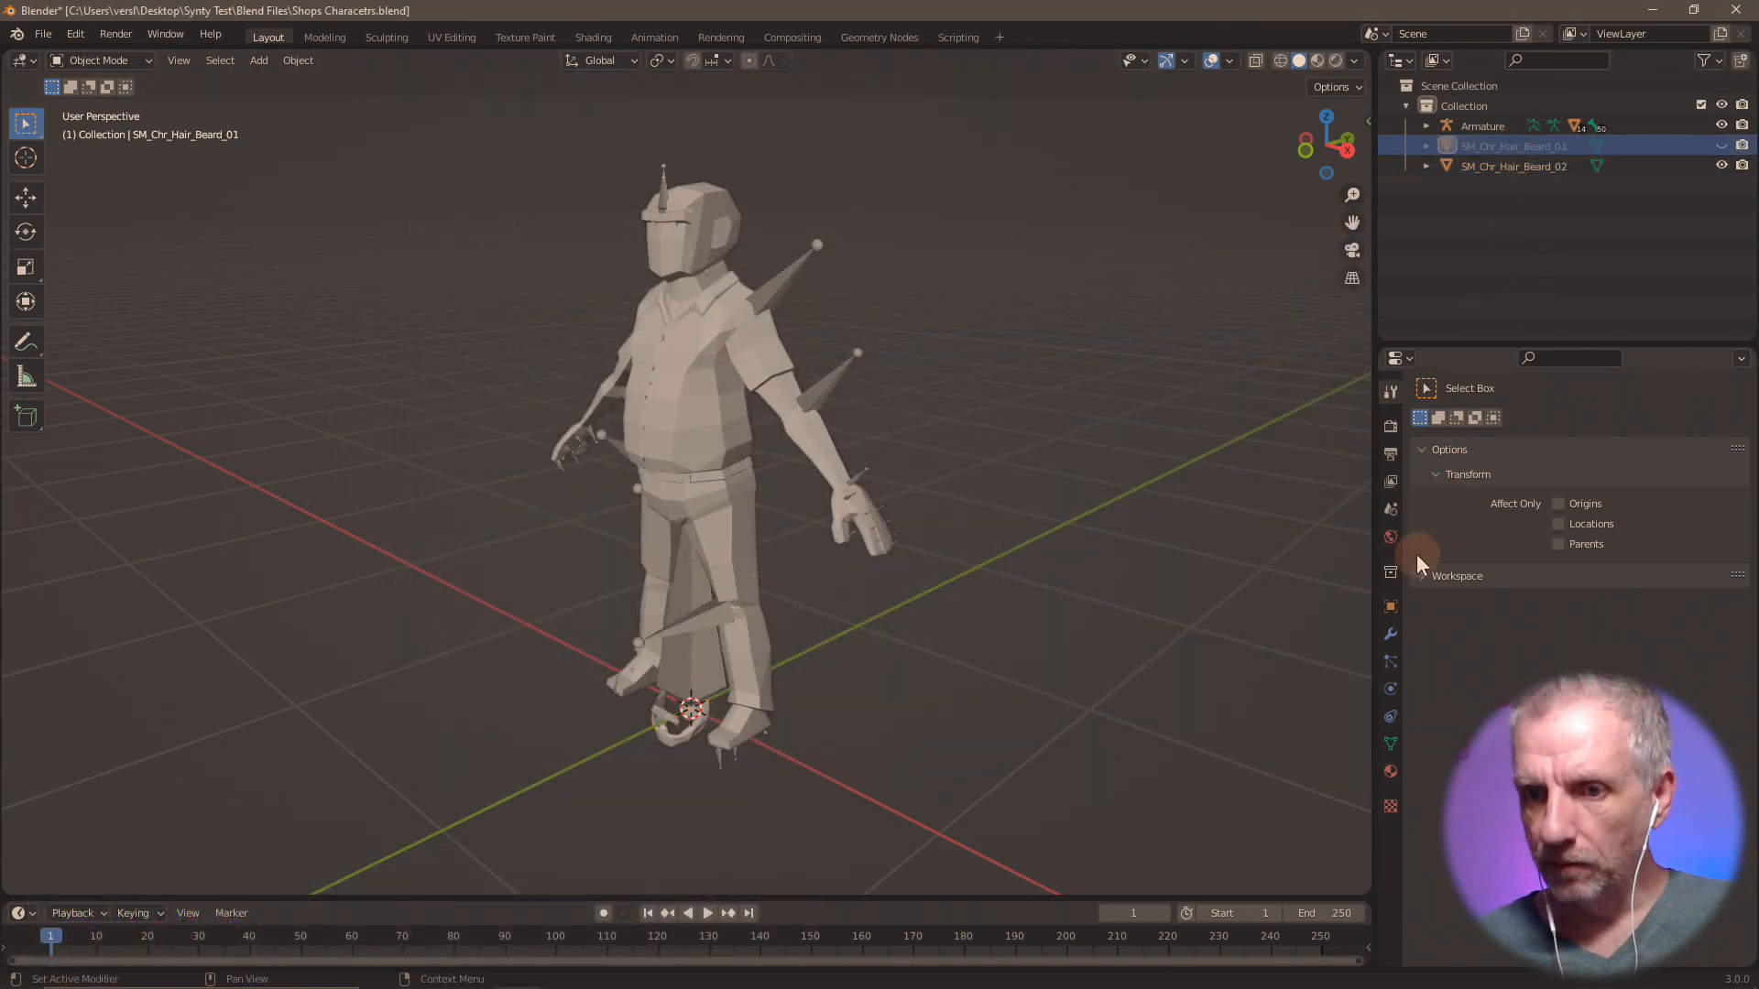
pyautogui.click(1390, 606)
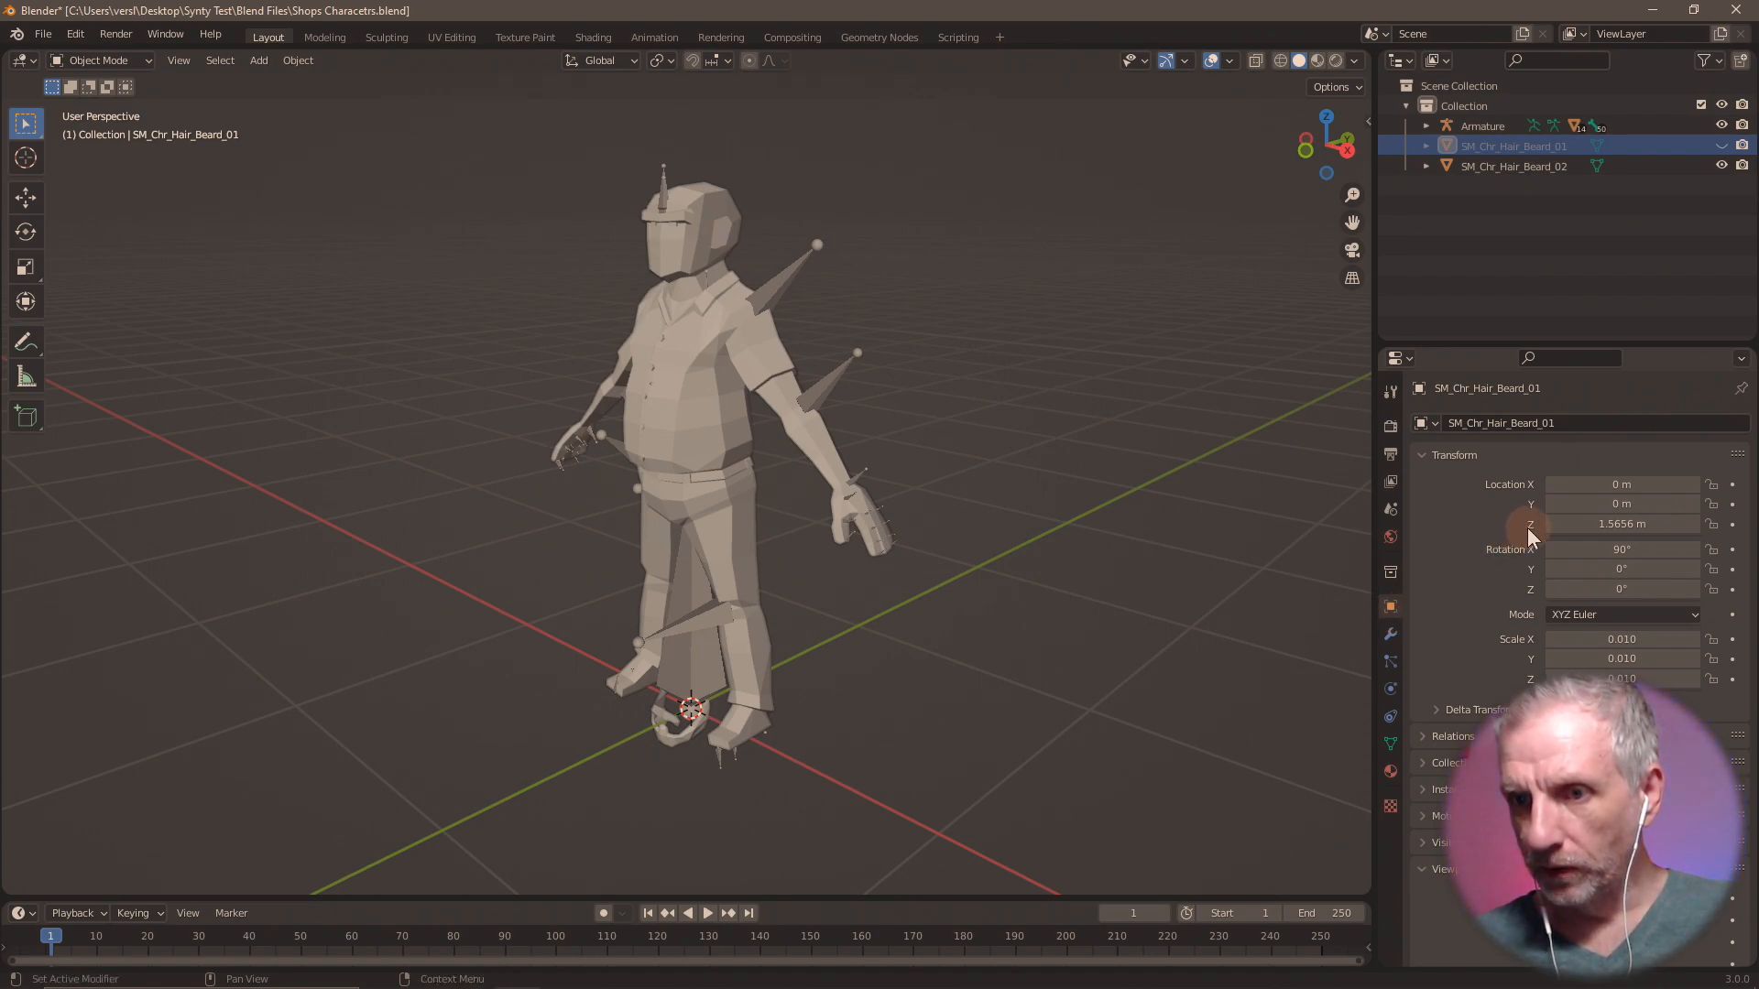
pyautogui.click(1513, 164)
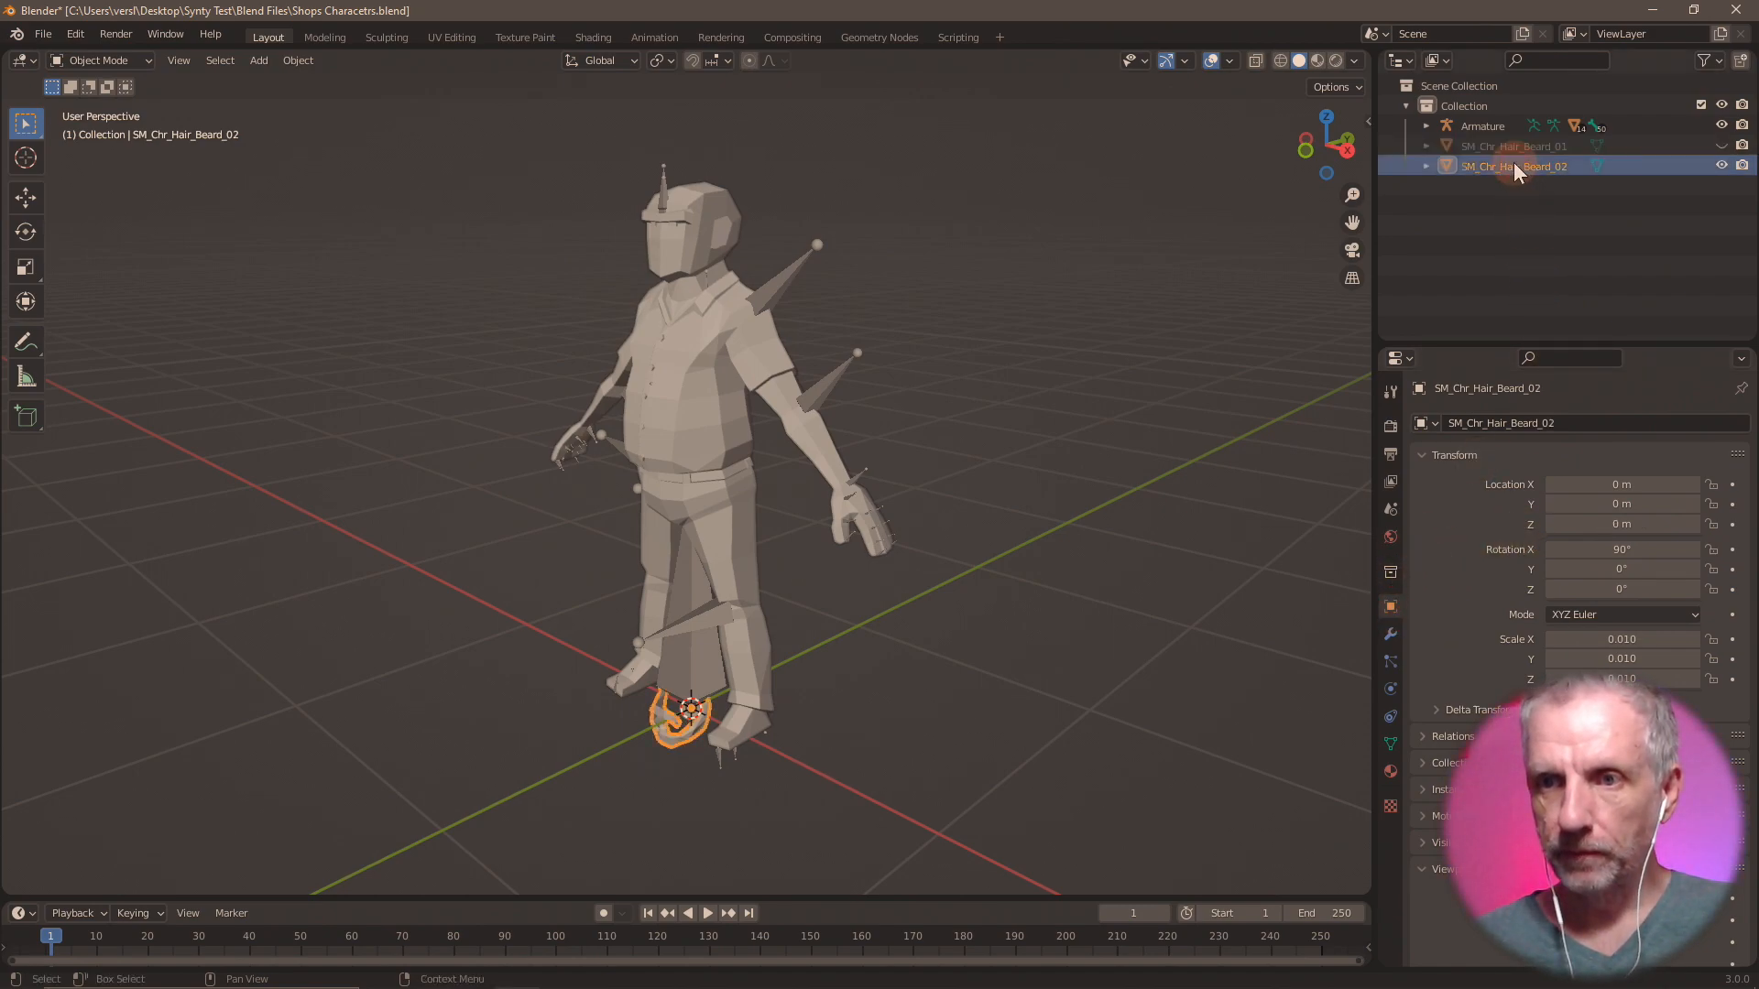
# Try moving SM_Chr_Hair_Beard_02 by 1.56 m along the global Y axis and clear its location again.
pyautogui.write('g')
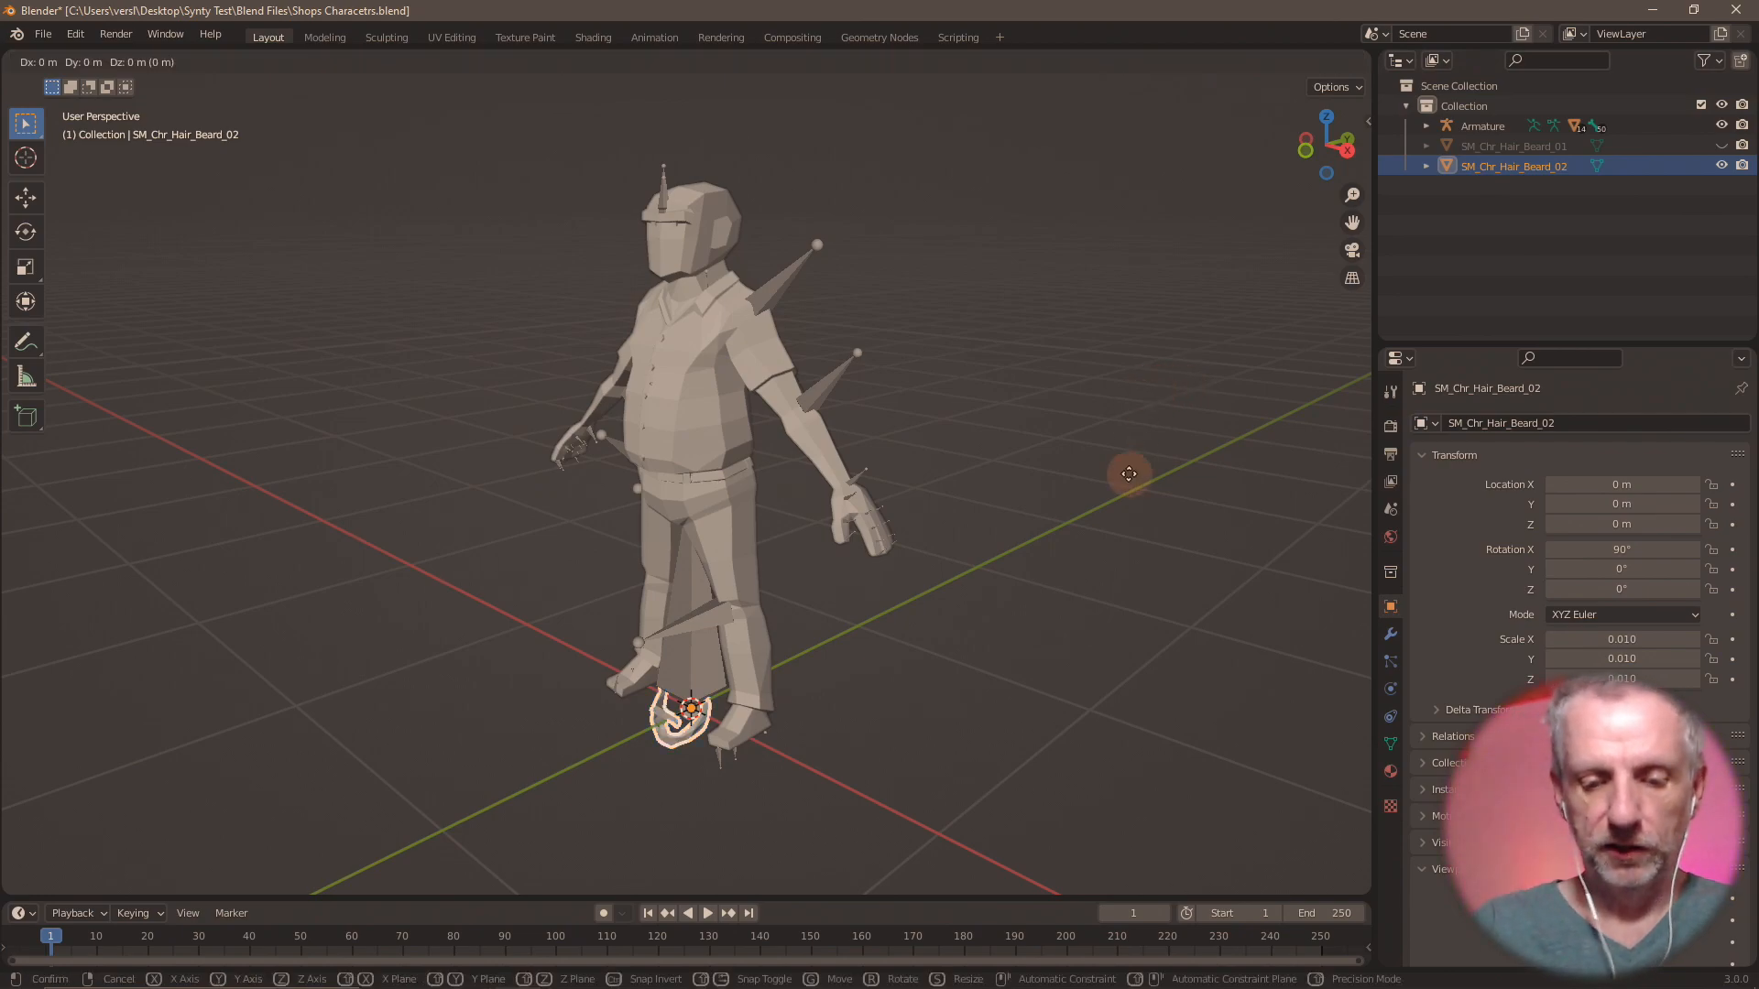
pyautogui.write('y1.56')
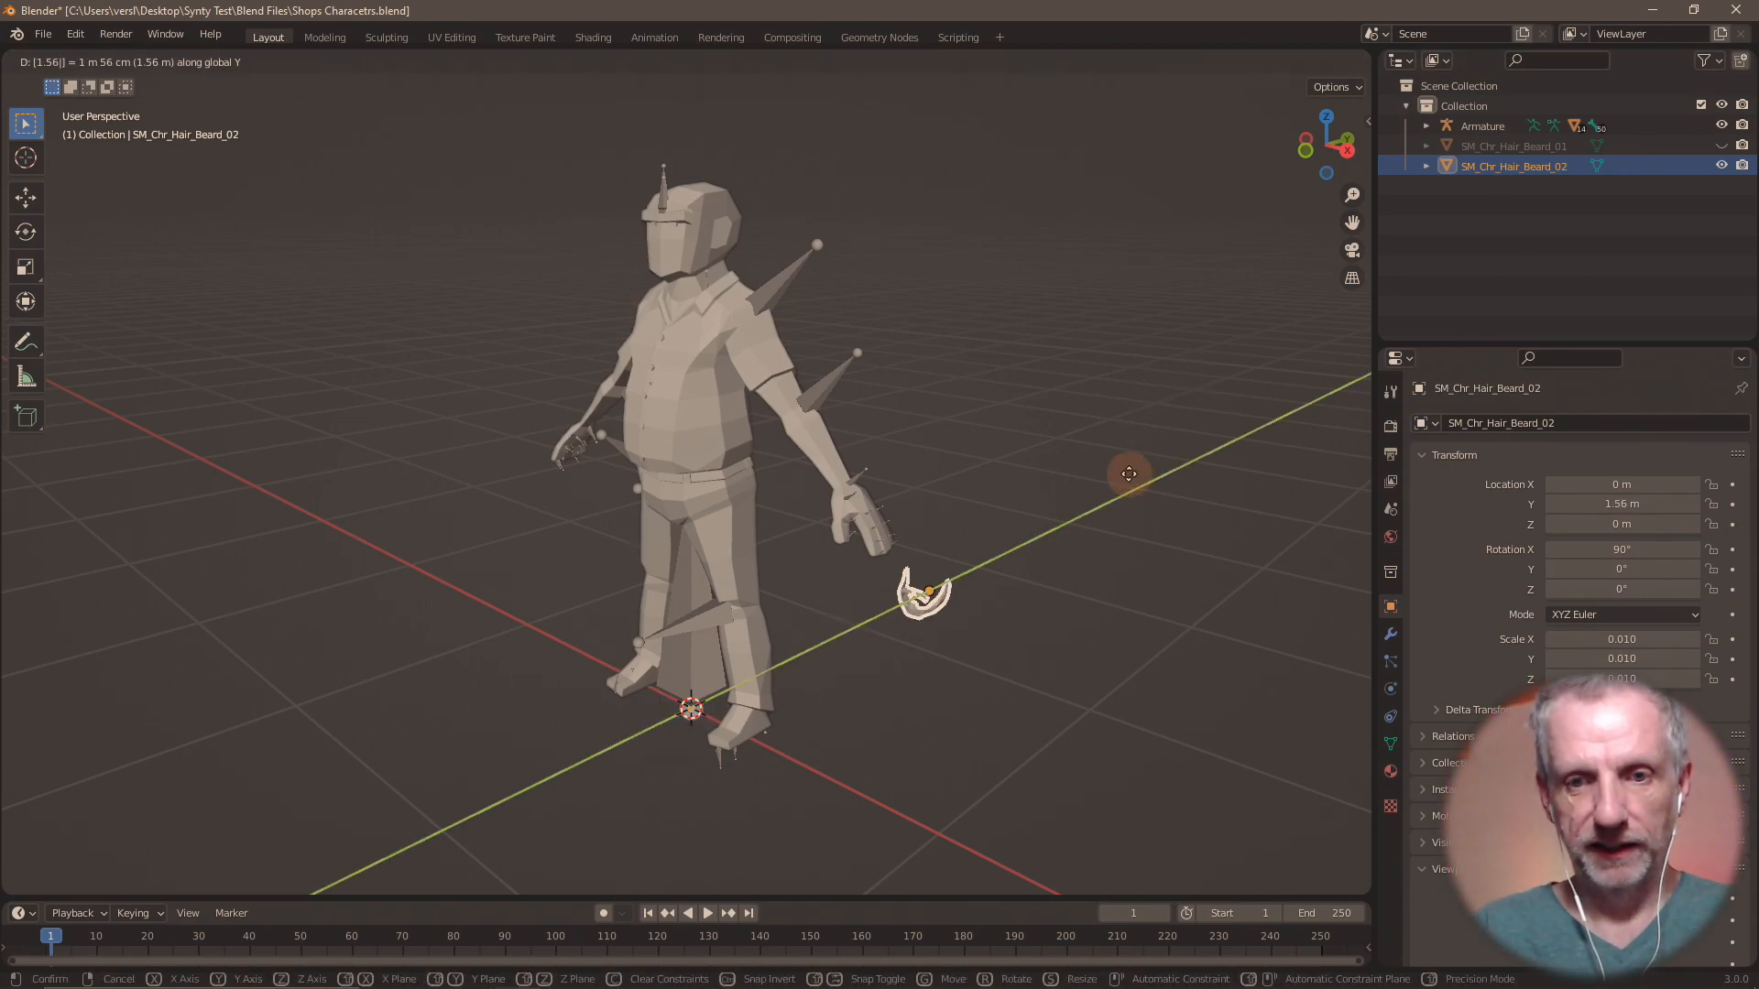
pyautogui.press('Return')
pyautogui.hotkey('alt', 'g')
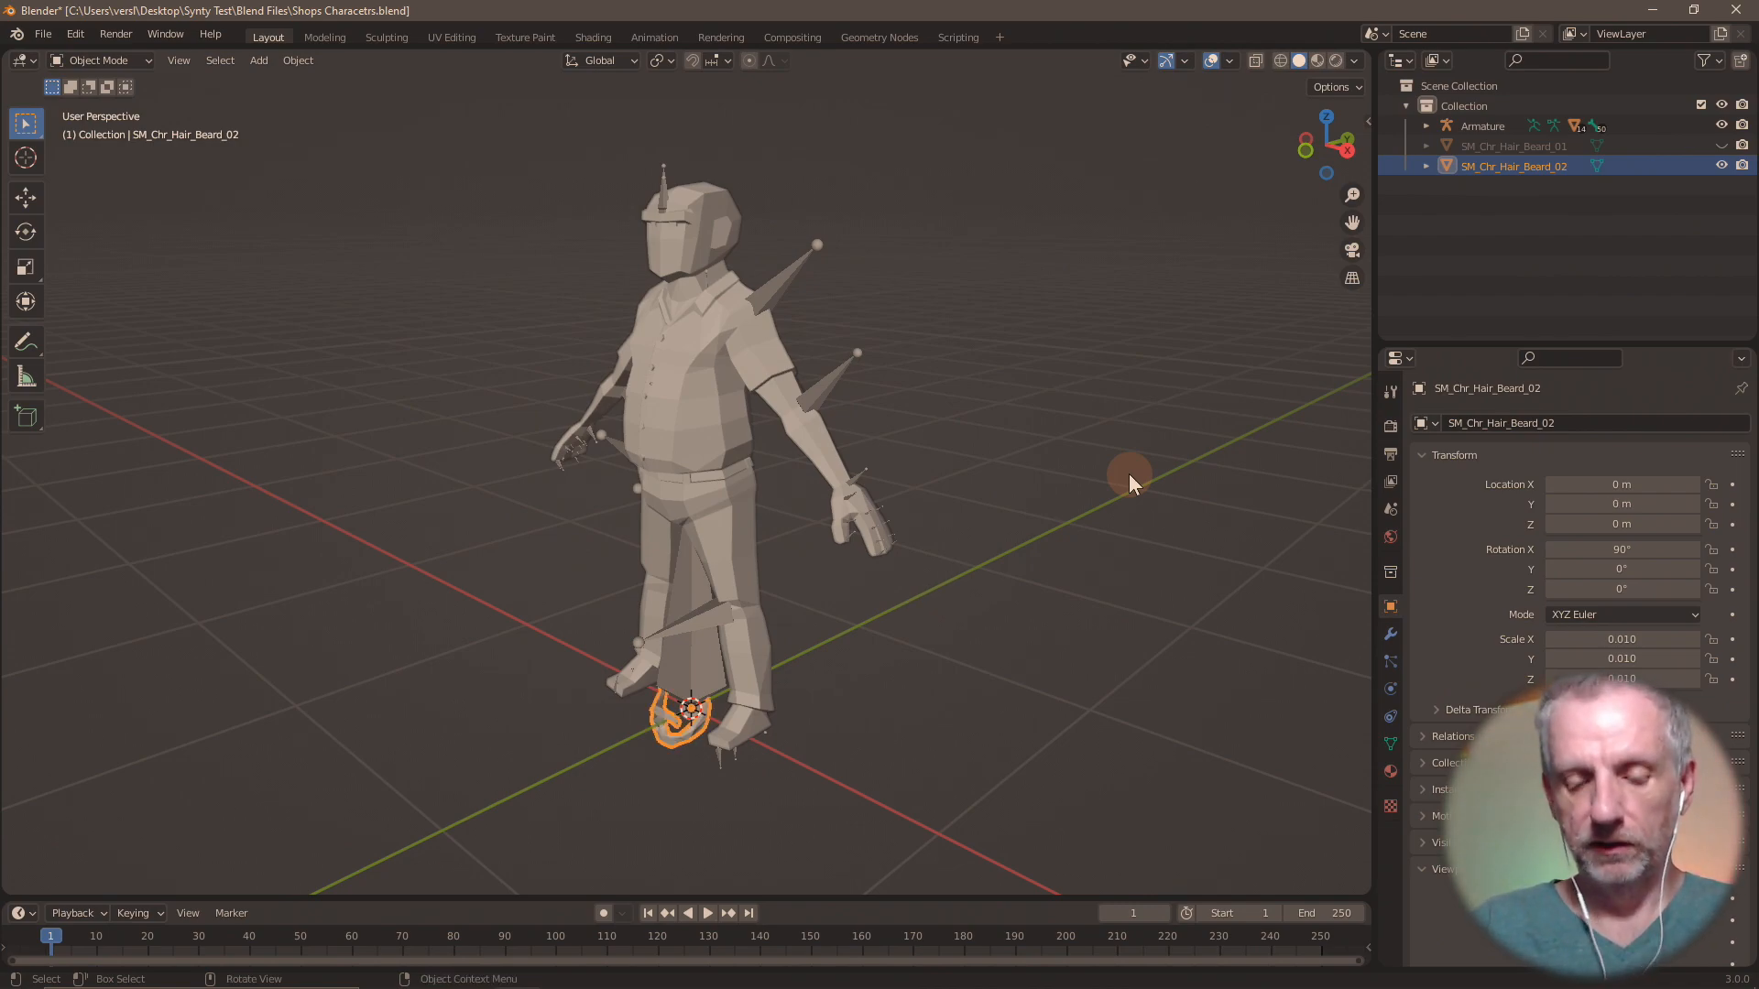
# Move SM_Chr_Hair_Beard_02 up 1.56 m along the global Z axis onto the head.
pyautogui.write('gz')
pyautogui.write('1.56')
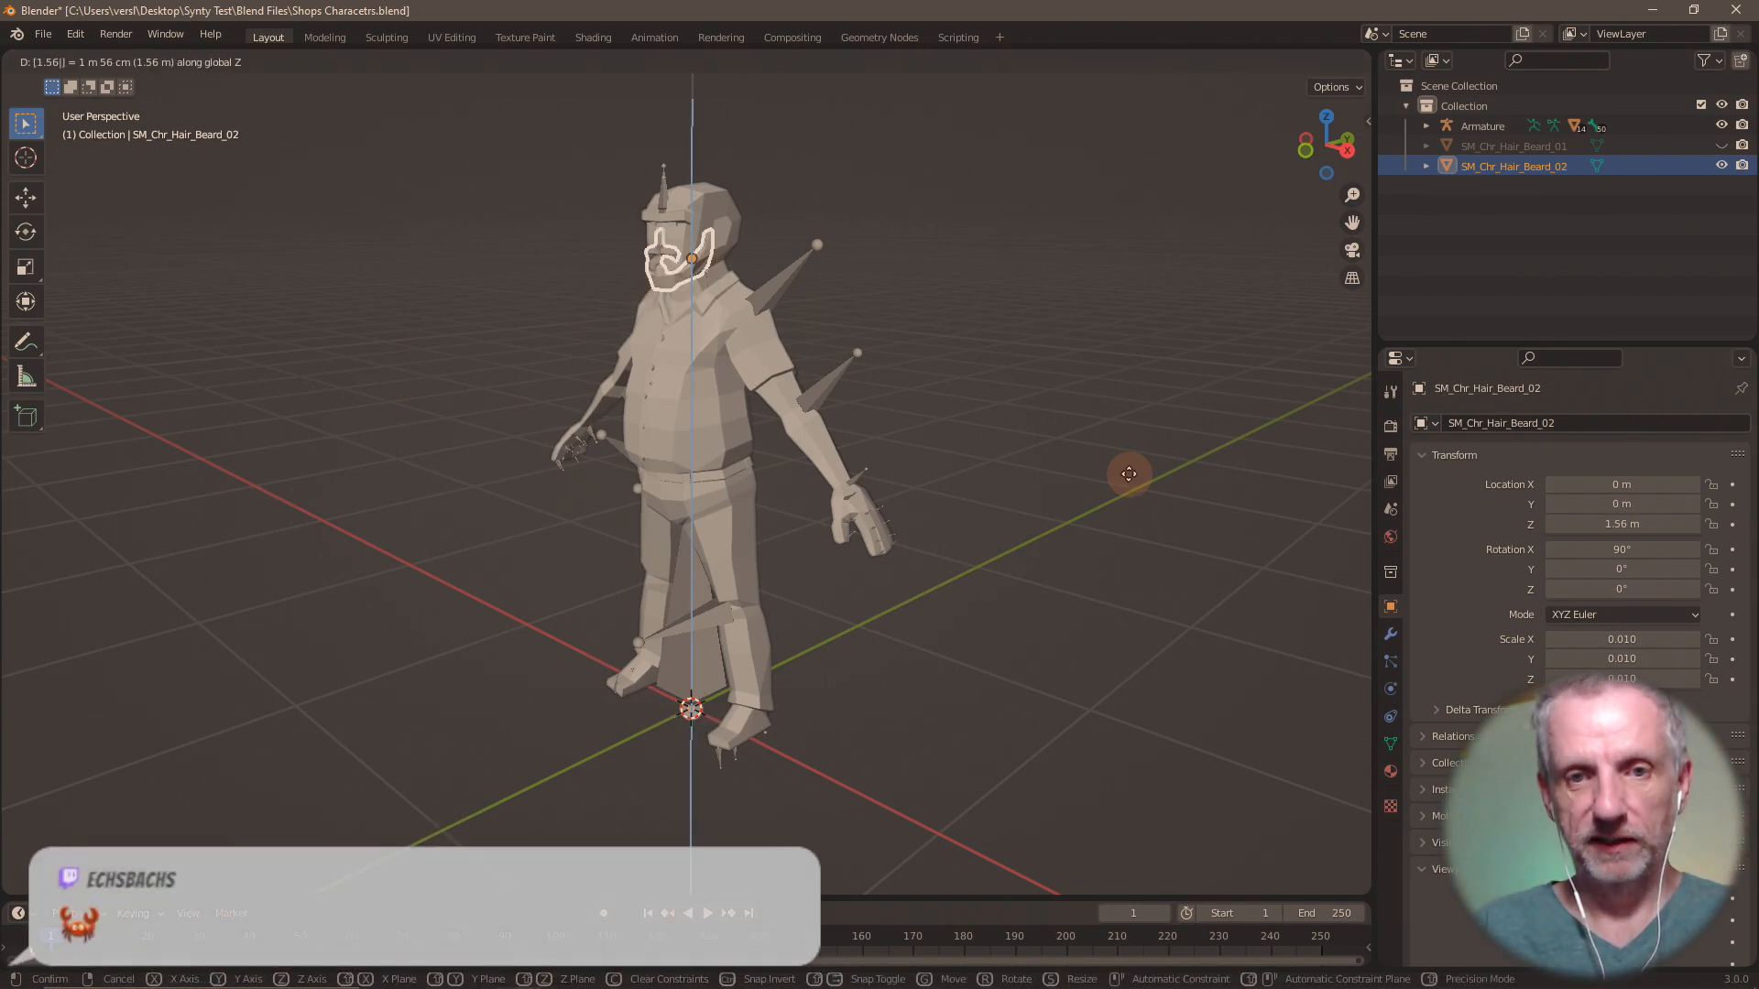
pyautogui.press('Return')
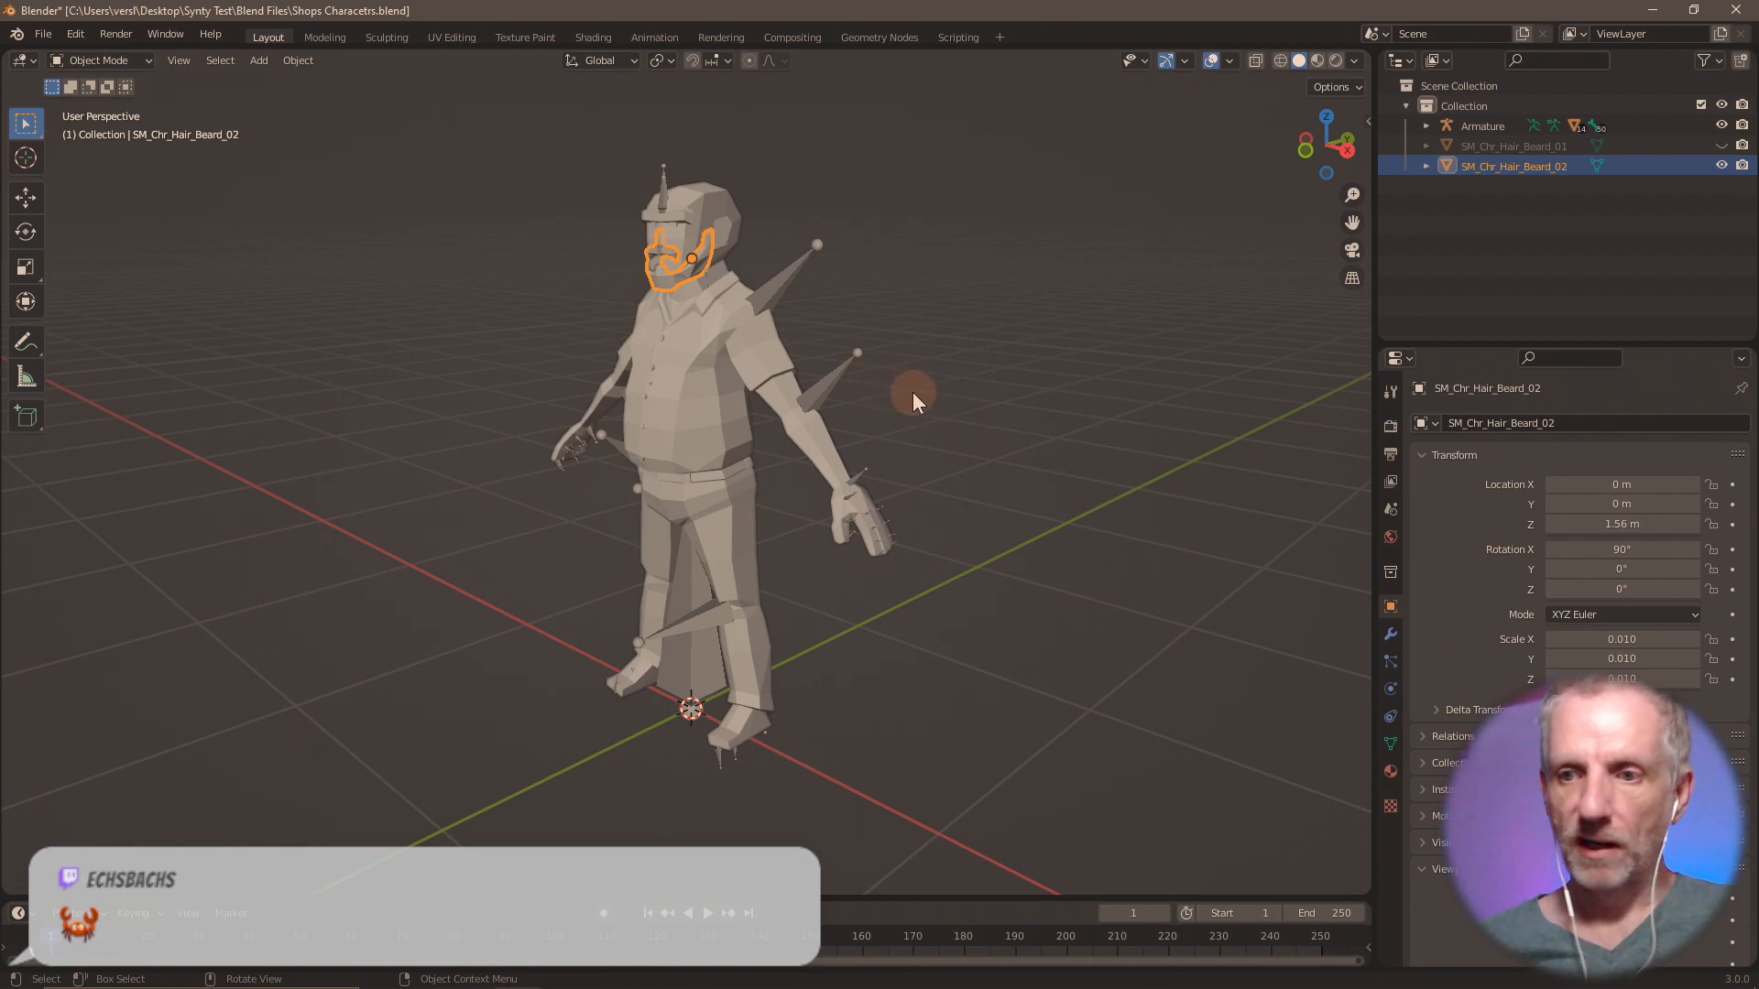
# Examine up close how SM_Chr_Hair_Beard_02 fits on the character's face.
pyautogui.press('KP_Decimal')
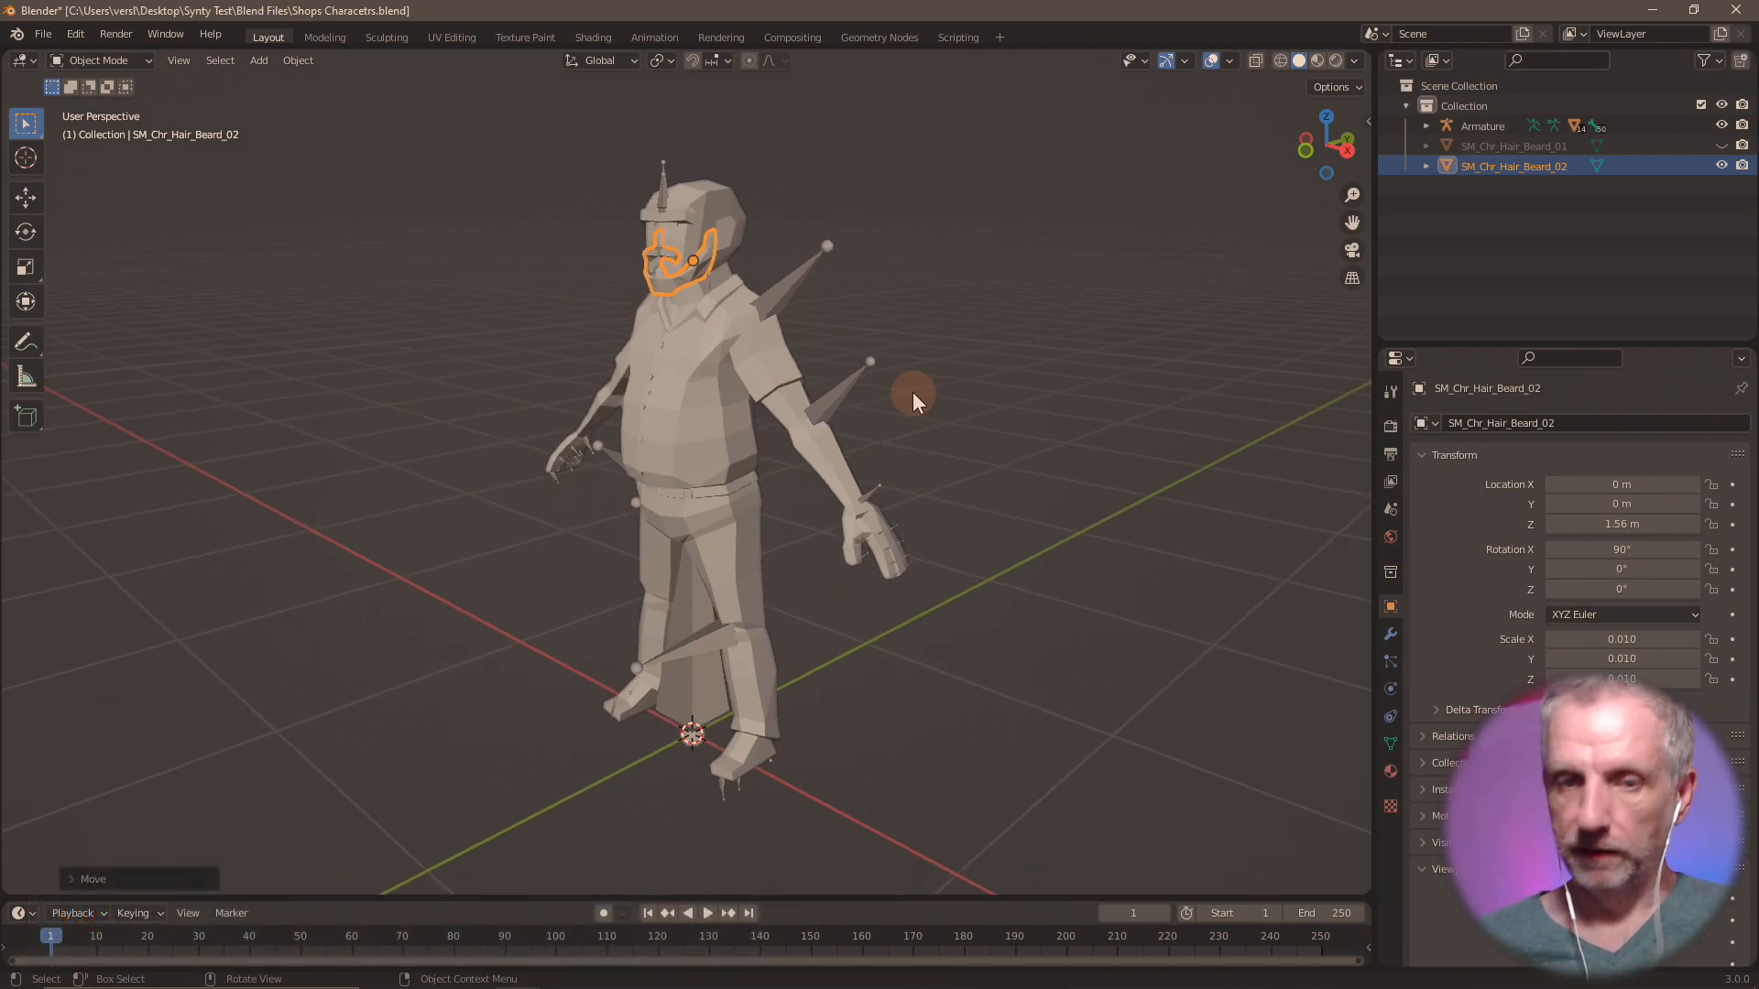
pyautogui.moveTo(959, 405)
pyautogui.mouseDown(button='middle')
pyautogui.moveTo(844, 399)
pyautogui.moveTo(838, 383)
pyautogui.moveTo(1161, 400)
pyautogui.moveTo(1030, 403)
pyautogui.moveTo(1036, 426)
pyautogui.moveTo(1076, 442)
pyautogui.moveTo(902, 419)
pyautogui.moveTo(1010, 409)
pyautogui.moveTo(975, 409)
pyautogui.mouseUp(button='middle')
pyautogui.hotkey('shift', 'z')
pyautogui.hotkey('shift', 'z')
pyautogui.scroll(-5, 902, 420)
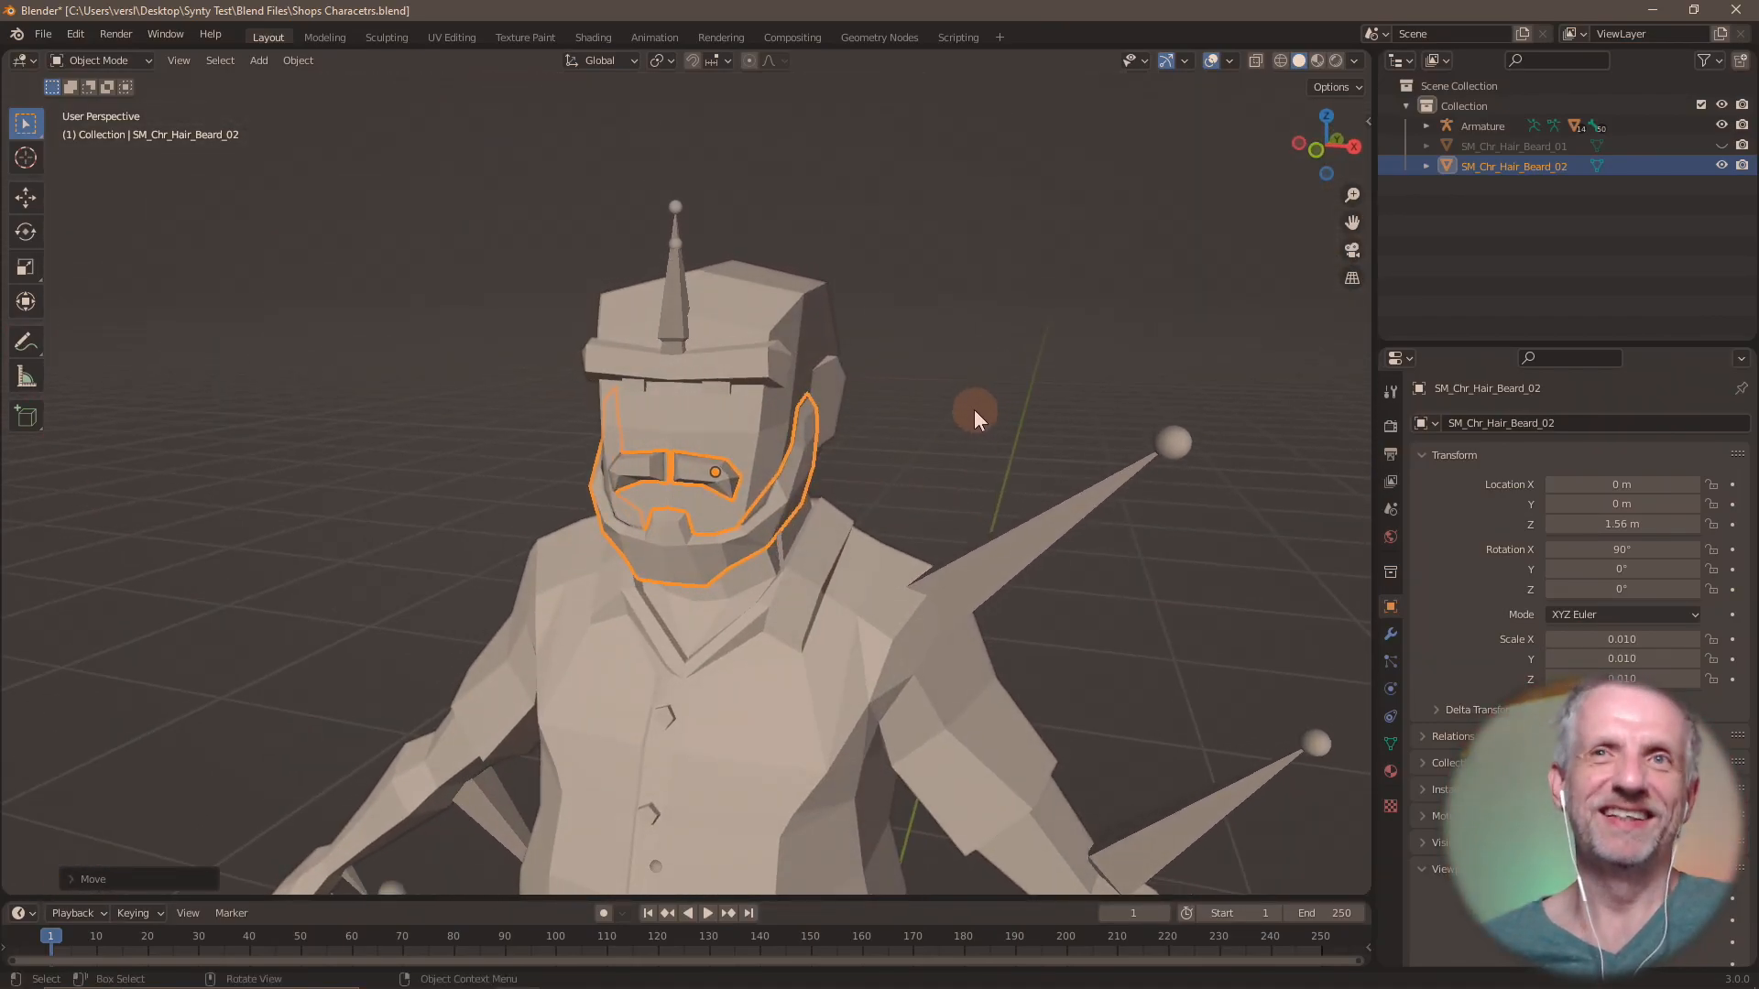
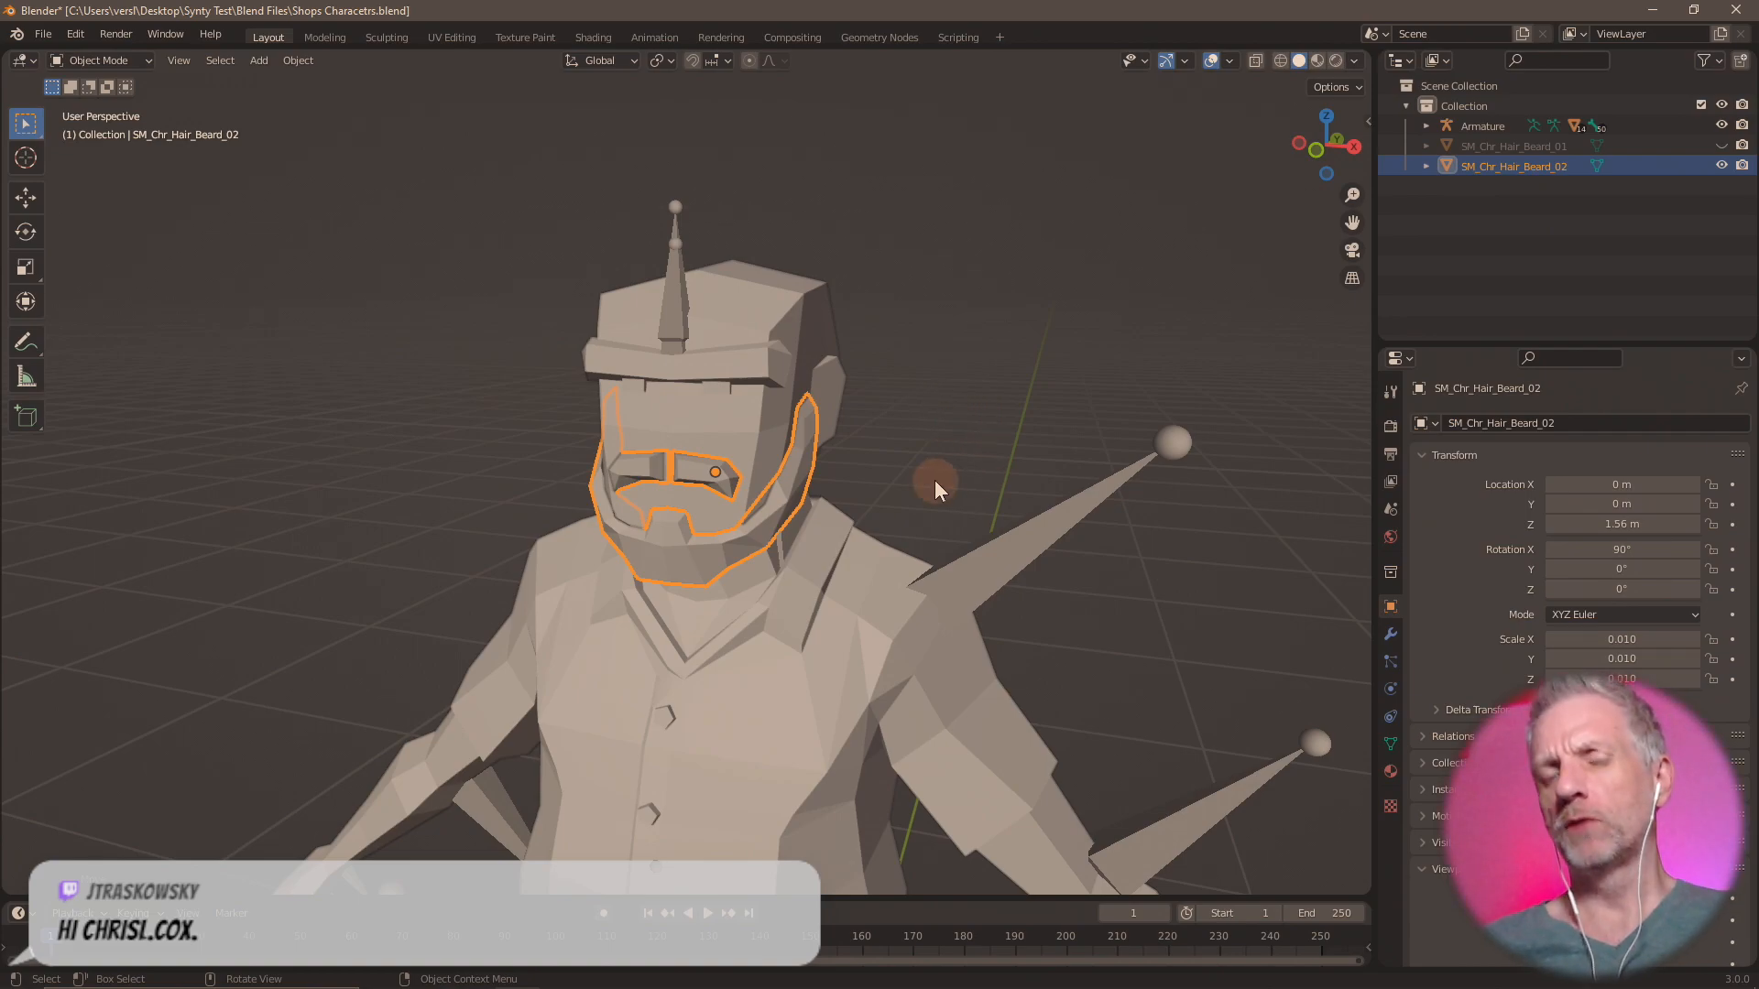
# Export only the selected SM_Chr_Hair_Beard_02 as Wavefront OBJ file Beard 02.obj in the OBJs folder.
pyautogui.moveTo(934, 480); pyautogui.dragTo(870, 492, button='middle')
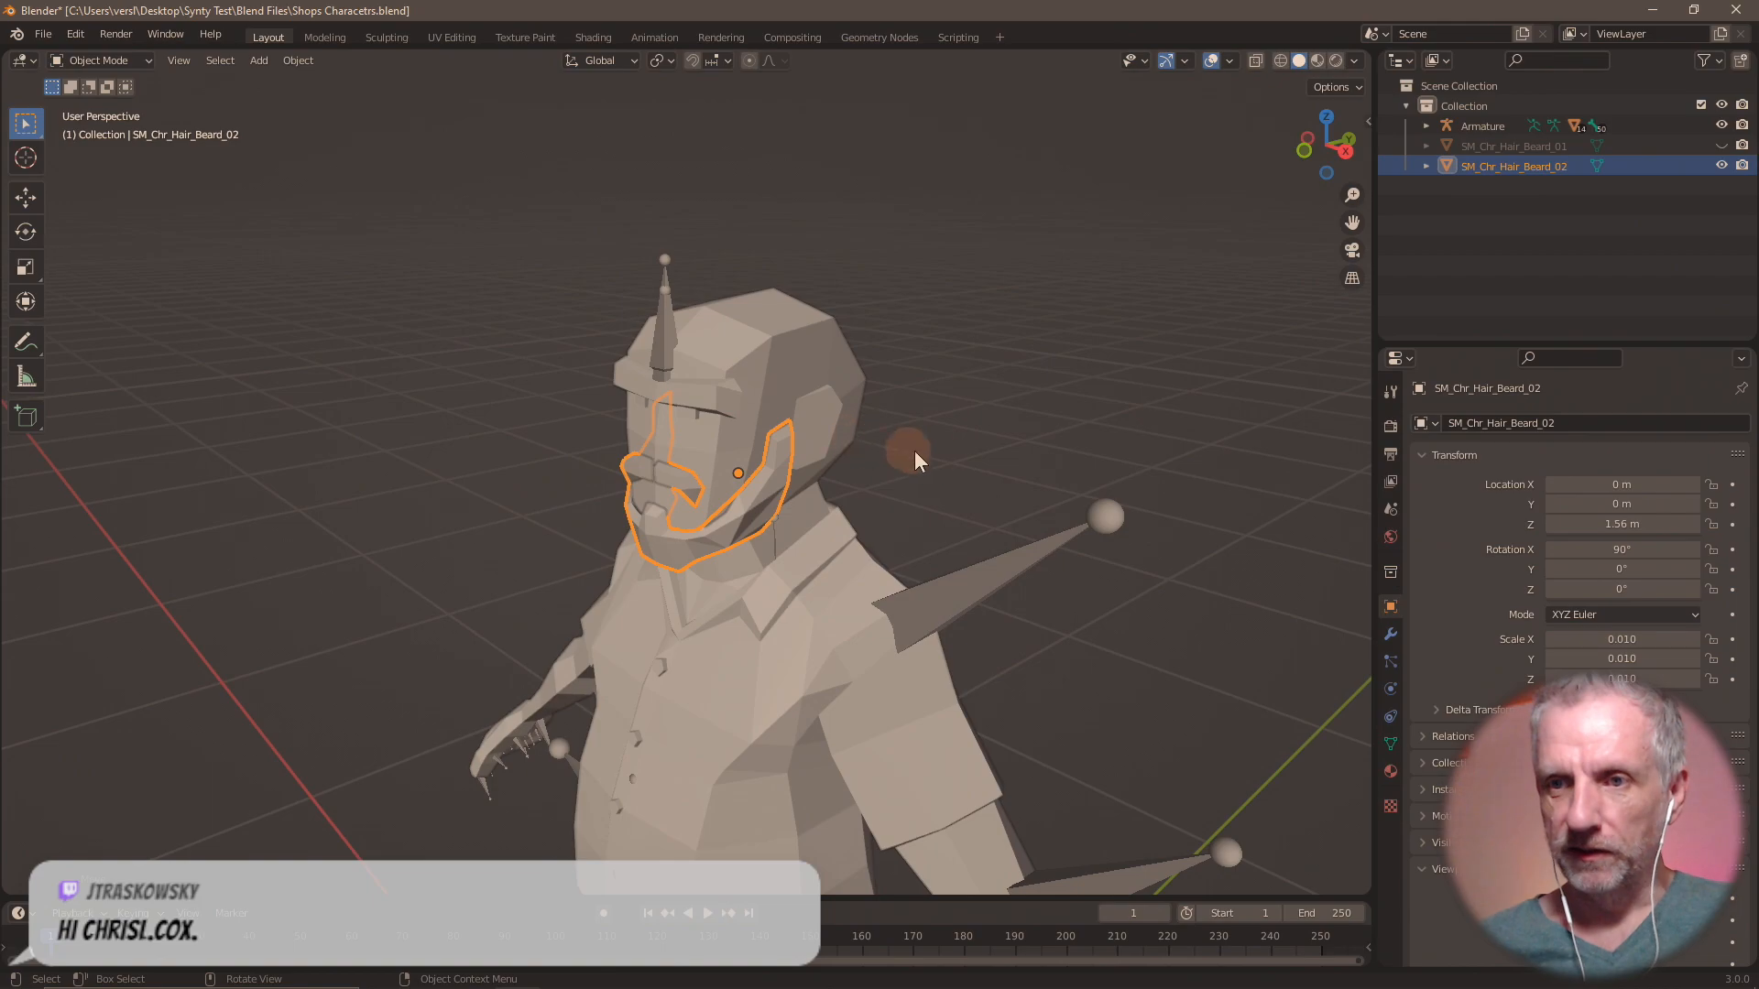
pyautogui.click(43, 34)
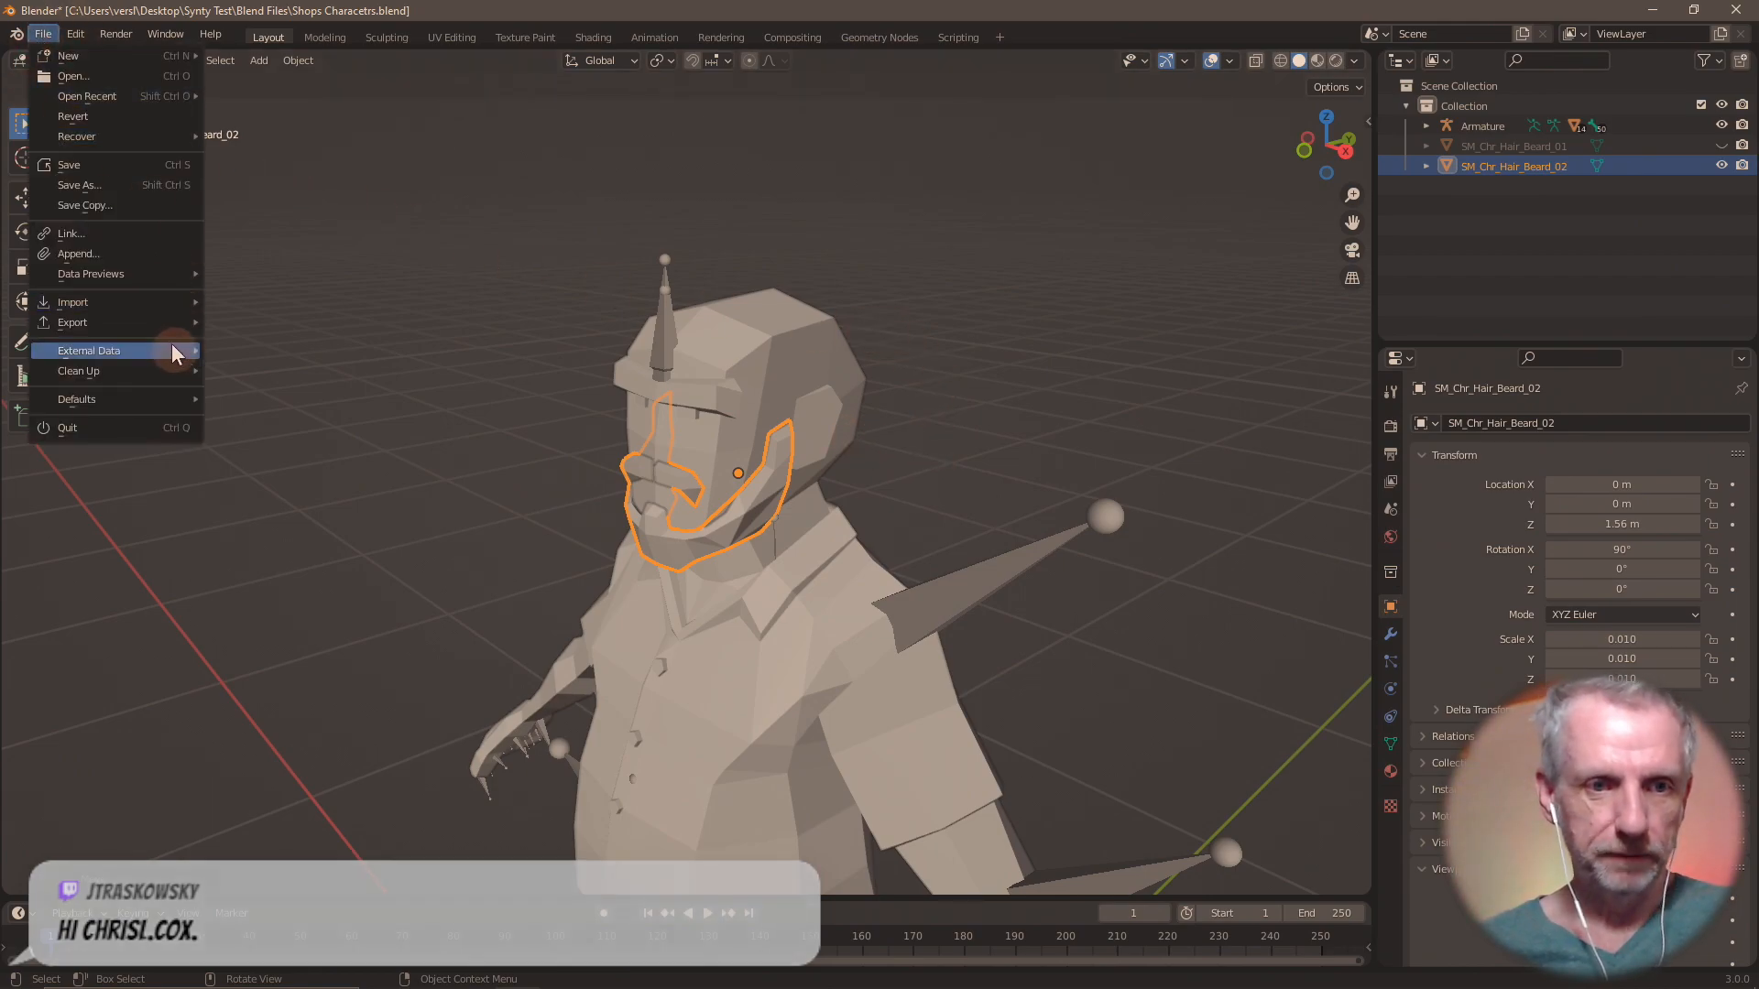
pyautogui.moveTo(172, 328)
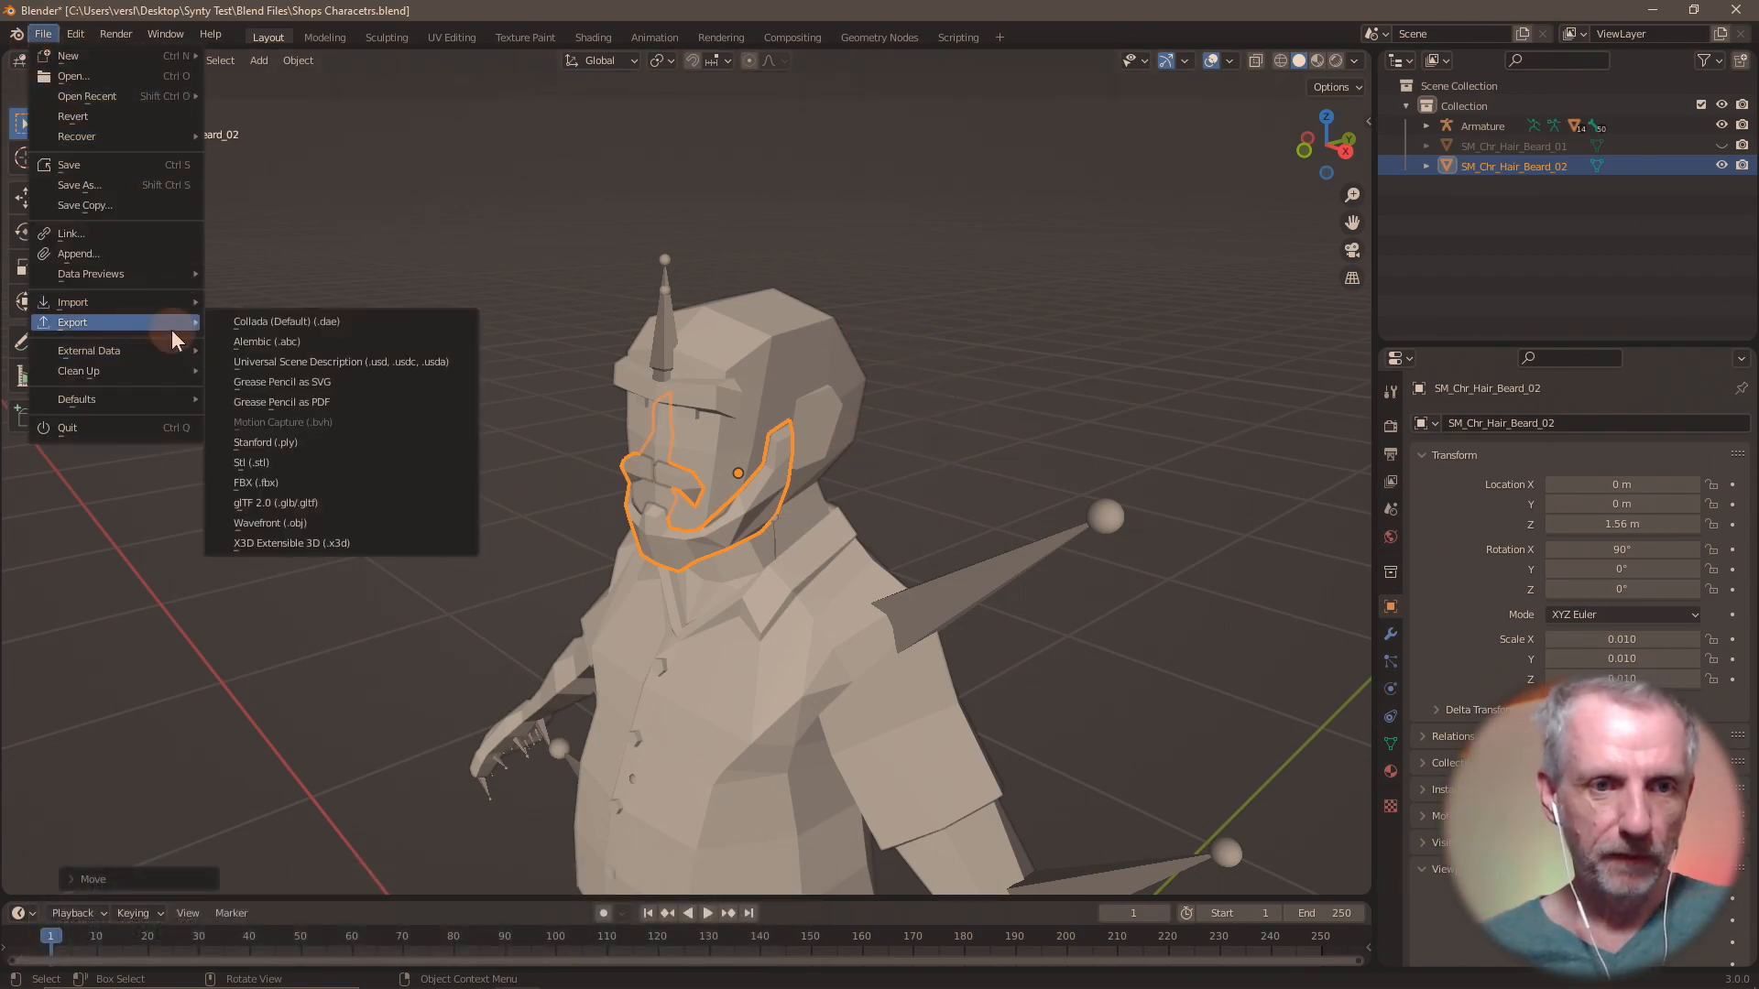
pyautogui.click(361, 523)
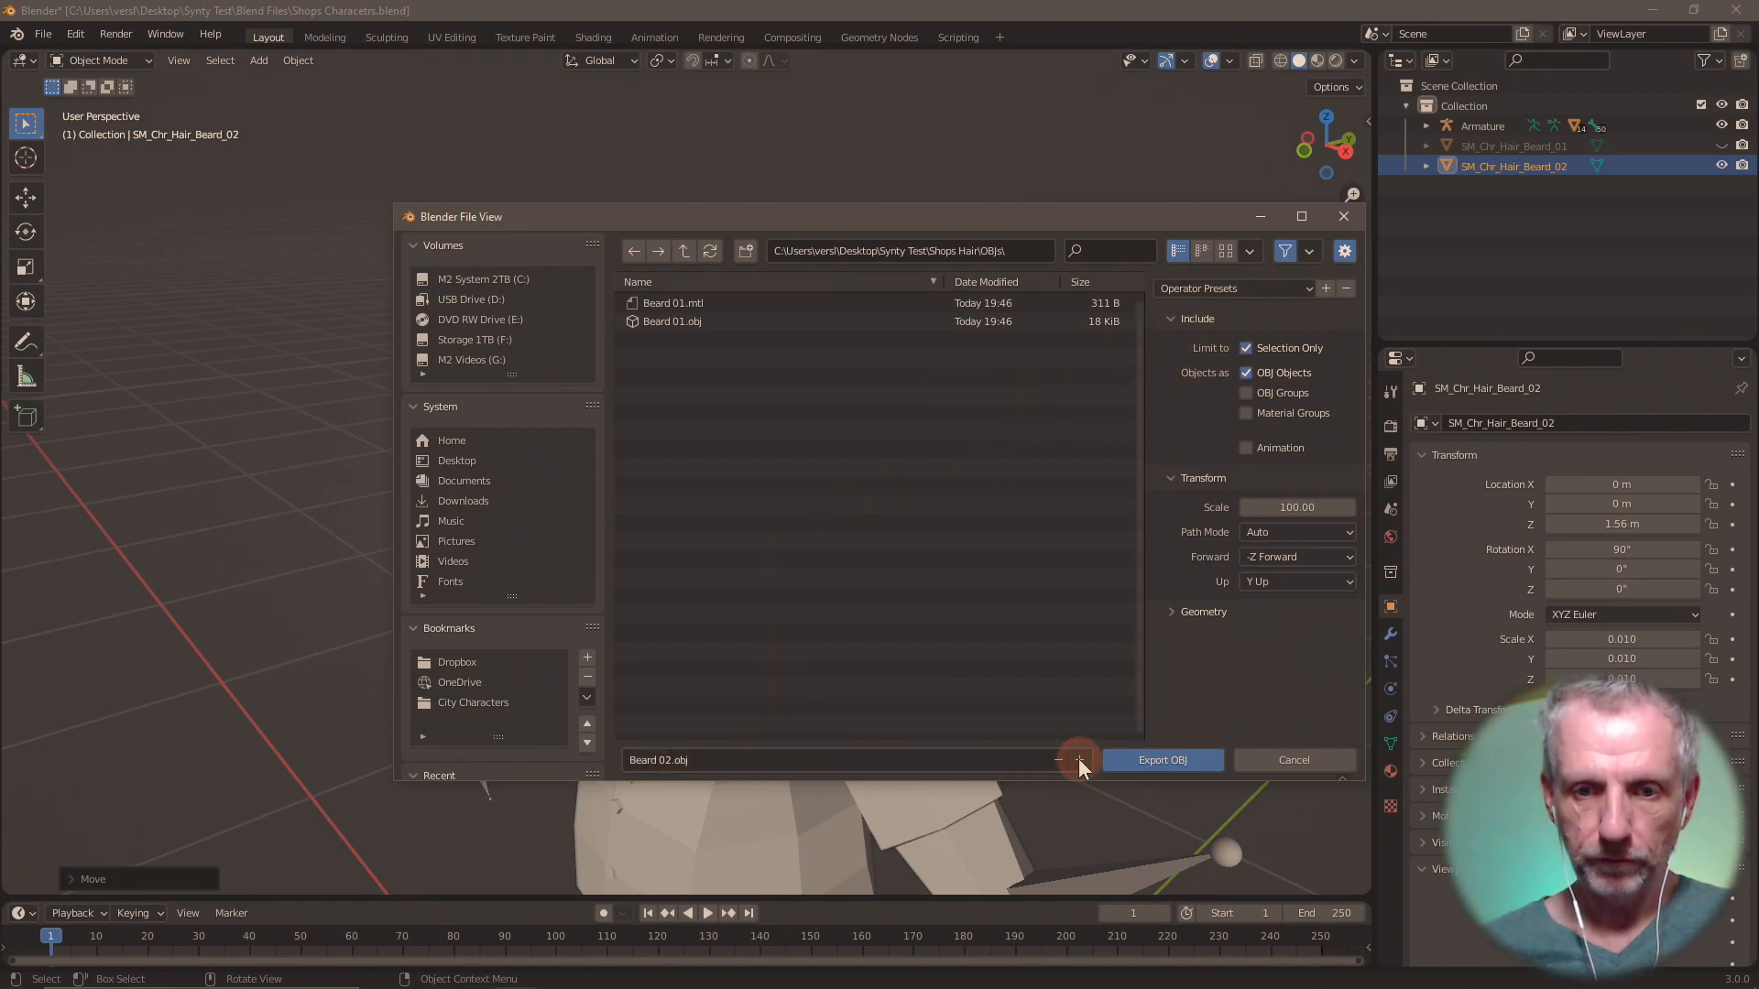
pyautogui.click(1186, 759)
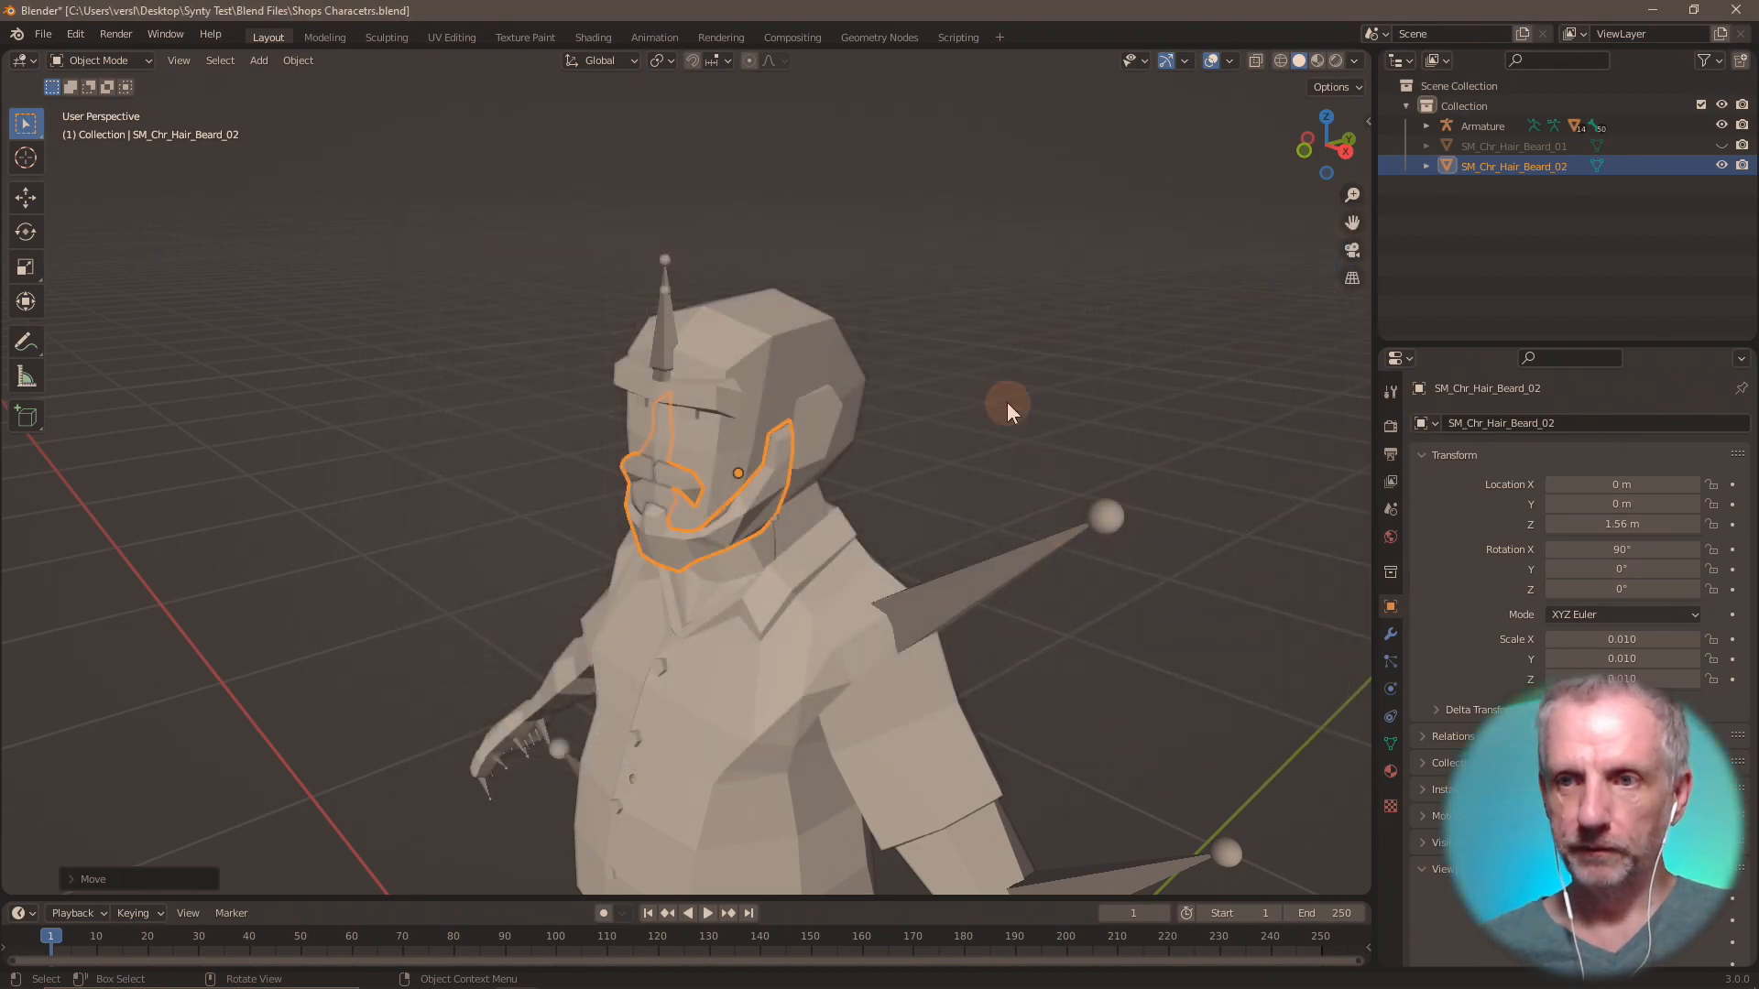
# Hide SM_Chr_Hair_Beard_02 and import SM_Chr_Hair_Headband_01.fbx from the Shops Hair folder.
pyautogui.click(1721, 166)
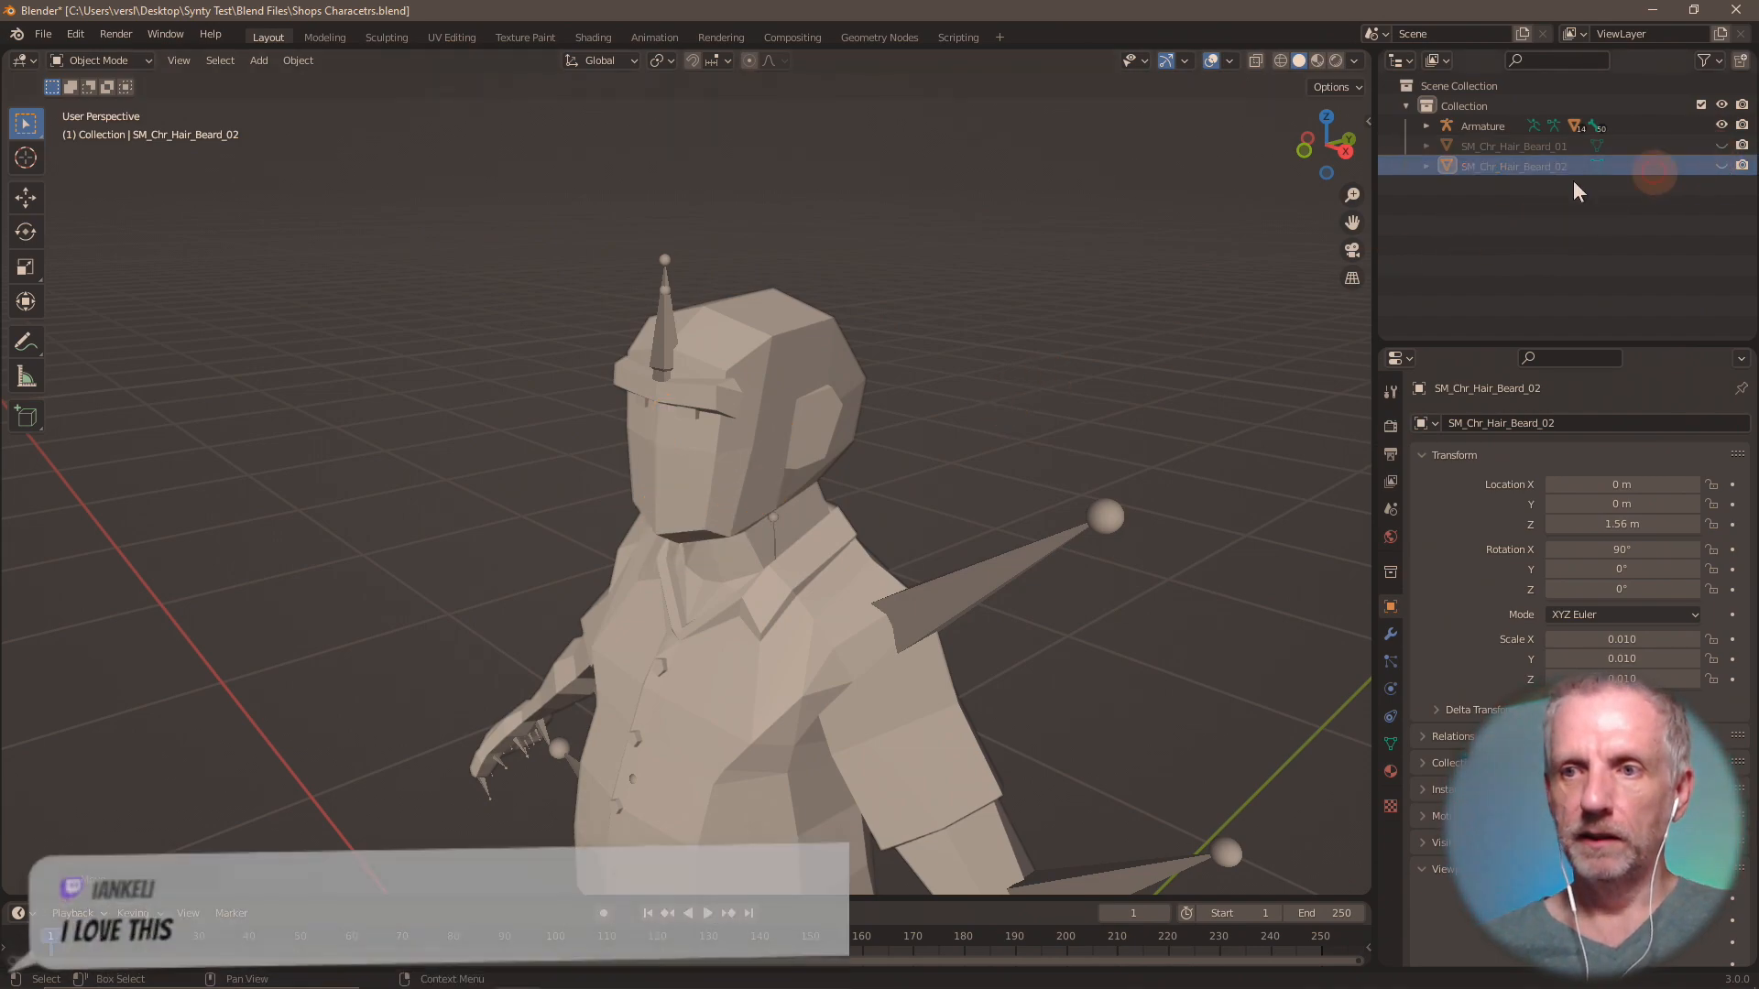
pyautogui.click(714, 463)
pyautogui.press('KP_Decimal')
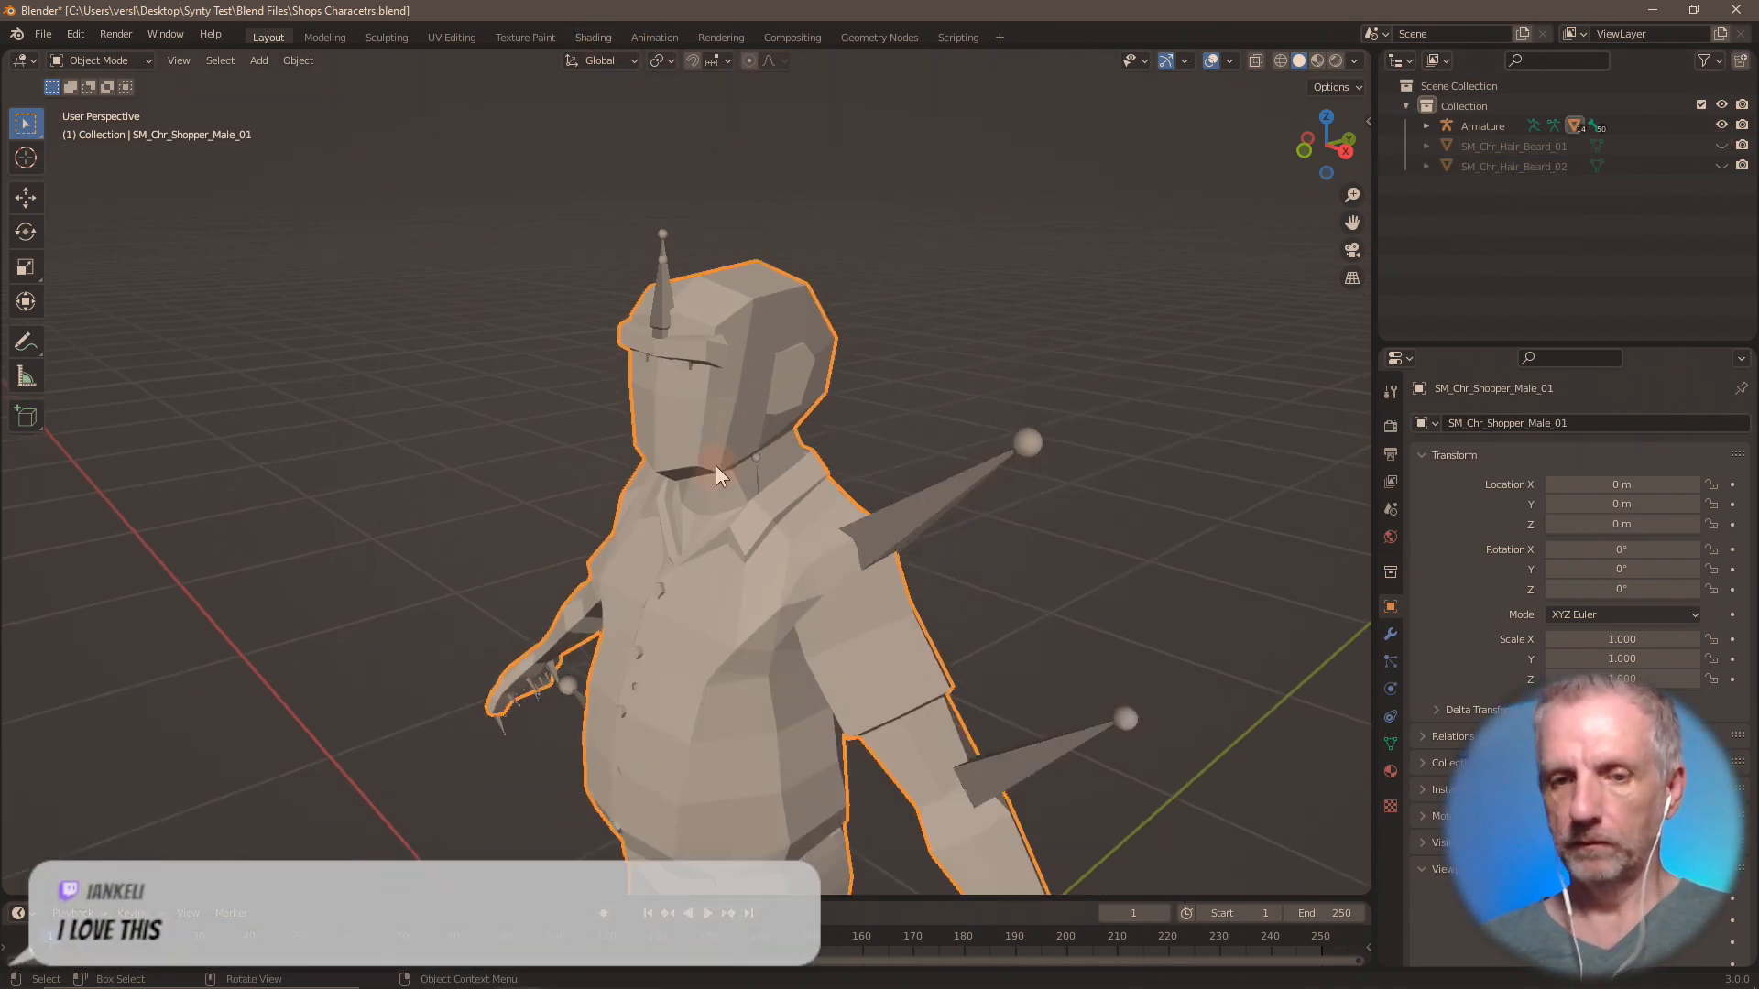
pyautogui.click(41, 34)
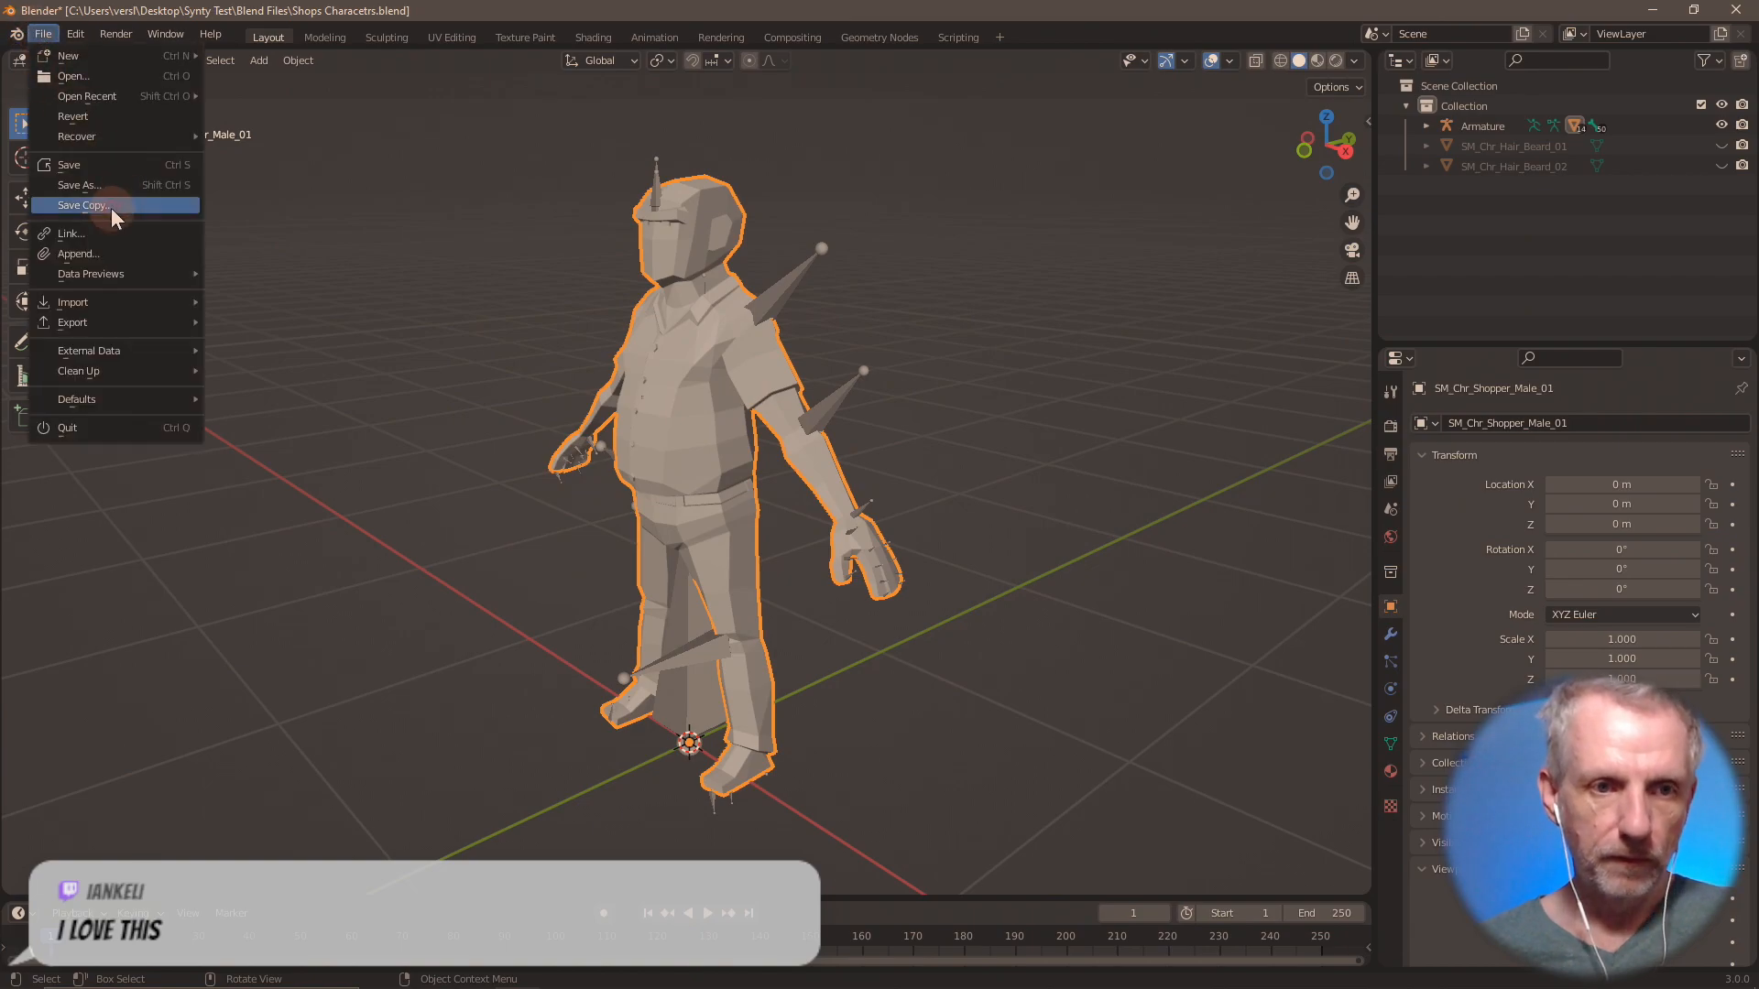
pyautogui.moveTo(141, 306)
pyautogui.click(310, 461)
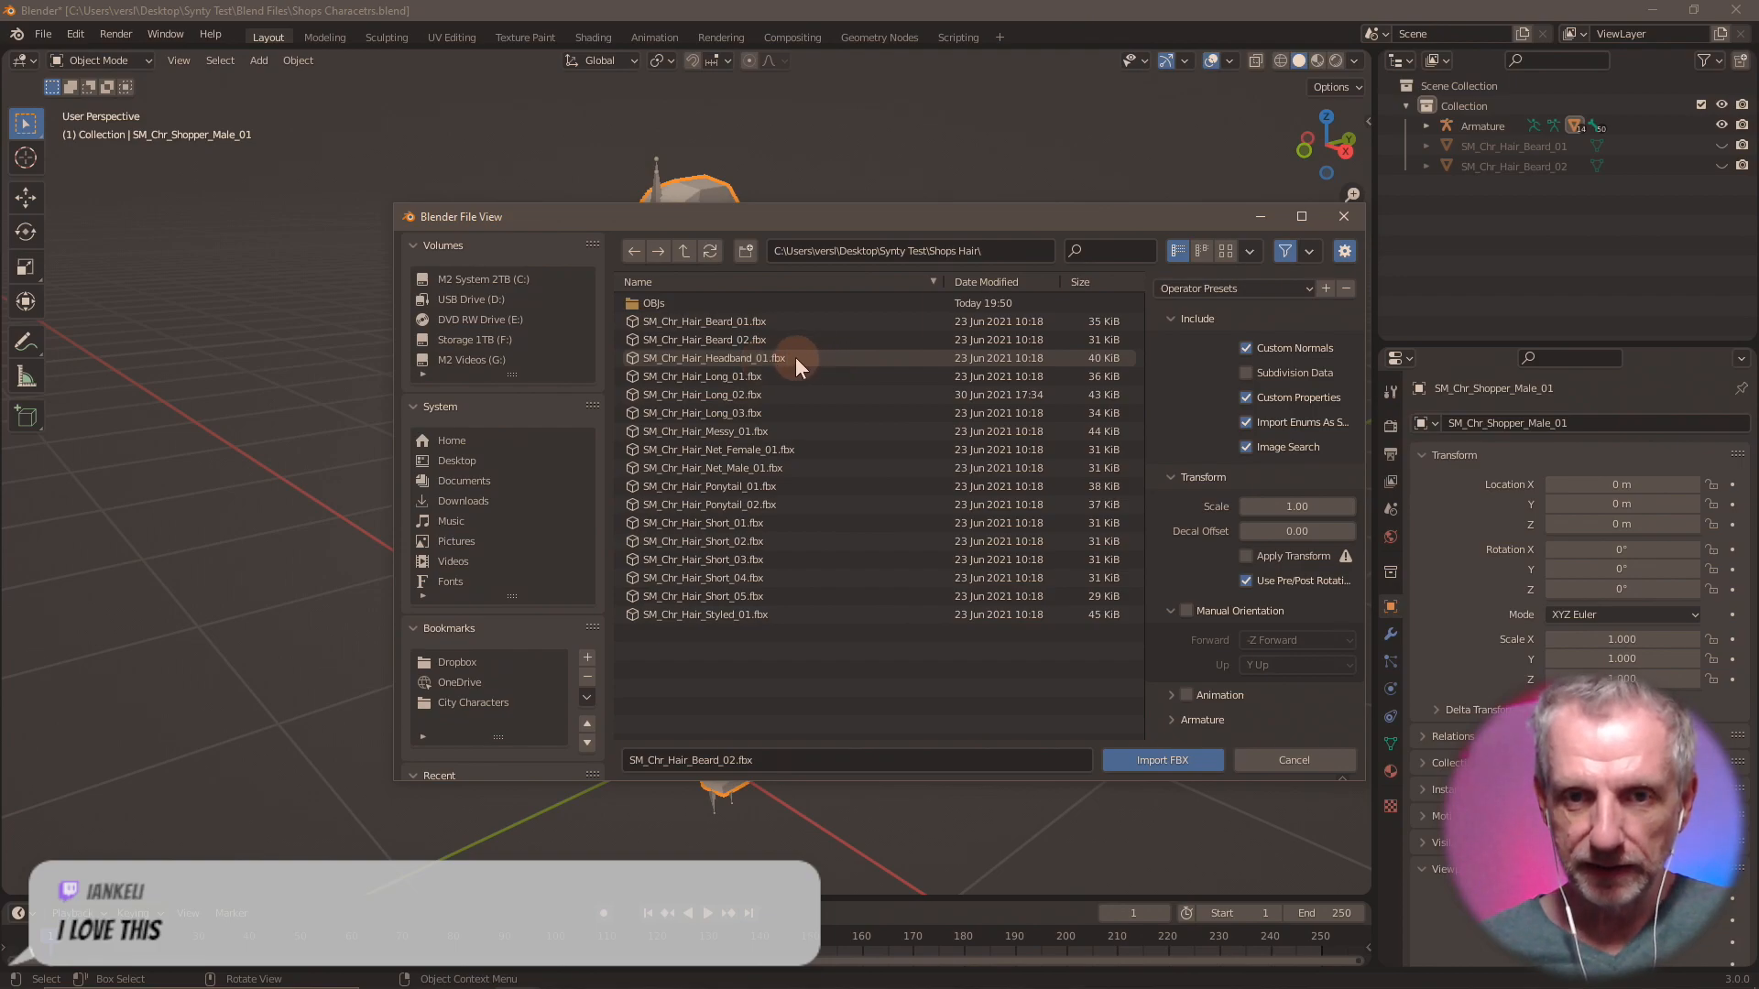
pyautogui.doubleClick(795, 357)
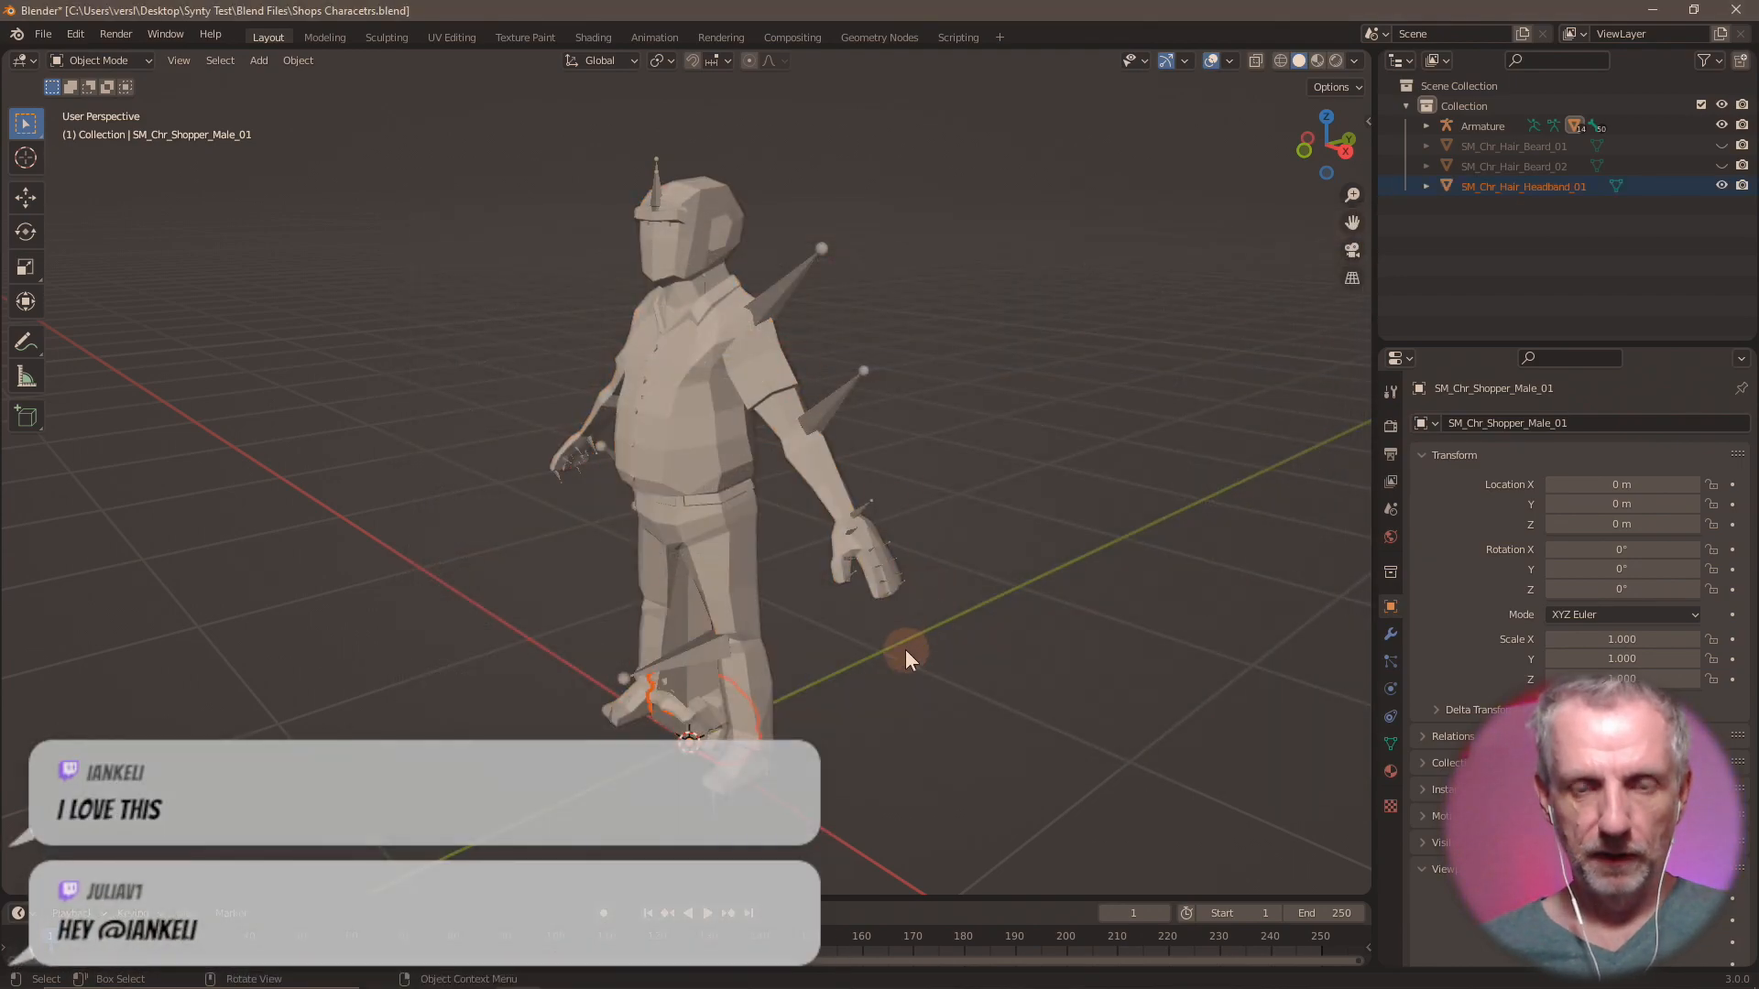
# Try moving the imported headband hair up 1.56 m along the global Z axis.
pyautogui.write('g')
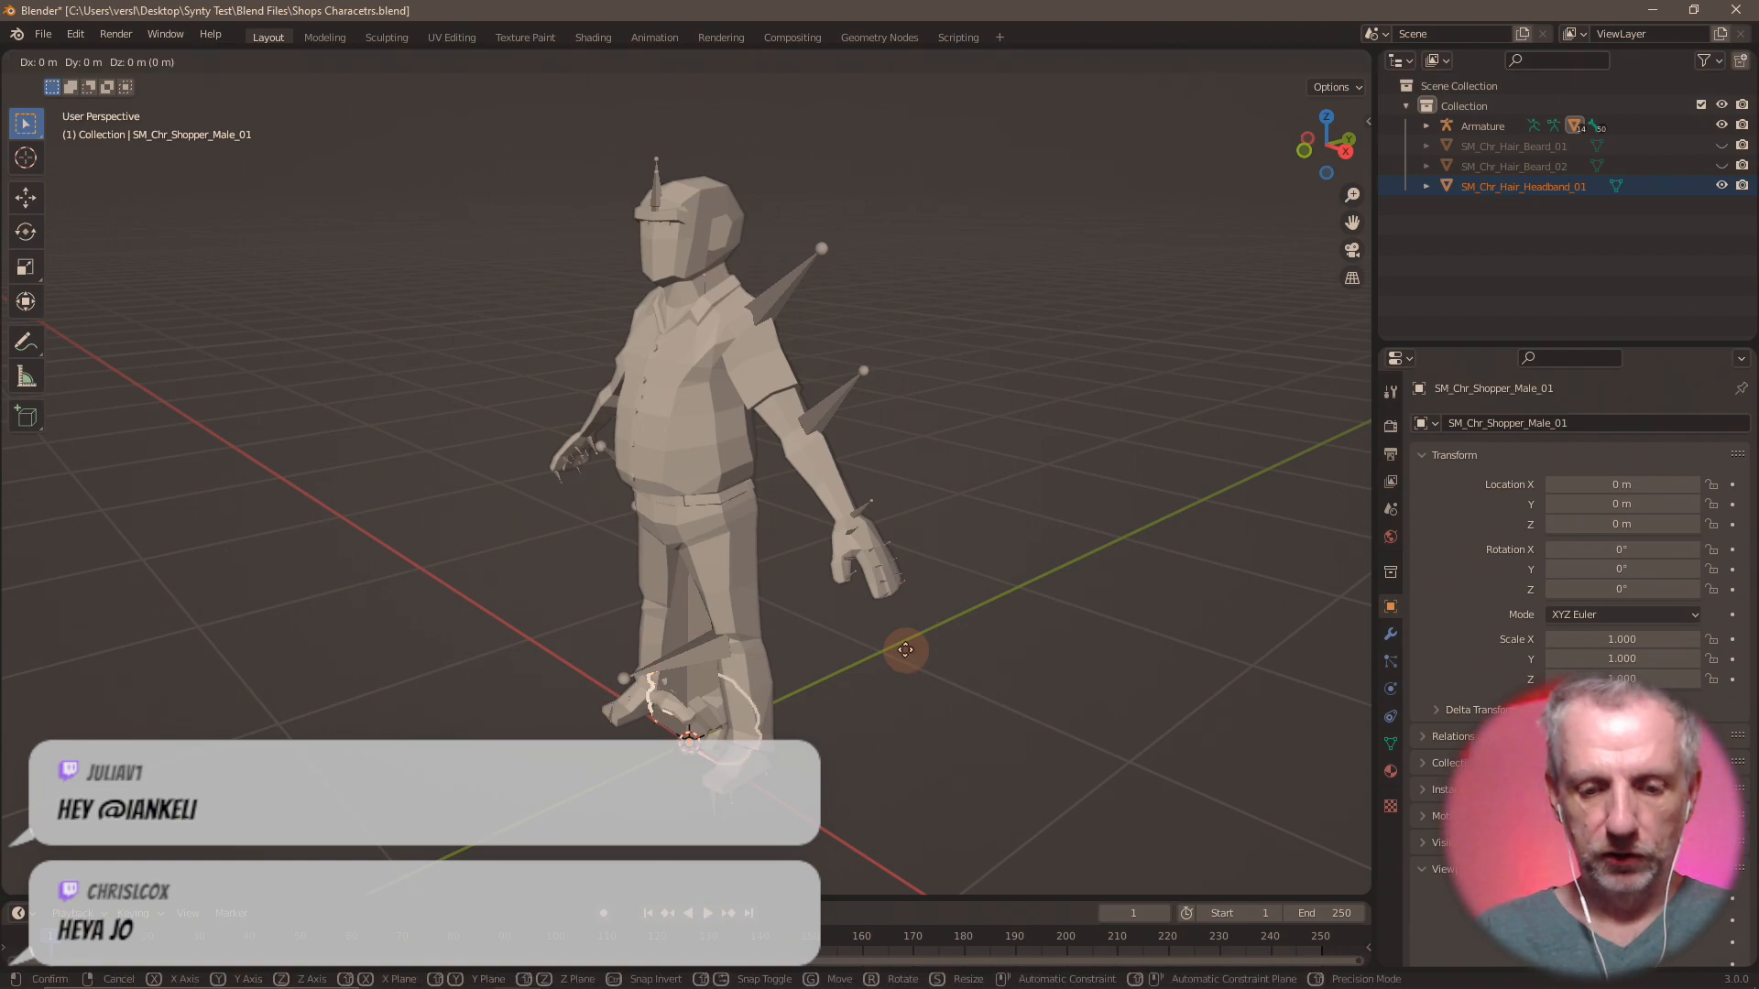
pyautogui.write('z1.55')
pyautogui.press('Return')
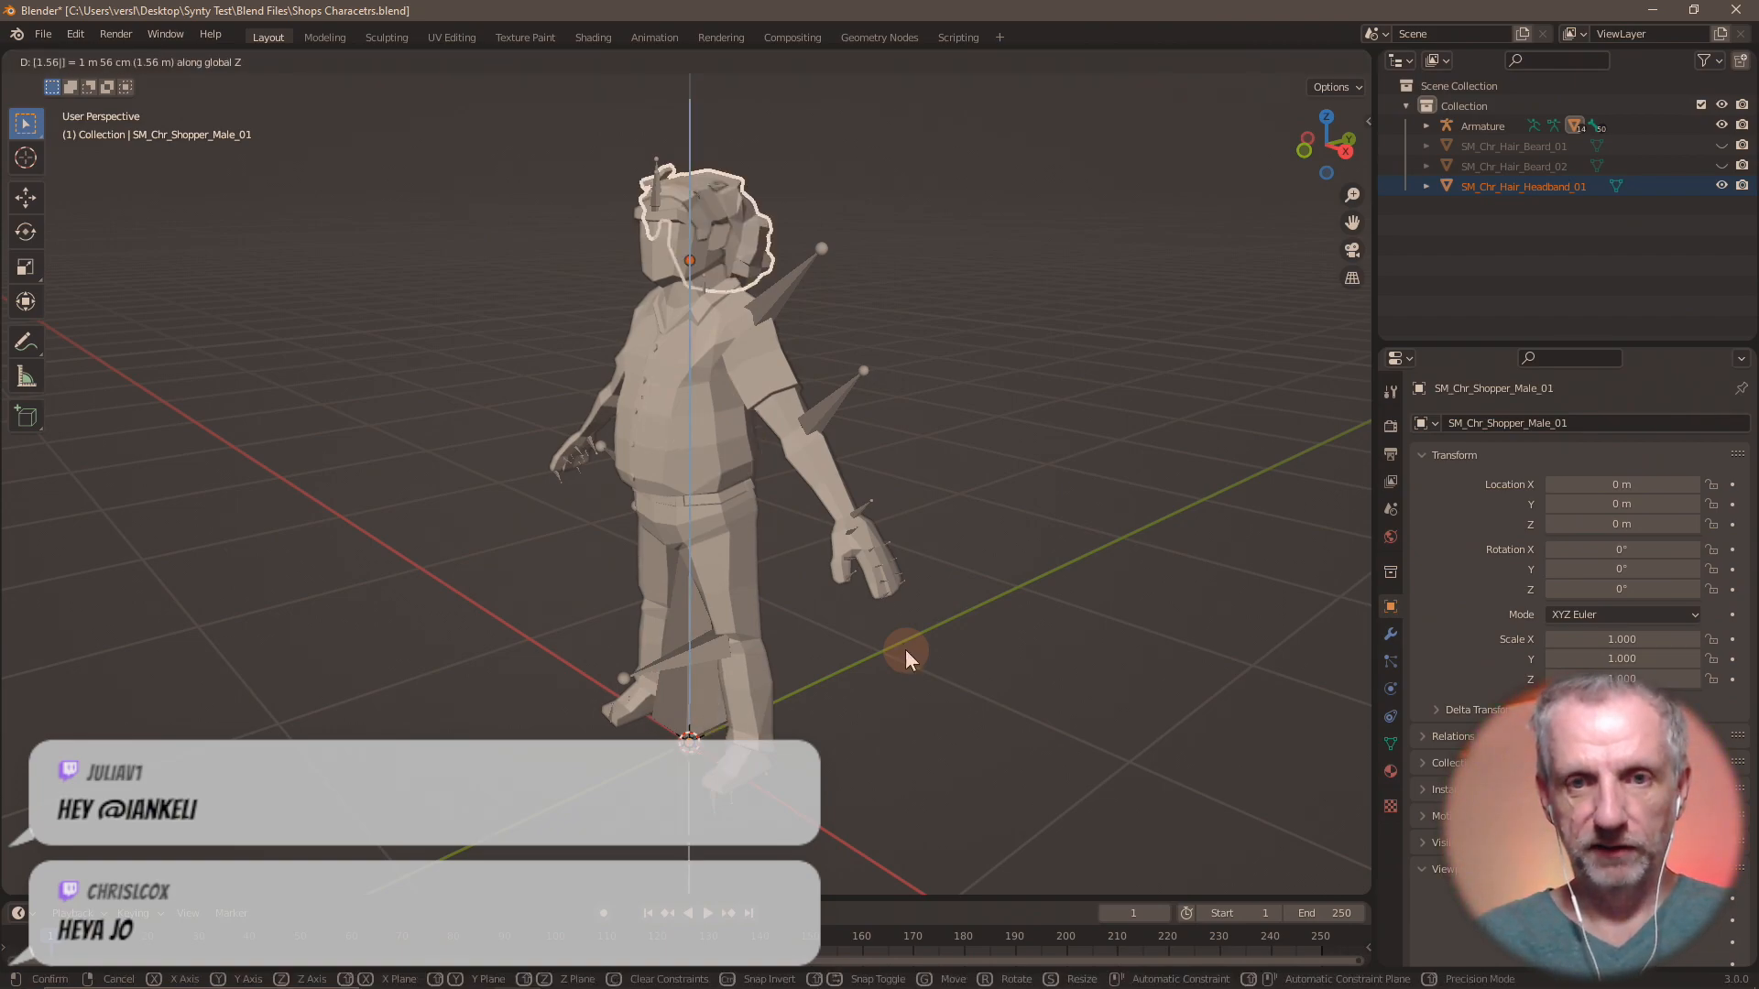
pyautogui.press('KP_Decimal')
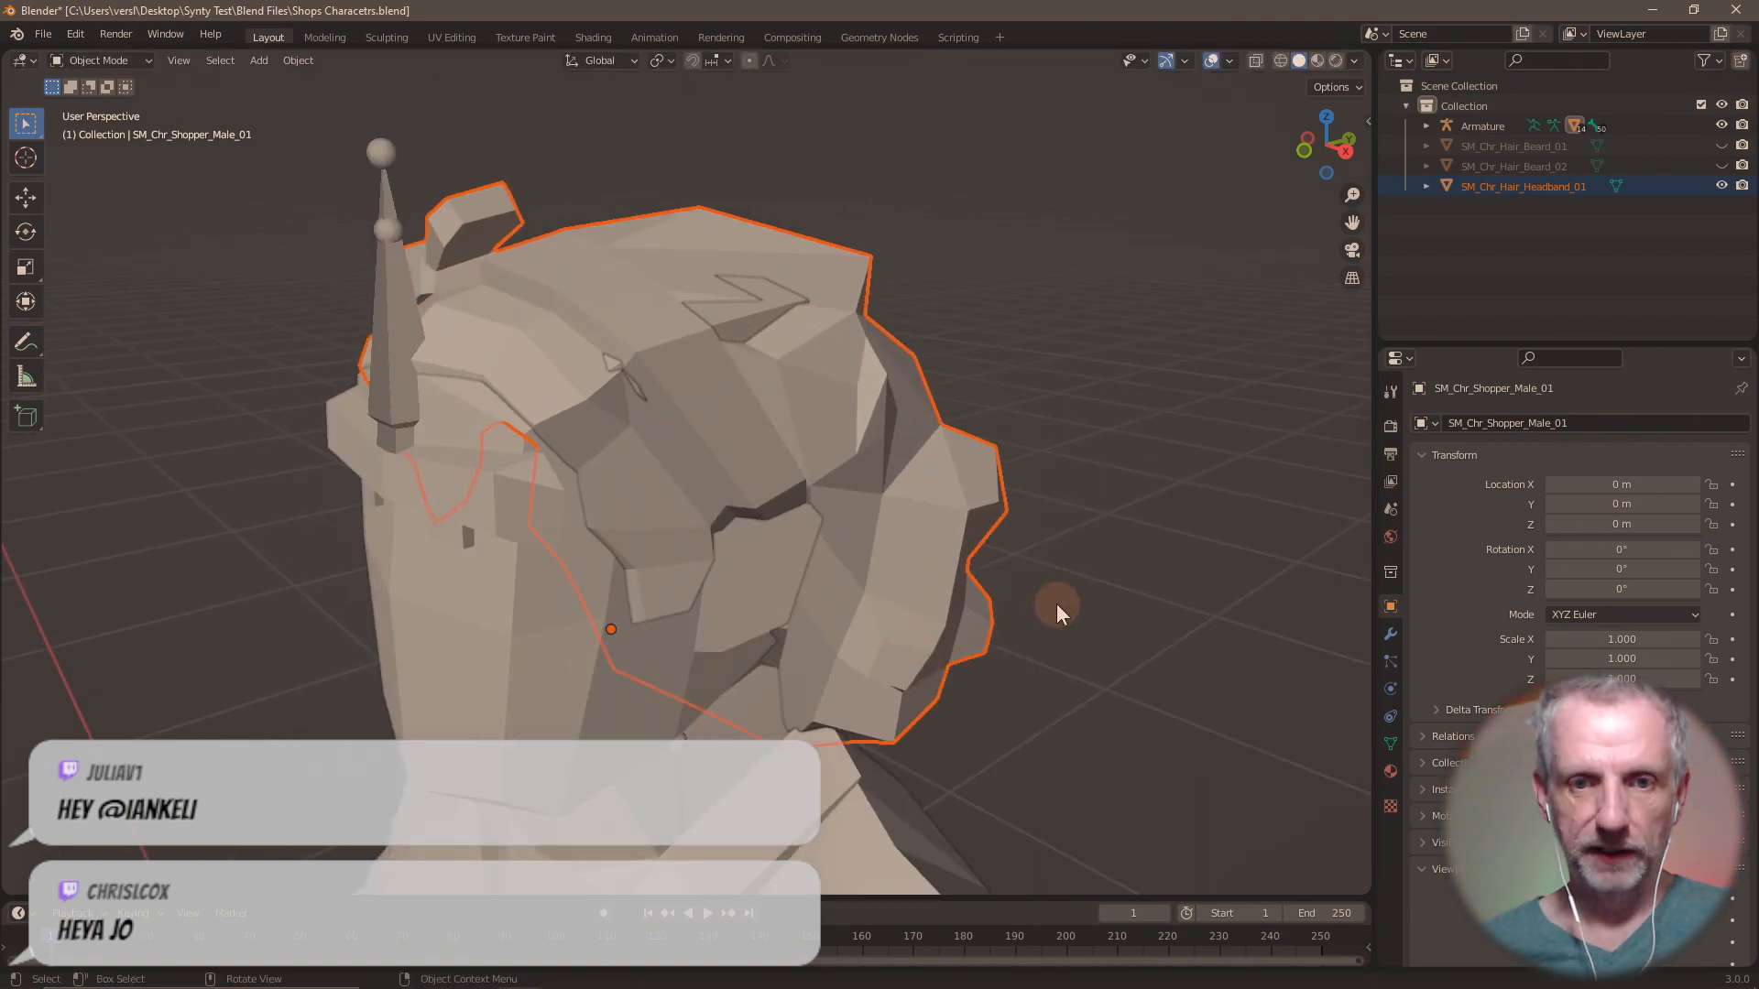
# Nudge the headband hair up about 0.009 m along the global Z axis to fit the head better.
pyautogui.moveTo(1057, 603)
pyautogui.mouseDown(button='middle')
pyautogui.moveTo(900, 596)
pyautogui.moveTo(1338, 595)
pyautogui.moveTo(1361, 580)
pyautogui.moveTo(1222, 590)
pyautogui.moveTo(1044, 569)
pyautogui.moveTo(1090, 585)
pyautogui.moveTo(1061, 584)
pyautogui.mouseUp(button='middle')
pyautogui.press('g')
pyautogui.press('z')
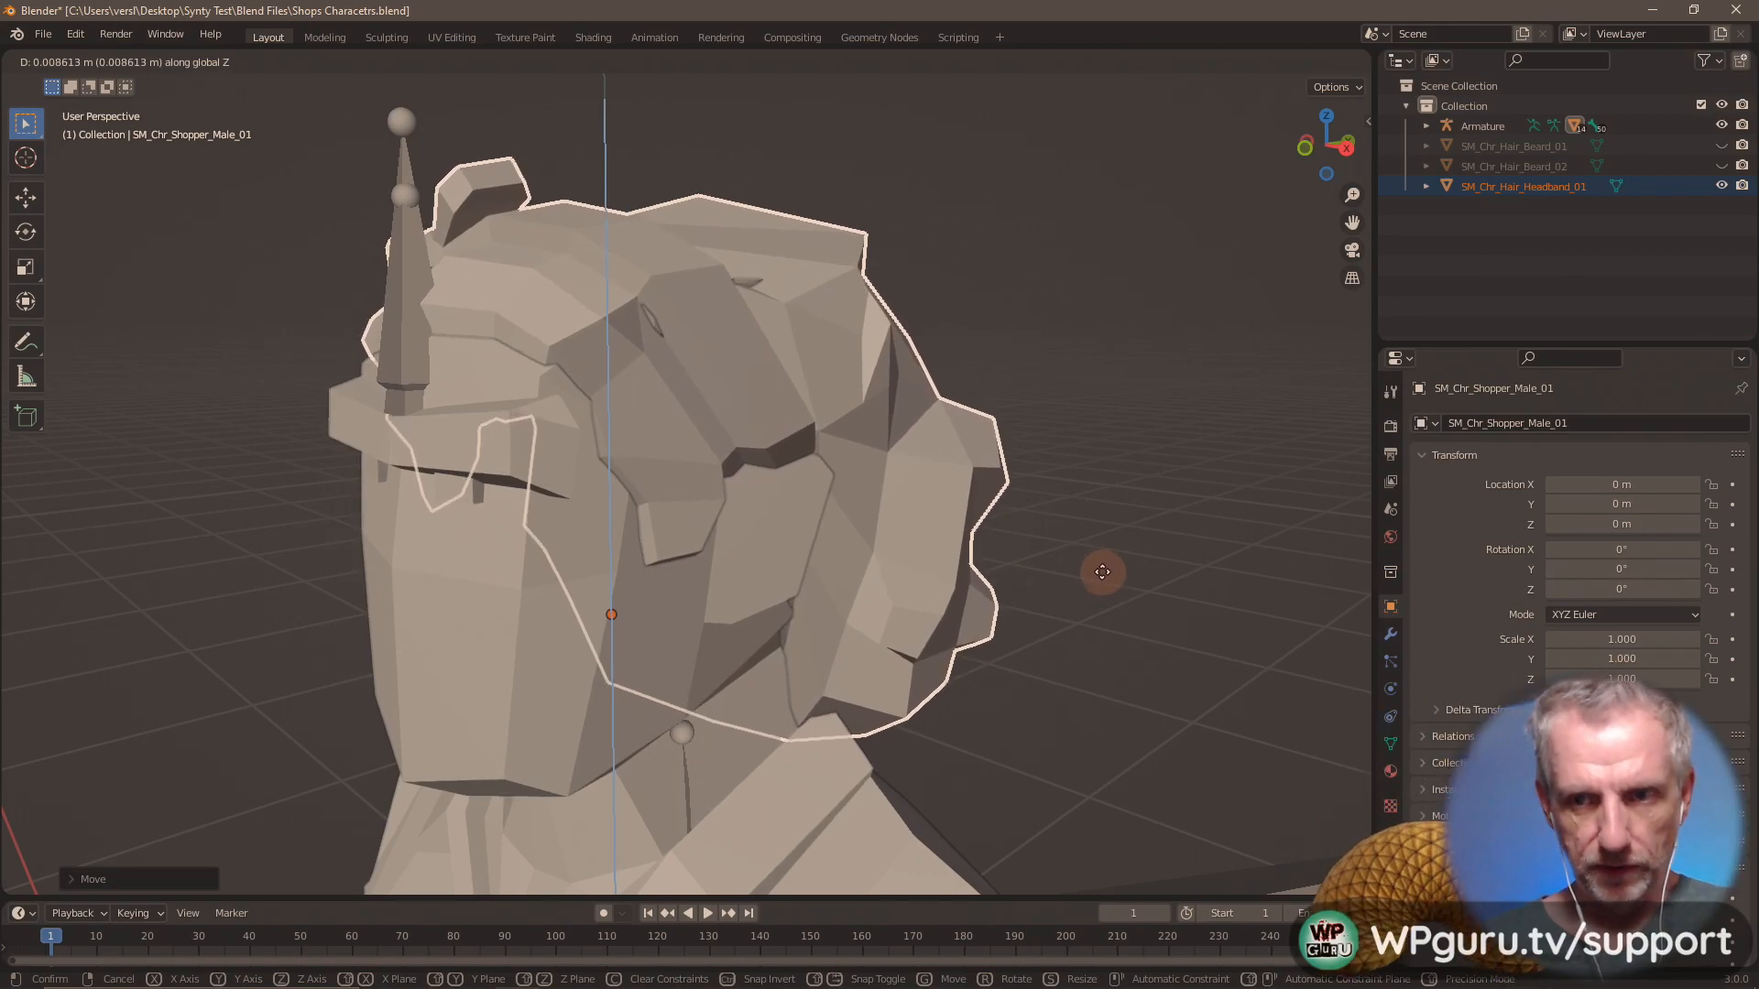
pyautogui.click(1102, 572)
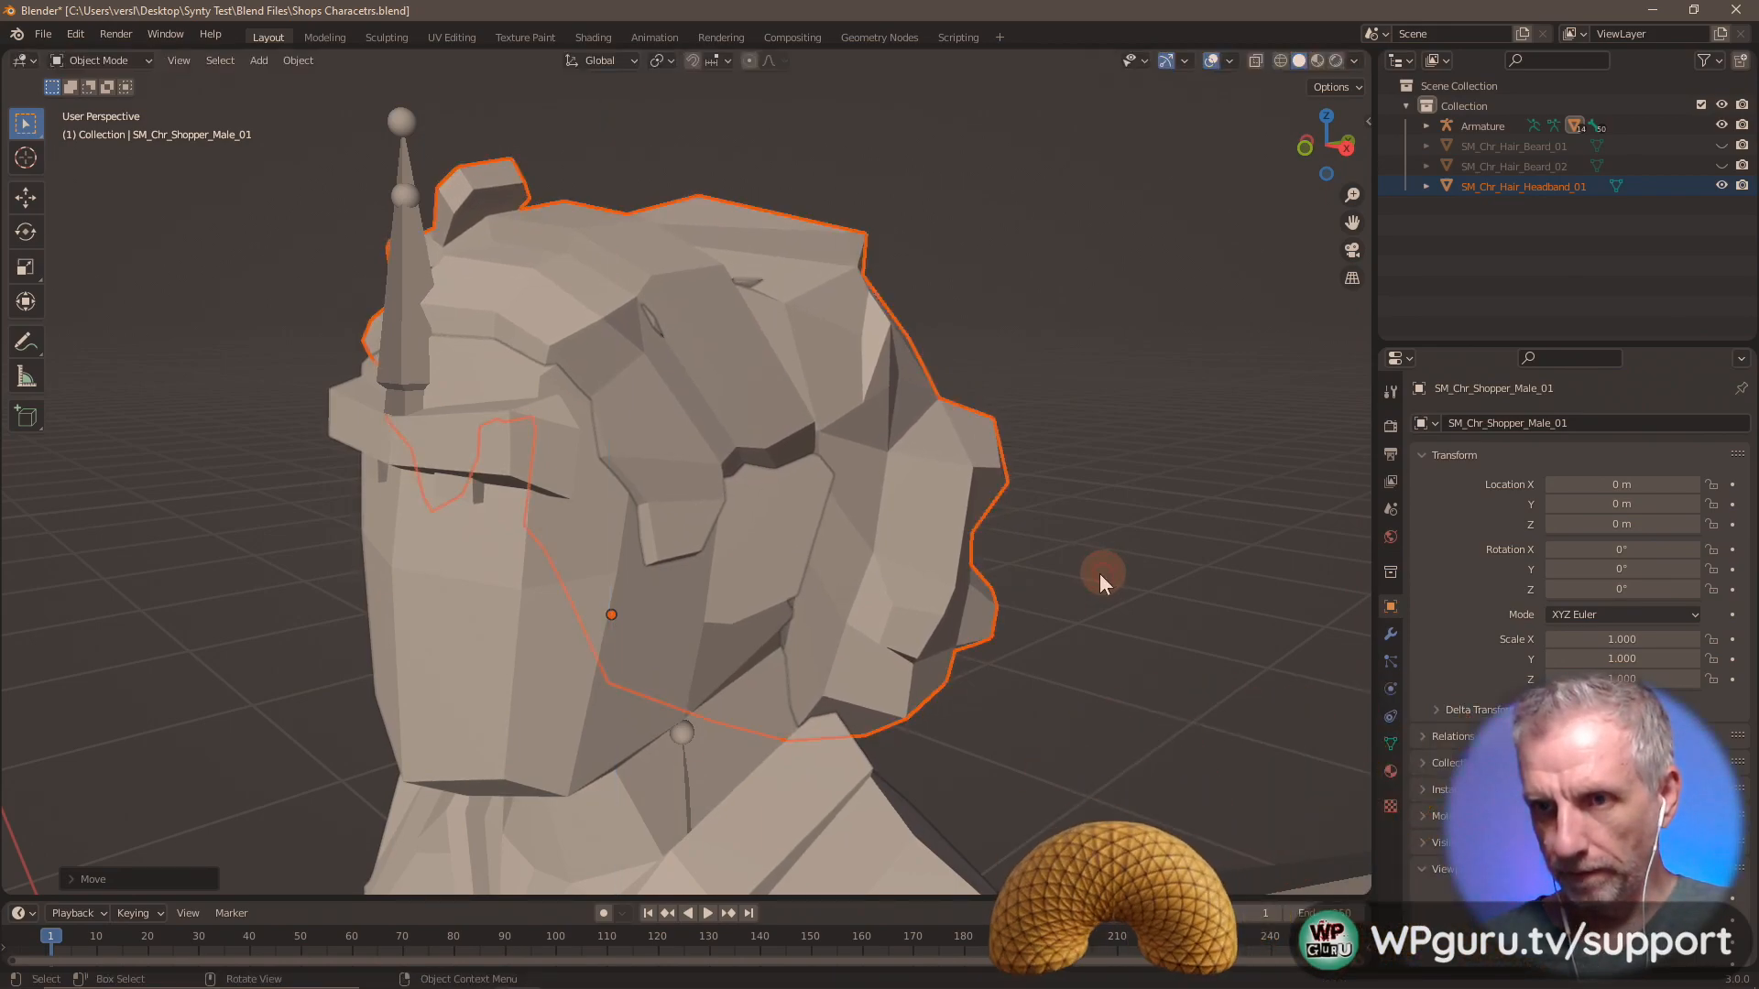
# Reset SM_Chr_Hair_Headband_01's Z location to 0 and move it up 1.57 m along the global Z axis.
pyautogui.click(1530, 185)
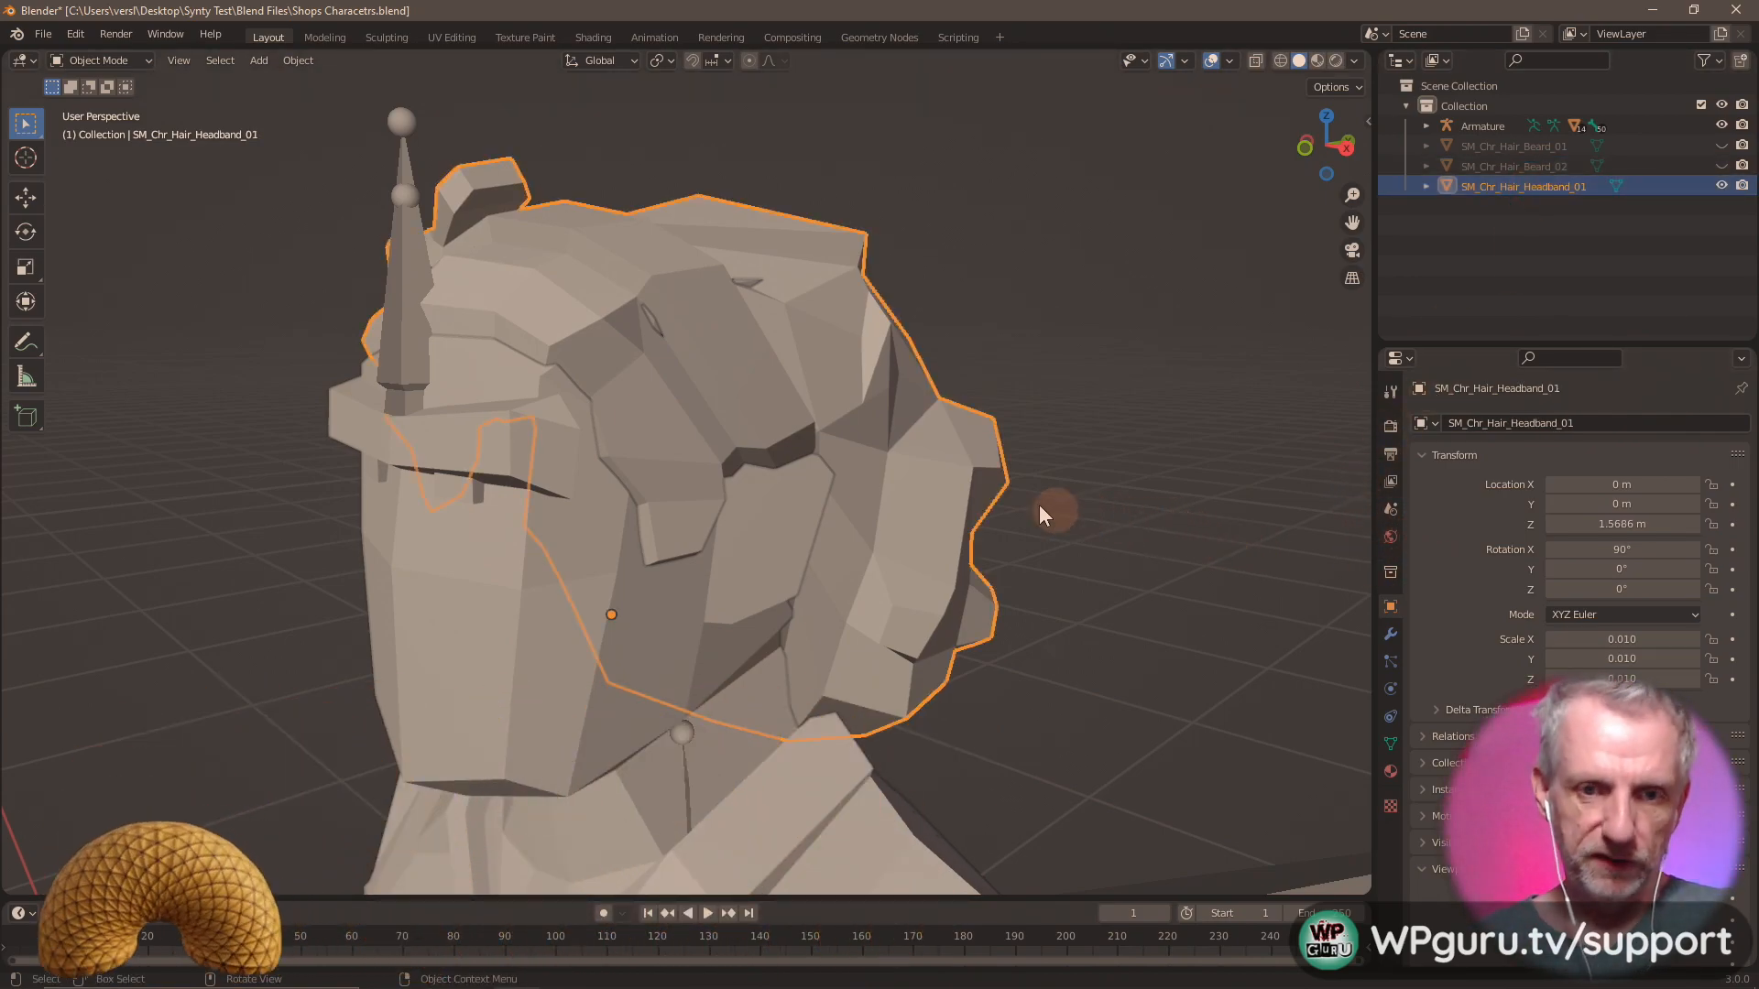
pyautogui.moveTo(1026, 499)
pyautogui.mouseDown(button='middle')
pyautogui.moveTo(948, 473)
pyautogui.moveTo(1030, 481)
pyautogui.mouseUp(button='middle')
pyautogui.click(1610, 524)
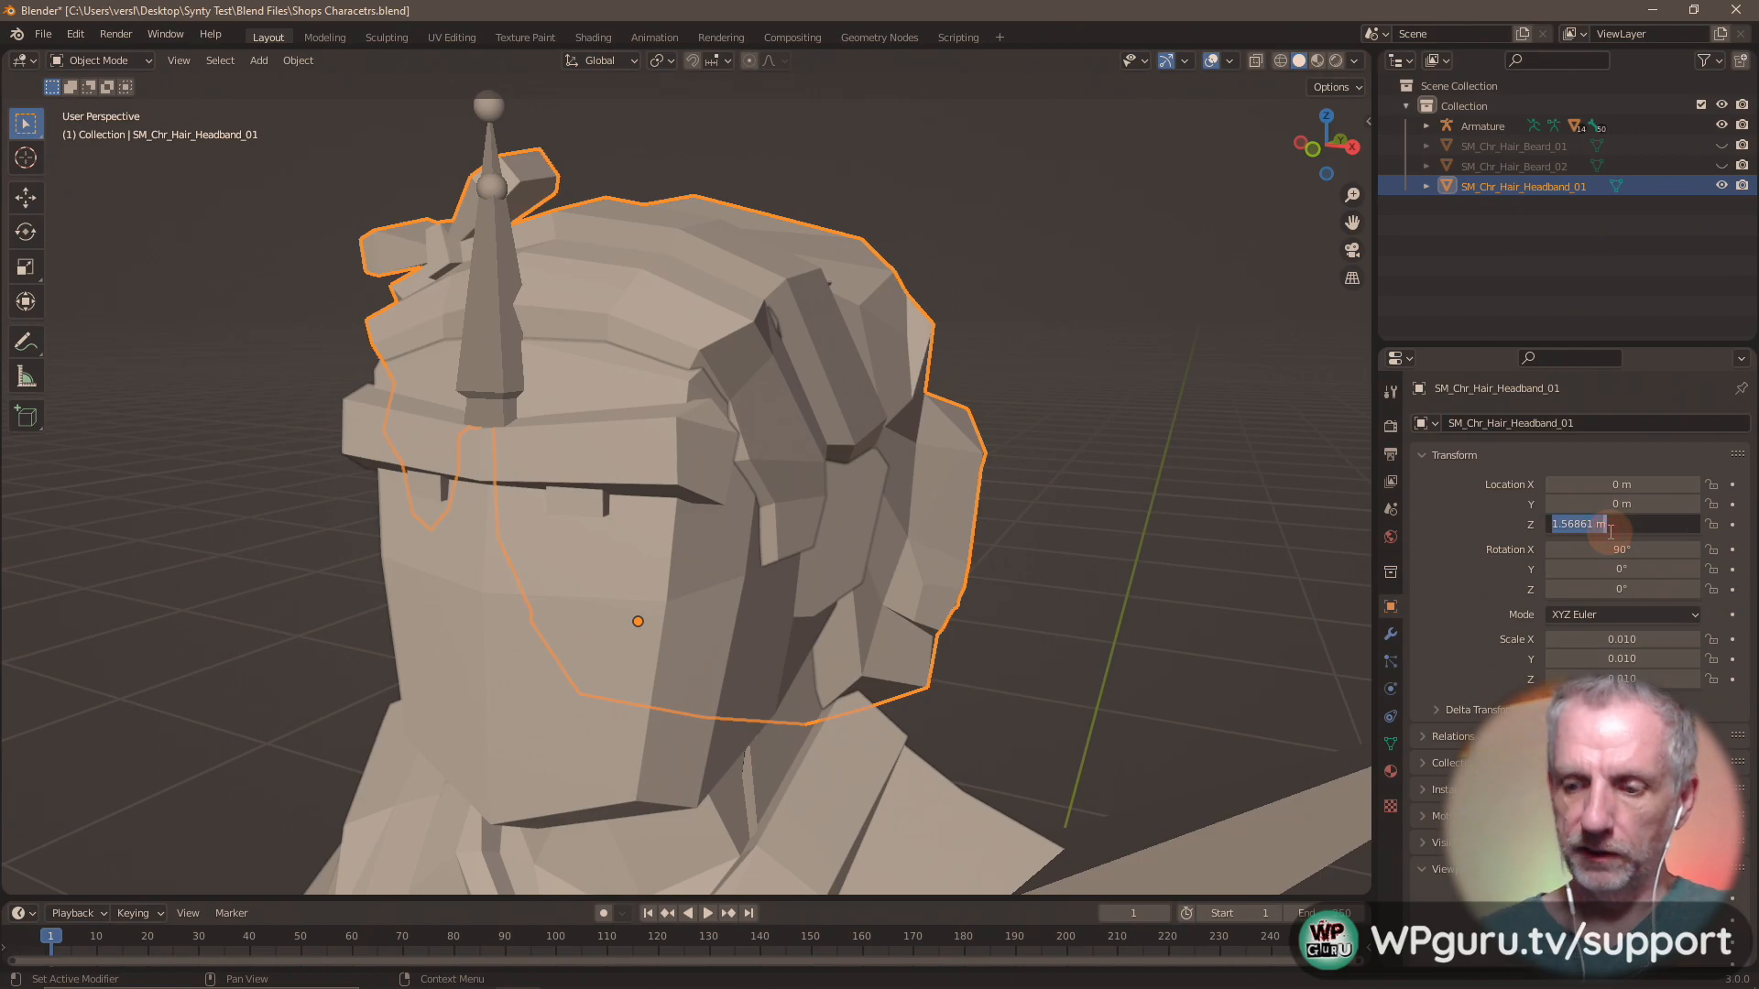
pyautogui.write('0')
pyautogui.press('Return')
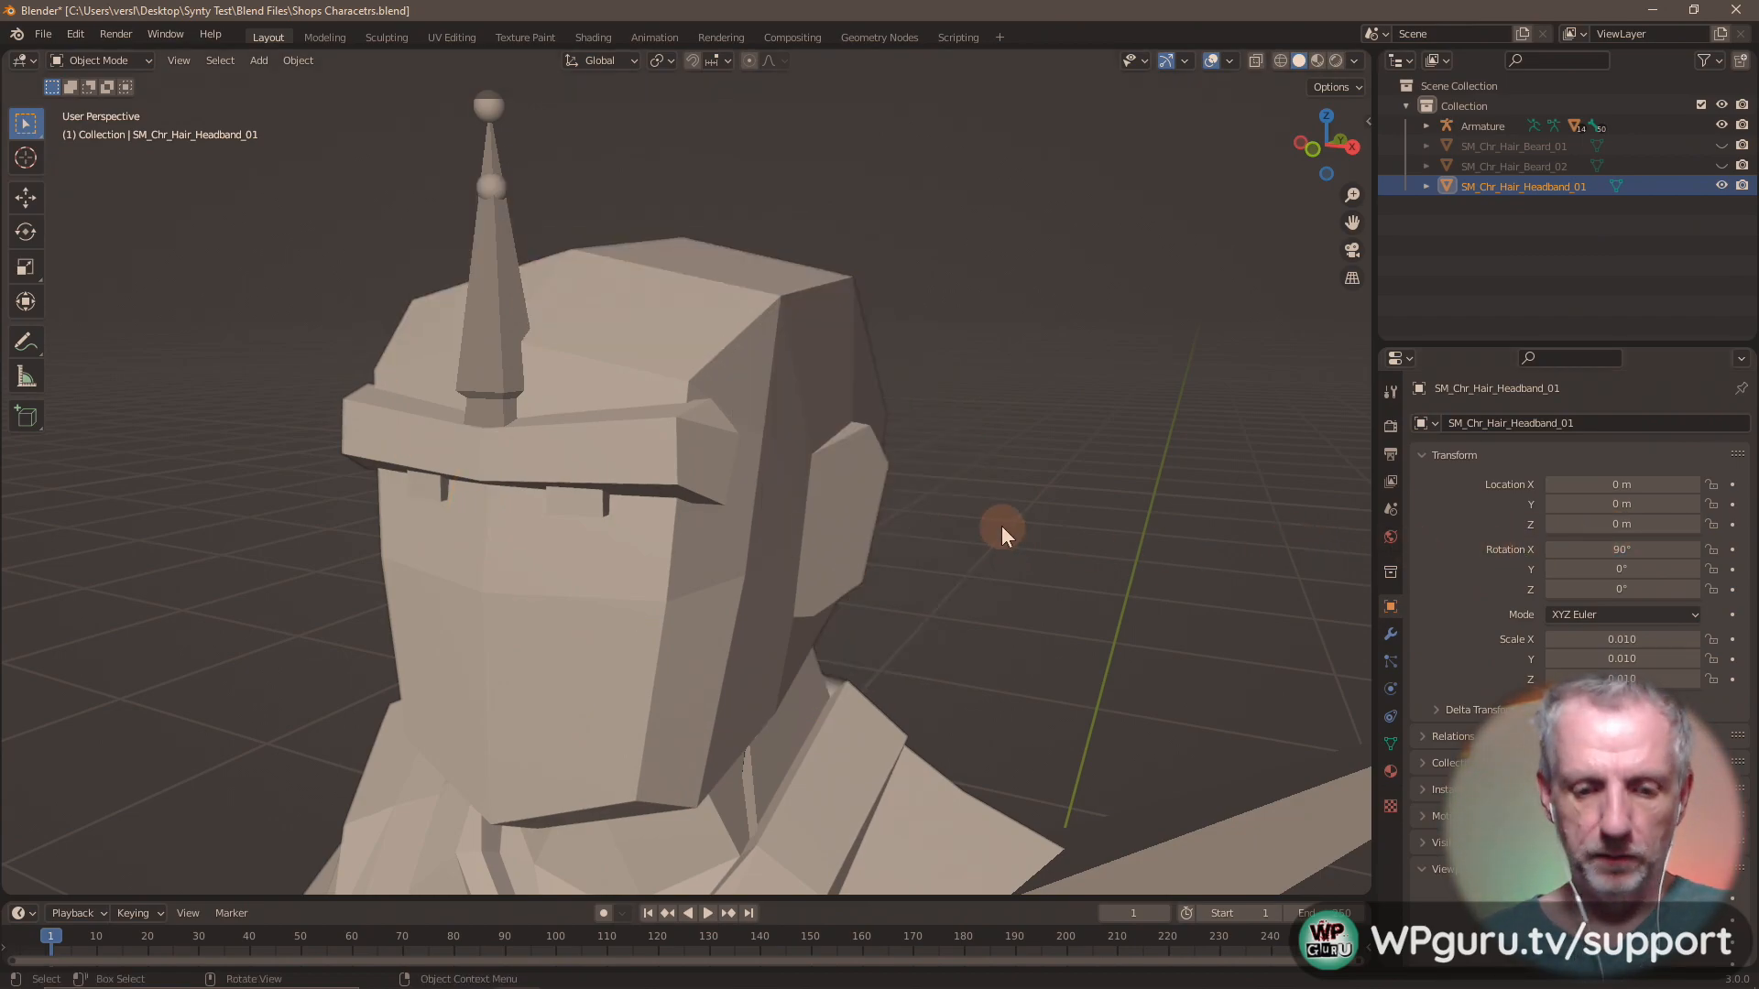
pyautogui.press('g')
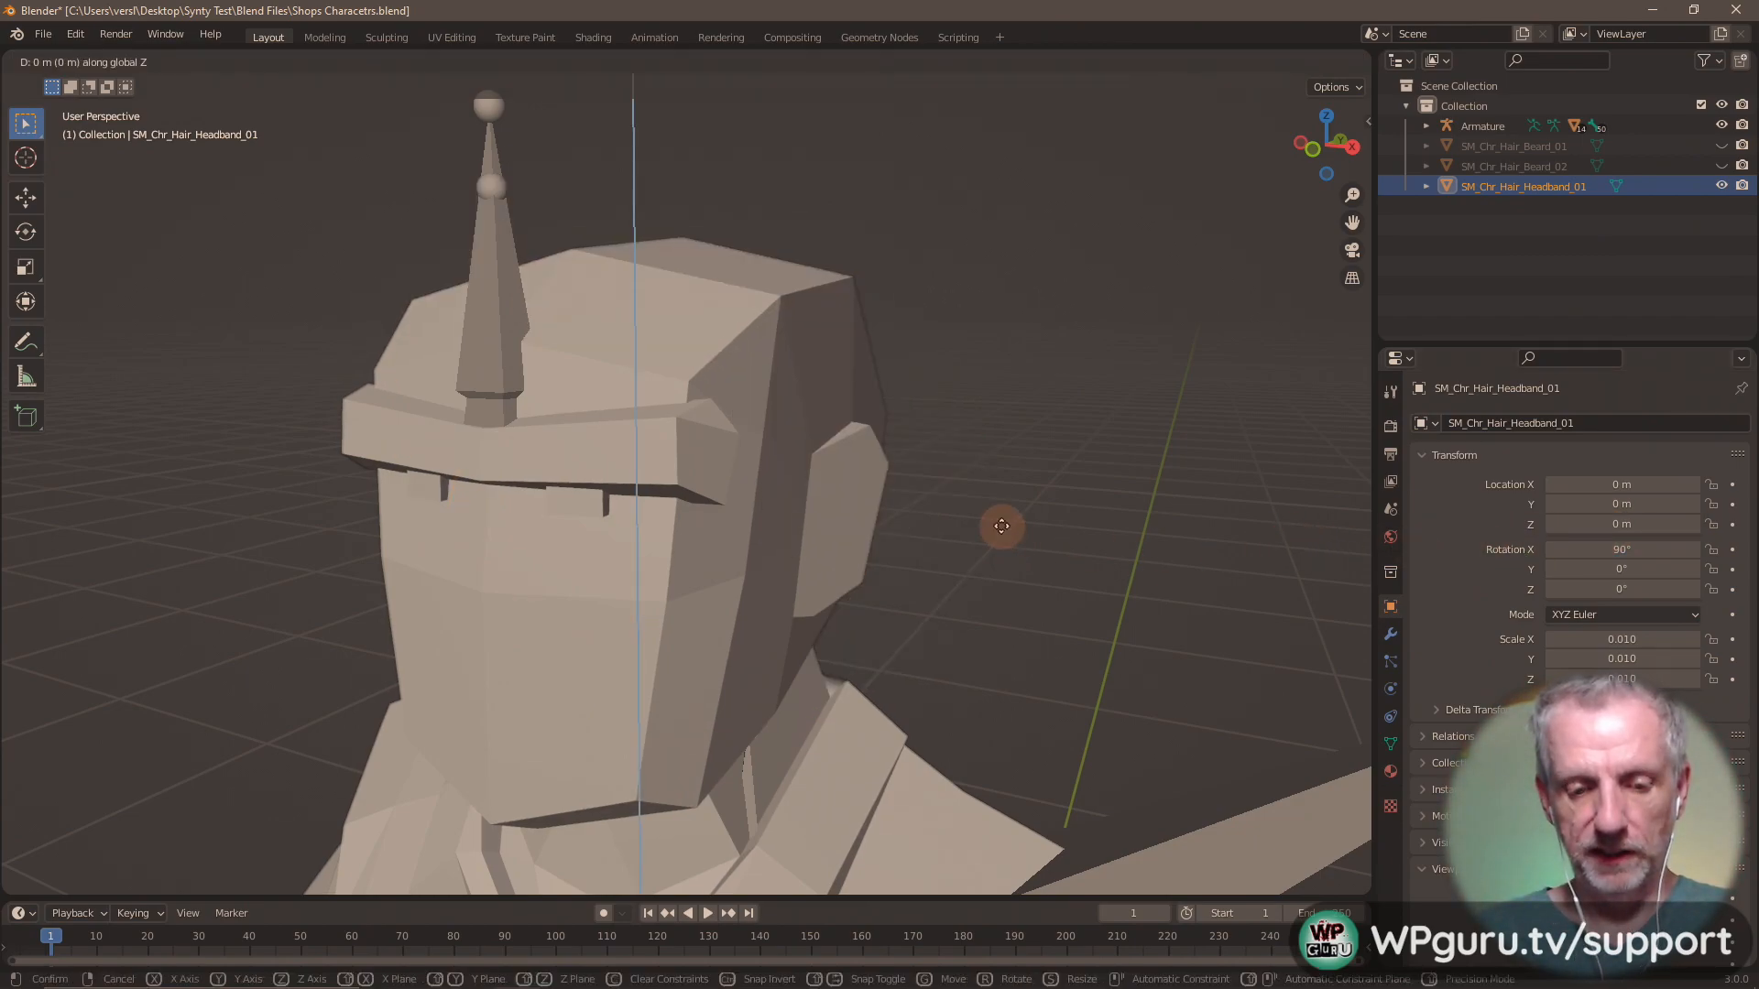
pyautogui.press('Escape')
pyautogui.hotkey('ctrl', 'z')
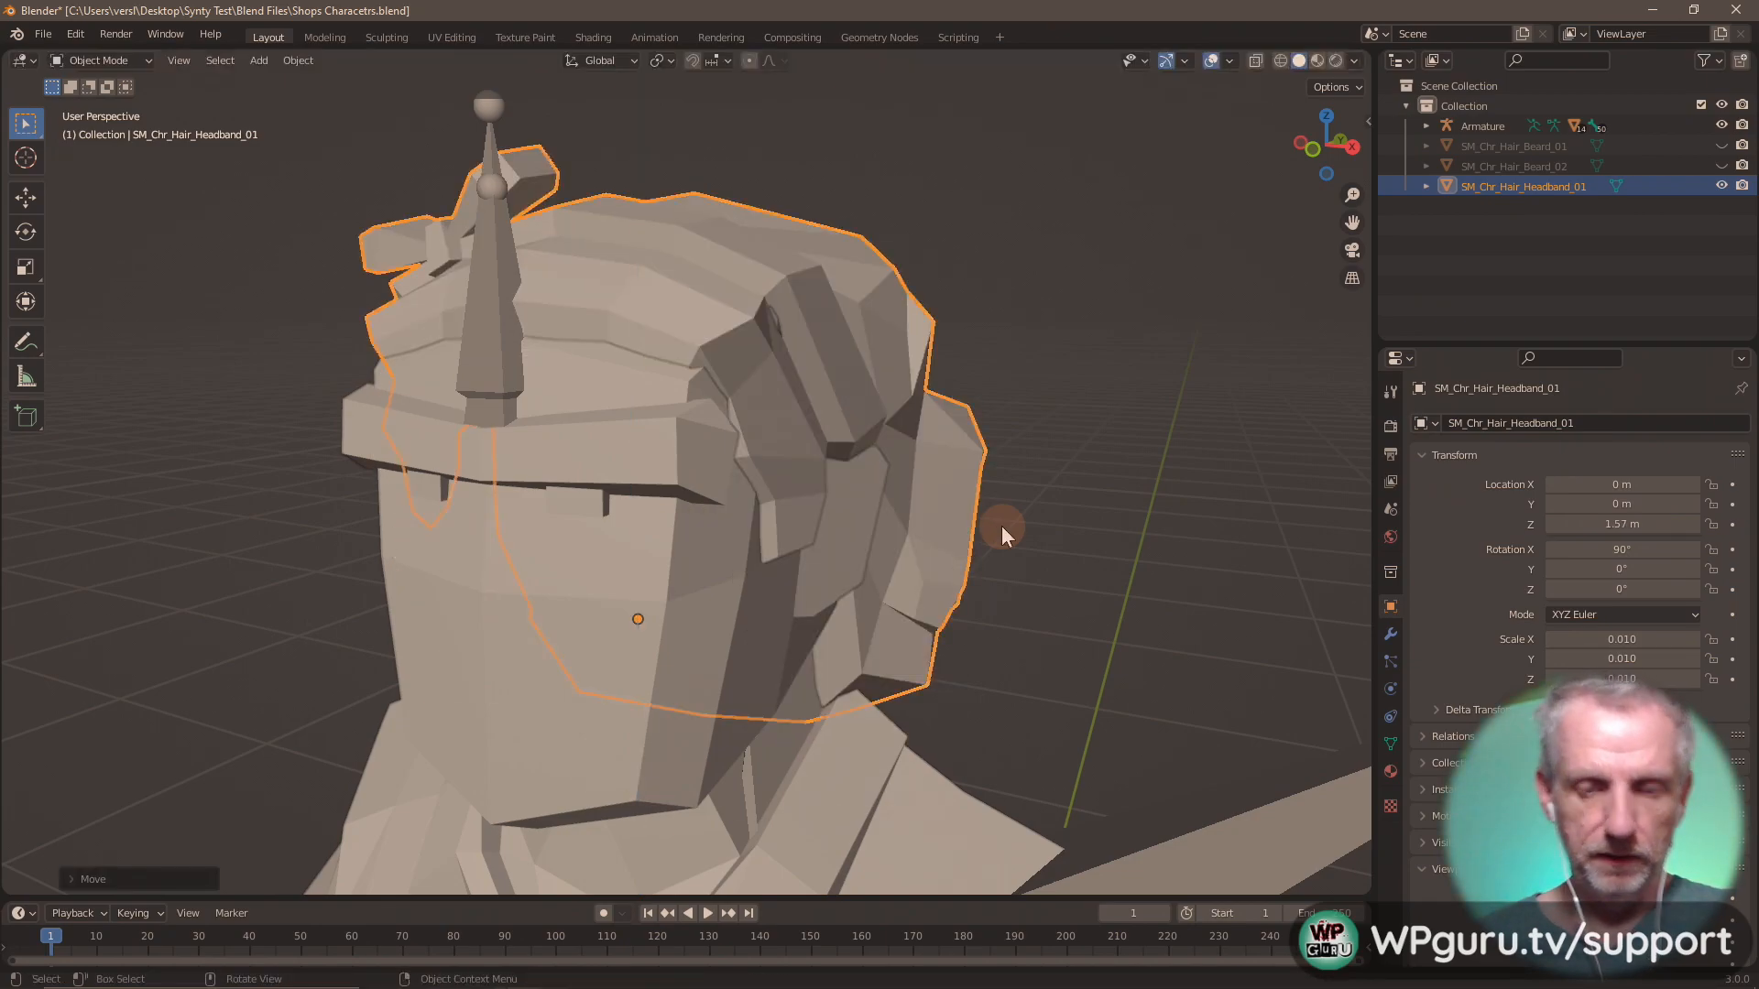
pyautogui.moveTo(986, 515); pyautogui.dragTo(1046, 443, button='middle')
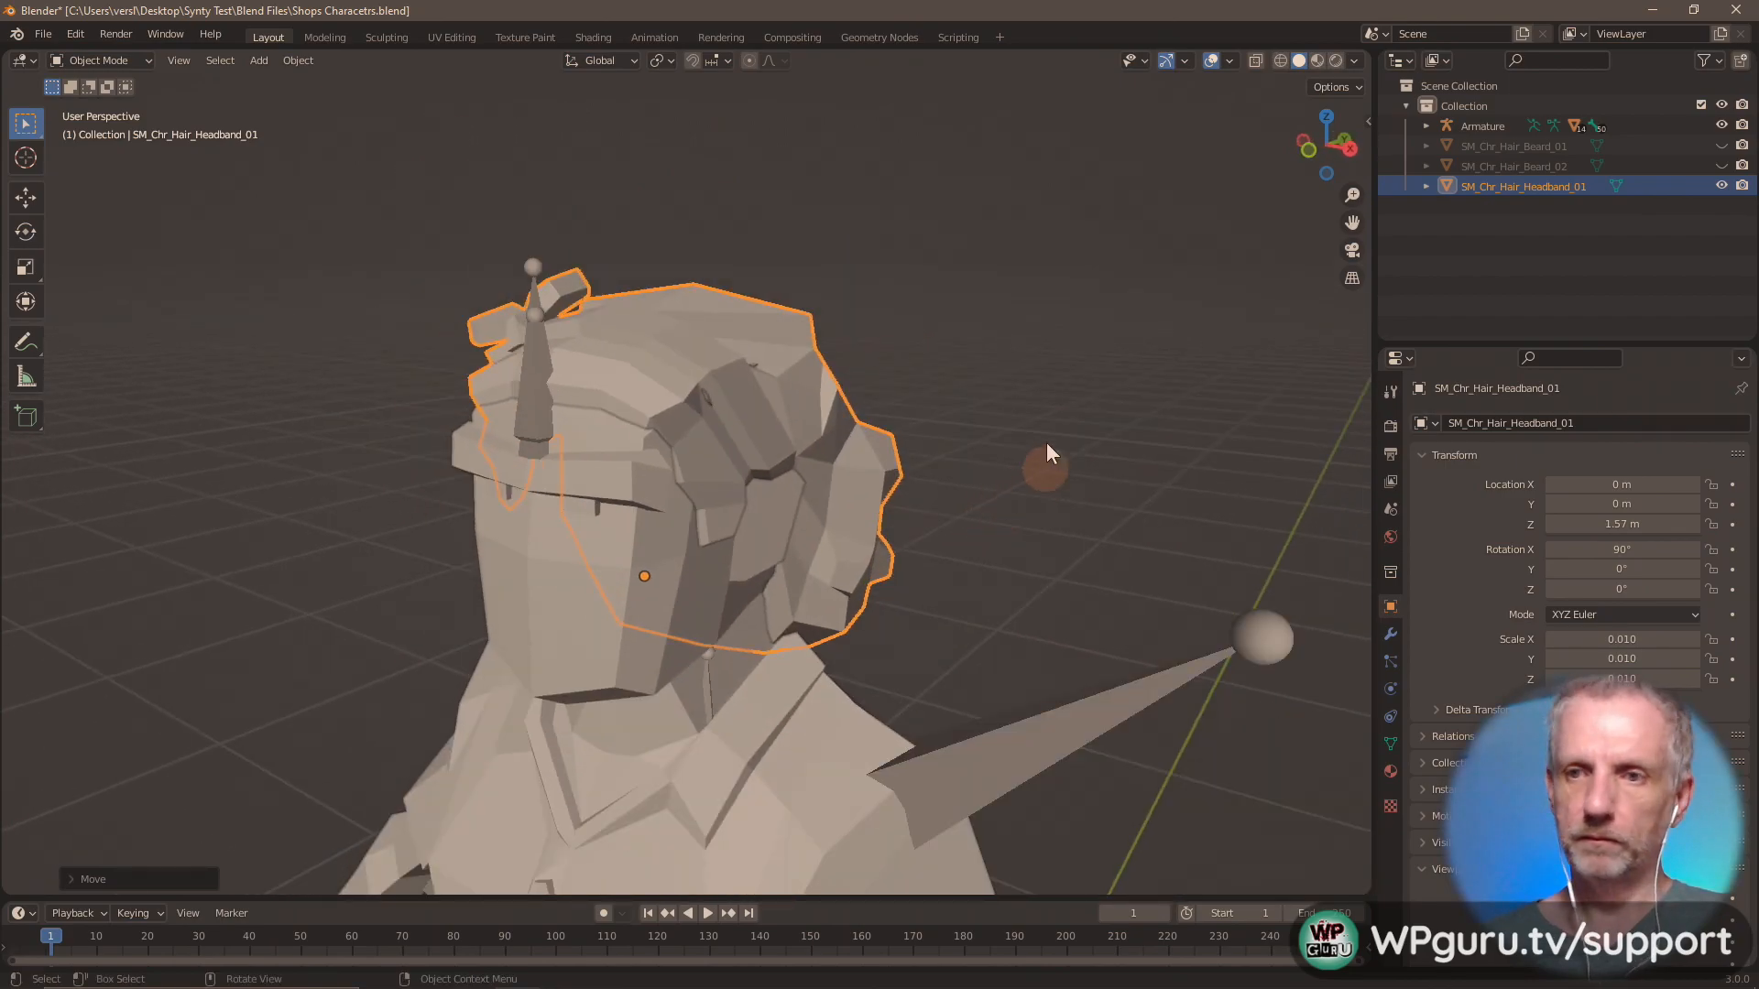
# Export only the selected headband hair as Wavefront OBJ file Hair Headband 01.obj in the OBJs folder.
pyautogui.click(56, 36)
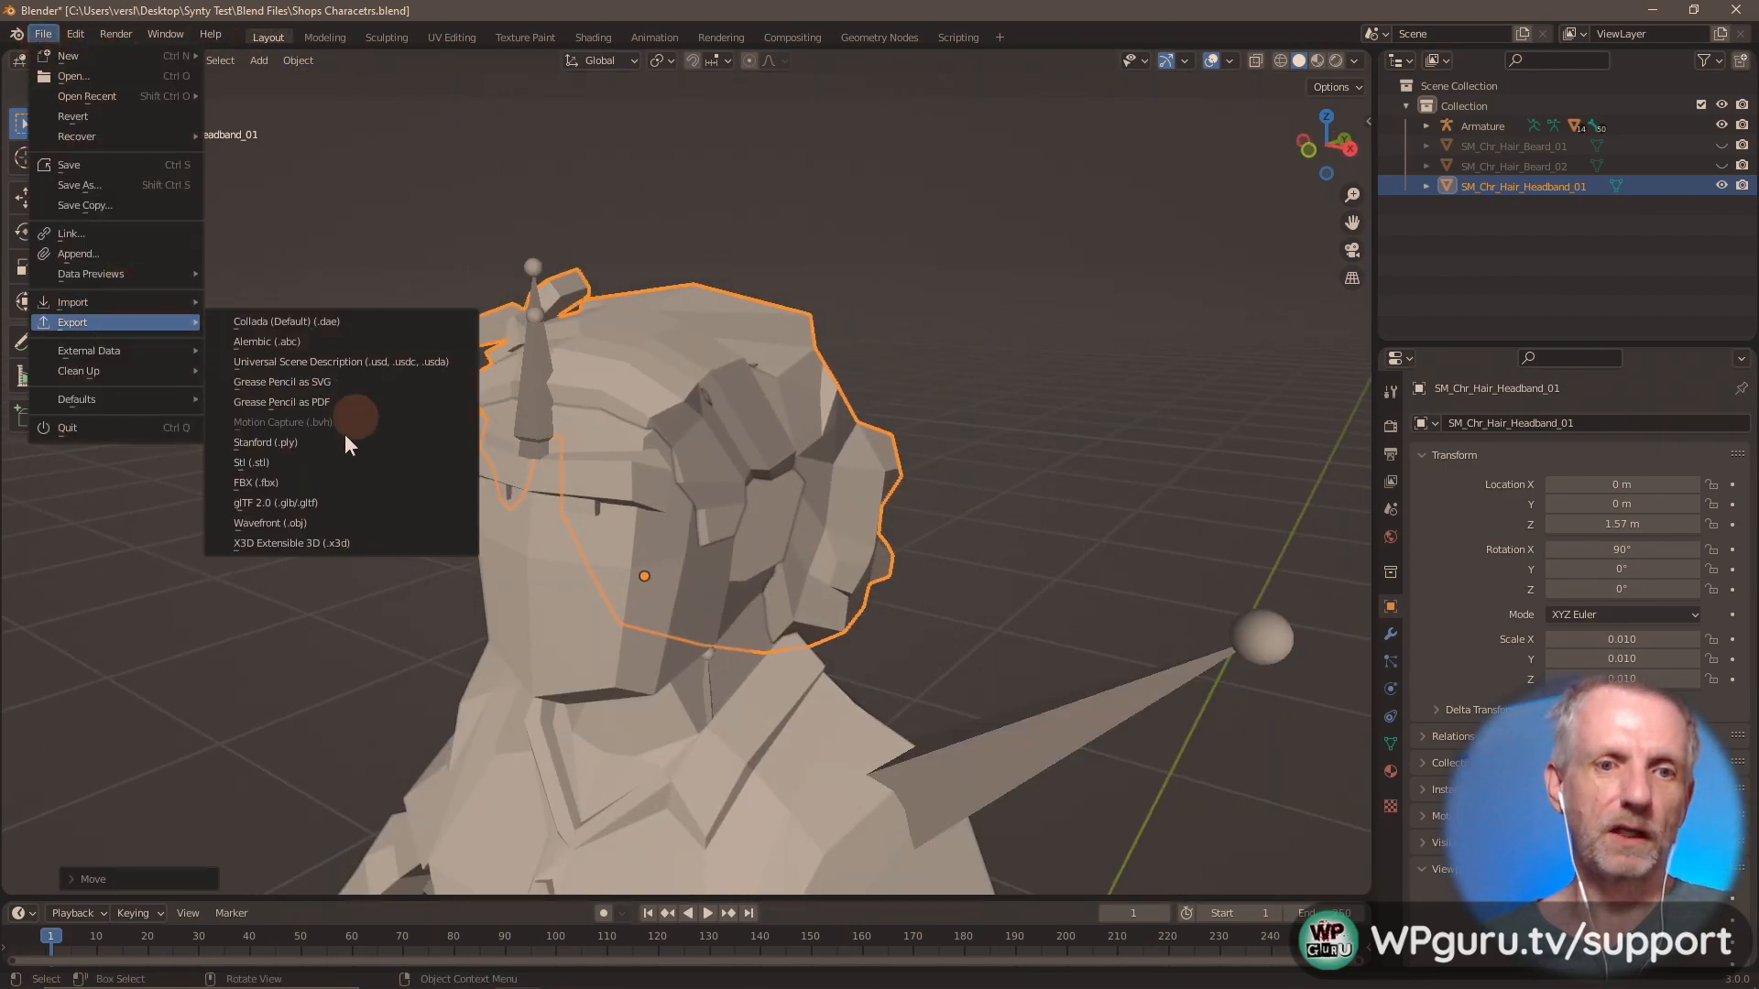
pyautogui.click(328, 524)
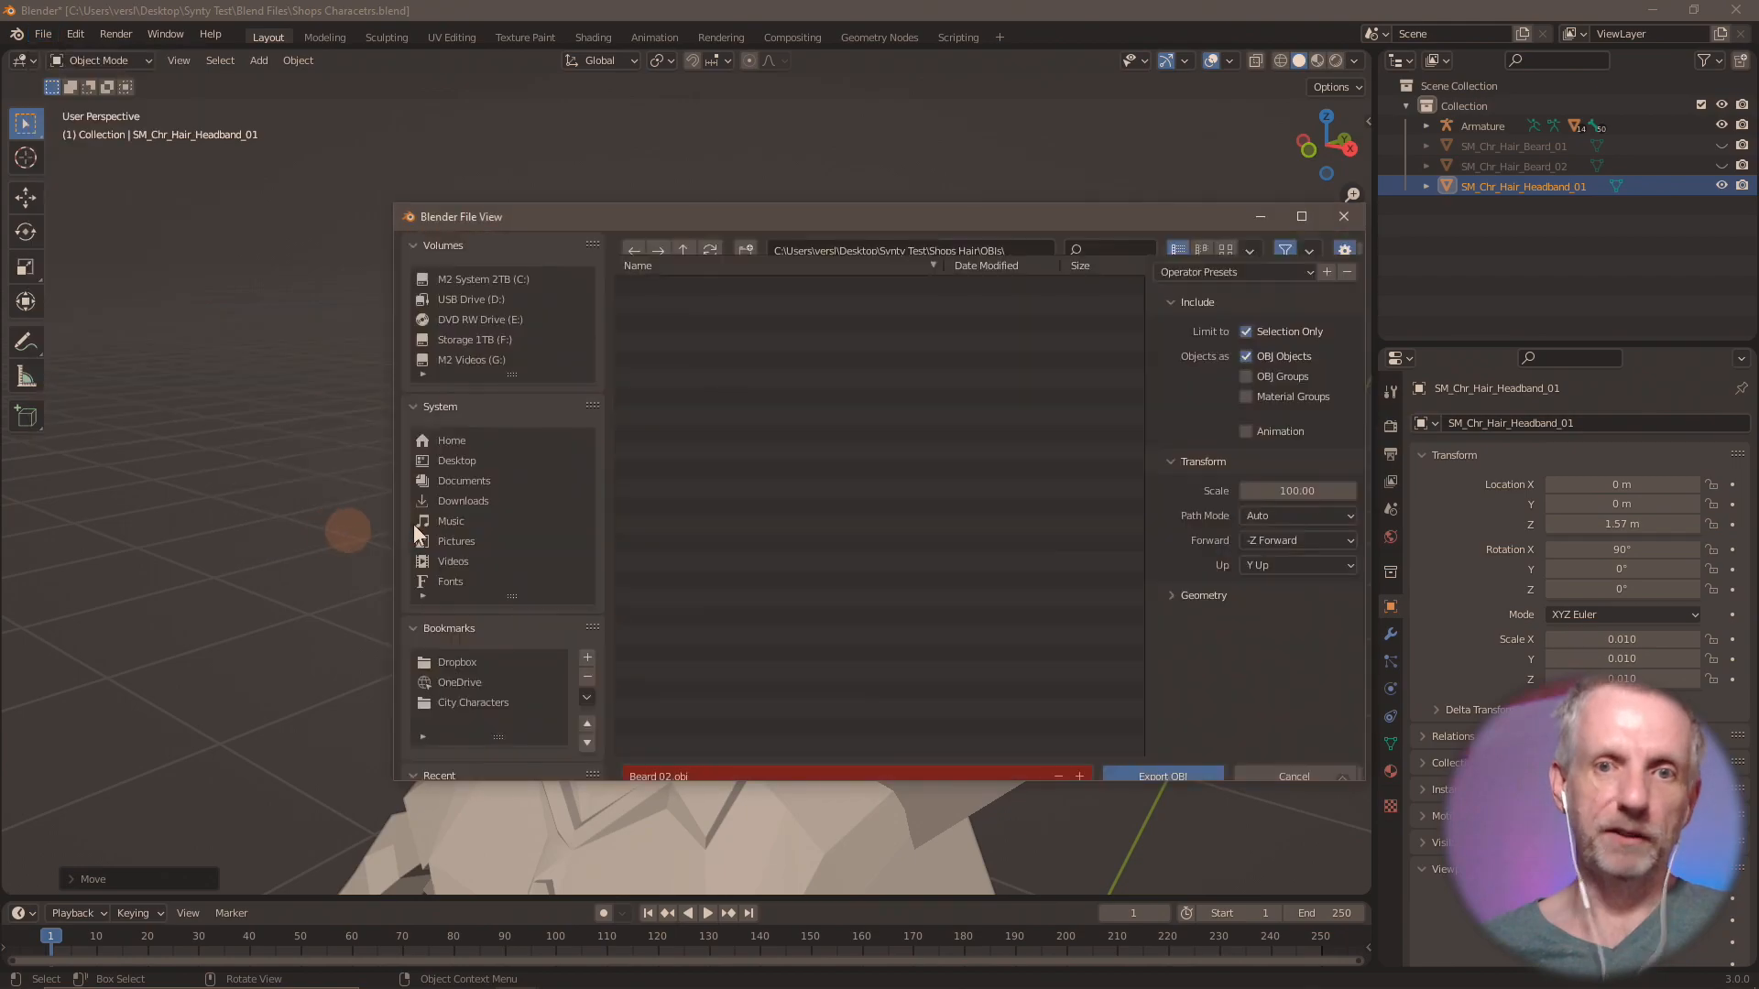
pyautogui.click(839, 751)
pyautogui.write('Hair')
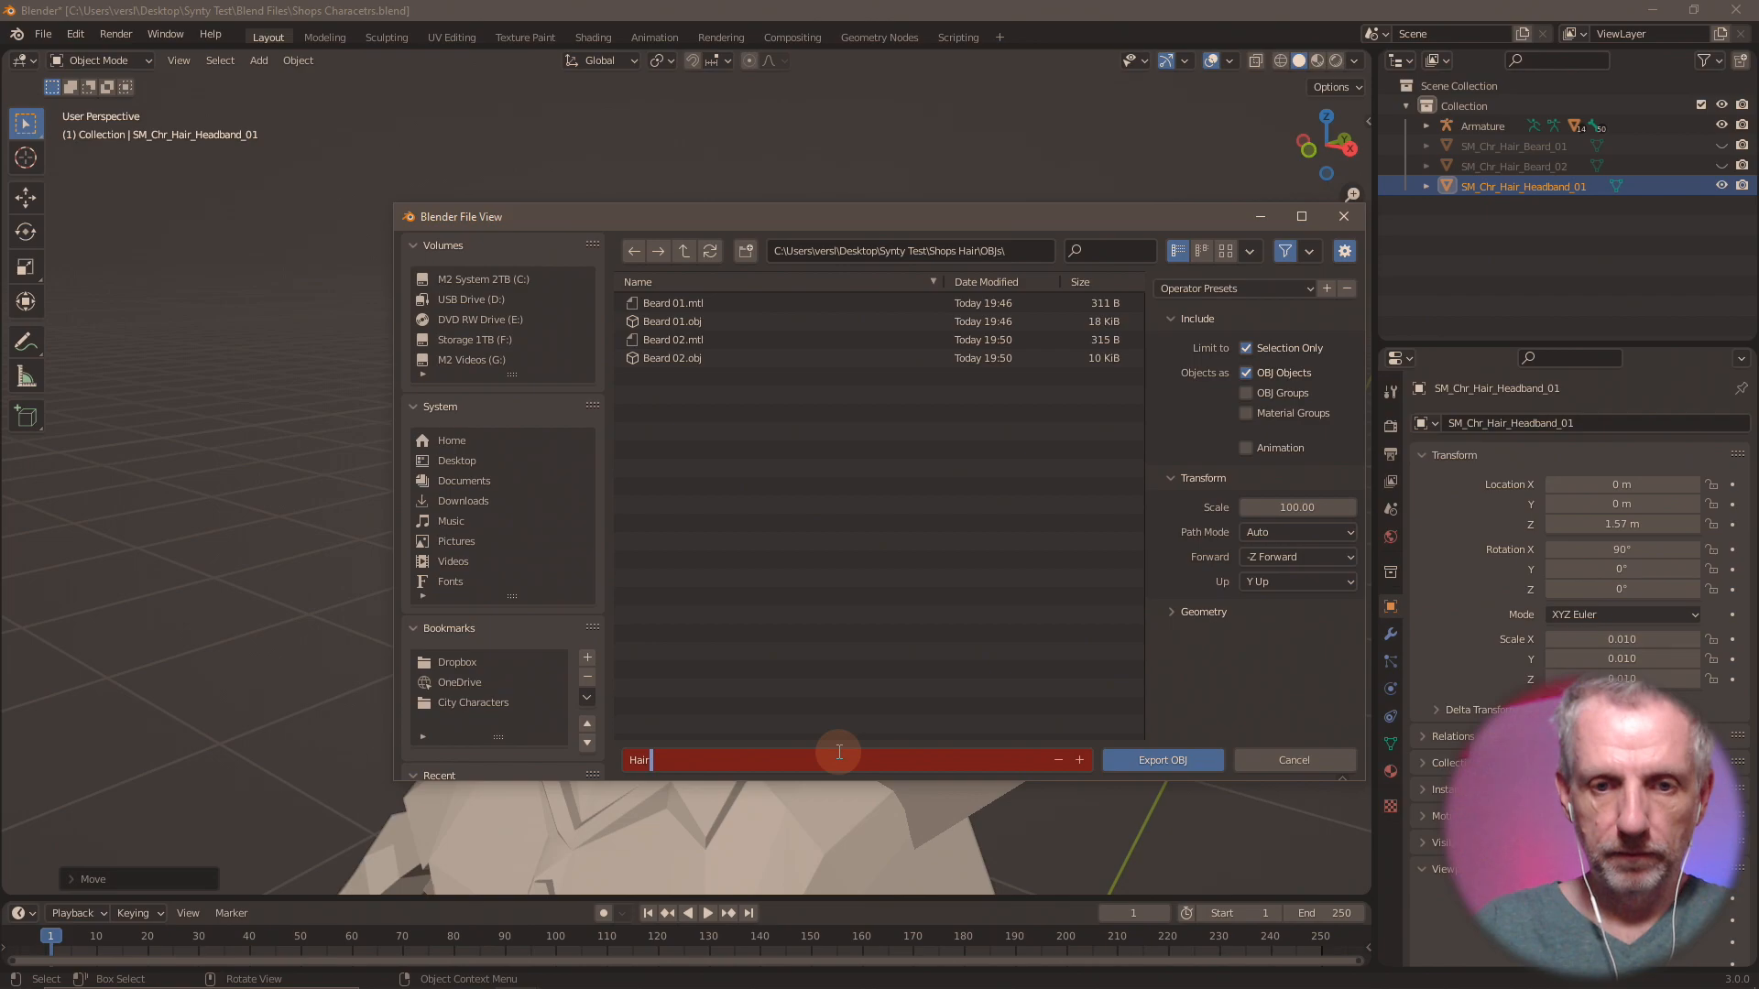
pyautogui.write(' Headband 01')
pyautogui.press('Return')
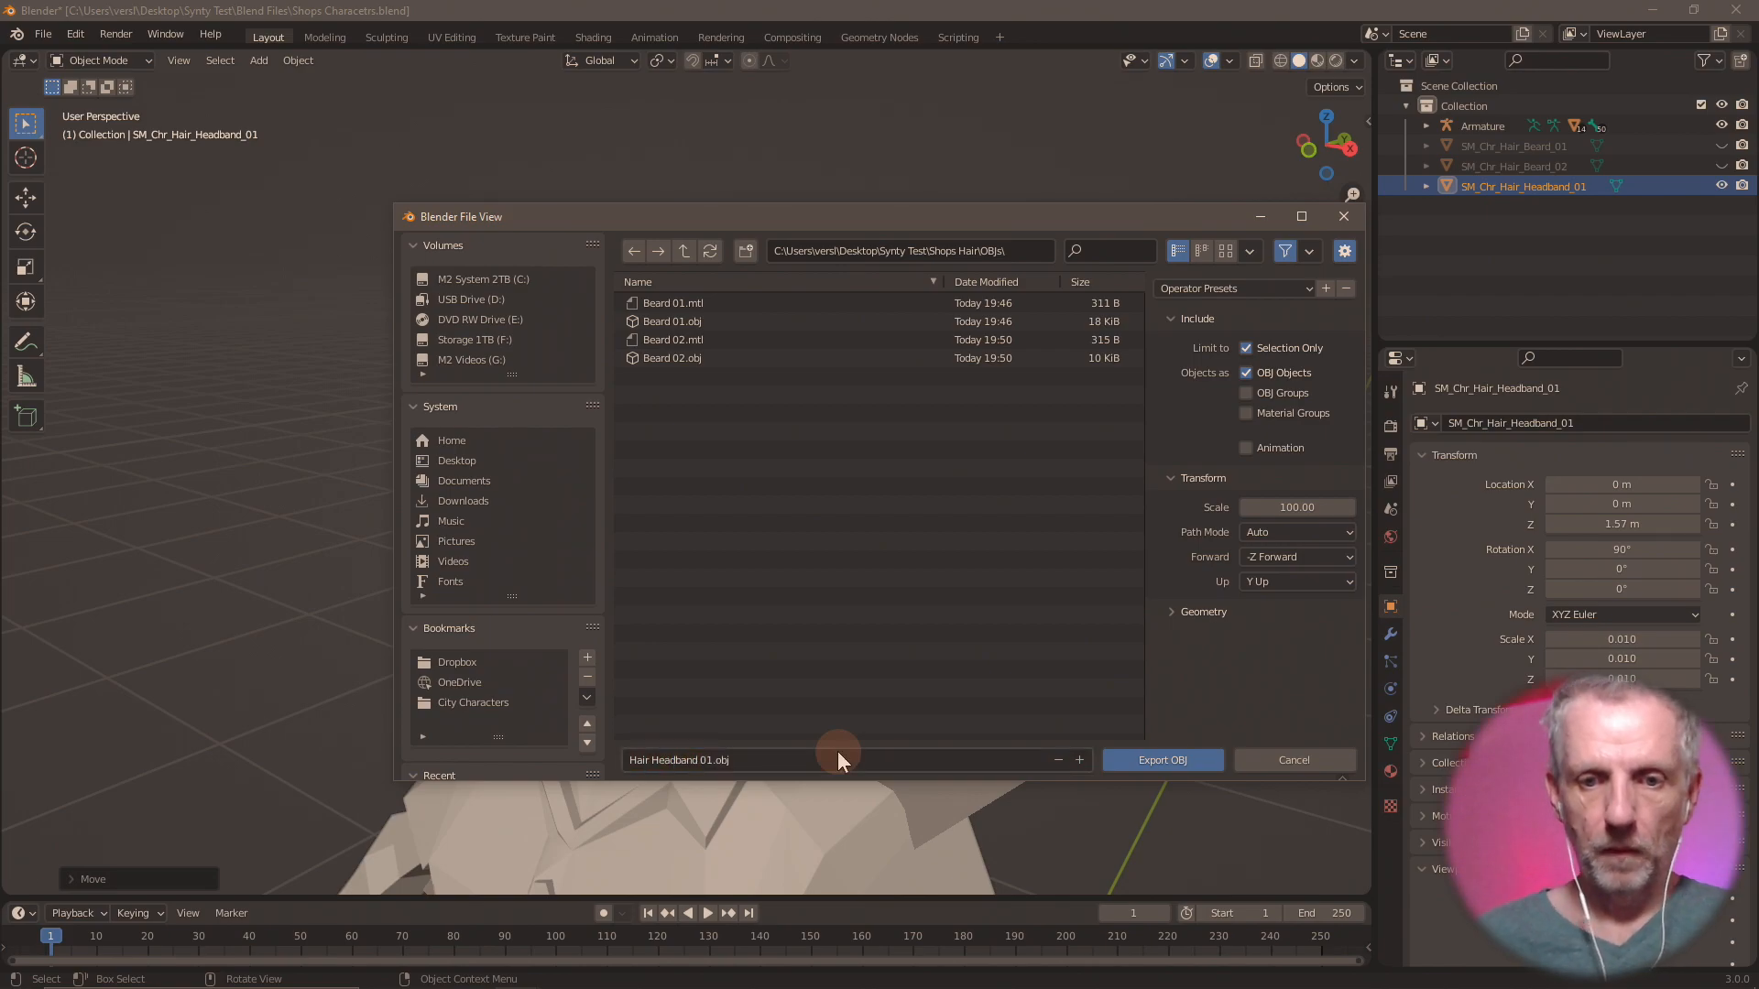
pyautogui.click(1162, 760)
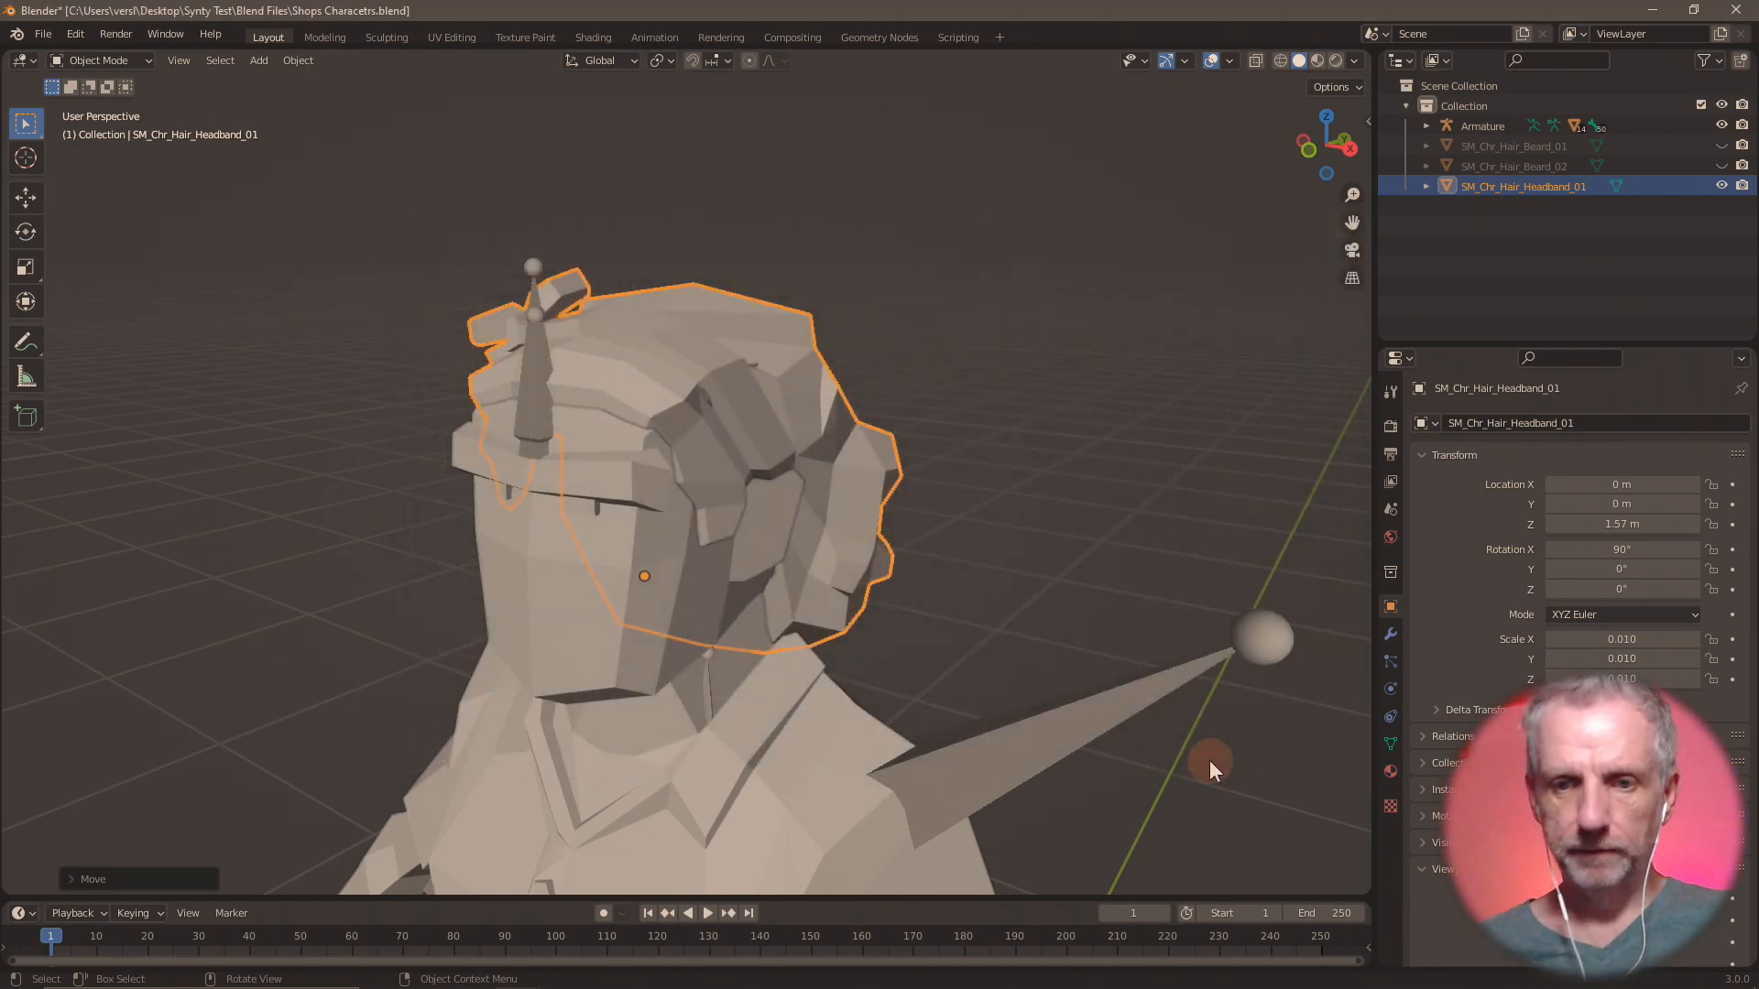
# Switch to DAZ Studio, import Hair Headband 01.obj at 100% scale and inspect its fit on the head.
pyautogui.hotkey('alt', 'Tab')
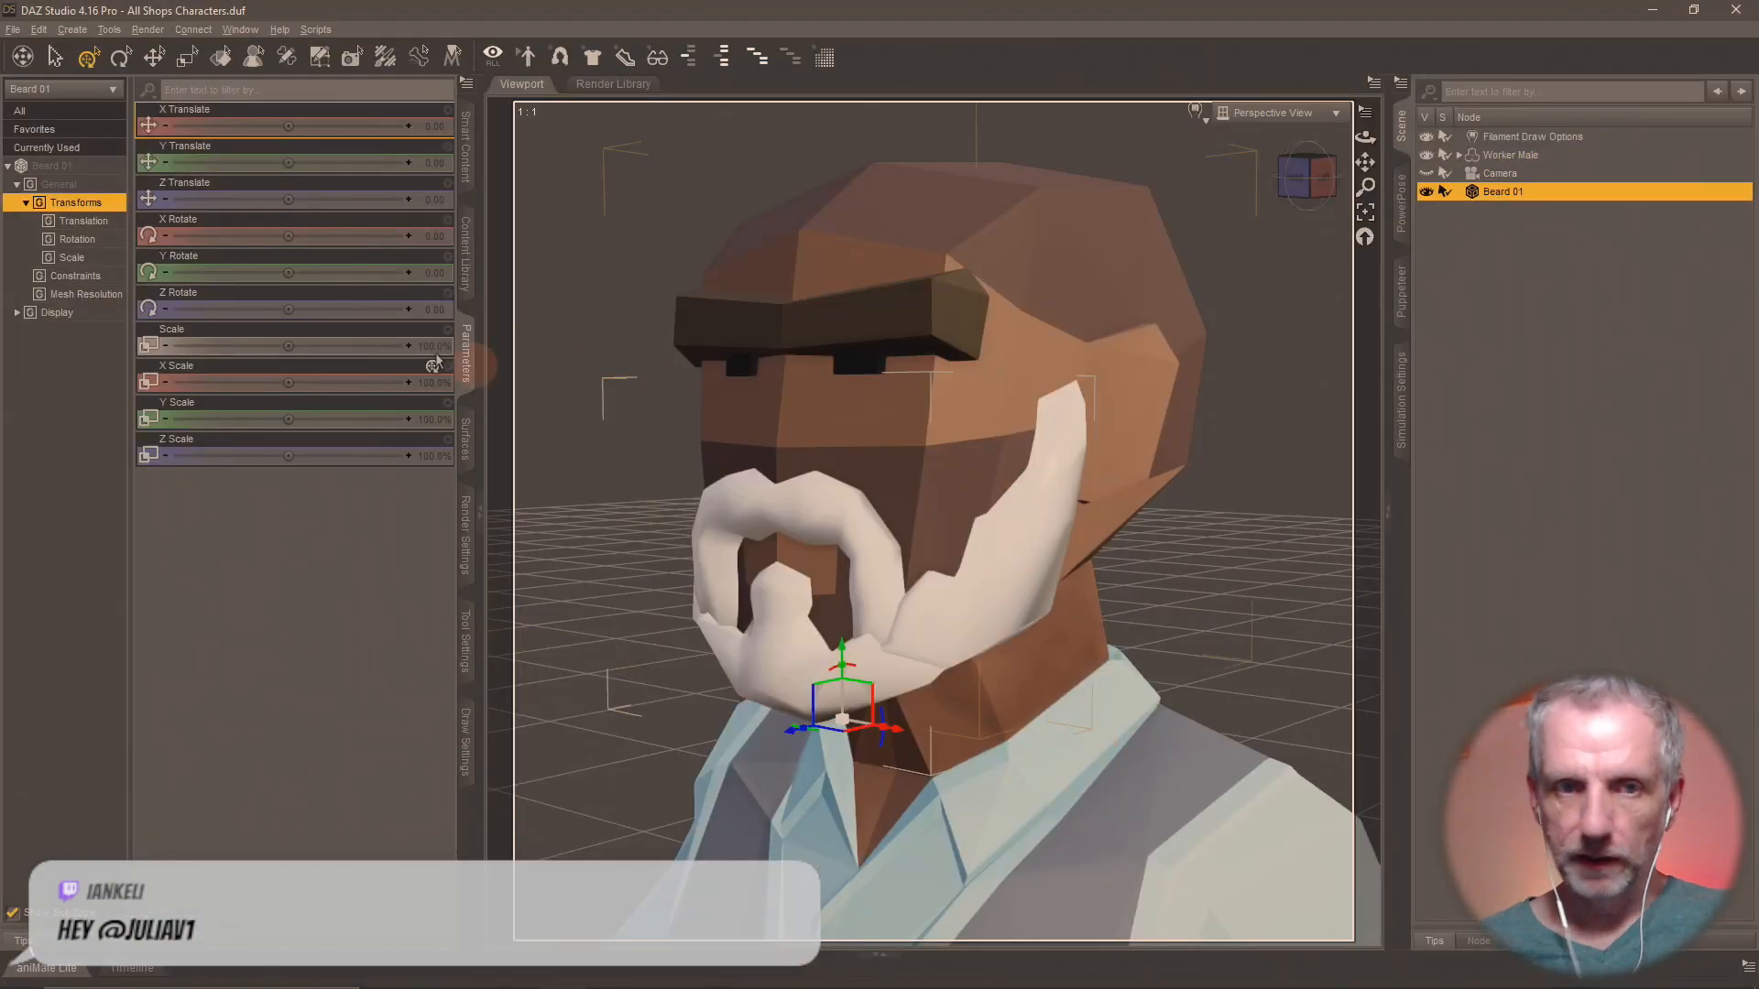
pyautogui.click(12, 29)
pyautogui.click(75, 224)
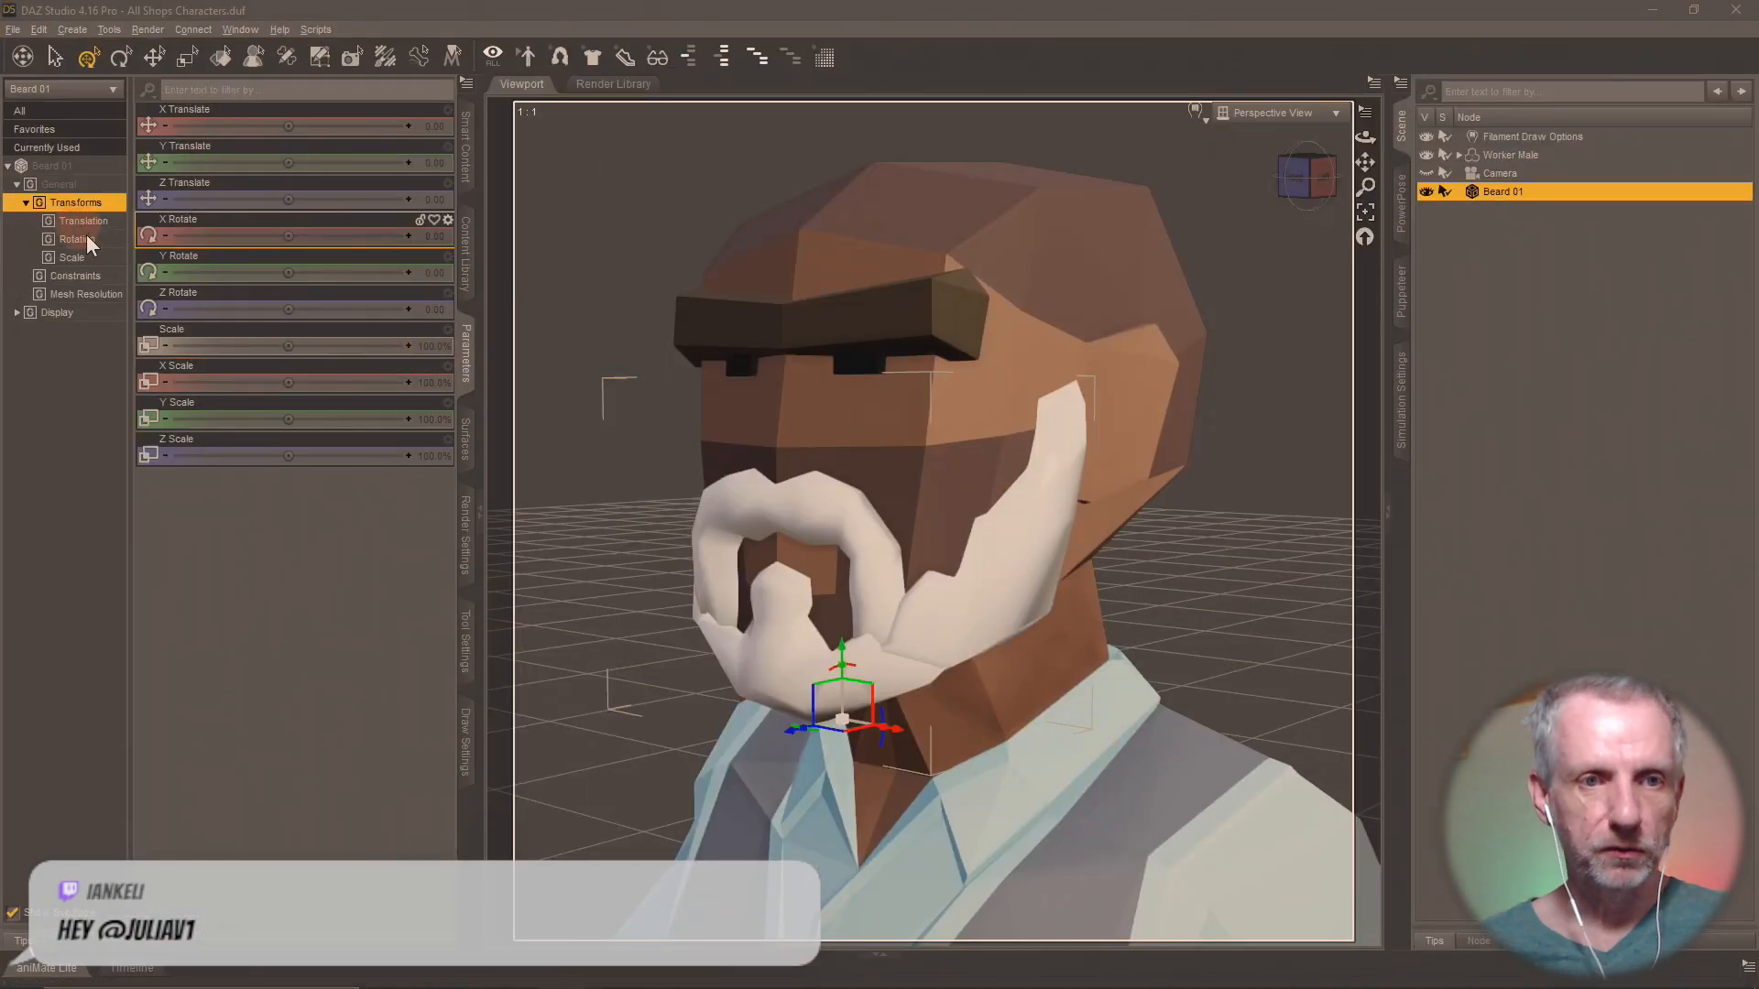
pyautogui.doubleClick(564, 207)
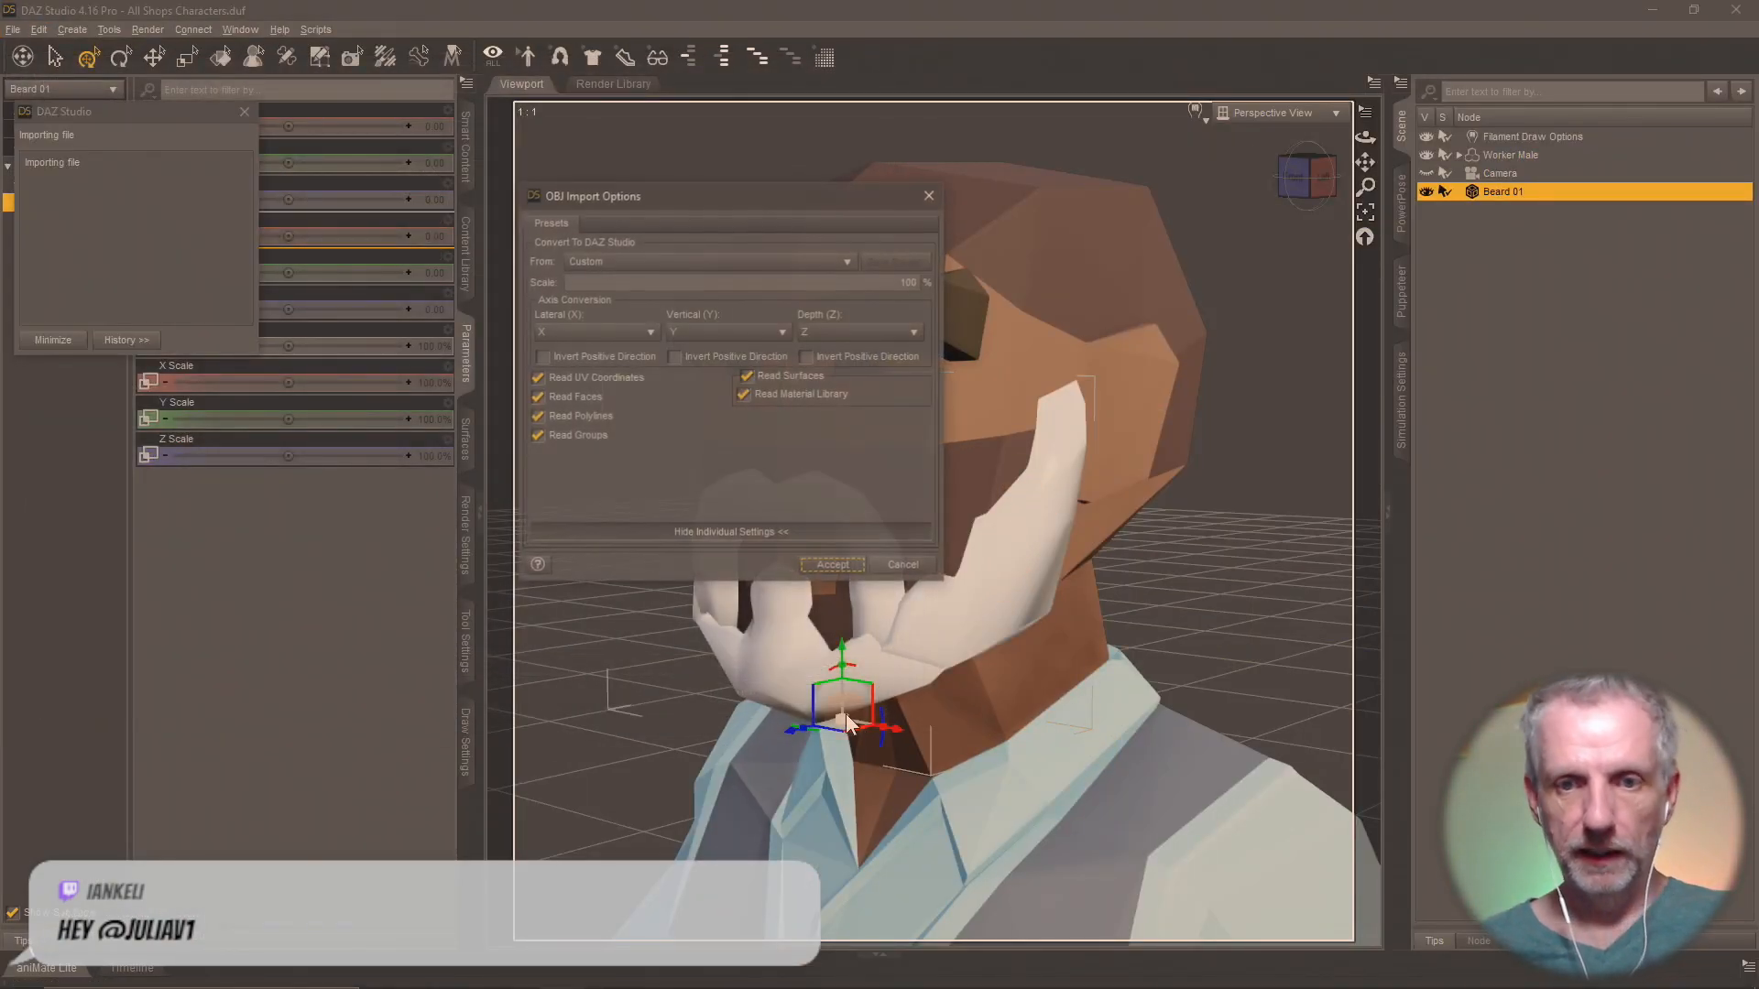
pyautogui.click(843, 566)
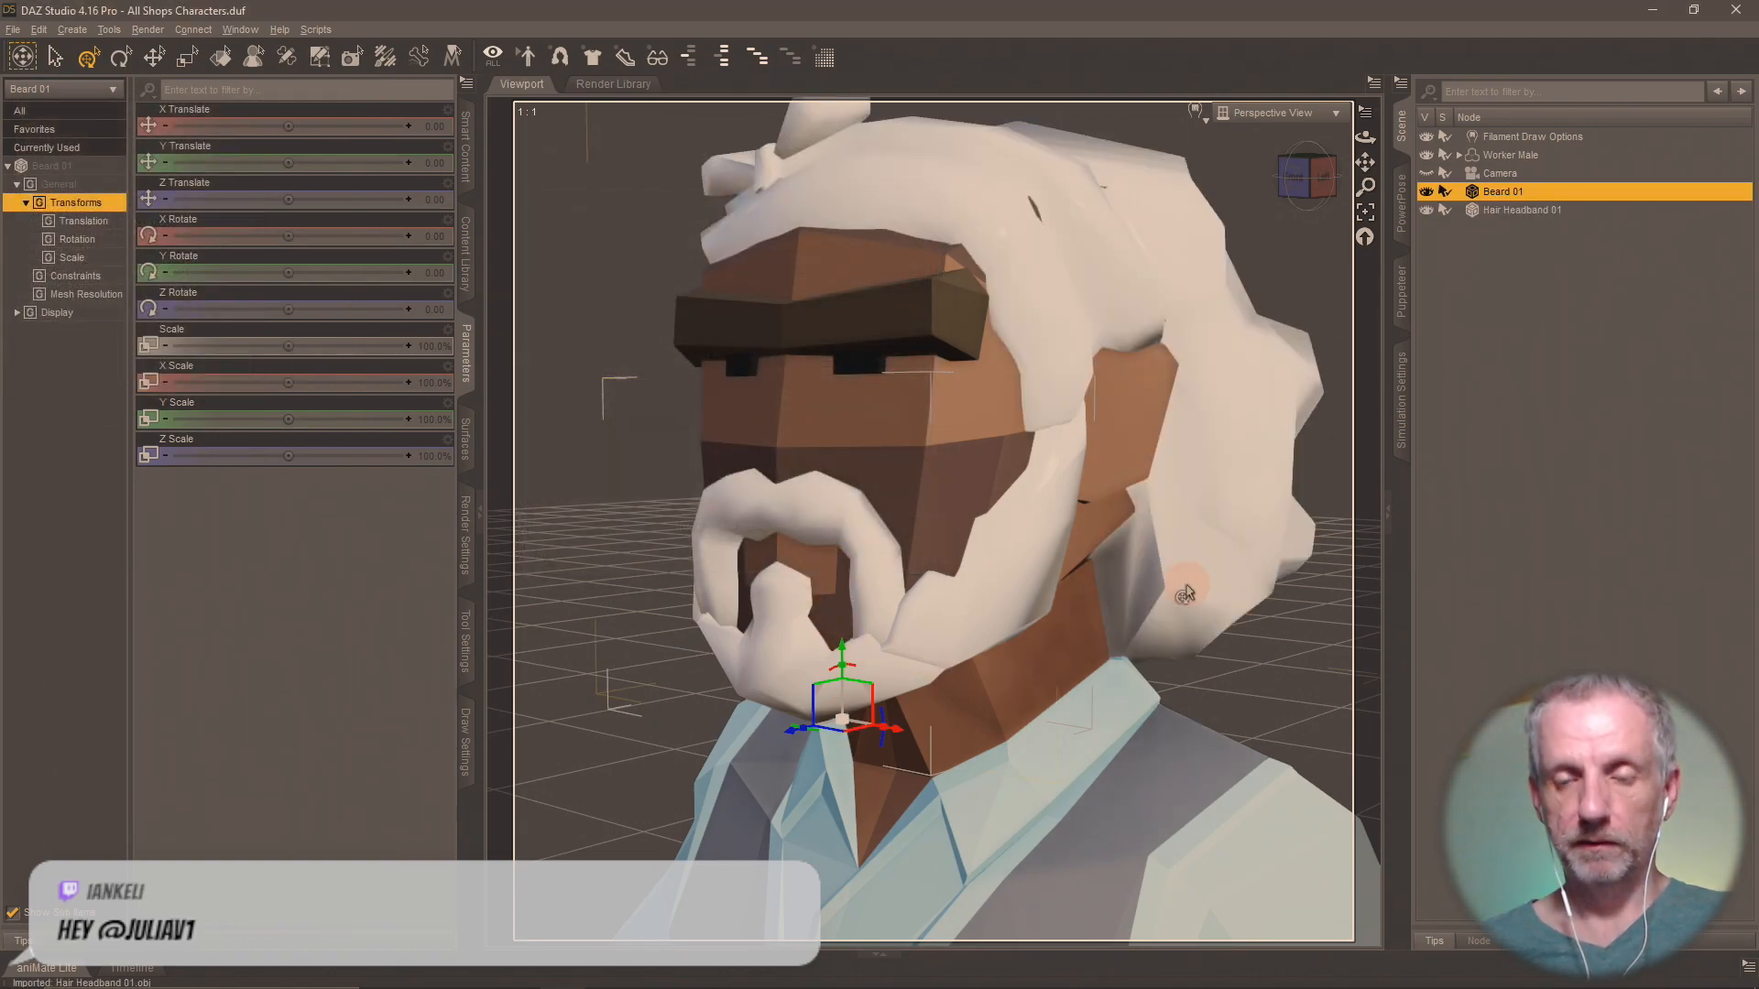
pyautogui.moveTo(1188, 585); pyautogui.dragTo(1182, 540, button='middle')
pyautogui.scroll(4, 1206, 581)
pyautogui.scroll(-5, 1207, 575)
# Return to Blender, hide SM_Chr_Hair_Headband_01 and import SM_Chr_Hair_Long_01.fbx.
pyautogui.hotkey('alt', 'Tab')
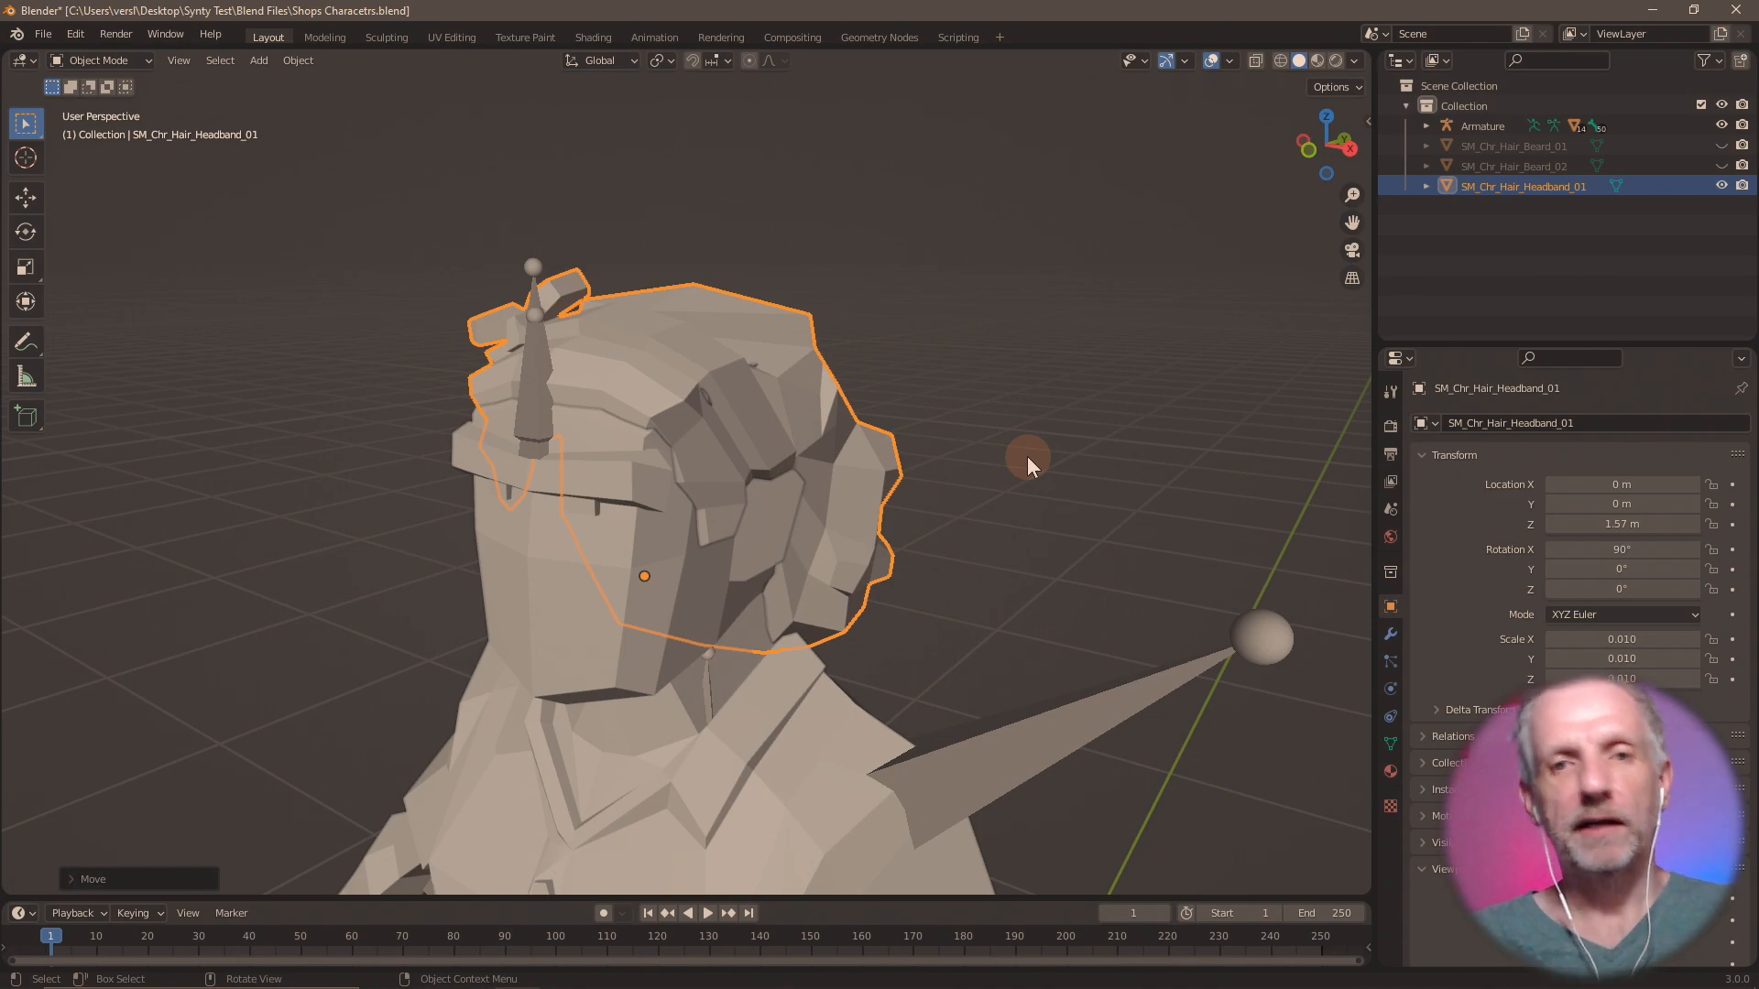
pyautogui.click(1719, 186)
pyautogui.click(43, 34)
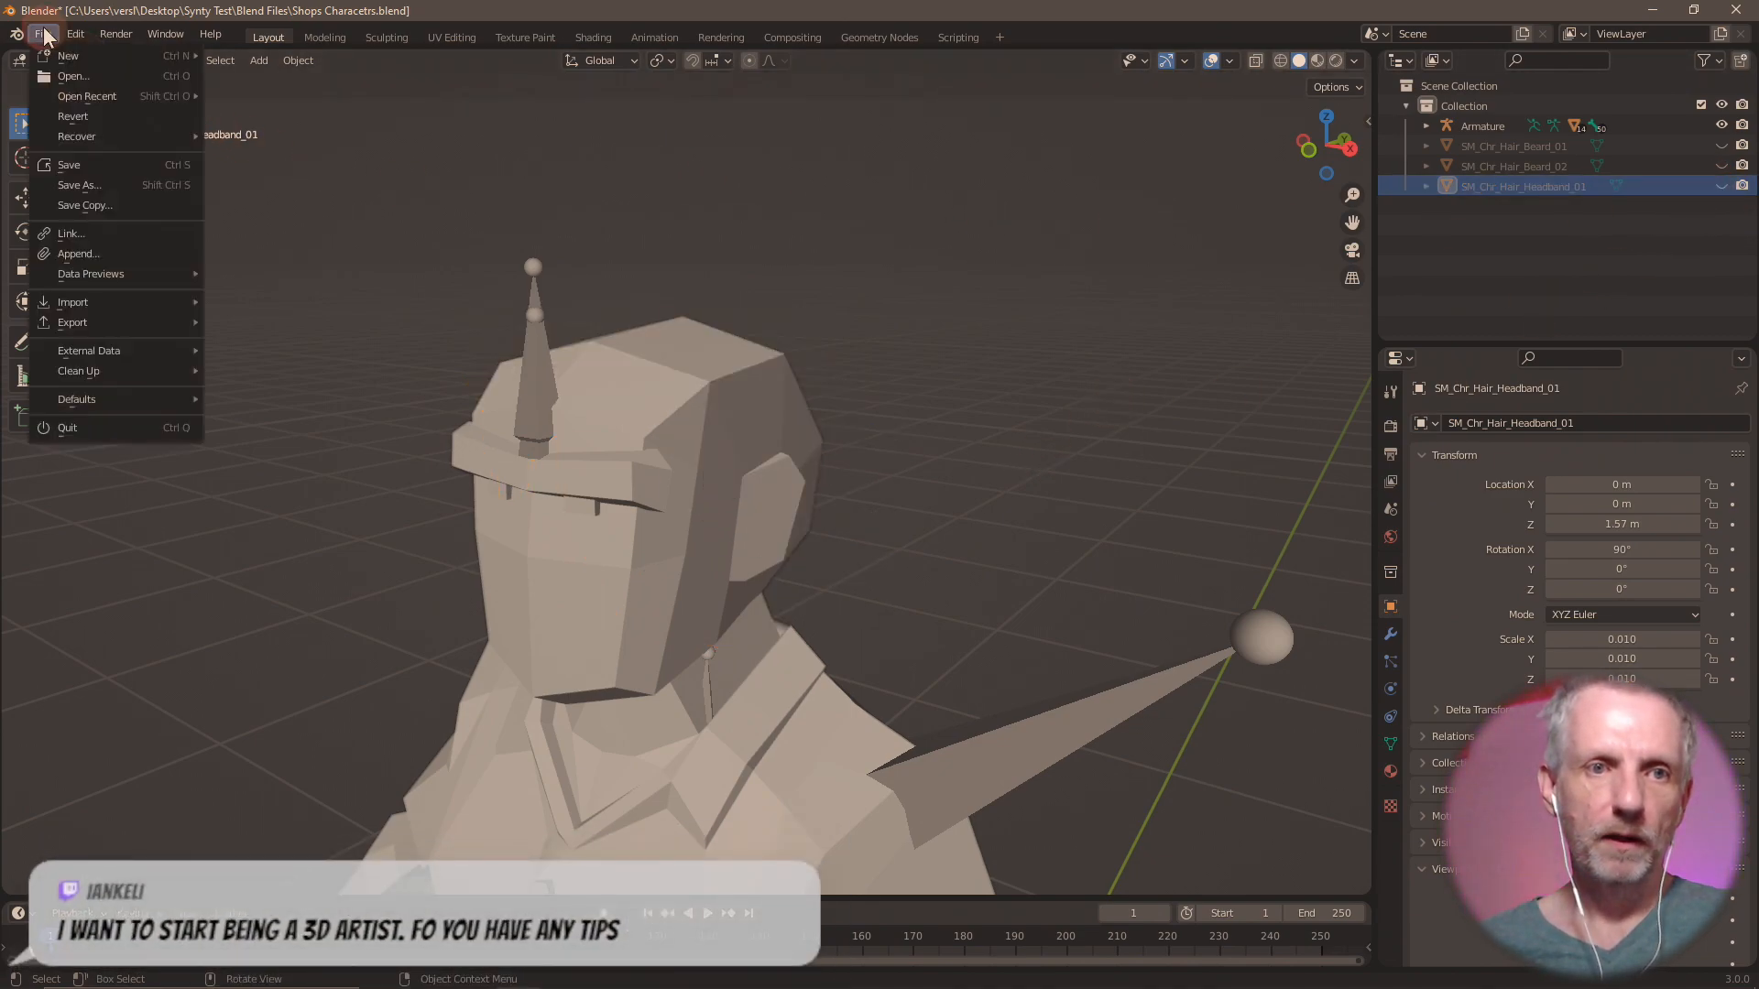
pyautogui.moveTo(101, 303)
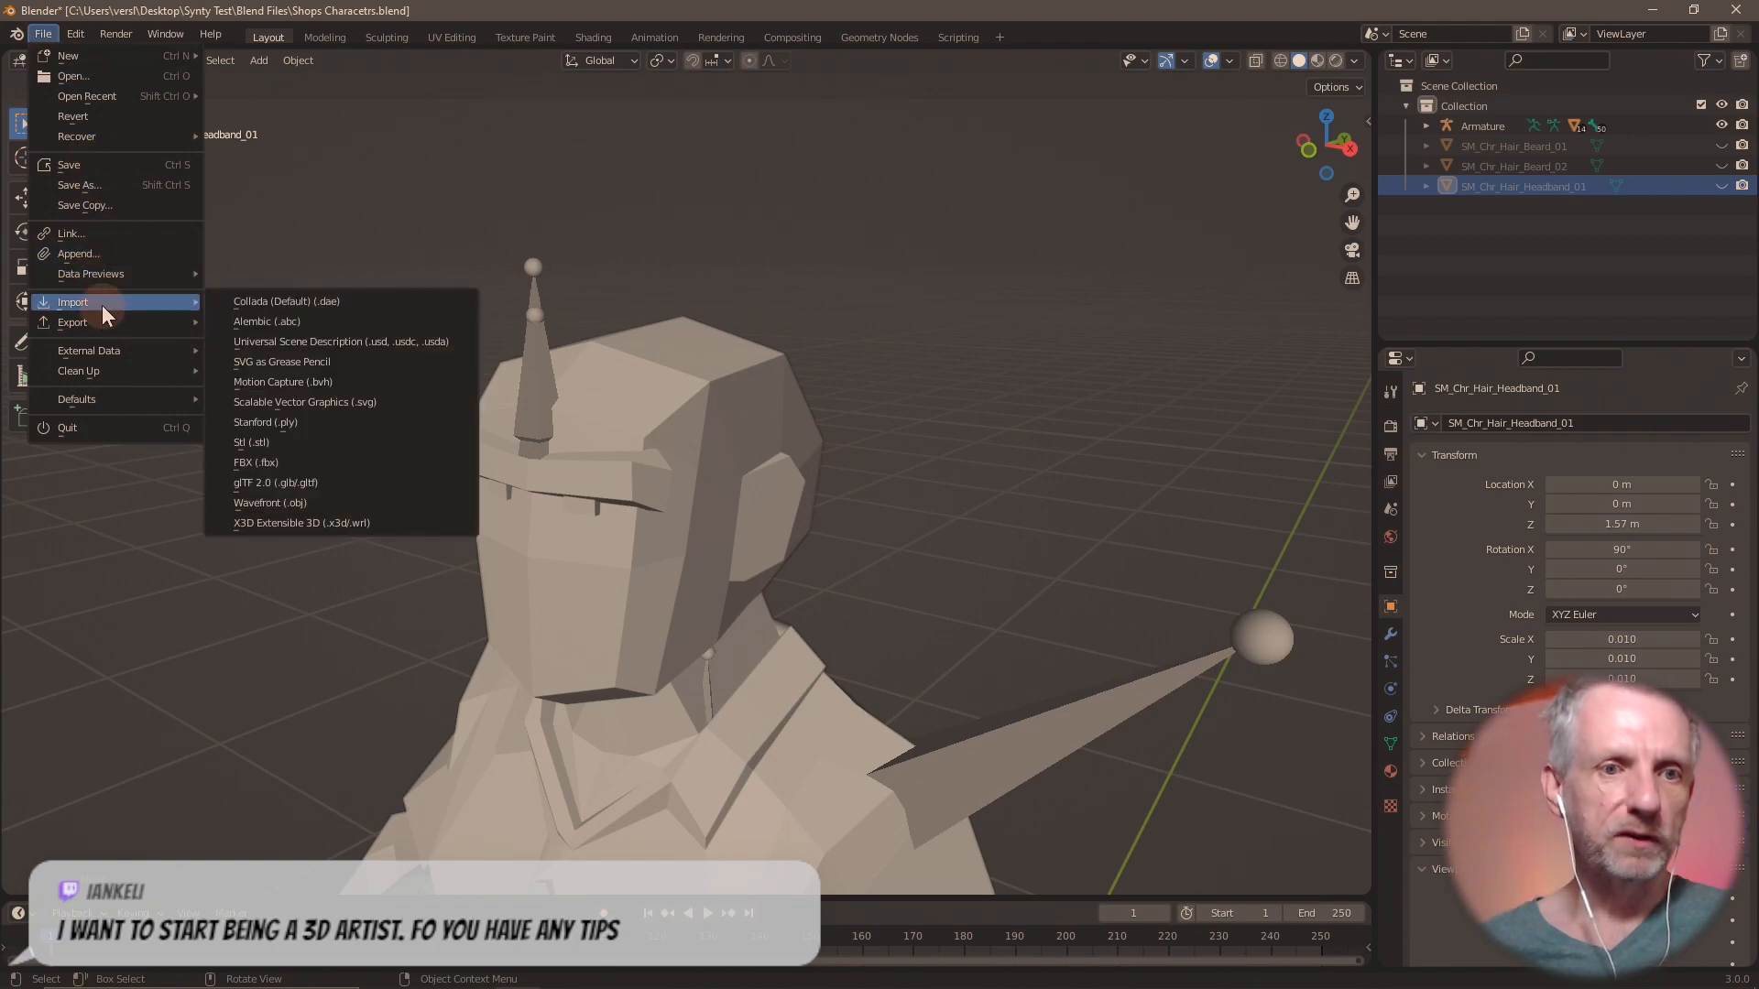
pyautogui.click(340, 458)
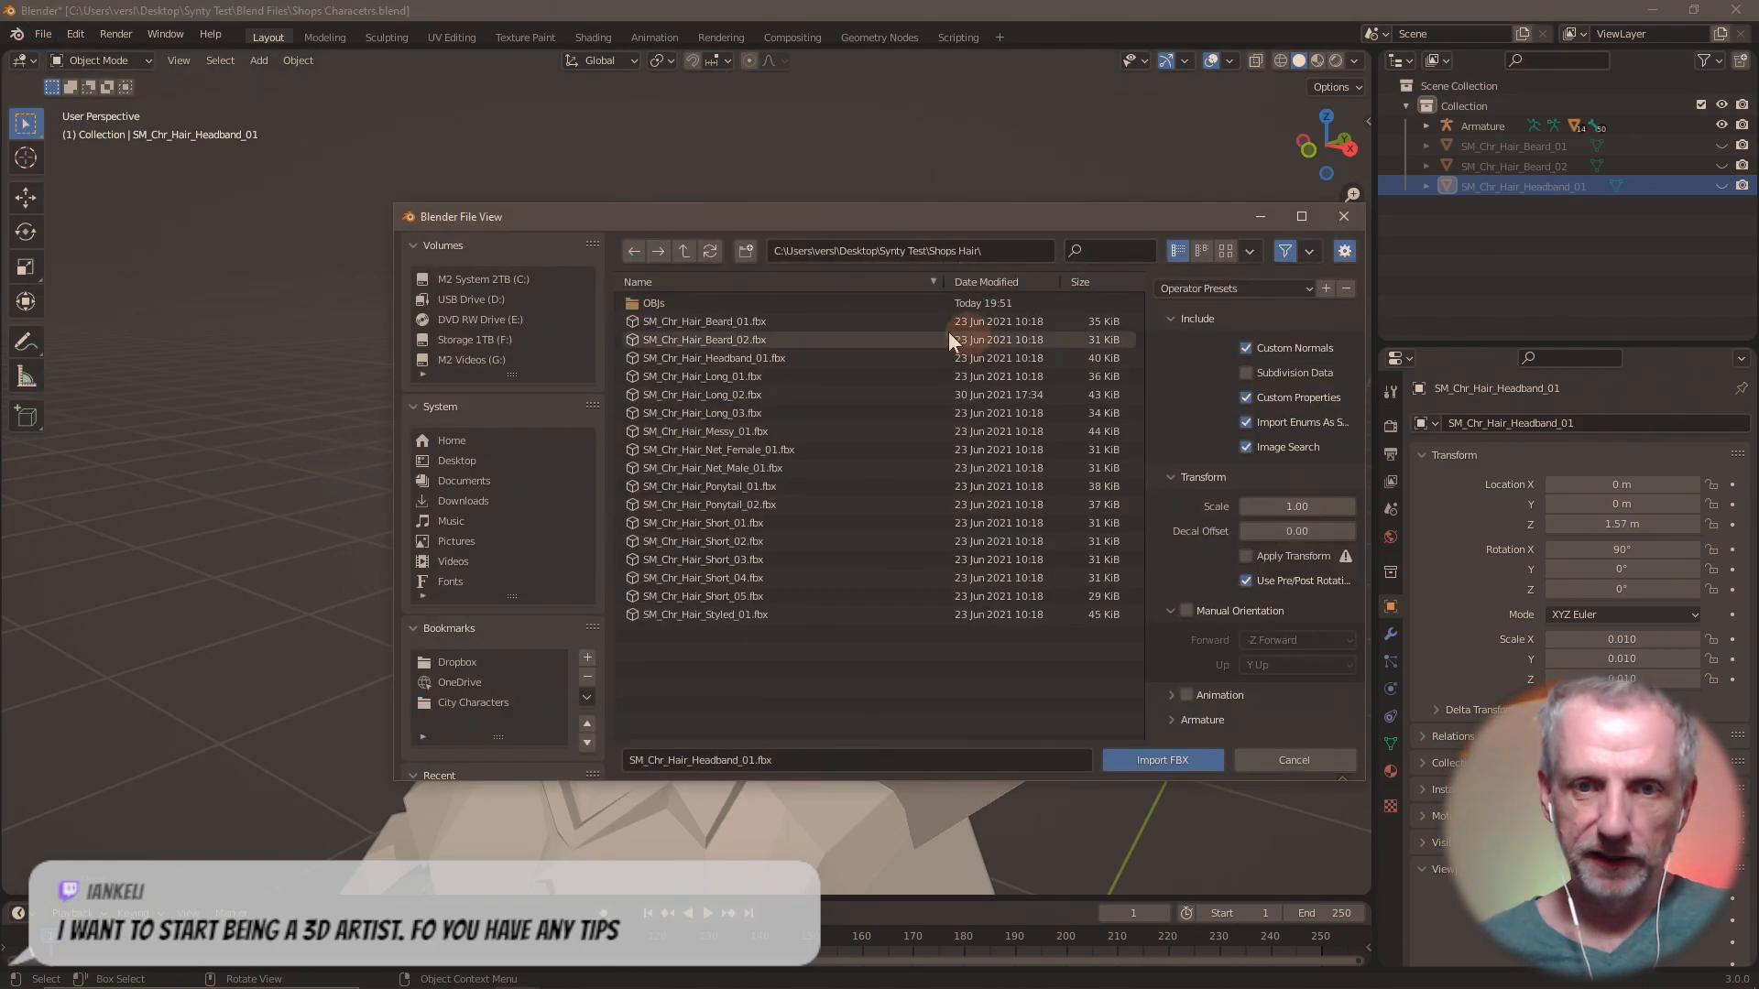
pyautogui.doubleClick(752, 380)
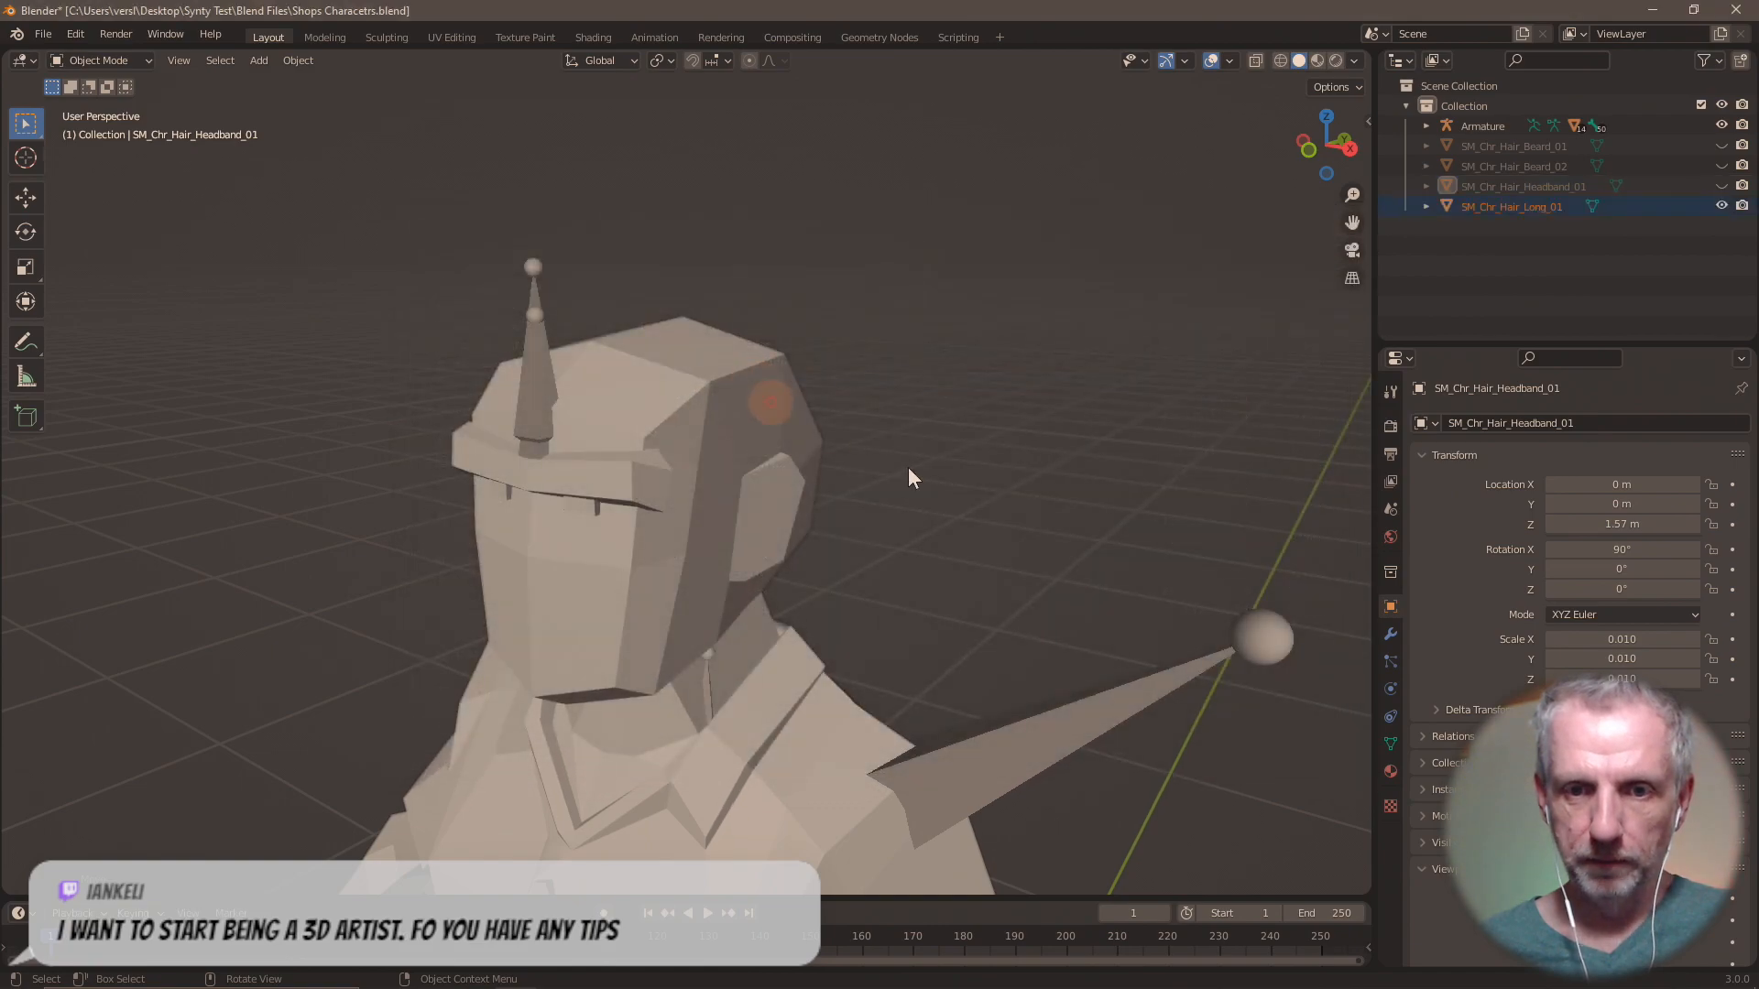
# Move SM_Chr_Hair_Long_01 up 1.57 m along the global Z axis onto the head.
pyautogui.write('g')
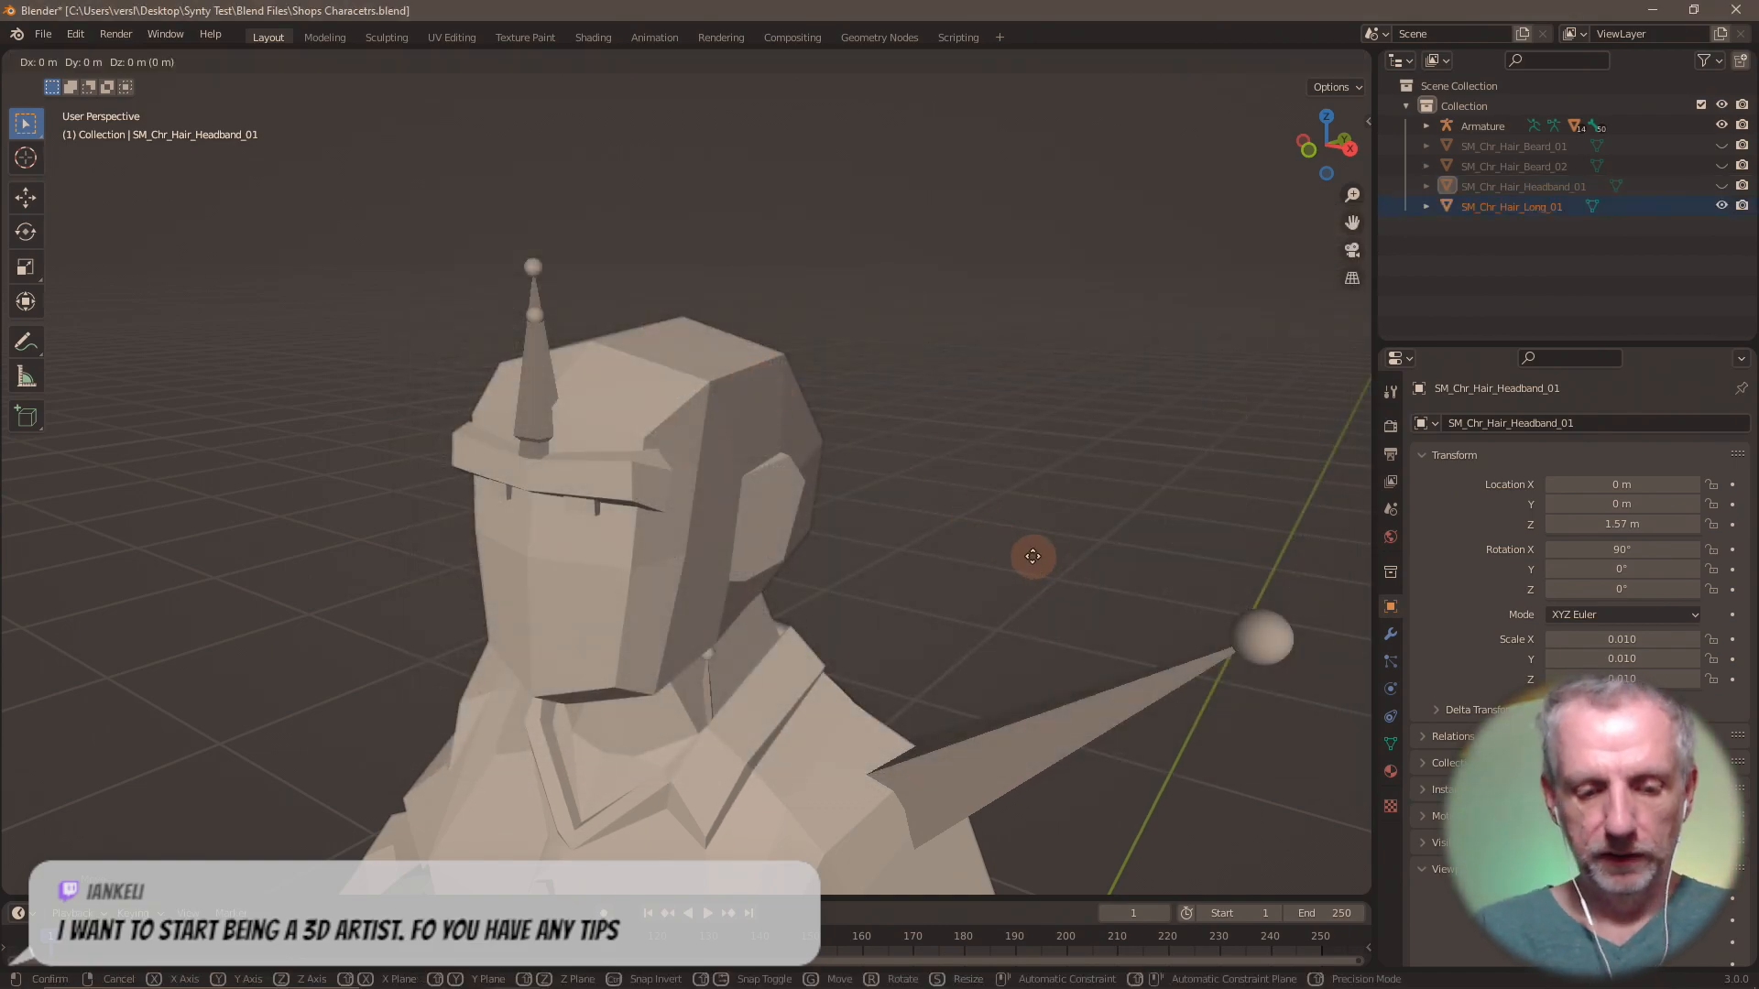
pyautogui.write('z1.57')
pyautogui.press('Return')
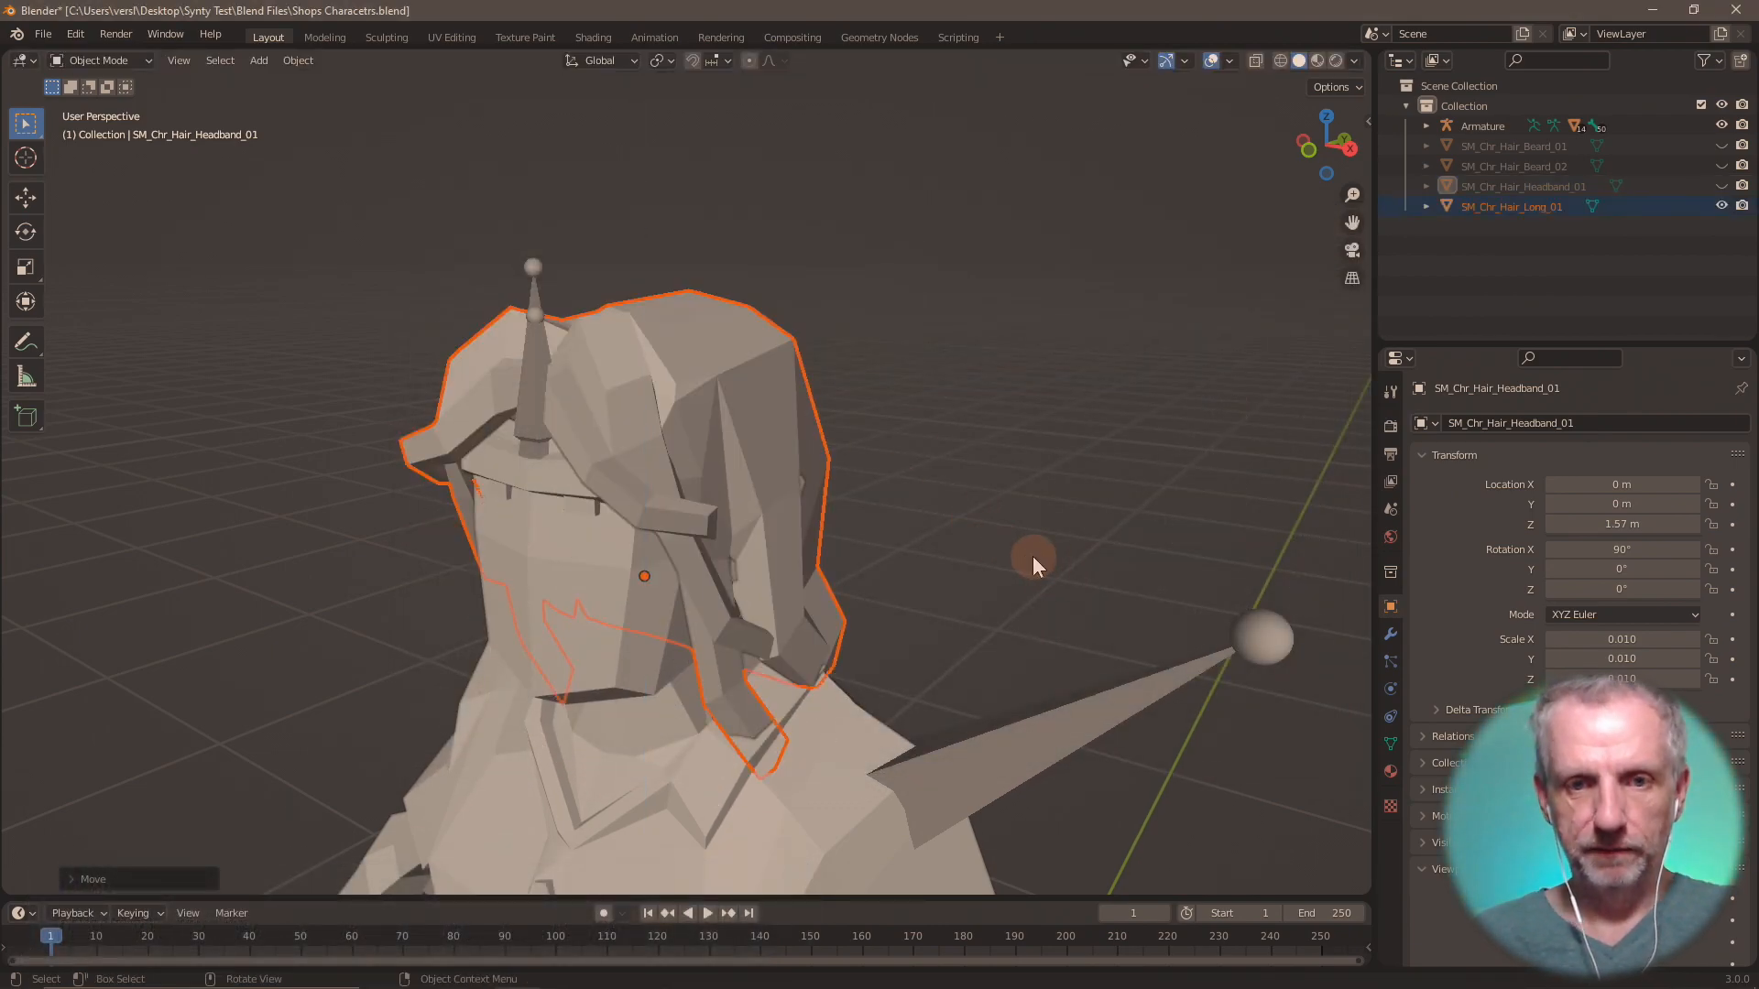
# Export only the selected long hair as Wavefront OBJ file Hauir Long 01.obj in the OBJs folder.
pyautogui.click(37, 36)
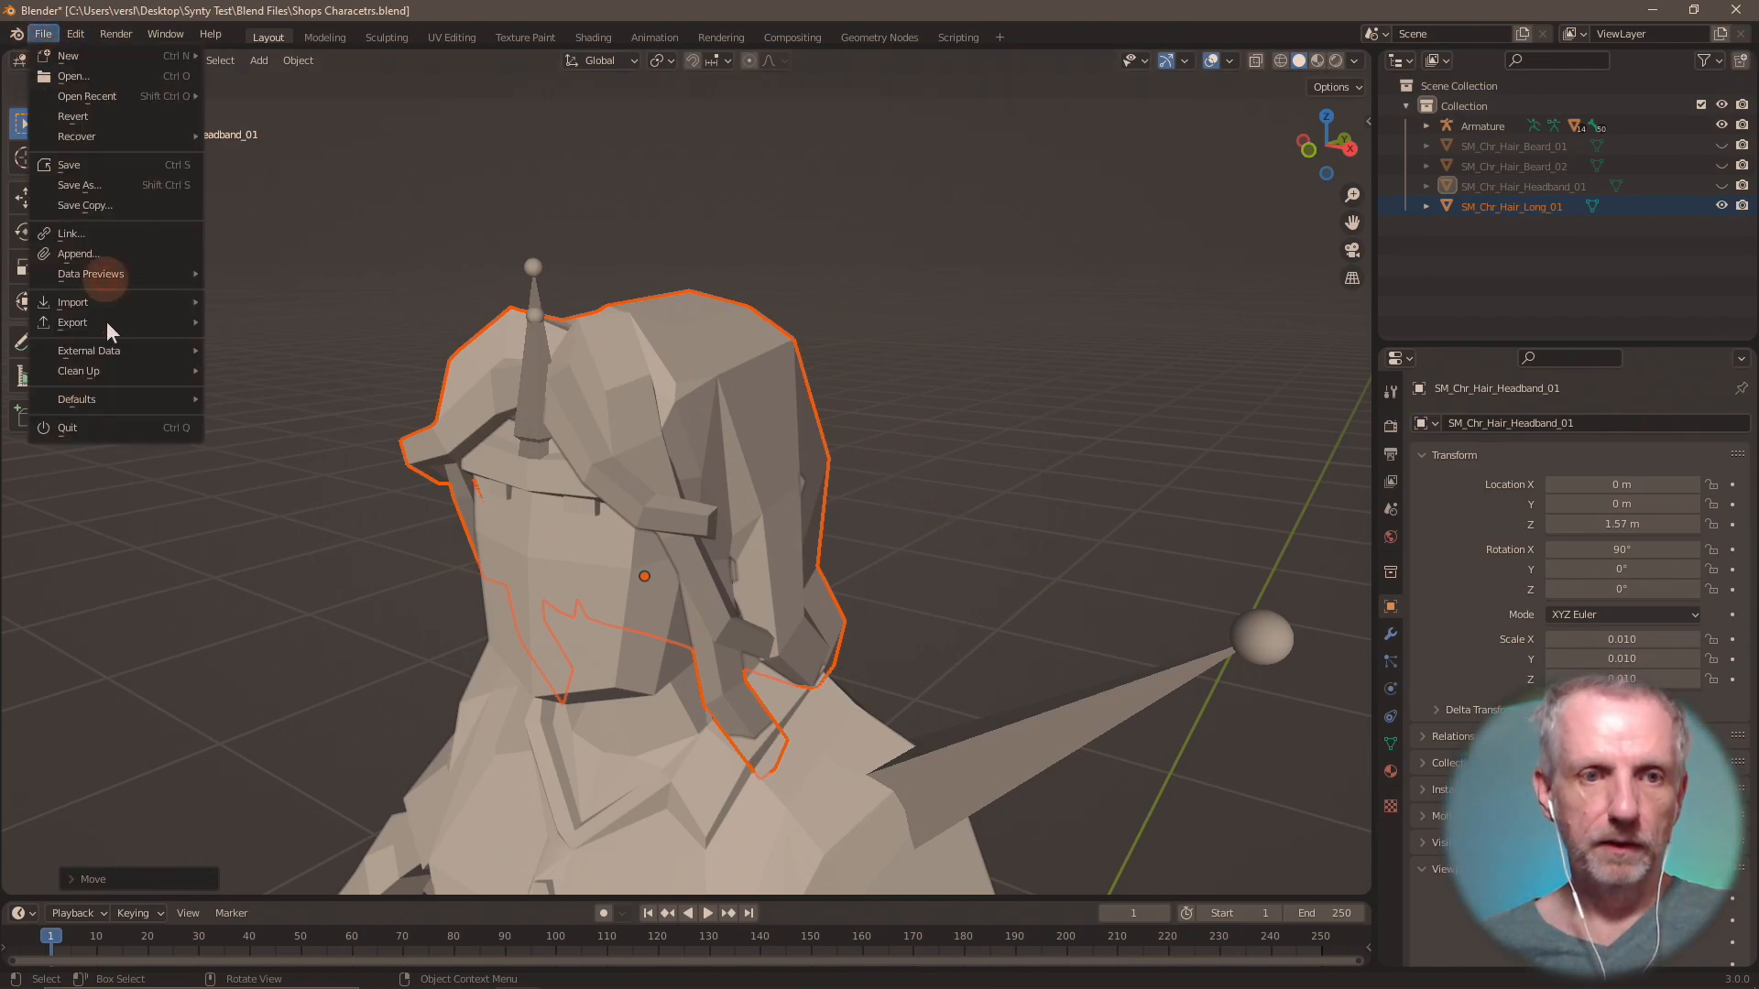
pyautogui.moveTo(146, 322)
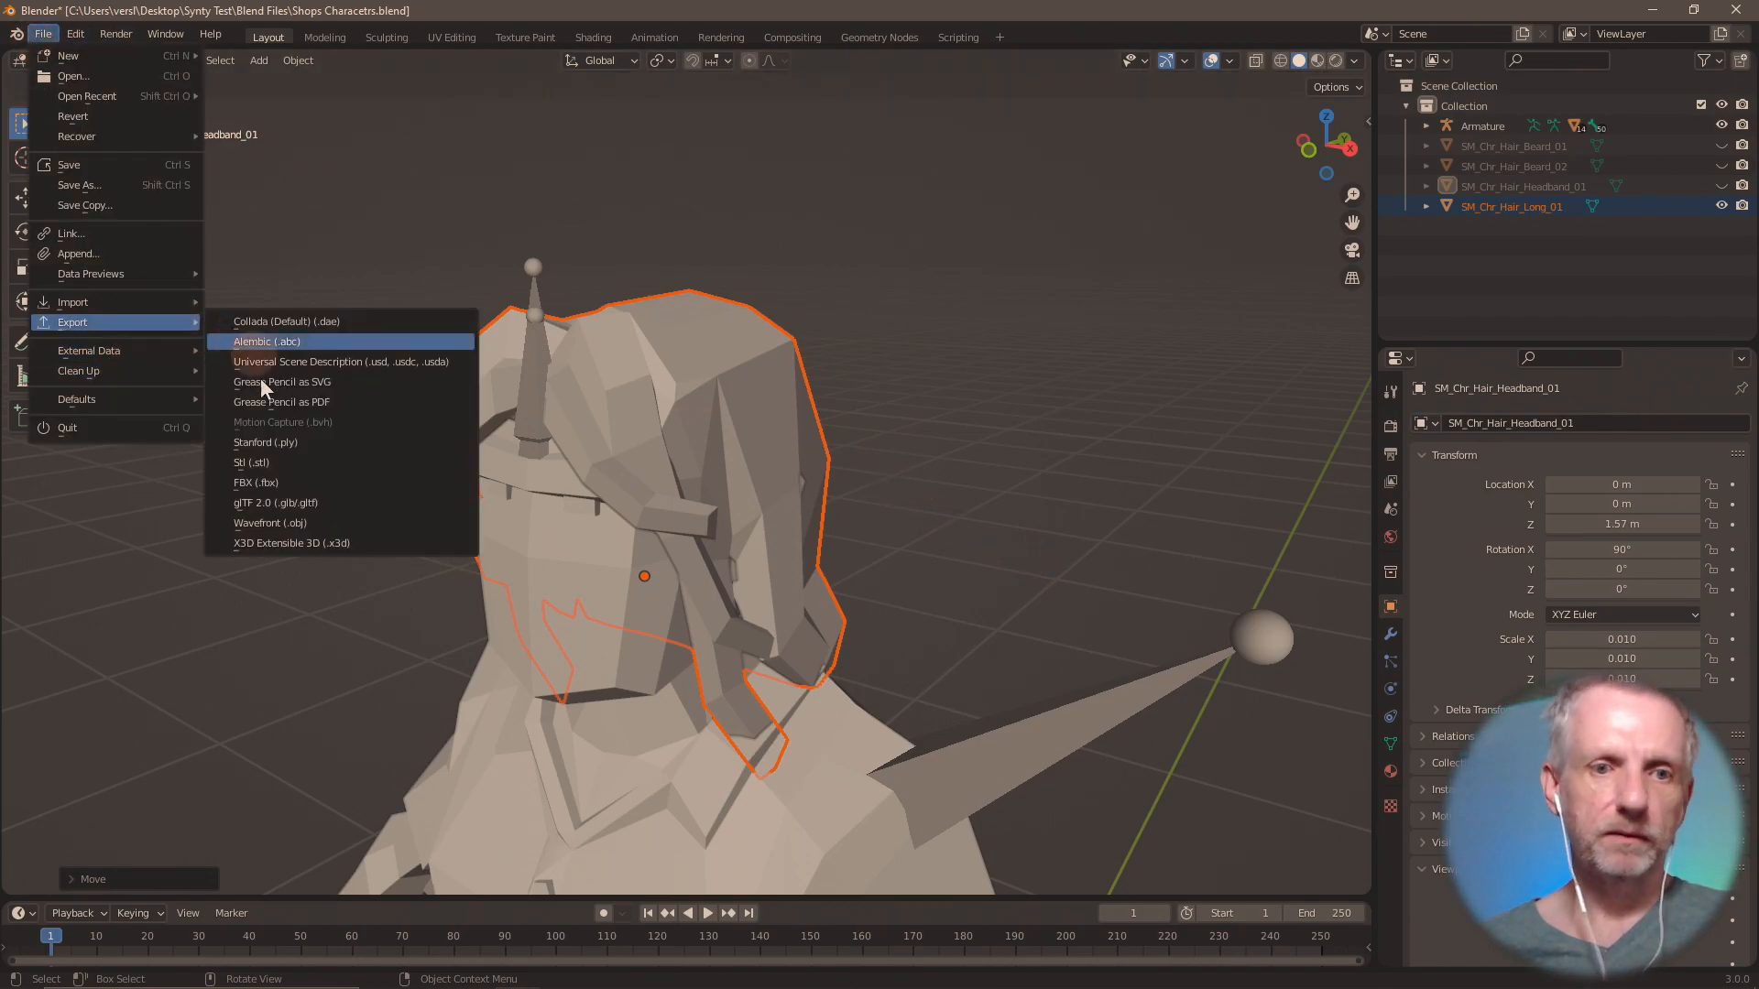
pyautogui.click(321, 524)
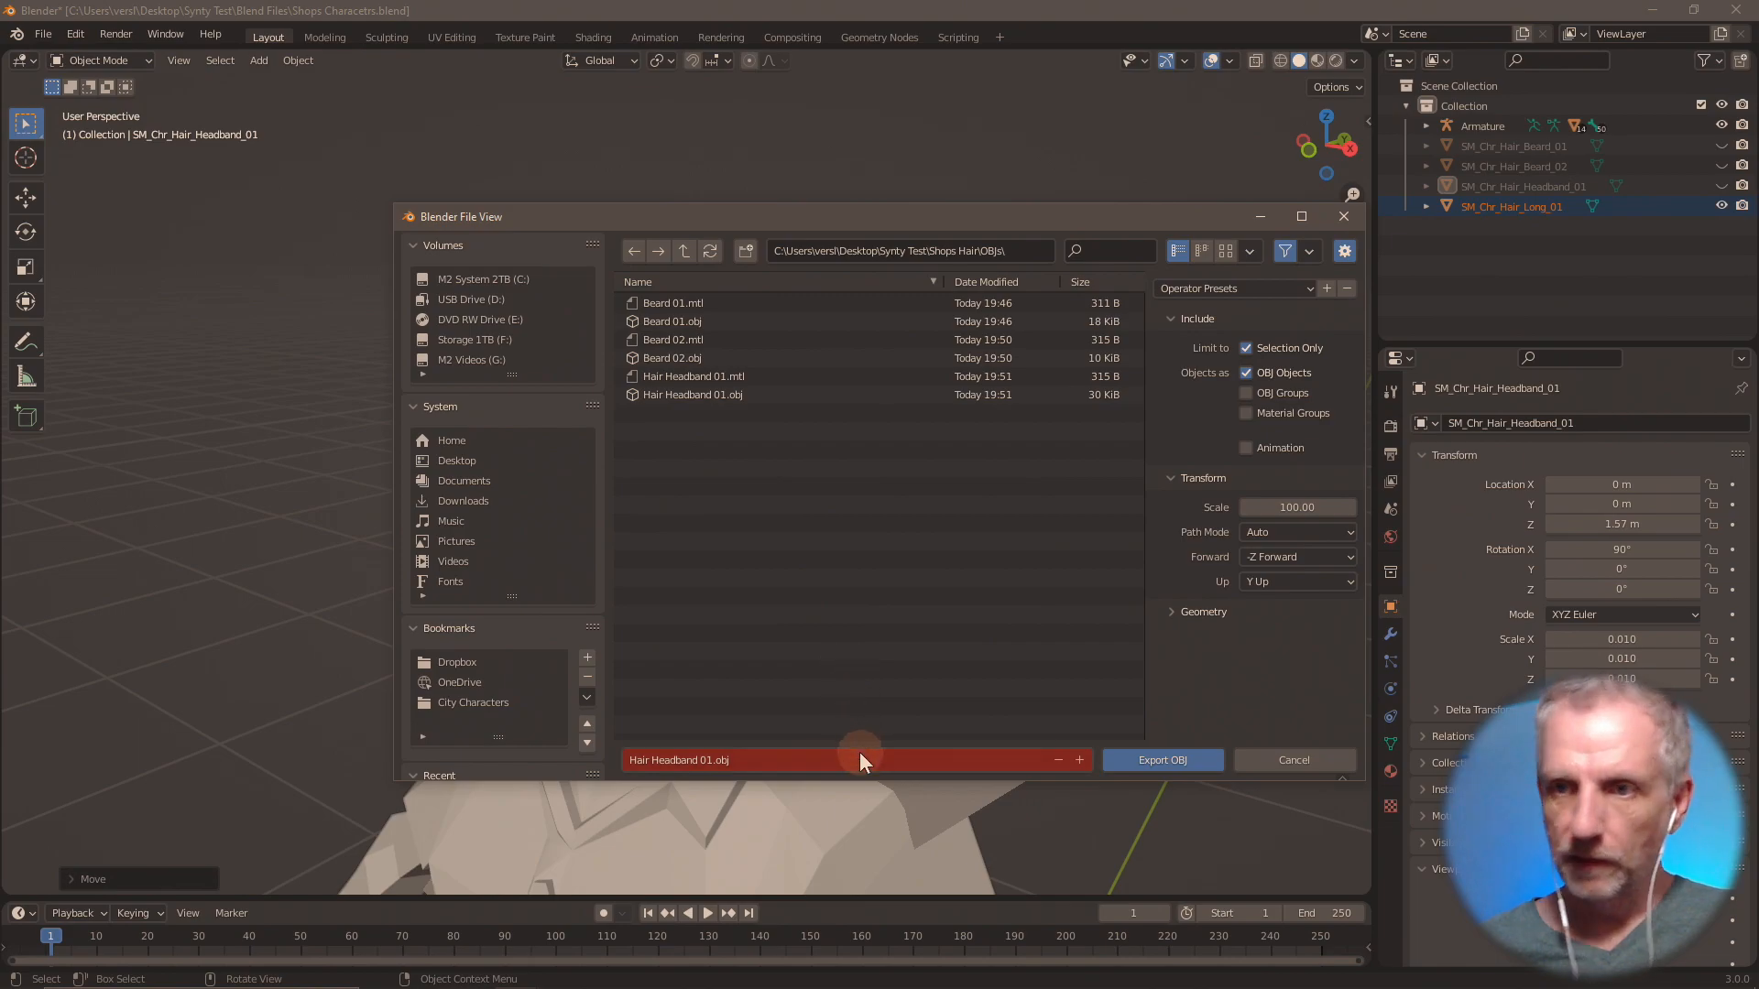
pyautogui.click(865, 766)
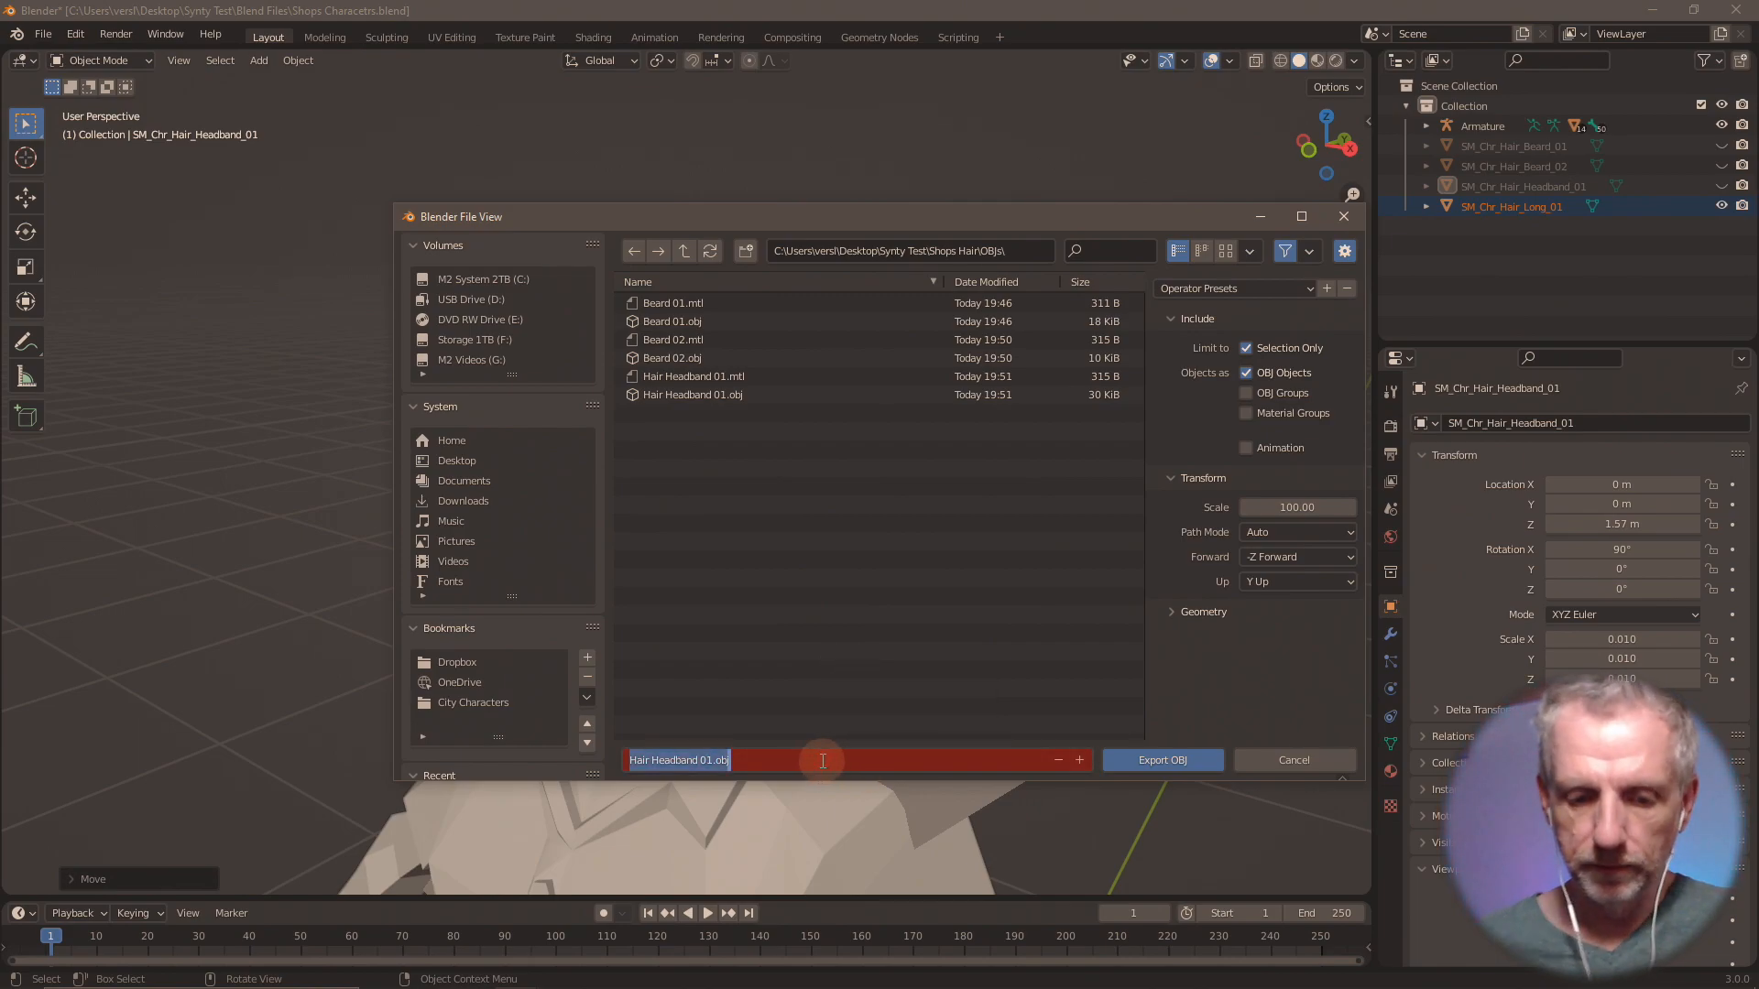
pyautogui.write('Hauir Long 01')
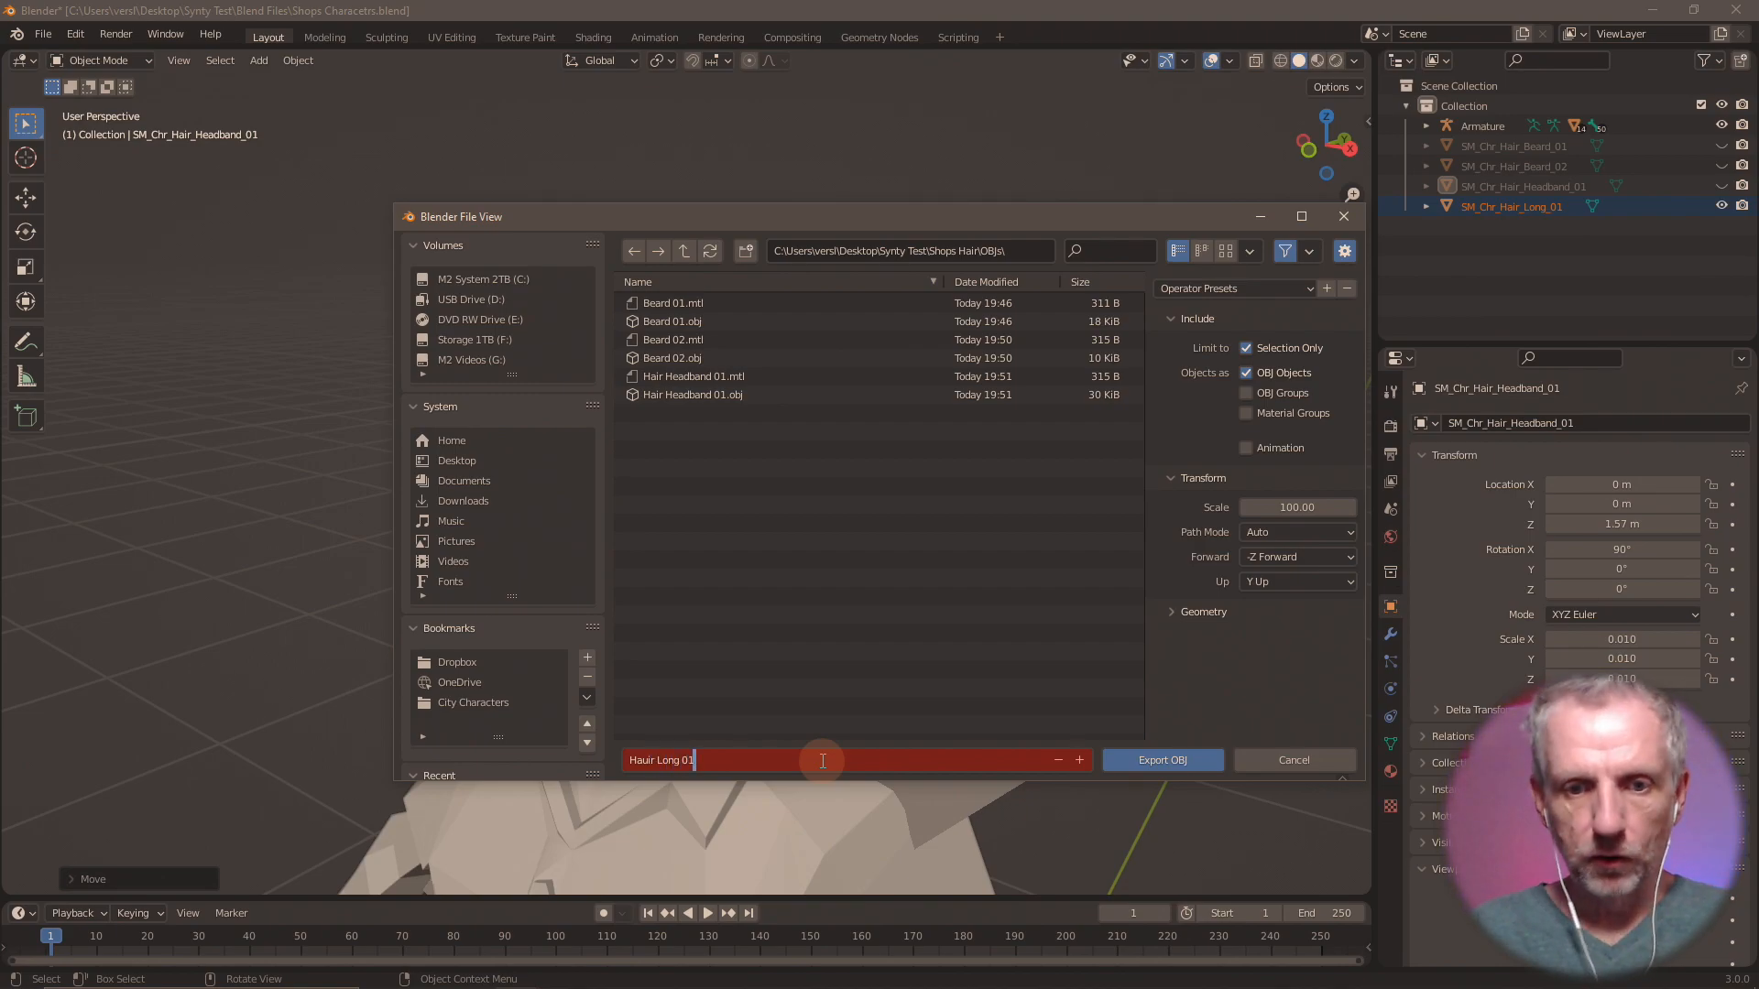
pyautogui.press('Return')
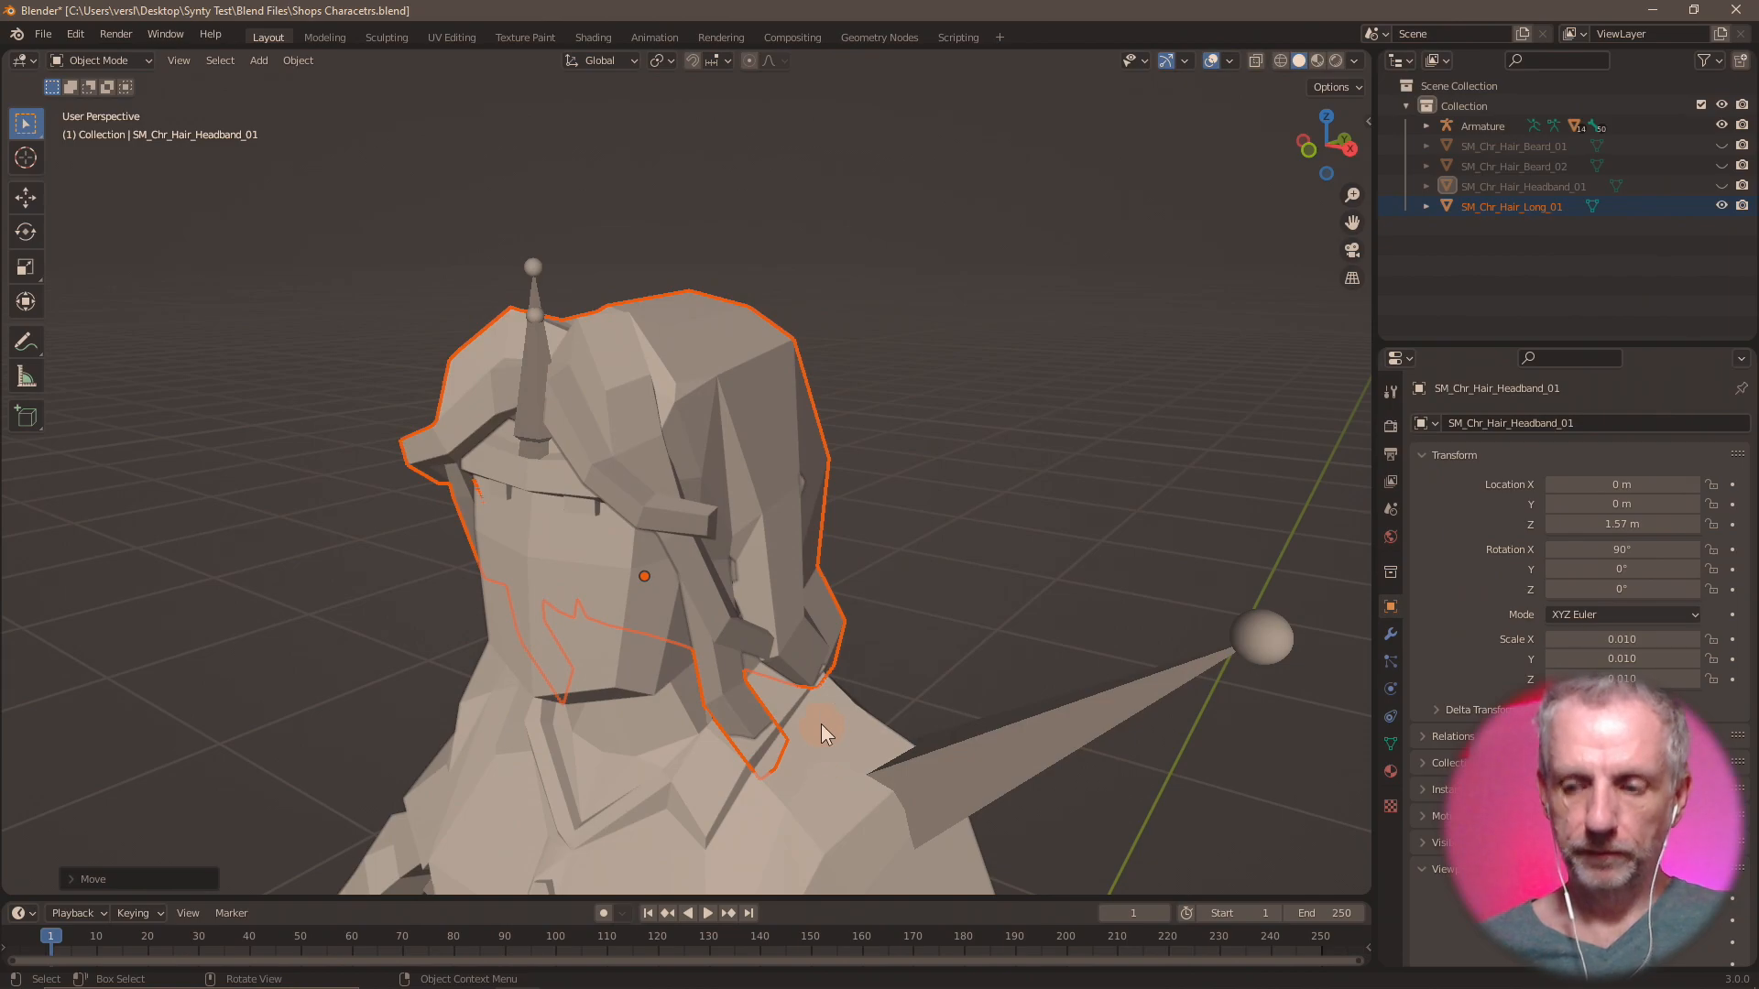
# Hide SM_Chr_Hair_Long_01 and import SM_Chr_Hair_Long_02.fbx from the Shops Hair folder.
pyautogui.click(1721, 206)
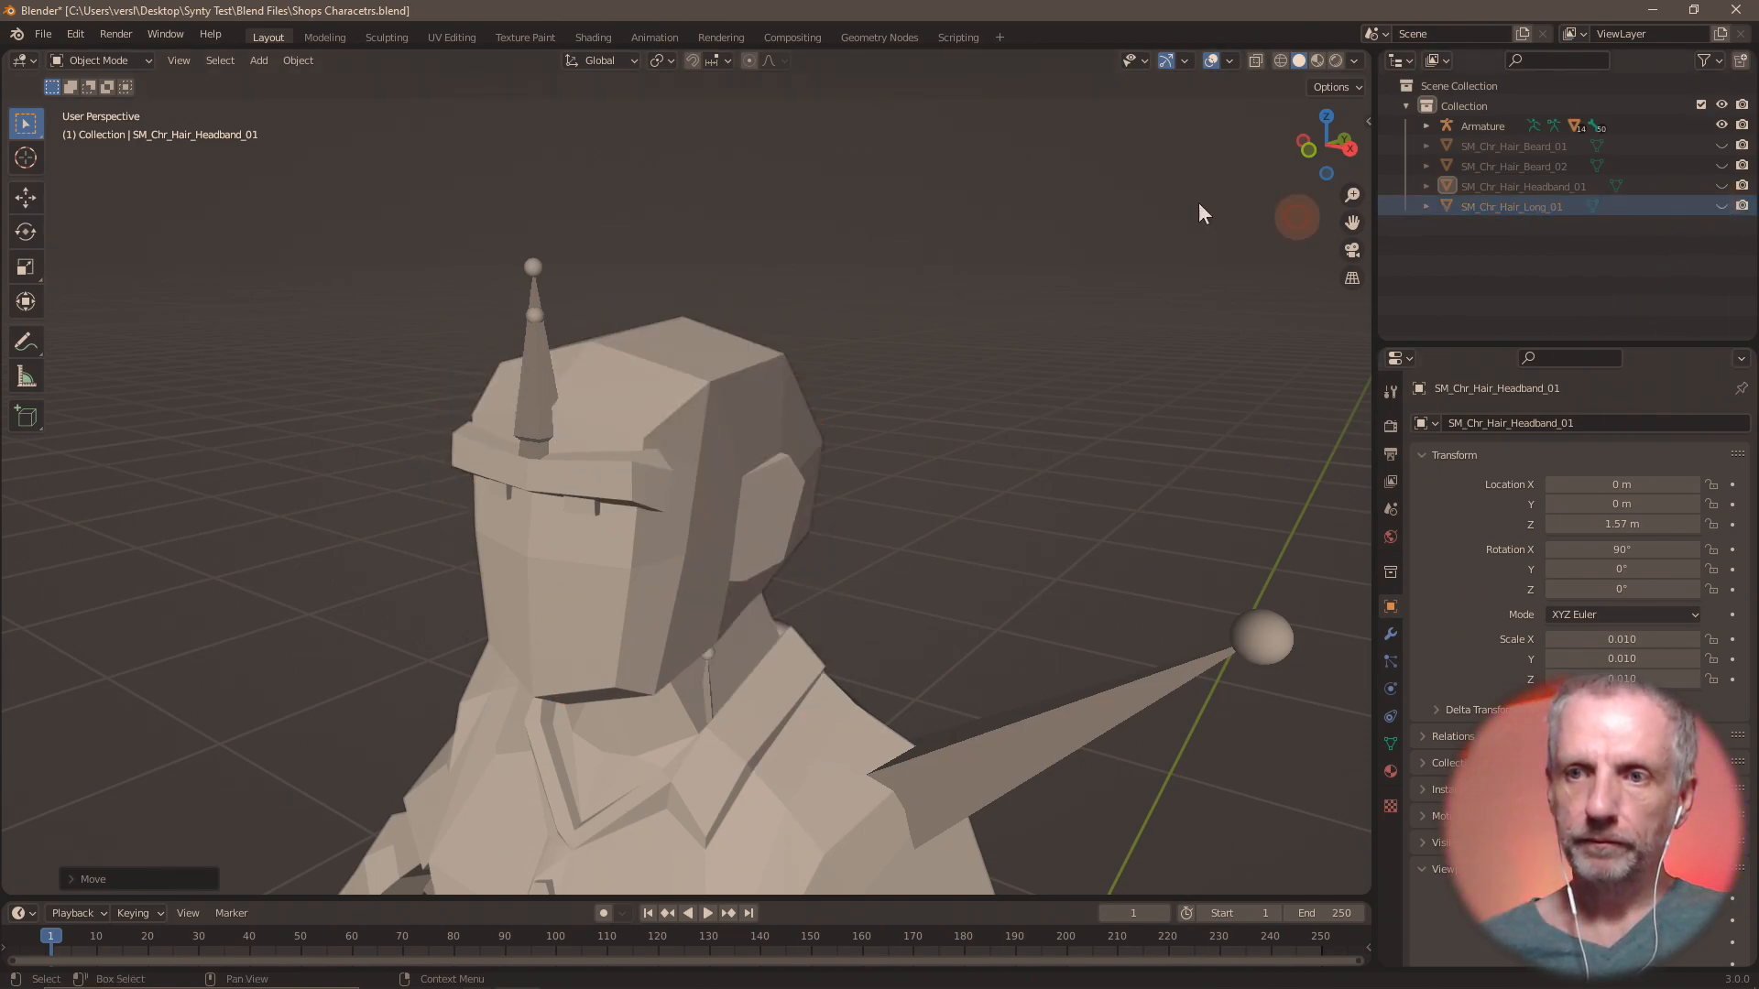
pyautogui.click(43, 34)
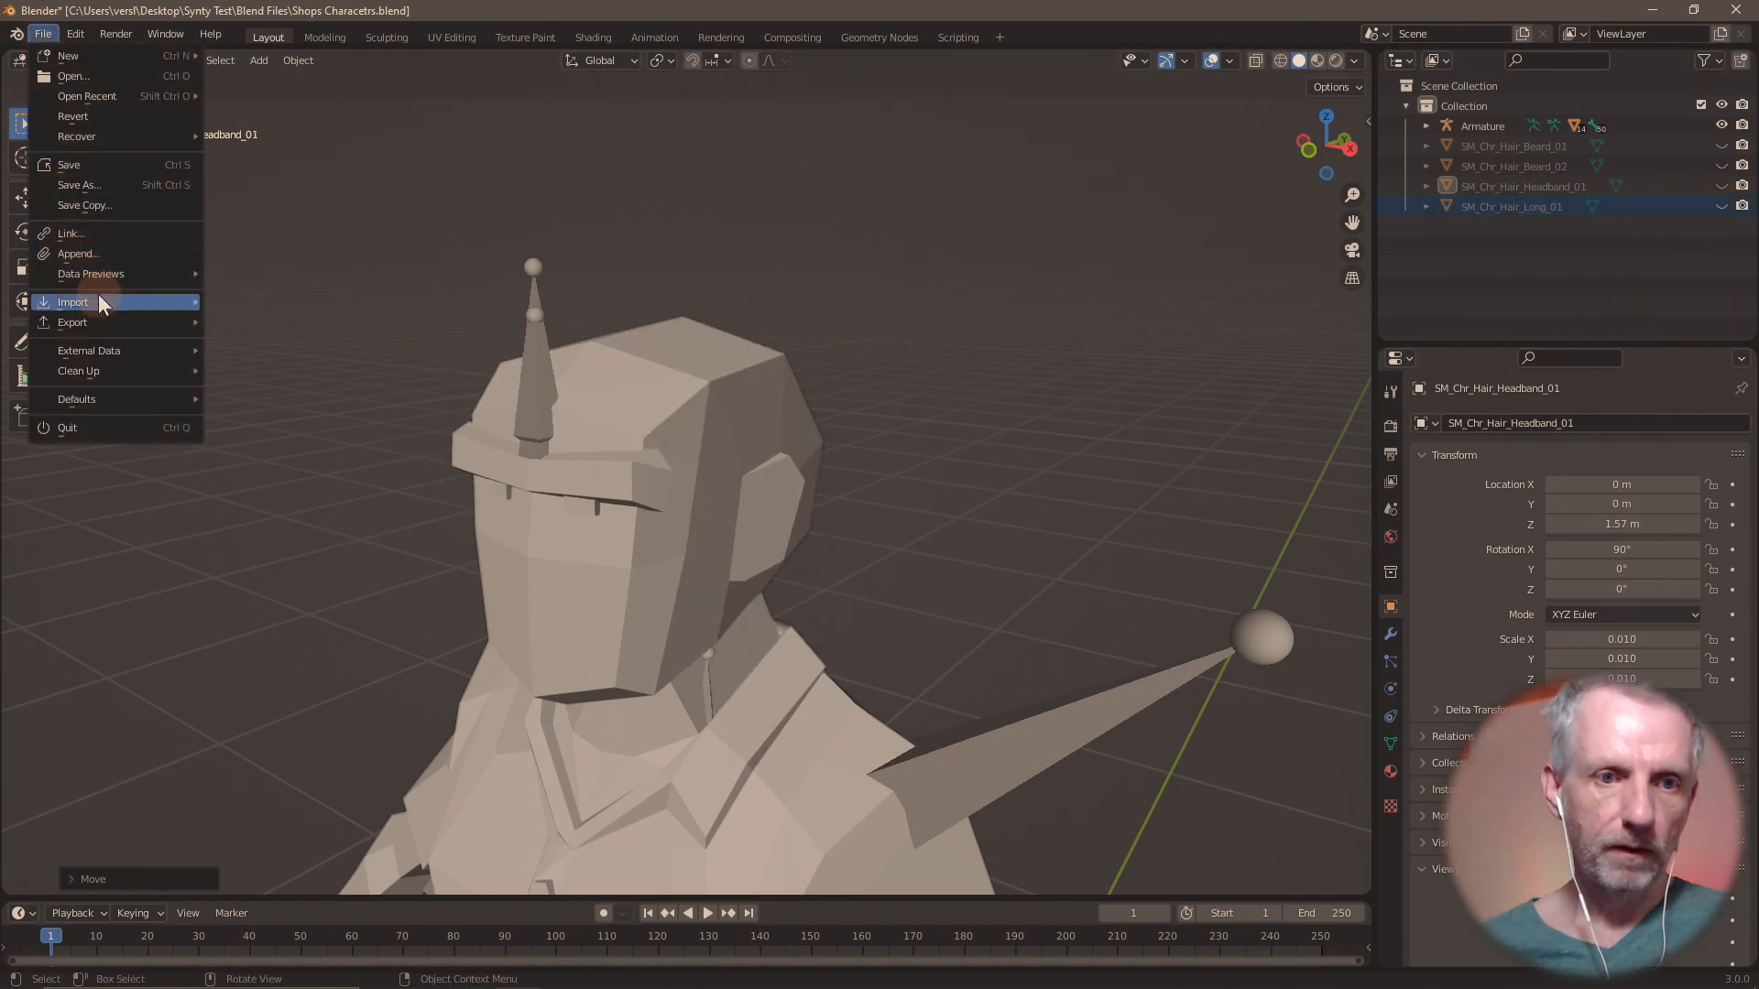
pyautogui.moveTo(99, 300)
pyautogui.click(273, 464)
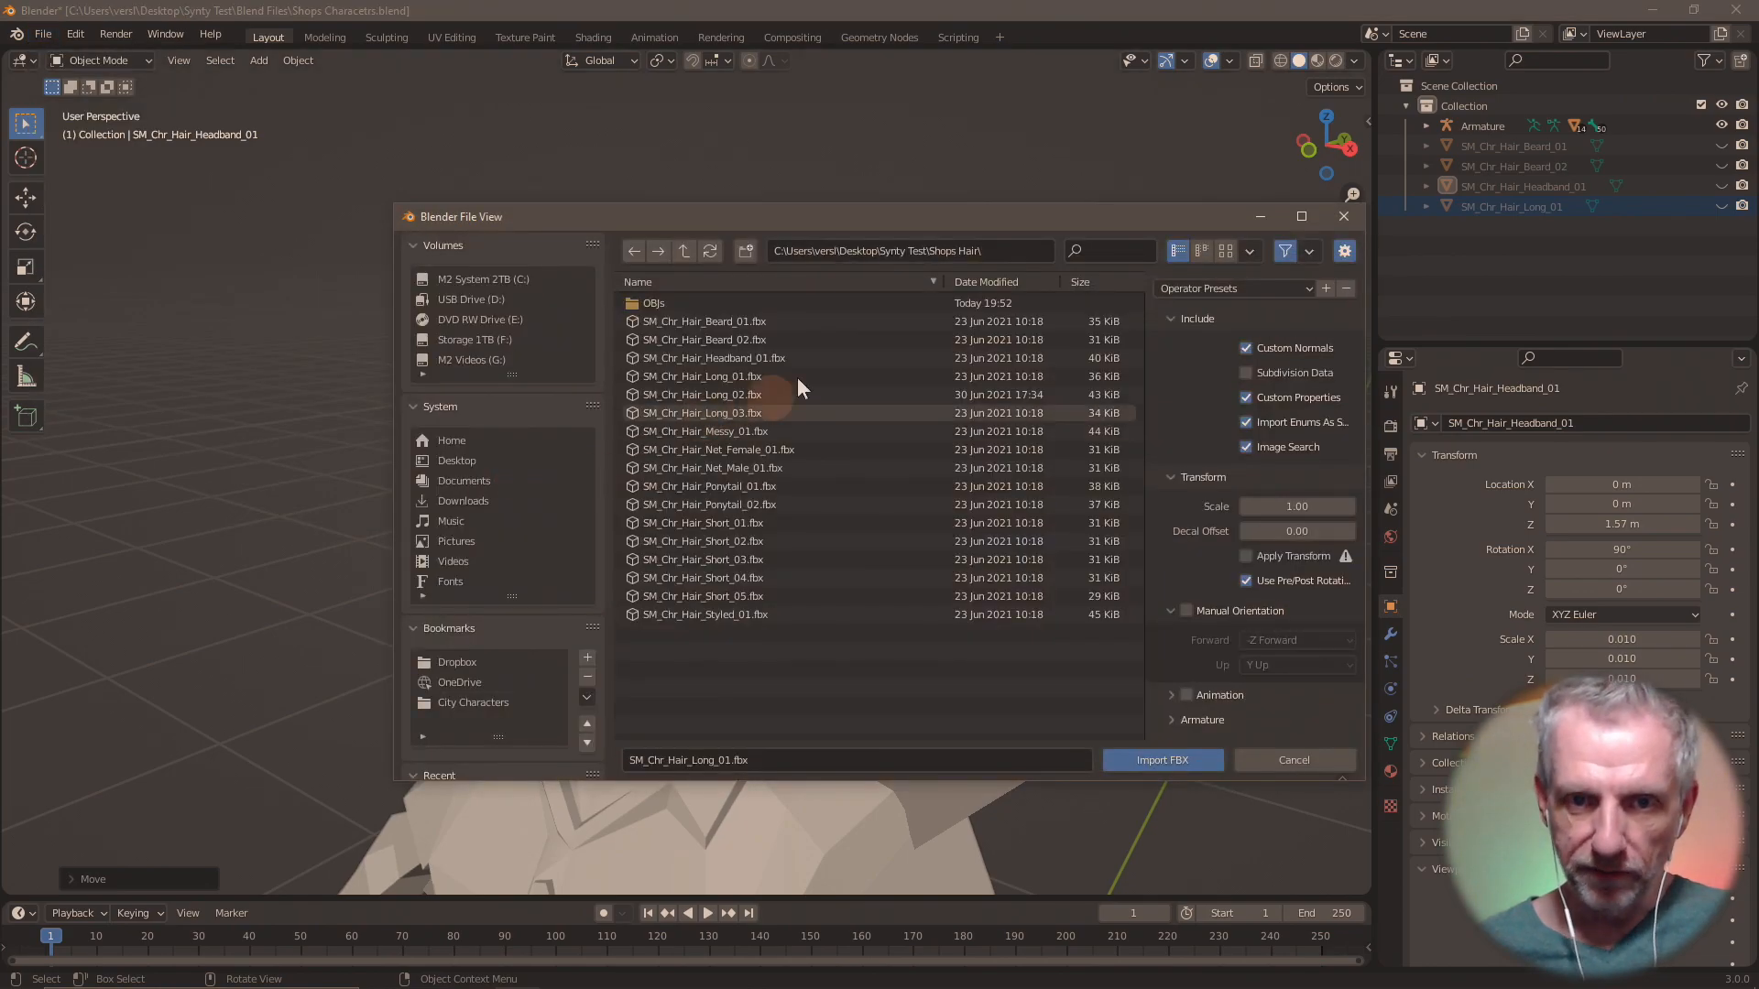
pyautogui.doubleClick(753, 394)
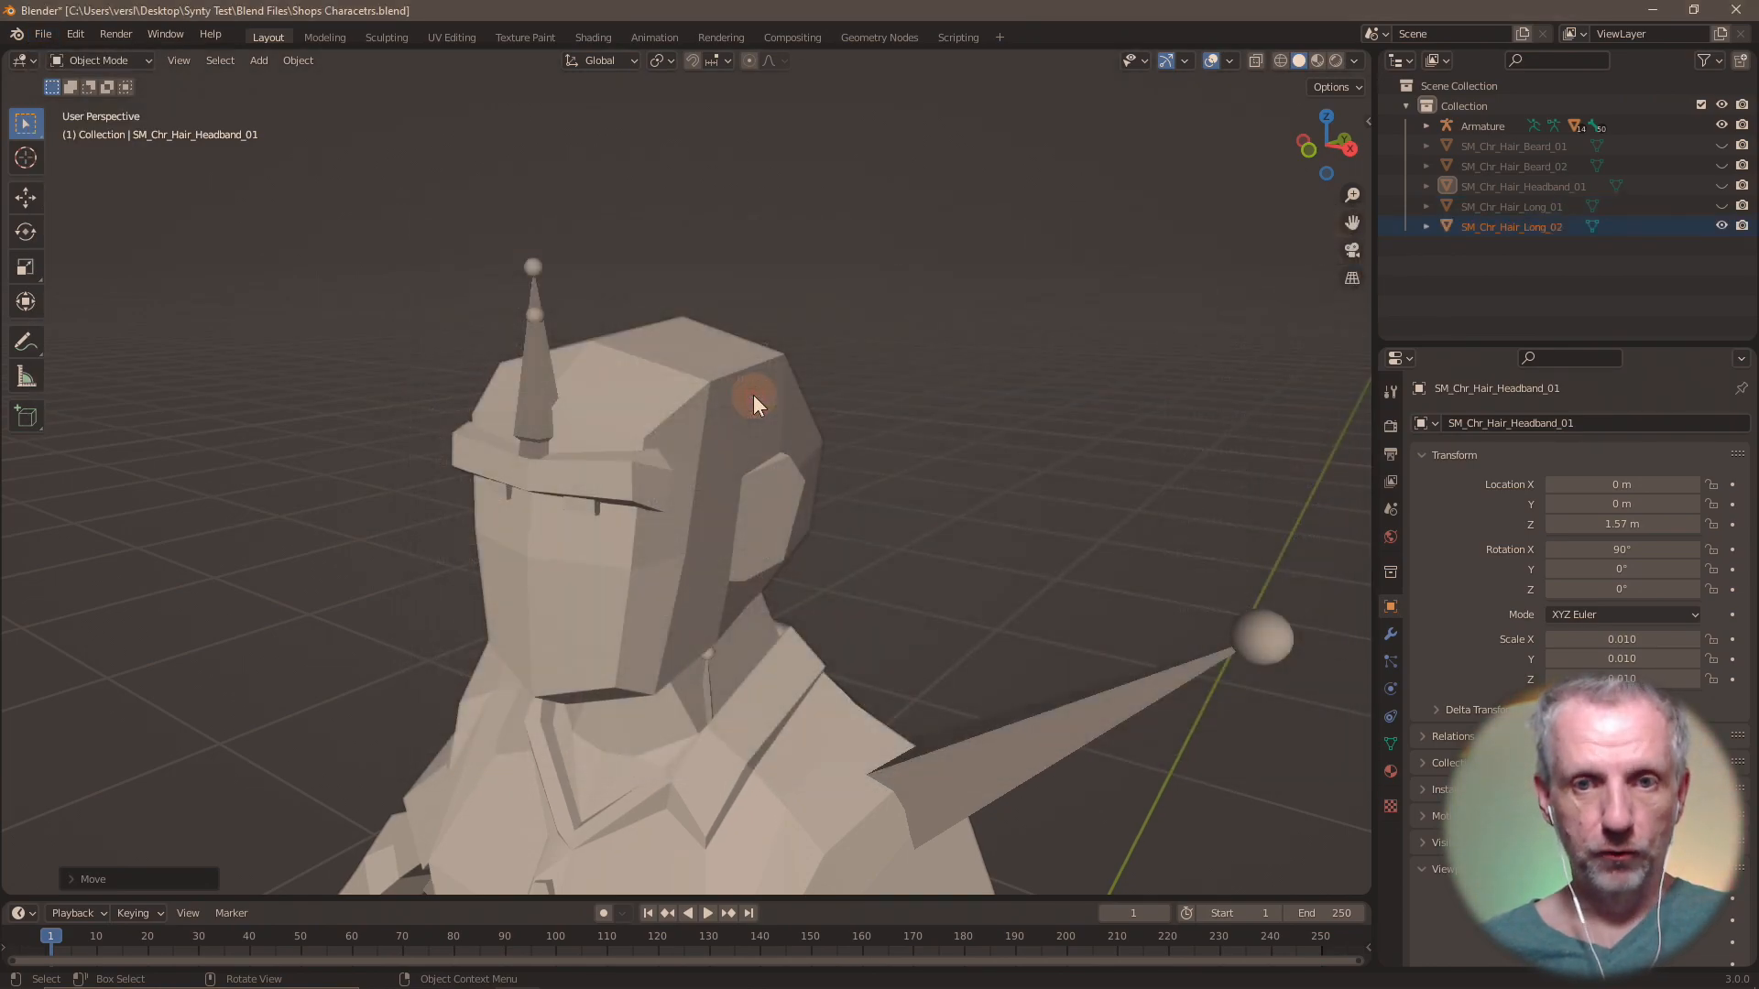
# Move SM_Chr_Hair_Long_02 up 1.57 m along the global Z axis onto the head.
pyautogui.write('gz')
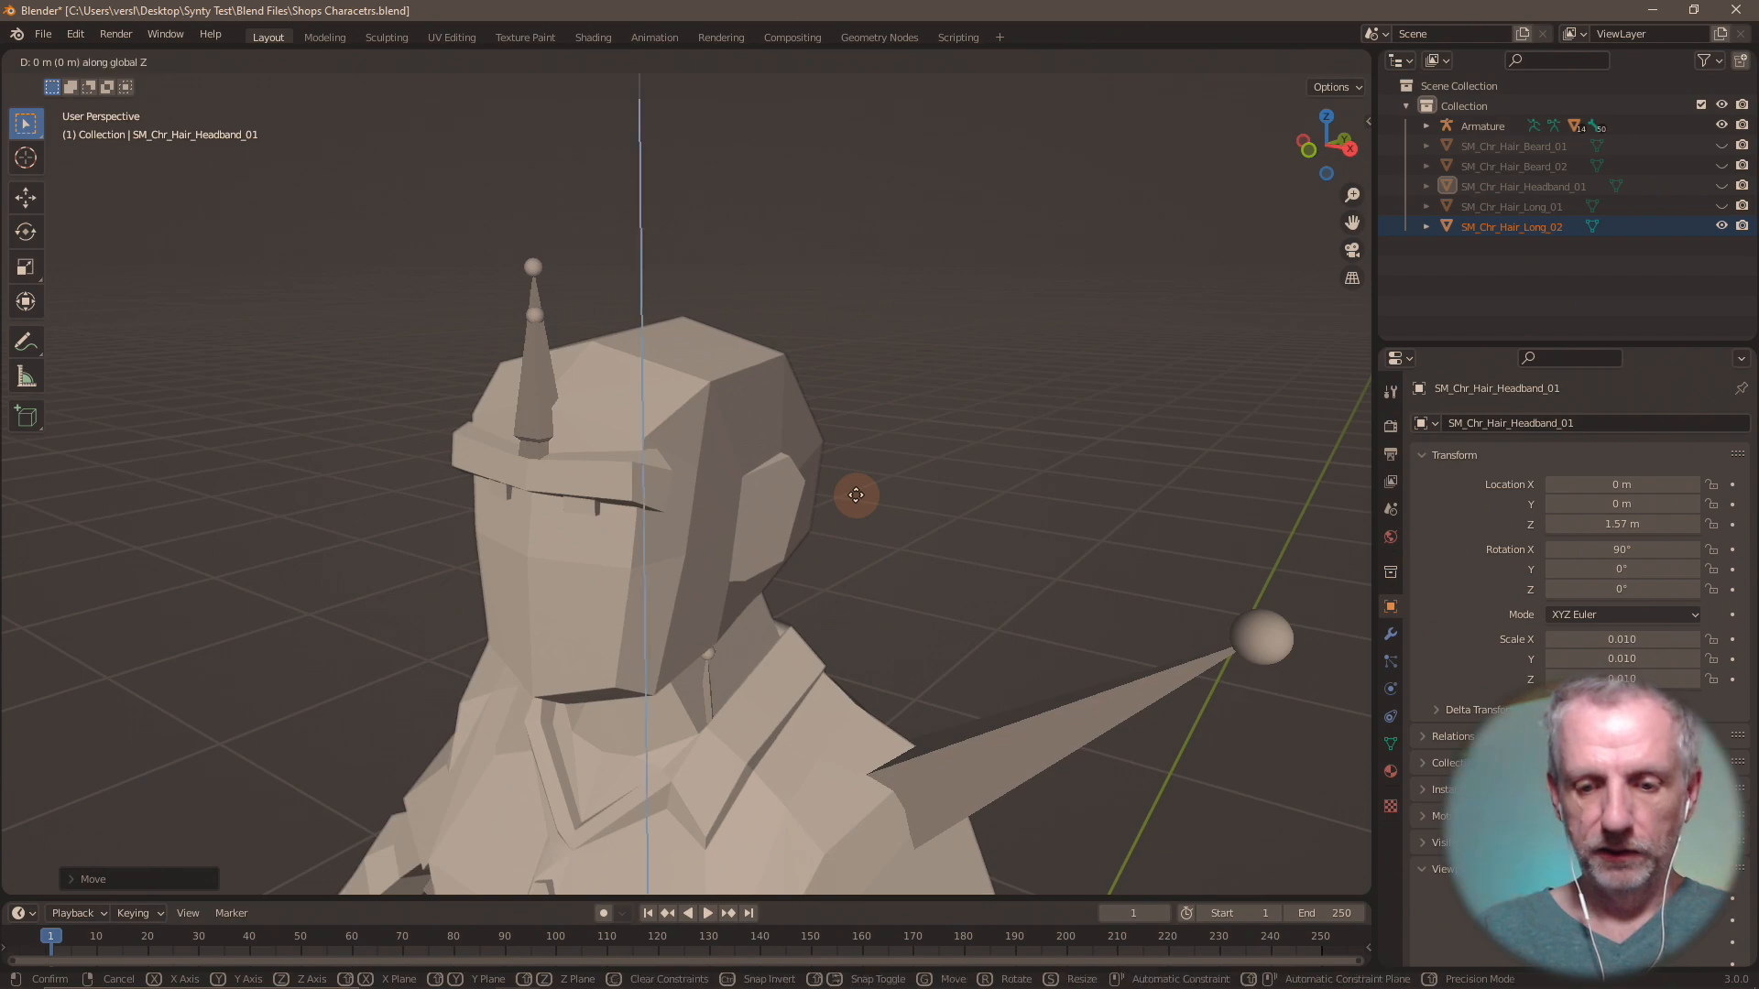
pyautogui.write('1.5')
pyautogui.press('Return')
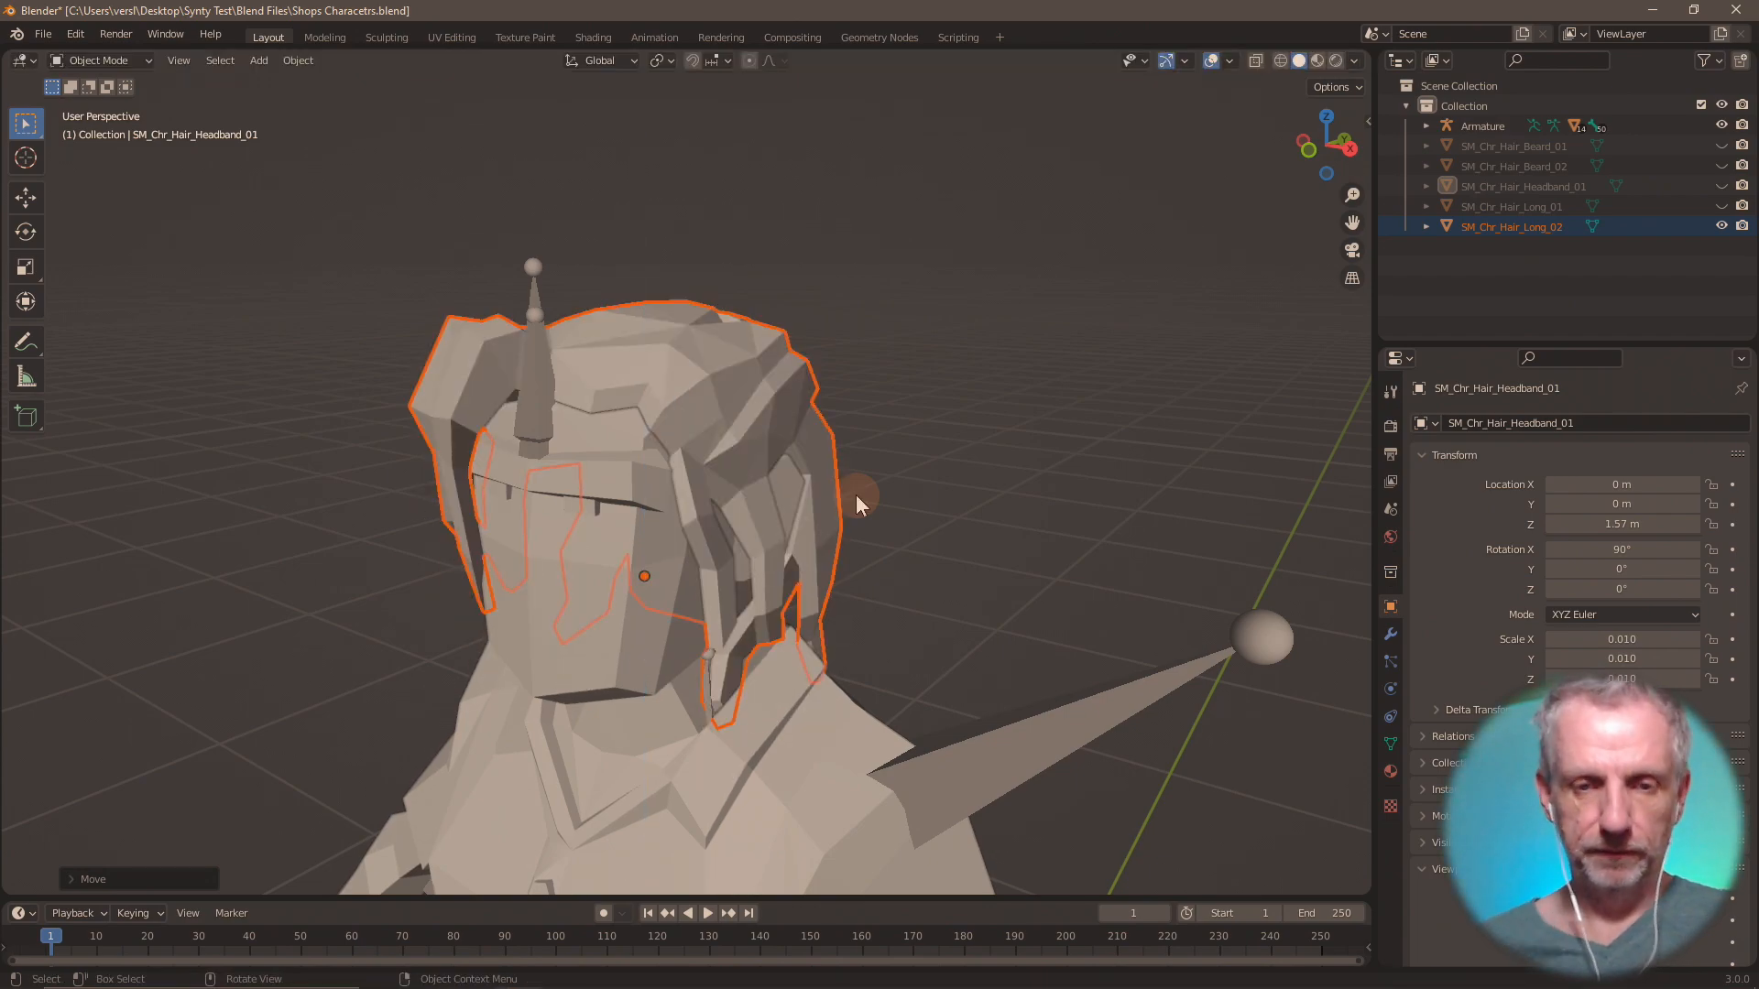
pyautogui.click(43, 34)
pyautogui.moveTo(141, 321)
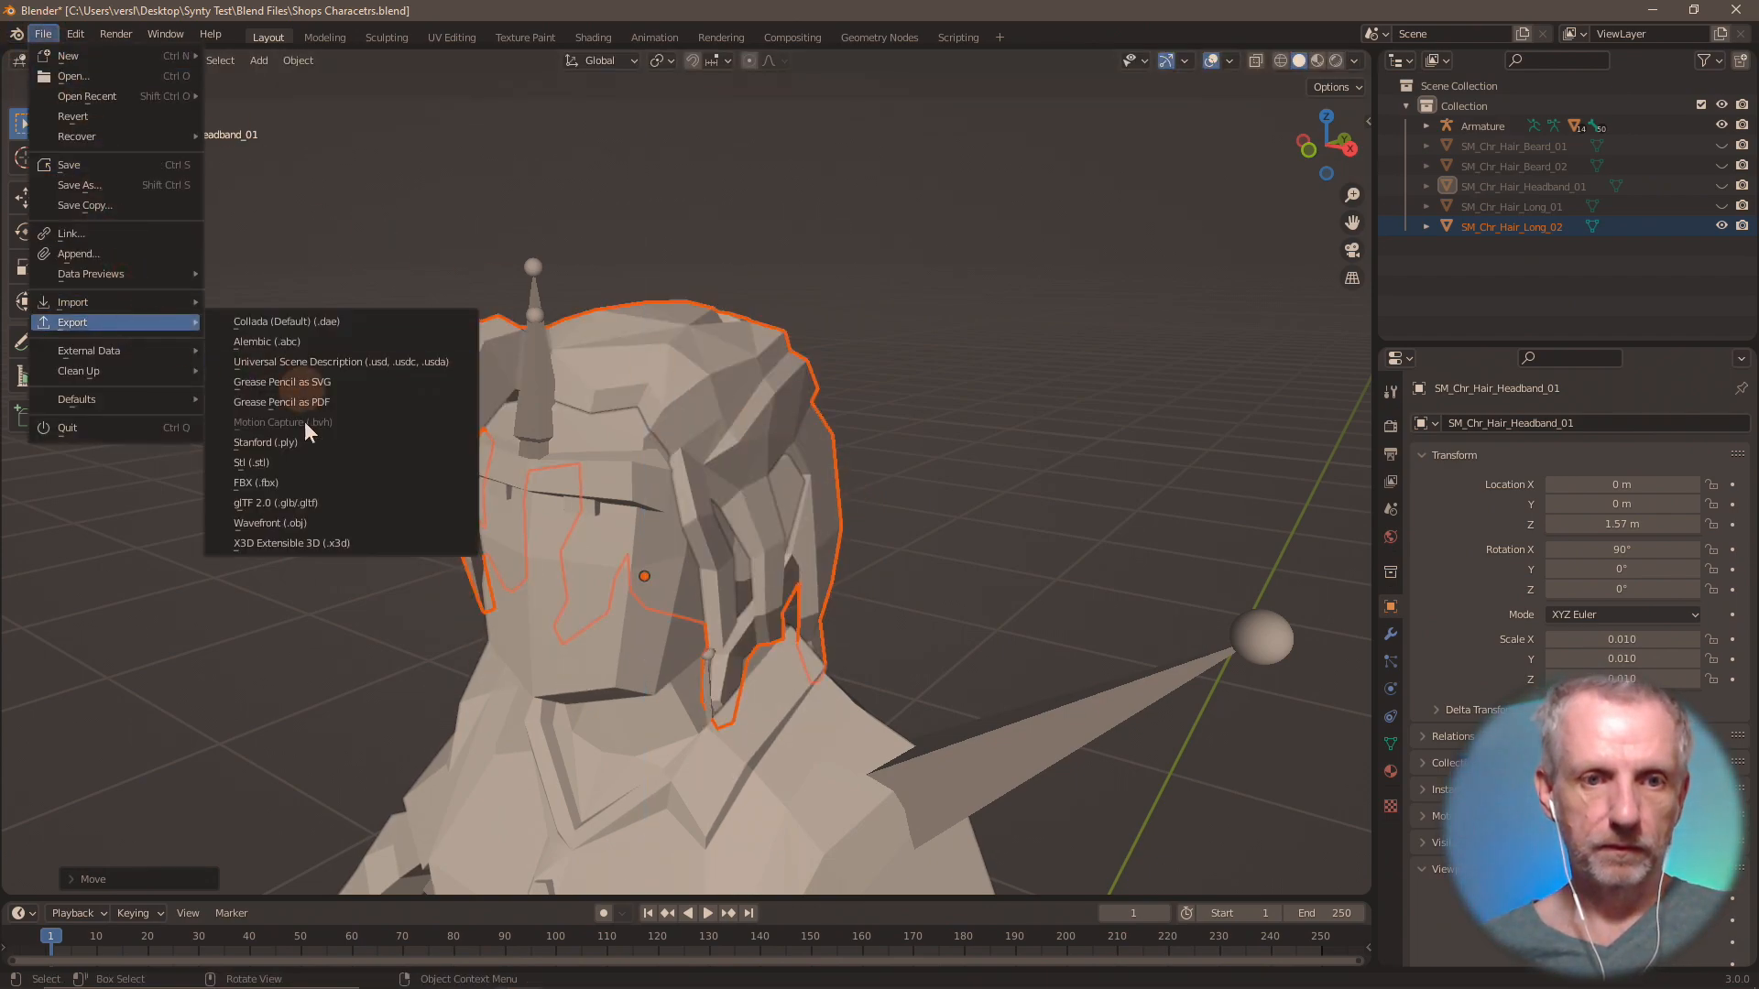
pyautogui.click(333, 505)
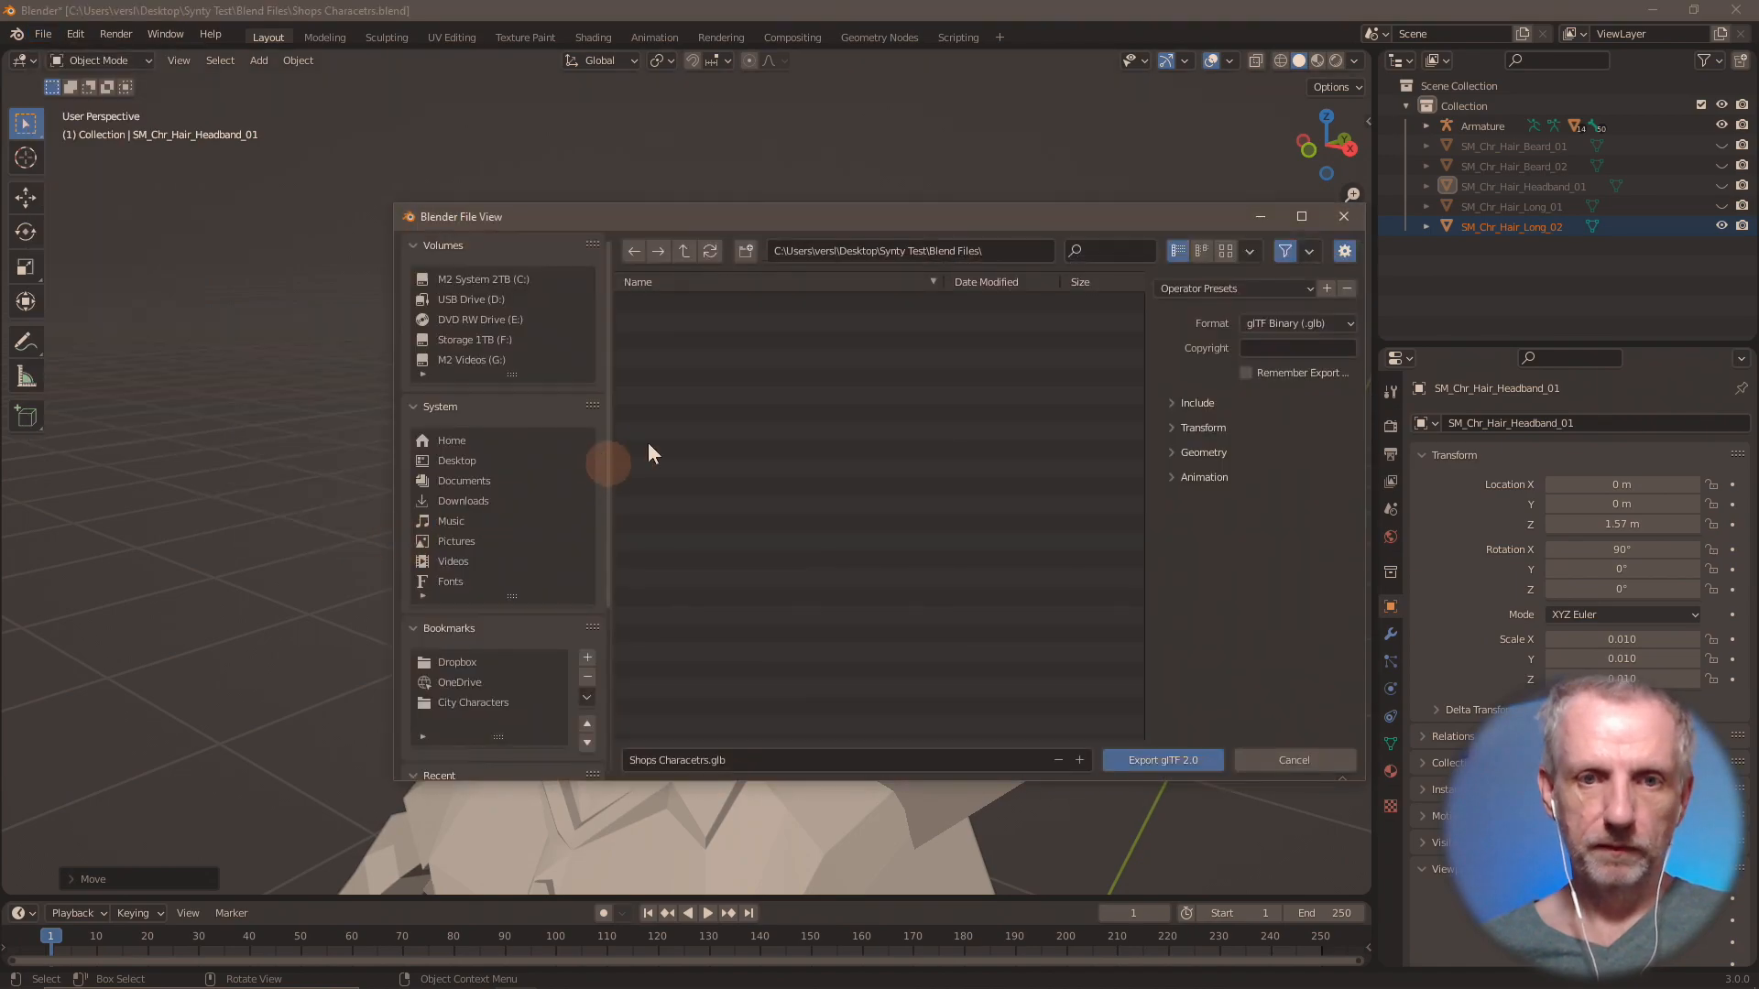
pyautogui.click(1283, 760)
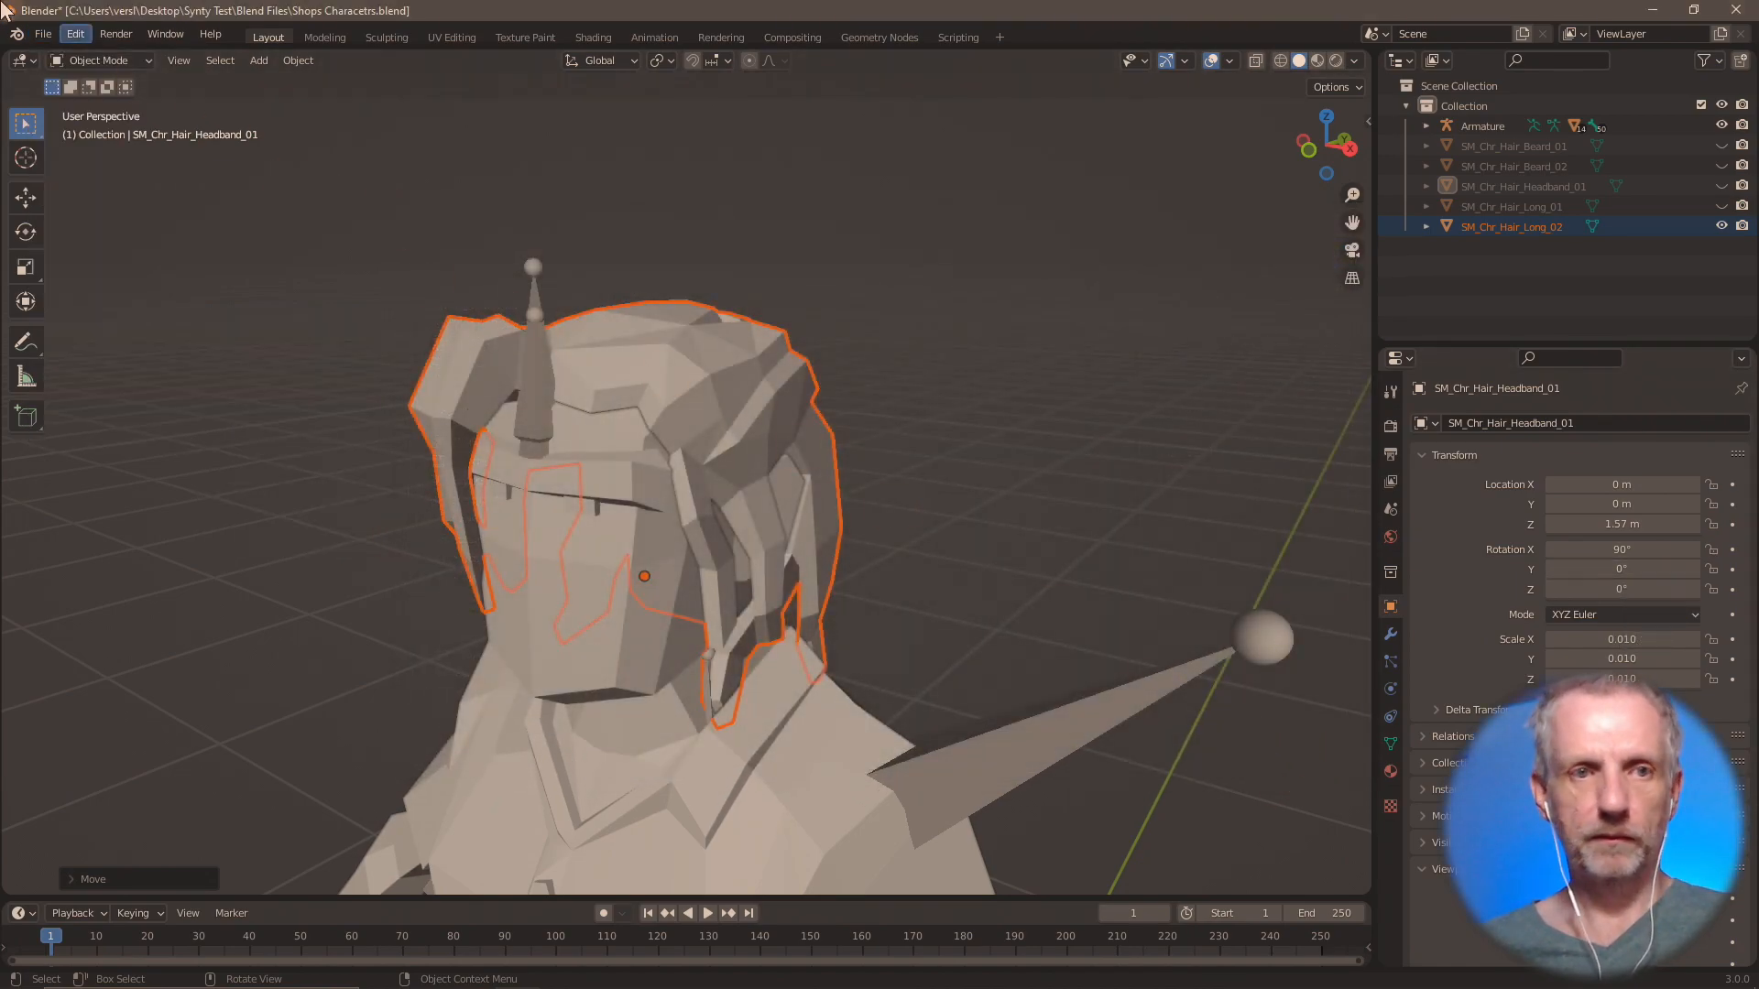
# Export only the selected second long hair as Wavefront OBJ file Hauir Long 02.obj in the OBJs folder.
pyautogui.click(42, 35)
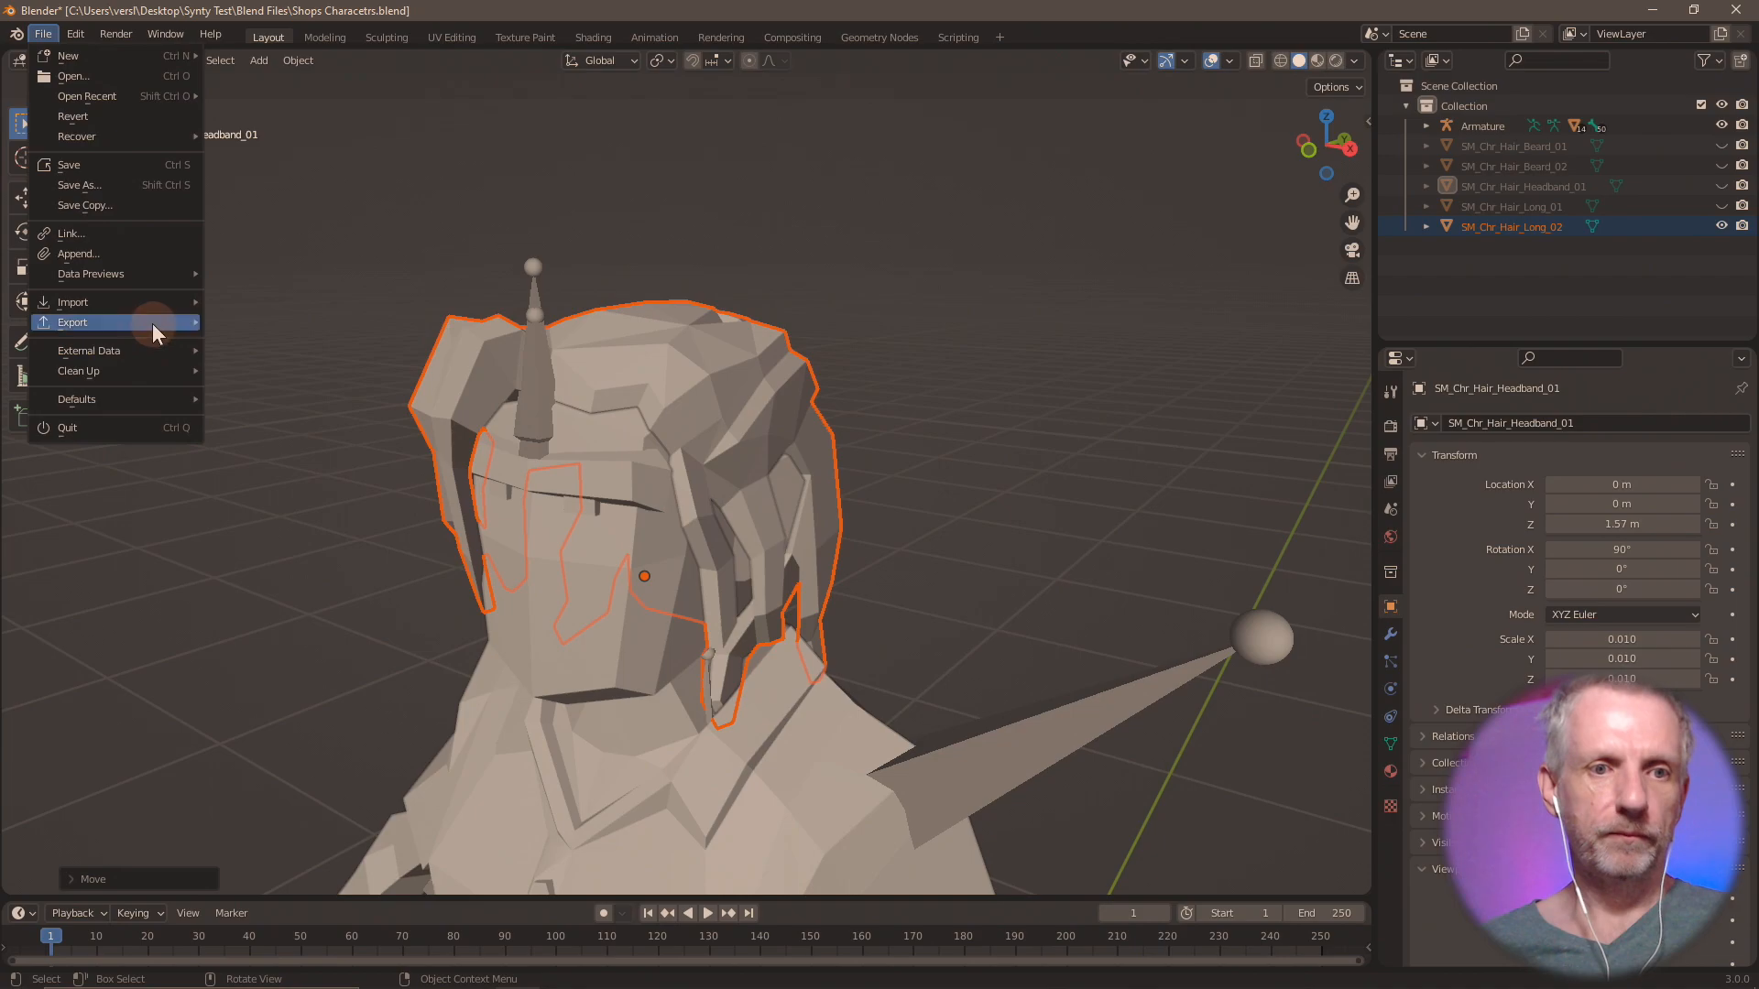
pyautogui.moveTo(152, 323)
pyautogui.click(331, 528)
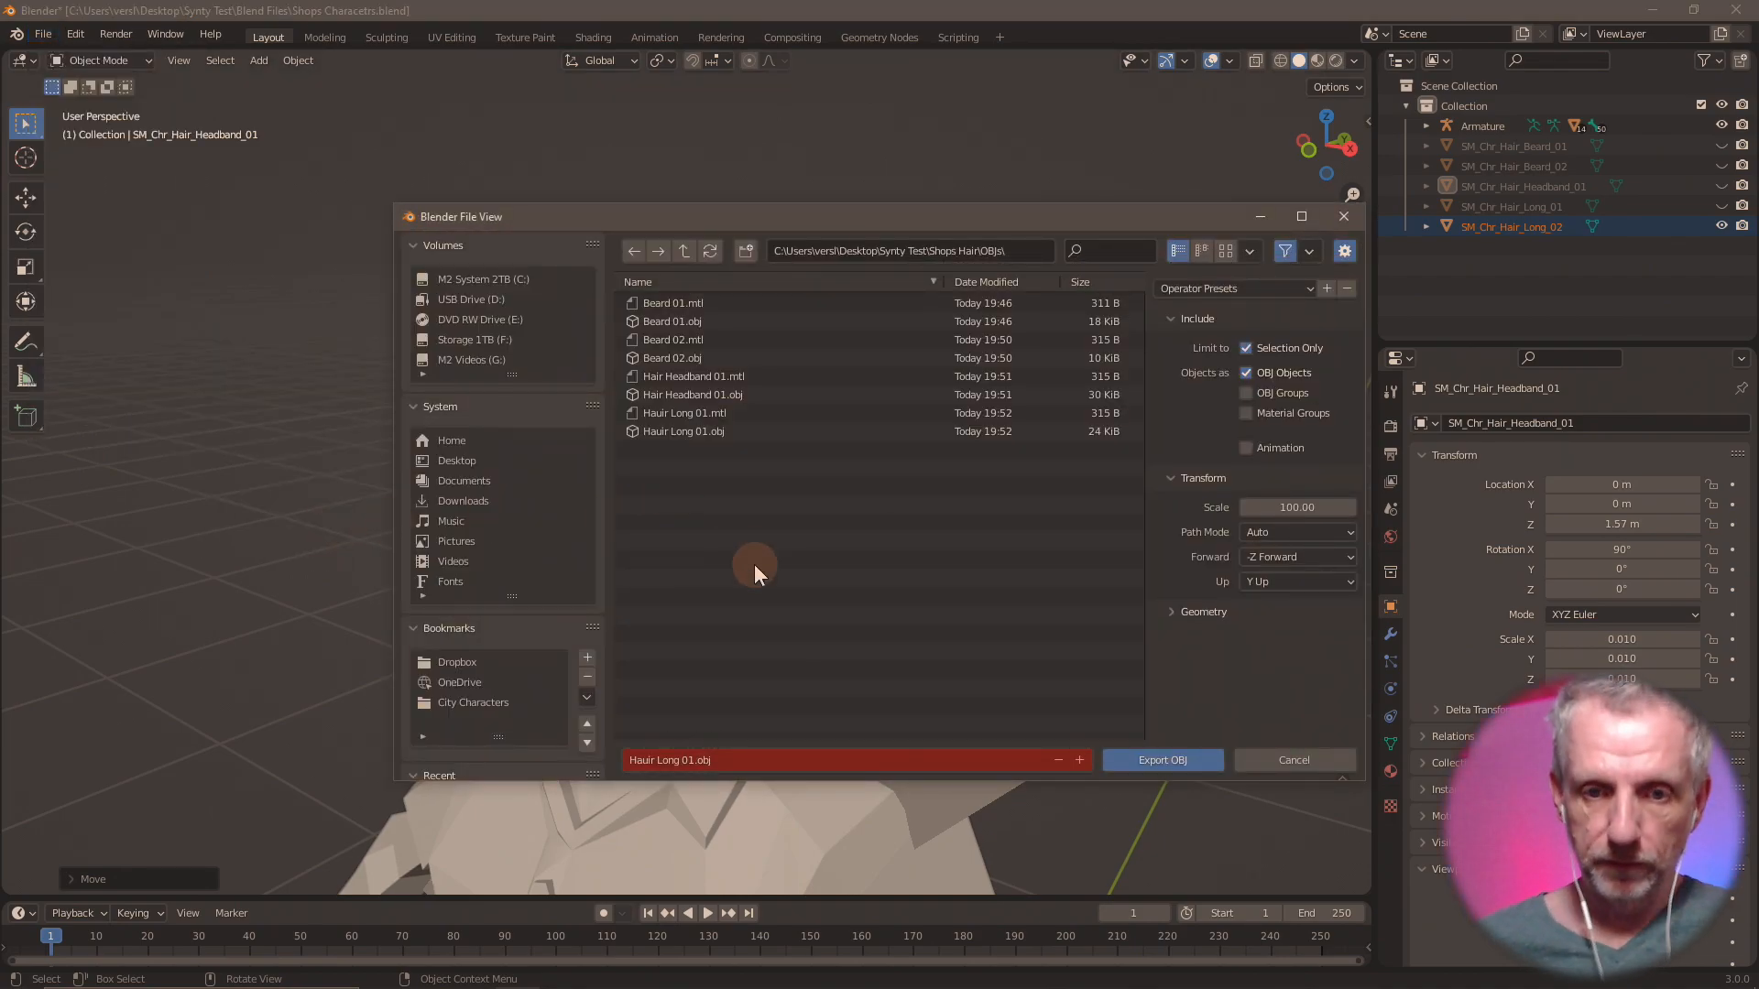
pyautogui.click(1081, 760)
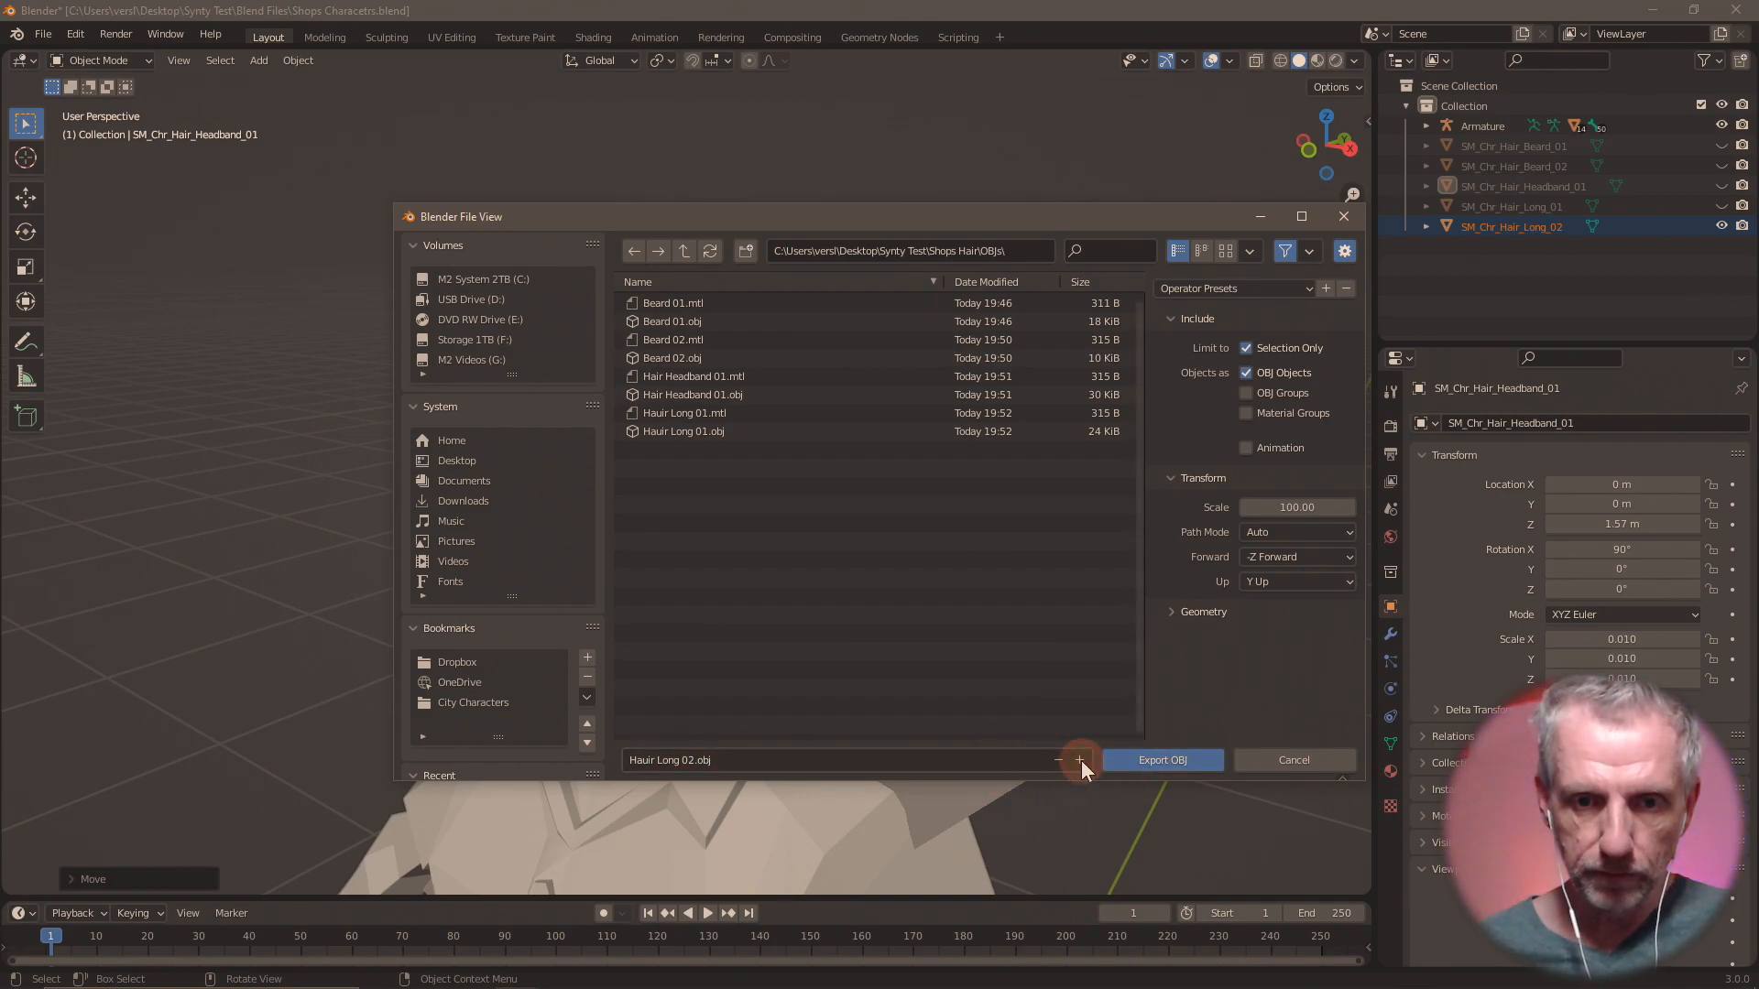
pyautogui.click(1163, 761)
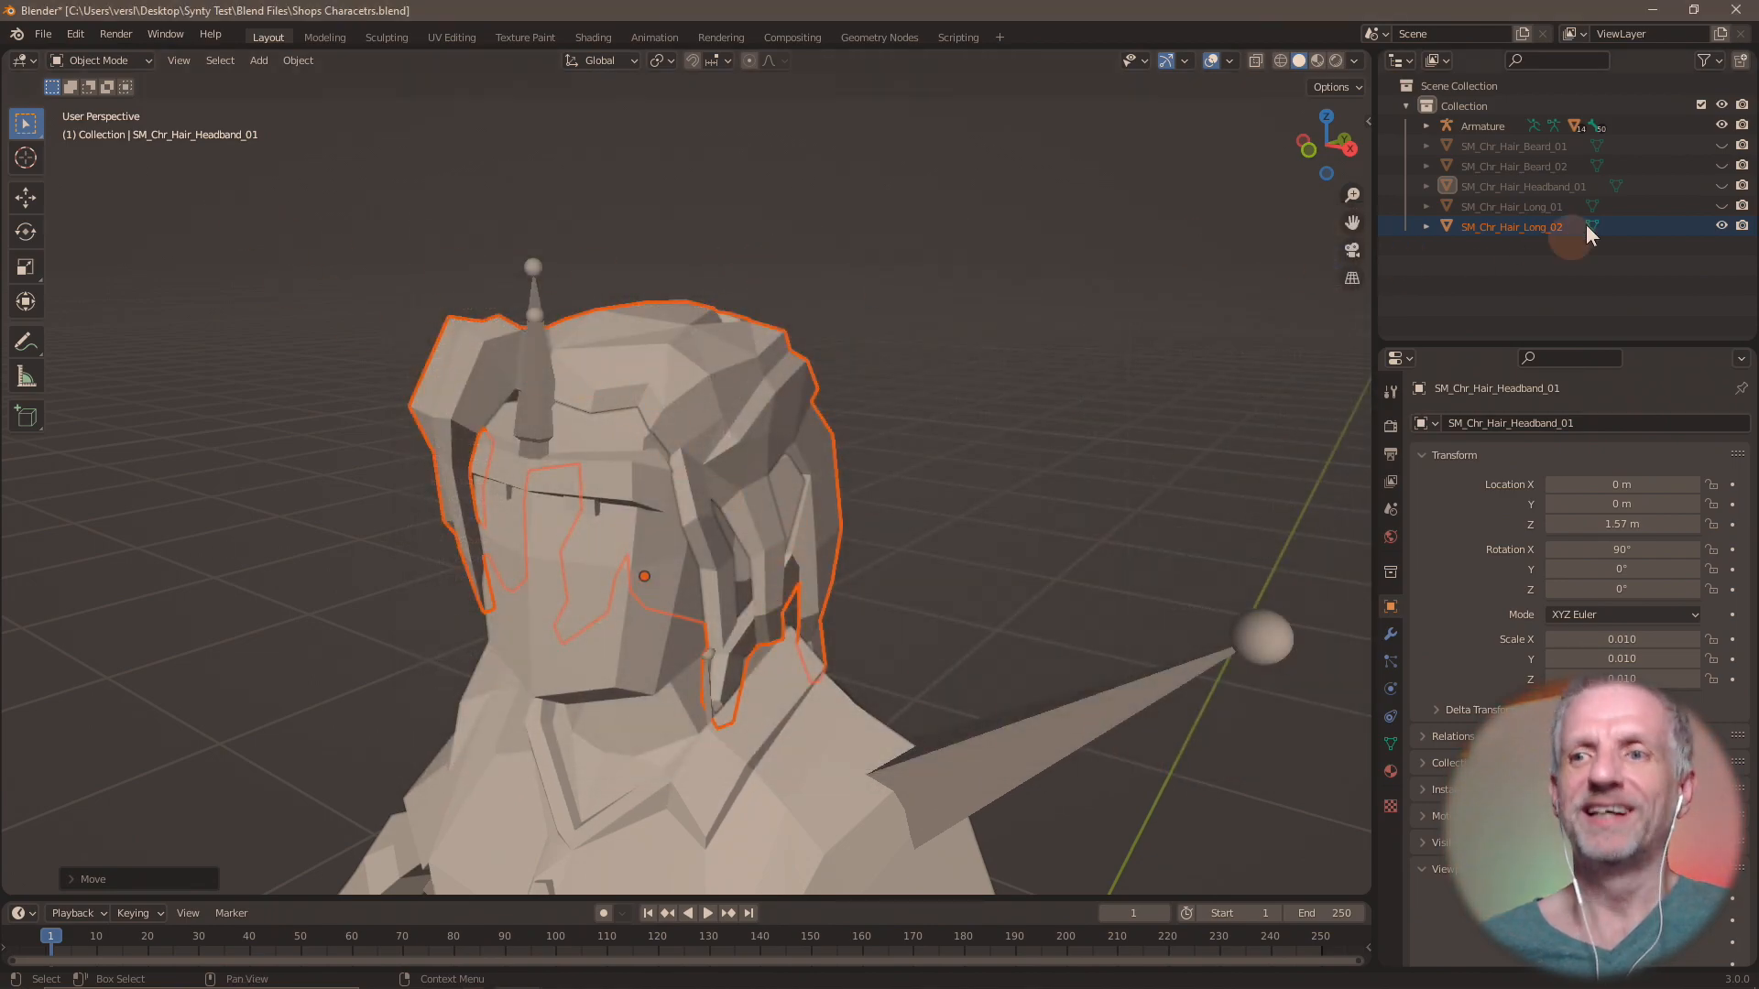
# Hide SM_Chr_Hair_Long_02 and import SM_Chr_Hair_Long_03.fbx from the Shops Hair folder.
pyautogui.click(1721, 225)
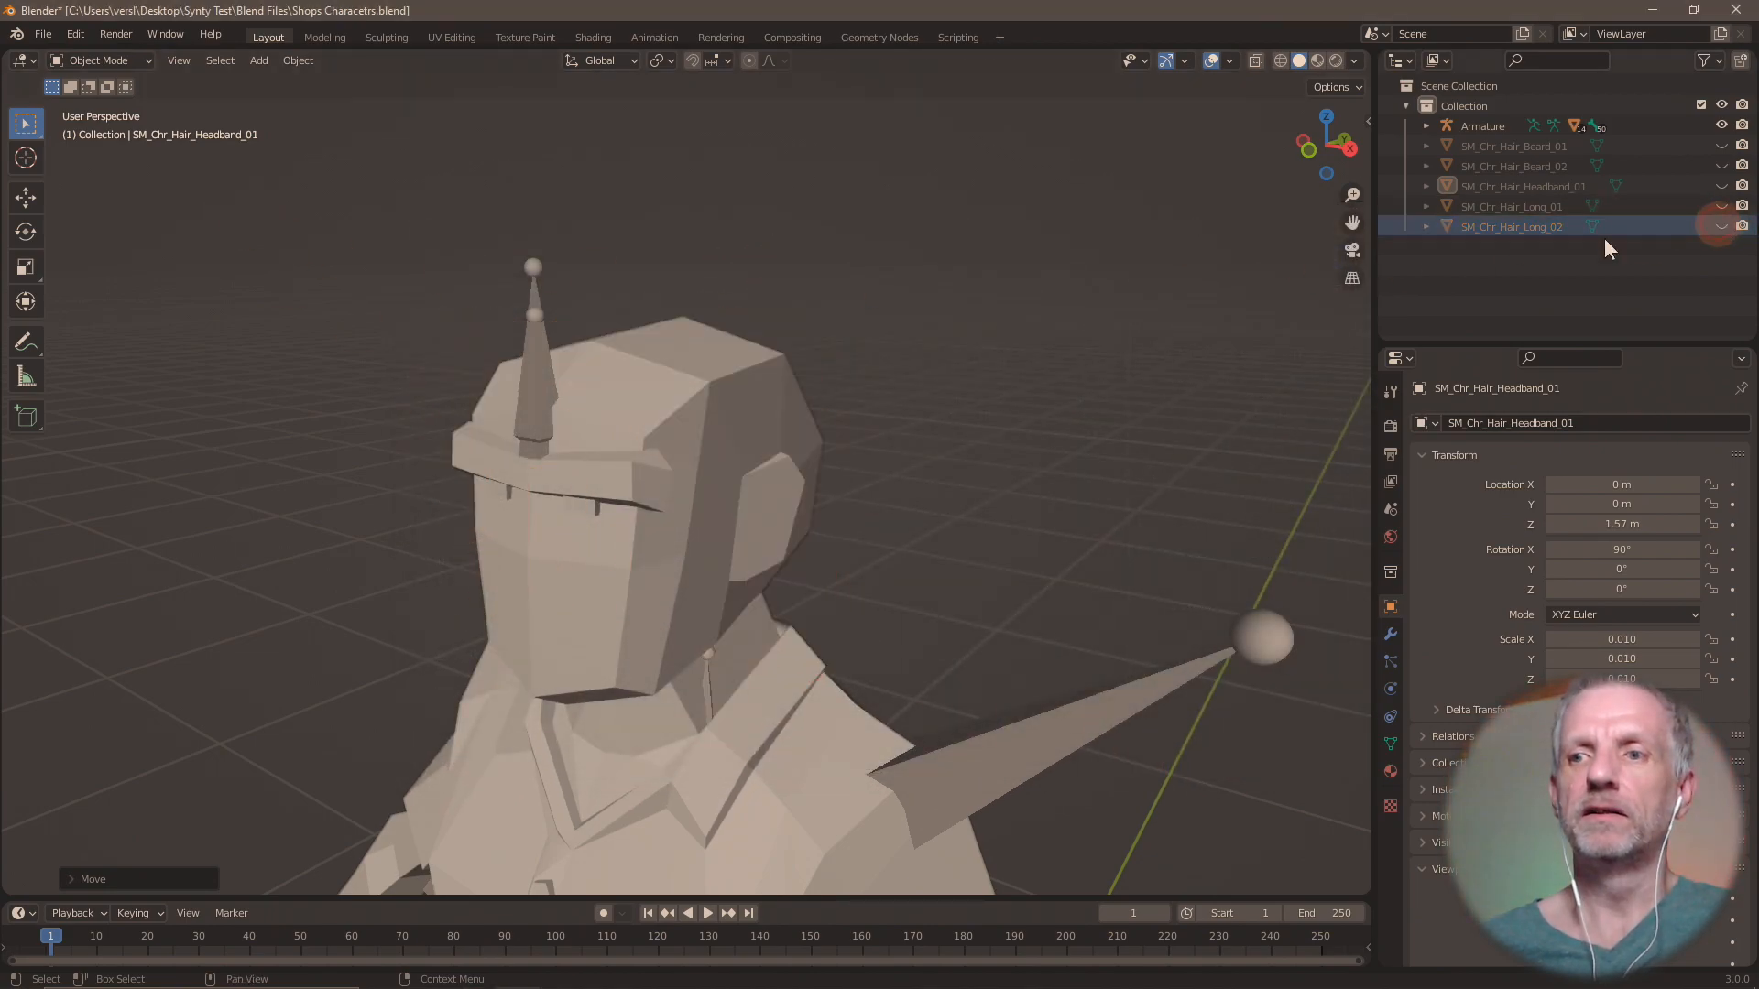
pyautogui.click(41, 33)
pyautogui.moveTo(136, 306)
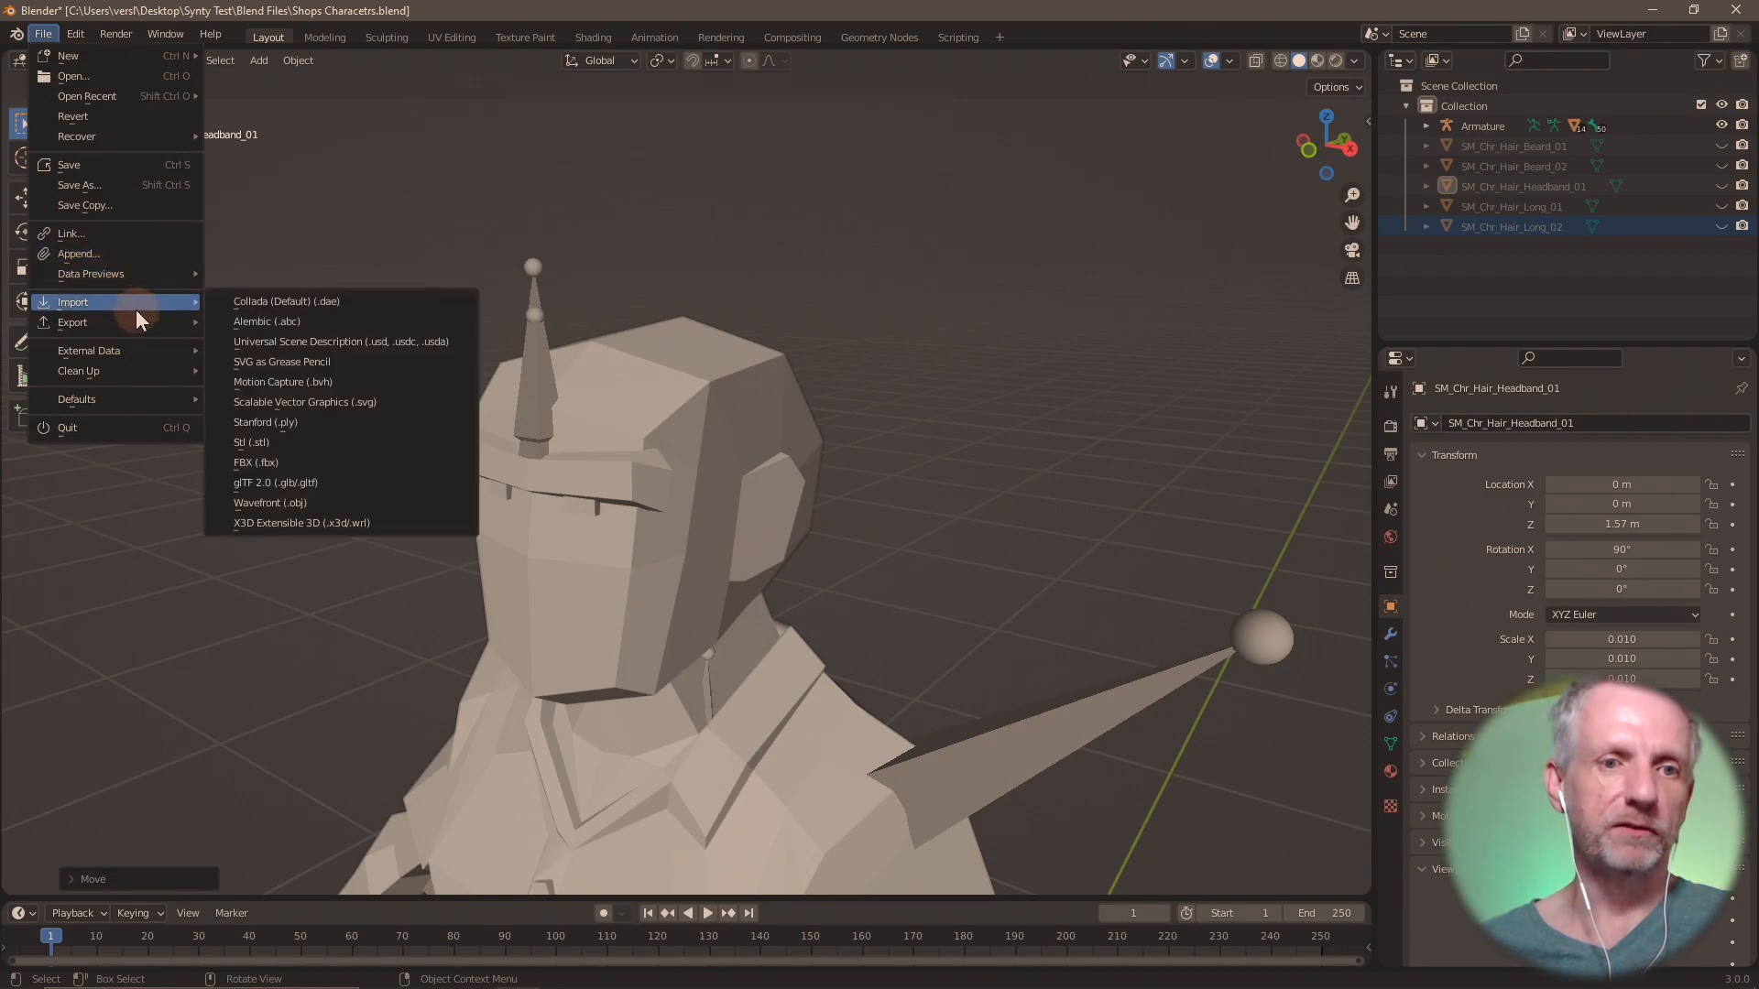
pyautogui.click(300, 461)
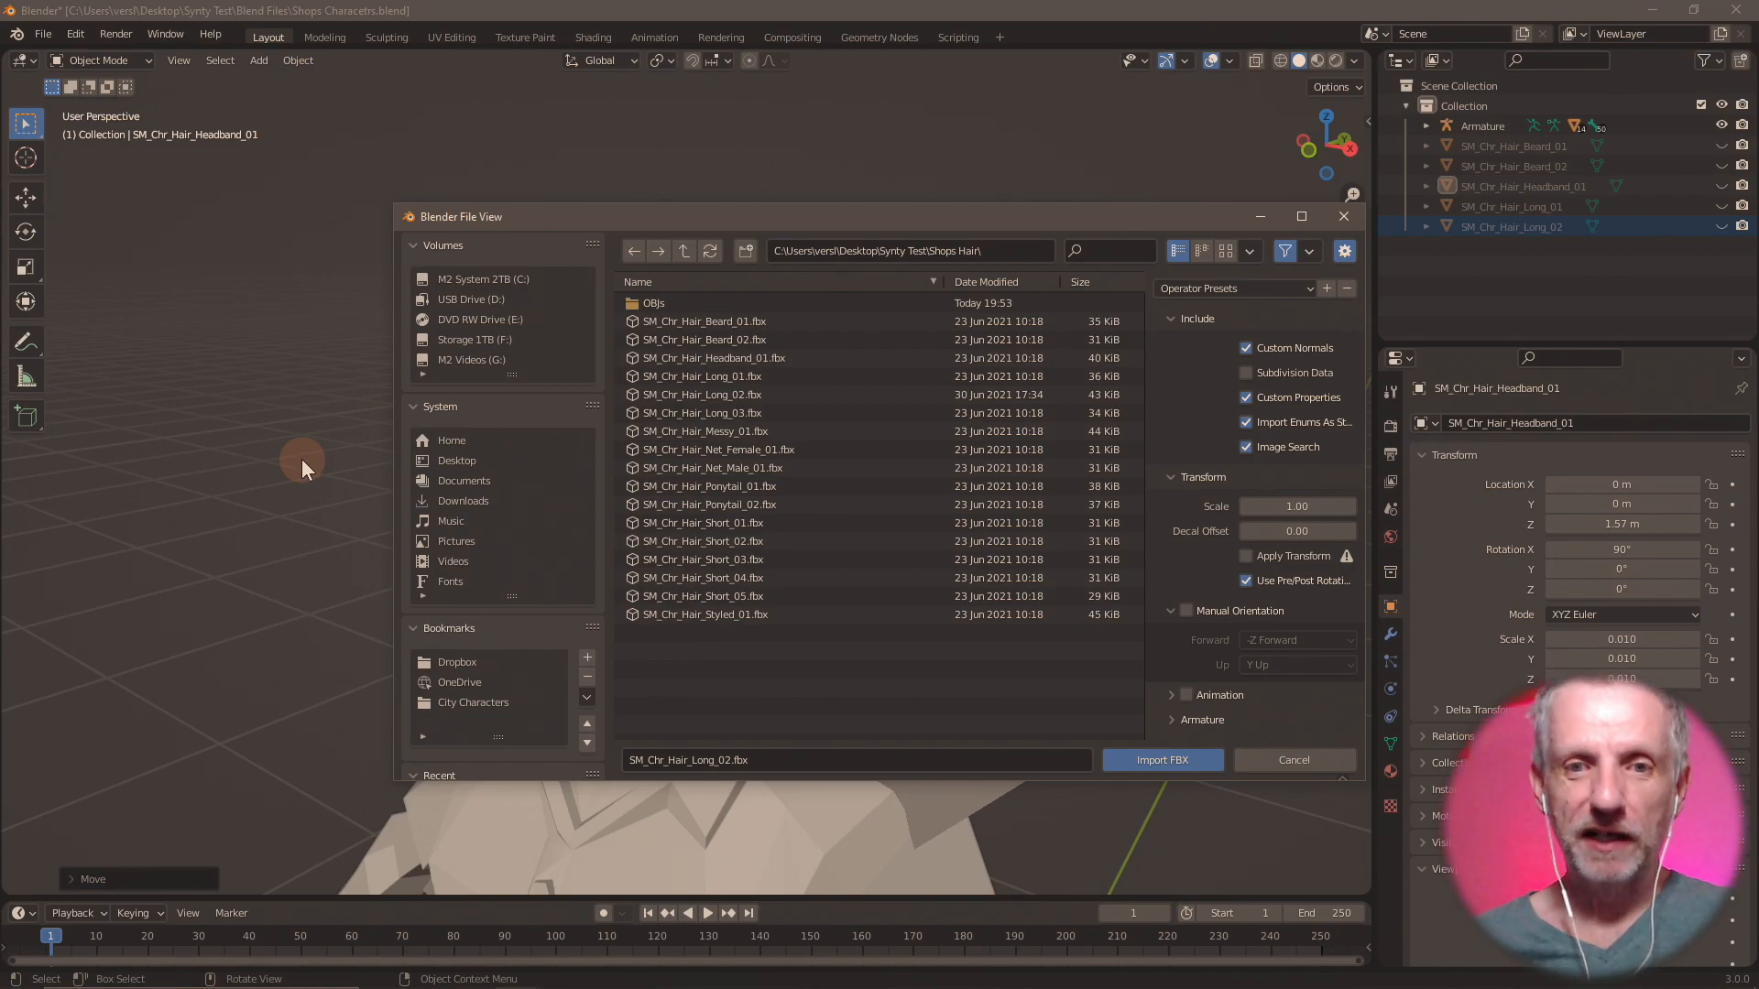
pyautogui.click(854, 420)
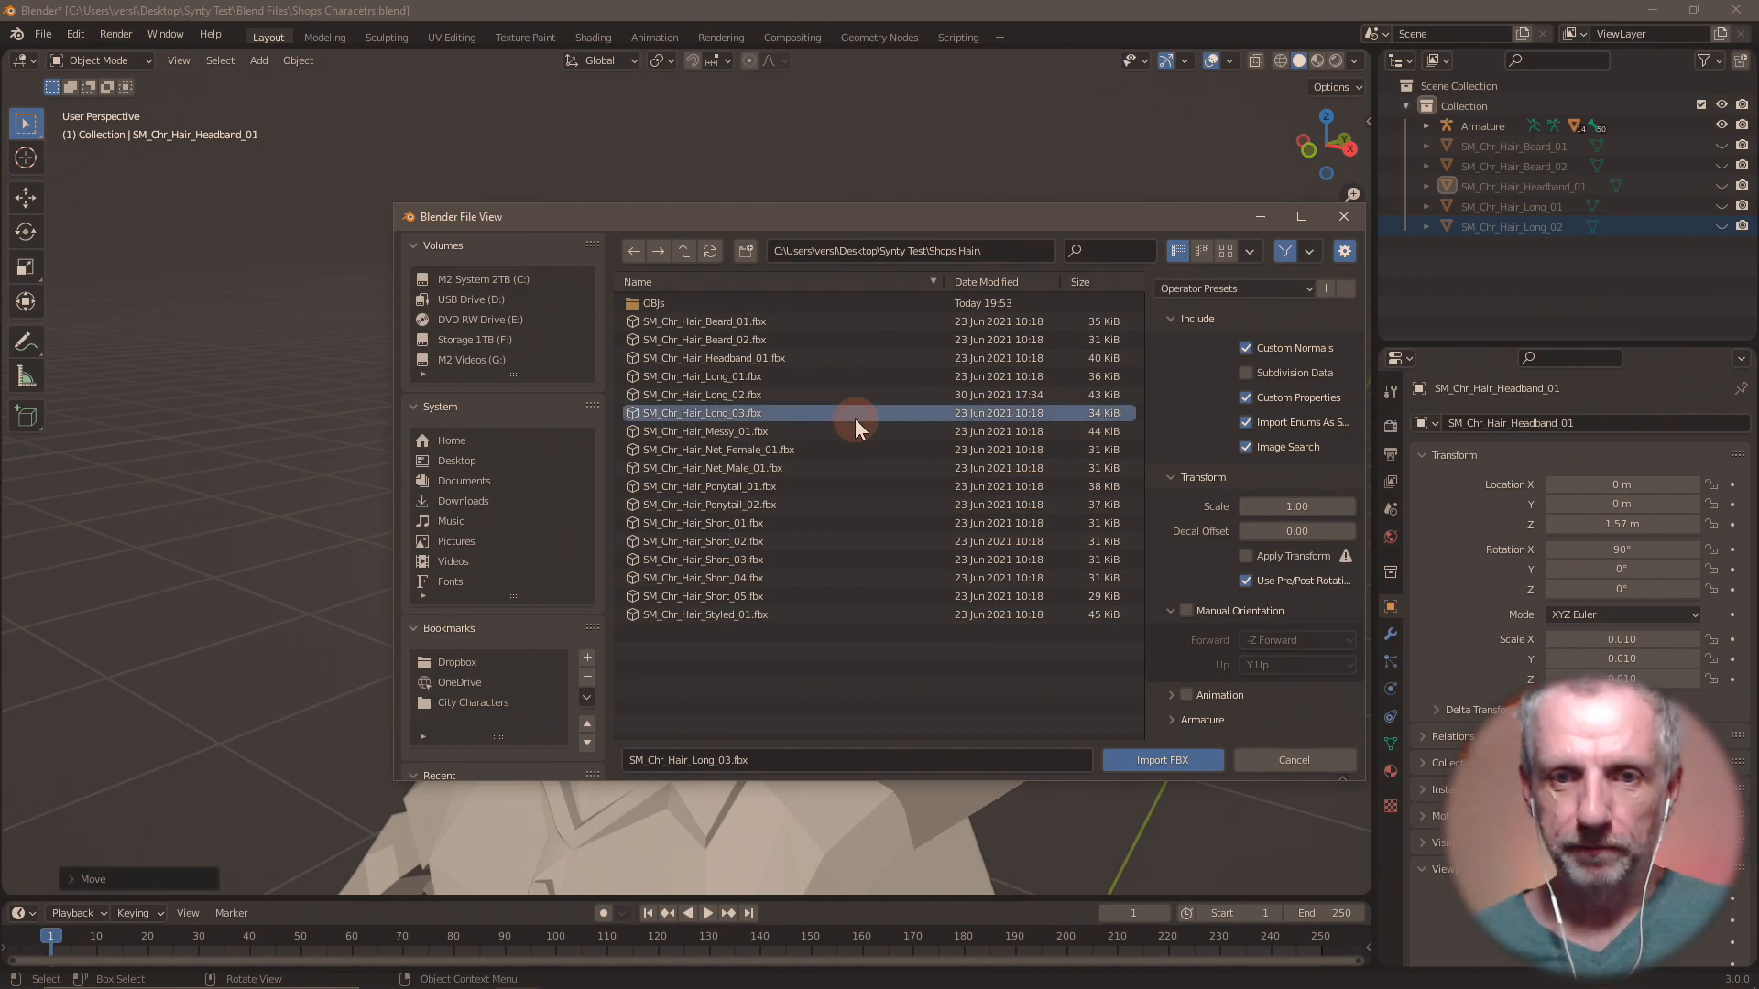
pyautogui.click(1165, 760)
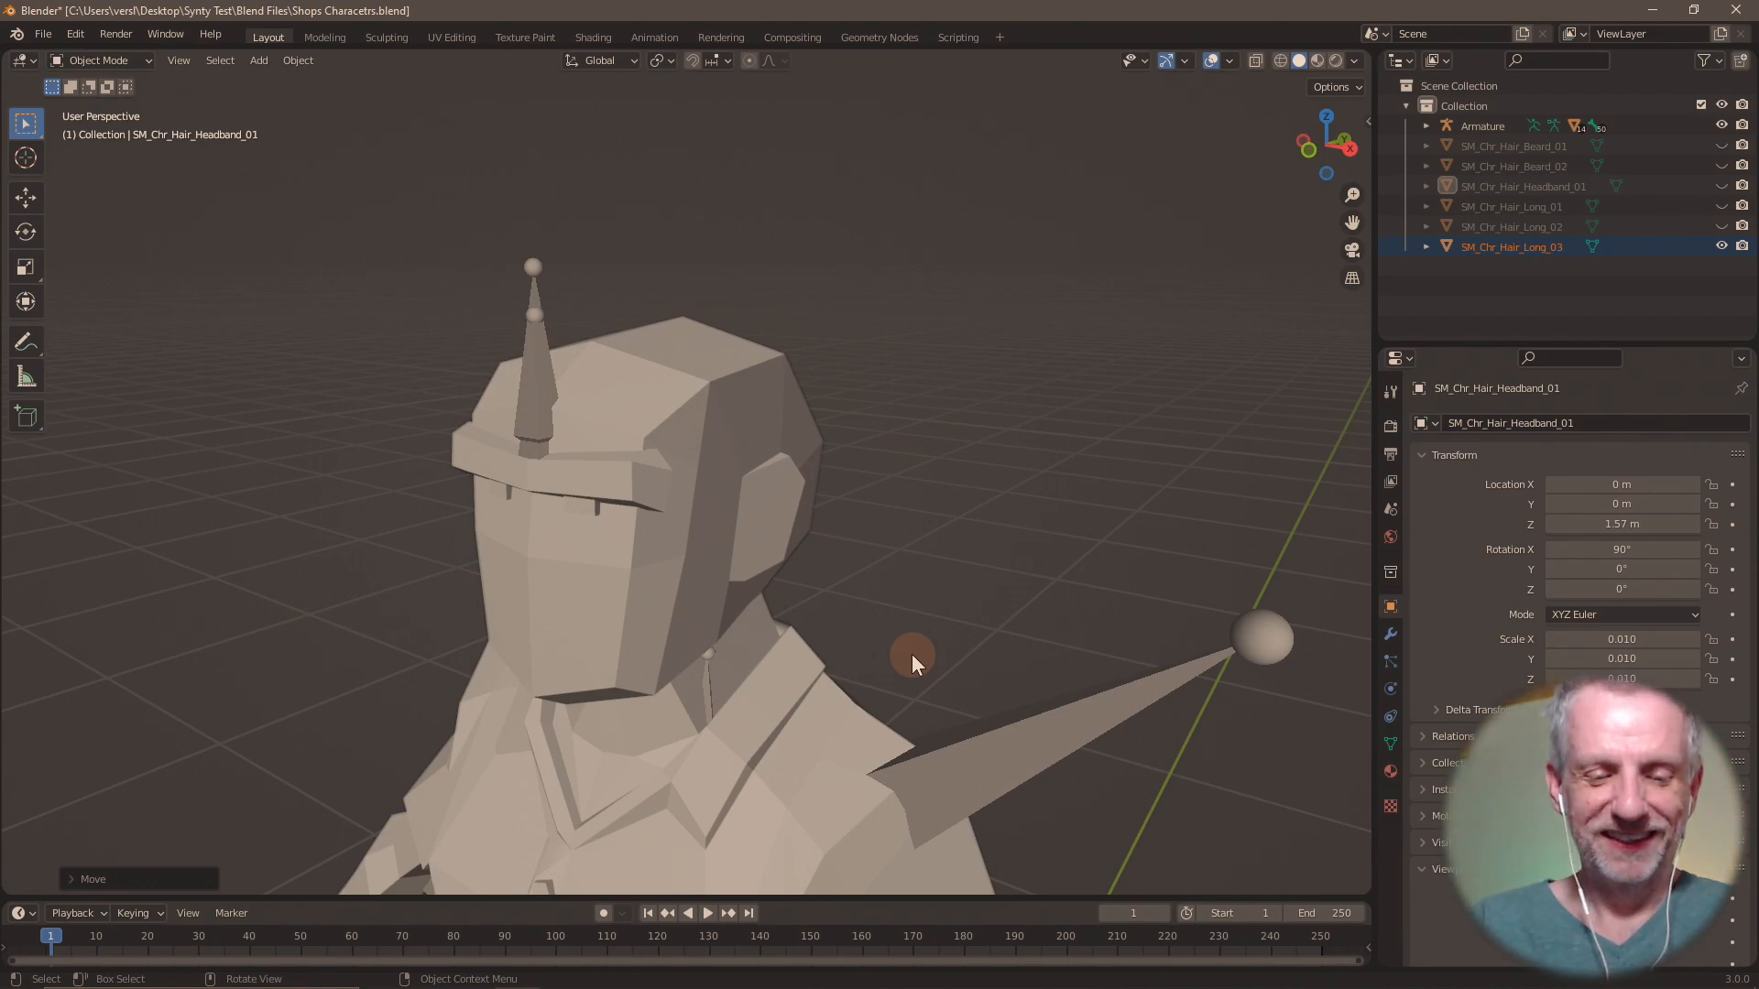
# Move SM_Chr_Hair_Long_03 up 1.57 m along the global Z axis and export only that hair as Wavefront OBJ file Hauir Long 03.obj.
pyautogui.write('gz1.57')
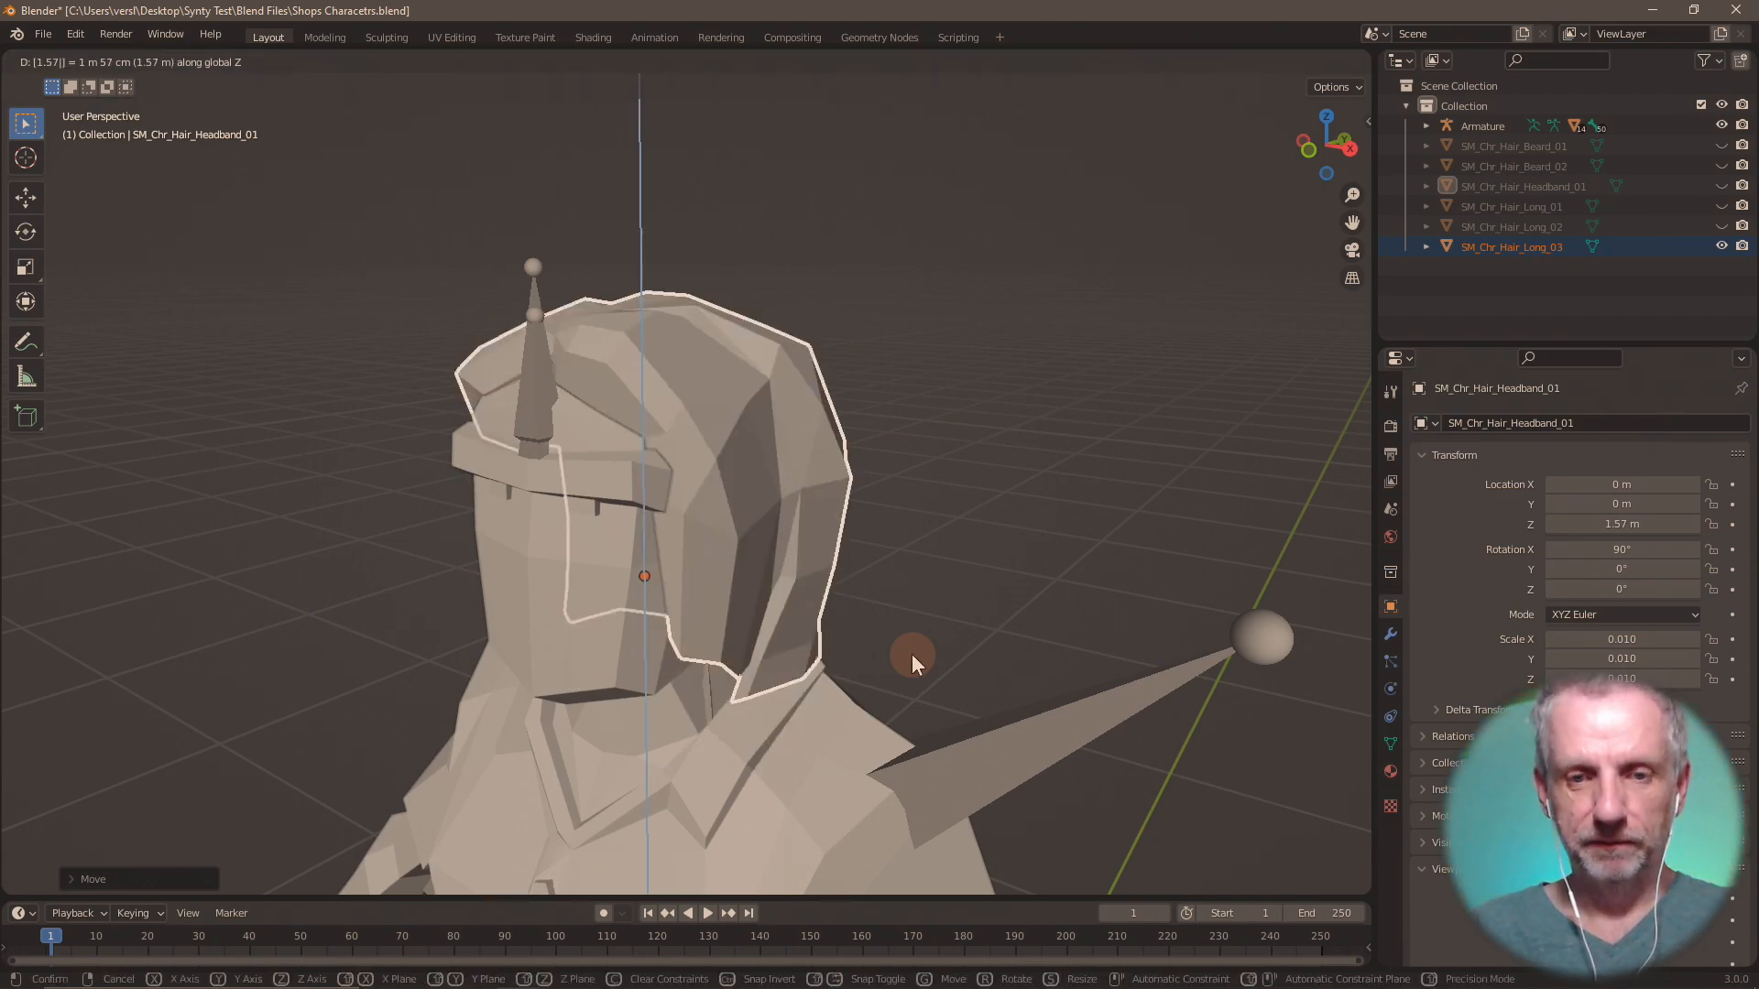
pyautogui.press('Return')
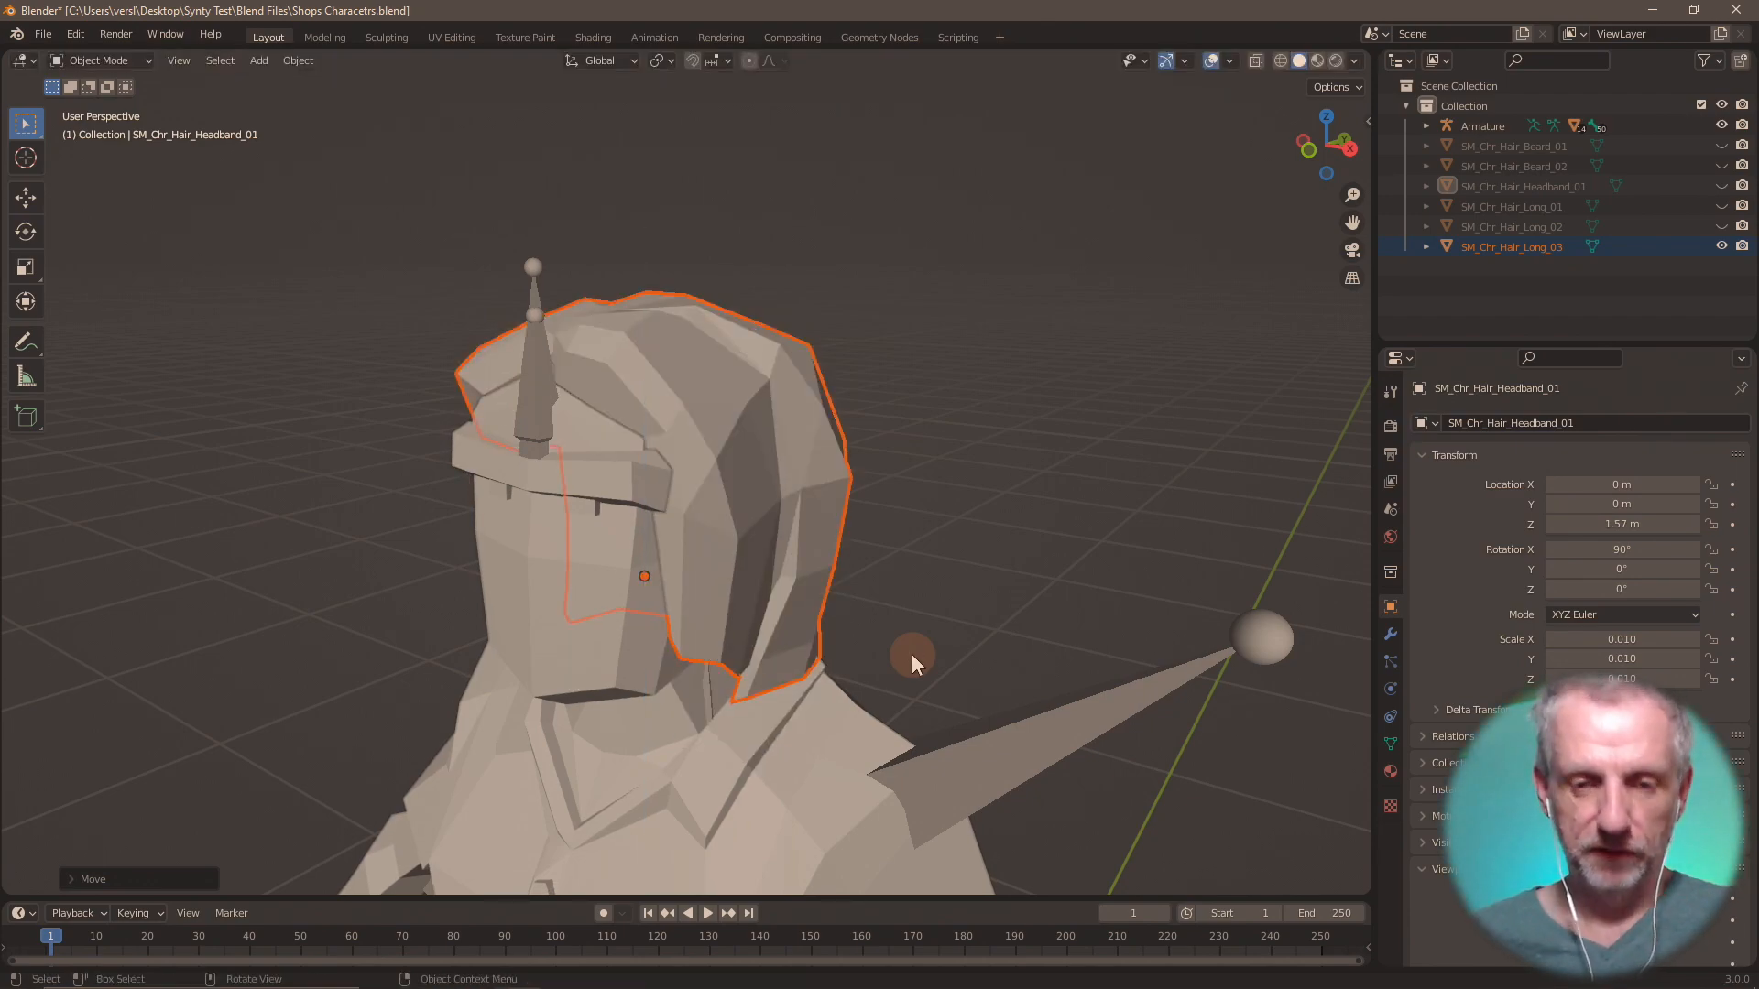
pyautogui.click(43, 35)
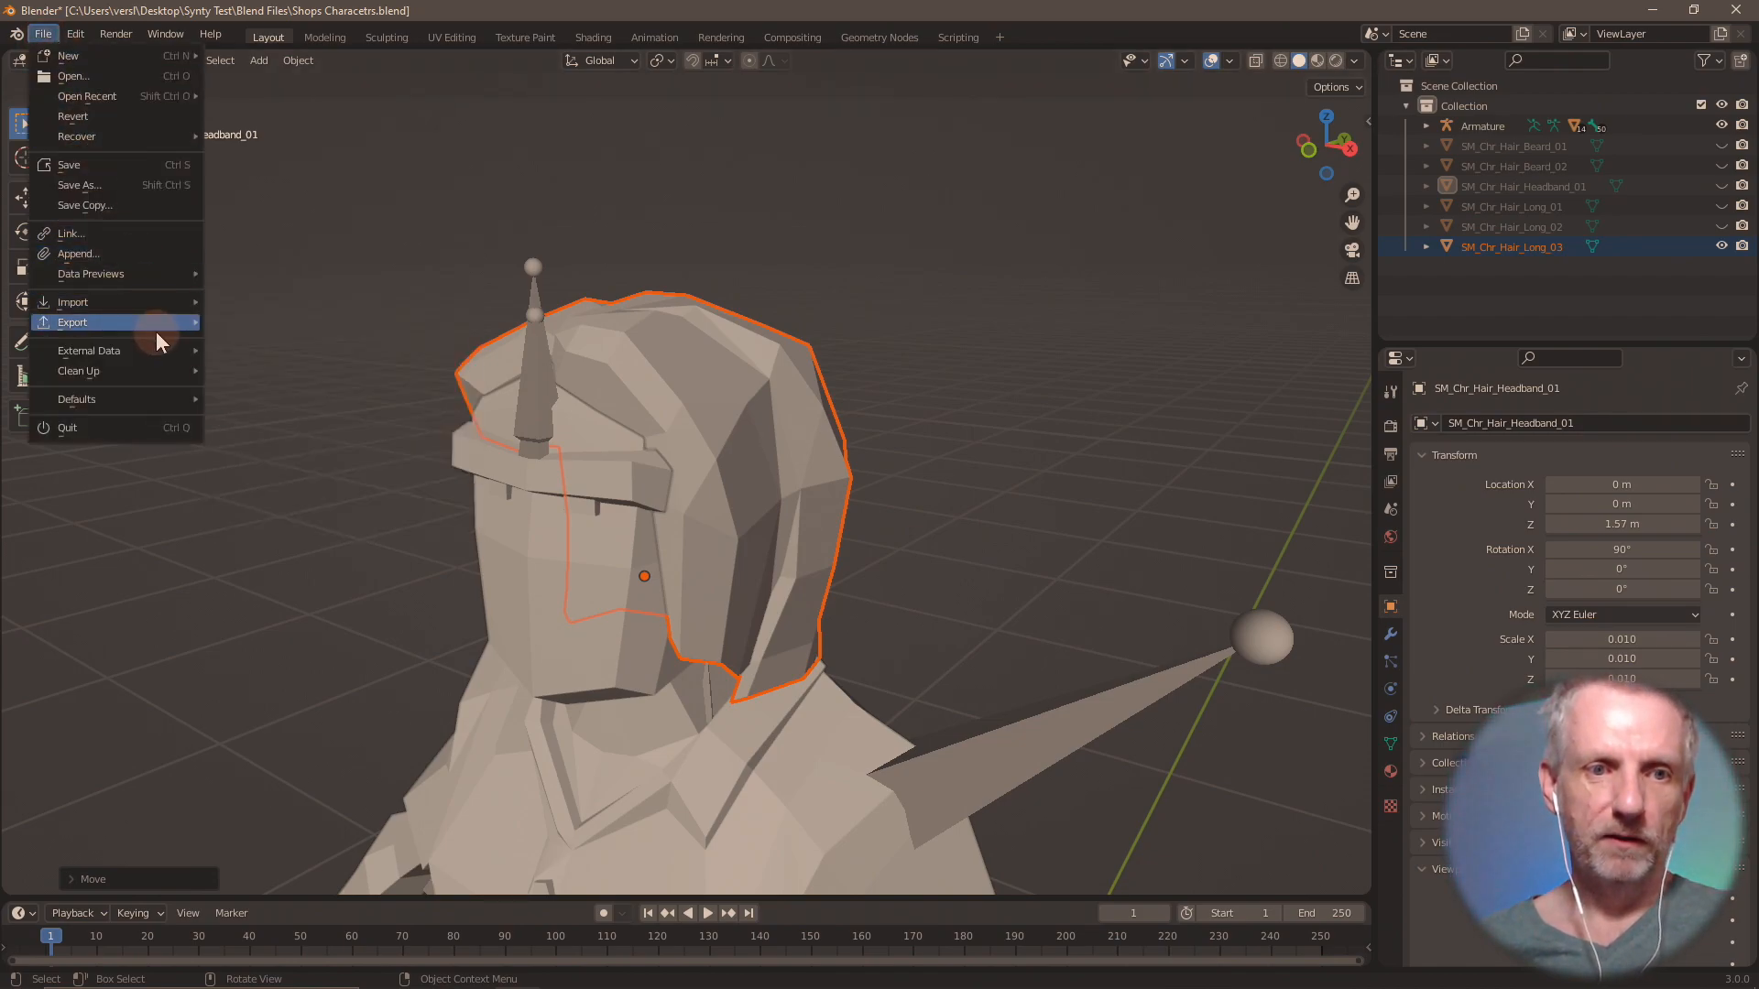
pyautogui.moveTo(156, 325)
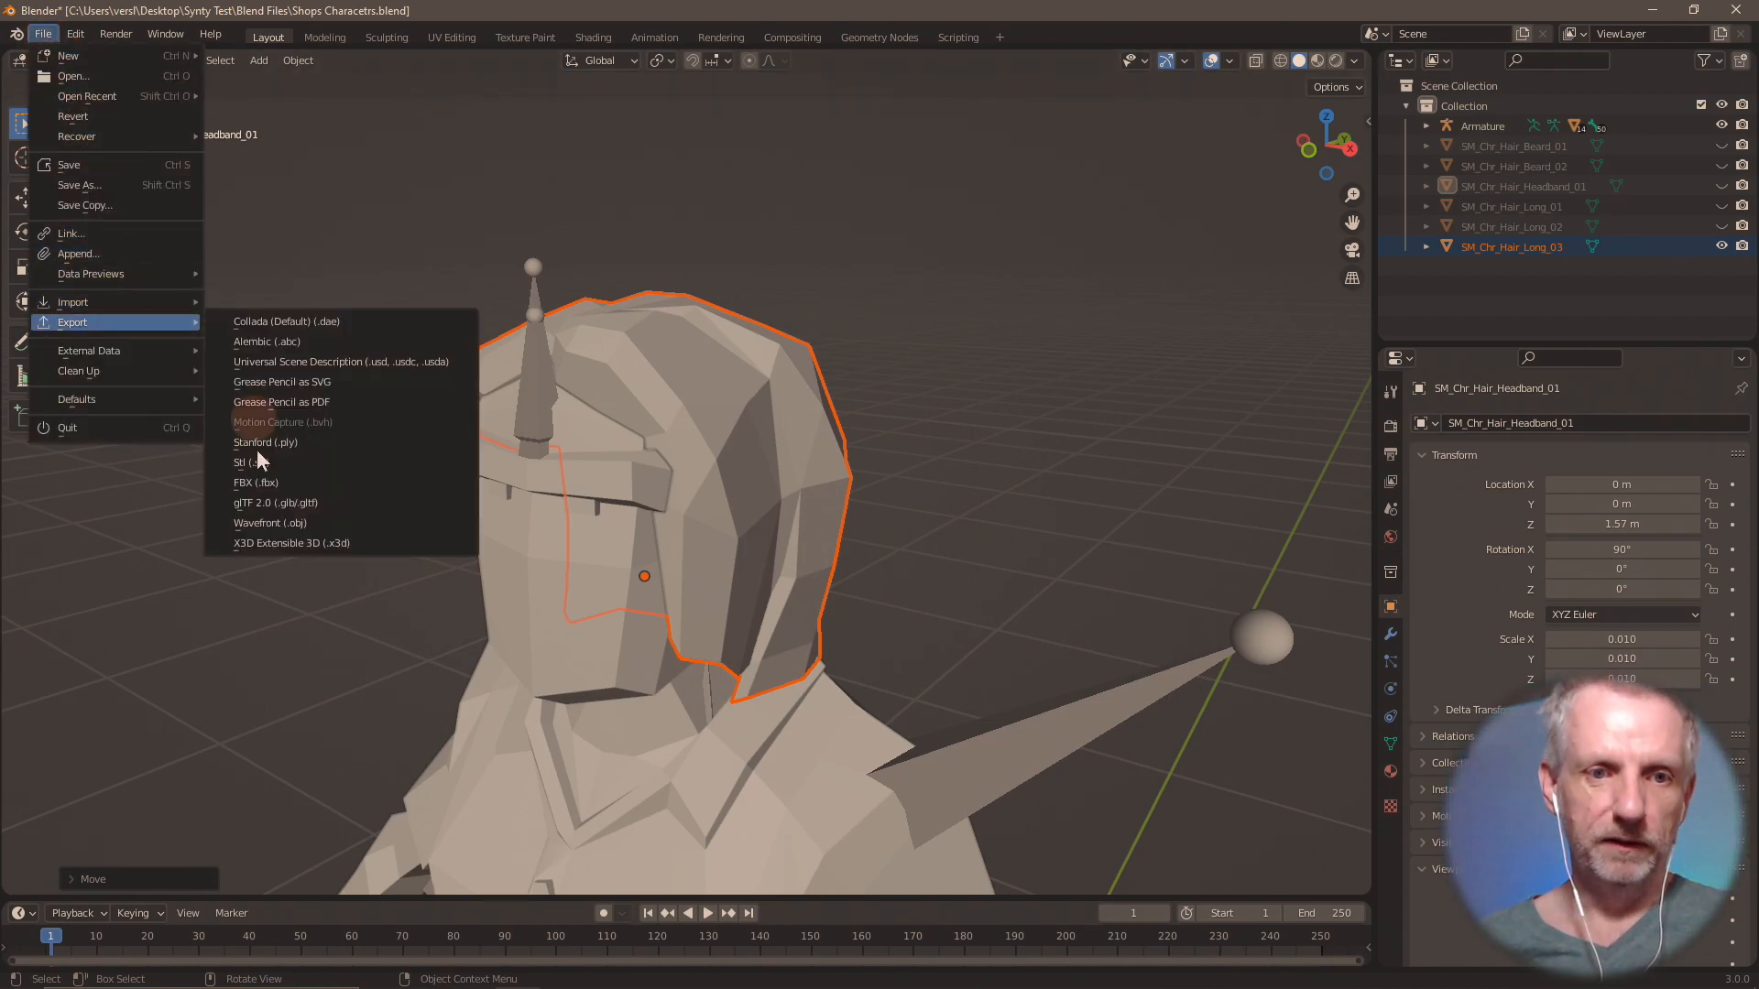
pyautogui.click(299, 525)
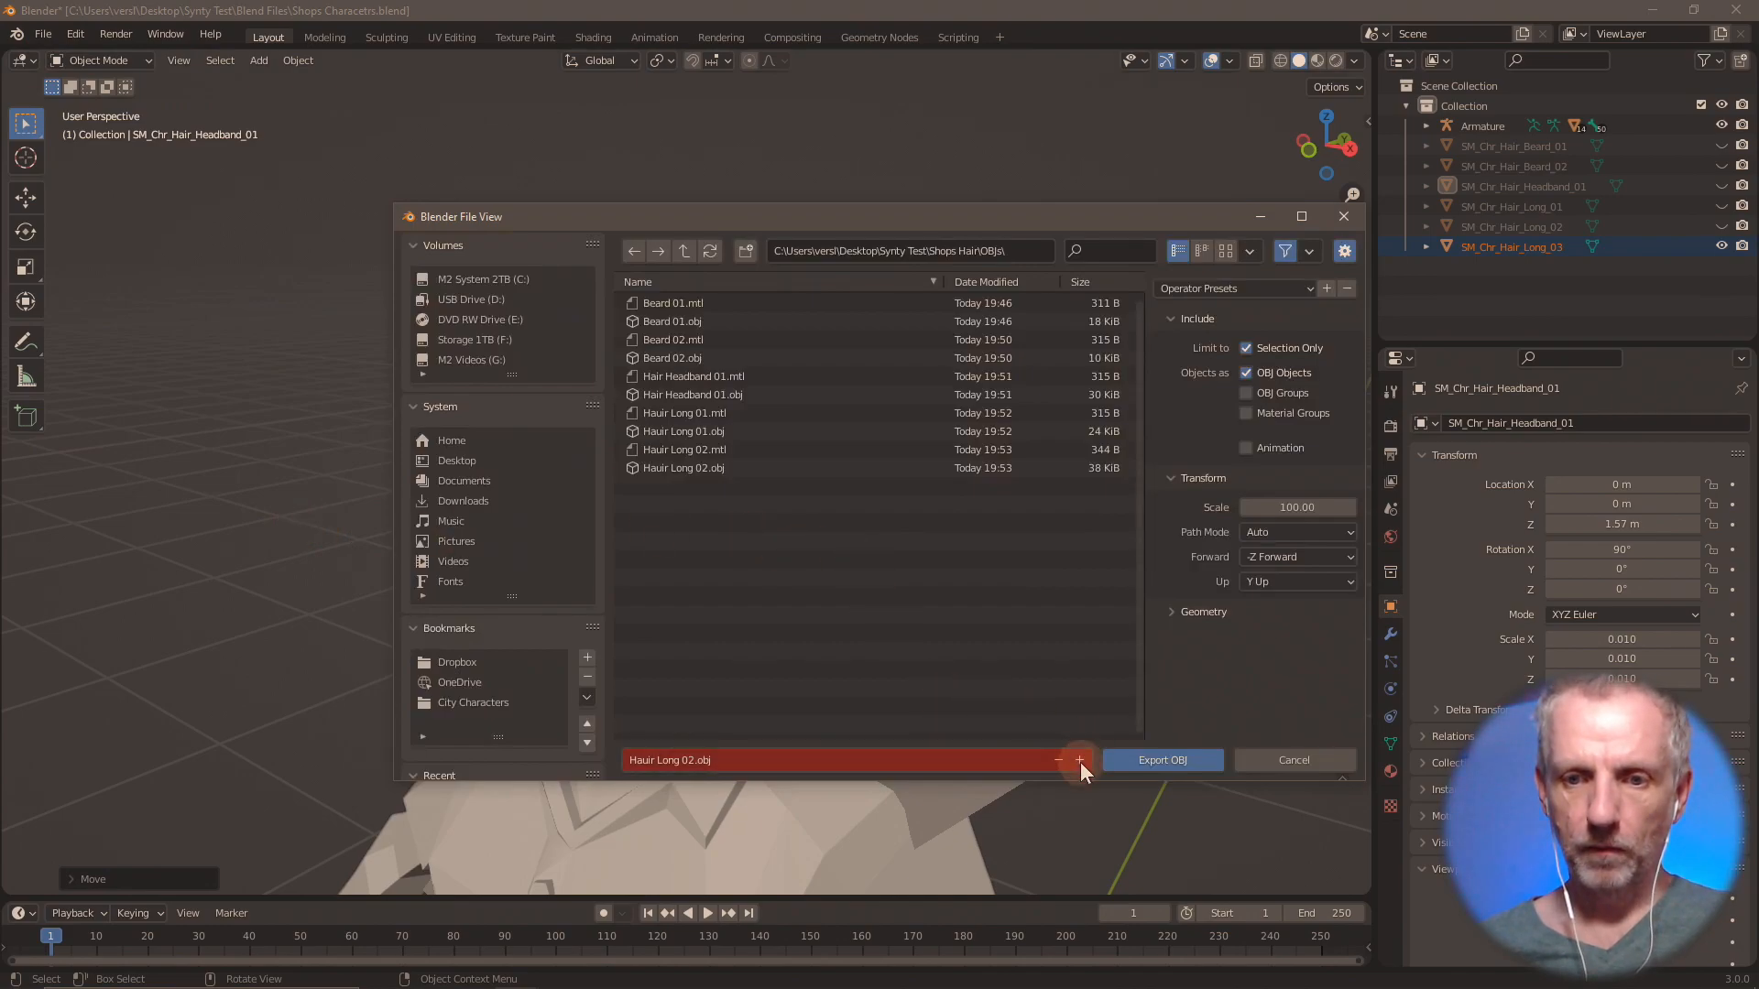
pyautogui.click(1080, 760)
pyautogui.click(1191, 760)
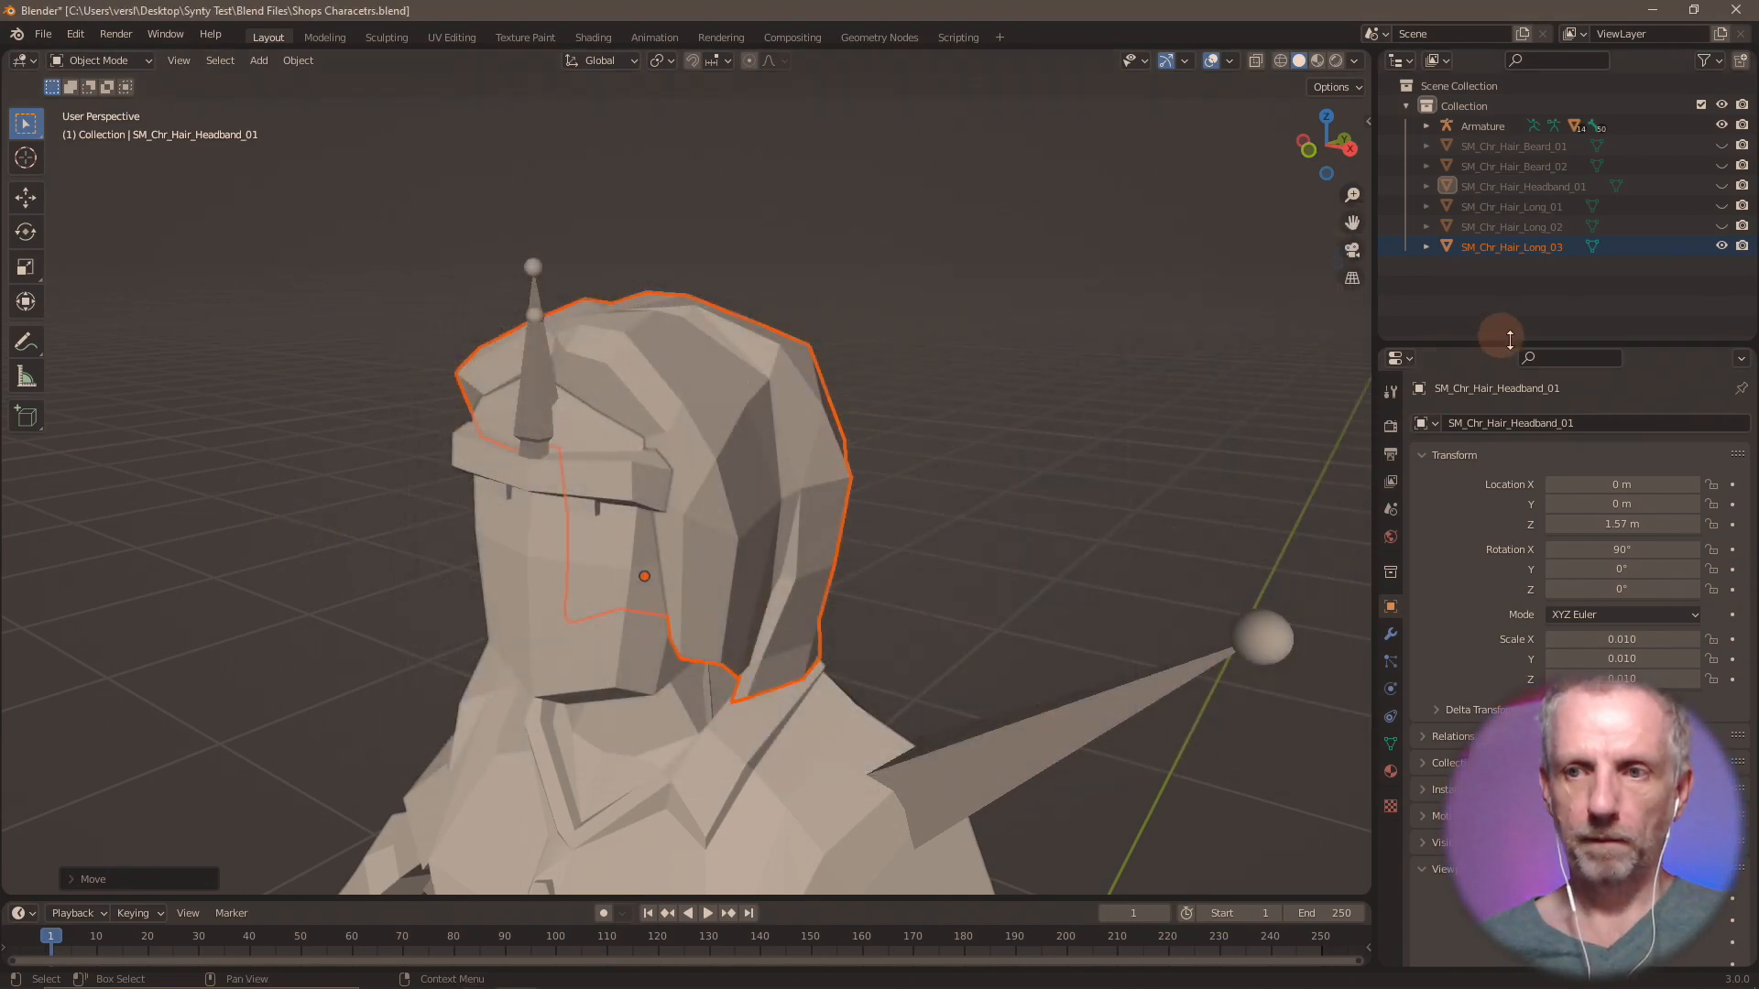
# Hide SM_Chr_Hair_Long_03 and import SM_Chr_Hair_Messy_01.fbx from the Shops Hair folder.
pyautogui.click(1721, 246)
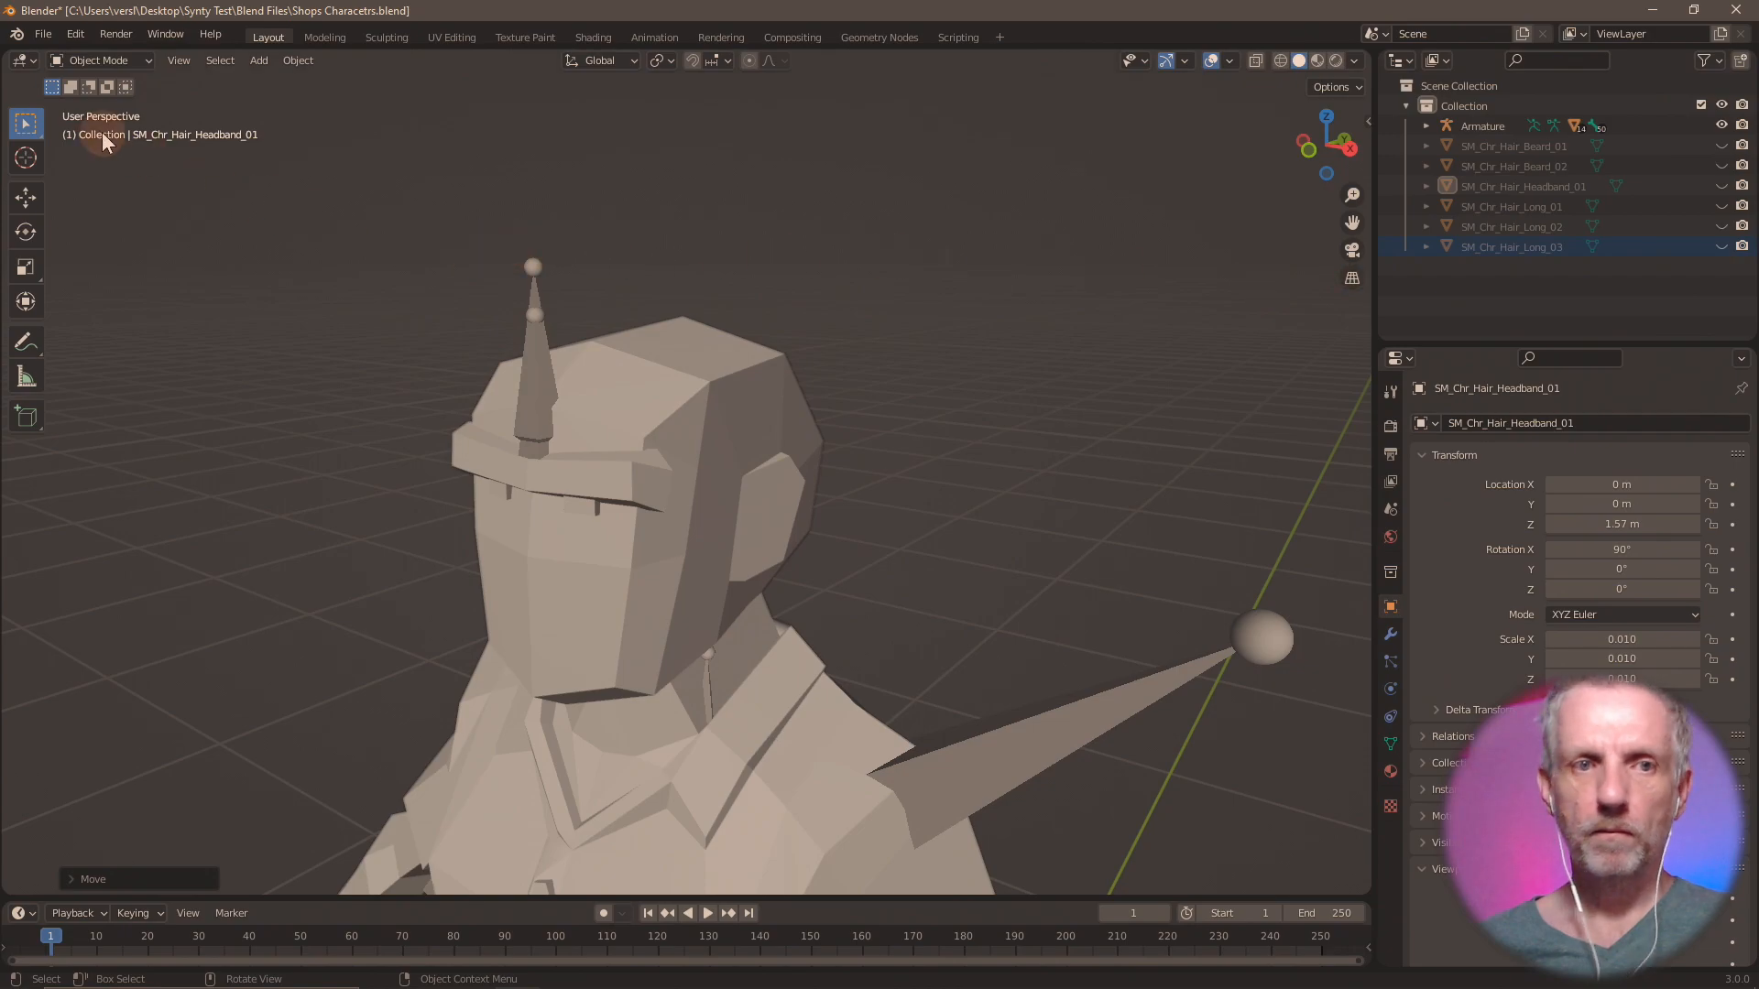
pyautogui.click(40, 38)
pyautogui.moveTo(125, 298)
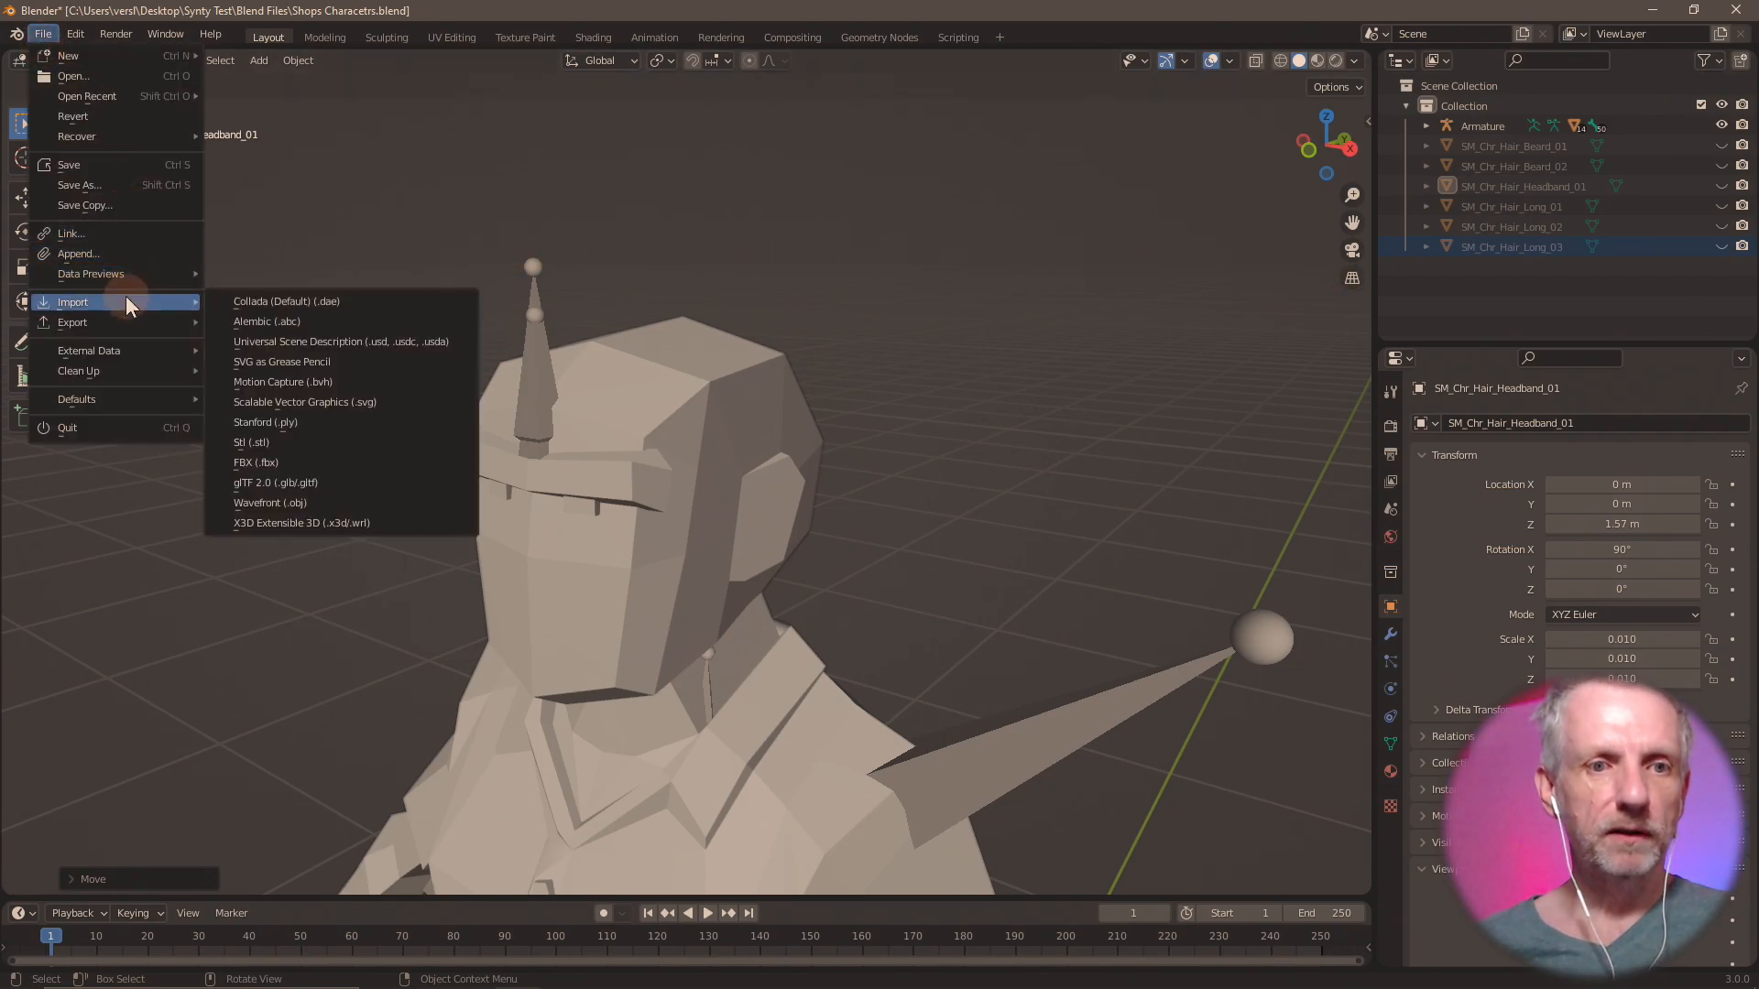
pyautogui.click(315, 464)
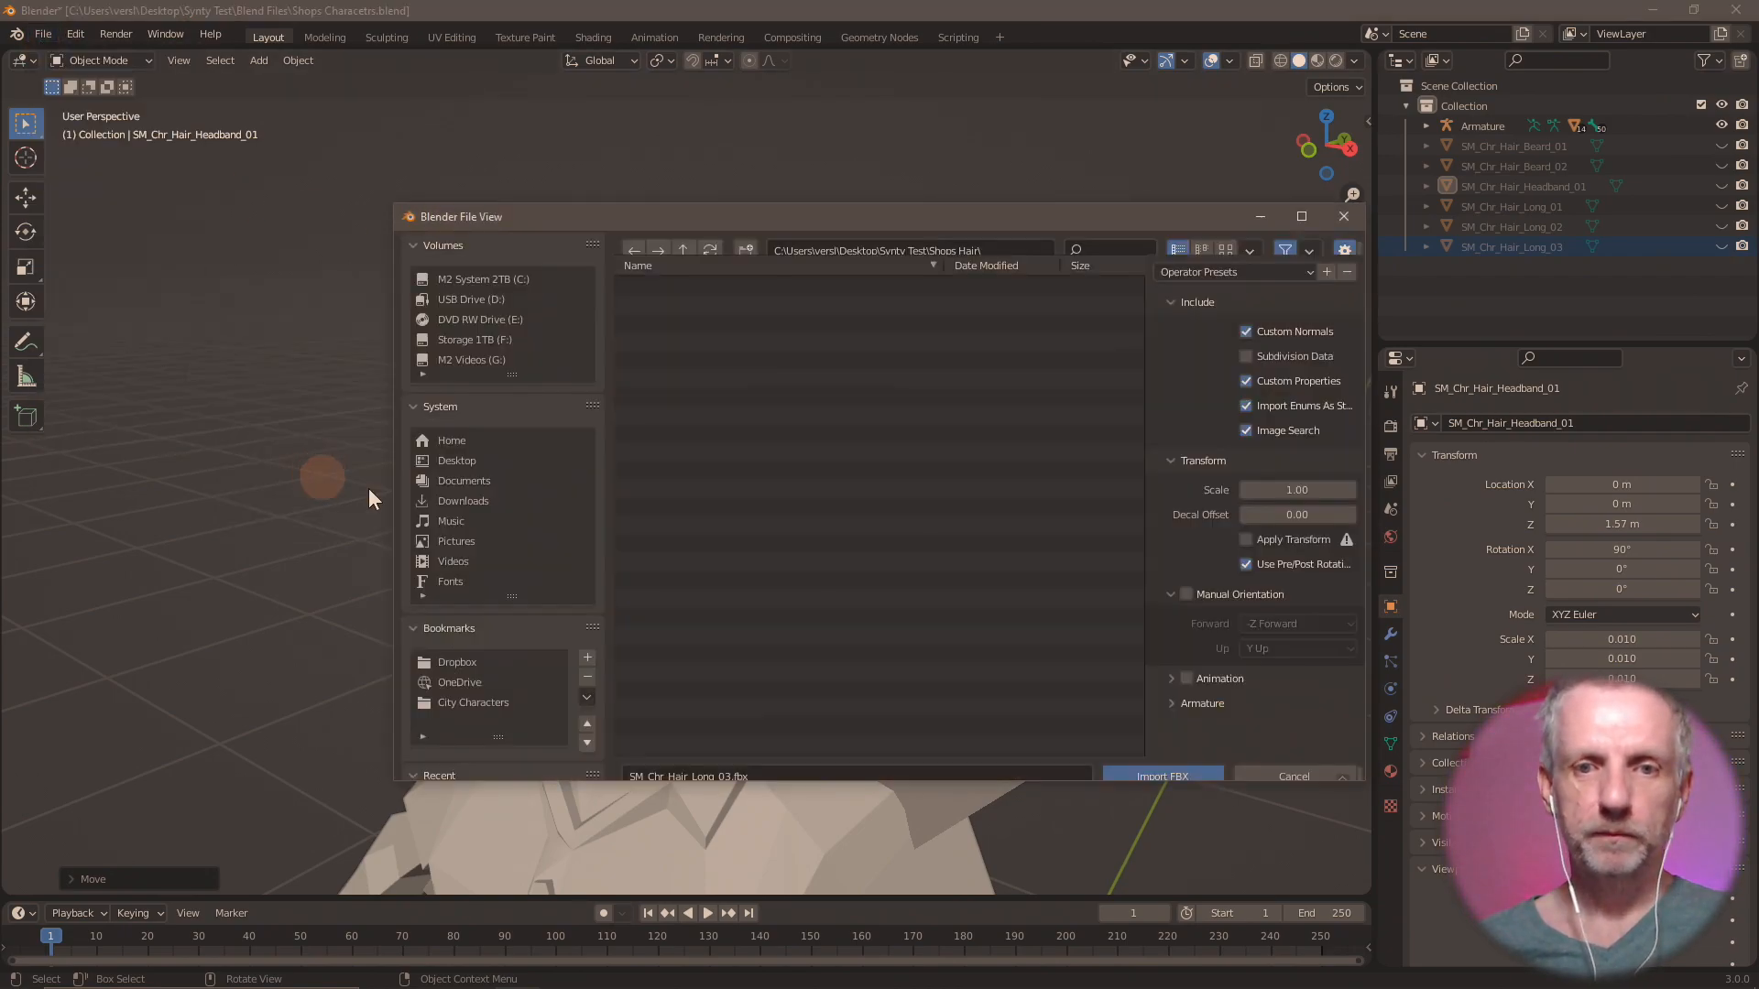
pyautogui.click(756, 432)
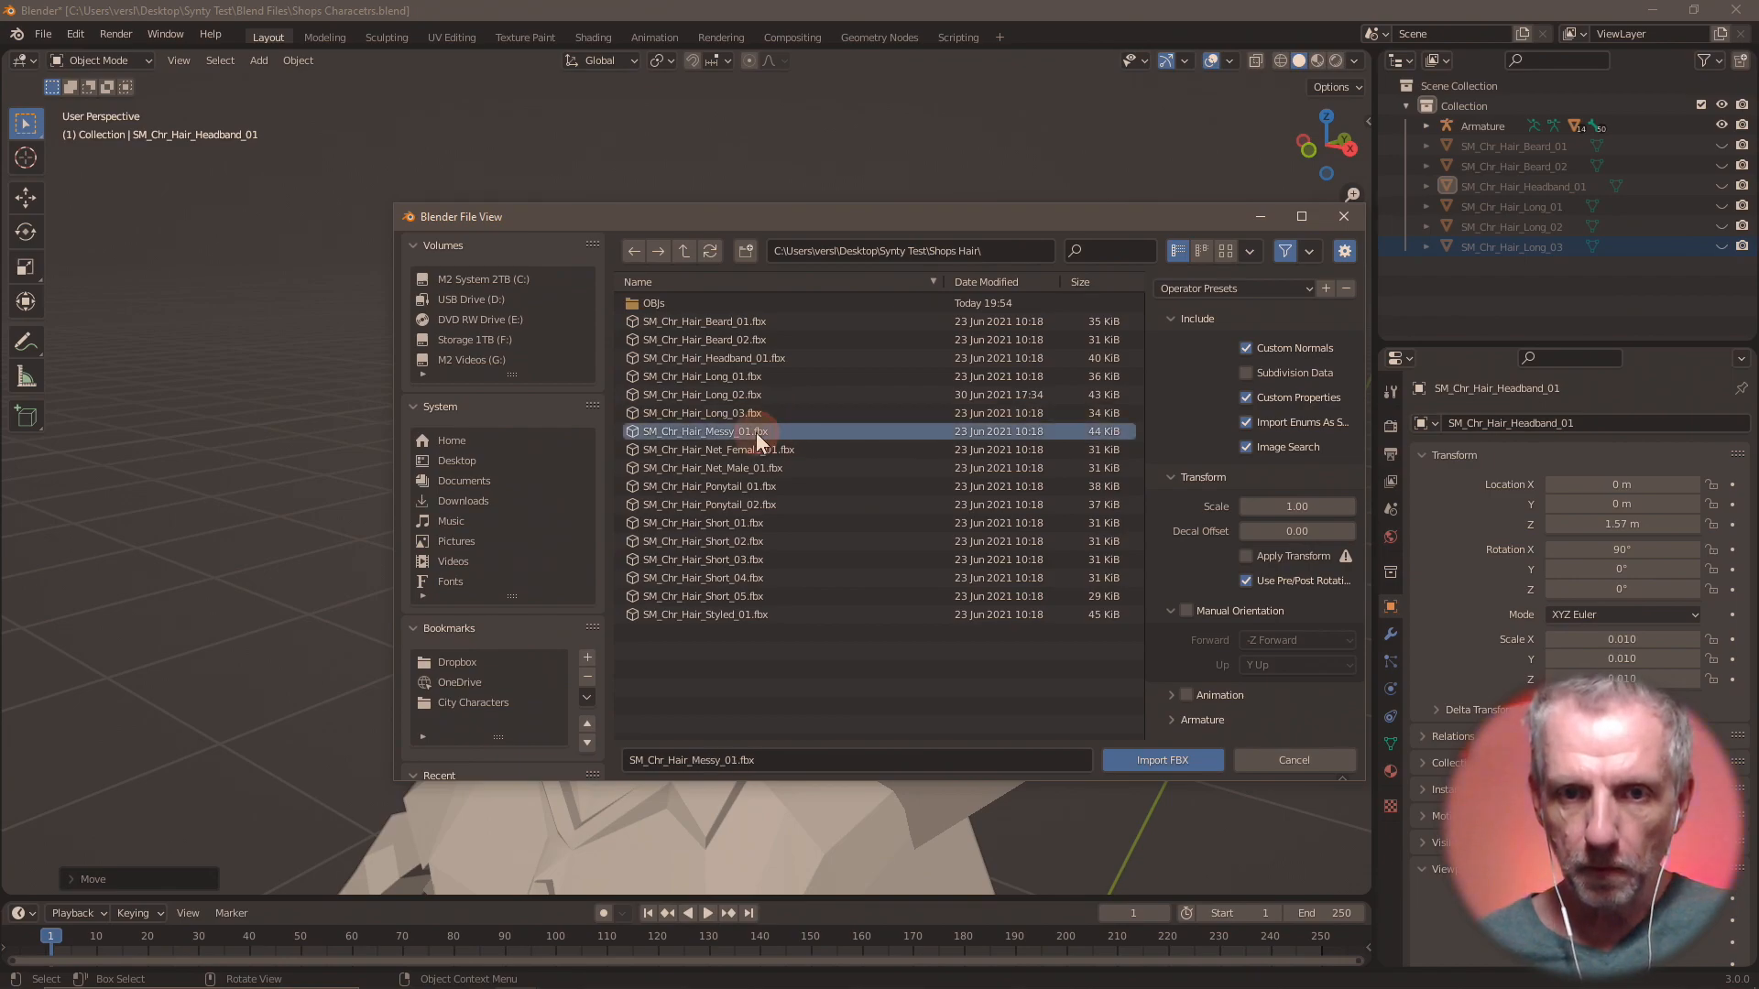
pyautogui.doubleClick(756, 432)
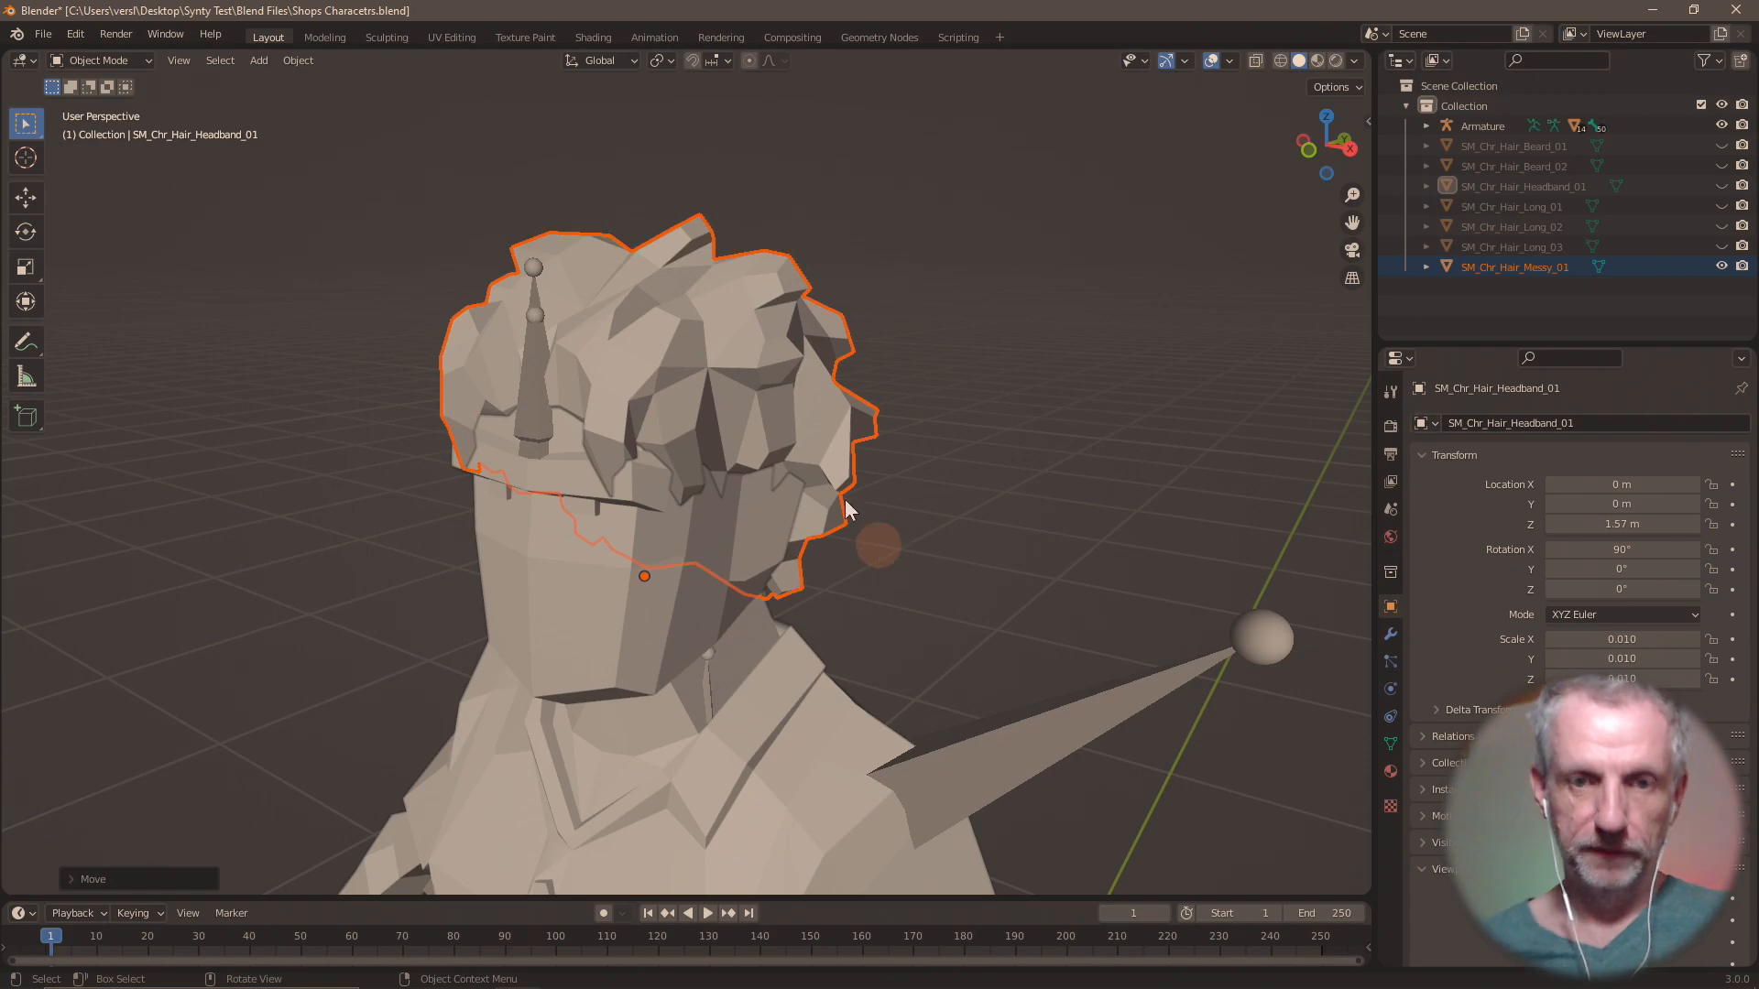
# Export only the selected messy hair as Wavefront OBJ file Hair Messy 01.obj in the OBJs folder.
pyautogui.moveTo(722, 447)
pyautogui.mouseDown(button='middle')
pyautogui.moveTo(921, 431)
pyautogui.moveTo(654, 437)
pyautogui.moveTo(949, 453)
pyautogui.moveTo(716, 425)
pyautogui.moveTo(733, 438)
pyautogui.mouseUp(button='middle')
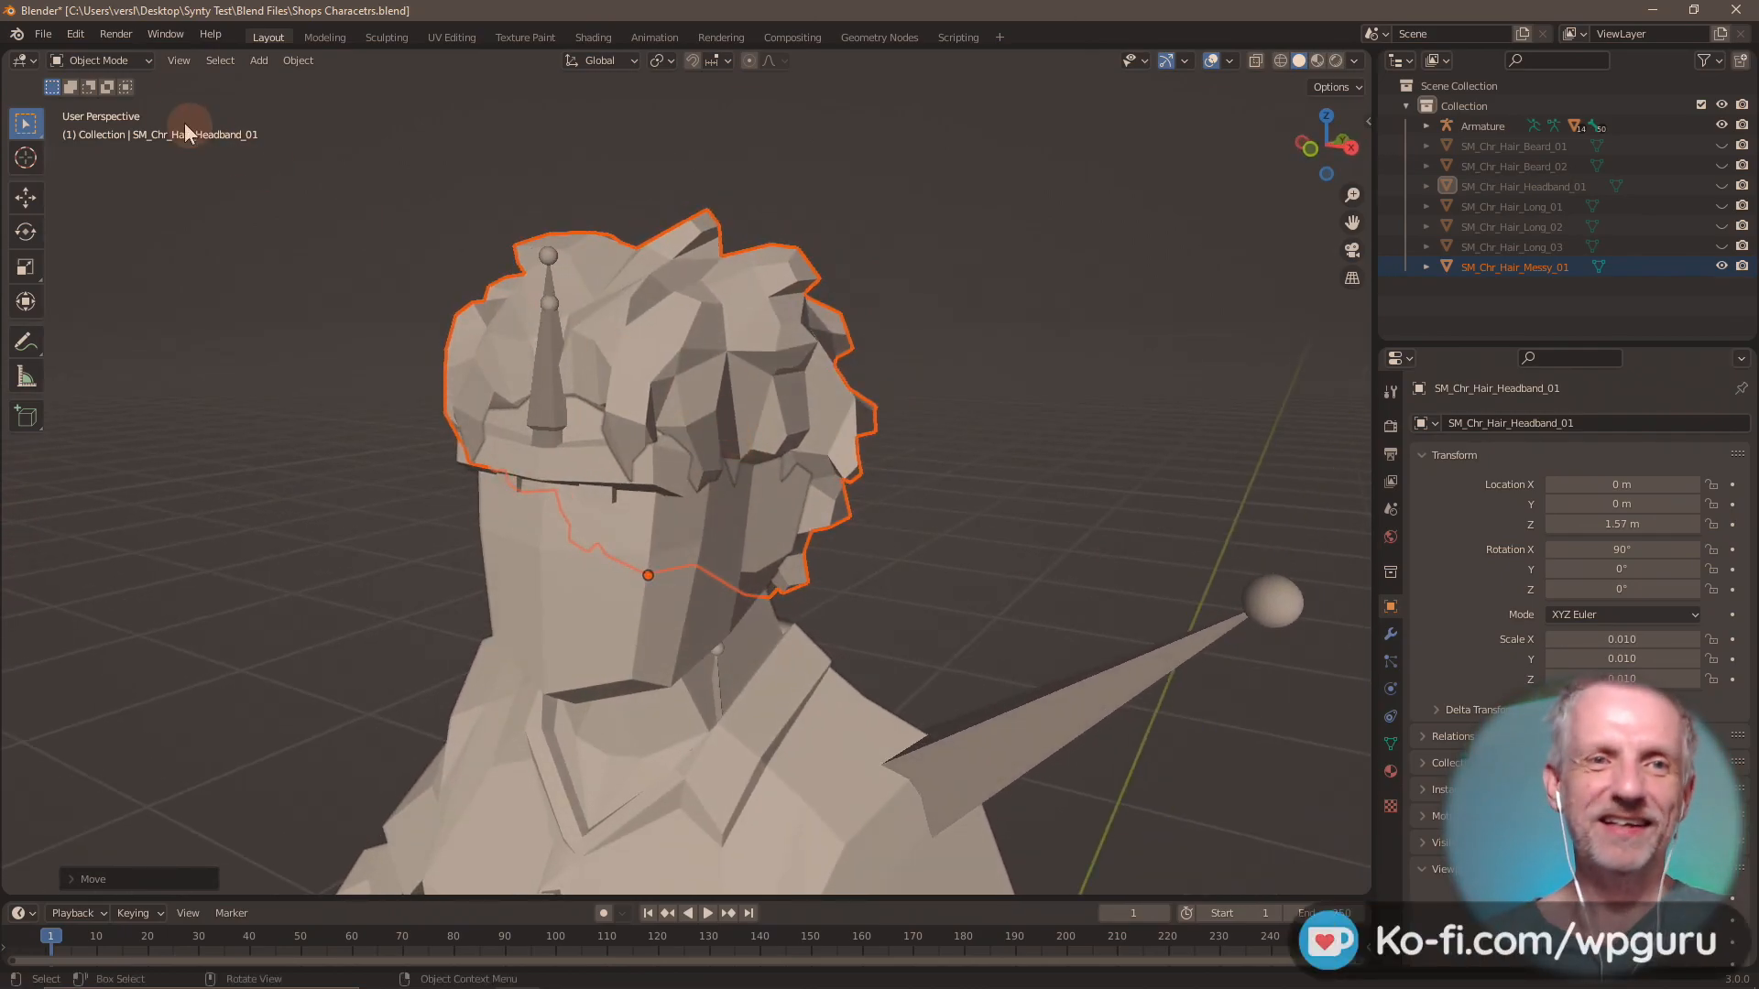
pyautogui.click(43, 34)
pyautogui.moveTo(132, 309)
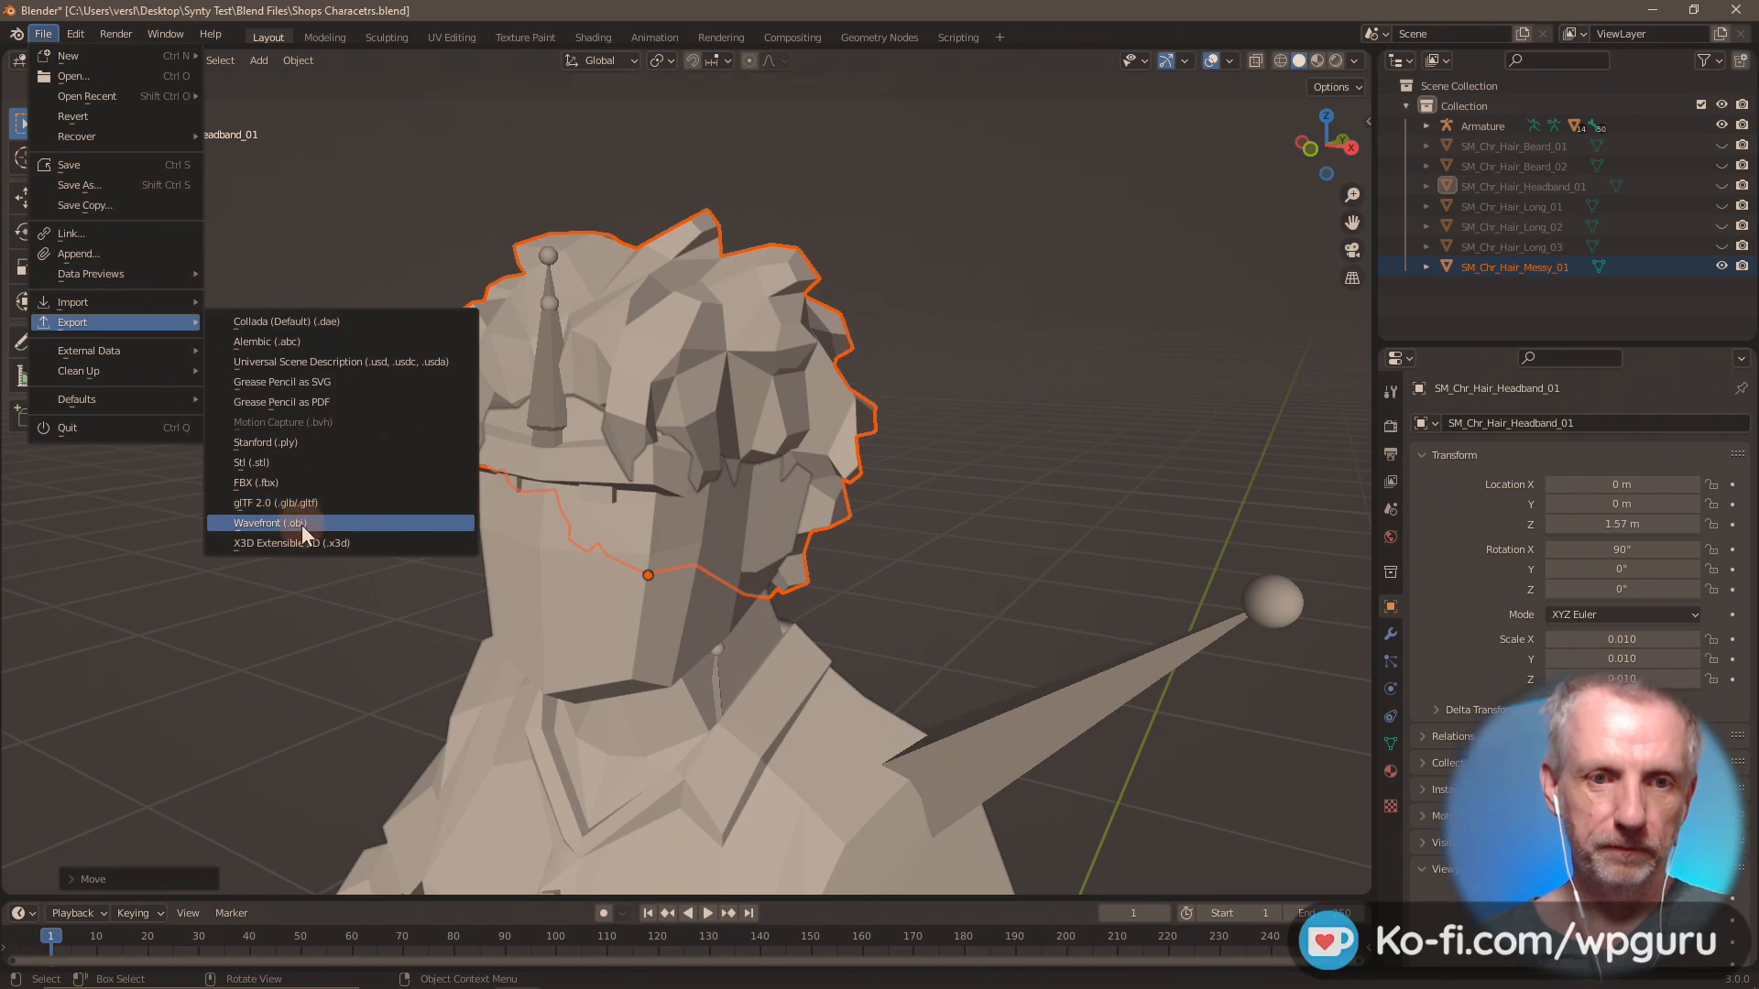
pyautogui.click(301, 524)
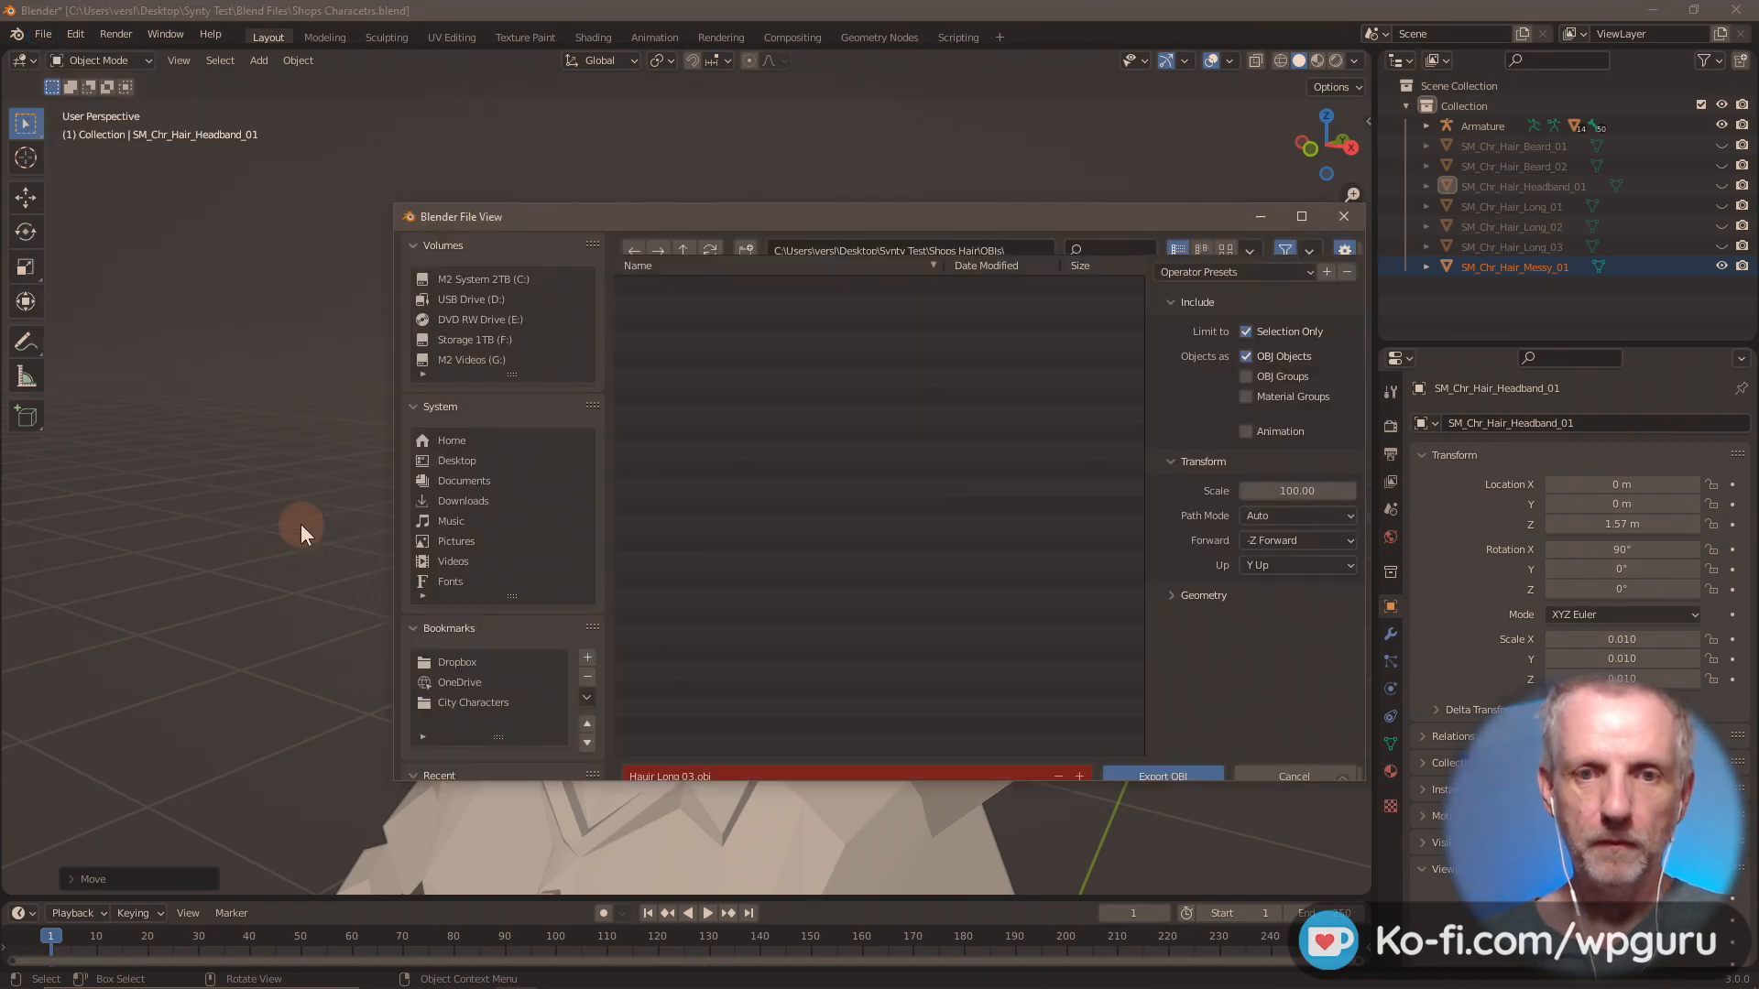
pyautogui.click(912, 760)
pyautogui.write('Hair Messy')
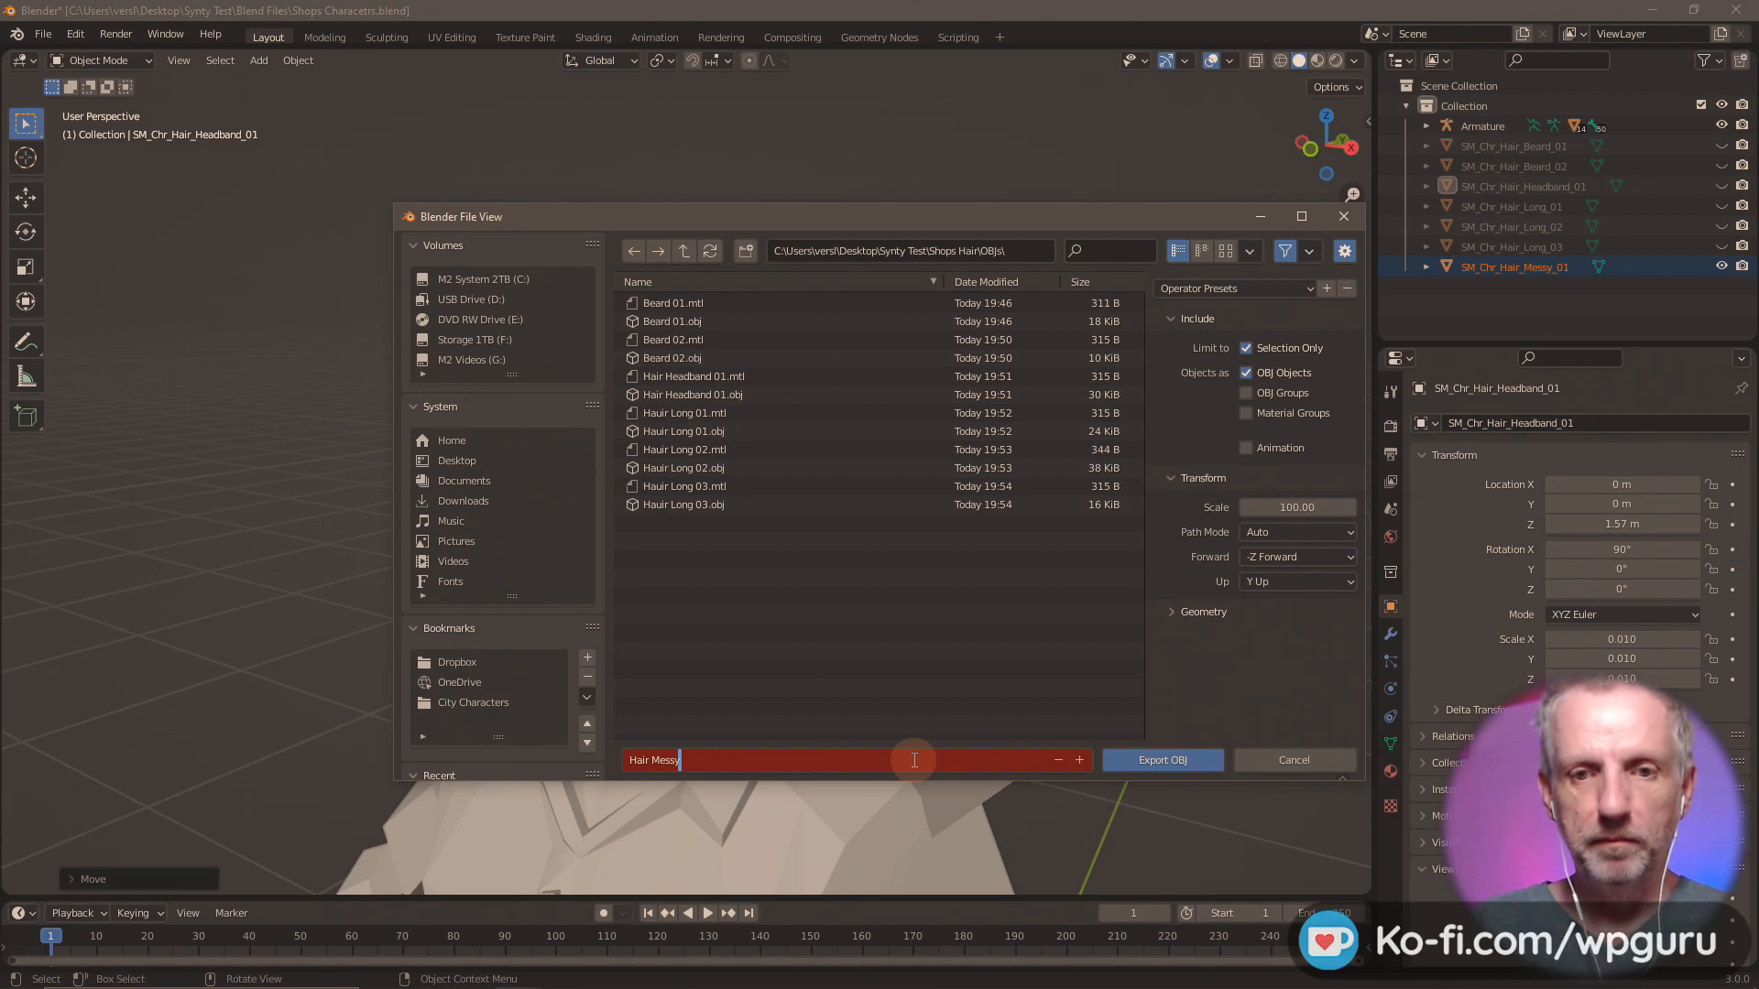
pyautogui.write(' 01')
pyautogui.press('Return')
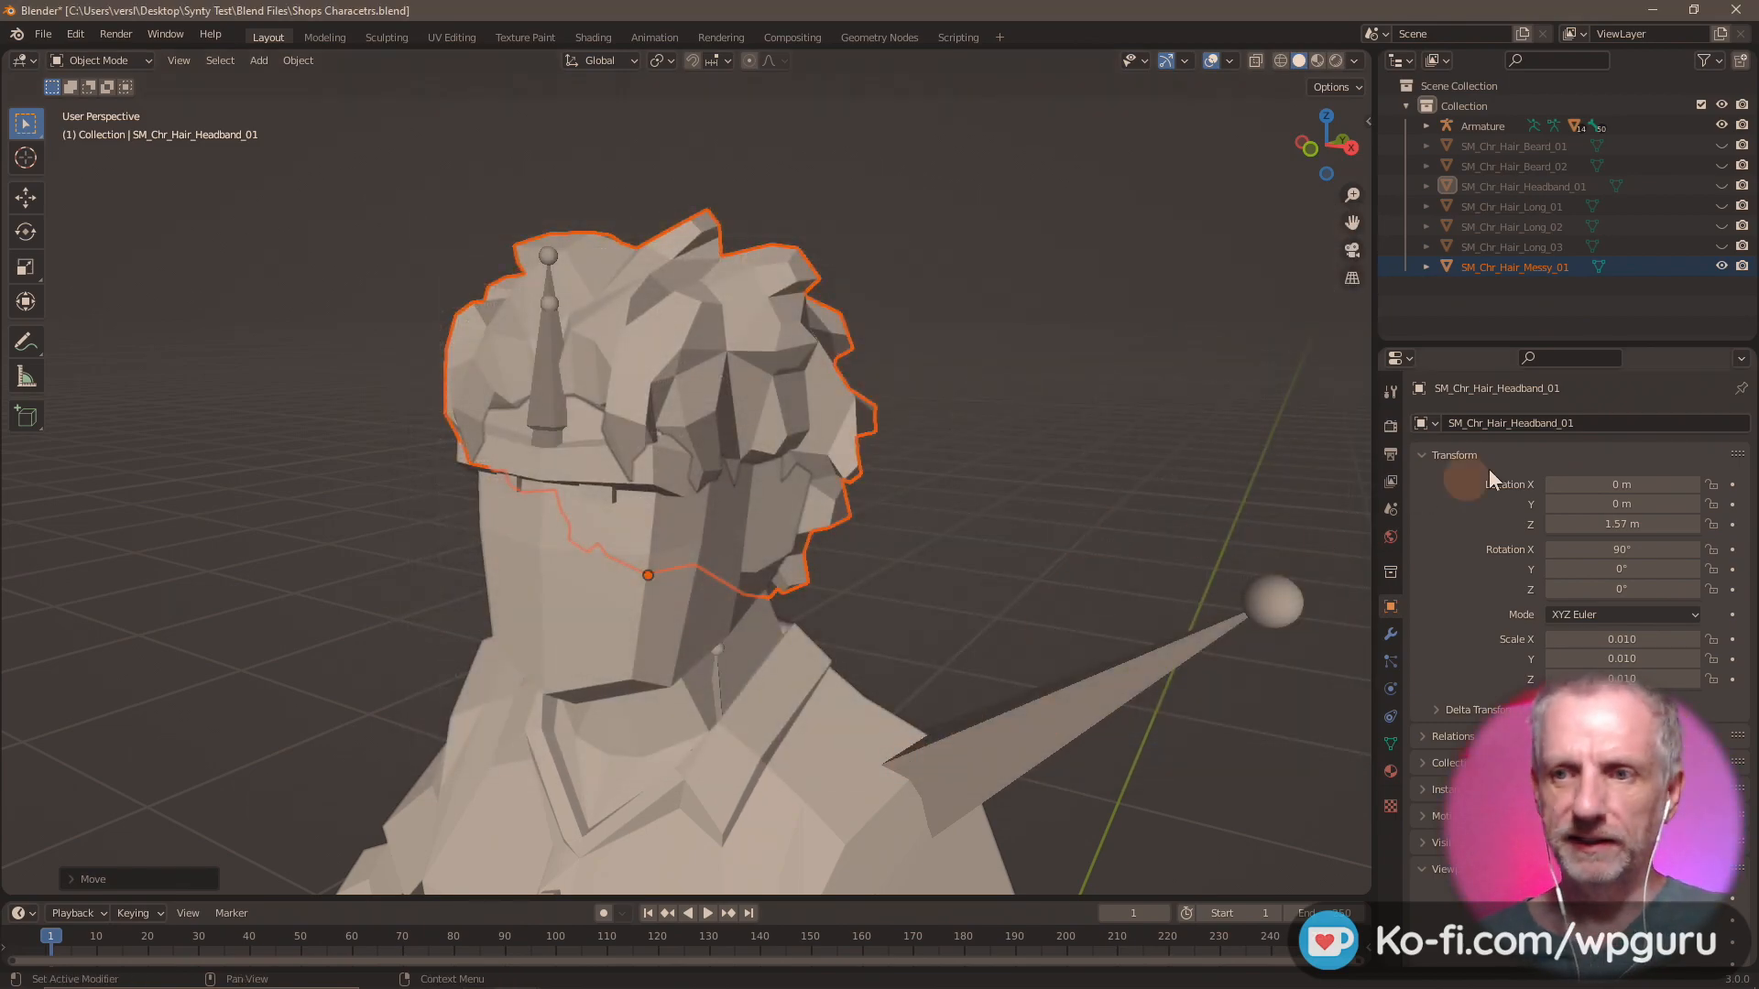
# Hide SM_Chr_Hair_Messy_01 and import SM_Chr_Hair_Net_Female_01.fbx from the Shops Hair folder.
pyautogui.click(1722, 265)
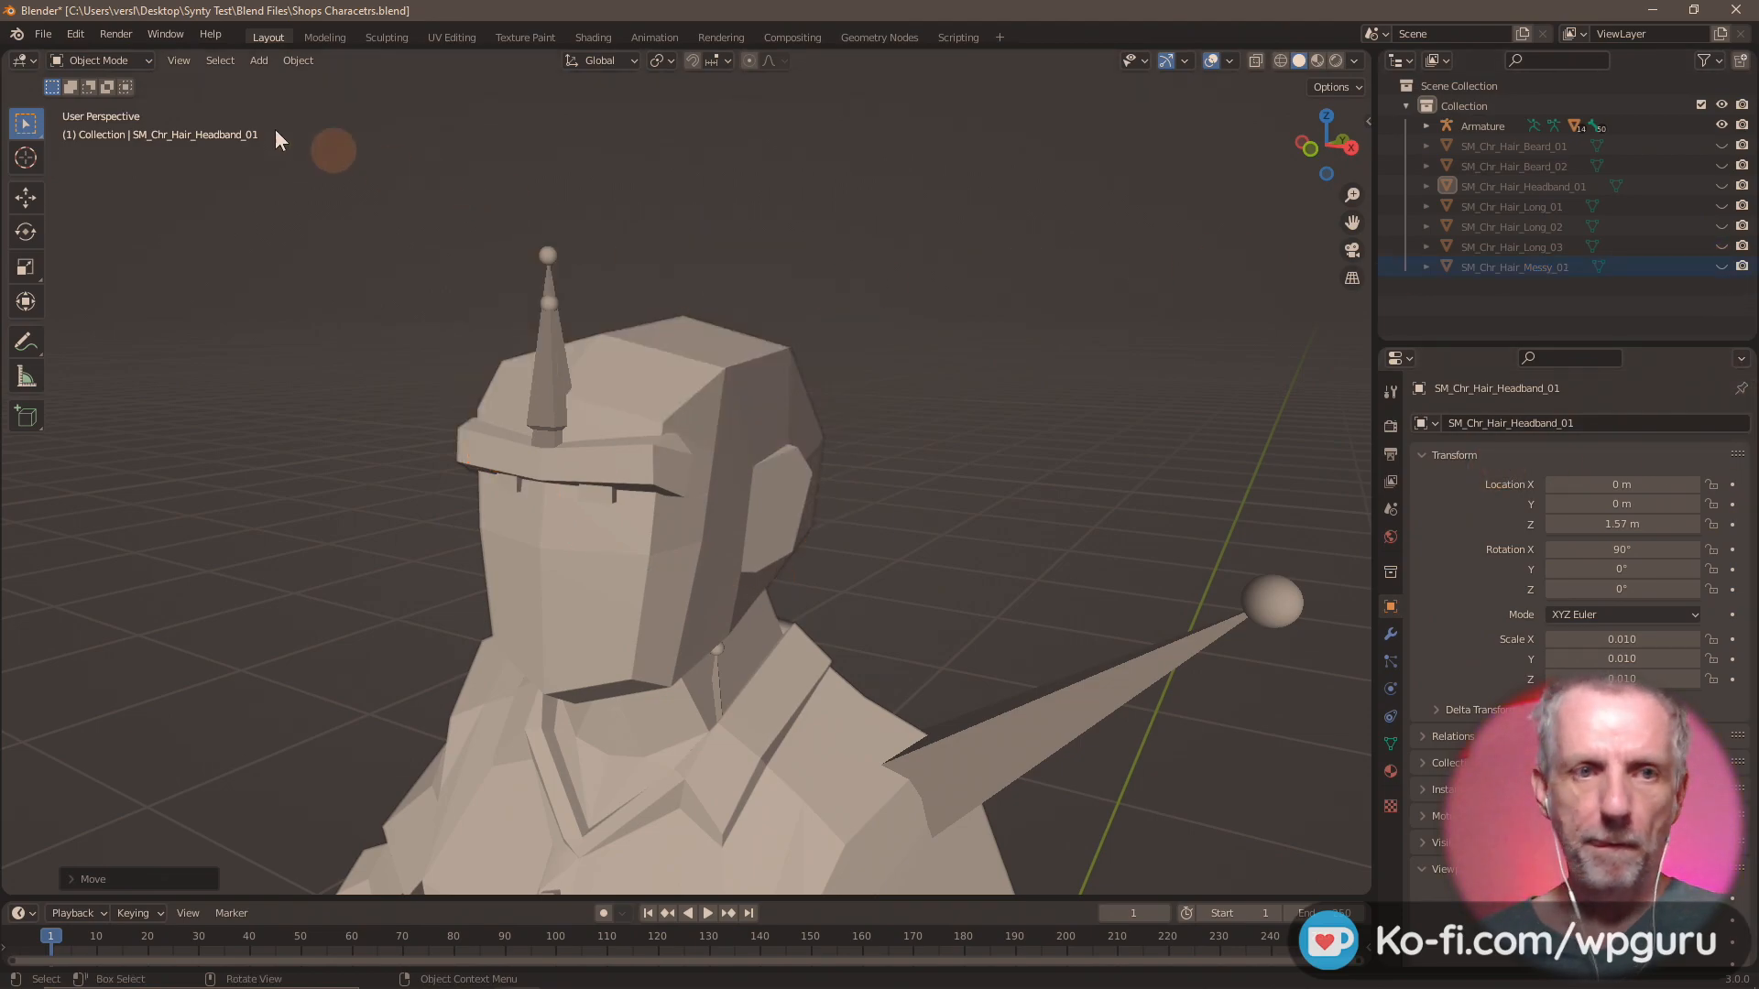
pyautogui.click(45, 35)
pyautogui.moveTo(119, 302)
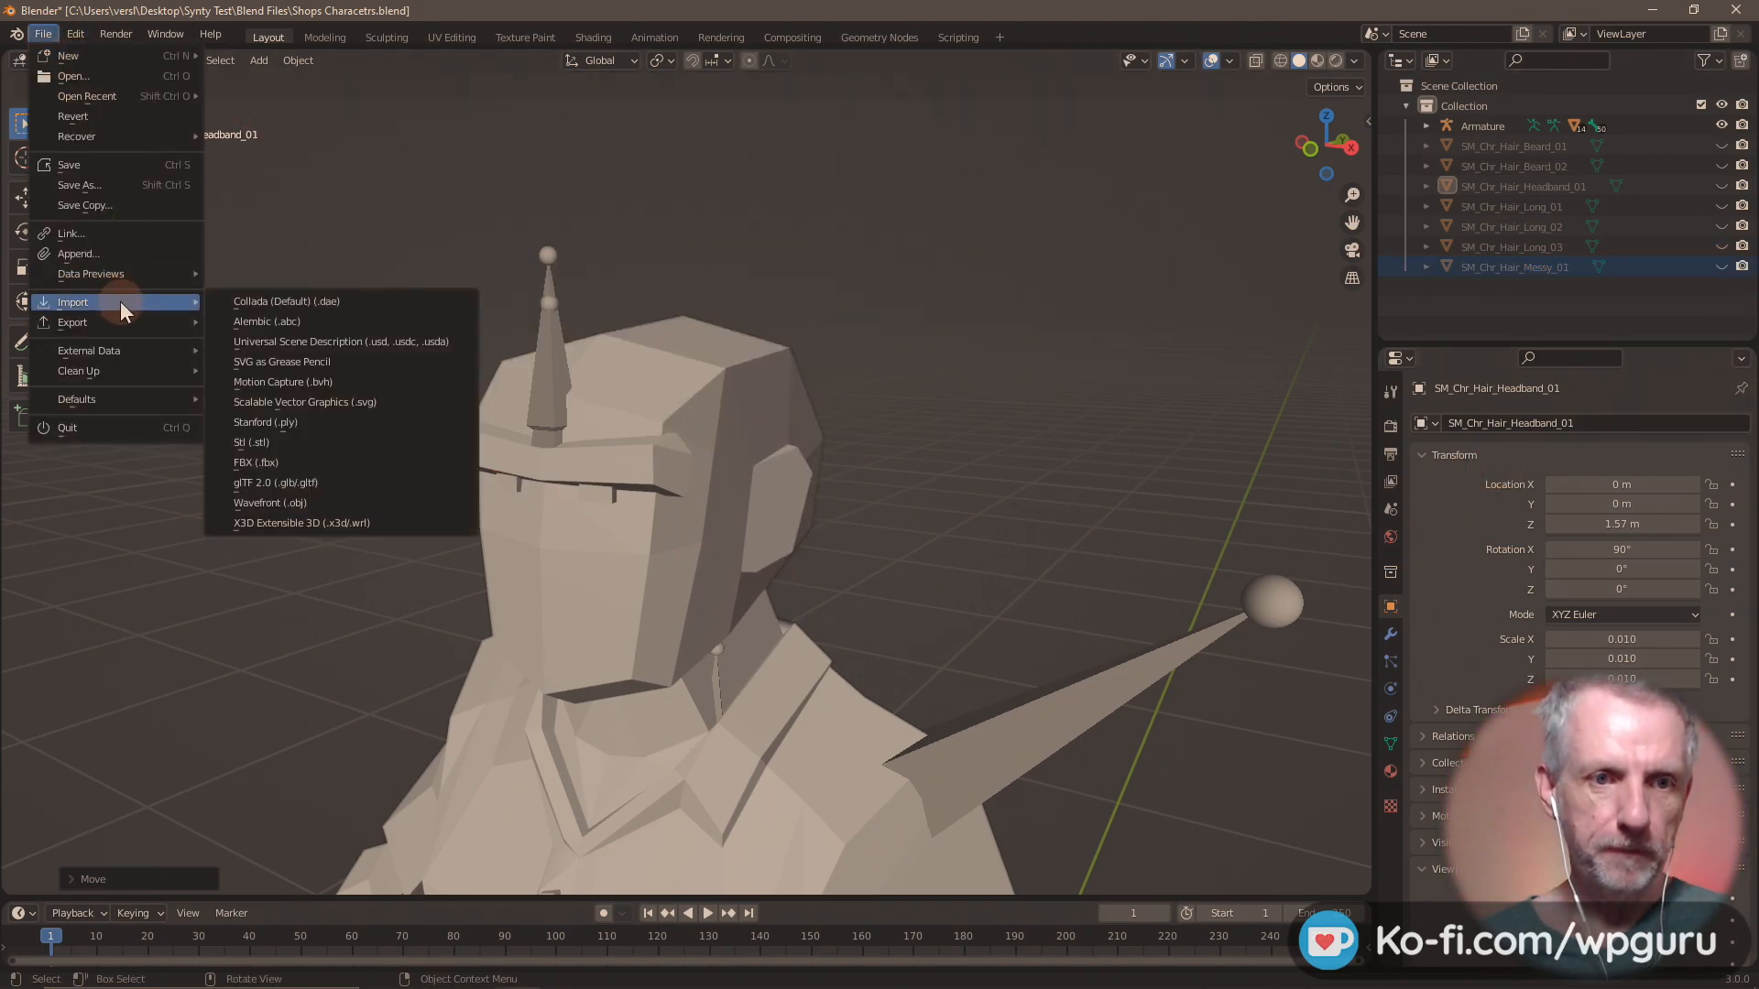
pyautogui.click(314, 463)
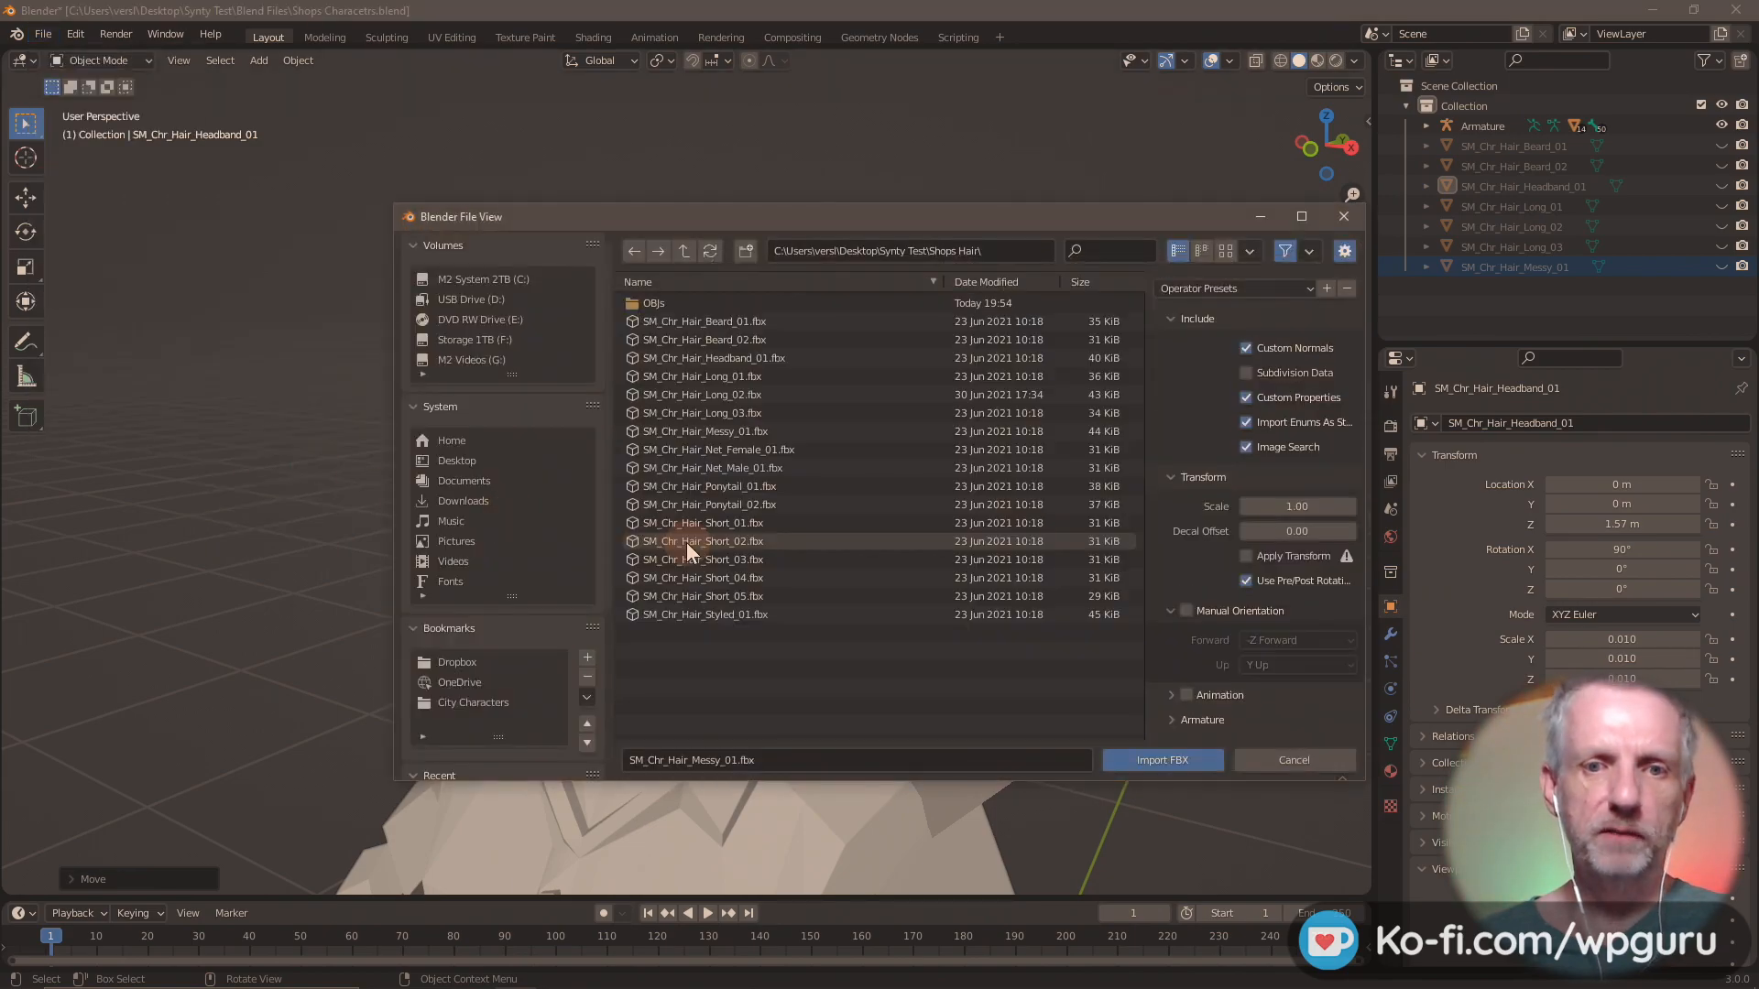
pyautogui.doubleClick(789, 449)
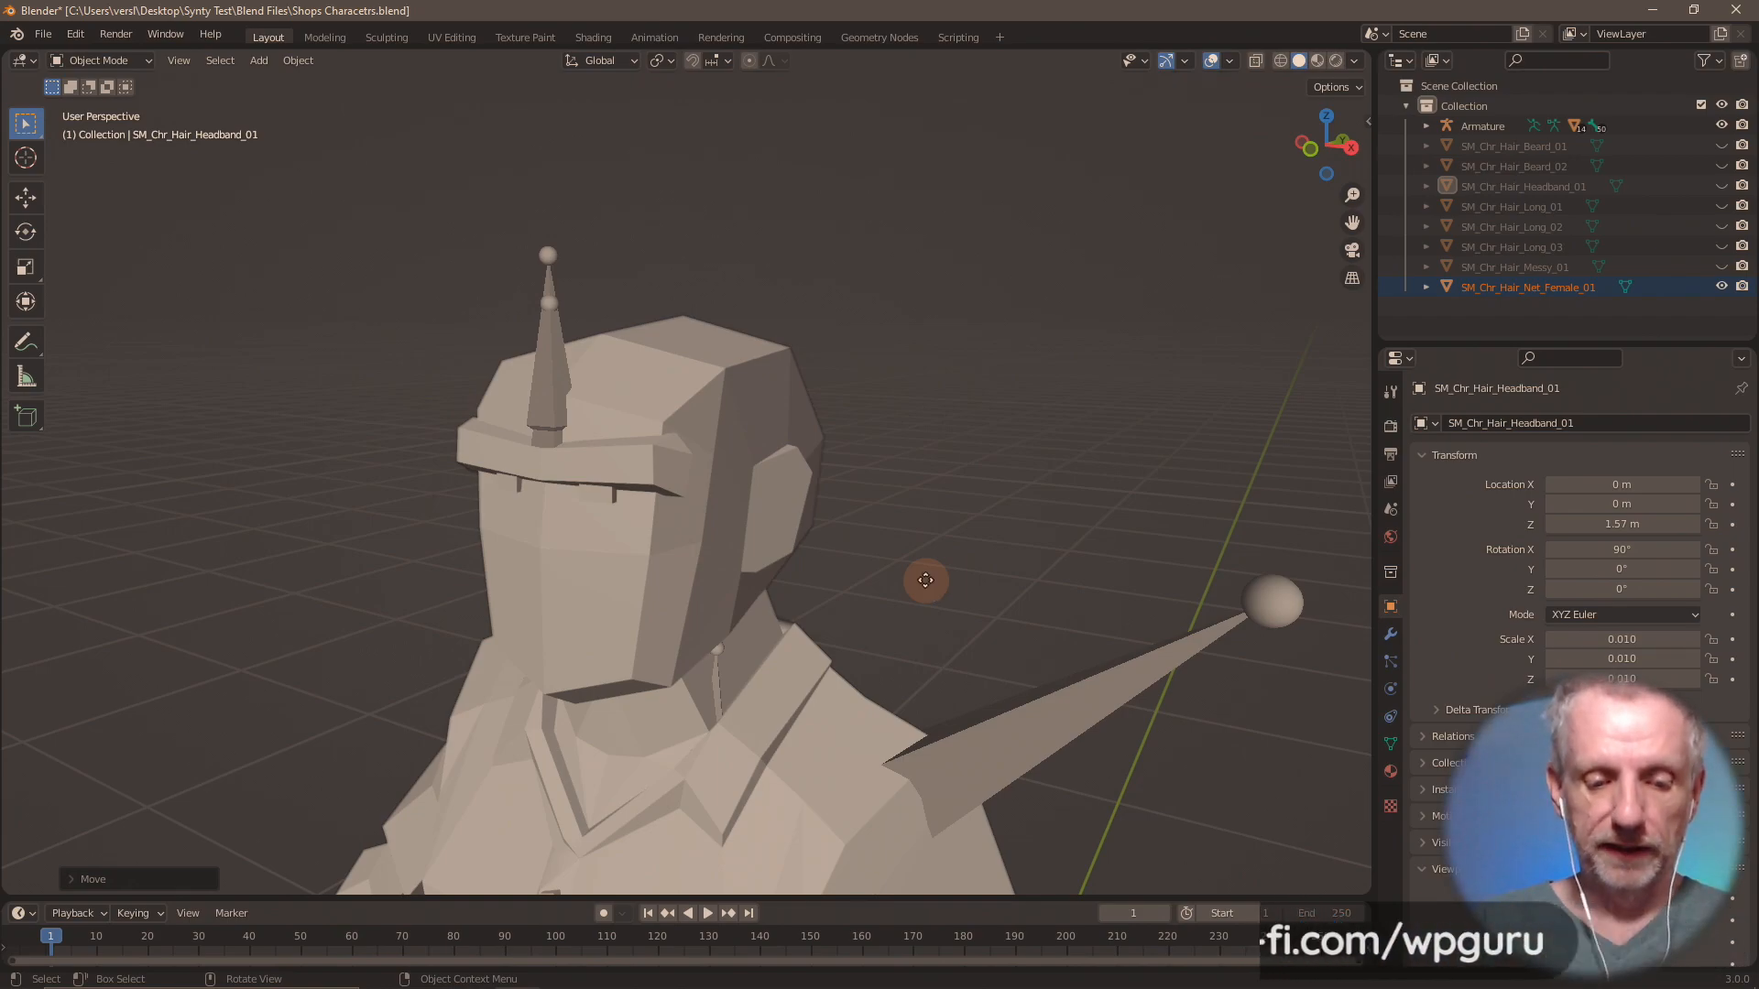
# Move SM_Chr_Hair_Net_Female_01 up 1.57 m along the global Z axis and export only that hair as Wavefront OBJ file Hair Net Female 01.obj.
pyautogui.write('gz1.57')
pyautogui.press('Return')
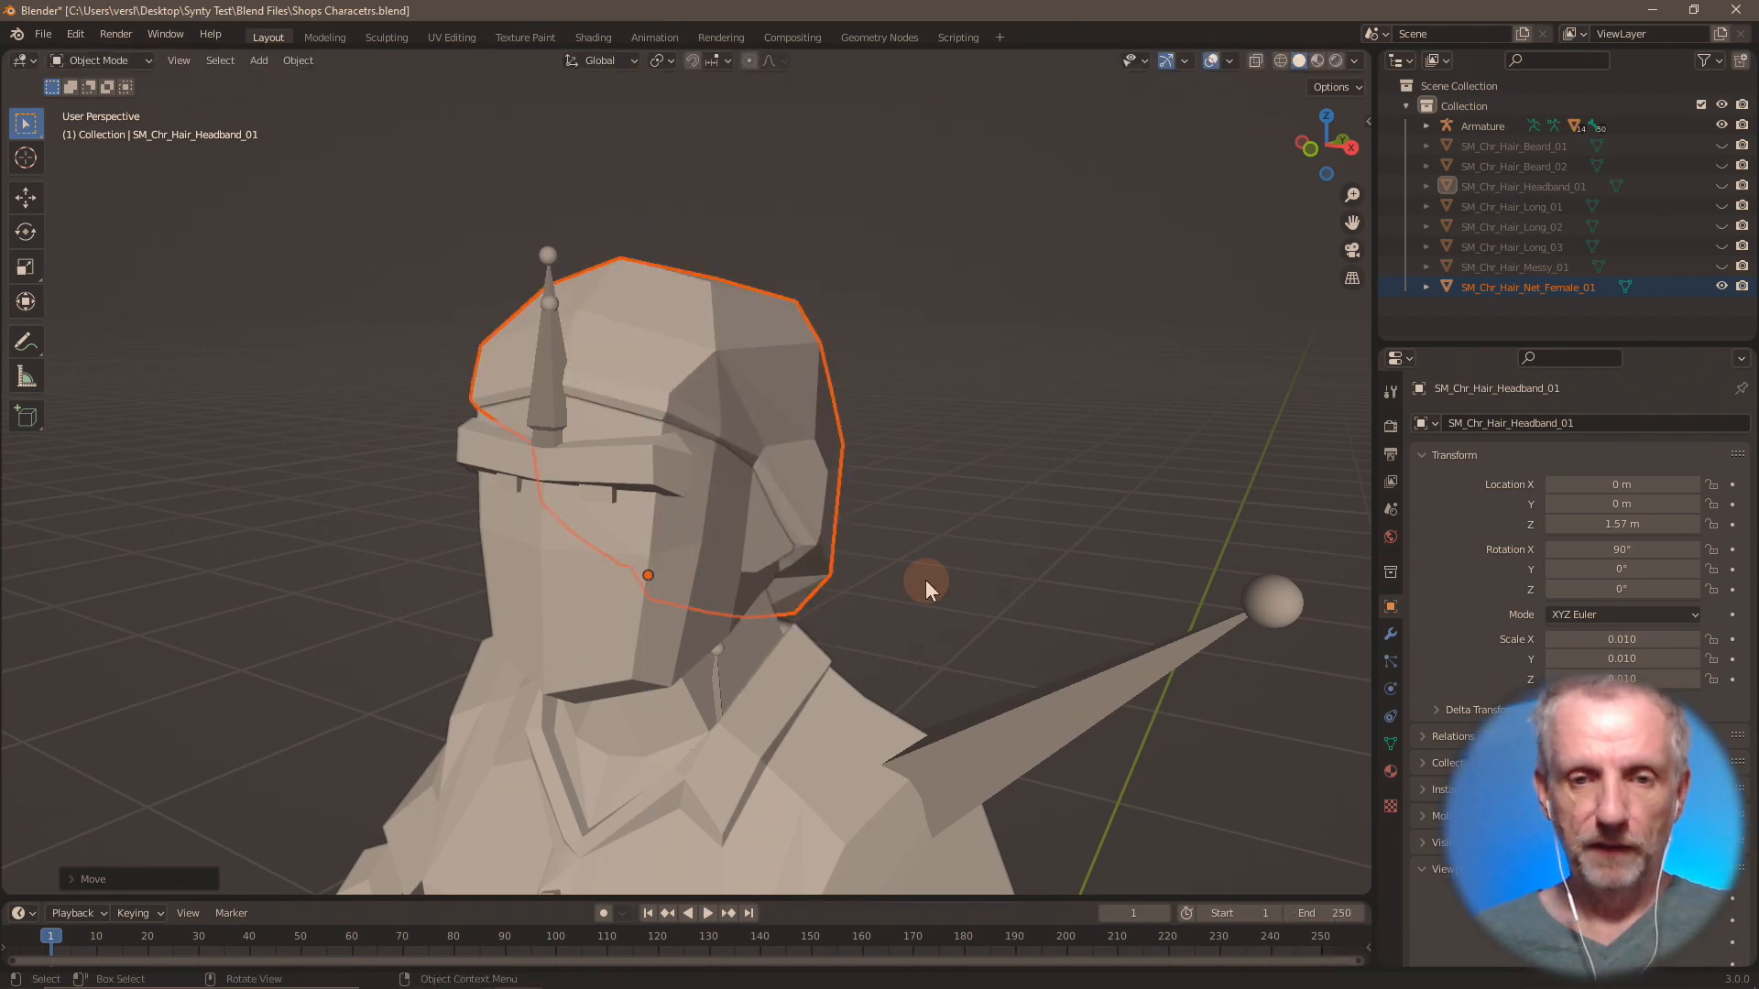
pyautogui.click(43, 34)
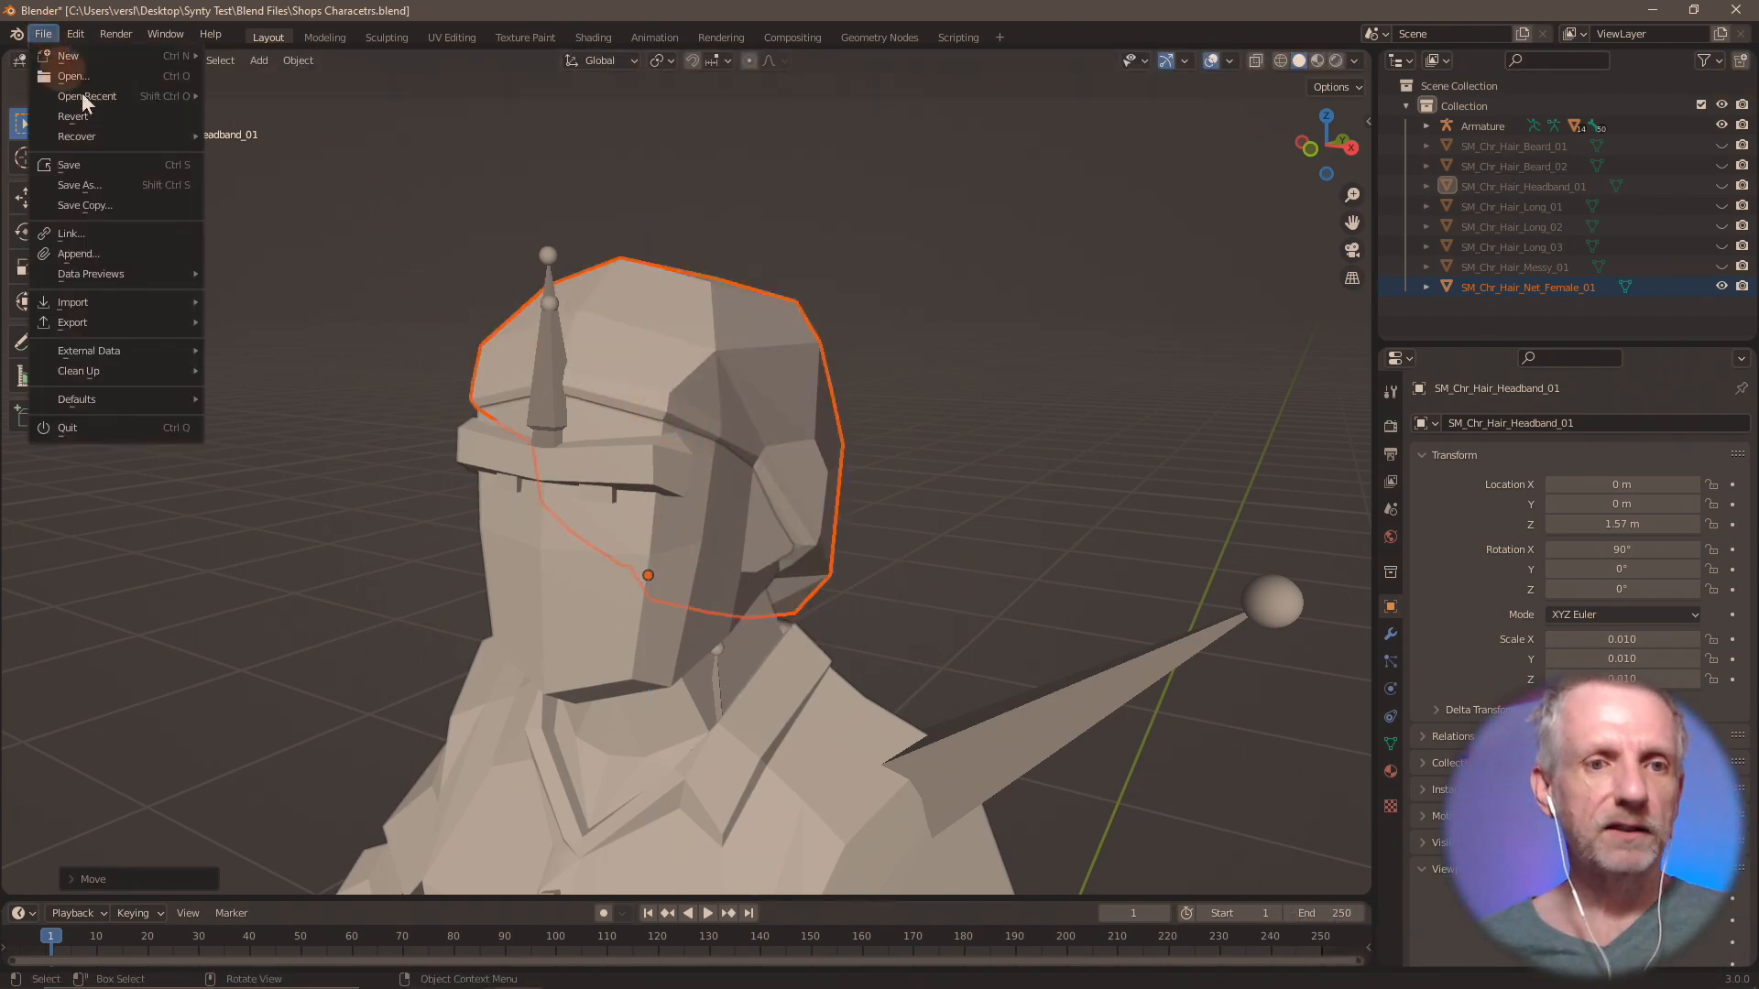
pyautogui.moveTo(162, 319)
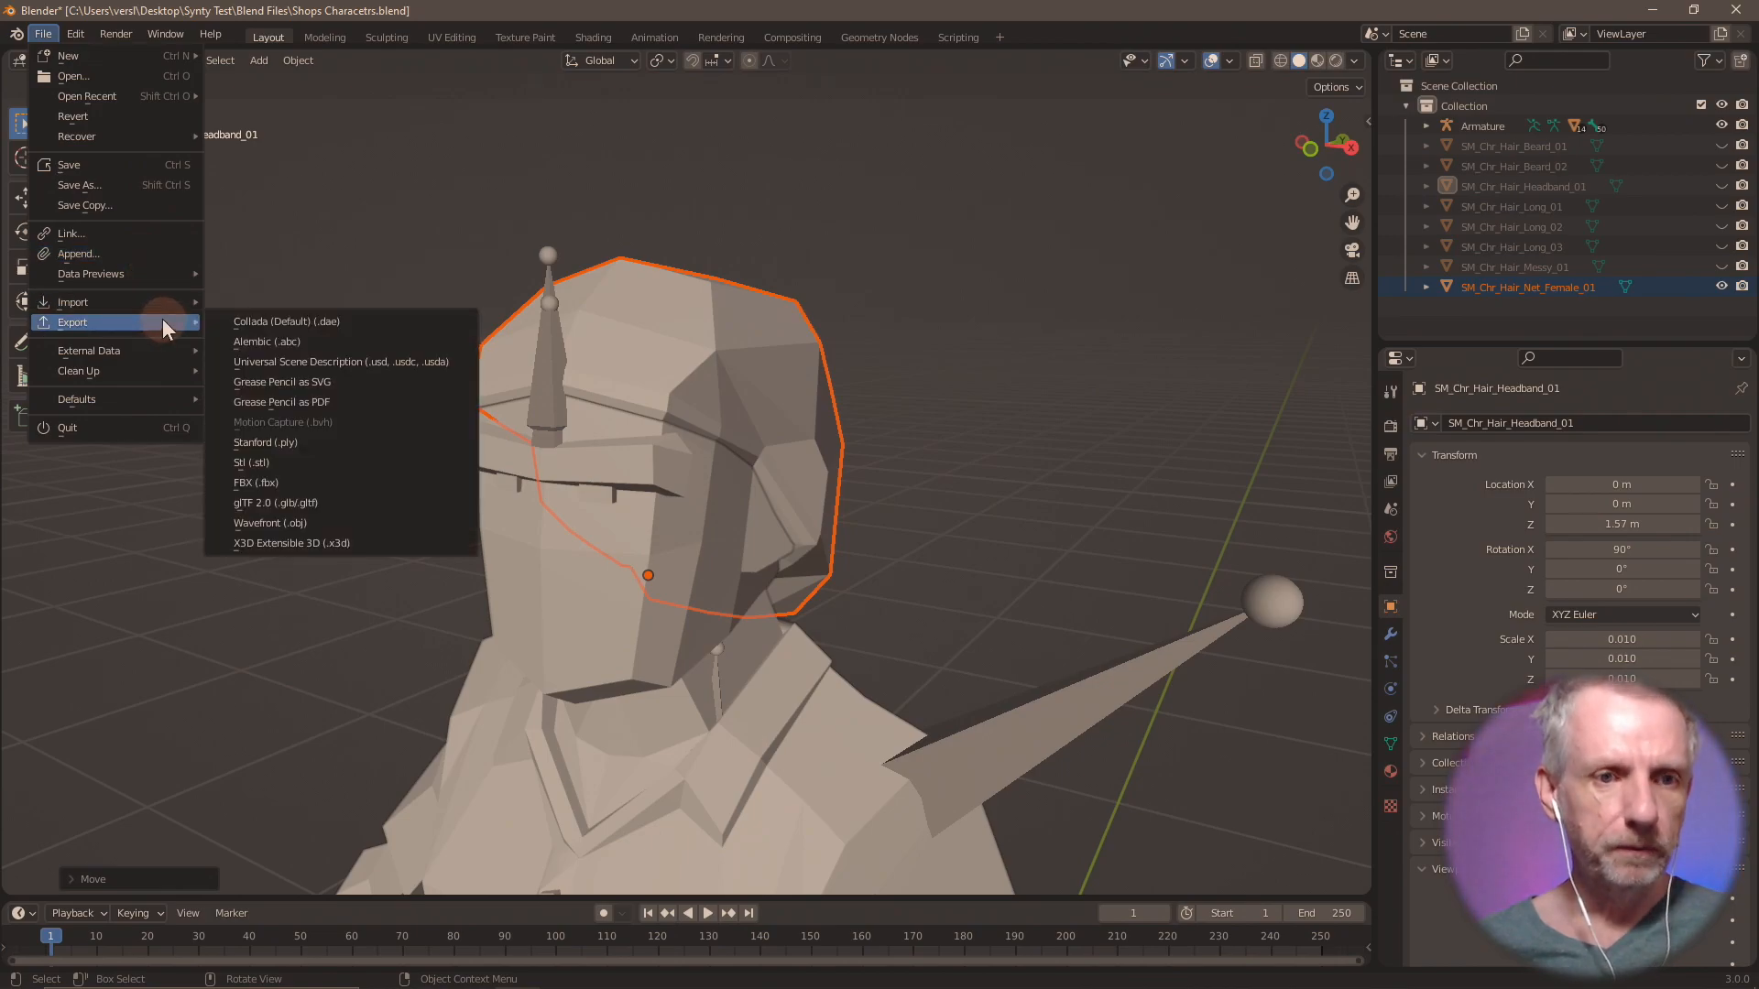
pyautogui.click(328, 524)
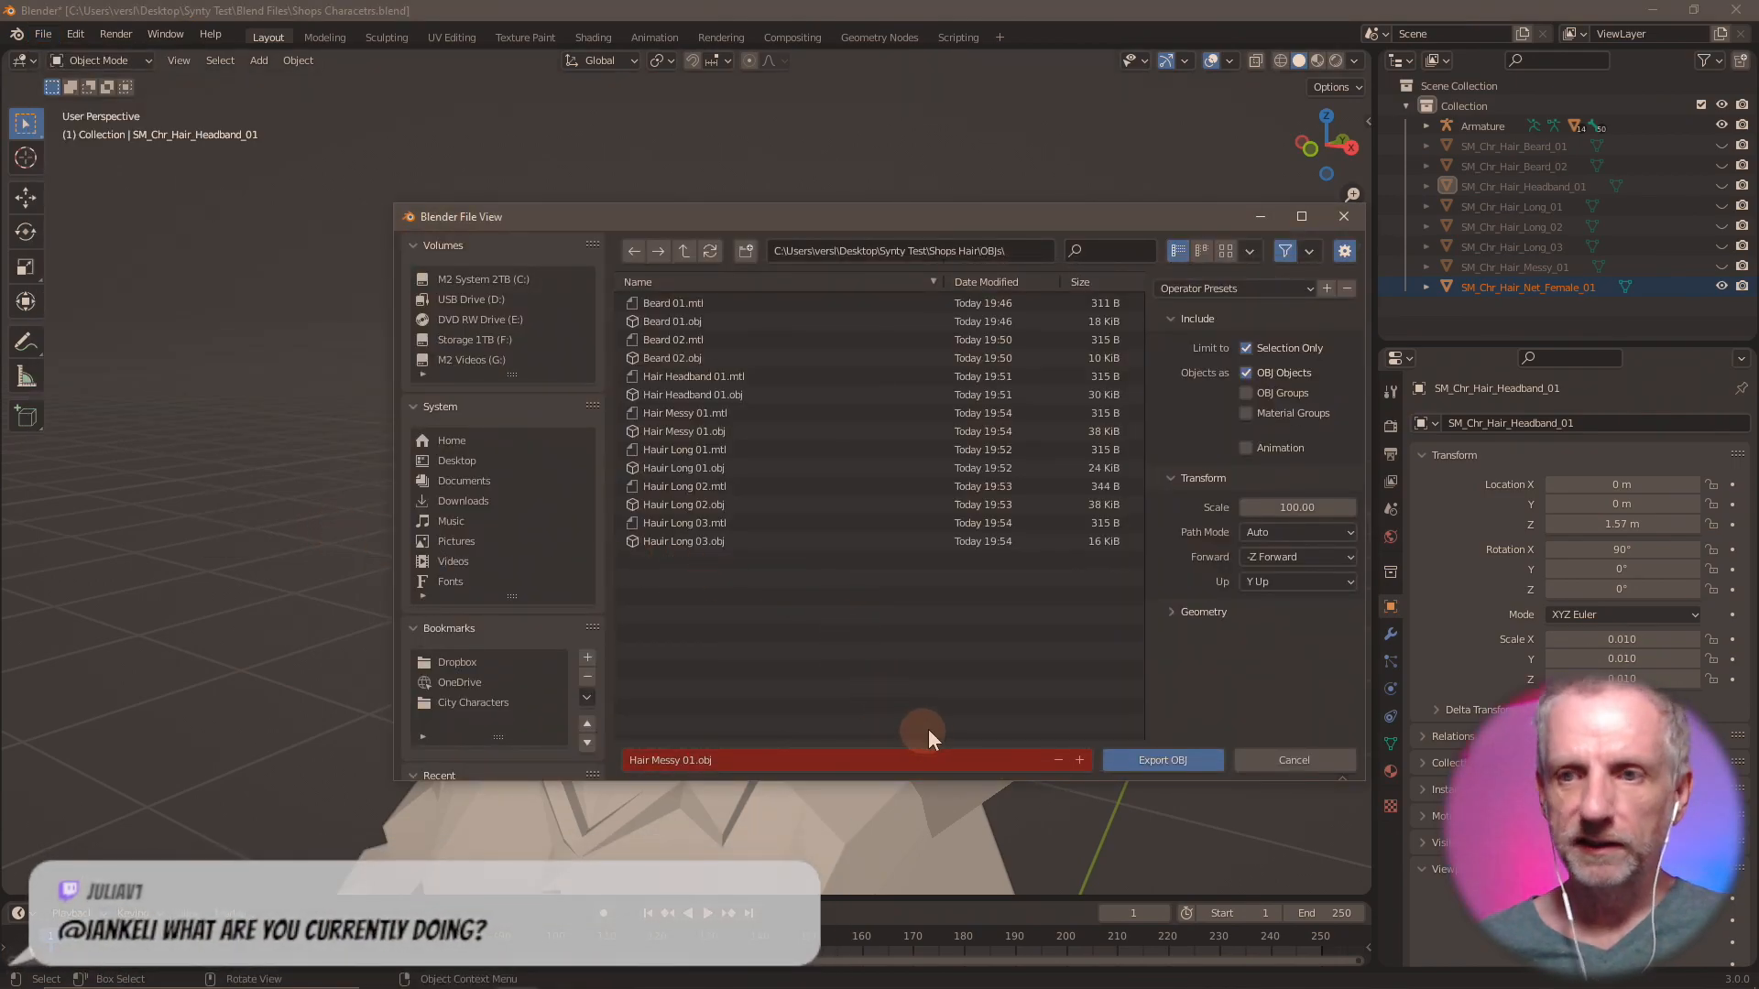
pyautogui.click(917, 763)
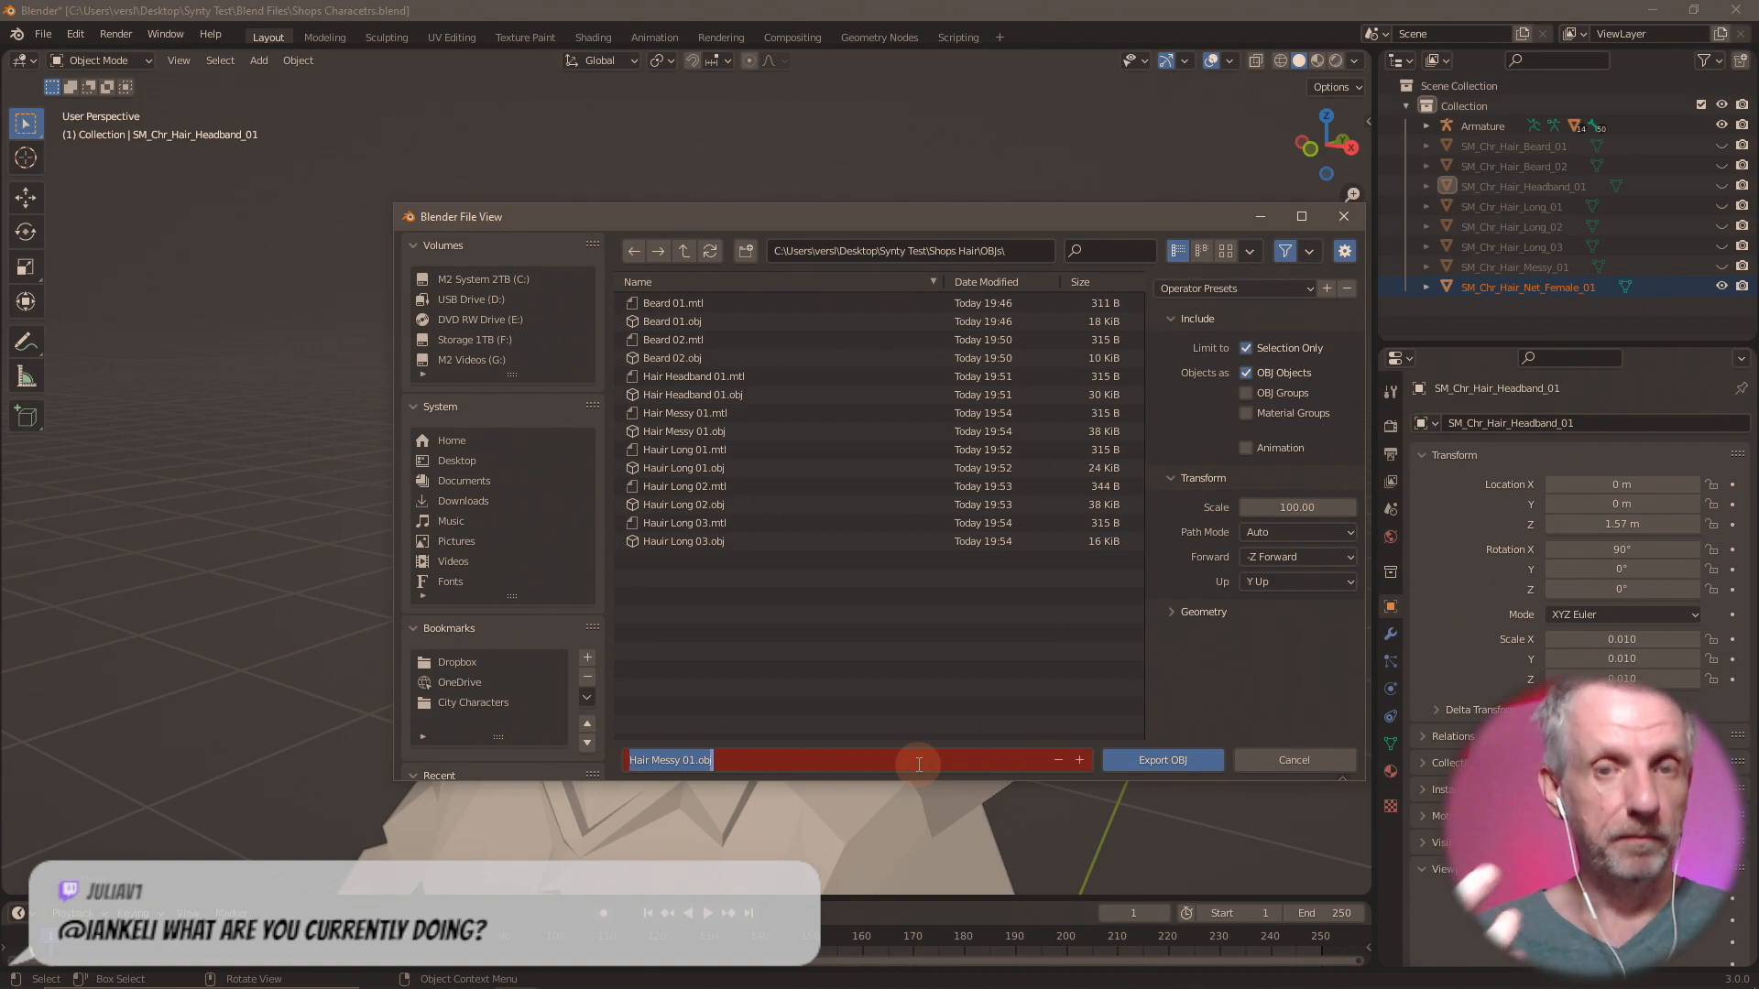
pyautogui.write('Hair Ne')
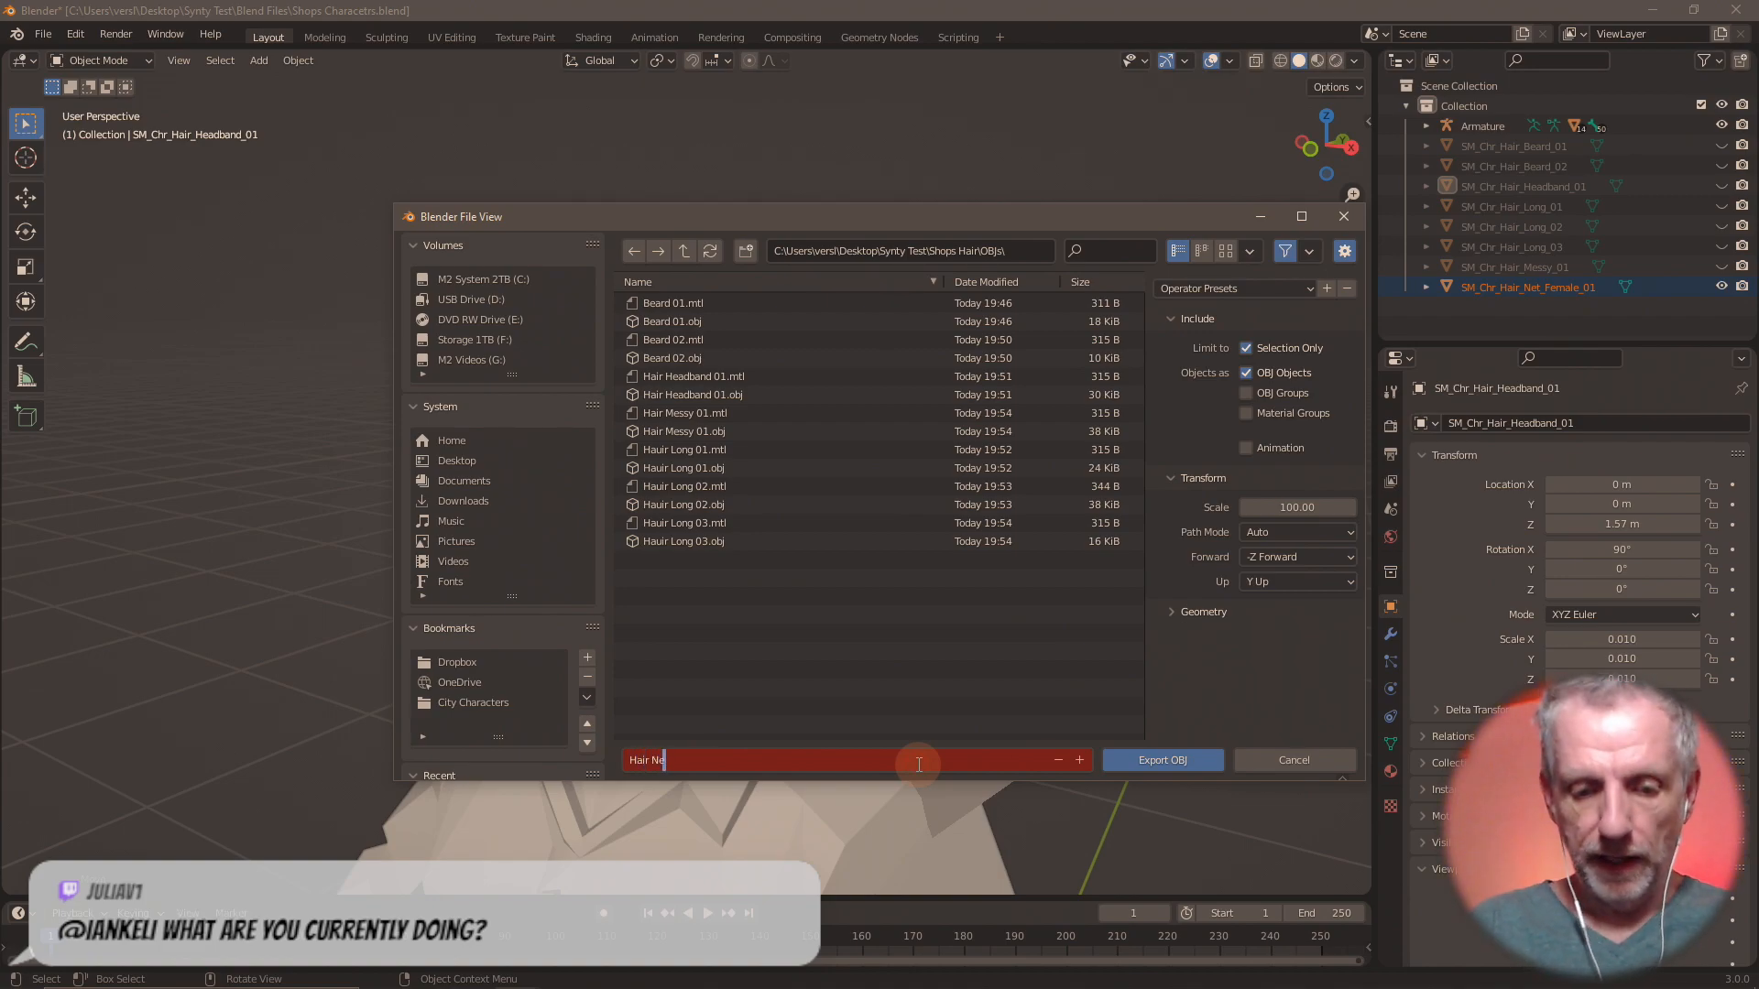
pyautogui.write('1')
pyautogui.press('Return')
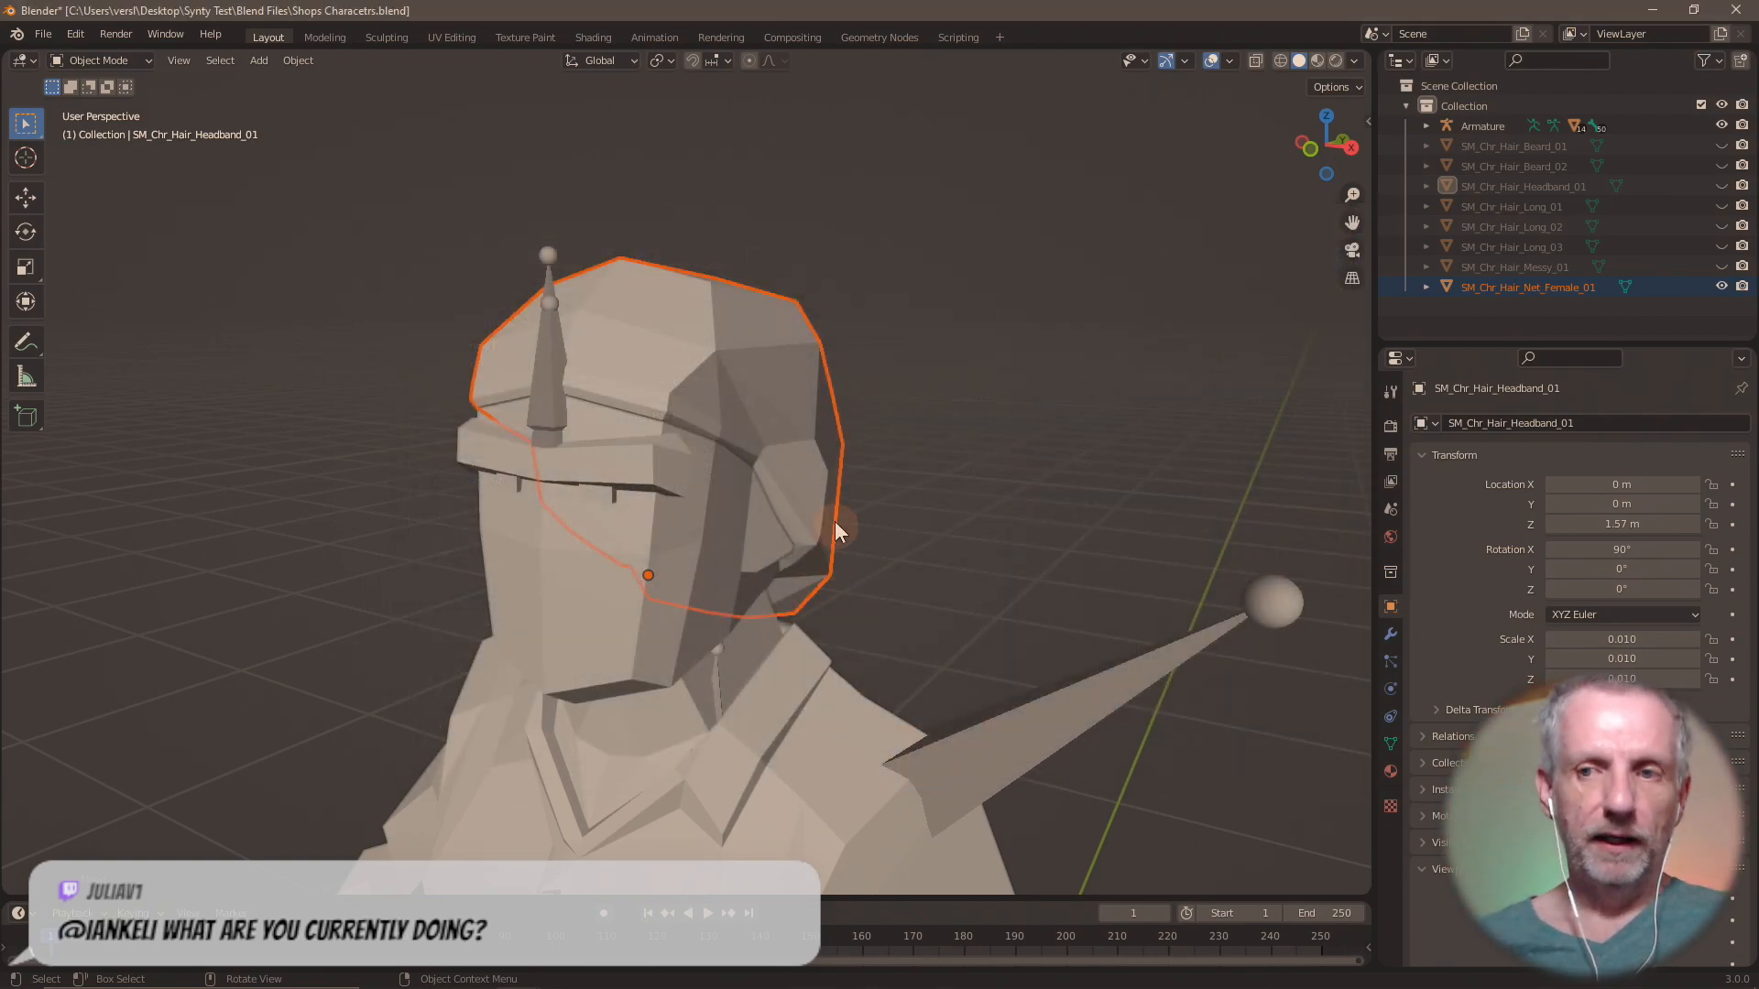
# Hide SM_Chr_Hair_Net_Female_01 and import SM_Chr_Hair_Net_Male_01.fbx from the Shops Hair folder.
pyautogui.click(1723, 286)
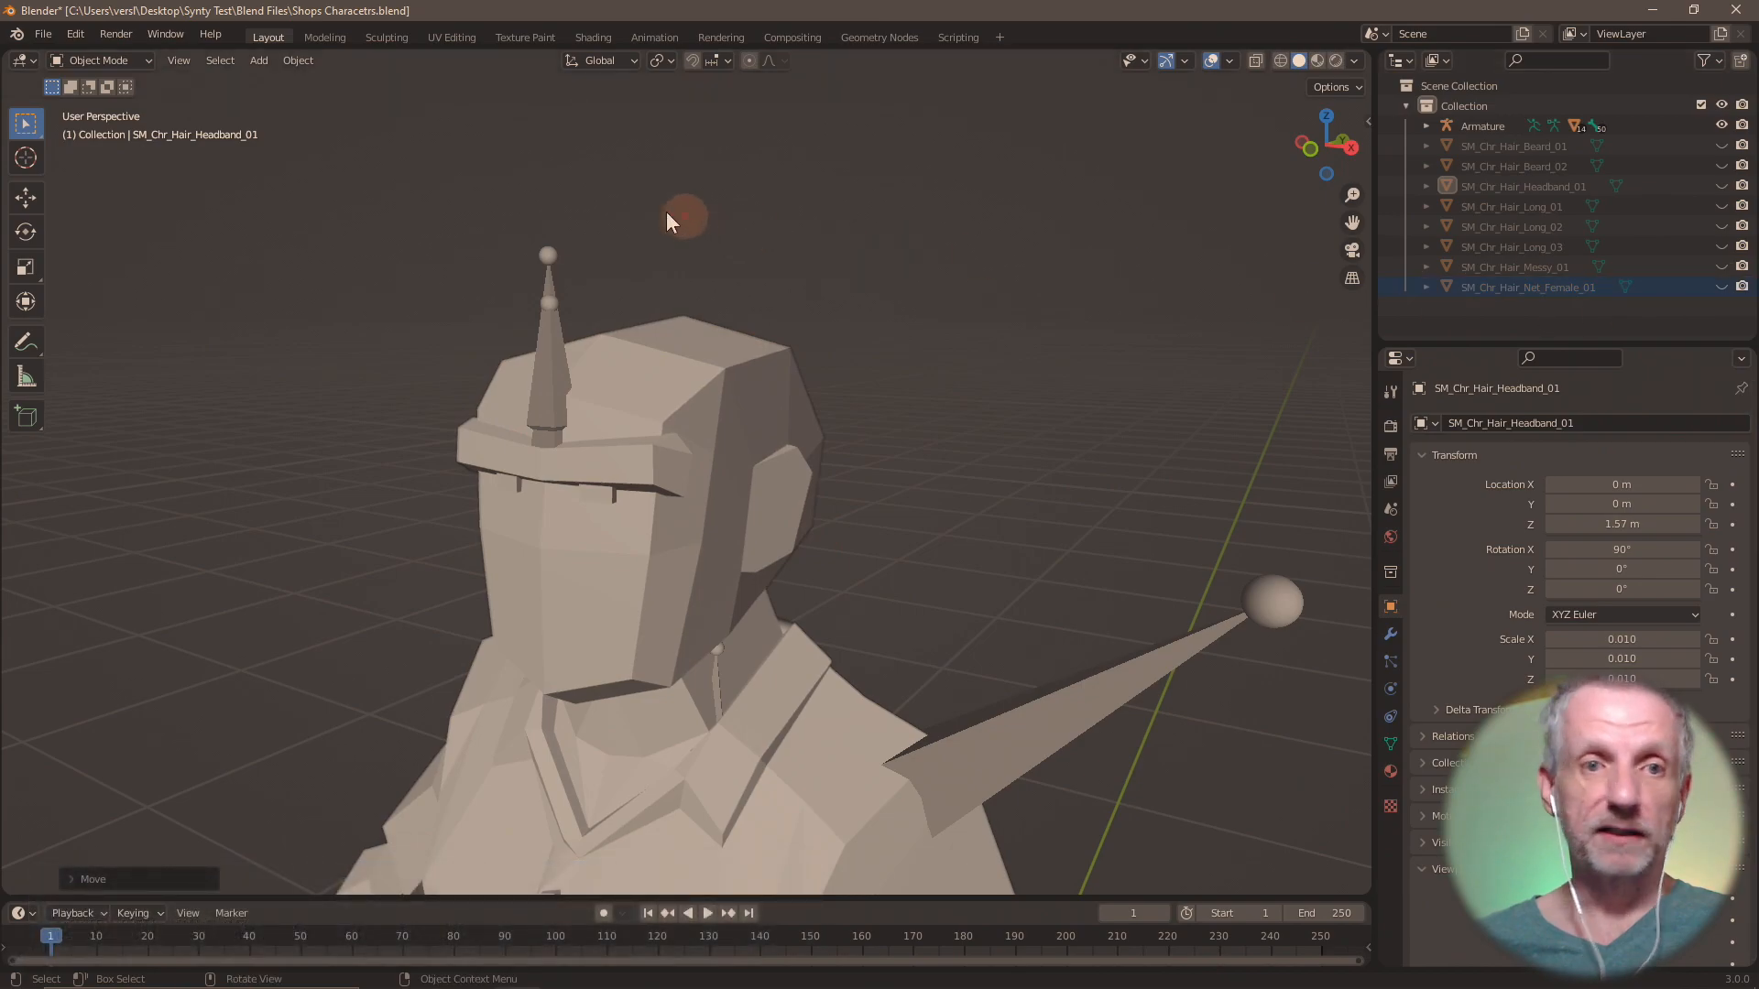
pyautogui.click(43, 34)
pyautogui.moveTo(151, 306)
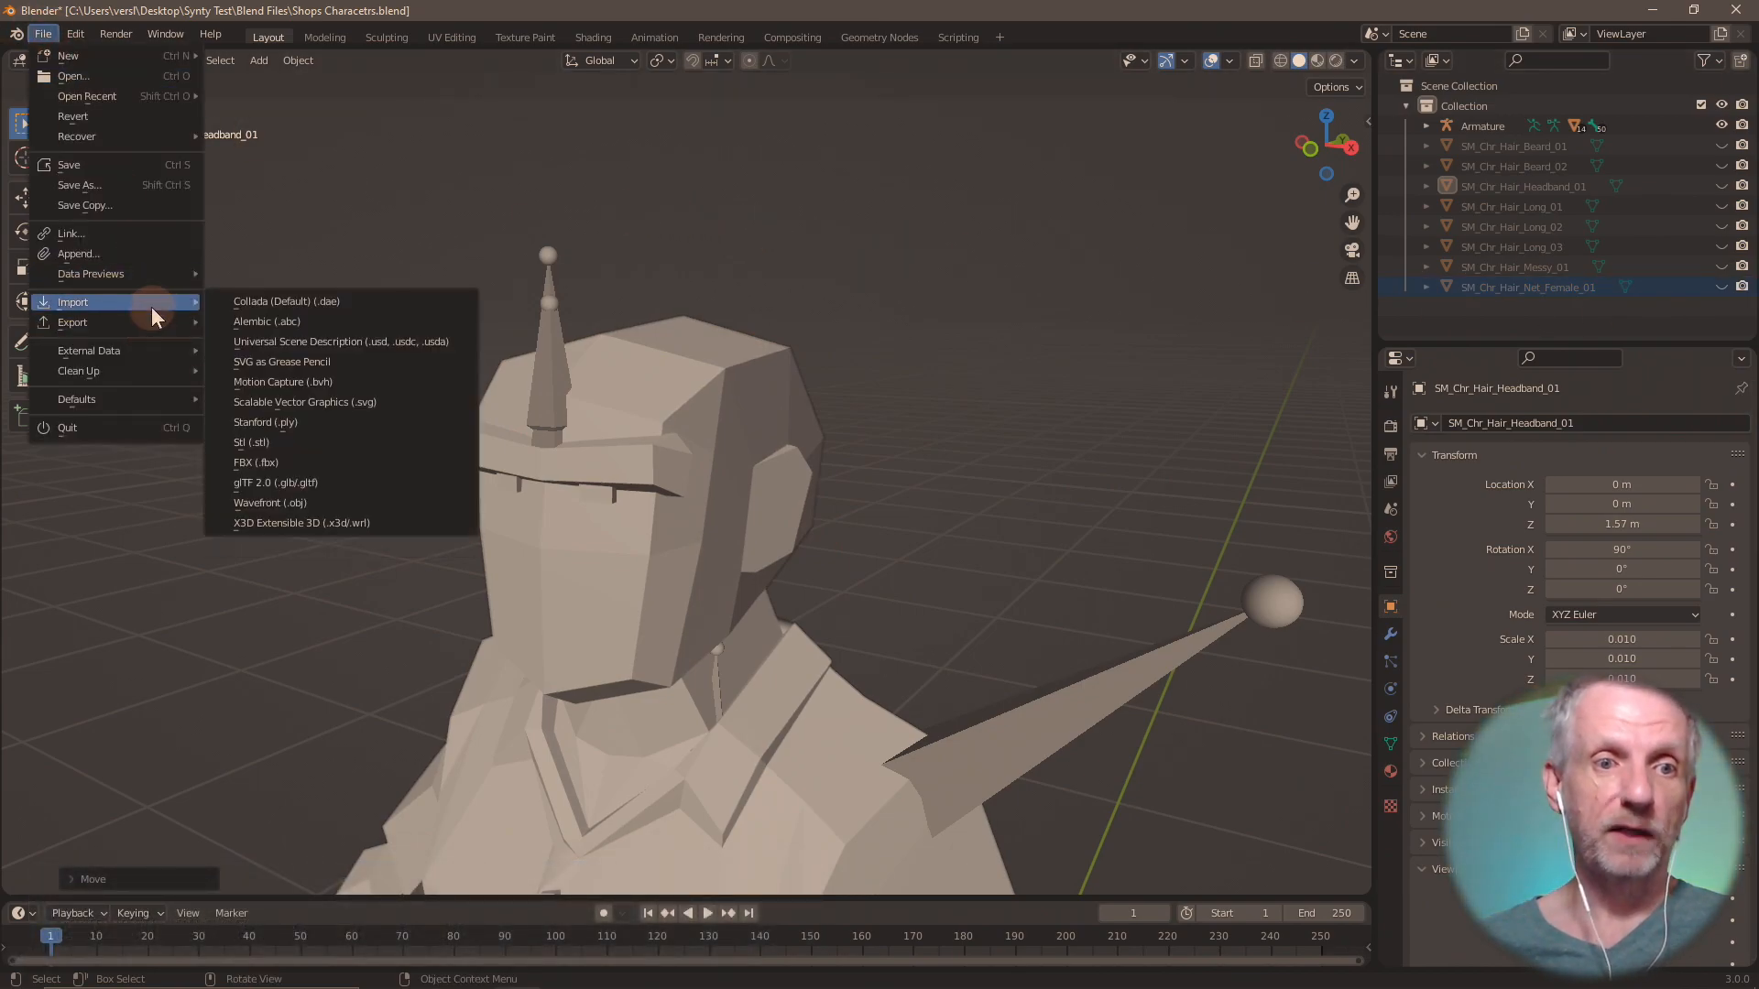
pyautogui.click(302, 464)
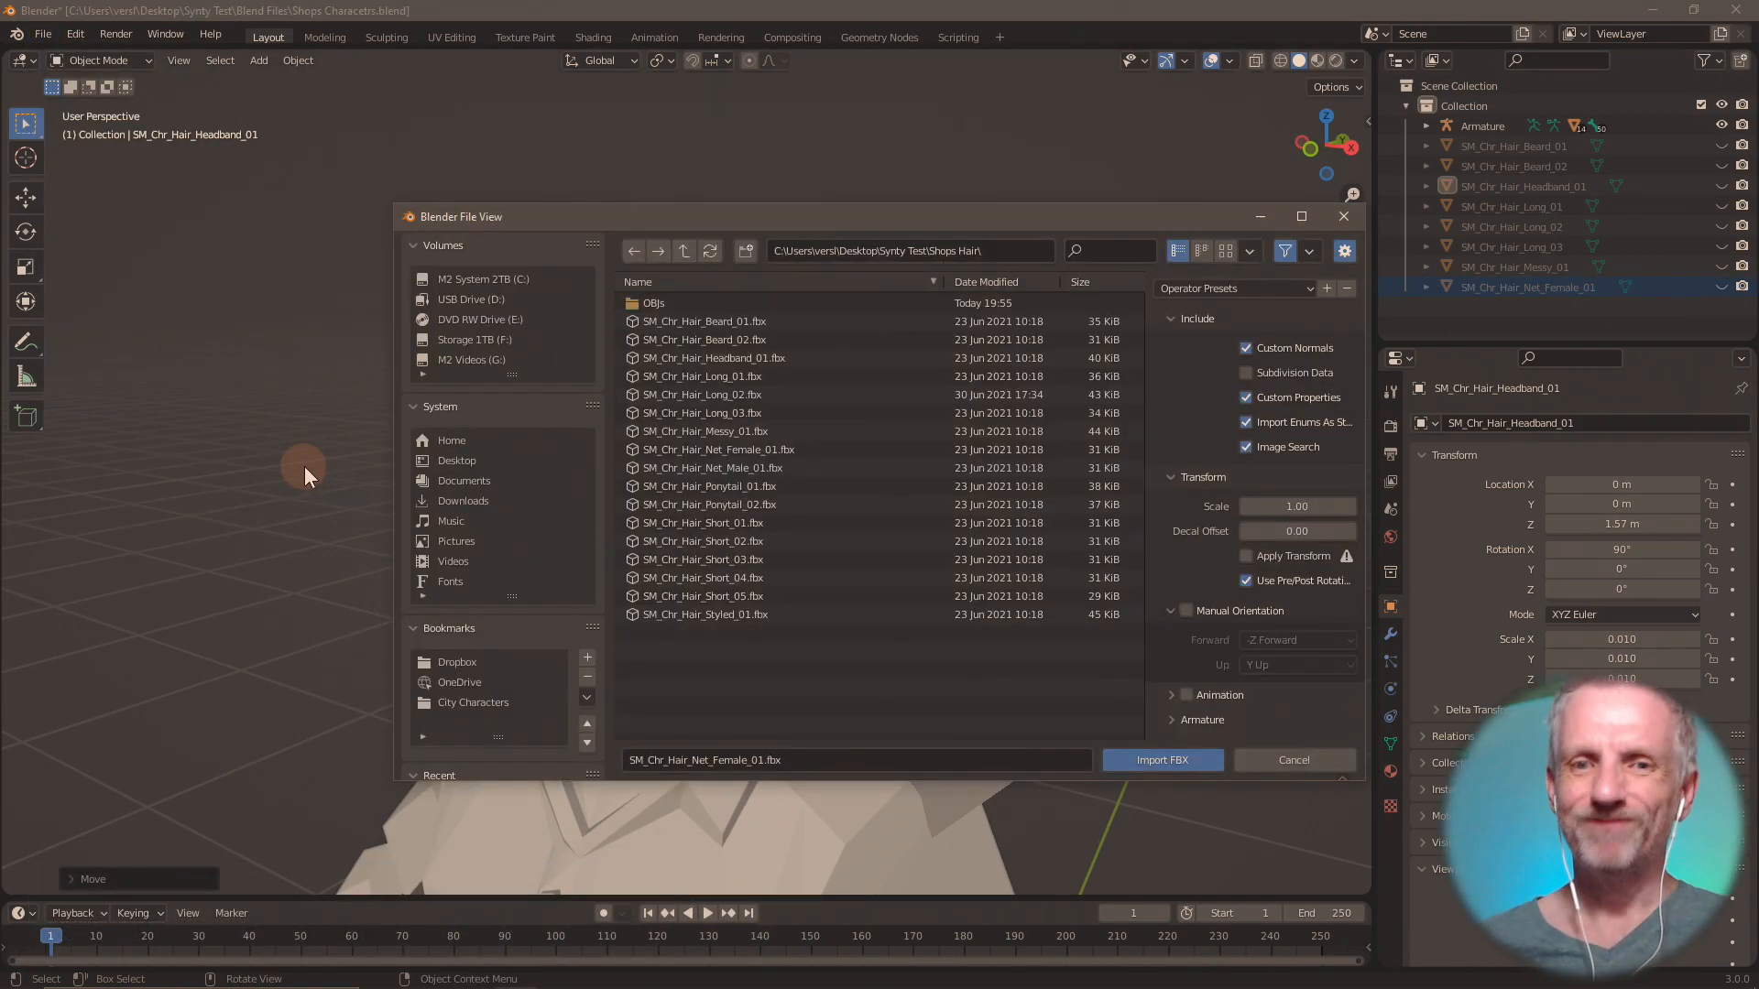
pyautogui.moveTo(853, 220); pyautogui.dragTo(785, 141)
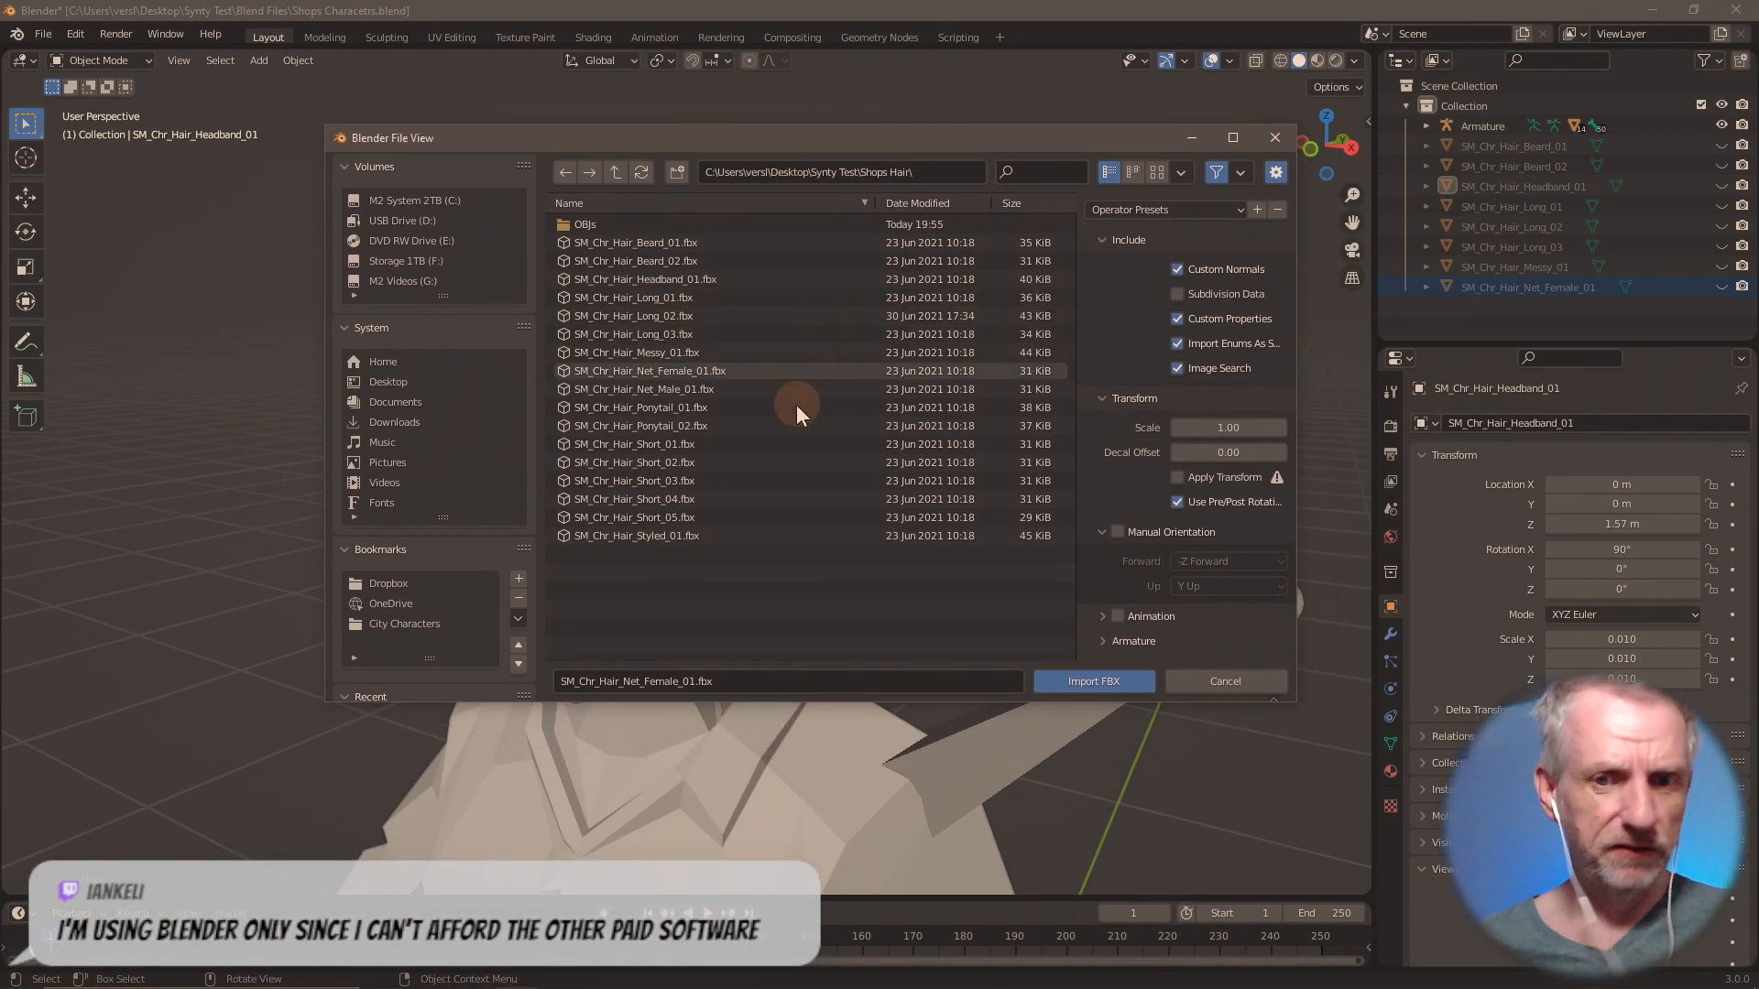
pyautogui.doubleClick(708, 388)
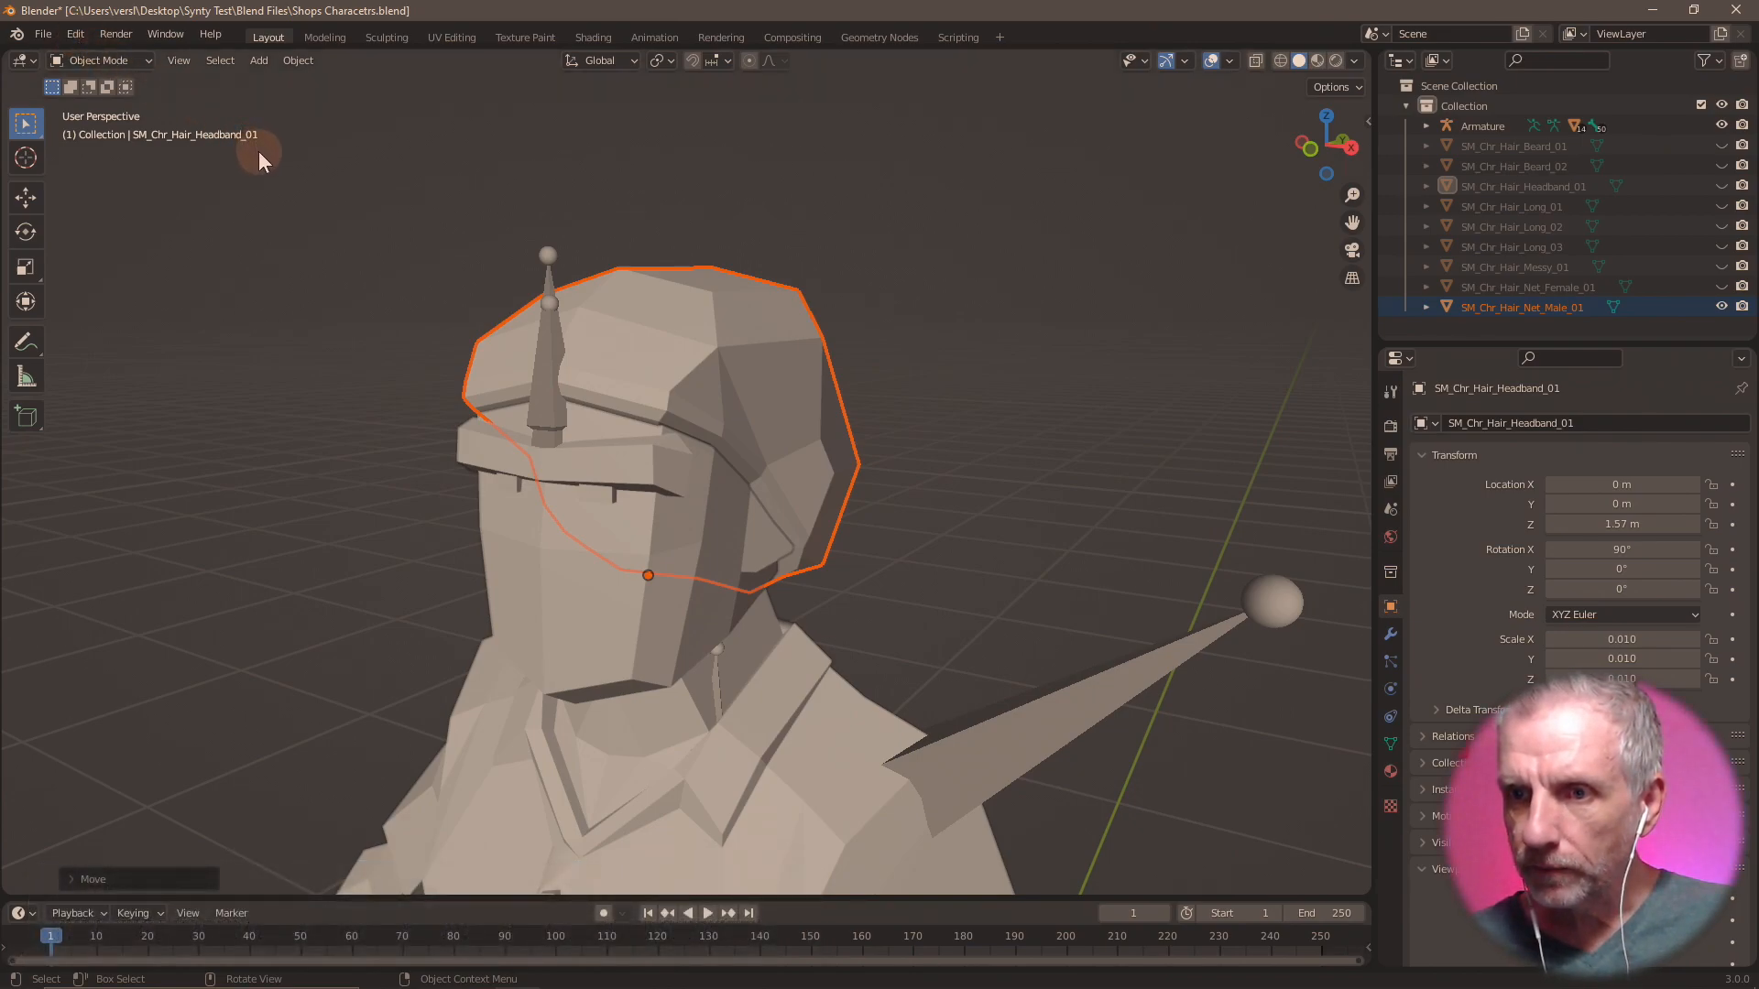
# Export only the selected male hair net as Wavefront OBJ file Hair Net Male 01.obj in the OBJs folder.
pyautogui.click(46, 35)
pyautogui.moveTo(147, 323)
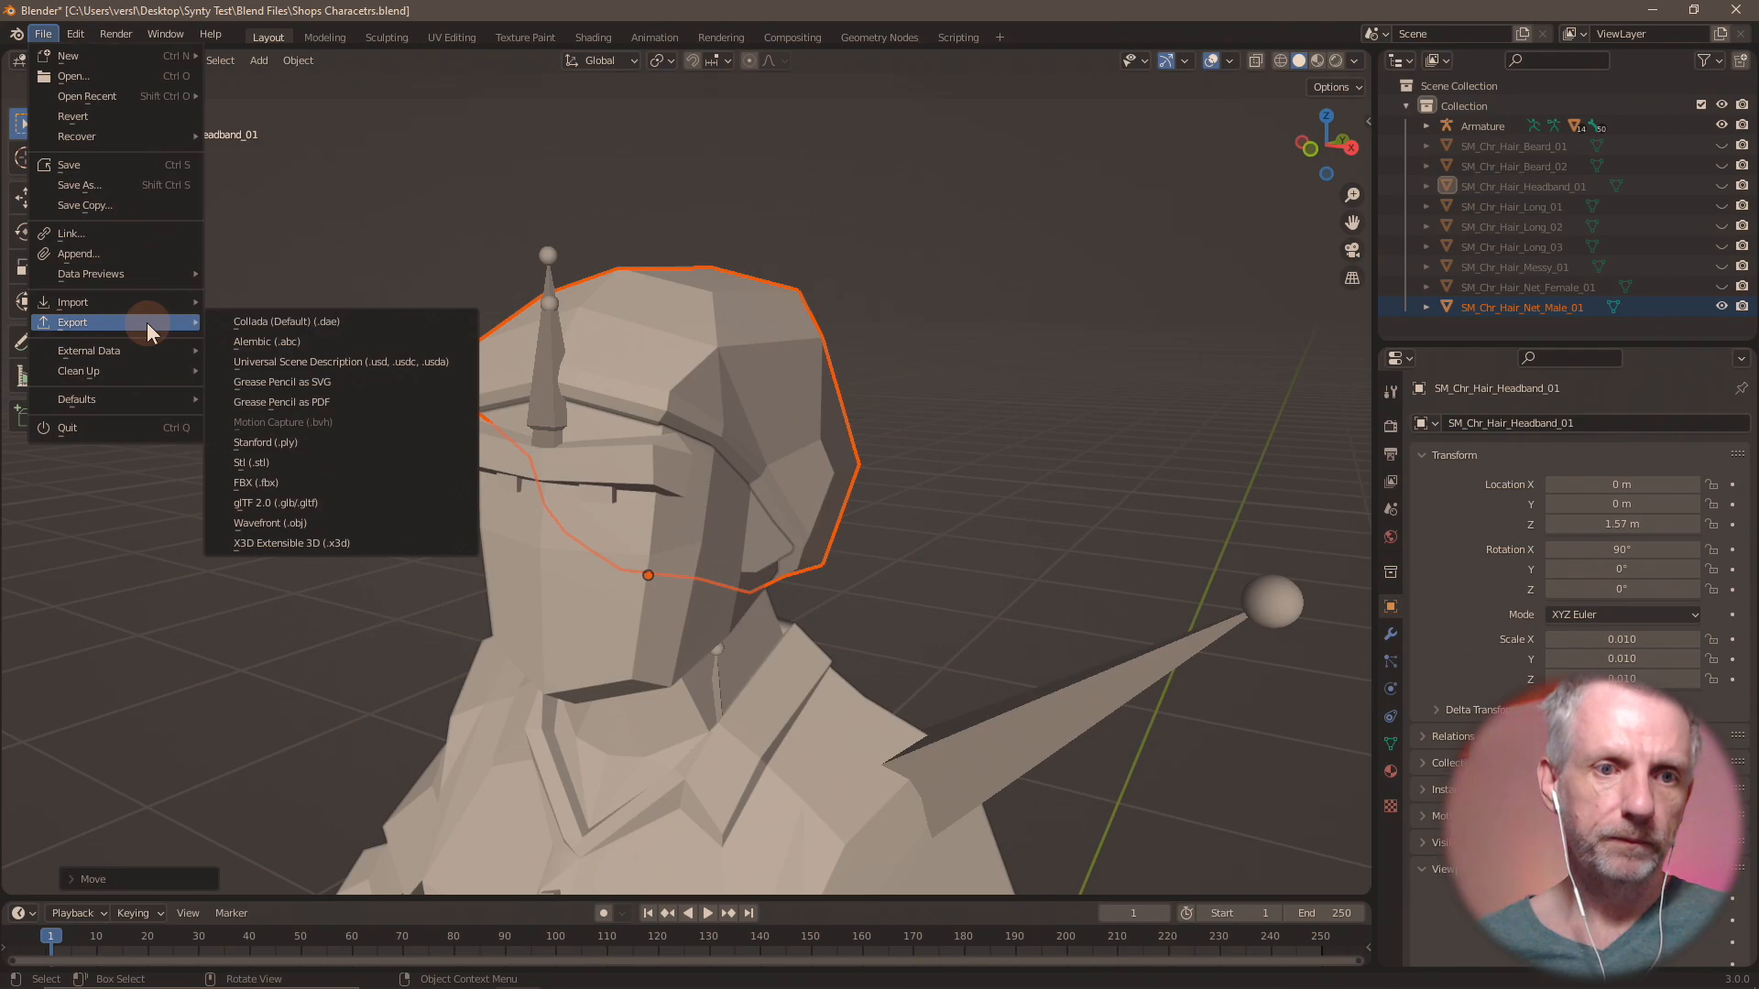
pyautogui.click(324, 522)
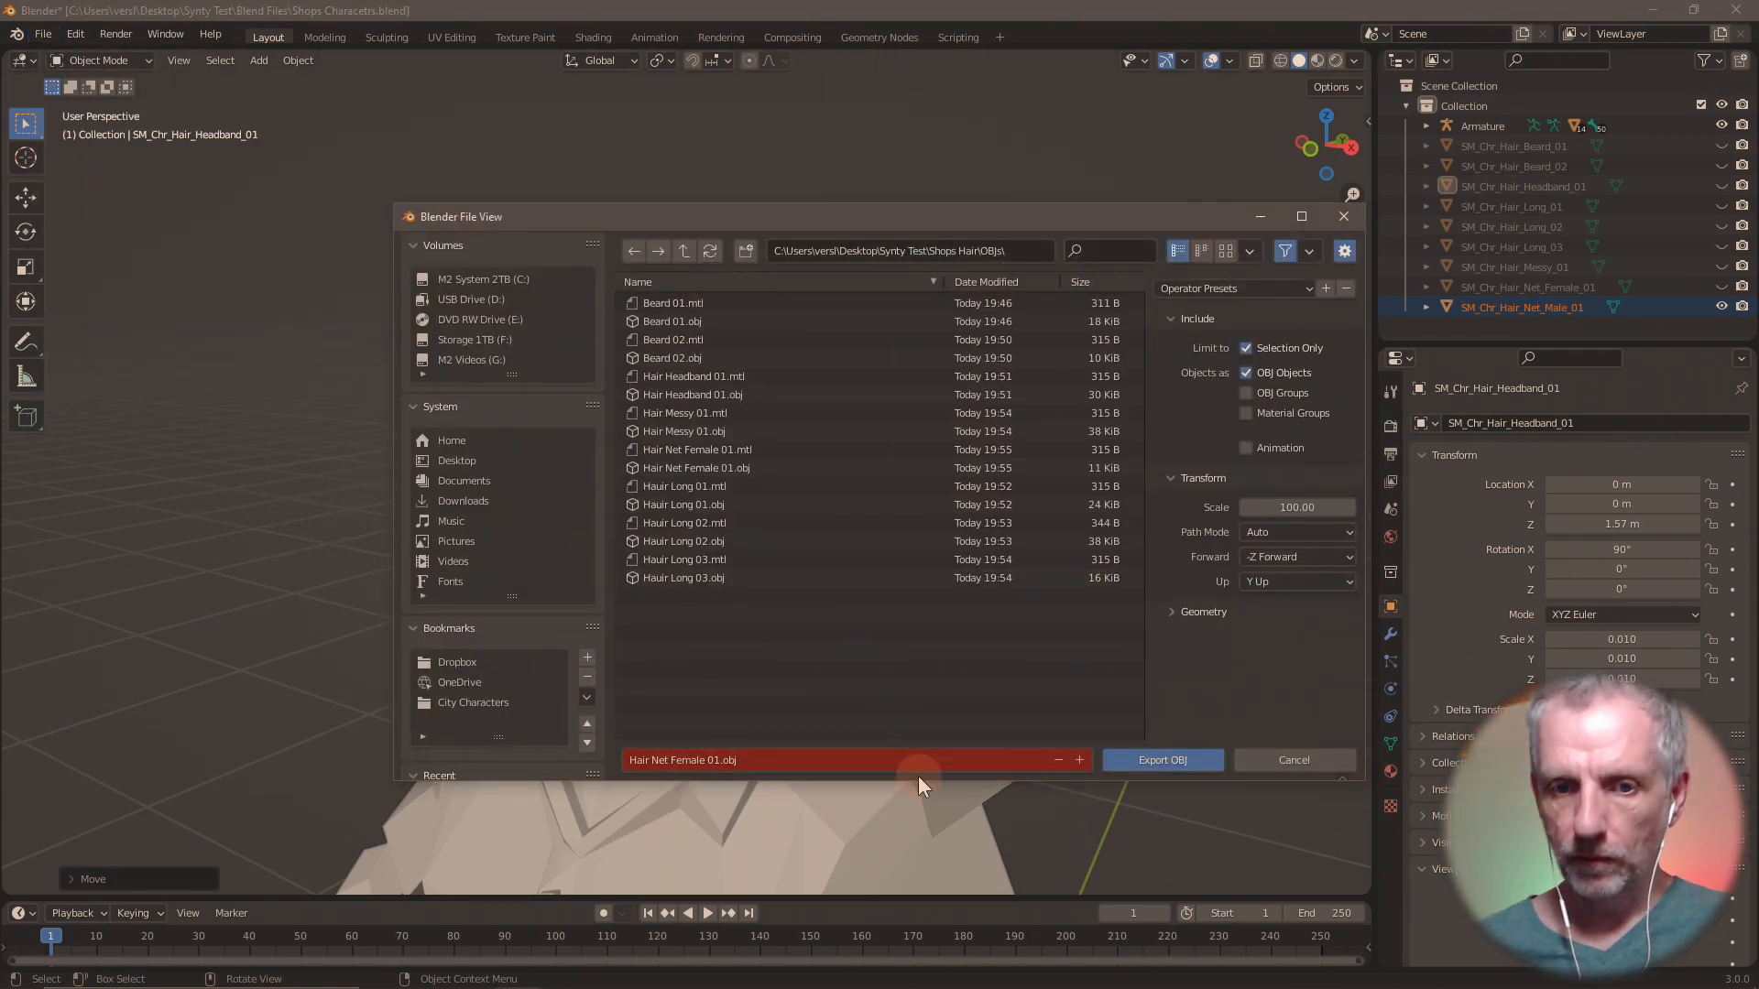
pyautogui.click(814, 761)
pyautogui.click(691, 759)
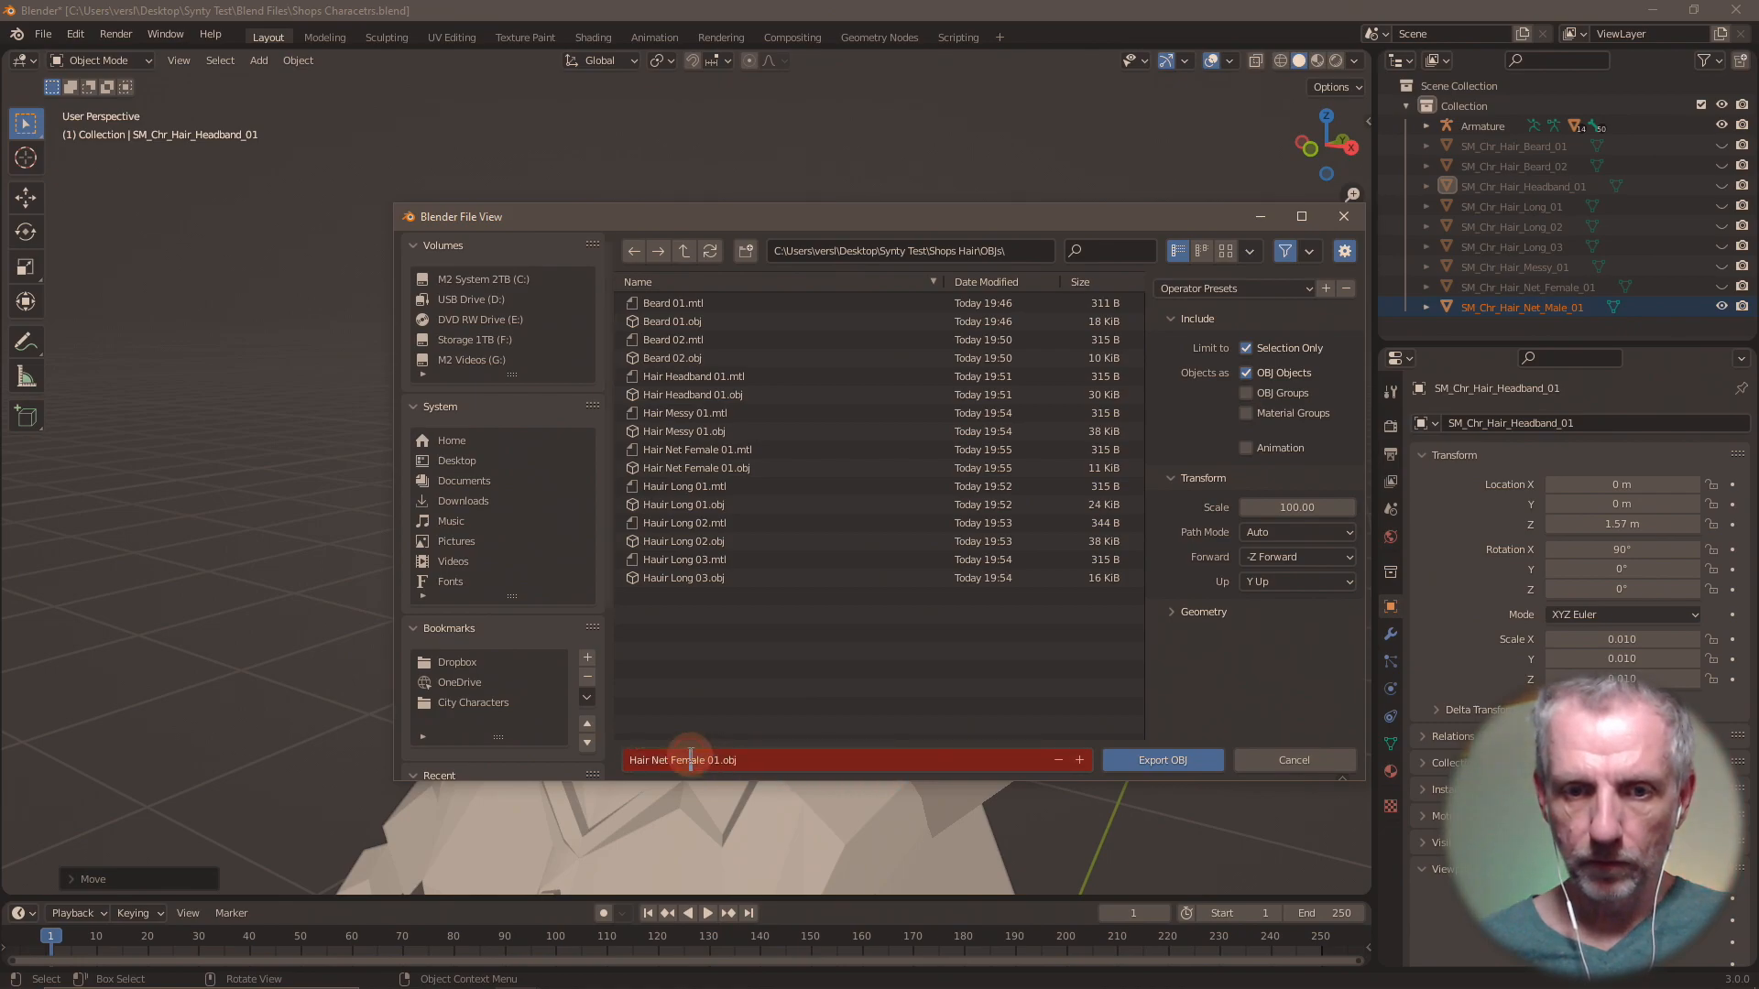
pyautogui.doubleClick(691, 760)
pyautogui.write('Male')
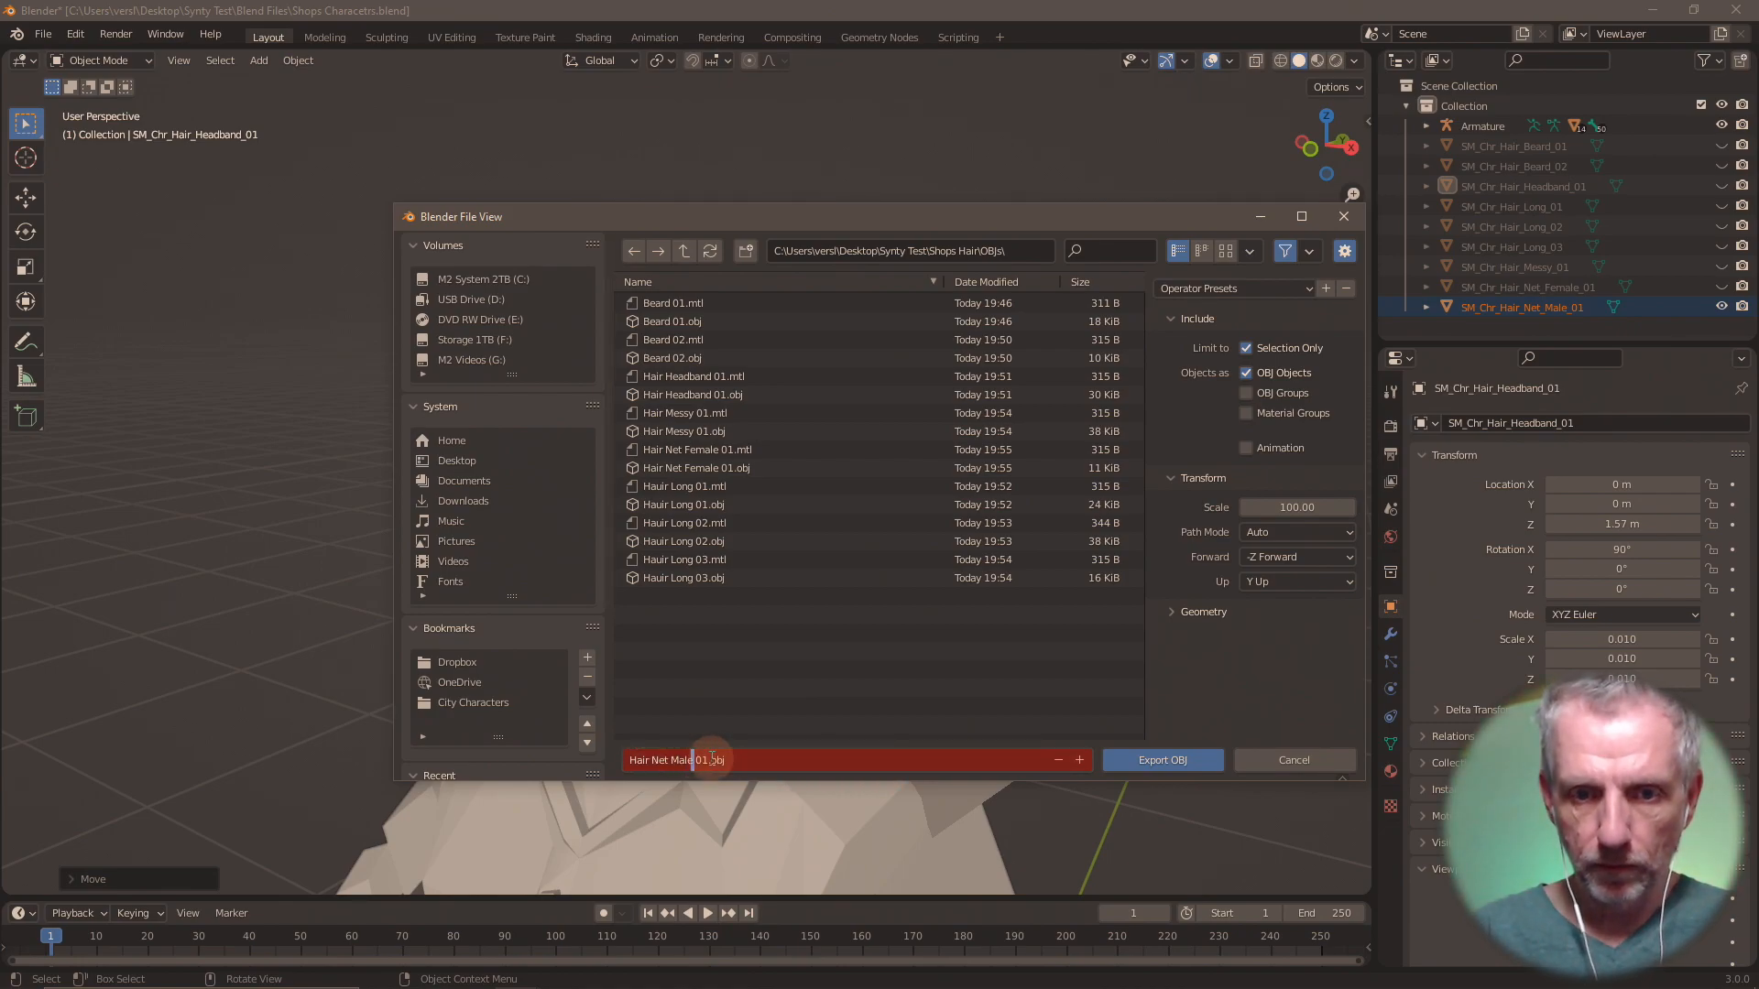
pyautogui.press('Return')
pyautogui.click(1156, 760)
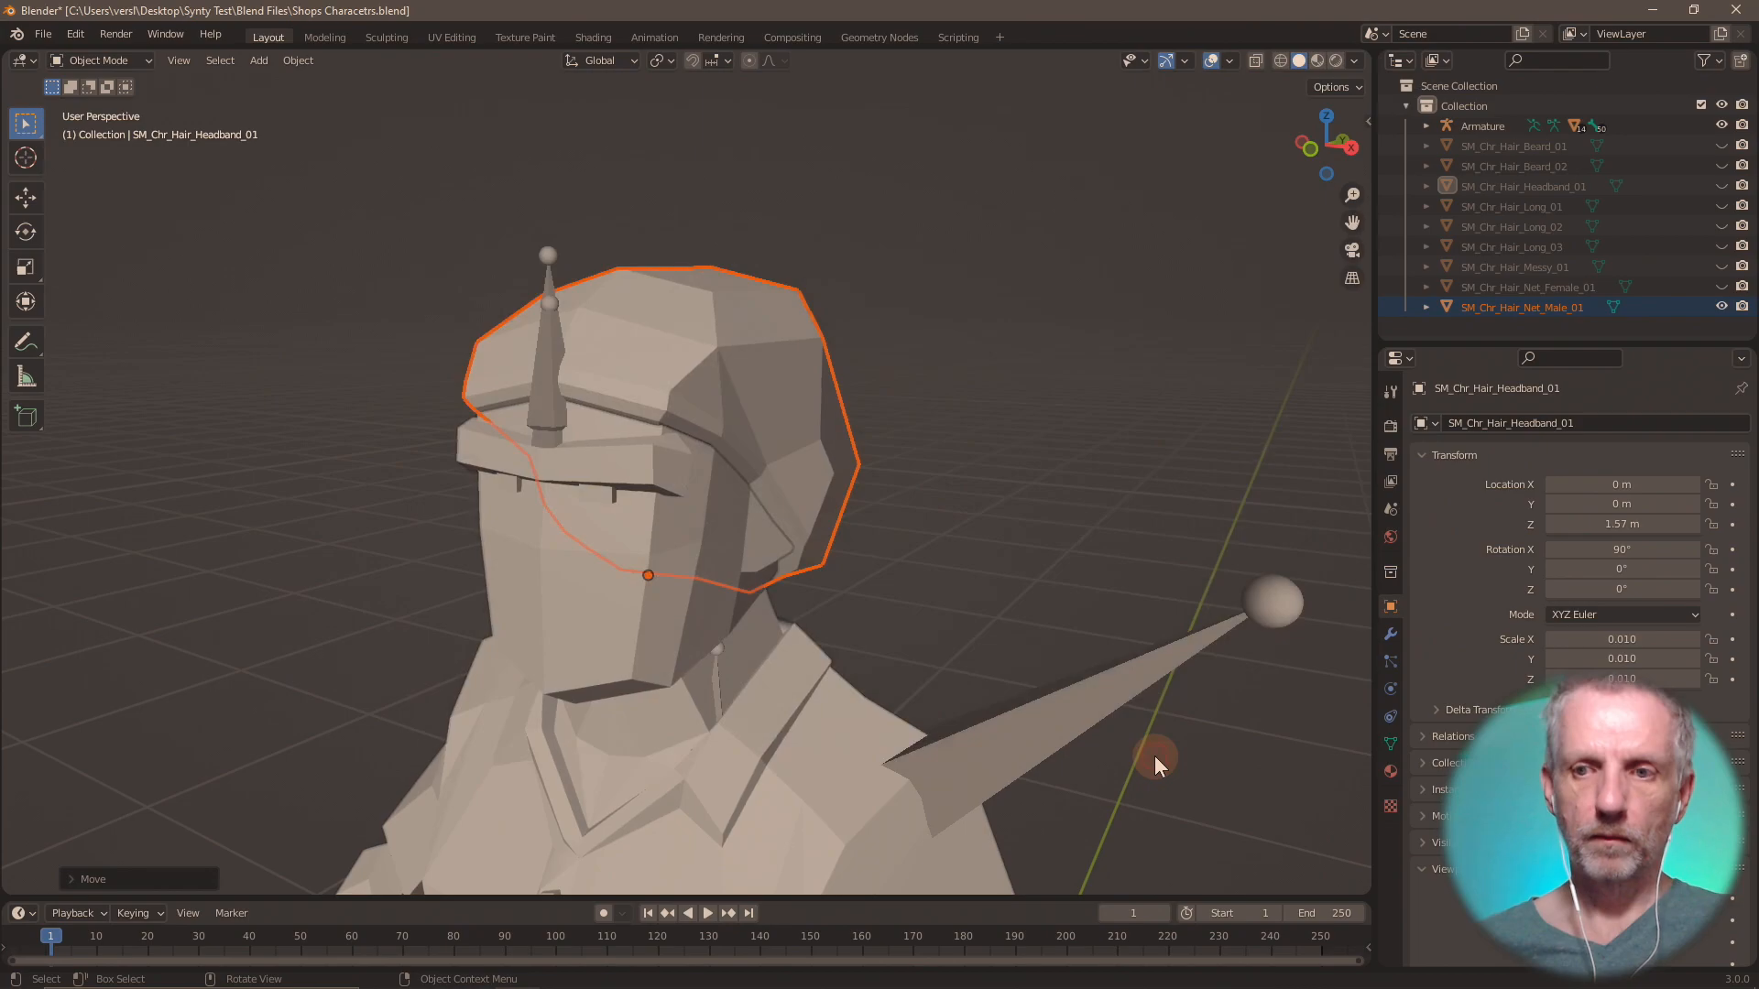
# Hide SM_Chr_Hair_Net_Male_01 in the scene.
pyautogui.click(48, 33)
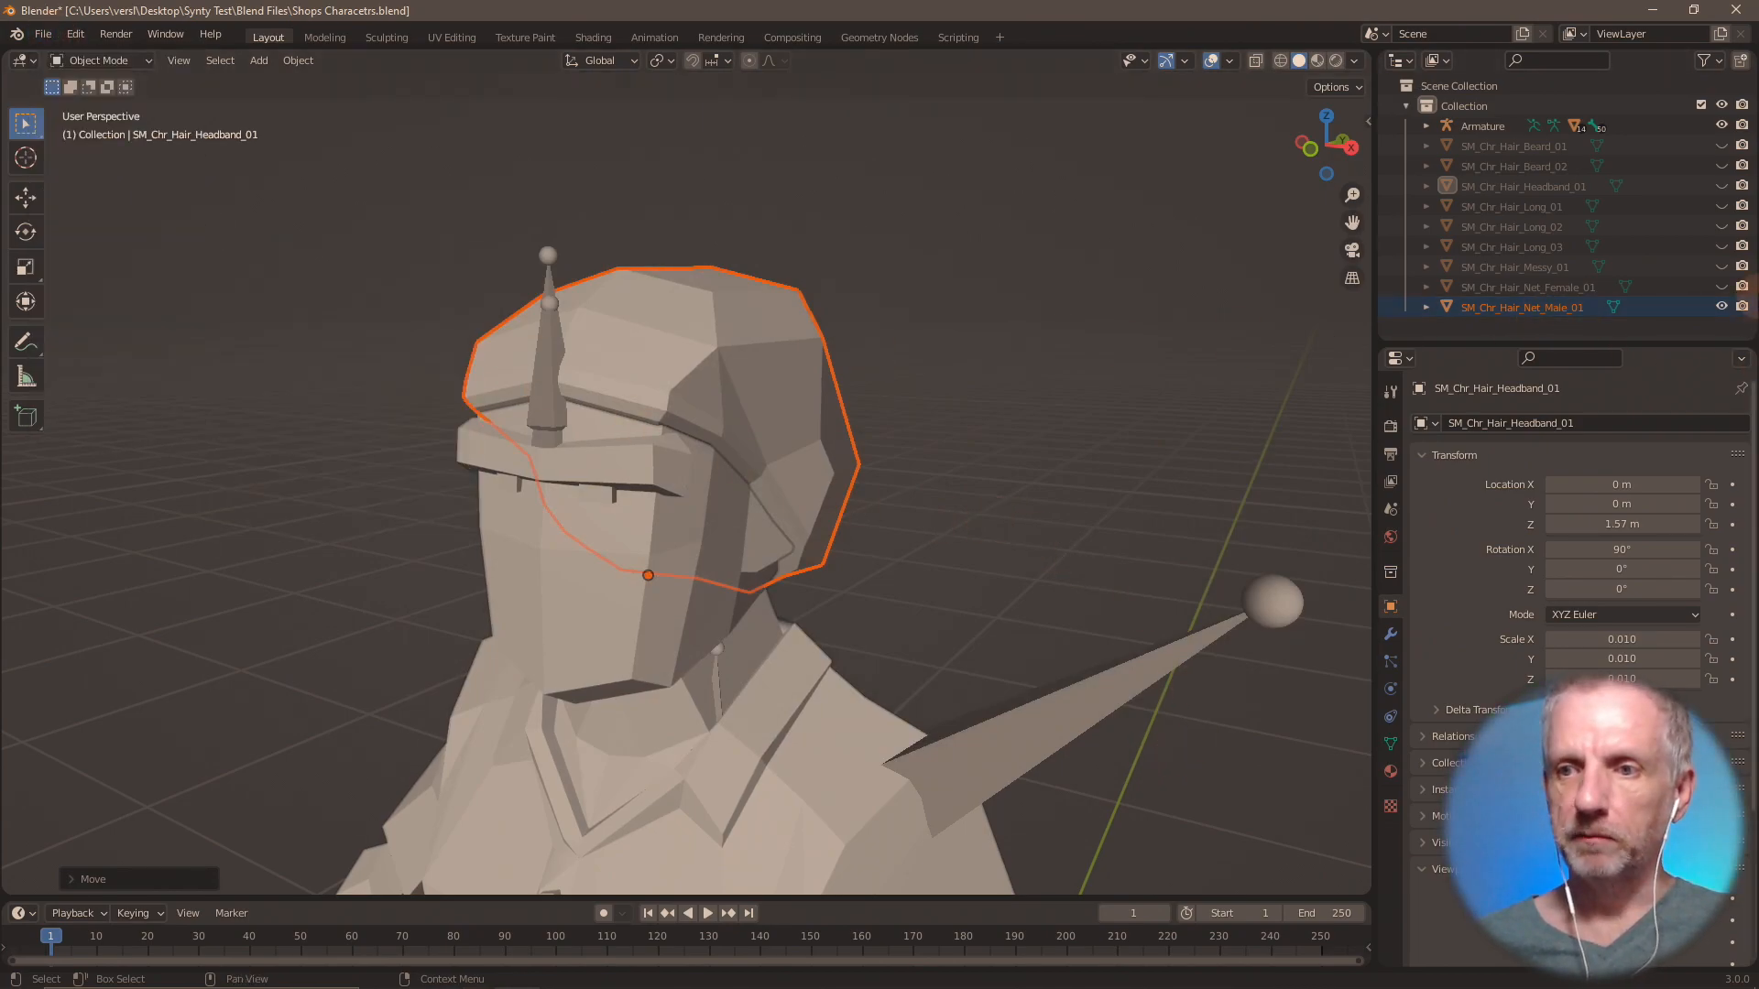
pyautogui.click(1722, 307)
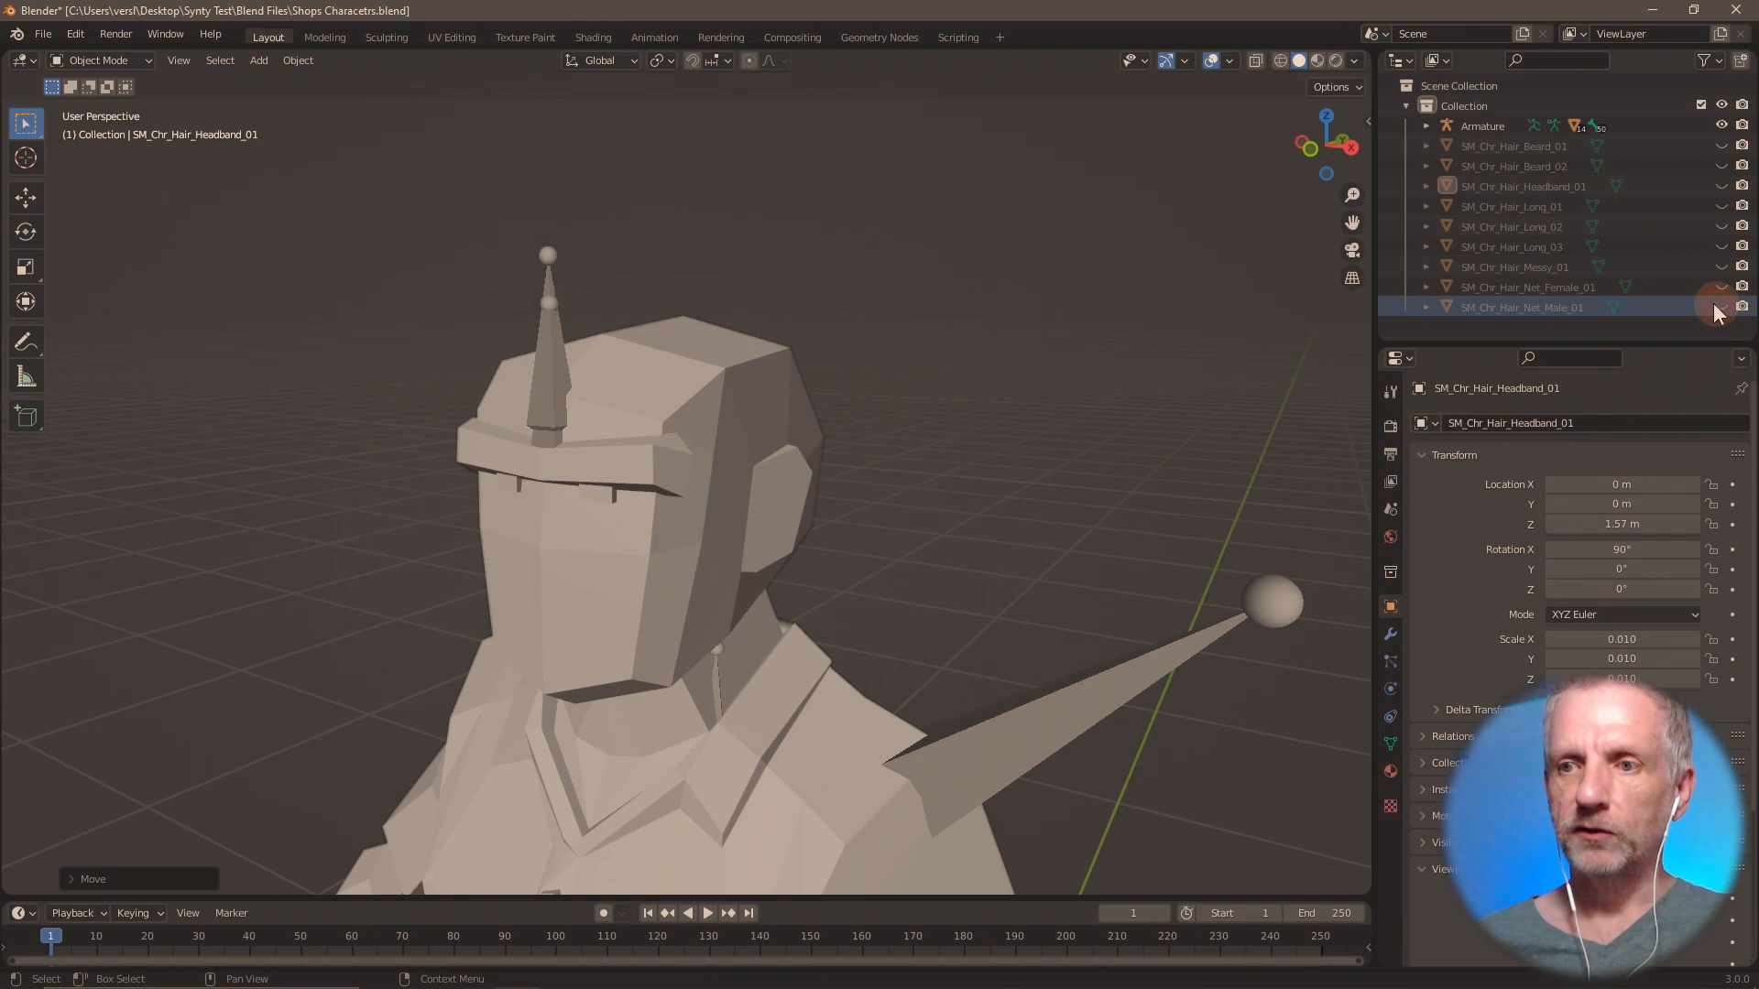
pyautogui.click(44, 36)
pyautogui.moveTo(166, 304)
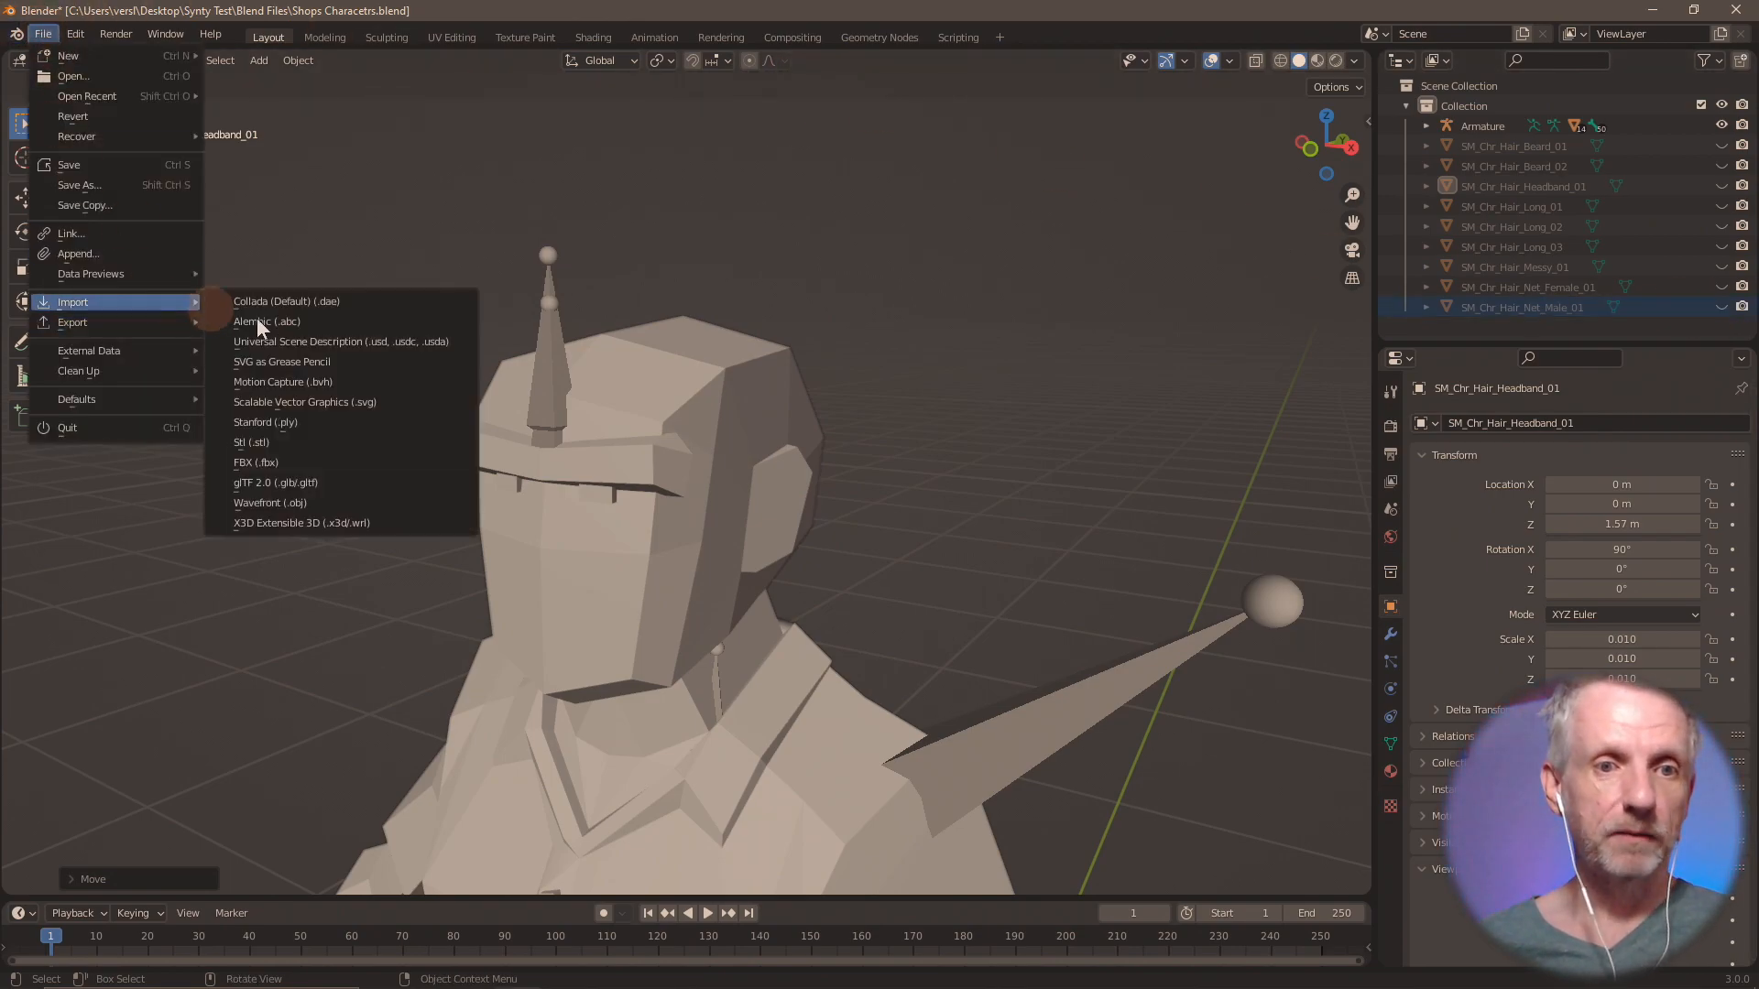
pyautogui.click(306, 502)
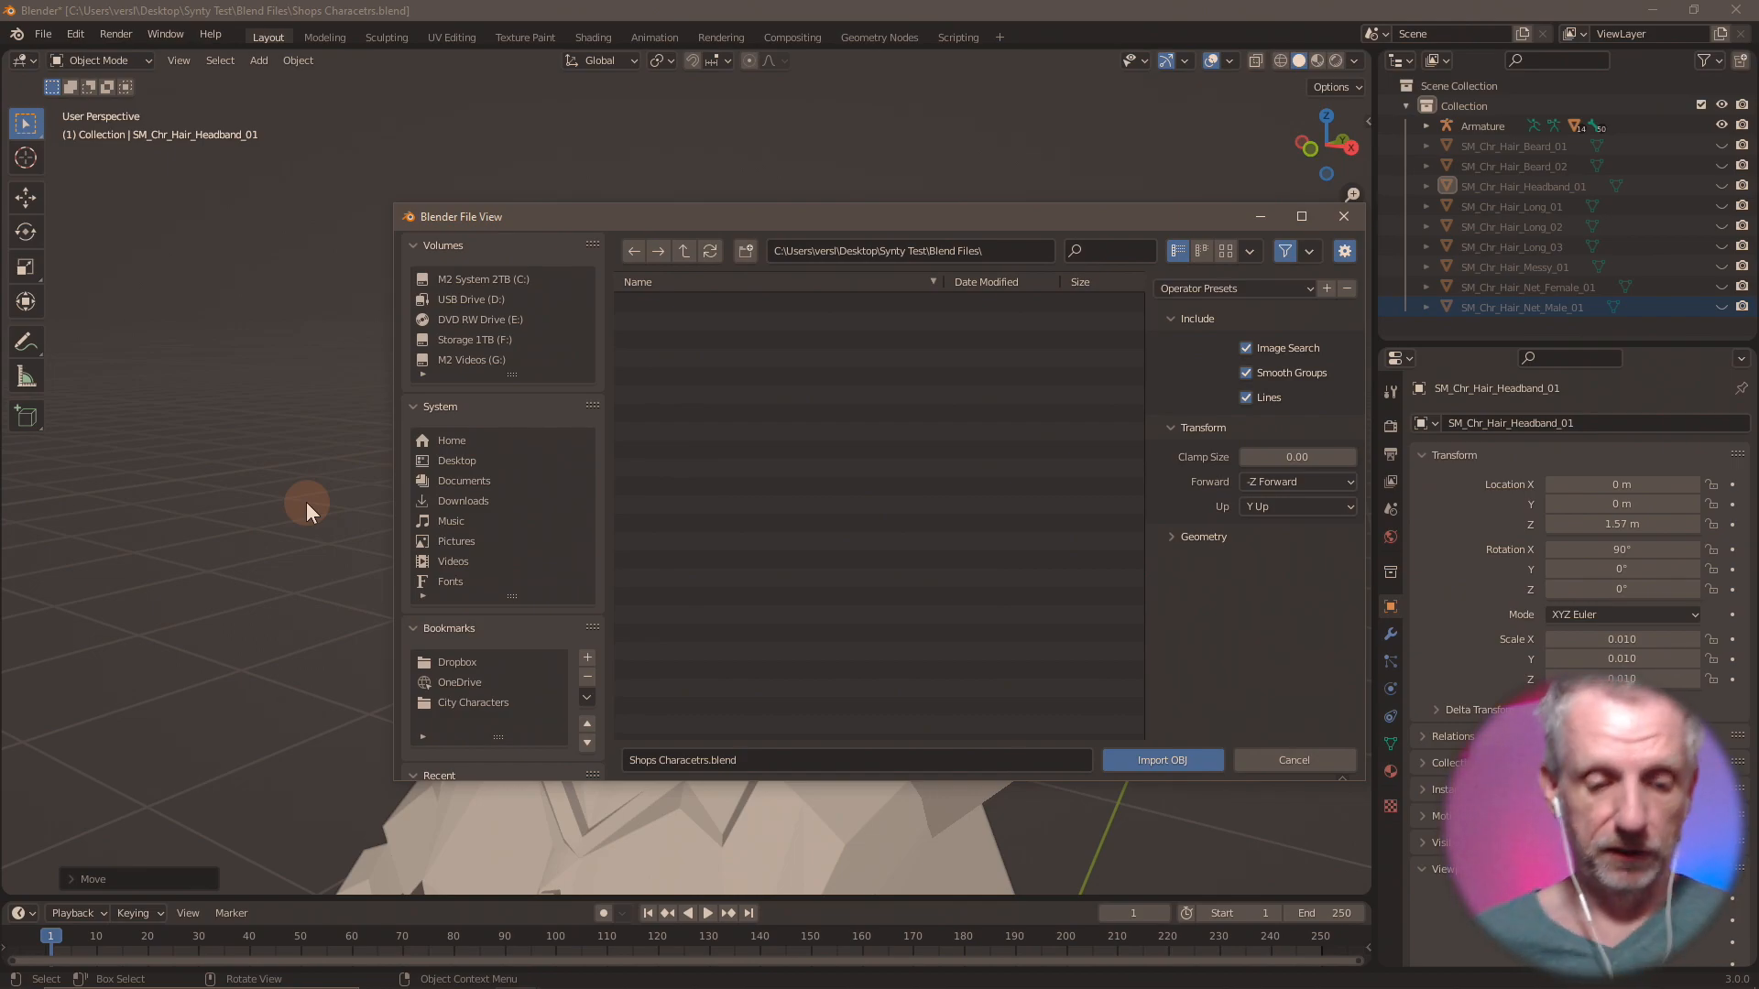
pyautogui.press('super')
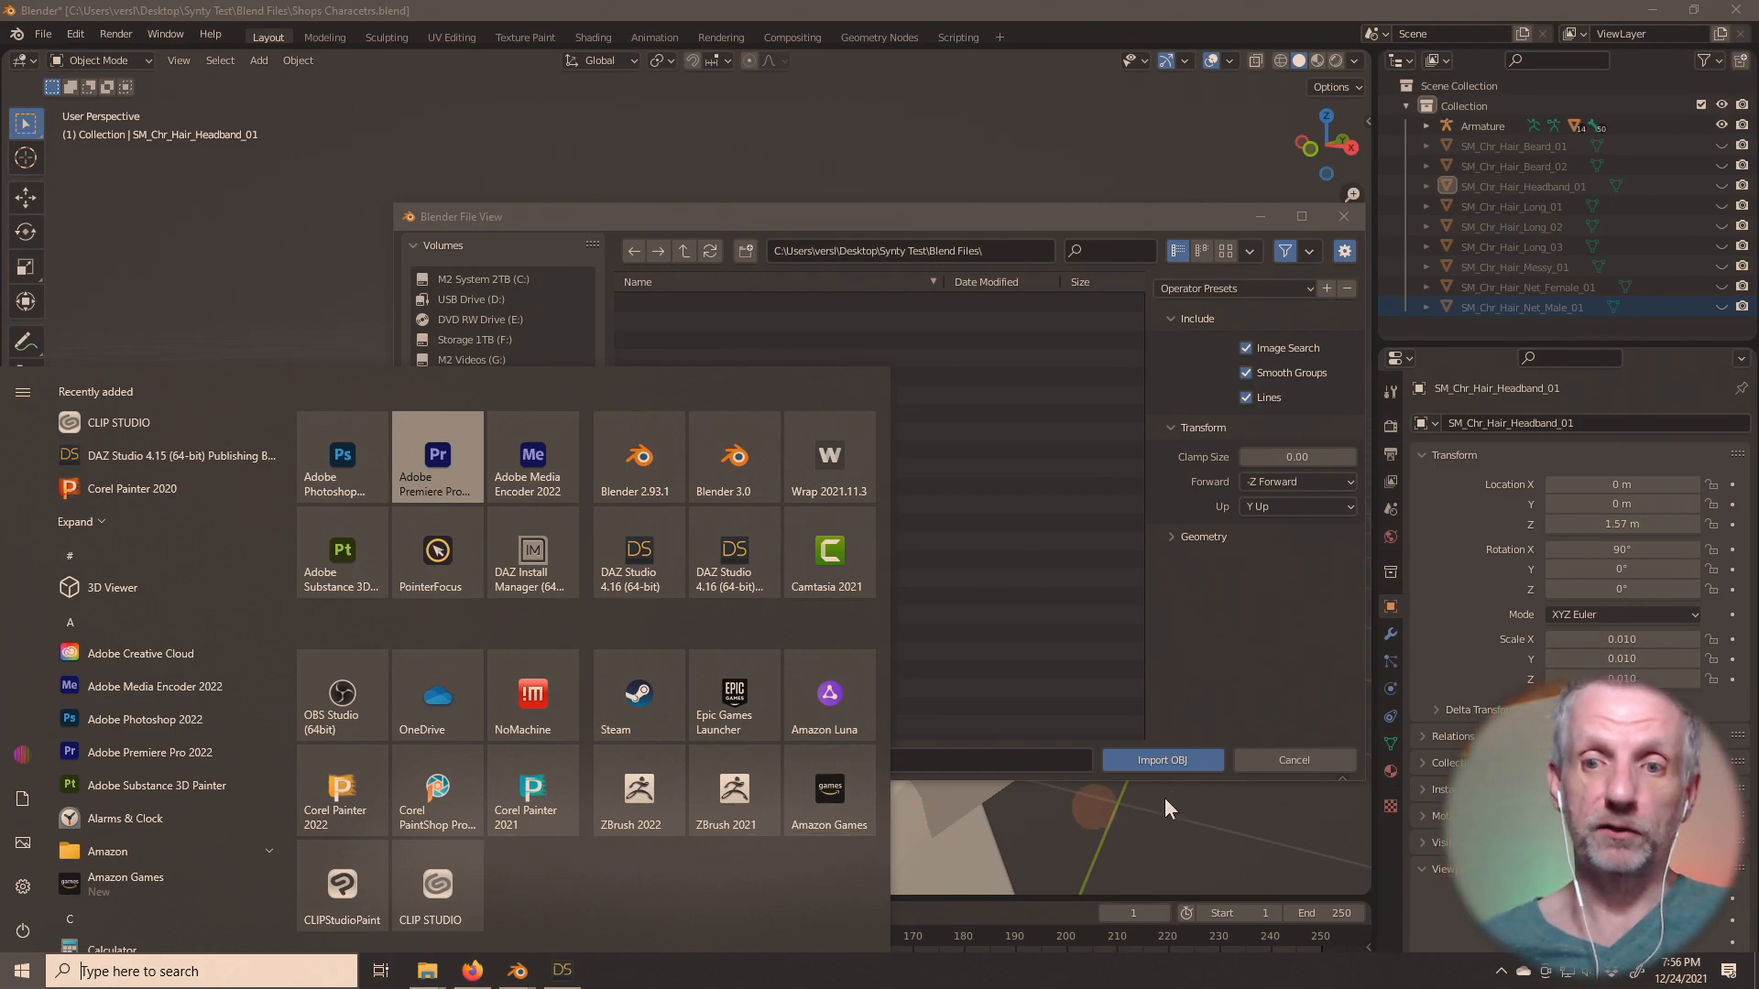
pyautogui.click(1254, 696)
pyautogui.click(881, 700)
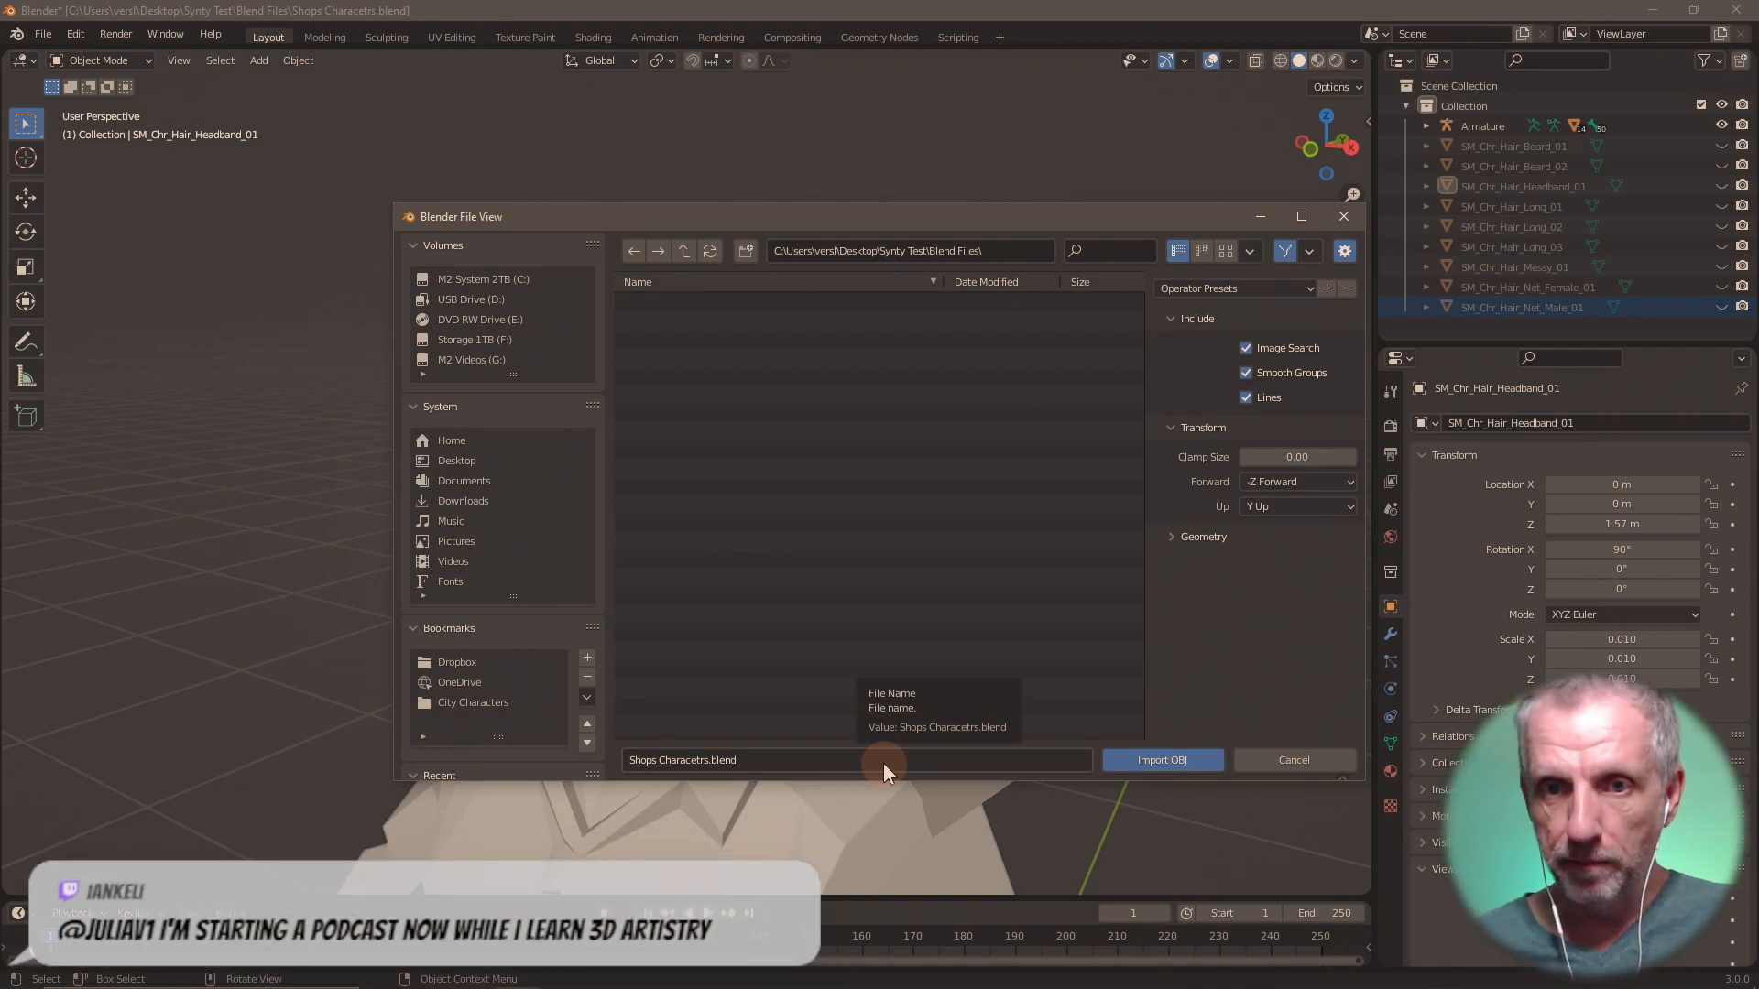
pyautogui.click(1292, 762)
# Import SM_Chr_Hair_Ponytail_01.fbx from the Shops Hair folder.
pyautogui.click(43, 34)
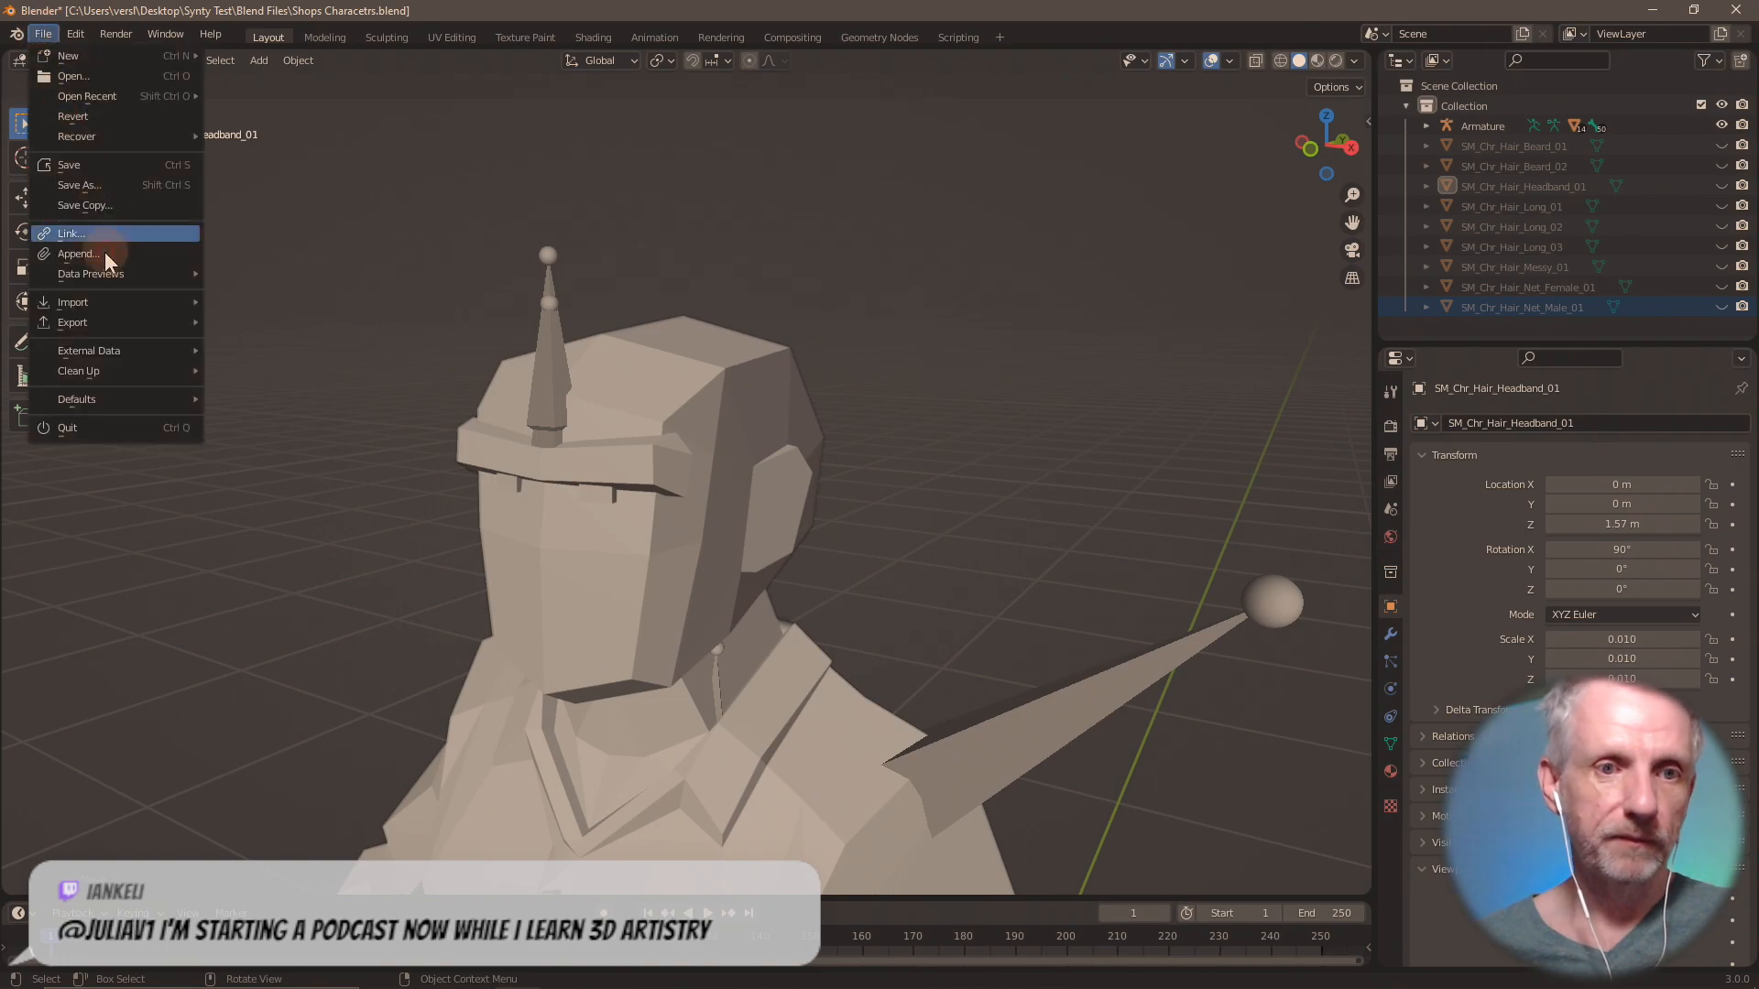
pyautogui.moveTo(113, 300)
pyautogui.click(277, 459)
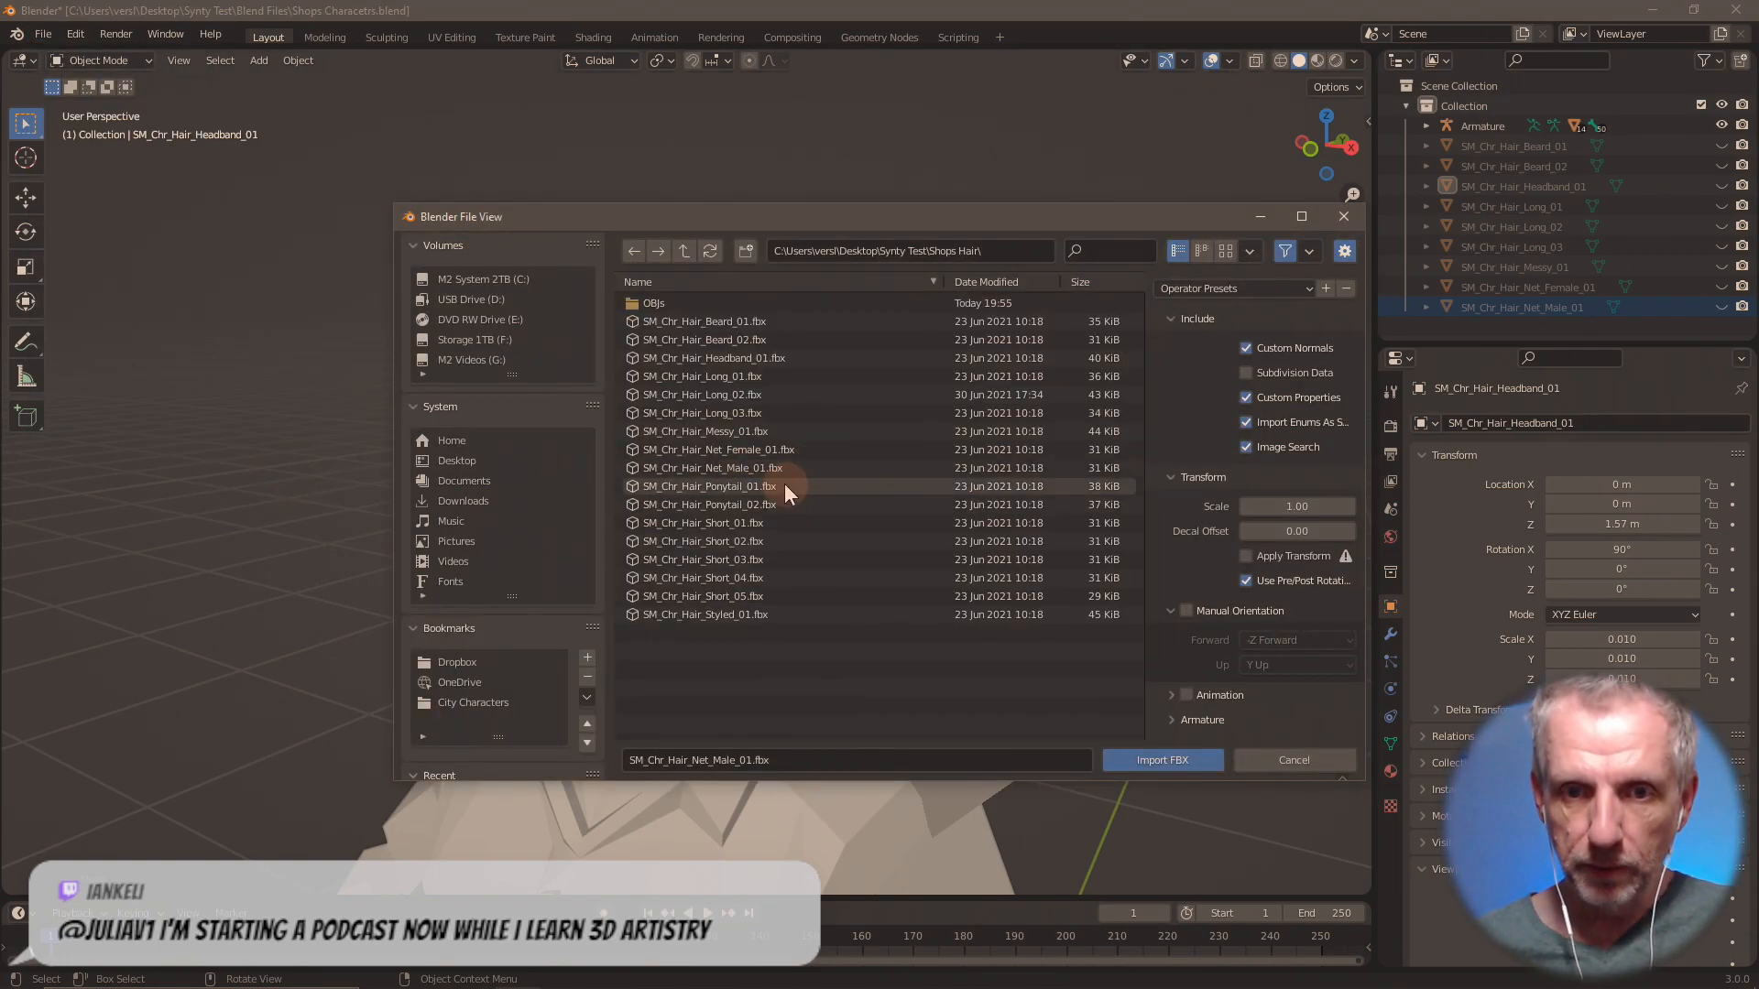
pyautogui.doubleClick(784, 485)
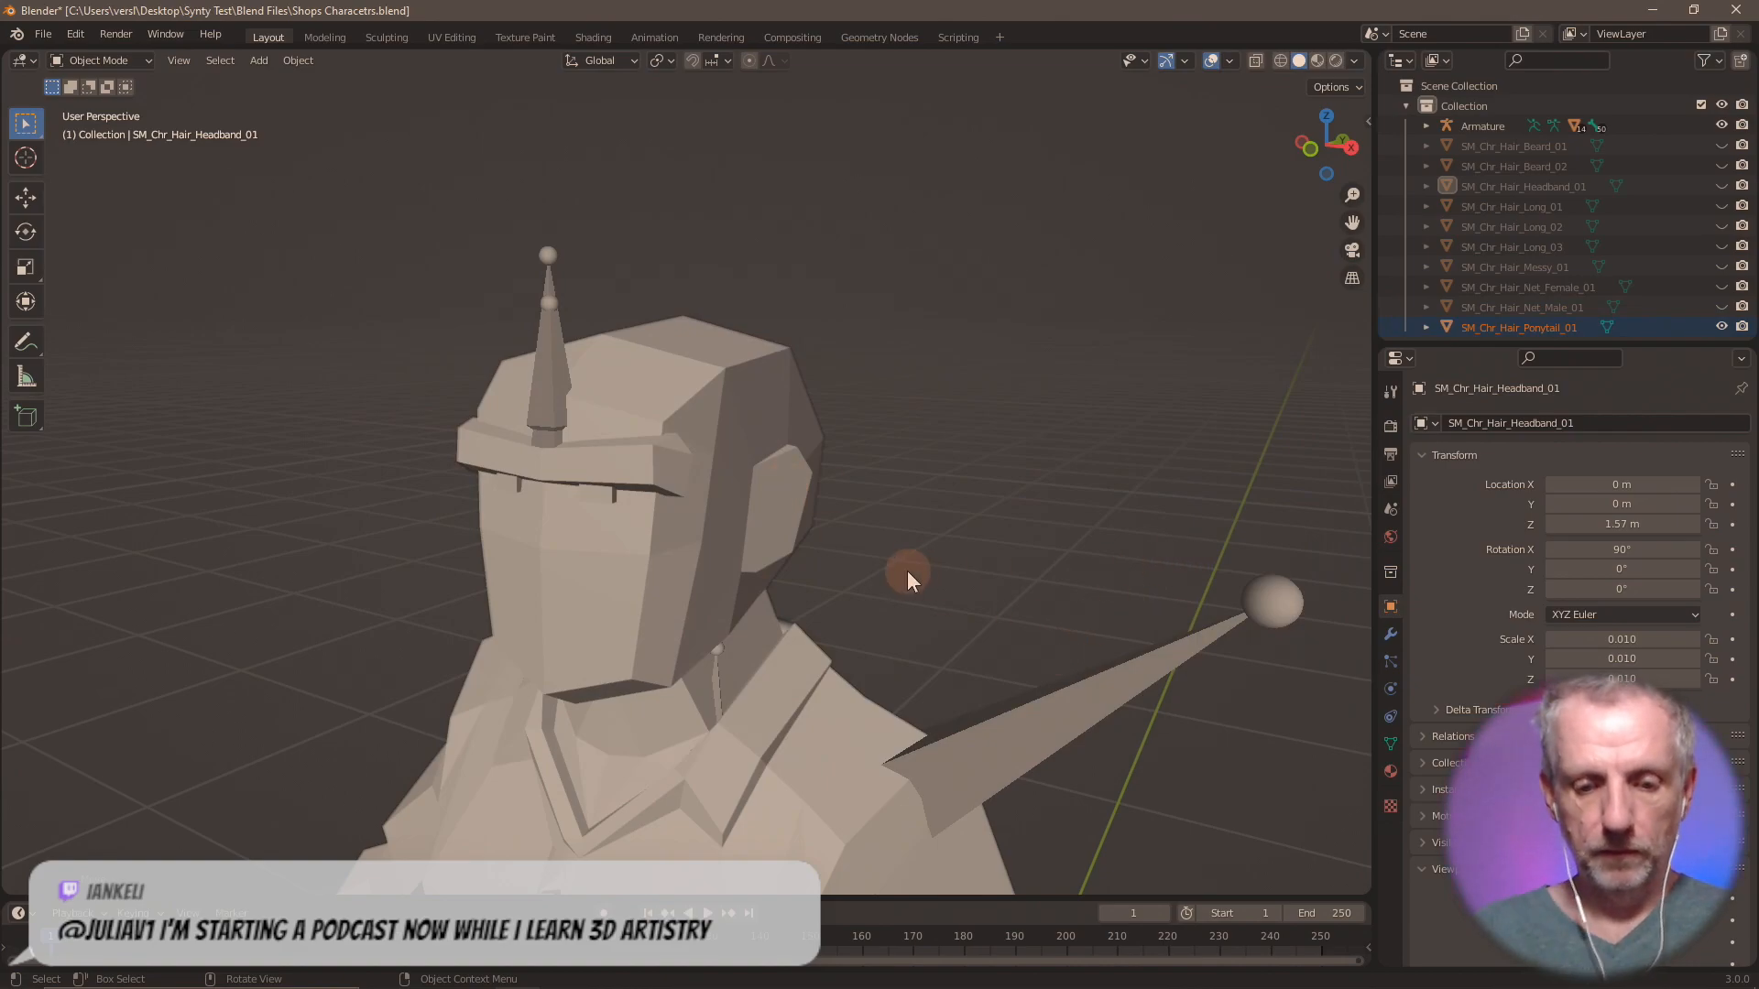
# Move SM_Chr_Hair_Ponytail_01 up 1.57 m along the global Z axis and export only that hair as Wavefront OBJ file Hair Ponytail 01.
pyautogui.write('gz1.57')
pyautogui.press('Return')
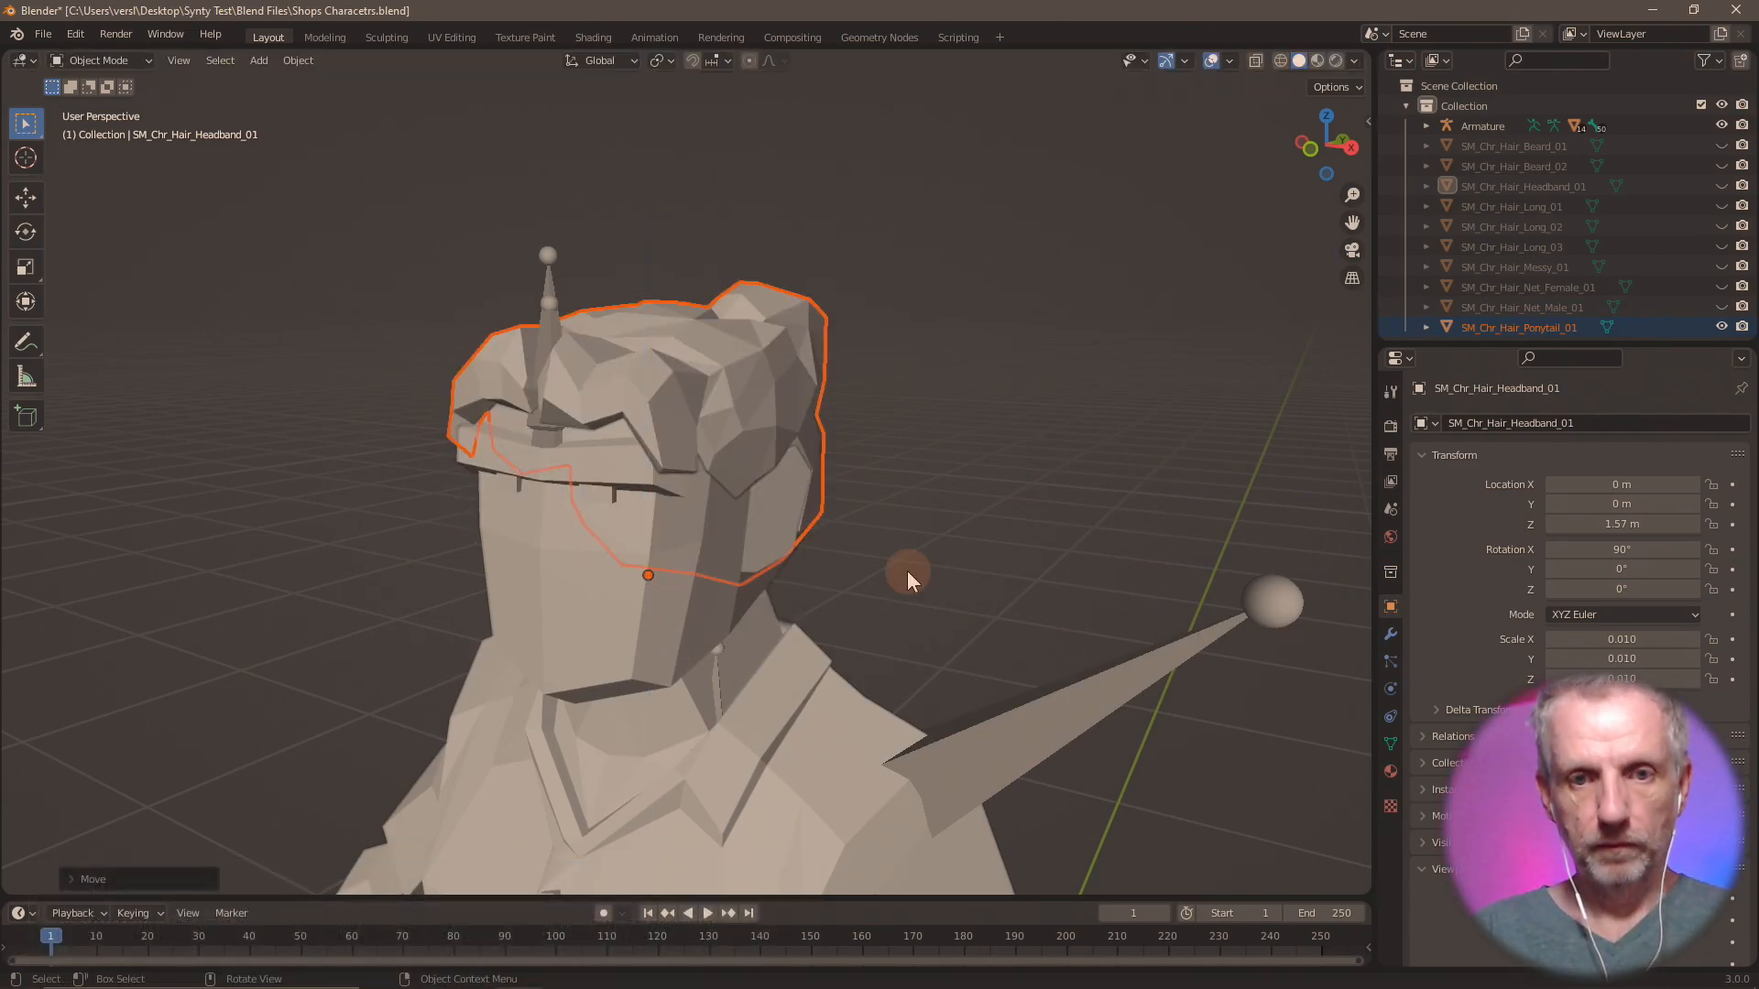
pyautogui.click(42, 34)
pyautogui.moveTo(129, 305)
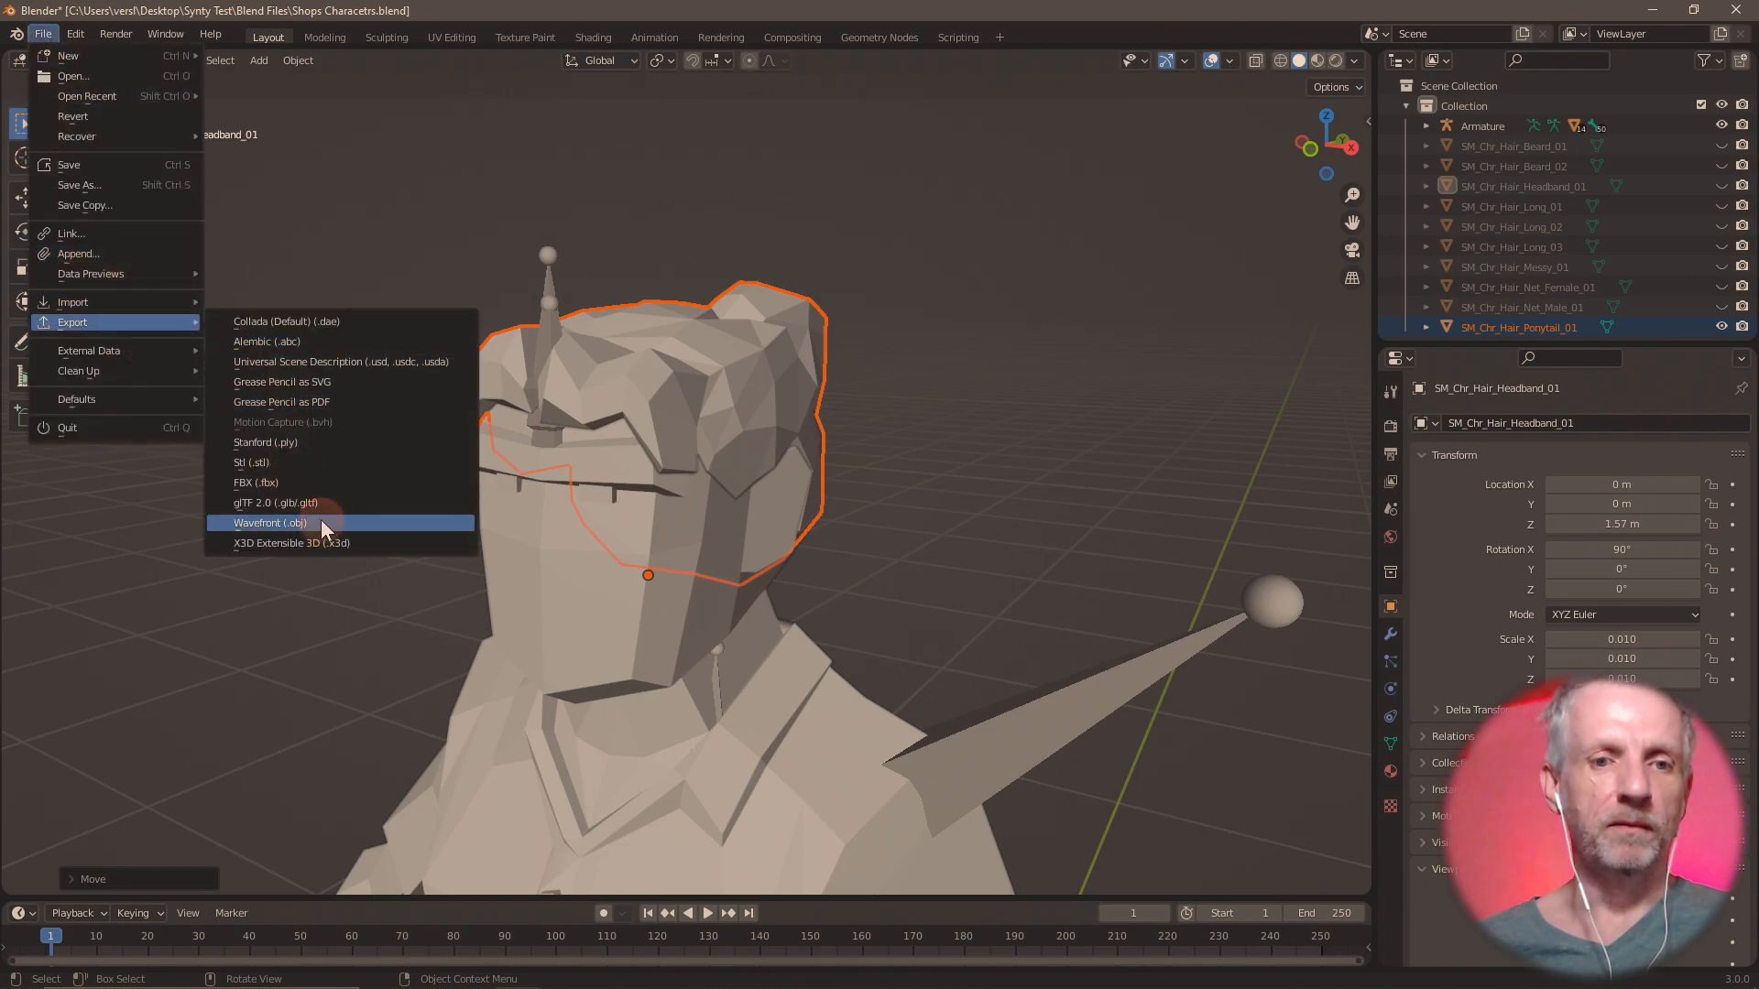
pyautogui.click(320, 522)
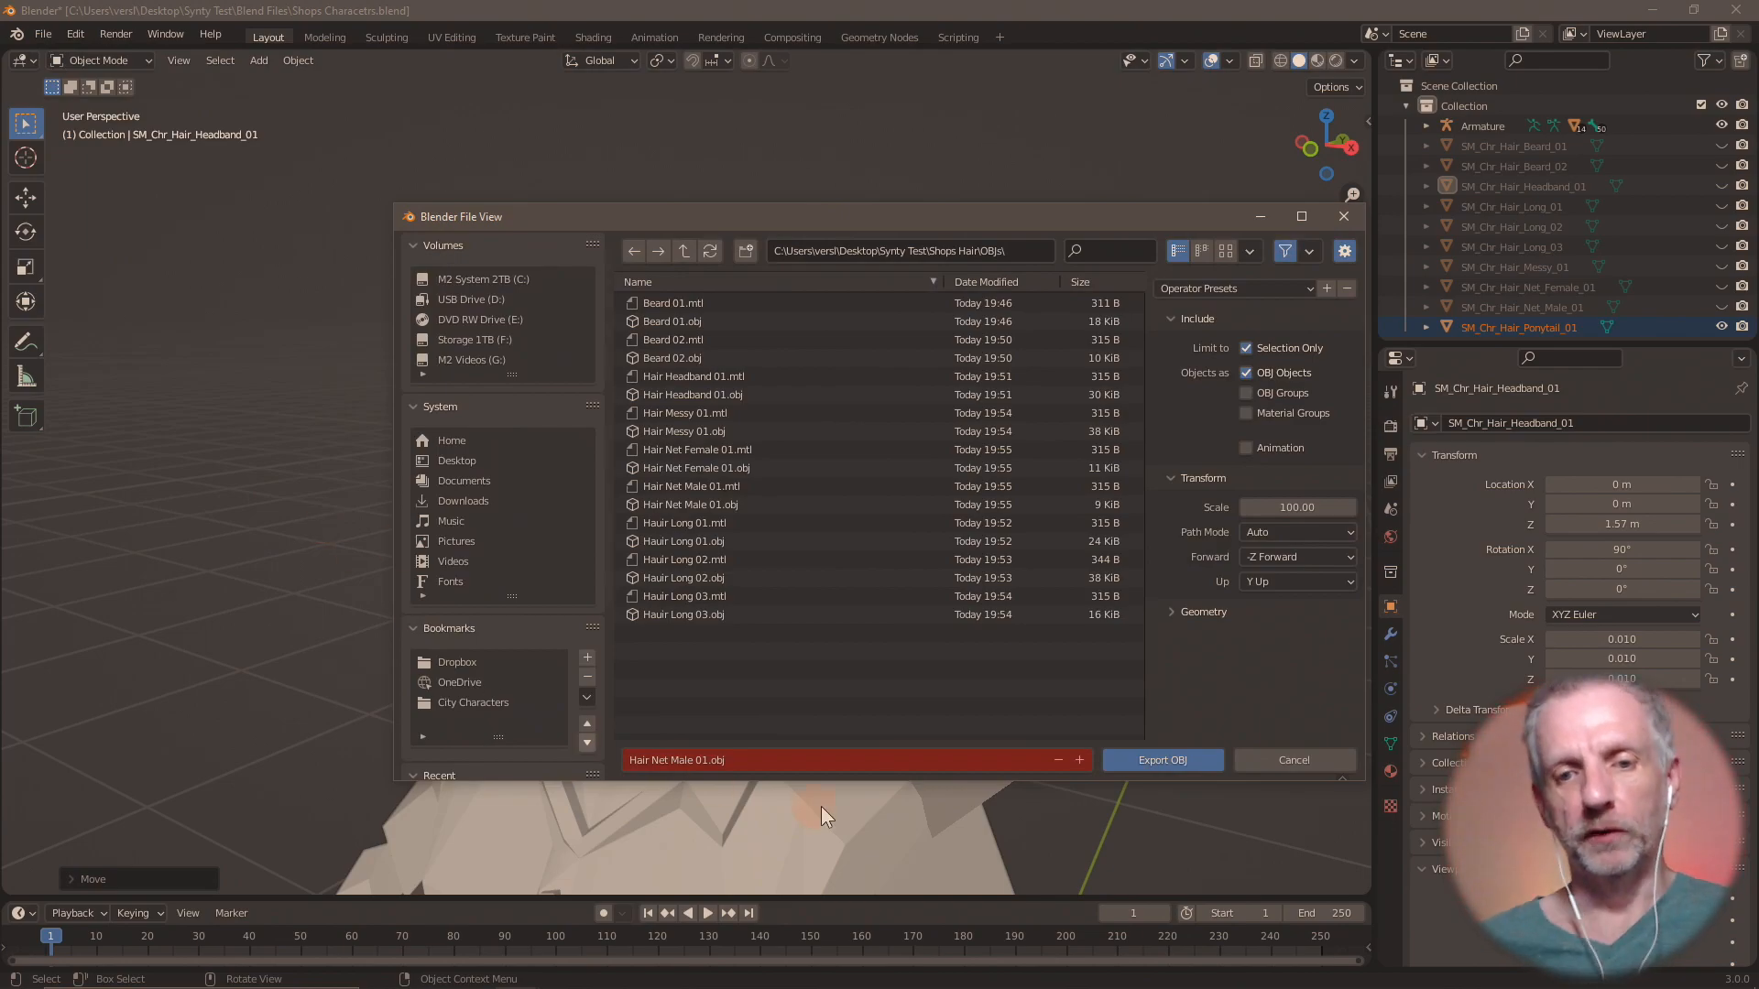
pyautogui.click(827, 760)
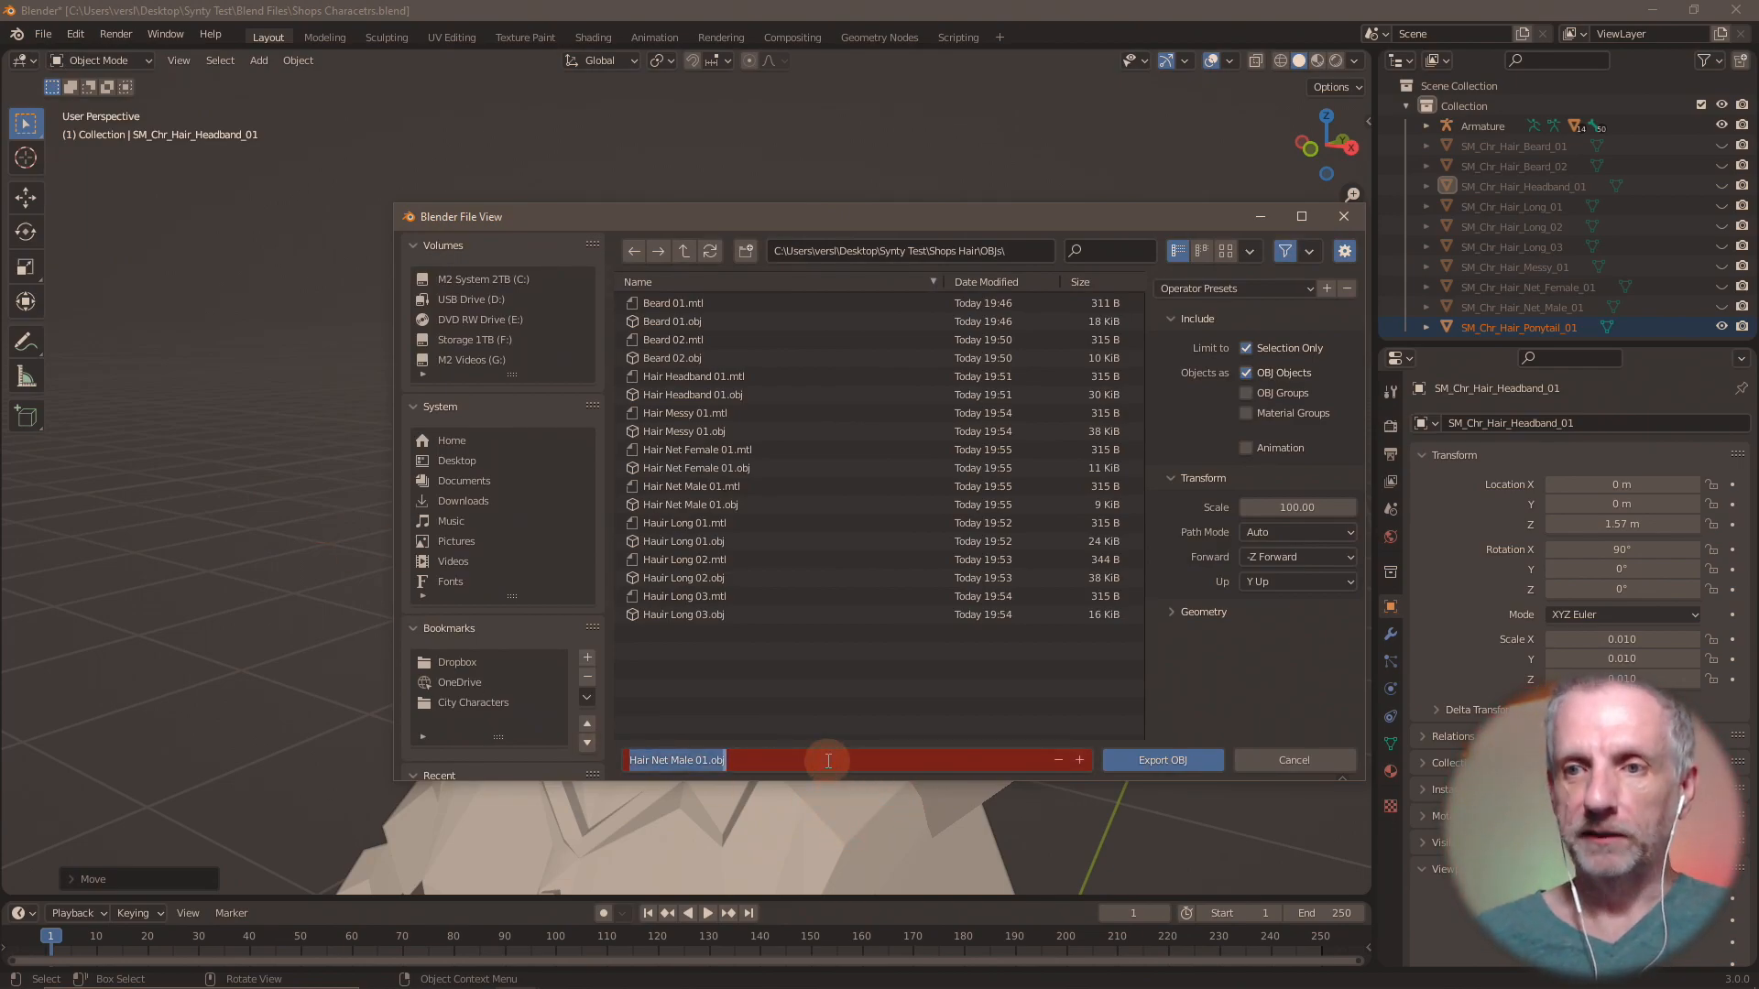
pyautogui.write('Hair Ponytai')
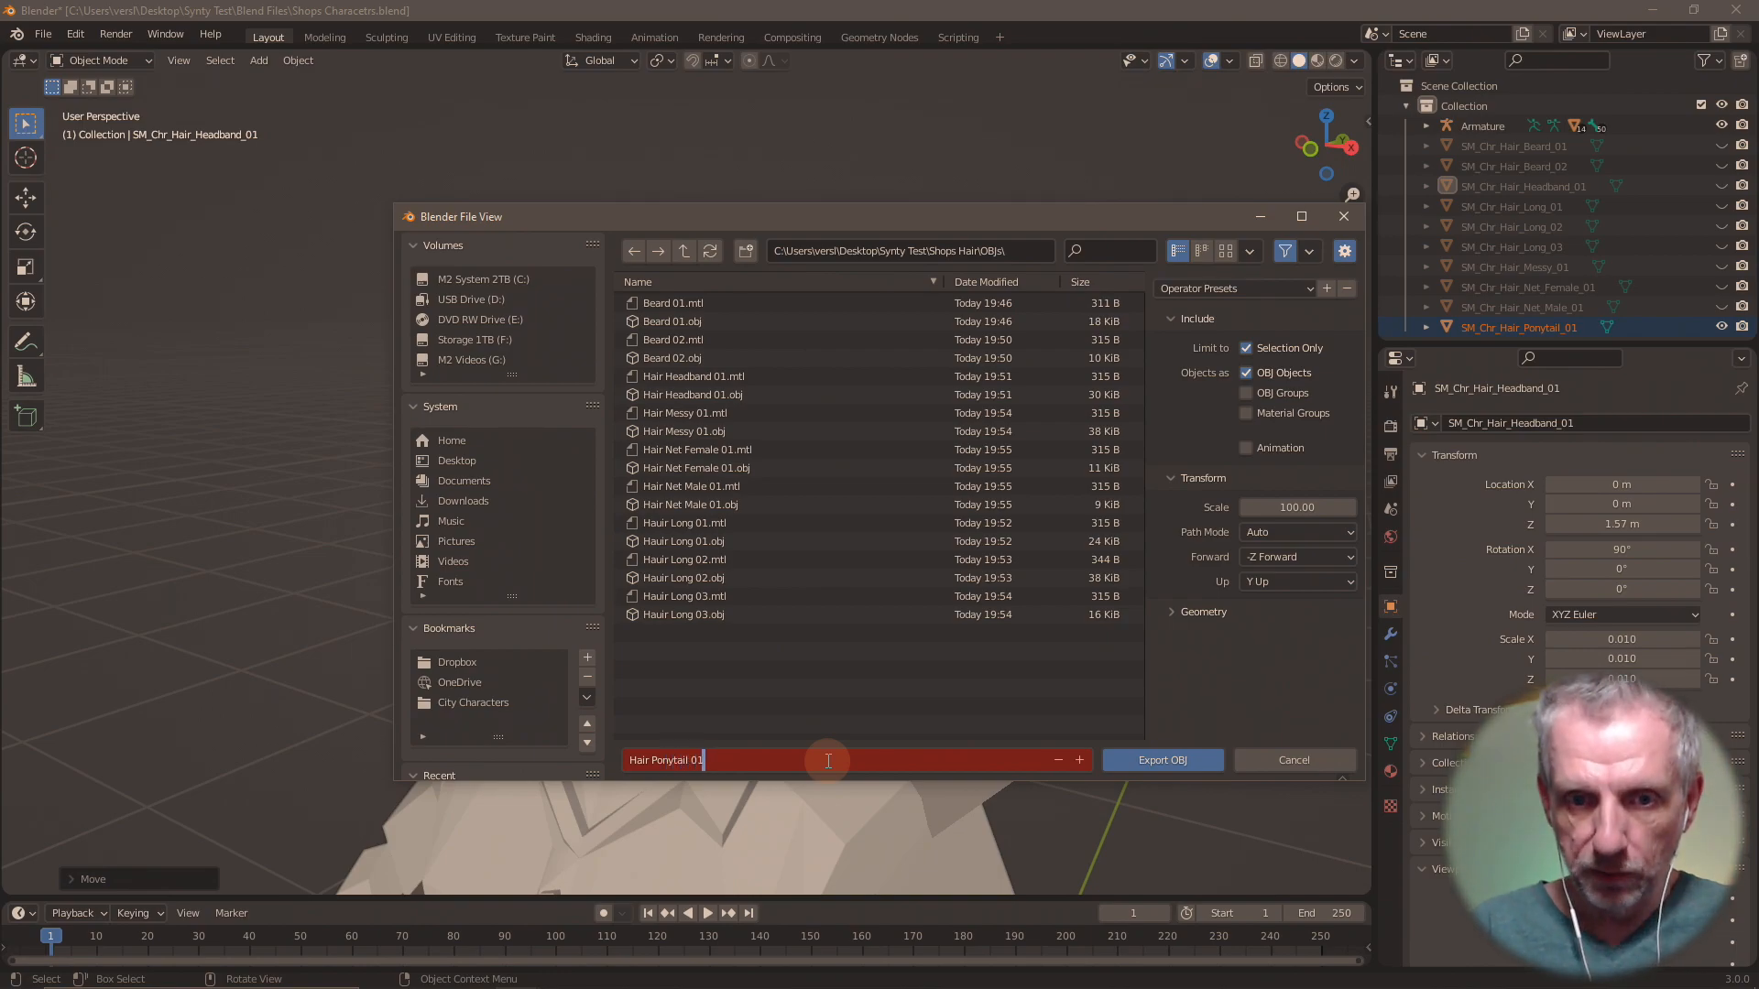
pyautogui.press('Return')
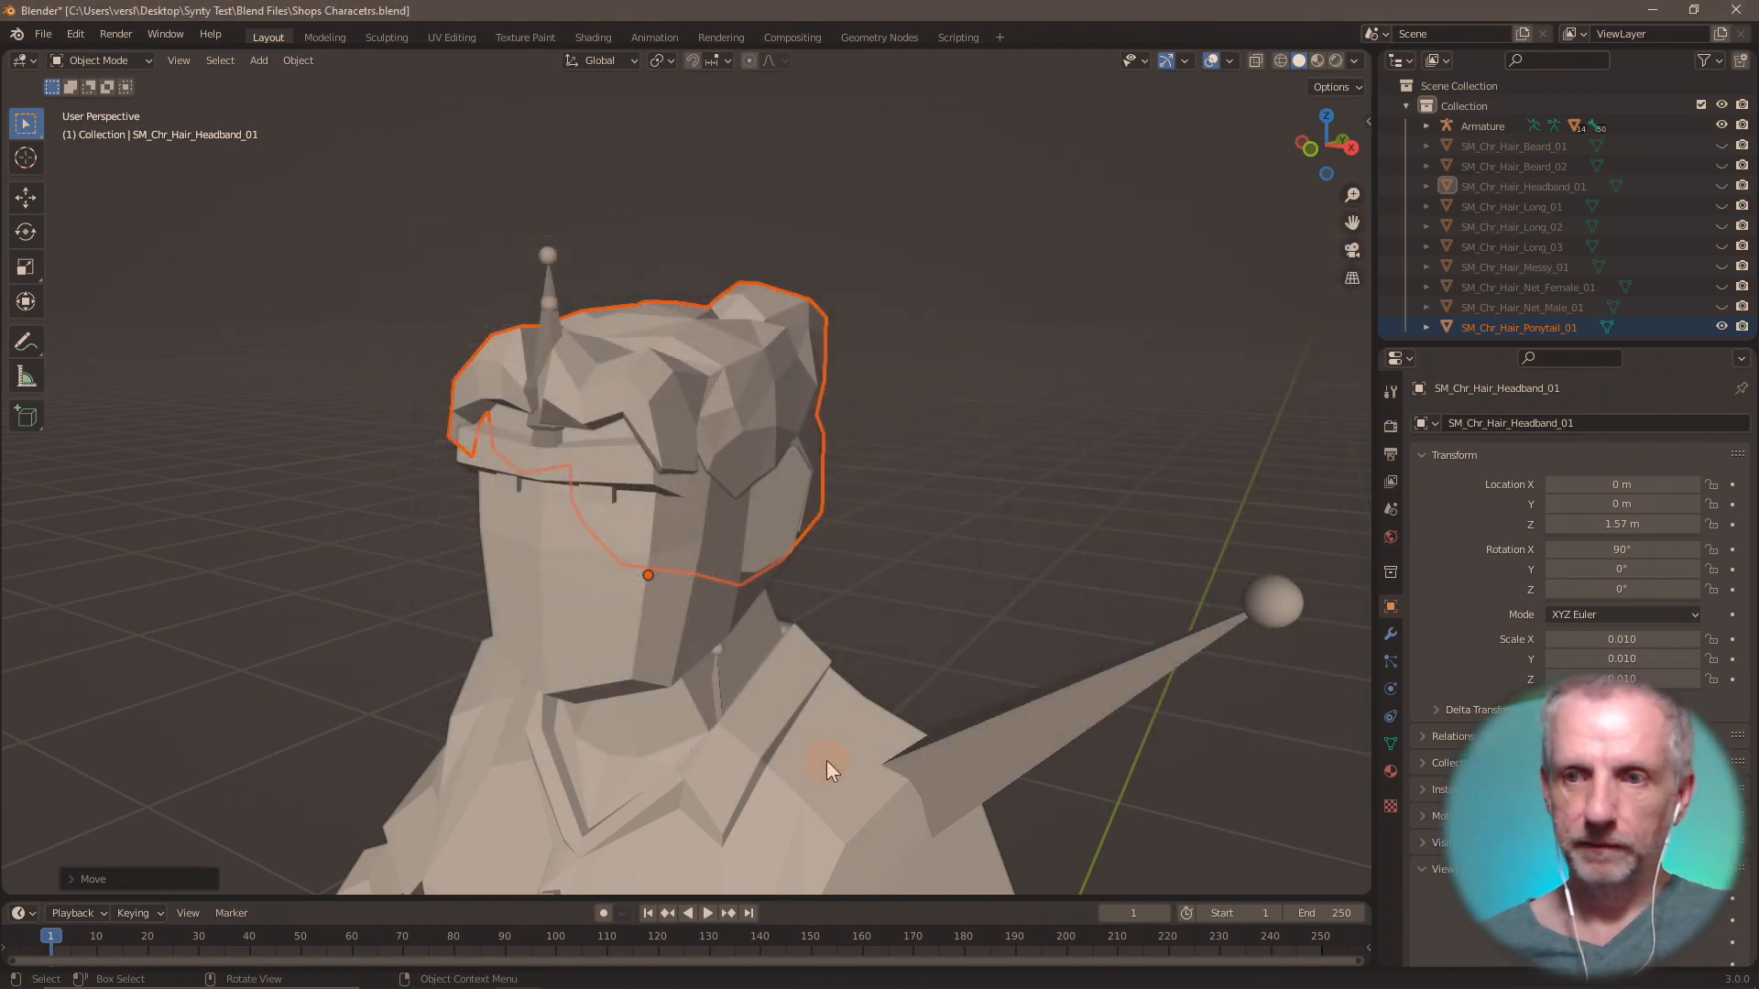
# Hide SM_Chr_Hair_Ponytail_01 and import SM_Chr_Hair_Ponytail_02.fbx from the Shops Hair folder.
pyautogui.click(1722, 328)
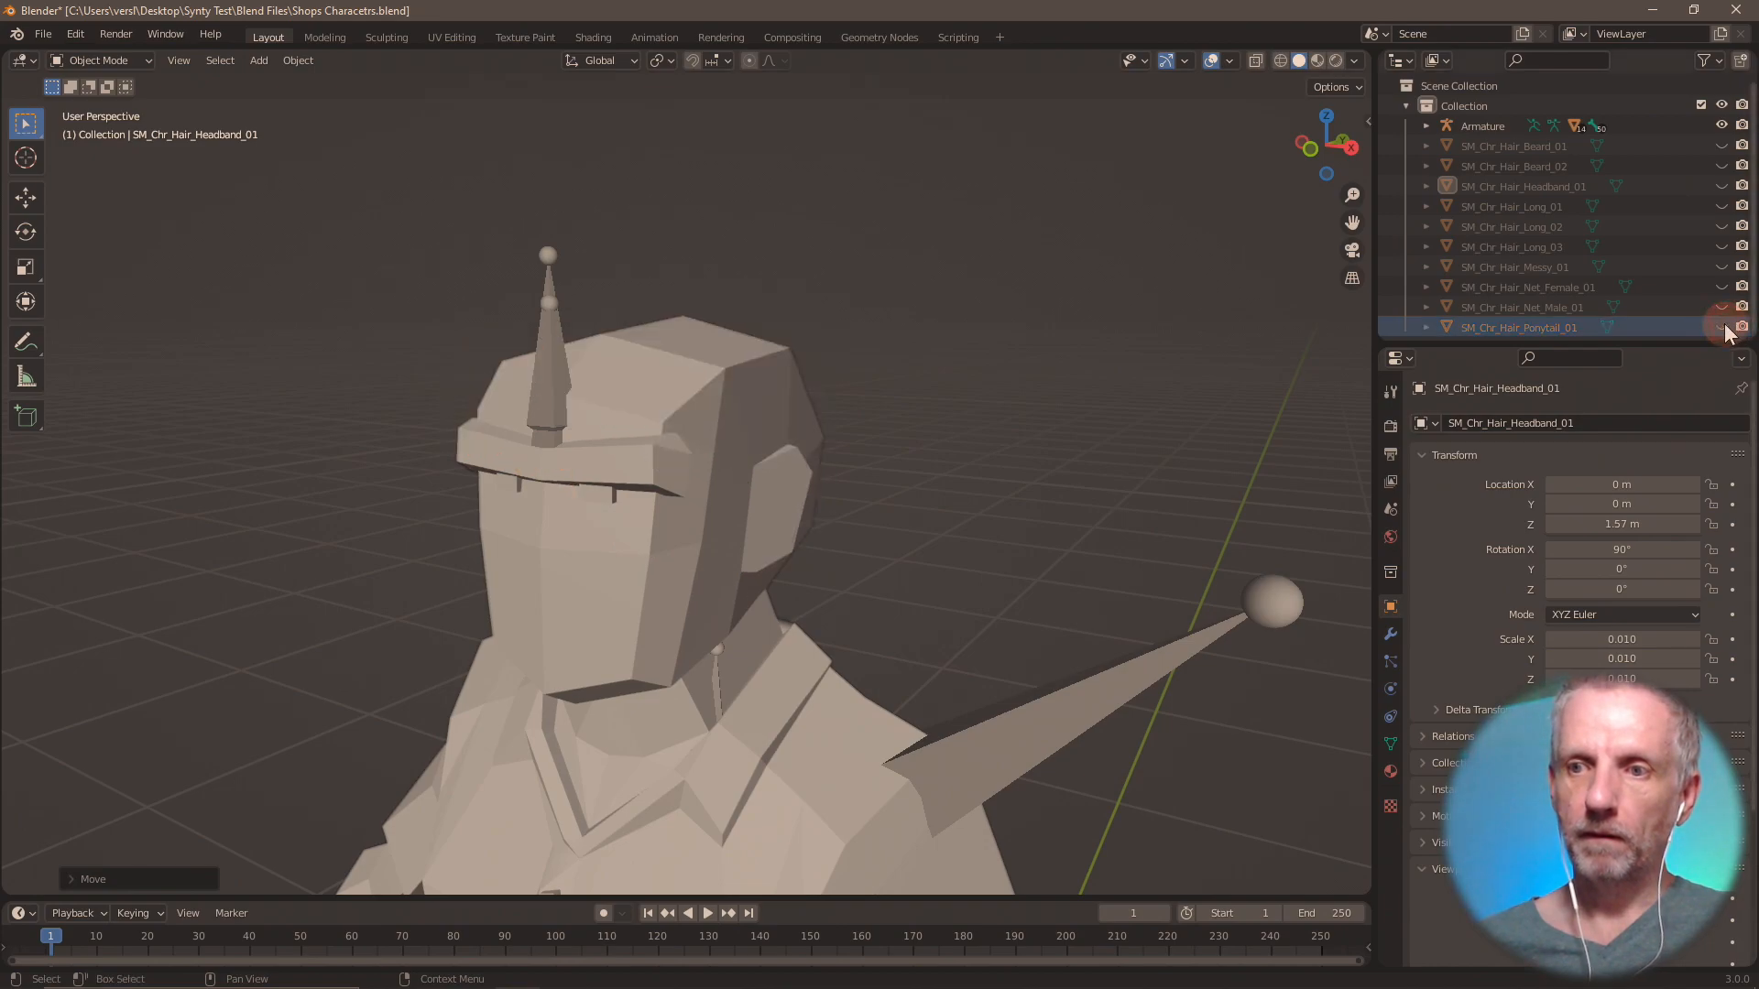
pyautogui.click(43, 34)
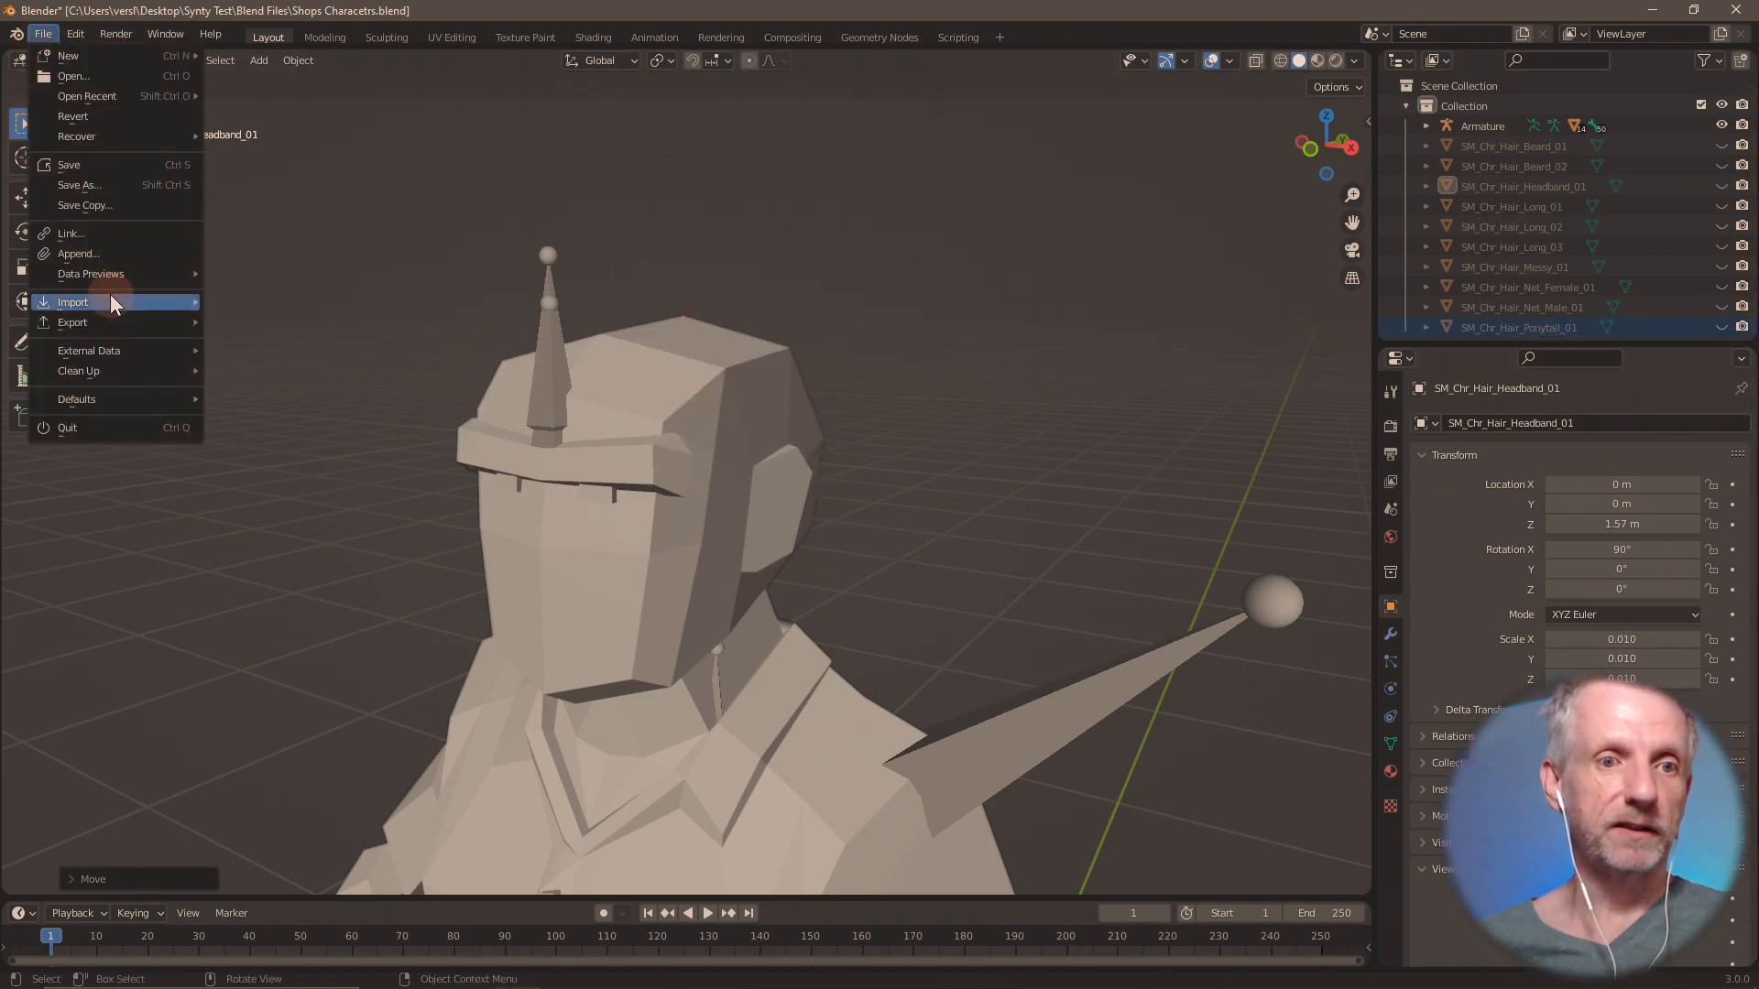
pyautogui.moveTo(110, 302)
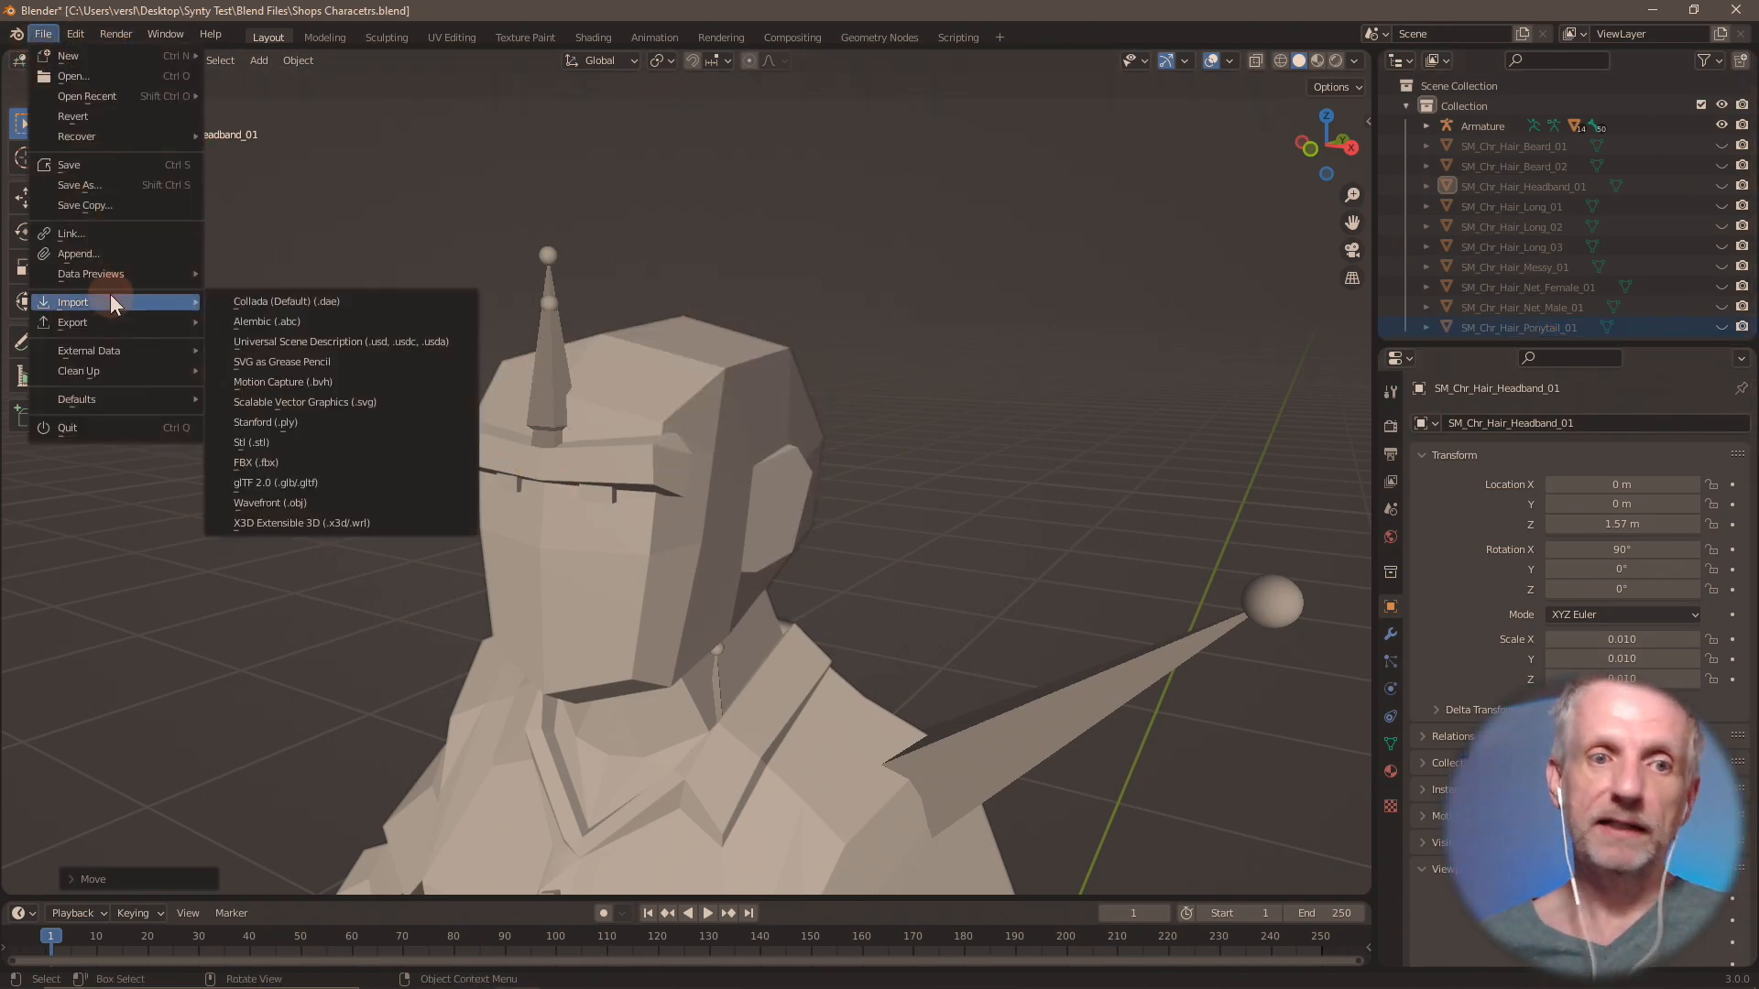
pyautogui.click(290, 464)
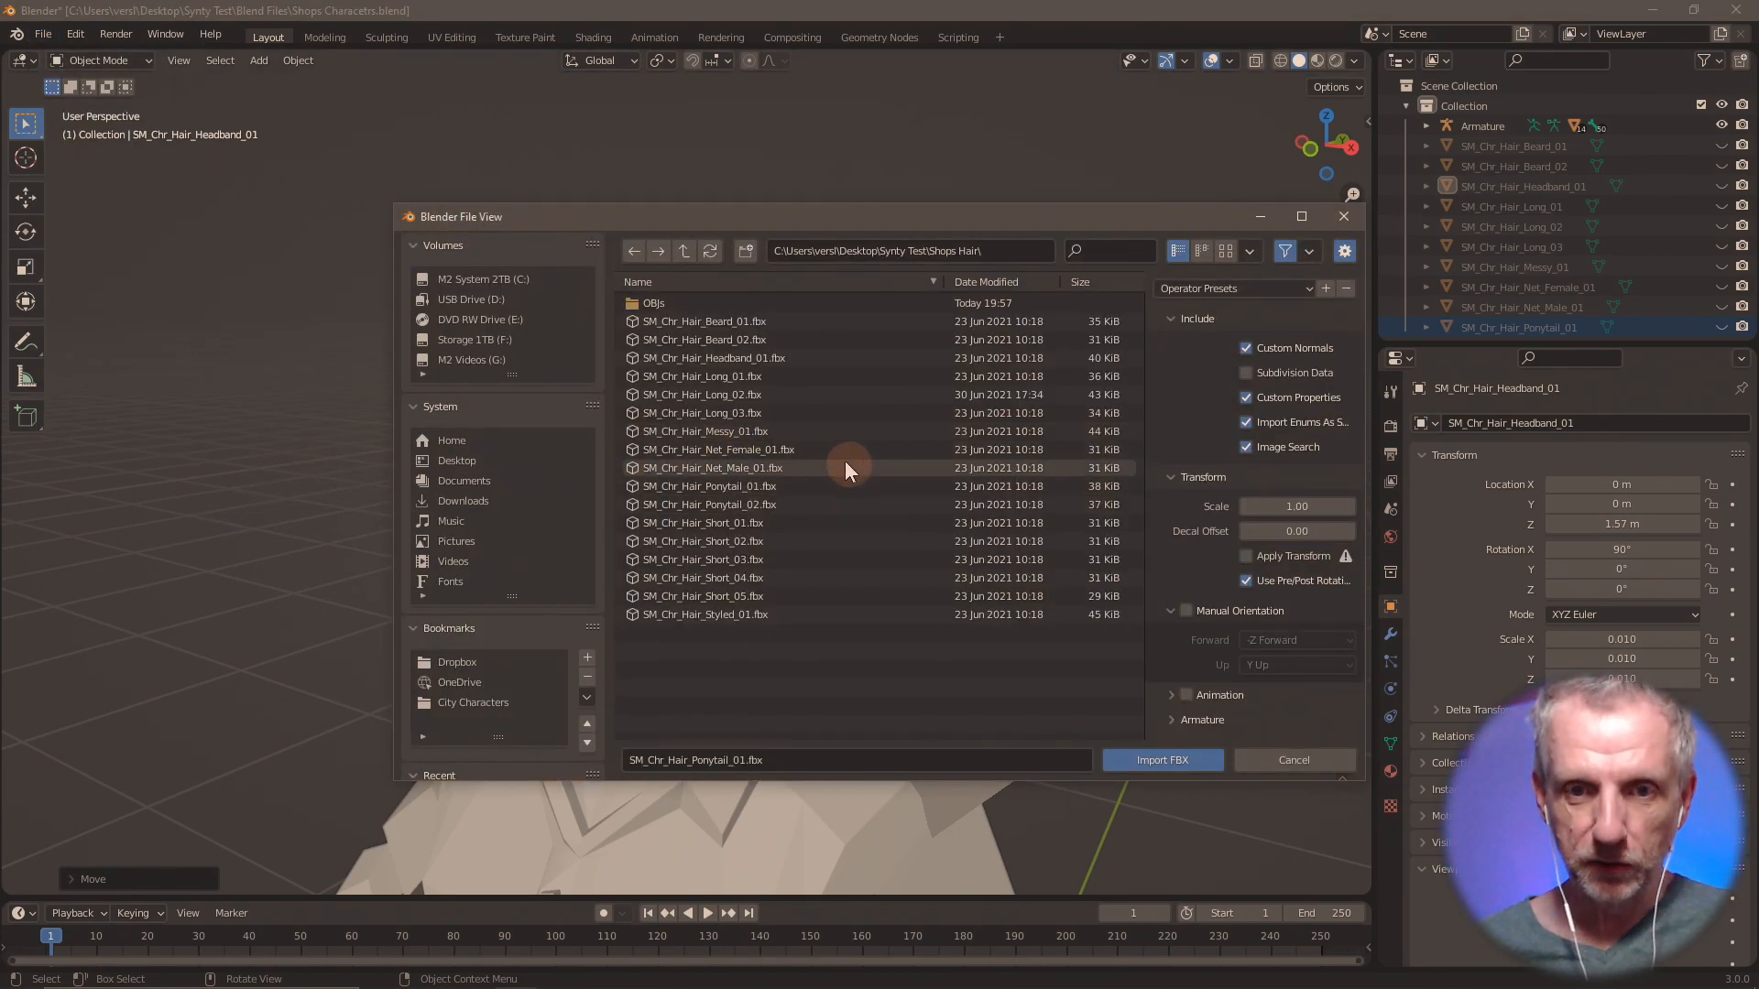
pyautogui.doubleClick(775, 504)
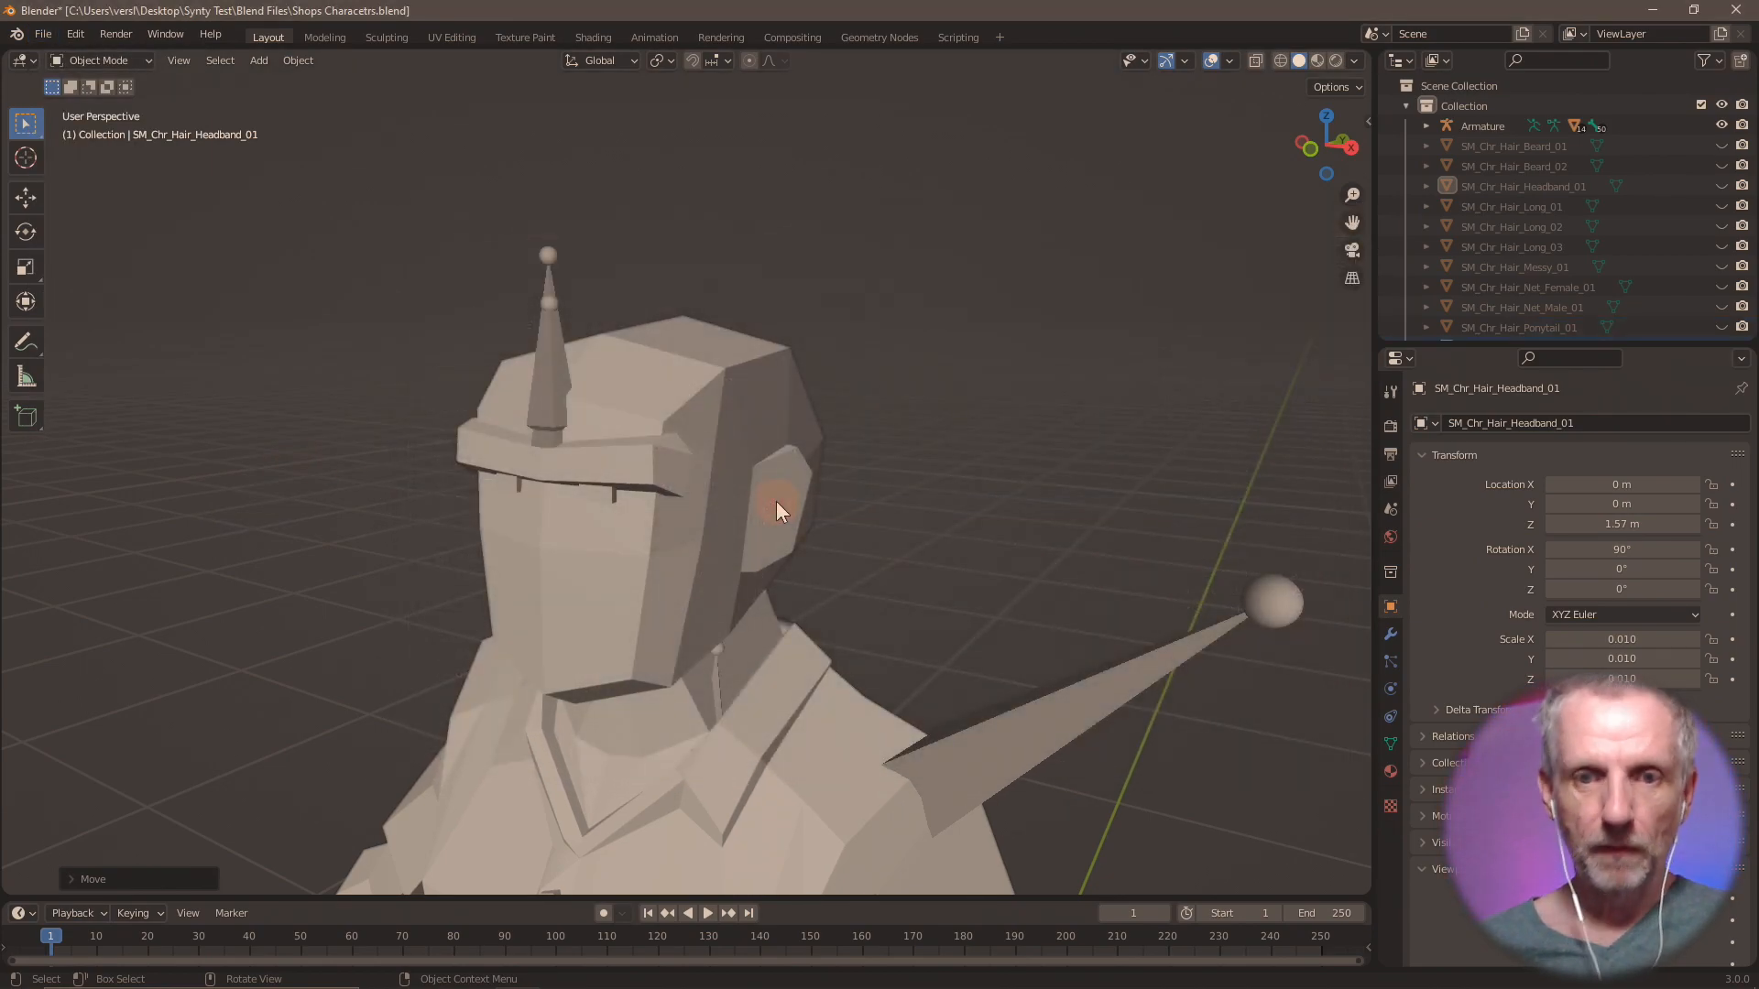
# Move SM_Chr_Hair_Ponytail_02 up 1.57 m along the global Z axis and export only that hair as Wavefront OBJ file Hair Ponytail 02.obj.
pyautogui.write('gz1')
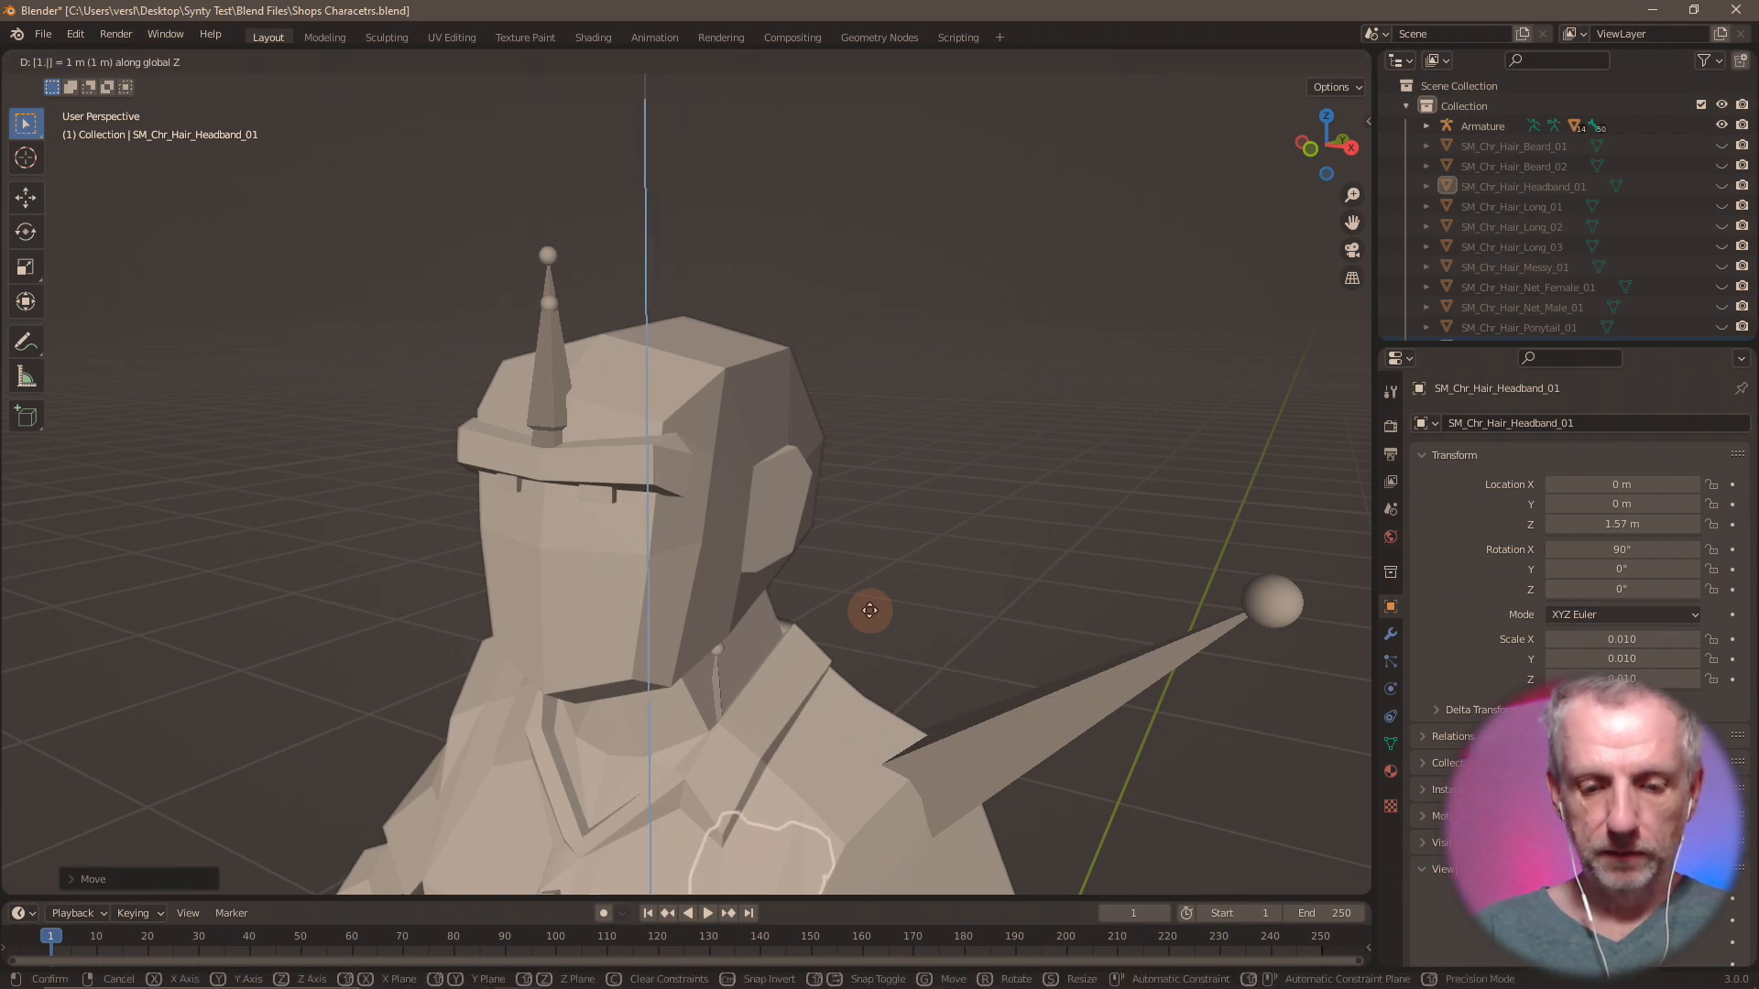
pyautogui.press('Return')
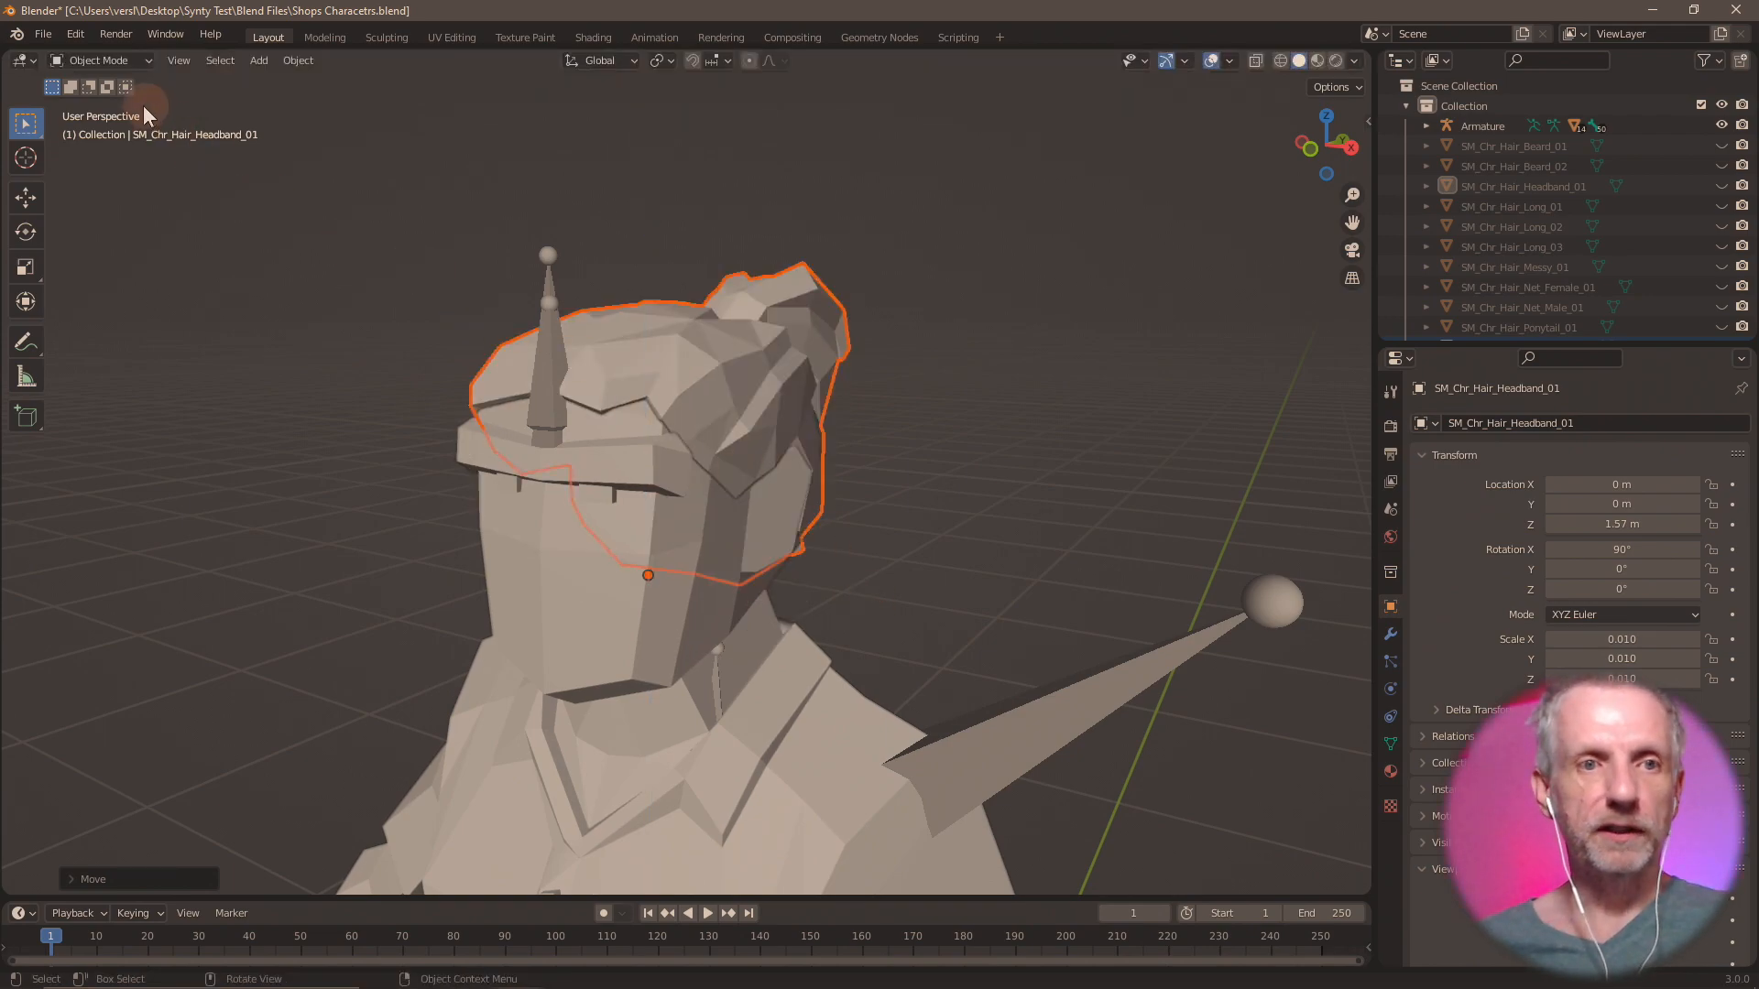
pyautogui.click(44, 34)
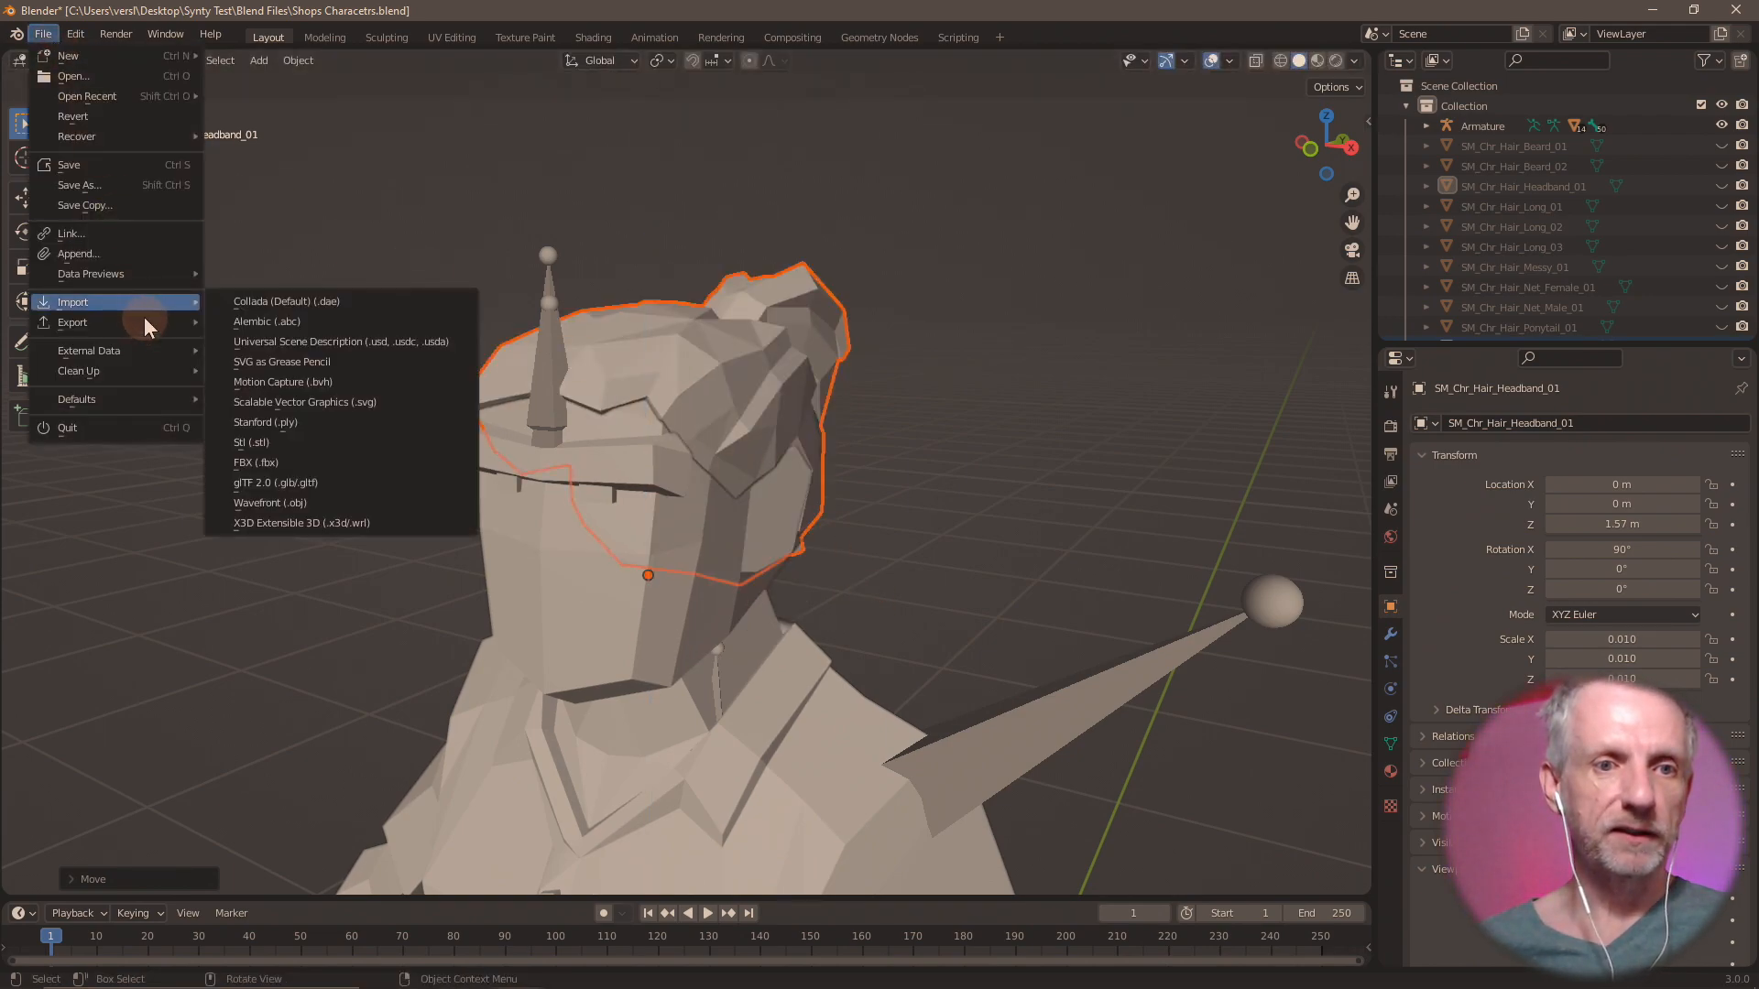
pyautogui.moveTo(145, 317)
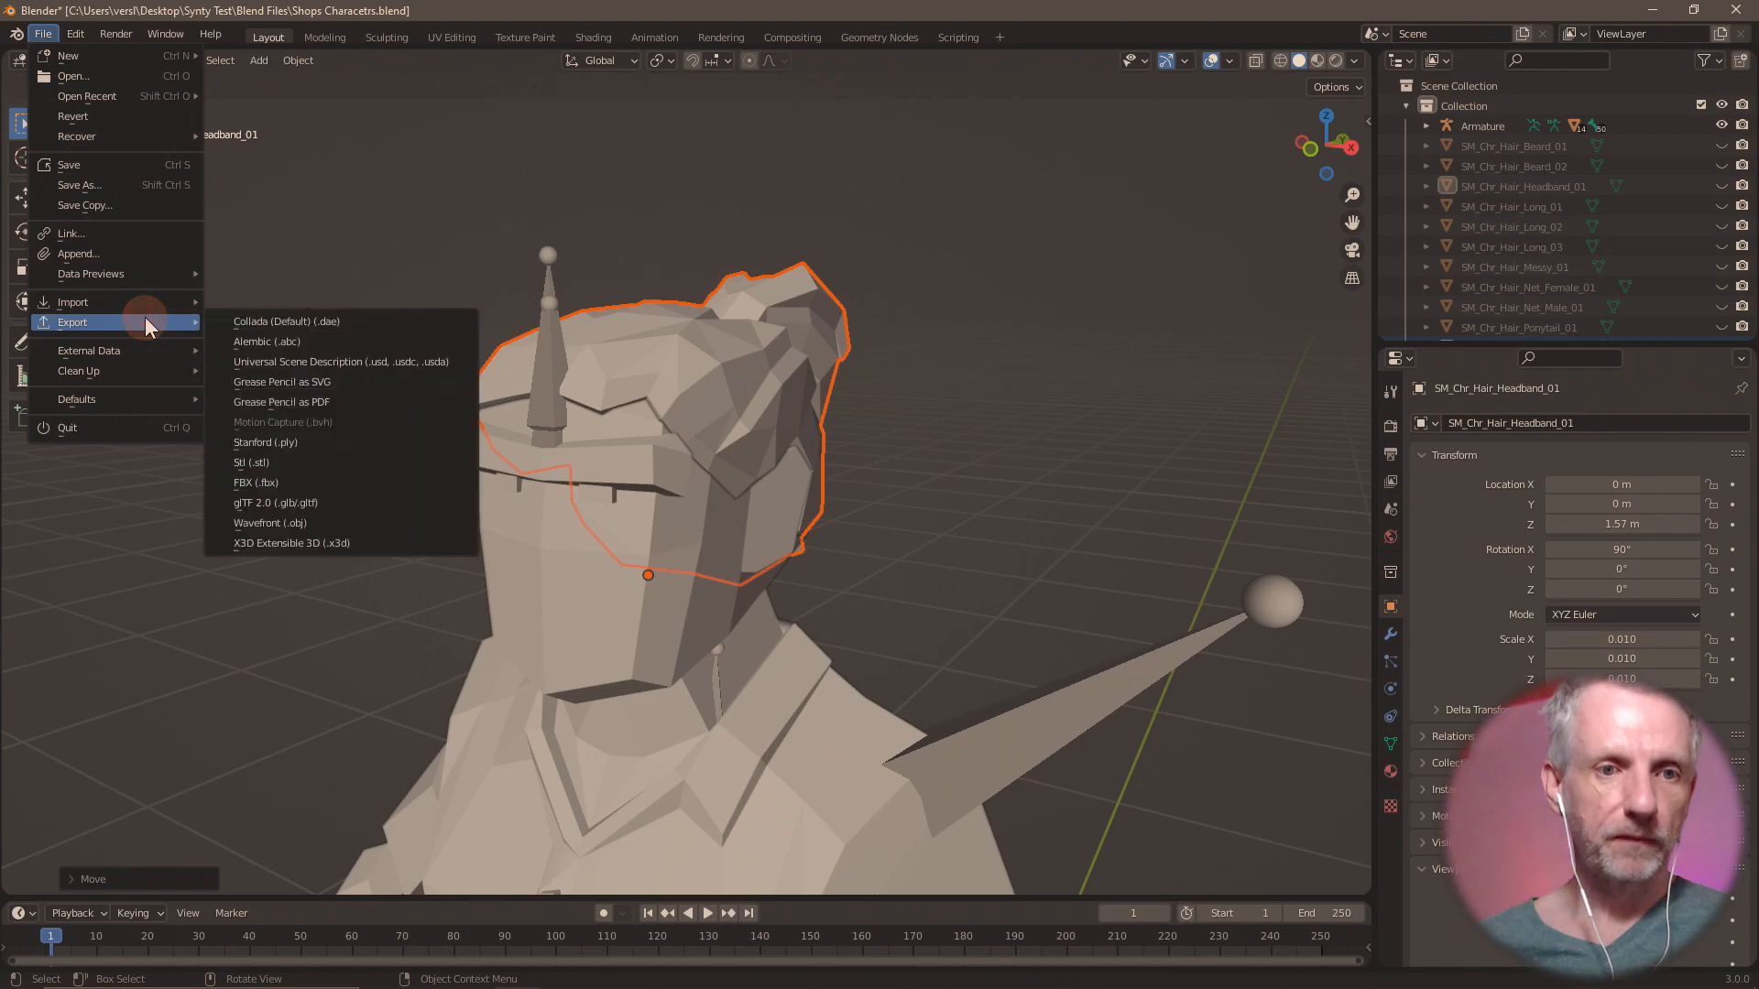
pyautogui.click(339, 529)
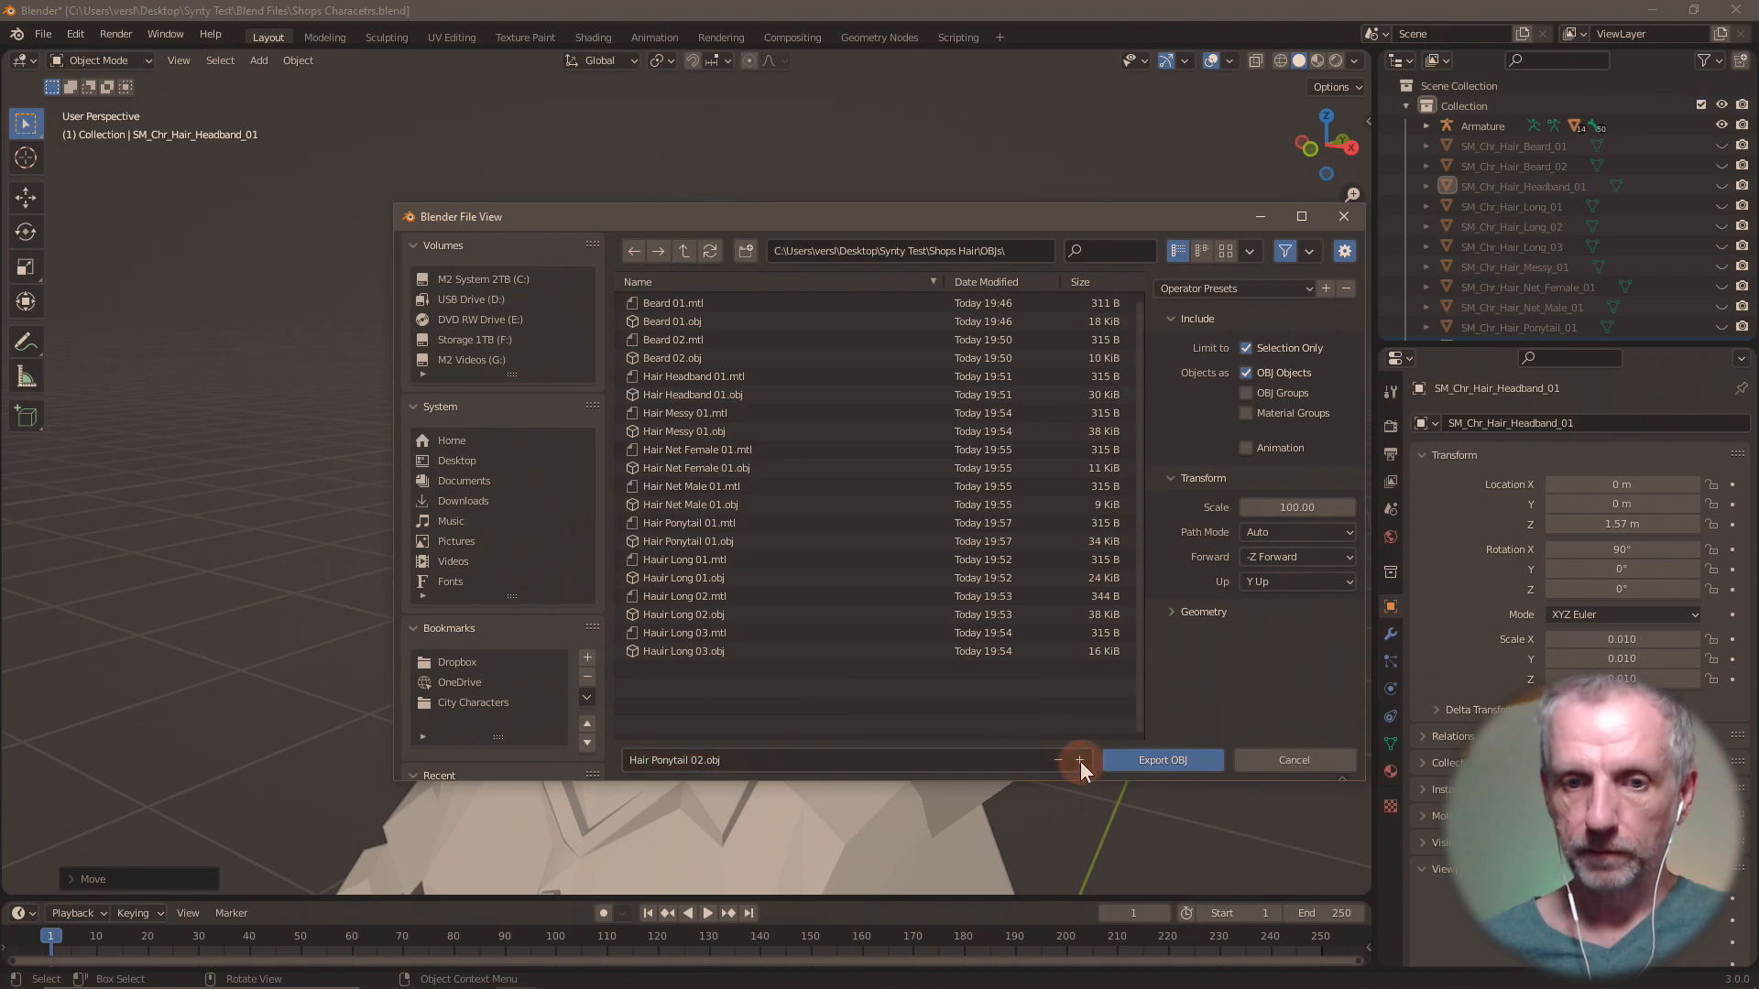
pyautogui.click(1182, 761)
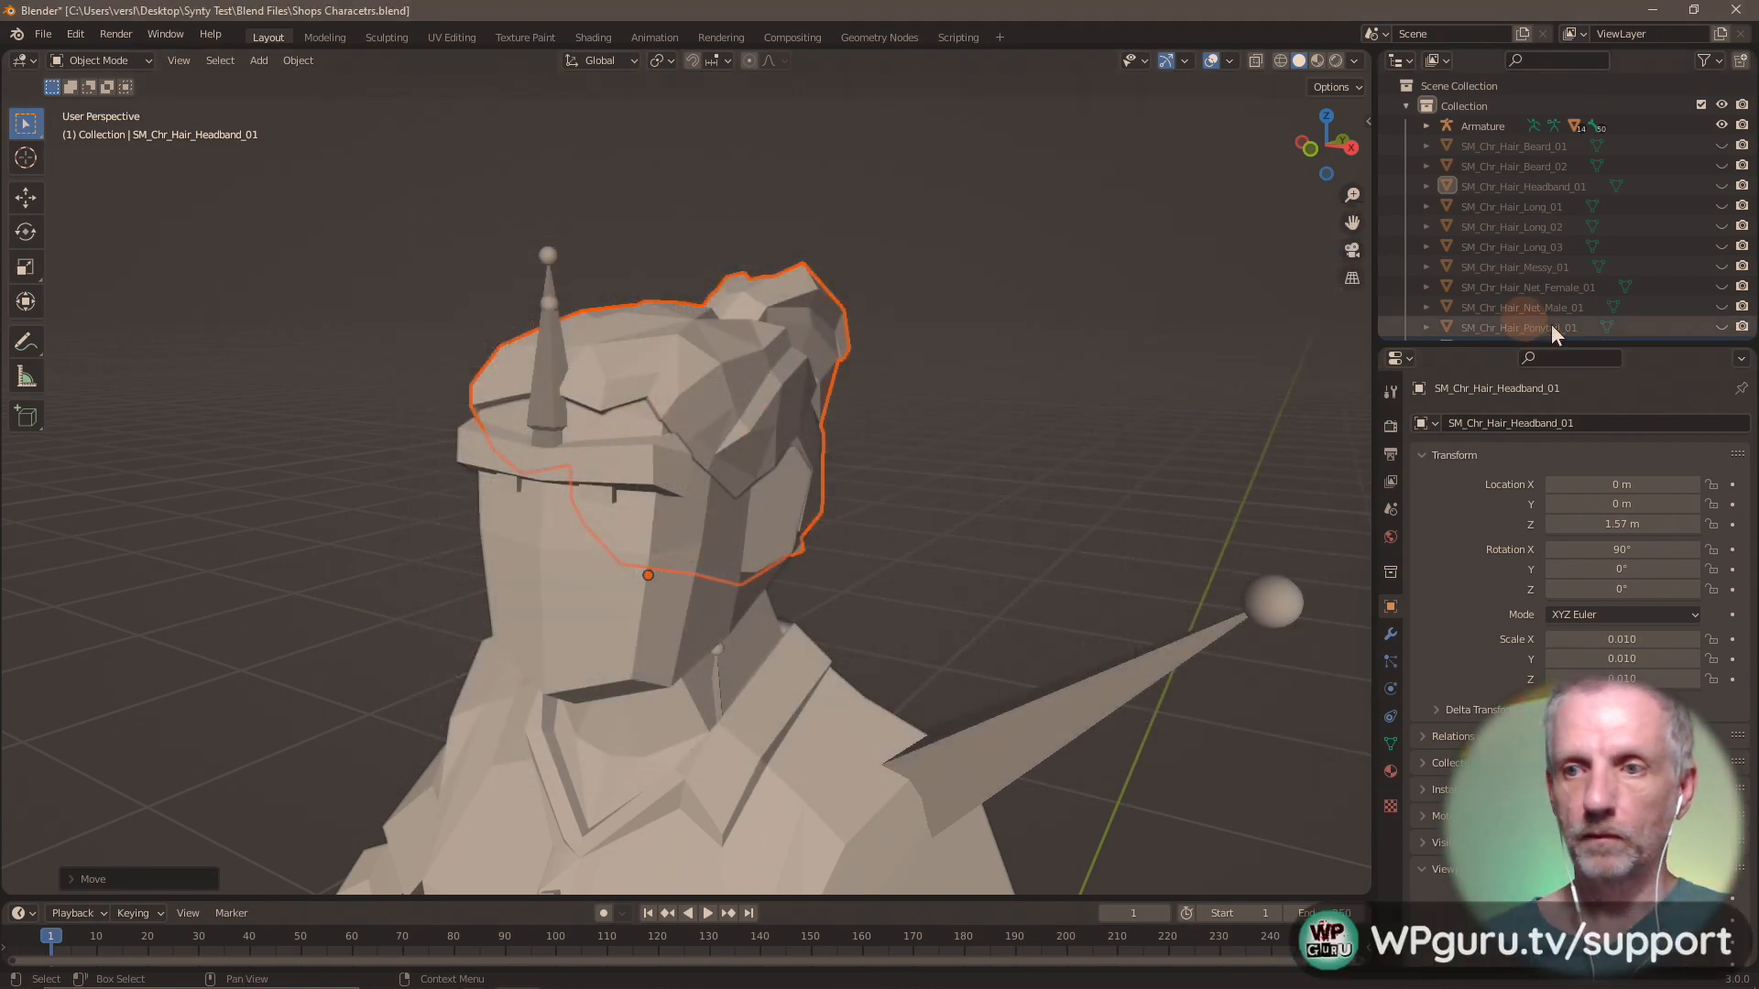
# Hide SM_Chr_Hair_Ponytail_02 and import SM_Chr_Hair_Short_01.fbx from the Shops Hair folder.
pyautogui.scroll(-1, 1646, 283)
pyautogui.click(1722, 325)
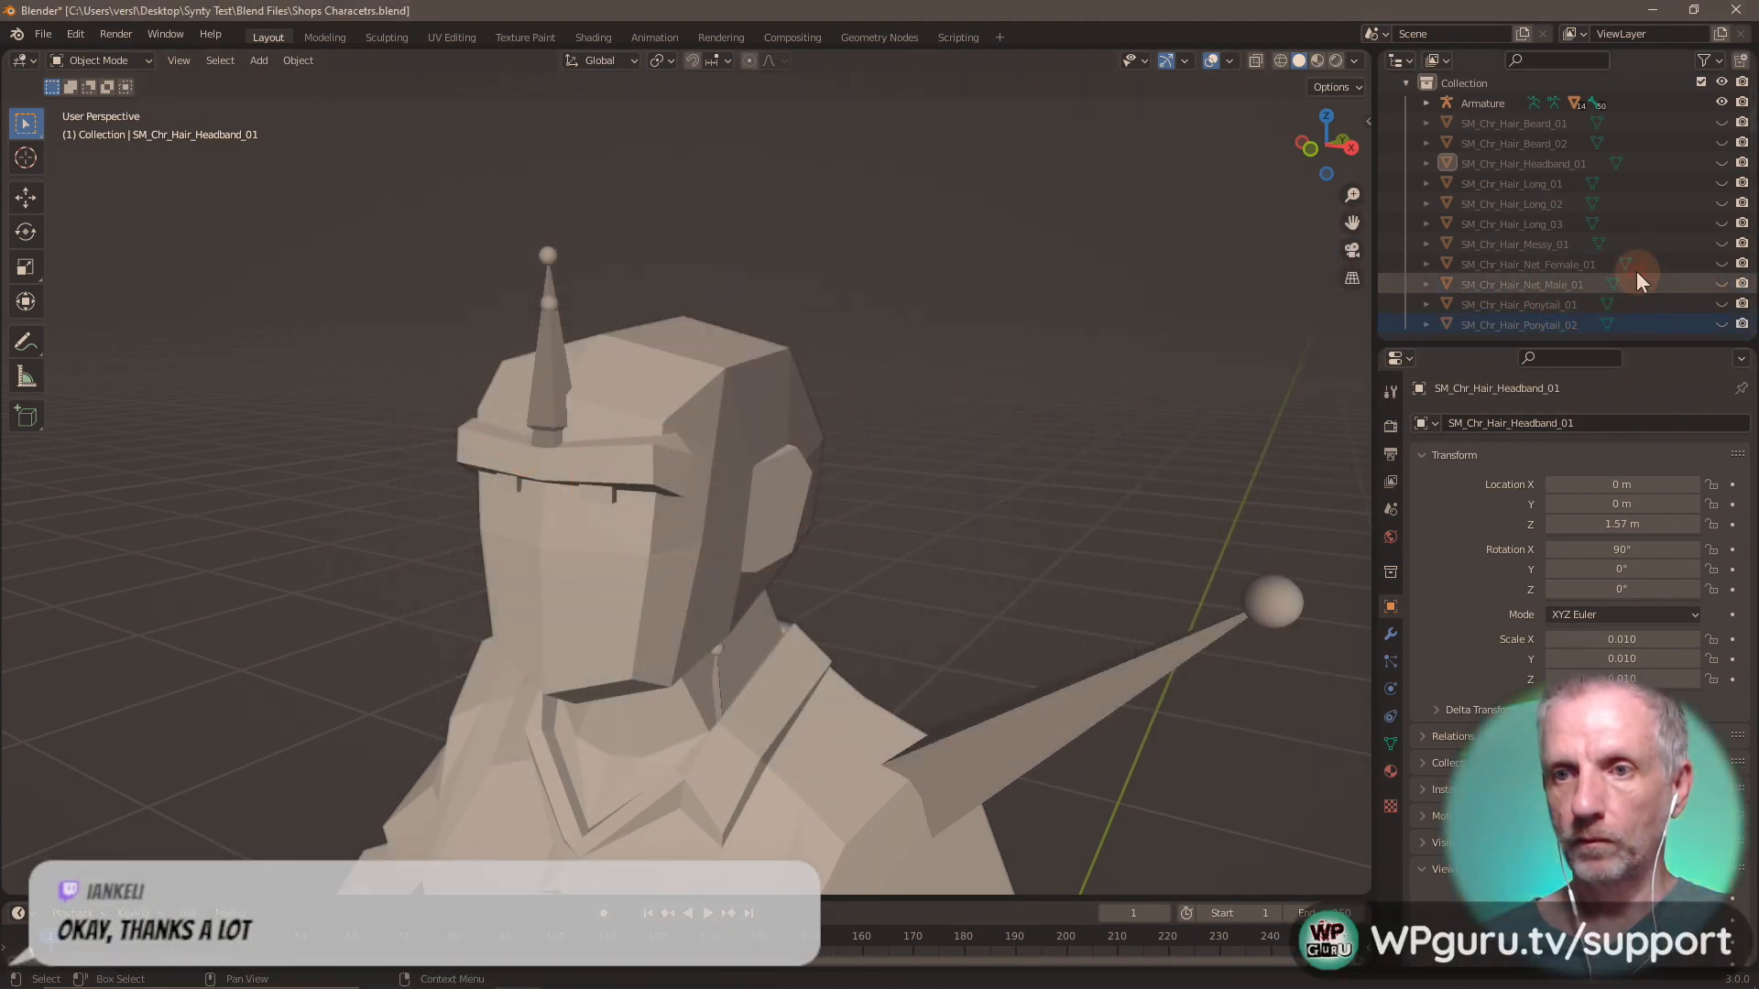
pyautogui.click(43, 33)
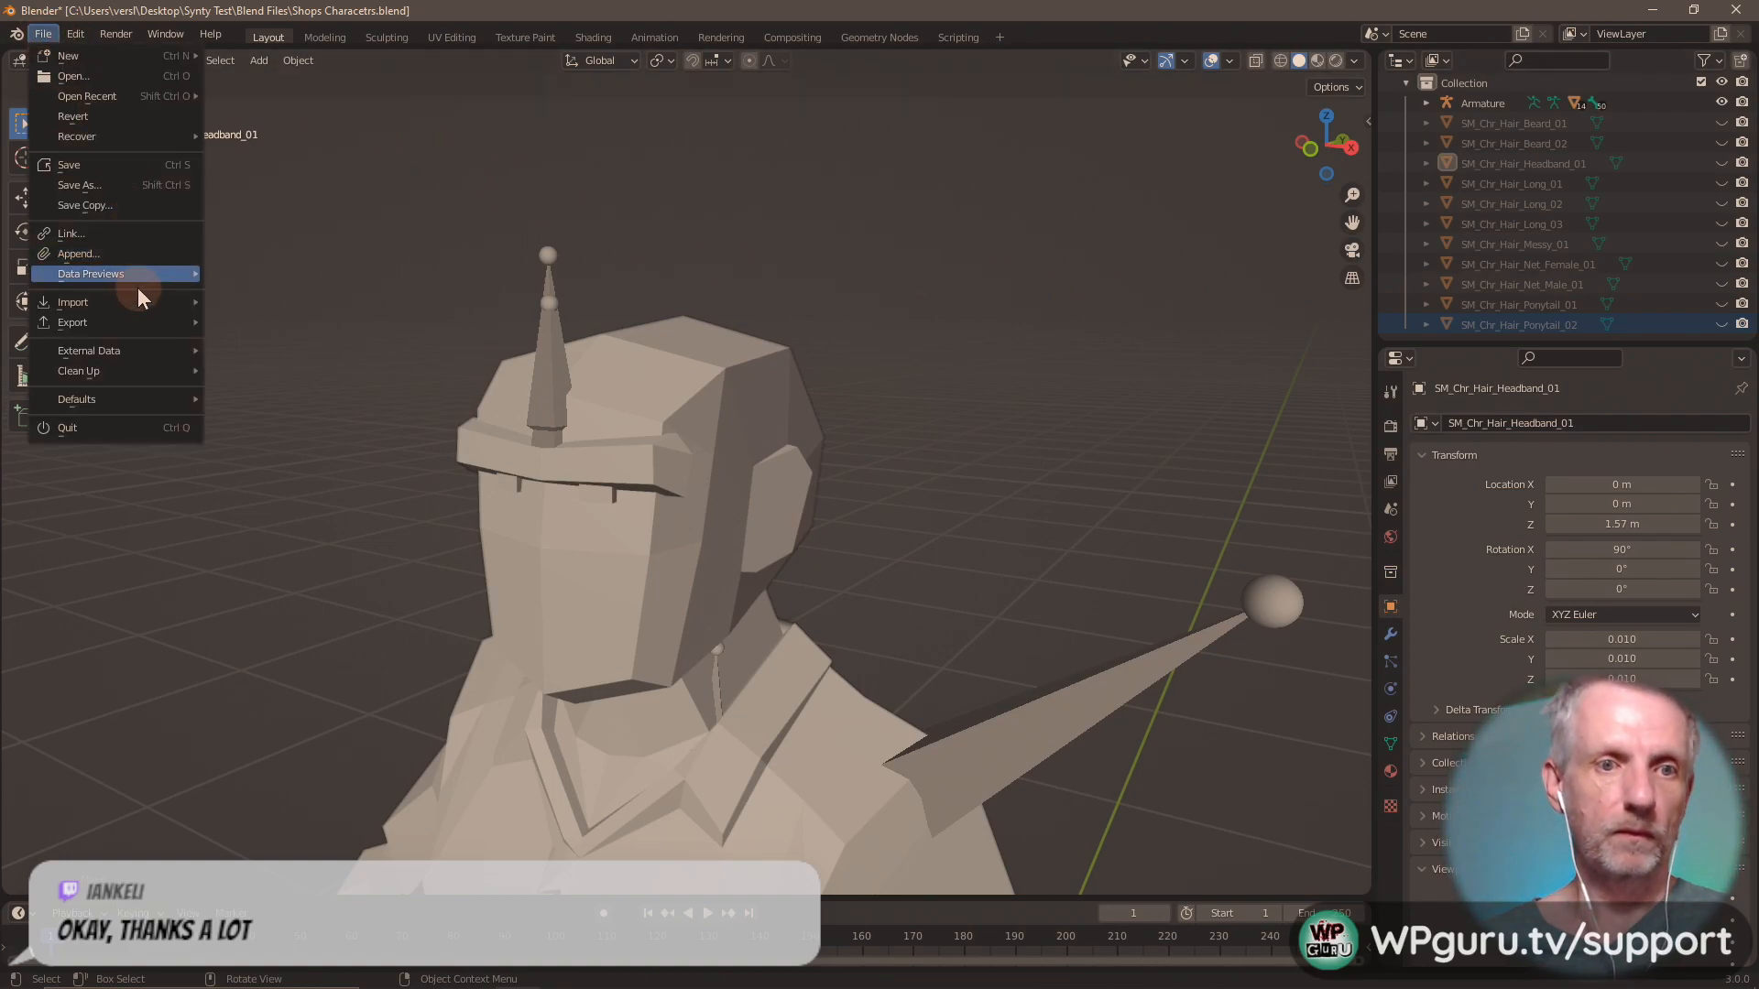
pyautogui.moveTo(138, 301)
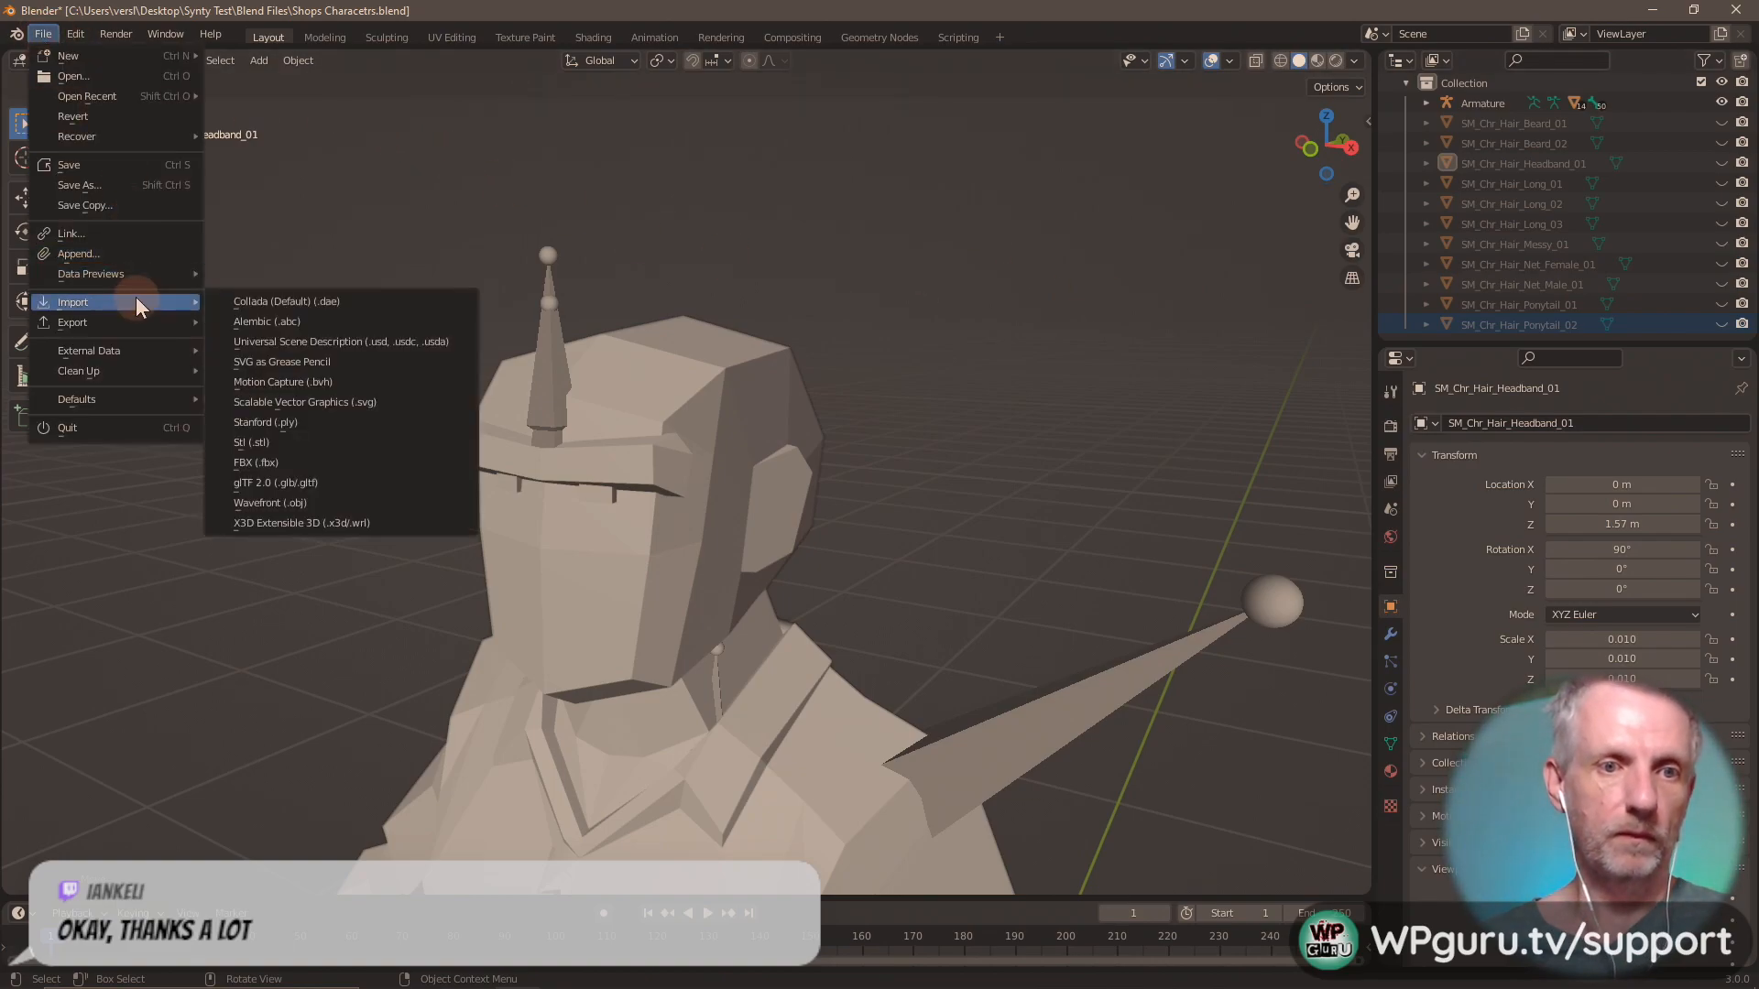
pyautogui.click(310, 465)
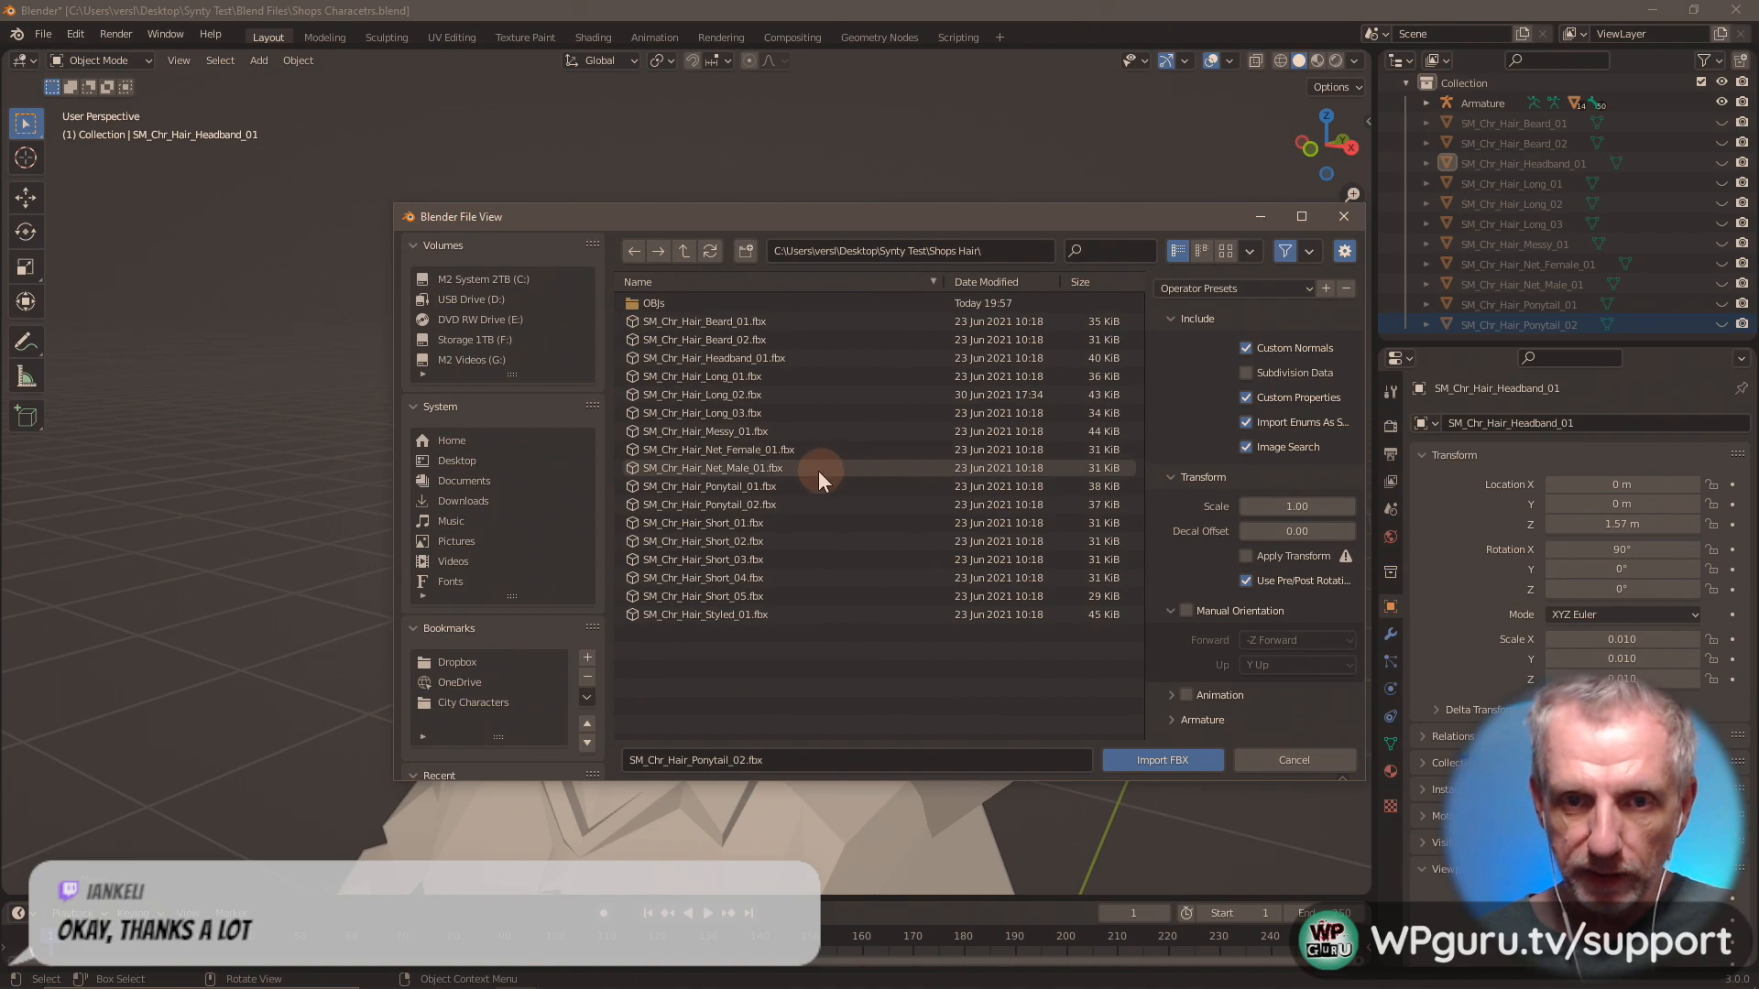
pyautogui.doubleClick(753, 522)
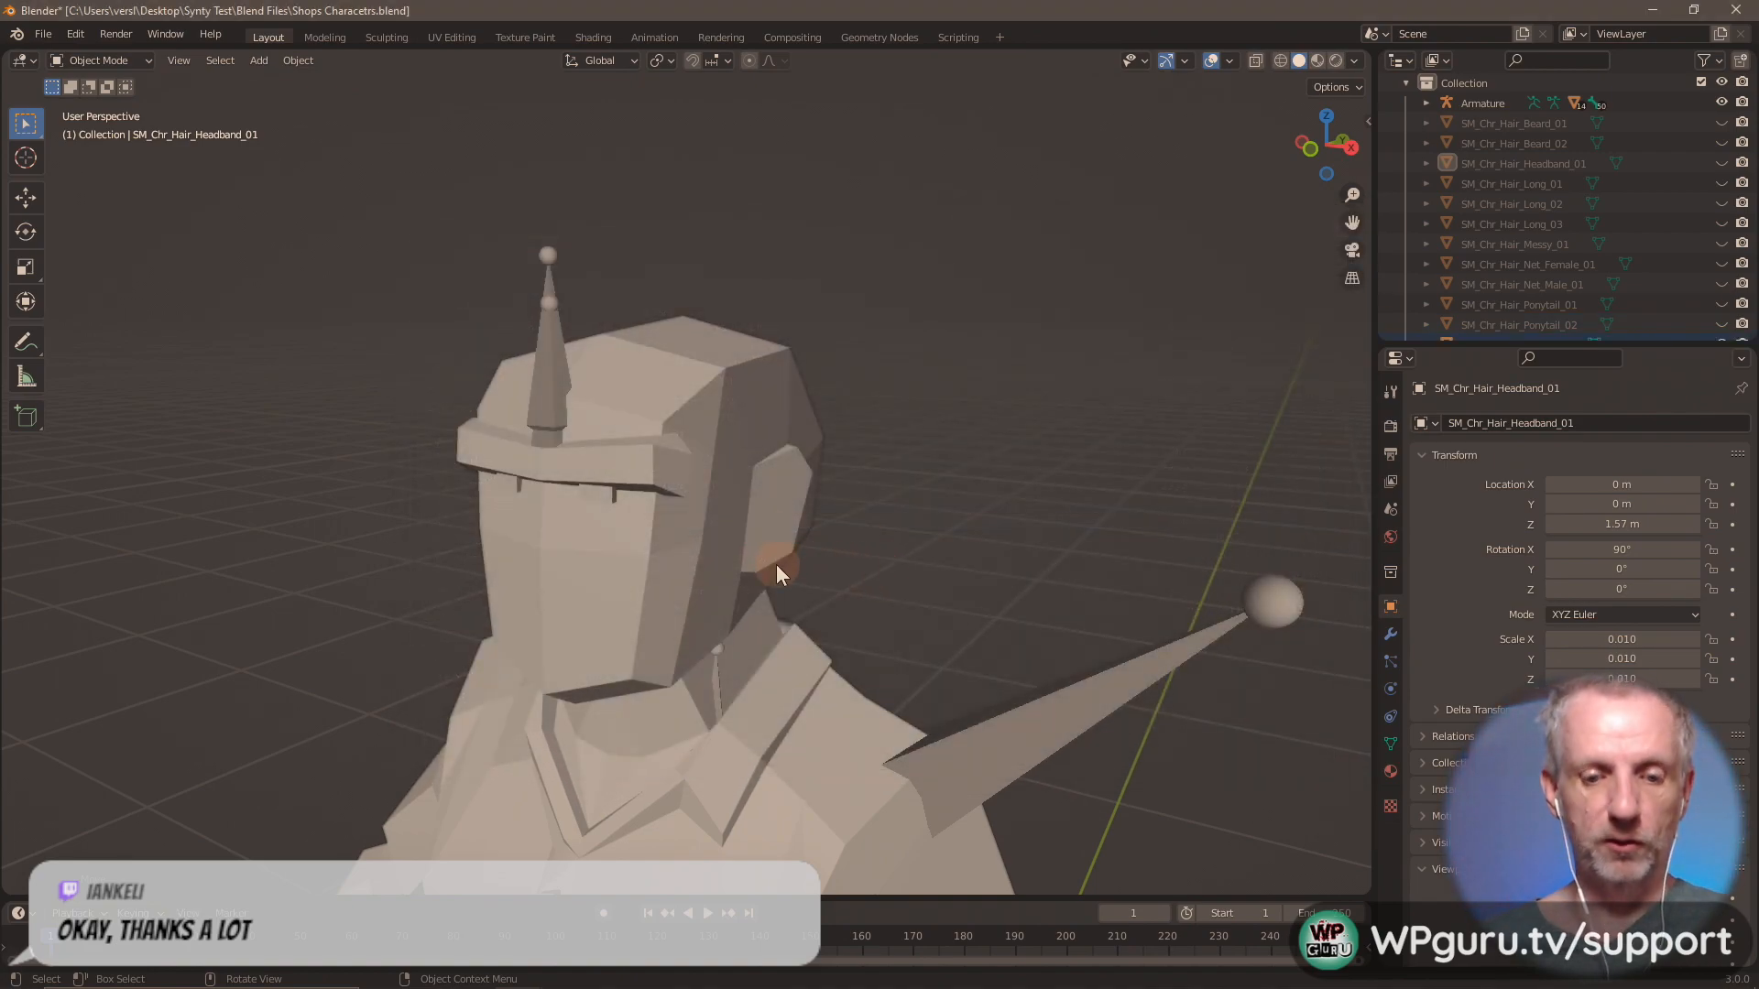
# Move the imported SM_Chr_Hair_Short_01 up 1.57 m along the global Z axis onto the head.
pyautogui.write('gz1.57')
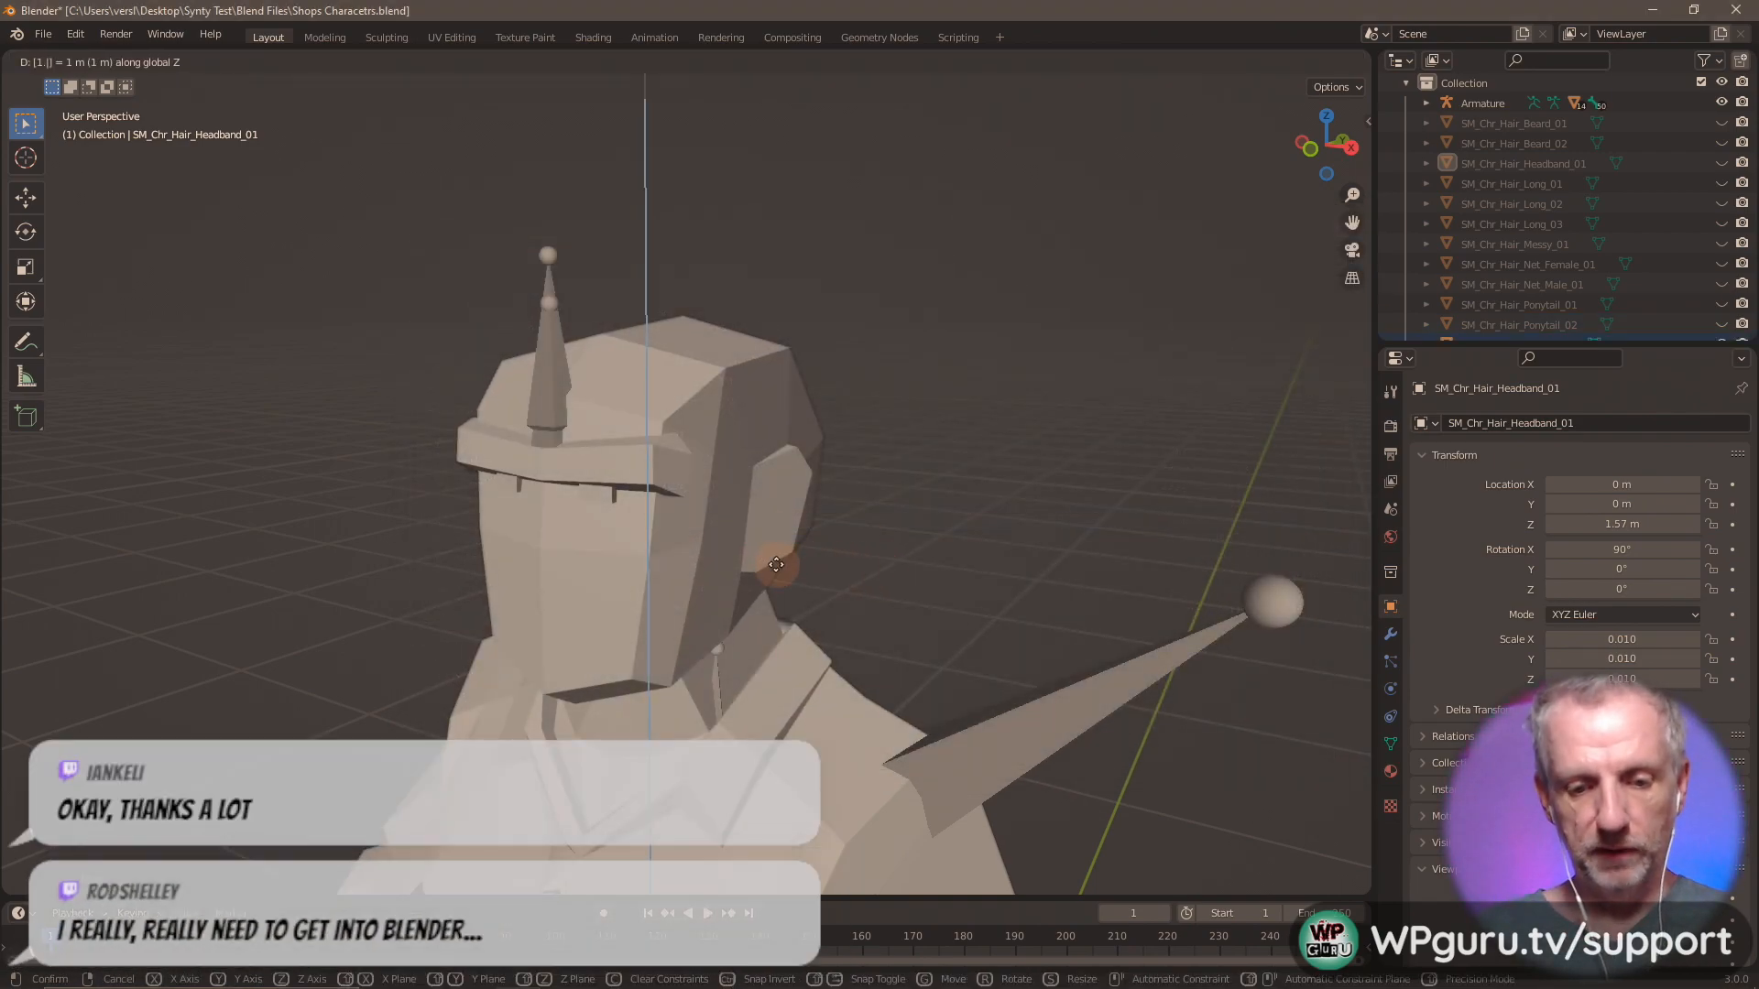
pyautogui.press('Return')
pyautogui.moveTo(722, 497)
pyautogui.mouseDown(button='middle')
pyautogui.moveTo(964, 515)
pyautogui.moveTo(602, 503)
pyautogui.moveTo(768, 508)
pyautogui.moveTo(749, 497)
pyautogui.mouseUp(button='middle')
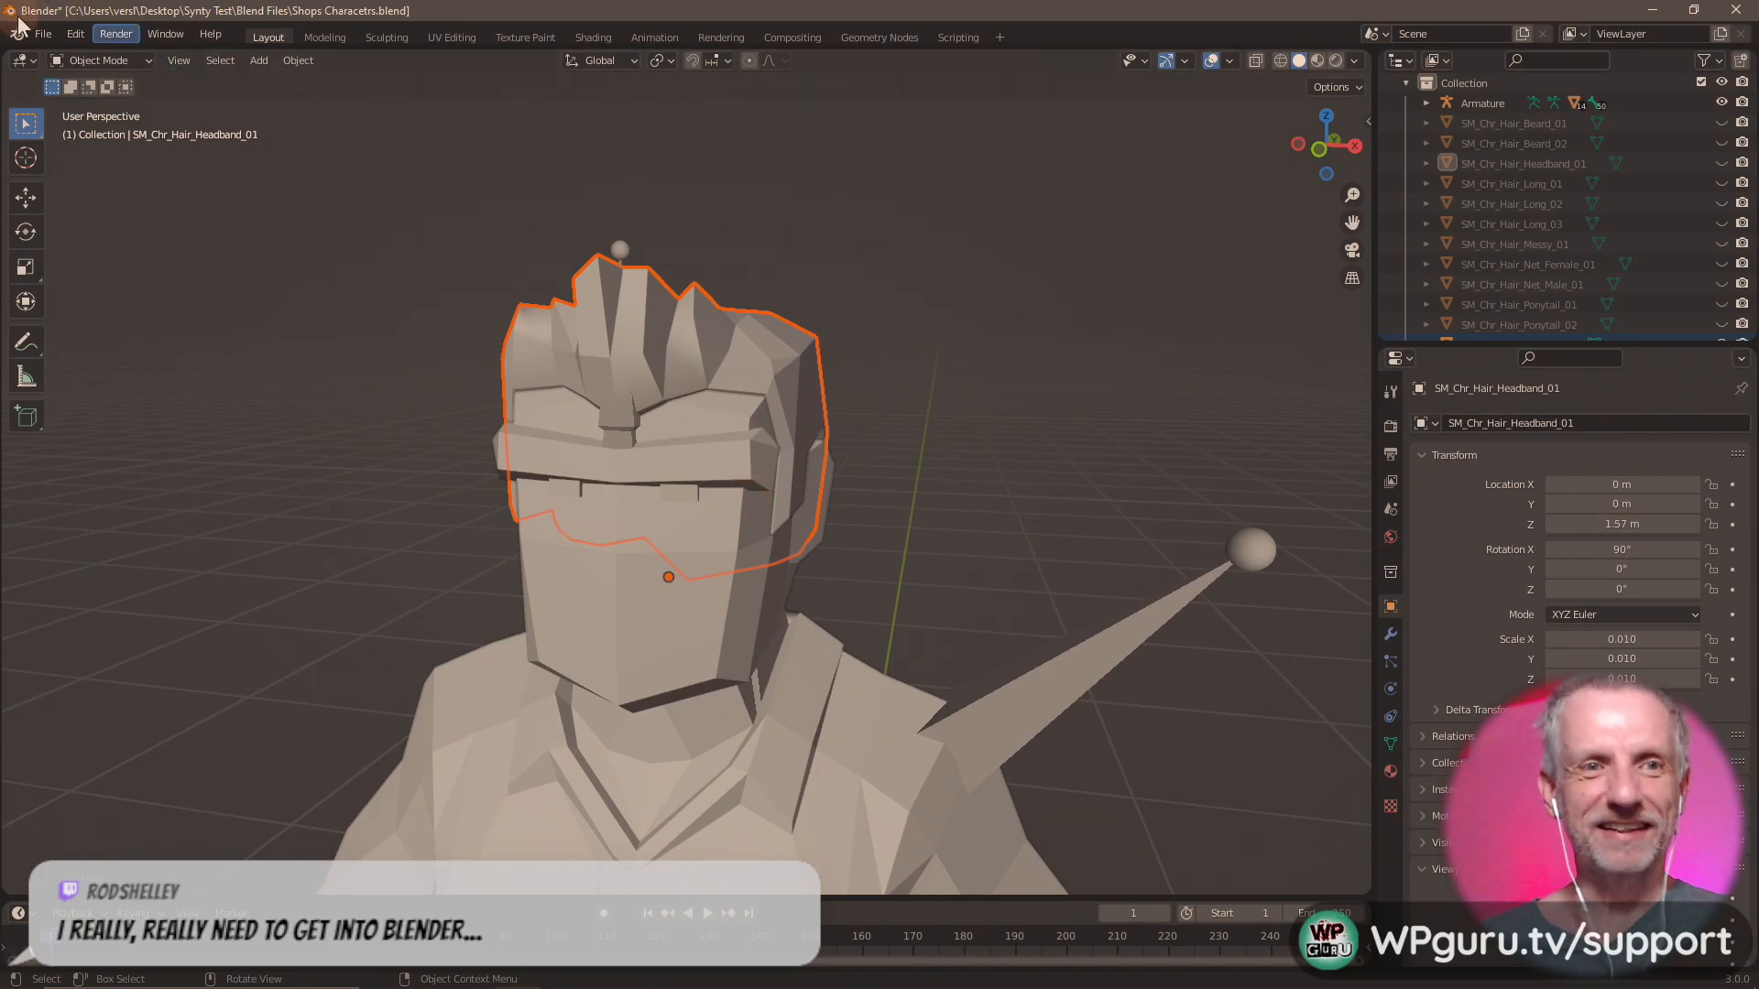
# Export only the selected SM_Chr_Hair_Short_01 as Wavefront OBJ file Hair Short 01.obj in the OBJs folder.
pyautogui.click(53, 37)
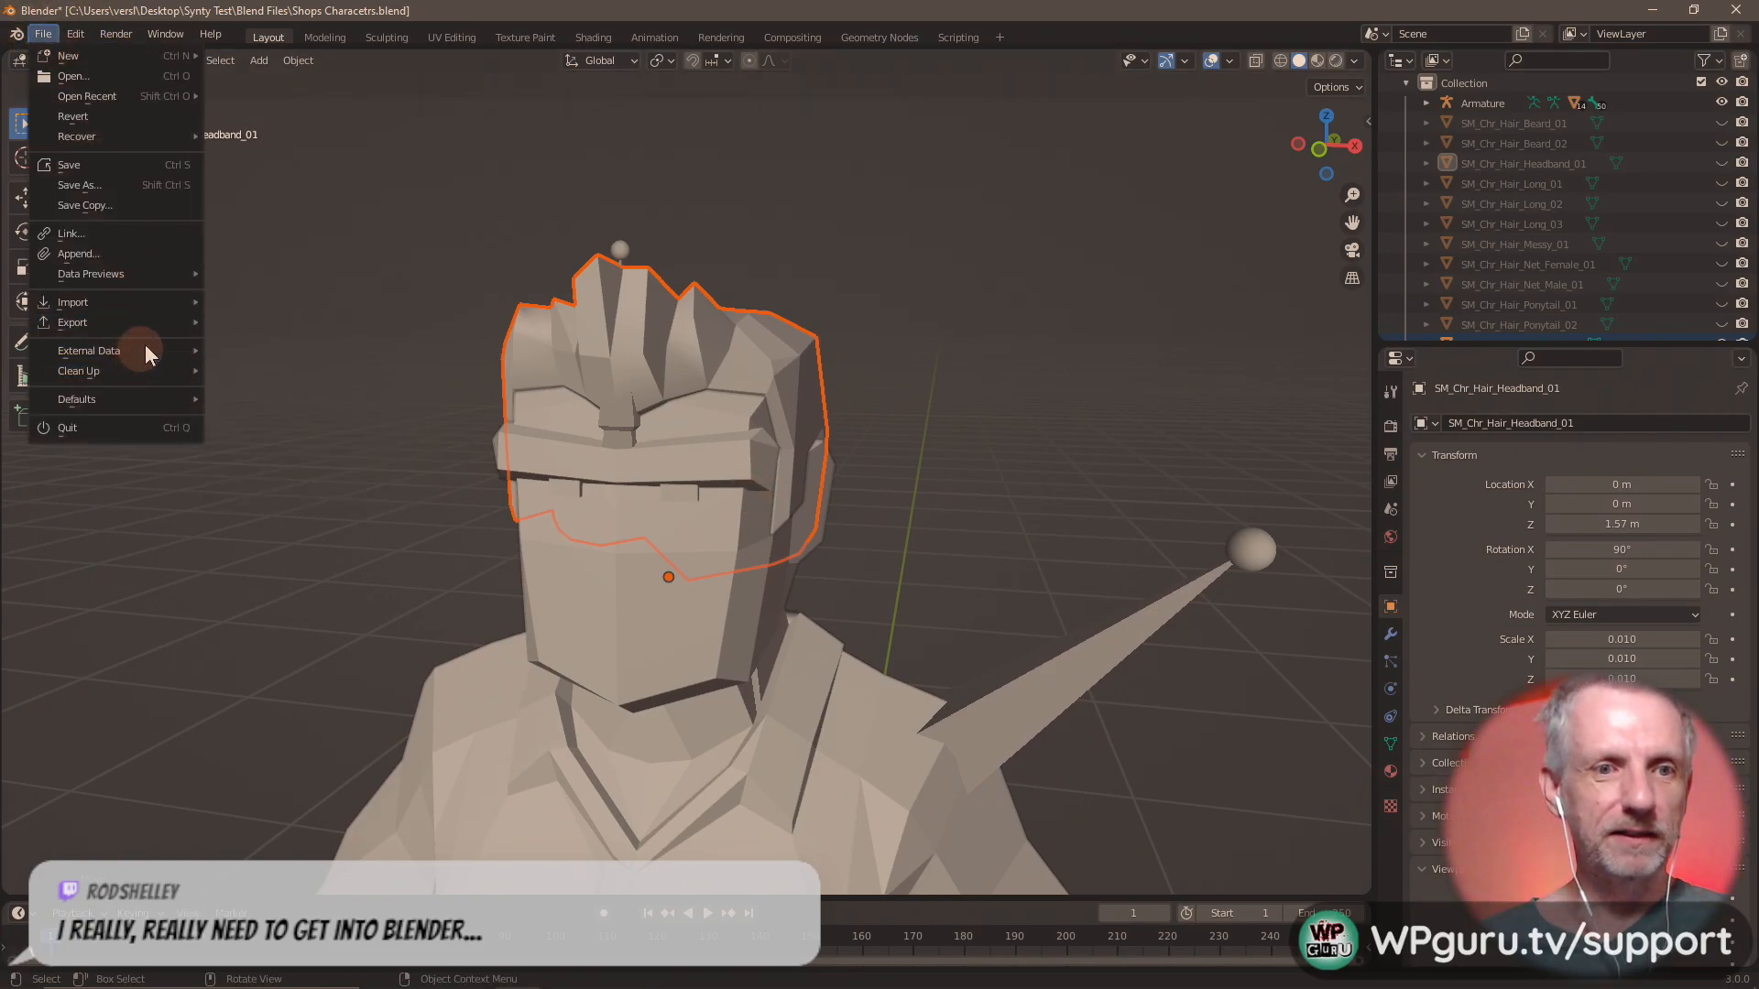
pyautogui.moveTo(148, 326)
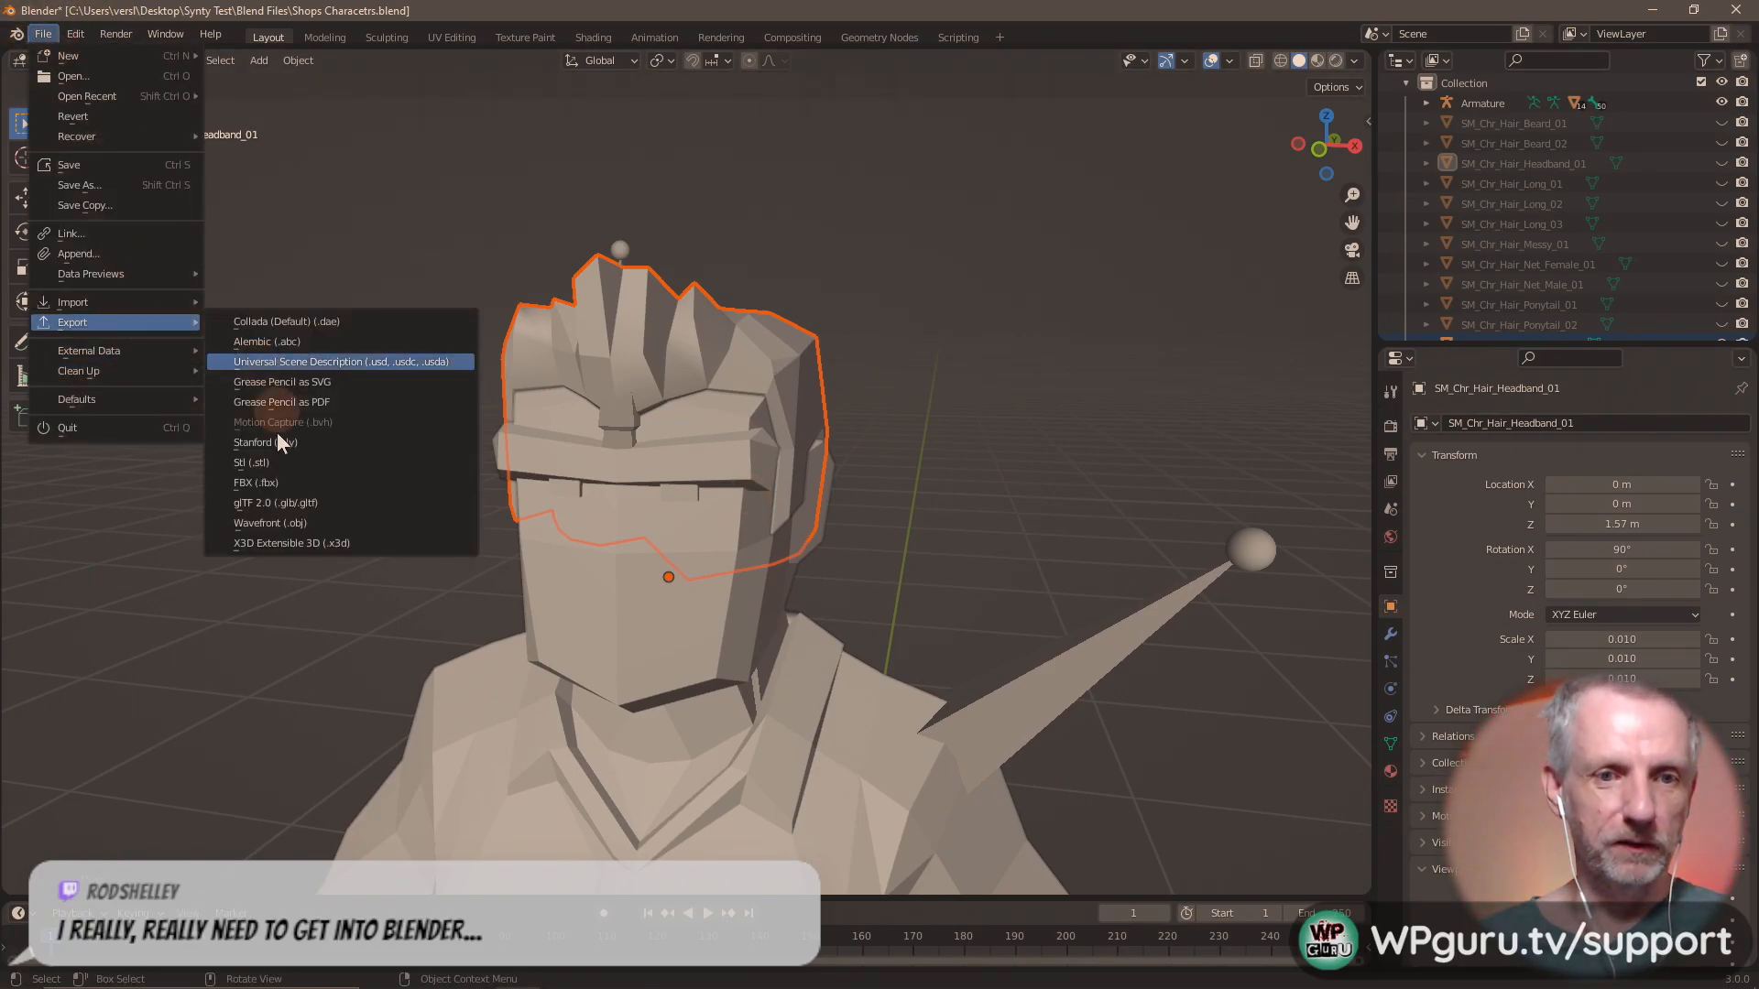
pyautogui.click(319, 524)
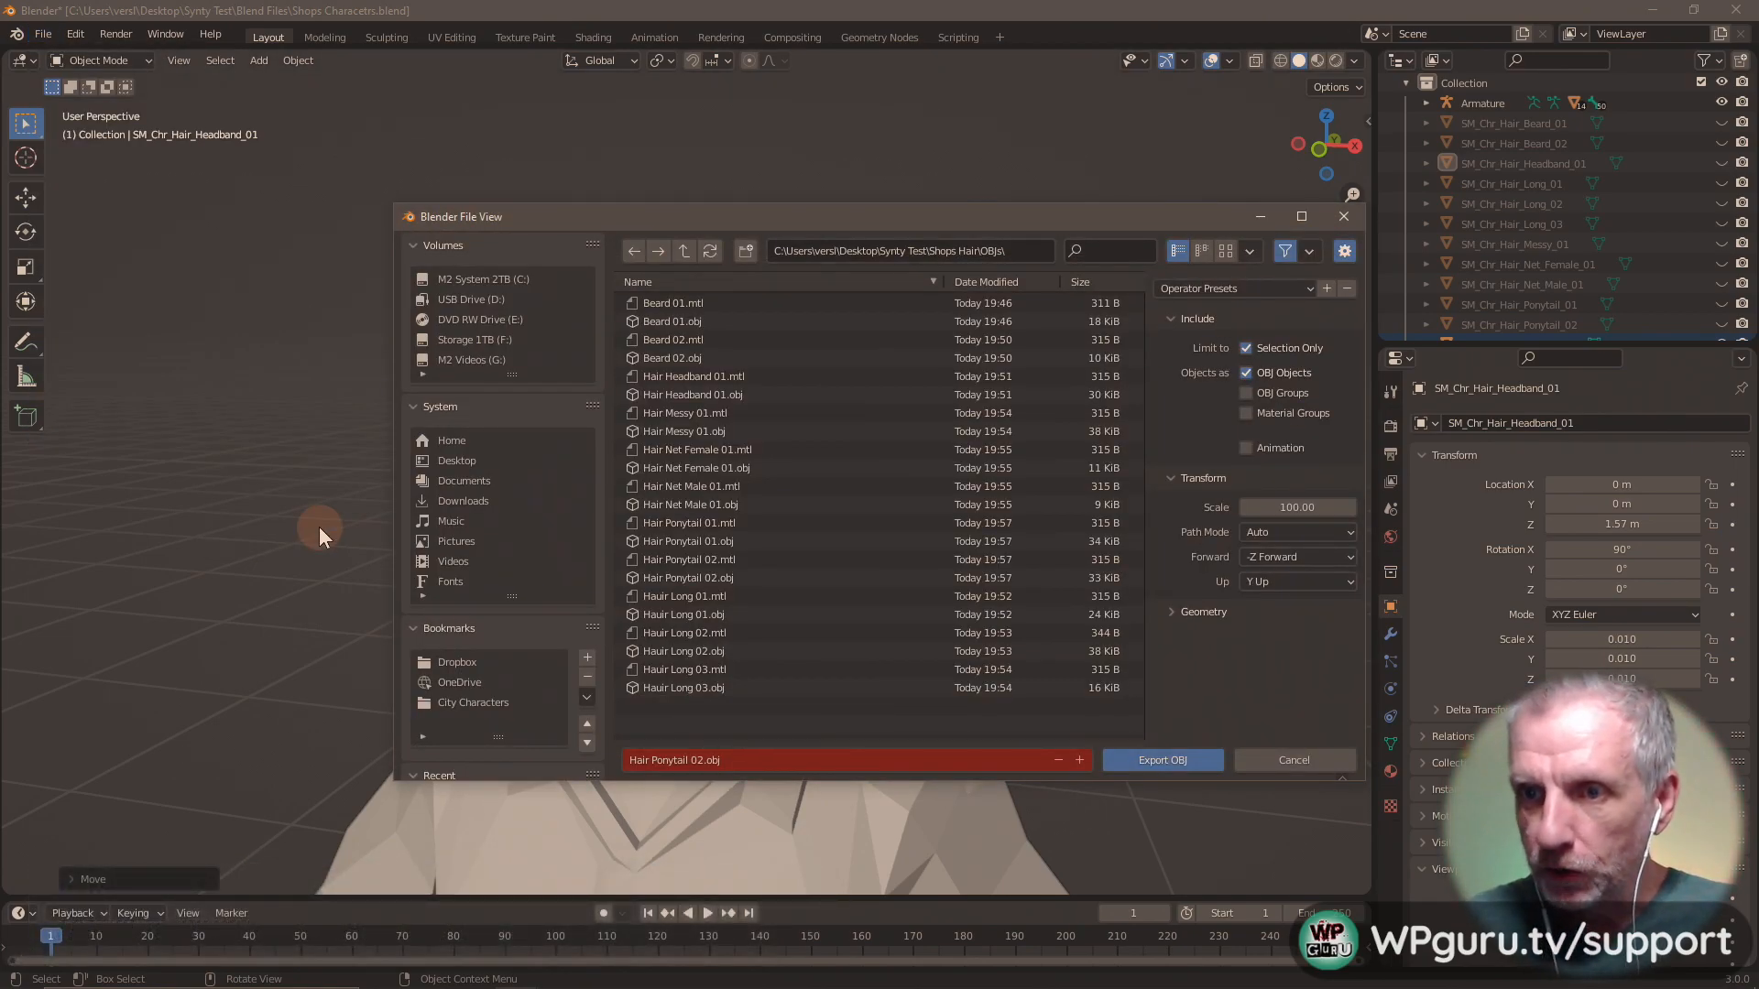
pyautogui.scroll(-1, 1581, 272)
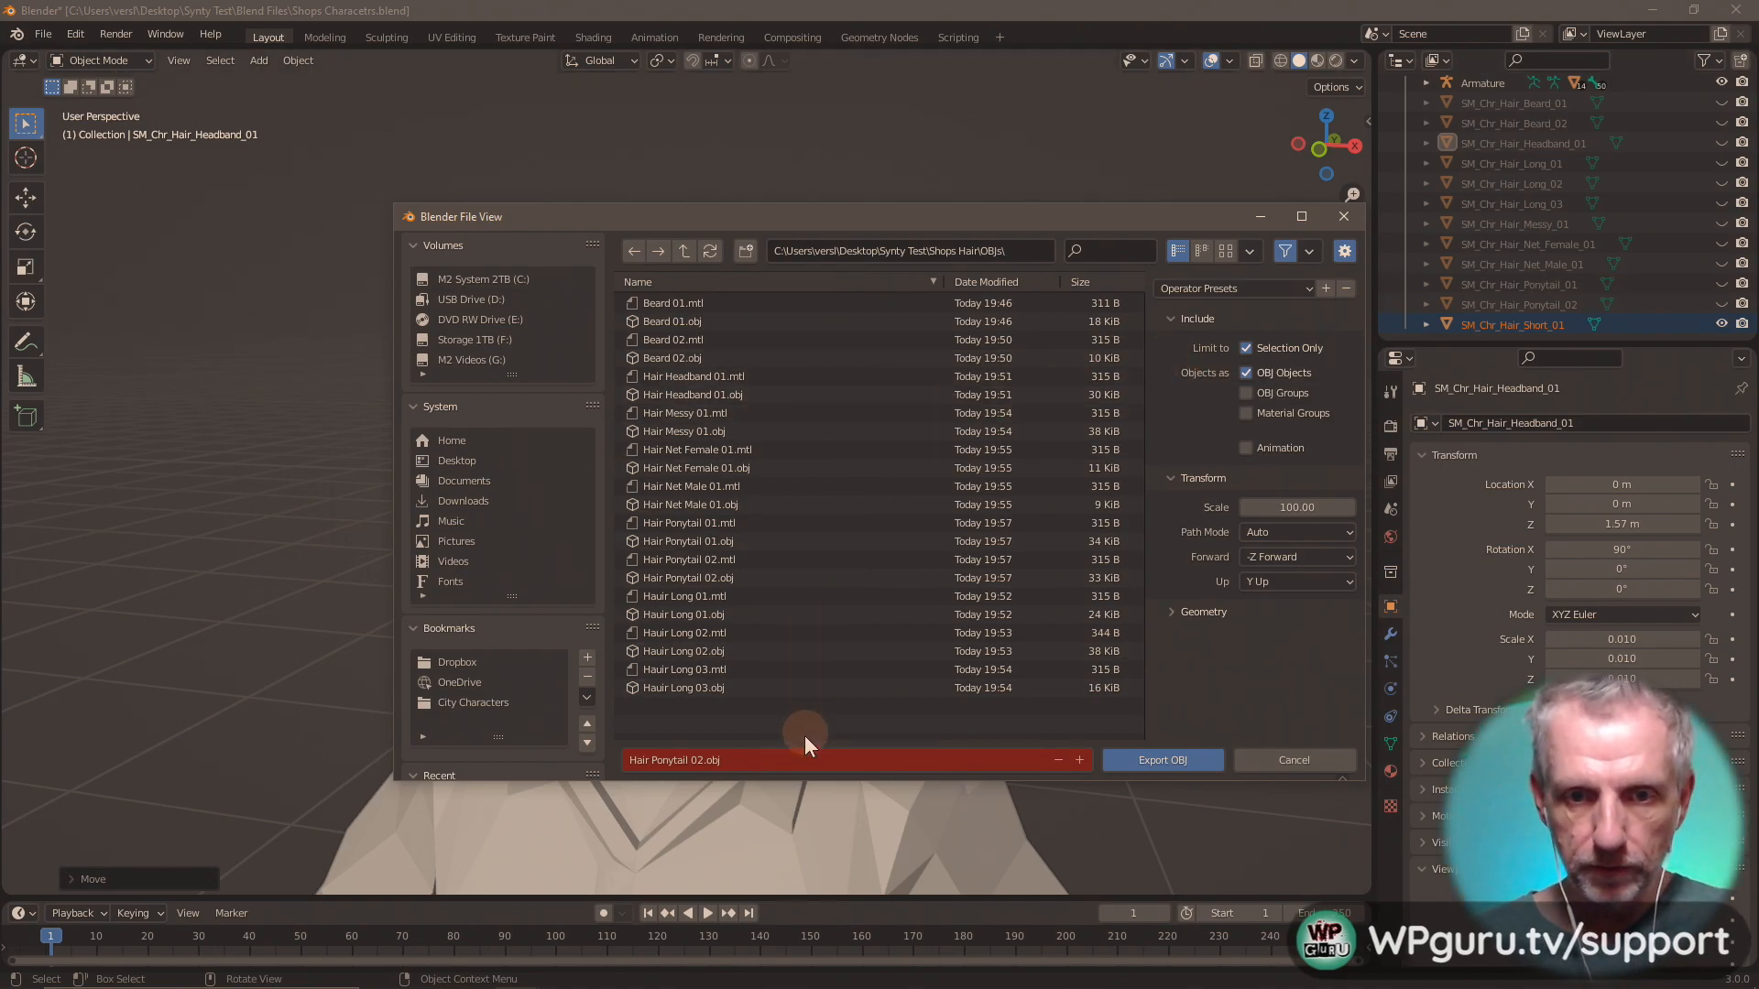
pyautogui.click(807, 761)
pyautogui.write('Hair Short 0')
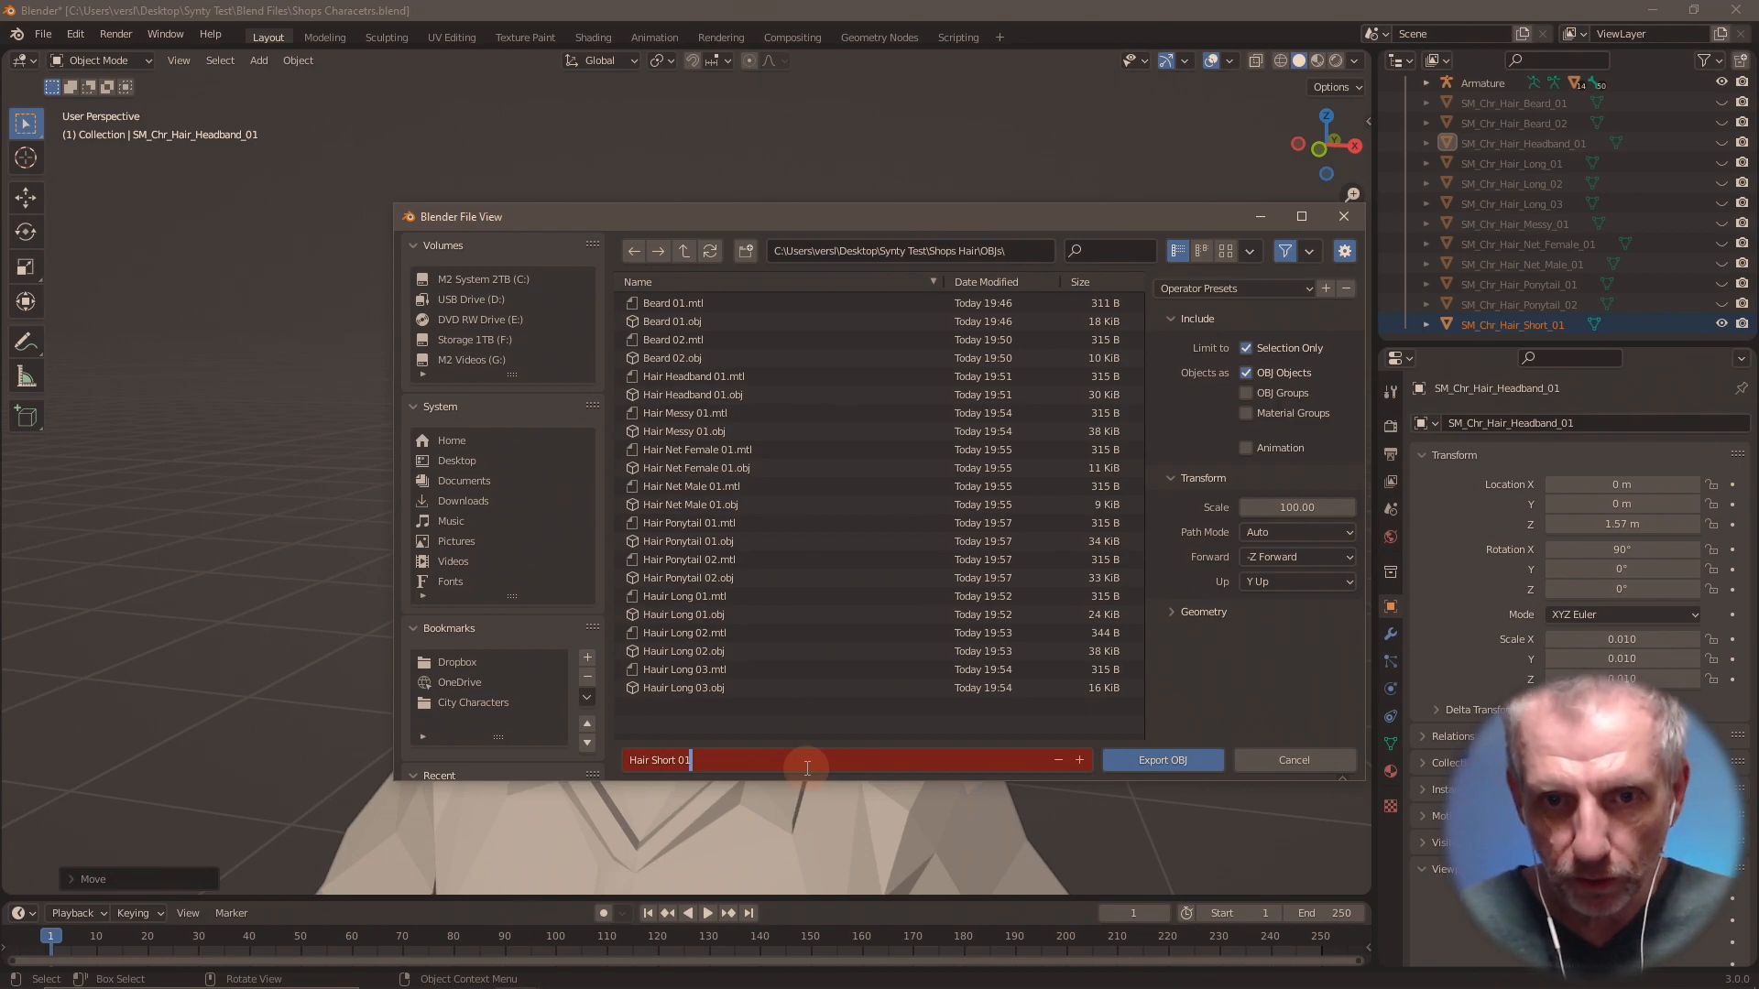
pyautogui.write('1')
pyautogui.press('Return')
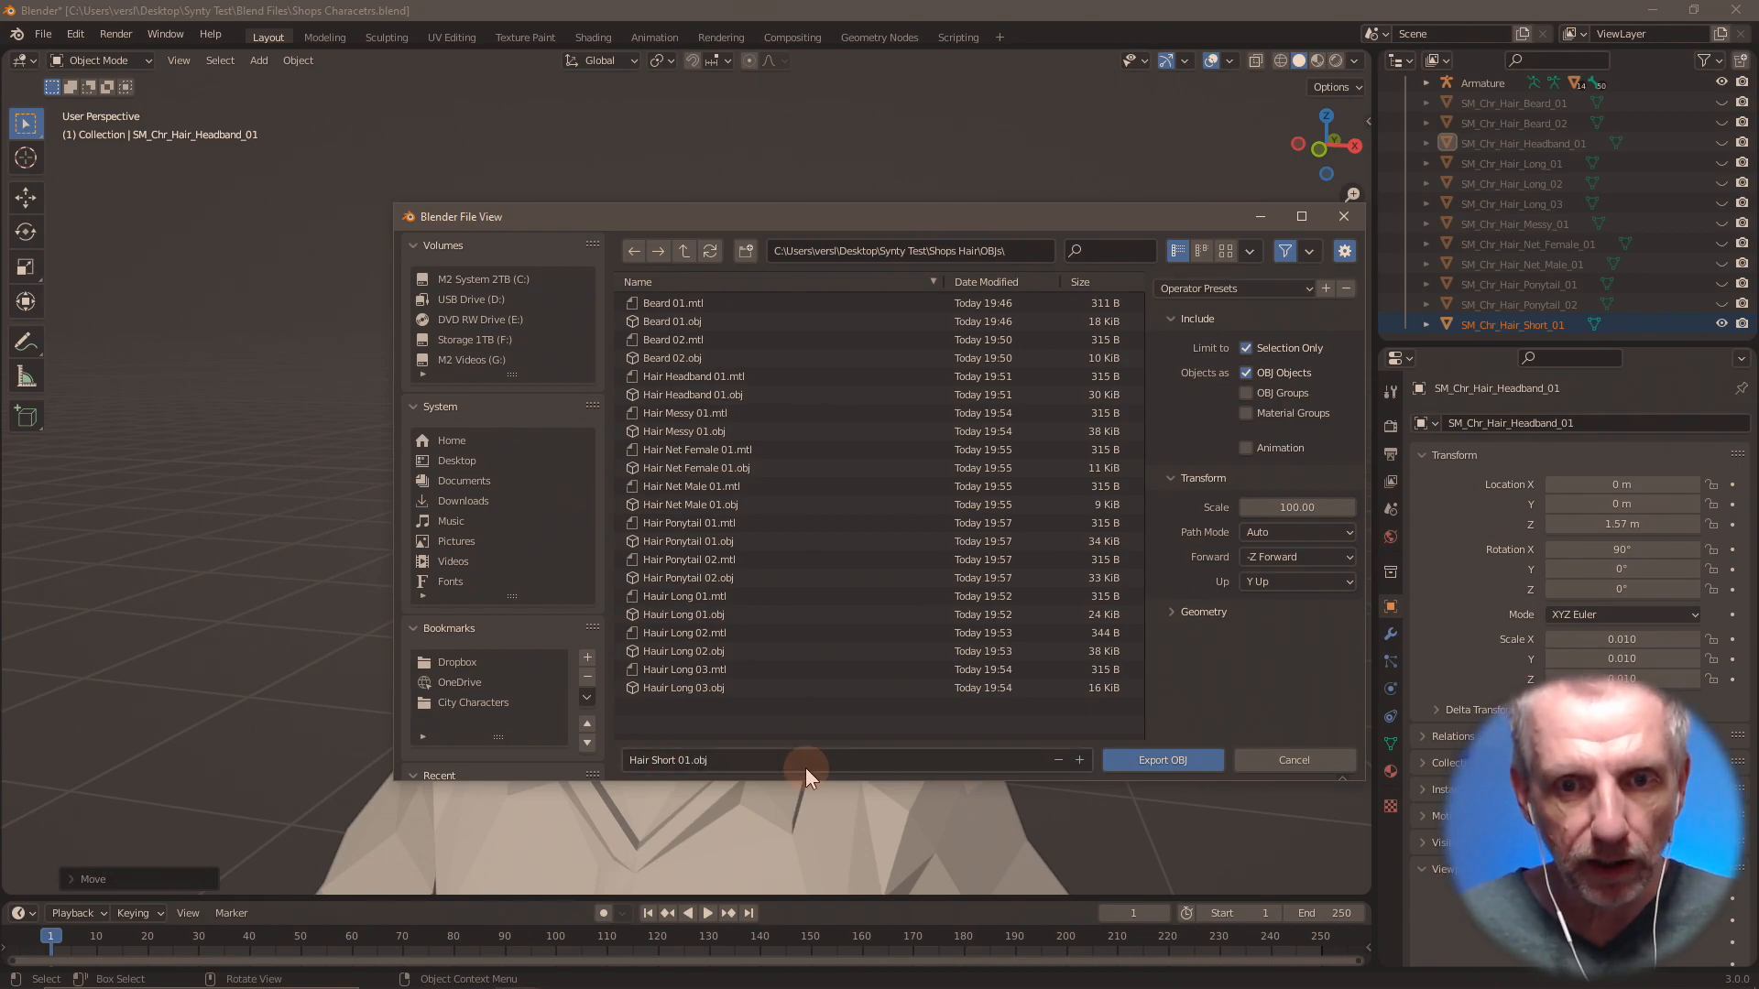
pyautogui.click(1189, 764)
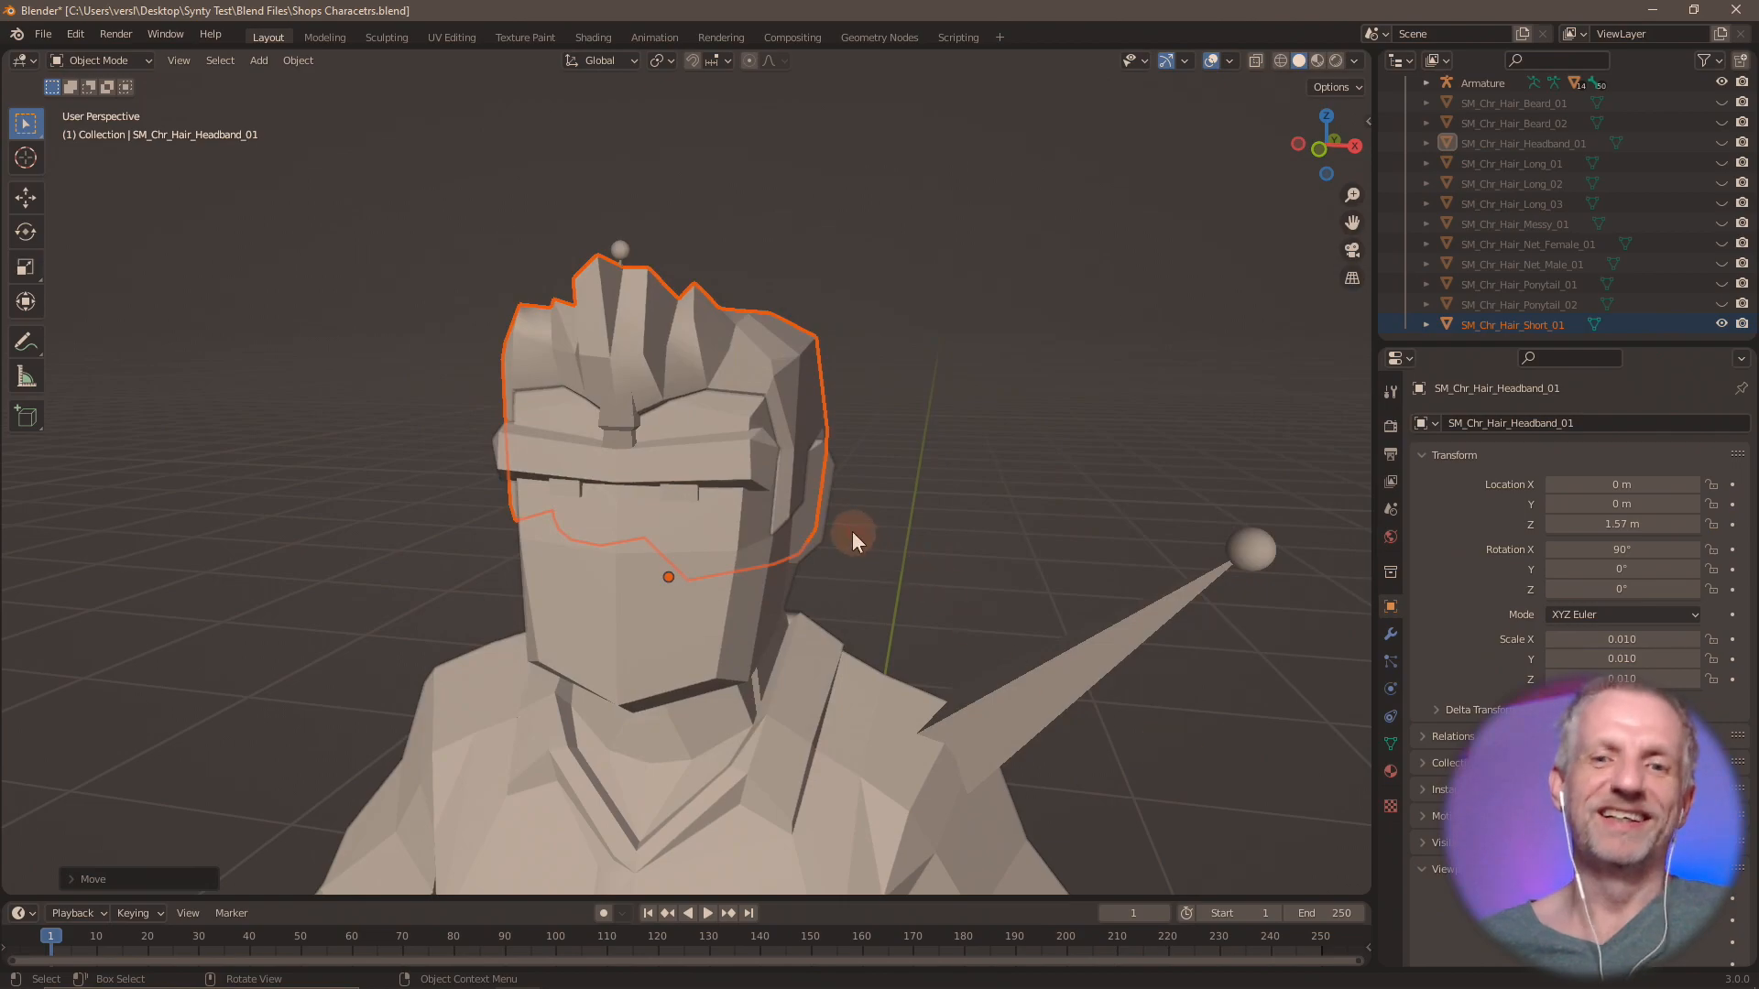
# Hide SM_Chr_Hair_Short_01, enlarge the object list, and import SM_Chr_Hair_Short_02.fbx from the Shops Hair folder.
pyautogui.click(1721, 323)
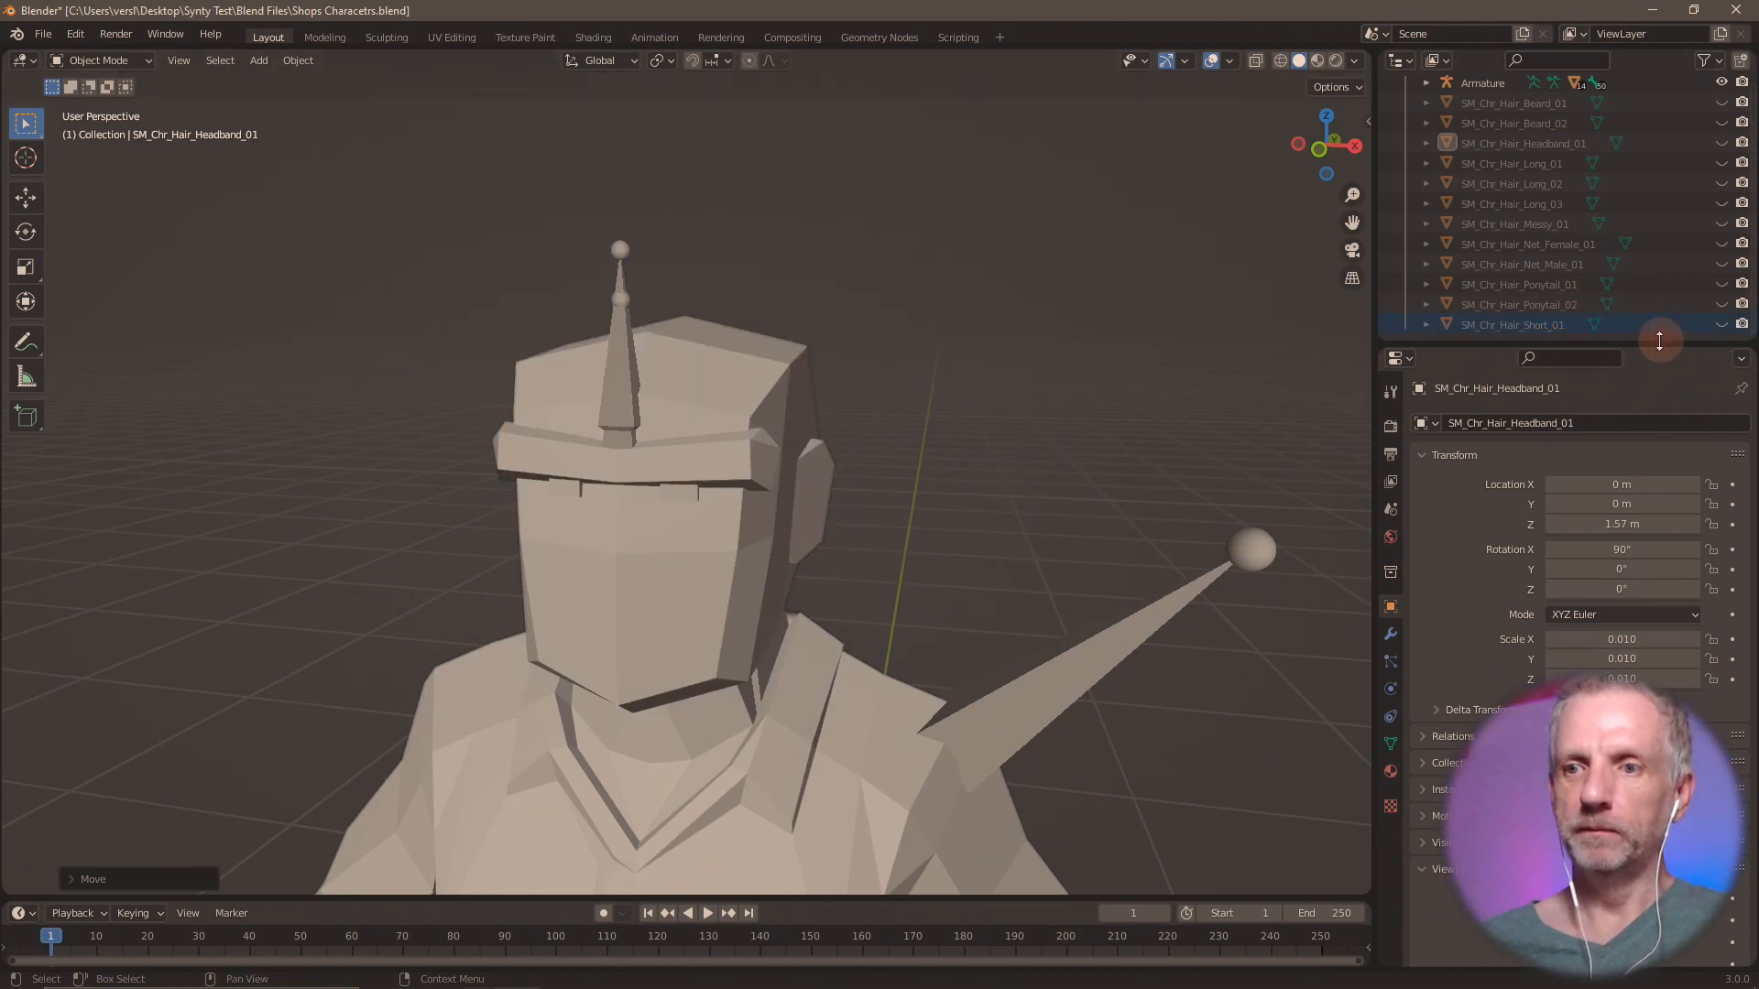
pyautogui.moveTo(1649, 346); pyautogui.dragTo(1641, 746)
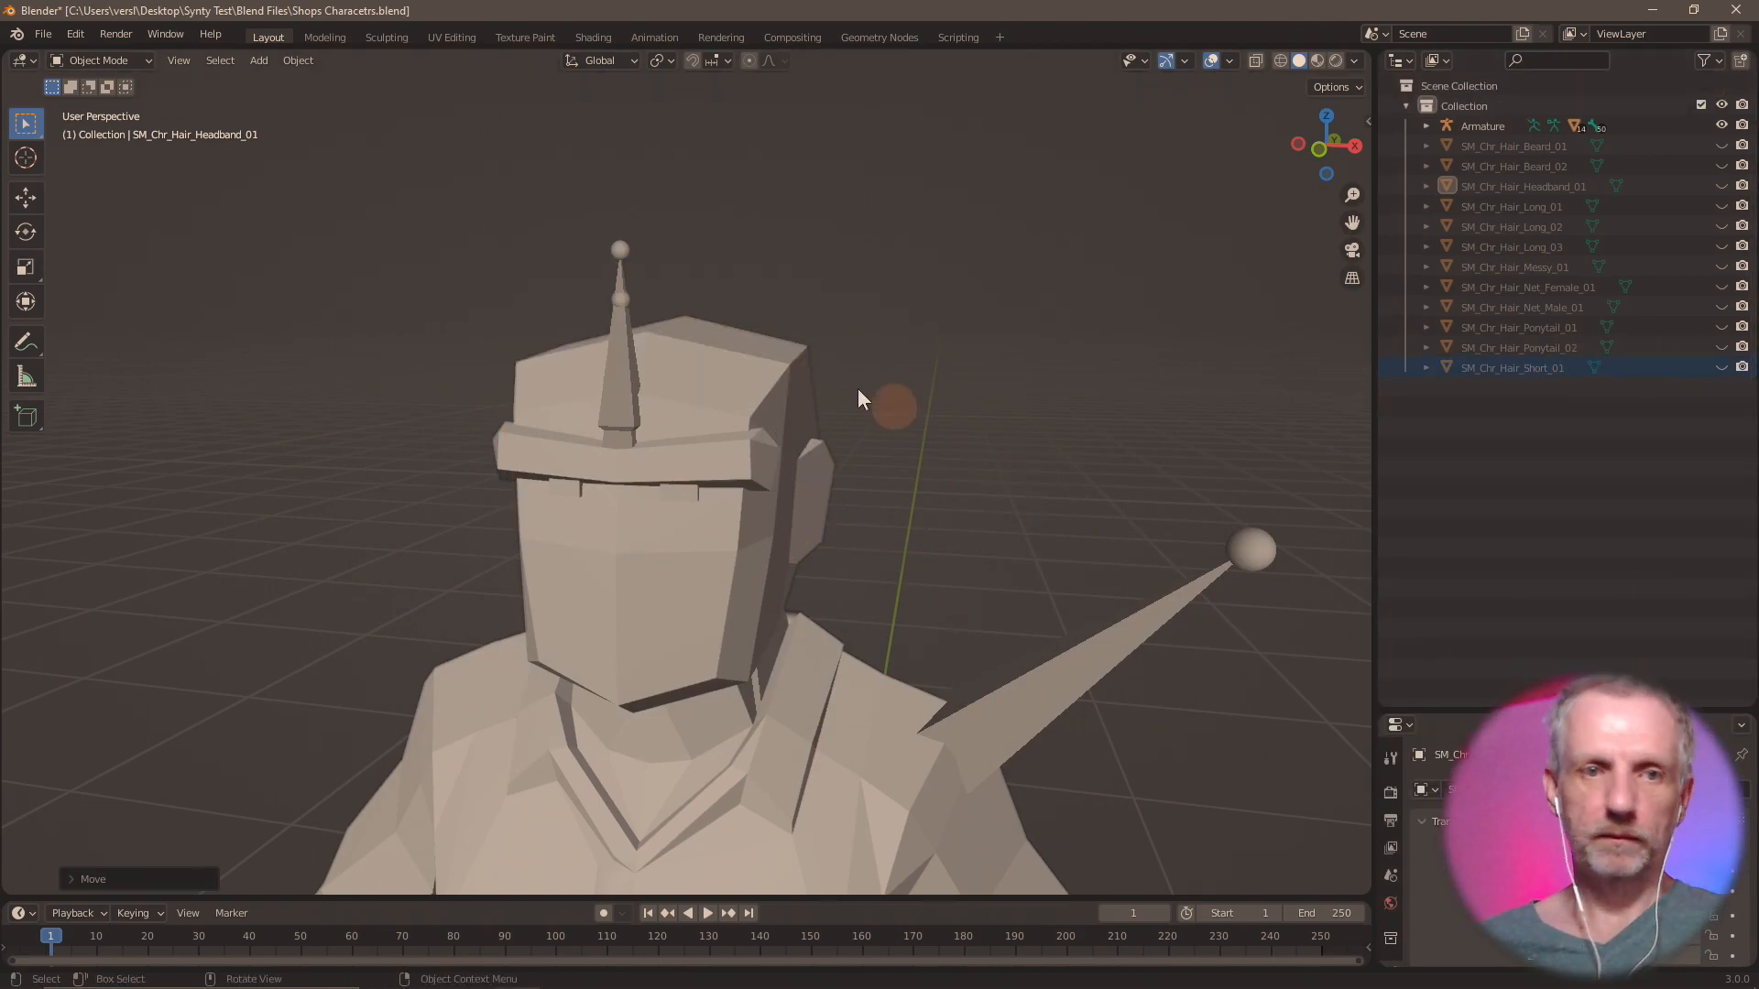
pyautogui.click(41, 35)
pyautogui.moveTo(112, 299)
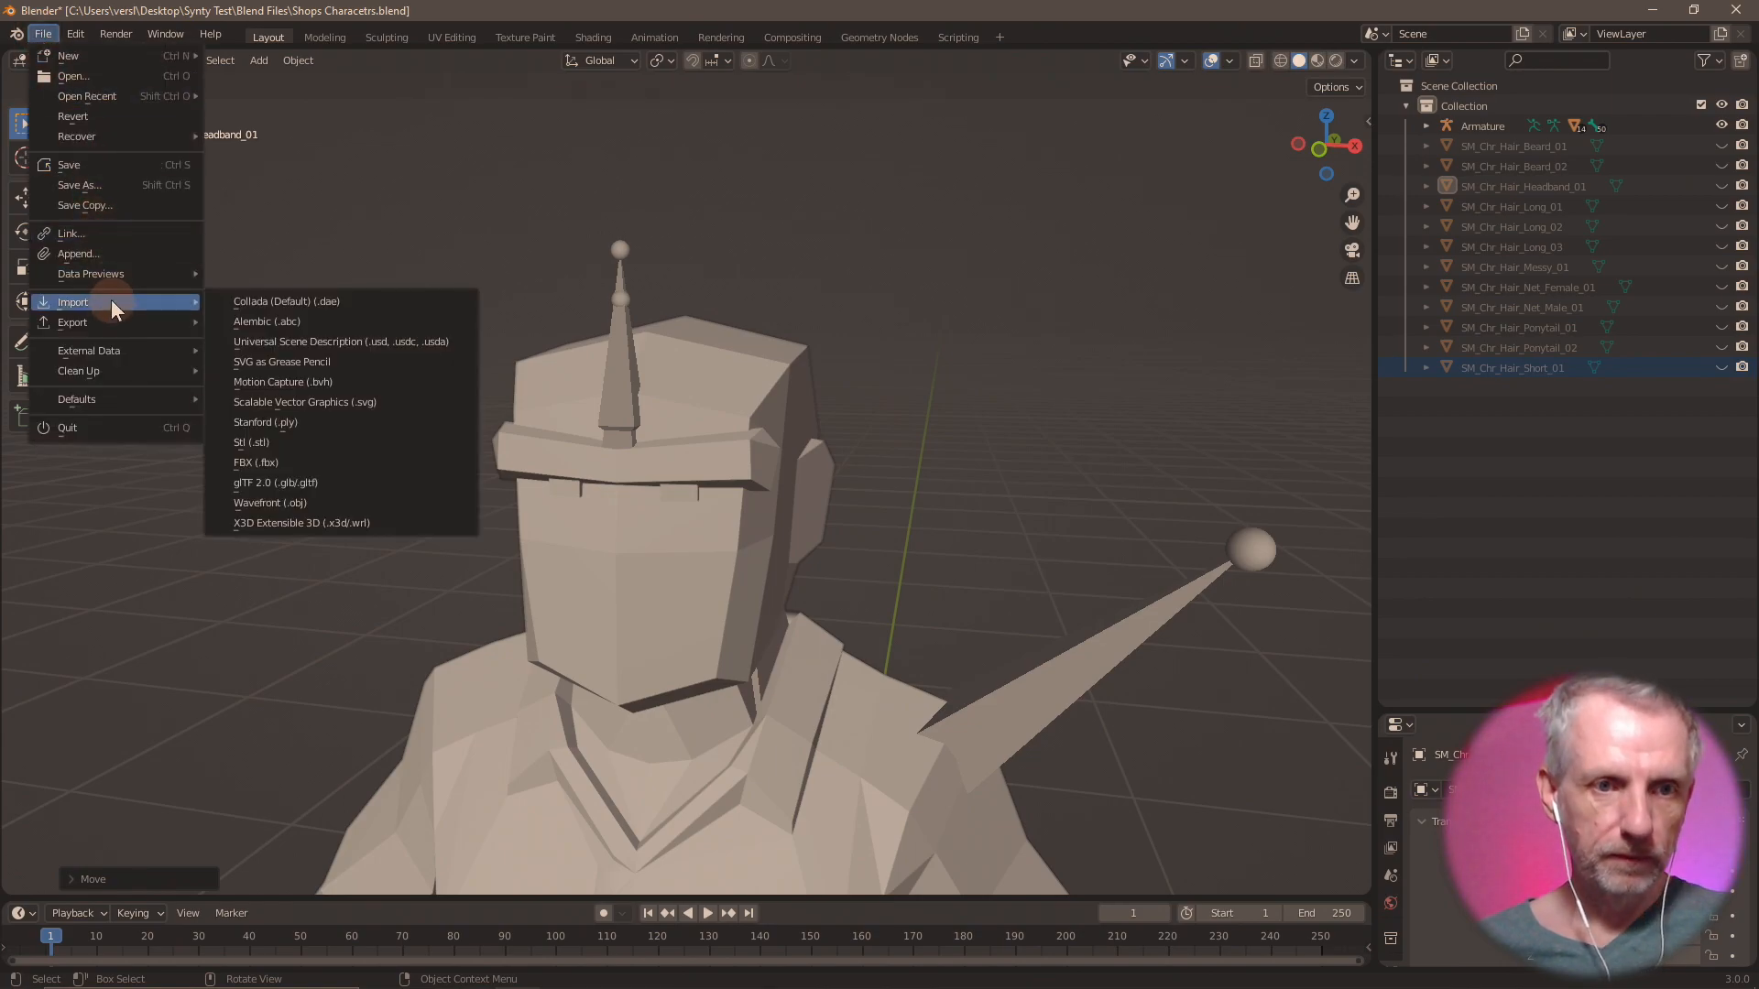
pyautogui.click(322, 469)
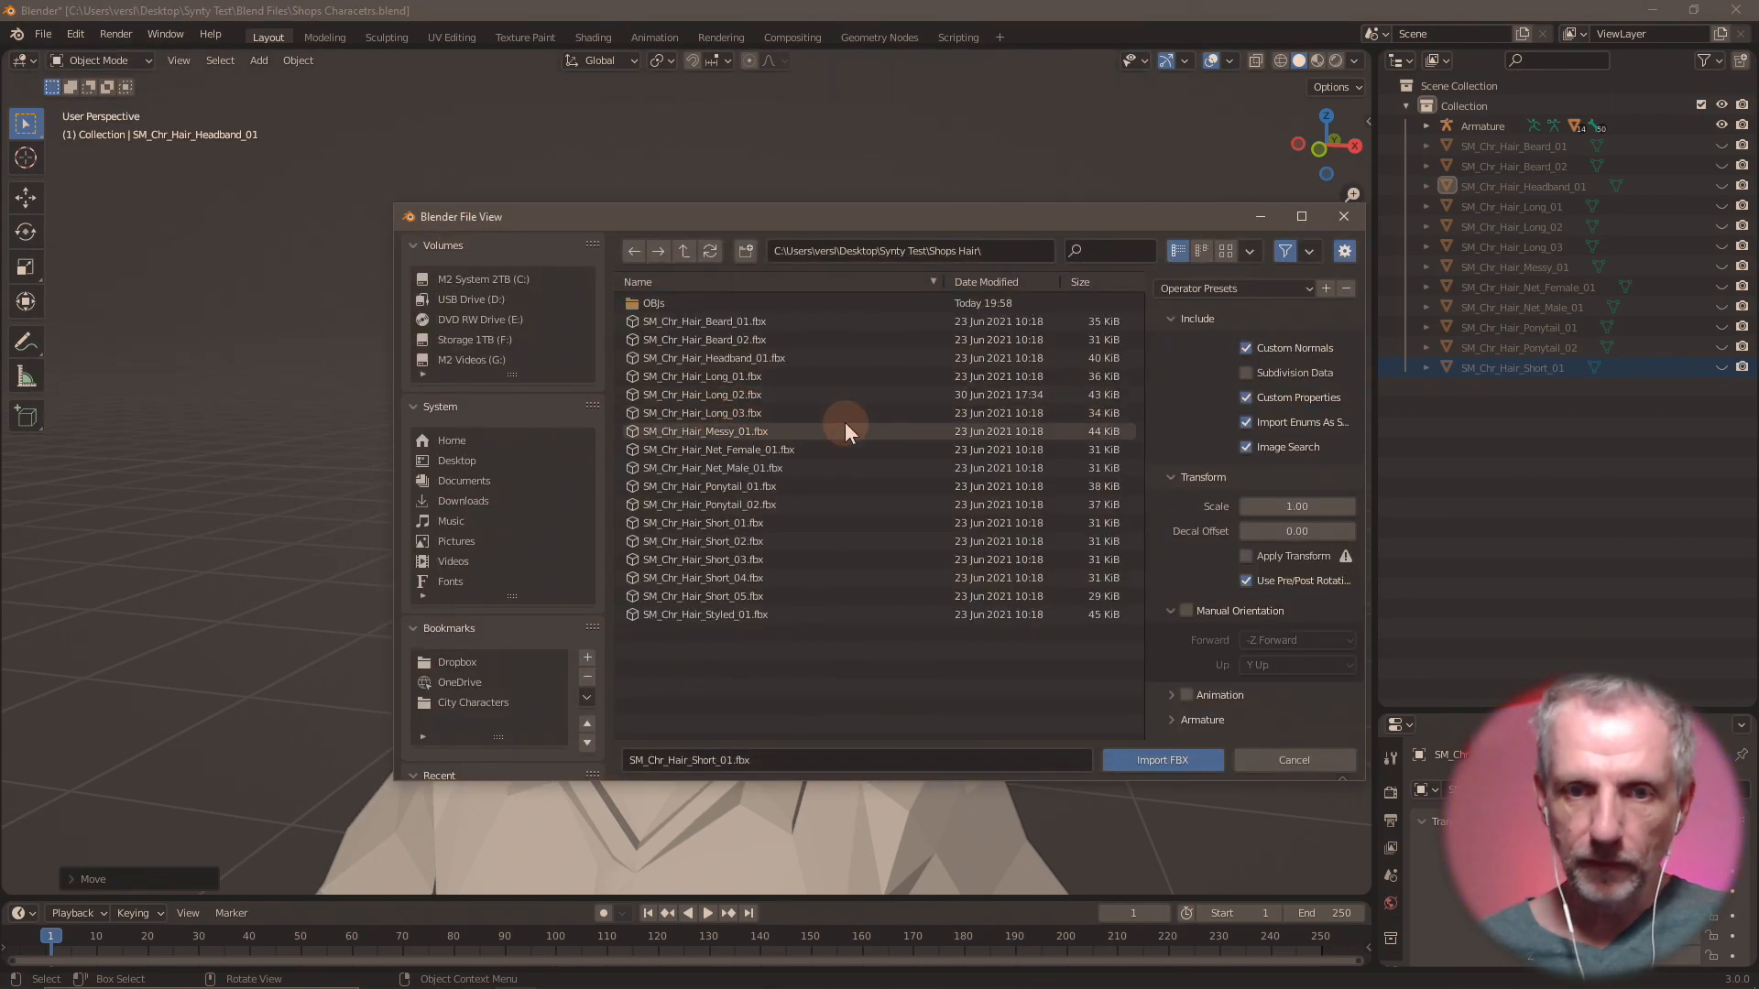
pyautogui.doubleClick(751, 543)
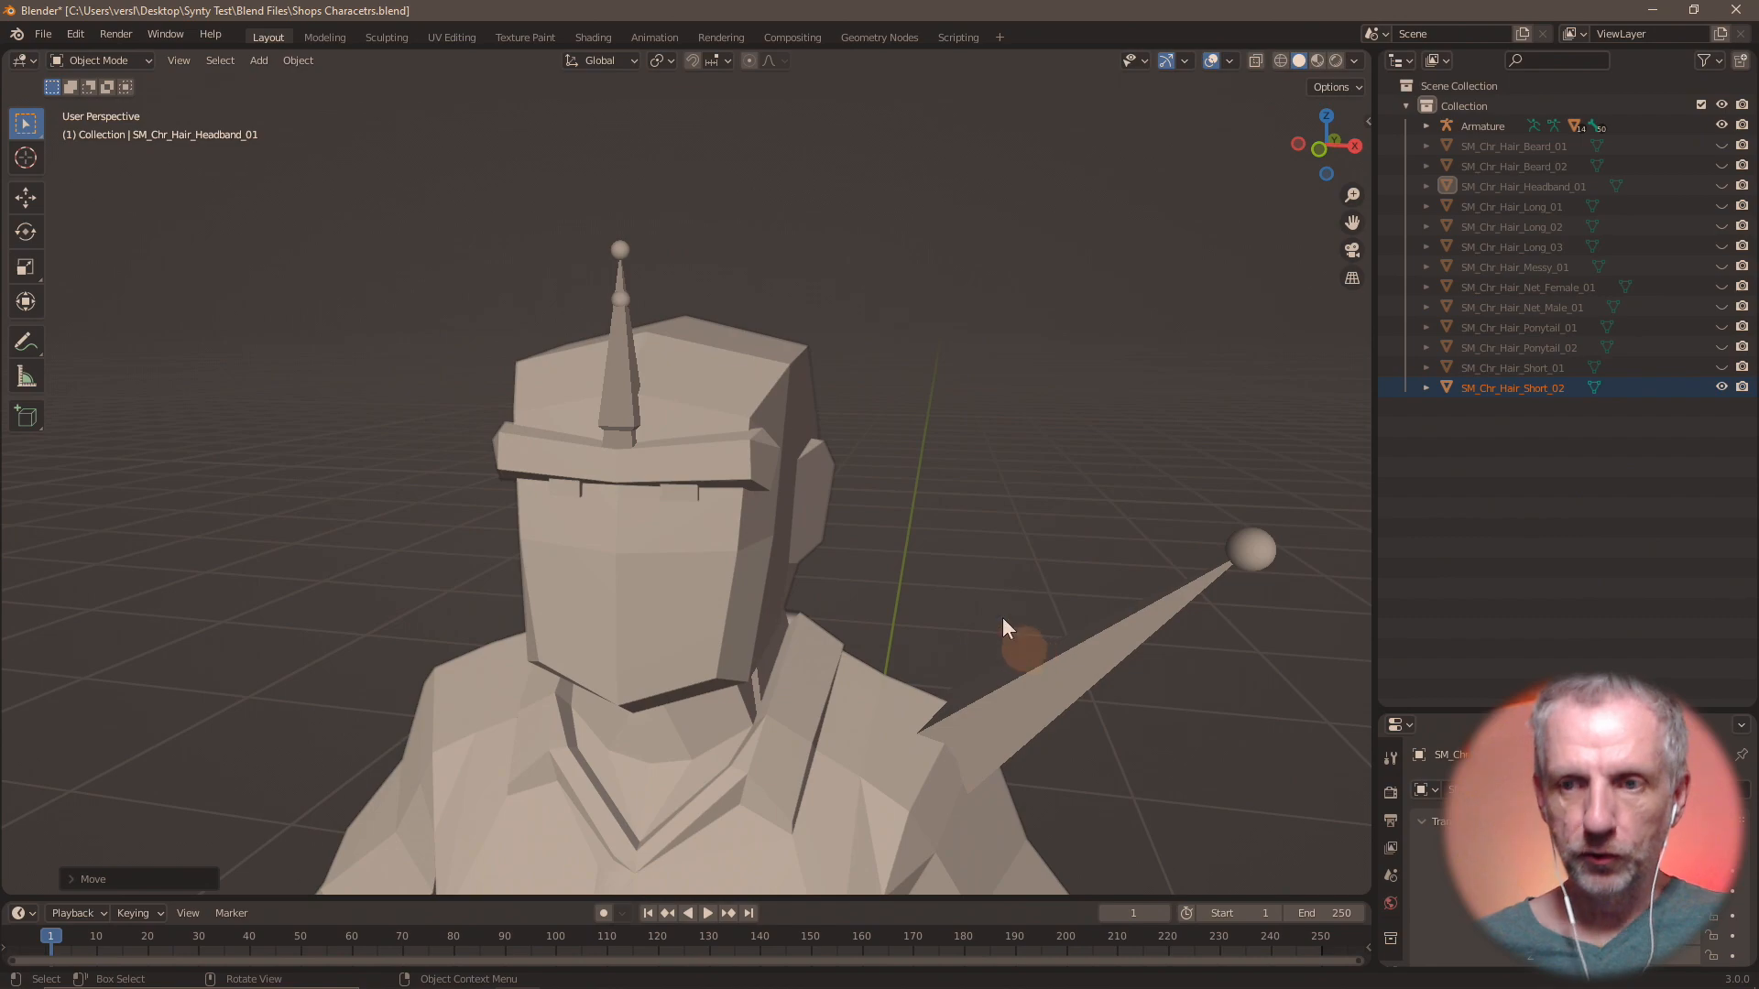
# Move the imported SM_Chr_Hair_Short_02 up 1.57 m along the global Z axis onto the head.
pyautogui.press('g')
pyautogui.press('z')
pyautogui.press('1')
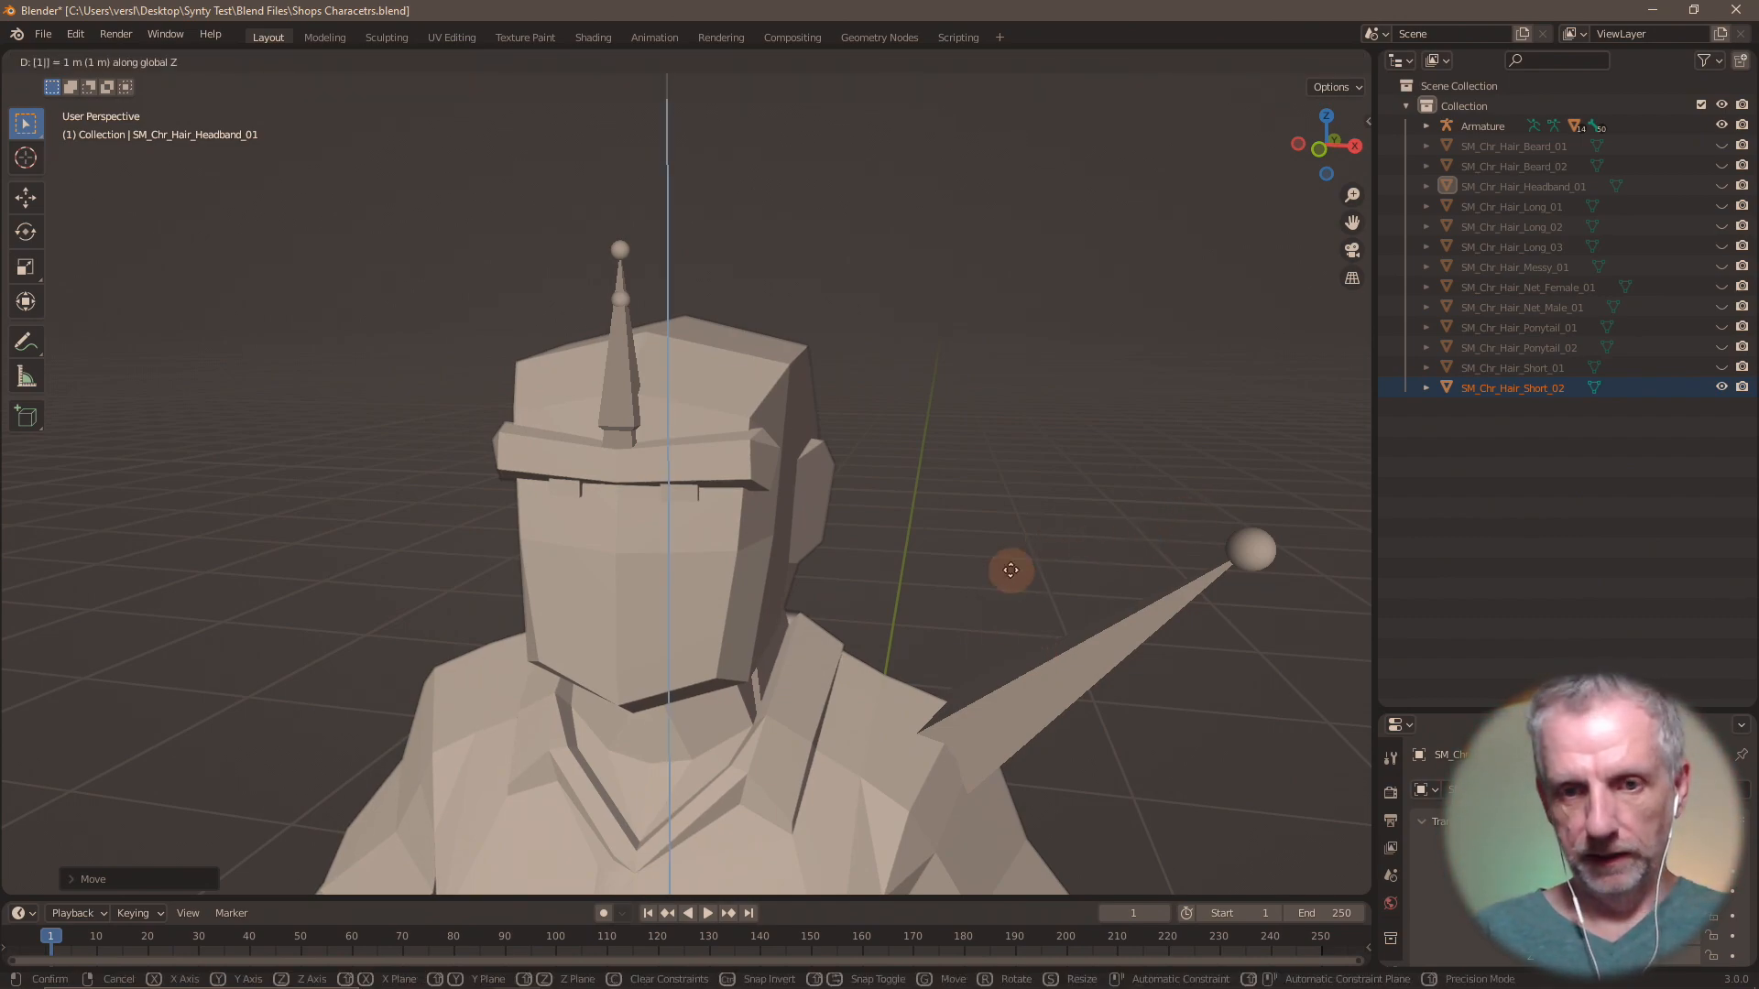
pyautogui.write('.5')
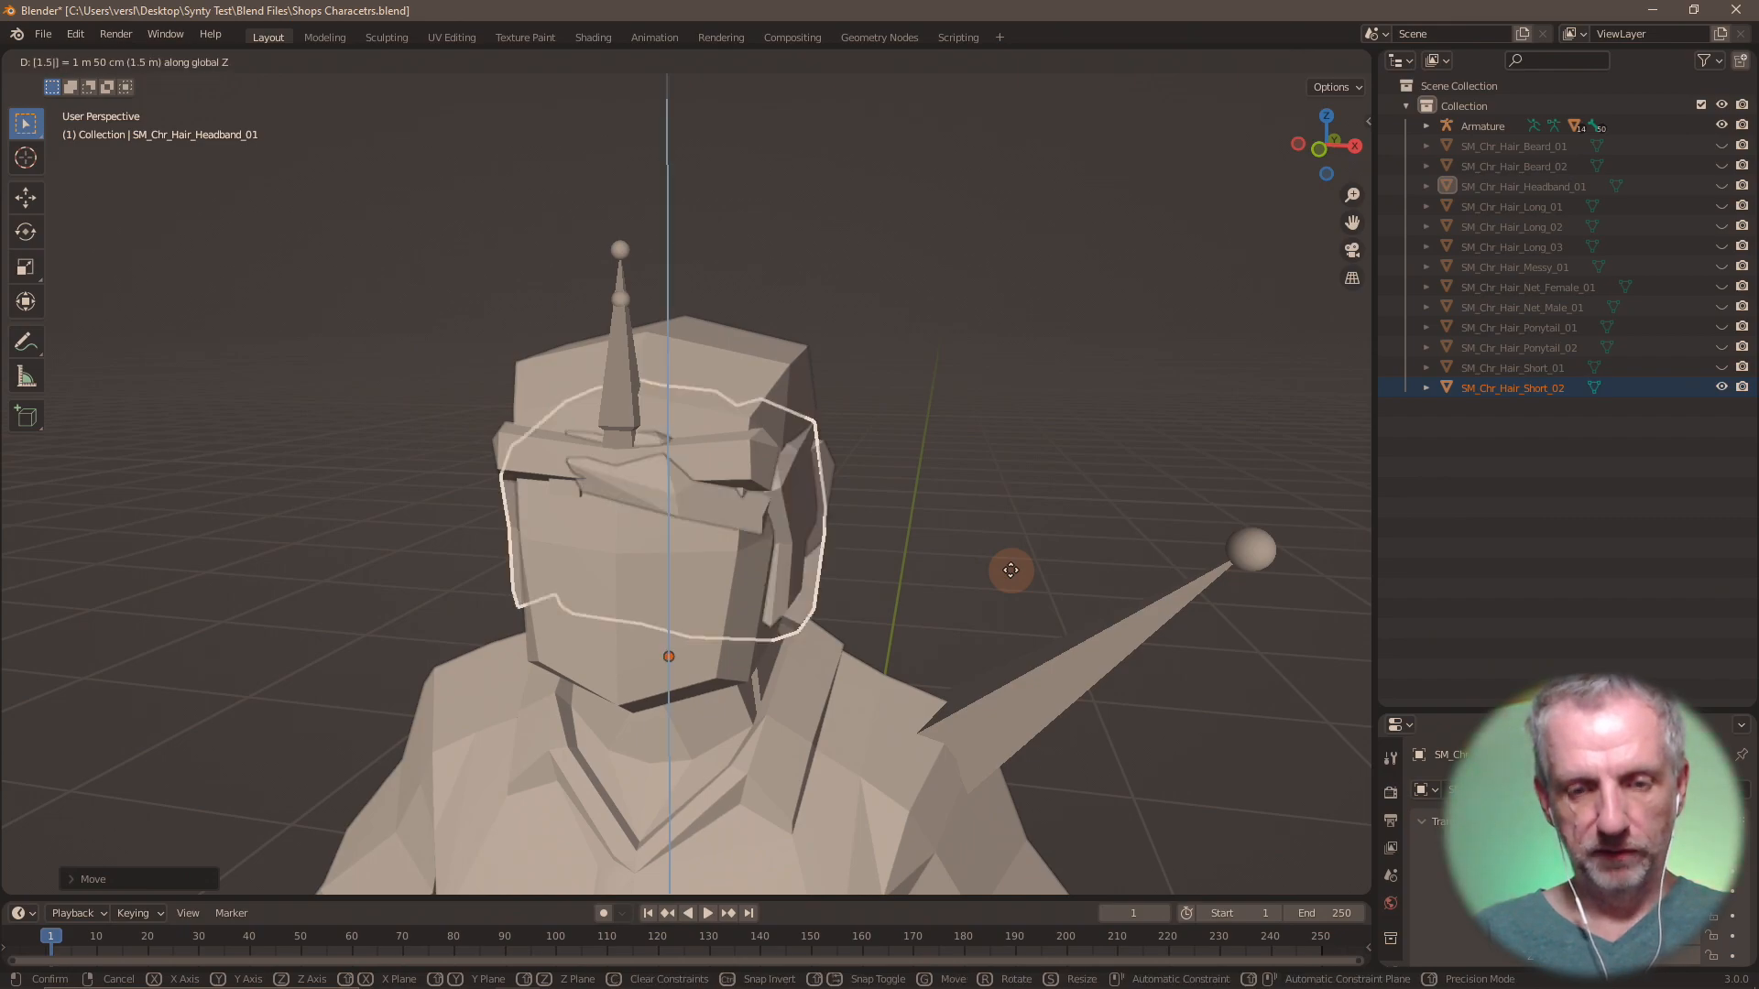
pyautogui.press('Return')
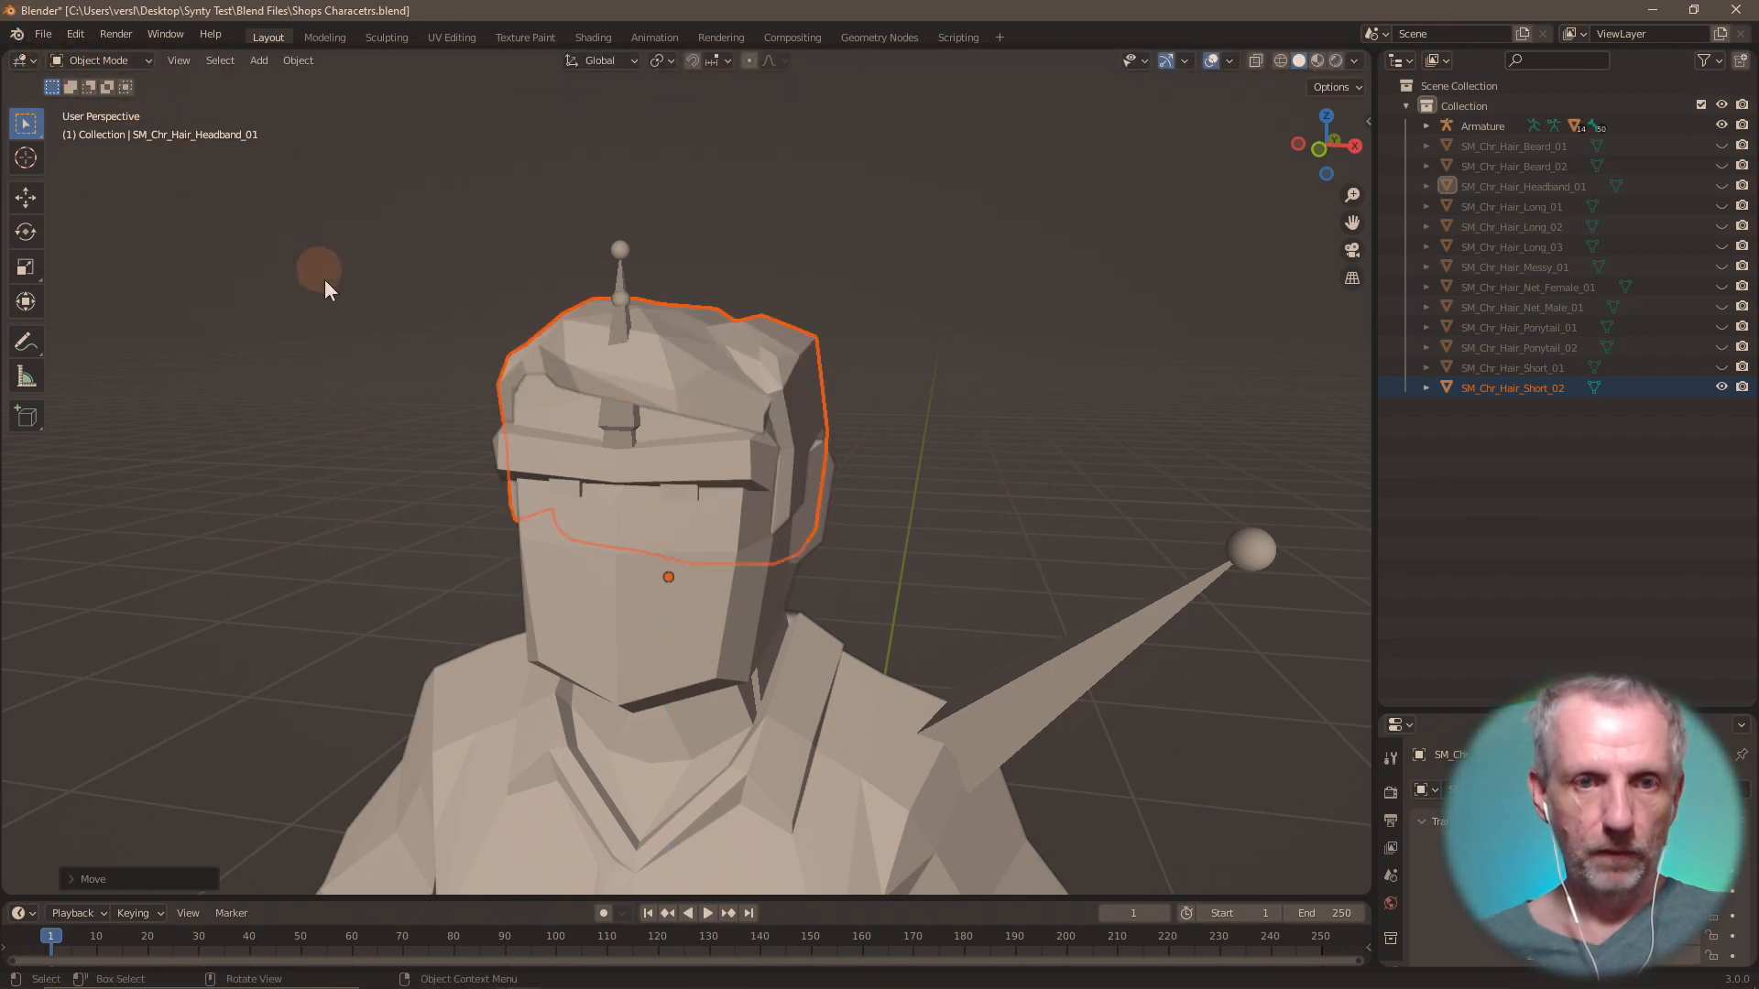
# Export only SM_Chr_Hair_Short_02 as Wavefront OBJ file Hair Short 02.obj in the OBJs folder.
pyautogui.moveTo(325, 278); pyautogui.dragTo(123, 145, button='middle')
pyautogui.click(42, 36)
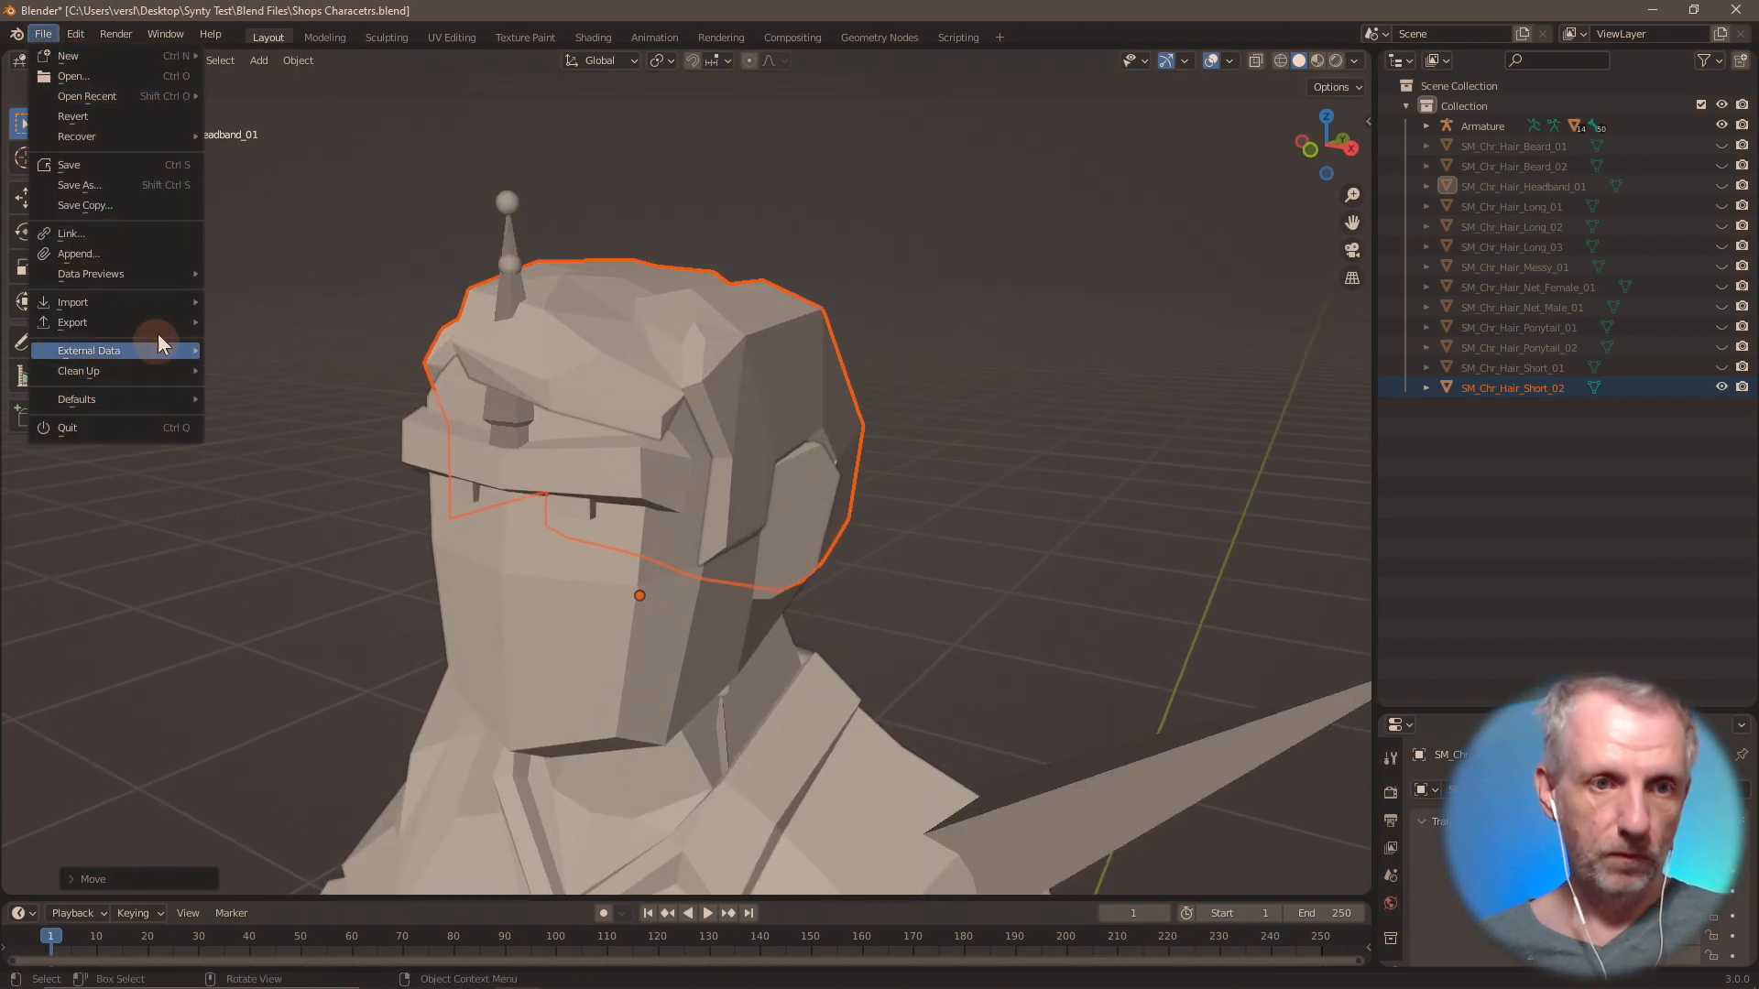
pyautogui.moveTo(162, 324)
pyautogui.click(283, 520)
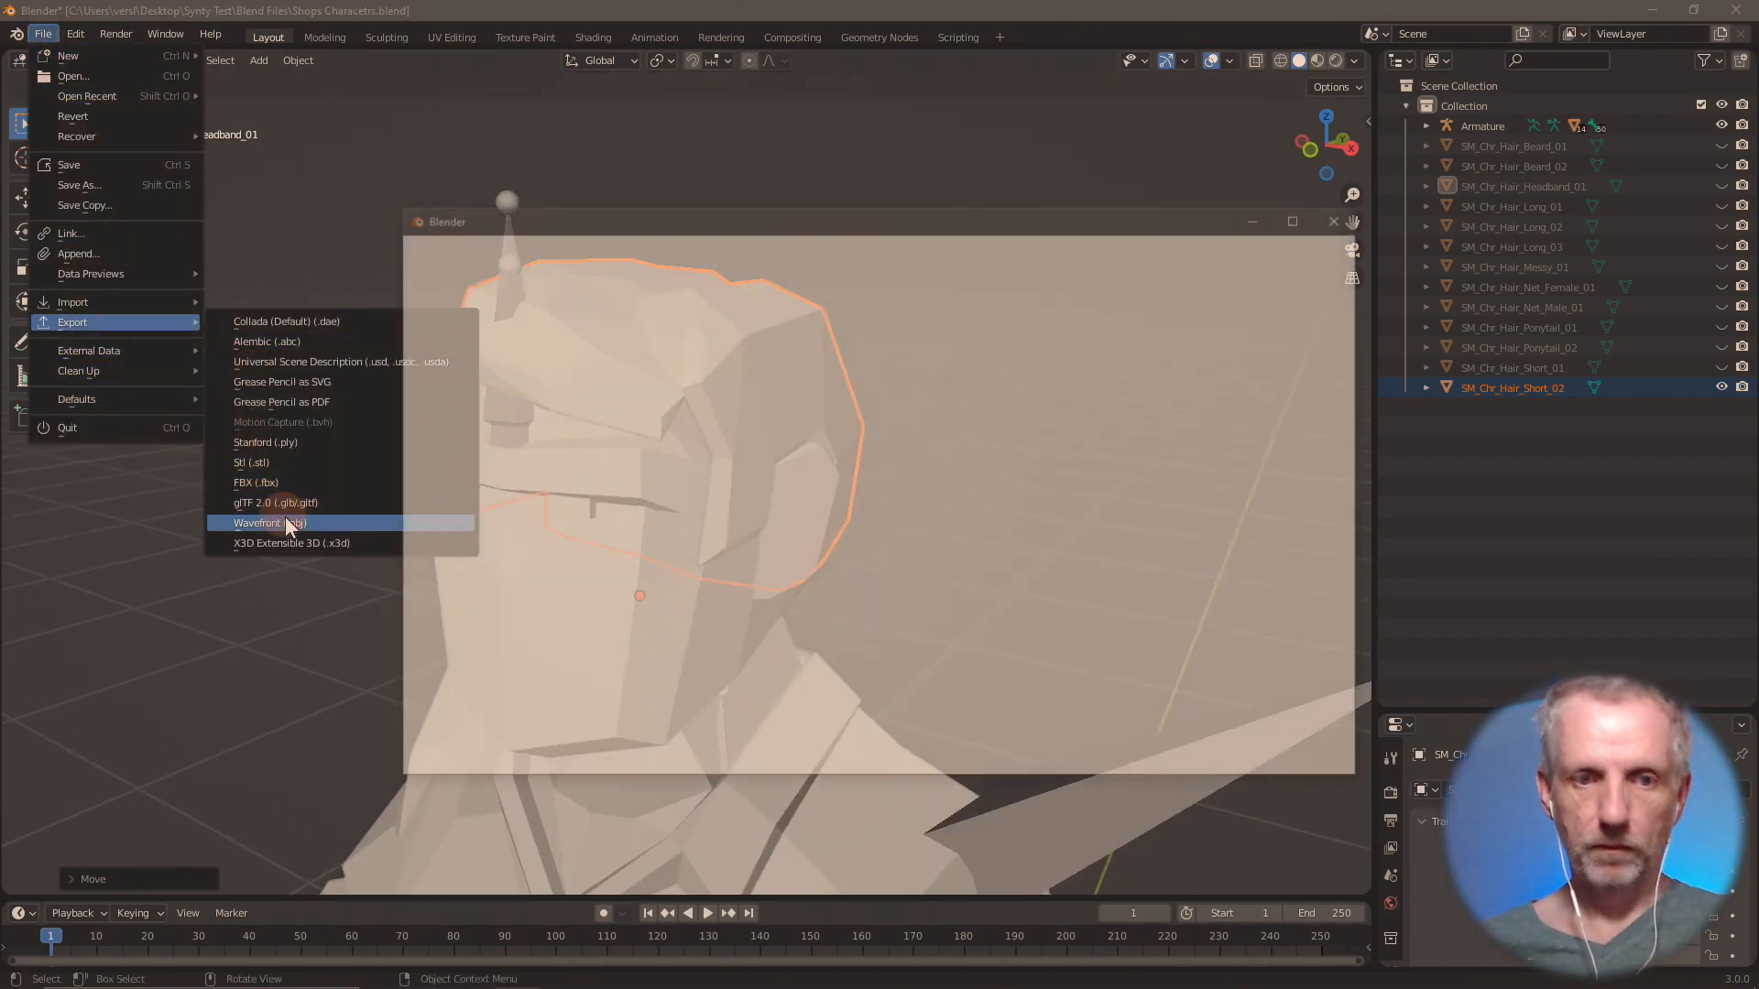
pyautogui.click(1080, 760)
pyautogui.click(1162, 760)
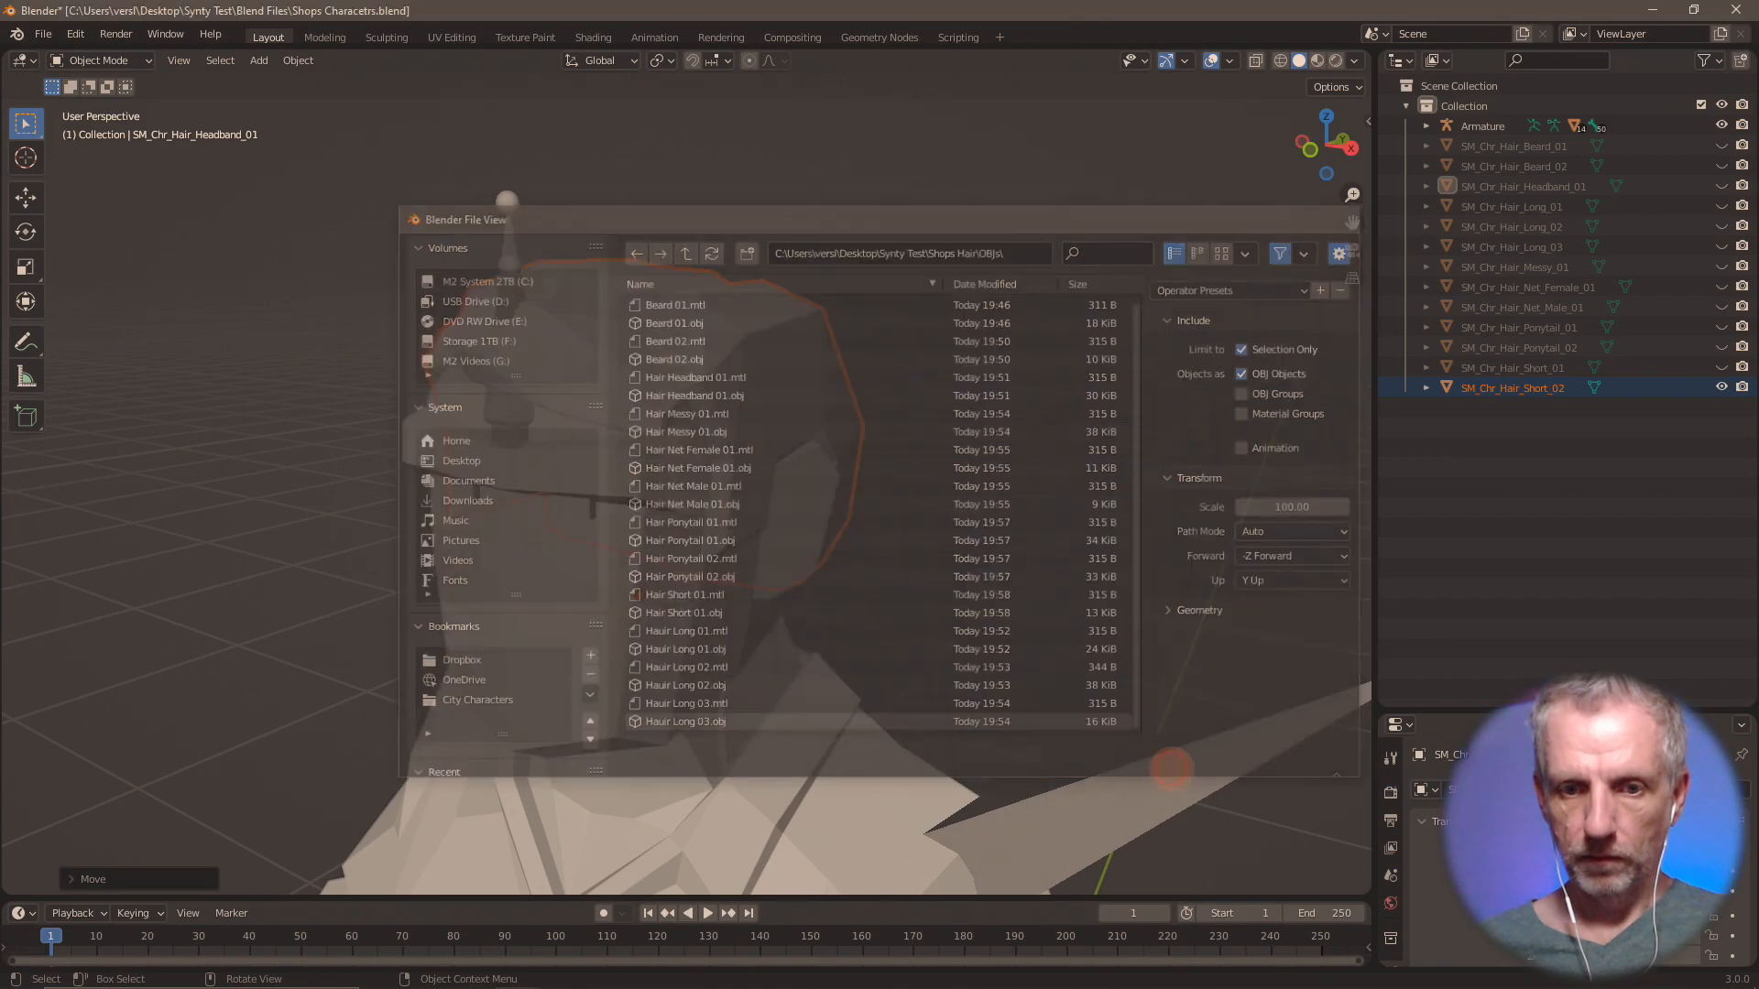
# Hide SM_Chr_Hair_Short_02 and import SM_Chr_Hair_Short_03.fbx from the Shops Hair folder.
pyautogui.click(1722, 392)
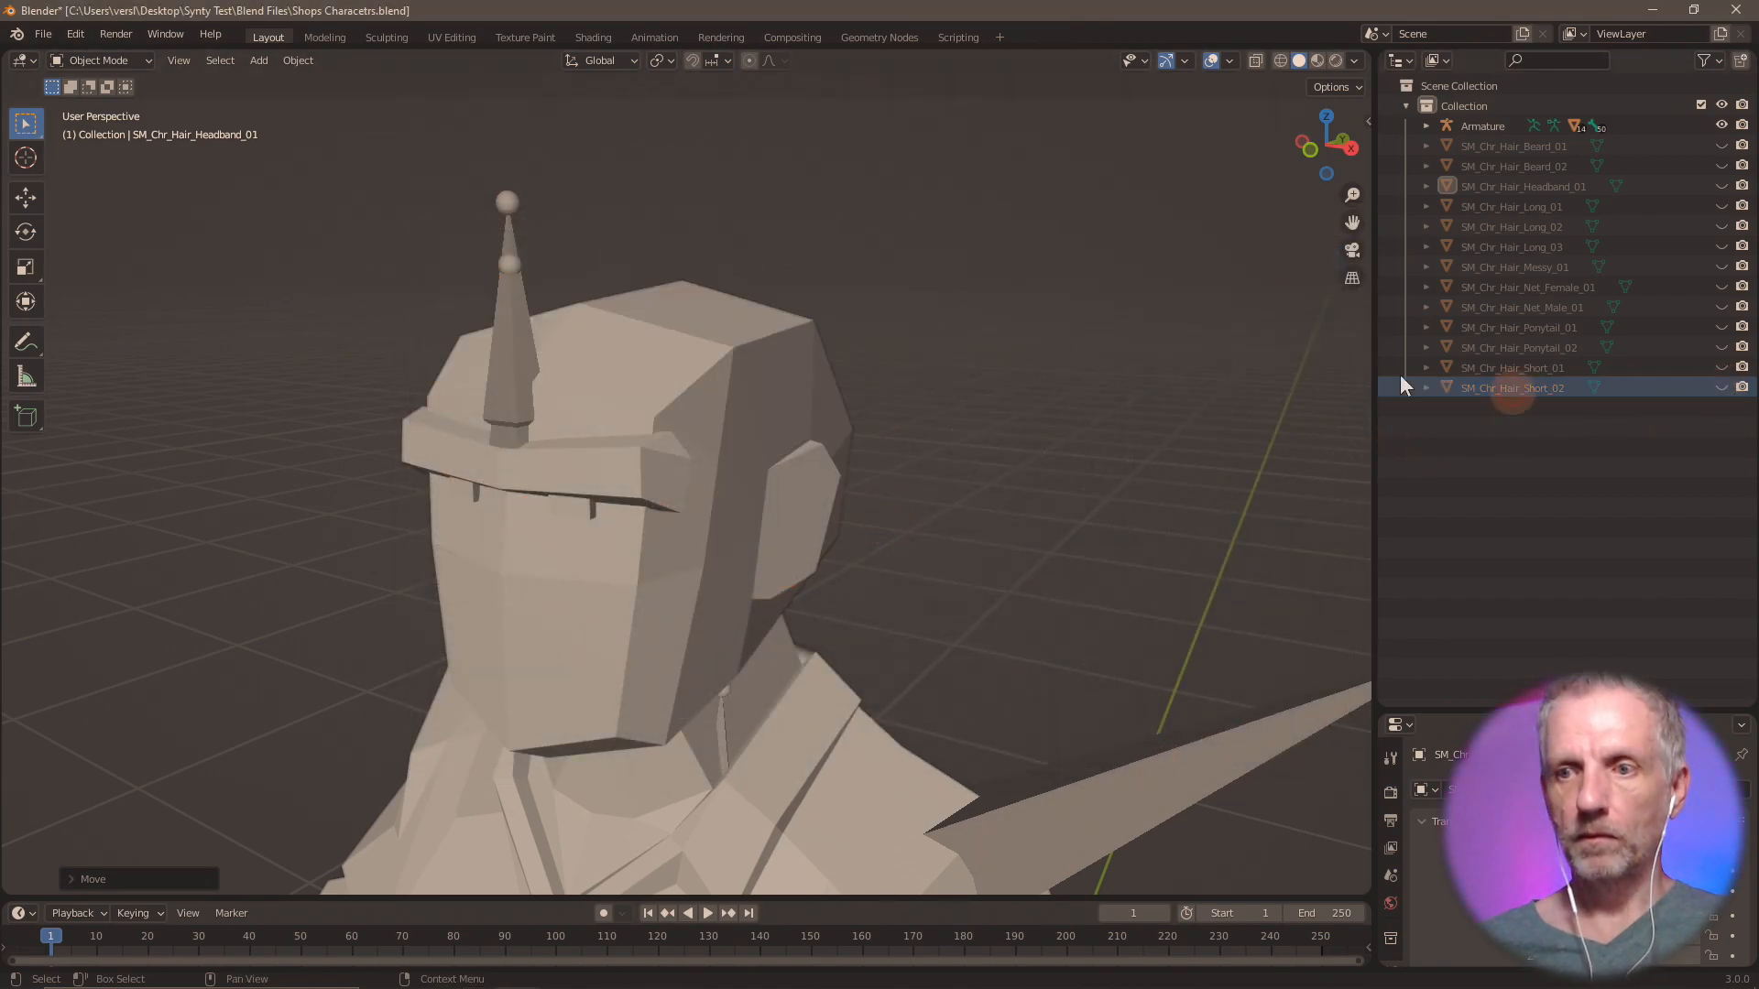
pyautogui.click(40, 35)
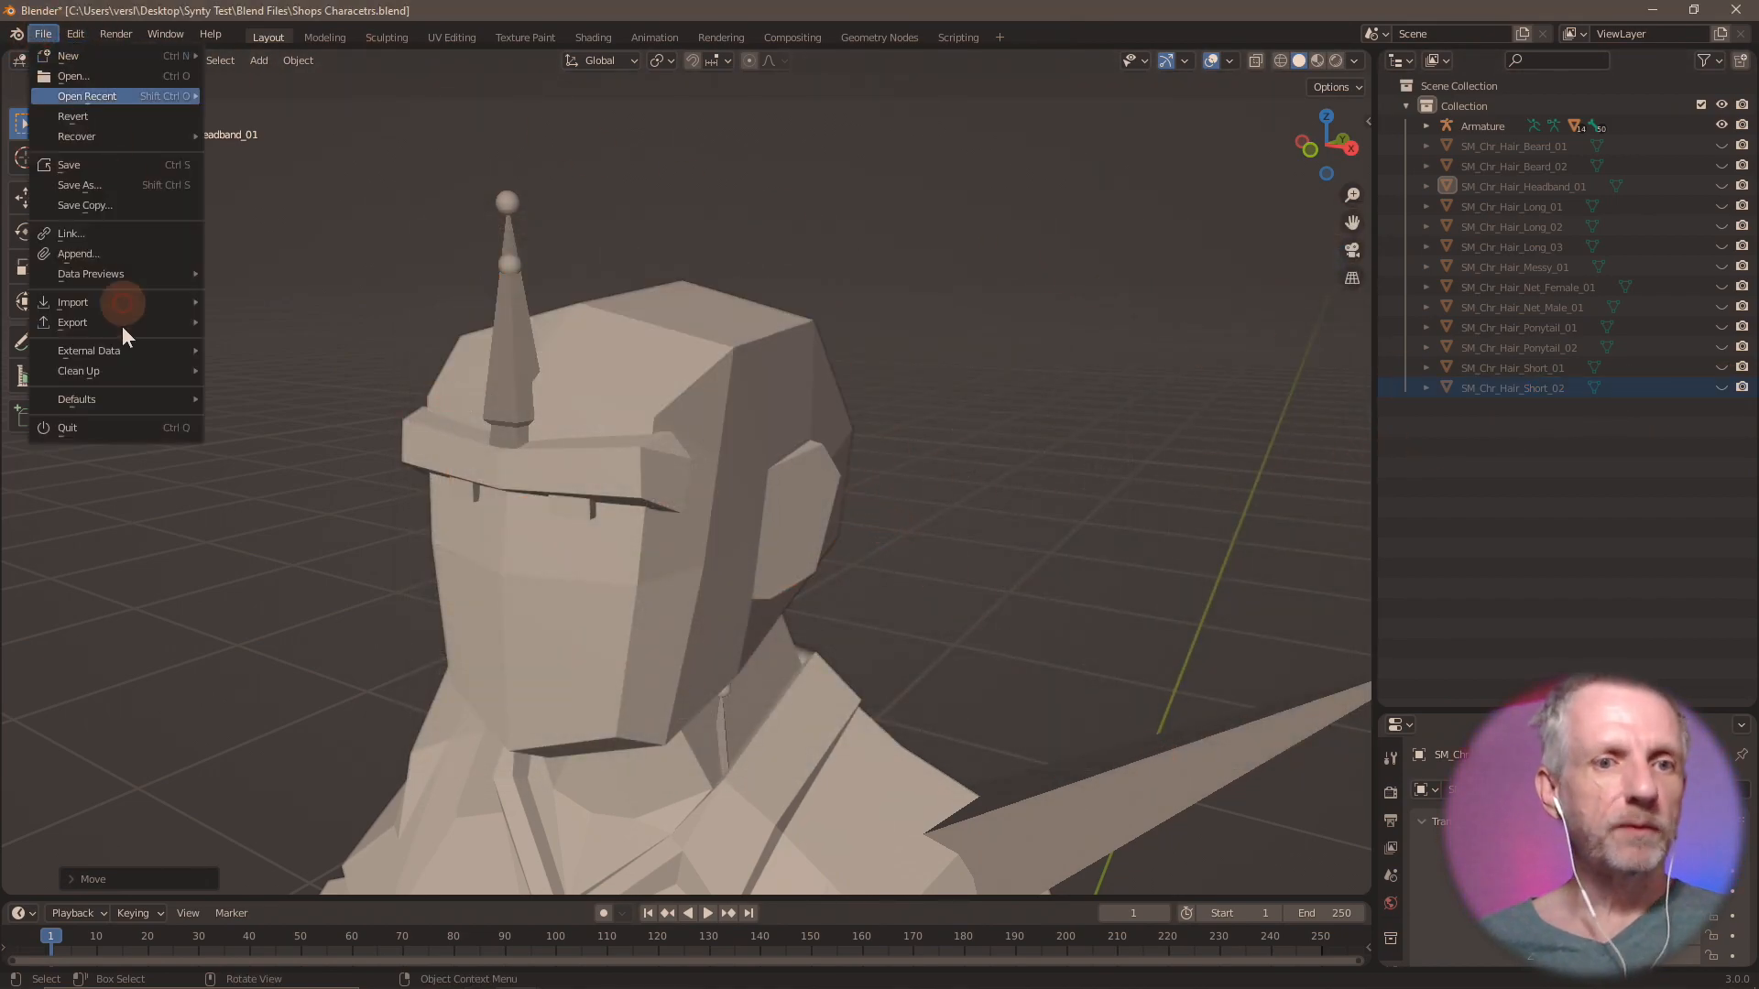
pyautogui.moveTo(144, 297)
pyautogui.click(283, 461)
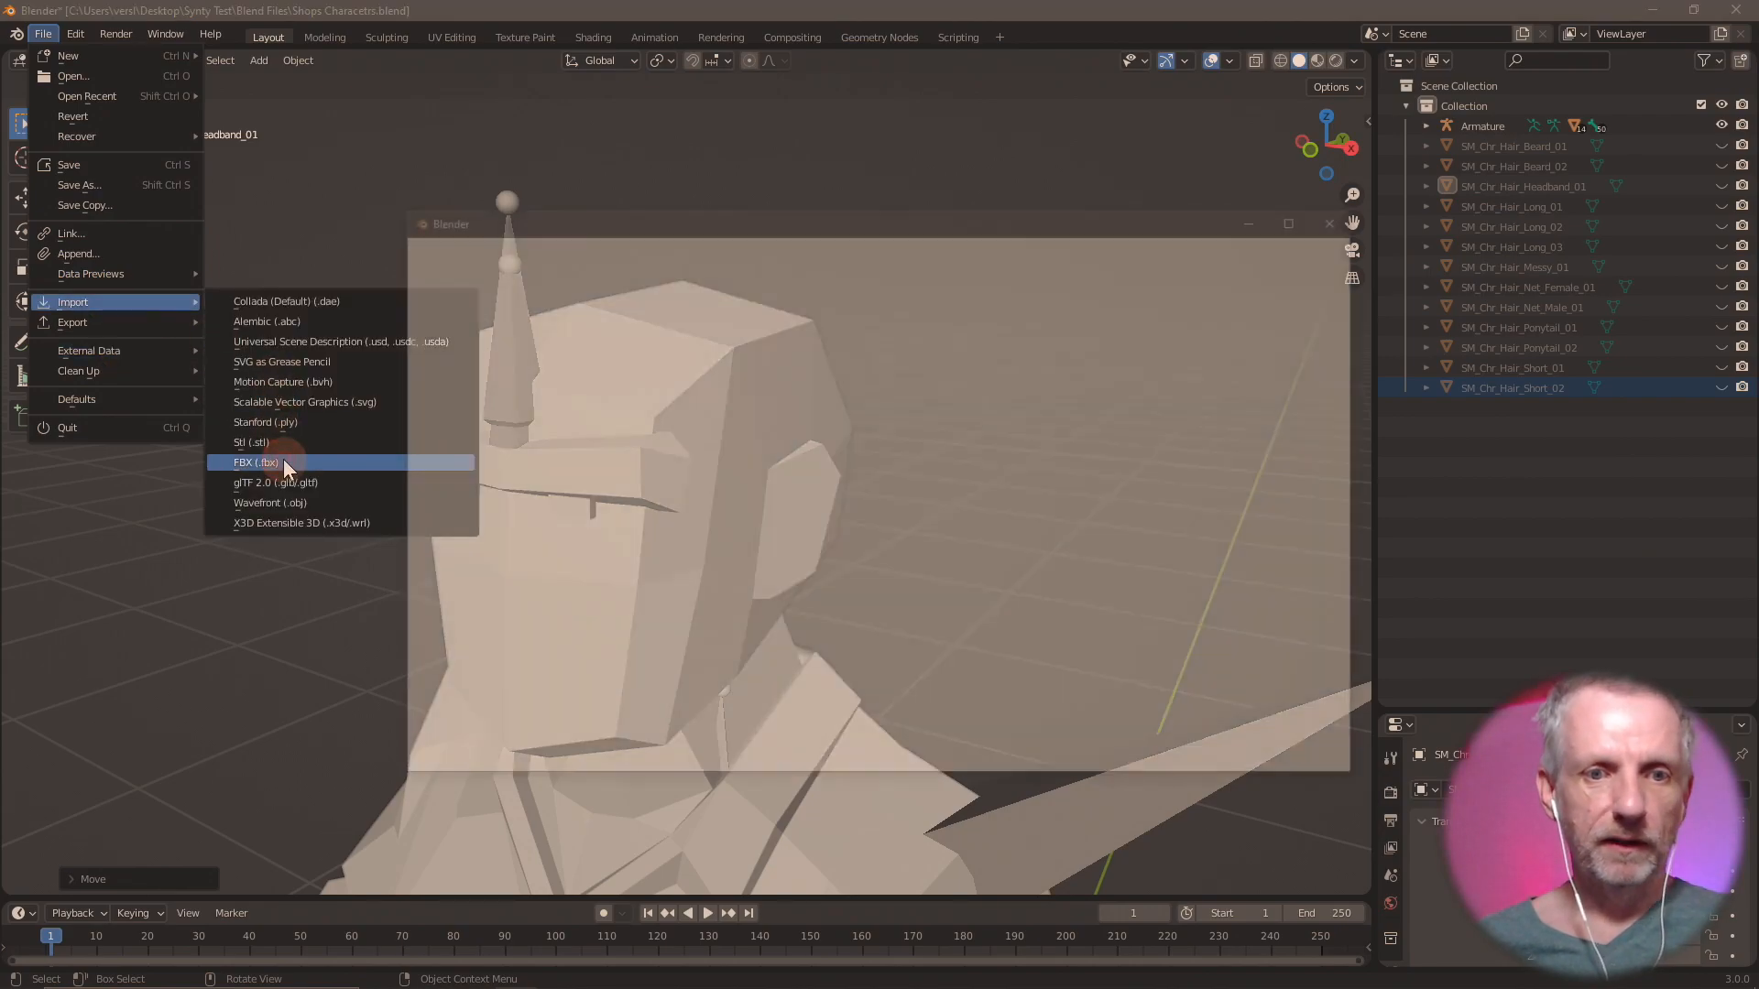
pyautogui.doubleClick(766, 559)
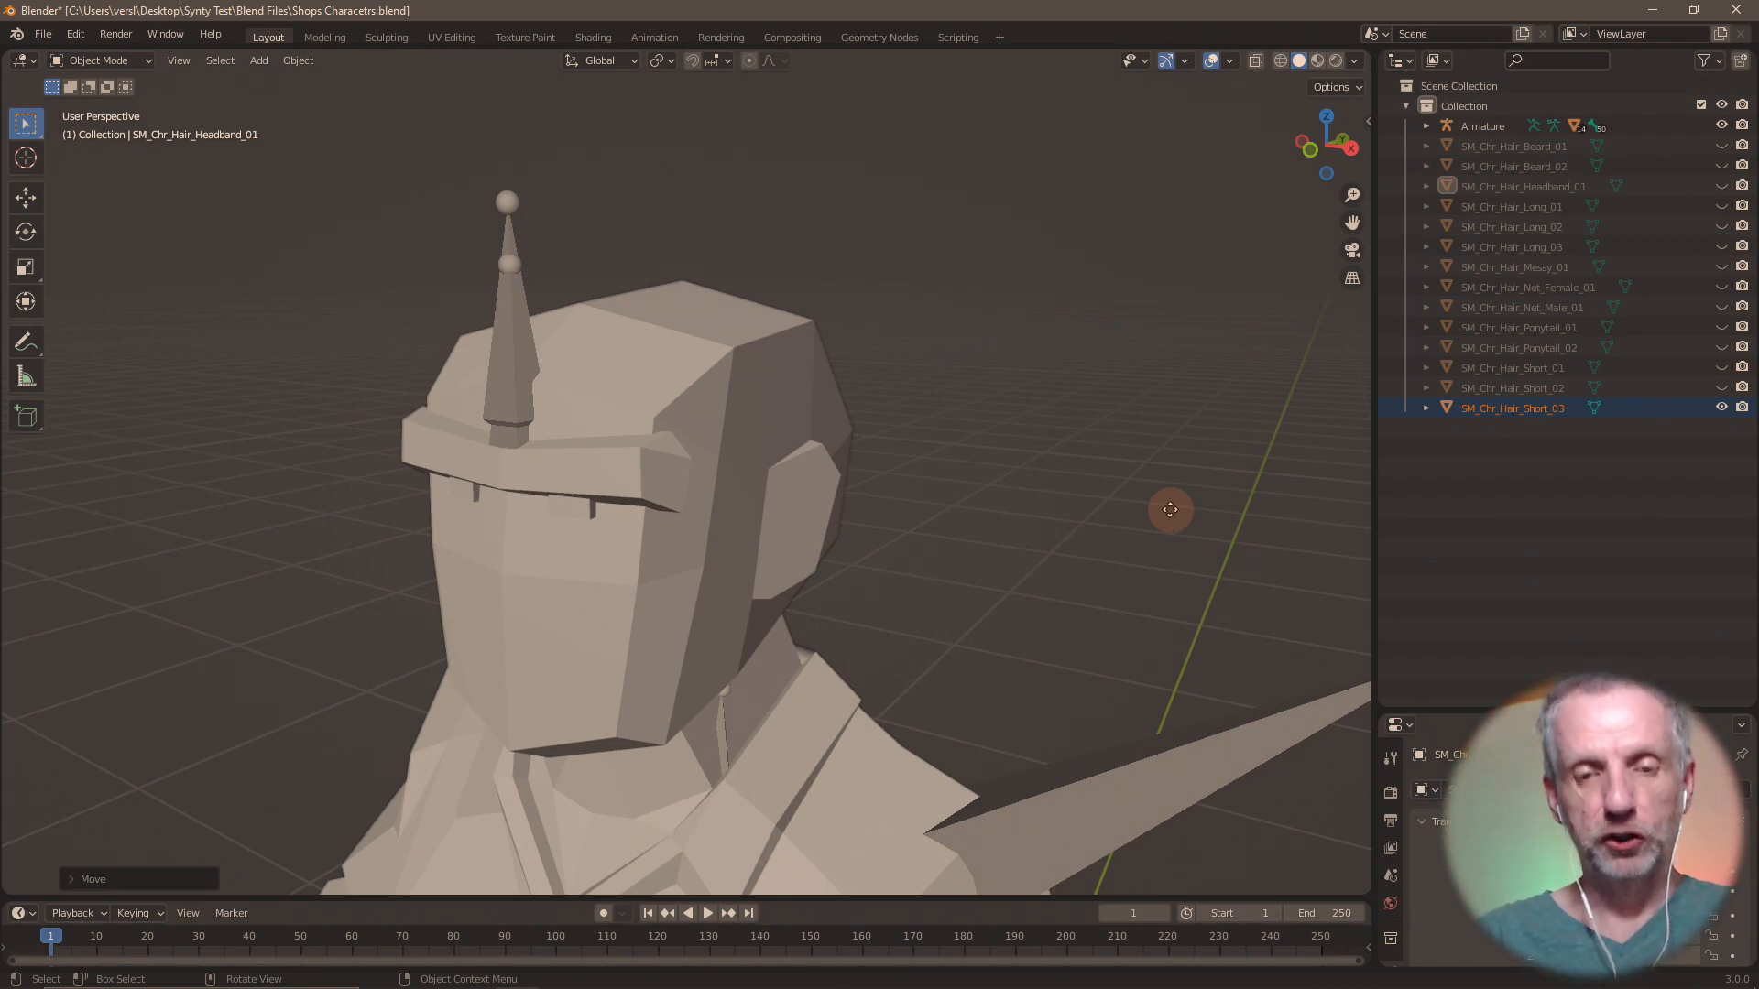
# Move the imported SM_Chr_Hair_Short_03 up 1.57 m along the global Z axis onto the head.
pyautogui.press('g')
pyautogui.press('z')
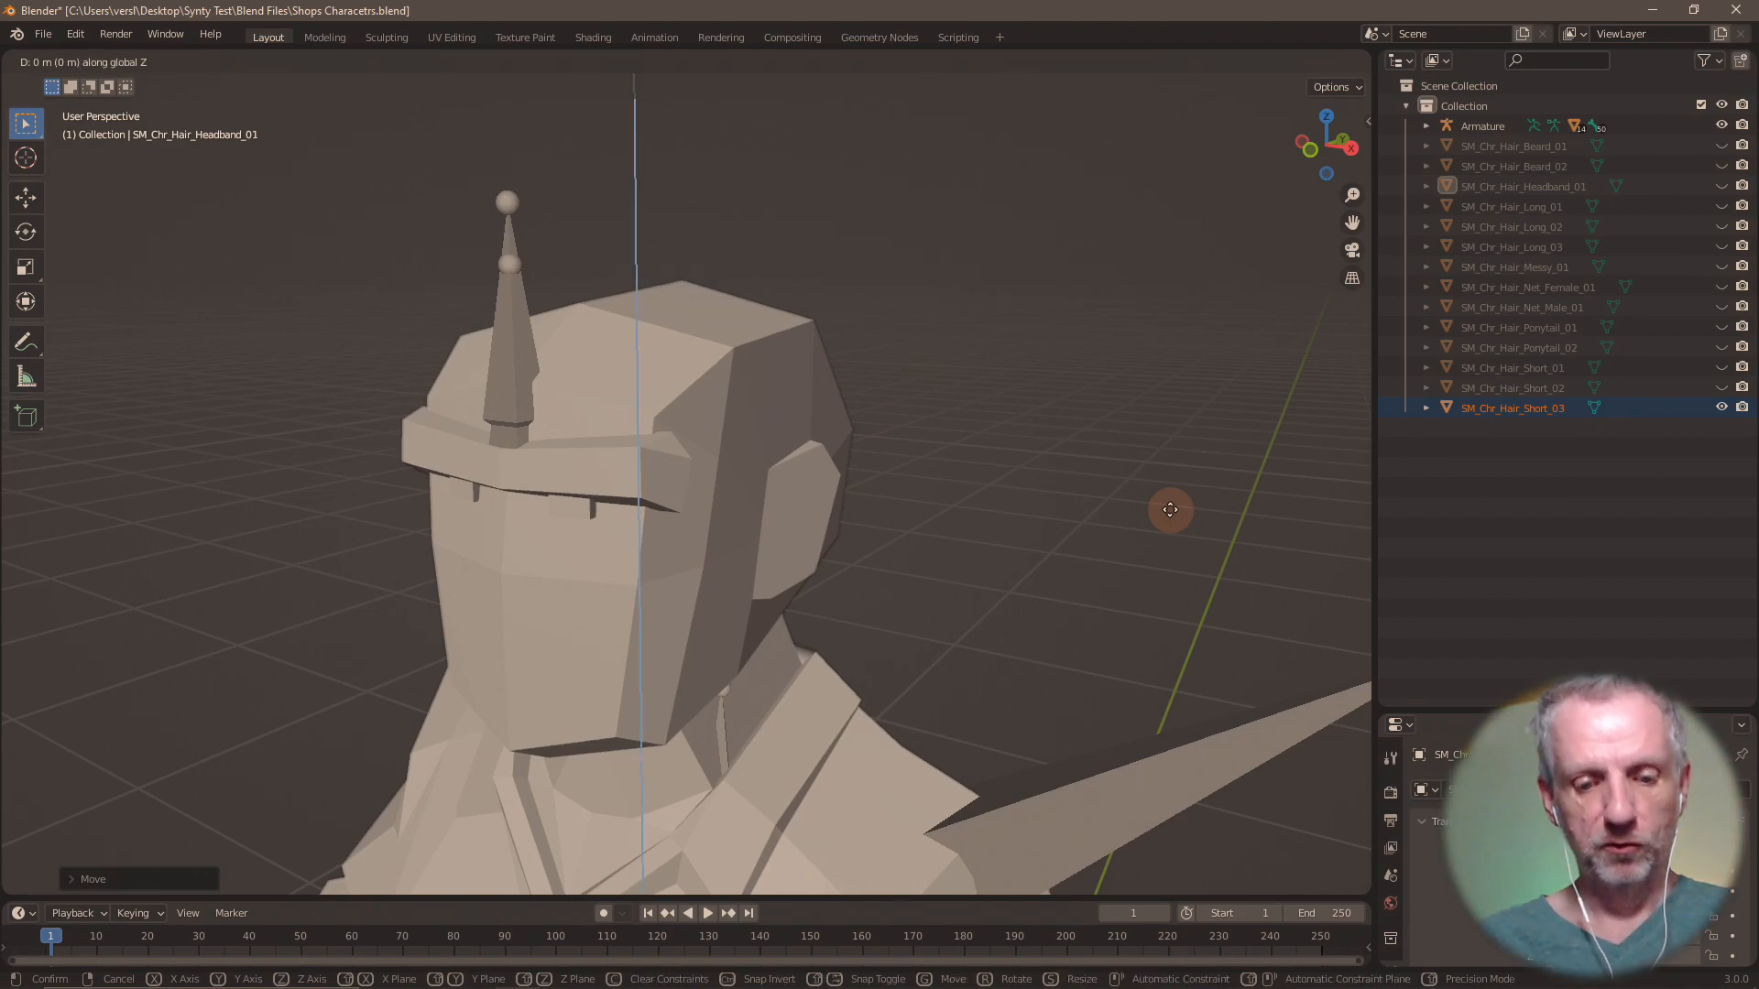
pyautogui.press('Return')
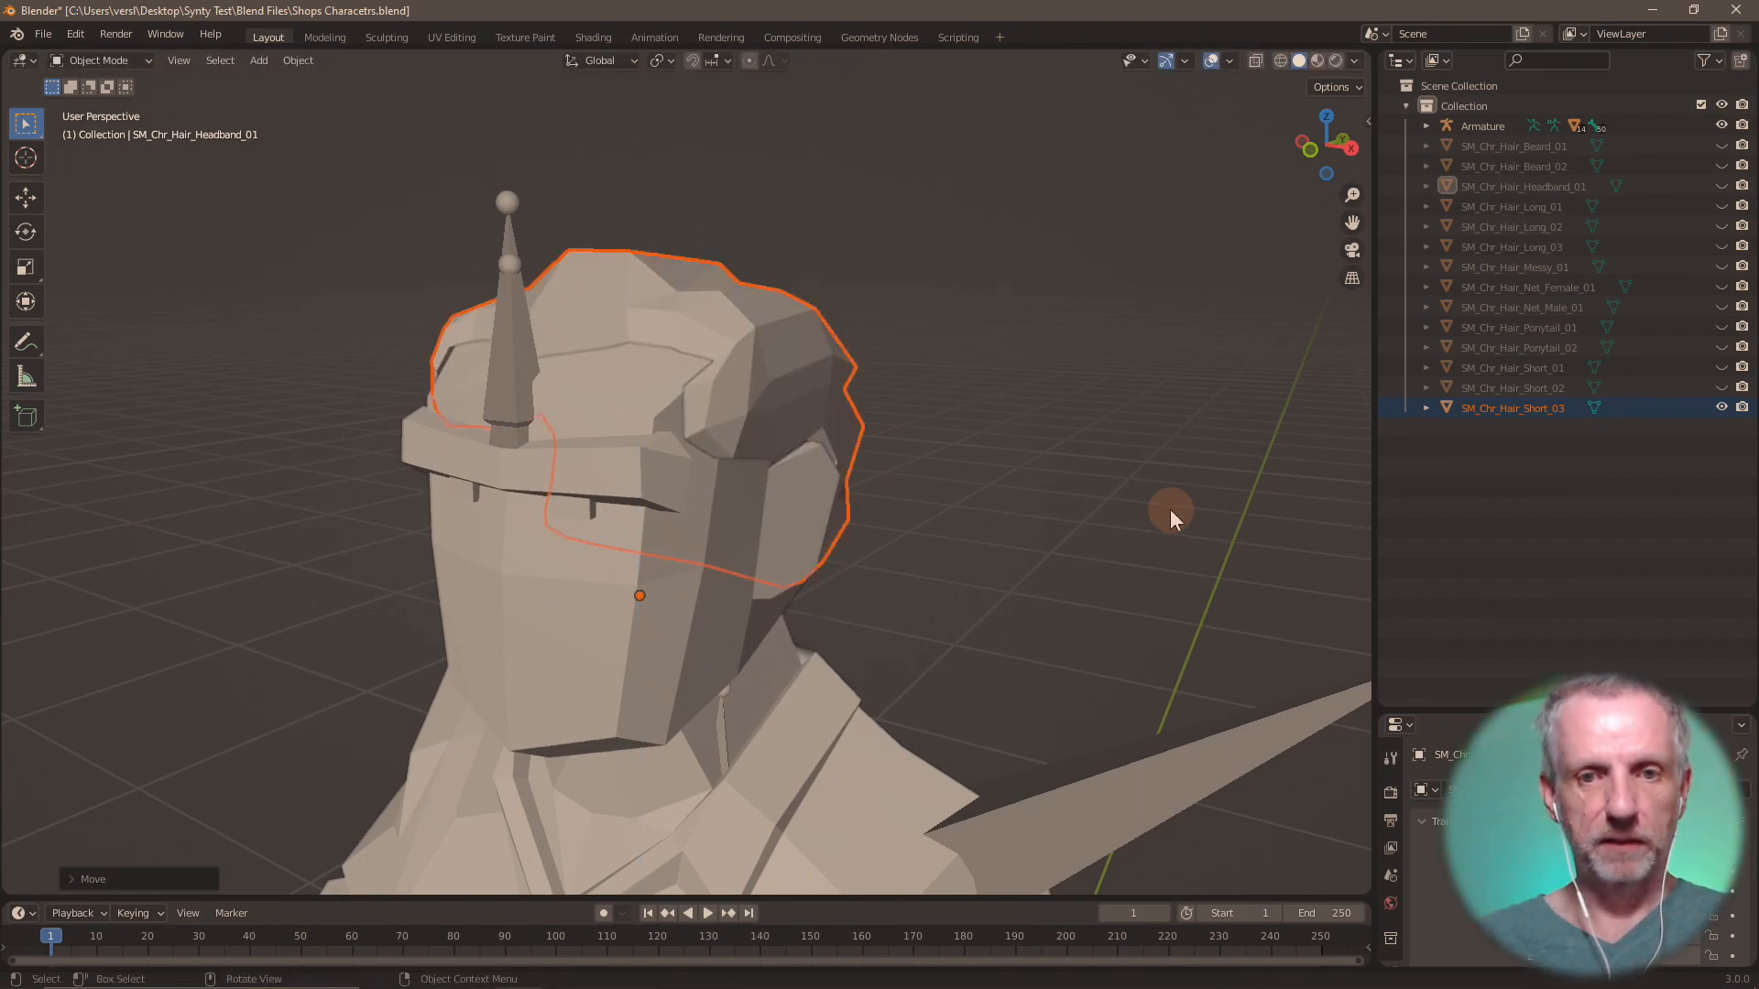
# Export only SM_Chr_Hair_Short_03 as Wavefront OBJ file Hair Short 03.obj in the OBJs folder.
pyautogui.click(45, 34)
pyautogui.moveTo(99, 305)
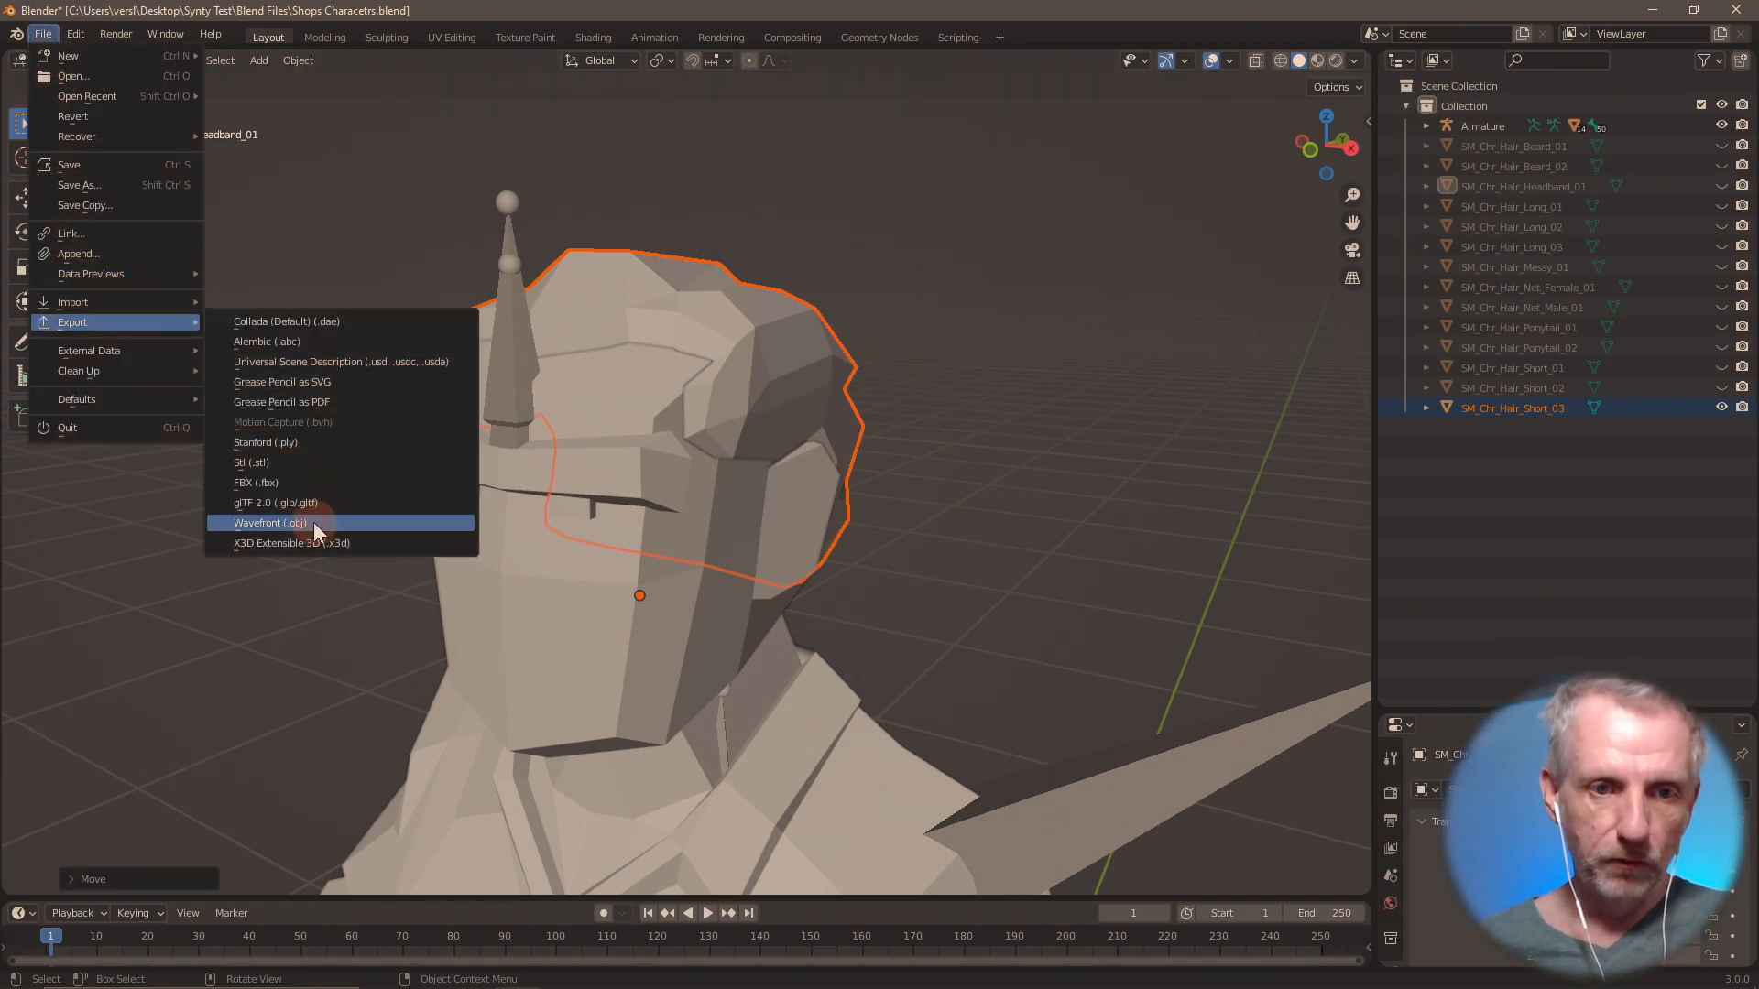
pyautogui.click(313, 522)
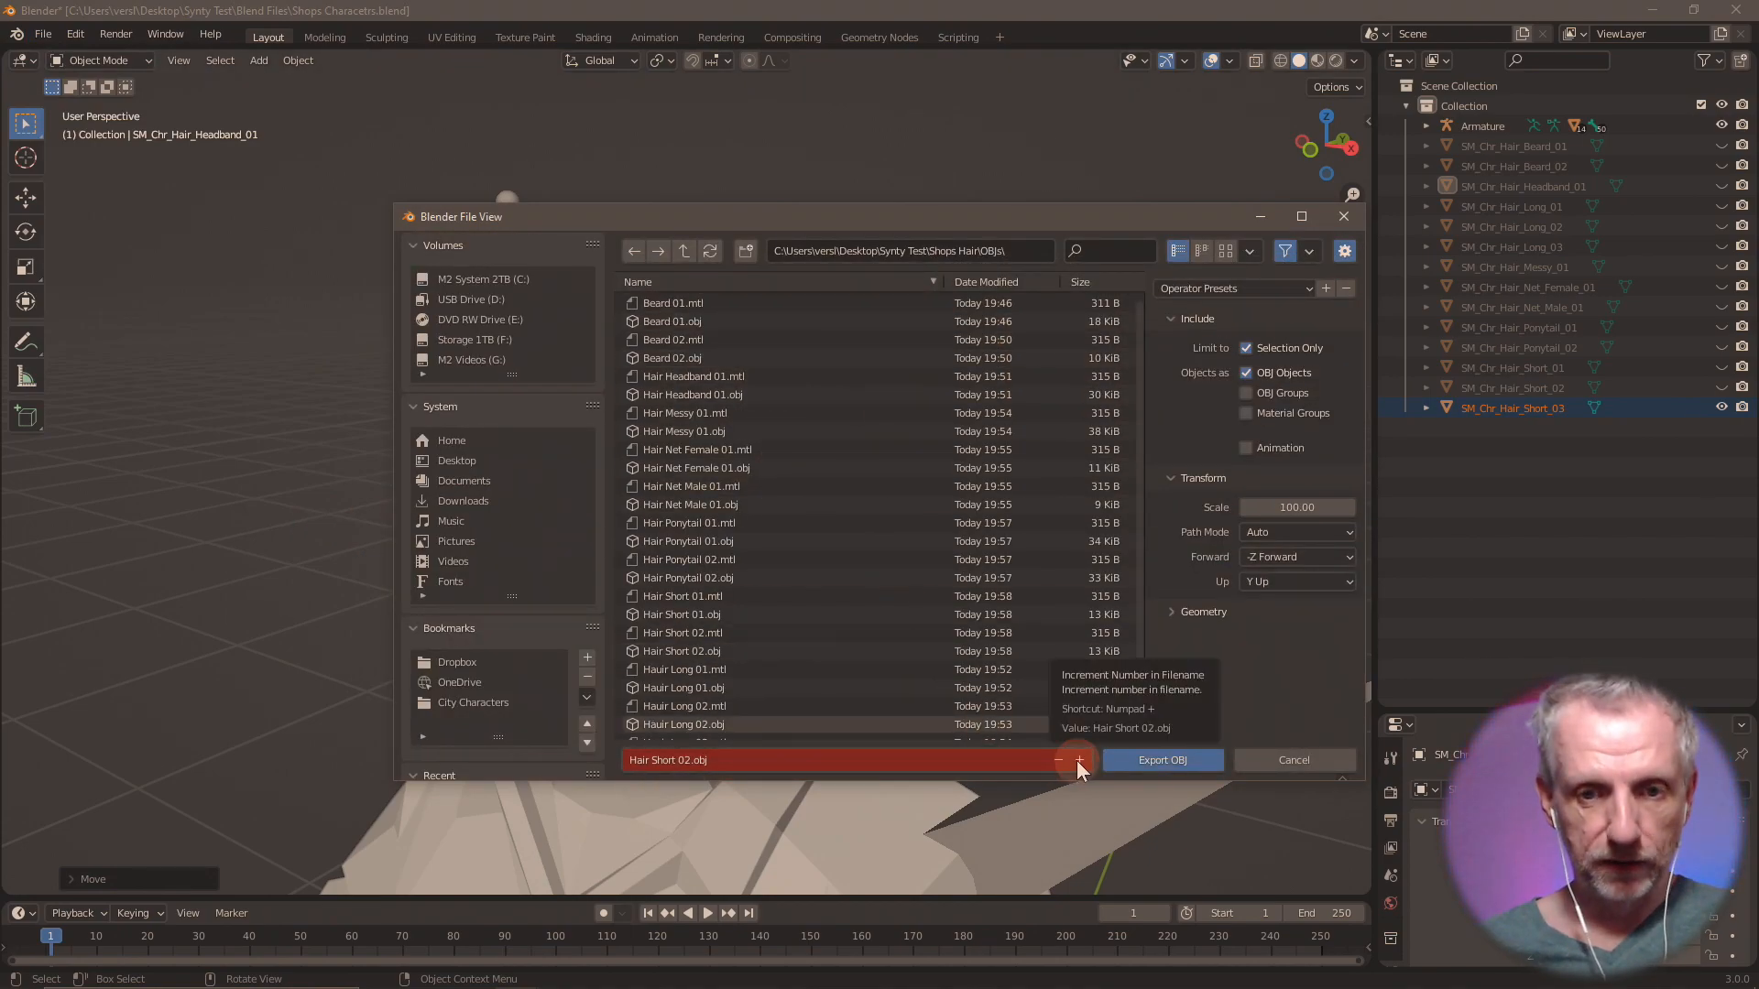
pyautogui.click(1080, 761)
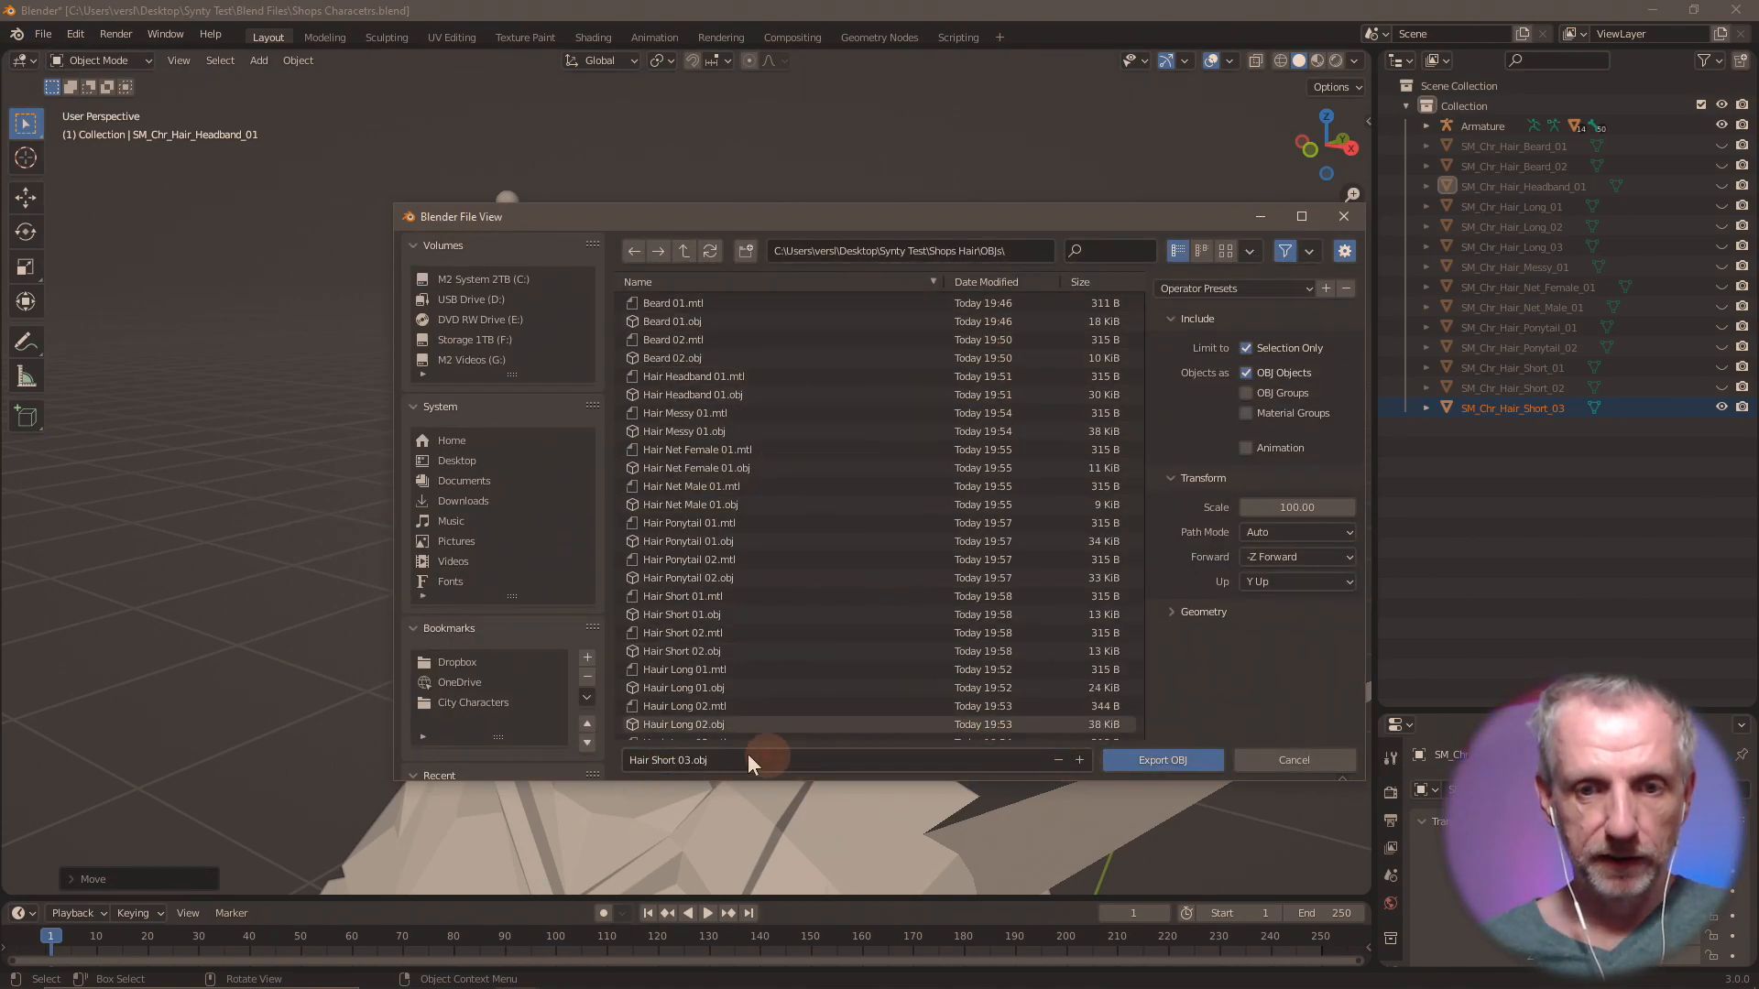
pyautogui.click(1180, 764)
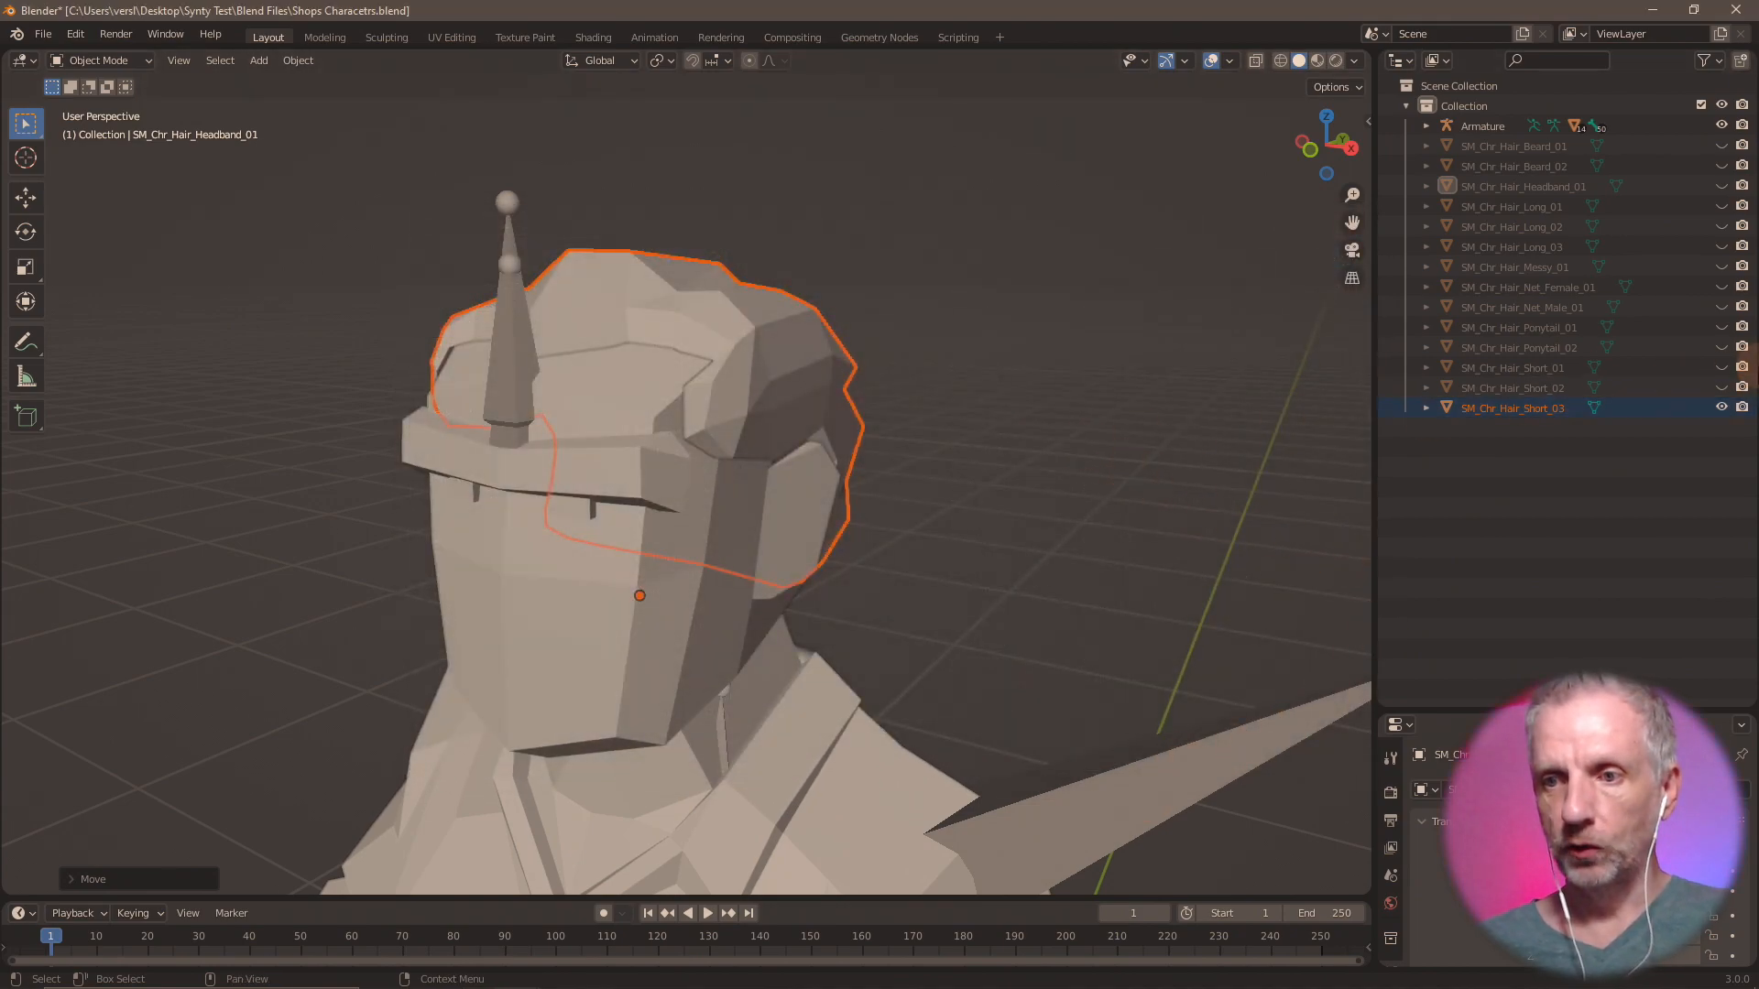
# Hide SM_Chr_Hair_Short_03 and import SM_Chr_Hair_Short_04.fbx from the Shops Hair folder.
pyautogui.click(1721, 407)
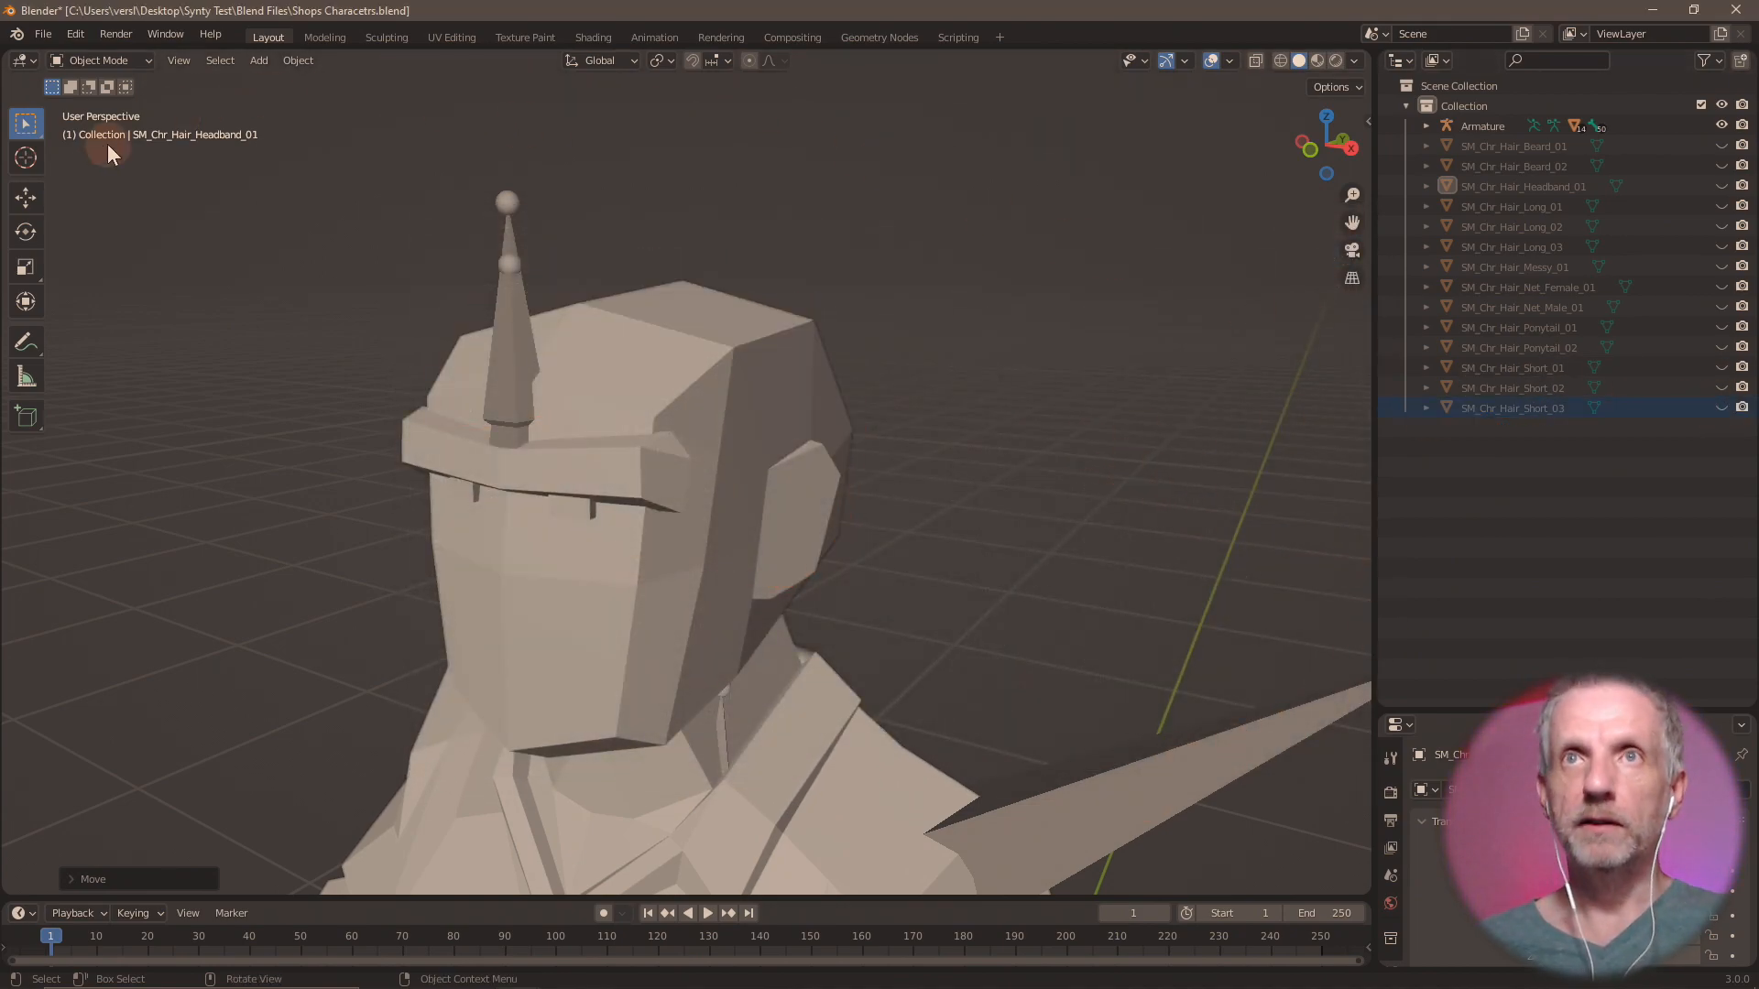
pyautogui.click(40, 35)
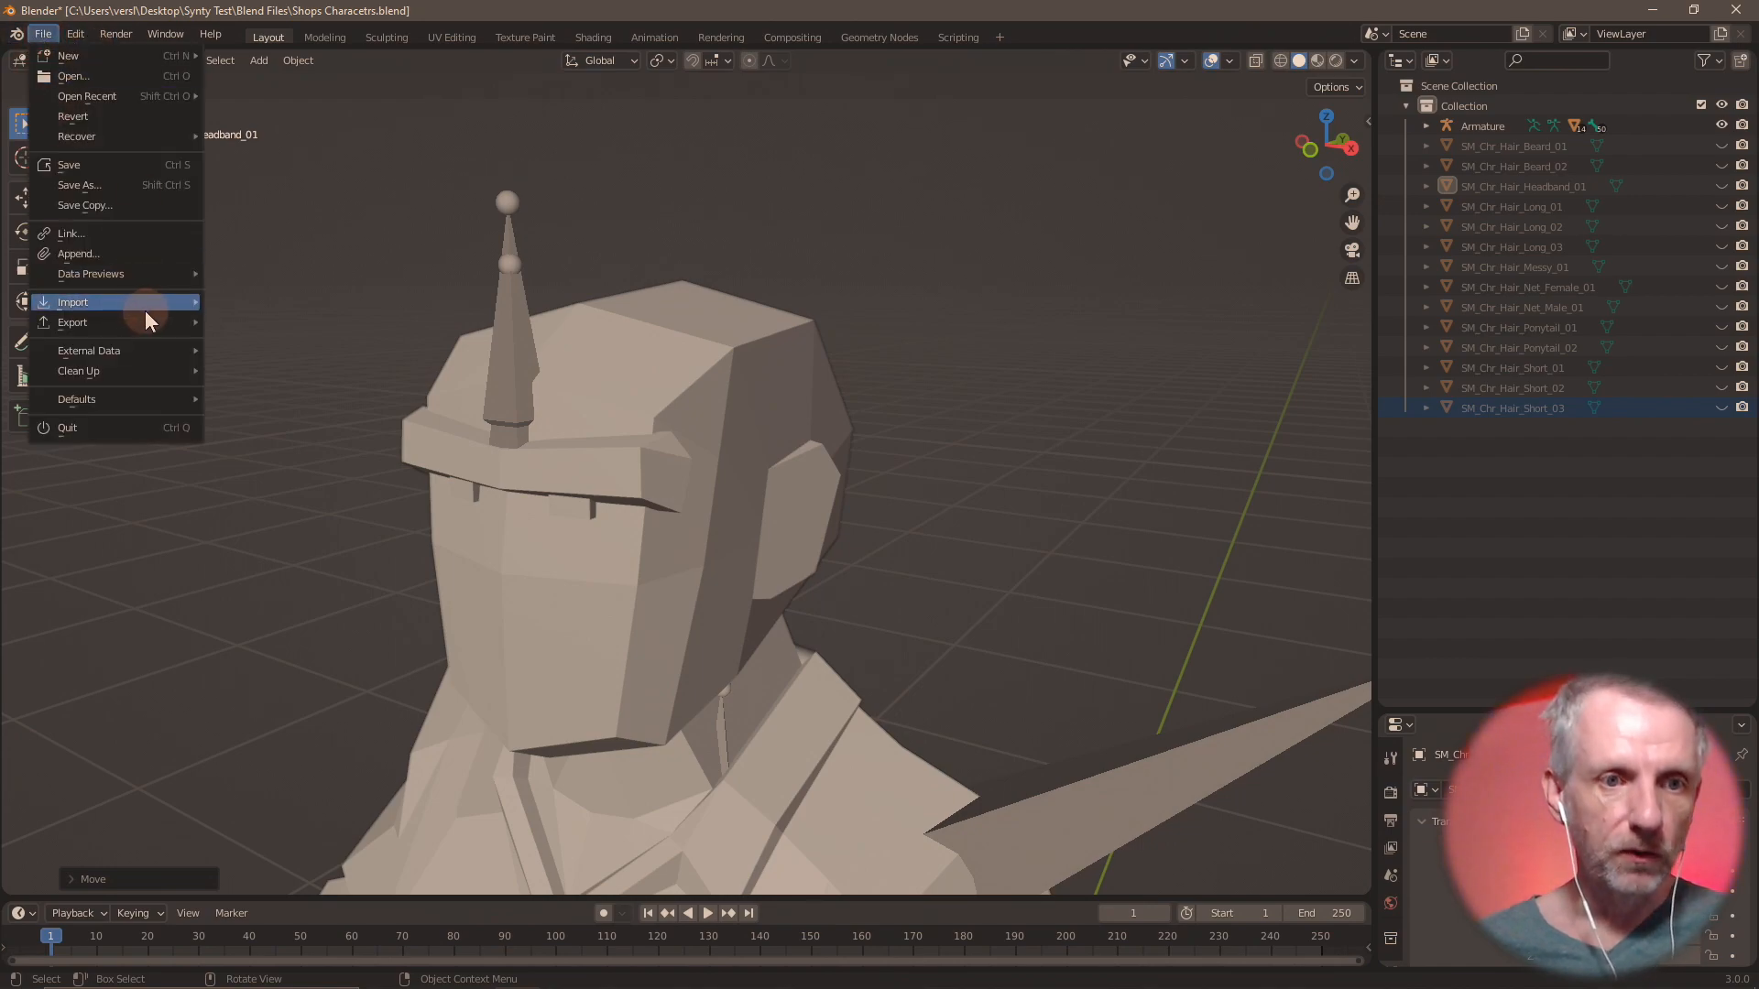
pyautogui.moveTo(145, 306)
pyautogui.click(273, 460)
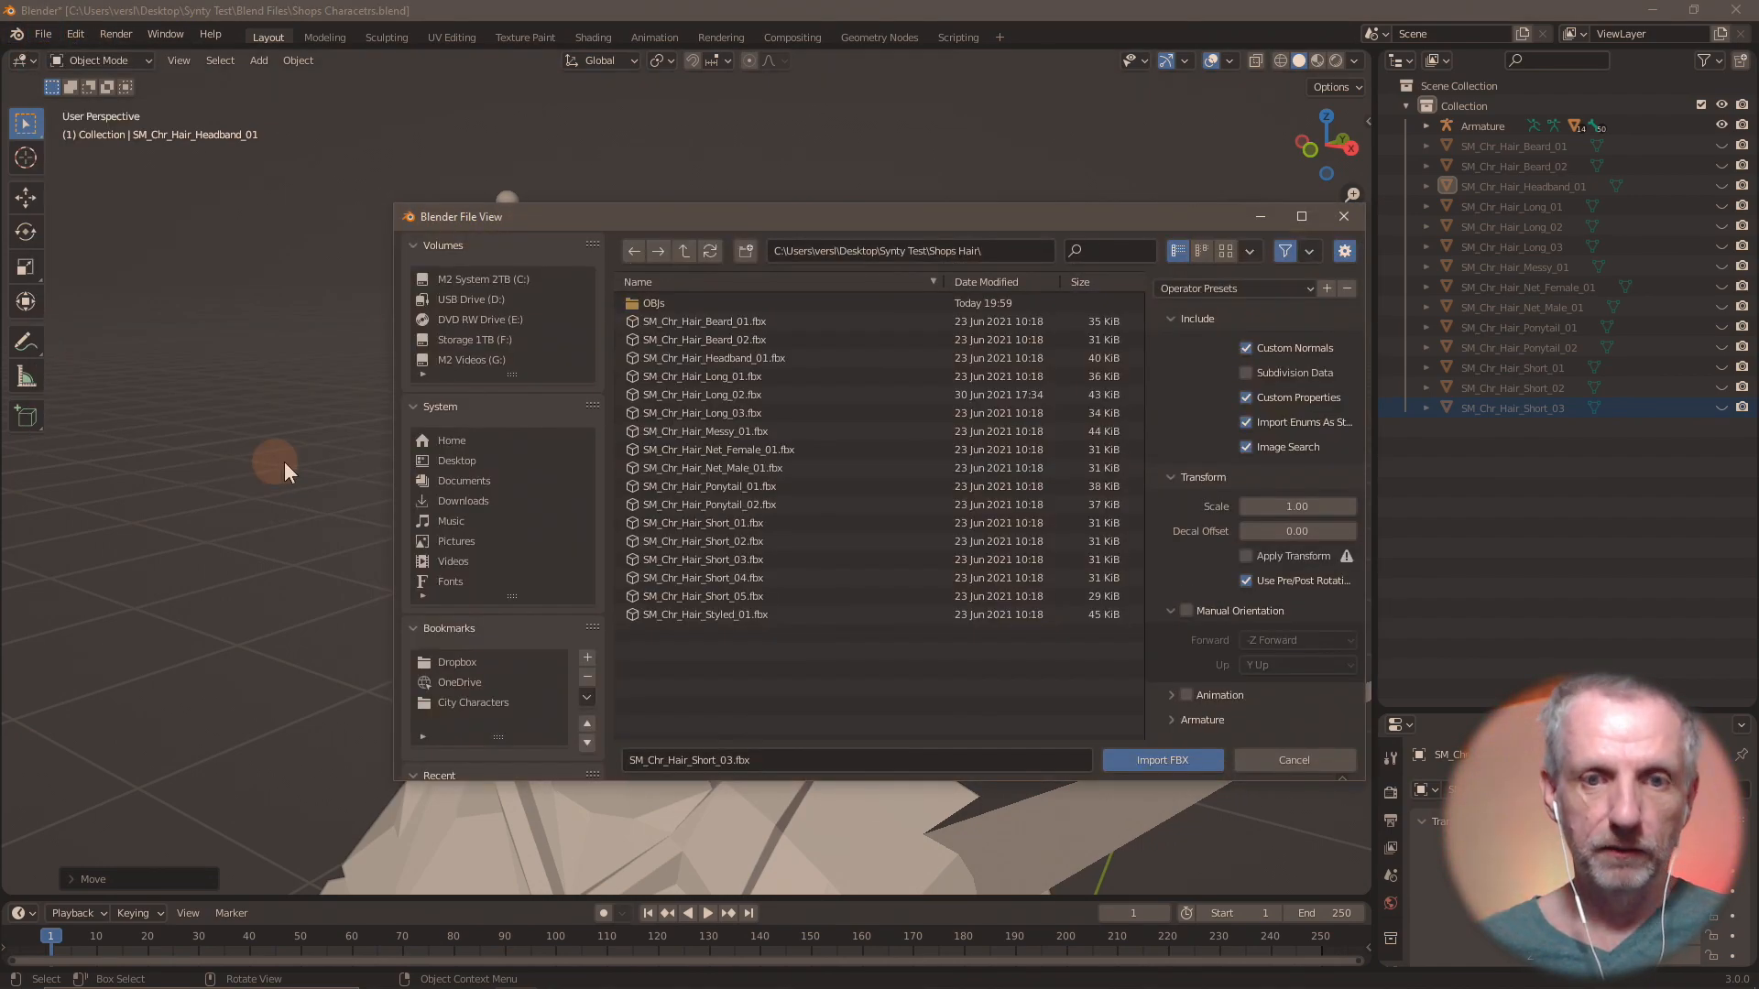
pyautogui.doubleClick(764, 581)
# Move the imported SM_Chr_Hair_Short_04 up 1.57 m along the global Z axis onto the head.
pyautogui.press('g')
pyautogui.press('z')
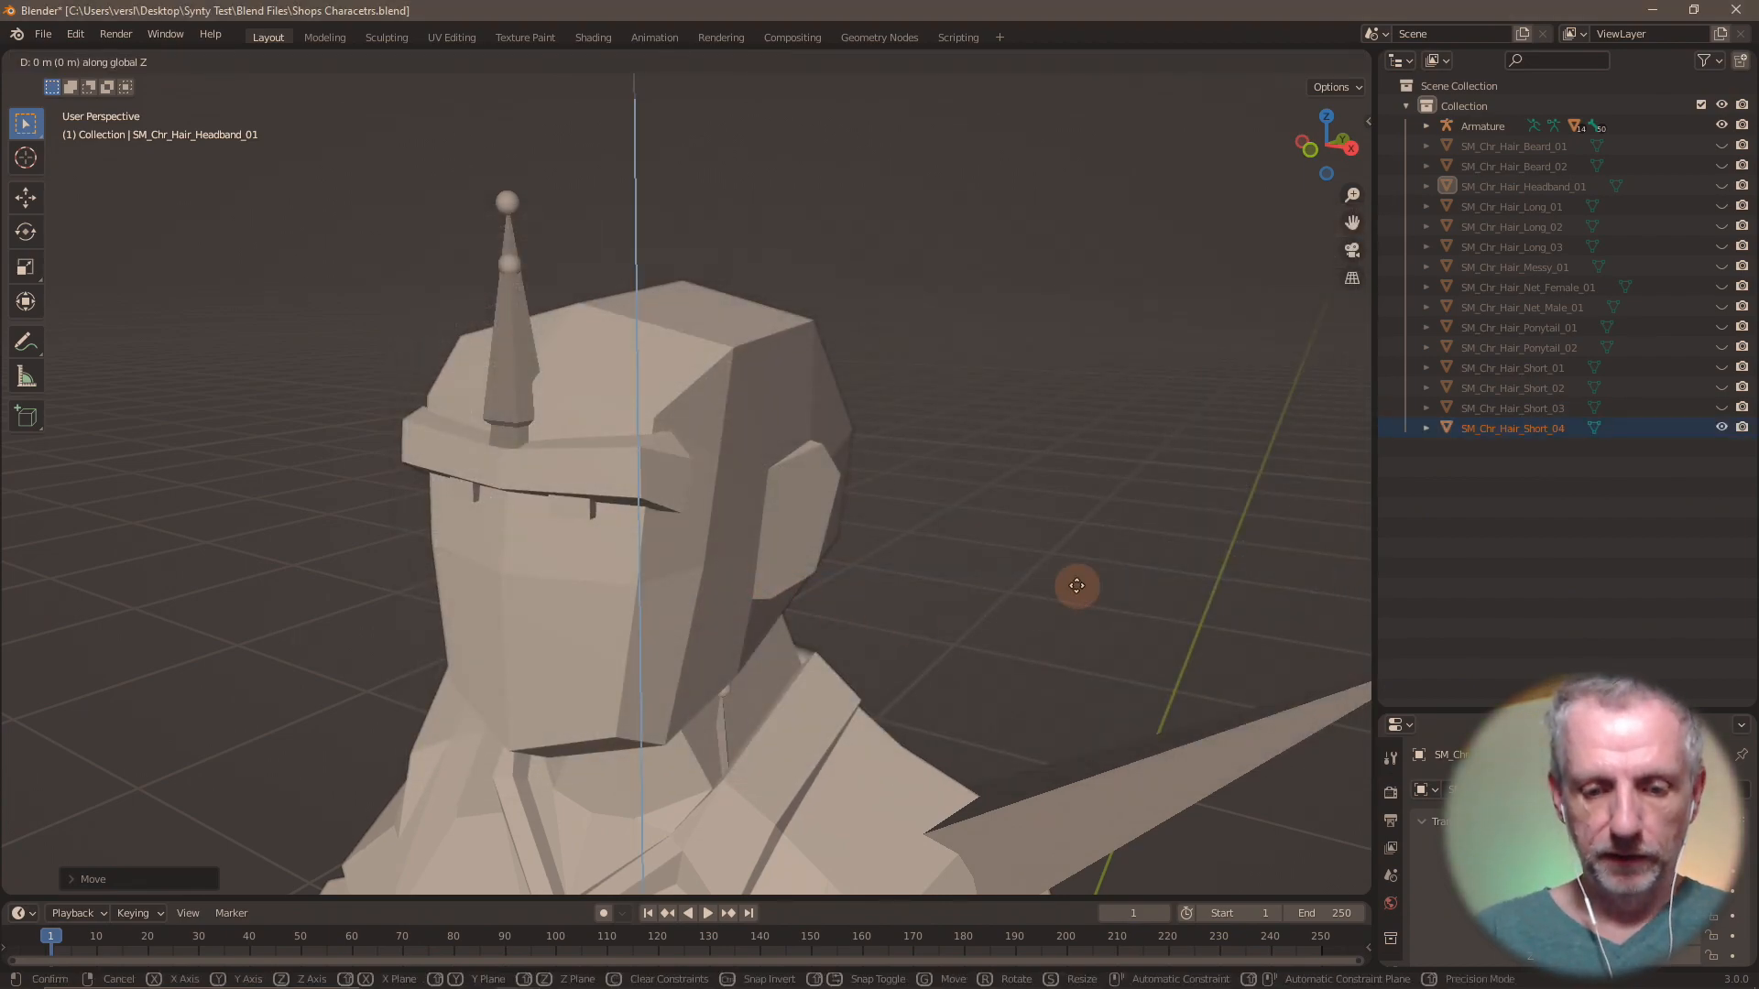
pyautogui.press('Return')
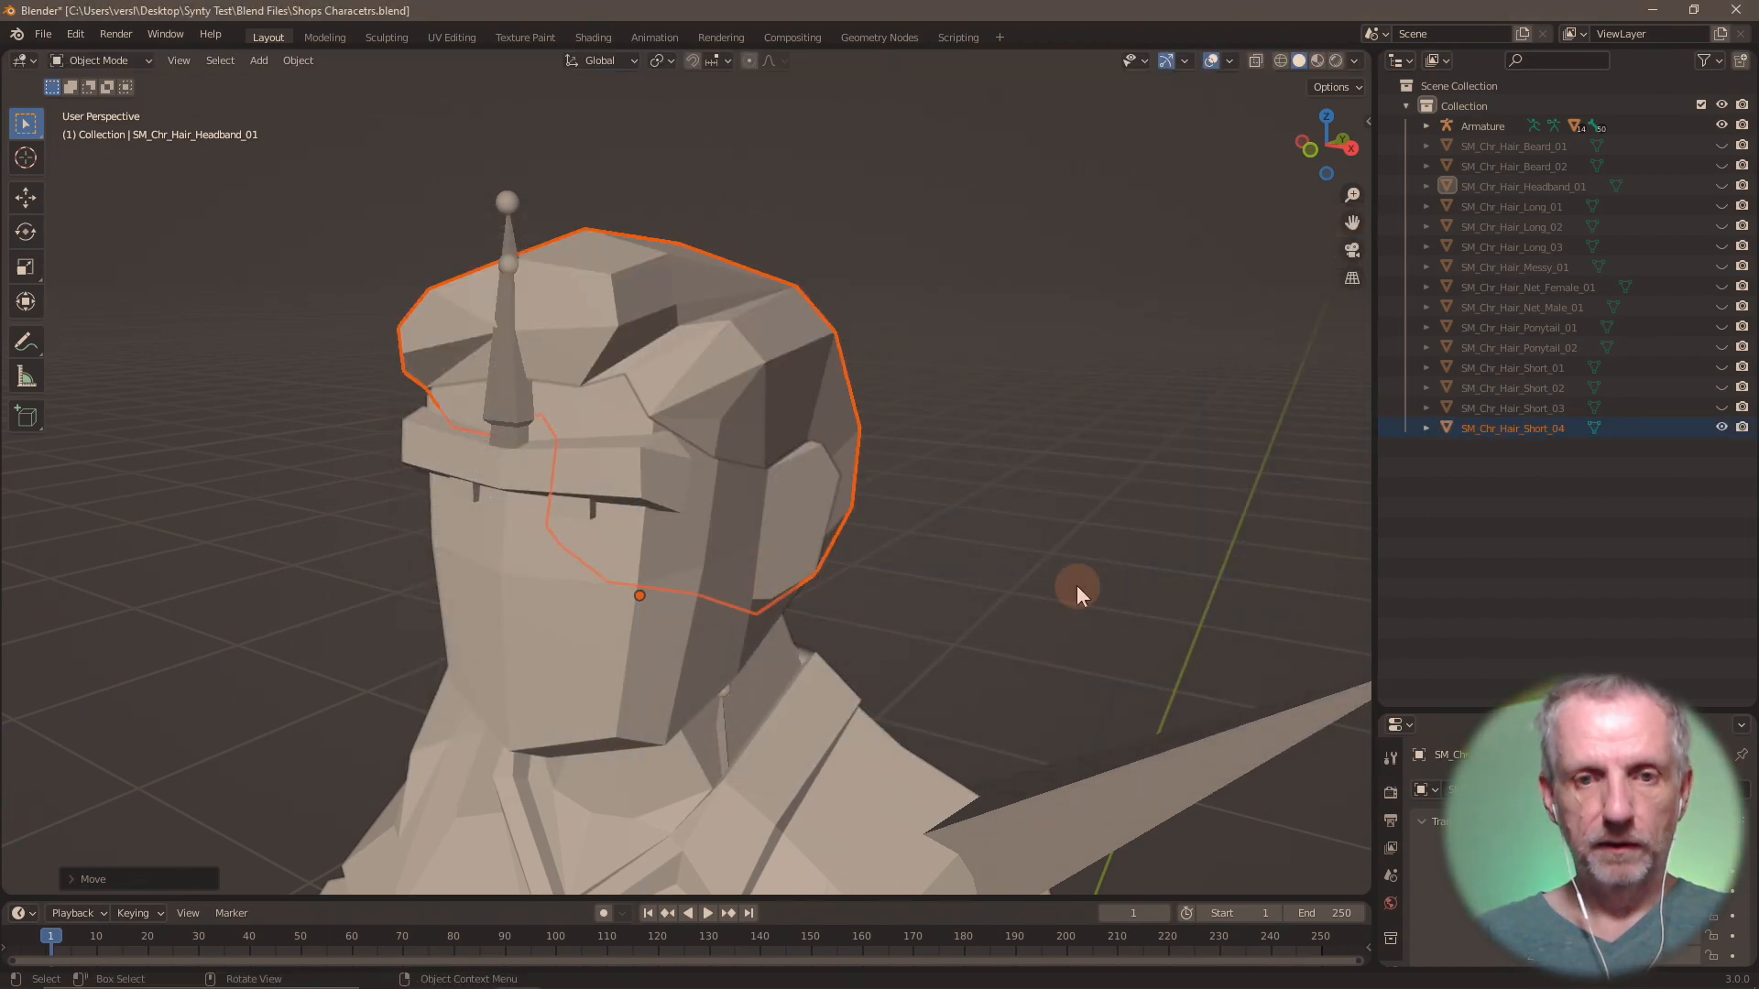
# Export only SM_Chr_Hair_Short_04 as Wavefront OBJ file Hair Short 04.obj in the OBJs folder.
pyautogui.click(41, 33)
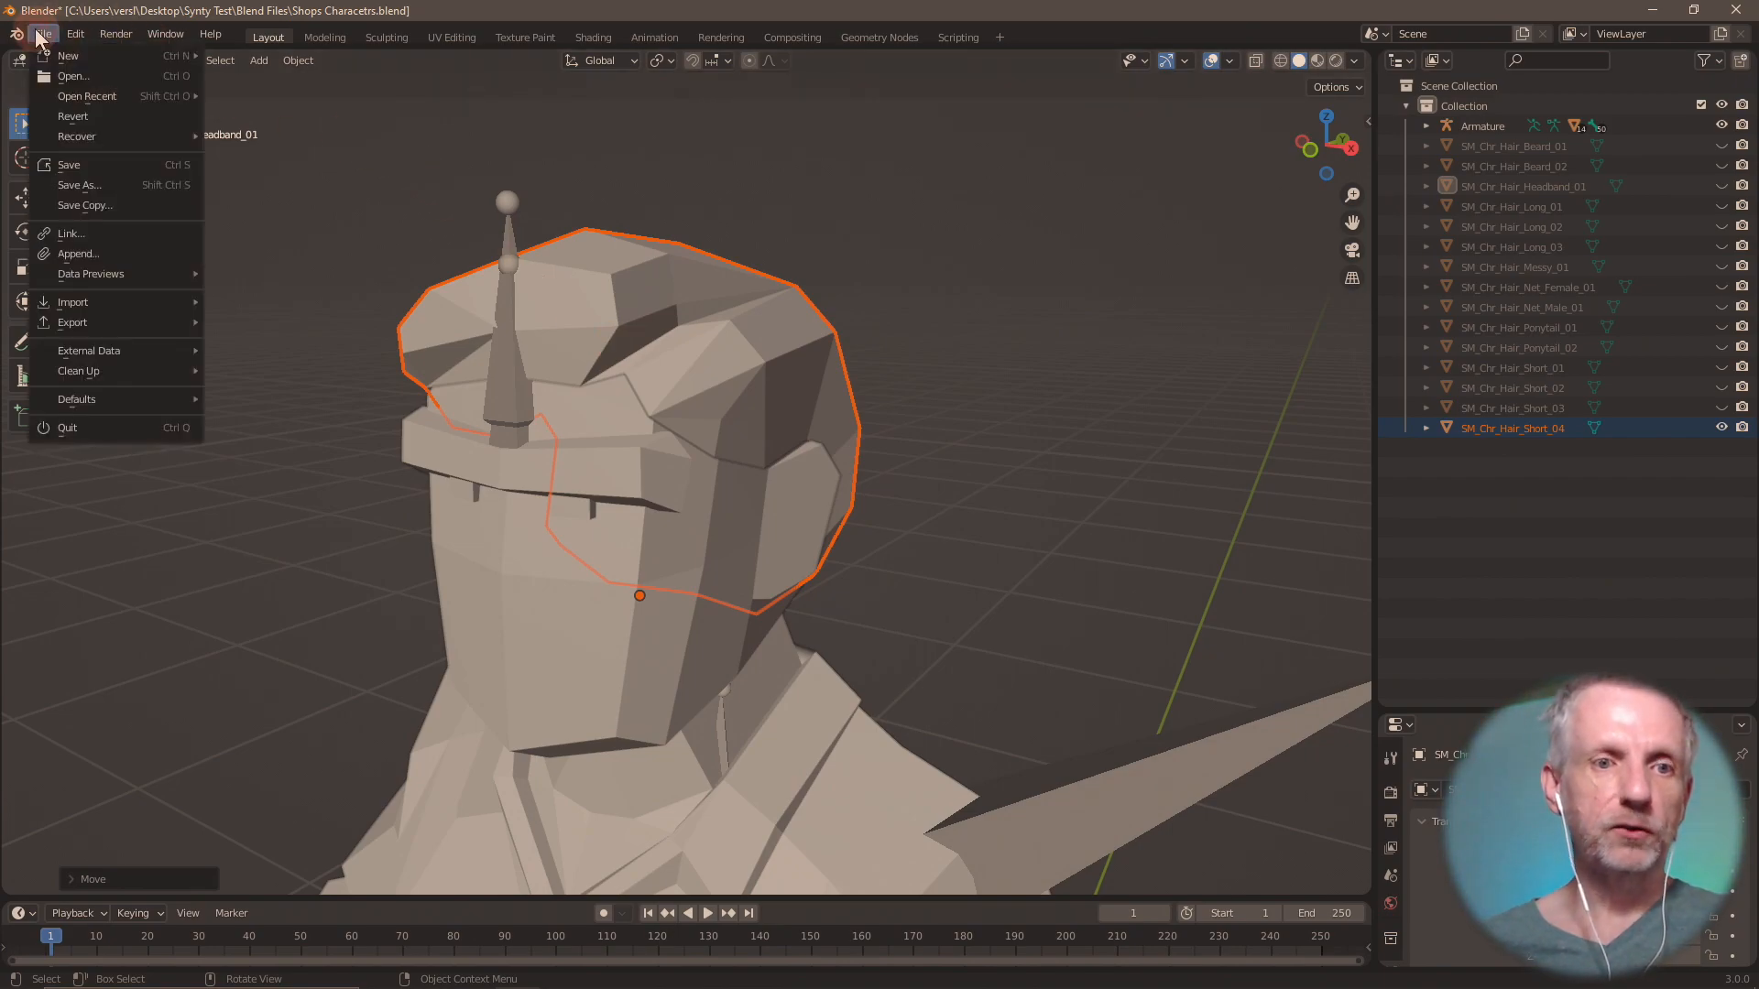
pyautogui.moveTo(139, 327)
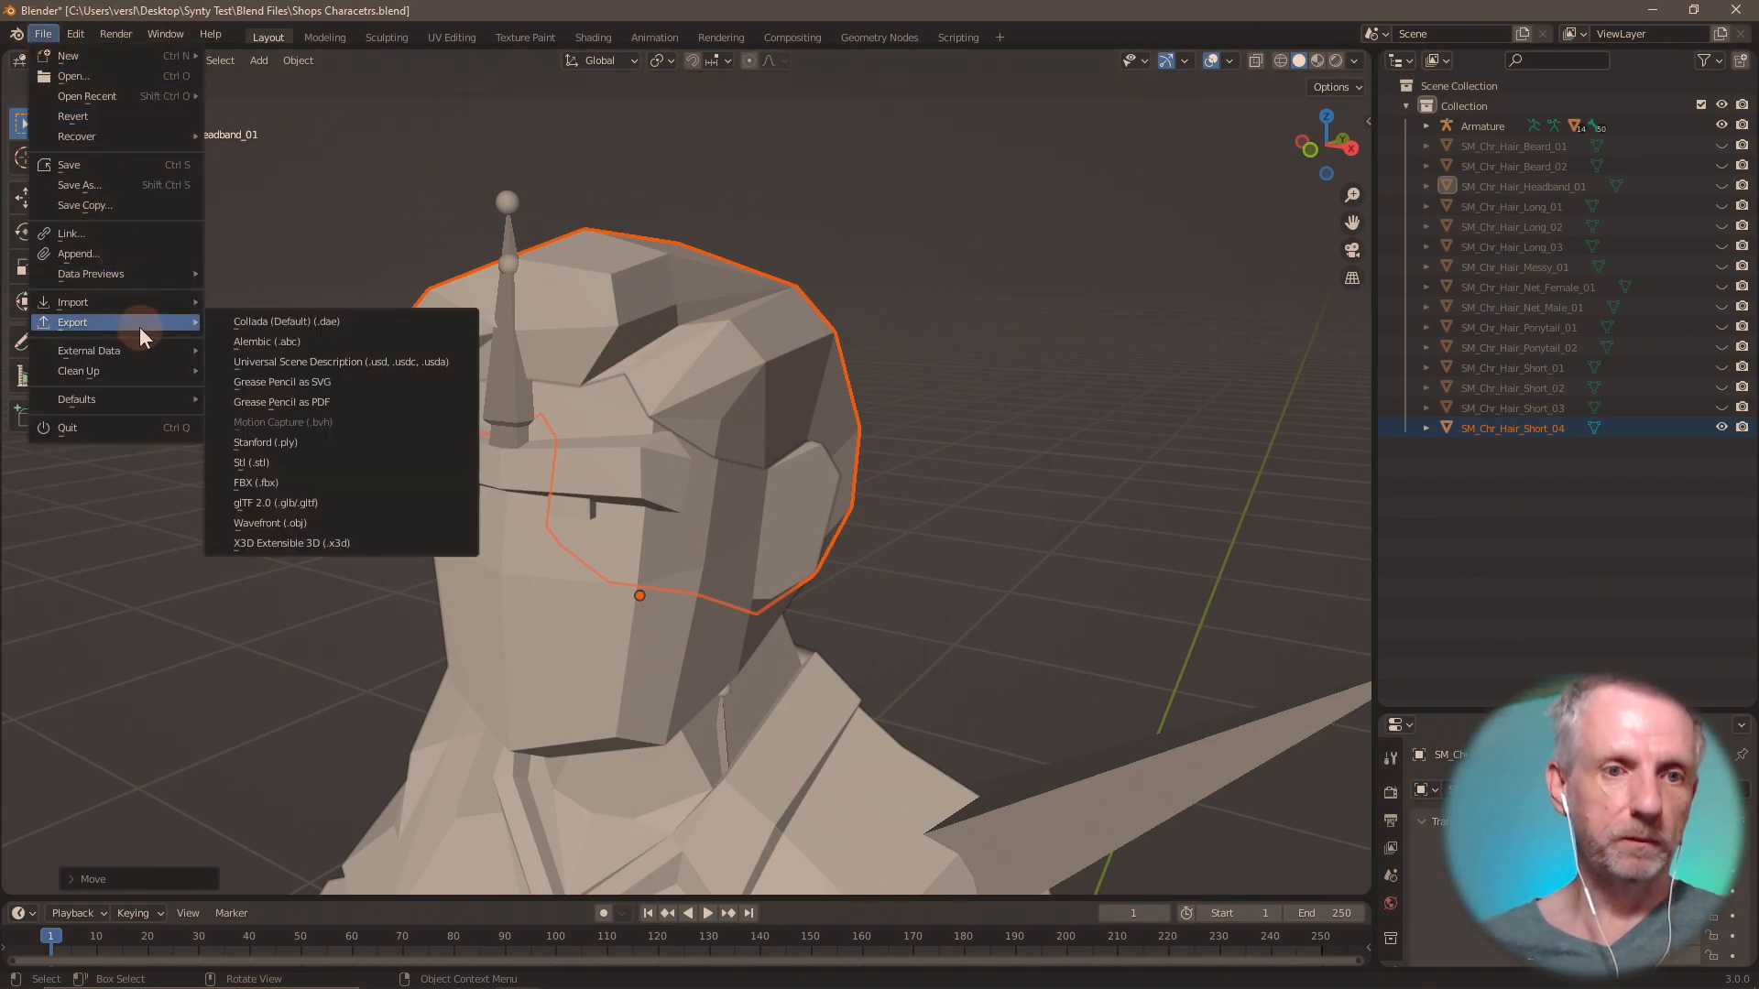
pyautogui.click(305, 523)
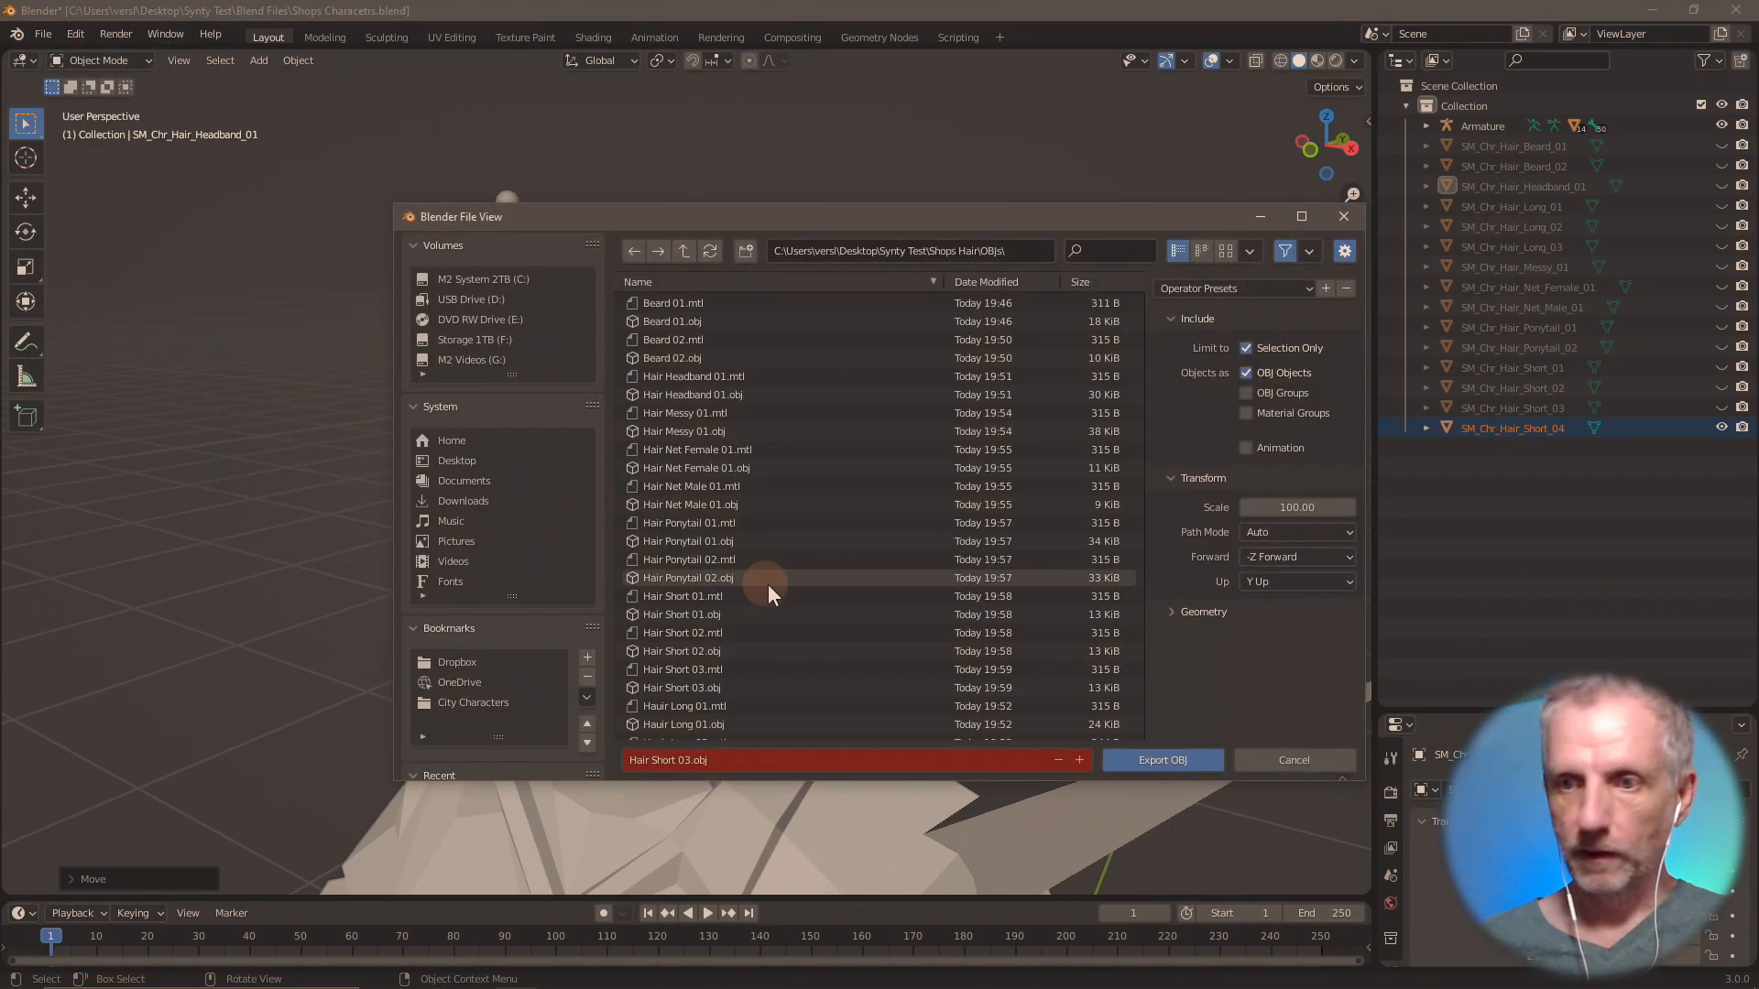
pyautogui.click(1079, 760)
pyautogui.click(1158, 763)
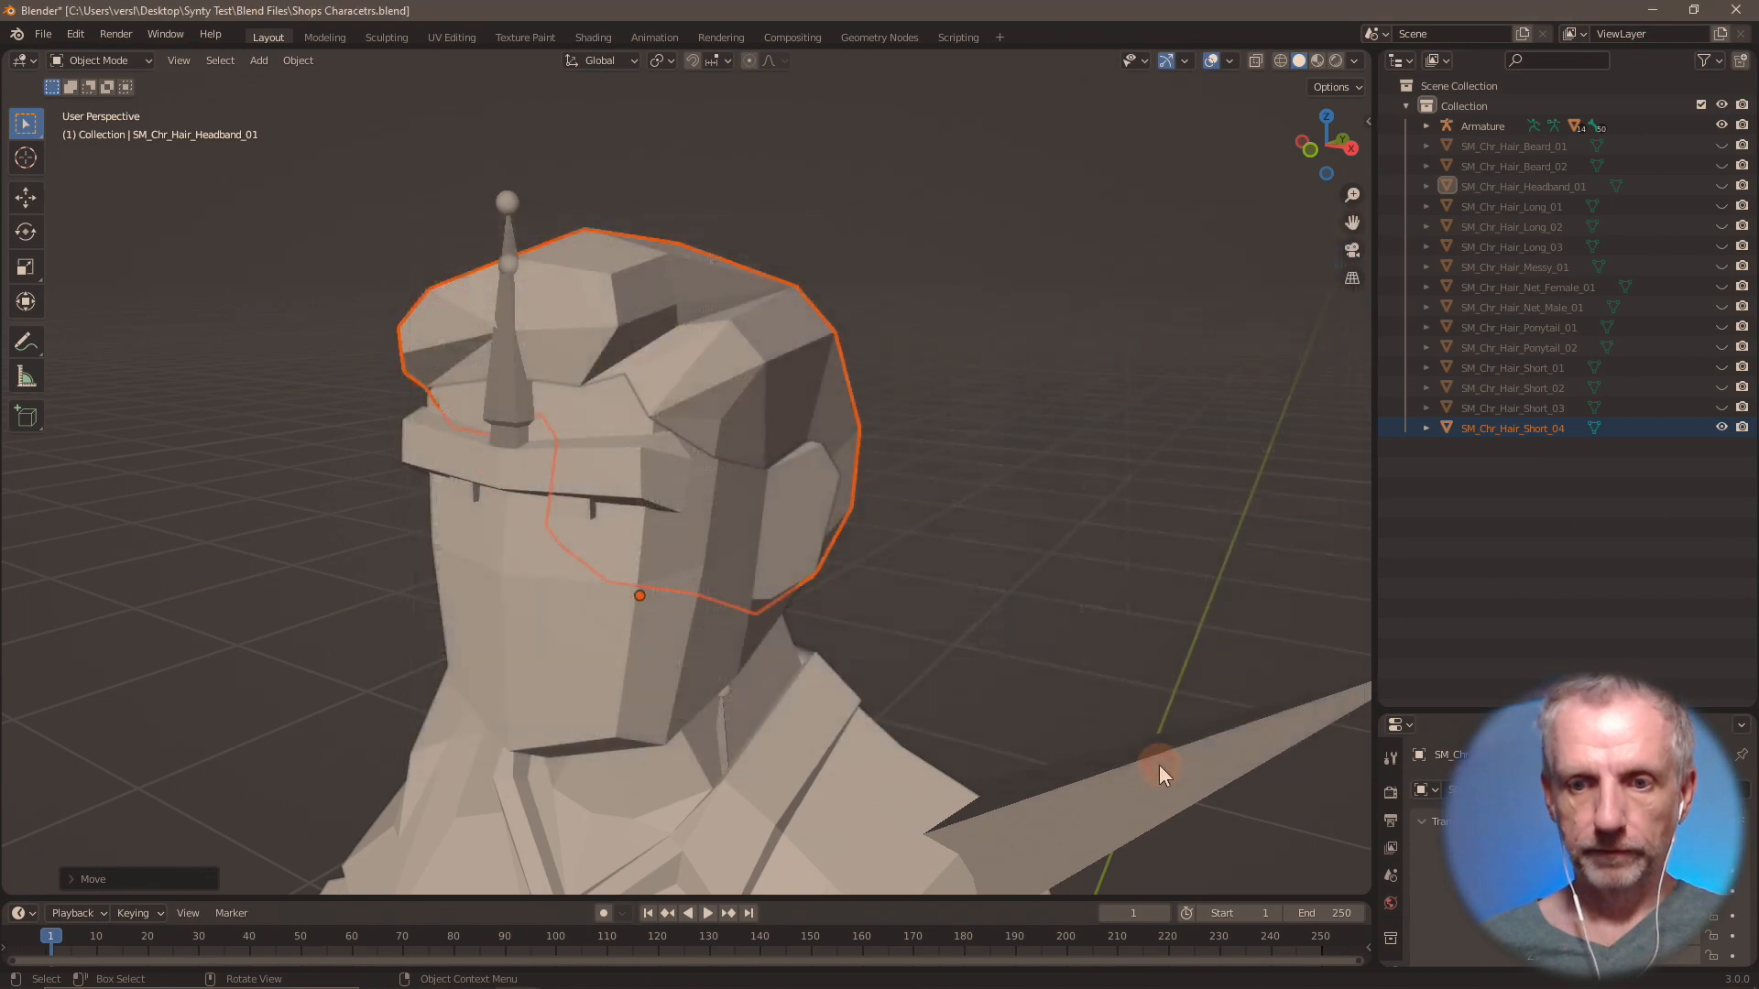
# Hide SM_Chr_Hair_Short_04 and import SM_Chr_Hair_Short_05.fbx from the Shops Hair folder.
pyautogui.click(1721, 427)
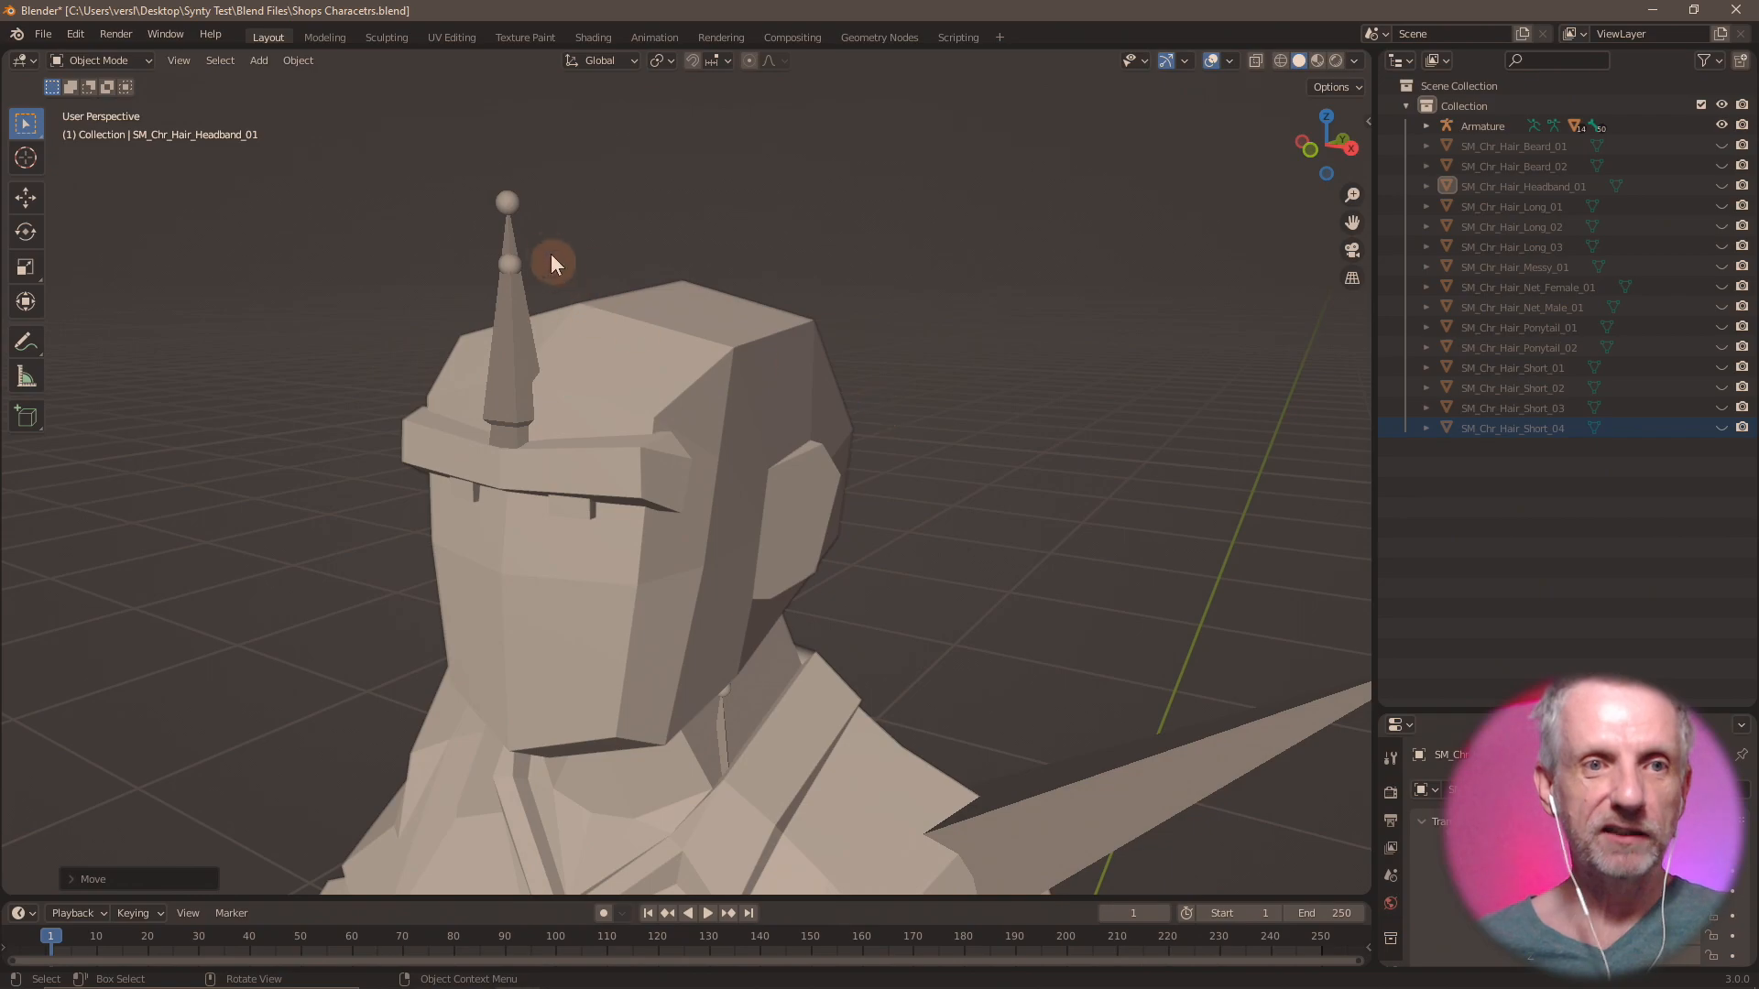
pyautogui.click(44, 35)
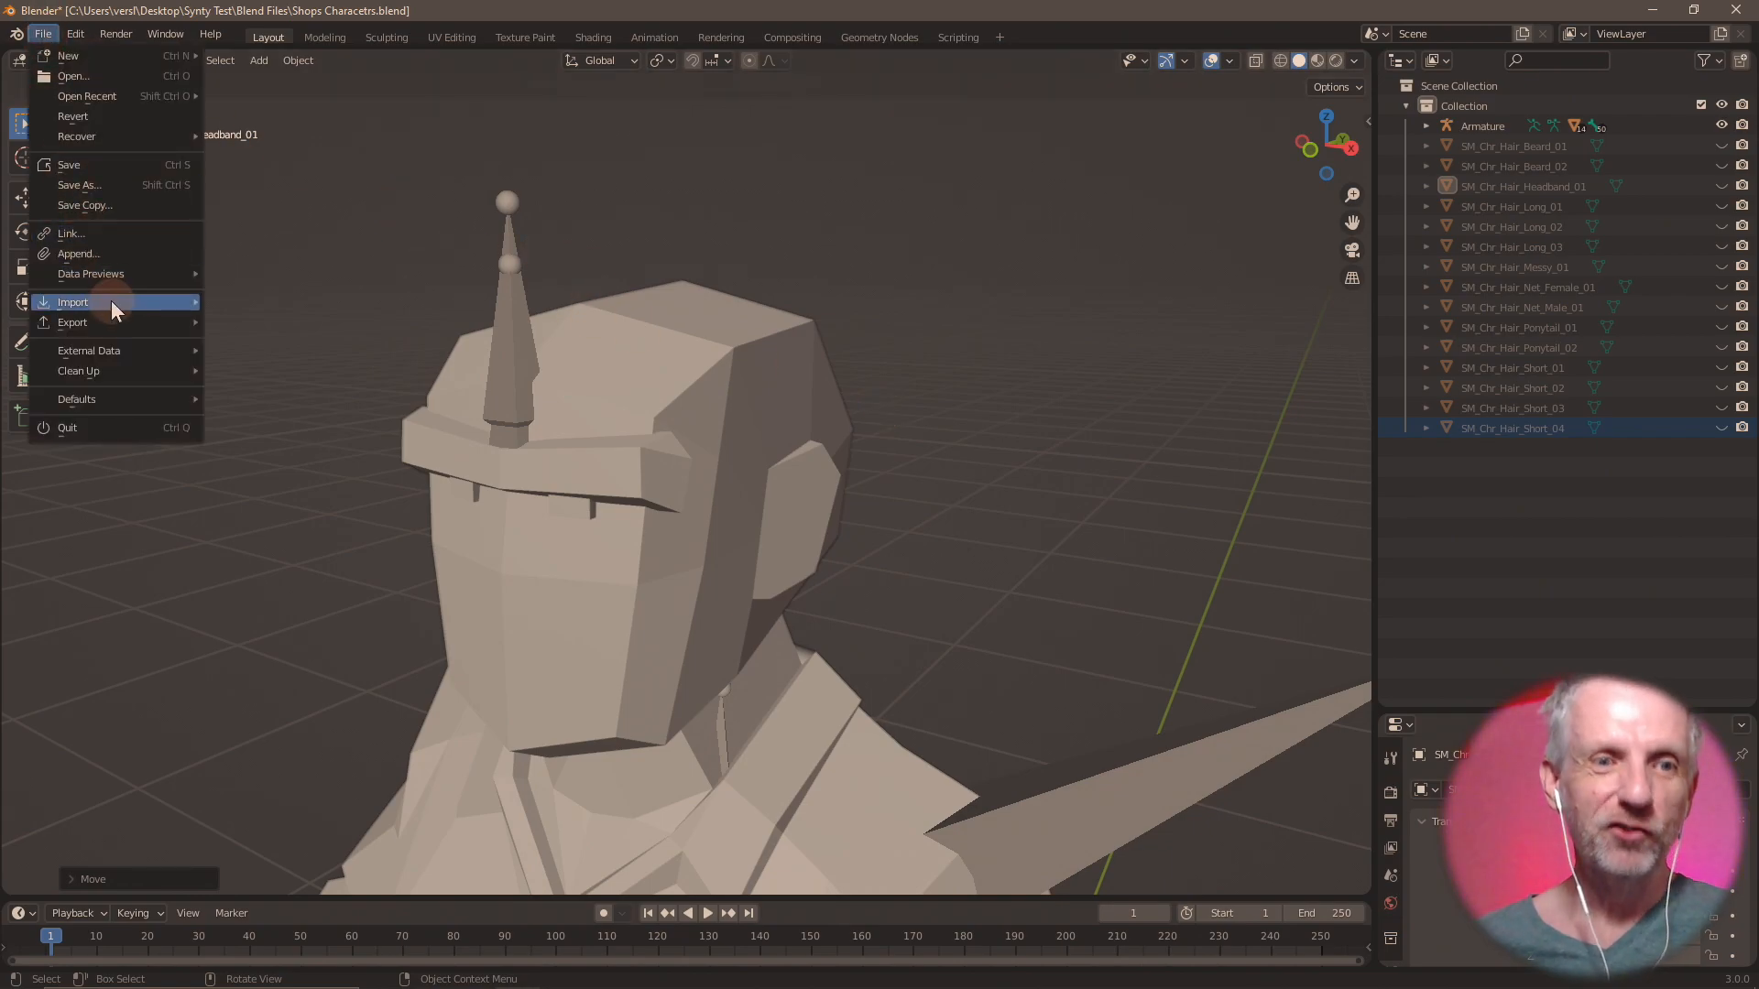
pyautogui.moveTo(112, 301)
pyautogui.click(266, 464)
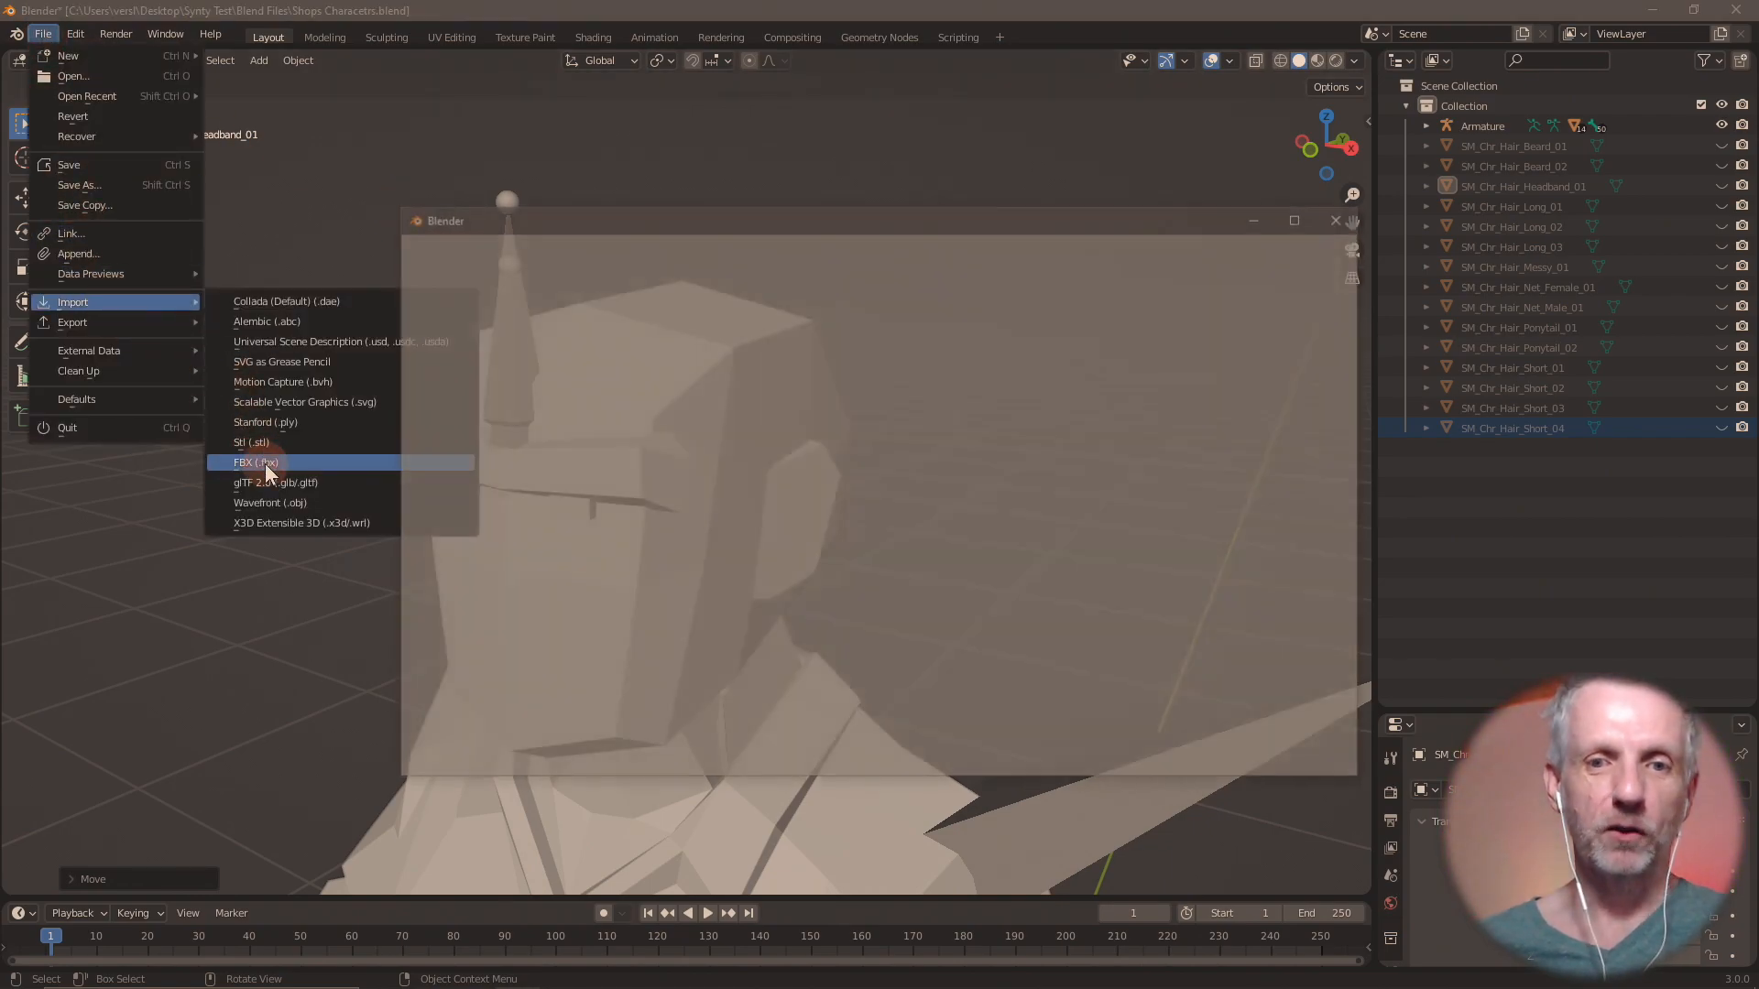
pyautogui.click(755, 595)
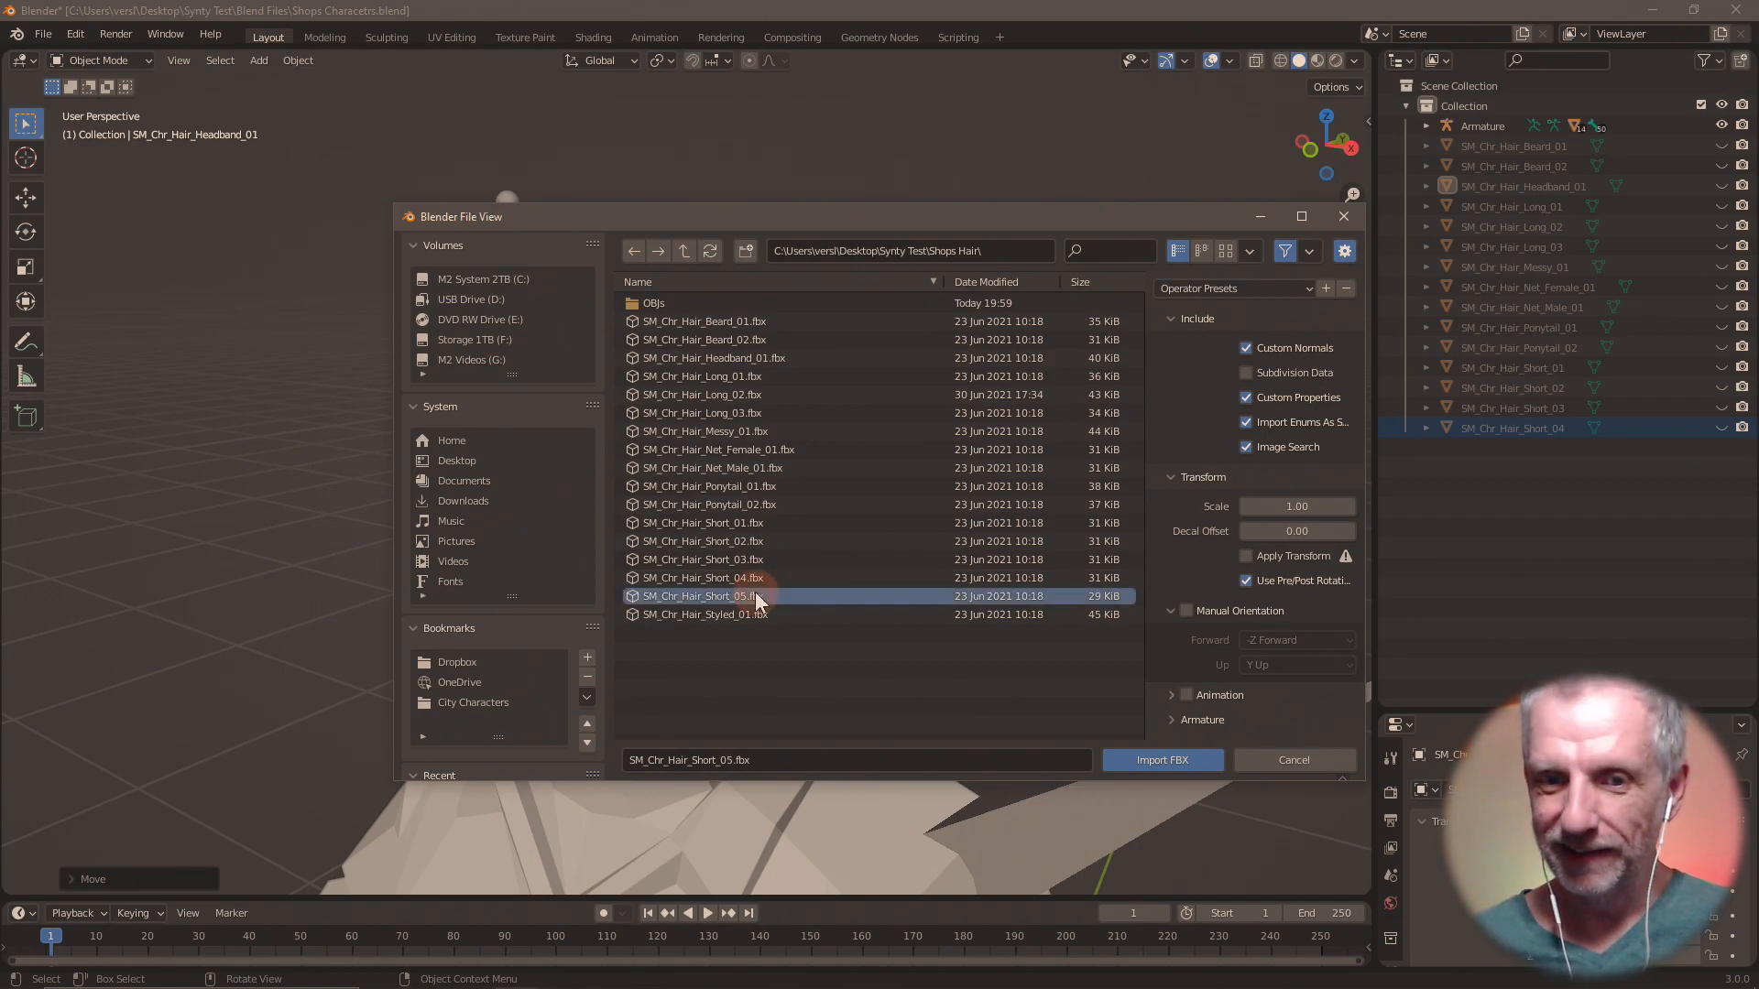
pyautogui.click(1159, 758)
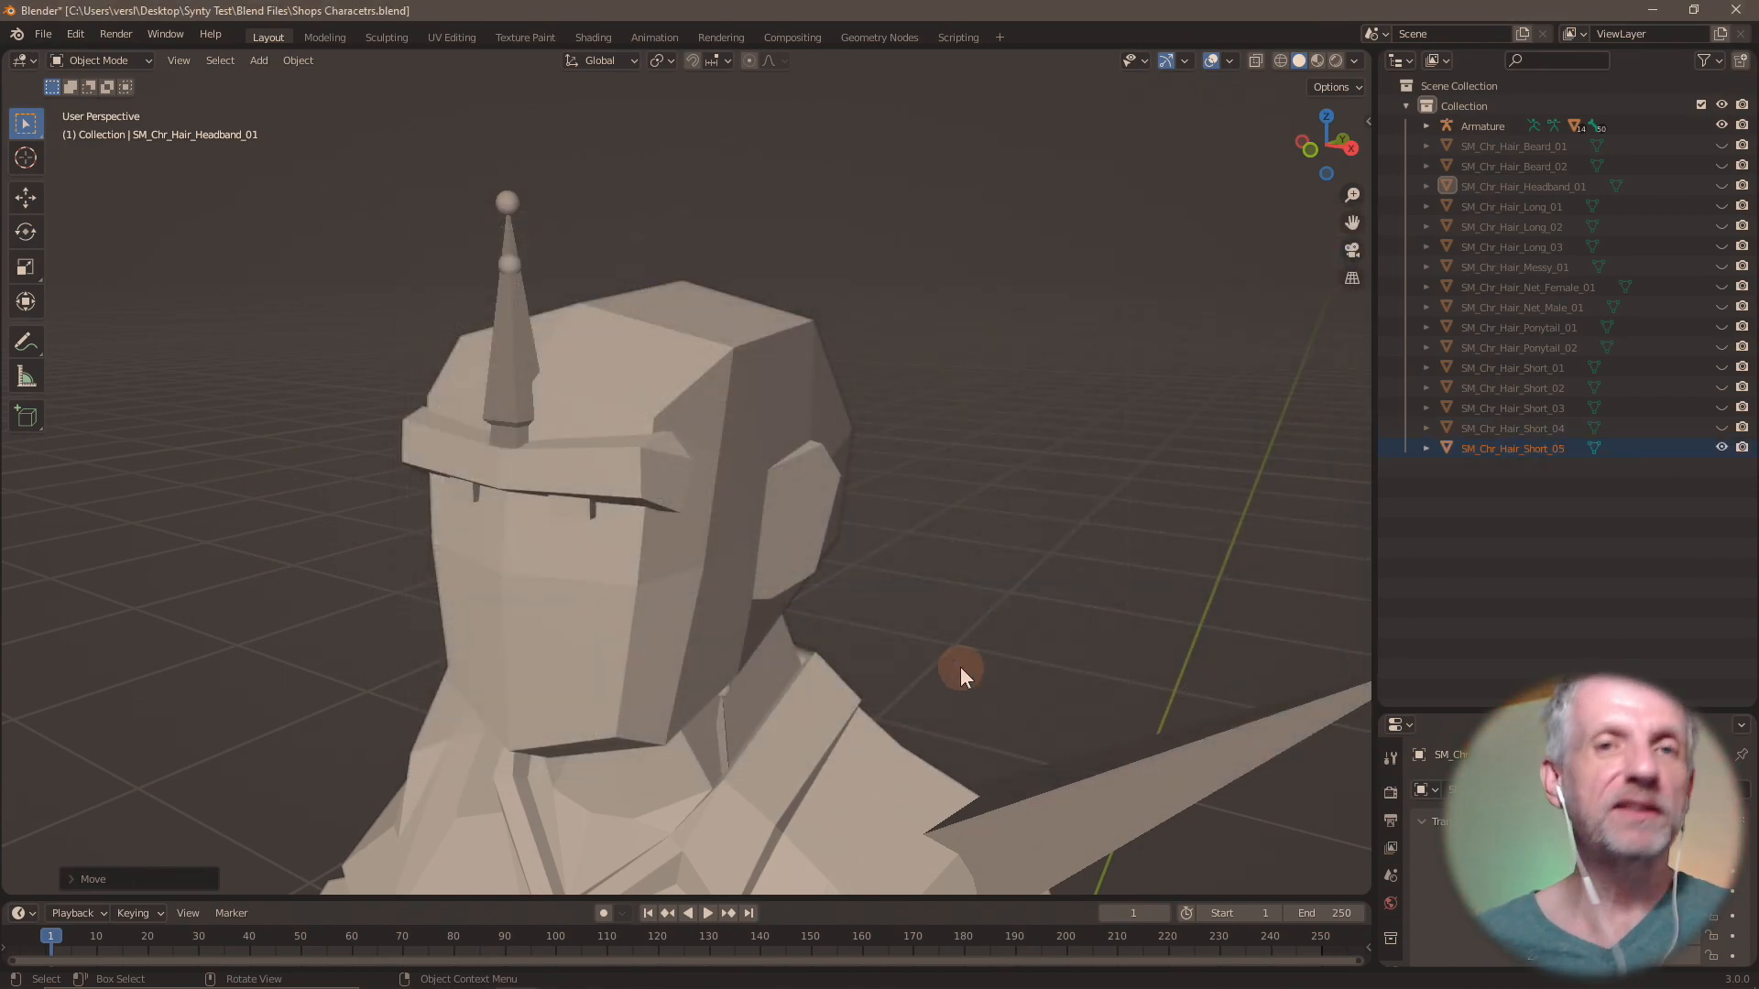
# Move the imported SM_Chr_Hair_Short_05 up 1.57 m along the global Z axis onto the head.
pyautogui.press('g')
pyautogui.press('z')
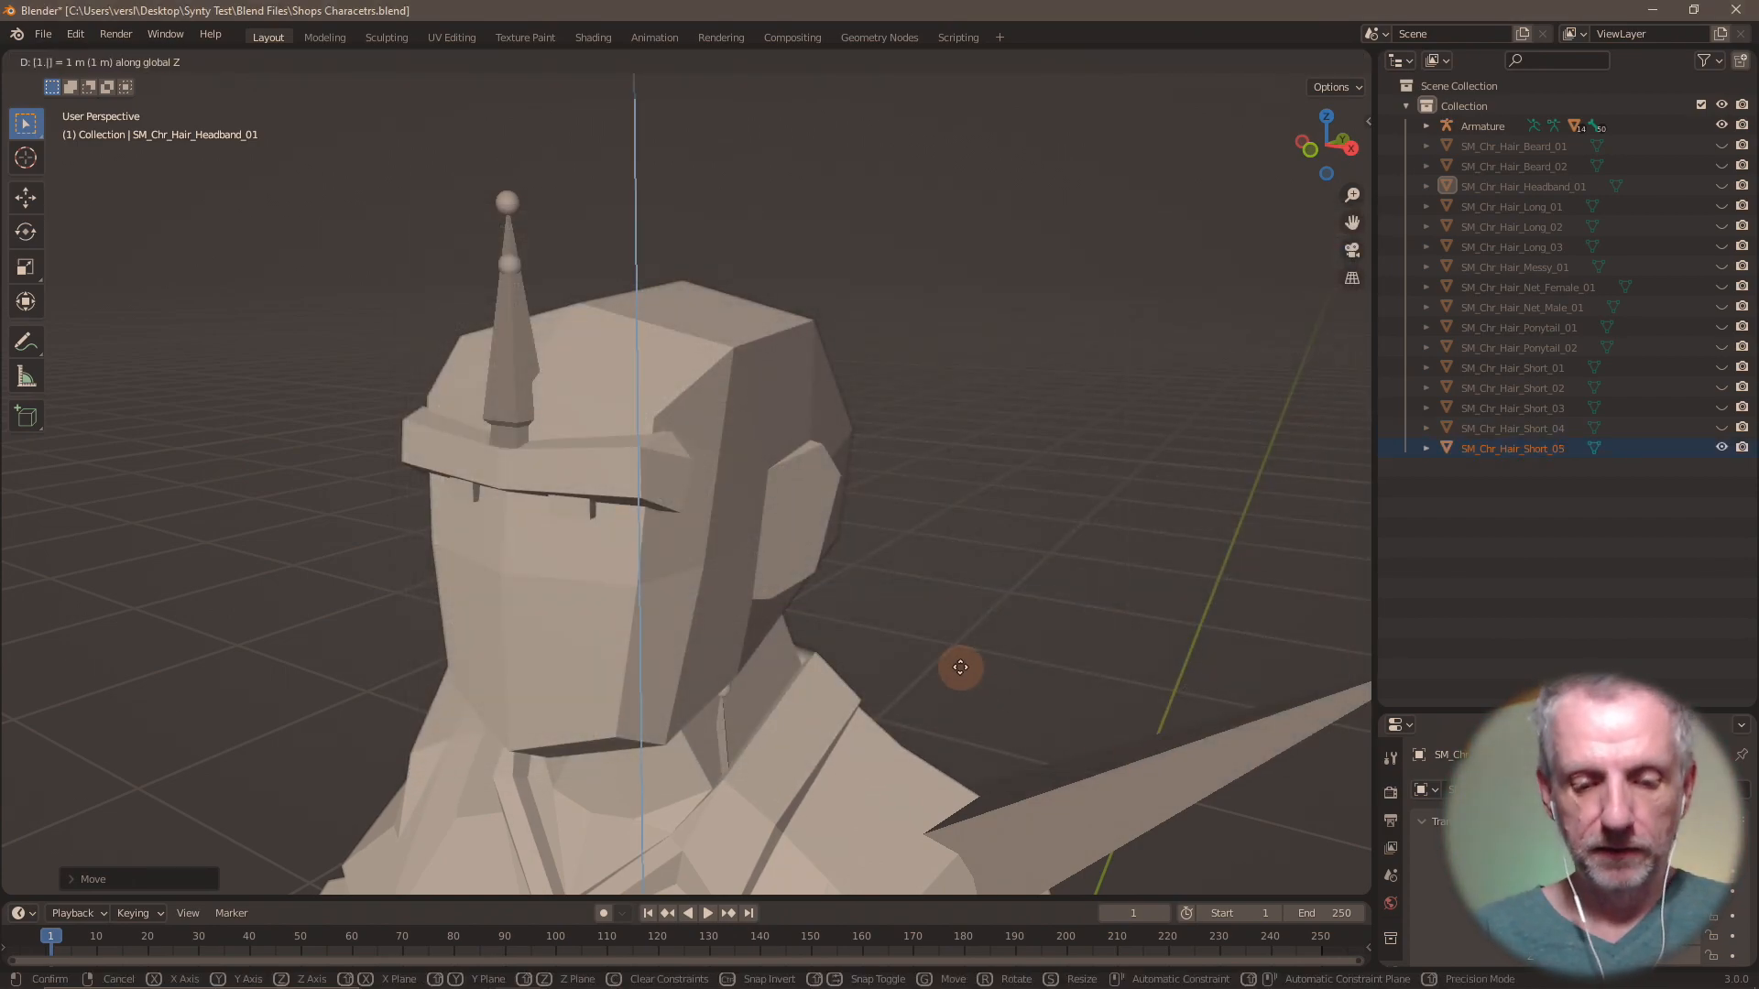
pyautogui.press('Return')
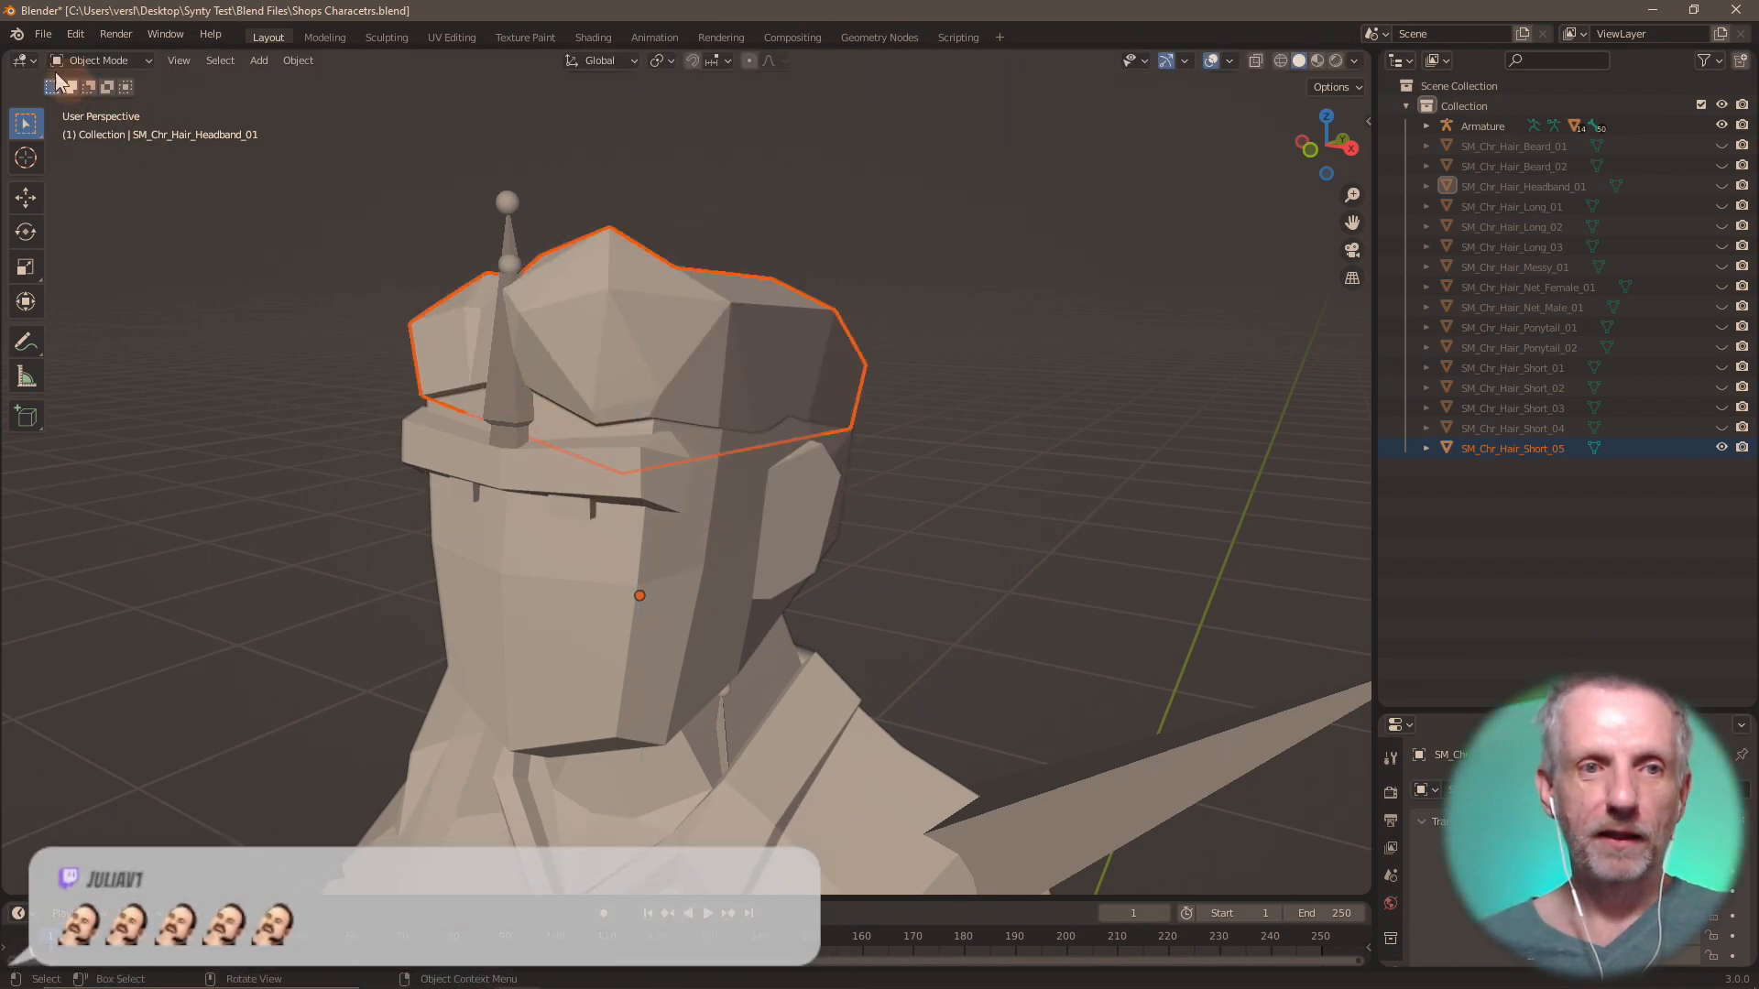
# Export only SM_Chr_Hair_Short_05 as Wavefront OBJ file Hair Short 05.obj in the OBJs folder.
pyautogui.click(40, 36)
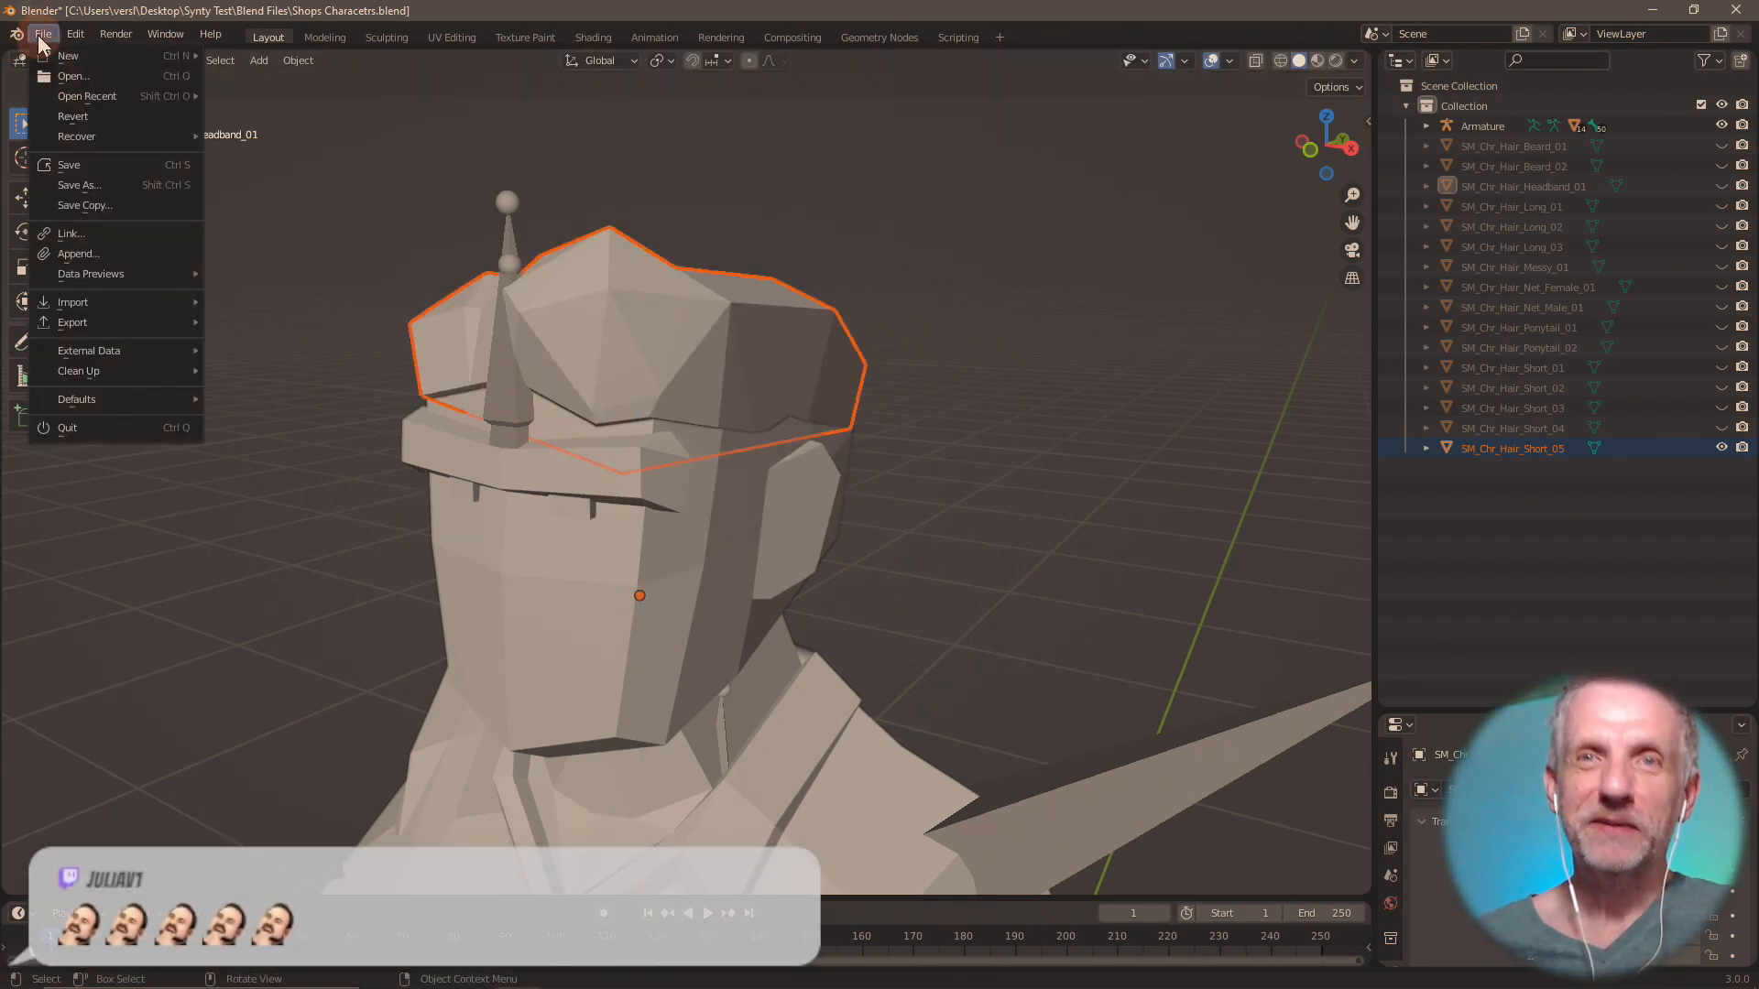
pyautogui.moveTo(161, 326)
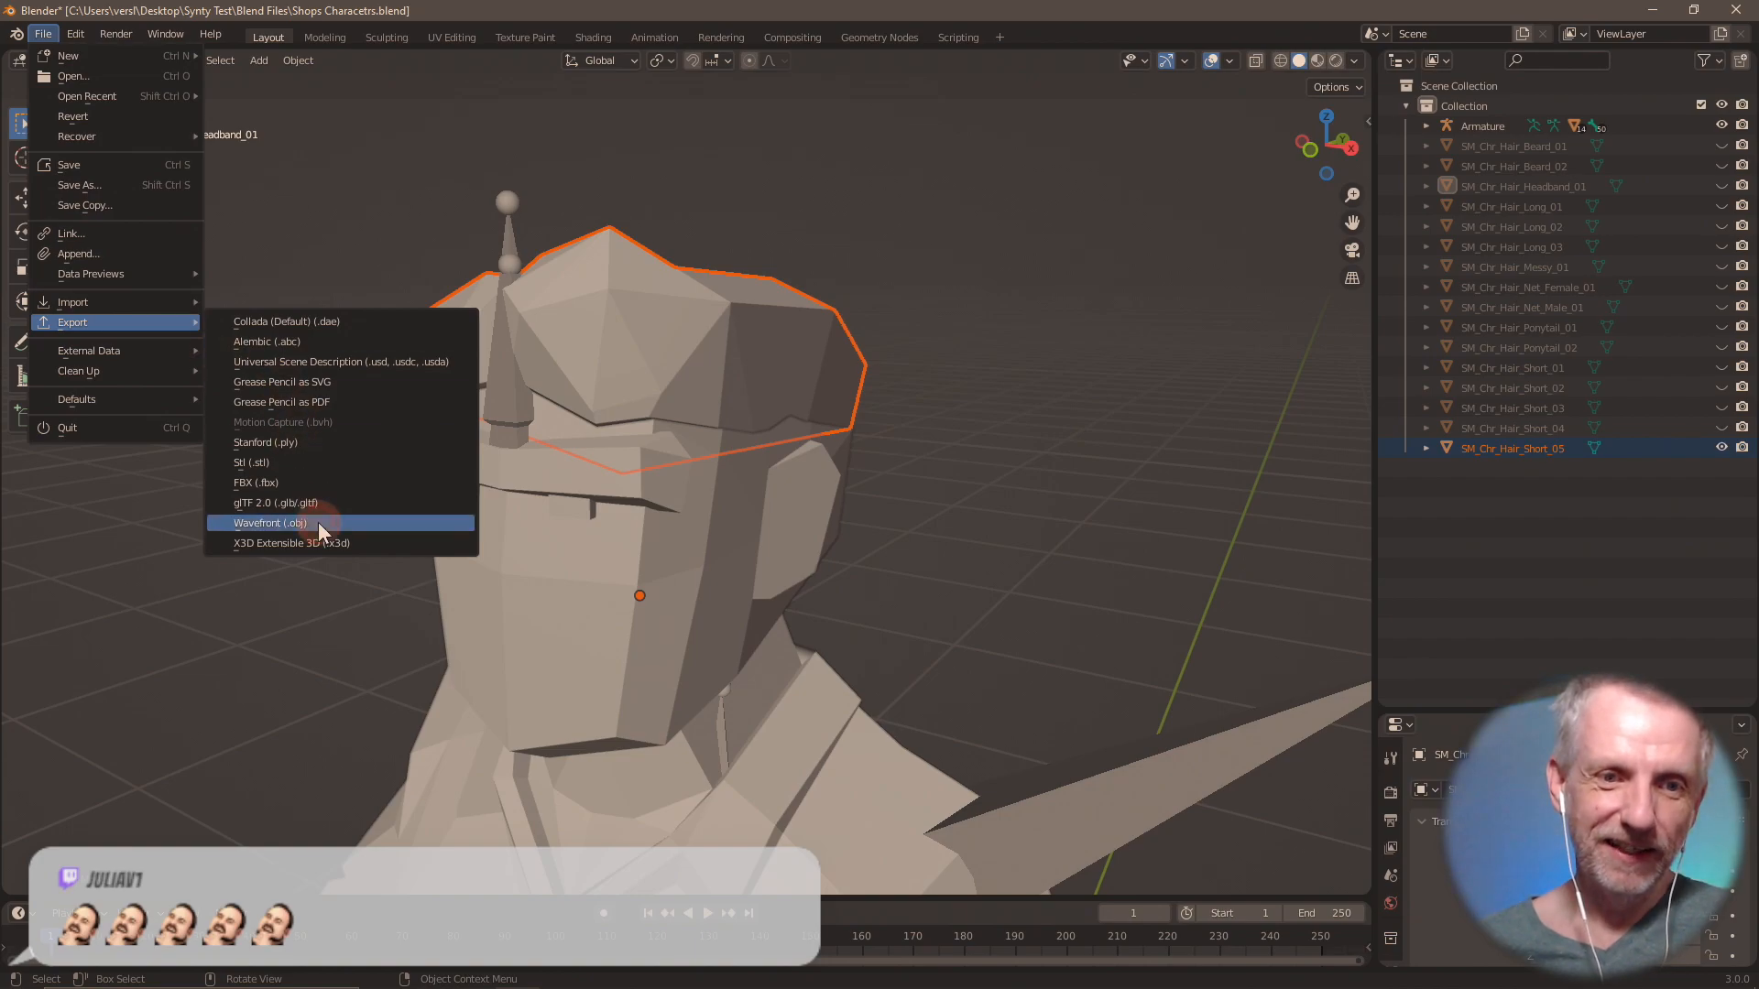
pyautogui.click(317, 522)
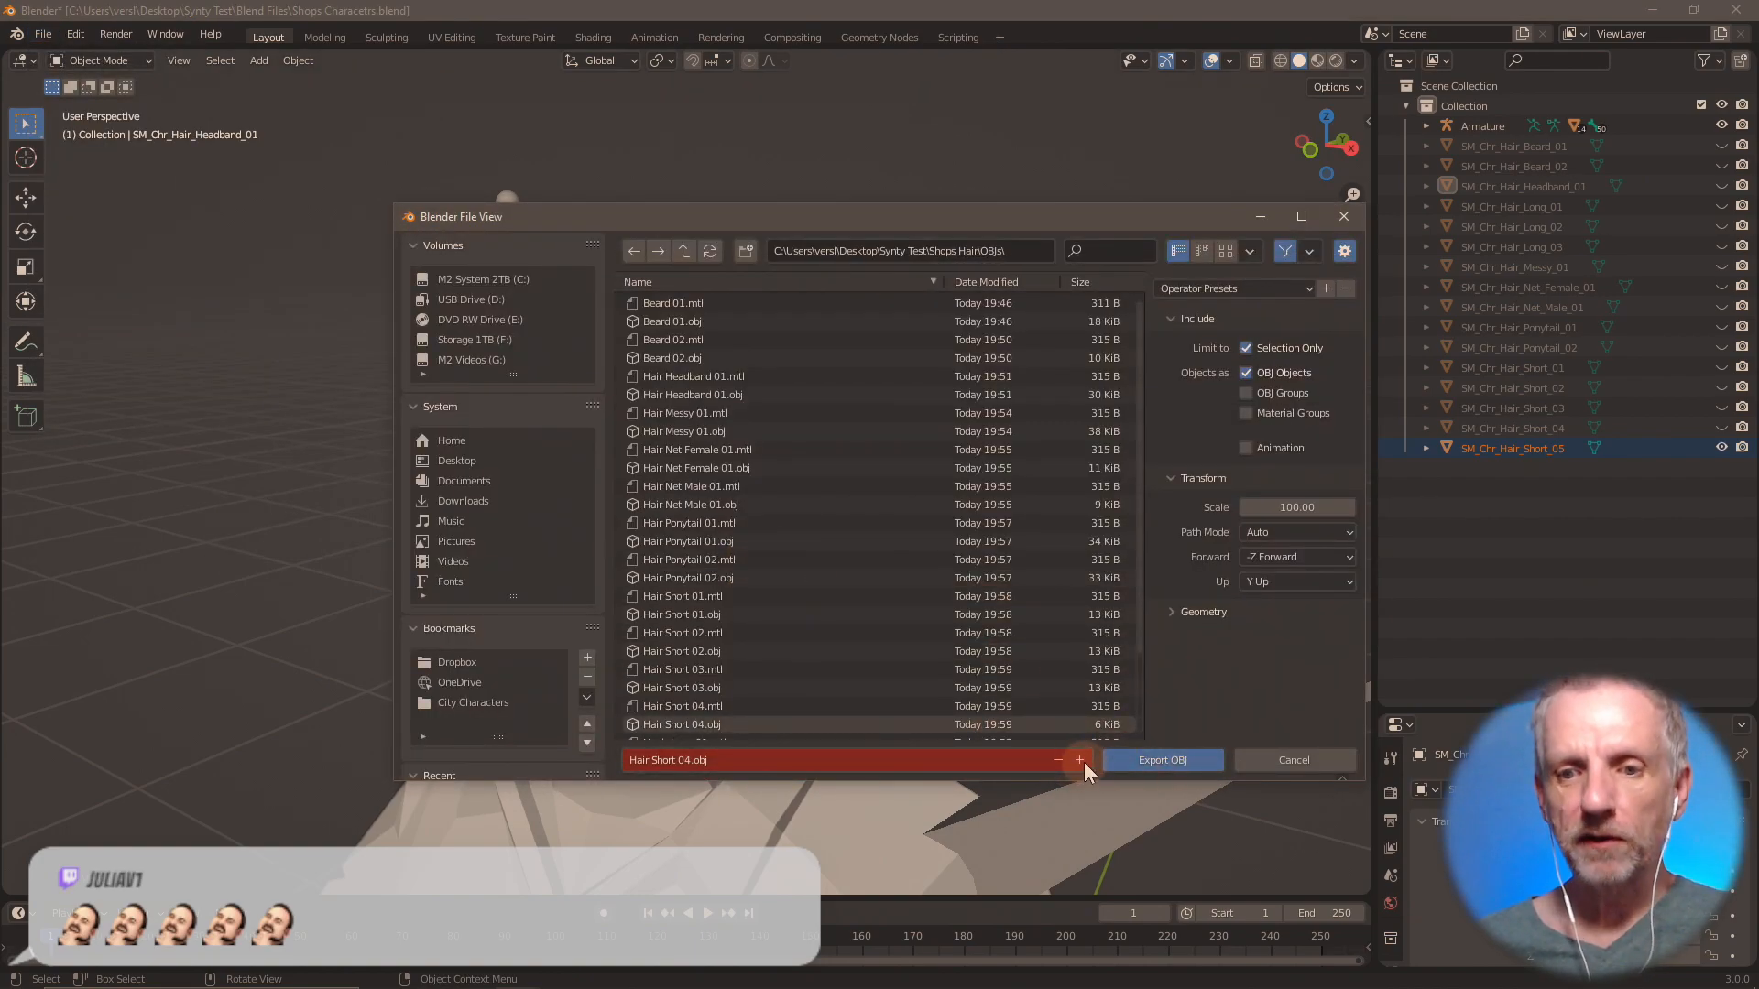
pyautogui.click(1083, 761)
pyautogui.click(1158, 758)
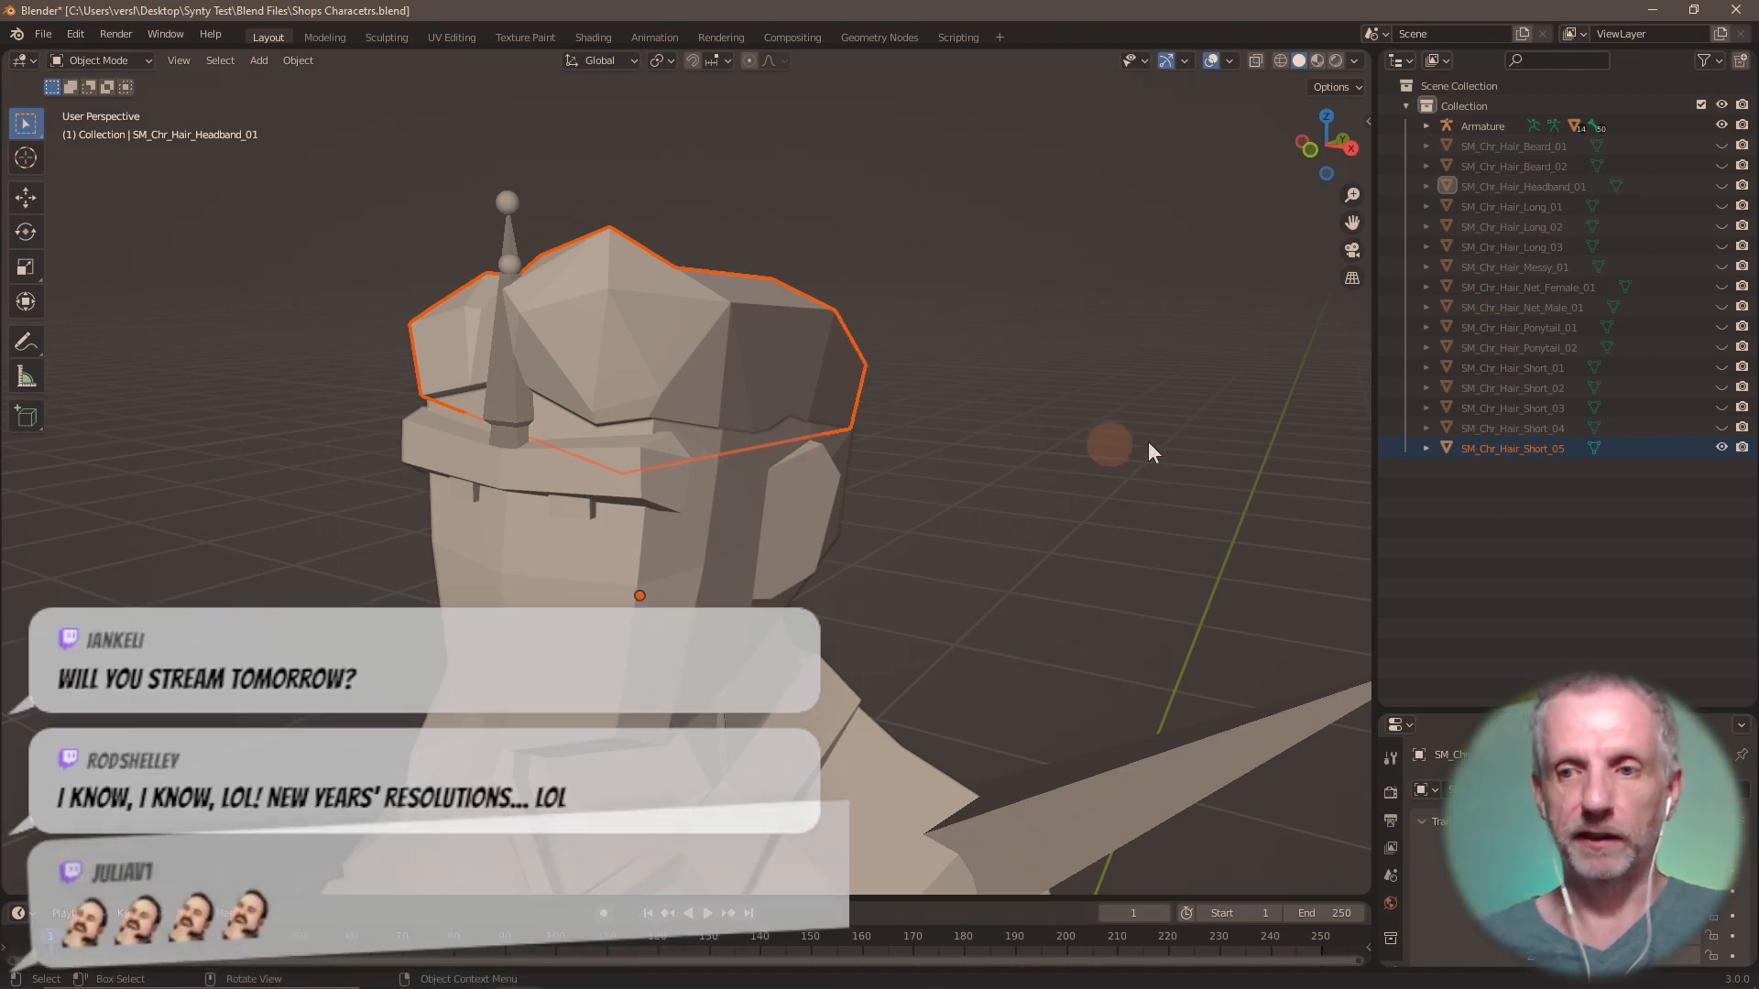
# Hide SM_Chr_Hair_Short_05 and import SM_Chr_Hair_Styled_01.fbx from the Shops Hair folder.
pyautogui.press('h')
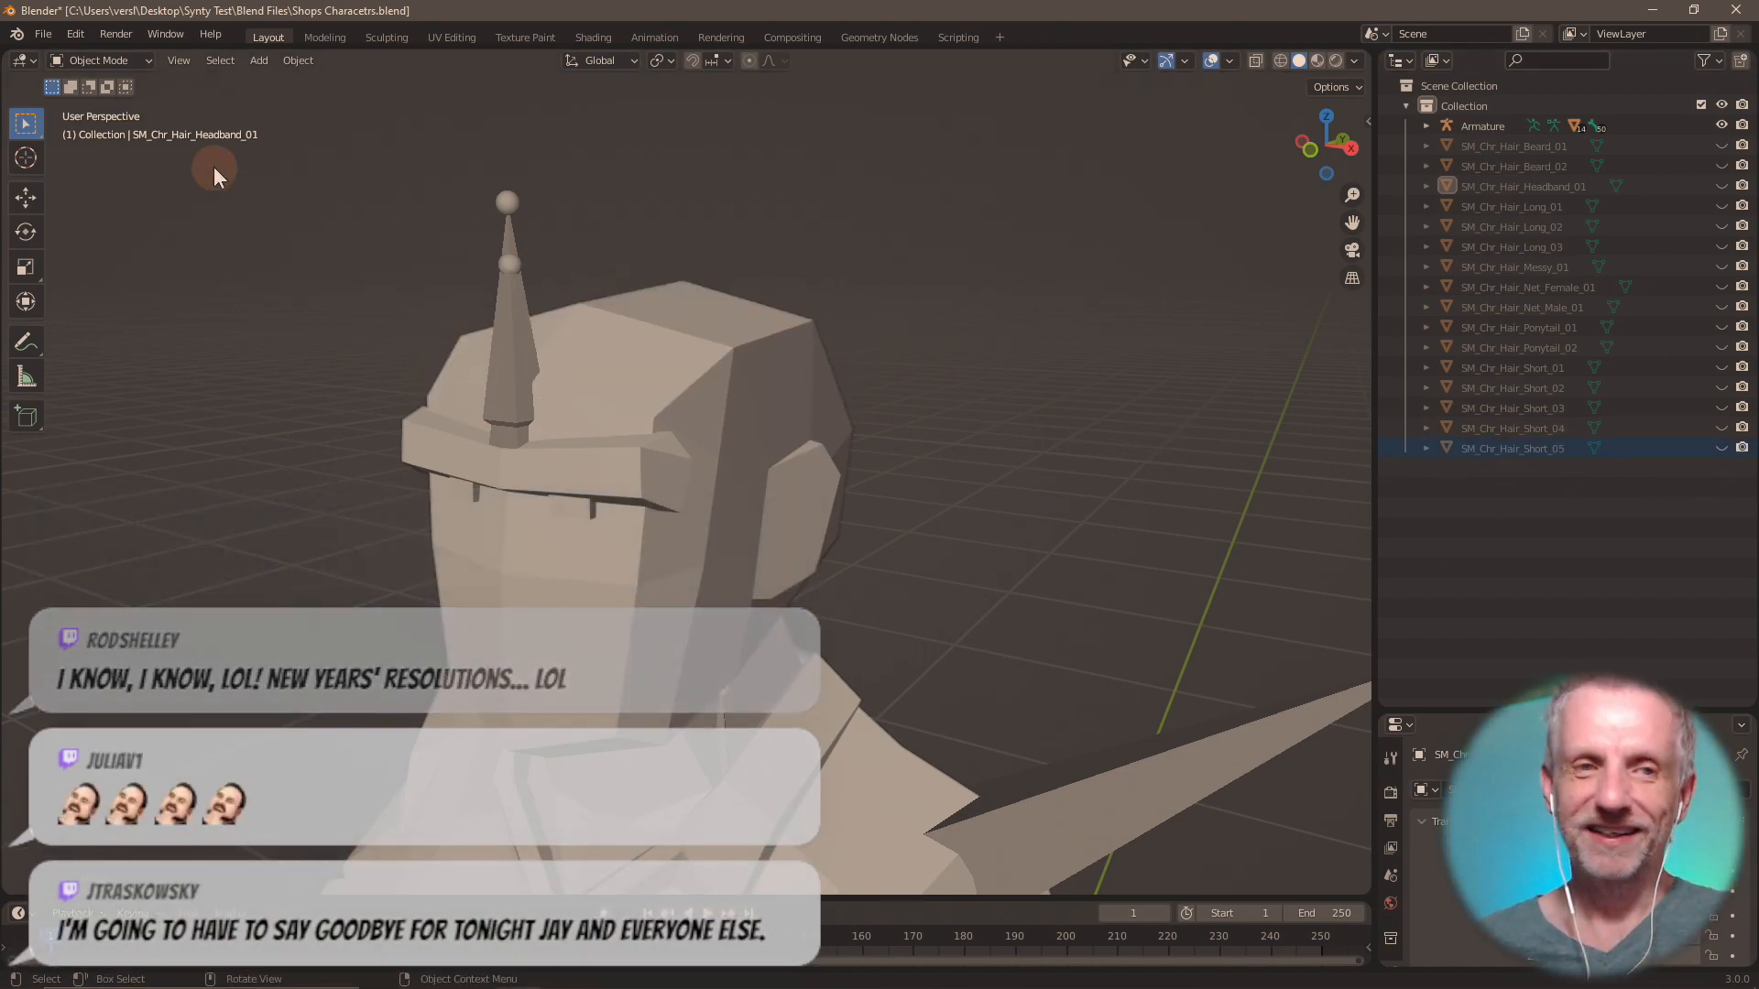
pyautogui.click(43, 34)
pyautogui.moveTo(91, 306)
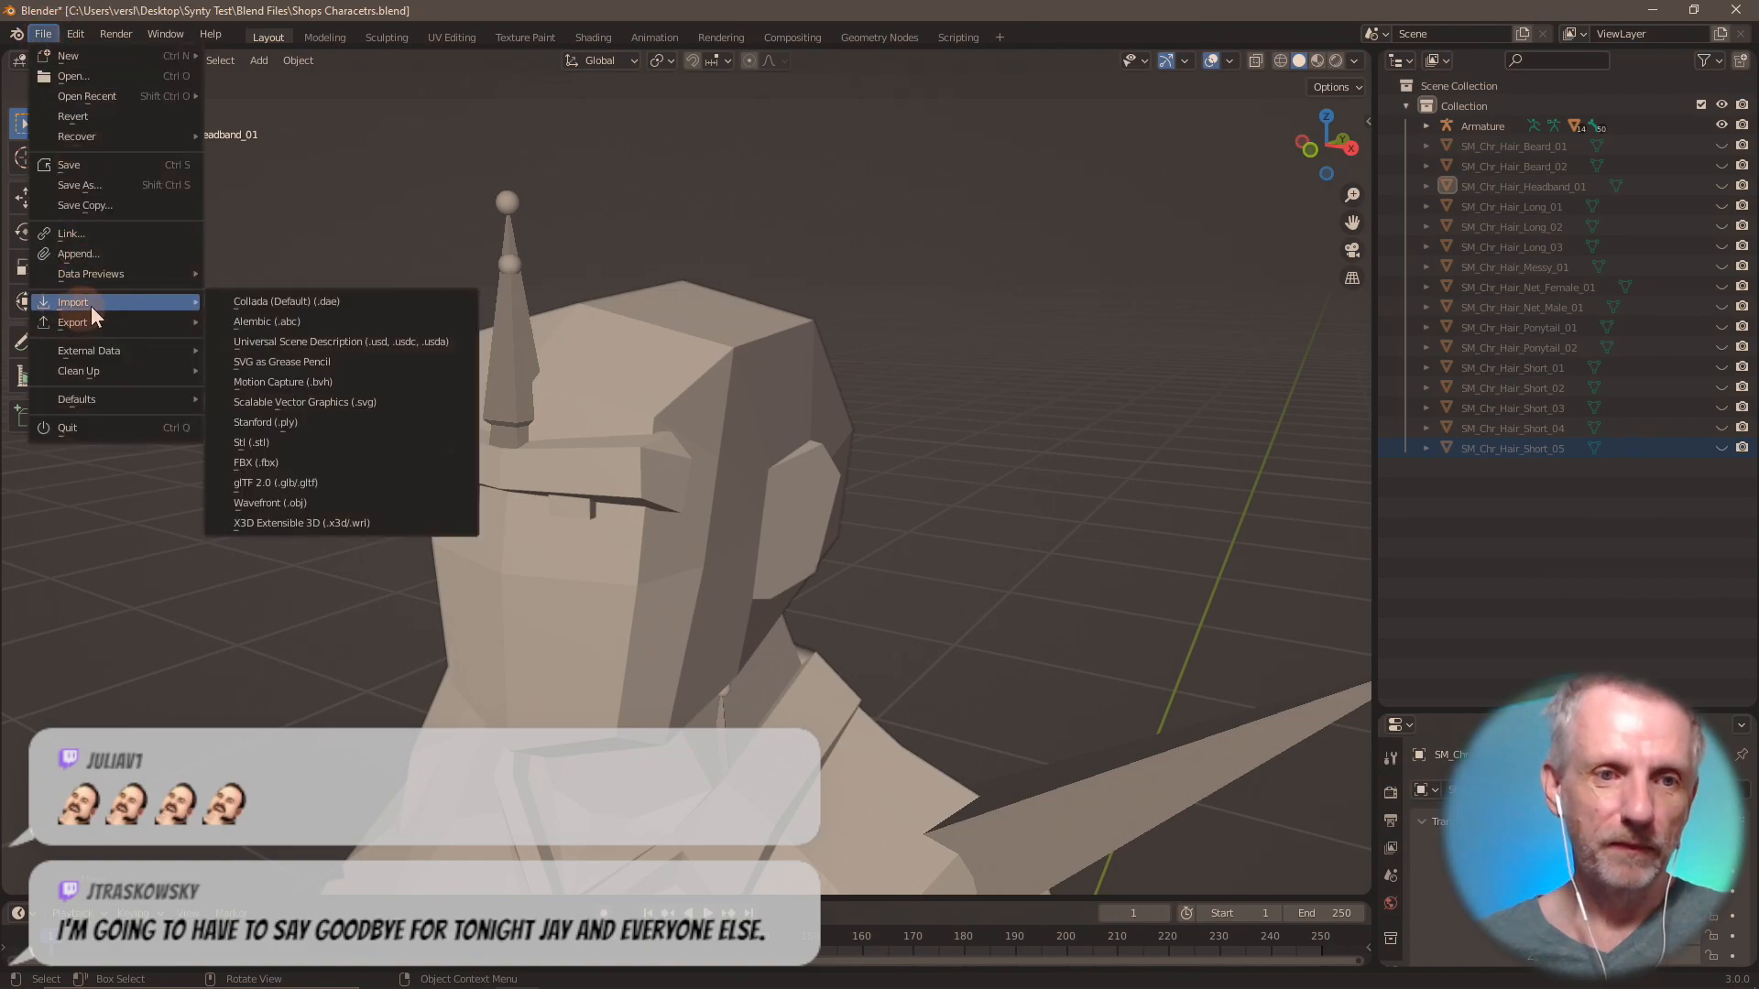
pyautogui.click(306, 464)
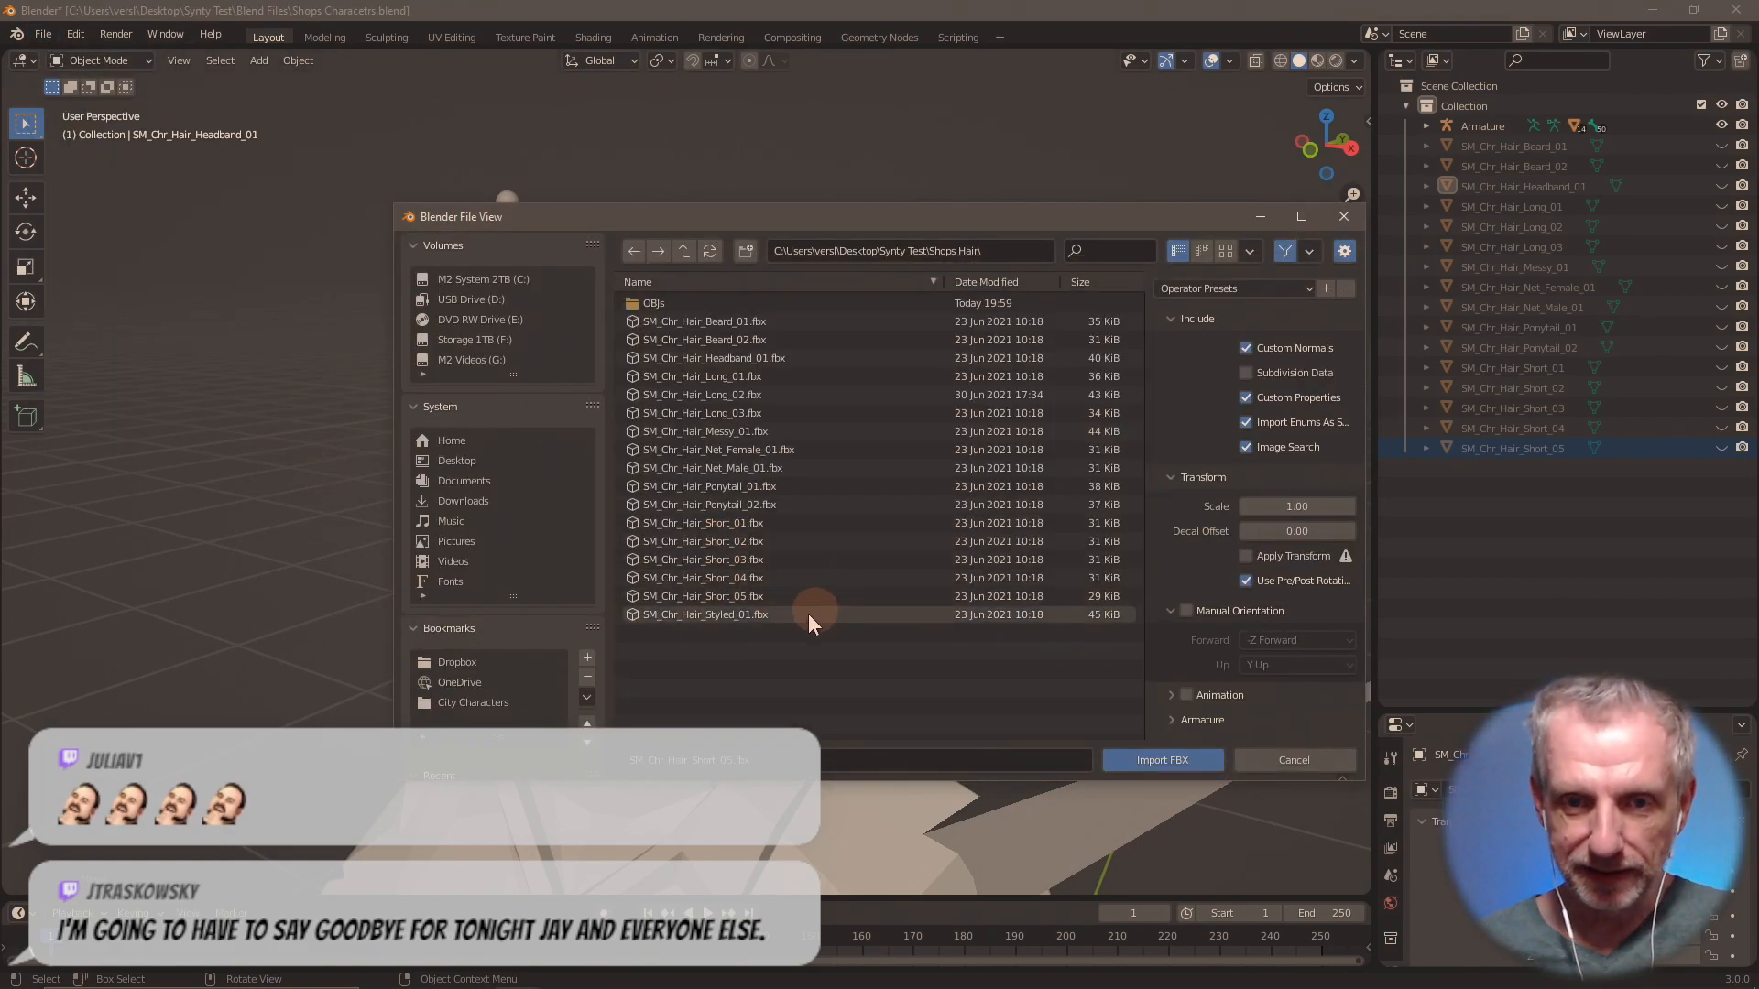
pyautogui.click(737, 612)
pyautogui.click(1173, 764)
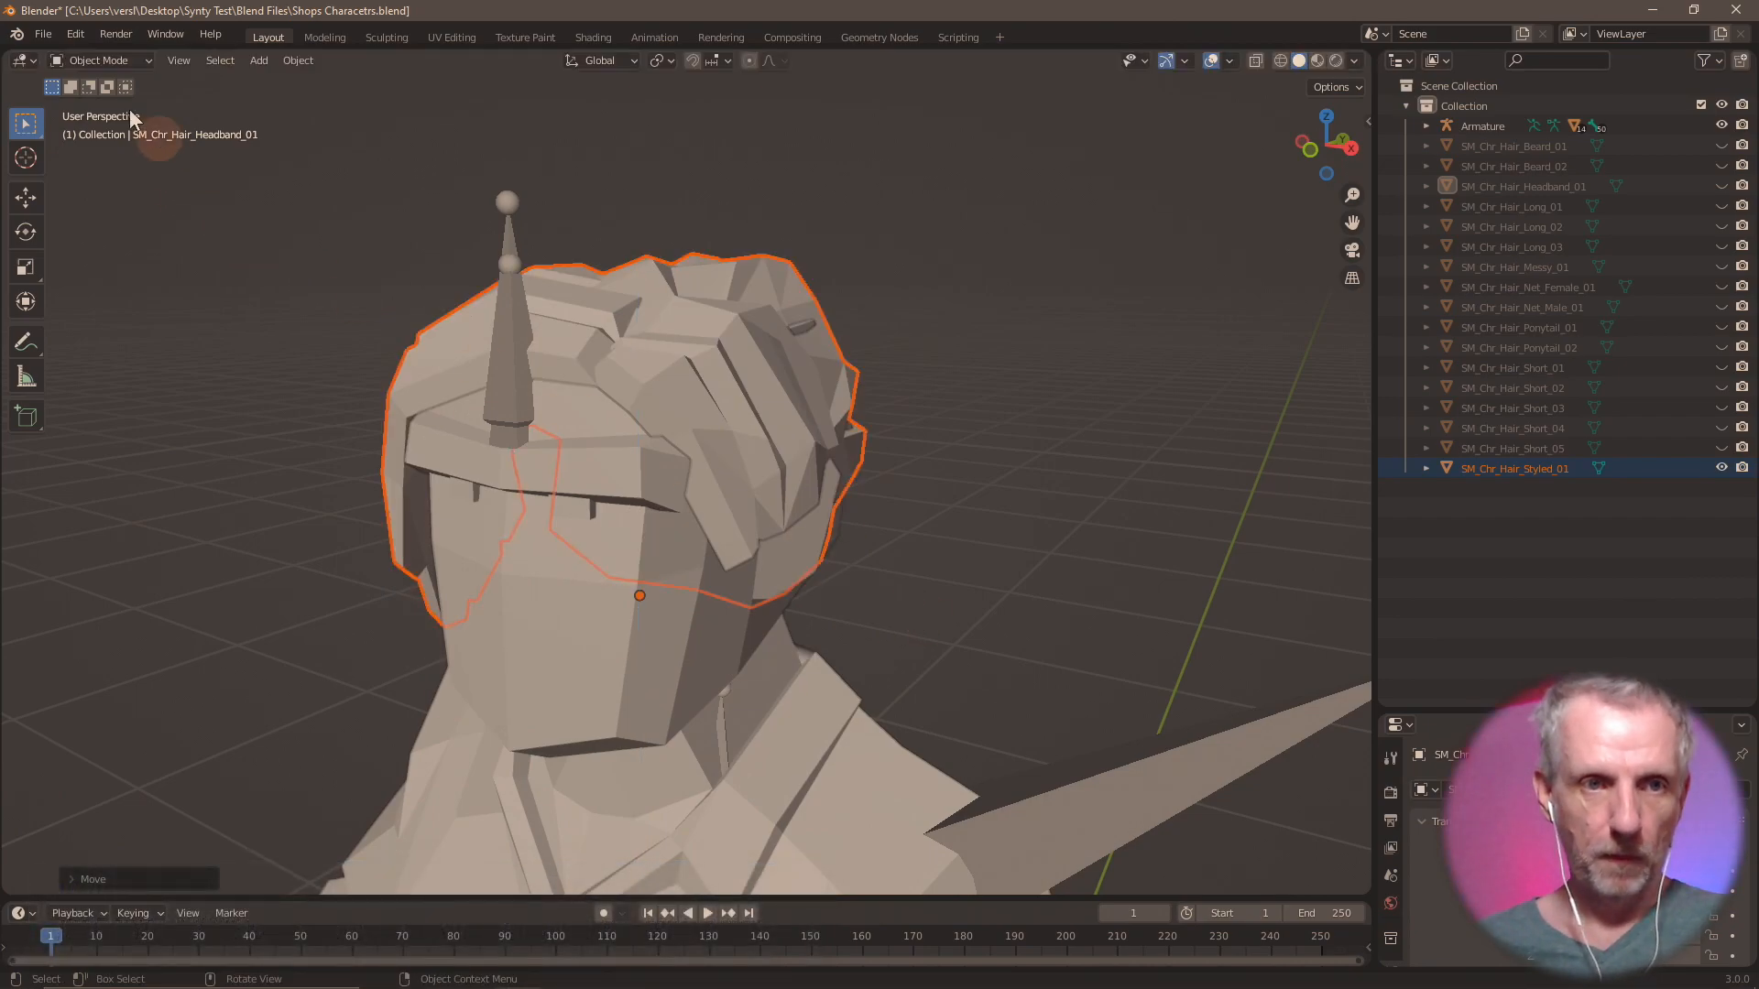
# Export only SM_Chr_Hair_Styled_01 as a Wavefront OBJ with a Hair Styled file name in the OBJs folder, and save the blend file.
pyautogui.click(43, 34)
pyautogui.moveTo(146, 326)
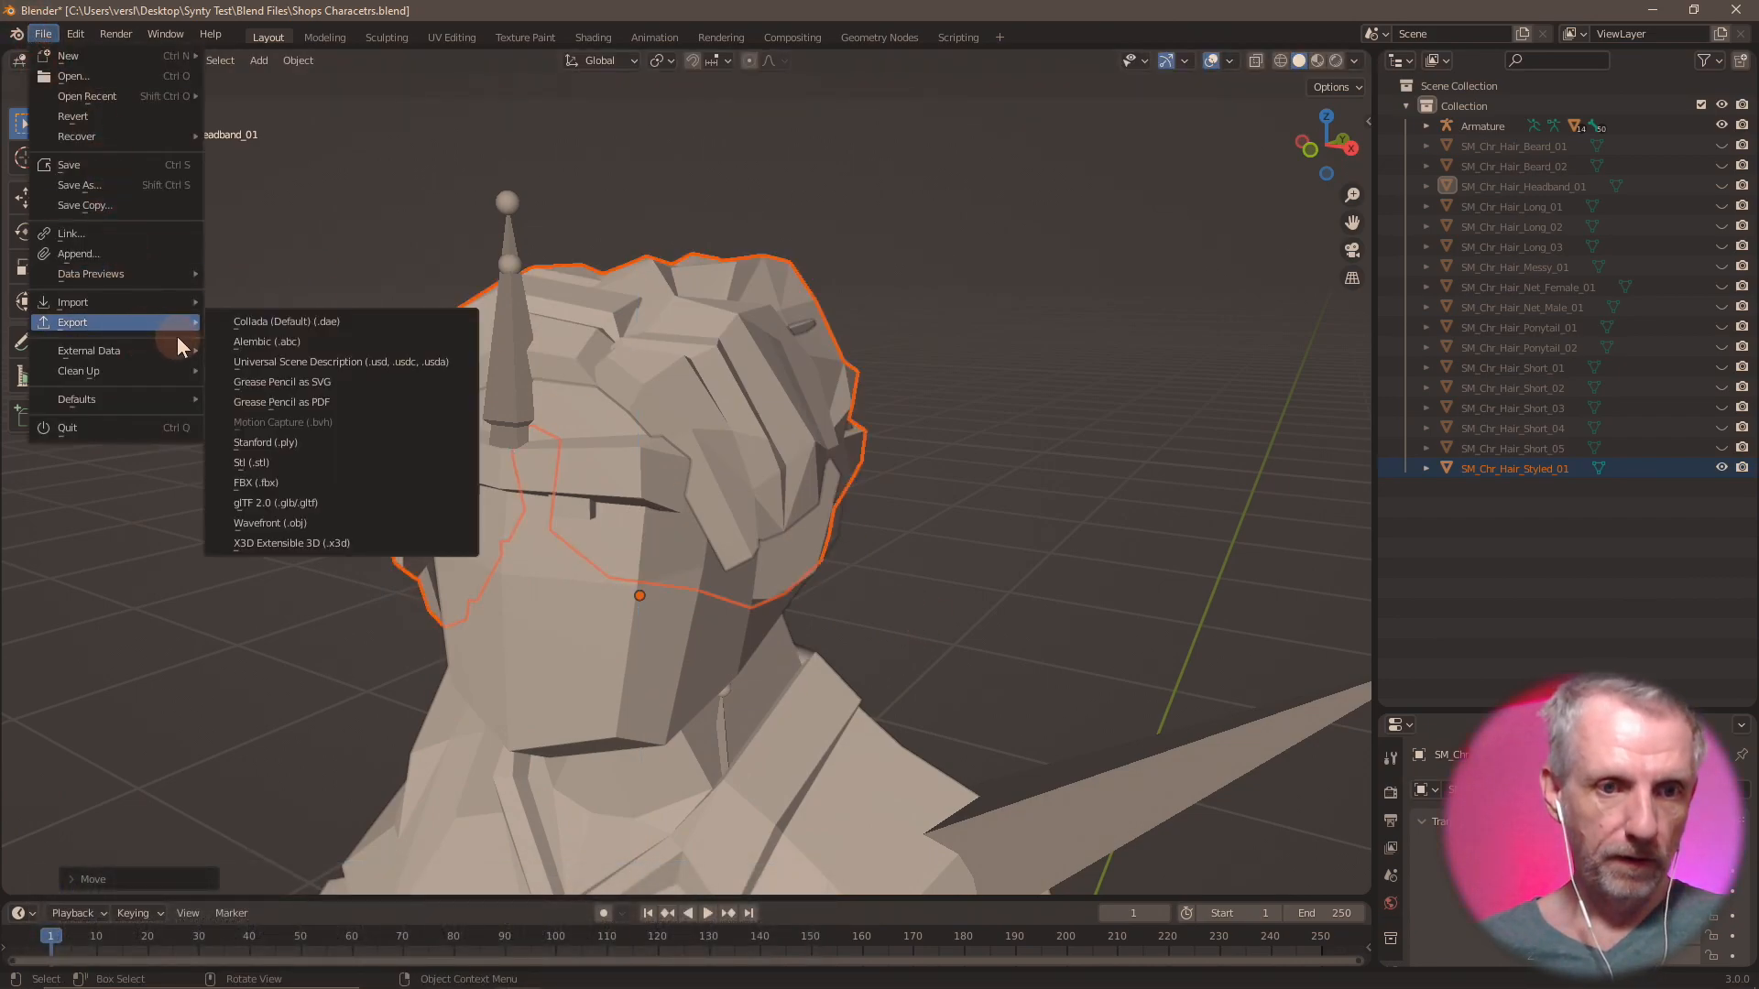
pyautogui.click(305, 524)
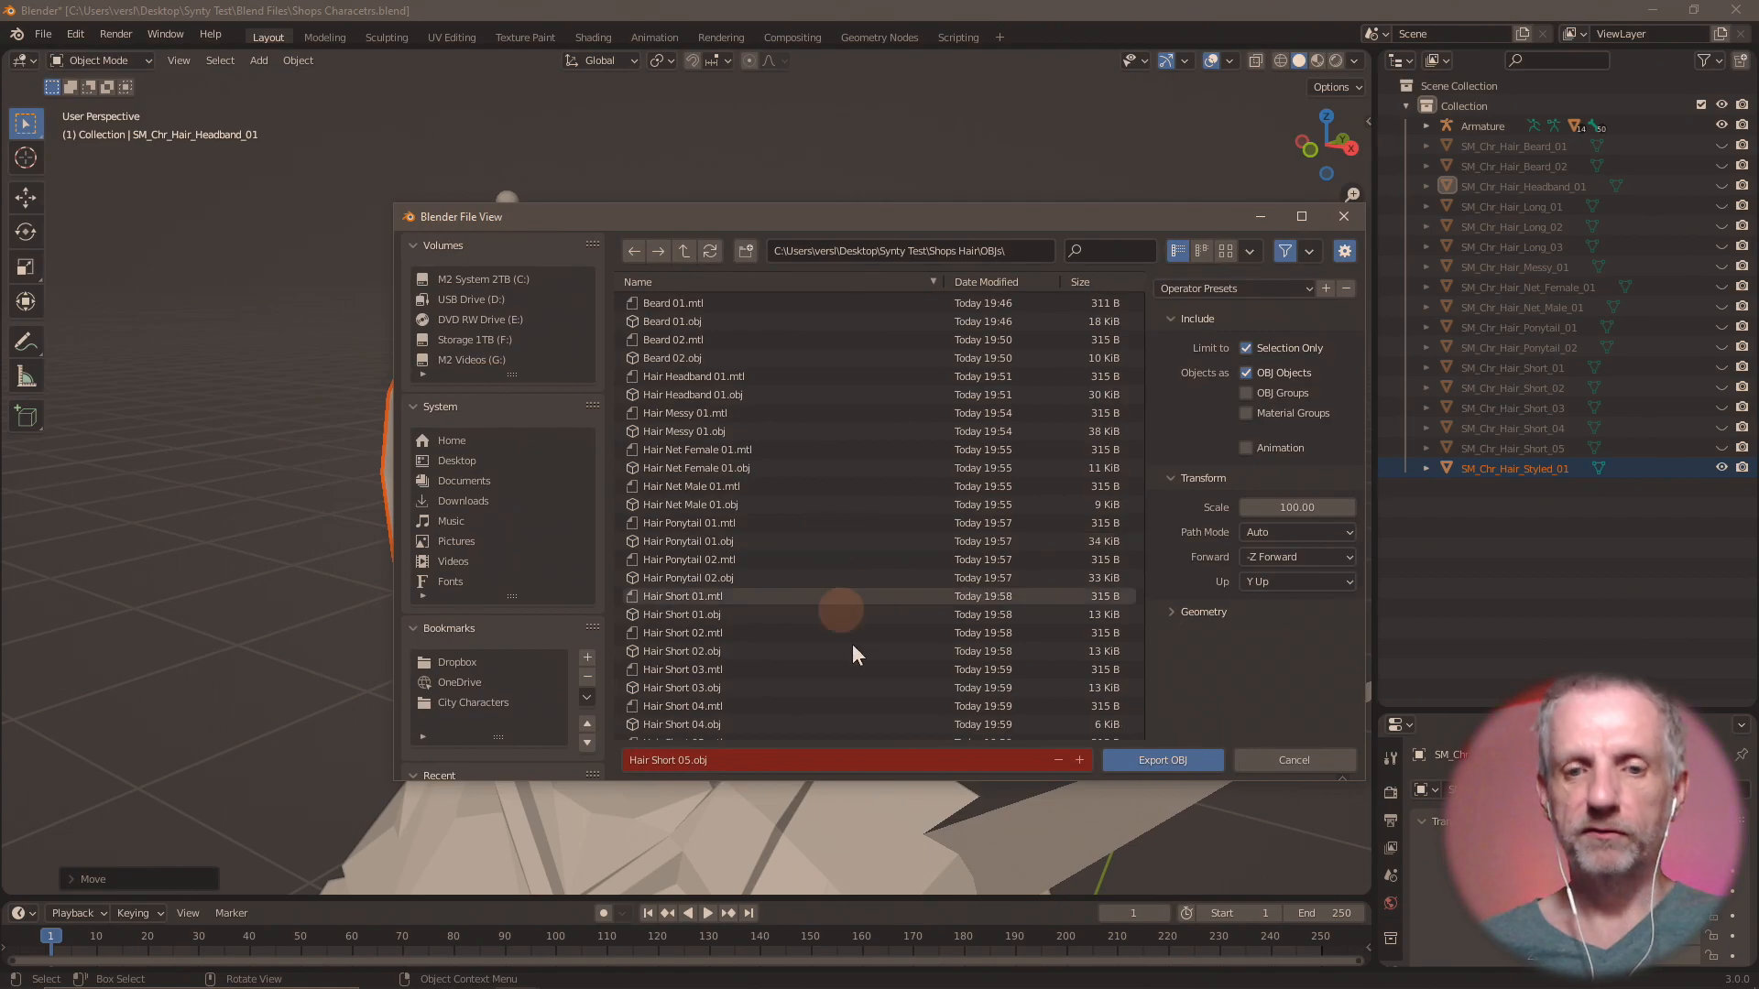
pyautogui.click(839, 759)
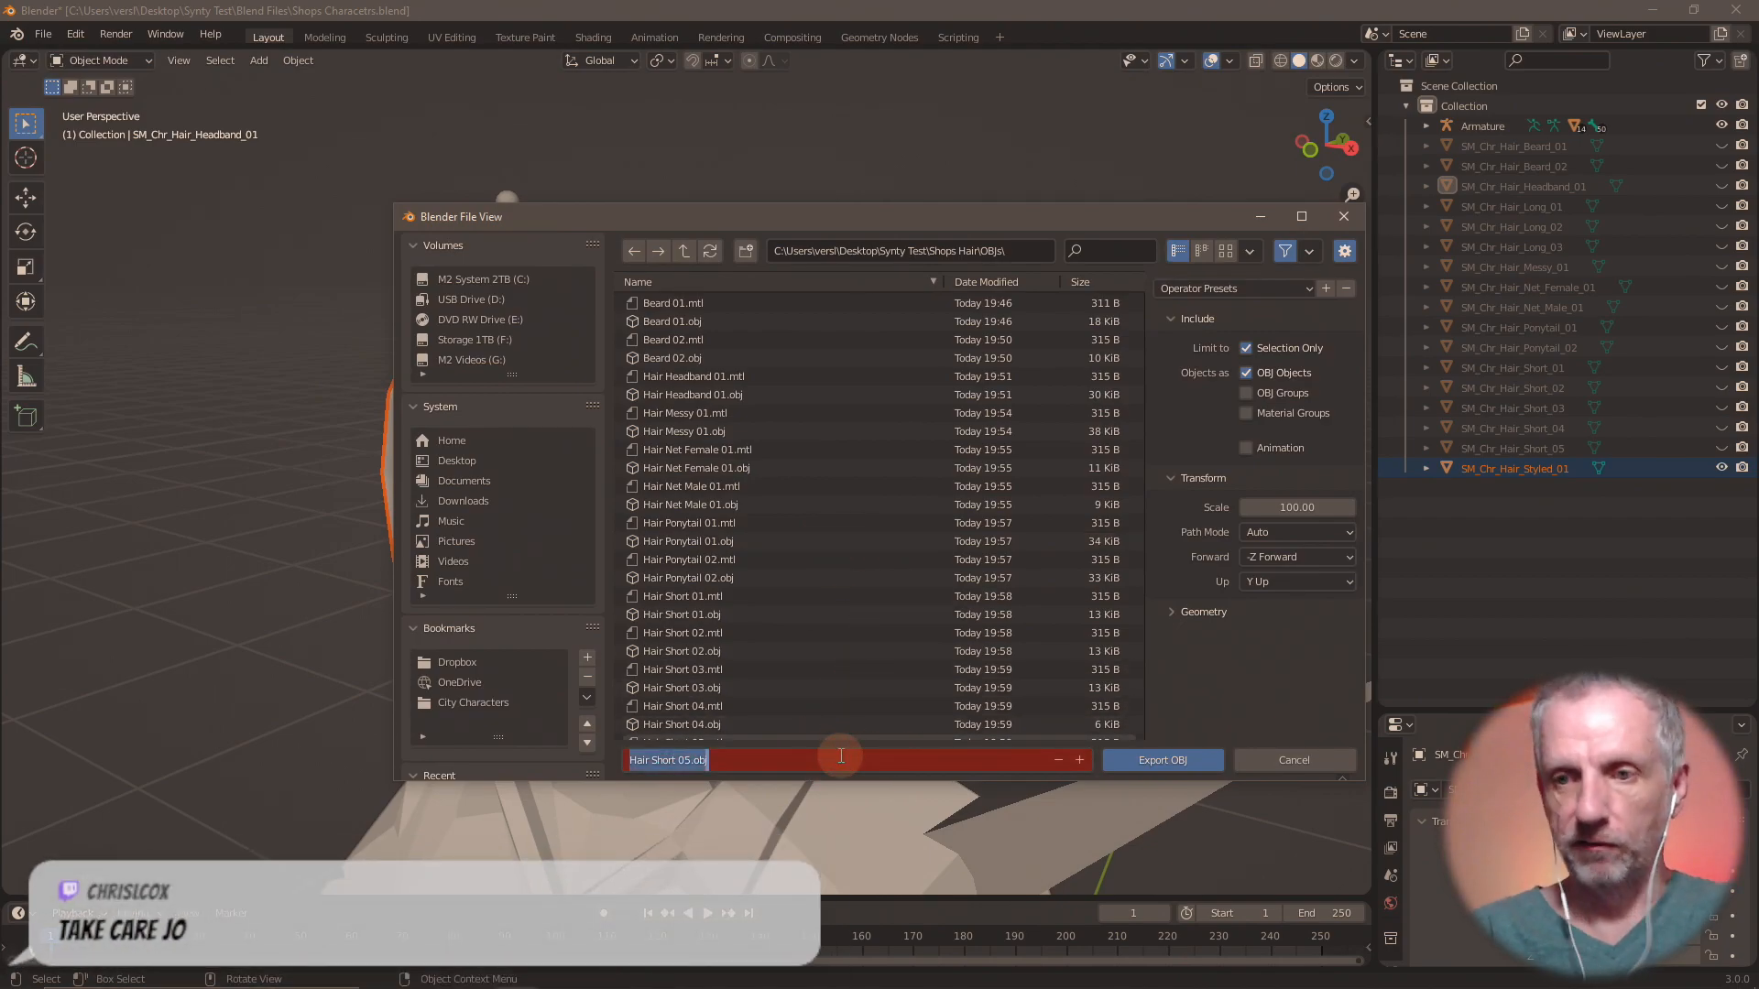
pyautogui.write('Hair Styled')
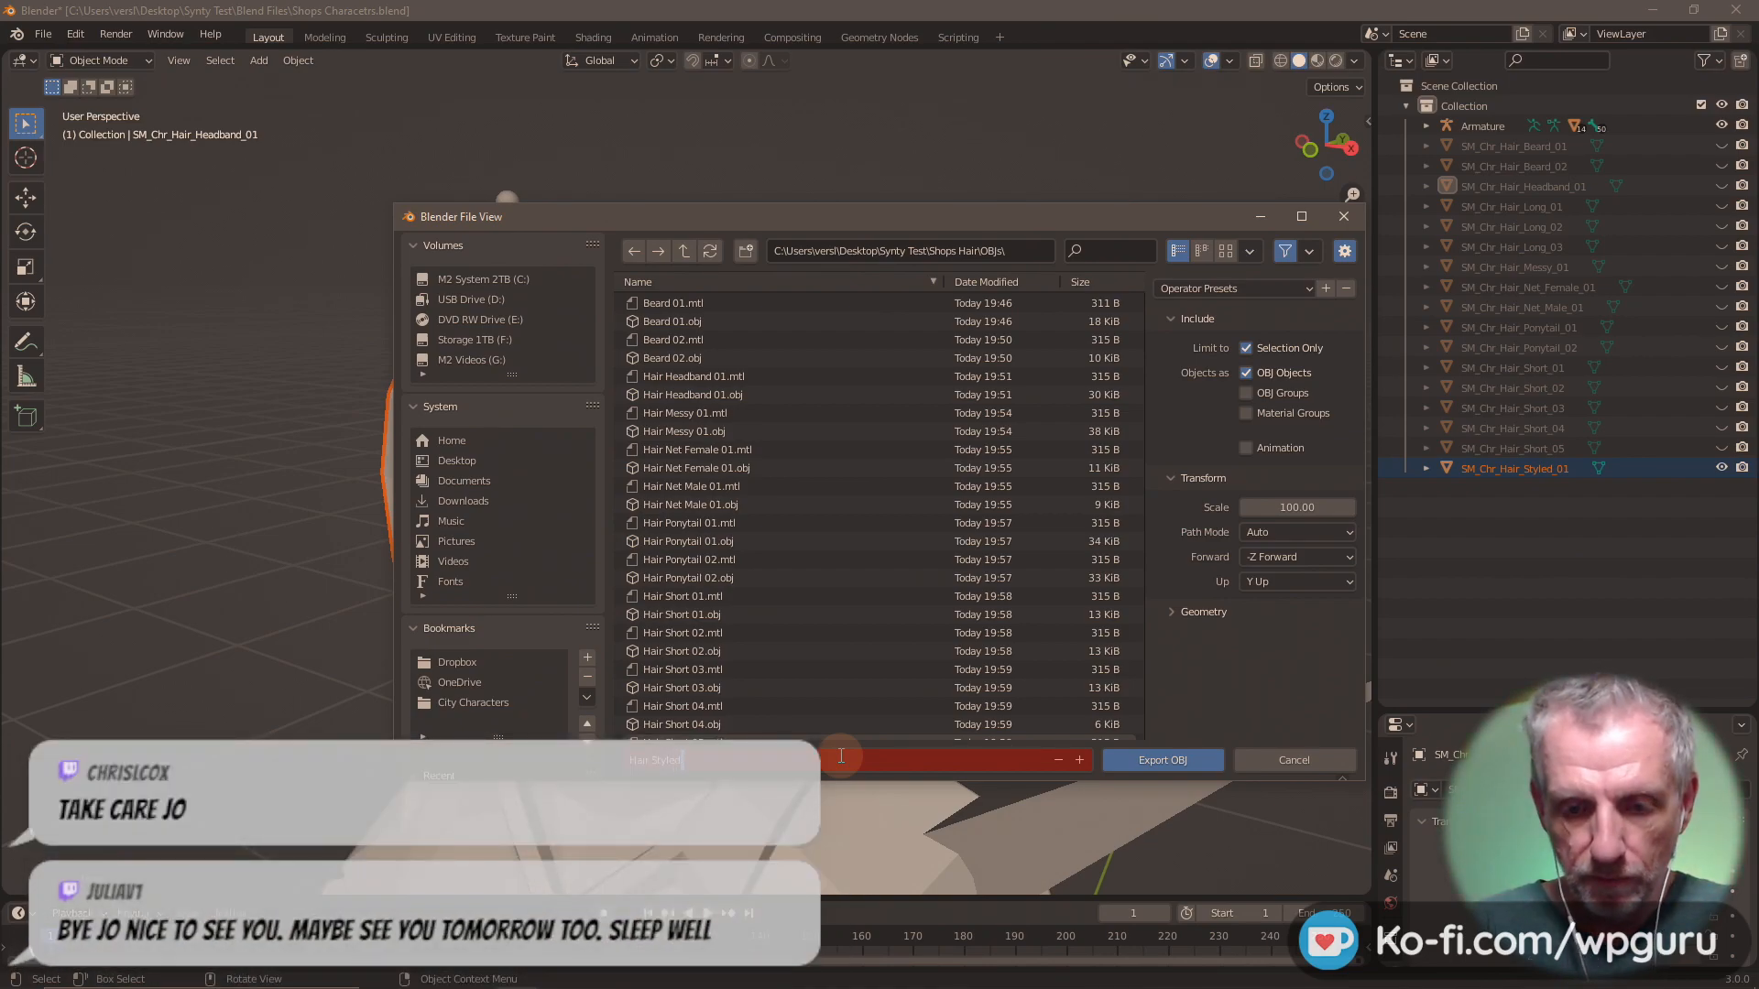
pyautogui.click(1156, 763)
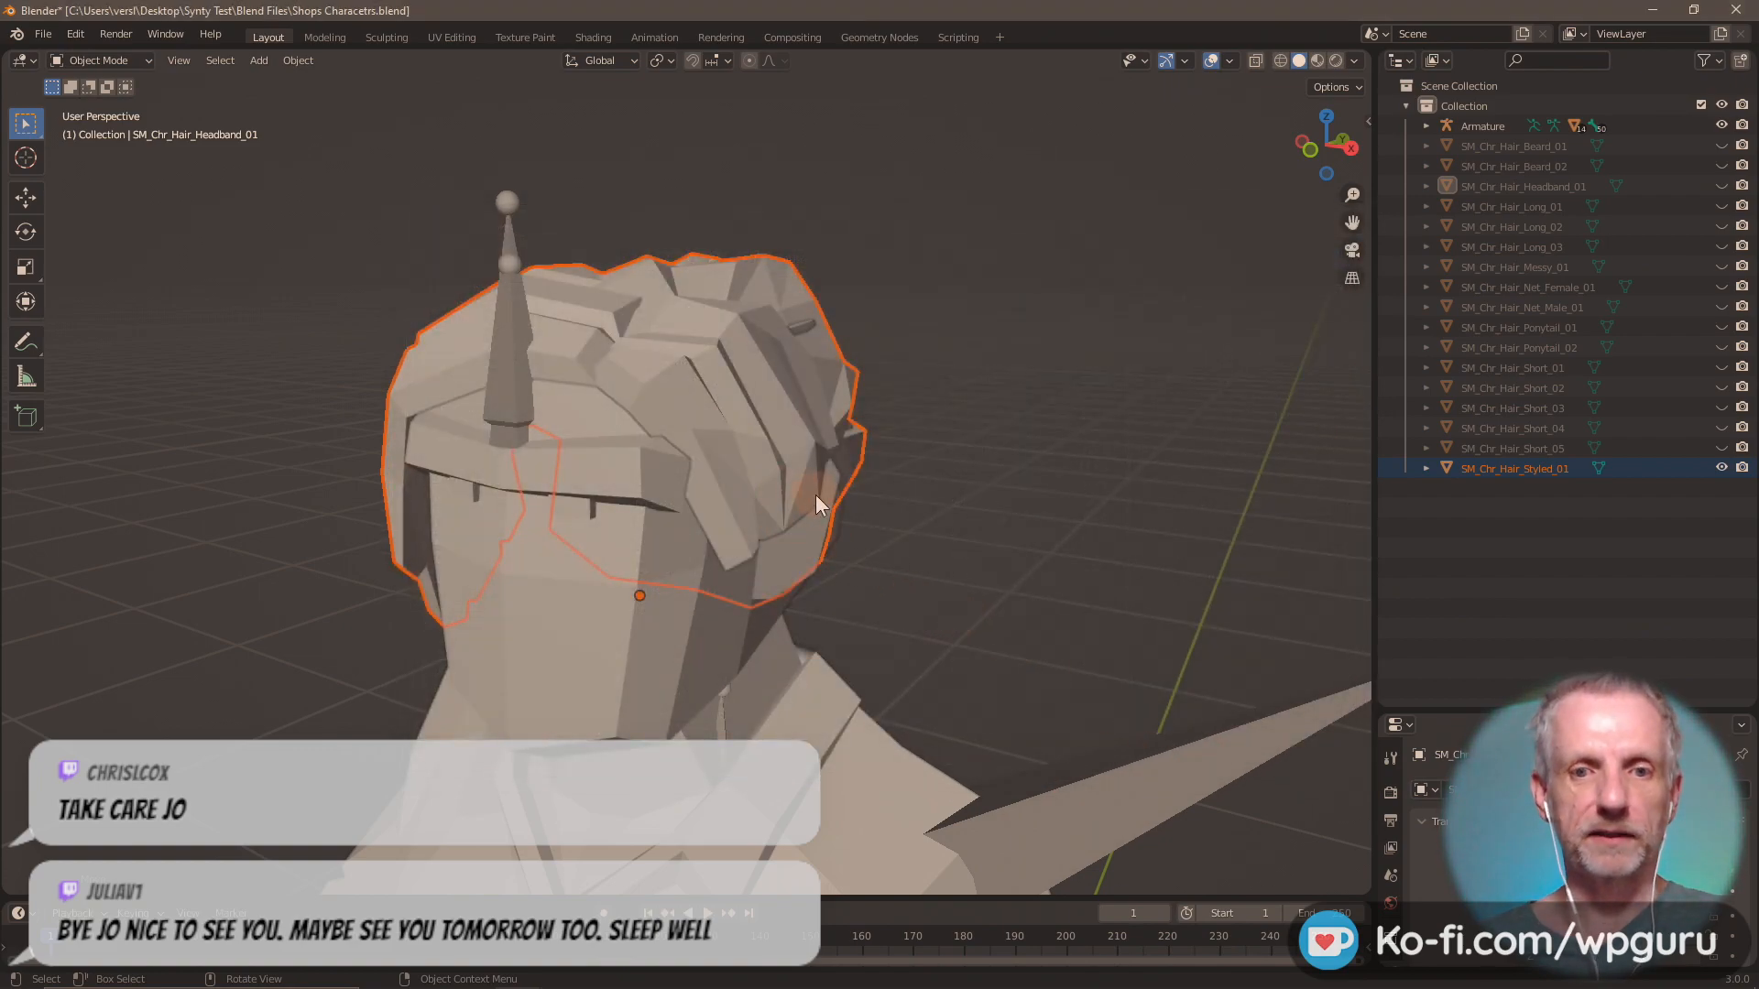
pyautogui.hotkey('ctrl', 's')
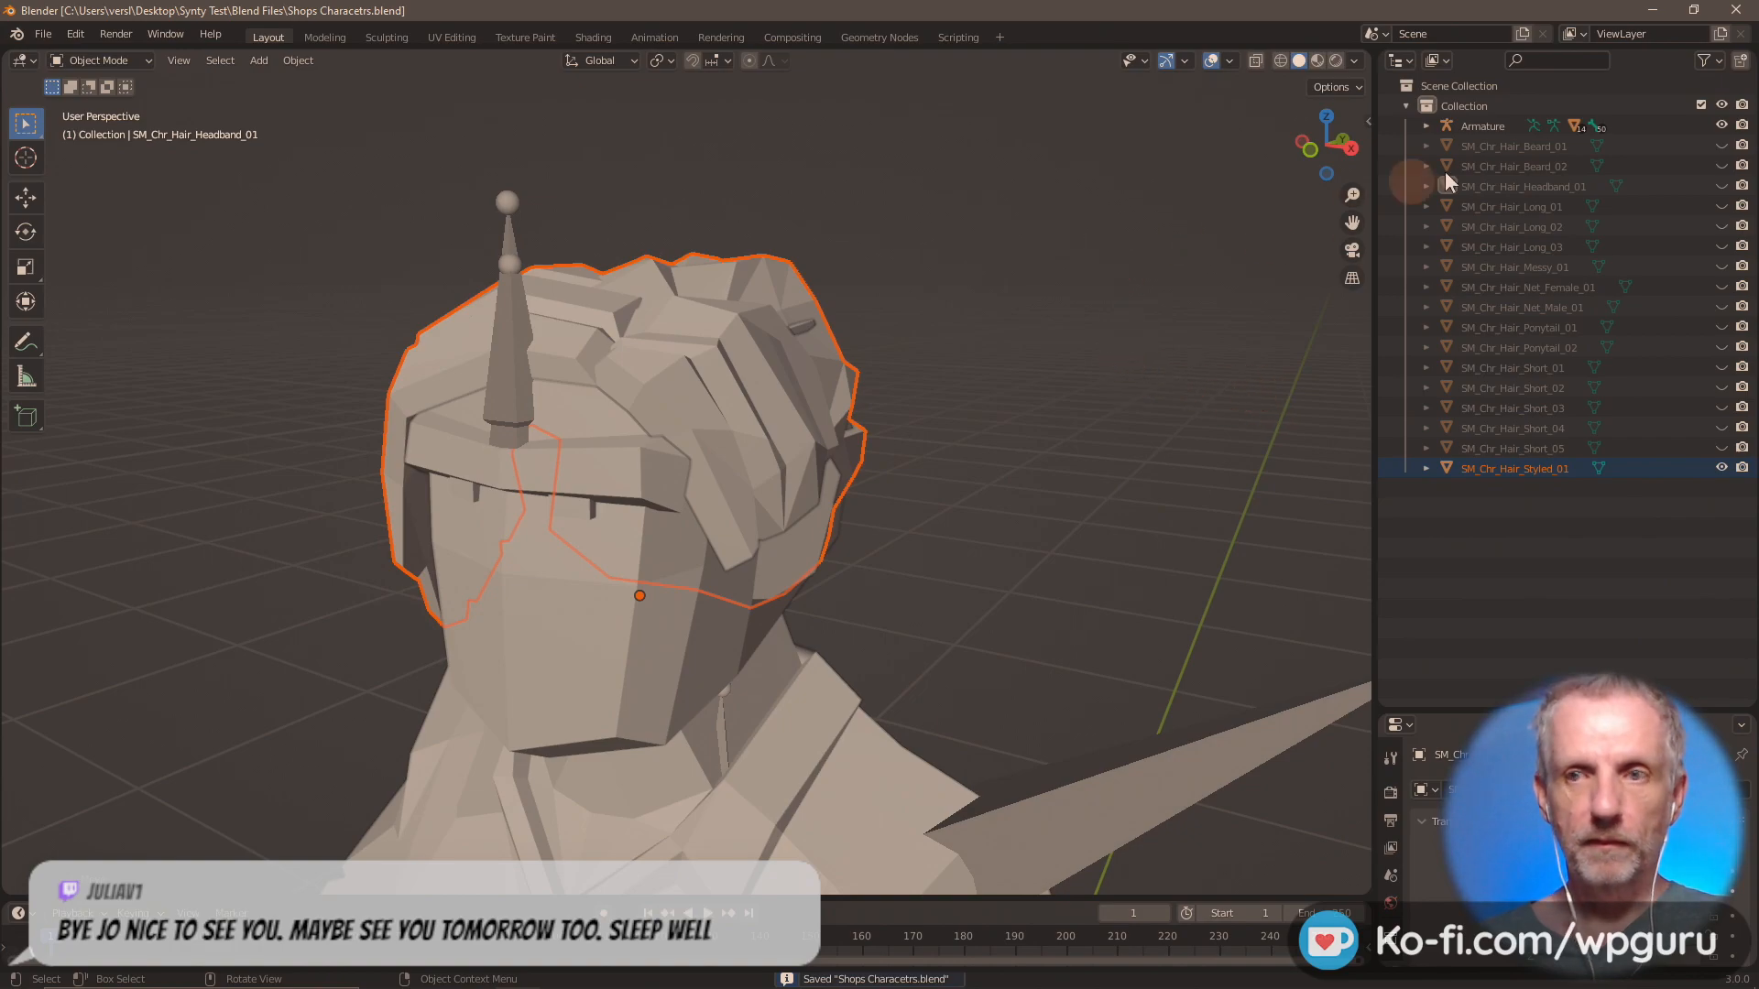
# Switch to DAZ Studio, delete the Hair Headband 01 and Beard 01 objects from the scene, and bring up the Content Library.
pyautogui.hotkey('alt', 'Tab')
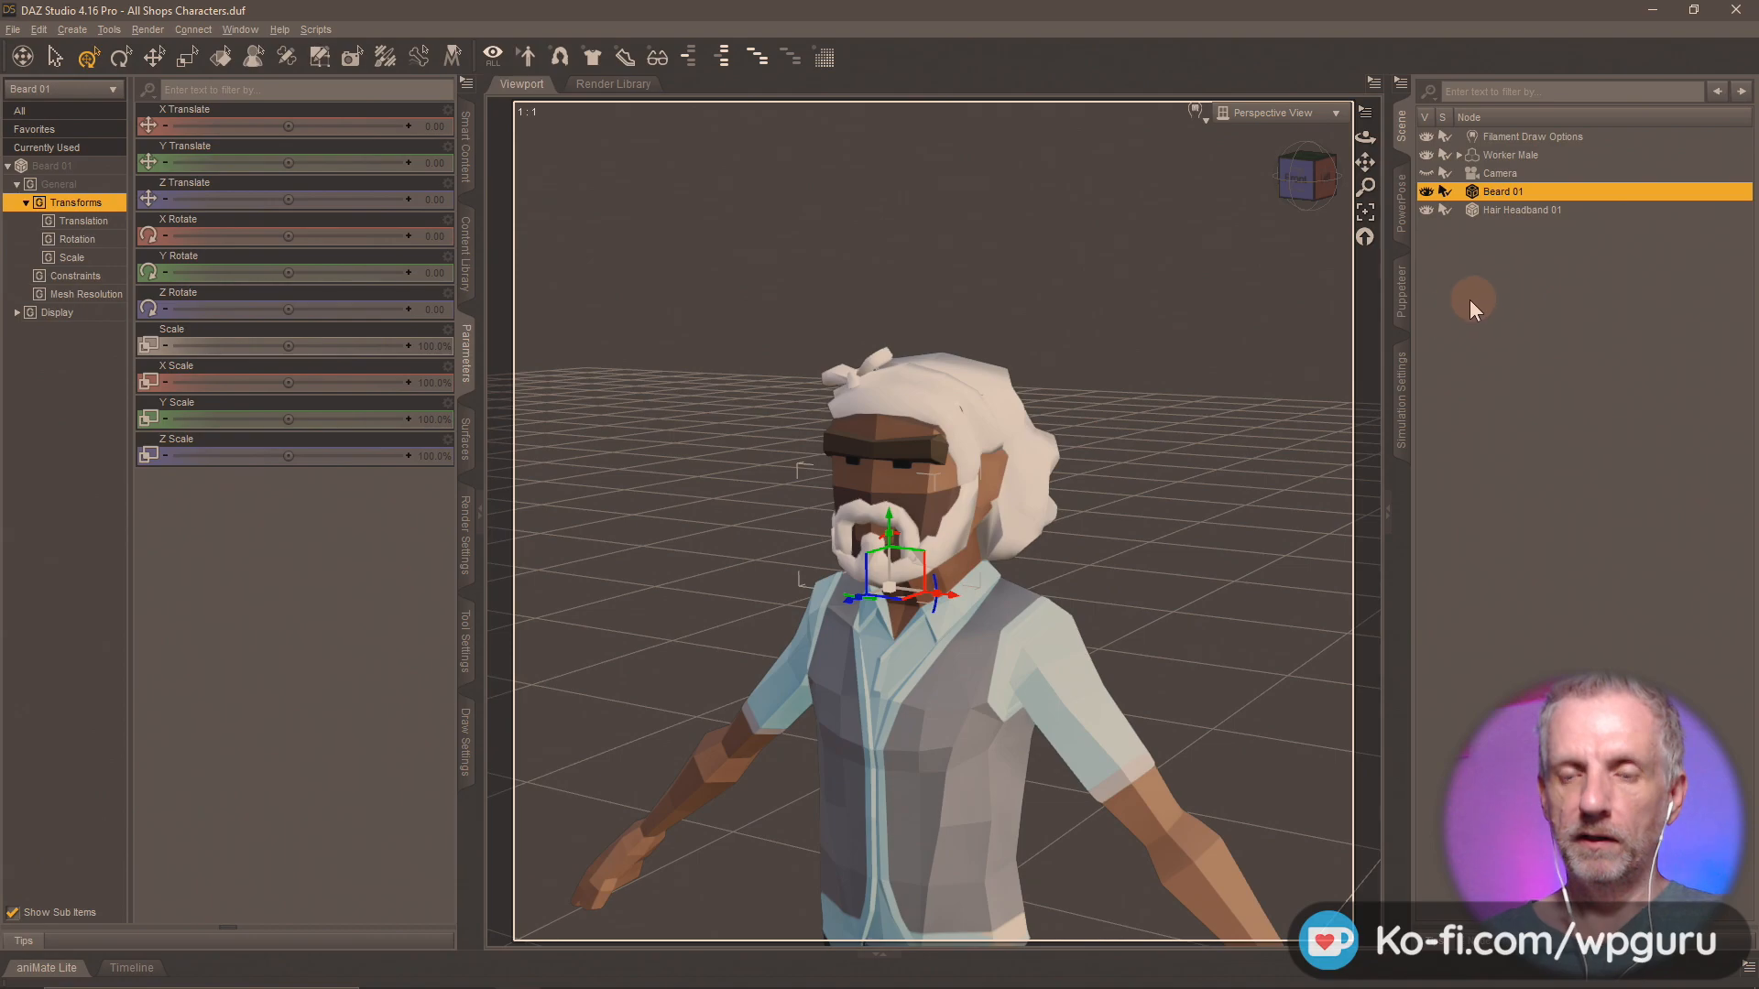
pyautogui.moveTo(1087, 545); pyautogui.dragTo(1114, 363, button='middle')
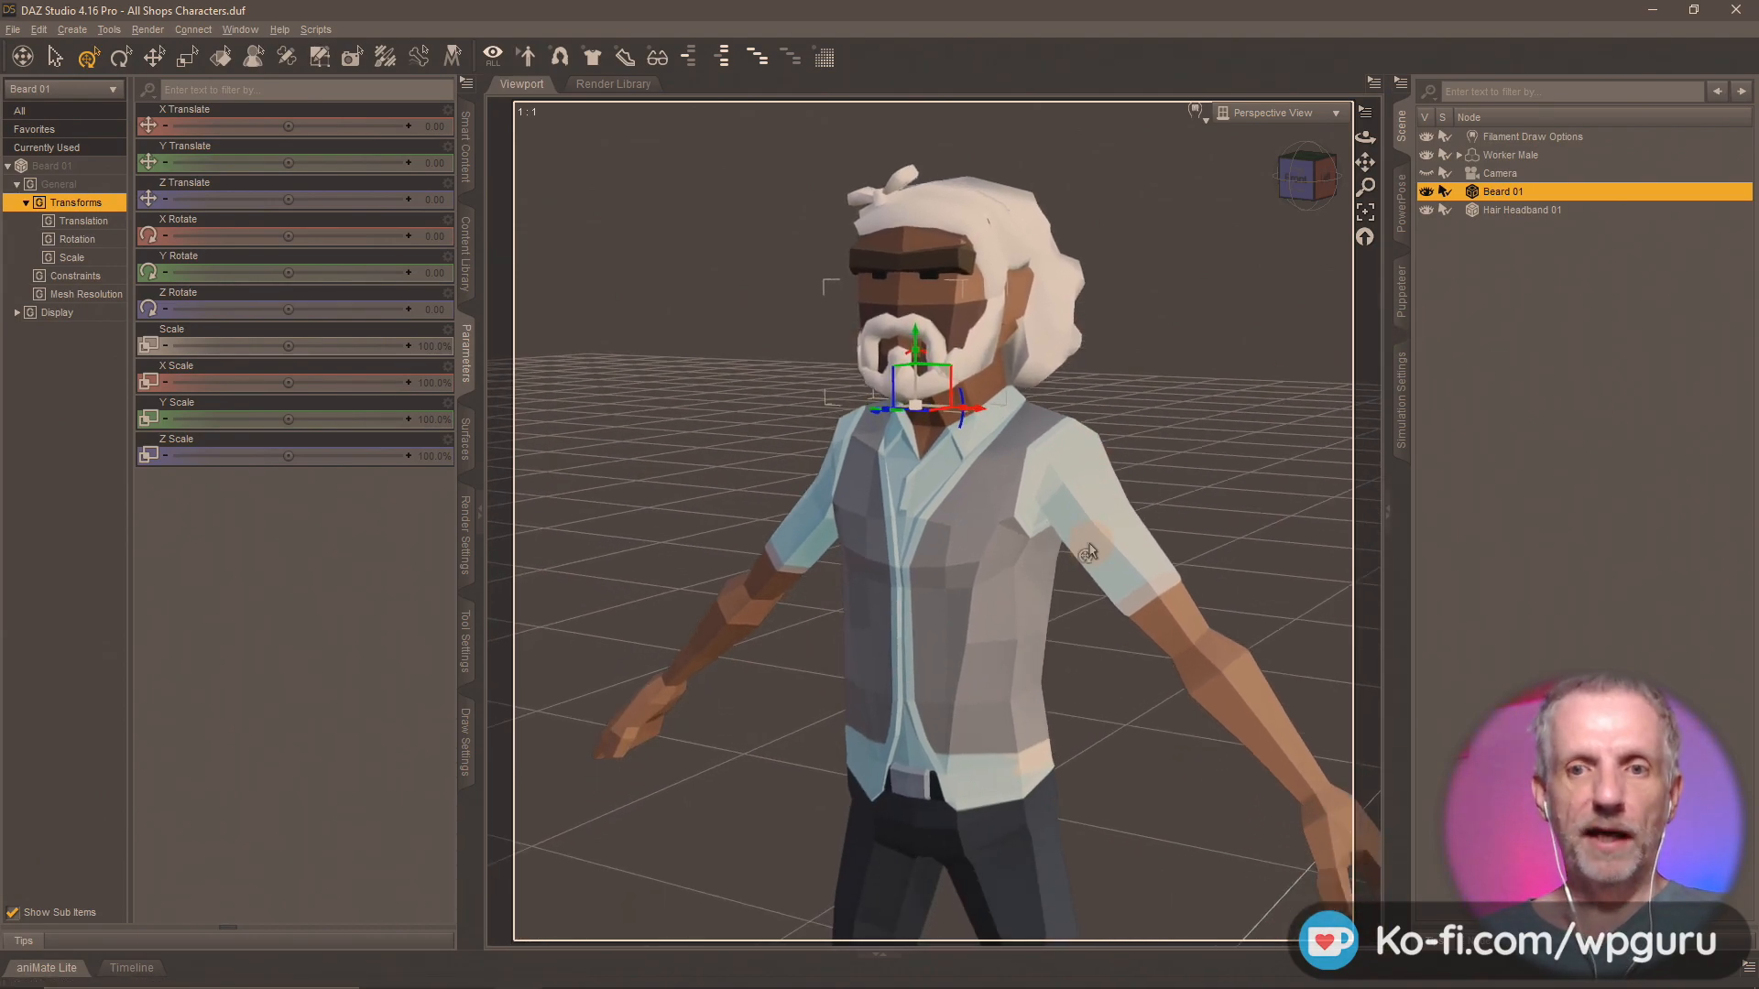
pyautogui.click(1522, 210)
pyautogui.press('Delete')
pyautogui.click(1521, 188)
pyautogui.press('Delete')
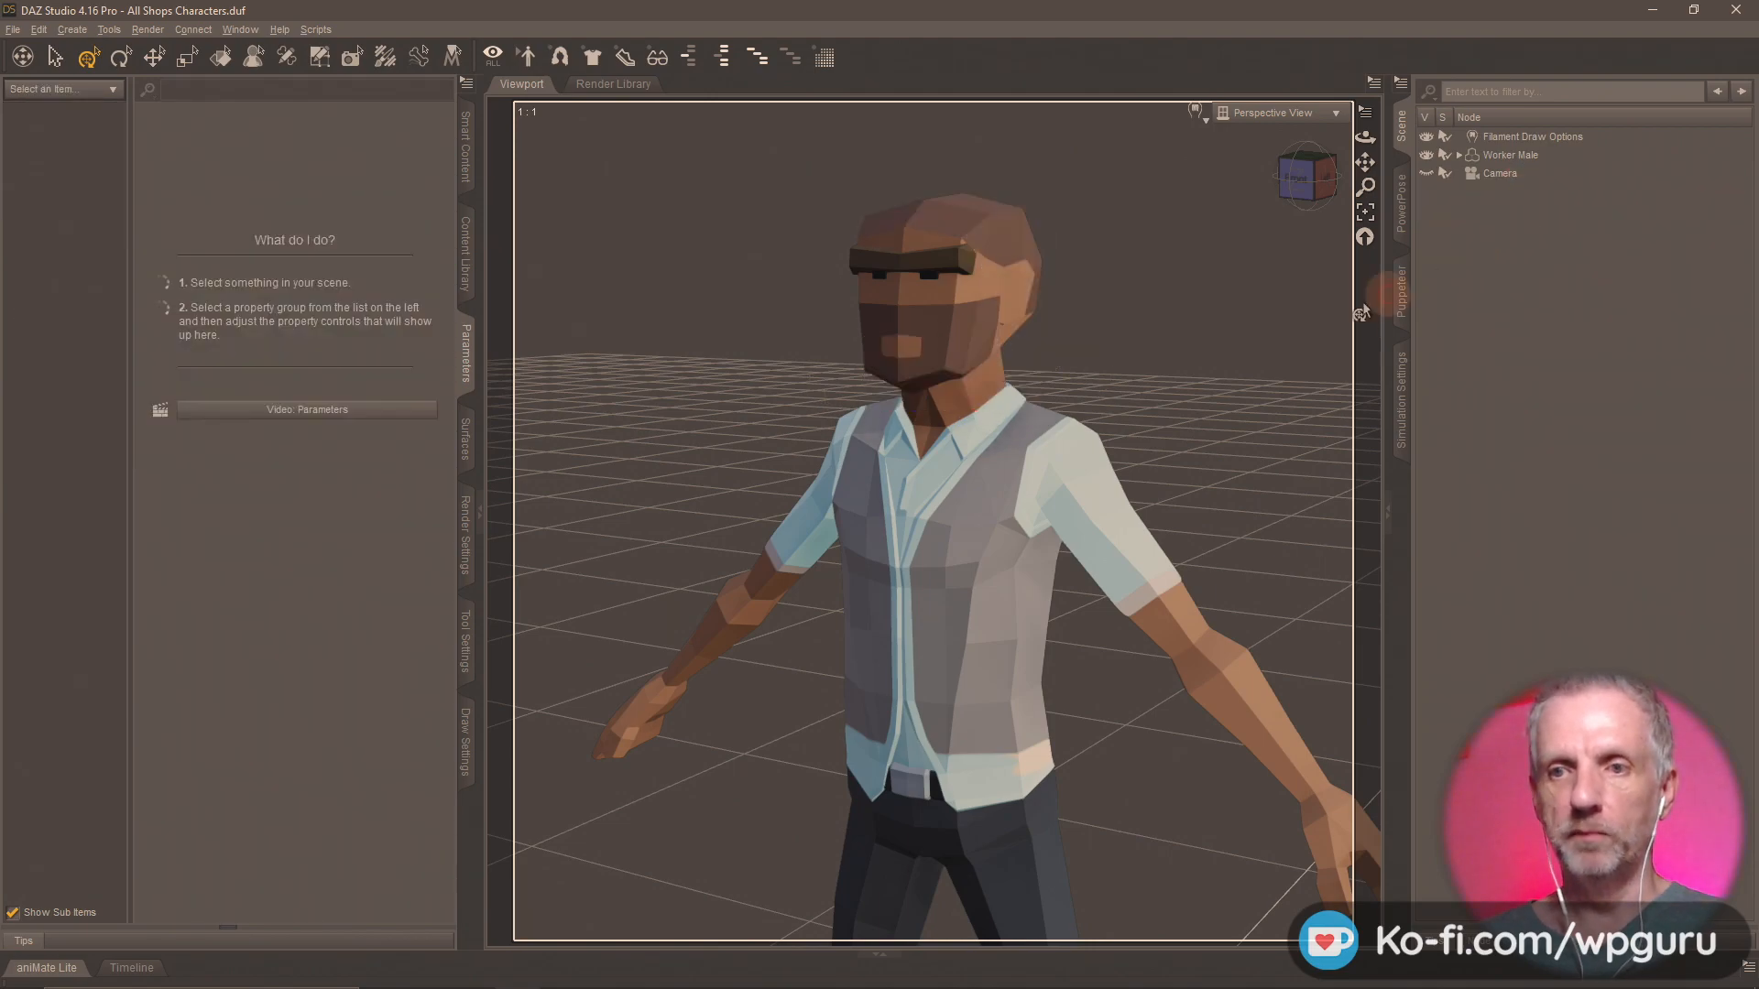
pyautogui.moveTo(932, 492); pyautogui.dragTo(908, 492, button='middle')
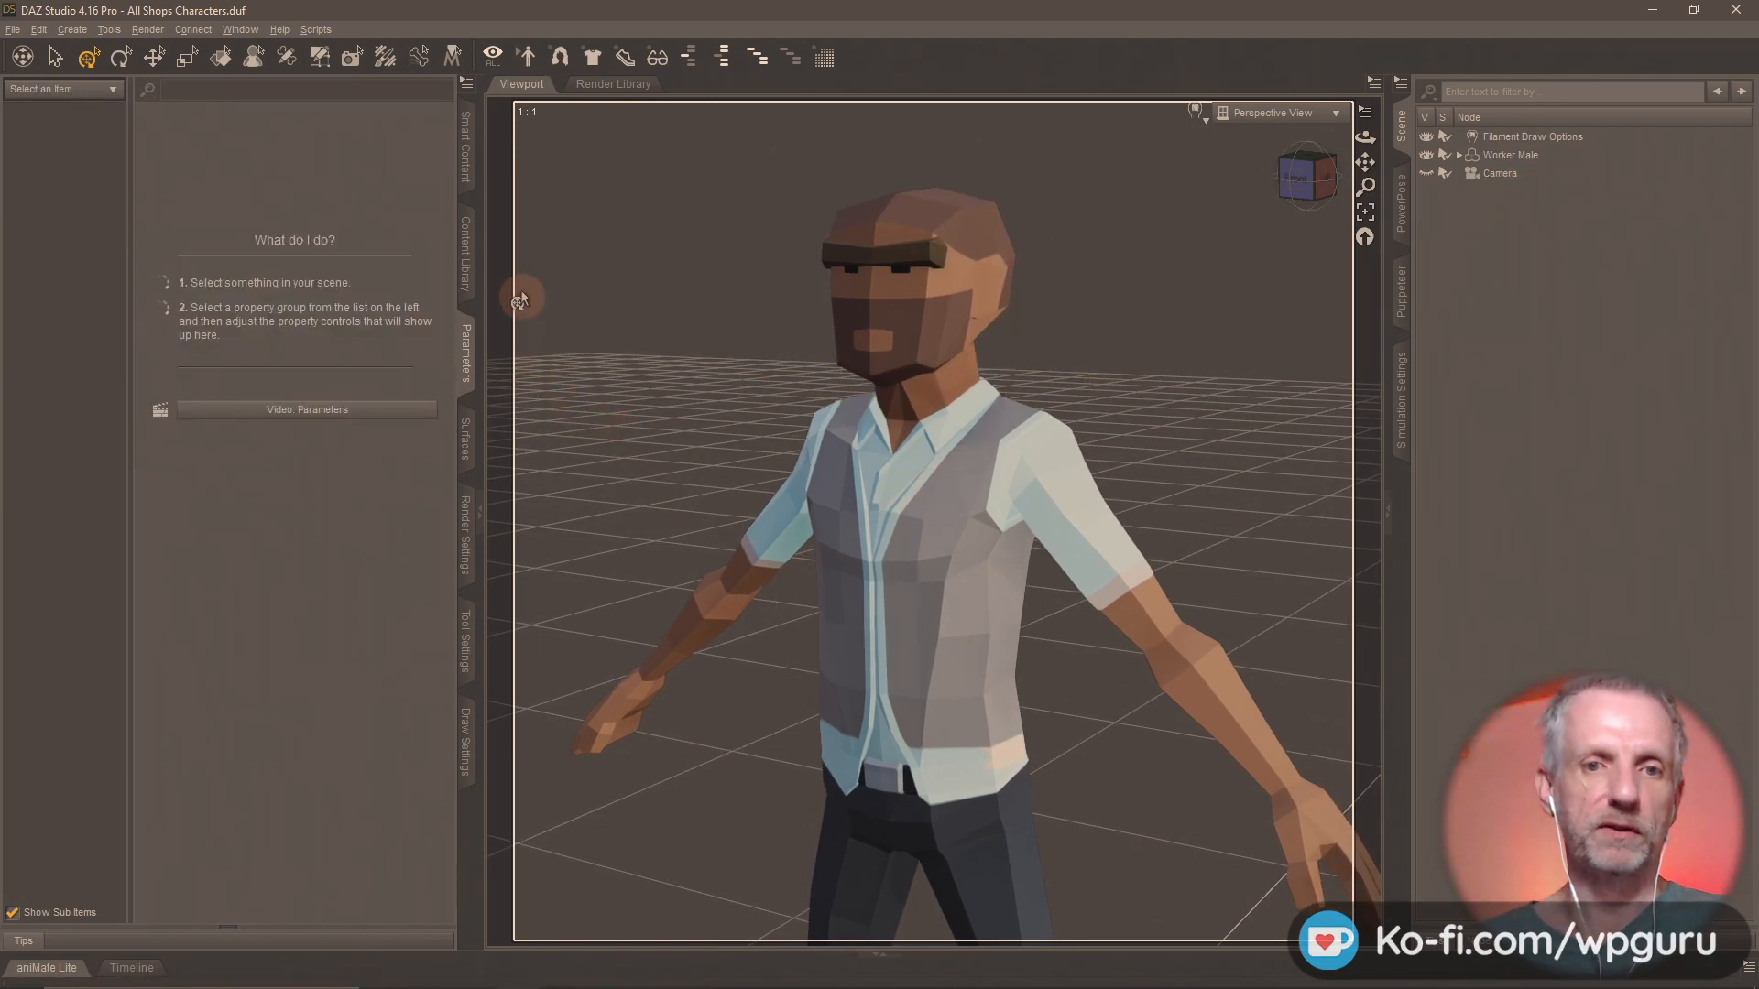
pyautogui.click(466, 249)
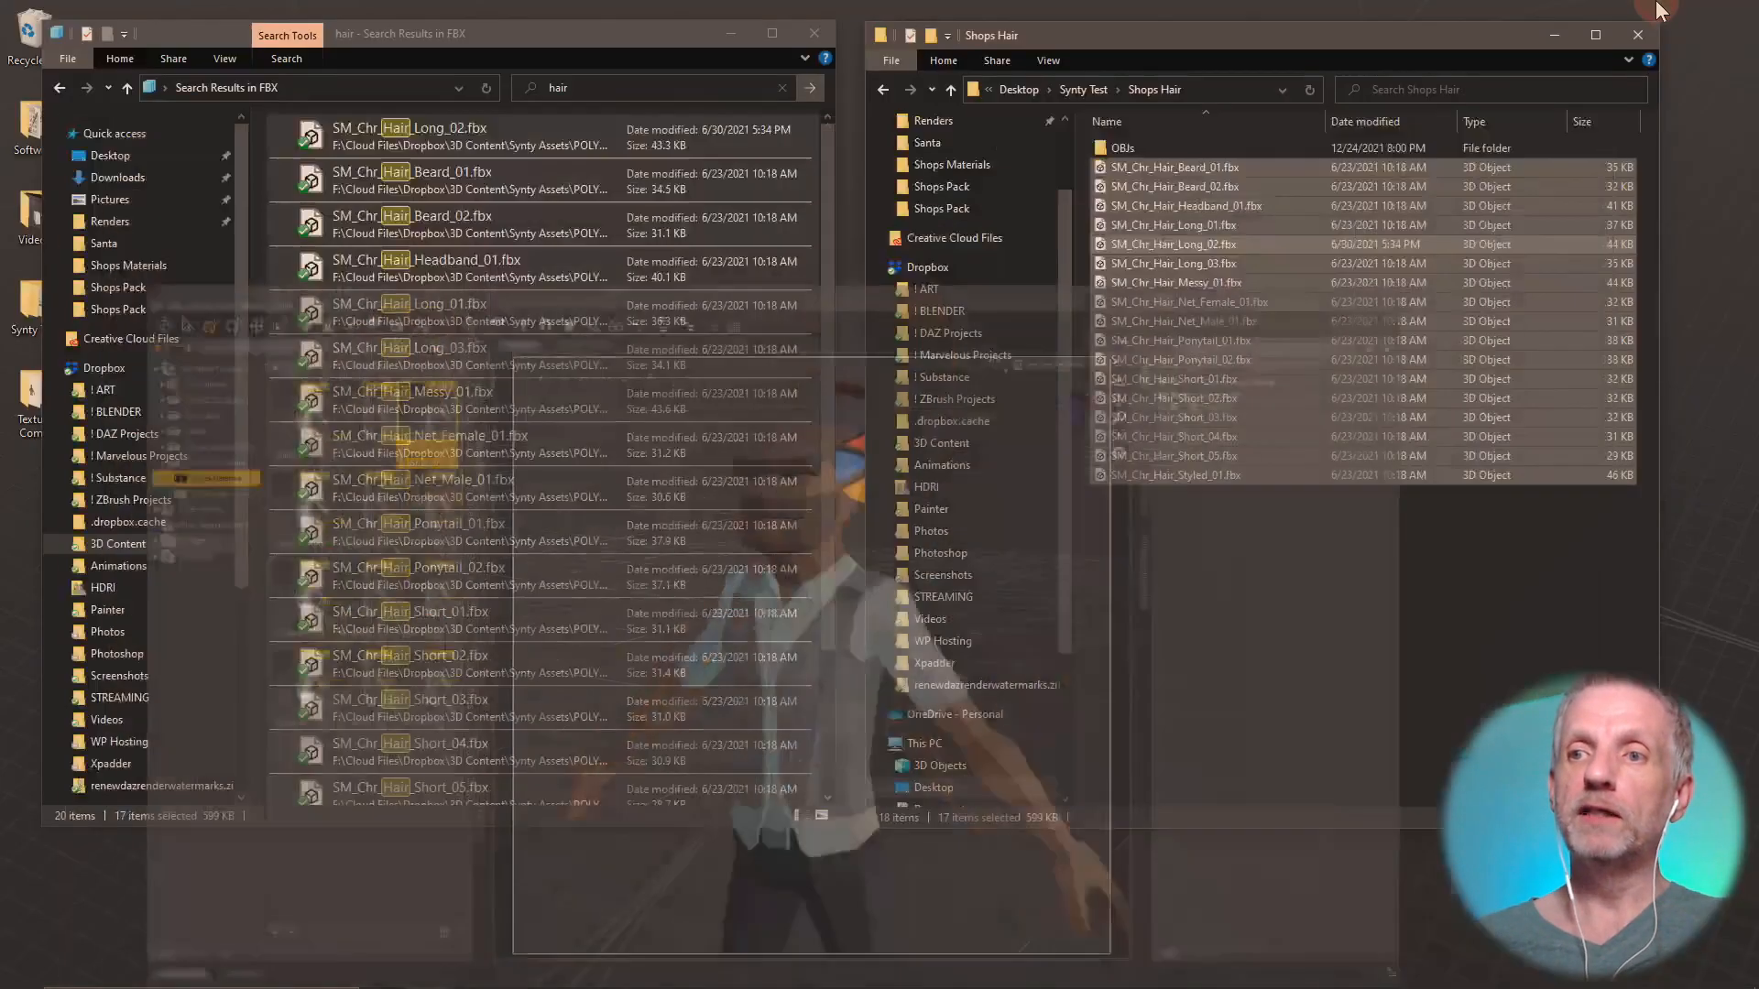
# Switch to Firefox and view the Synty Santa (2021) listing on OpenSea at a larger page zoom.
pyautogui.hotkey('alt', 'Tab')
pyautogui.hotkey('alt', 'Tab')
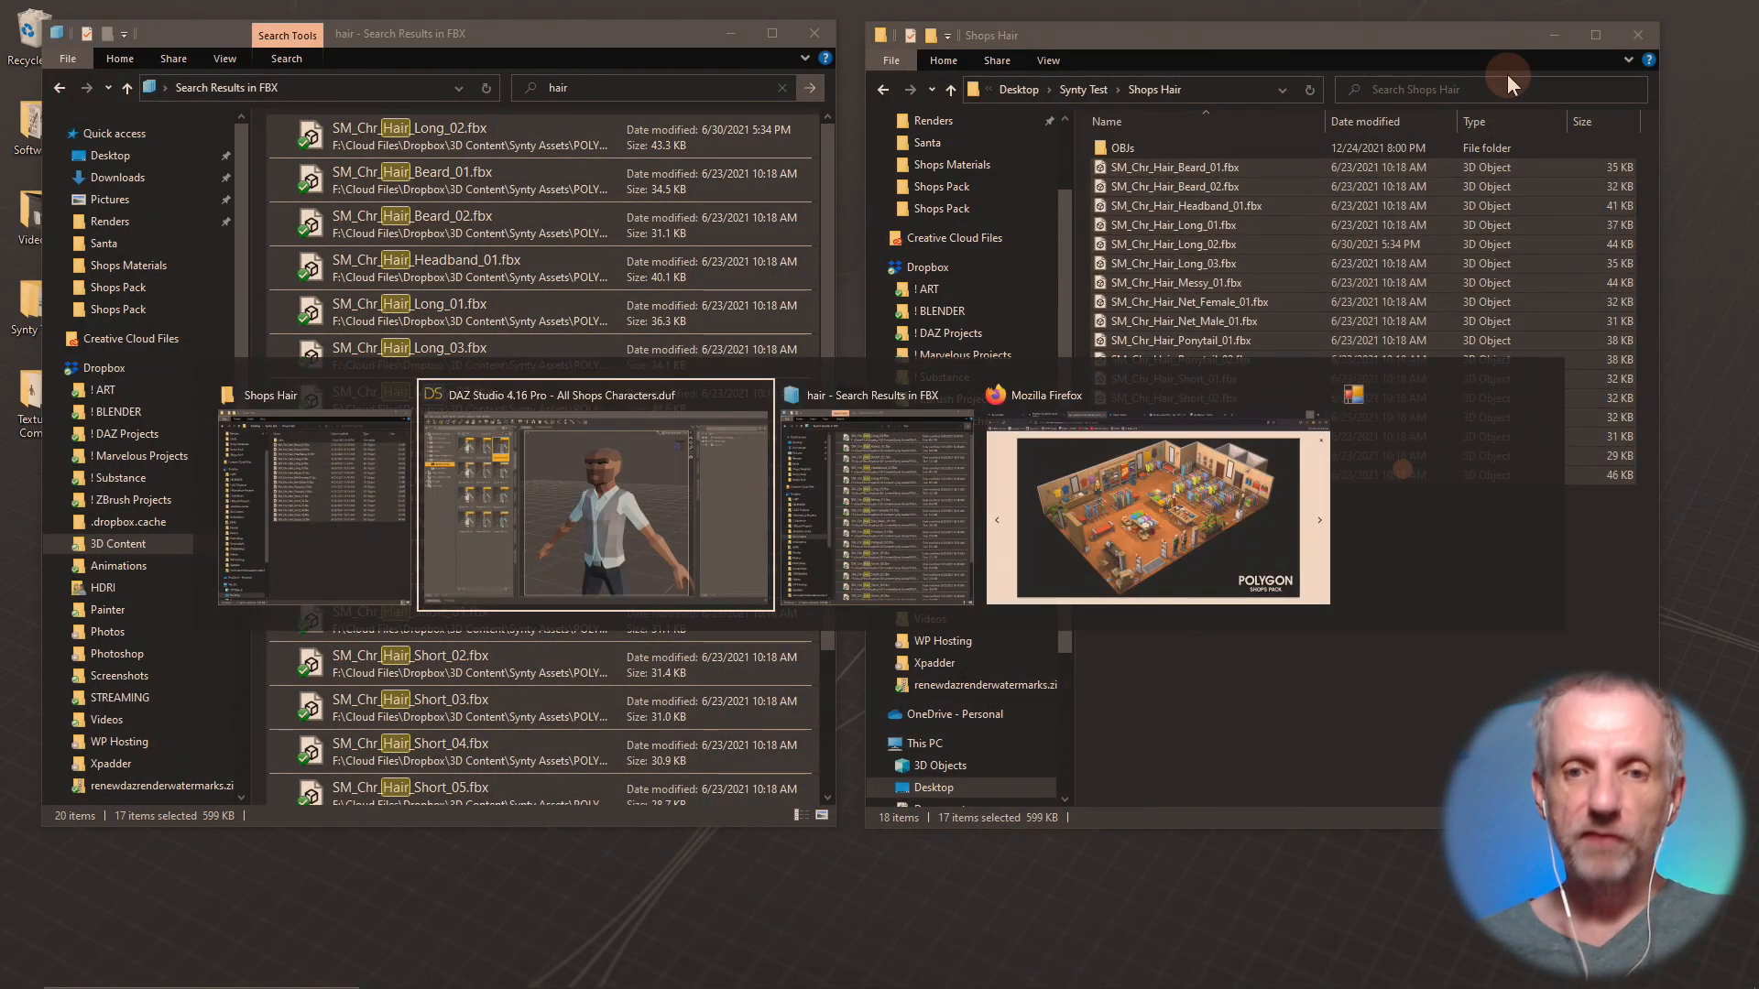
pyautogui.hotkey('alt', 'Tab')
pyautogui.click(925, 20)
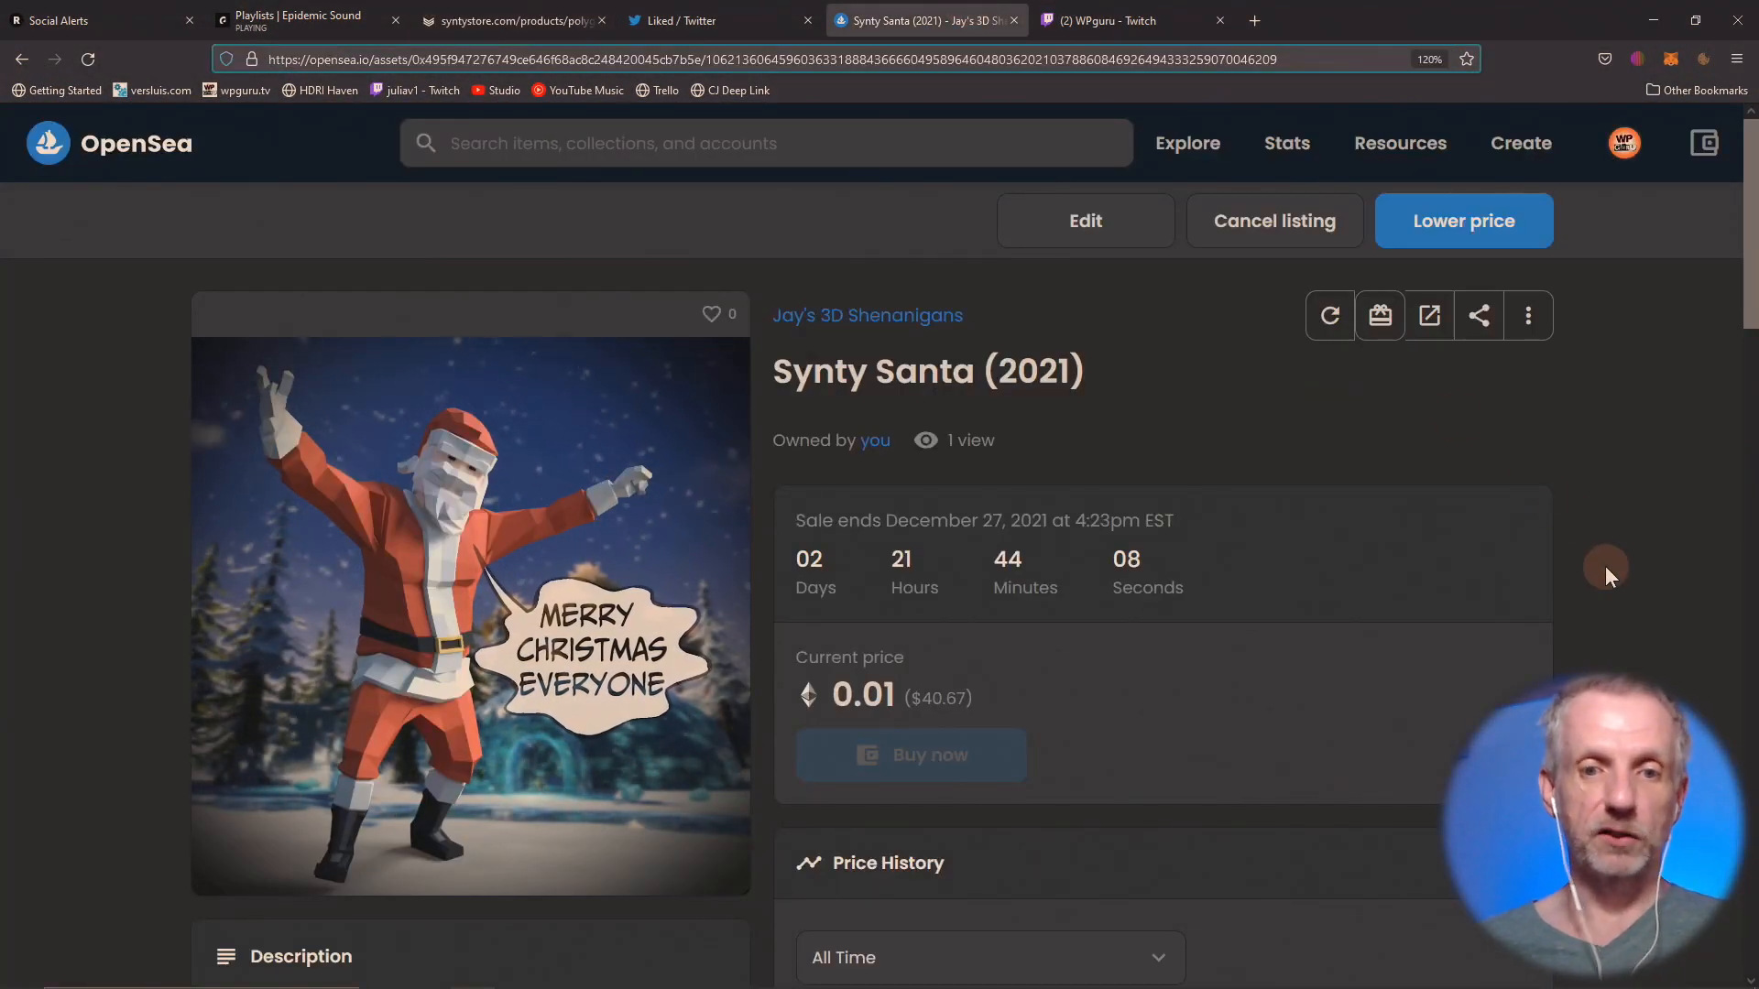
pyautogui.keyDown('ctrl'); pyautogui.scroll(1, 1605, 566); pyautogui.keyUp('ctrl')
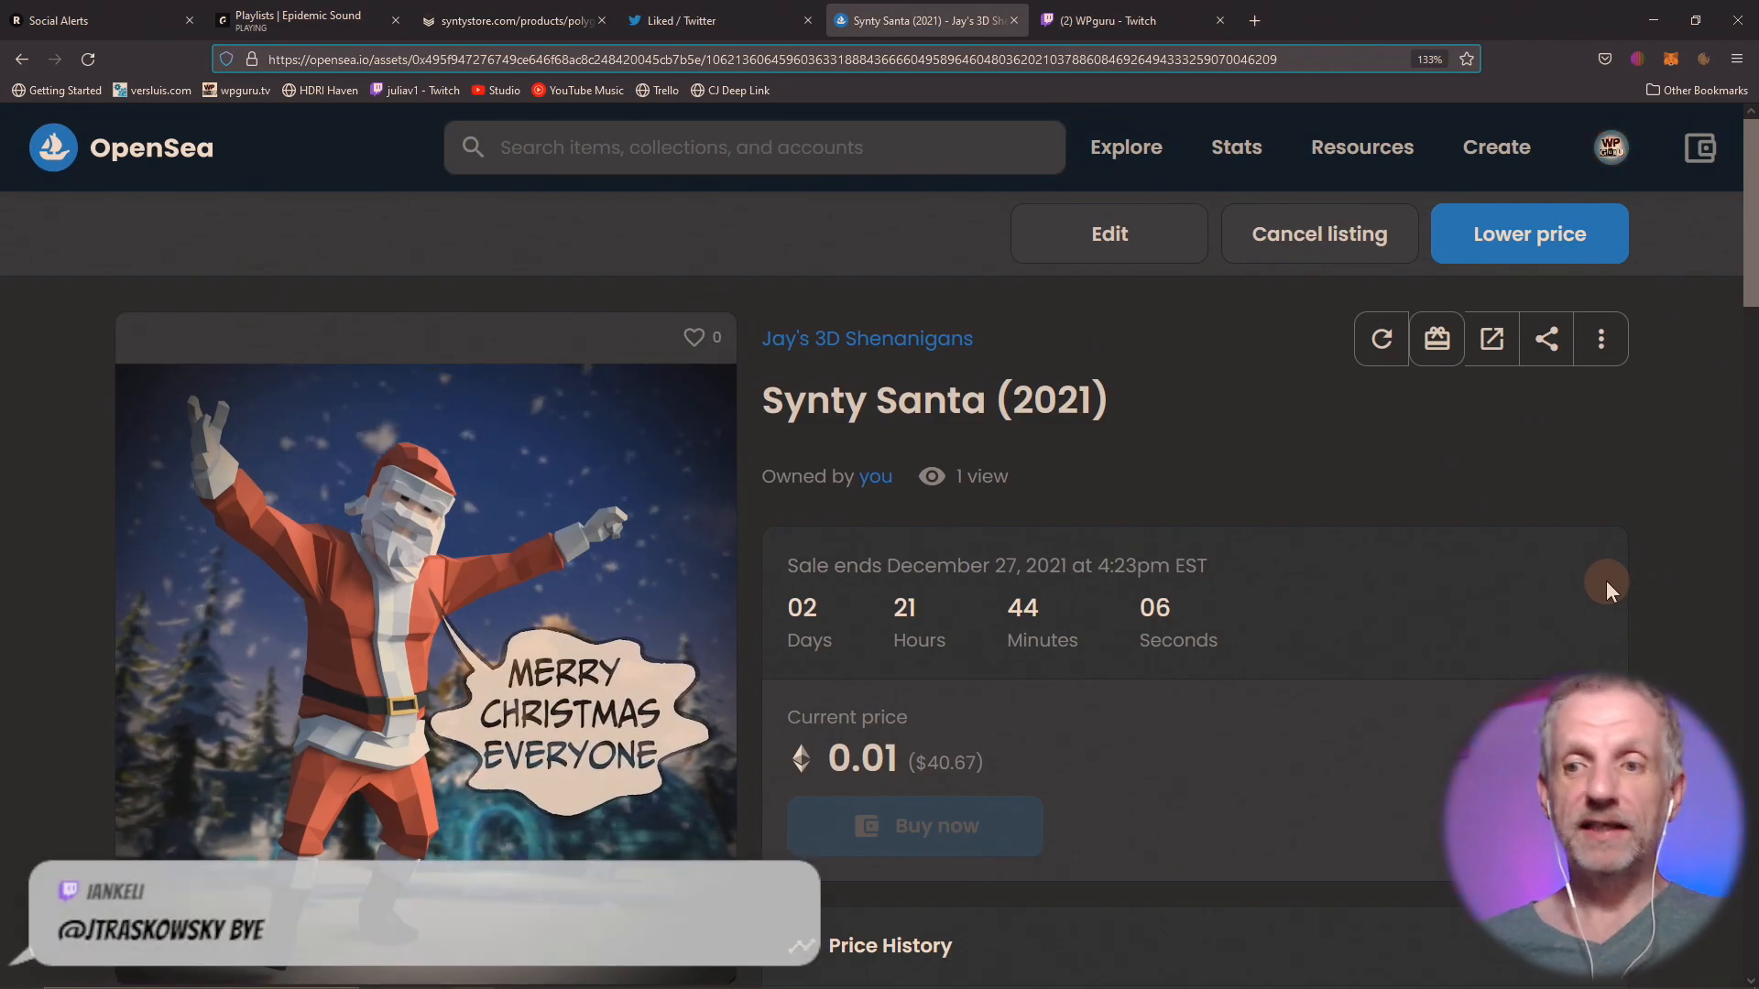
pyautogui.scroll(-3, 1607, 580)
pyautogui.scroll(3, 1607, 580)
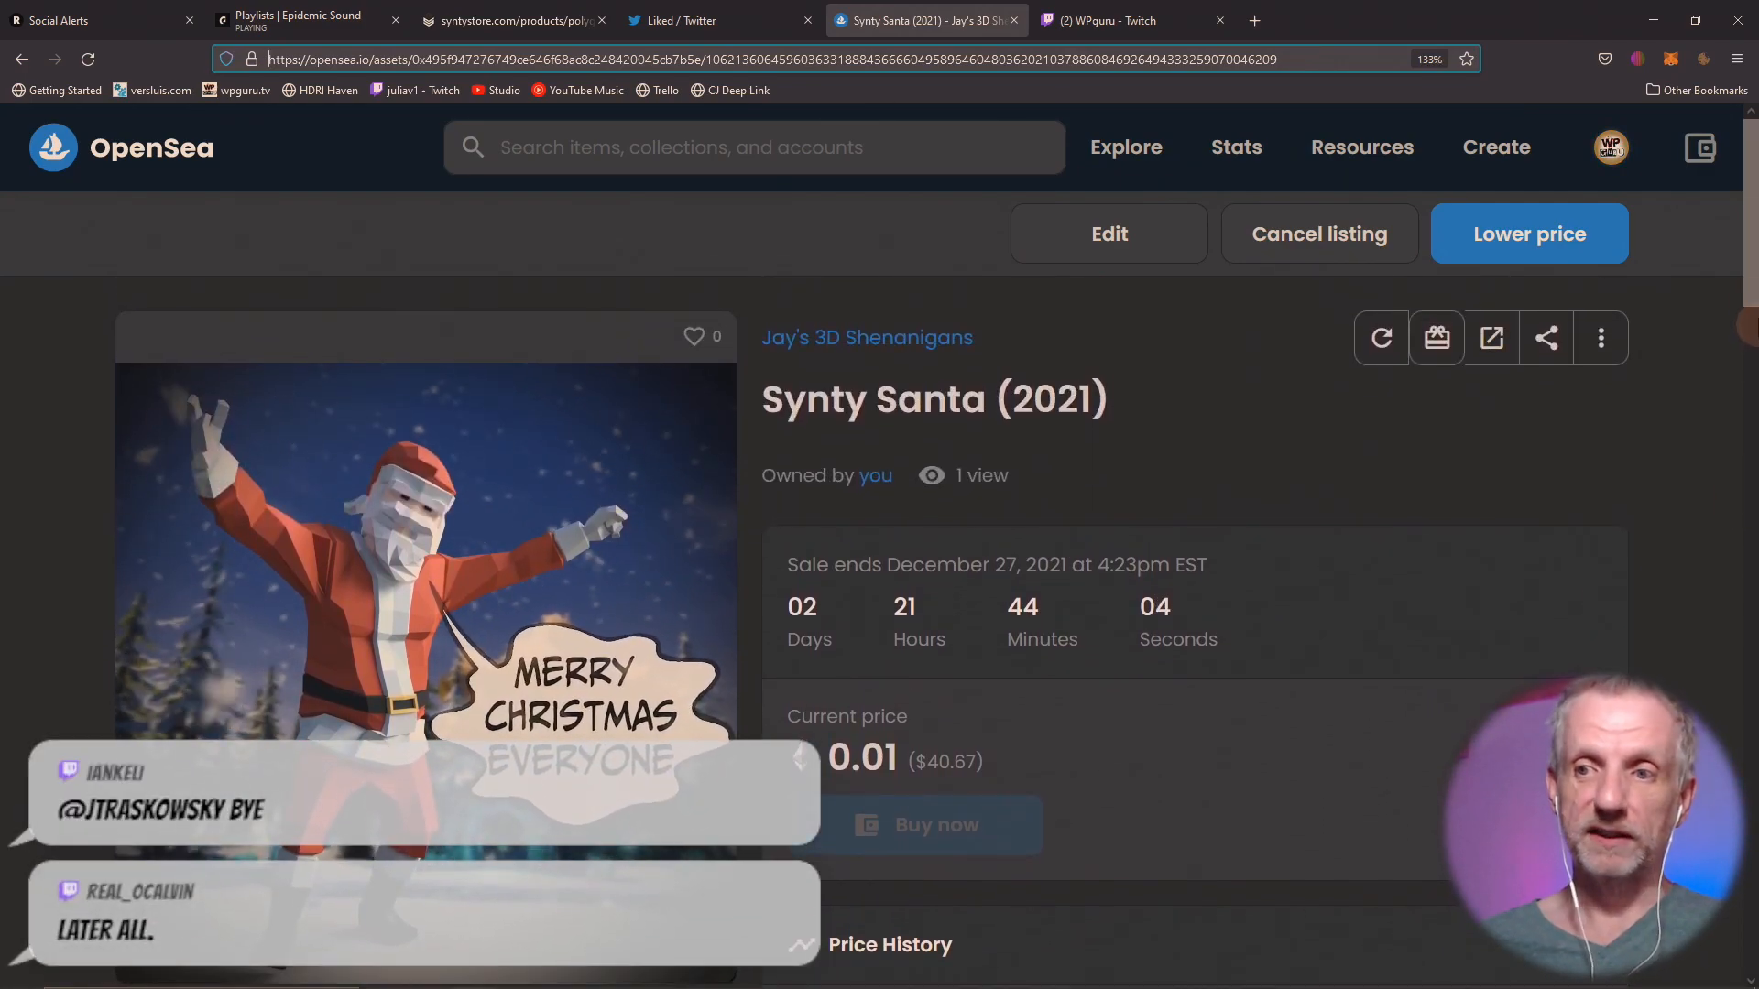
pyautogui.scroll(-1, 1745, 301)
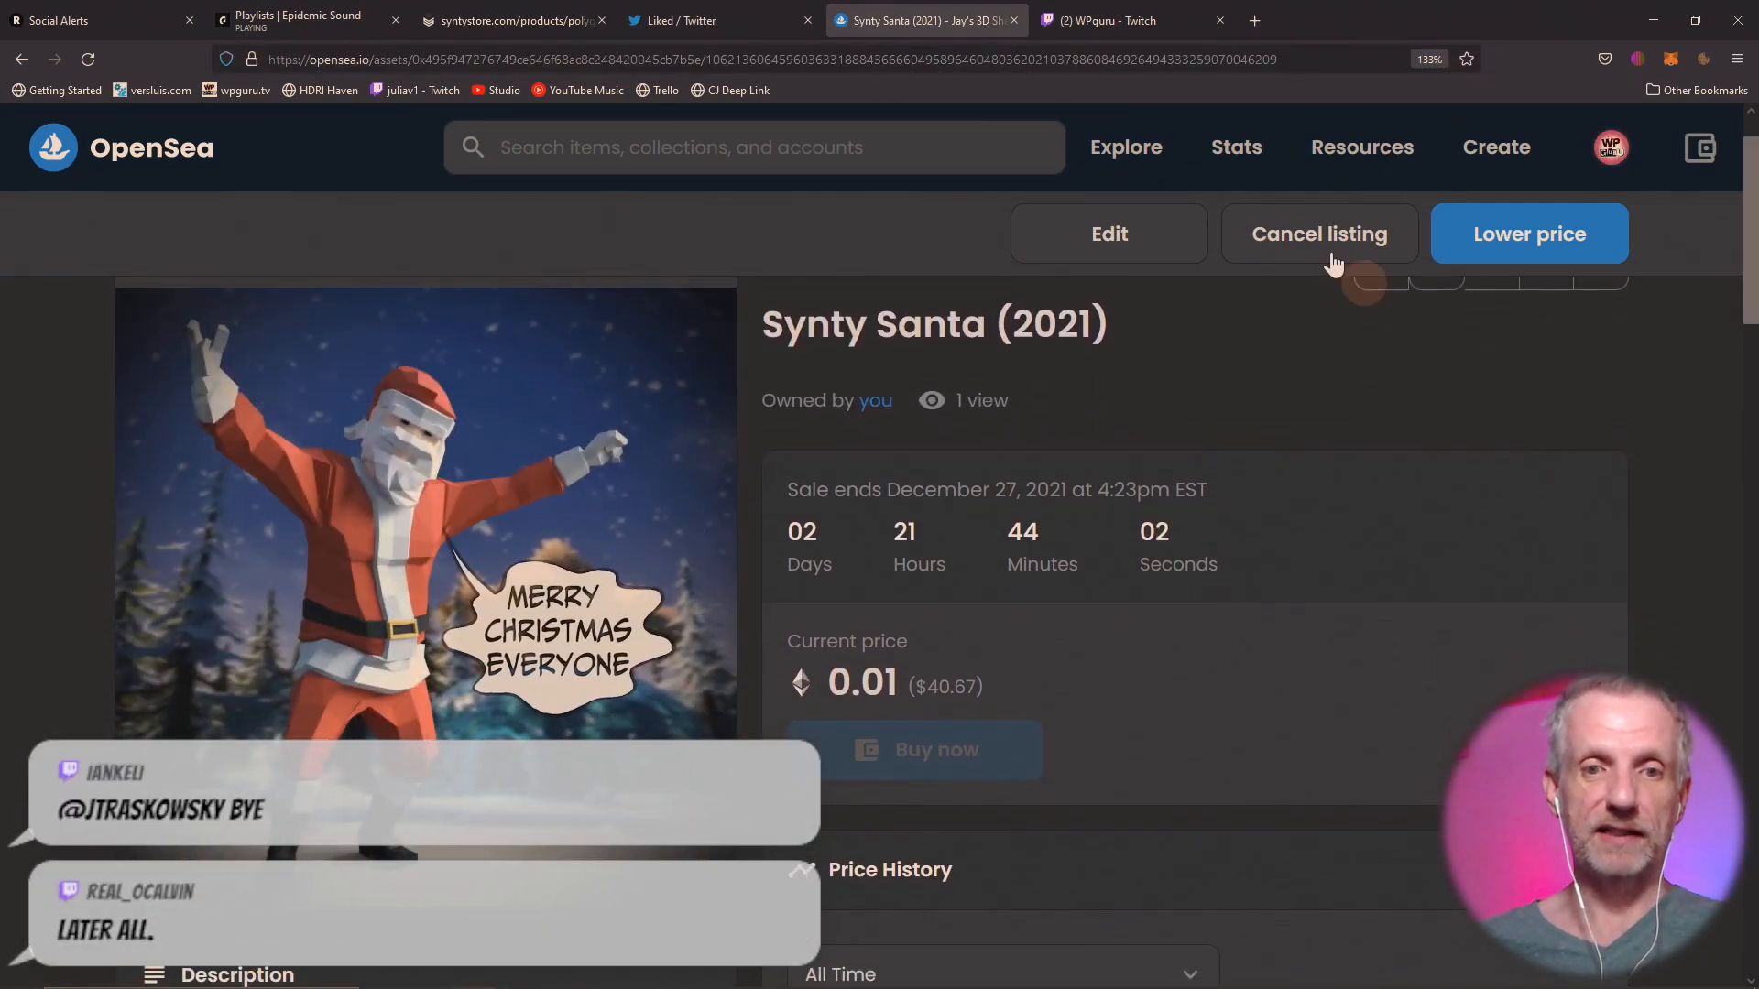
# Copy the web address of the Synty Santa (2021) listing and post it in the WPguru Twitch stream chat.
pyautogui.click(883, 57)
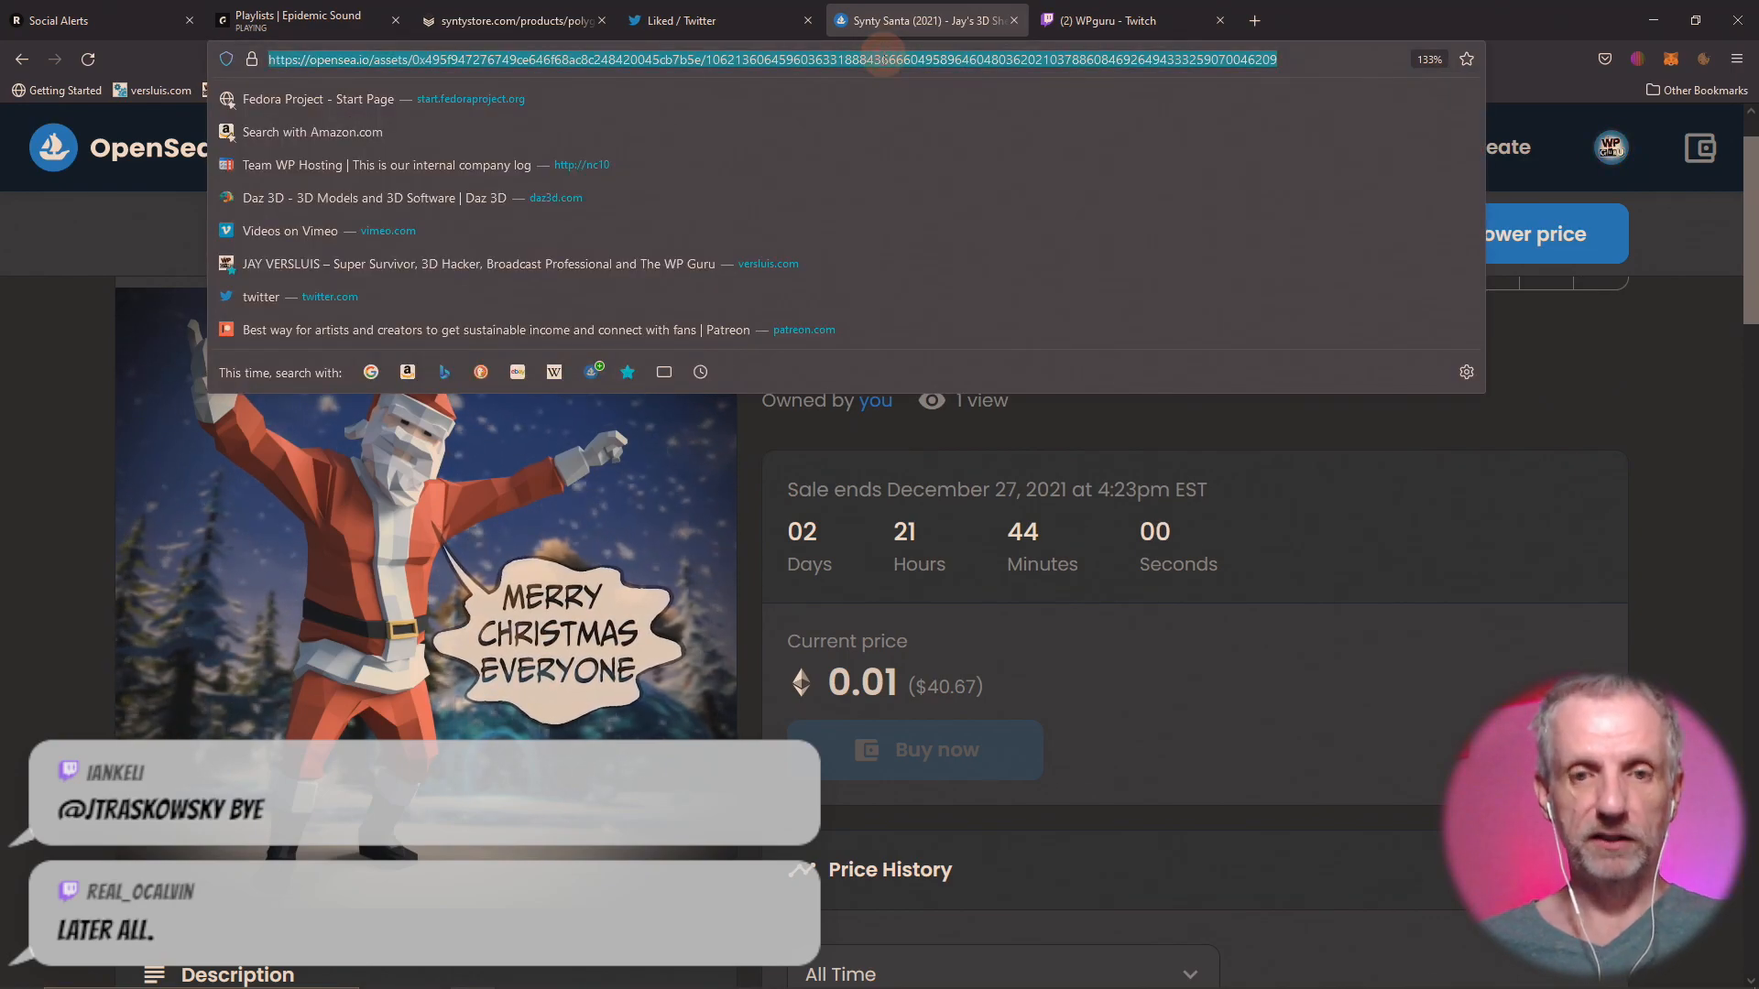
pyautogui.click(1614, 364)
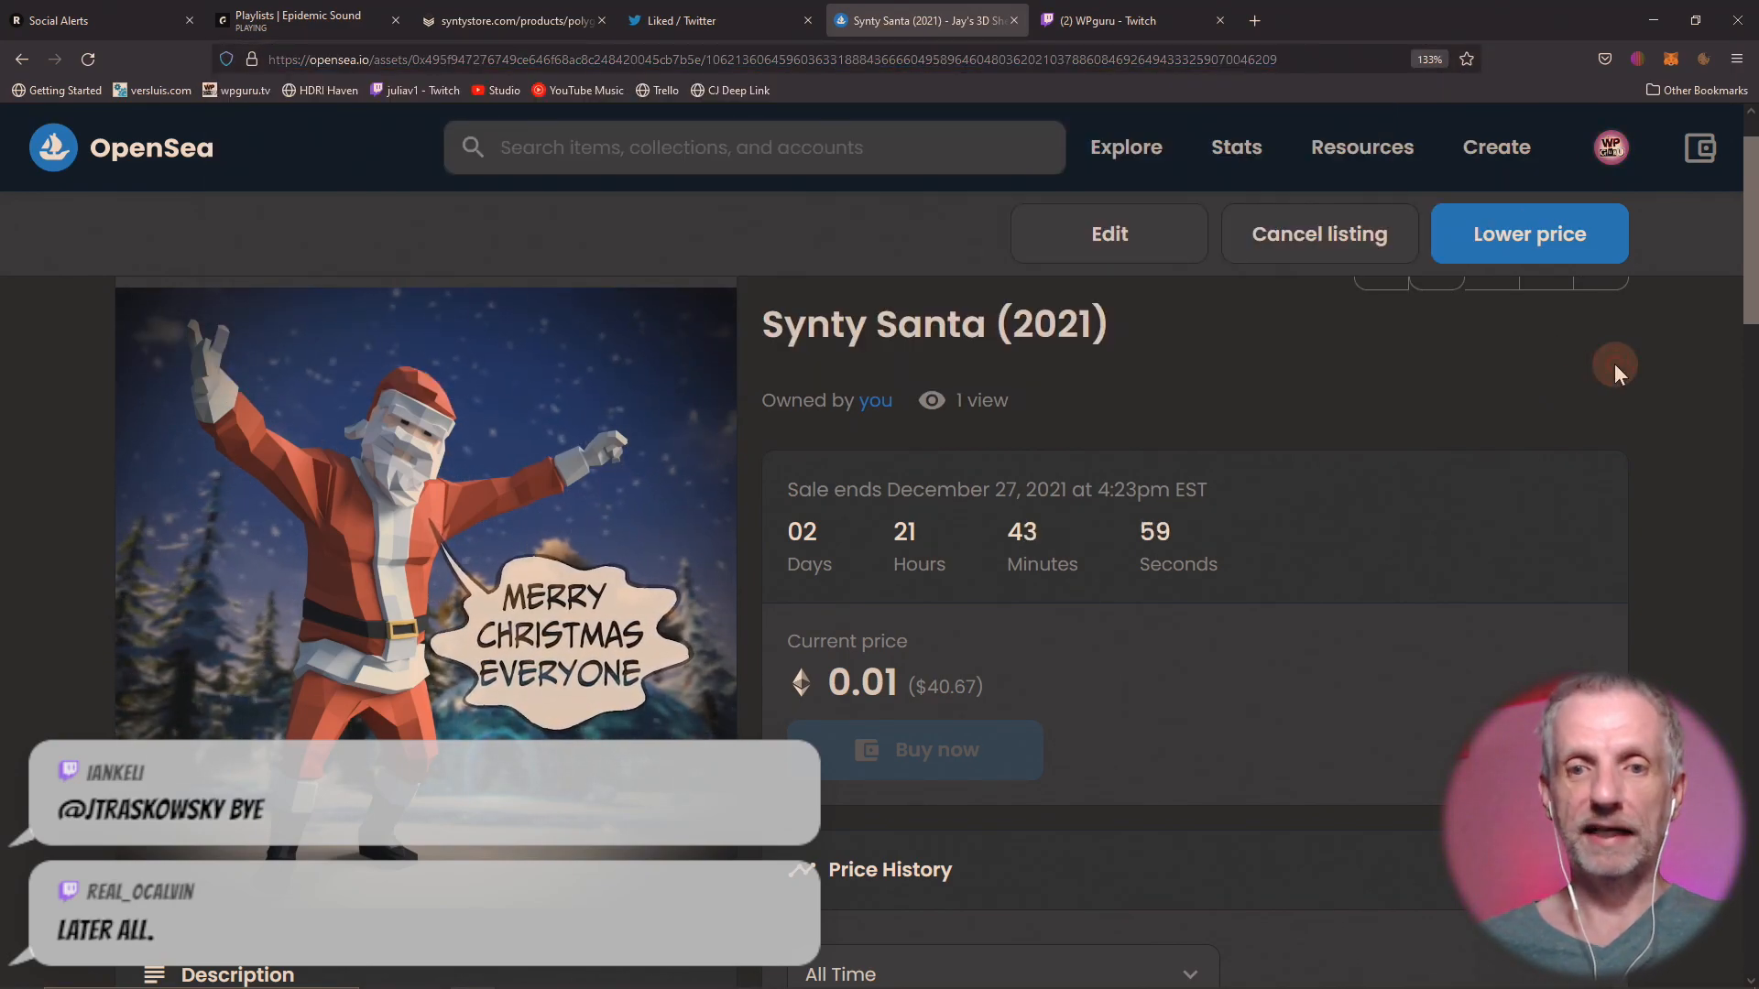
pyautogui.click(1115, 20)
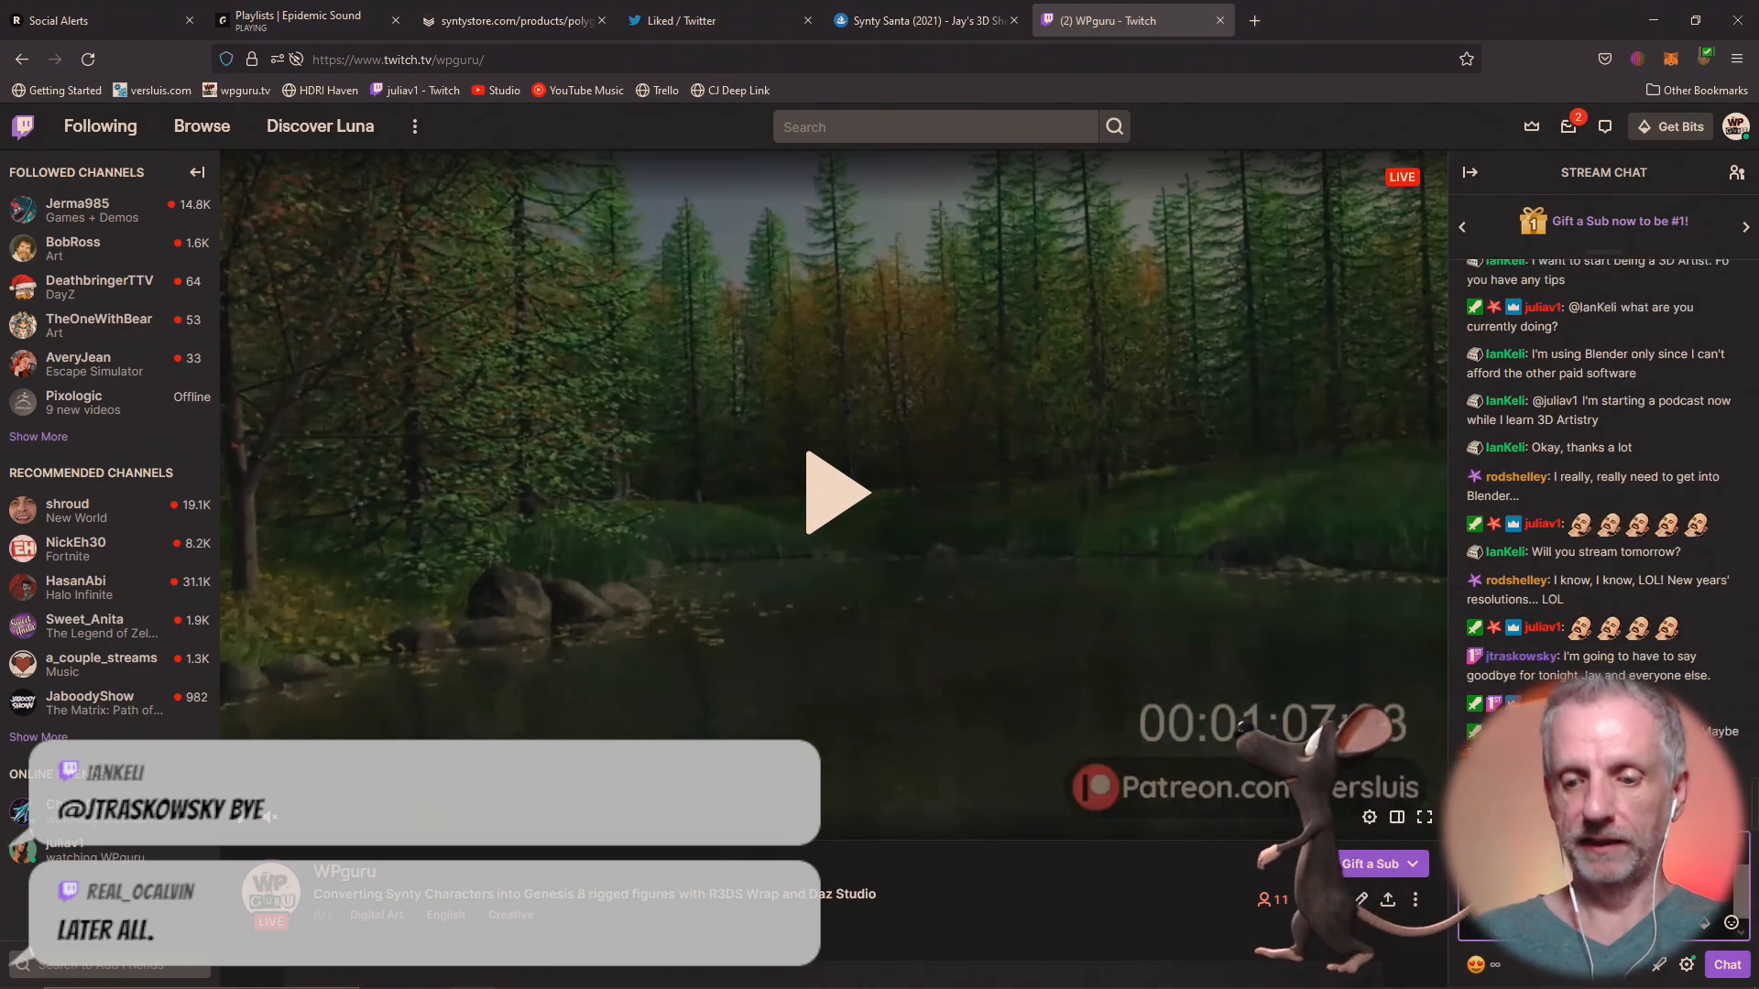
# Return to the Synty Santa (2021) listing, show it in full screen and start the screen drawing pen.
pyautogui.click(924, 21)
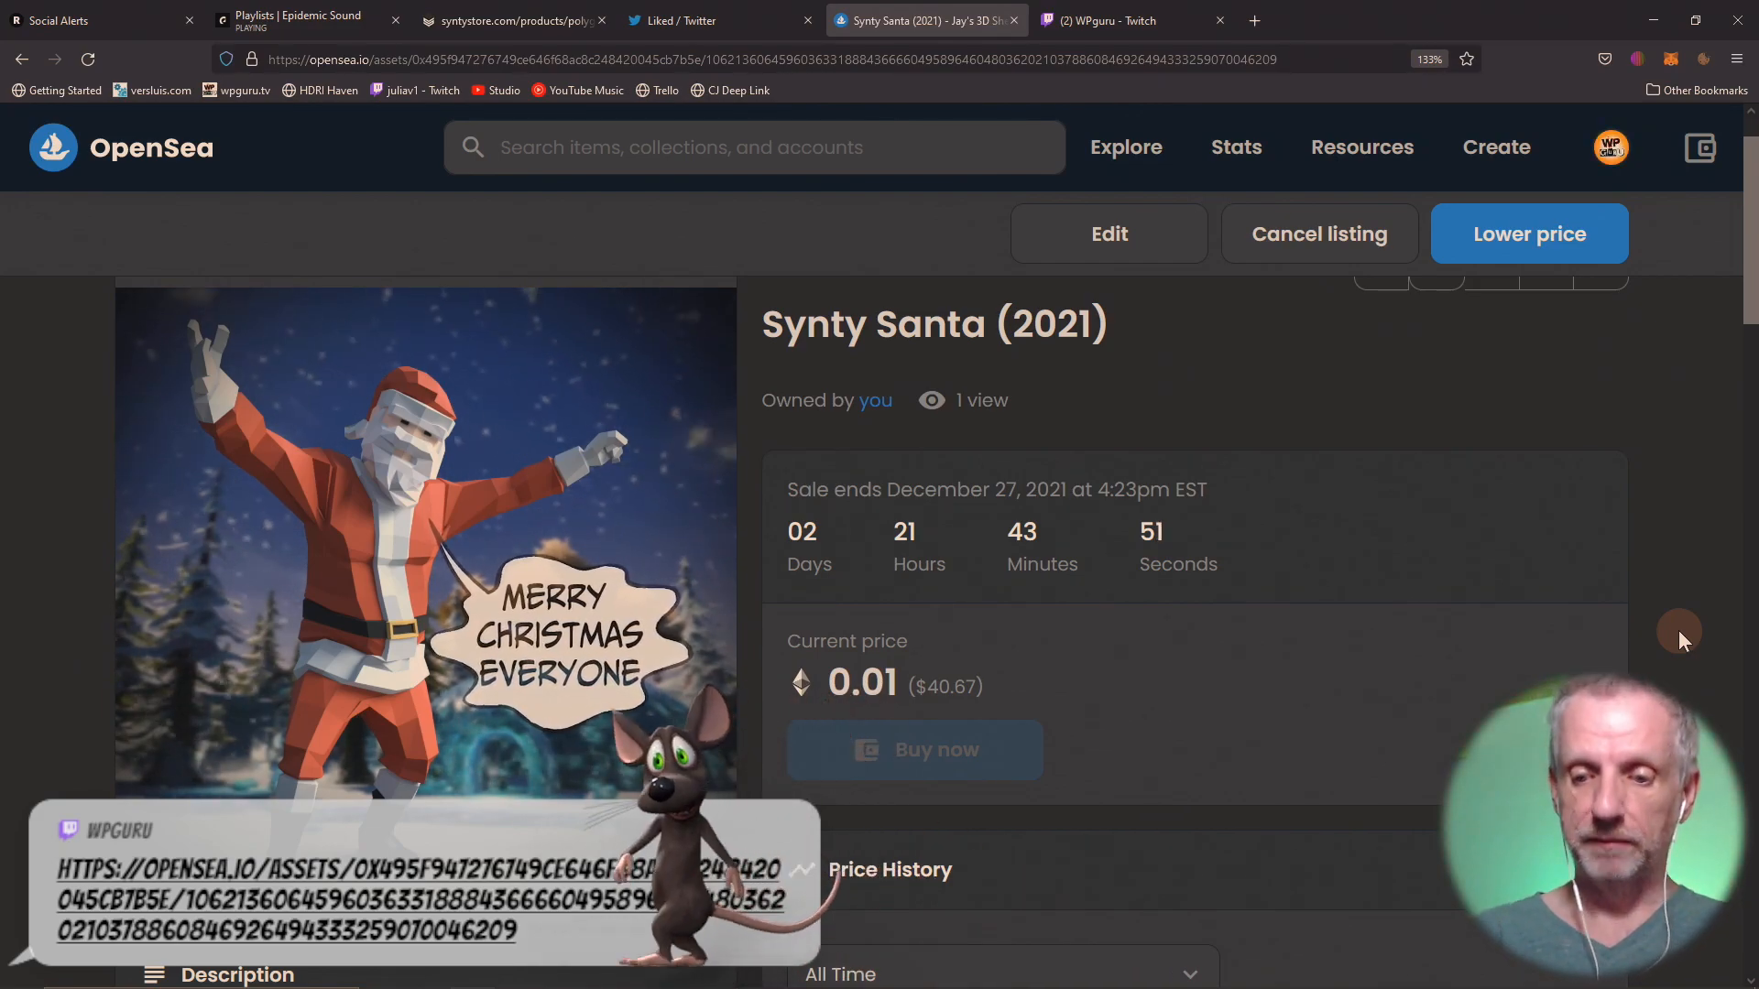
pyautogui.press('F11')
pyautogui.press('F12')
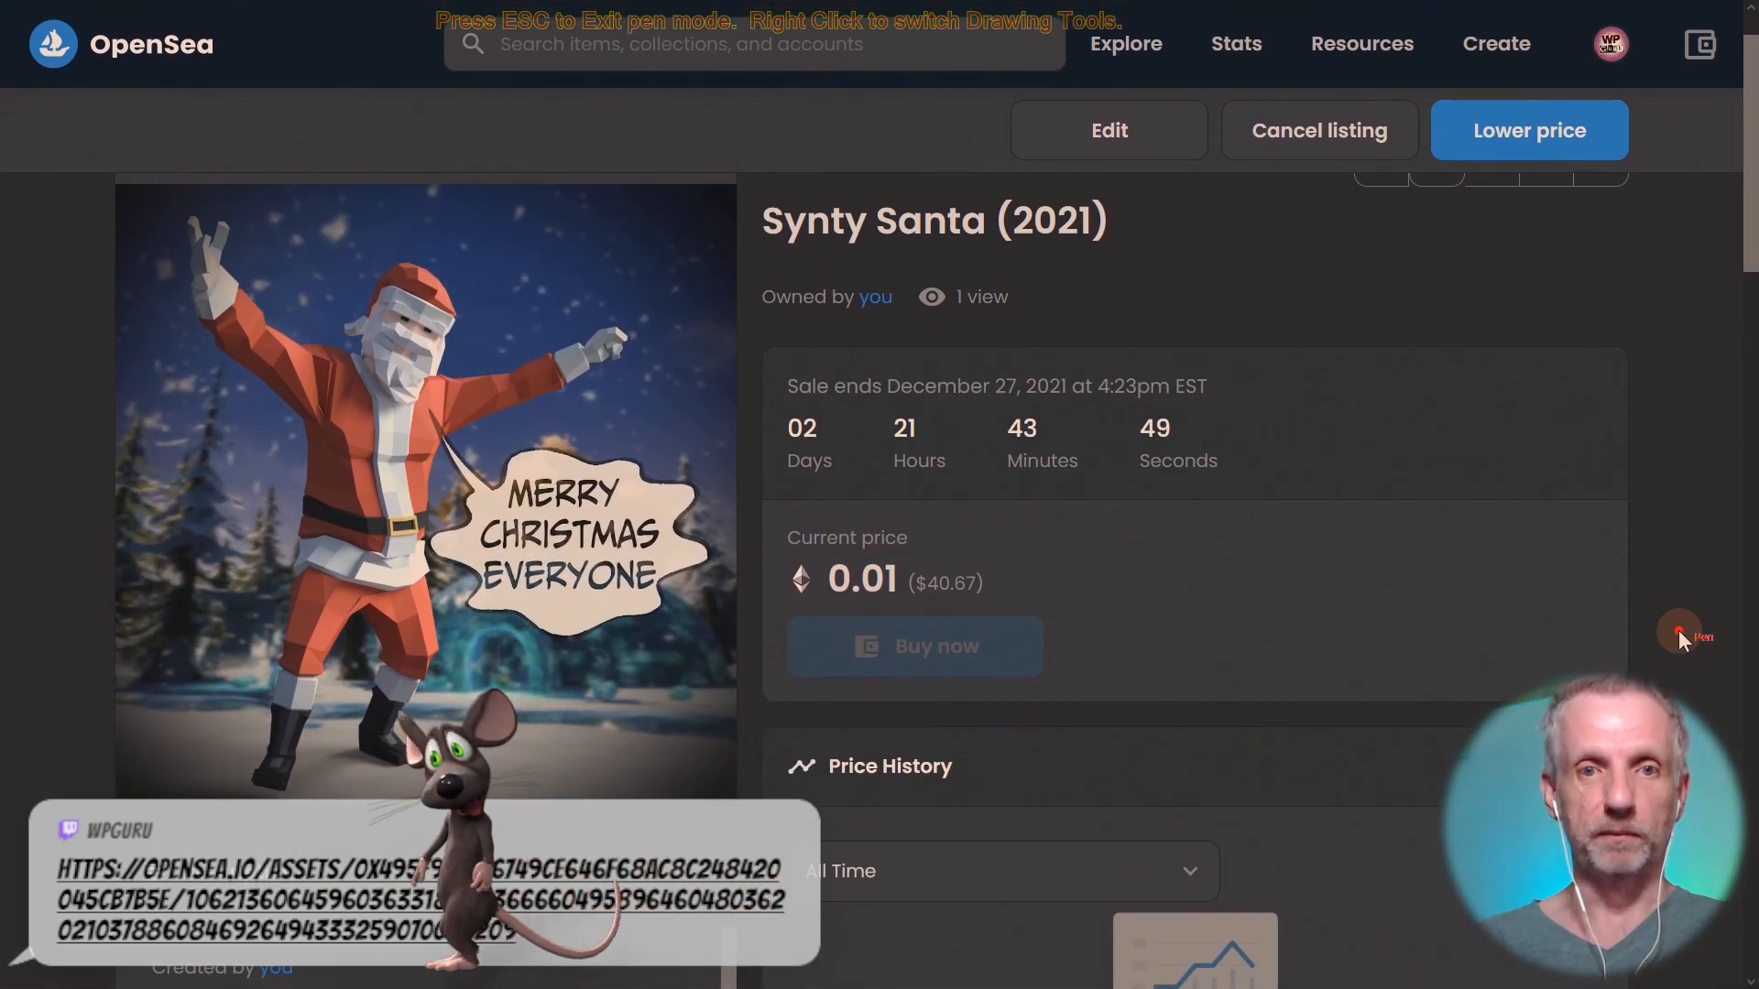